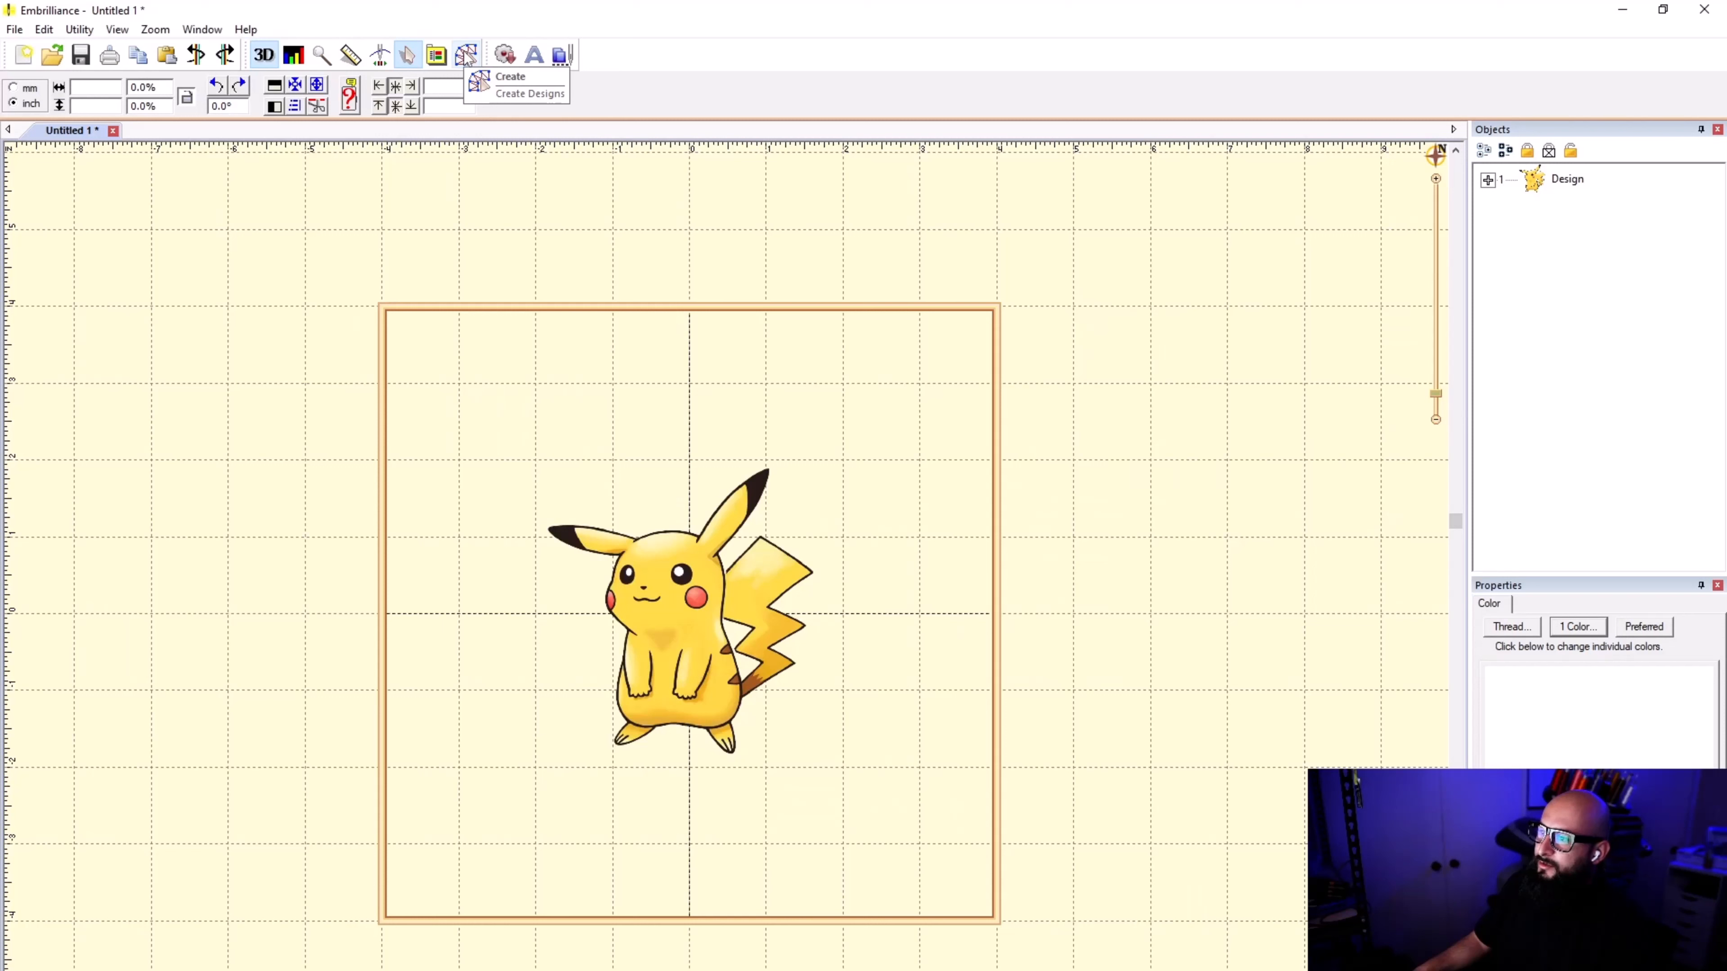
Step: Draw a rectangle about 4 7/8 by 4 1/2 inches around the Pikachu image
click(467, 57)
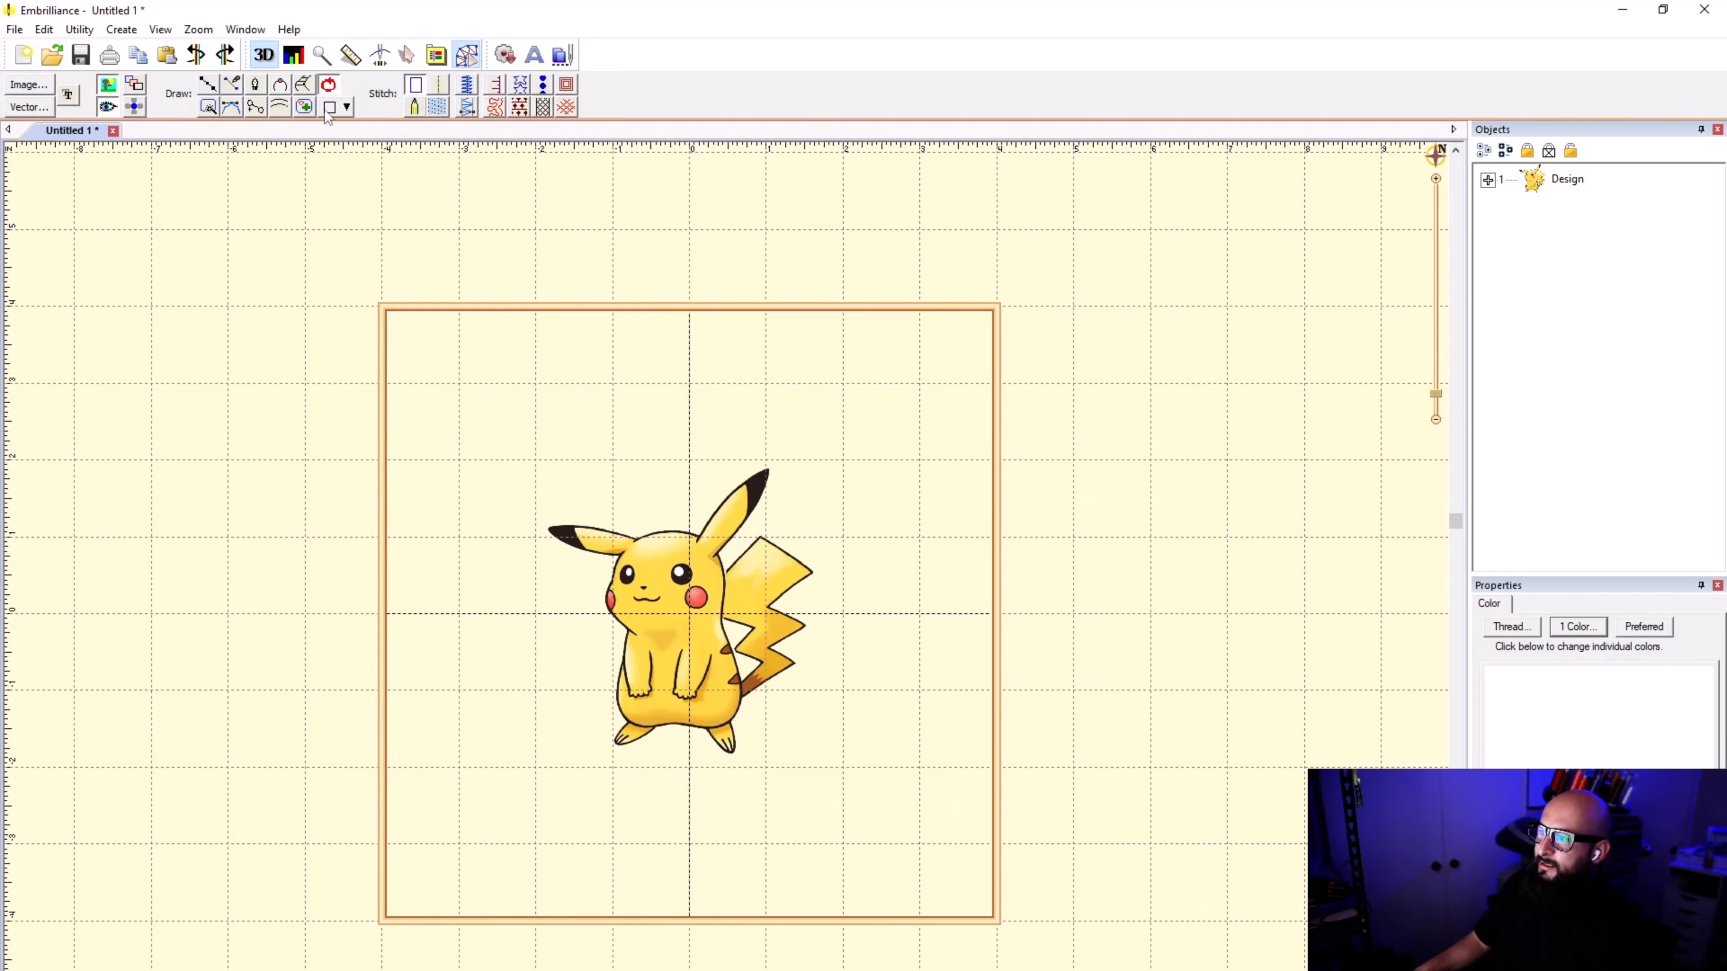
click(330, 108)
mouse_move(503, 440)
mouse_down()
mouse_move(774, 542)
mouse_move(879, 787)
mouse_up()
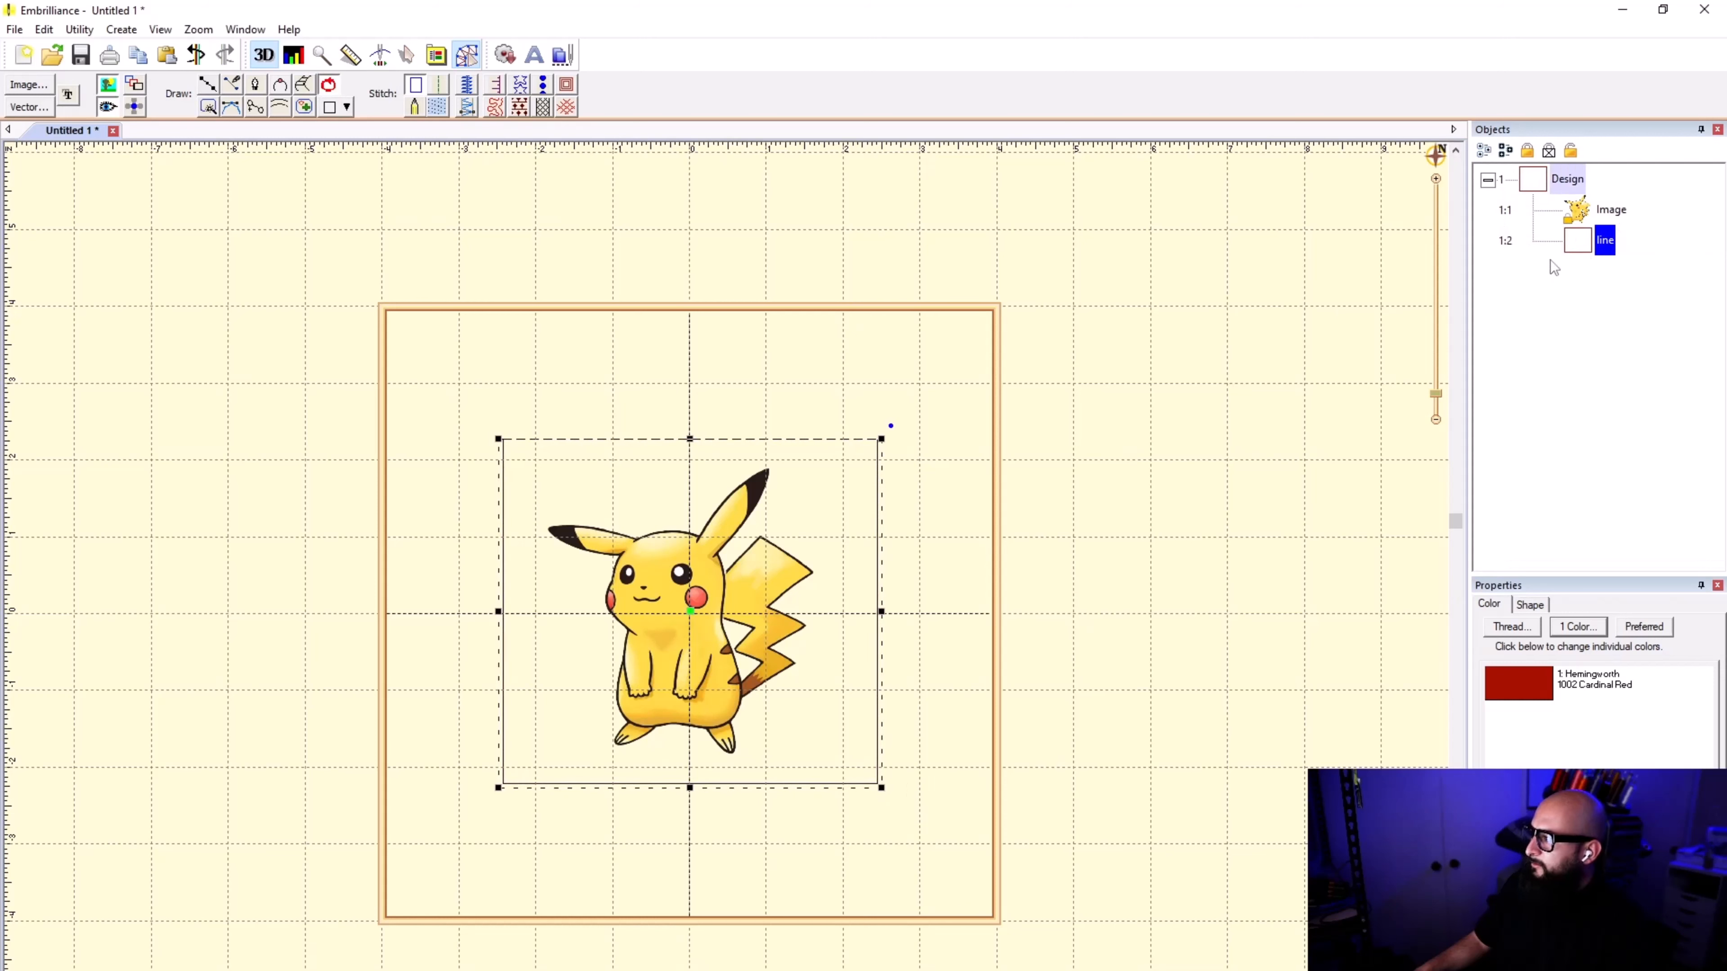
Step: Set the rectangle's width and height to 5 inches each
click(408, 56)
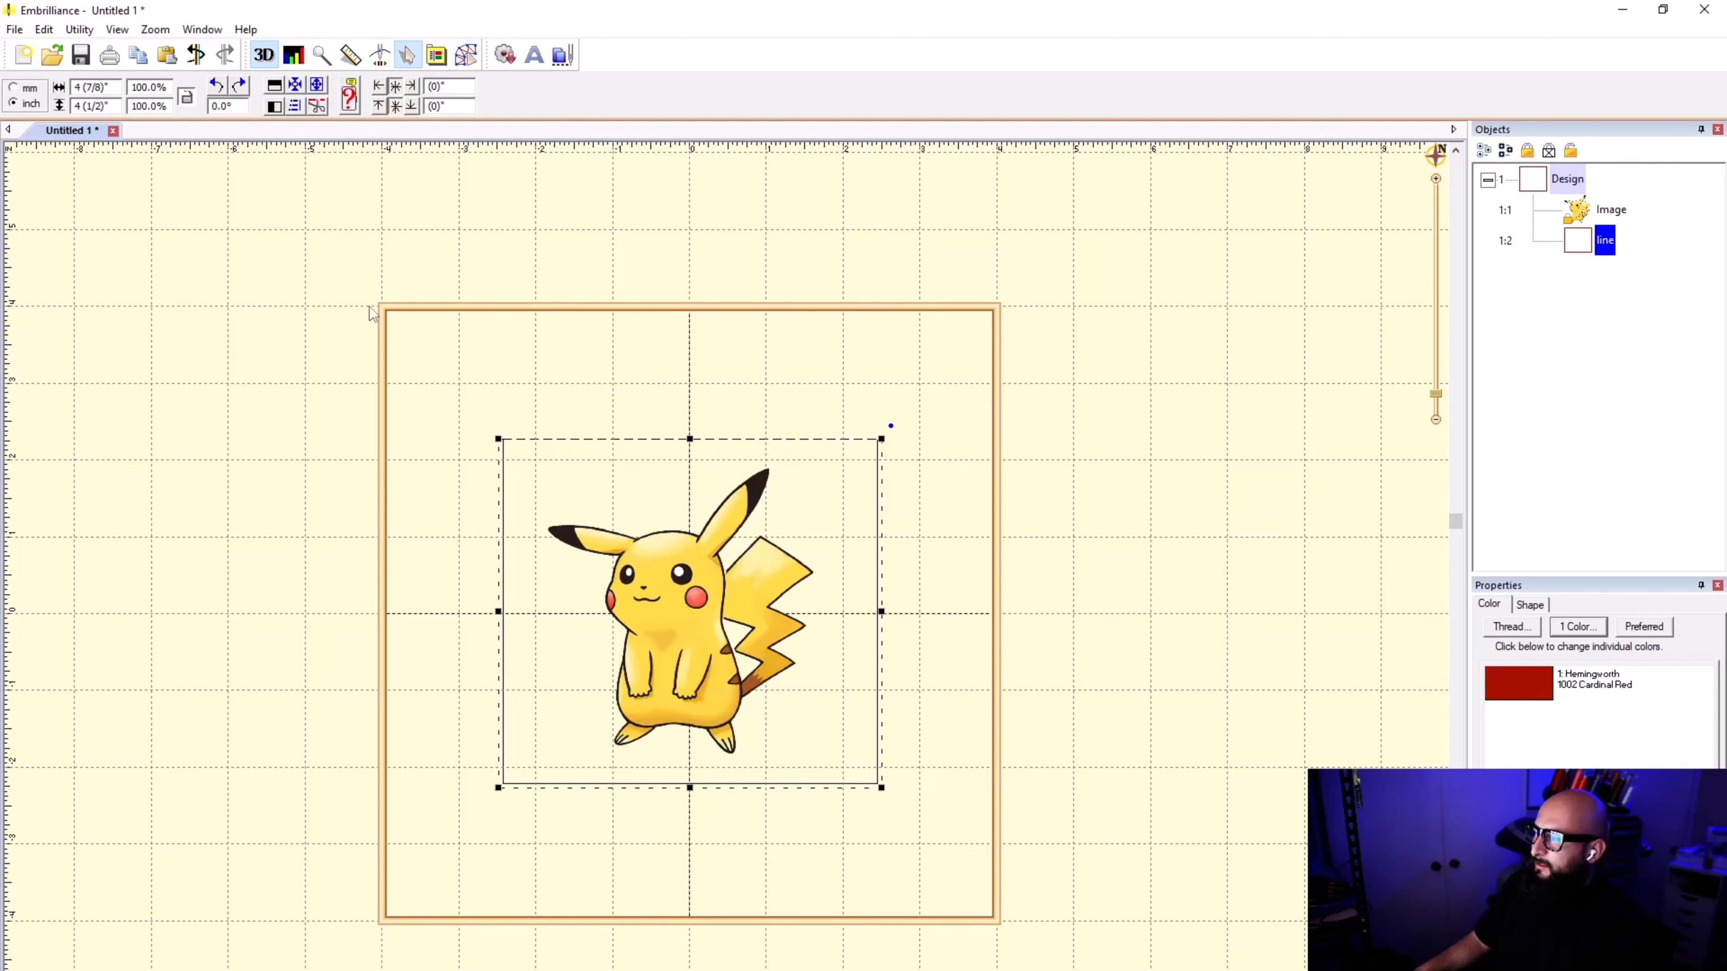
click(102, 87)
text(5)
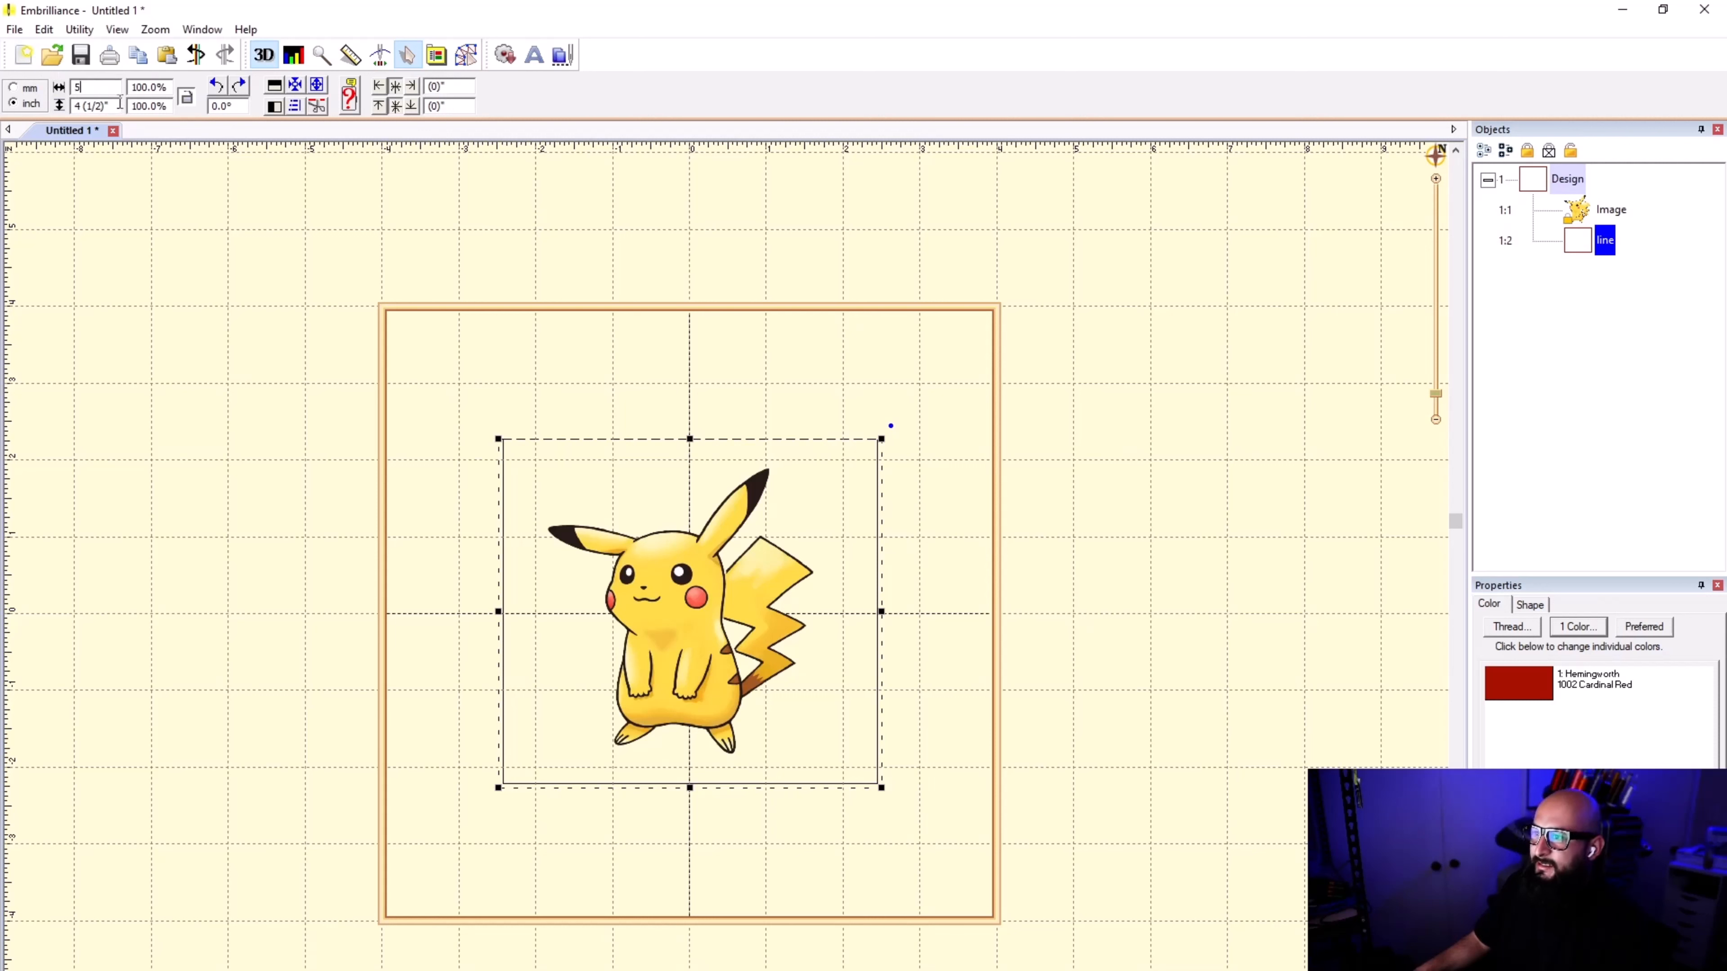
key(Return)
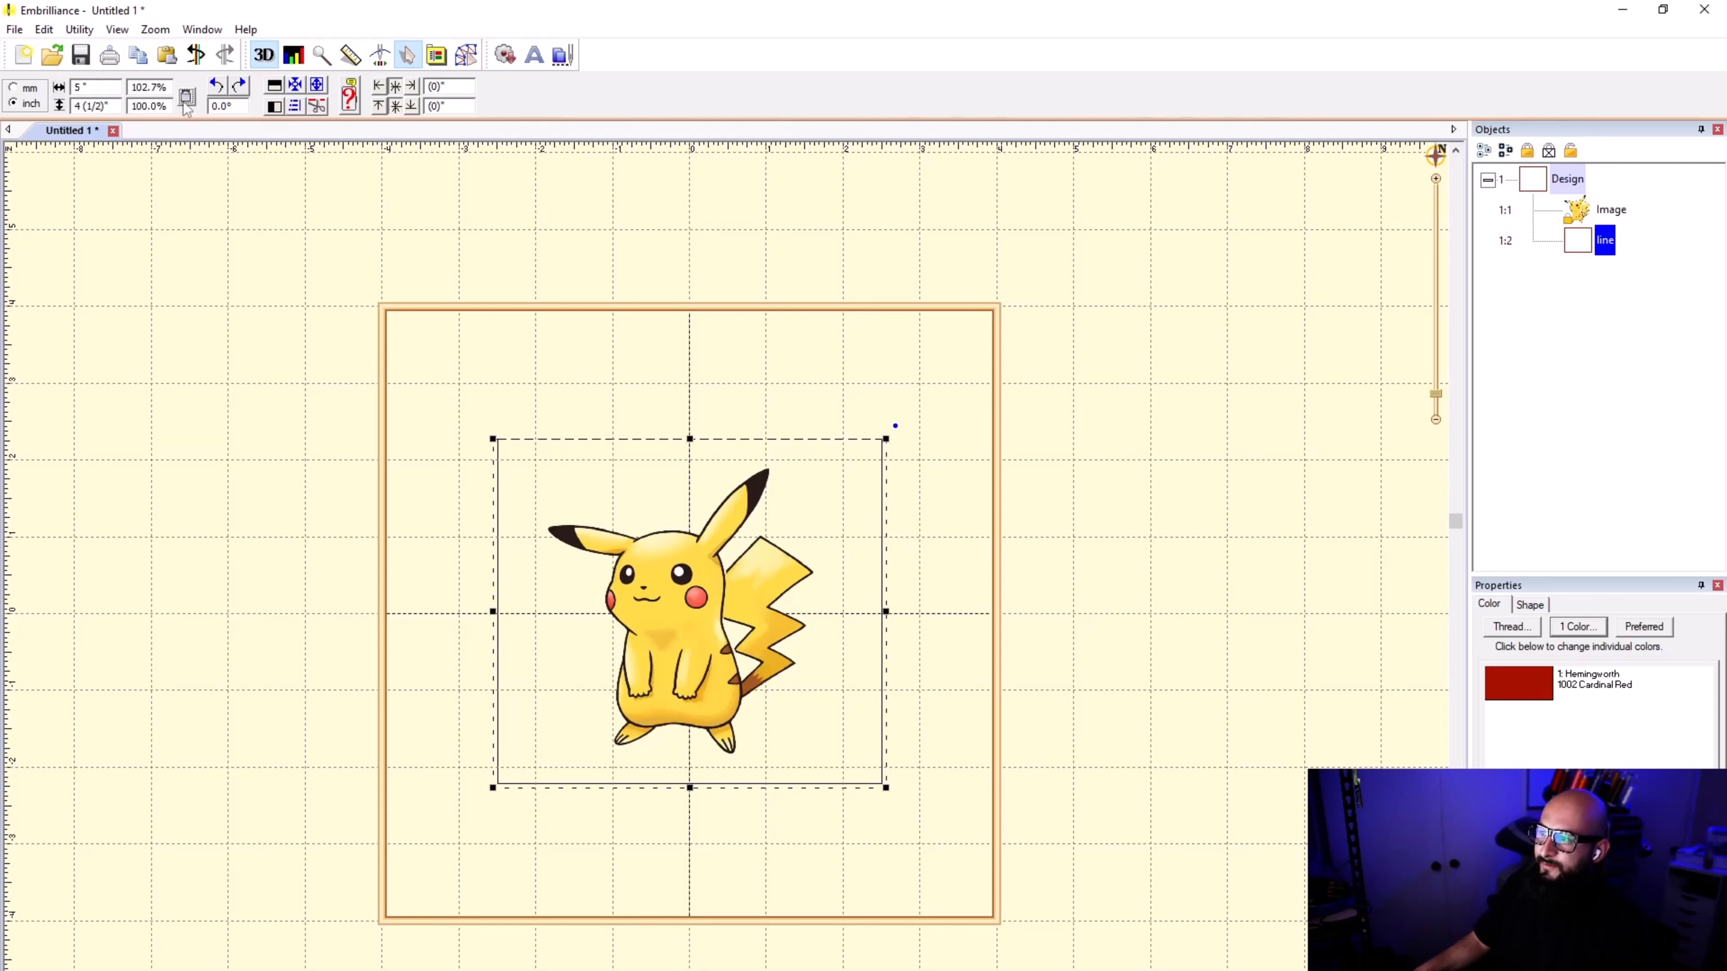
click(102, 105)
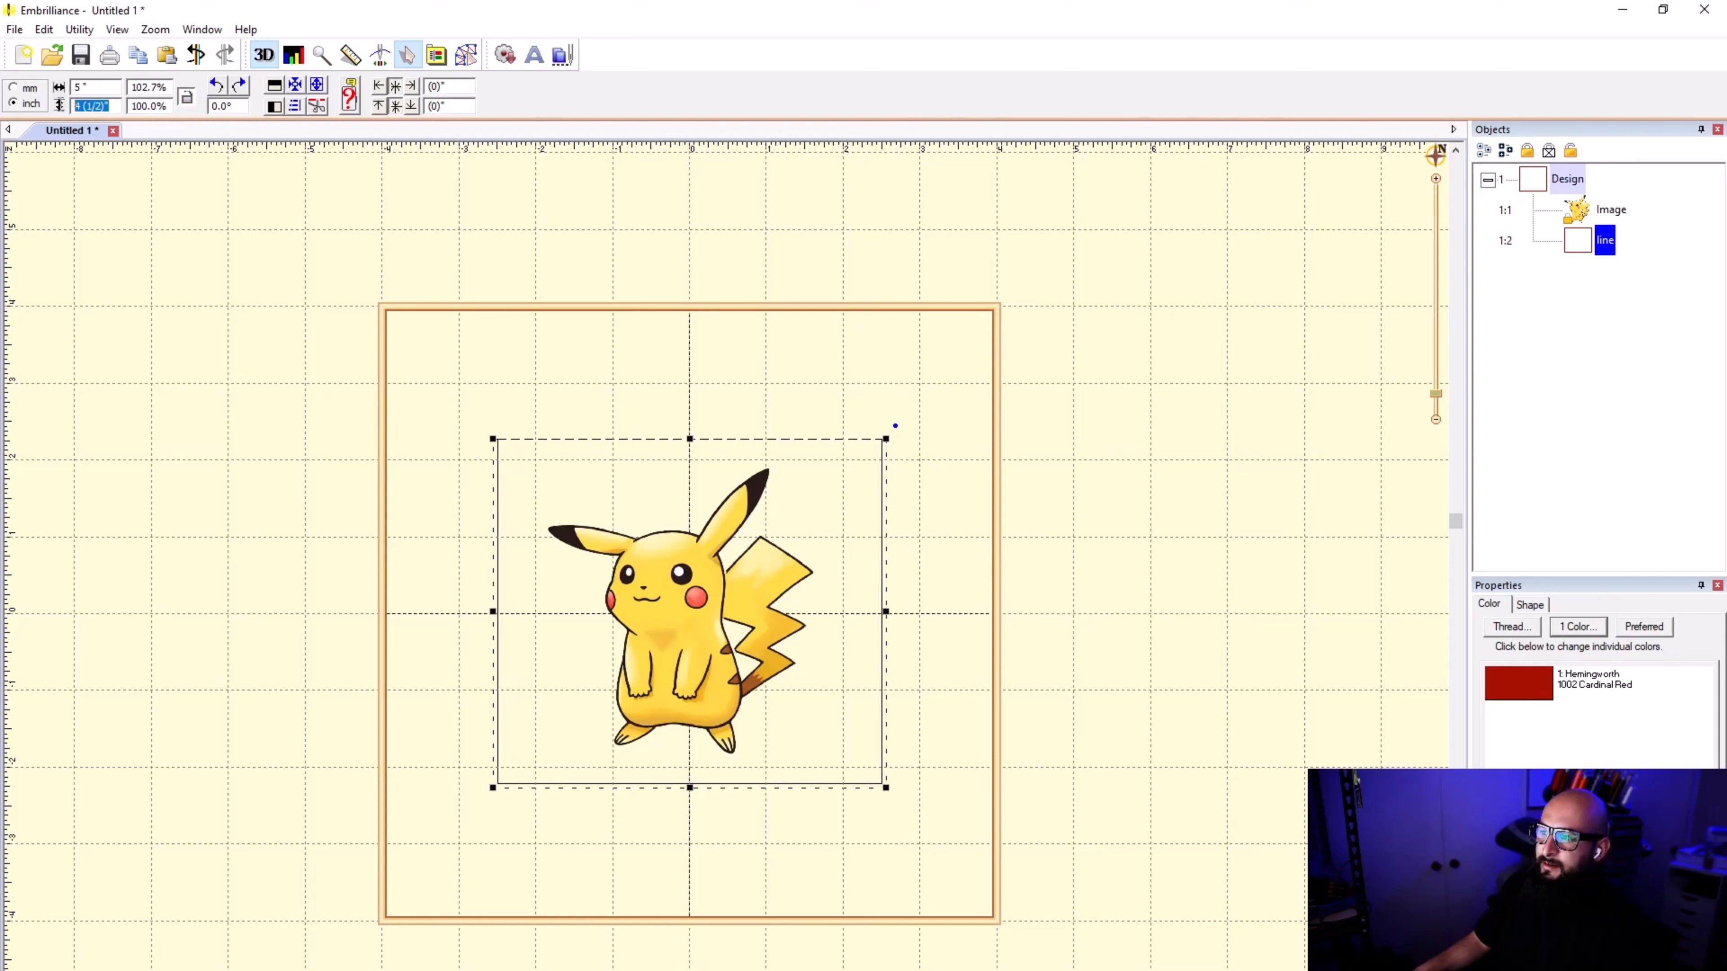
text(5)
key(Return)
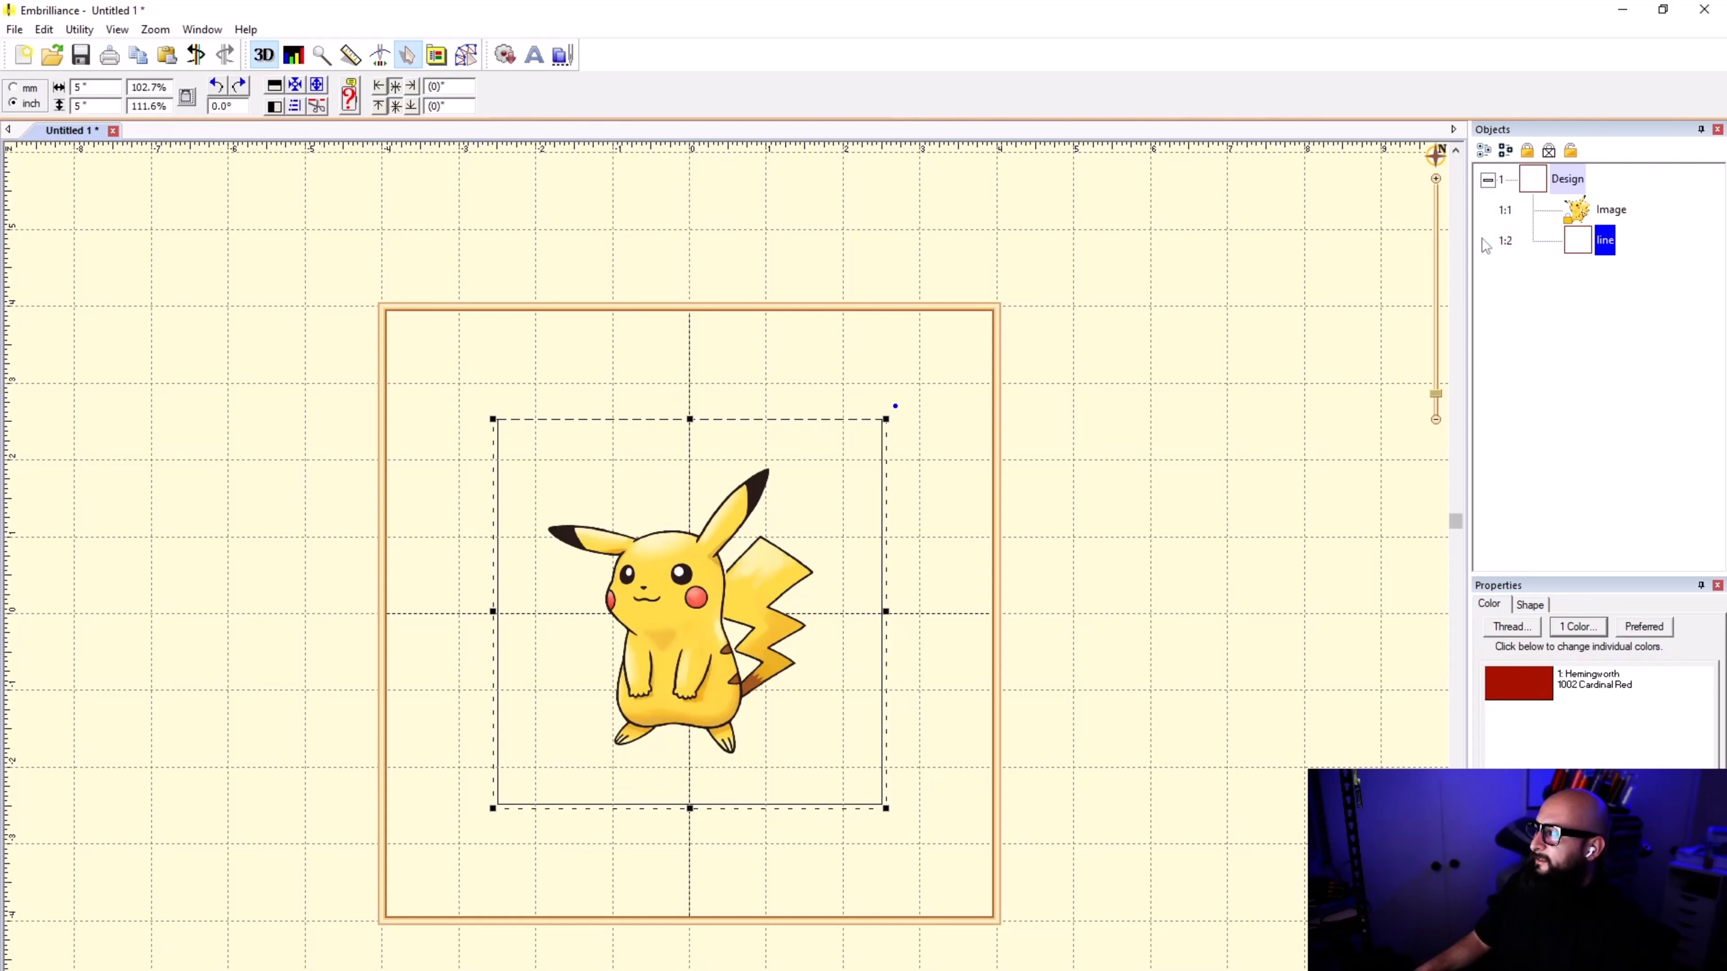
Step: Enlarge the Pikachu image proportionally to about 4 15/16 inches so it fits inside the square outline
click(1582, 214)
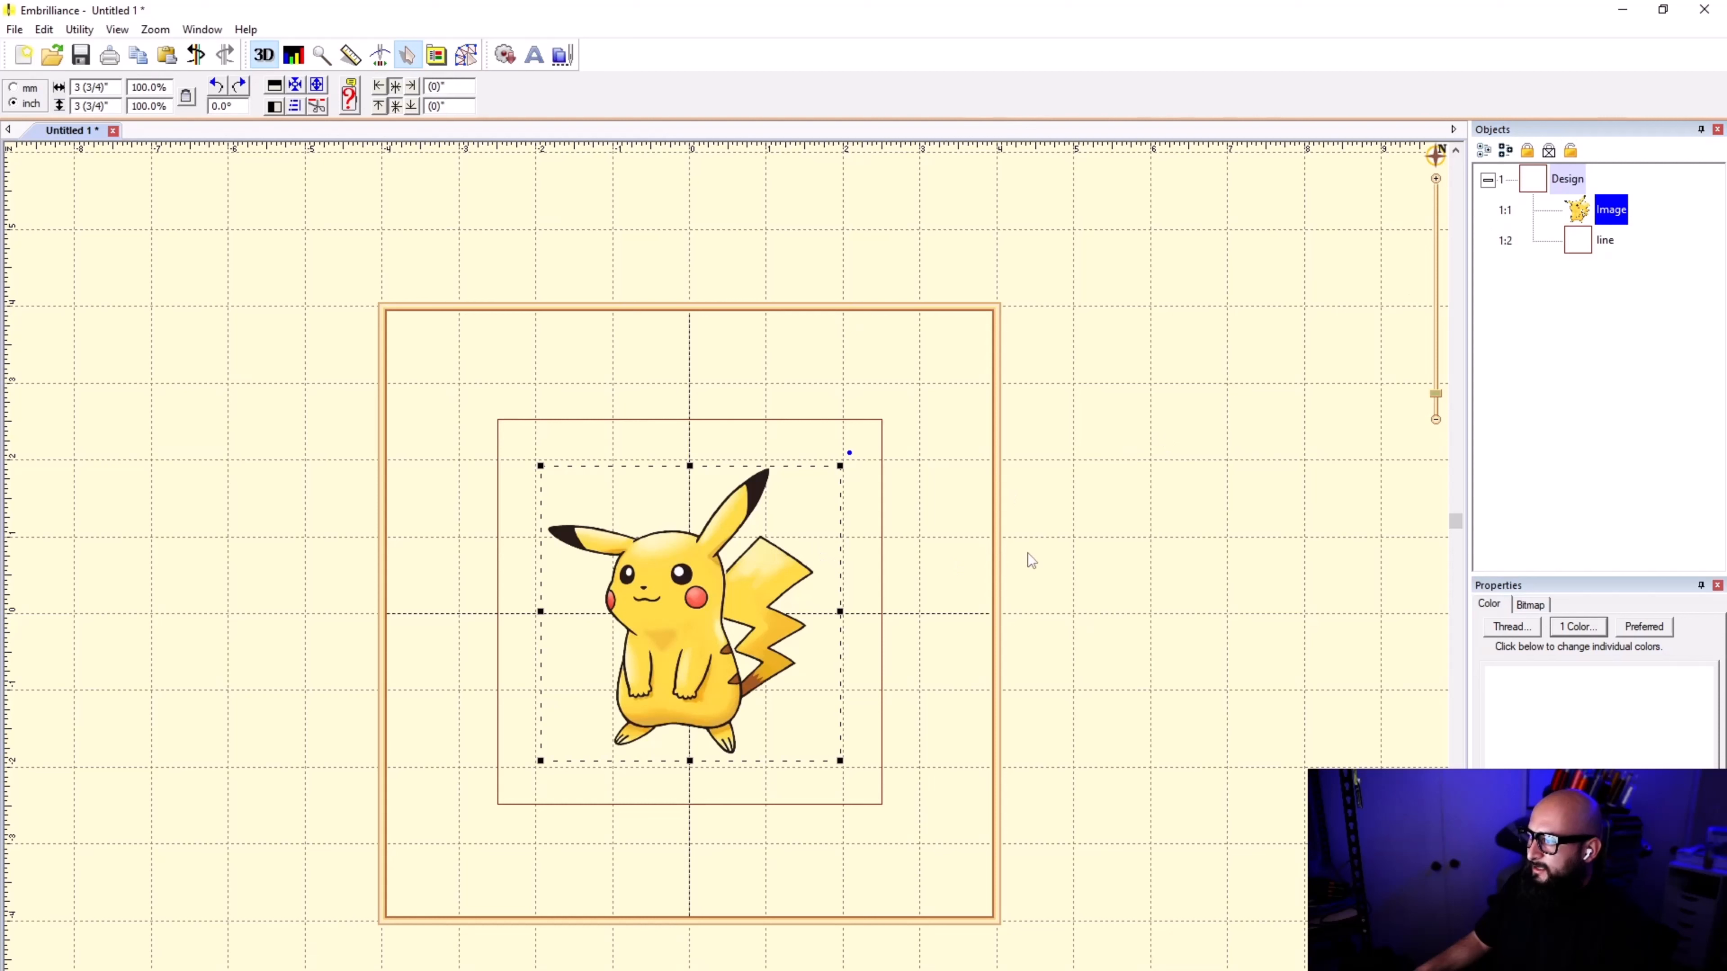
click(854, 453)
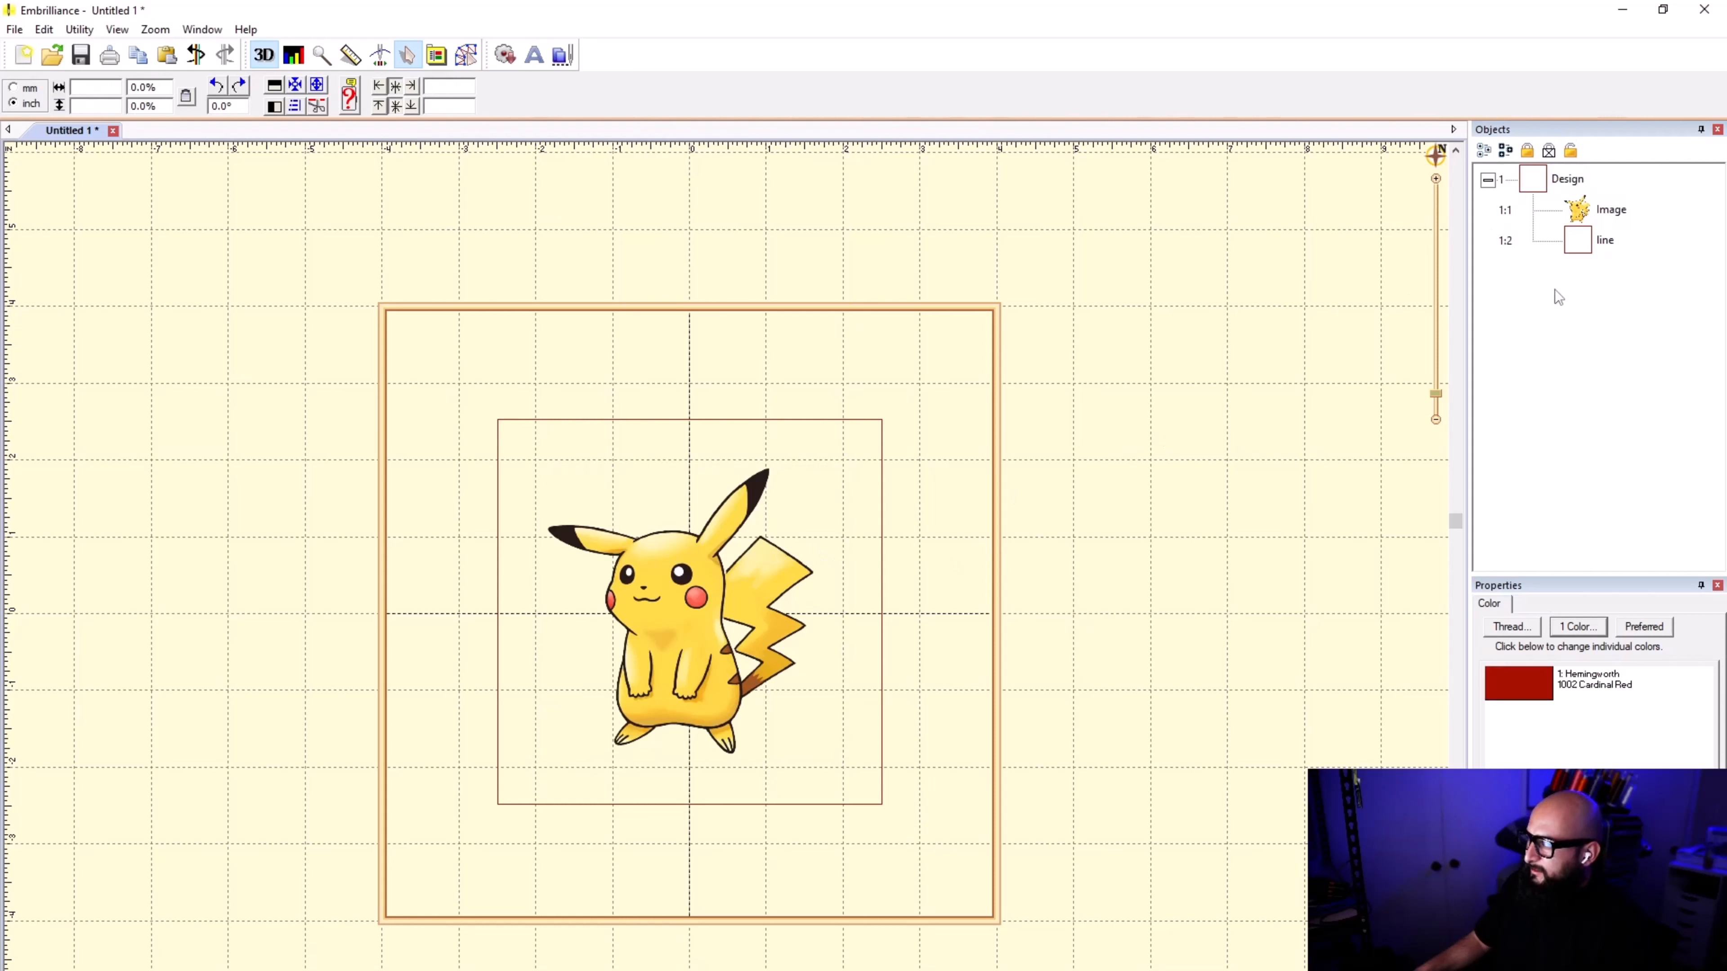
click(1599, 241)
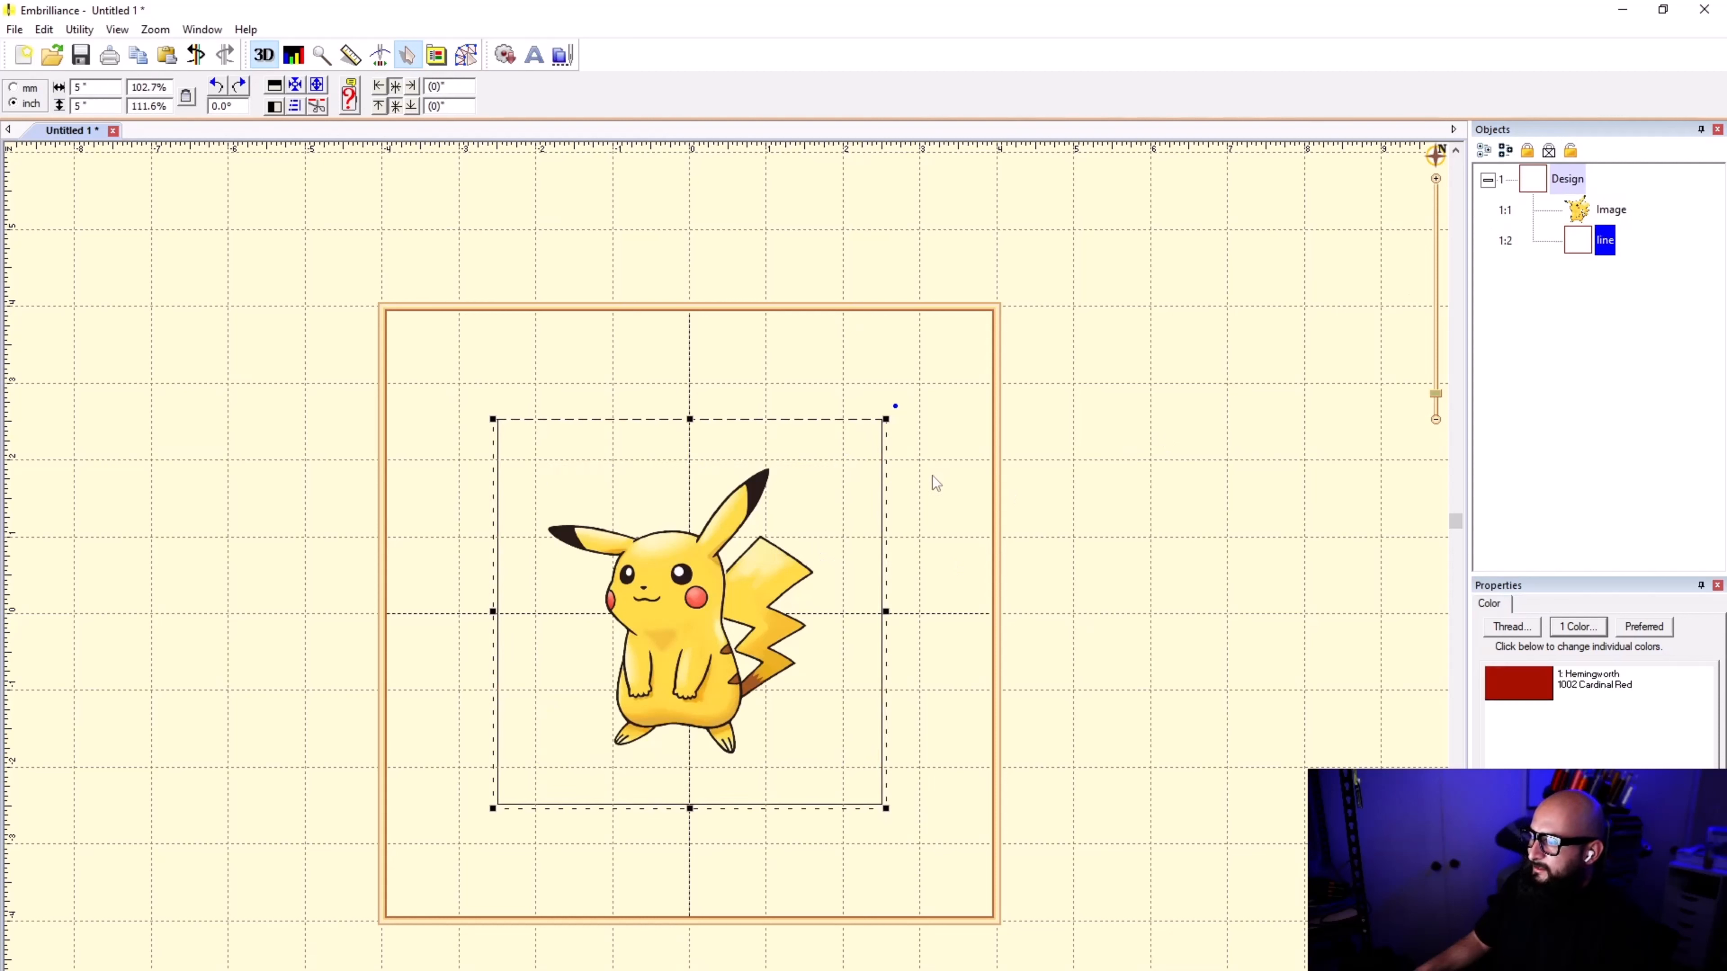
click(699, 578)
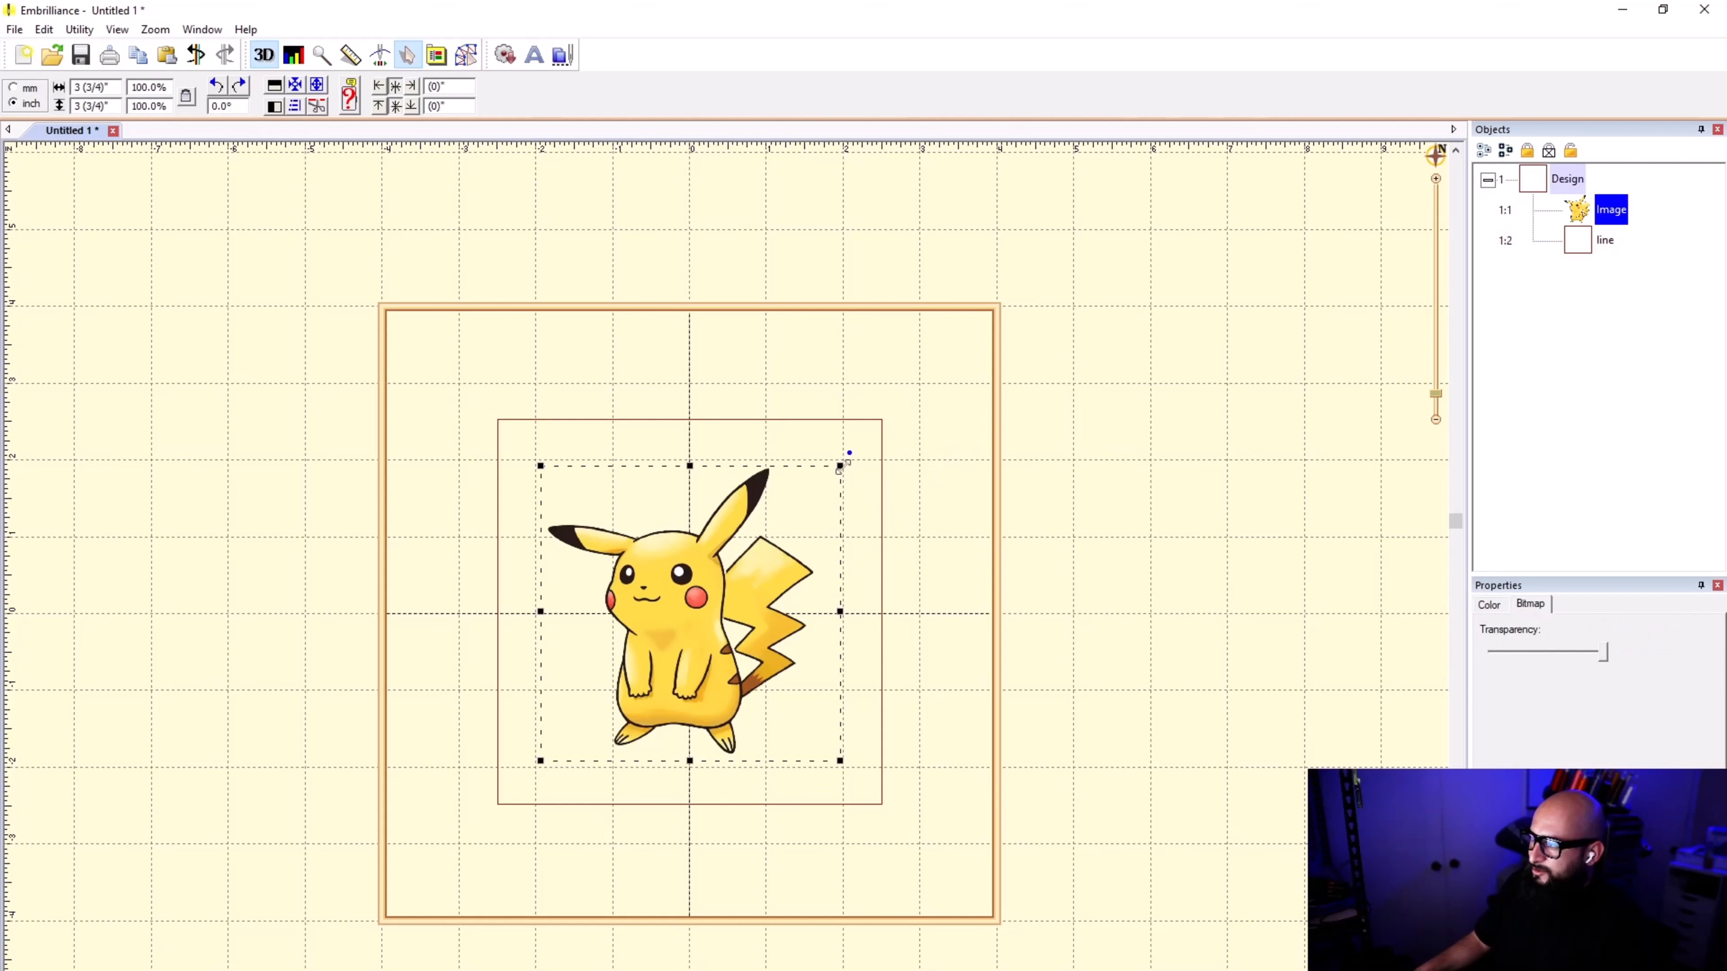
drag(841, 467, 938, 402)
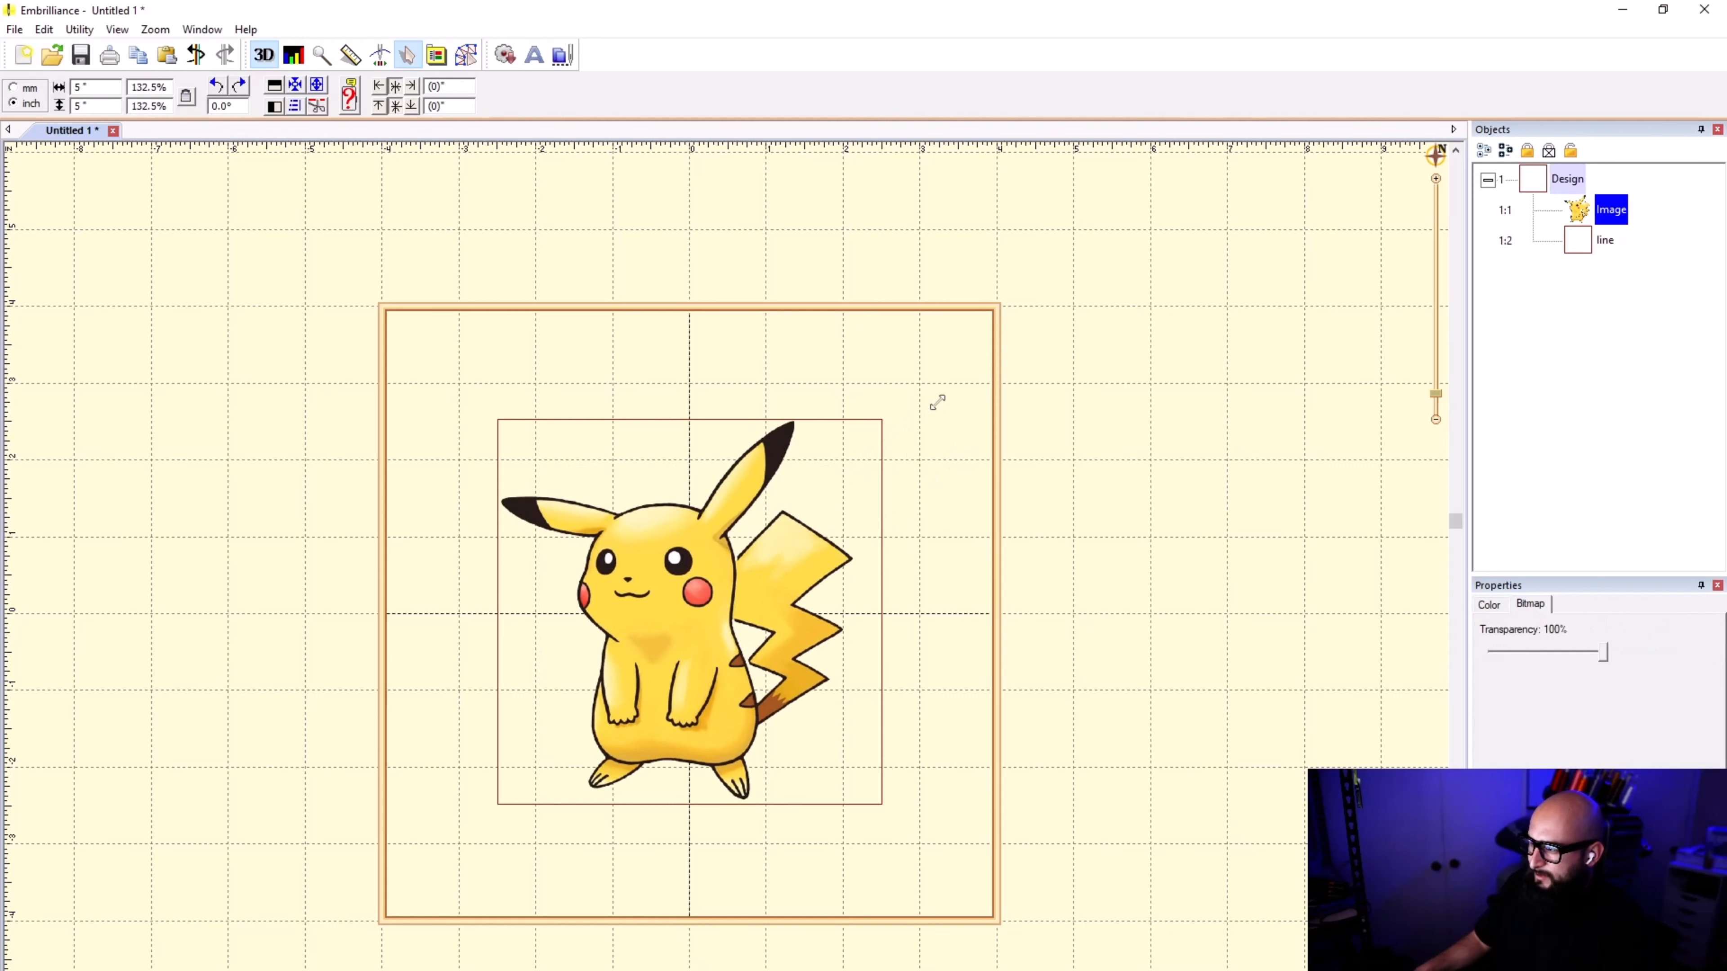
scroll(728, 573, up, 2)
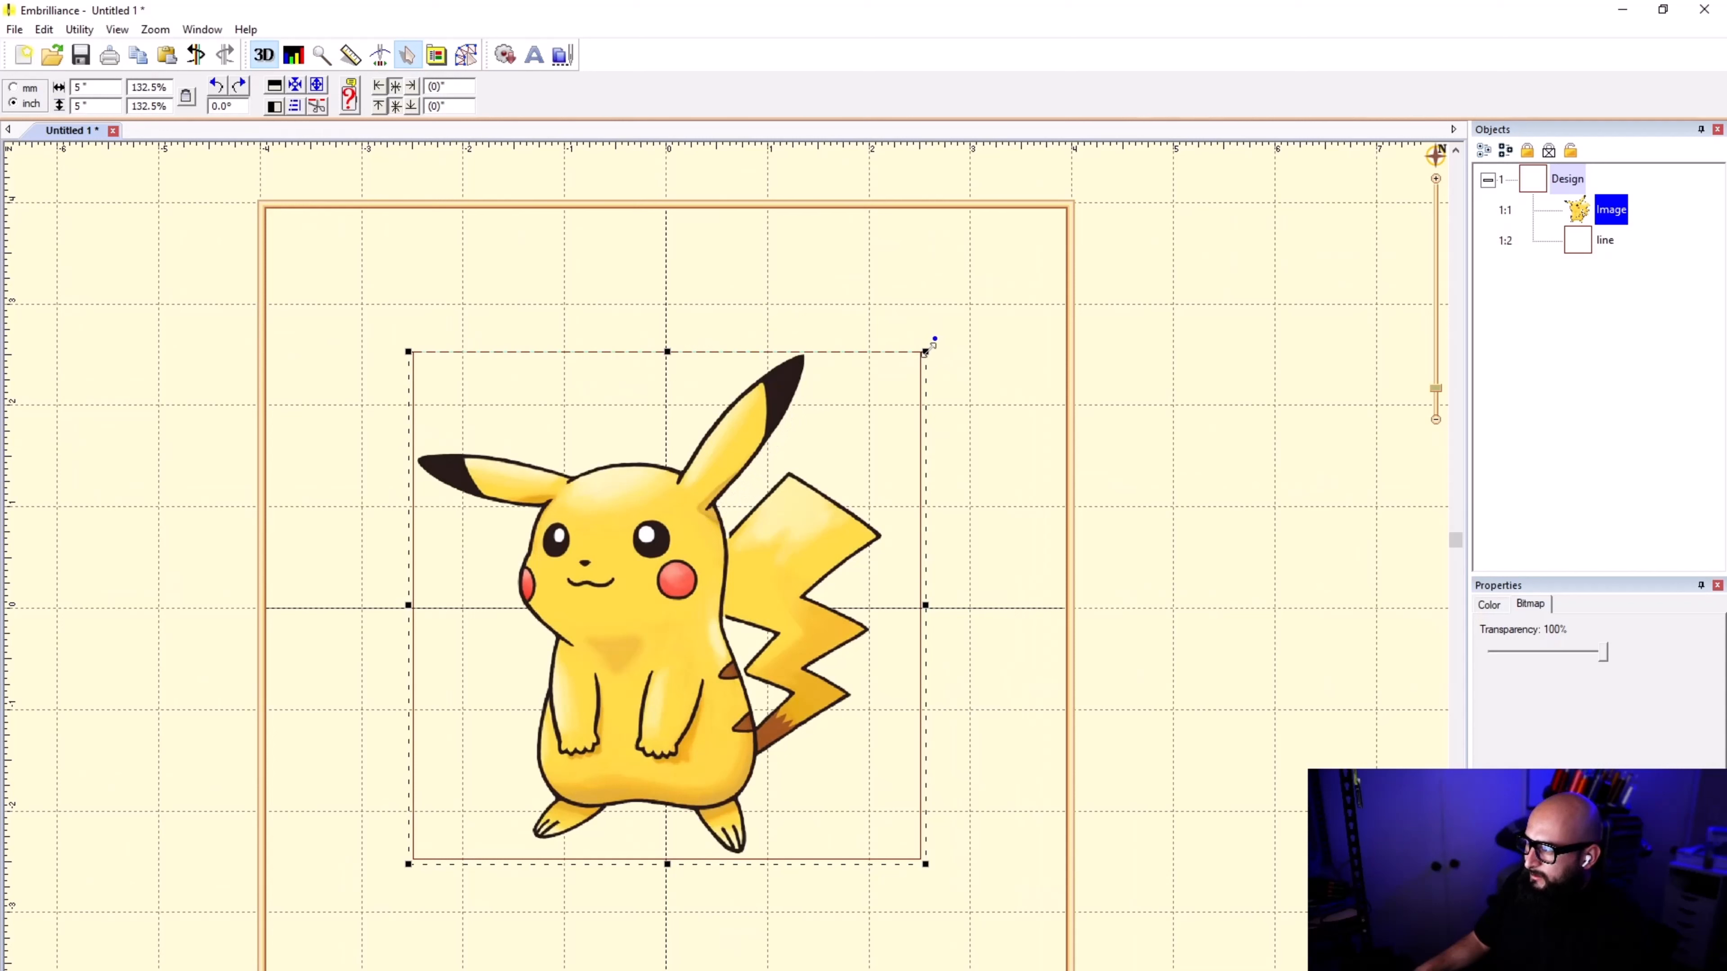
drag(926, 351, 917, 360)
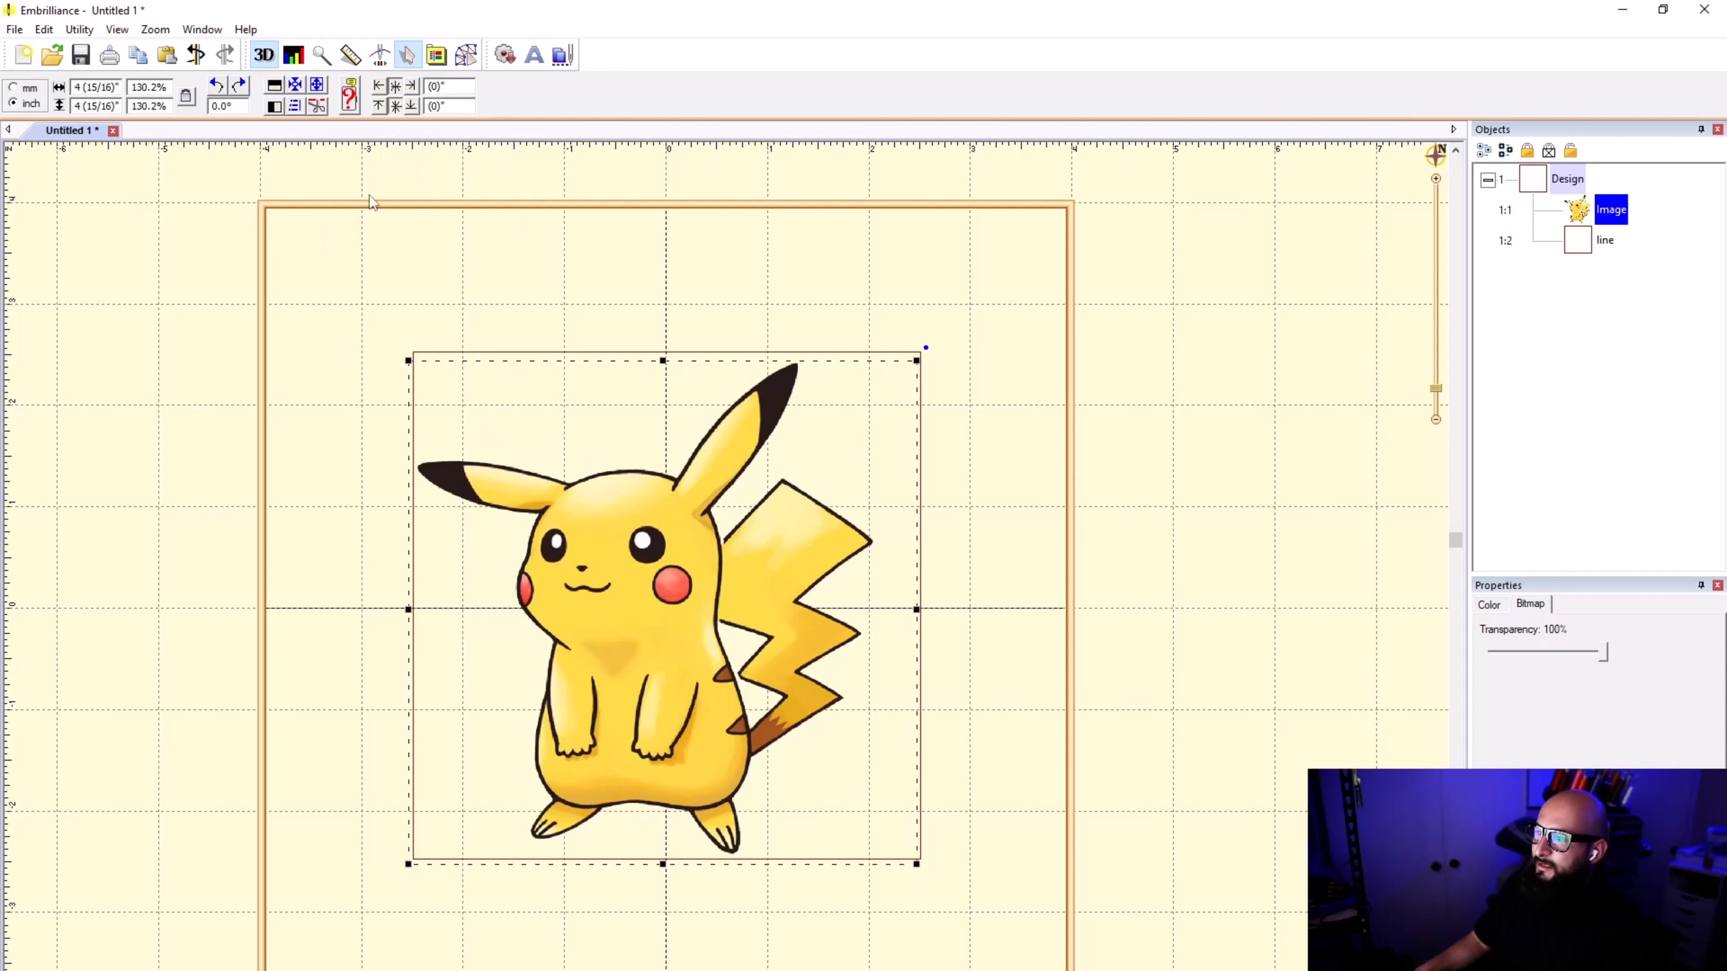
Step: Delete the square outline around the image and save the design as pikachu.be
click(1577, 241)
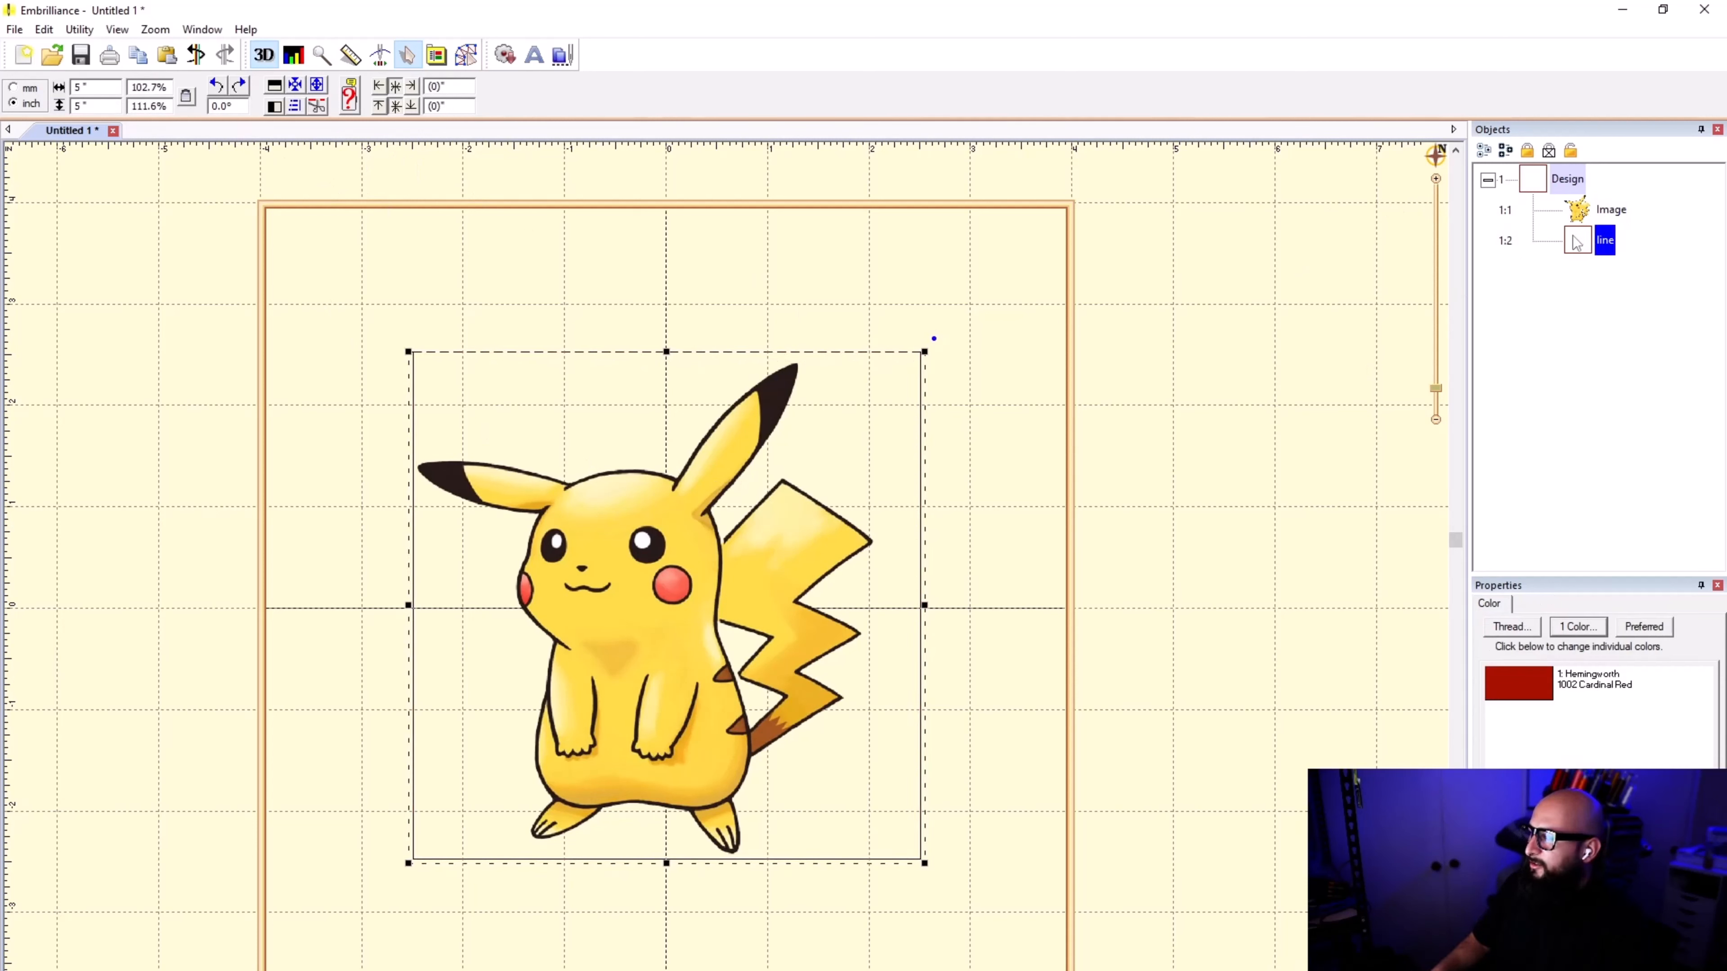
key(Delete)
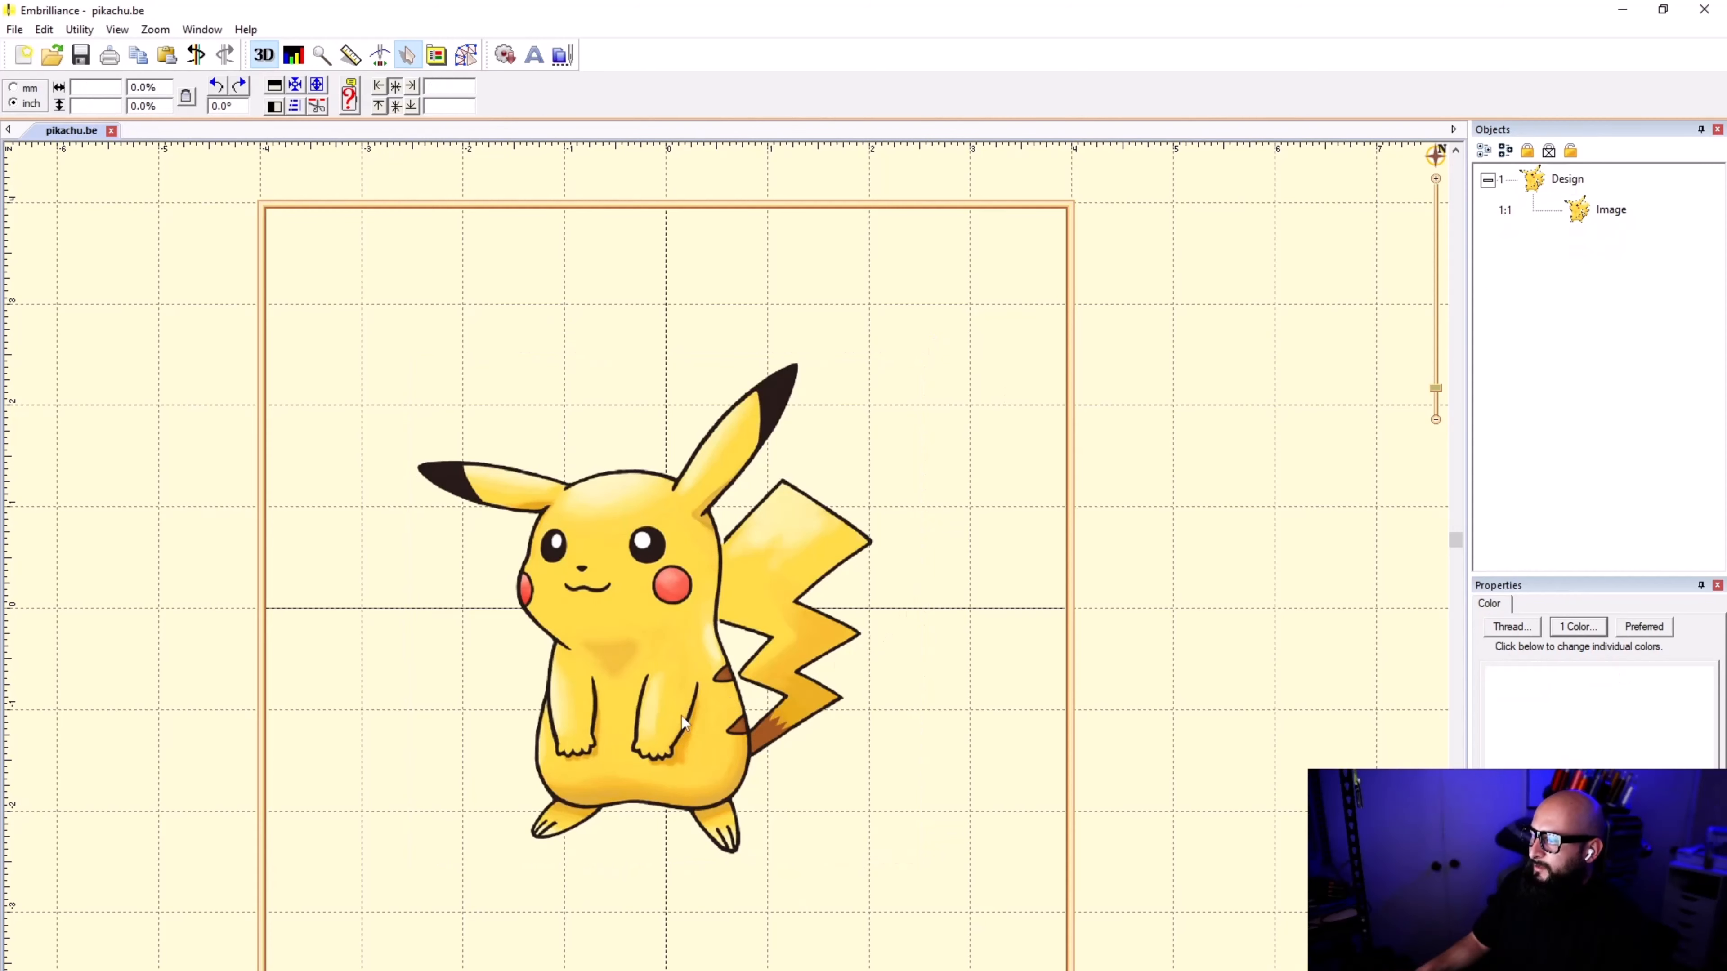
scroll(737, 564, up, 2)
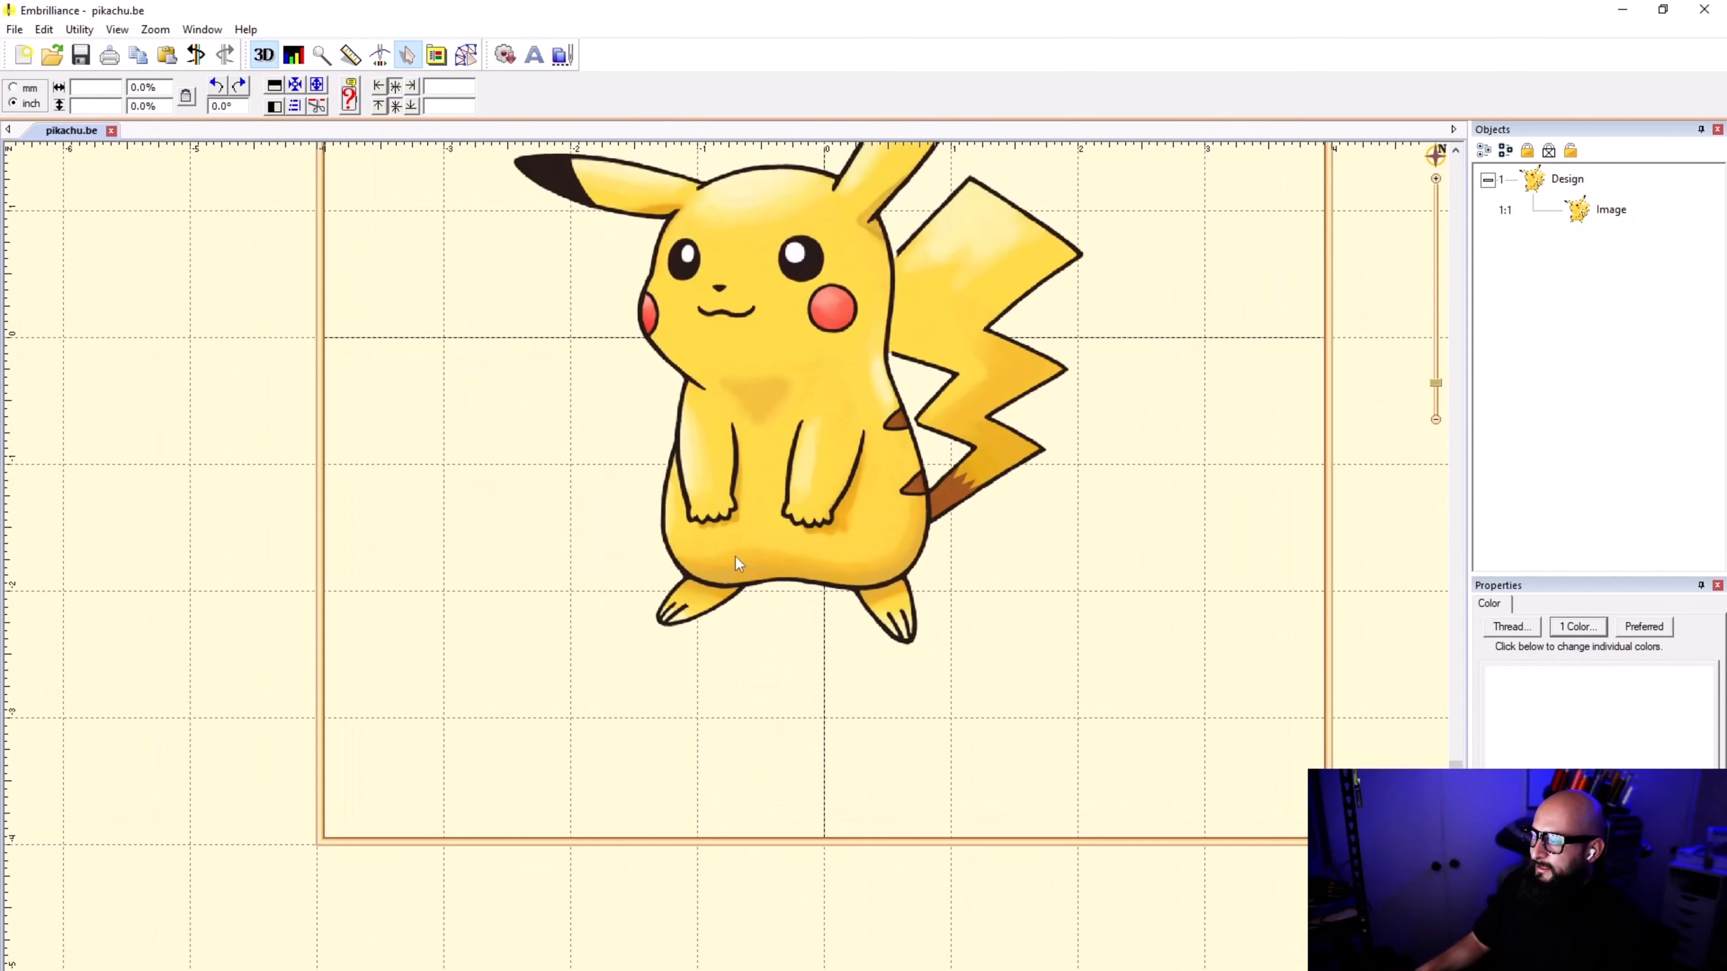
scroll(726, 575, down, 1)
scroll(729, 575, up, 2)
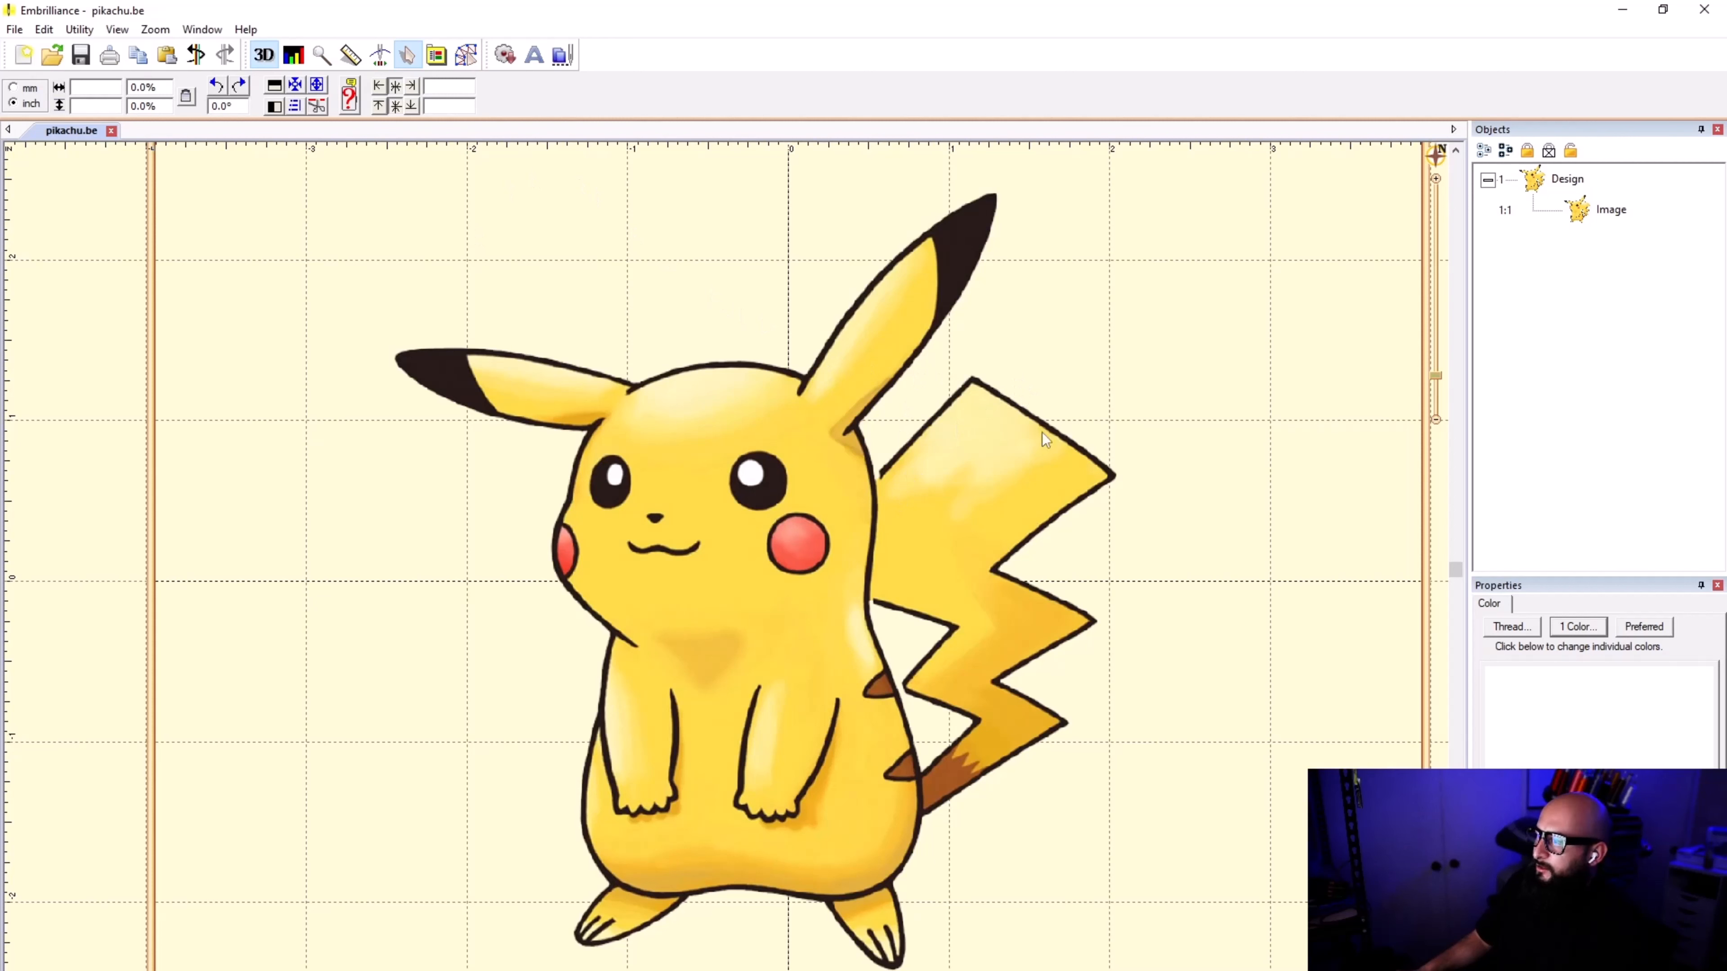
key(ctrl+s)
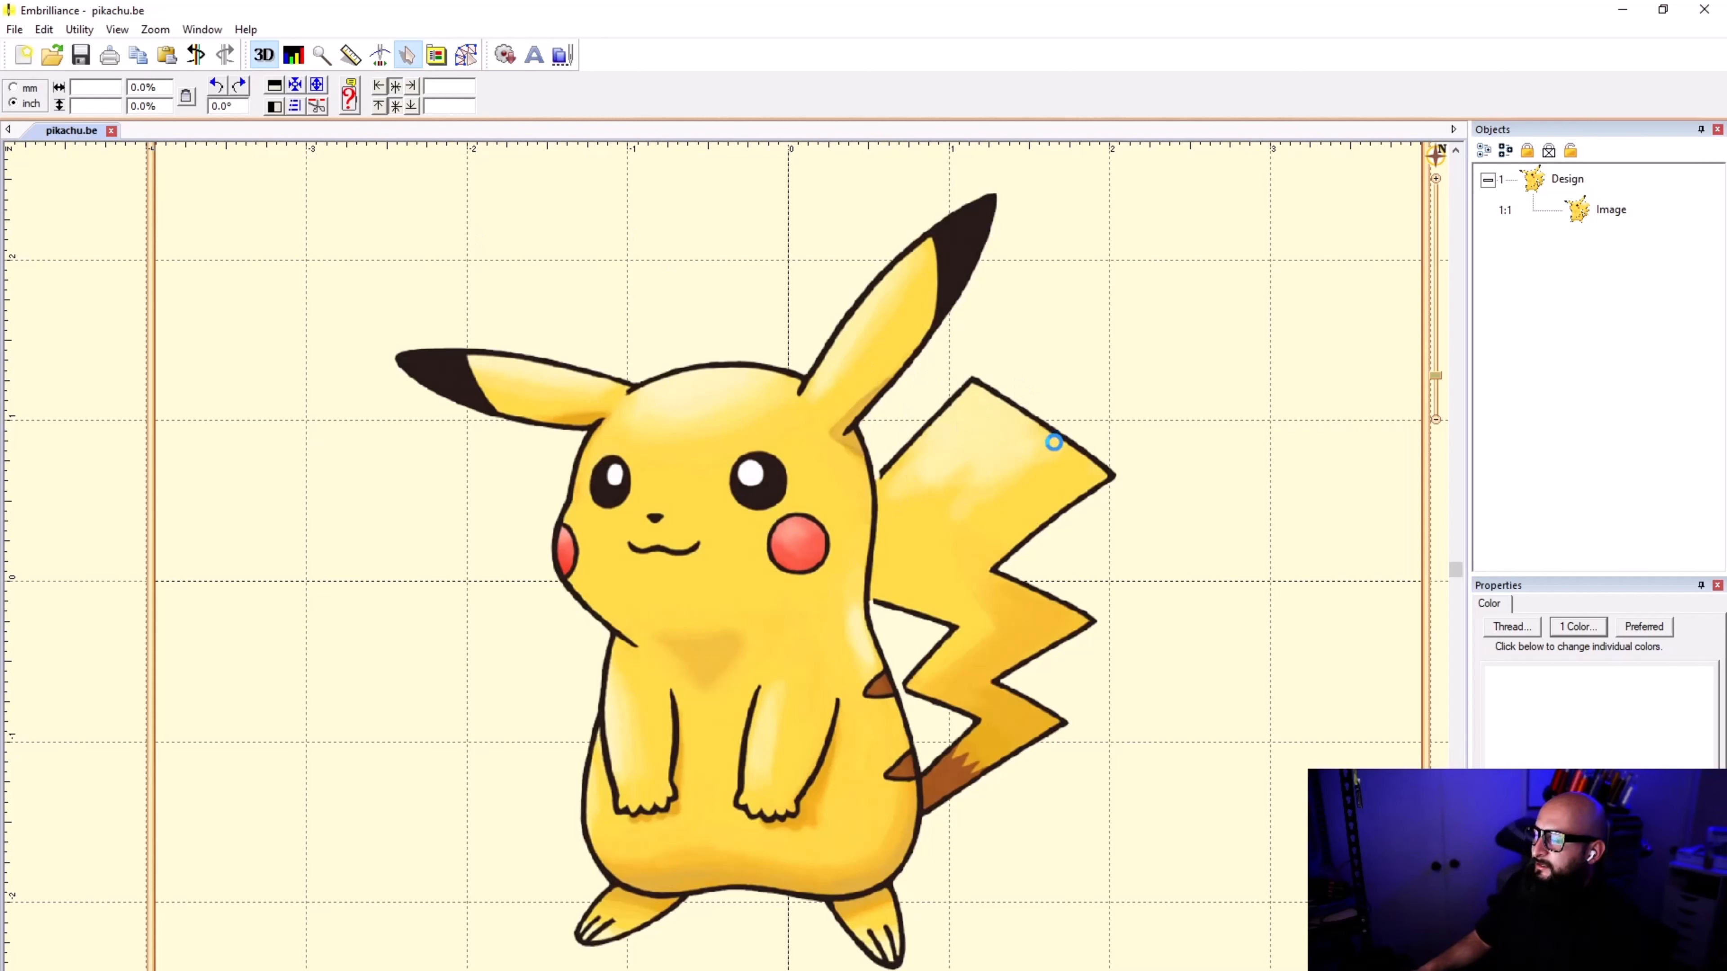
click(1001, 539)
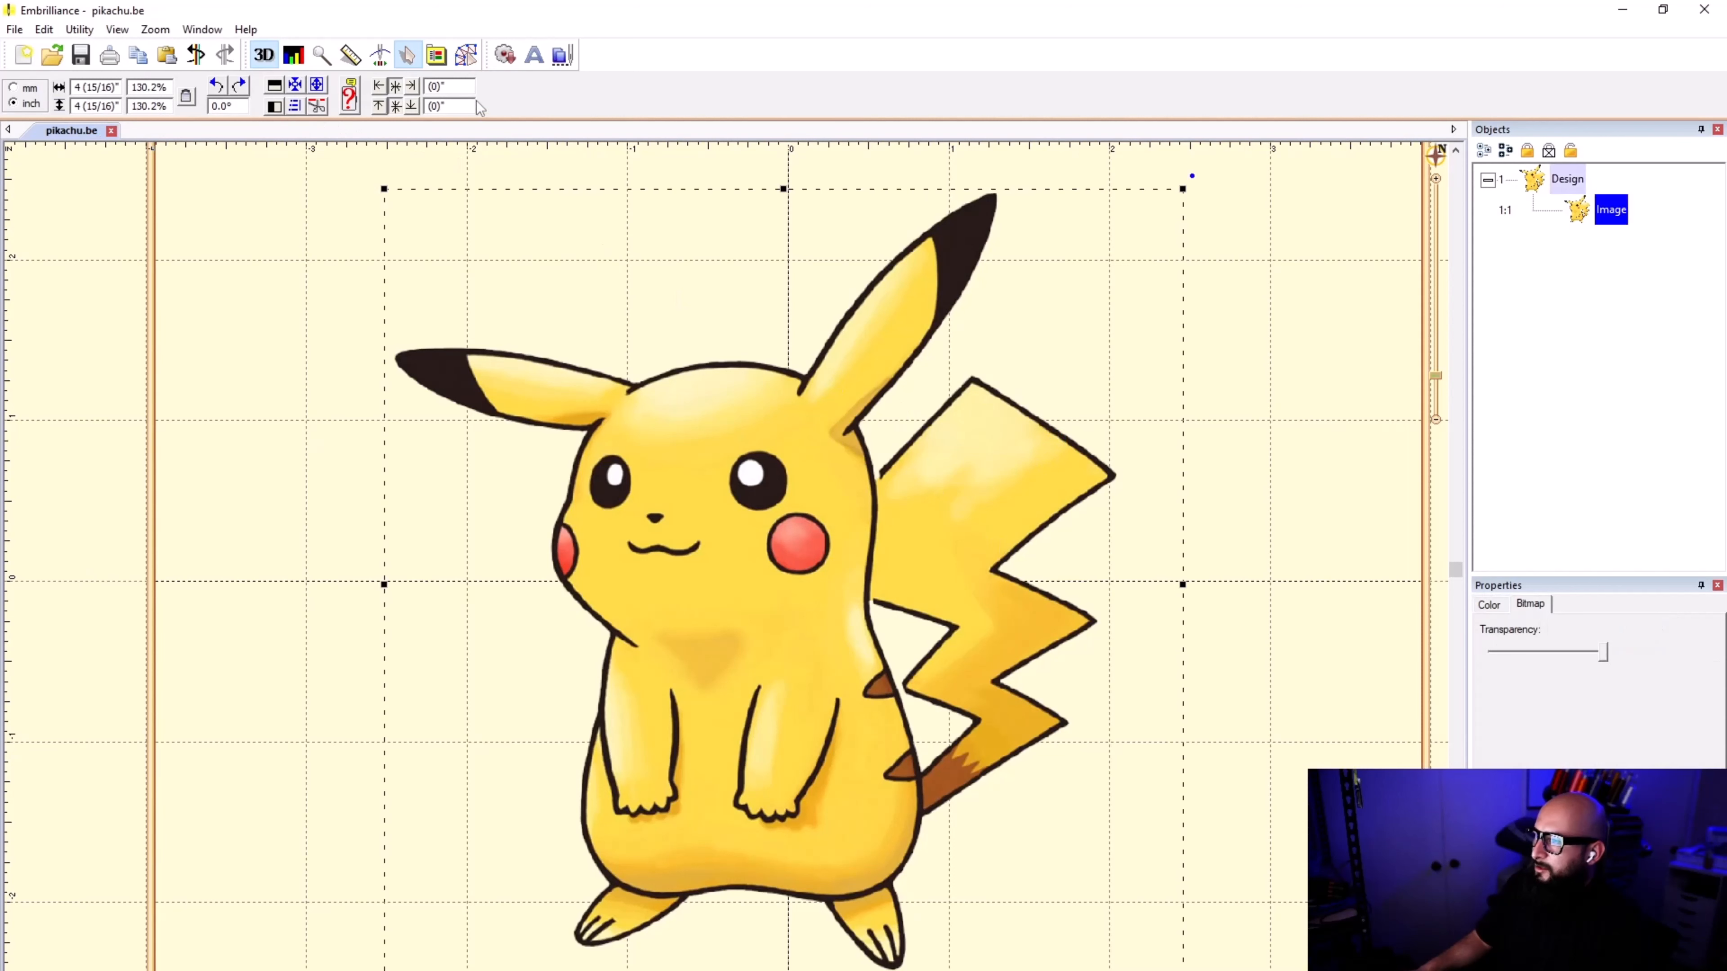
click(464, 60)
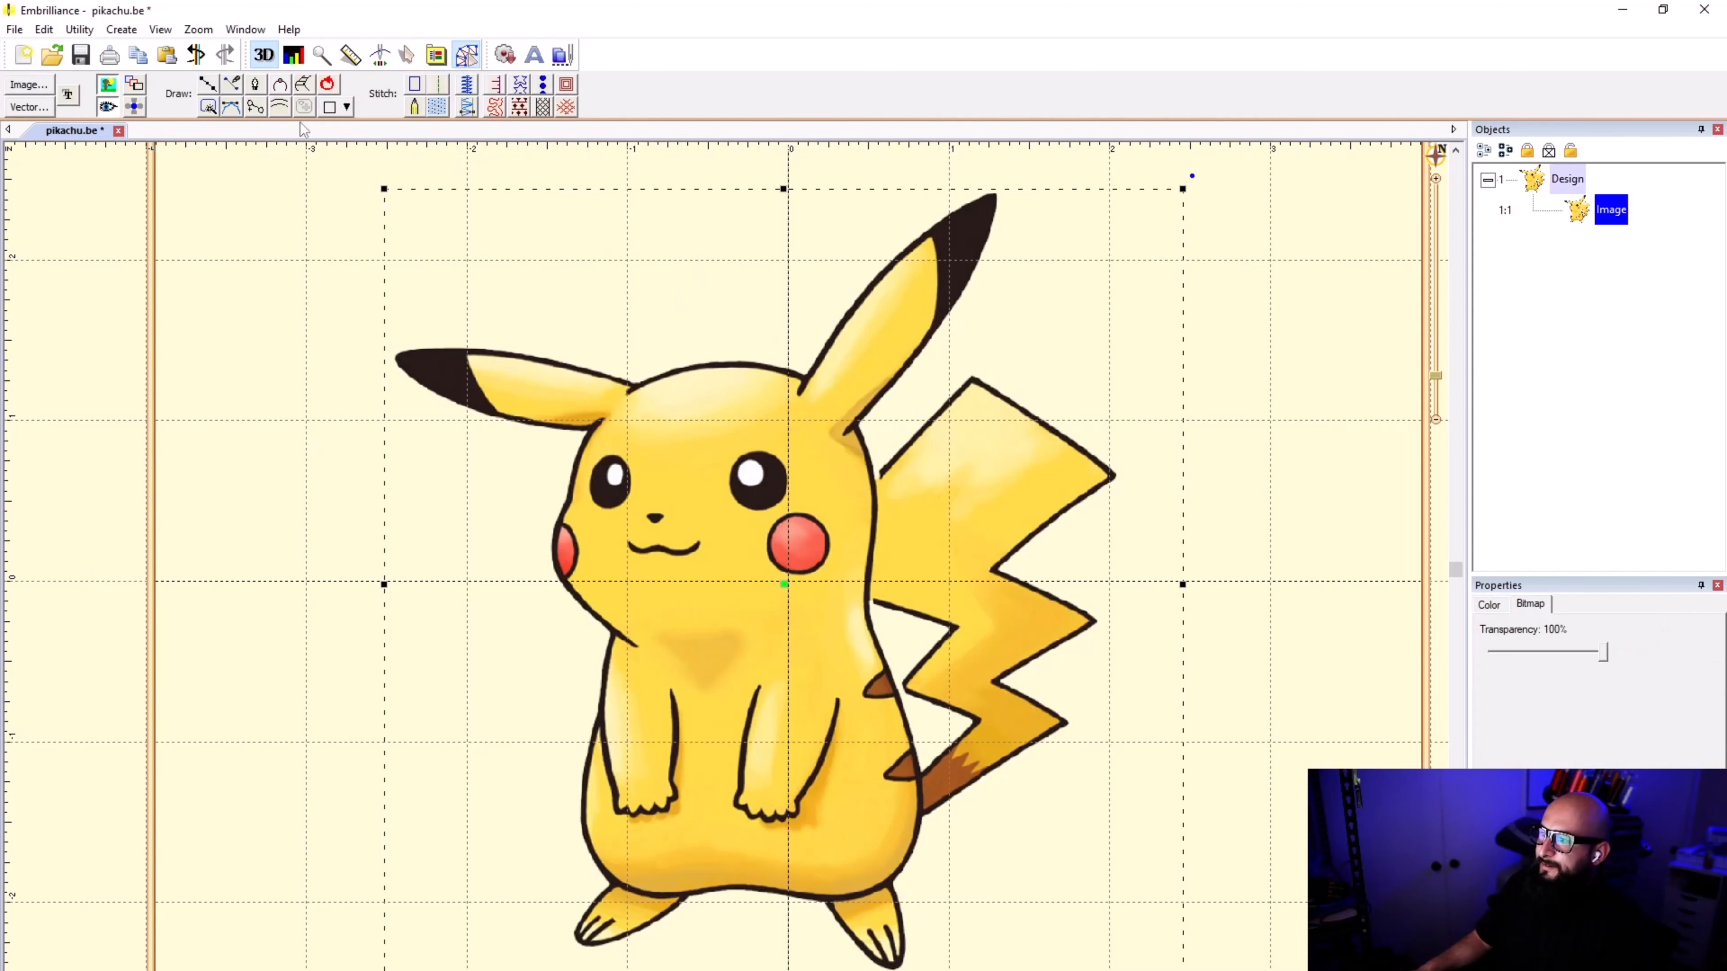
click(210, 85)
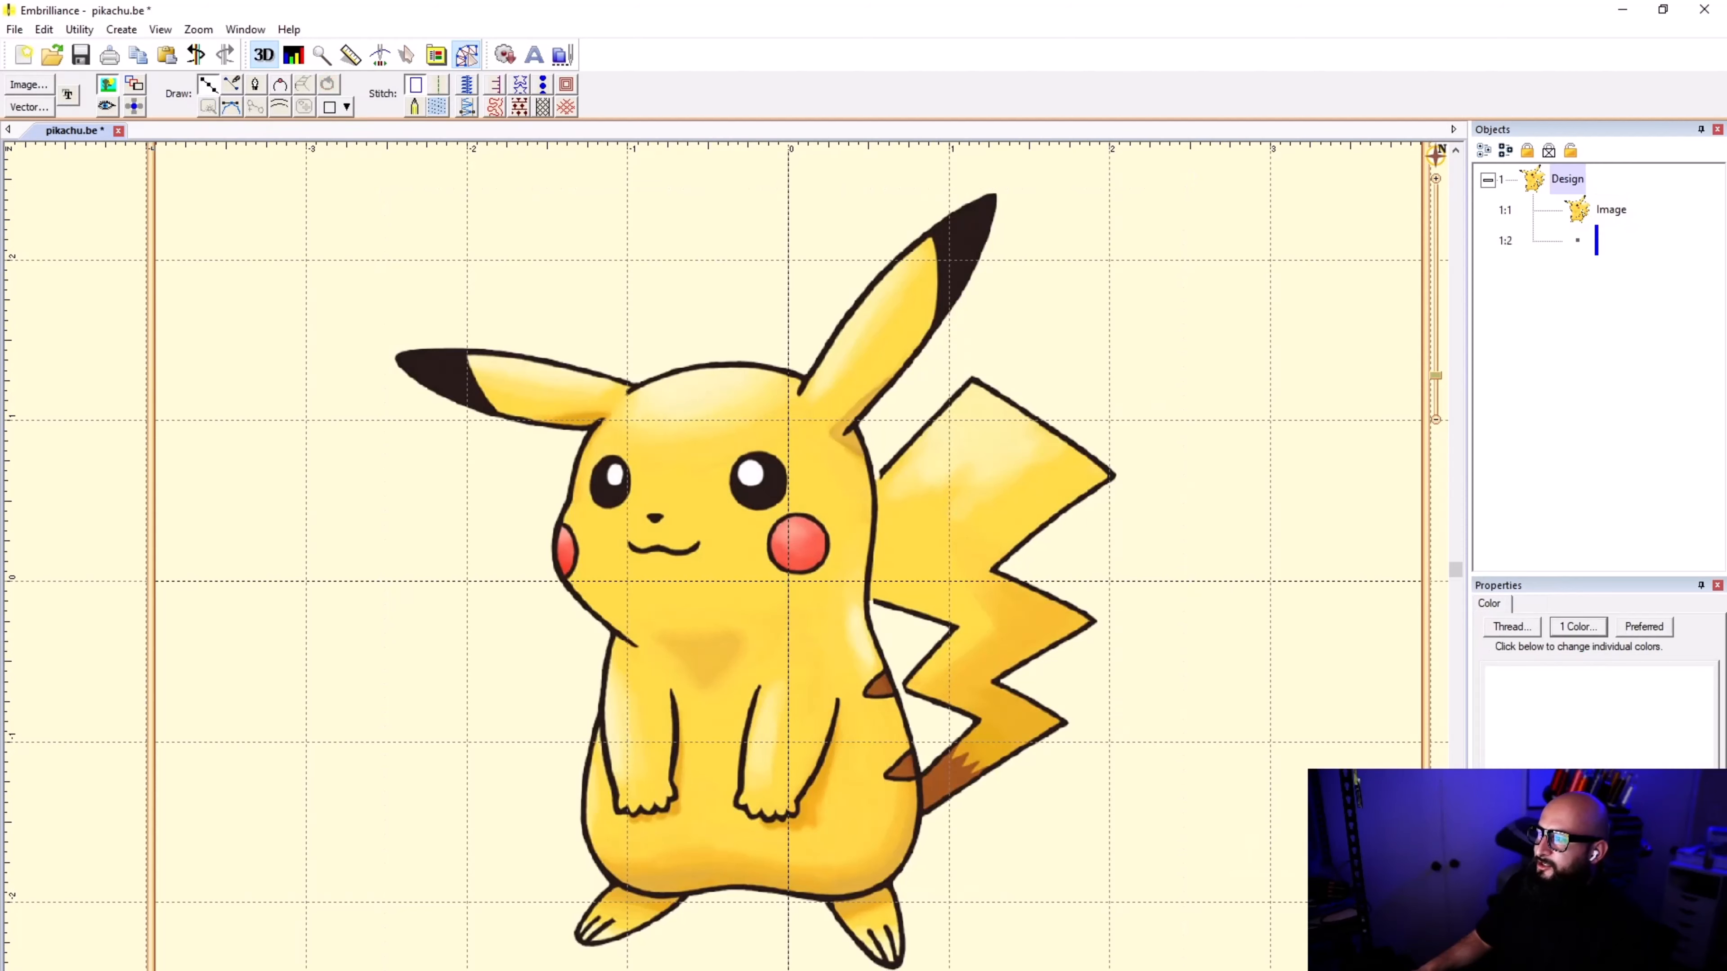
scroll(991, 495, up, 7)
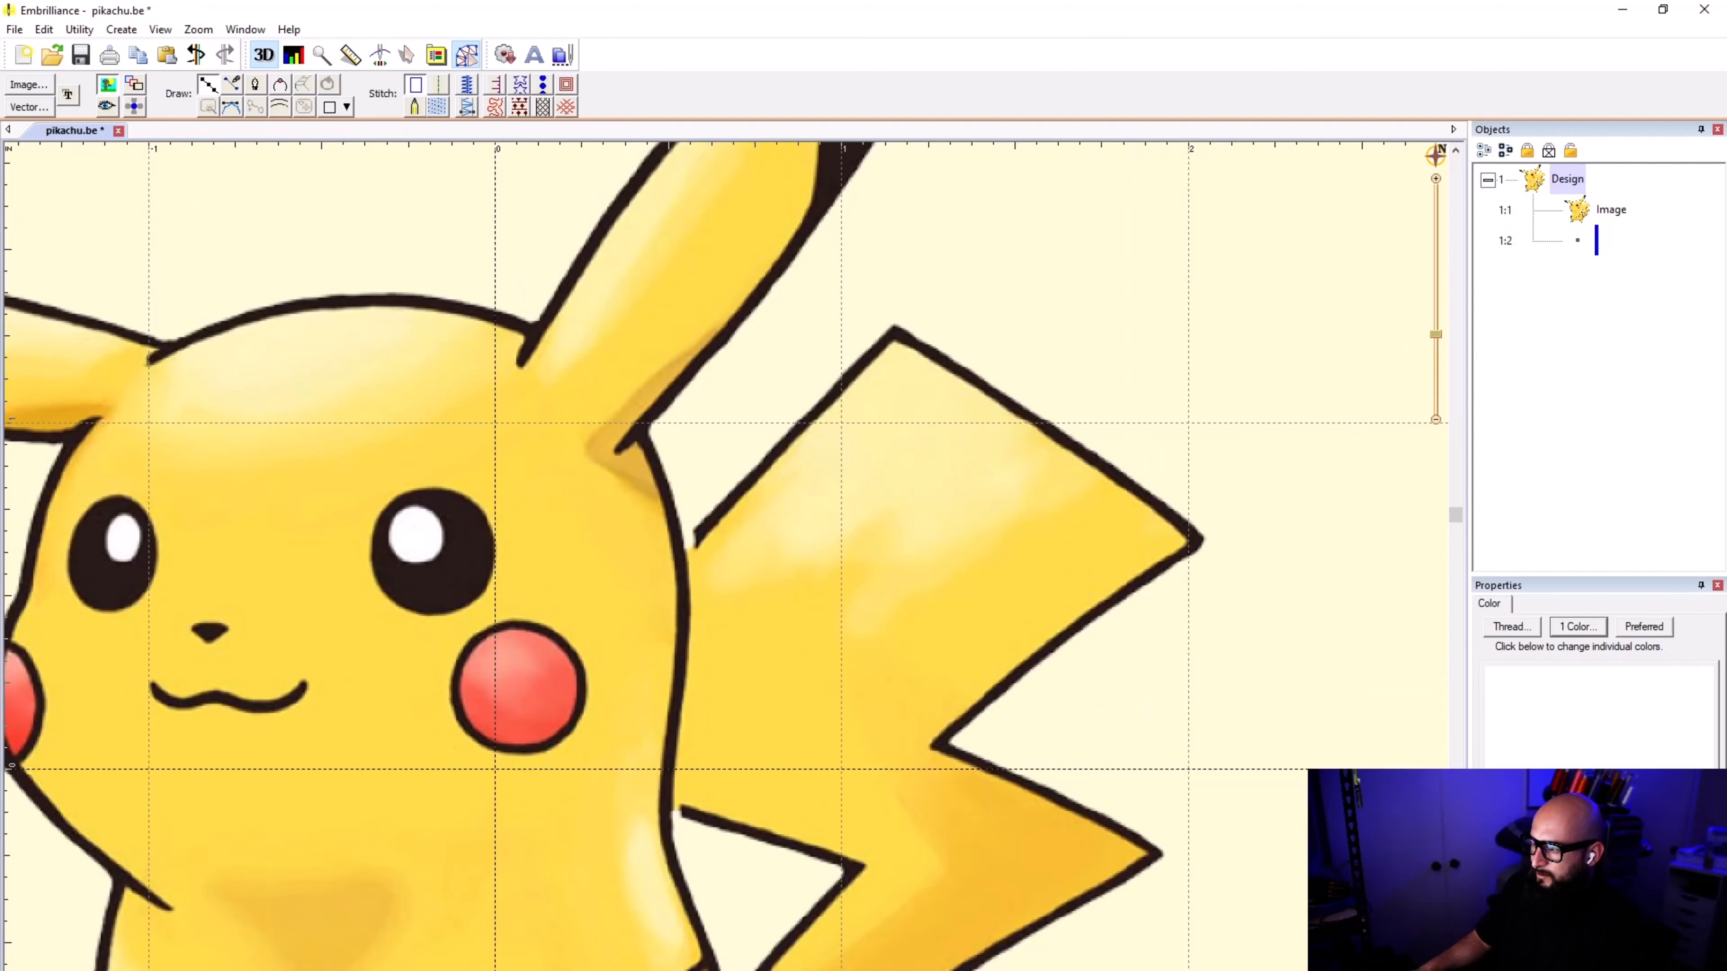
scroll(664, 524, up, 3)
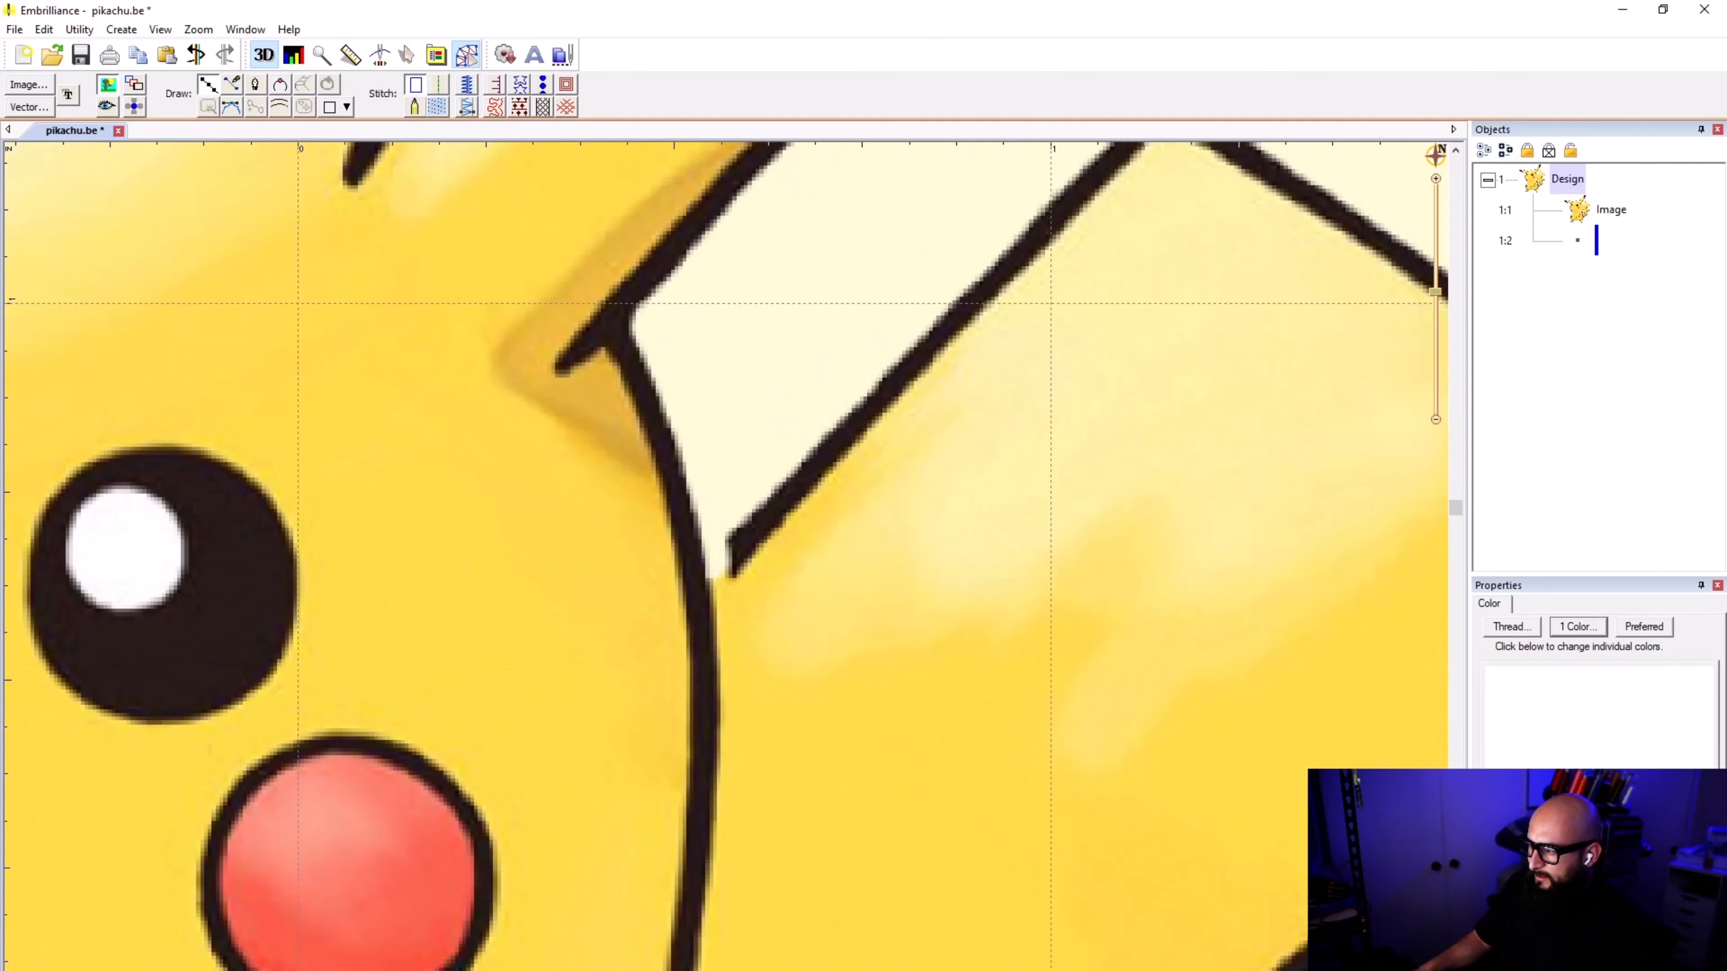
click(694, 575)
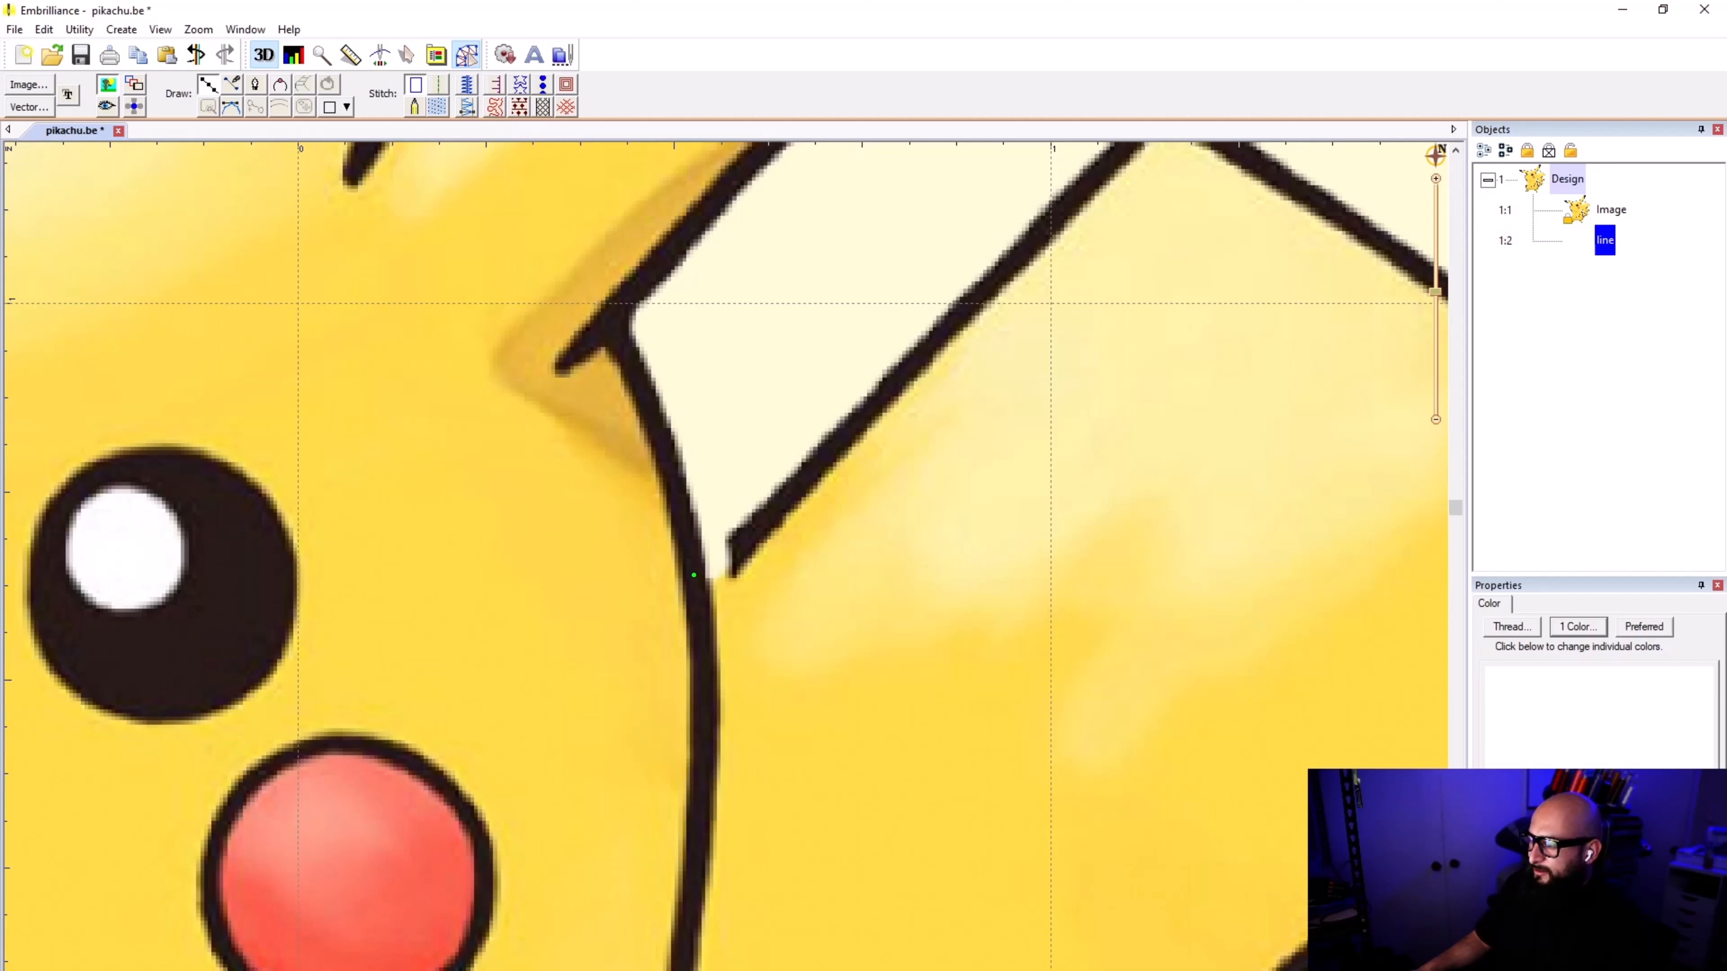
key(Delete)
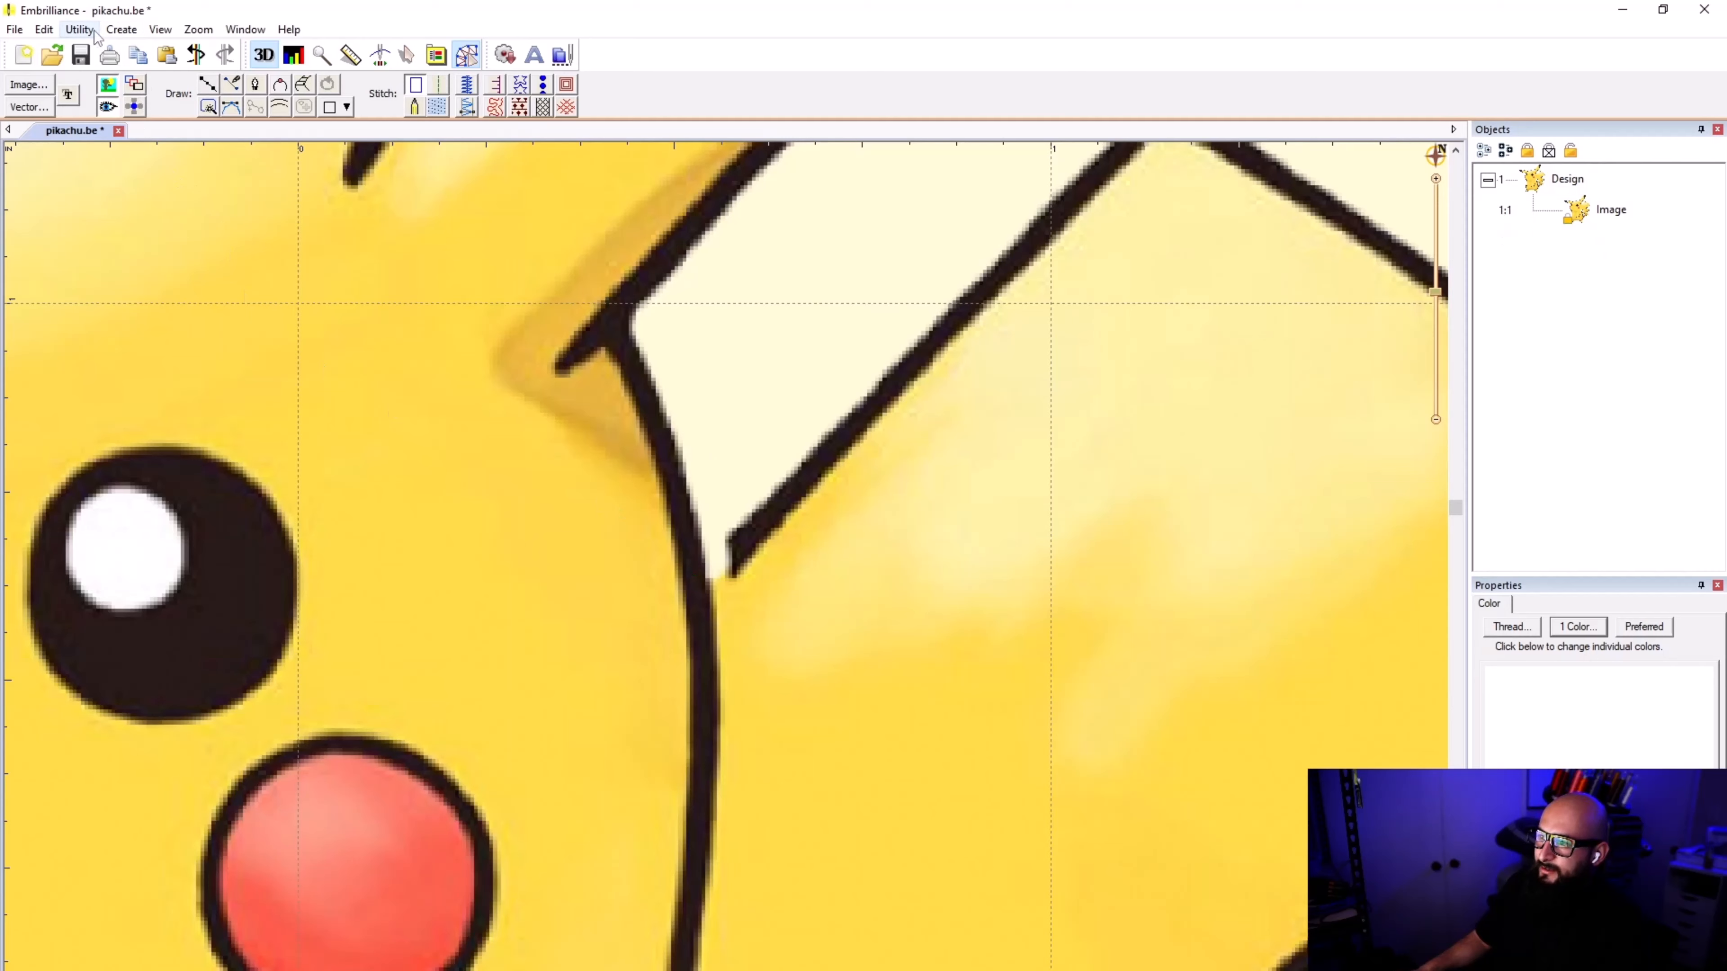
Step: Lengthen the screen calibration line and set the handle size to 140% in the graphics scale preferences
click(49, 33)
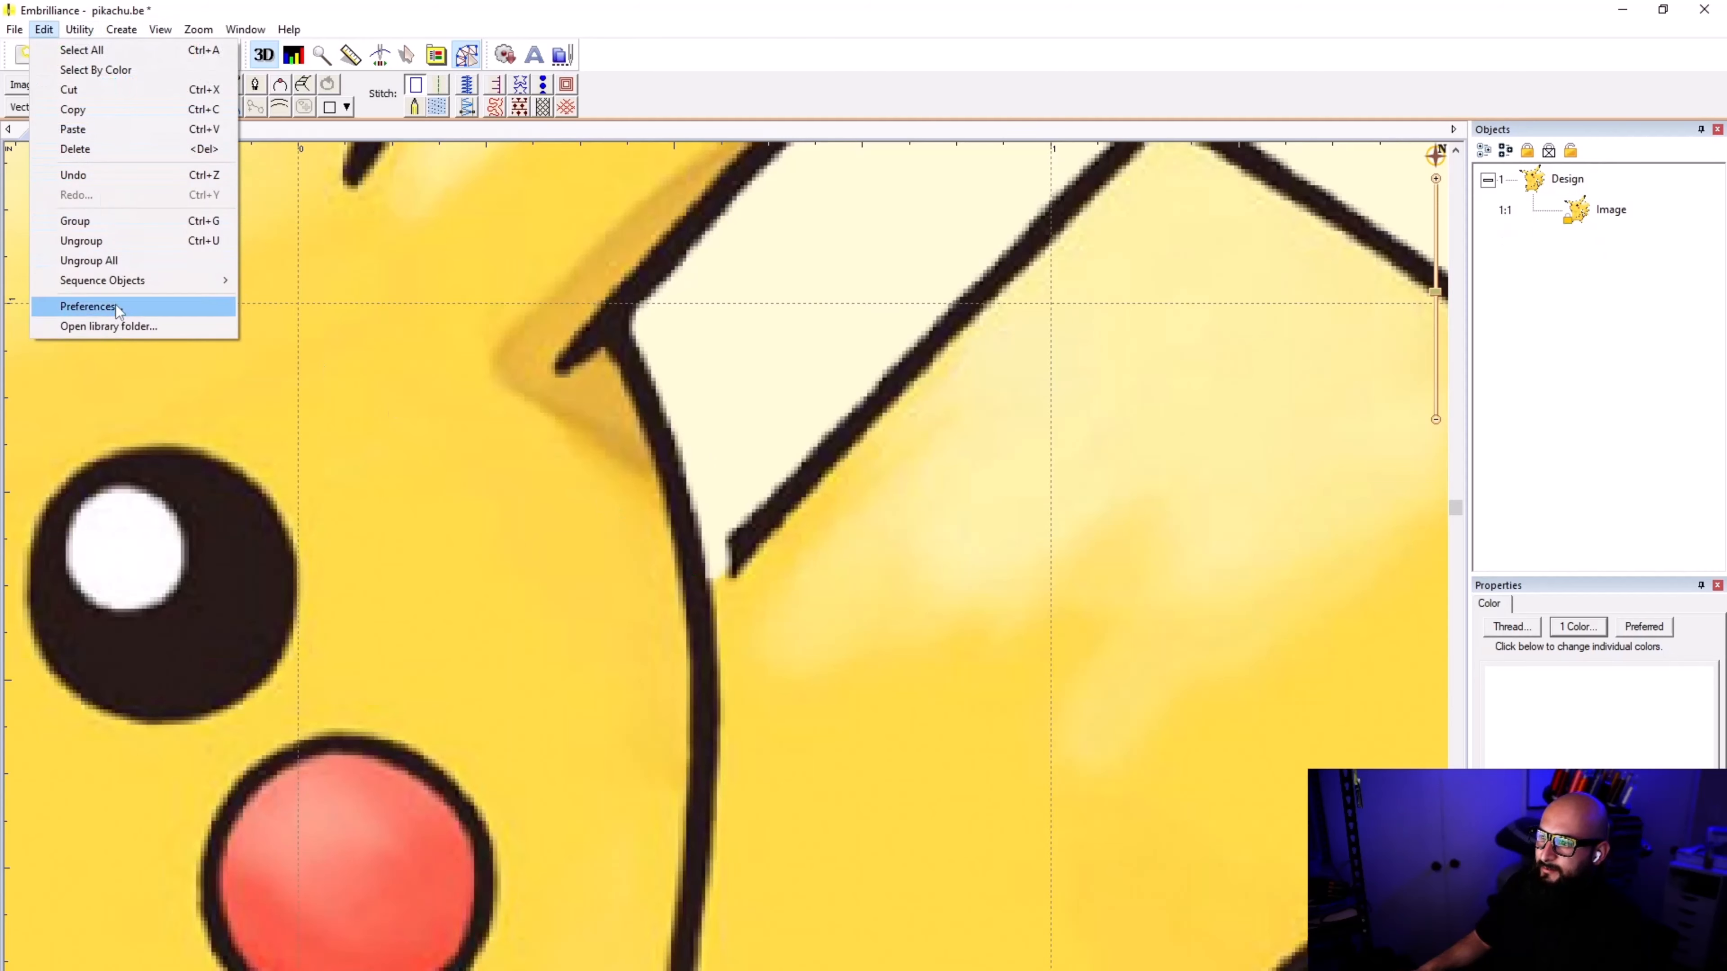
click(91, 307)
click(680, 420)
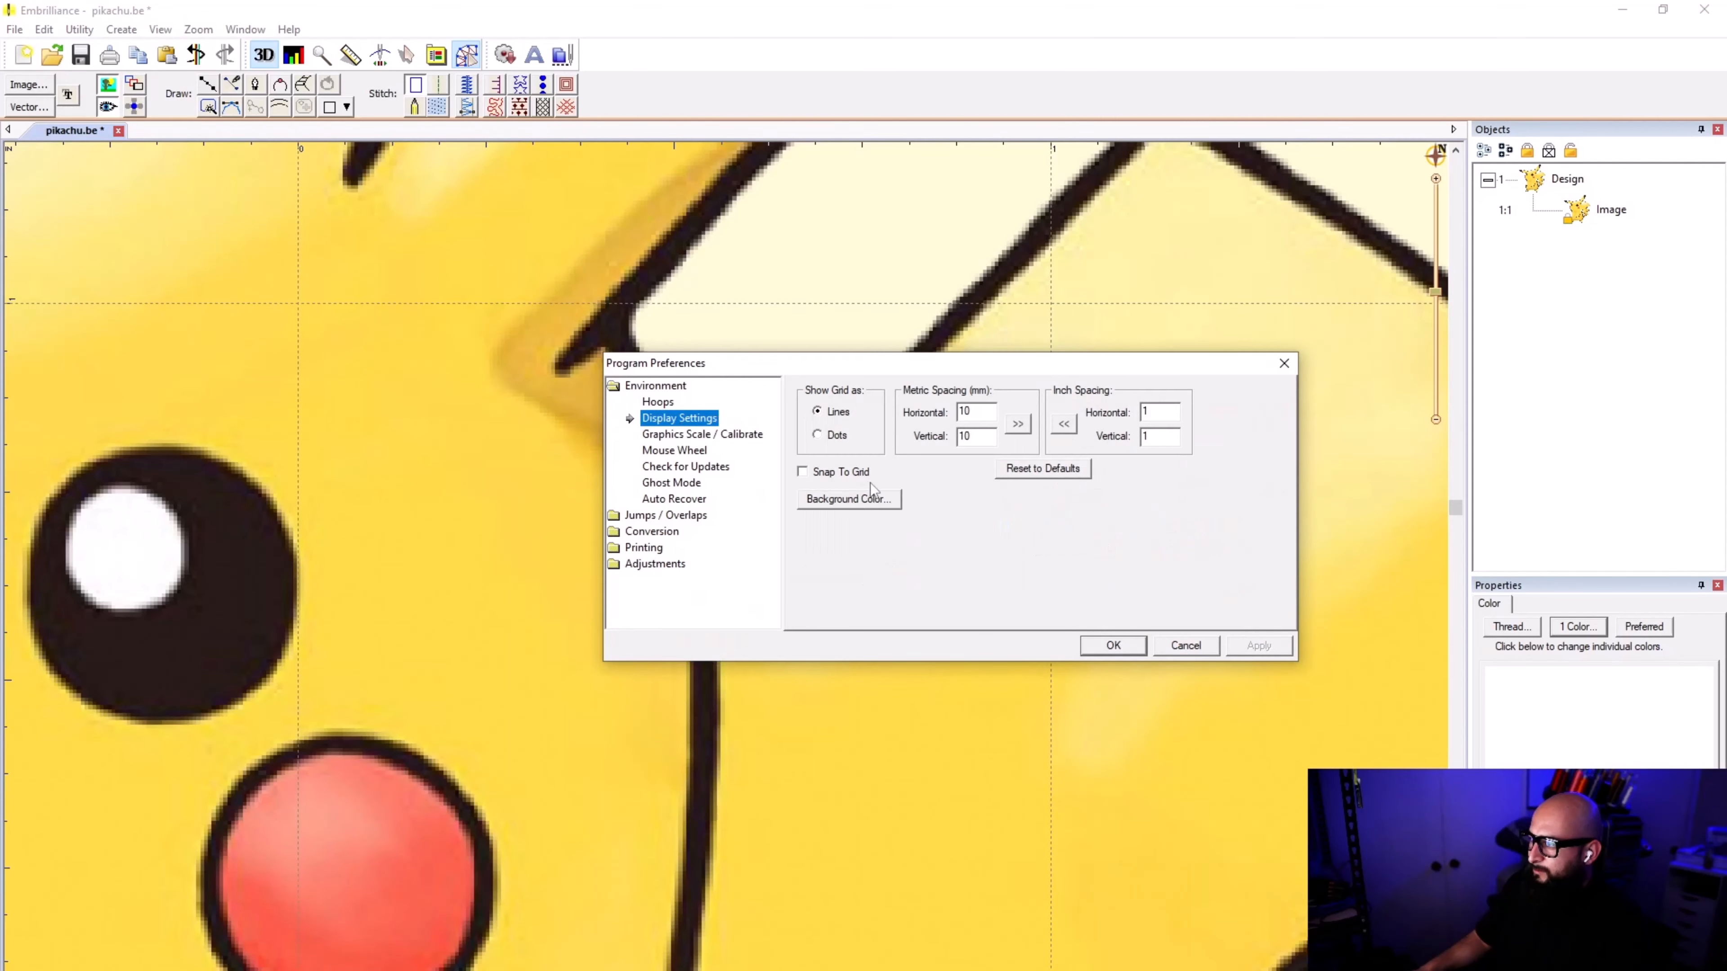
click(717, 437)
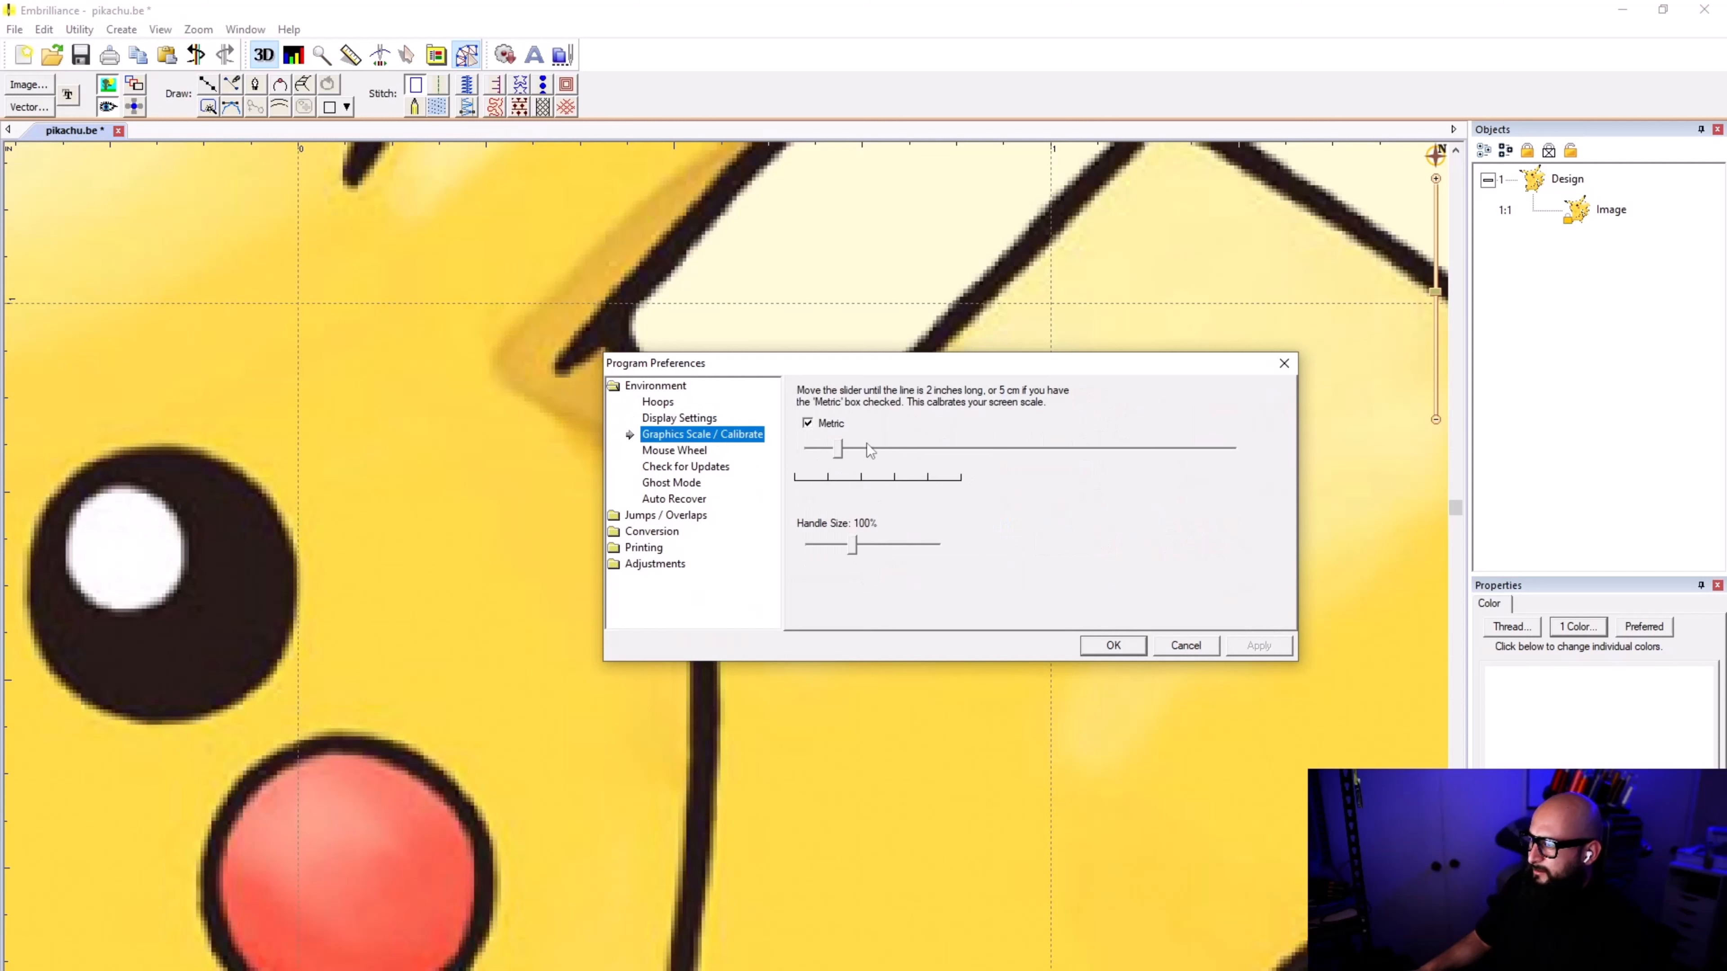
drag(838, 448, 933, 457)
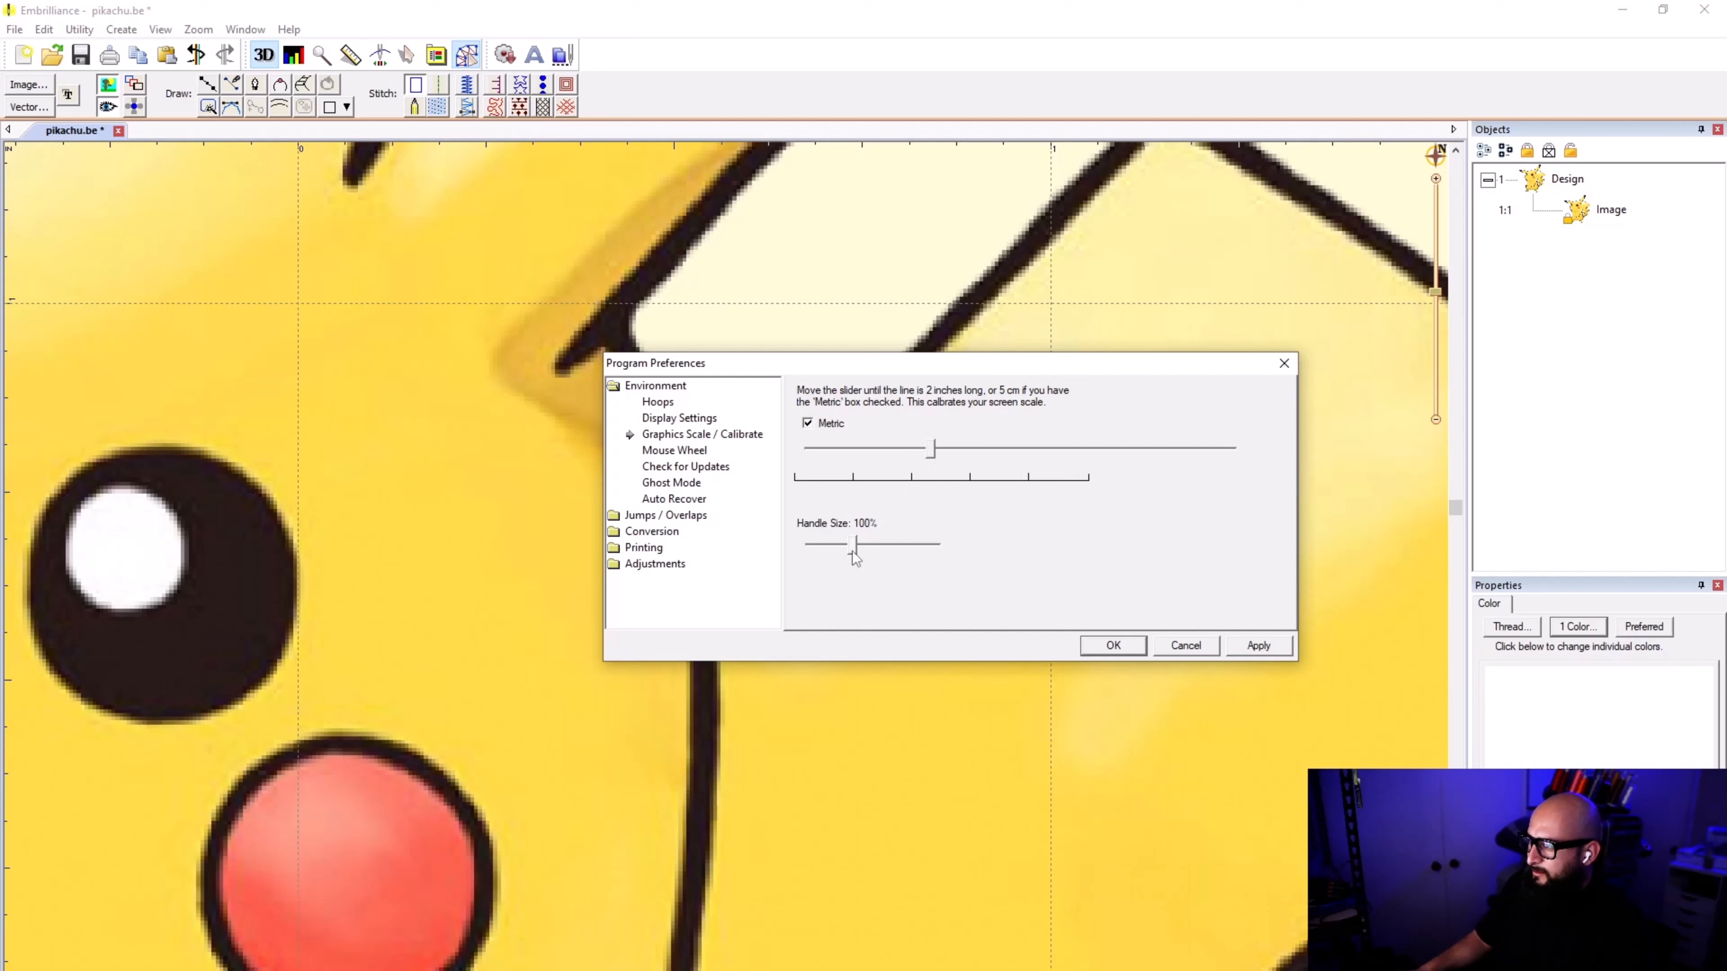
drag(854, 552, 888, 552)
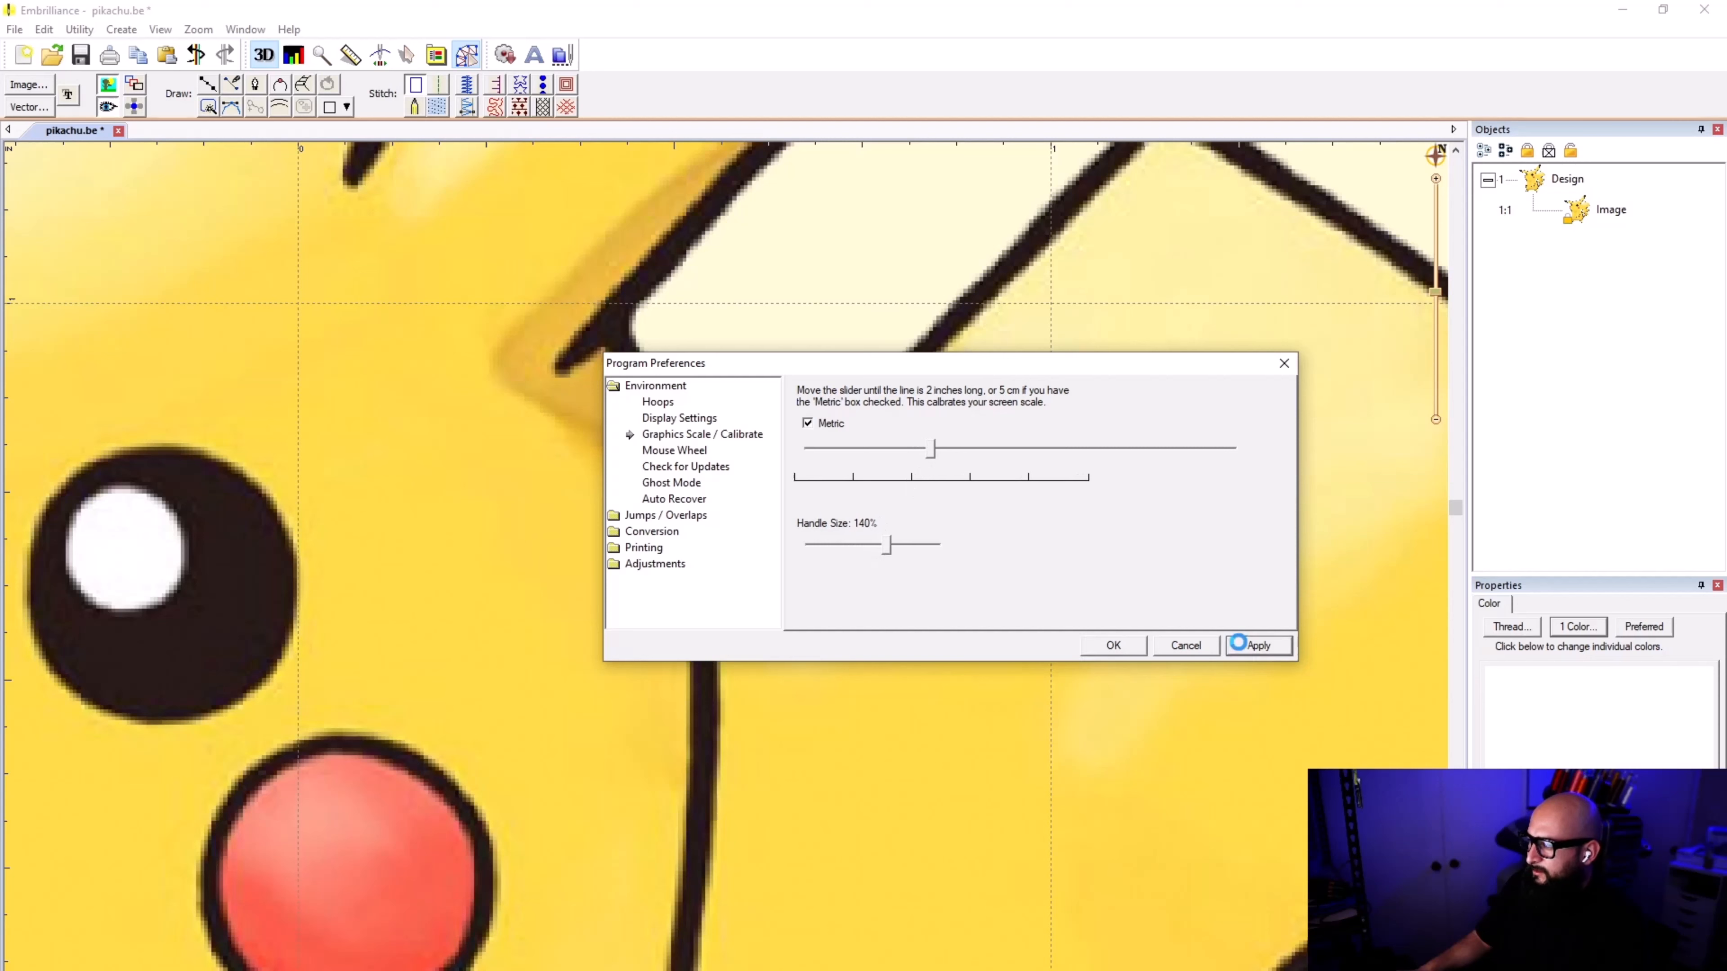
click(1240, 645)
click(1112, 645)
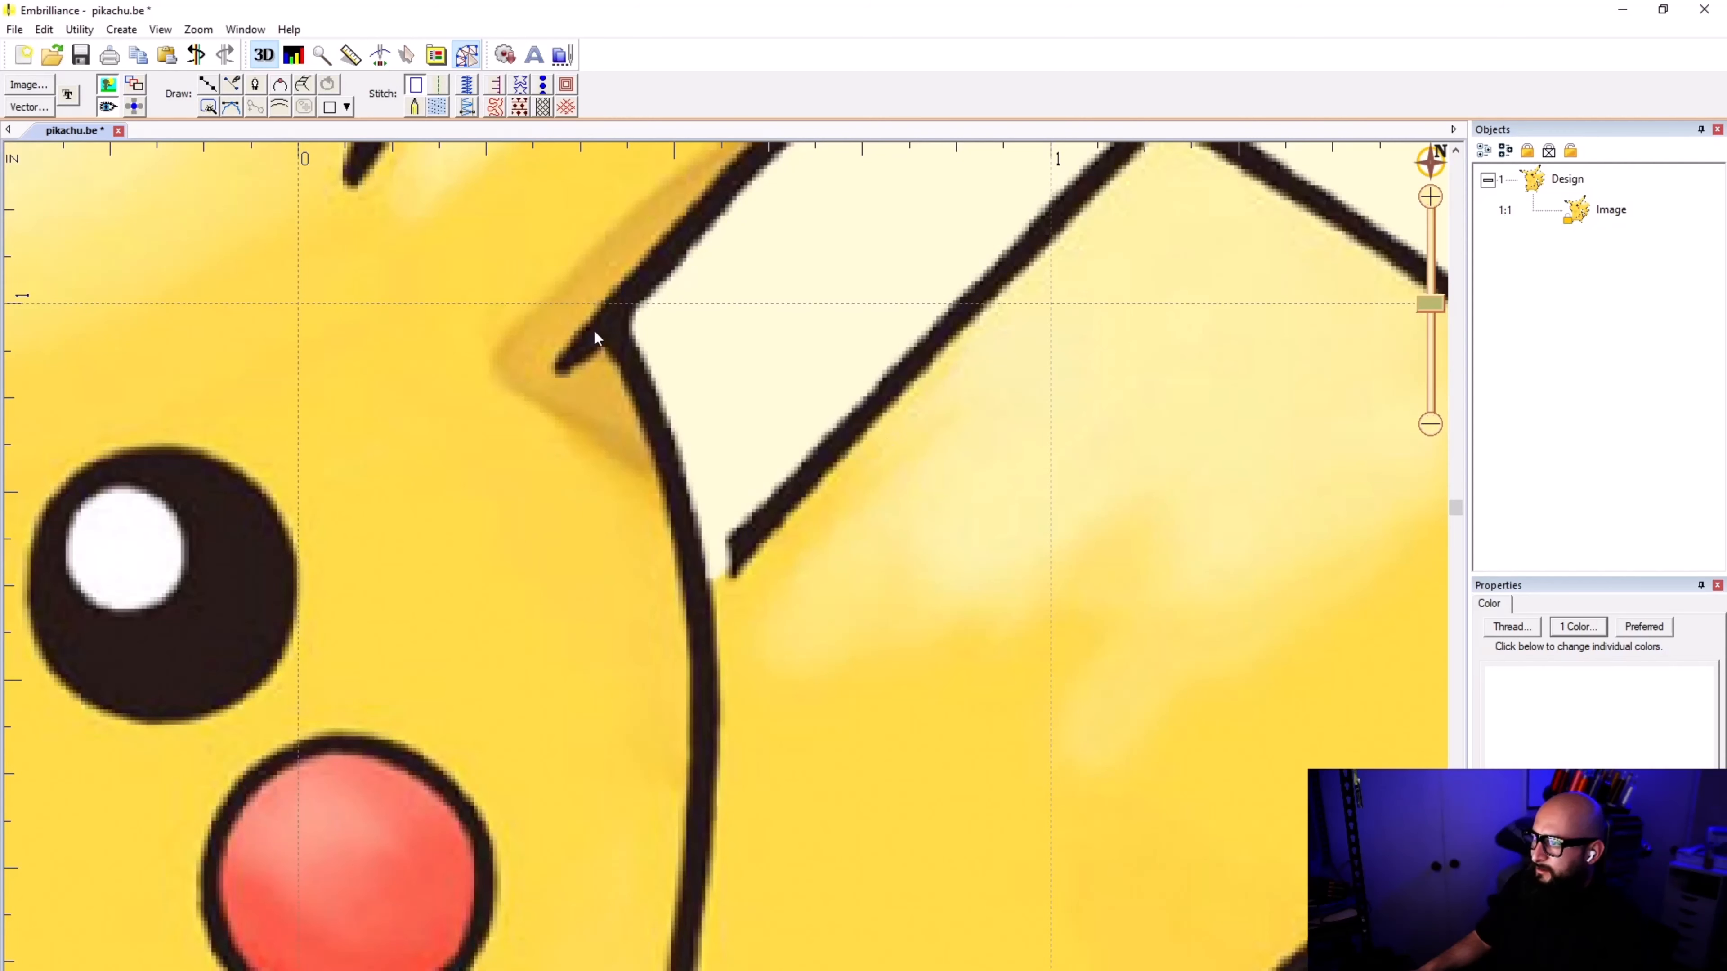
Step: Start a line on the body outline beside the tail's base and trace points up the slanted black tail outline
click(407, 54)
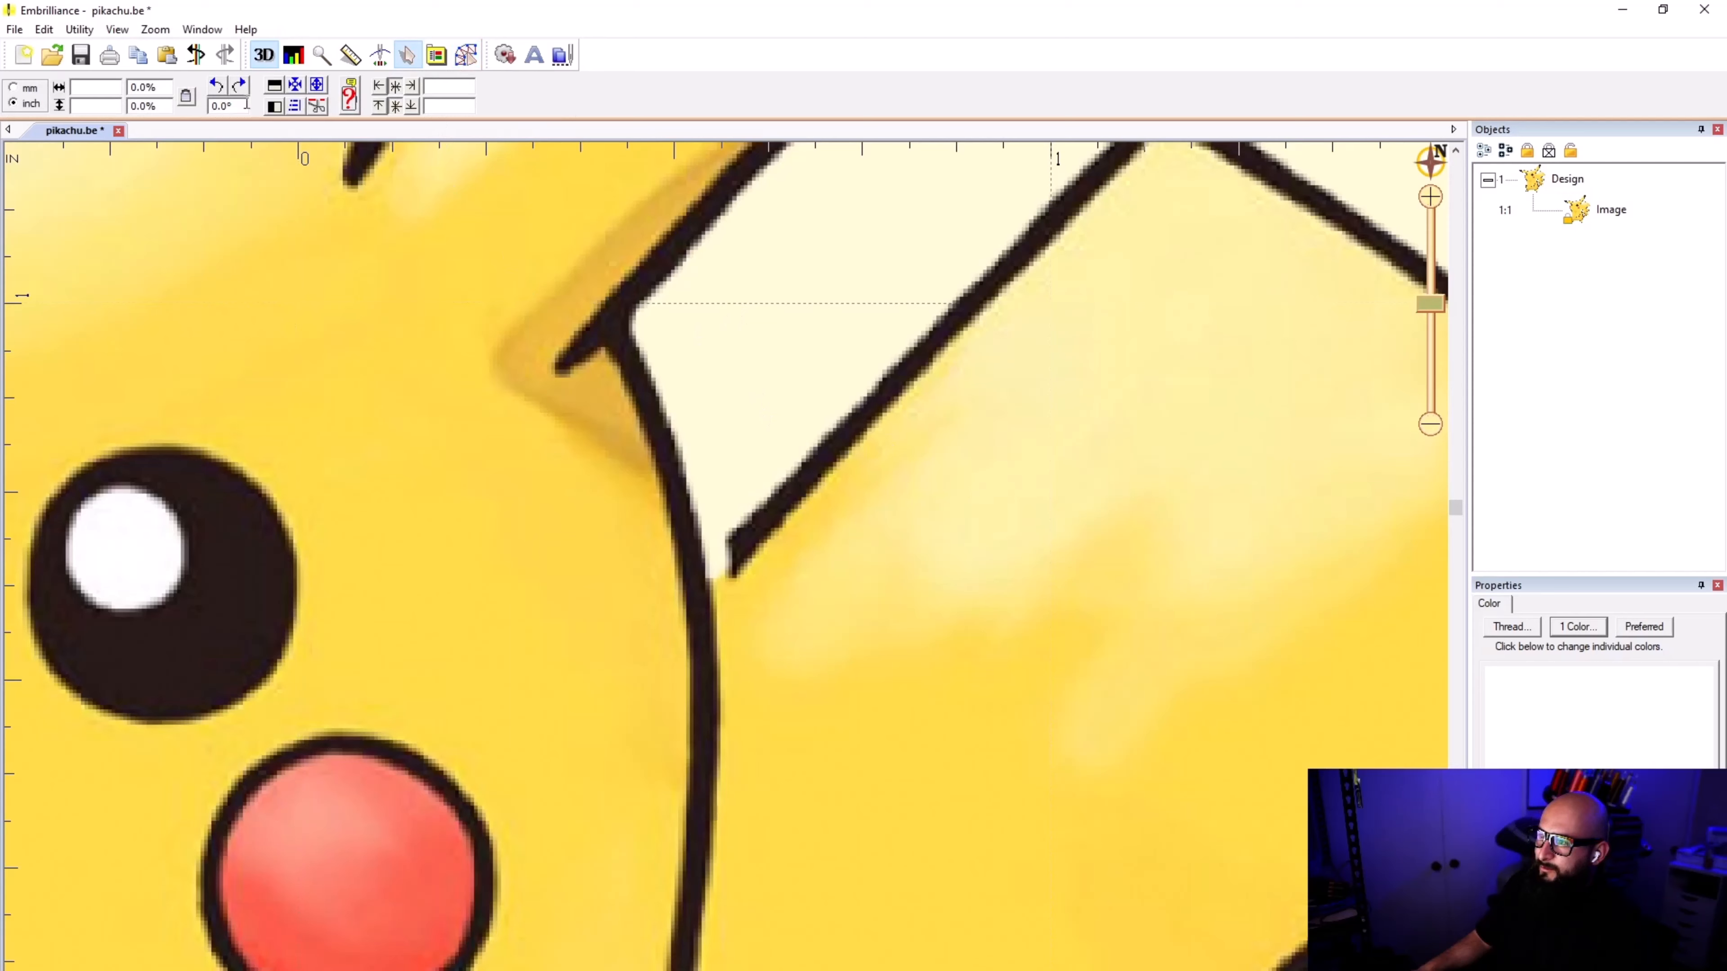
click(466, 55)
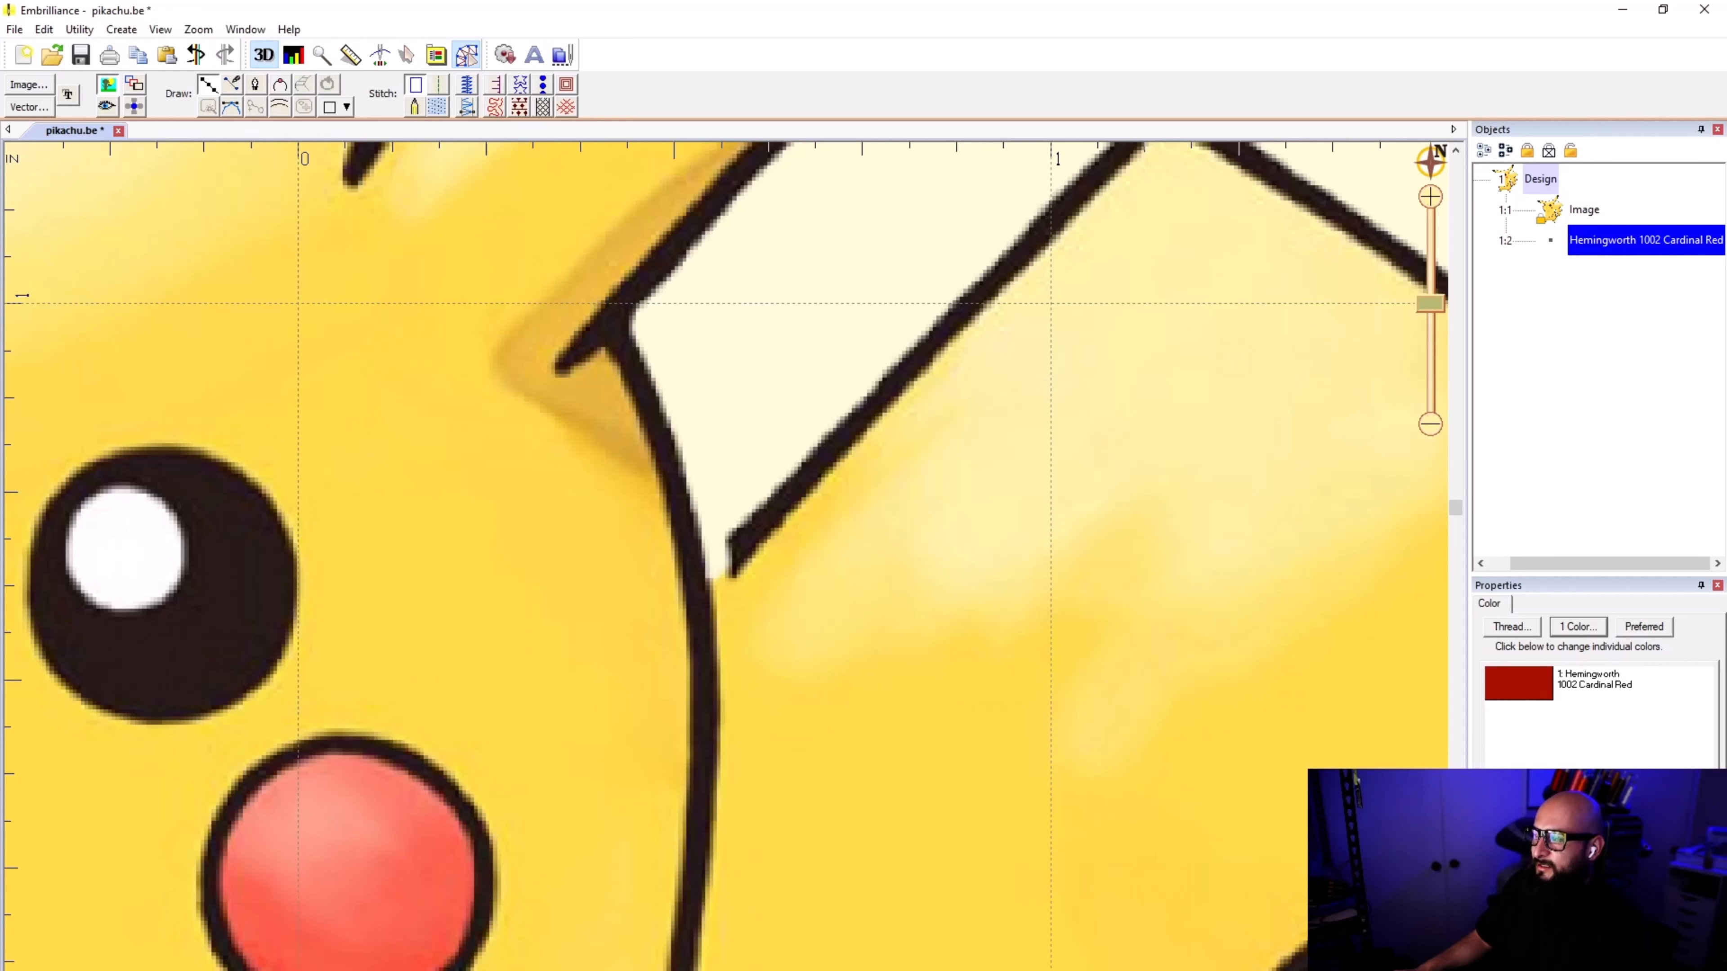
scroll(747, 574, up, 9)
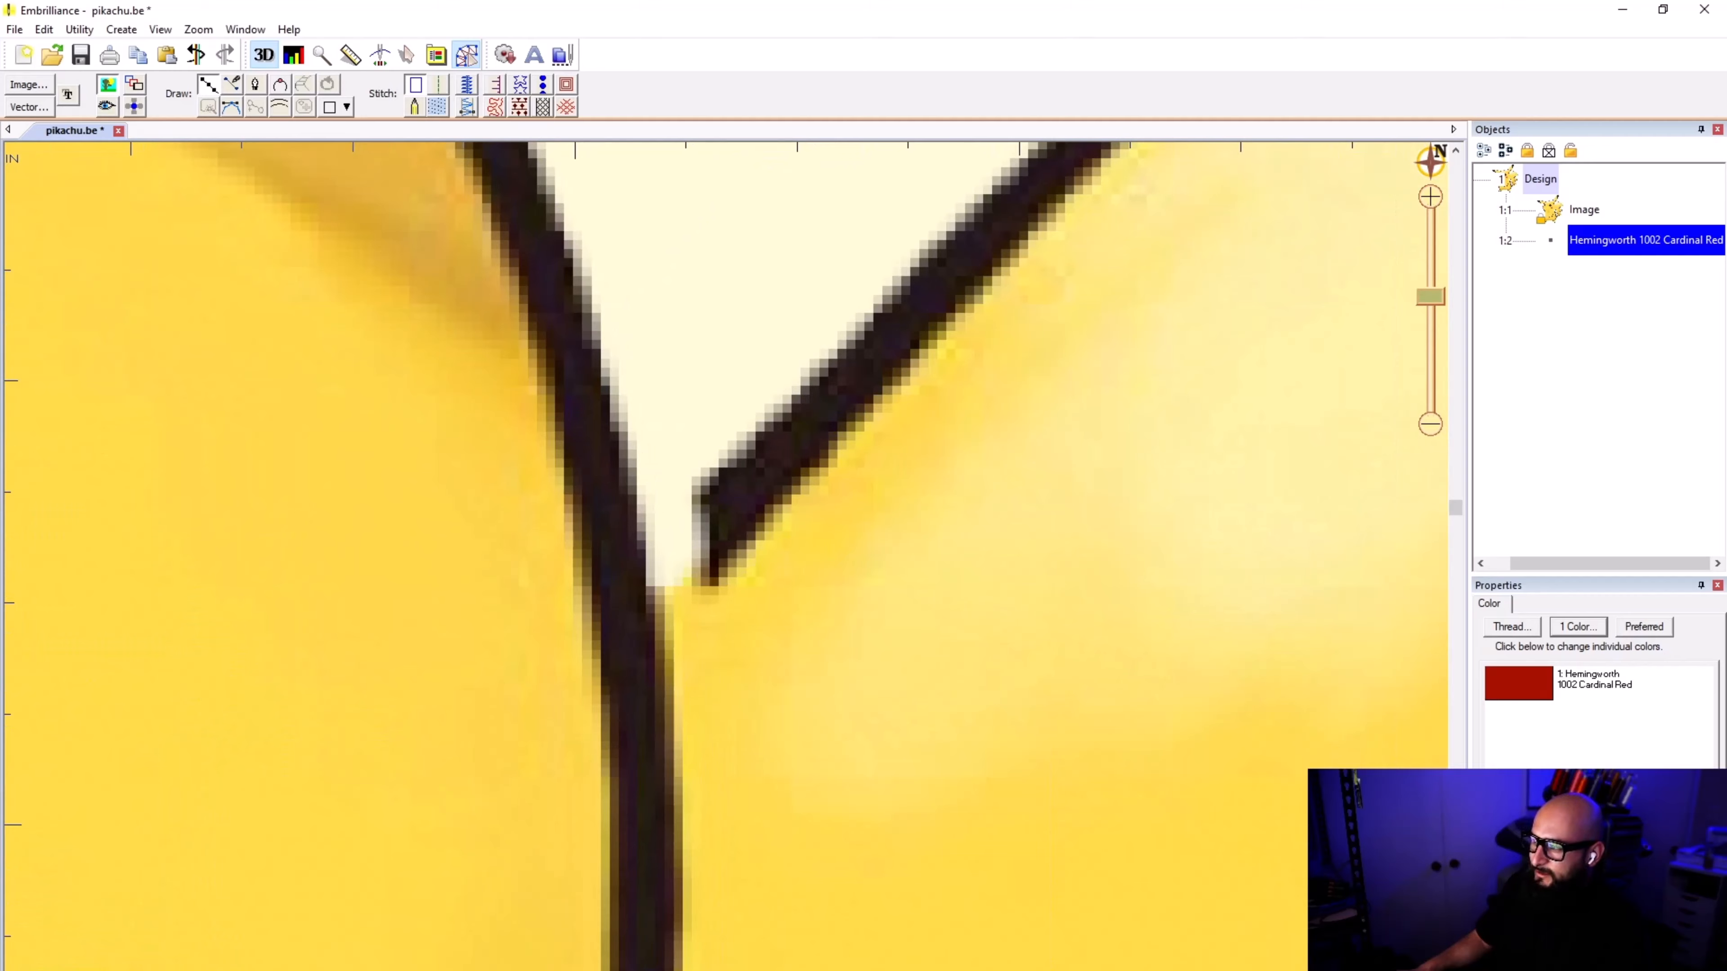
click(619, 590)
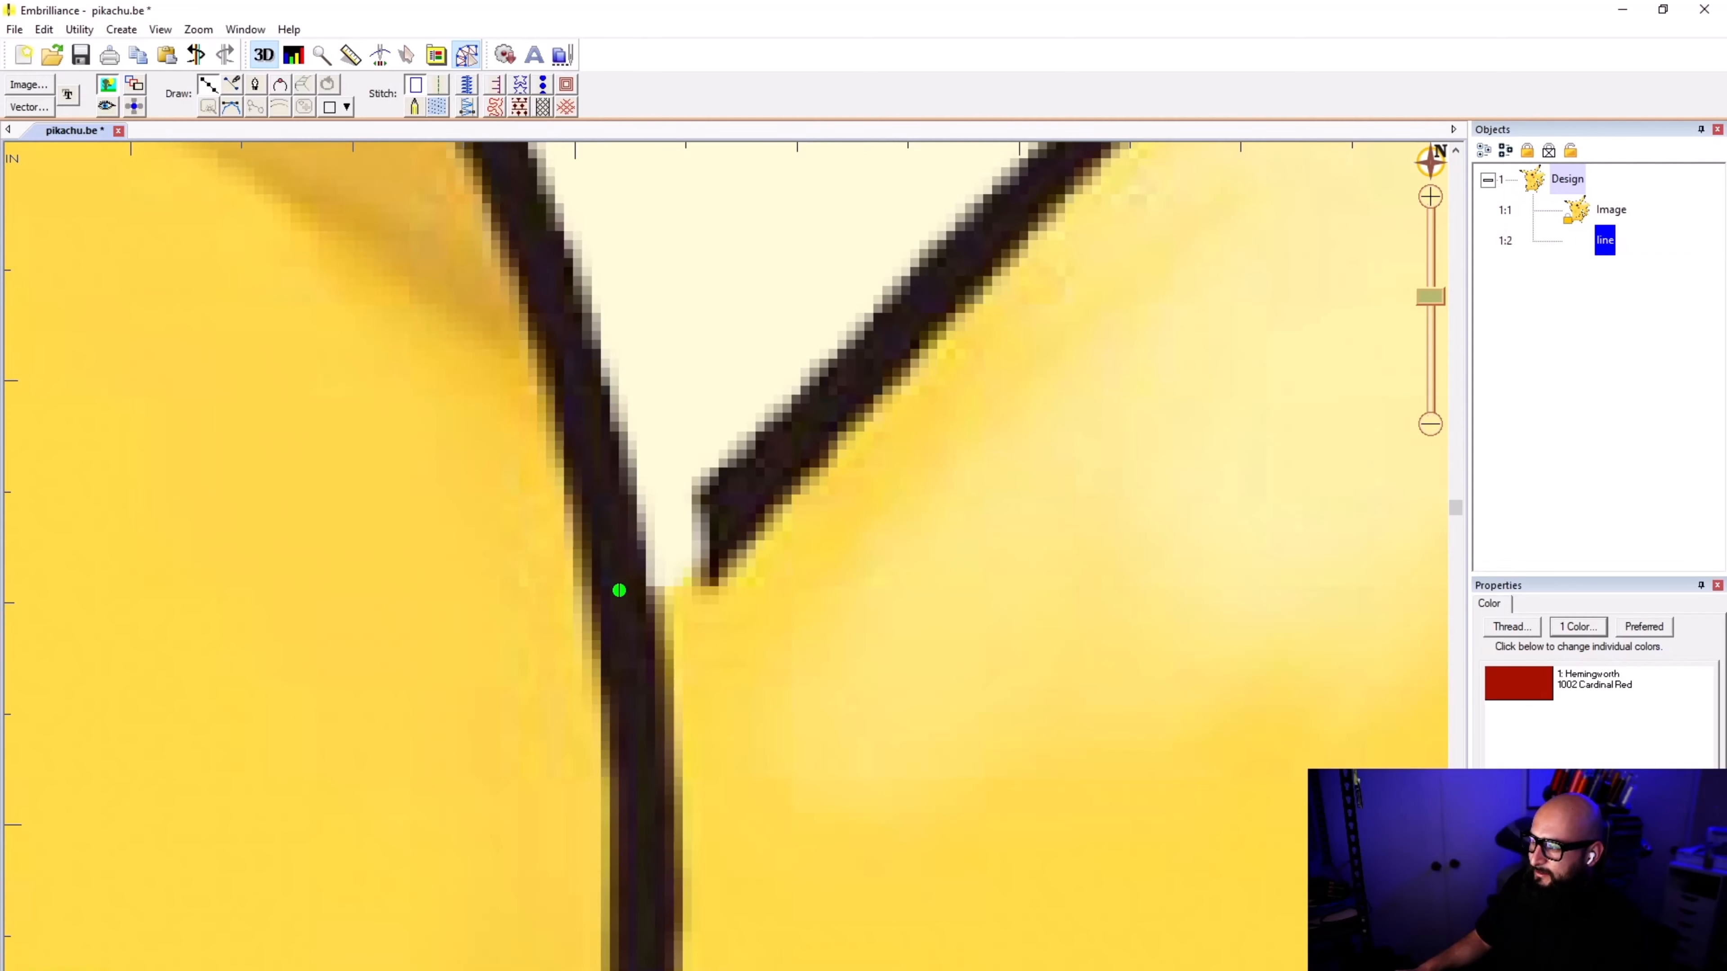
click(736, 502)
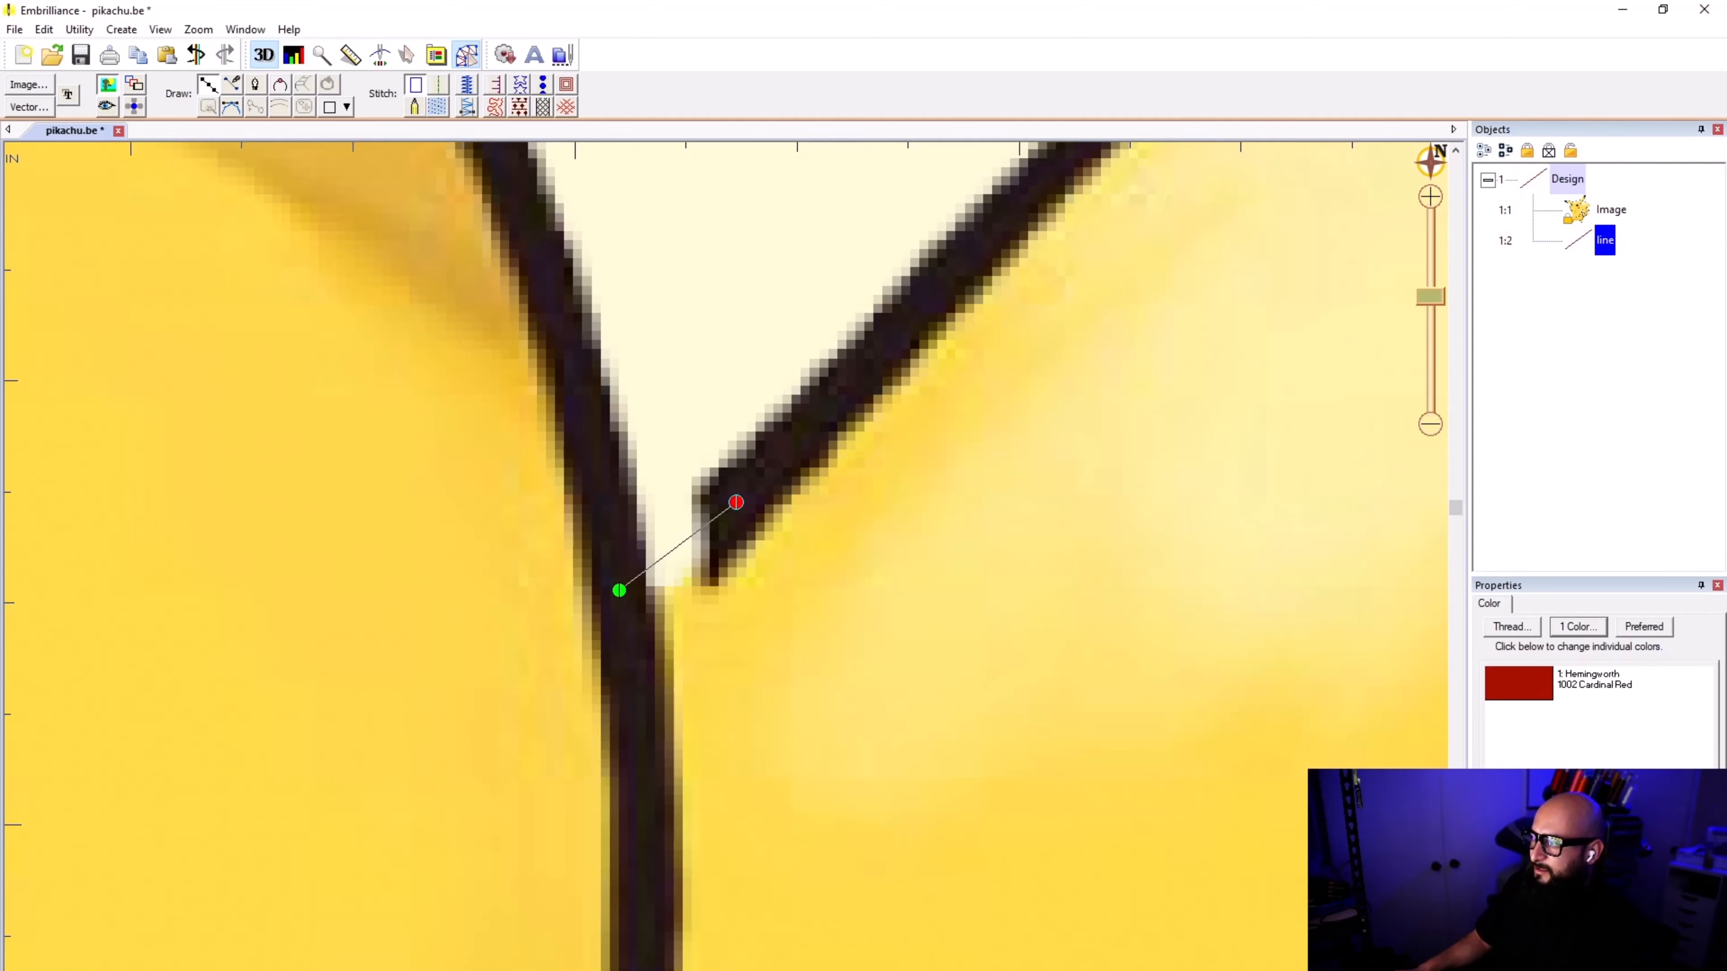
click(923, 301)
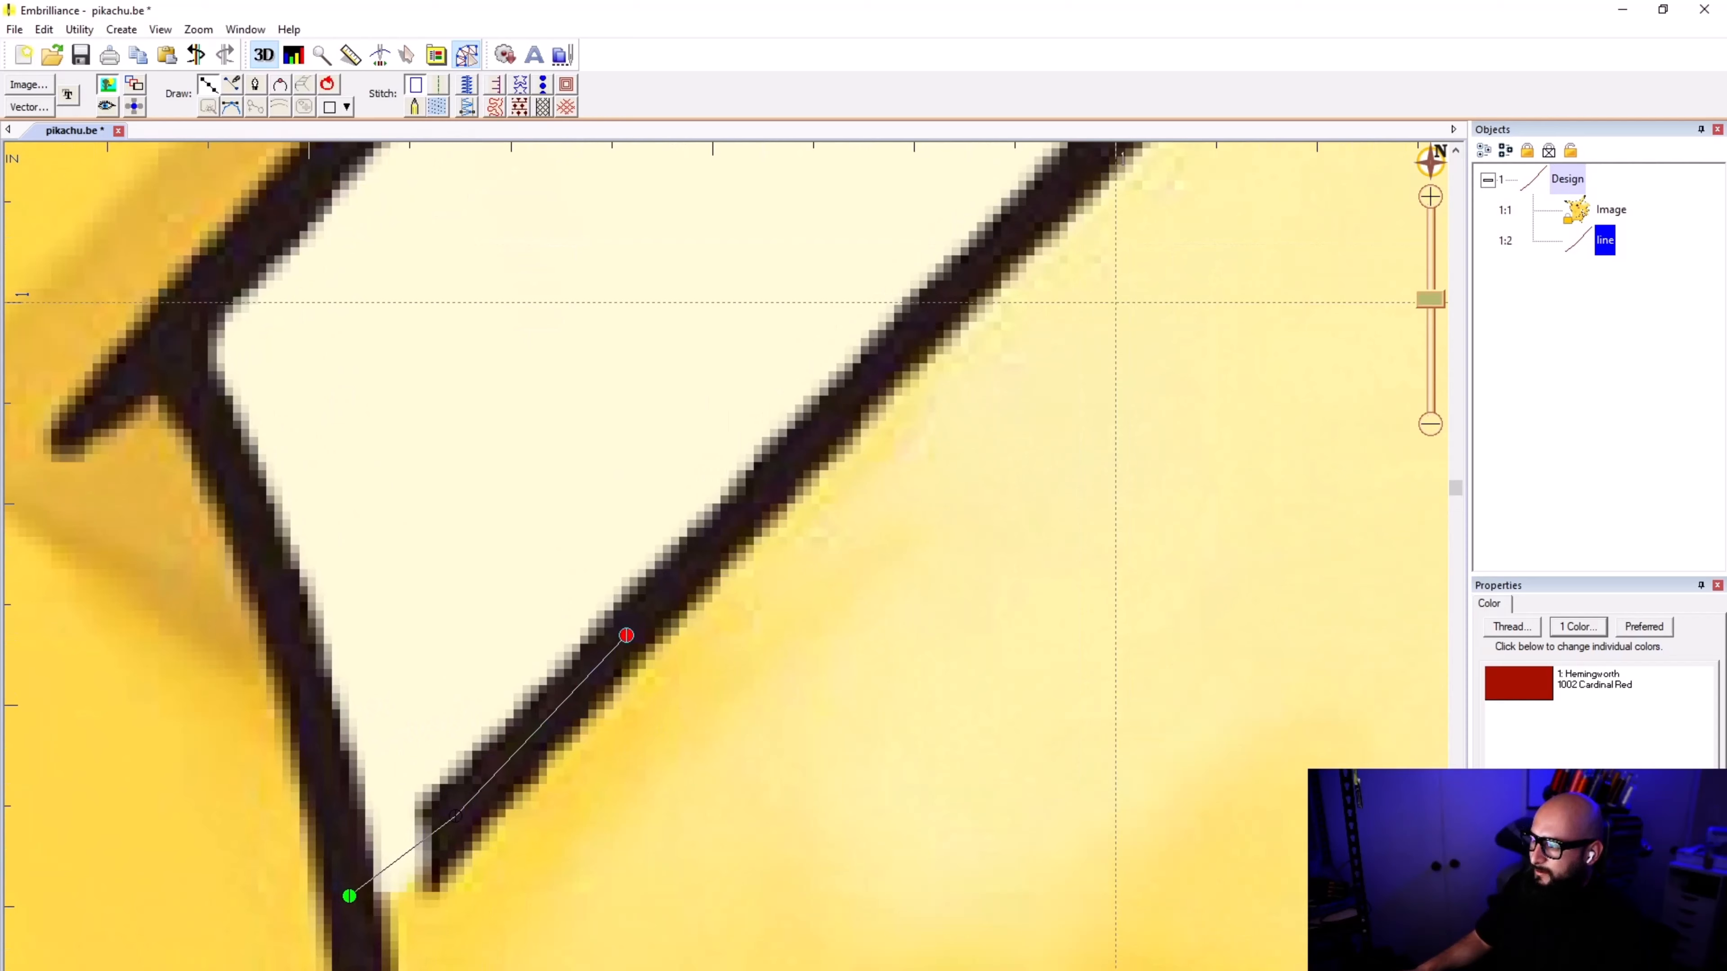
click(737, 516)
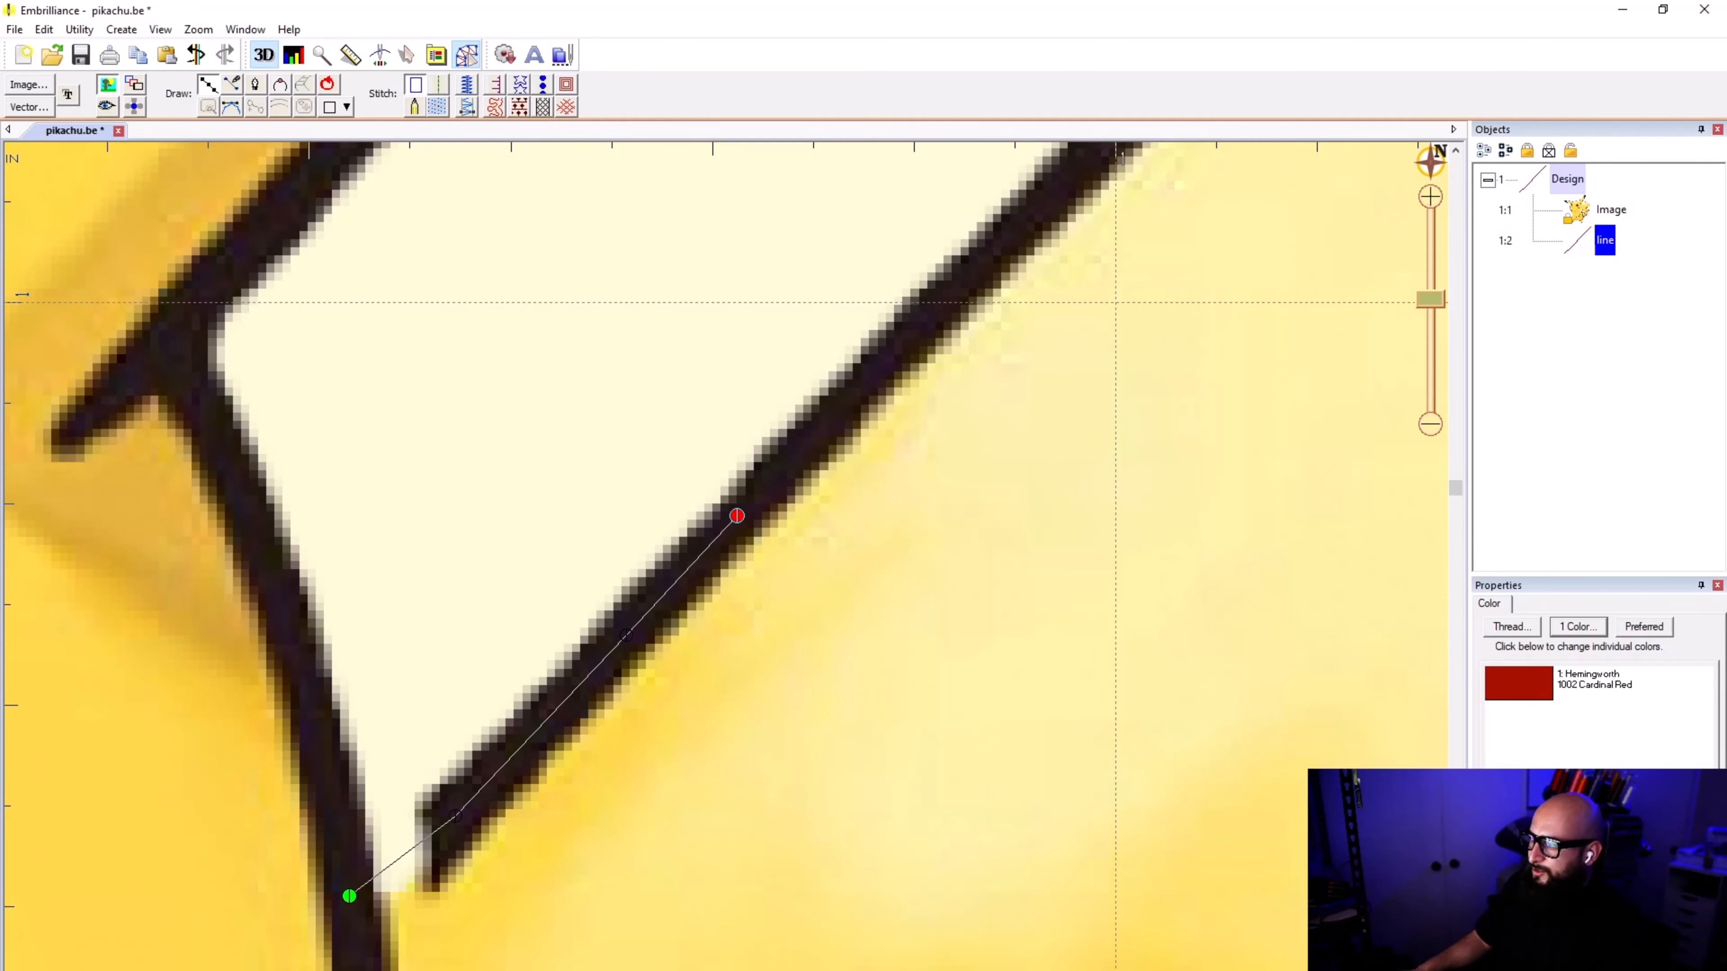
click(838, 409)
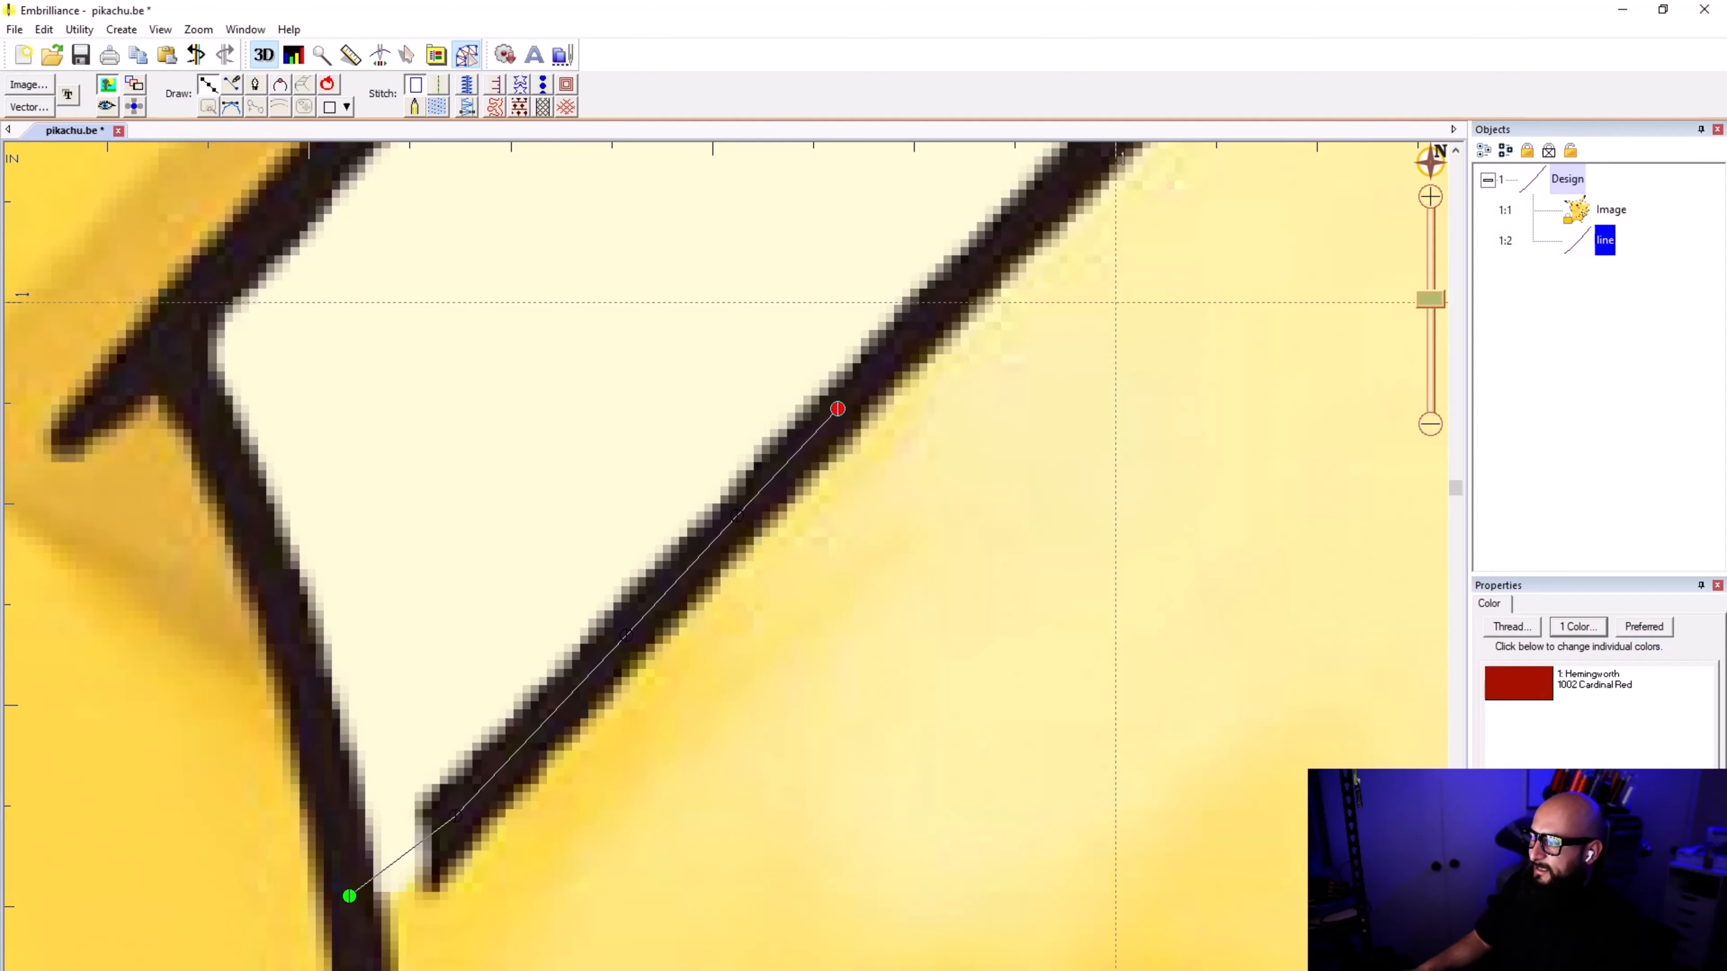
Step: Extend the line with more points along the middle of the black tail outline toward its peak
scroll(686, 626, down, 2)
scroll(775, 531, up, 2)
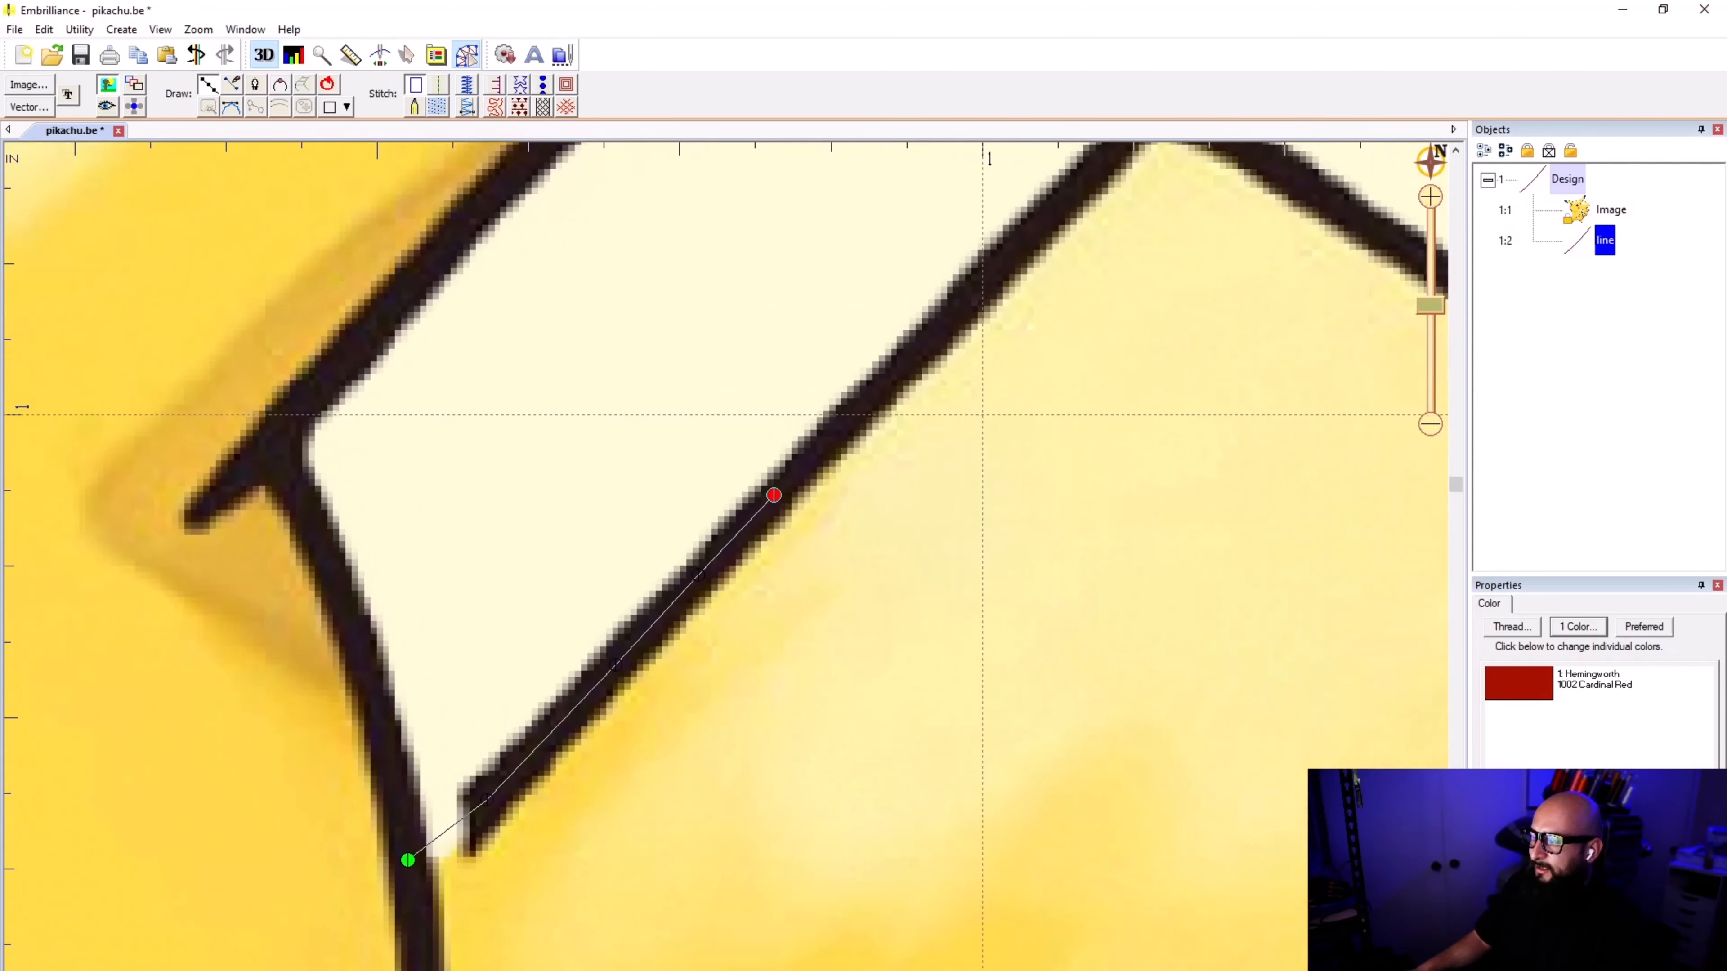
click(885, 363)
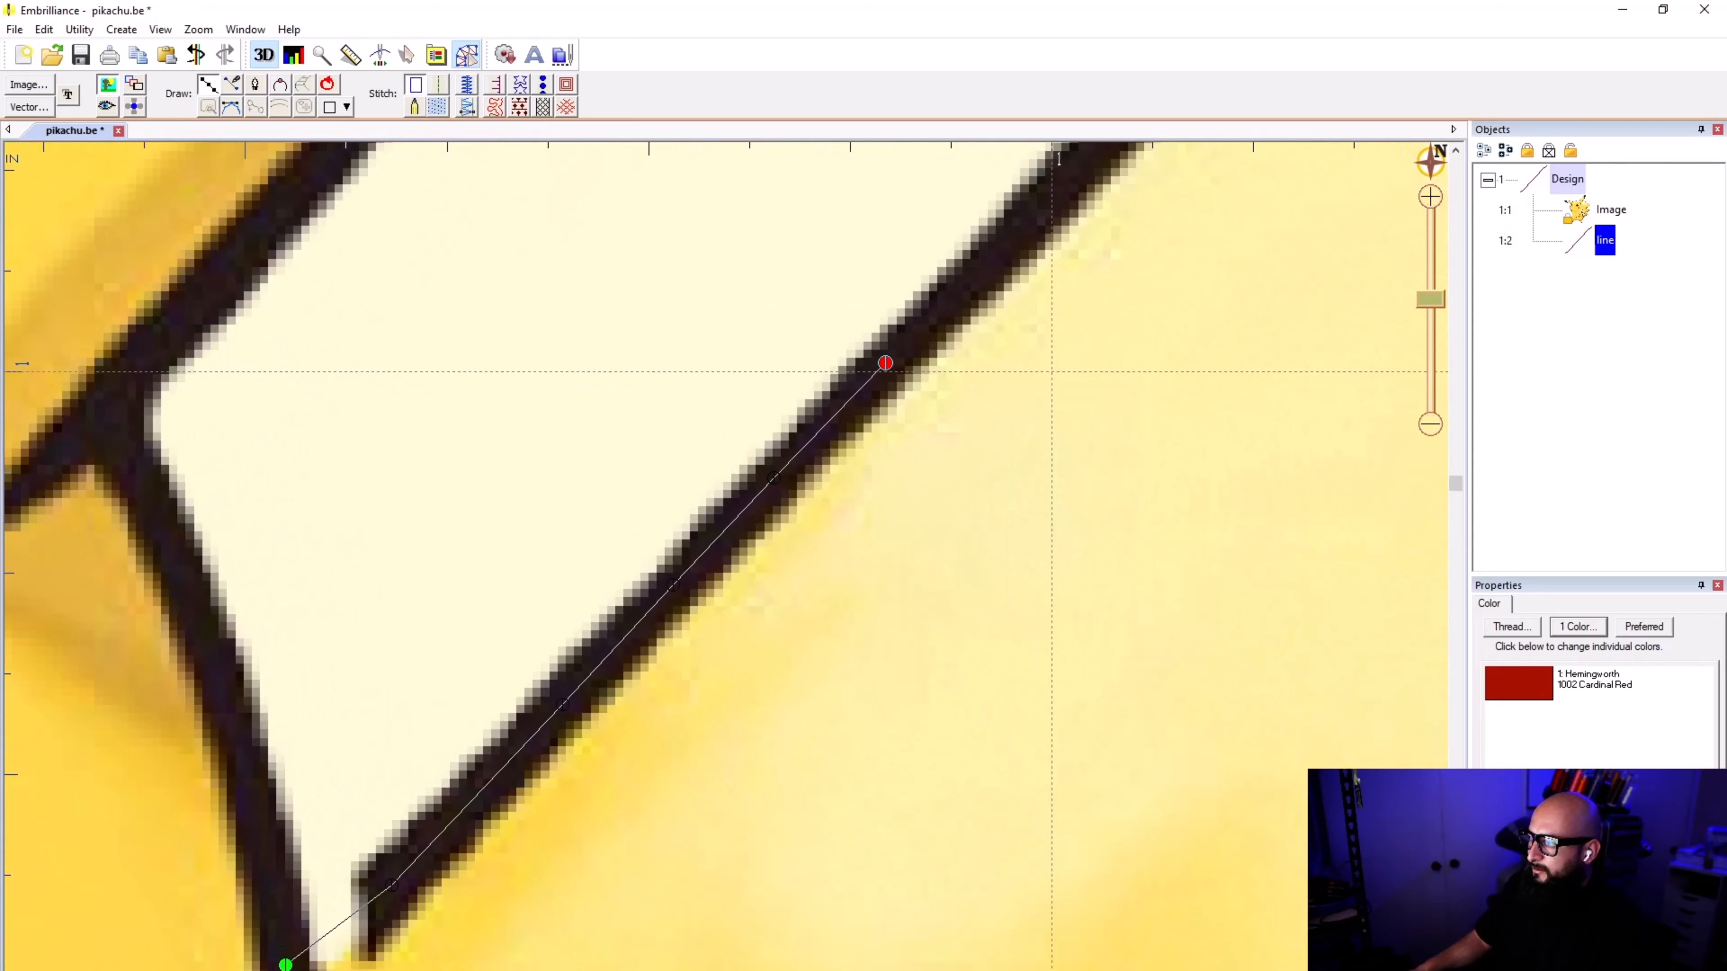
scroll(1052, 371, down, 2)
scroll(742, 711, up, 2)
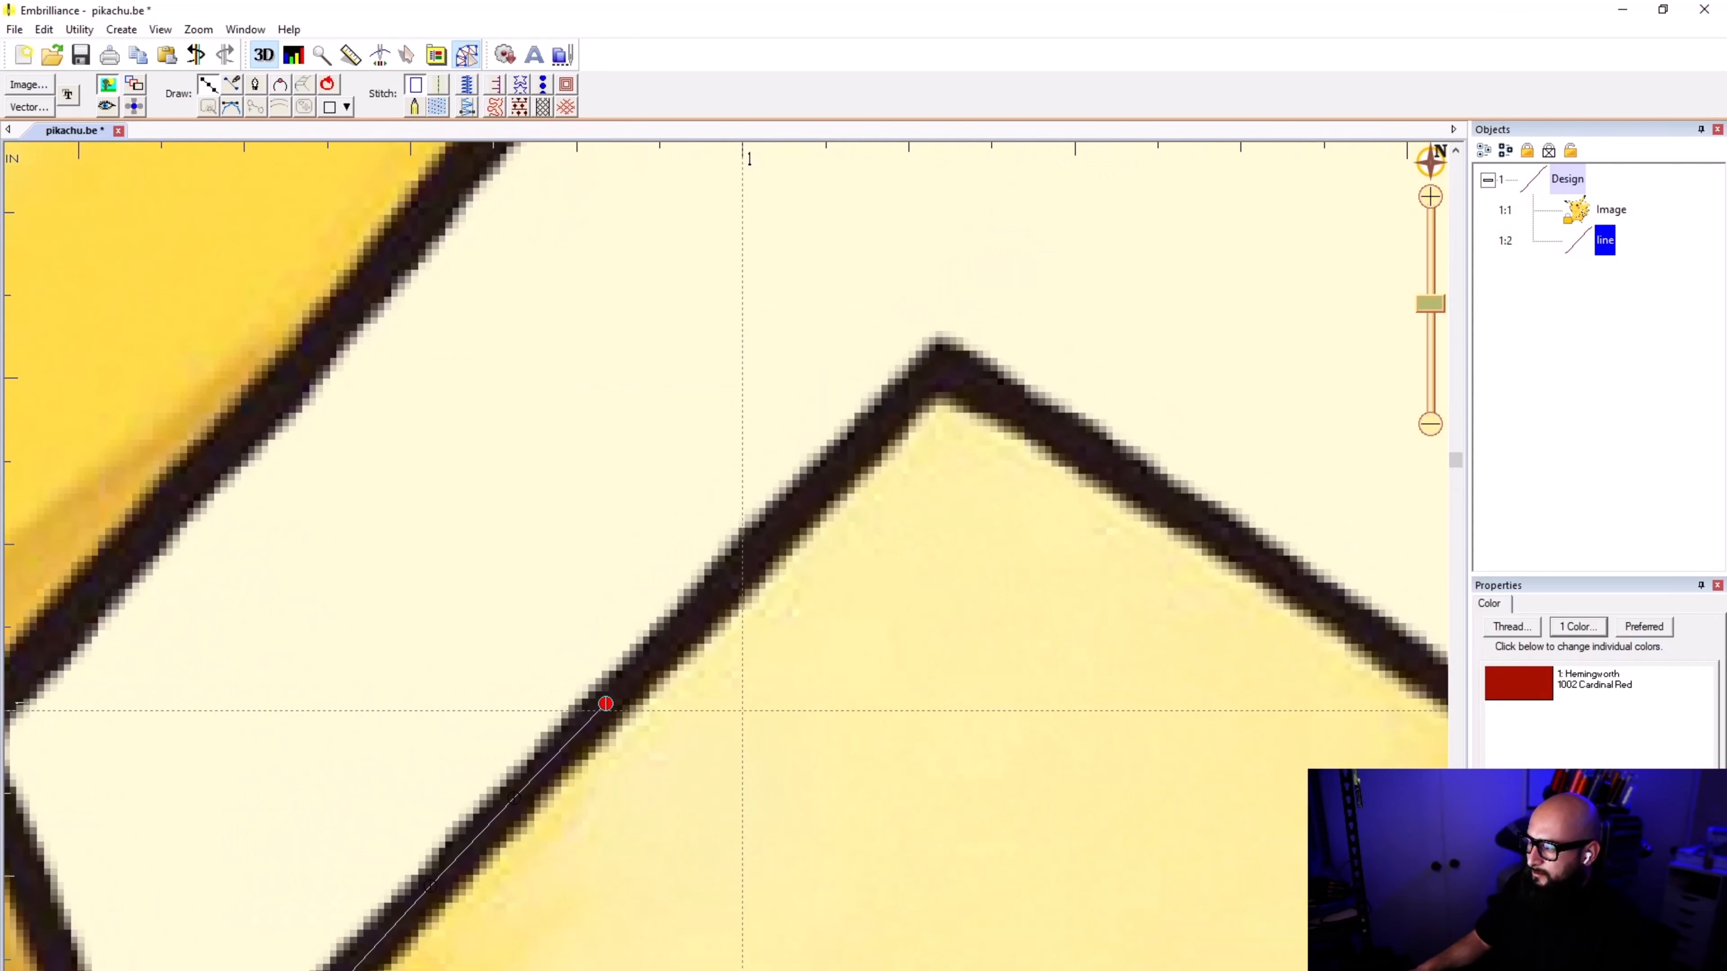
click(809, 492)
click(624, 408)
click(492, 553)
key(BackSpace)
key(BackSpace)
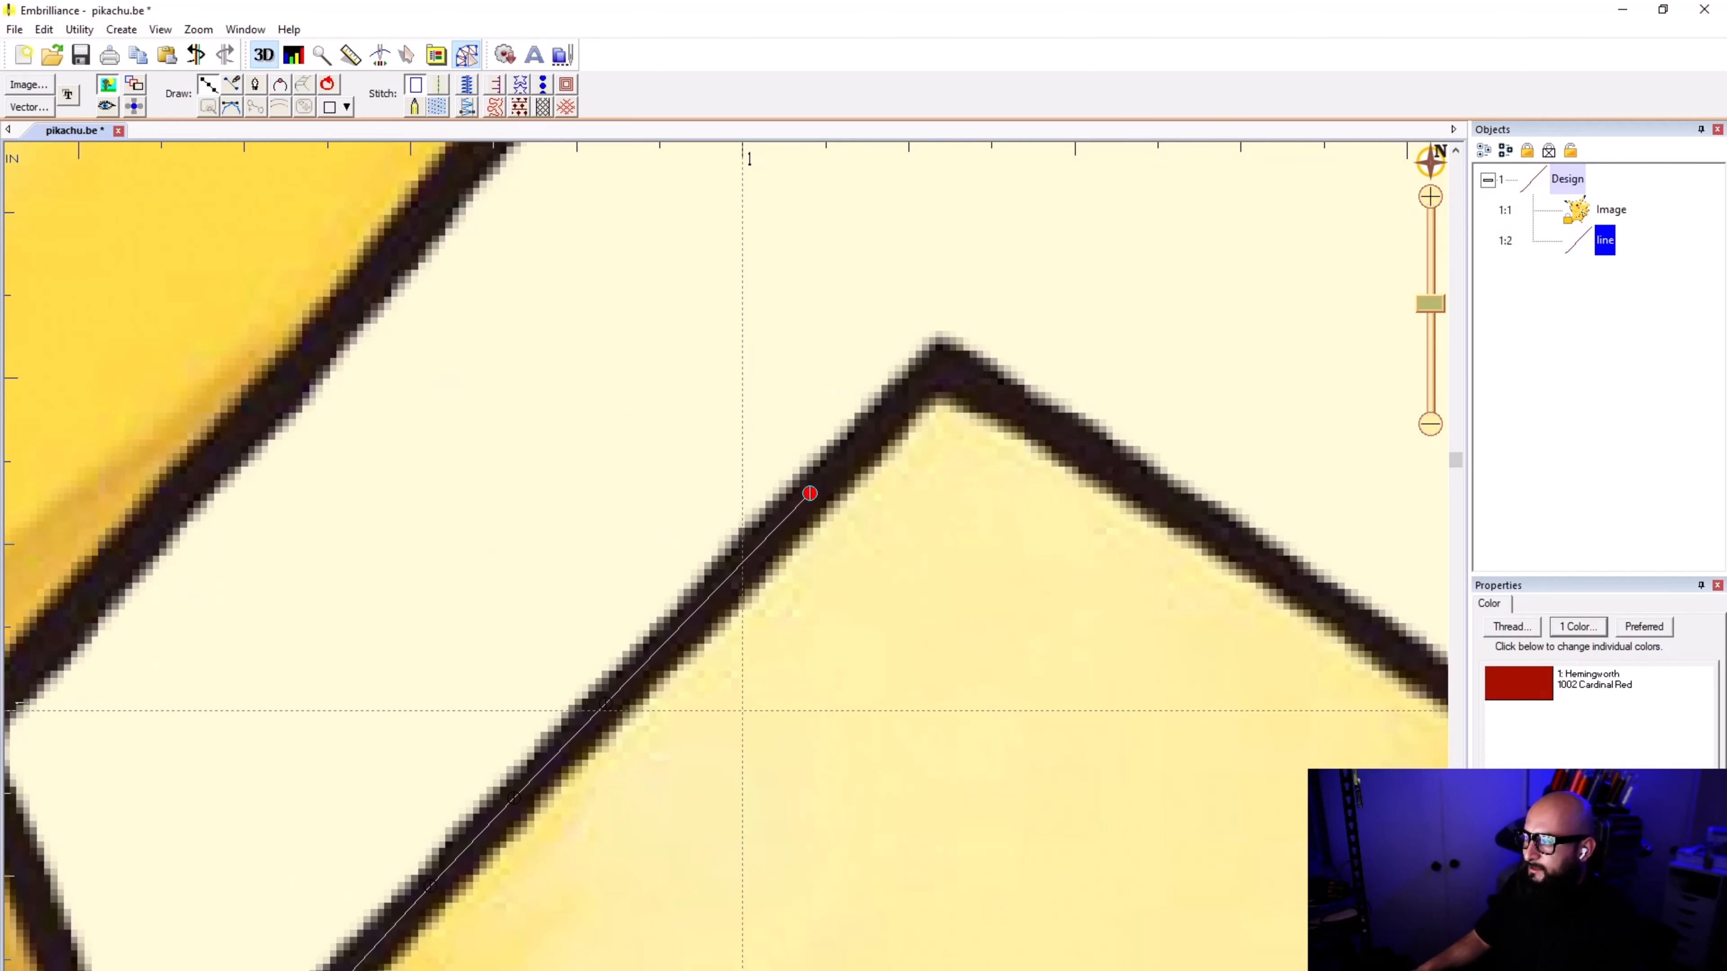
Step: Continue the line up to the peak of the tail outline and place a point on that corner
scroll(743, 711, up, 1)
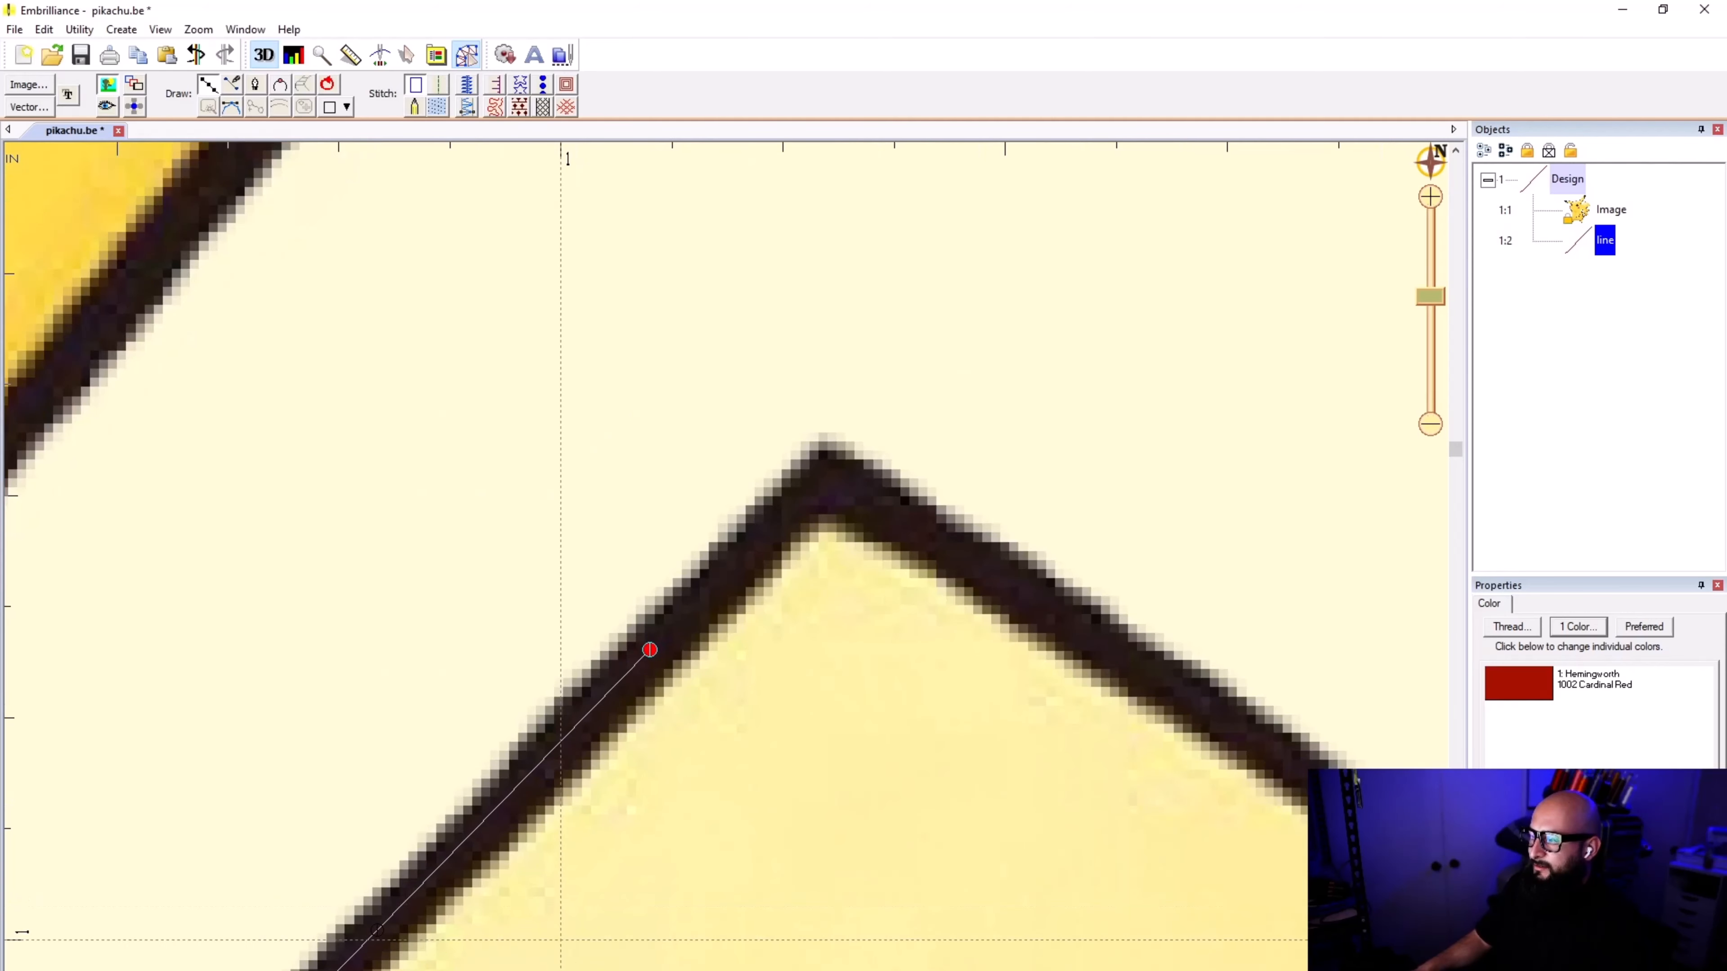
scroll(560, 940, down, 1)
scroll(750, 873, up, 1)
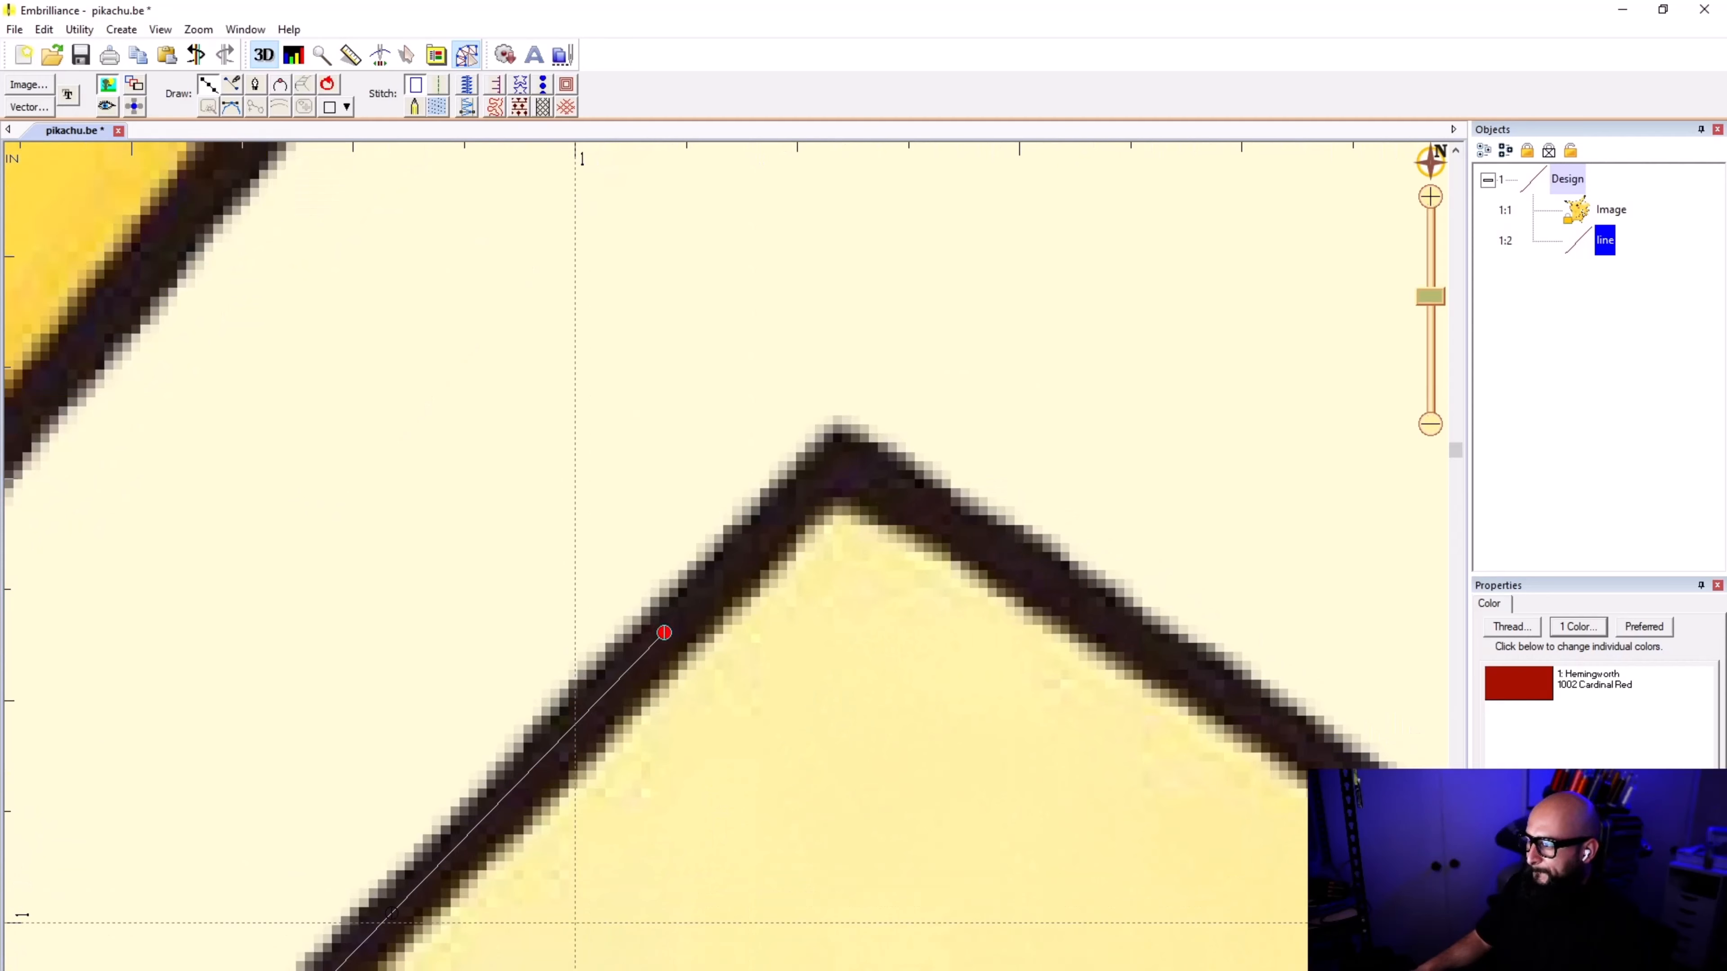
click(663, 632)
click(761, 531)
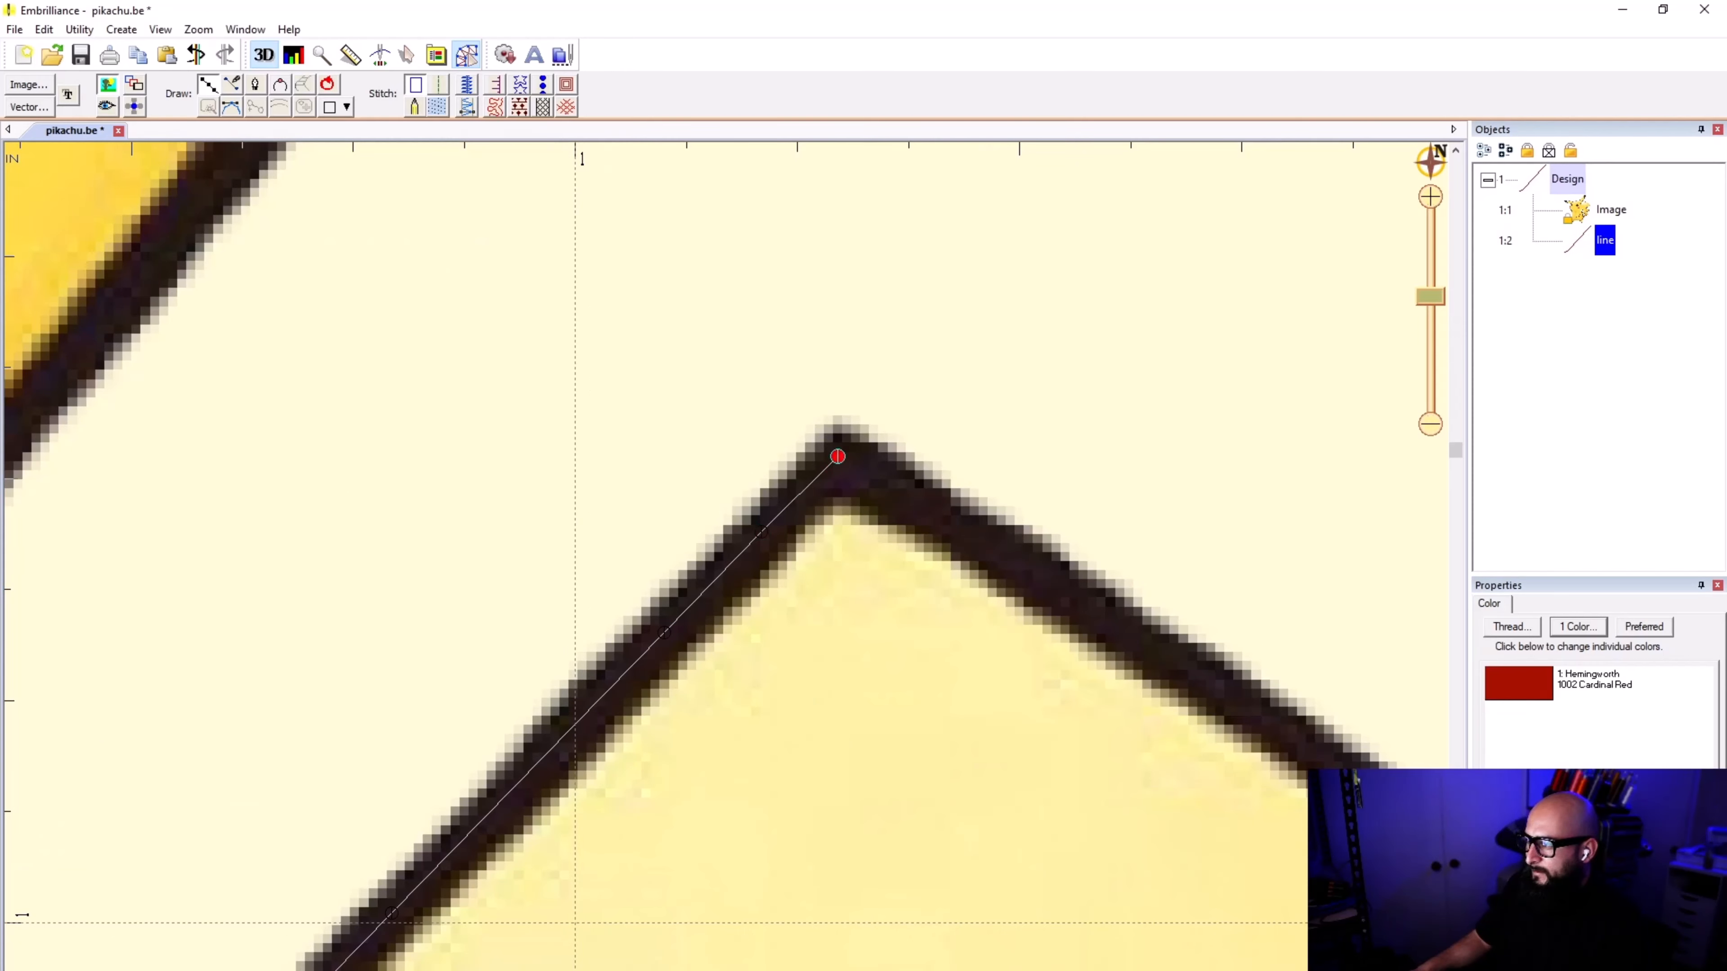
click(838, 456)
Step: Trace the line from the peak down the far slope of the tail outline toward the pointed outer tip
scroll(1190, 661, down, 1)
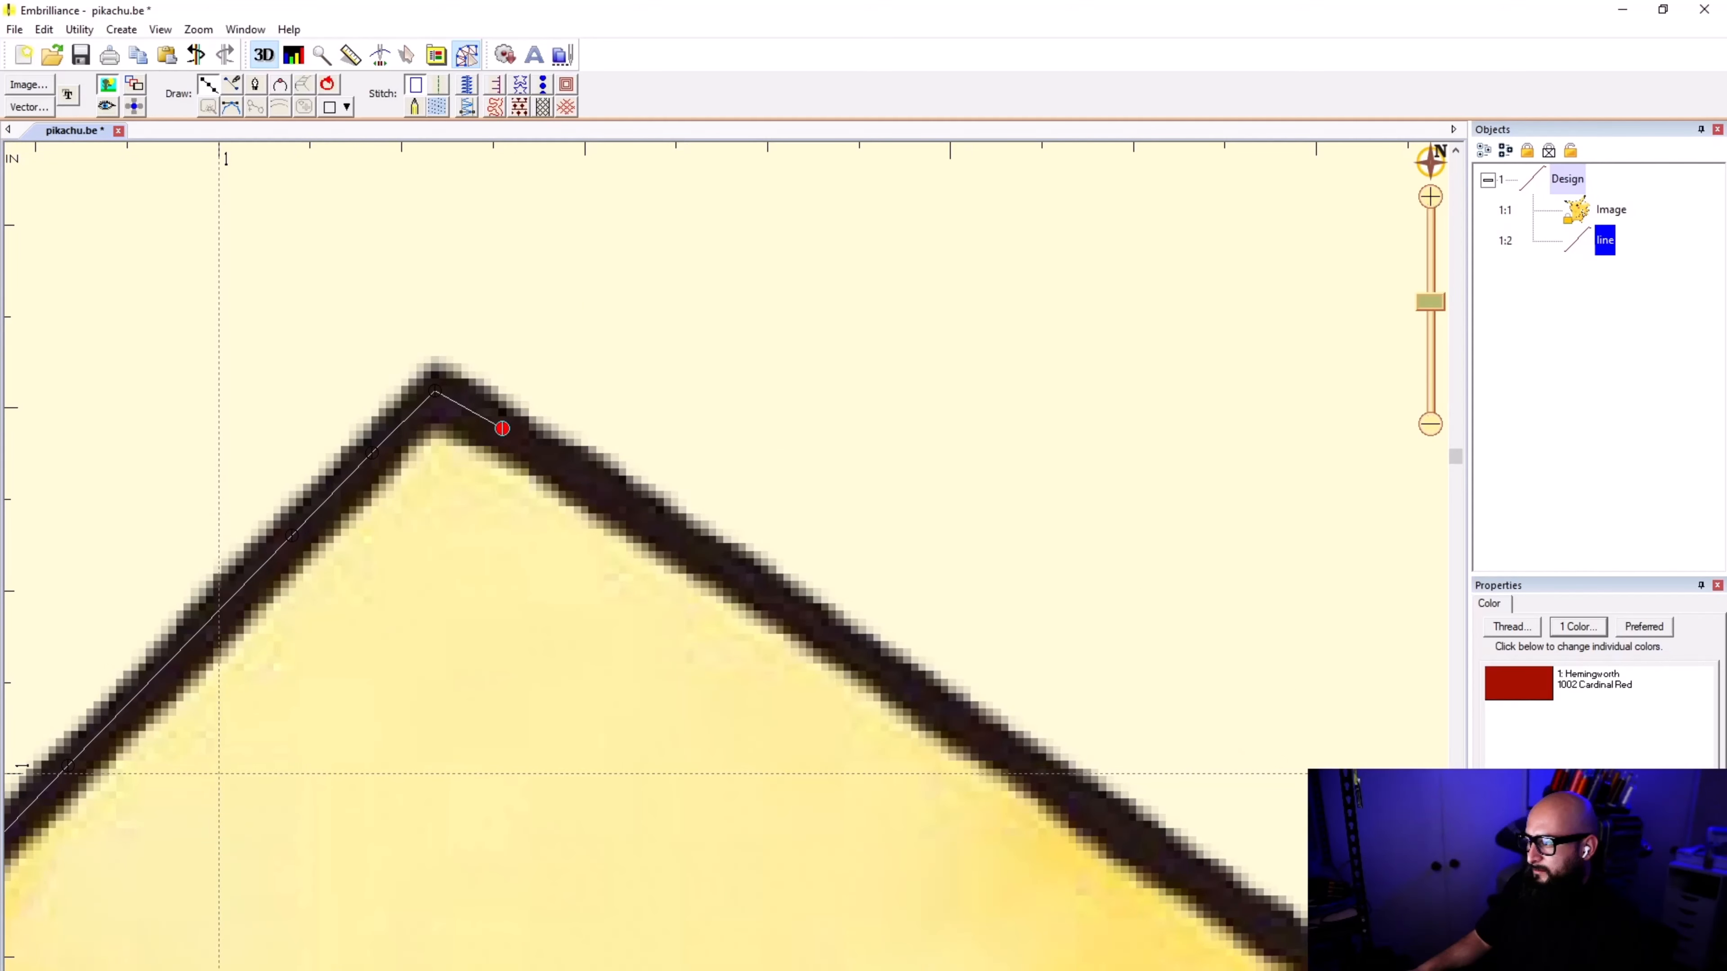
scroll(730, 585, down, 10)
scroll(738, 585, up, 8)
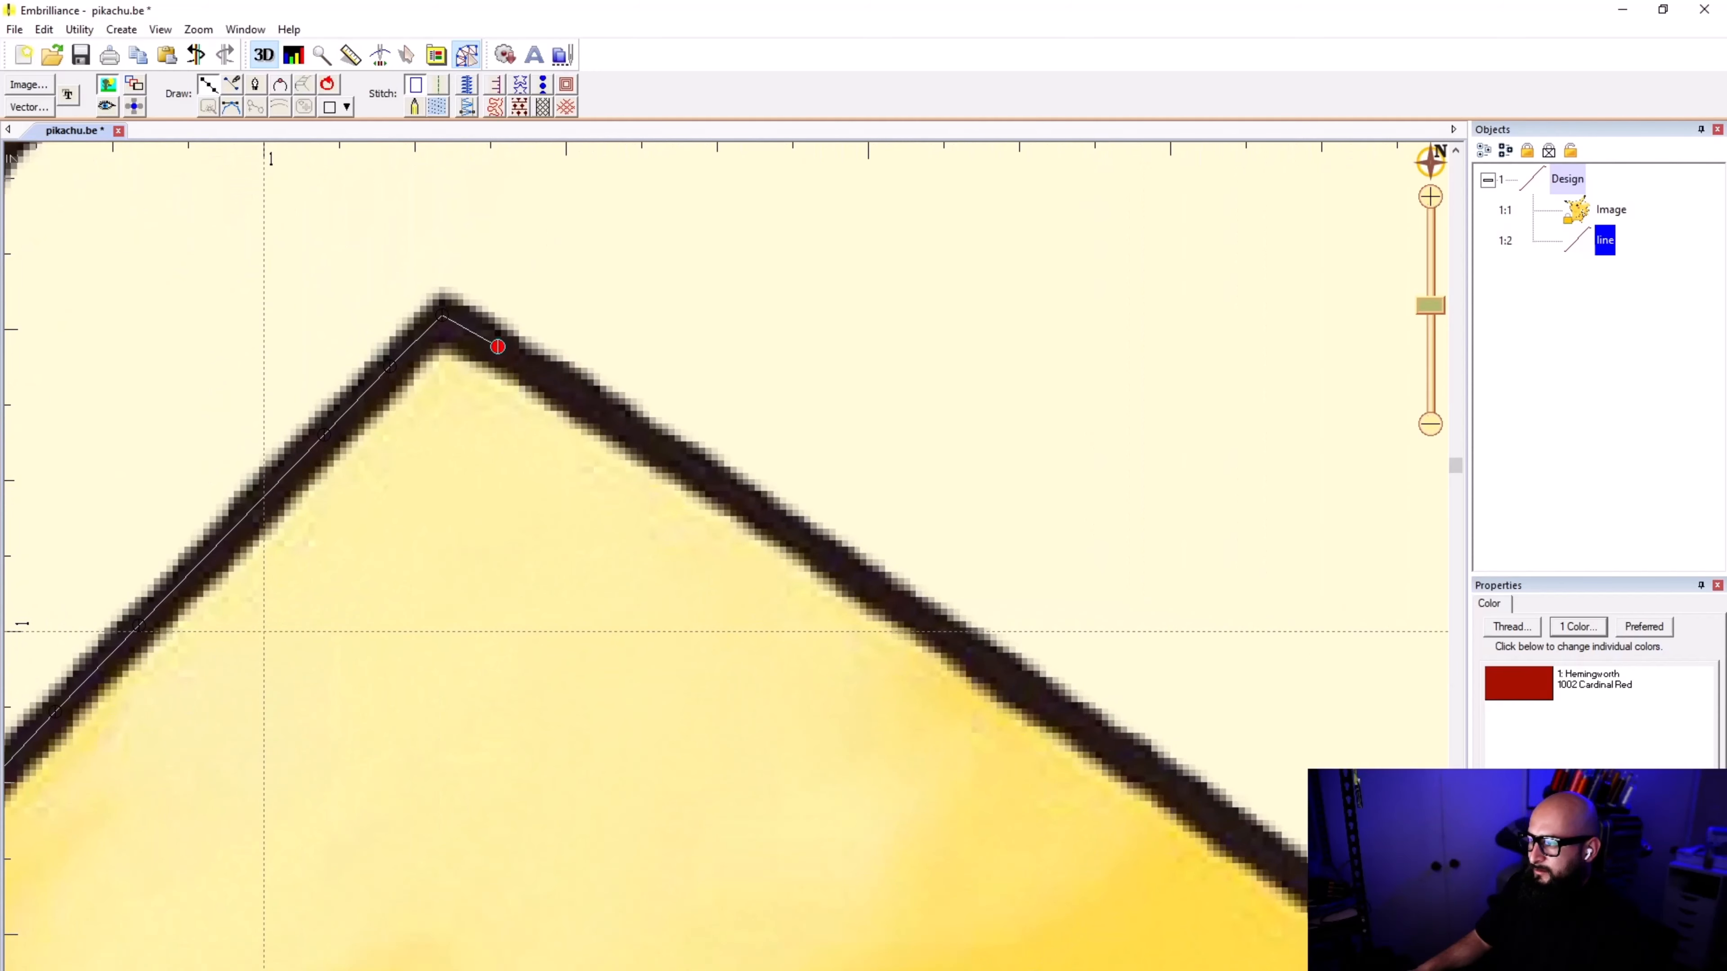
click(498, 347)
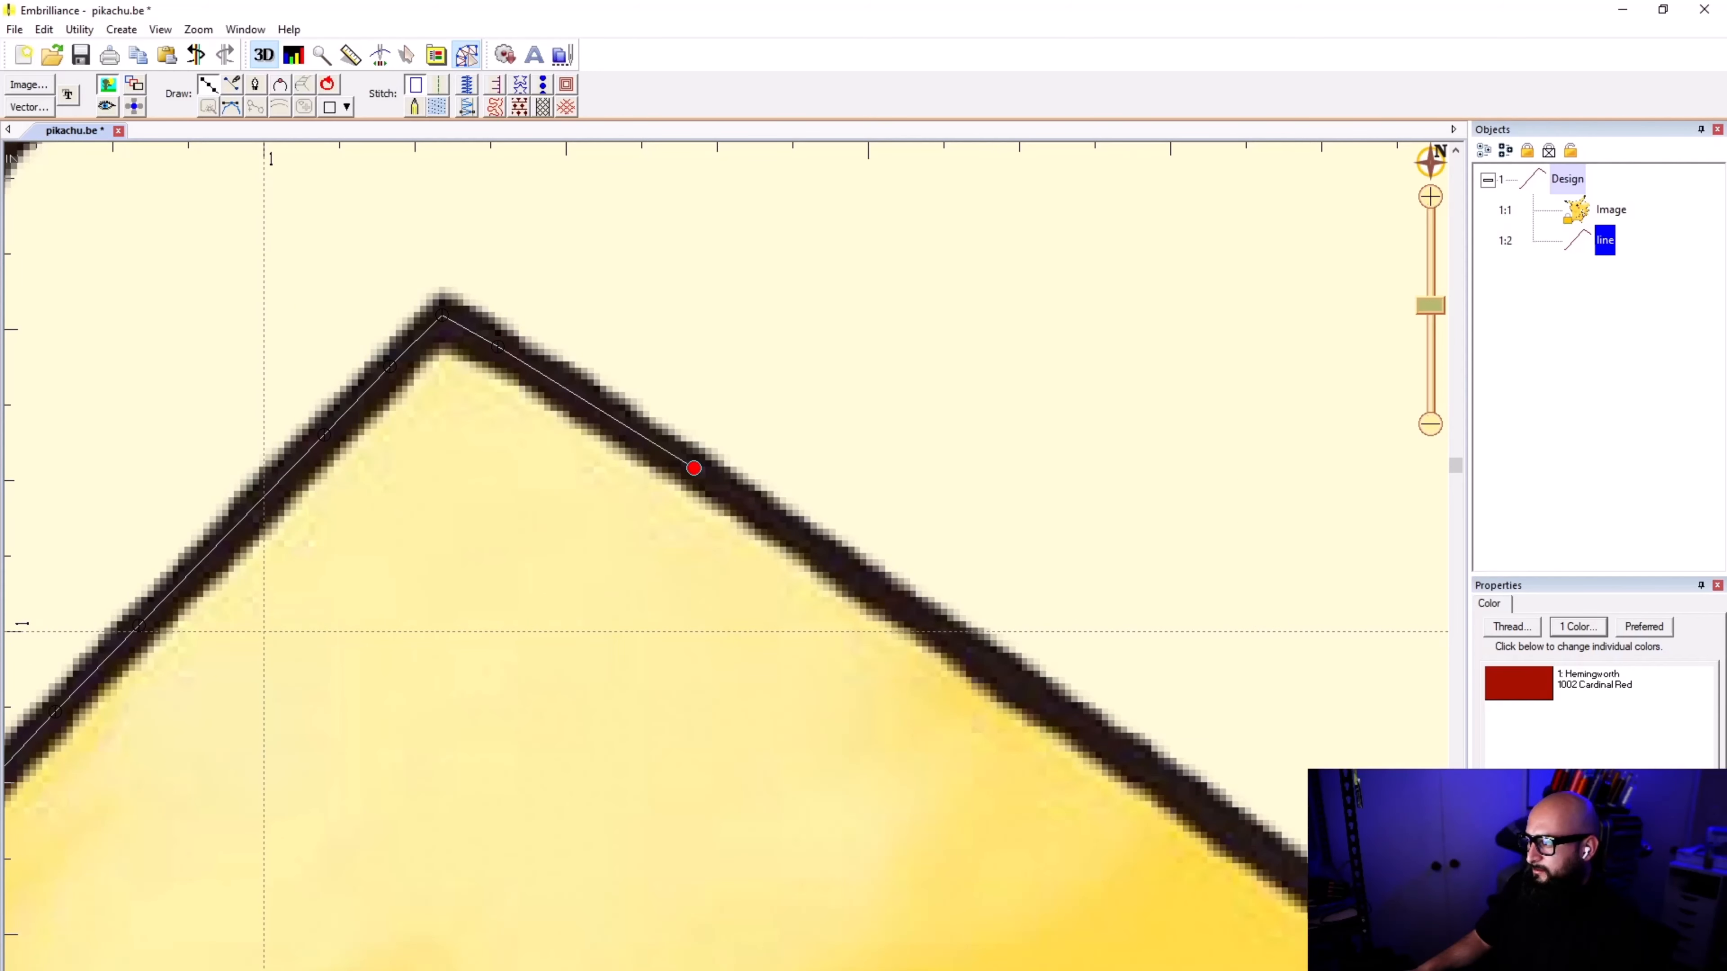
scroll(632, 479, down, 1)
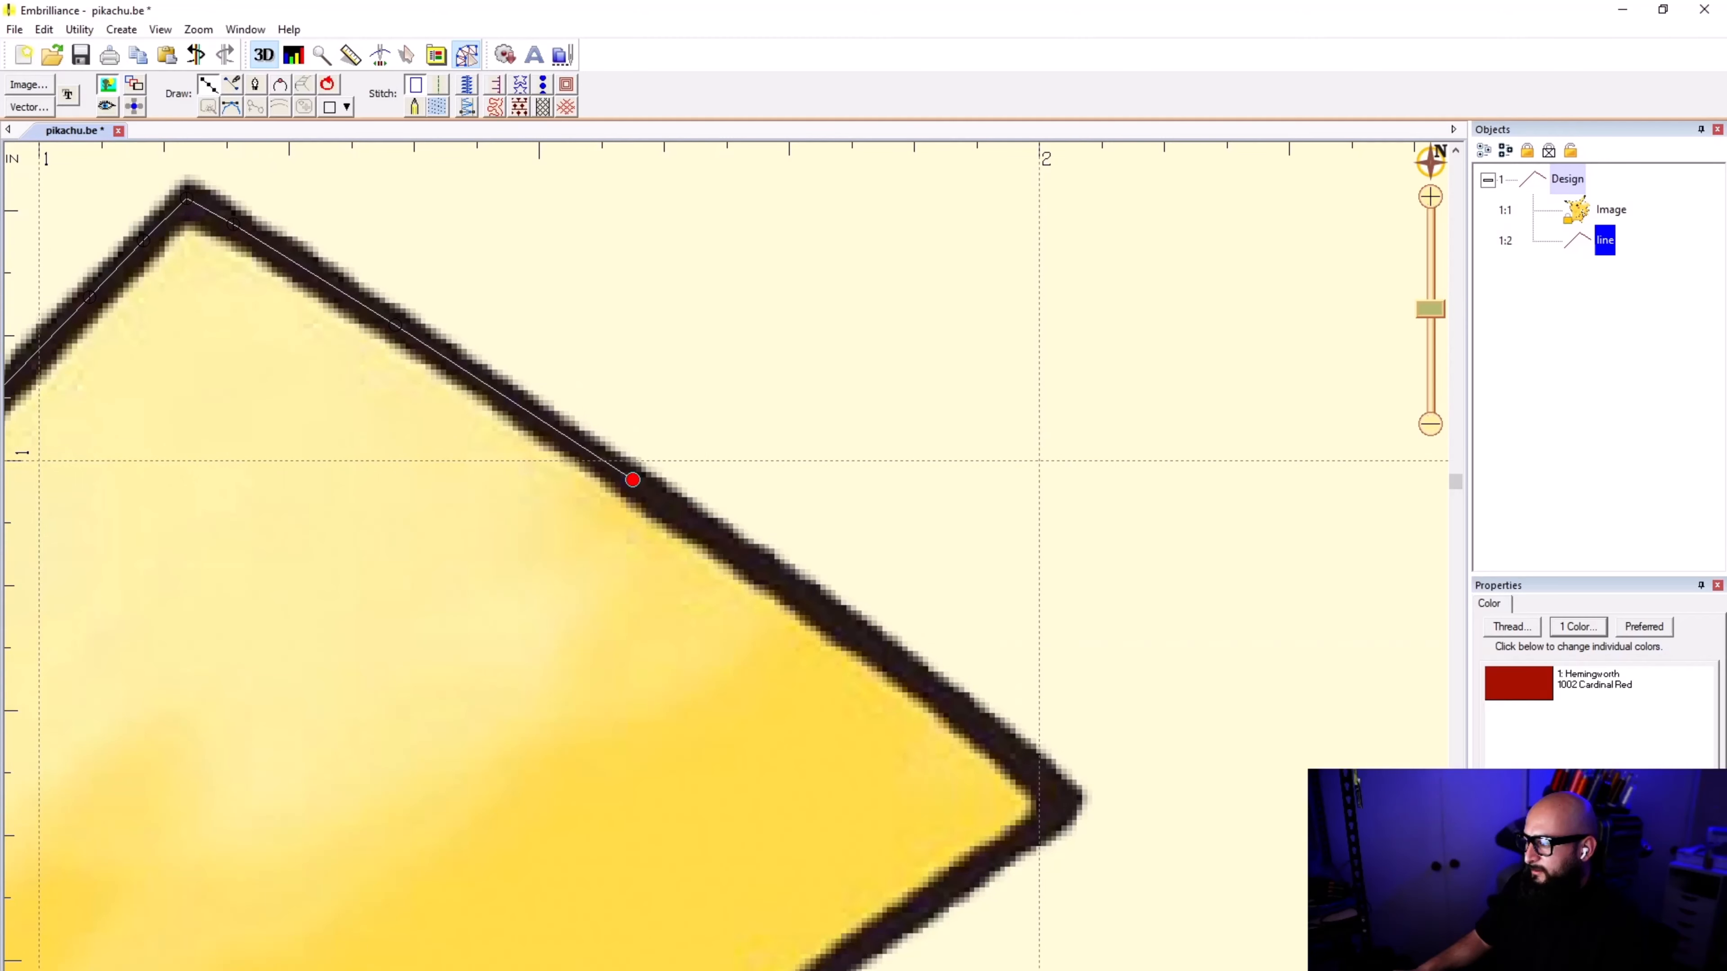
click(632, 479)
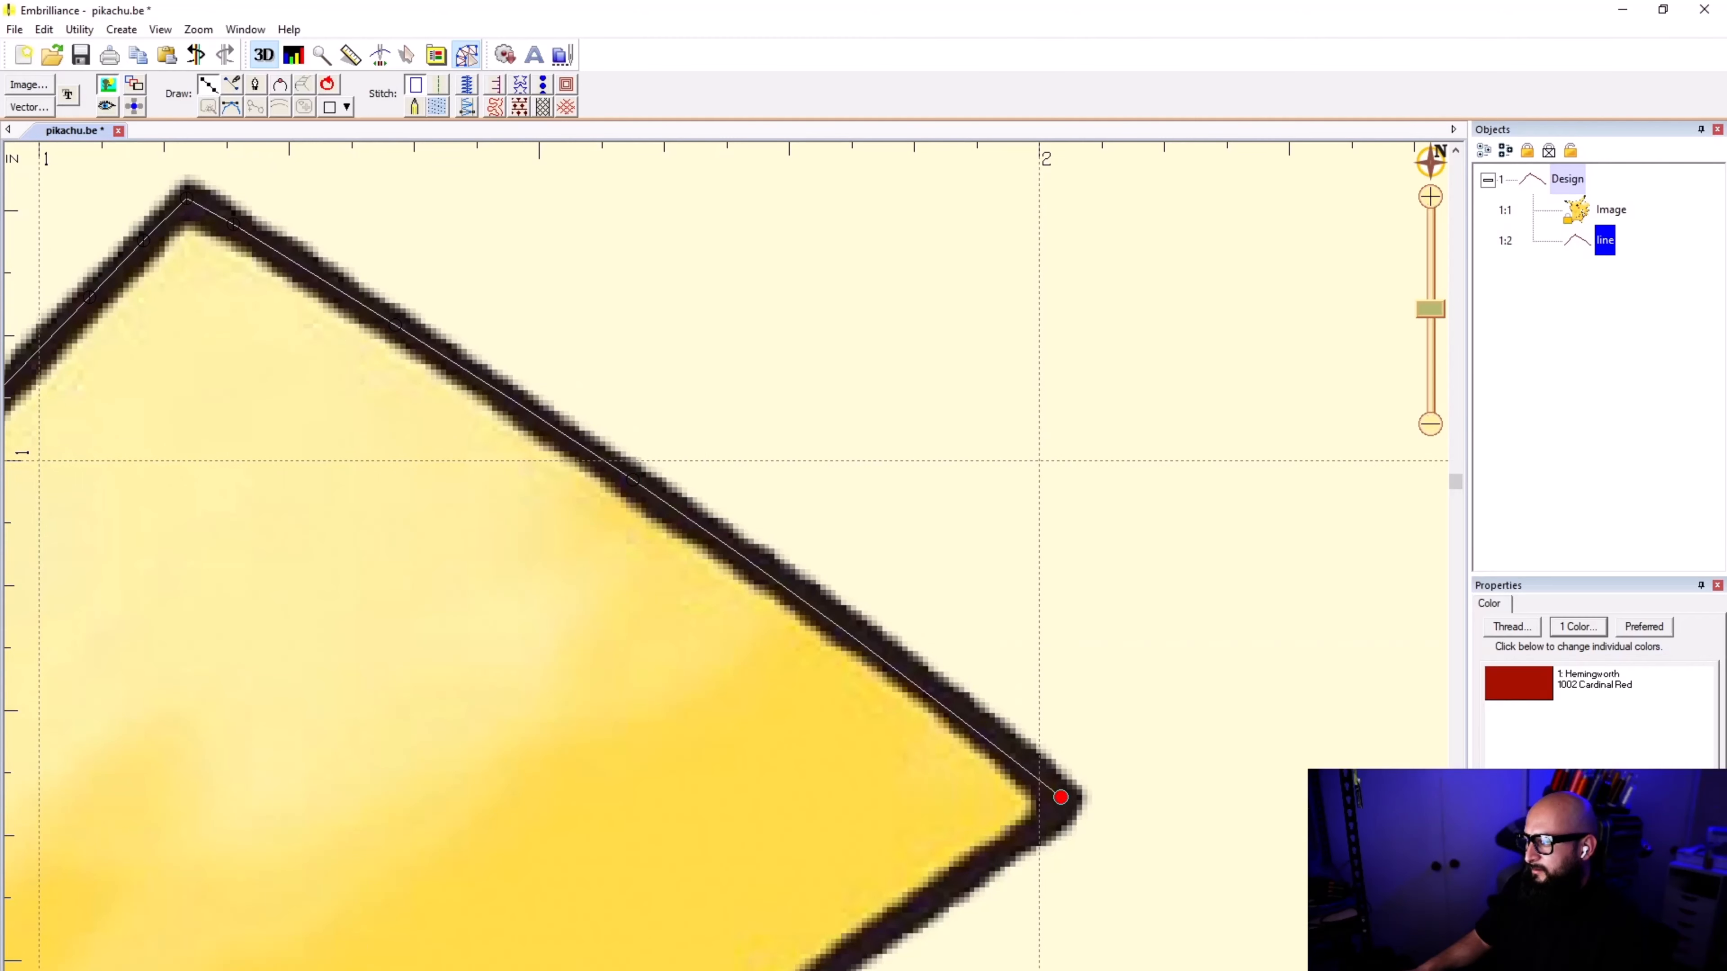
scroll(1060, 797, up, 1)
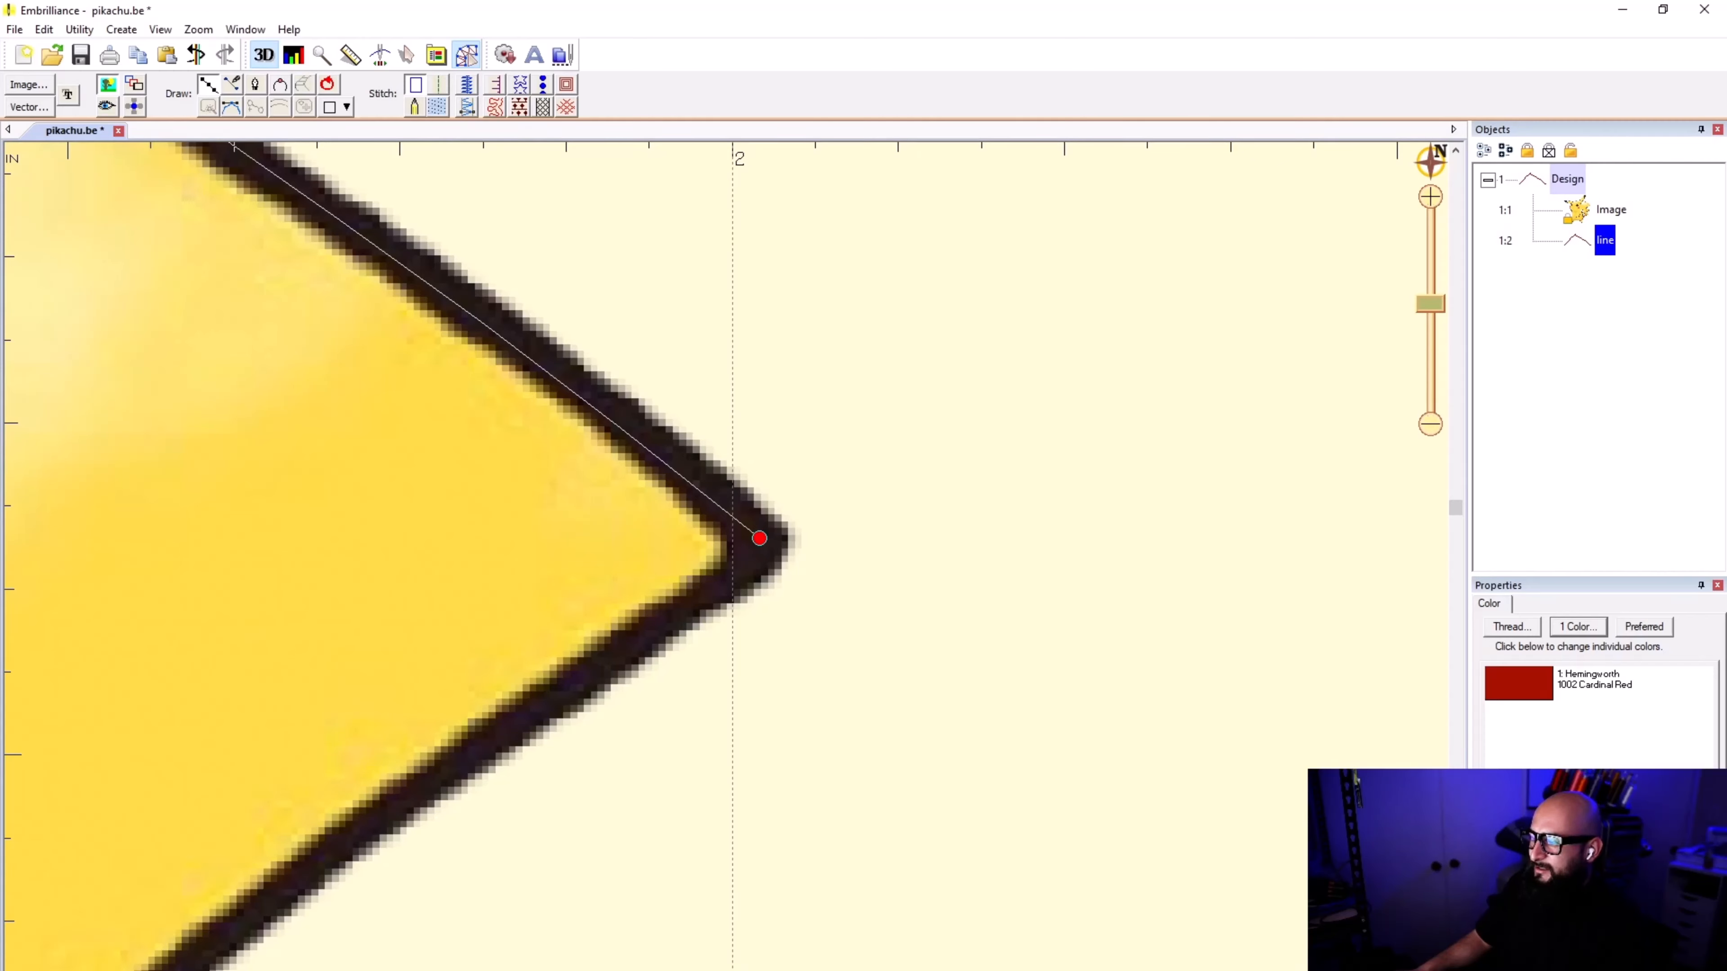
drag(759, 538, 714, 591)
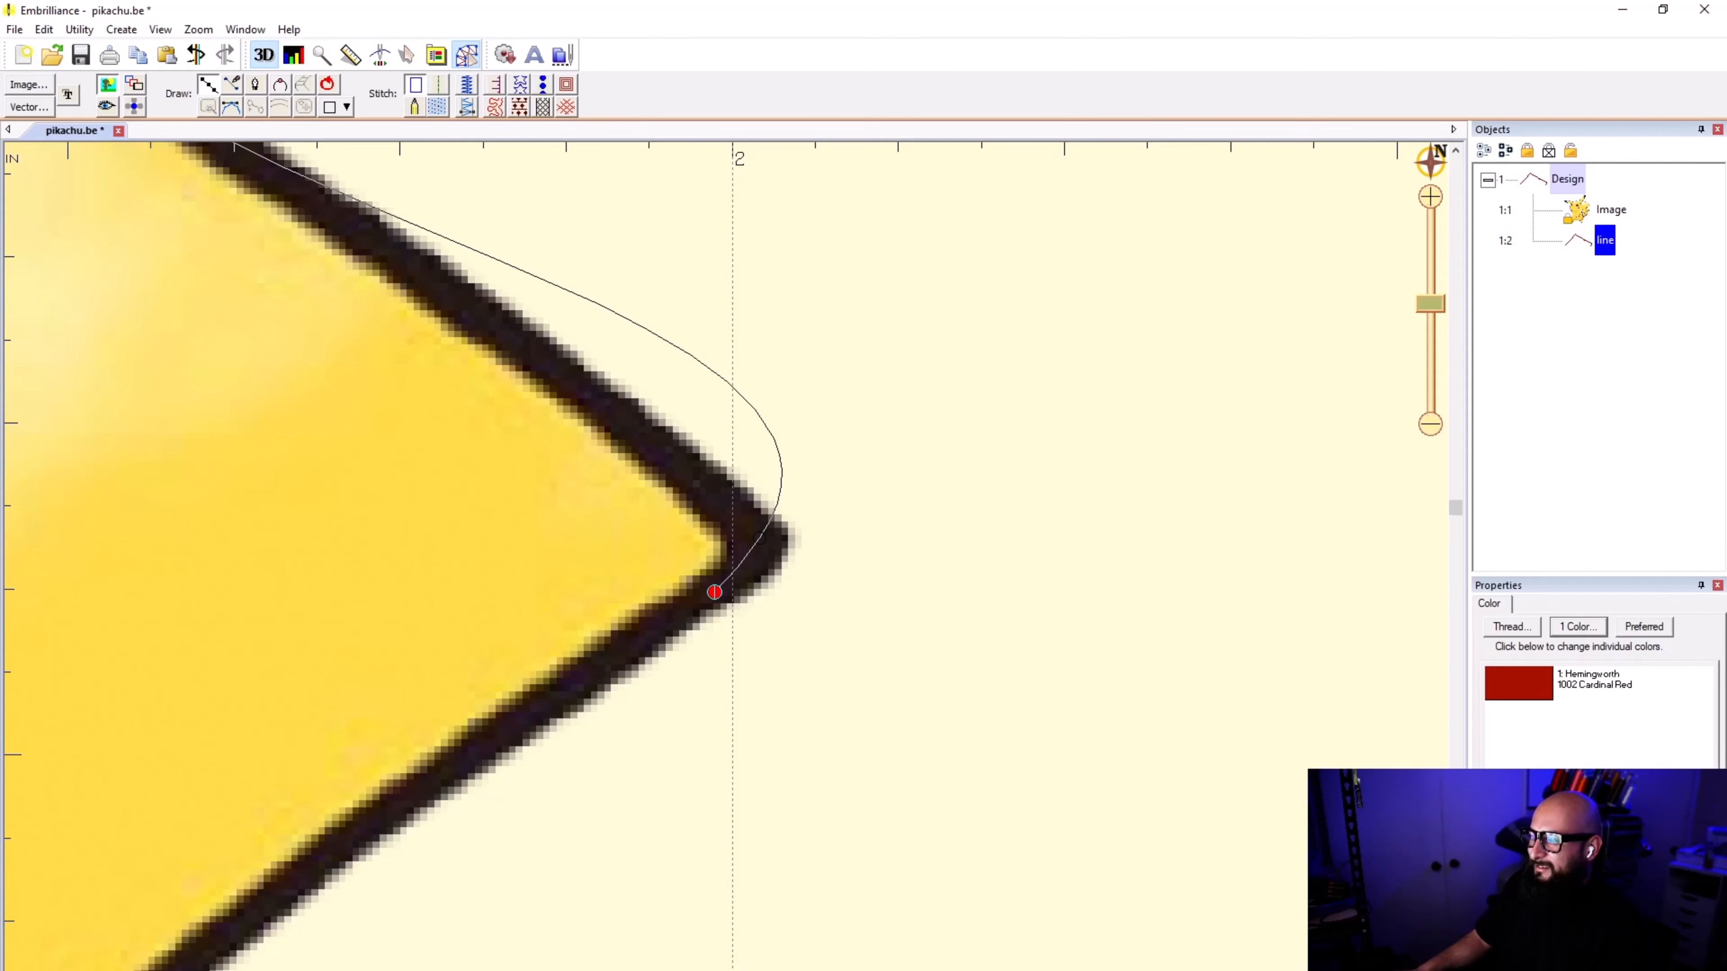
scroll(726, 556, up, 2)
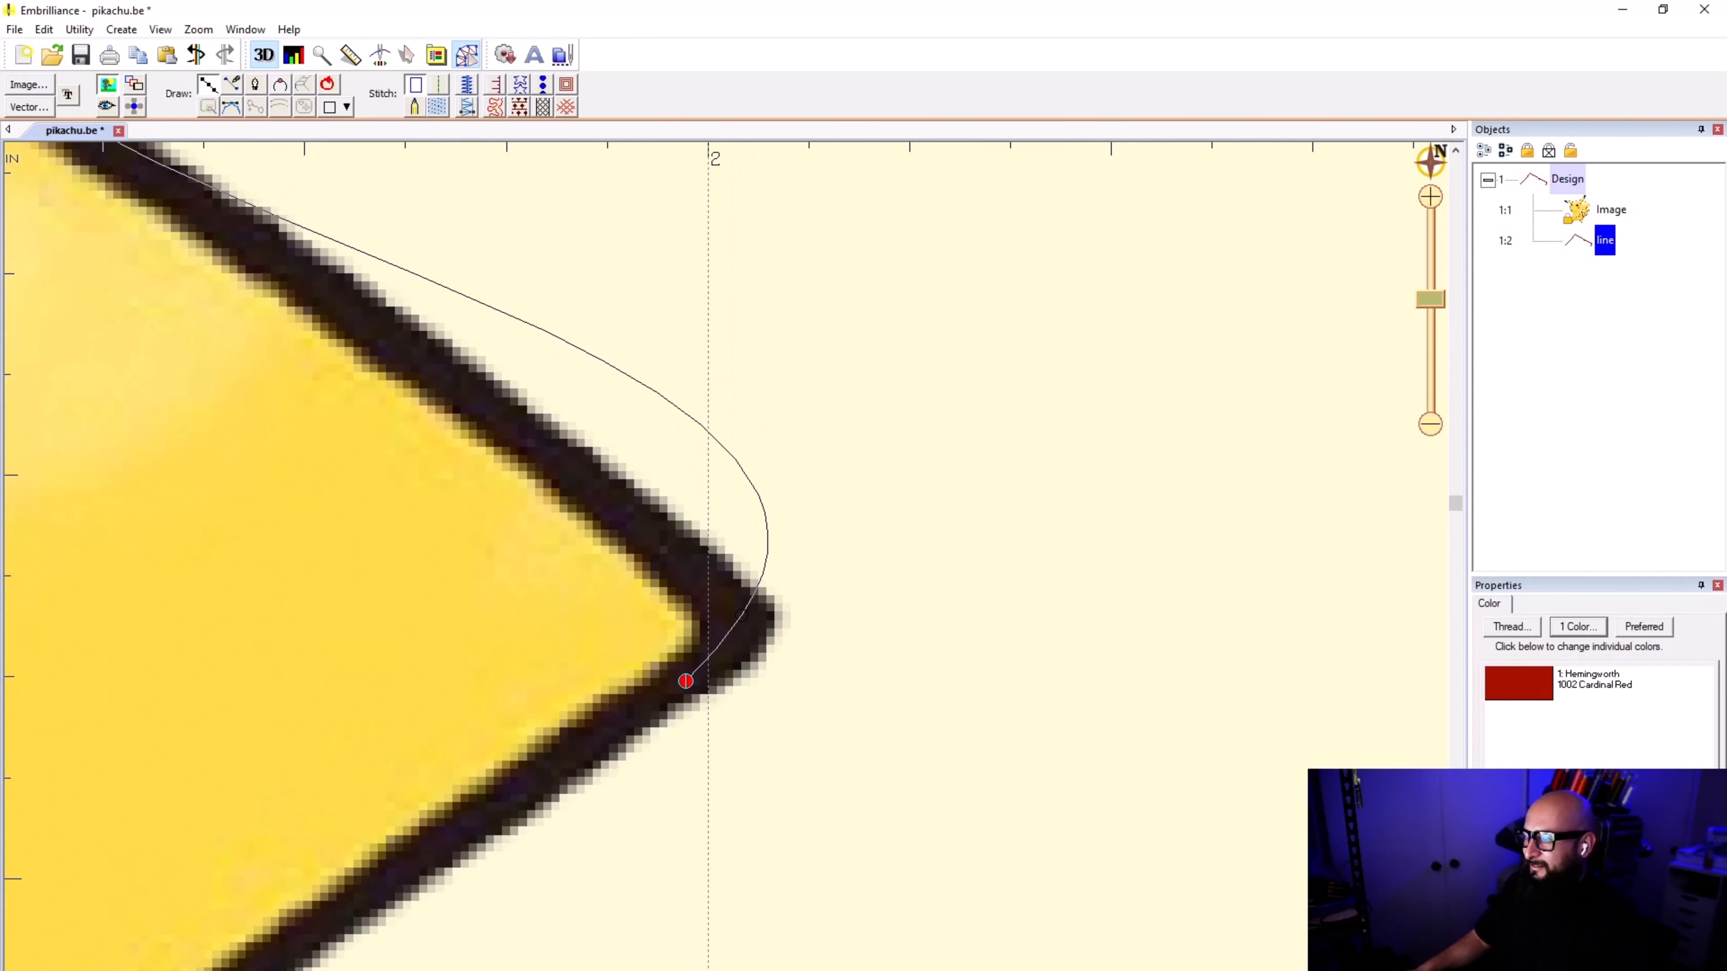
key(BackSpace)
key(BackSpace)
scroll(726, 556, down, 2)
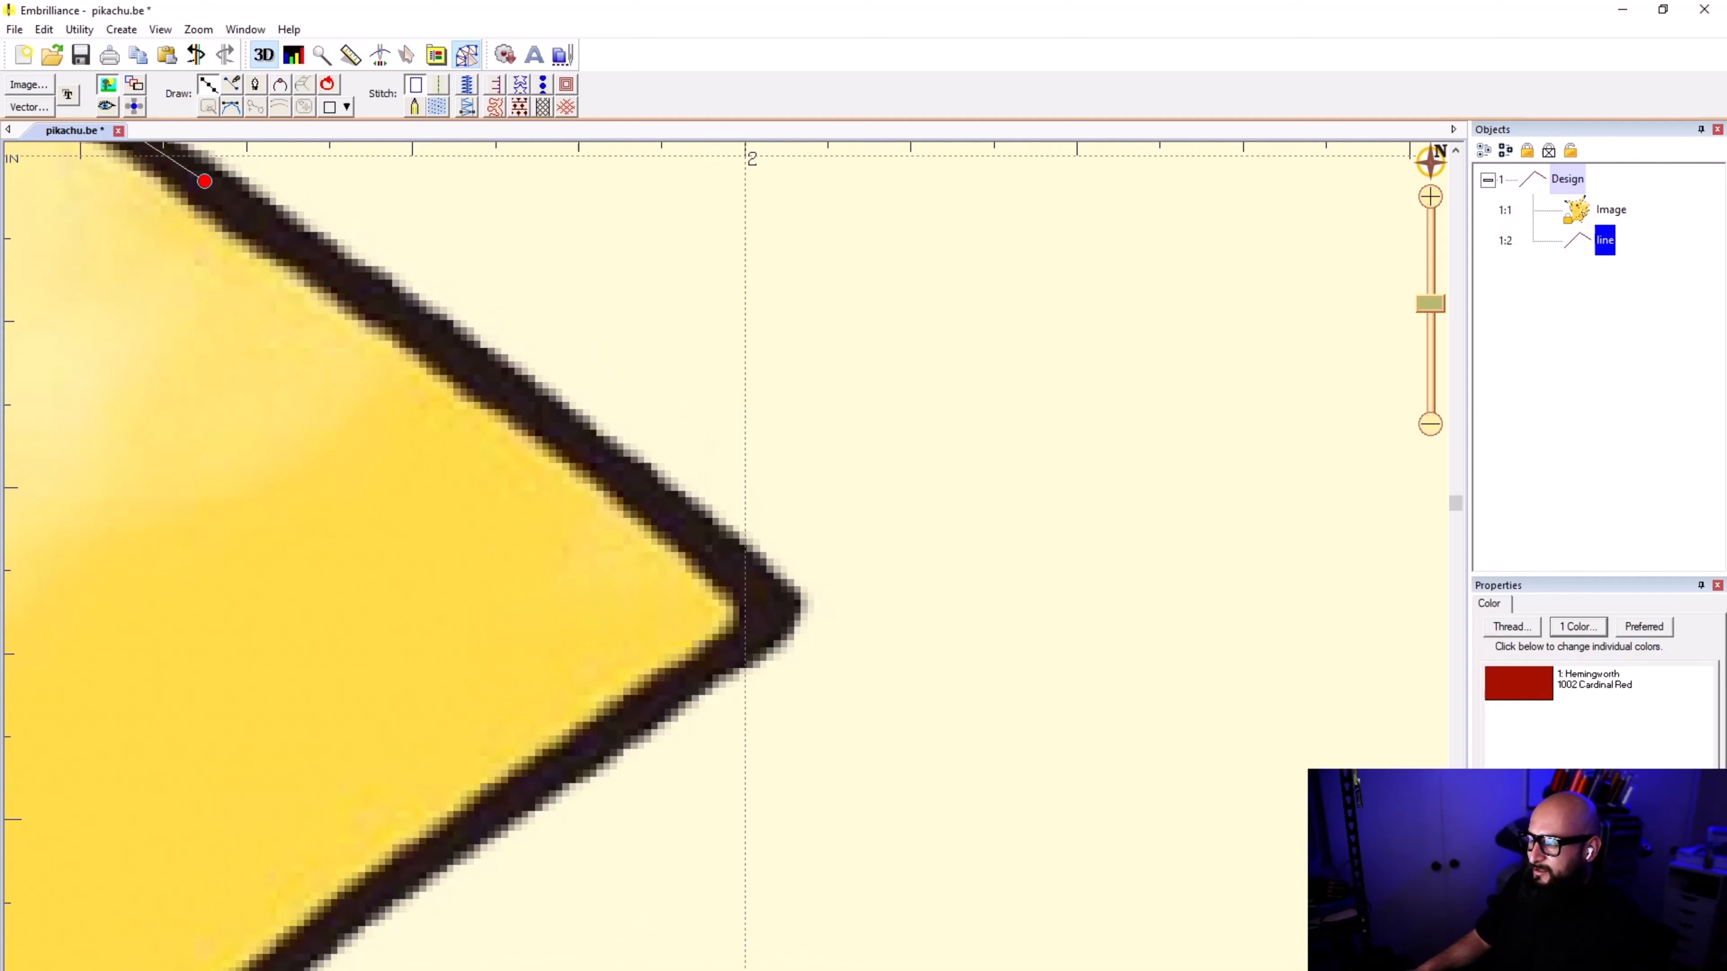
click(736, 569)
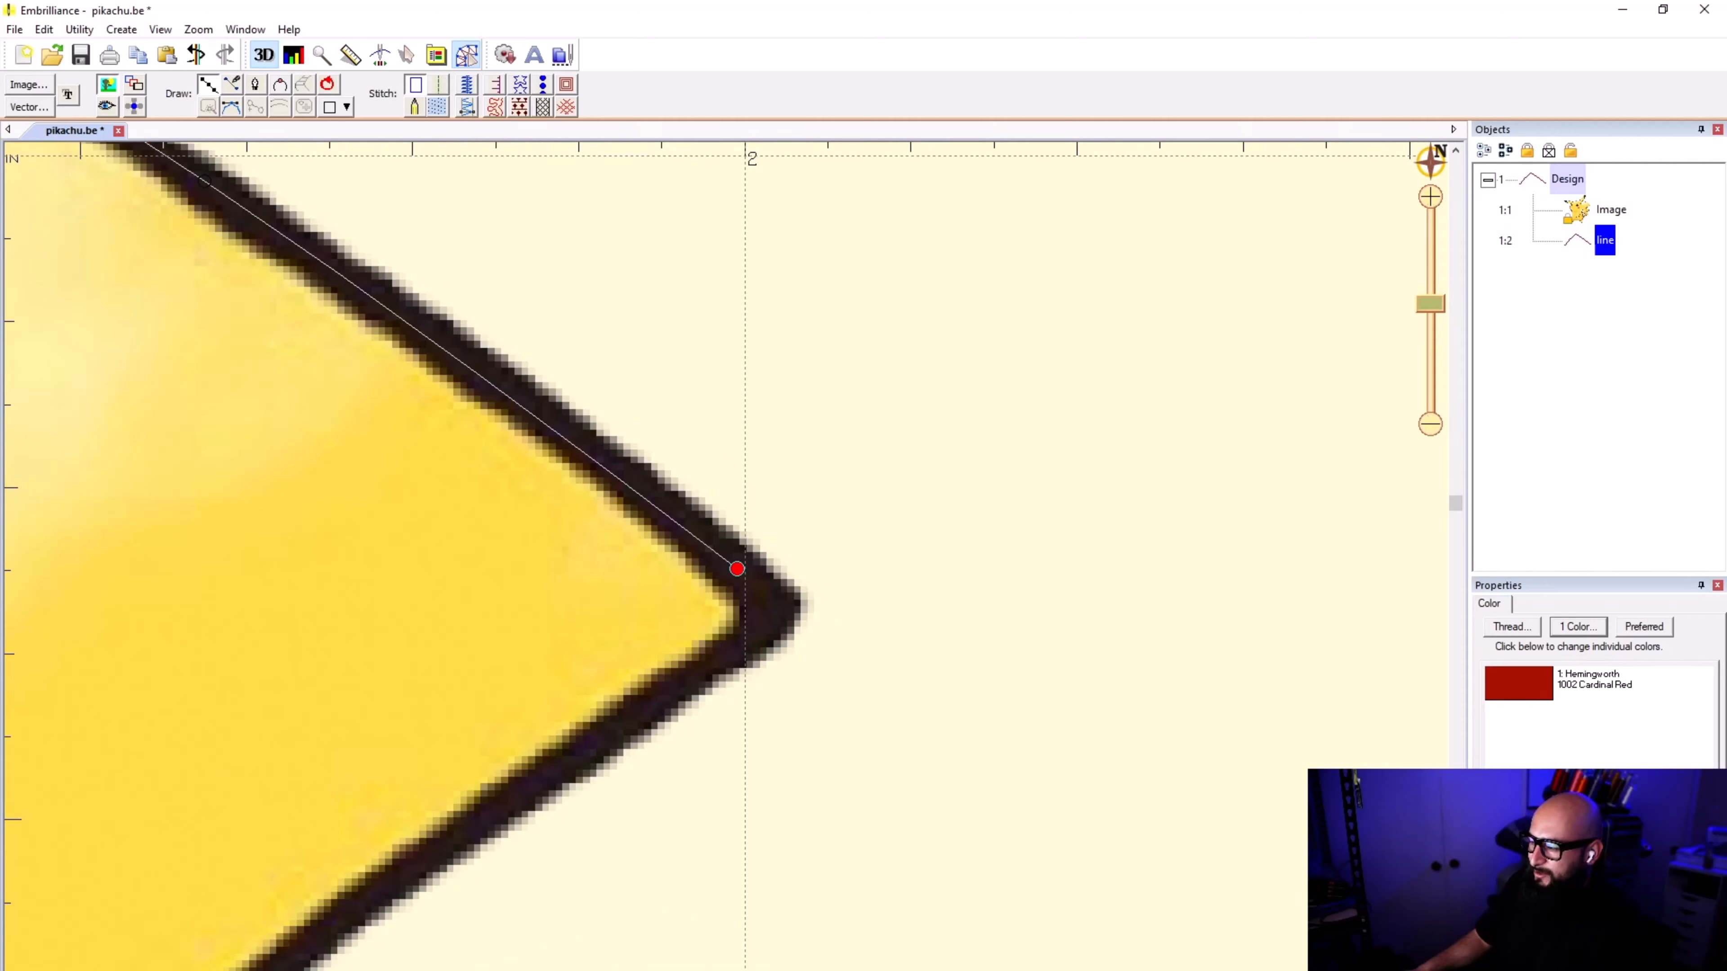
click(774, 606)
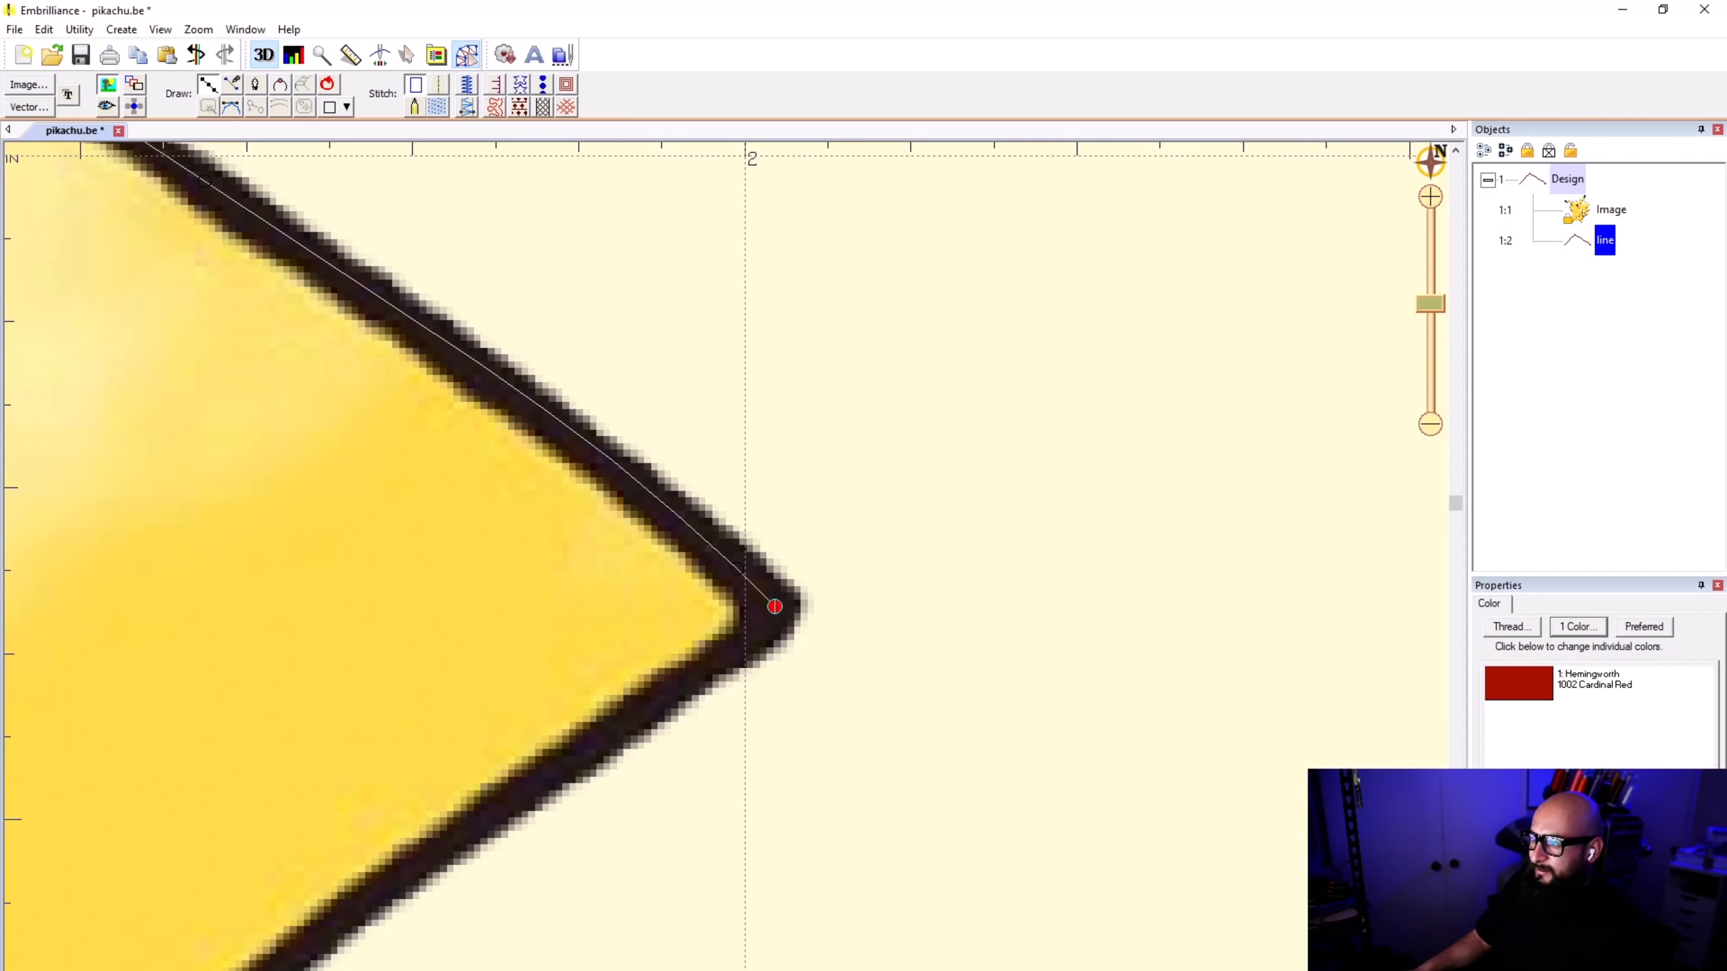
scroll(1148, 866, down, 1)
scroll(903, 438, up, 1)
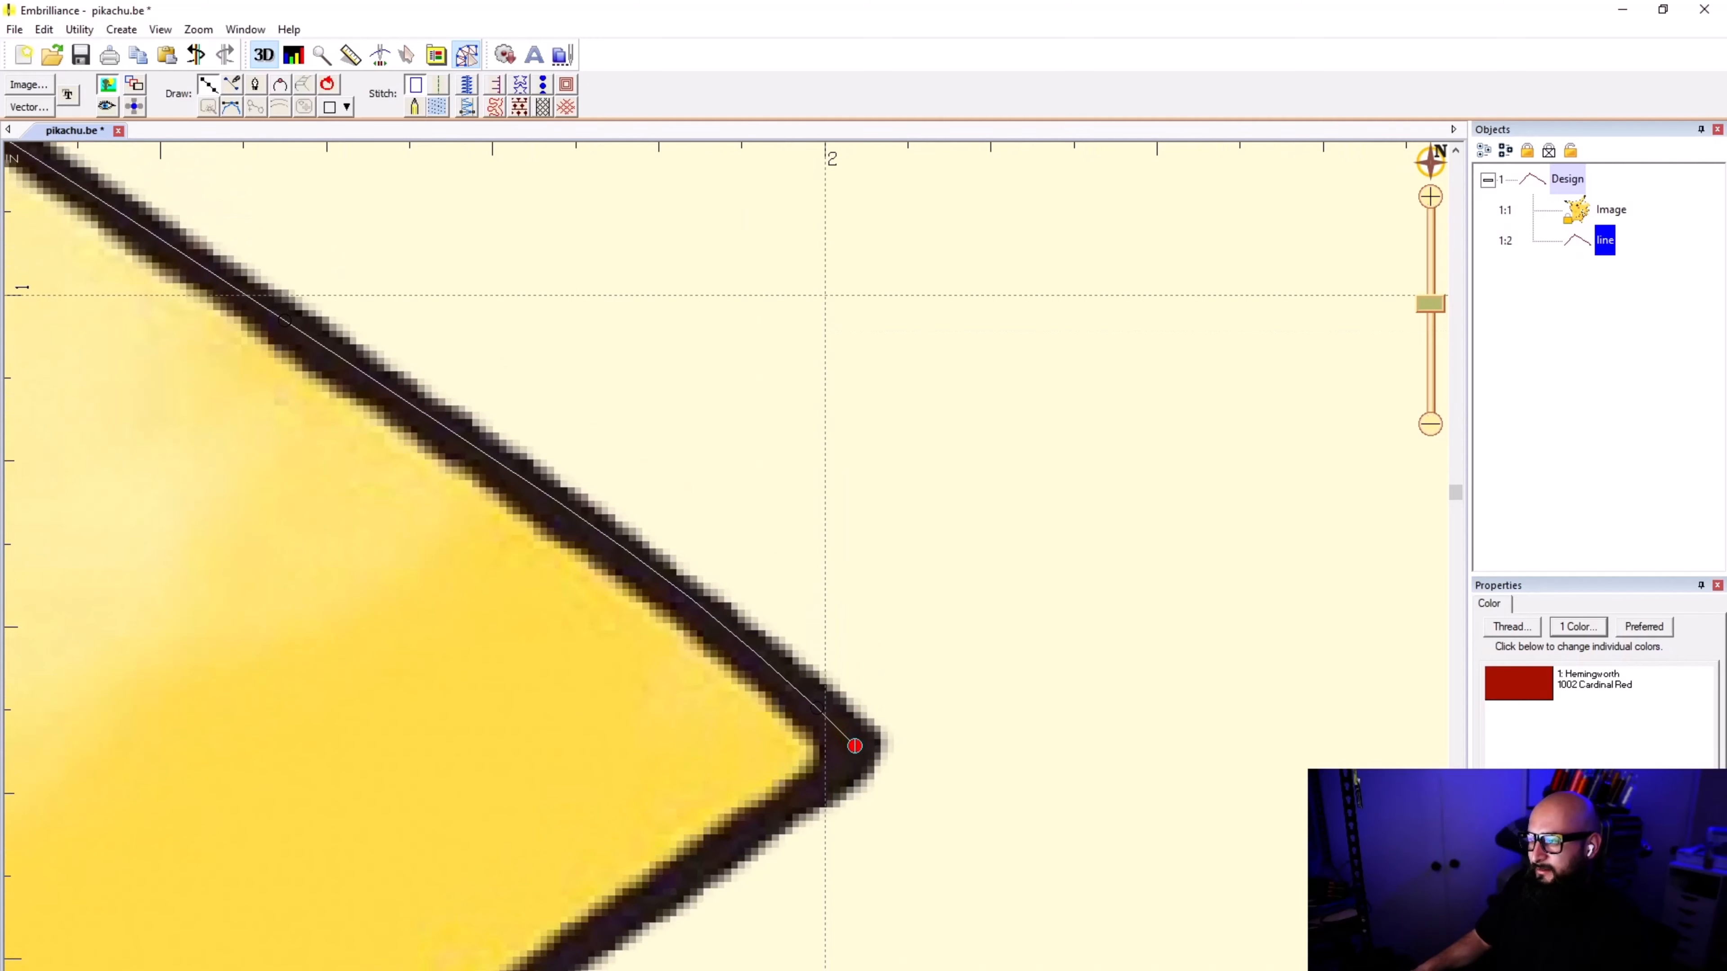
key(BackSpace)
key(BackSpace)
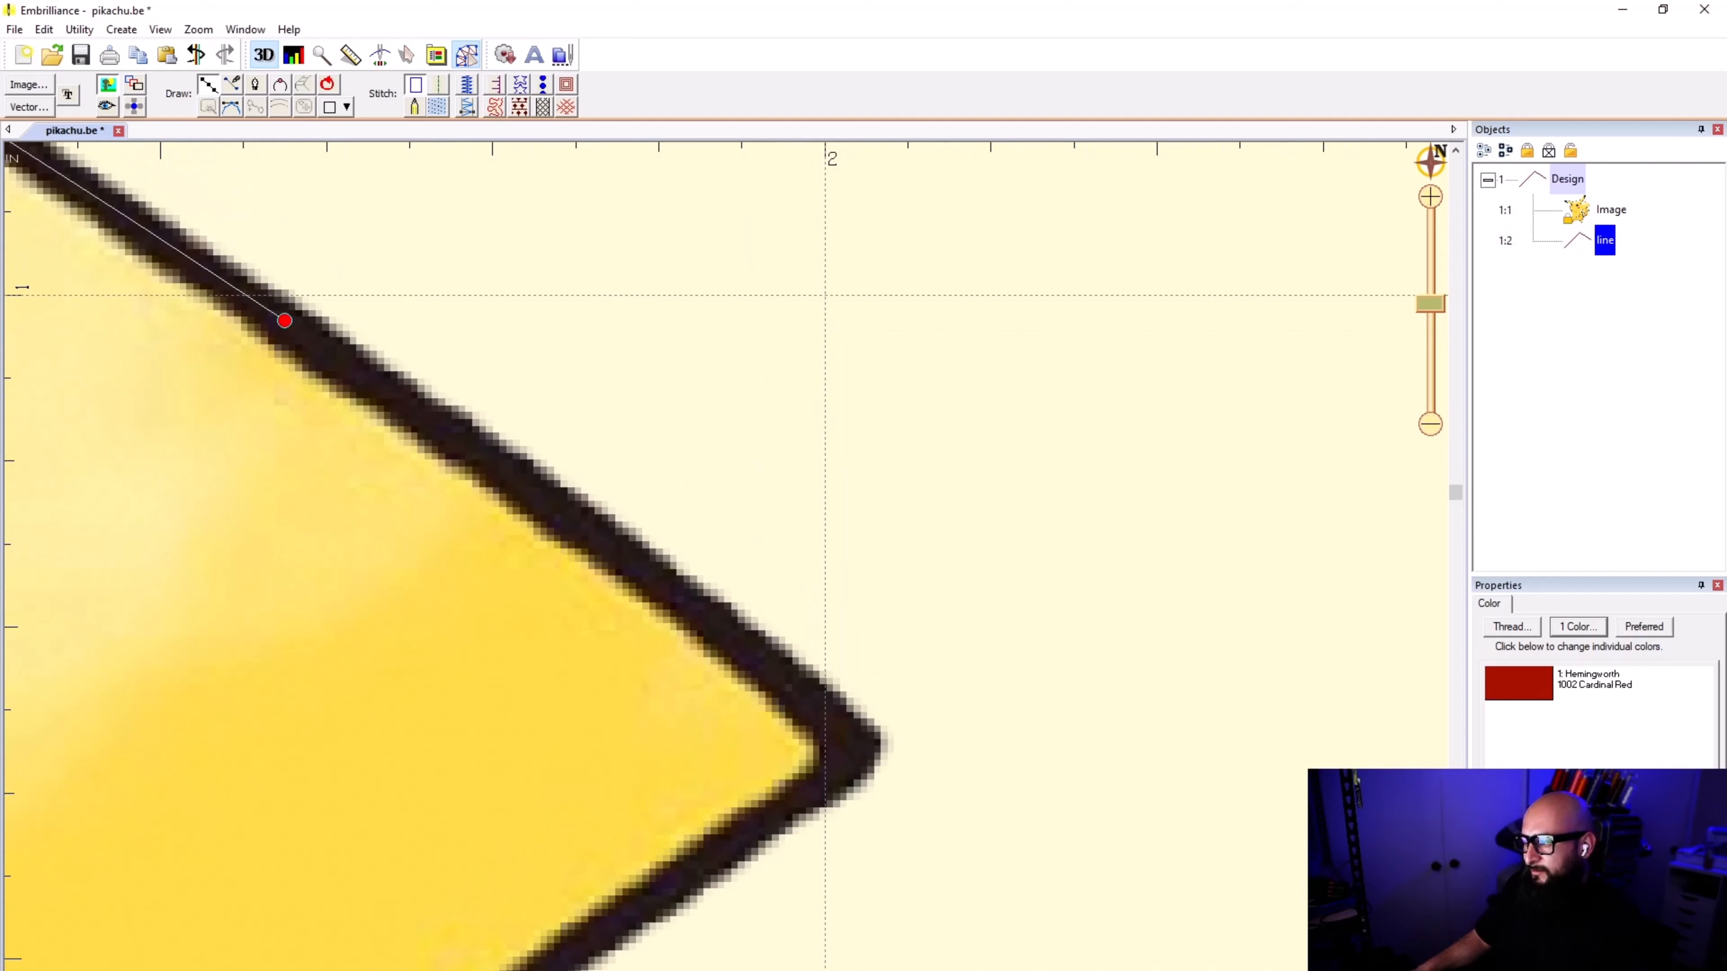
Step: Retrace the end of the slope with closely spaced points following its slight bend into the outer tip
click(725, 632)
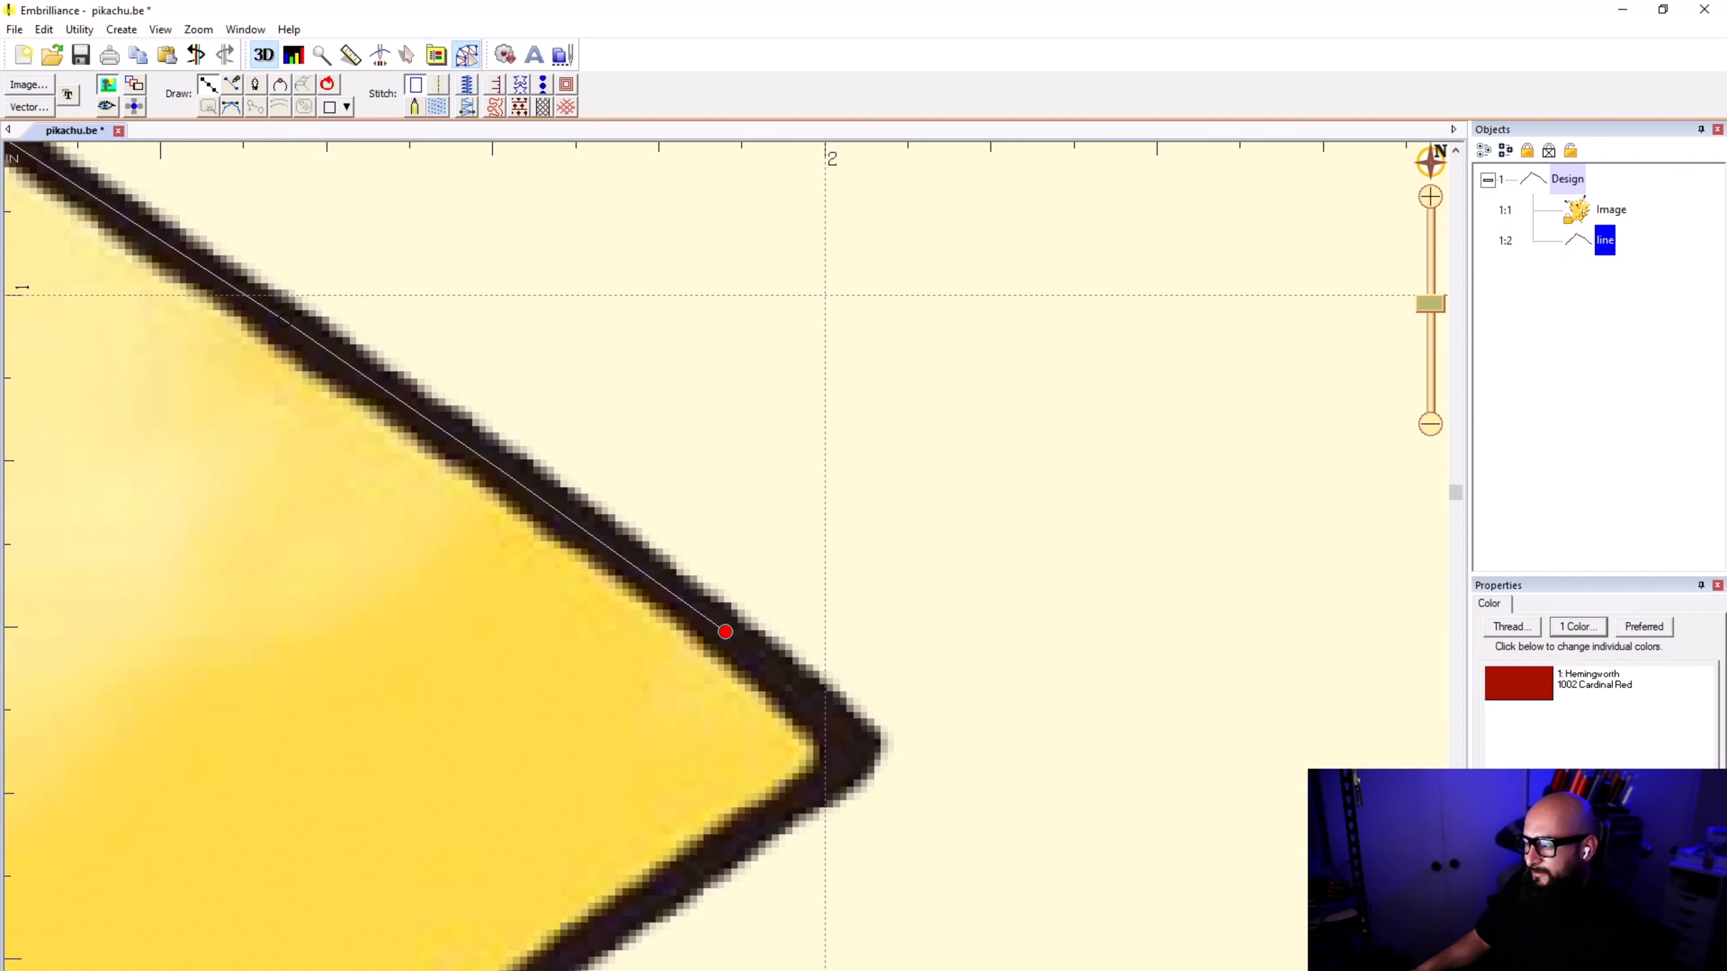
click(748, 648)
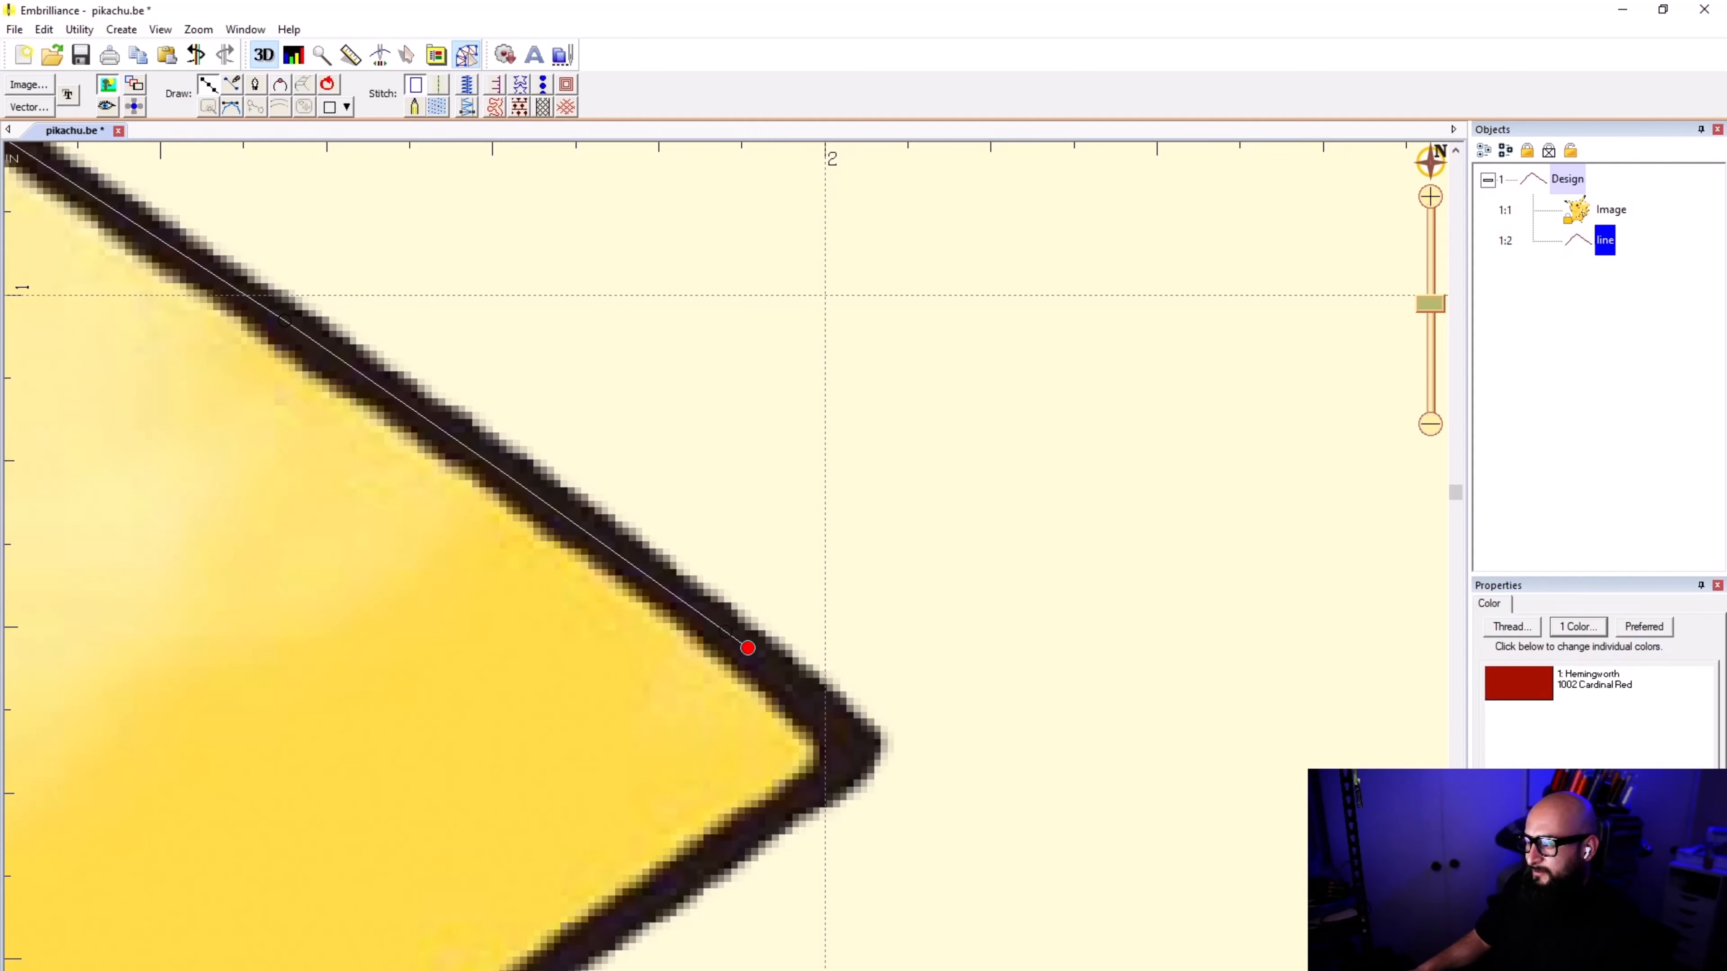
click(771, 667)
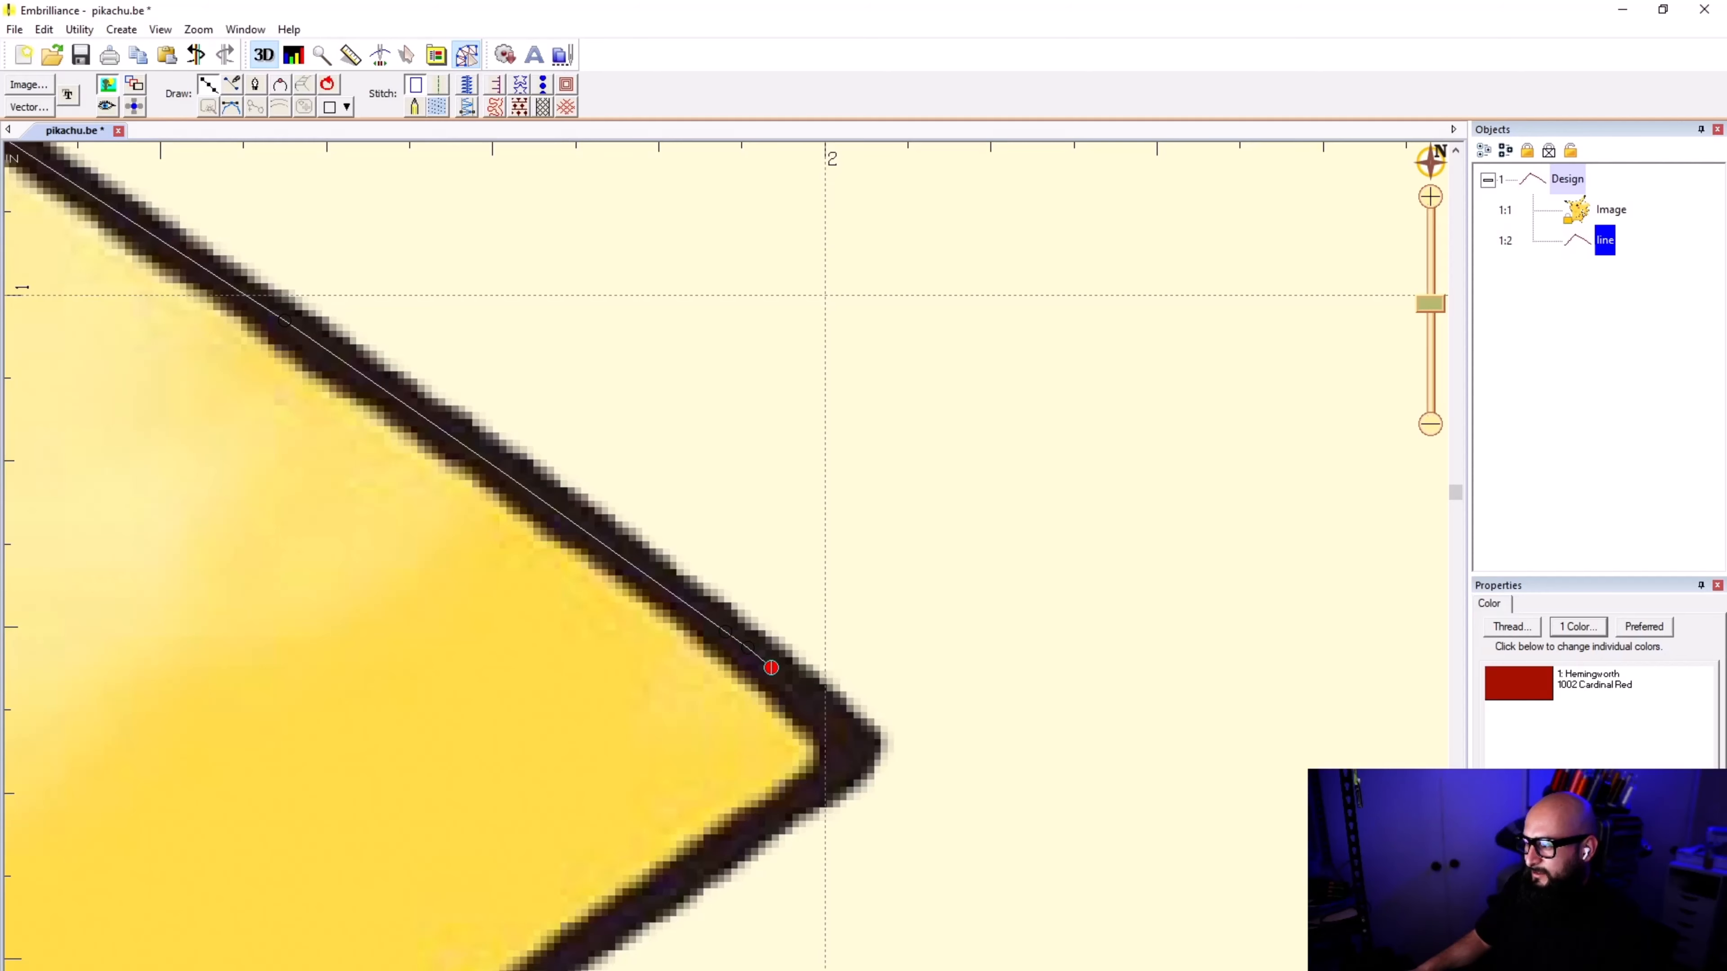
click(850, 742)
Step: Refine the placement of the line's turning point within the black outline at the tail's outer tip
scroll(726, 556, down, 3)
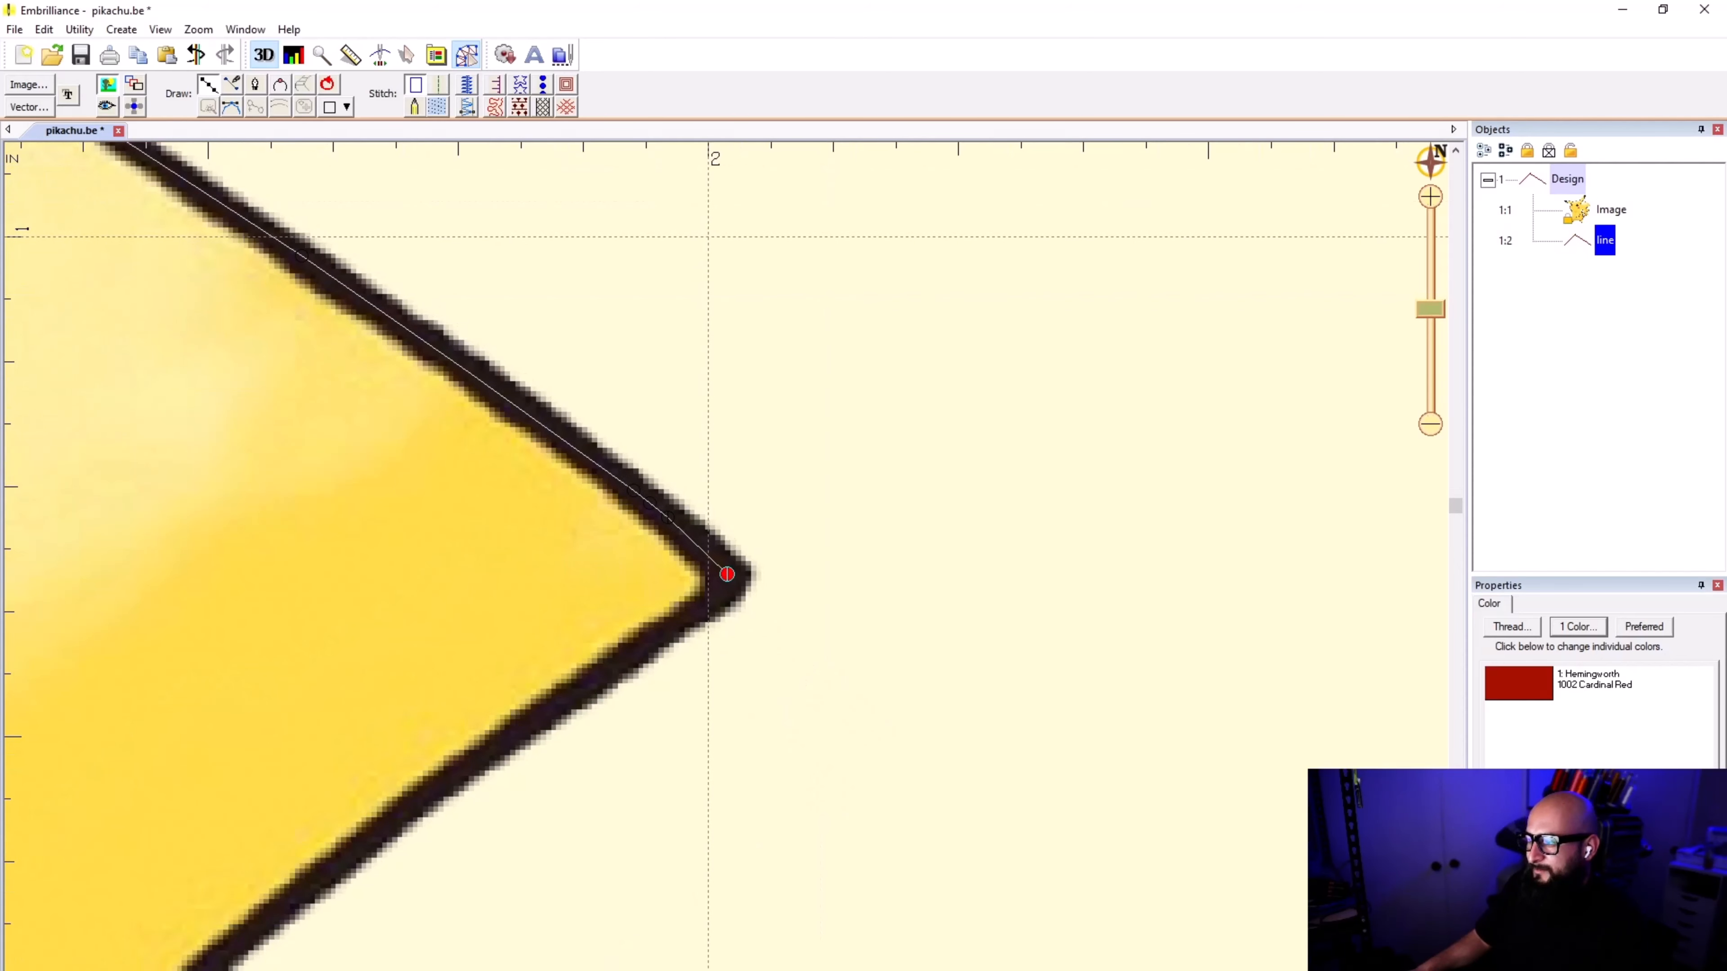
scroll(726, 556, up, 4)
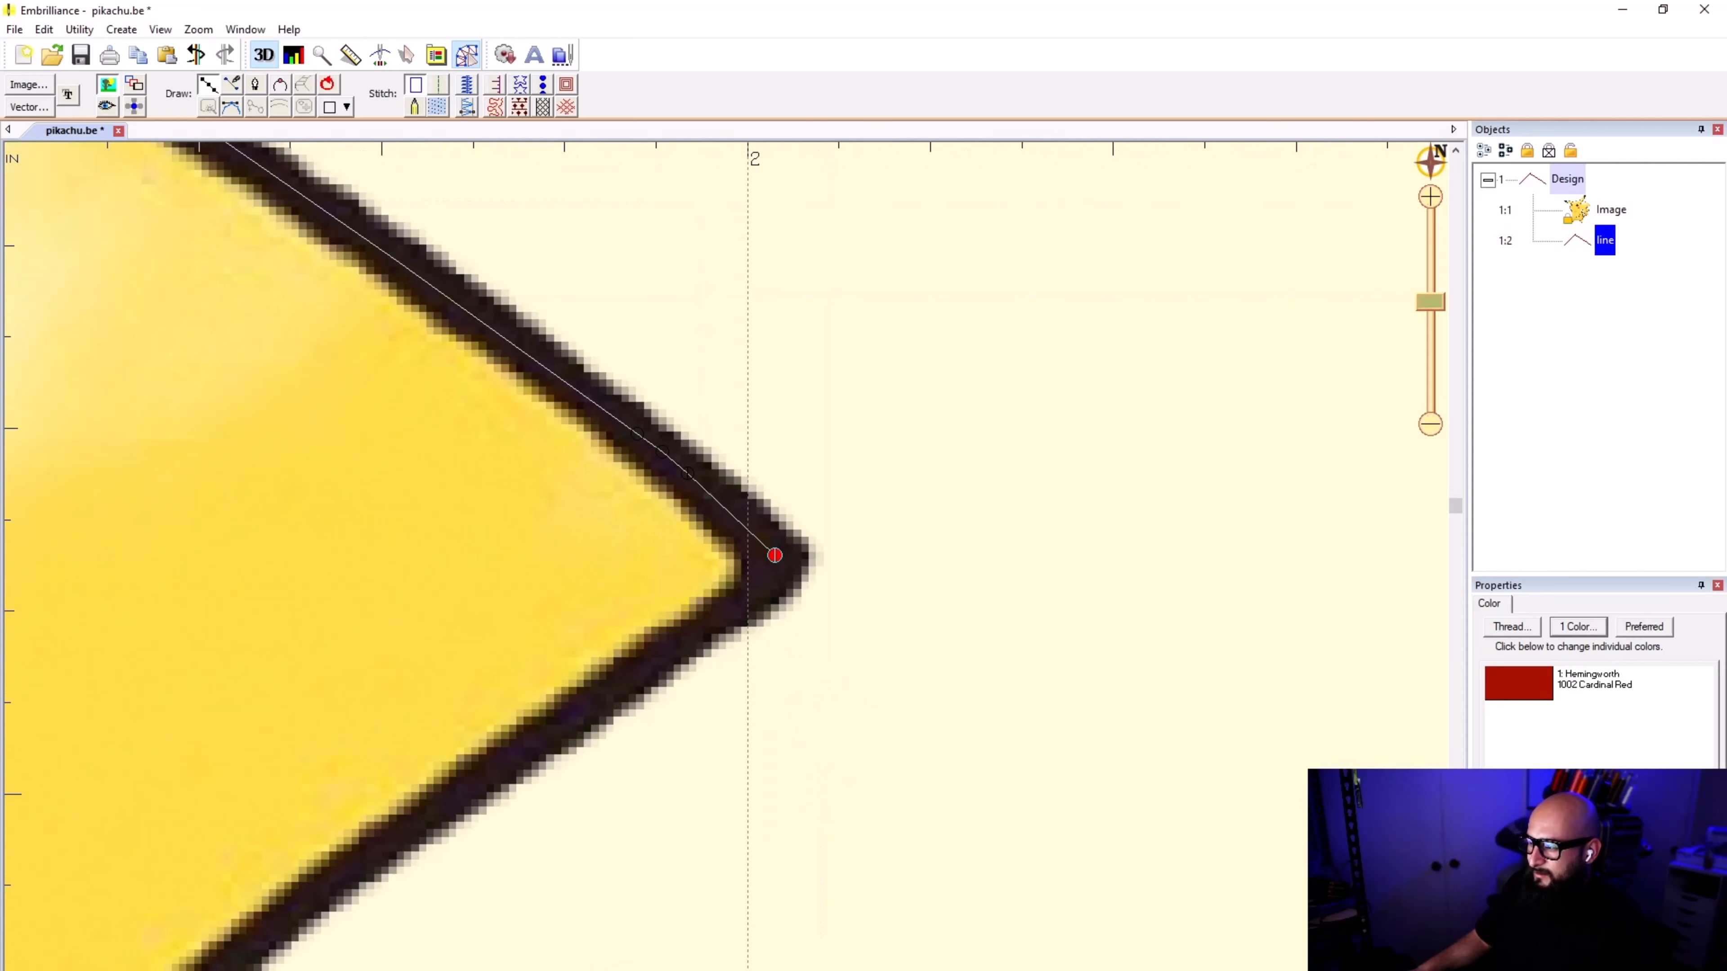
click(745, 598)
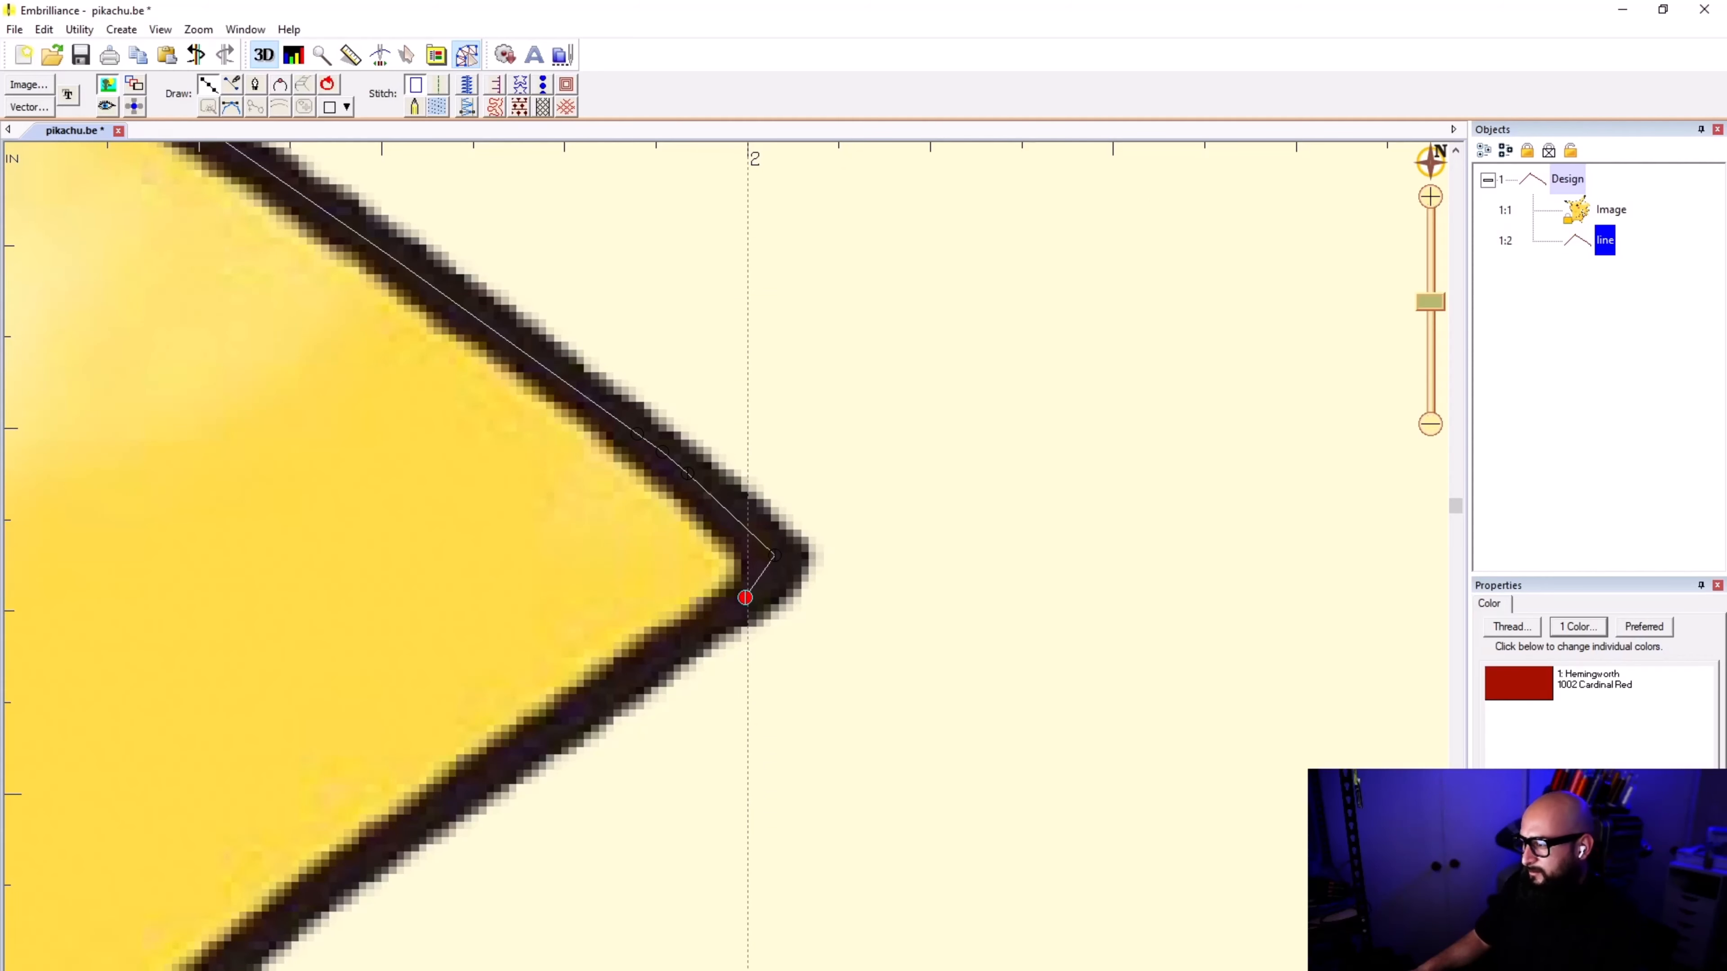
key(BackSpace)
scroll(1203, 701, up, 1)
click(745, 558)
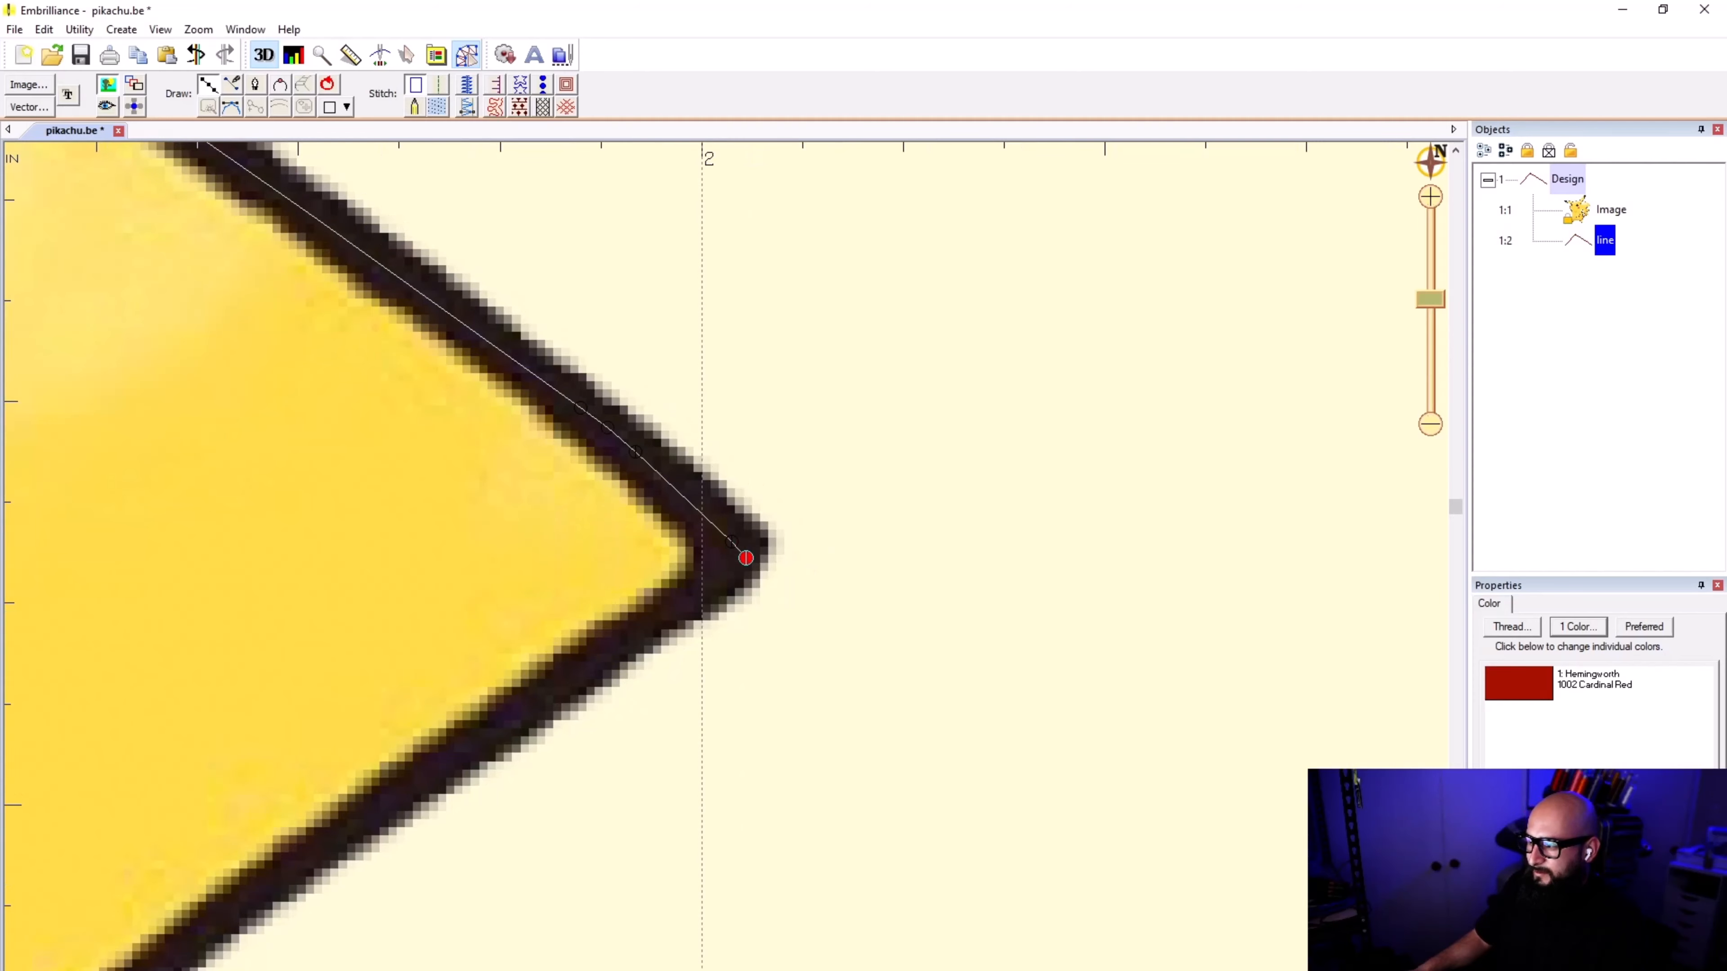
Step: Trace the line from the tail's outer tip back along the edge beneath it toward the first inner notch
click(640, 631)
scroll(640, 631, down, 1)
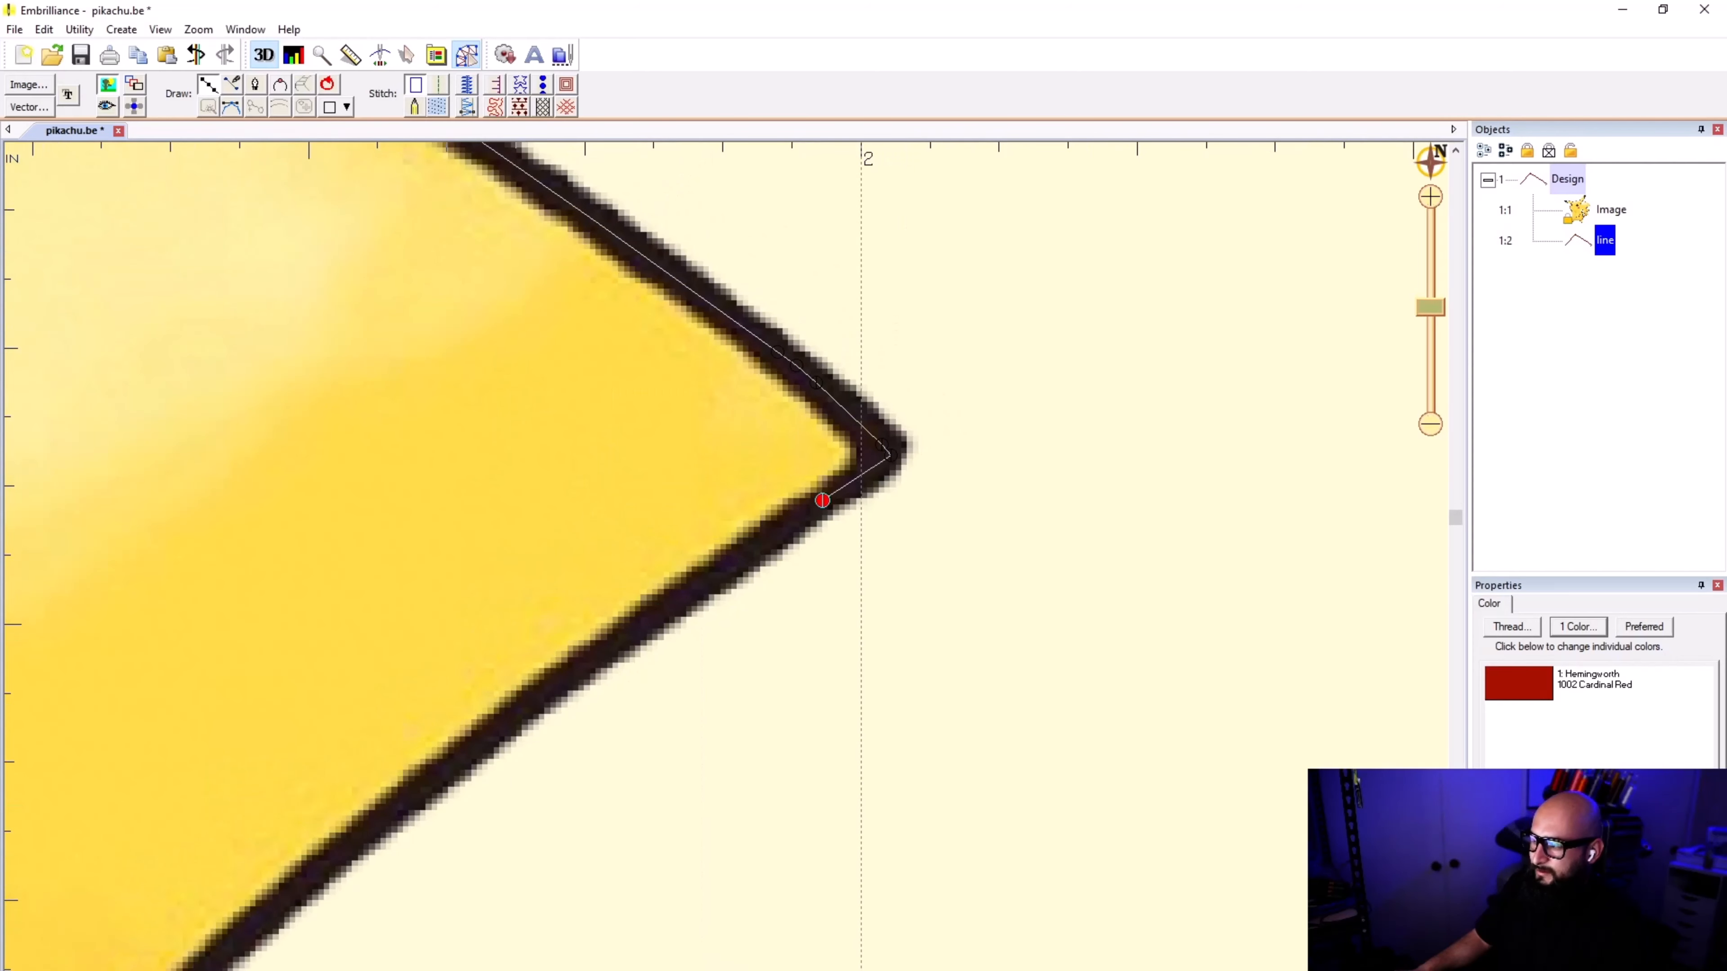
scroll(776, 554, down, 5)
scroll(745, 565, up, 3)
click(726, 573)
click(584, 672)
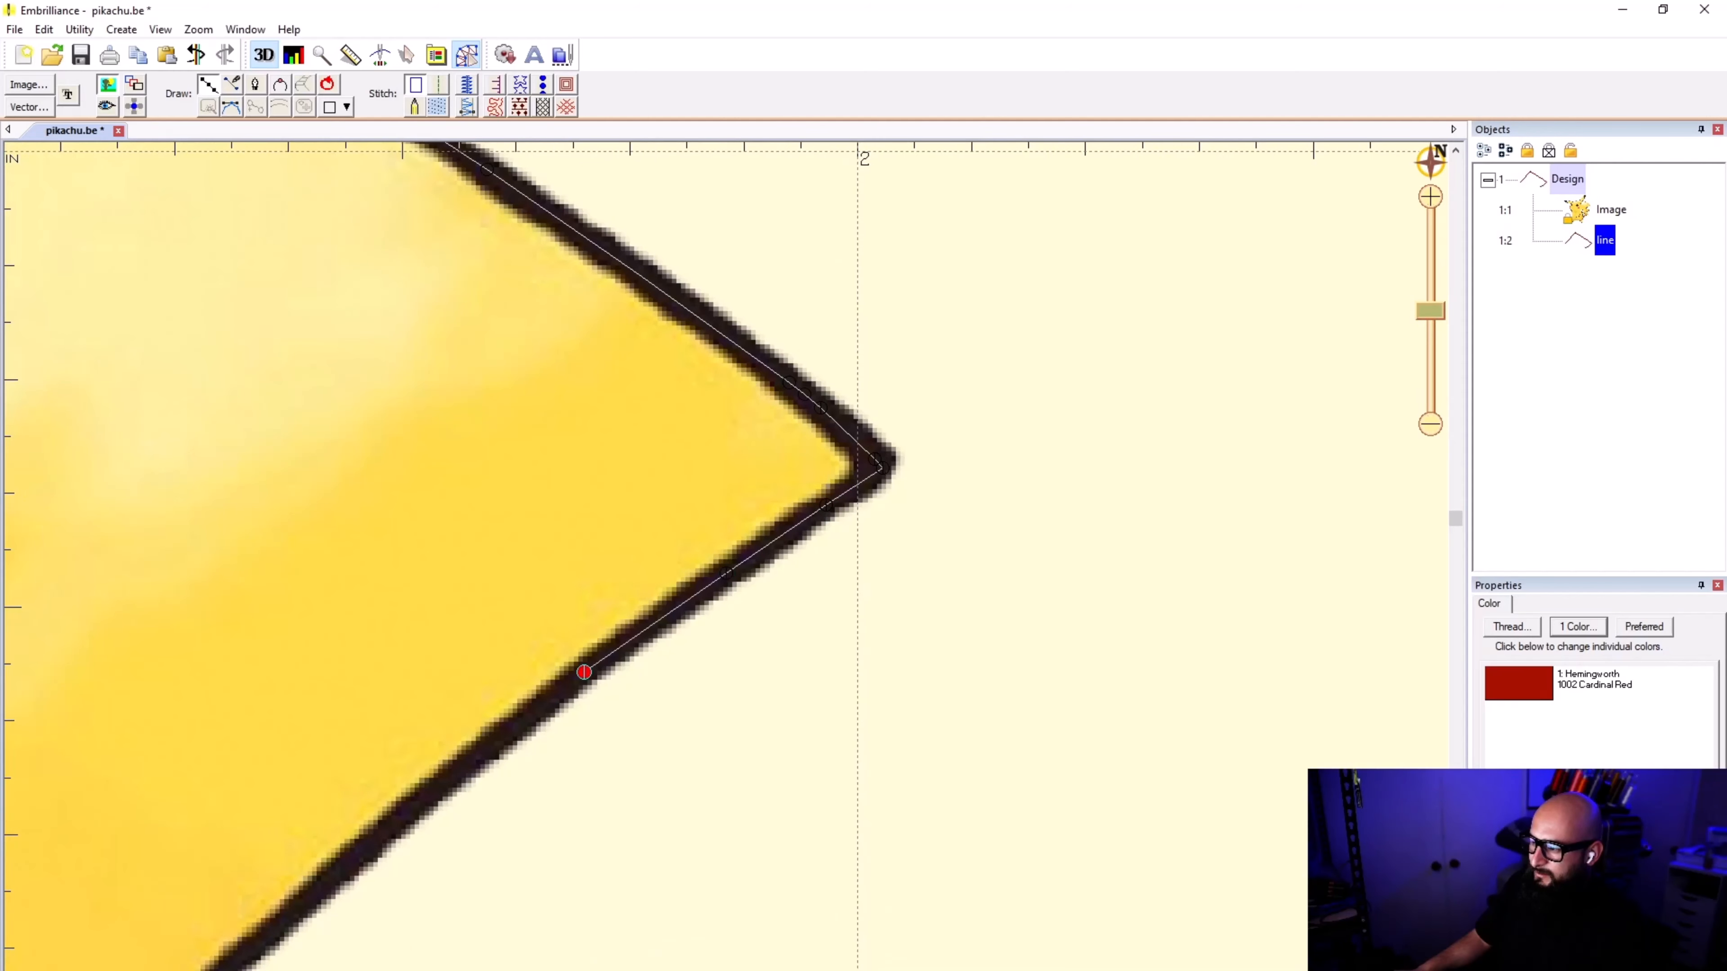
click(404, 814)
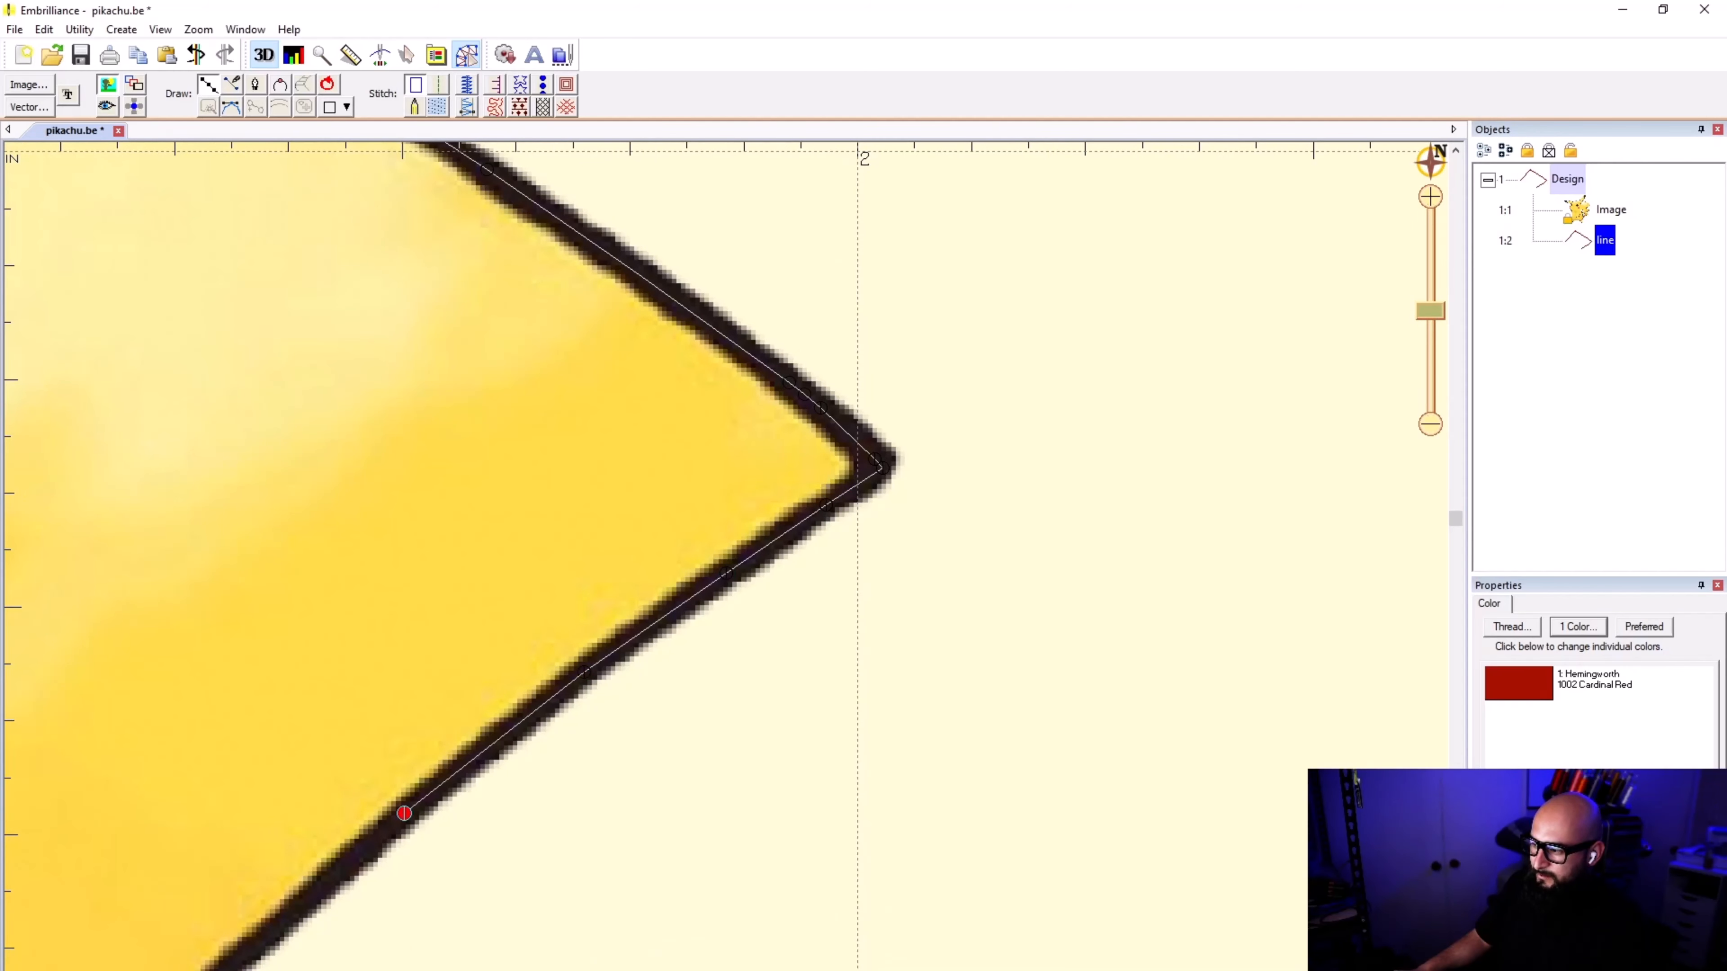
Step: Continue the line into the tail's first inner notch and place a point on that corner within the black outline
scroll(726, 556, down, 2)
scroll(726, 556, up, 3)
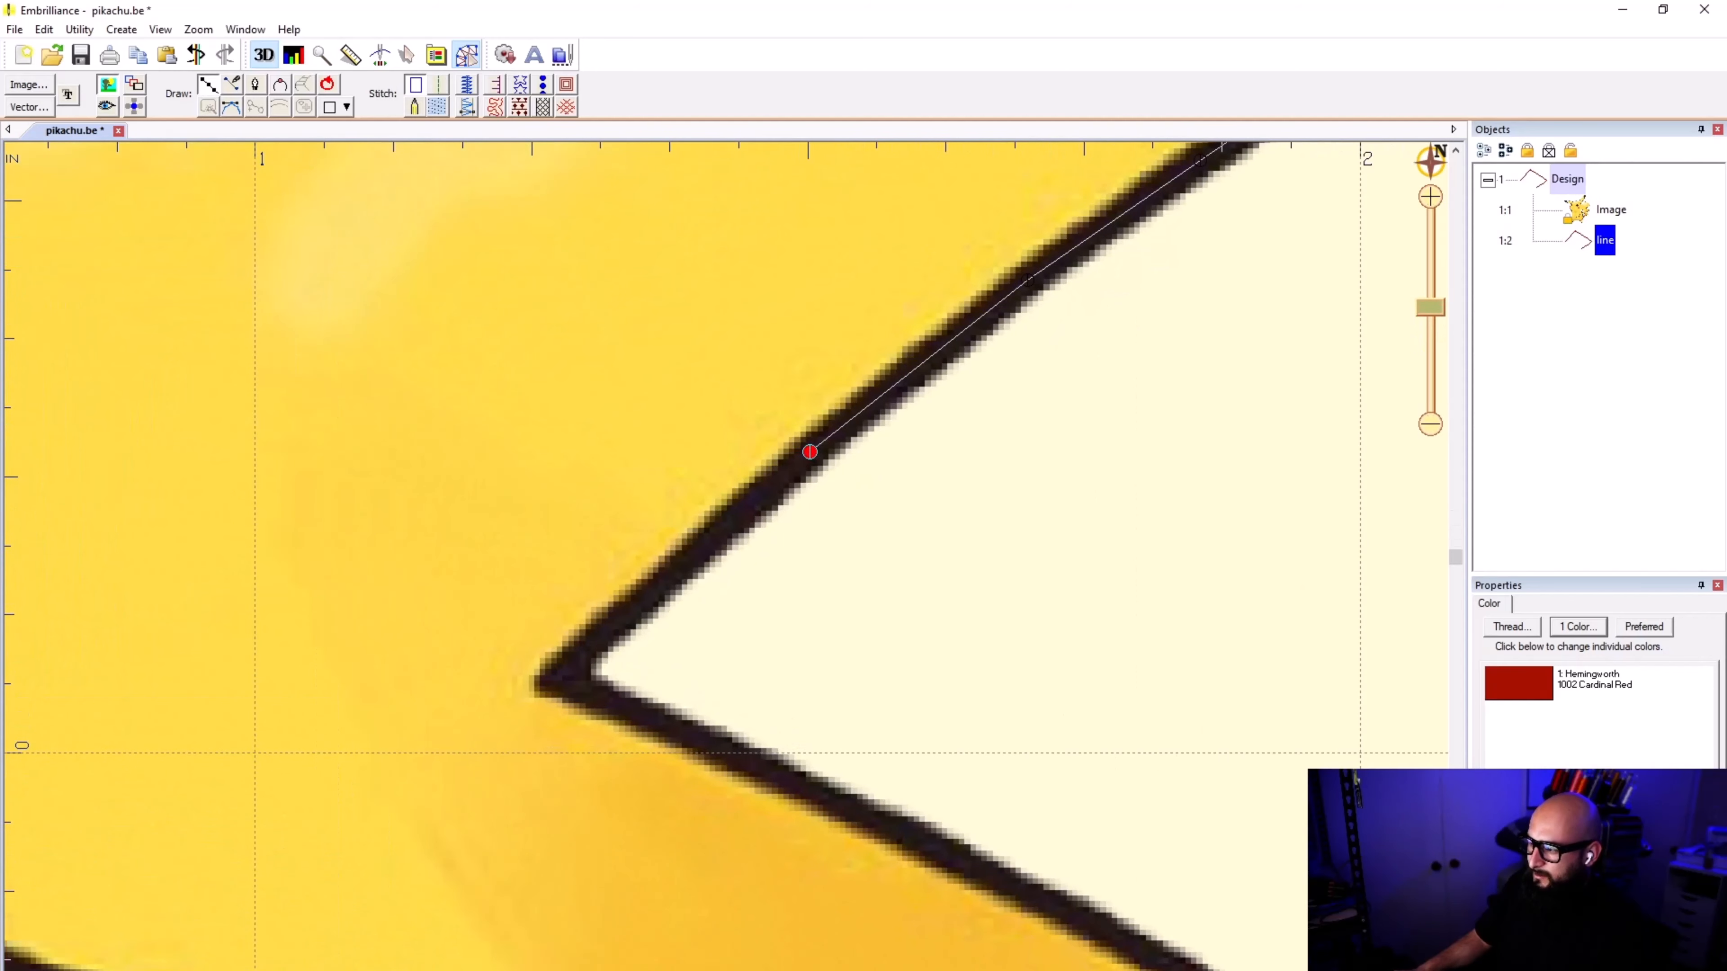
click(595, 640)
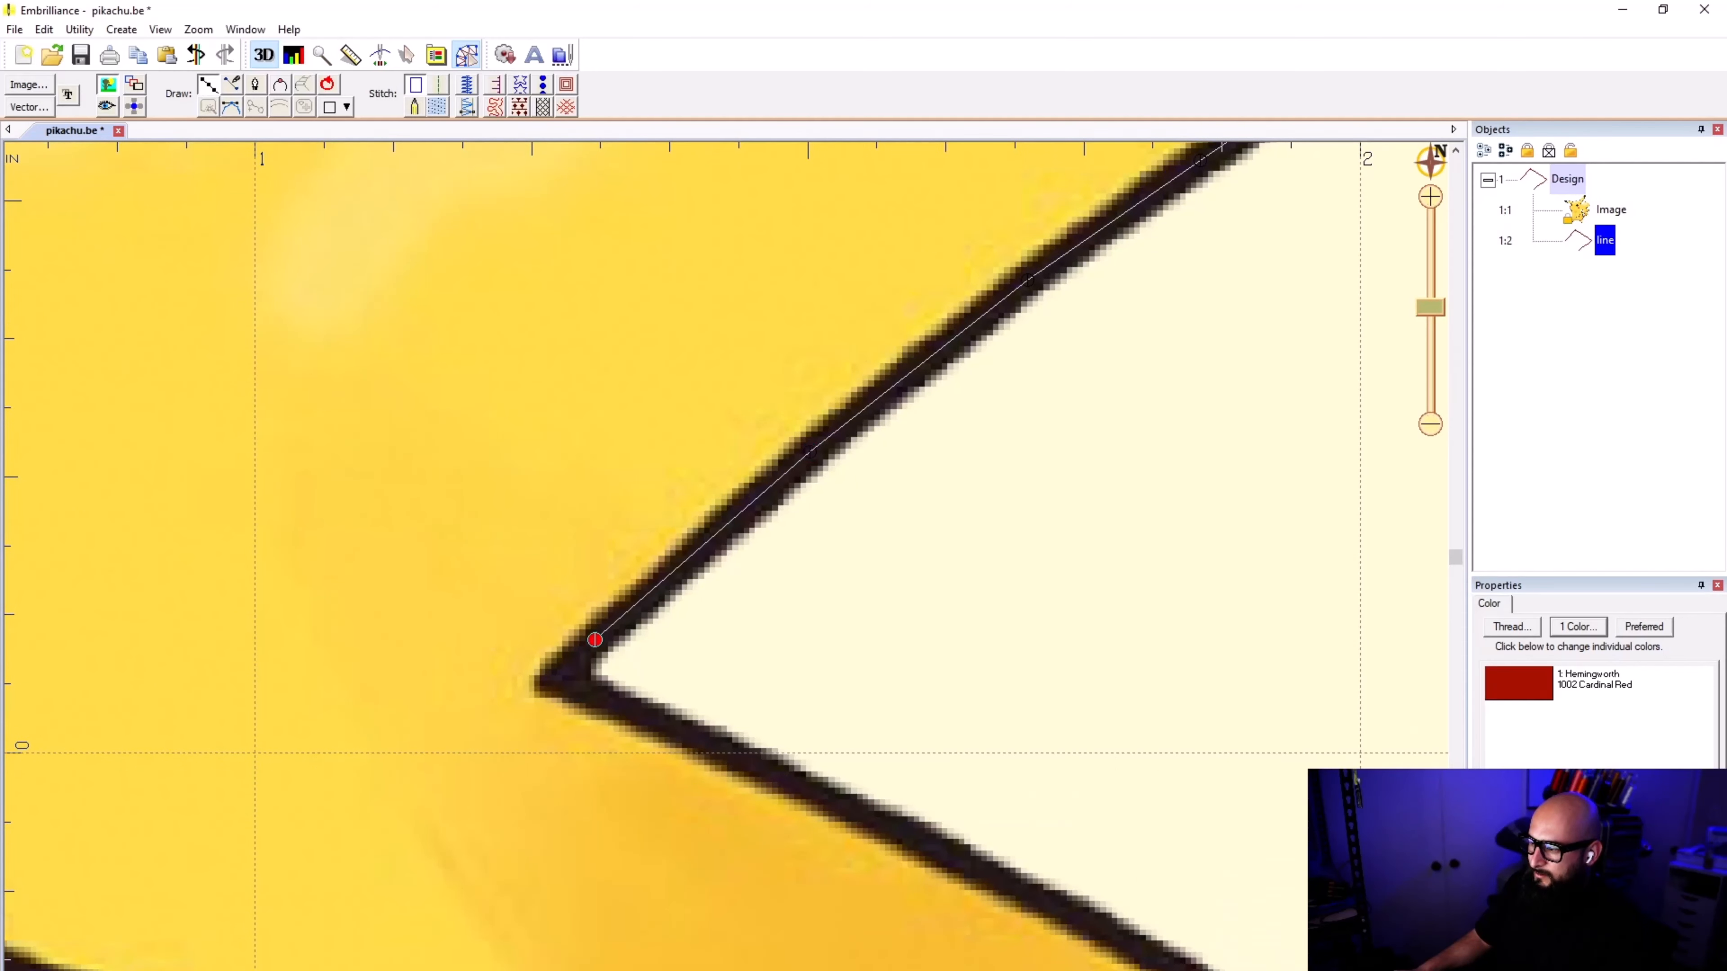
click(559, 675)
Step: Trace the line from the first inner notch down the slope toward the tail's second outer tip
scroll(839, 445, down, 2)
scroll(726, 570, up, 3)
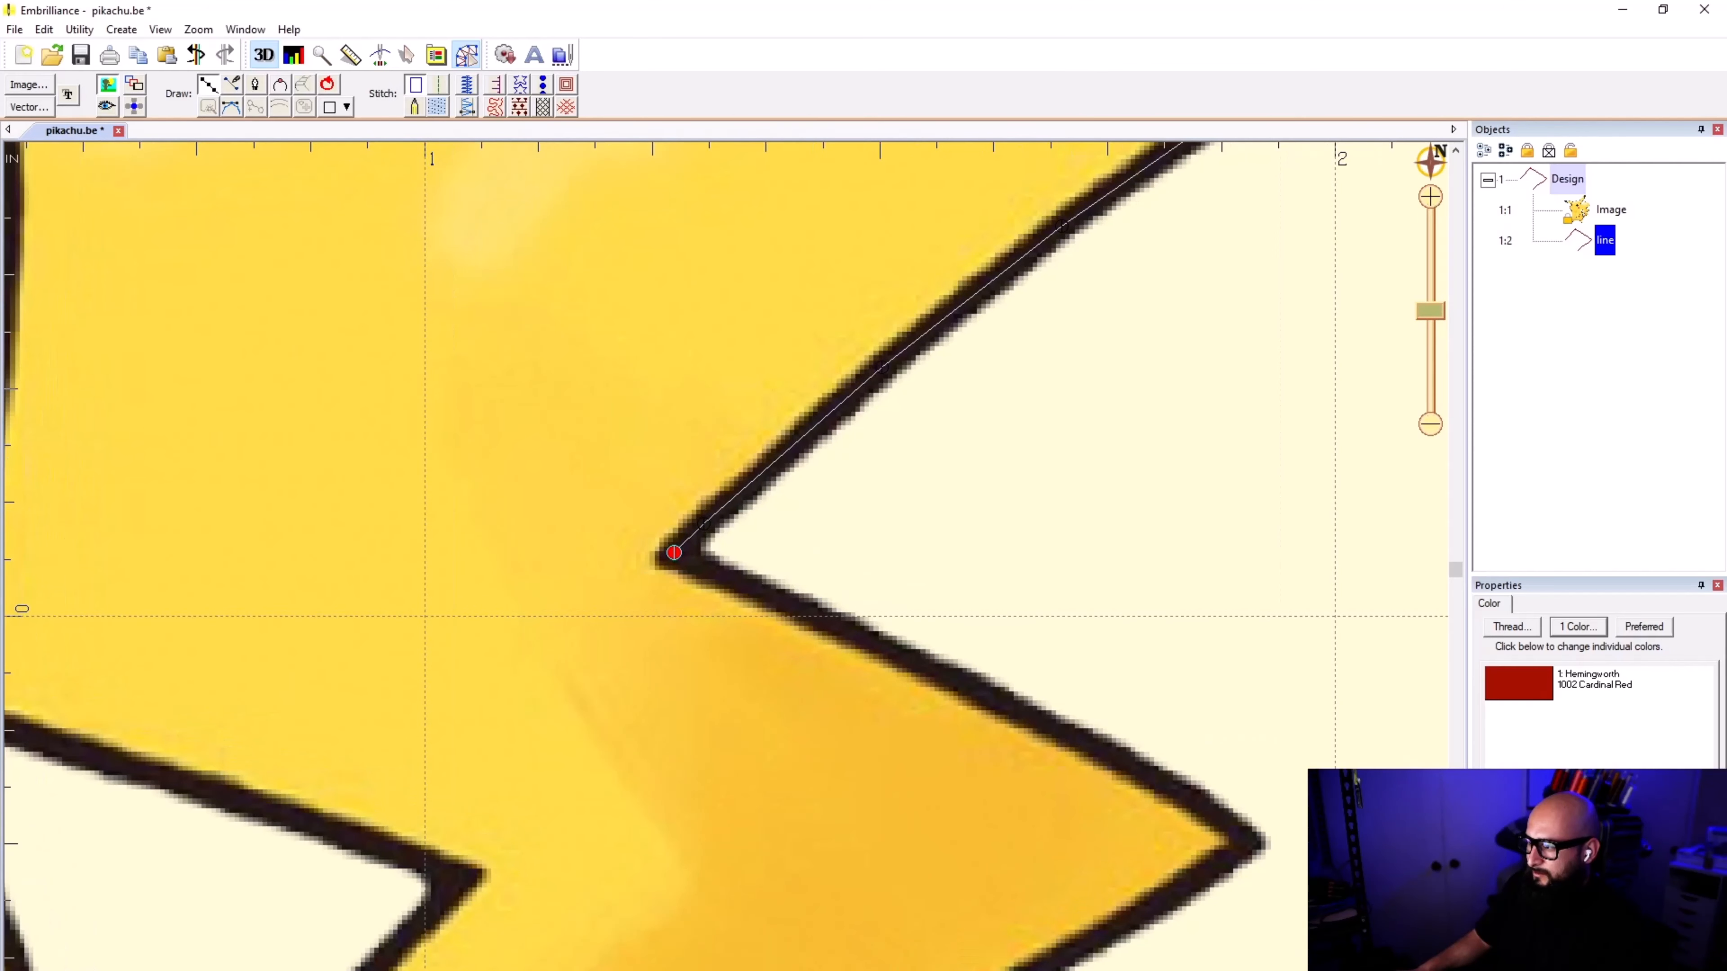
click(757, 588)
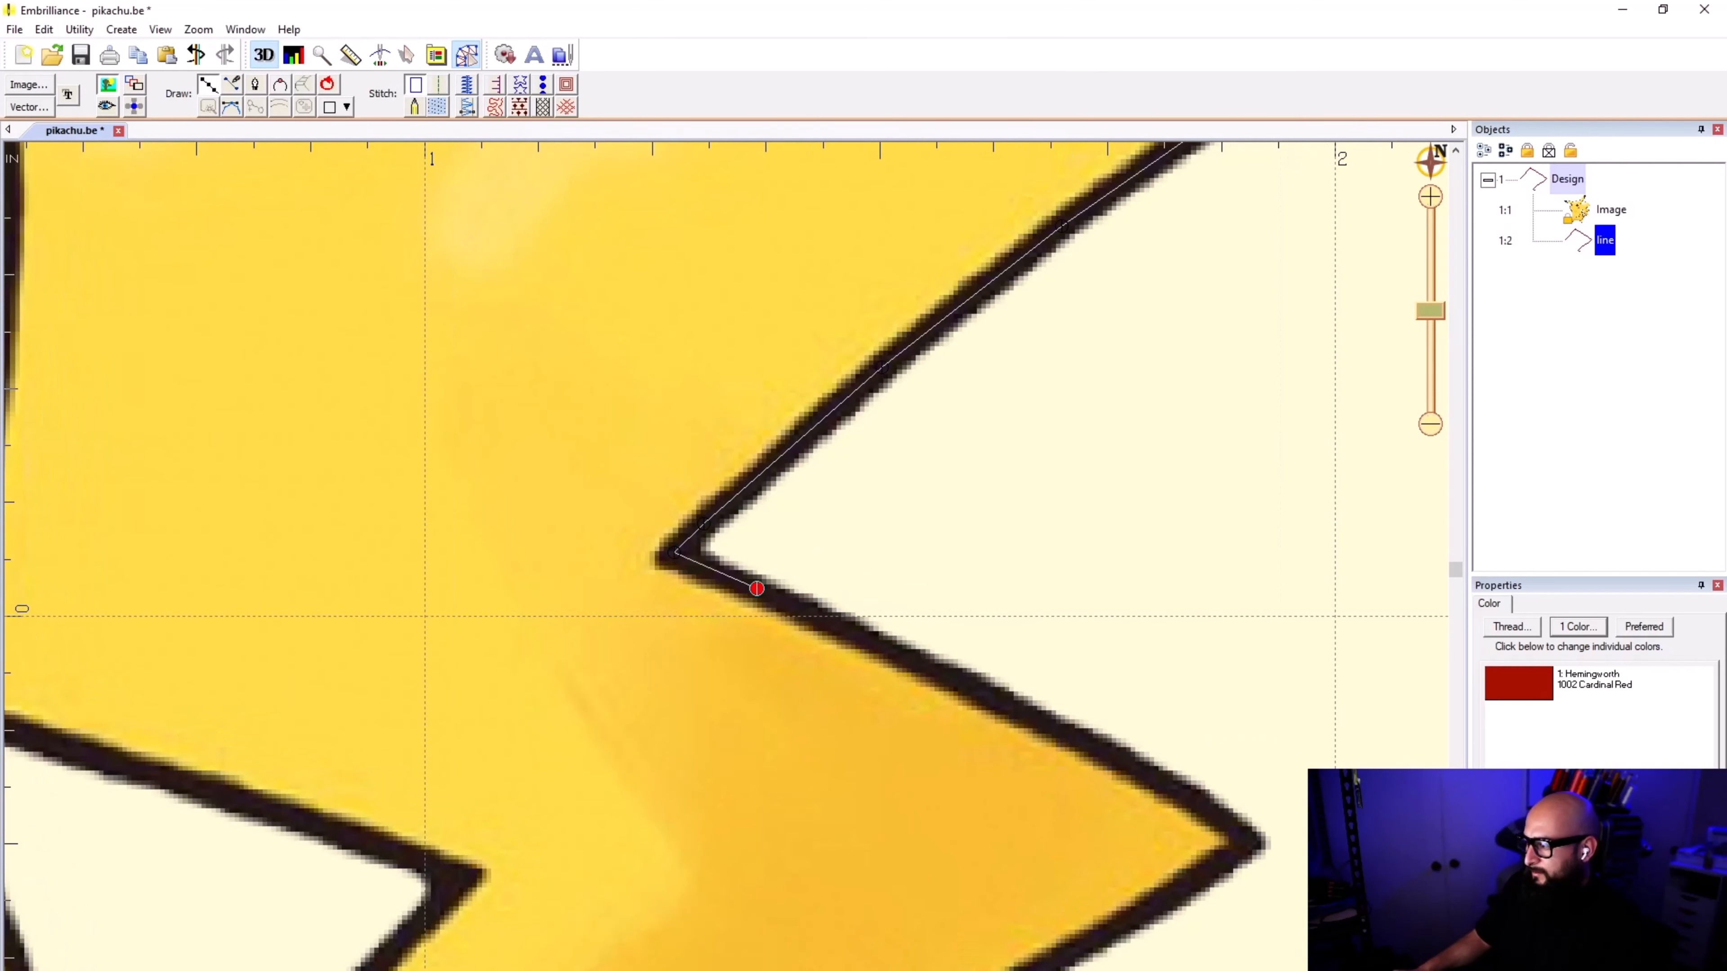
click(1107, 750)
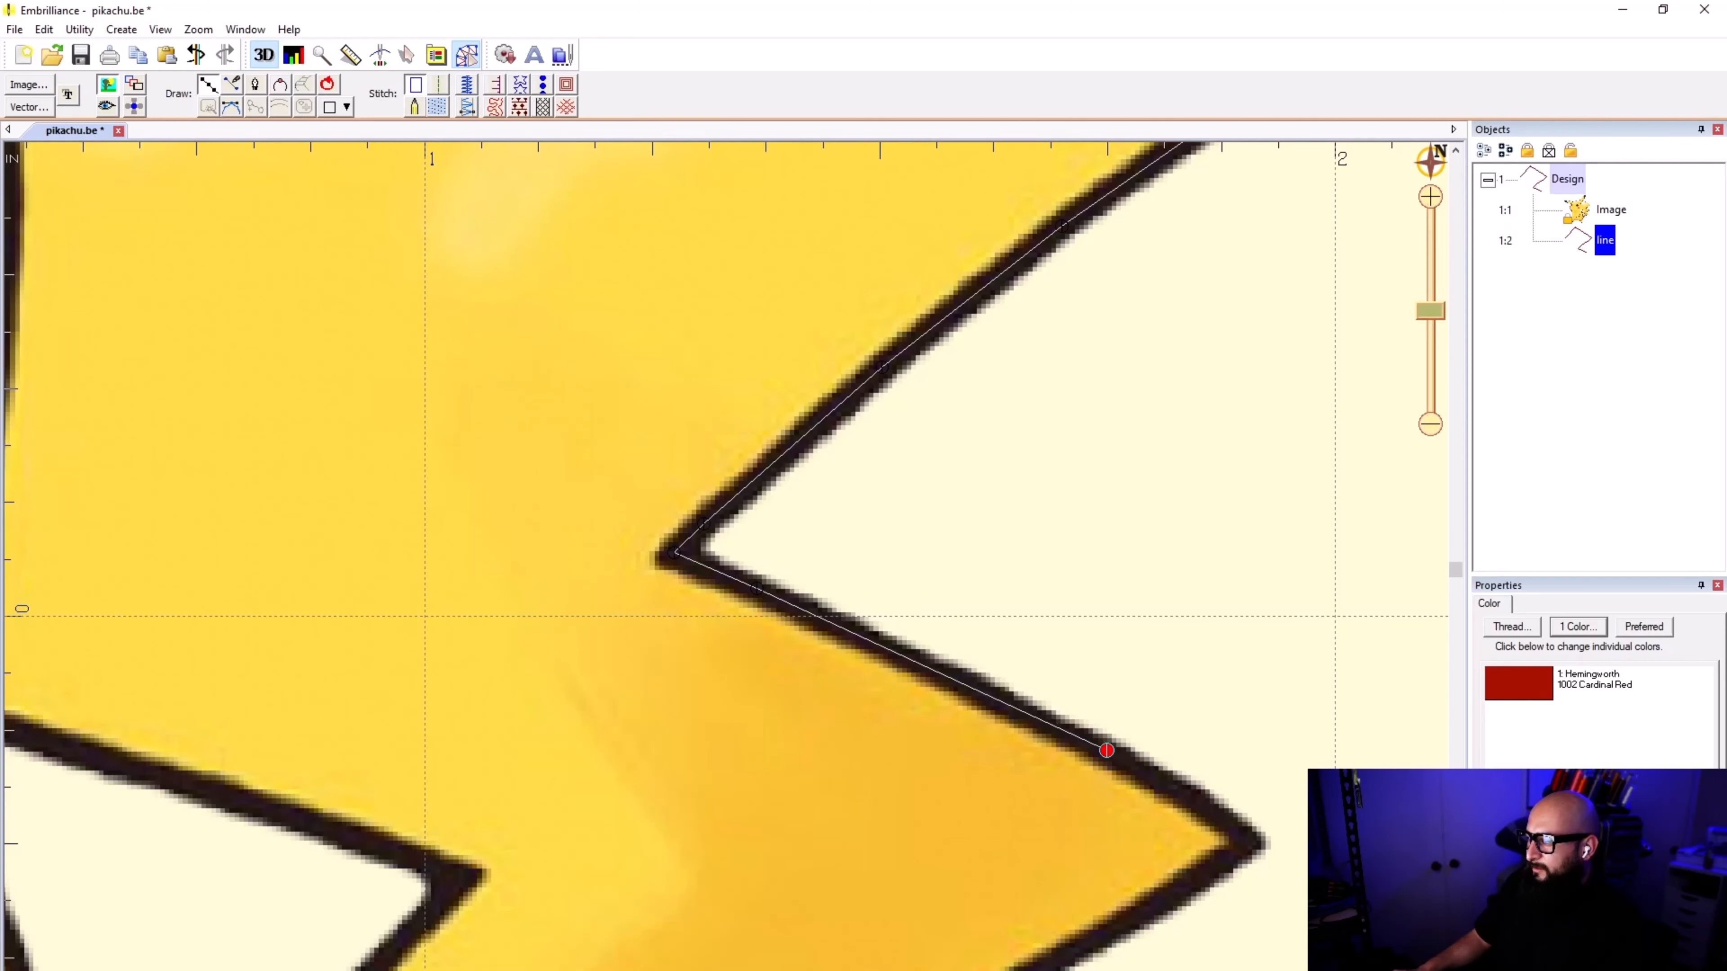
Step: Extend the line to the second outer tip, replacing the single straight segment with one that has an intermediate point at the bend
scroll(1172, 793, down, 2)
scroll(768, 584, up, 3)
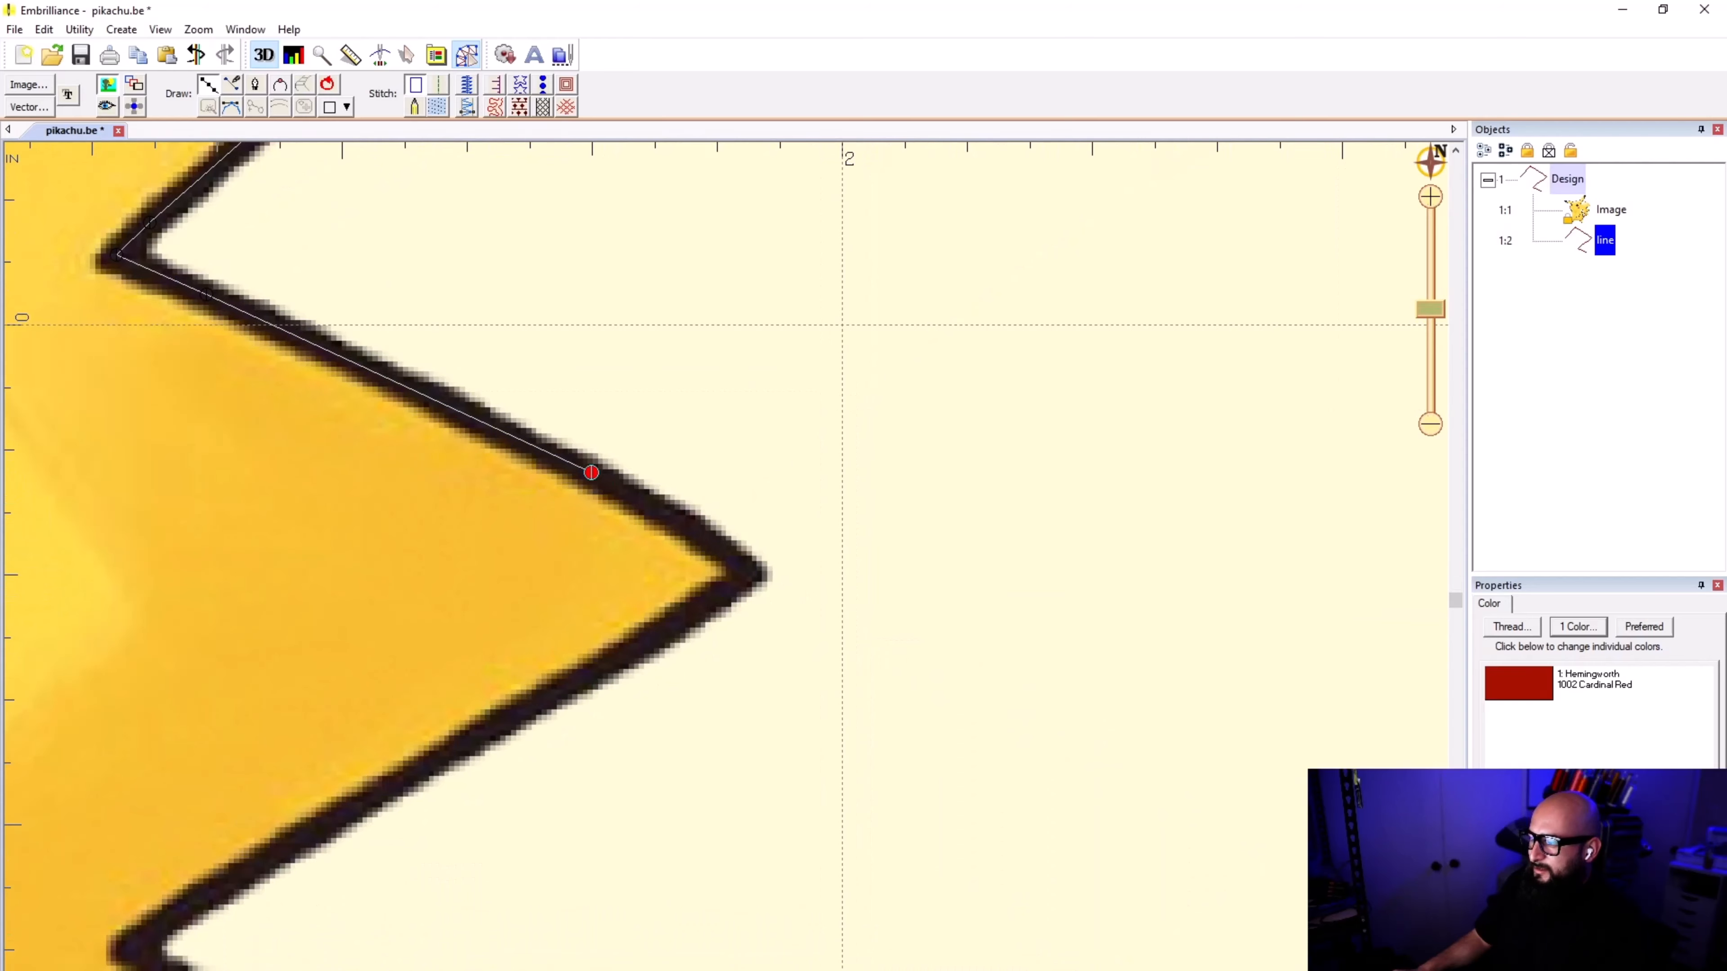
click(748, 572)
scroll(748, 572, up, 1)
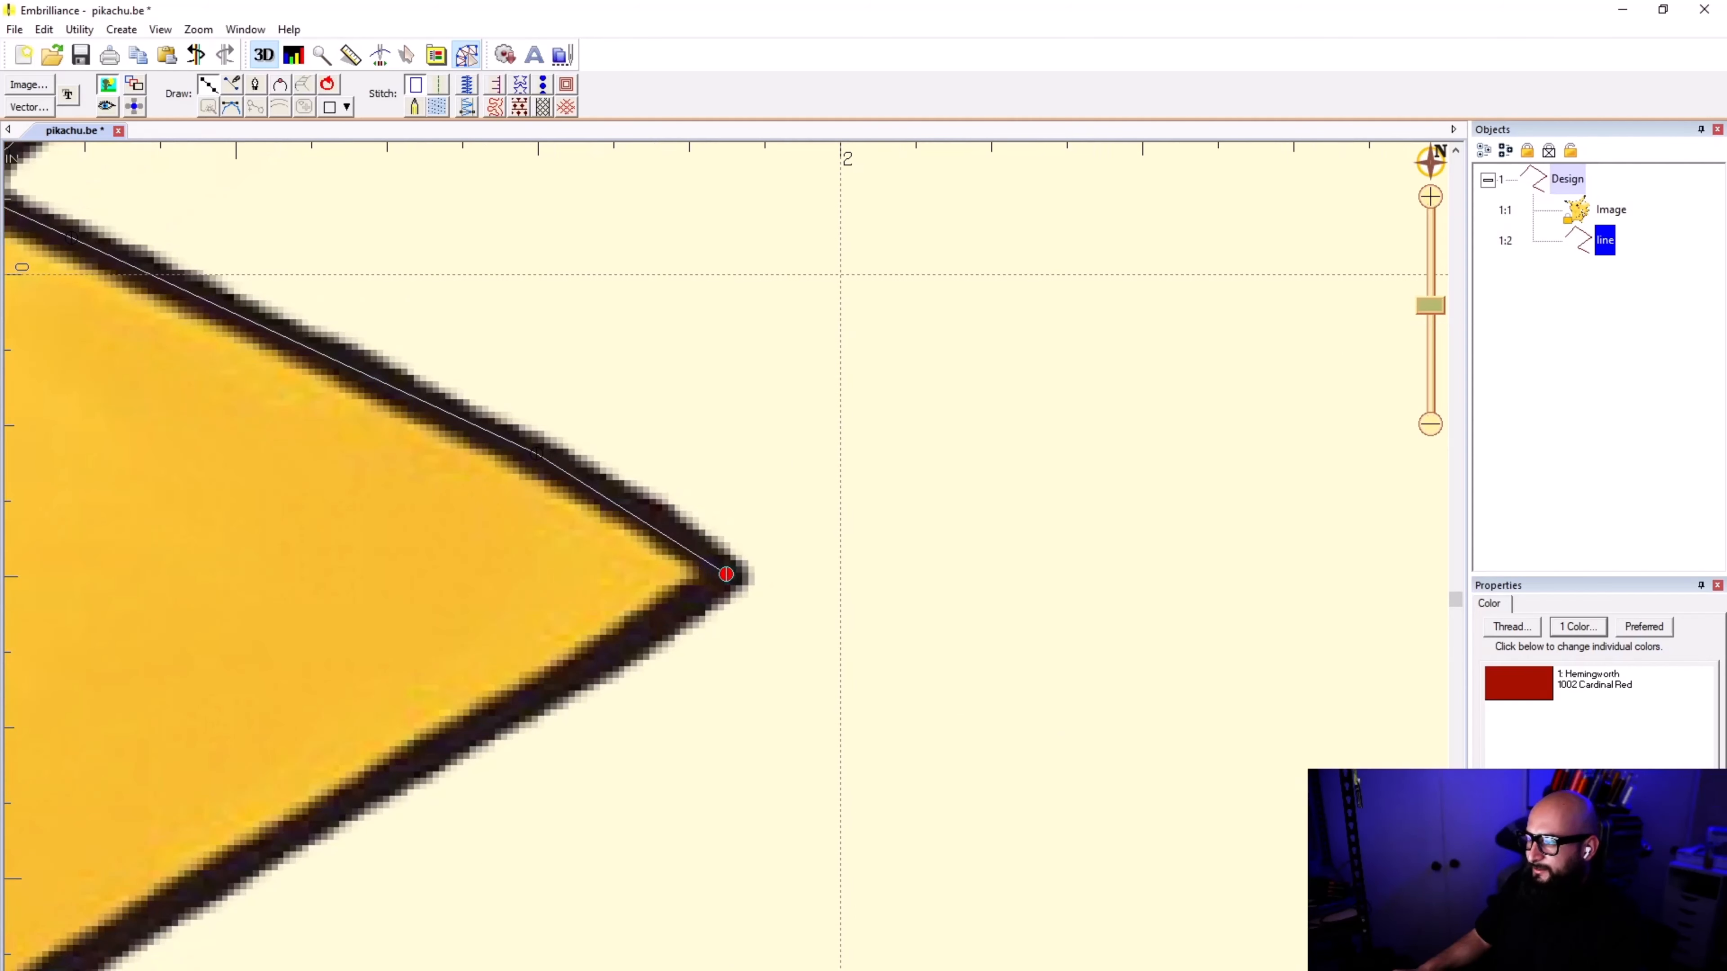
key(BackSpace)
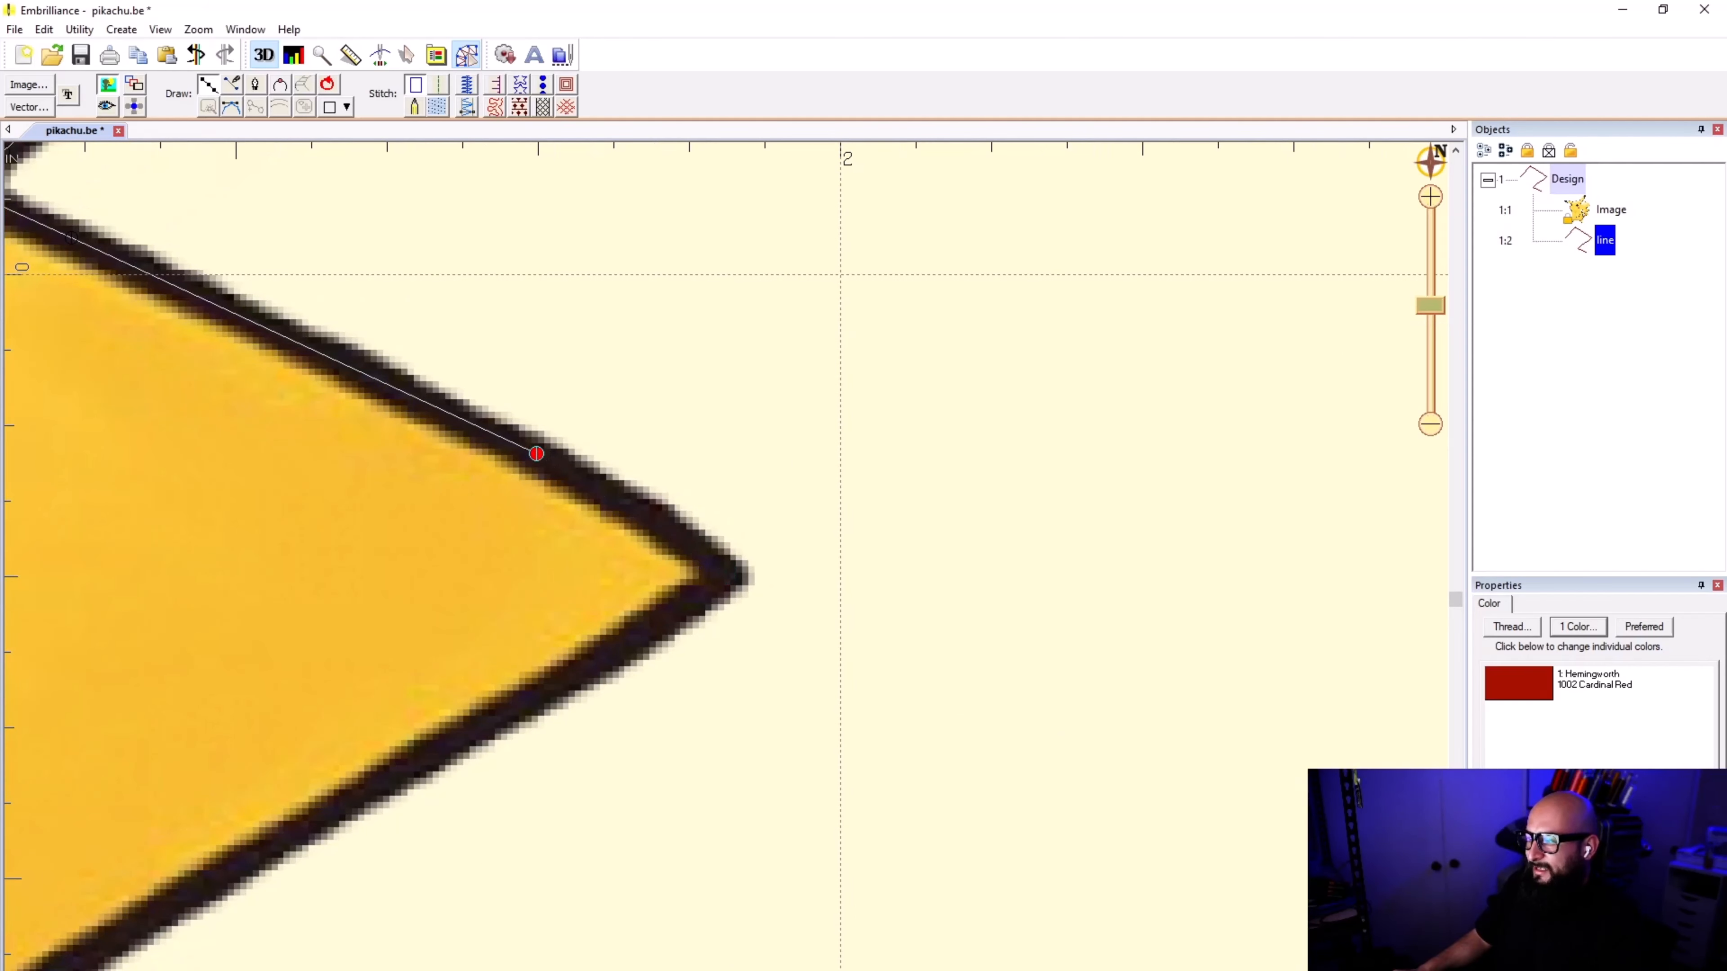
click(690, 539)
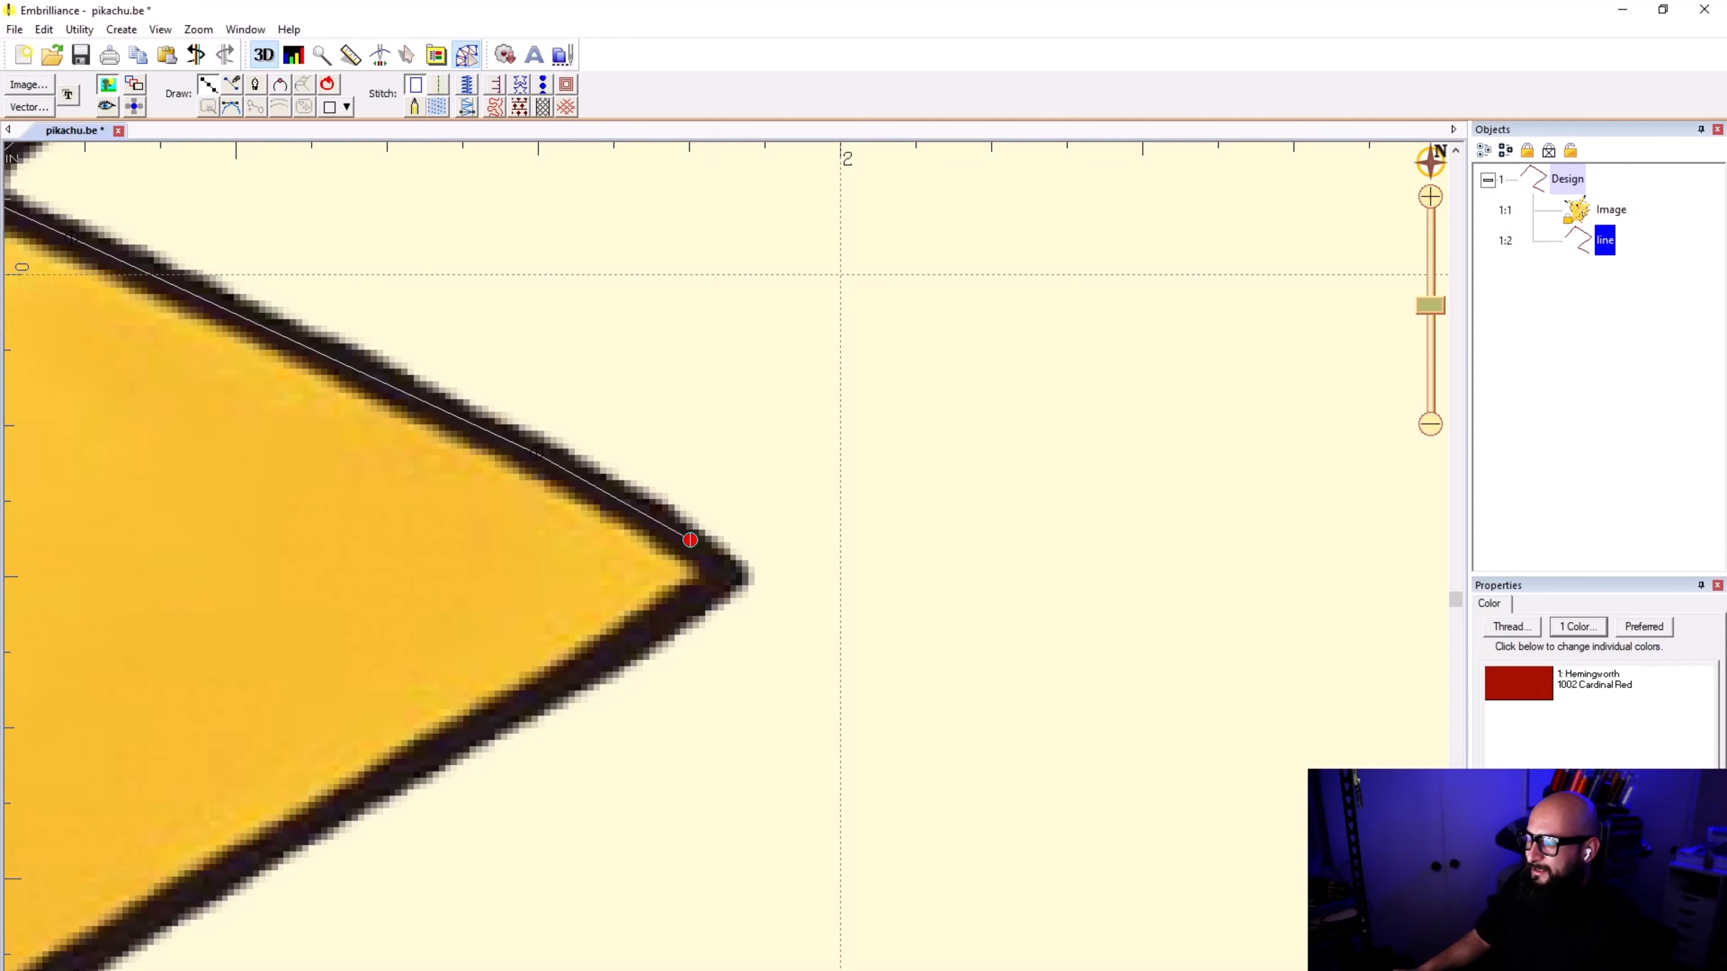
click(726, 577)
Step: Replace the second outer tip's point with two closely spaced points that follow the middle of the black outline
scroll(726, 577, up, 4)
scroll(726, 577, down, 3)
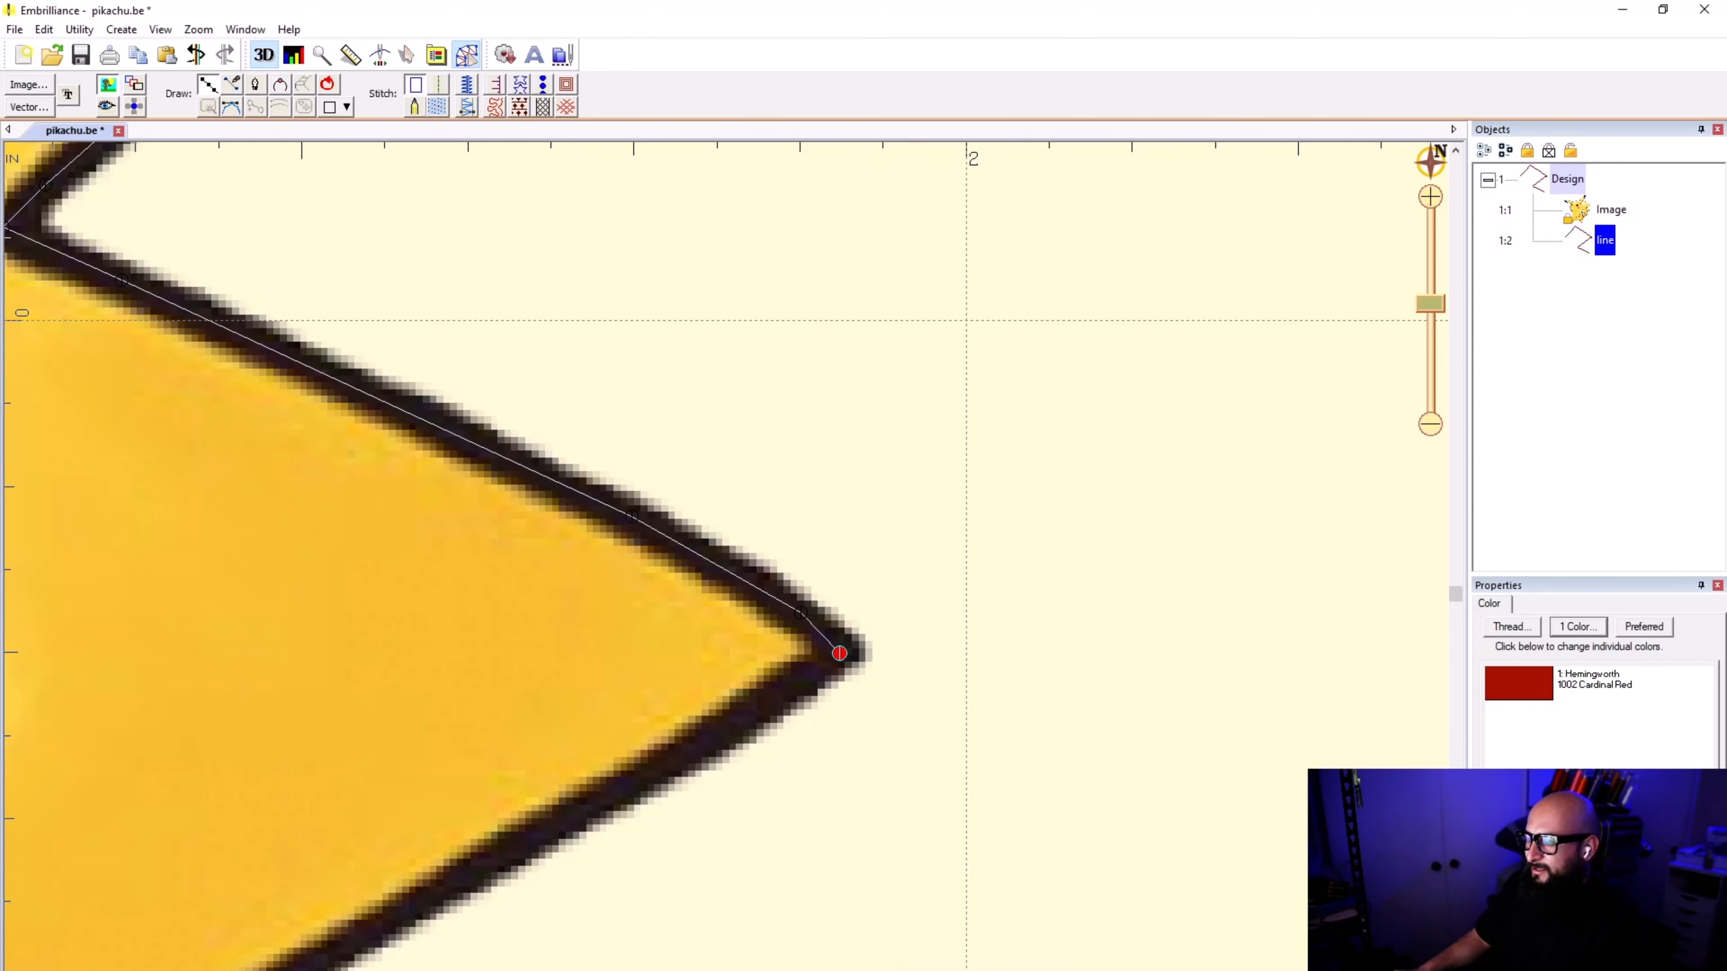
scroll(945, 683, up, 1)
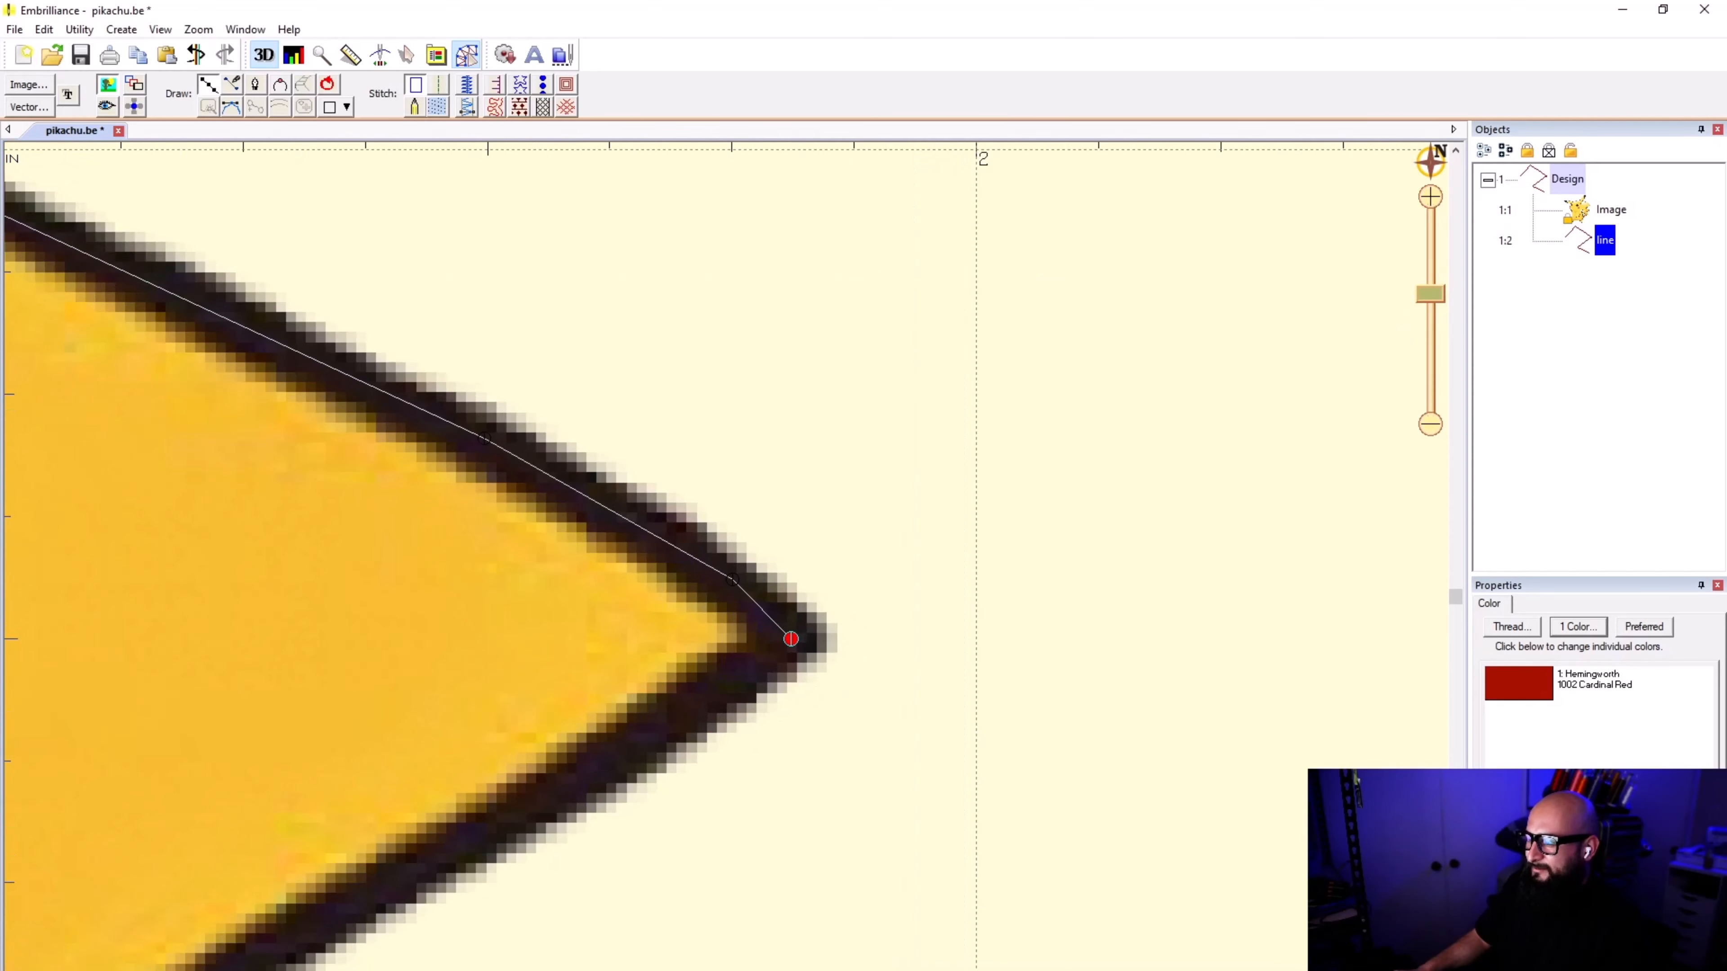
key(BackSpace)
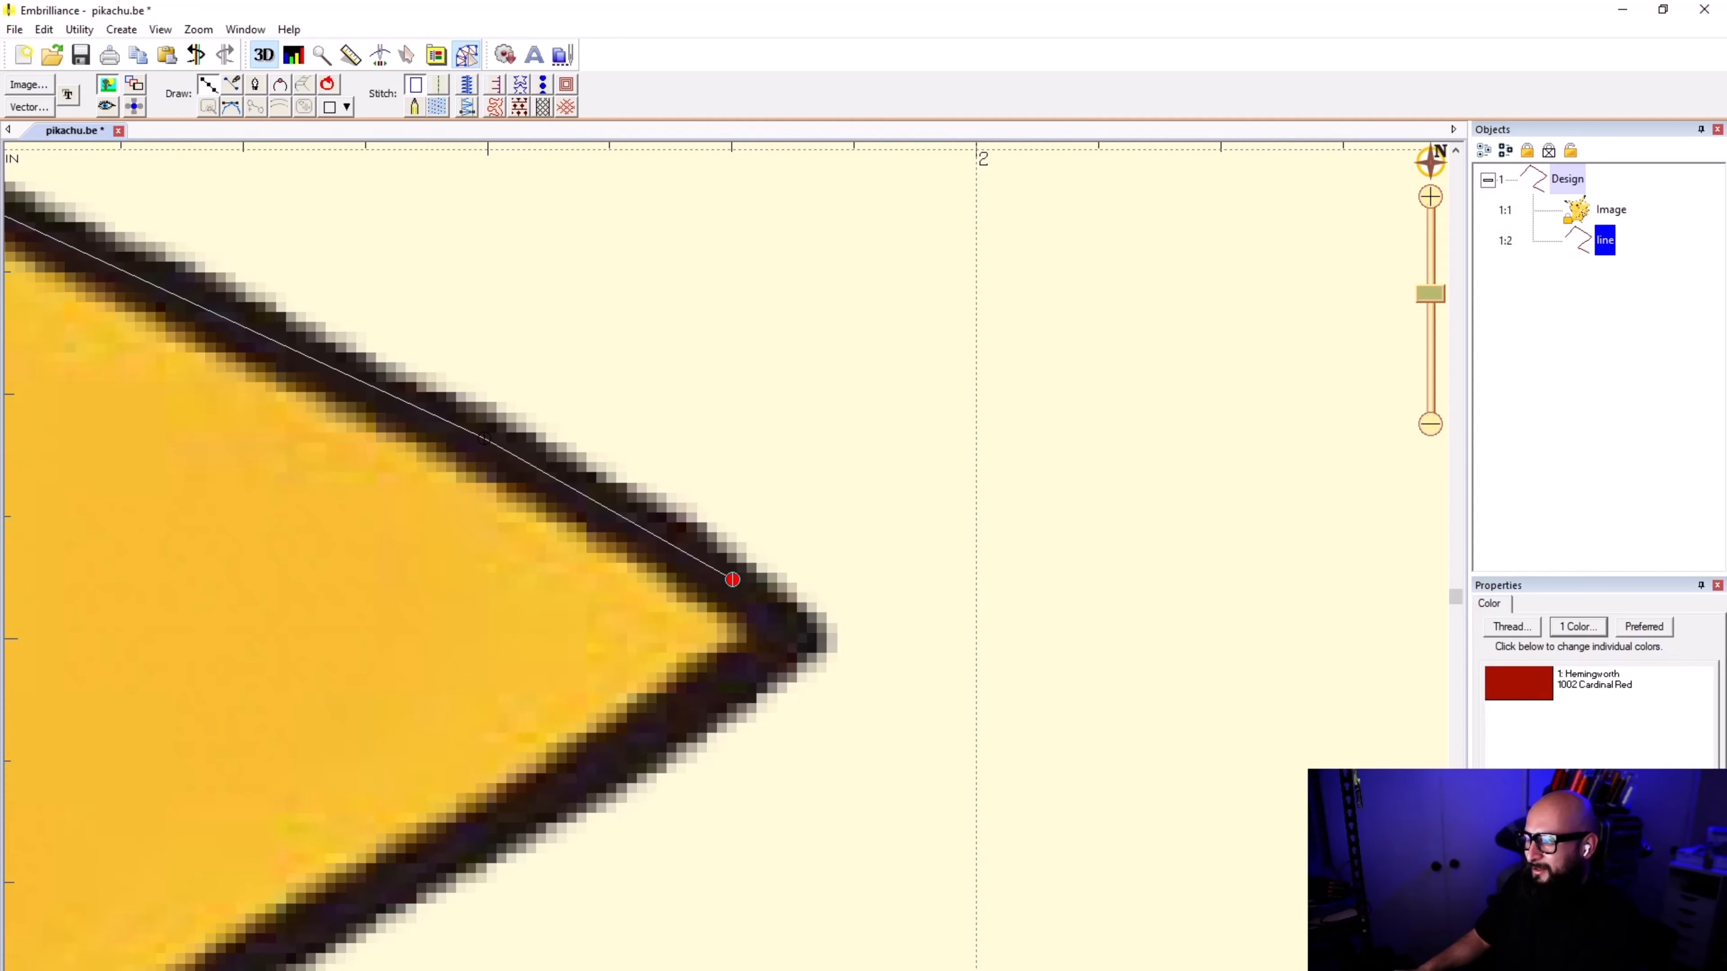
click(755, 597)
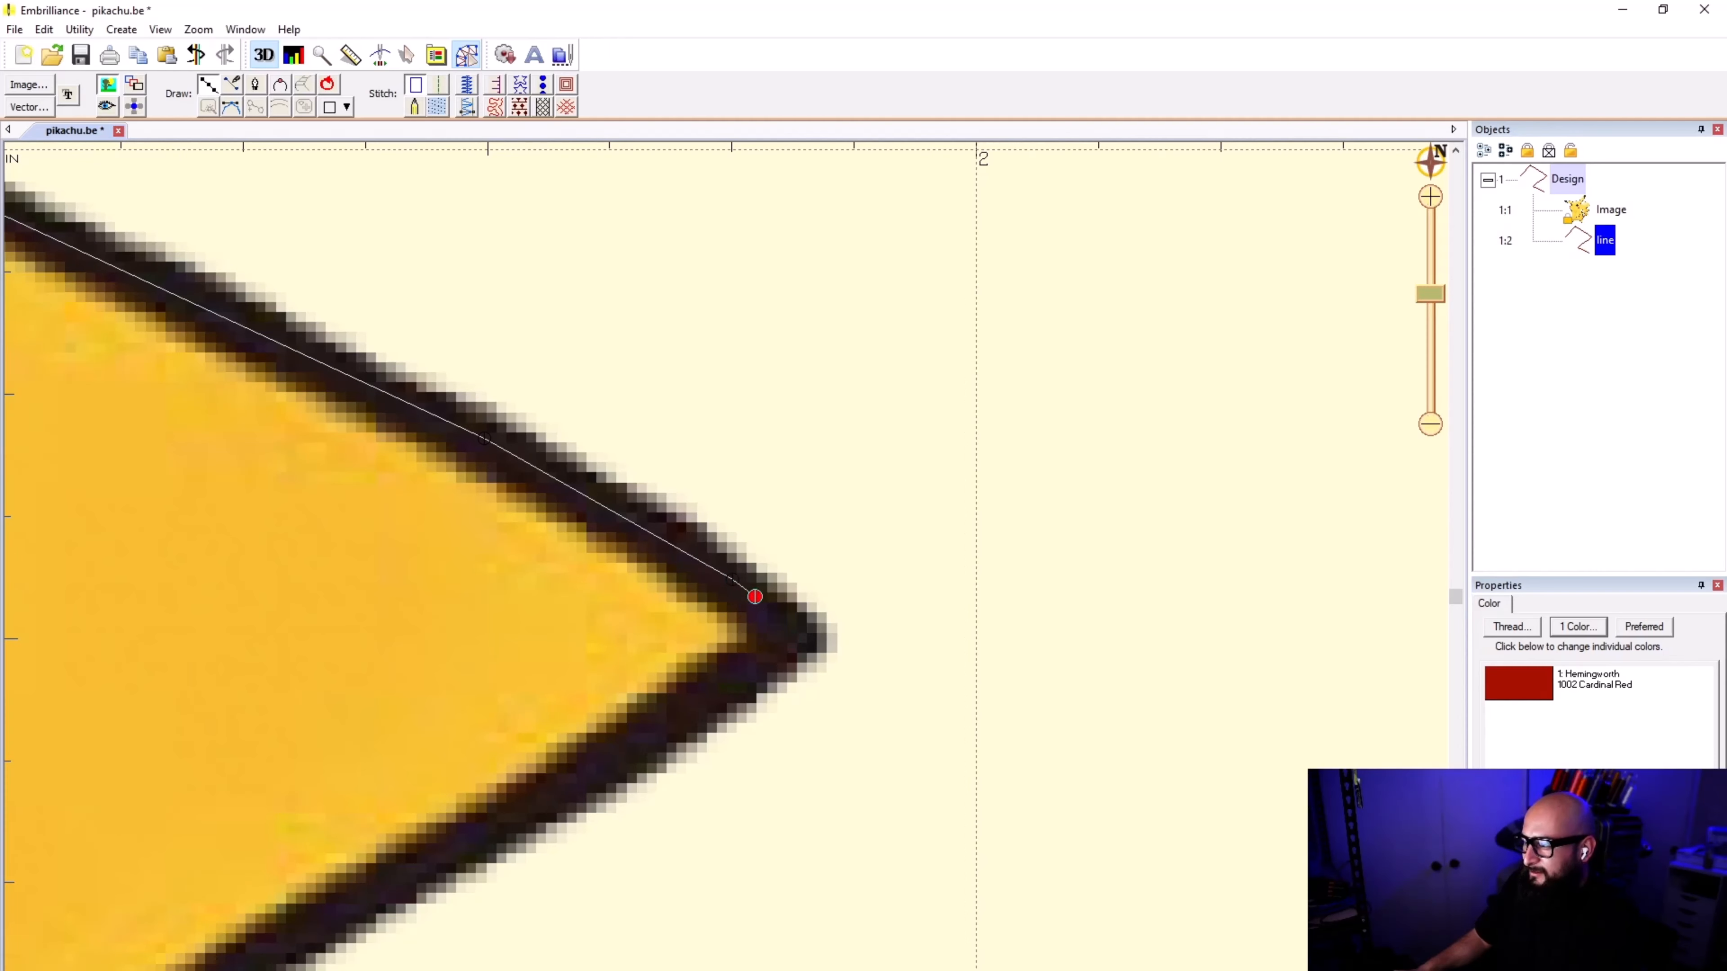
click(796, 633)
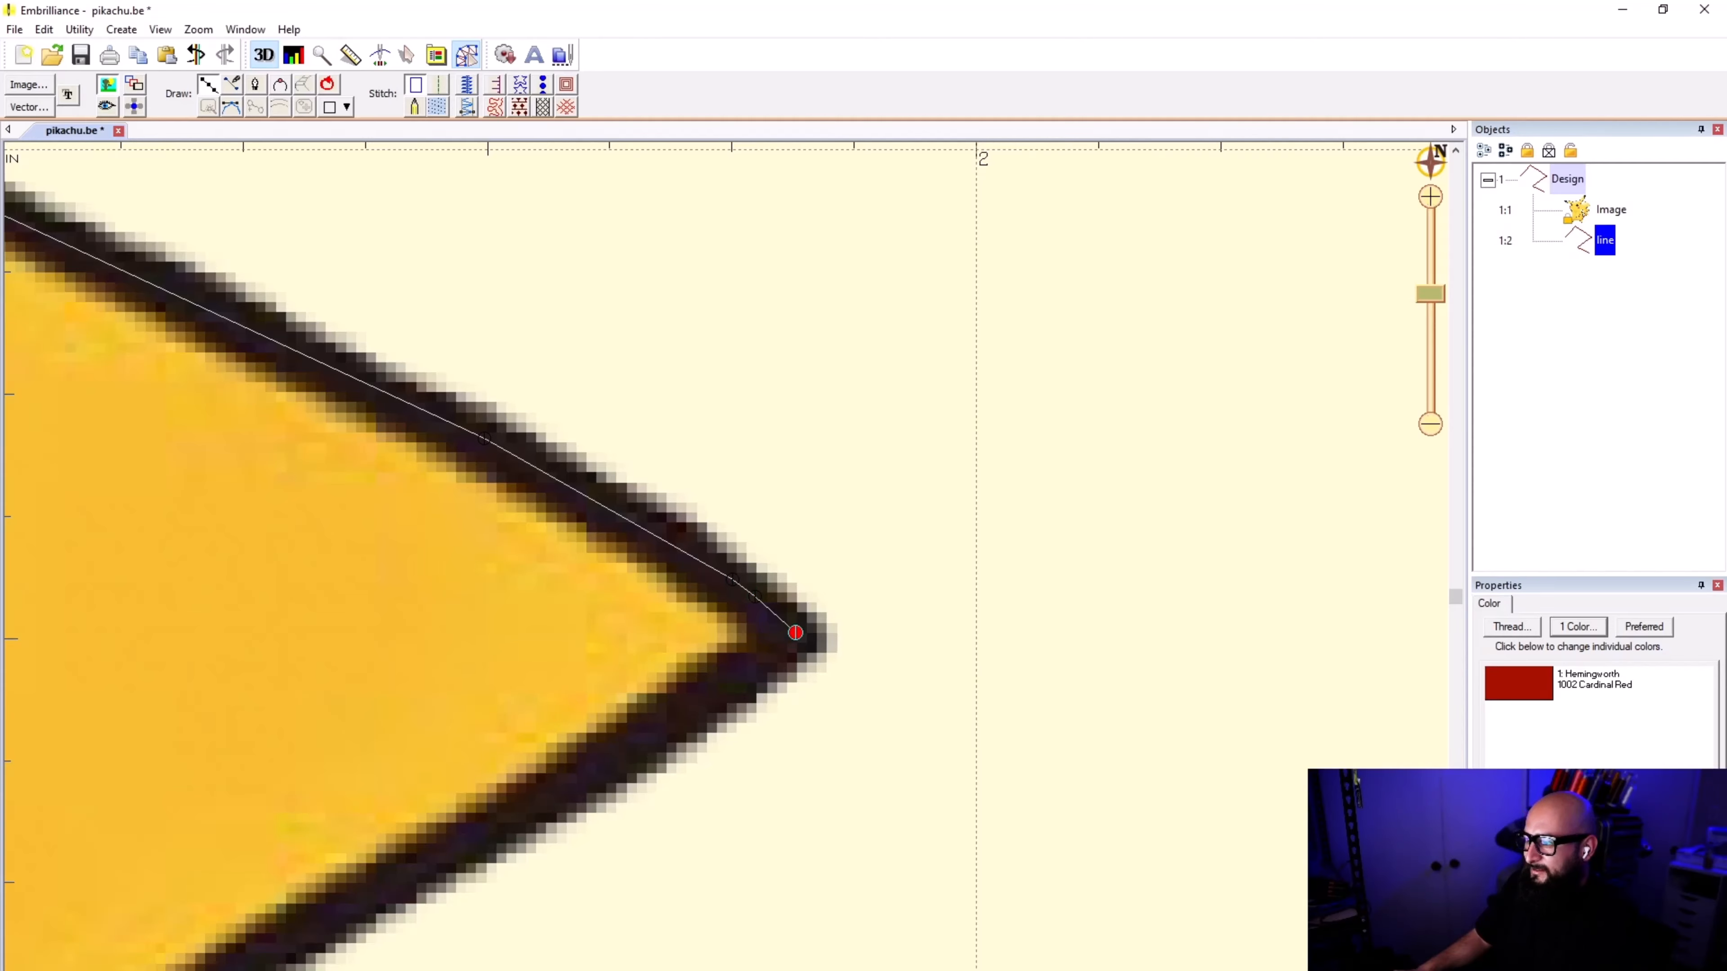
Step: Trace the line from the second outer tip back along the edge beneath it toward the second inner notch
scroll(796, 633, down, 3)
scroll(796, 633, up, 1)
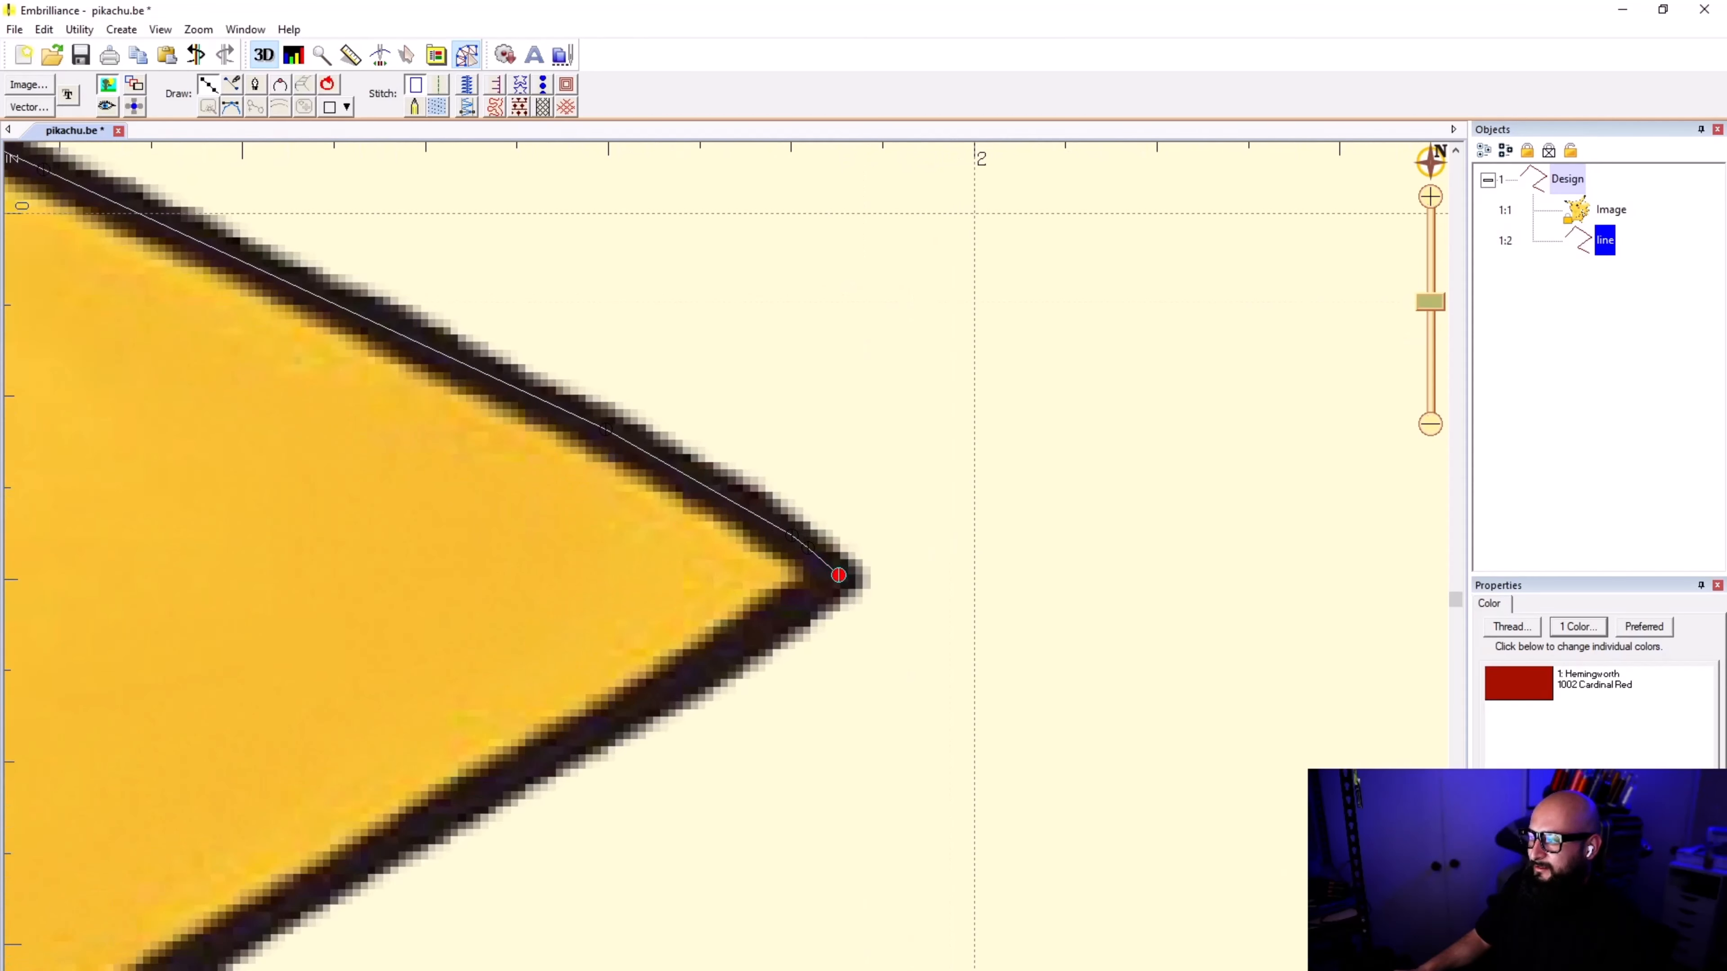
scroll(775, 624, up, 2)
scroll(700, 537, down, 4)
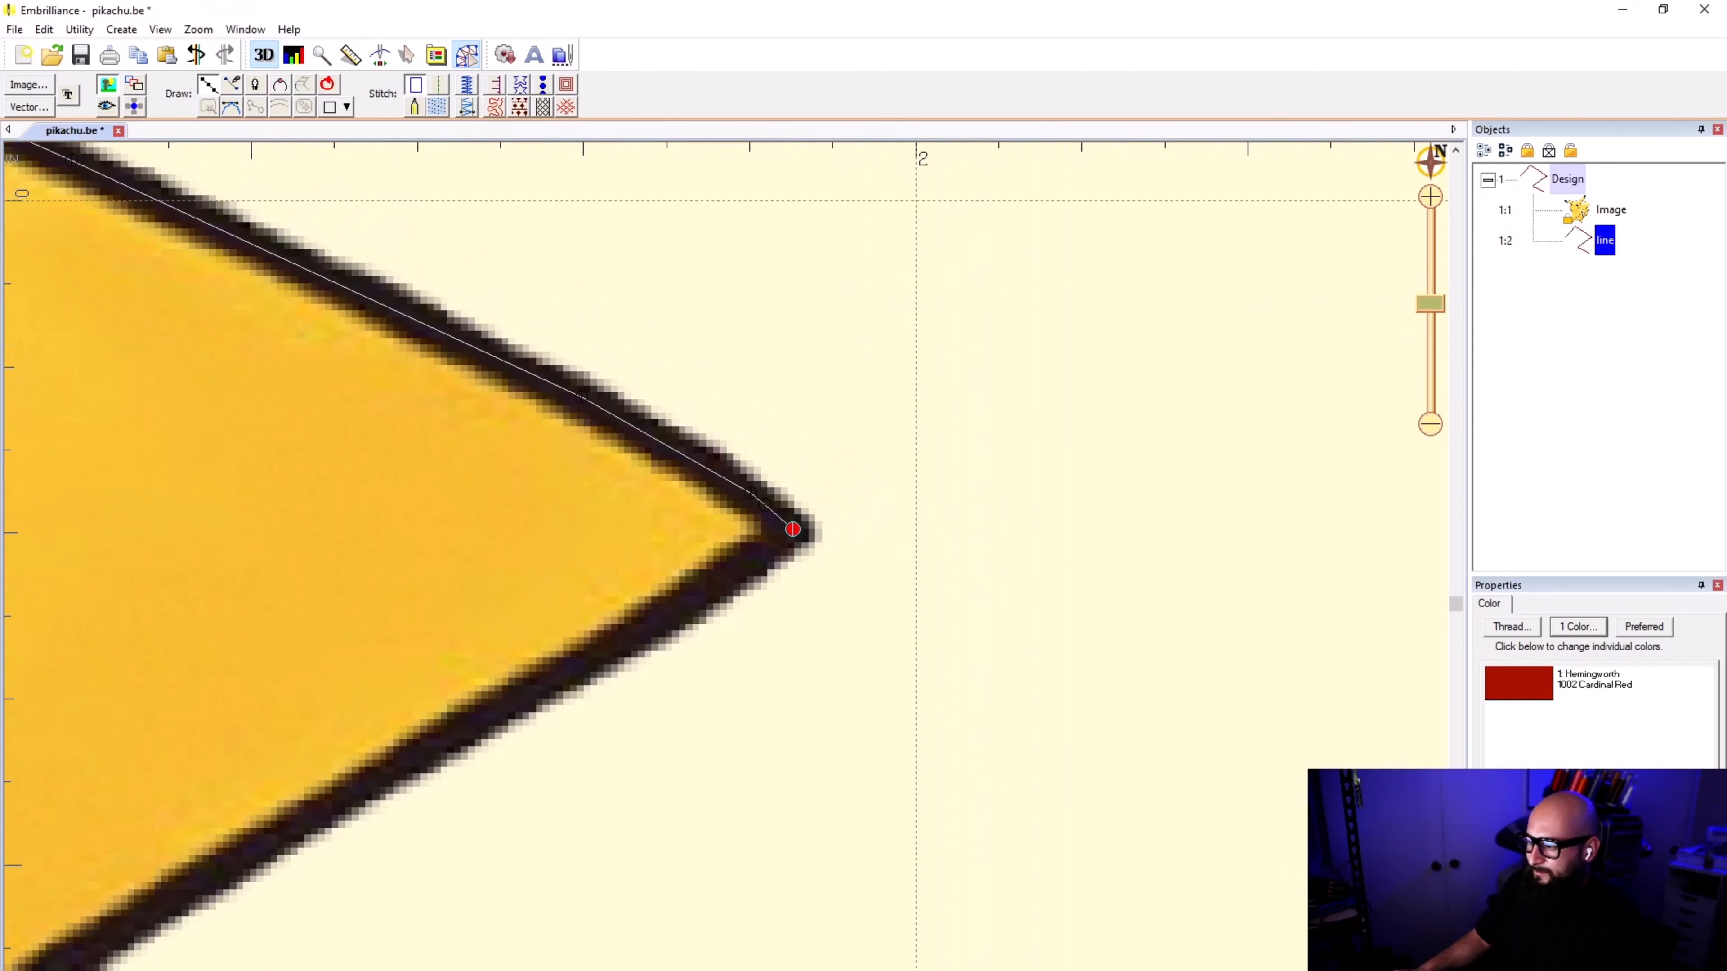
scroll(723, 575, up, 2)
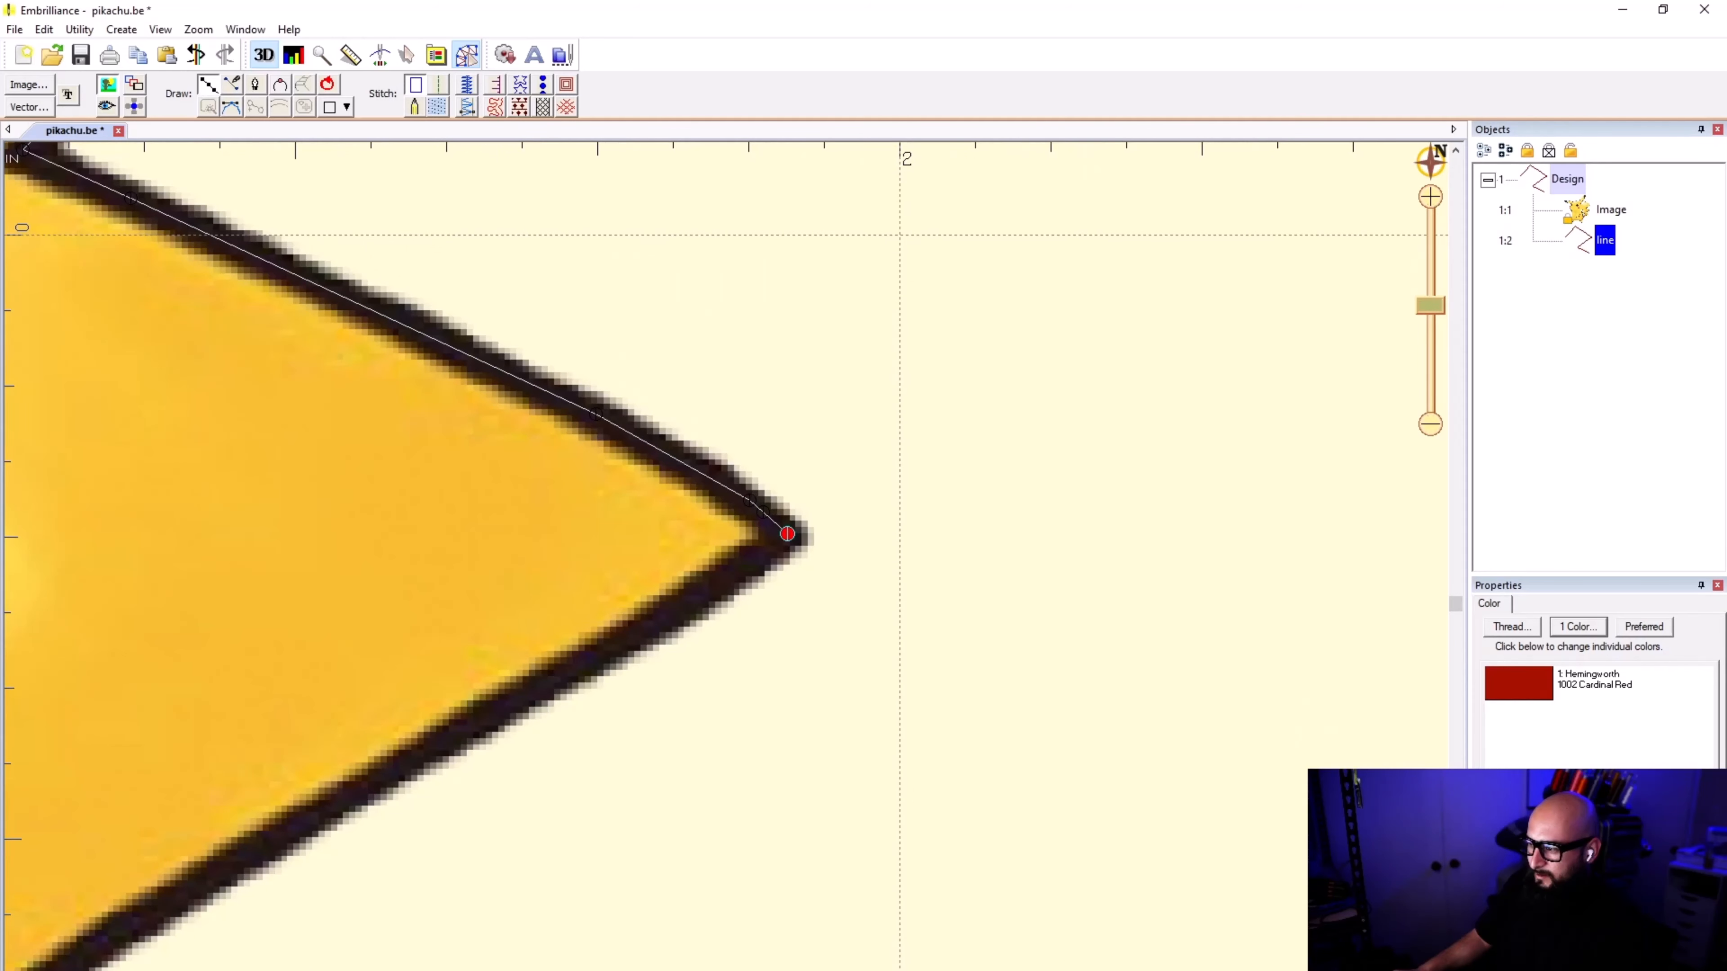
click(786, 534)
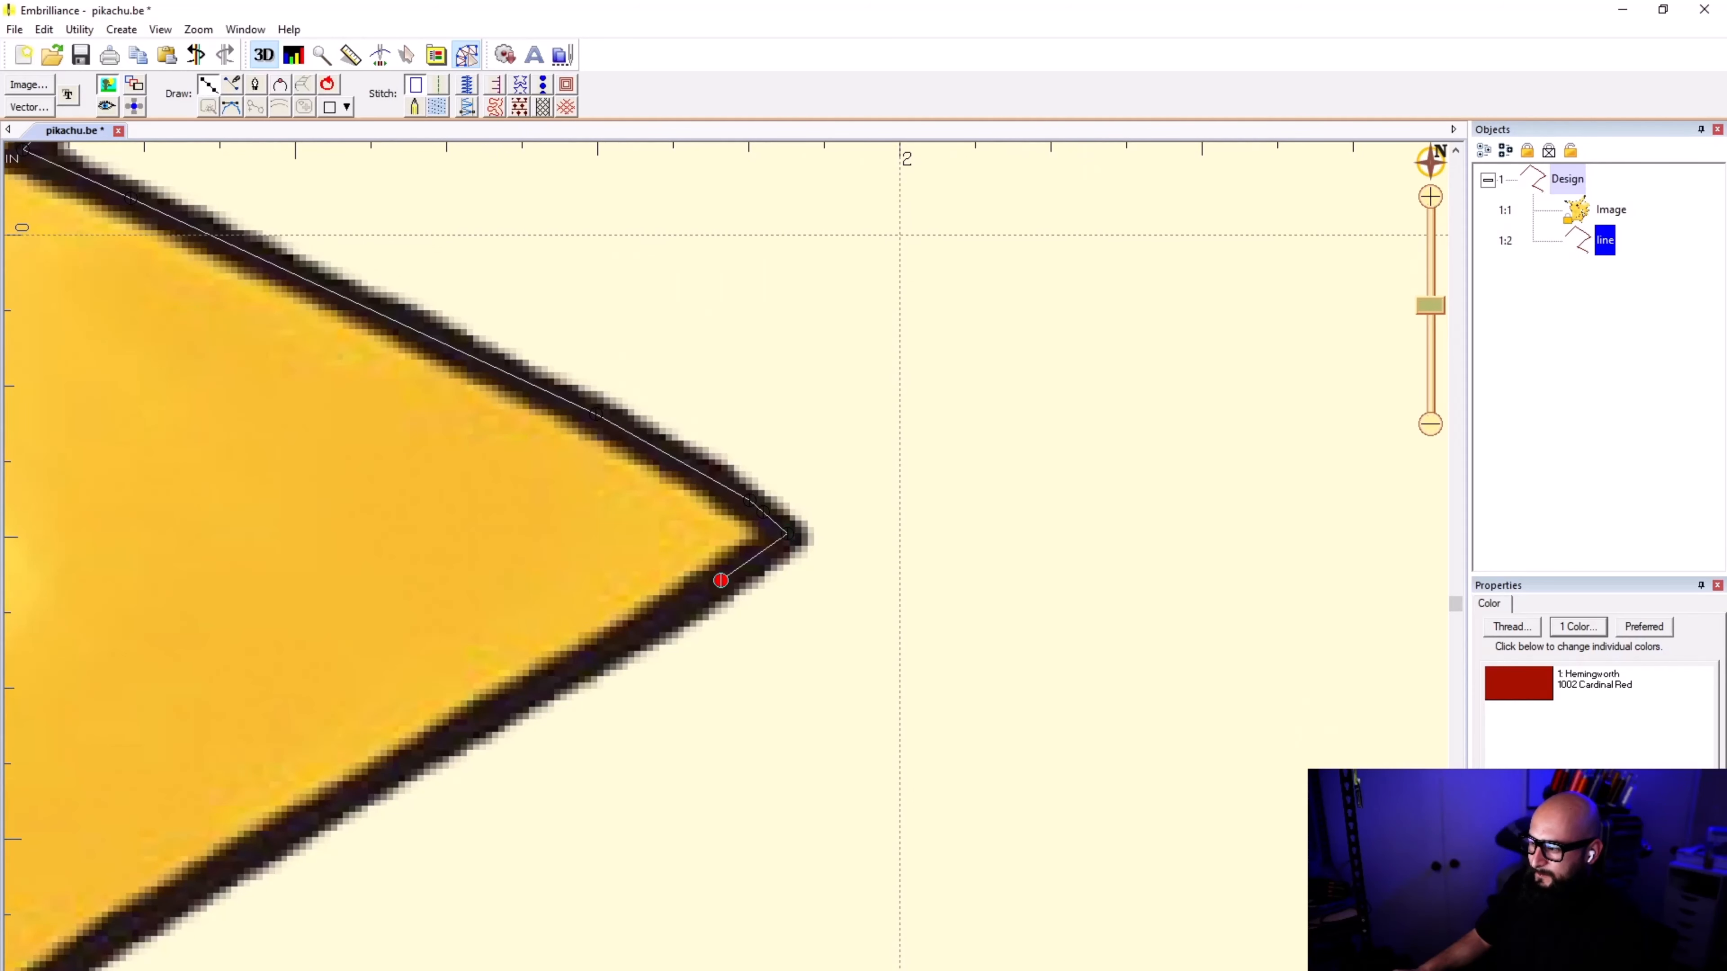
click(721, 580)
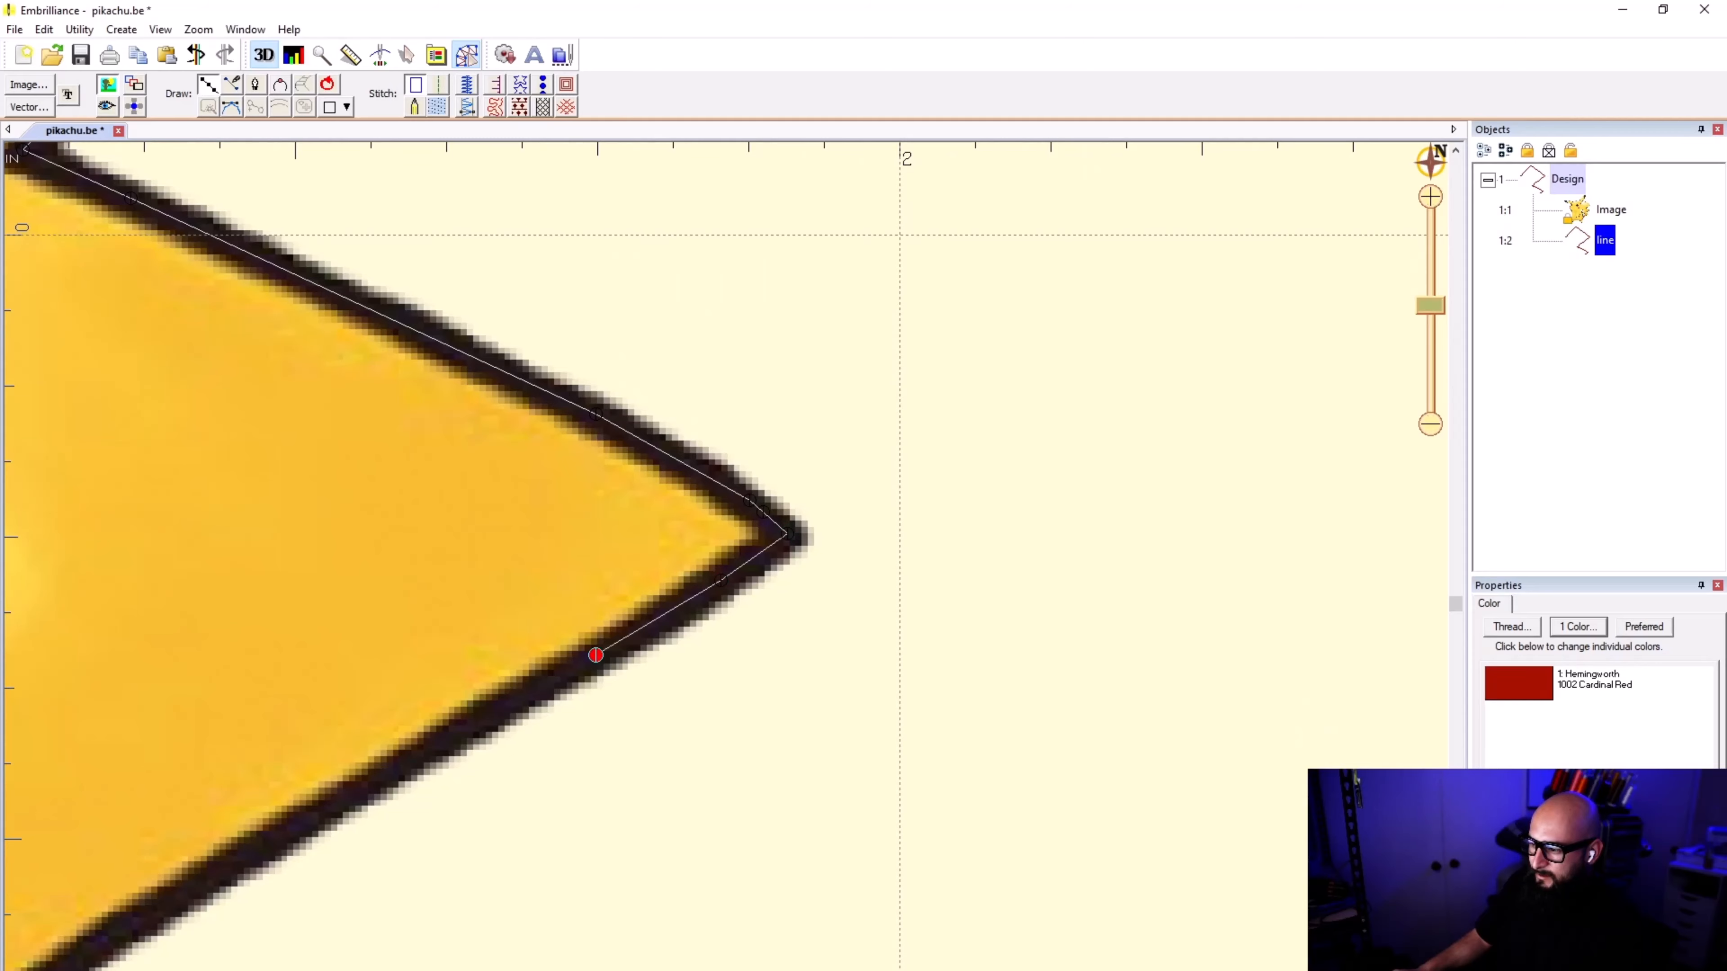
click(596, 655)
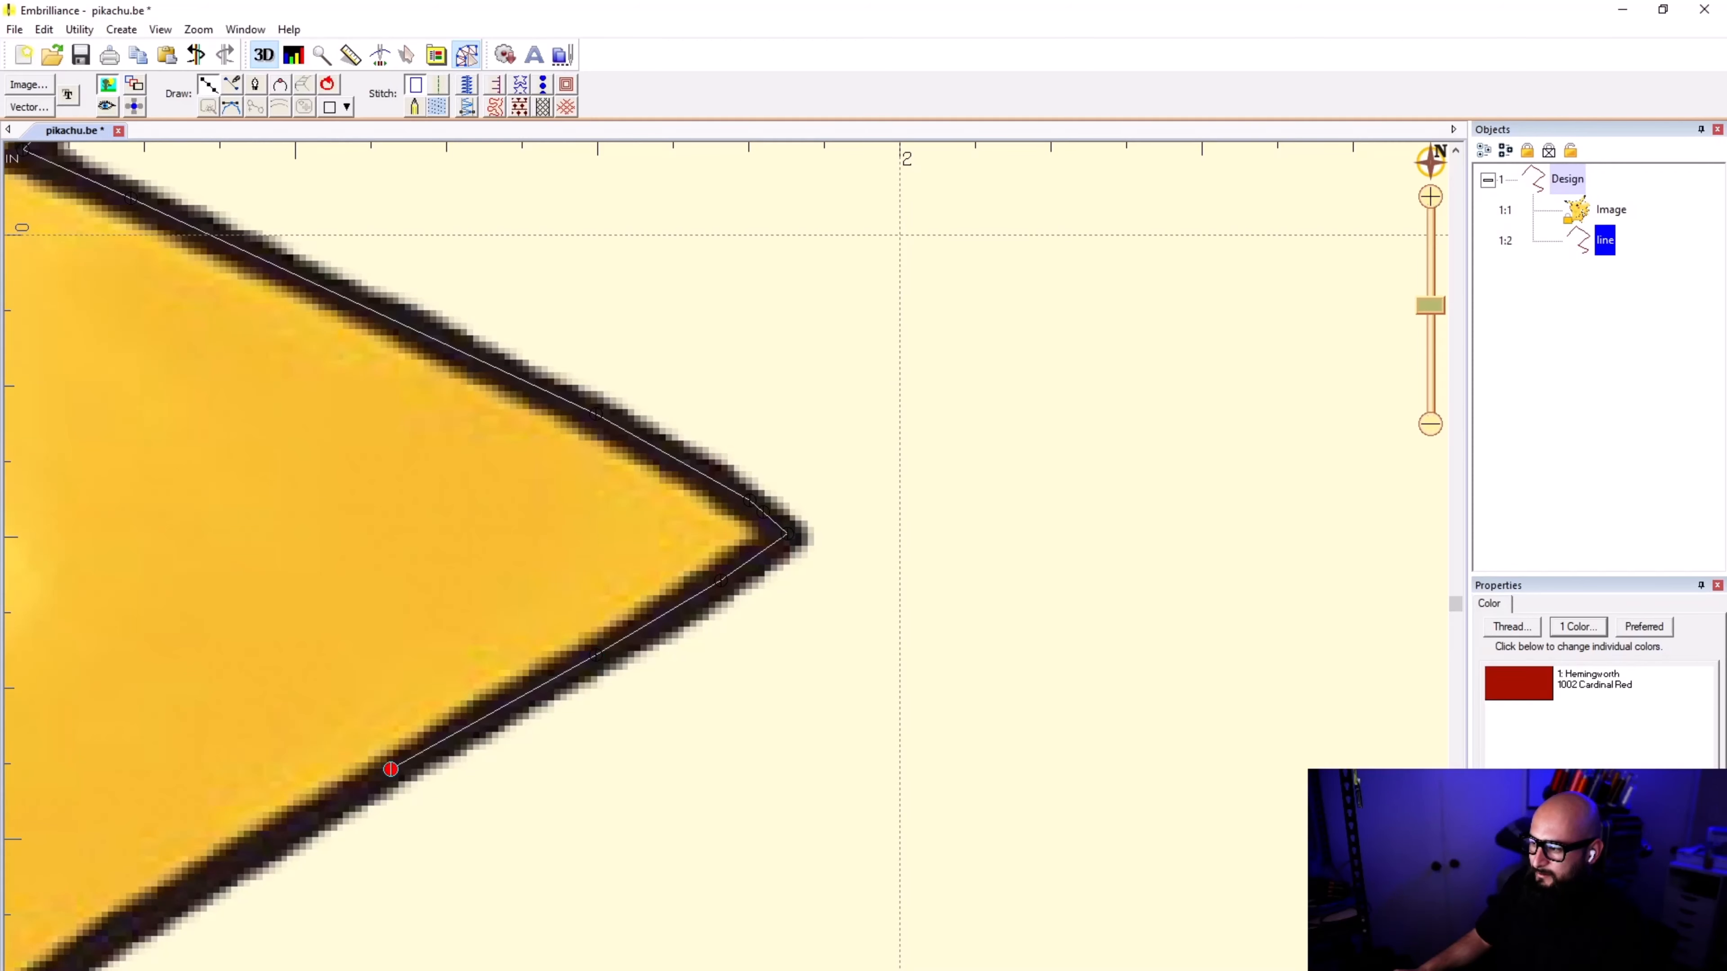
Step: Continue the line along the black outline to the tail's second inner notch and place a point on its corner
scroll(160, 896, down, 2)
scroll(727, 556, up, 2)
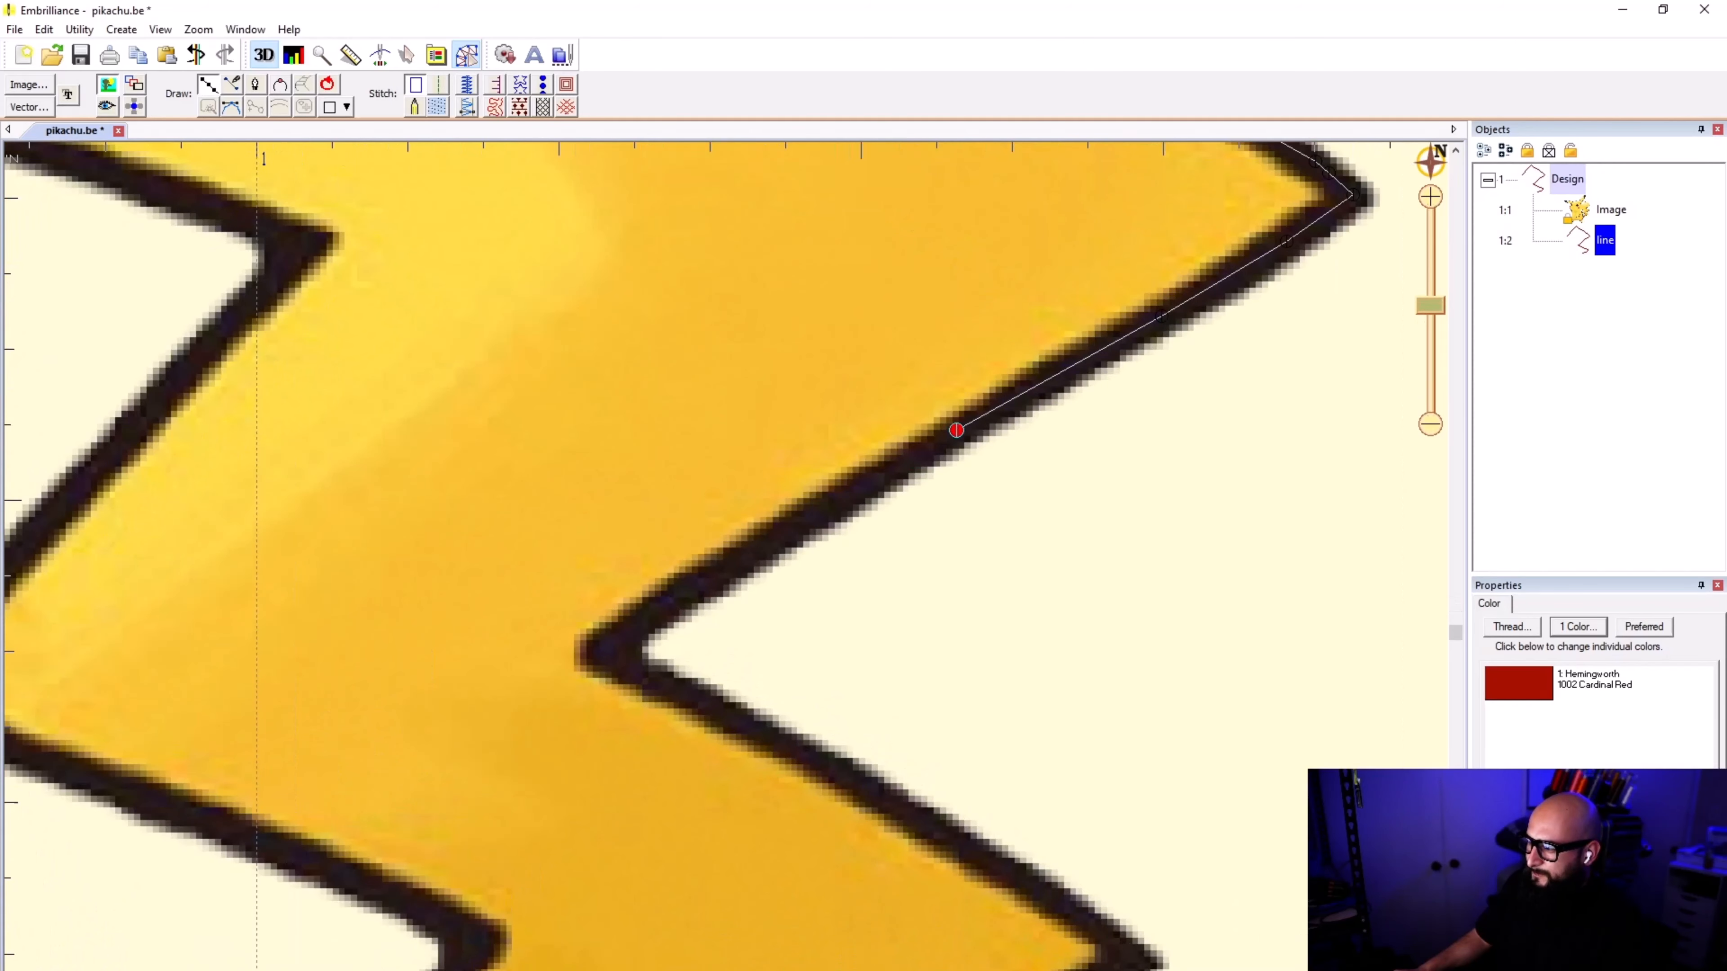
click(956, 430)
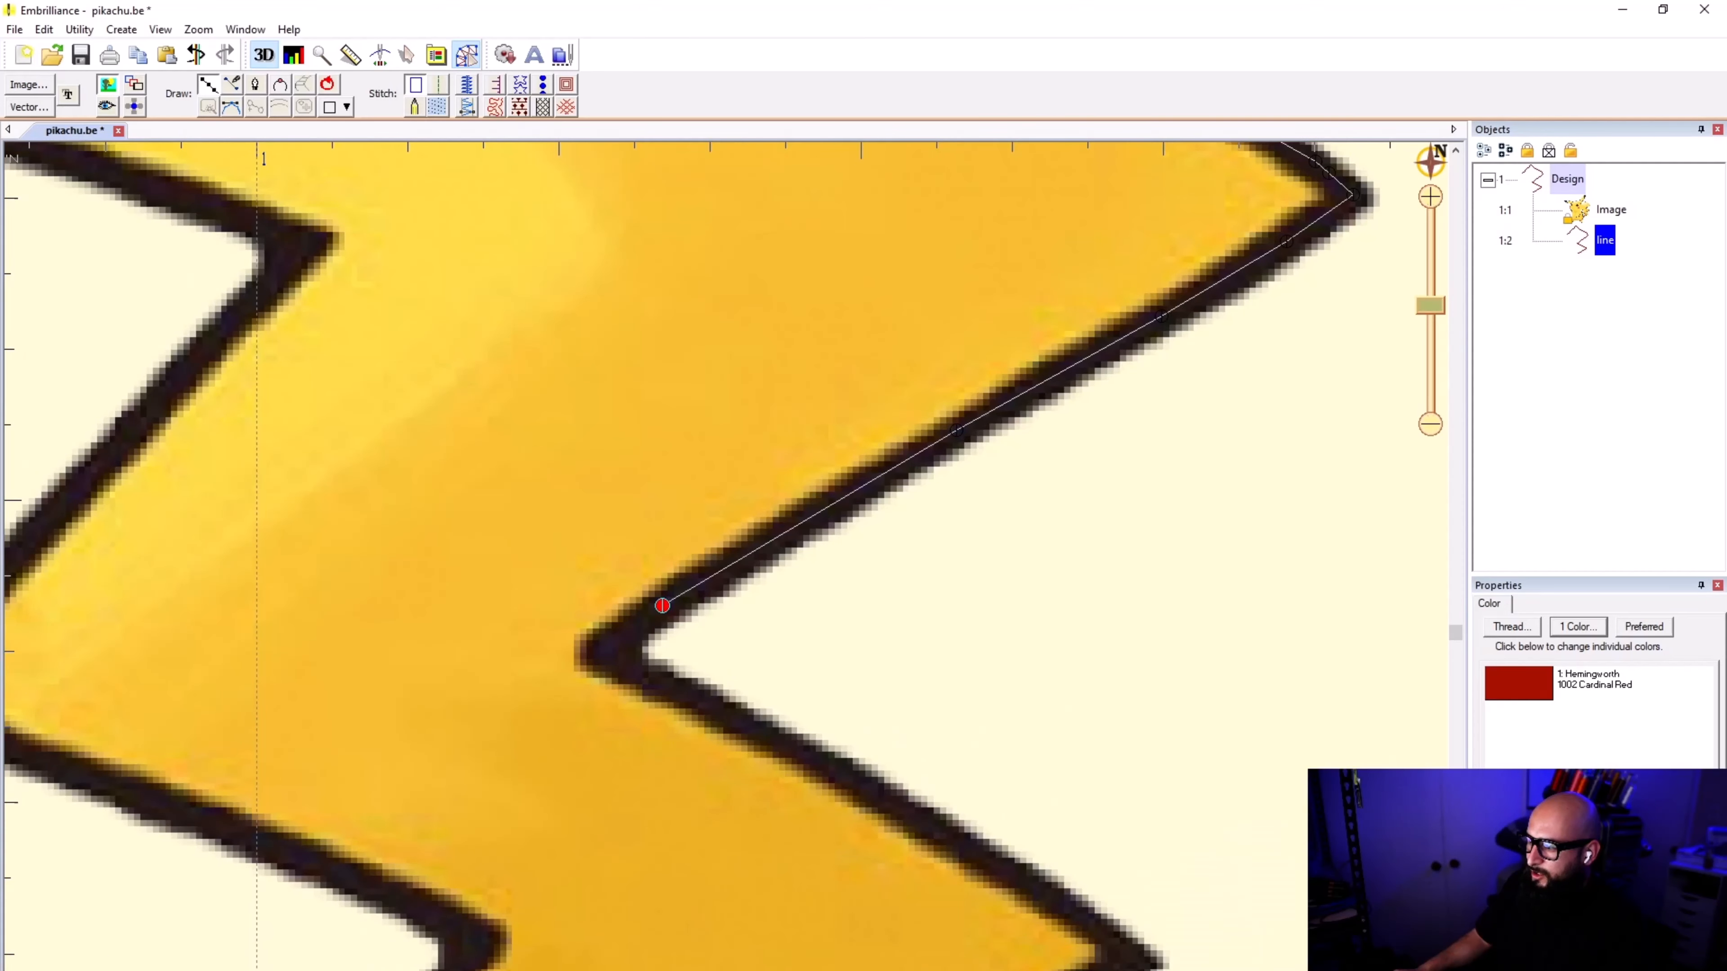
scroll(597, 650, down, 2)
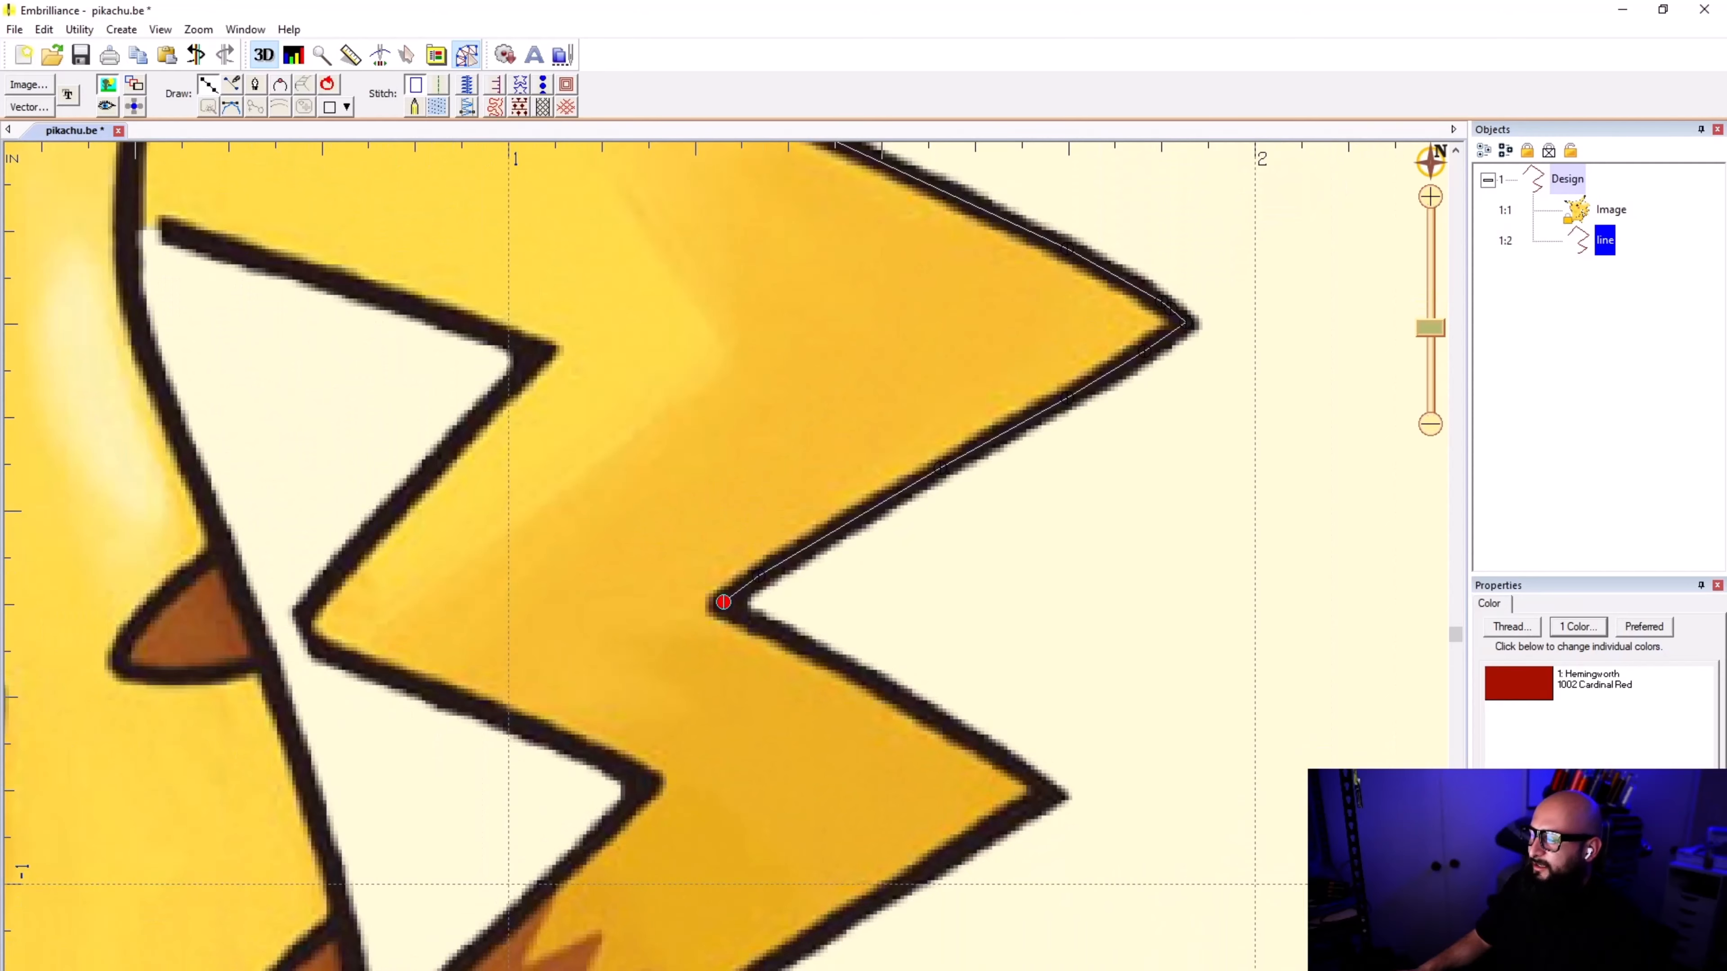
scroll(719, 569, up, 2)
scroll(722, 594, up, 2)
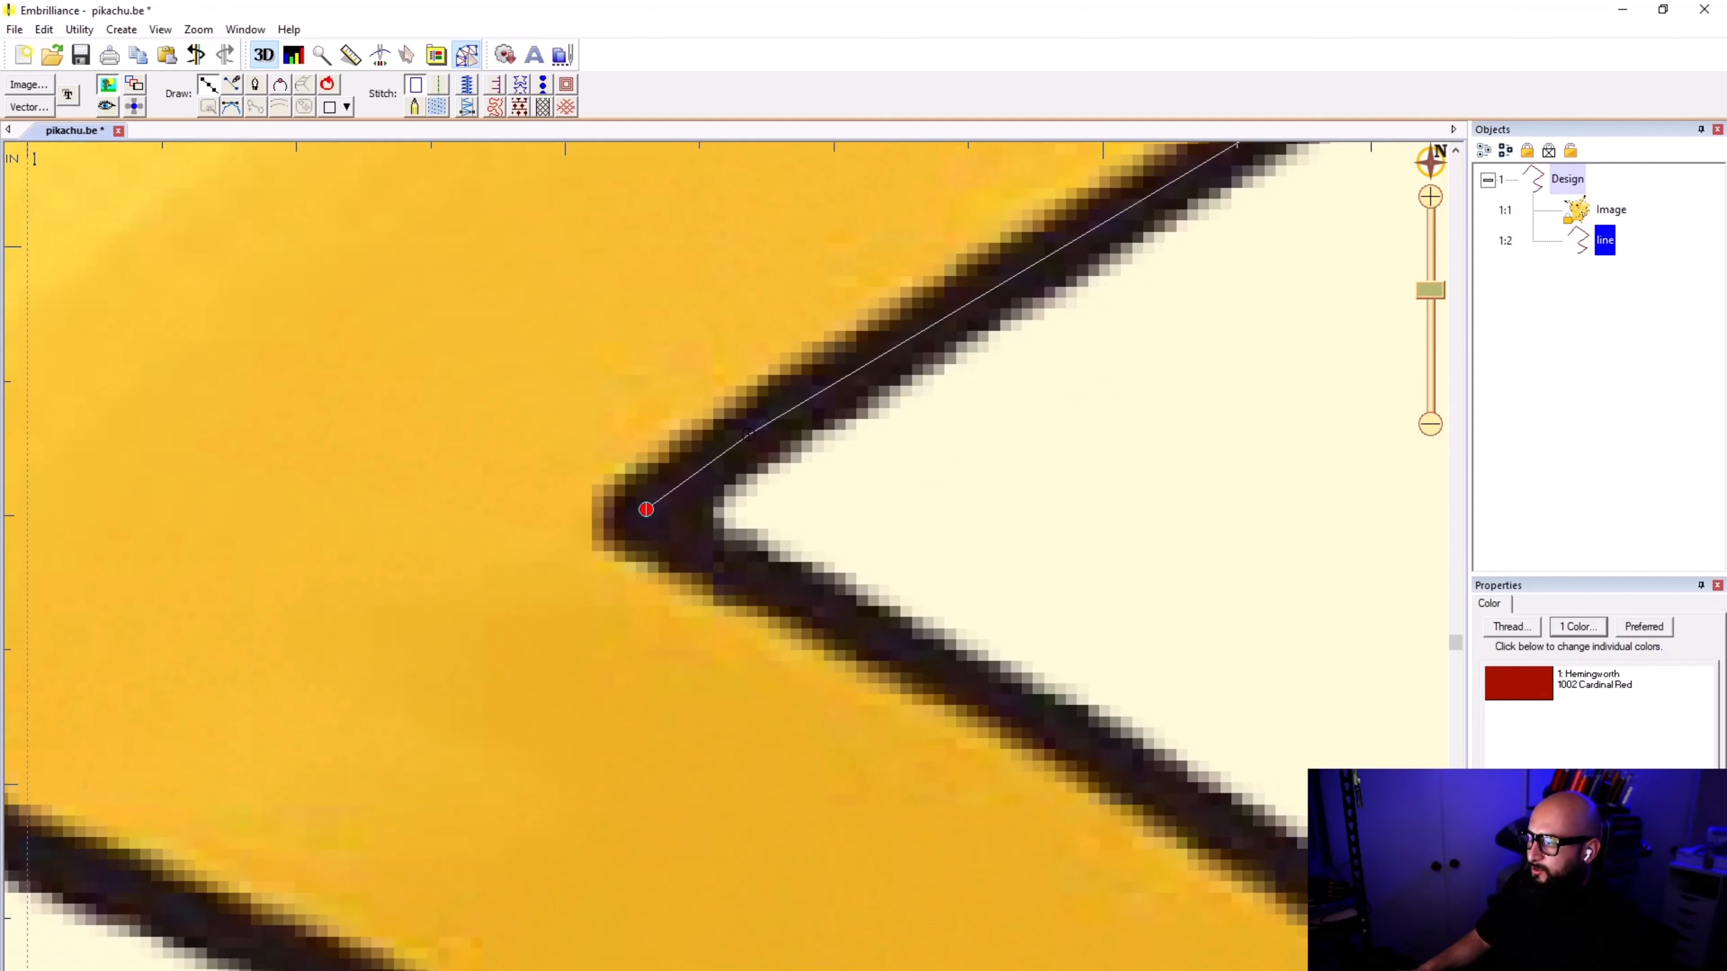
click(646, 509)
Step: Trace the line from the second inner notch down the slope toward the tail's third outer tip
scroll(720, 578, down, 2)
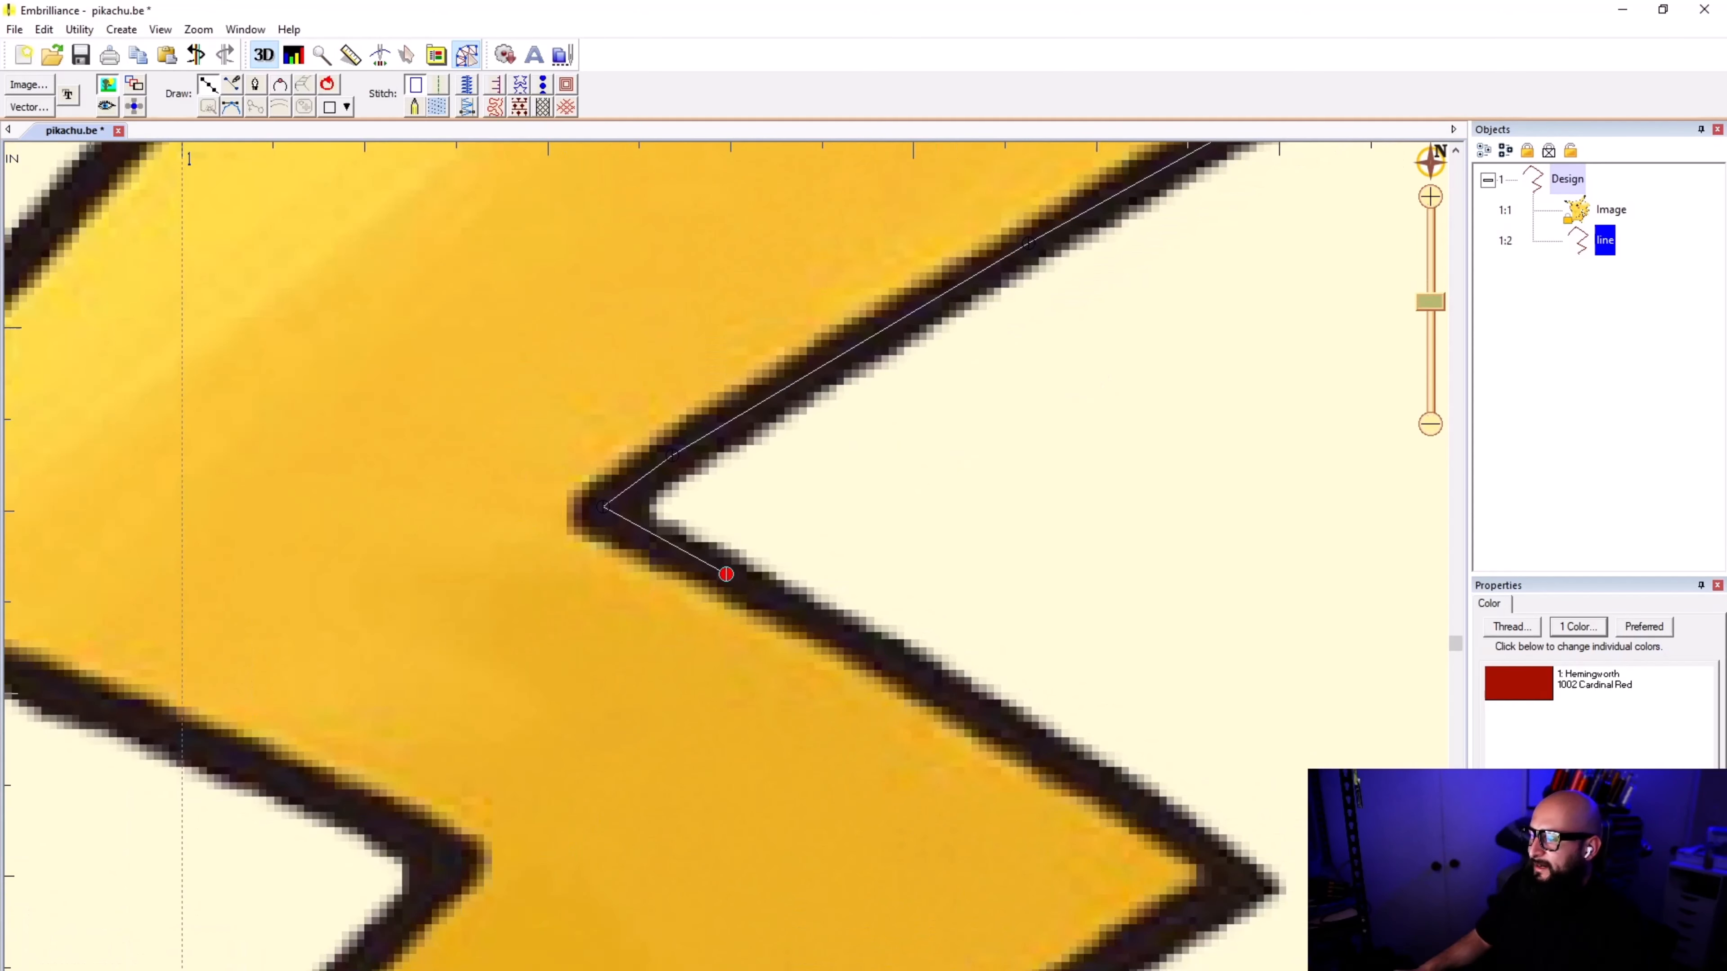
click(726, 574)
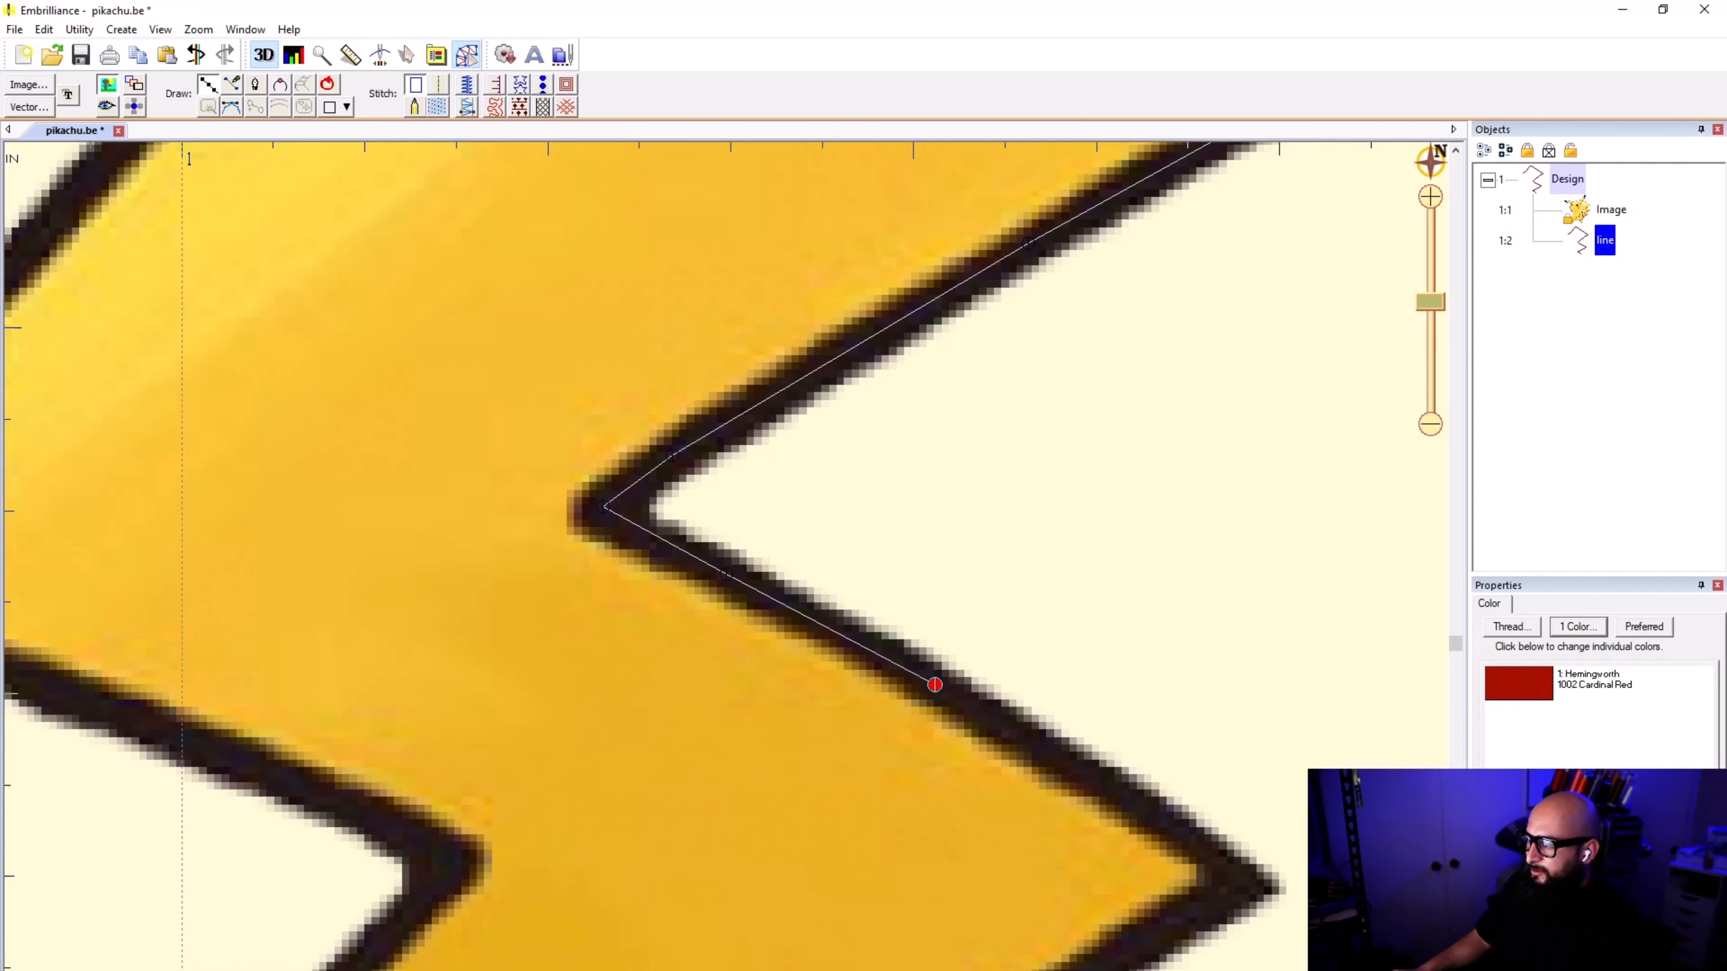
click(935, 684)
scroll(1158, 819, down, 2)
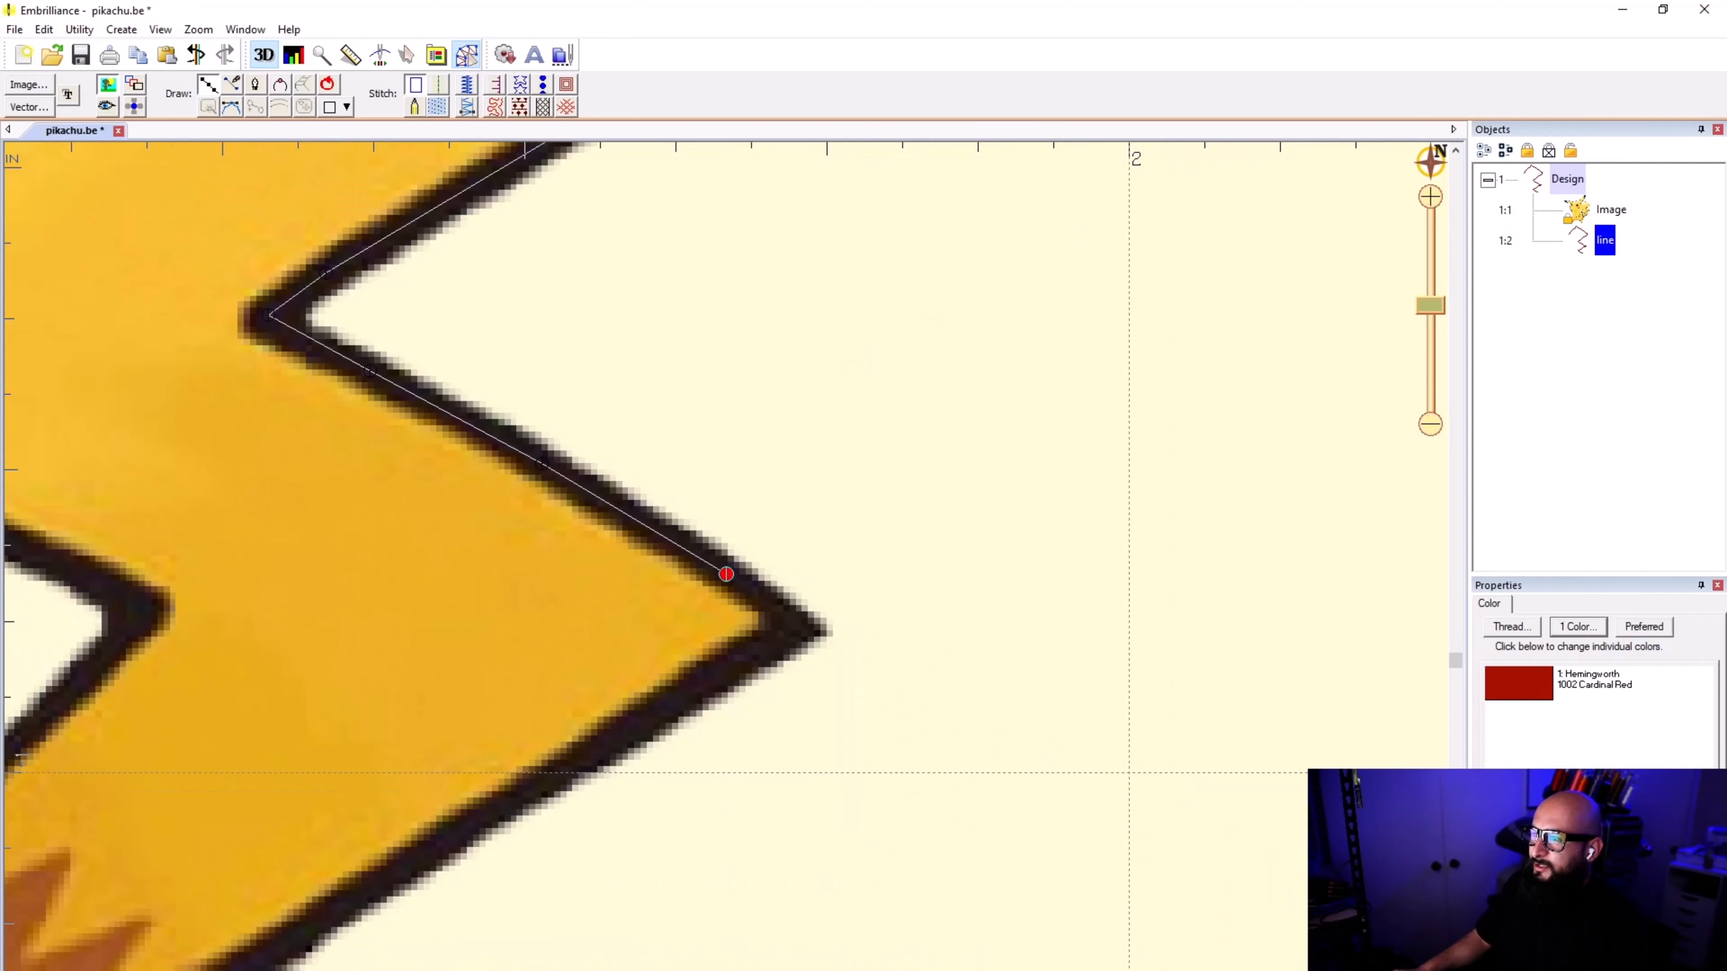
Step: Place a point at the third outer tip and reposition it slightly to sit centred within the black outline
scroll(726, 574, up, 6)
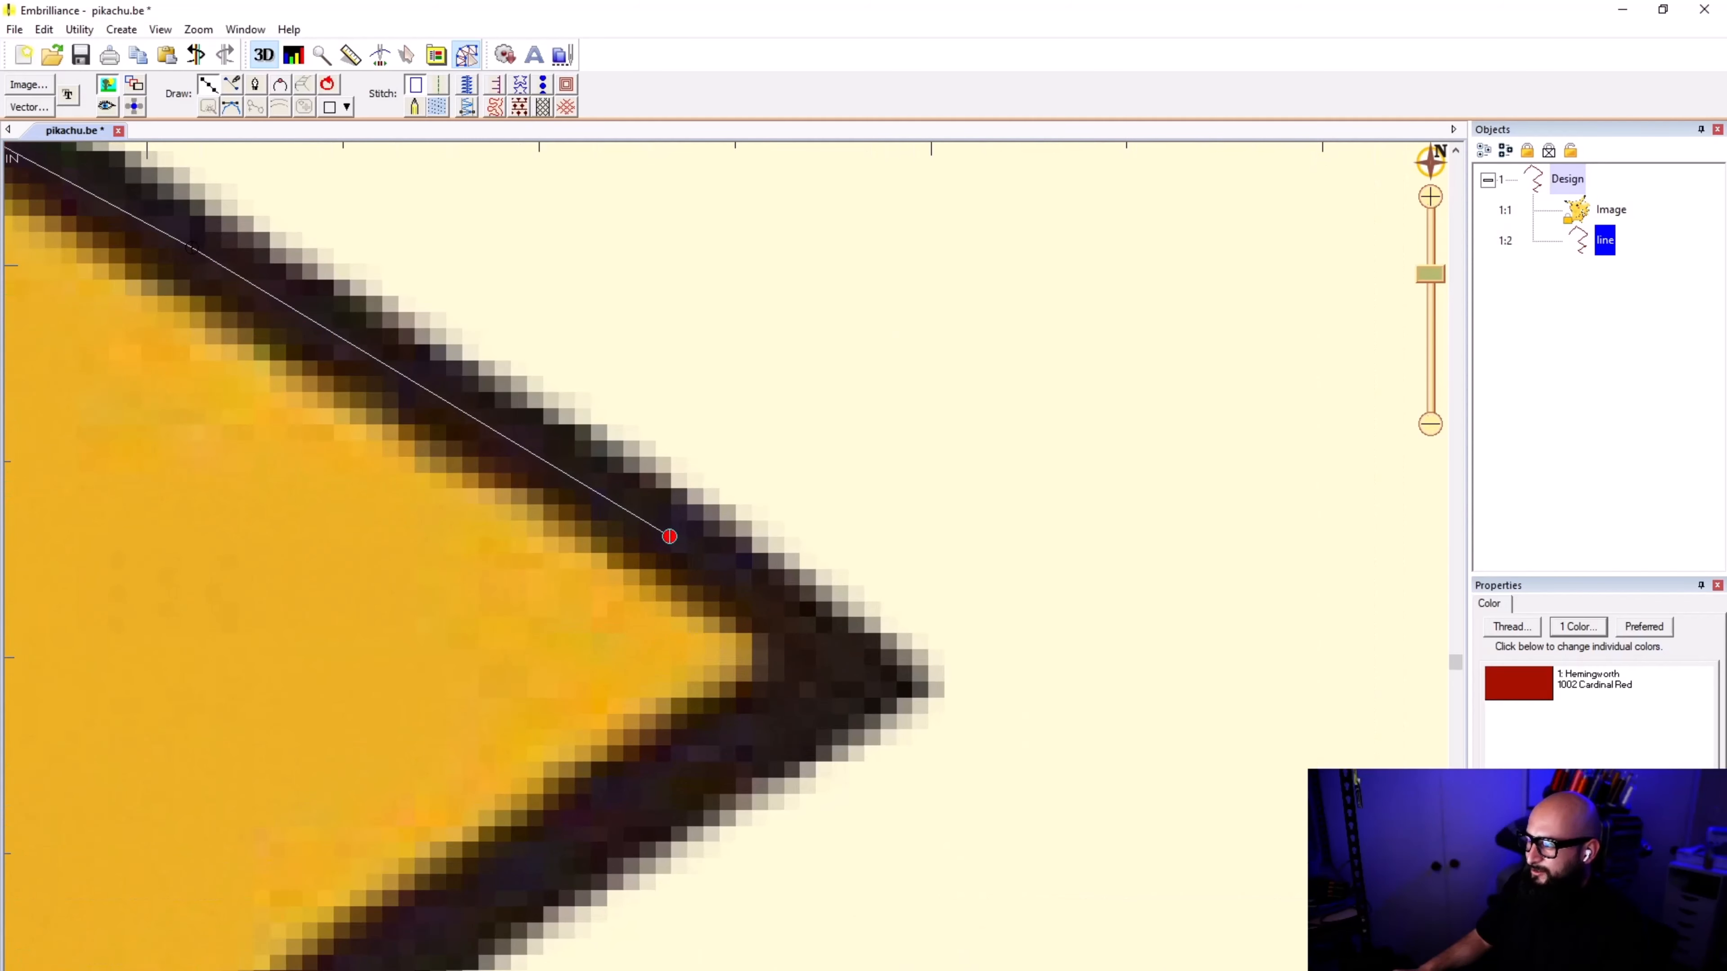
click(851, 677)
scroll(850, 676, down, 4)
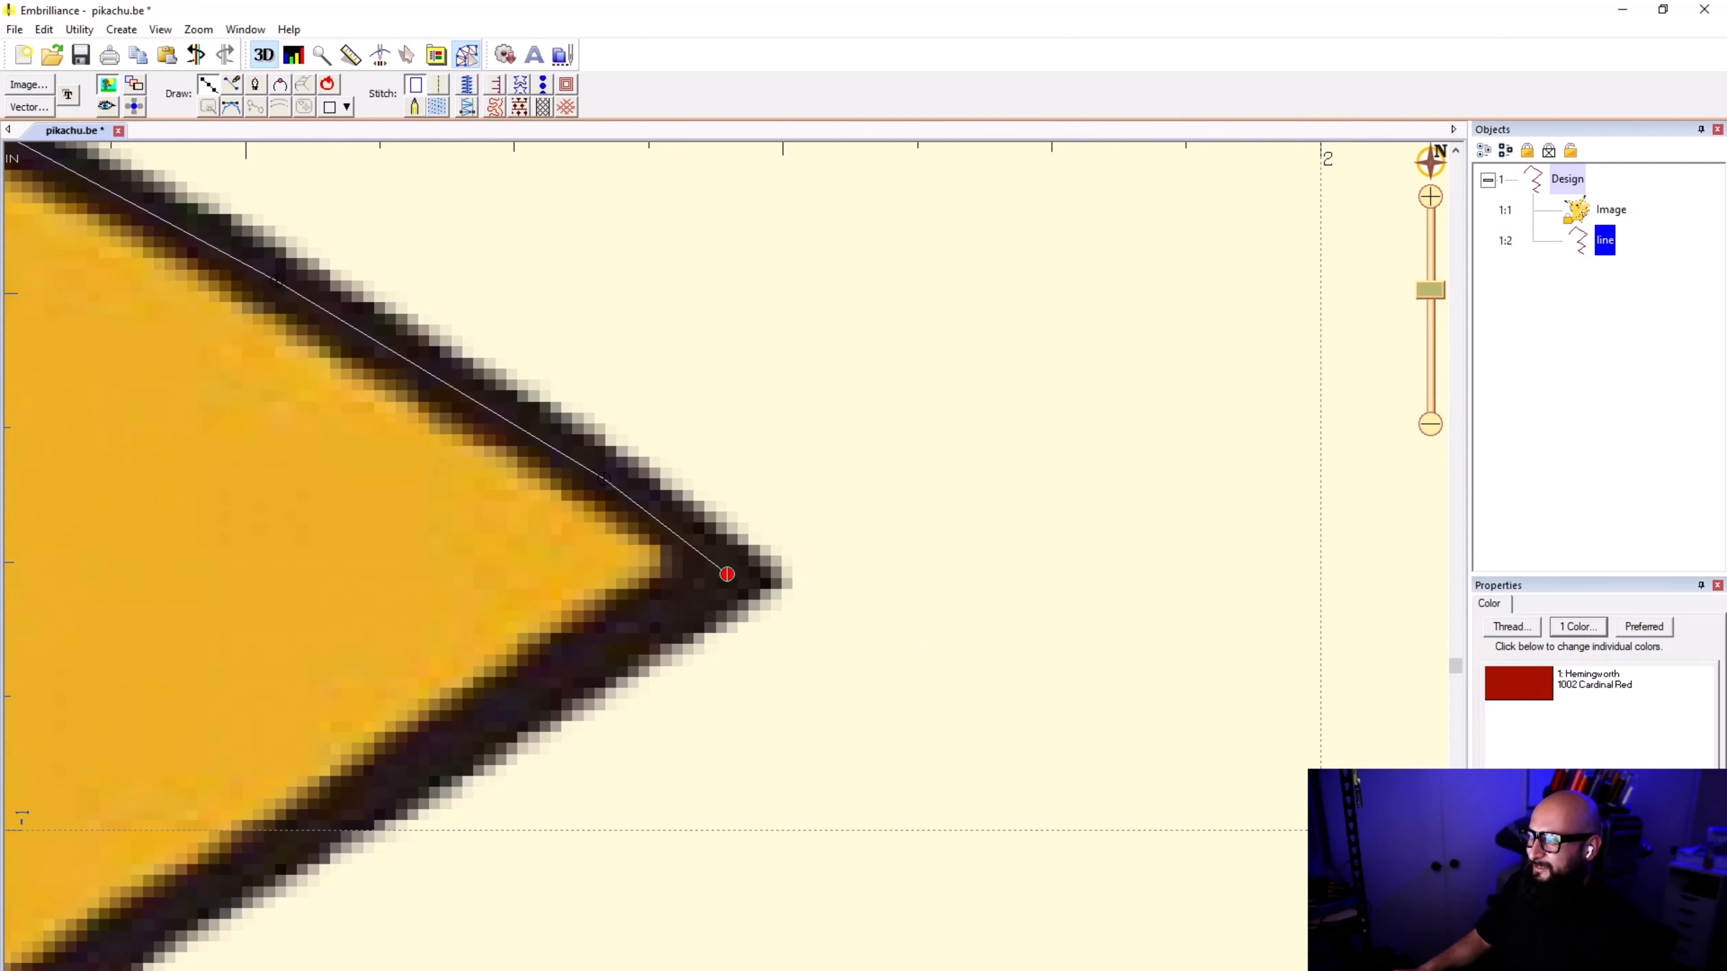
key(BackSpace)
scroll(731, 578, up, 1)
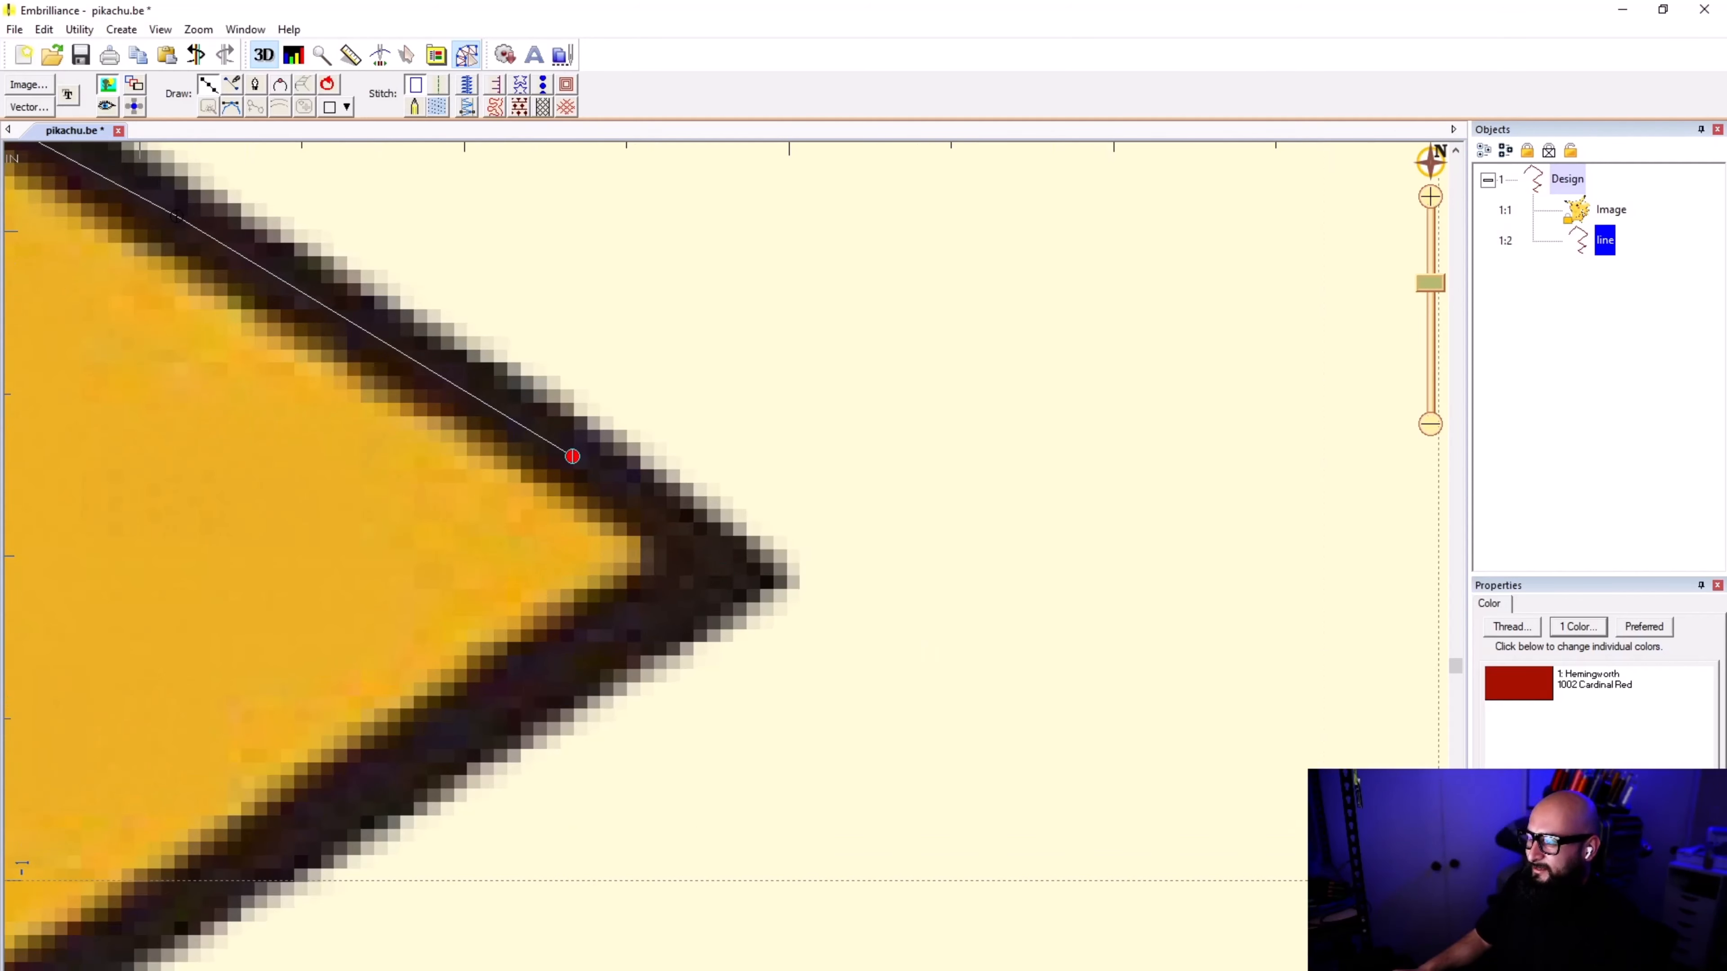
click(722, 566)
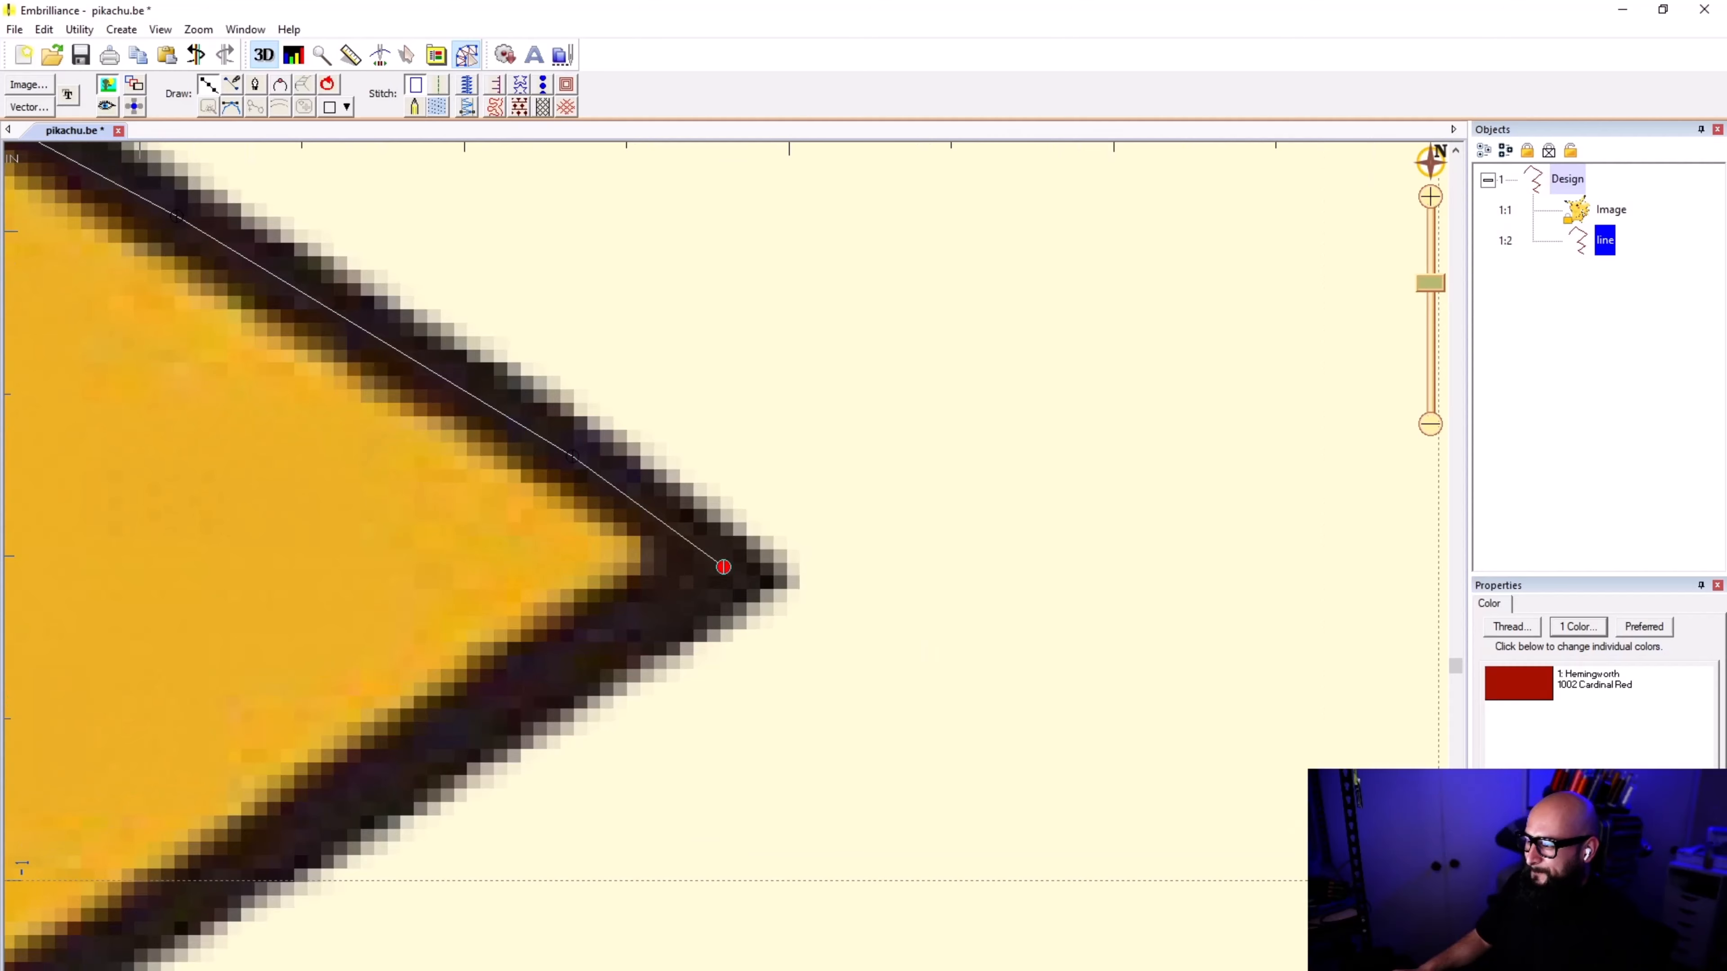
scroll(725, 570, down, 1)
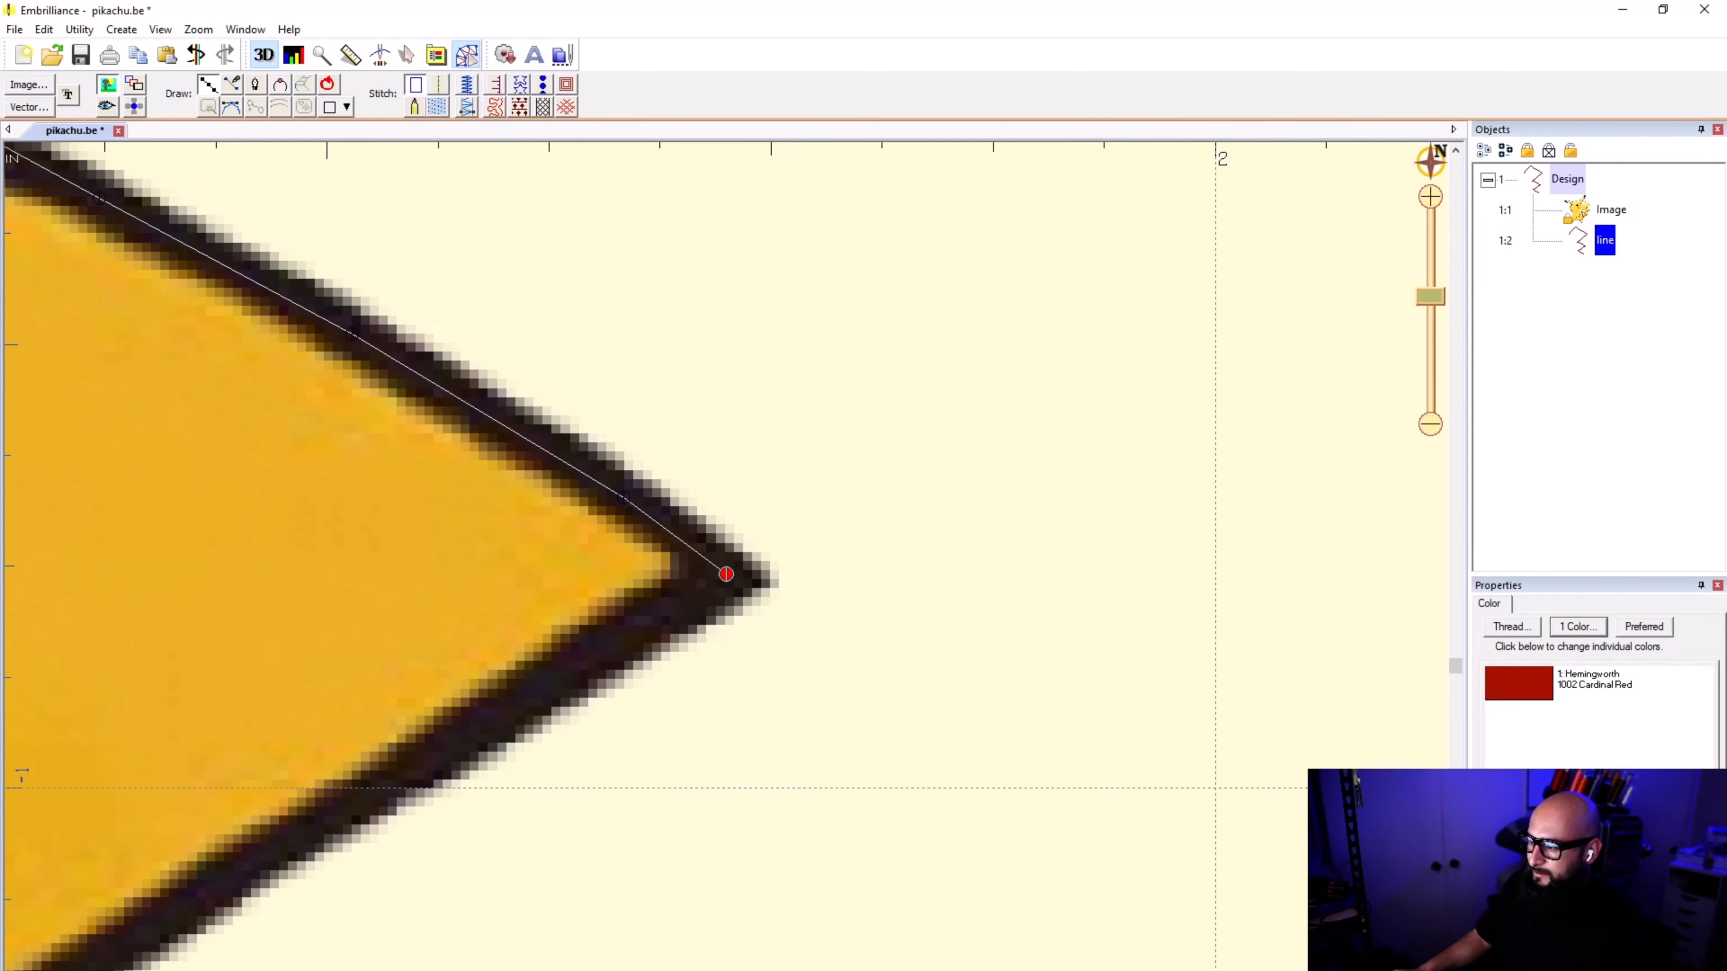
Step: Trace the line from the third outer tip back along the tail's lower edge, keeping the points inside the black outline
click(599, 650)
scroll(599, 651, down, 5)
scroll(552, 667, up, 3)
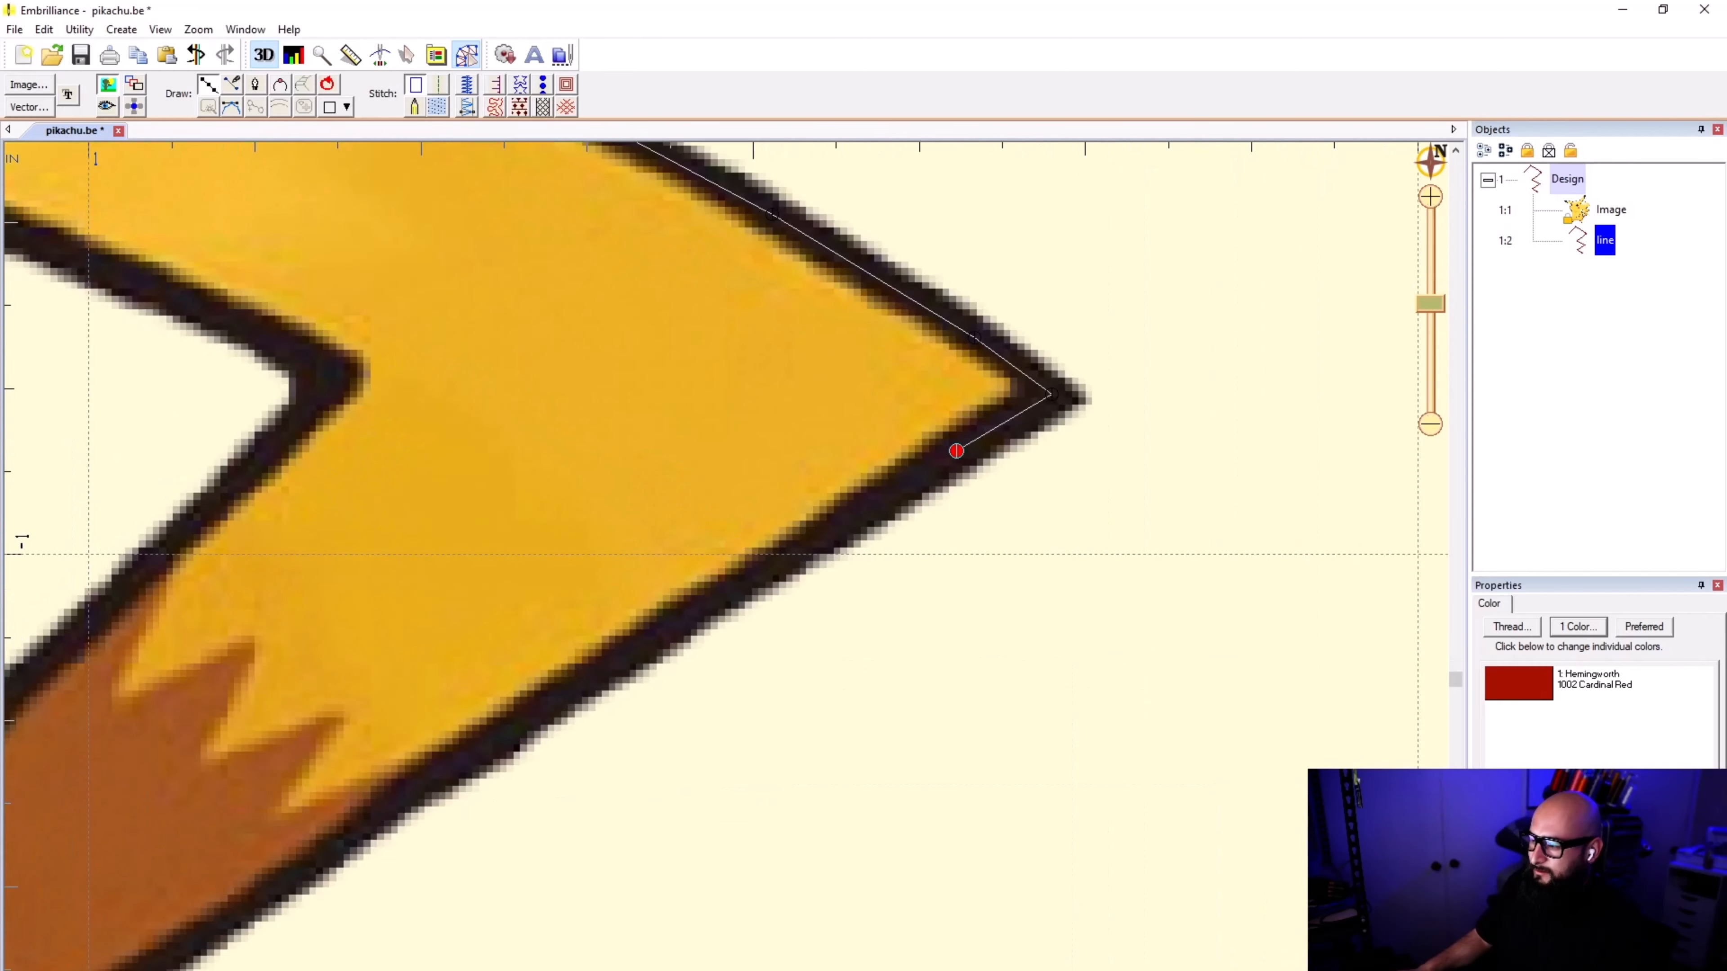
click(732, 590)
scroll(725, 570, down, 3)
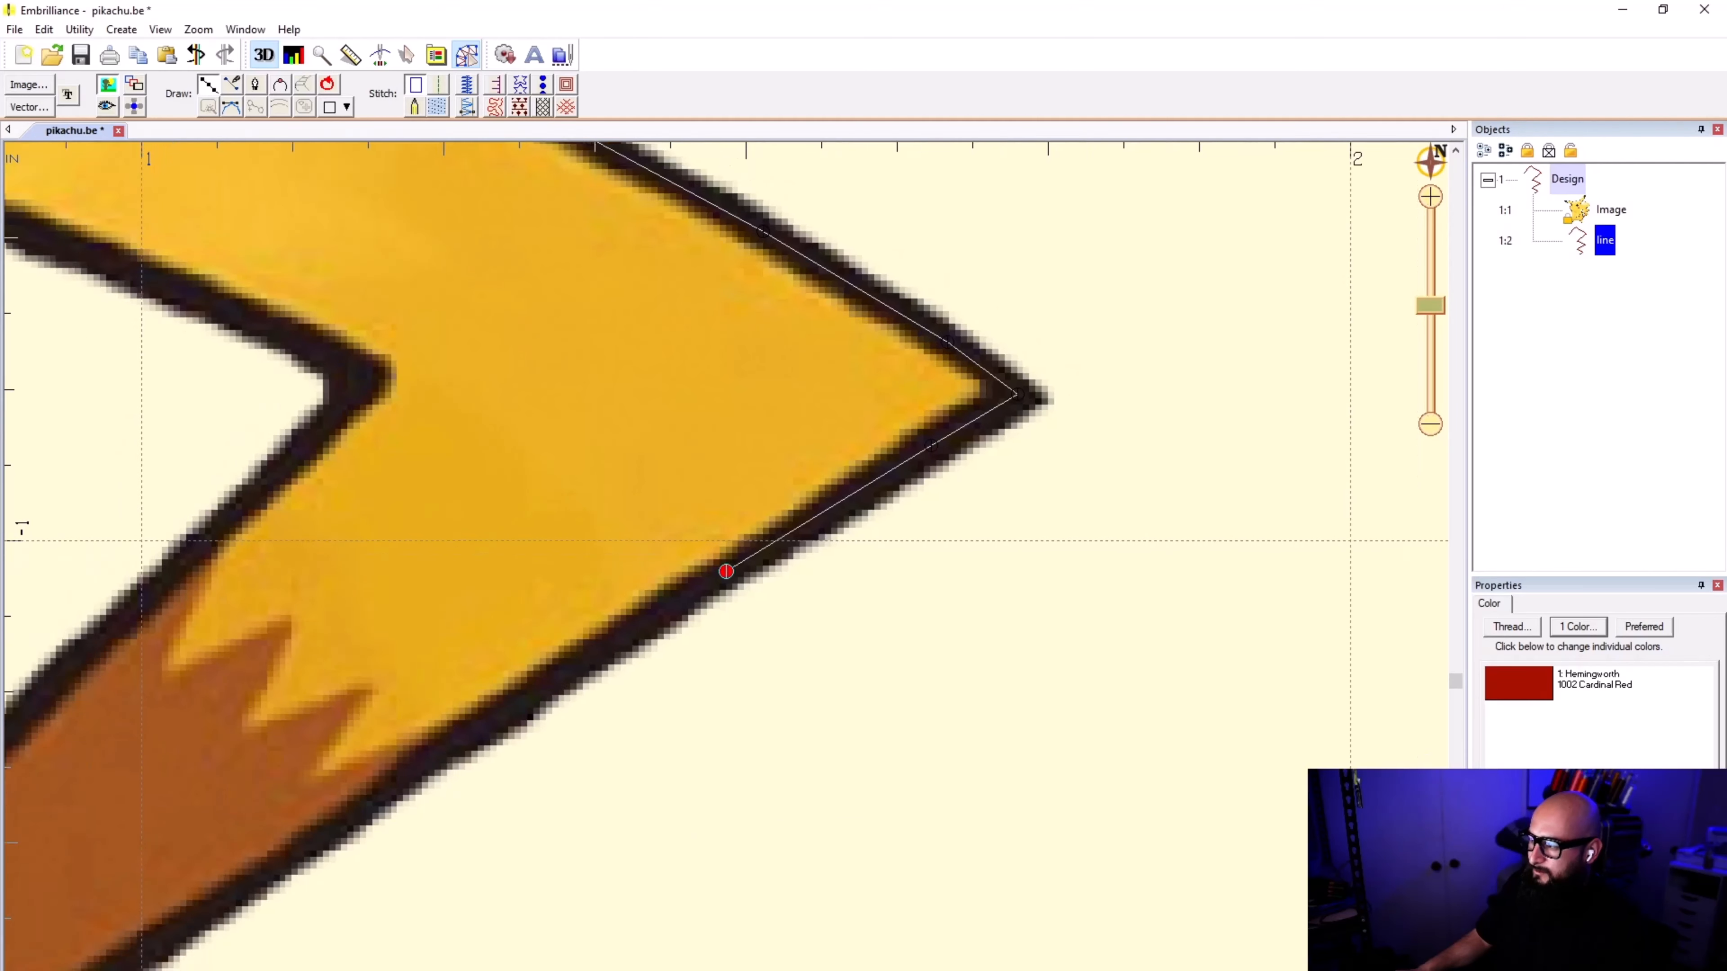
scroll(818, 571, up, 2)
scroll(727, 573, up, 3)
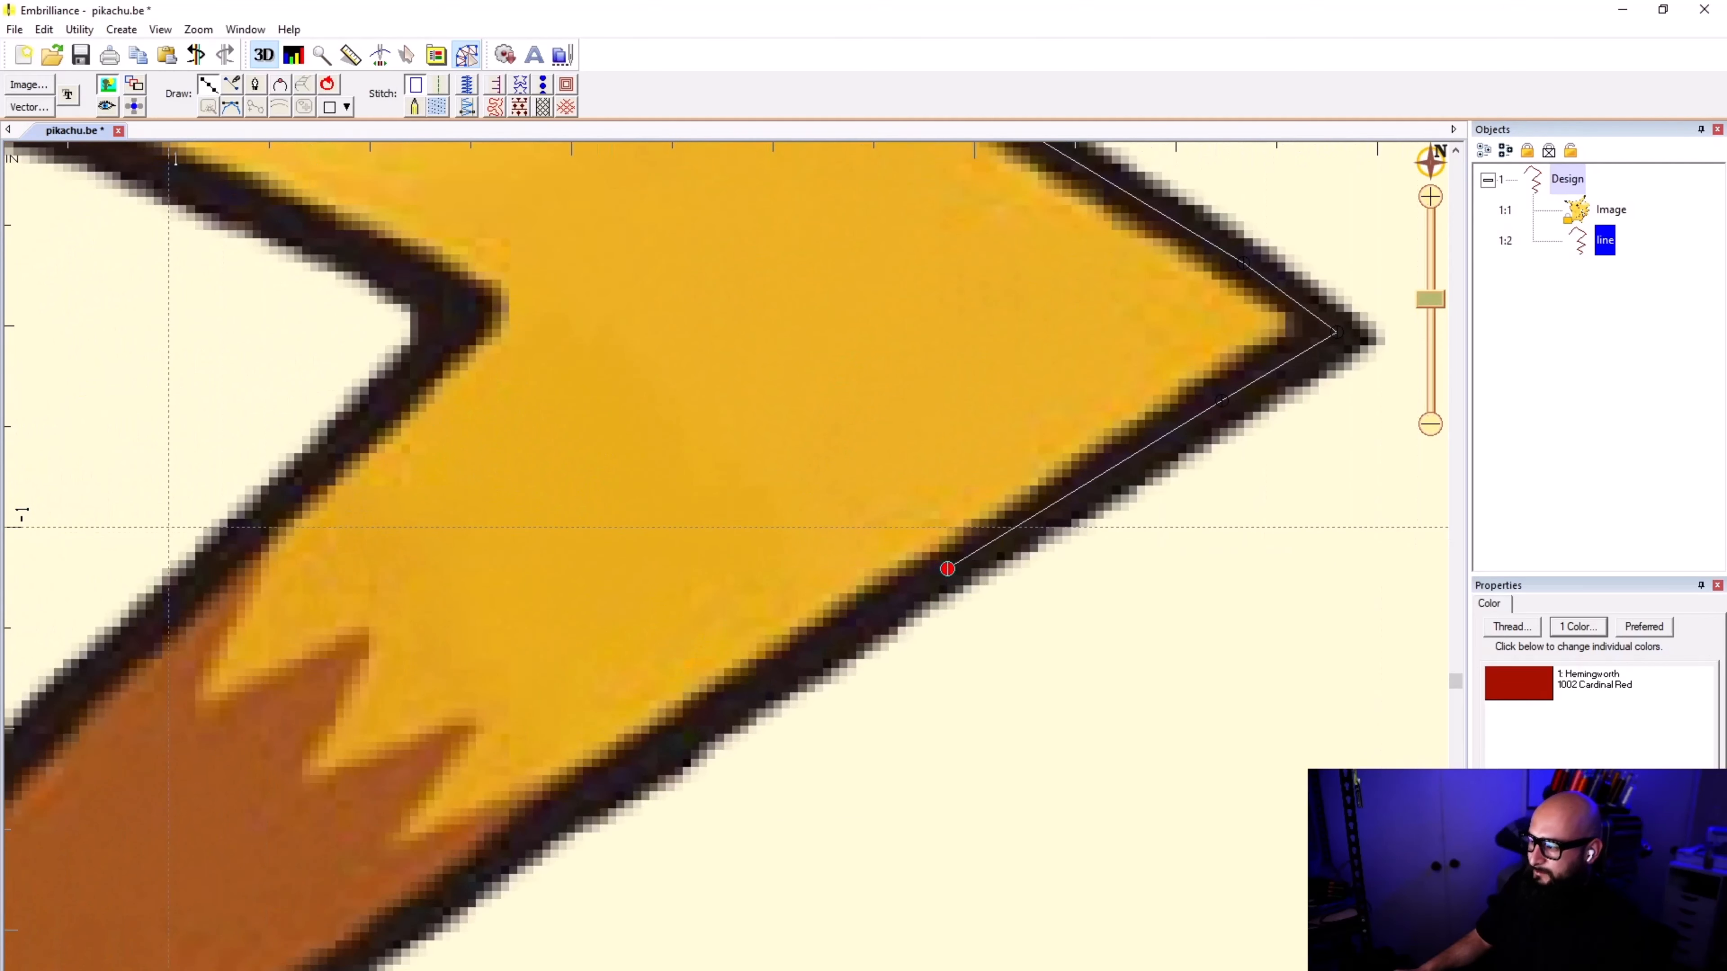
Step: Continue the line down the tail's lower edge to the start of the brown patch
click(947, 568)
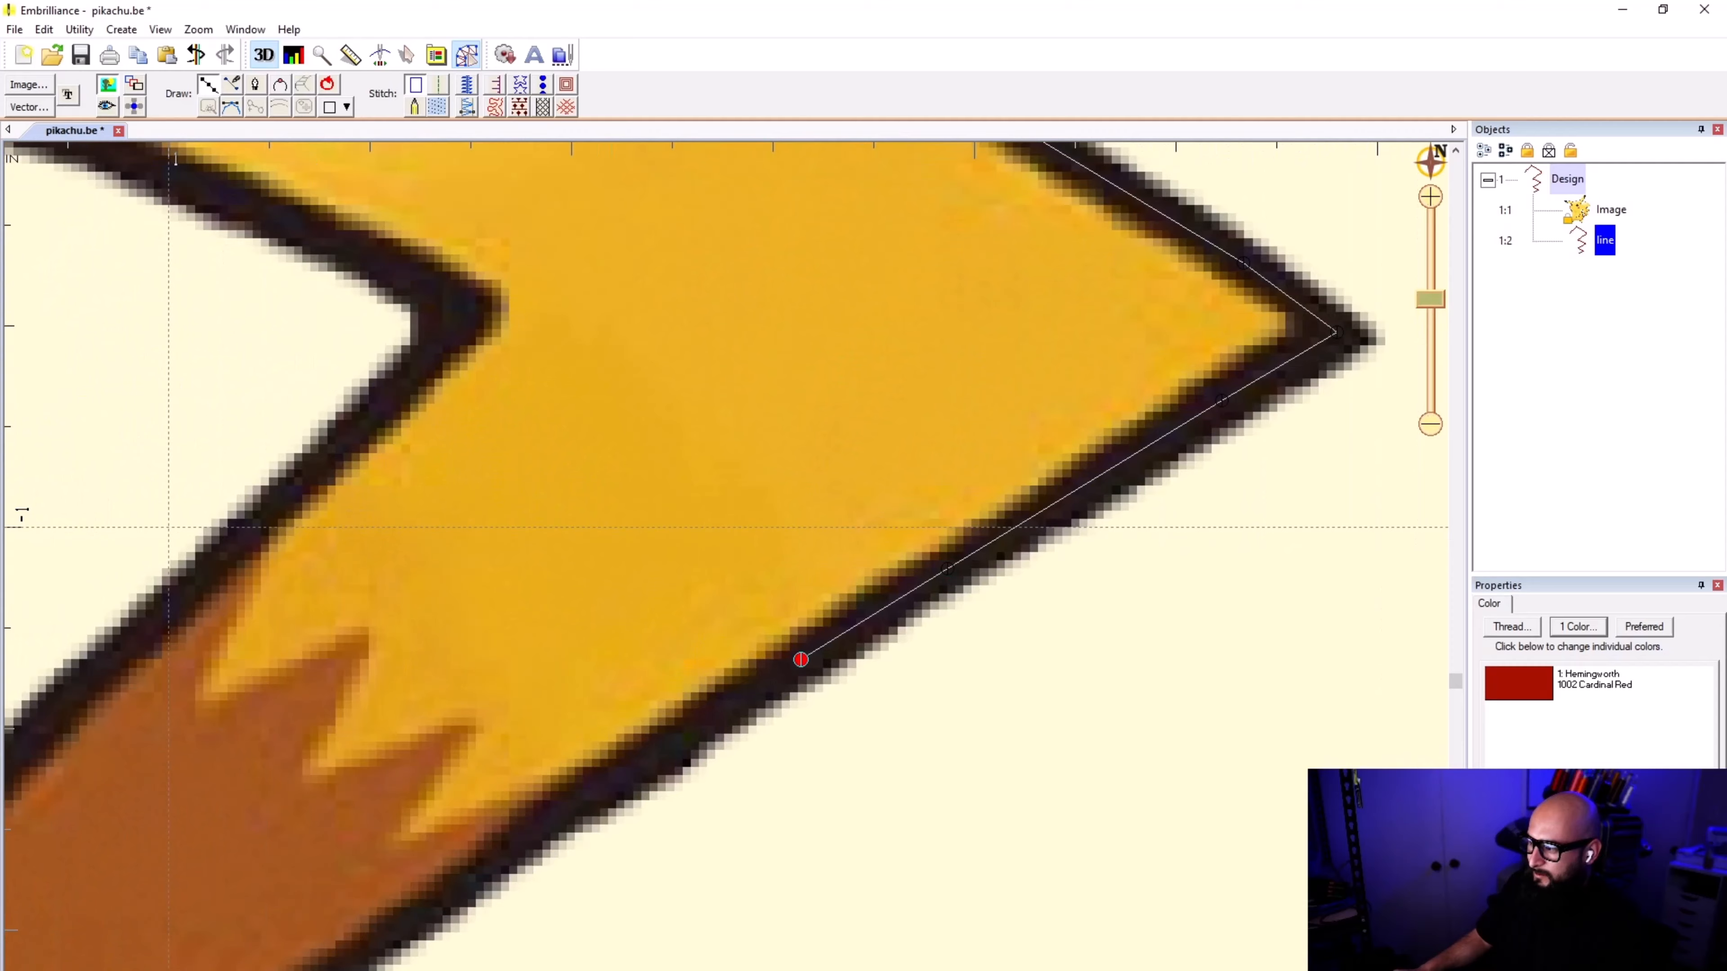
click(801, 660)
scroll(606, 783, down, 2)
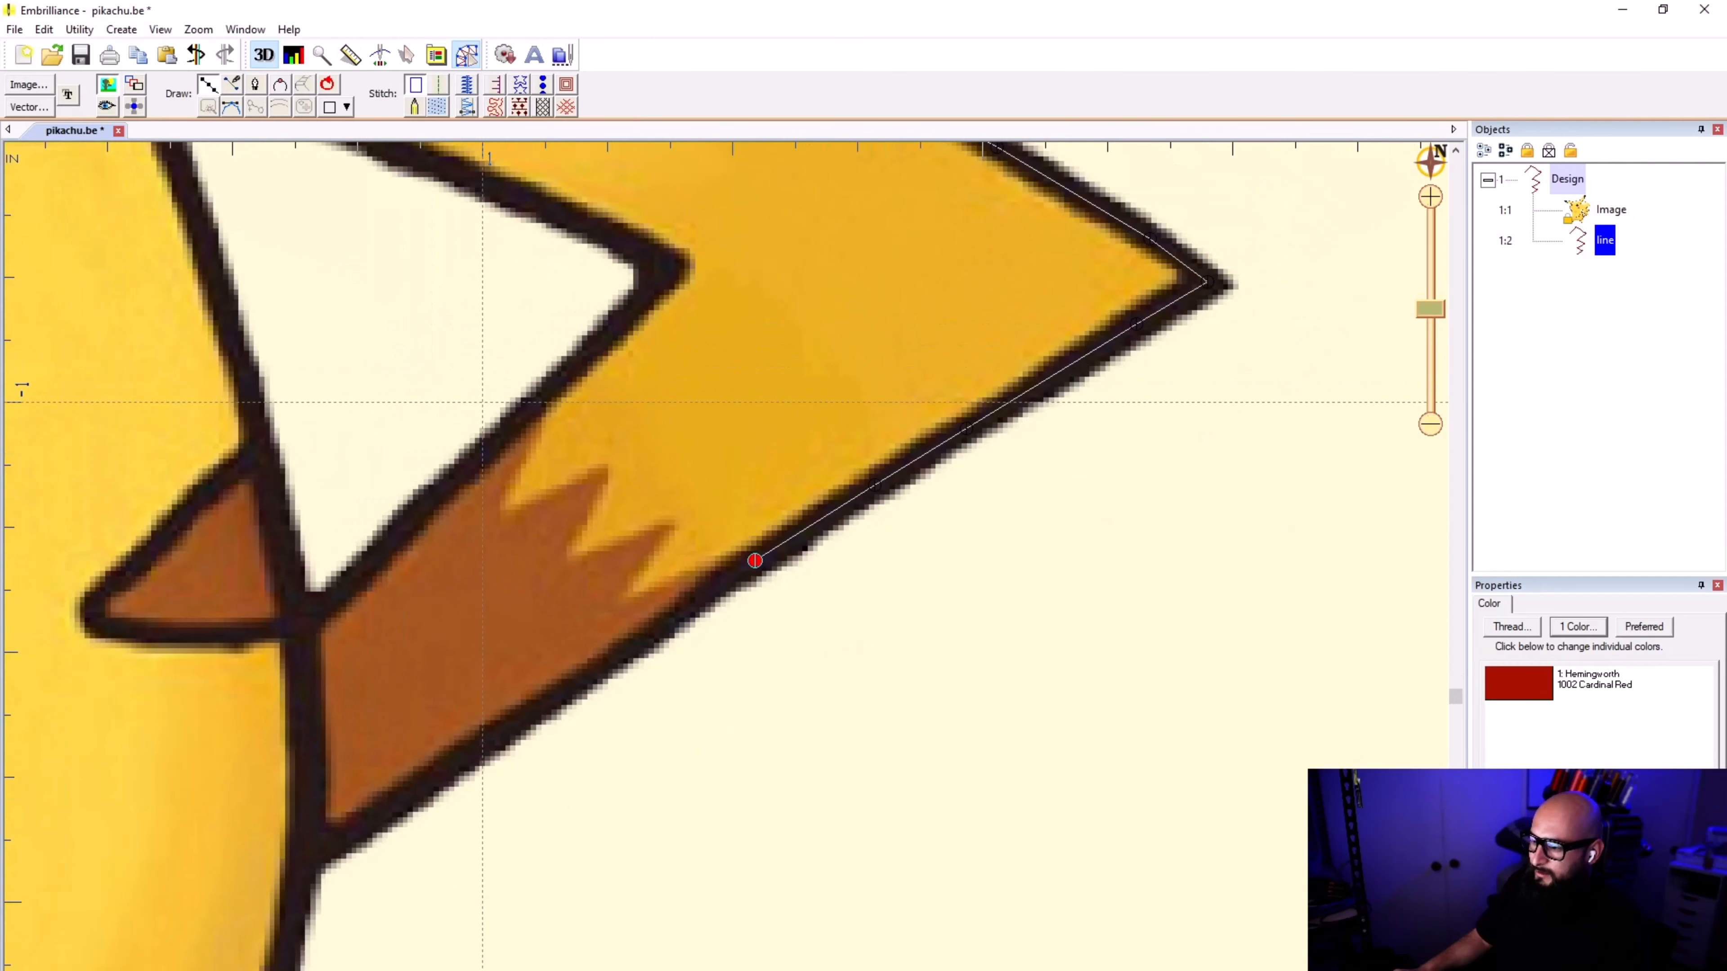
scroll(754, 559, up, 2)
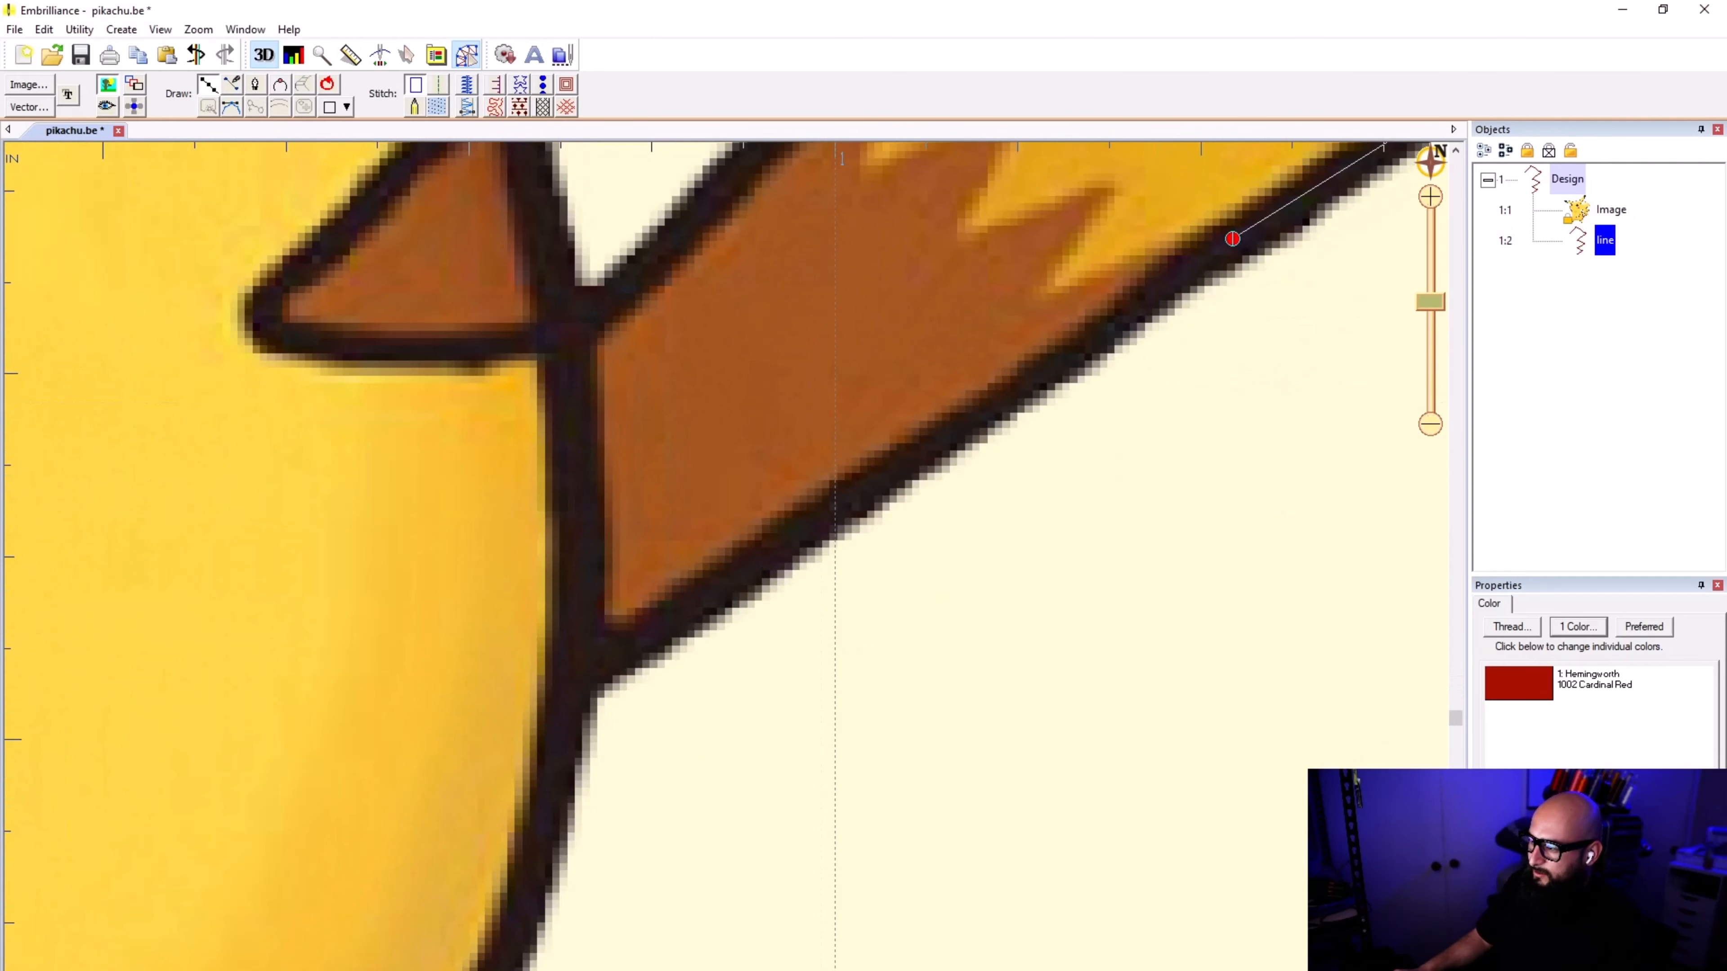
Step: Trace the line along the brown section's lower edge to the body outline and finish it at that junction
click(1233, 238)
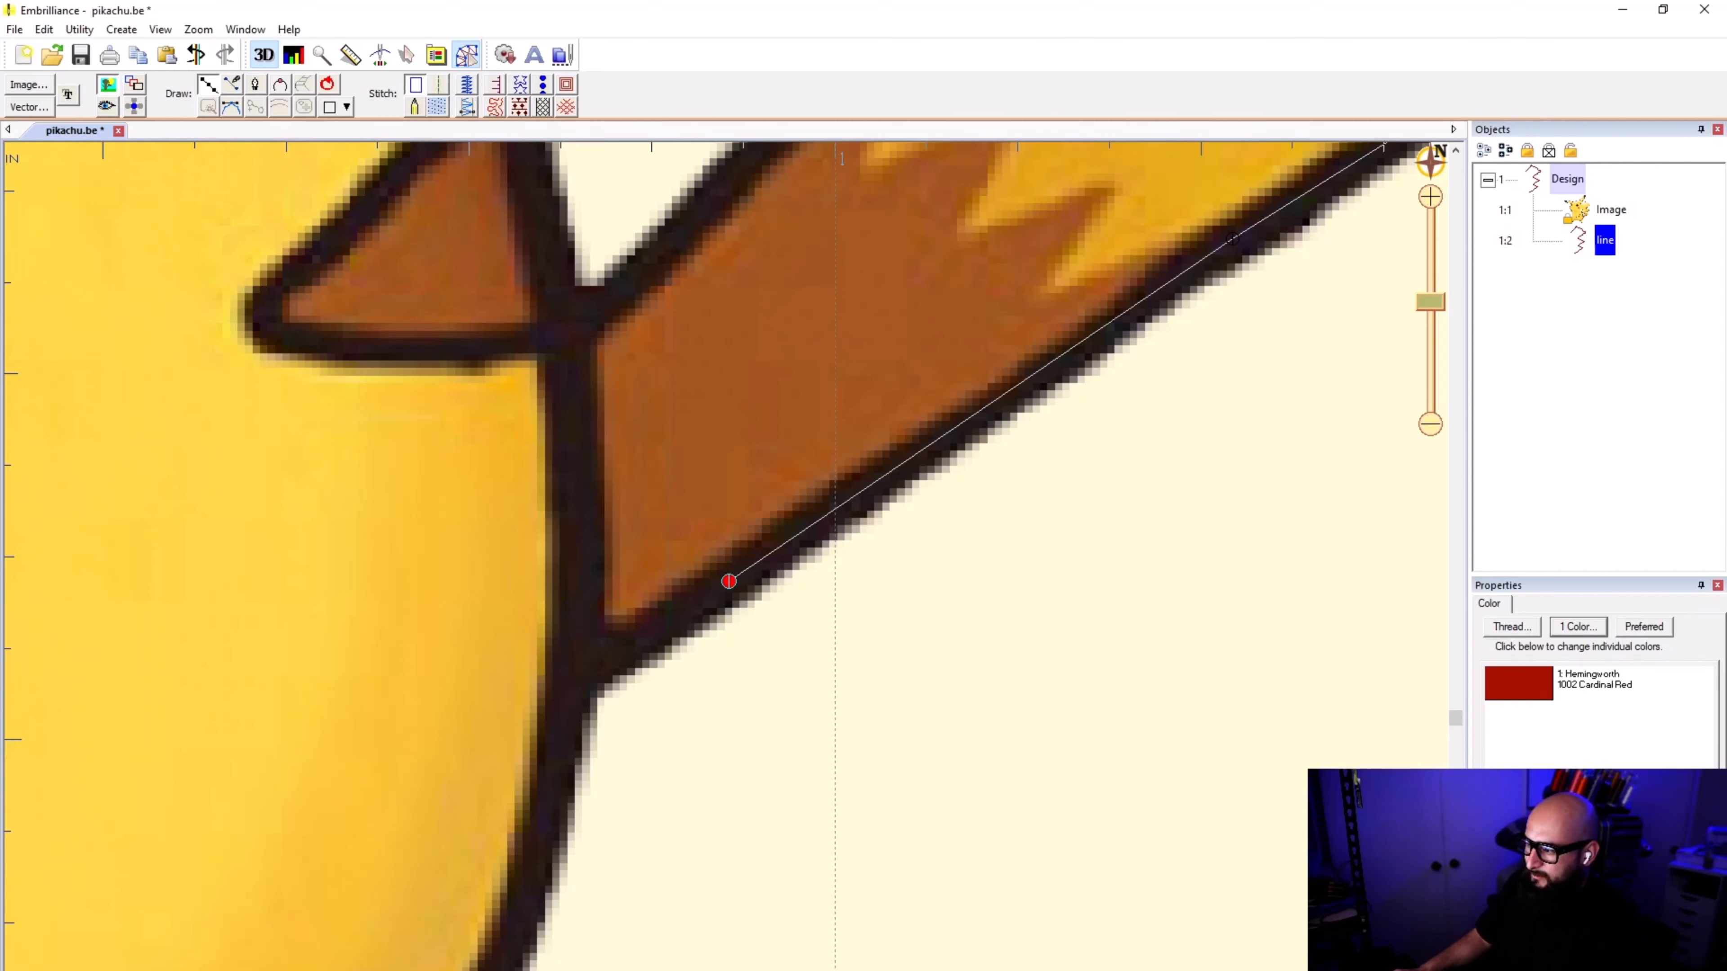
click(728, 581)
scroll(577, 674, down, 2)
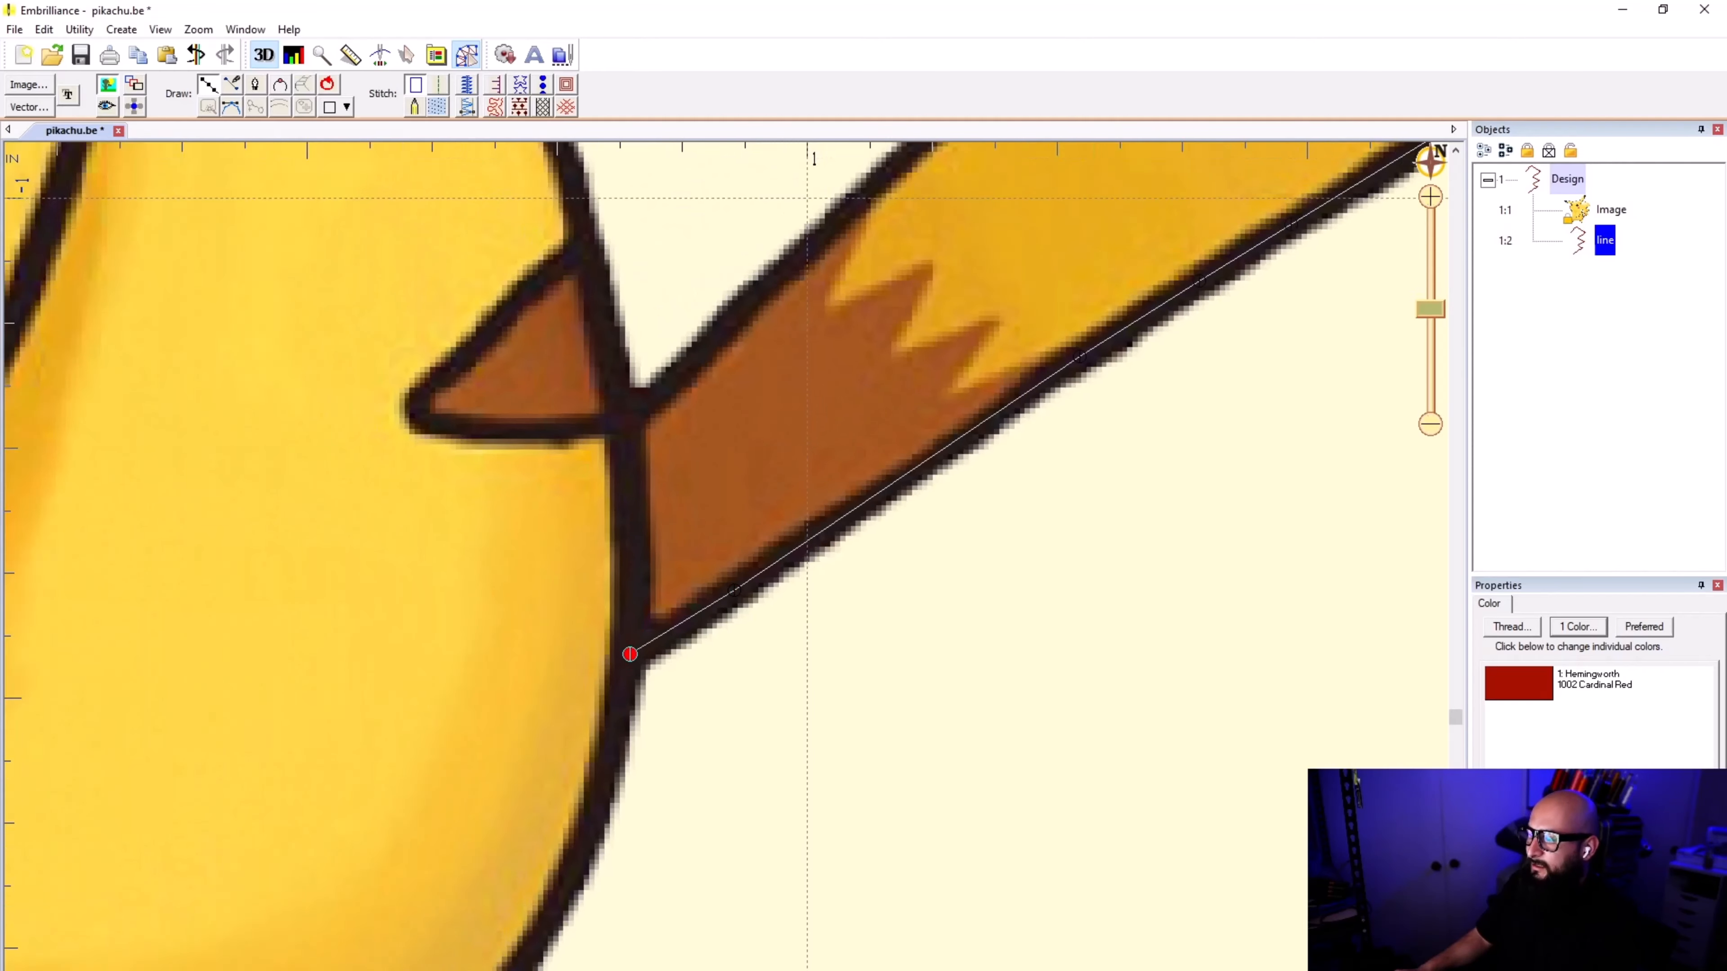
scroll(648, 624, up, 3)
scroll(706, 573, up, 1)
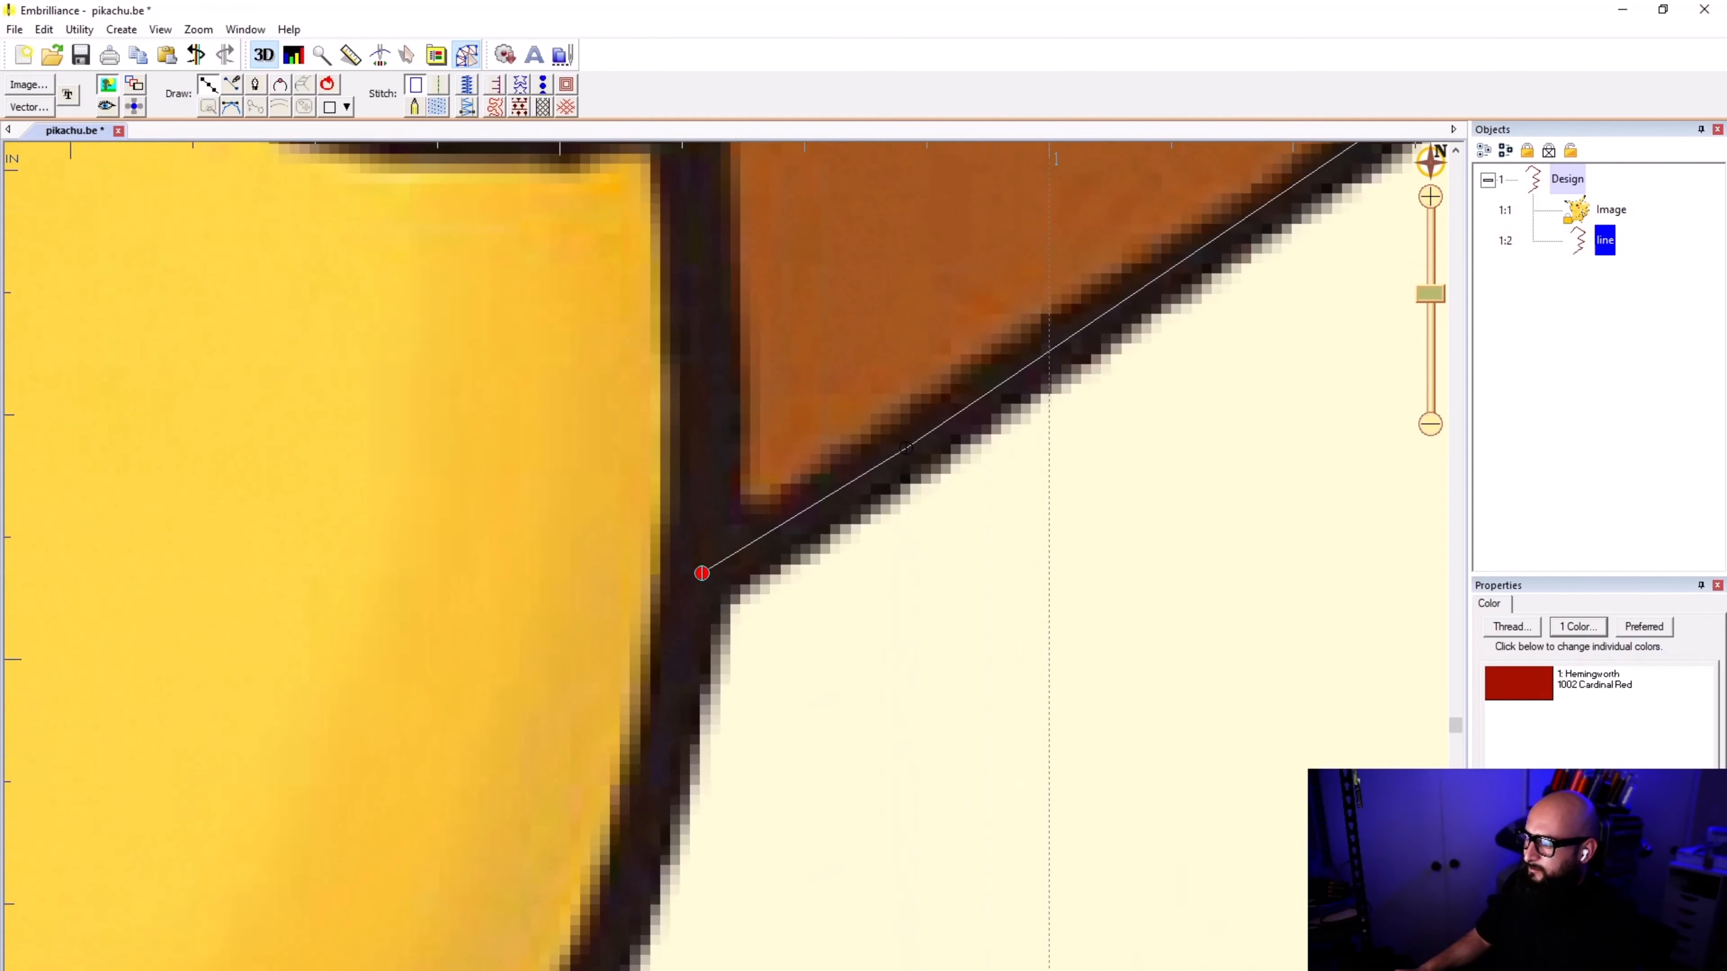
scroll(701, 573, up, 1)
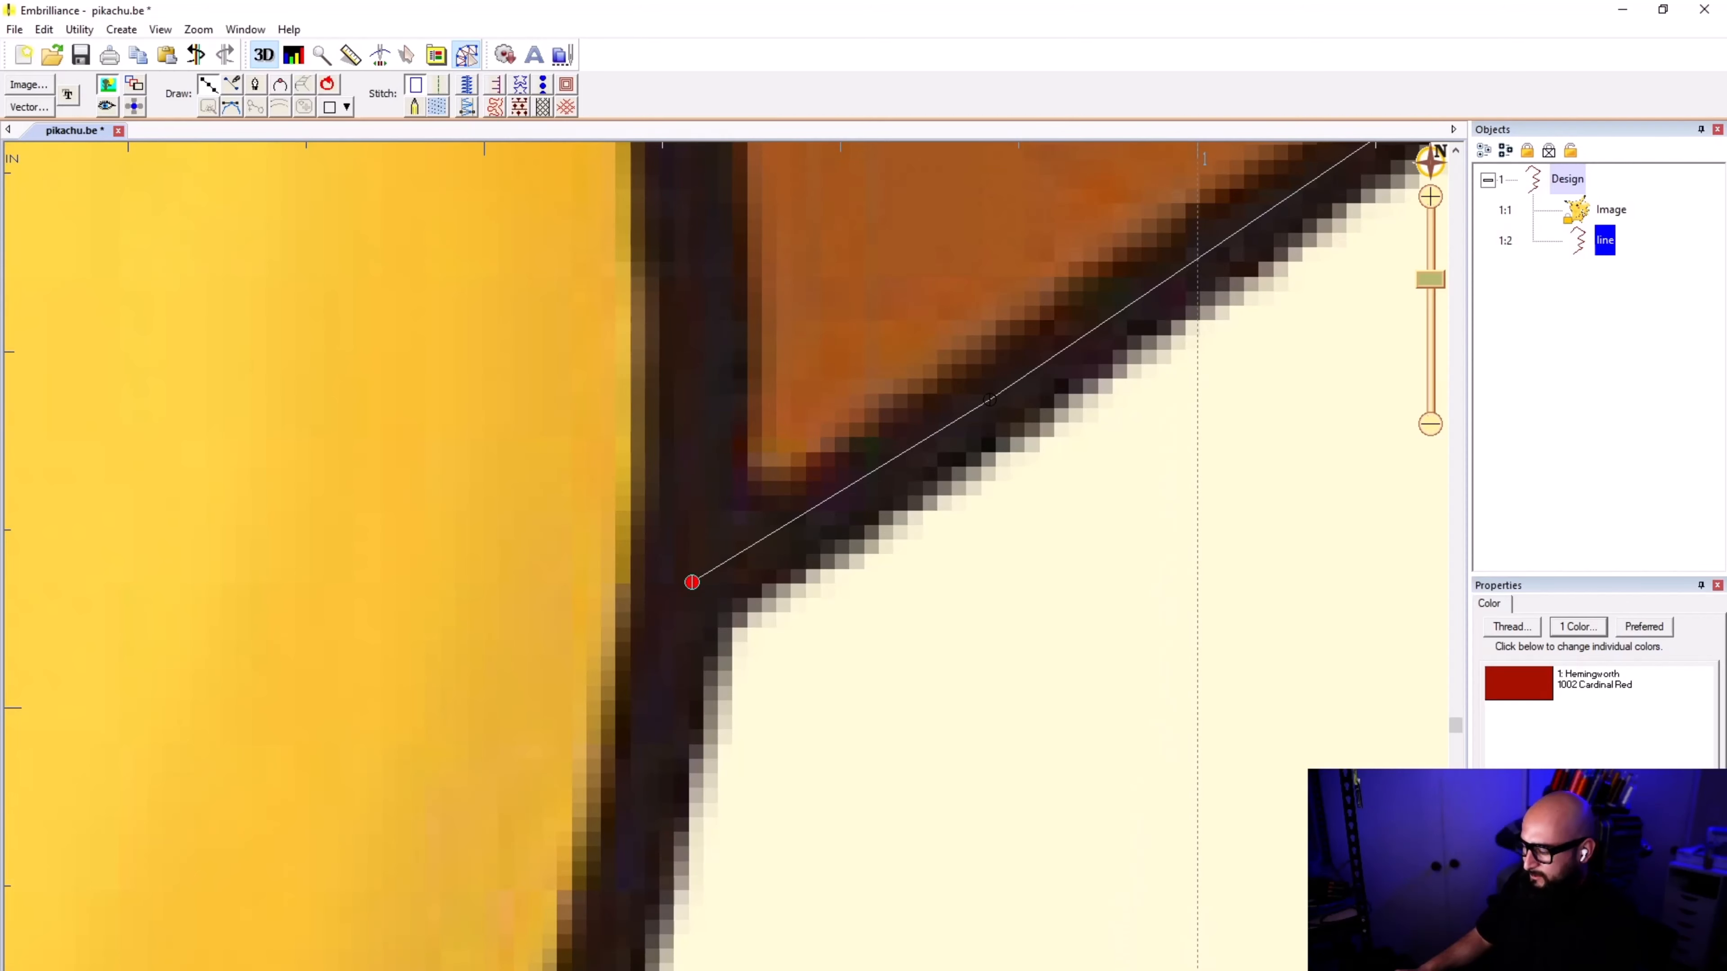
scroll(700, 577, down, 3)
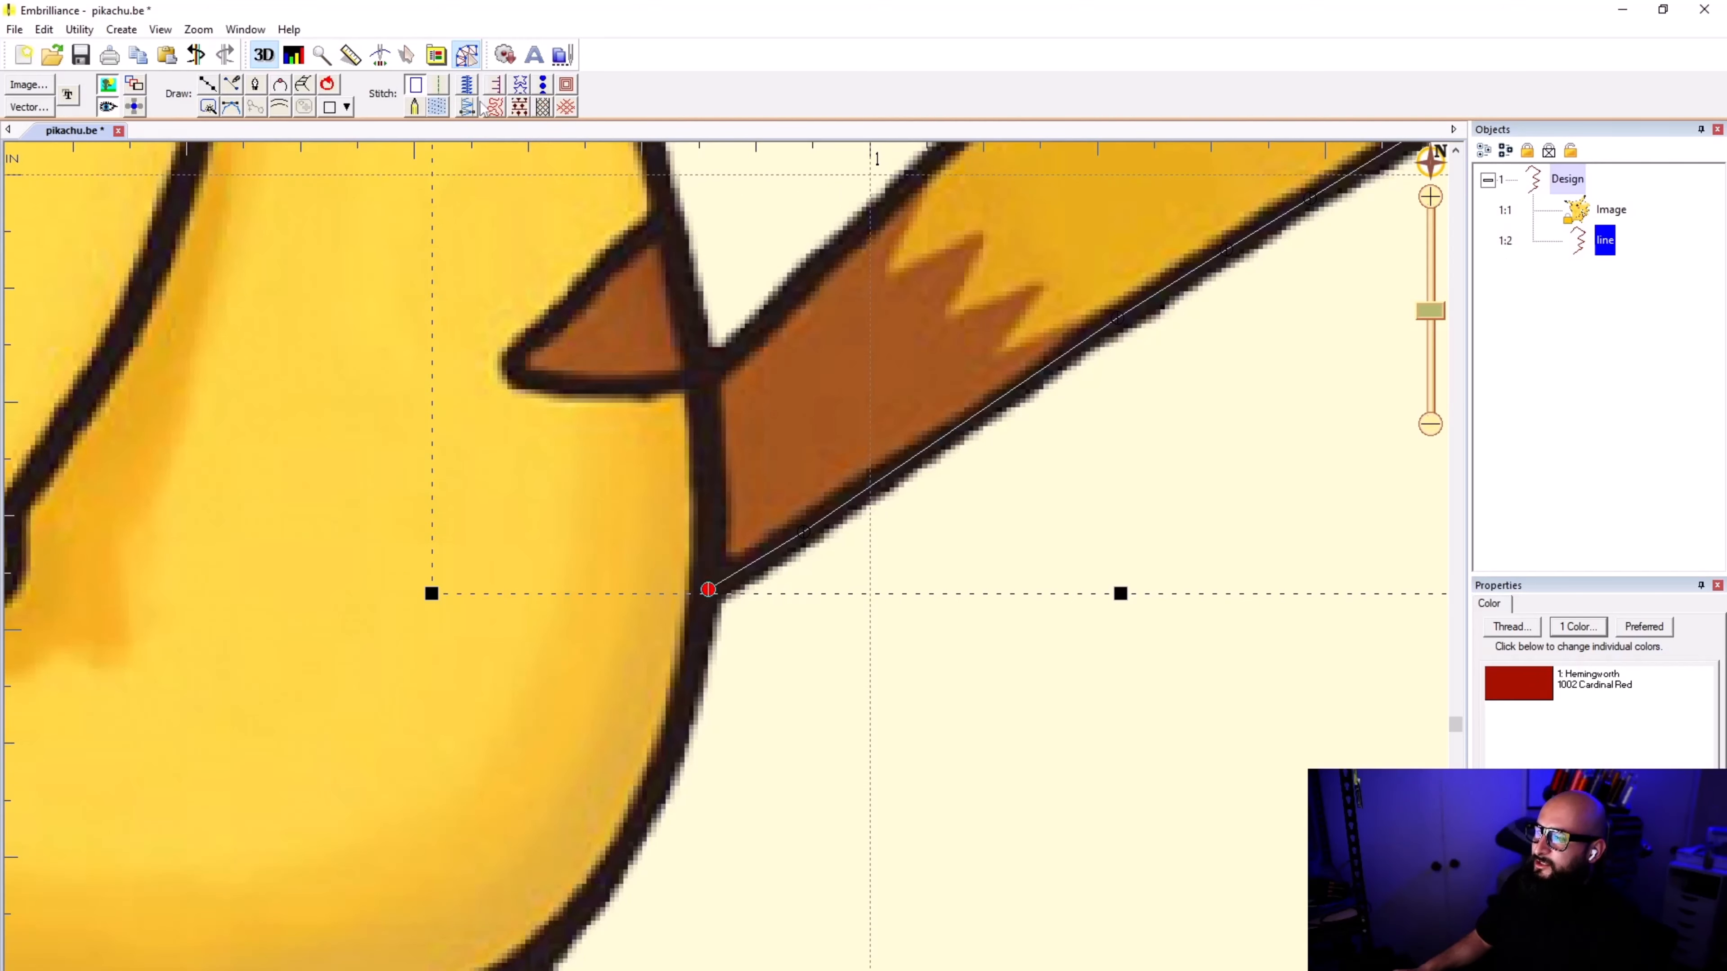
Step: Assign a satin border stitch to the finished tail line and deselect it
scroll(727, 574, down, 2)
scroll(726, 573, down, 1)
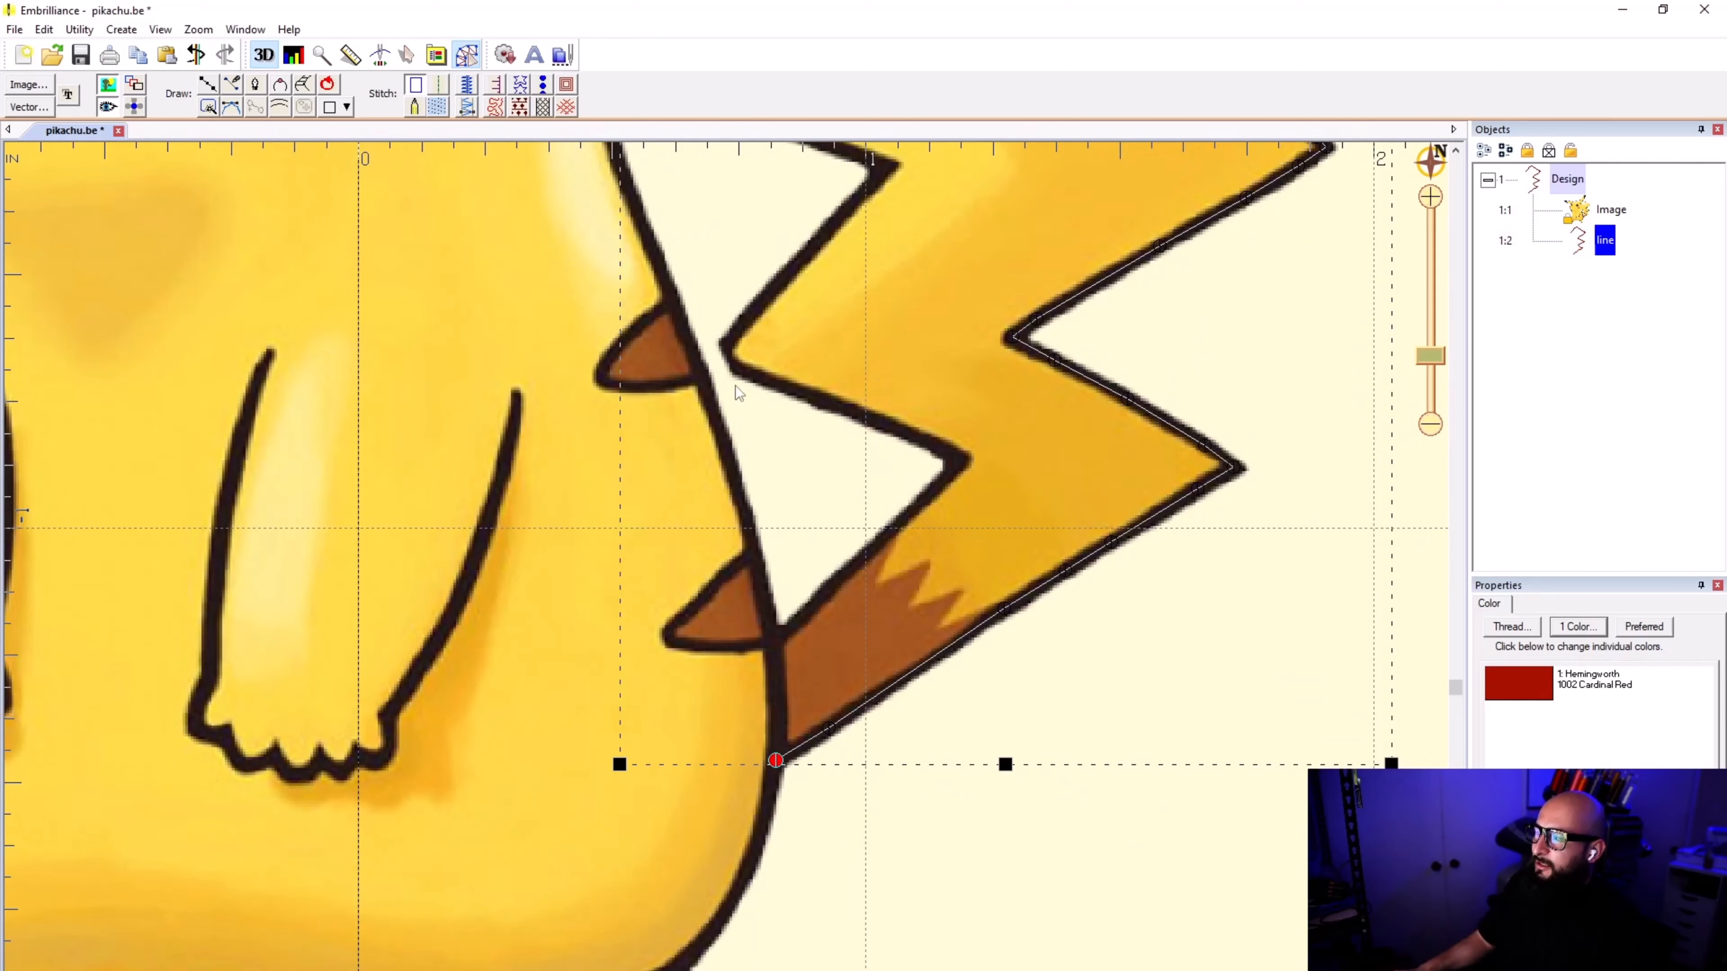
click(439, 88)
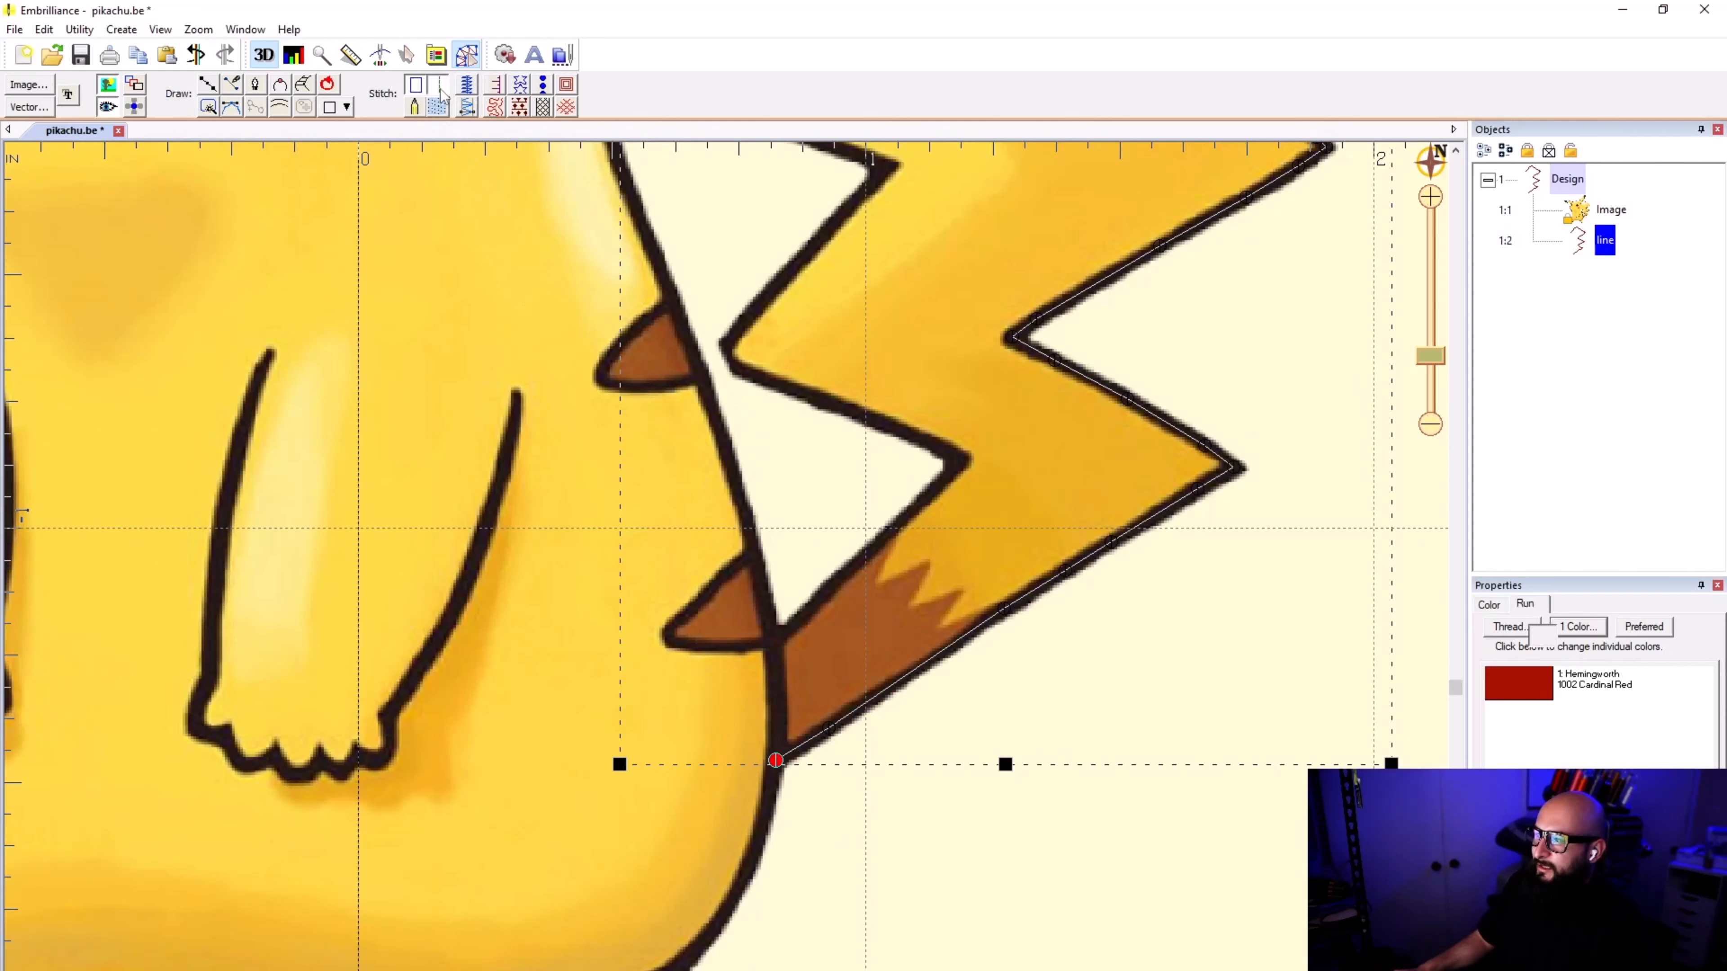
click(471, 113)
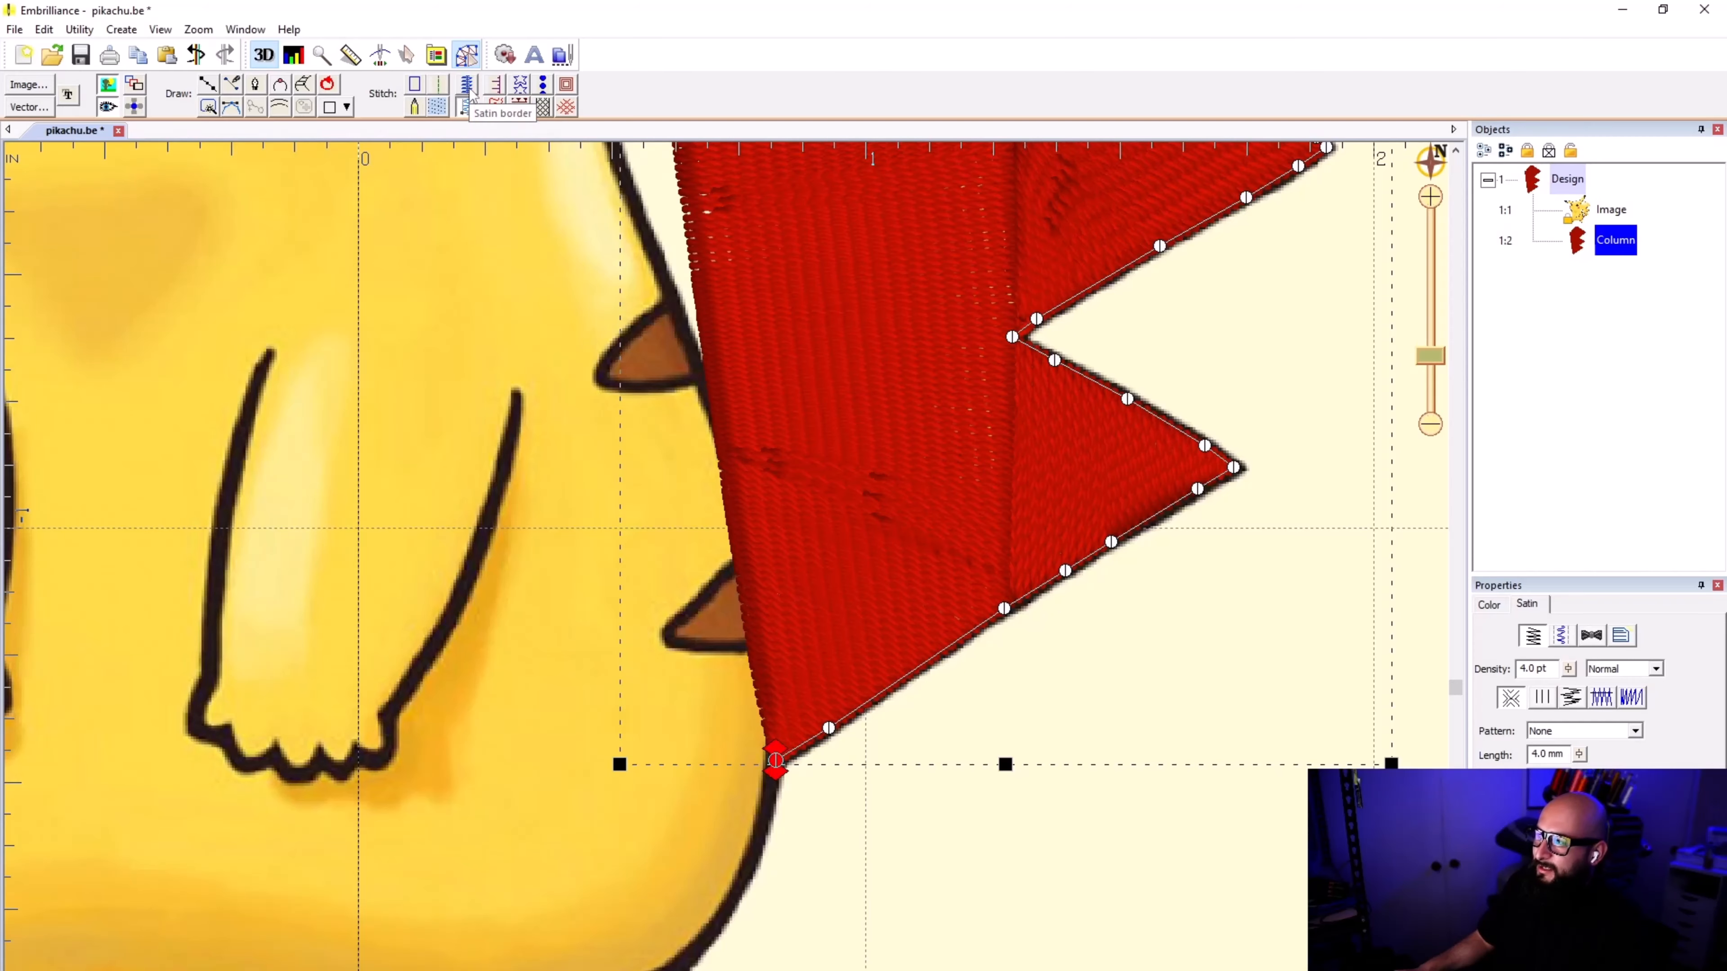
click(469, 91)
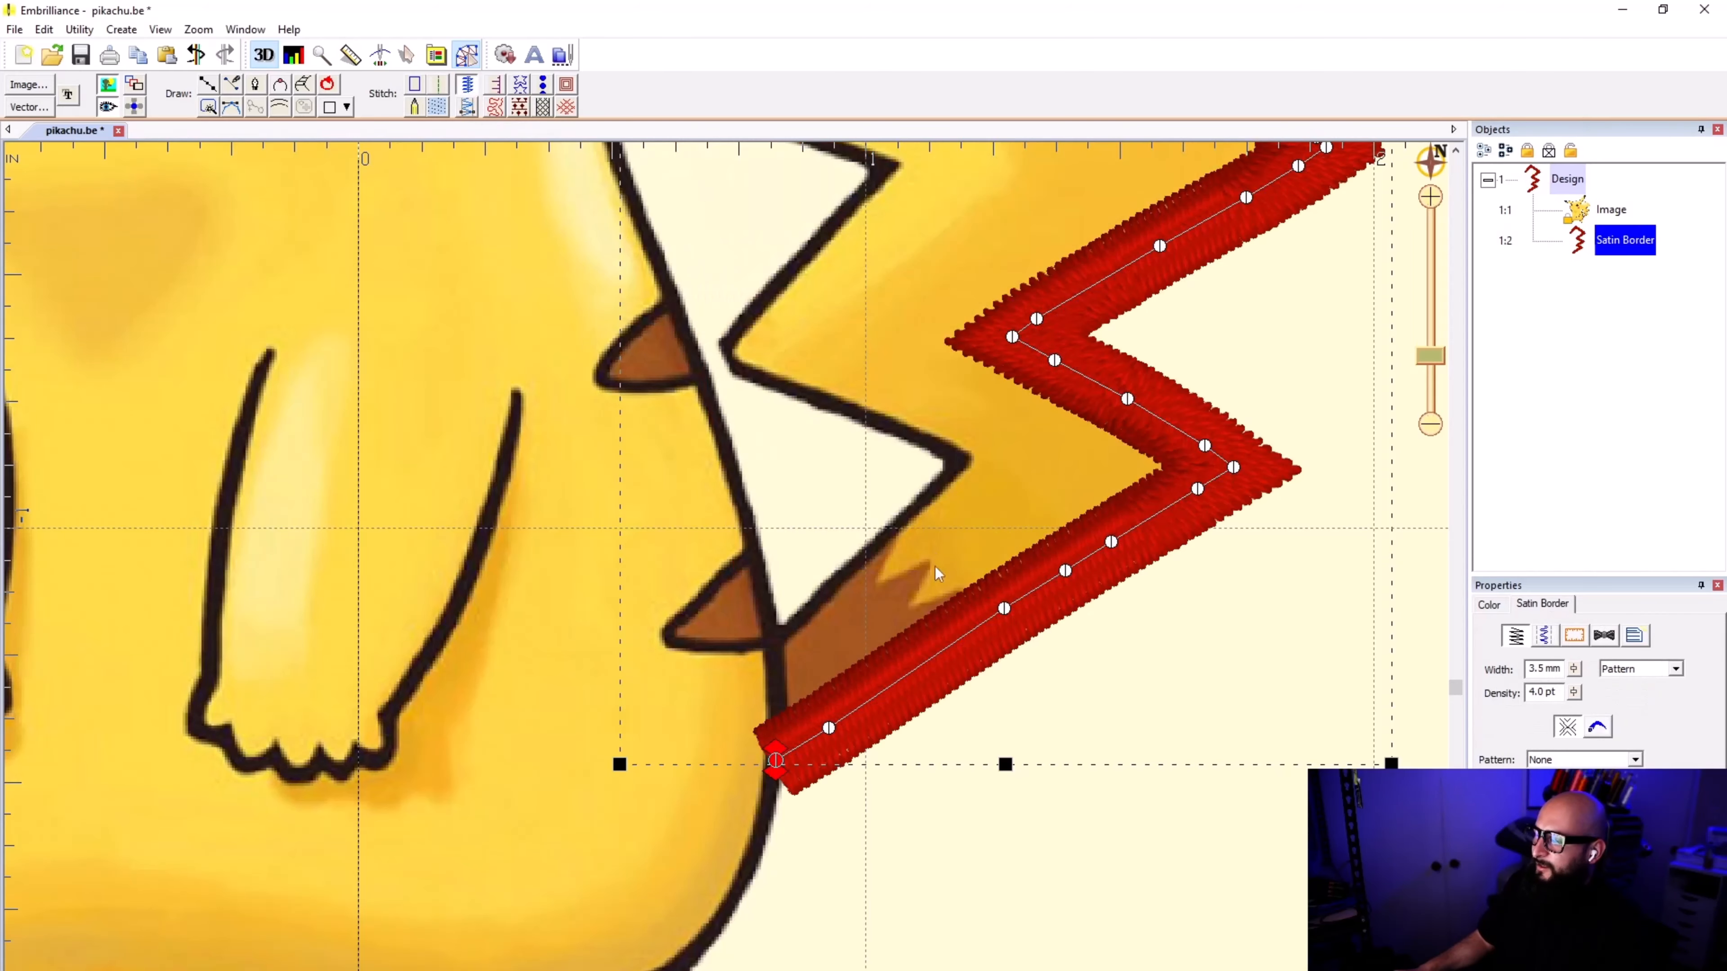
scroll(726, 575, down, 2)
scroll(726, 574, down, 3)
scroll(727, 572, up, 1)
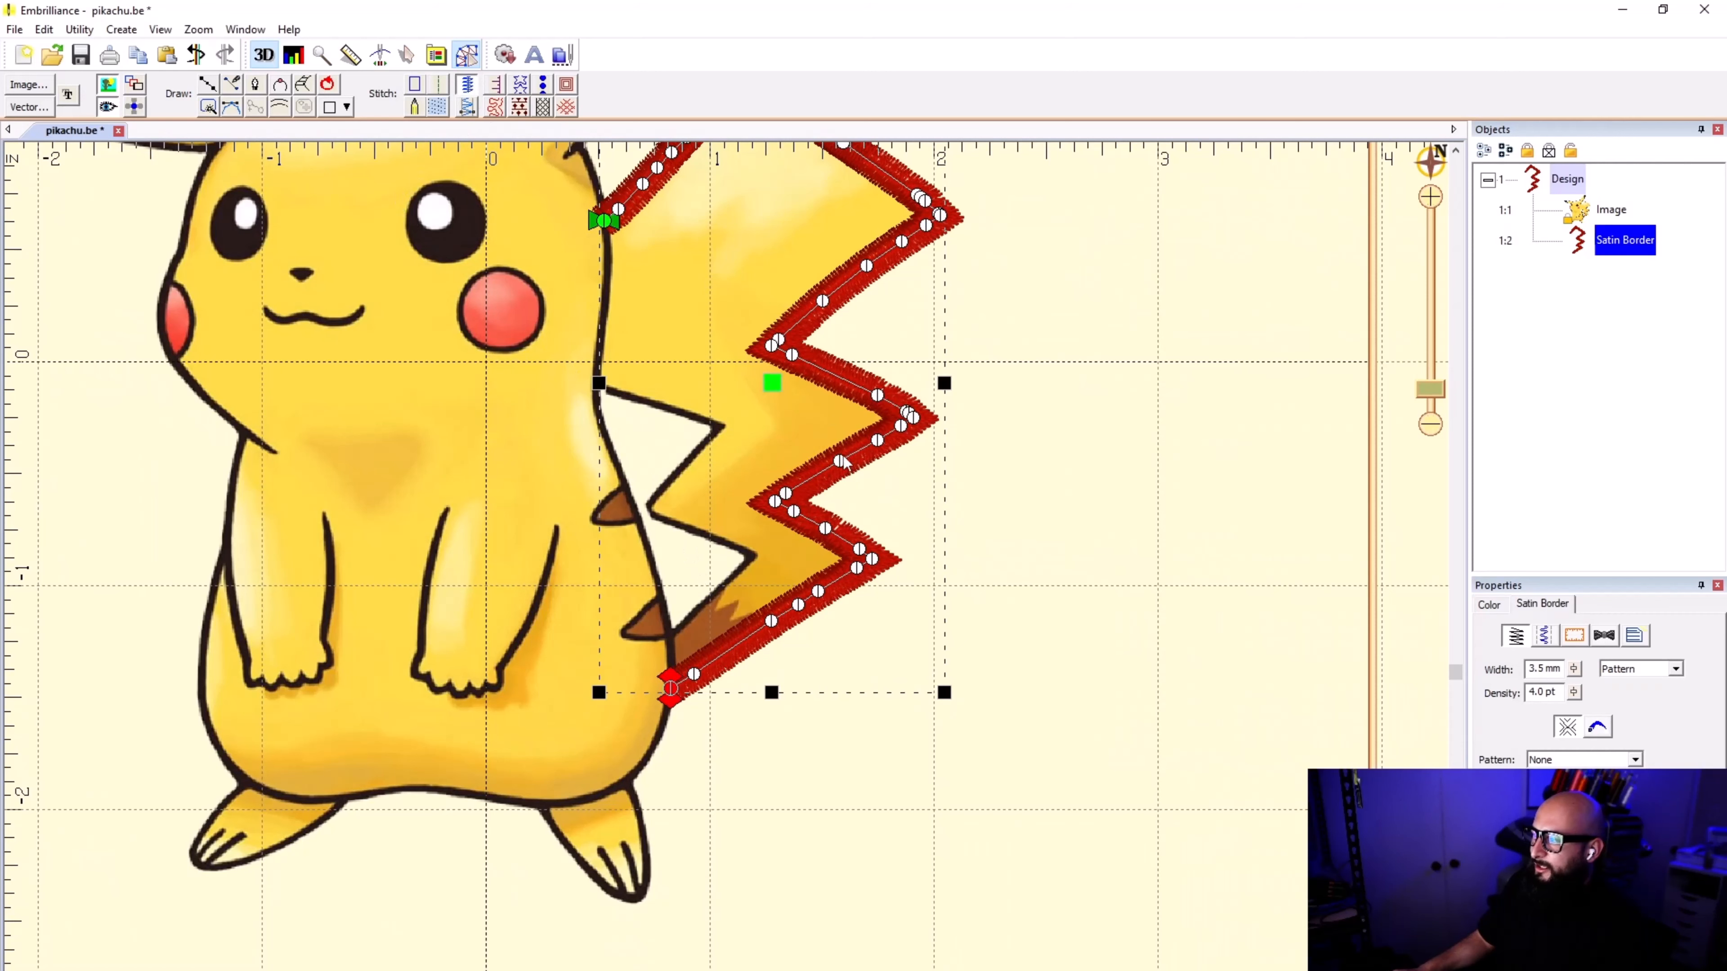
click(948, 622)
scroll(726, 574, down, 1)
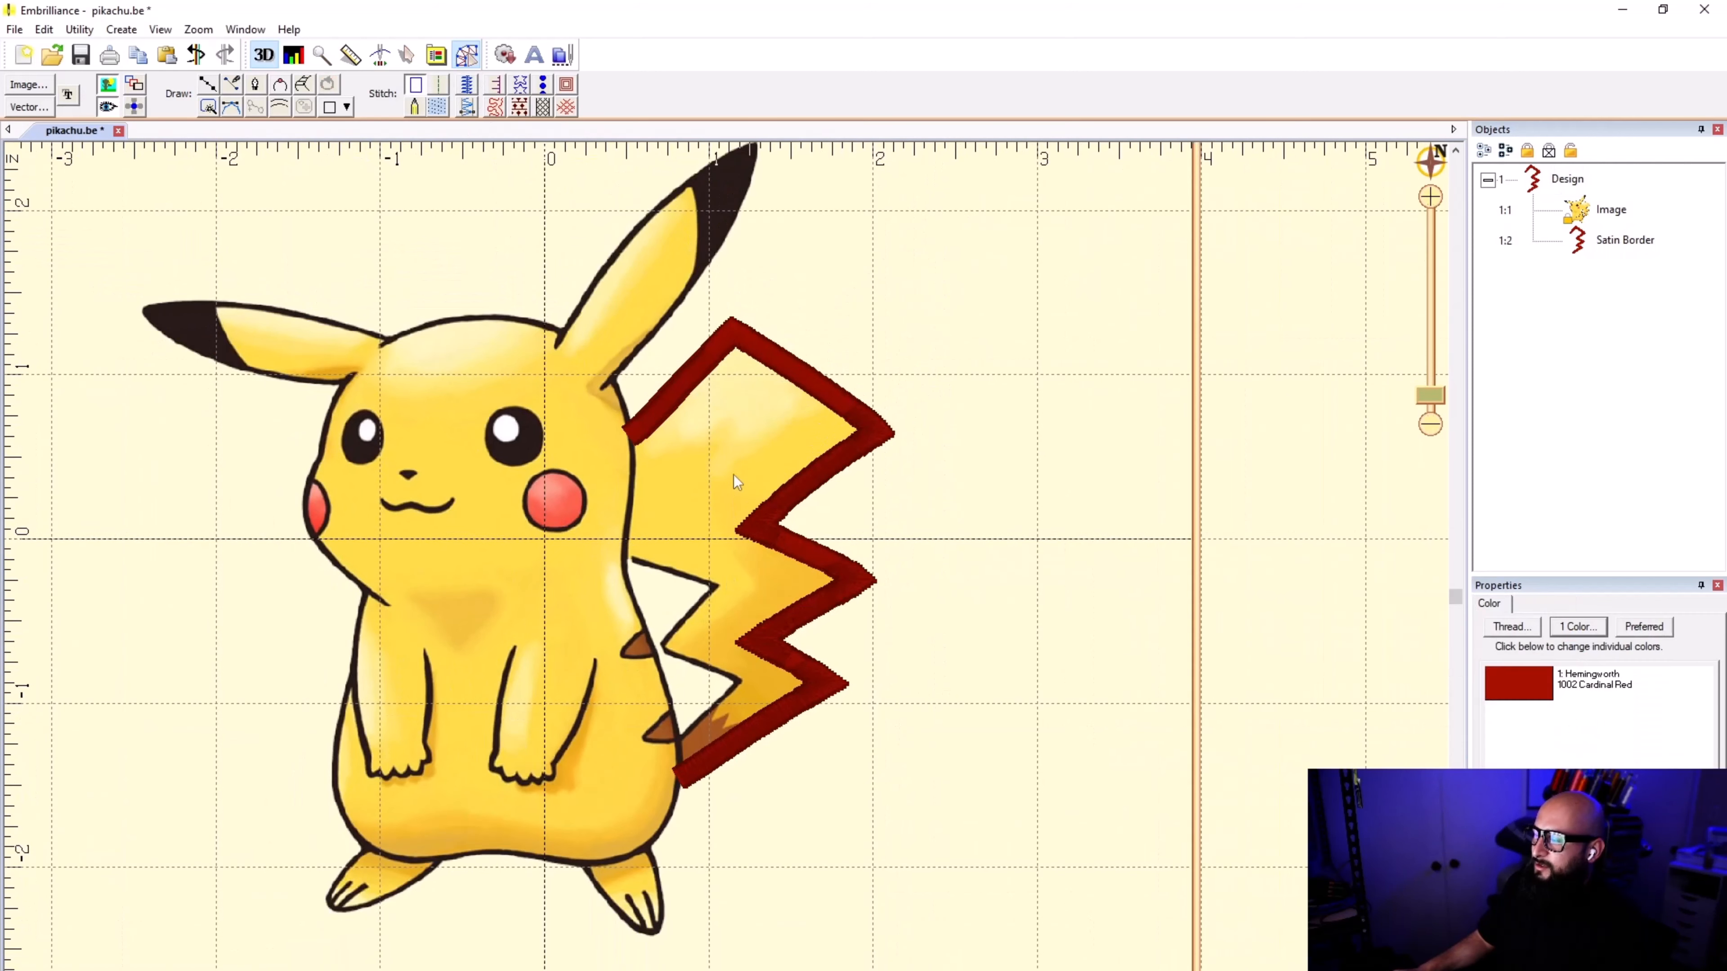
scroll(735, 484, down, 1)
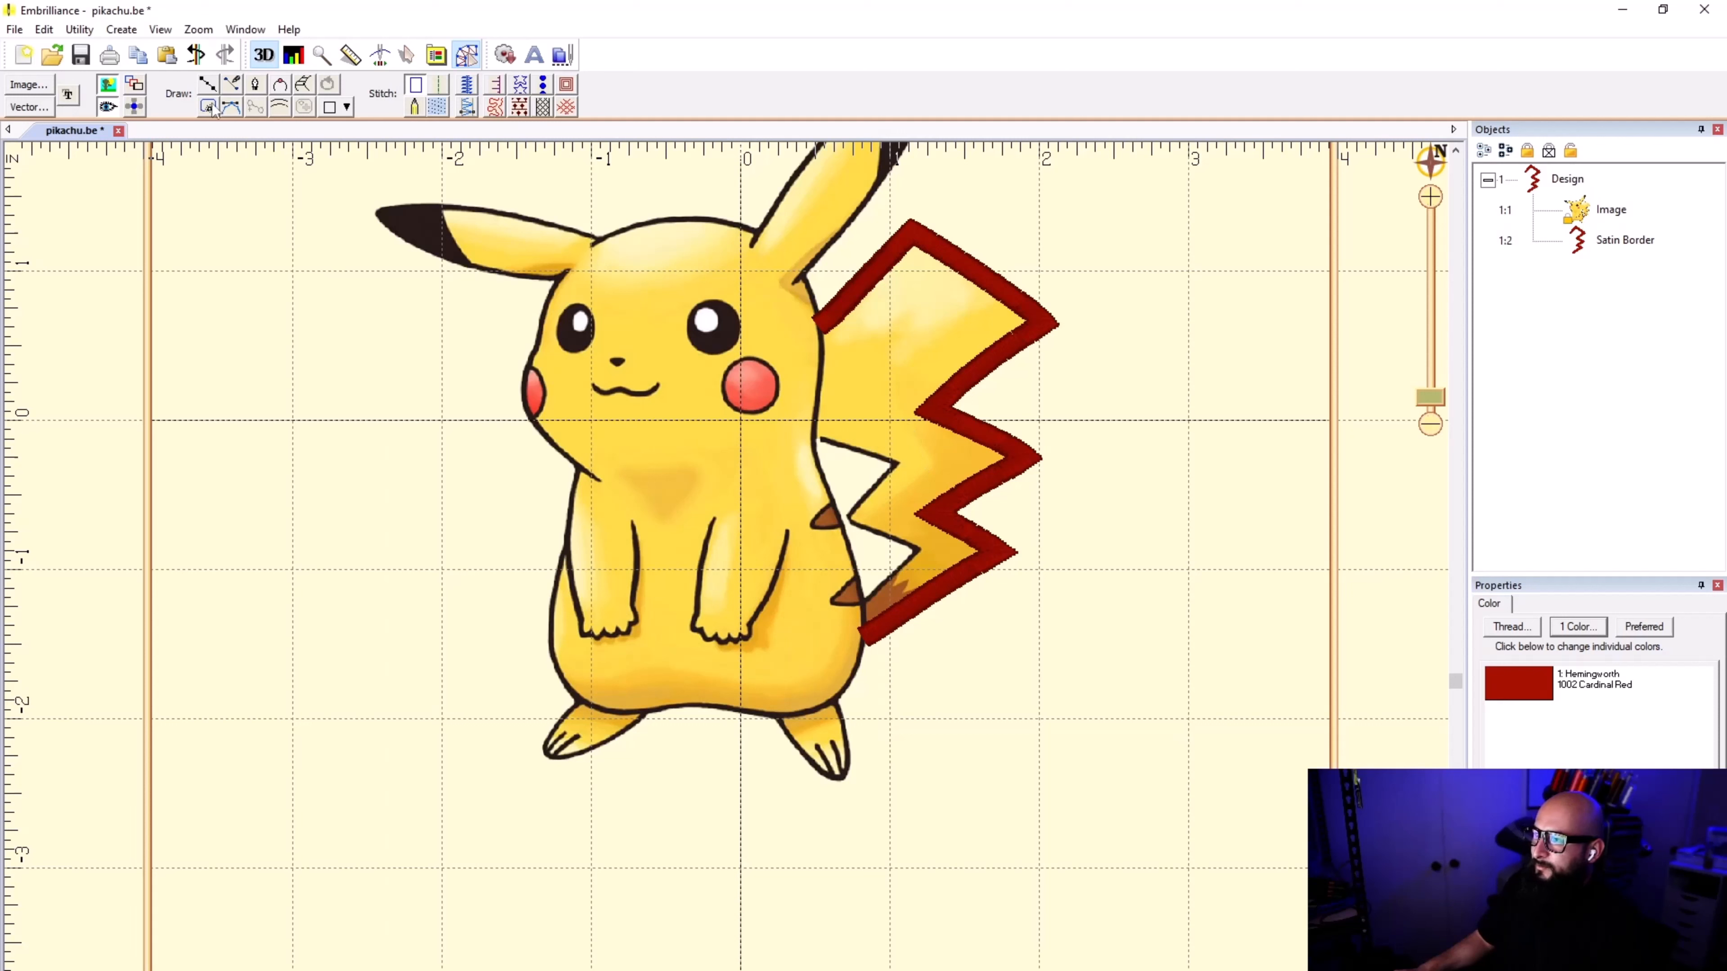
Step: Toggle the background image off and on to view the satin border by itself
click(108, 88)
click(109, 89)
click(108, 86)
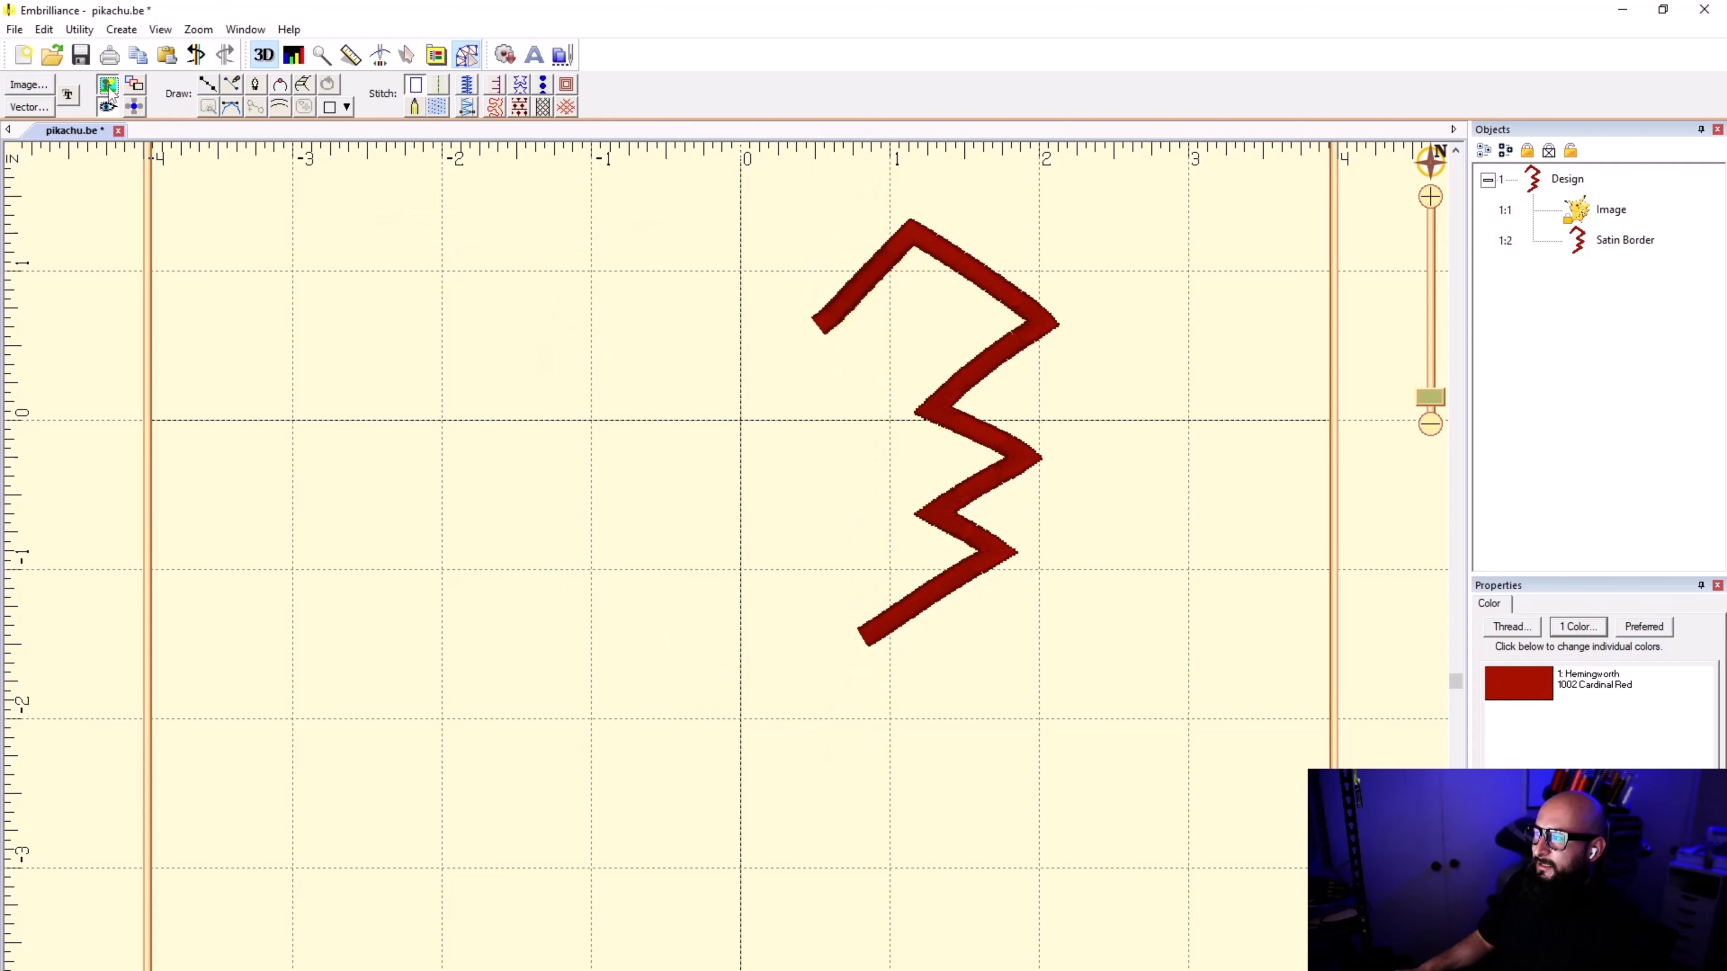
click(108, 86)
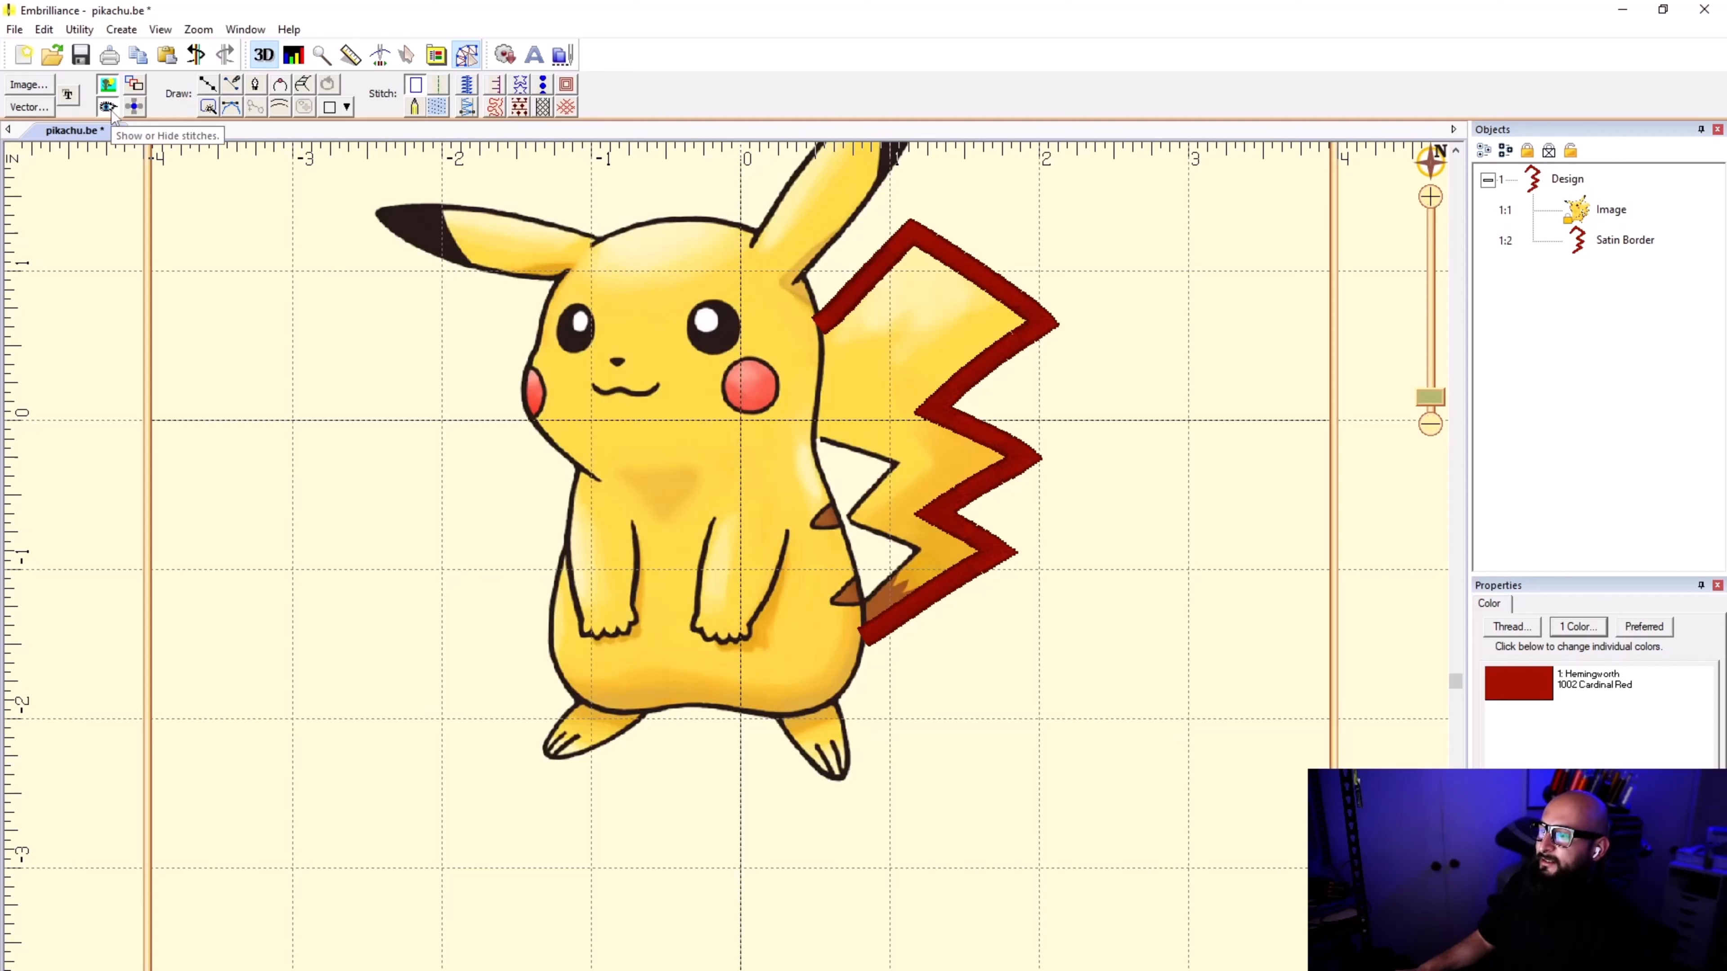
Step: Toggle the stitches off and on repeatedly to compare the border with the artwork's black tail outline
click(106, 106)
click(107, 106)
click(109, 108)
click(109, 108)
click(109, 107)
click(108, 108)
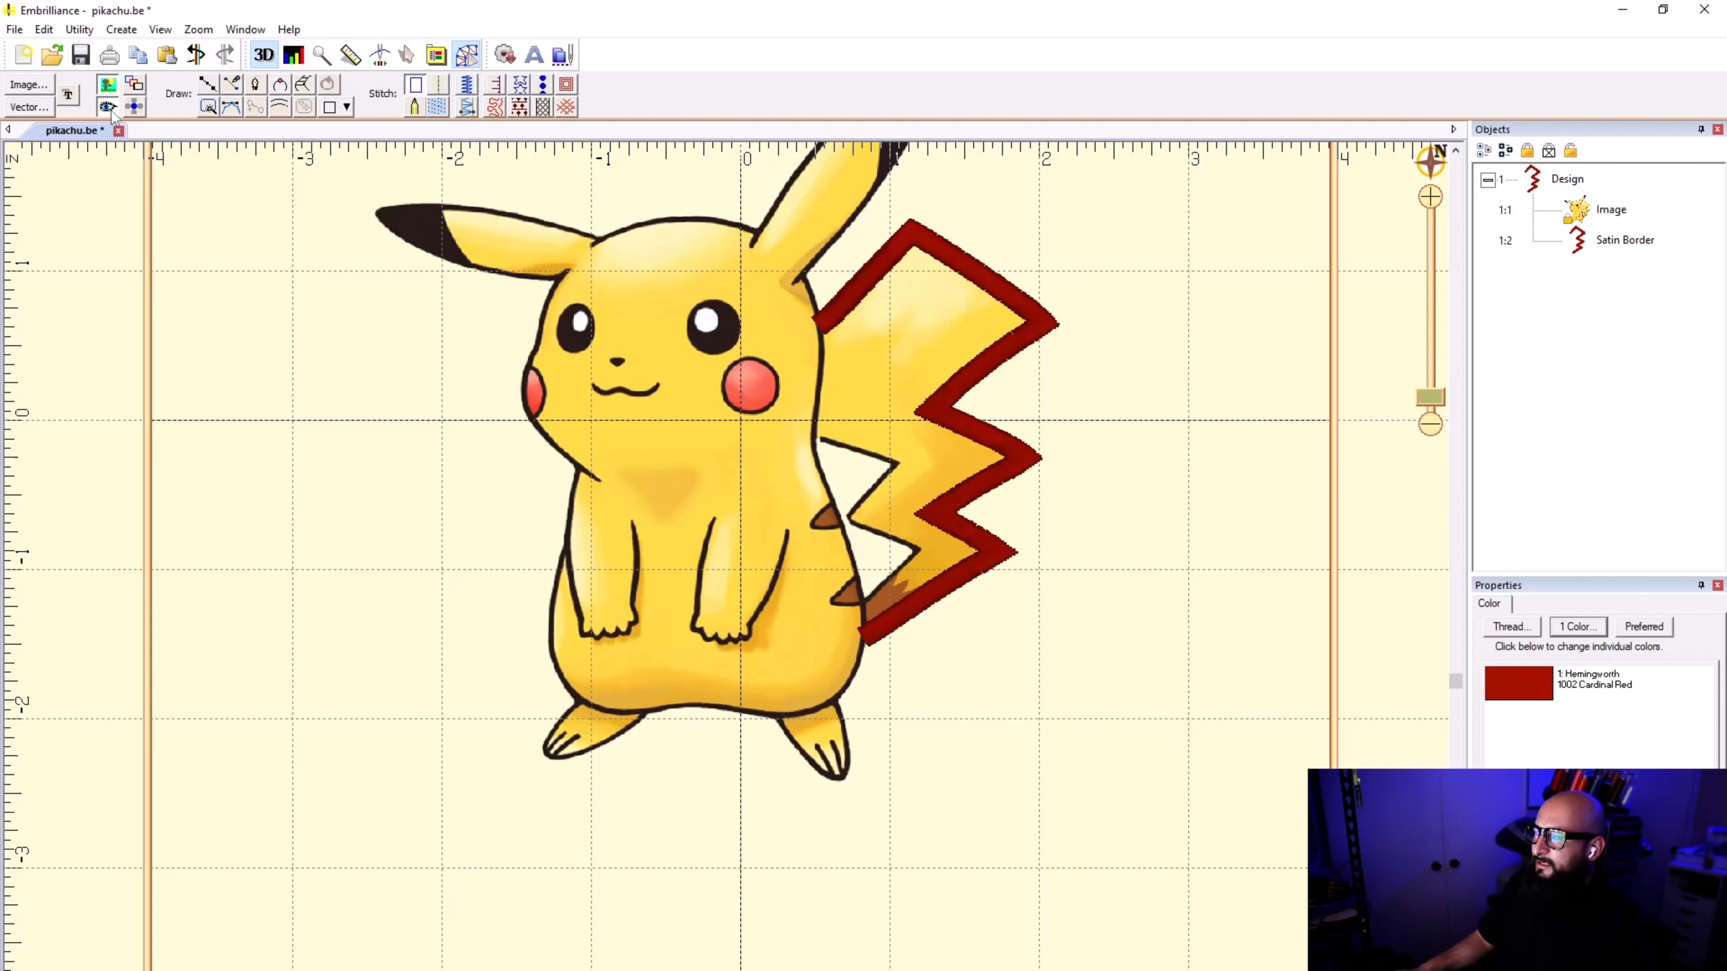
click(109, 107)
click(109, 108)
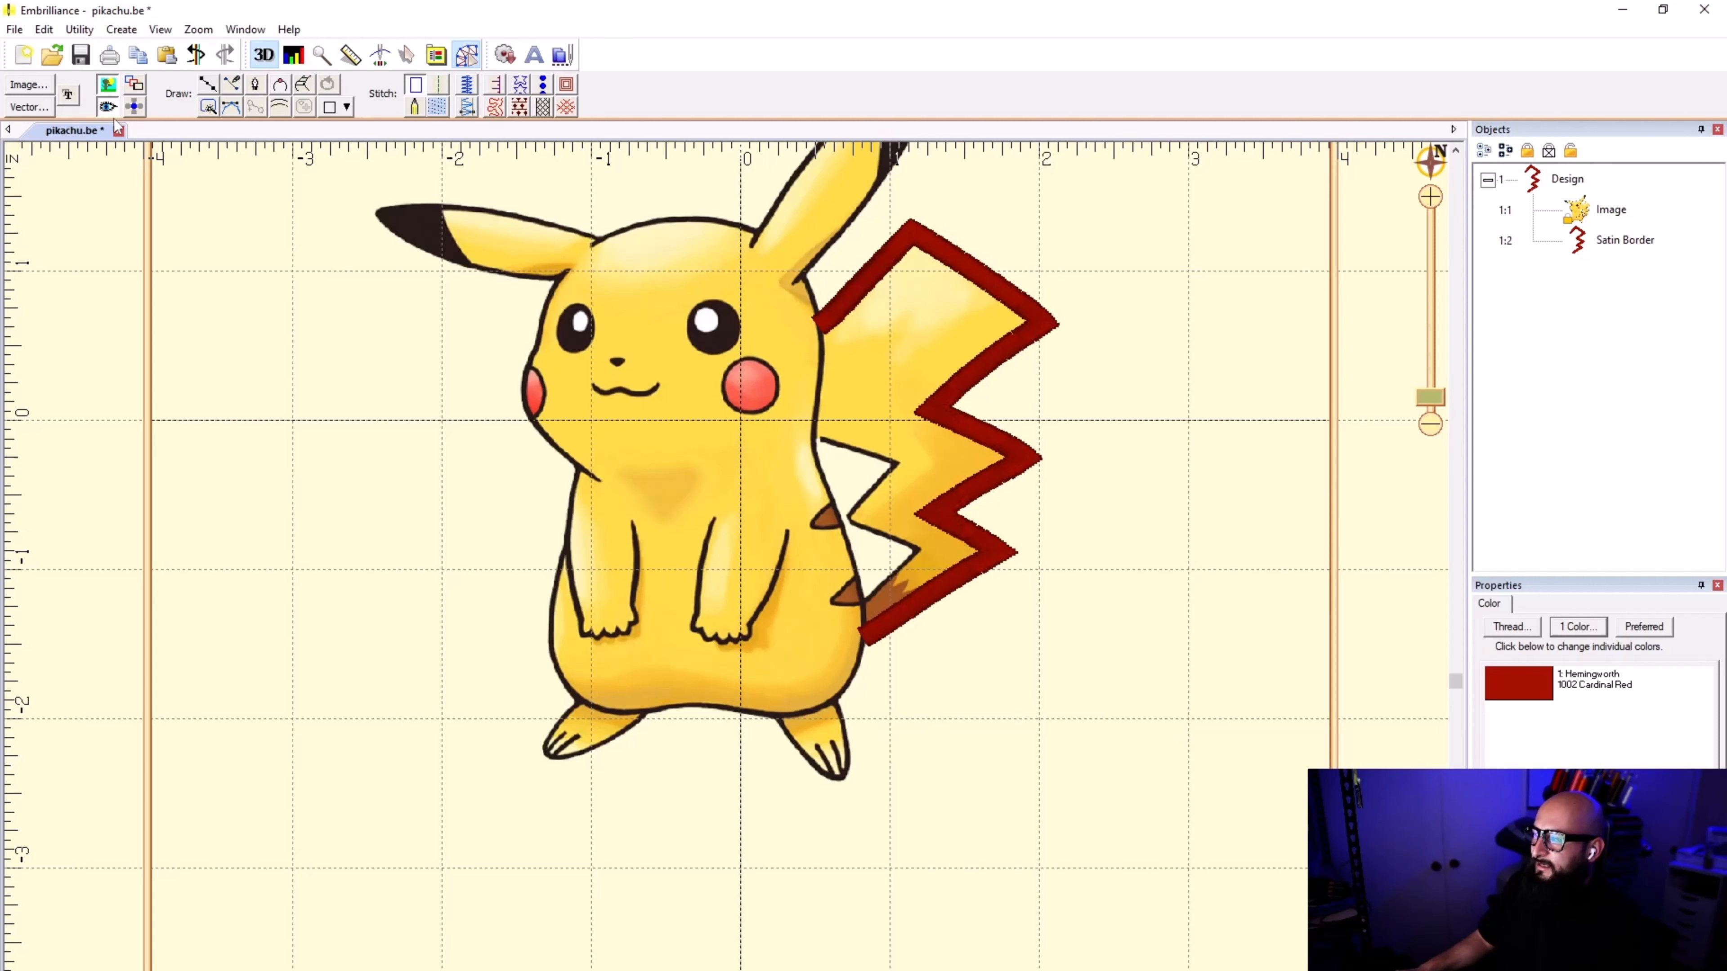
Step: Set the tail satin border's width to 1 mm
click(981, 264)
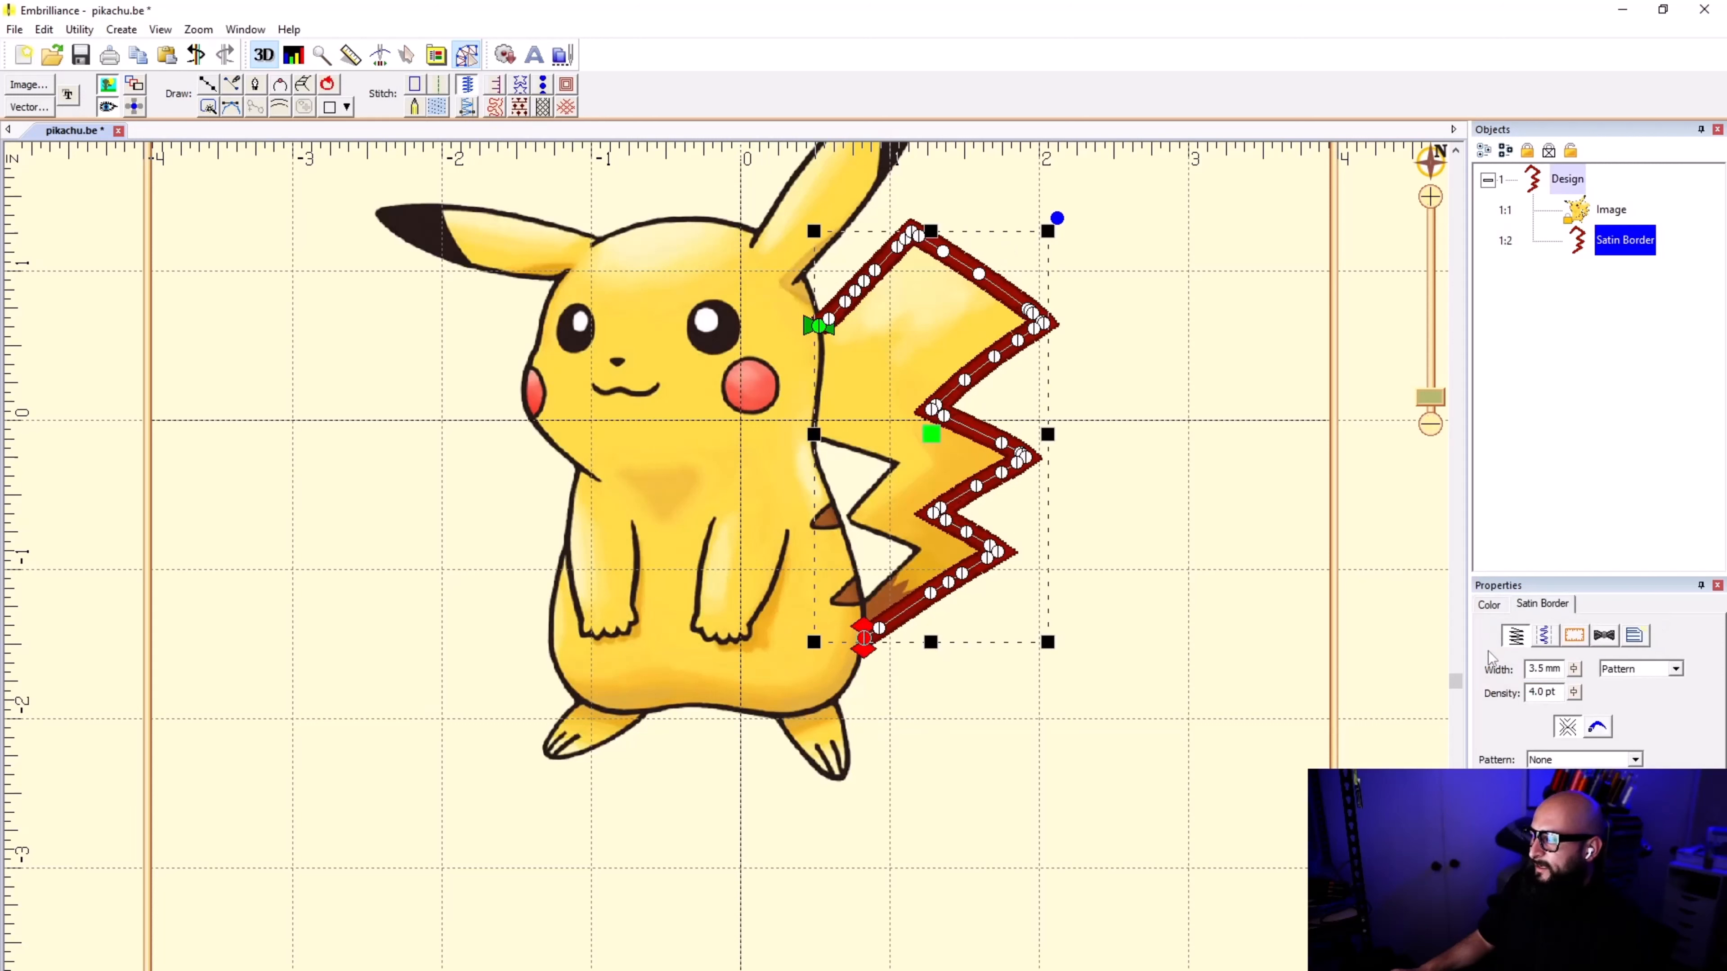
click(1206, 432)
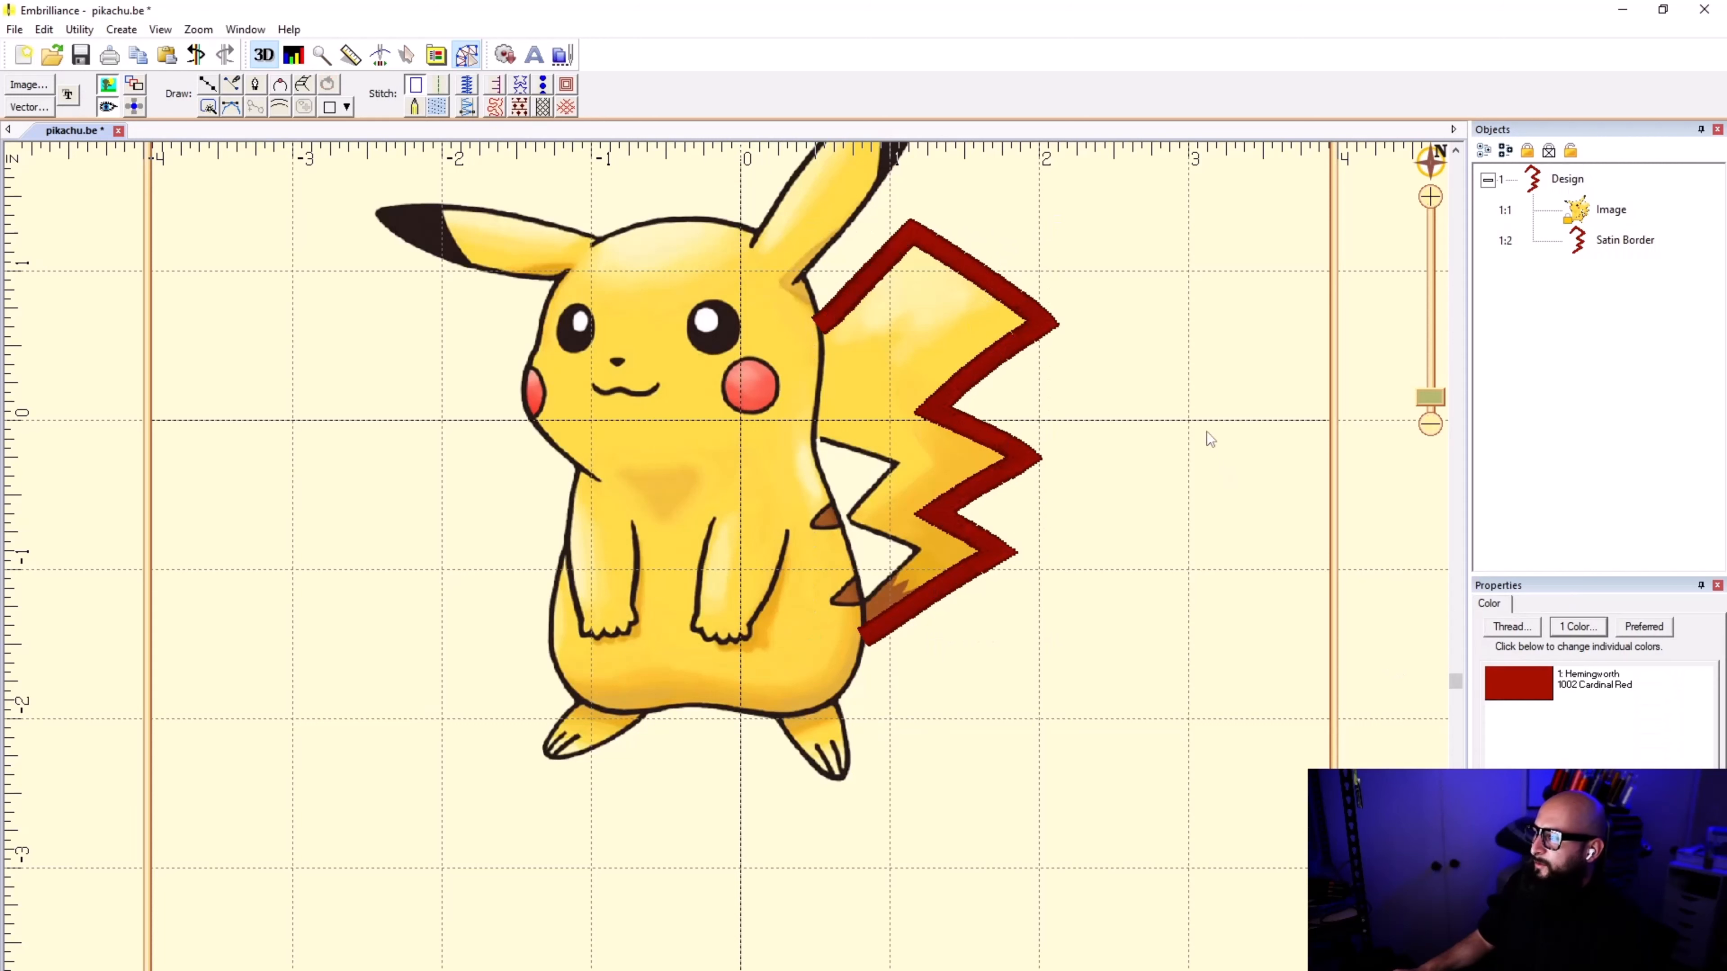
click(992, 289)
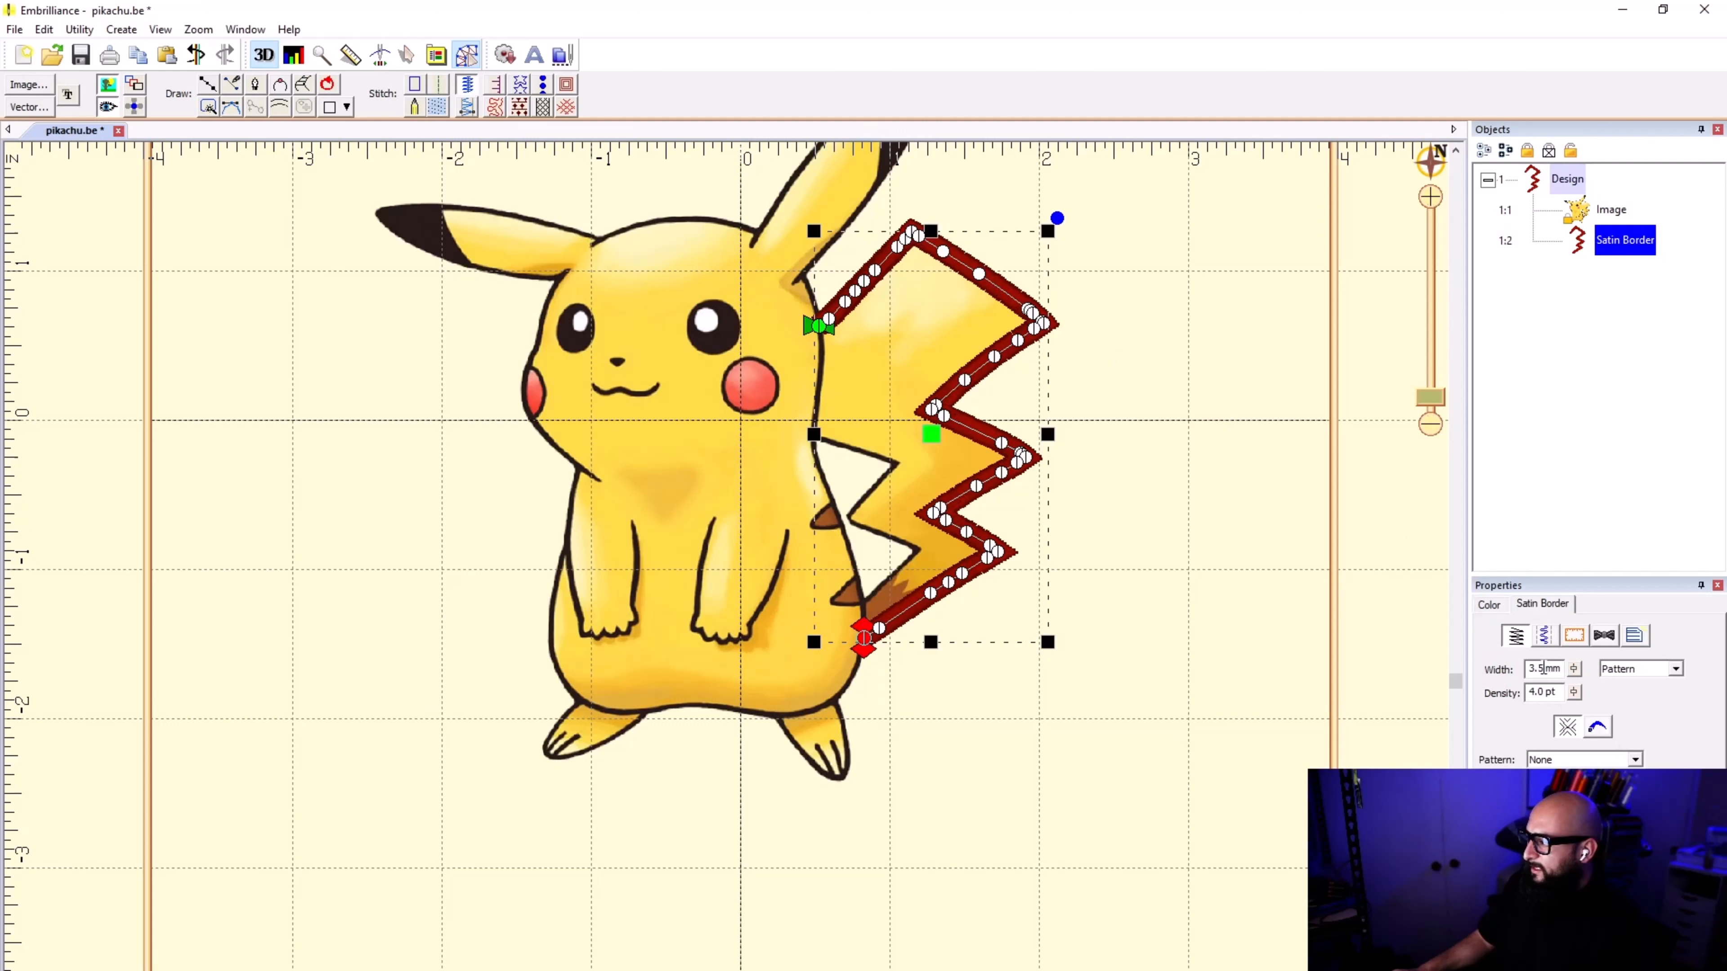
drag(1544, 668, 1522, 665)
text(1)
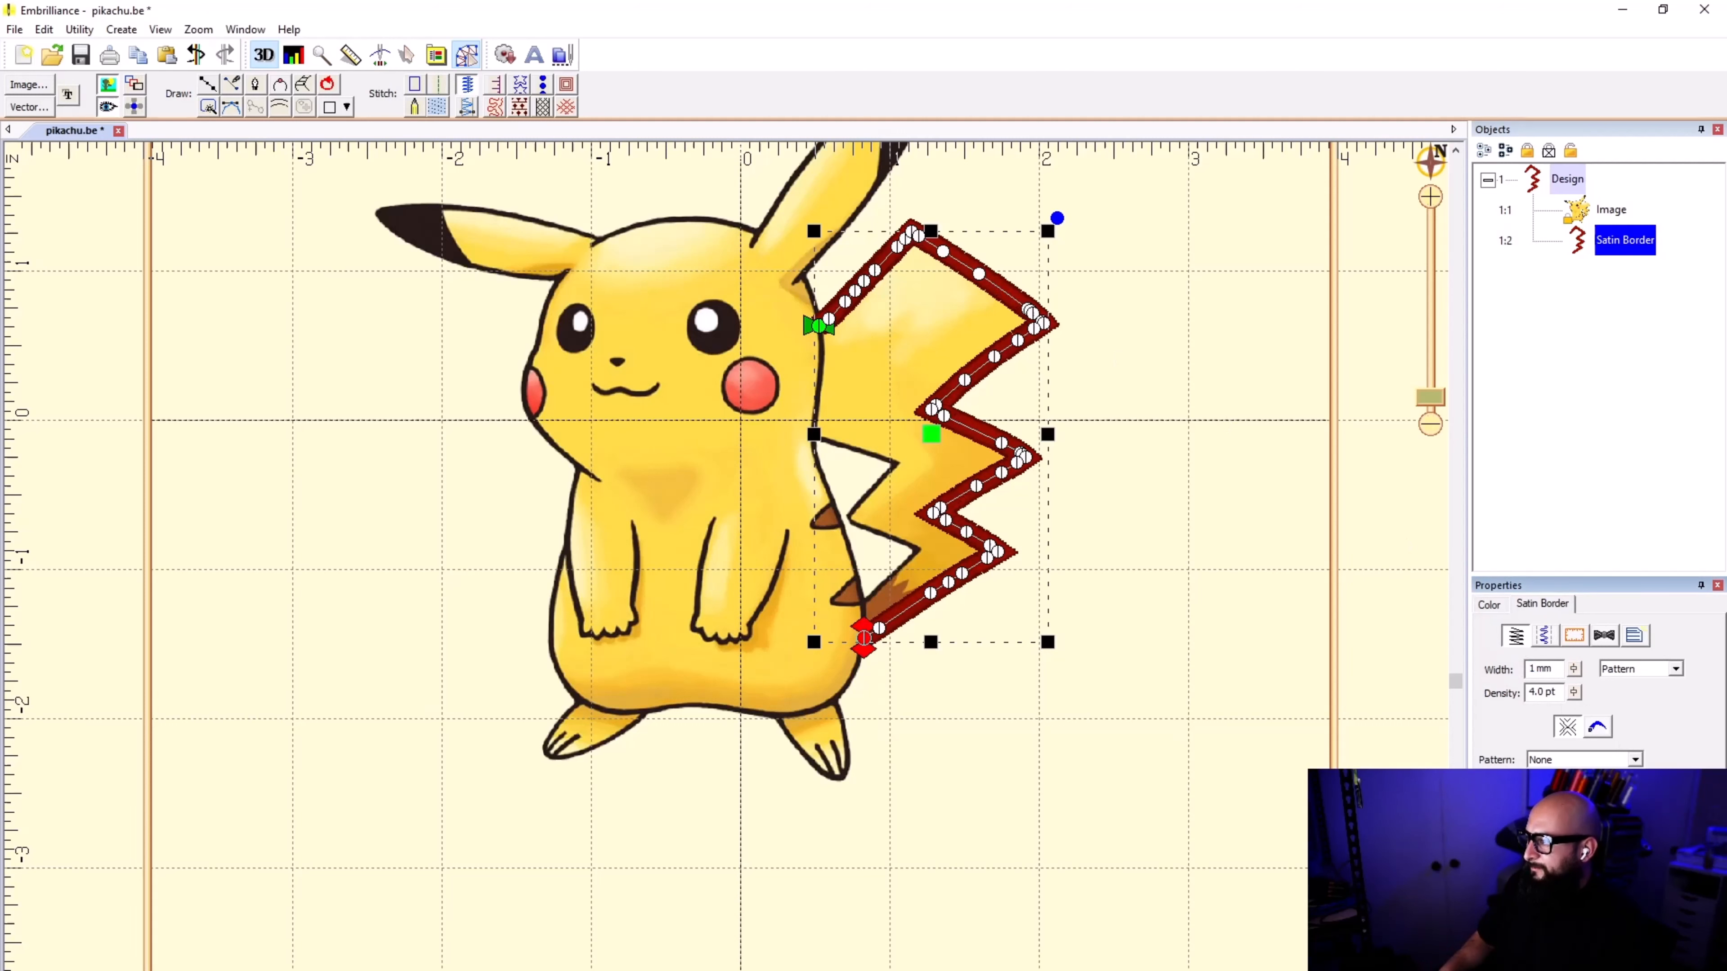
key(Tab)
click(870, 486)
Step: Check the narrowed border against the drawn tail outline by hiding and showing the stitches
scroll(991, 415, up, 1)
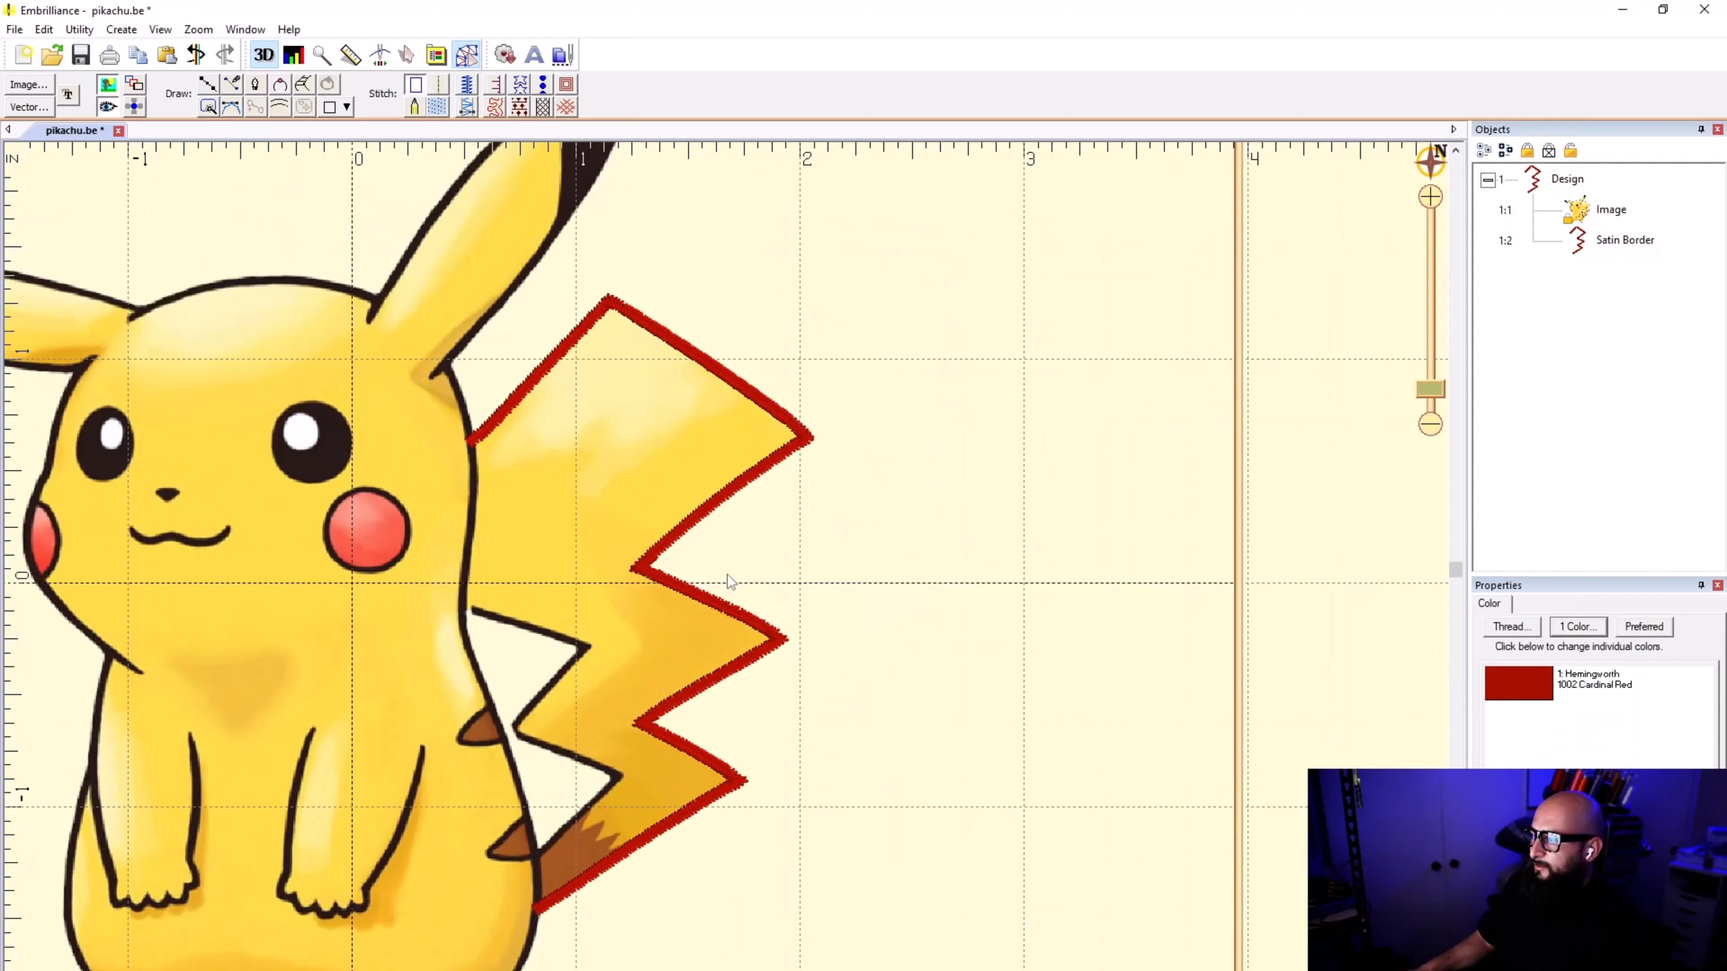
scroll(726, 574, up, 1)
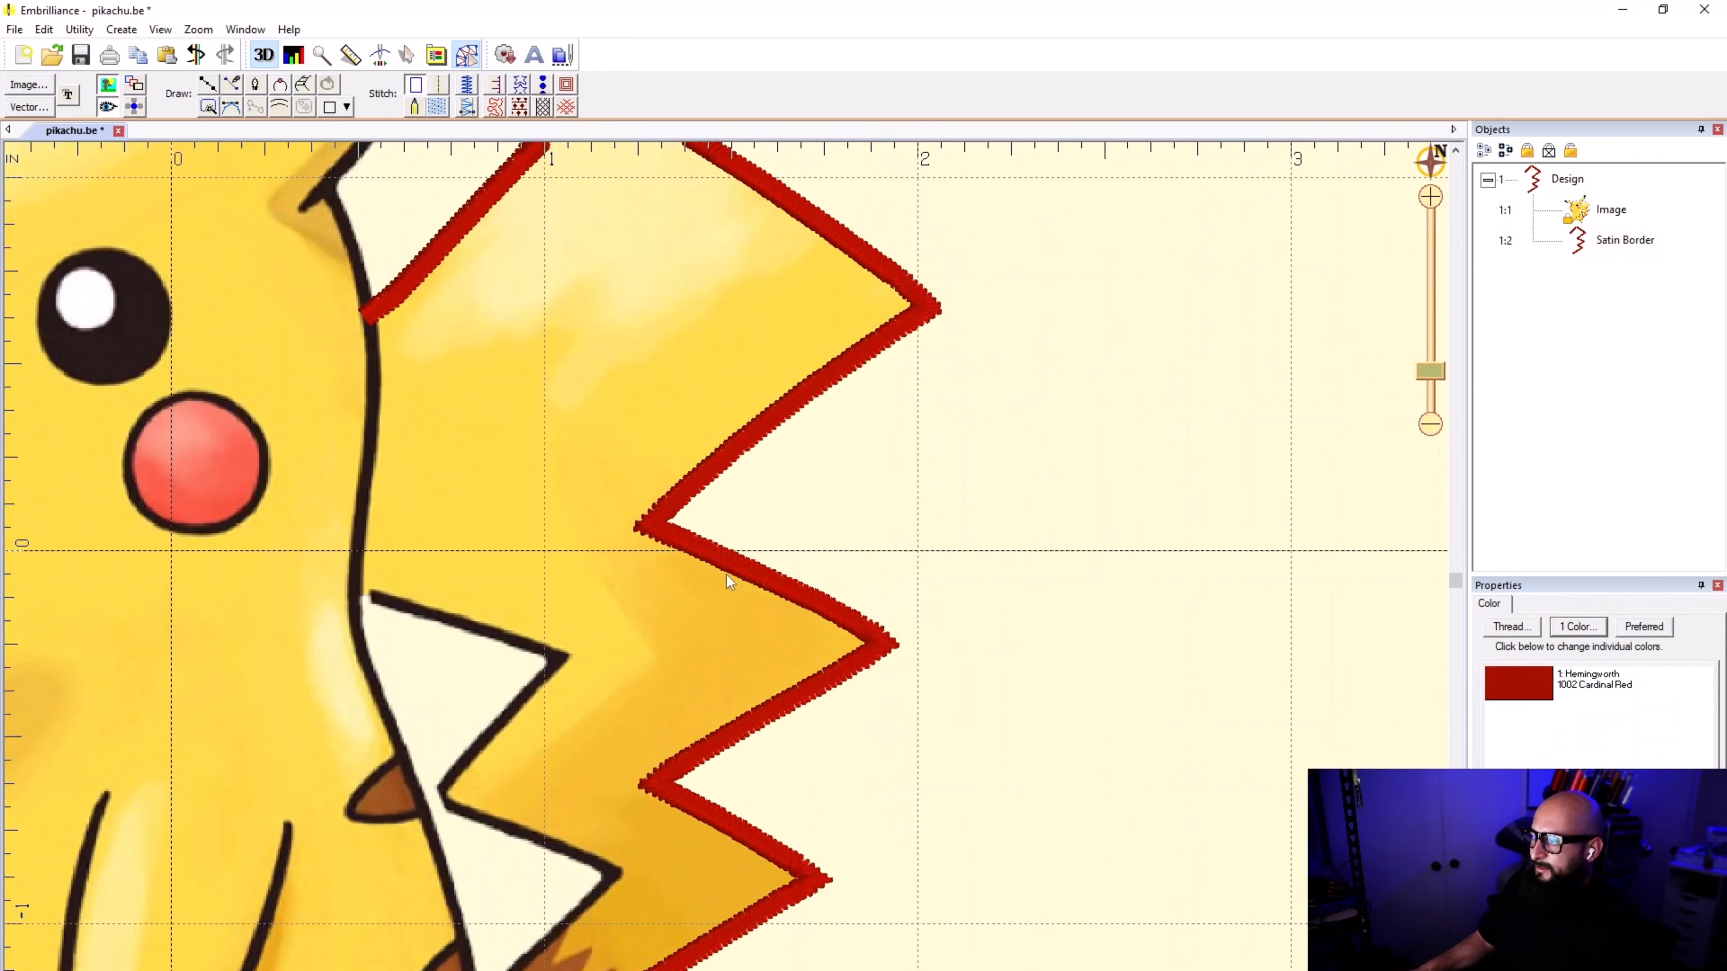
click(107, 106)
click(107, 107)
click(107, 106)
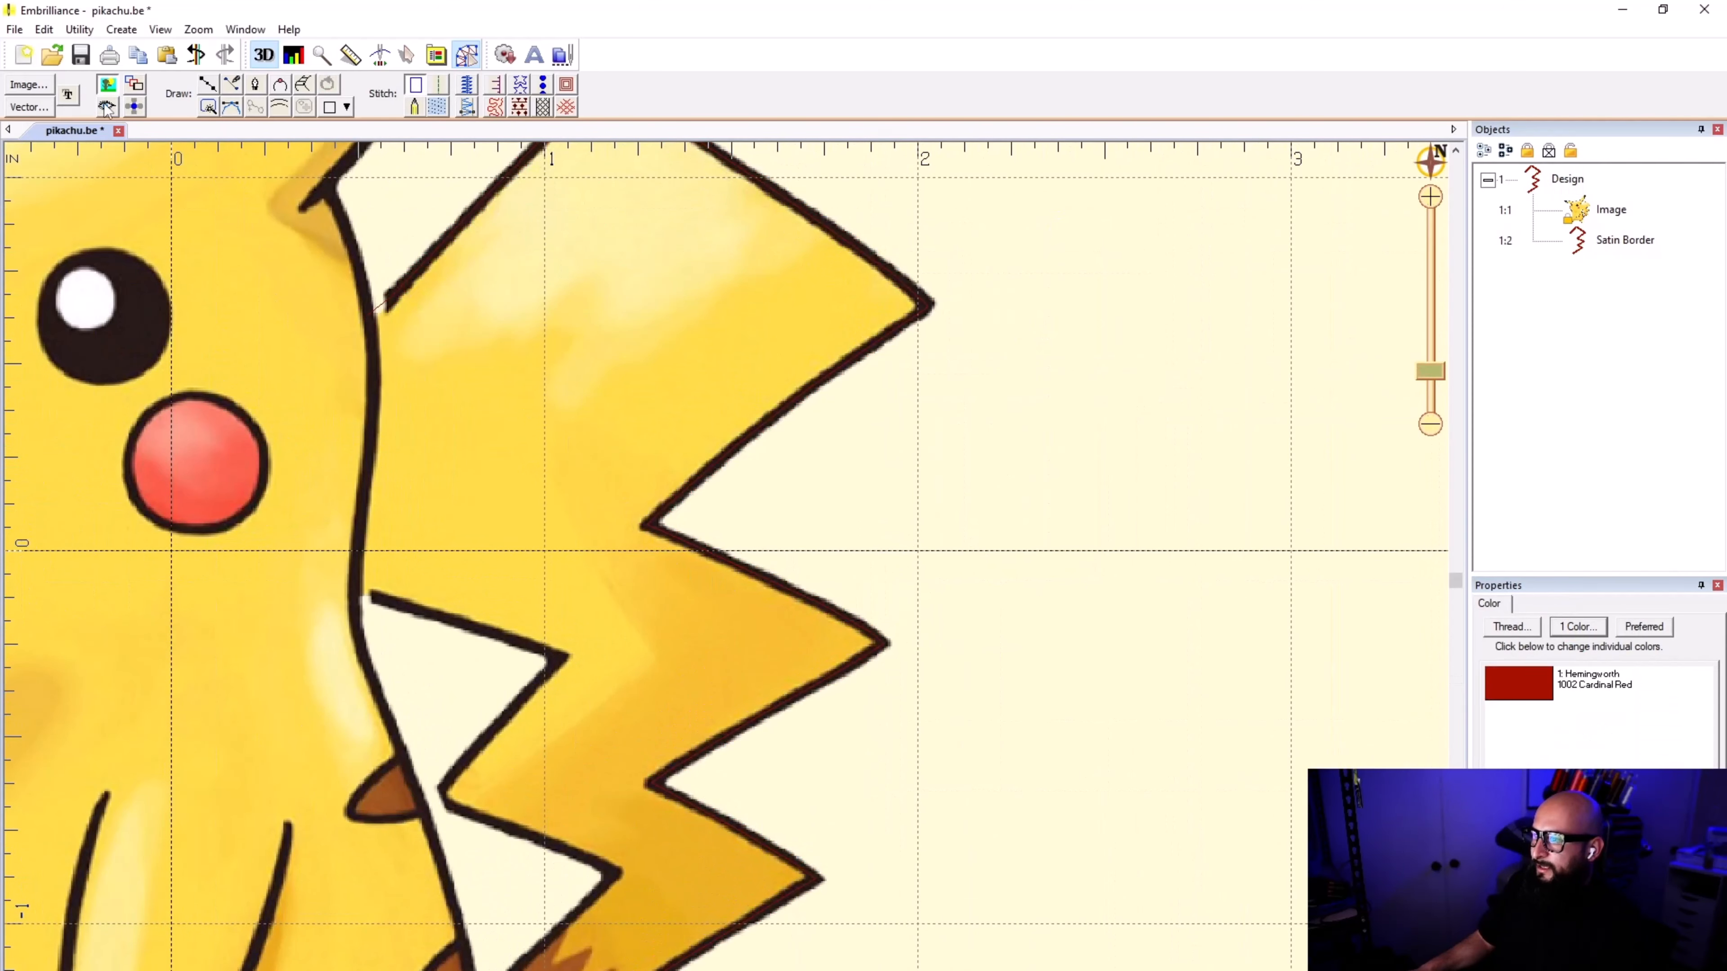
click(108, 107)
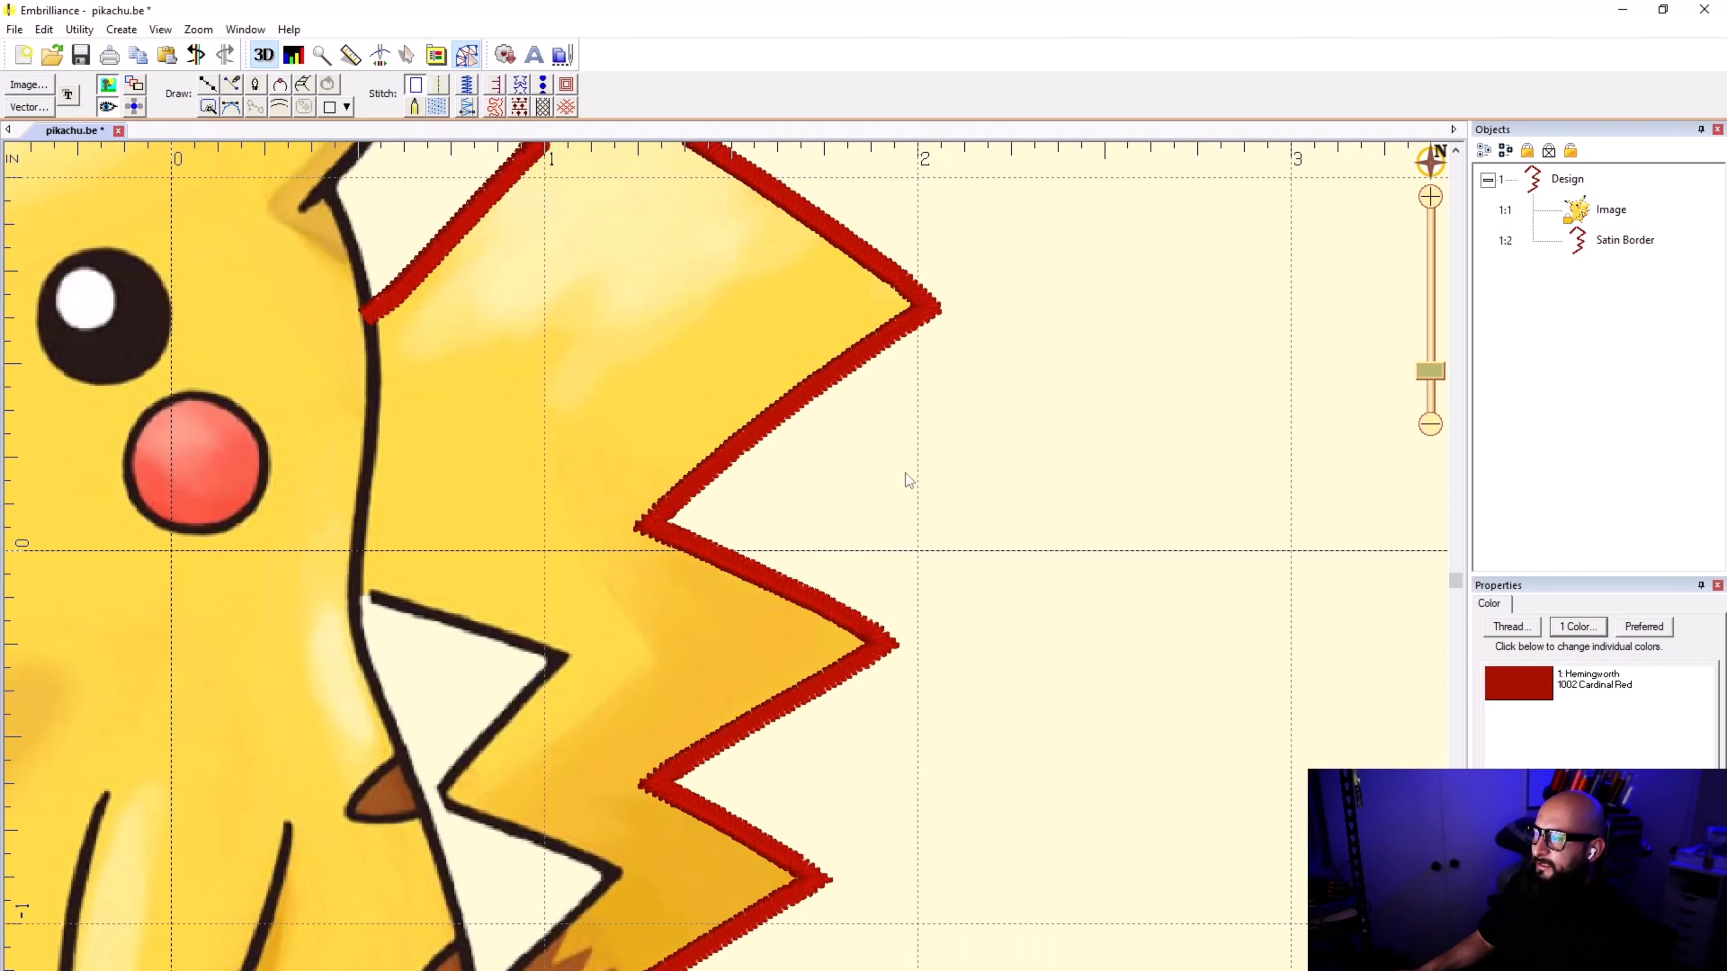
scroll(727, 575, down, 1)
scroll(726, 575, down, 2)
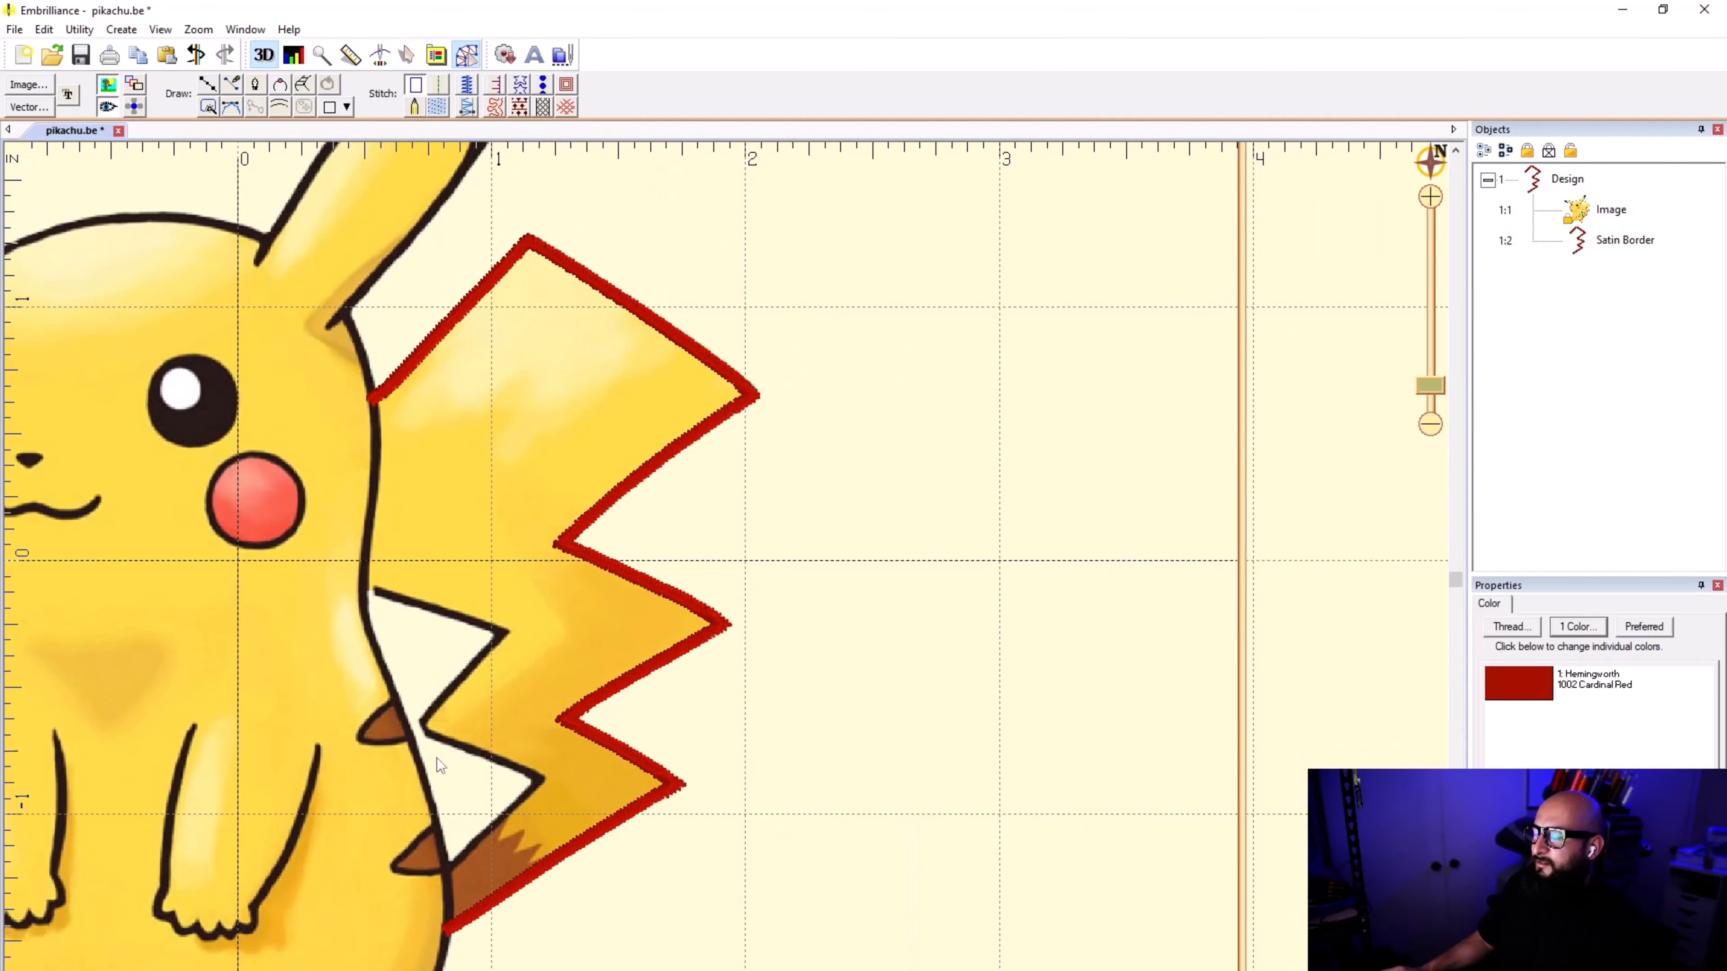
click(524, 253)
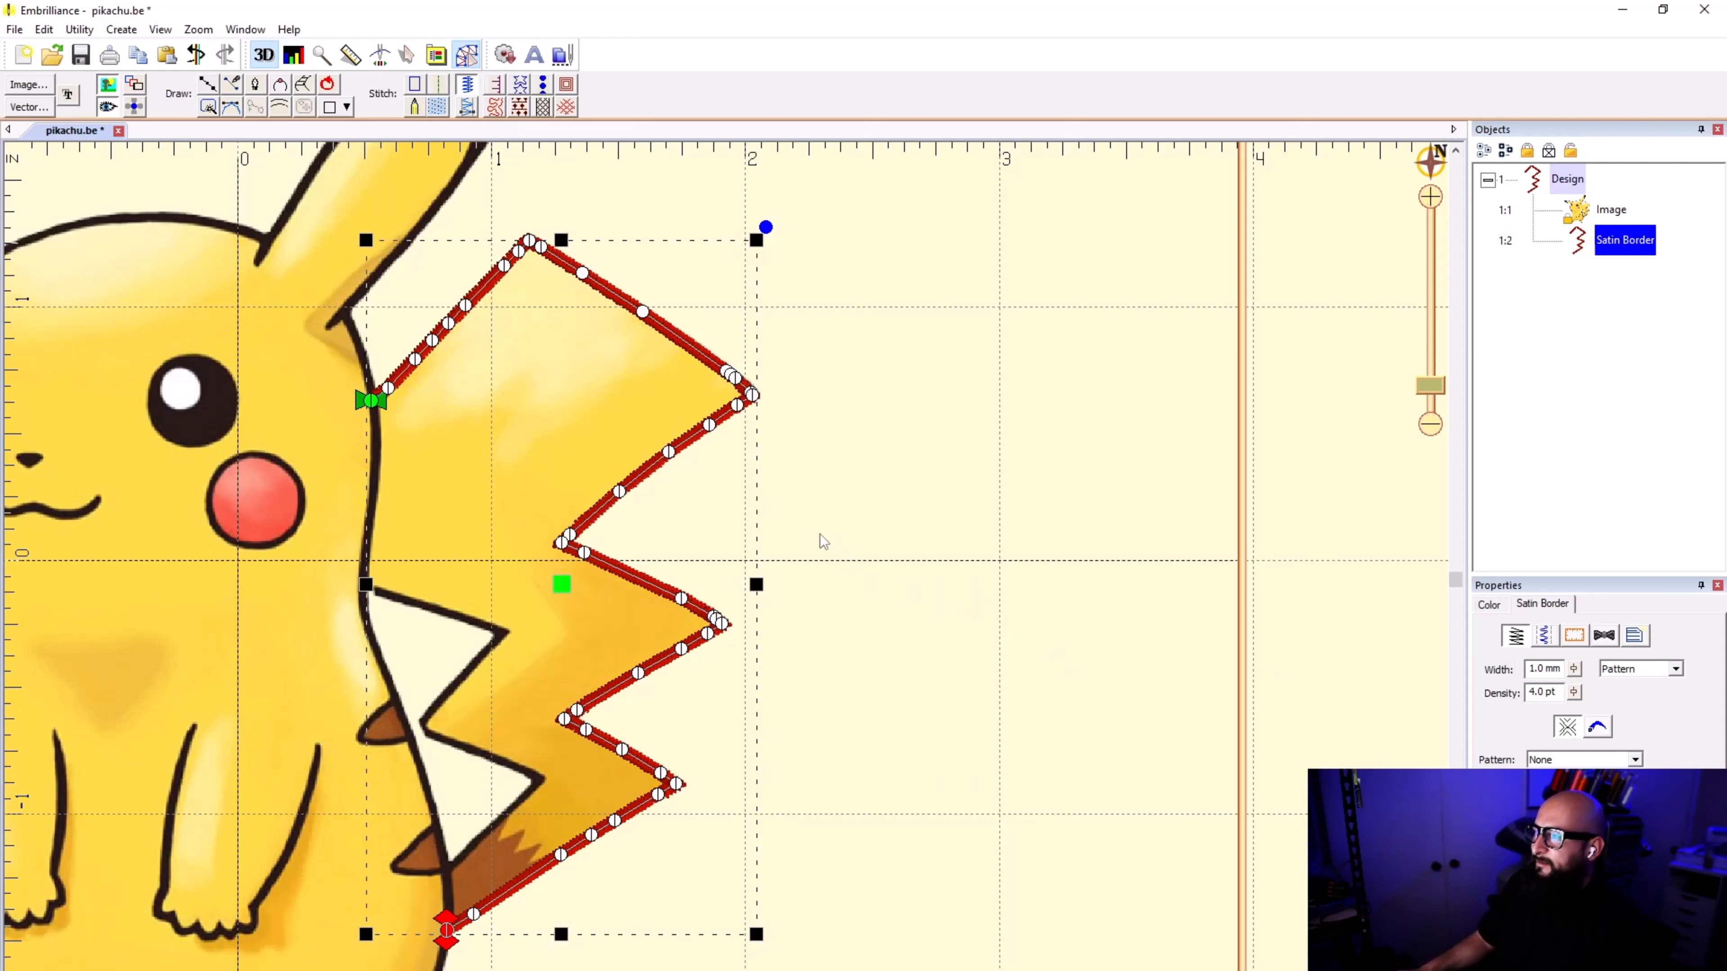
click(782, 658)
Step: Draw a short line up the body outline from the satin border's lower end to the start of the tail's inner edge
scroll(464, 909, up, 2)
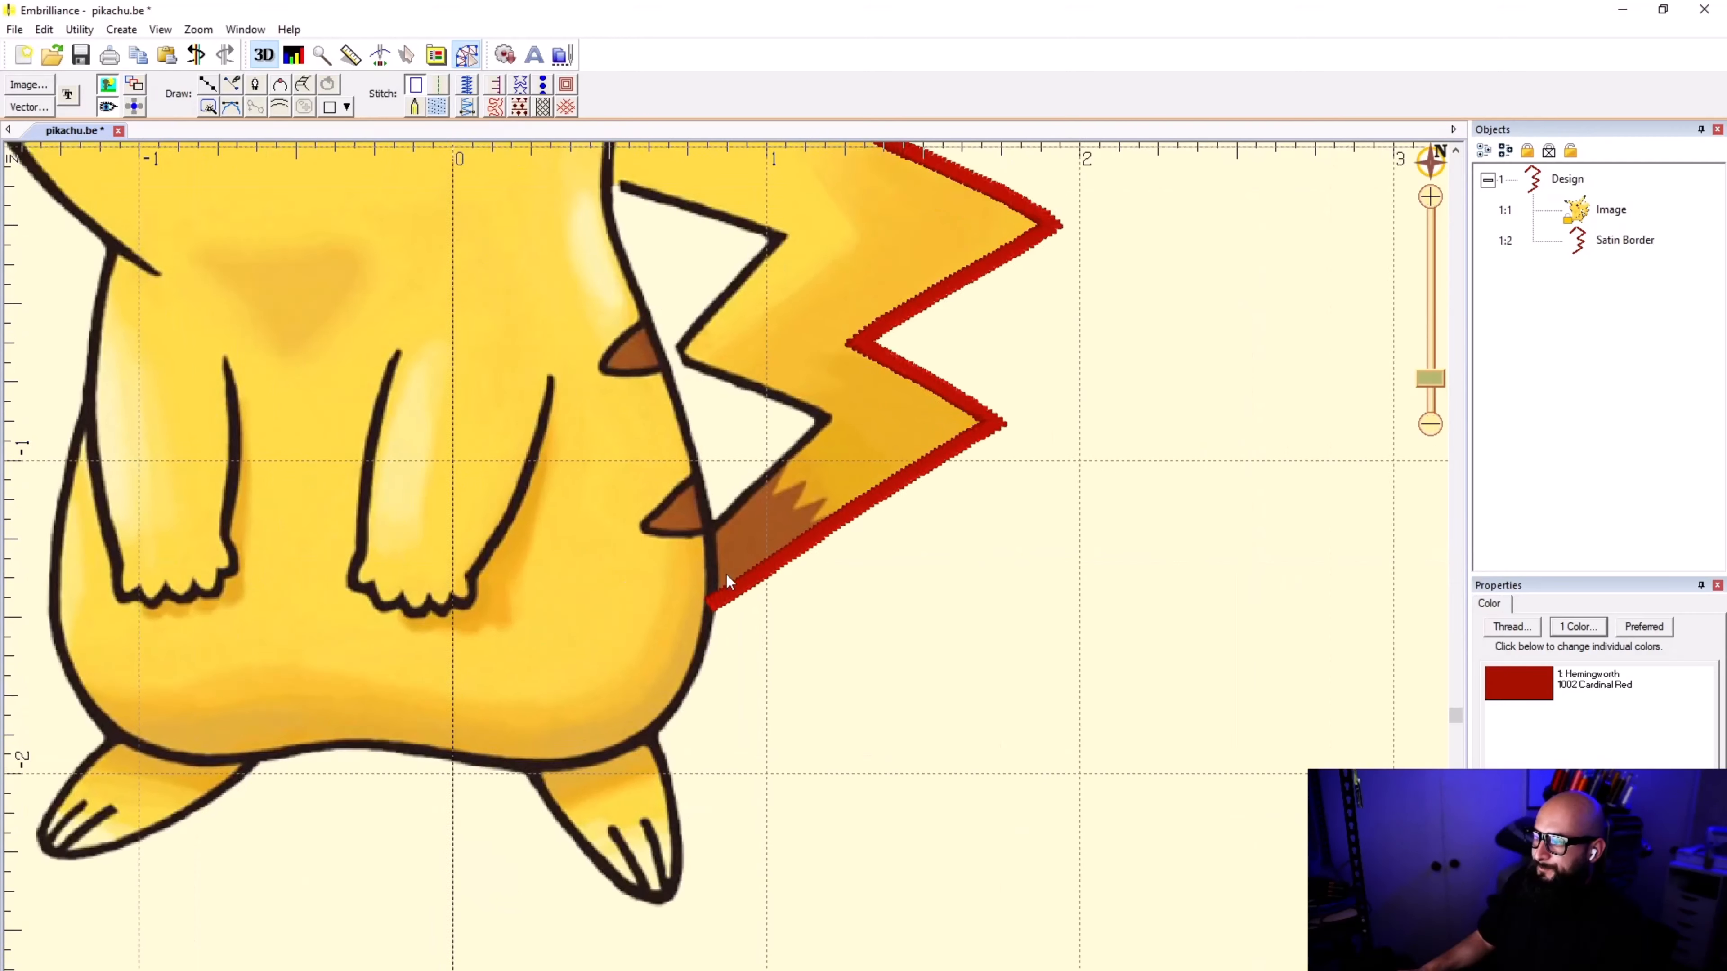
scroll(728, 587, up, 2)
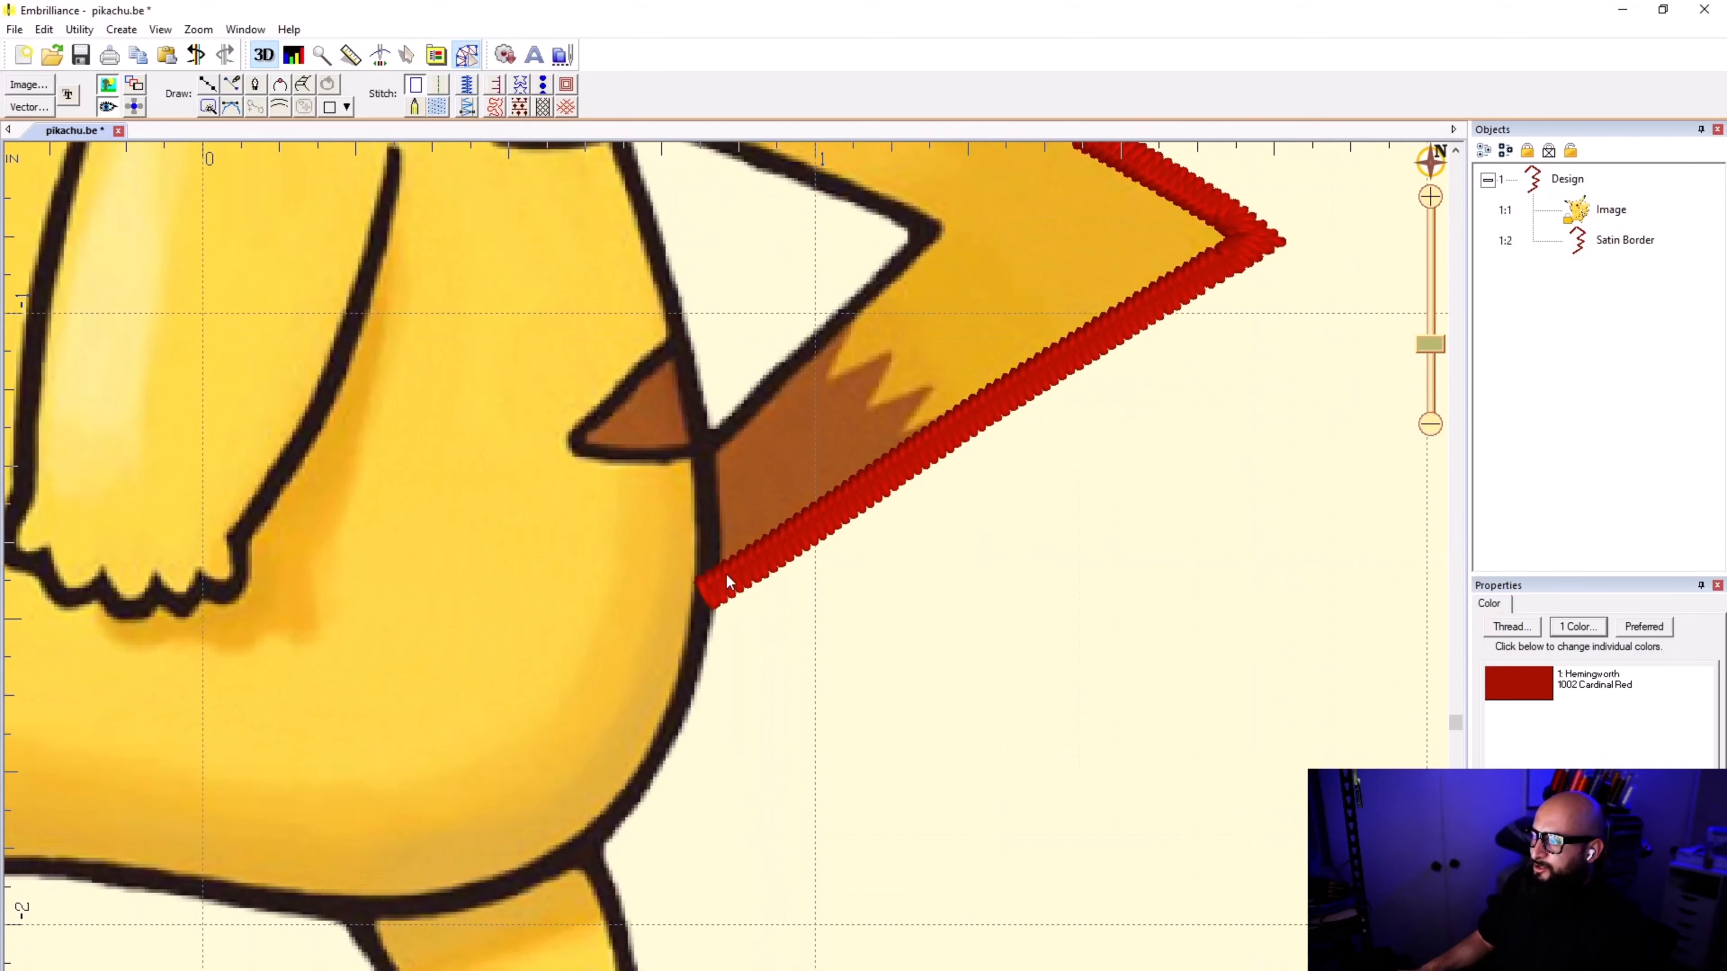
scroll(707, 599, up, 3)
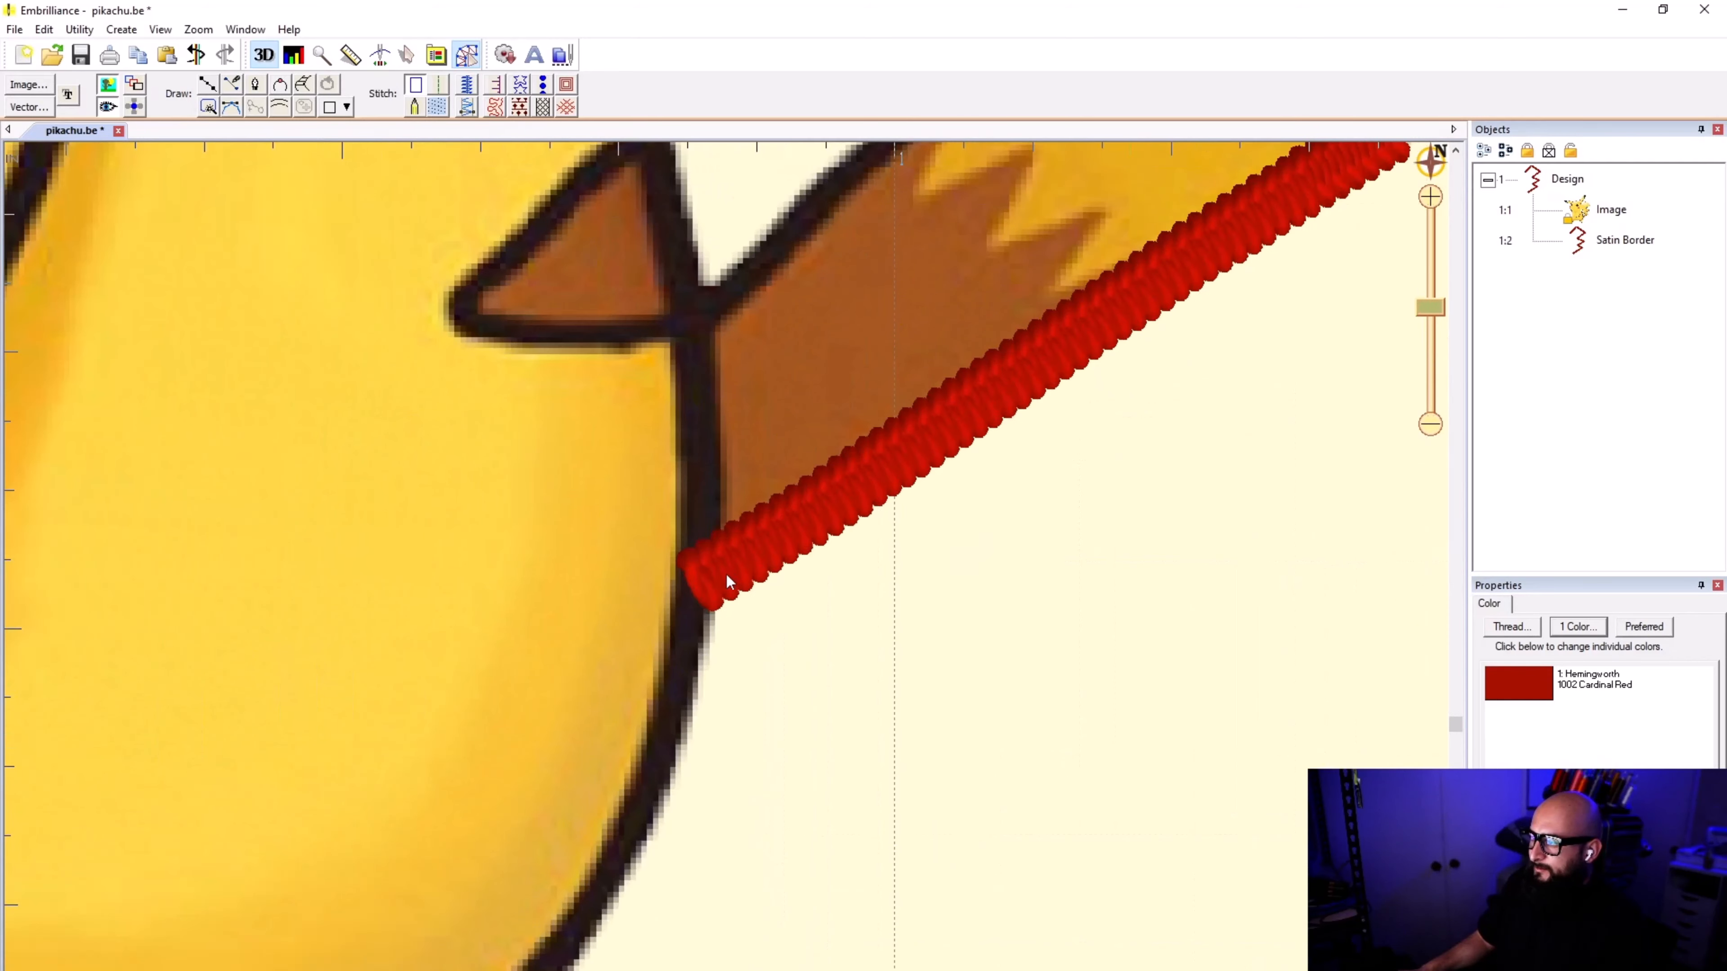
click(211, 87)
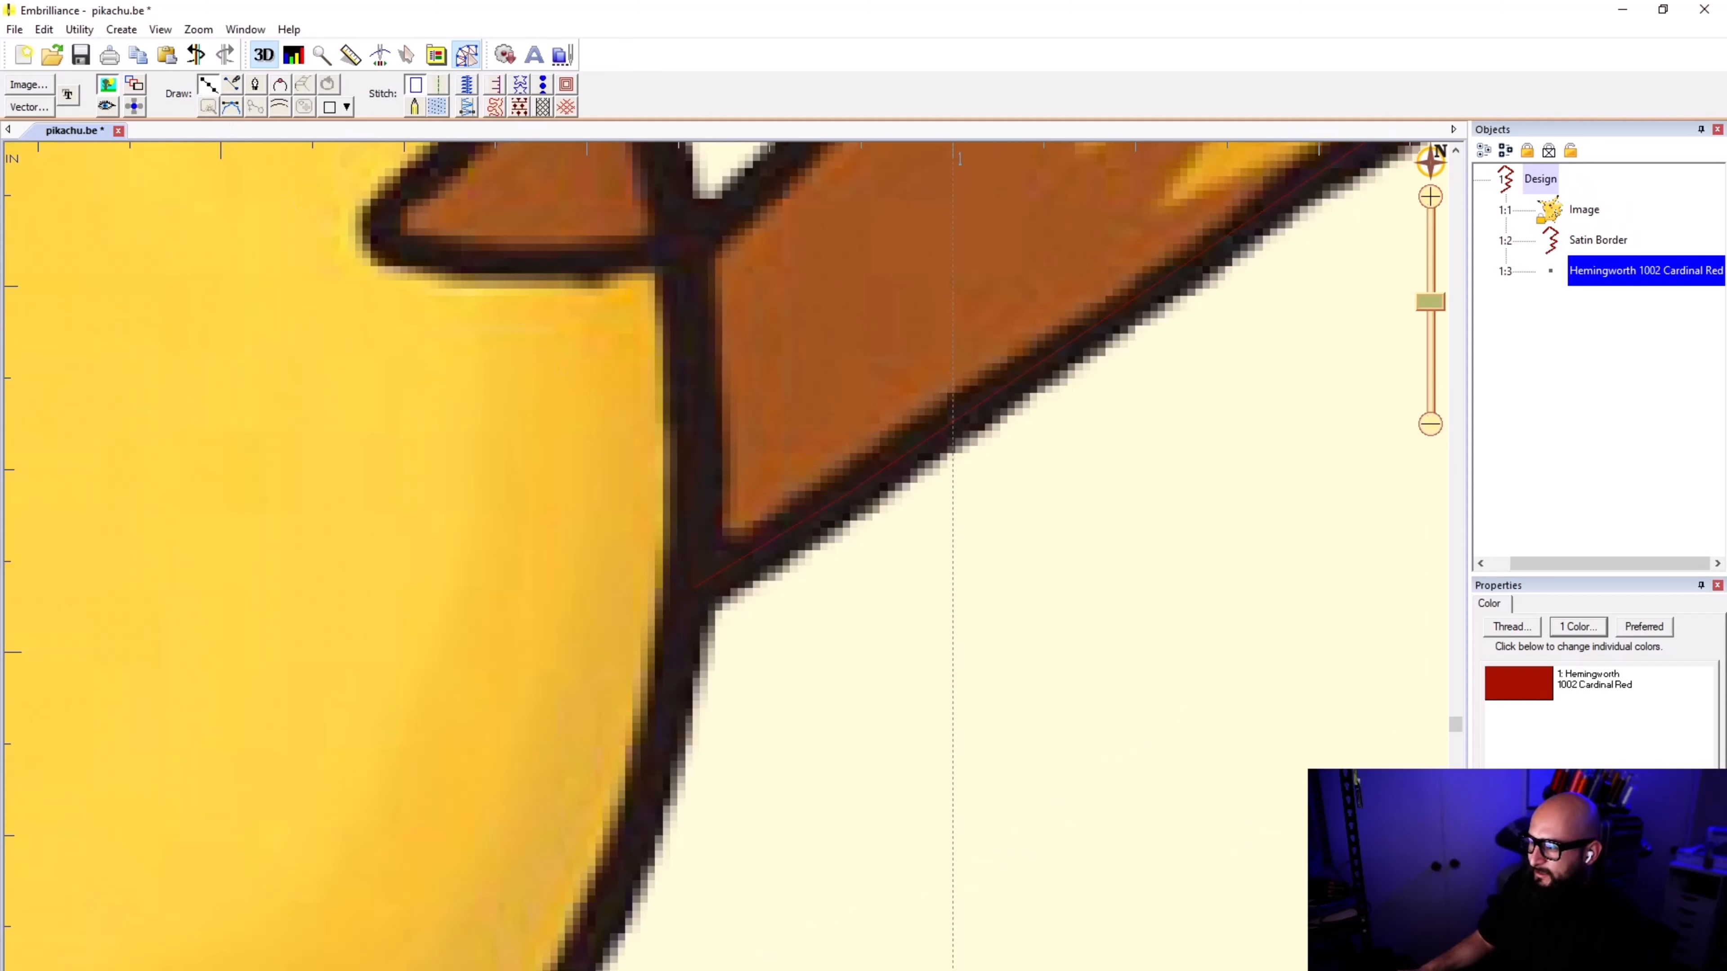
click(694, 549)
click(696, 441)
click(694, 338)
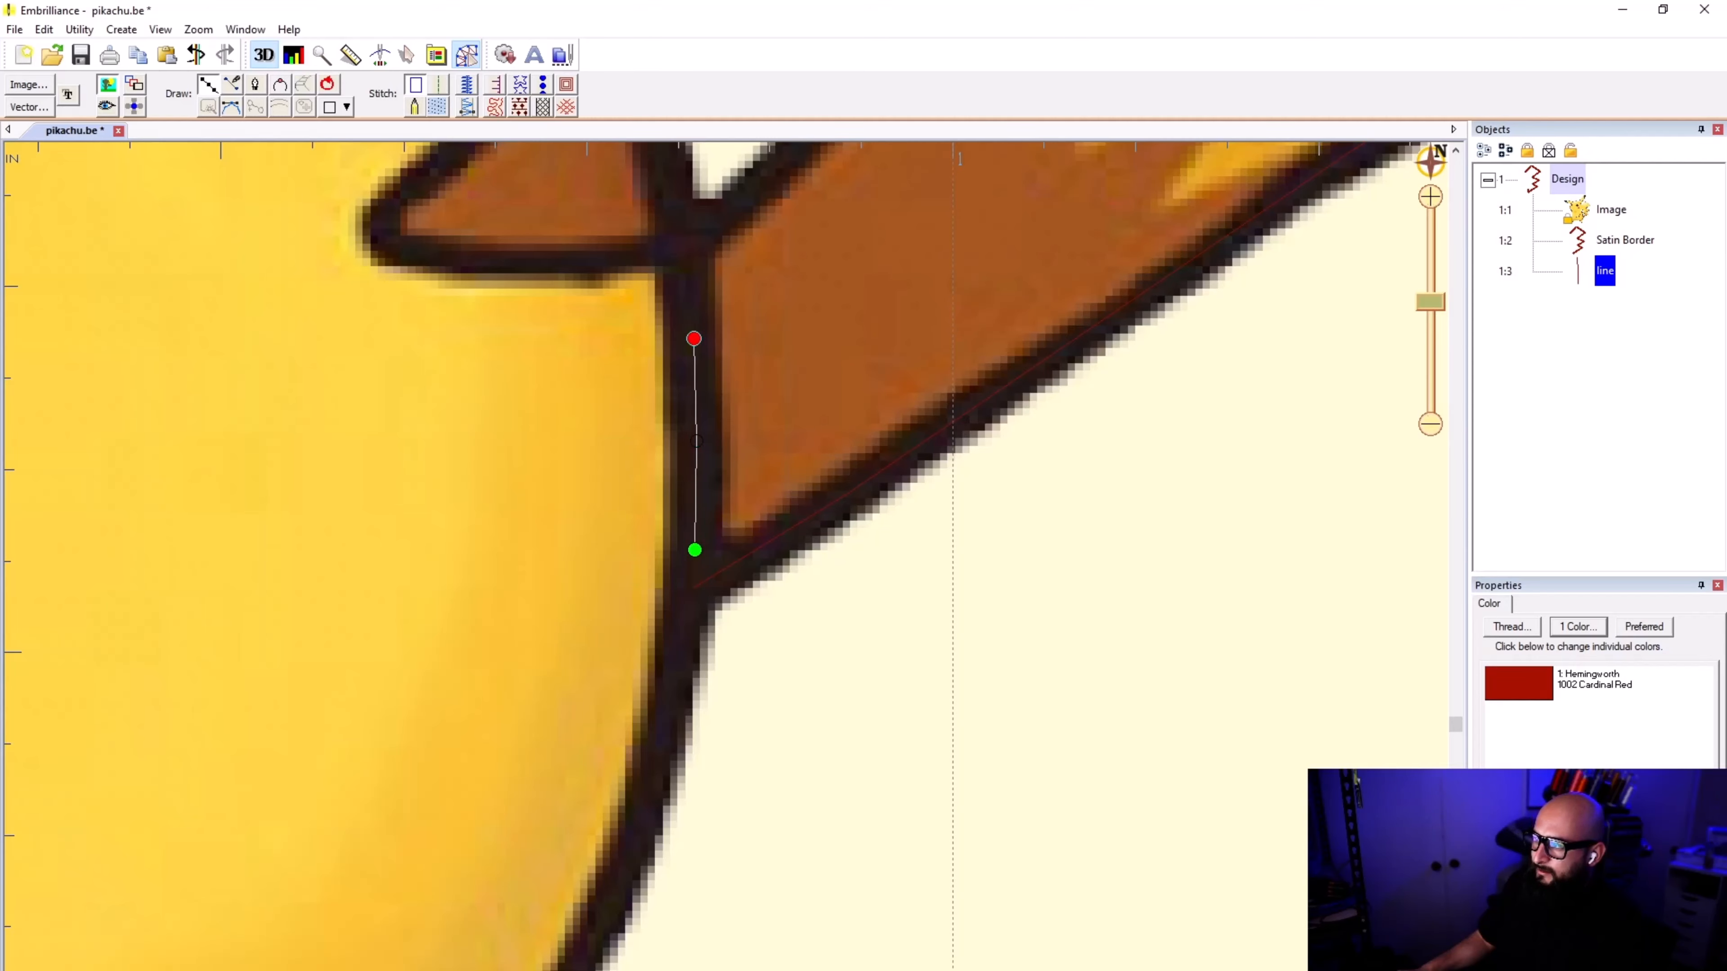
click(683, 245)
scroll(683, 245, down, 3)
scroll(711, 605, up, 3)
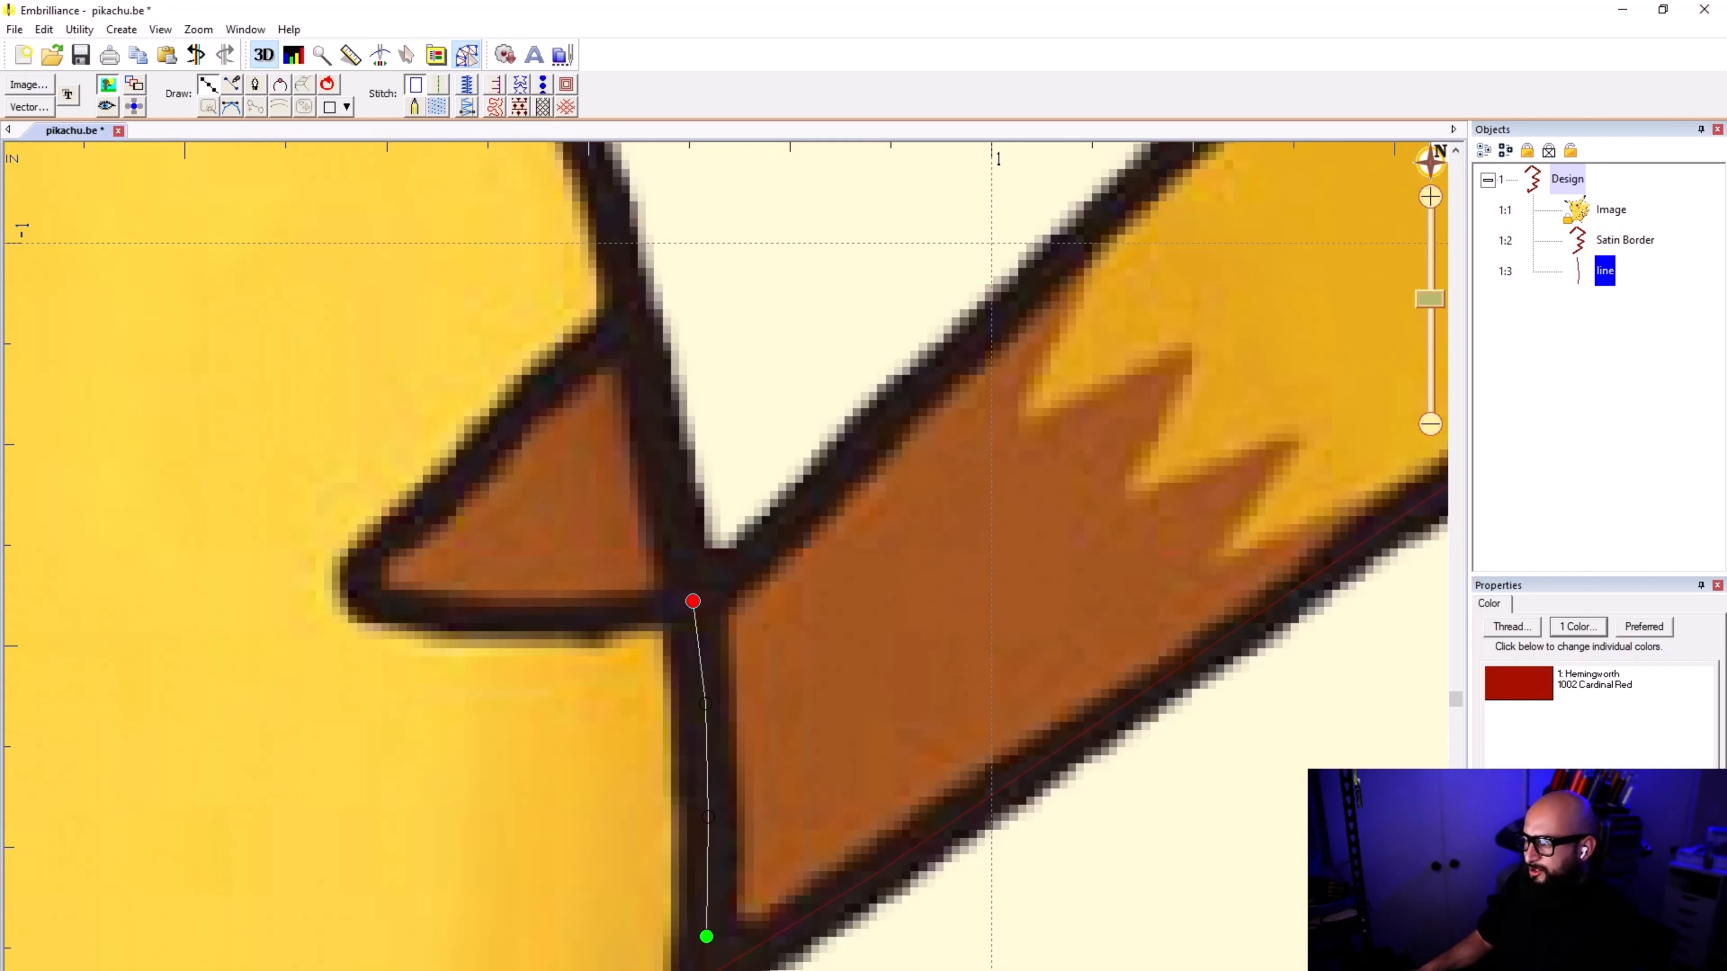
key(Return)
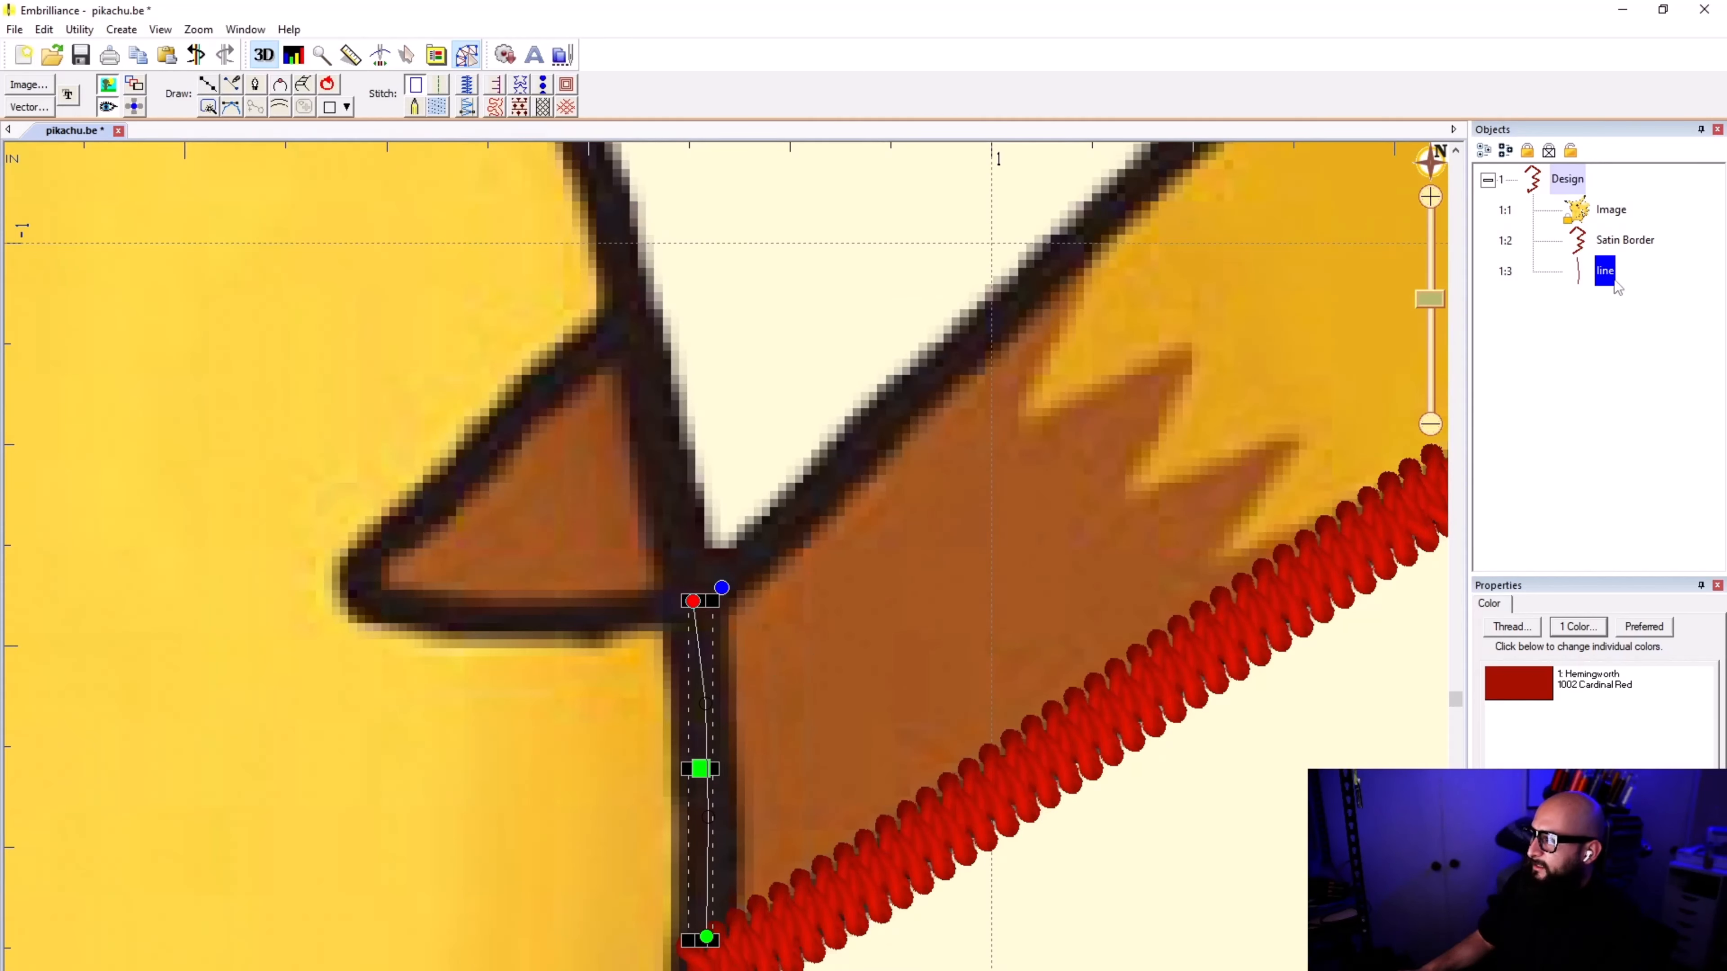
Step: Turn the short line at the tail's base into a run stitch and deselect it
click(443, 89)
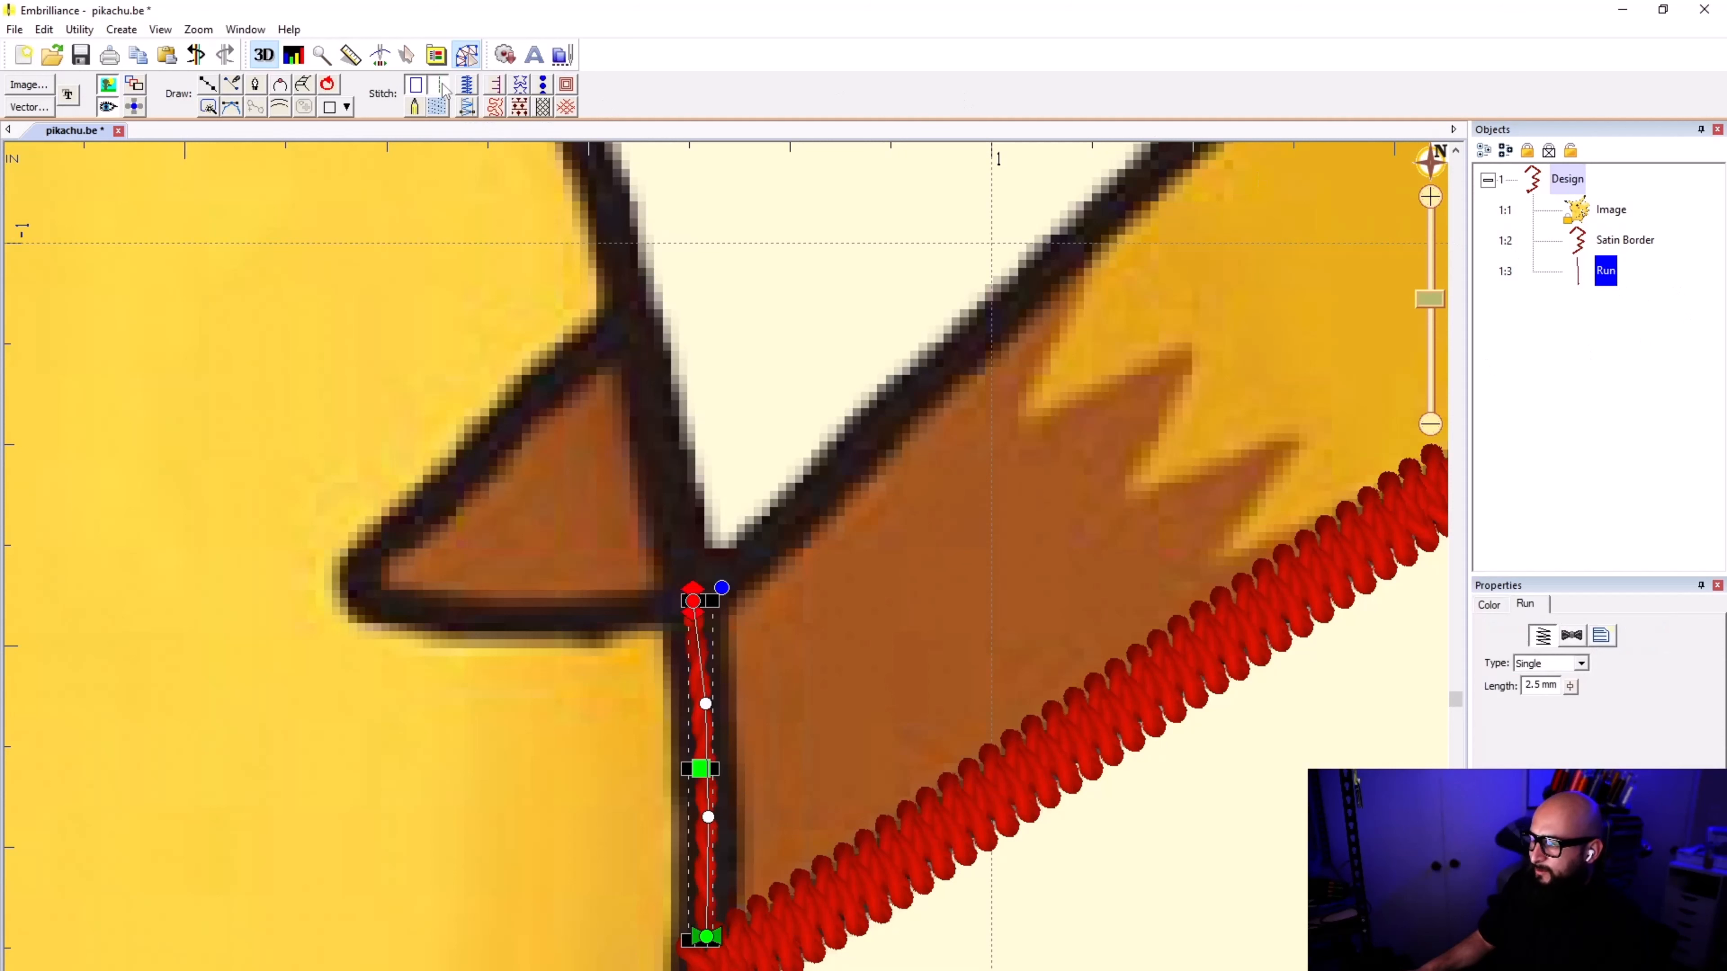
click(755, 434)
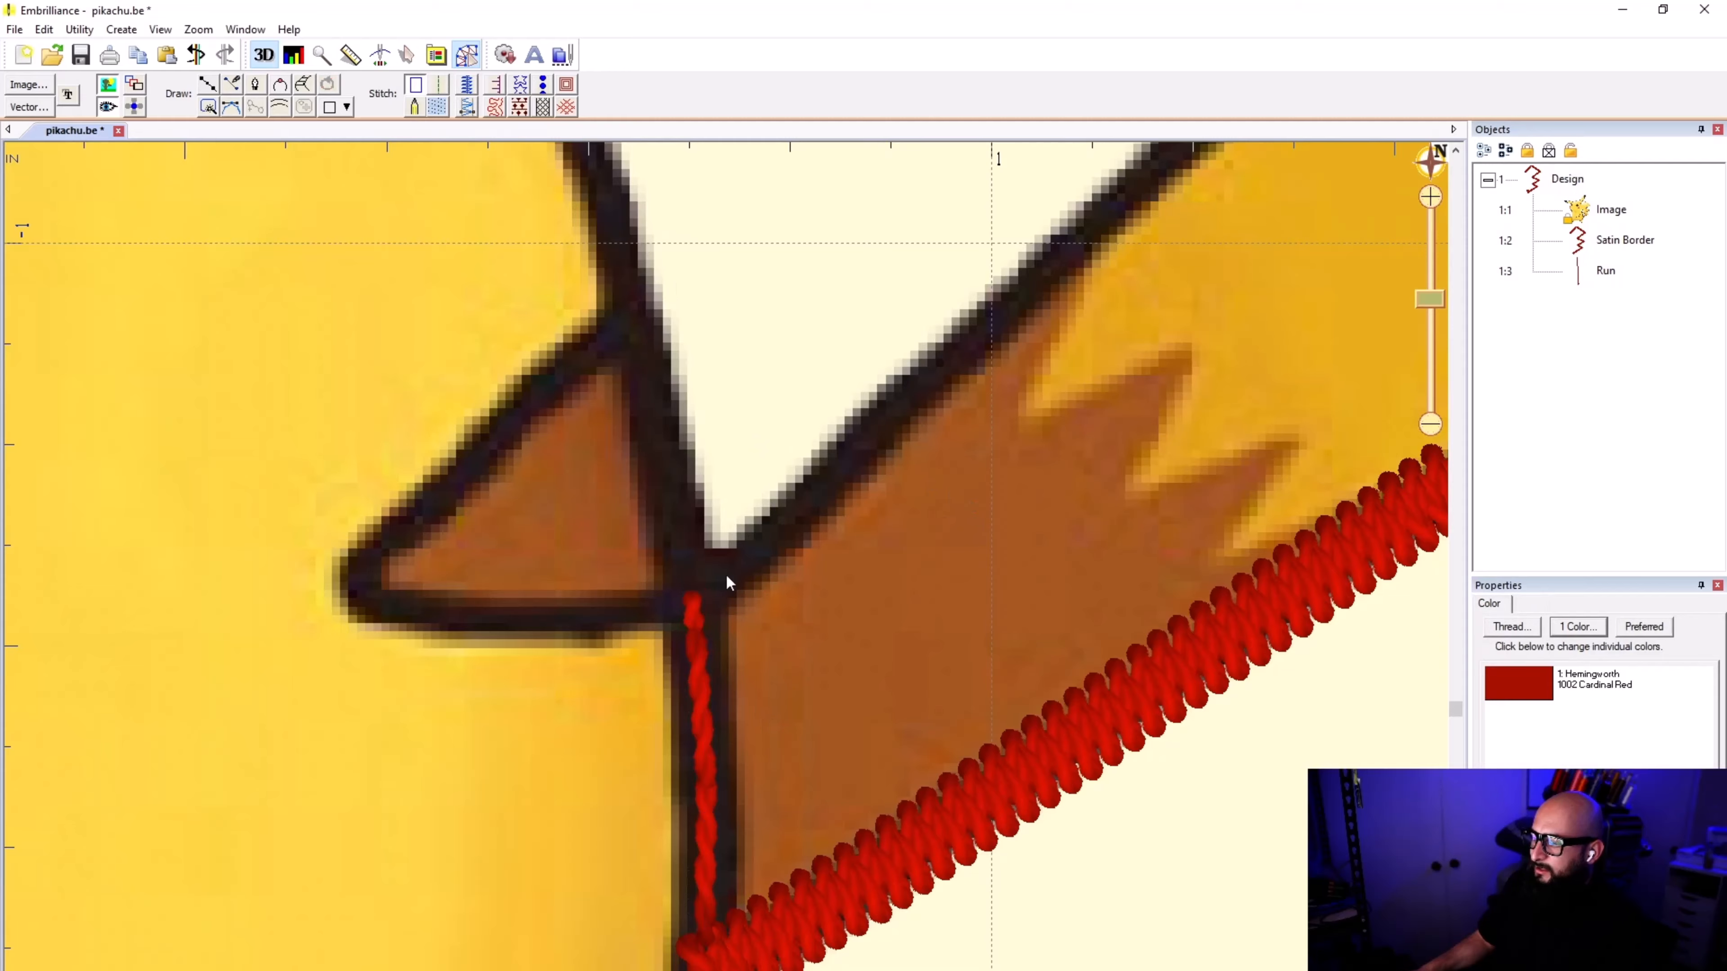
Step: Play the stitch simulation to review the sewing order of the satin border and the run stitch
scroll(726, 573, down, 3)
scroll(726, 574, down, 4)
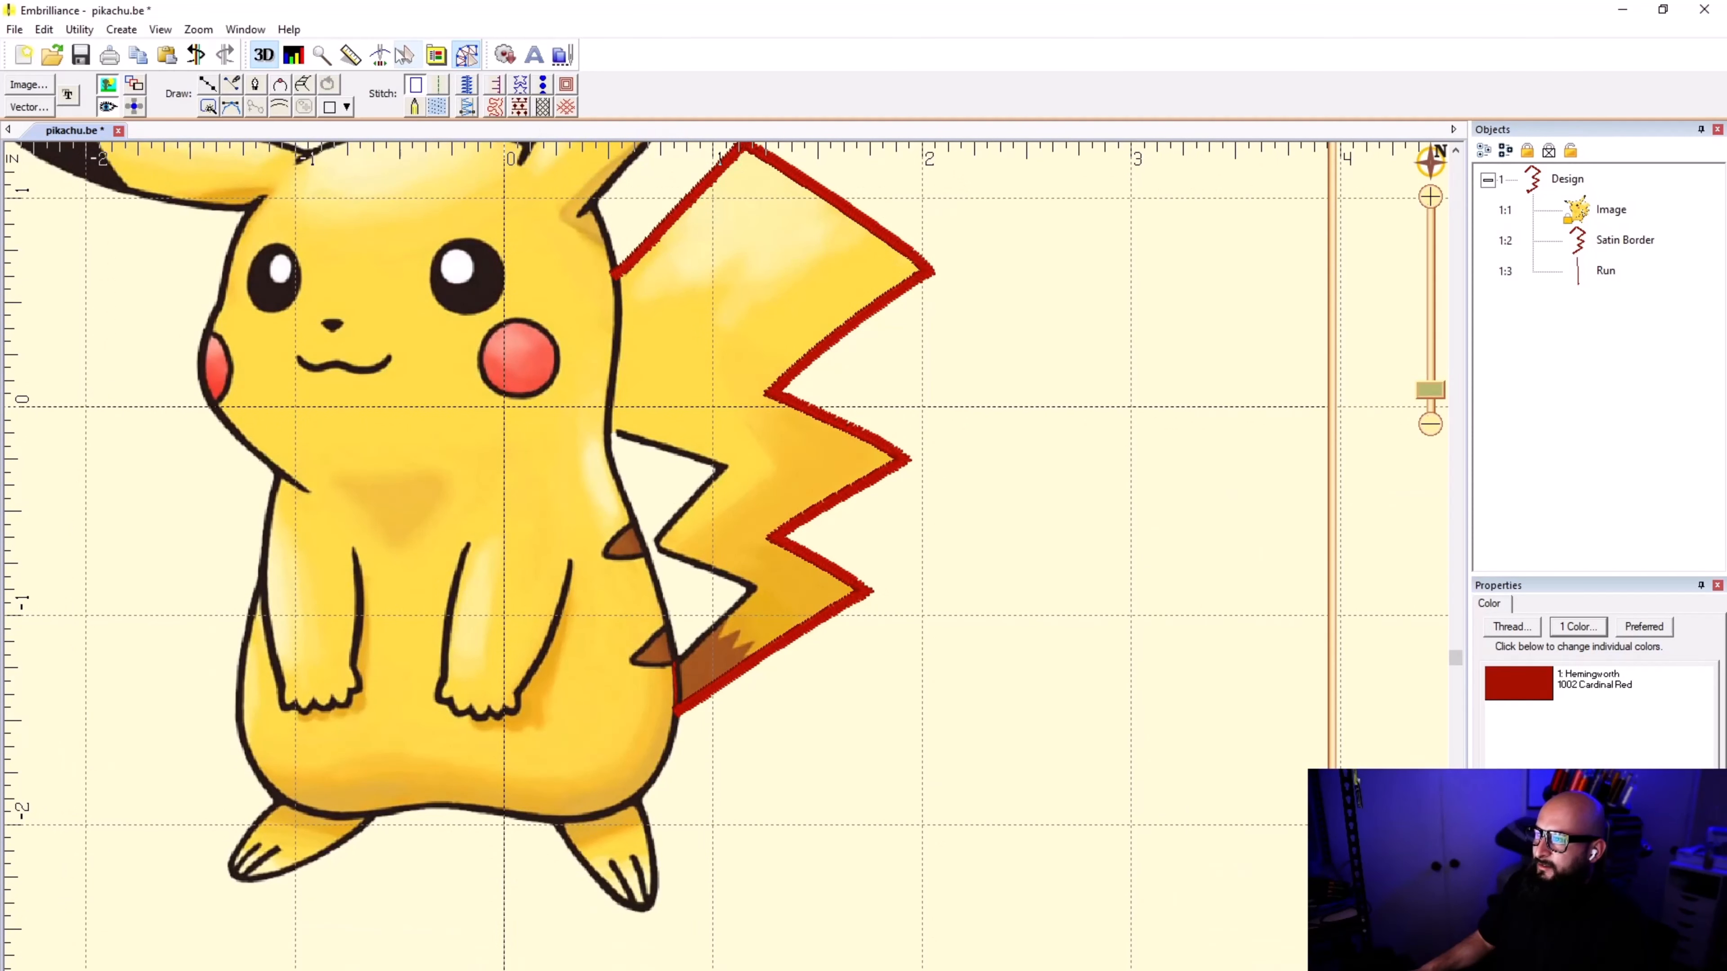
click(385, 57)
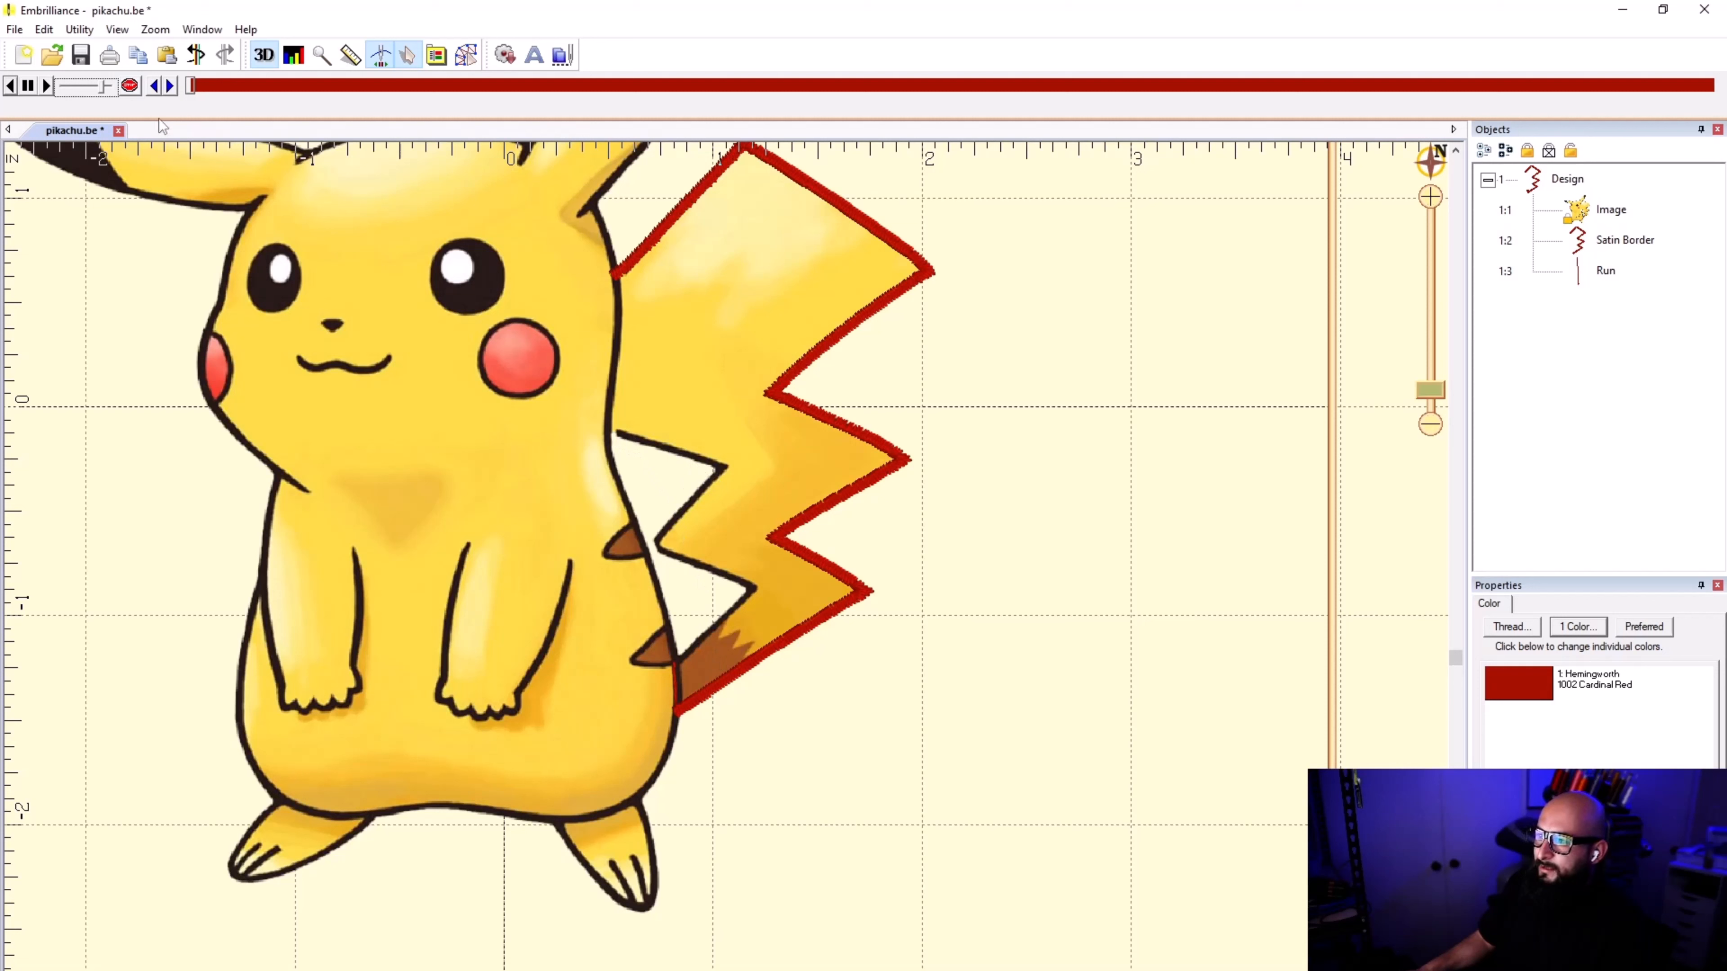
click(46, 86)
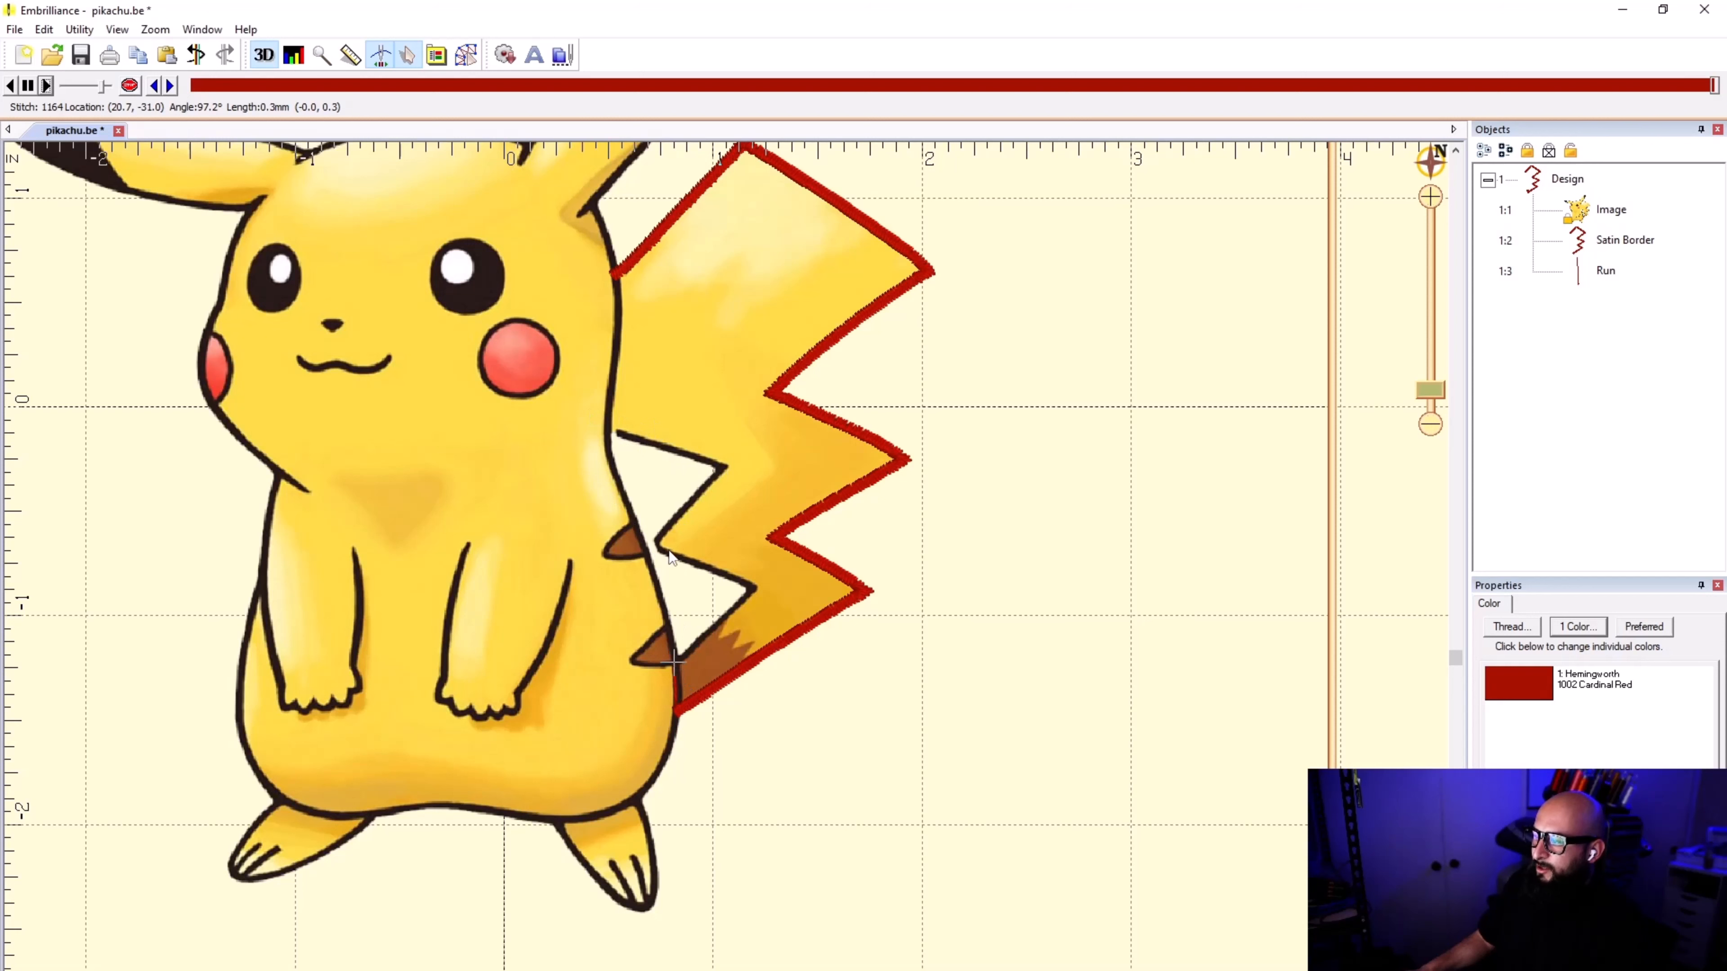
Step: Examine how the run stitch travels from the satin border's lower end to the start of the tail's inner edge
right_click(520, 529)
click(502, 564)
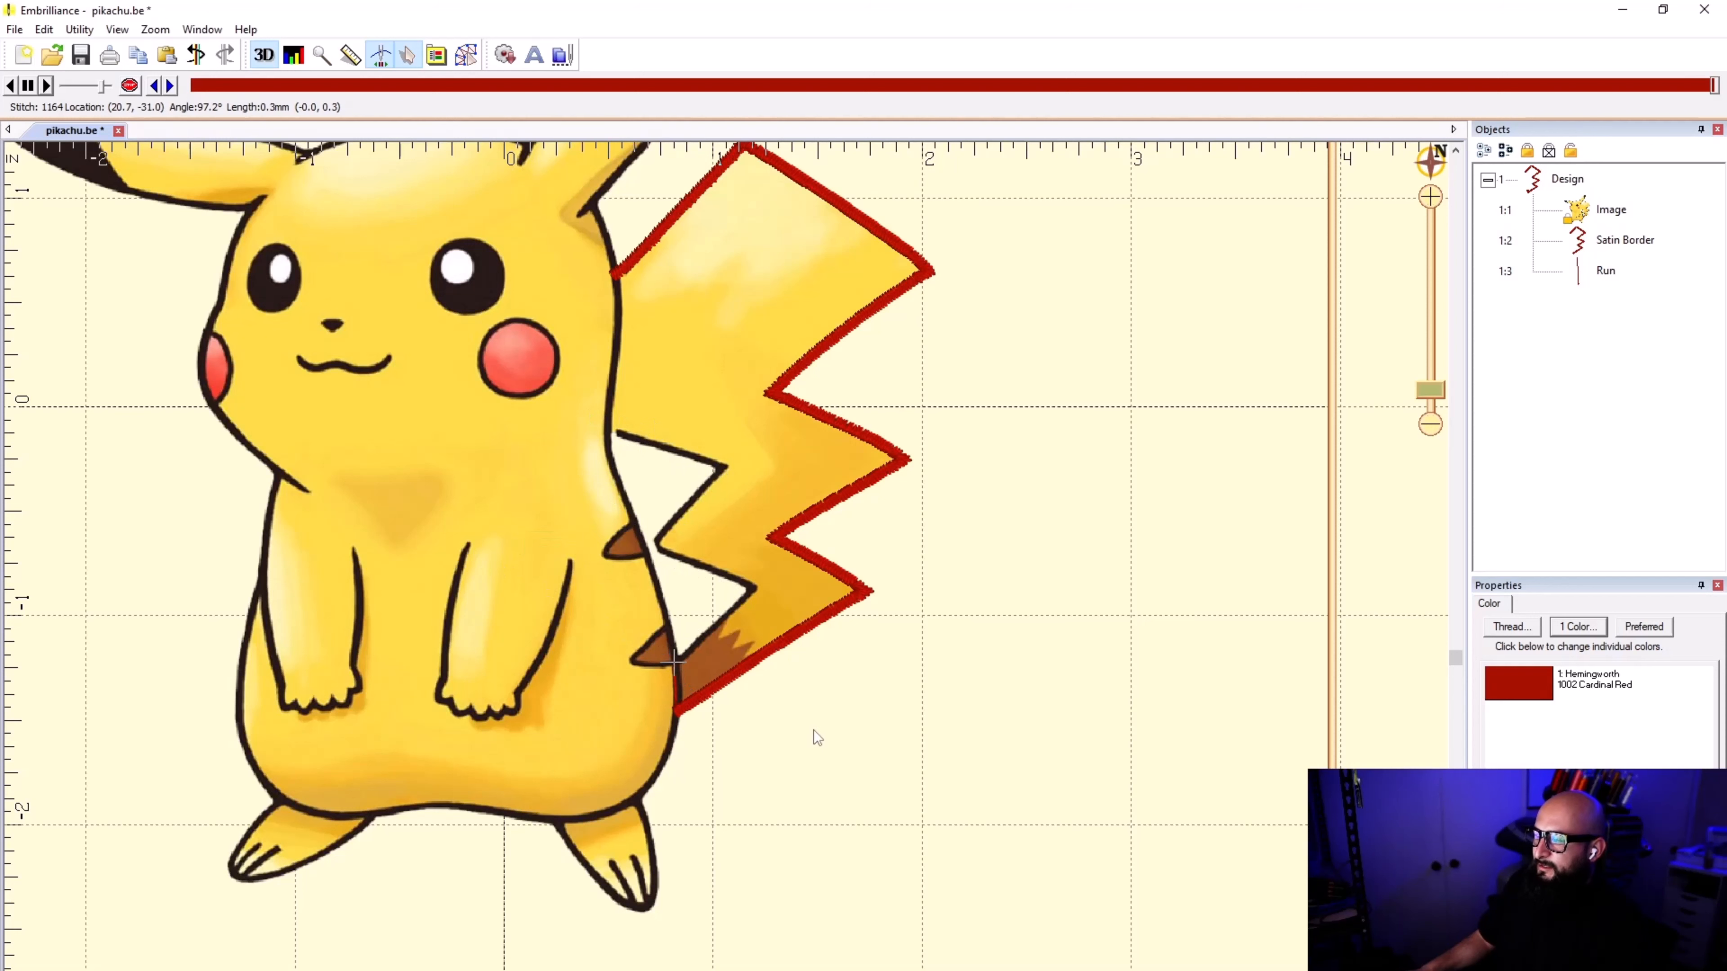
scroll(727, 574, down, 3)
scroll(736, 578, up, 4)
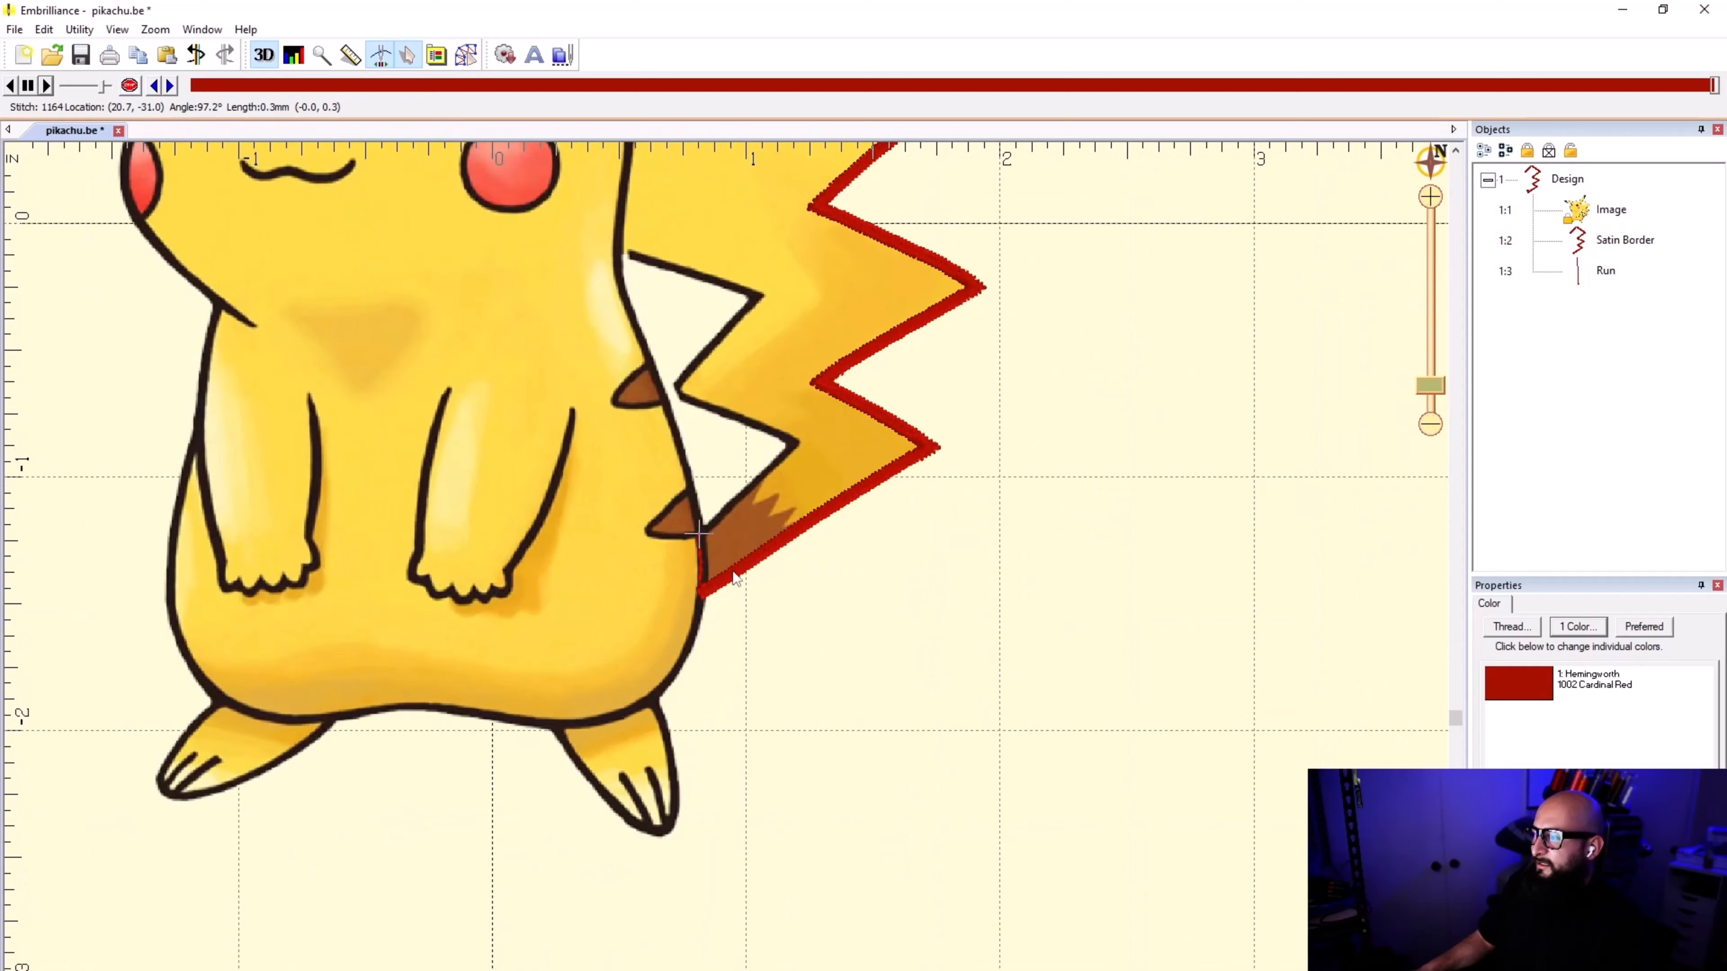
scroll(734, 579, up, 3)
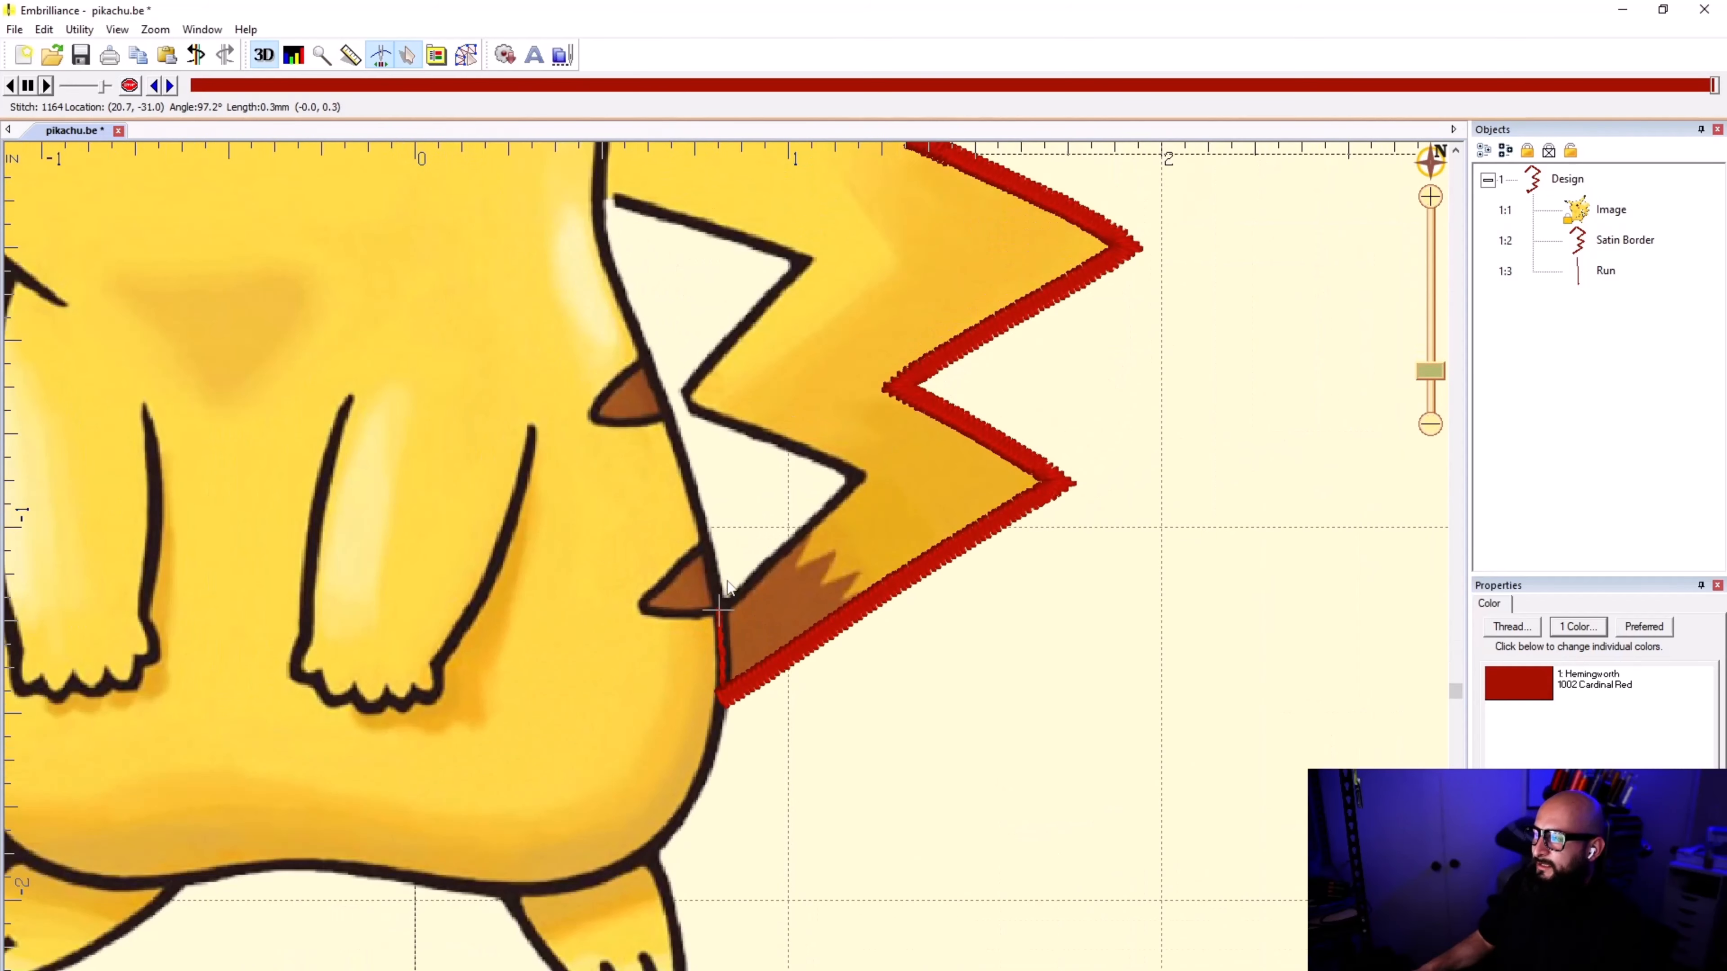
scroll(726, 581, down, 1)
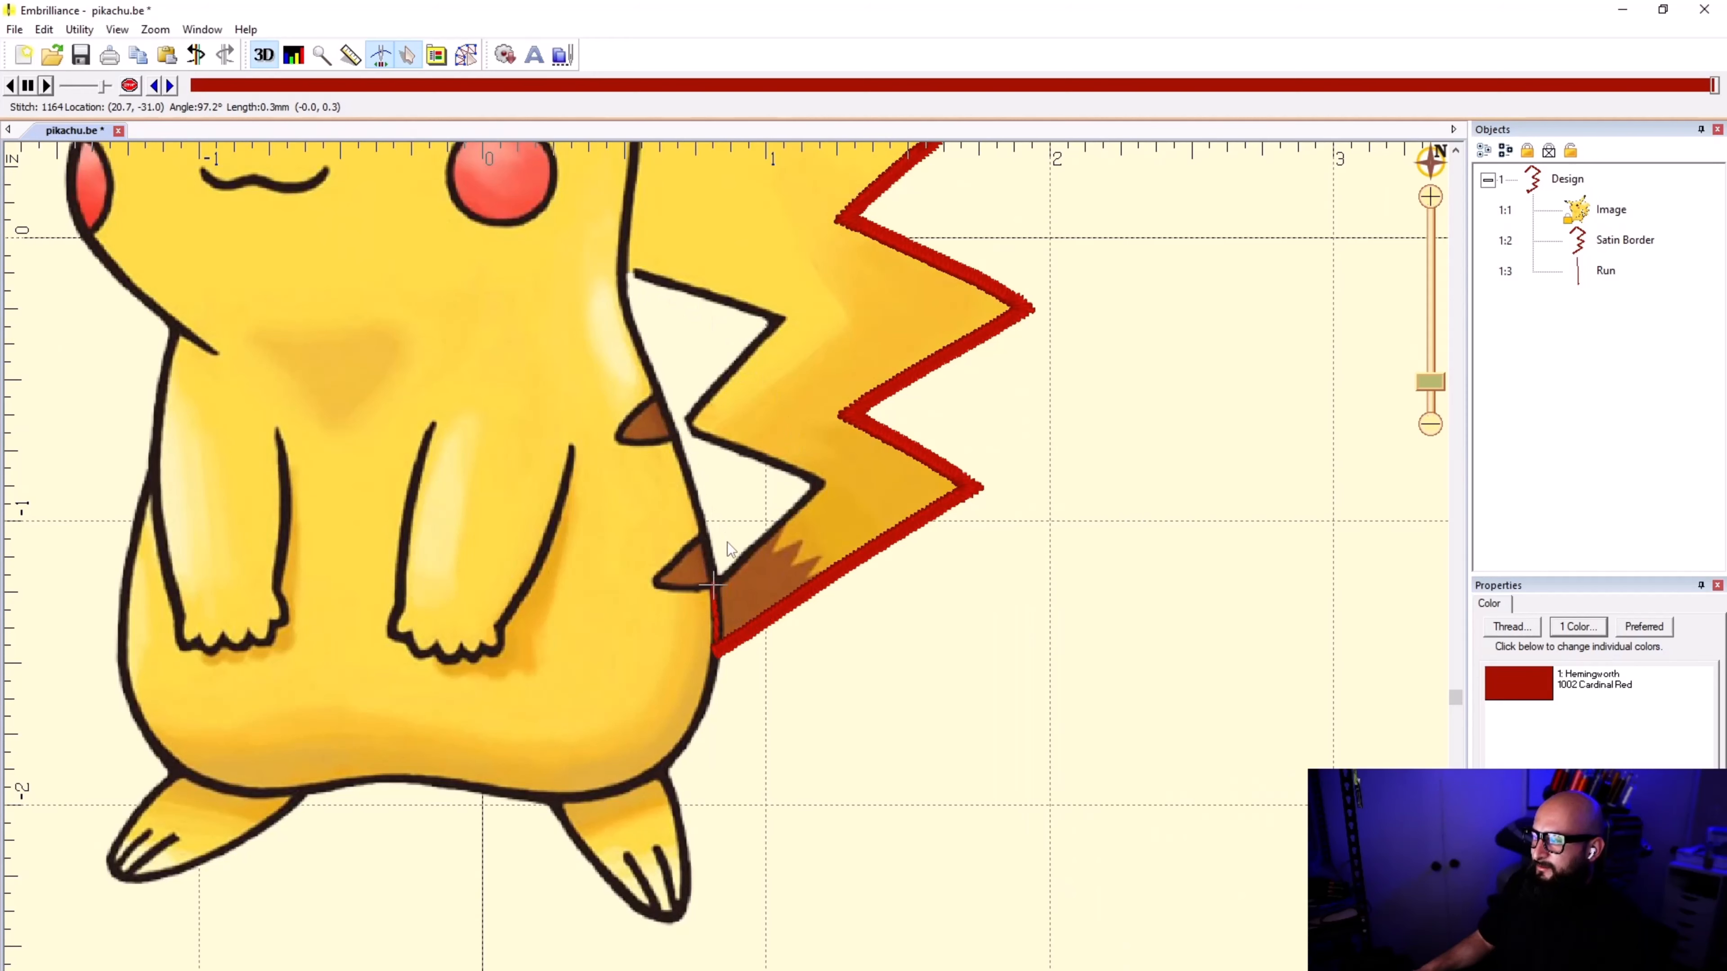
scroll(700, 633, up, 2)
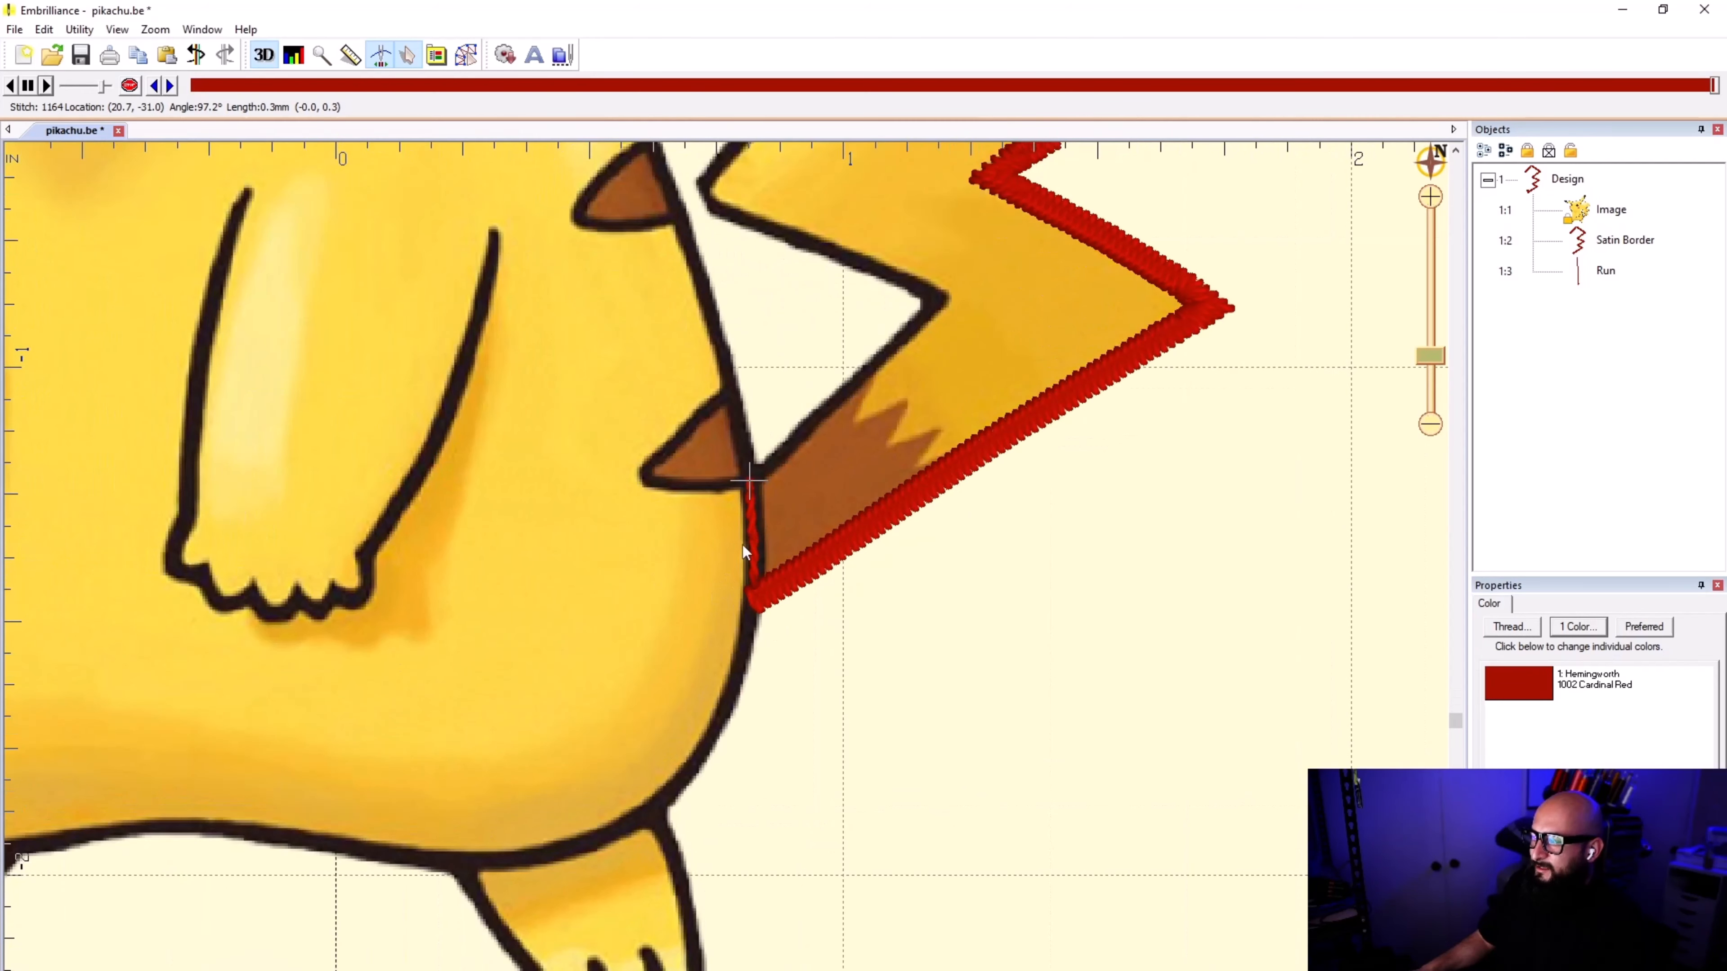
scroll(749, 475, down, 4)
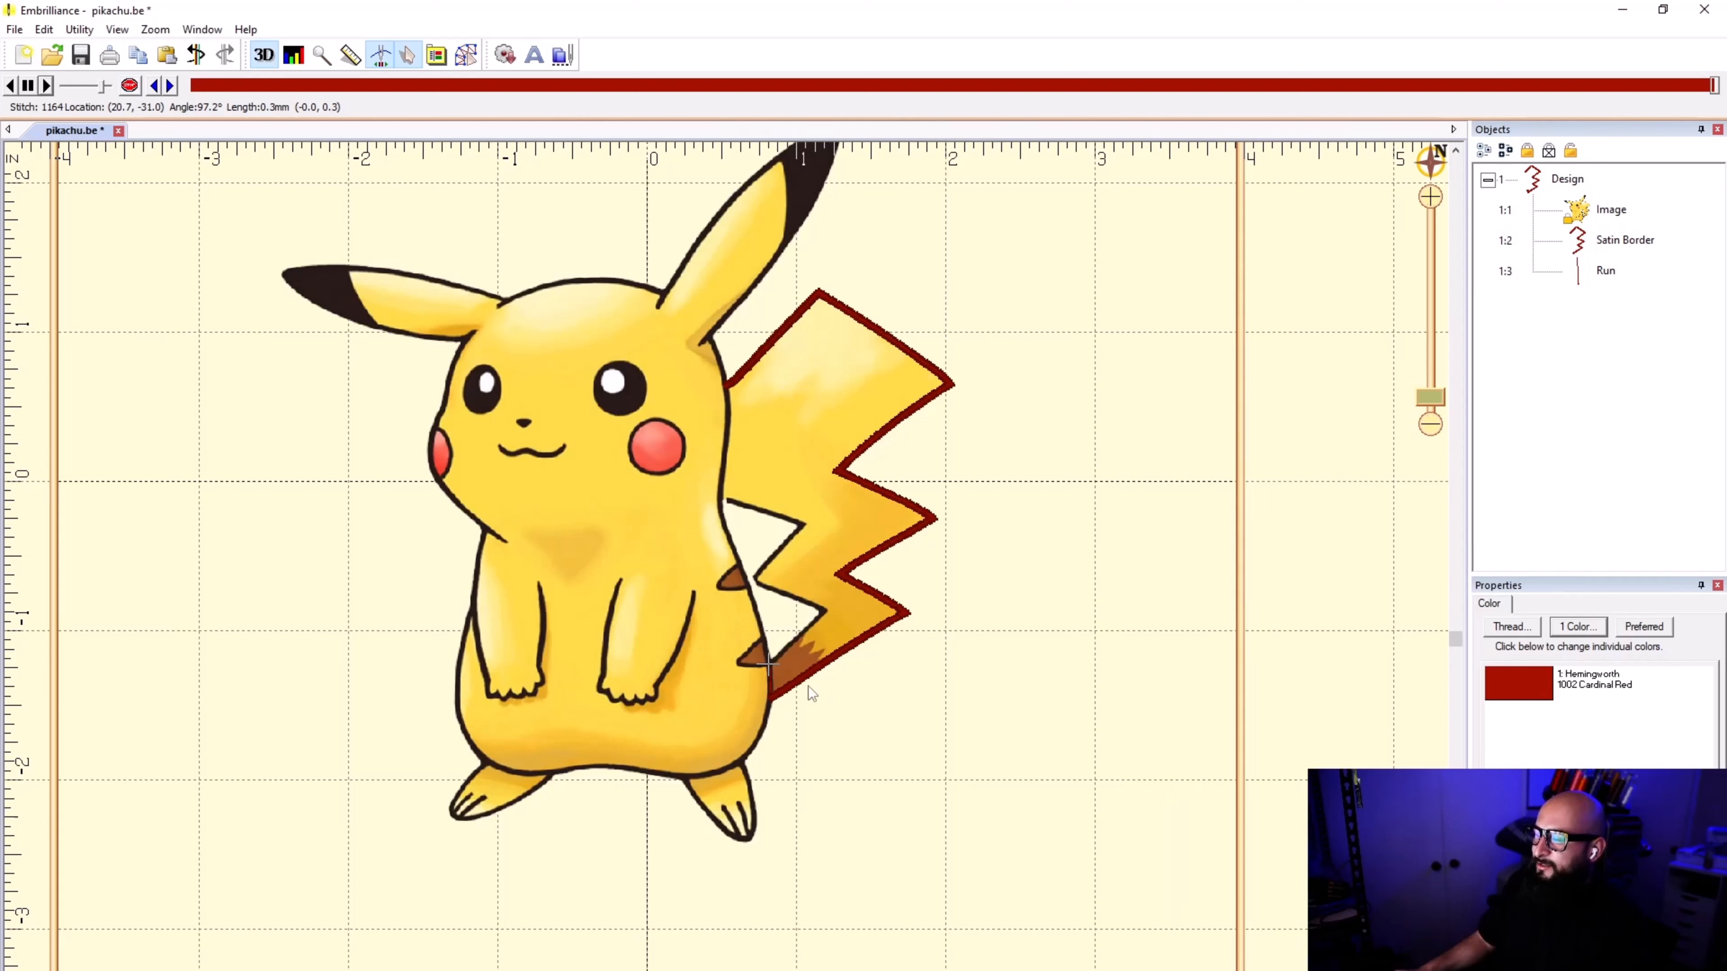
scroll(775, 697, up, 1)
scroll(729, 571, up, 1)
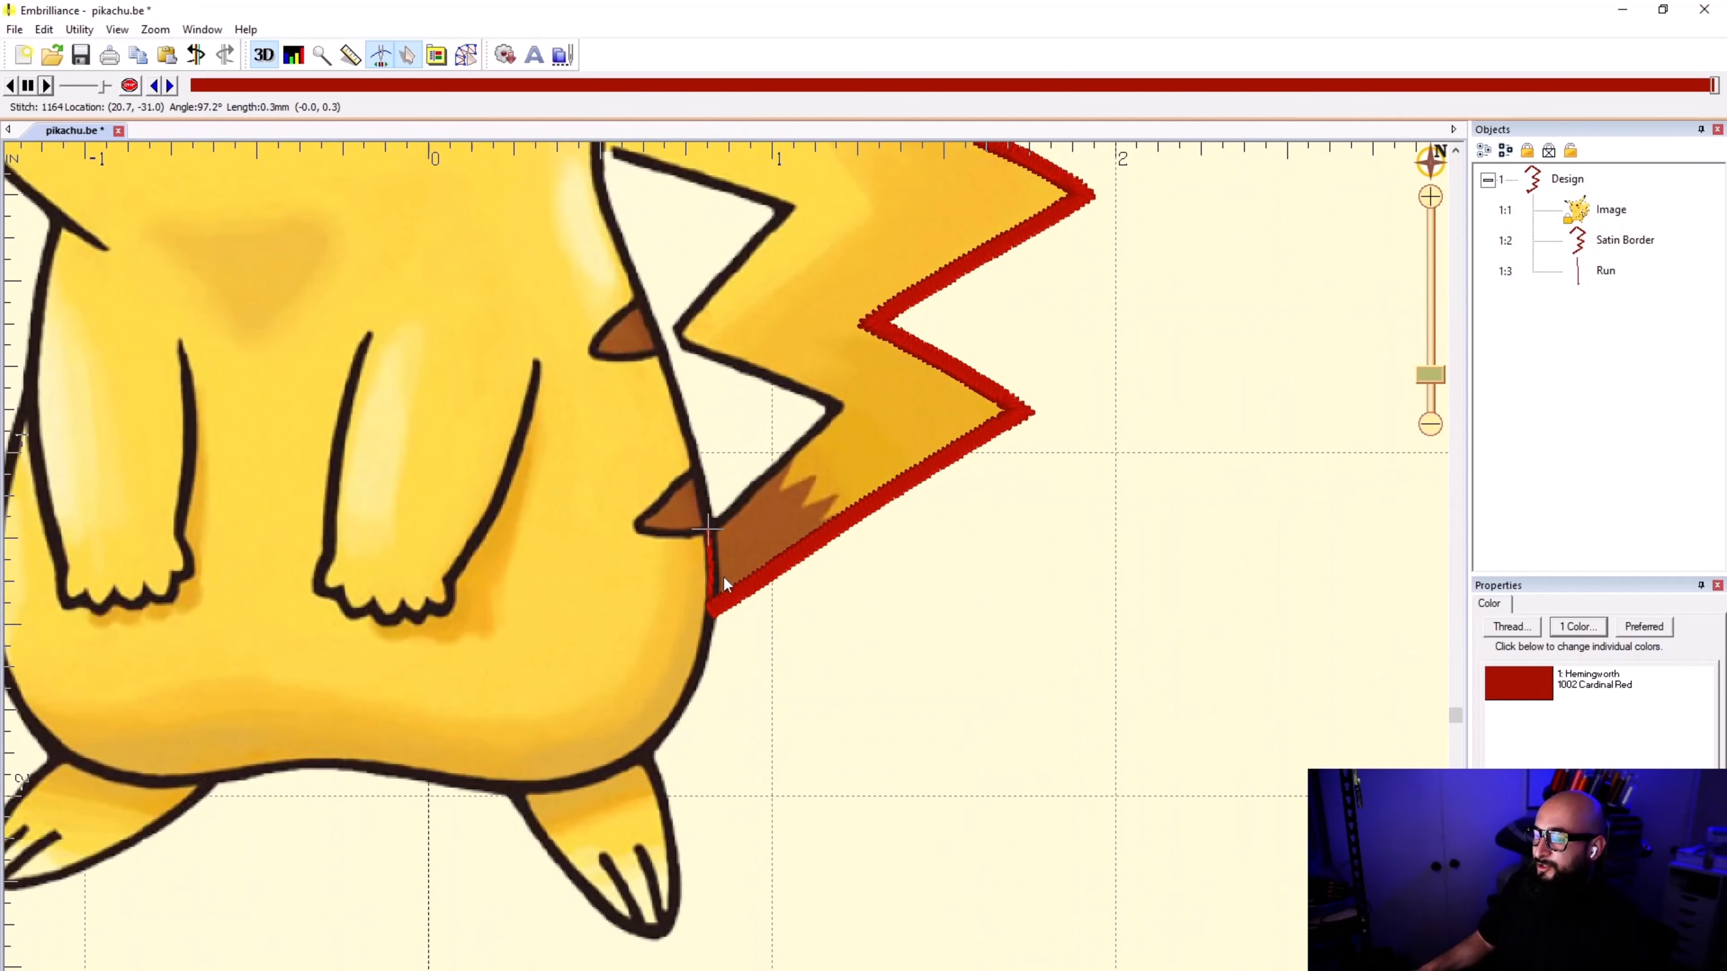
scroll(727, 574, up, 1)
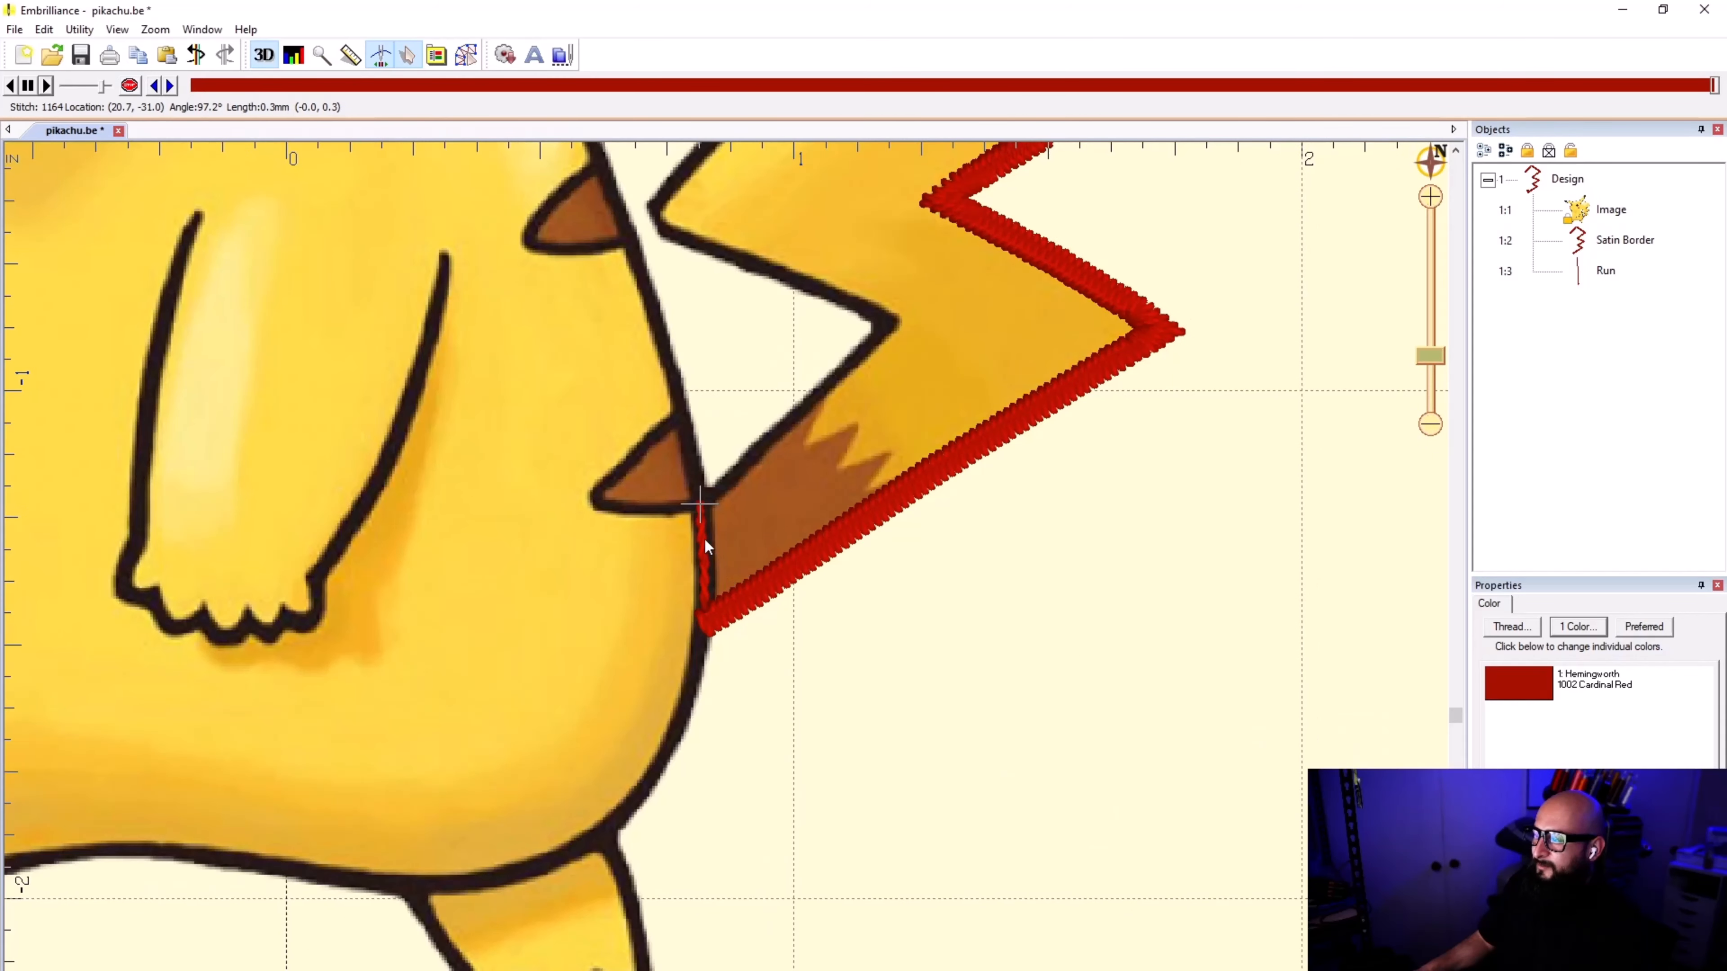
scroll(704, 537, down, 2)
scroll(724, 594, up, 1)
scroll(724, 594, down, 1)
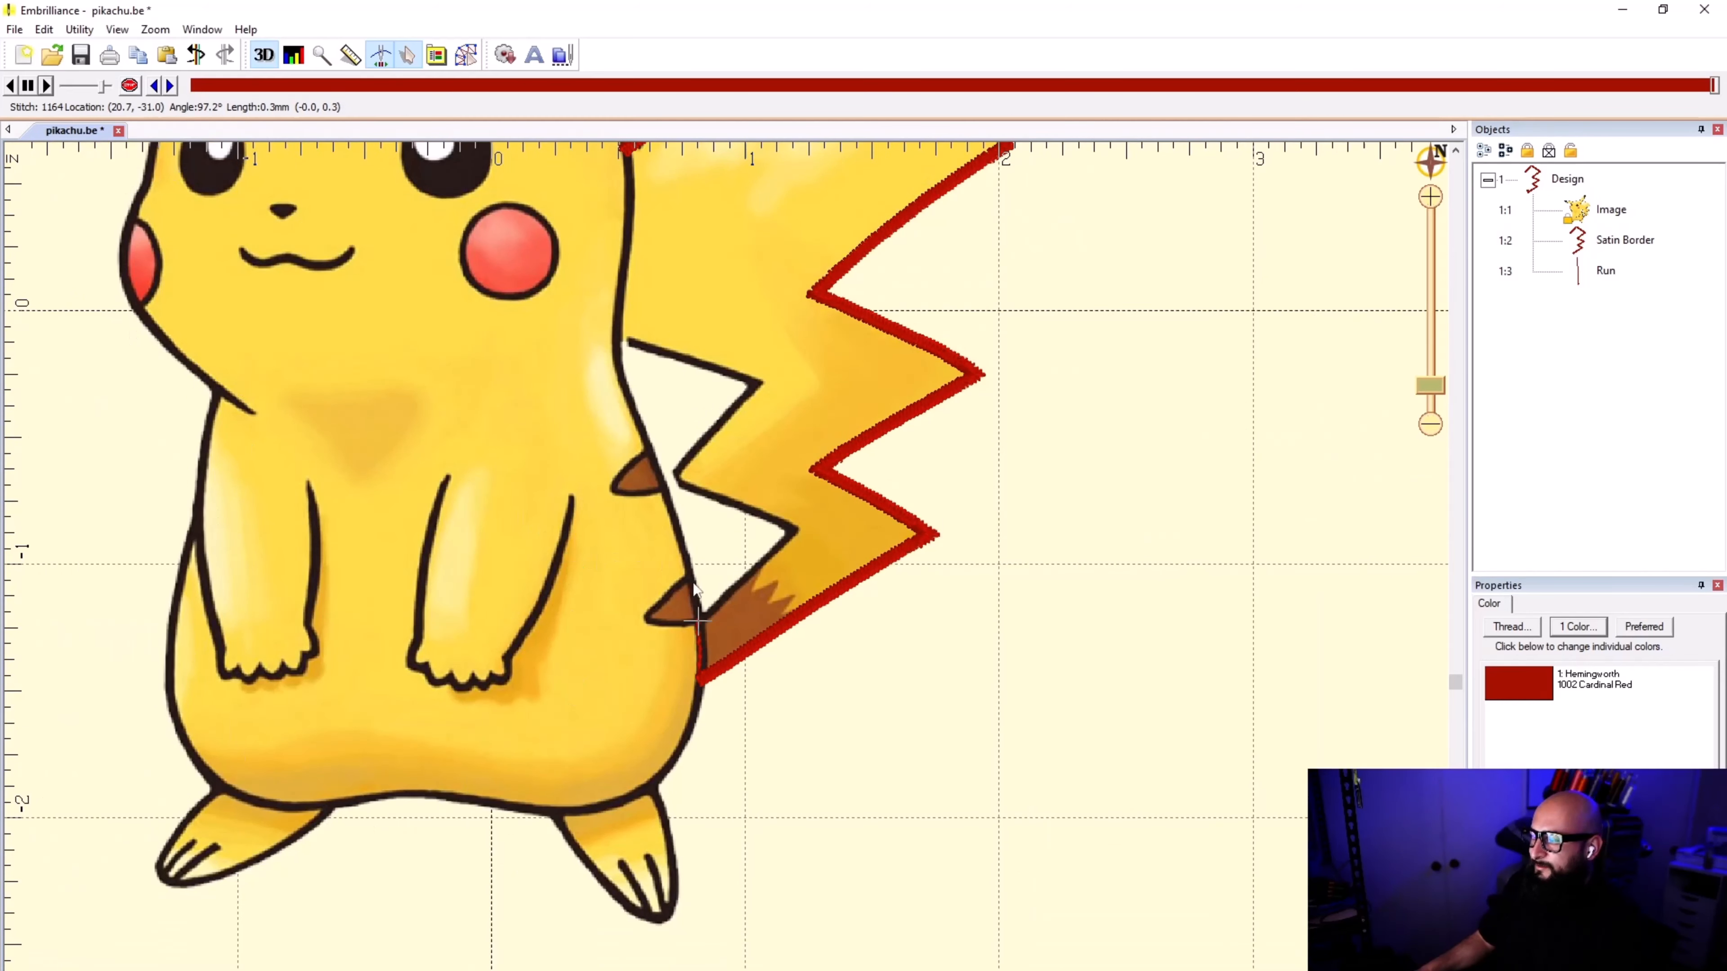
scroll(690, 591, up, 2)
scroll(739, 662, up, 2)
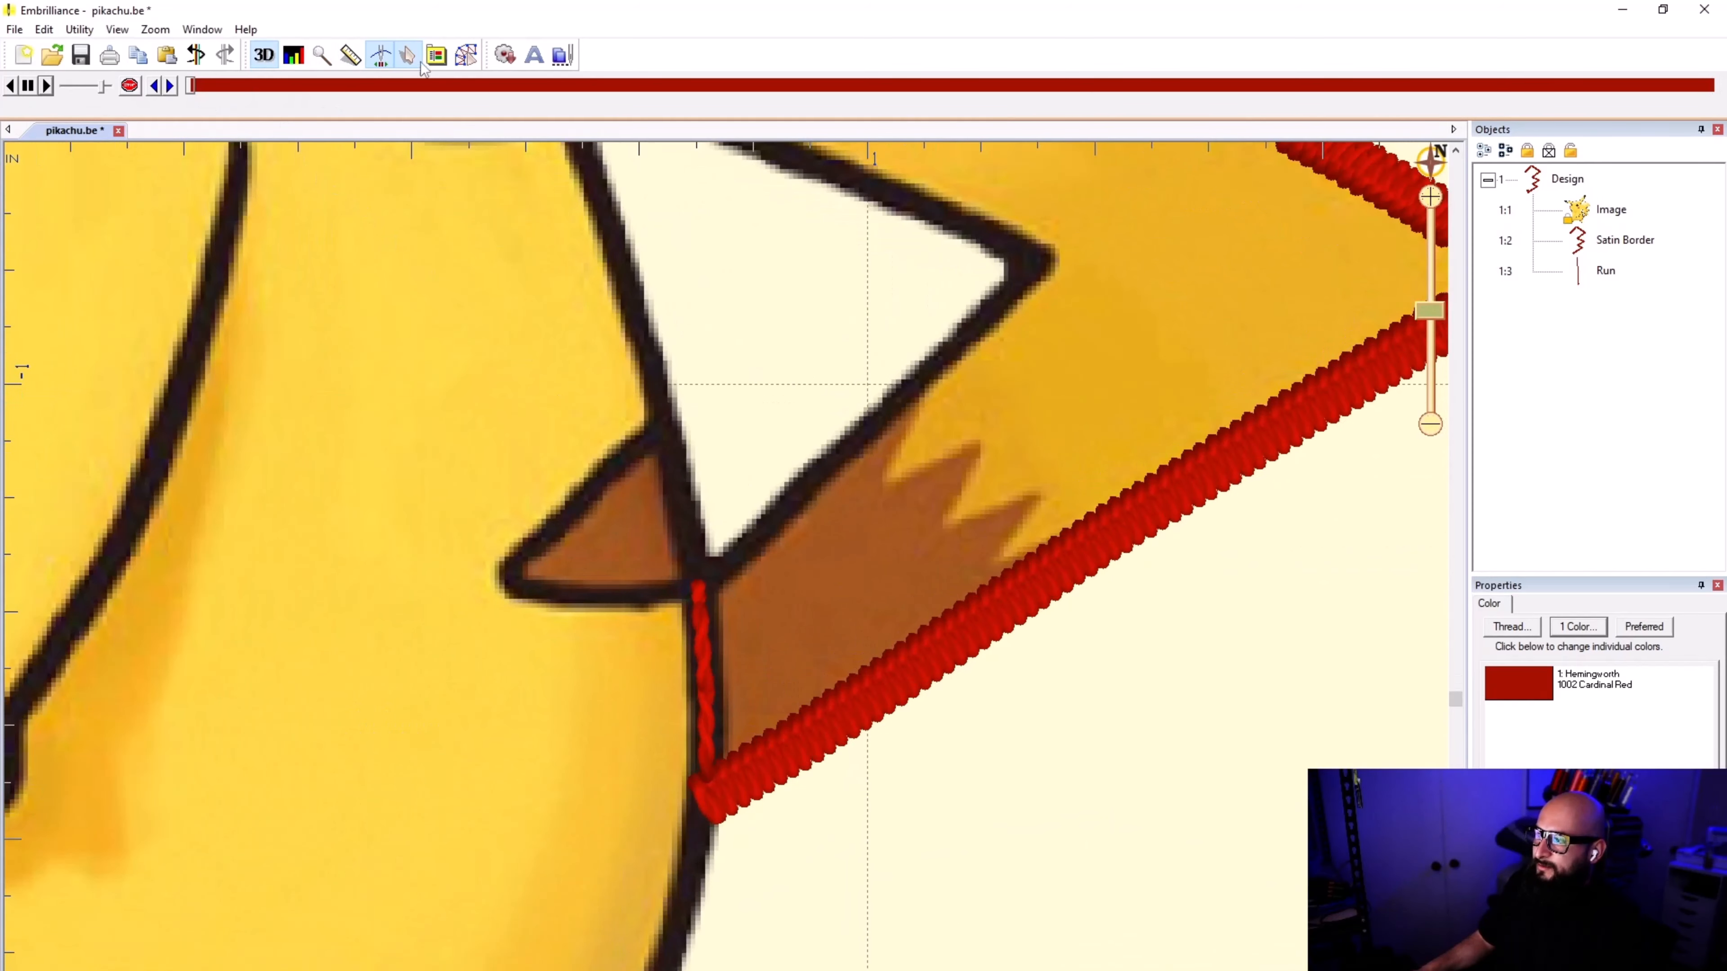
Step: Return to digitizing and start a line at the run stitch's upper end, tracing the tail's inner edge to its first sharp point
click(467, 60)
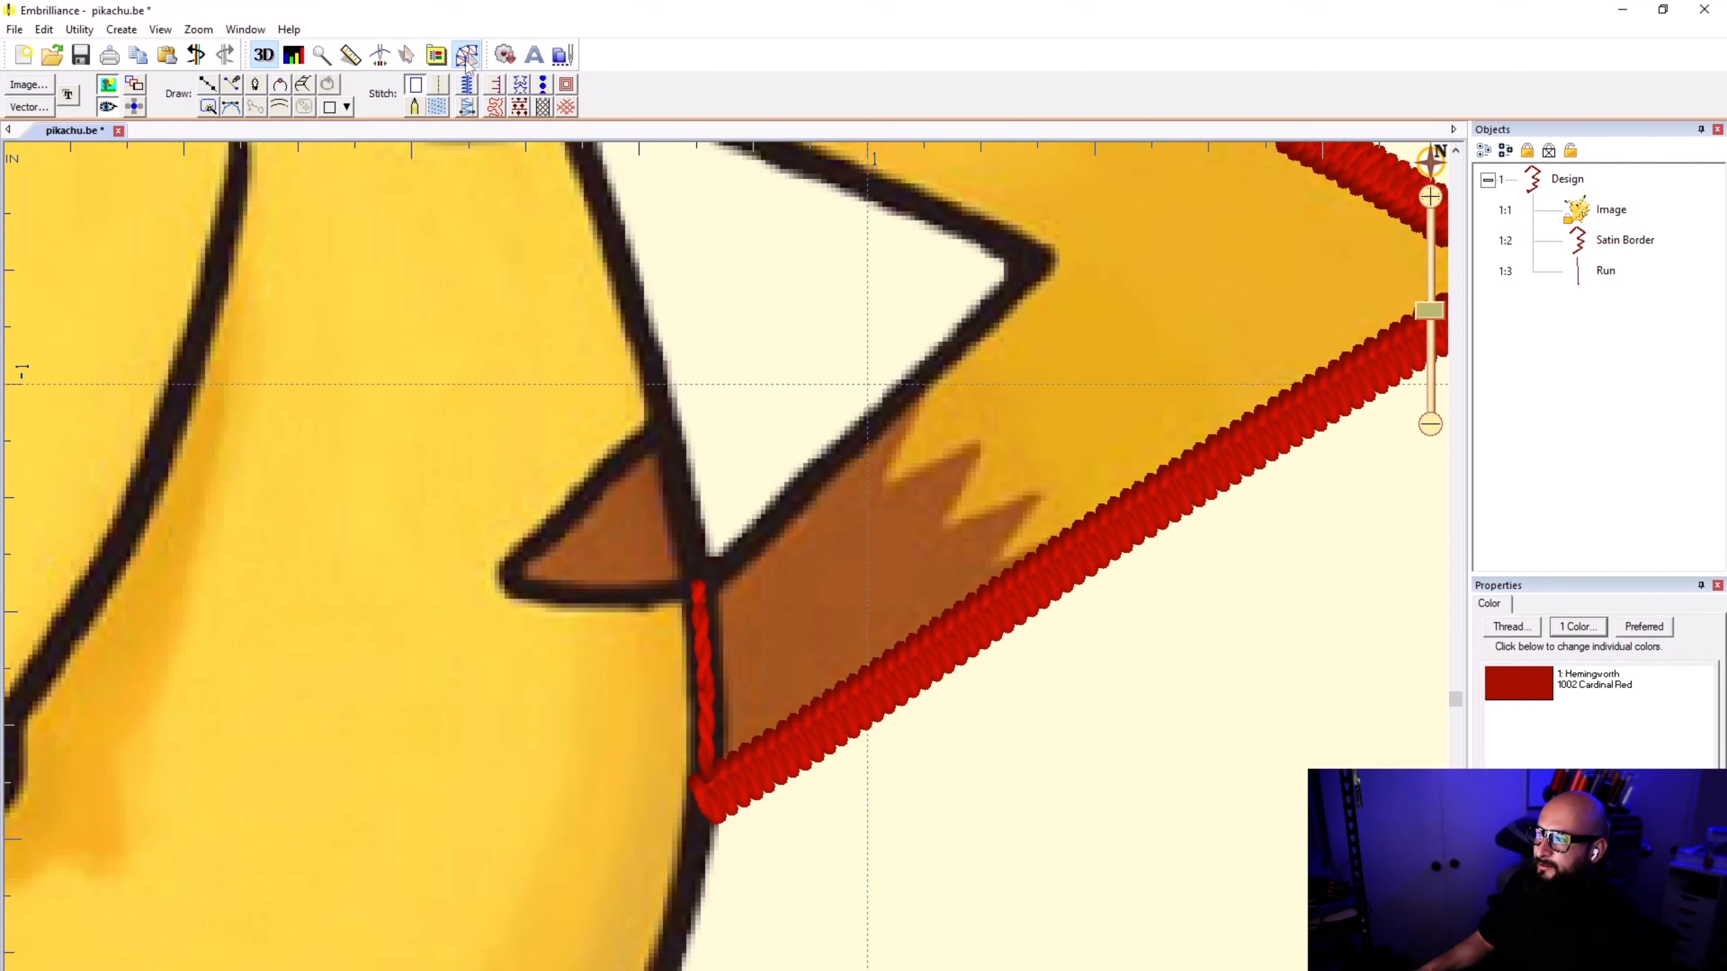
click(214, 83)
scroll(789, 488, up, 2)
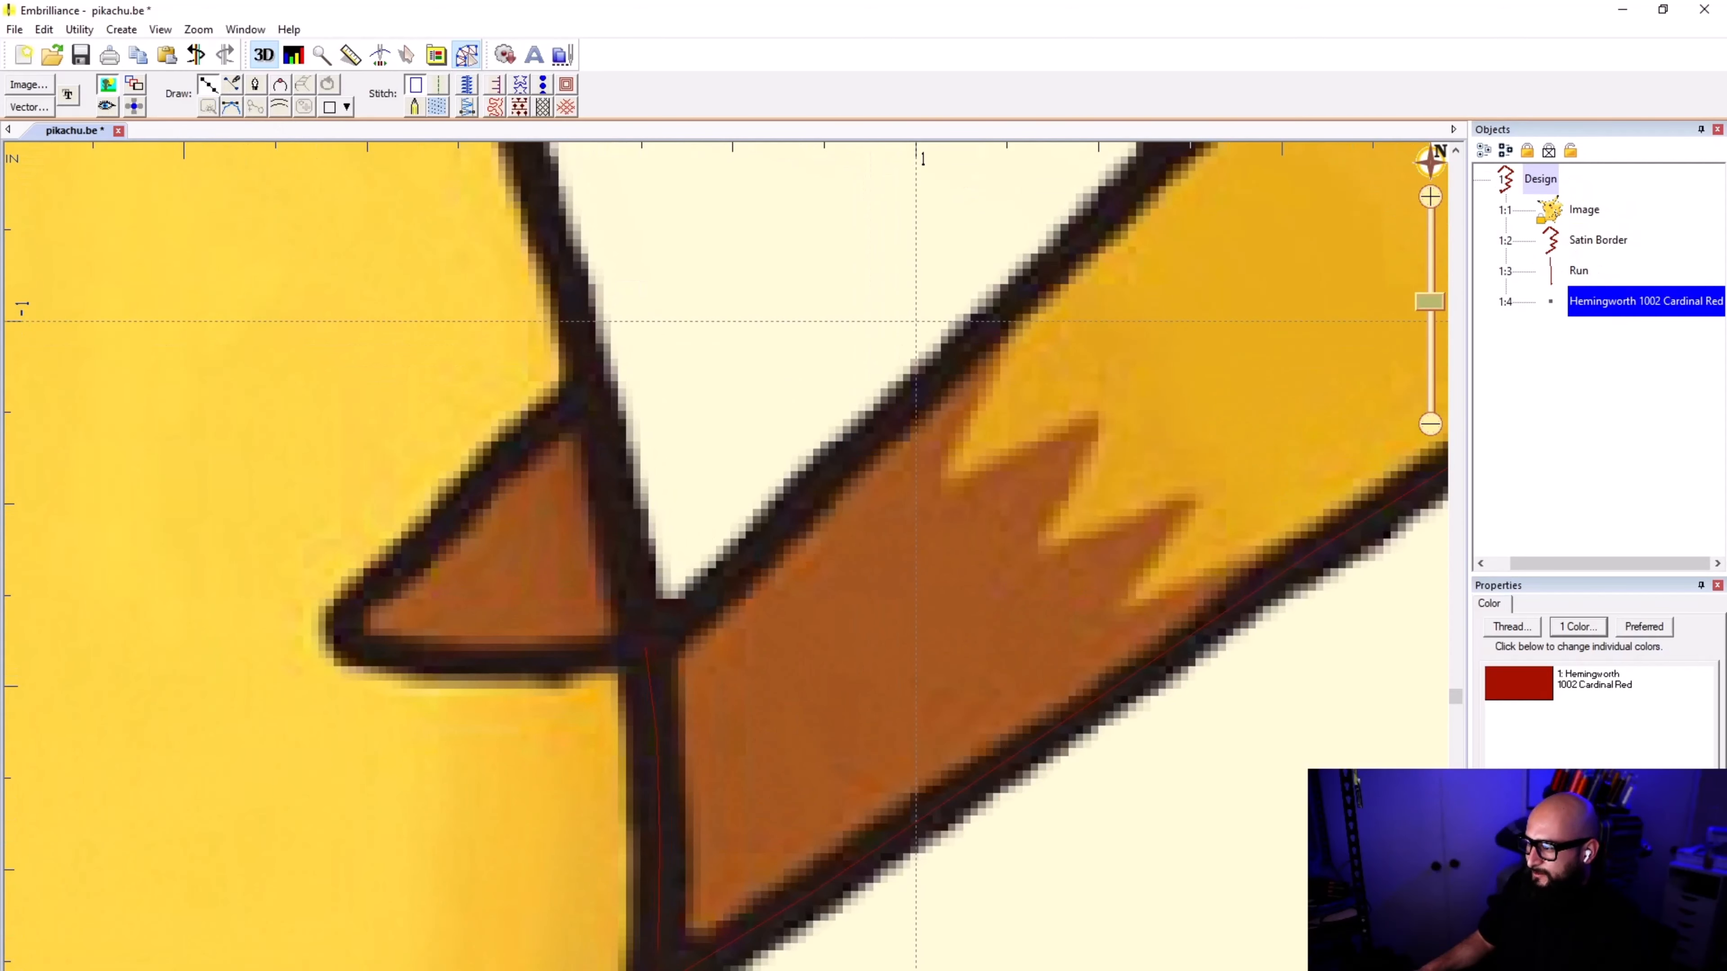
click(645, 651)
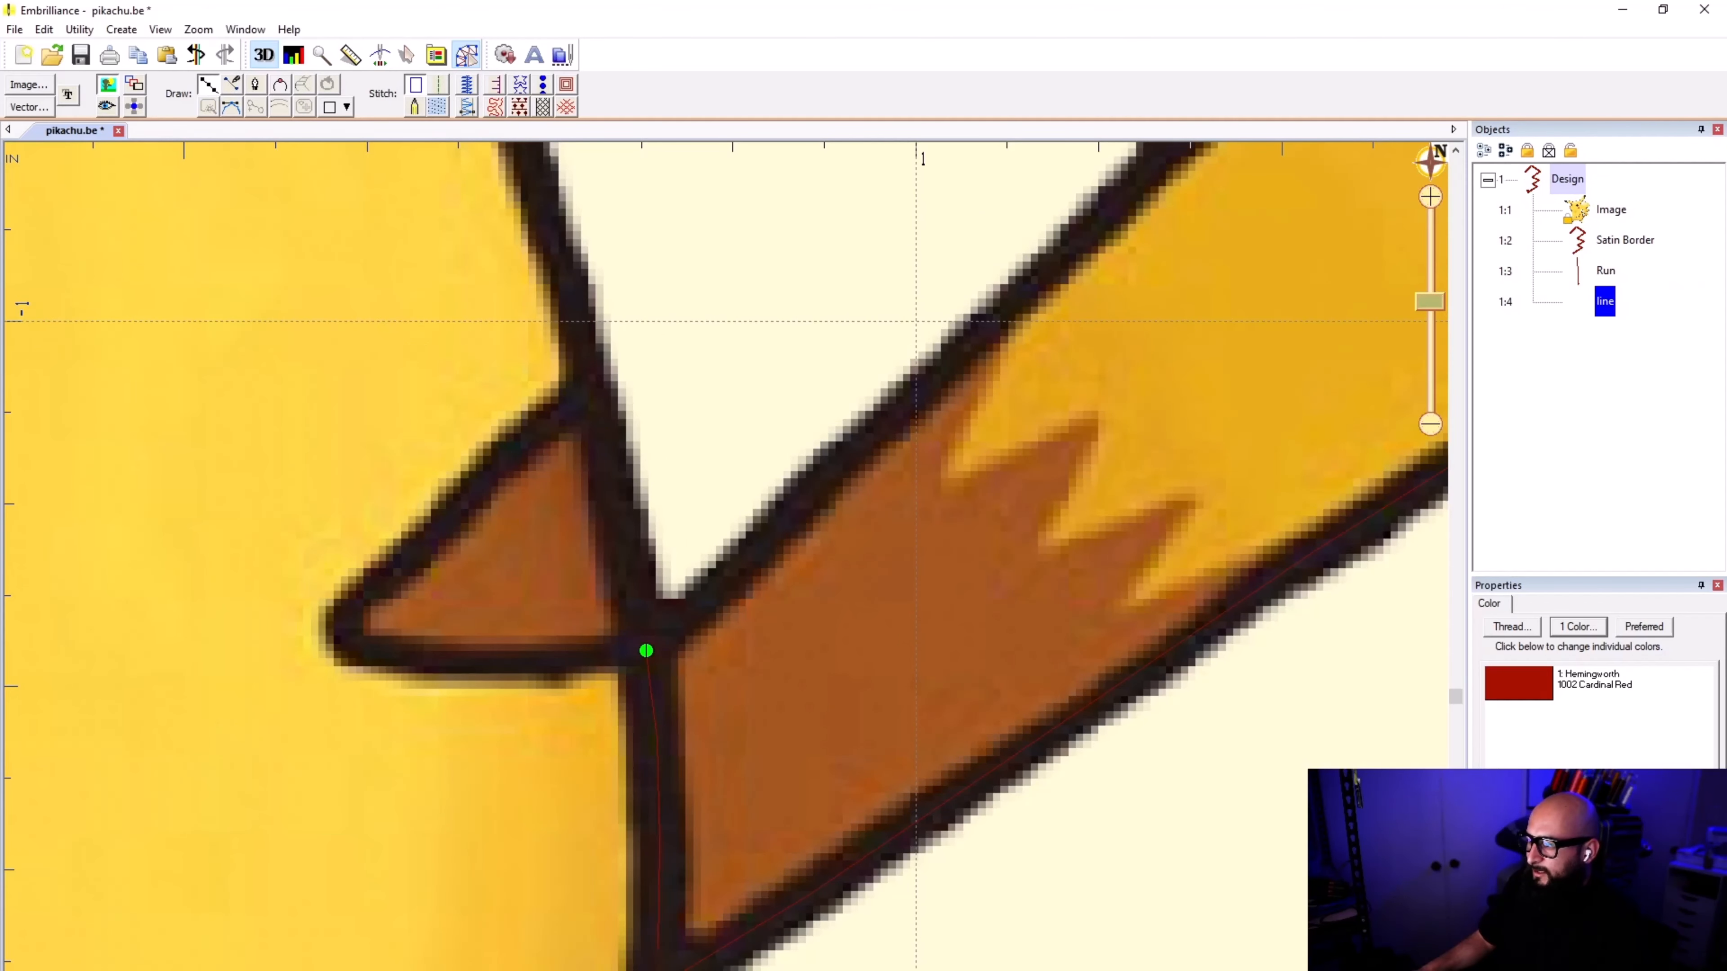
click(729, 576)
click(966, 344)
scroll(966, 344, up, 3)
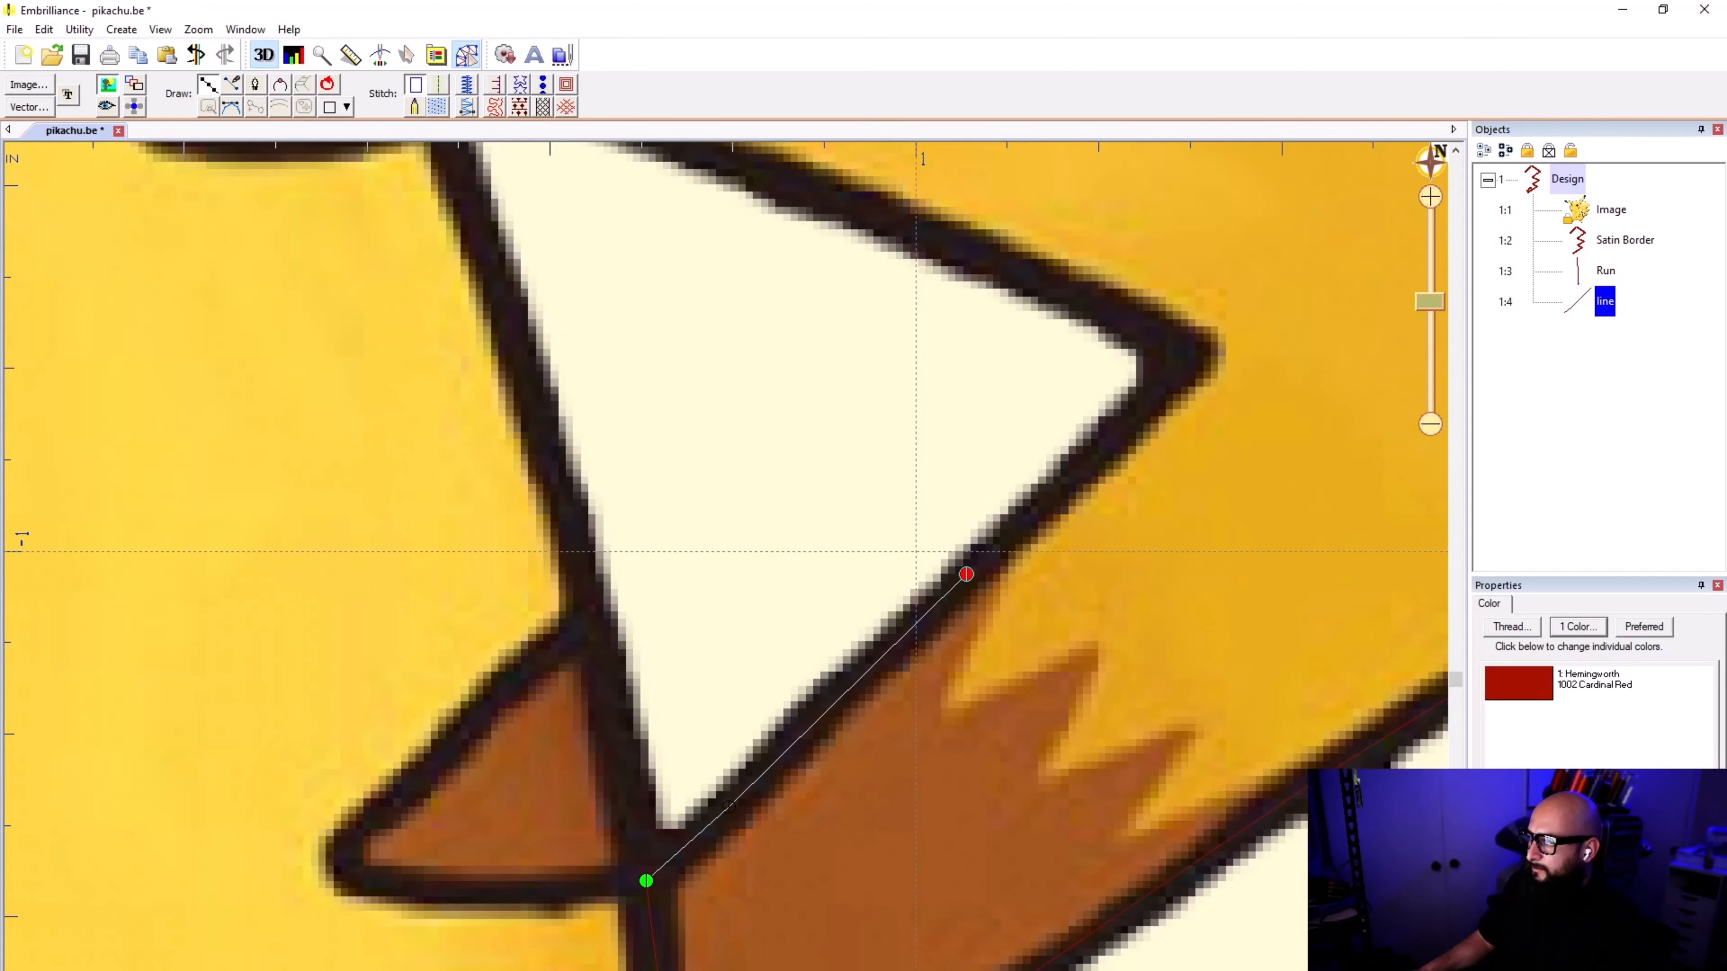
click(1182, 354)
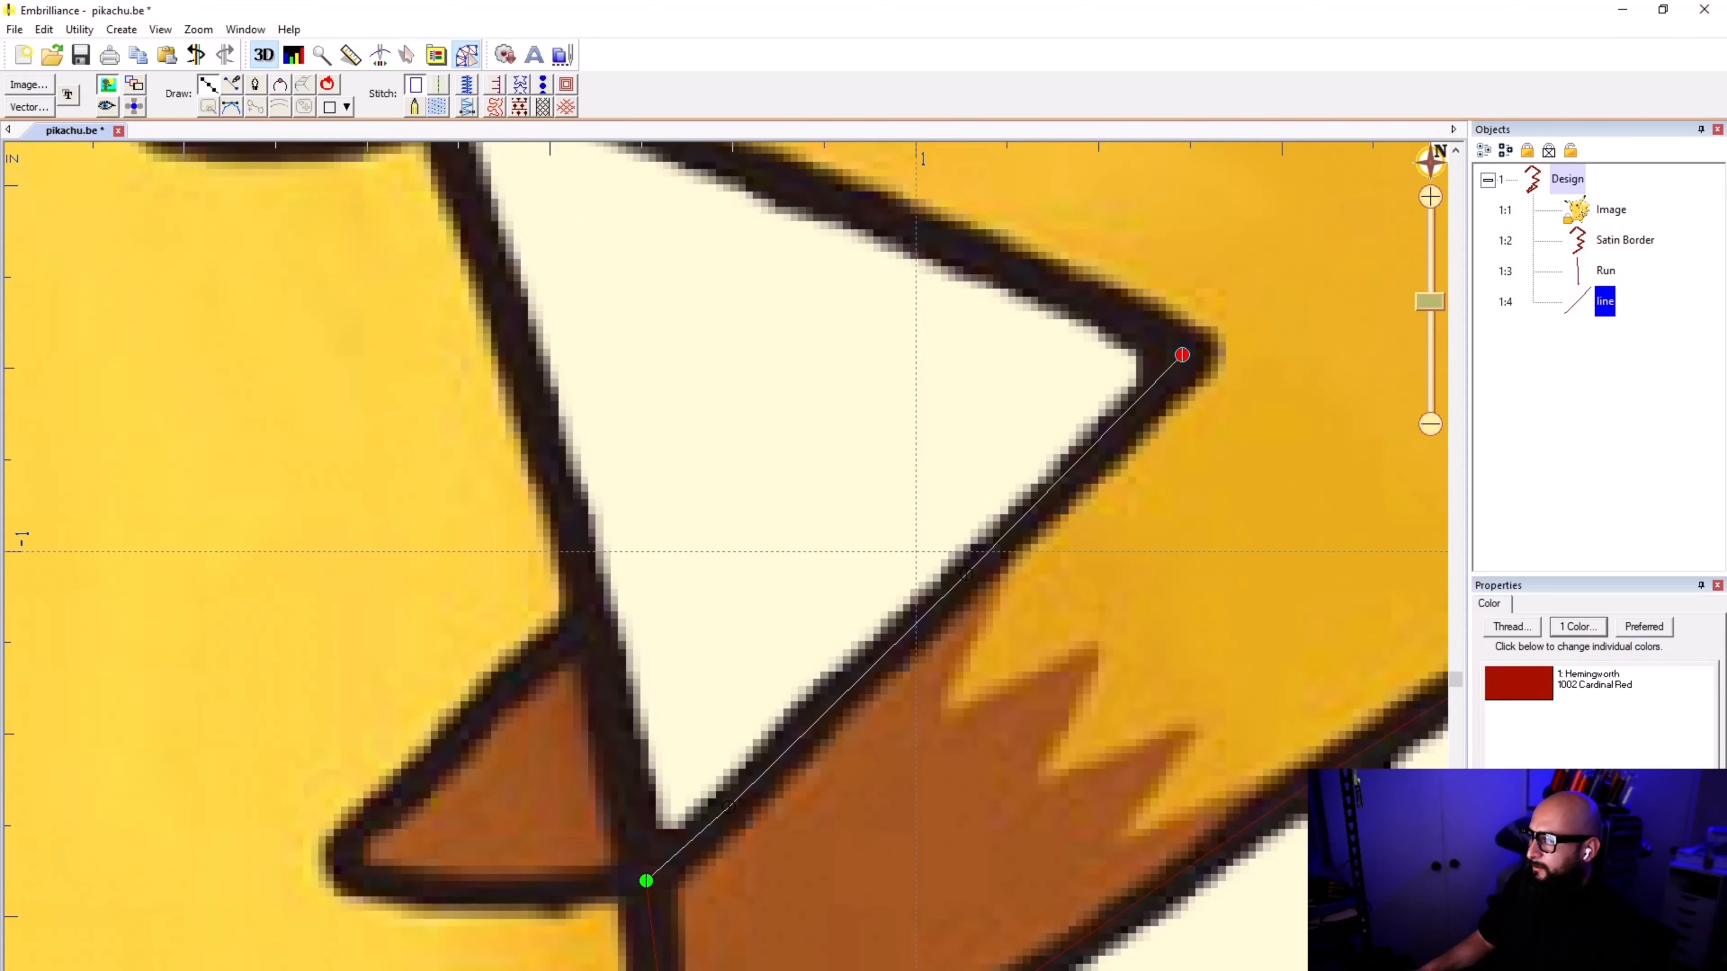
Step: Continue tracing the tail's inner edge from its first sharp point along the dark outline to the blunt corner nearest the body
scroll(1146, 293, down, 5)
scroll(726, 556, up, 4)
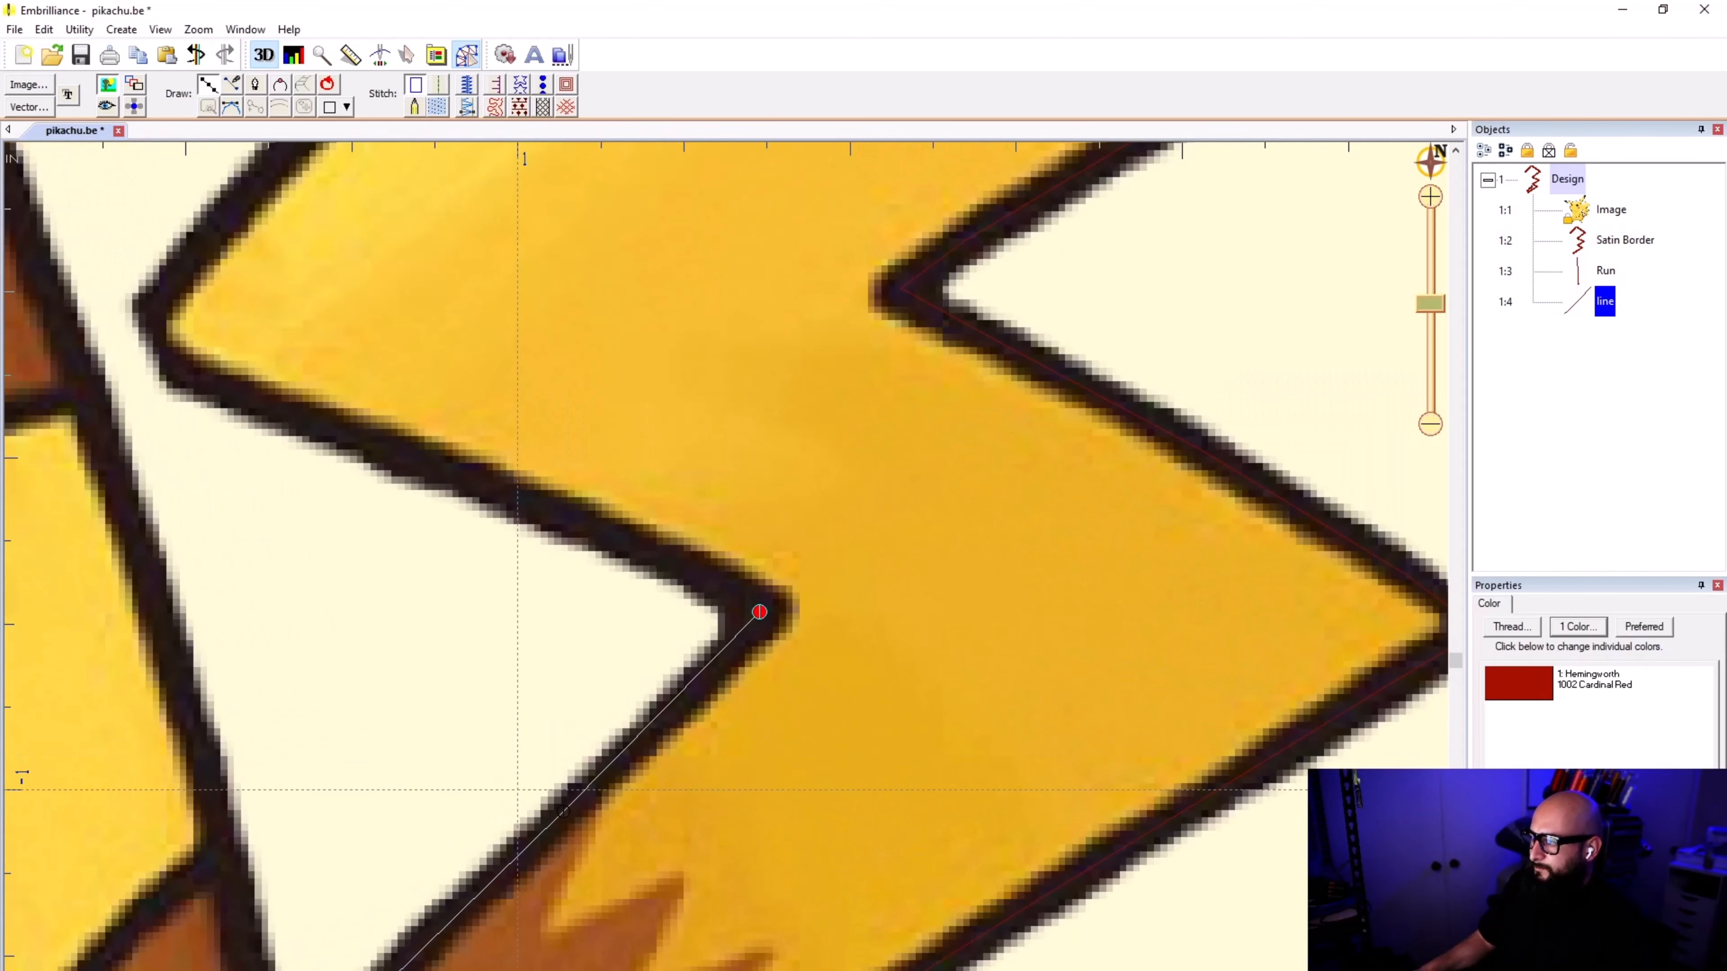
click(730, 590)
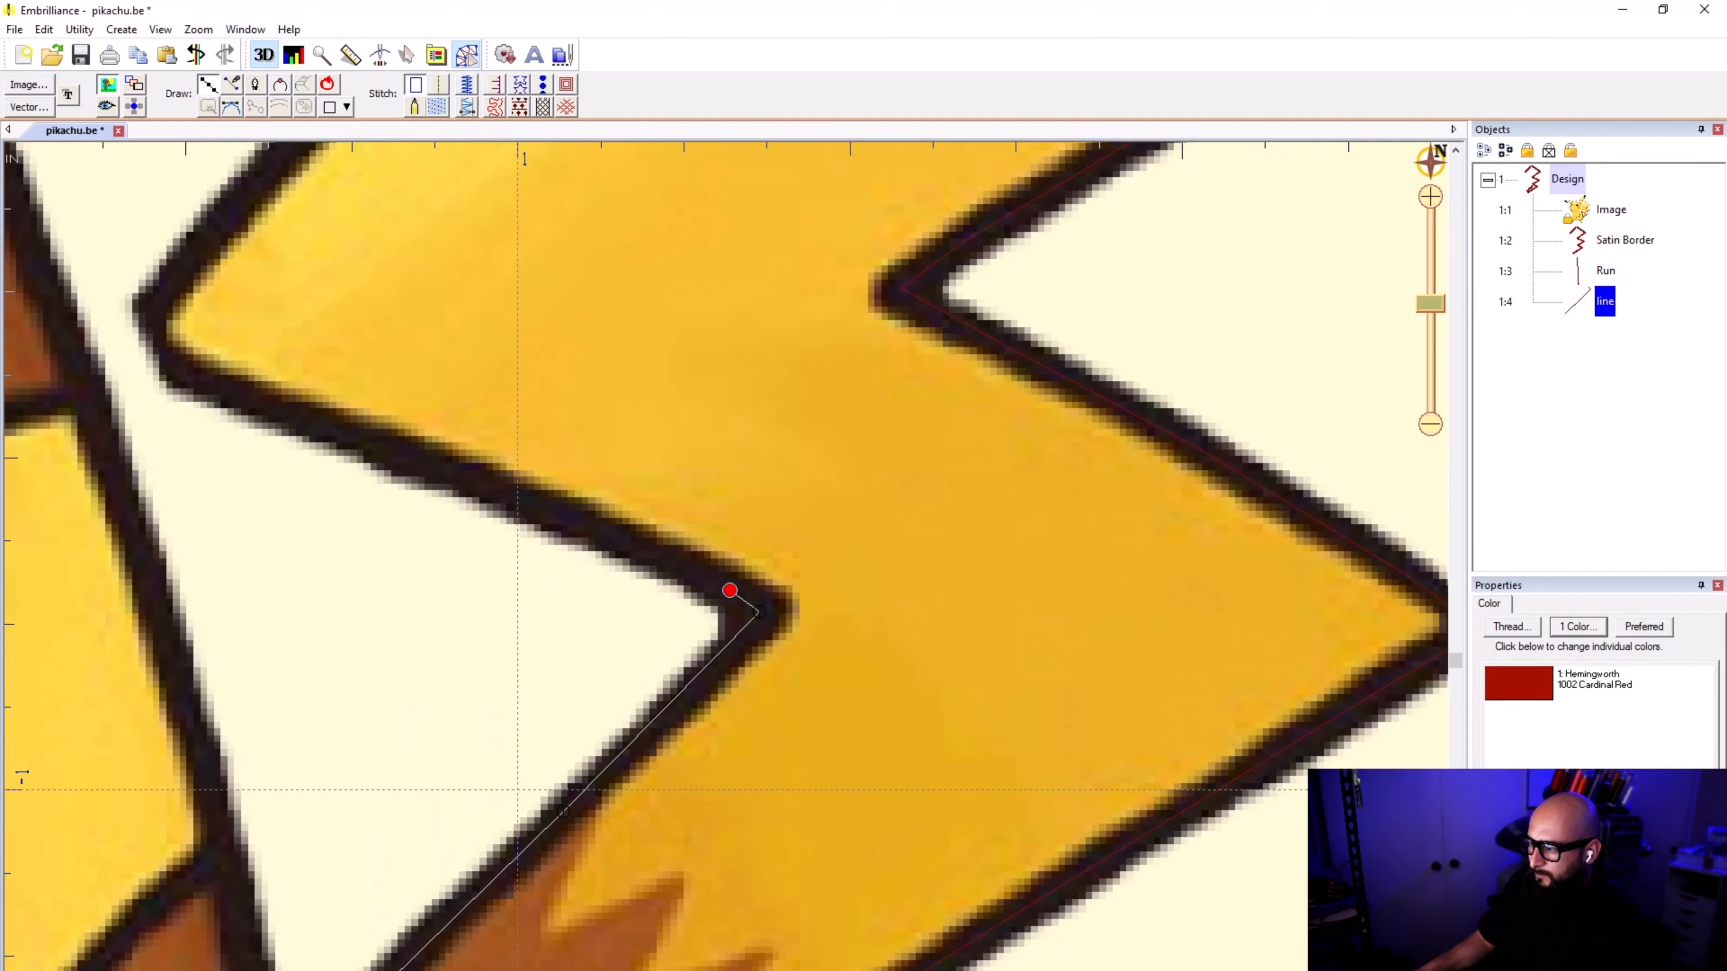
click(676, 561)
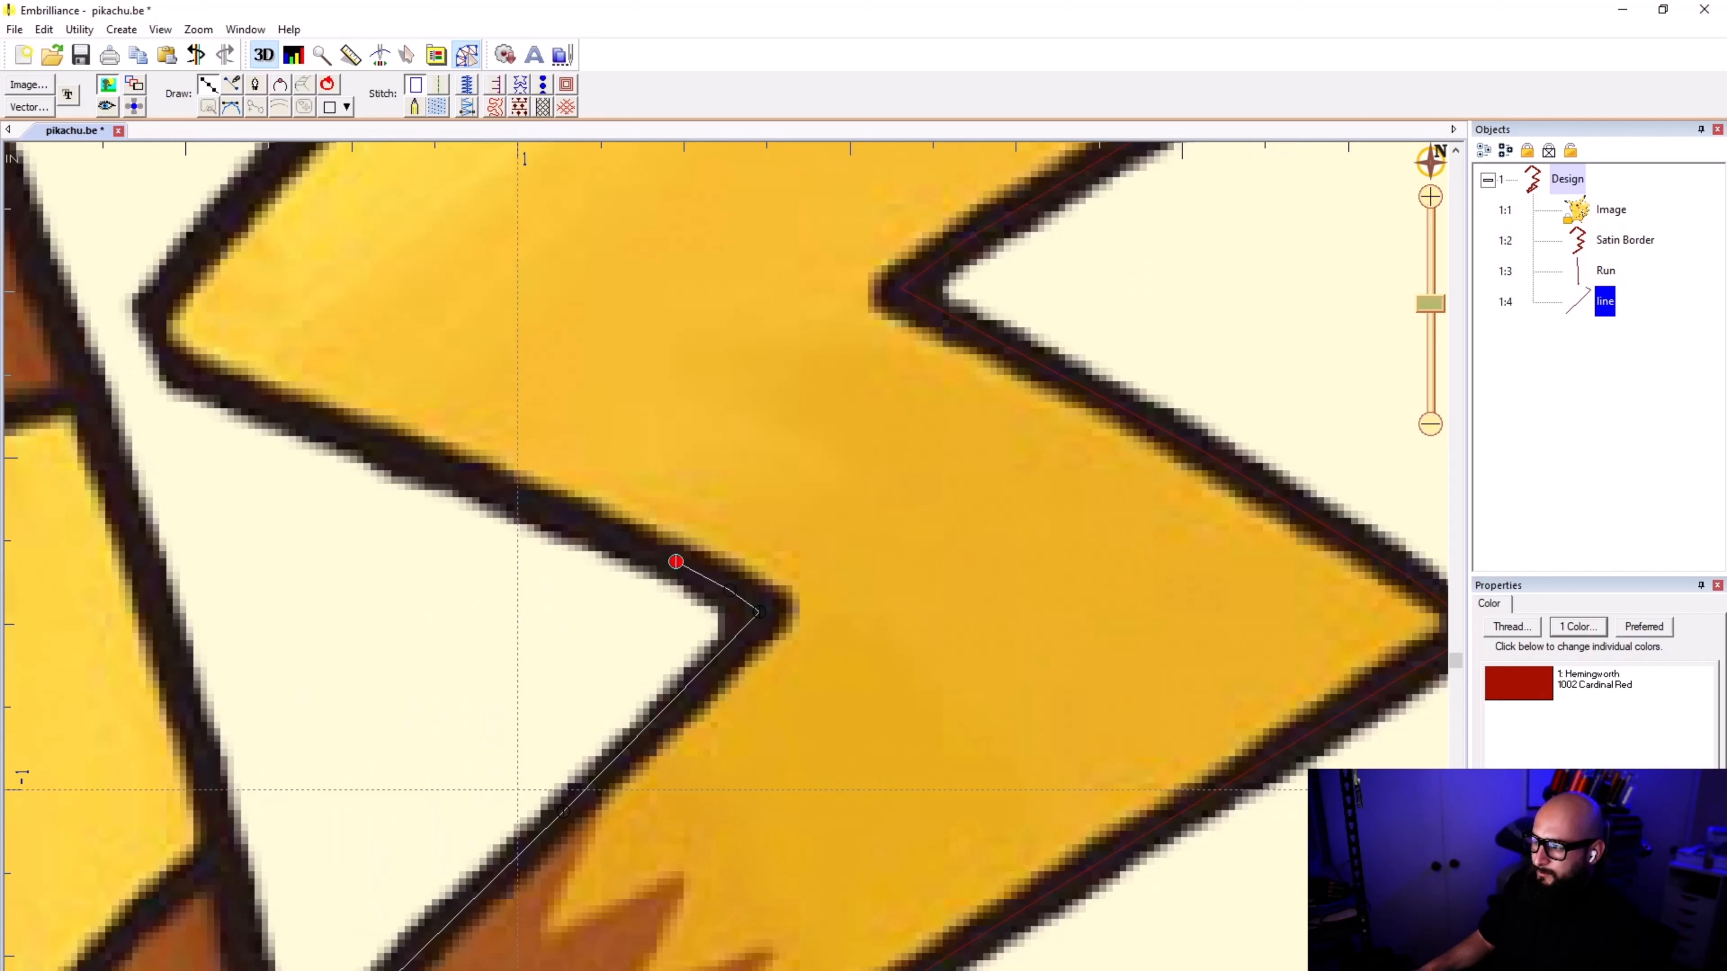
click(393, 451)
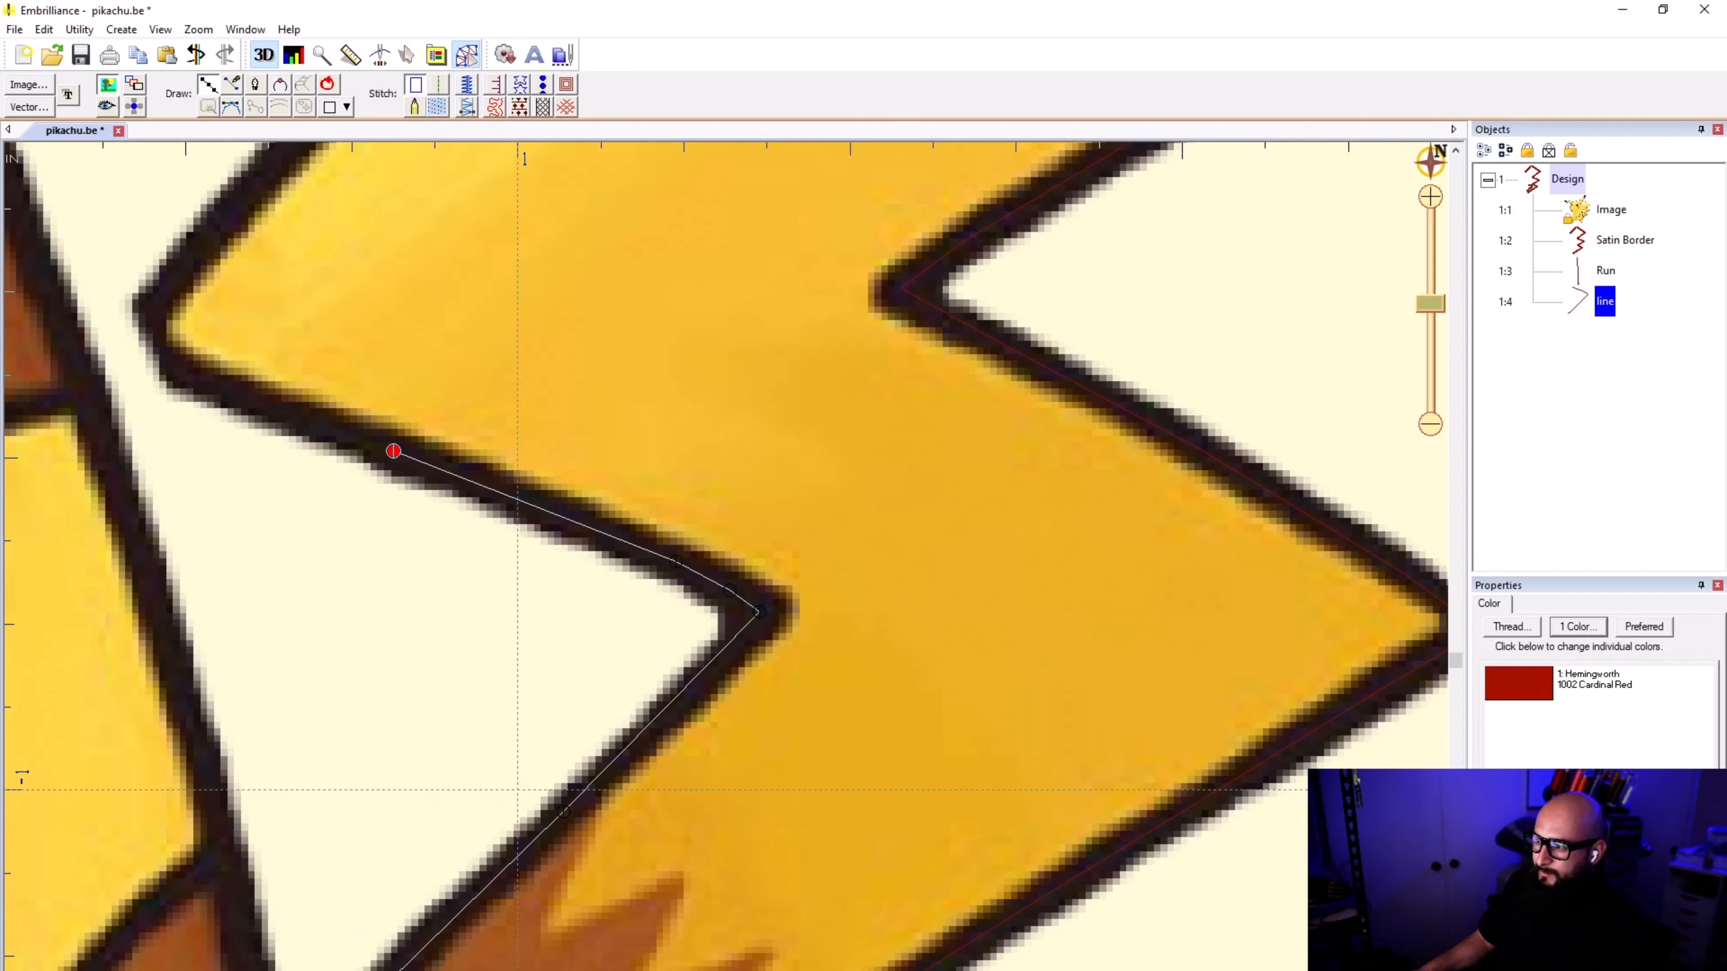
click(211, 380)
click(178, 366)
Step: Trace around the blunt corner and up to the tail's next sharp inner point, placing that point inside the dark tip
scroll(178, 366, down, 1)
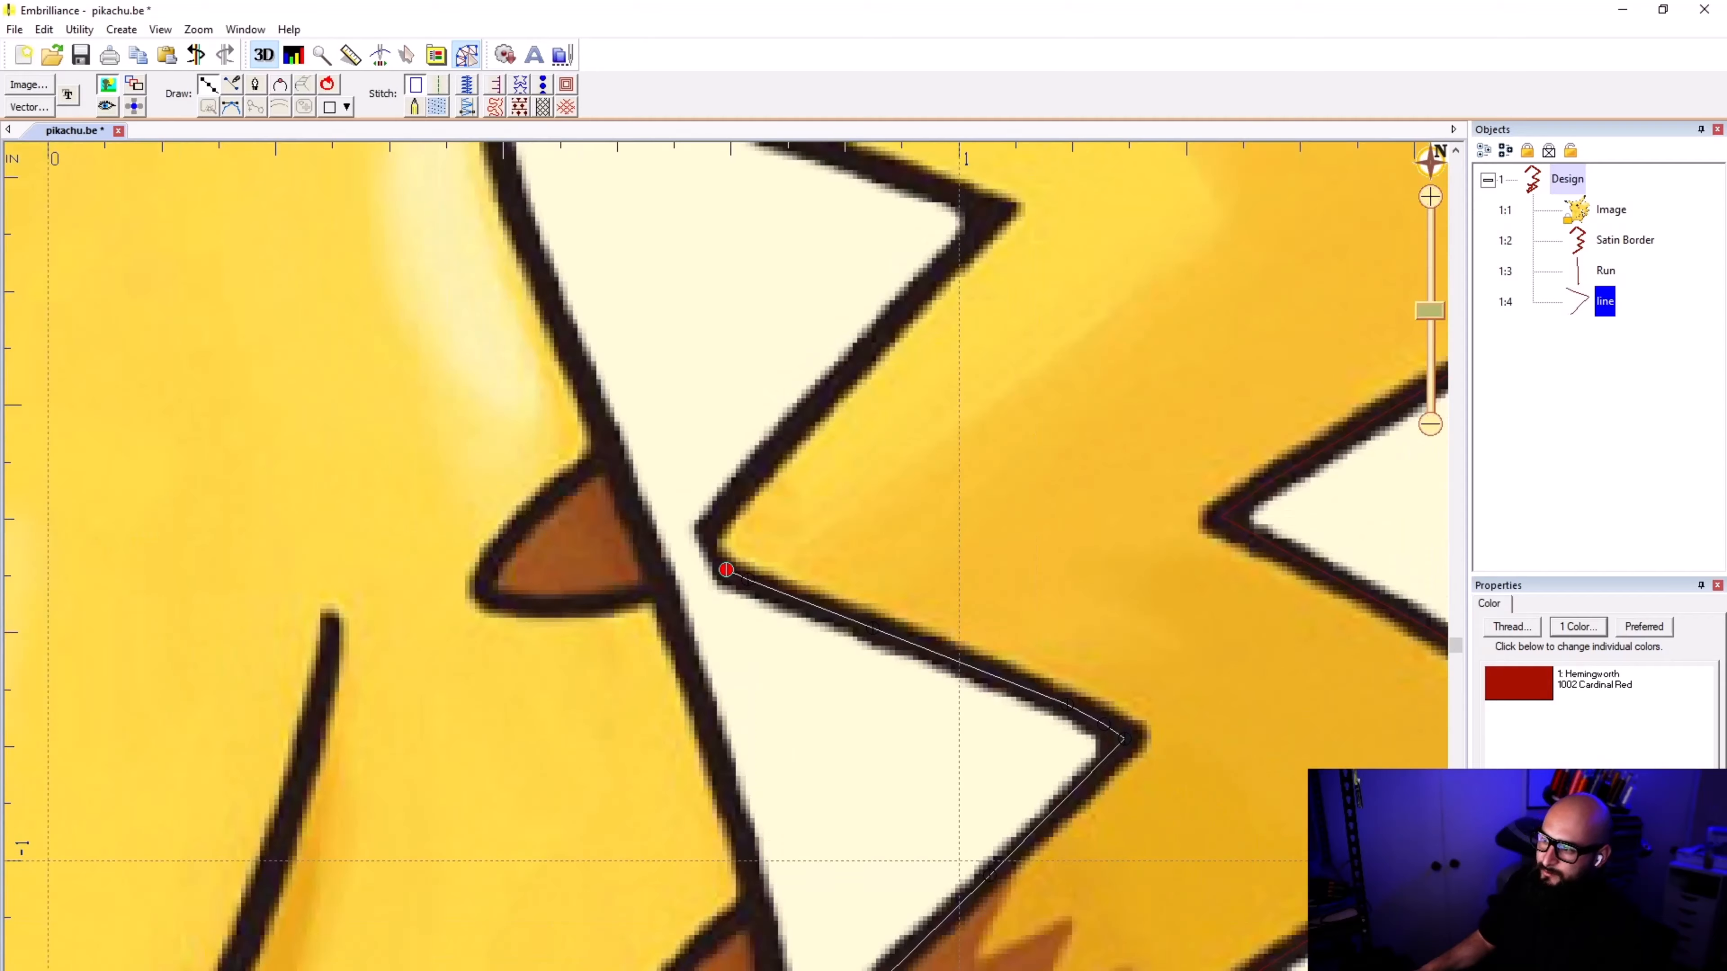
scroll(826, 552, up, 1)
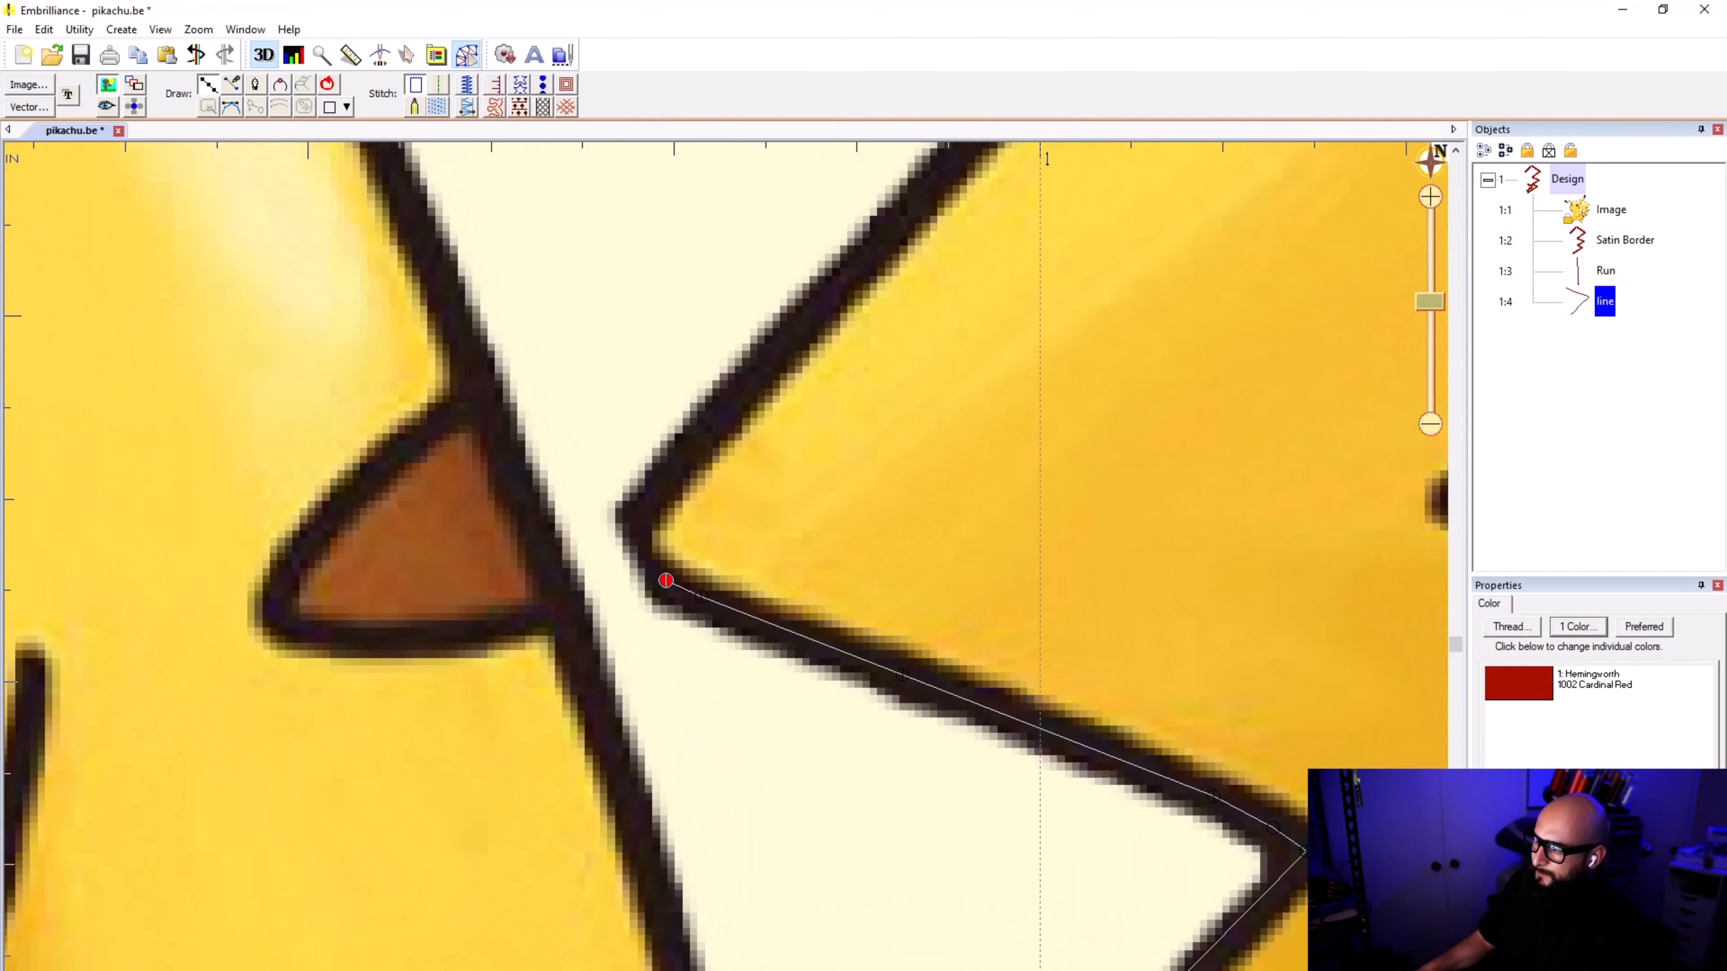
click(632, 515)
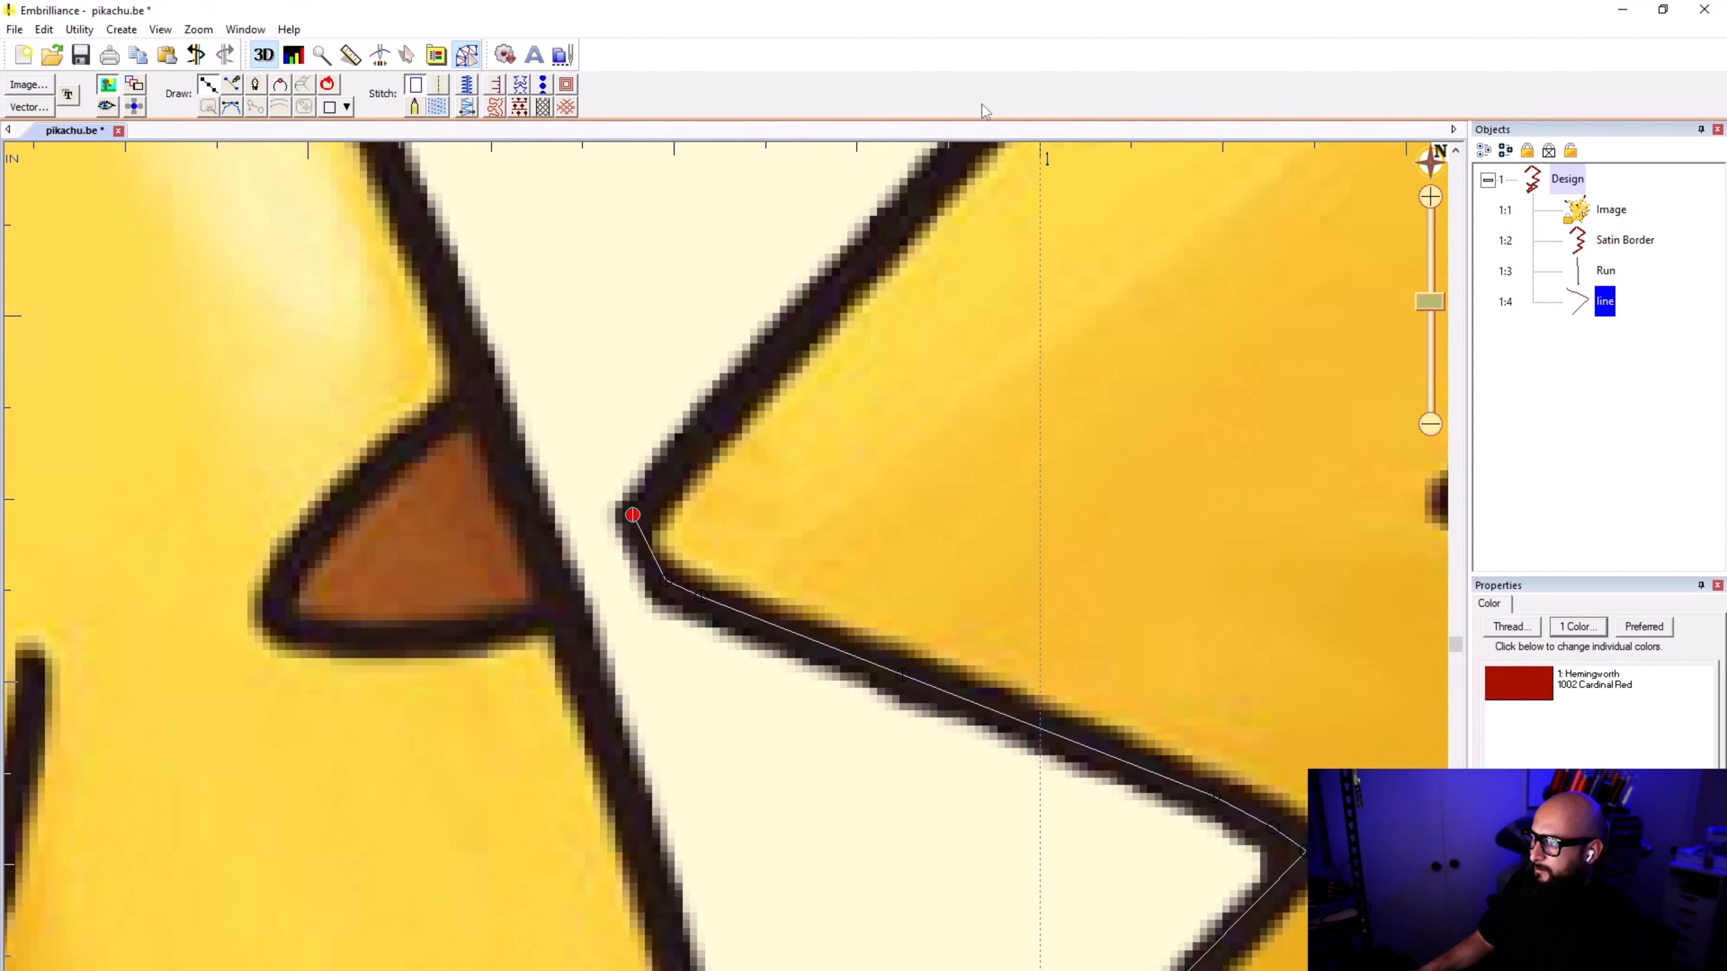
scroll(906, 188, down, 1)
click(865, 416)
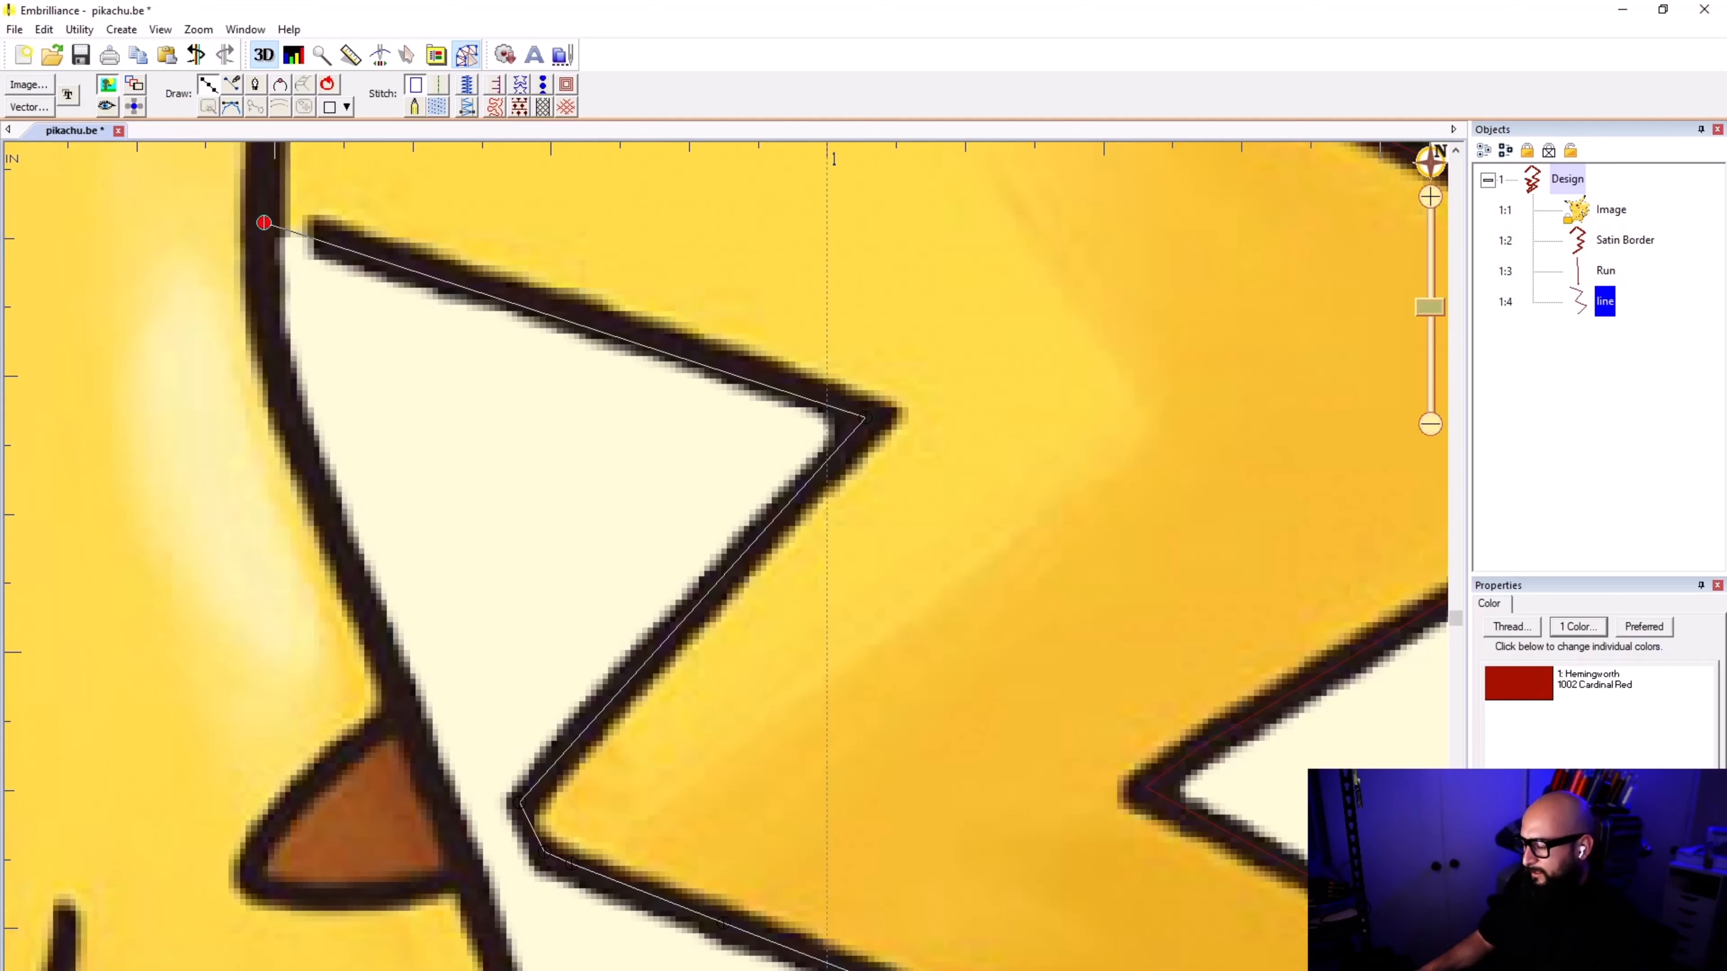
scroll(865, 417, up, 3)
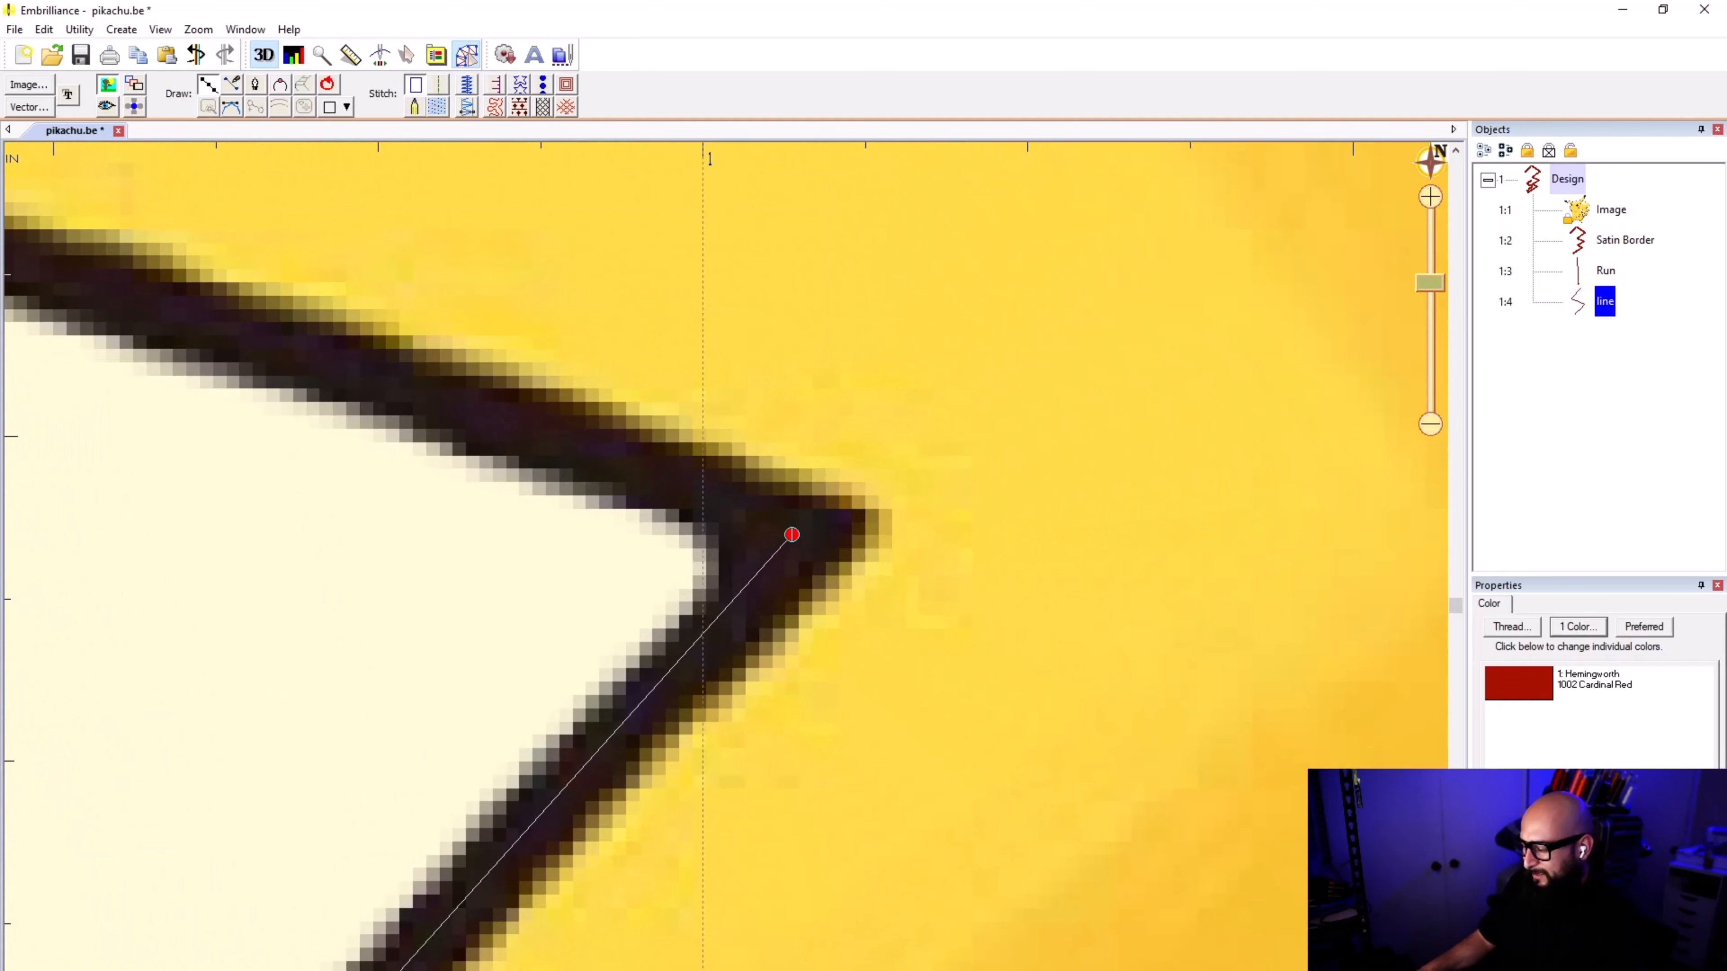
click(801, 529)
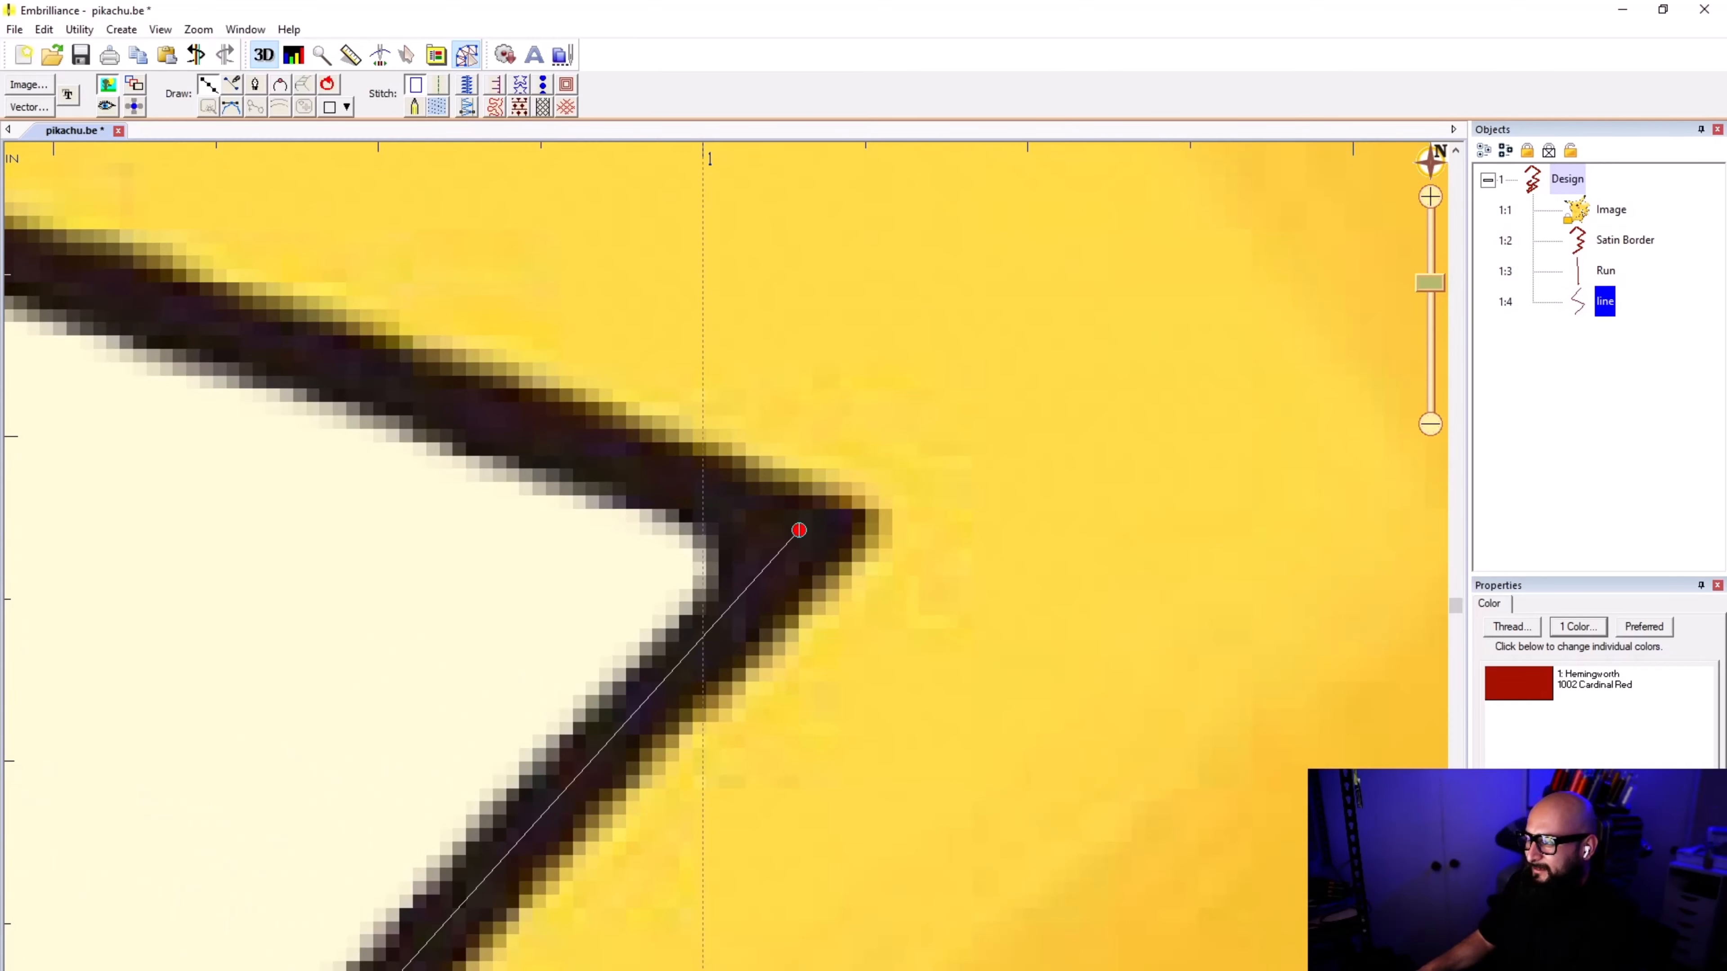
Step: Trace the last inner edge segment of the tail until it overlaps the body outline, and finish the line
scroll(613, 618, down, 2)
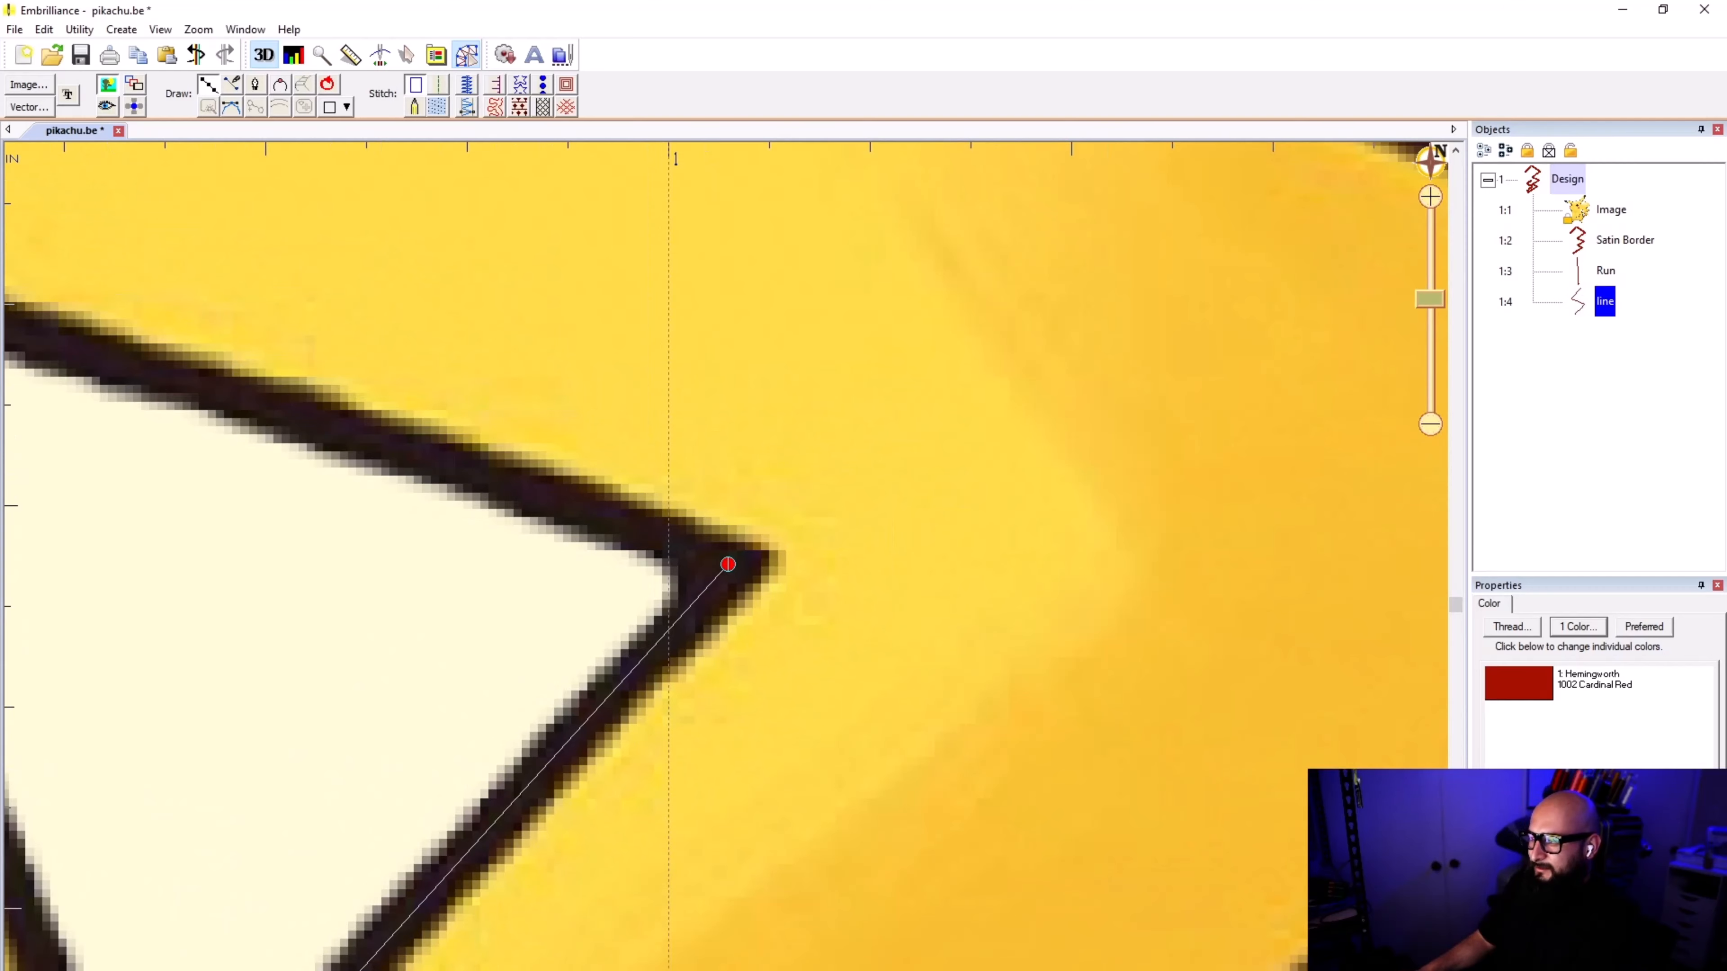
click(274, 404)
scroll(274, 404, down, 2)
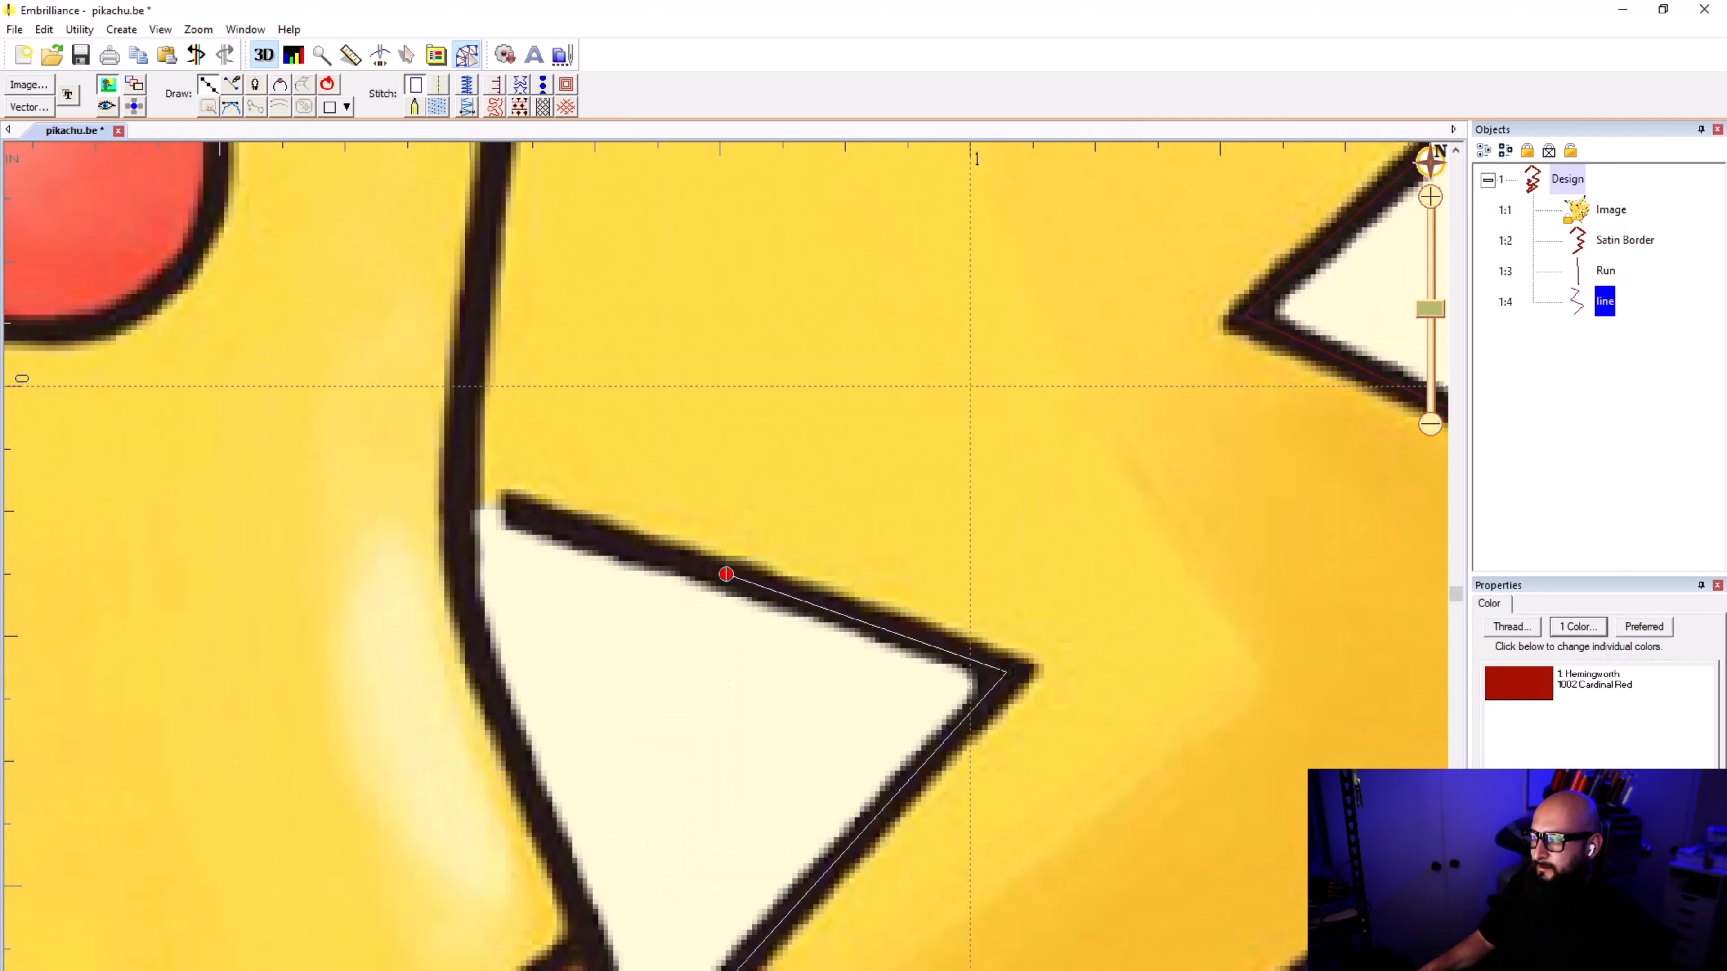
scroll(1093, 670, up, 3)
scroll(1136, 646, down, 2)
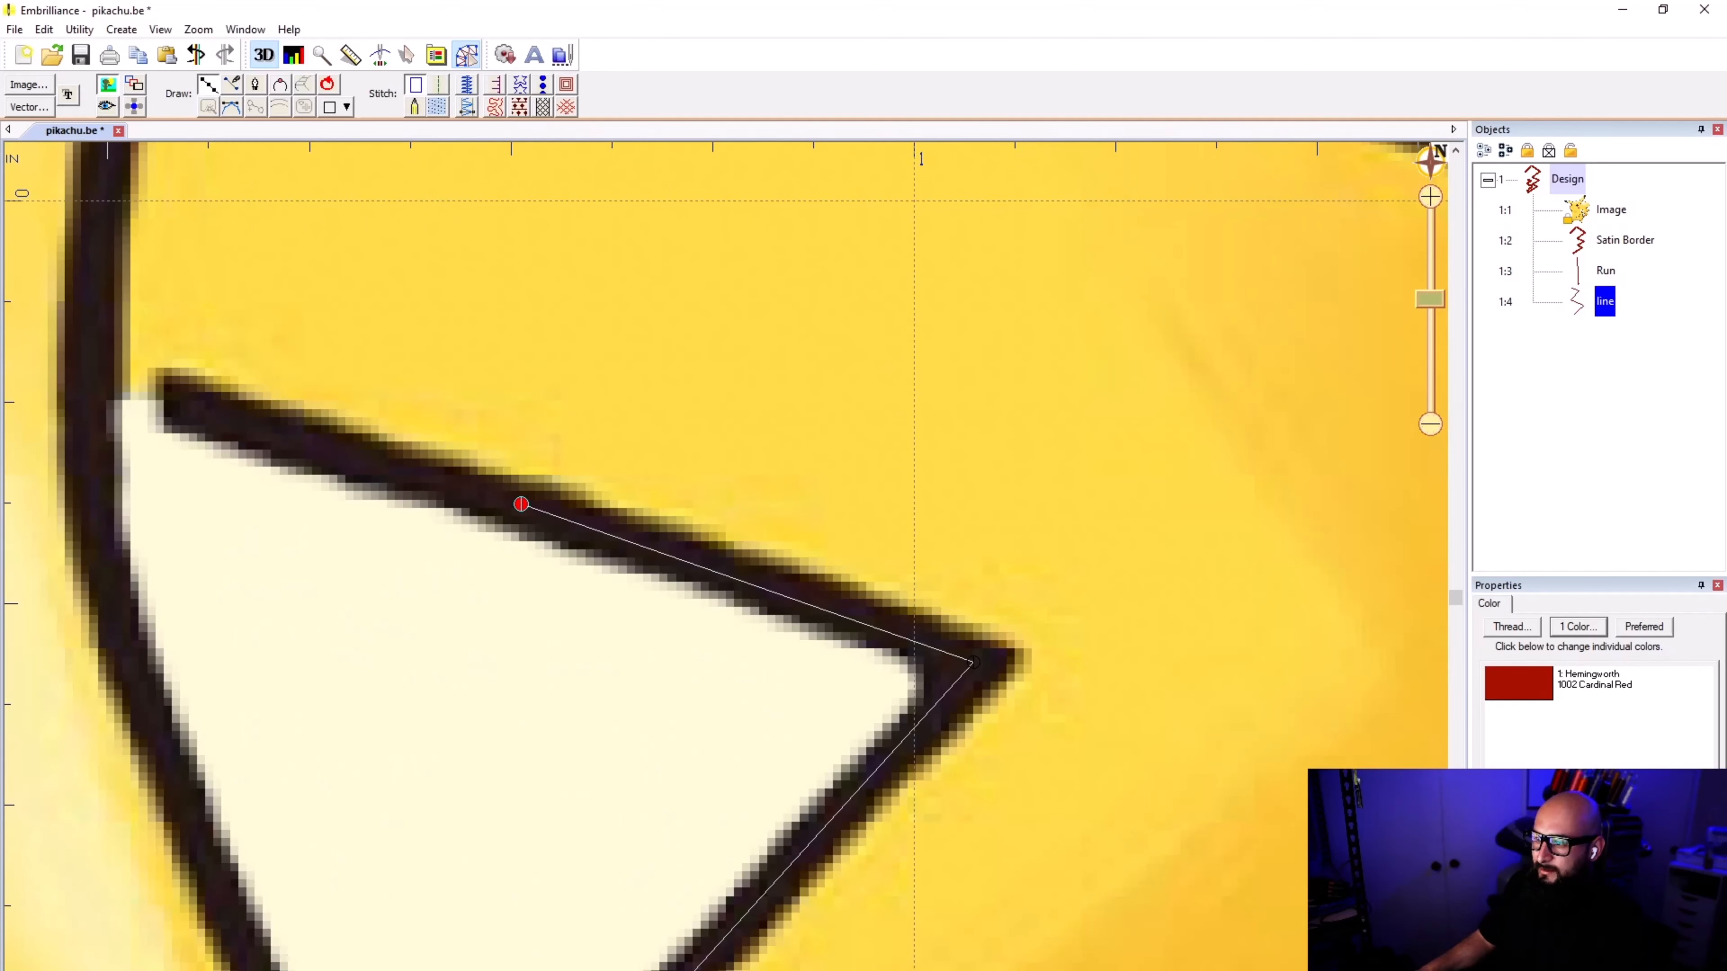
click(92, 374)
scroll(92, 373, down, 2)
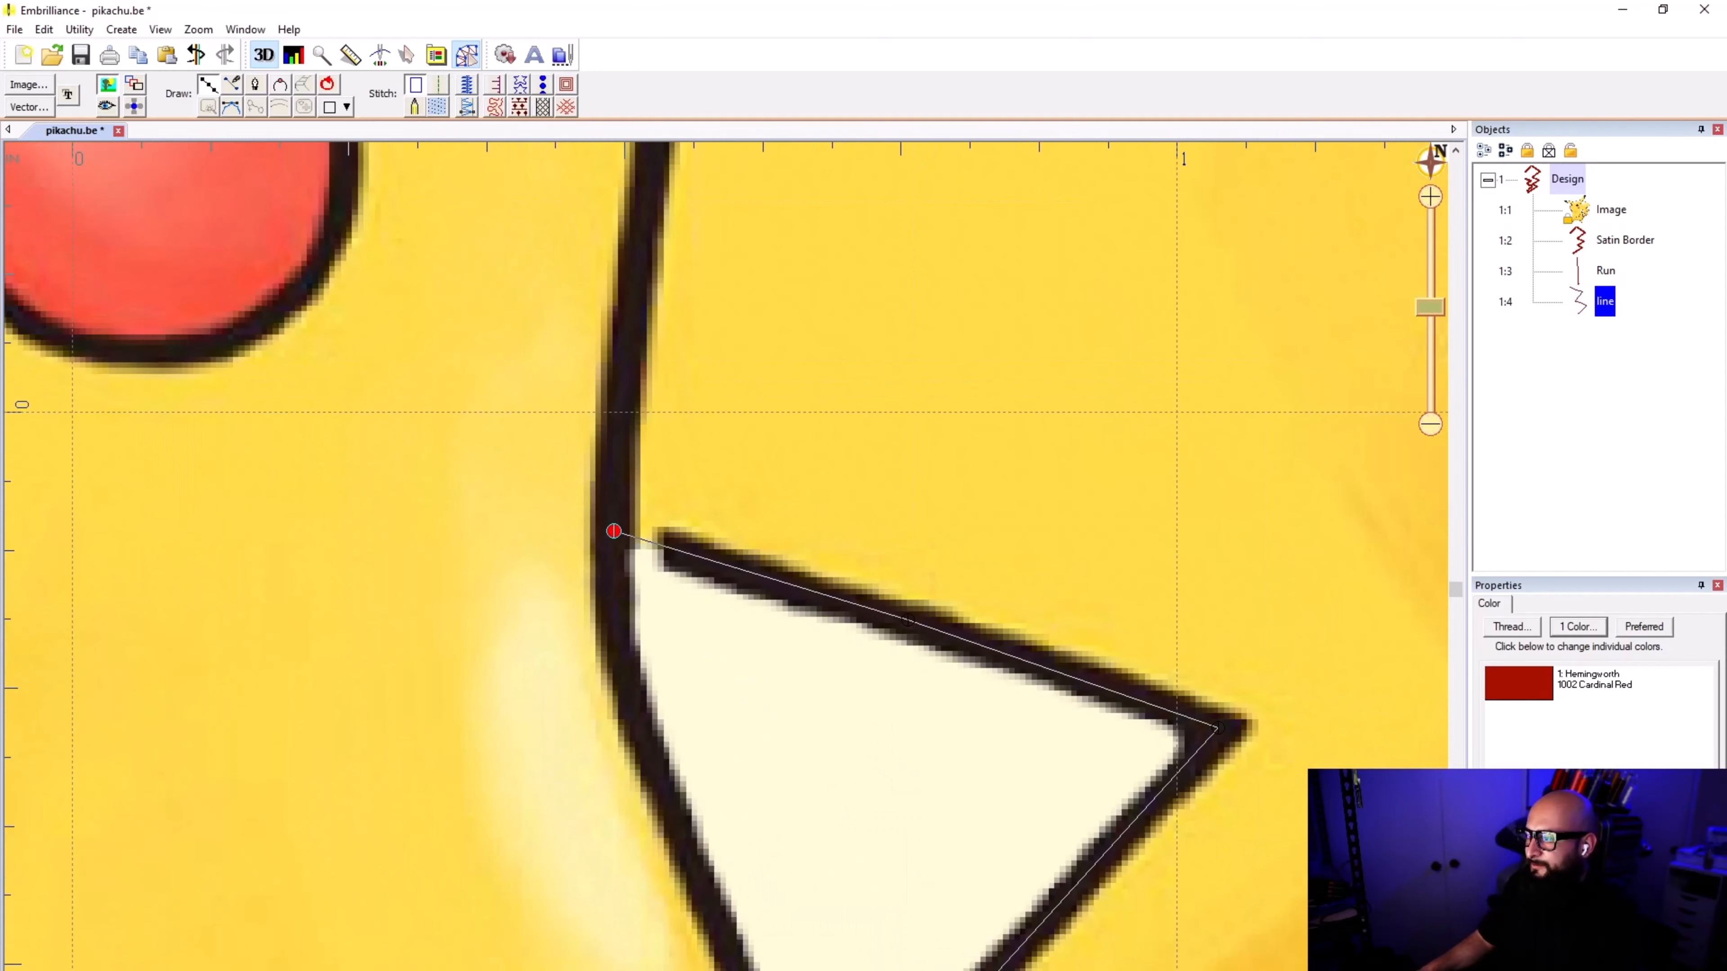
key(Return)
Step: Convert the traced inner-edge line into a satin border, deselect it and save the design
click(1611, 348)
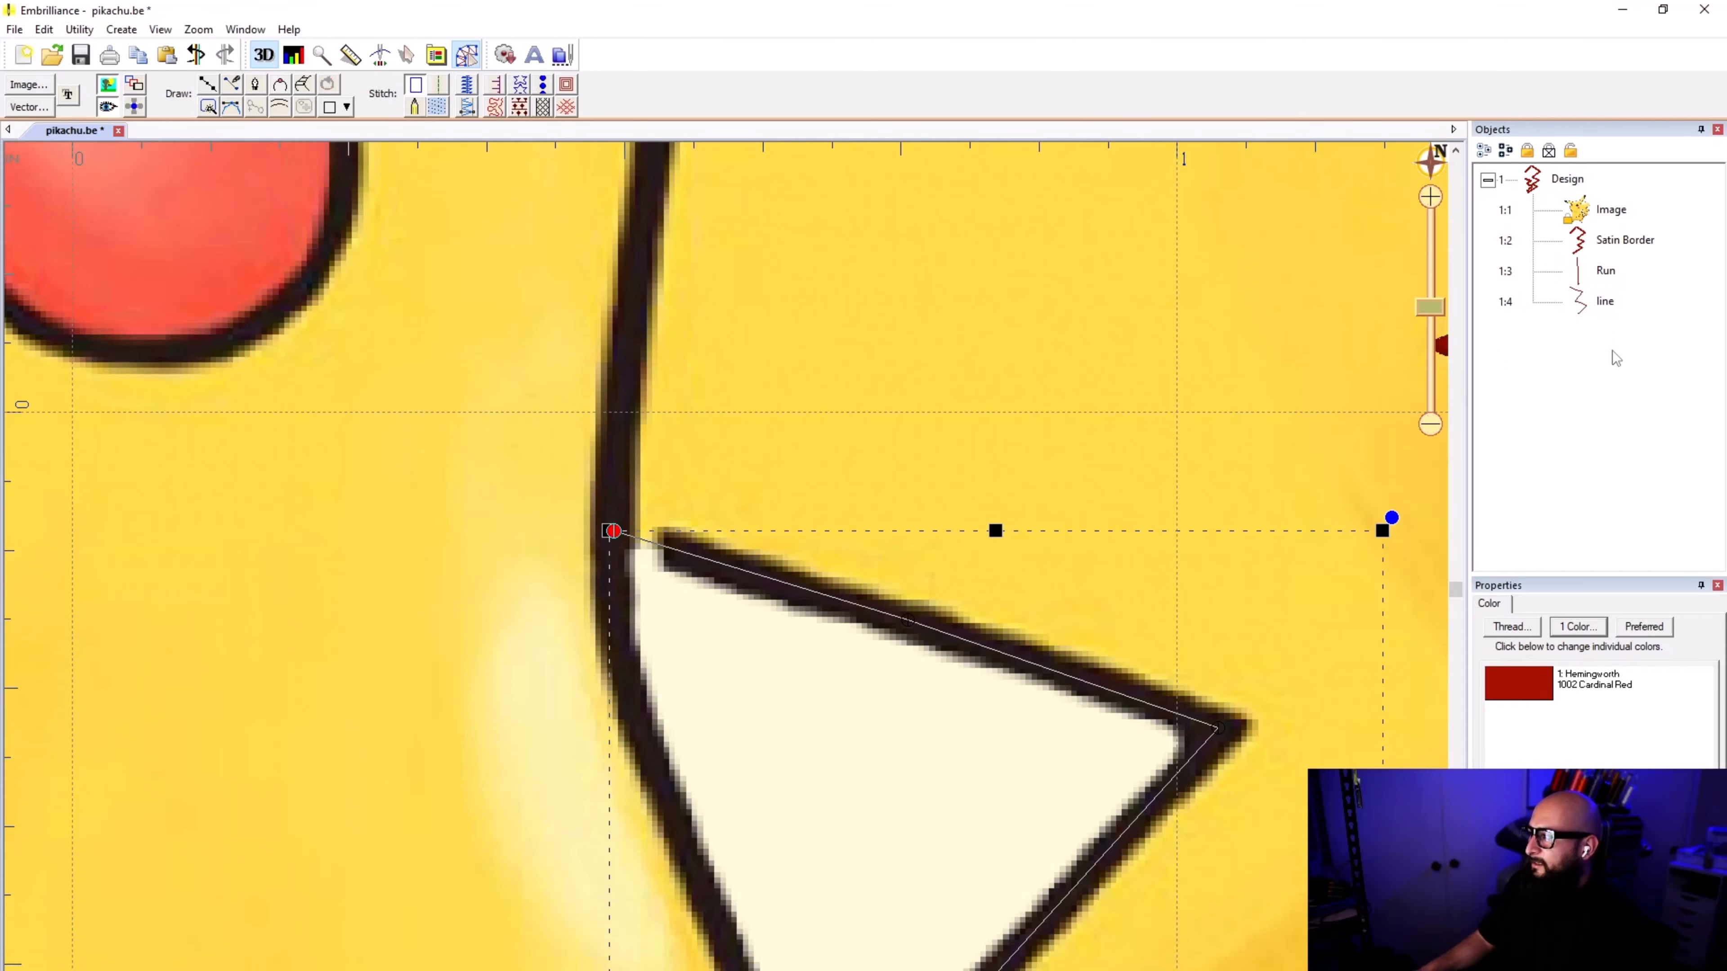
click(1599, 306)
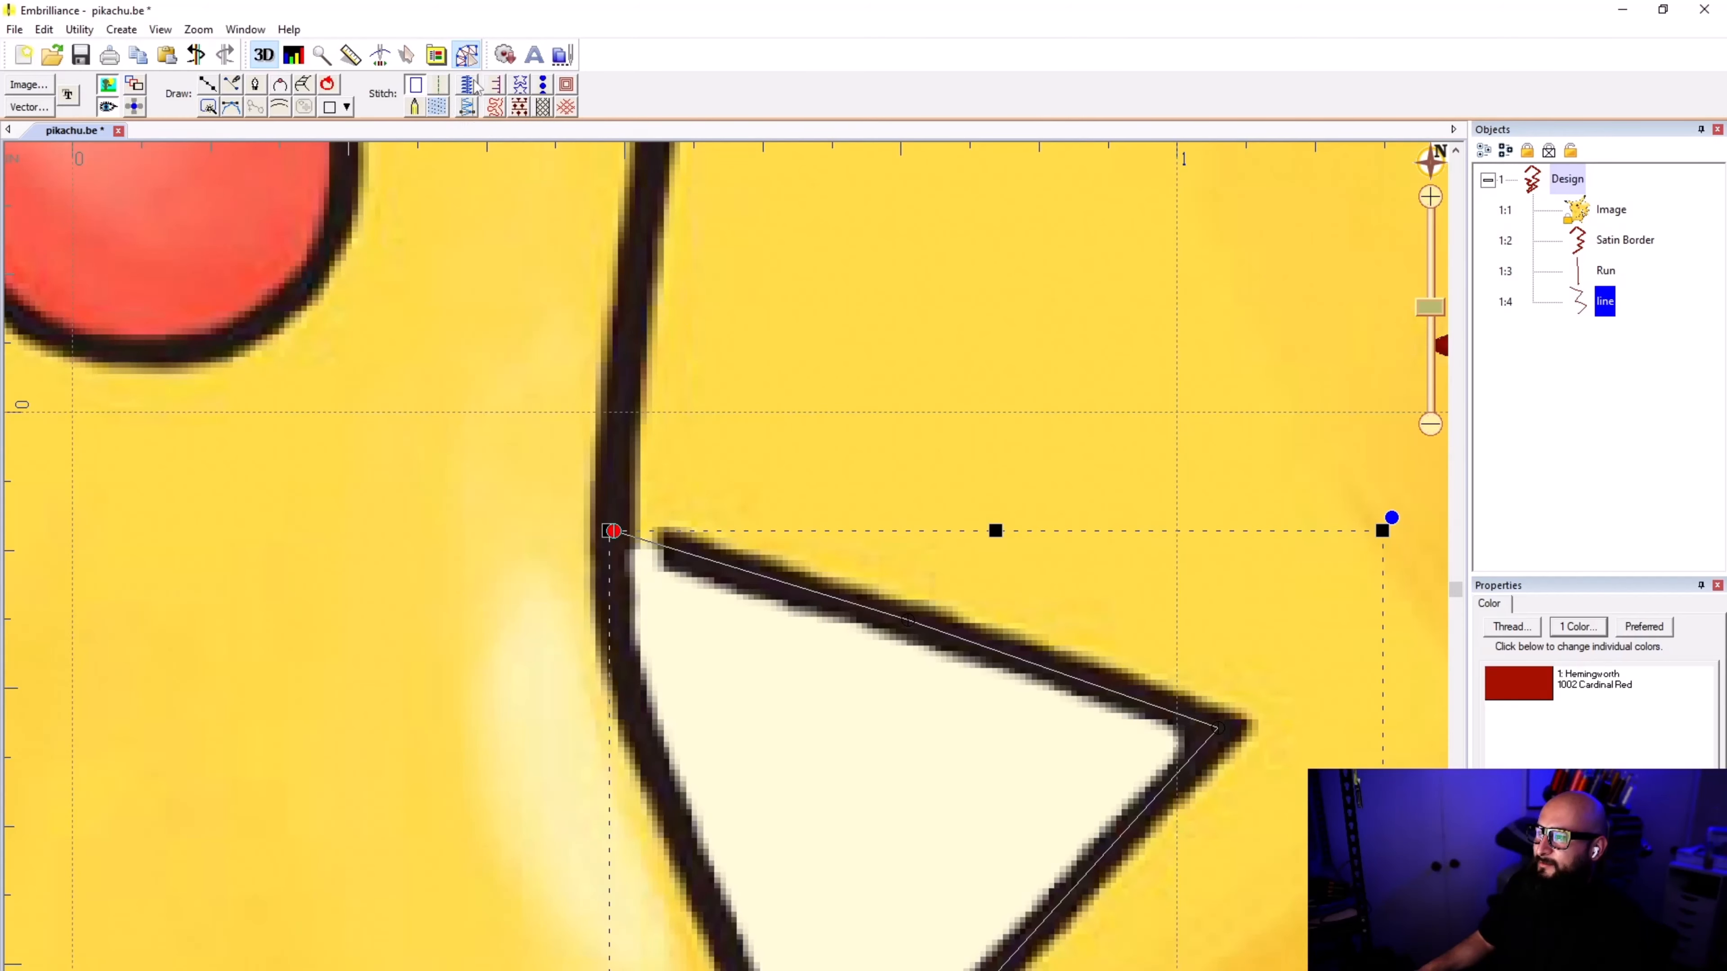
click(468, 108)
scroll(730, 585, down, 2)
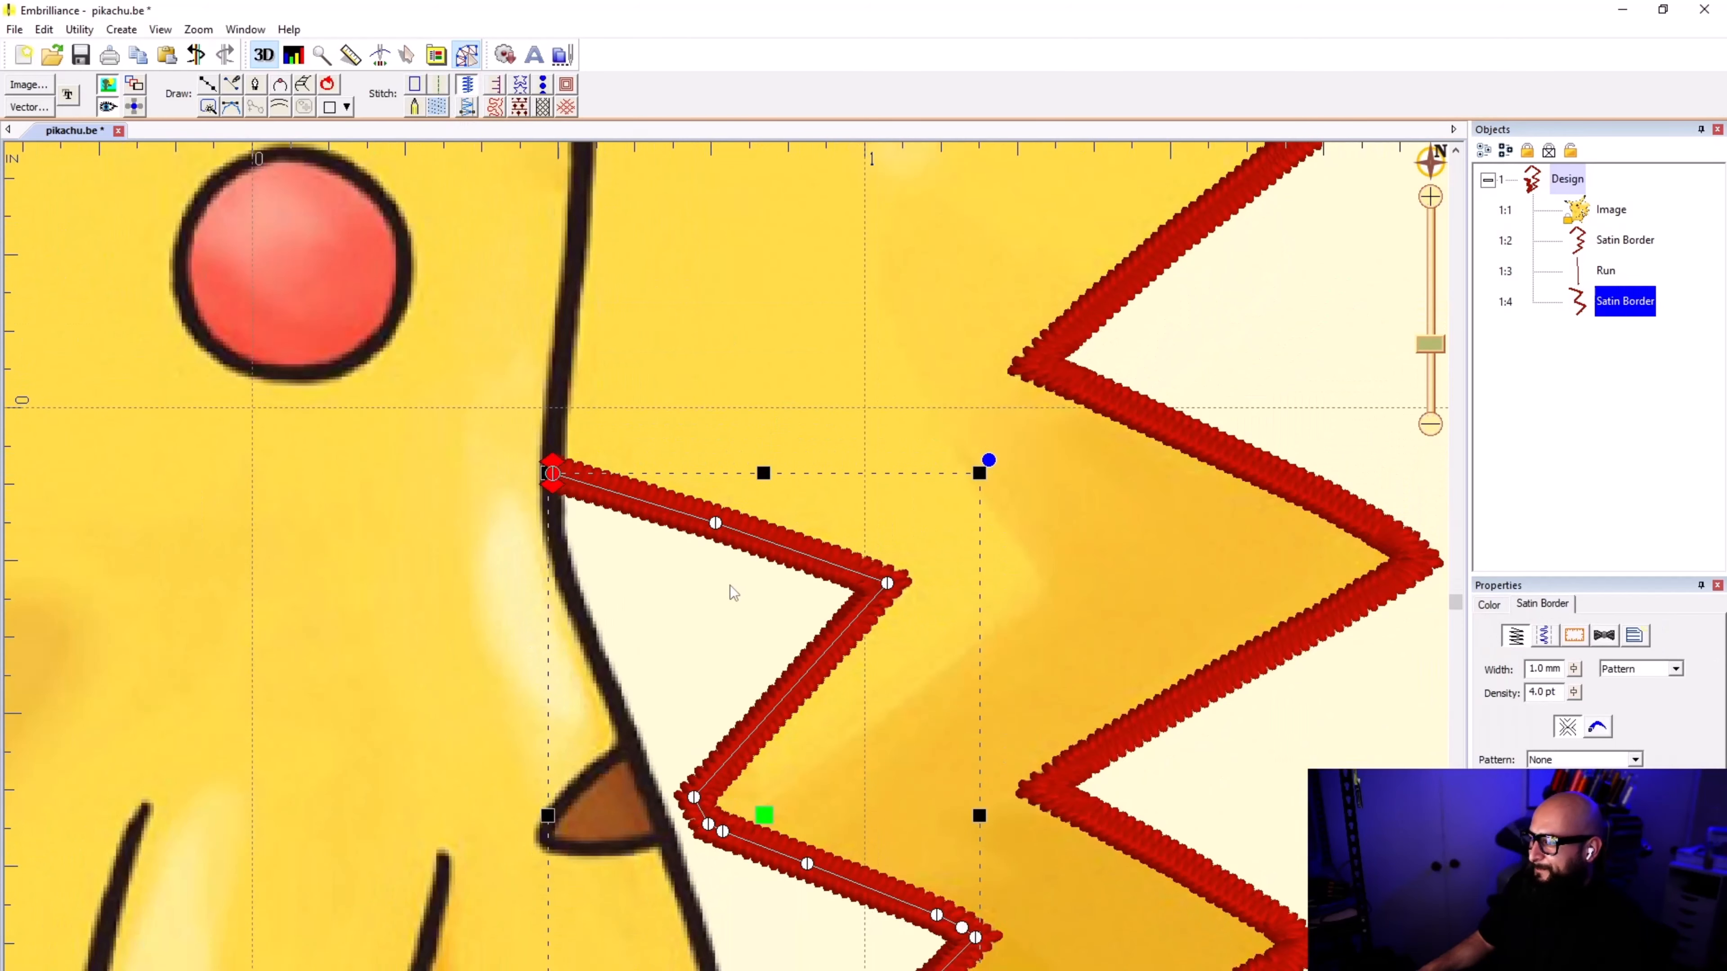
click(1051, 578)
scroll(877, 677, down, 3)
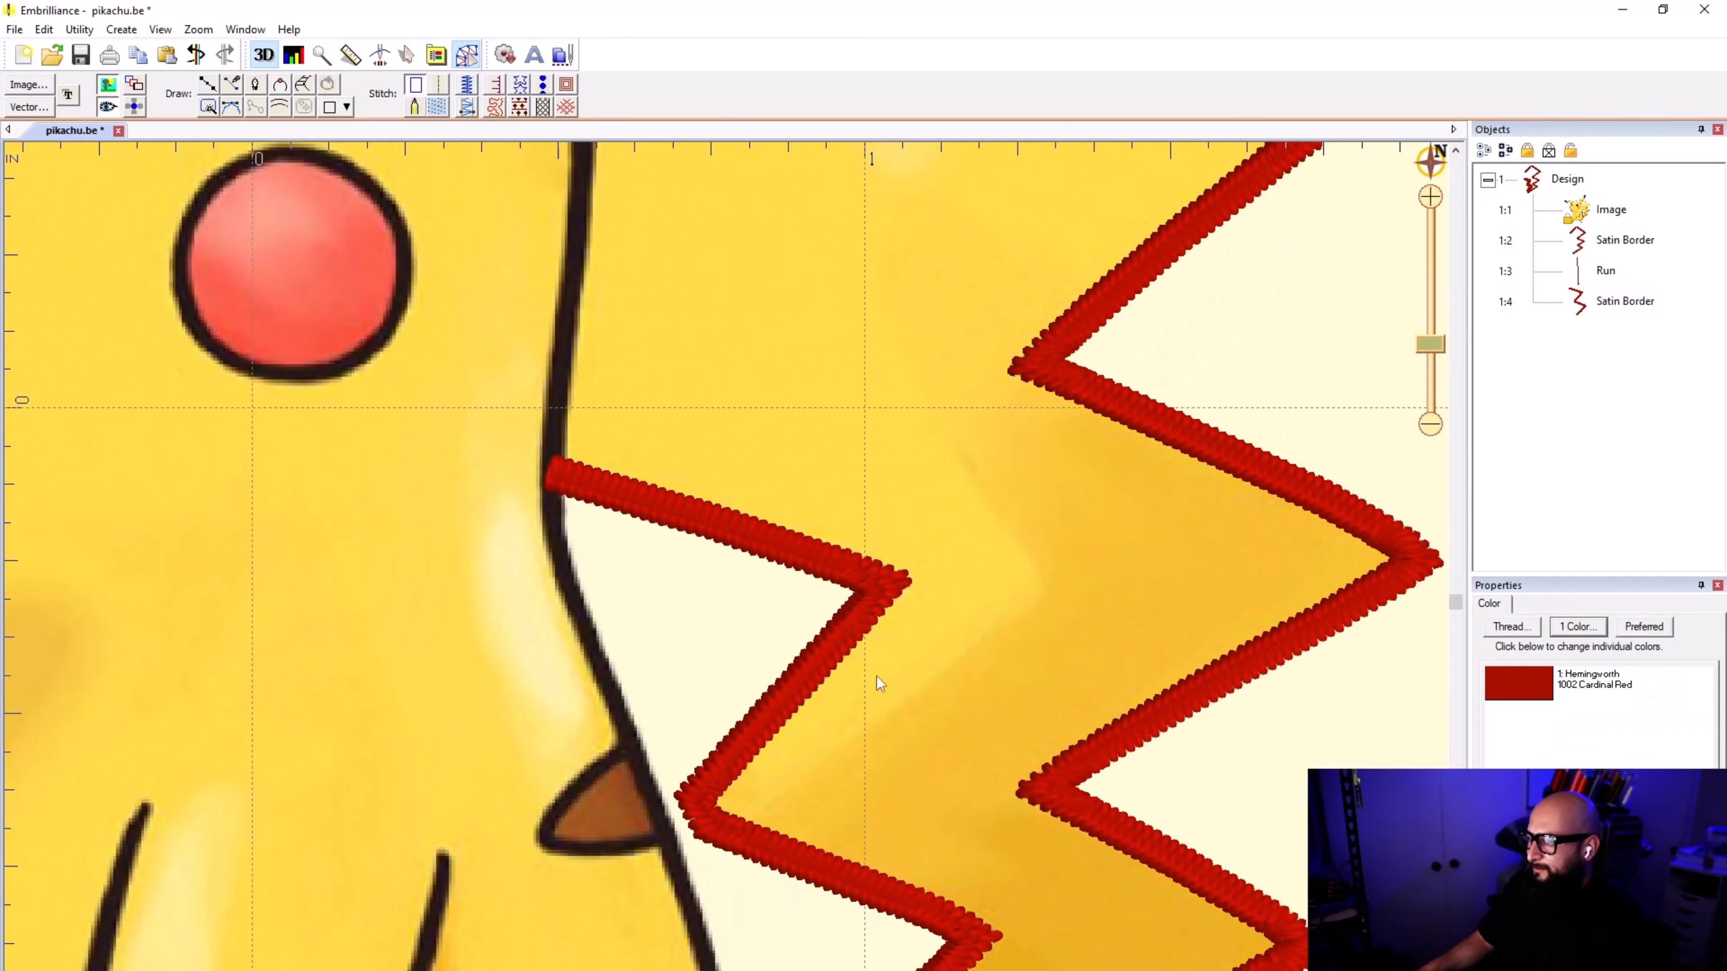
scroll(726, 574, up, 3)
scroll(723, 574, down, 2)
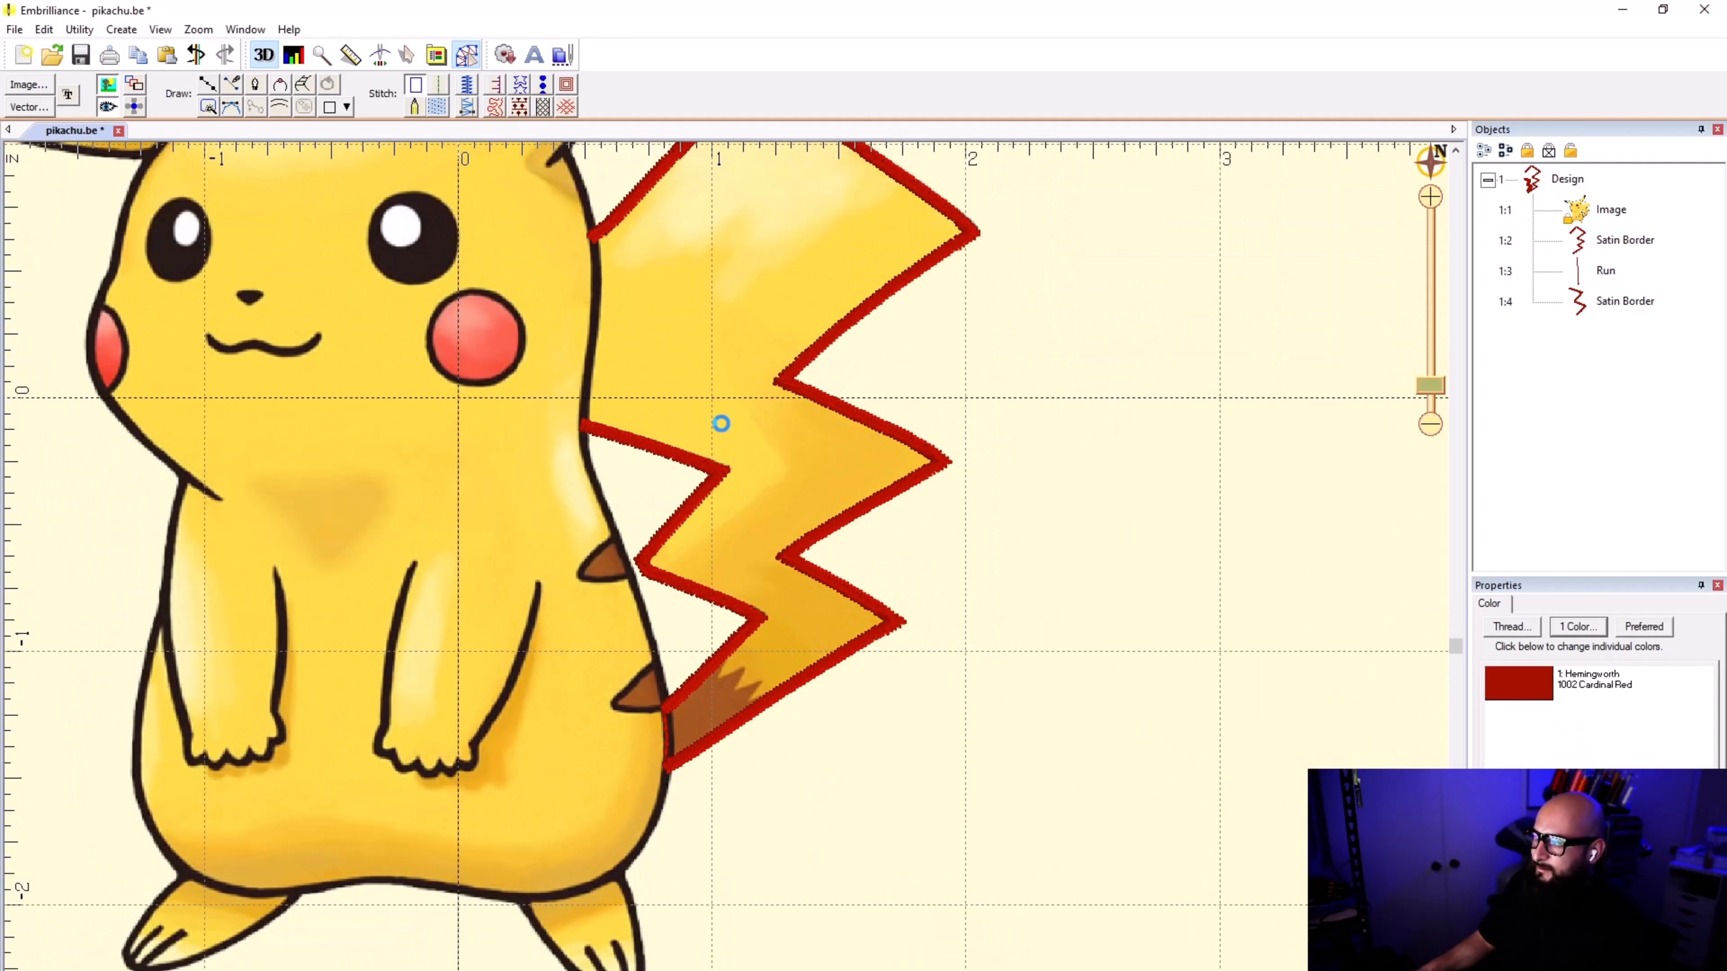
scroll(716, 532, down, 4)
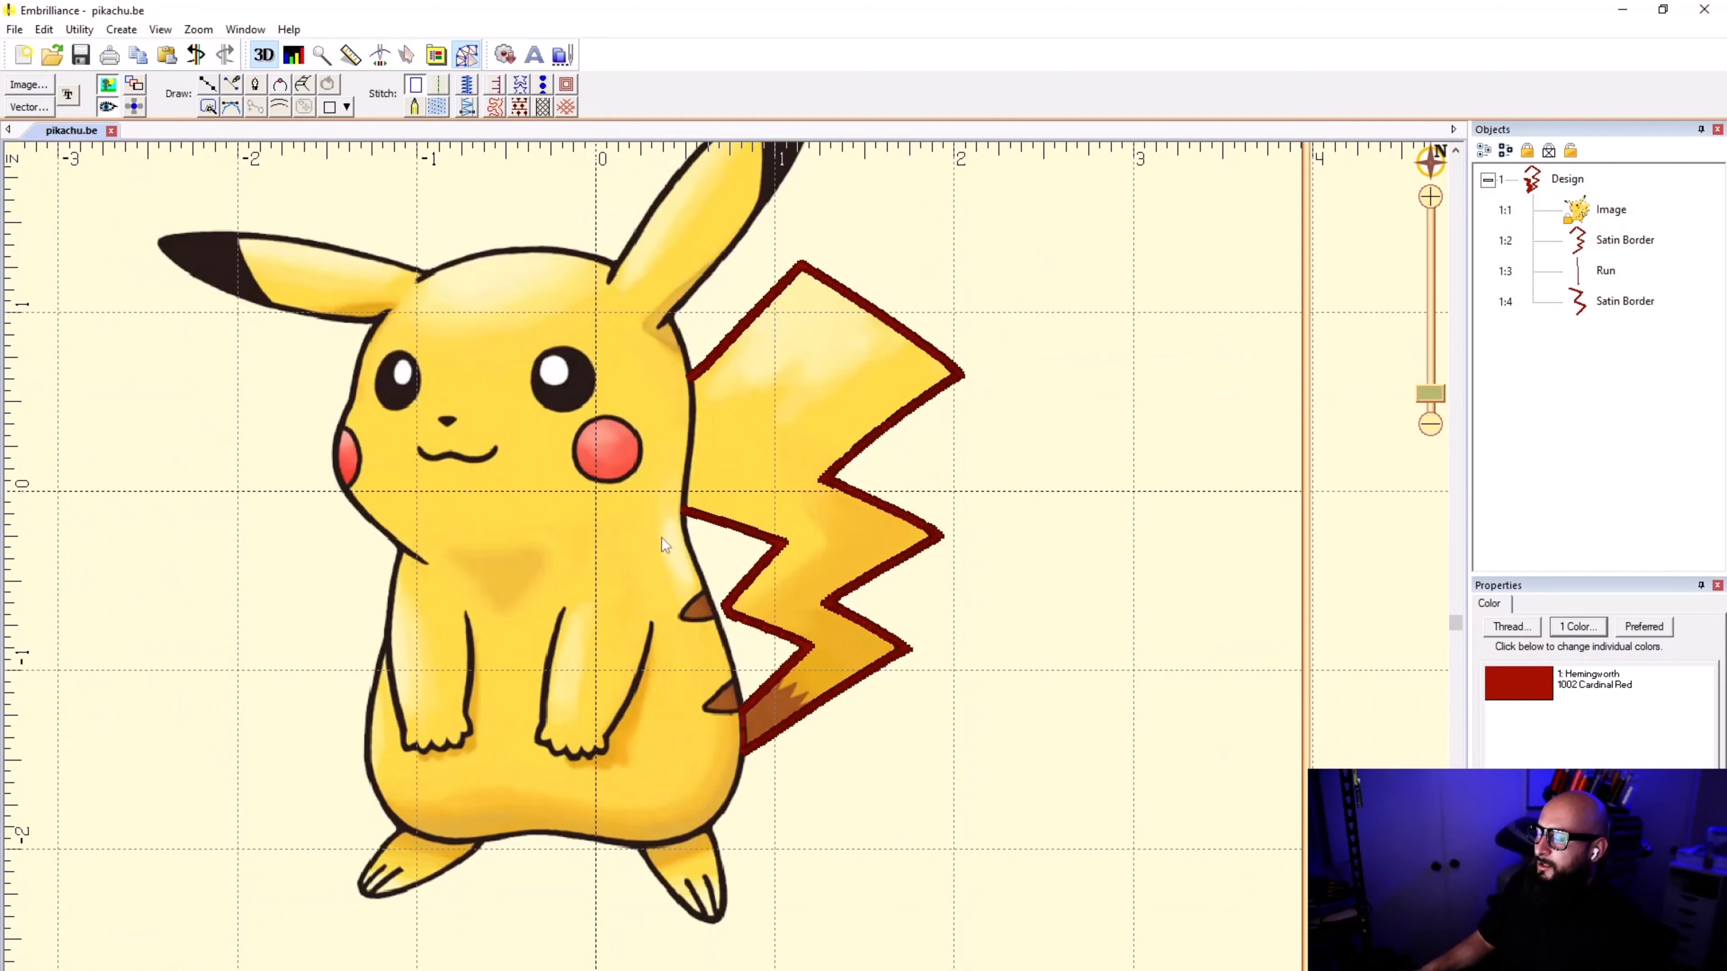
Step: Examine where the tail's satin borders meet the body, and the body outline down to the feet, to plan the stitching path
scroll(727, 574, up, 2)
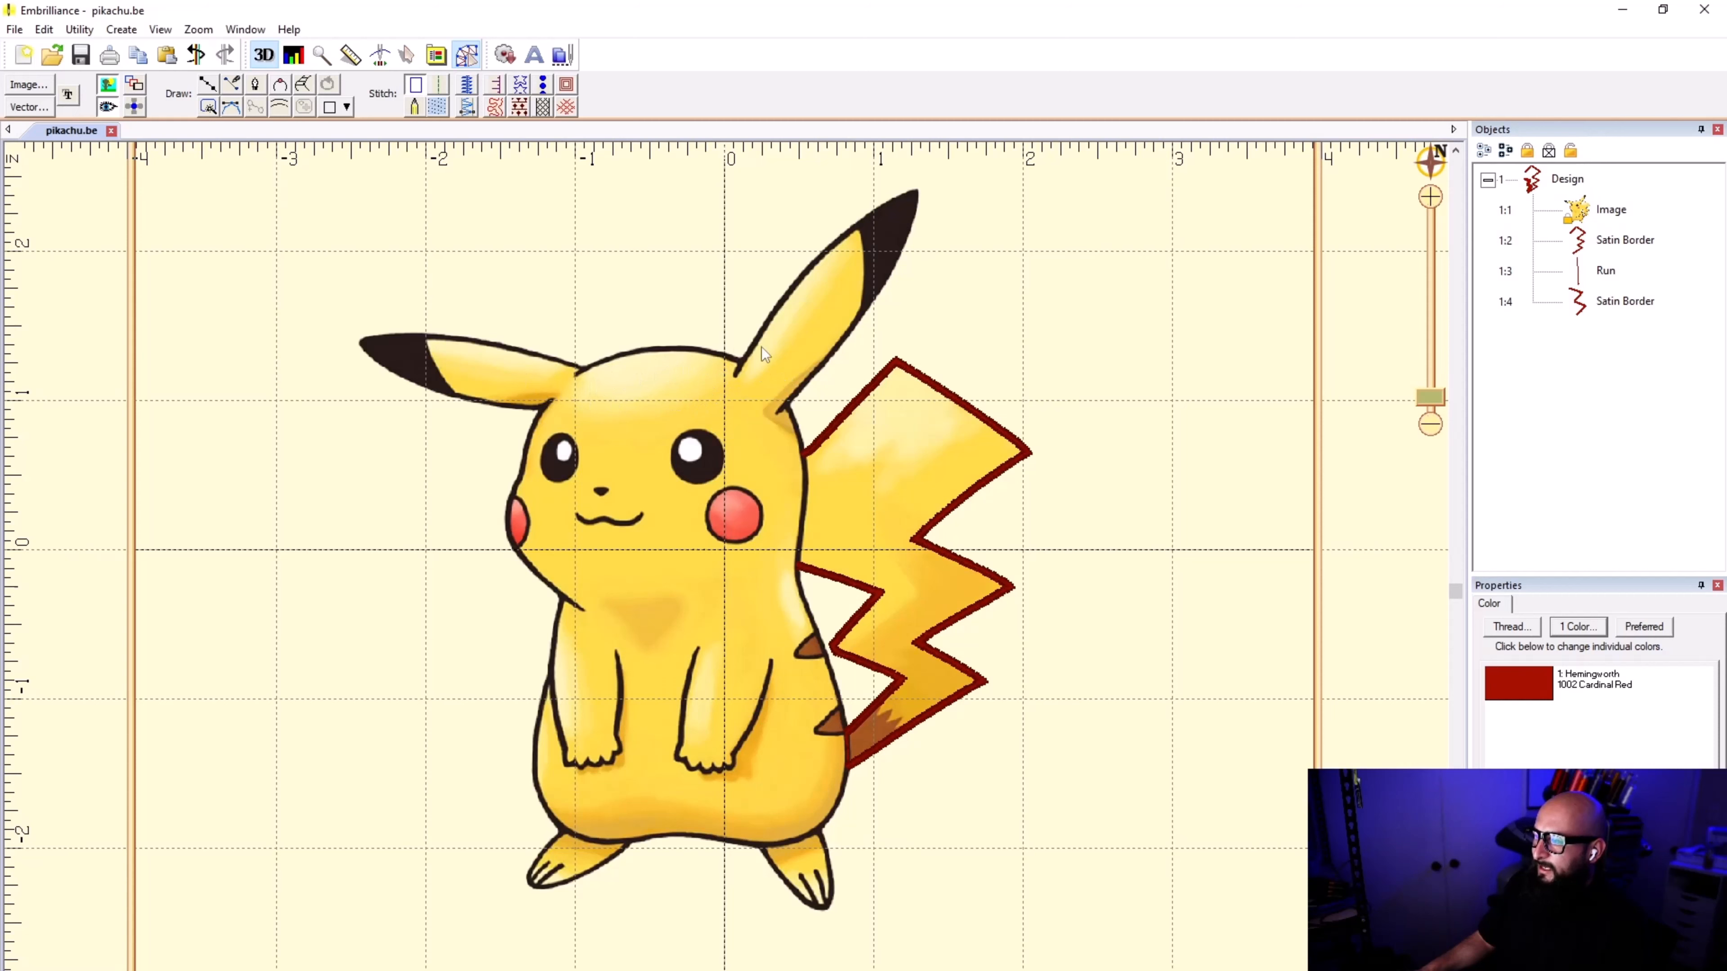
scroll(756, 429, up, 1)
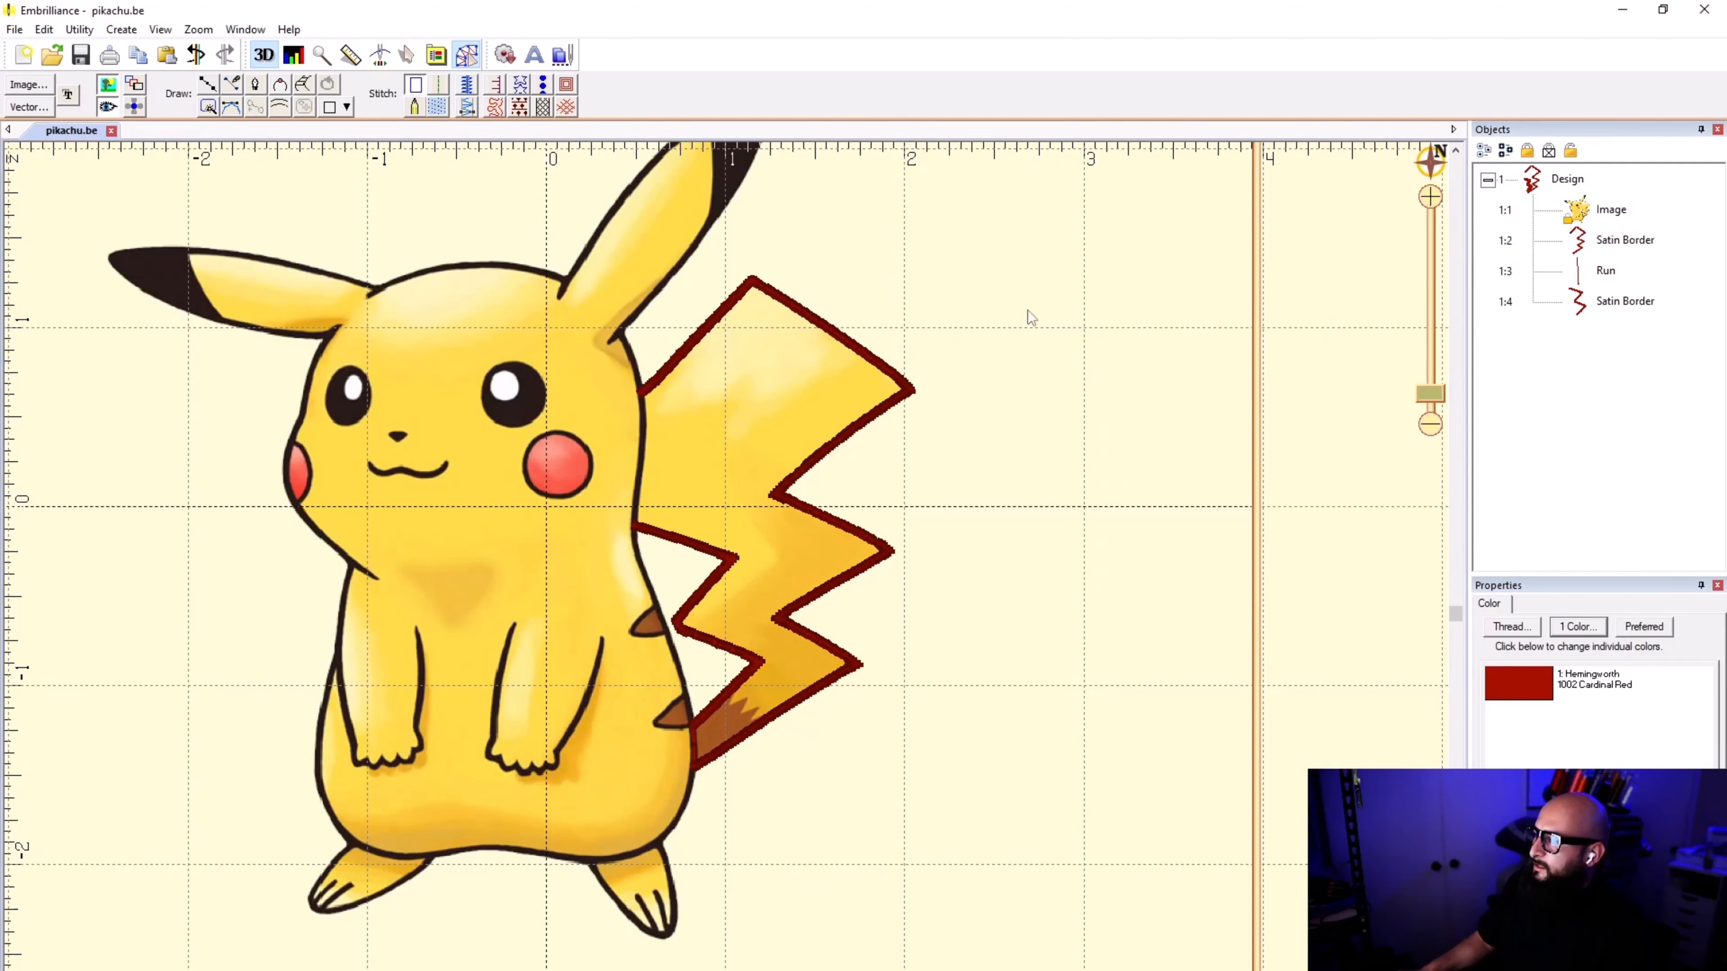
scroll(669, 407, up, 1)
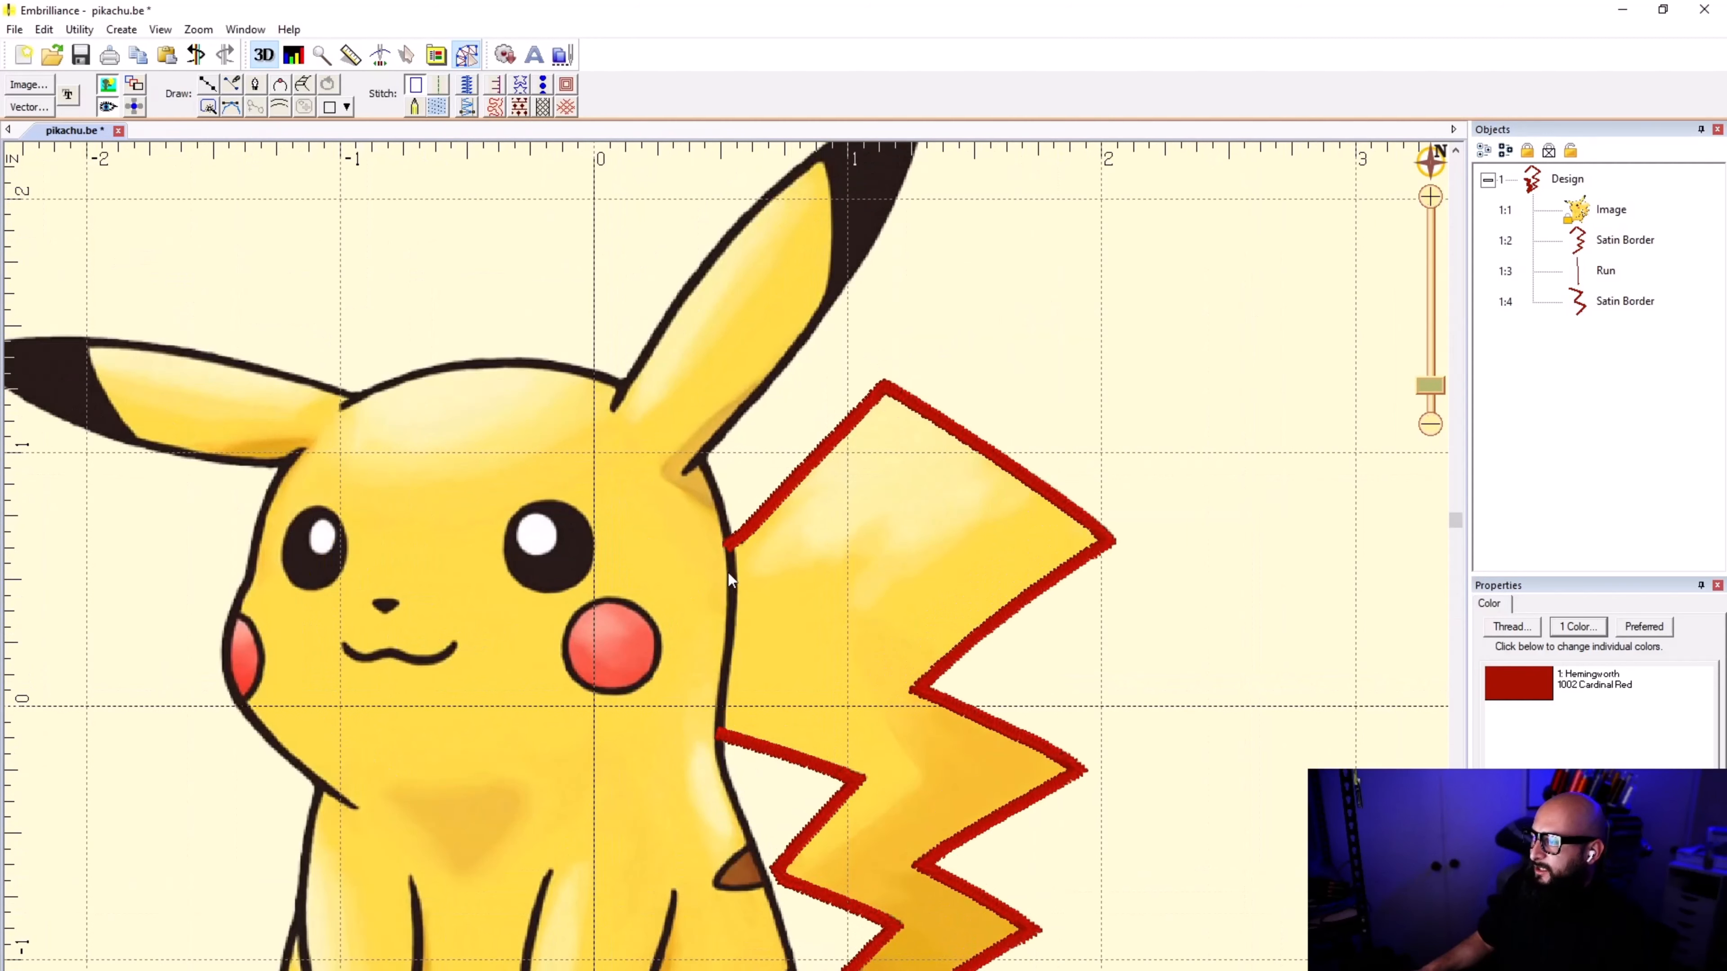
click(759, 760)
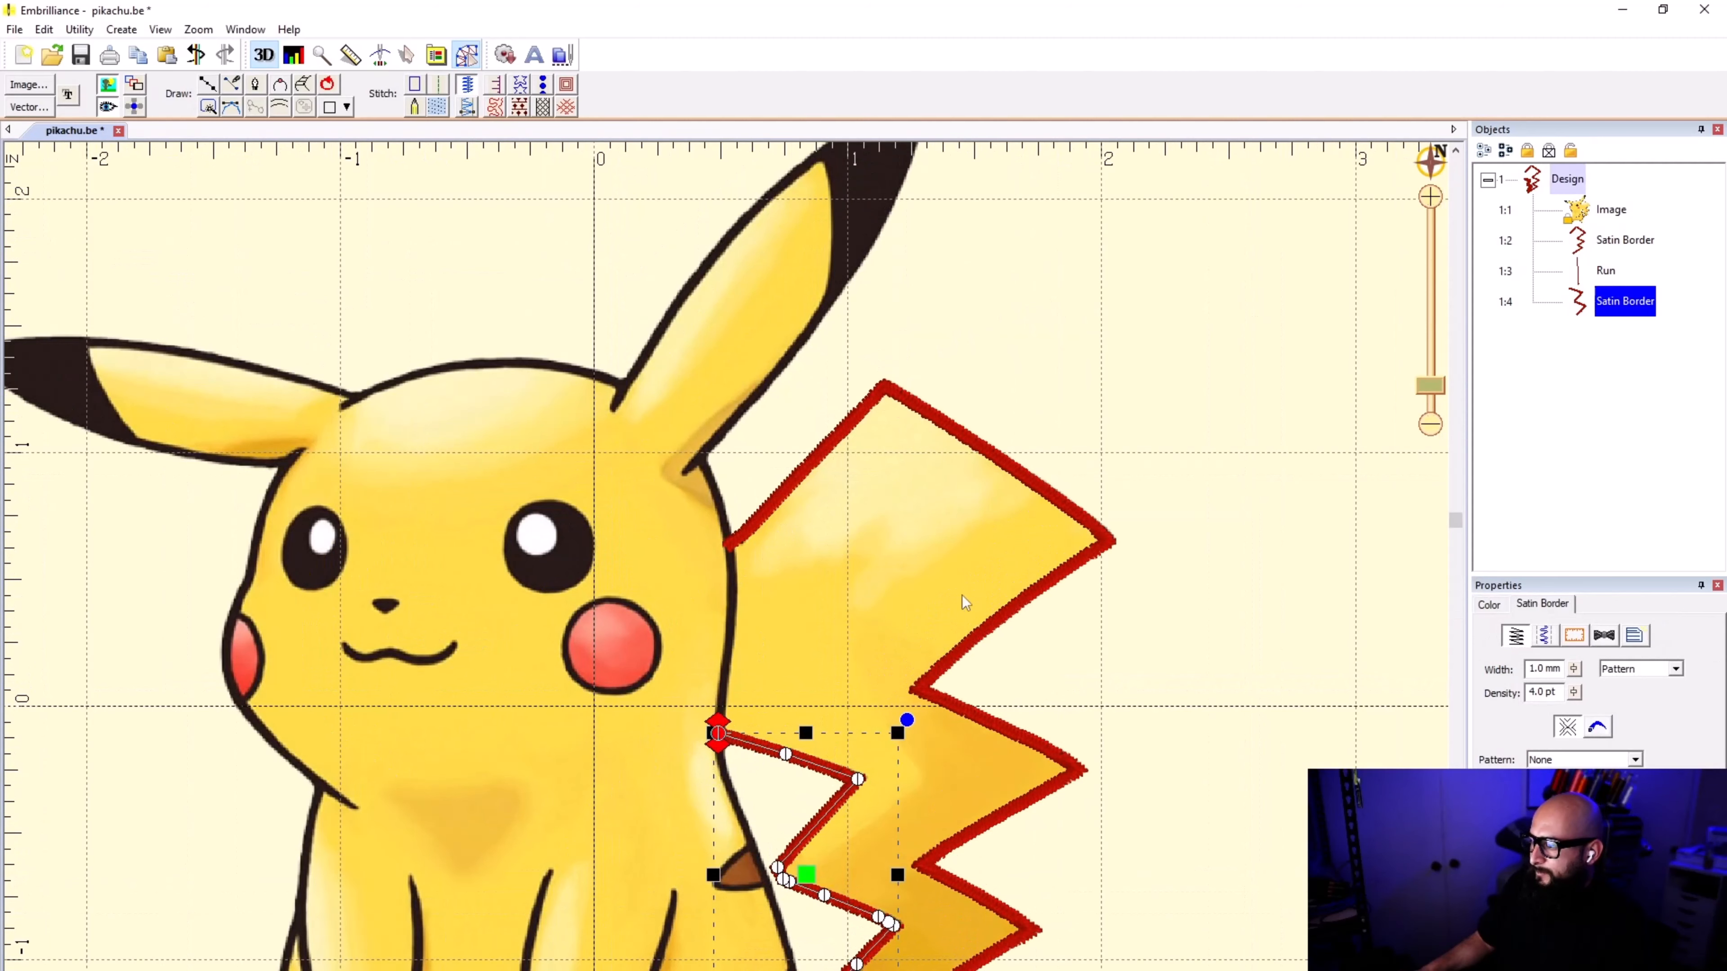
click(1106, 622)
scroll(715, 599, down, 2)
scroll(728, 576, up, 2)
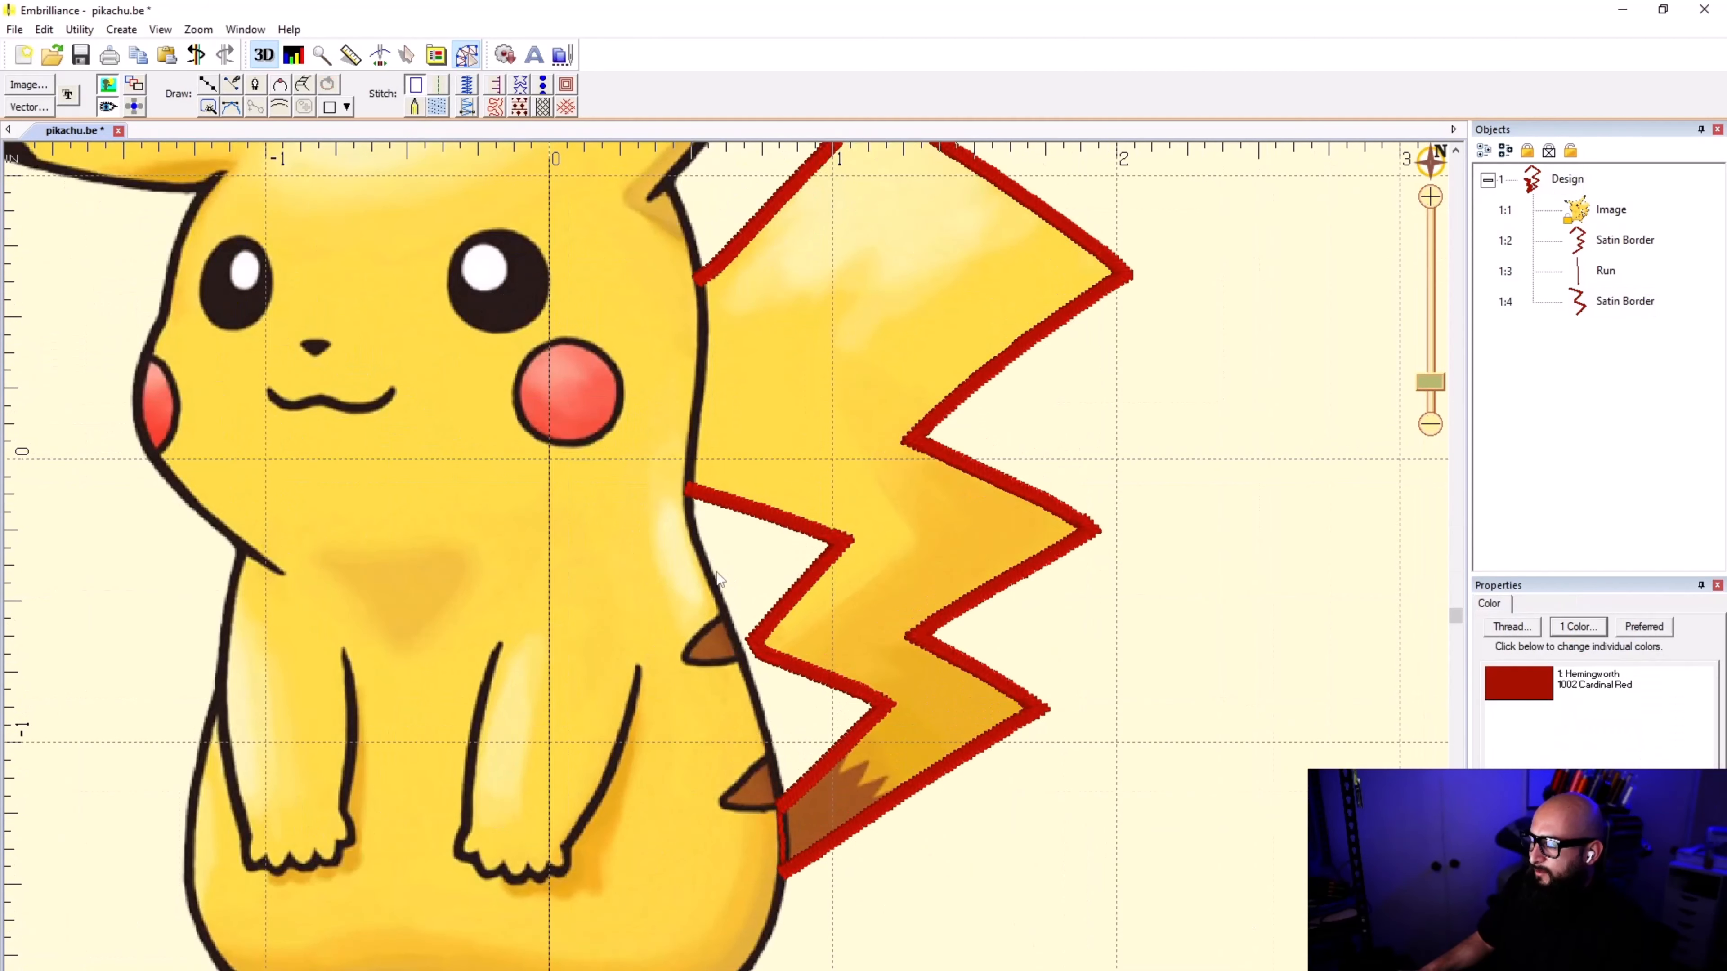
scroll(695, 489, down, 2)
scroll(726, 591, up, 1)
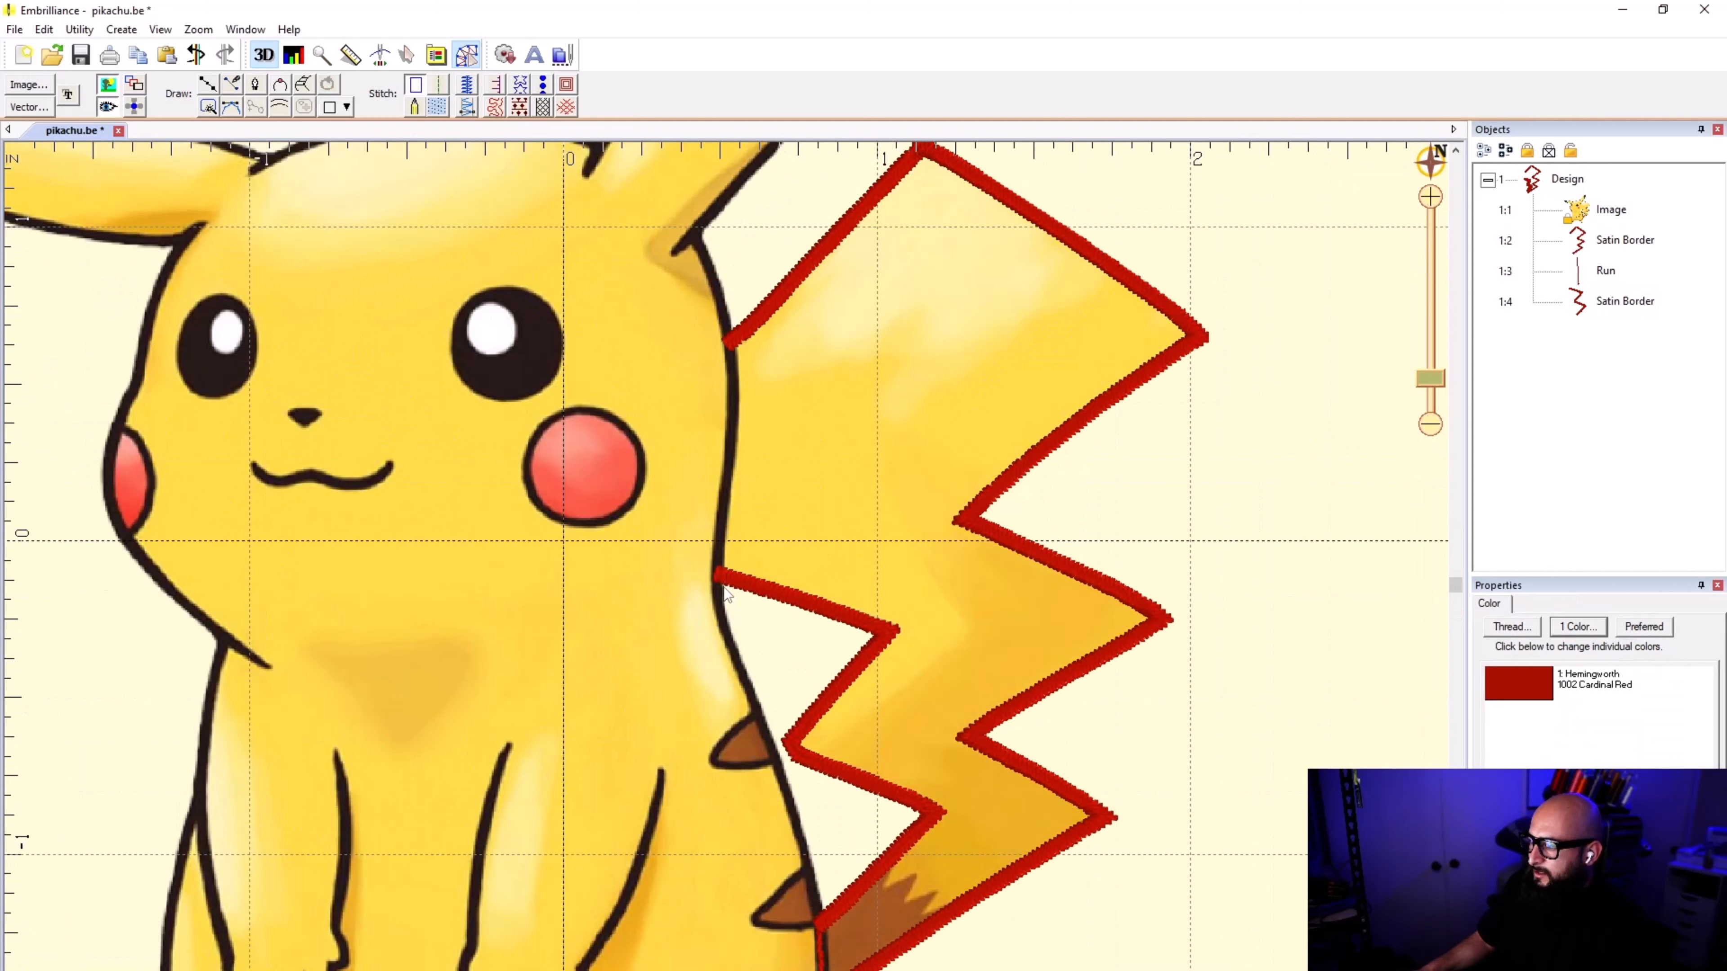
scroll(728, 574, down, 1)
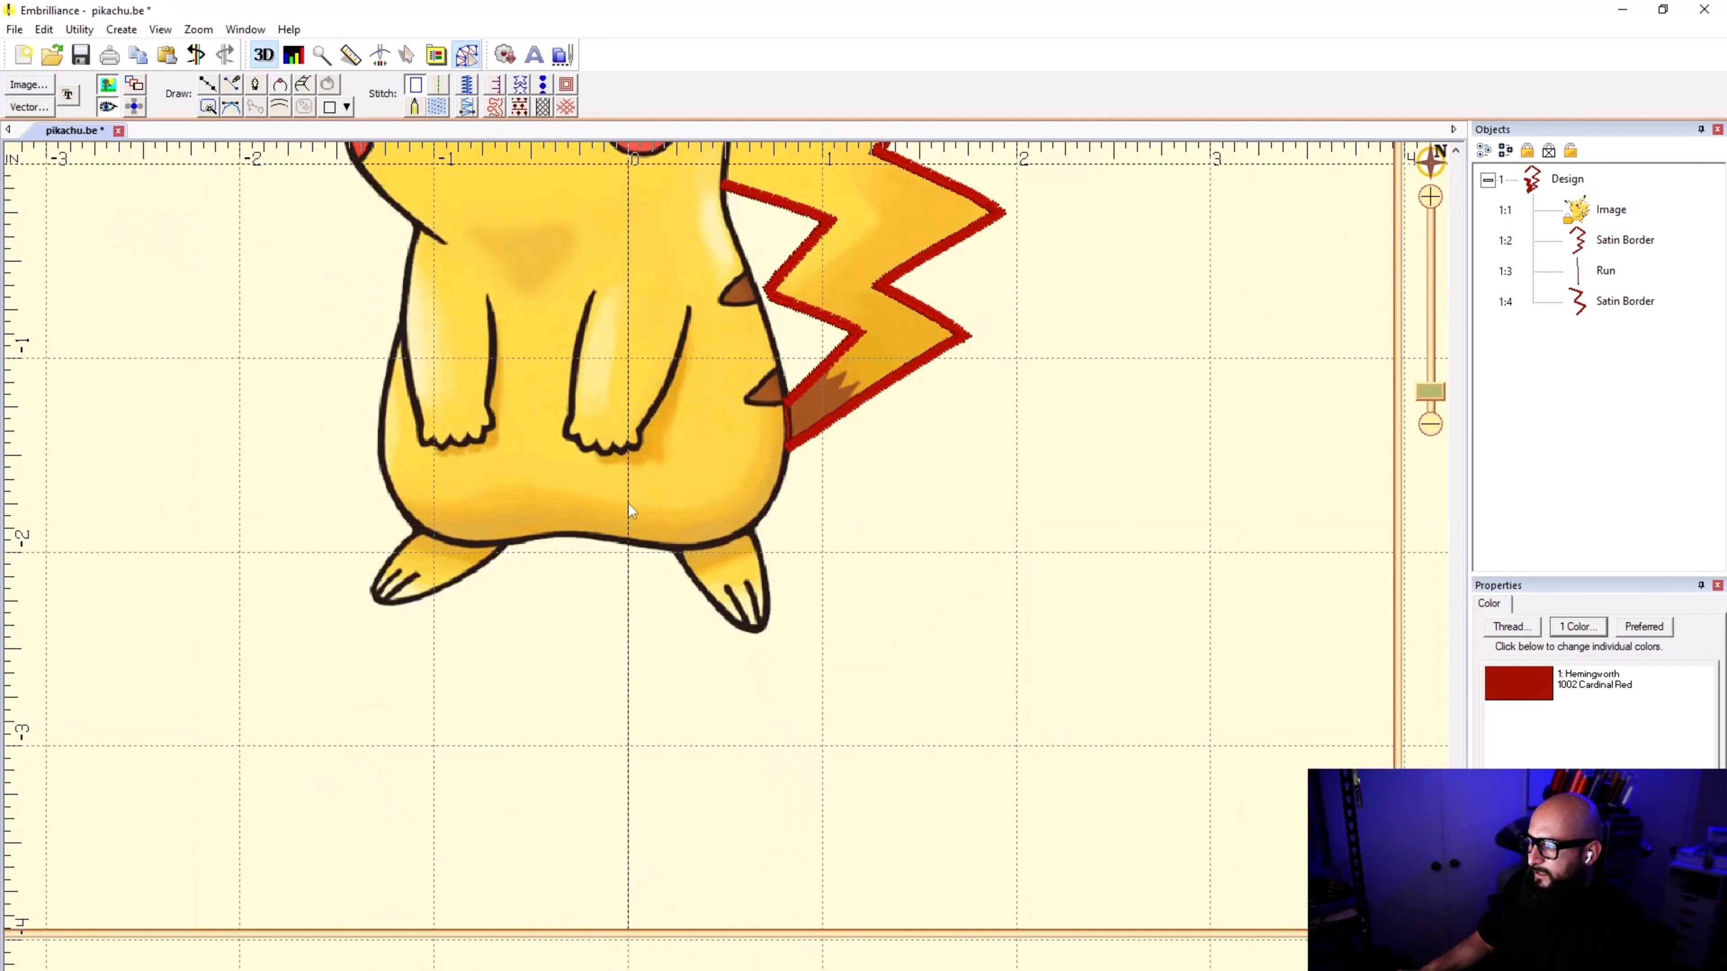
scroll(729, 556, up, 2)
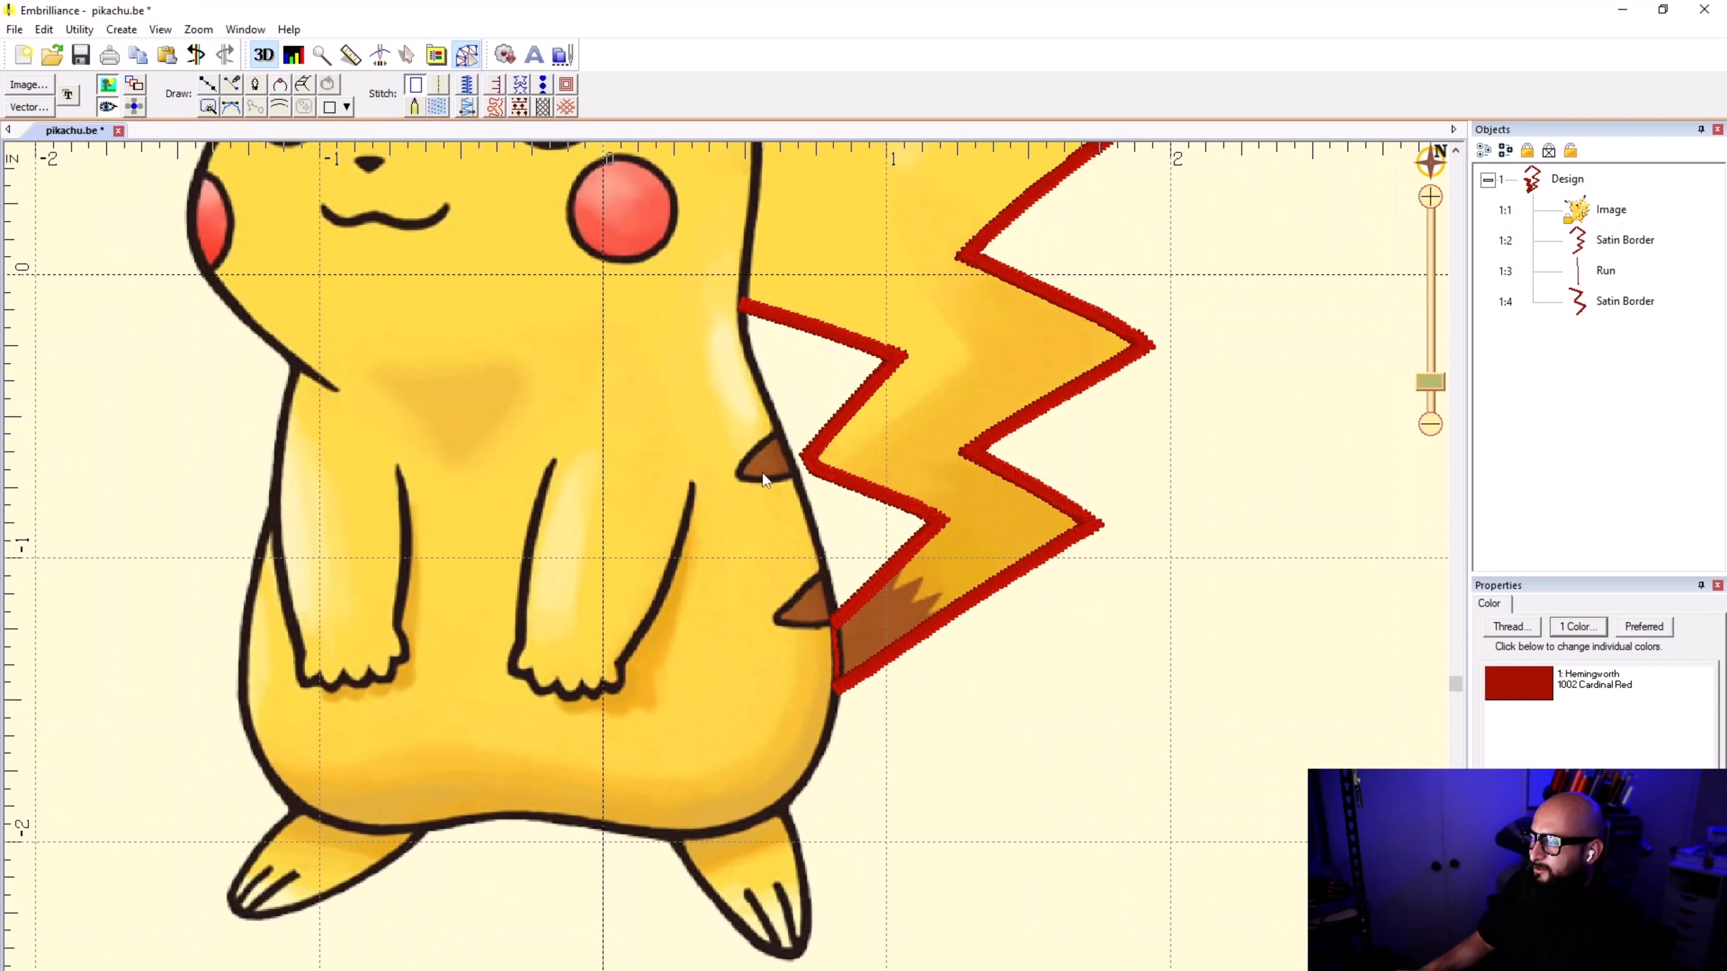
scroll(768, 441, down, 2)
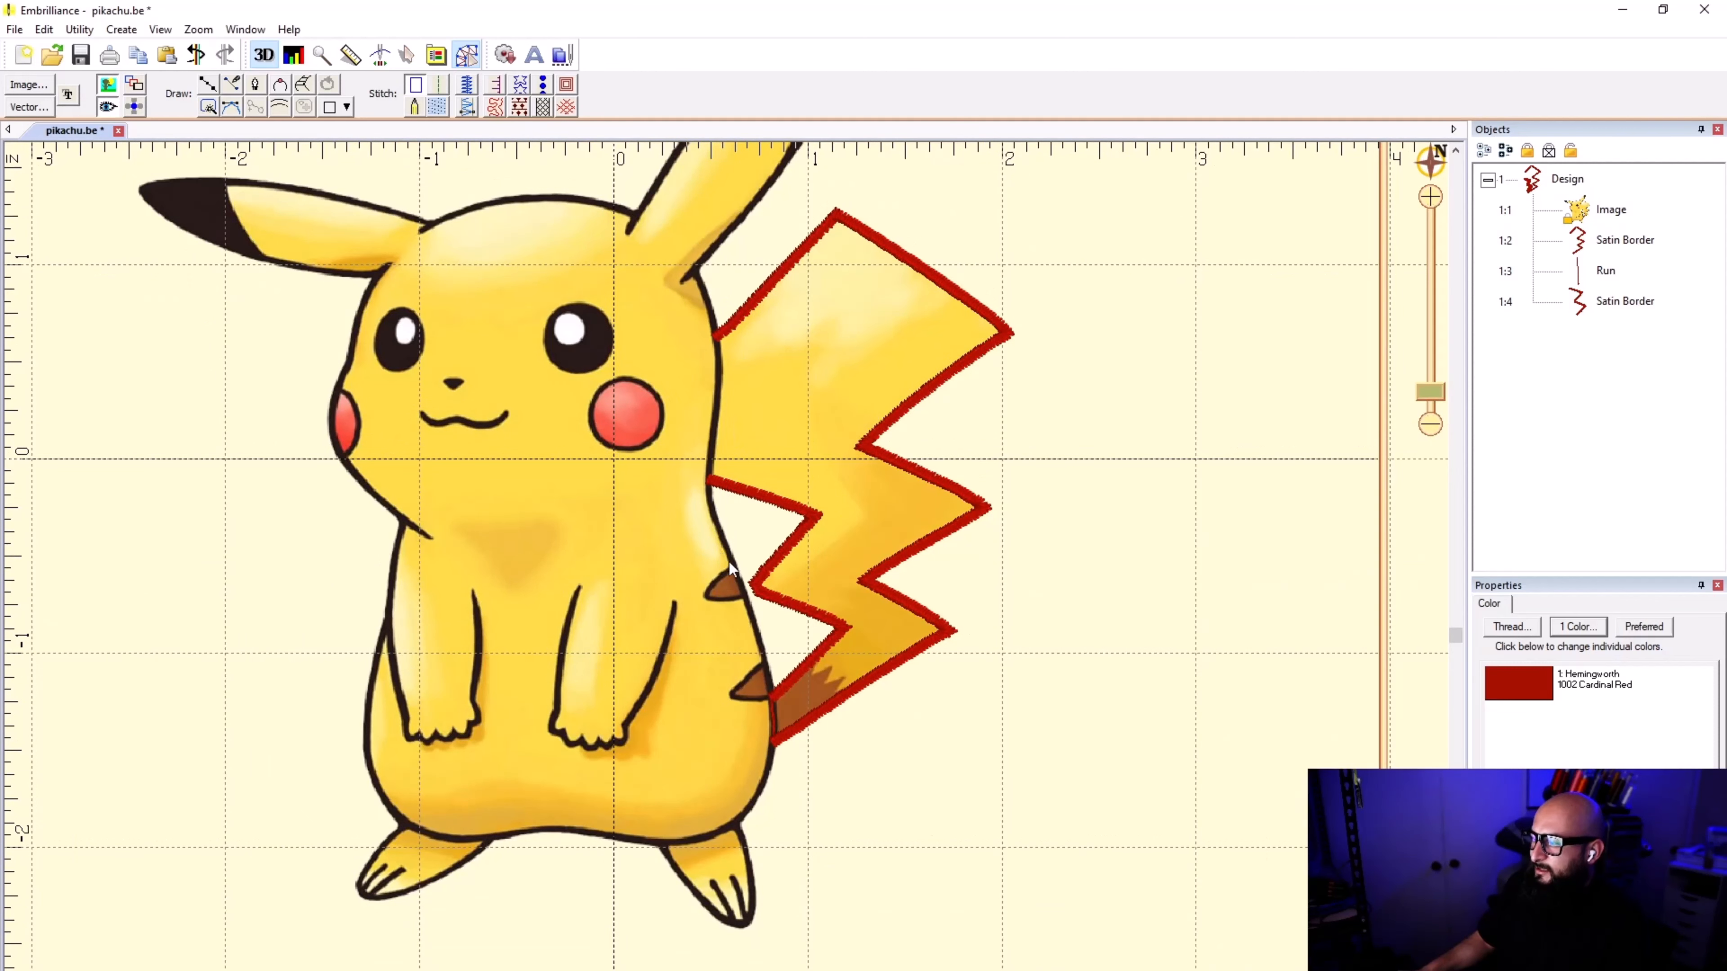
scroll(729, 575, up, 2)
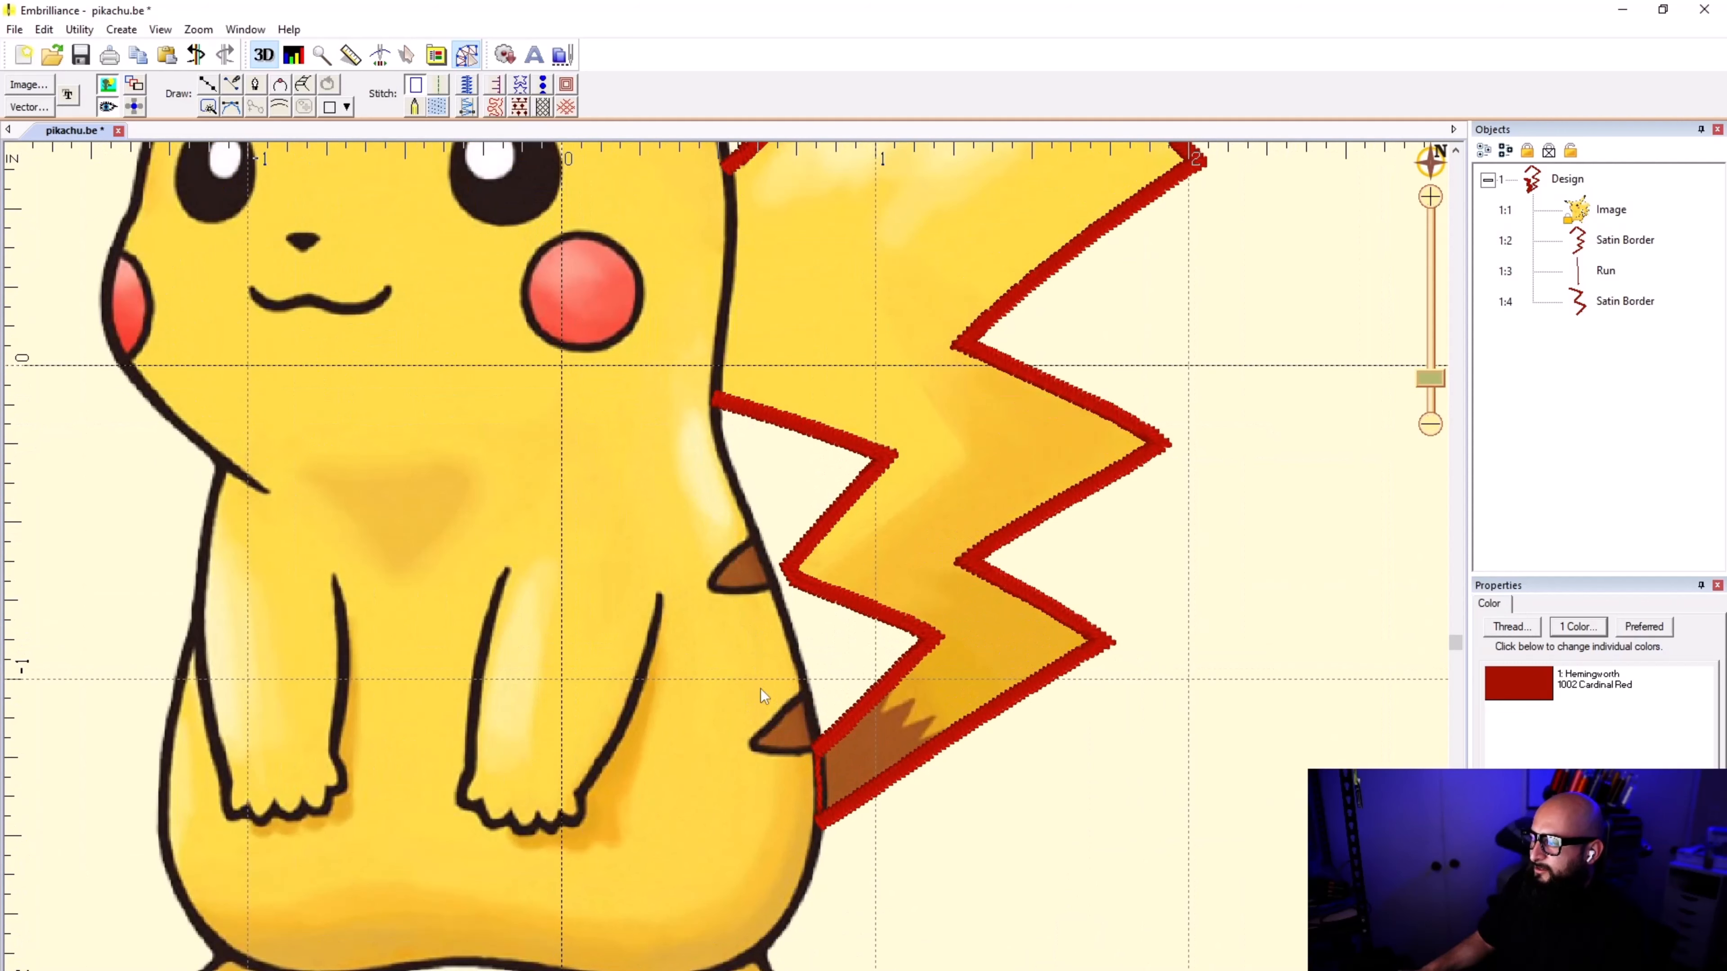
scroll(763, 699, down, 1)
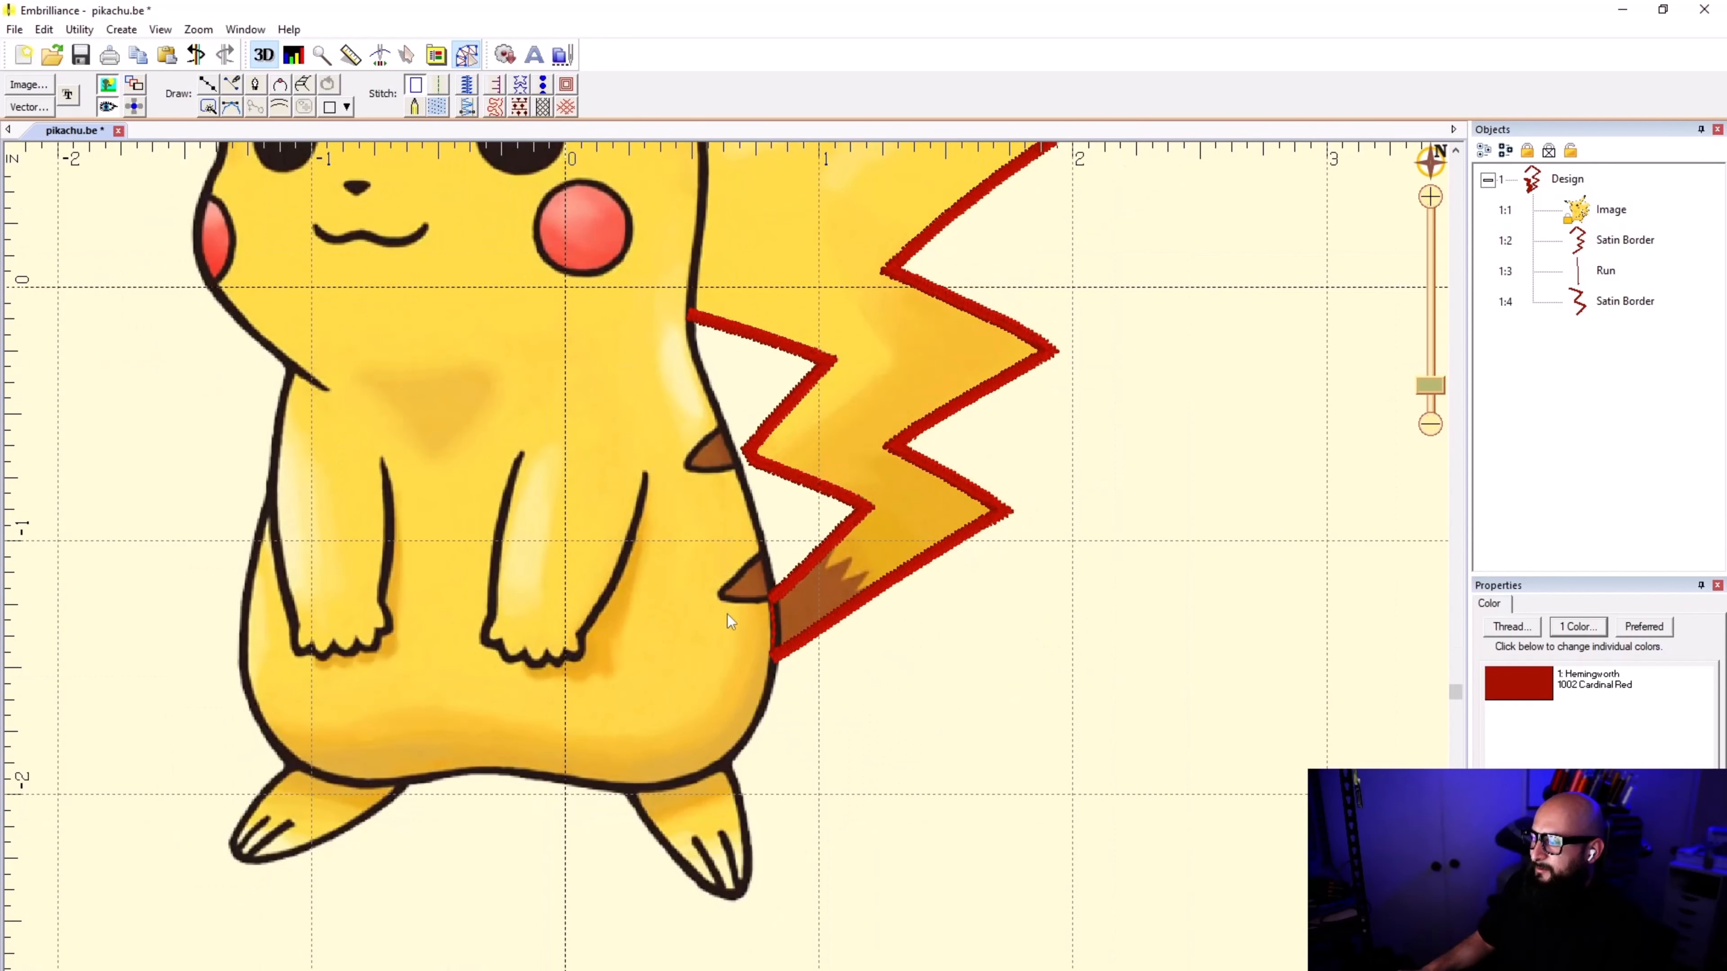
scroll(726, 574, up, 2)
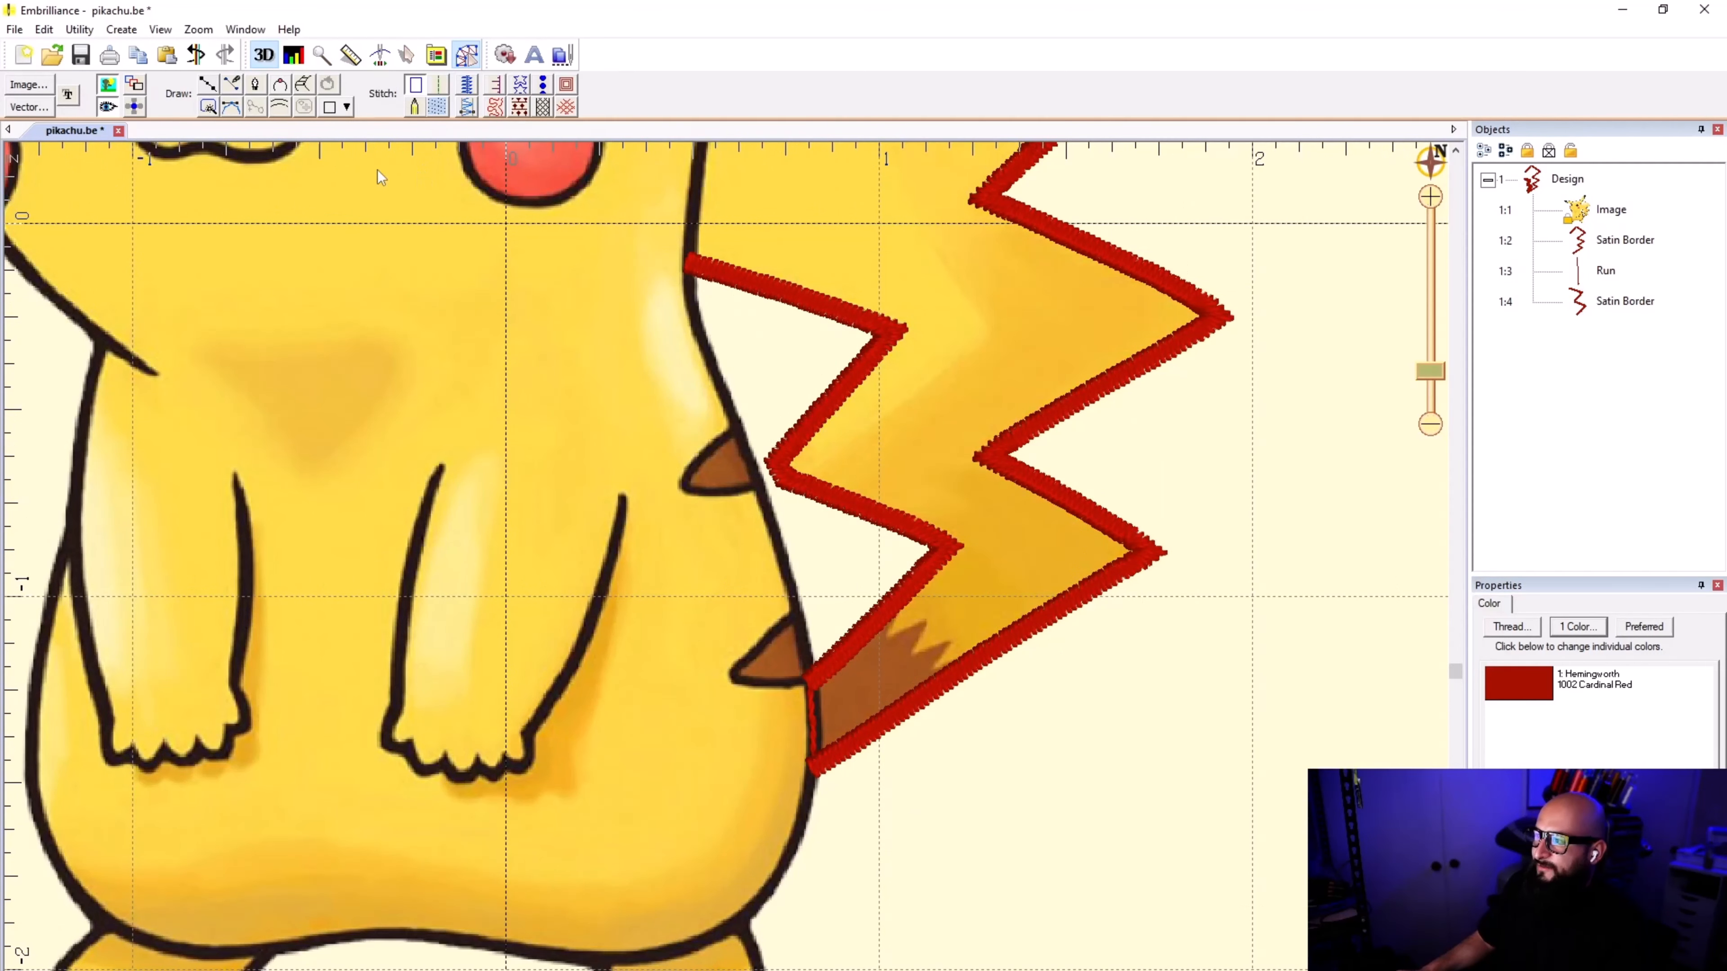
scroll(726, 573, down, 1)
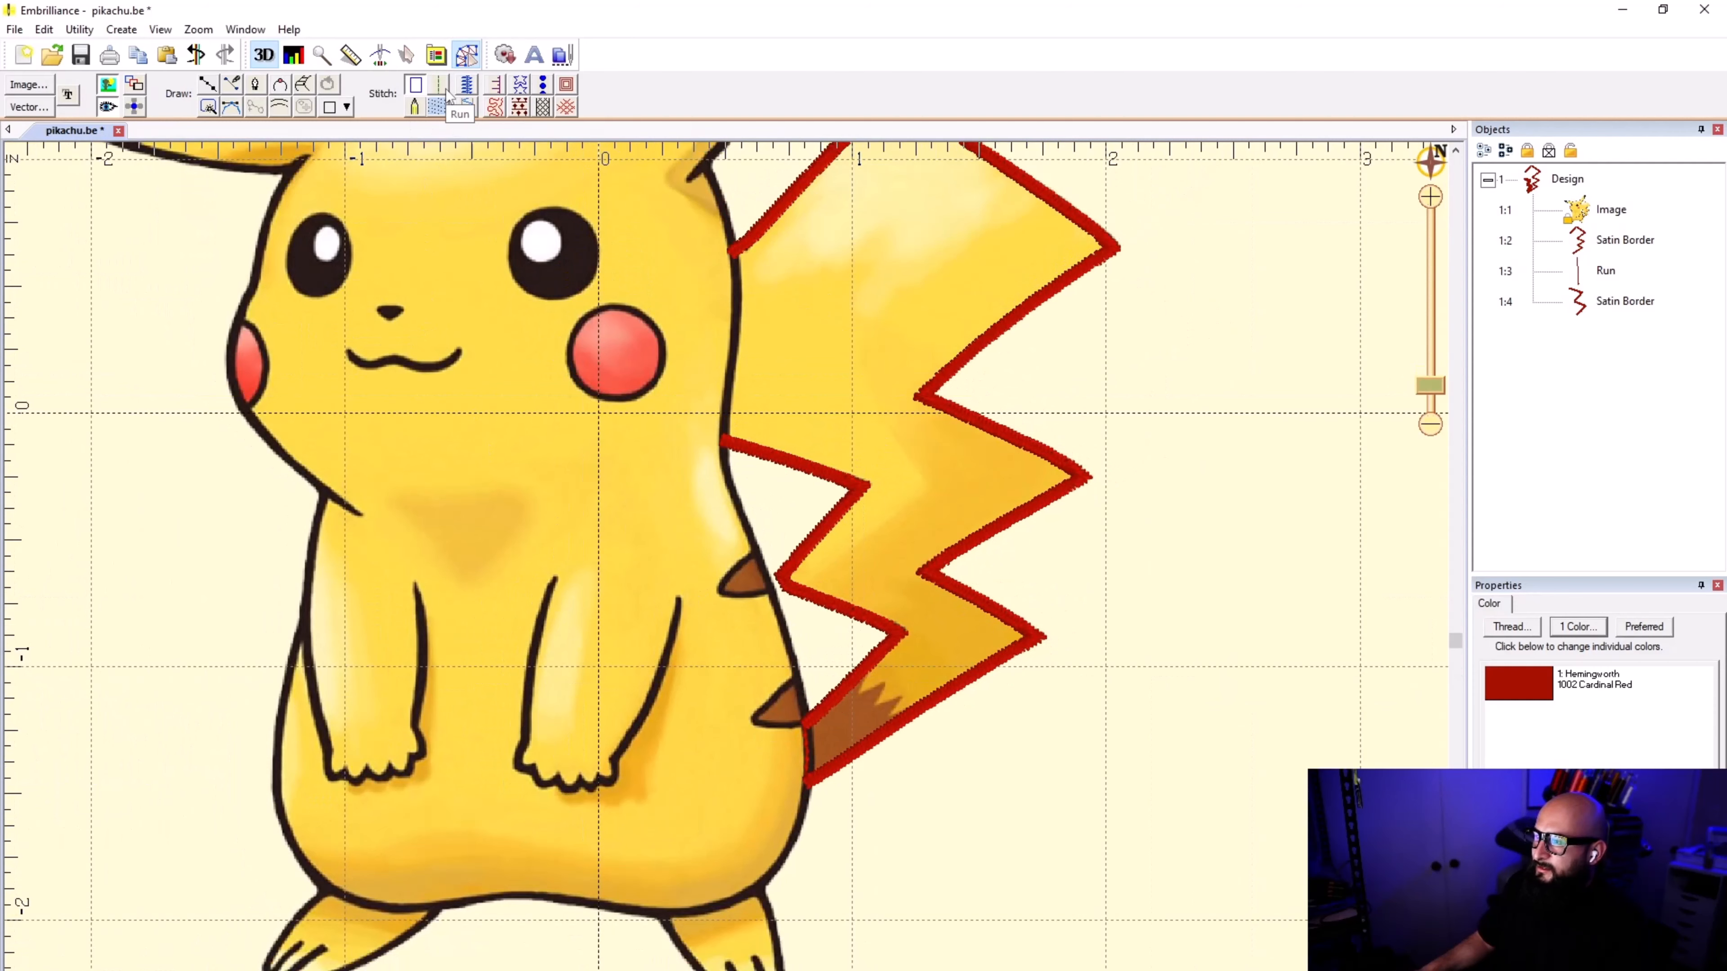
click(208, 83)
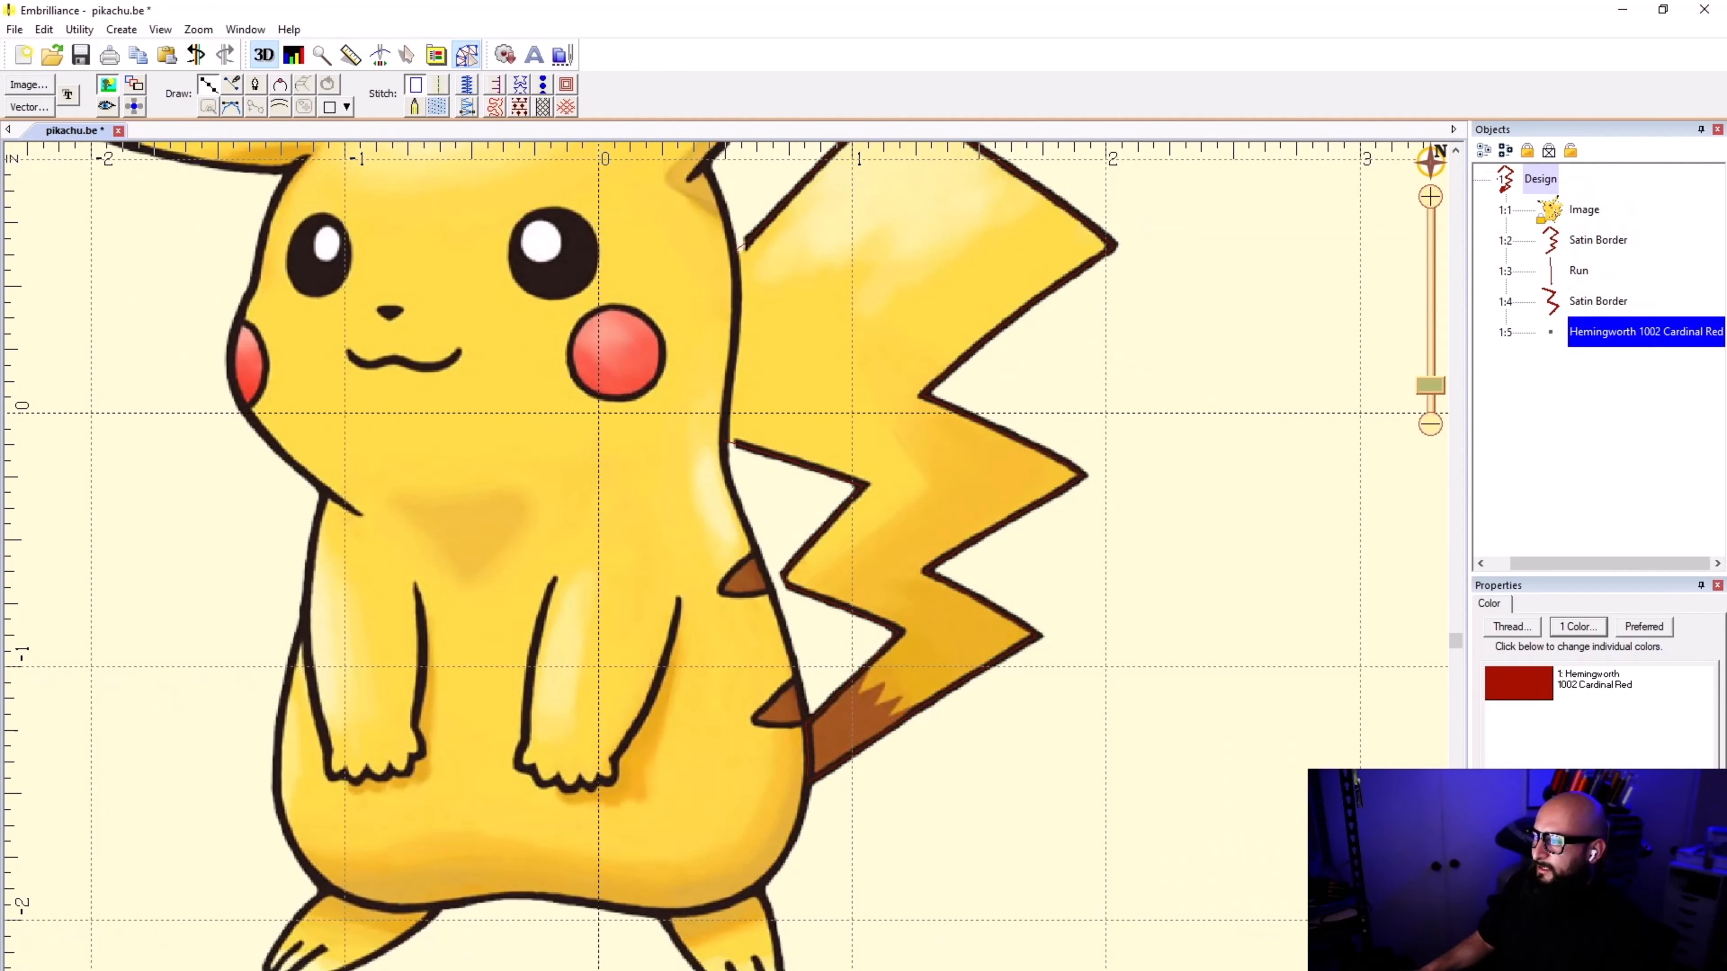
scroll(742, 247, up, 4)
scroll(747, 715, down, 1)
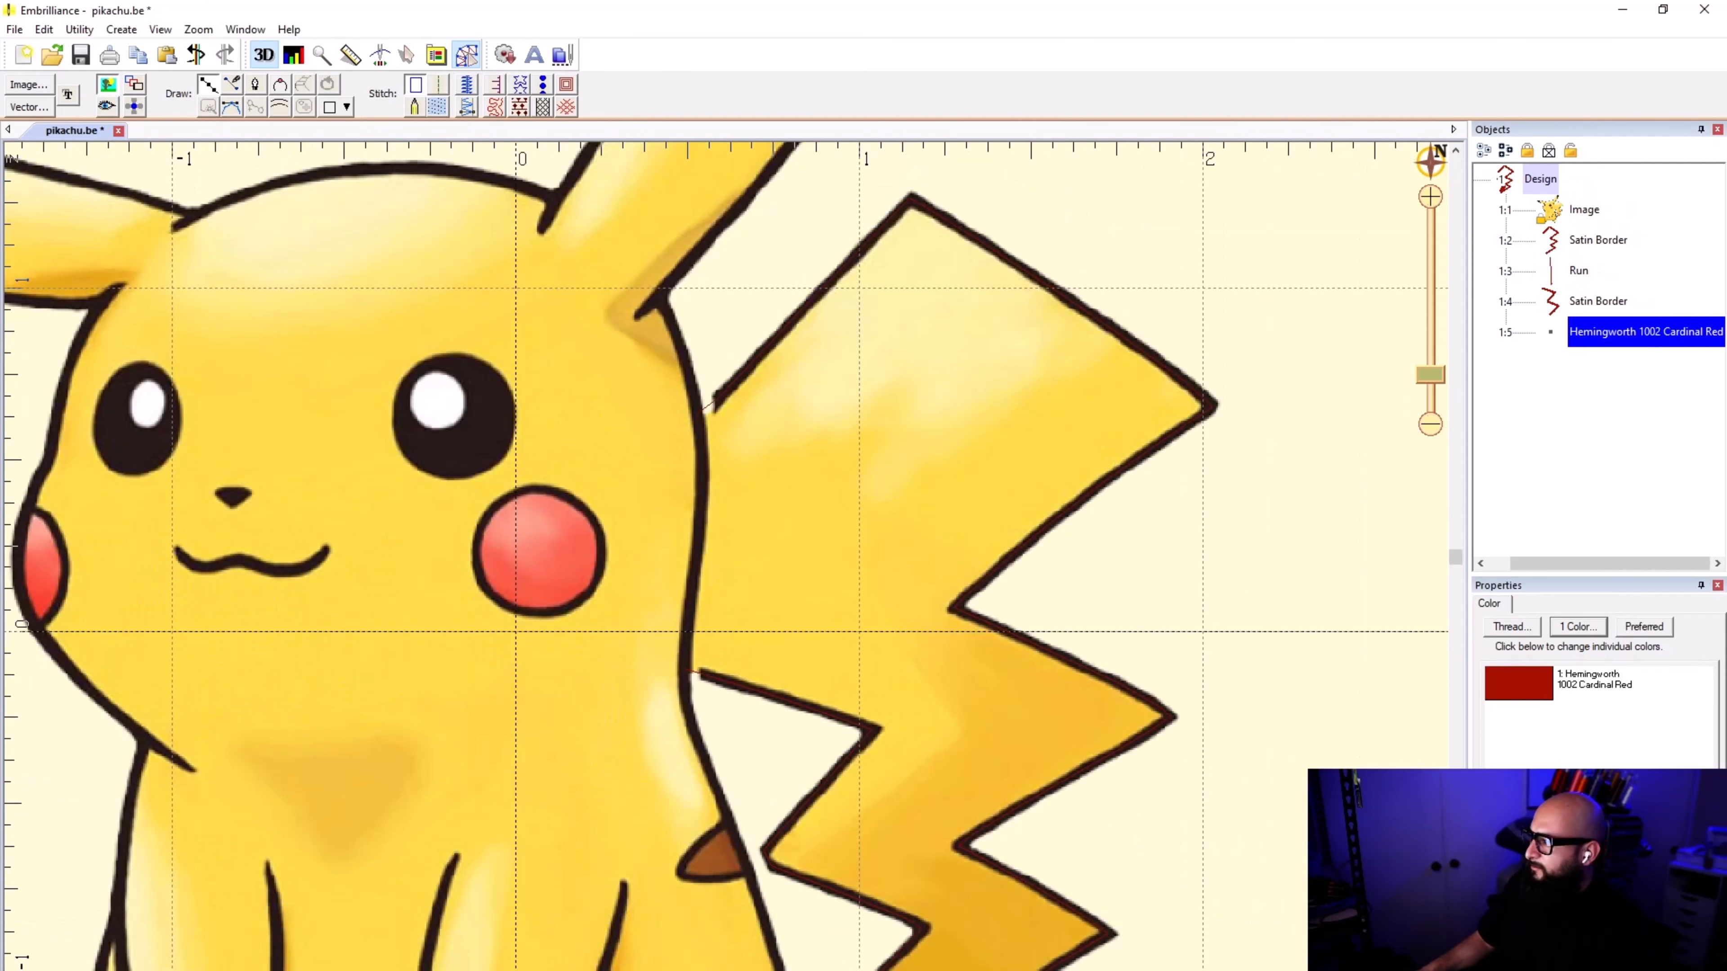
key(Escape)
click(1623, 301)
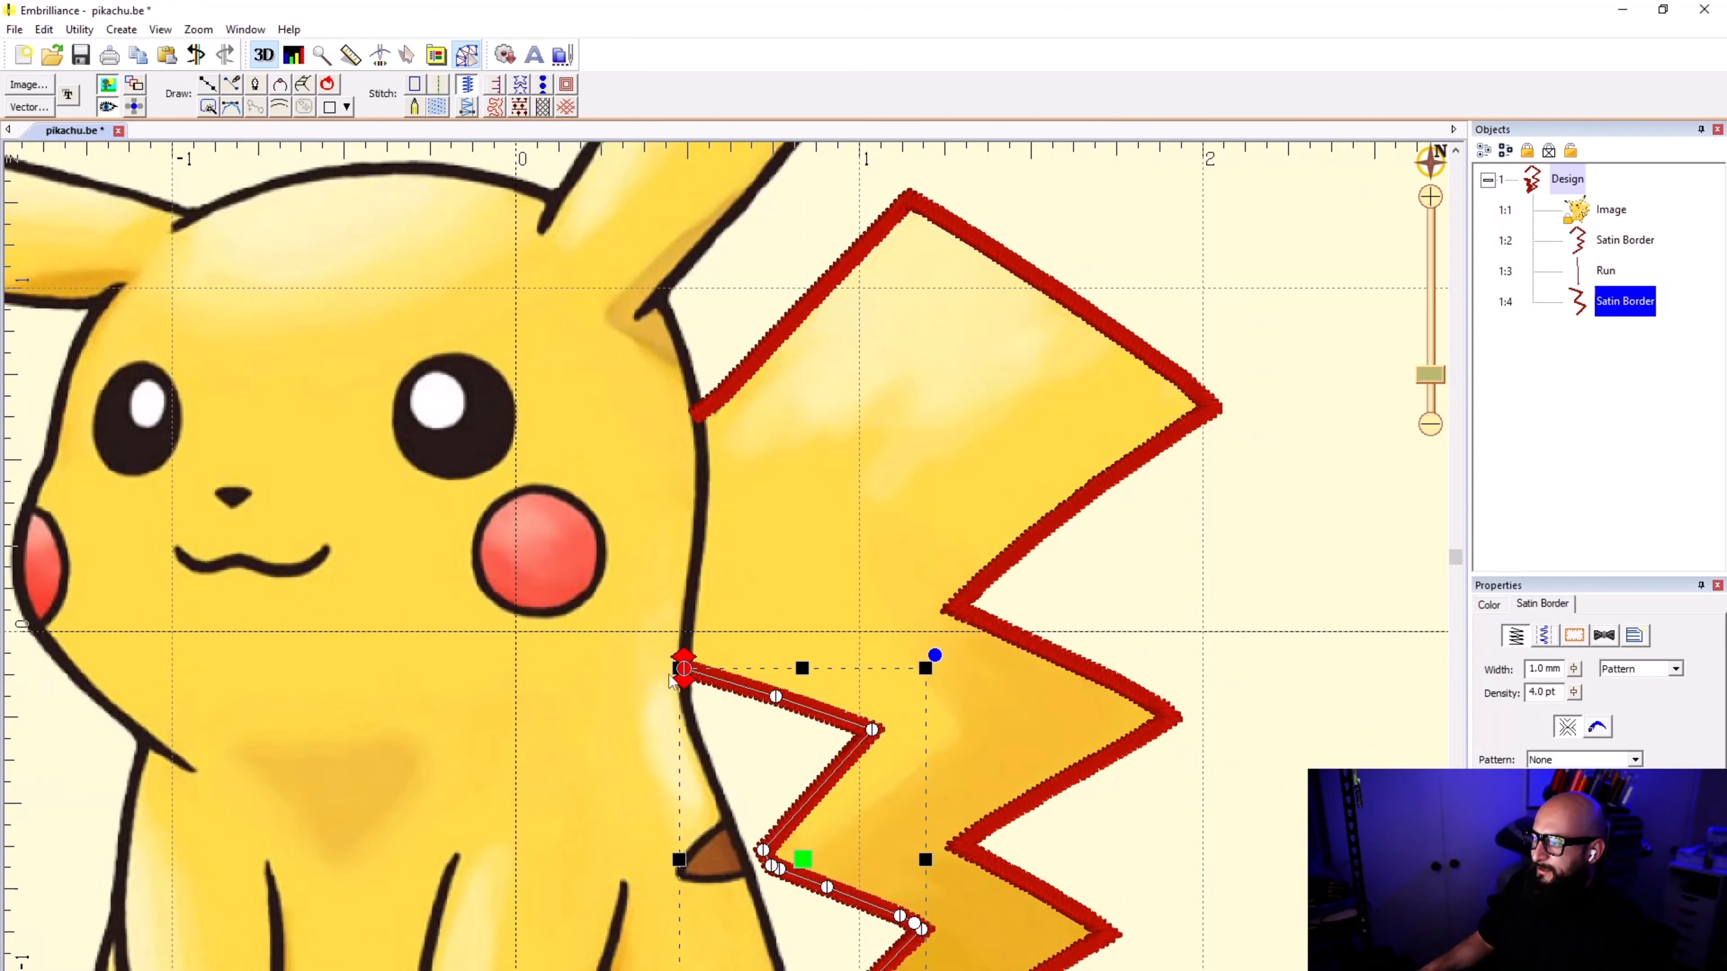
Step: Trace a line down the body outline from the tail's inner satin border to the upper brown stripe, convert it to a run stitch, and deselect it
click(211, 84)
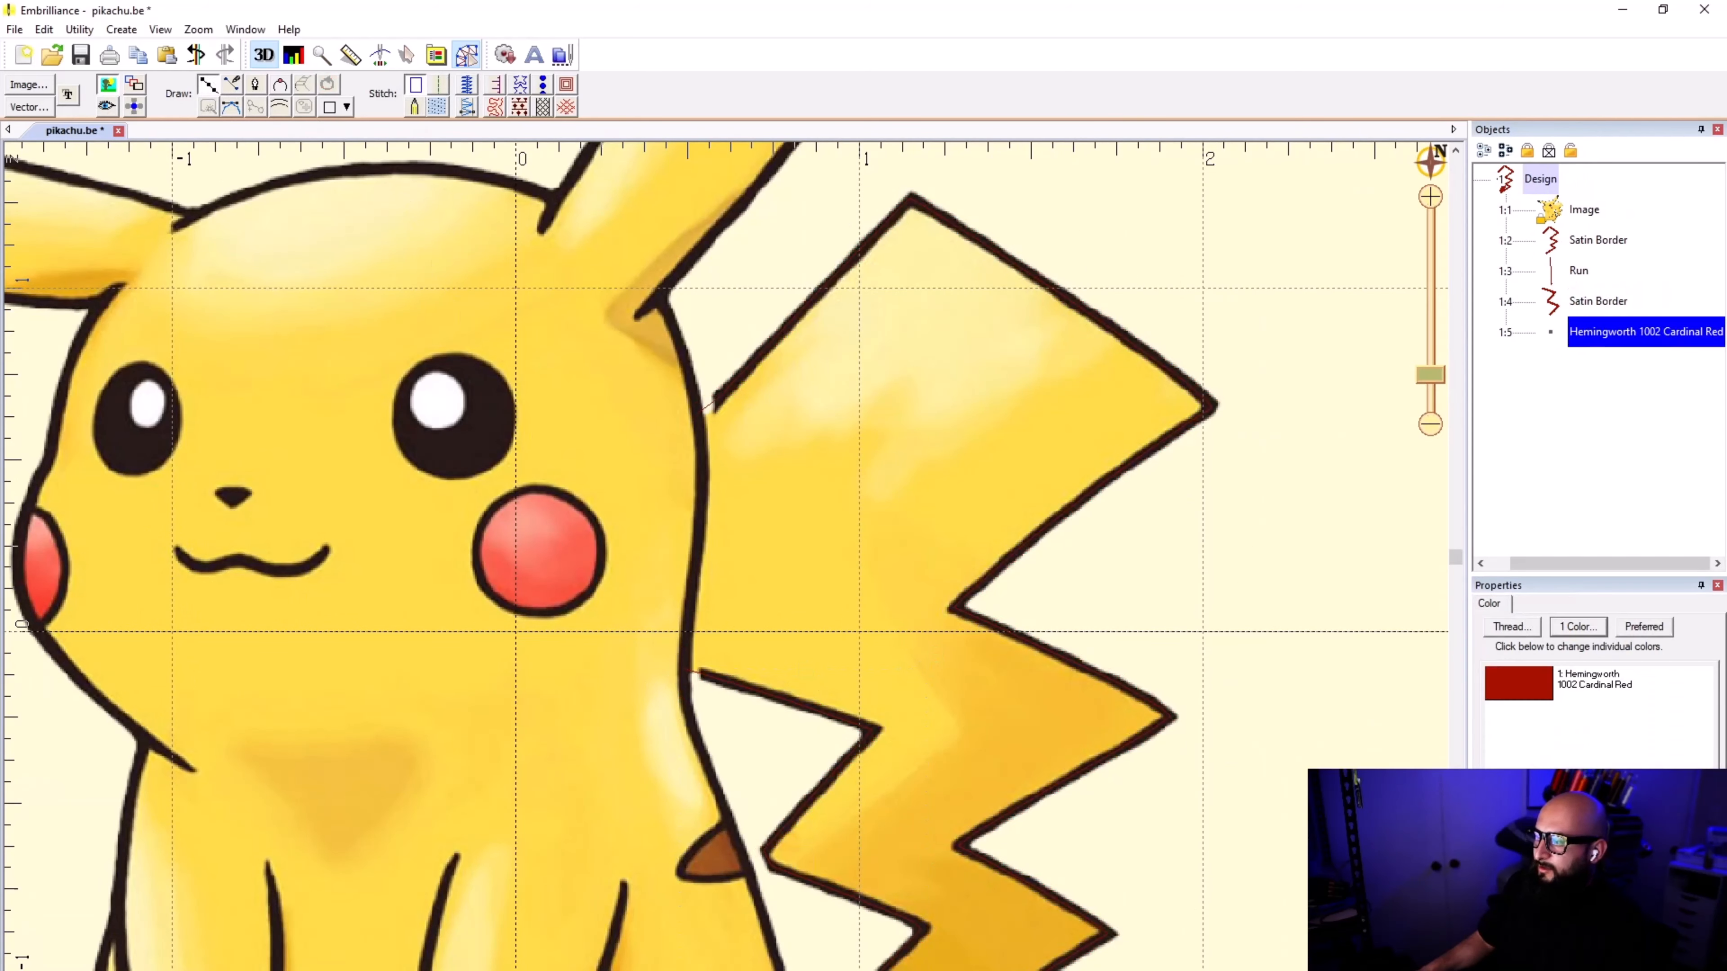
scroll(681, 802, up, 5)
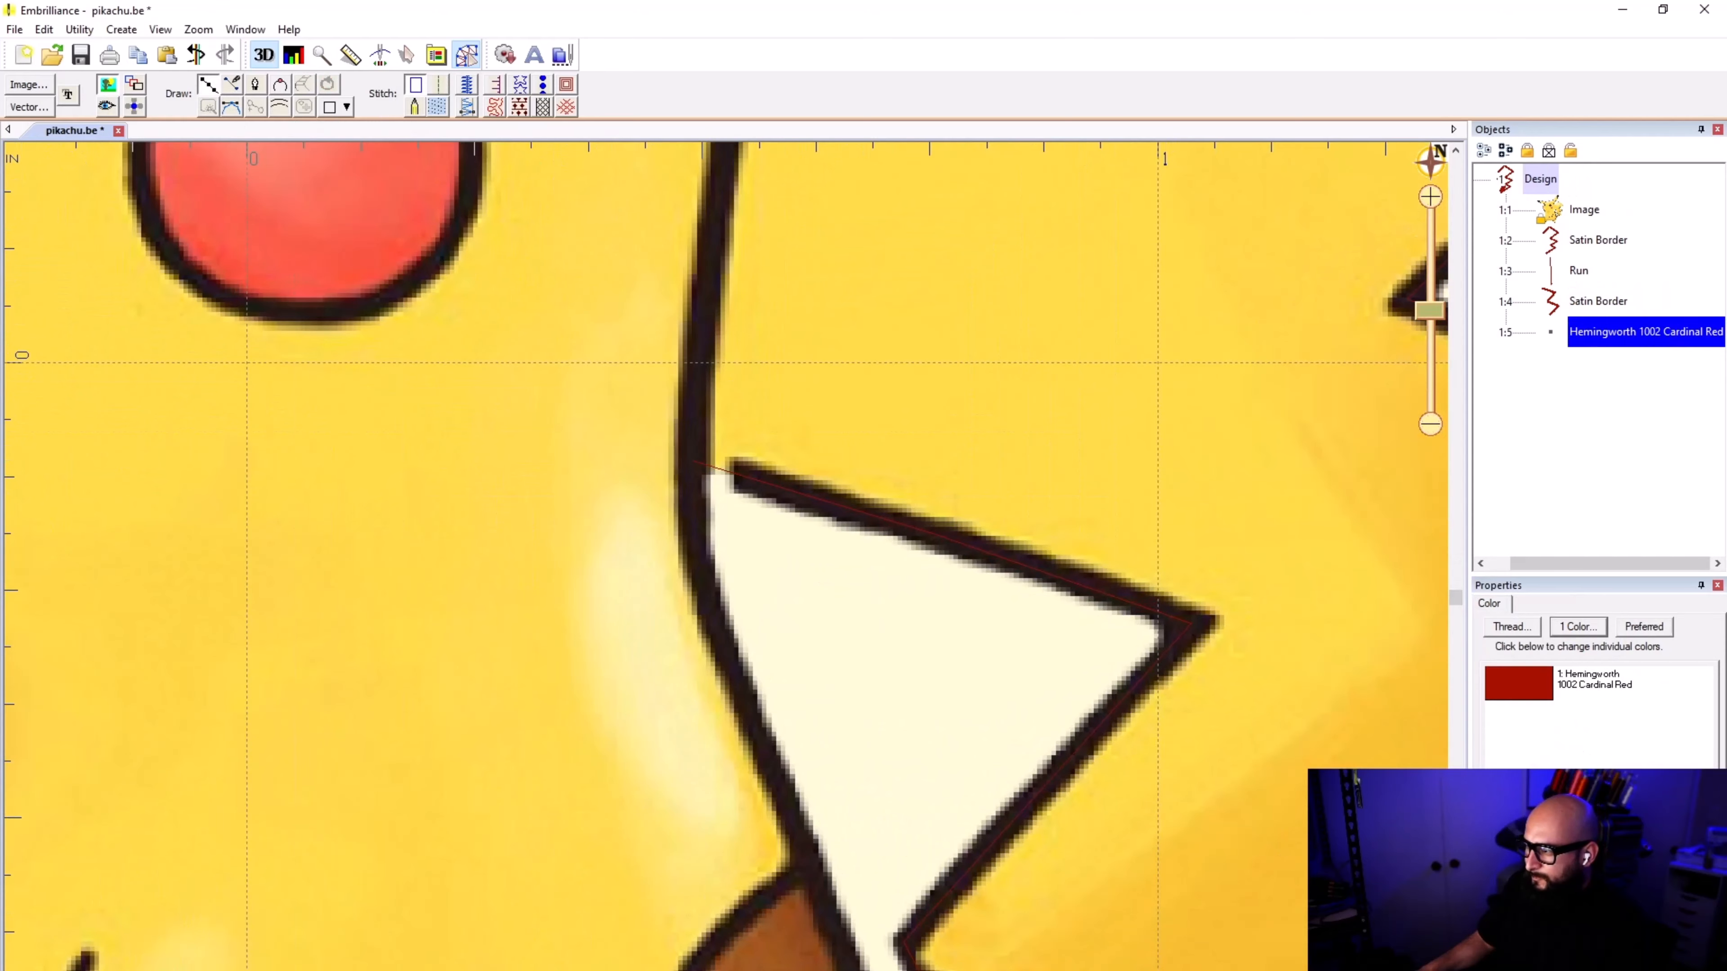
click(695, 485)
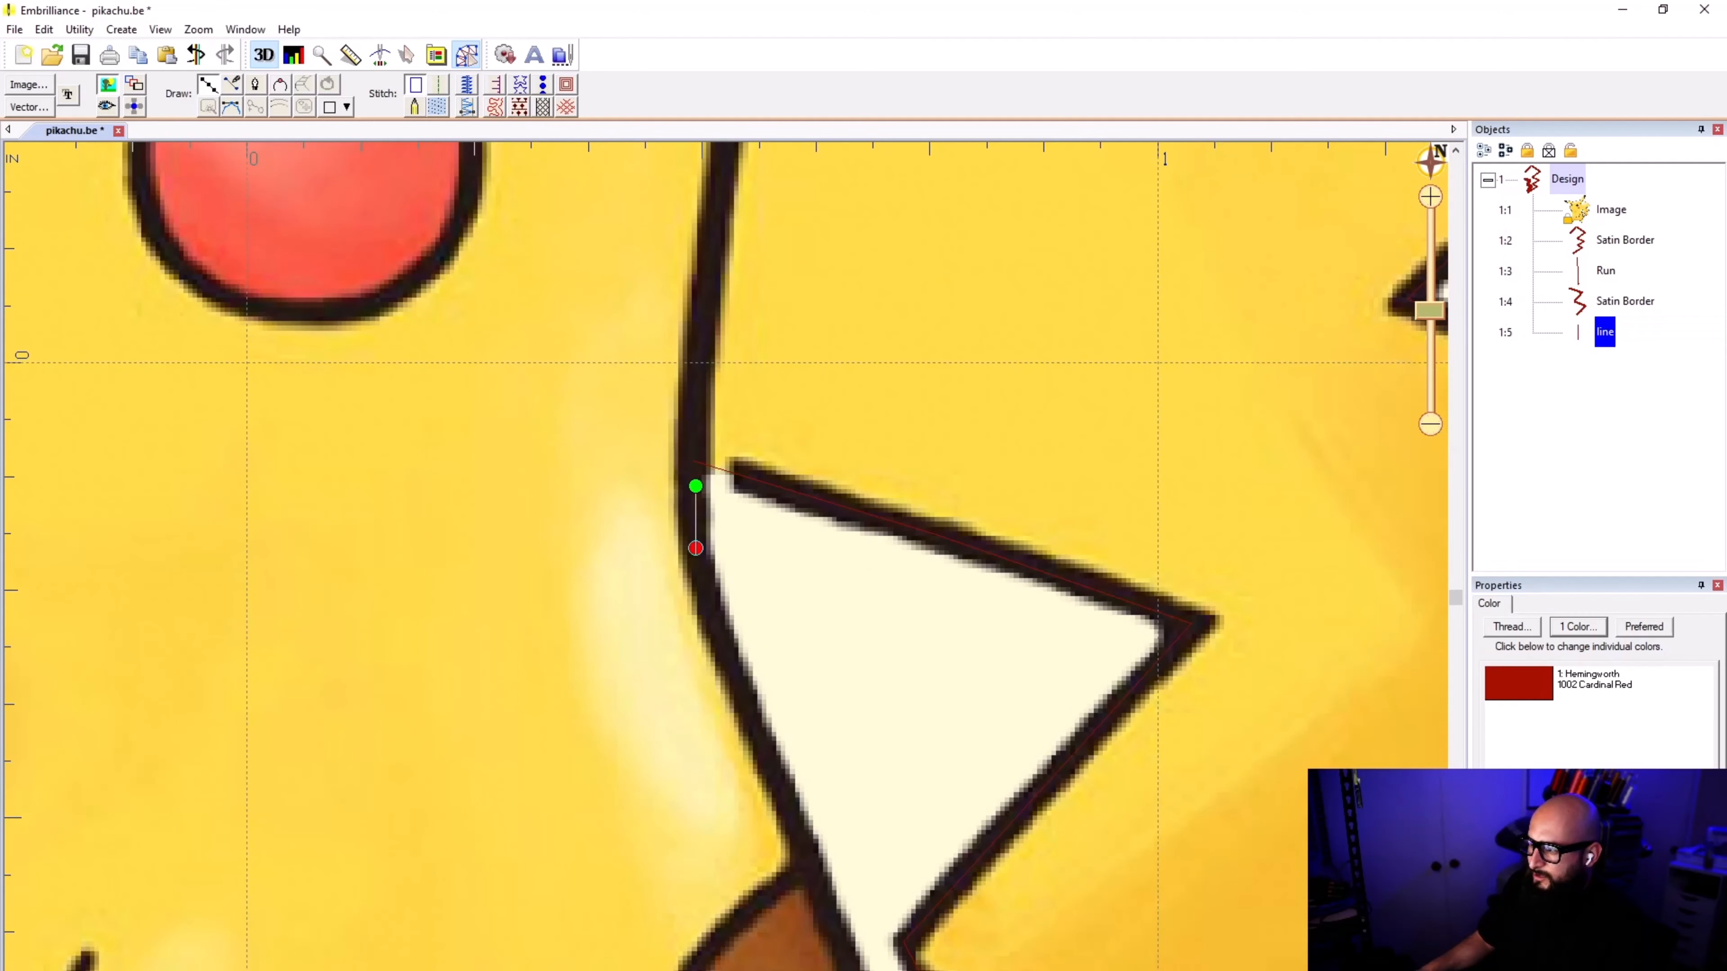
click(695, 548)
scroll(701, 582, down, 2)
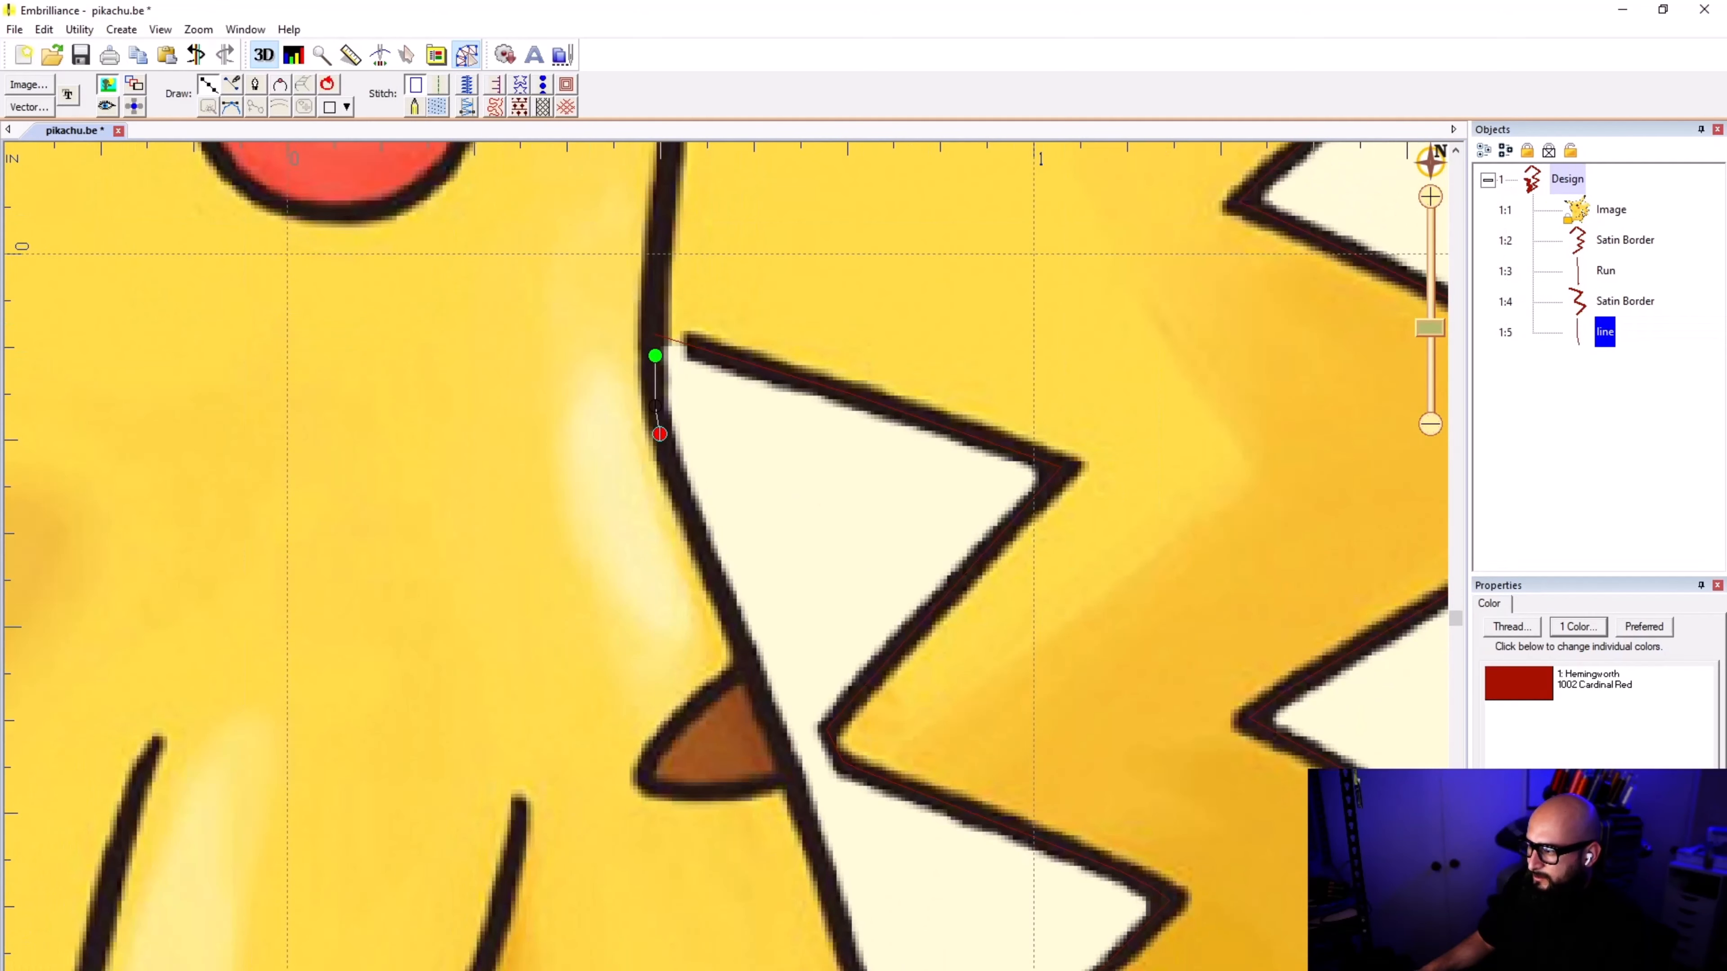
click(659, 433)
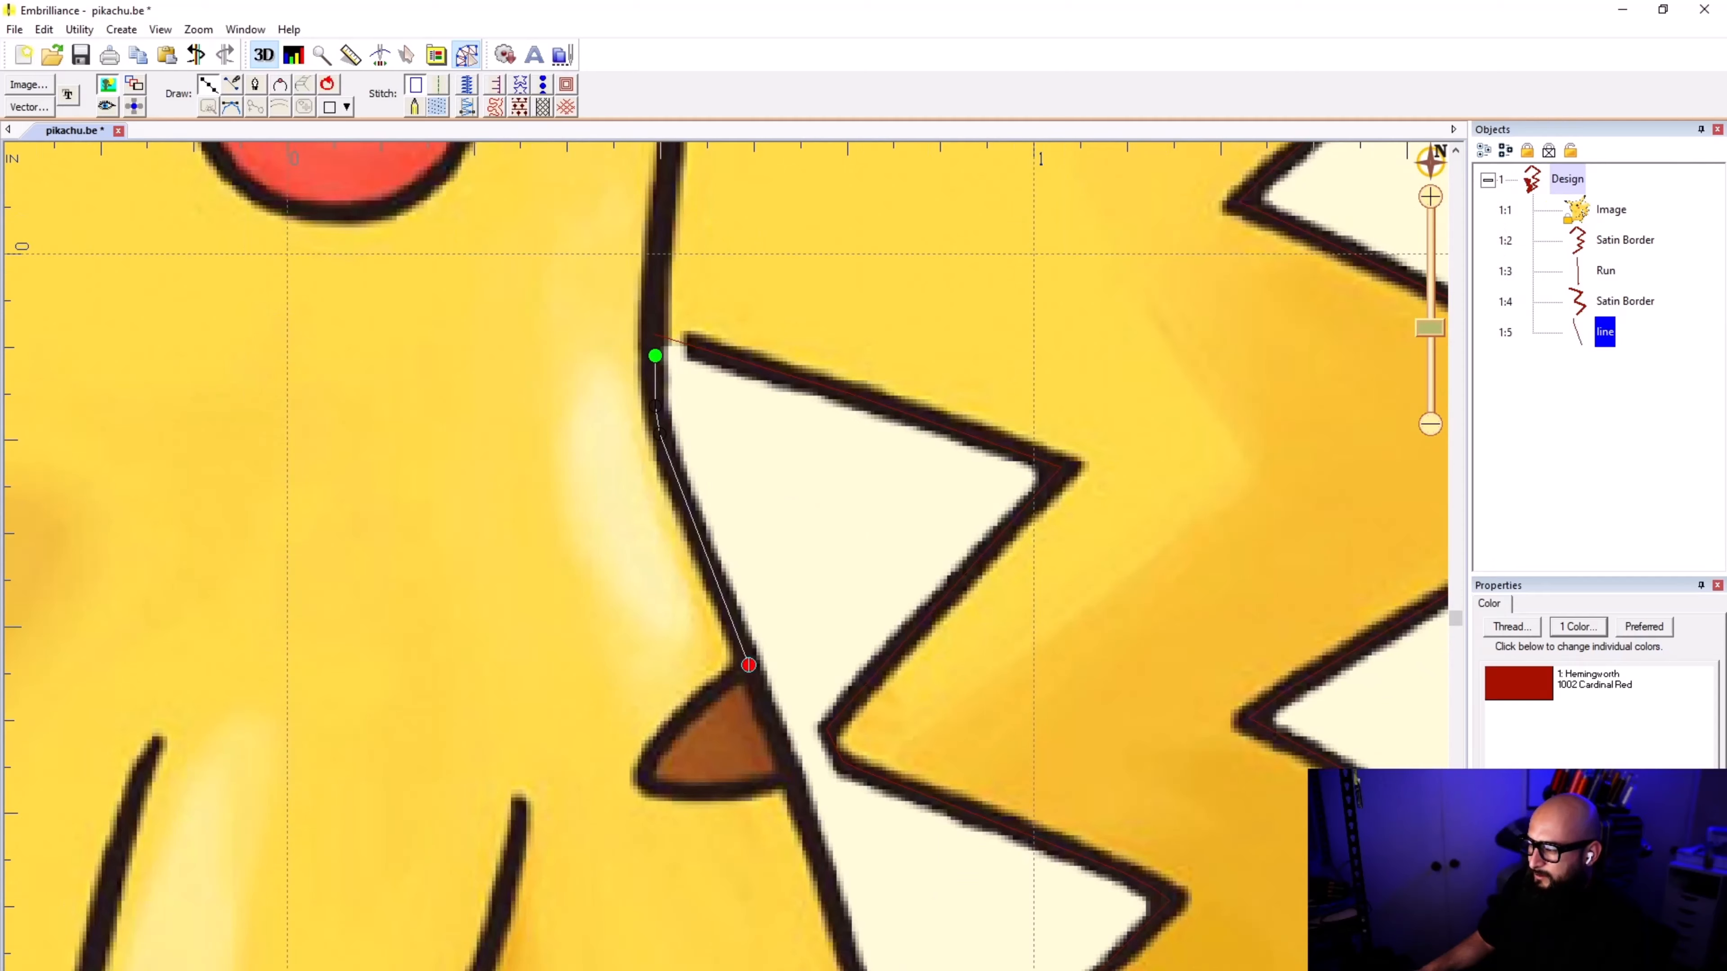
double_click(749, 664)
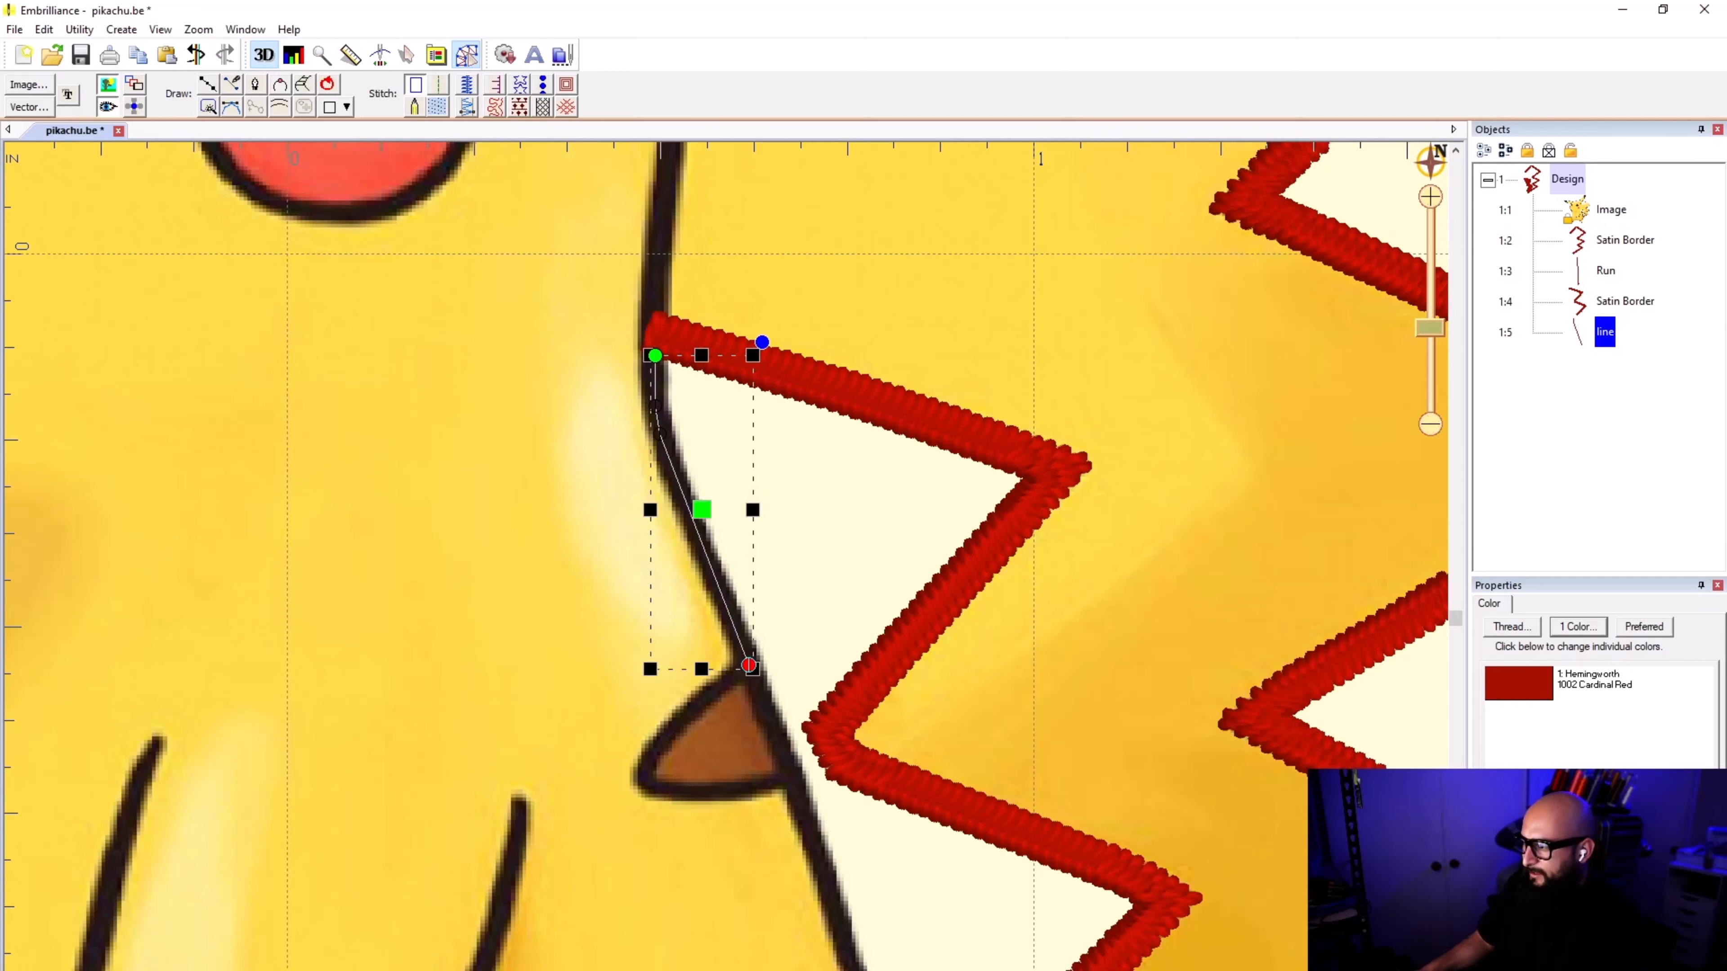
click(439, 80)
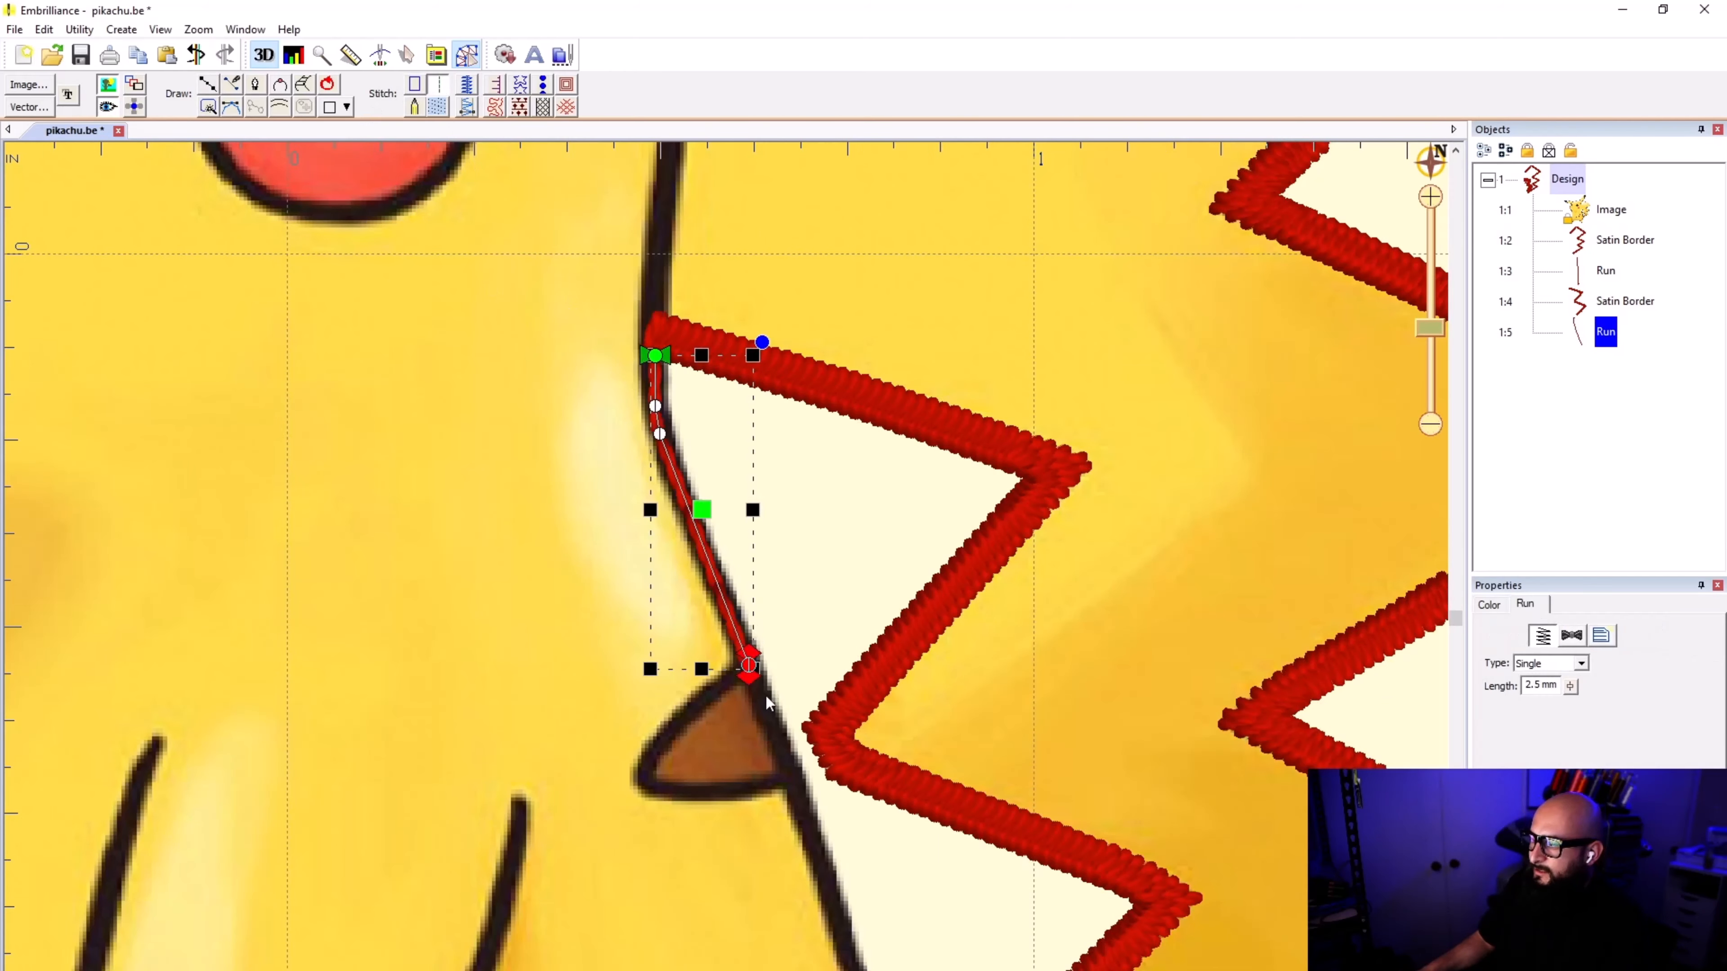
click(696, 751)
Step: Start a line where the upper brown stripe meets the body outline and trace its upper edge around the rounded tip
click(208, 85)
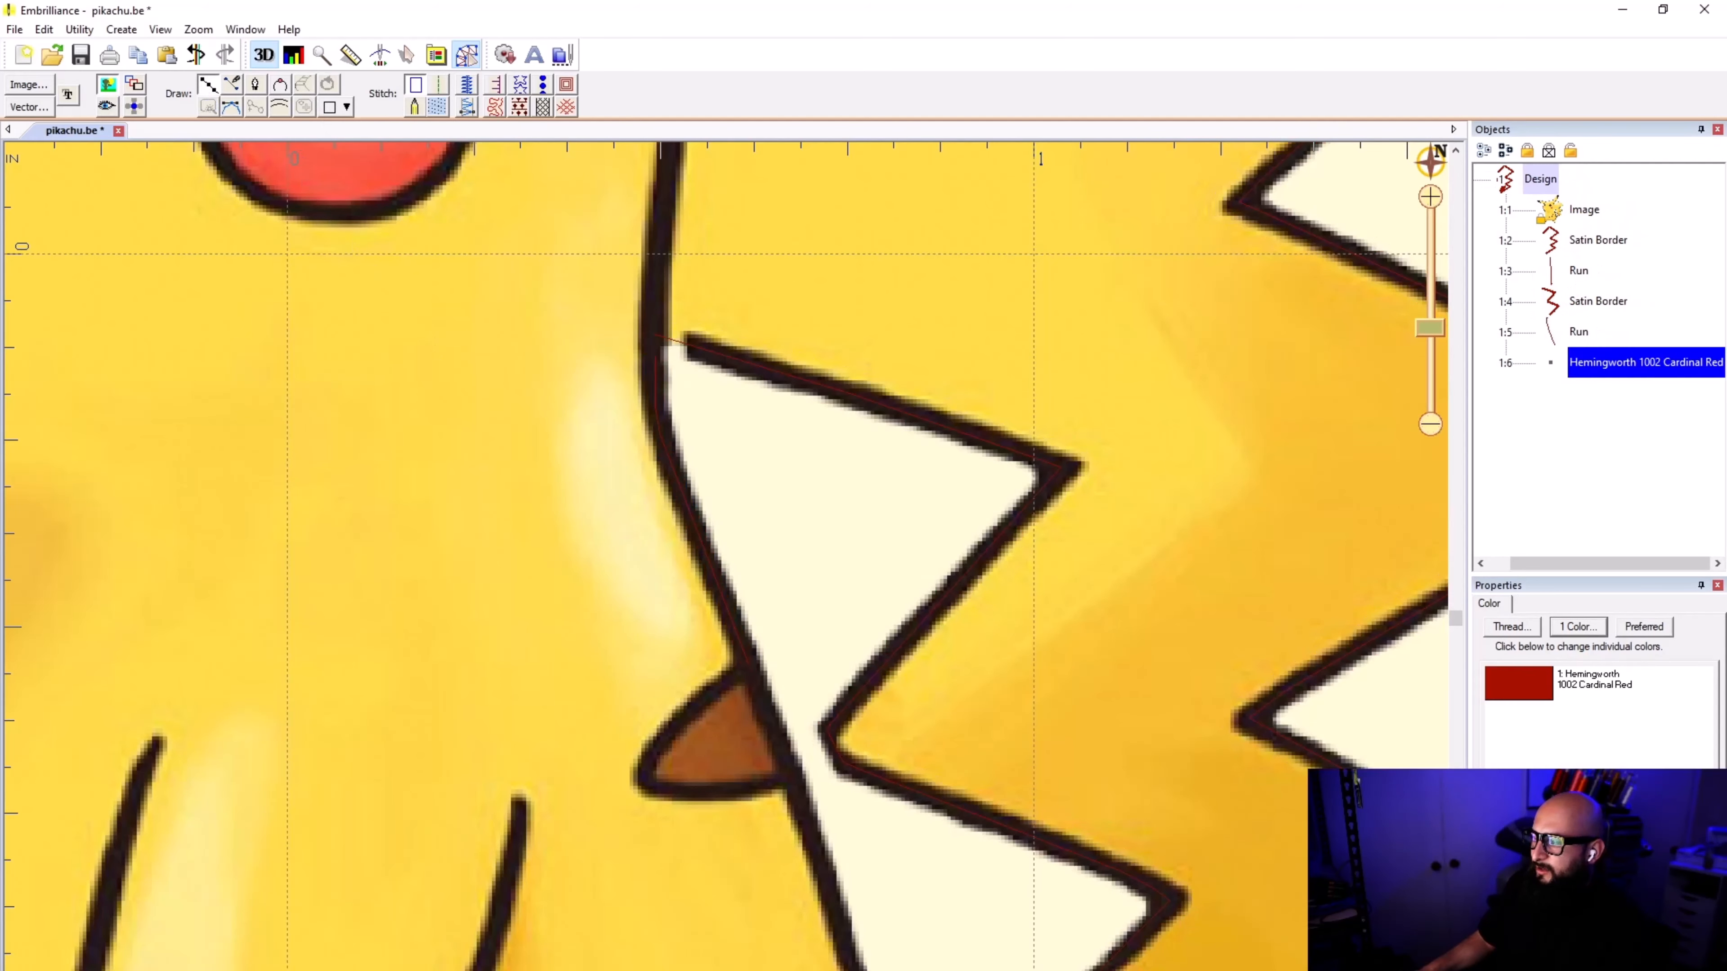
scroll(747, 738, up, 3)
scroll(761, 579, up, 1)
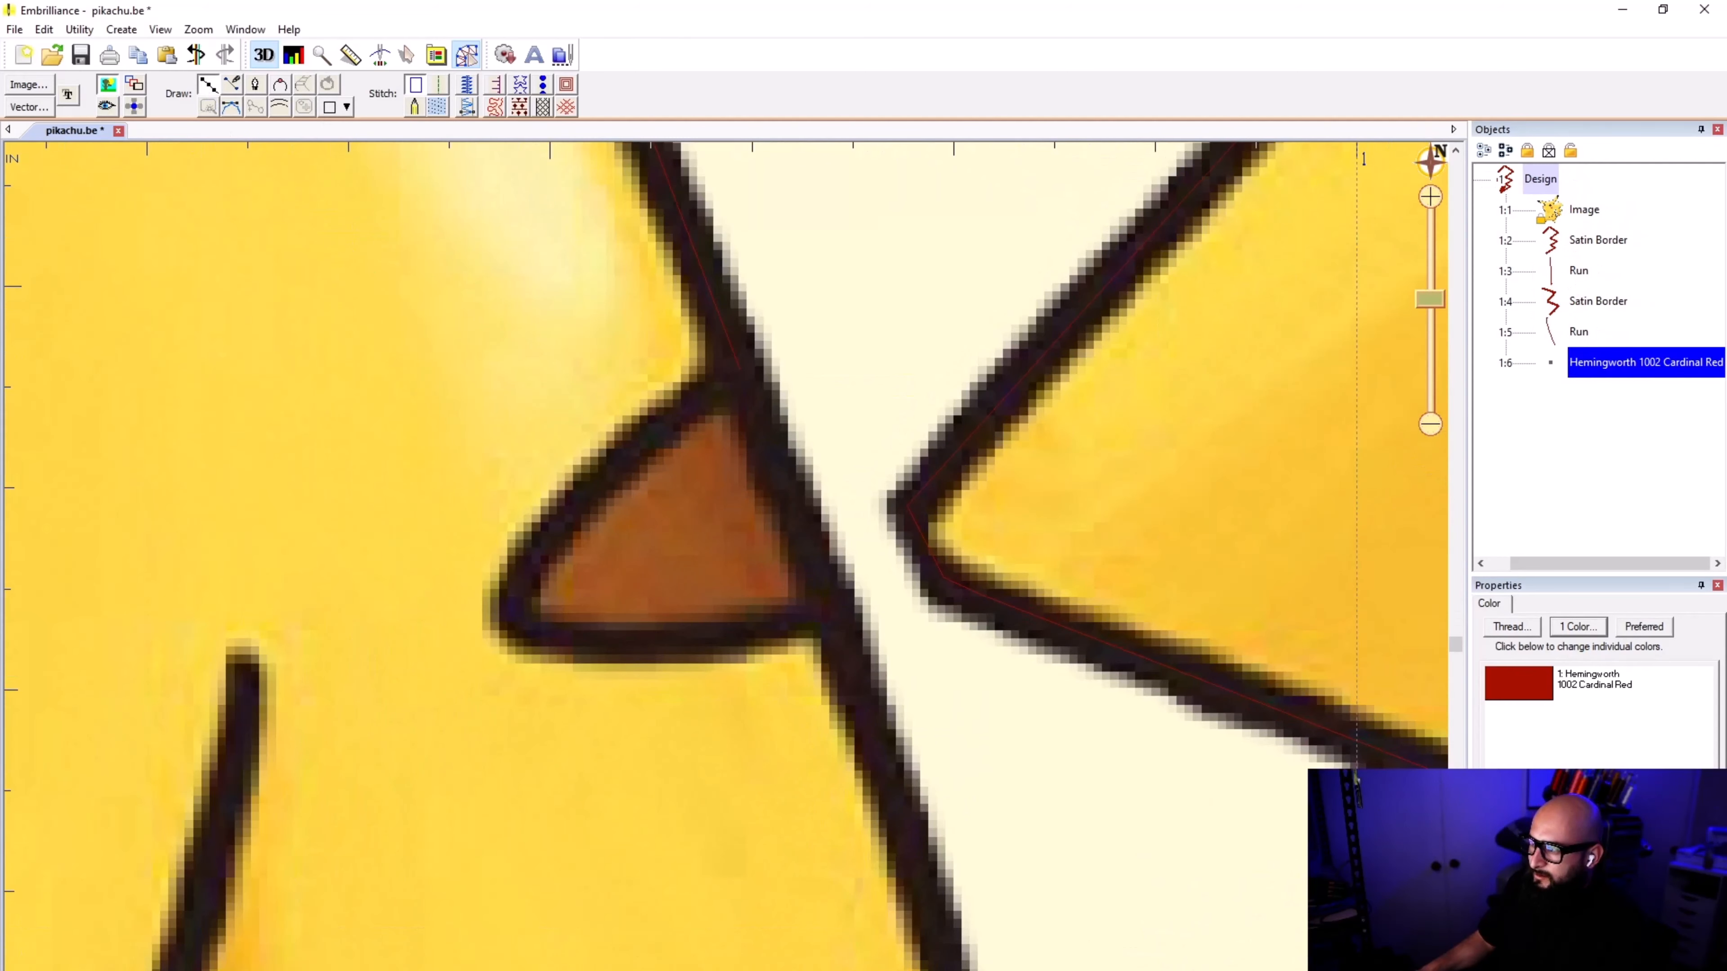
click(725, 377)
click(636, 444)
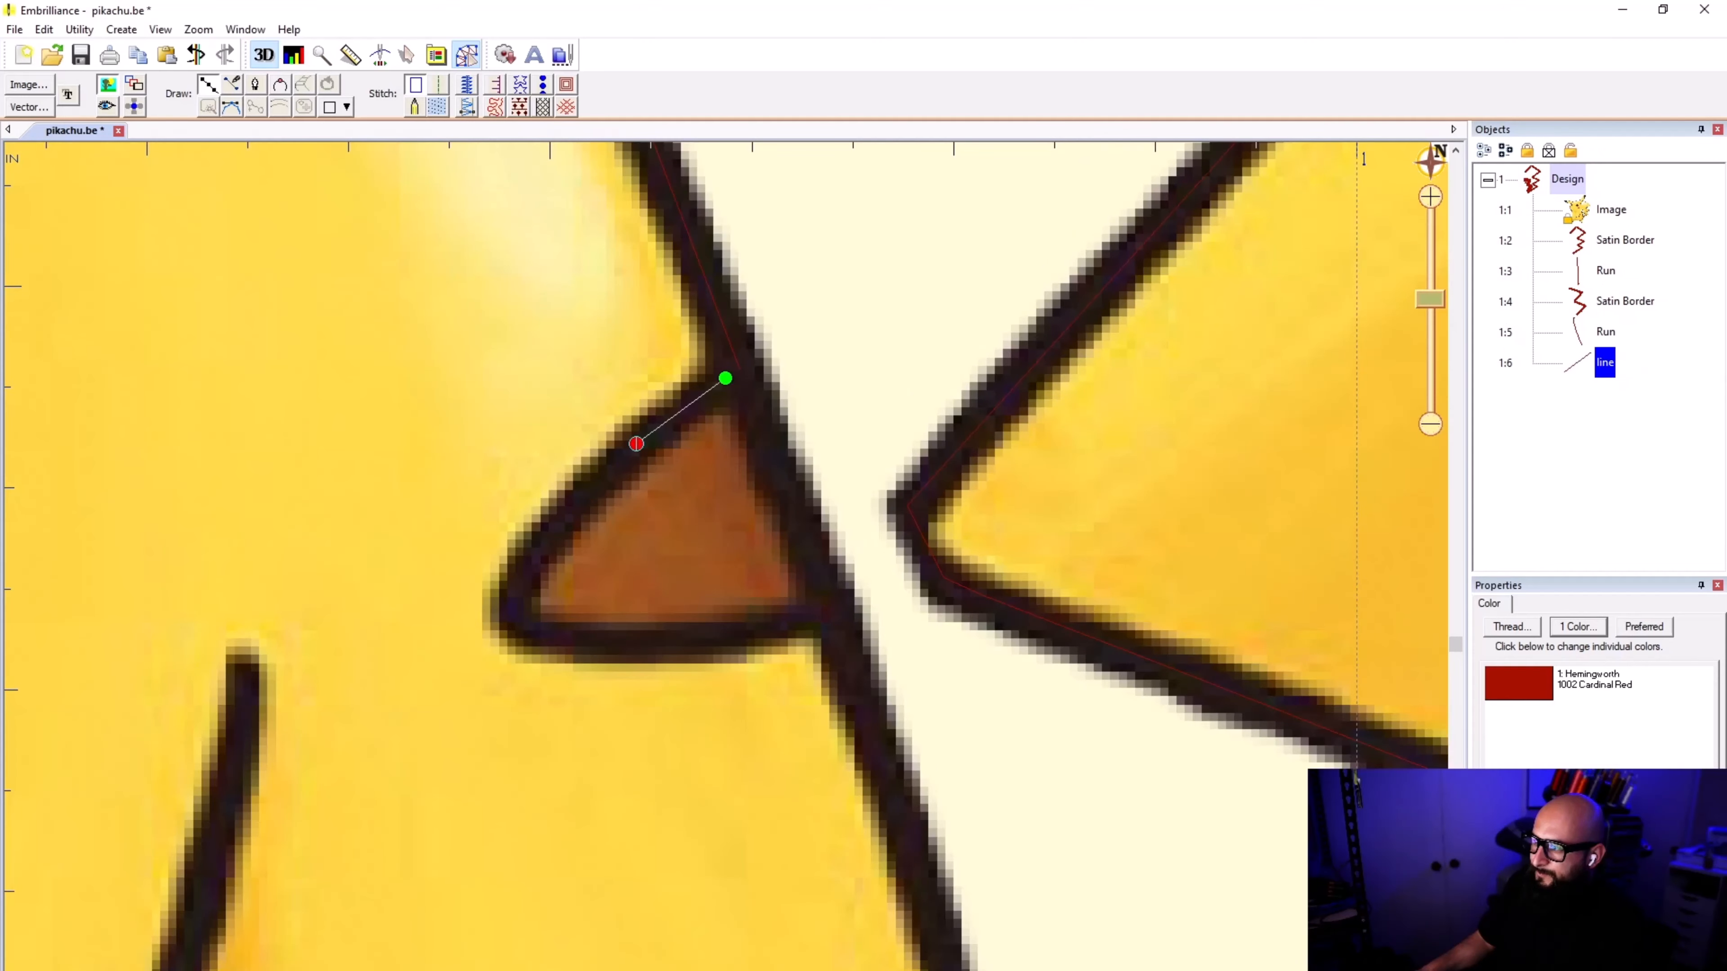
click(540, 538)
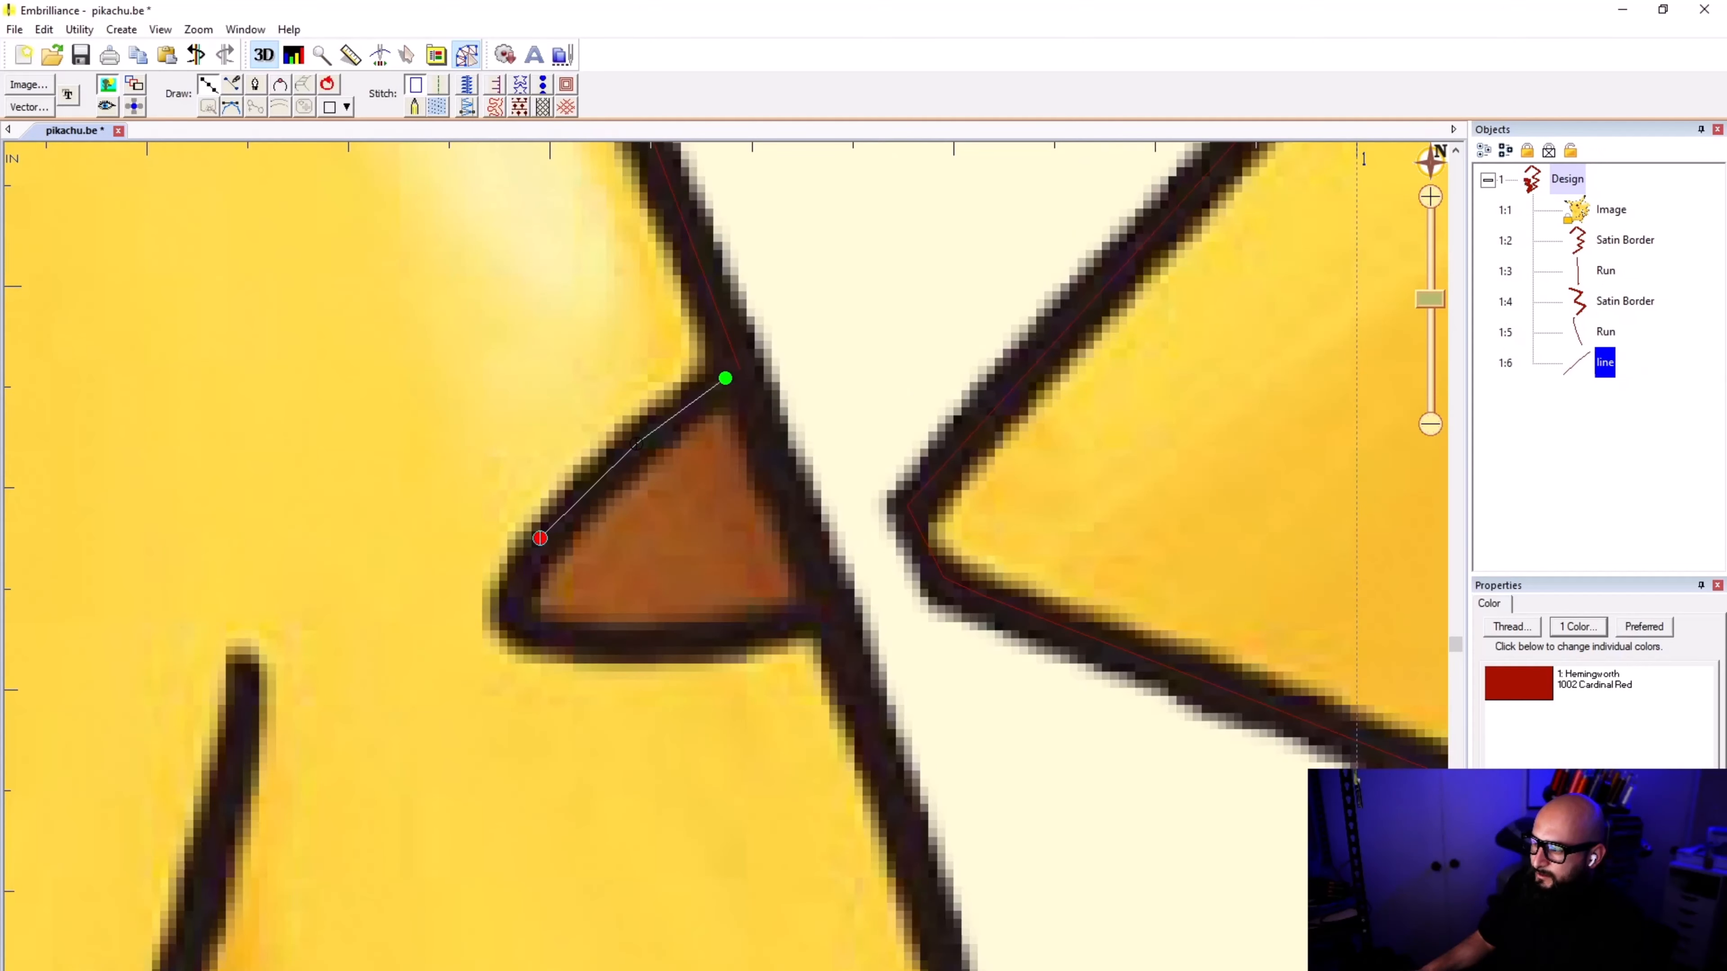
scroll(518, 601, down, 1)
click(726, 580)
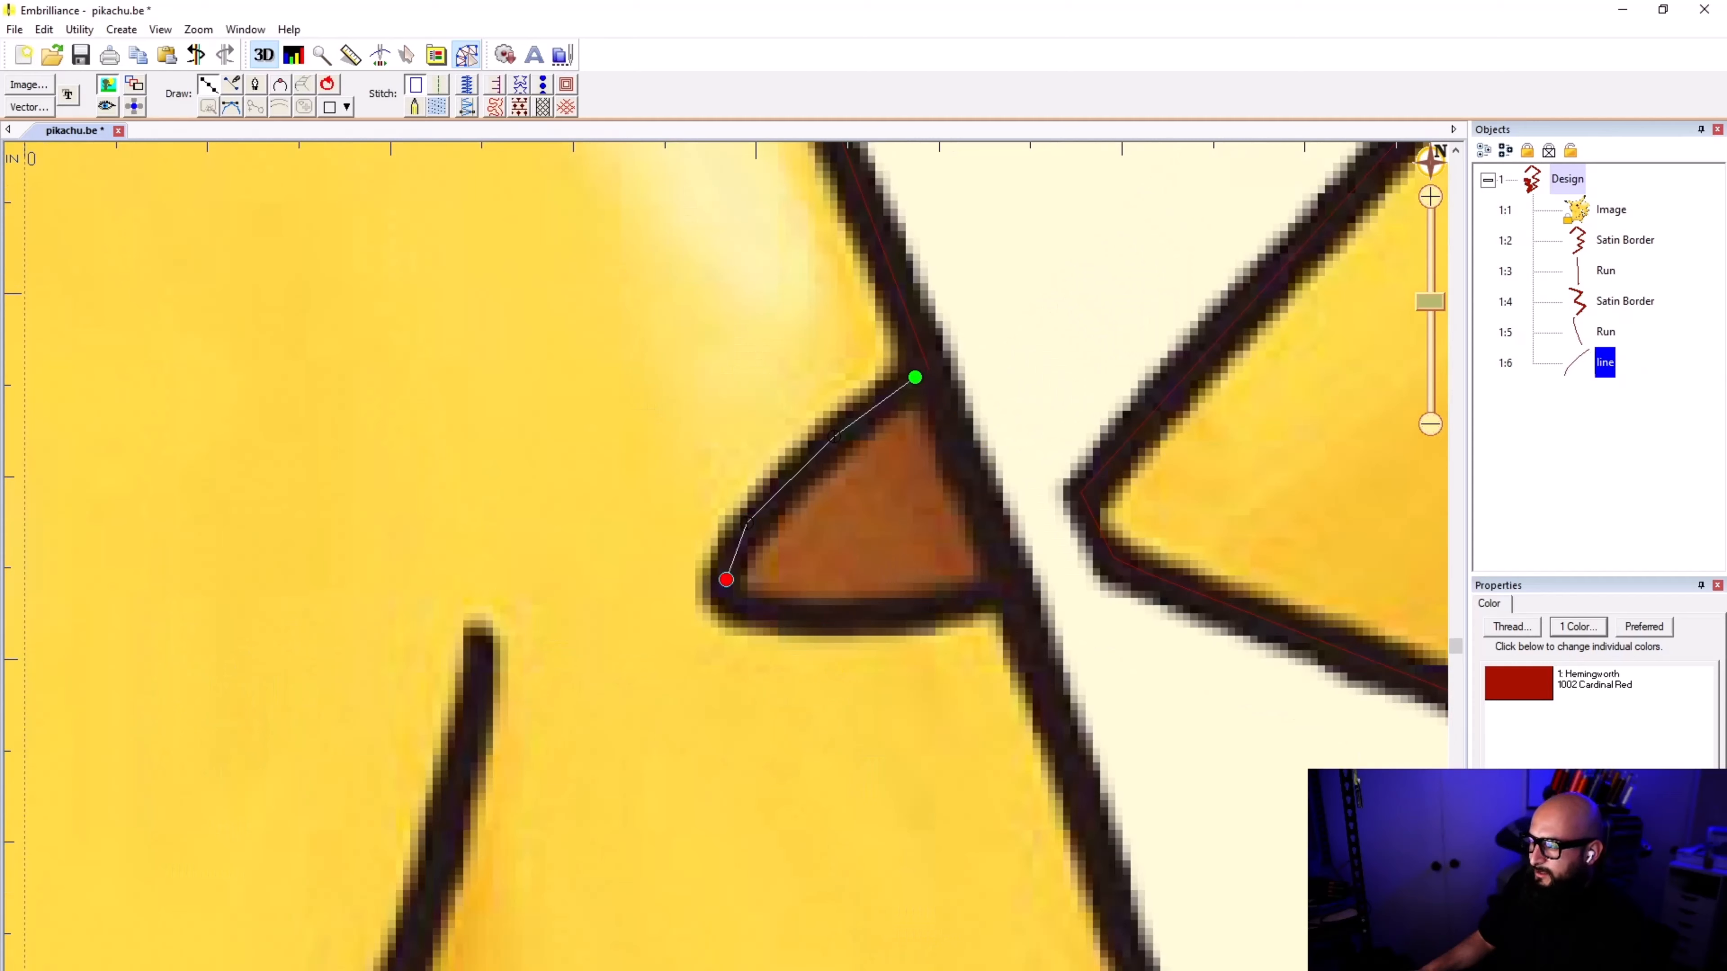
click(732, 598)
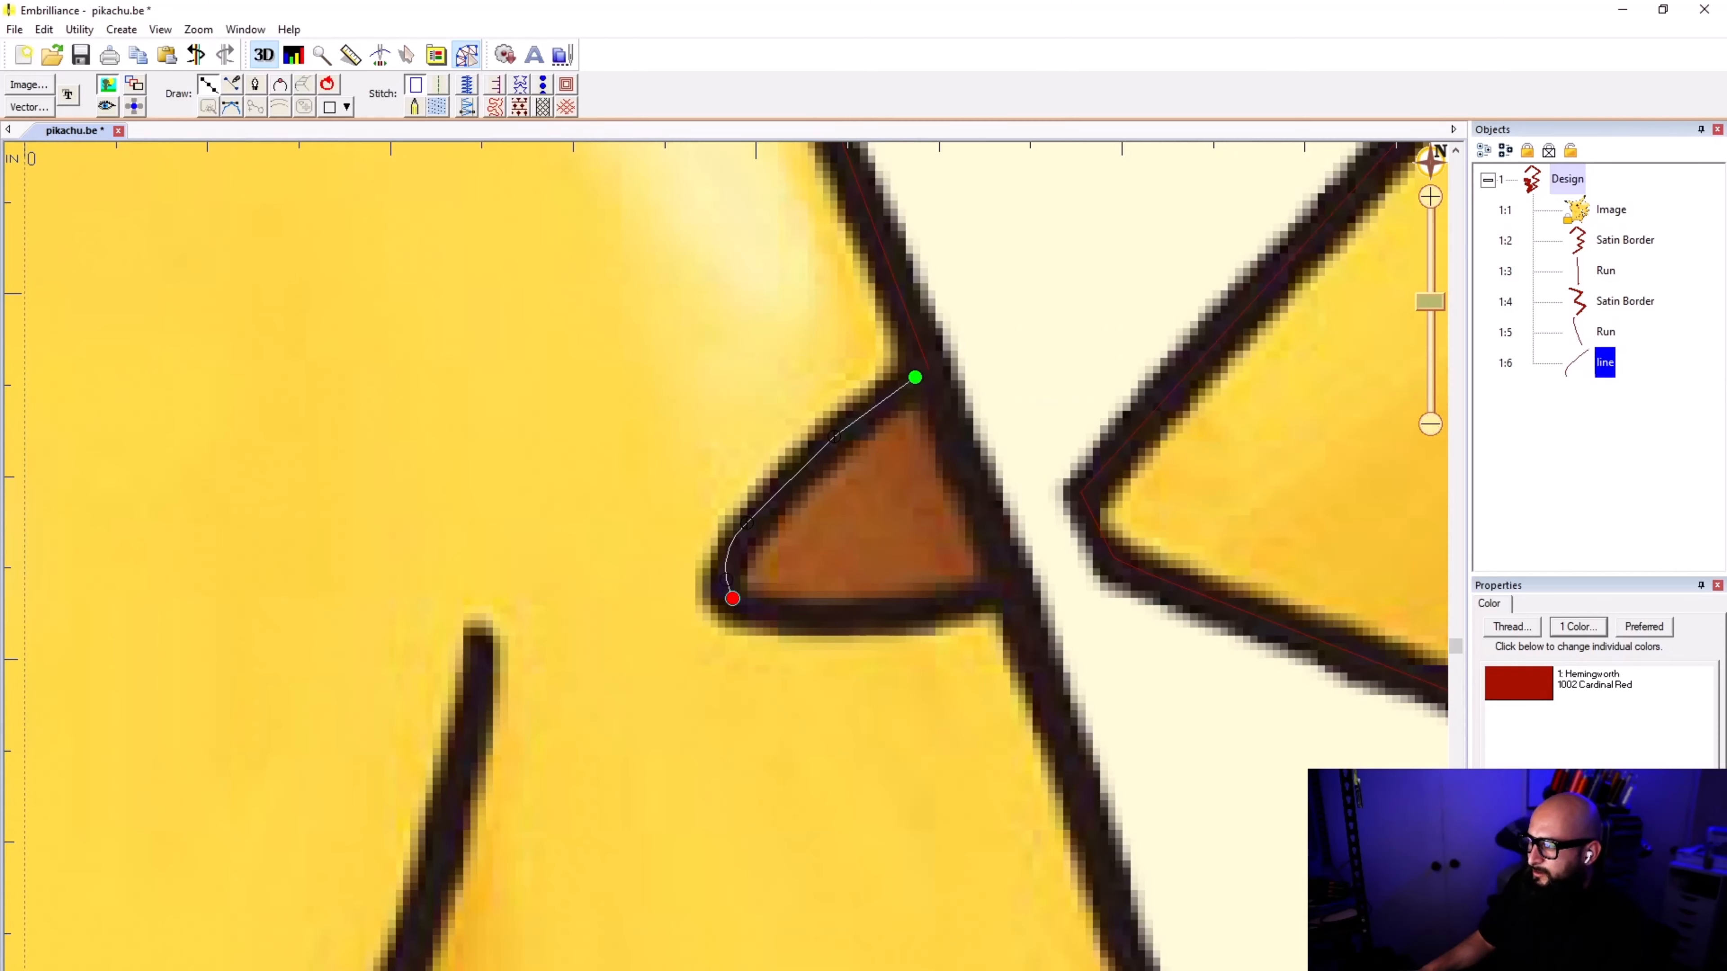
click(799, 613)
click(907, 610)
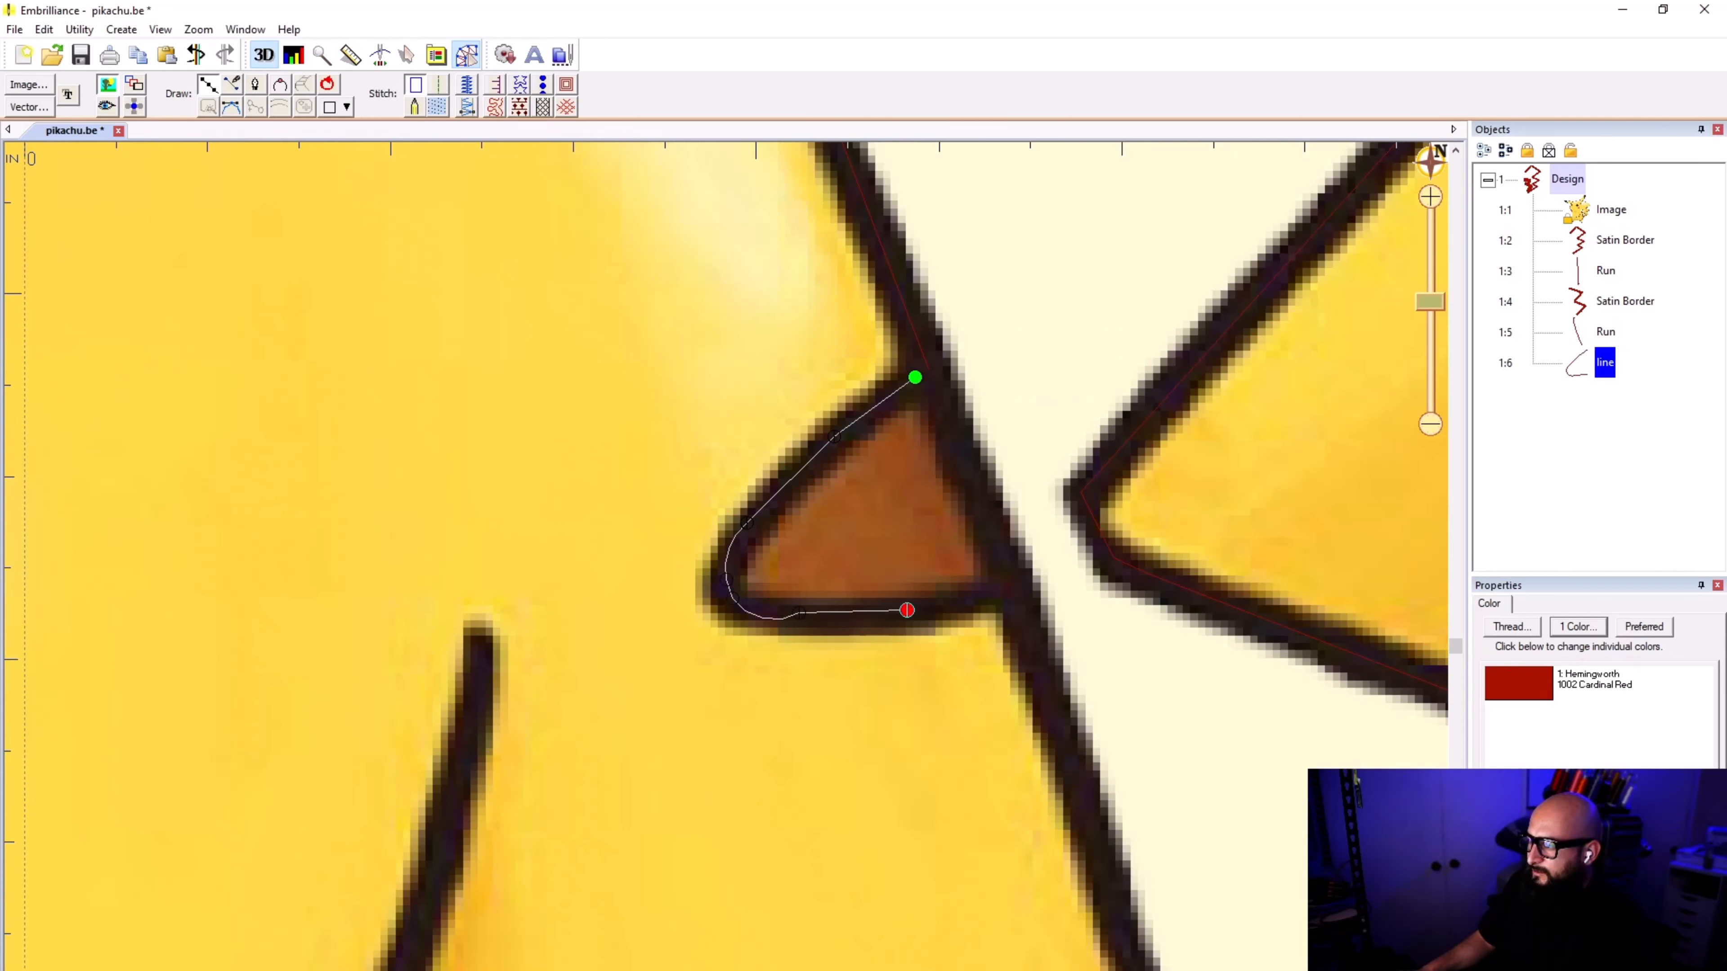
scroll(871, 639, up, 2)
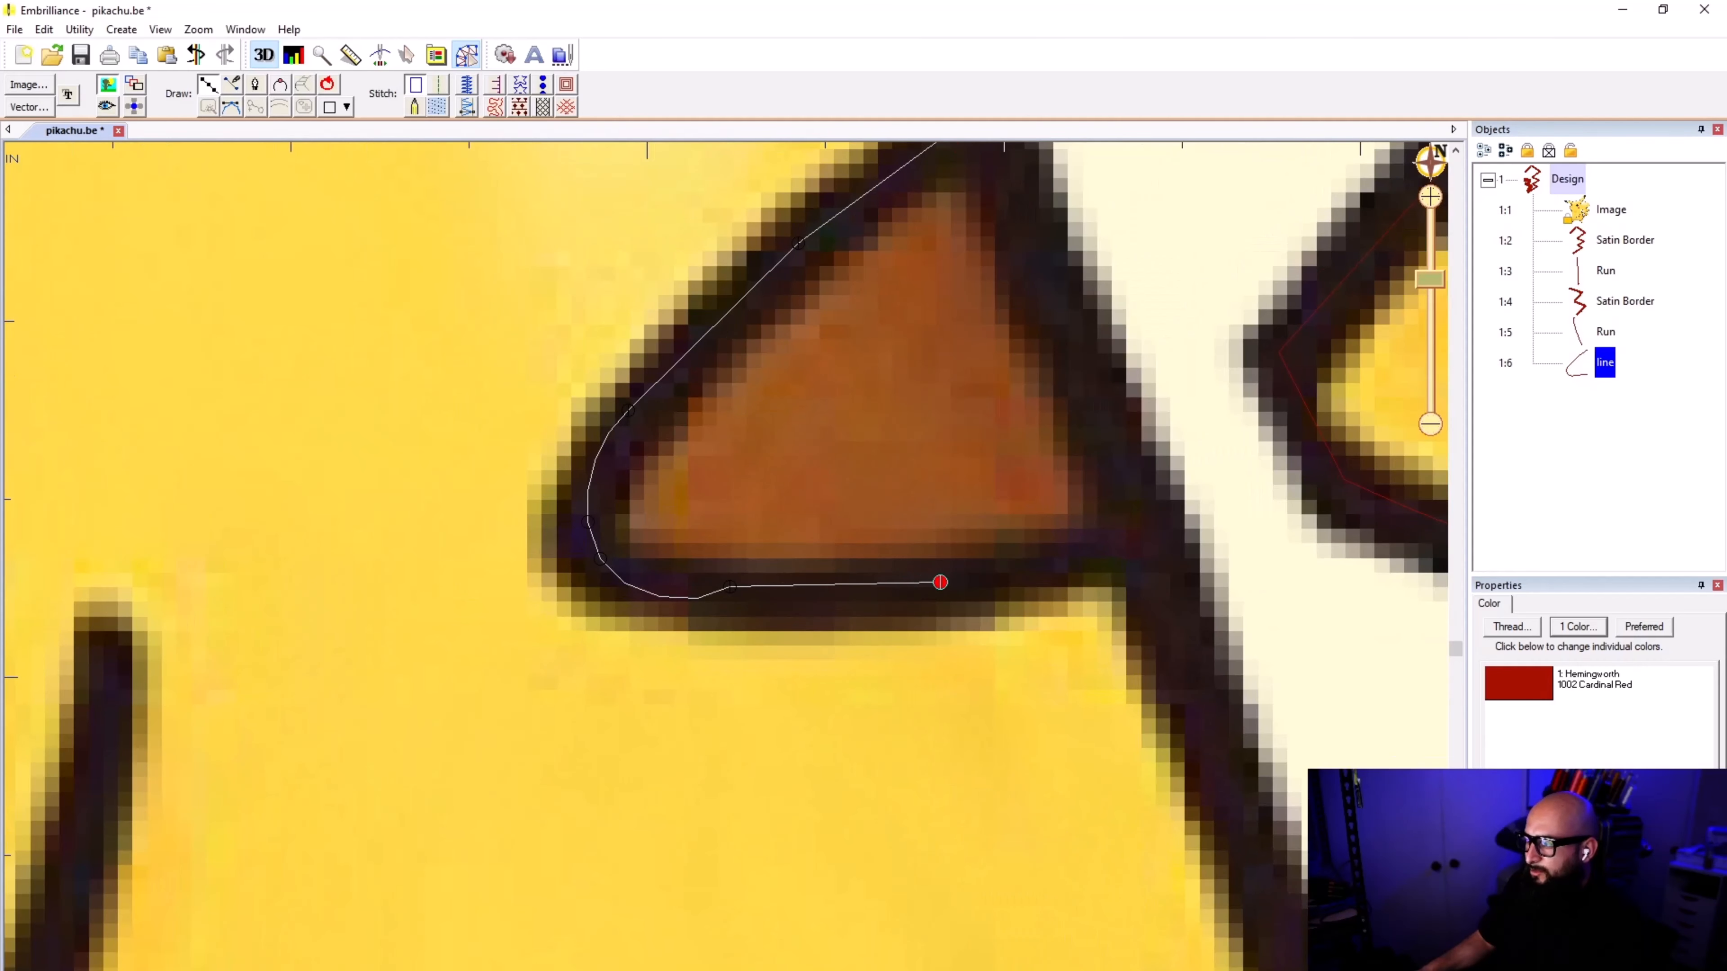
key(BackSpace)
key(BackSpace)
Step: Trace the upper brown stripe's lower edge with closely fitting curve points back to the body outline, and finish the line
click(650, 586)
click(672, 590)
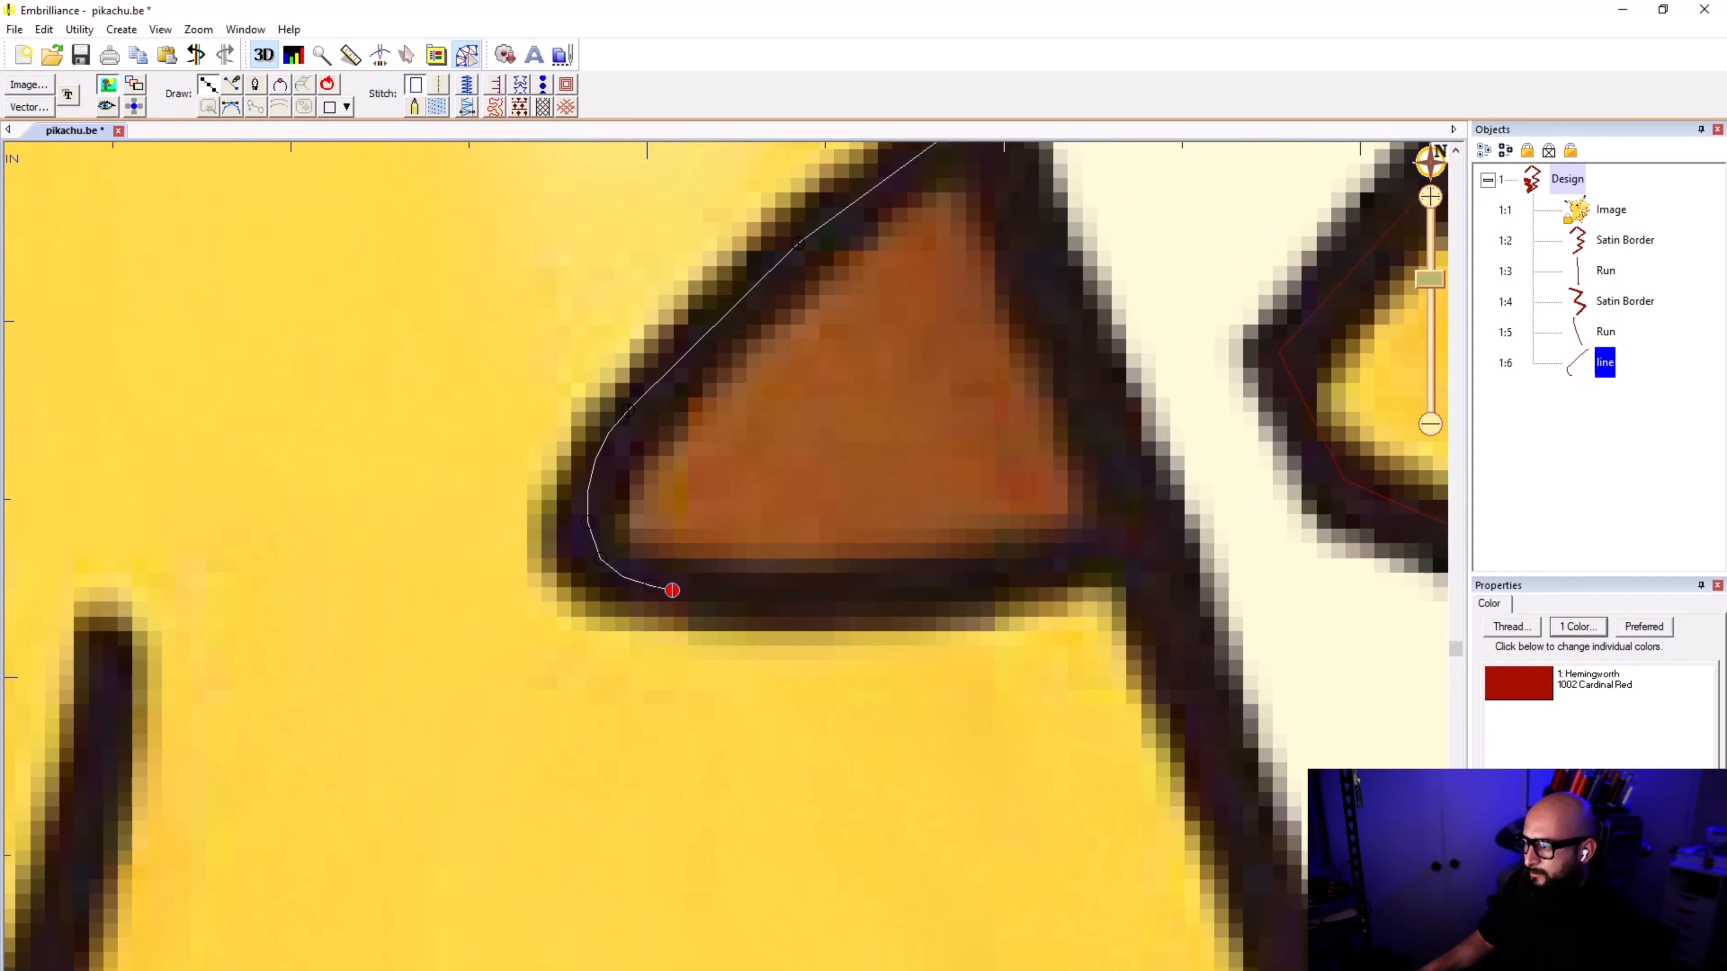
click(813, 598)
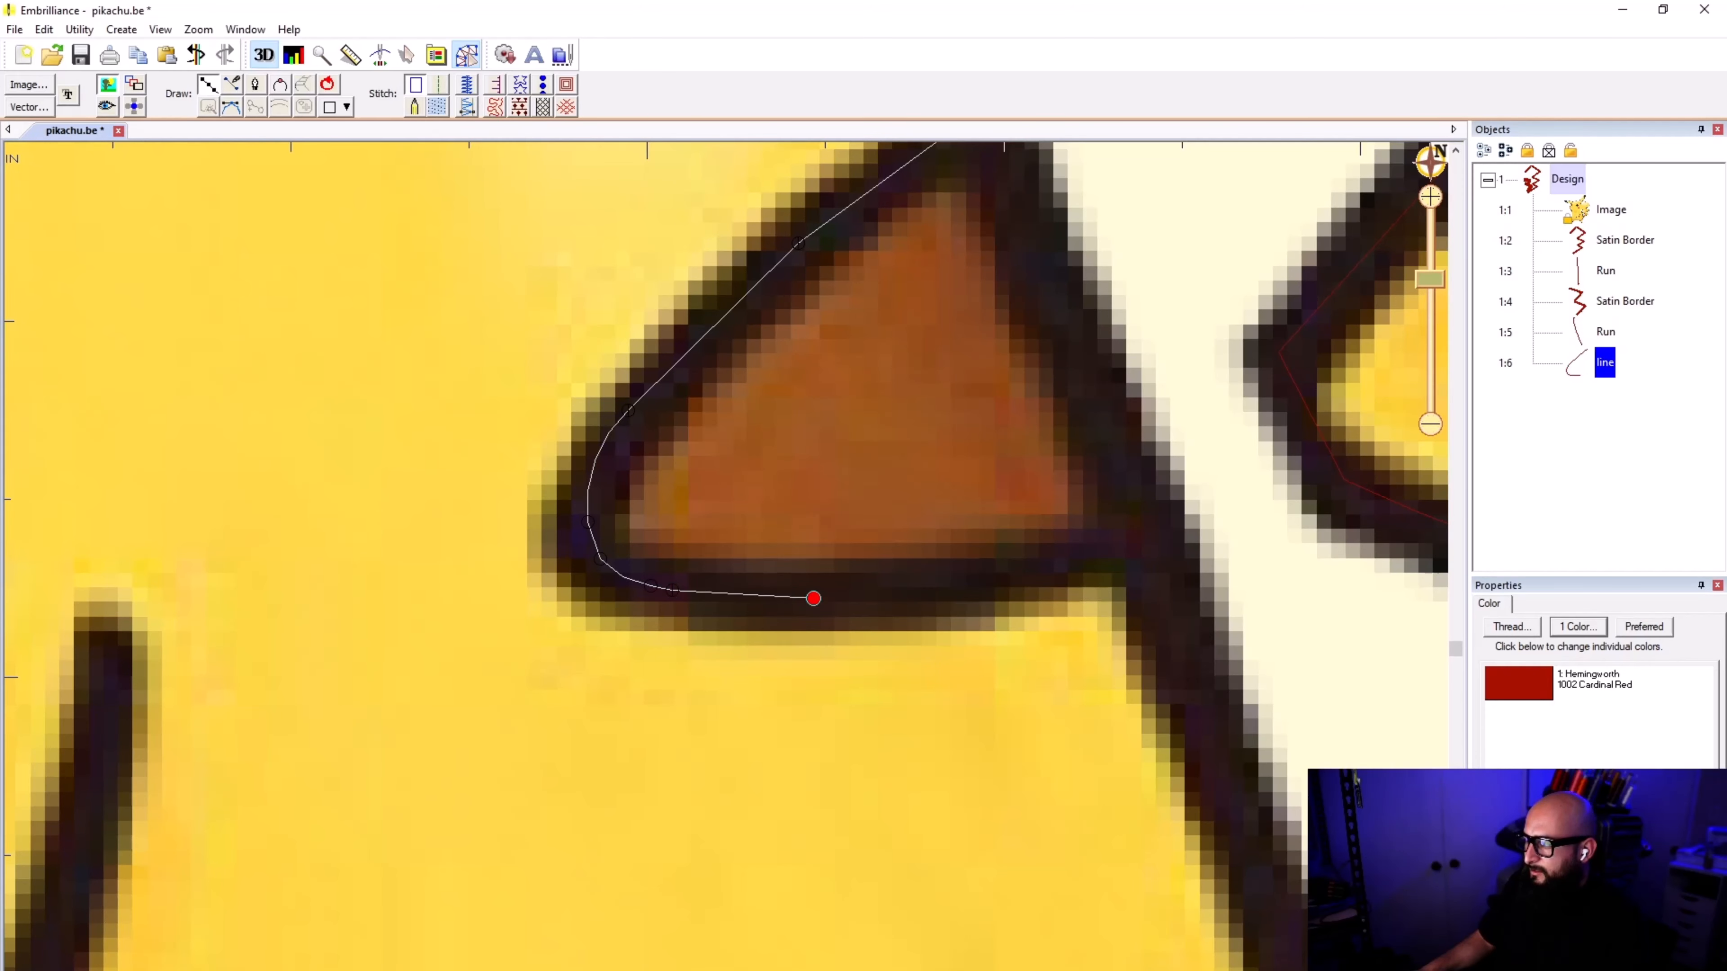
click(1001, 576)
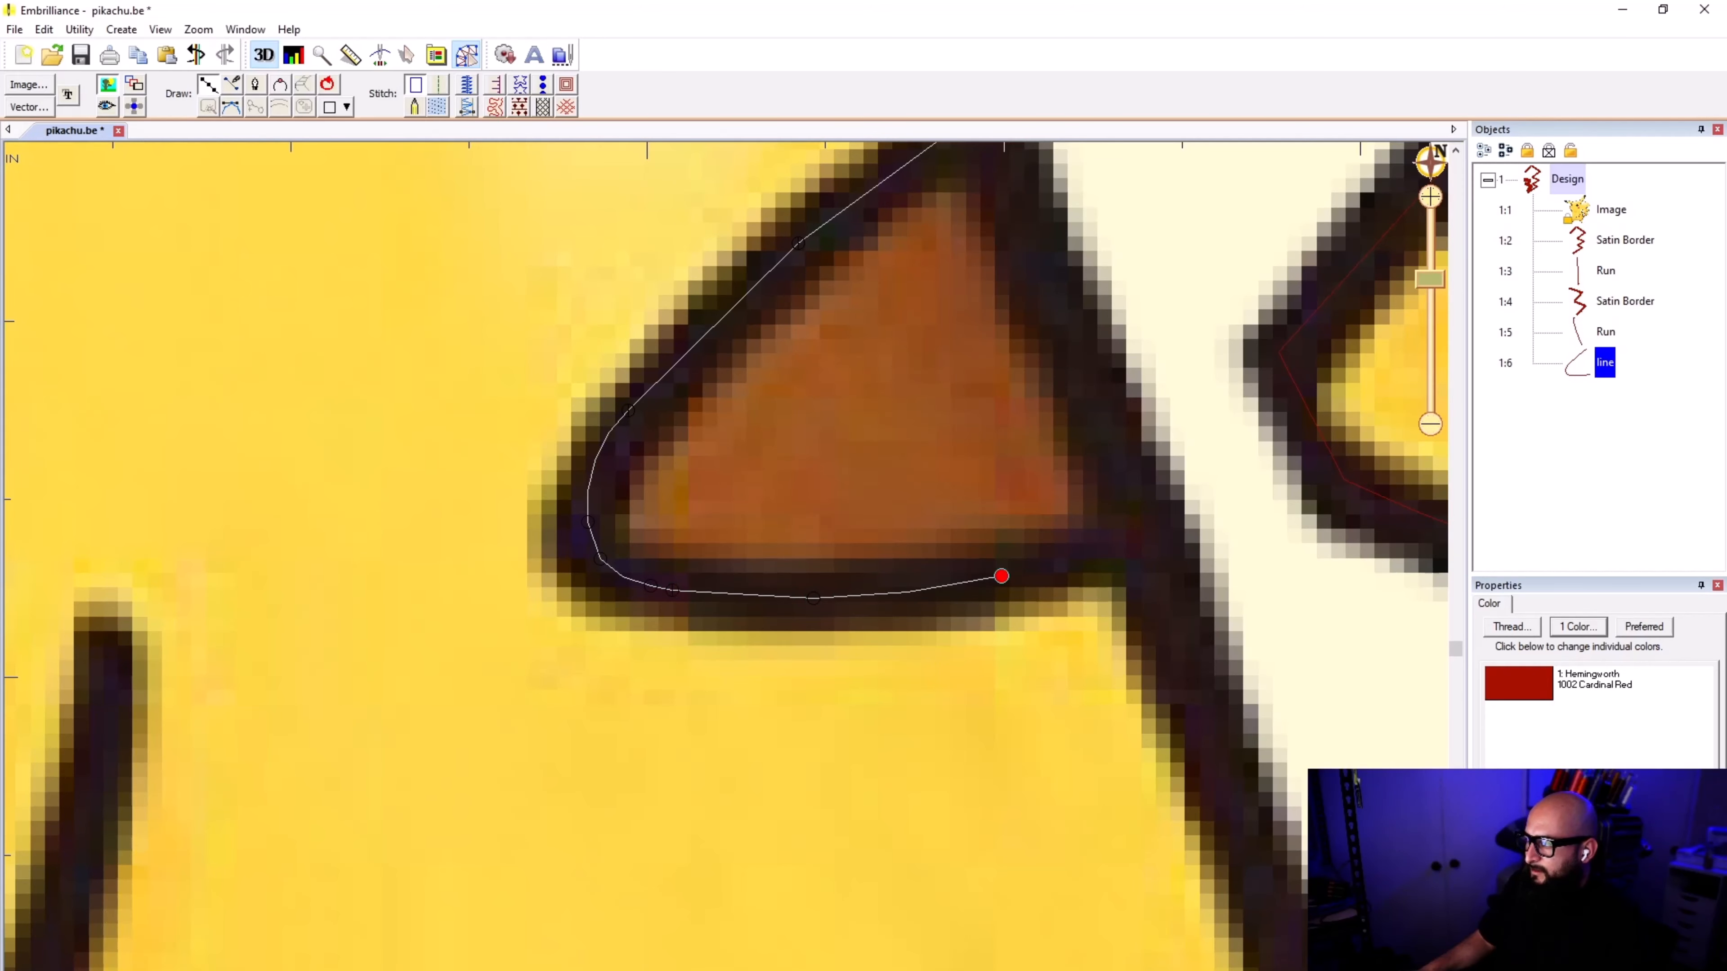
click(1139, 543)
key(Return)
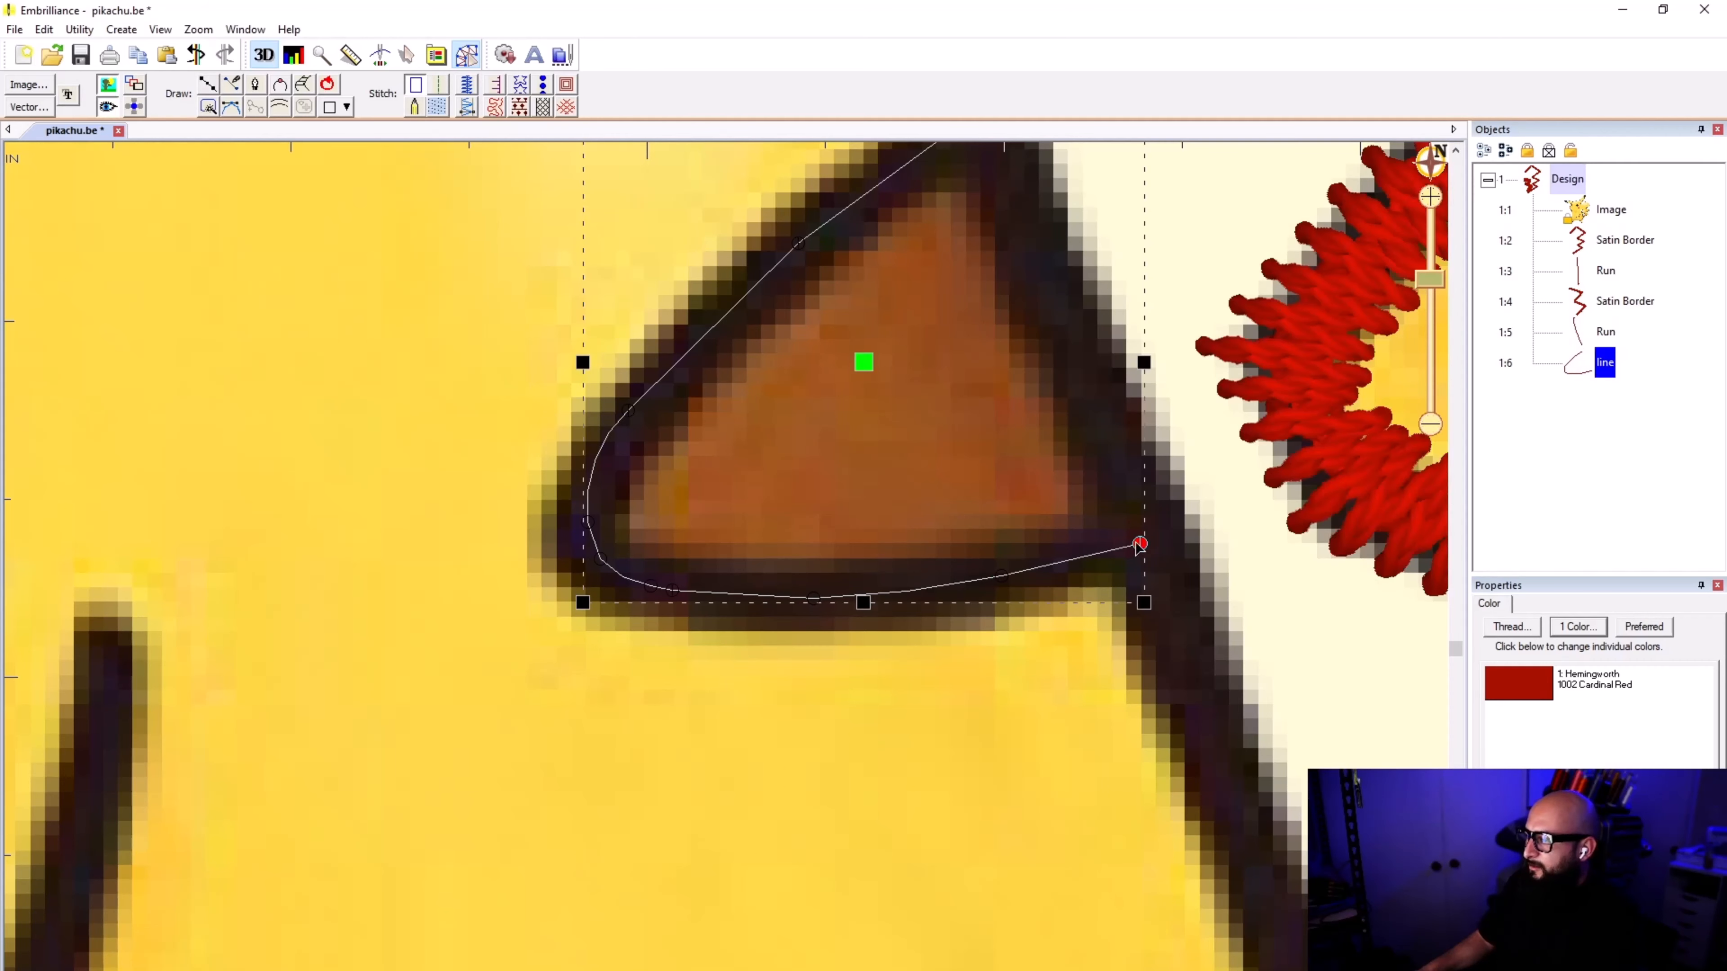
Step: Convert the upper brown stripe's traced line into a satin border, deselect it and check how it meets the body outline
click(468, 85)
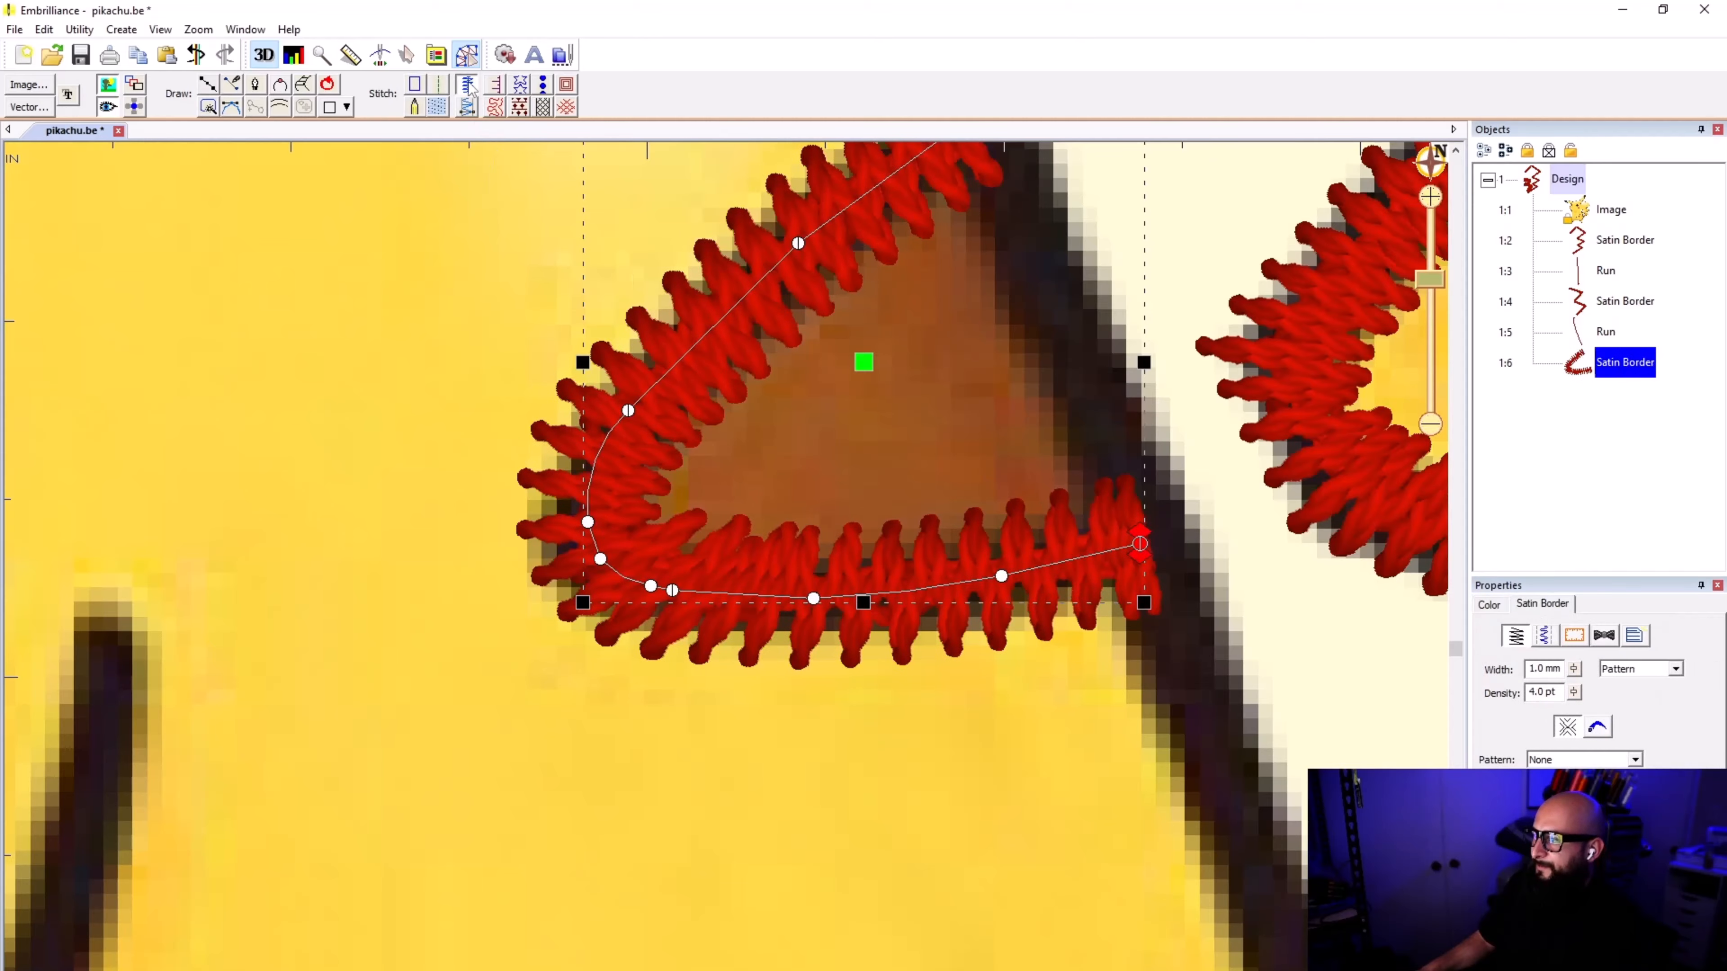
click(827, 735)
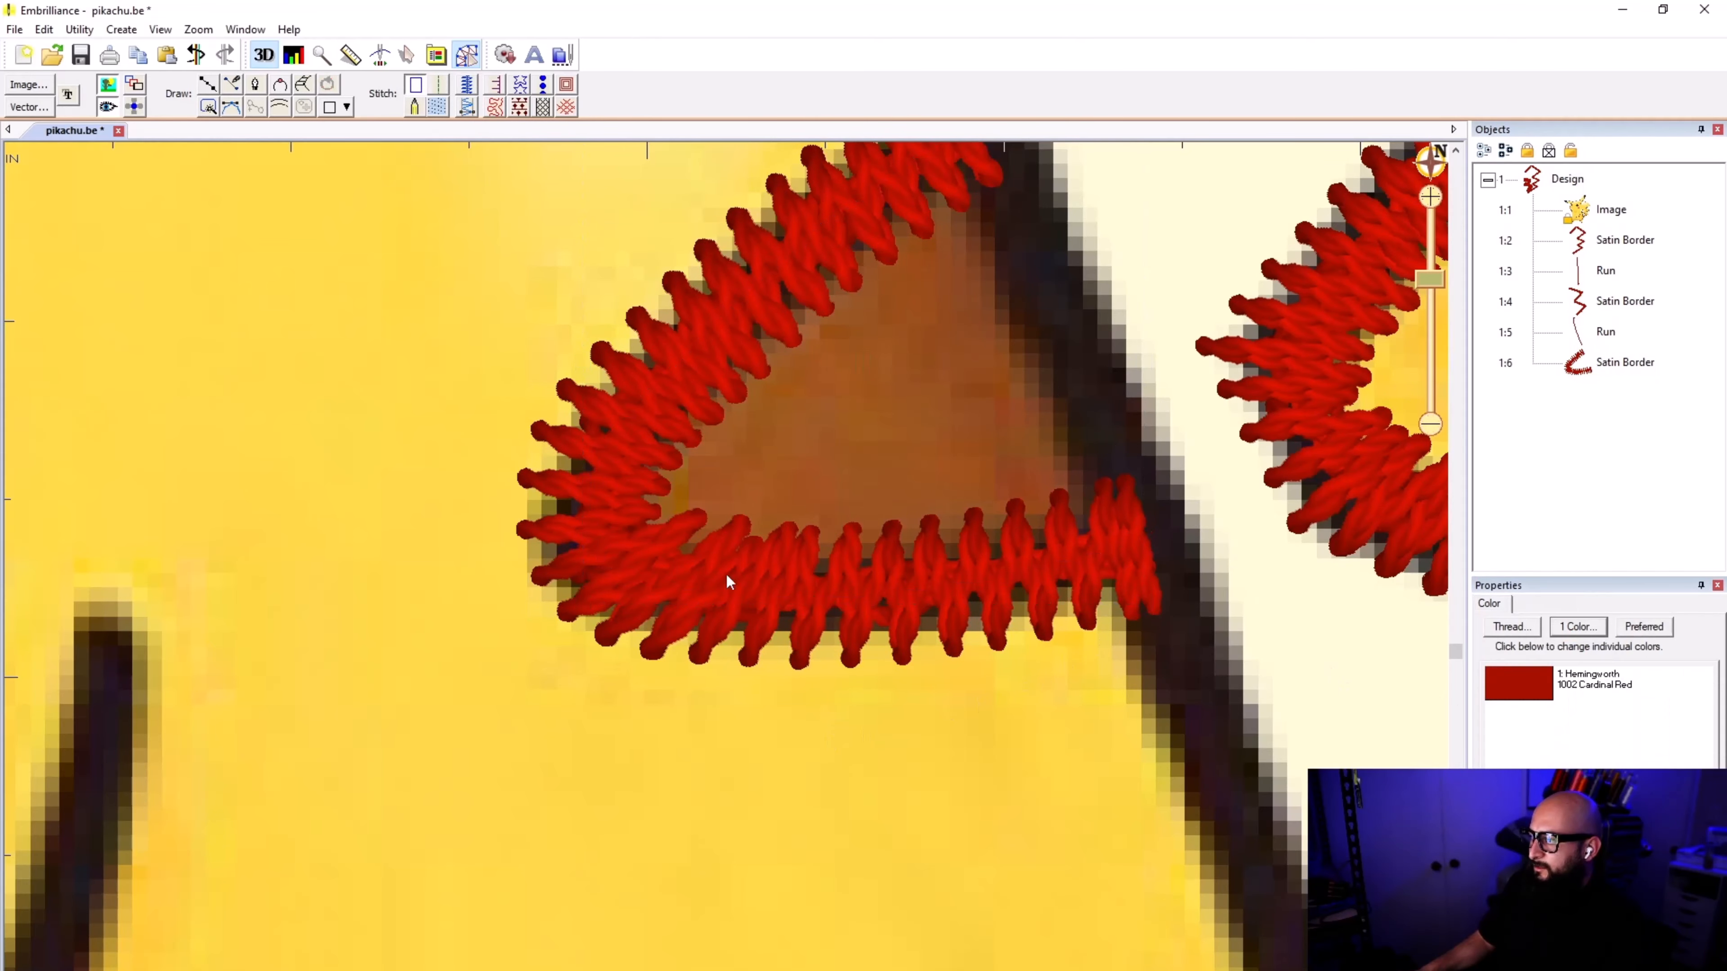
scroll(745, 476, down, 2)
scroll(746, 475, down, 2)
scroll(863, 693, up, 2)
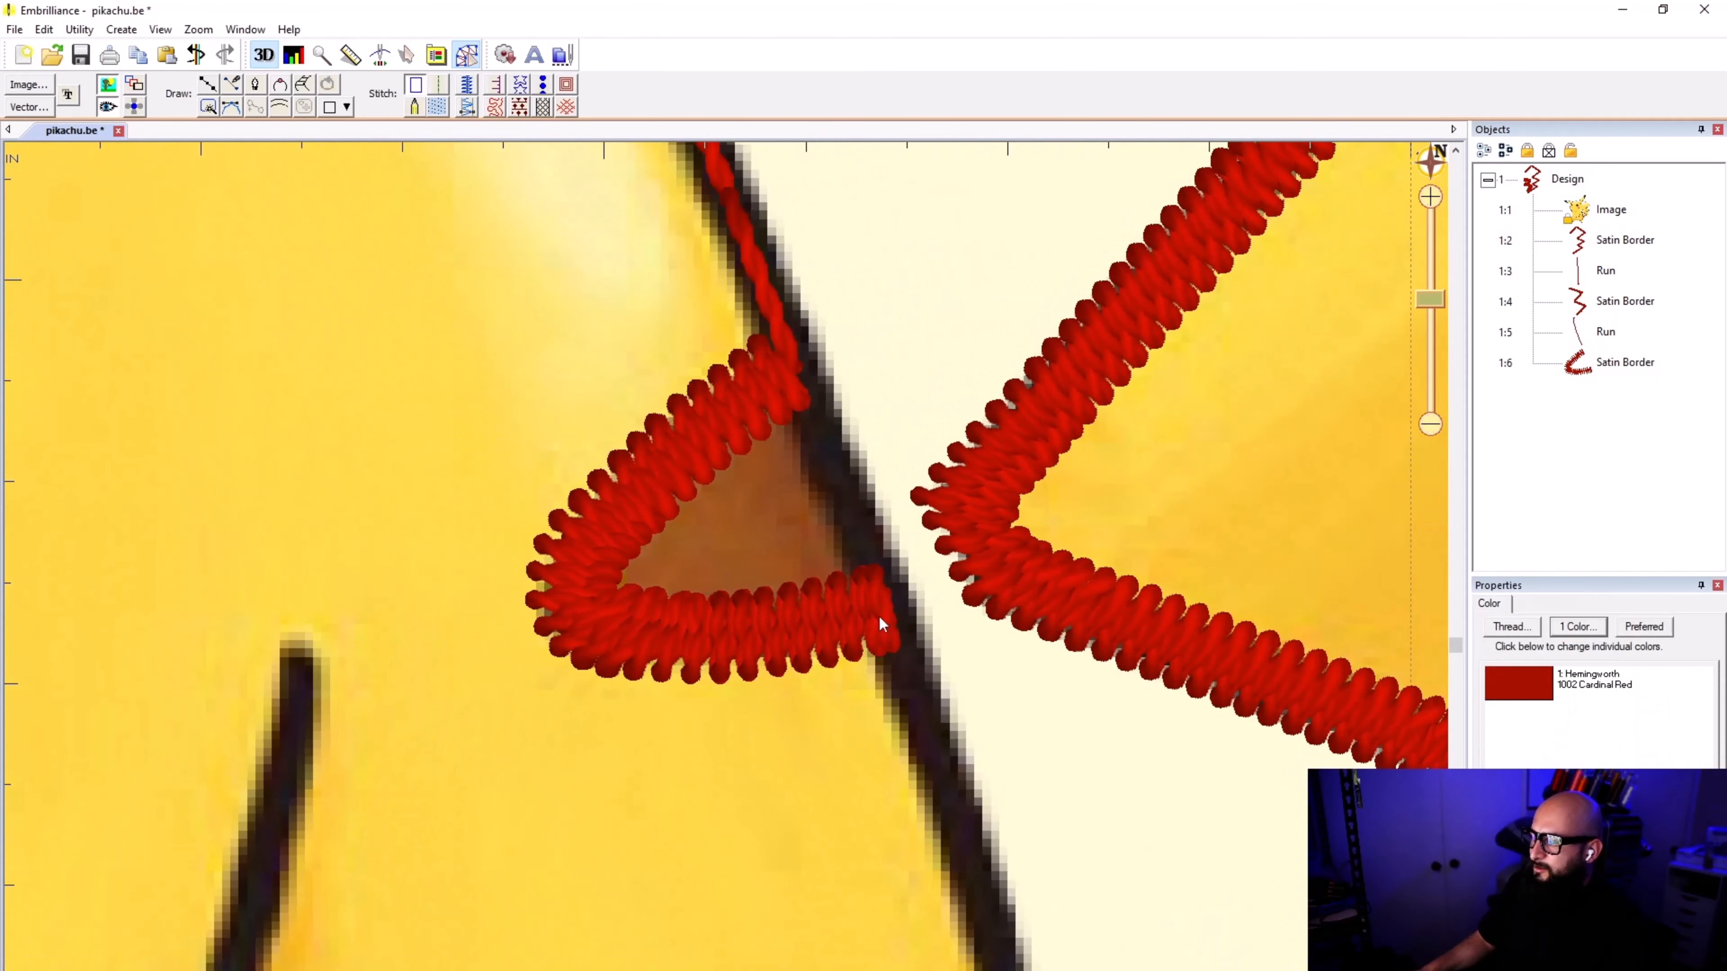
scroll(734, 623, down, 2)
scroll(734, 624, down, 1)
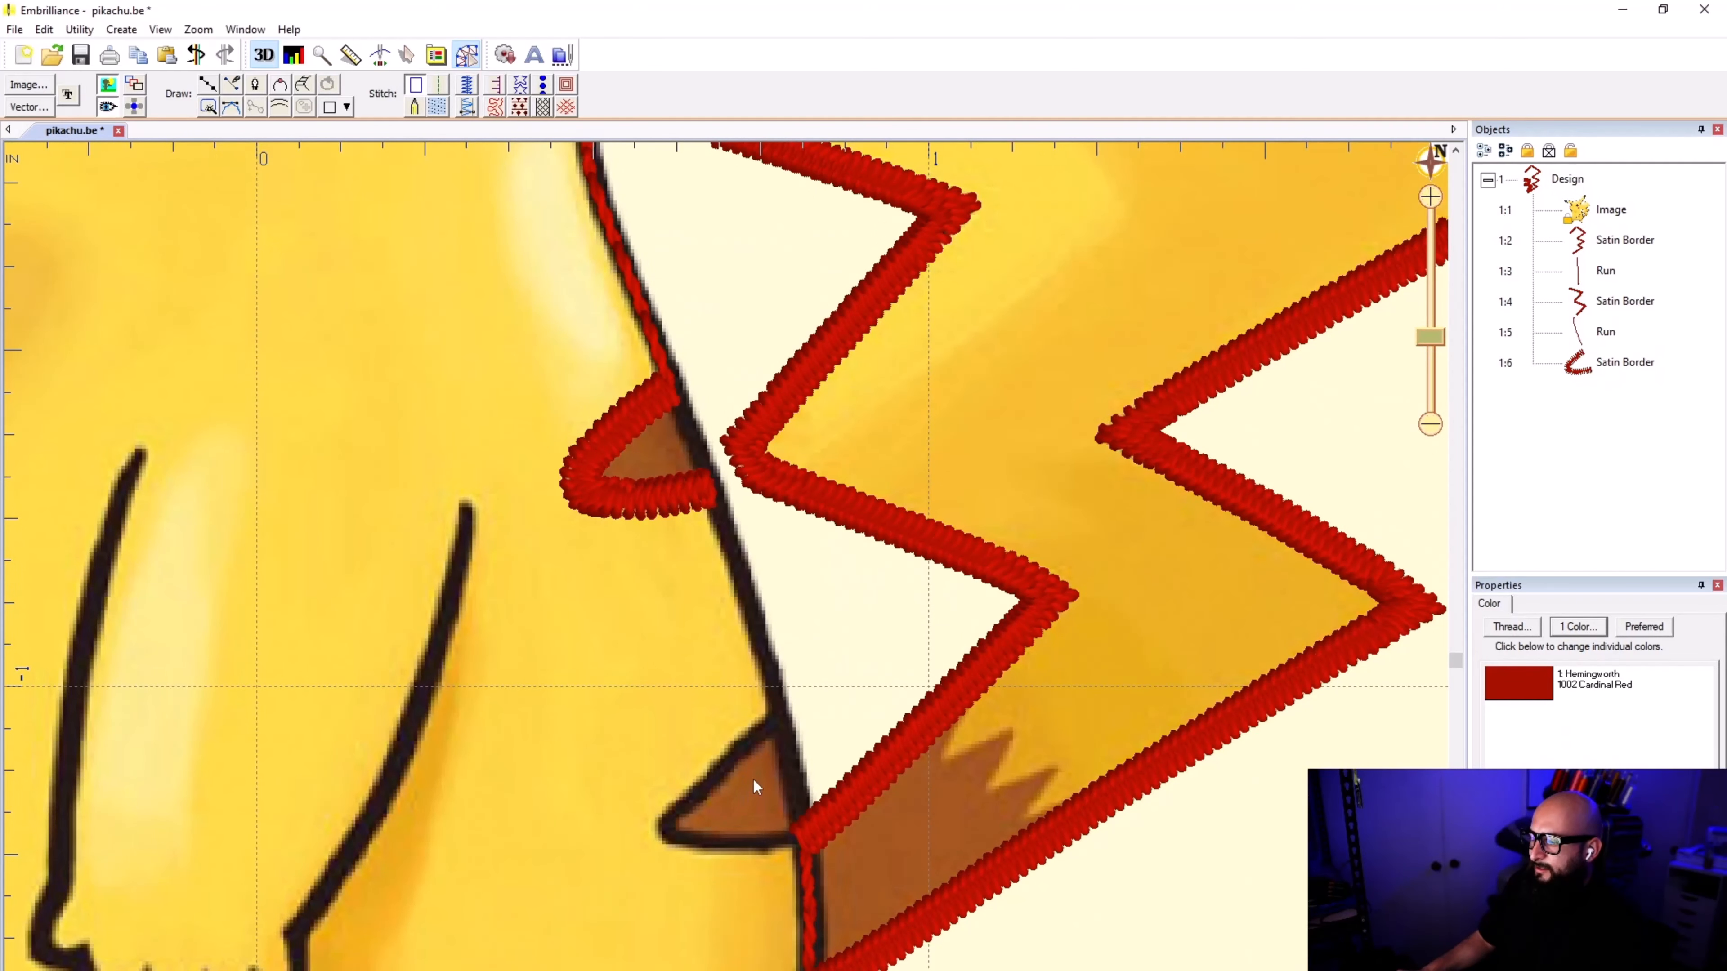
Step: Trace a new line down the body outline from the lower end of the upper stripe's satin border to the lower brown stripe
click(208, 84)
scroll(800, 463, up, 2)
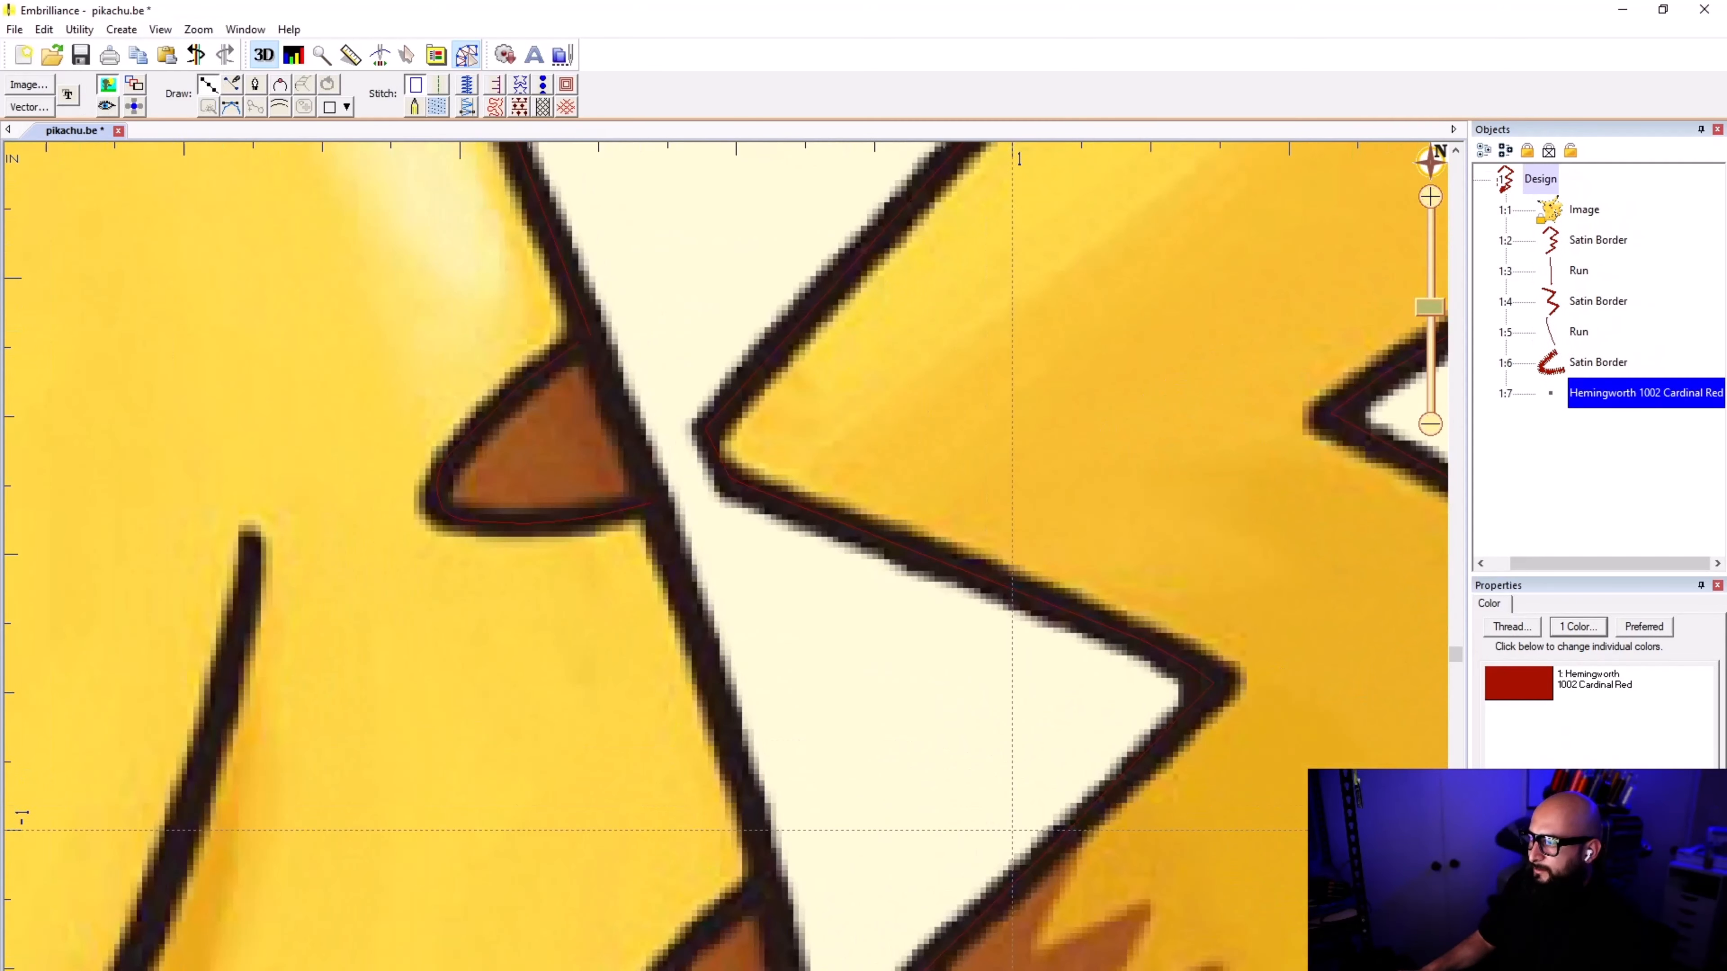
scroll(728, 555, up, 1)
click(651, 507)
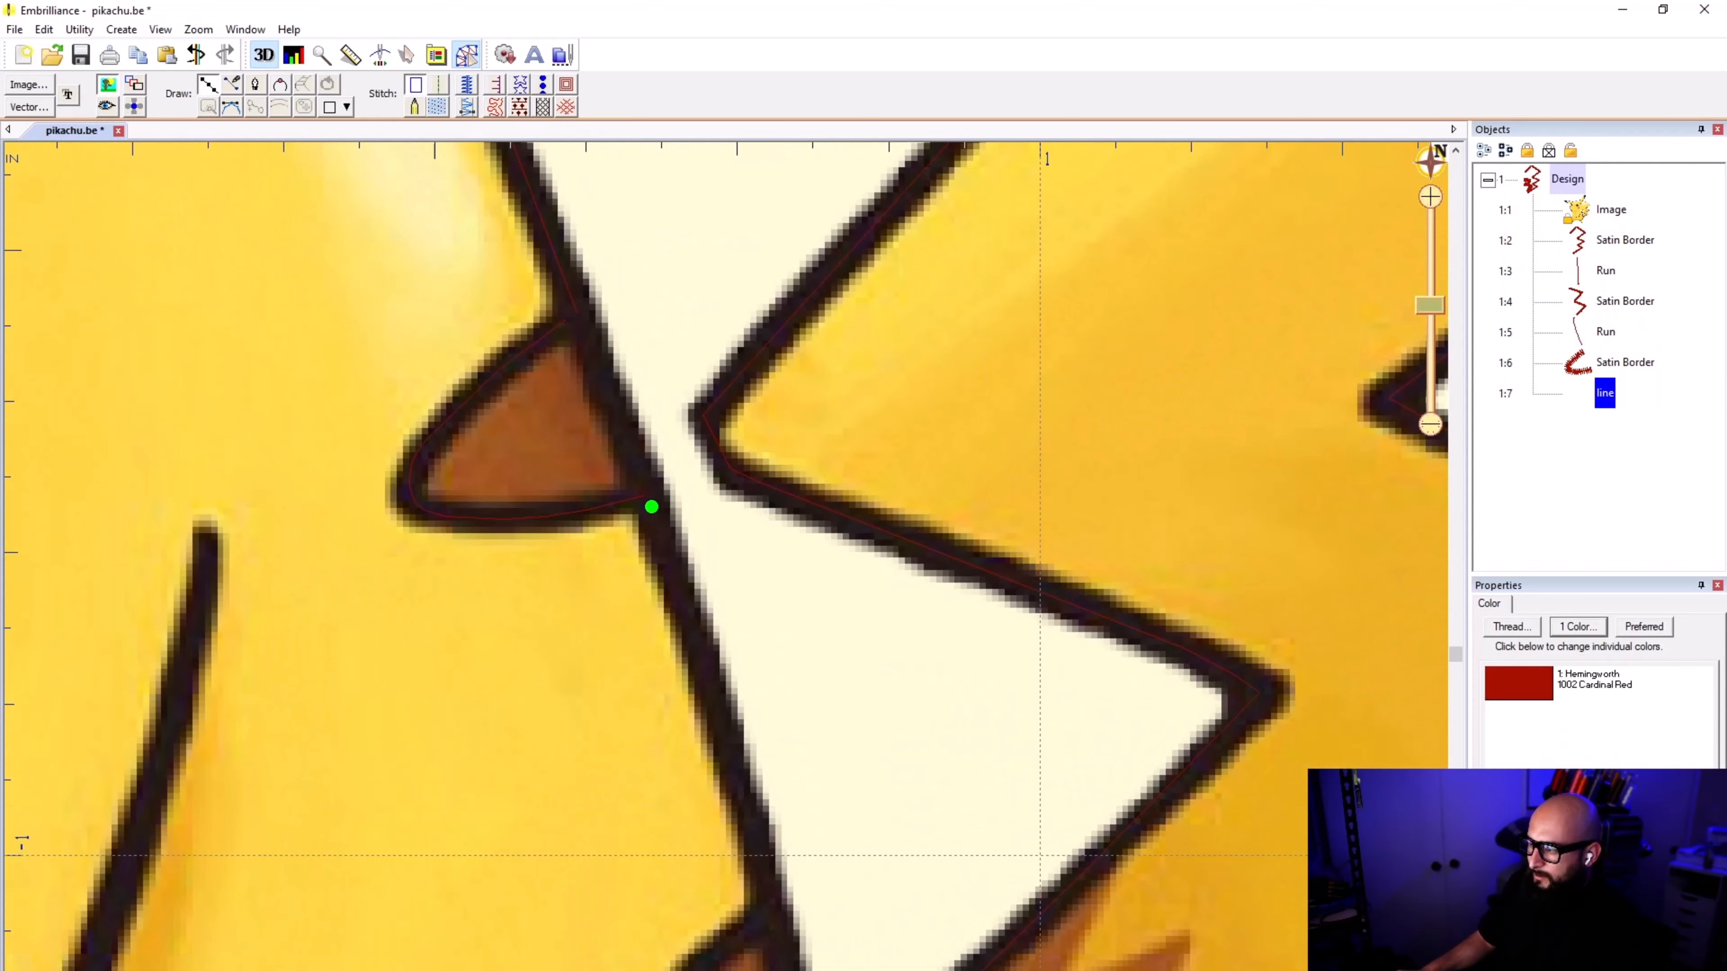
click(667, 557)
click(732, 757)
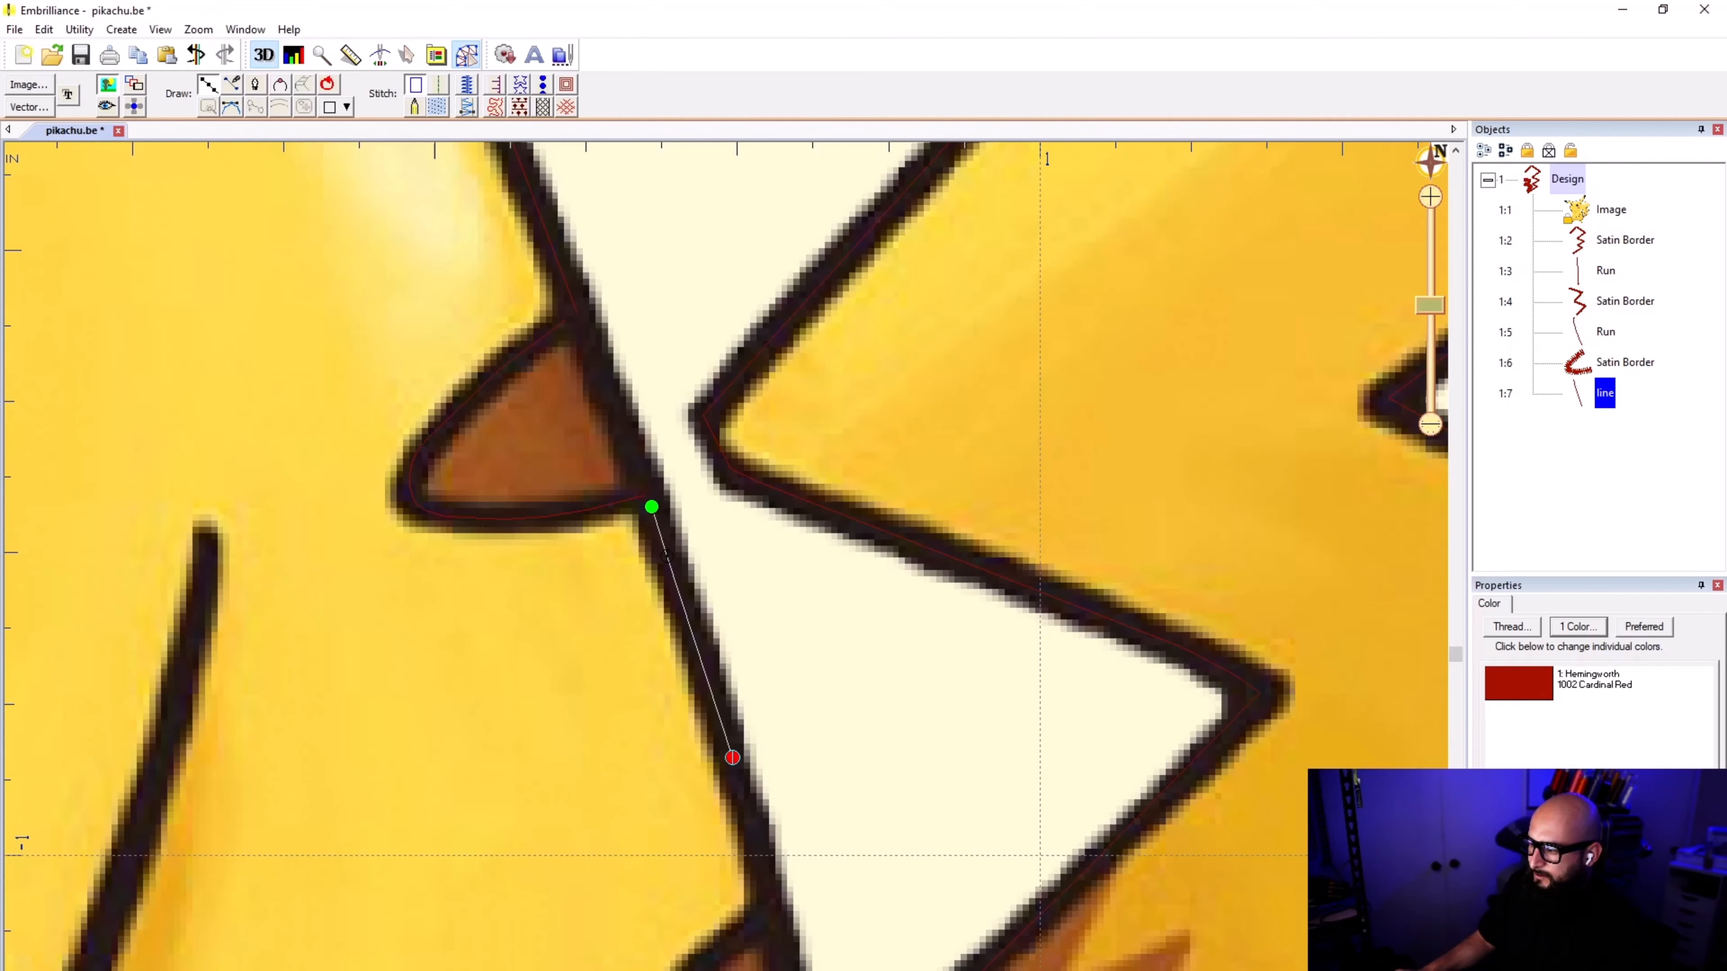
click(775, 911)
Step: End the connecting line inside the lower brown stripe's junction with the body outline, convert it to a run stitch, and deselect it
scroll(775, 896, down, 1)
scroll(726, 570, up, 3)
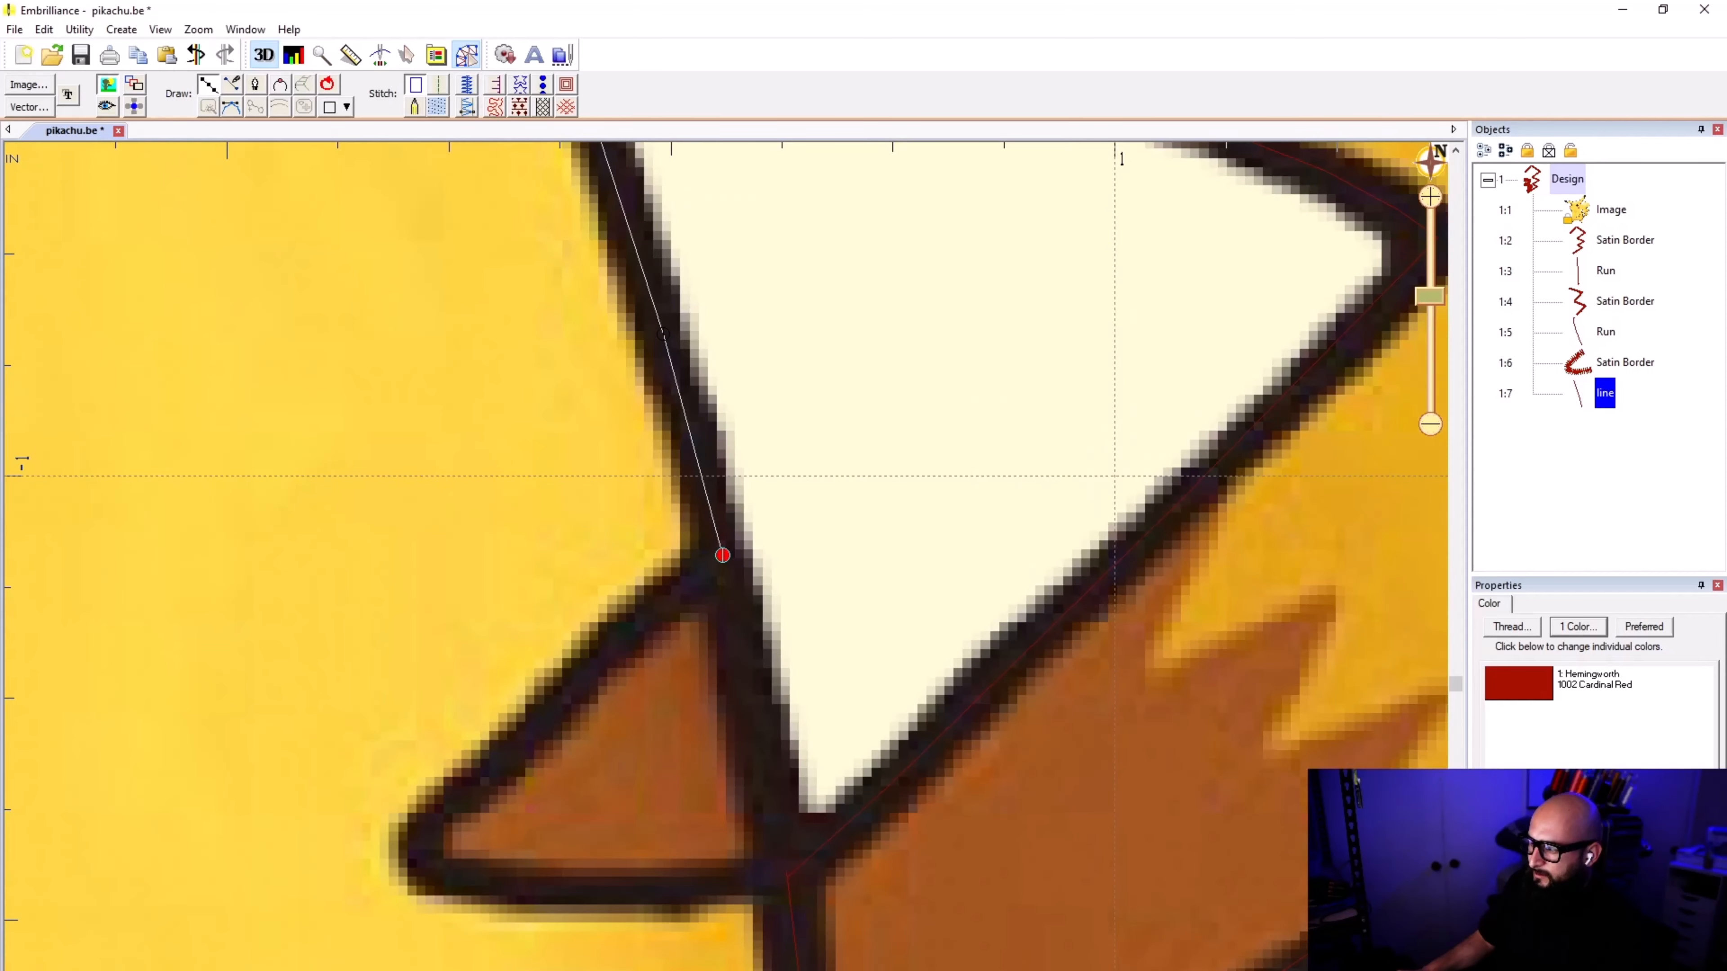
click(723, 584)
key(Return)
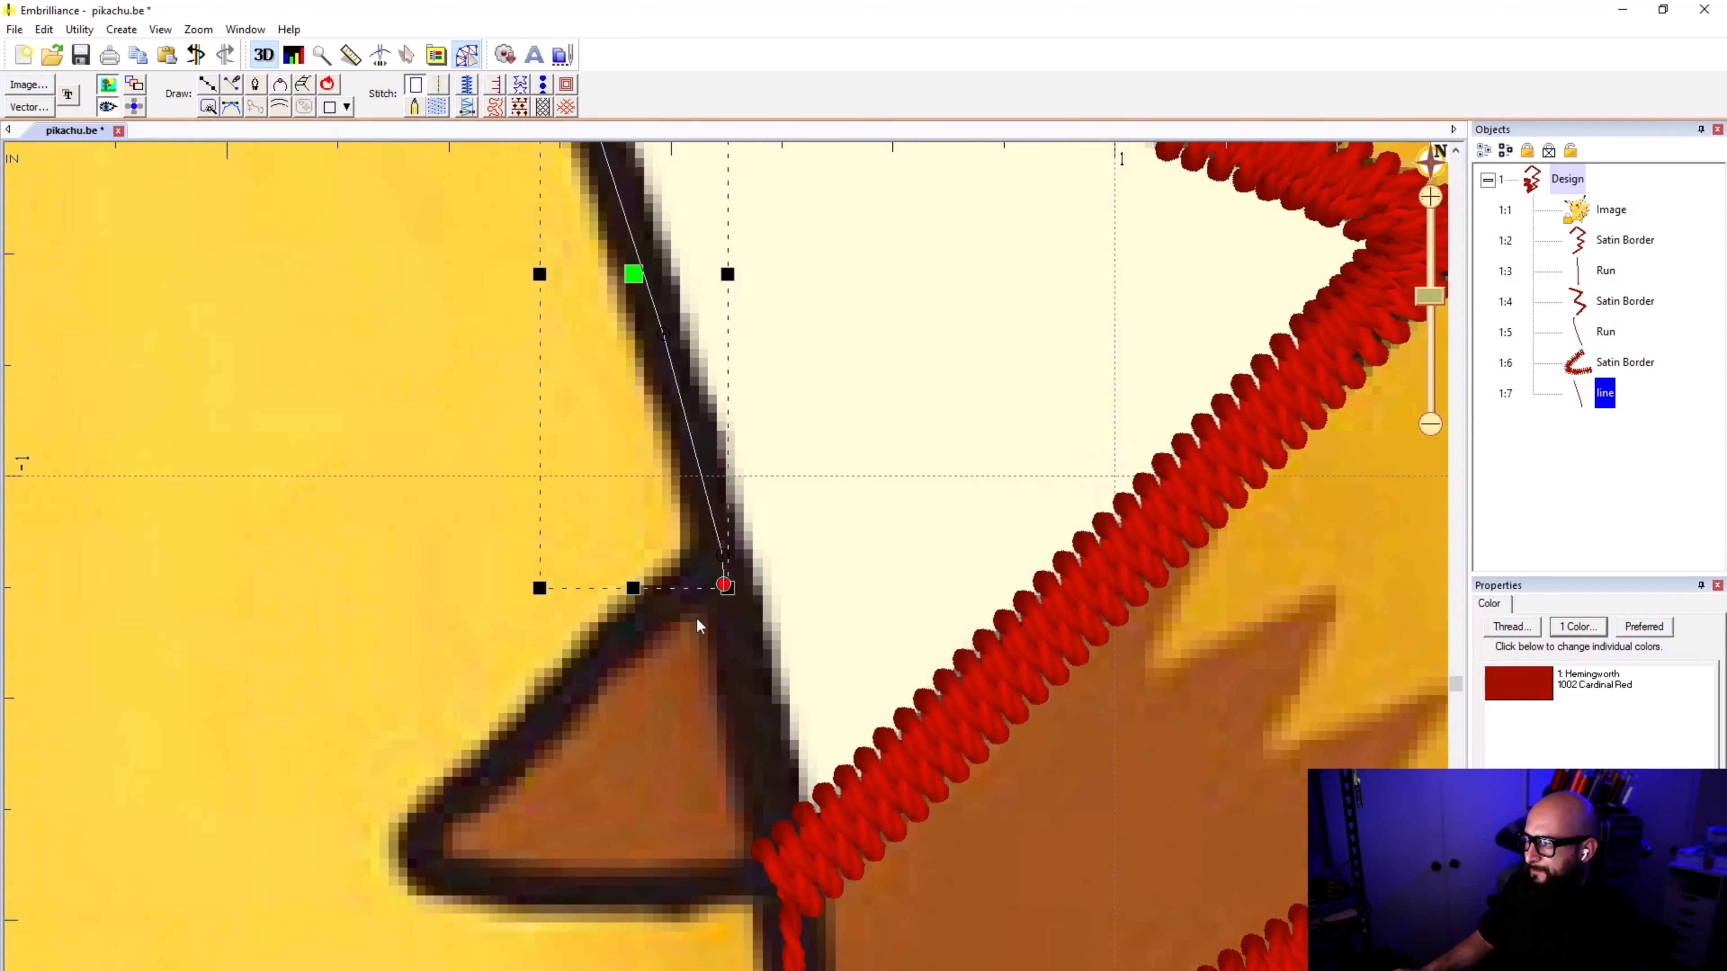
click(433, 85)
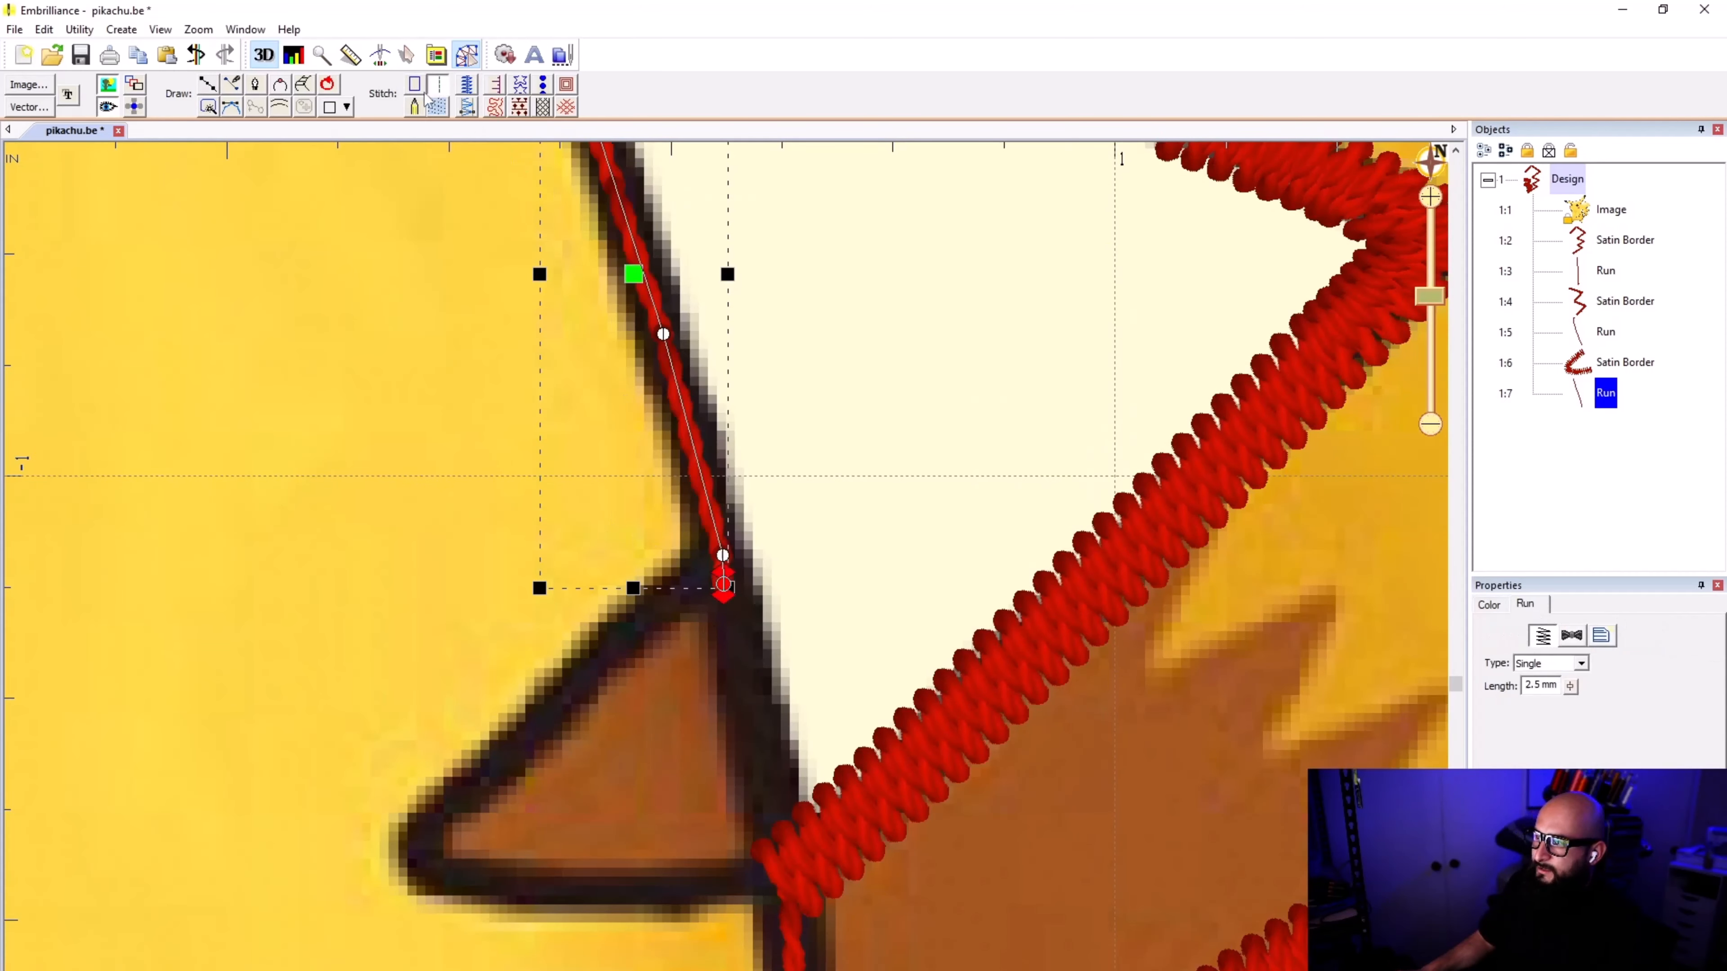
click(393, 304)
click(206, 85)
scroll(502, 593, up, 4)
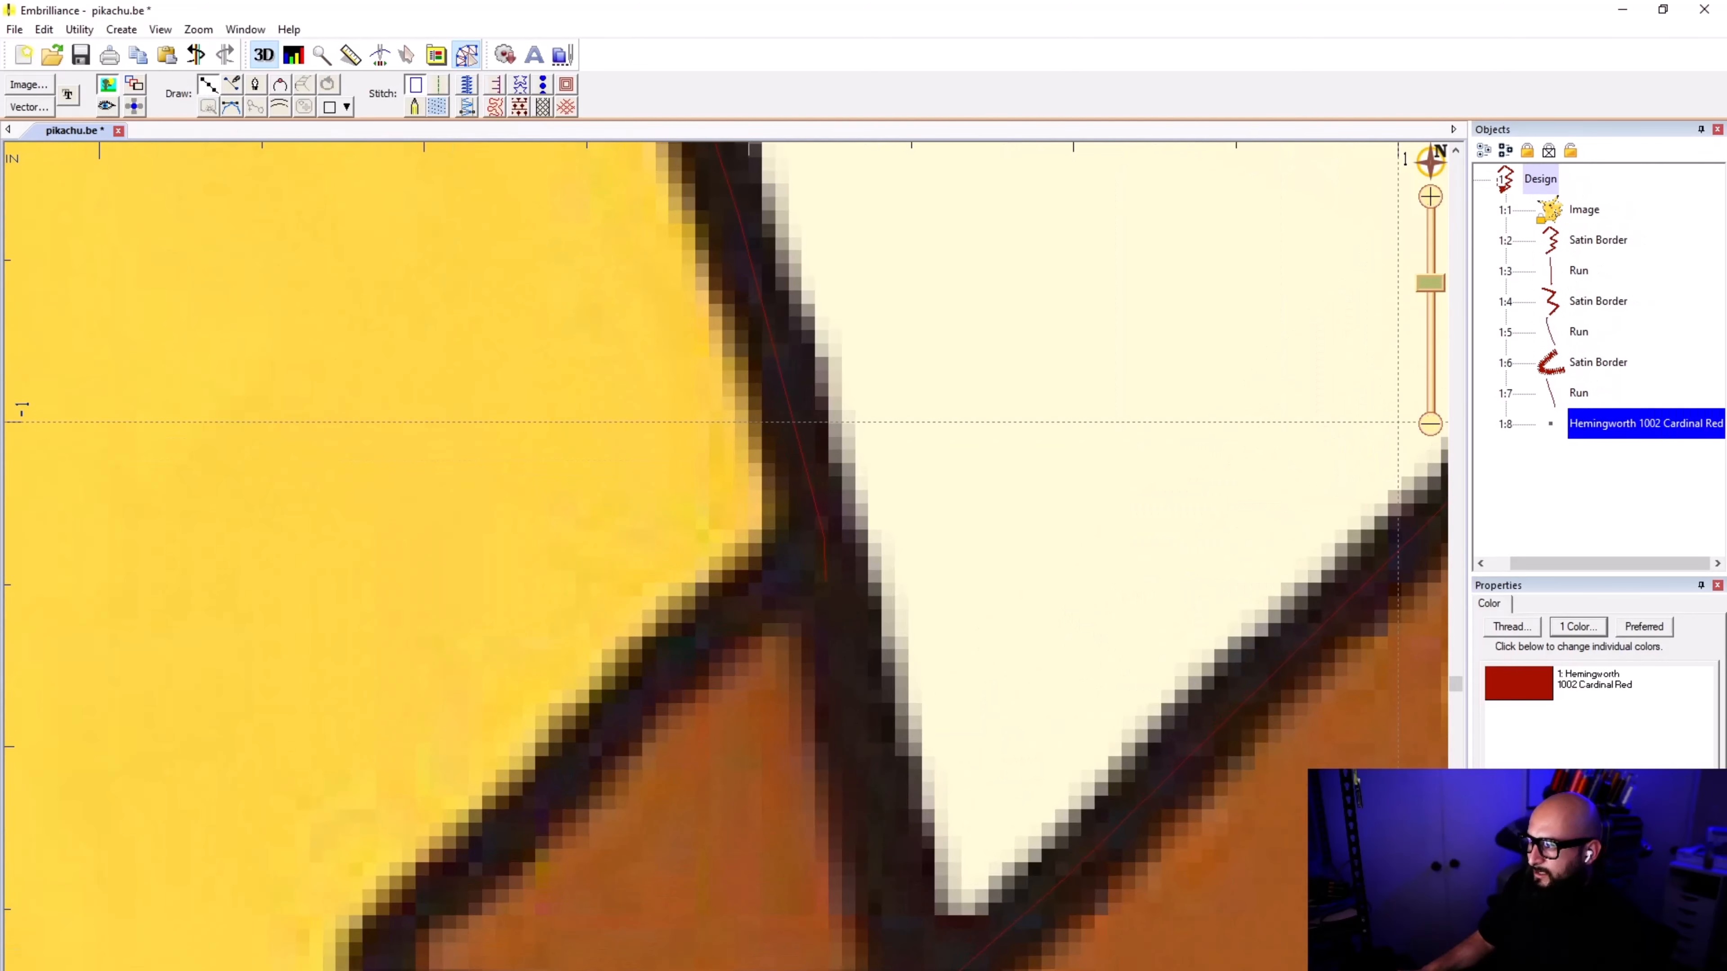
click(824, 570)
click(684, 648)
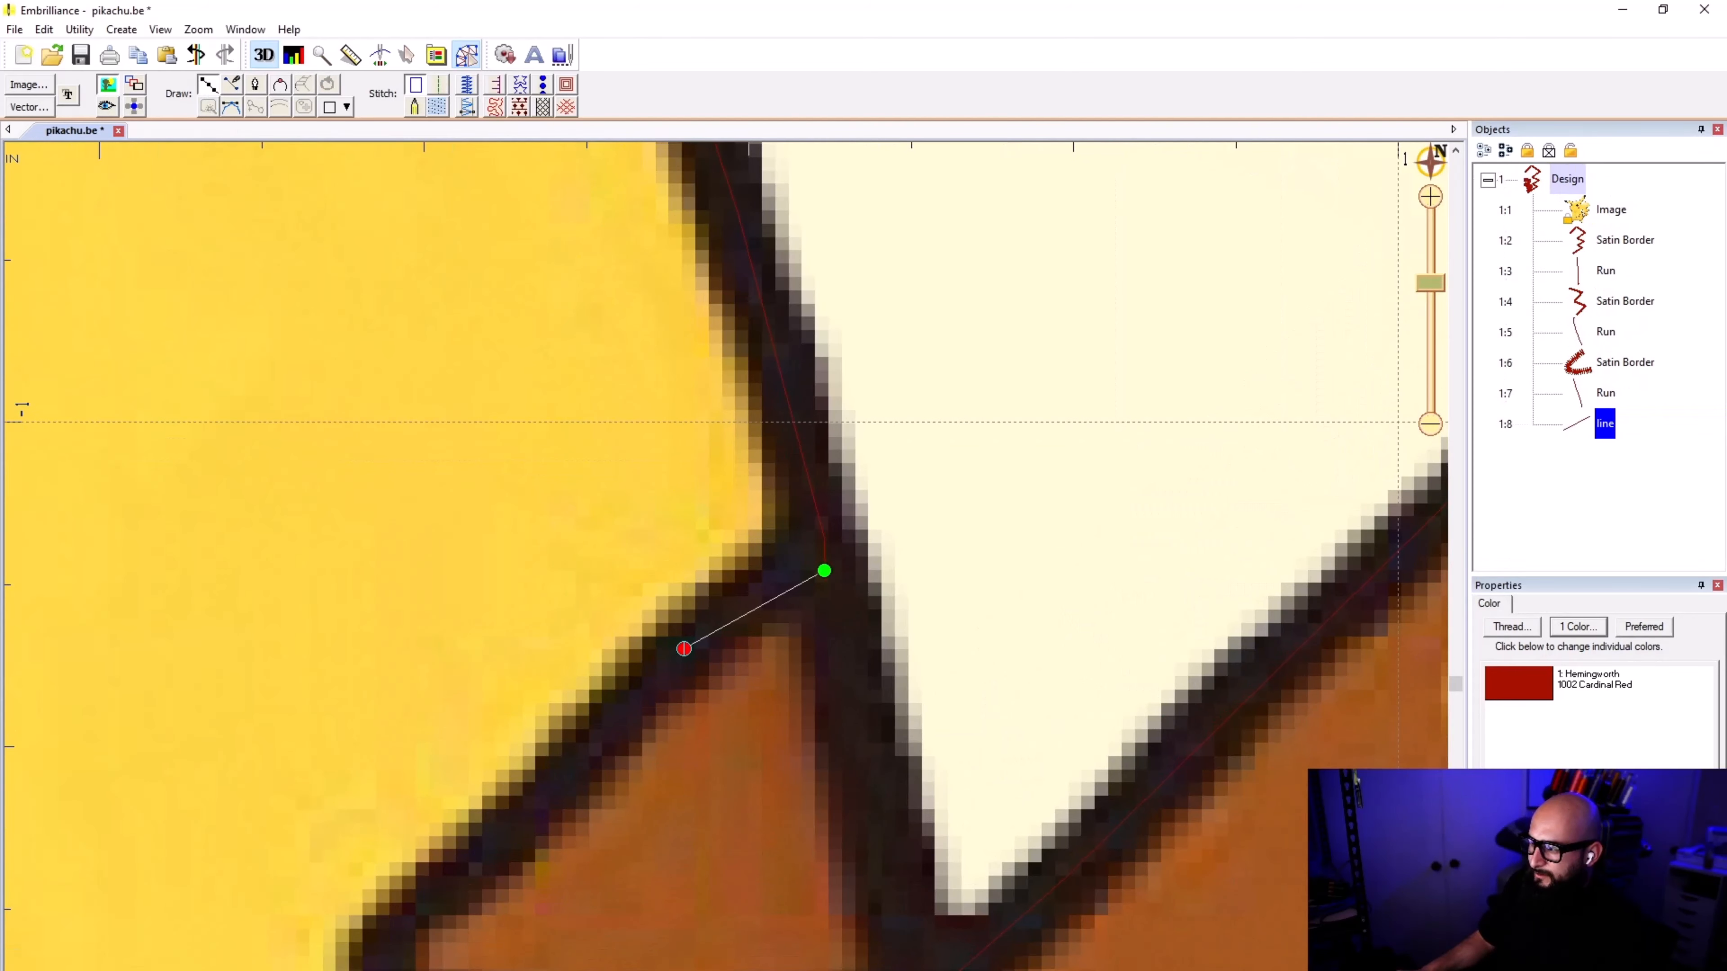
scroll(776, 732, up, 2)
key(ctrl+z)
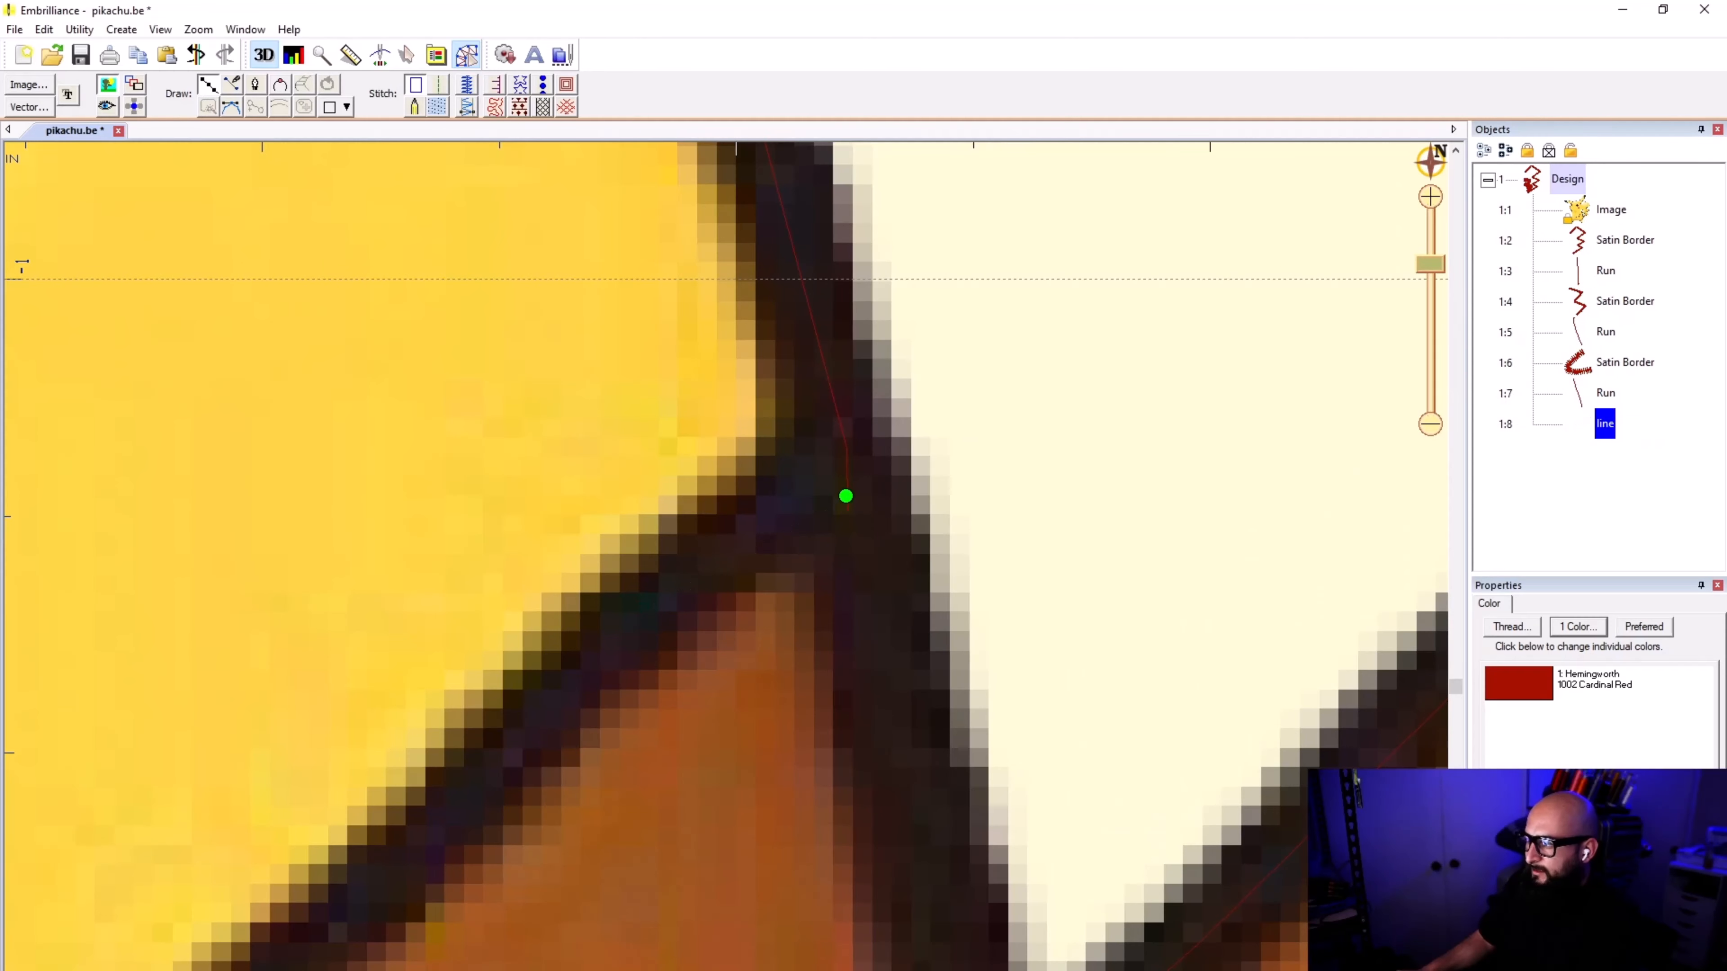
drag(809, 512, 802, 497)
scroll(808, 505, down, 1)
key(ctrl+z)
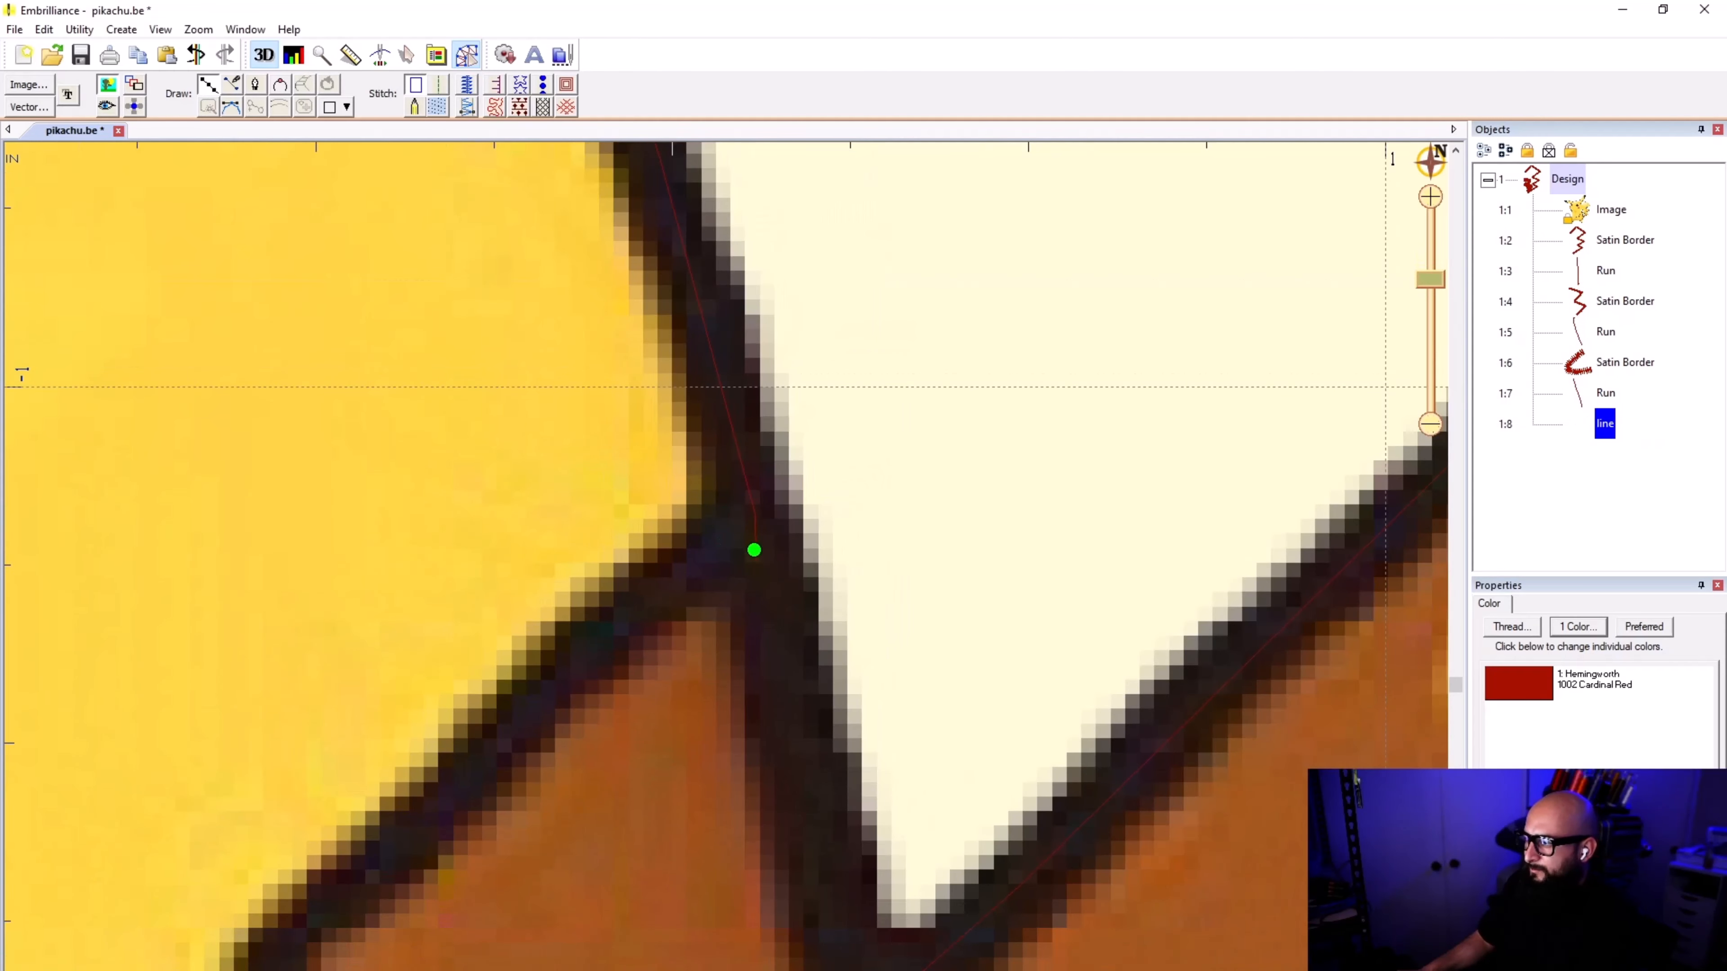
key(Escape)
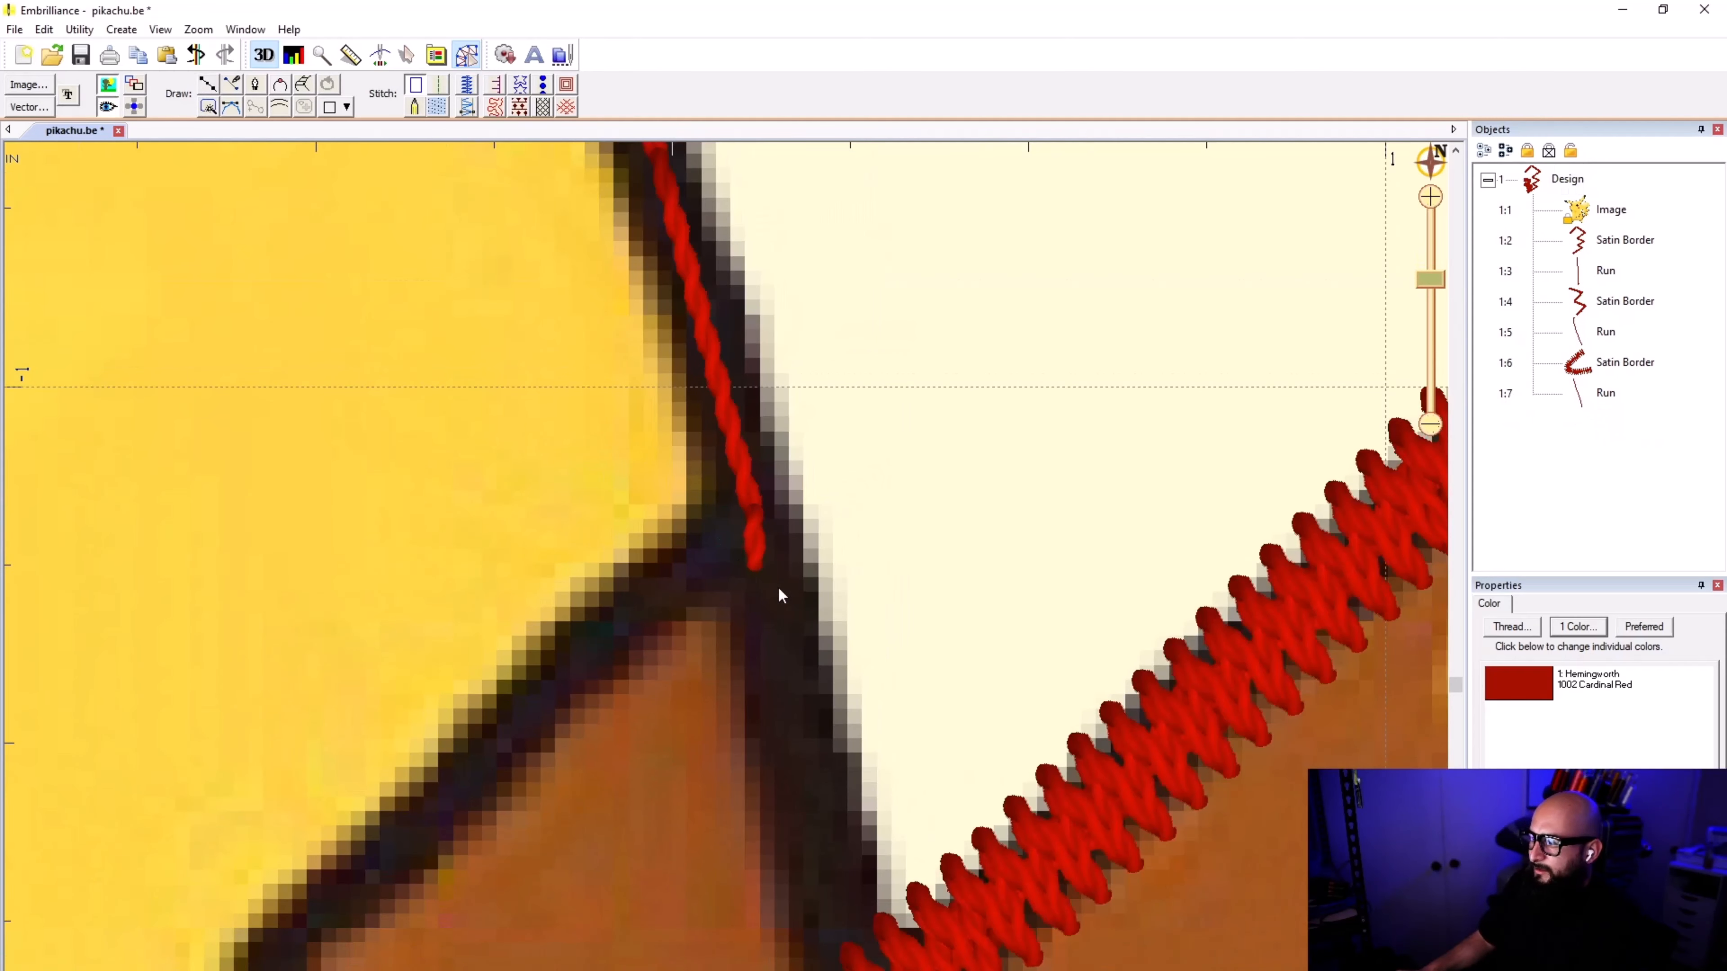
Step: Move the end point of the lower connecting run stitch into the start of the lower brown stripe's upper edge
click(753, 541)
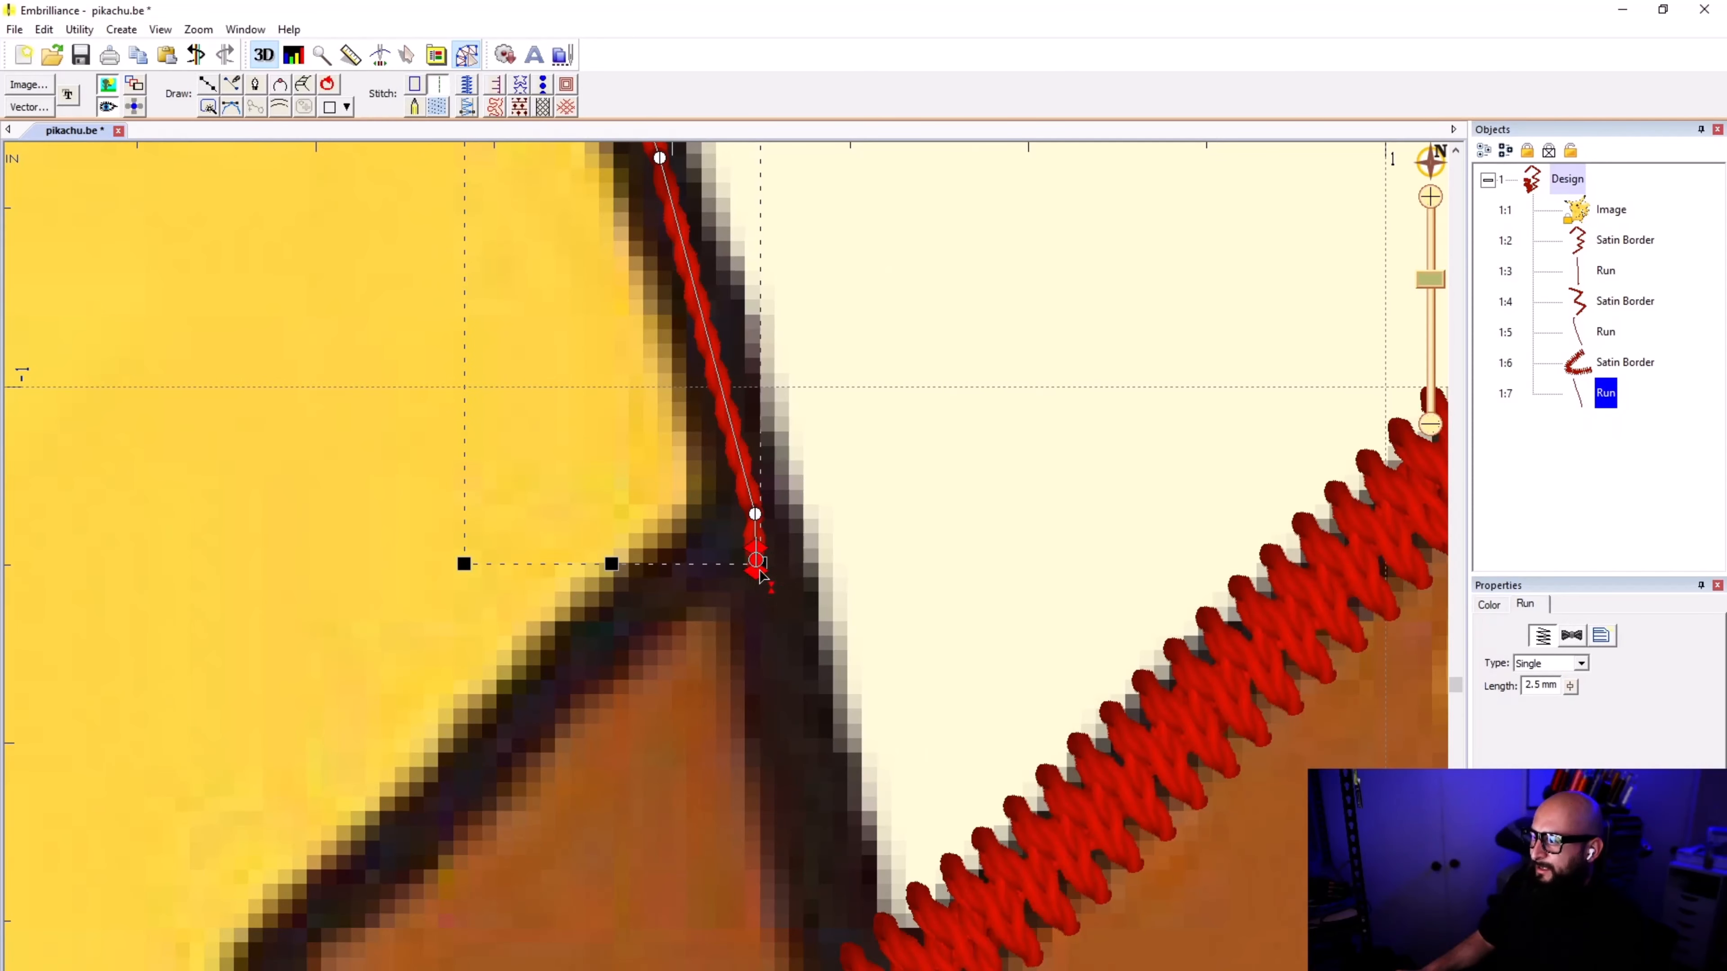
scroll(752, 575, up, 1)
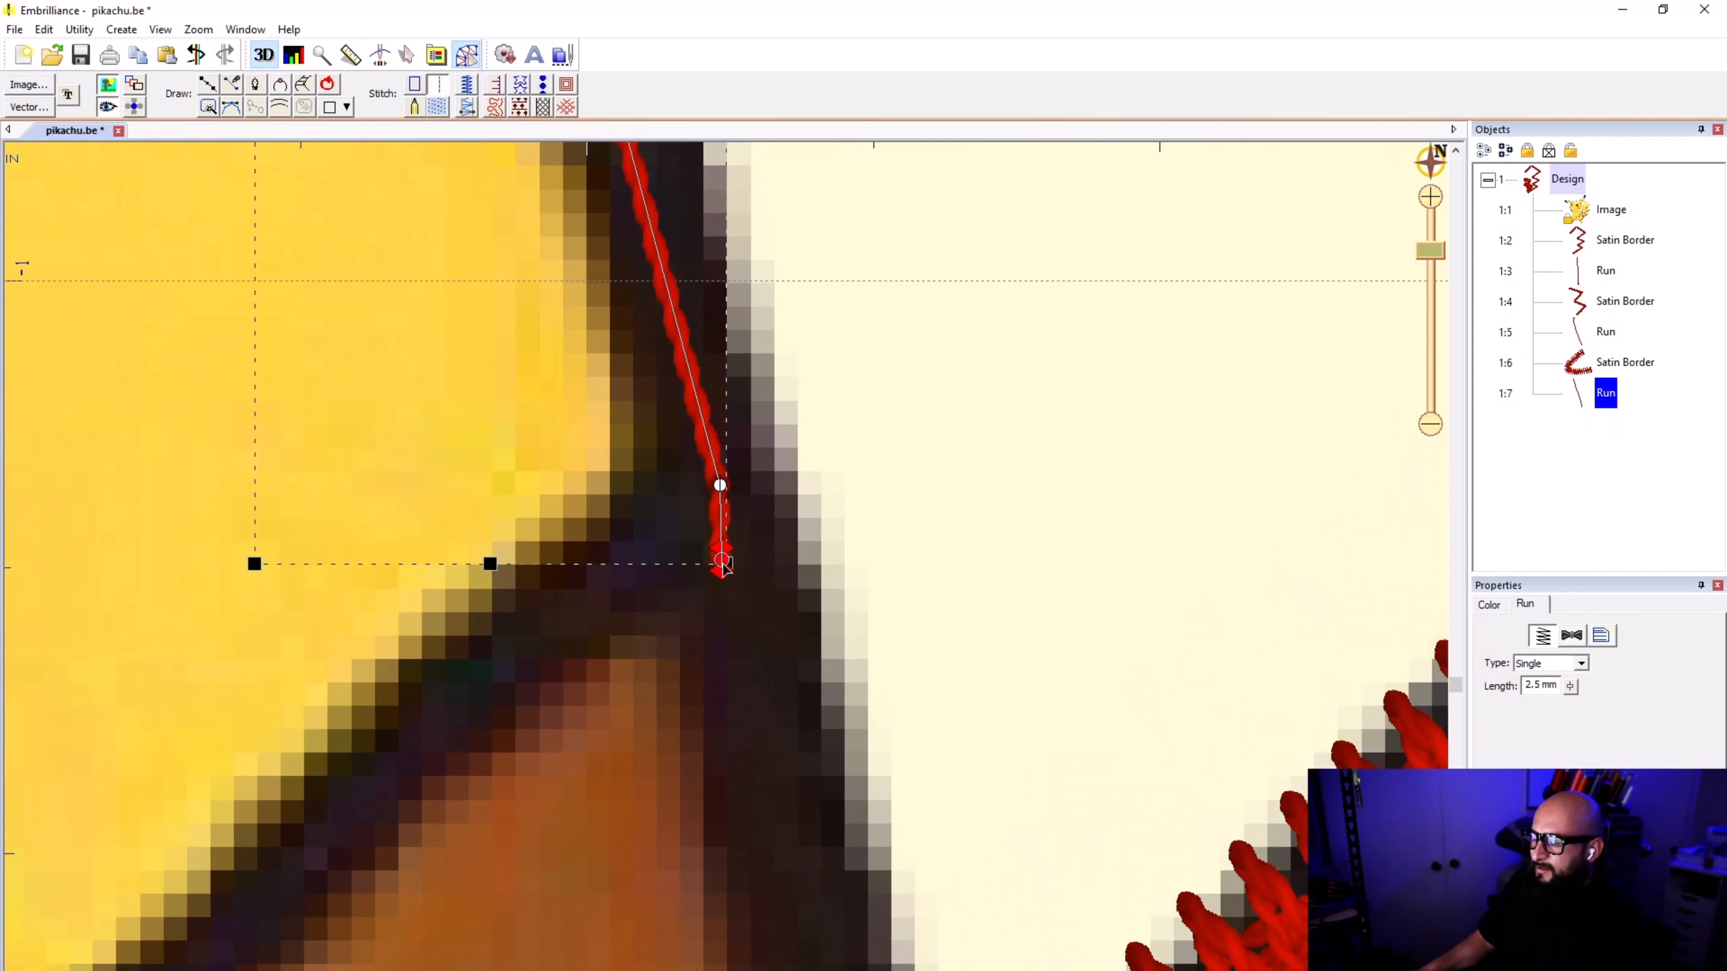
scroll(727, 574, down, 1)
scroll(726, 575, down, 2)
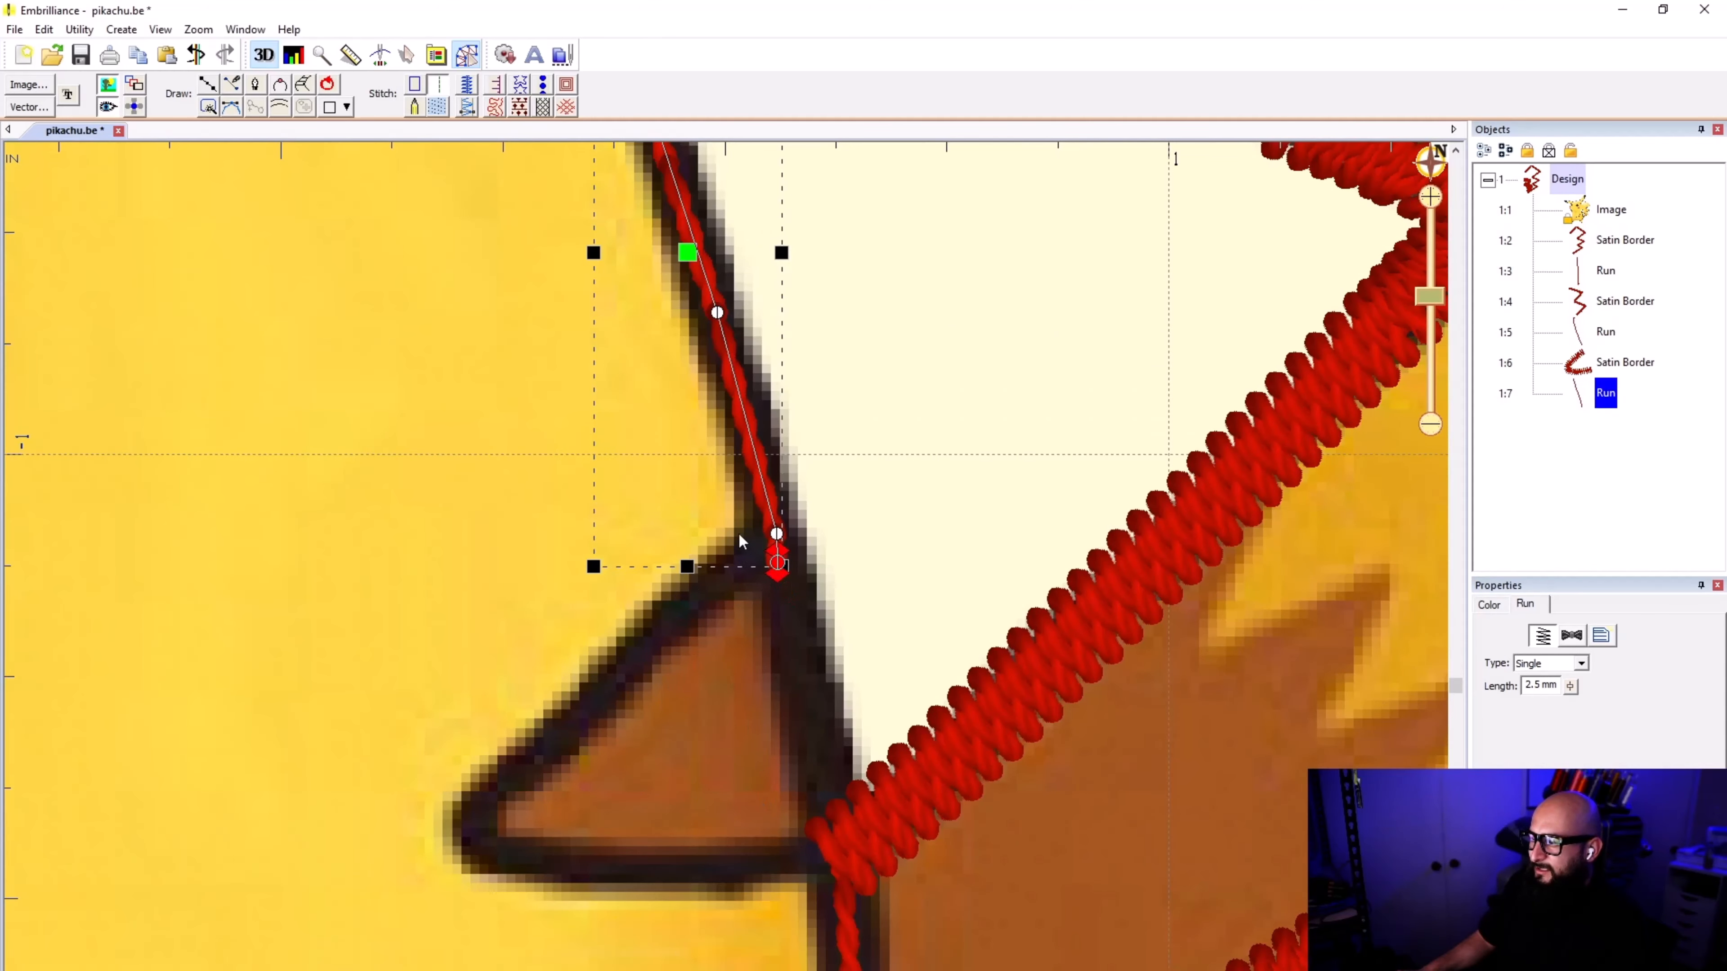
scroll(726, 575, up, 2)
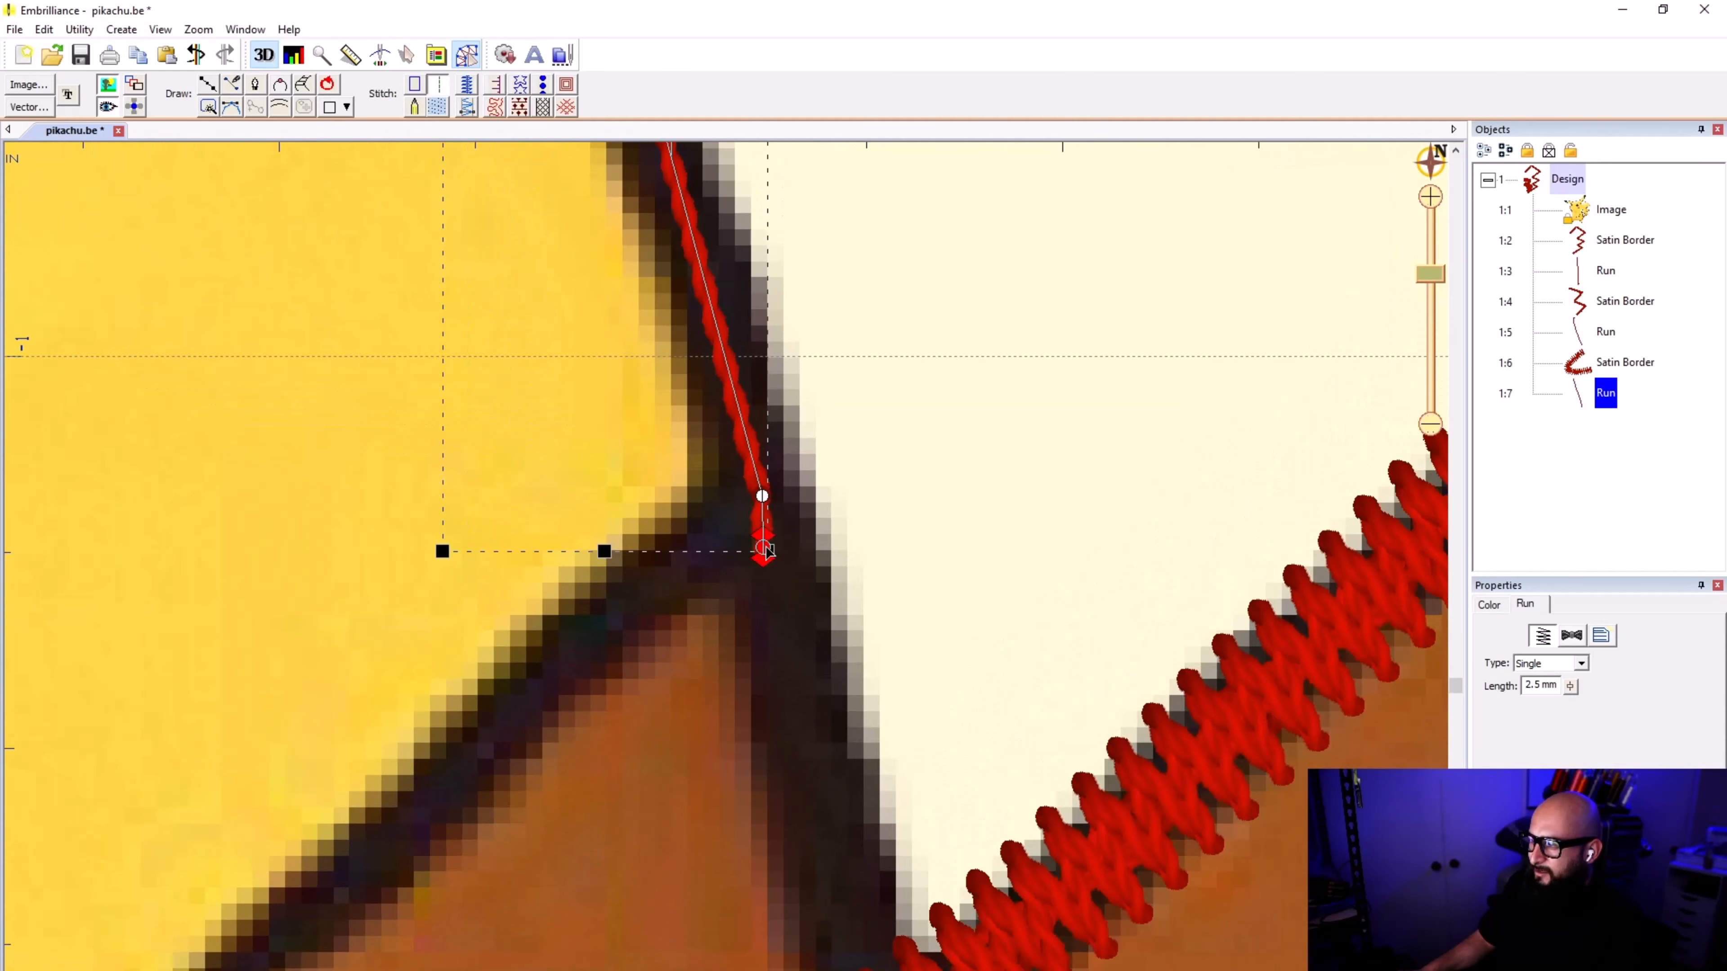
drag(764, 552, 712, 542)
click(635, 580)
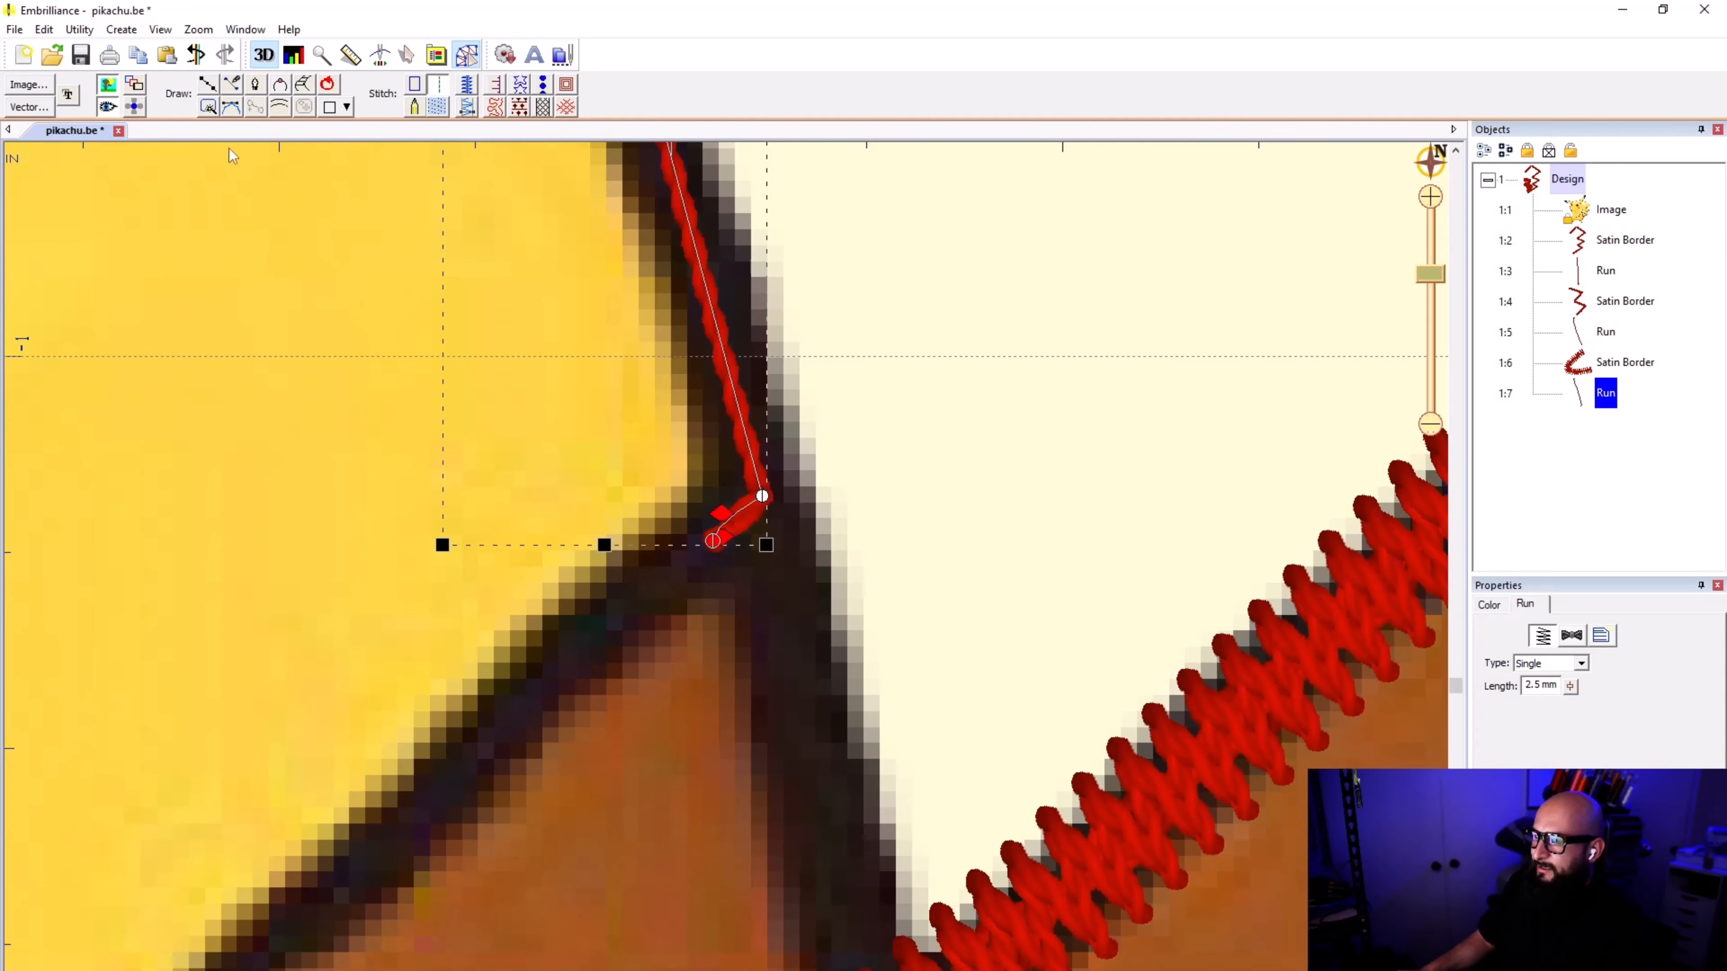
Step: Trace the lower brown stripe's outline from the run's end, around its tip and back to the body outline, and finish the line
click(229, 87)
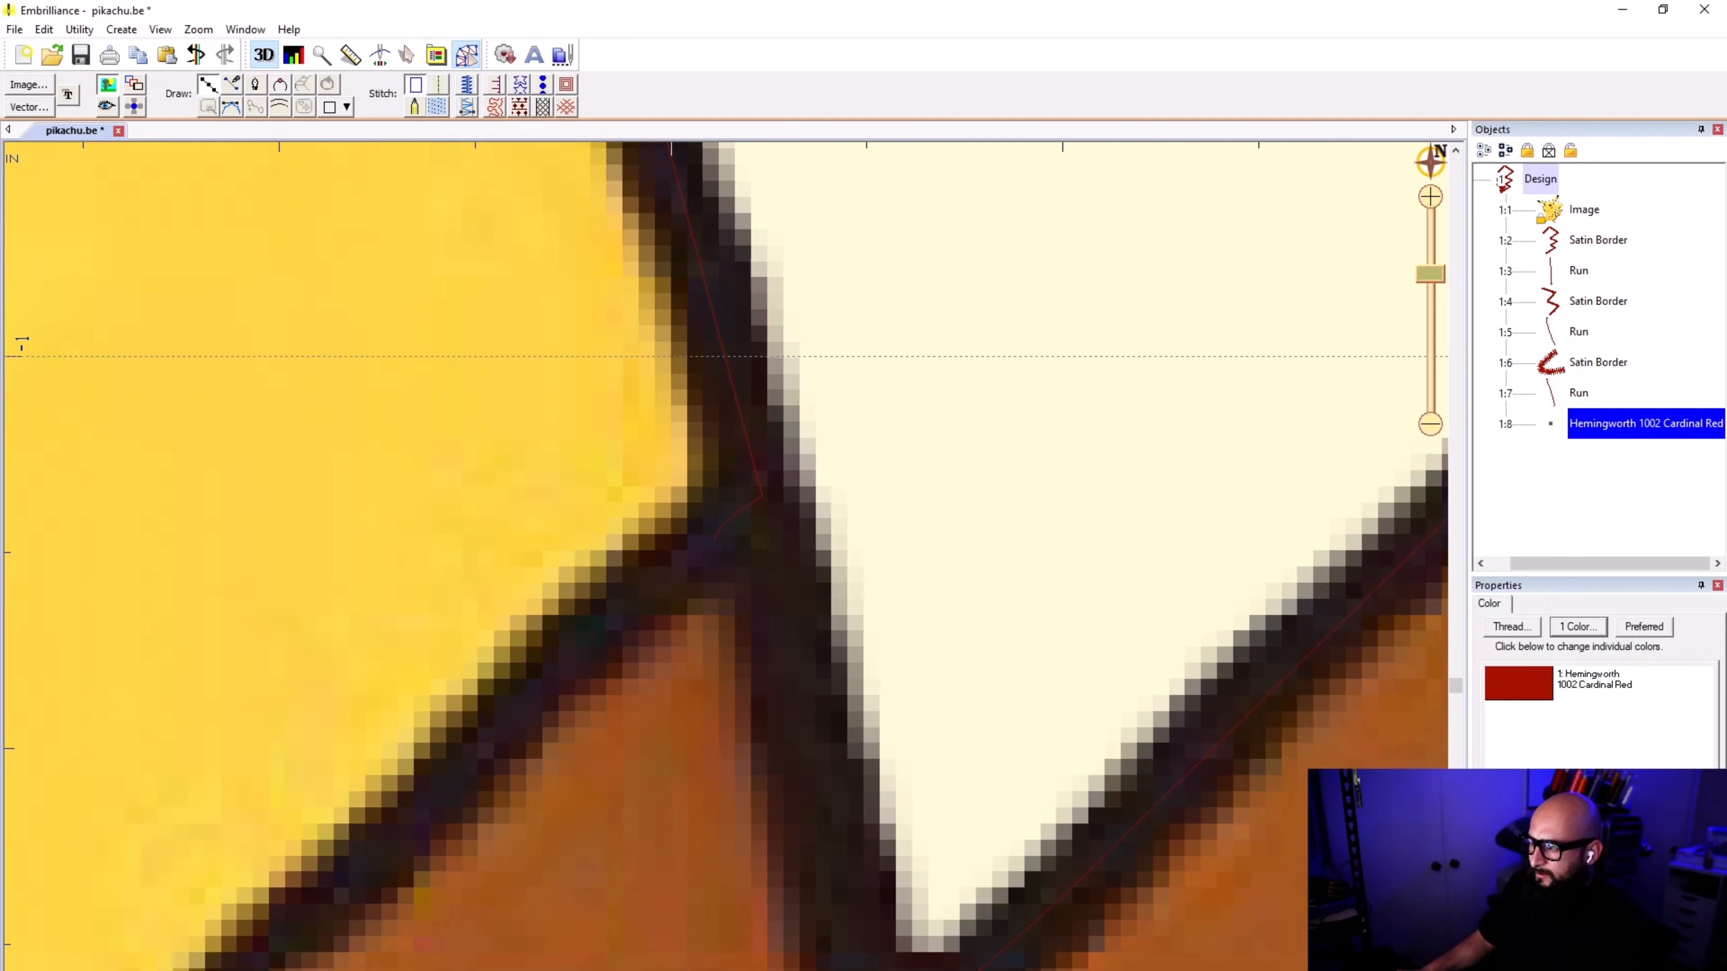
click(714, 534)
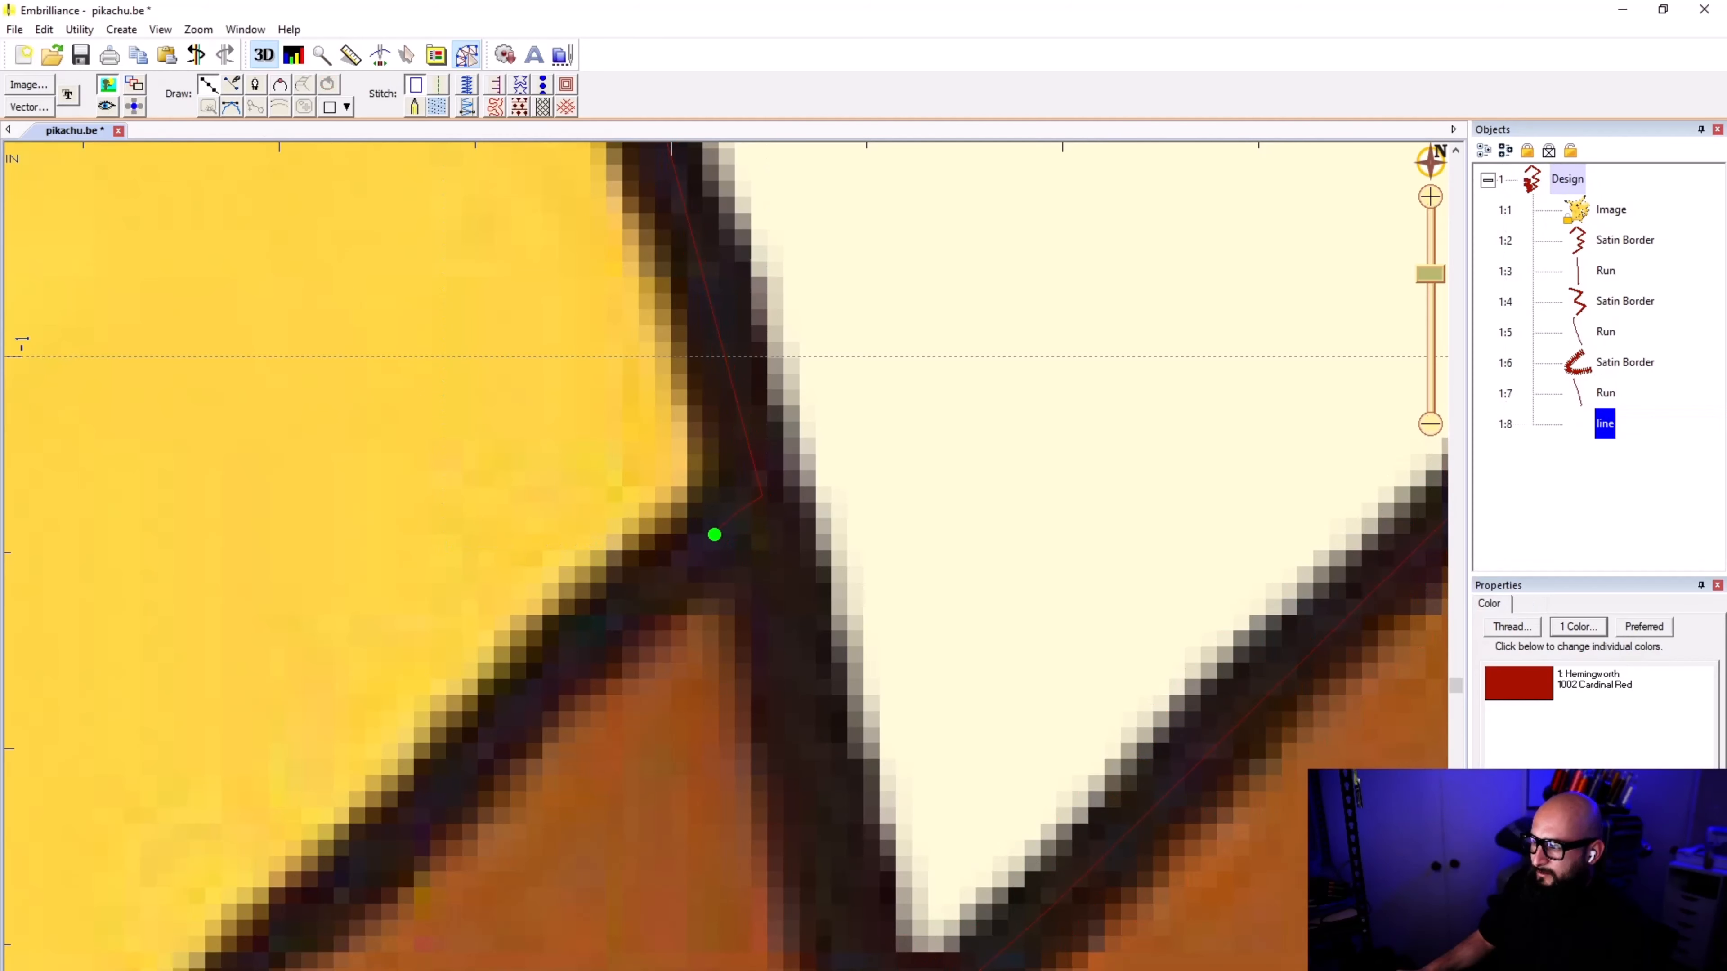
click(586, 640)
scroll(586, 640, down, 2)
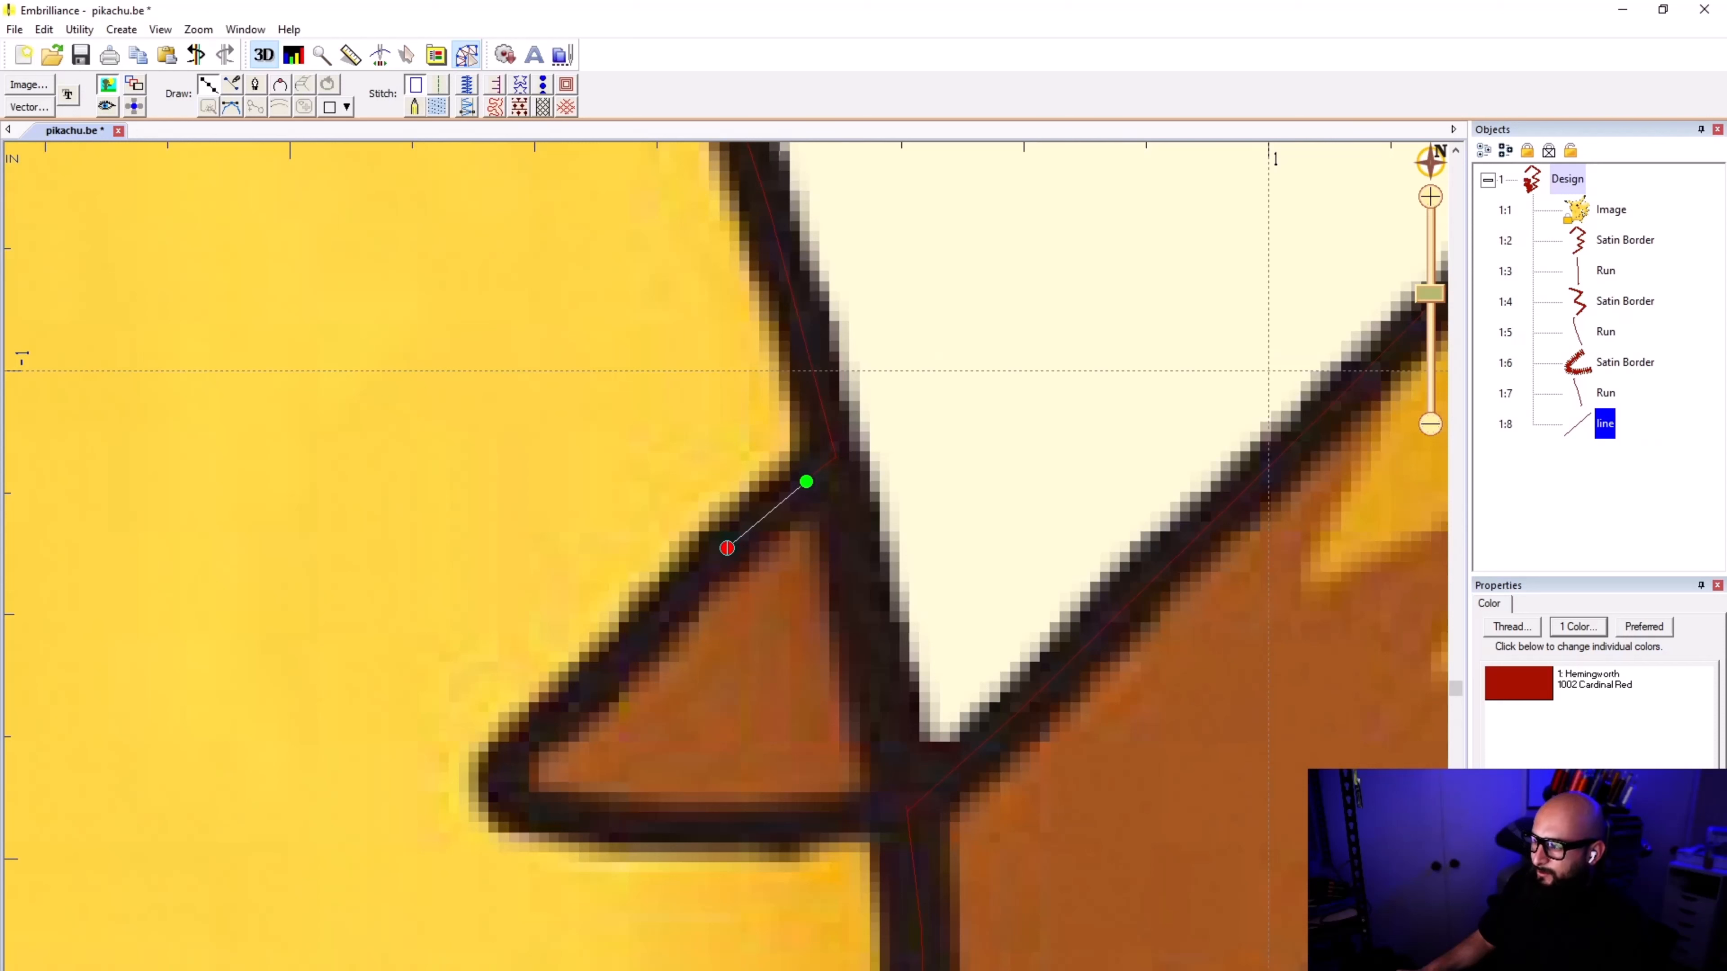
click(727, 547)
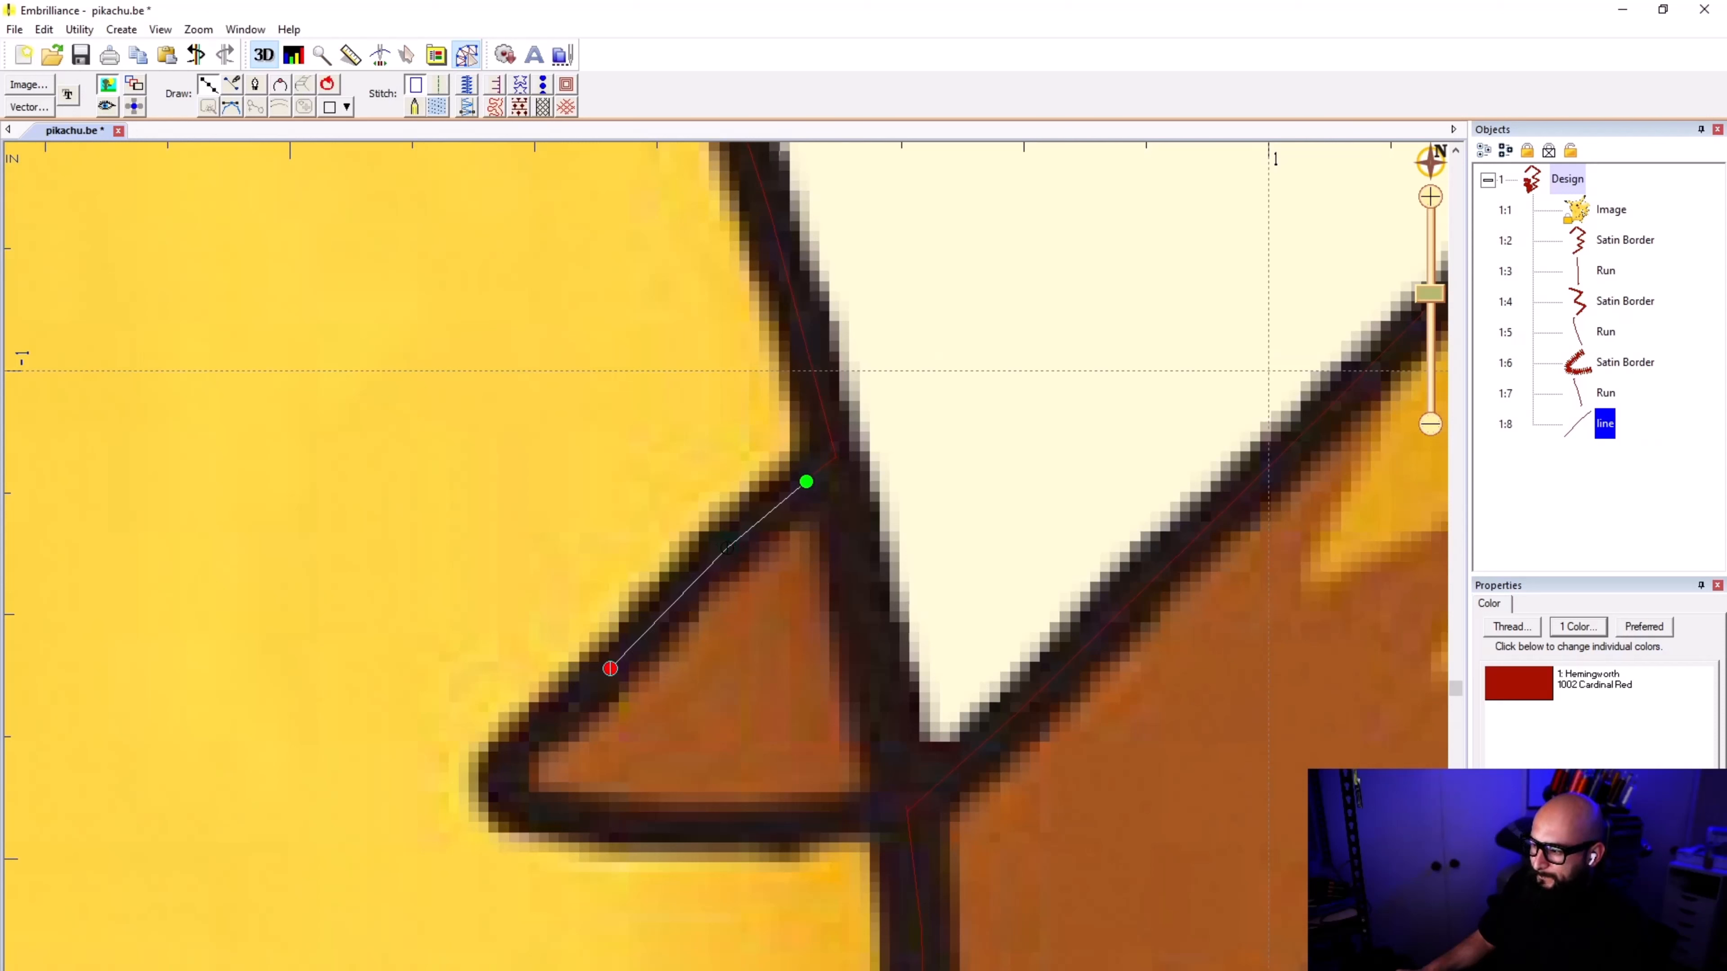
click(610, 669)
click(502, 754)
click(510, 811)
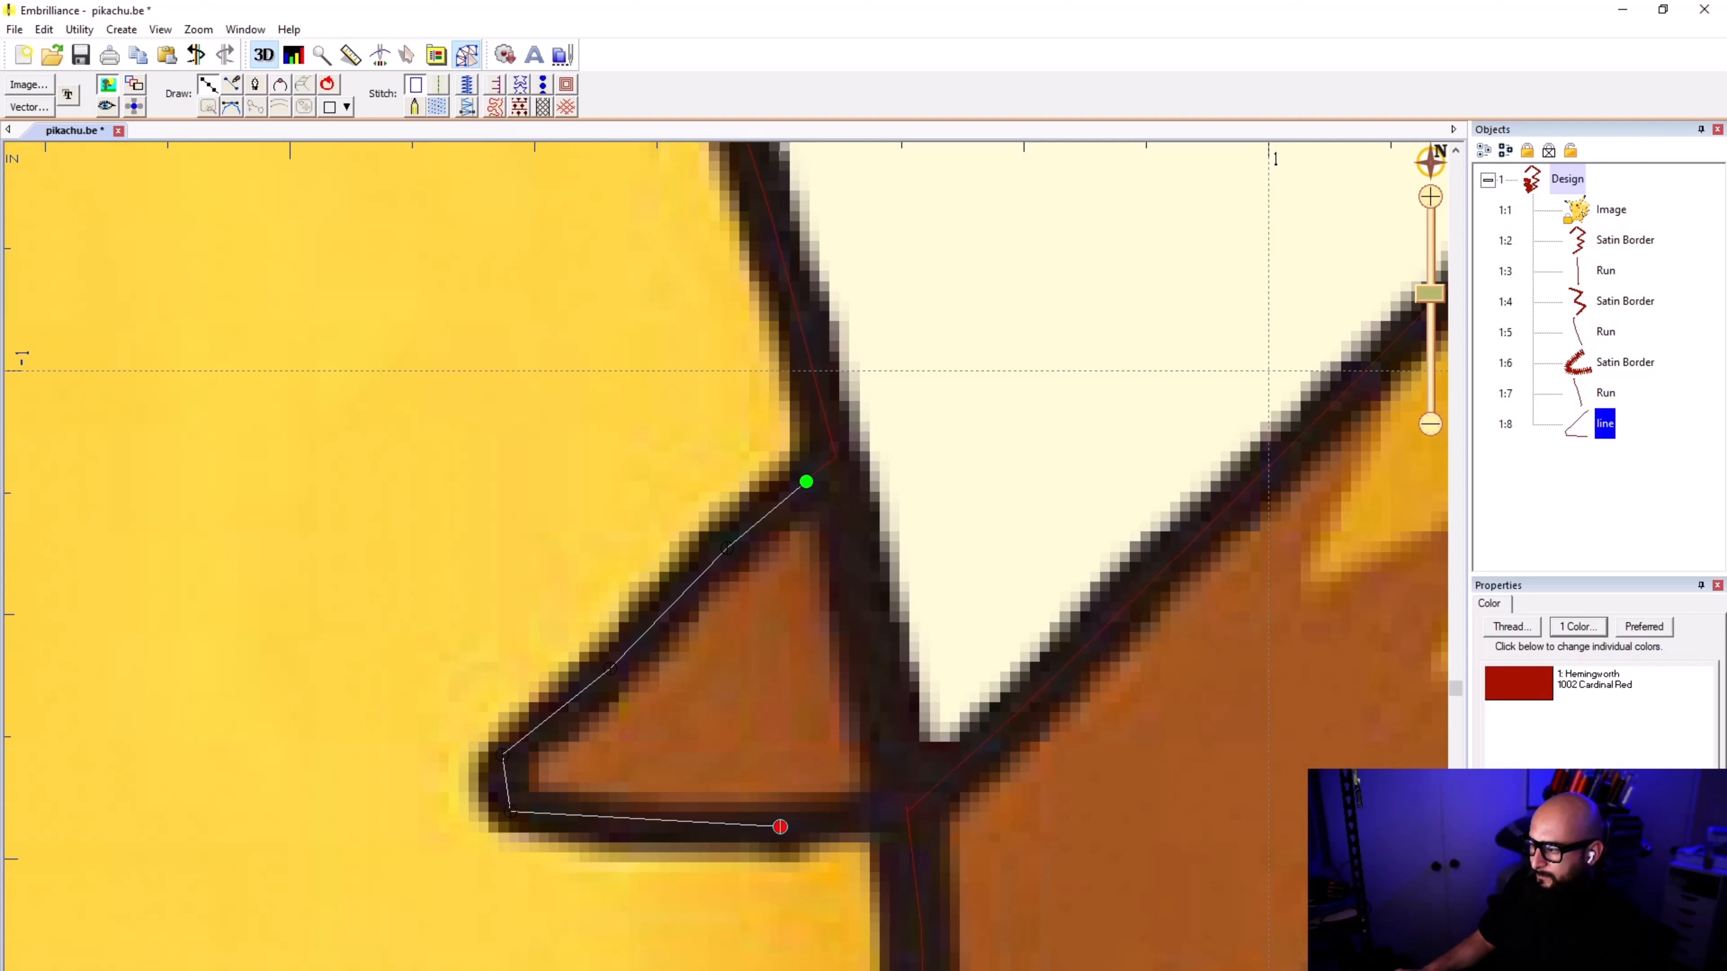
click(907, 808)
key(Return)
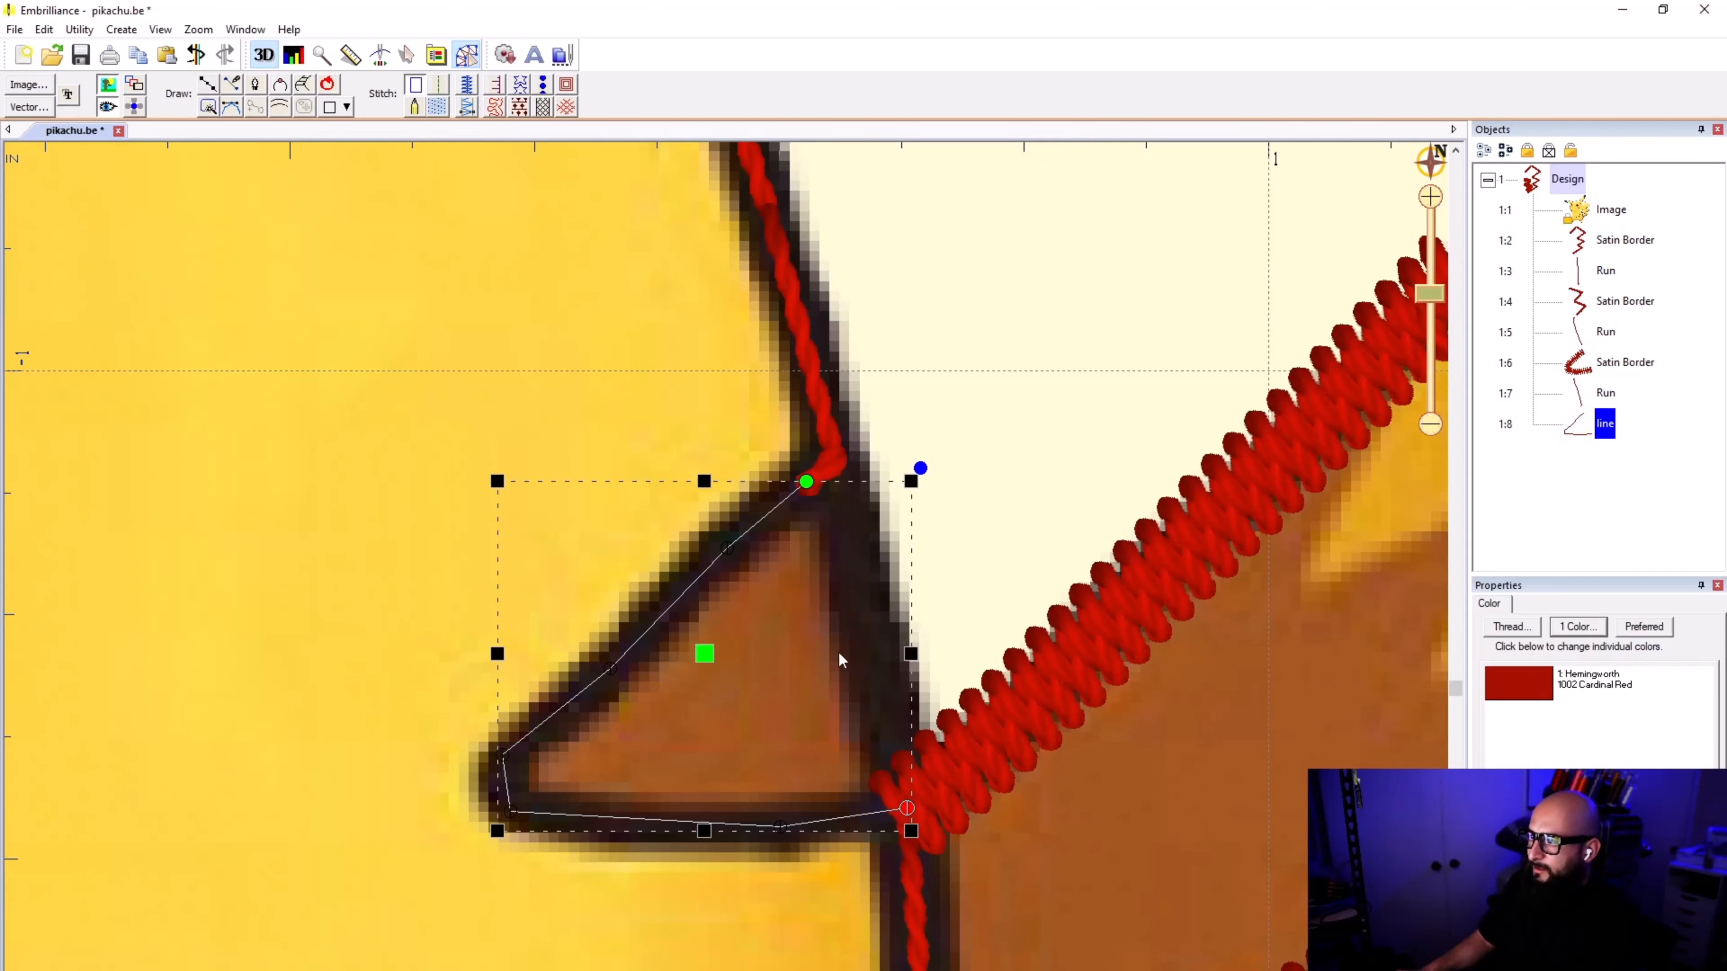
Step: Convert the lower brown stripe's traced line into a satin border, deselect it and check it against the whole design
click(469, 86)
click(988, 470)
scroll(726, 576, down, 2)
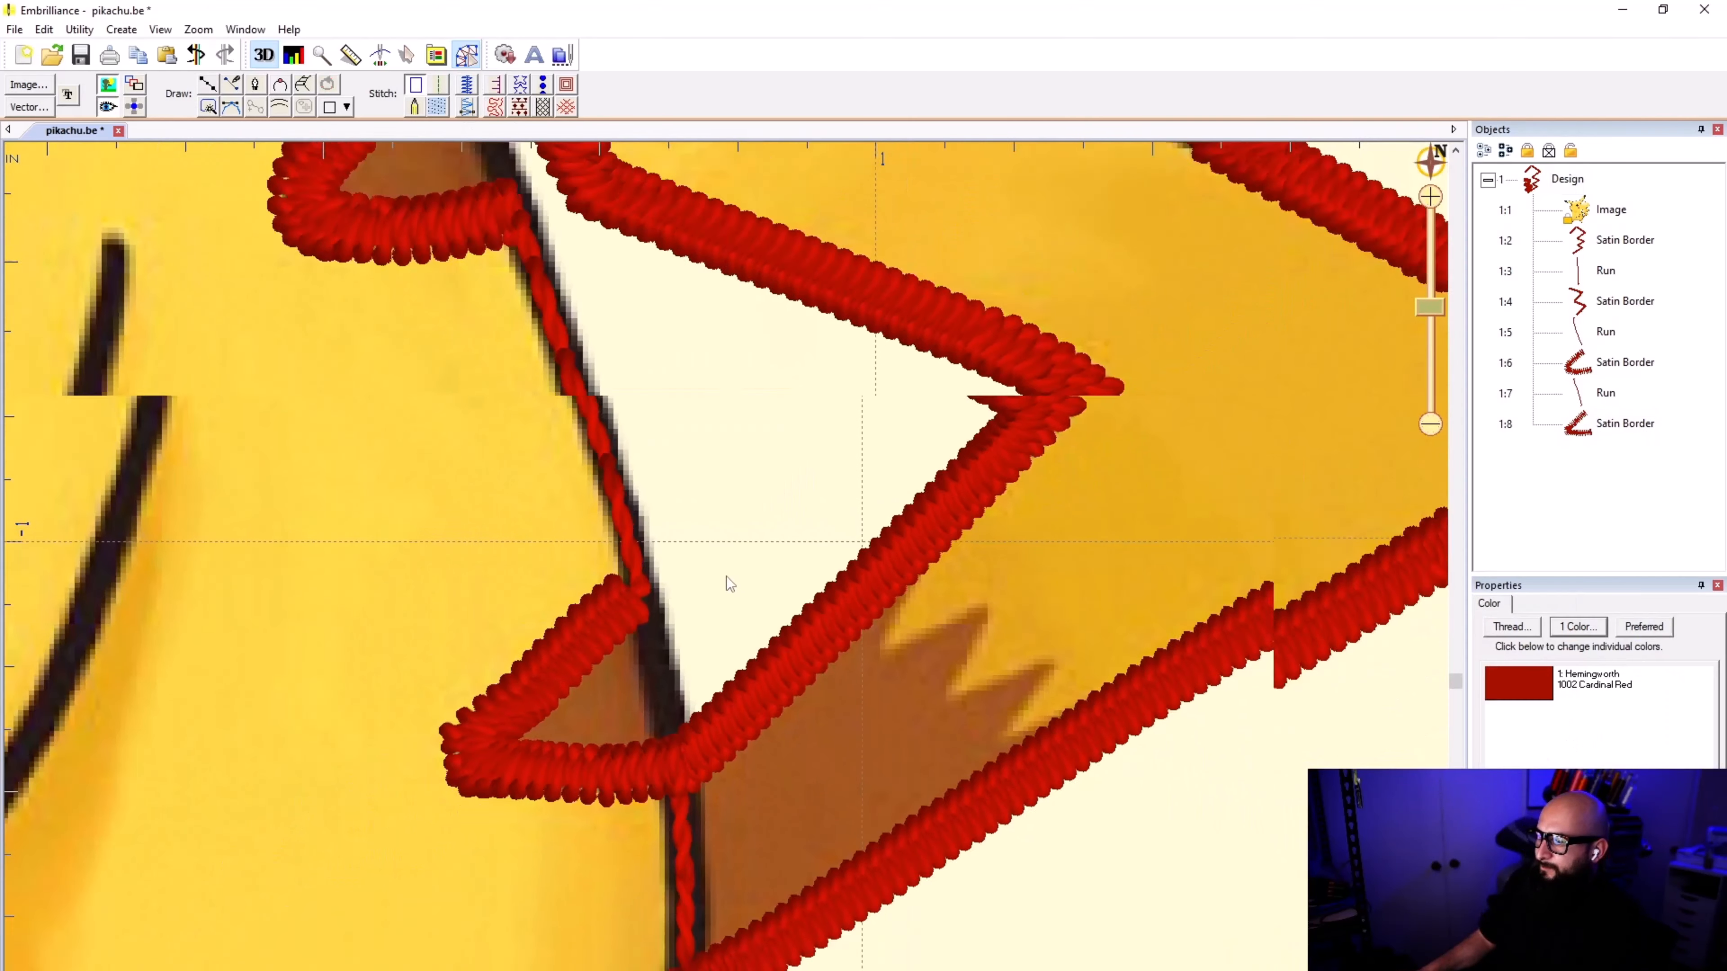
scroll(727, 576, down, 4)
scroll(715, 585, up, 2)
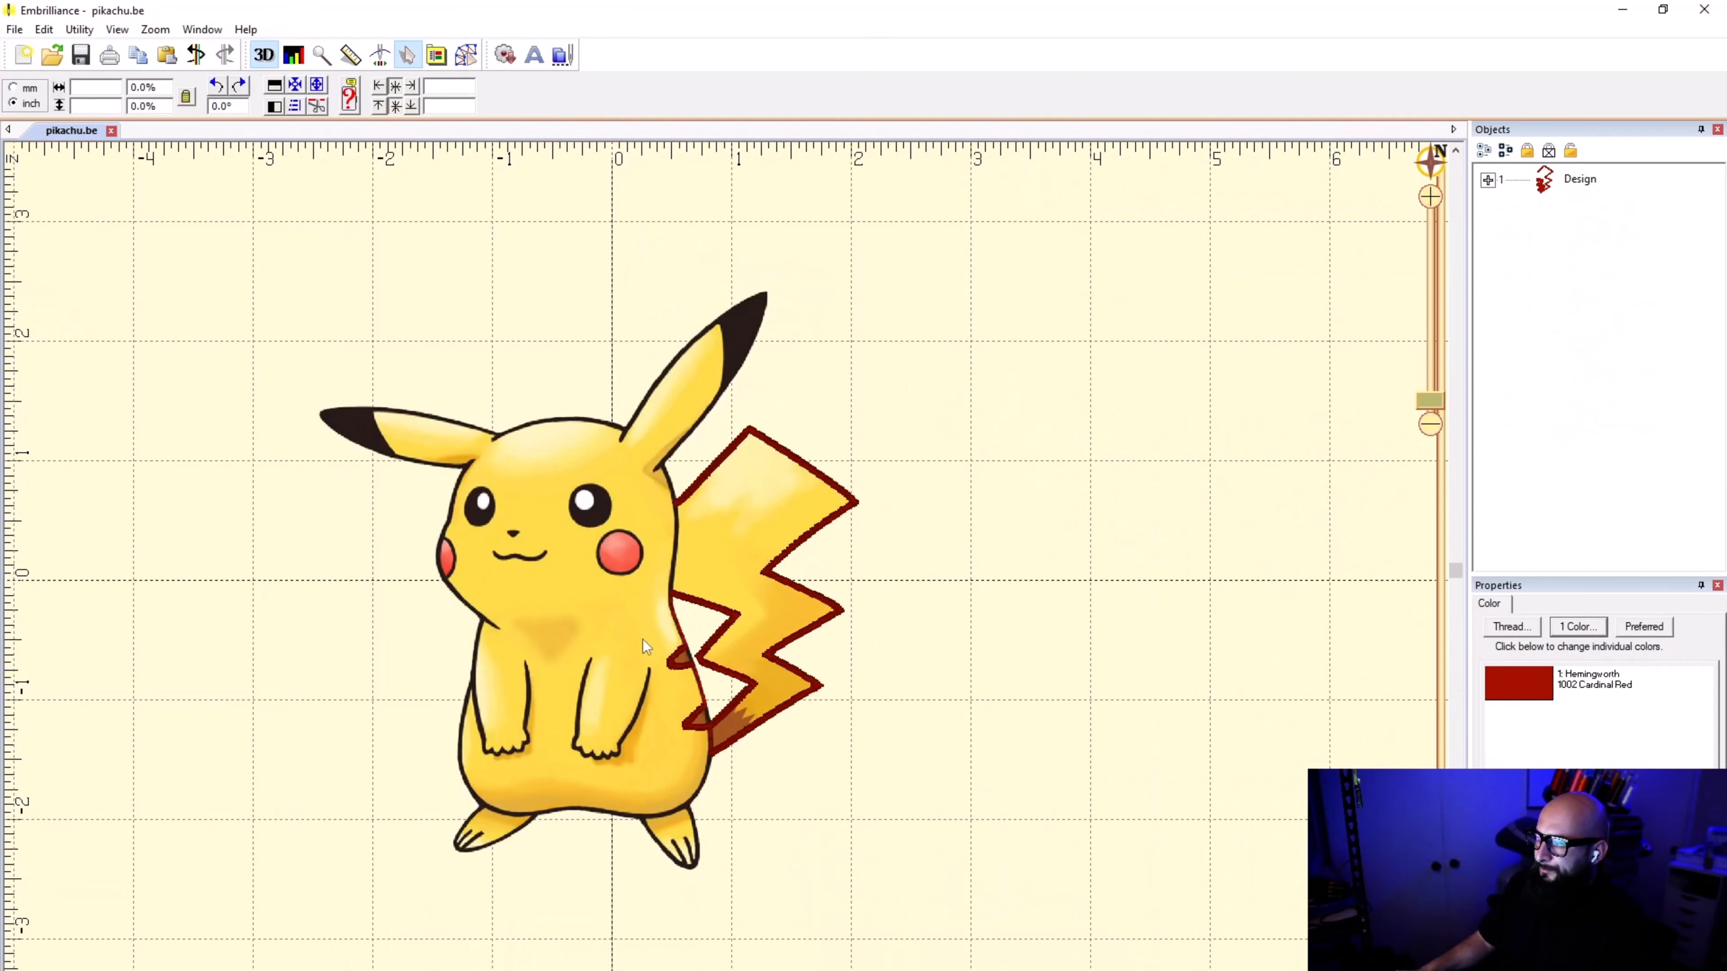
Step: Expand the design's object list and select the lower brown stripe's satin border as the last object
scroll(728, 578, up, 6)
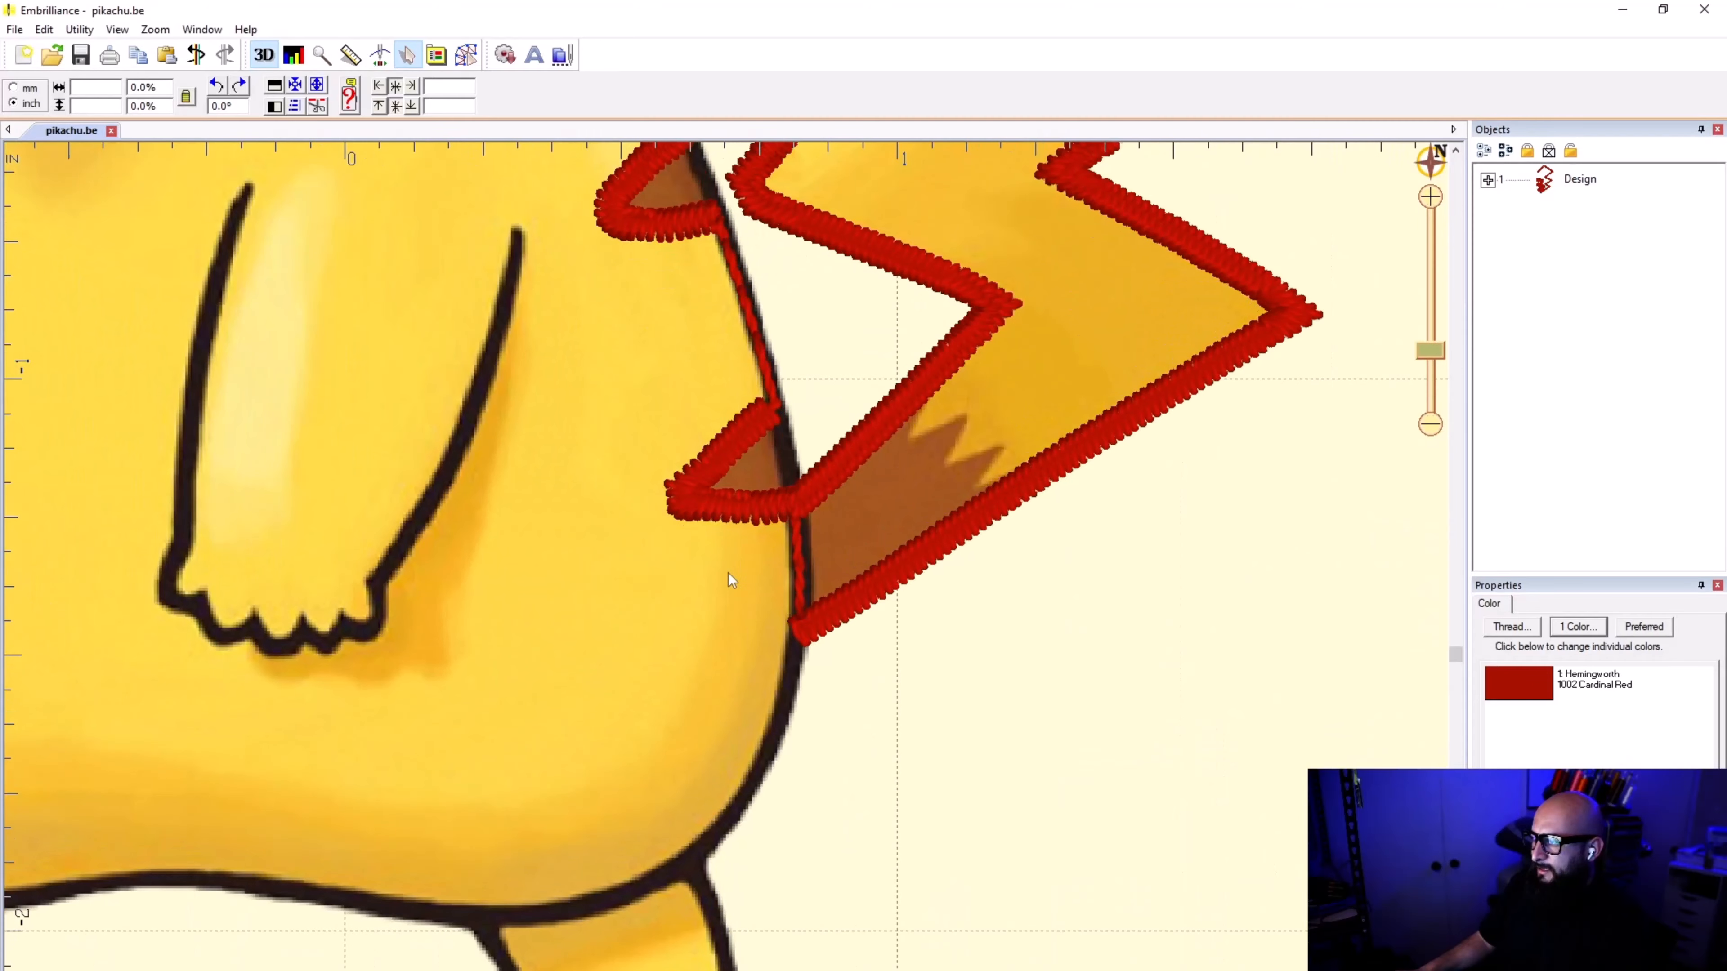
scroll(789, 547, up, 2)
click(1488, 179)
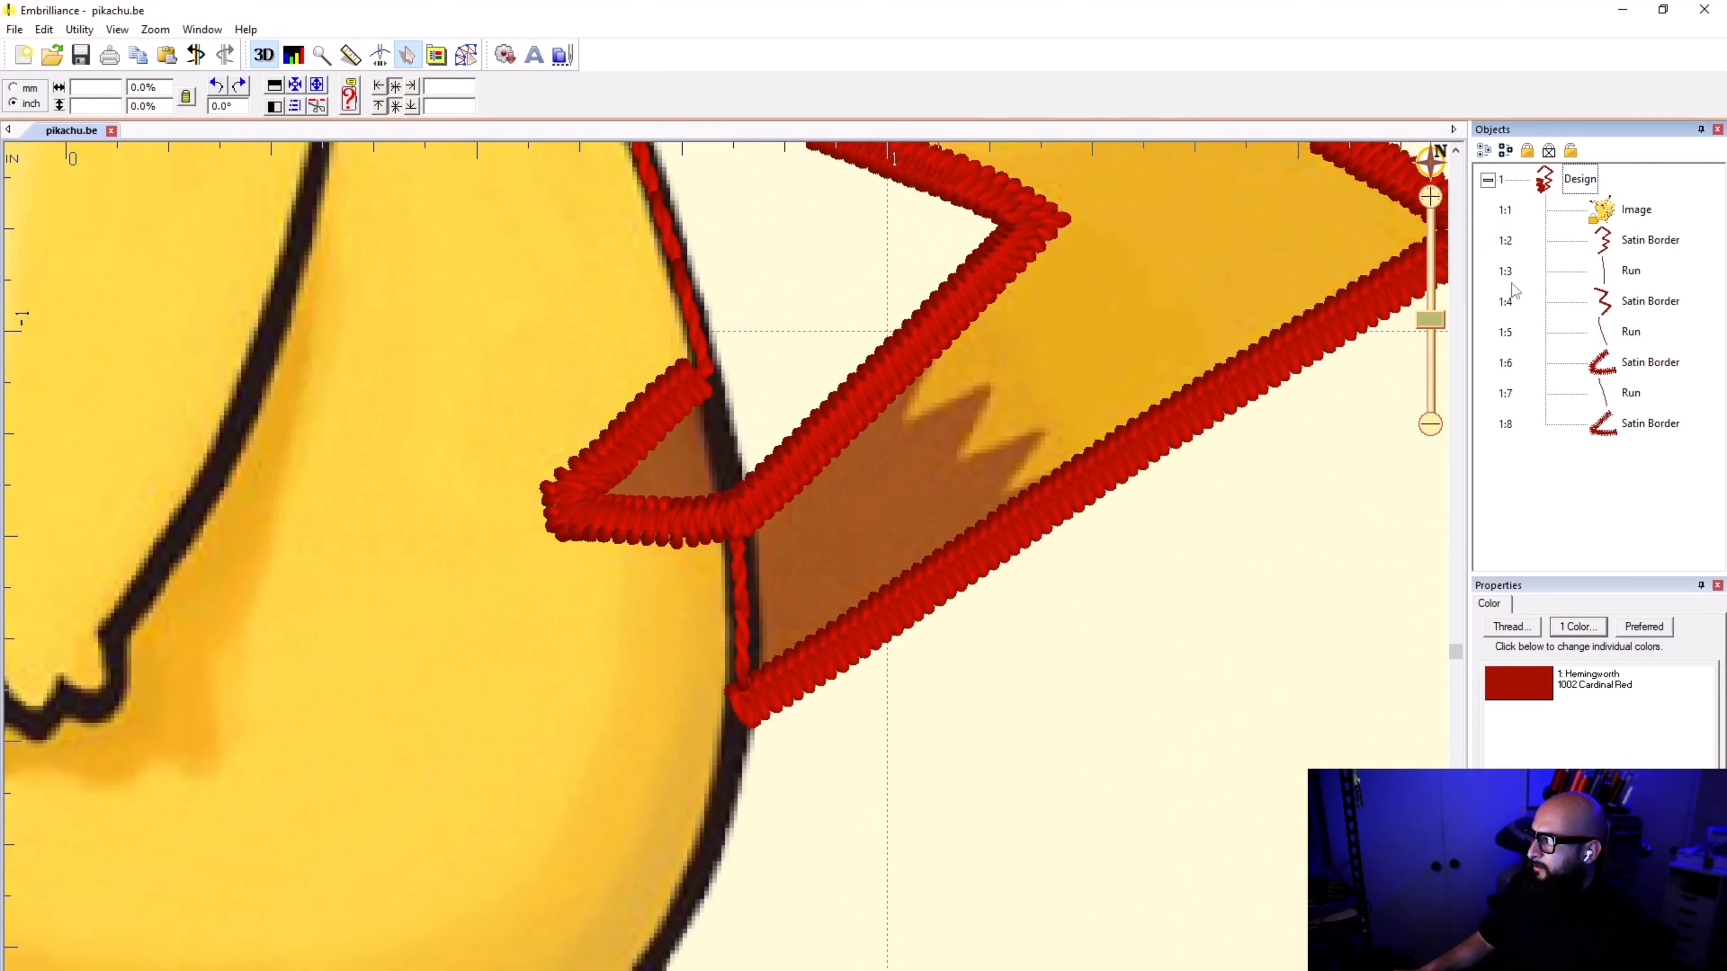
click(1645, 424)
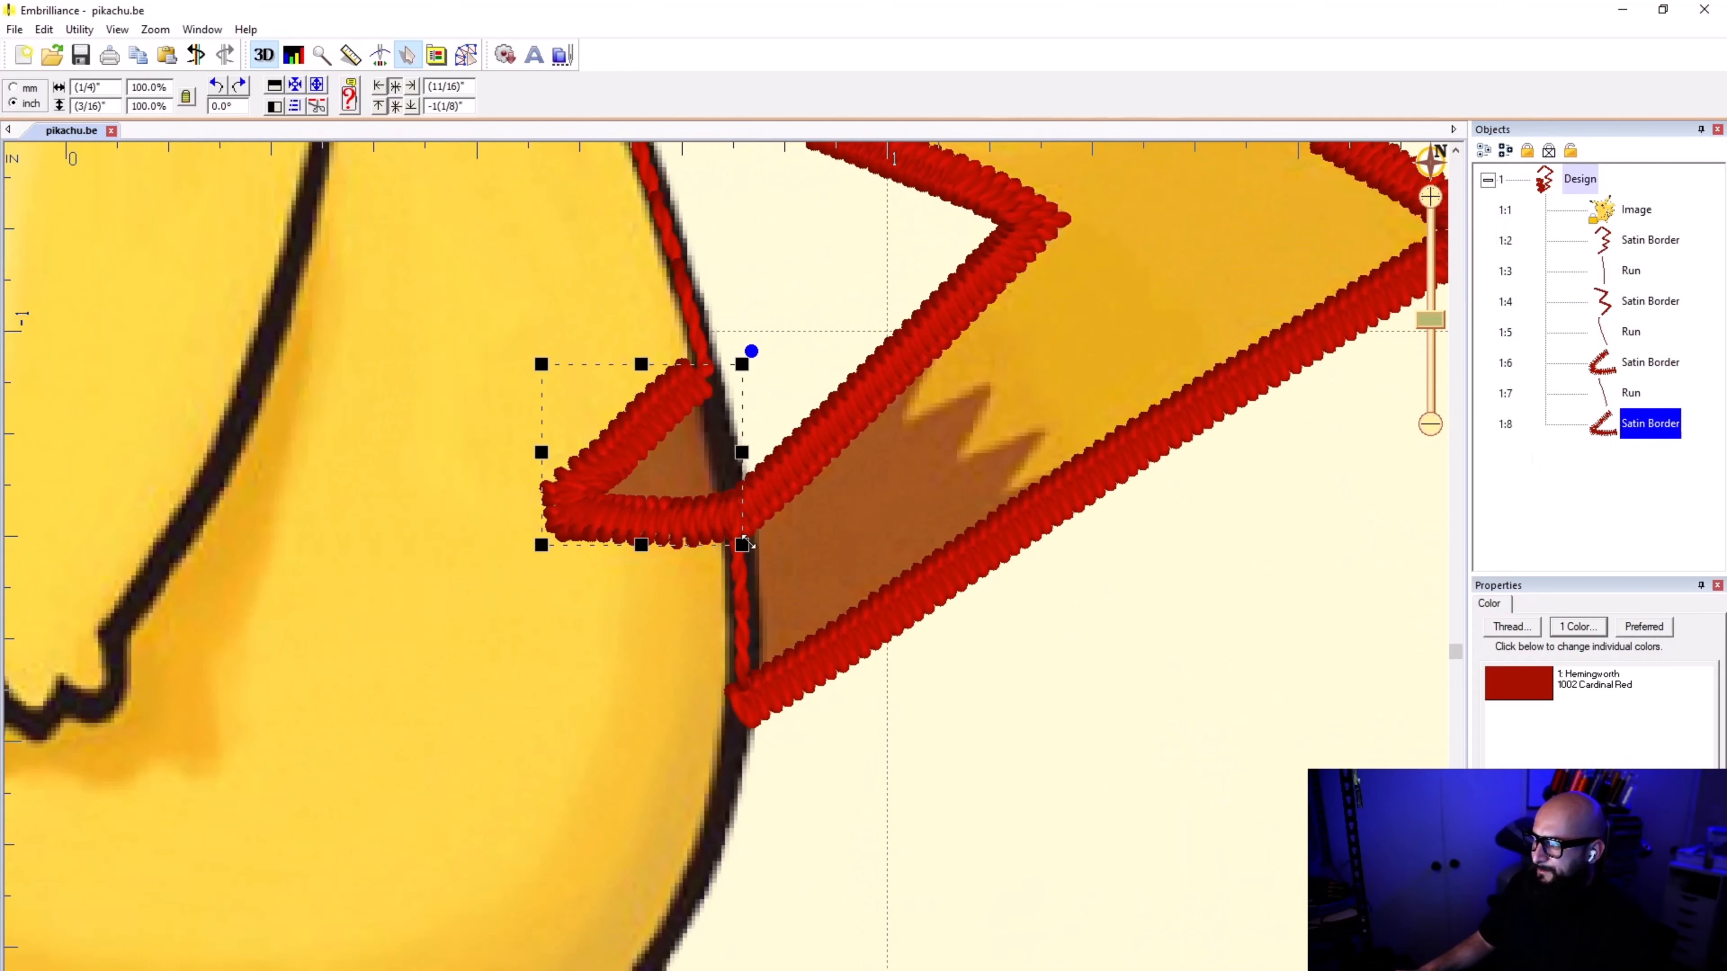
Step: Trace a new point line down the body outline from the lower stripe's satin border to just below the tail's base
click(466, 54)
click(208, 84)
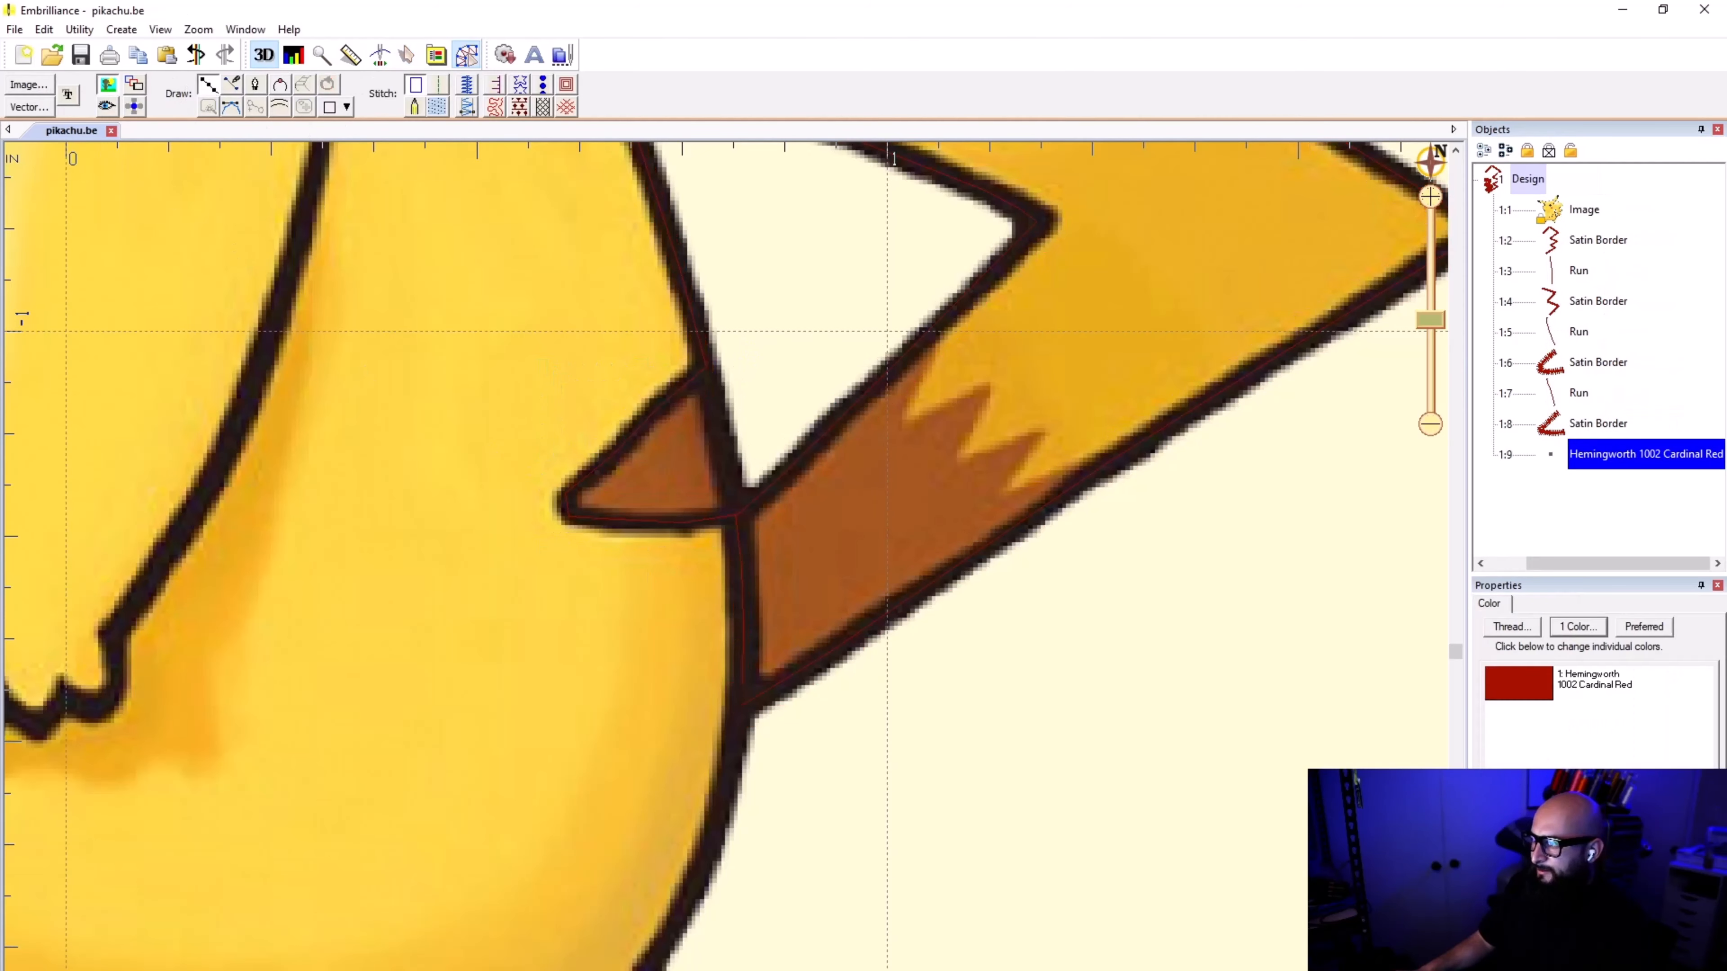
scroll(845, 493, up, 2)
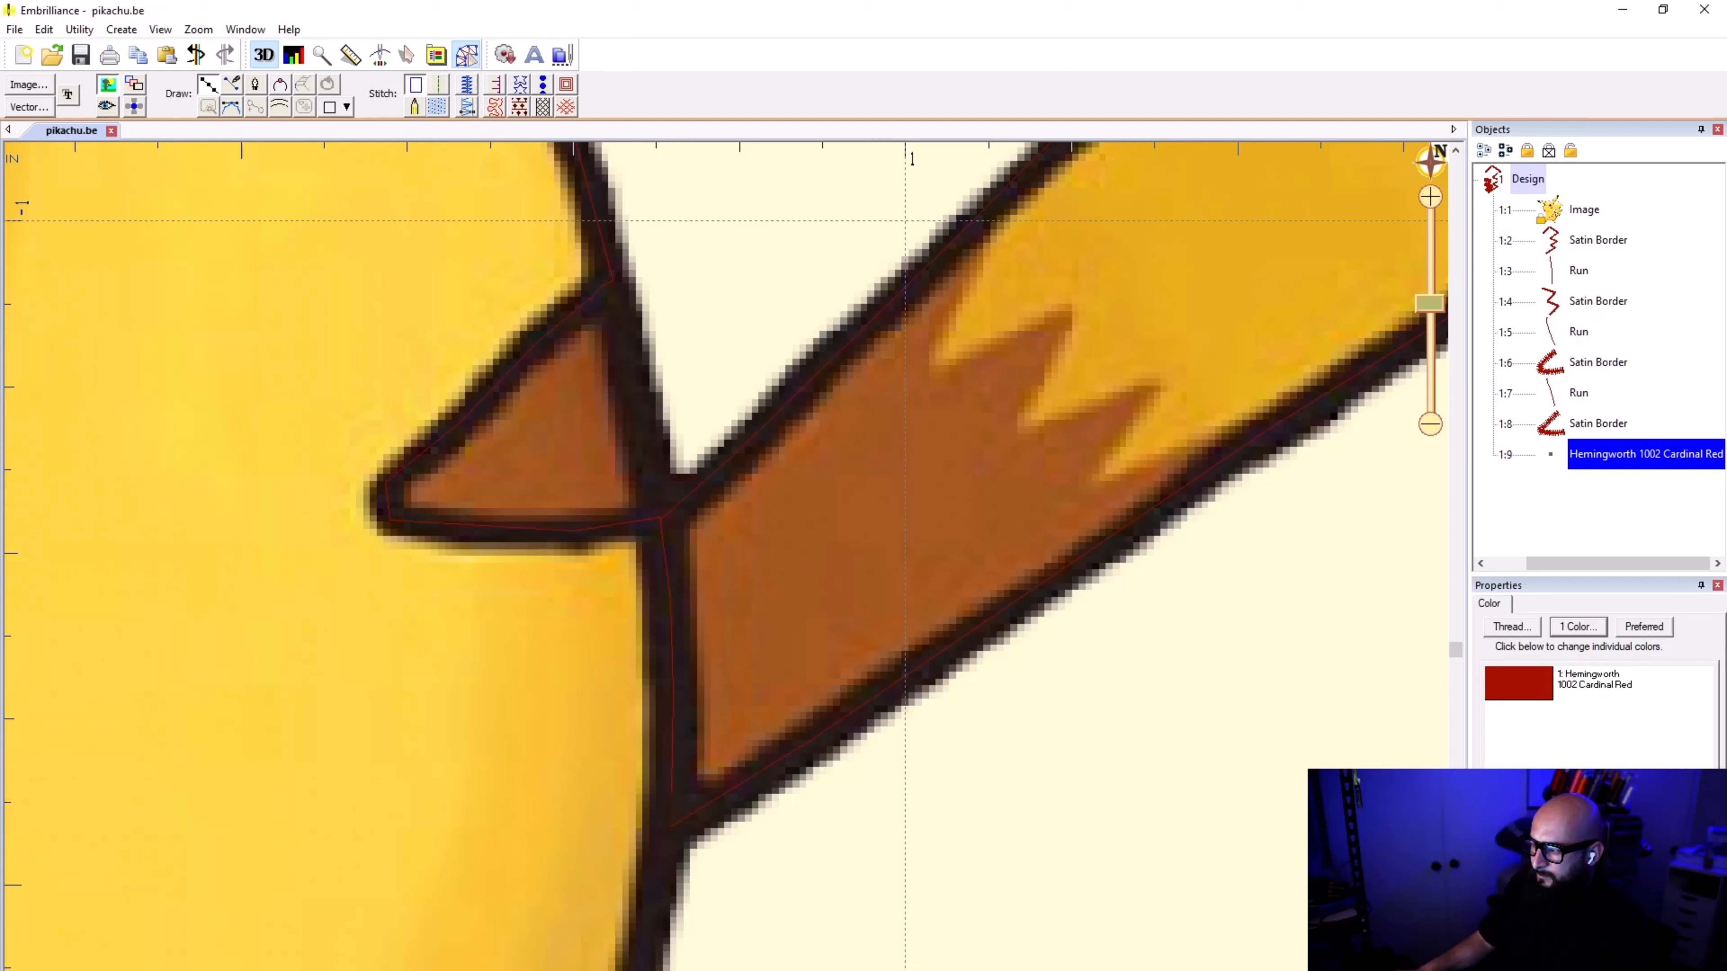
click(662, 532)
click(672, 651)
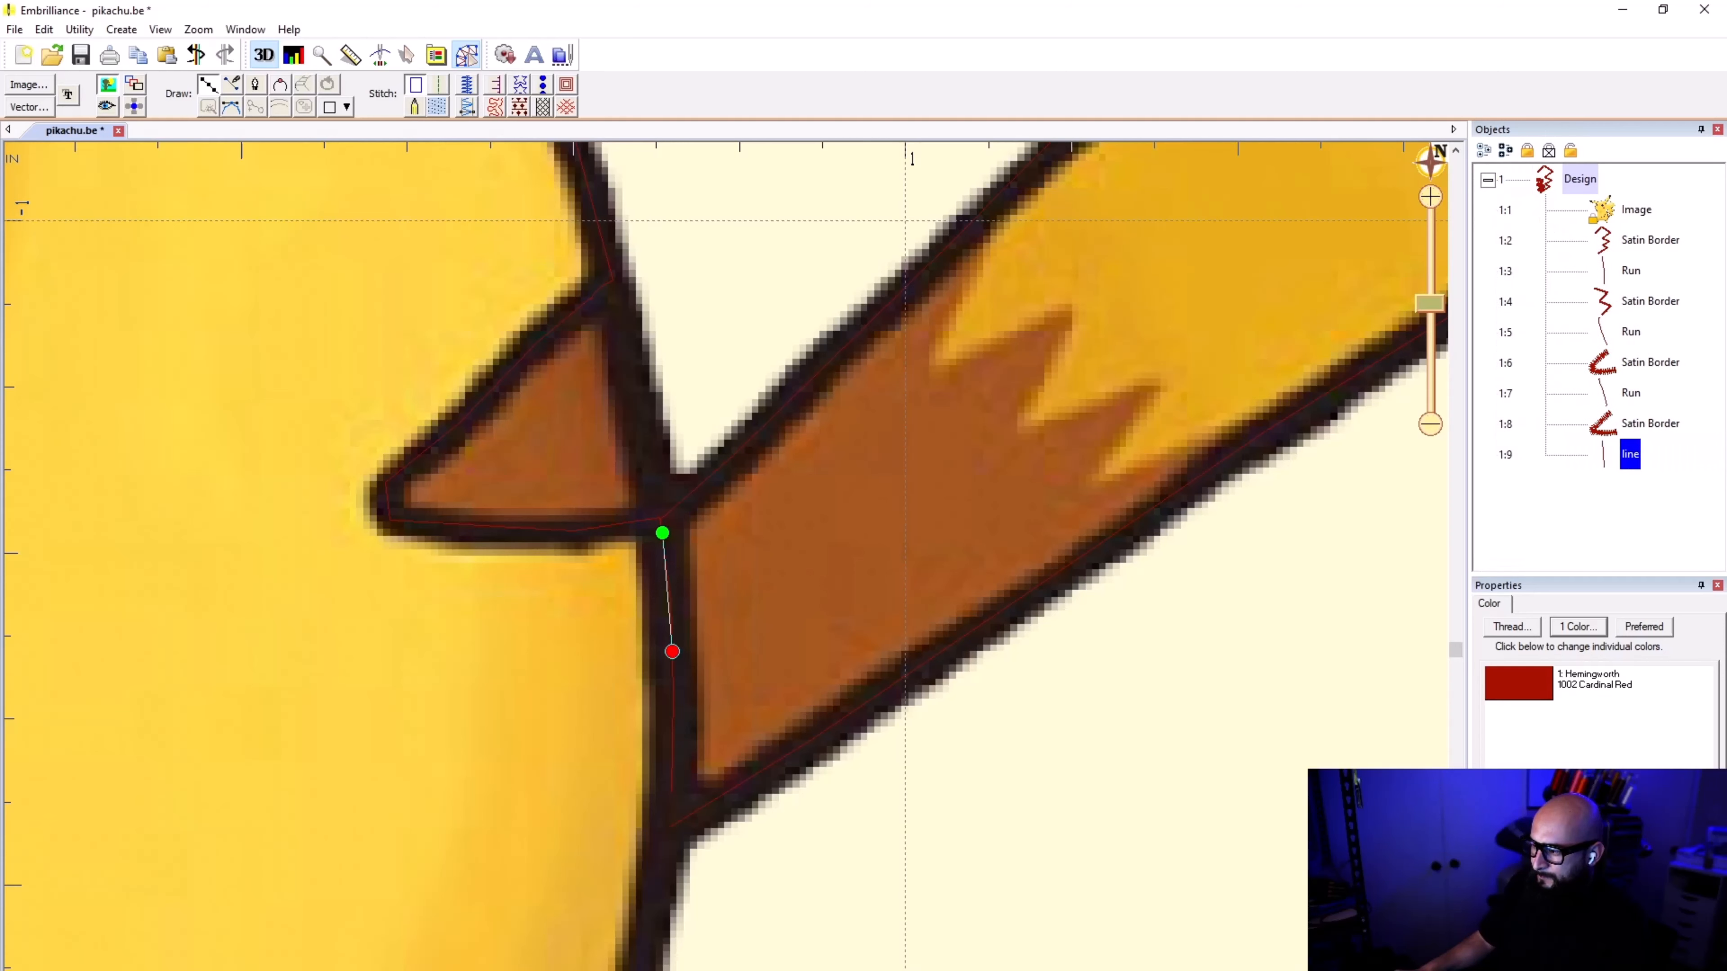
click(654, 896)
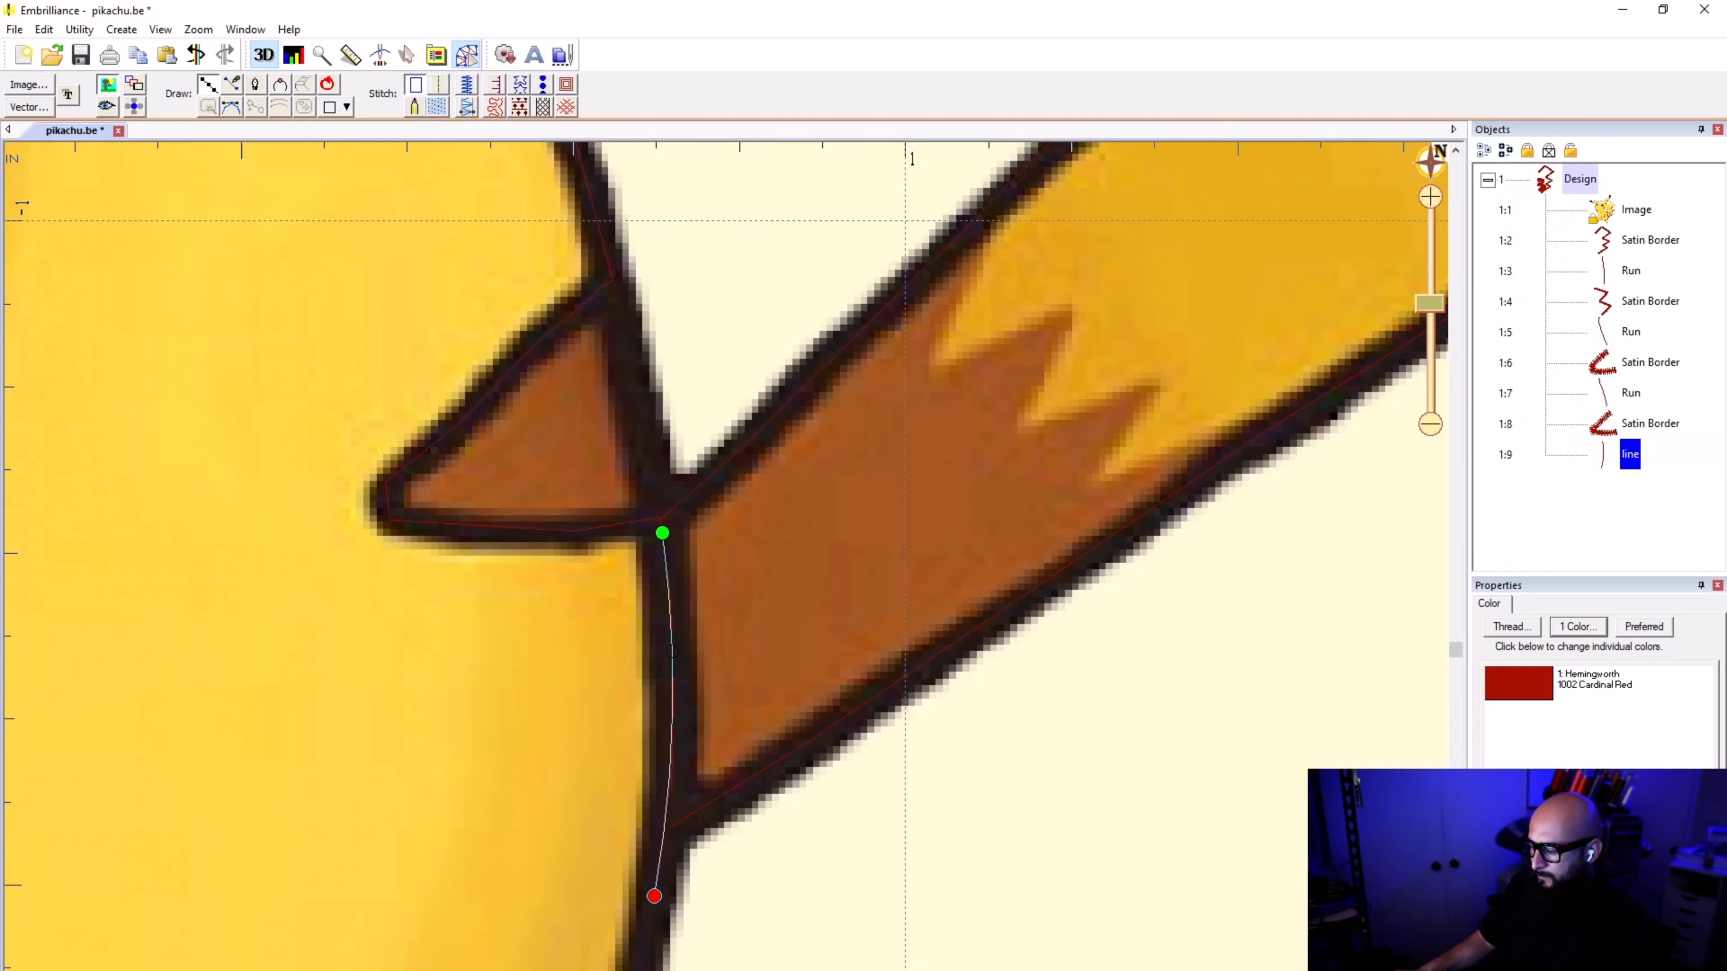
scroll(655, 894, down, 1)
scroll(766, 514, up, 1)
key(BackSpace)
click(726, 485)
click(712, 561)
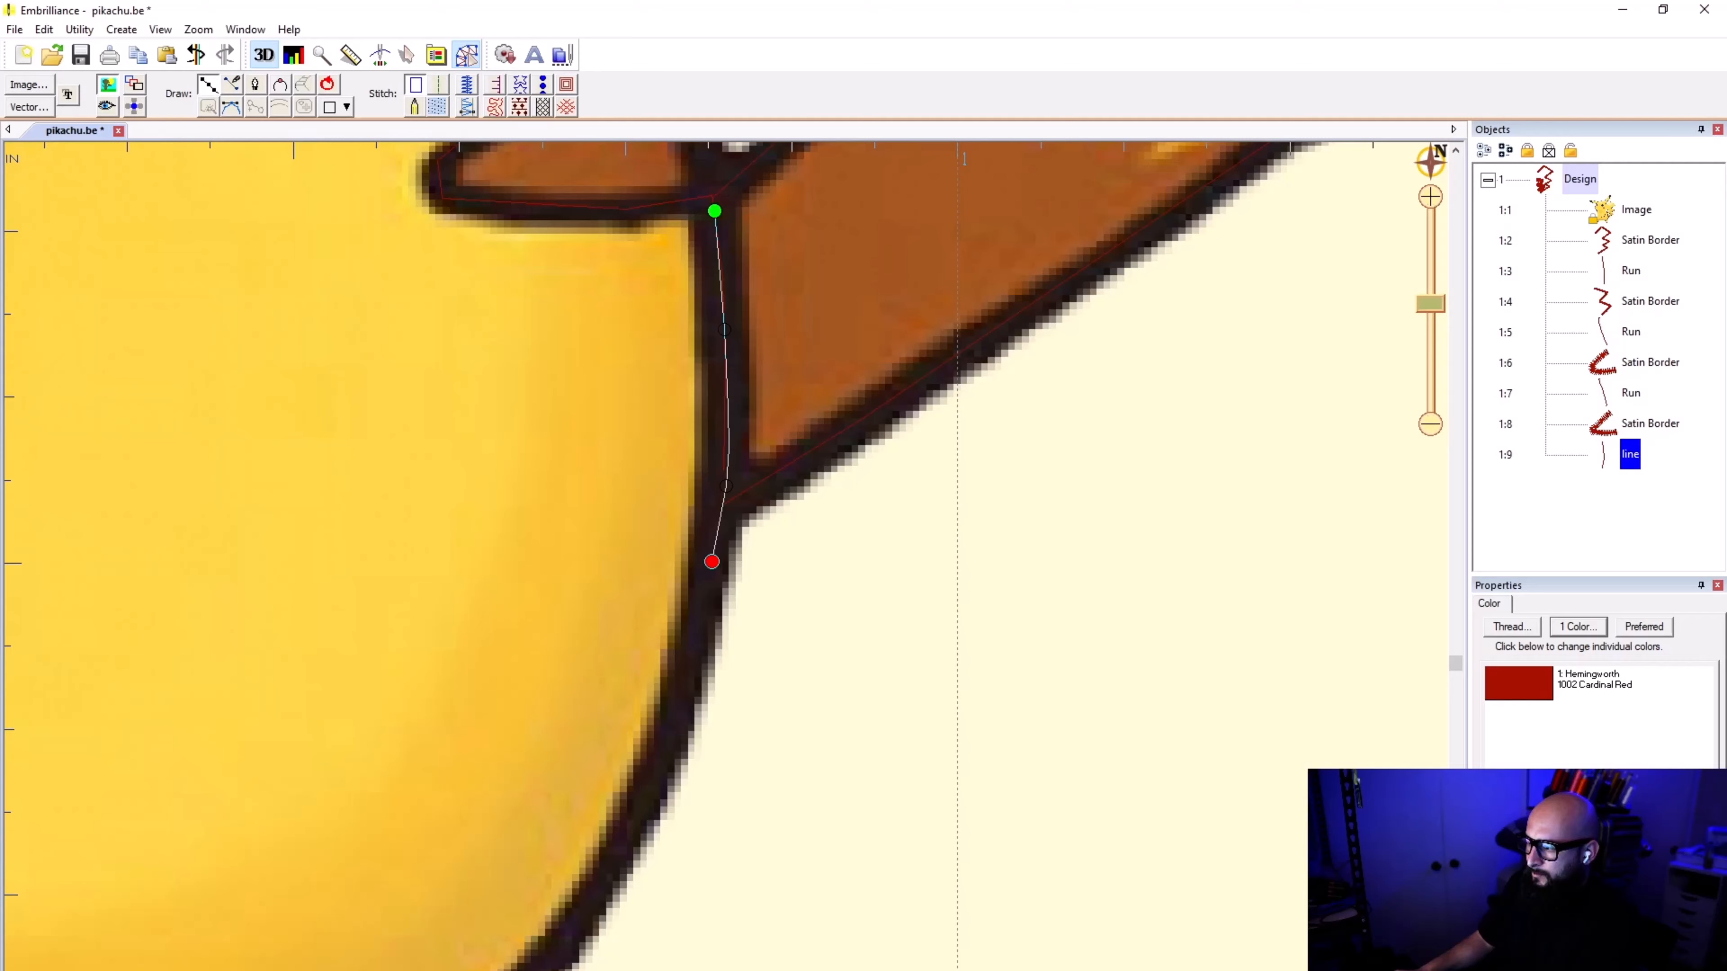
Step: Continue the line along the body's lower curve to the foot junction, finish it, convert it to a run stitch and deselect it
scroll(712, 562, down, 1)
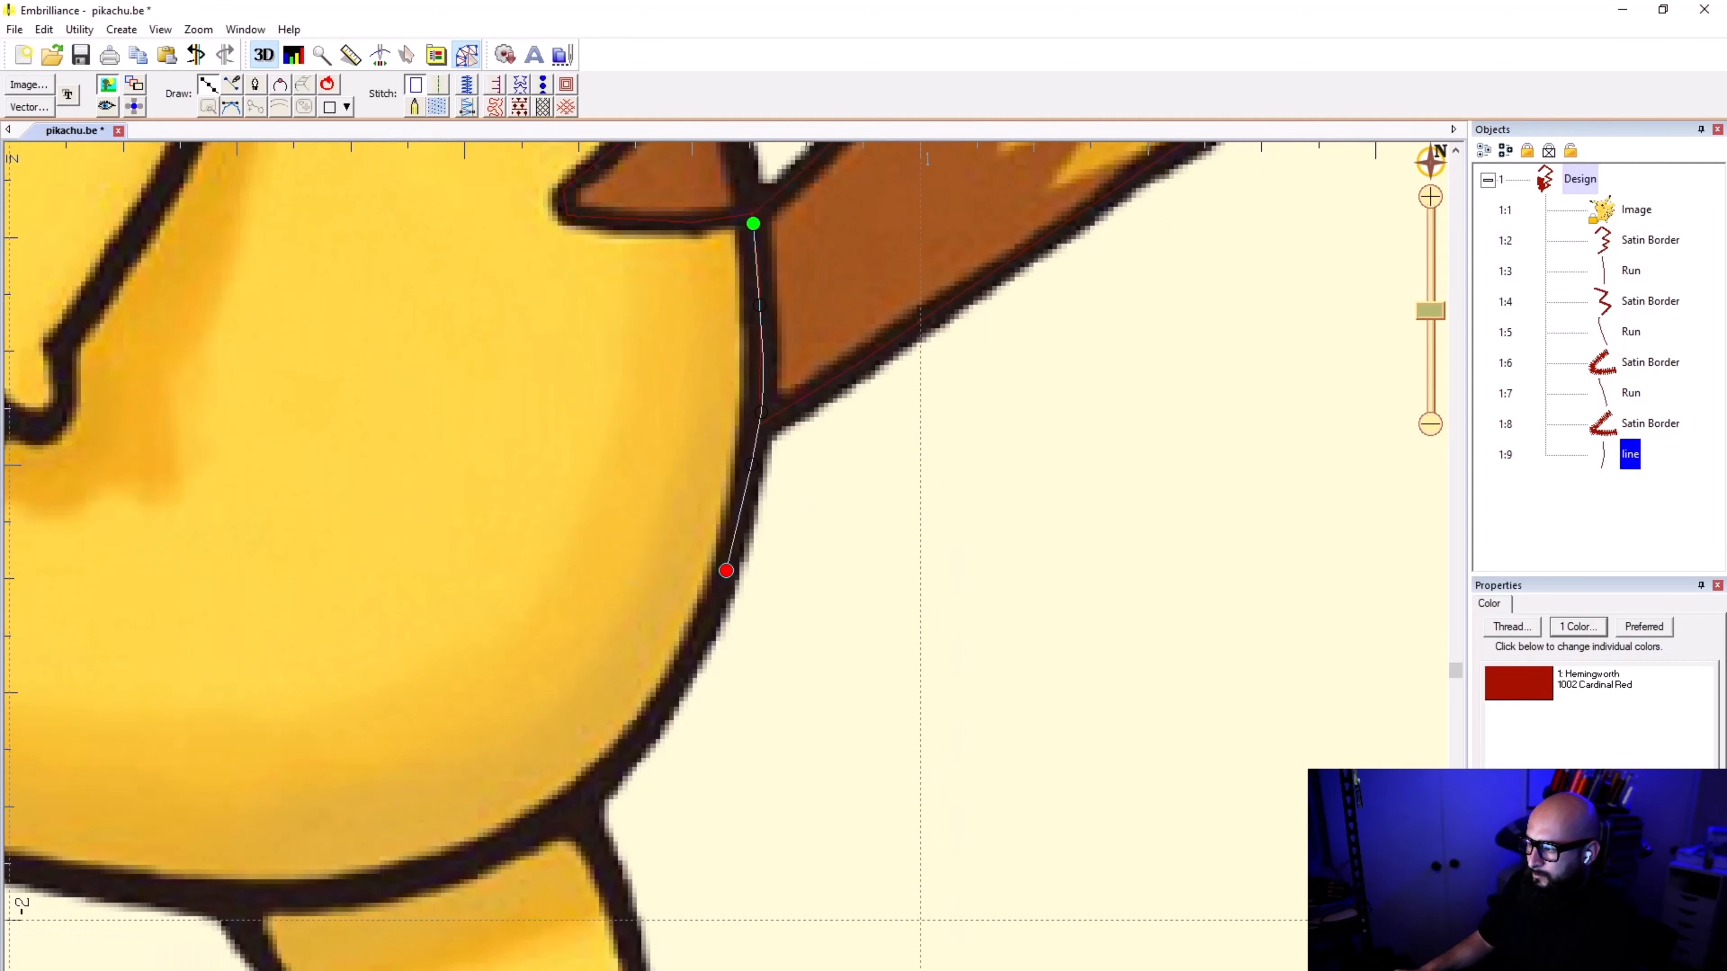
click(671, 689)
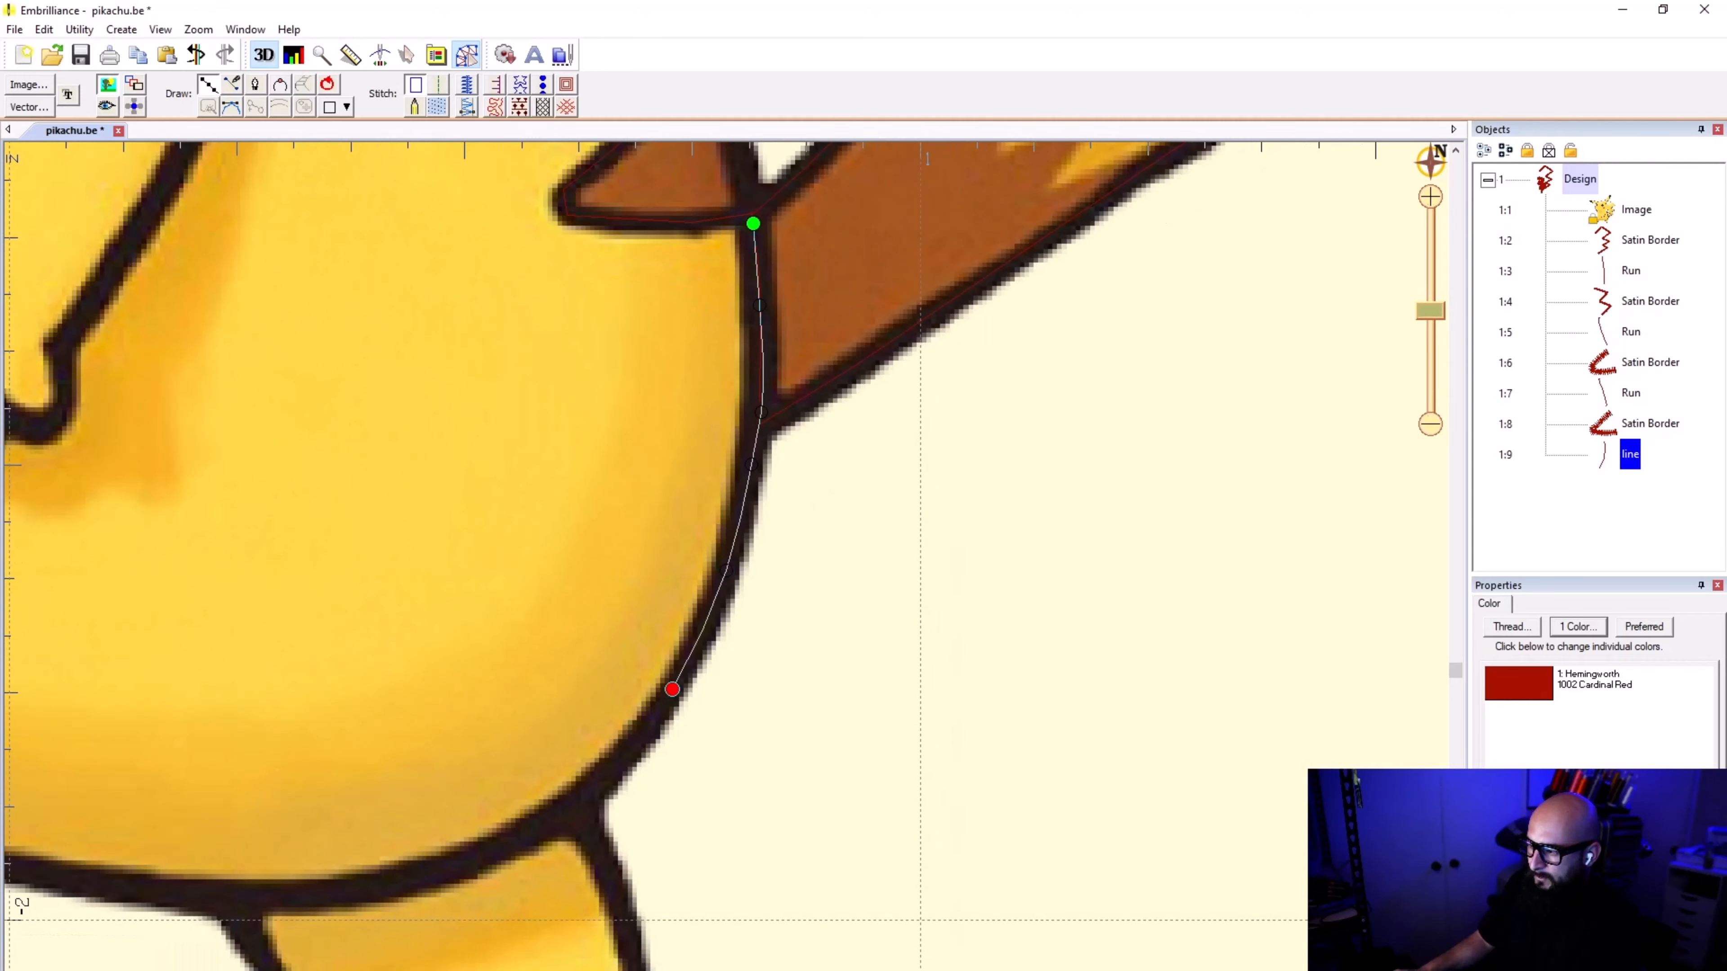
click(578, 806)
key(Return)
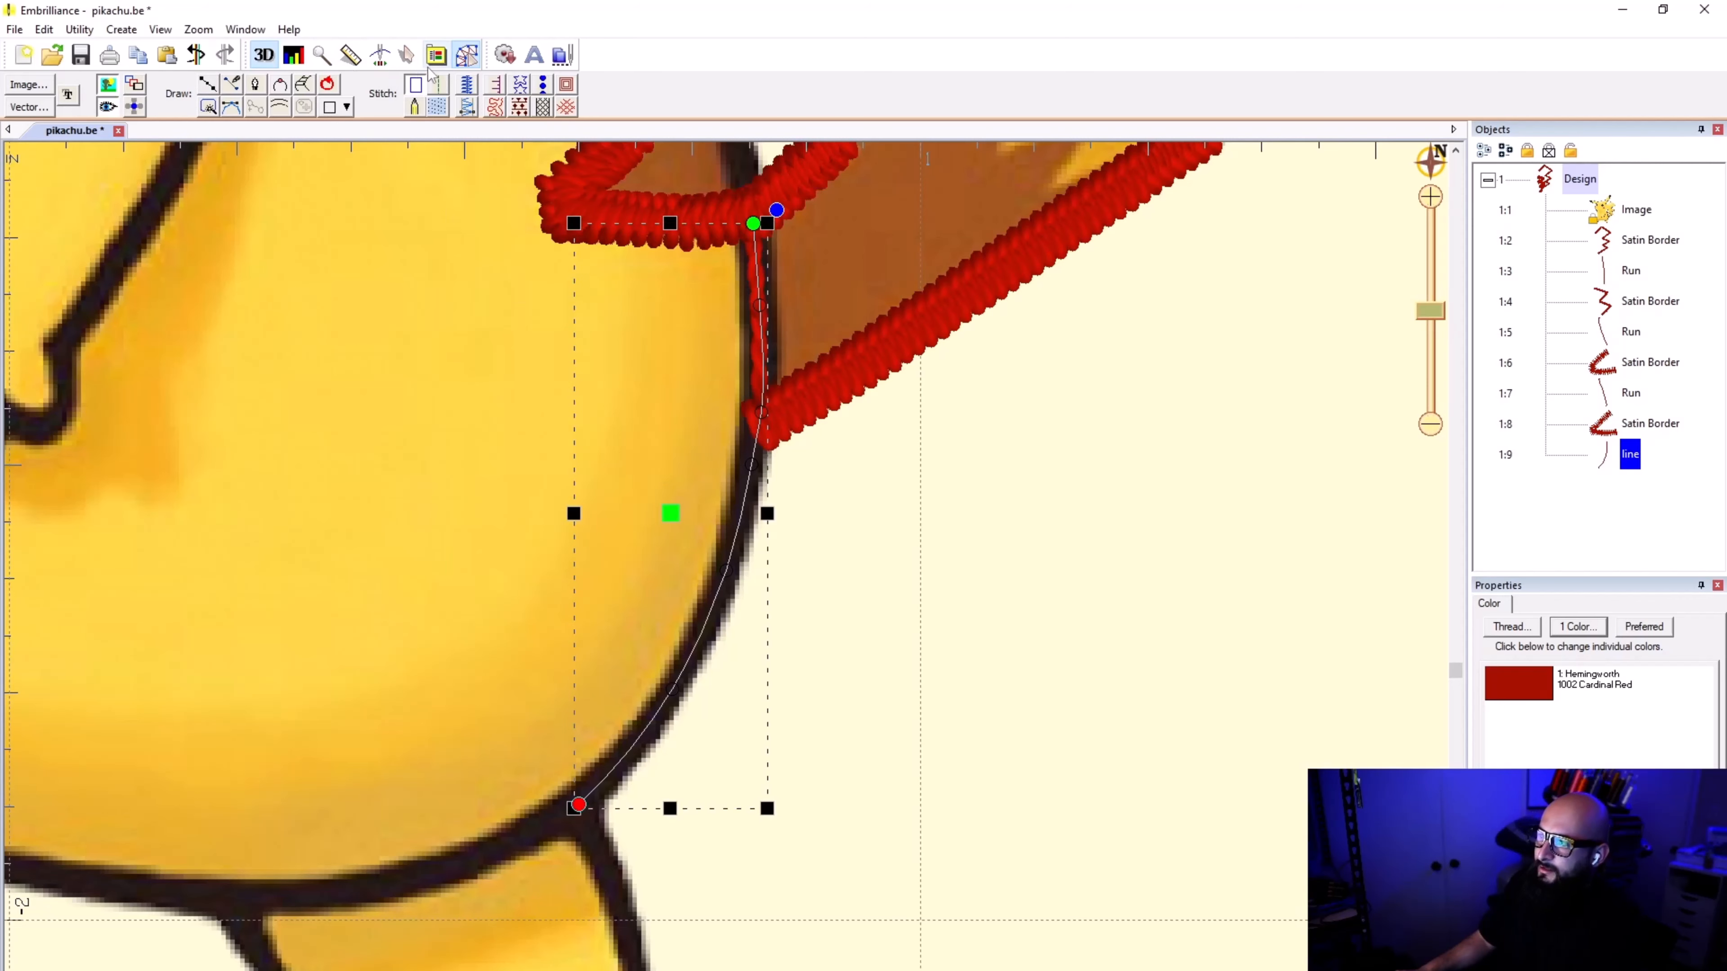
click(440, 85)
click(809, 711)
scroll(666, 614, down, 1)
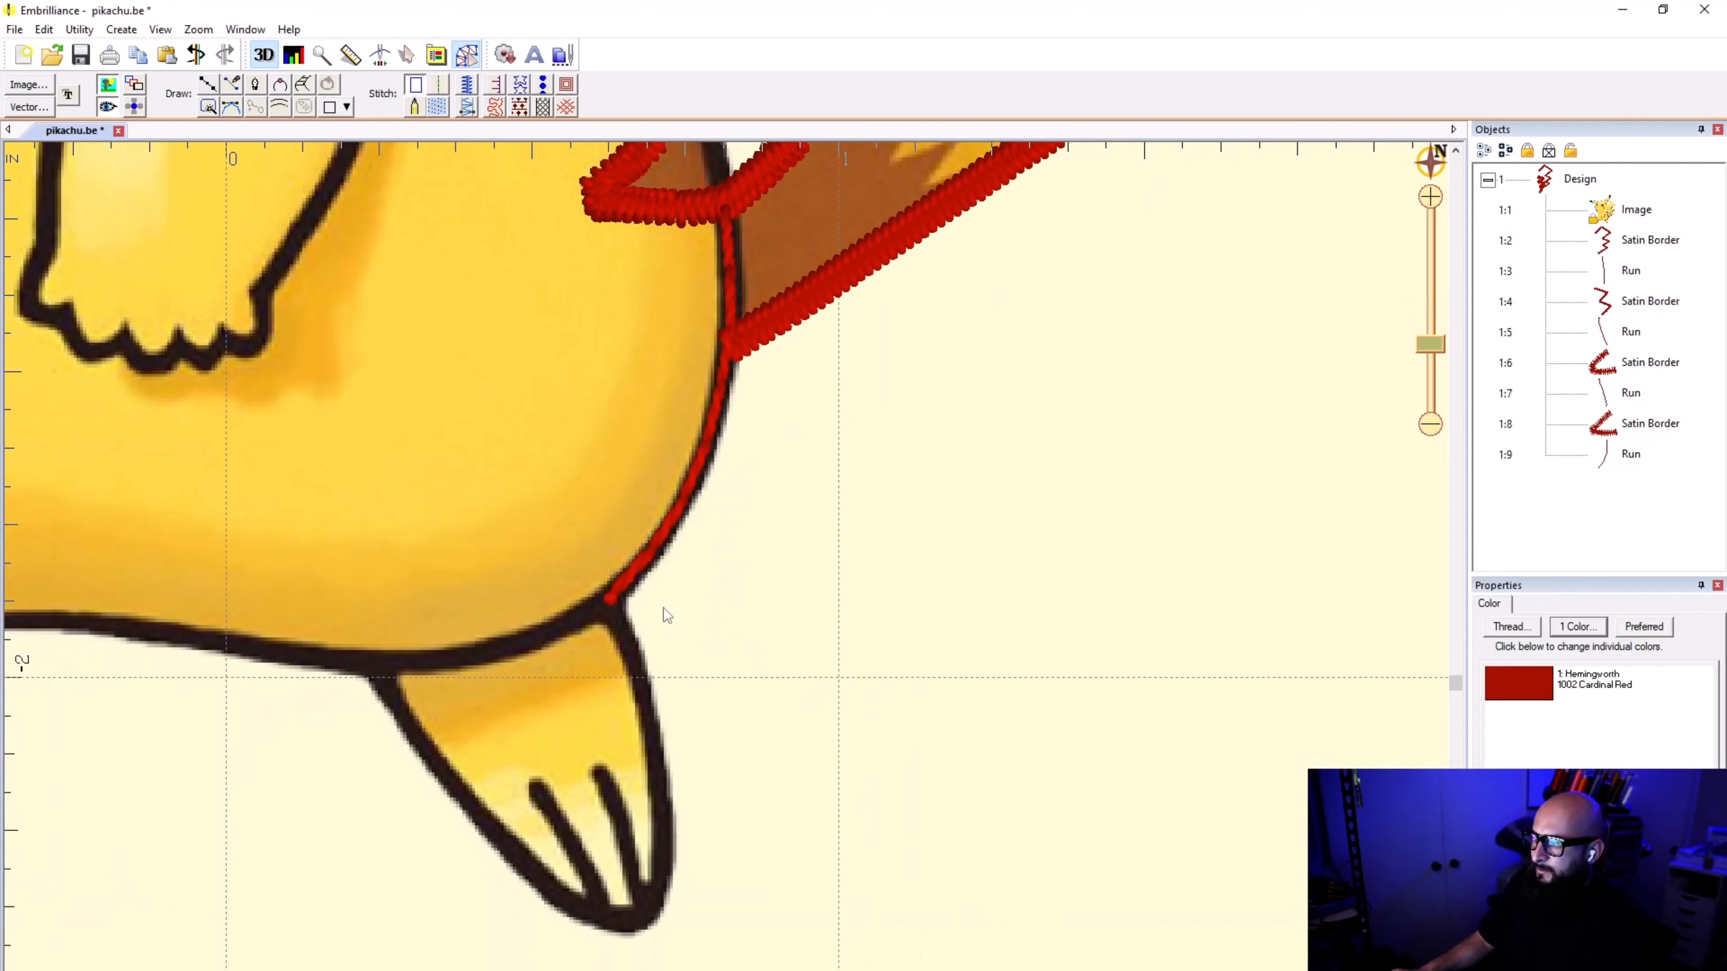
scroll(645, 614, down, 1)
Step: Trace a new point line from the body junction down the outer edge of the foot to just above its tip
click(206, 88)
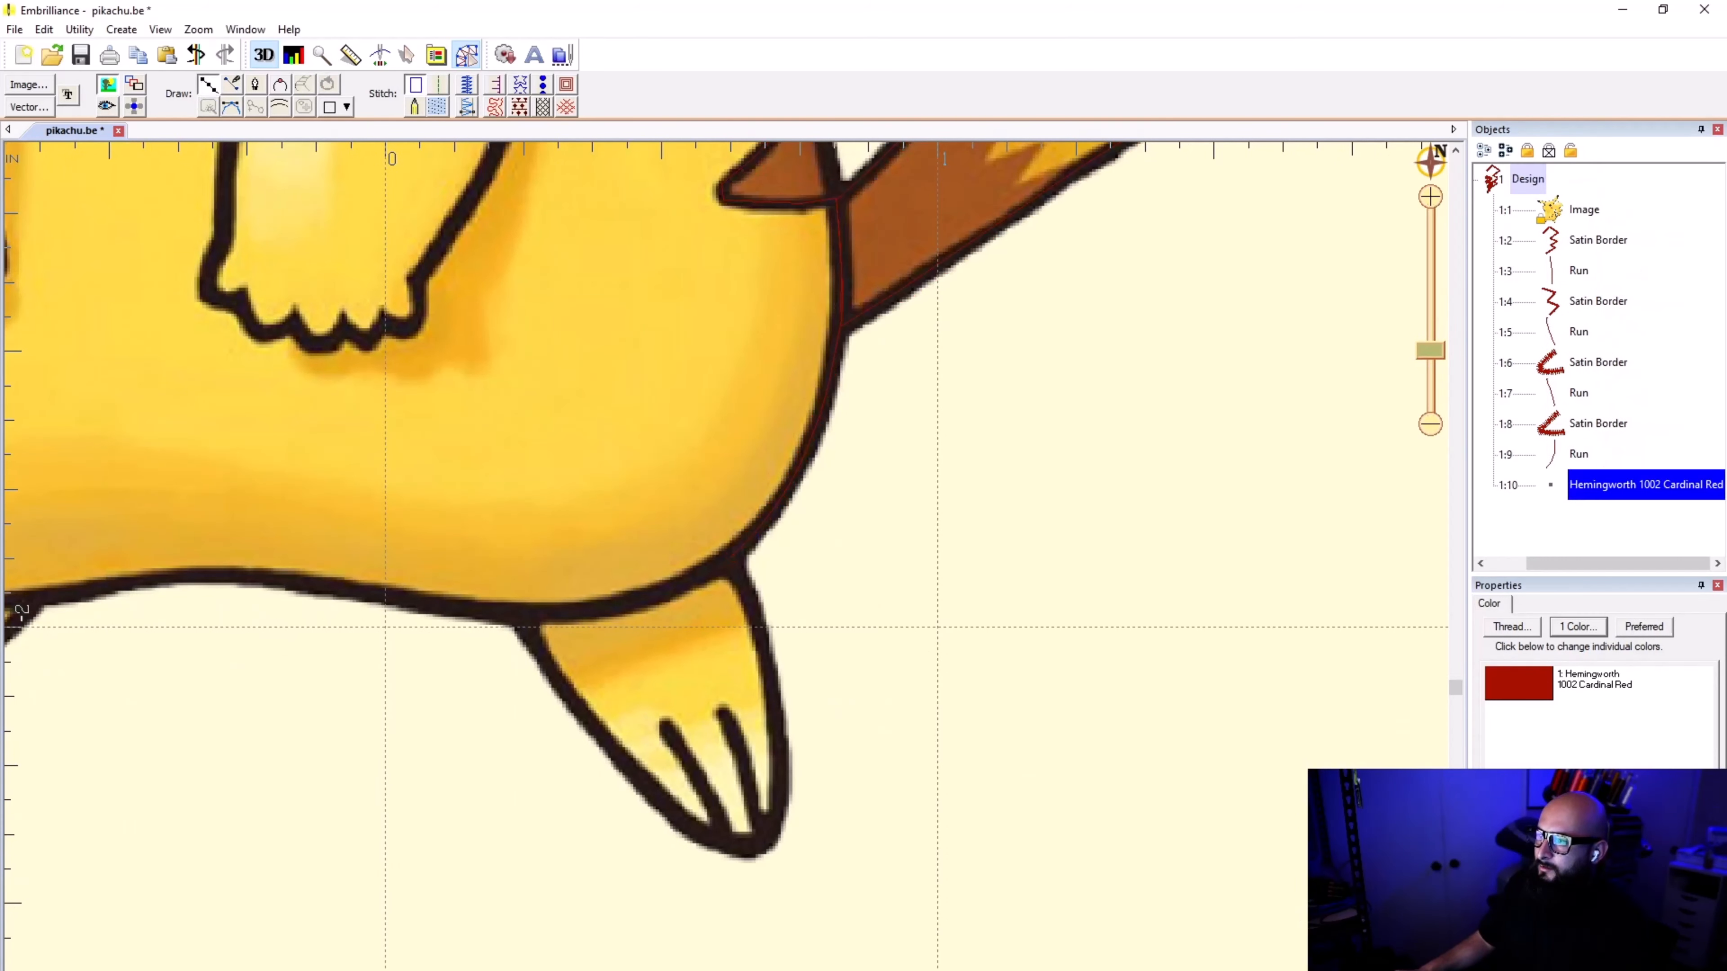
scroll(813, 851, up, 3)
click(675, 371)
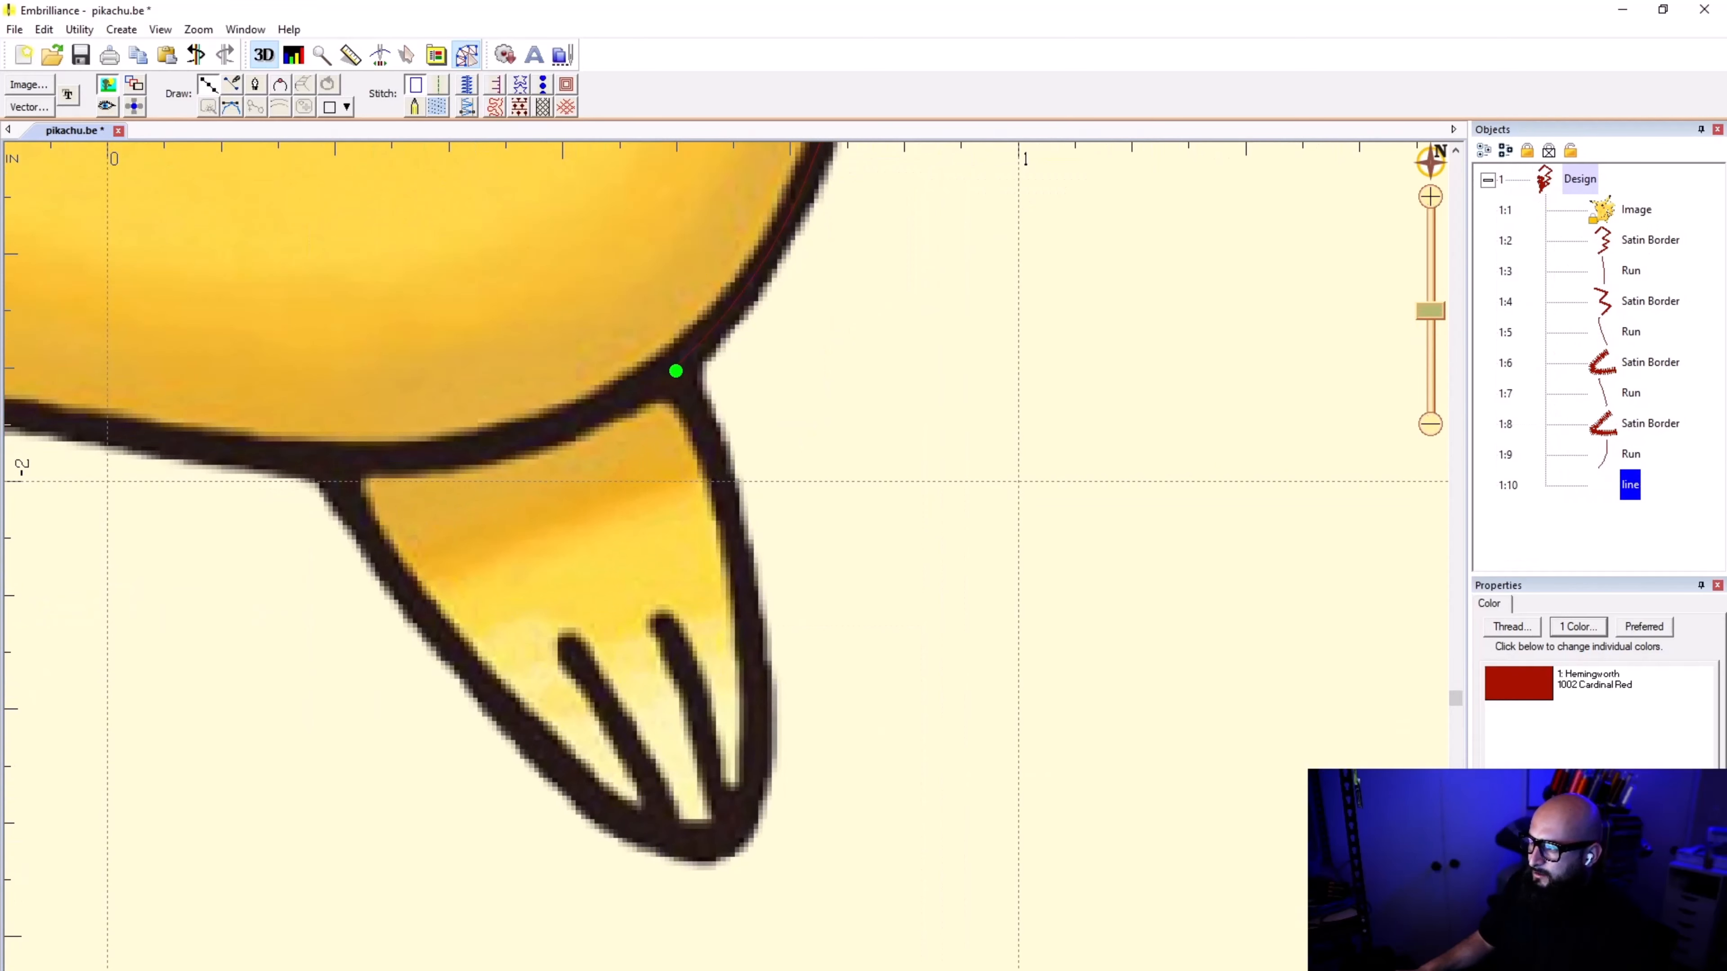
click(702, 421)
click(732, 515)
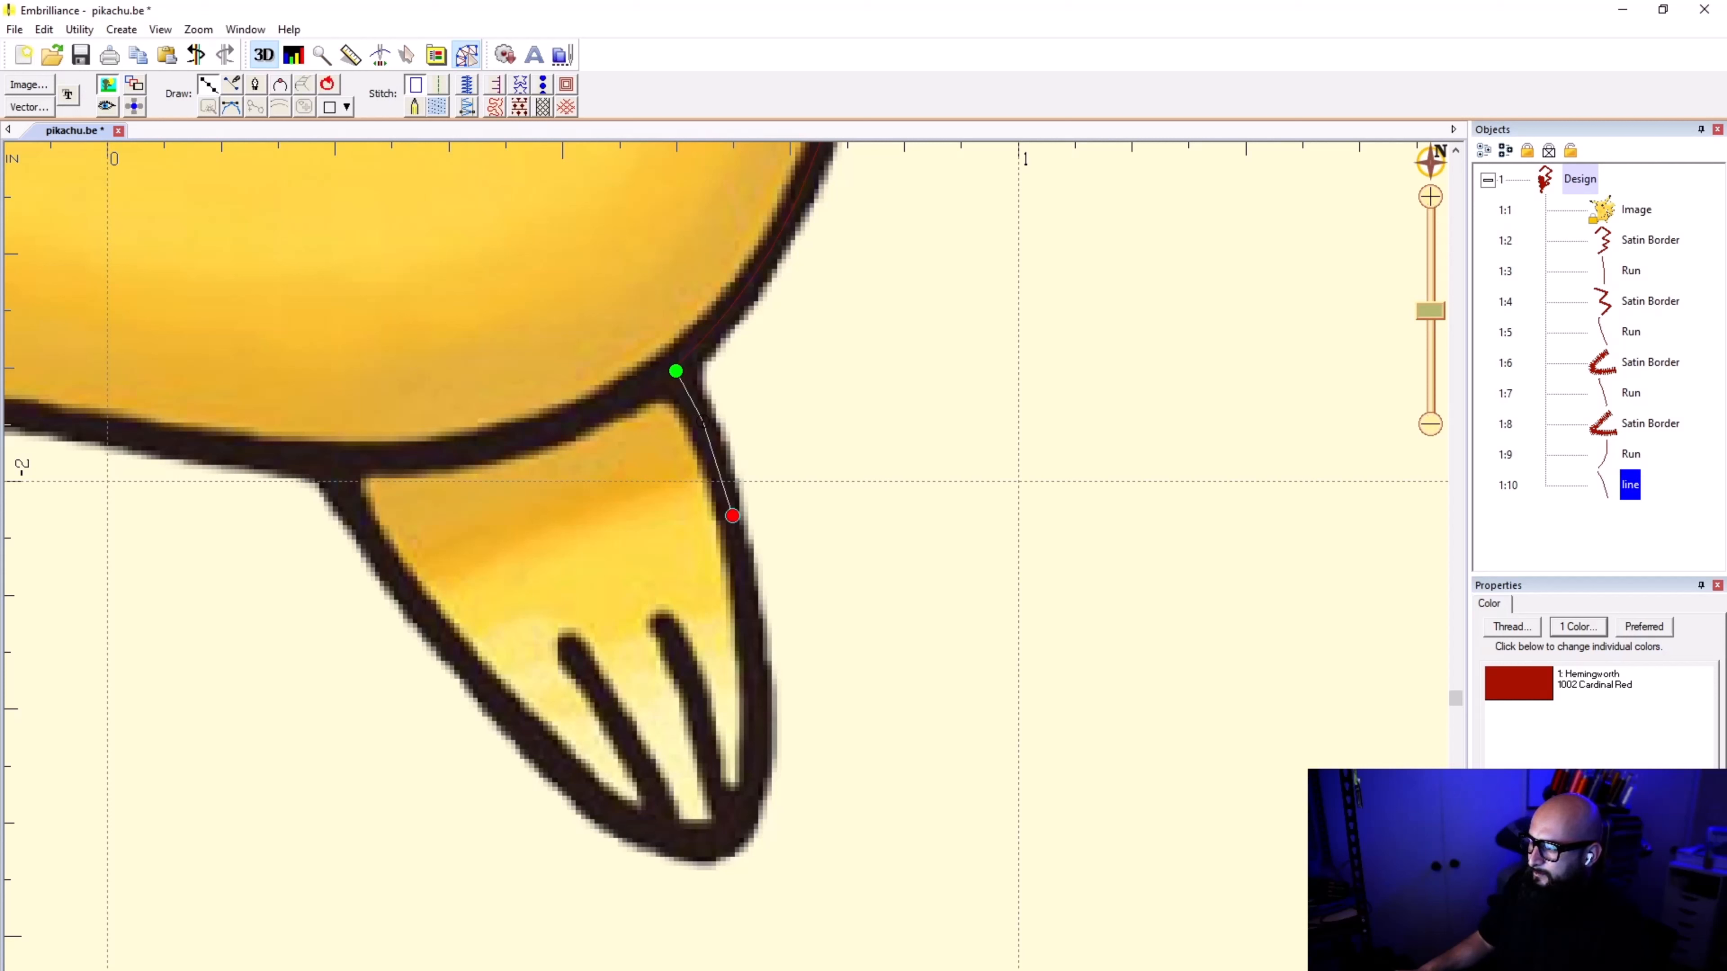
click(756, 652)
click(750, 787)
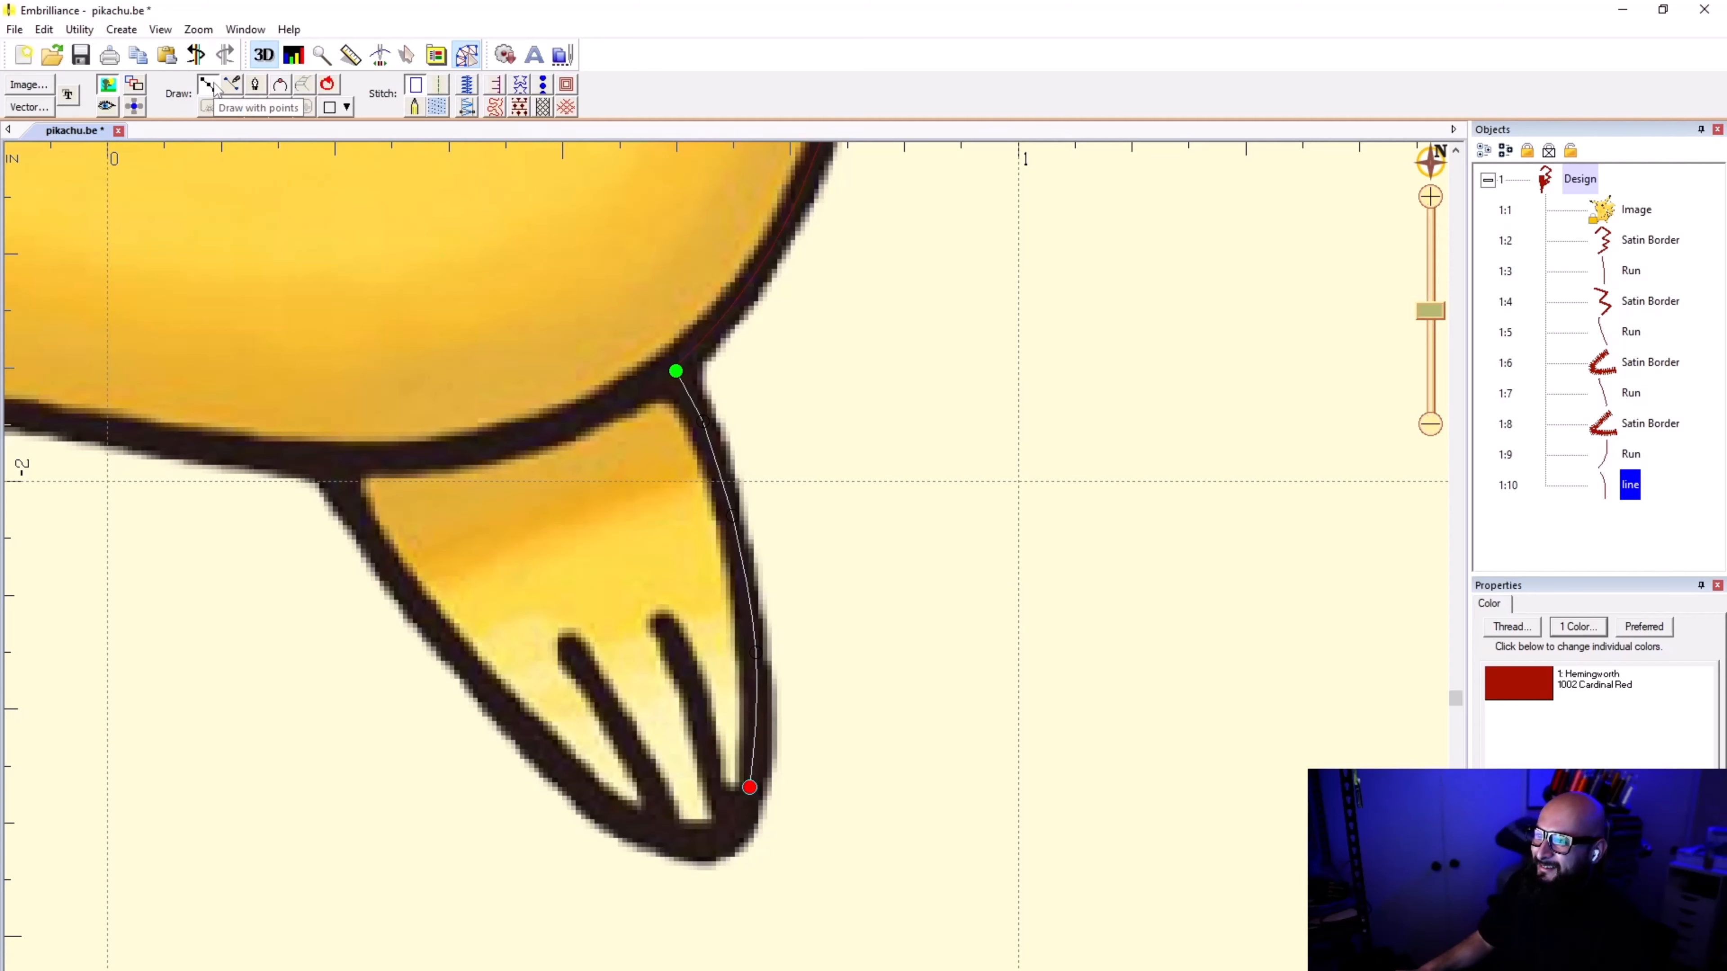
Step: Continue the line to the foot's tip, finish it, convert it to a run stitch and deselect it
scroll(617, 282, down, 3)
scroll(713, 707, up, 4)
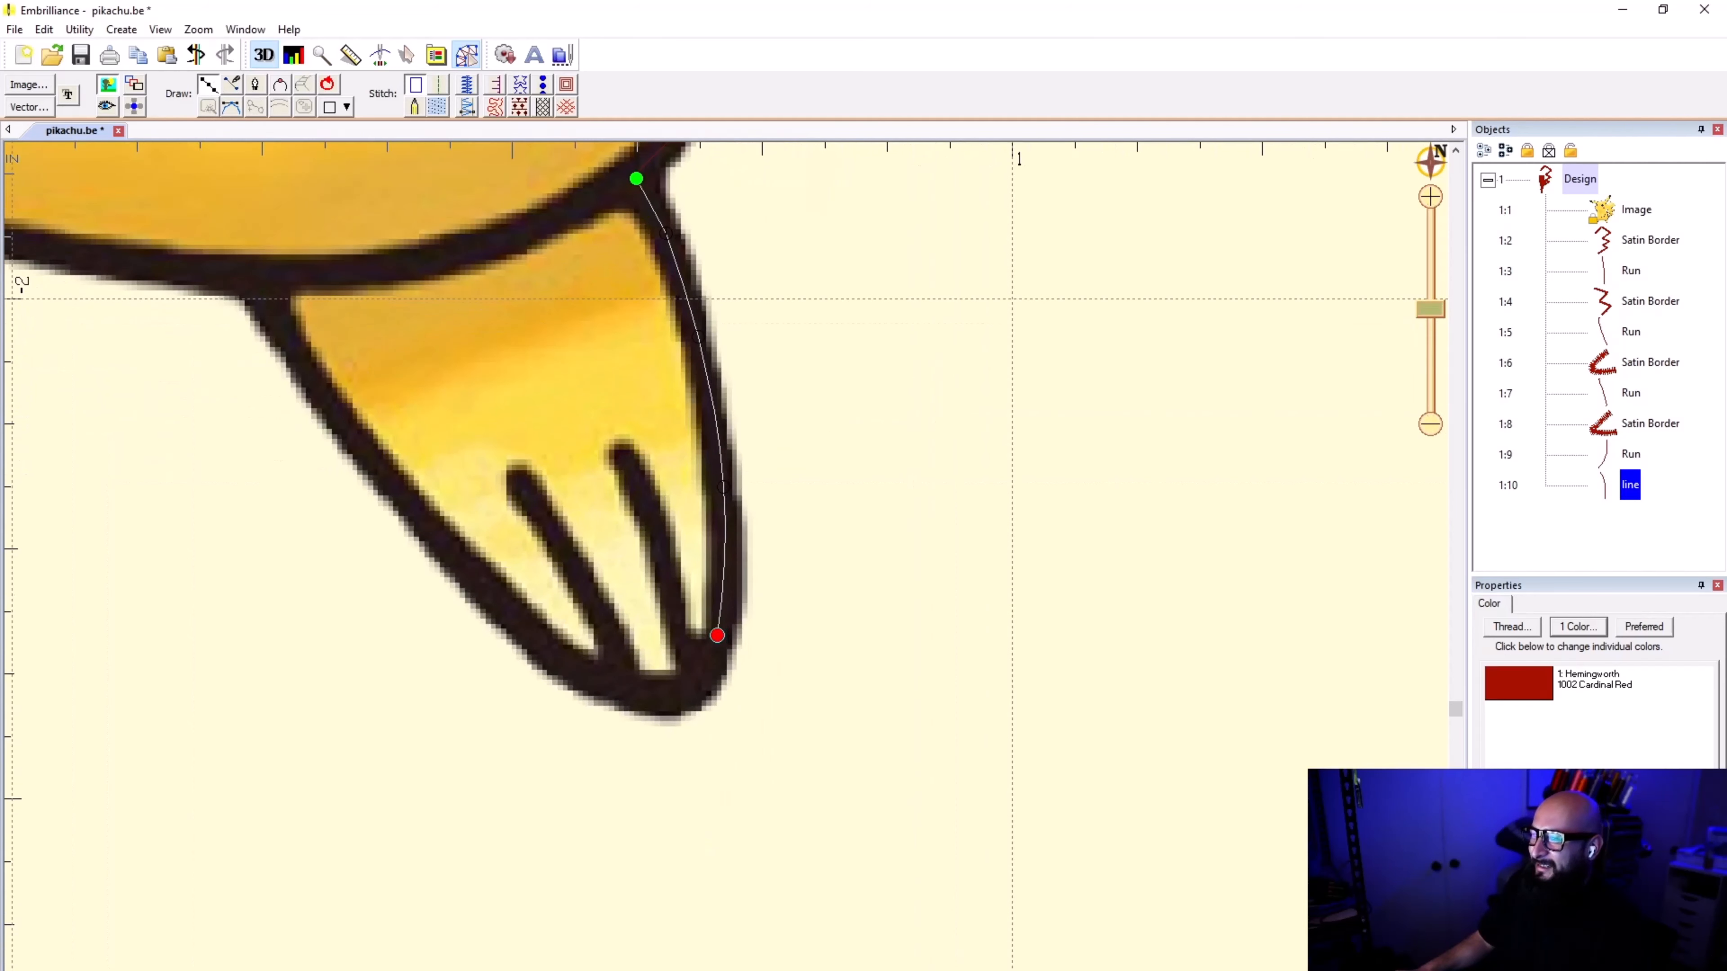
scroll(701, 688, up, 2)
click(703, 683)
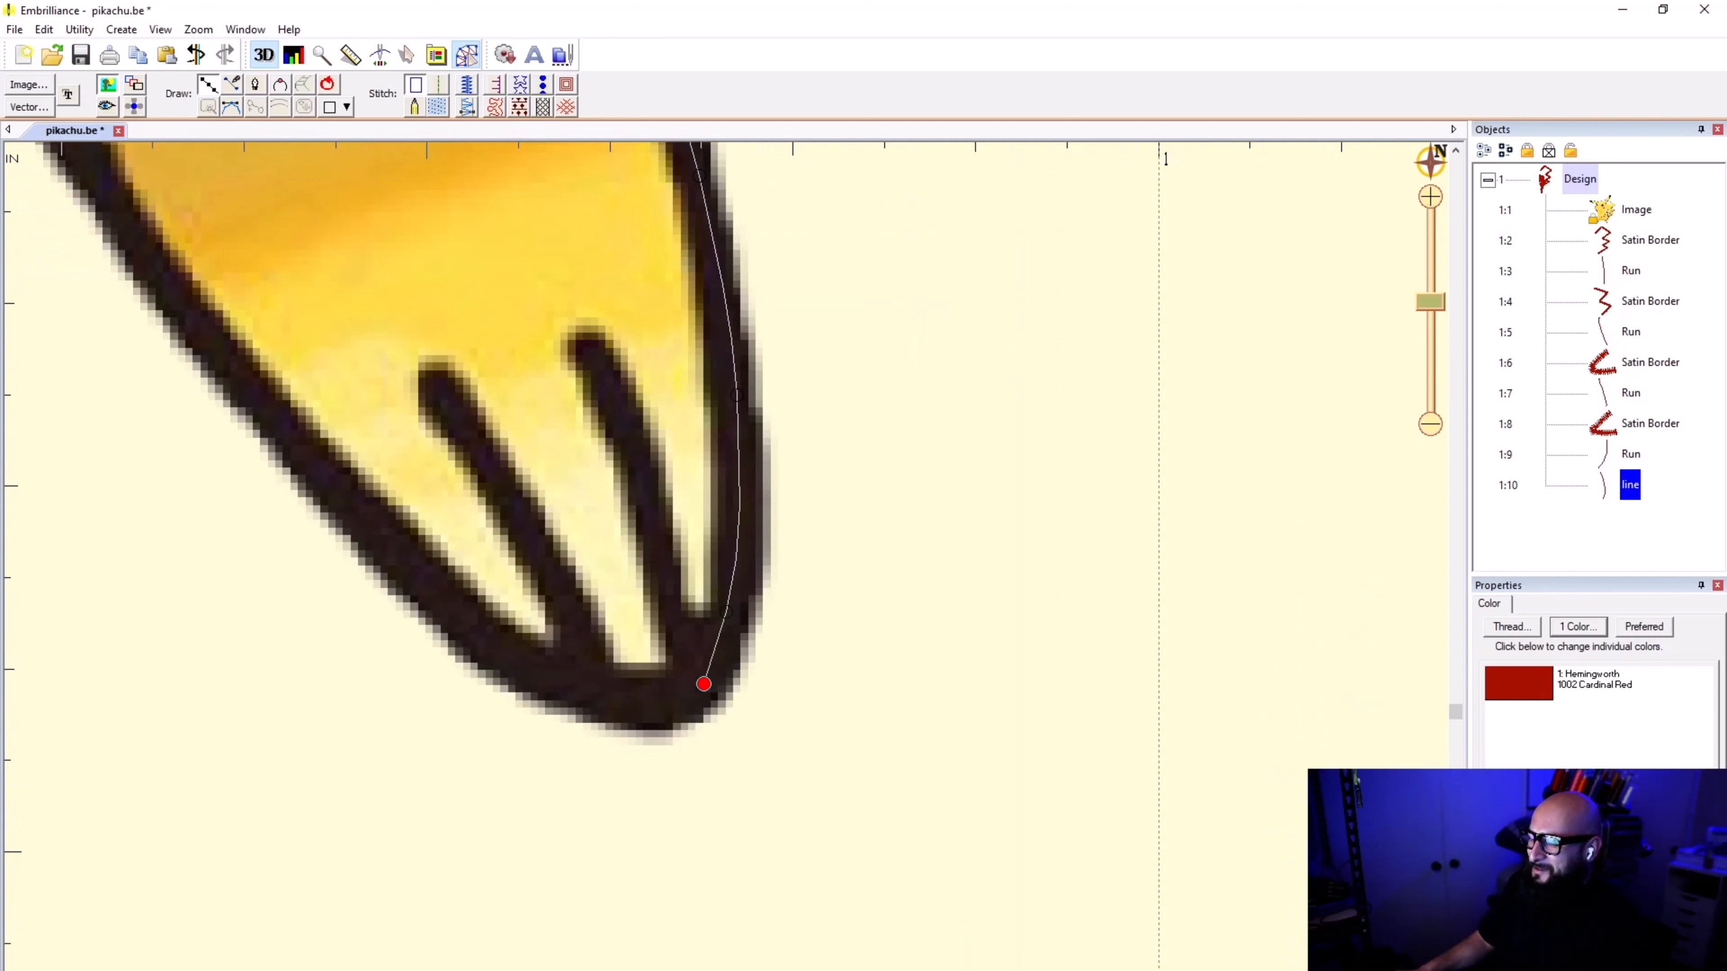
scroll(704, 683, down, 3)
scroll(727, 673, up, 2)
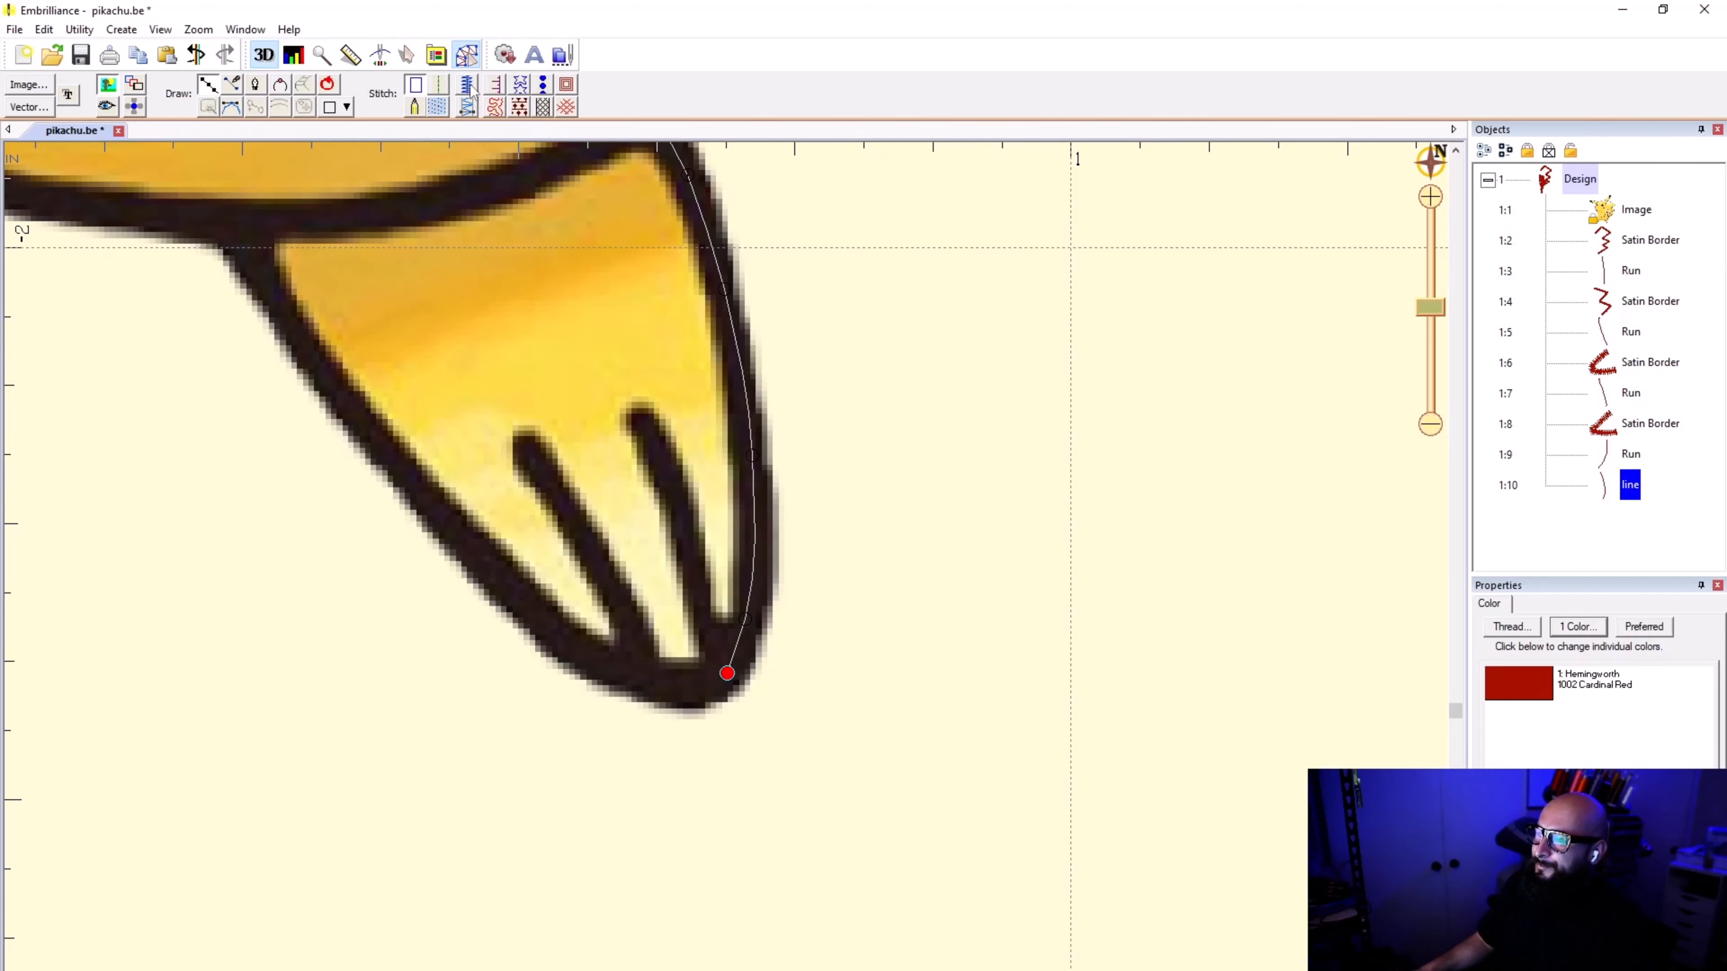
scroll(753, 503, down, 1)
scroll(726, 572, up, 7)
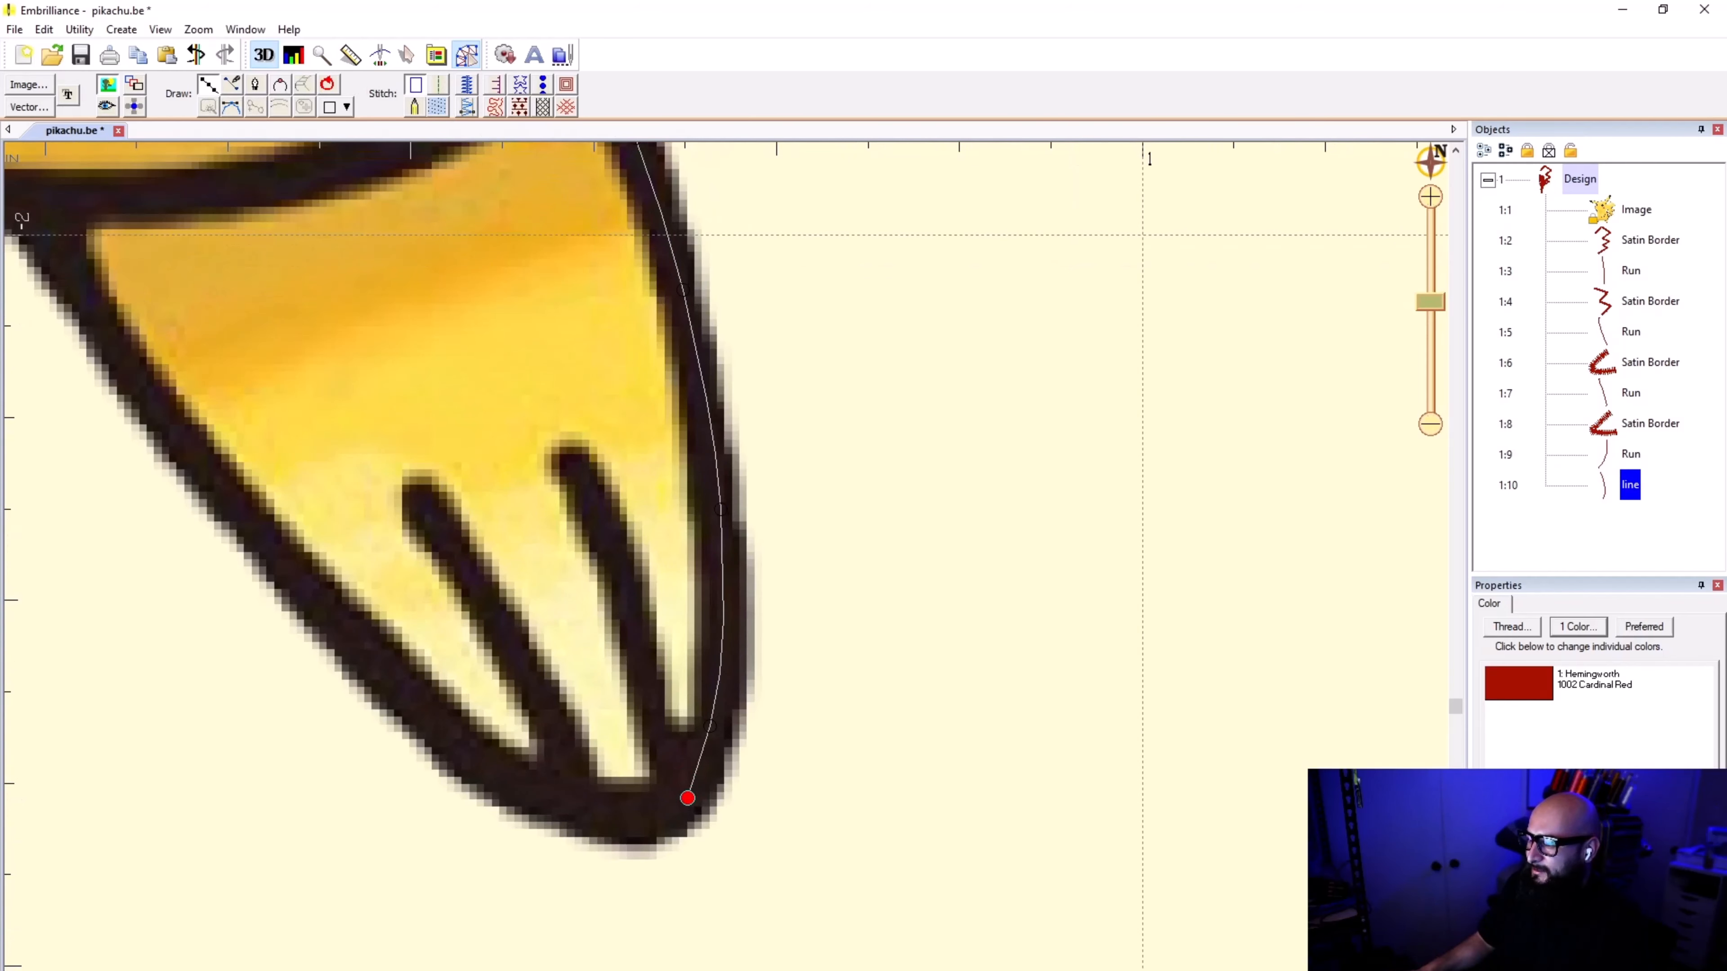
scroll(646, 767, down, 10)
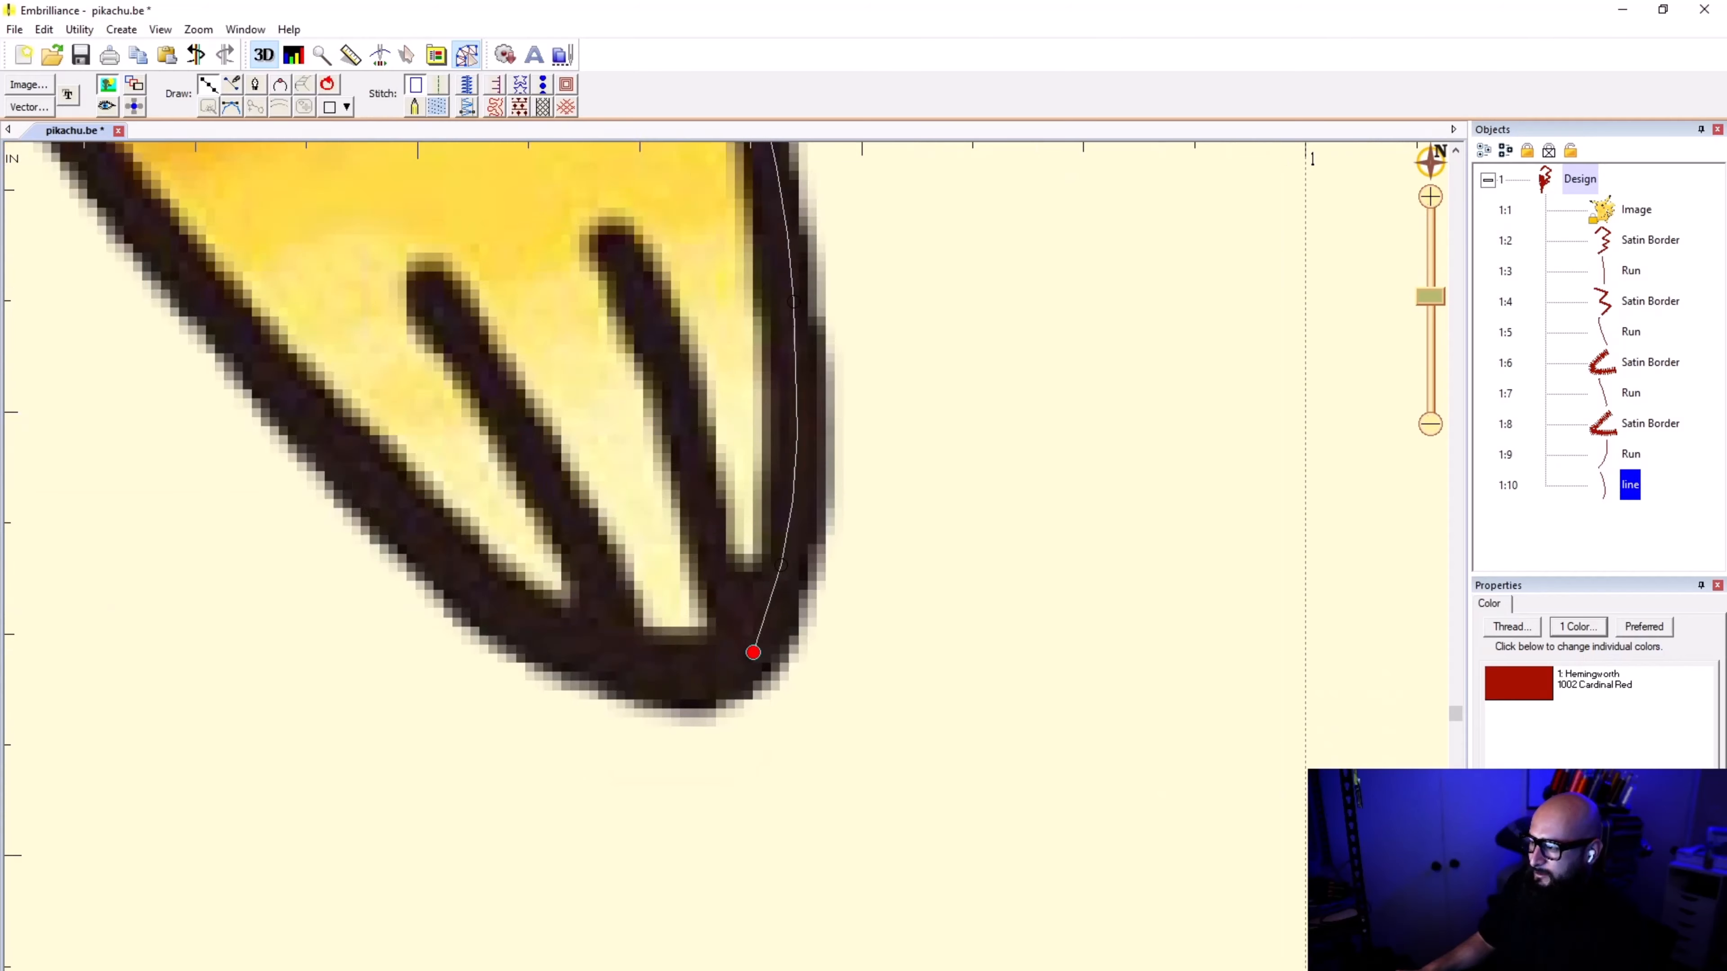
scroll(705, 473, up, 3)
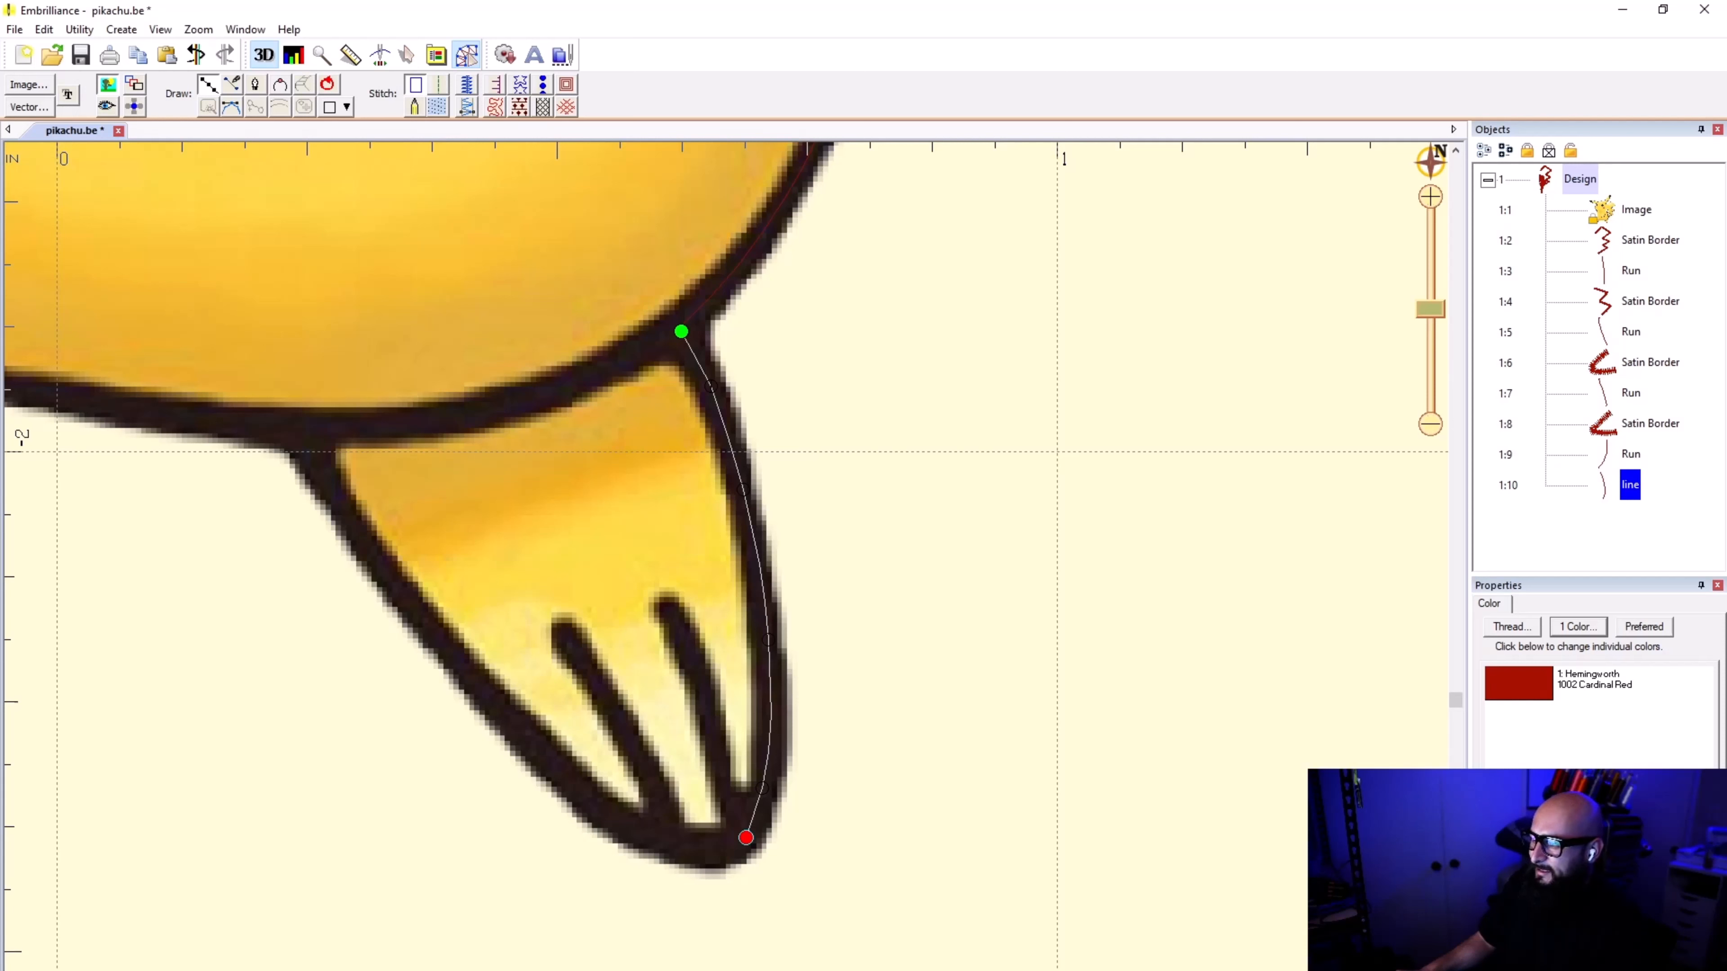
key(Return)
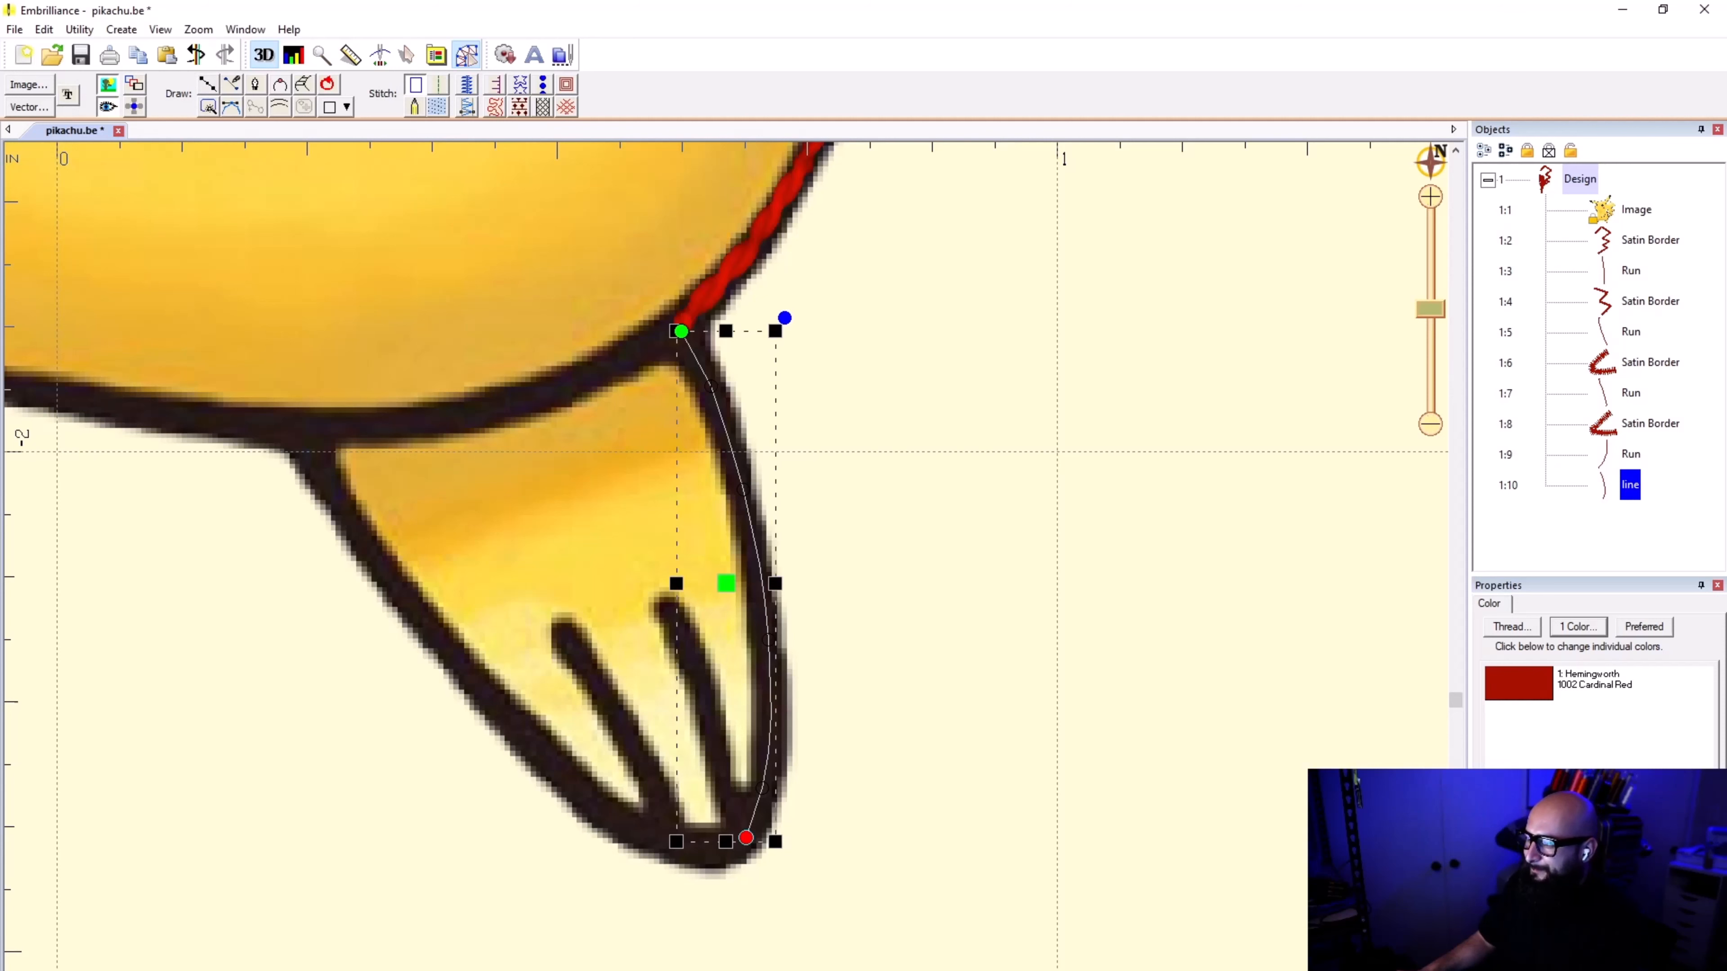
click(439, 84)
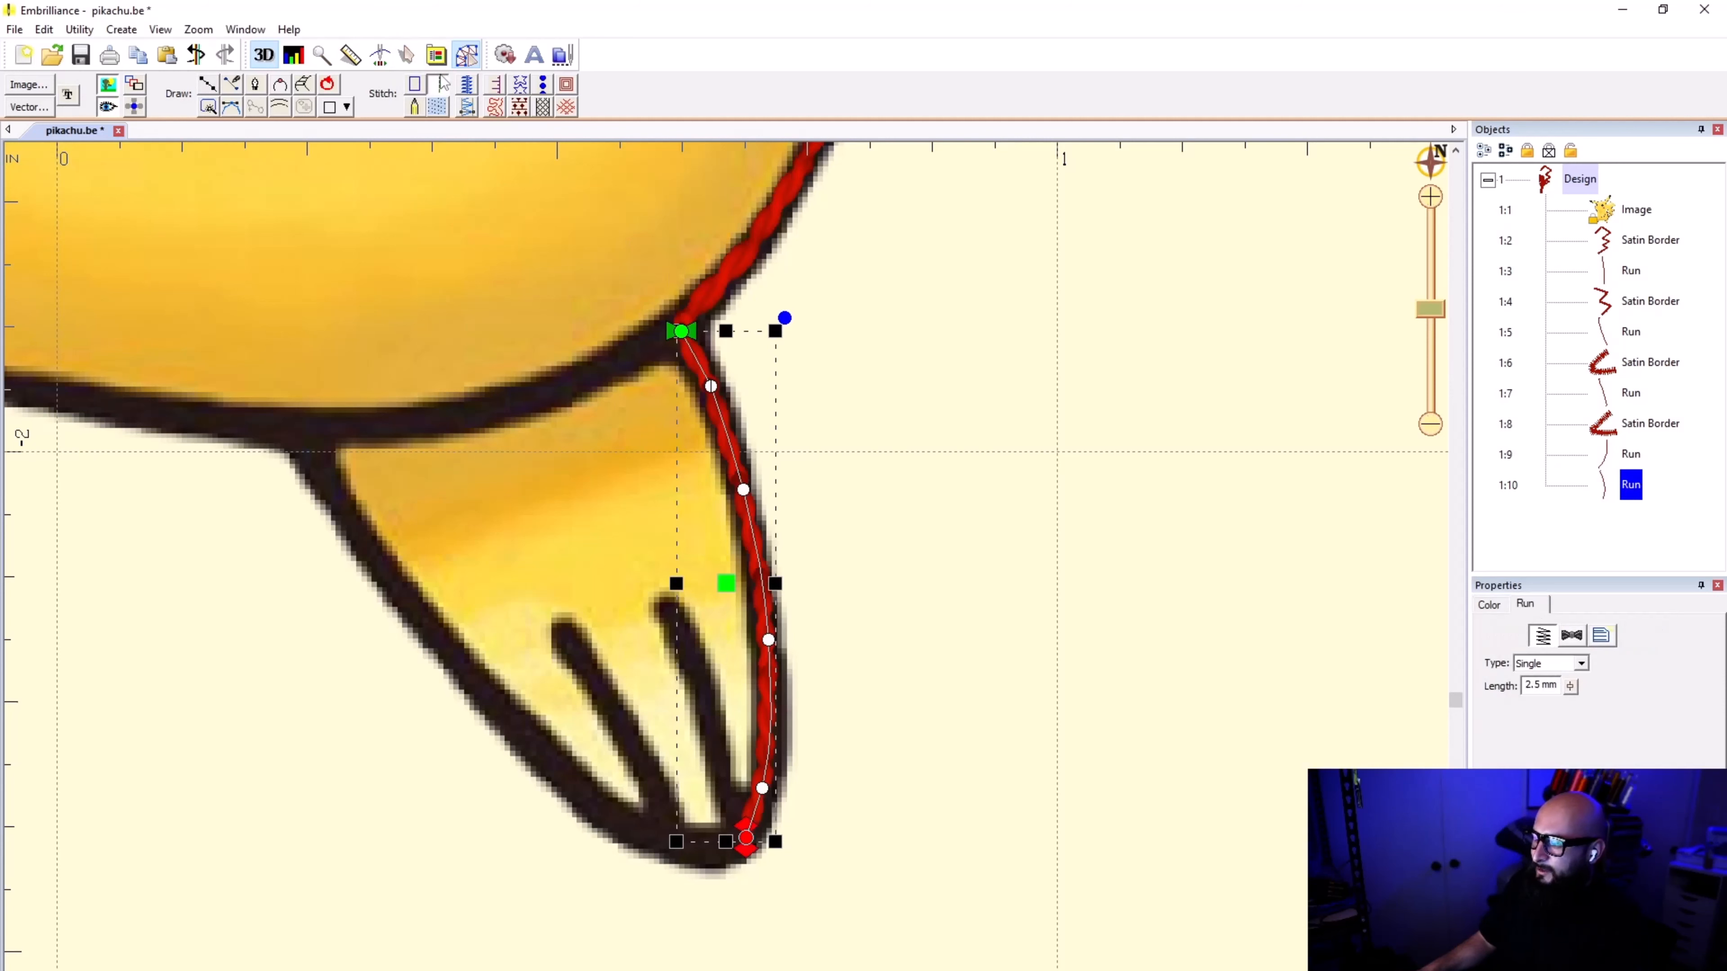
click(914, 583)
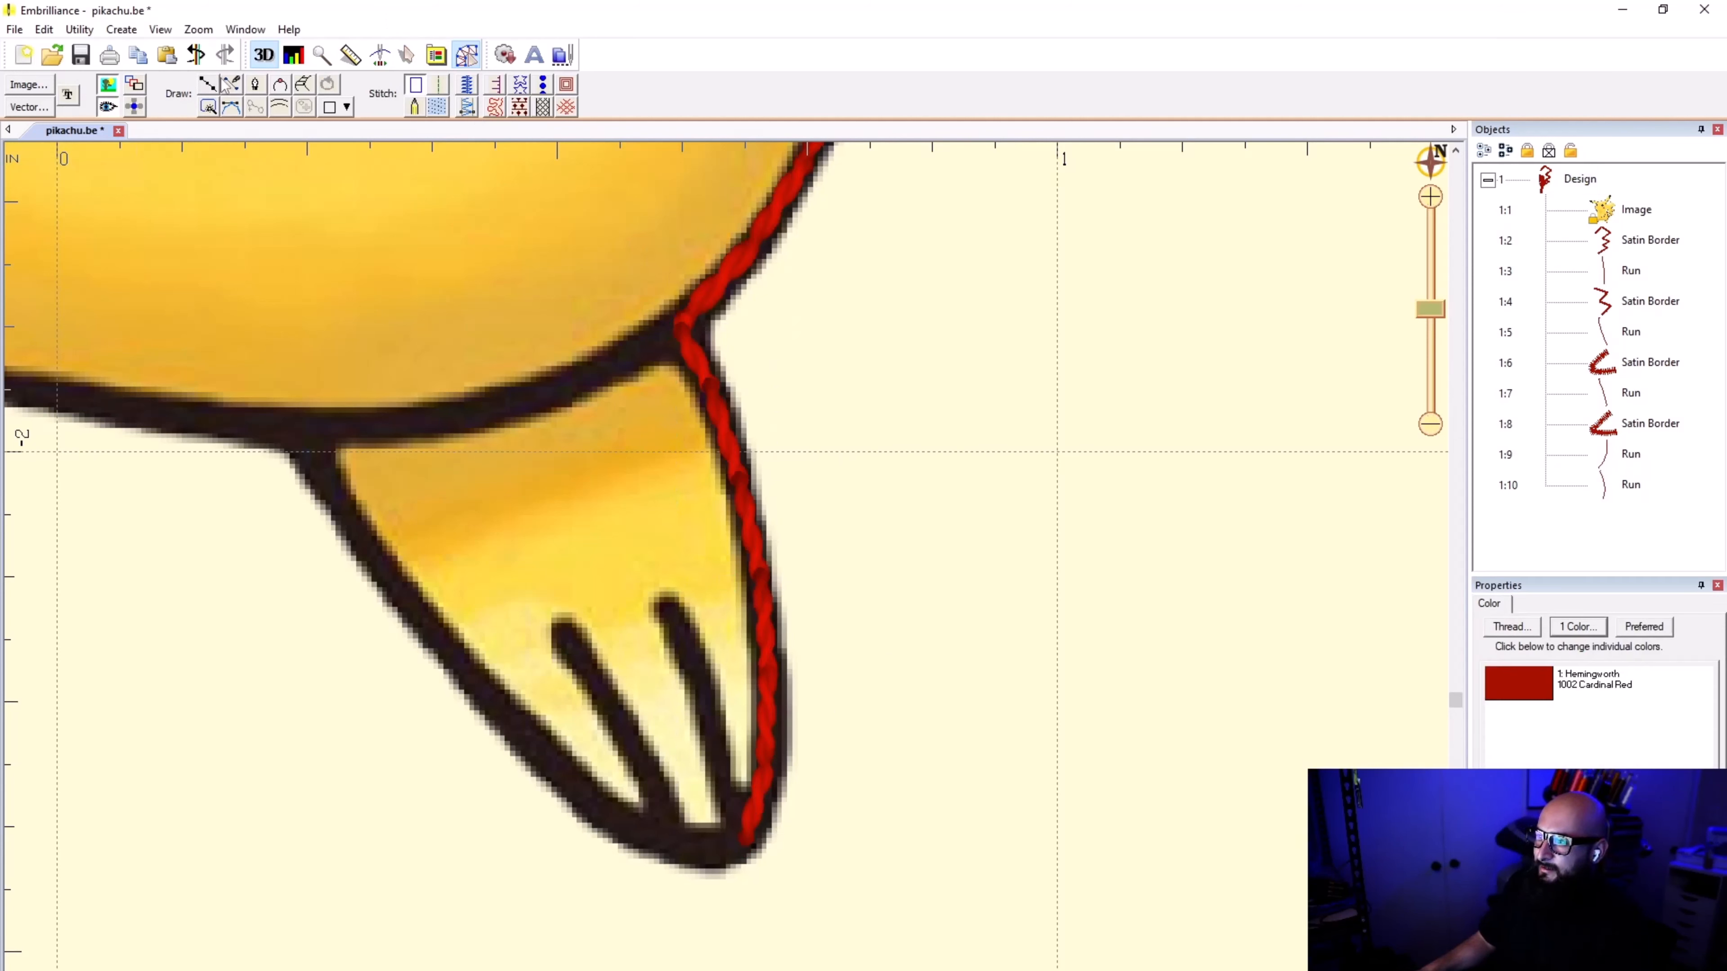
click(207, 84)
scroll(755, 835, up, 2)
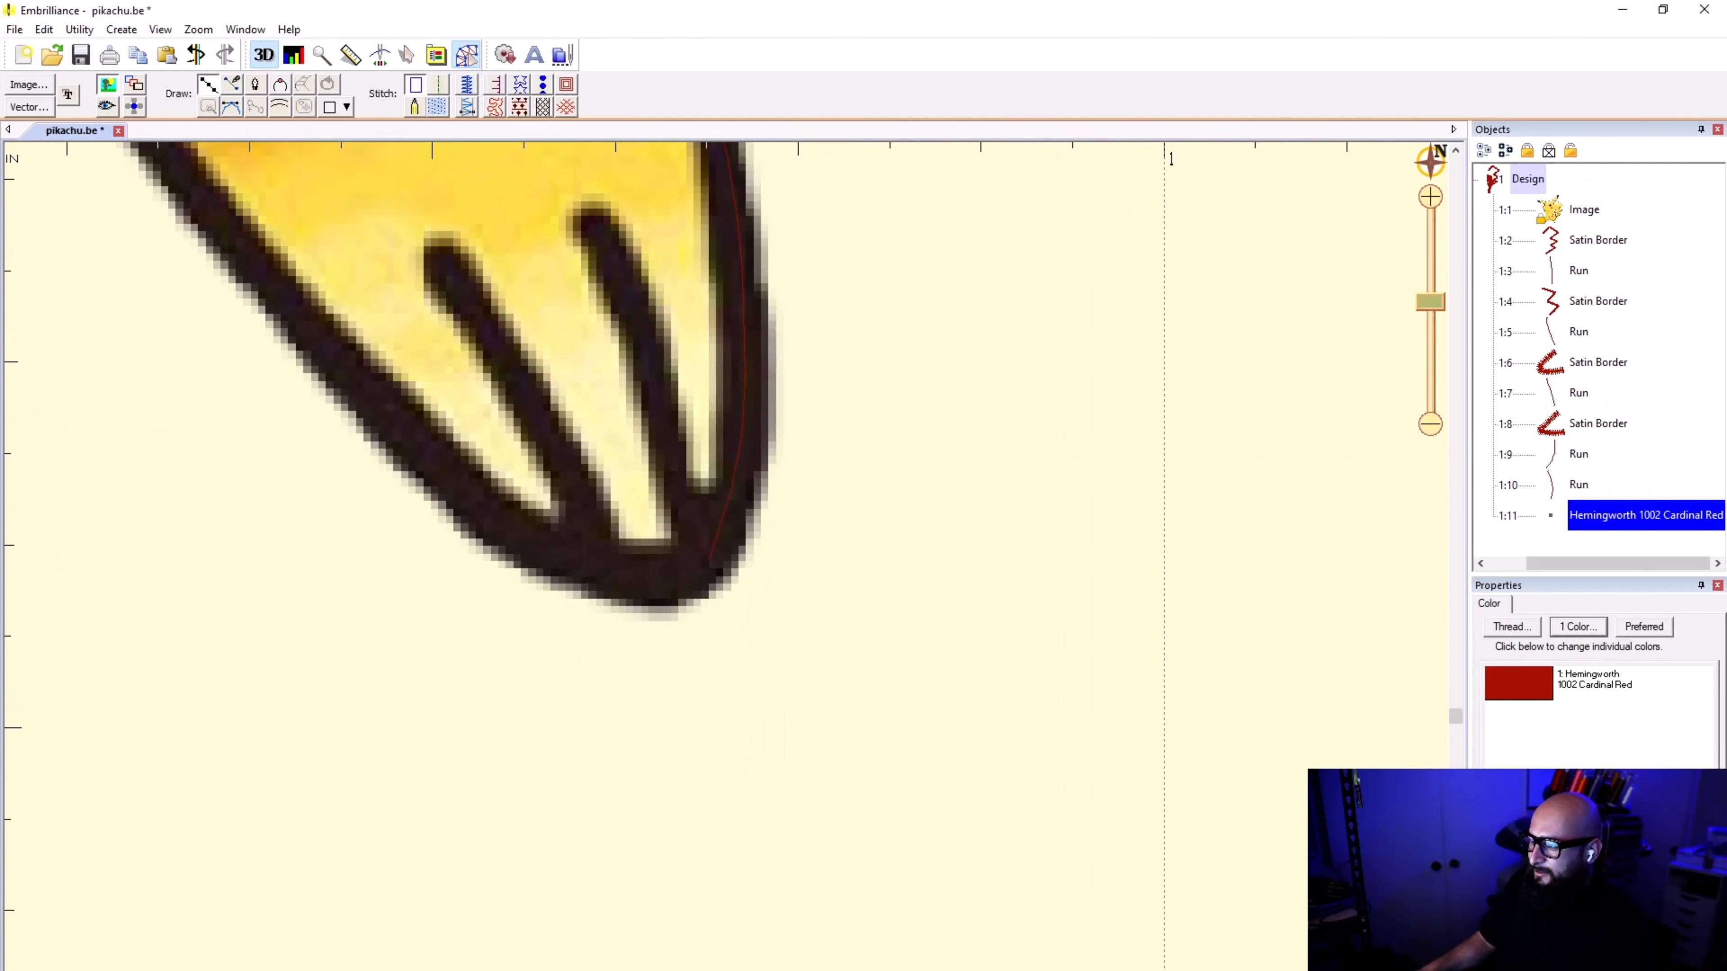
click(712, 556)
click(678, 462)
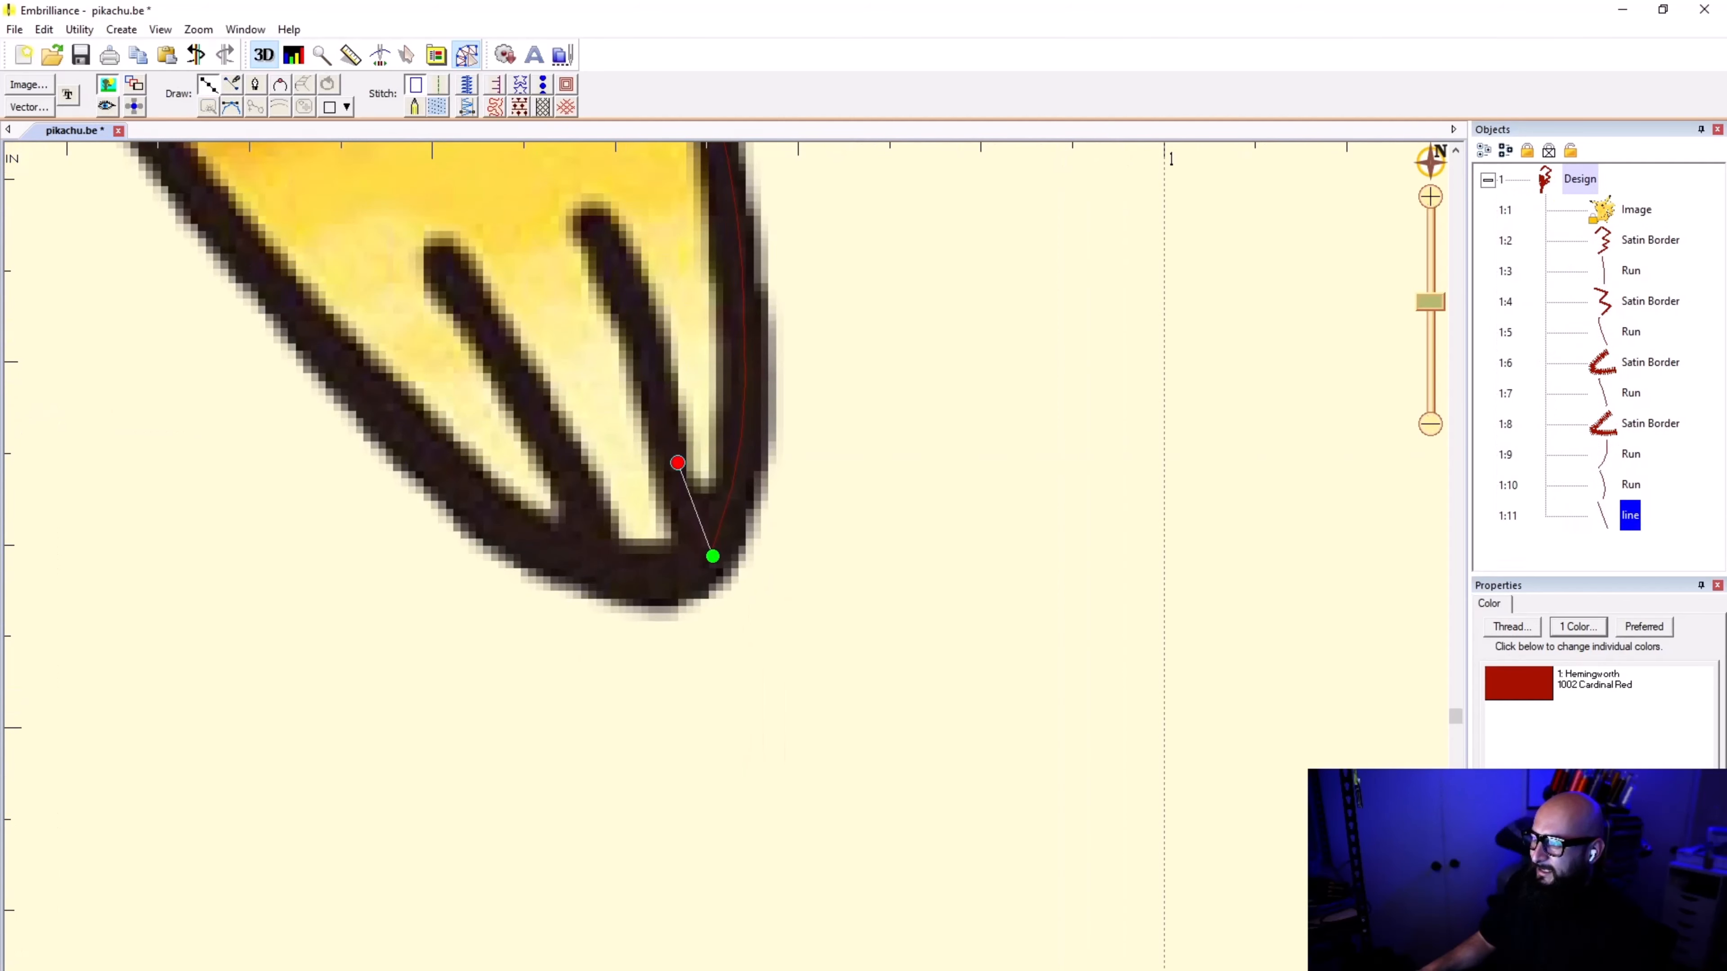
scroll(700, 476, up, 1)
key(BackSpace)
key(Escape)
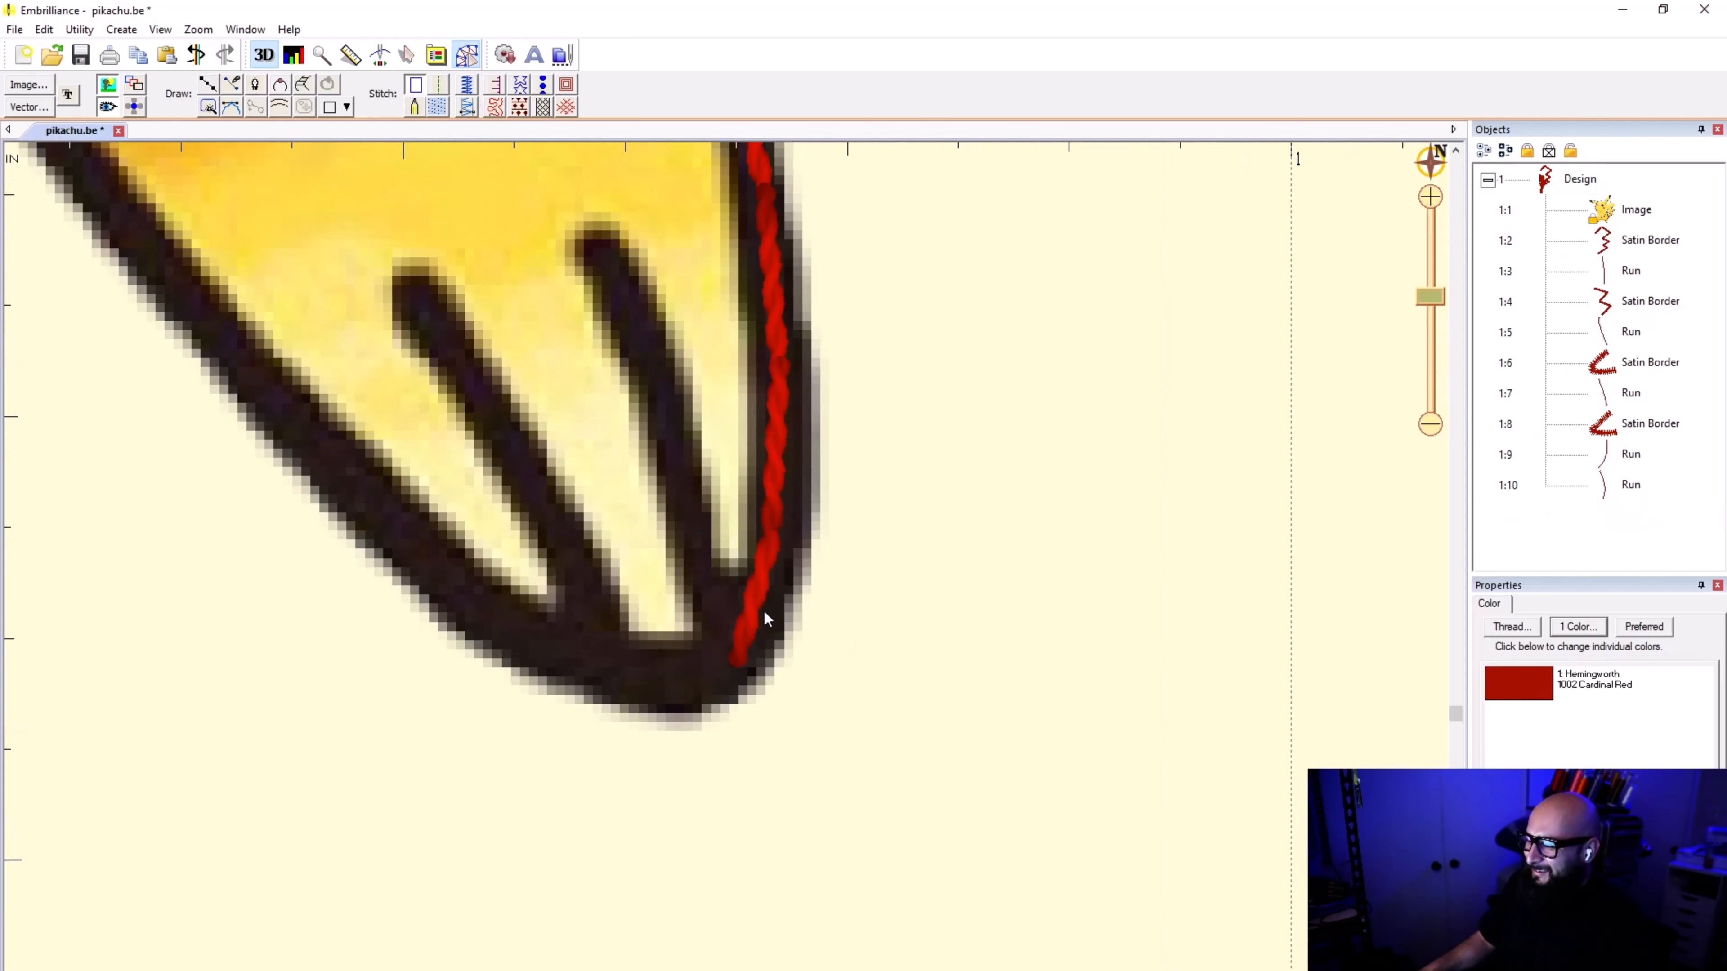
Step: Adjust the end point of the foot outline's run stitch at the foot's tip and deselect the run
click(765, 614)
double_click(738, 670)
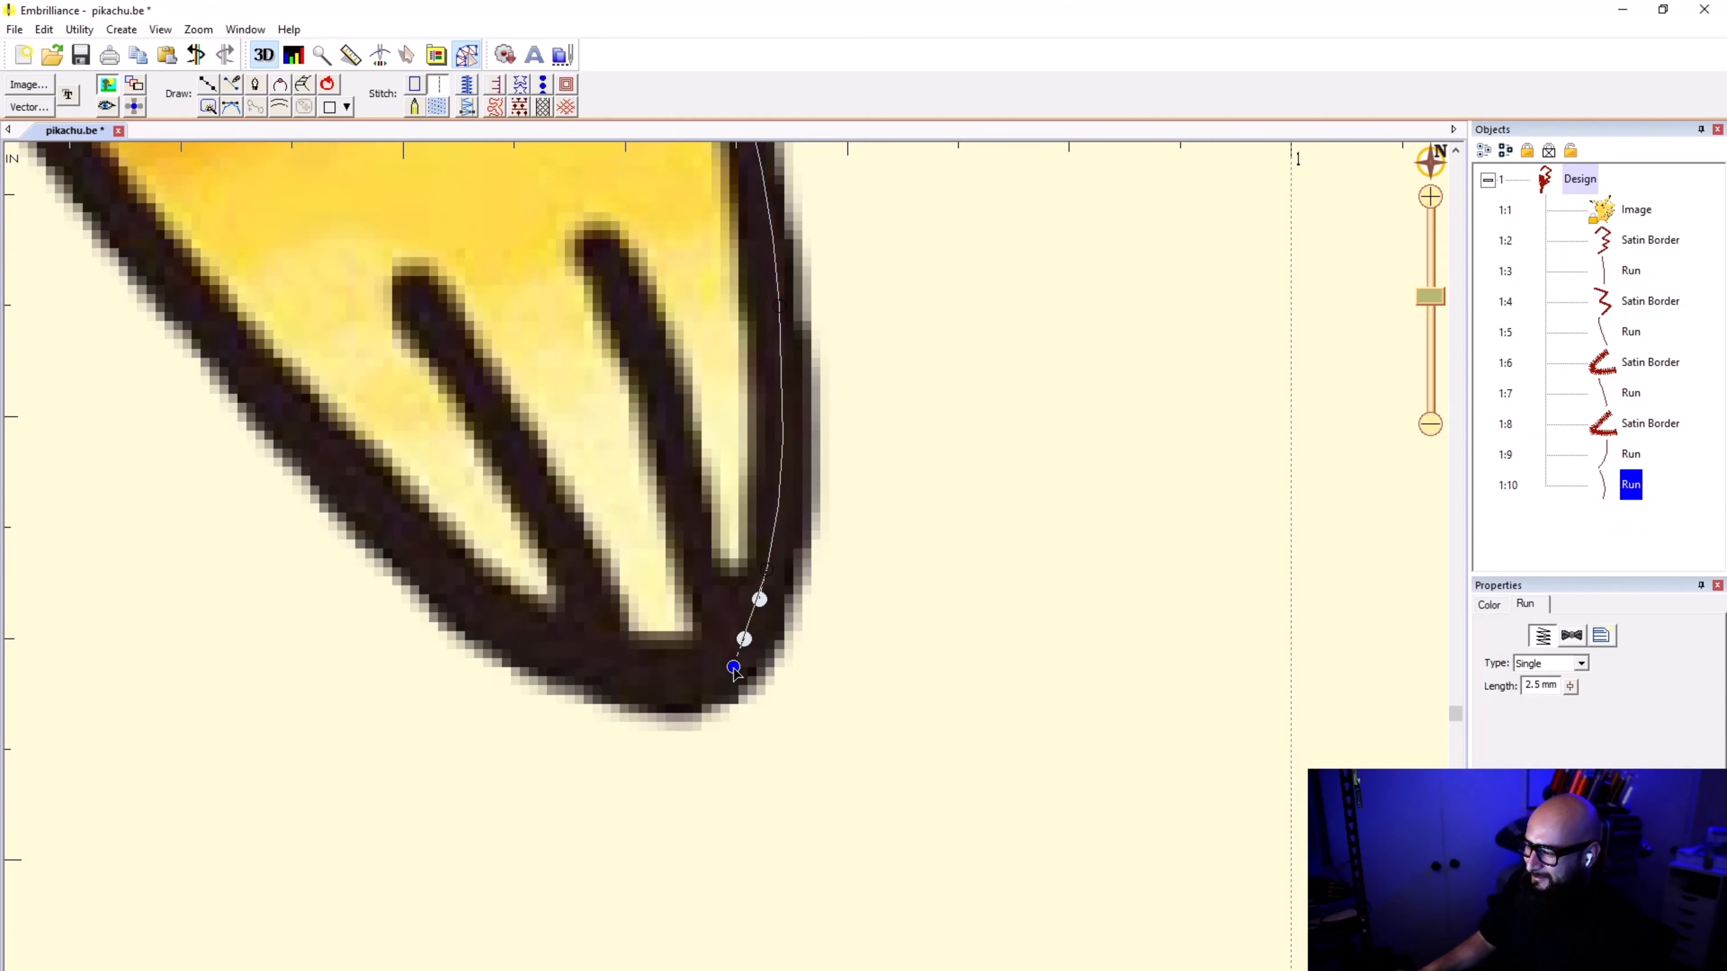
click(253, 202)
Step: Trace a point line from the foot outline's end up the nearest toe line to its upper tip and convert it to a run stitch
click(207, 82)
click(727, 670)
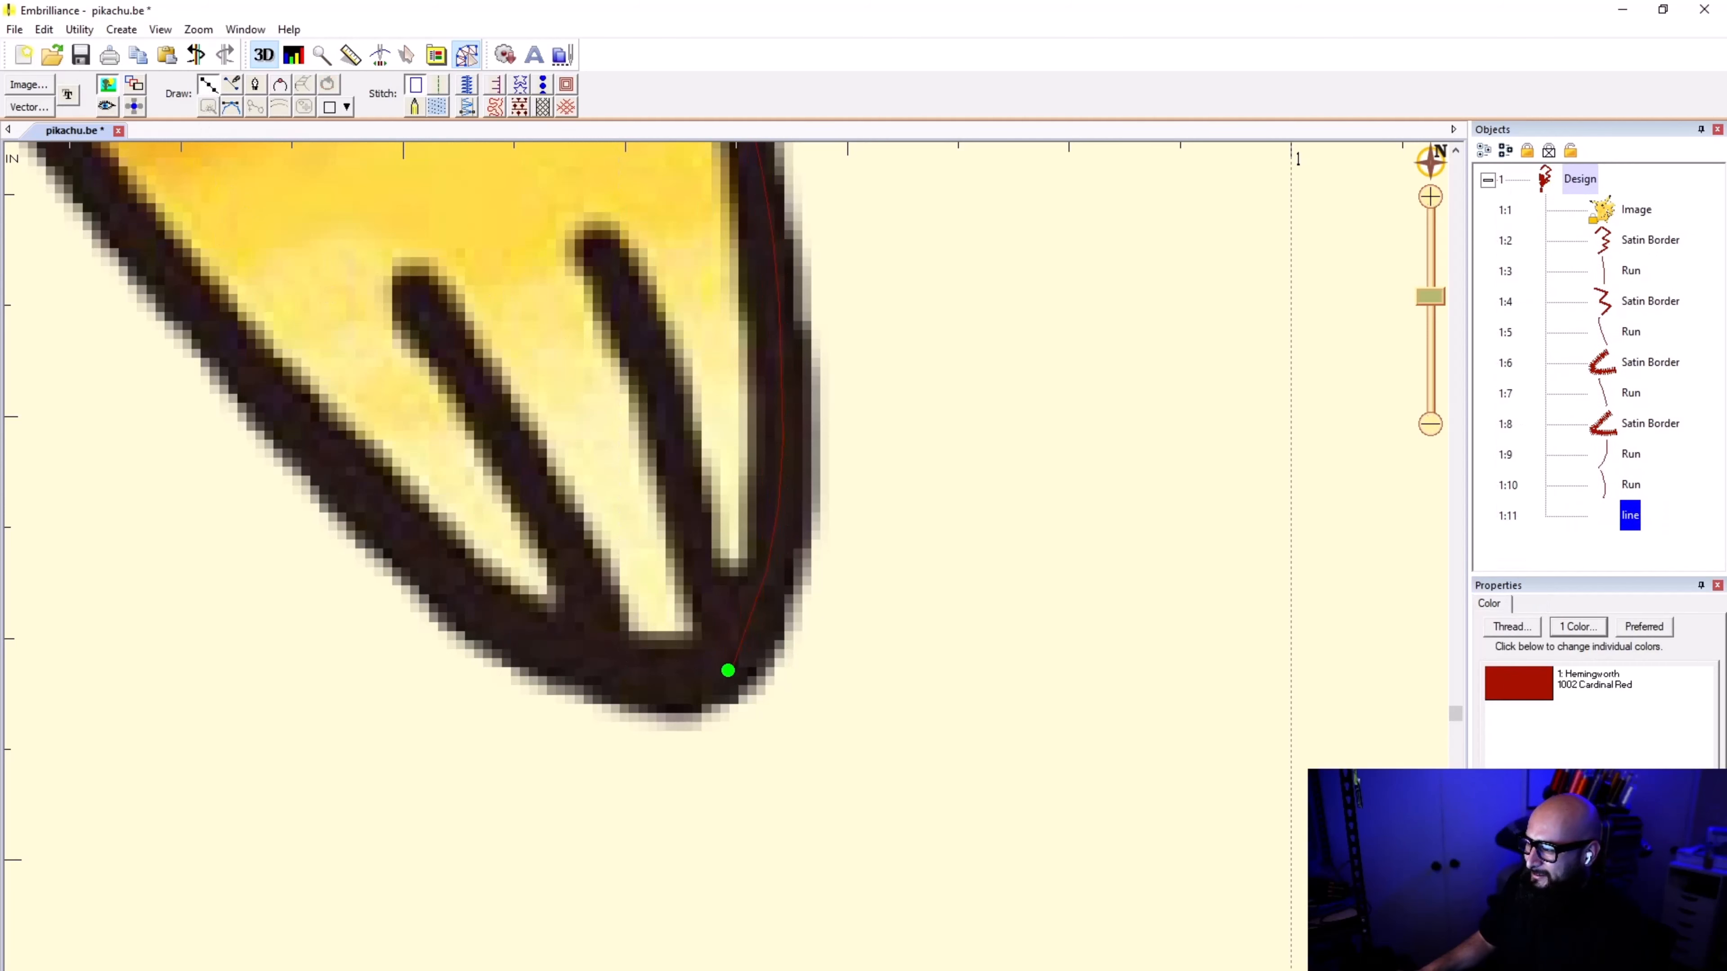
click(705, 548)
click(658, 370)
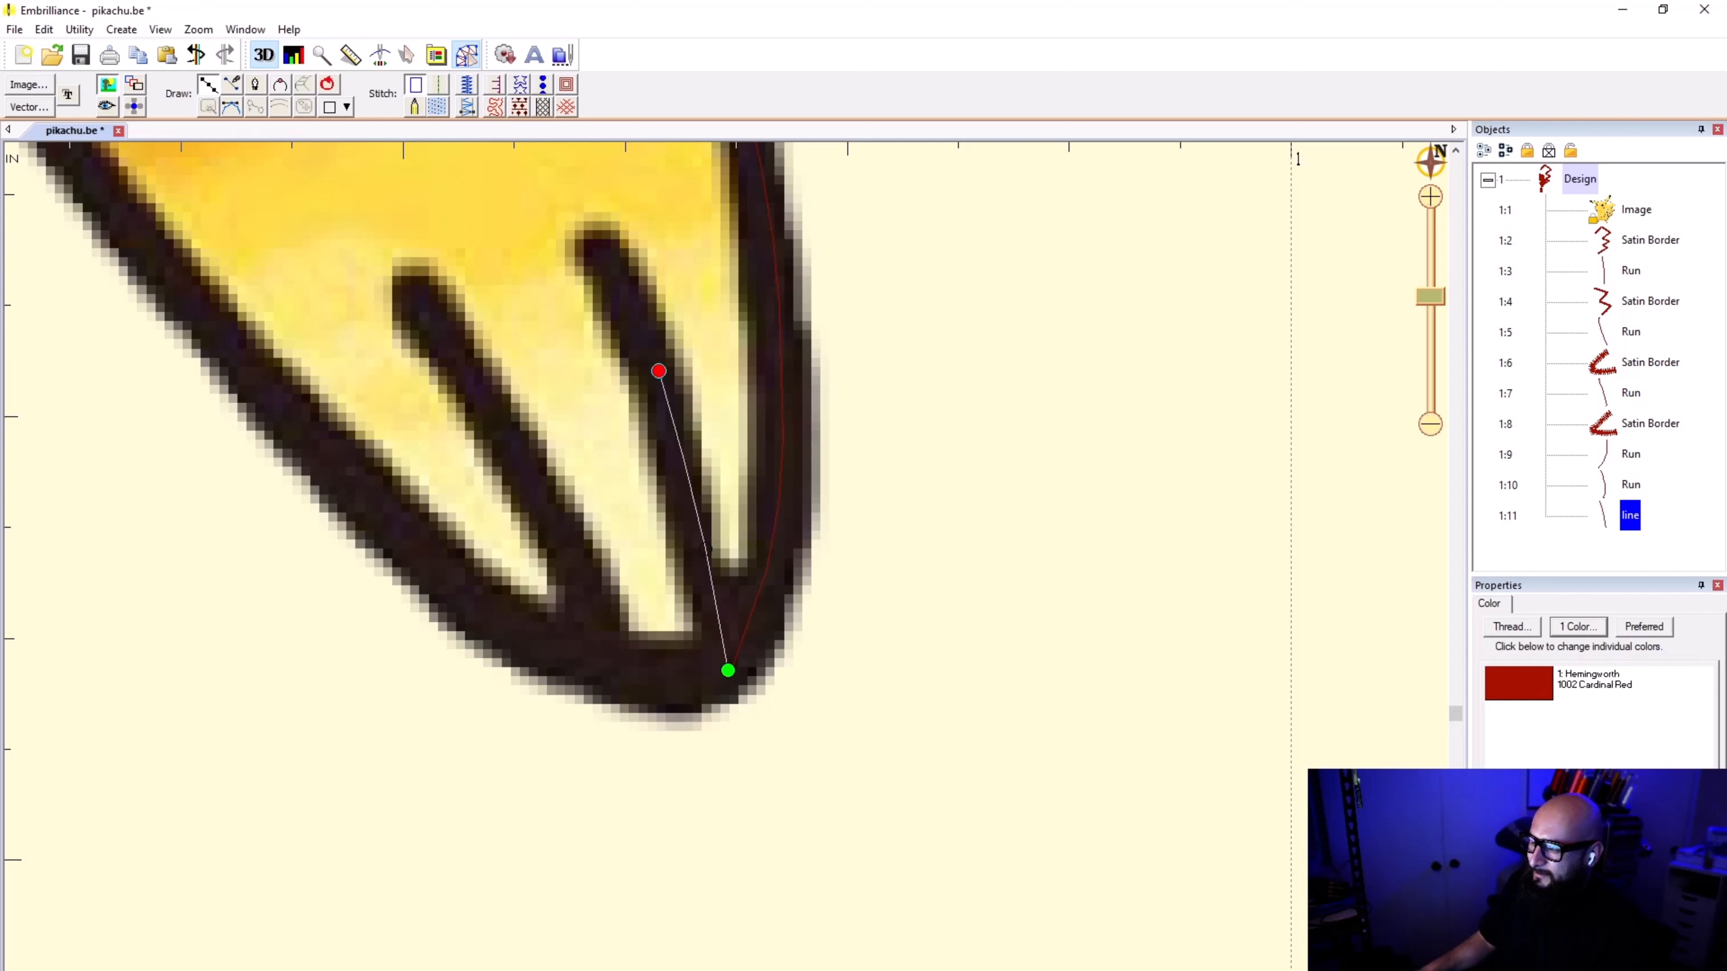
click(594, 244)
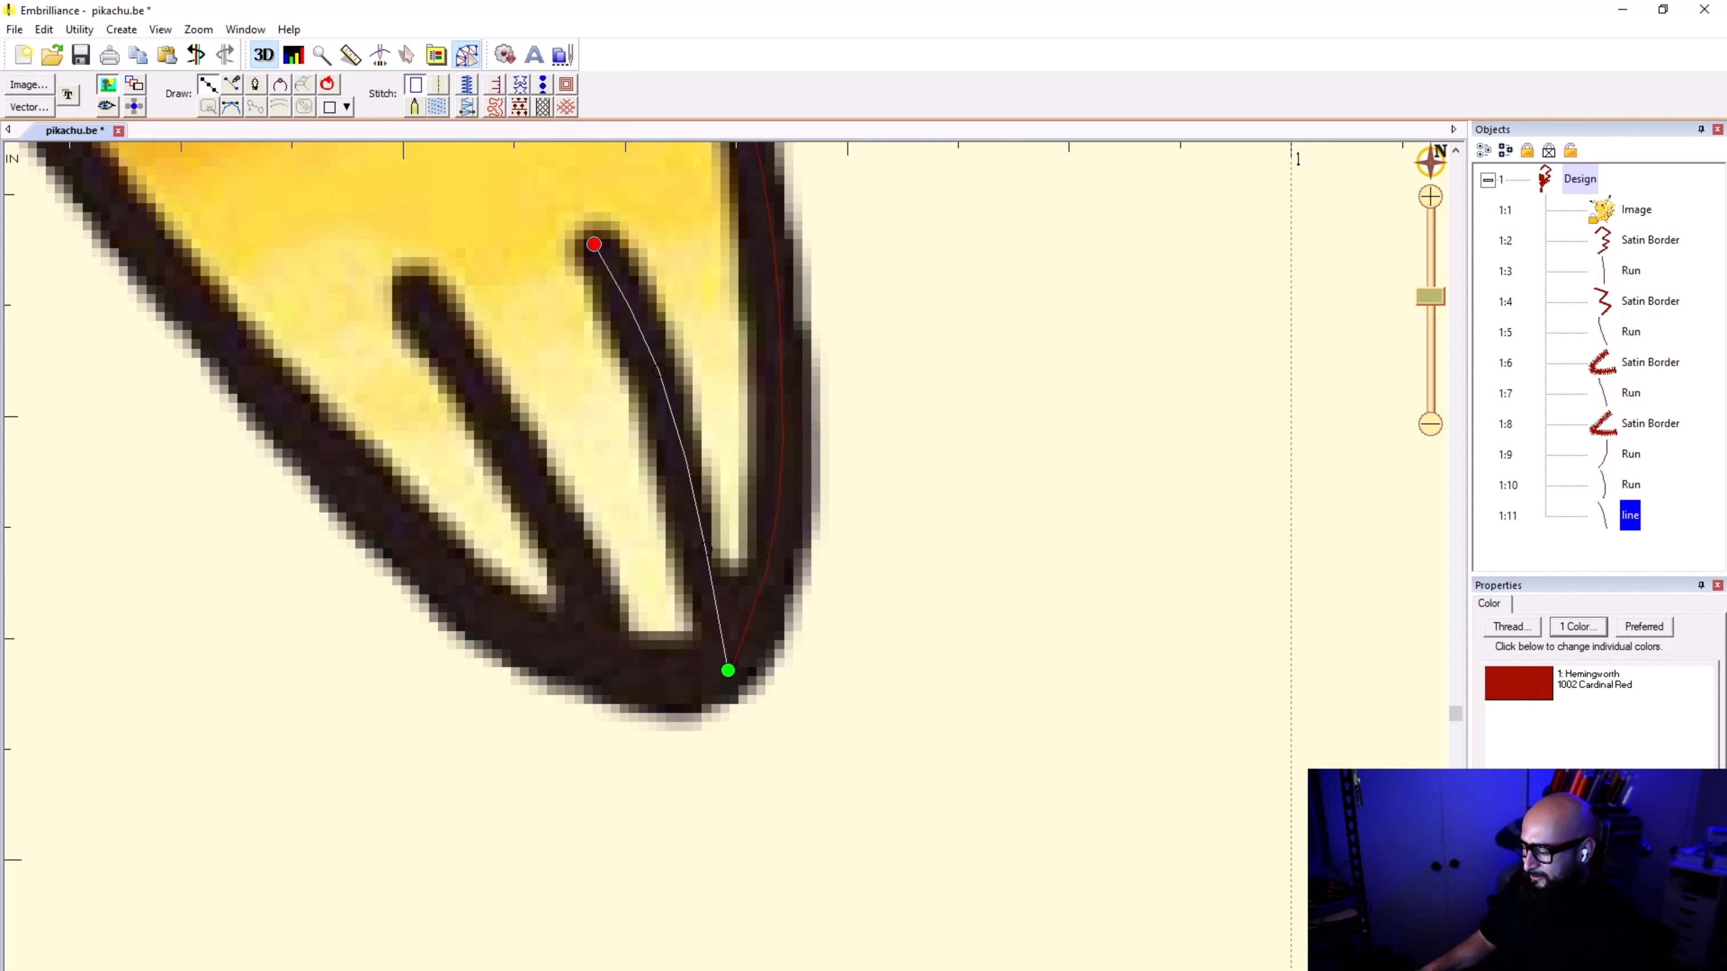
key(Return)
click(438, 83)
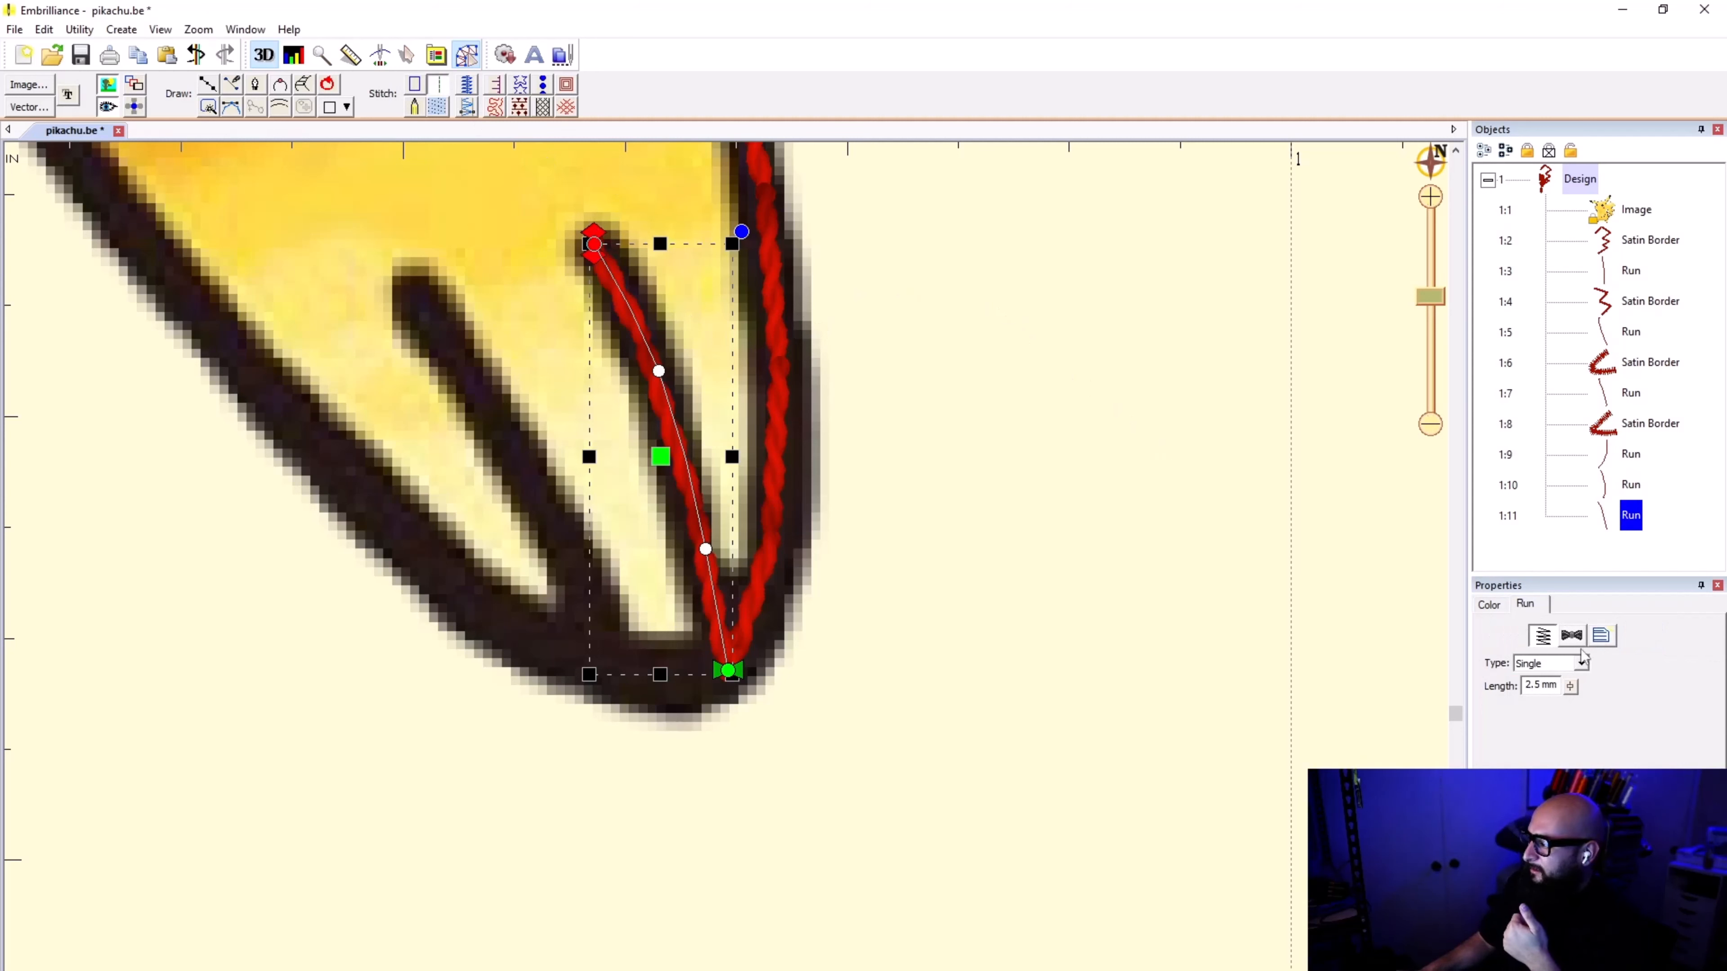
Step: Open the stitch type choices for the toe line's run stitch
click(1580, 664)
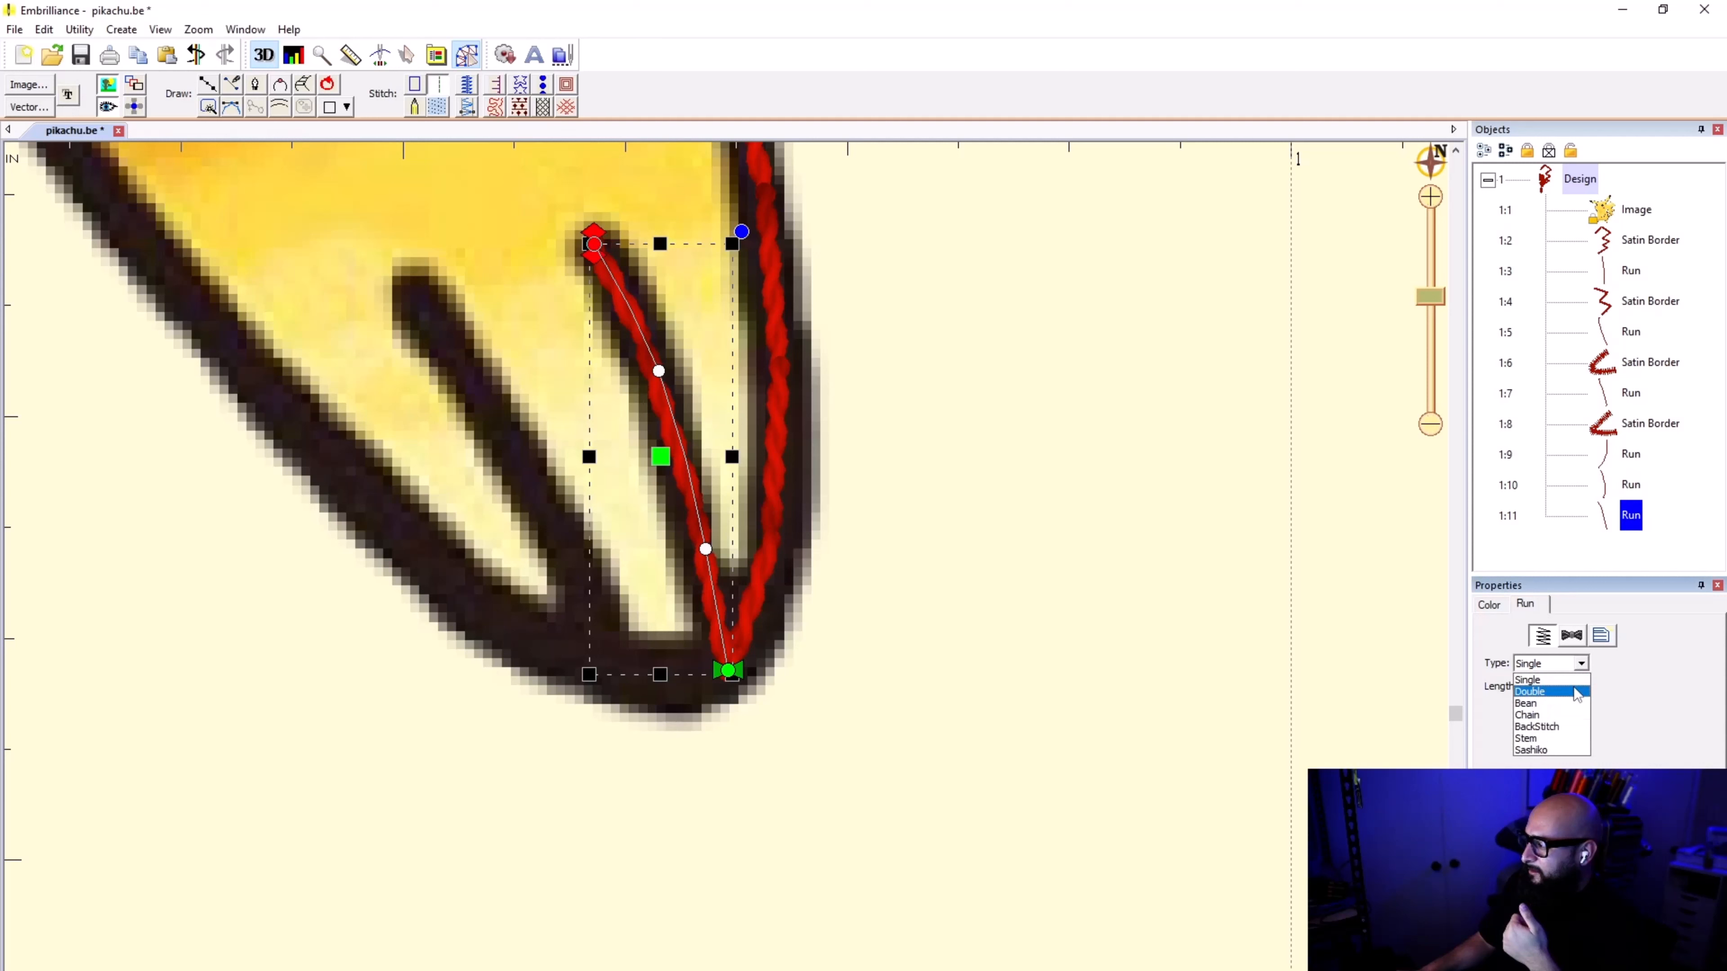
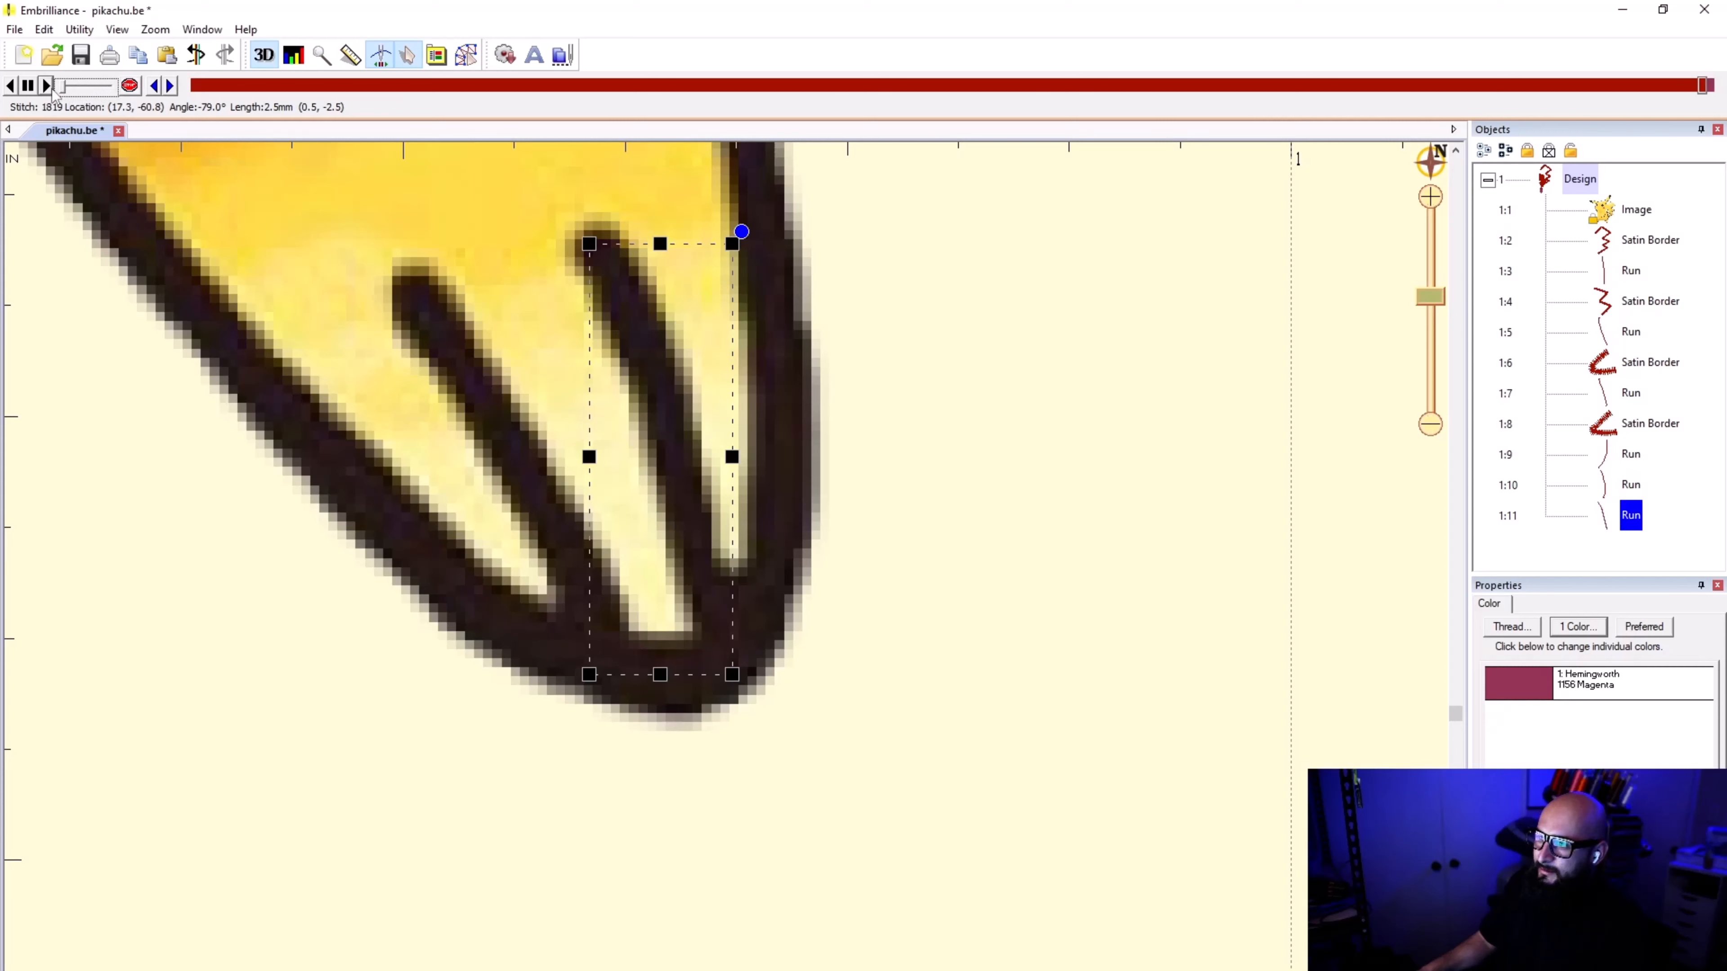
Step: Play back the stitch simulation of the toe line's run at a slower speed, replaying its last stitches, and deselect the run
click(47, 87)
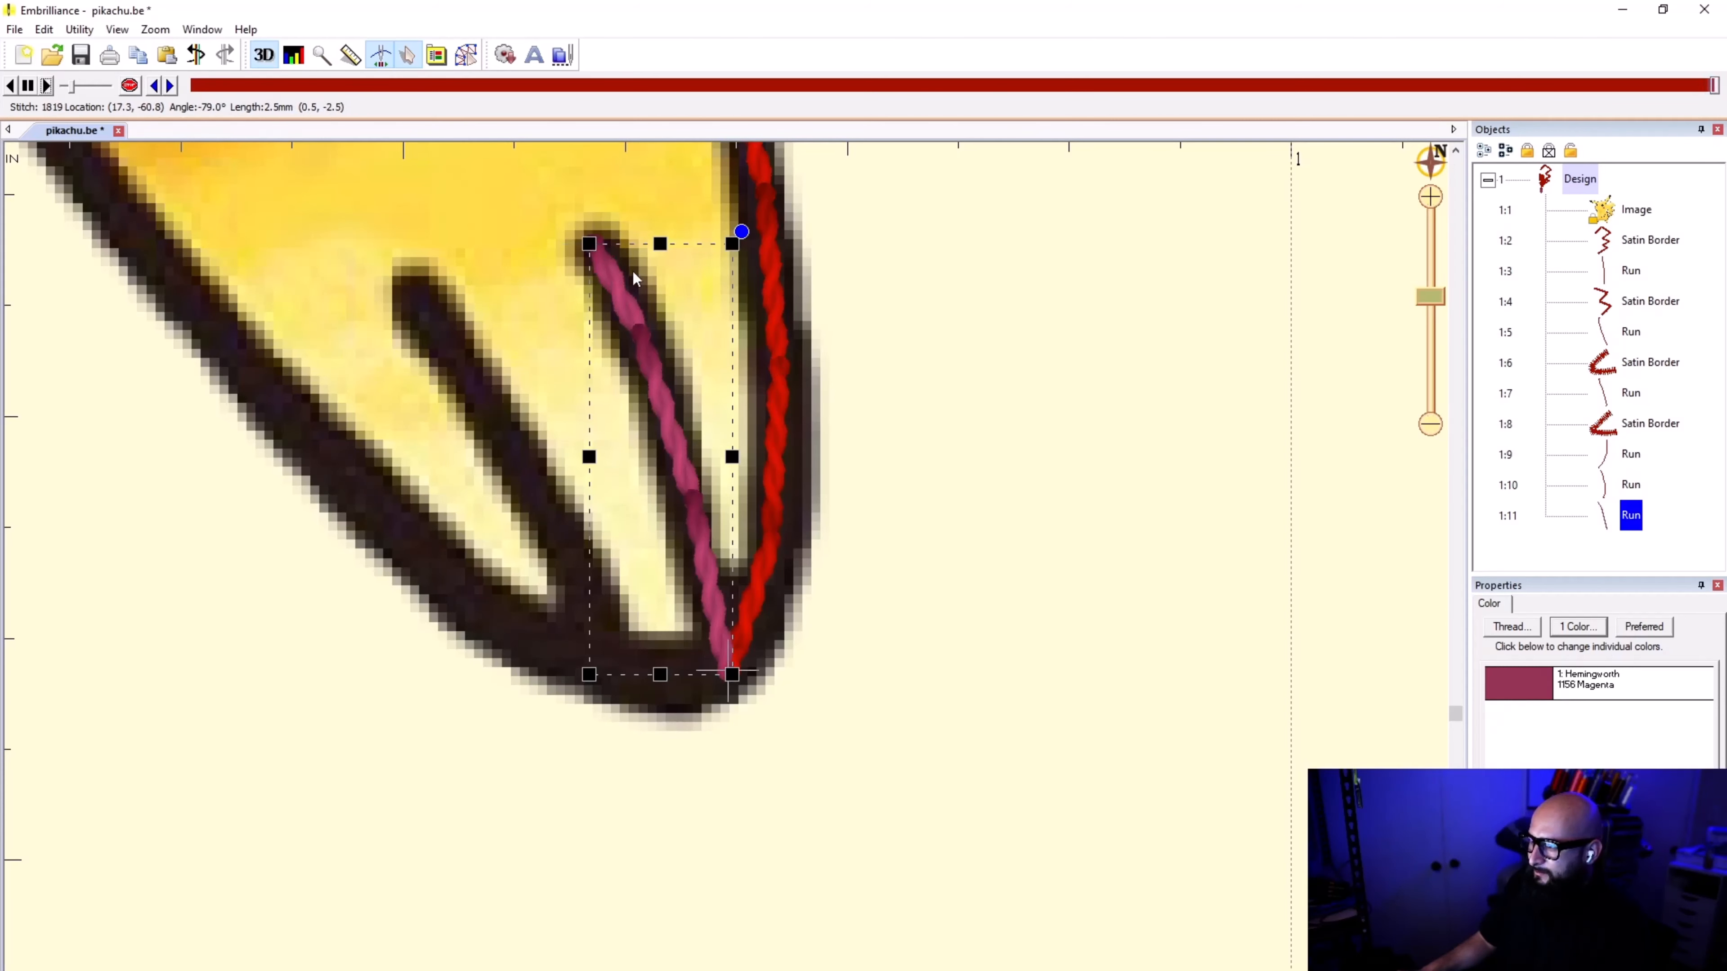
drag(71, 87, 53, 92)
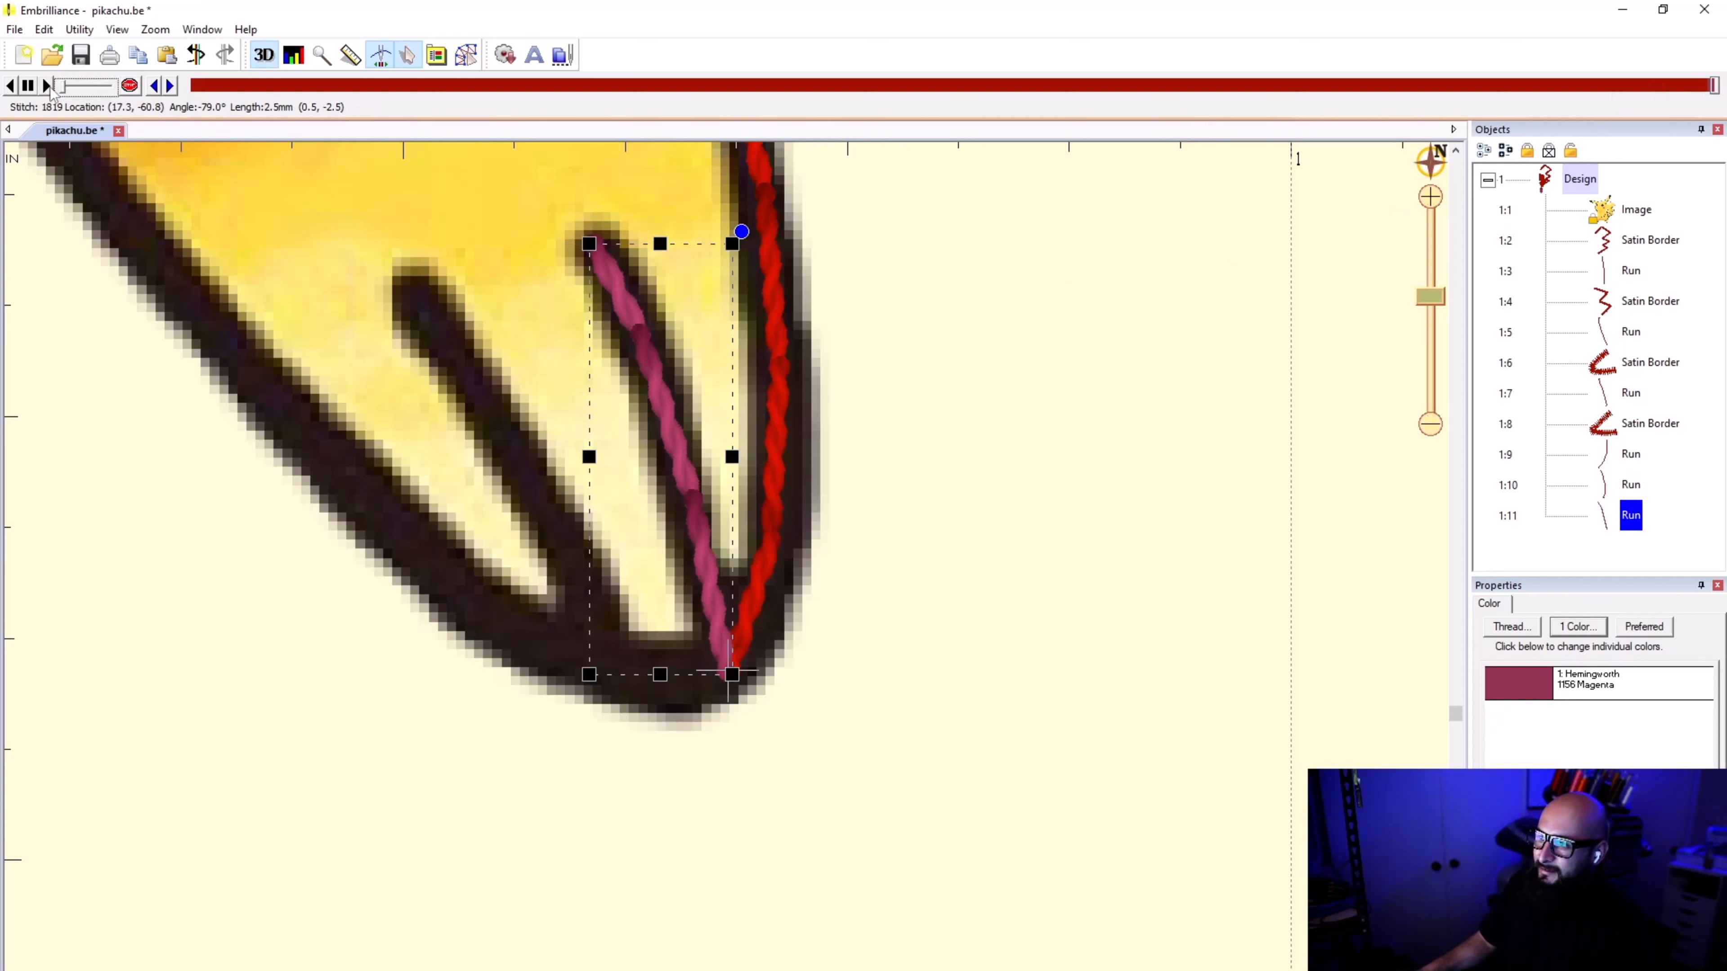
click(1710, 86)
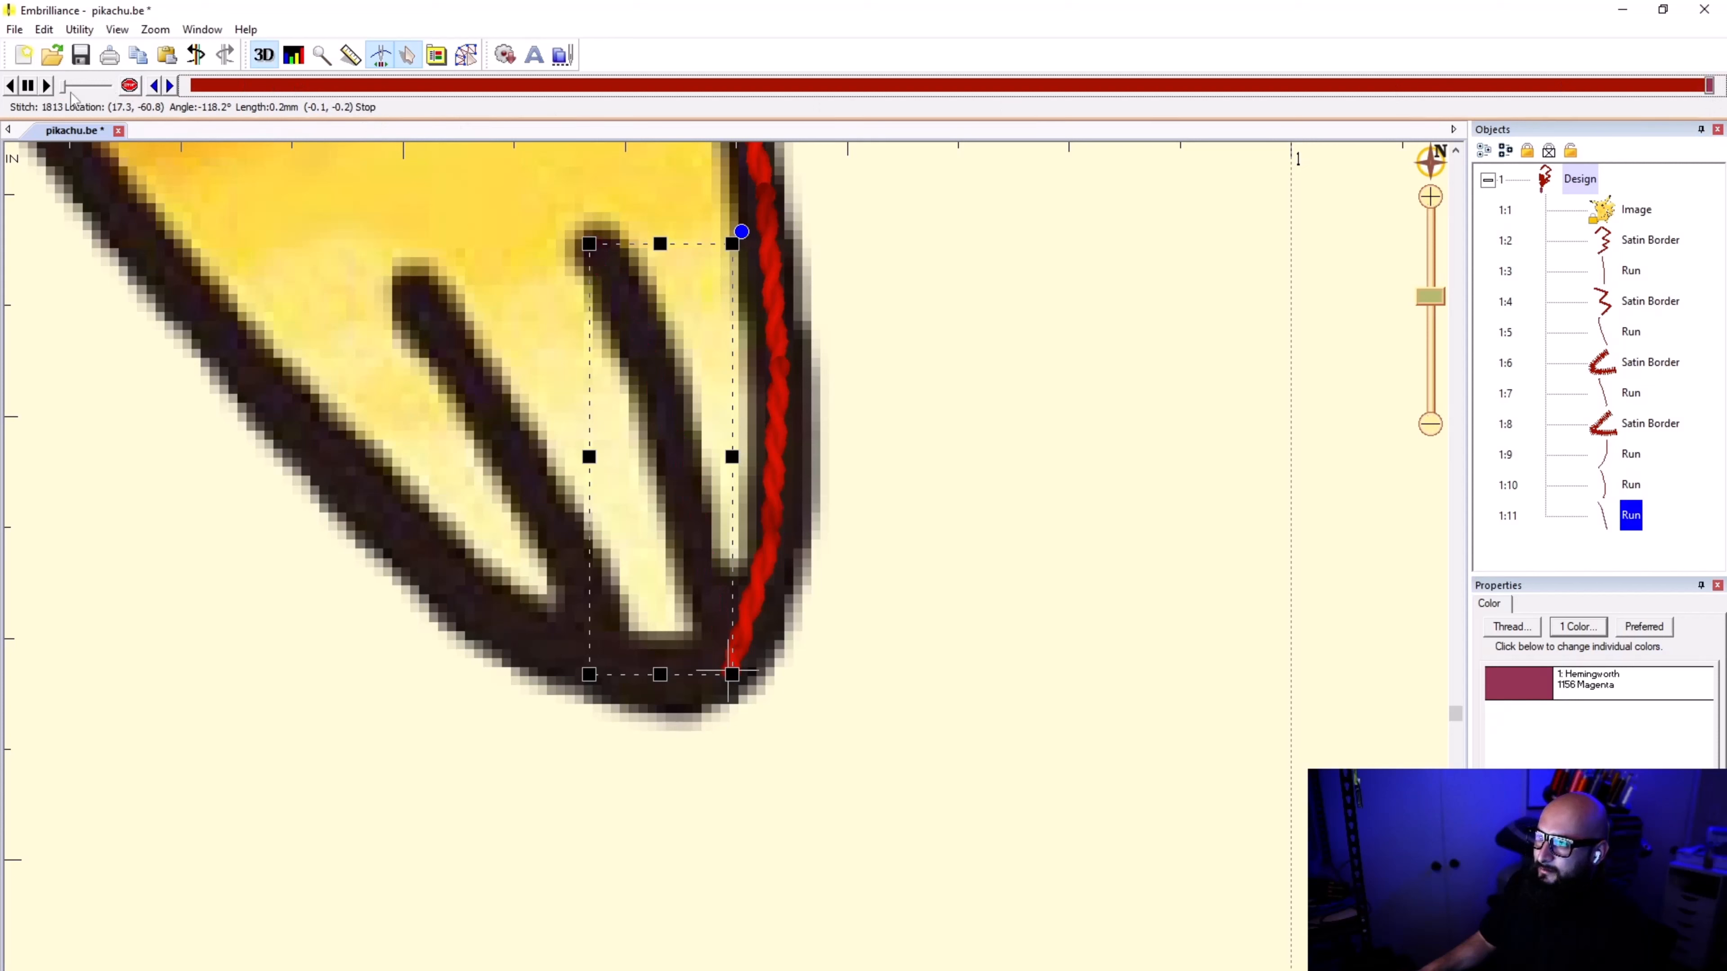
click(46, 85)
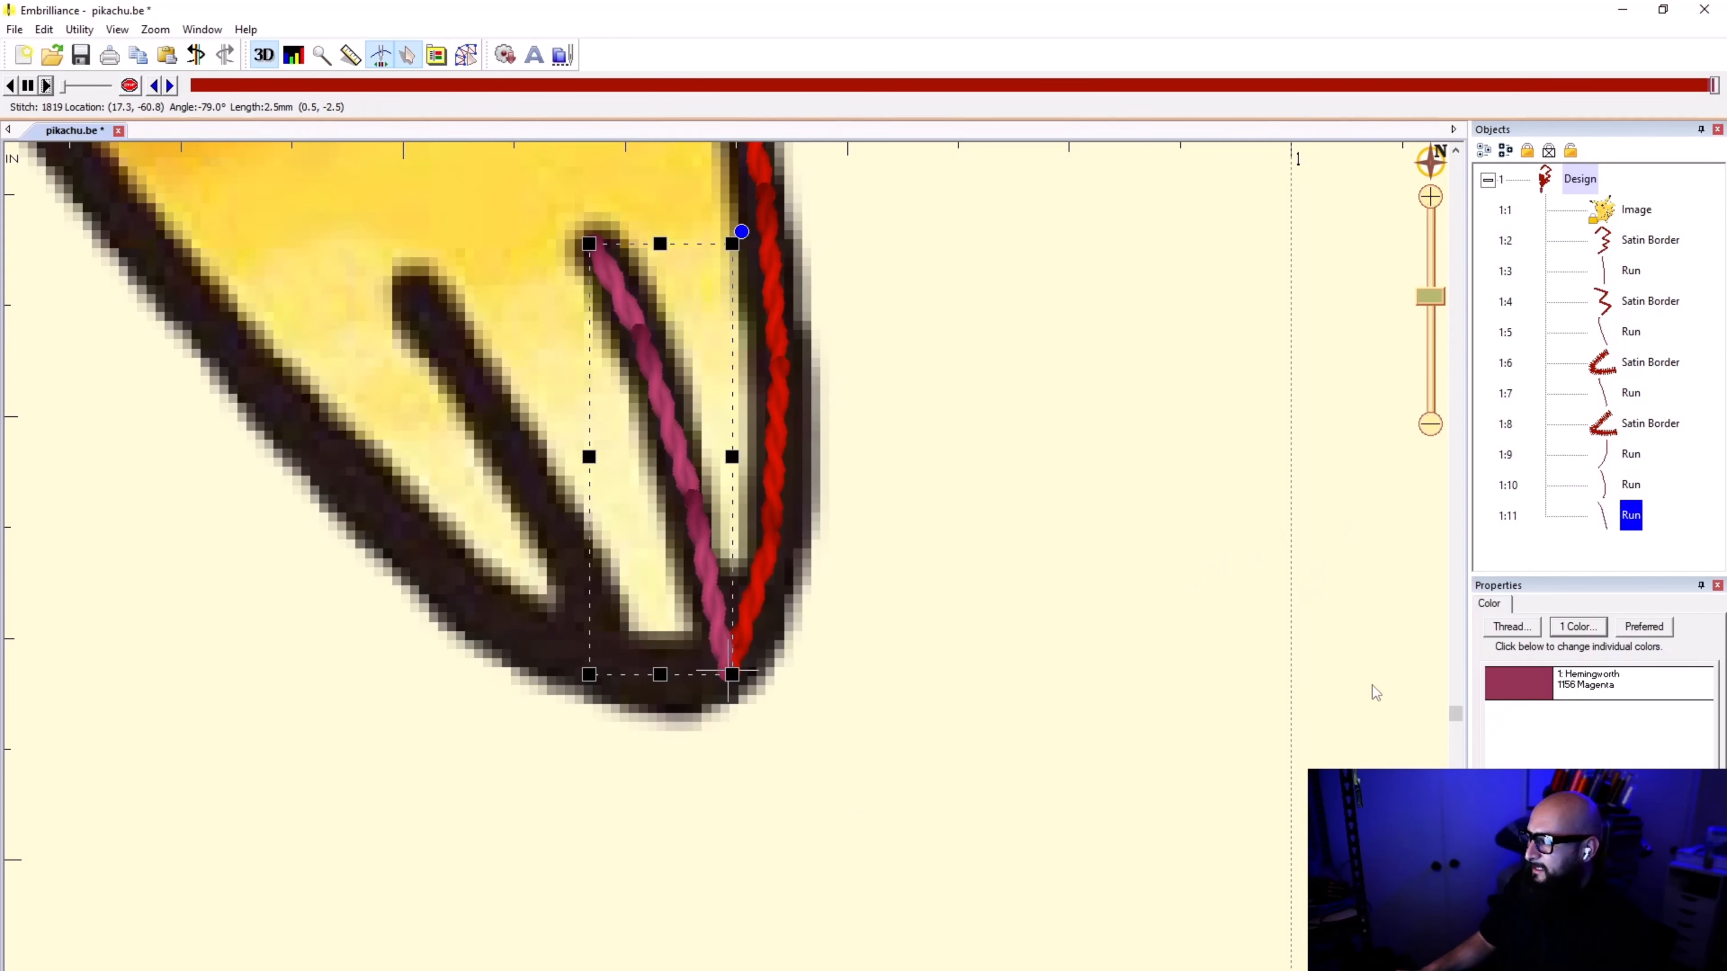
click(1227, 710)
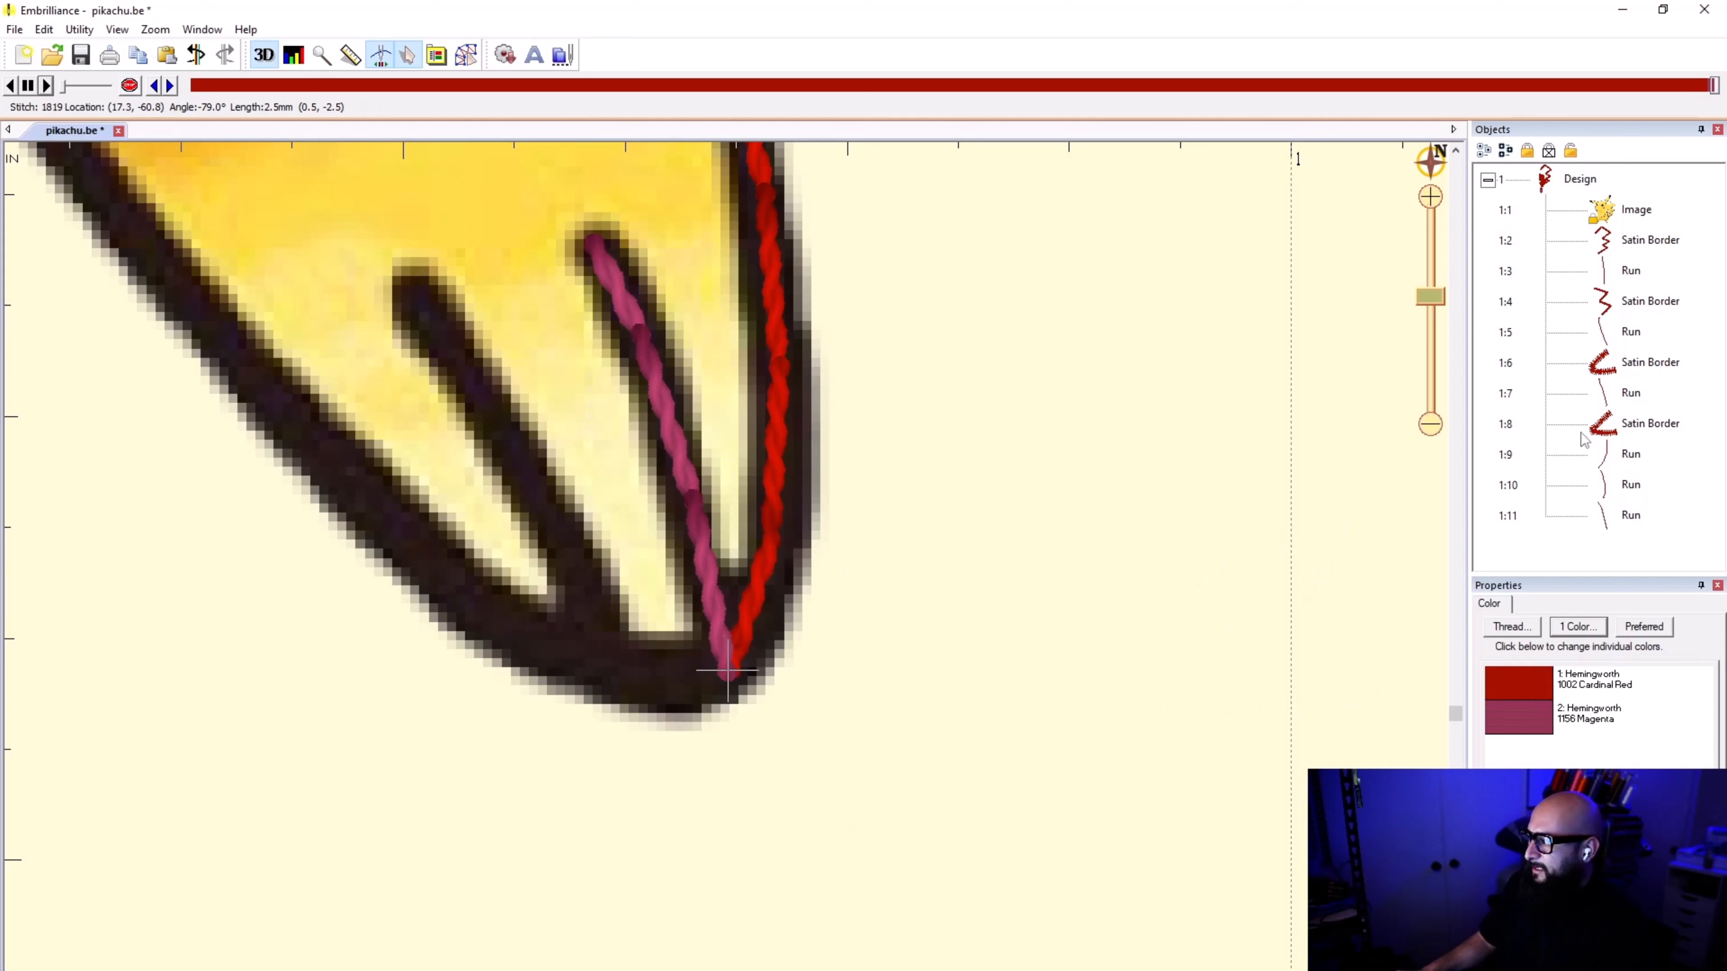
Step: Reselect the toe line's run, return to digitizing mode and clear the selection
click(1630, 515)
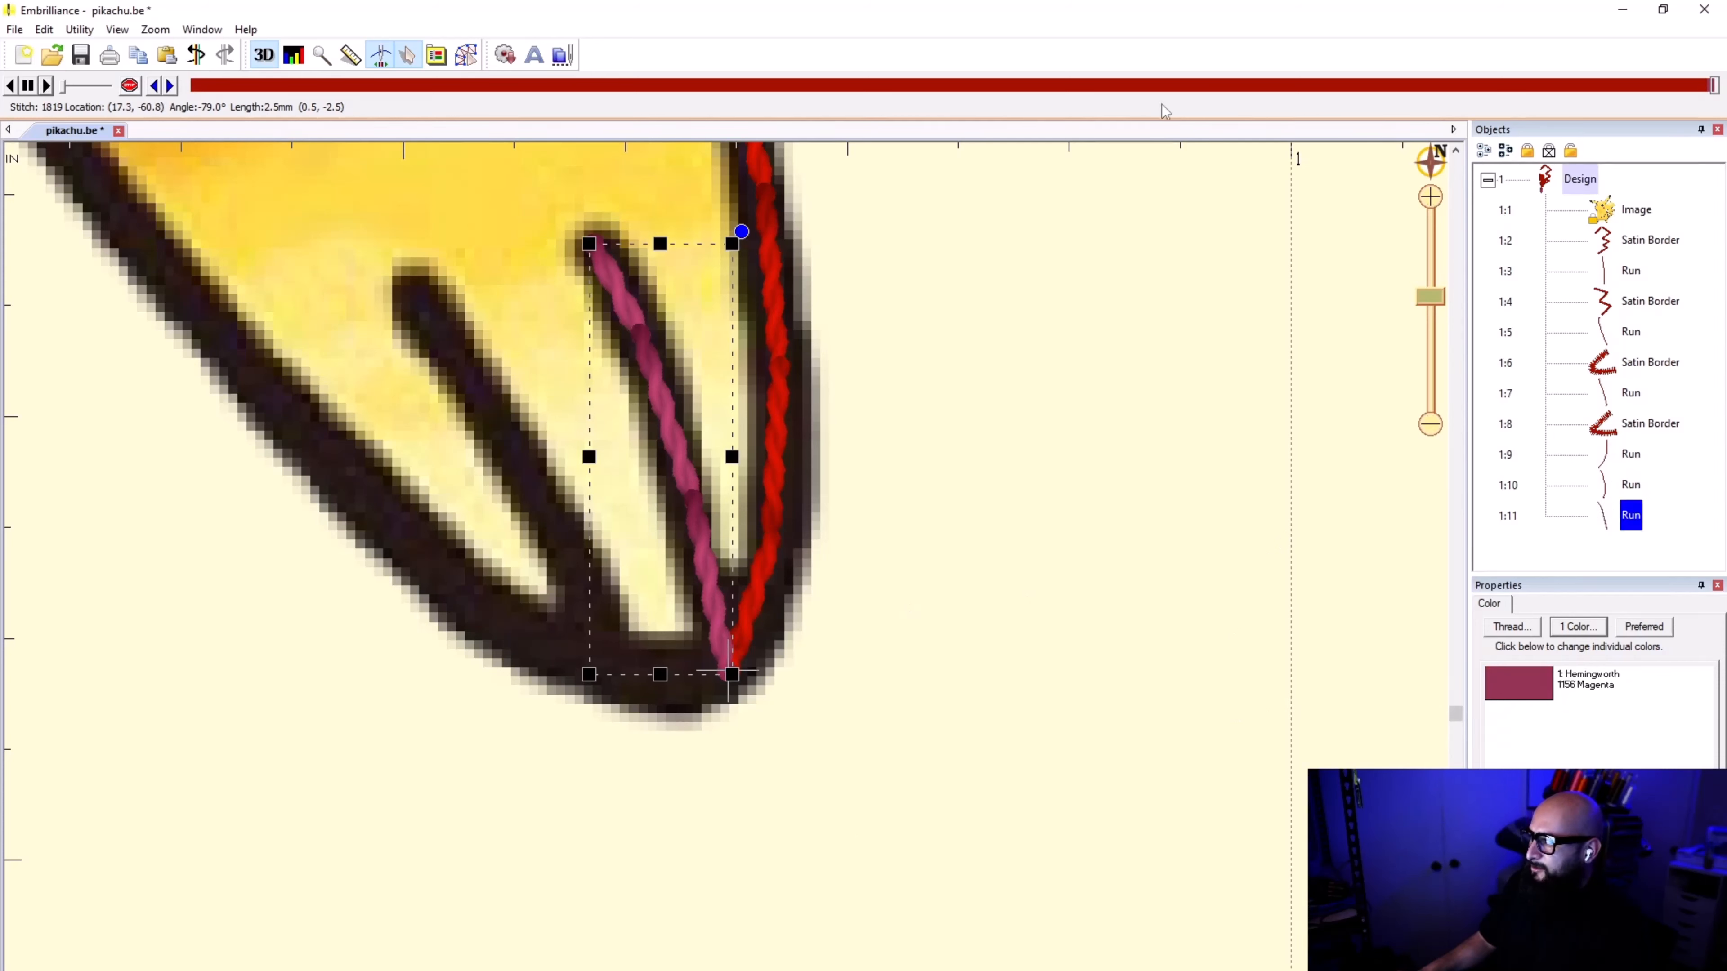
click(467, 54)
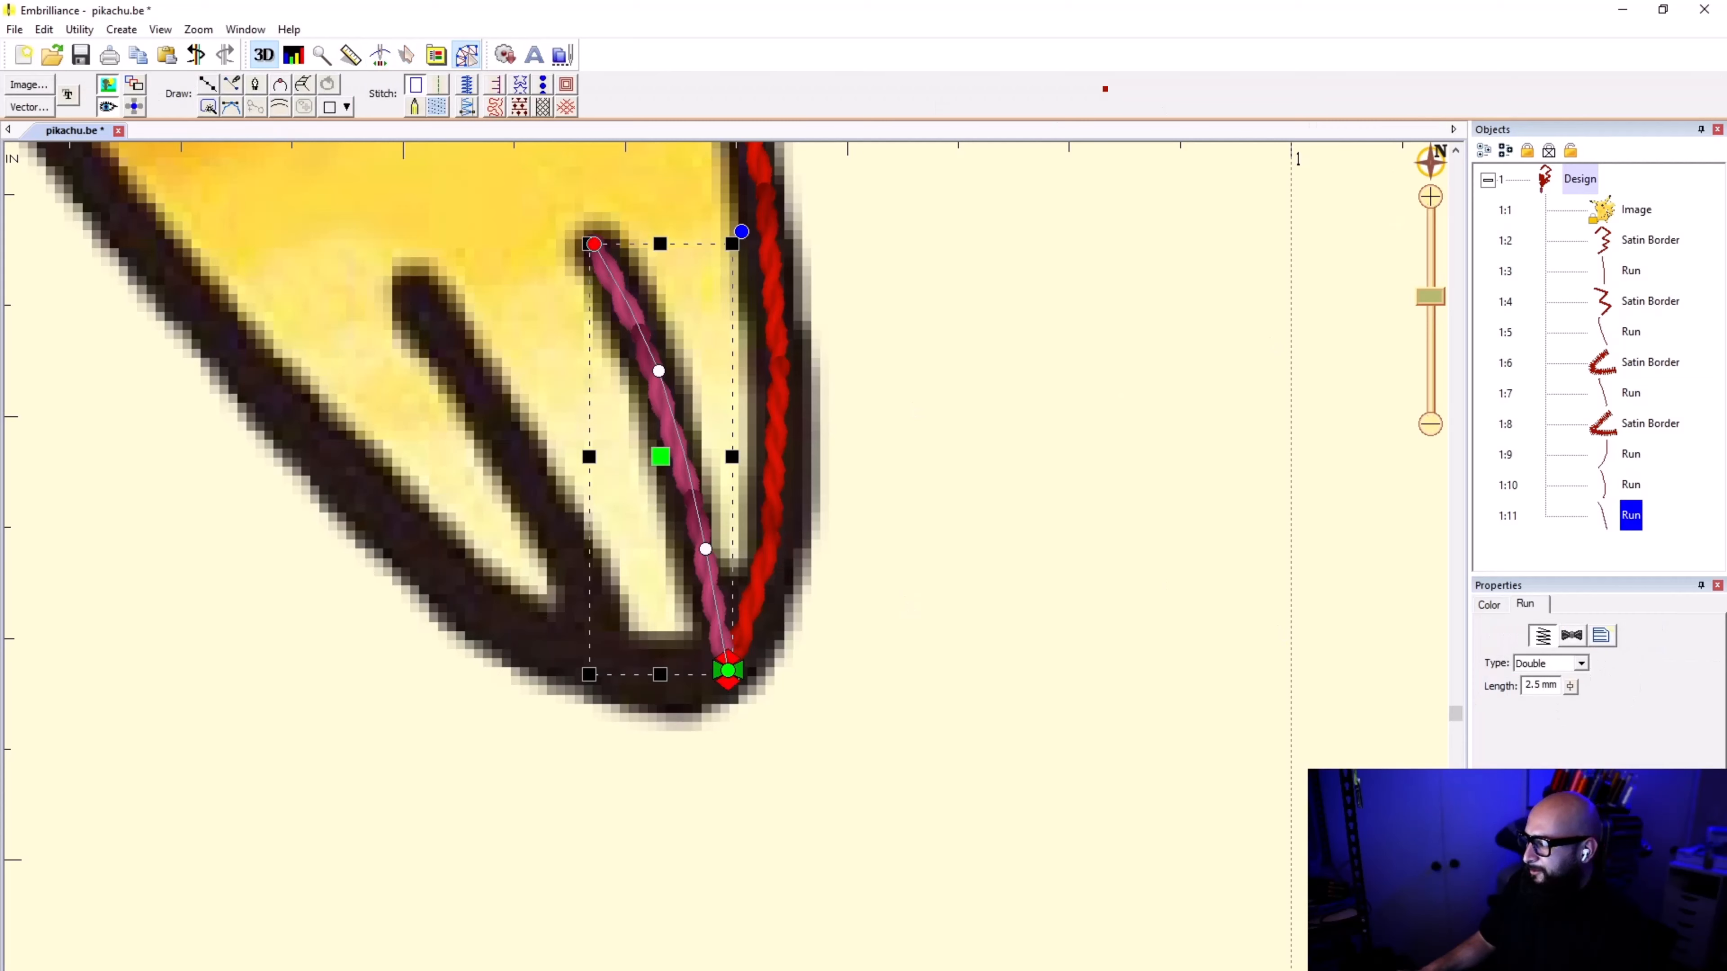
click(837, 561)
click(208, 84)
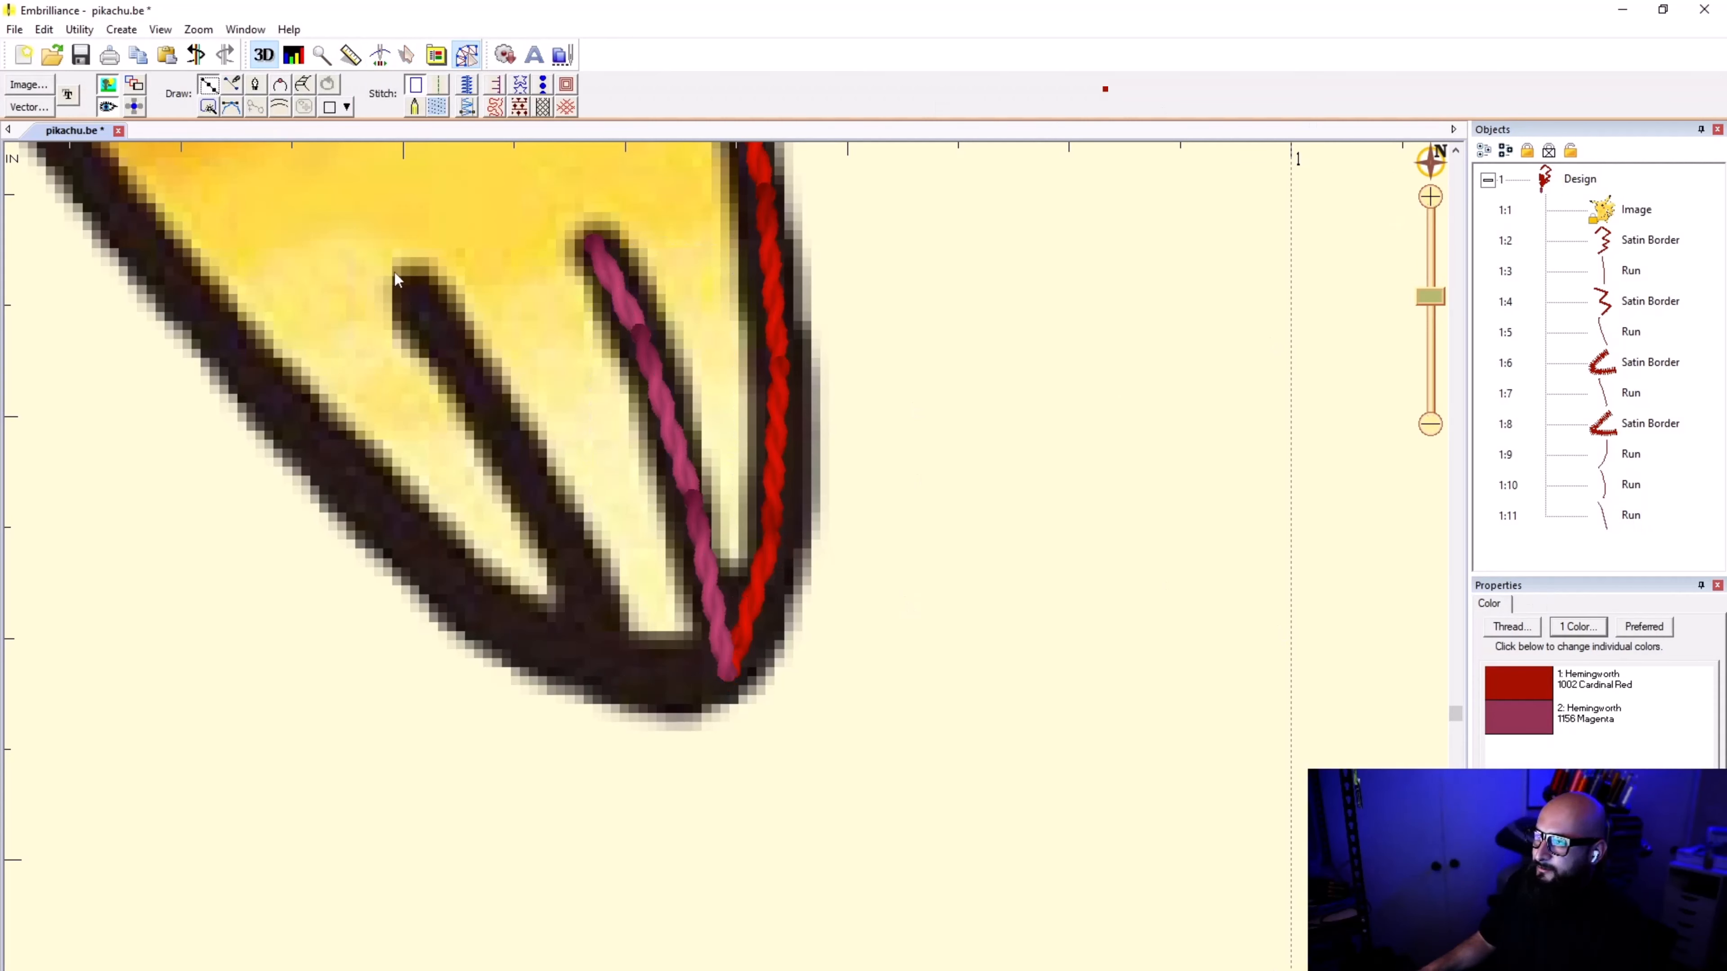
click(729, 672)
click(1060, 751)
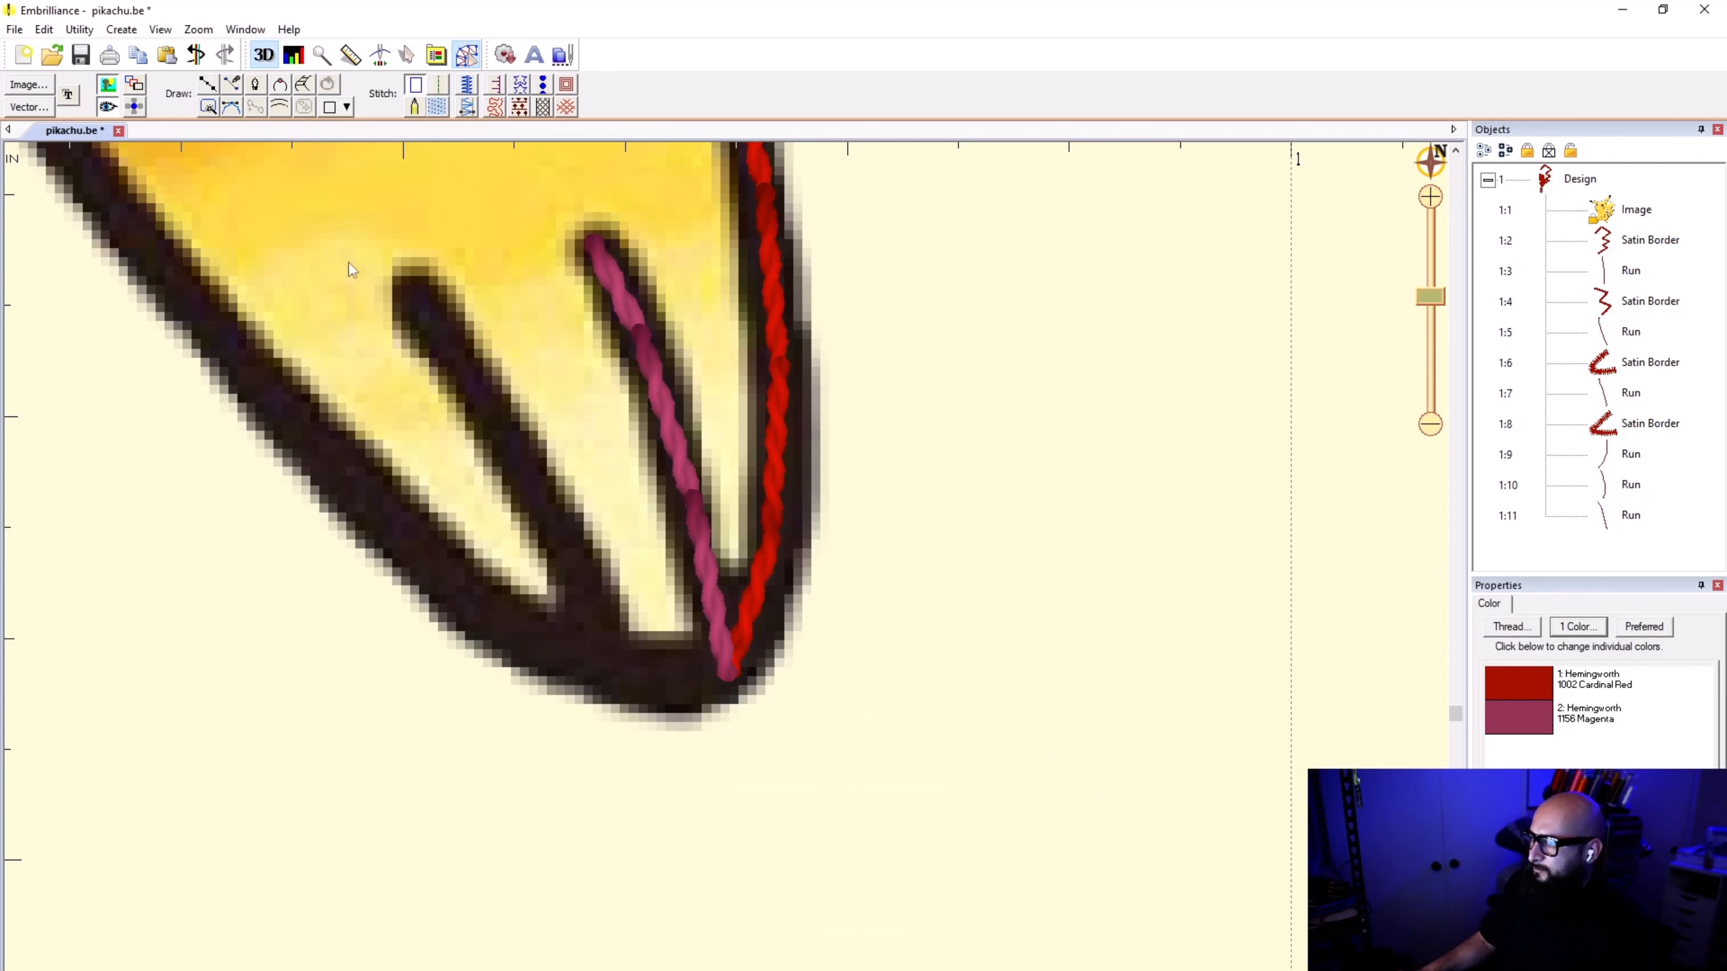
Step: Trace a short curved point line along the foot's tip from the first toe line's base to the second's, convert it to a run stitch and deselect it
click(215, 86)
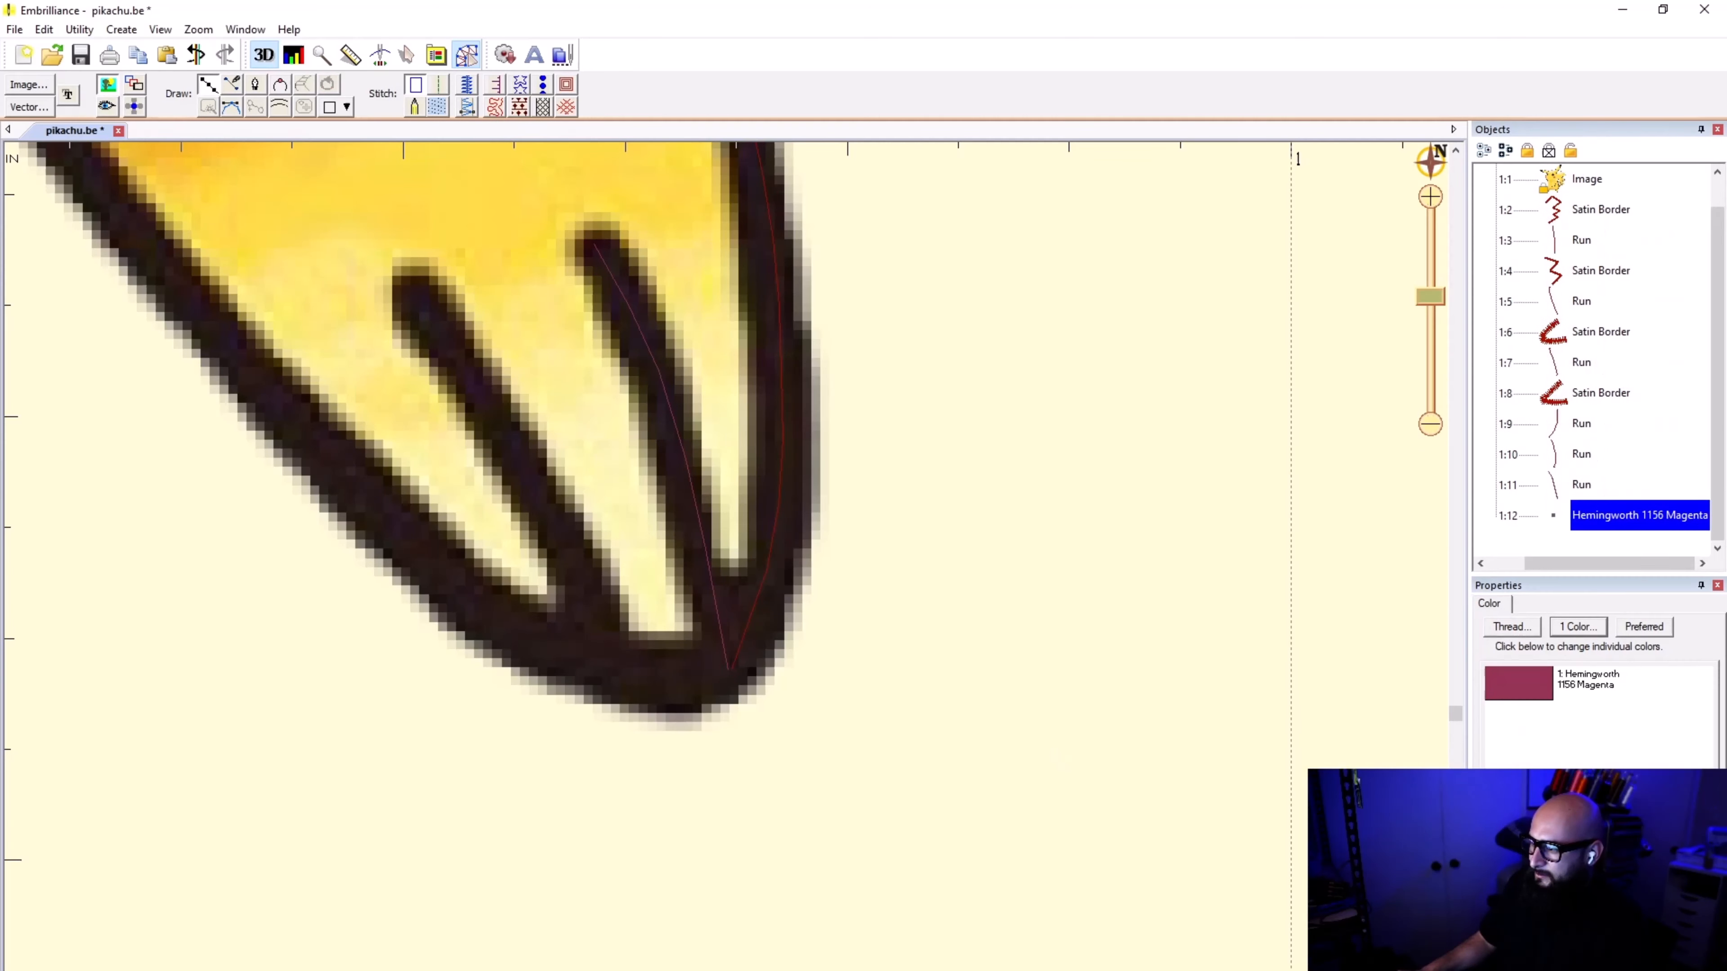
click(729, 667)
click(665, 679)
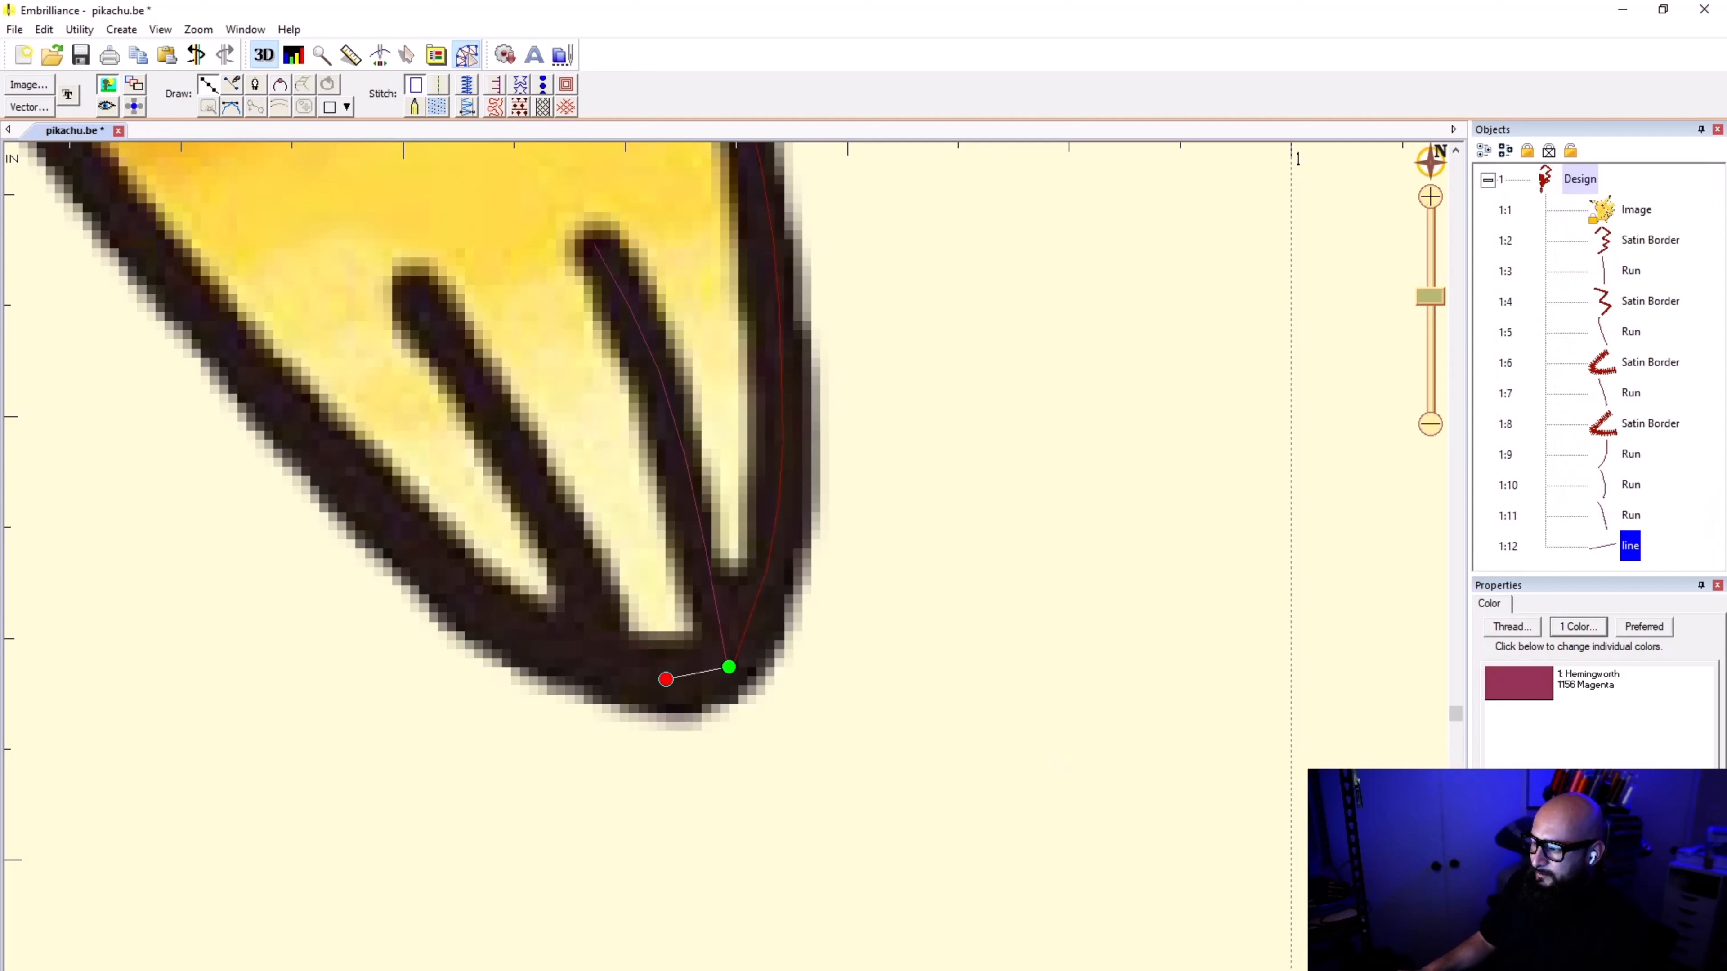
click(598, 659)
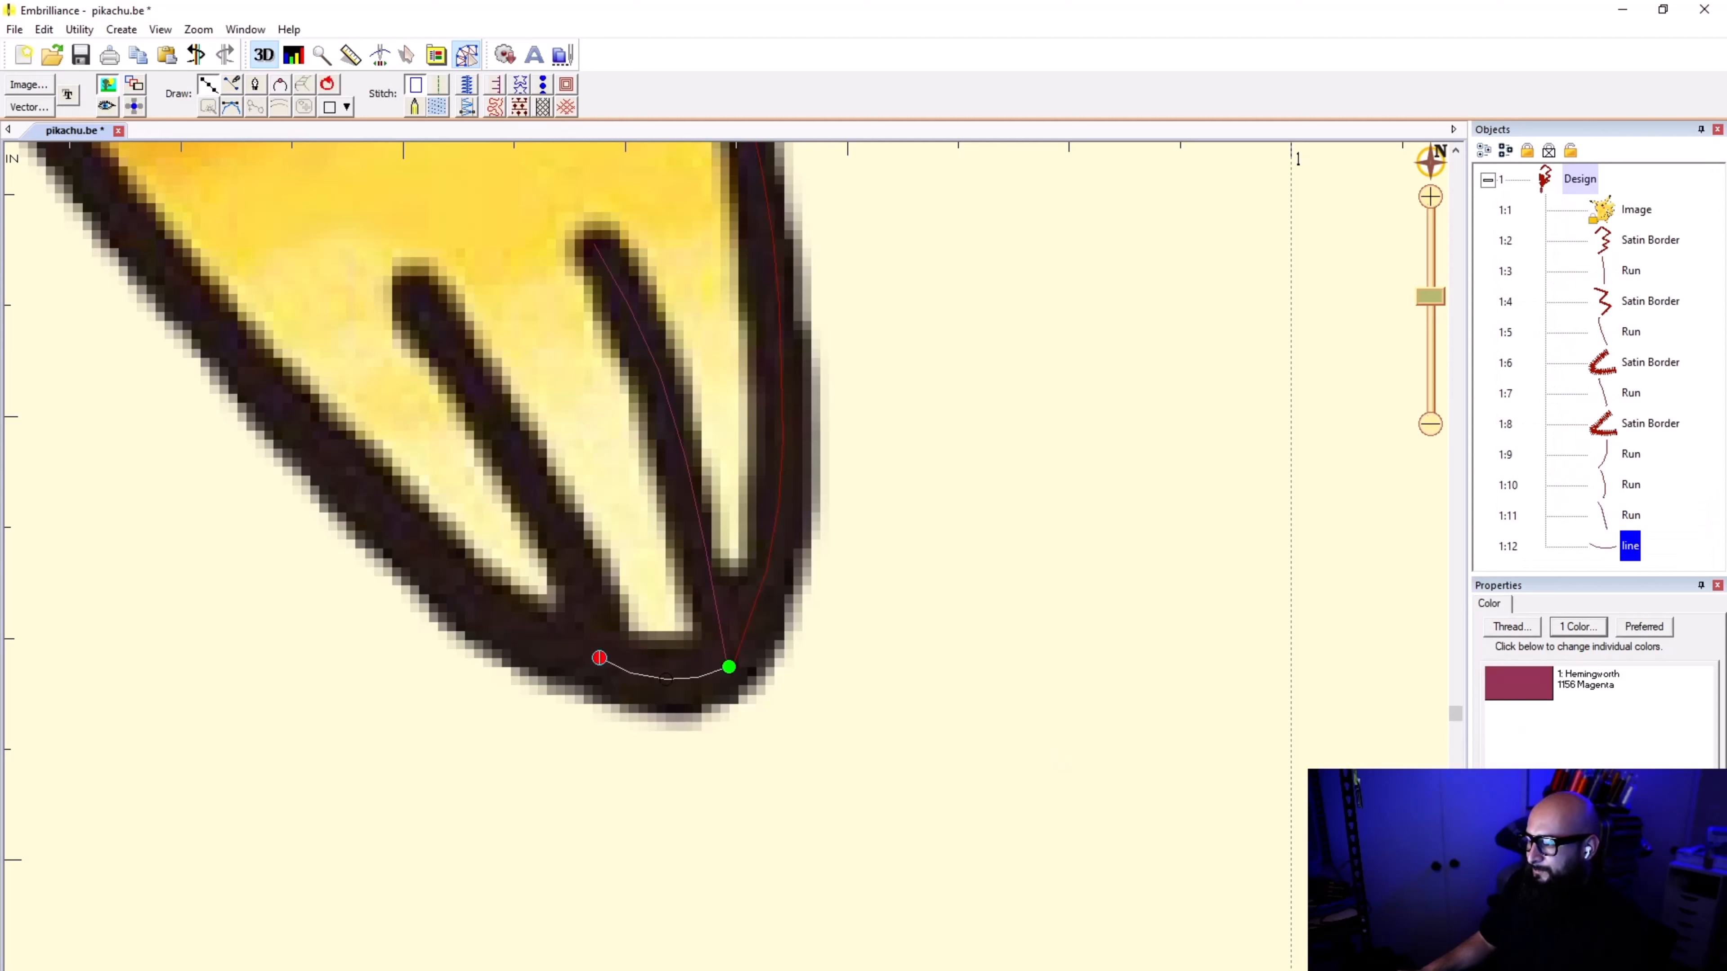
key(Return)
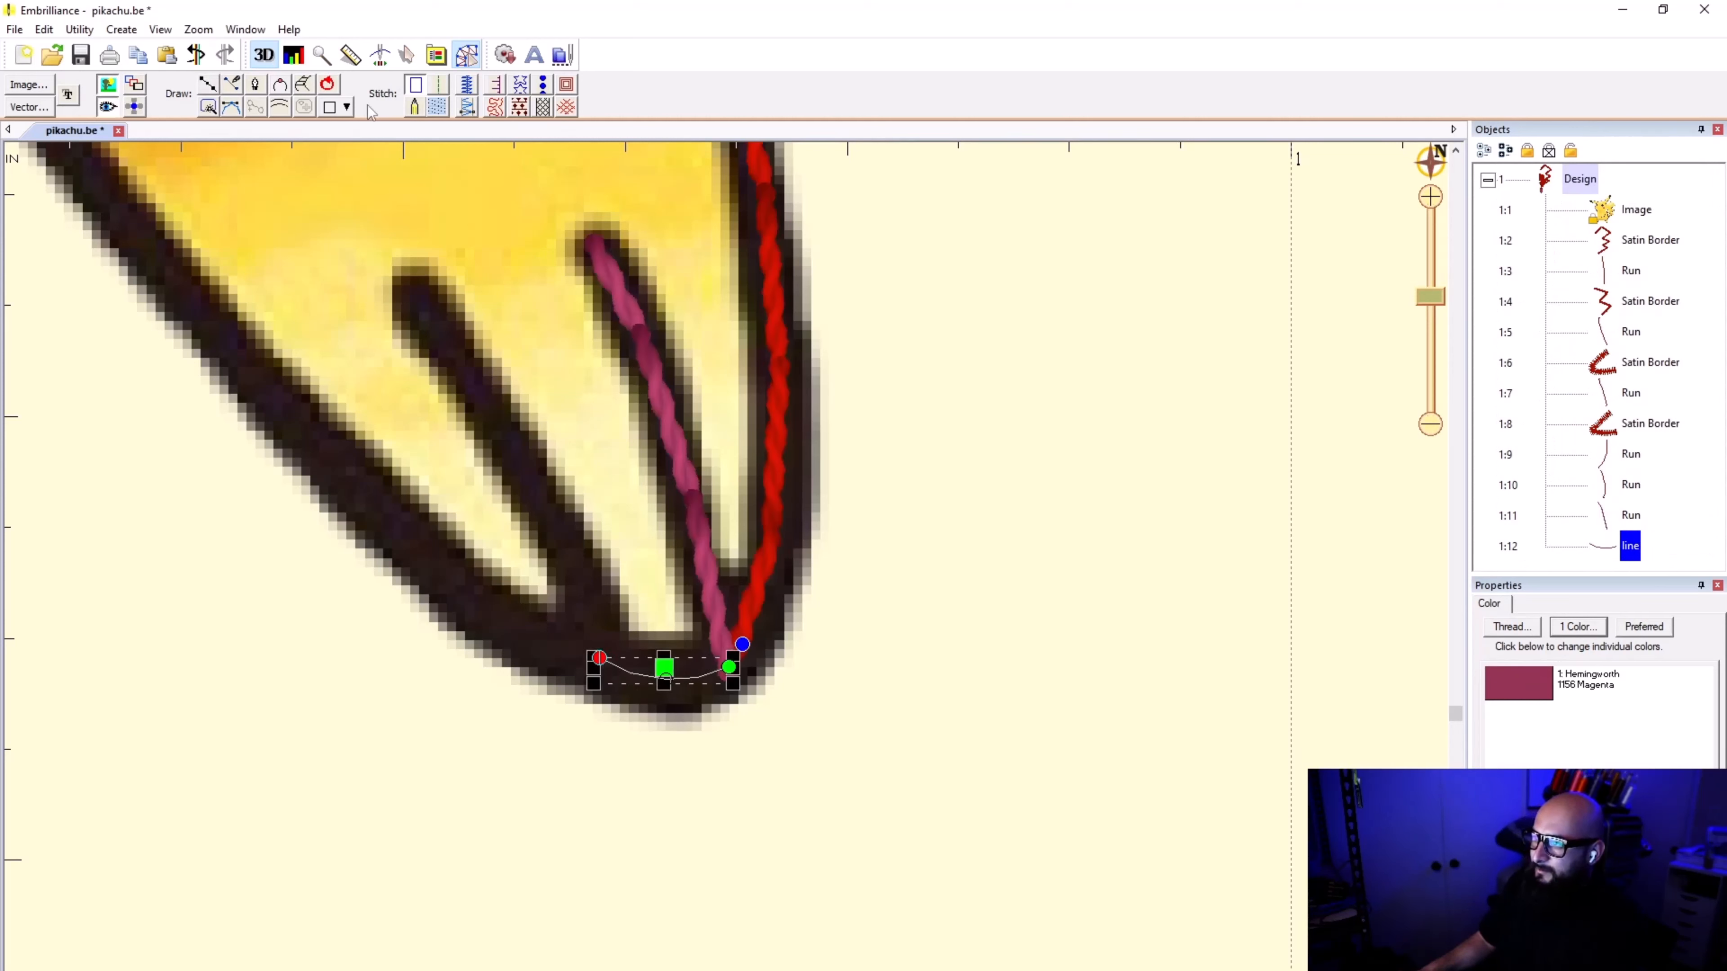
click(441, 85)
click(841, 895)
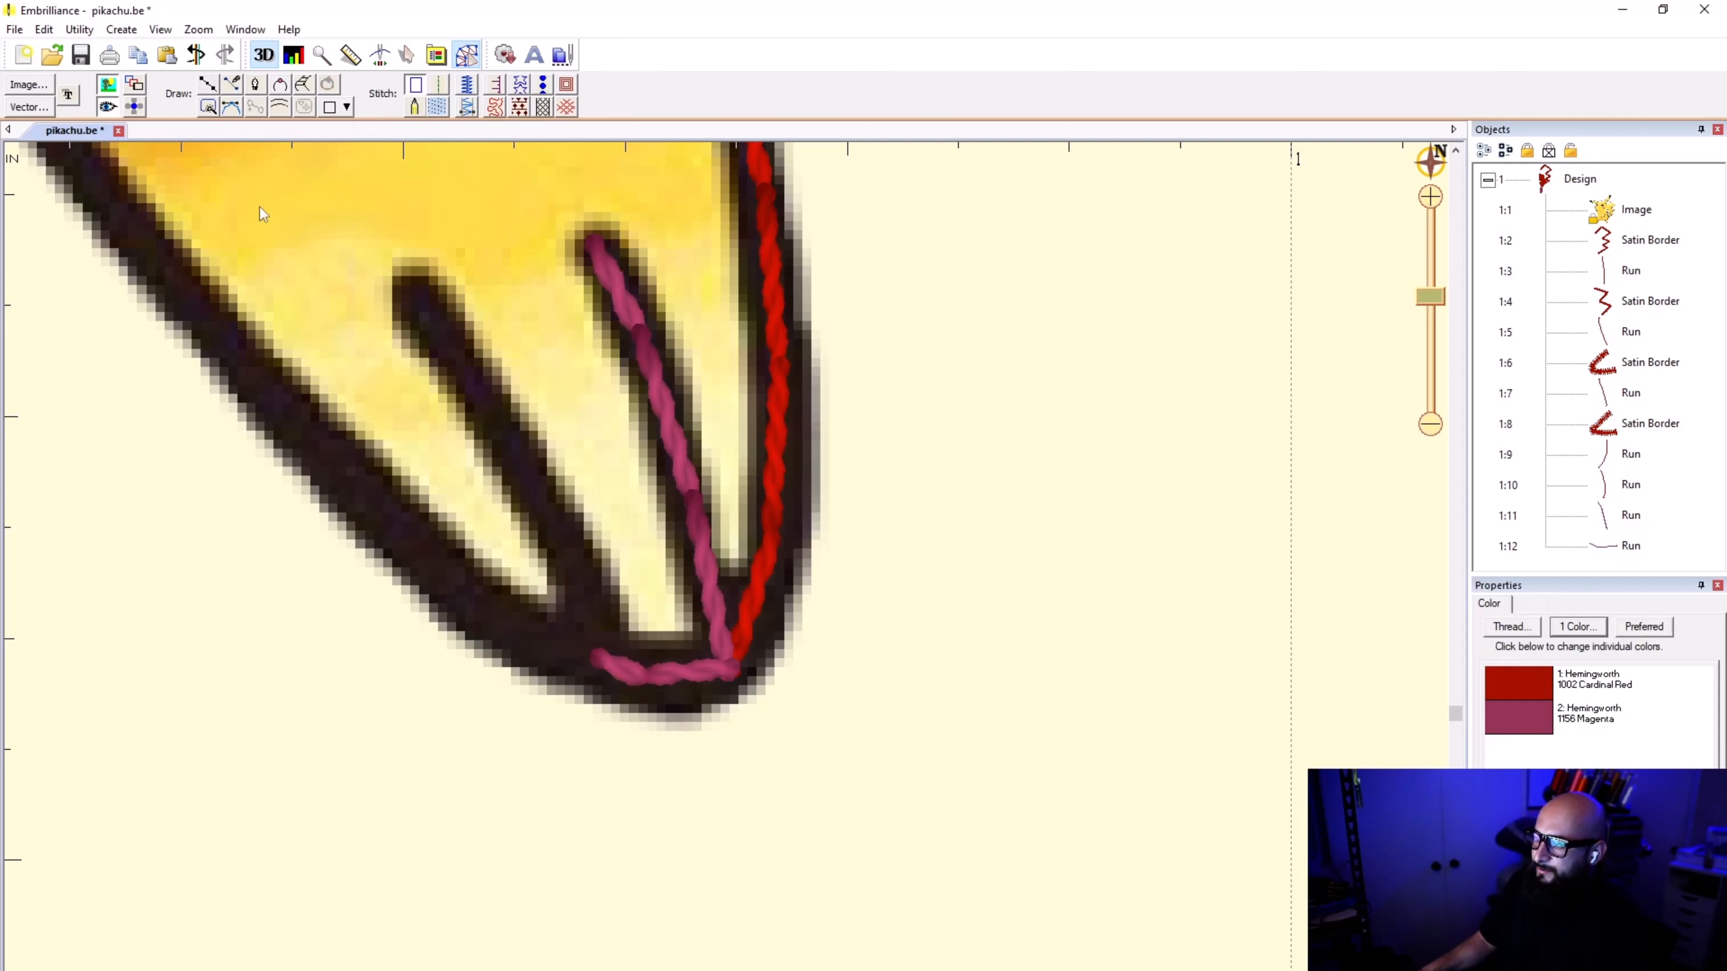
Step: Trace a point line from the connecting run's end up the second toe line to its upper tip and convert it to a run stitch
click(209, 84)
click(603, 655)
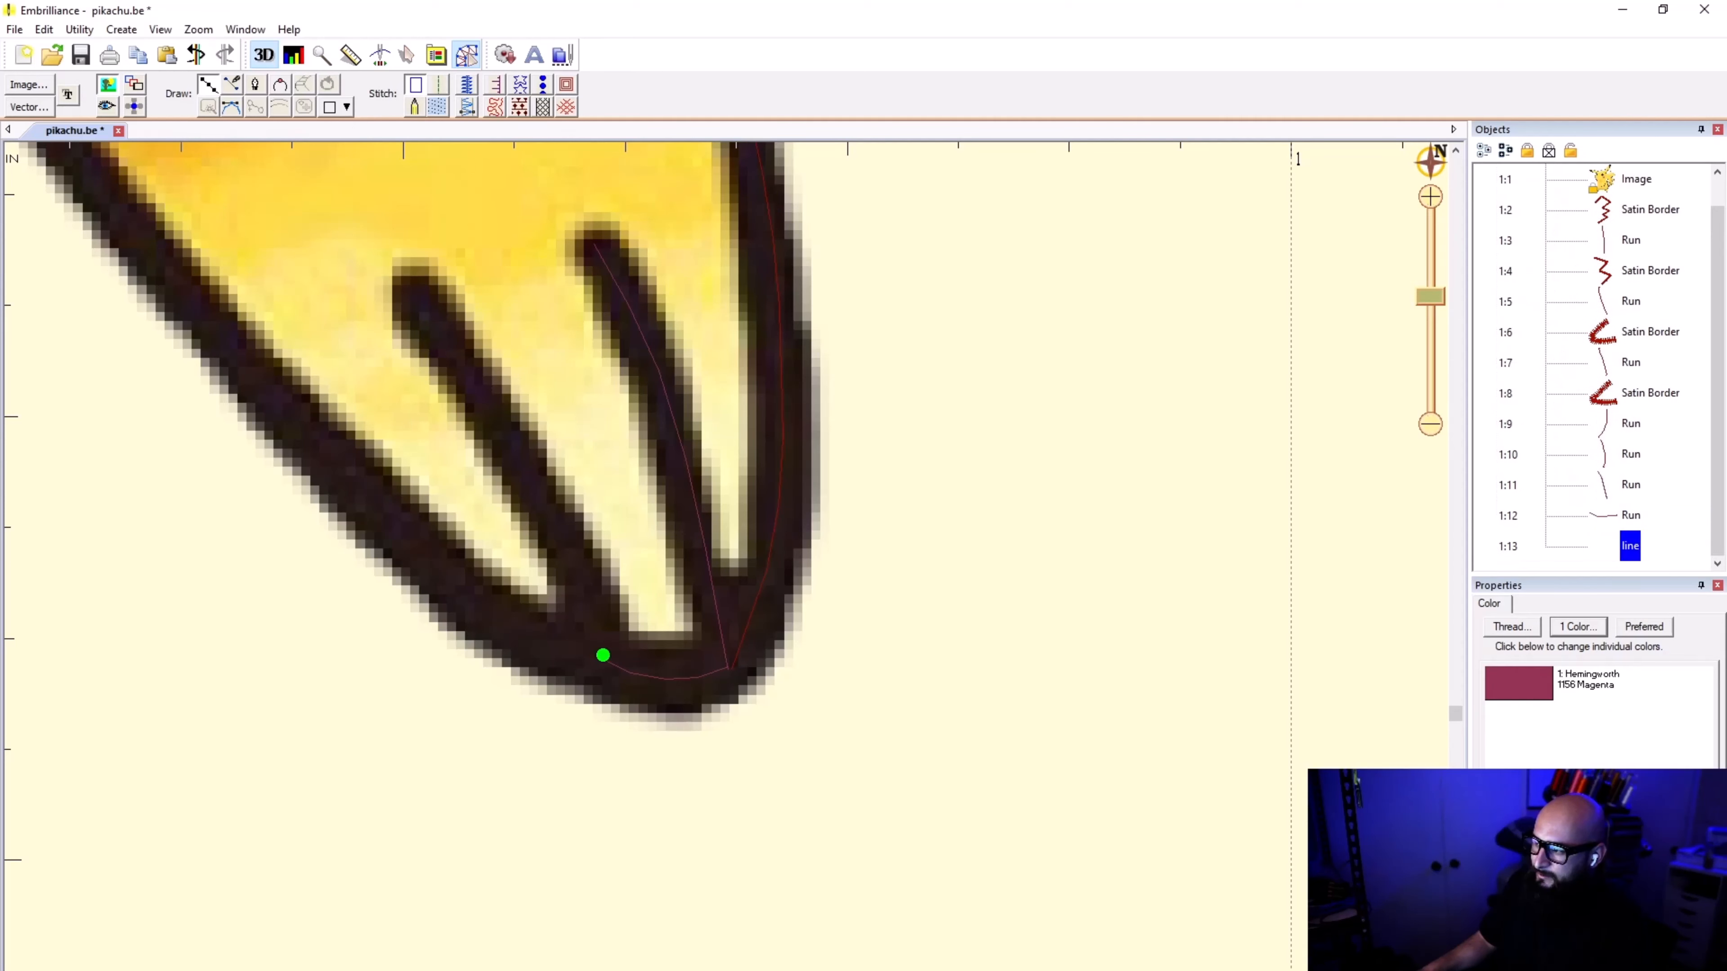
click(574, 558)
click(490, 415)
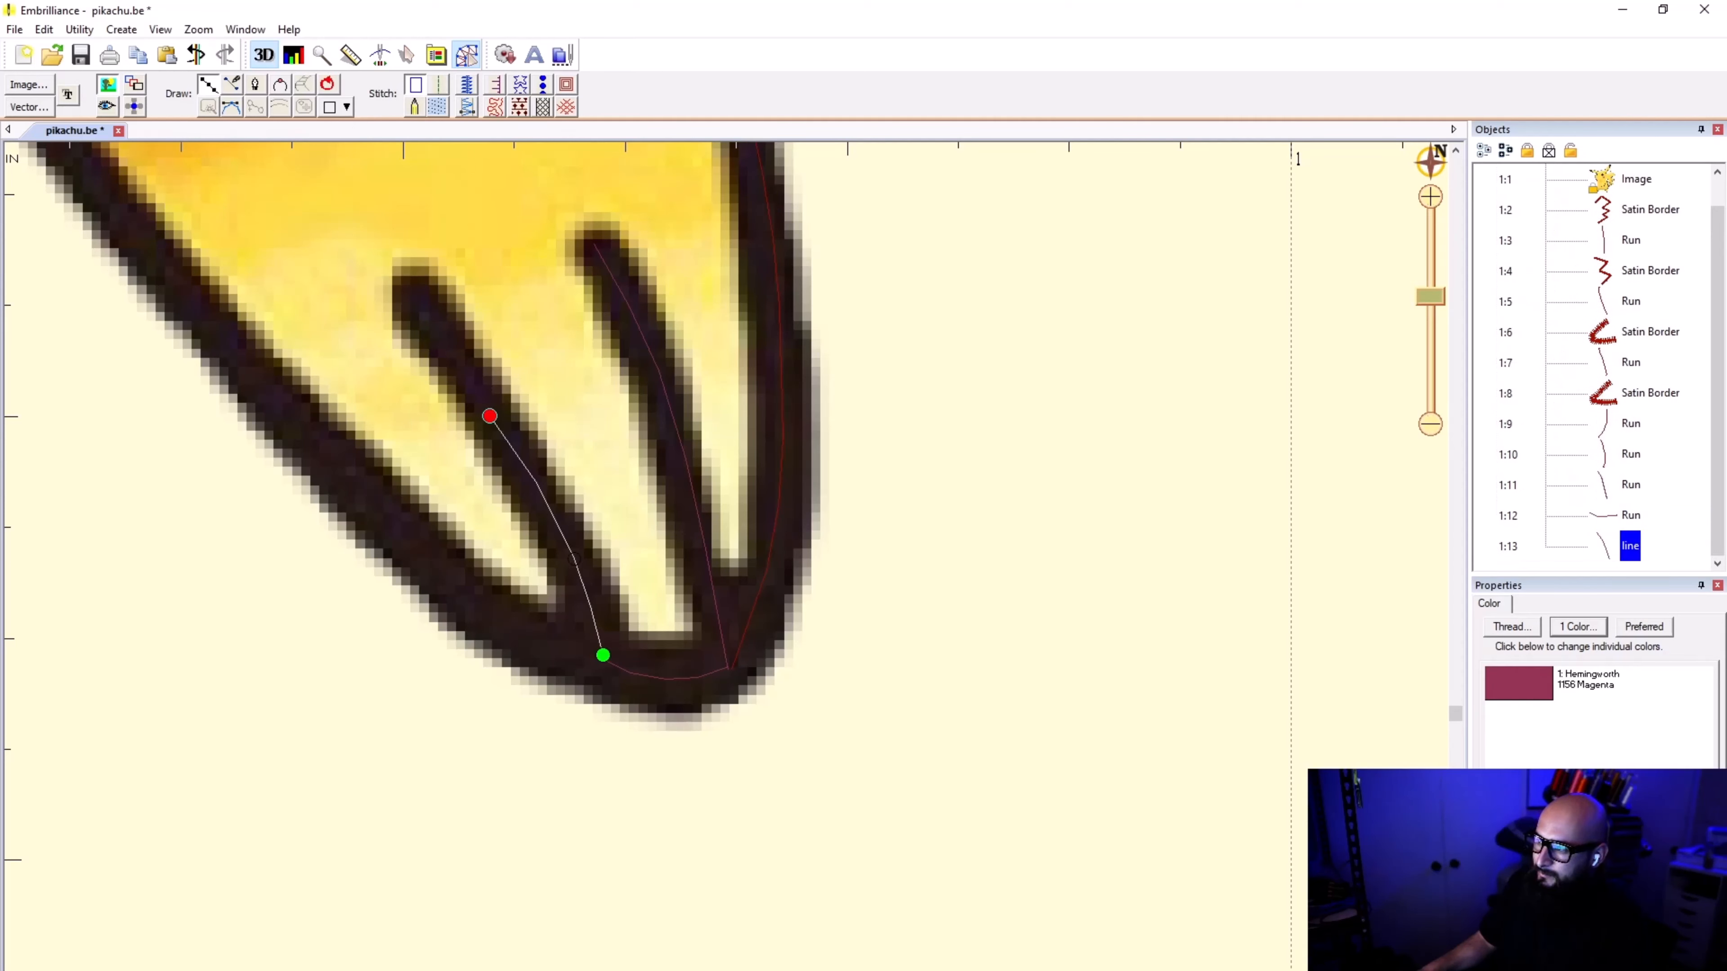
click(409, 286)
key(Return)
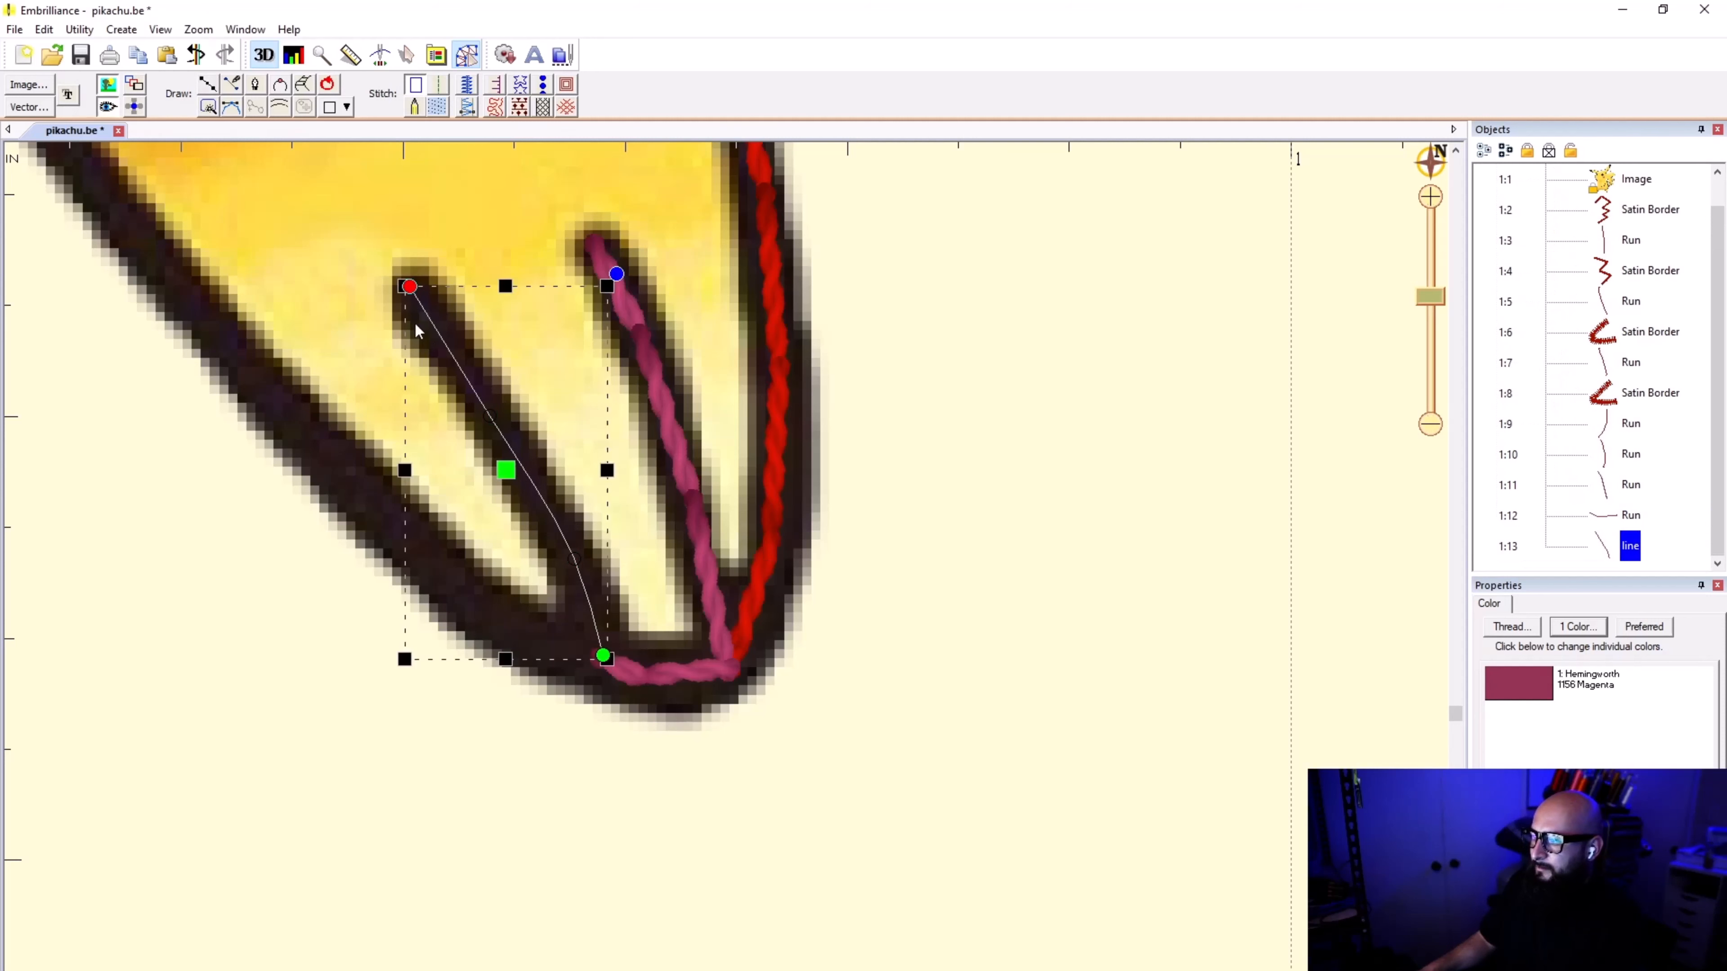
click(439, 84)
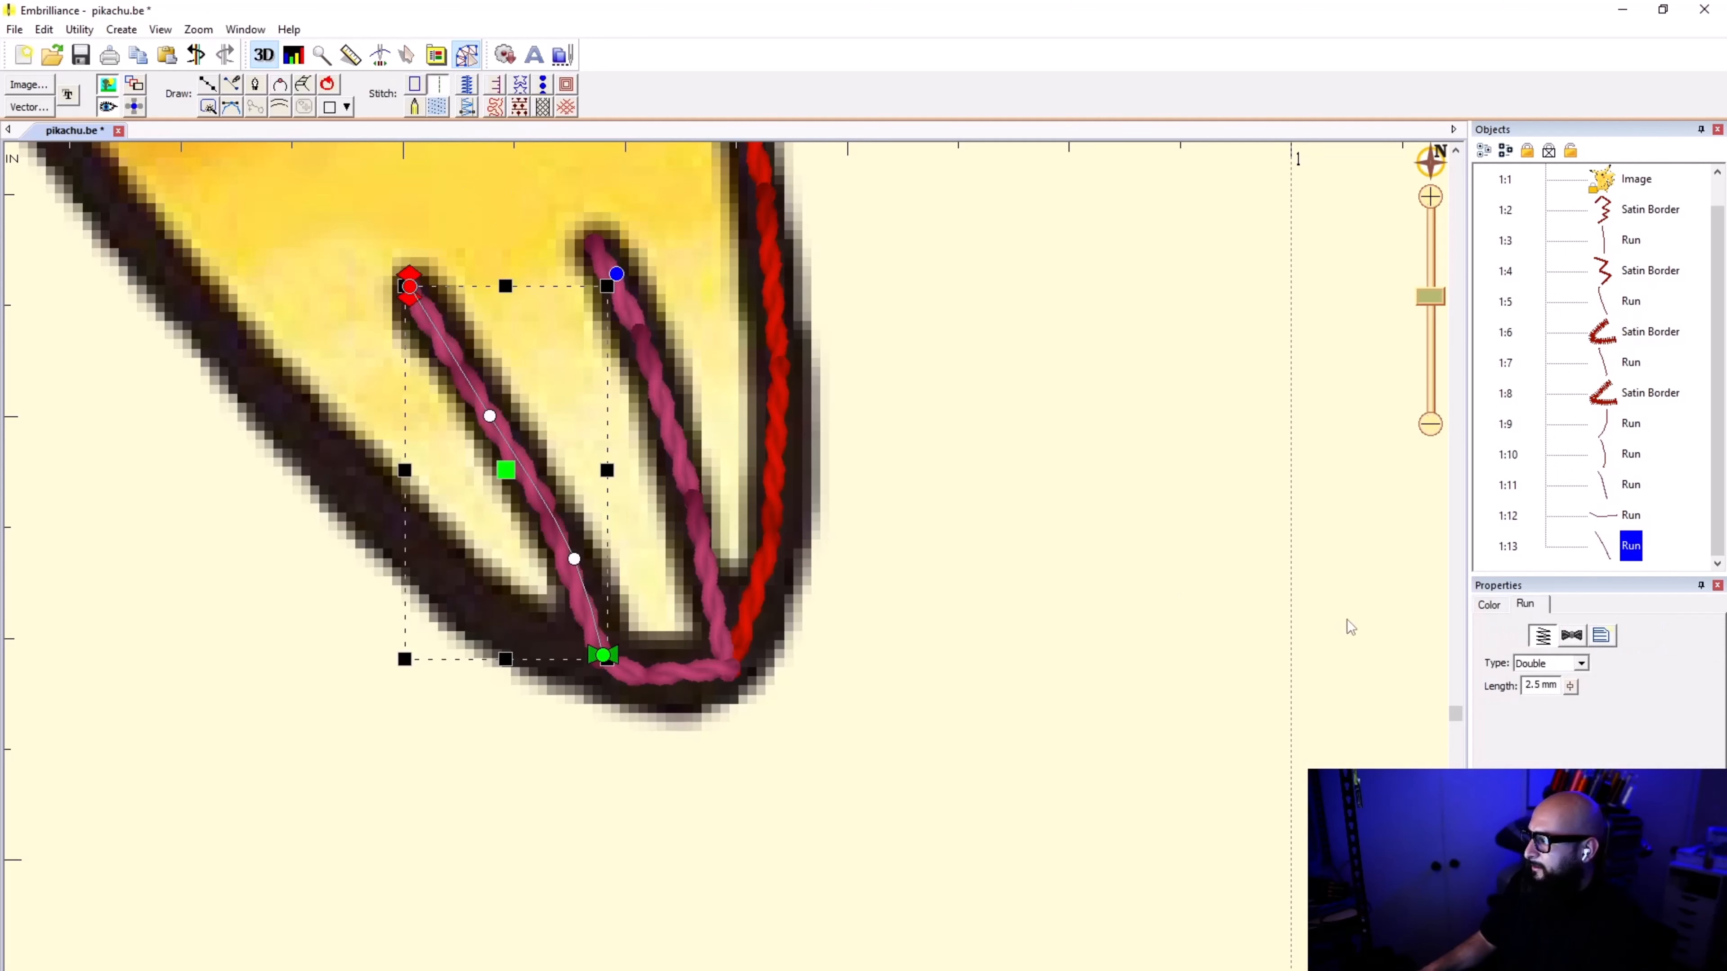
Step: Set the stitch type of the short run connecting the two toe lines to Single and deselect it
click(1617, 521)
click(1580, 664)
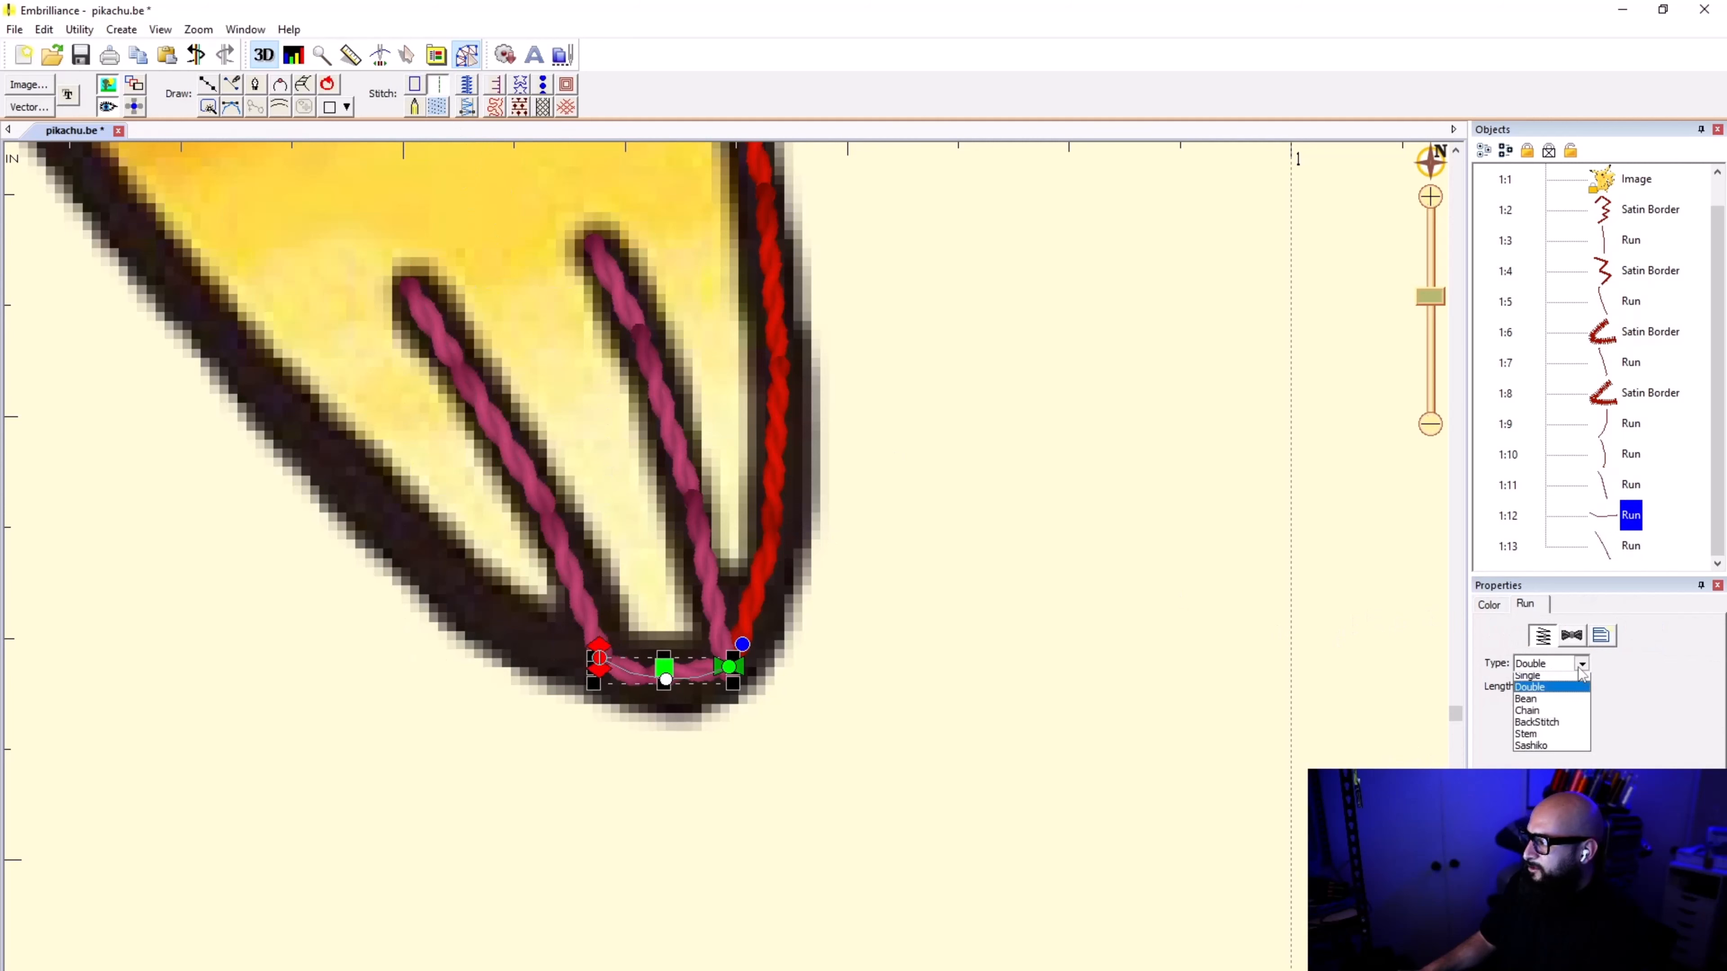
click(1563, 677)
click(976, 771)
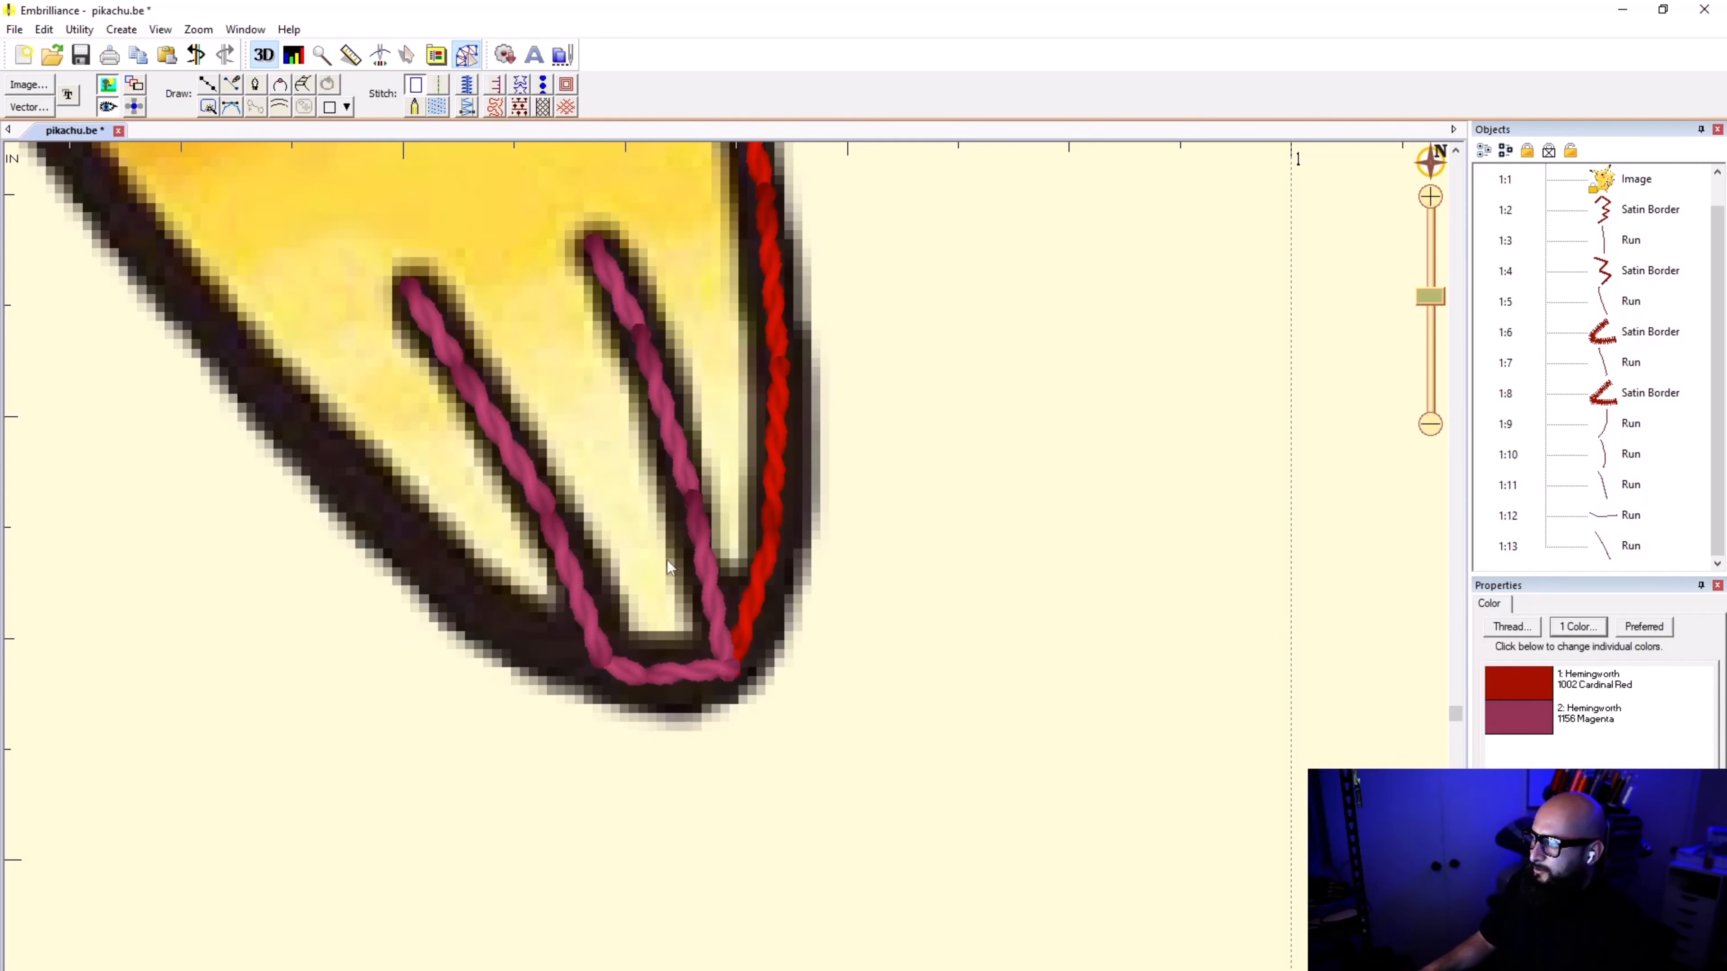
click(1588, 727)
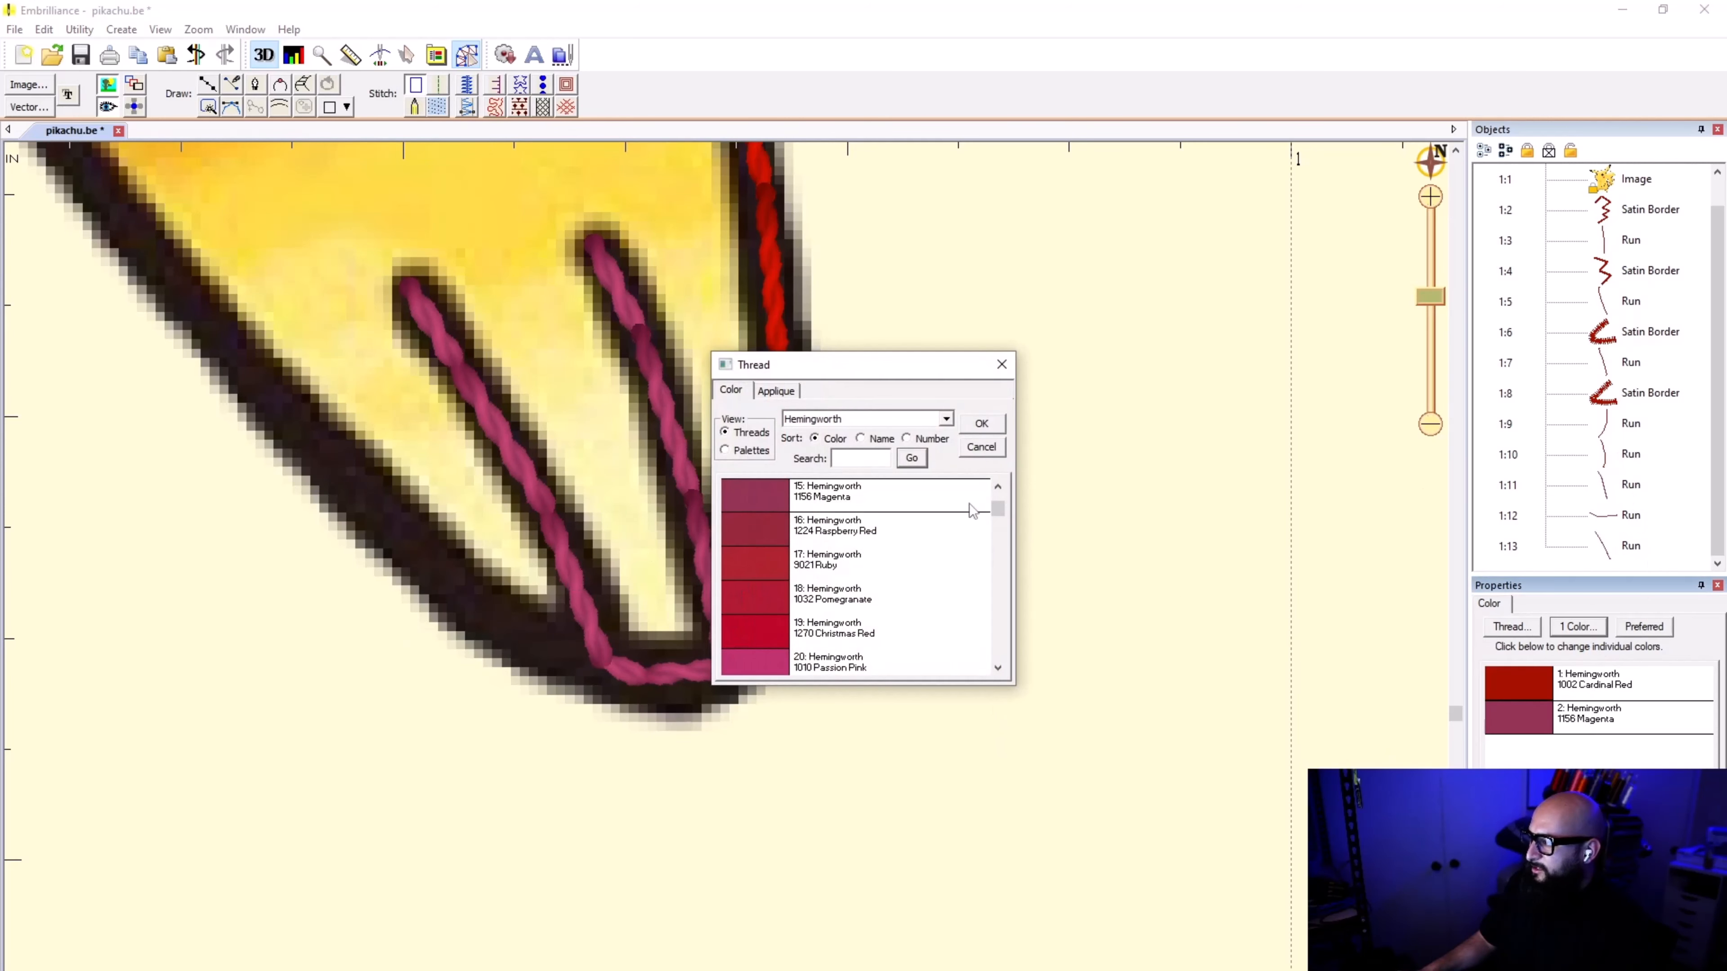
click(969, 448)
click(711, 586)
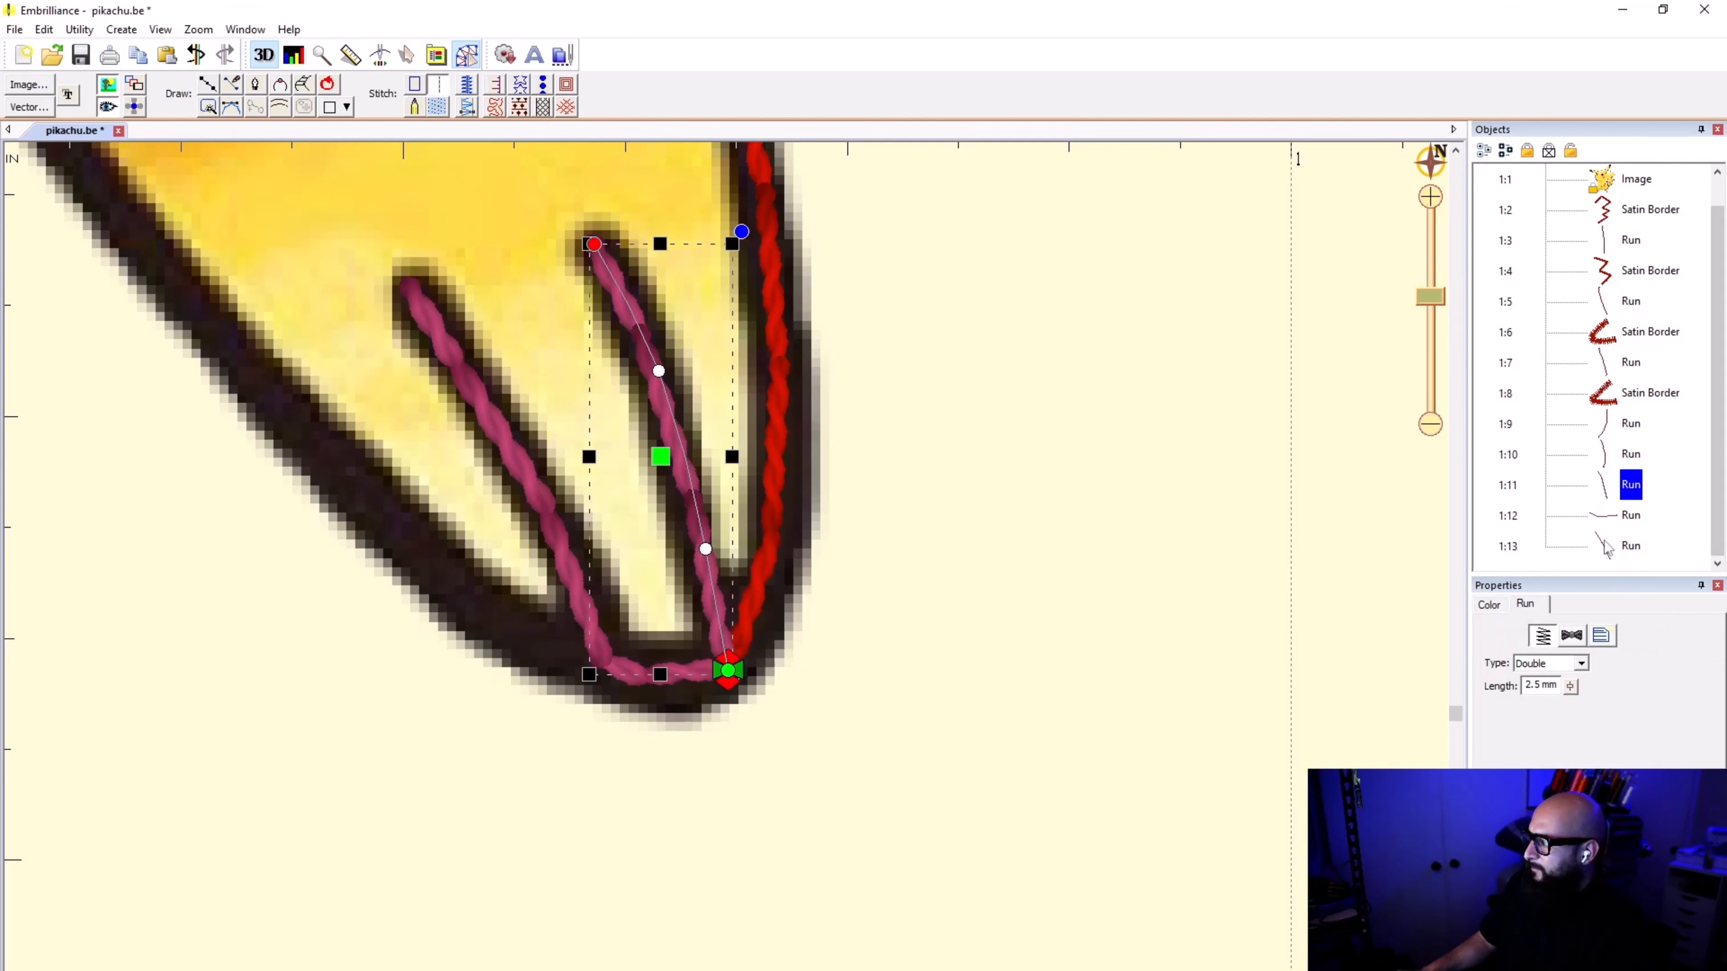
click(1612, 487)
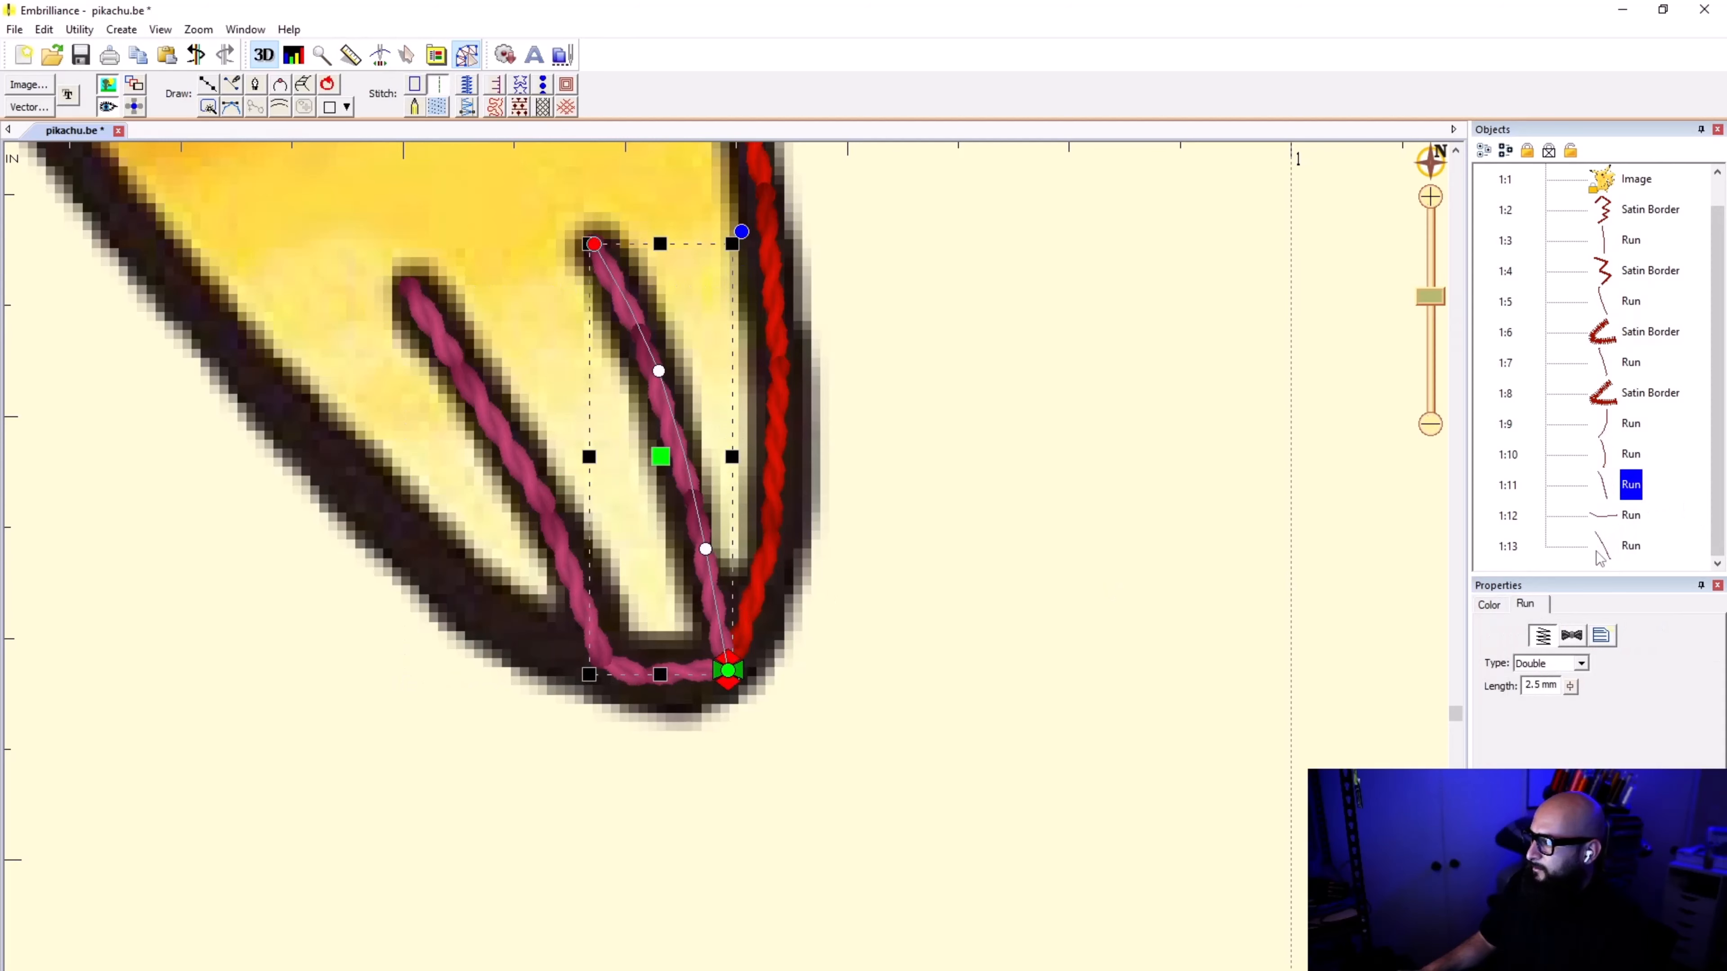
click(1599, 429)
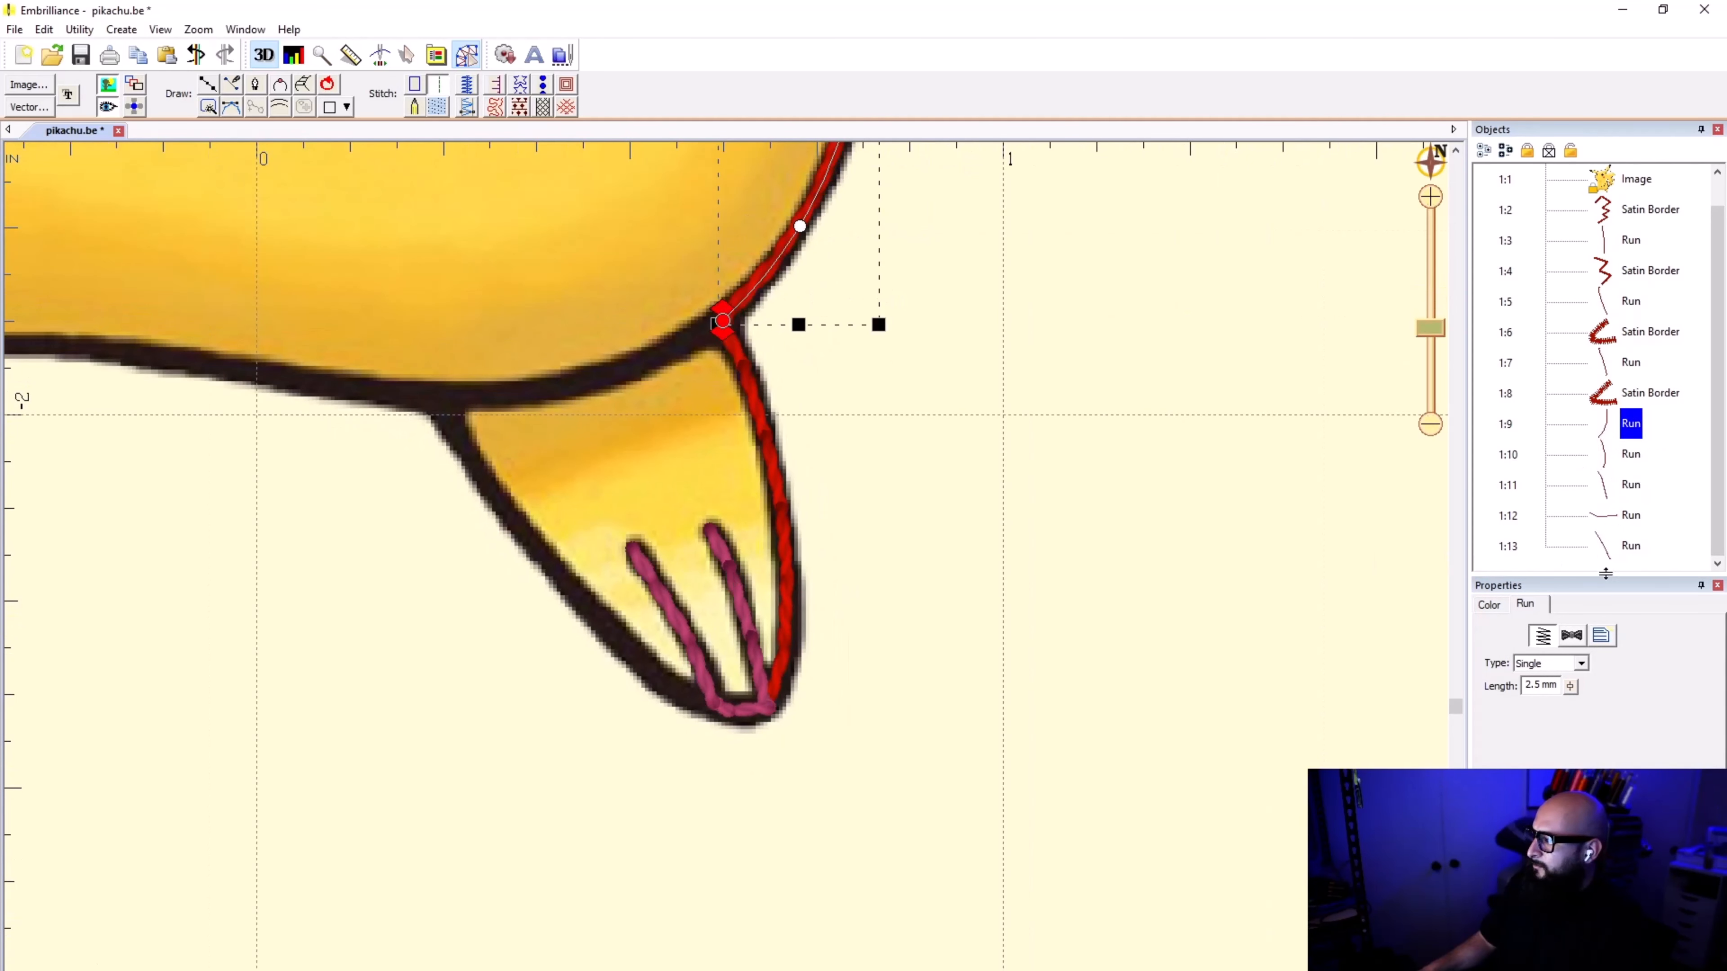
click(1608, 480)
shift+click(1611, 548)
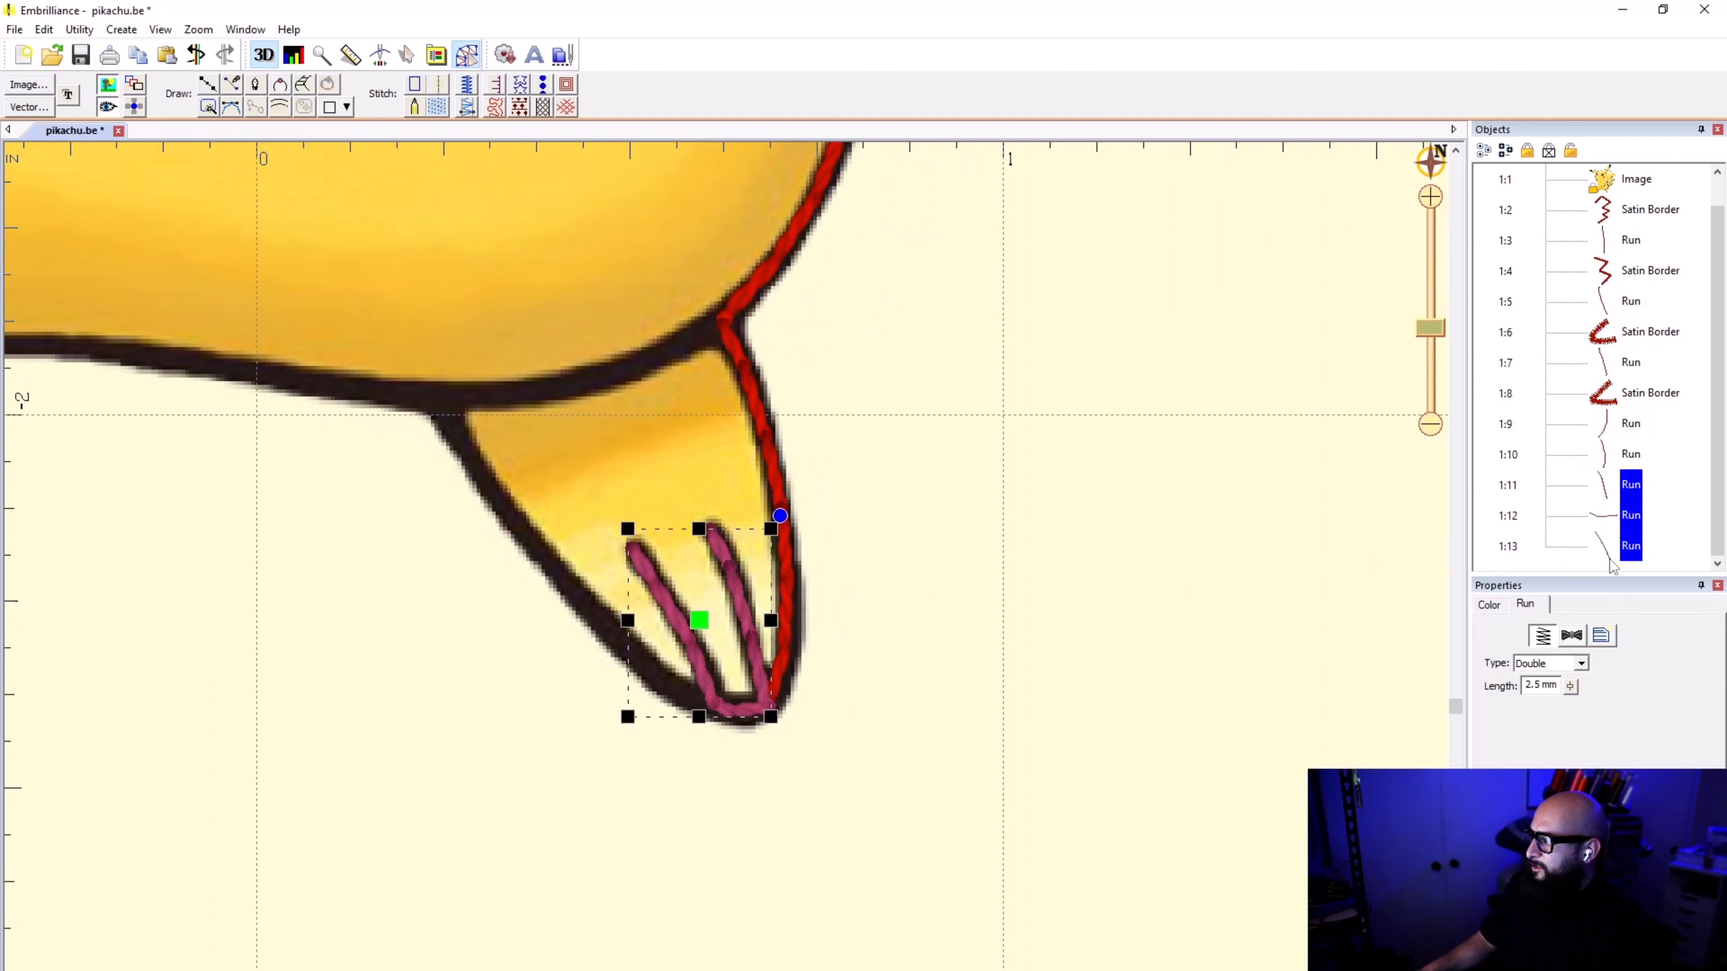
click(1492, 607)
click(1572, 693)
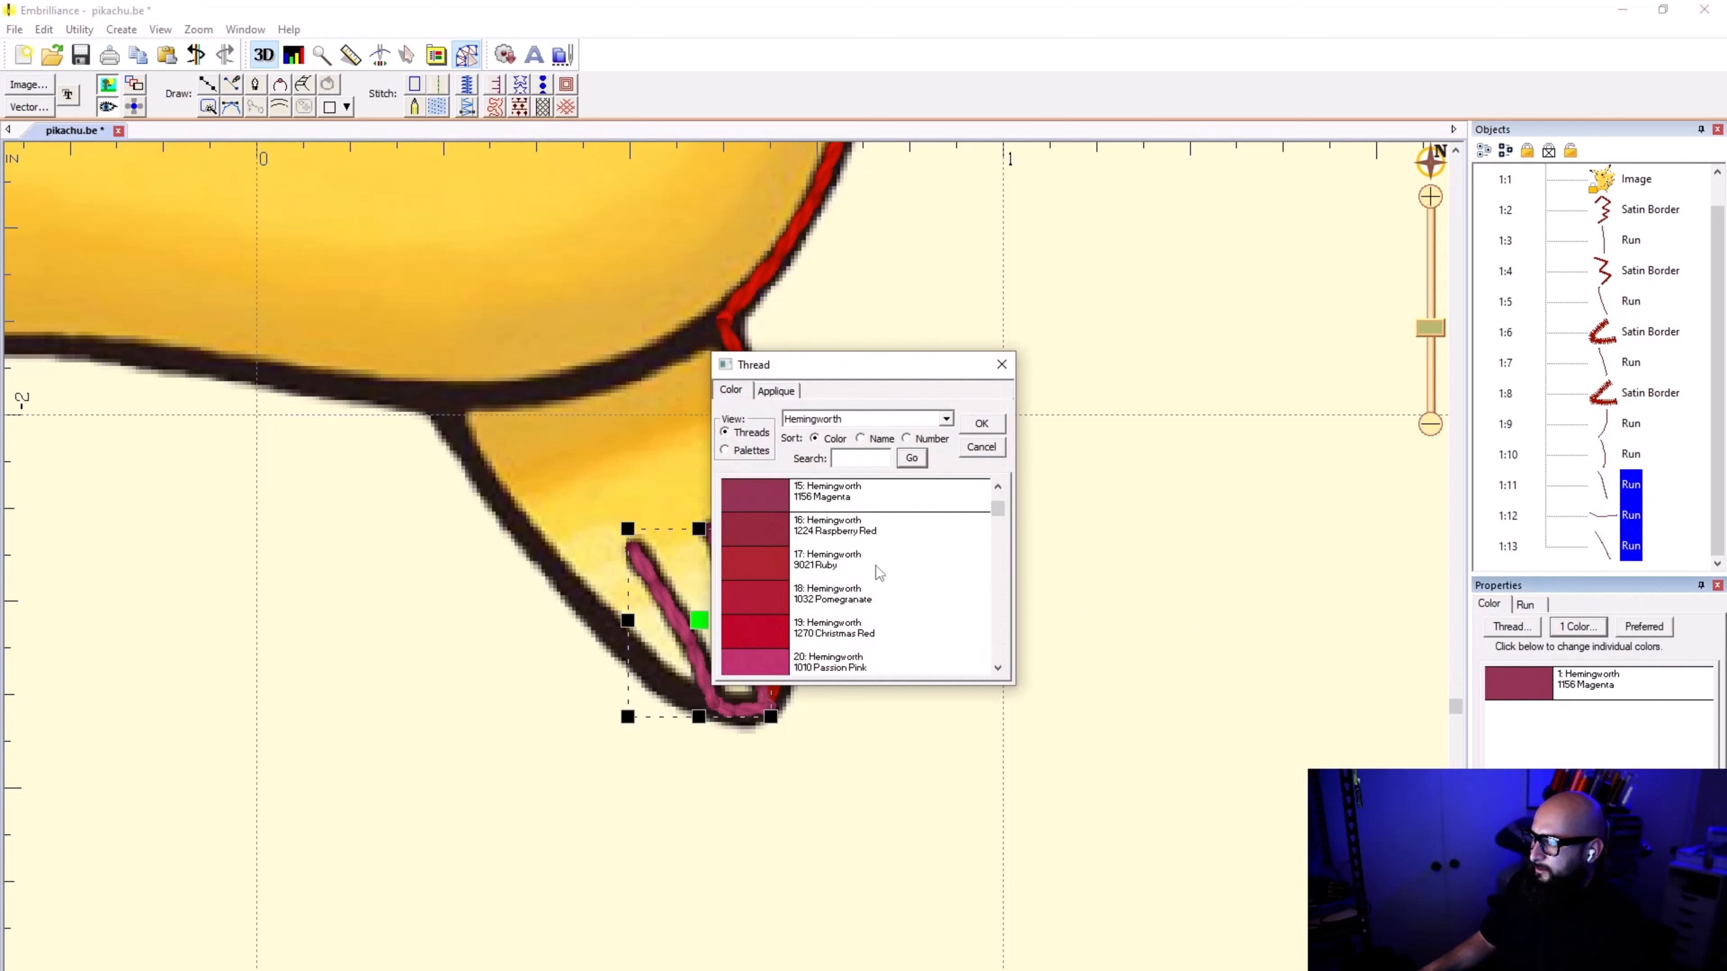
scroll(921, 563, up, 4)
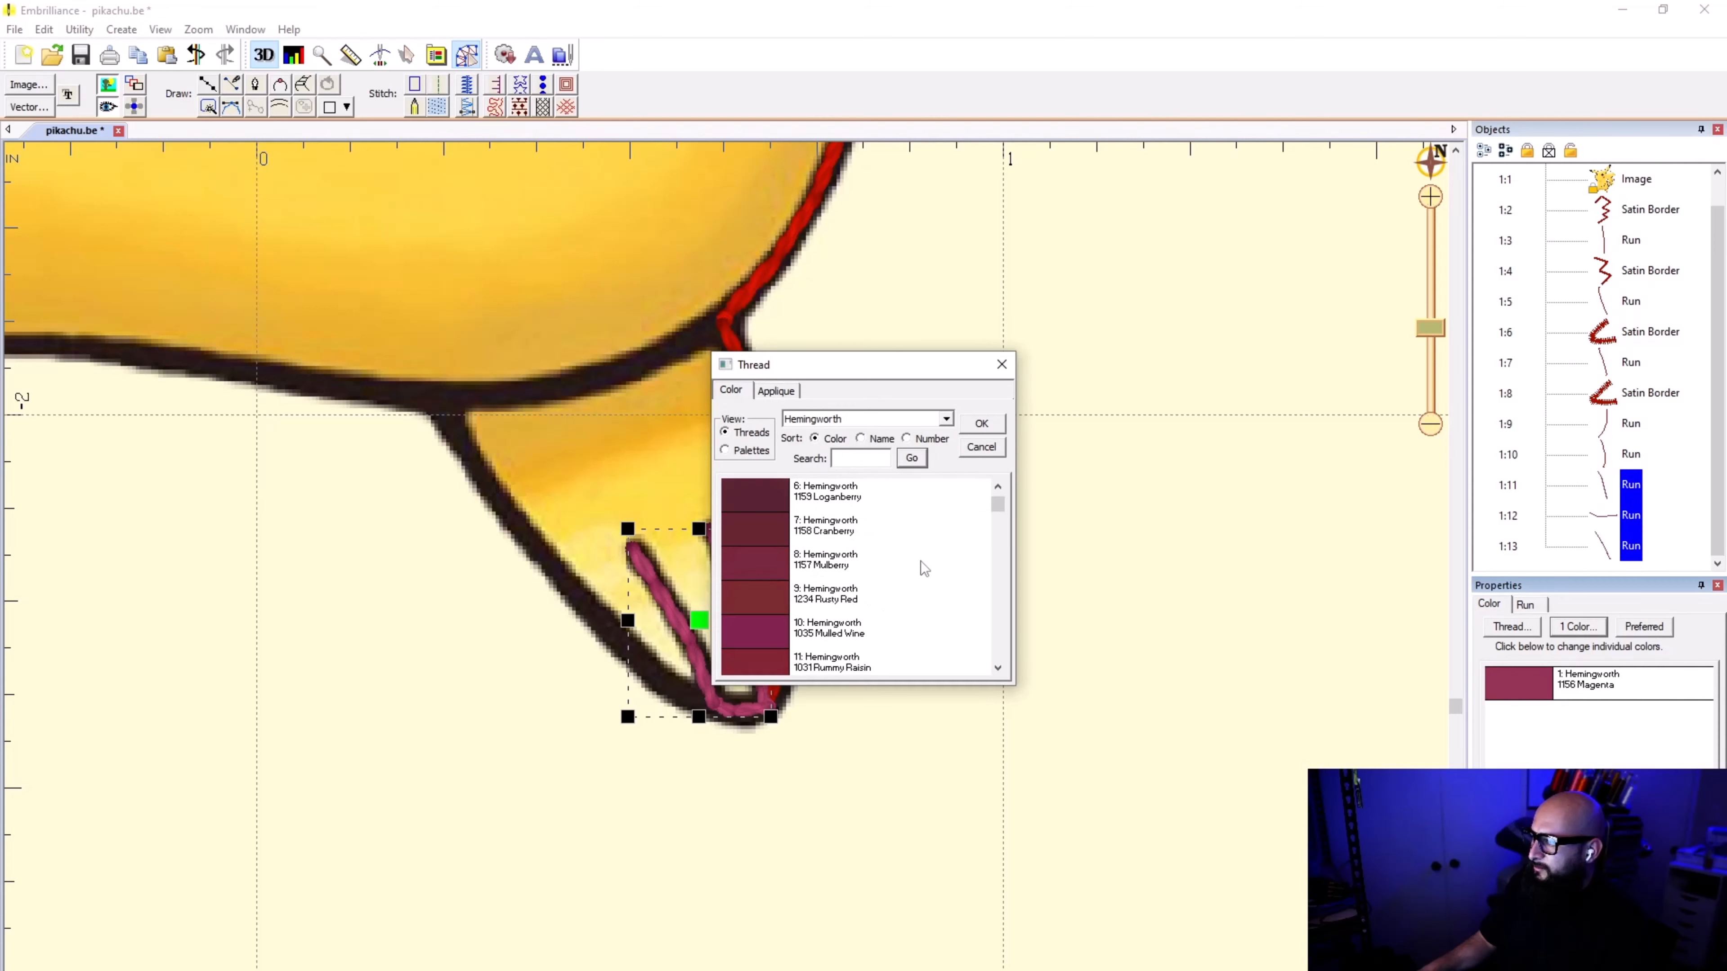
scroll(920, 564, down, 4)
click(966, 450)
click(1572, 687)
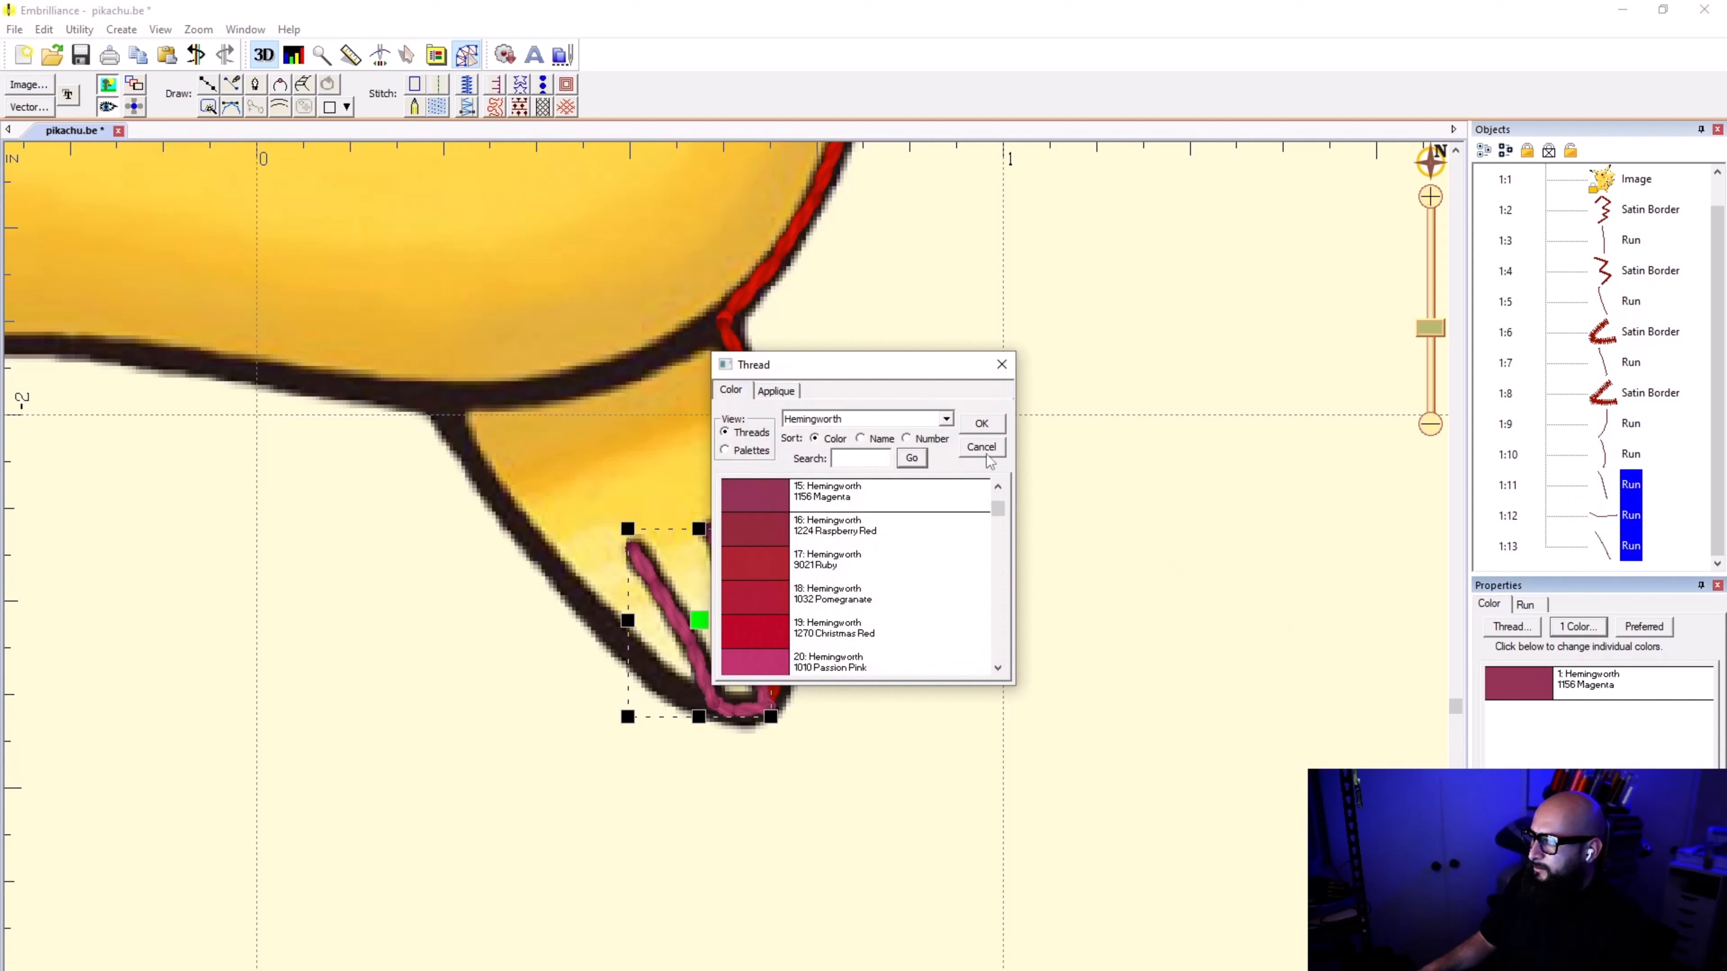
click(987, 456)
click(1568, 685)
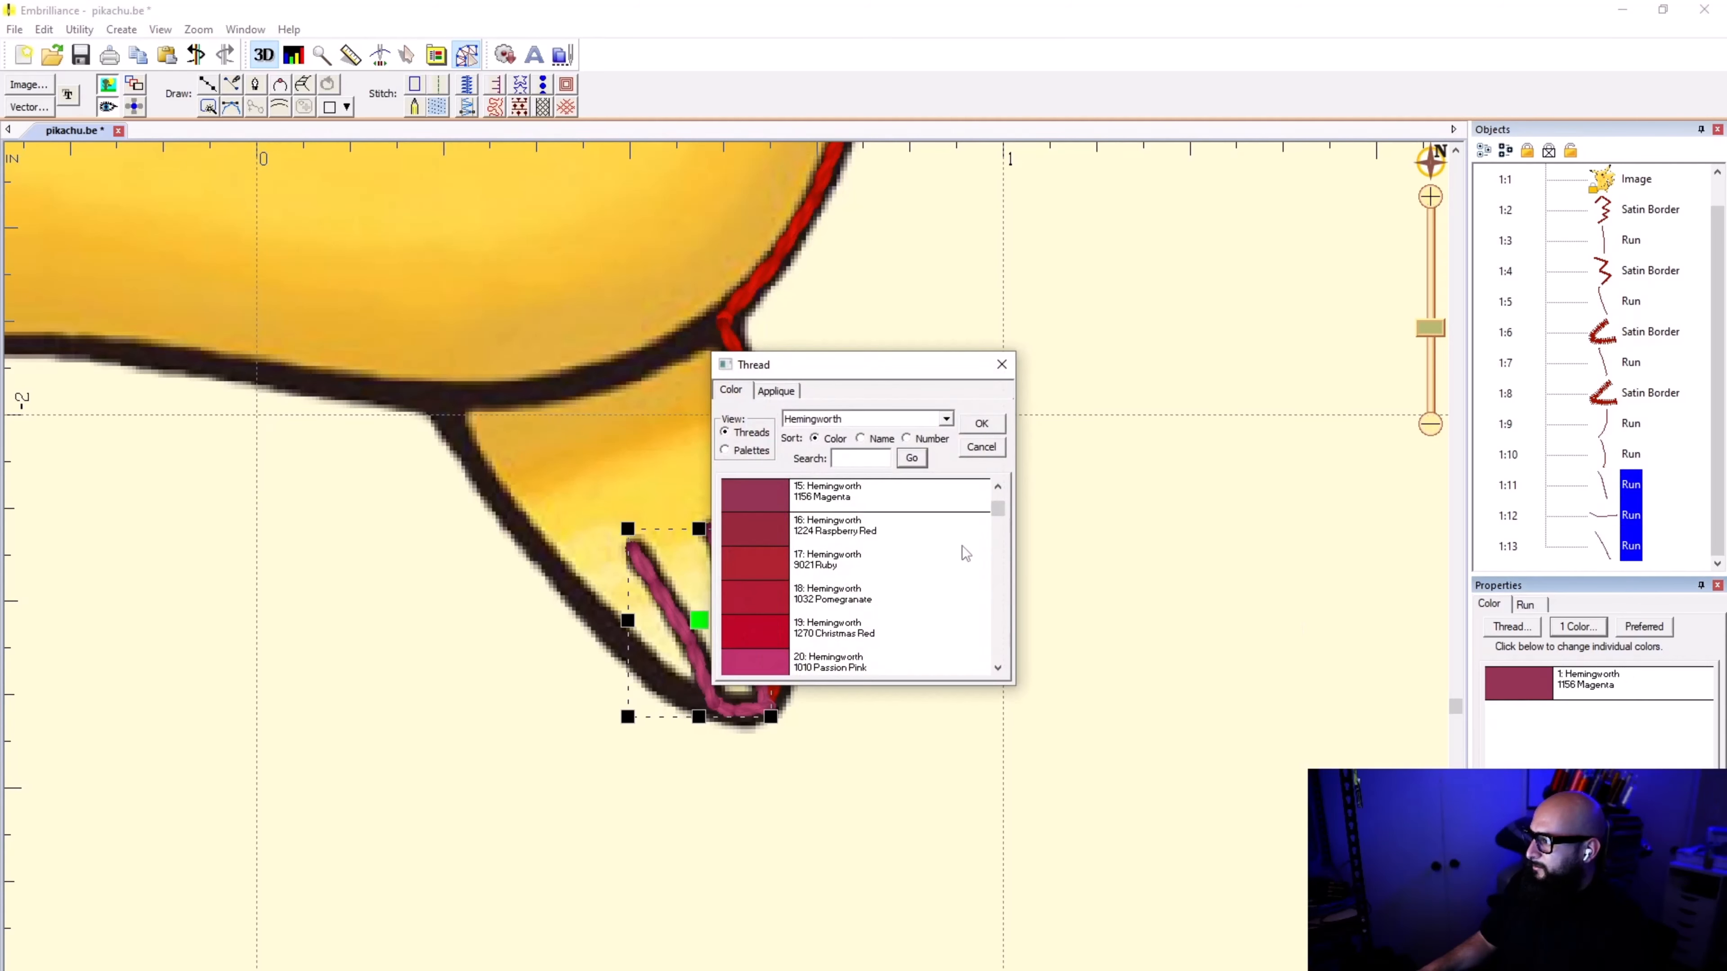
click(987, 452)
Step: Search the name-sorted Hemingworth threads for "cardinal", apply 1002 Cardinal Red to both toe lines and their connecting run, and deselect them
click(1617, 393)
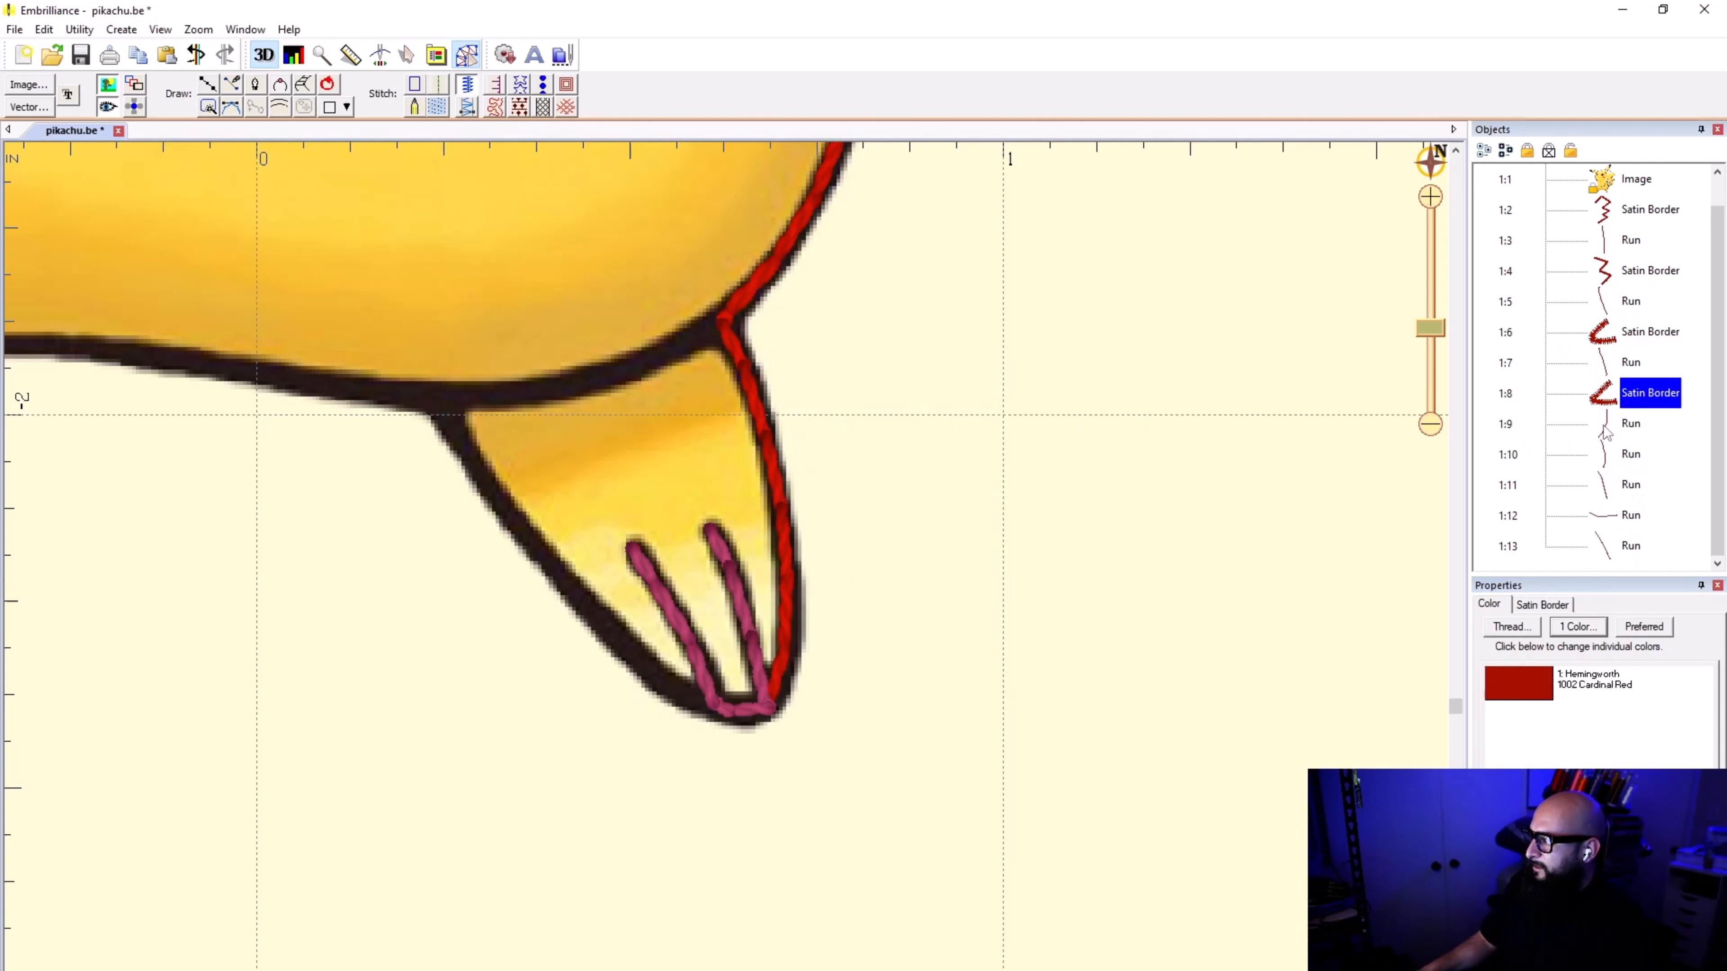
click(1630, 454)
click(1604, 485)
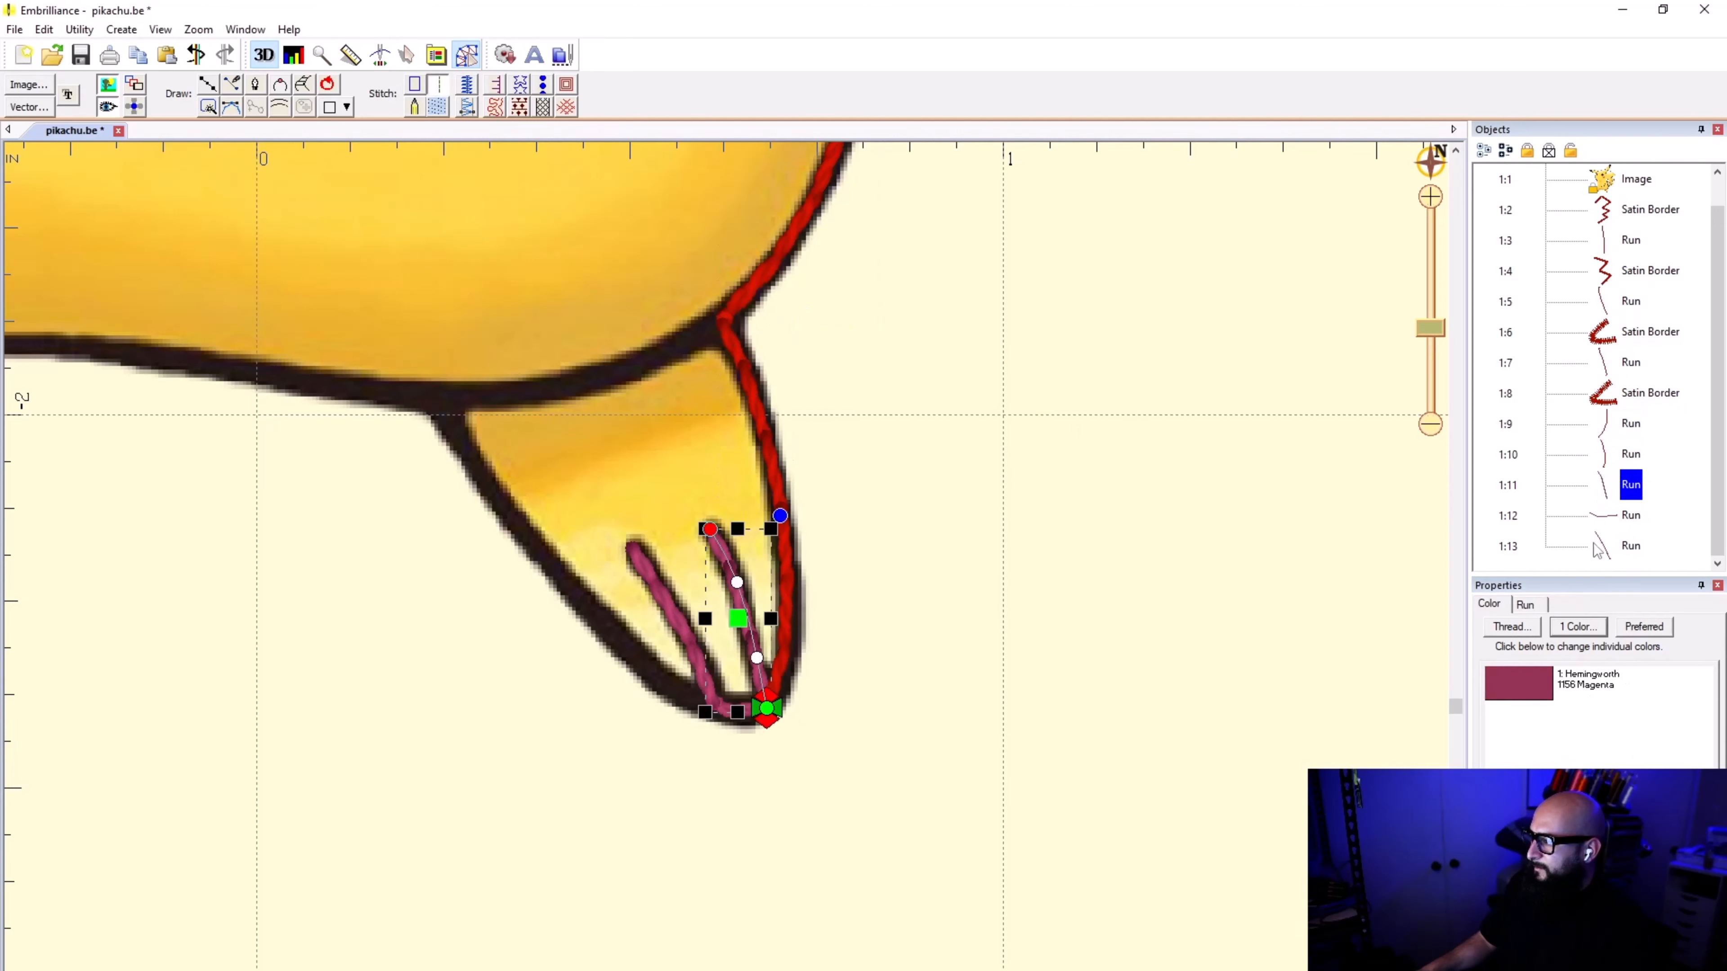
shift+click(1599, 547)
double_click(1557, 685)
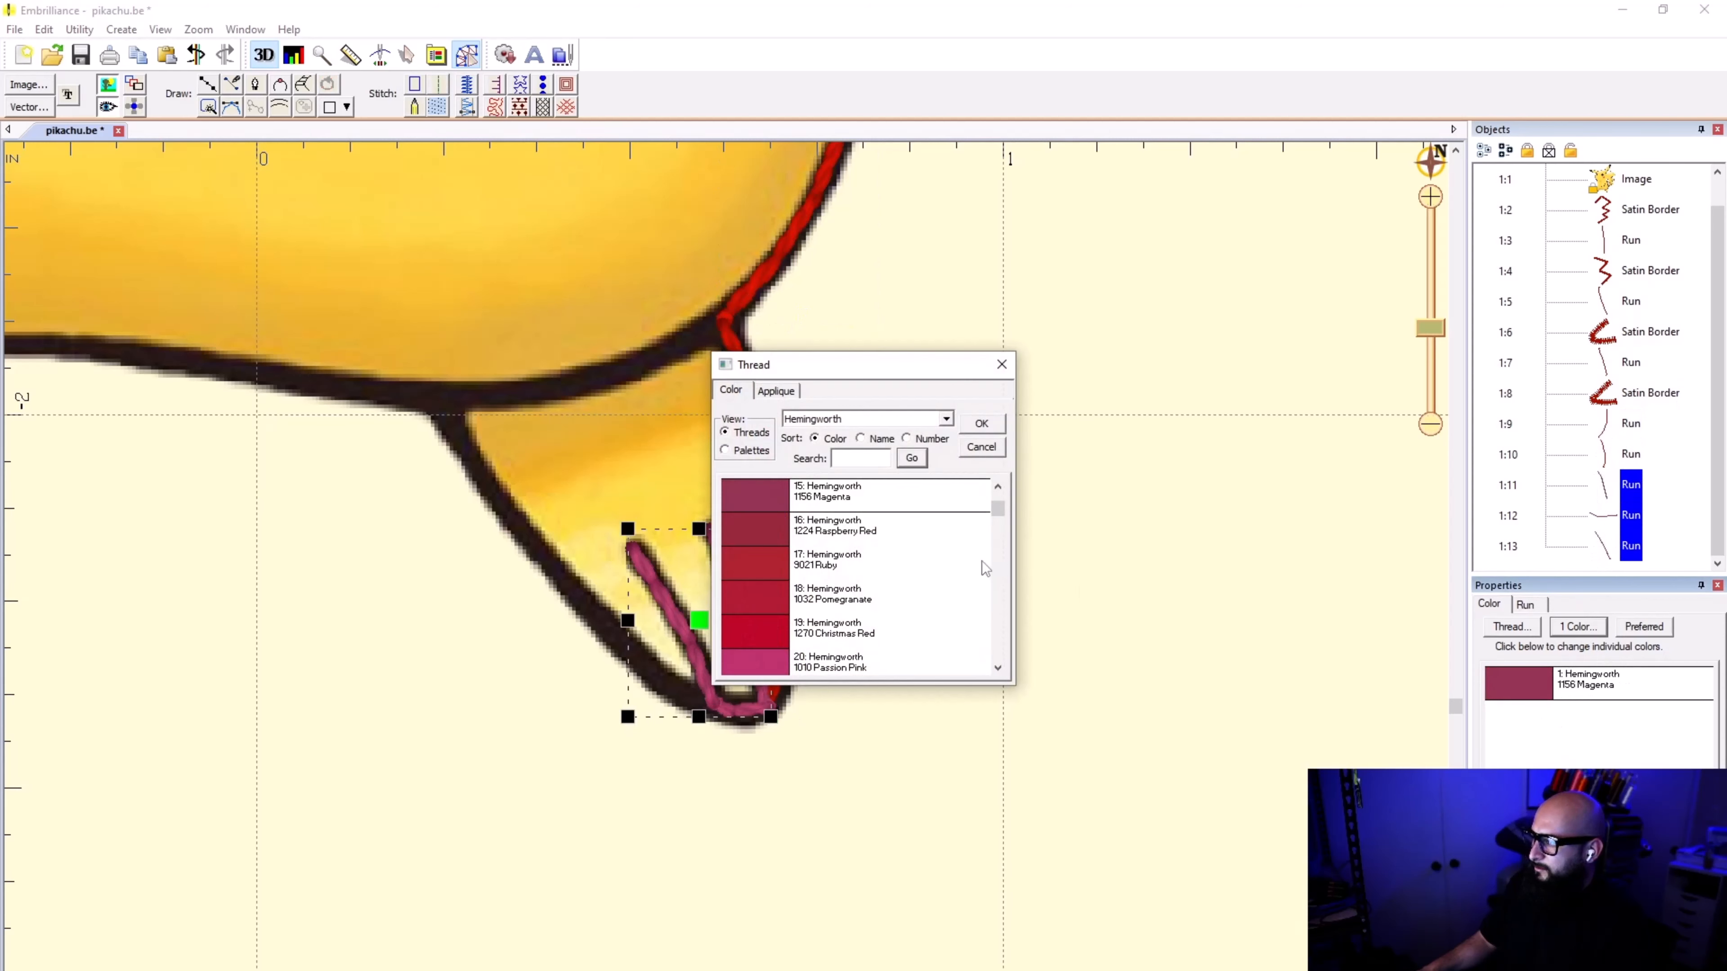
click(870, 439)
click(859, 460)
text(cardinal)
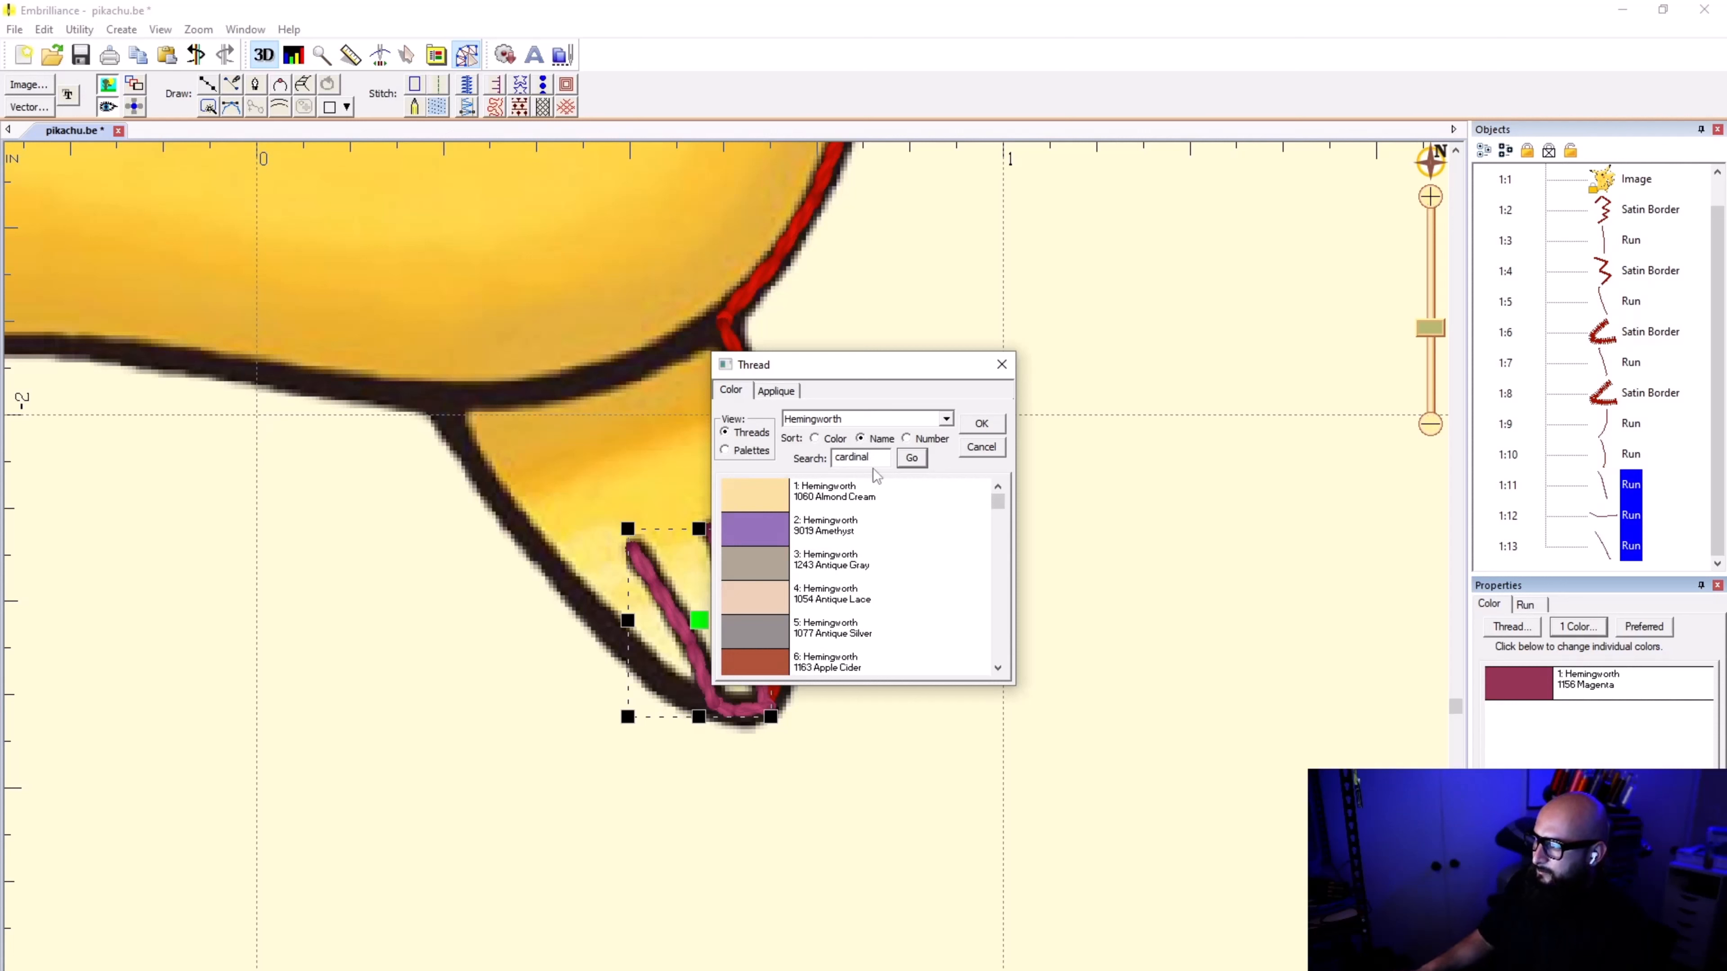
click(911, 458)
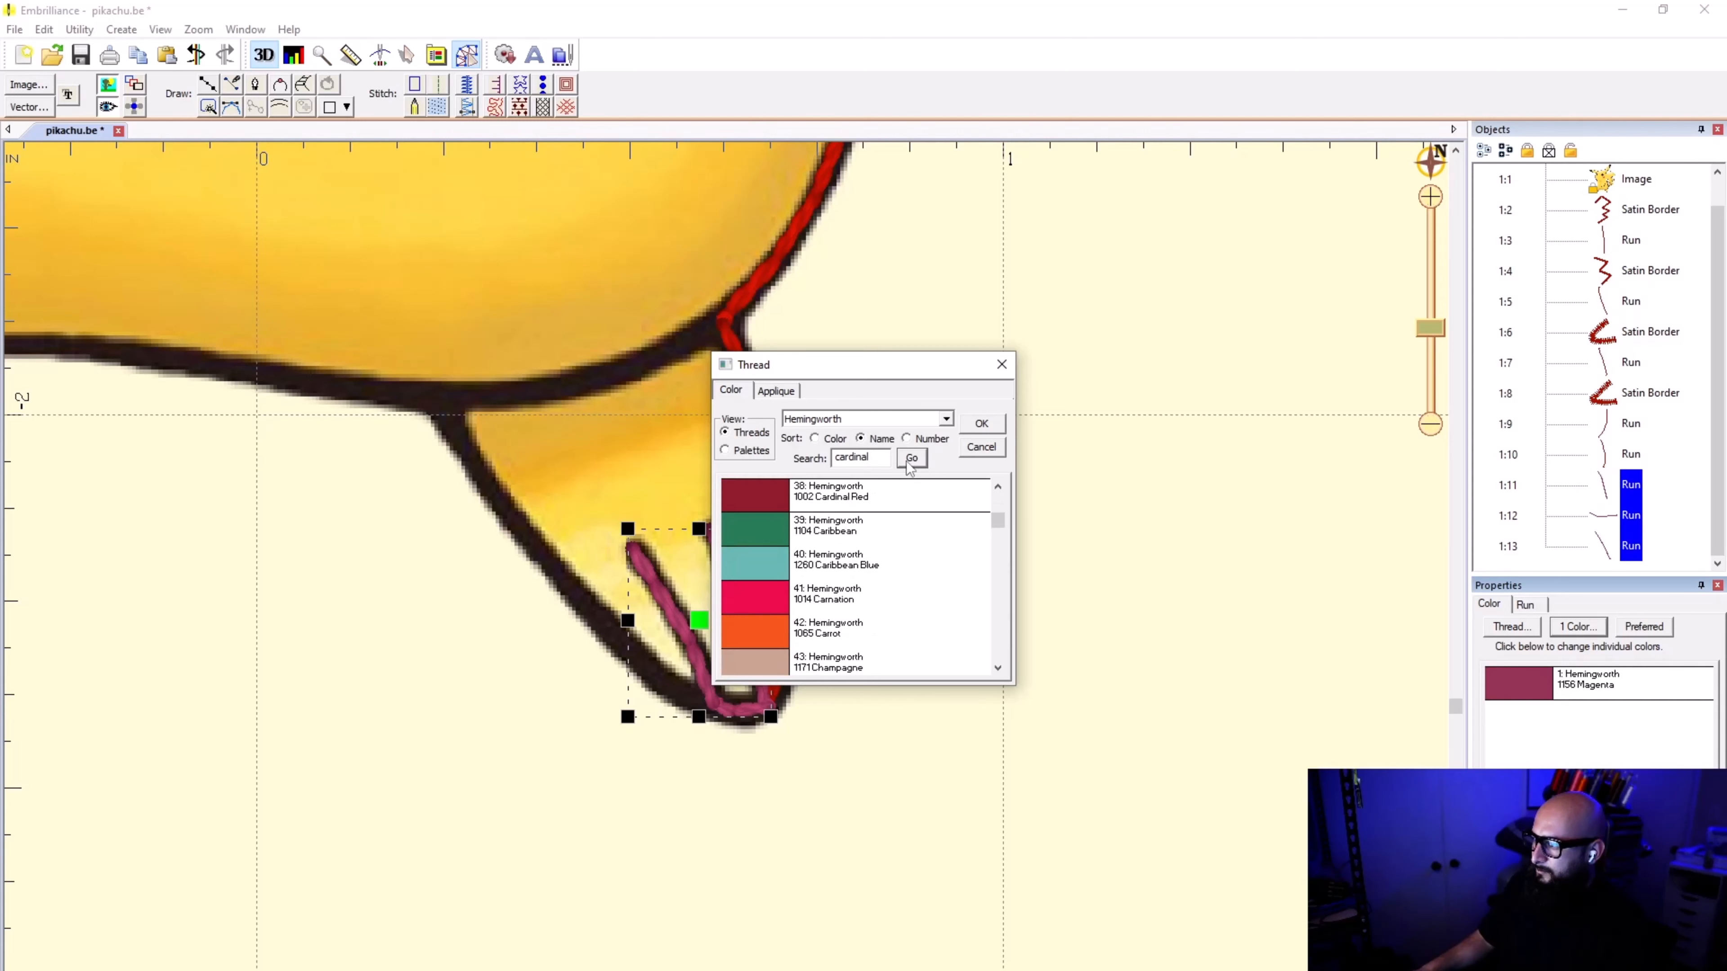
double_click(902, 486)
click(1237, 602)
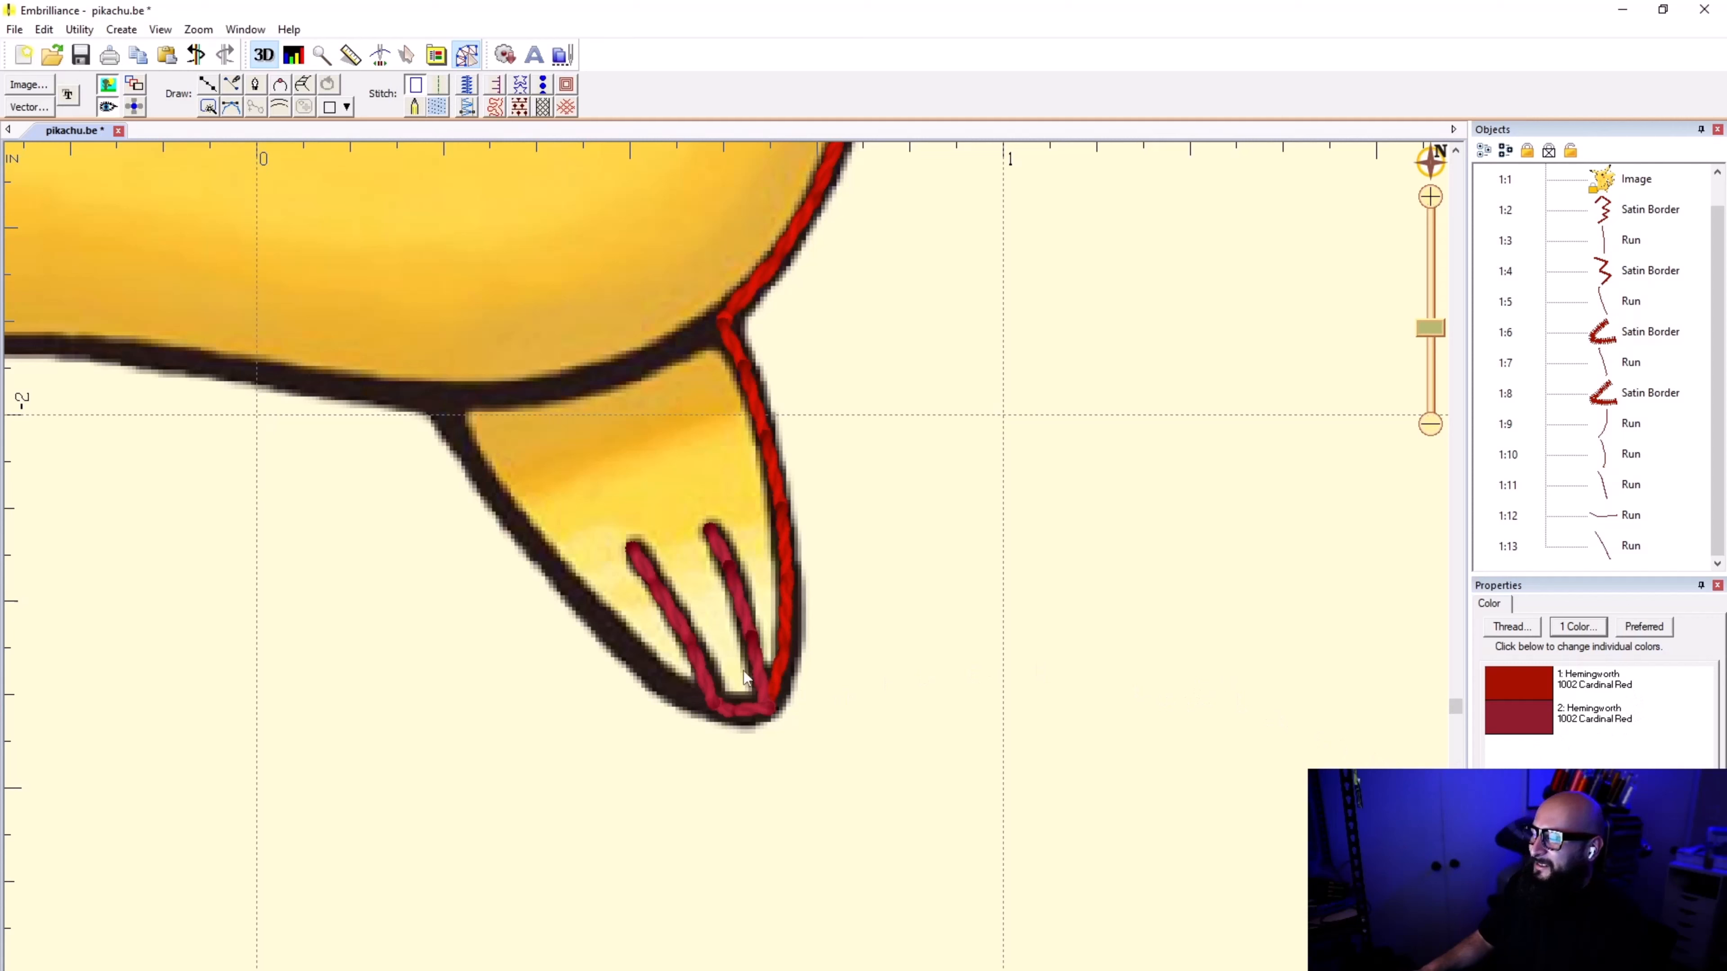
Step: Save the design and recolour the second thread entry with 1002 Cardinal Red from the Hemingworth palettes view
key(ctrl+s)
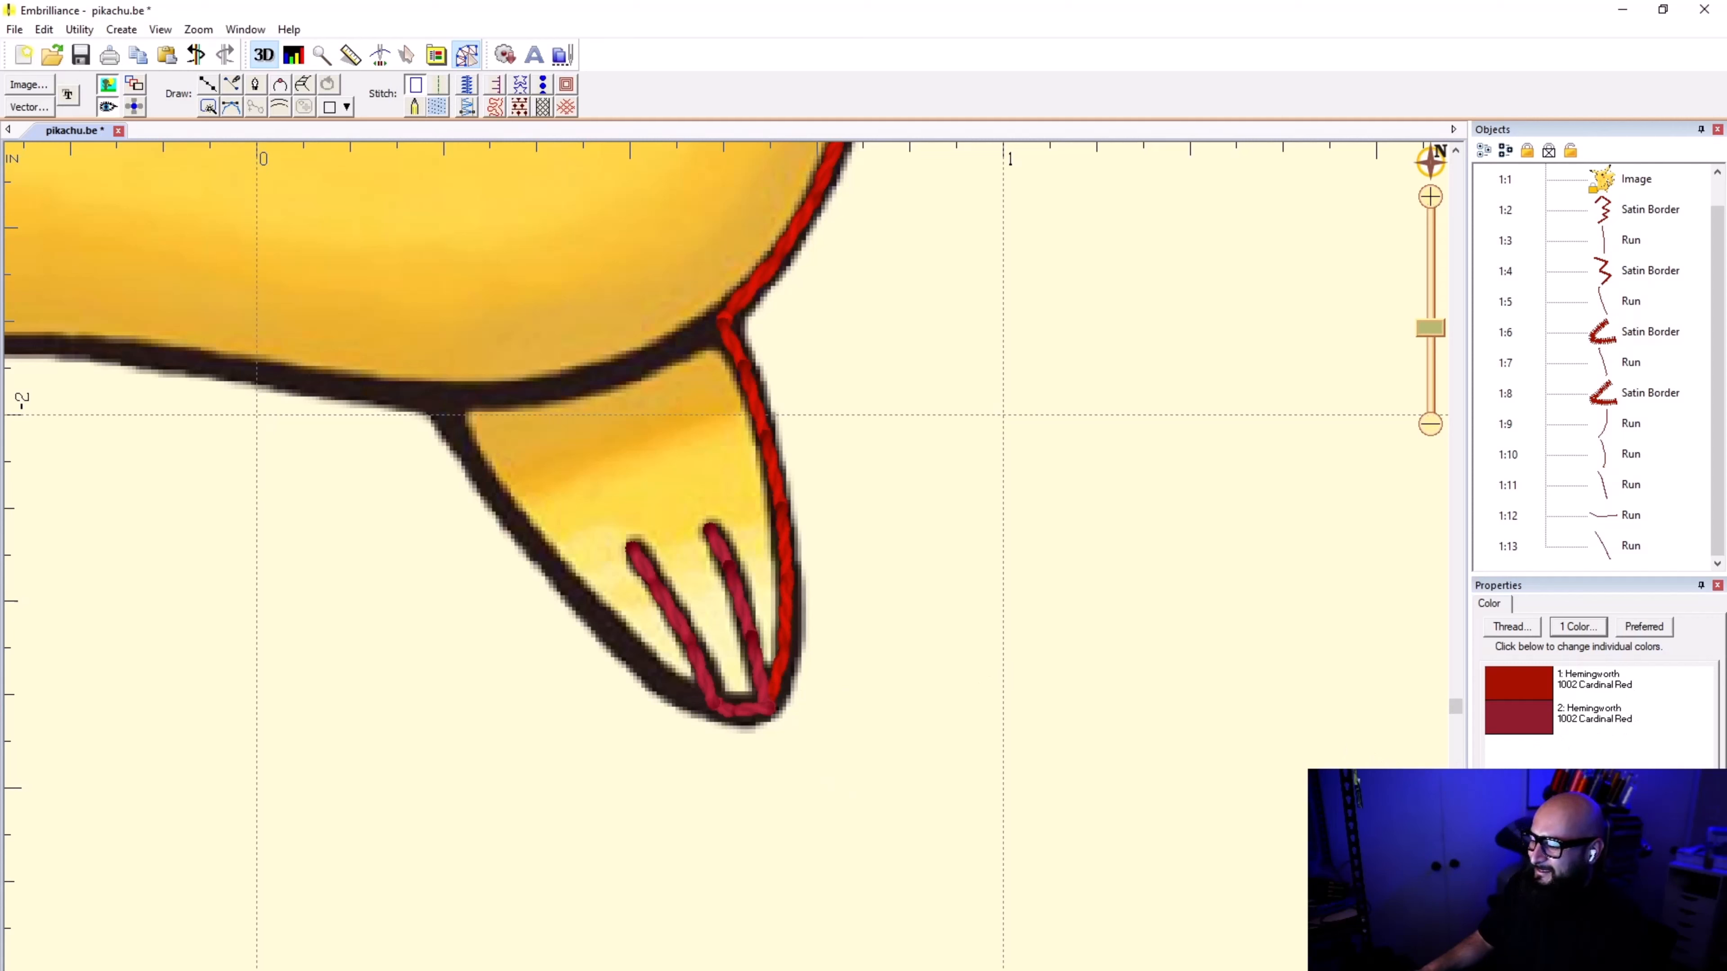
double_click(1574, 718)
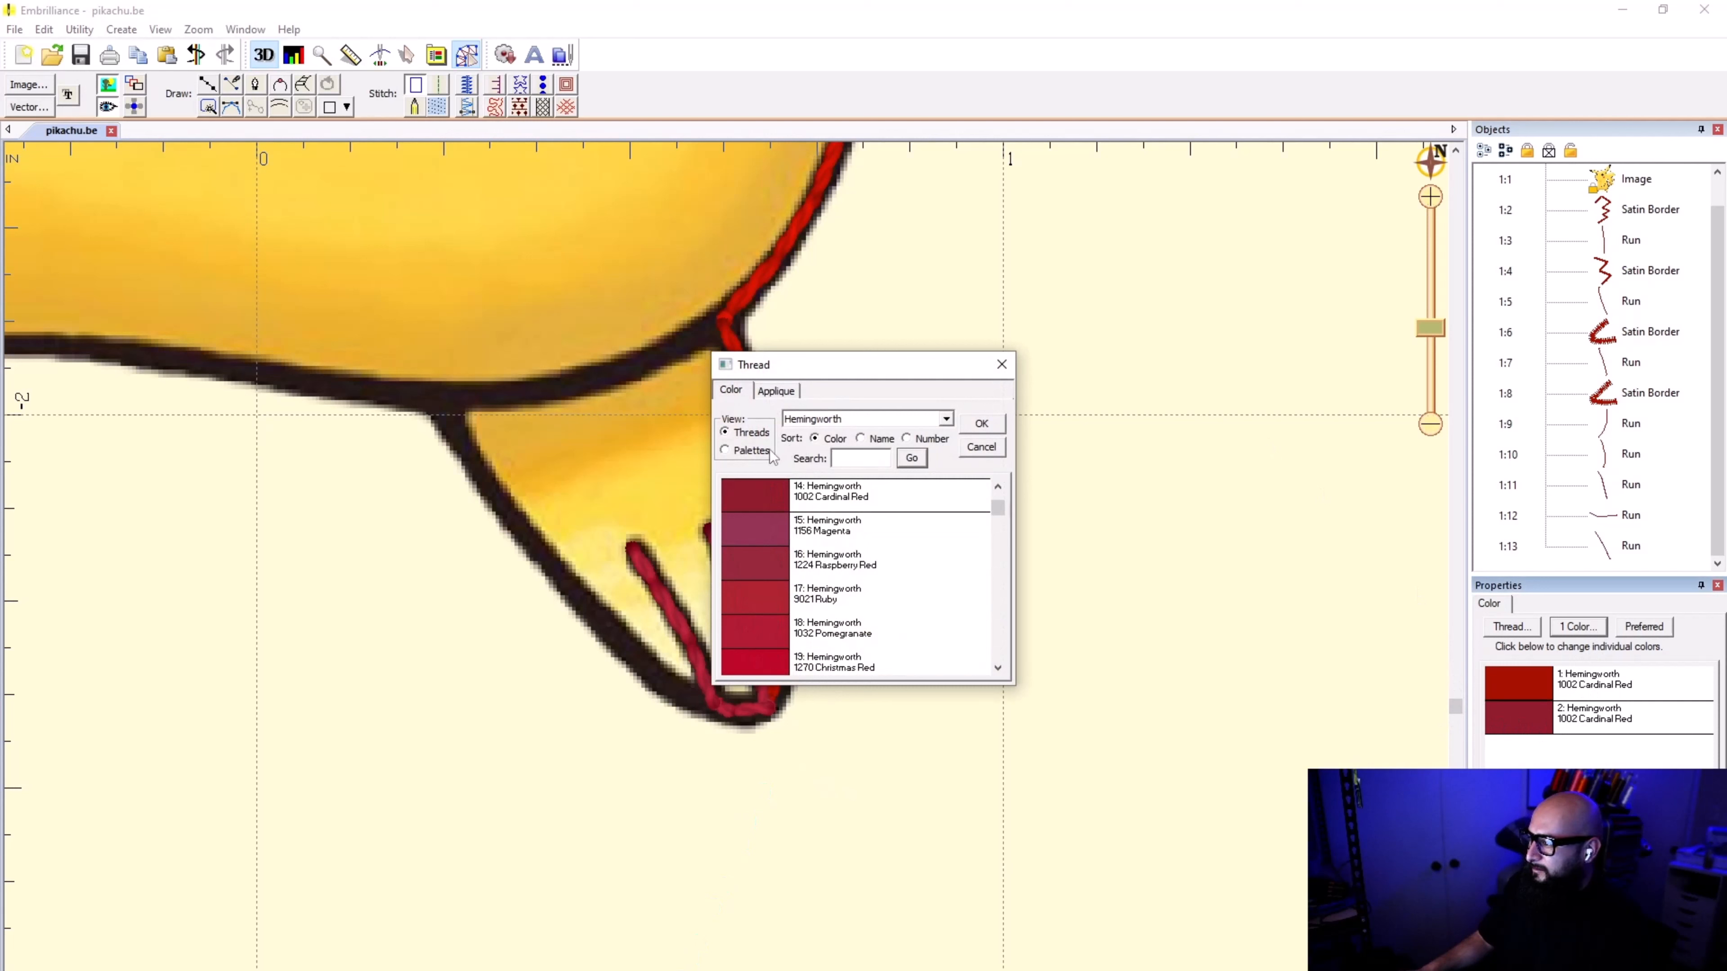
click(726, 450)
double_click(818, 499)
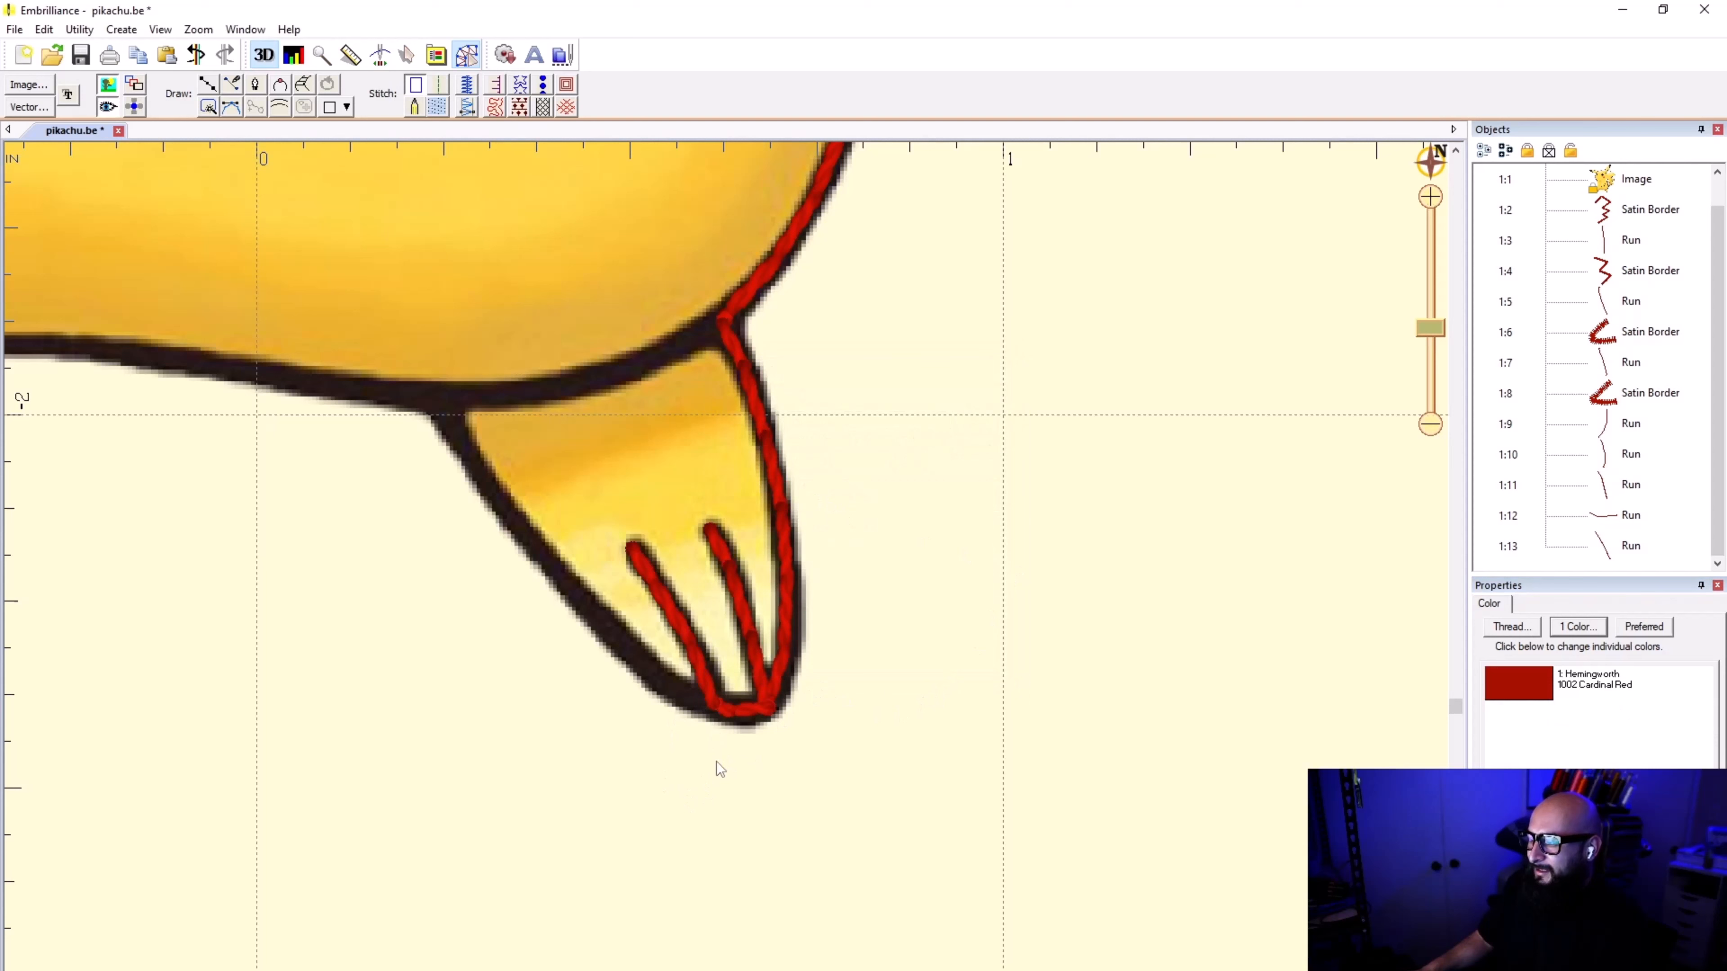
Step: Move the exit point of the second toe line's run from its upper tip to its base and deselect it
click(1630, 546)
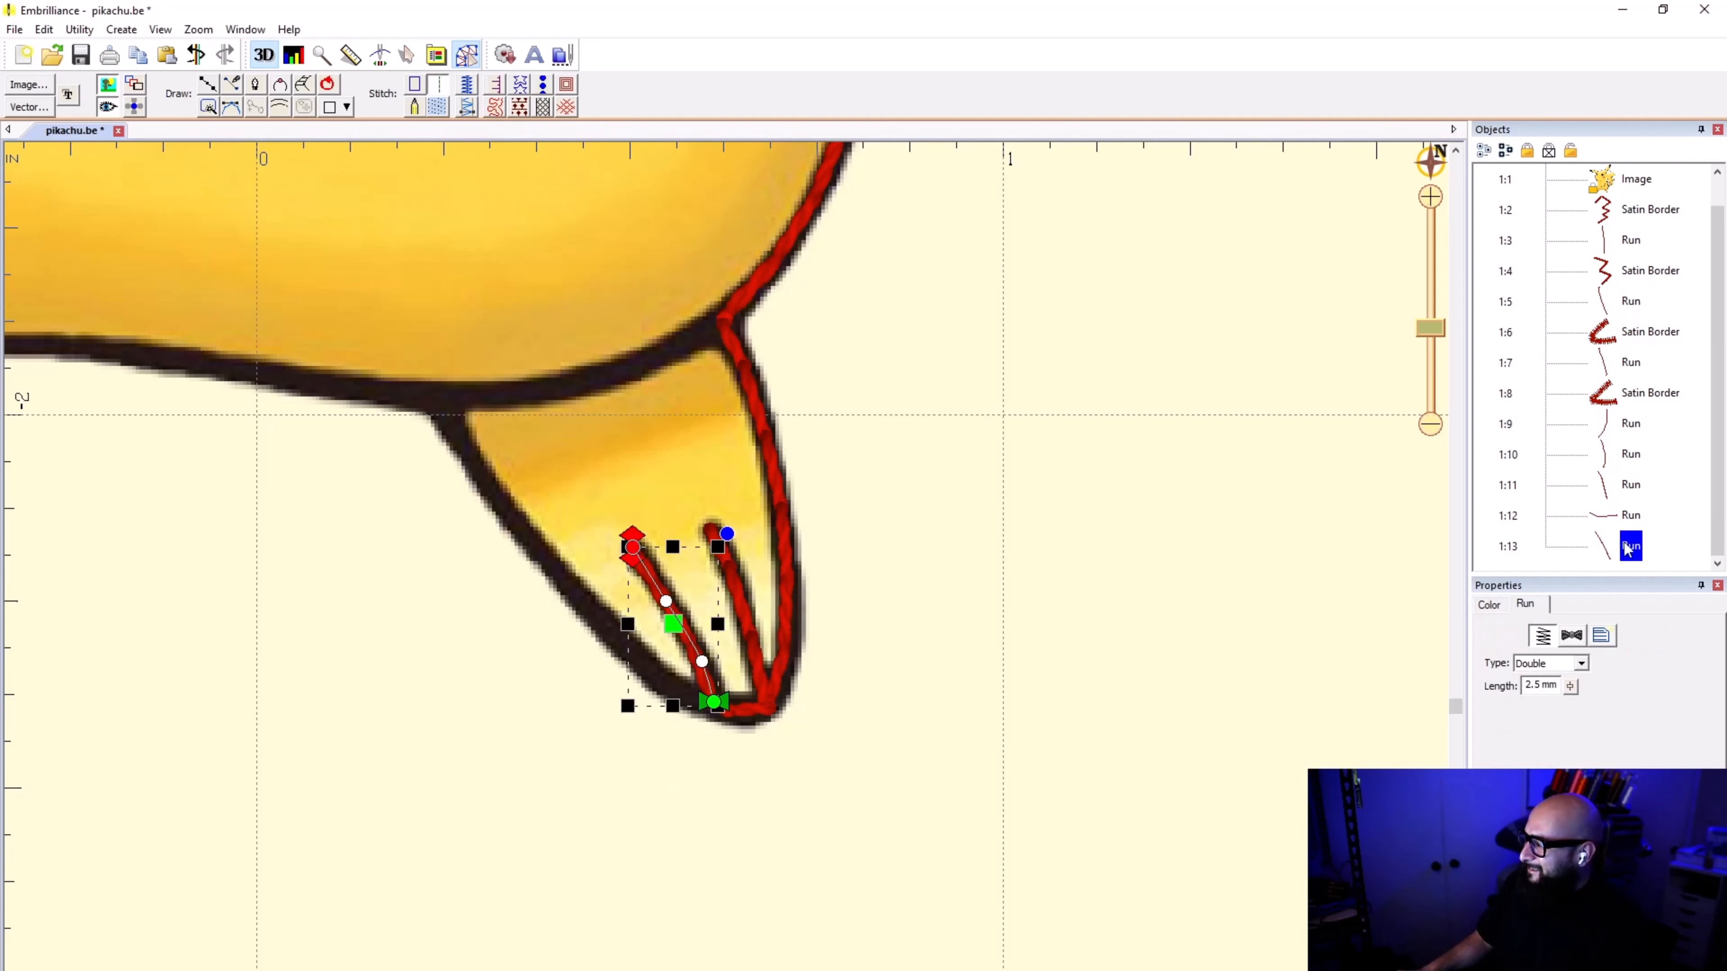
scroll(686, 653, up, 4)
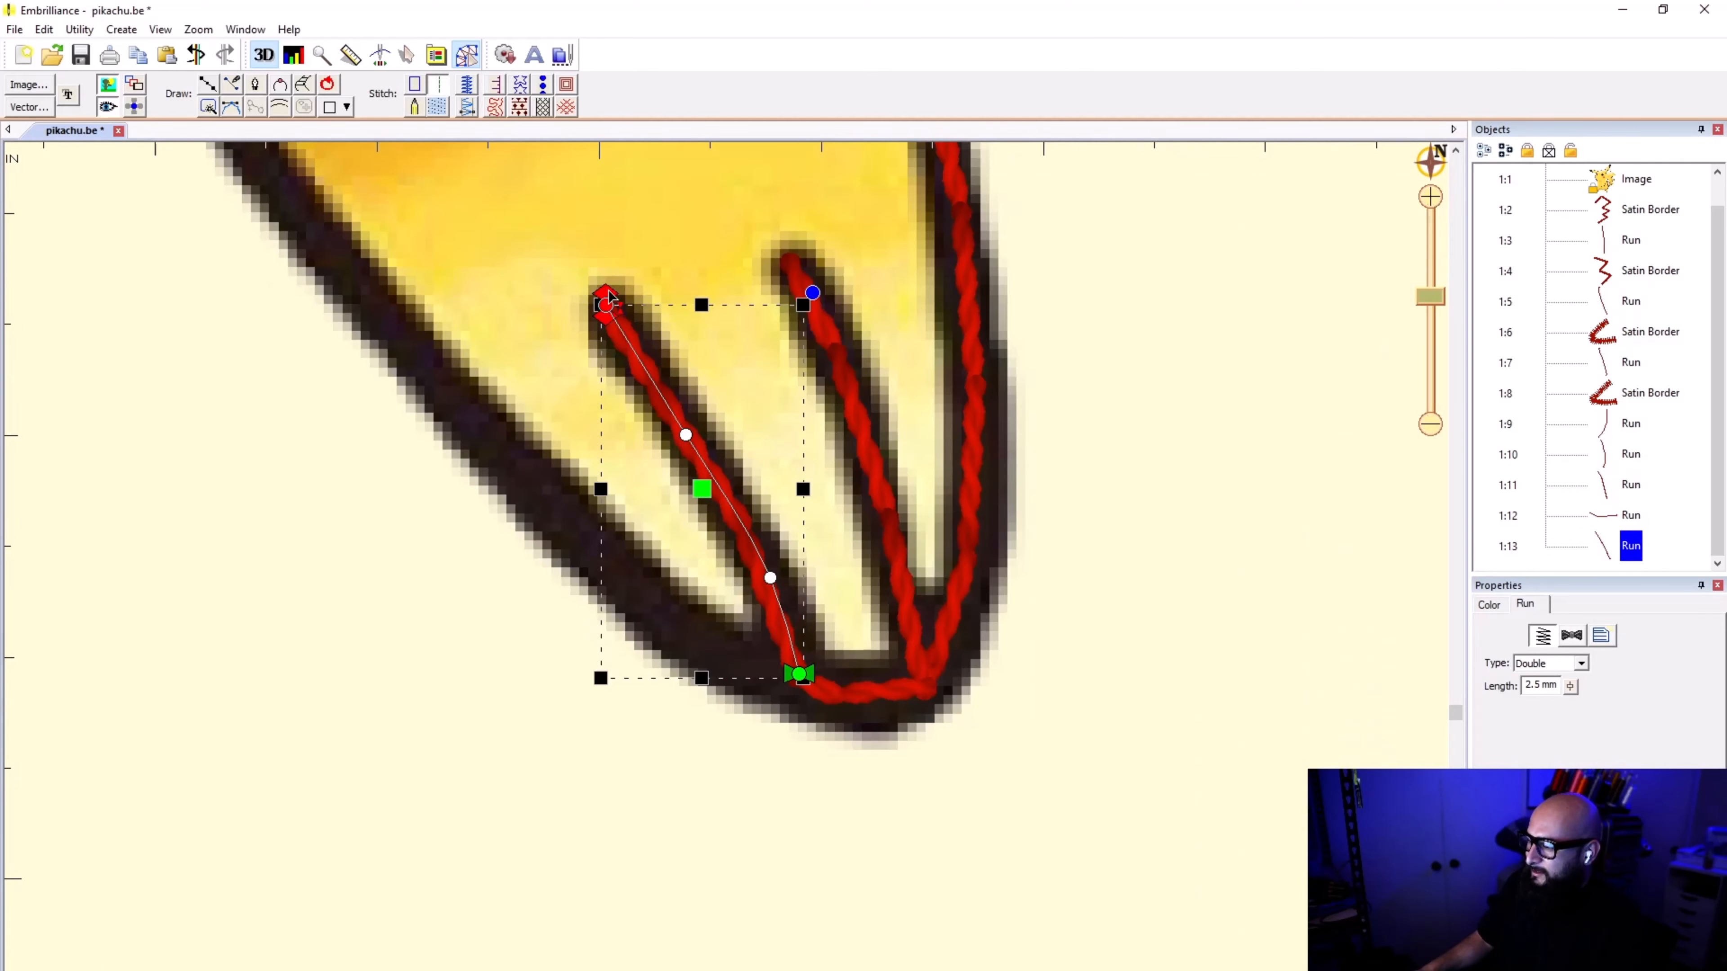
drag(607, 296, 908, 697)
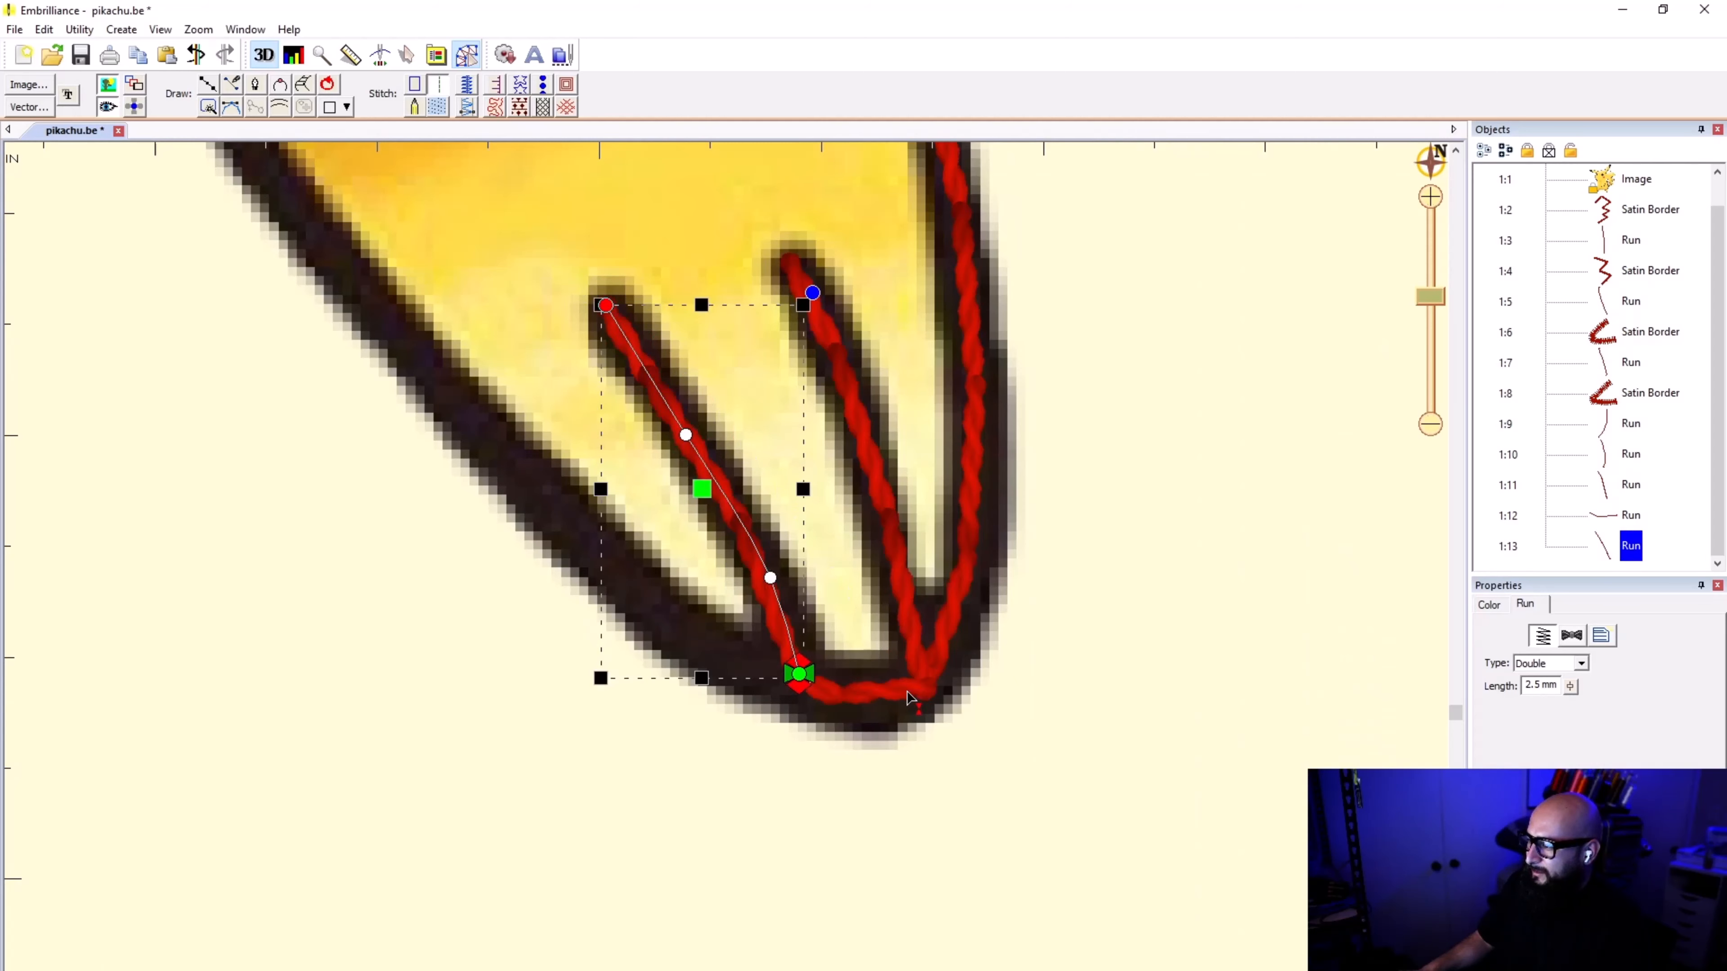
click(947, 808)
Step: Examine the entry and exit points and stitch types of both toe-line runs and the run connecting them
click(1598, 554)
click(1610, 518)
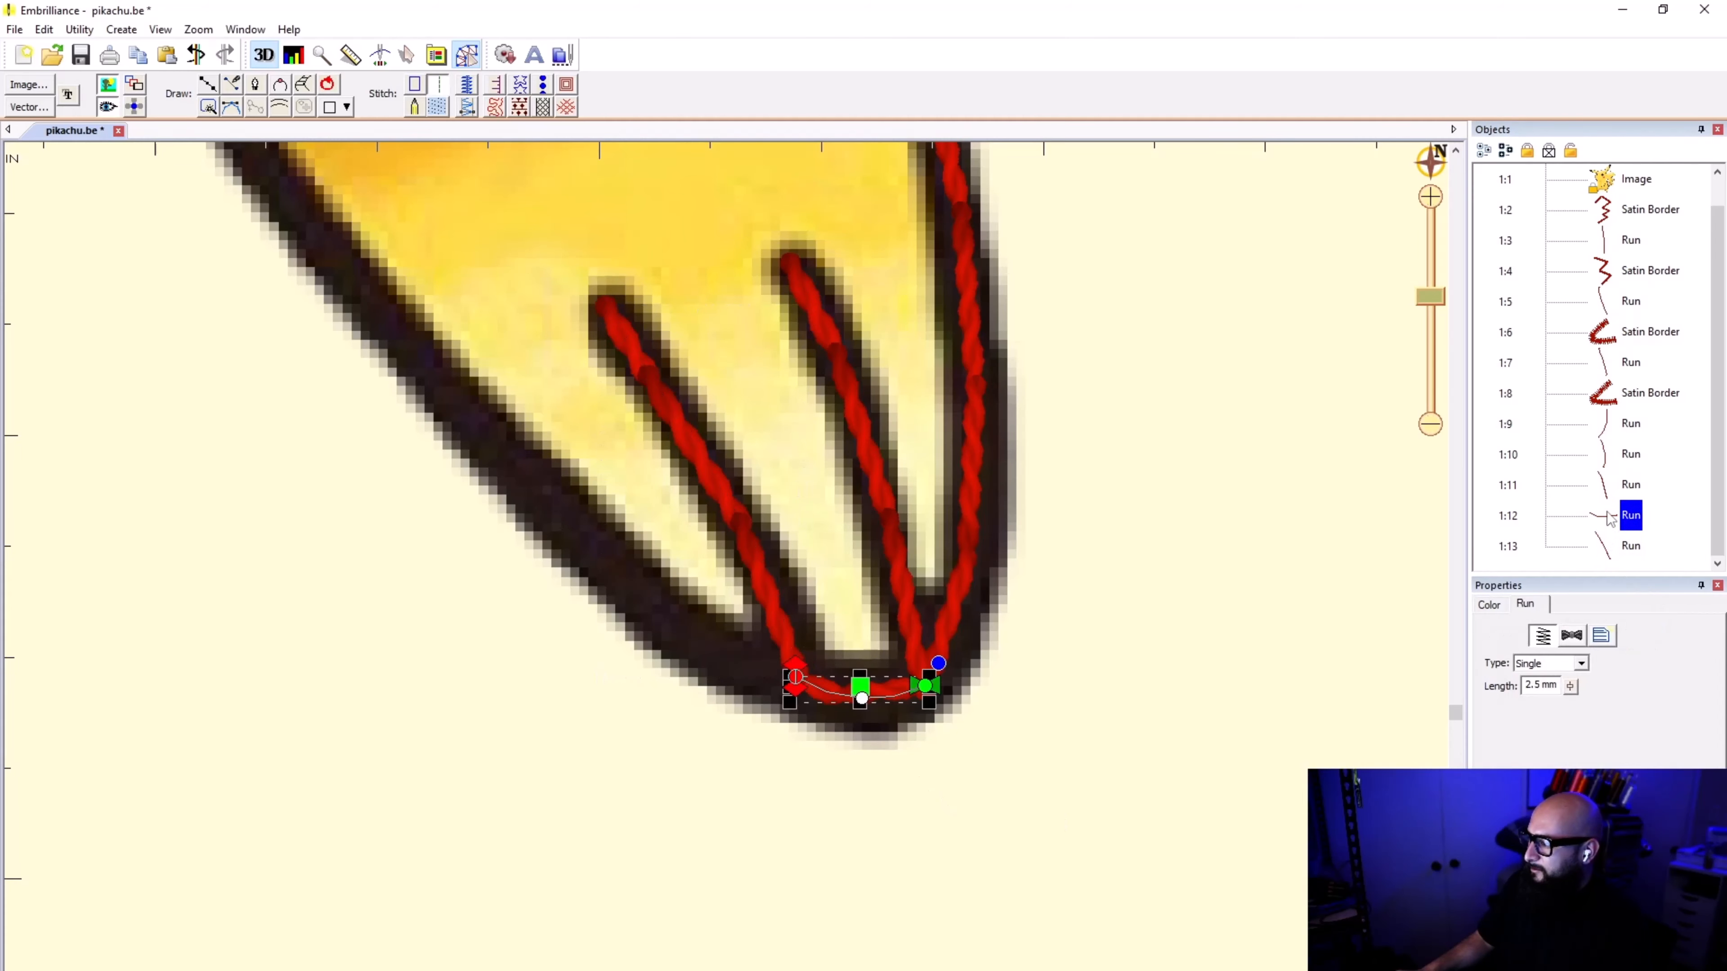
click(1609, 494)
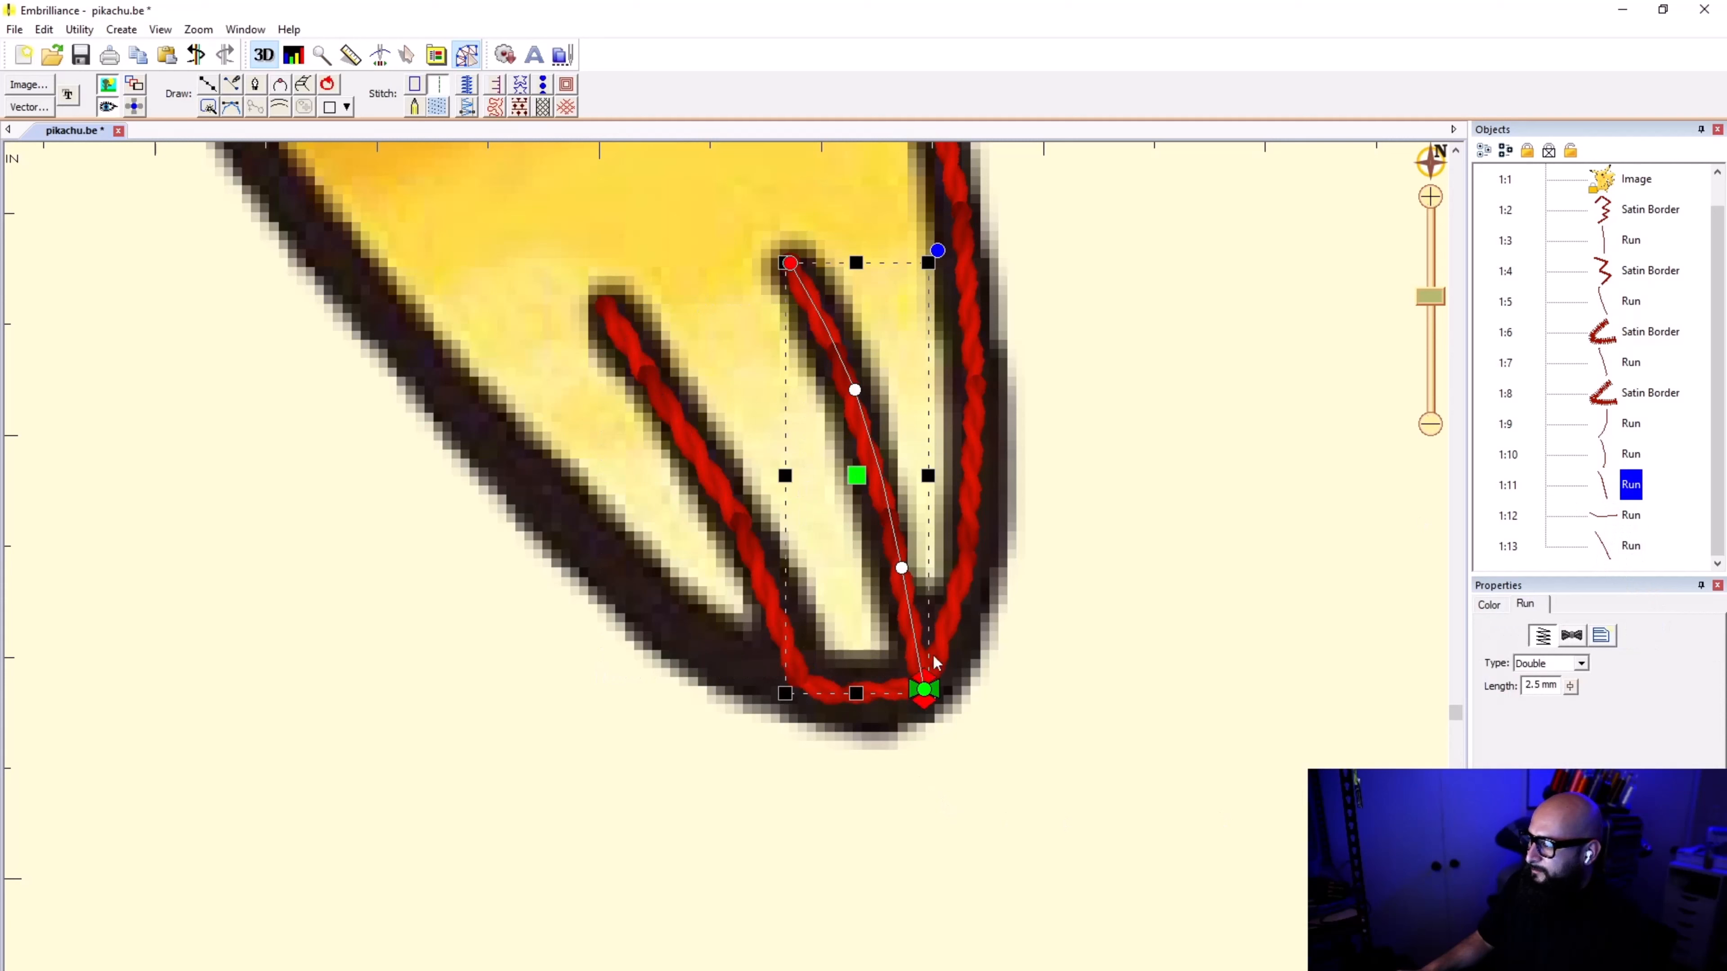
click(1603, 521)
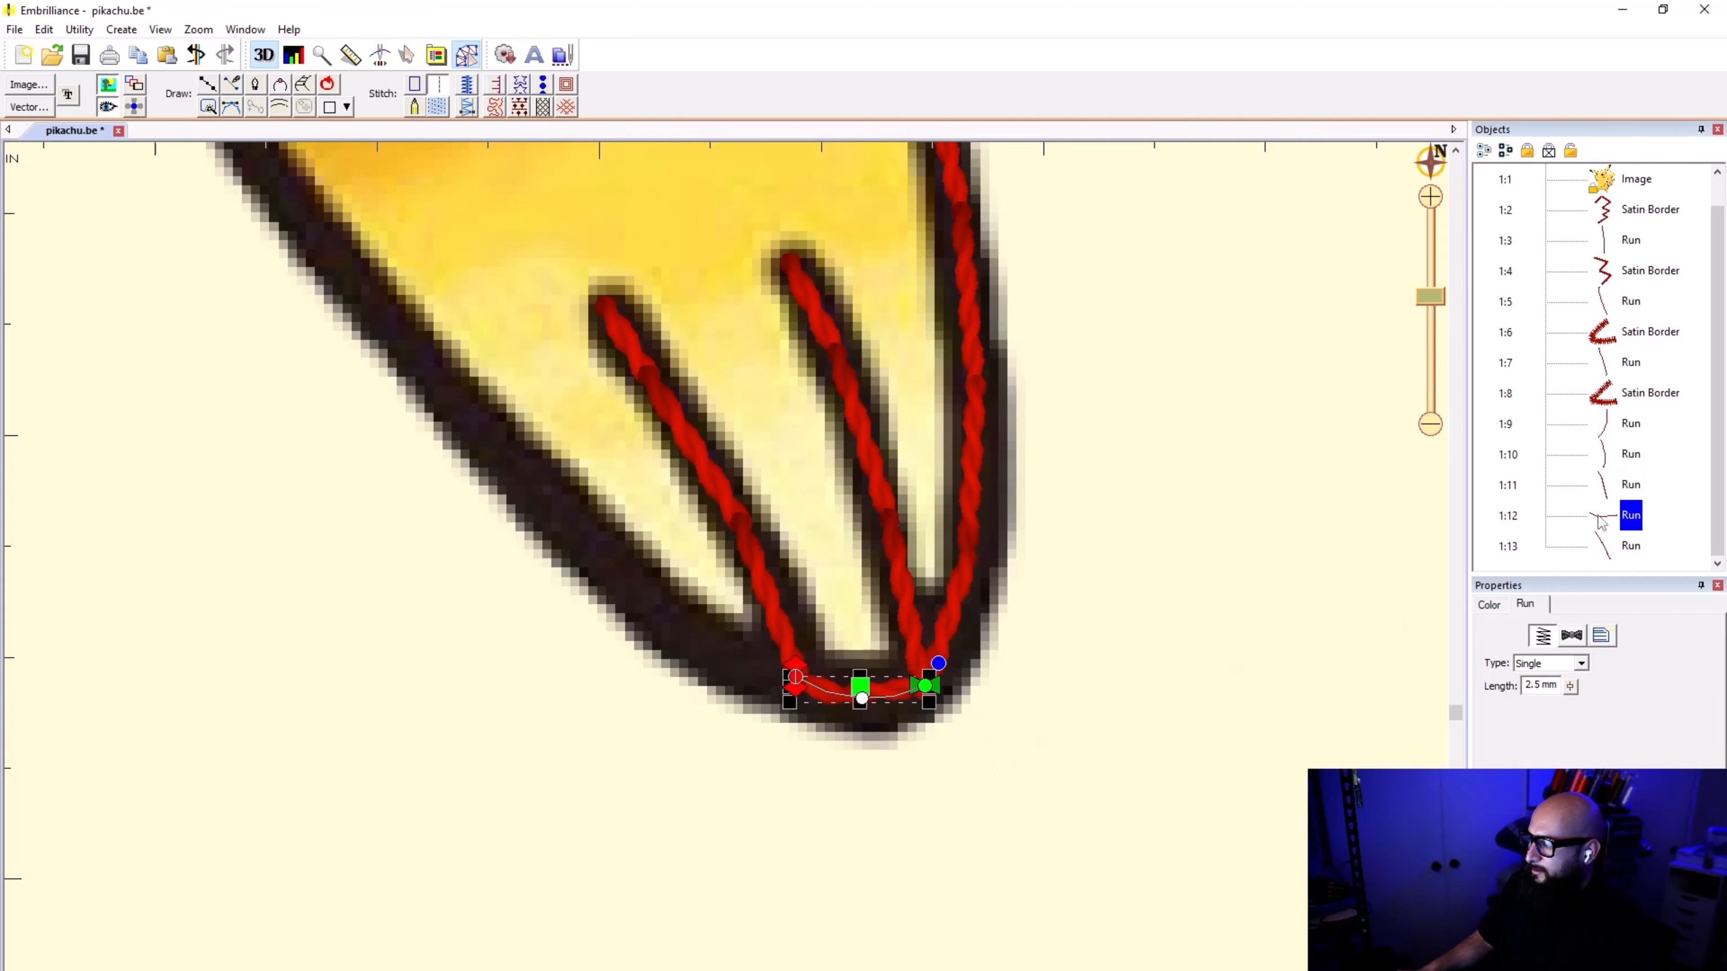
click(1611, 555)
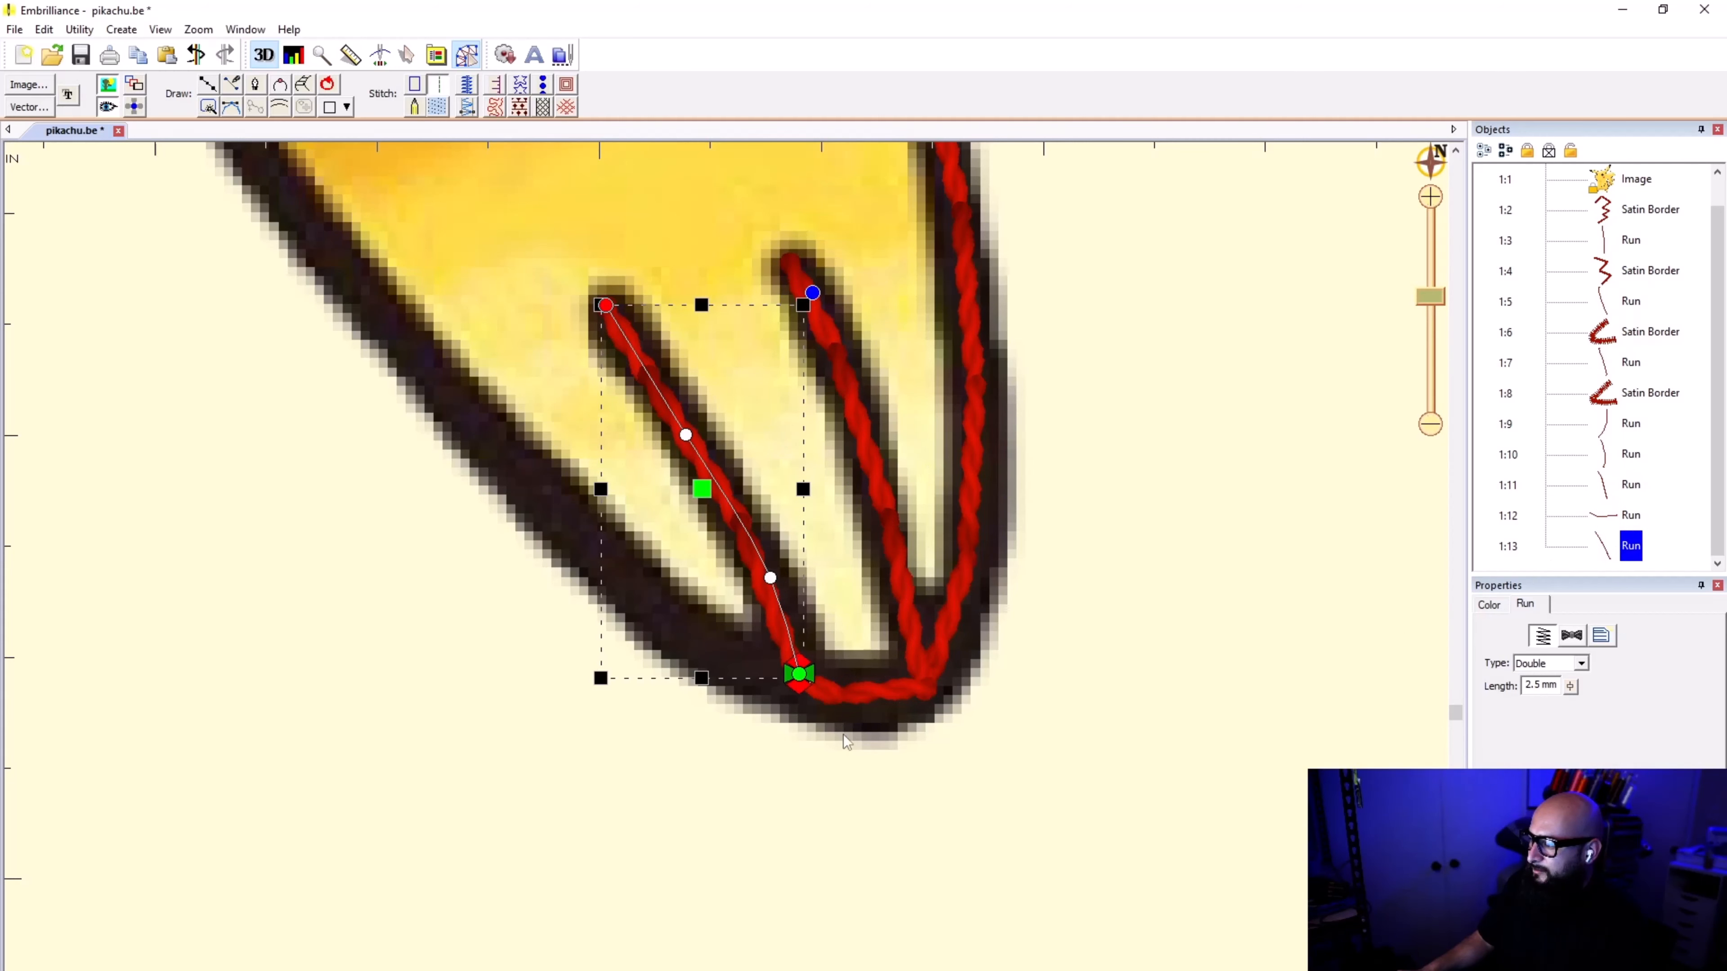
click(855, 763)
Step: Trace a point line from the second toe line's base up the foot's outer edge to the belly outline, convert it to a run stitch and deselect it
scroll(801, 684, down, 2)
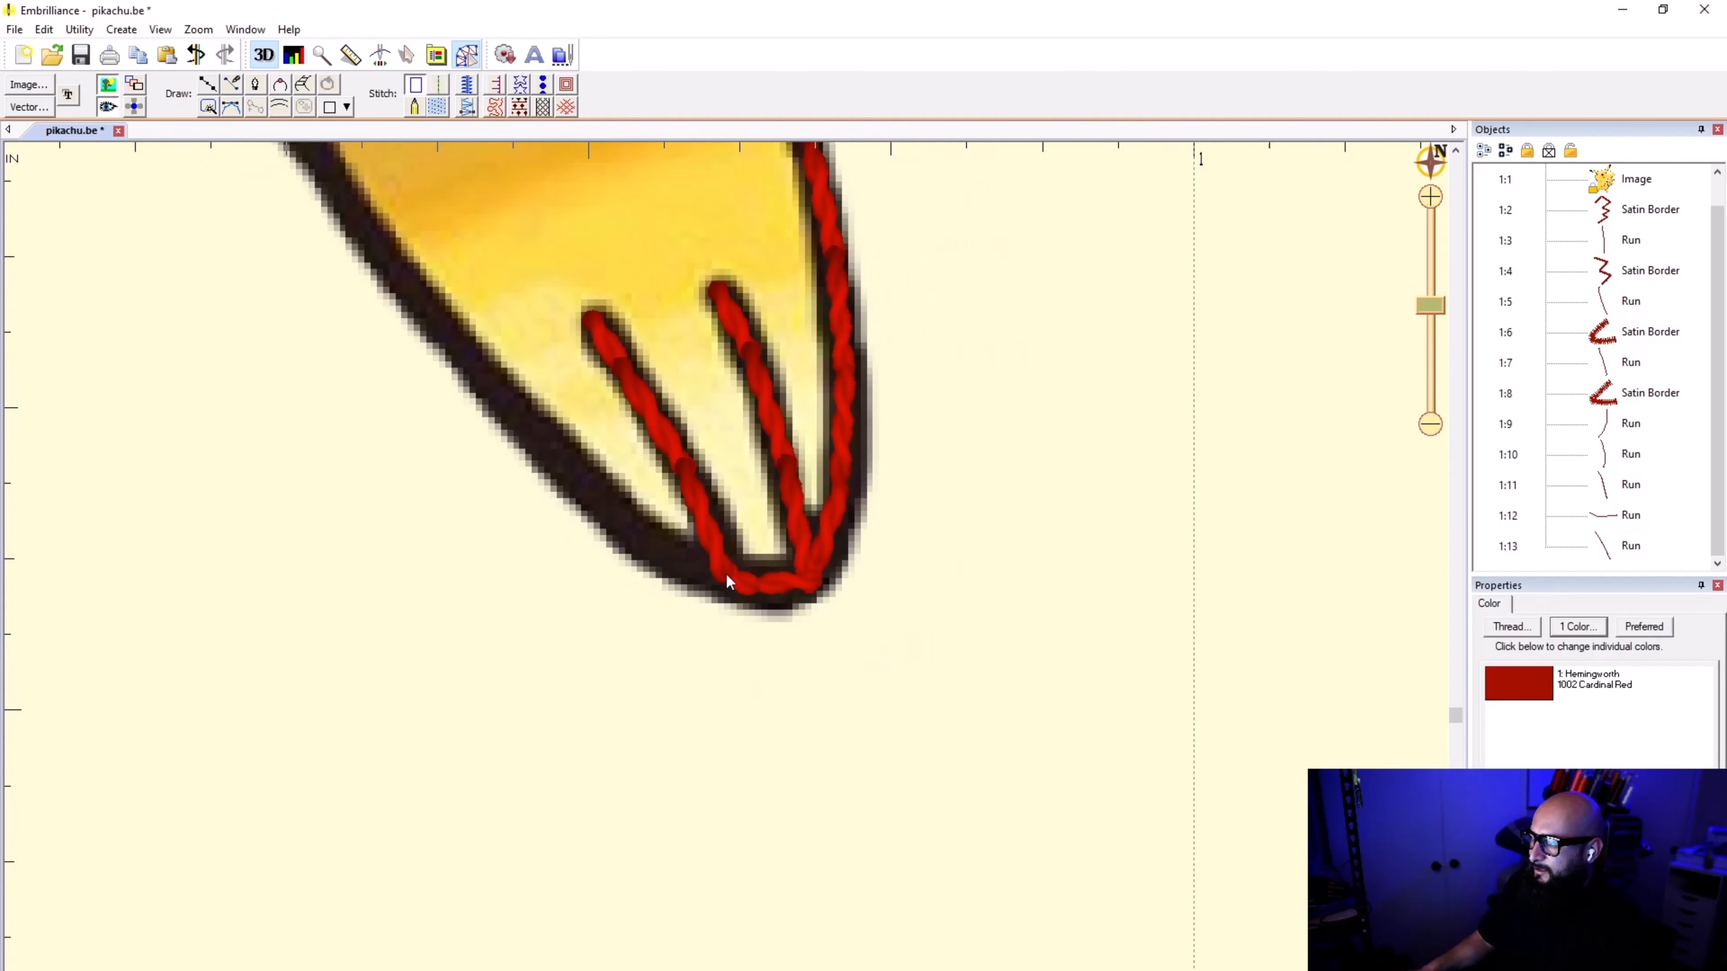
click(228, 86)
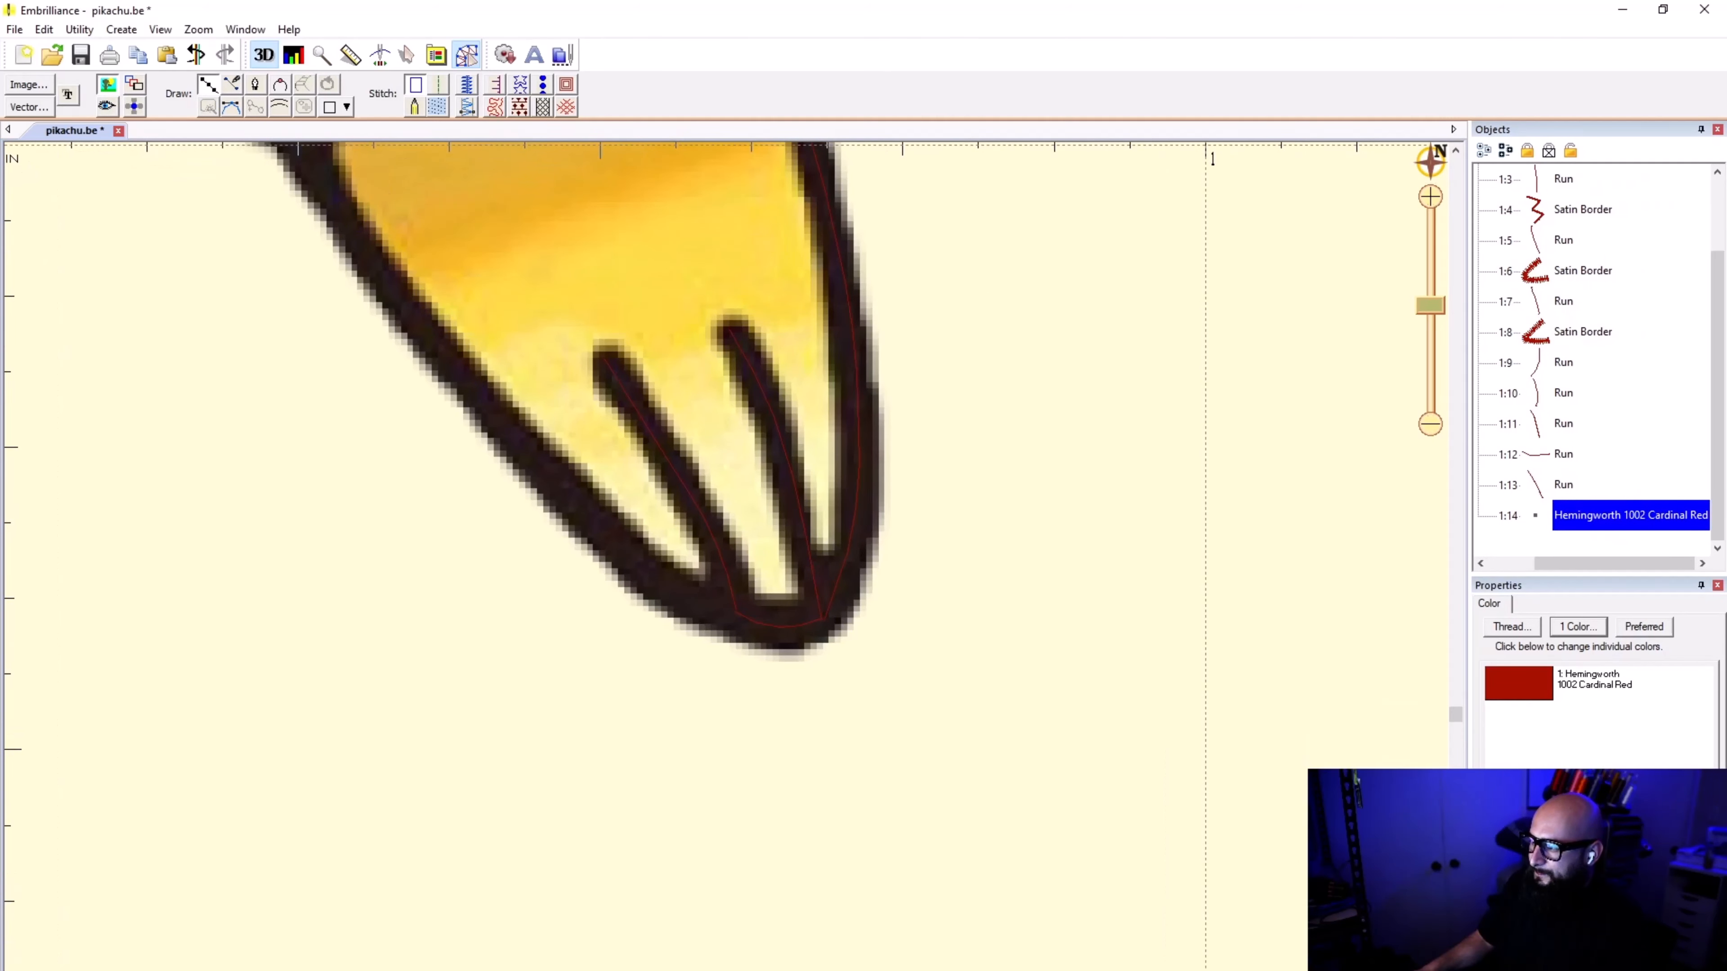
click(738, 614)
click(647, 571)
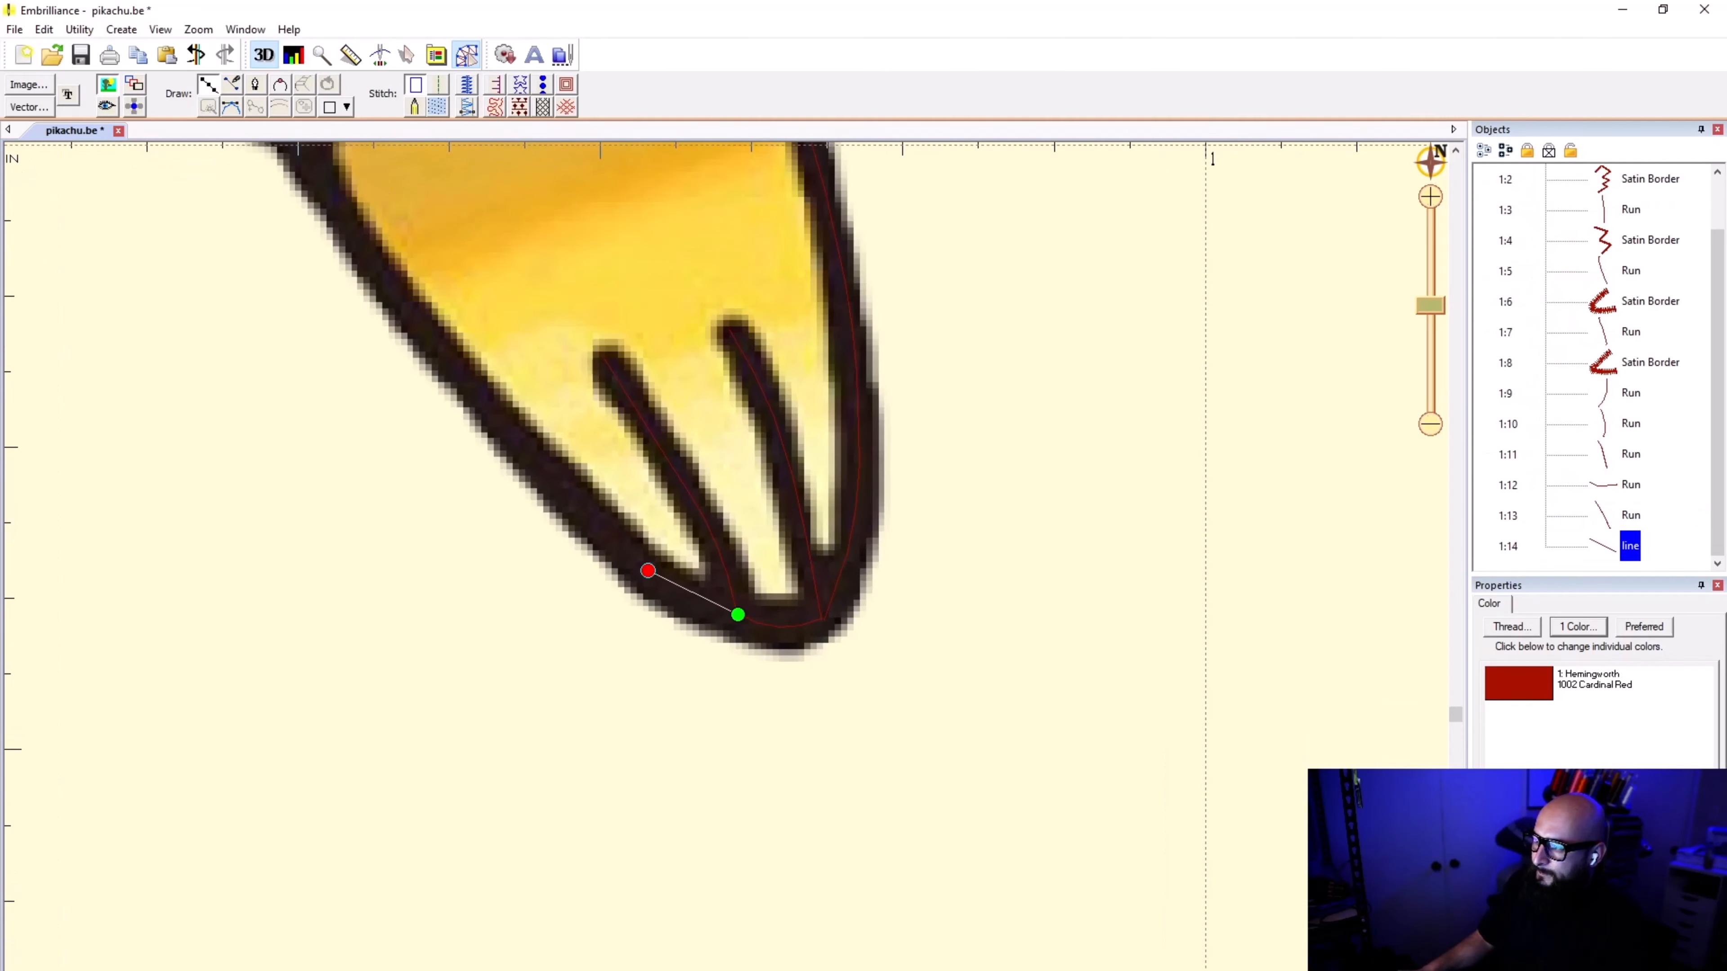
click(511, 430)
click(367, 256)
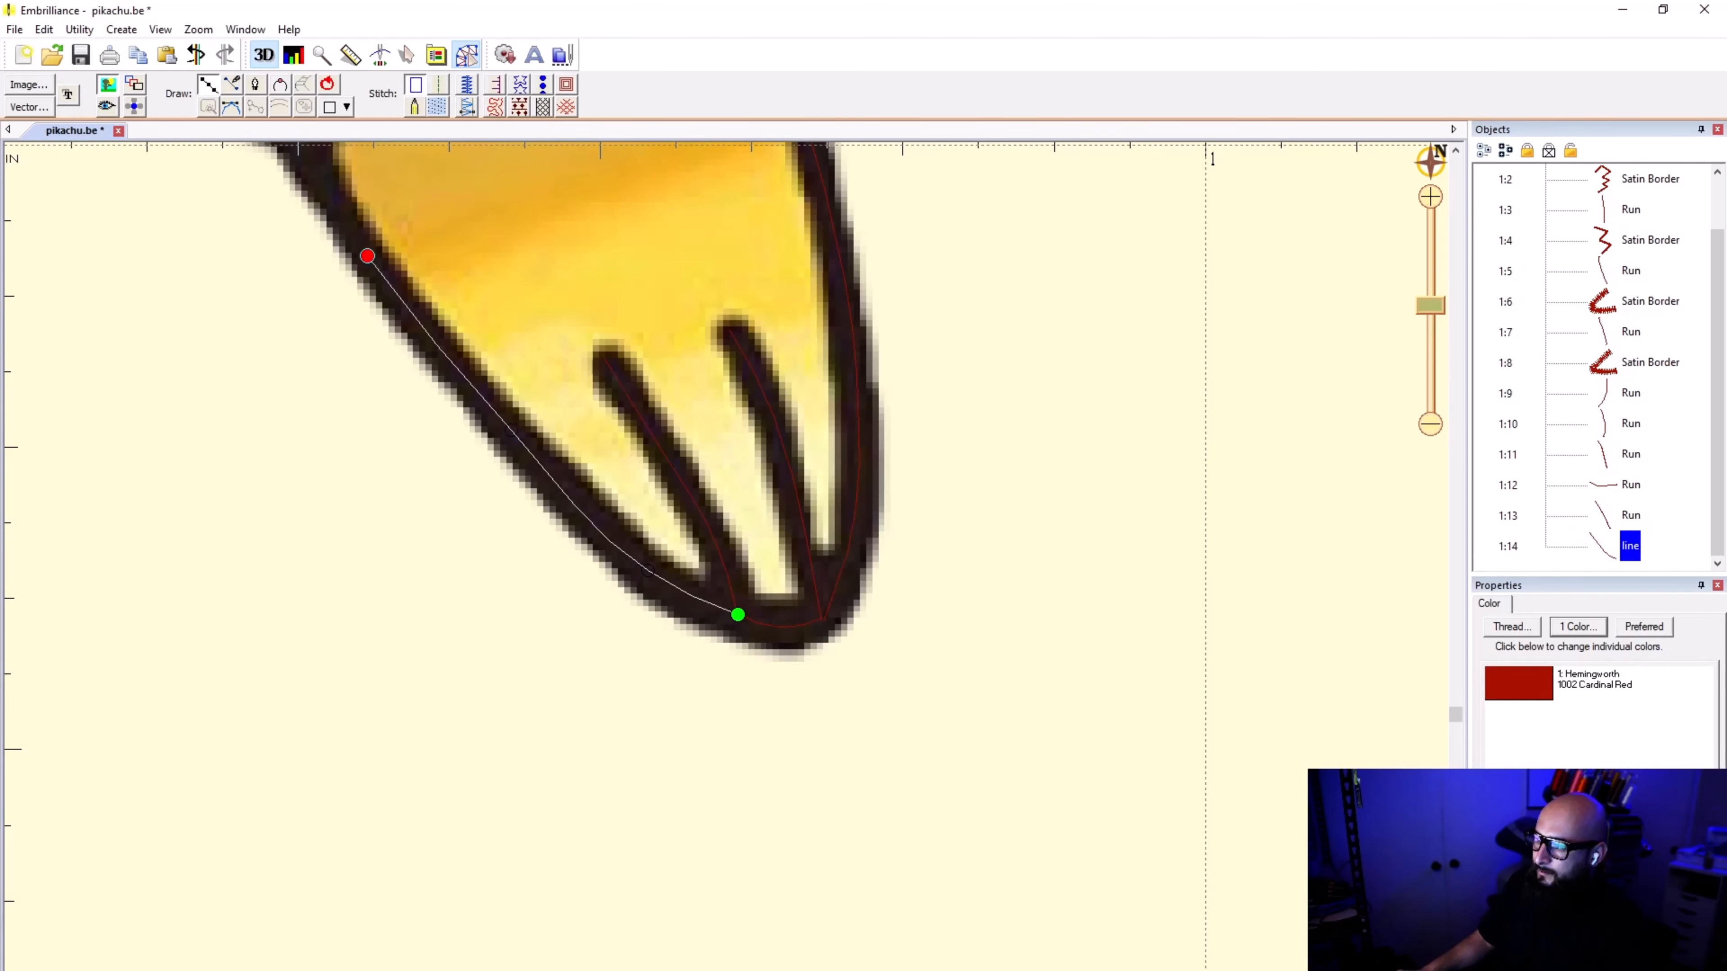
drag(367, 218, 784, 961)
click(714, 887)
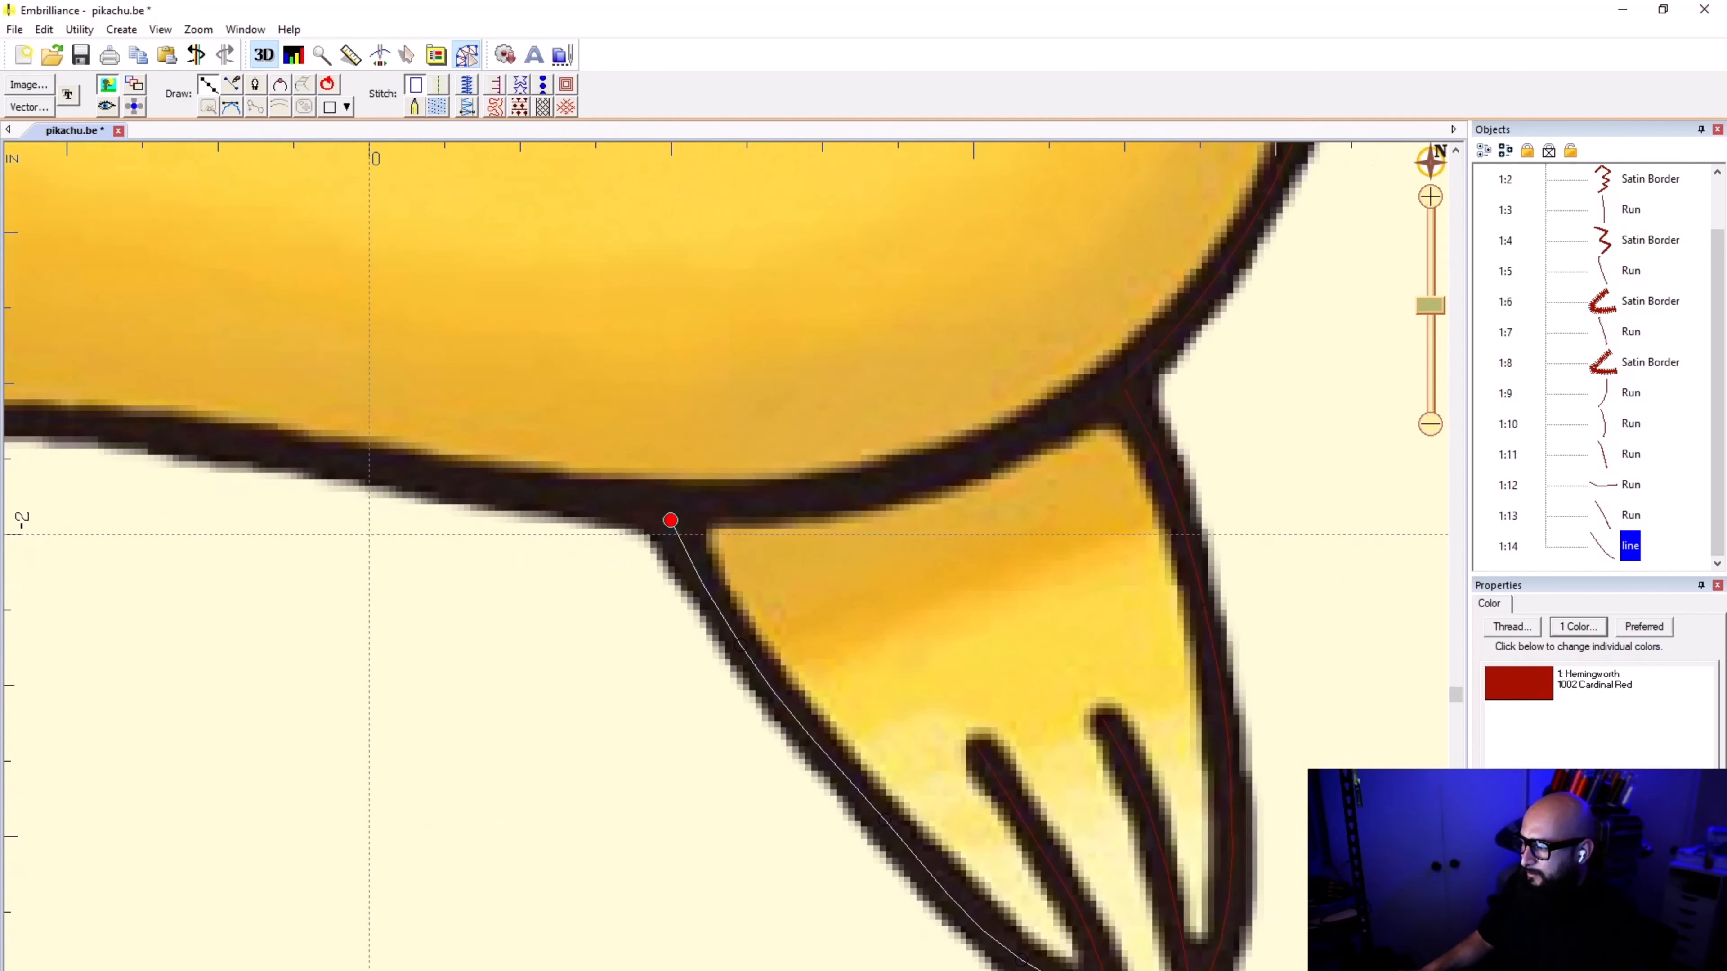
key(Return)
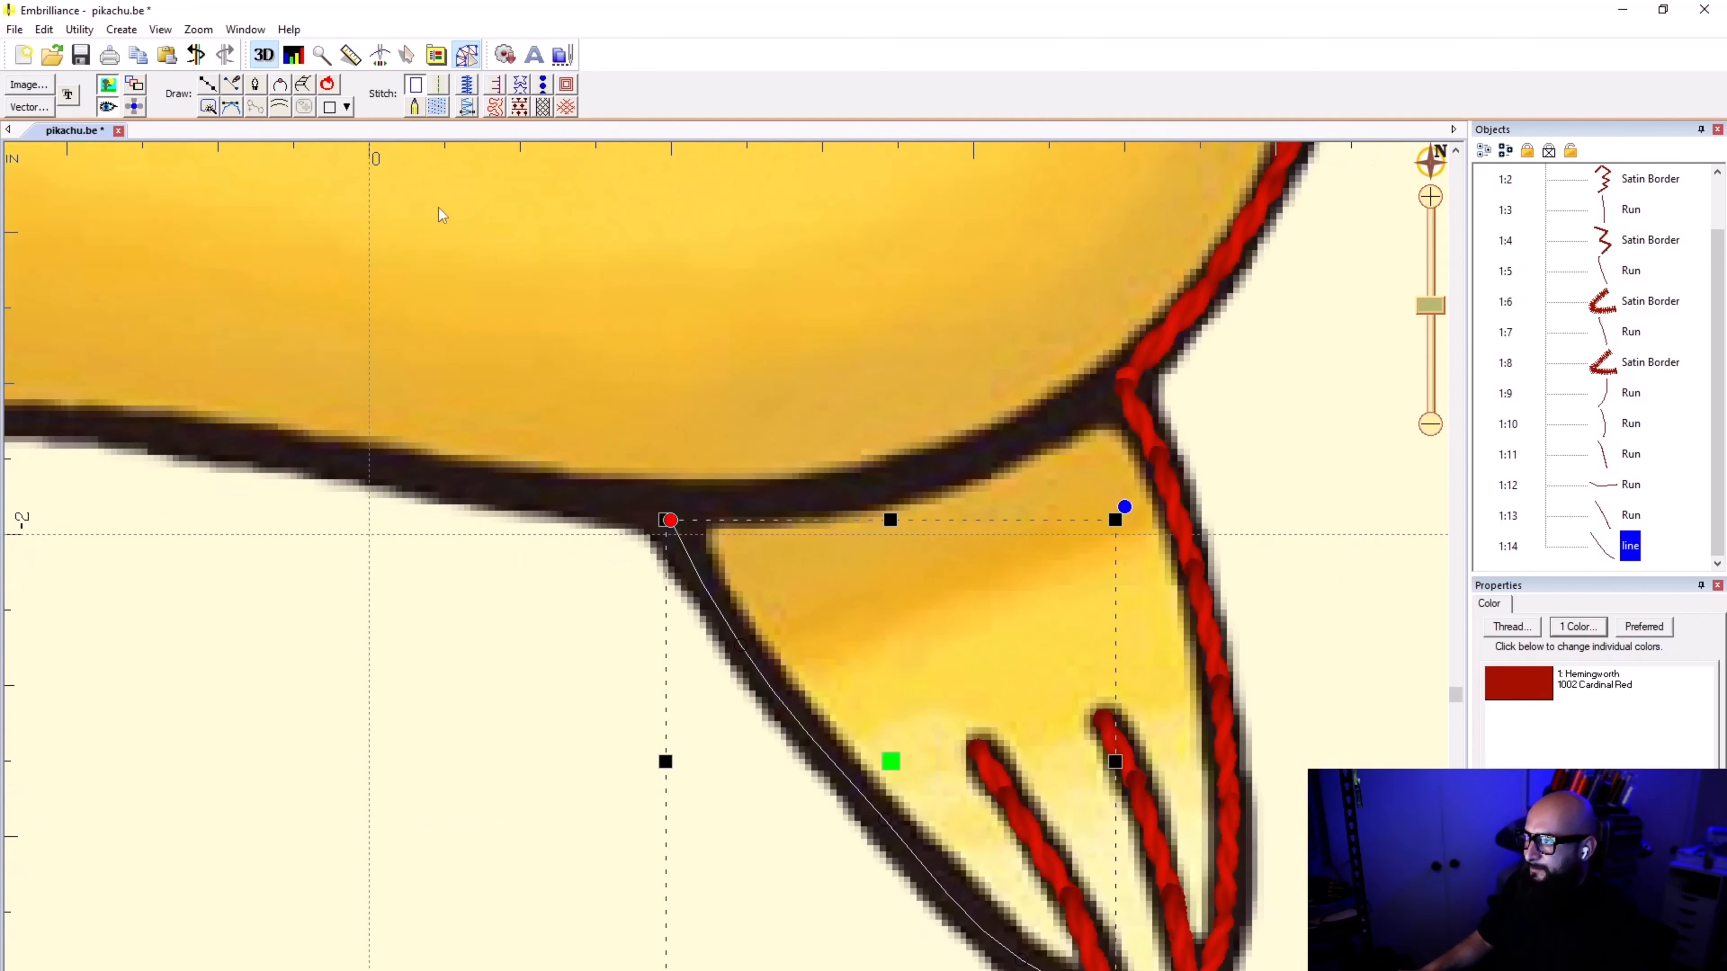
click(440, 85)
click(544, 625)
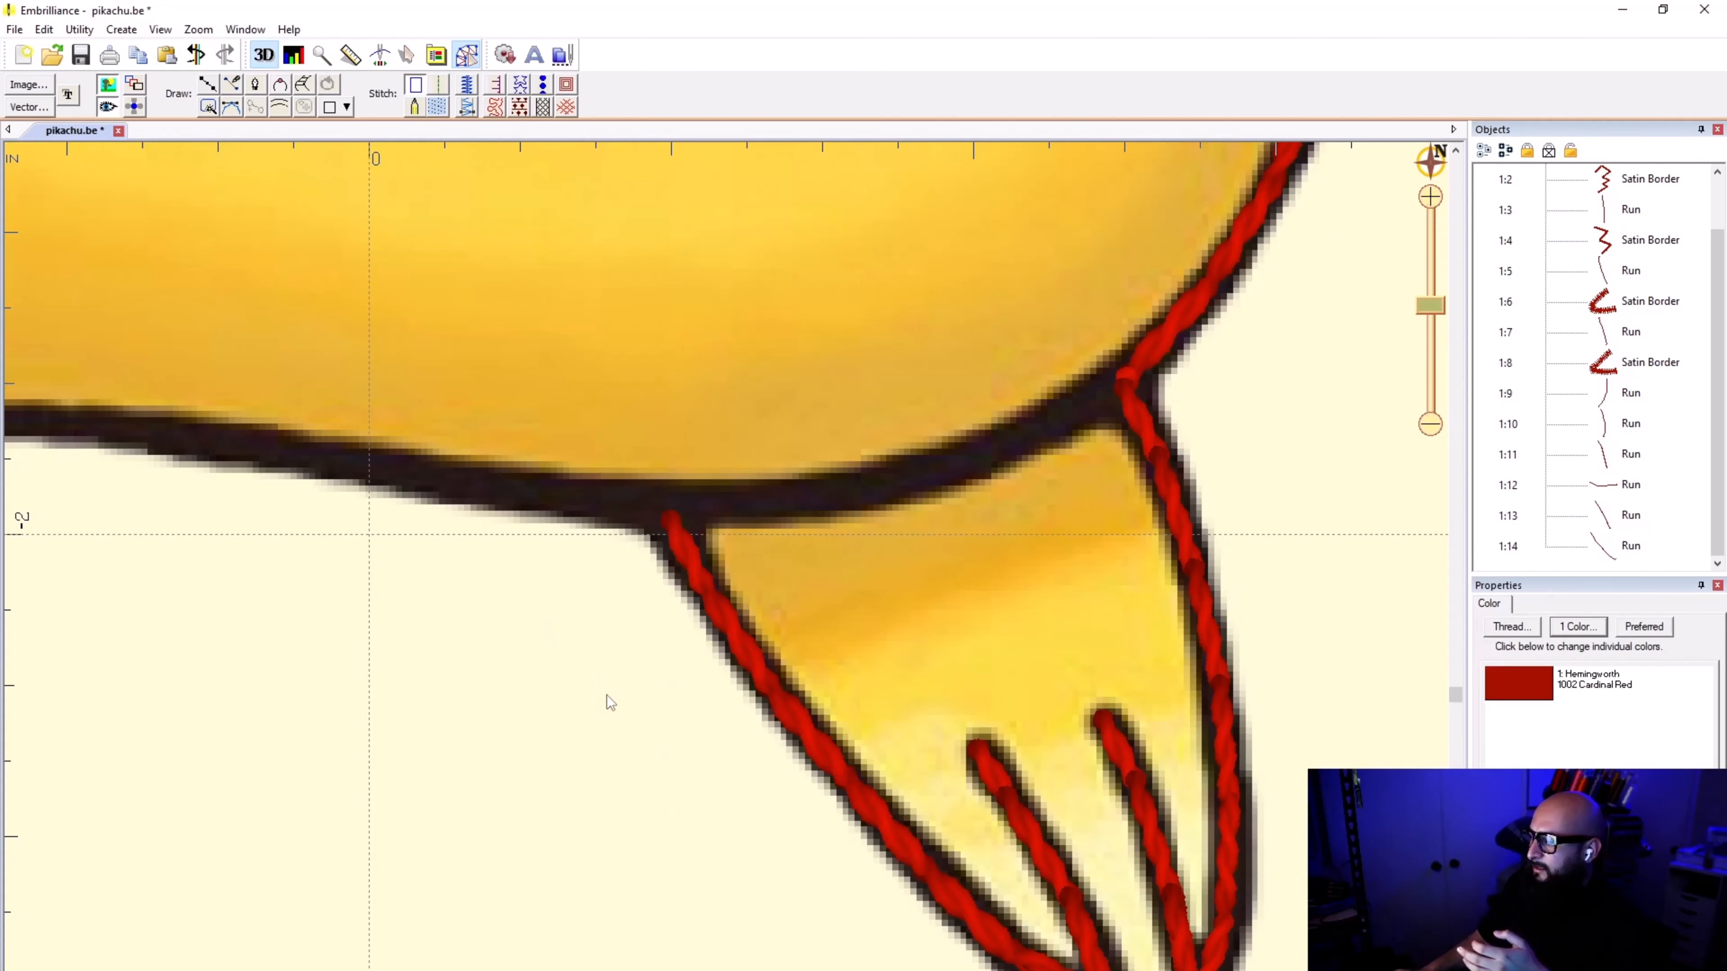
Step: Duplicate the run along the foot's outer edge in place and strip the copy back to a plain line without stitches
scroll(607, 695, down, 1)
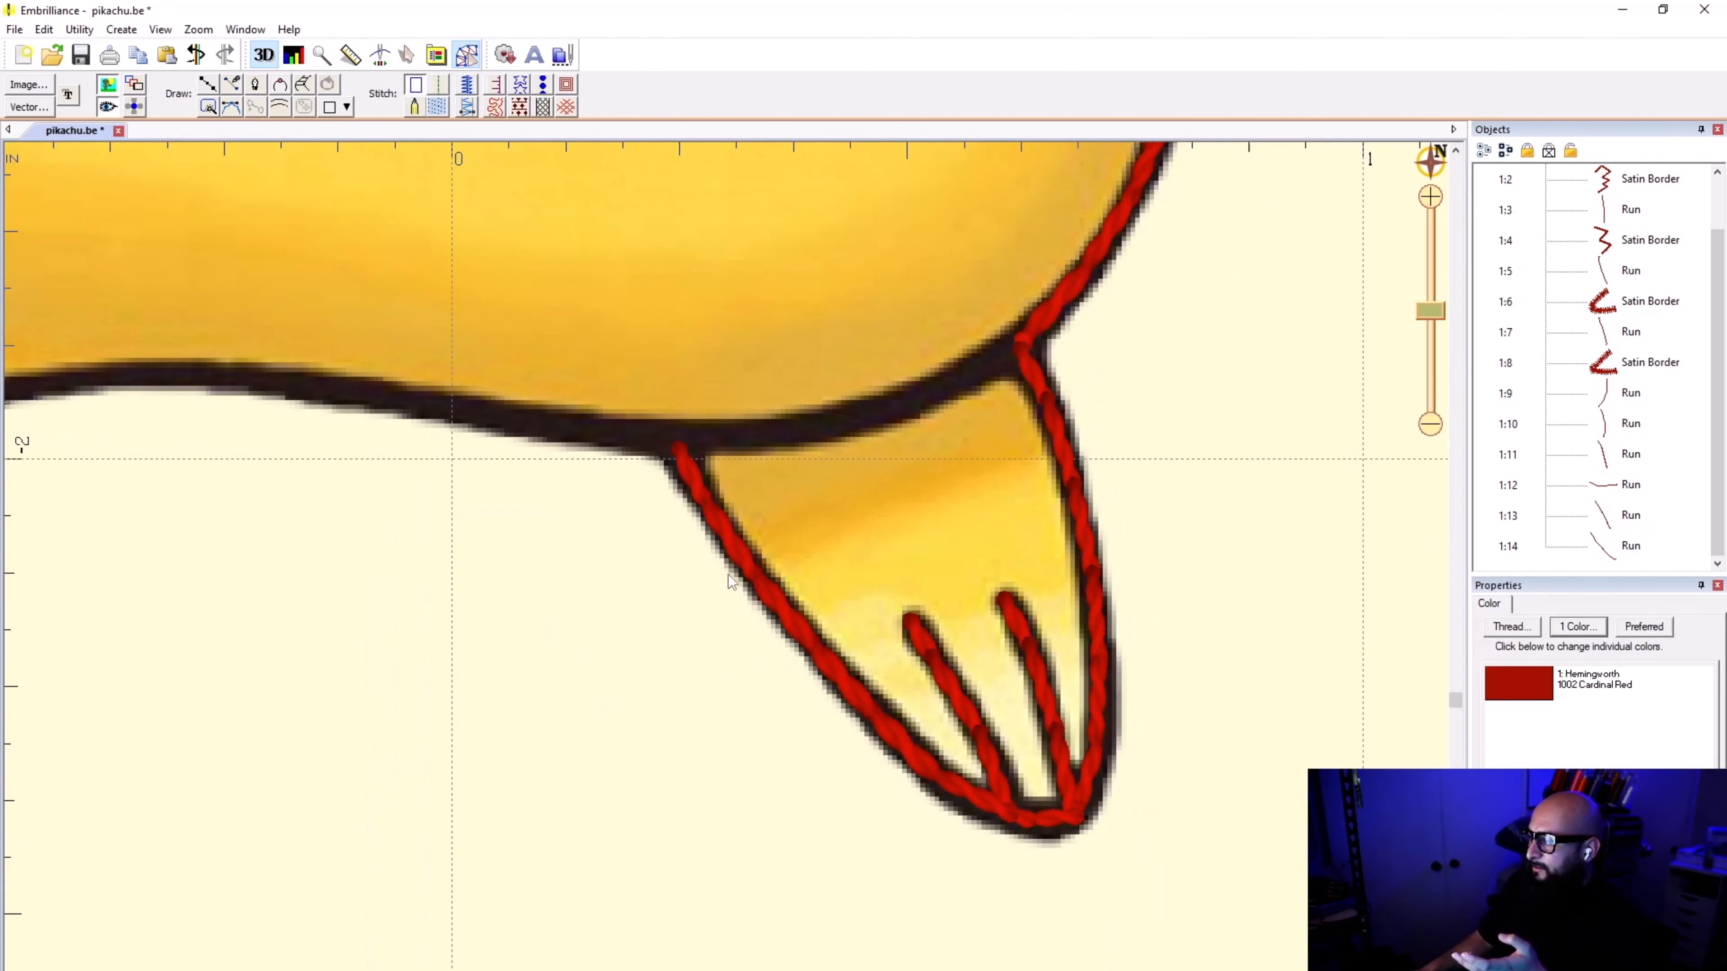
click(789, 642)
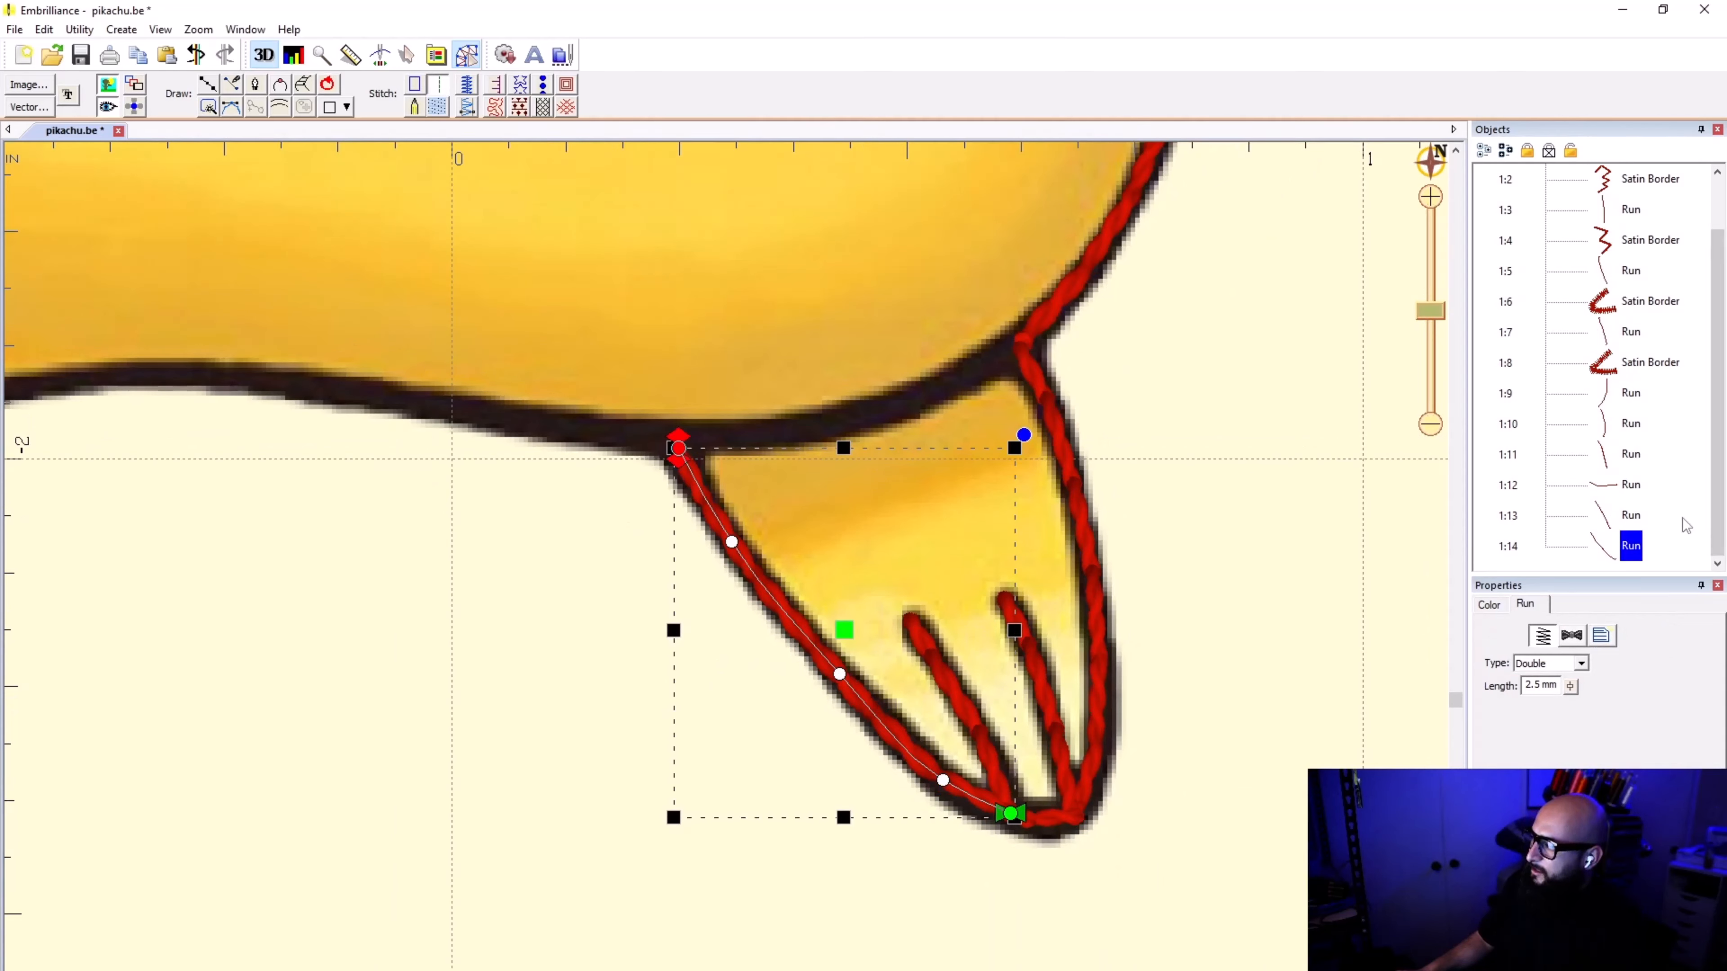
key(Escape)
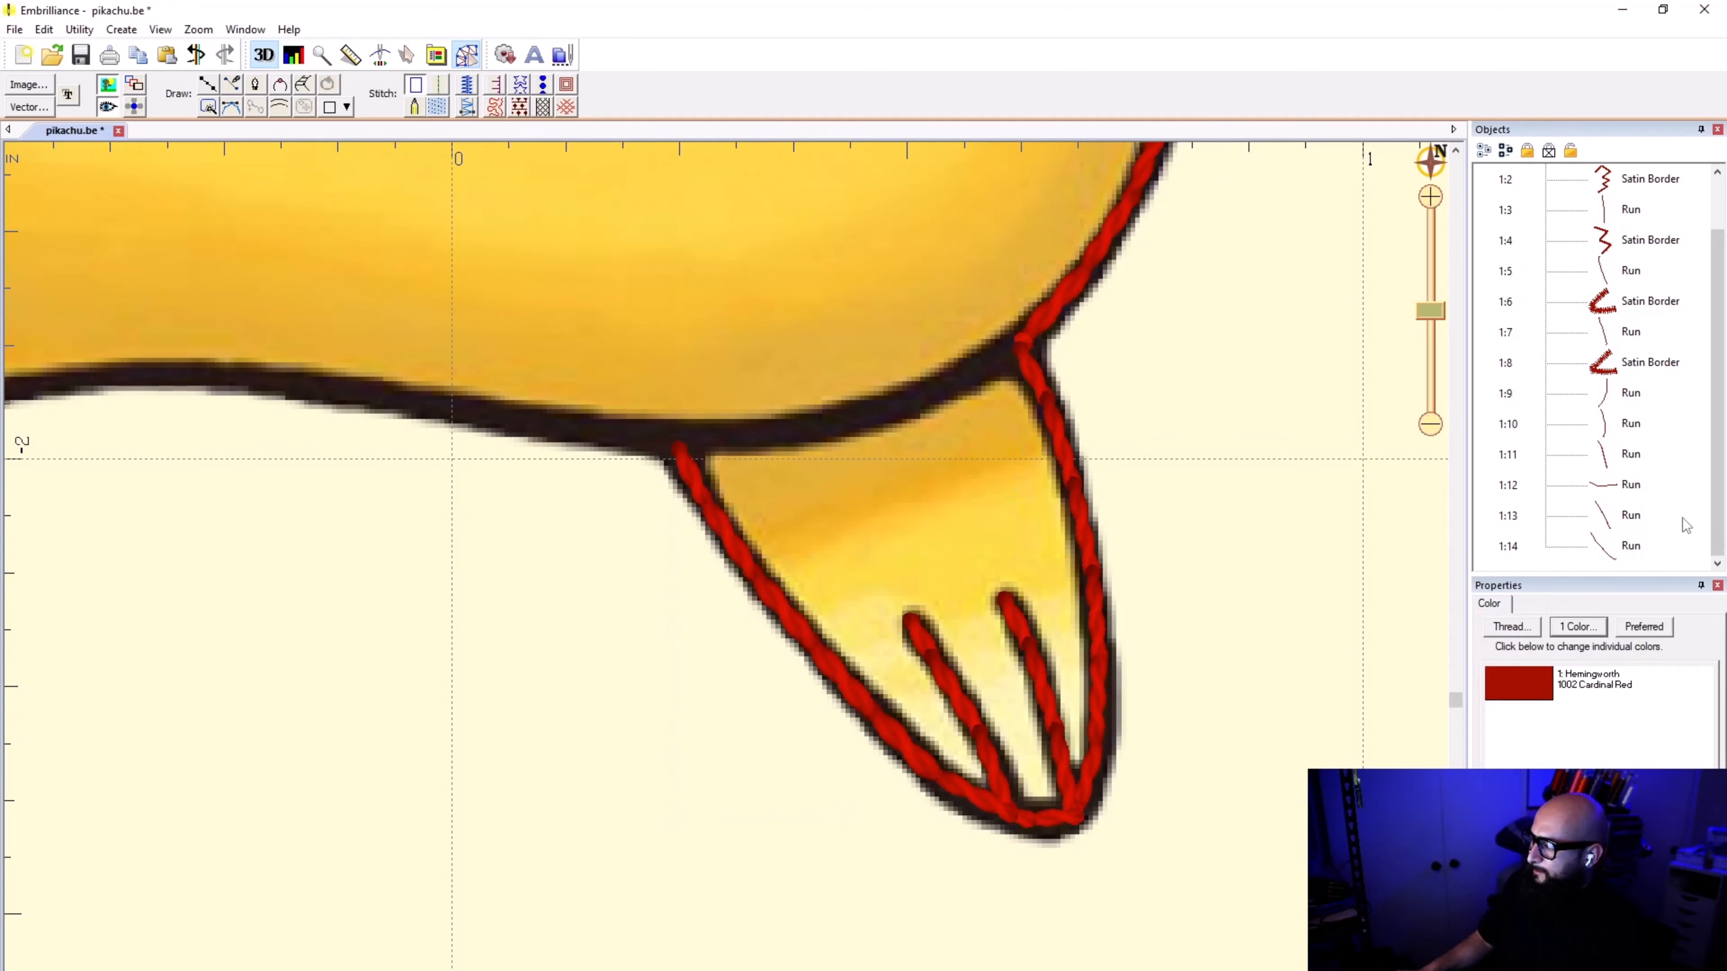
key(ctrl+v)
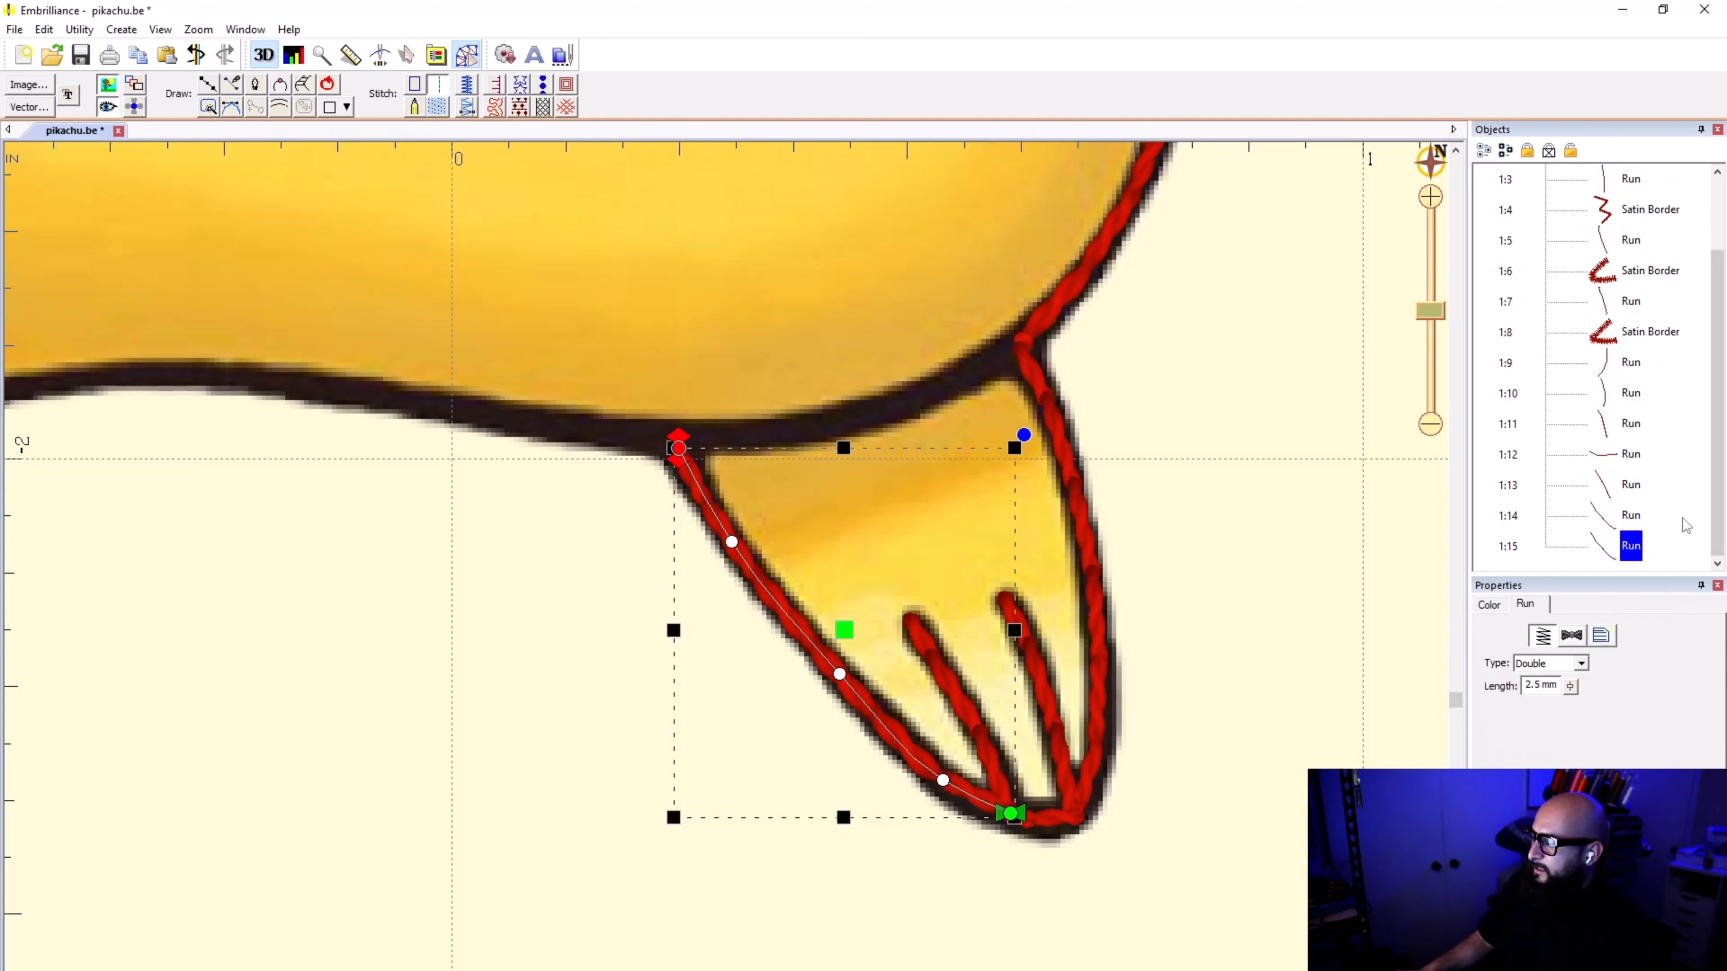
click(416, 87)
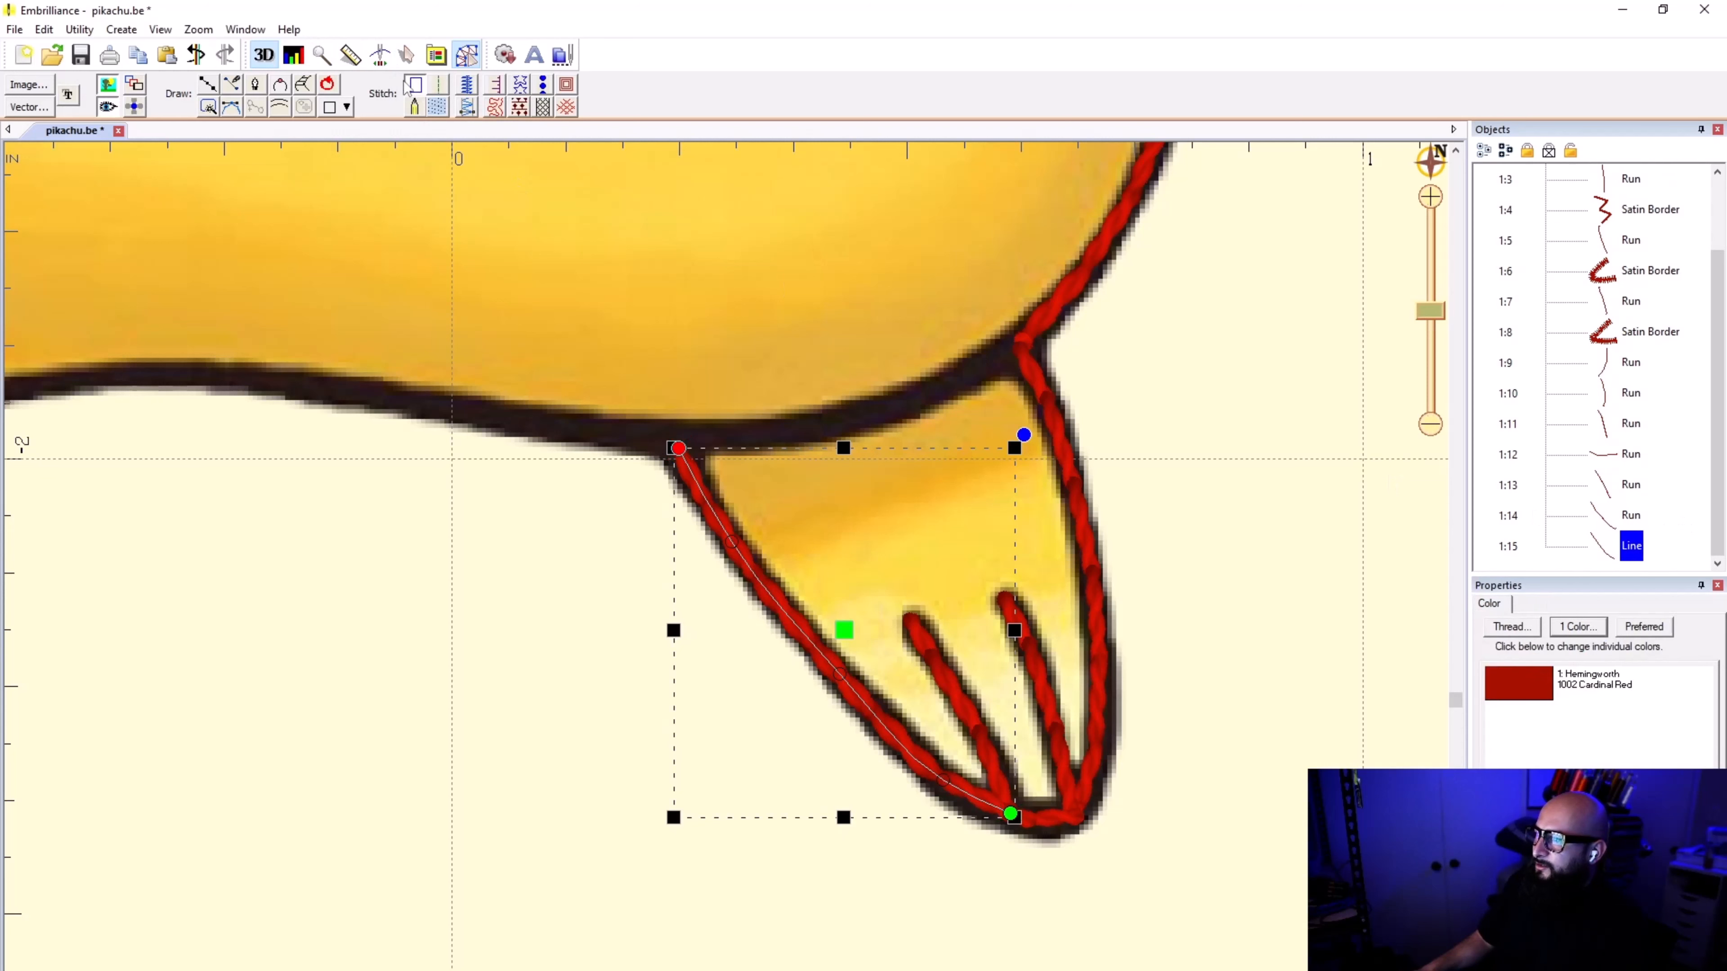
Step: Reverse the point order of the duplicated edge line so it starts at the belly outline, and deselect it
click(121, 29)
mouse_move(133, 53)
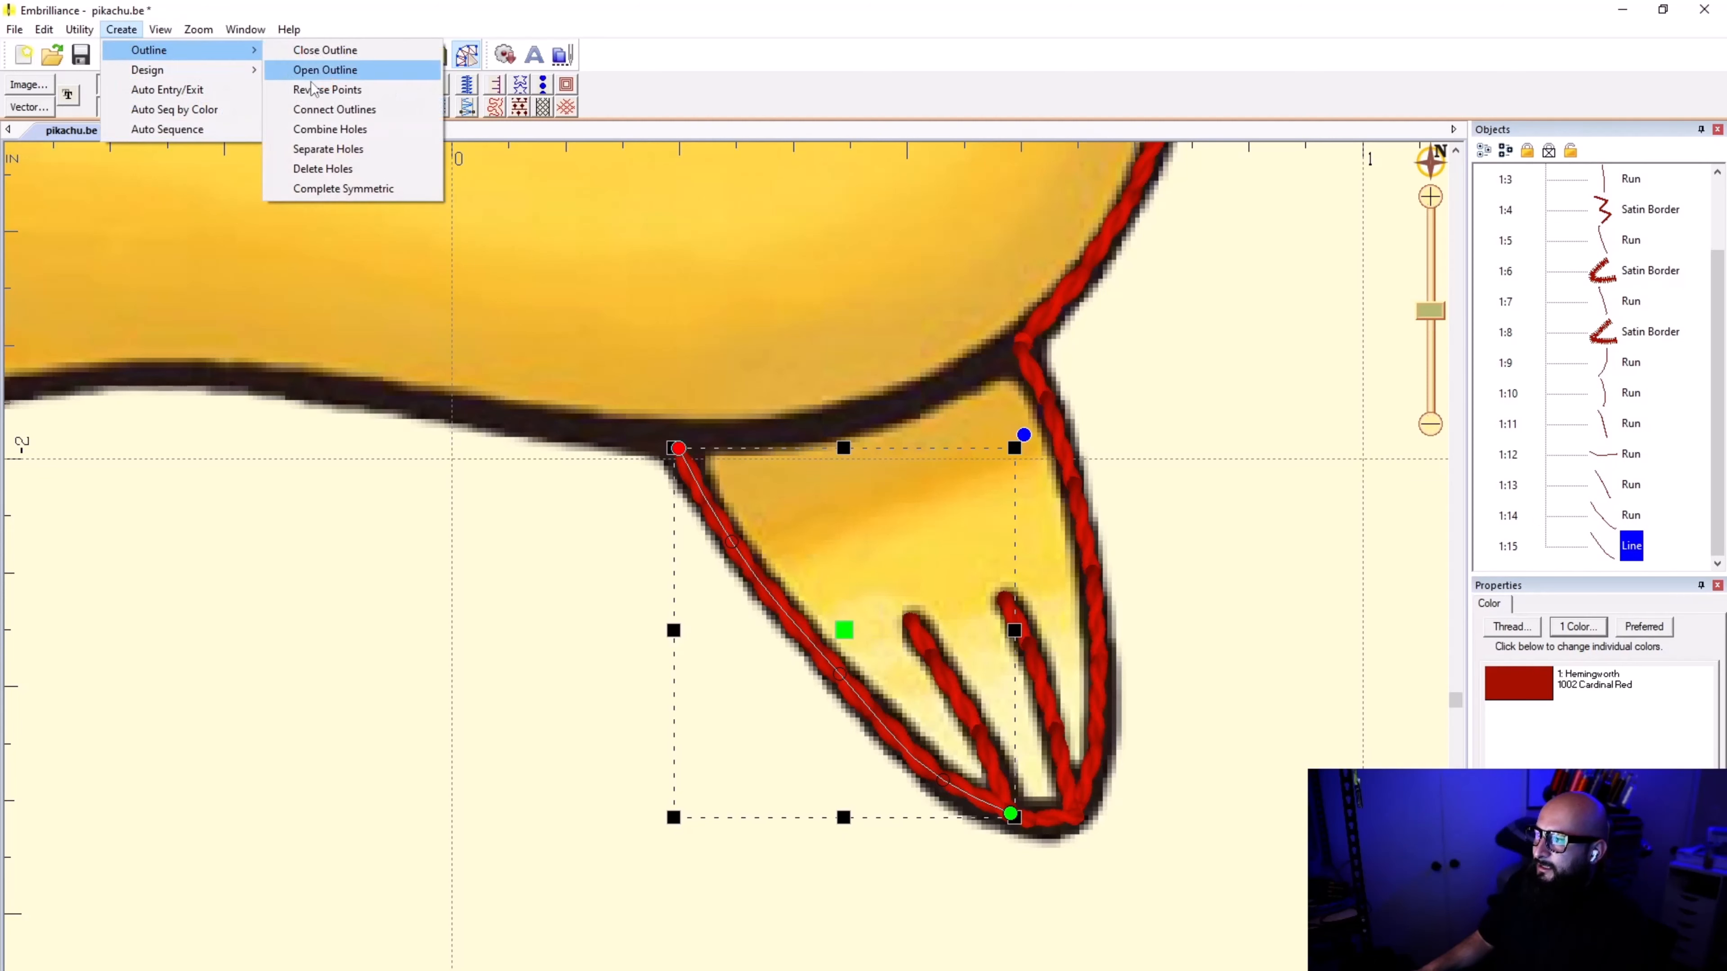
click(329, 90)
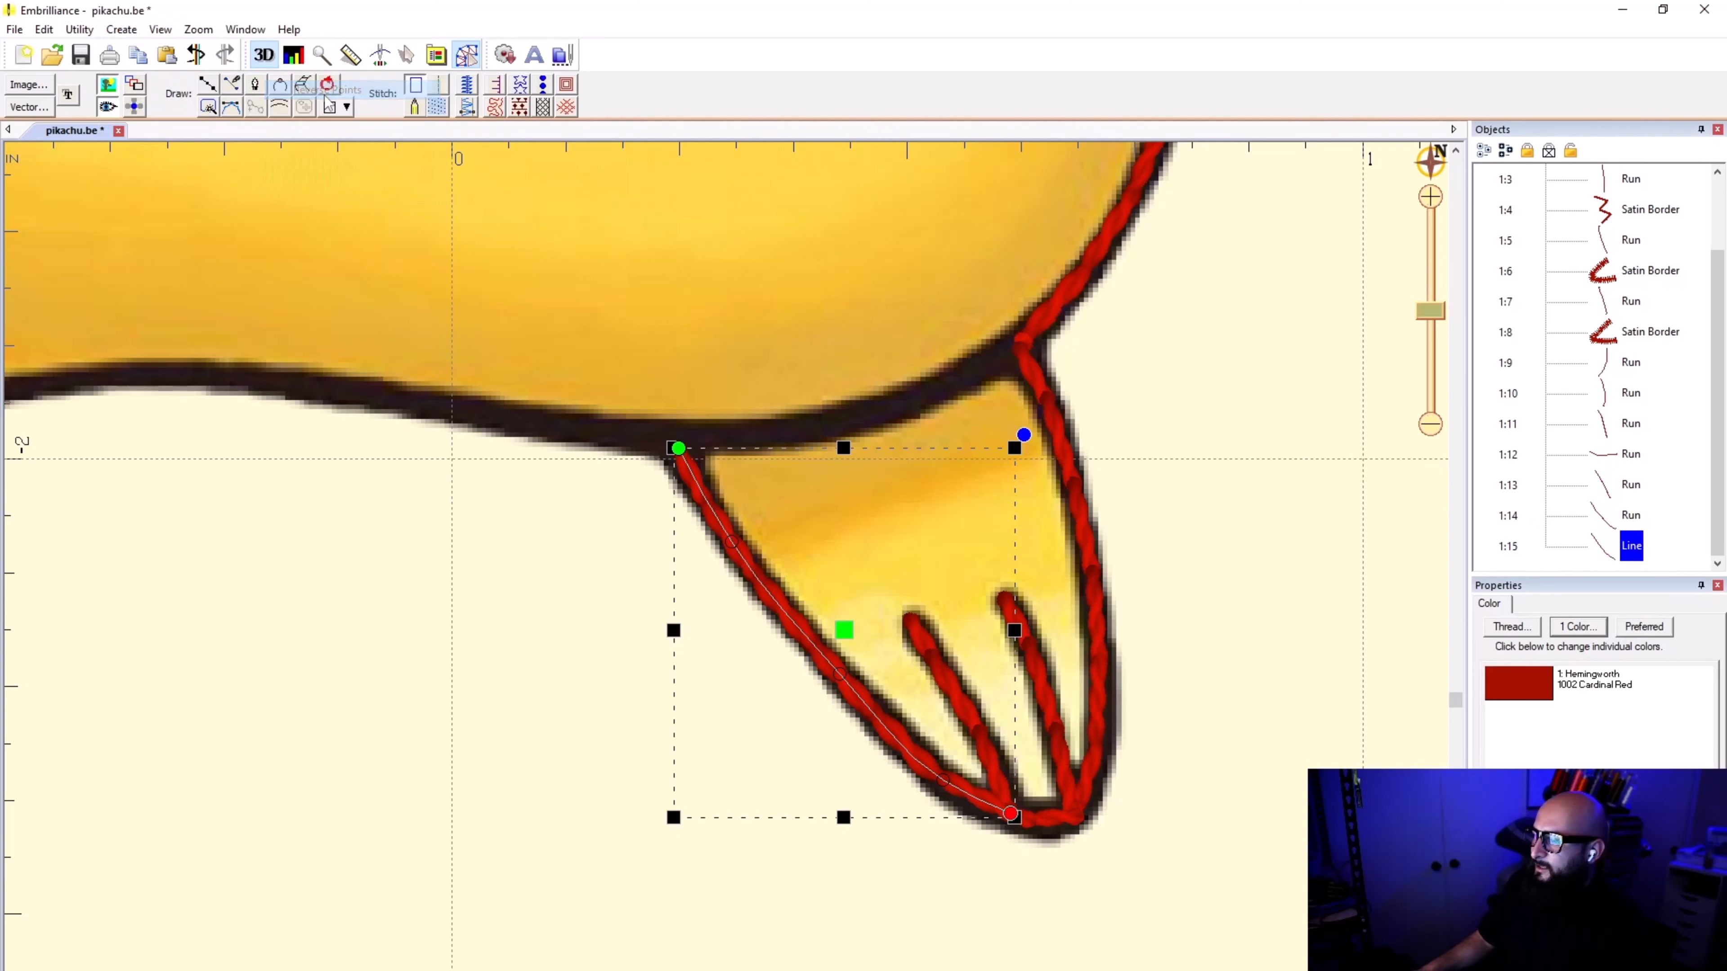
click(853, 954)
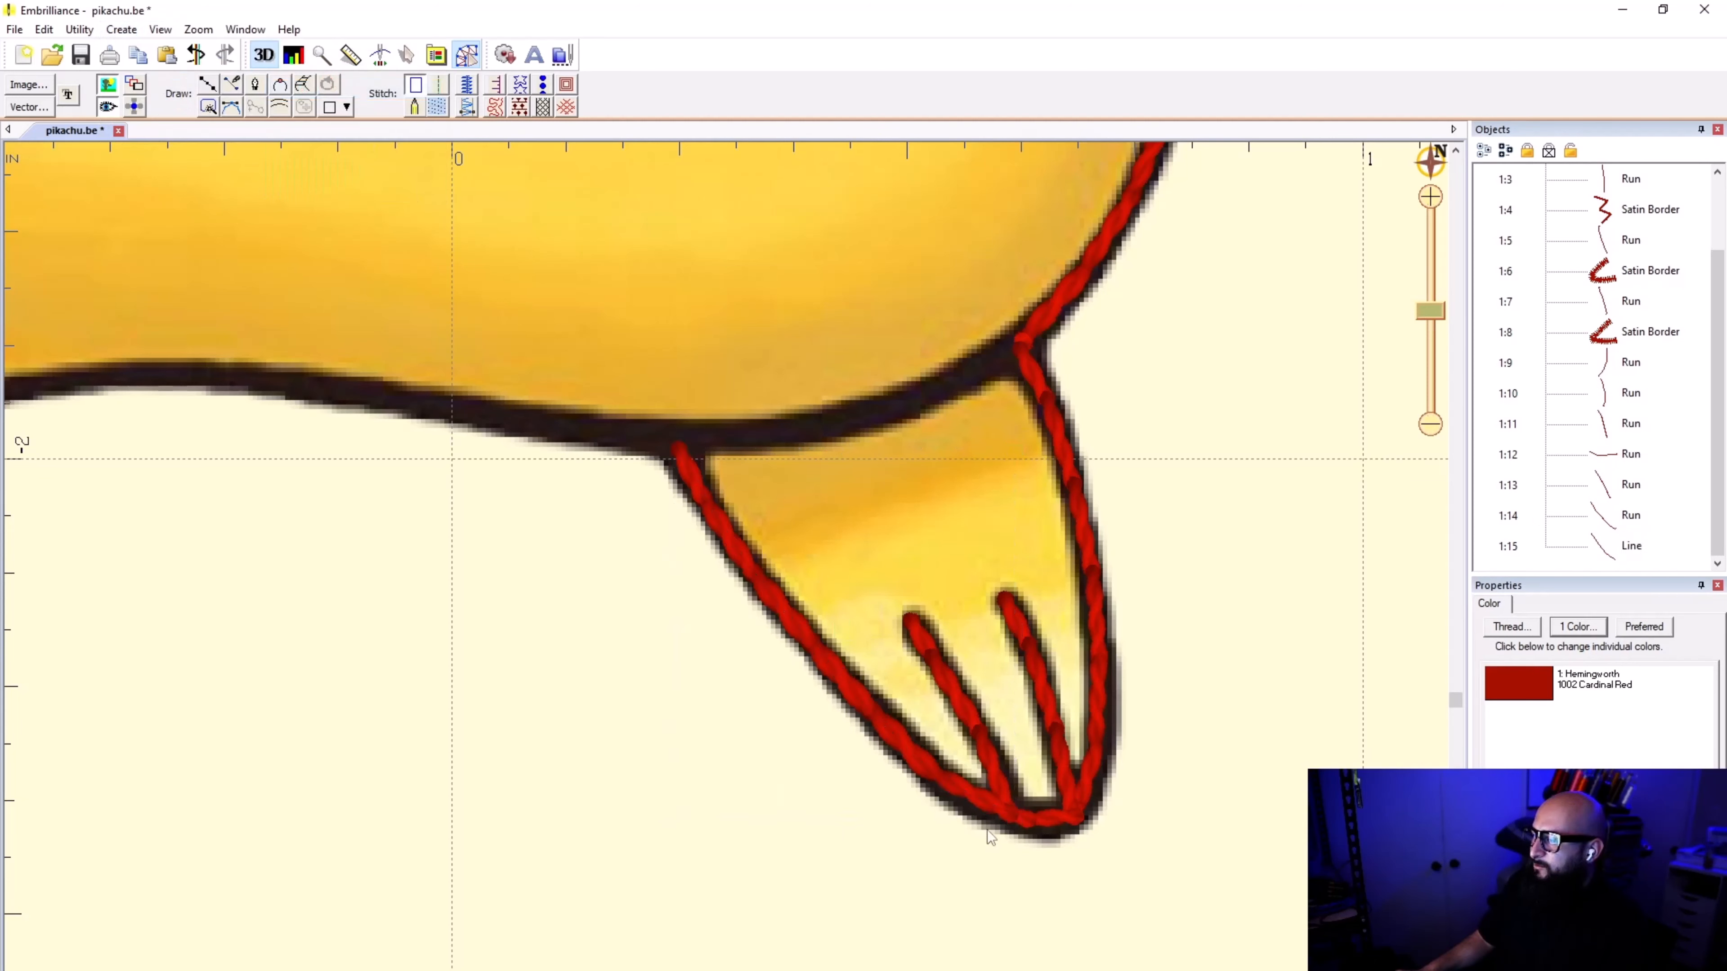
Step: Convert the reversed edge line to a satin border, reduce its width to match the foot's black outline and deselect it
click(1599, 548)
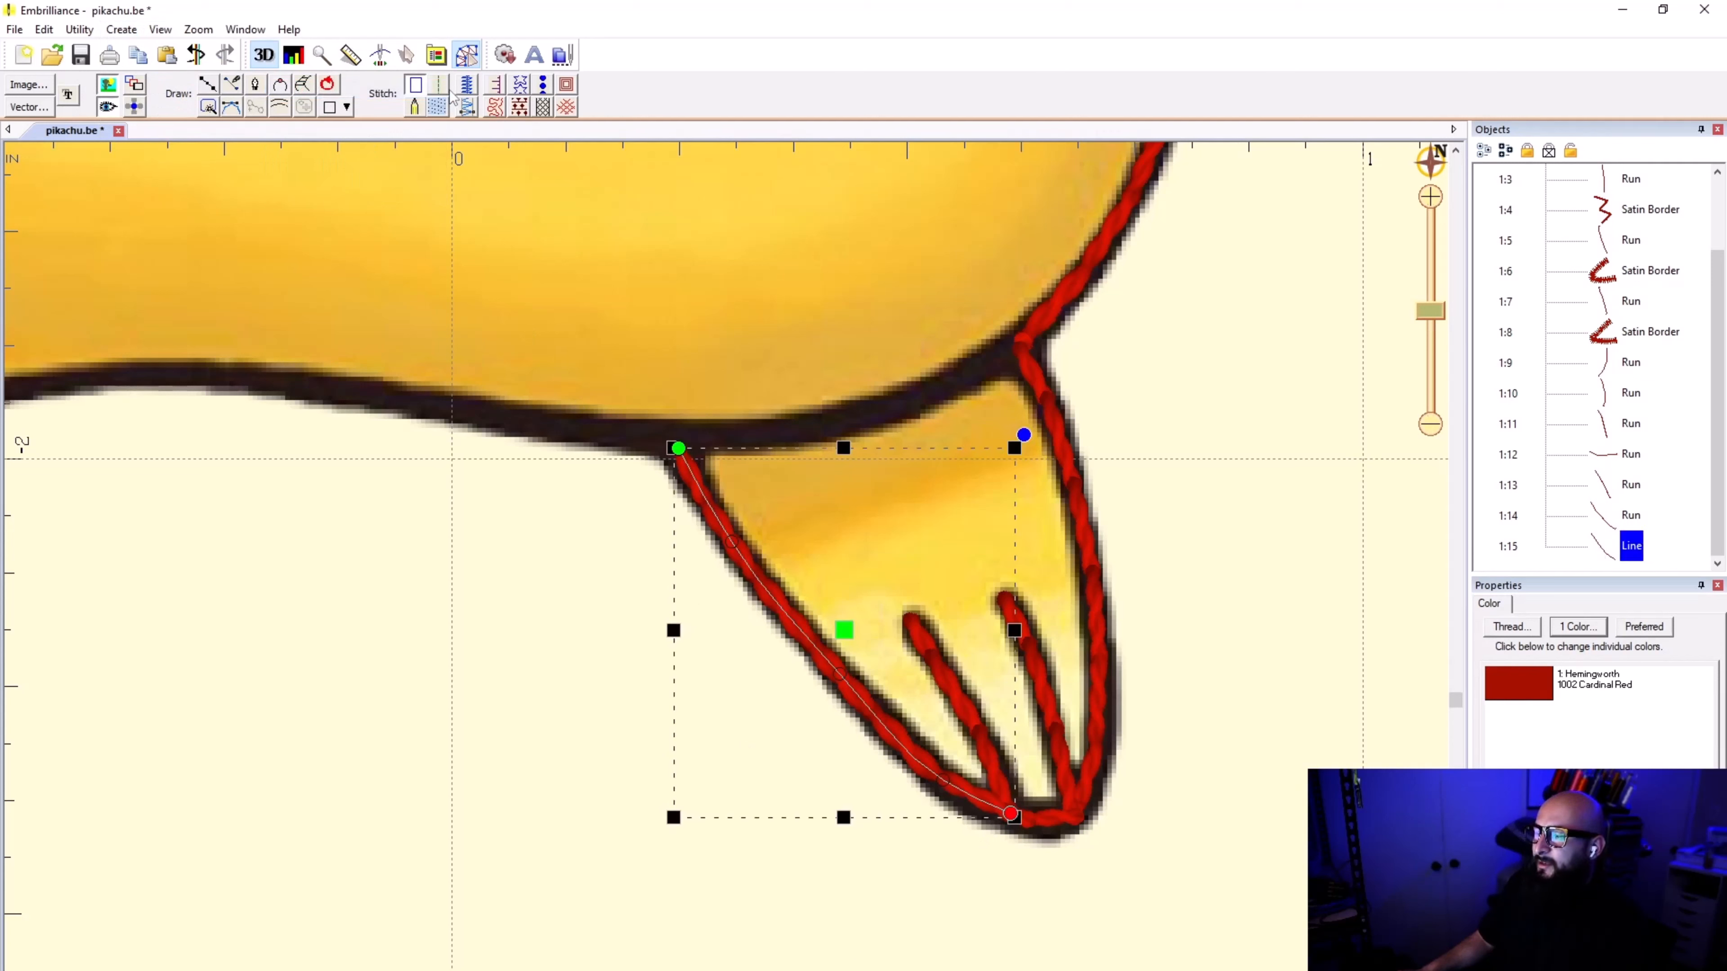
click(468, 86)
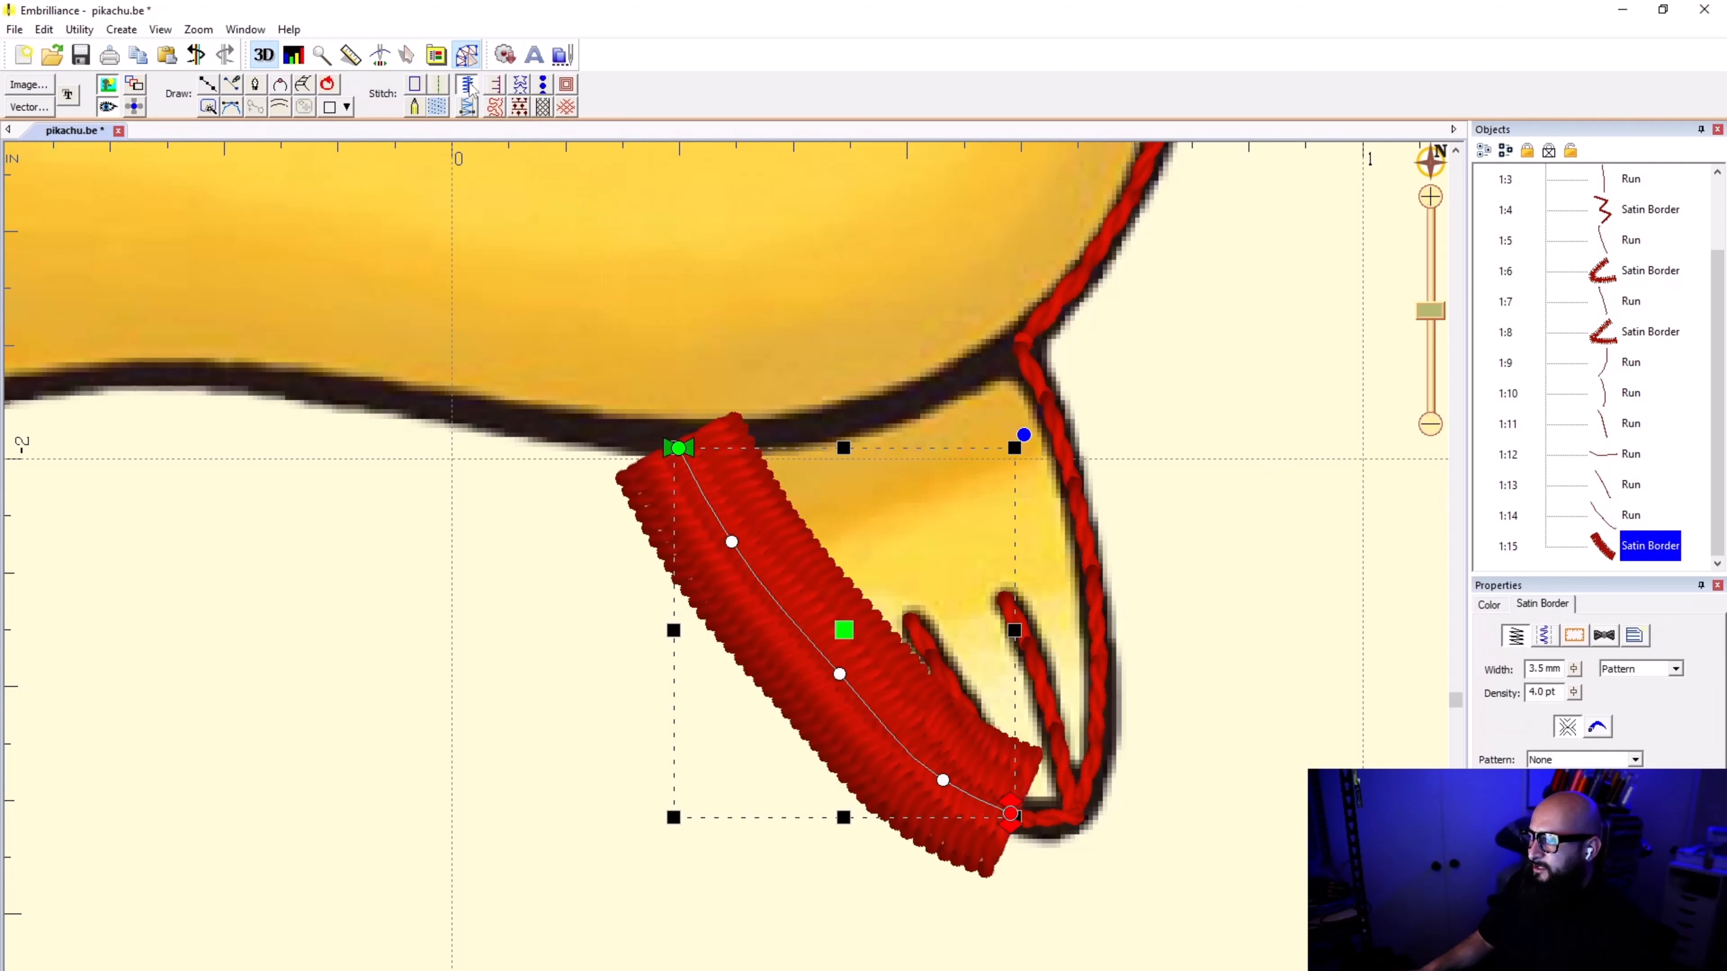
click(1574, 669)
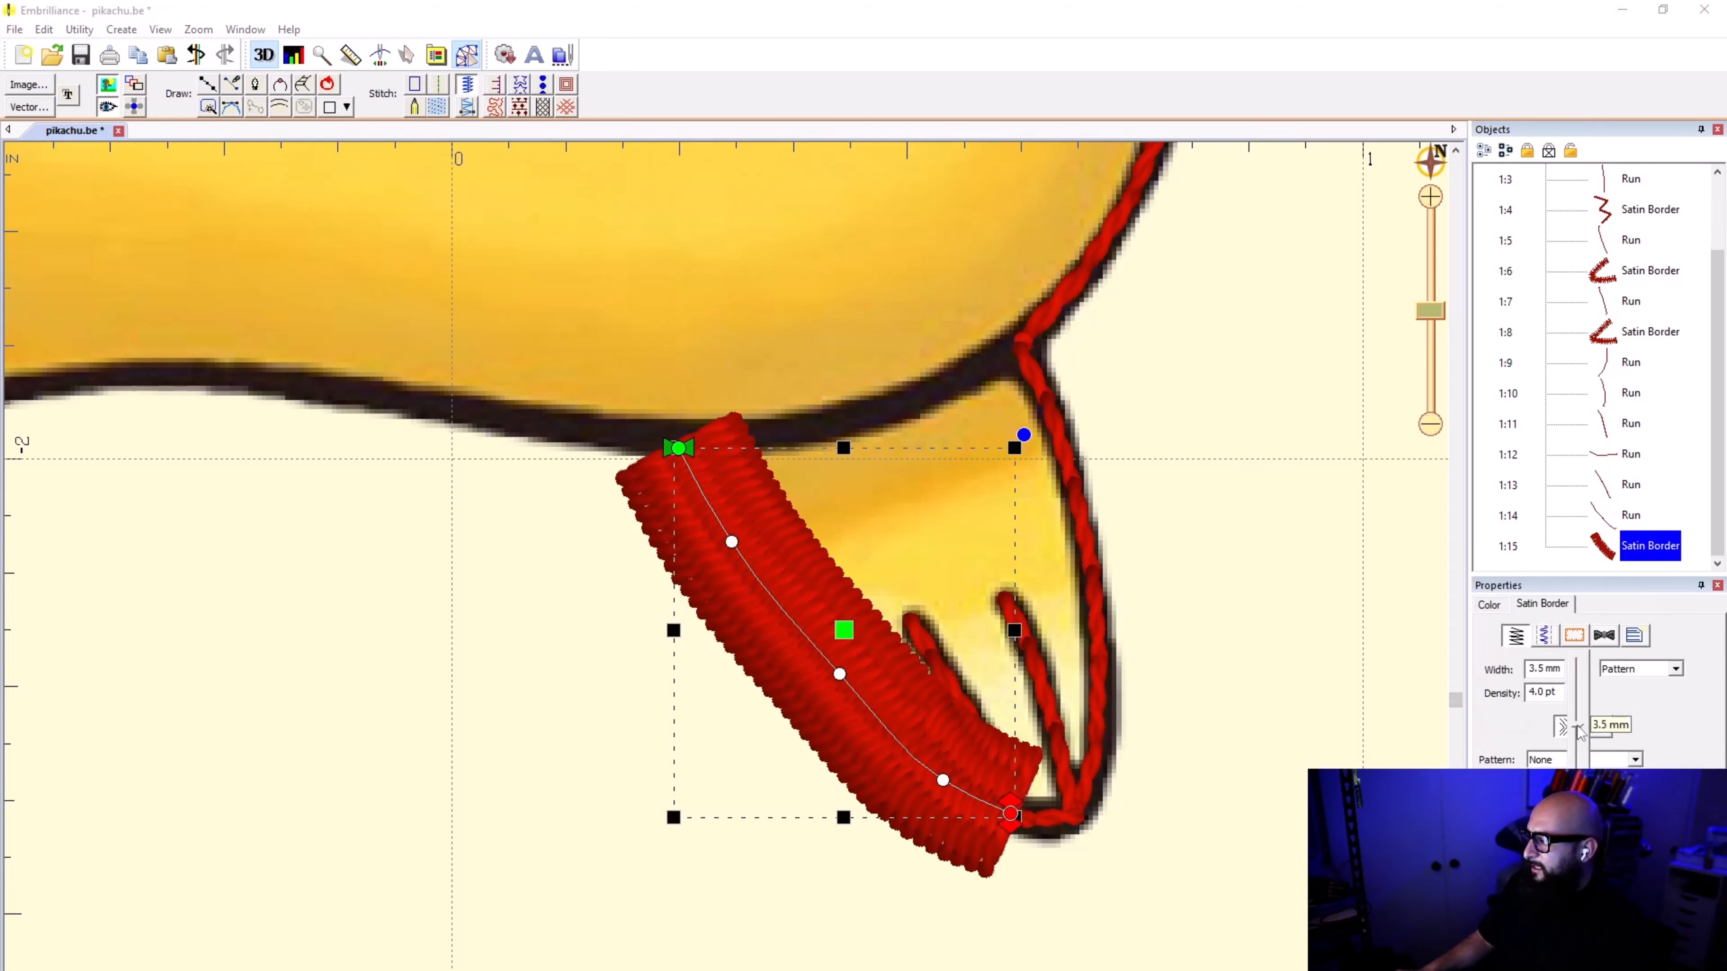
click(1219, 870)
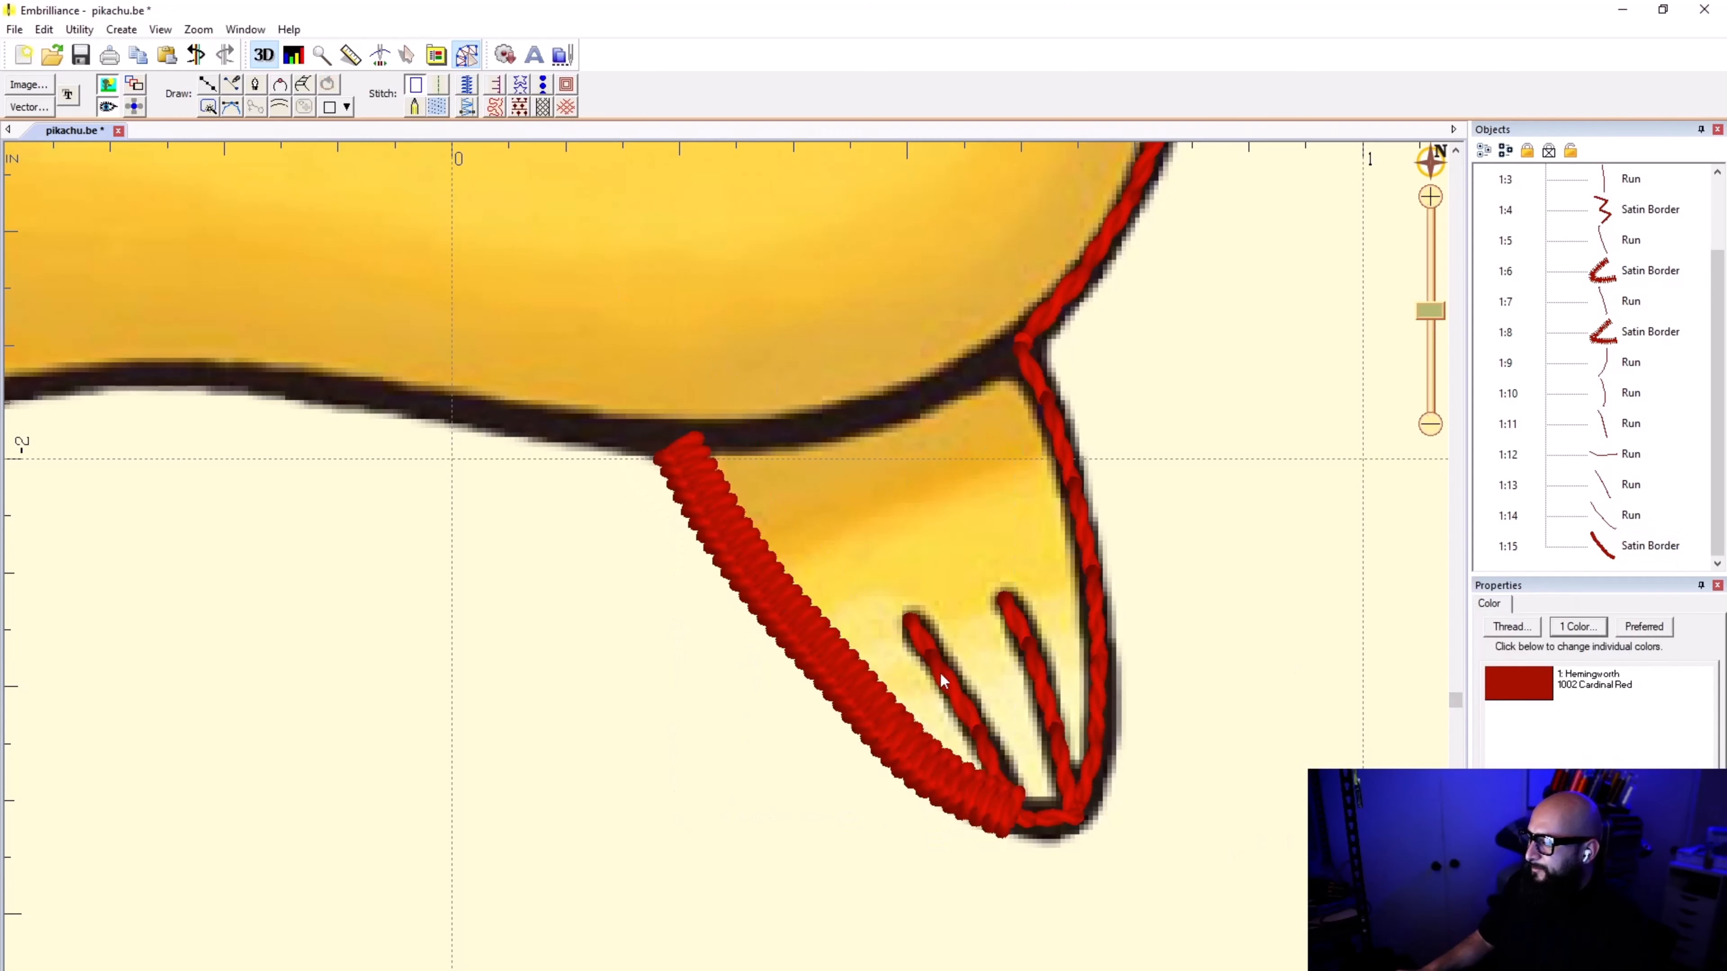
Step: Duplicate the short run connecting the toe lines in place and strip the copy back to a plain line without stitches
click(1059, 439)
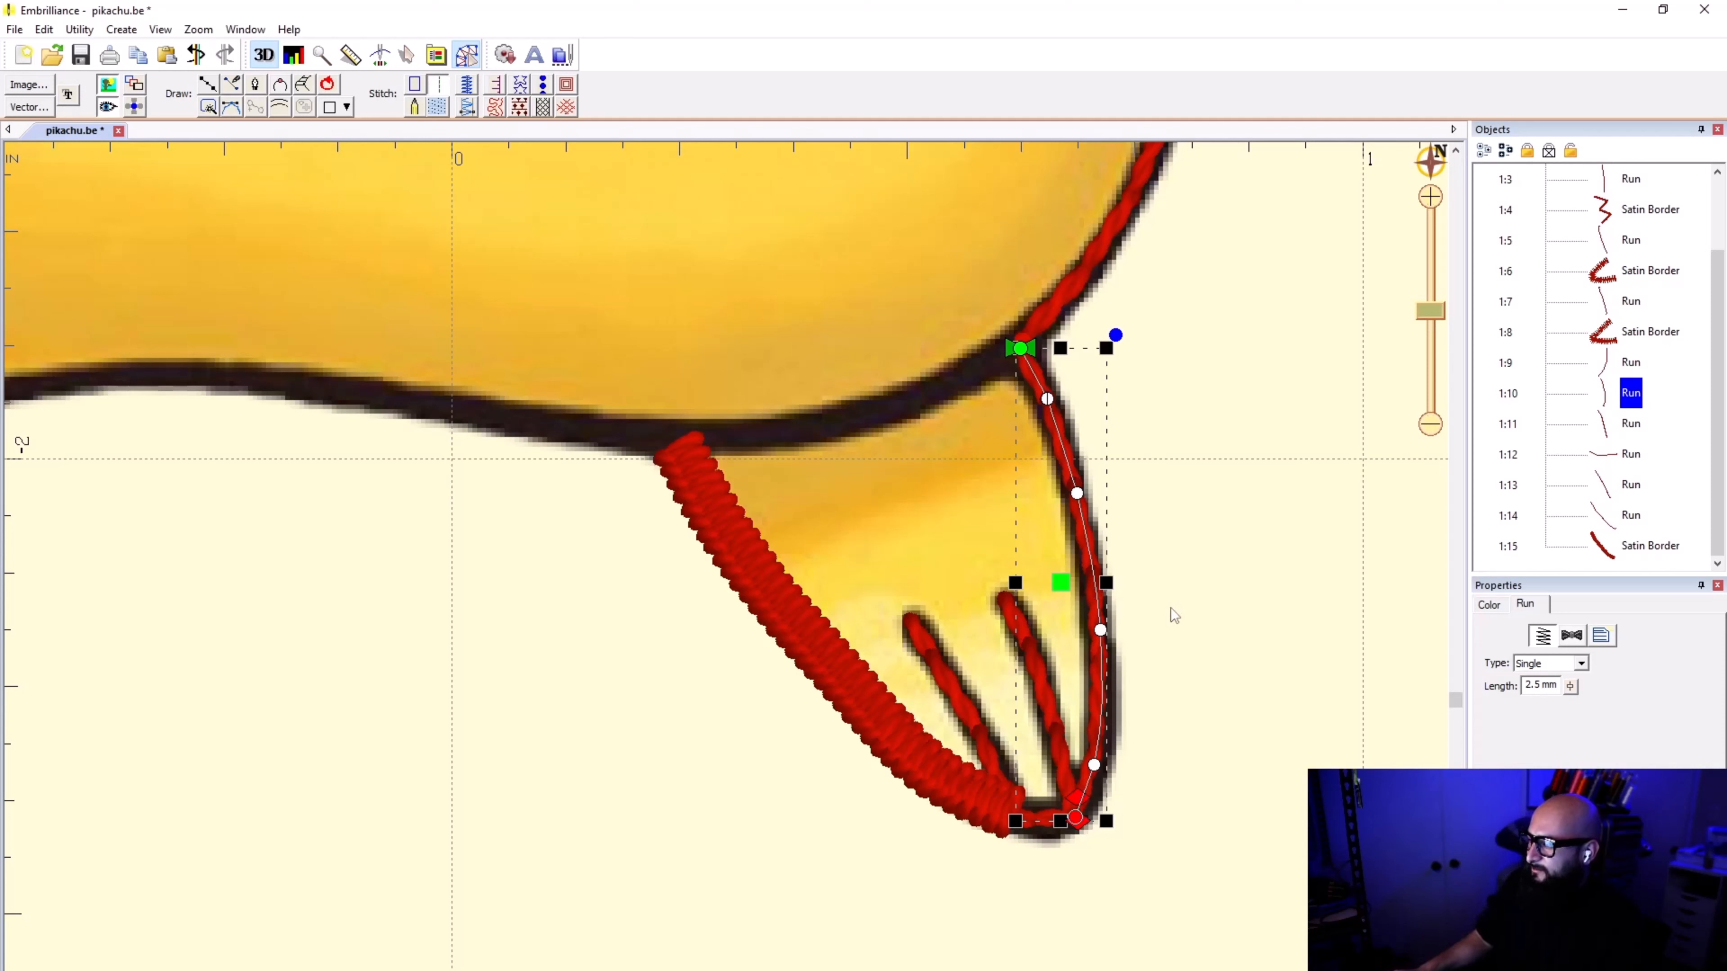
click(1168, 906)
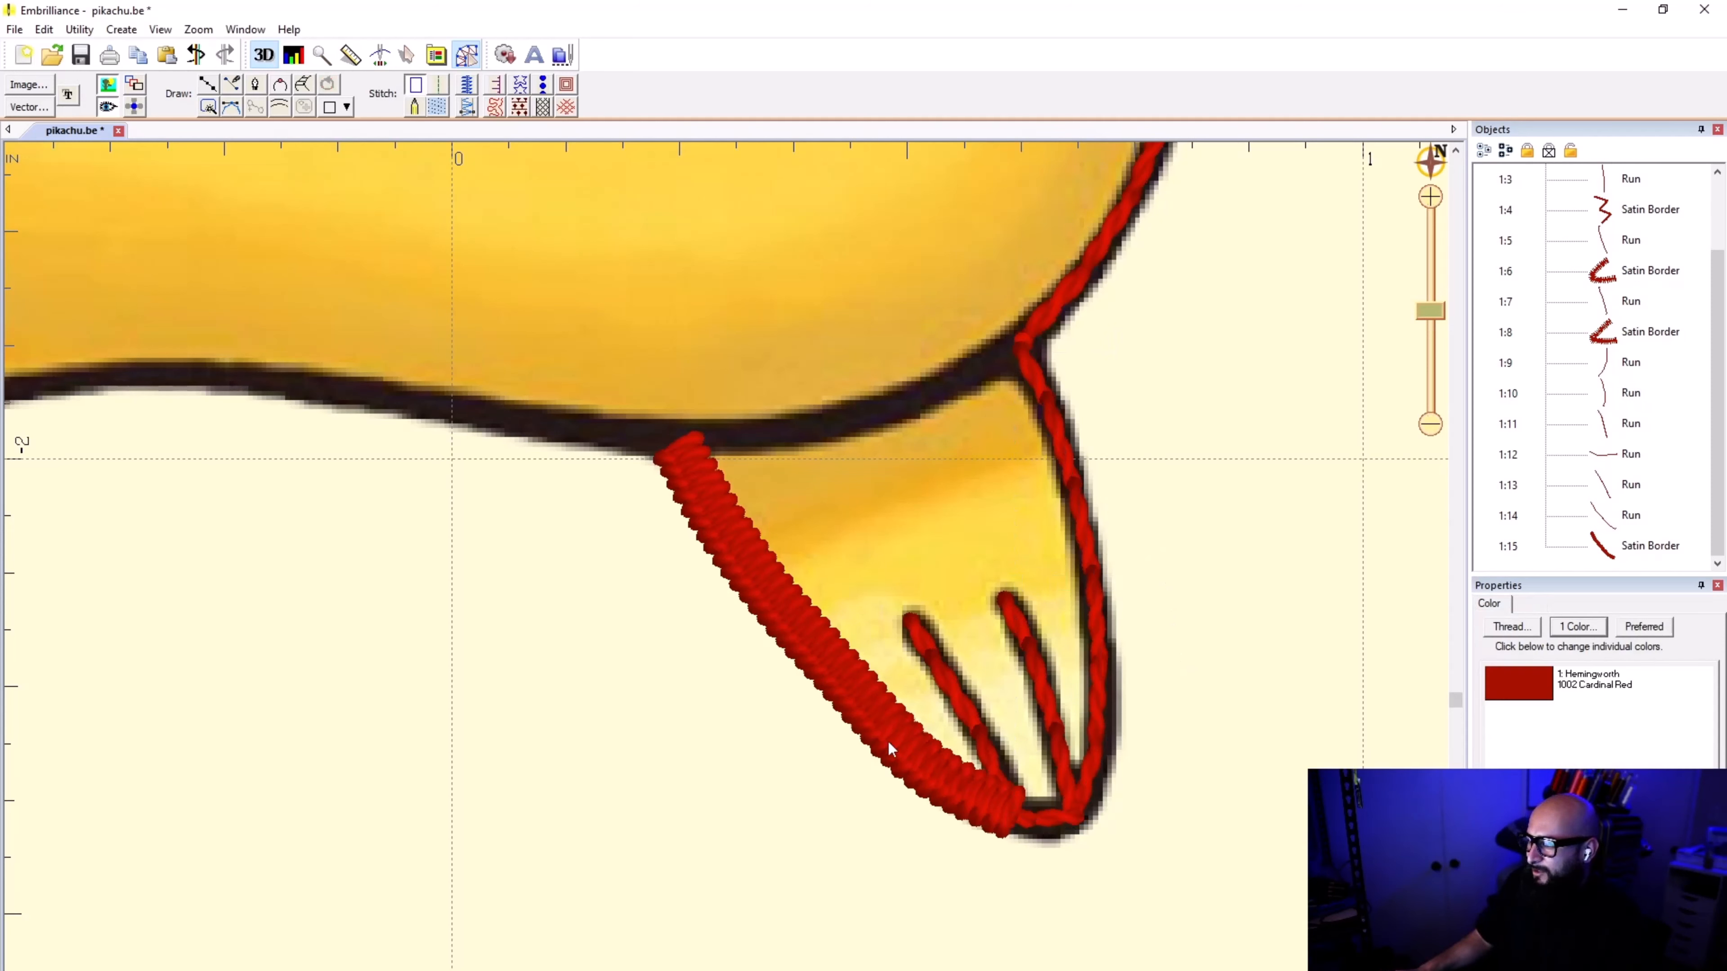
click(1047, 831)
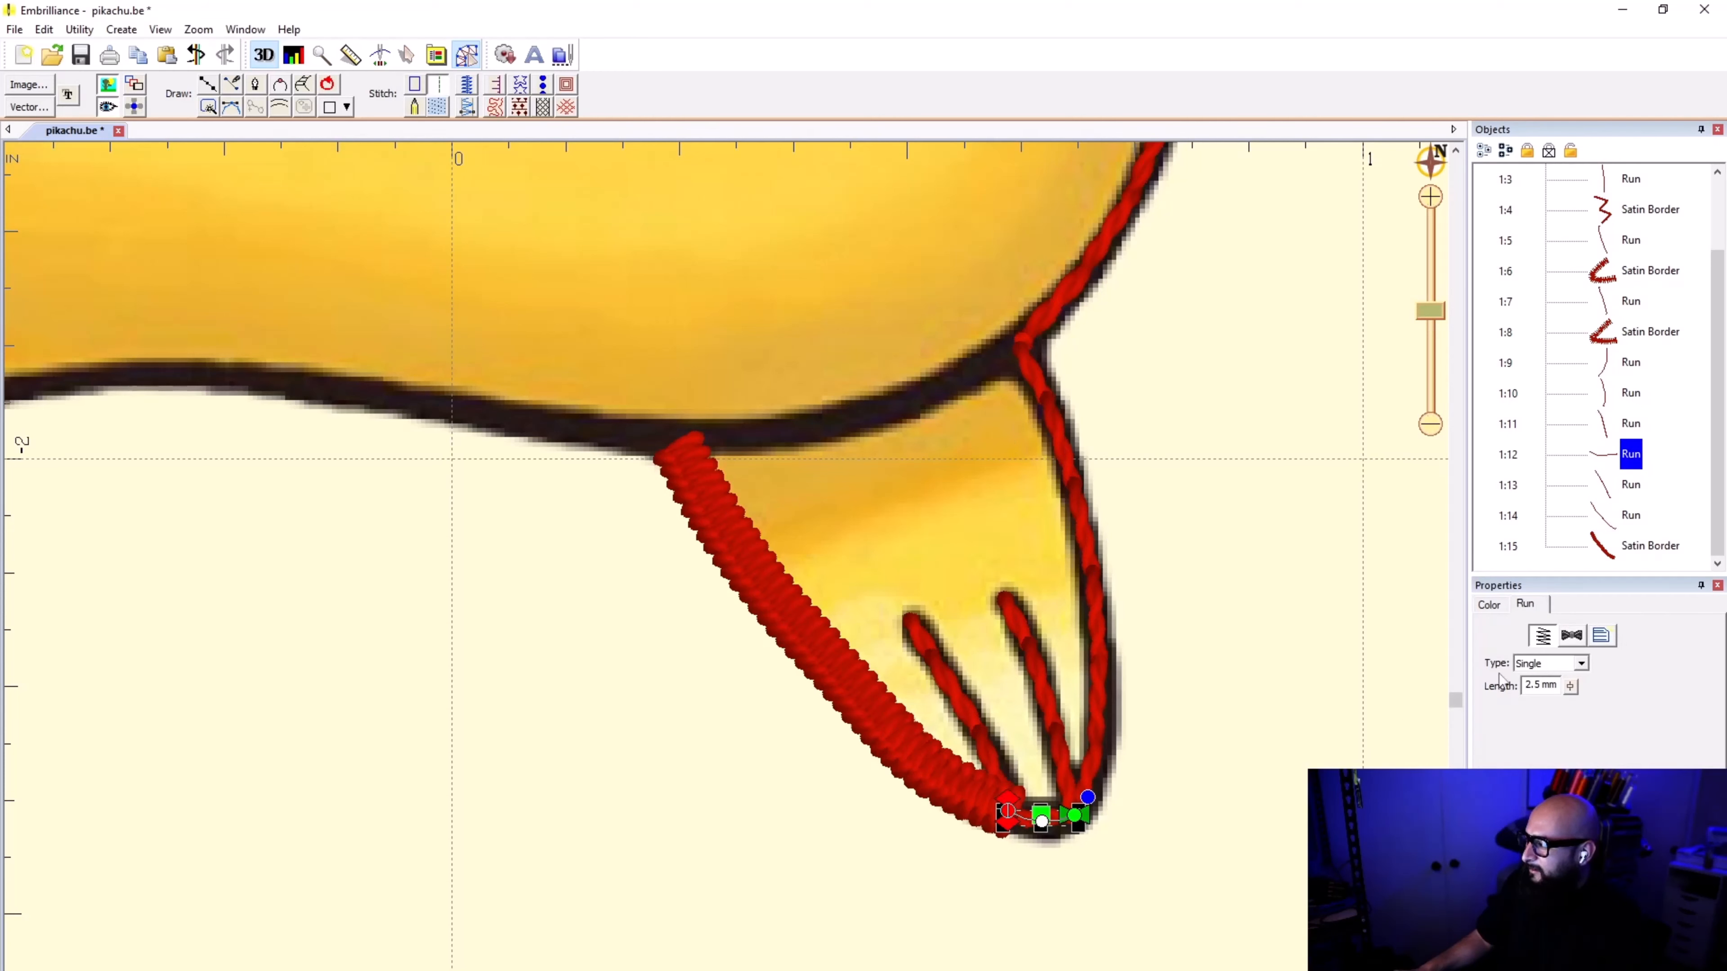
click(1690, 486)
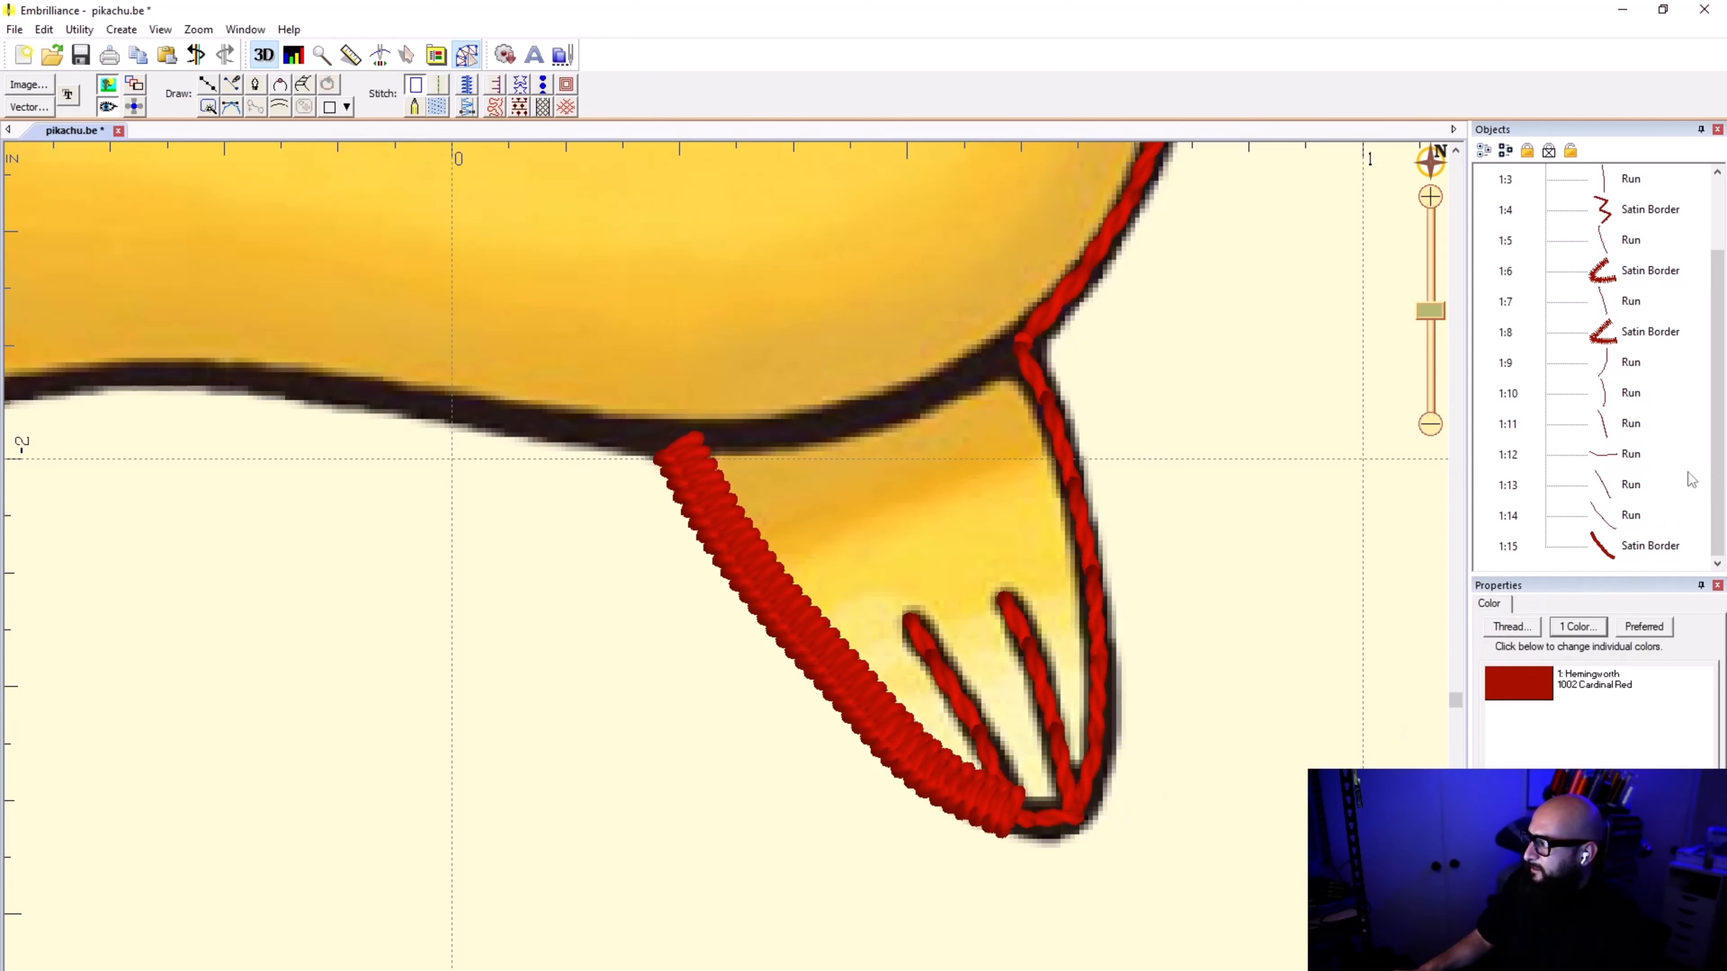
key(ctrl+v)
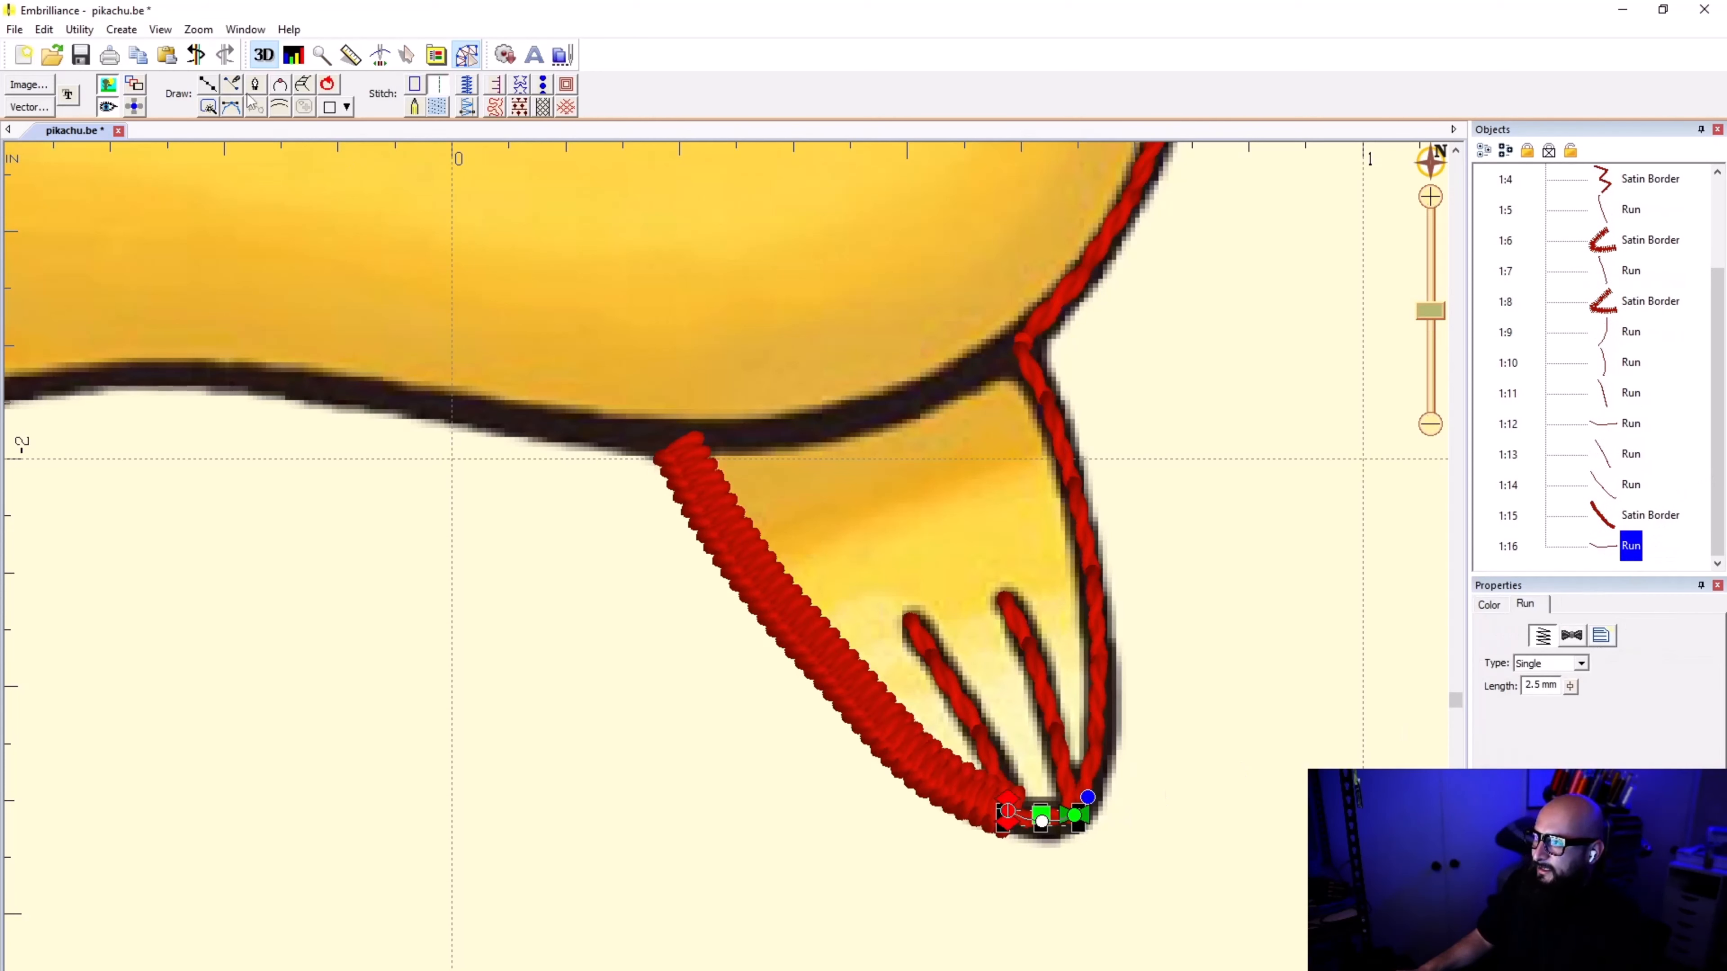
click(420, 85)
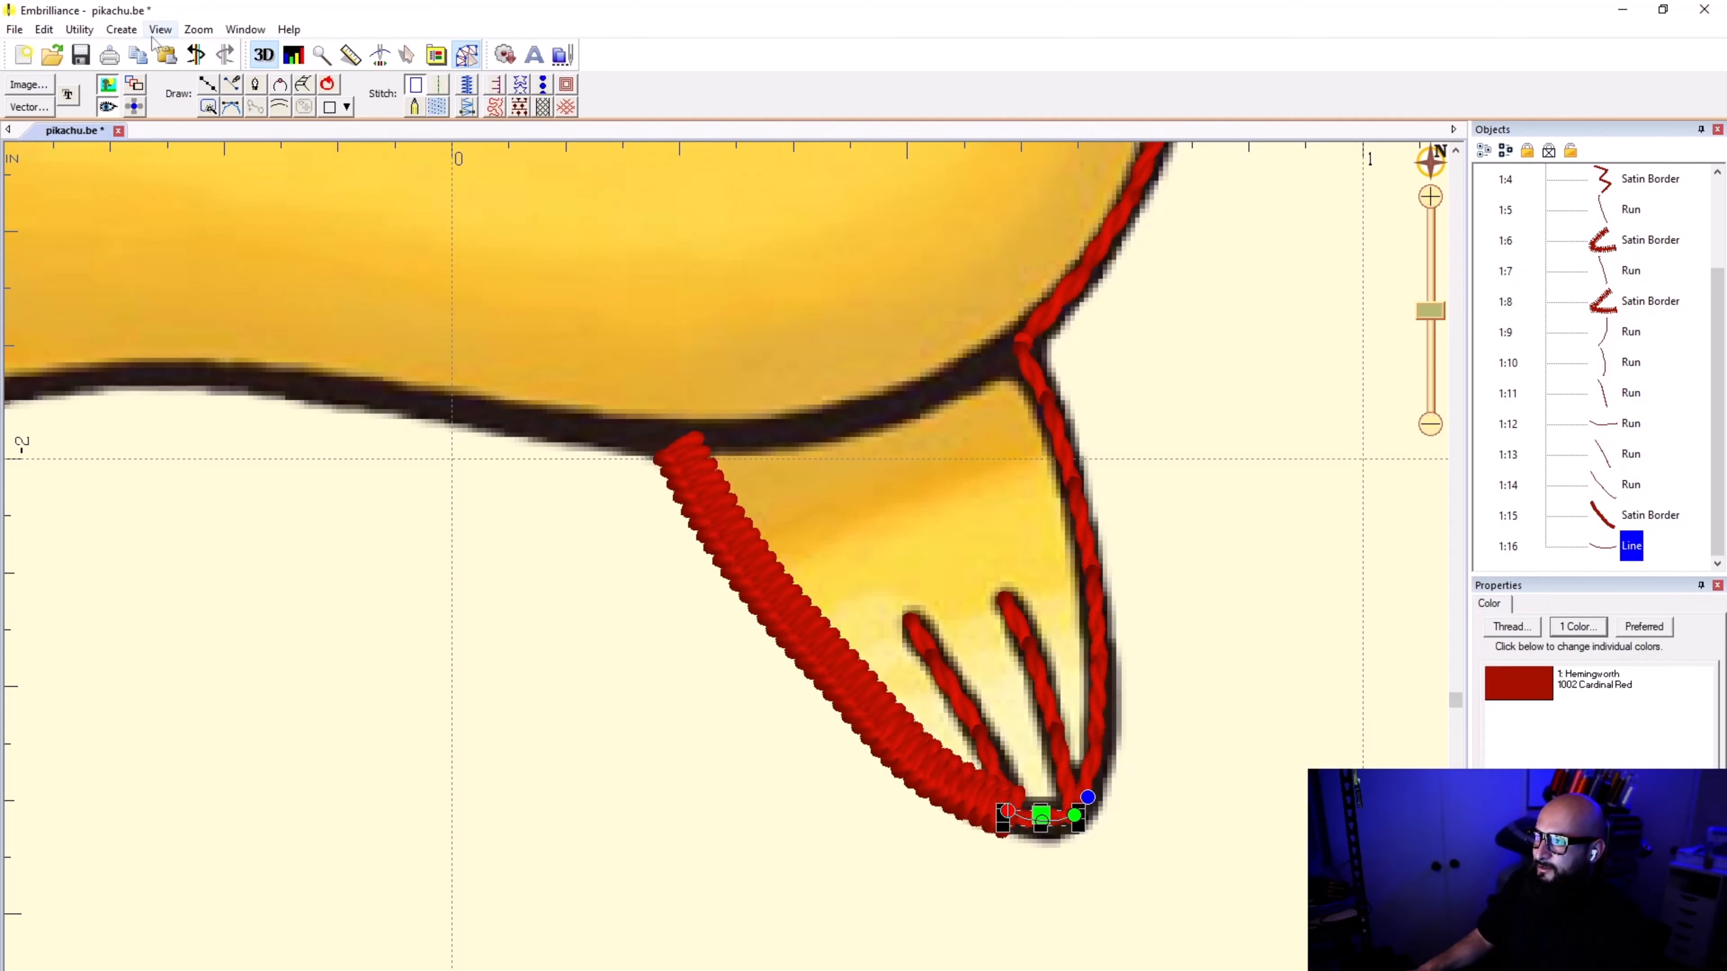
Step: Reverse the point order of the short toe-connecting line, convert it to a 1.0 mm satin border and deselect it
click(121, 29)
mouse_move(190, 49)
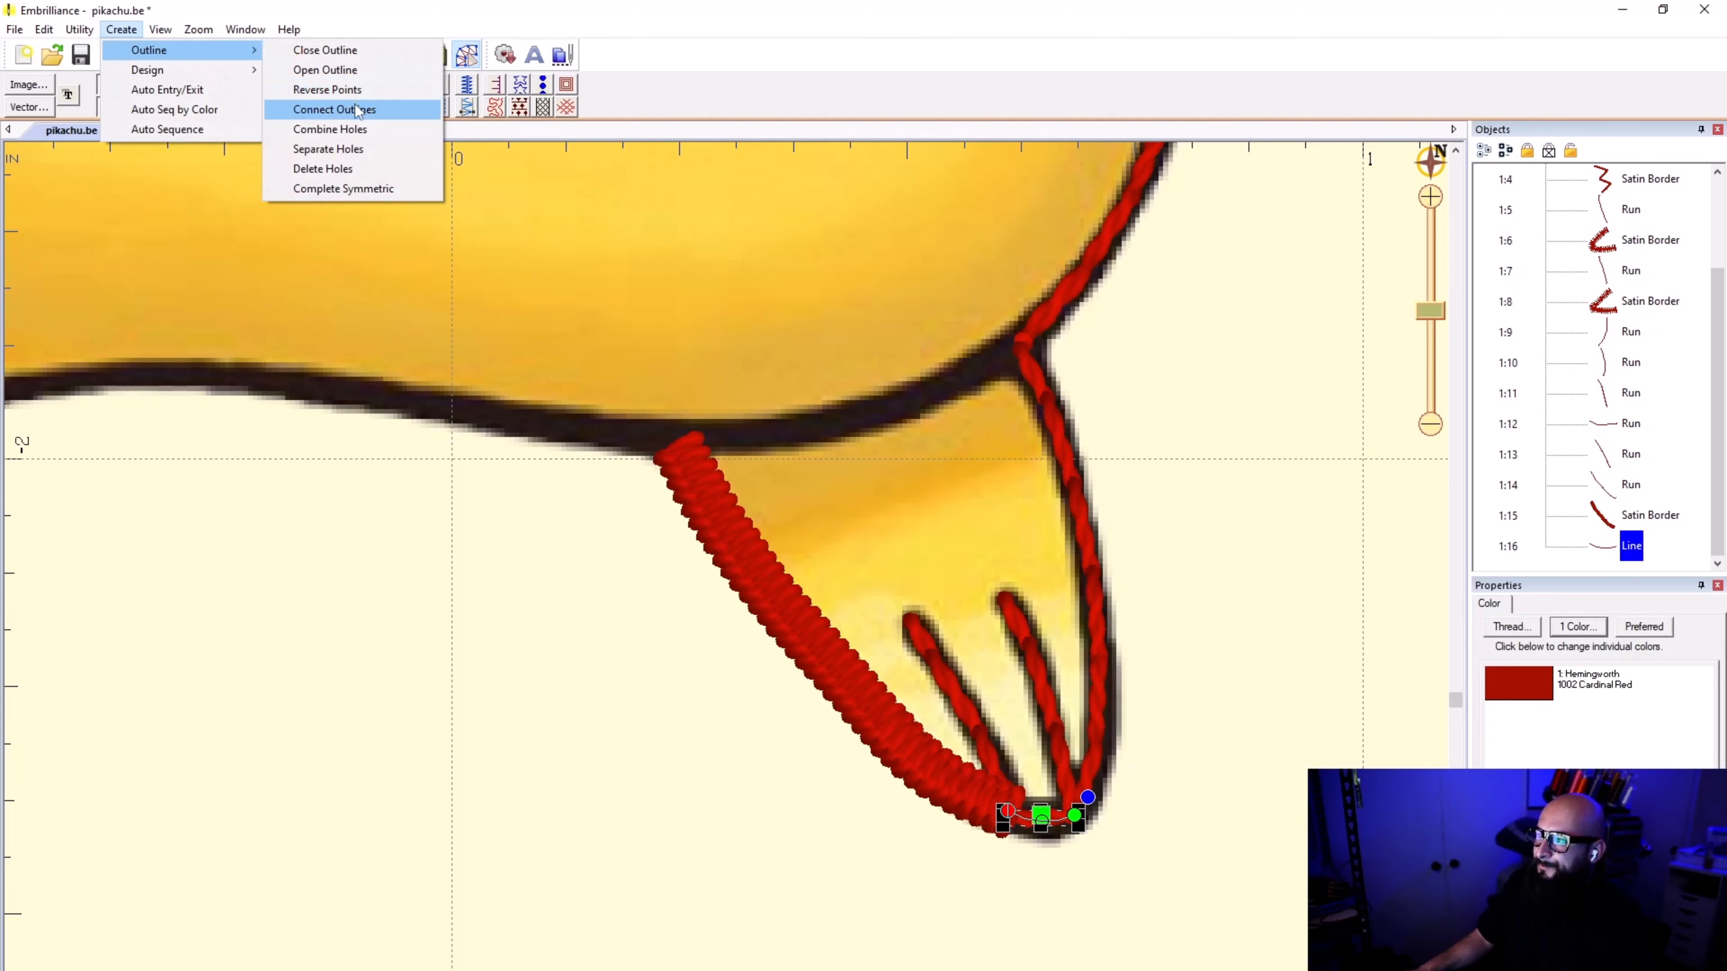
click(348, 90)
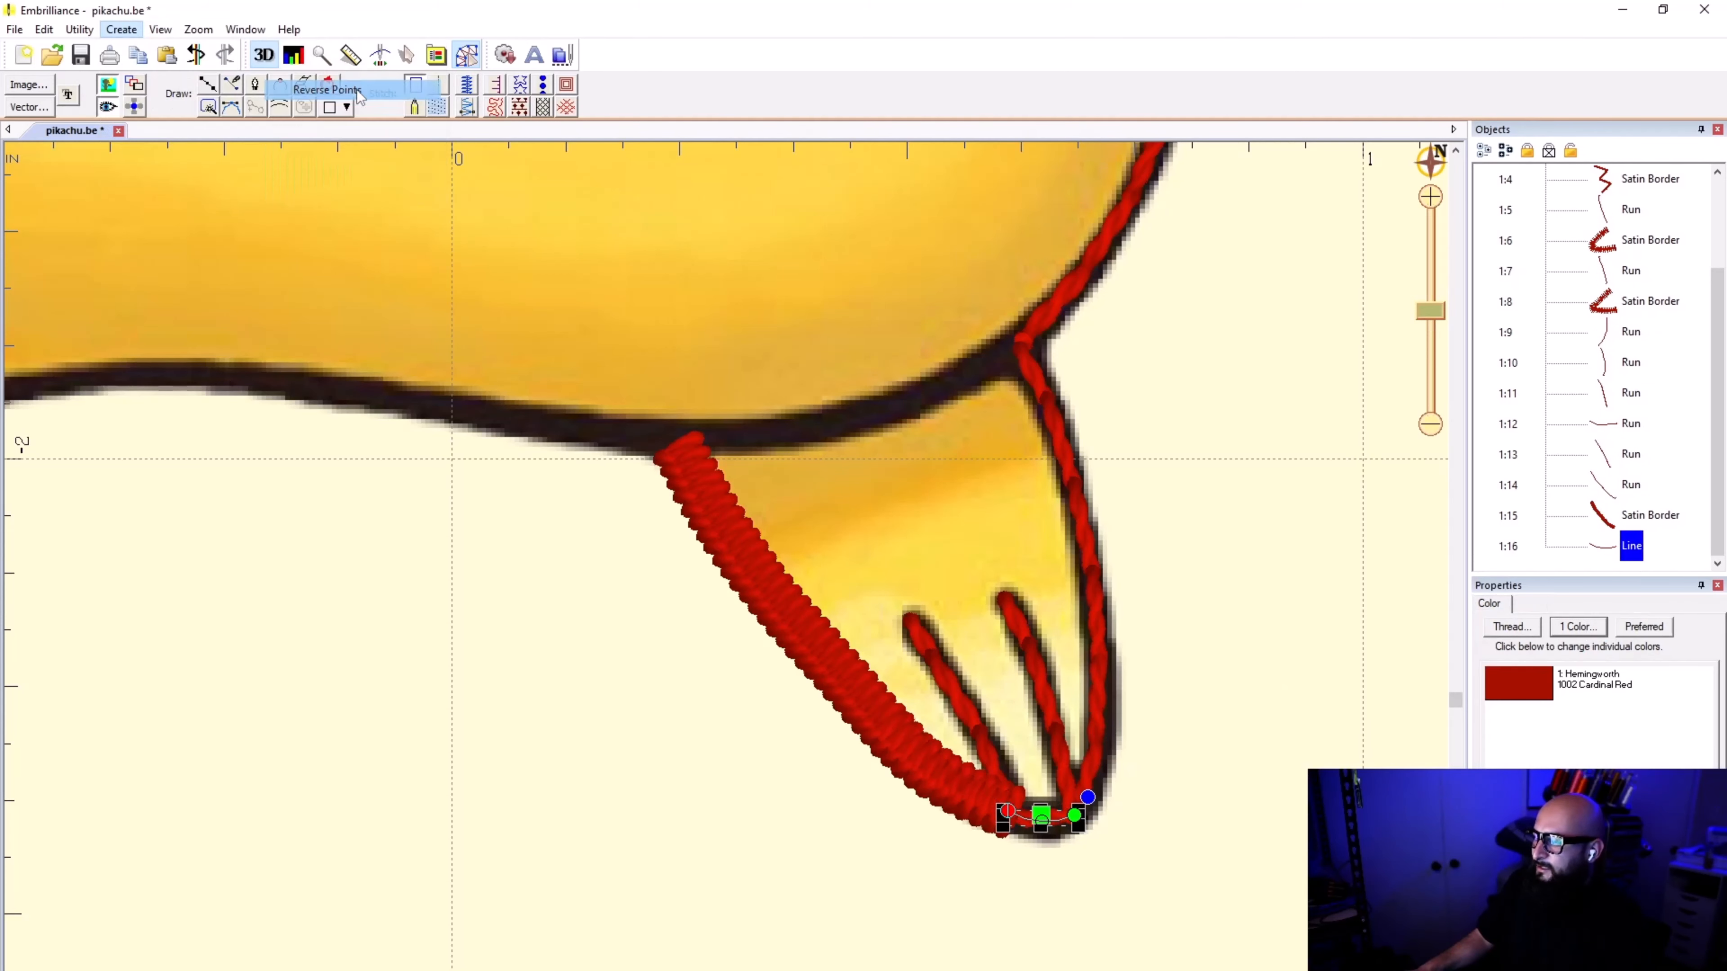
click(467, 84)
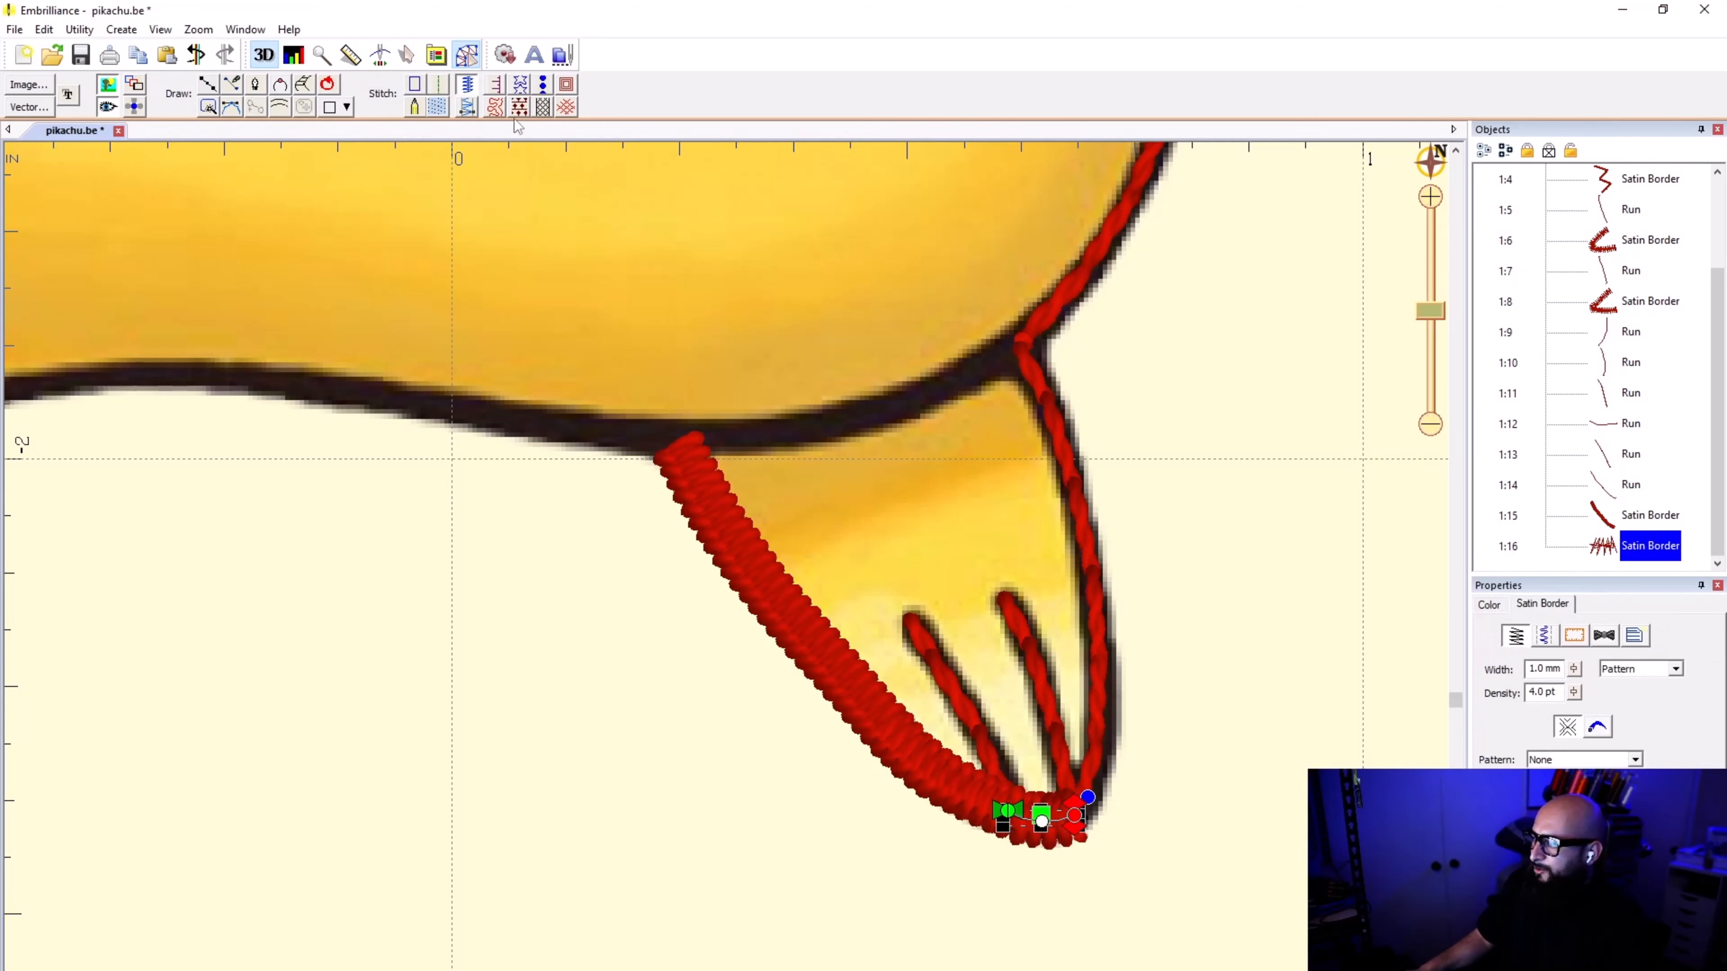
click(1274, 798)
Step: Duplicate the run along the foot's tail-side edge in place and strip the copy back to a plain line without stitches
click(1100, 690)
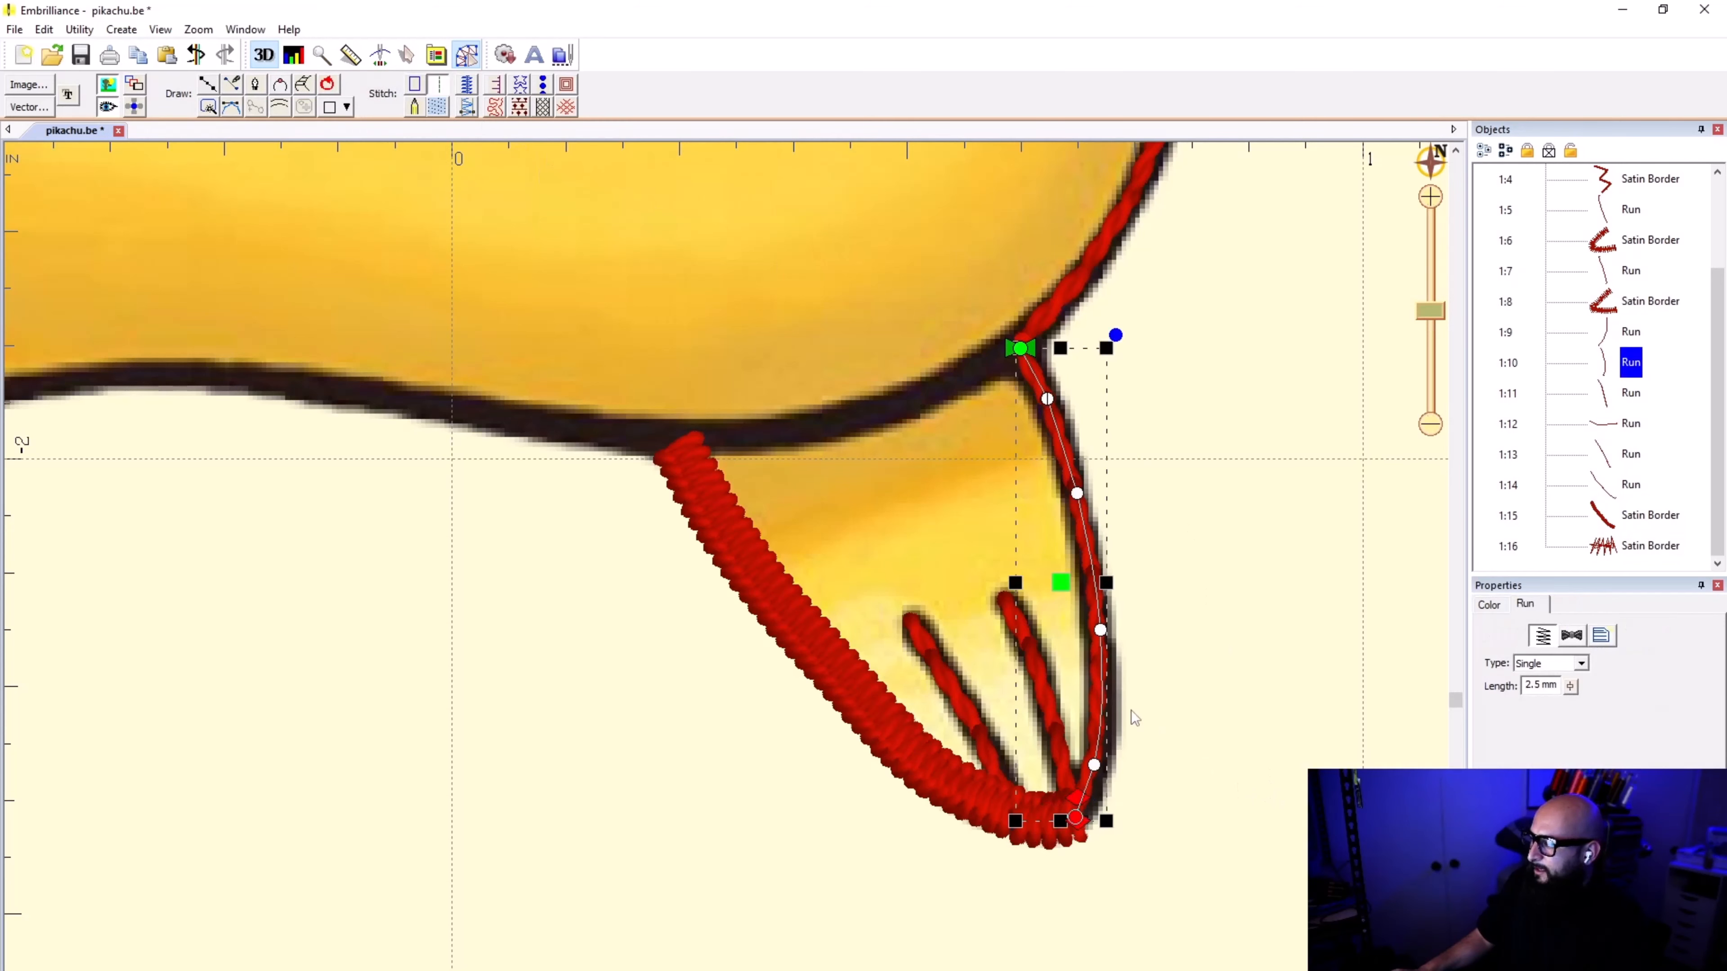
key(ctrl+c)
click(1689, 434)
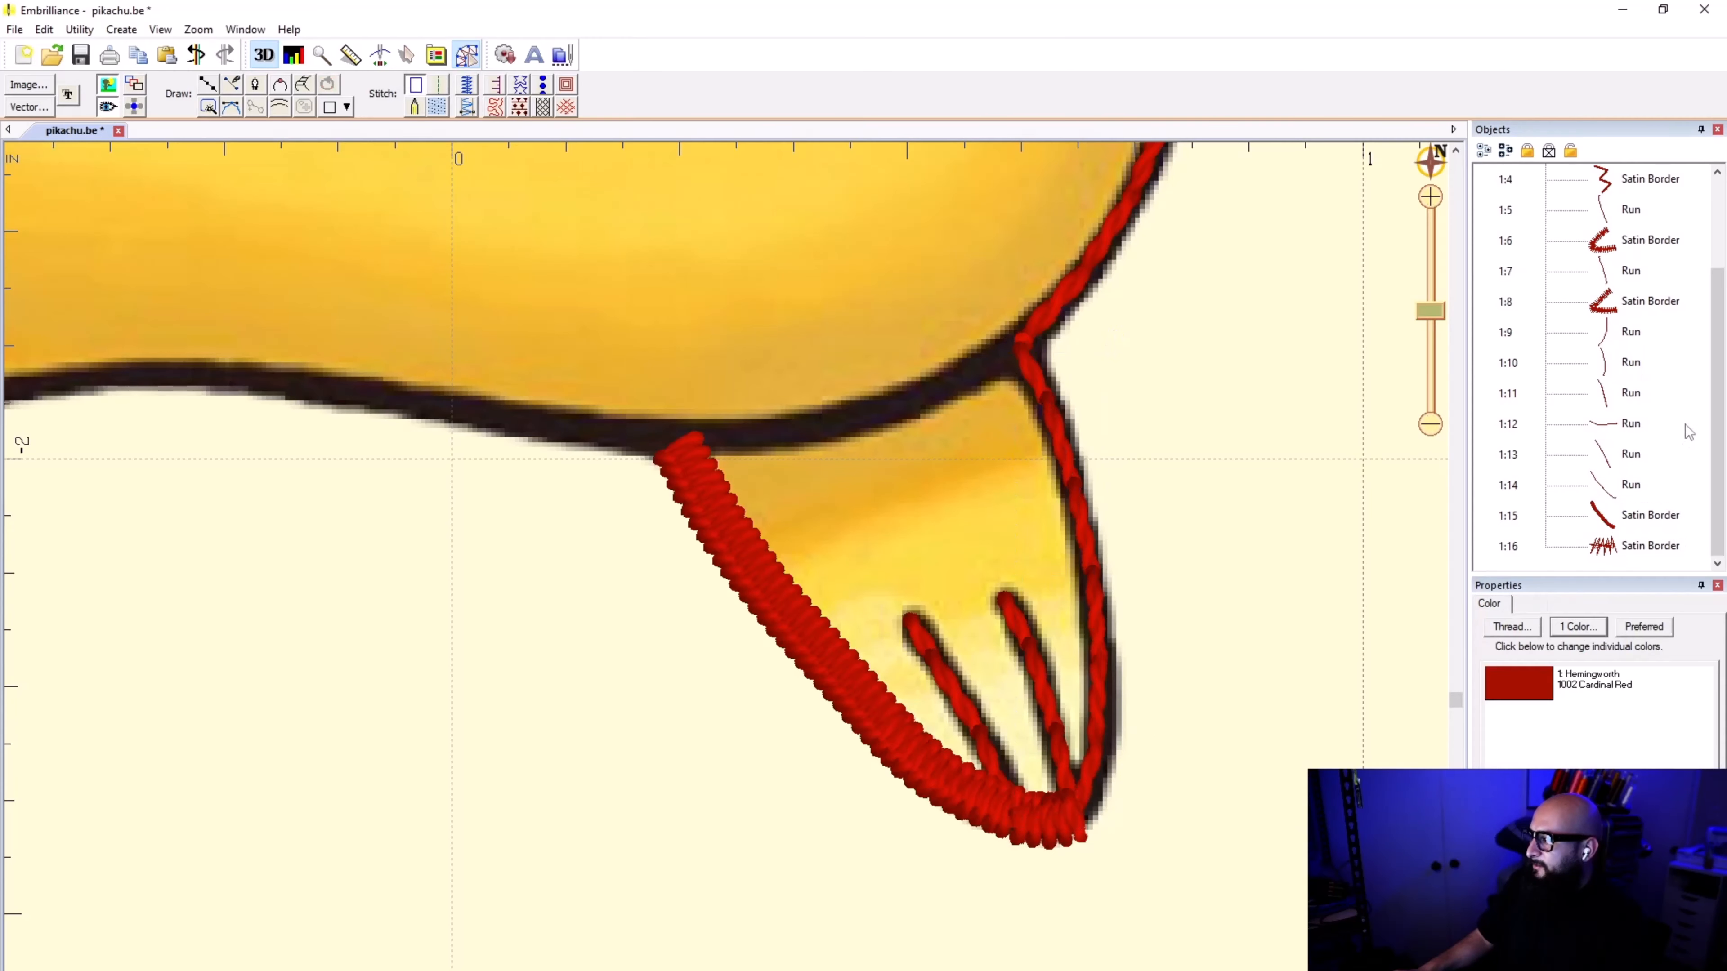
key(ctrl+v)
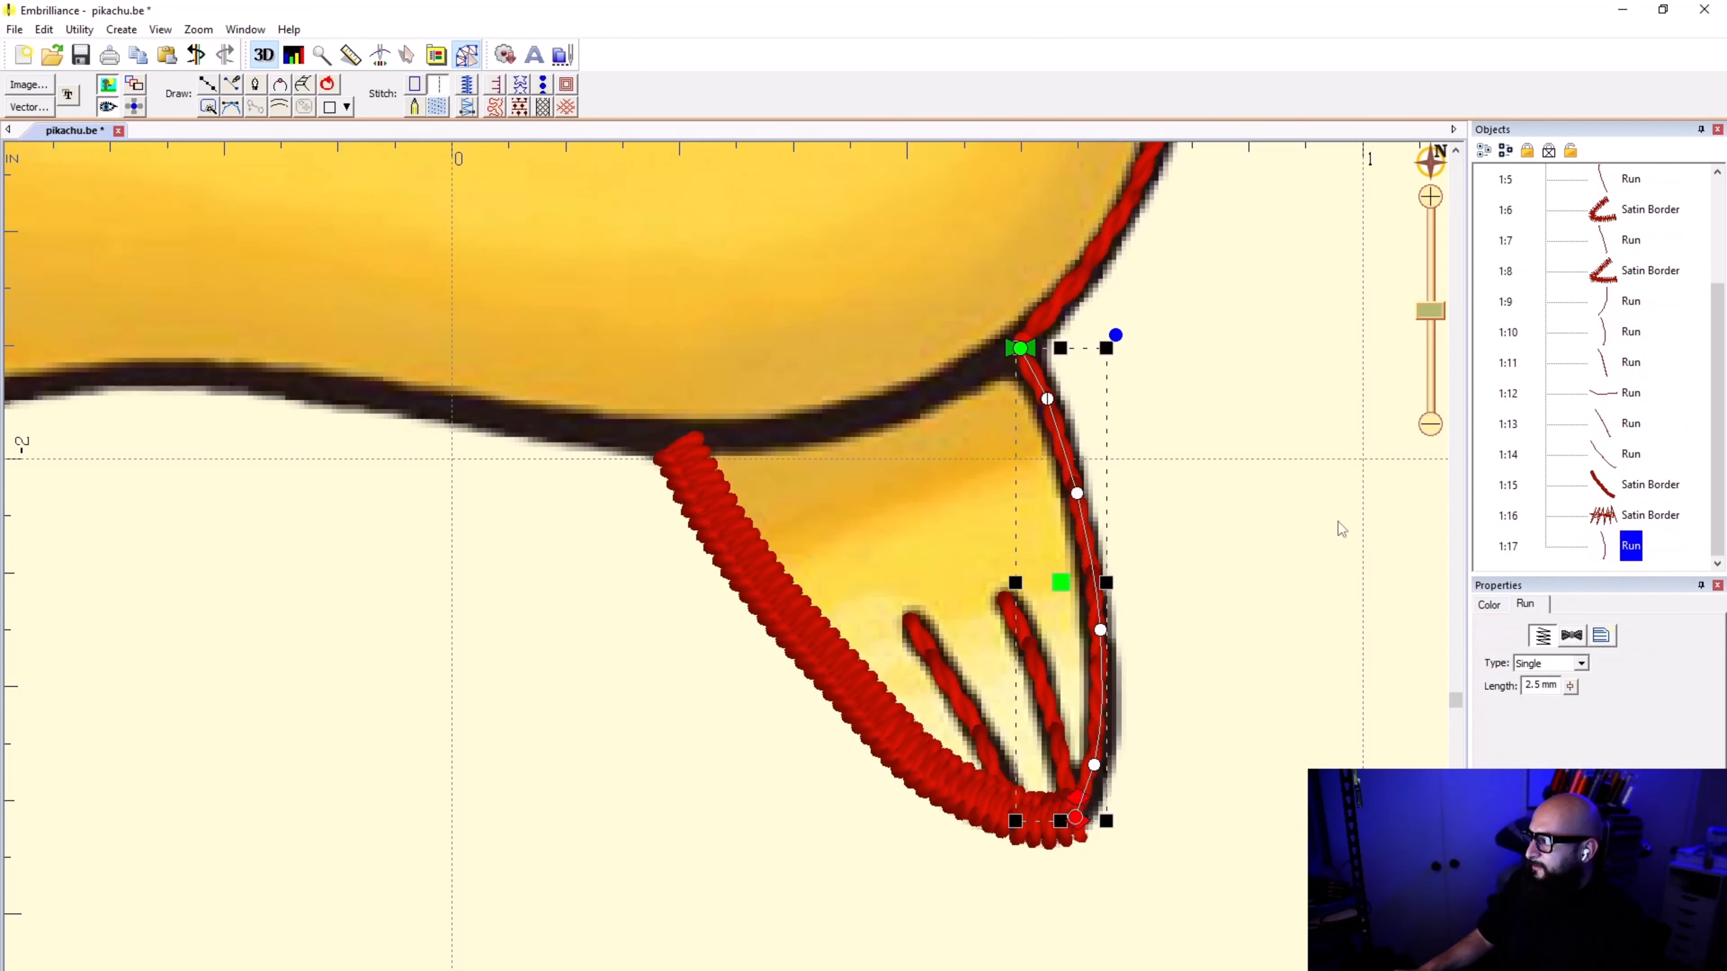
click(414, 84)
Step: Reverse the duplicated tail-side line so it starts at the toe tip, convert it to a 1.0 mm satin border and deselect it
click(127, 31)
mouse_move(150, 51)
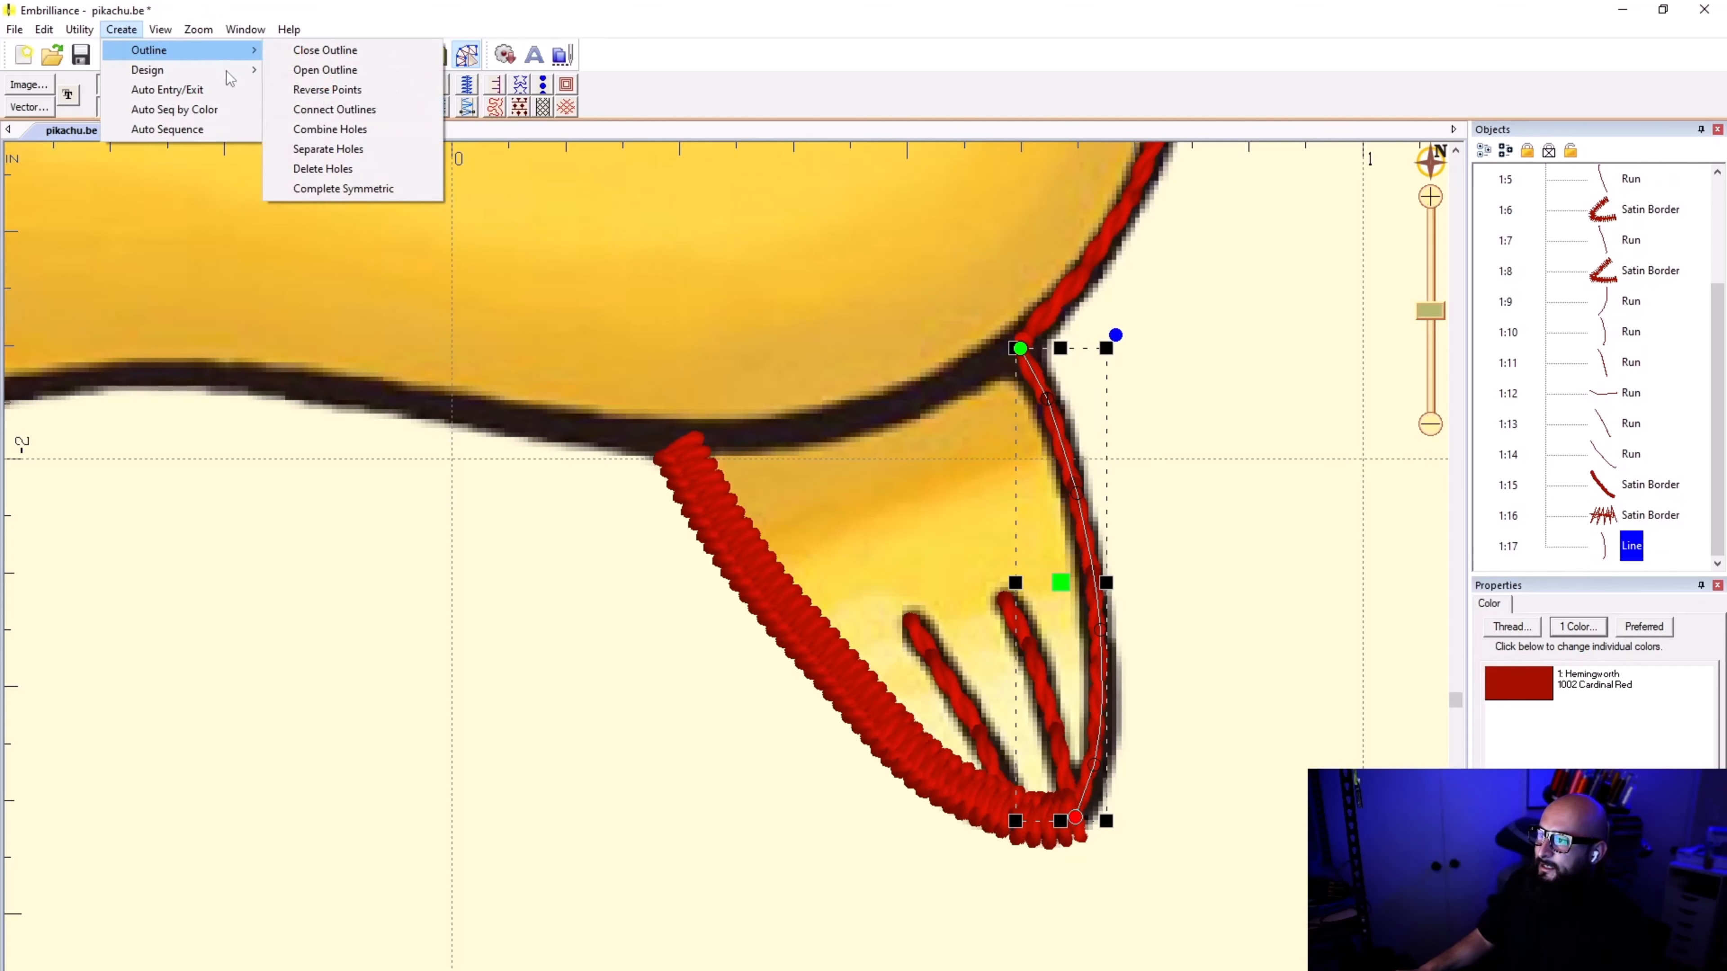
click(318, 92)
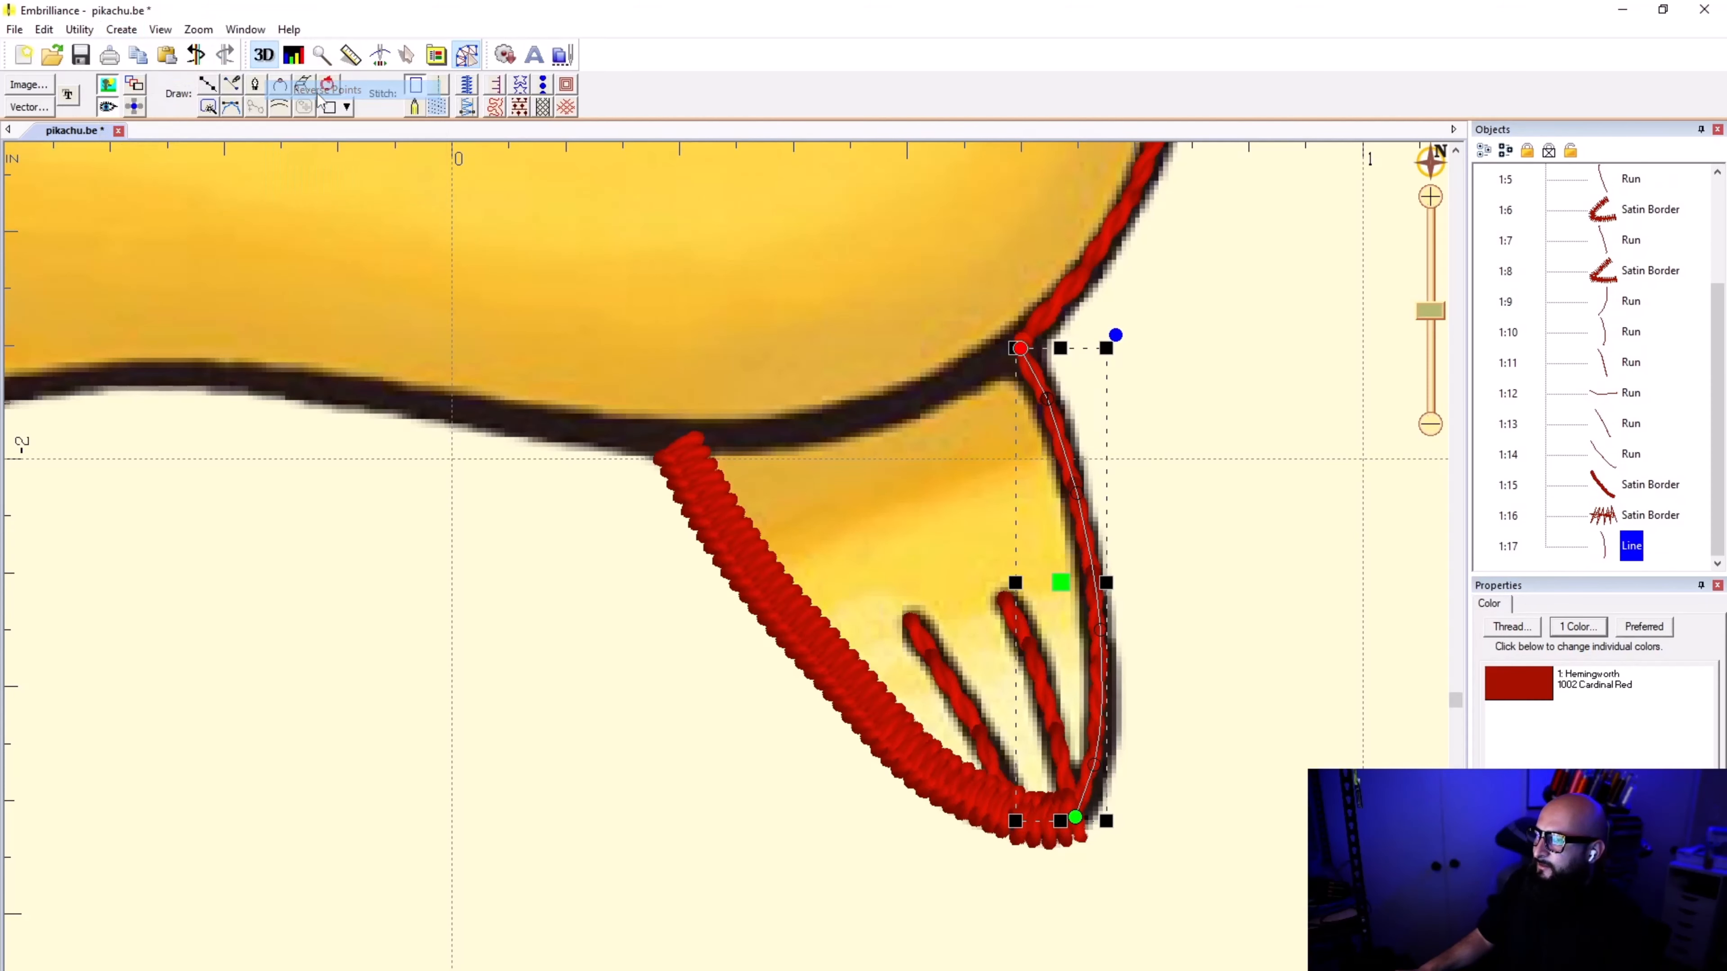
click(467, 85)
click(1218, 560)
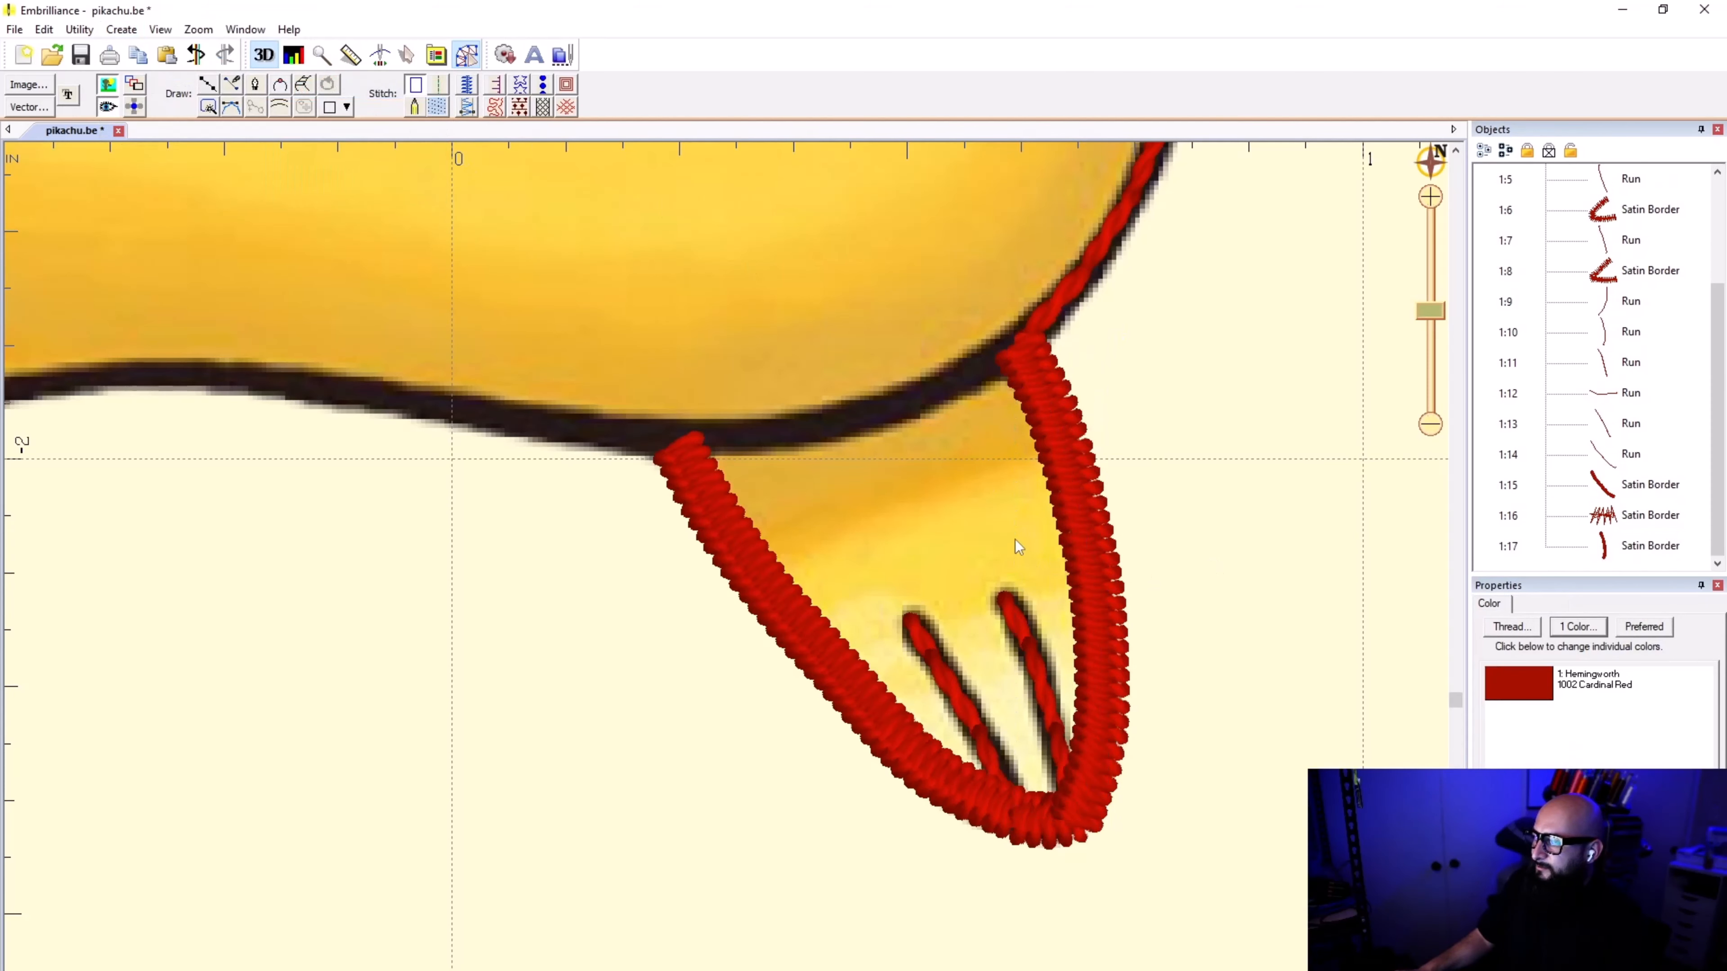
Step: Play the stitch simulation of the whole design at maximum speed
scroll(726, 575, down, 3)
scroll(727, 575, up, 3)
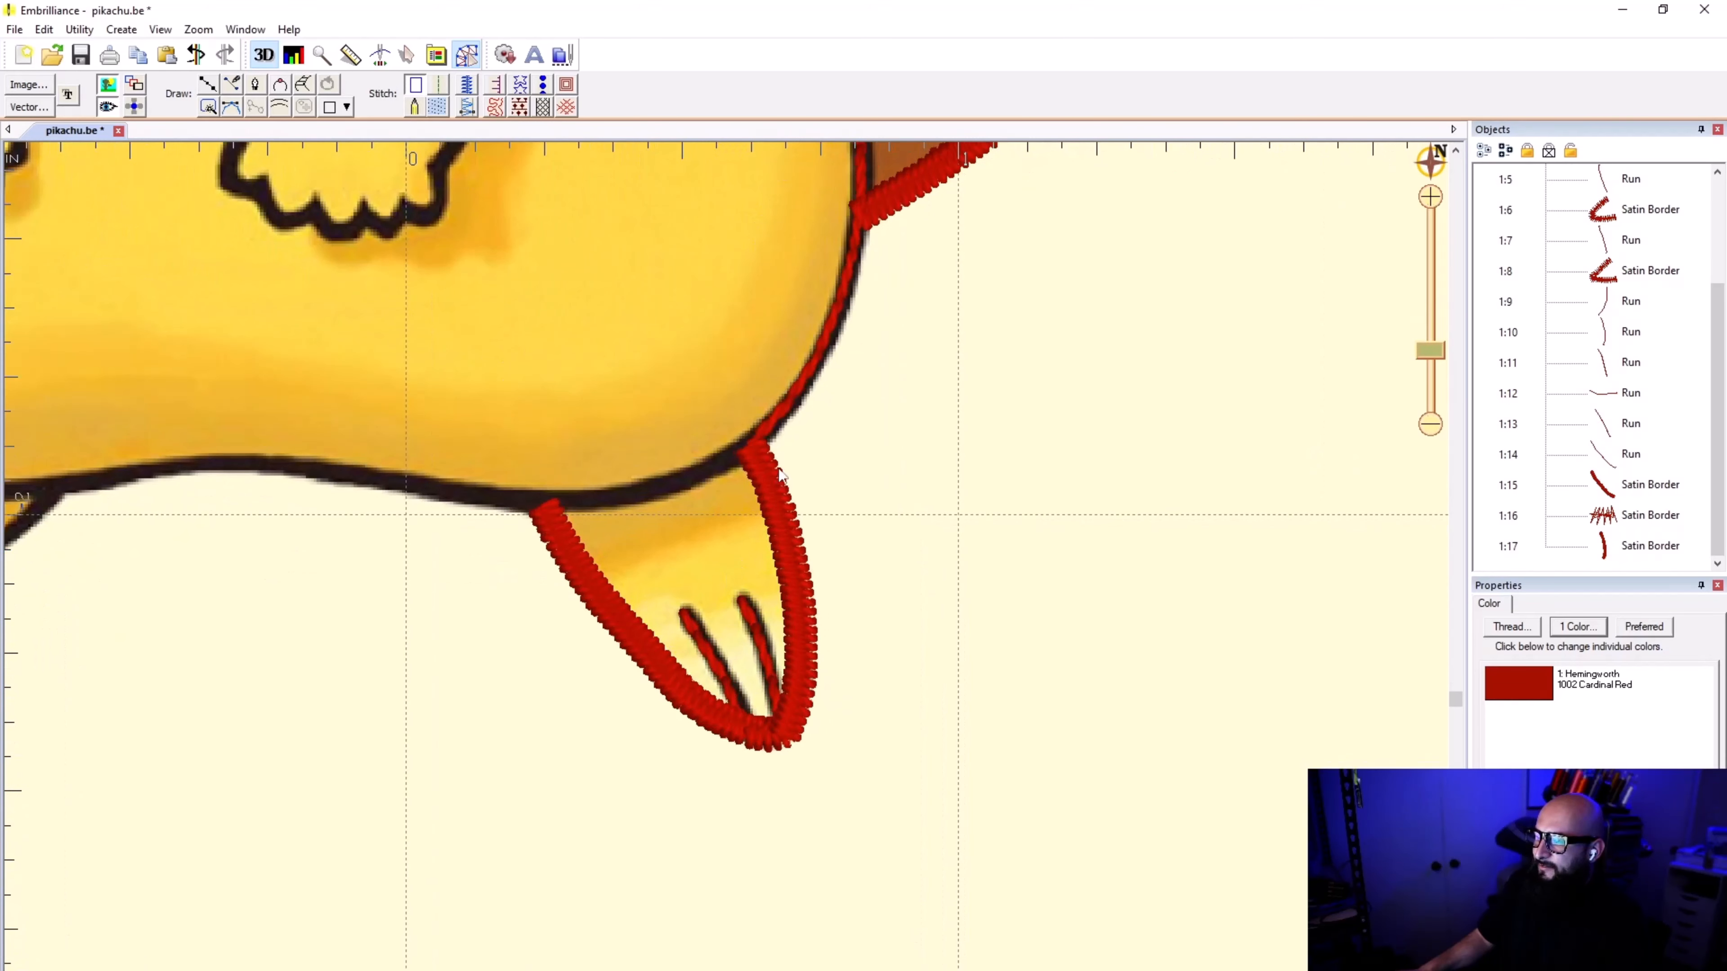
scroll(726, 572, down, 3)
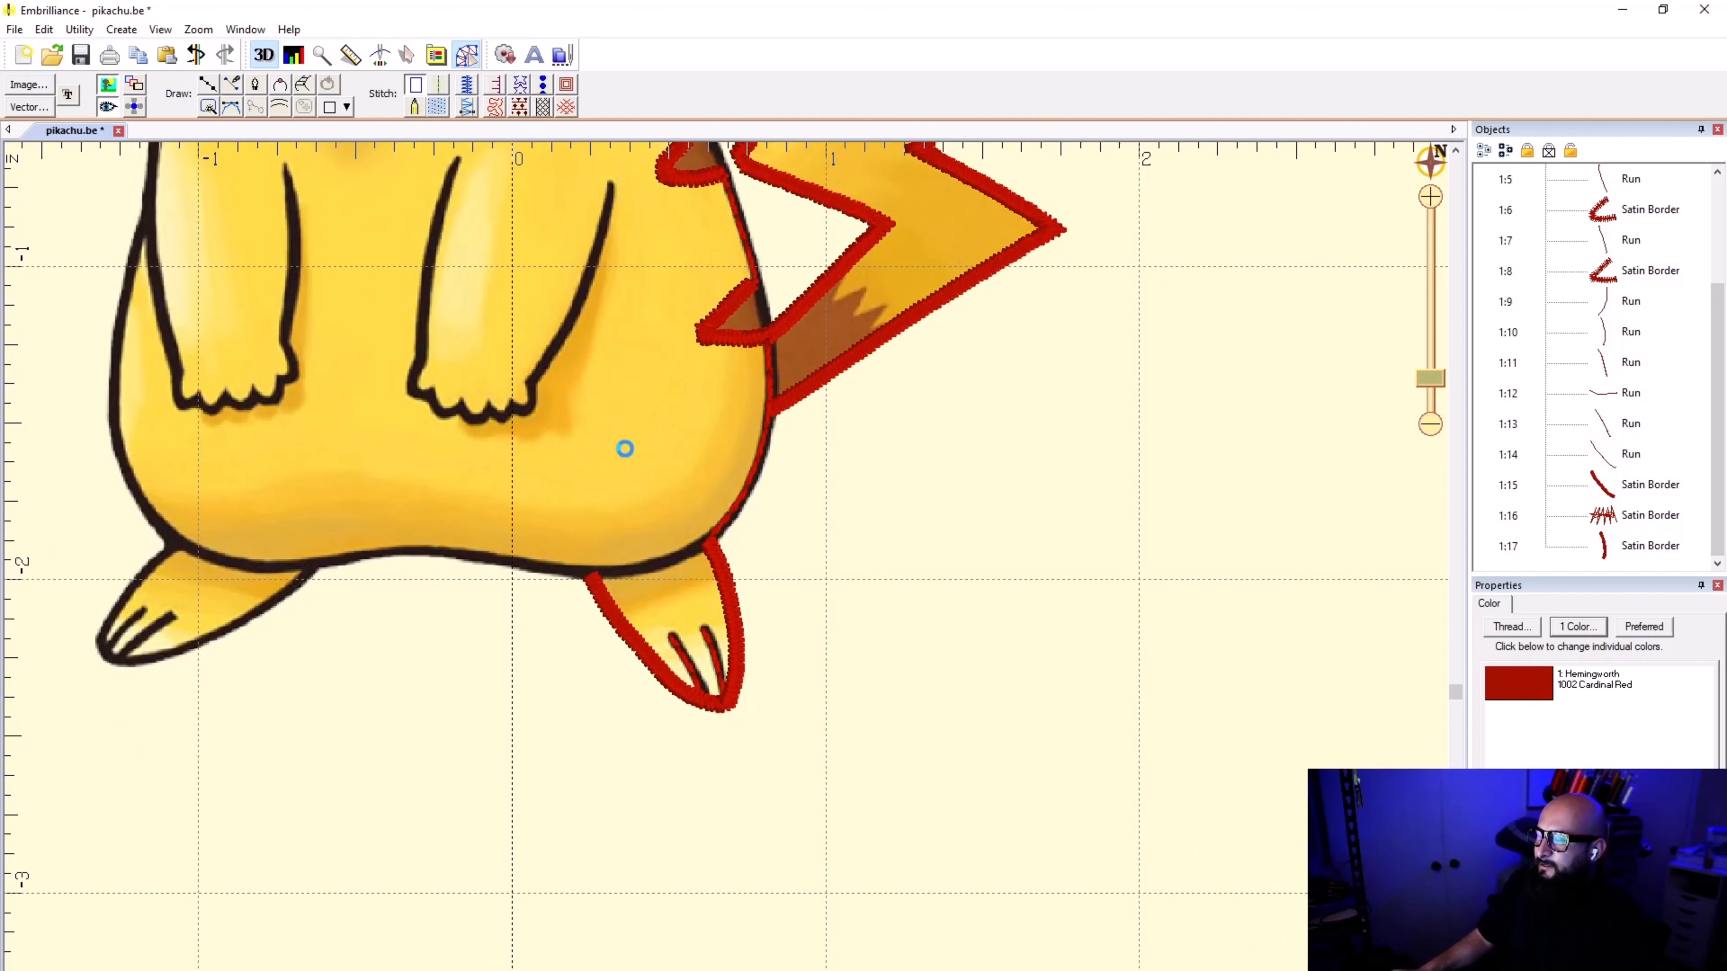
scroll(726, 583, down, 2)
scroll(726, 582, down, 3)
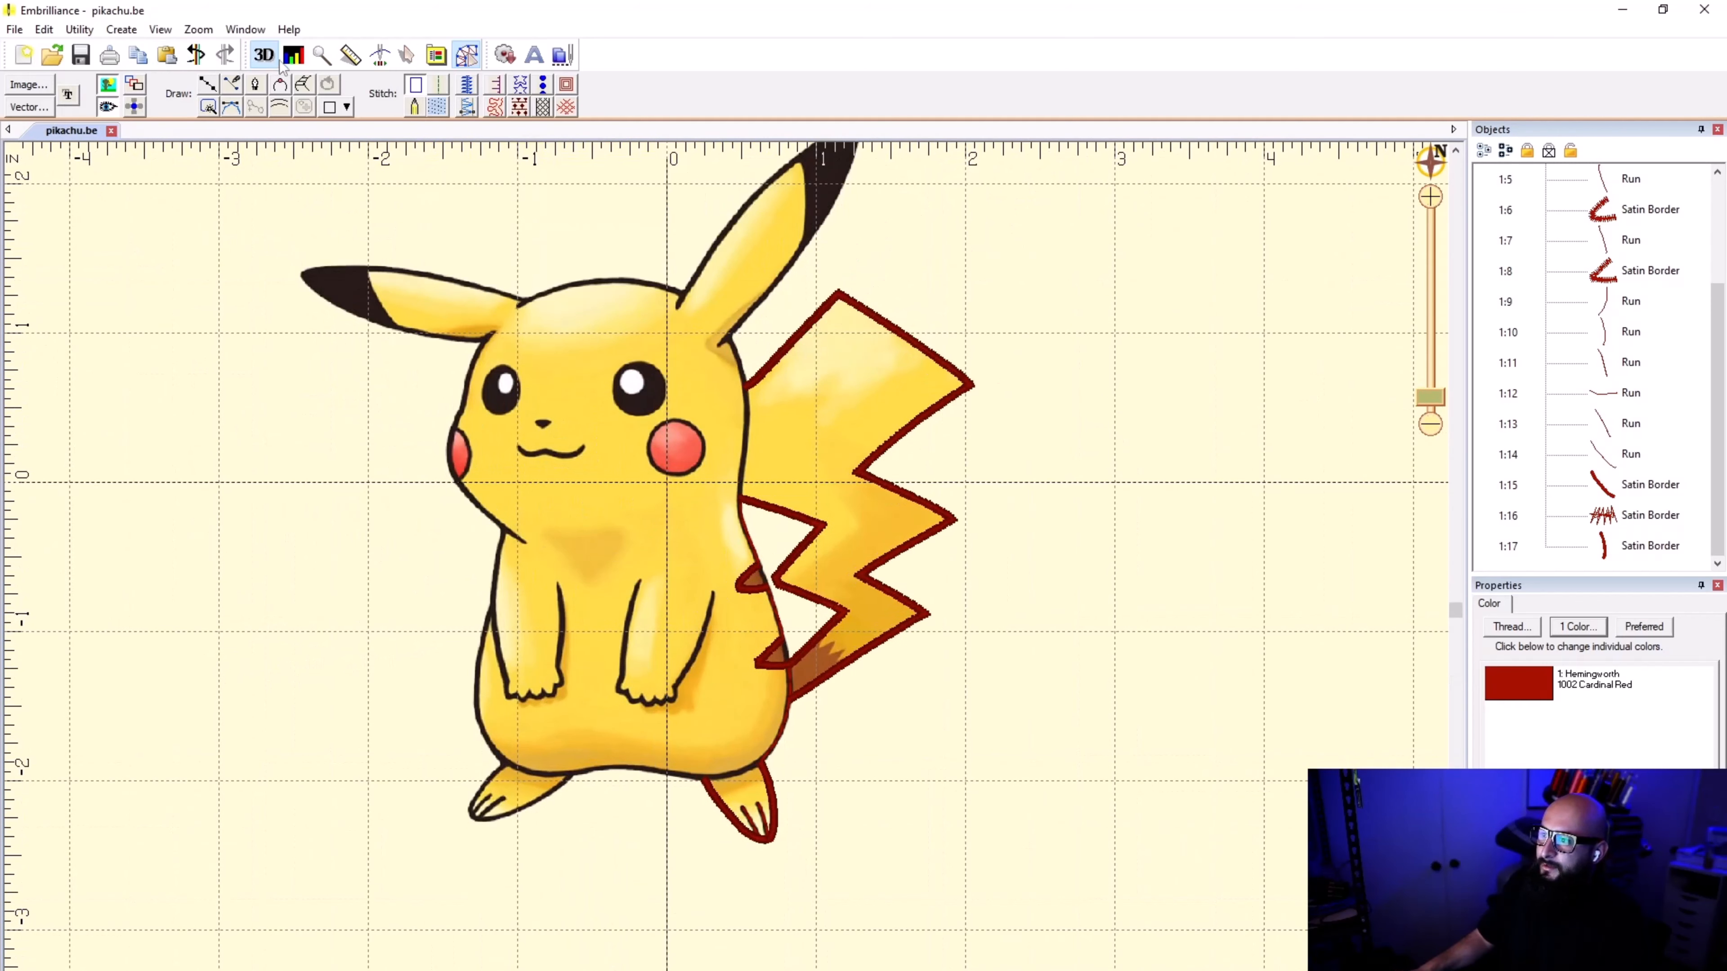
click(375, 57)
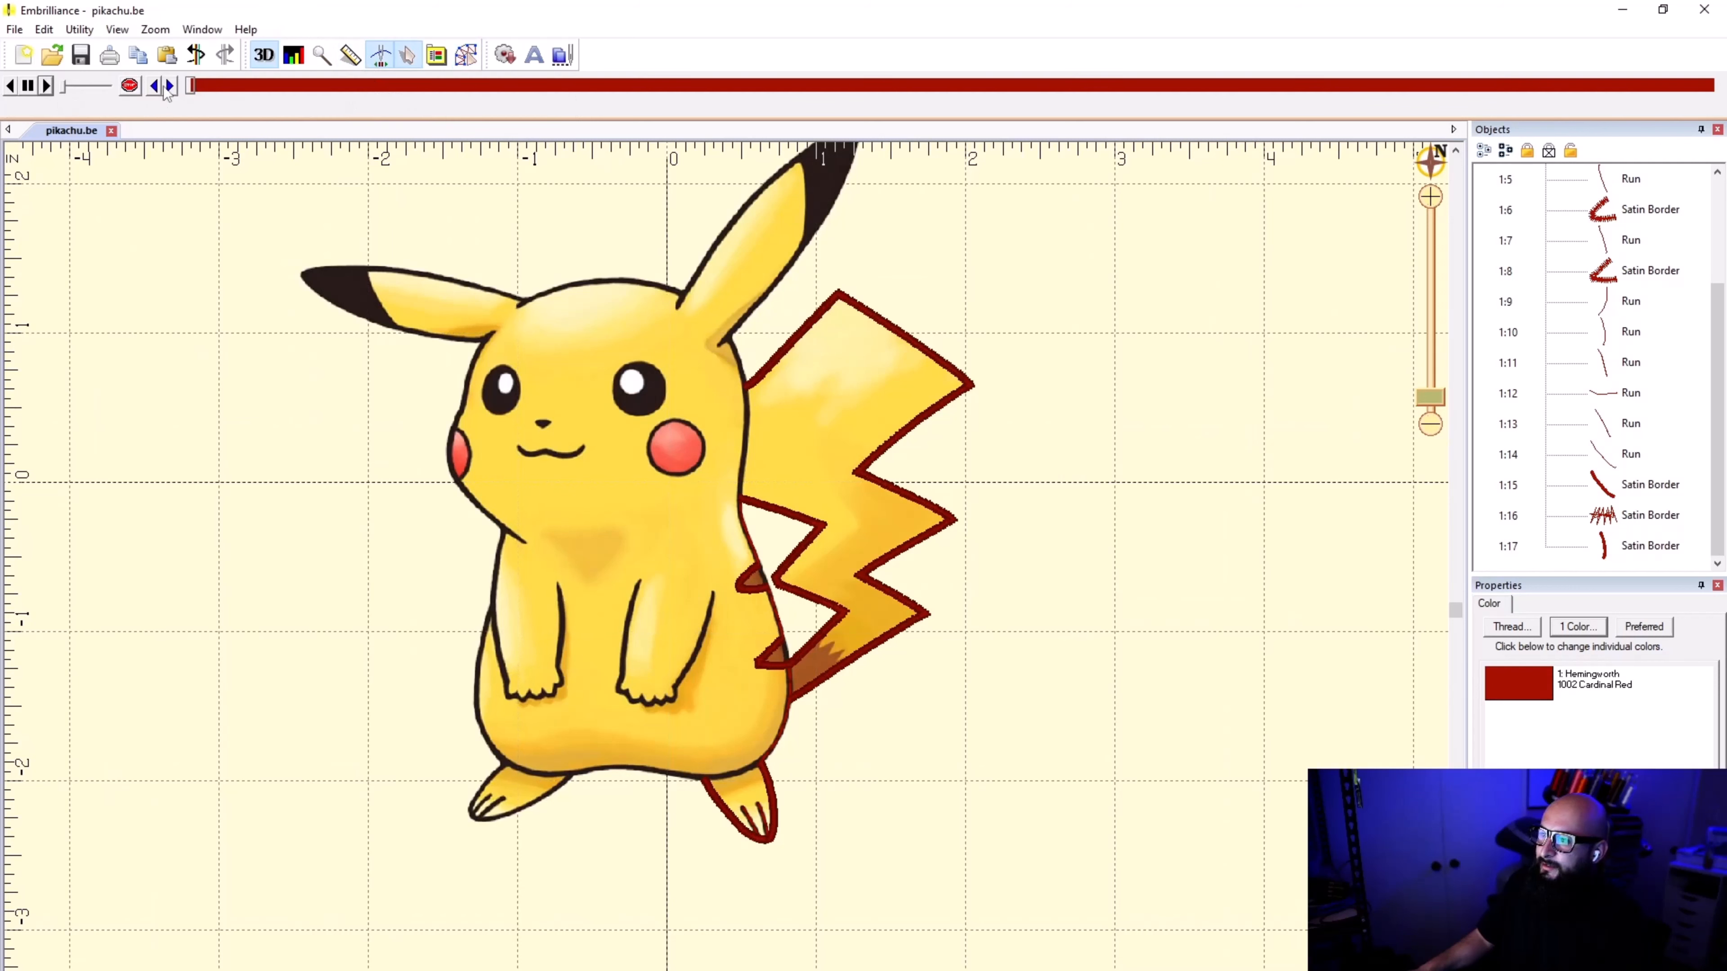
drag(67, 87, 110, 87)
click(45, 86)
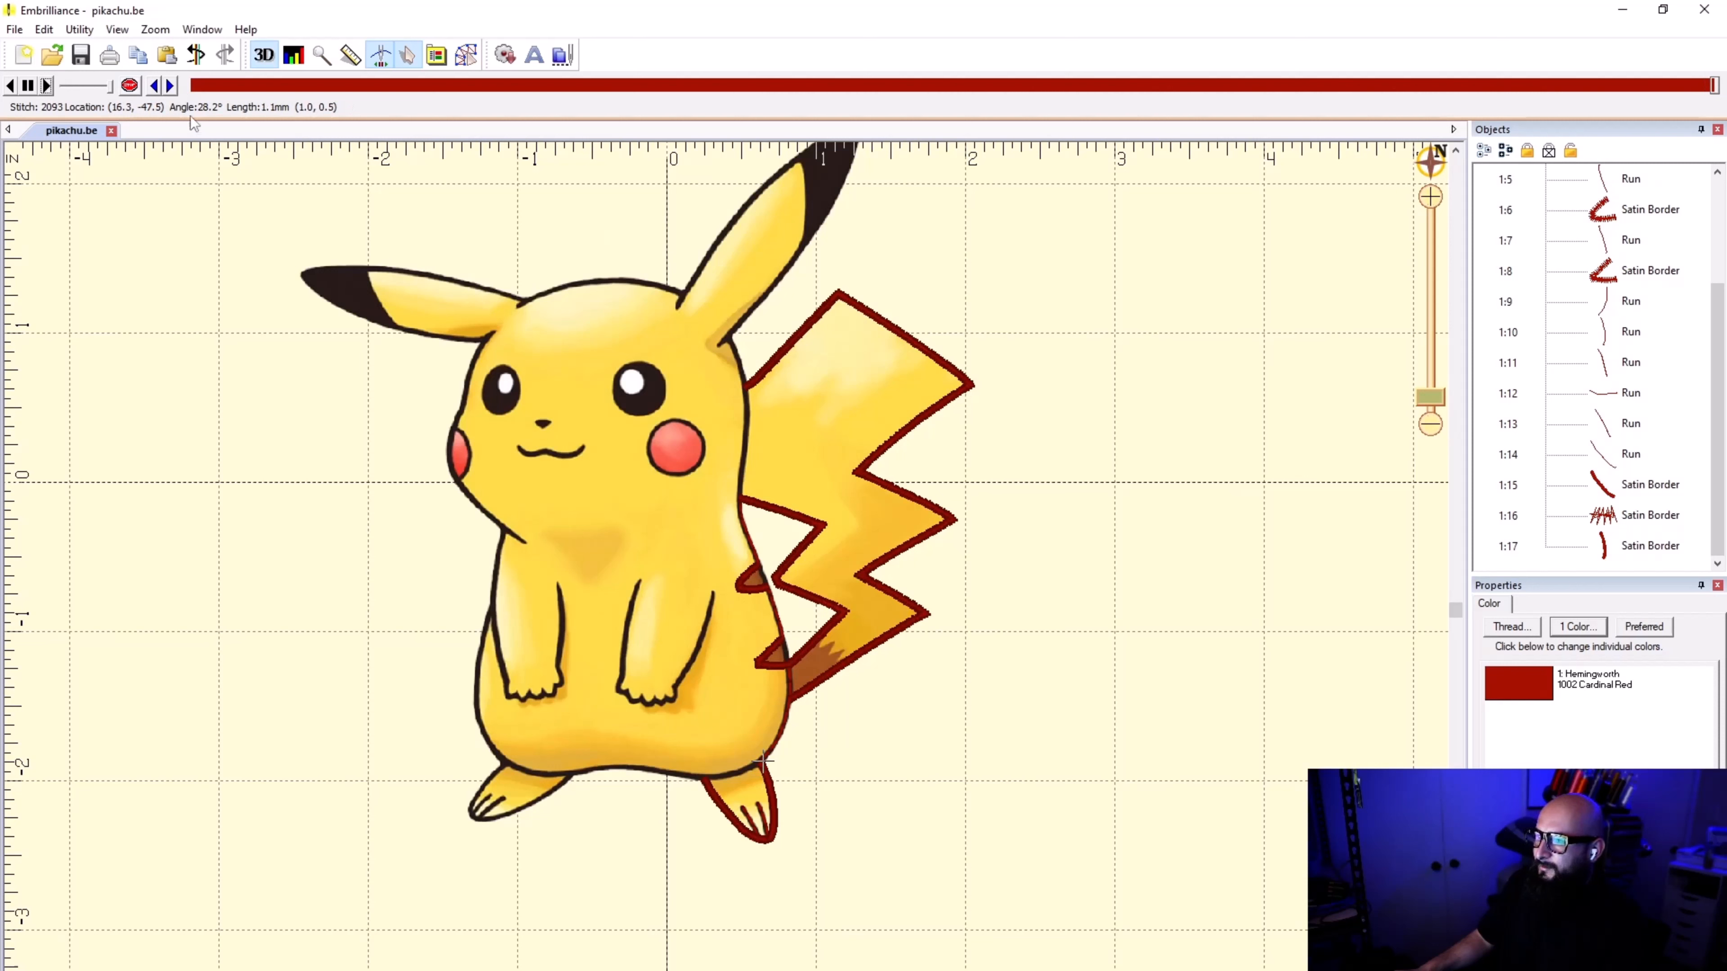
Step: Replay the stitch simulation from the start at a slower speed, examine the stitching order through the tail and foot, and exit it
drag(109, 91, 89, 93)
click(201, 89)
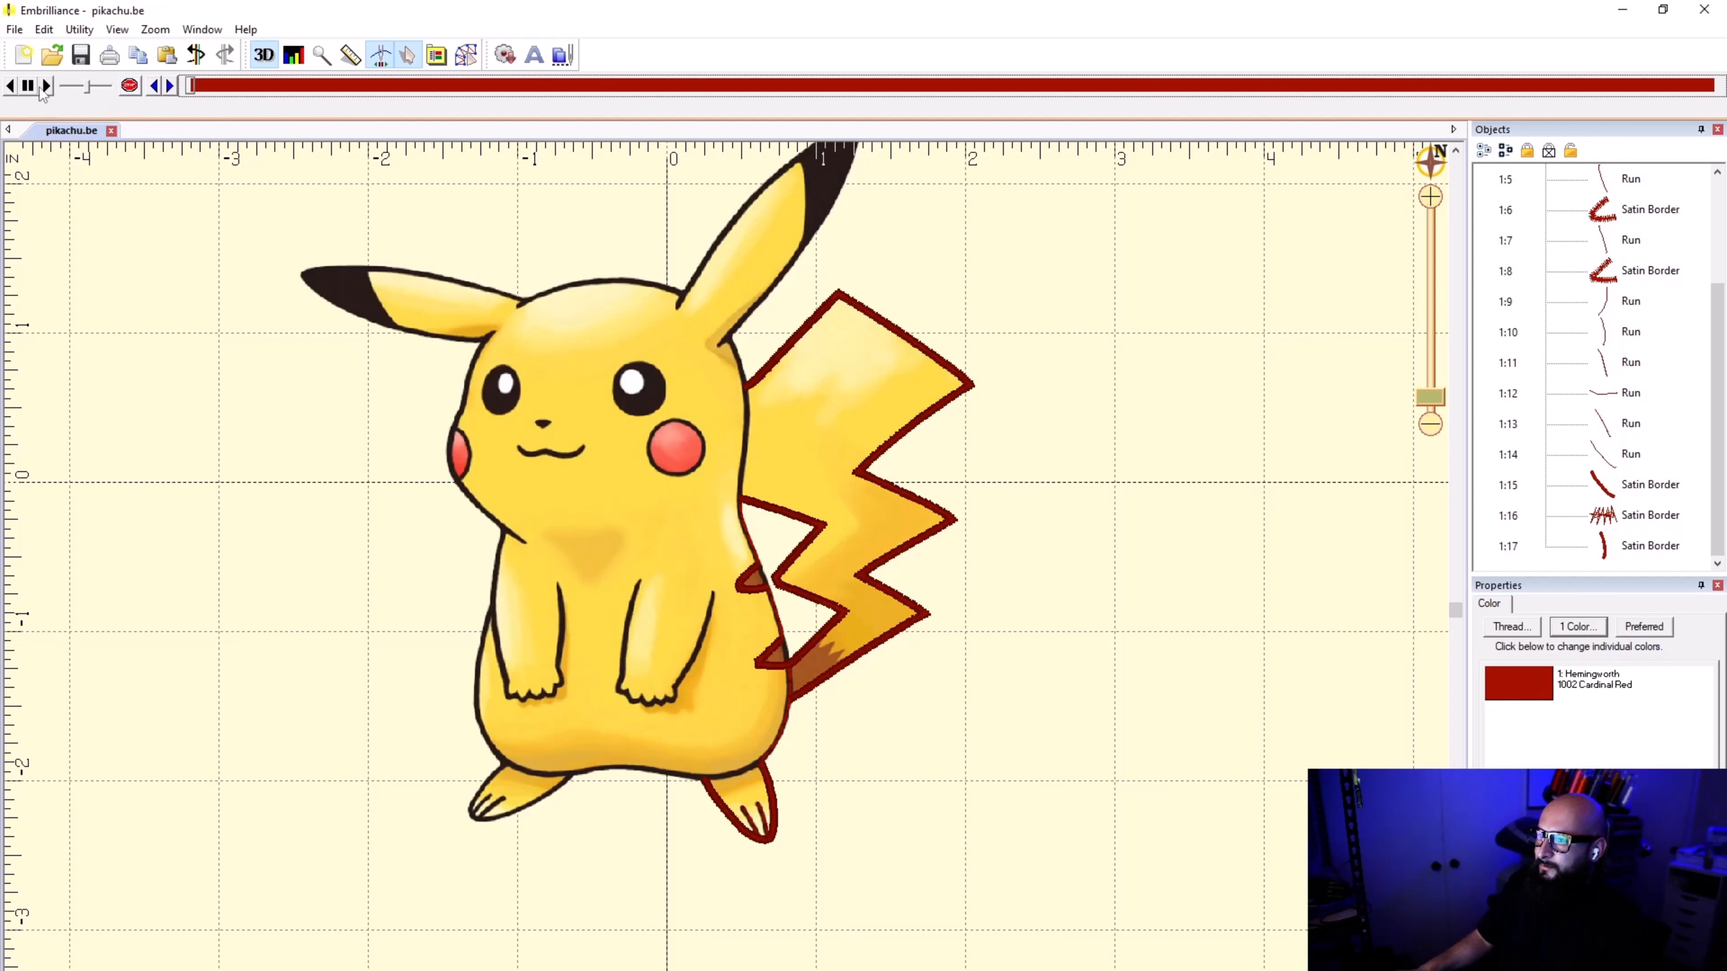
click(47, 86)
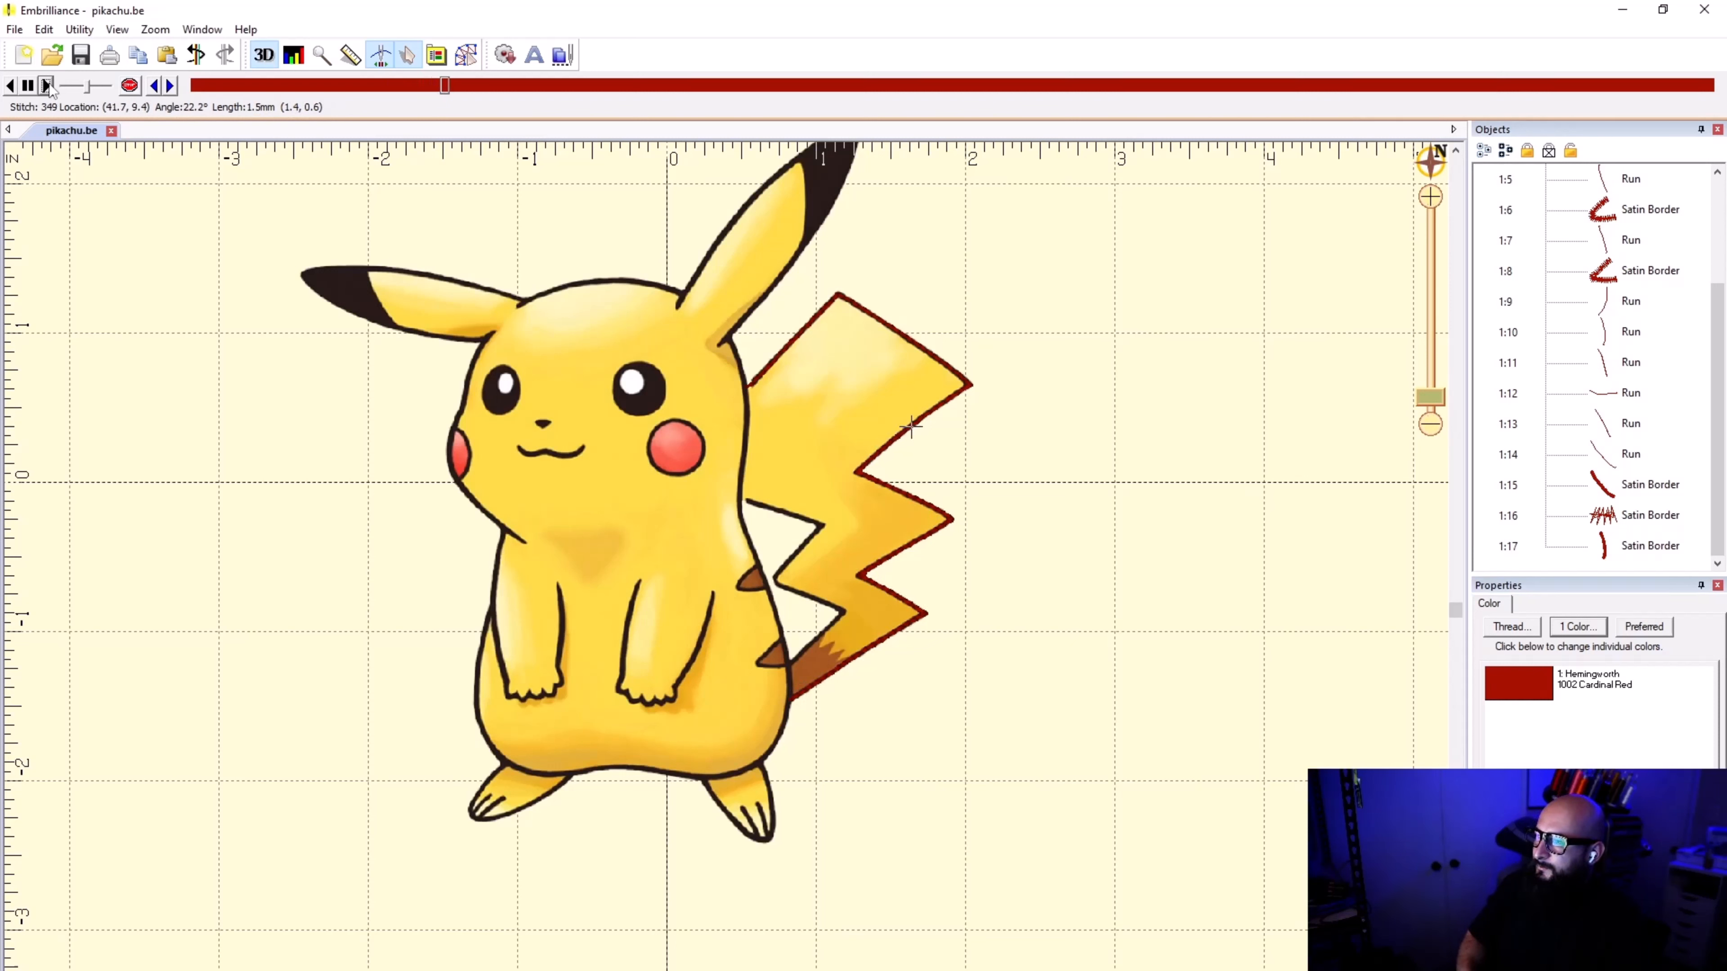
click(104, 93)
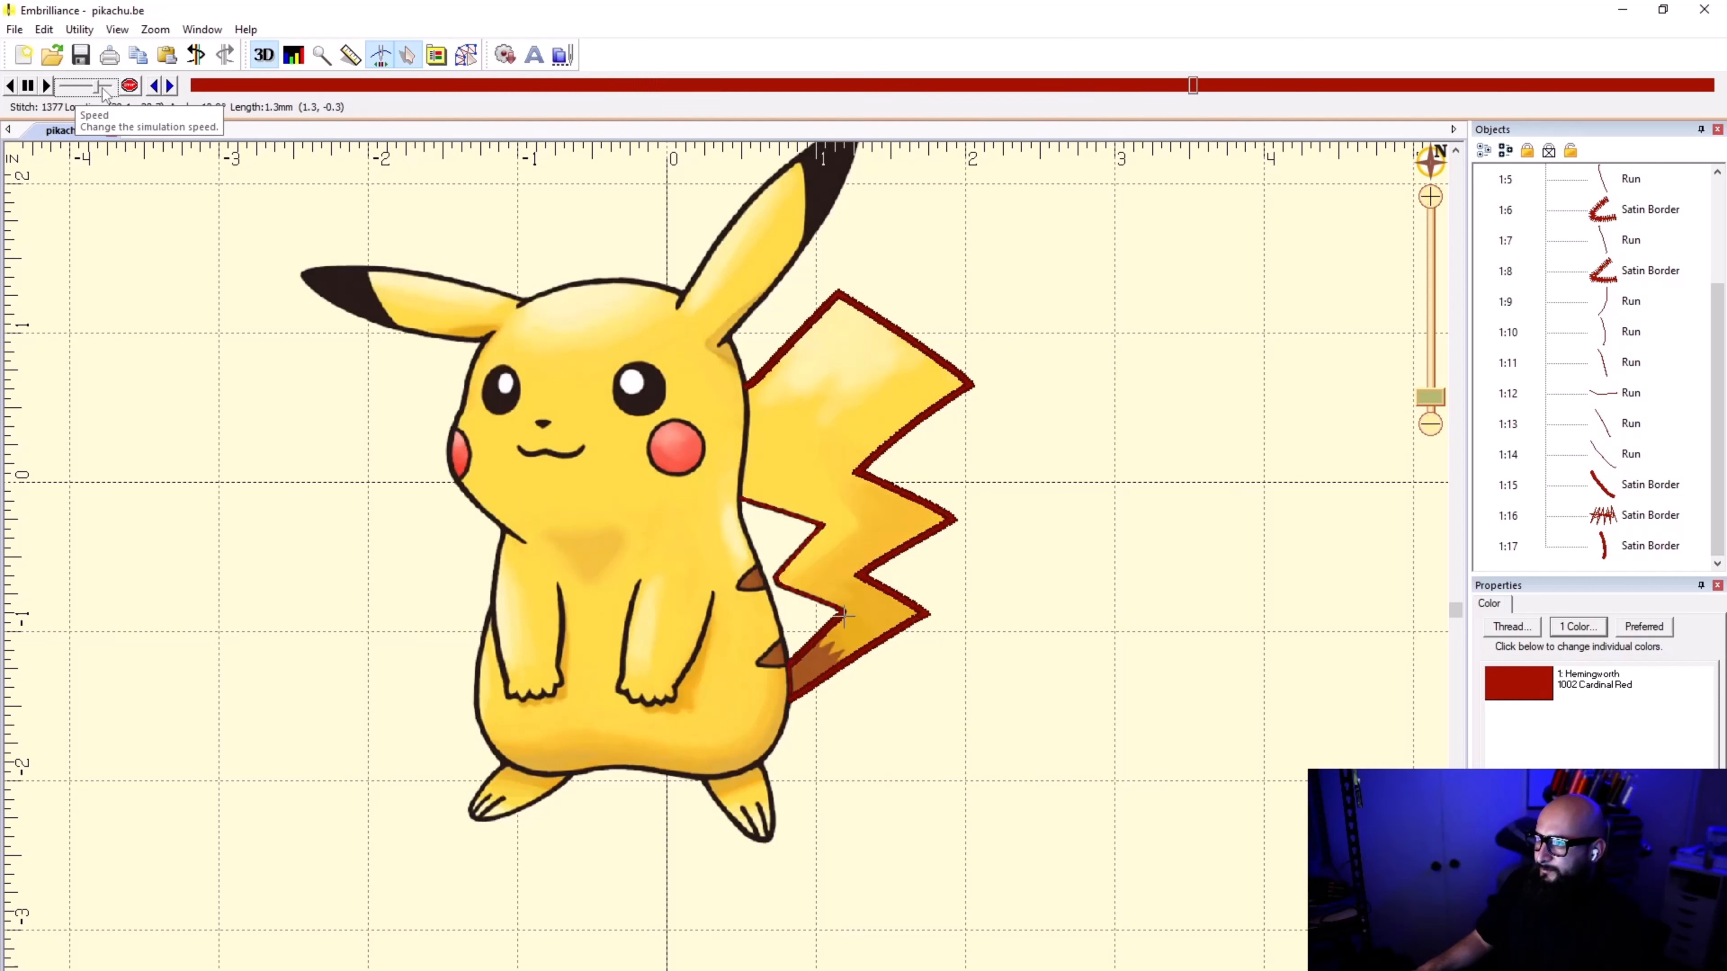
drag(100, 93, 89, 96)
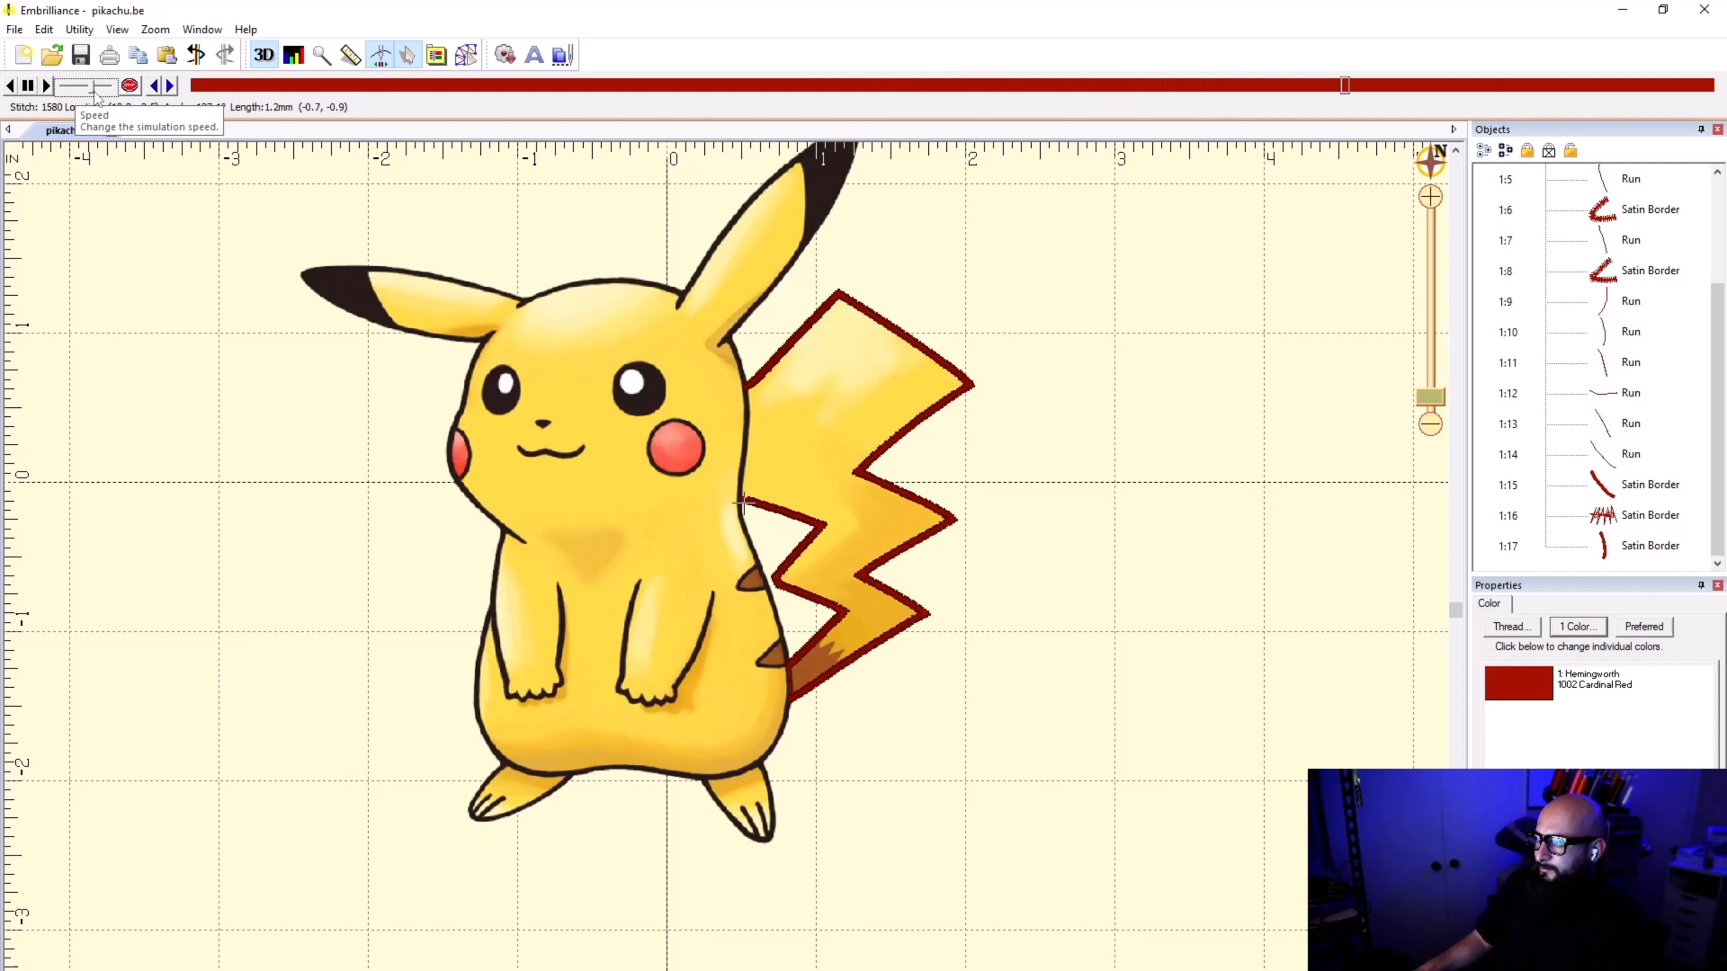
drag(86, 95, 74, 96)
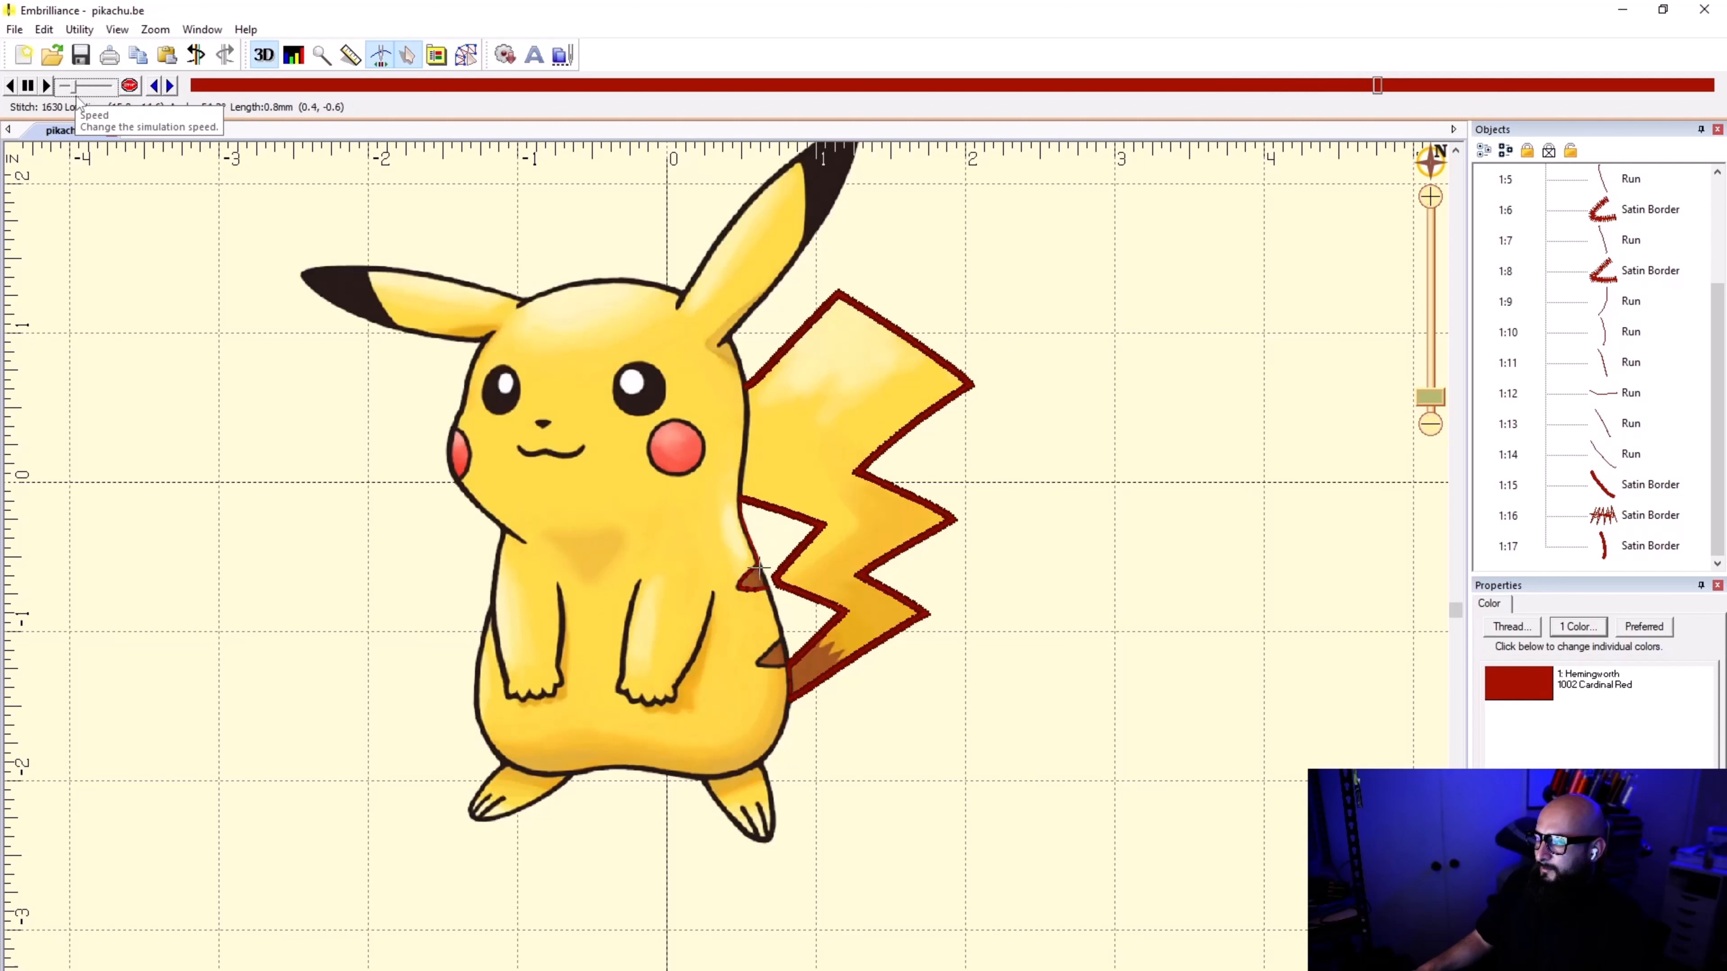
scroll(715, 564, up, 4)
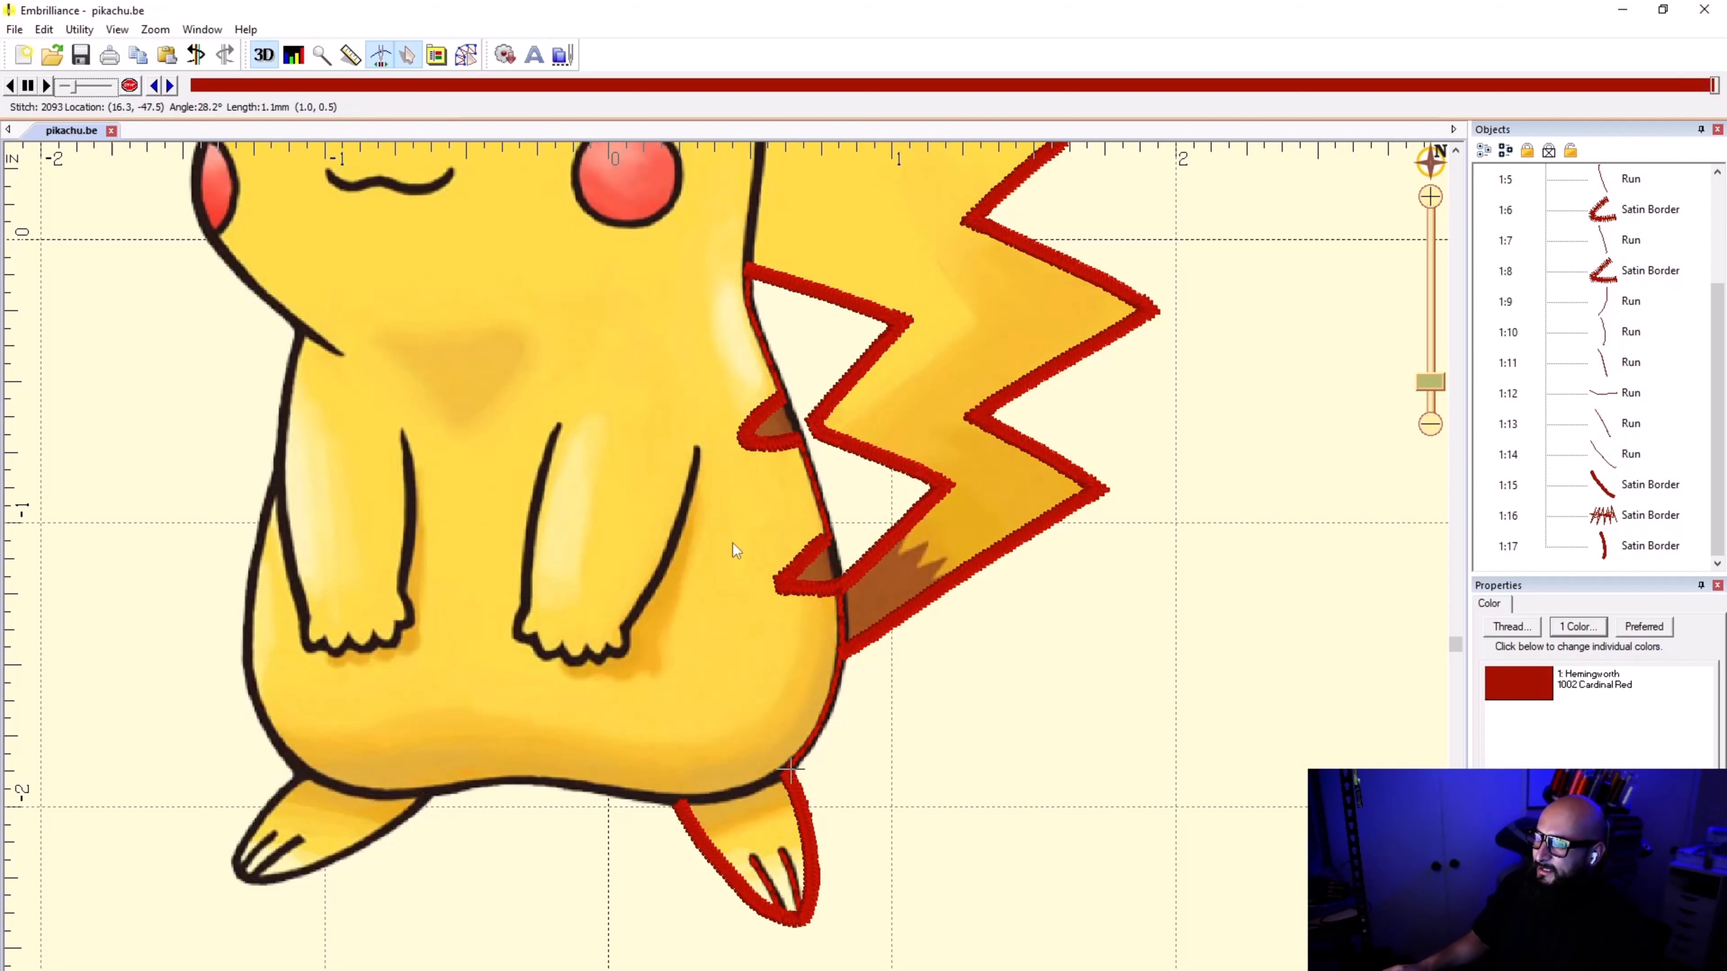
scroll(732, 483, down, 2)
scroll(728, 581, down, 1)
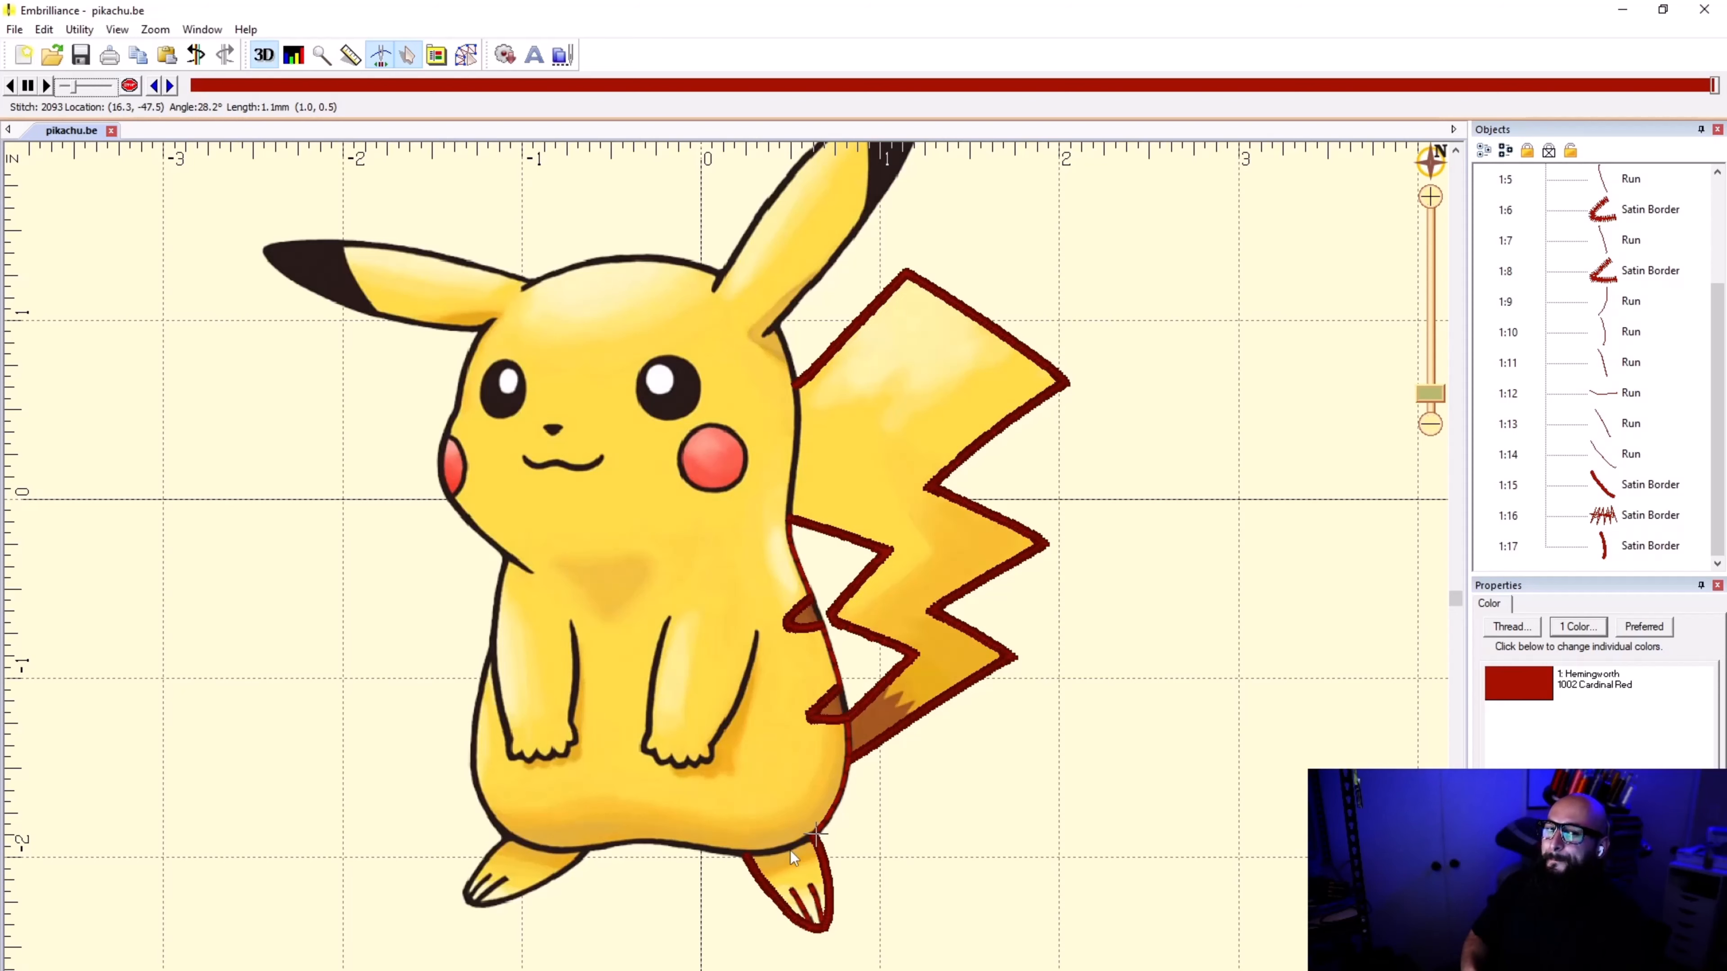
key(Escape)
Step: Start a new line at the belly end of the foot's tail-side satin border and trace the belly outline across the top of that foot
scroll(692, 840, up, 3)
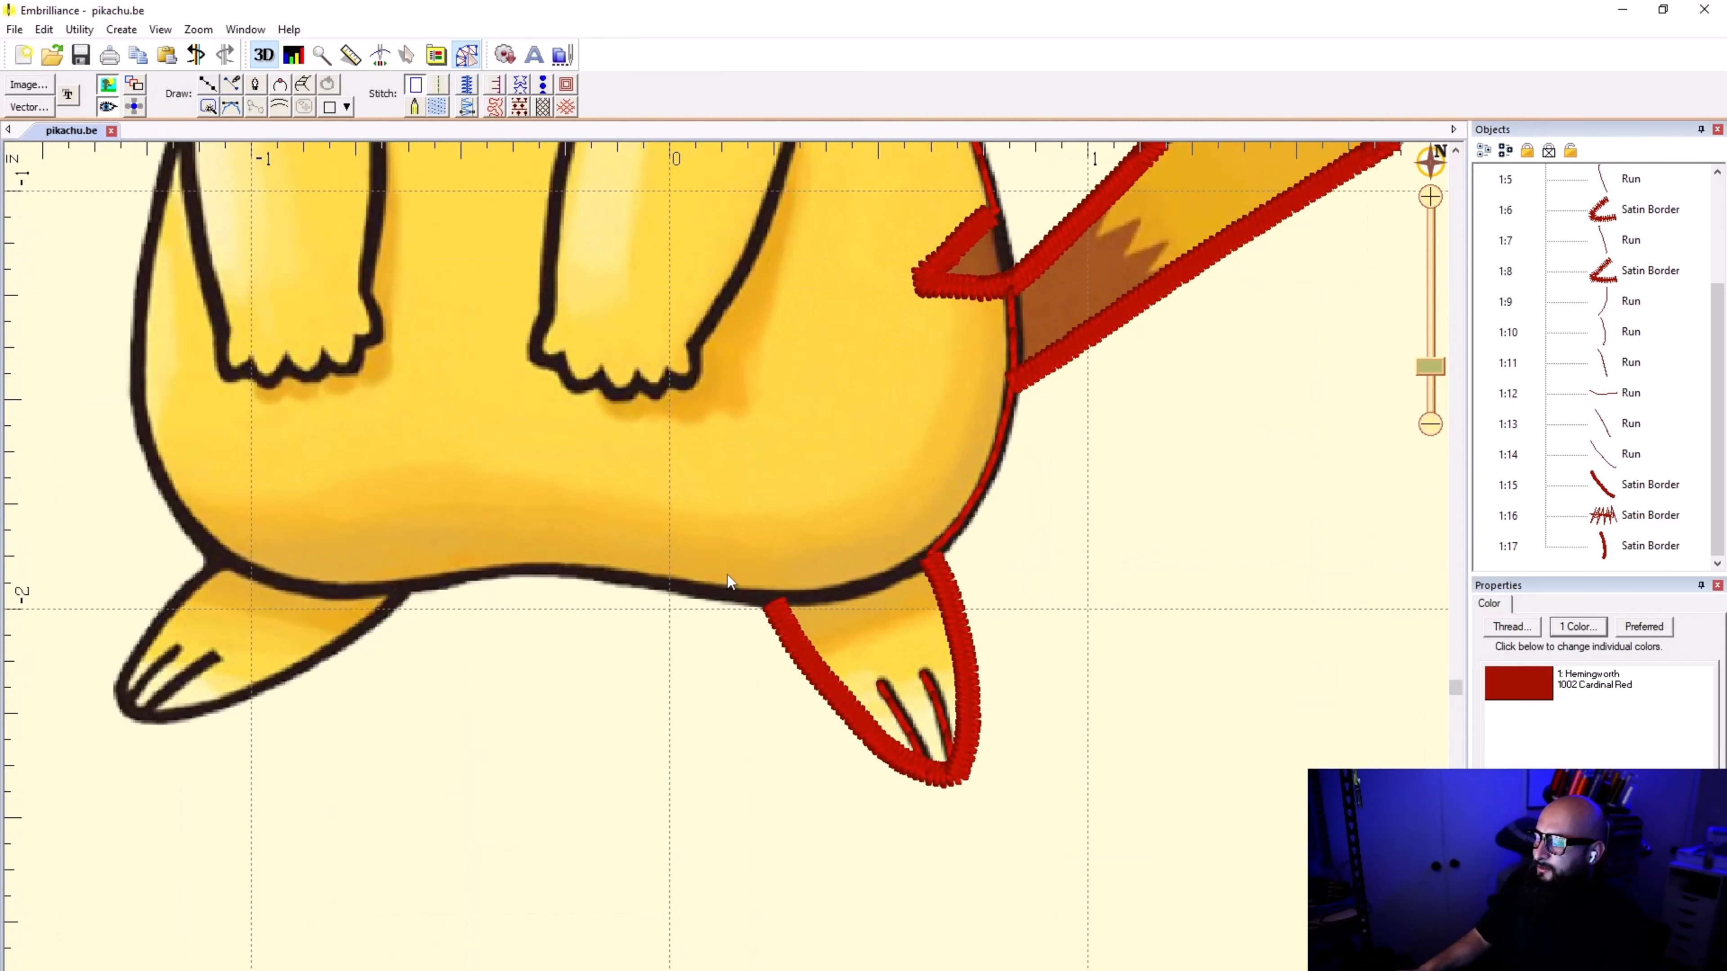
click(1604, 550)
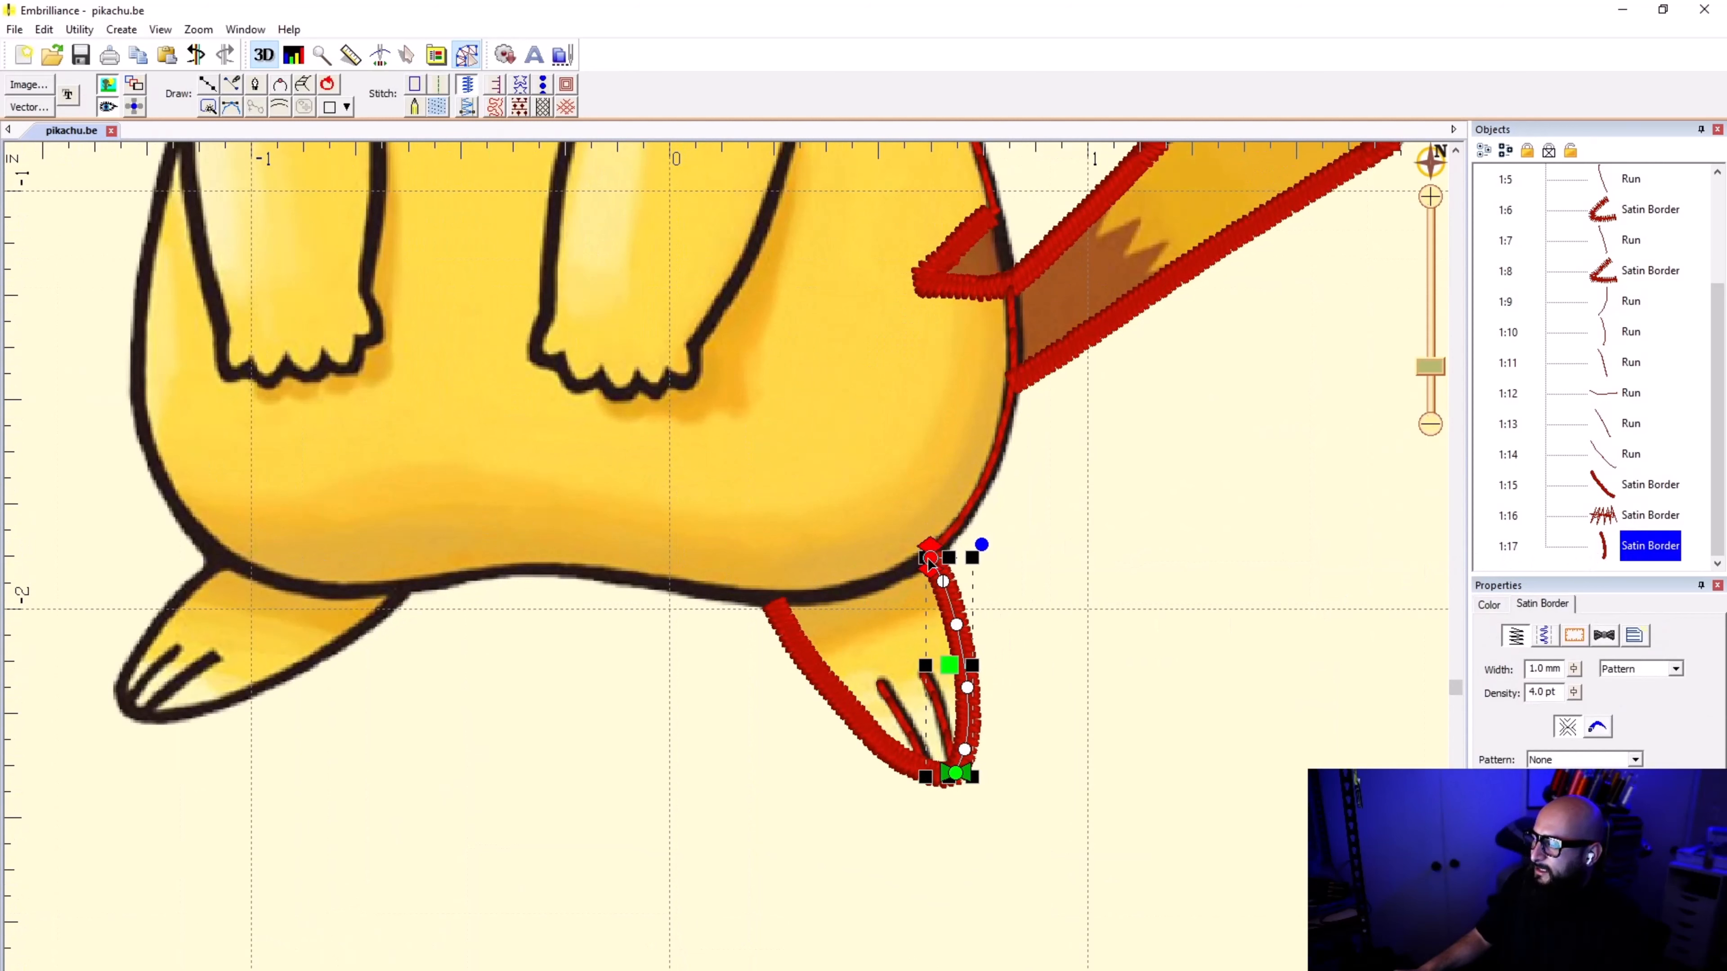
scroll(930, 565, down, 2)
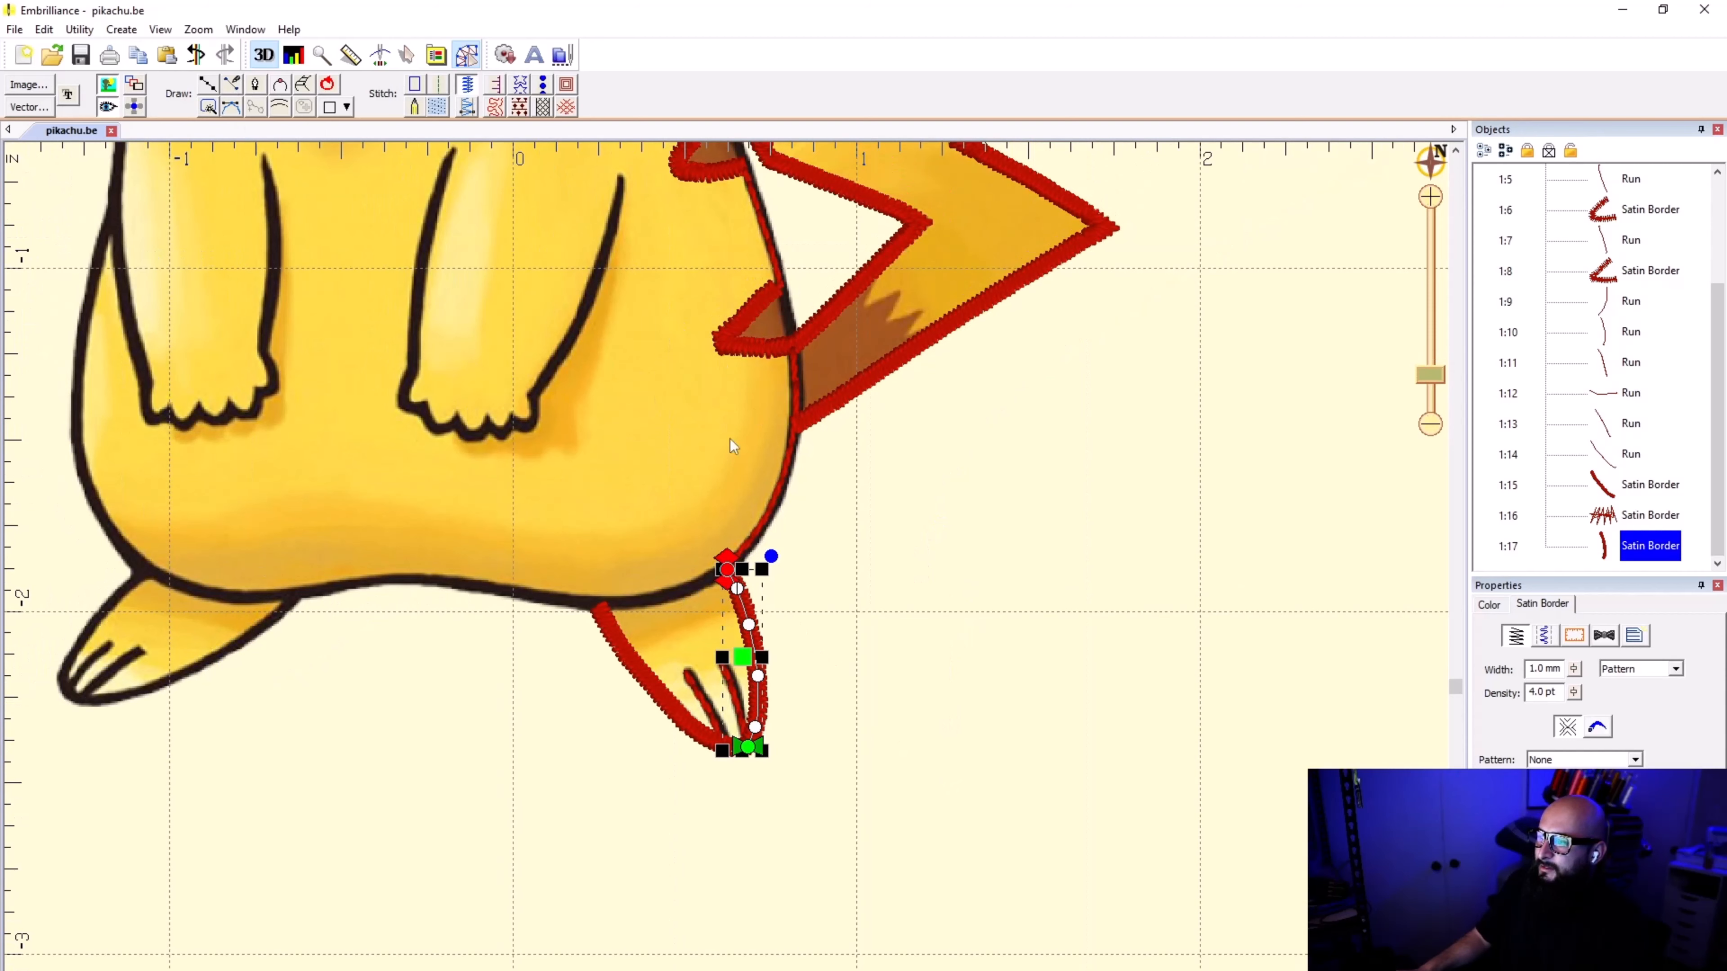
click(296, 252)
click(209, 86)
scroll(467, 524, up, 5)
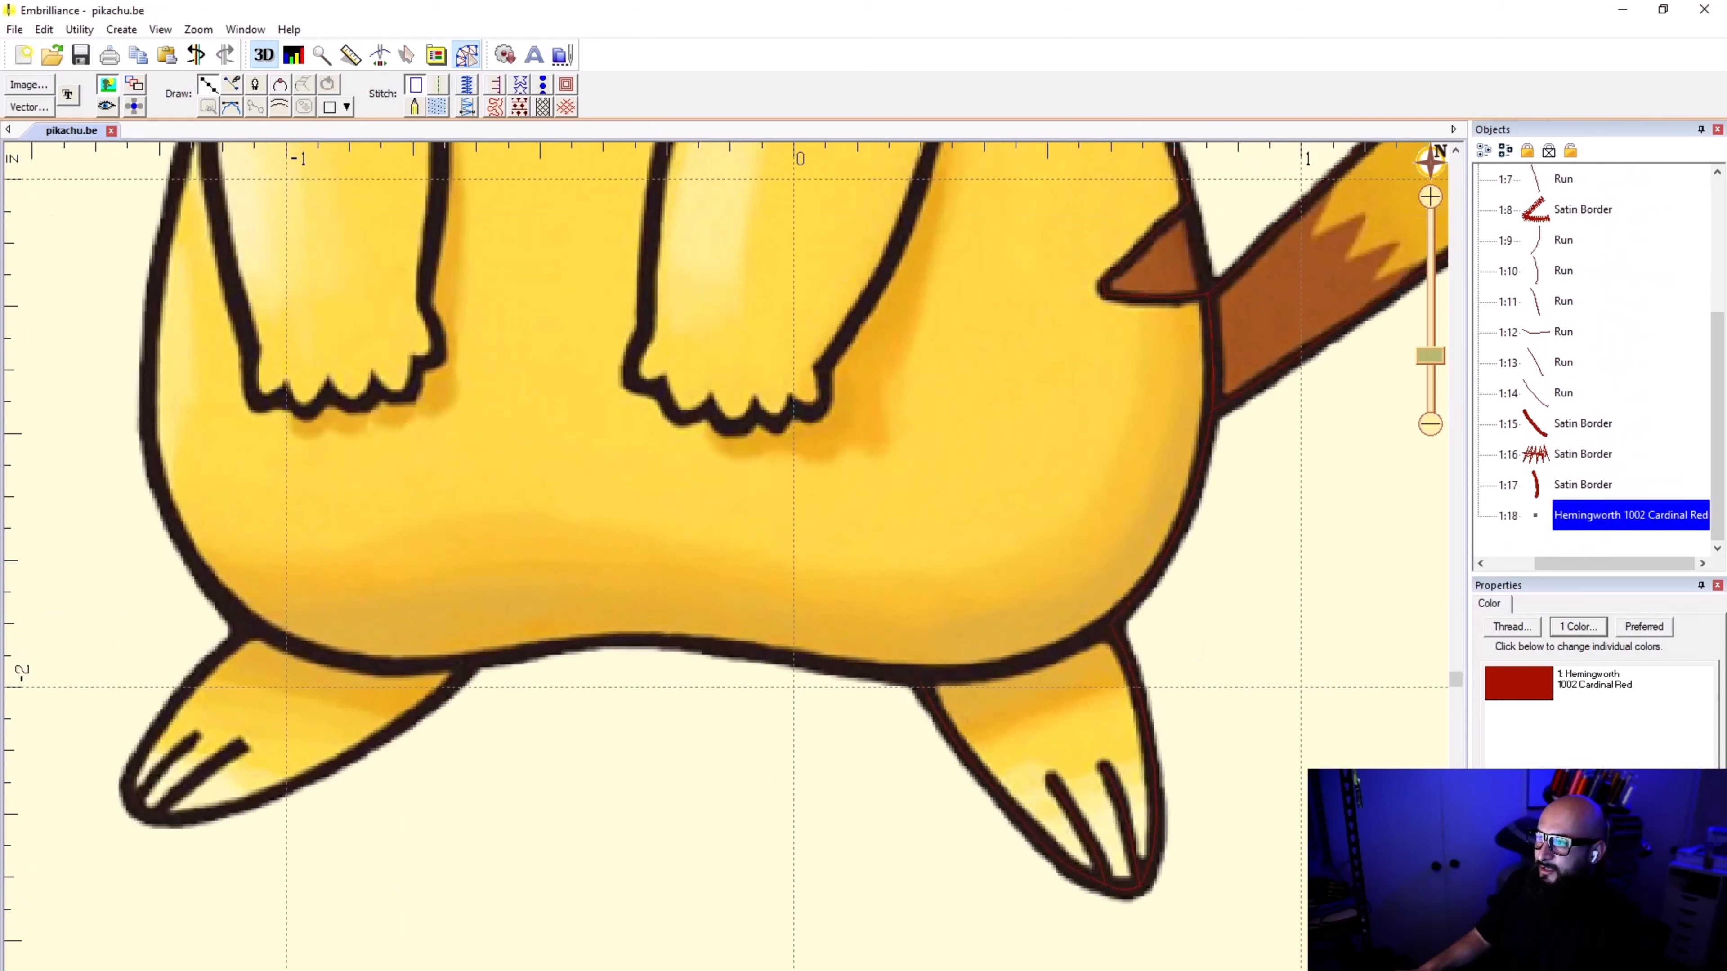
scroll(952, 602, up, 4)
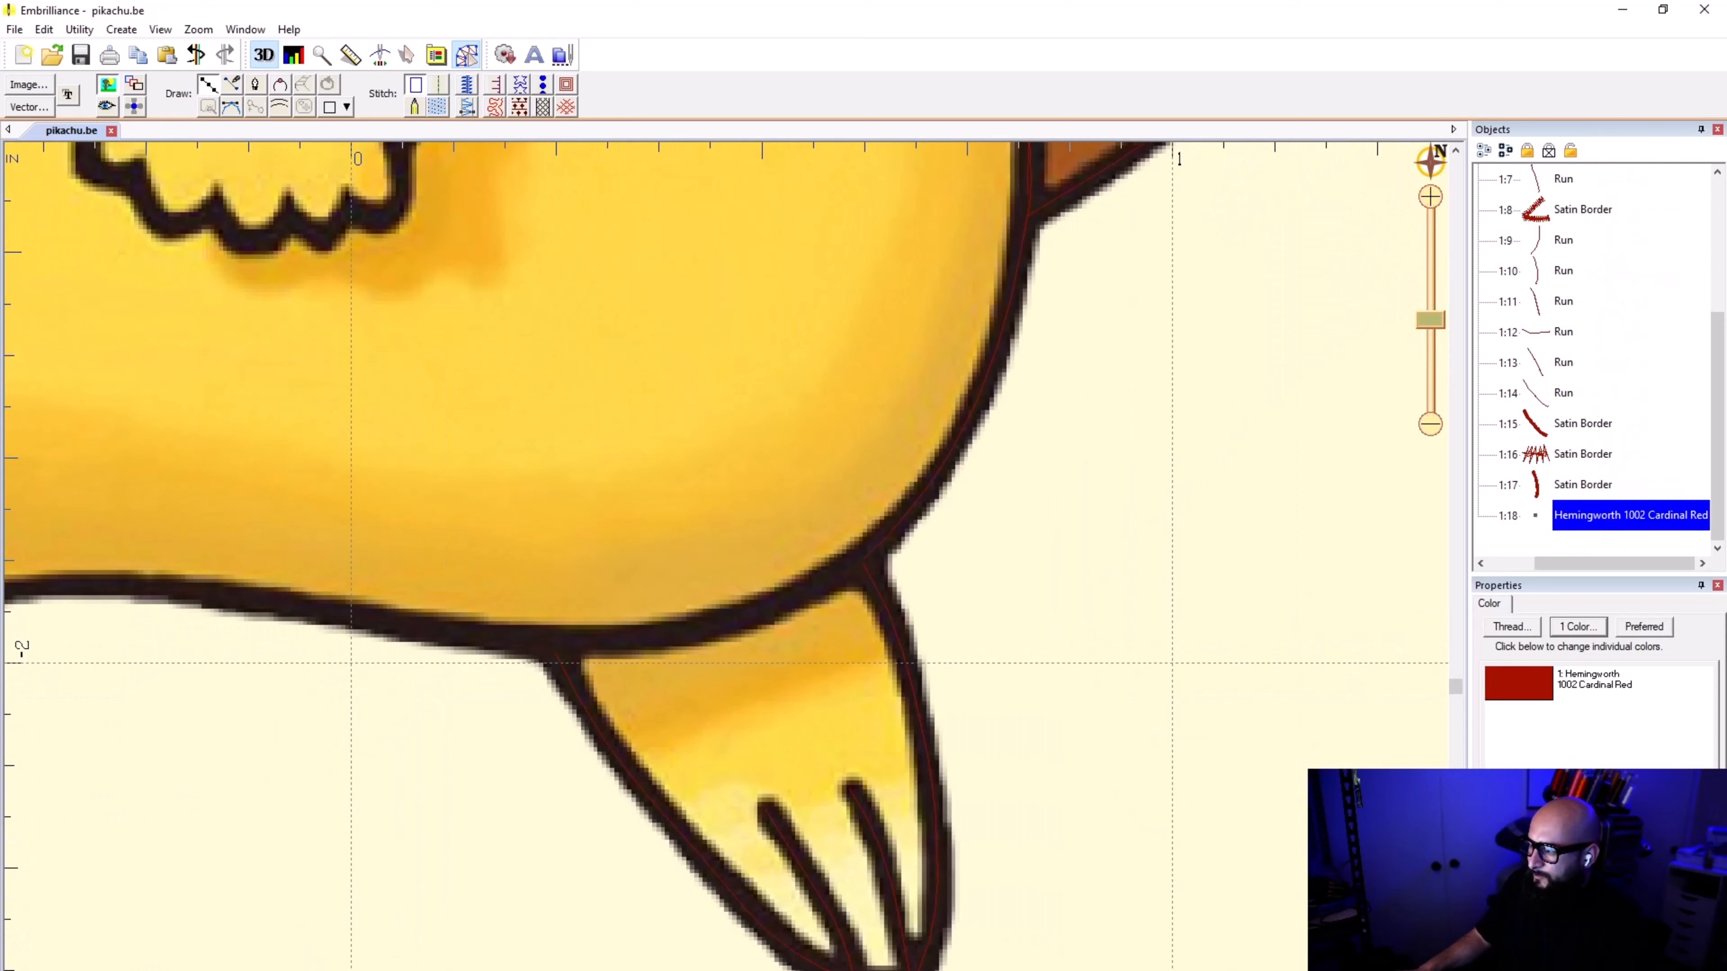
click(862, 559)
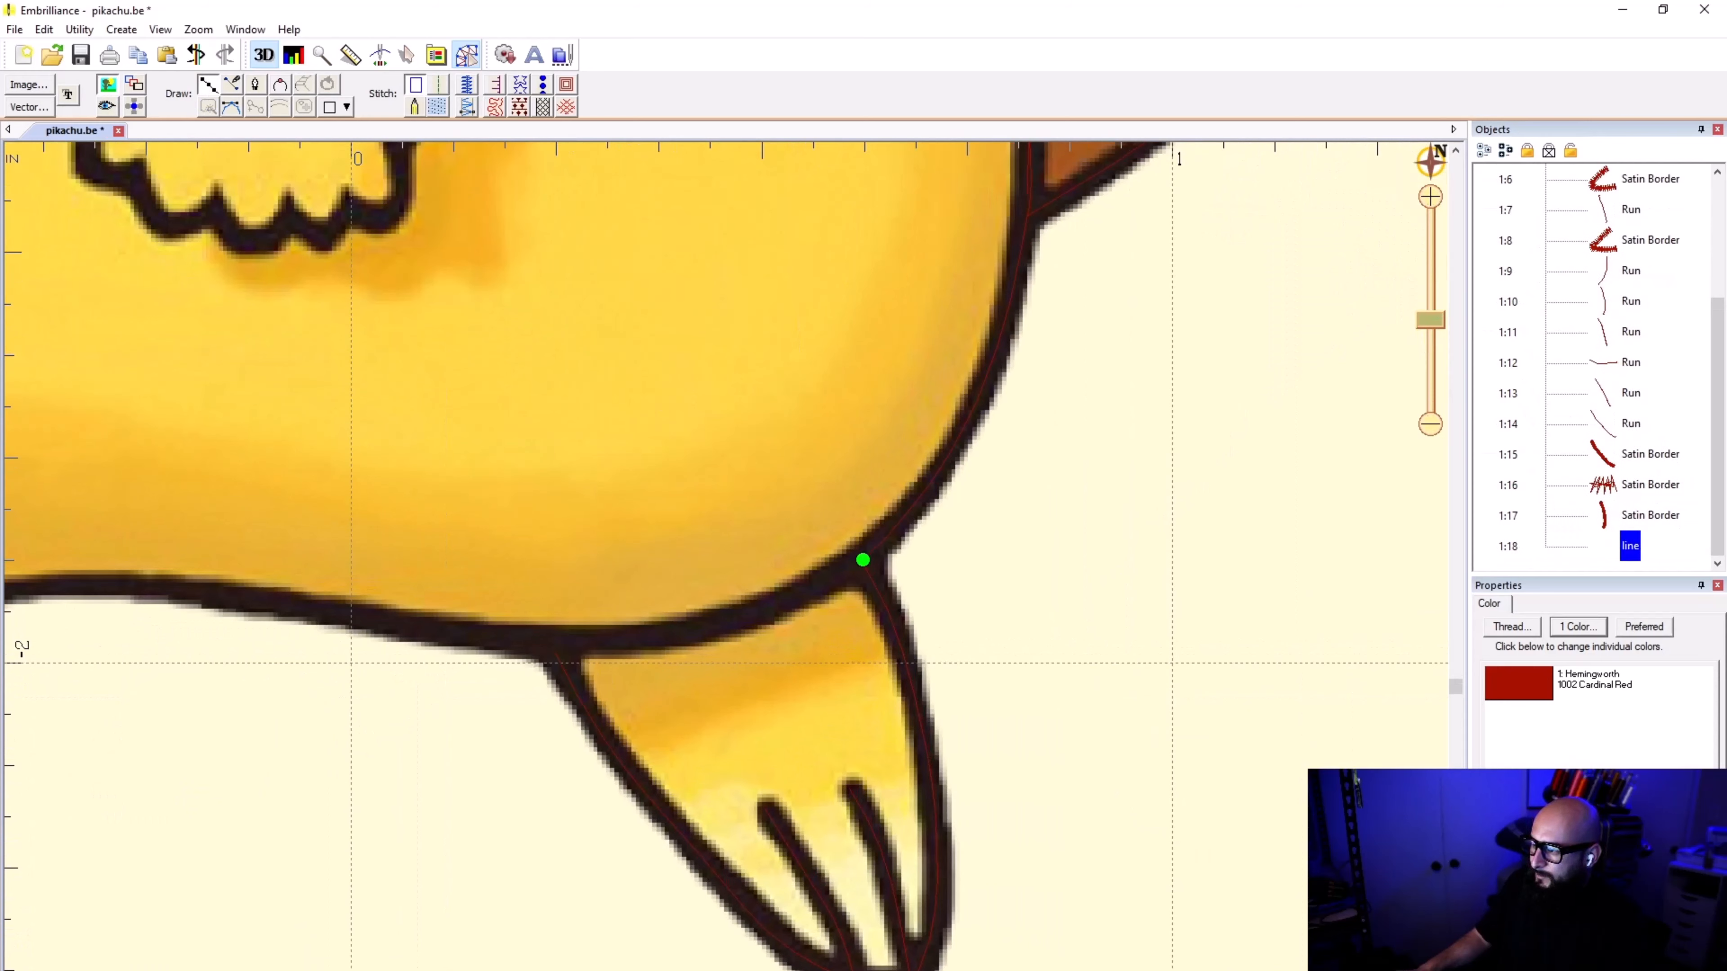
click(786, 598)
click(665, 635)
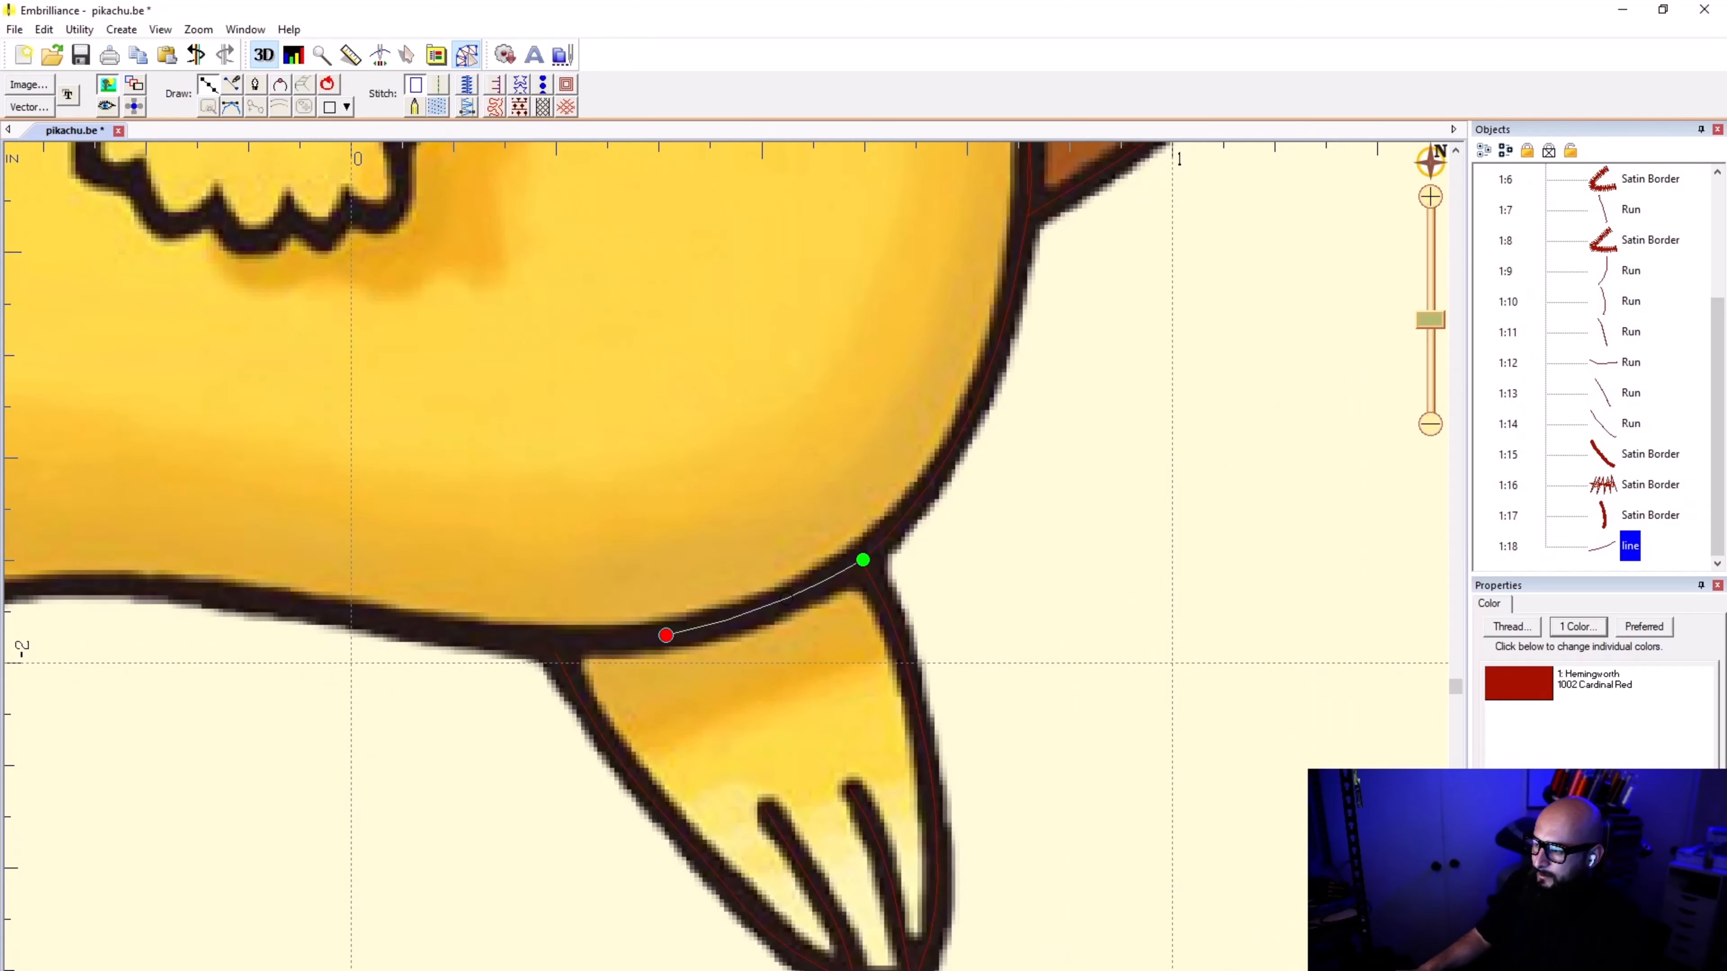
click(559, 640)
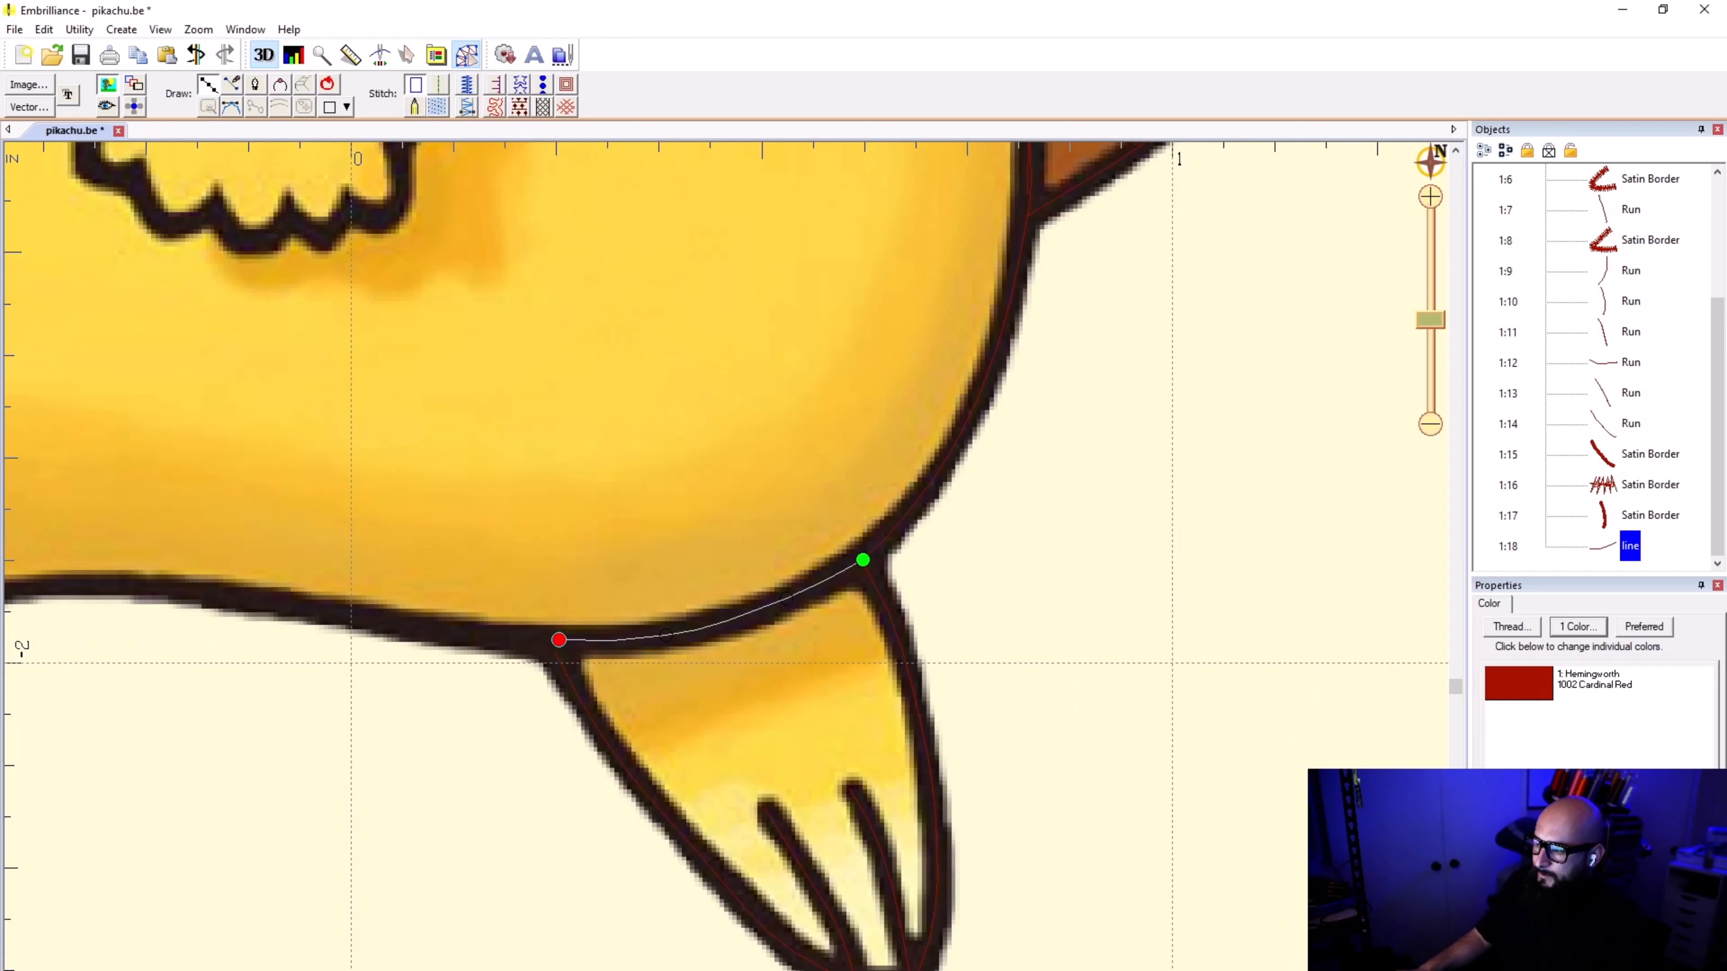
Step: Continue the line along the belly's lower outline up to where the other foot's inner edge meets it
click(467, 631)
click(298, 605)
click(95, 582)
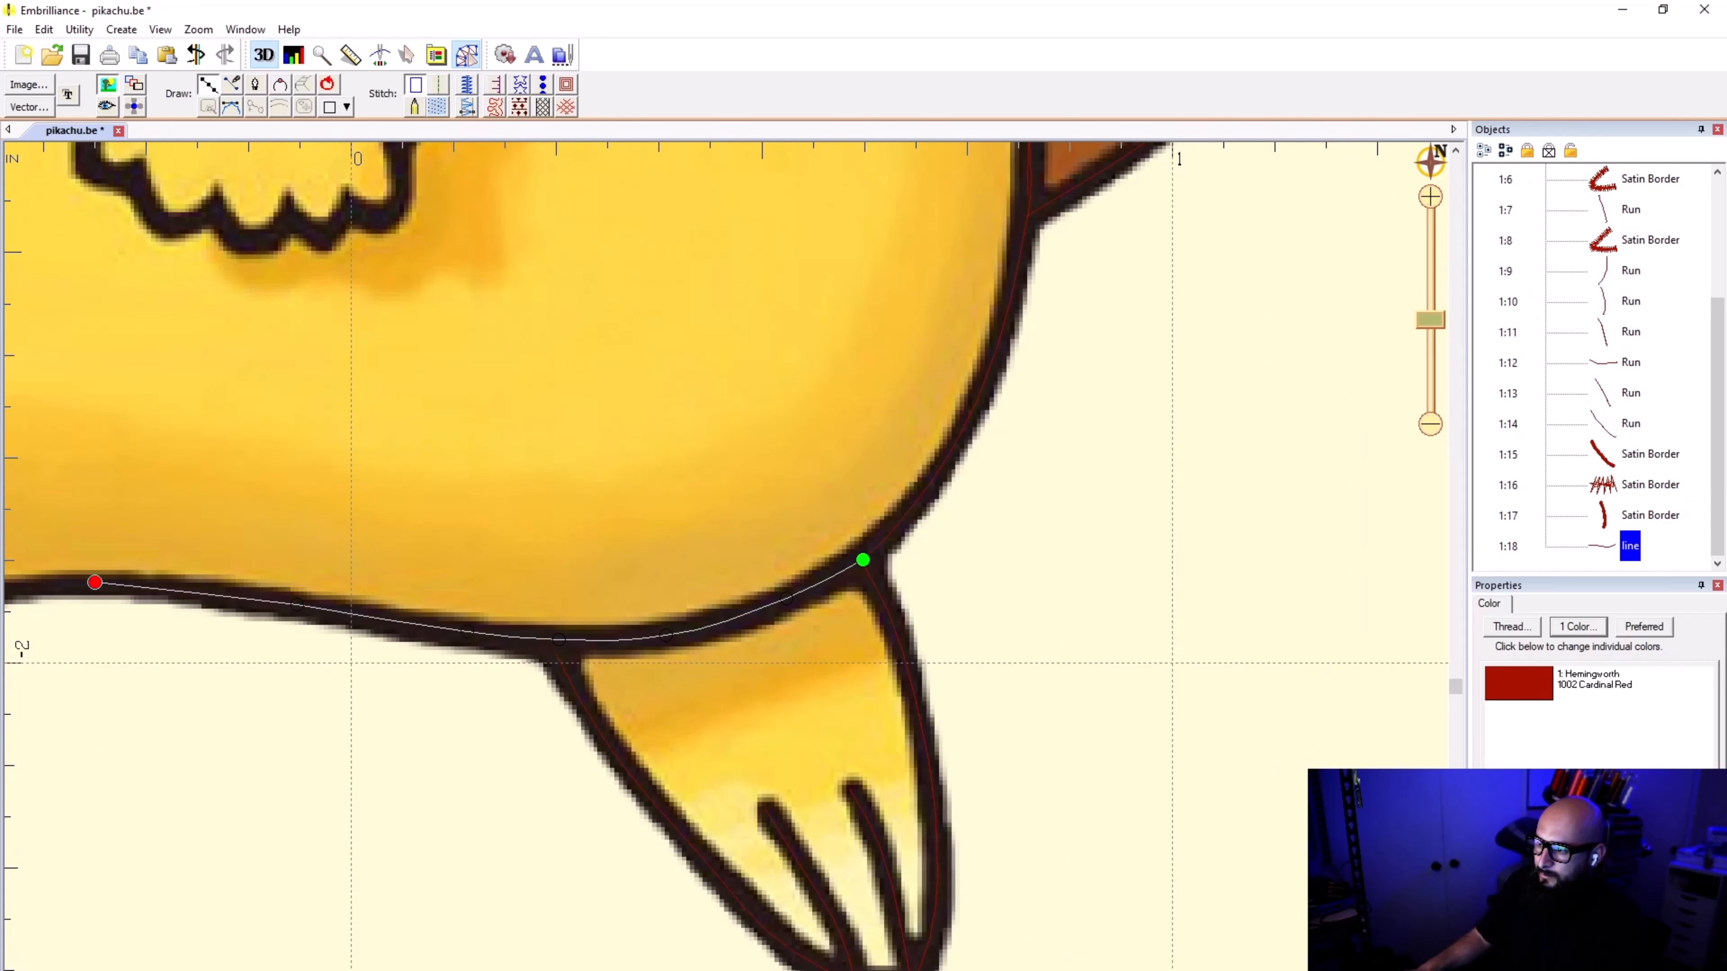
scroll(89, 571, down, 3)
scroll(726, 563, up, 4)
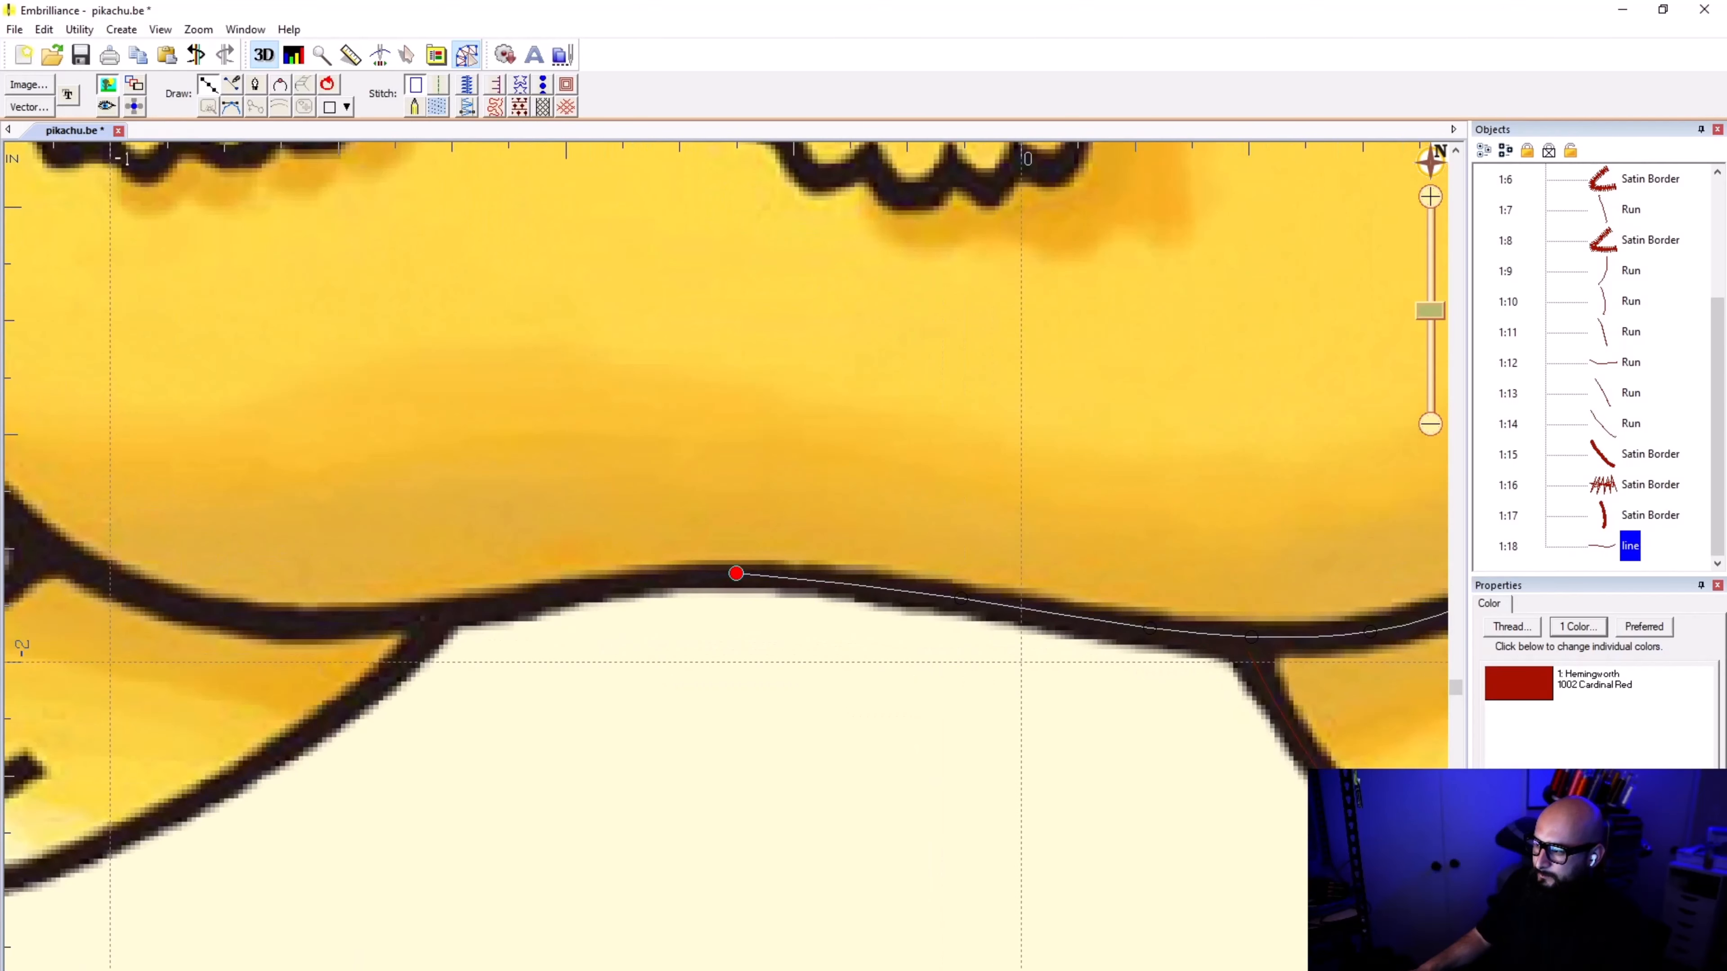
click(662, 576)
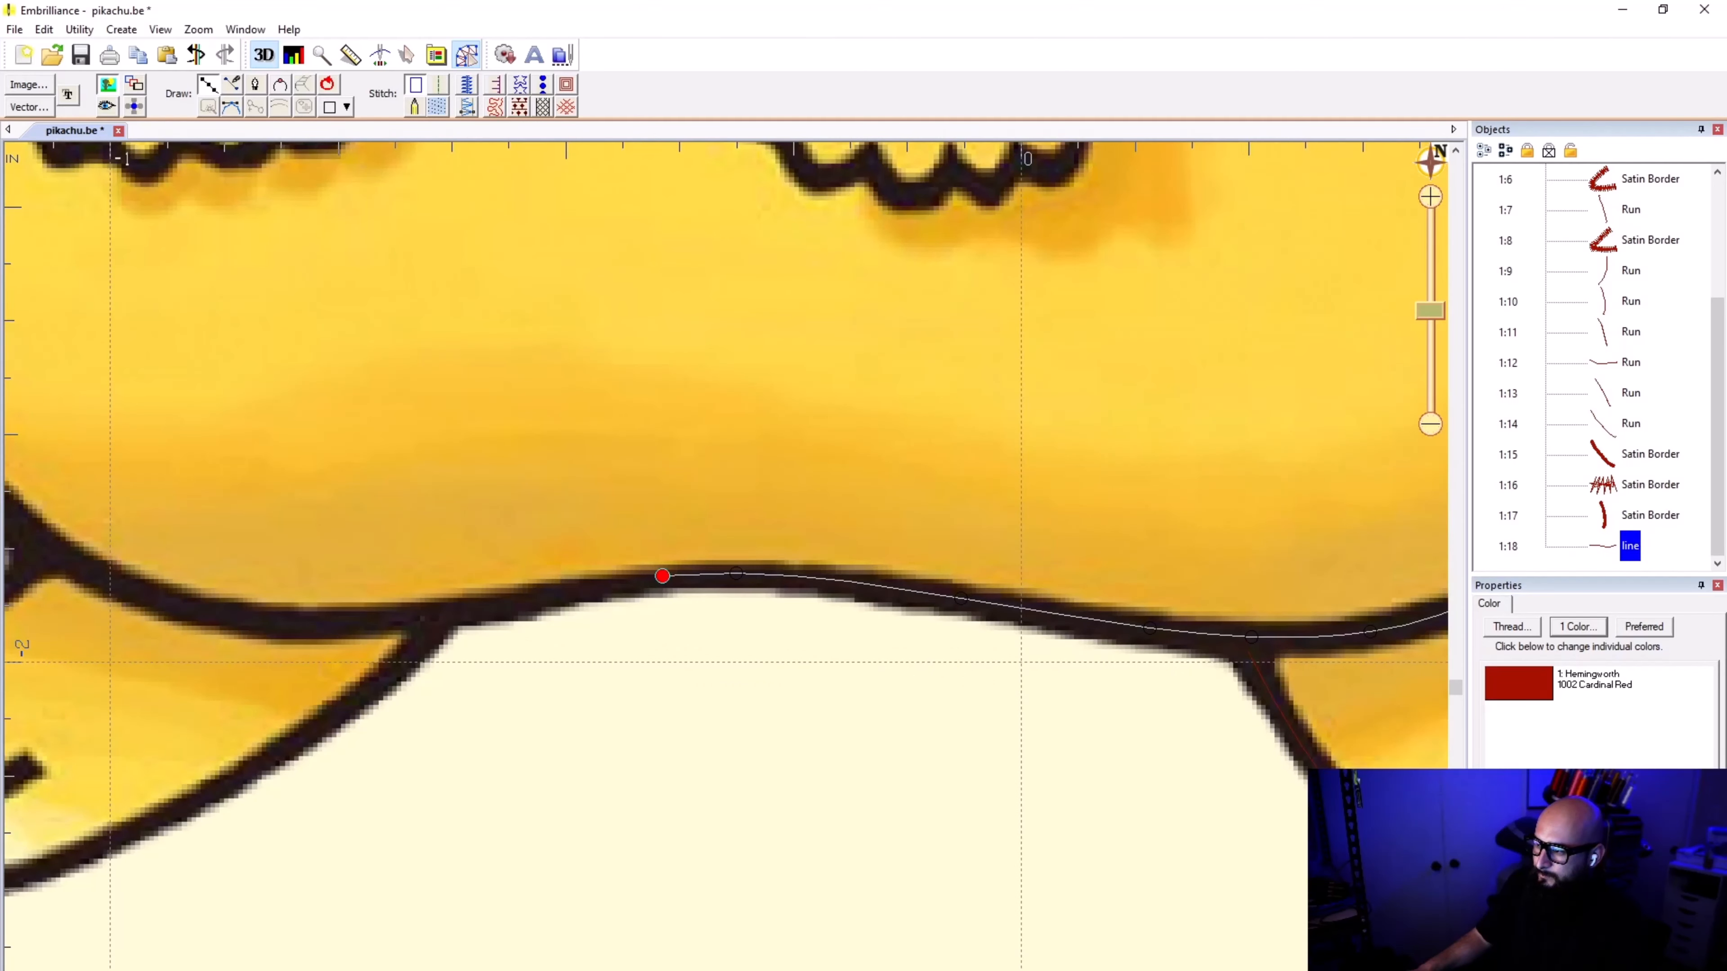
click(561, 595)
click(452, 610)
click(428, 618)
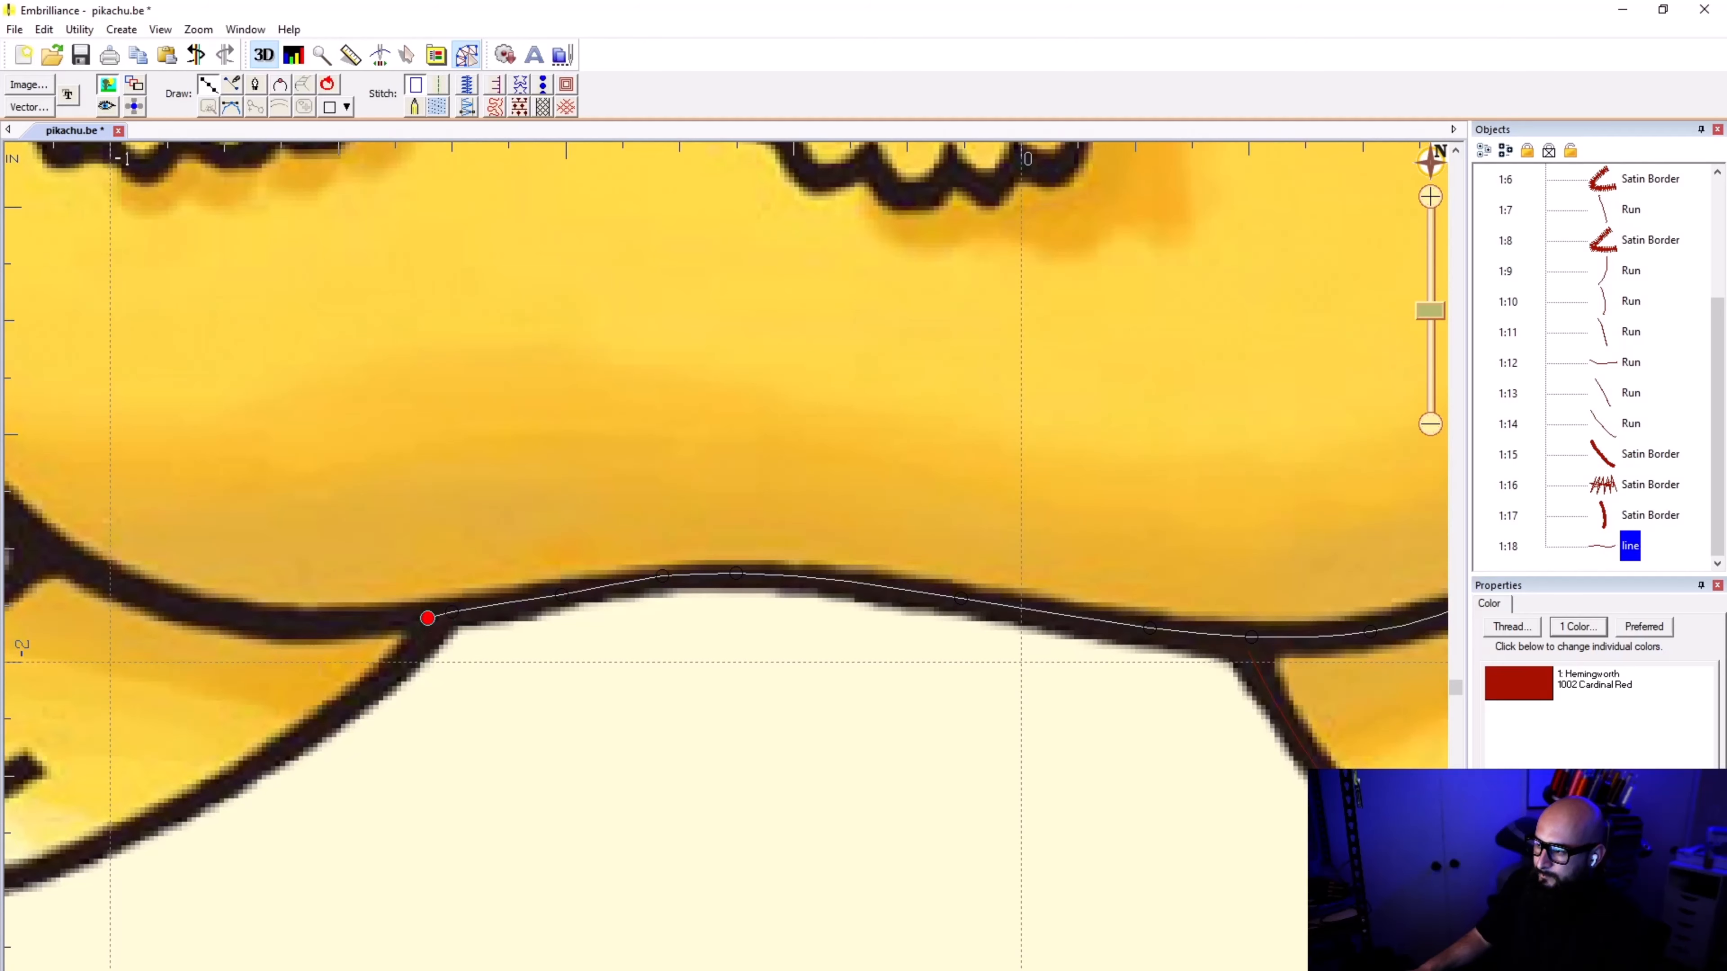
Step: Finish the belly outline line, give it a run stitch and deselect it
key(Return)
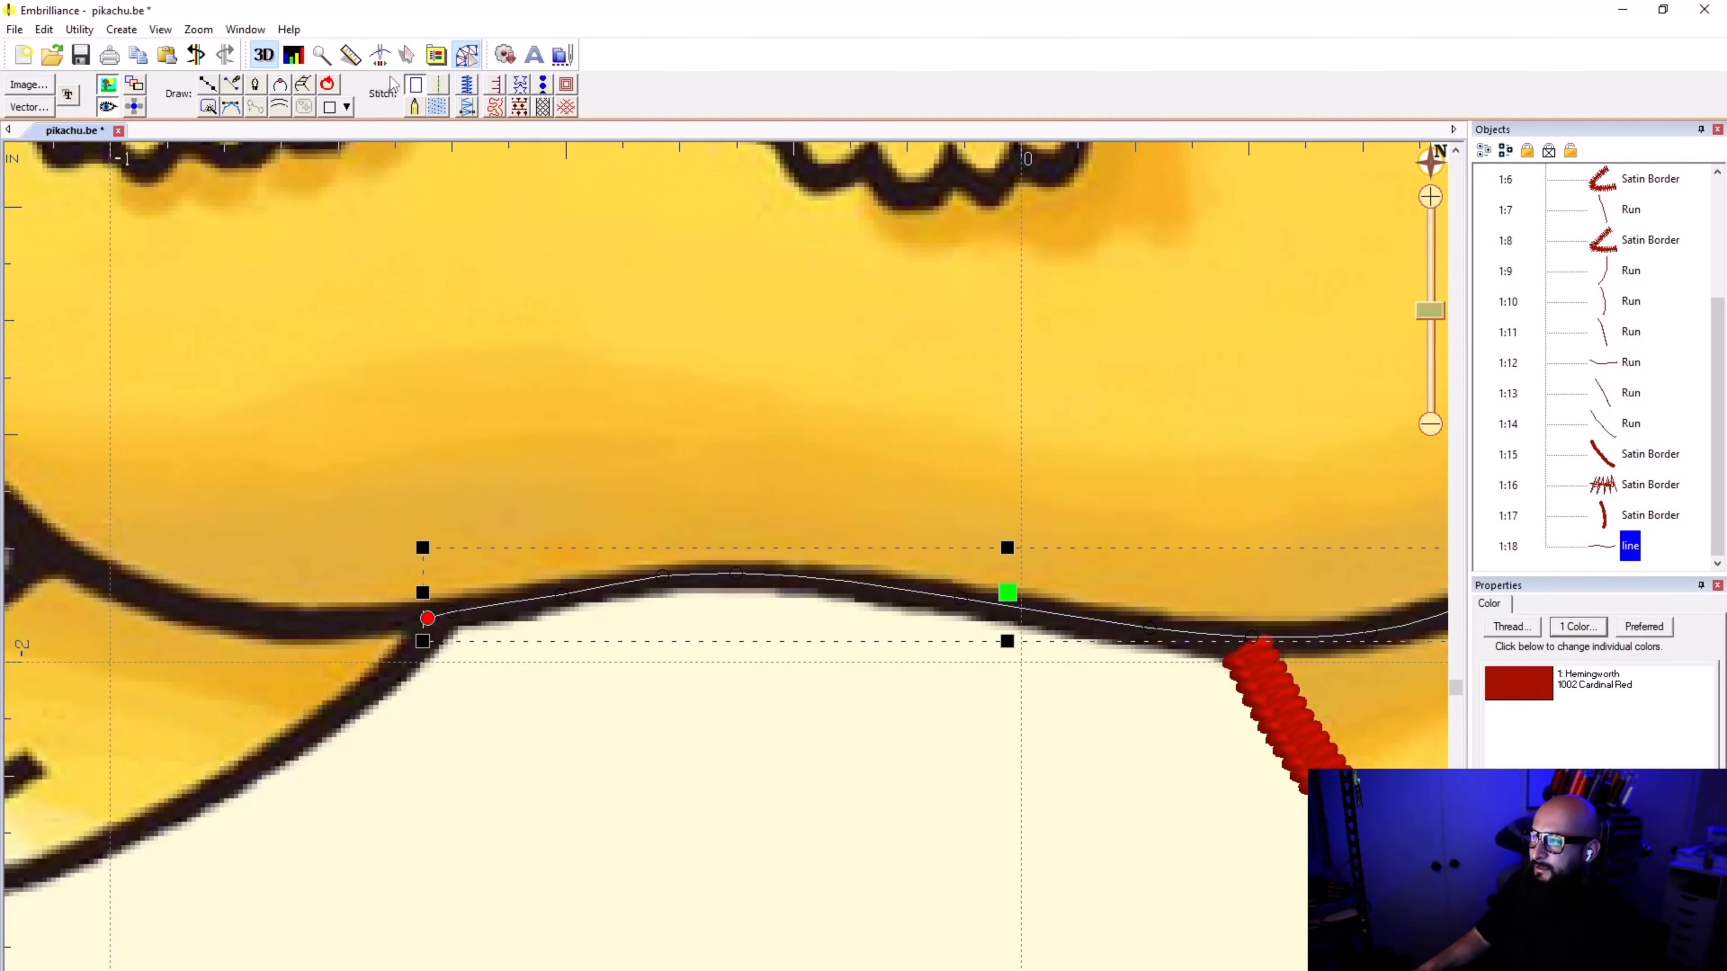
click(535, 802)
scroll(535, 803, down, 5)
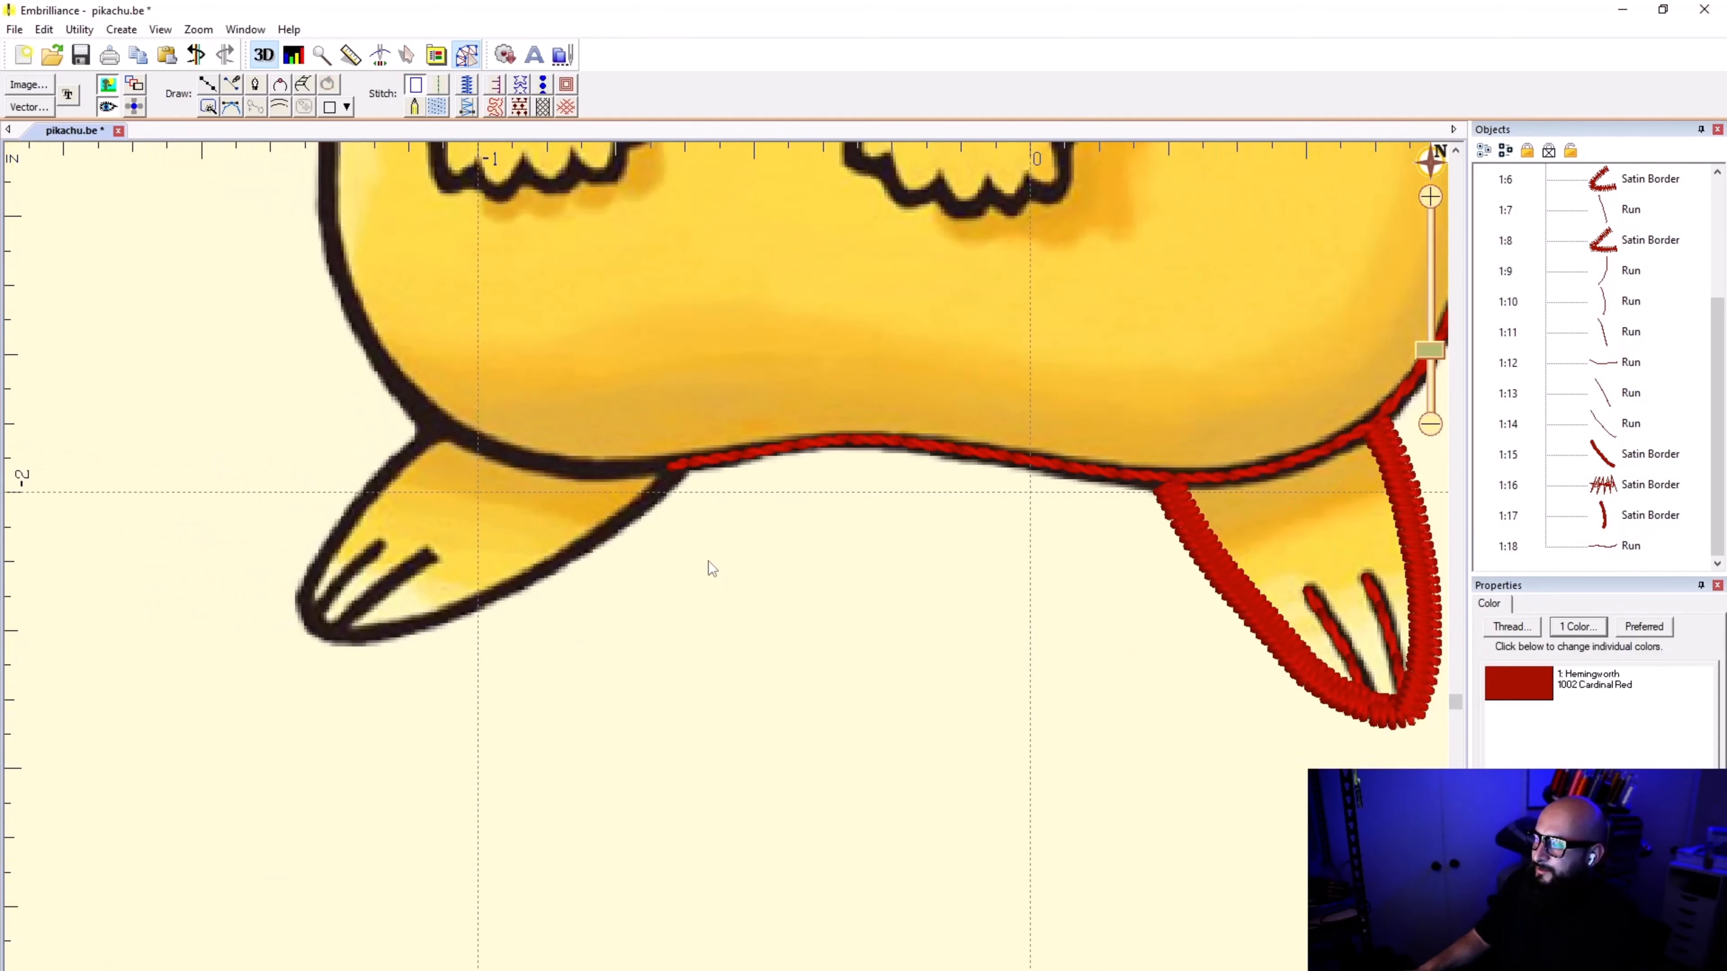
scroll(693, 476, down, 1)
scroll(727, 576, up, 2)
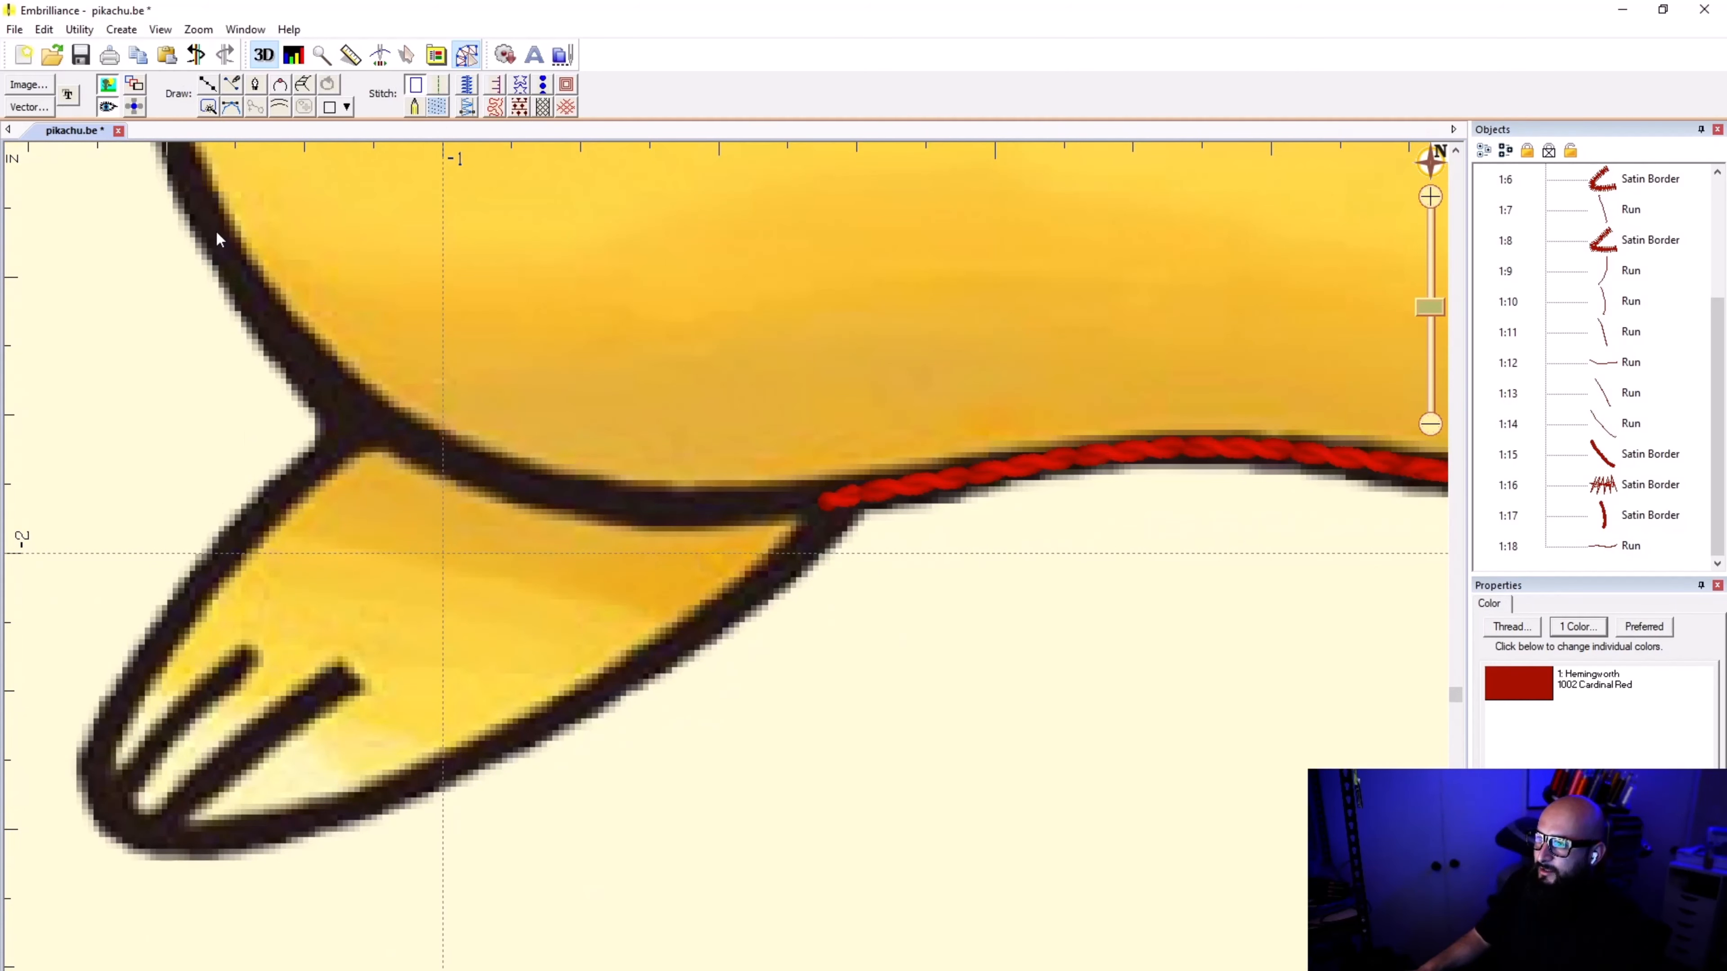
click(209, 86)
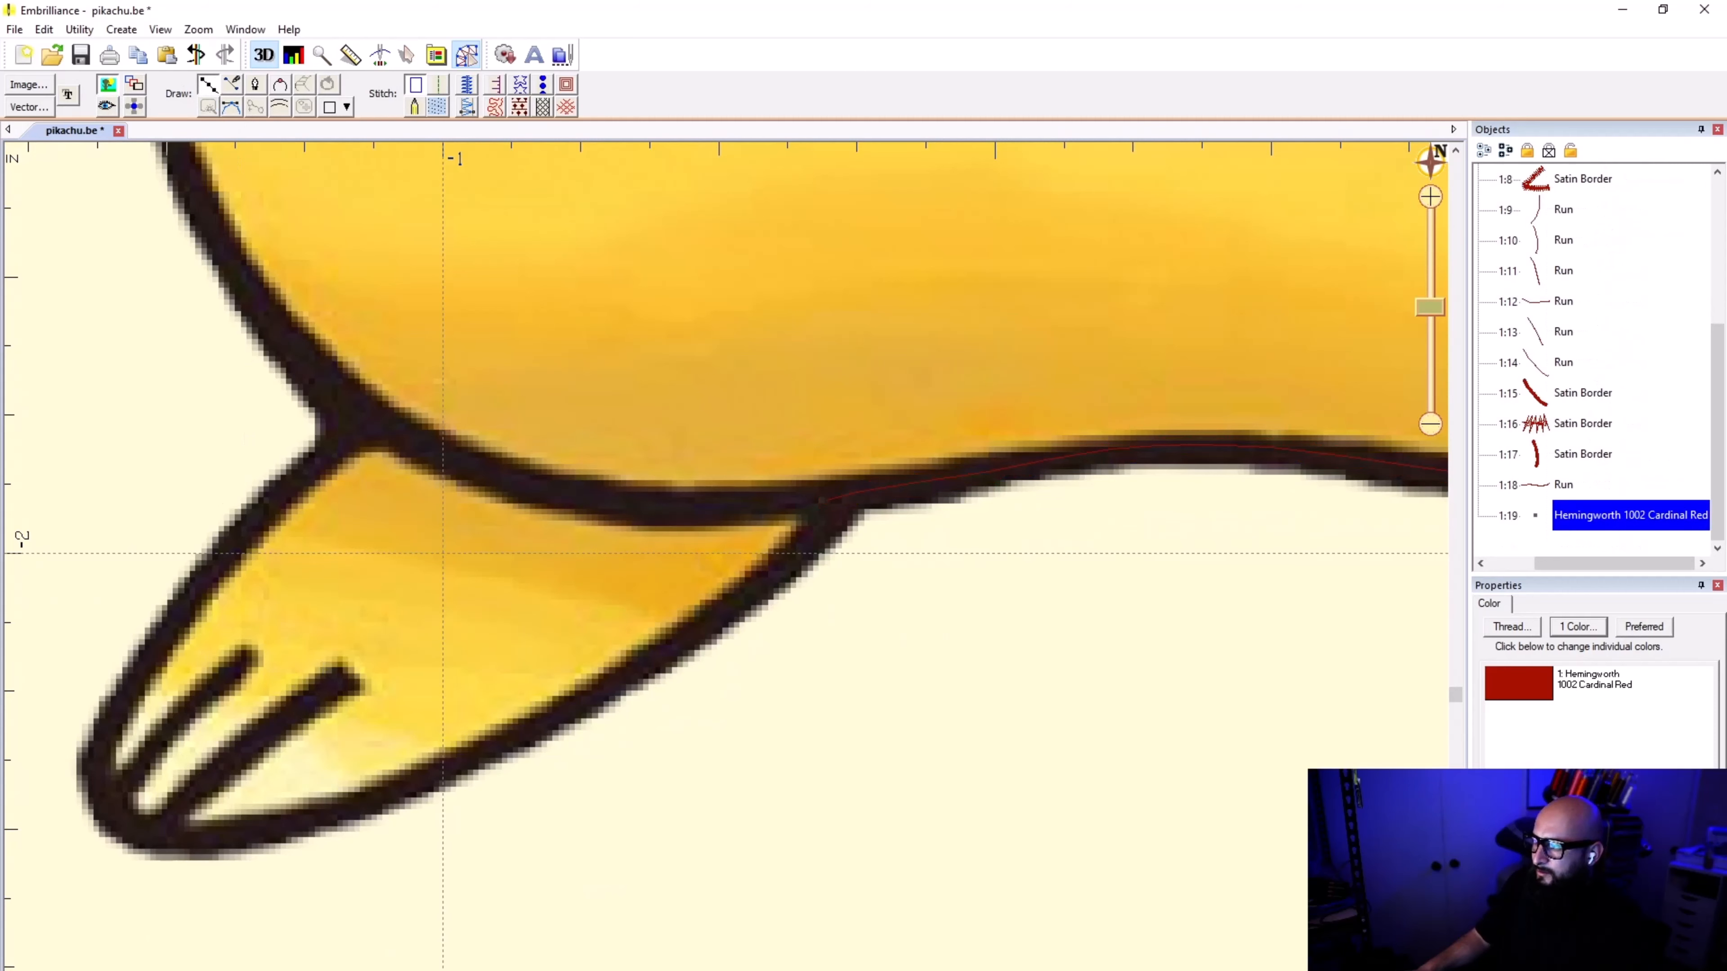
click(823, 502)
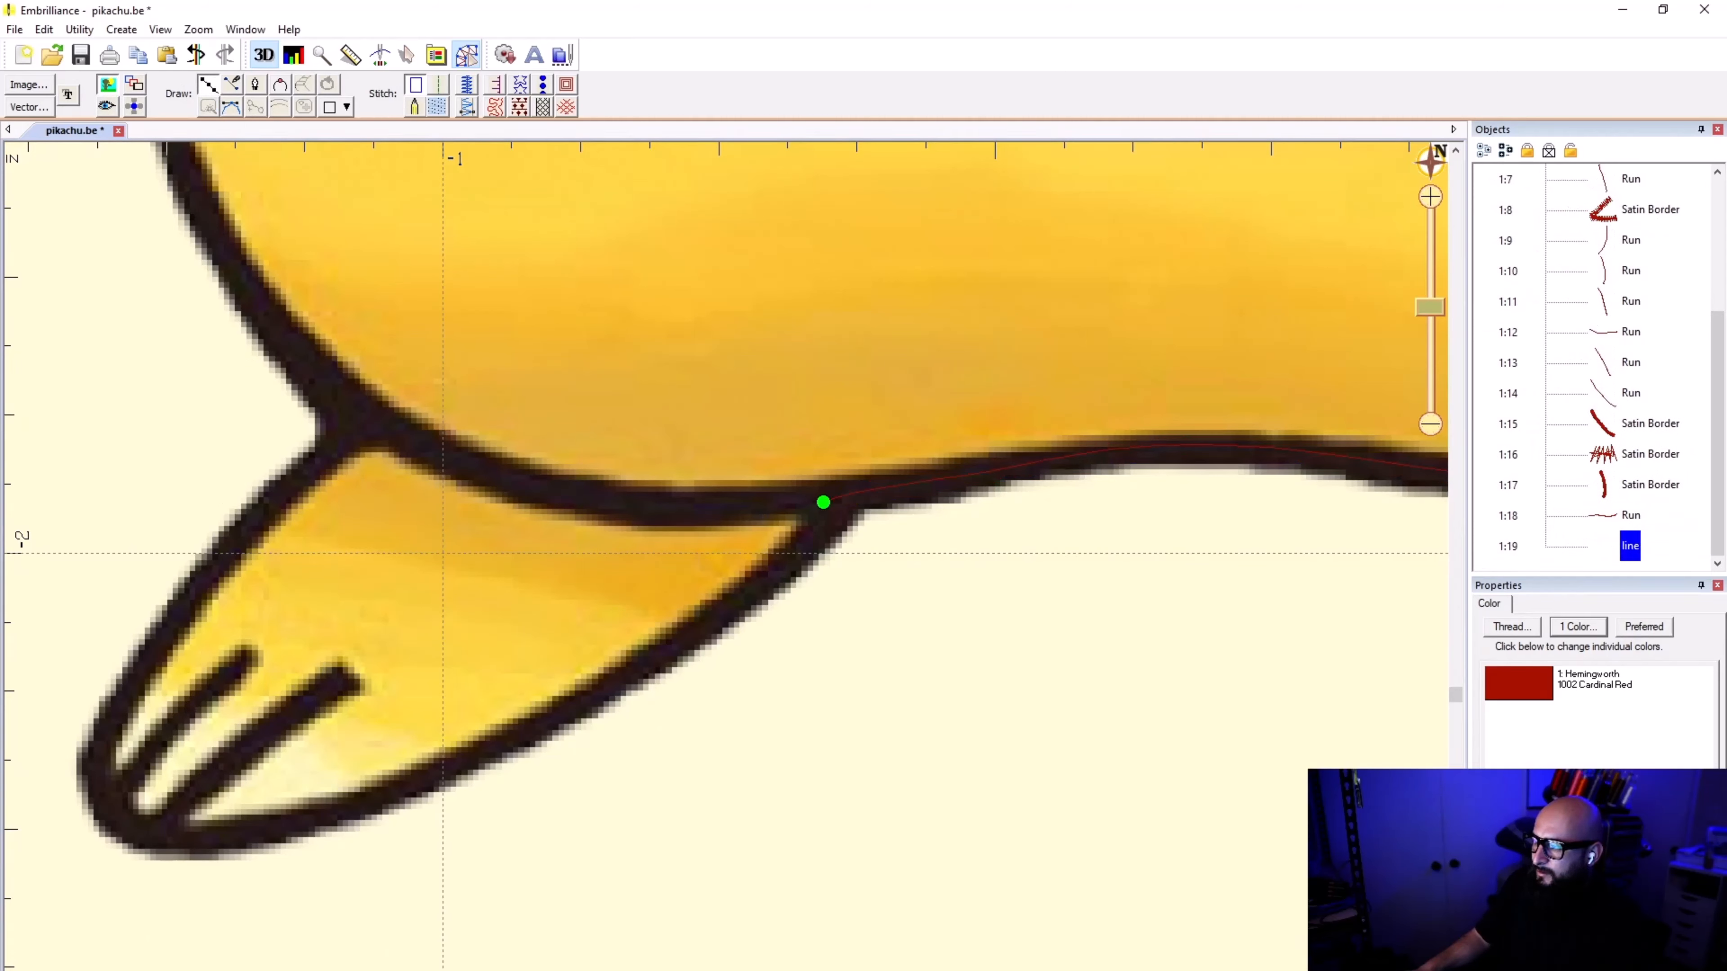
click(829, 521)
click(781, 568)
scroll(919, 542, up, 2)
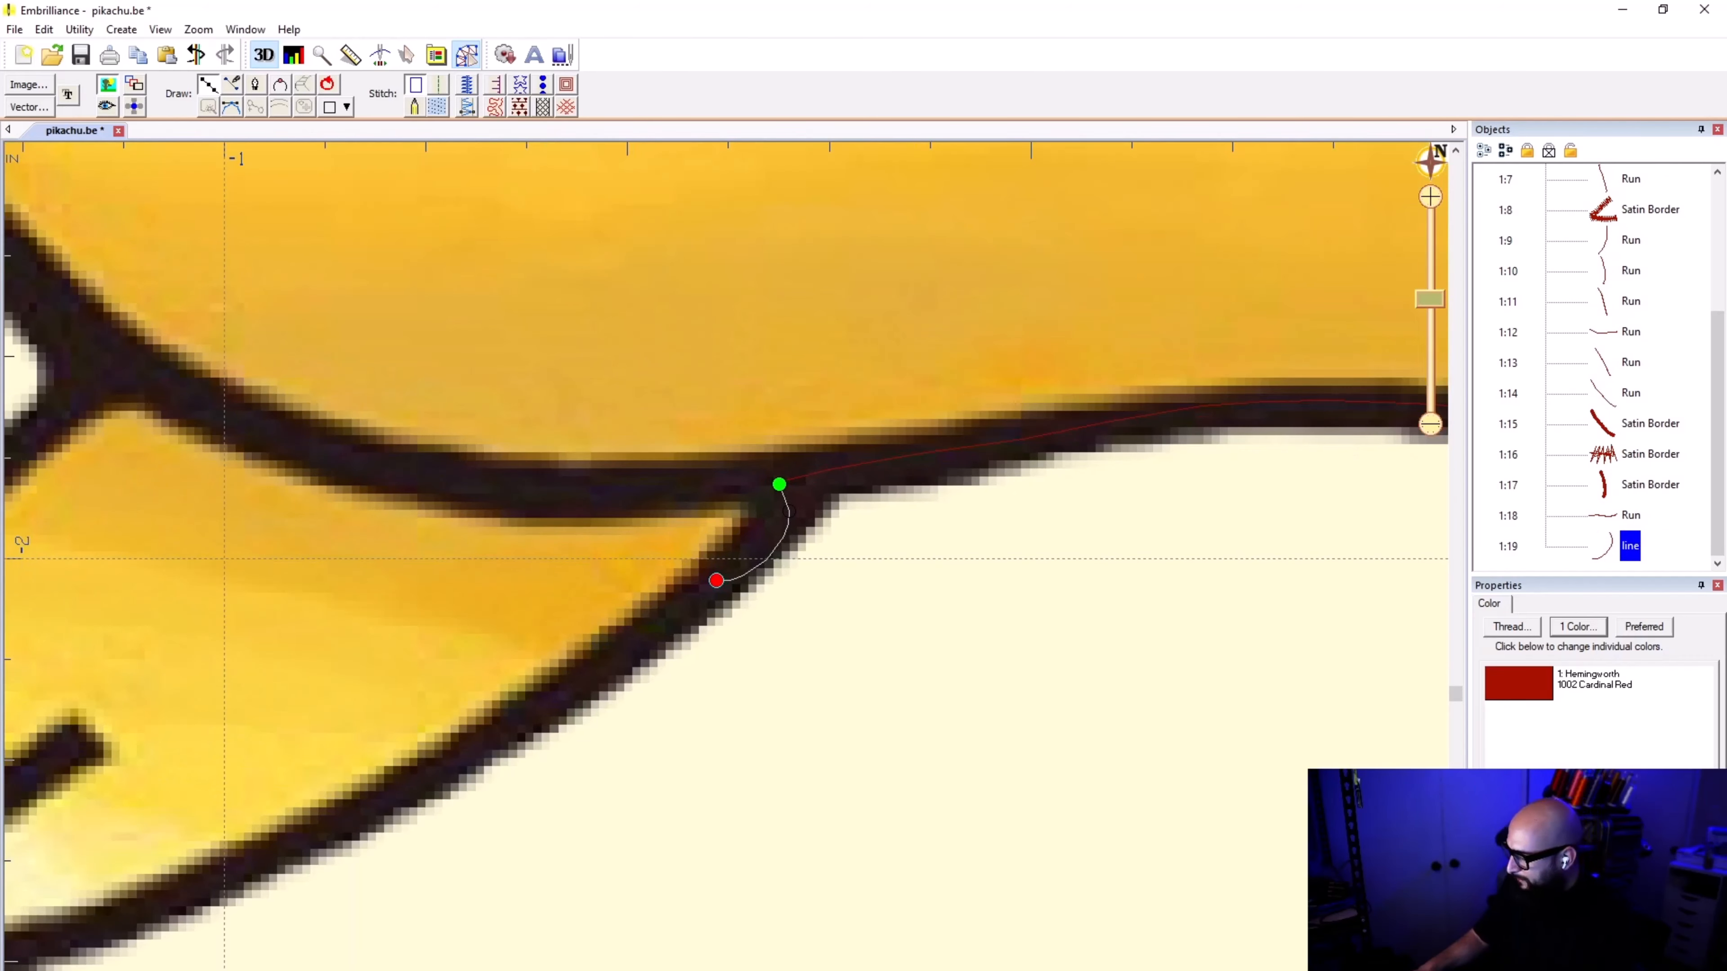
key(BackSpace)
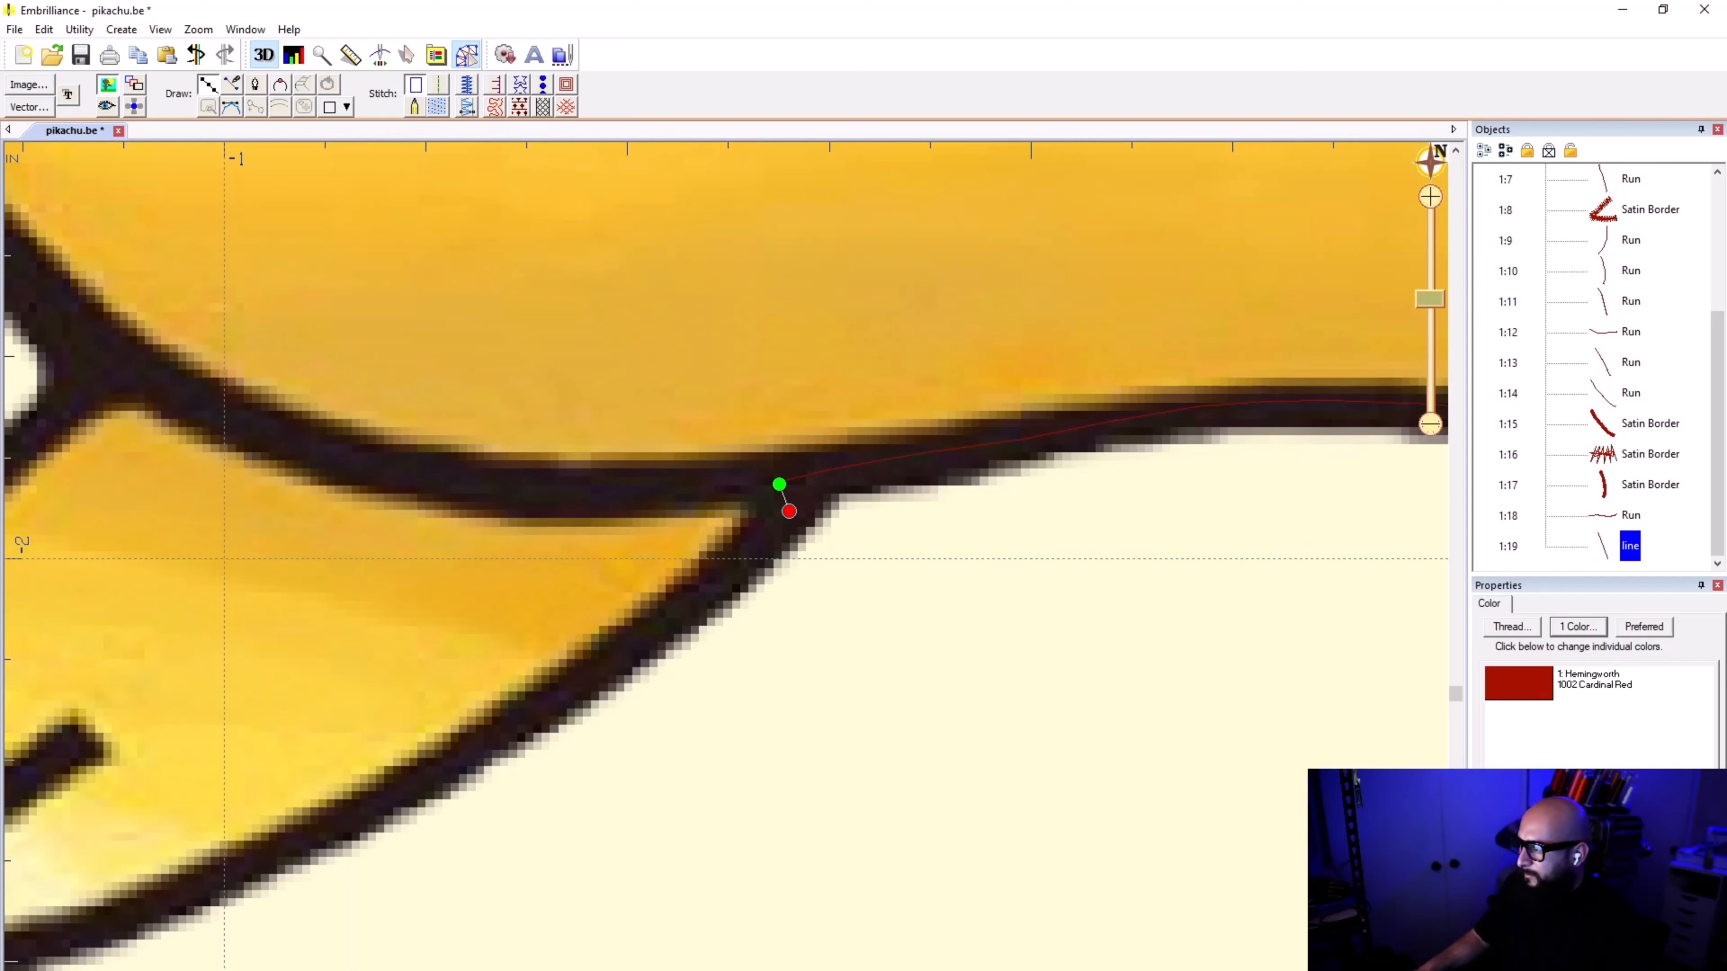
click(754, 547)
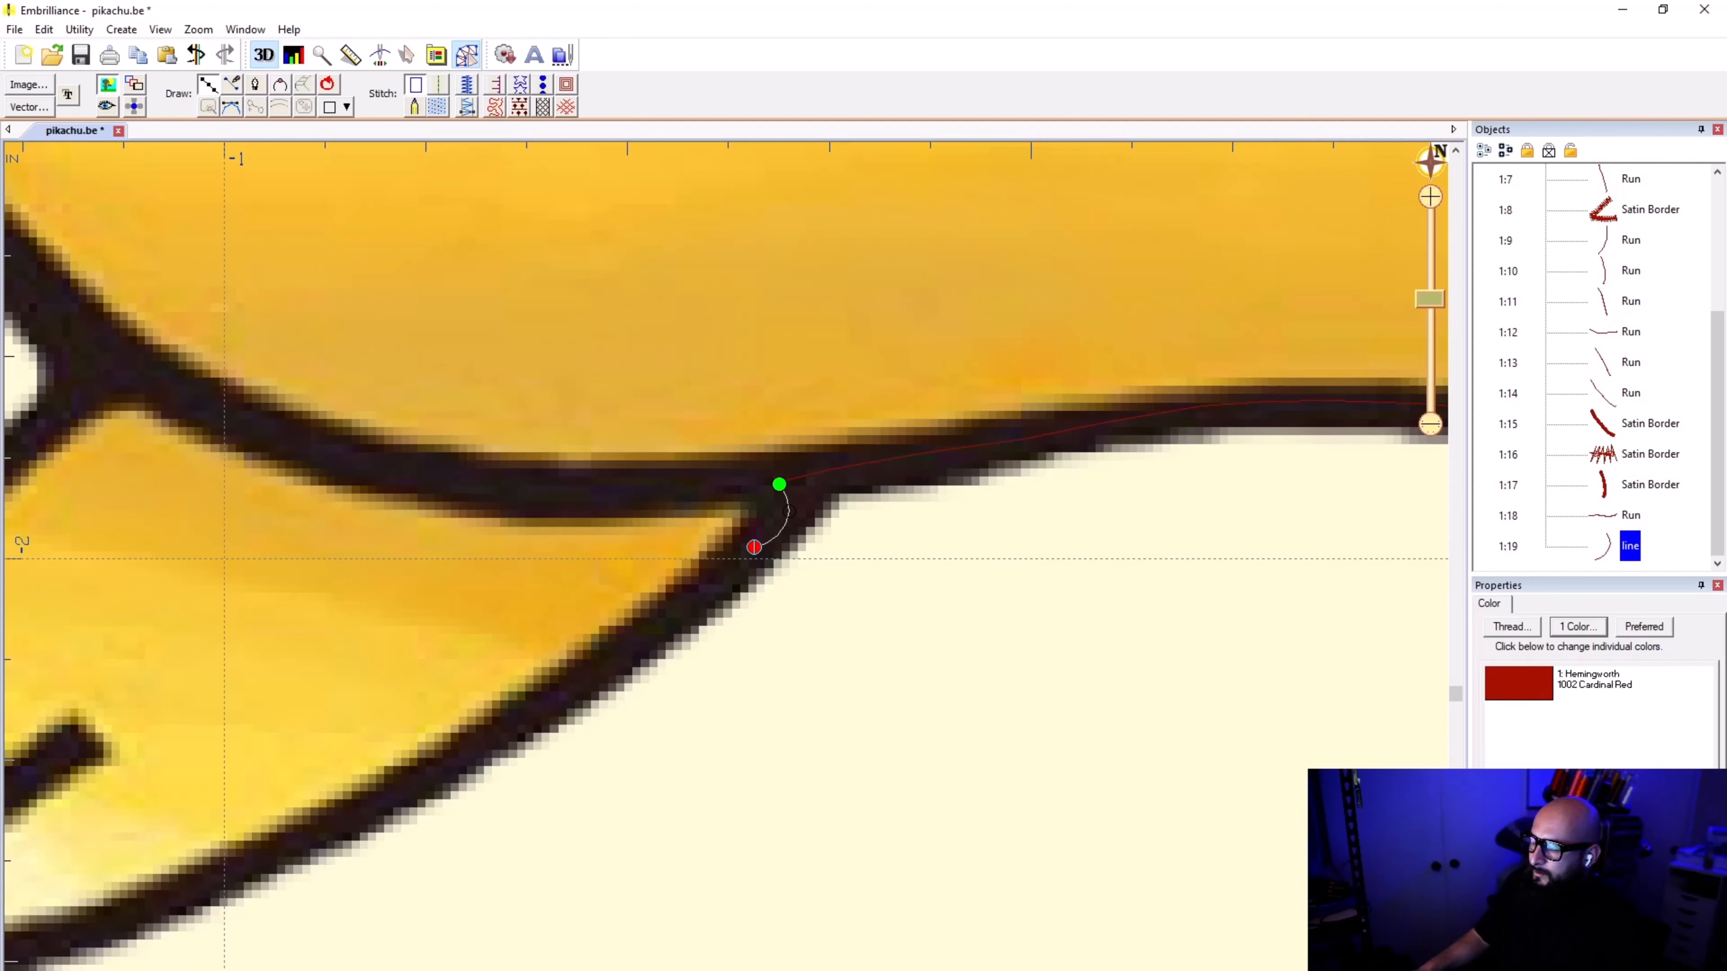
key(Escape)
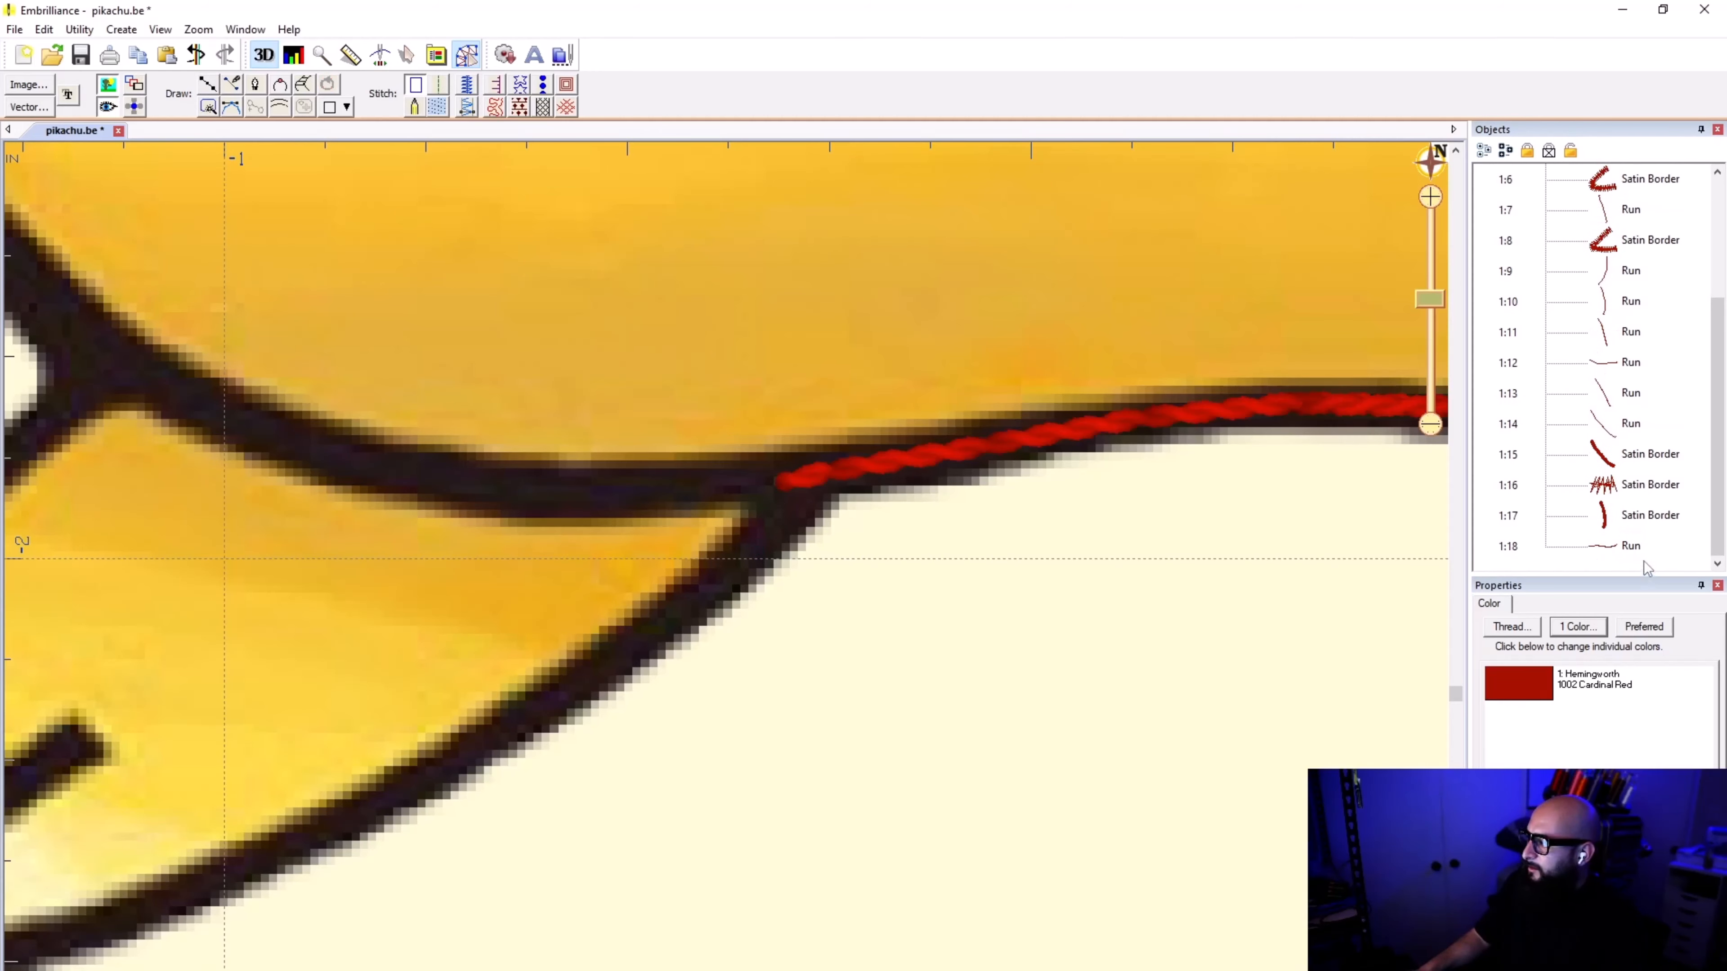
Step: Move the belly outline run's end point slightly down into the junction with the second foot's inner edge and deselect it
click(1630, 545)
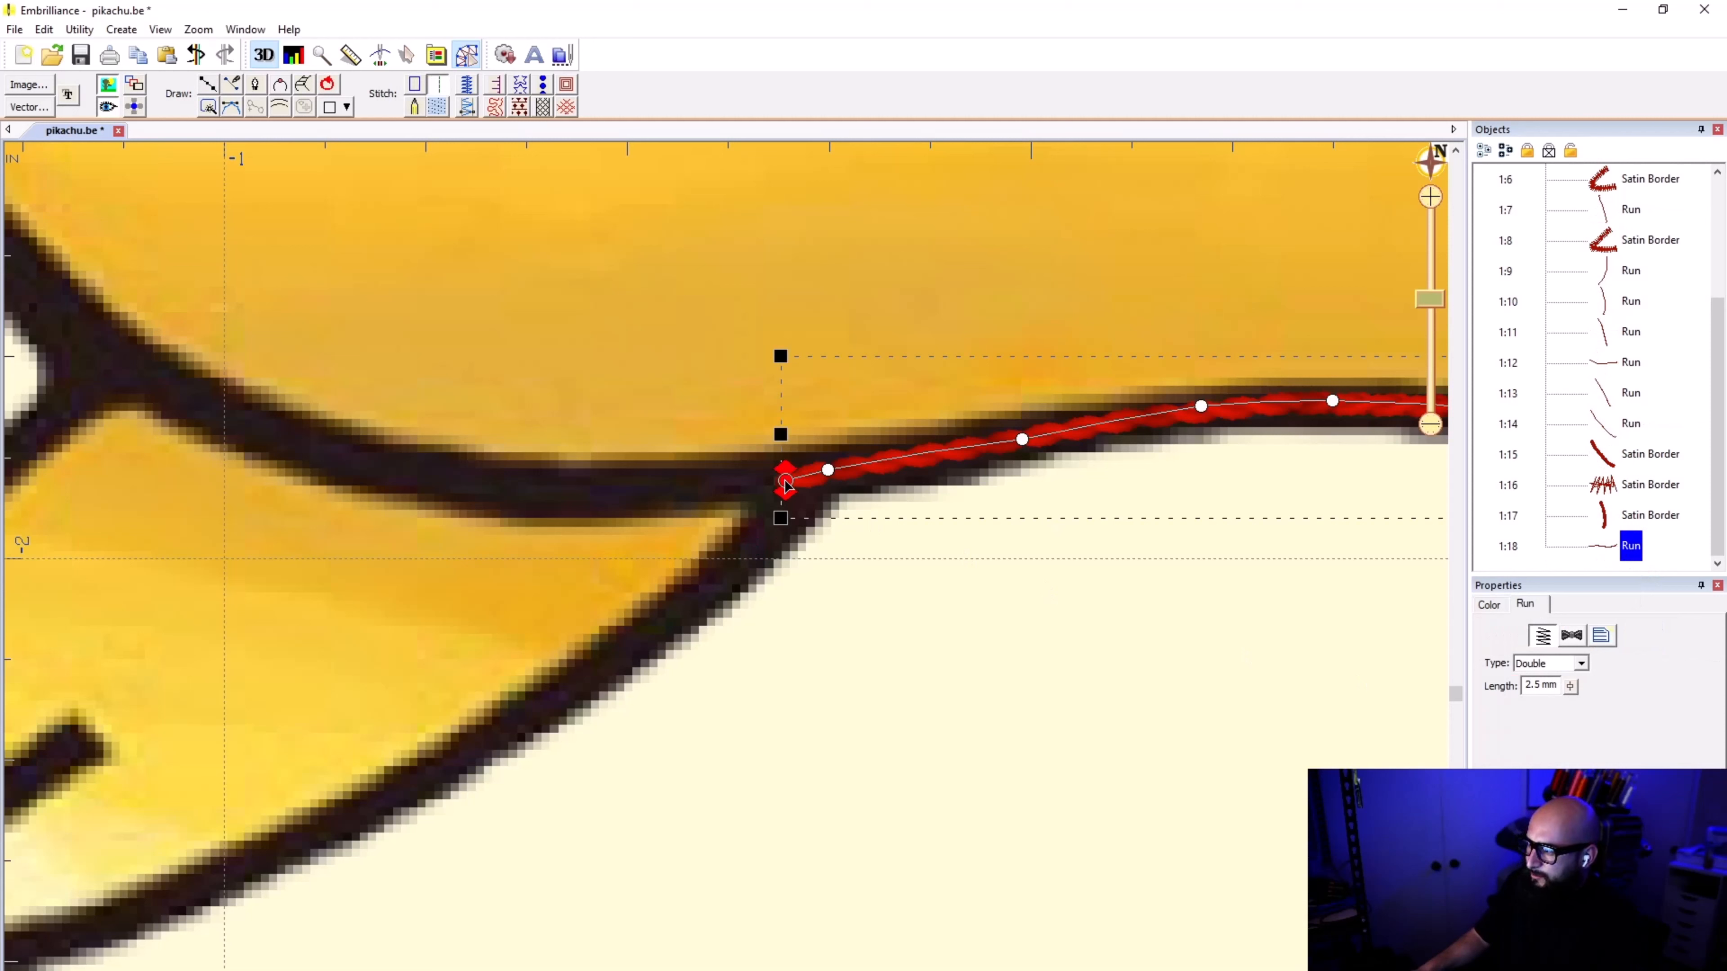
drag(785, 481, 789, 504)
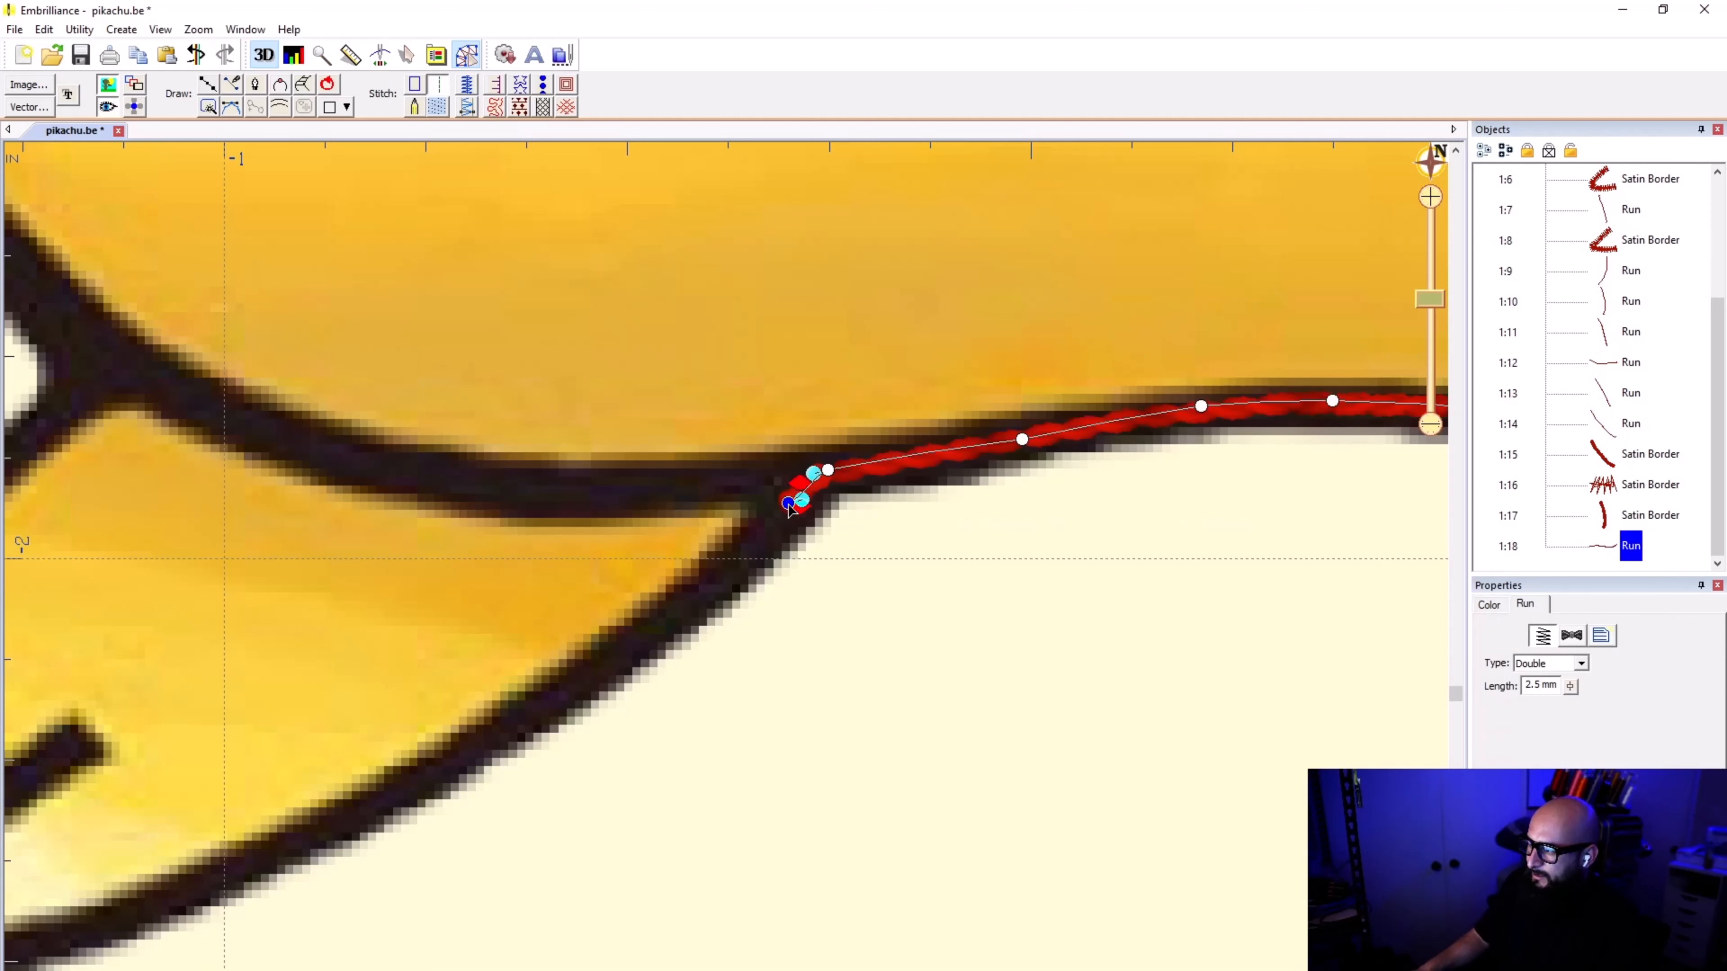
click(807, 726)
Step: Draw a line from the belly run's end along the second foot's lower edge to the base of its toe lines
click(209, 85)
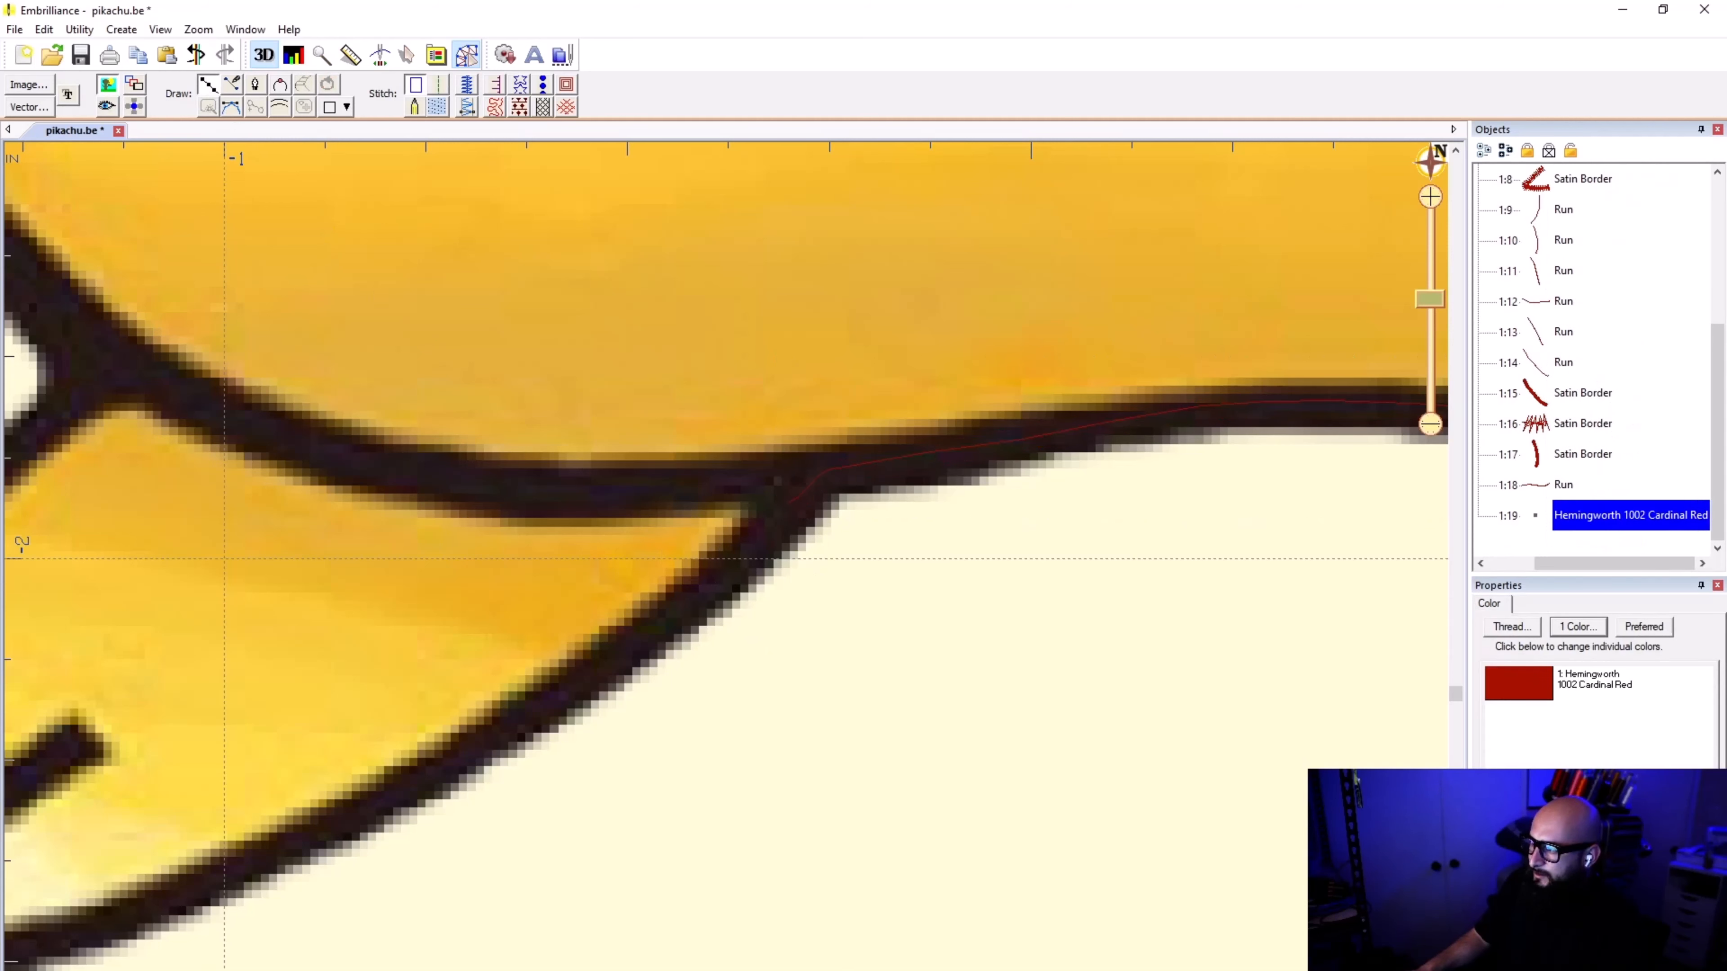
click(785, 503)
click(709, 582)
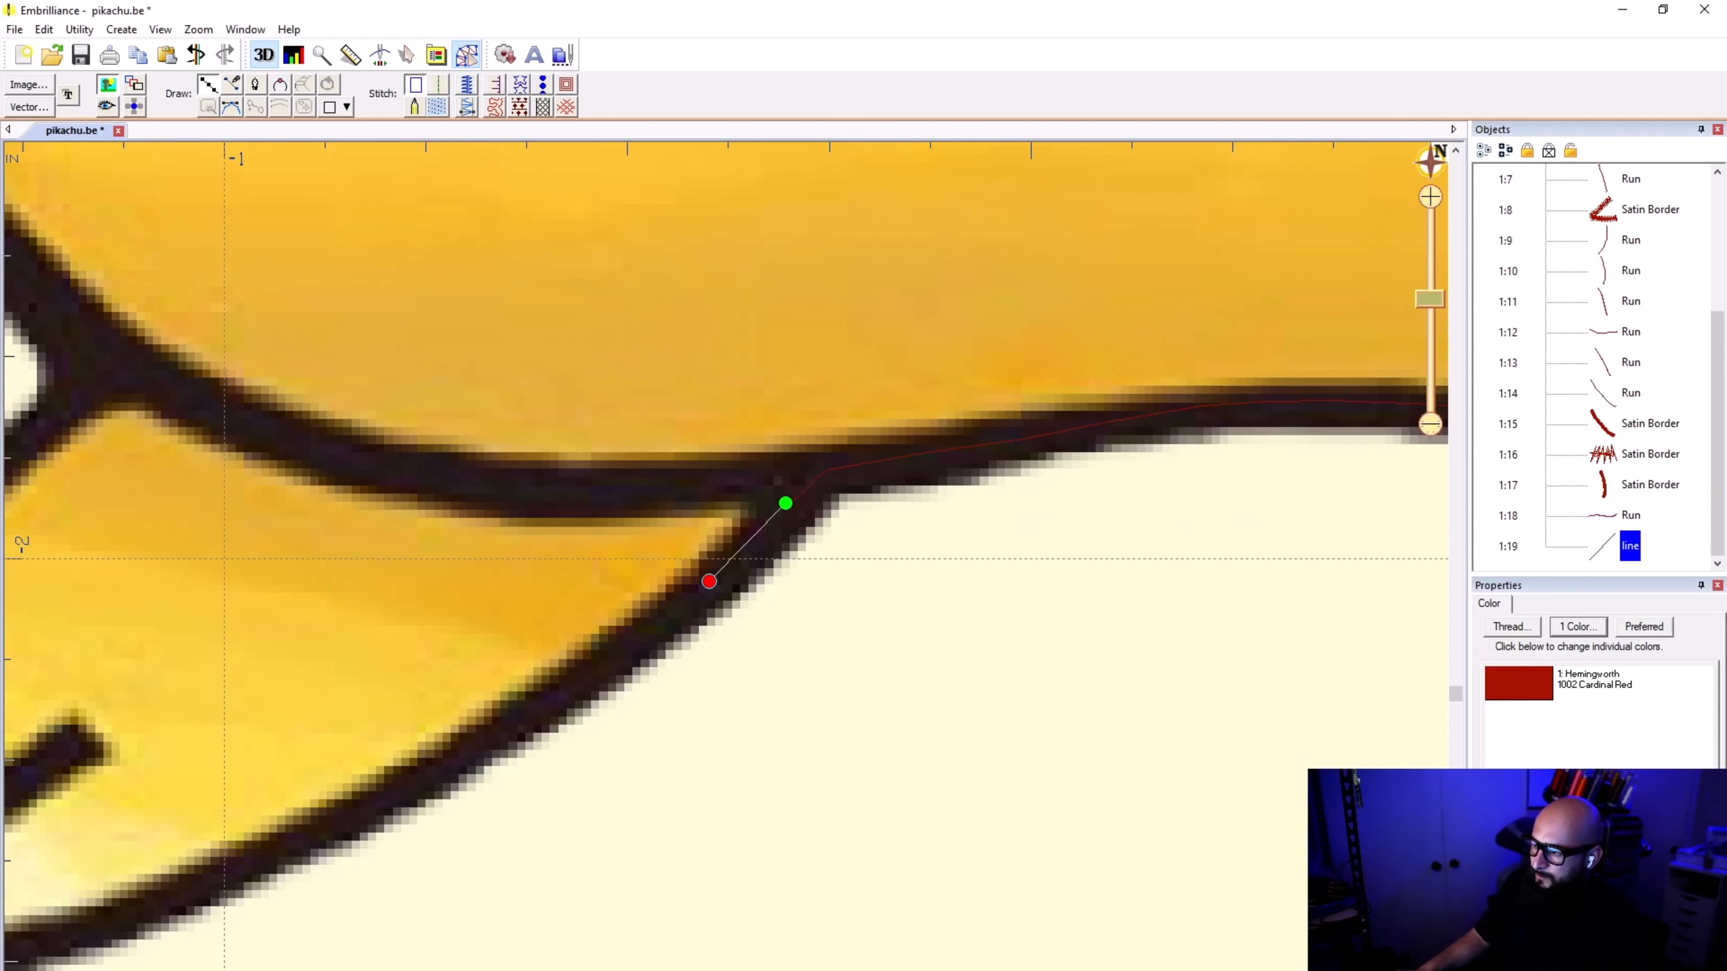
click(495, 731)
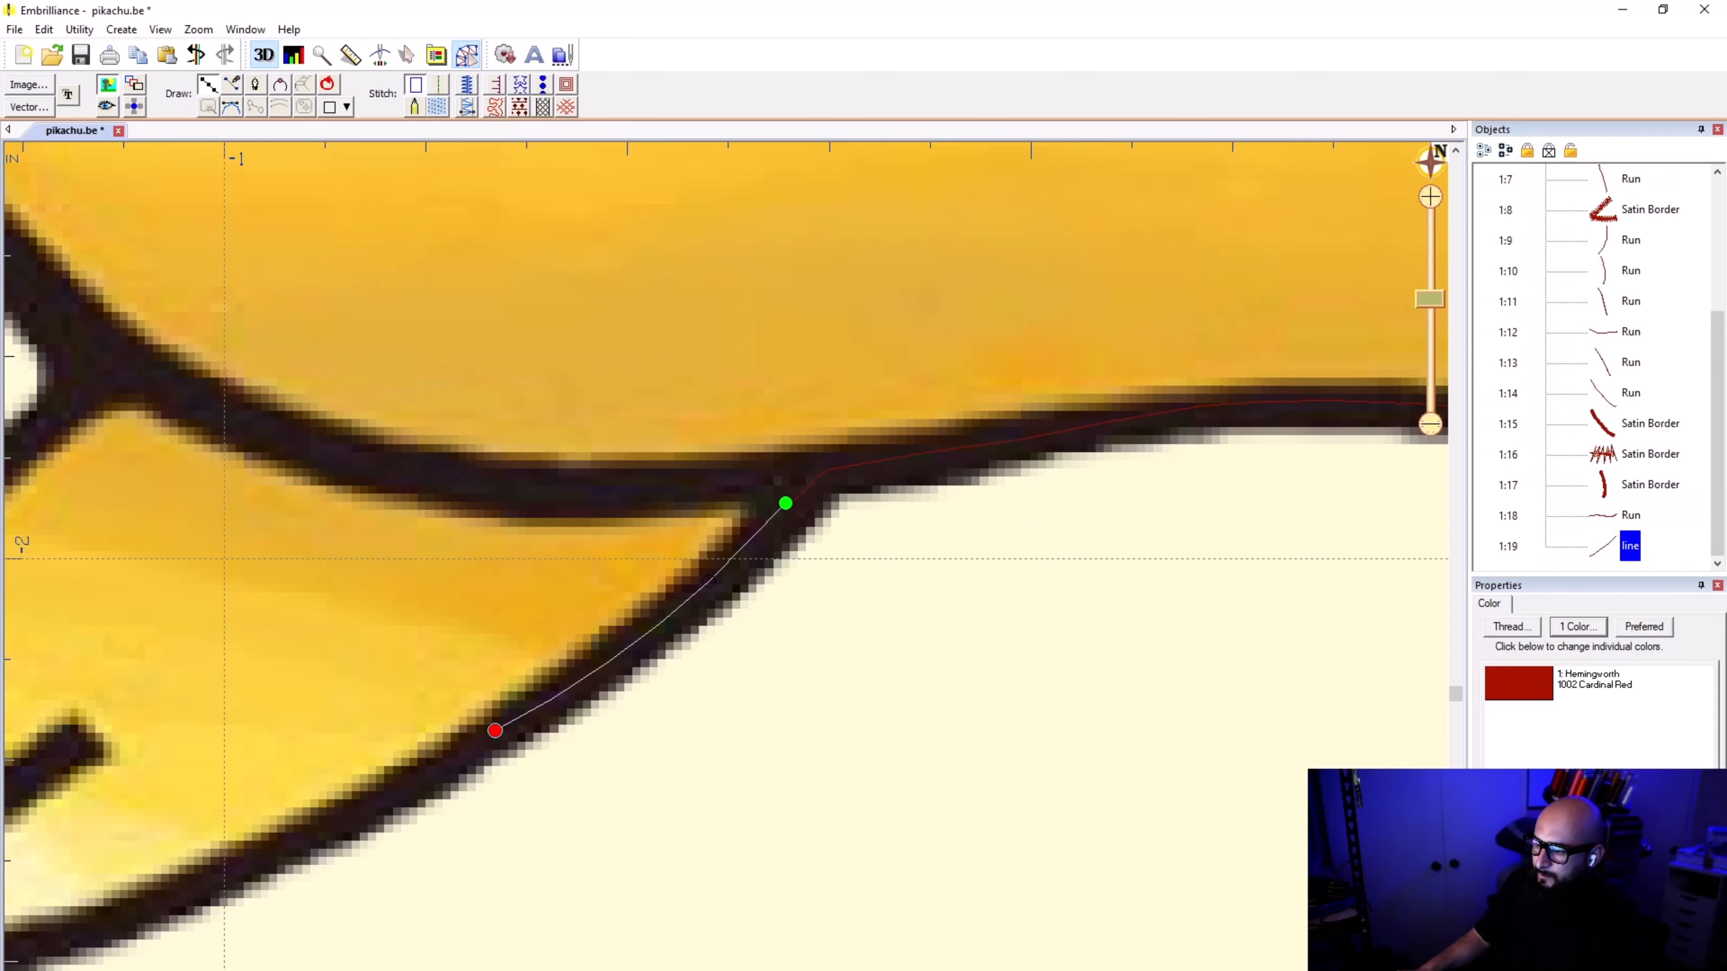
click(227, 872)
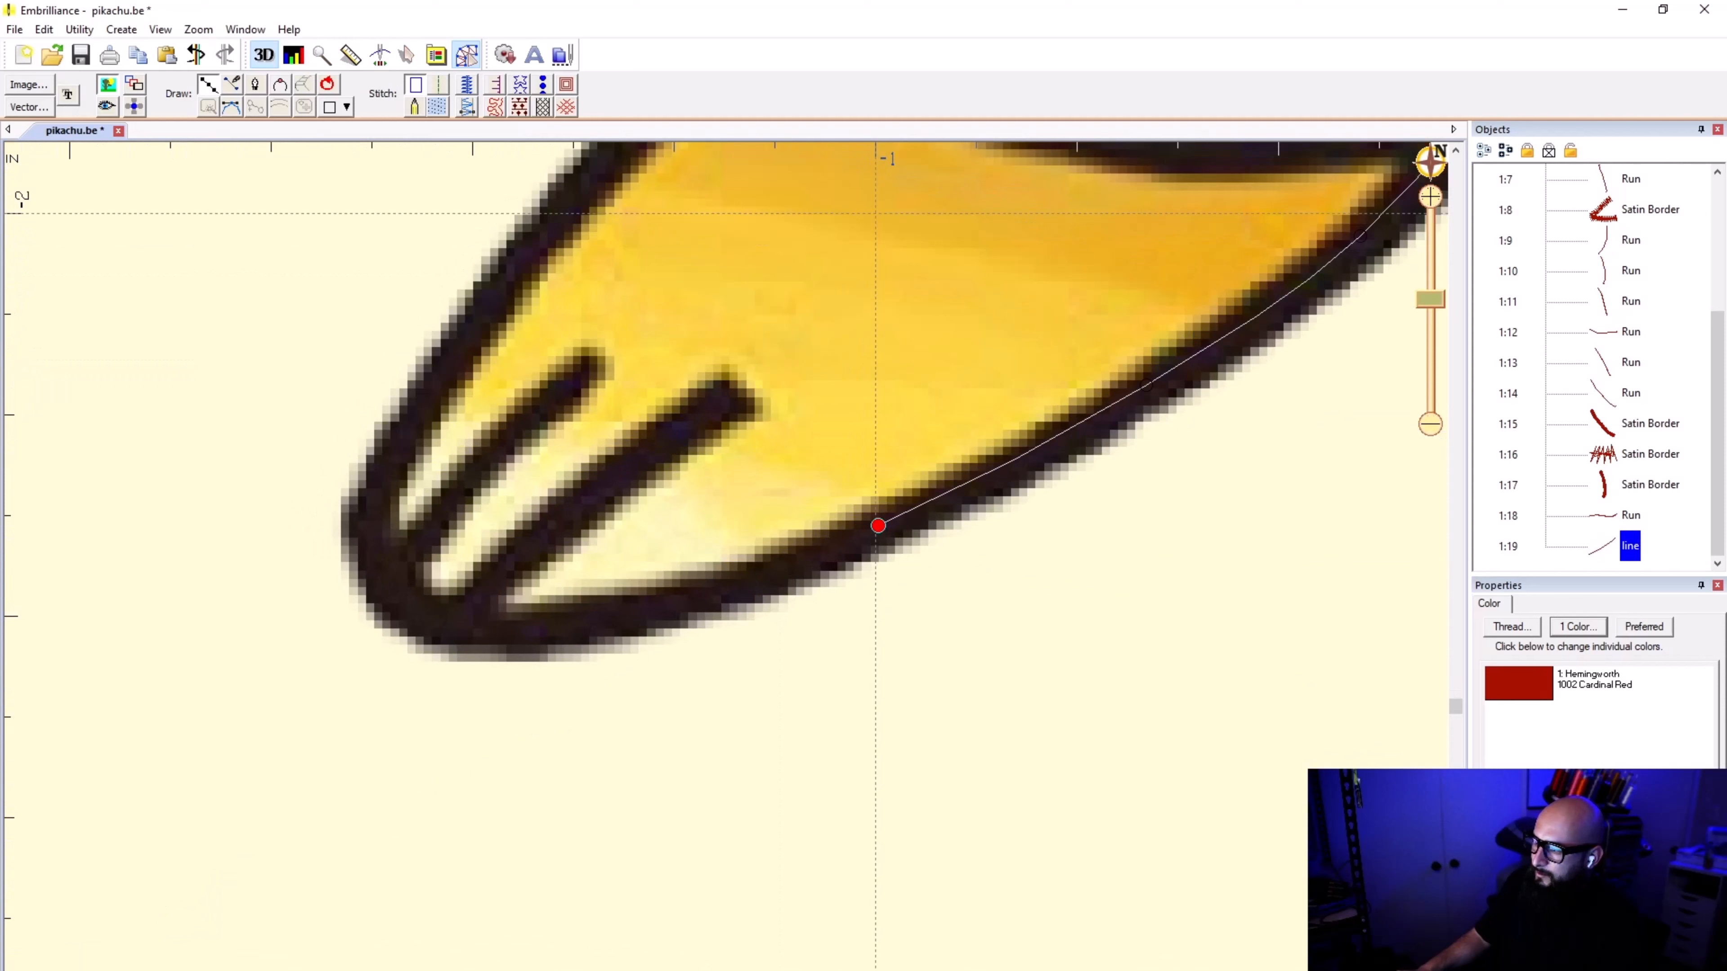
click(682, 601)
click(526, 633)
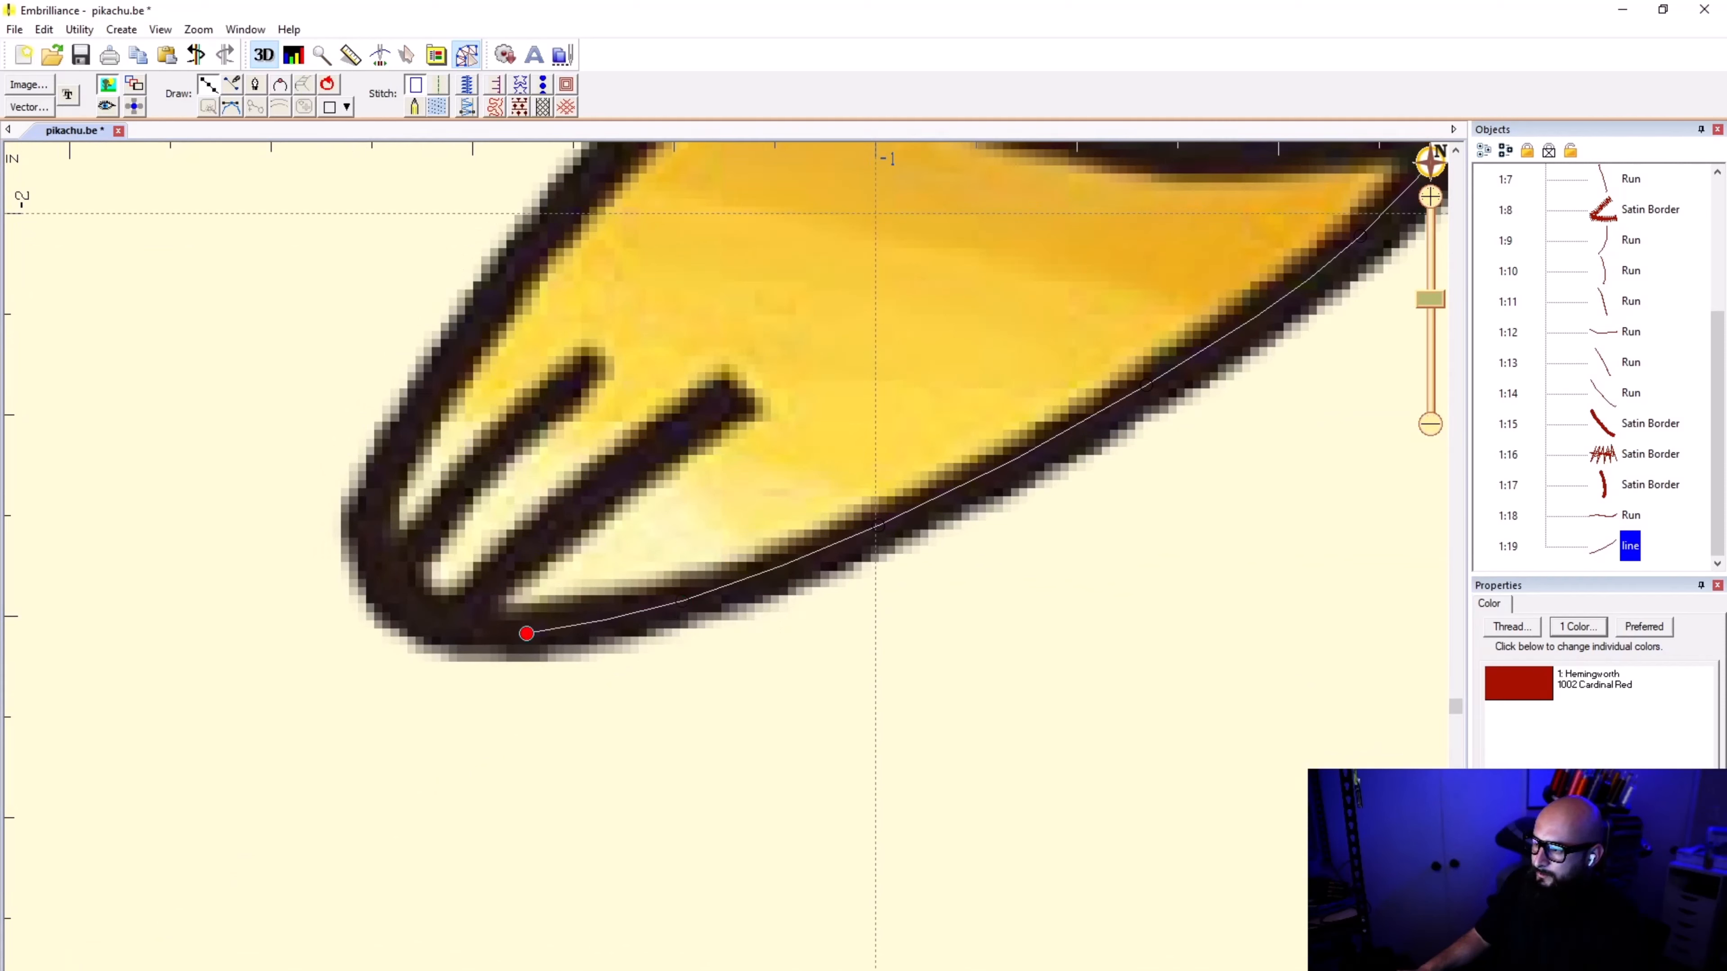
click(448, 625)
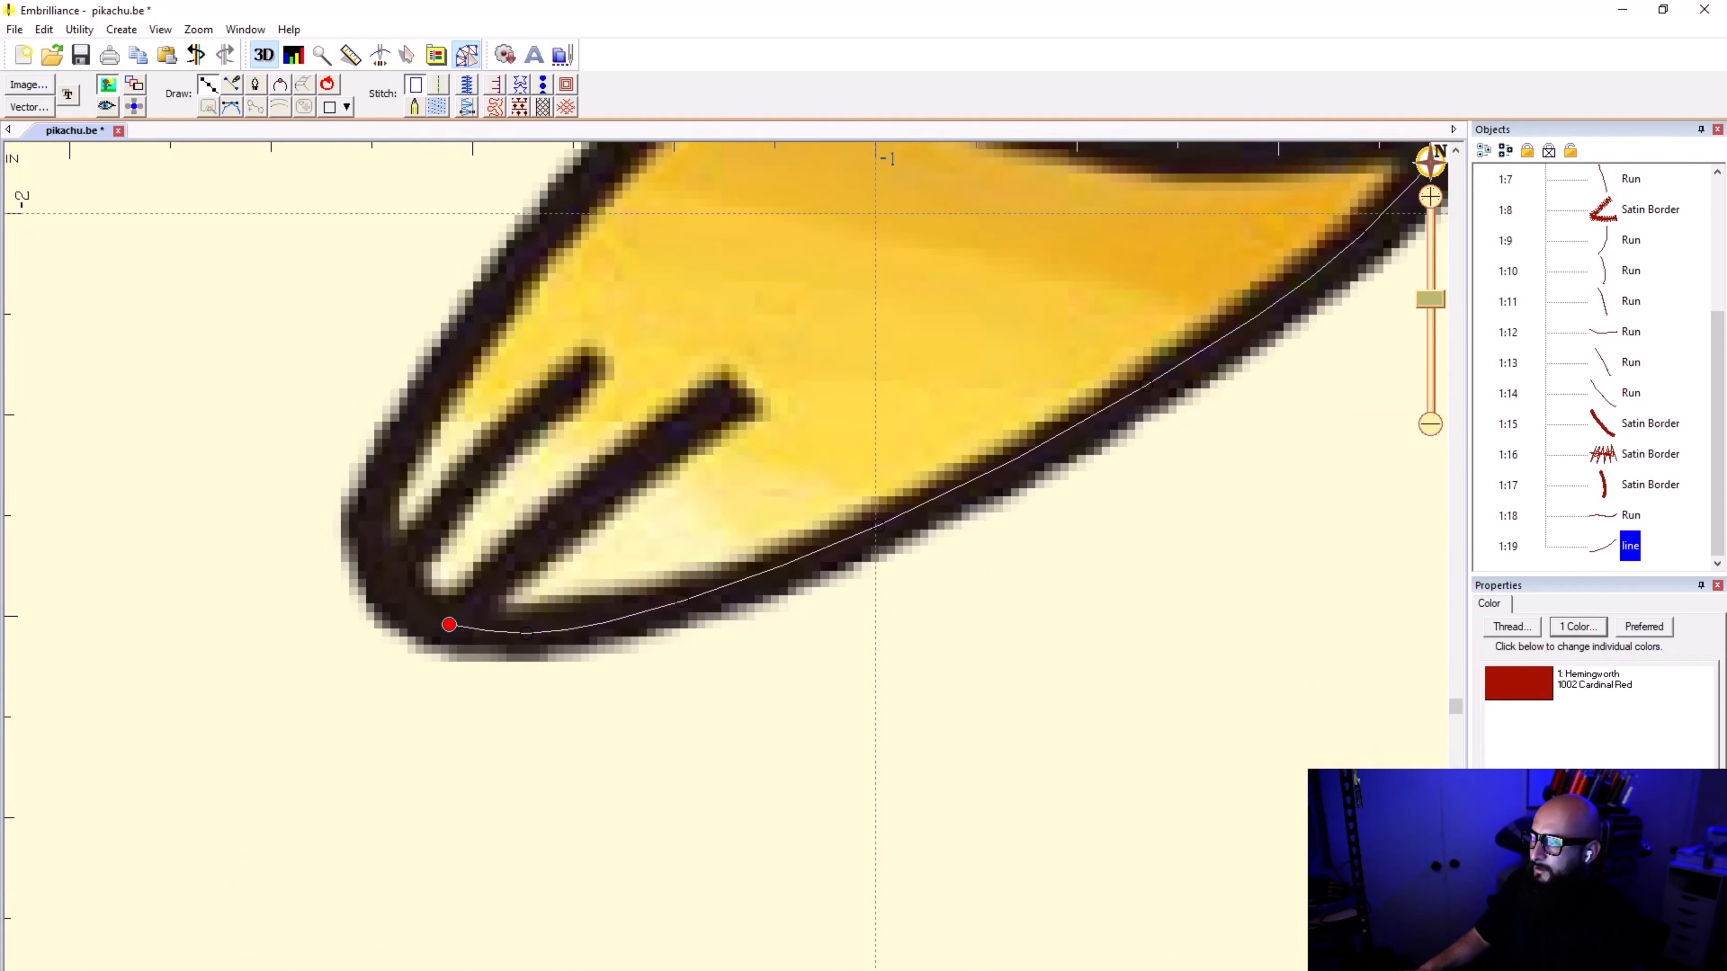
Step: Finish the second foot's lower edge line, give it a run stitch and set its type to Single
key(Return)
click(436, 92)
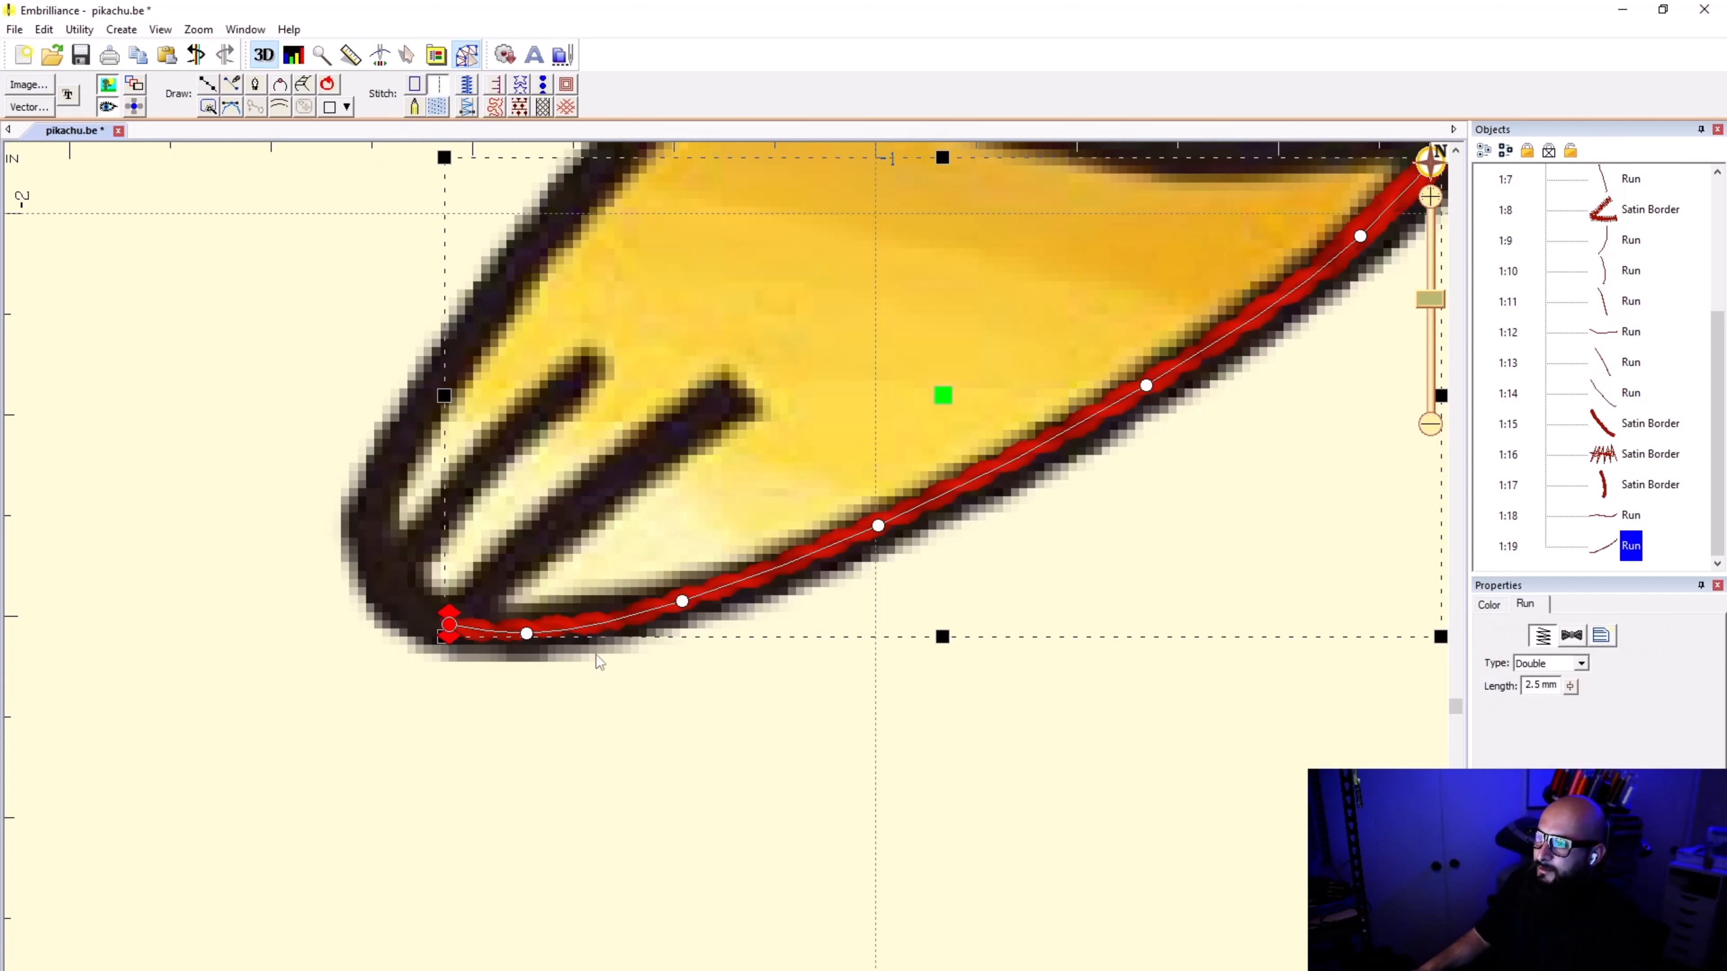
click(600, 774)
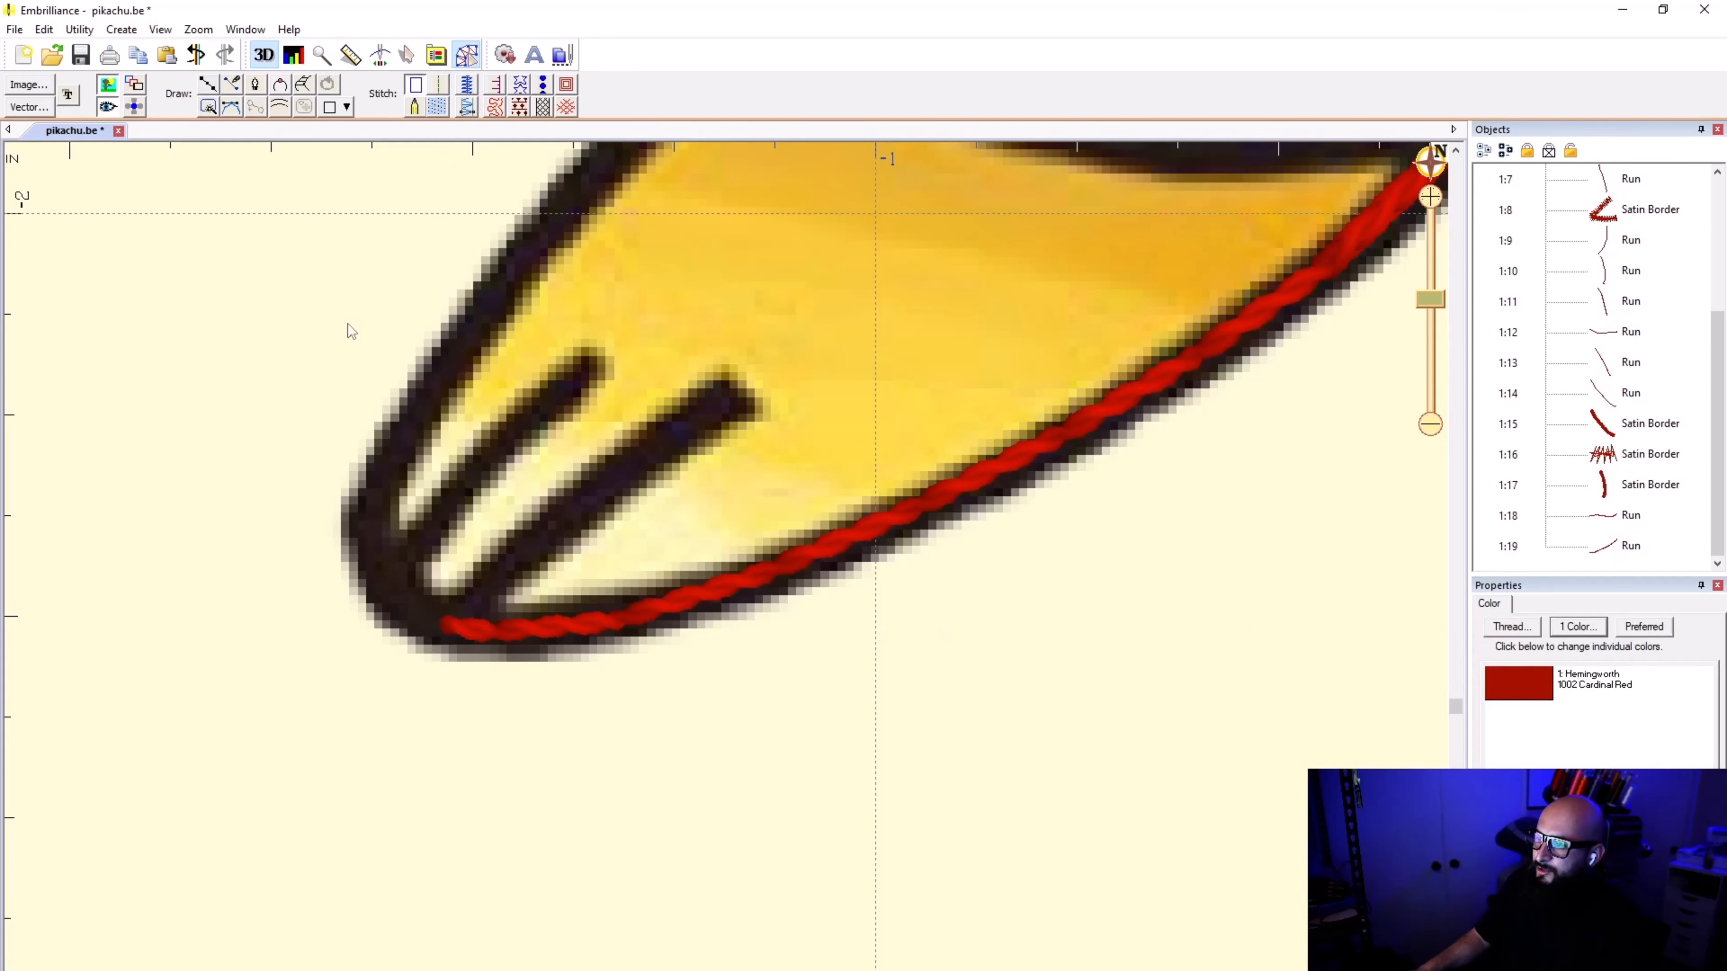
click(645, 617)
click(1581, 663)
click(1539, 687)
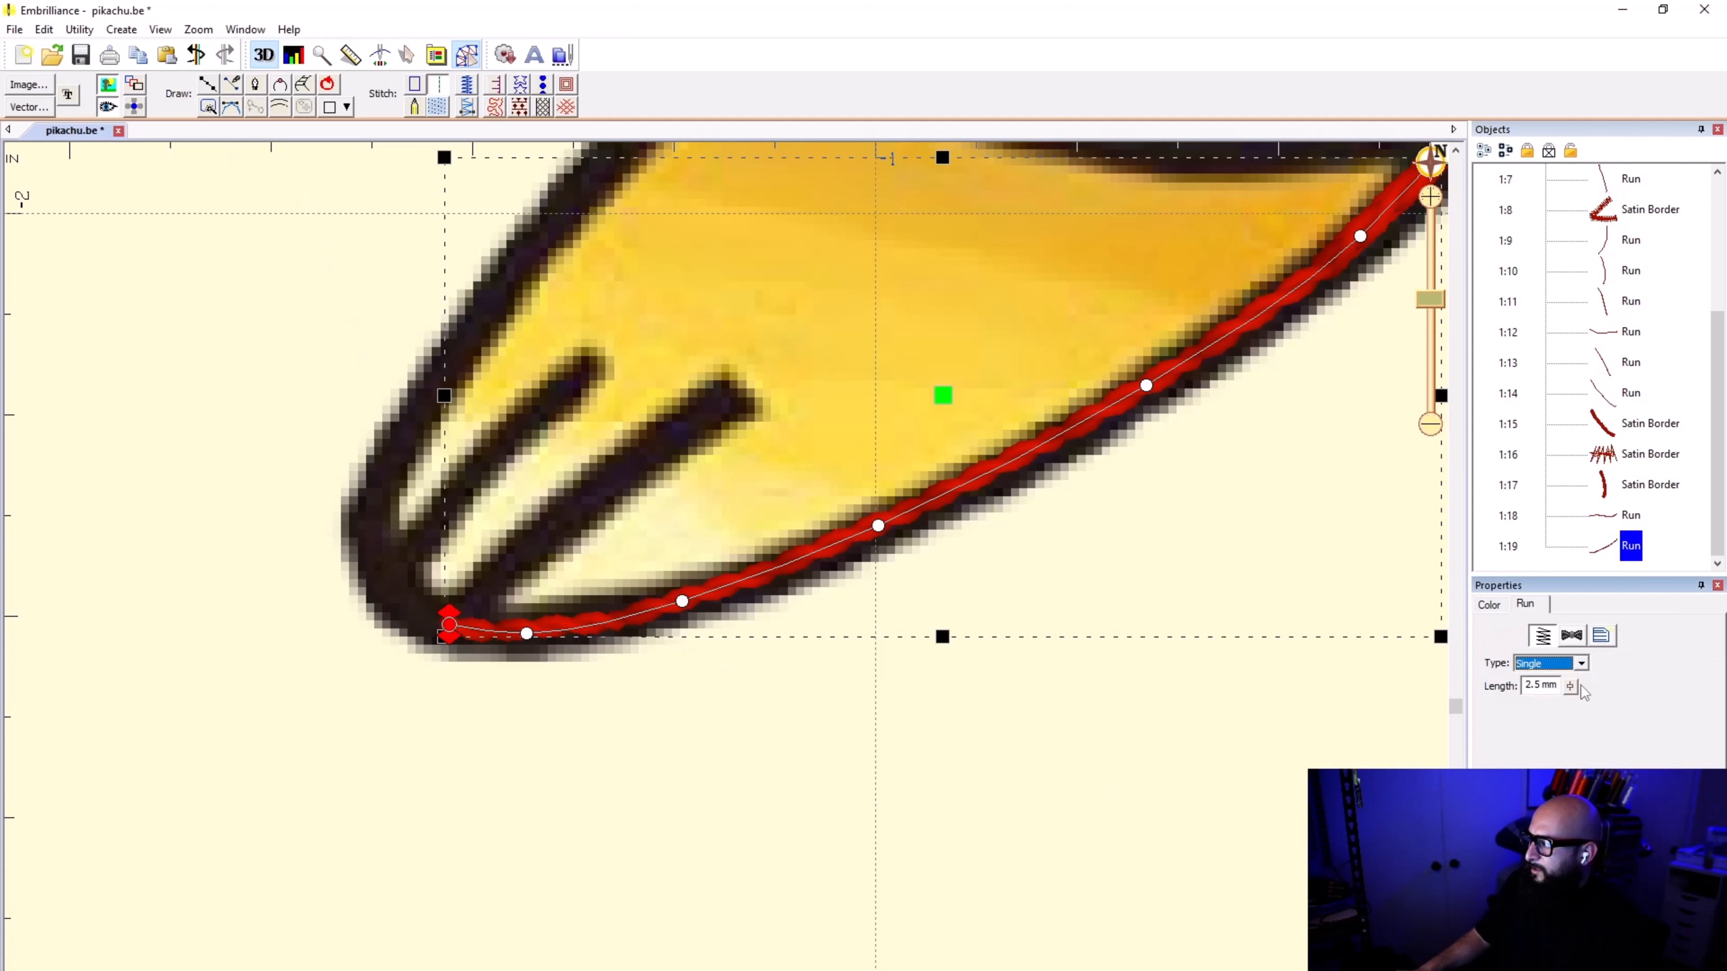
Step: Set the belly outline run and the run under the first foot's inner satin border to Single, then check that foot's toe run
click(1610, 511)
click(1581, 663)
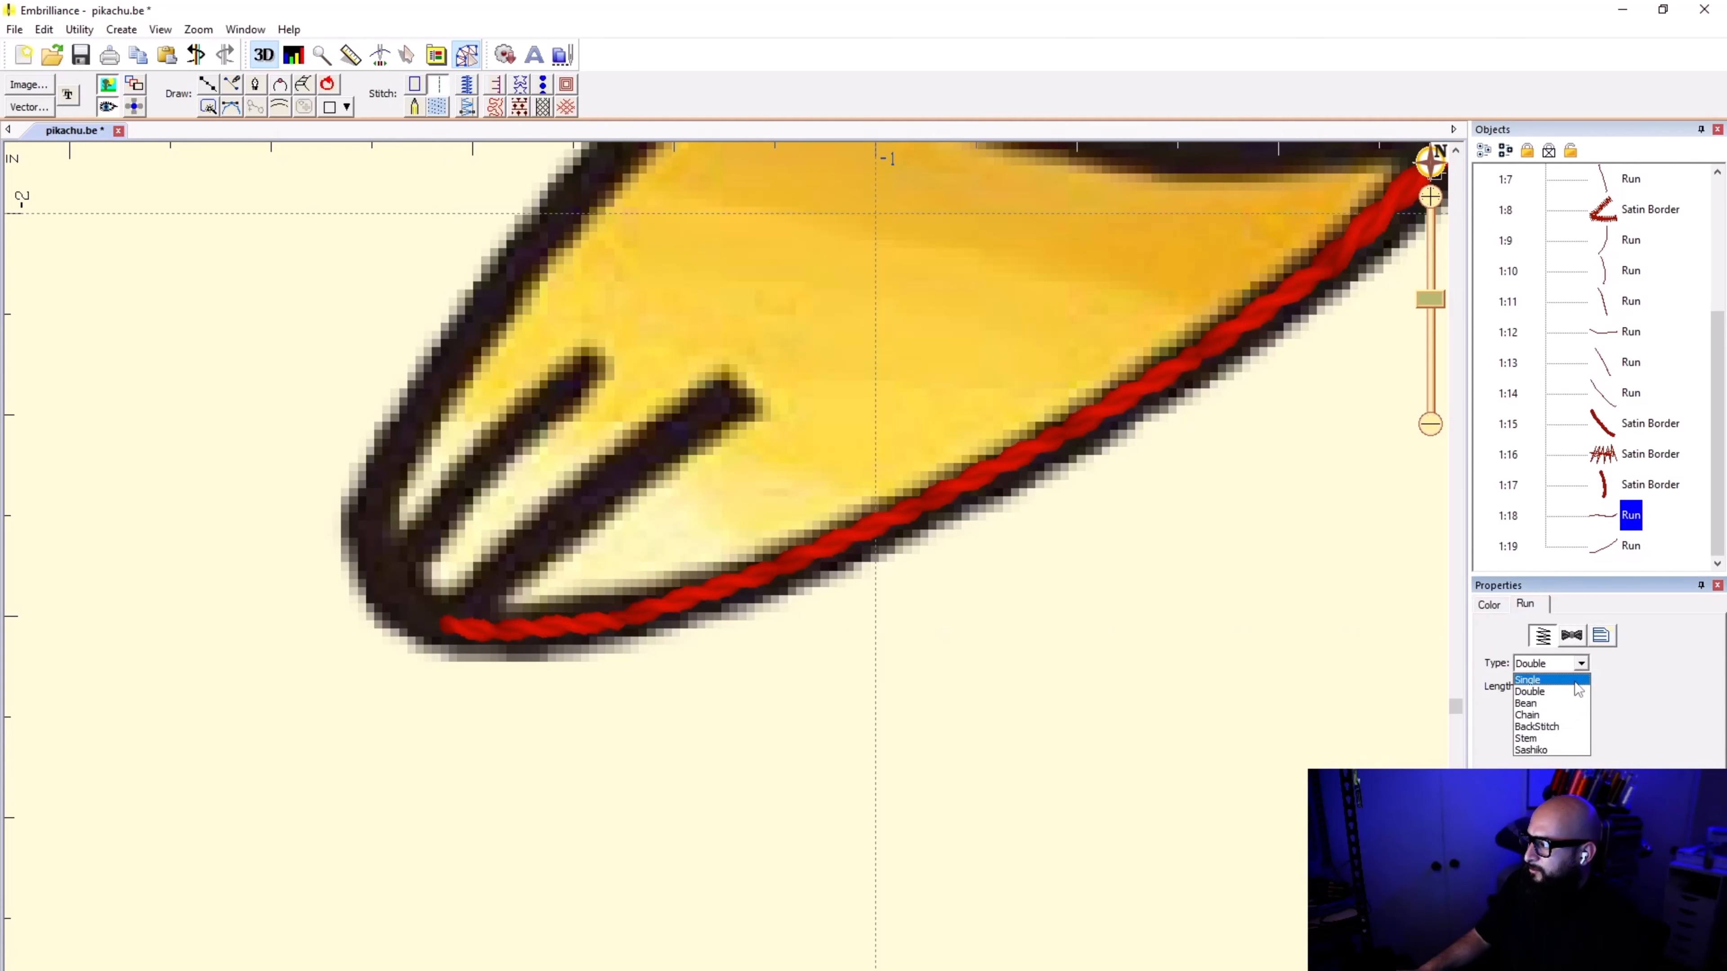
click(1543, 679)
click(1618, 401)
scroll(732, 577, down, 5)
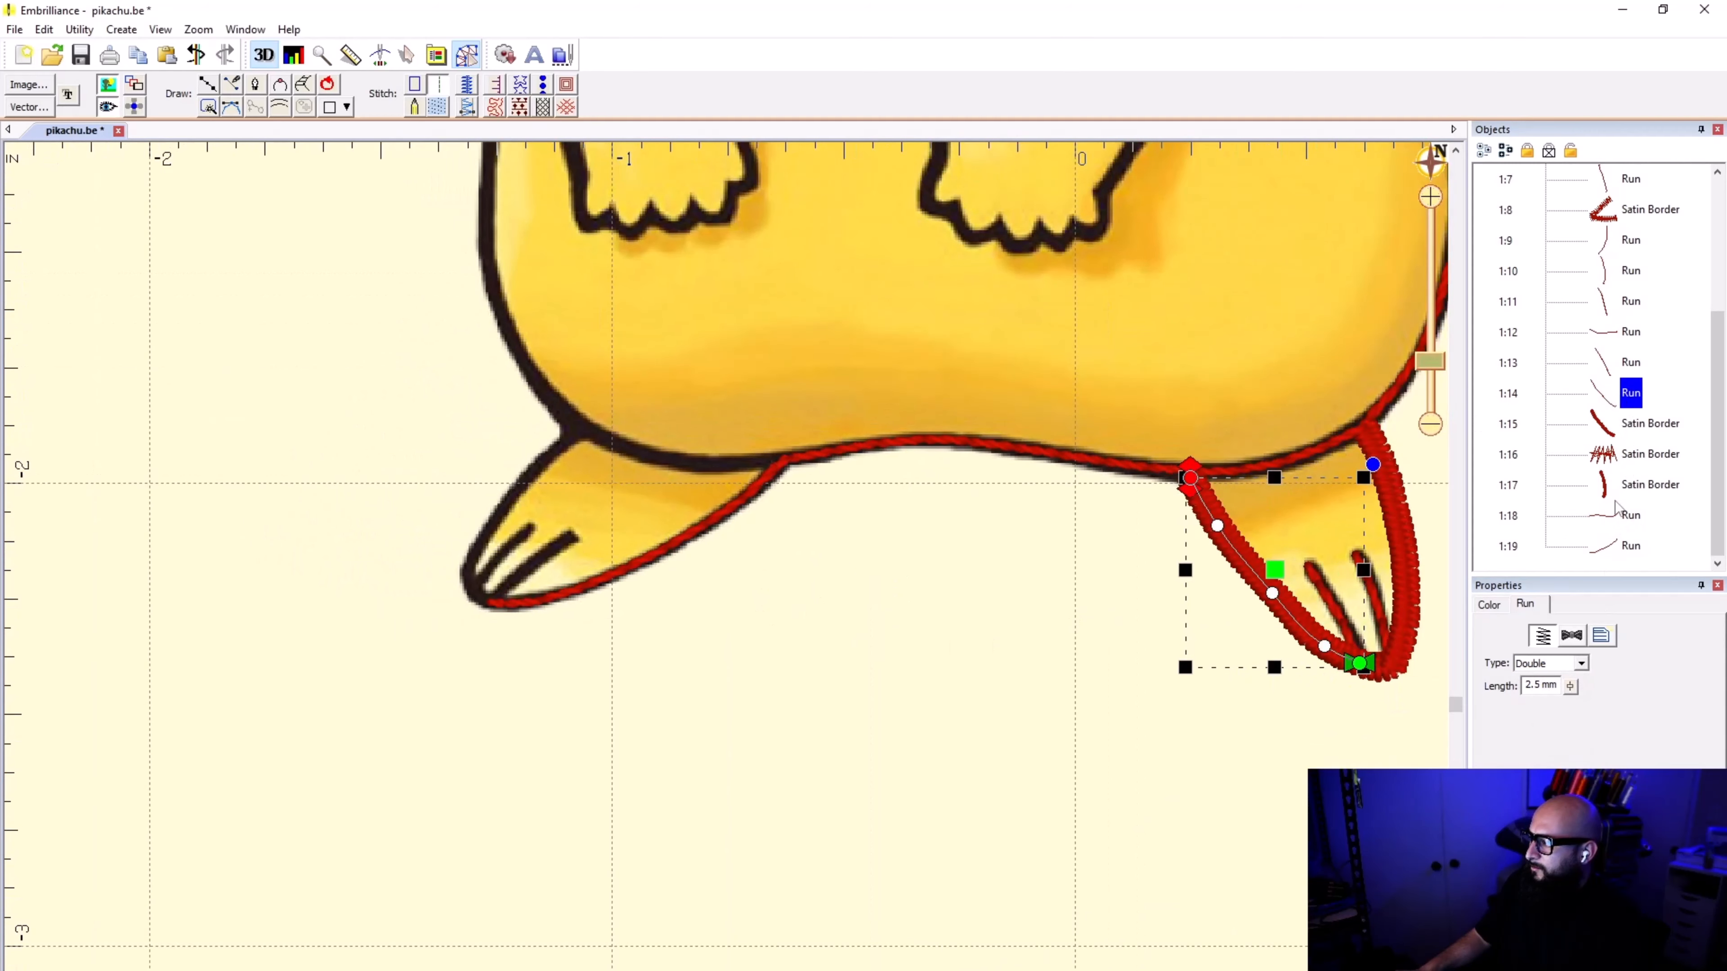
click(1580, 664)
click(1558, 679)
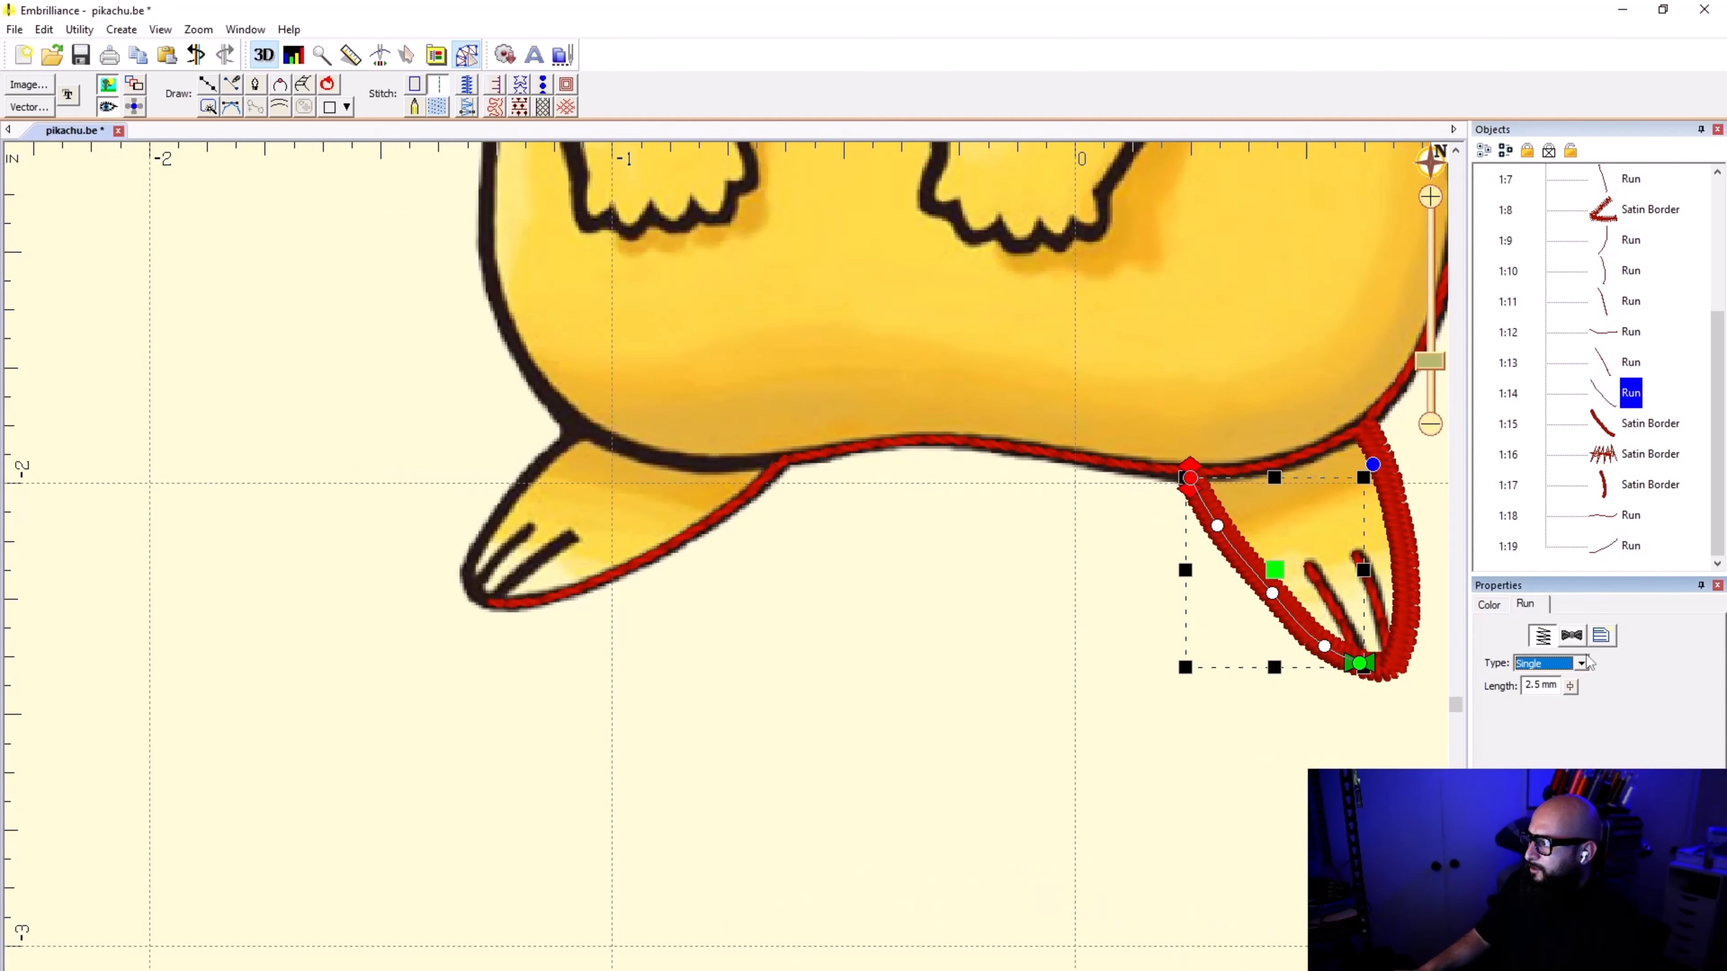
click(1617, 363)
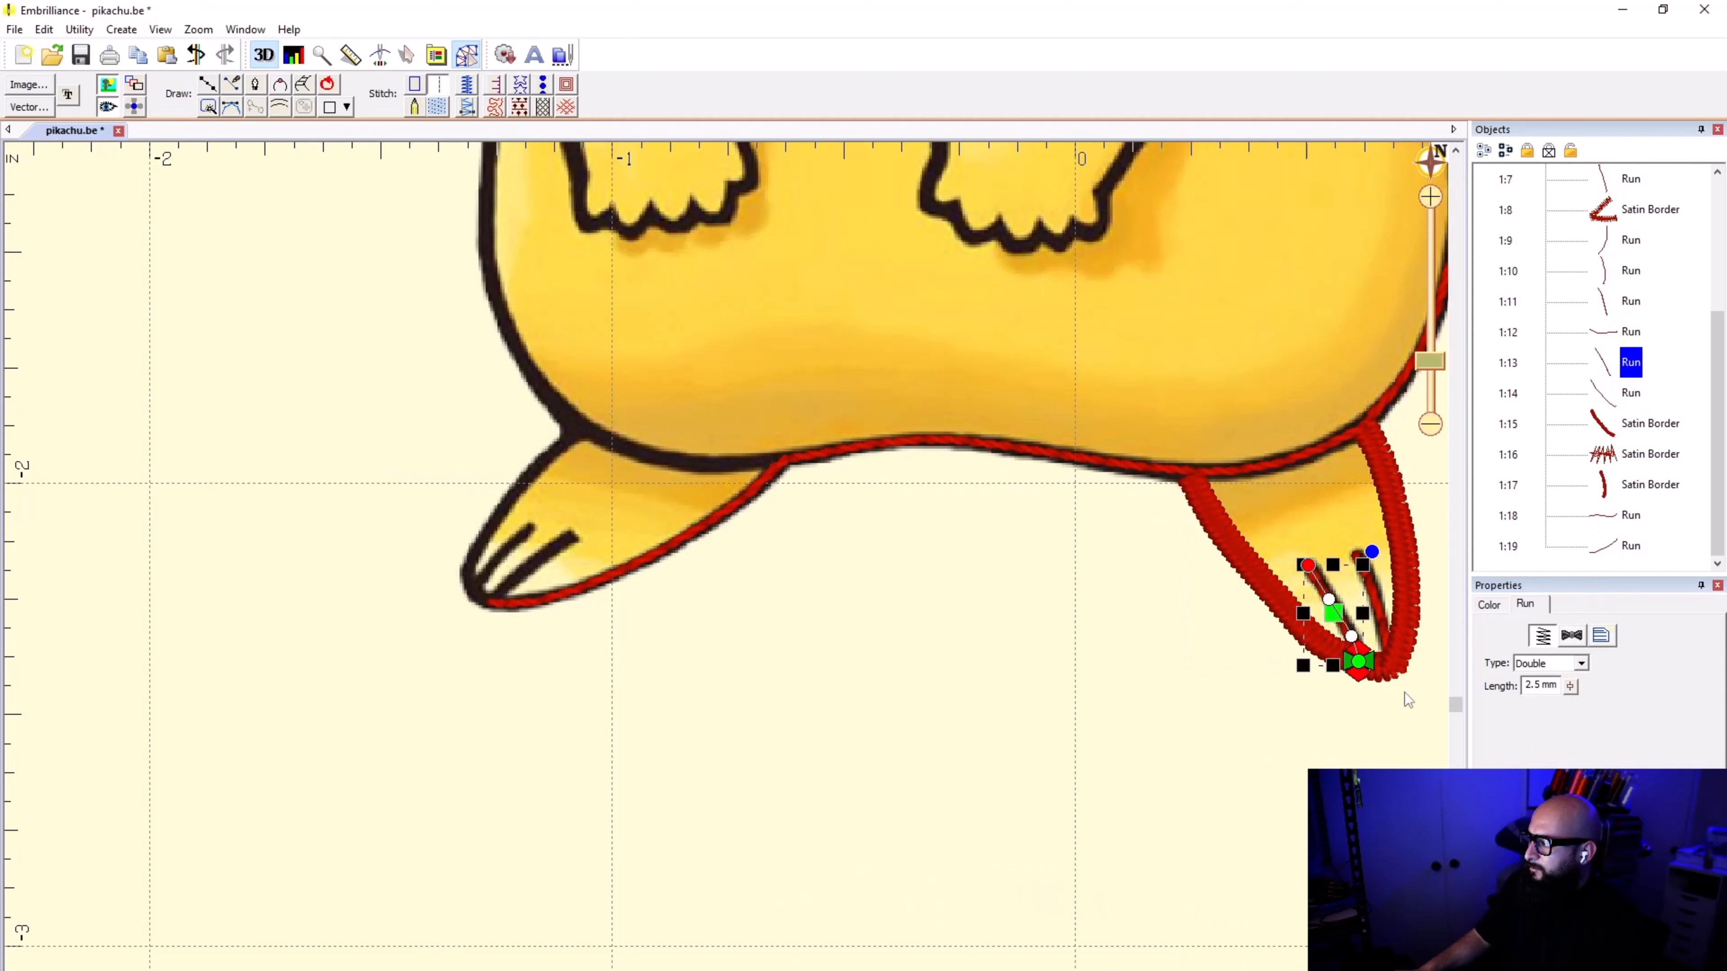
click(1173, 721)
Step: Draw a line from the second foot's tip up along its longer, inner toe mark to the mark's end
scroll(743, 570, up, 2)
scroll(743, 570, up, 1)
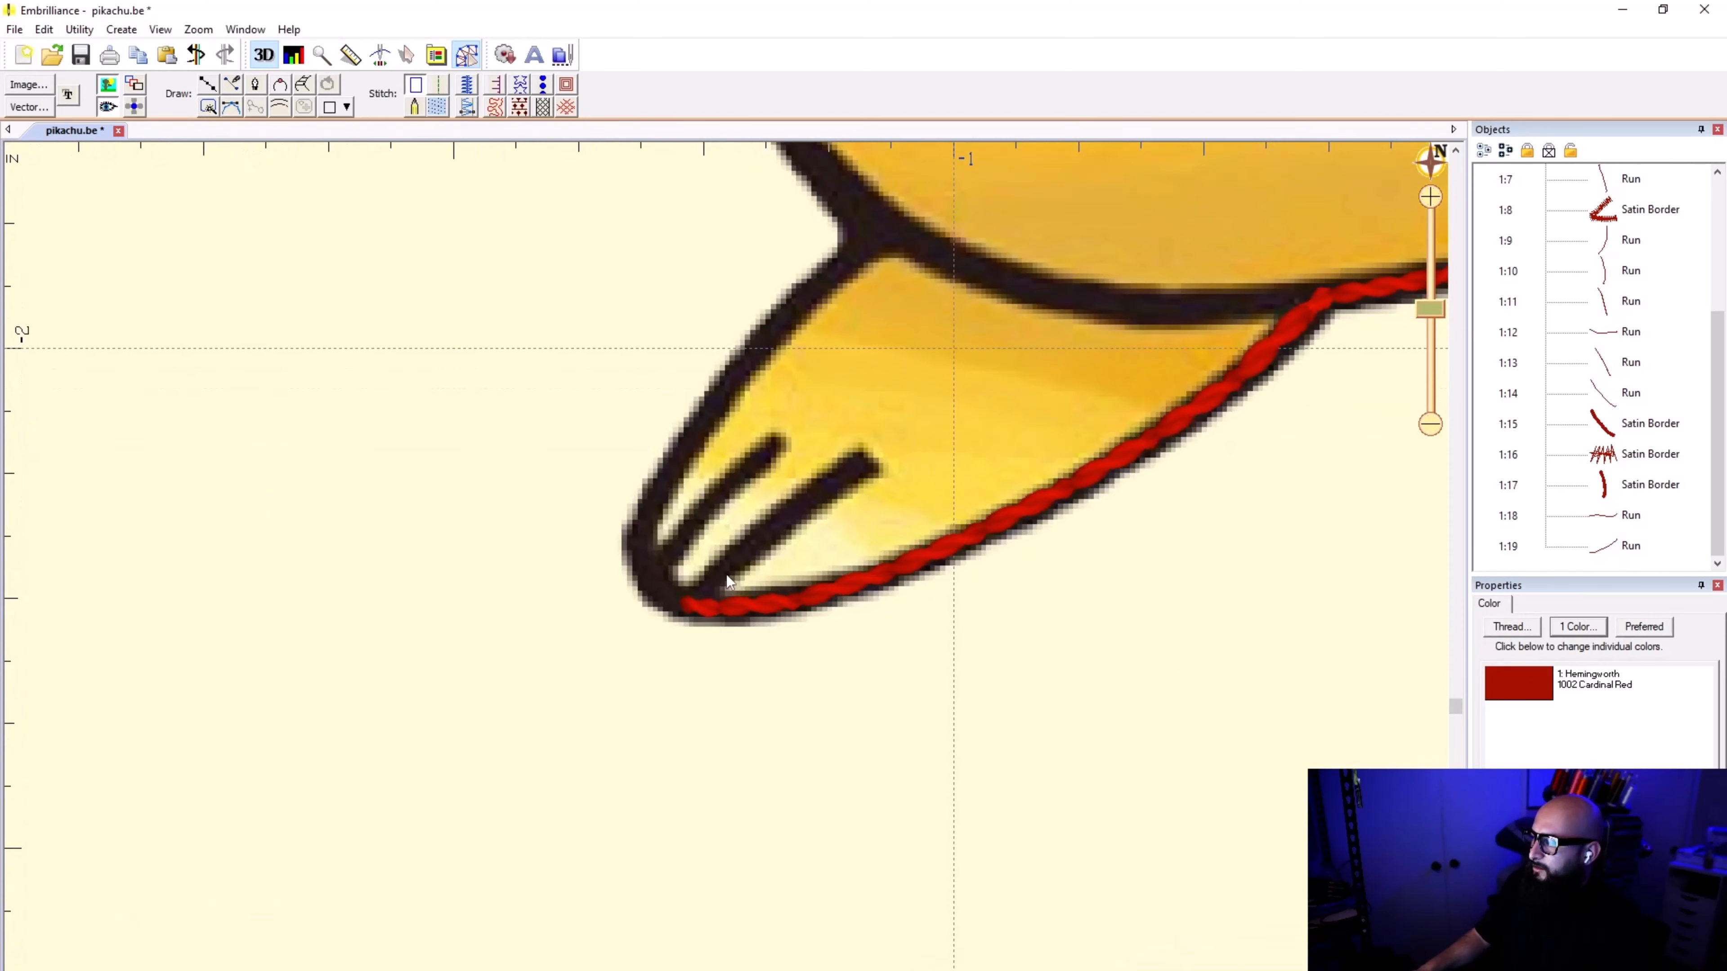
click(204, 87)
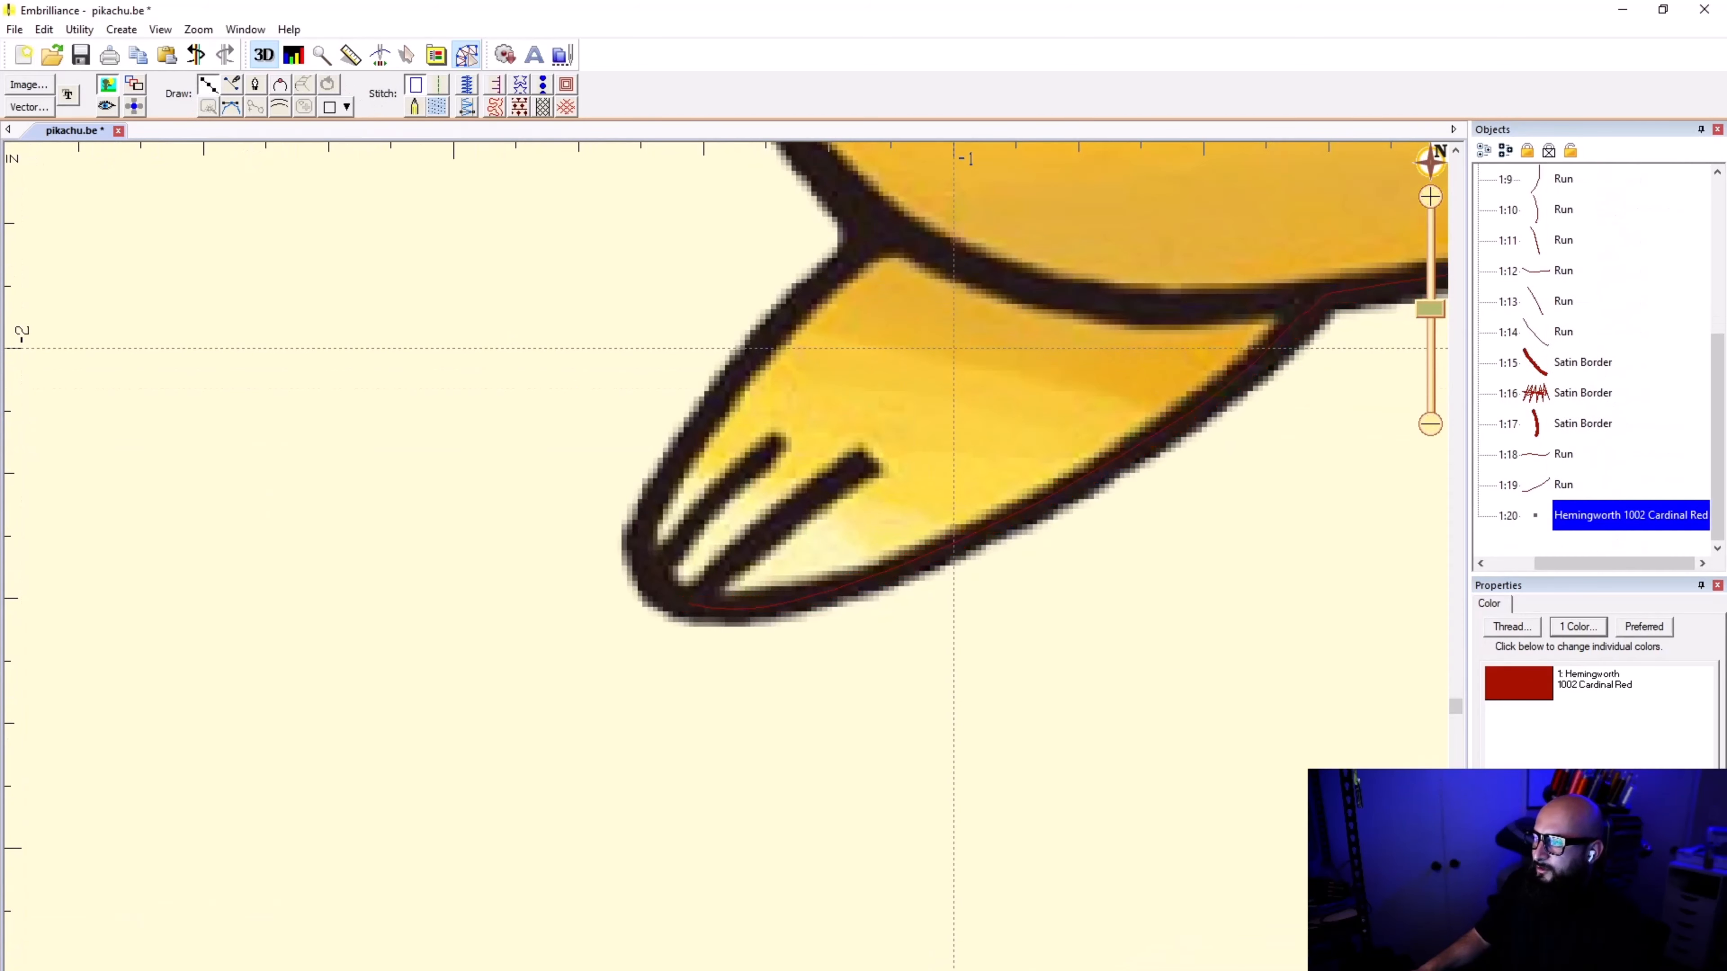
scroll(709, 578, up, 2)
click(687, 608)
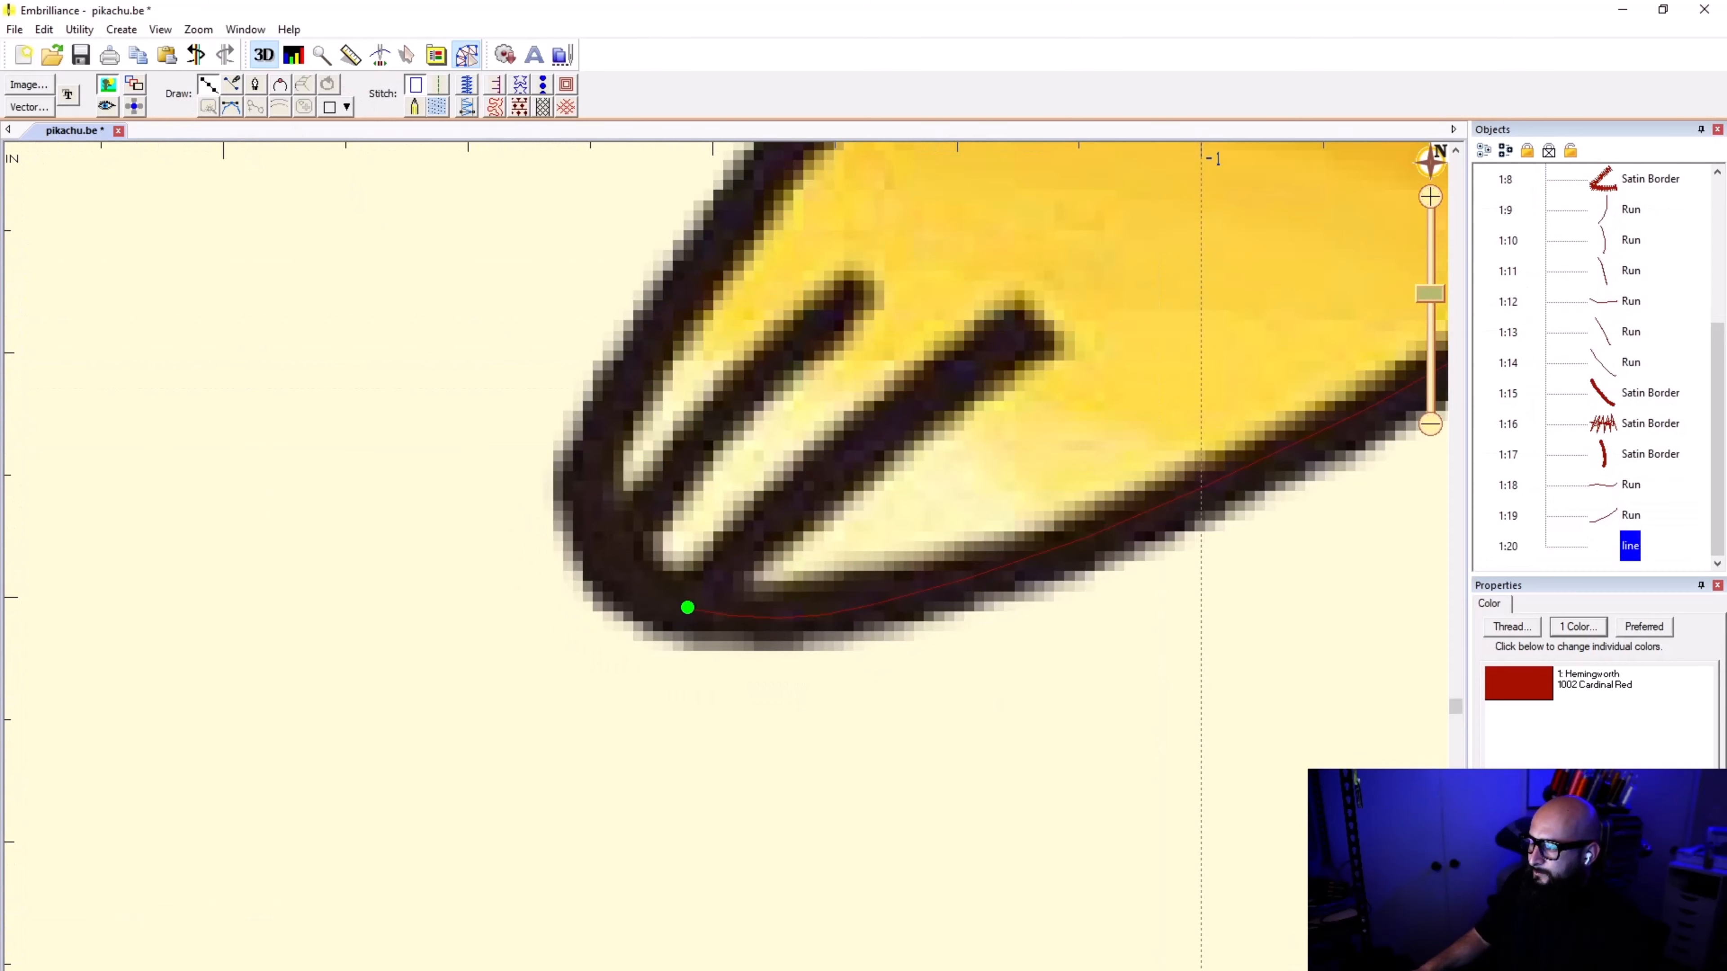
click(799, 495)
drag(799, 495, 1023, 324)
key(Return)
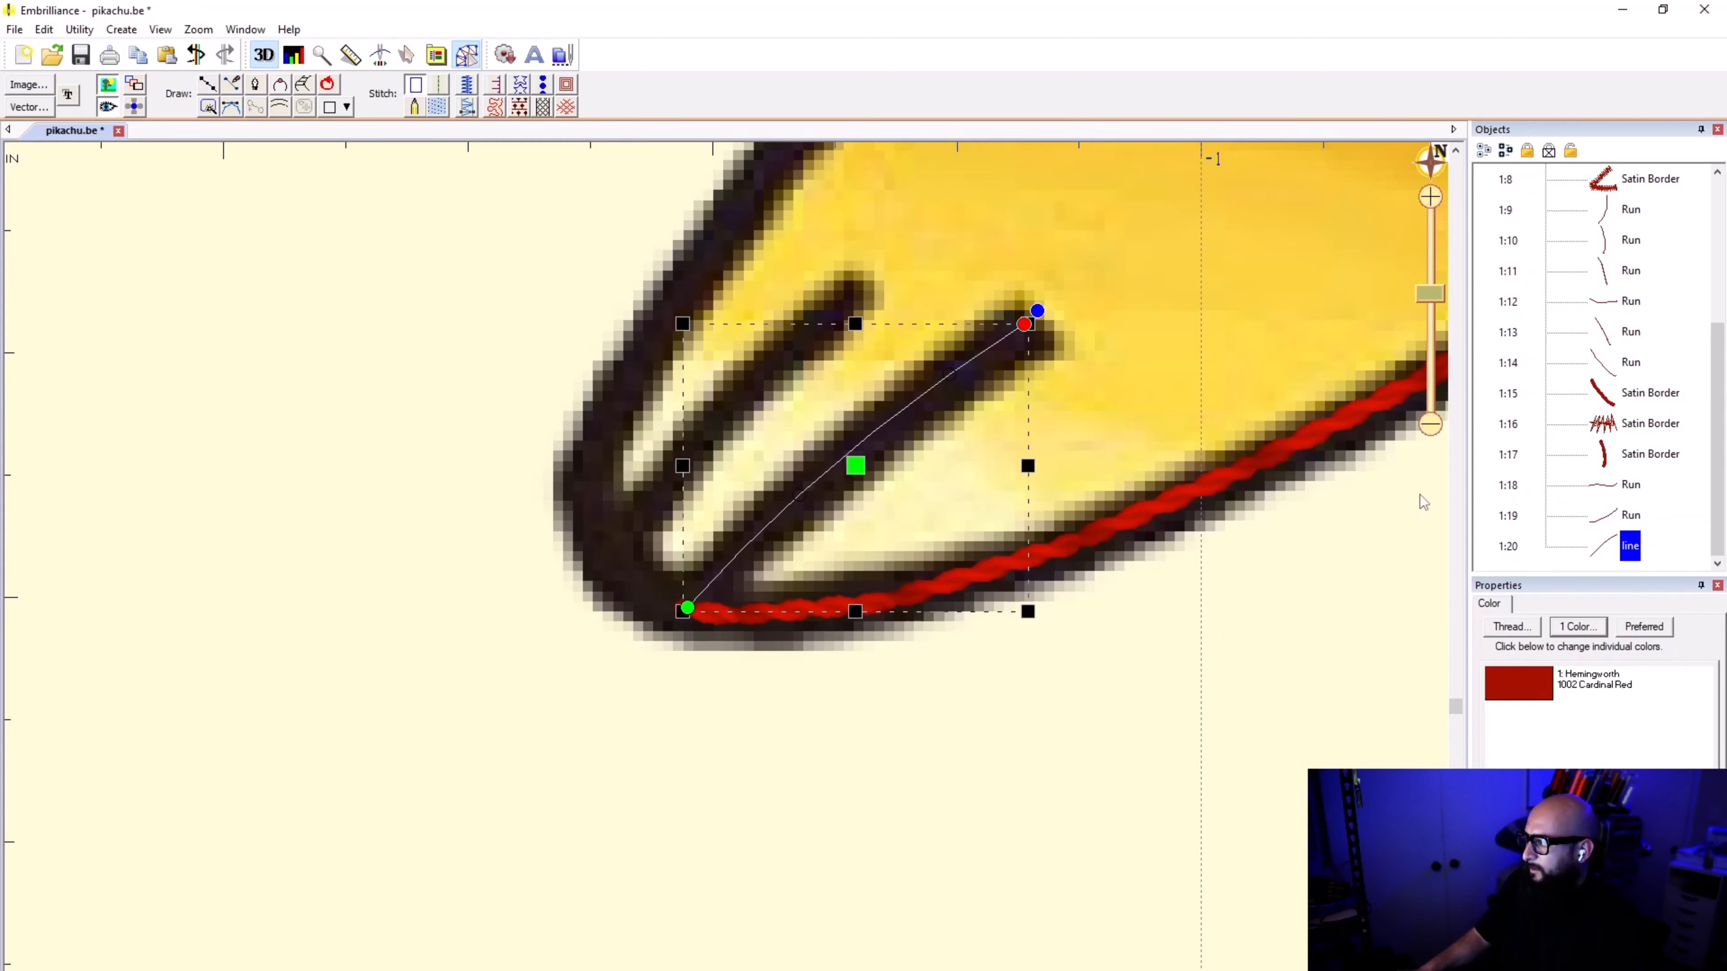
Step: Give the inner toe line a run stitch of type Double and deselect it
click(440, 86)
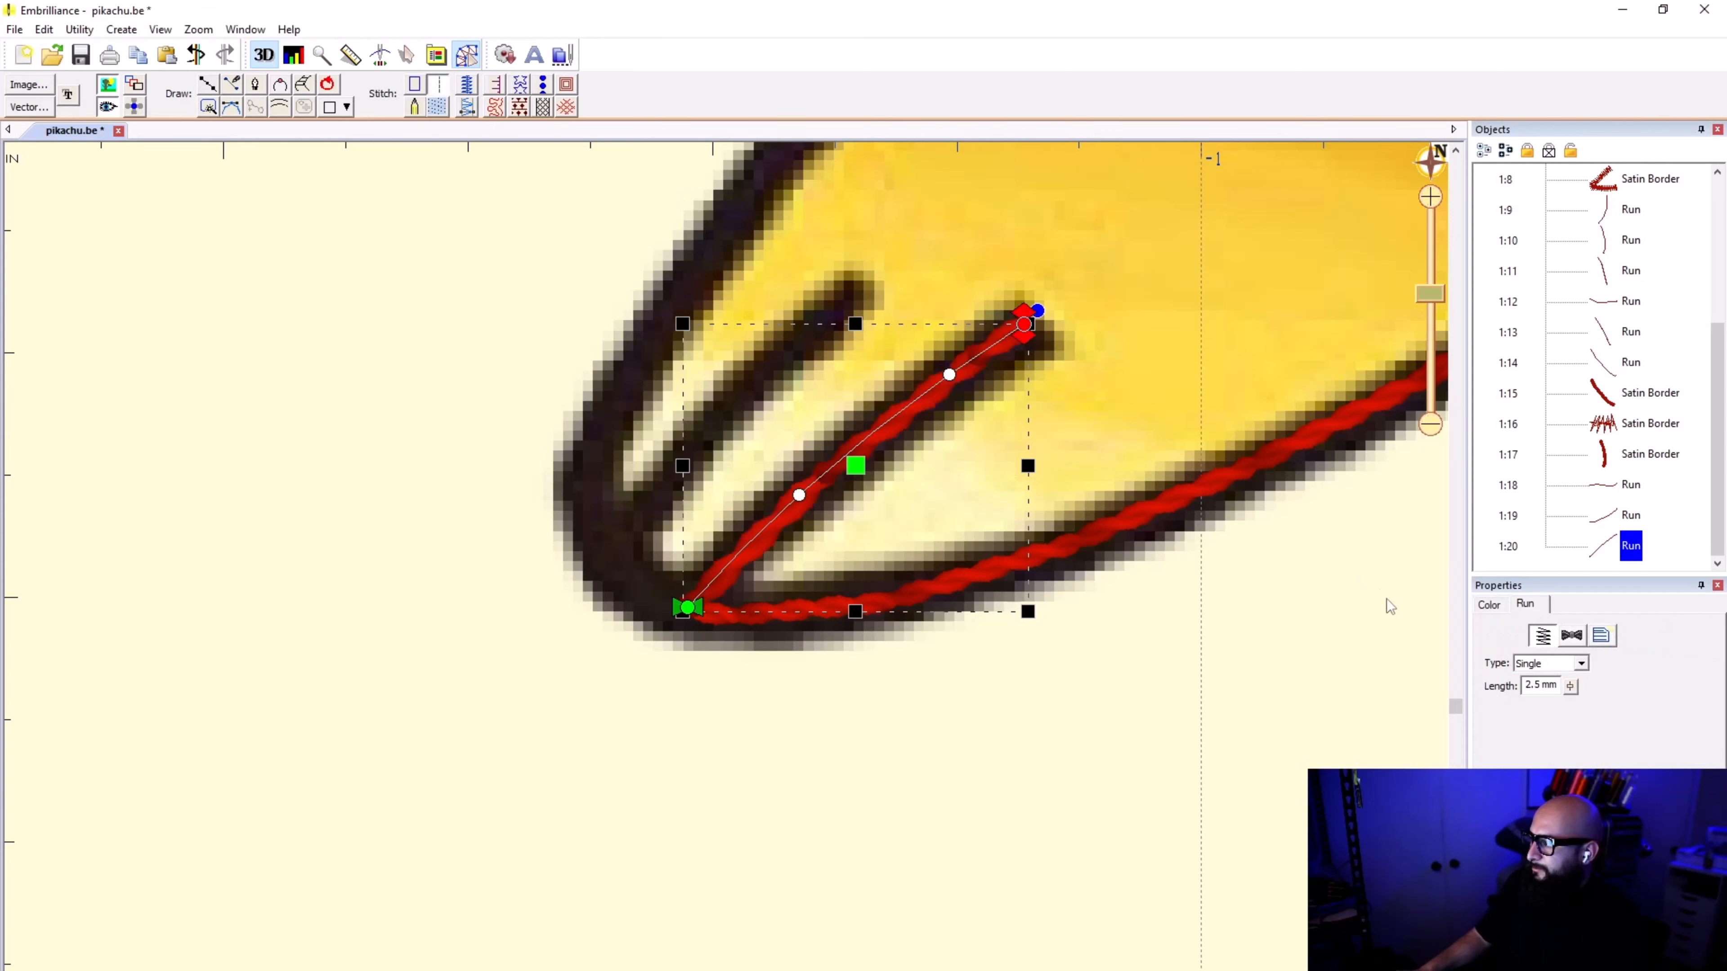
click(1581, 663)
click(1540, 684)
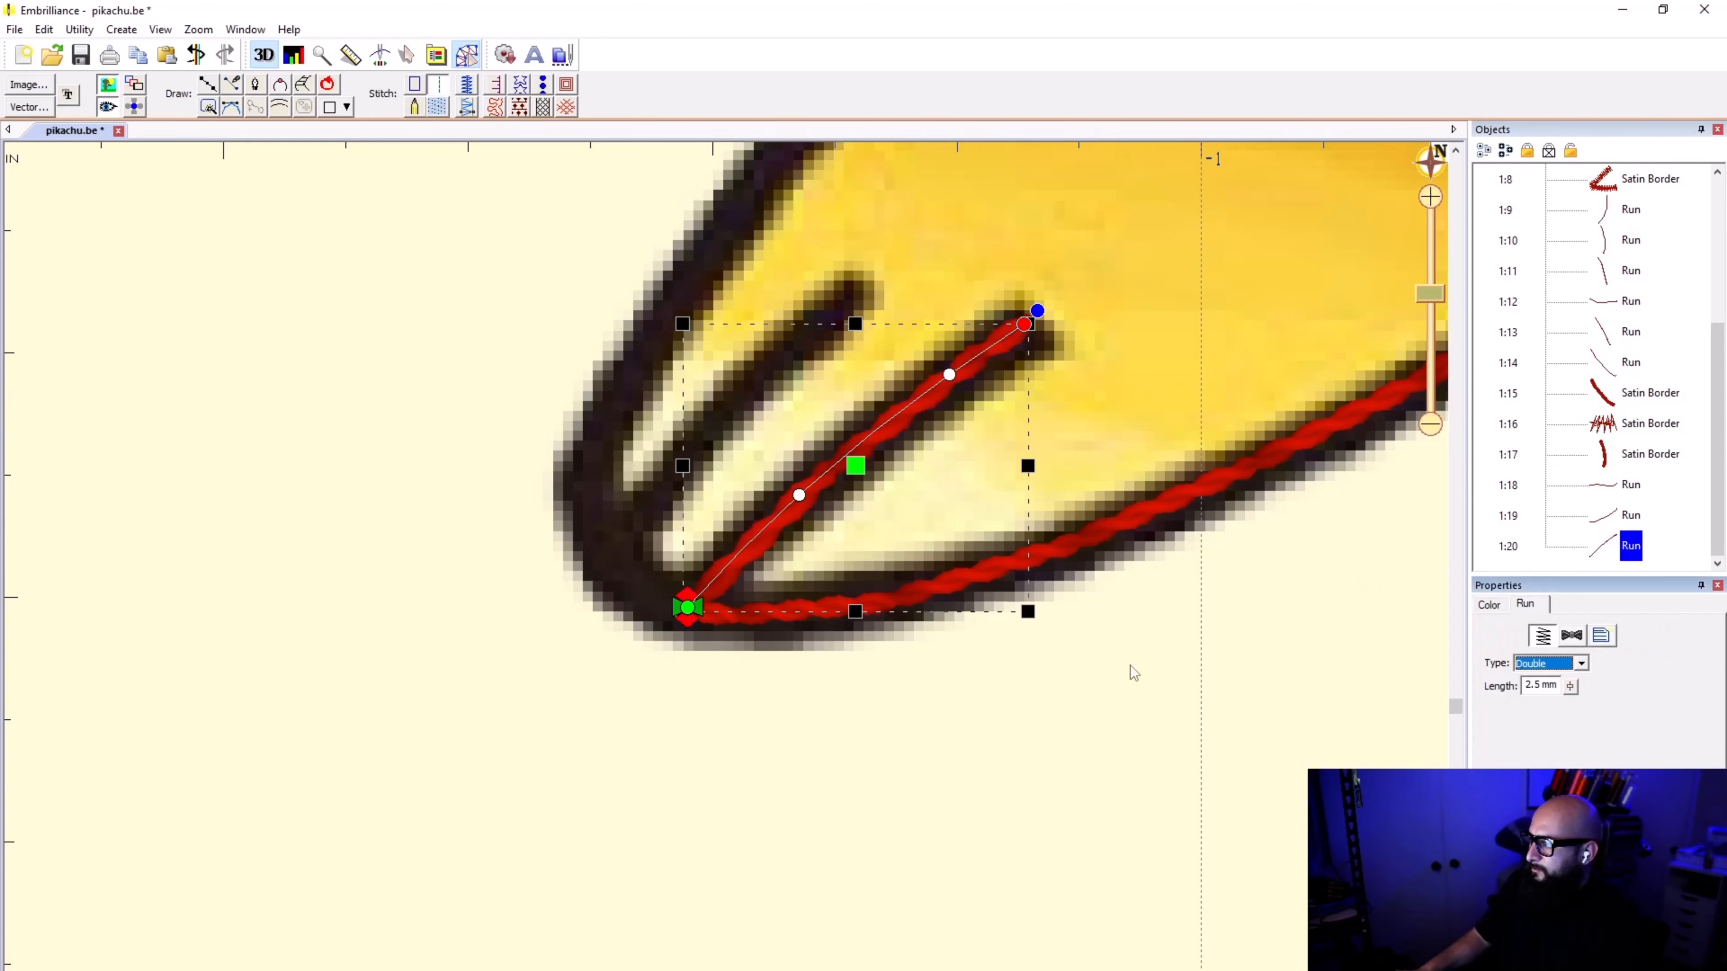
click(1117, 733)
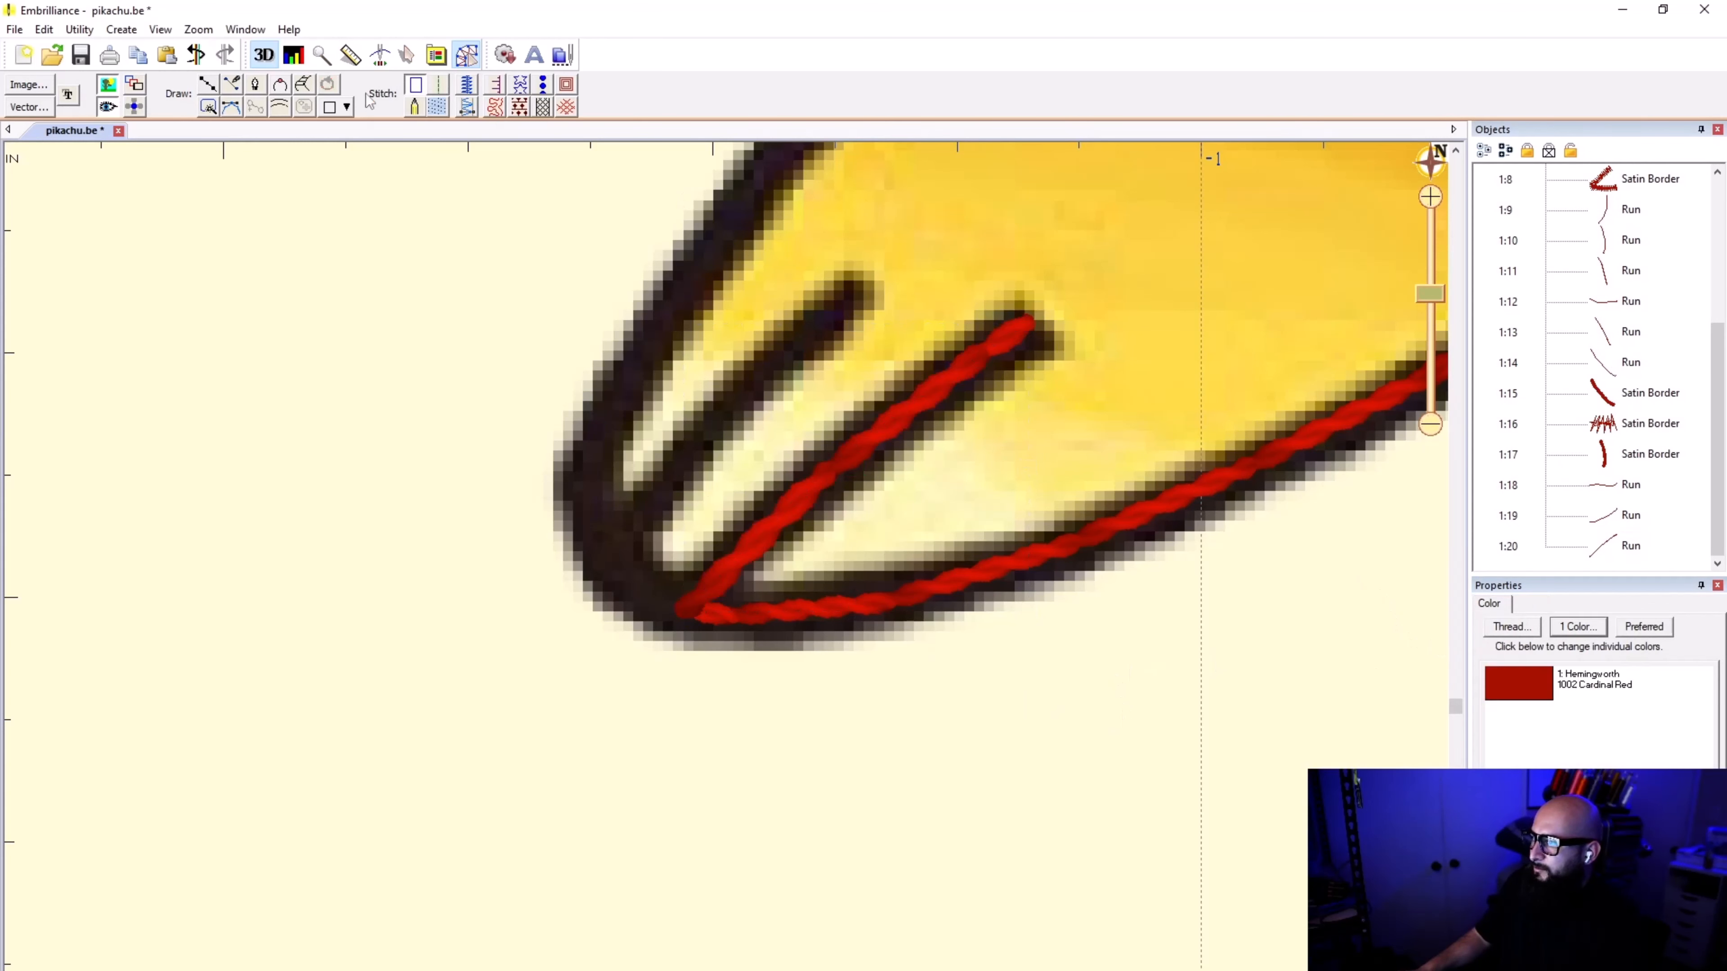
Step: Trace a short line from the inner toe line's base around the foot's tip to beside the outer toe mark's base
click(210, 89)
click(687, 607)
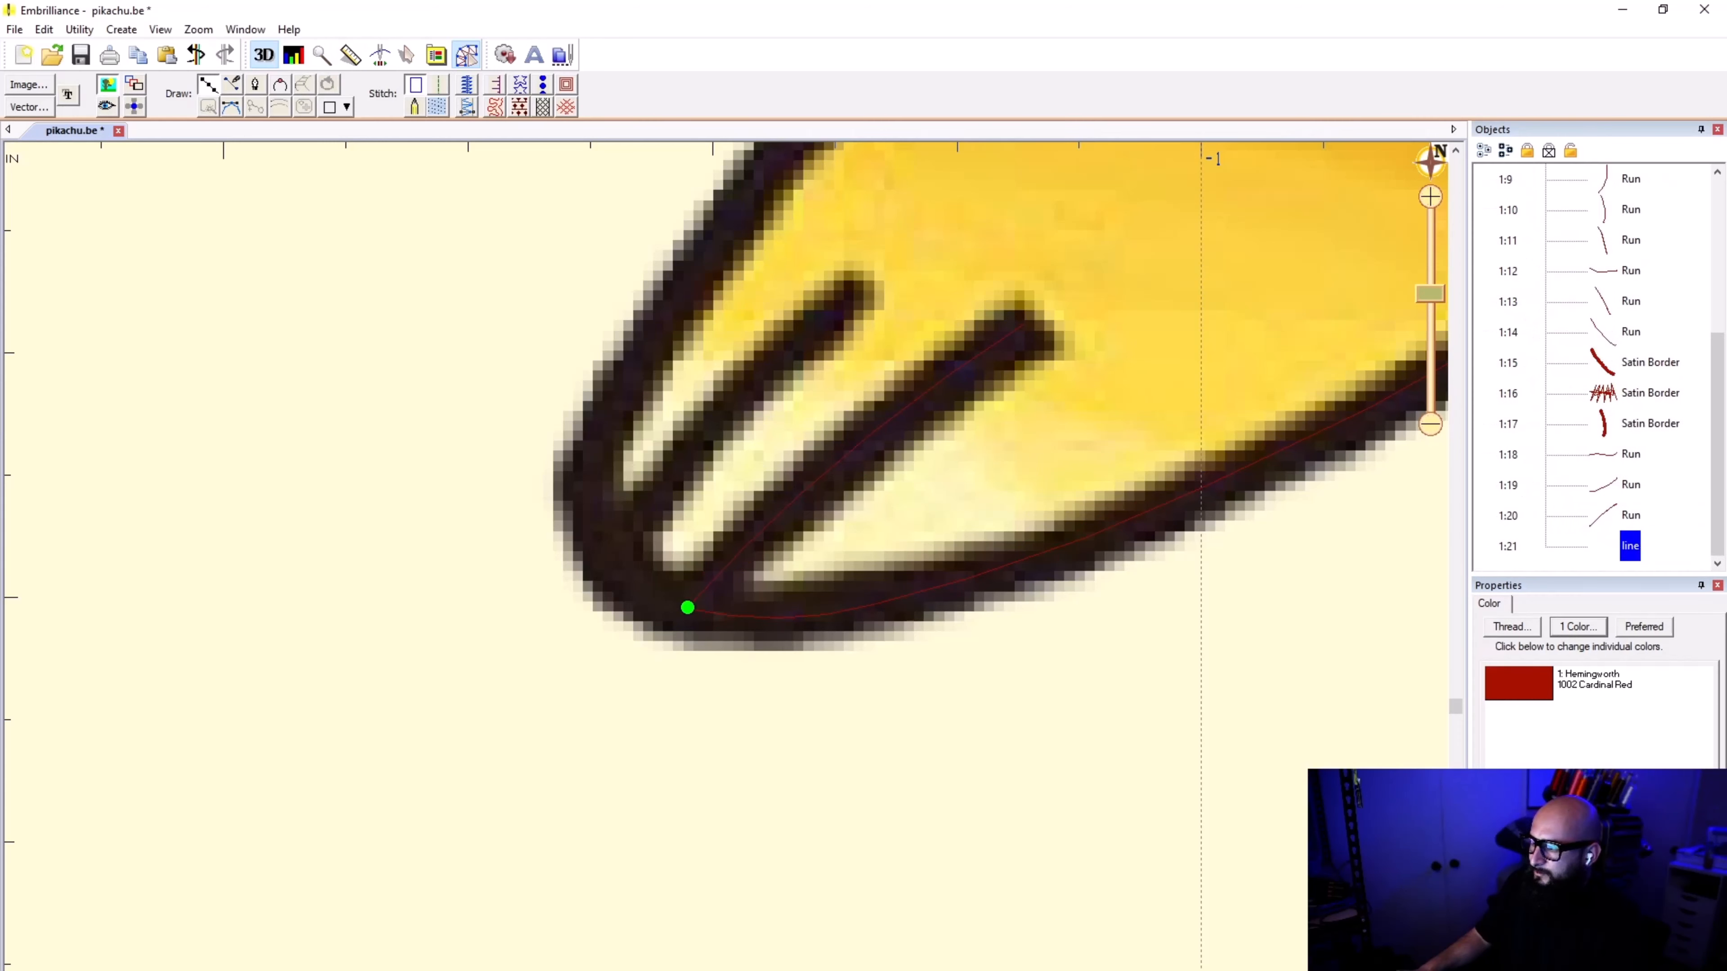
click(634, 577)
click(614, 549)
click(605, 538)
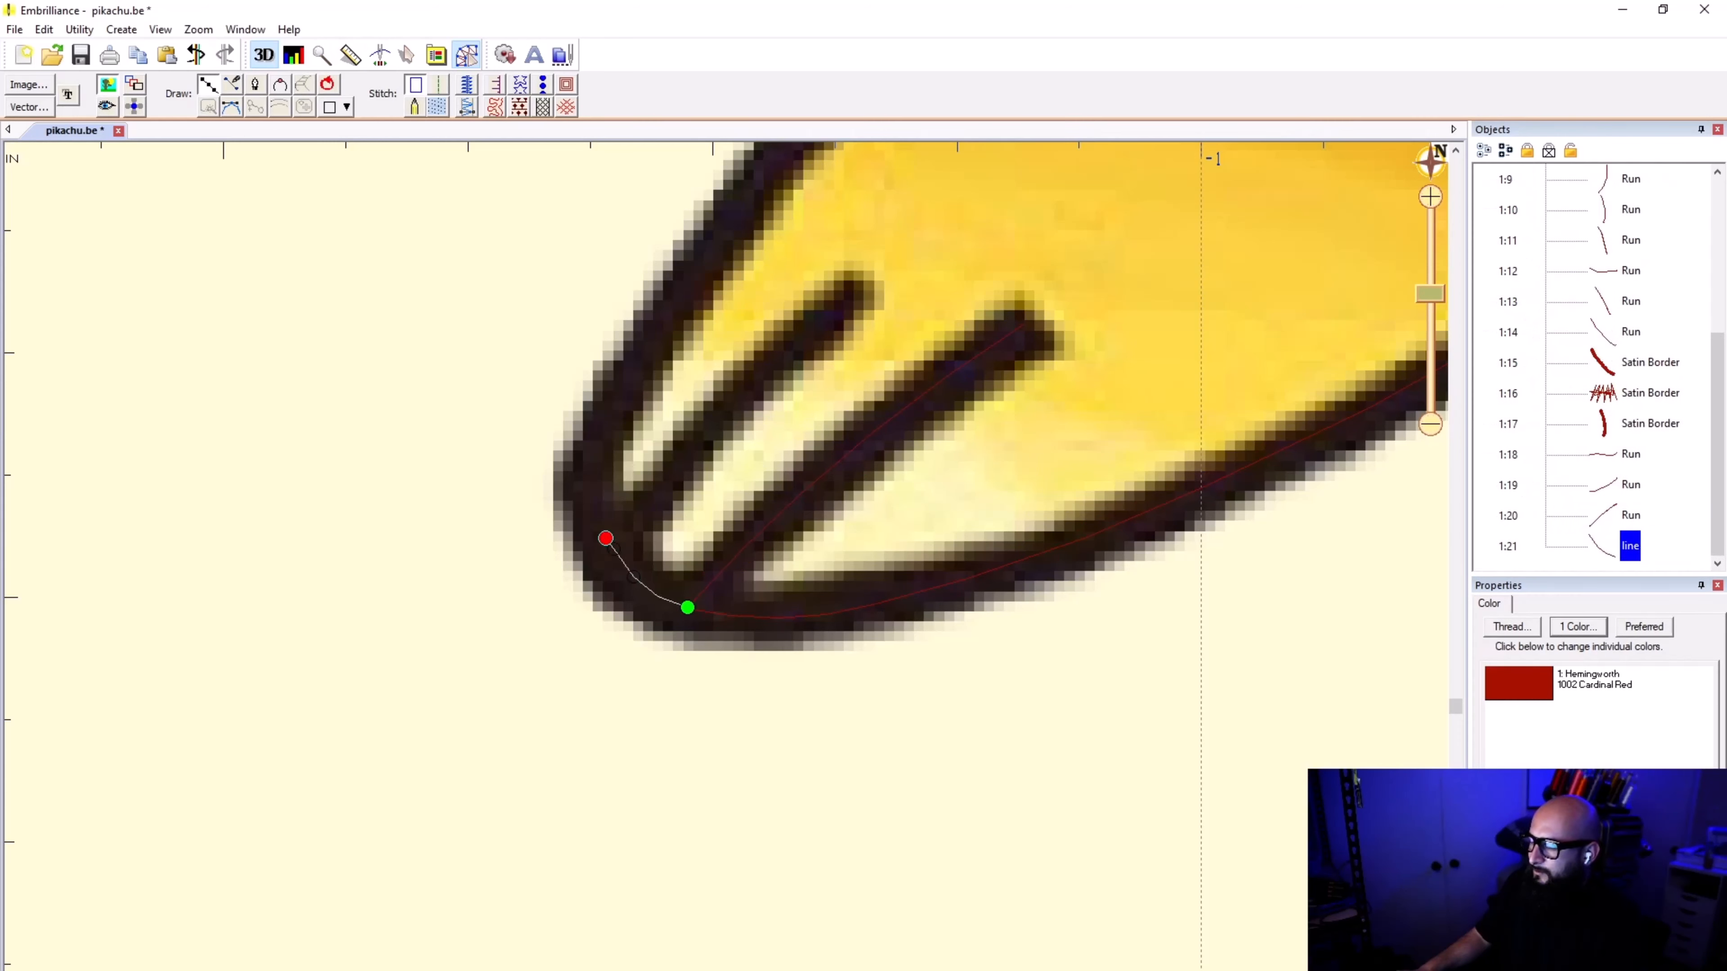
Step: Finish the short connecting line at the foot's tip, give it a run stitch of type Single and deselect it
key(Return)
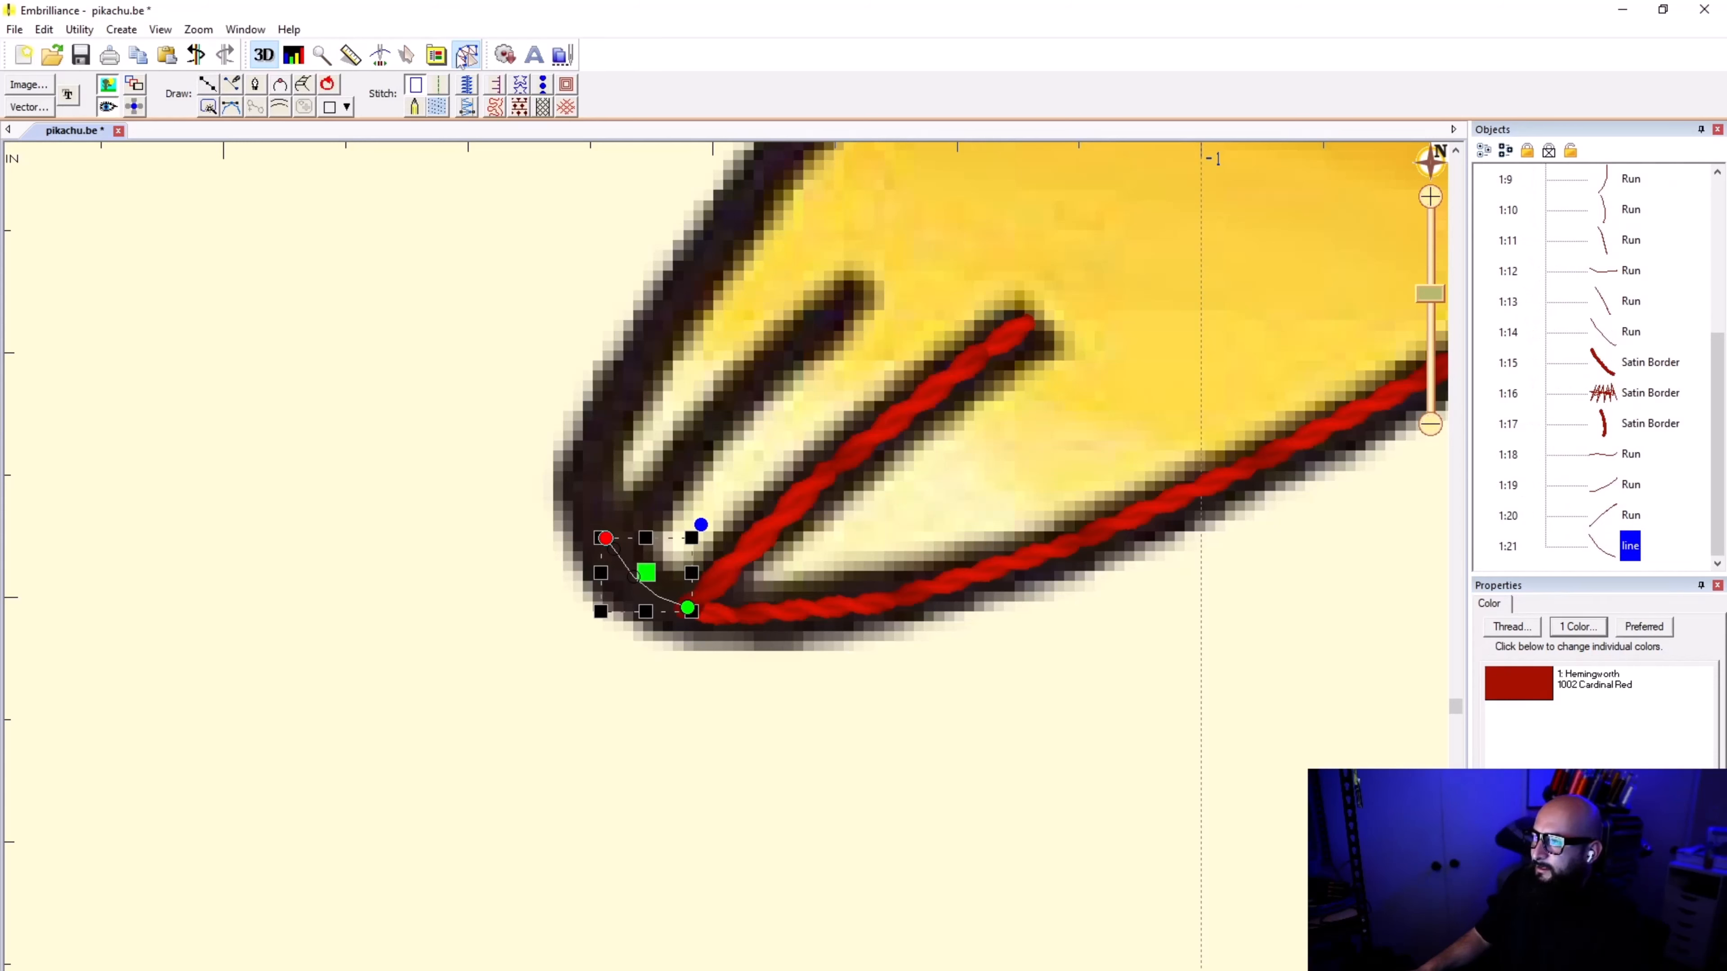
click(439, 85)
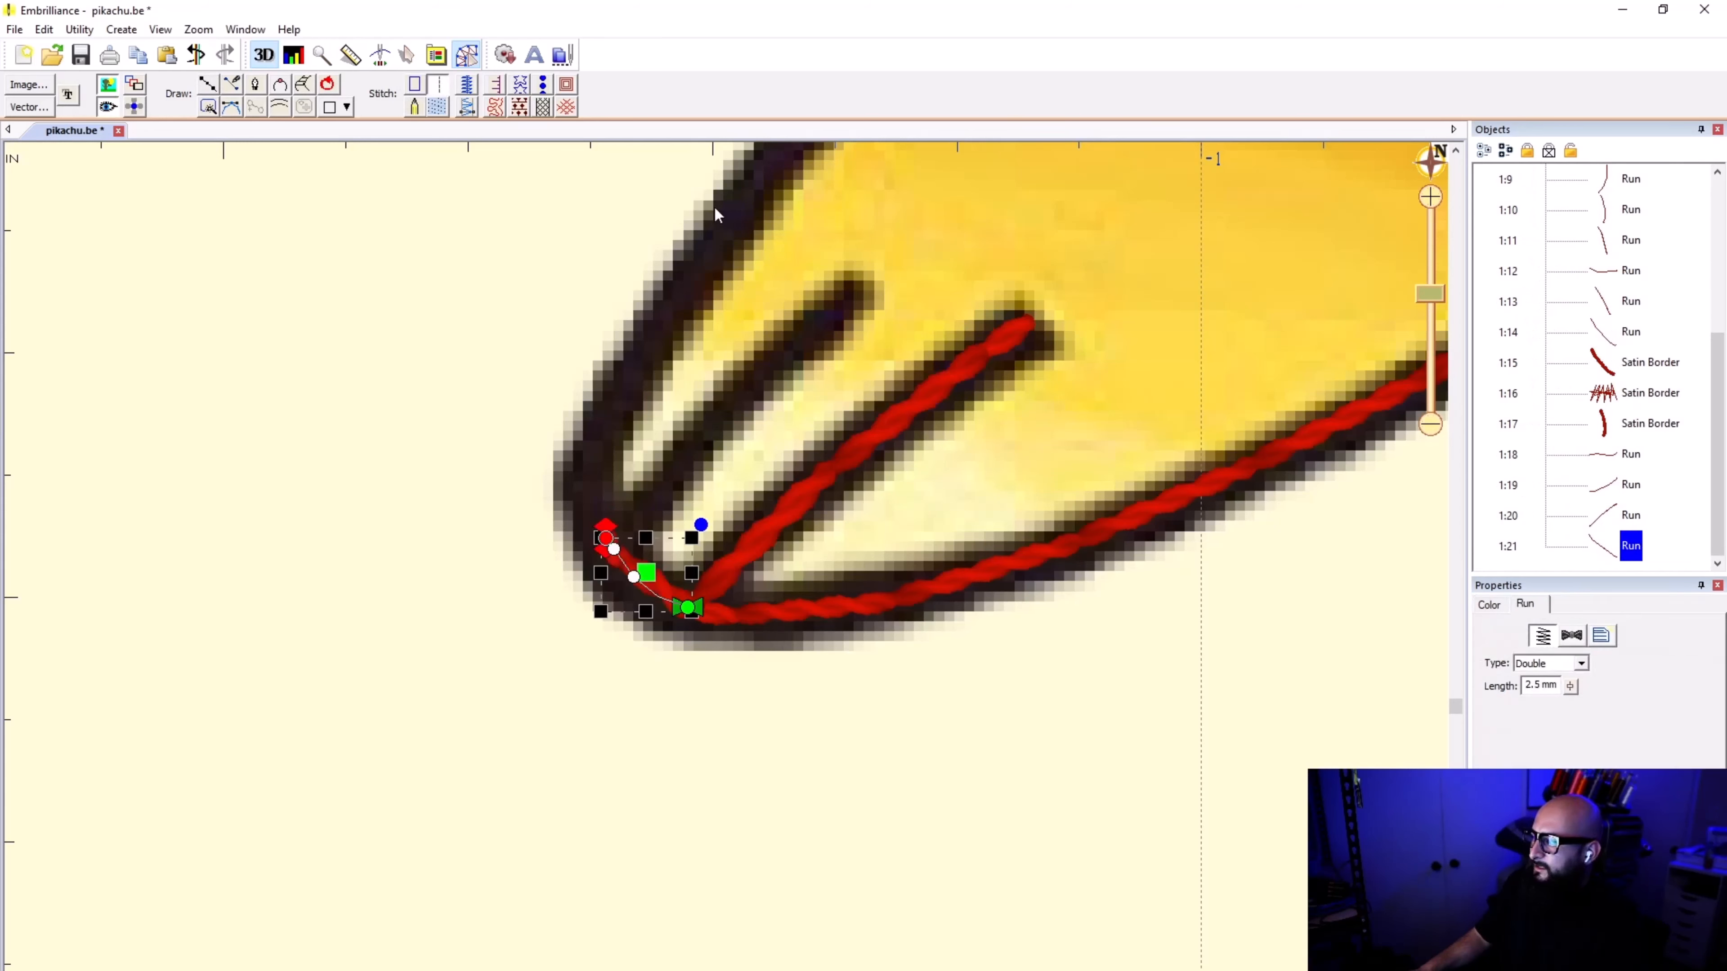
click(1552, 663)
click(1555, 685)
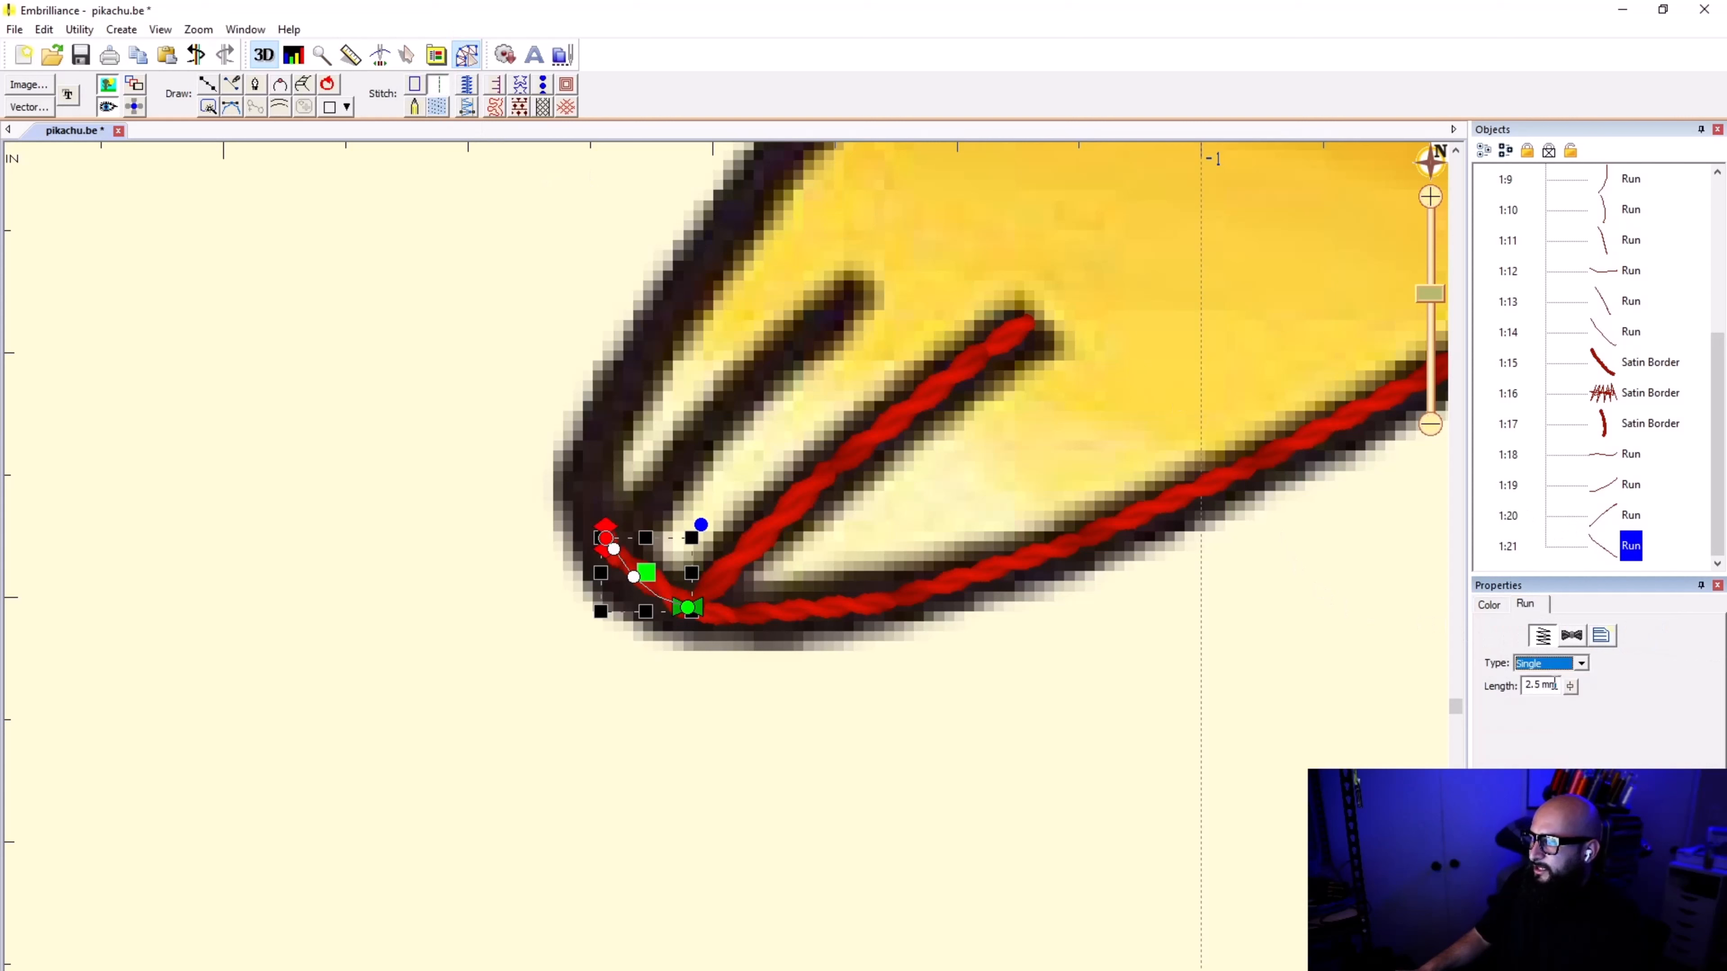
click(994, 779)
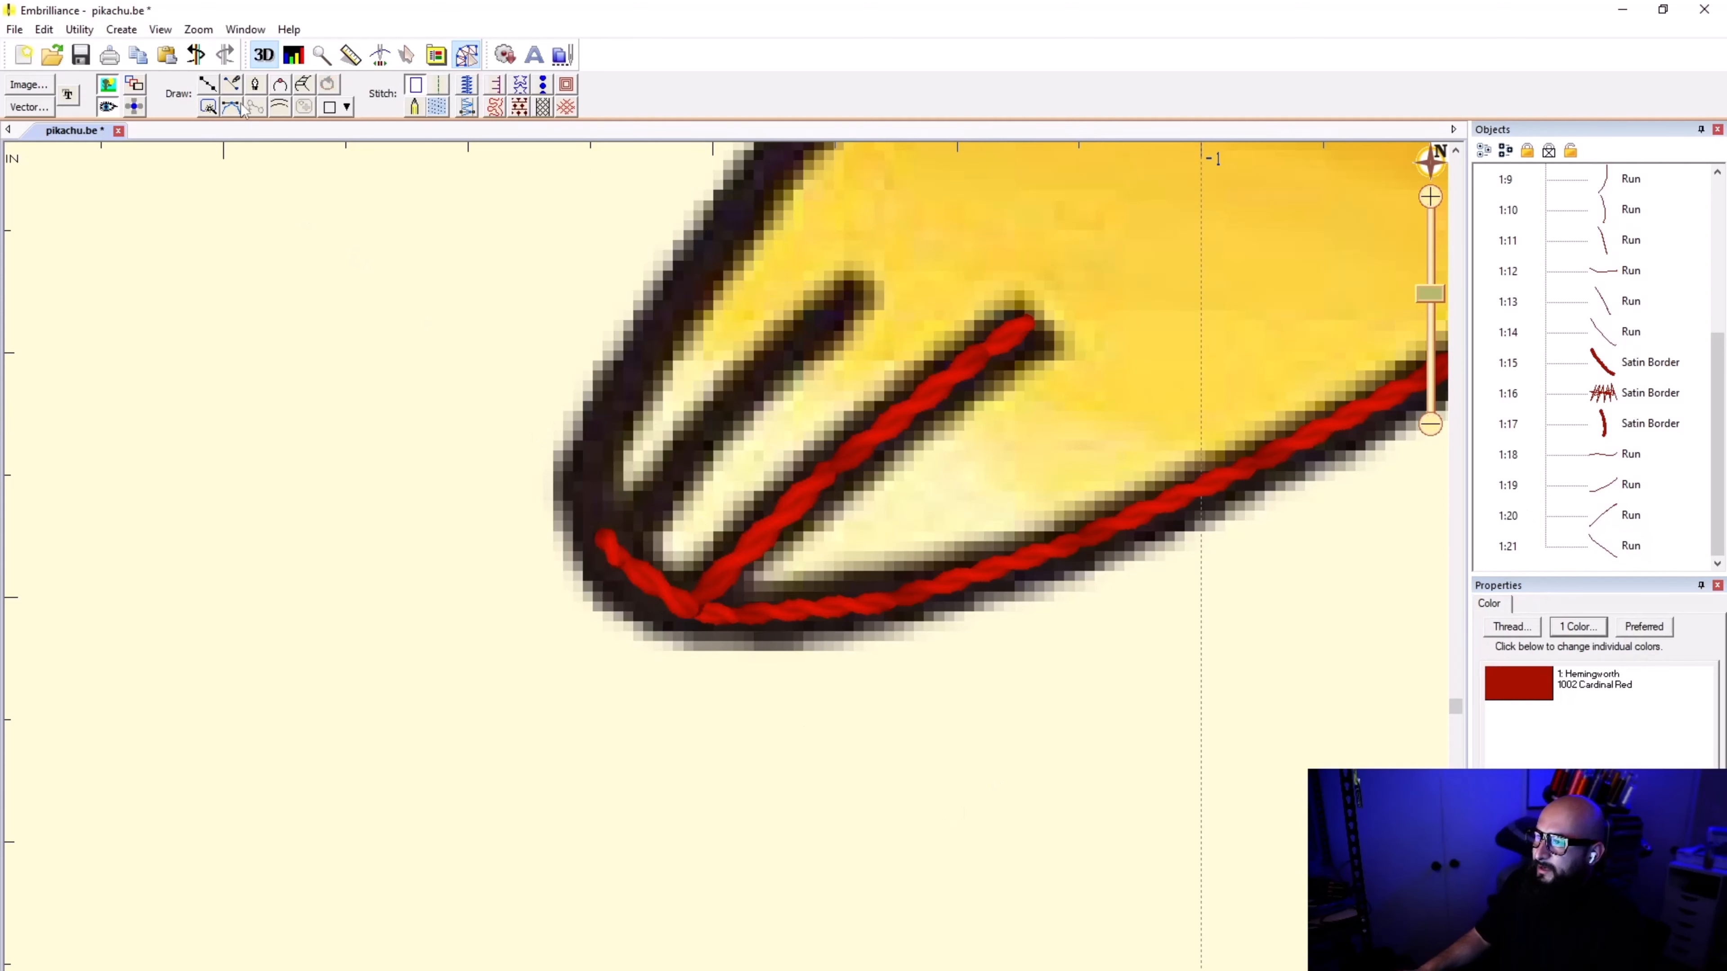
Step: Draw a line from the second foot's tip up along its shorter, outer toe mark to the mark's end
click(207, 84)
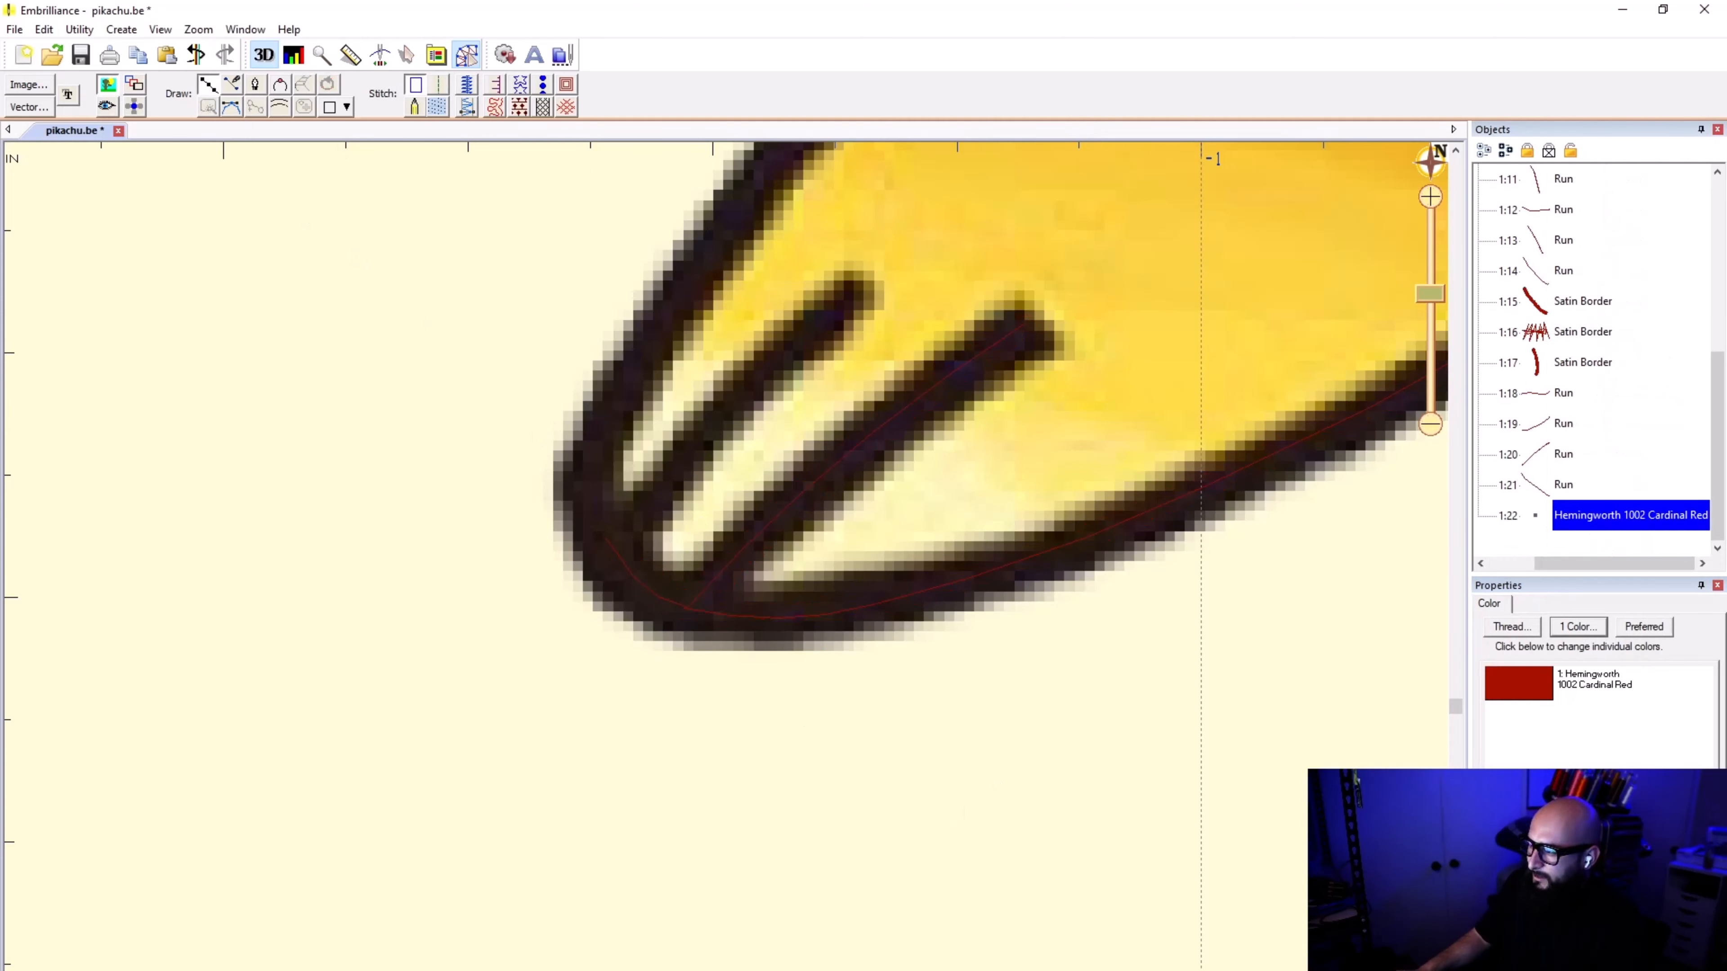
click(611, 535)
click(680, 460)
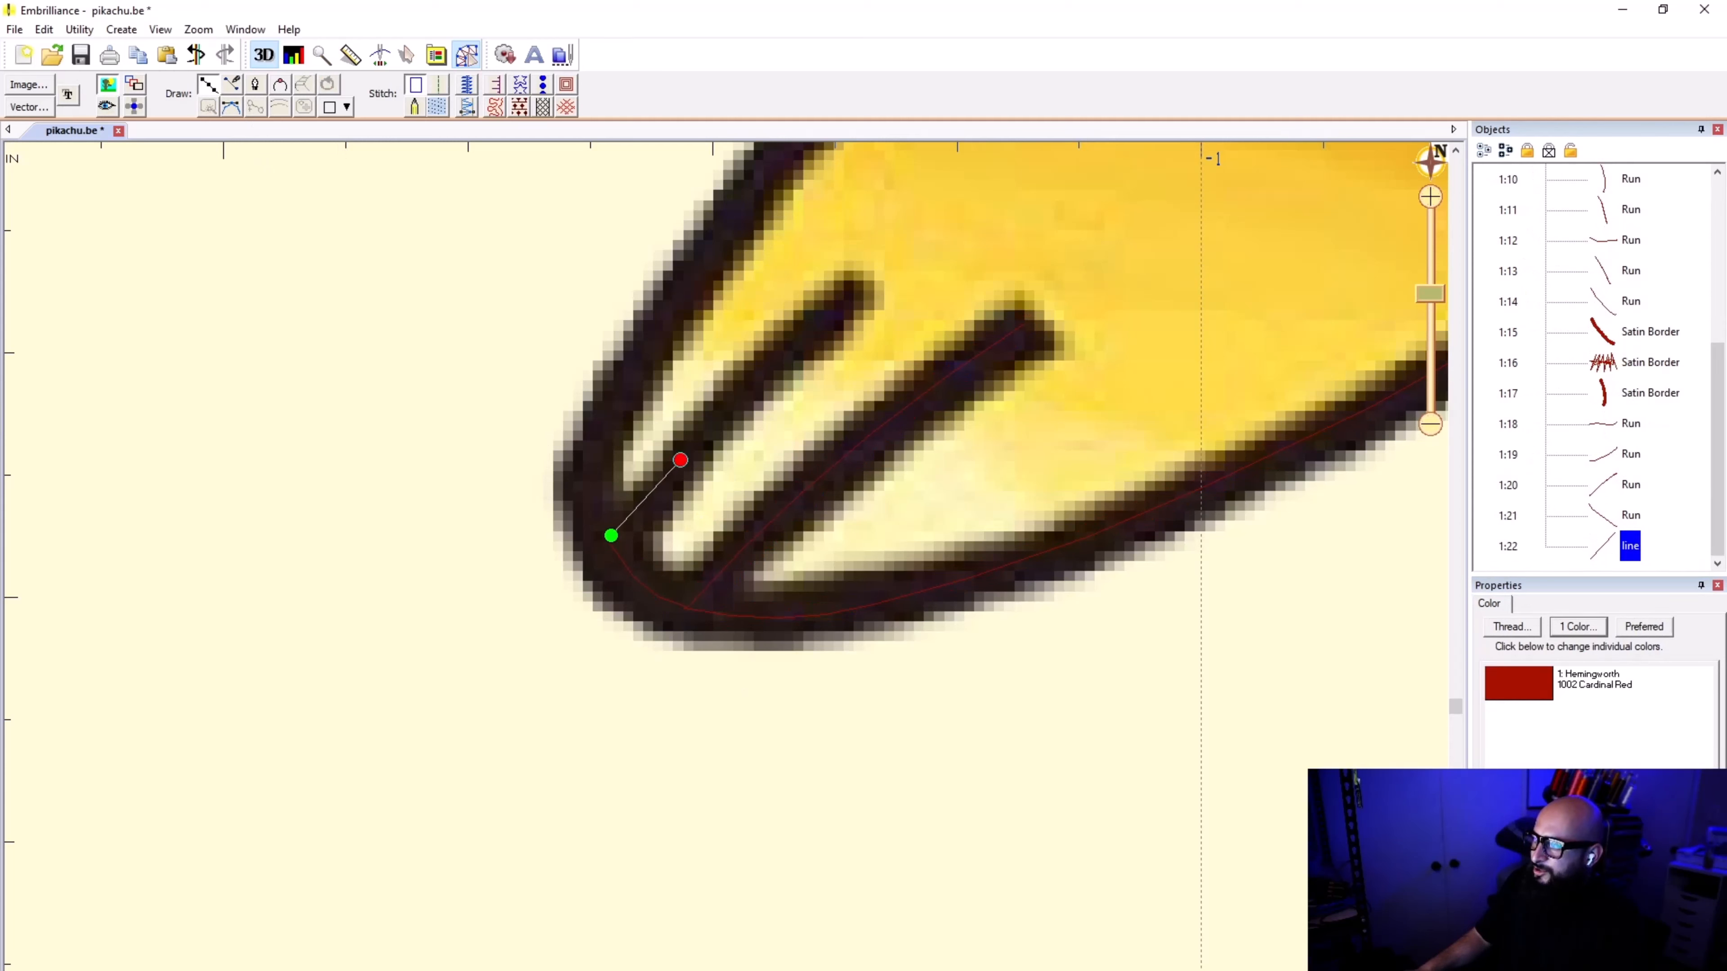
click(782, 357)
click(864, 281)
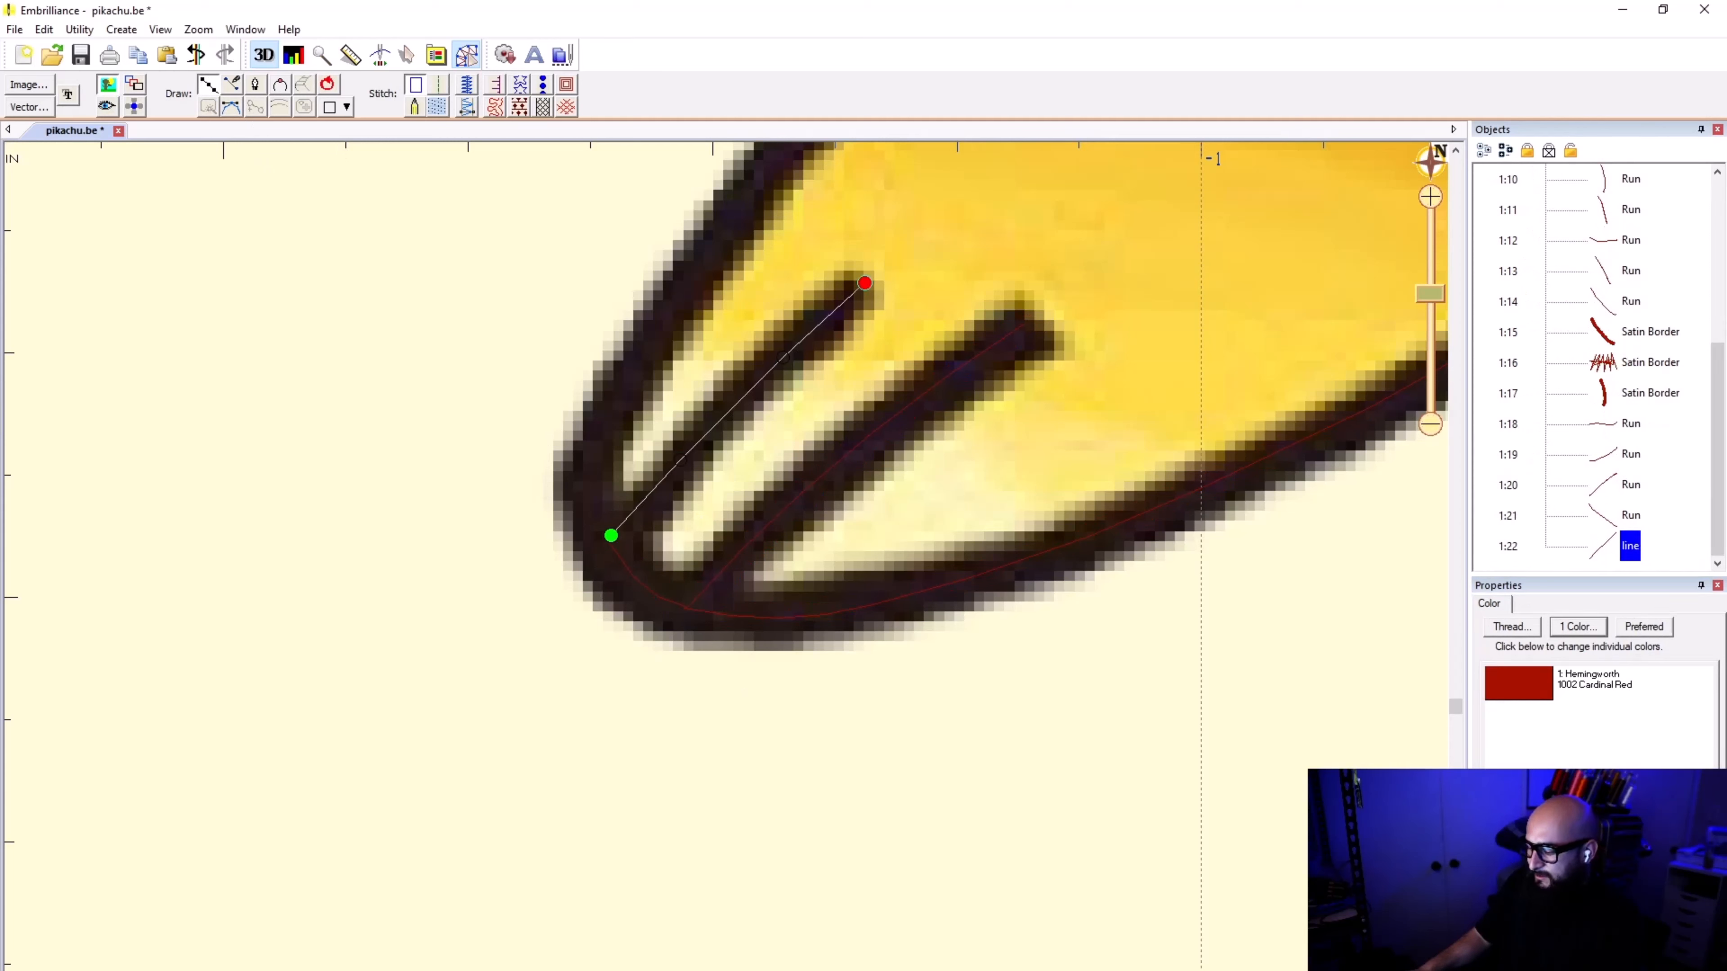
key(Return)
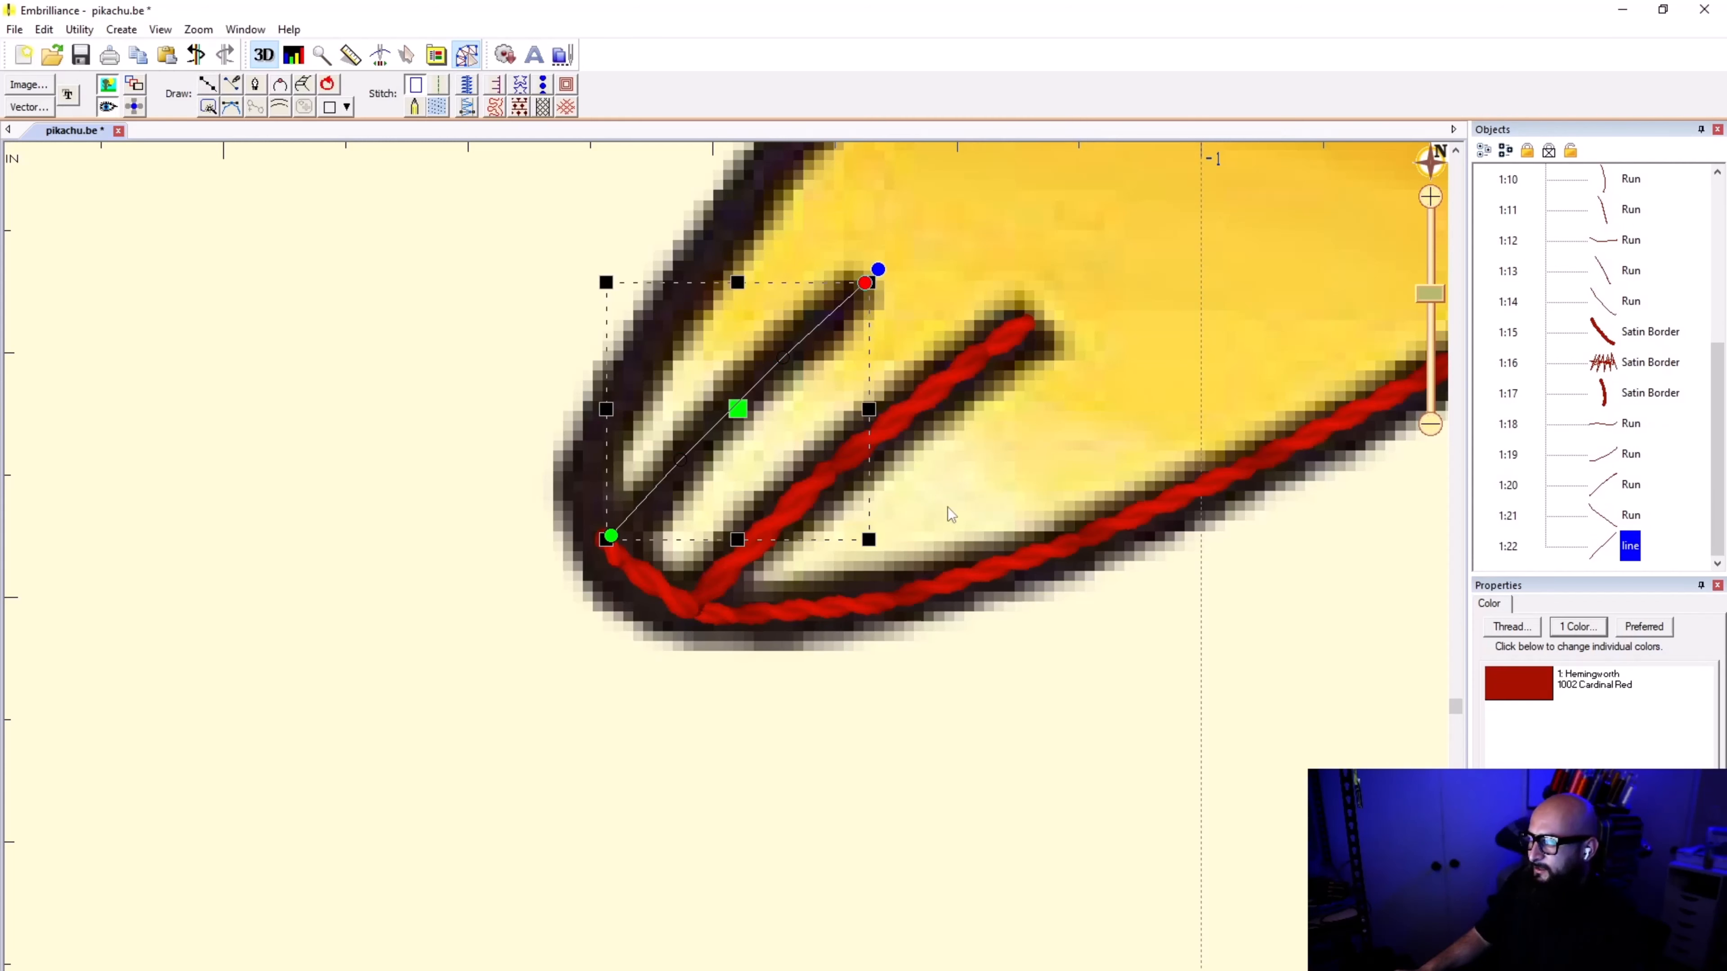
Step: Give the outer toe line a run stitch of type Single and deselect it
click(440, 85)
click(1581, 664)
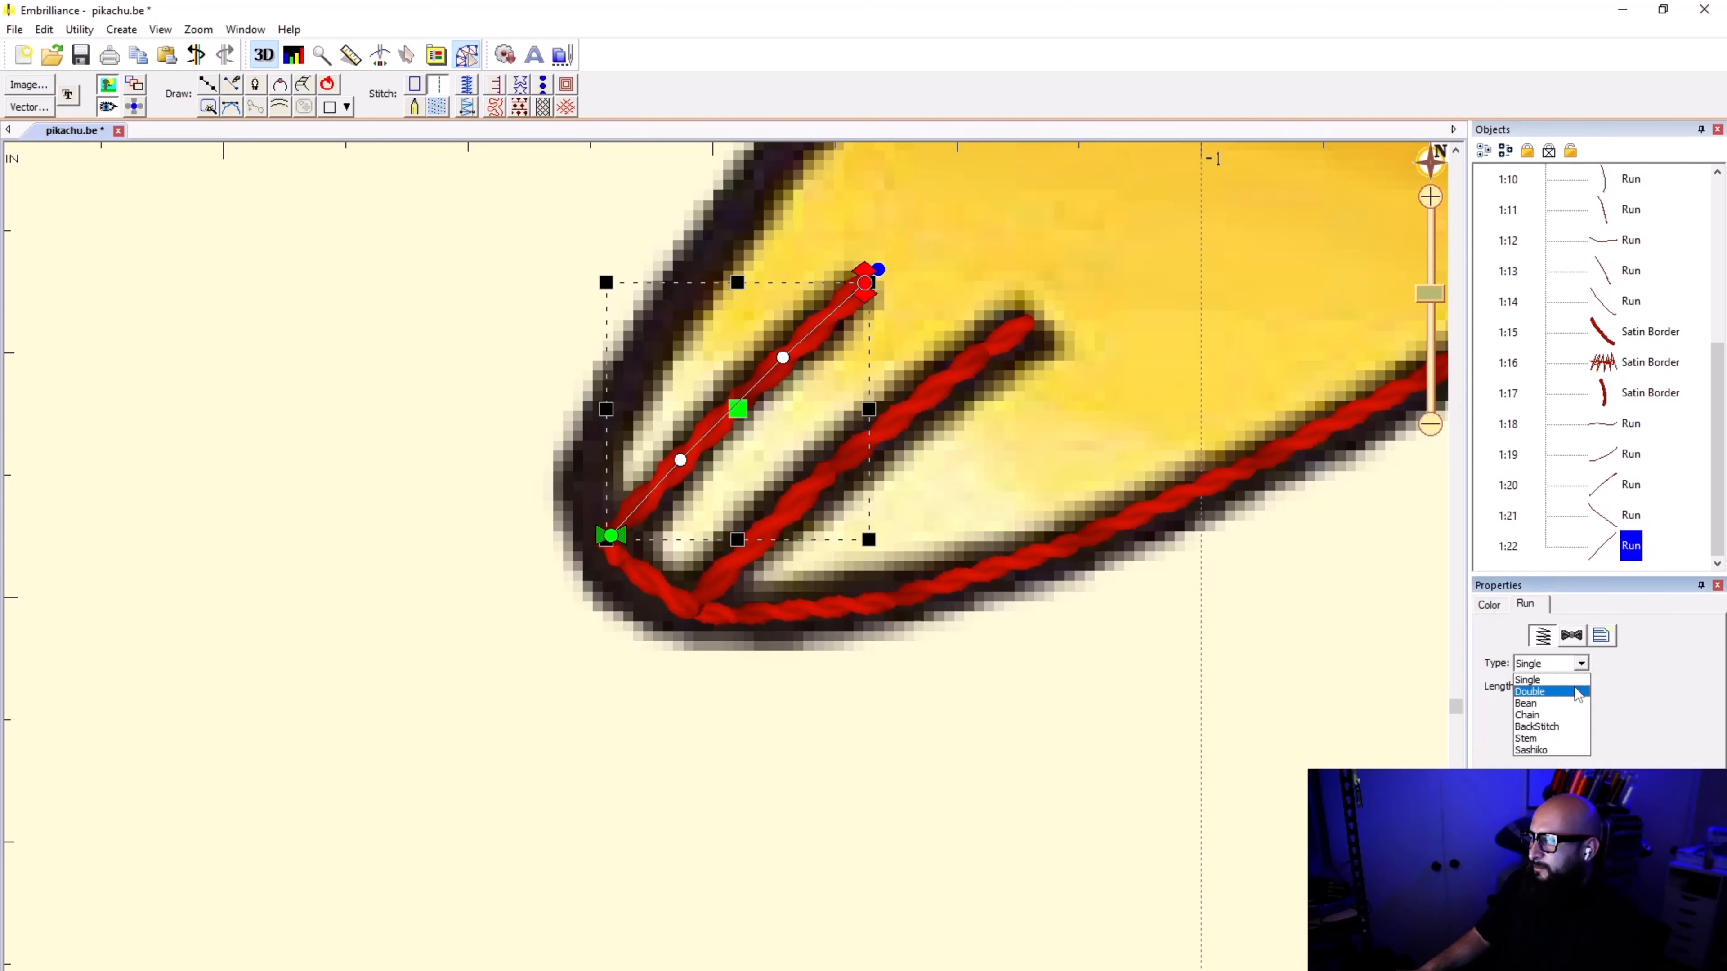
click(1557, 678)
click(819, 752)
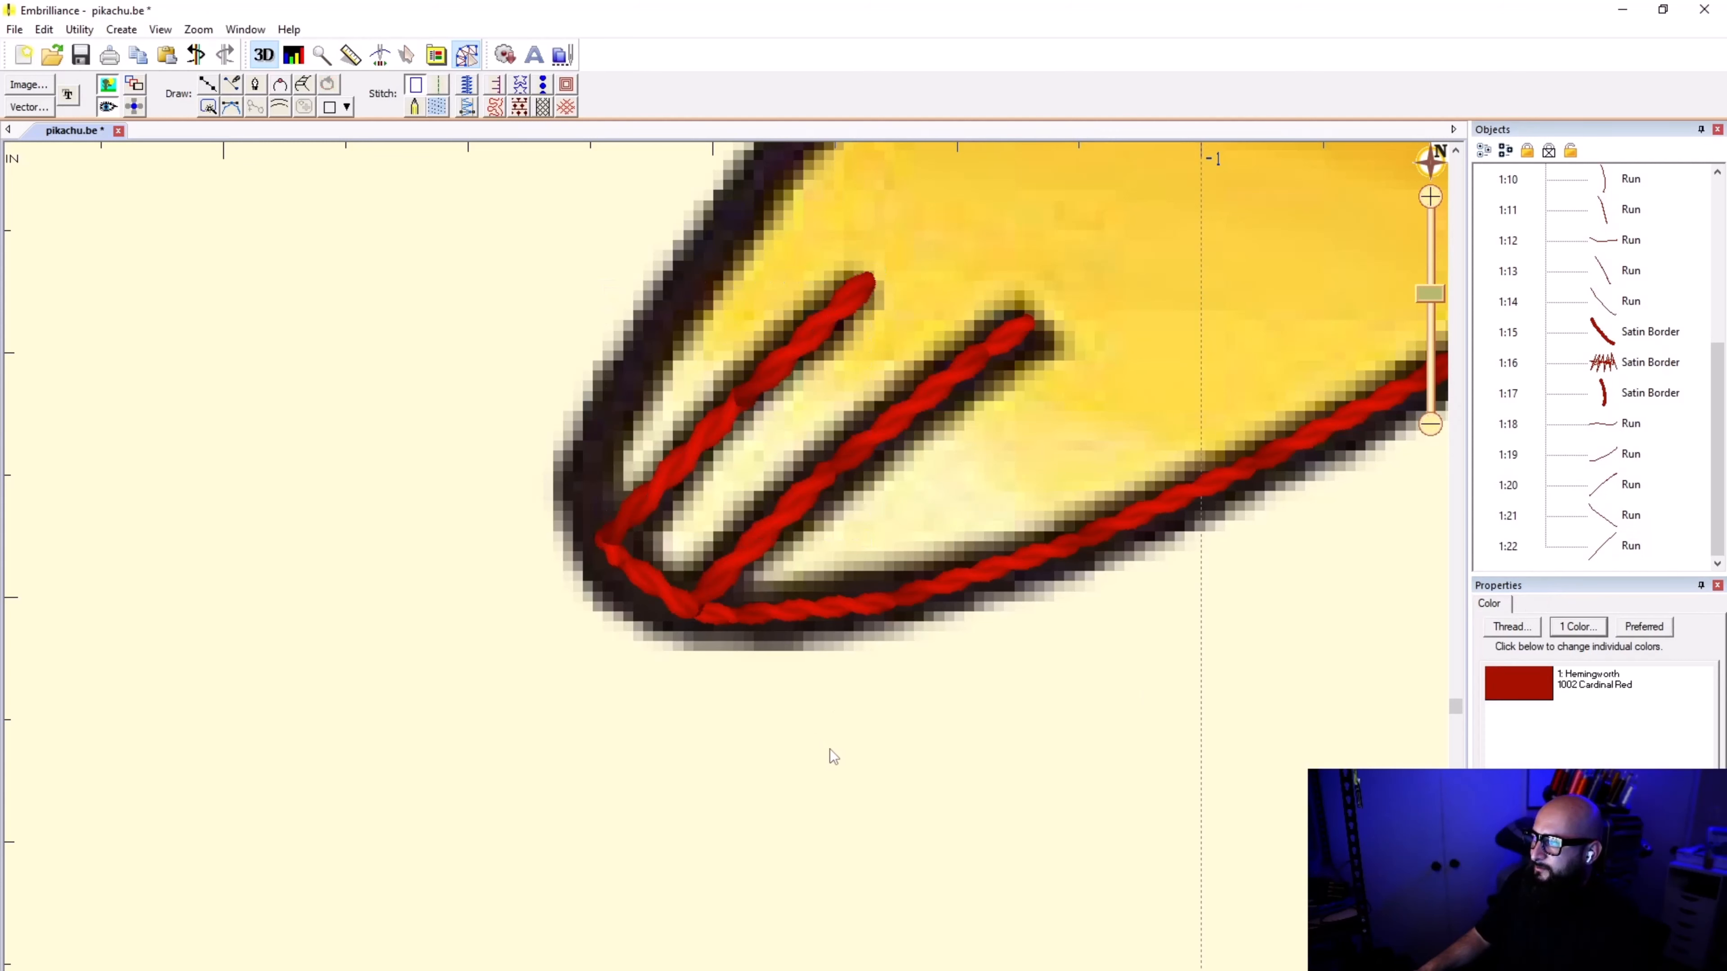
Step: Move the outer toe line's exit point back to its base, deselect it, and check the stitching of both toe lines
click(780, 338)
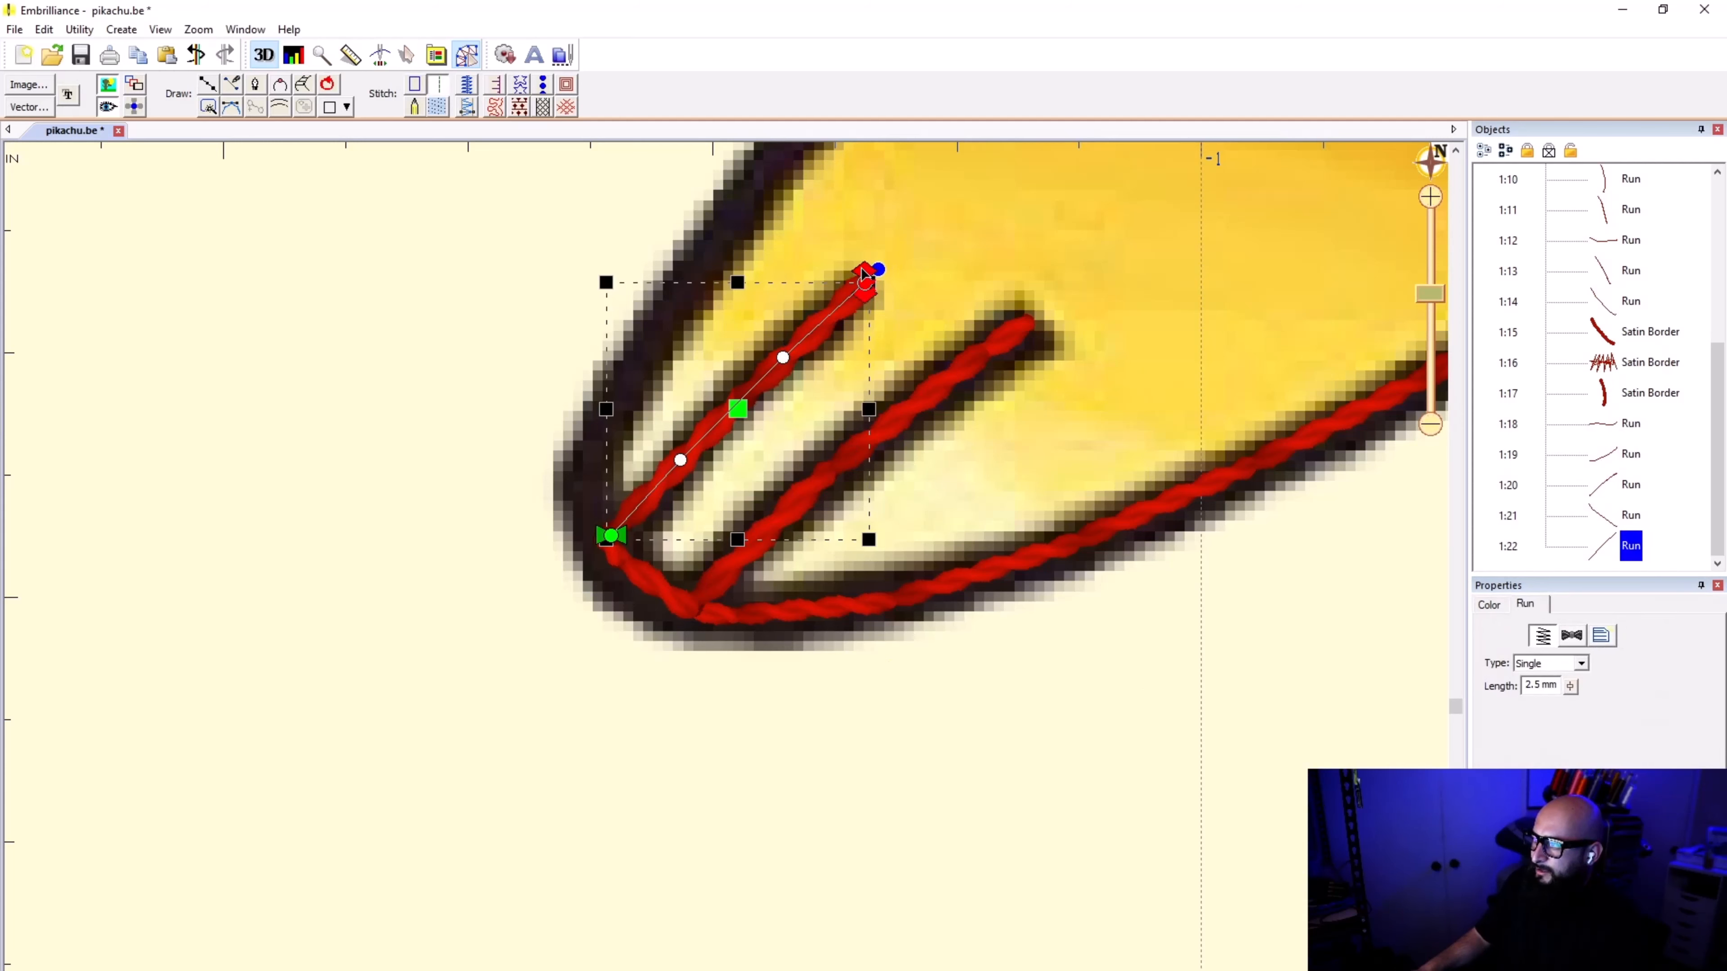
drag(839, 292, 549, 526)
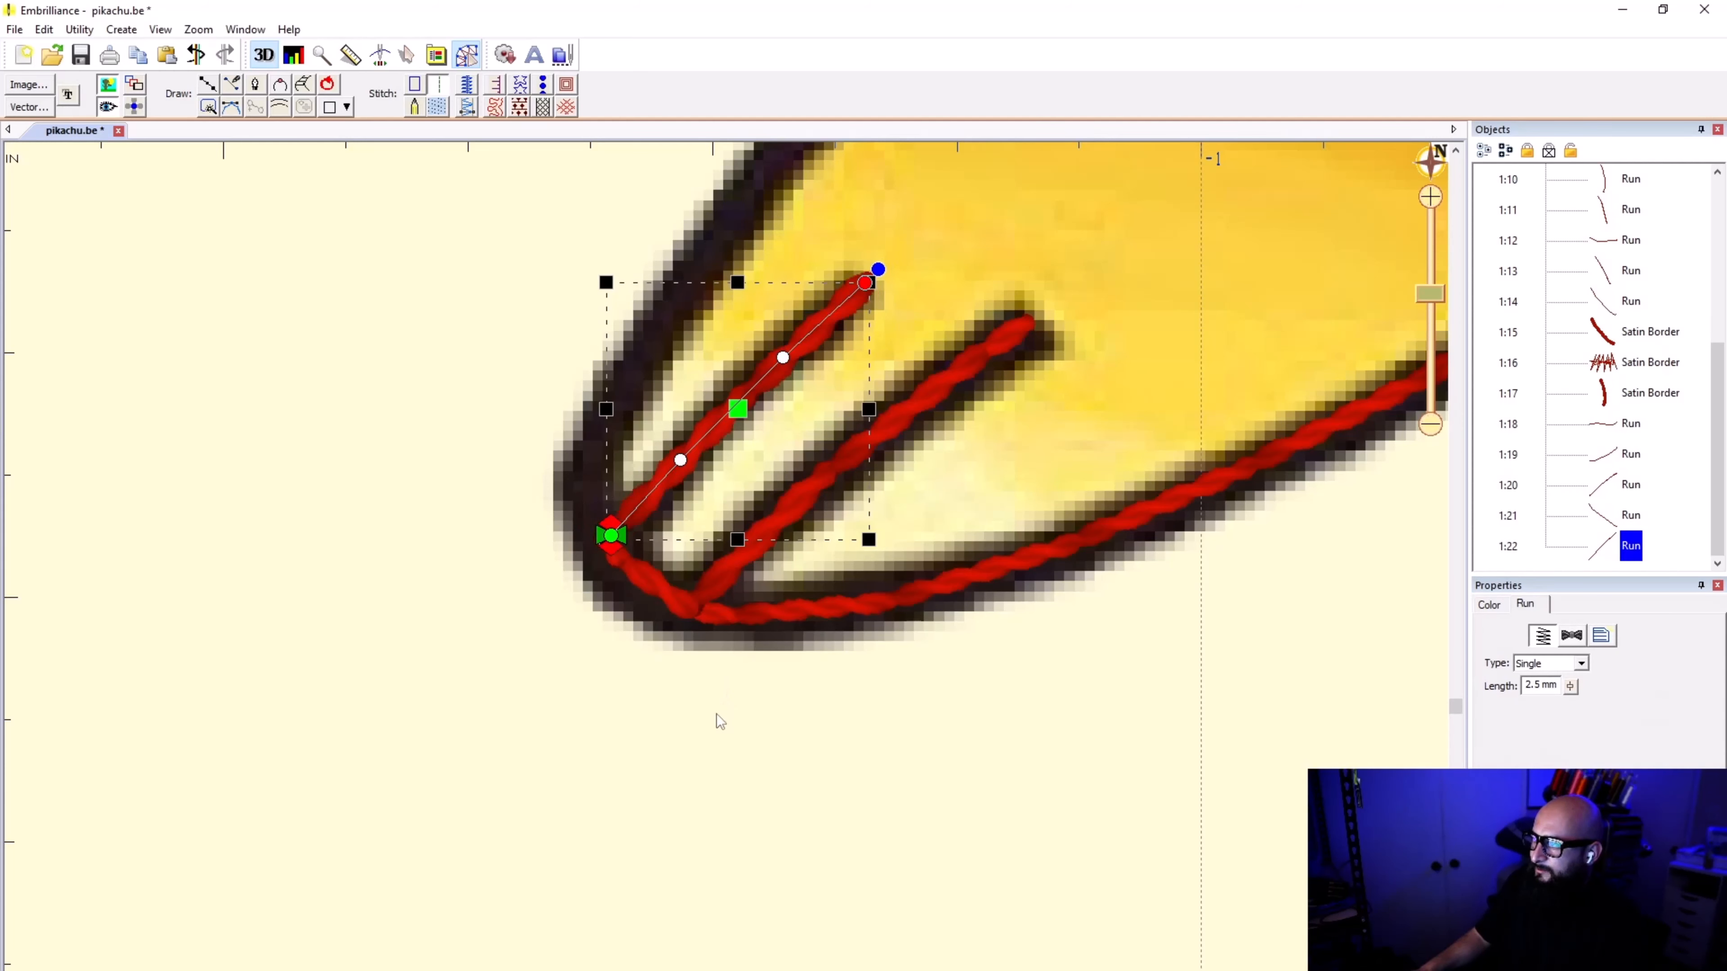
click(717, 714)
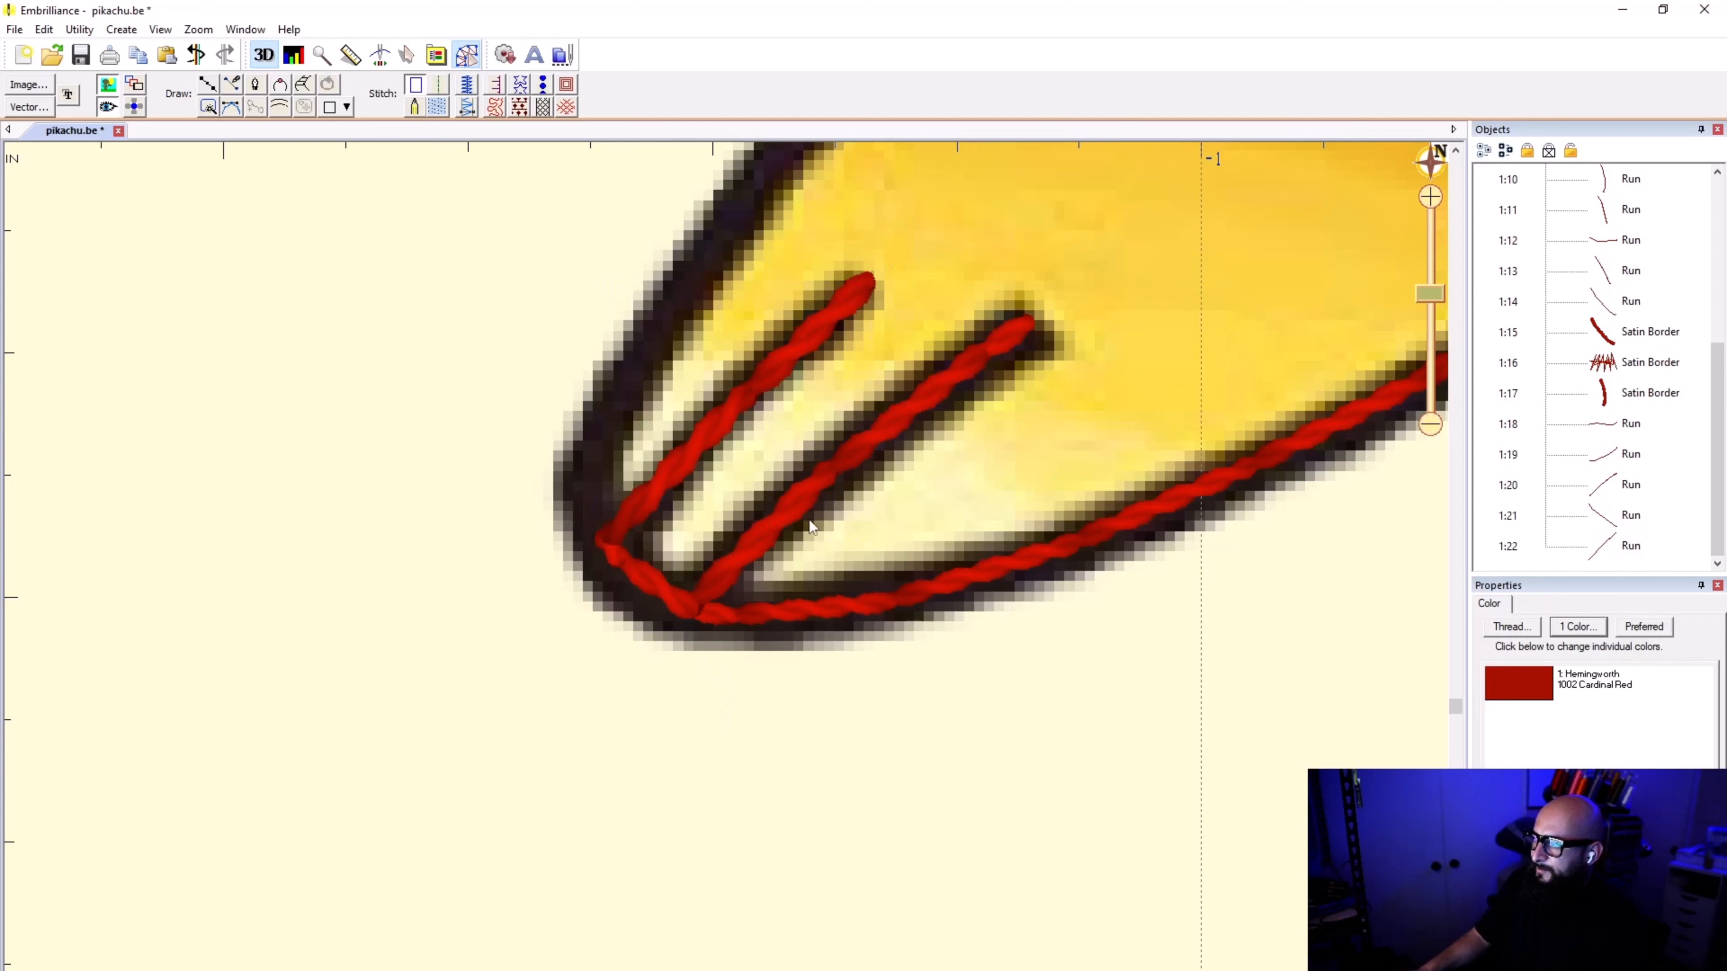
click(843, 480)
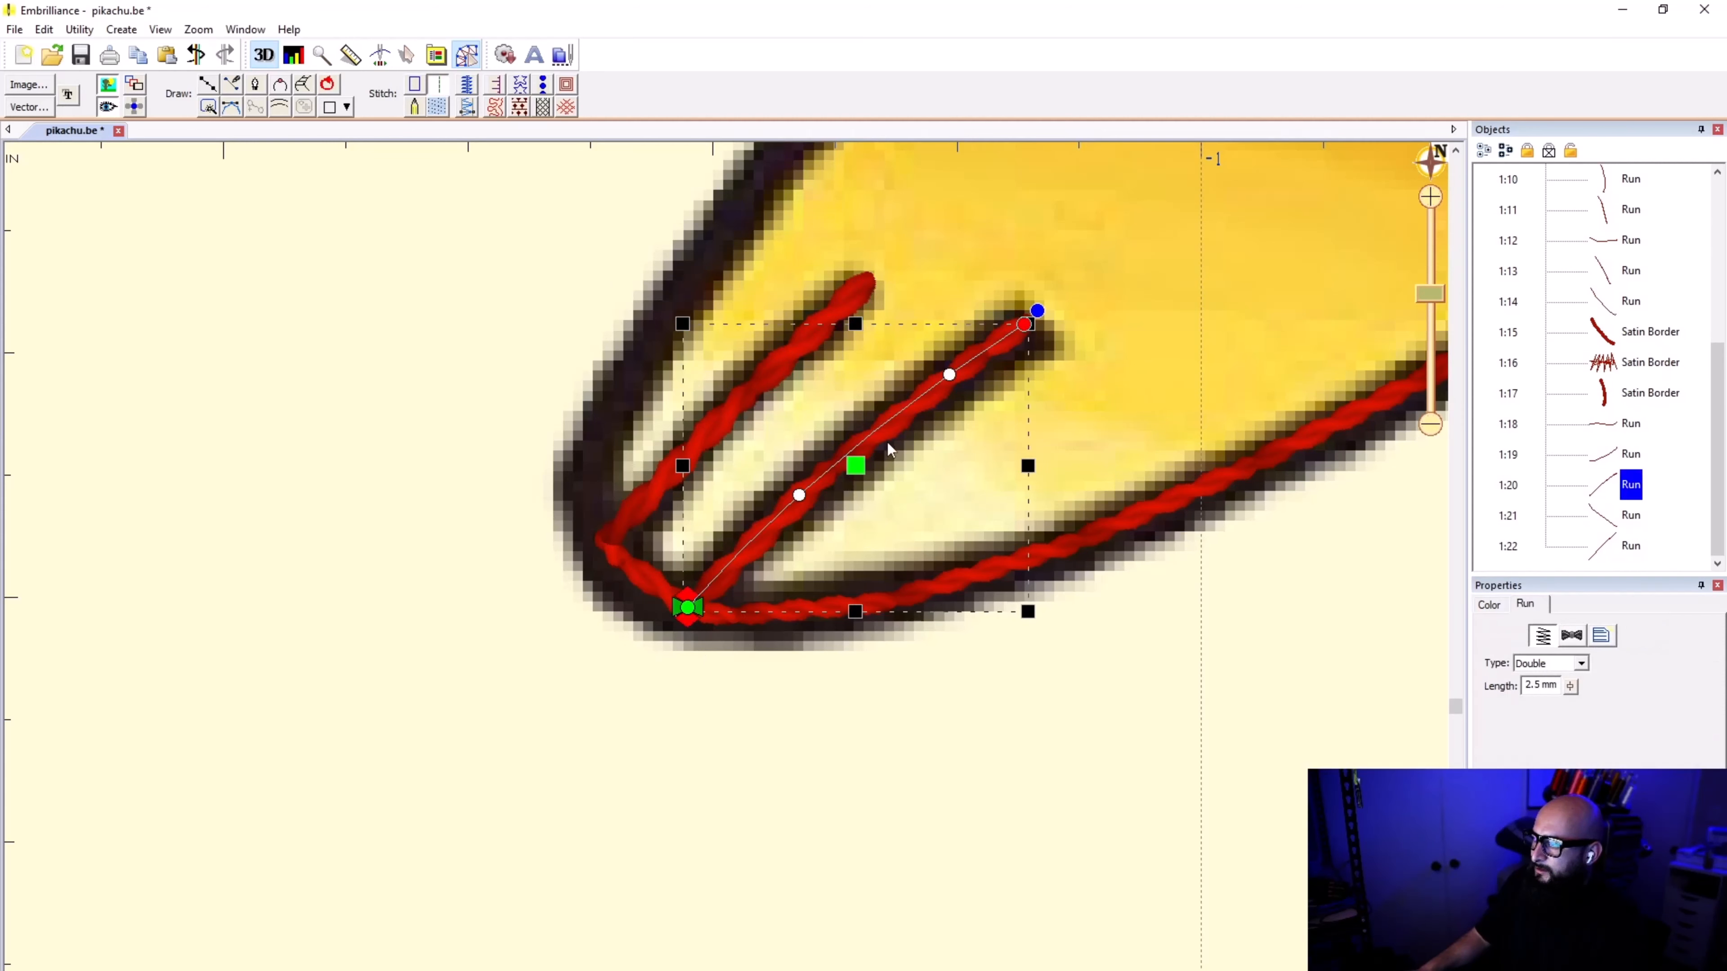
click(704, 748)
click(643, 503)
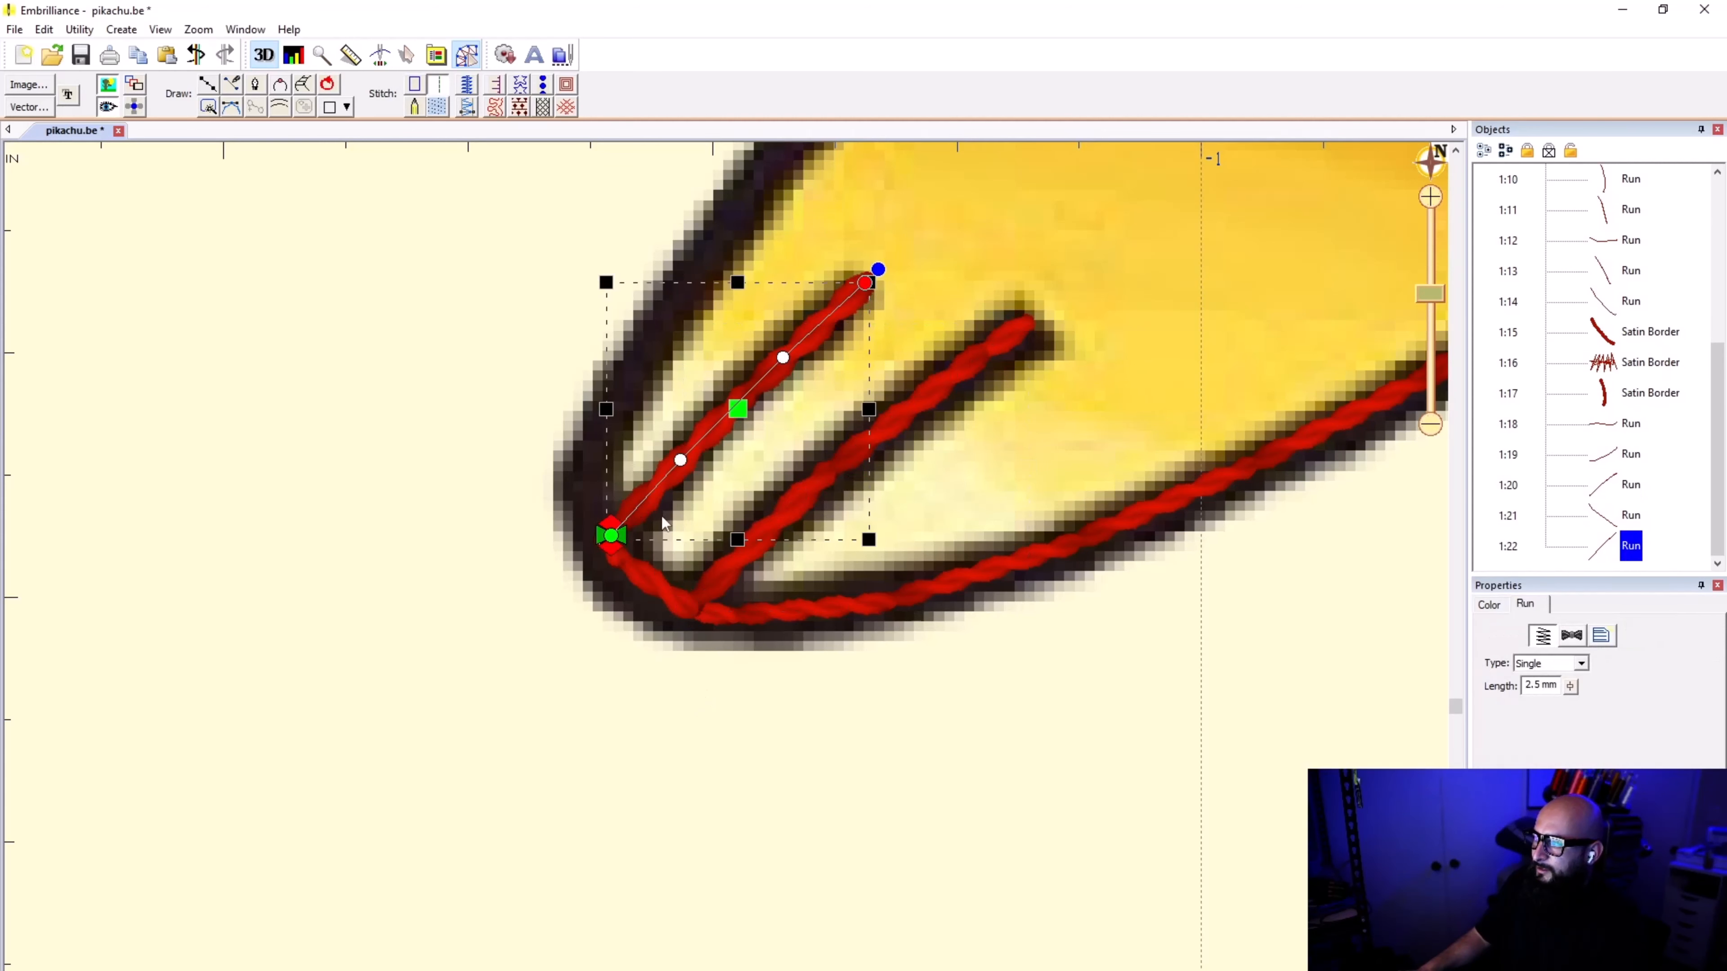
click(636, 663)
Step: Trace a new line from the outer toe line's base around the foot's tip and up its outer edge past the toe marks
scroll(593, 547, down, 1)
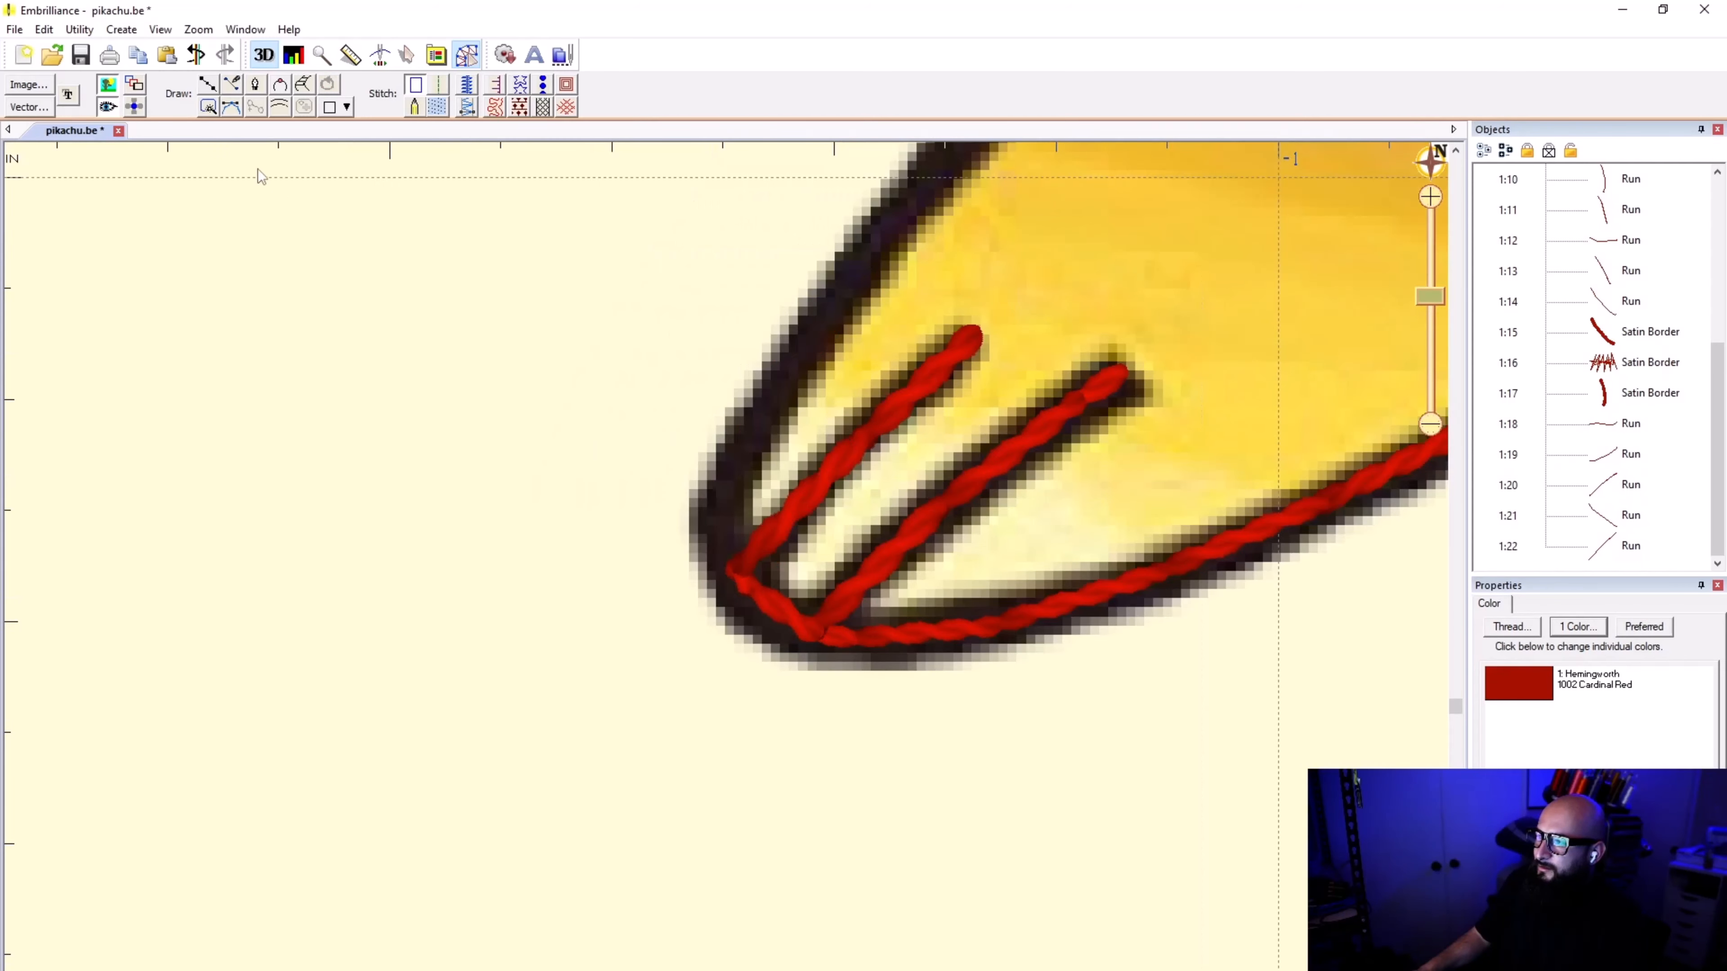
click(207, 85)
scroll(686, 484, down, 2)
scroll(744, 553, up, 3)
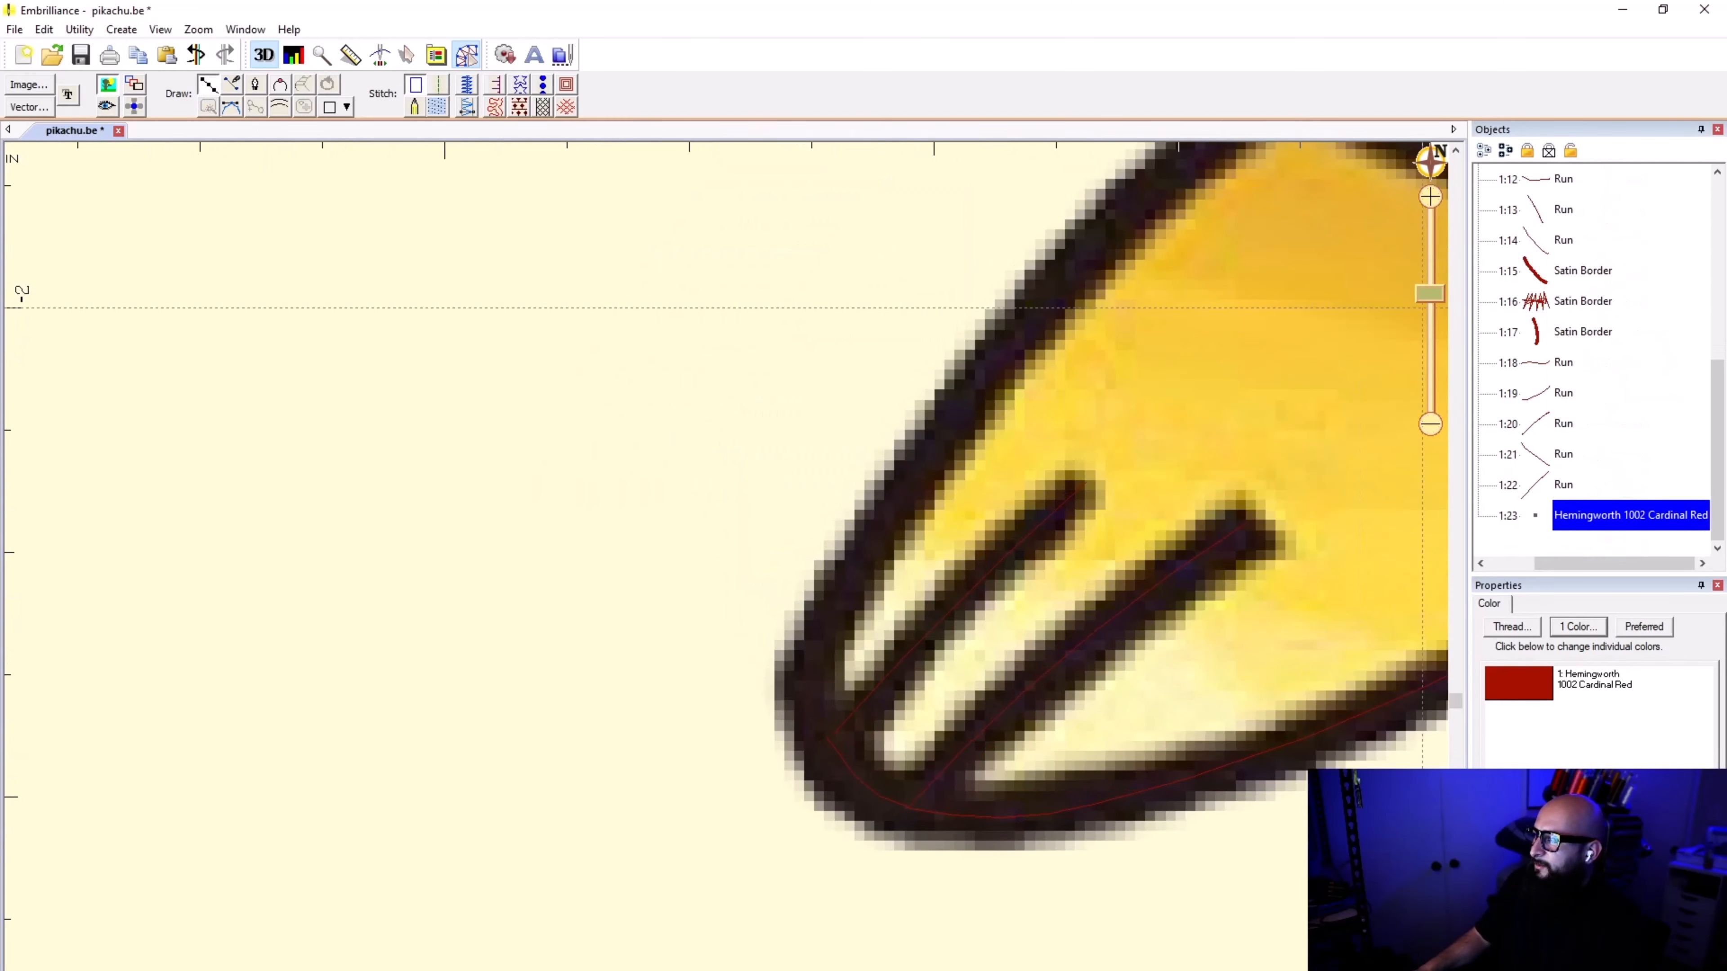
scroll(744, 530, down, 2)
scroll(707, 564, up, 3)
scroll(952, 176, down, 3)
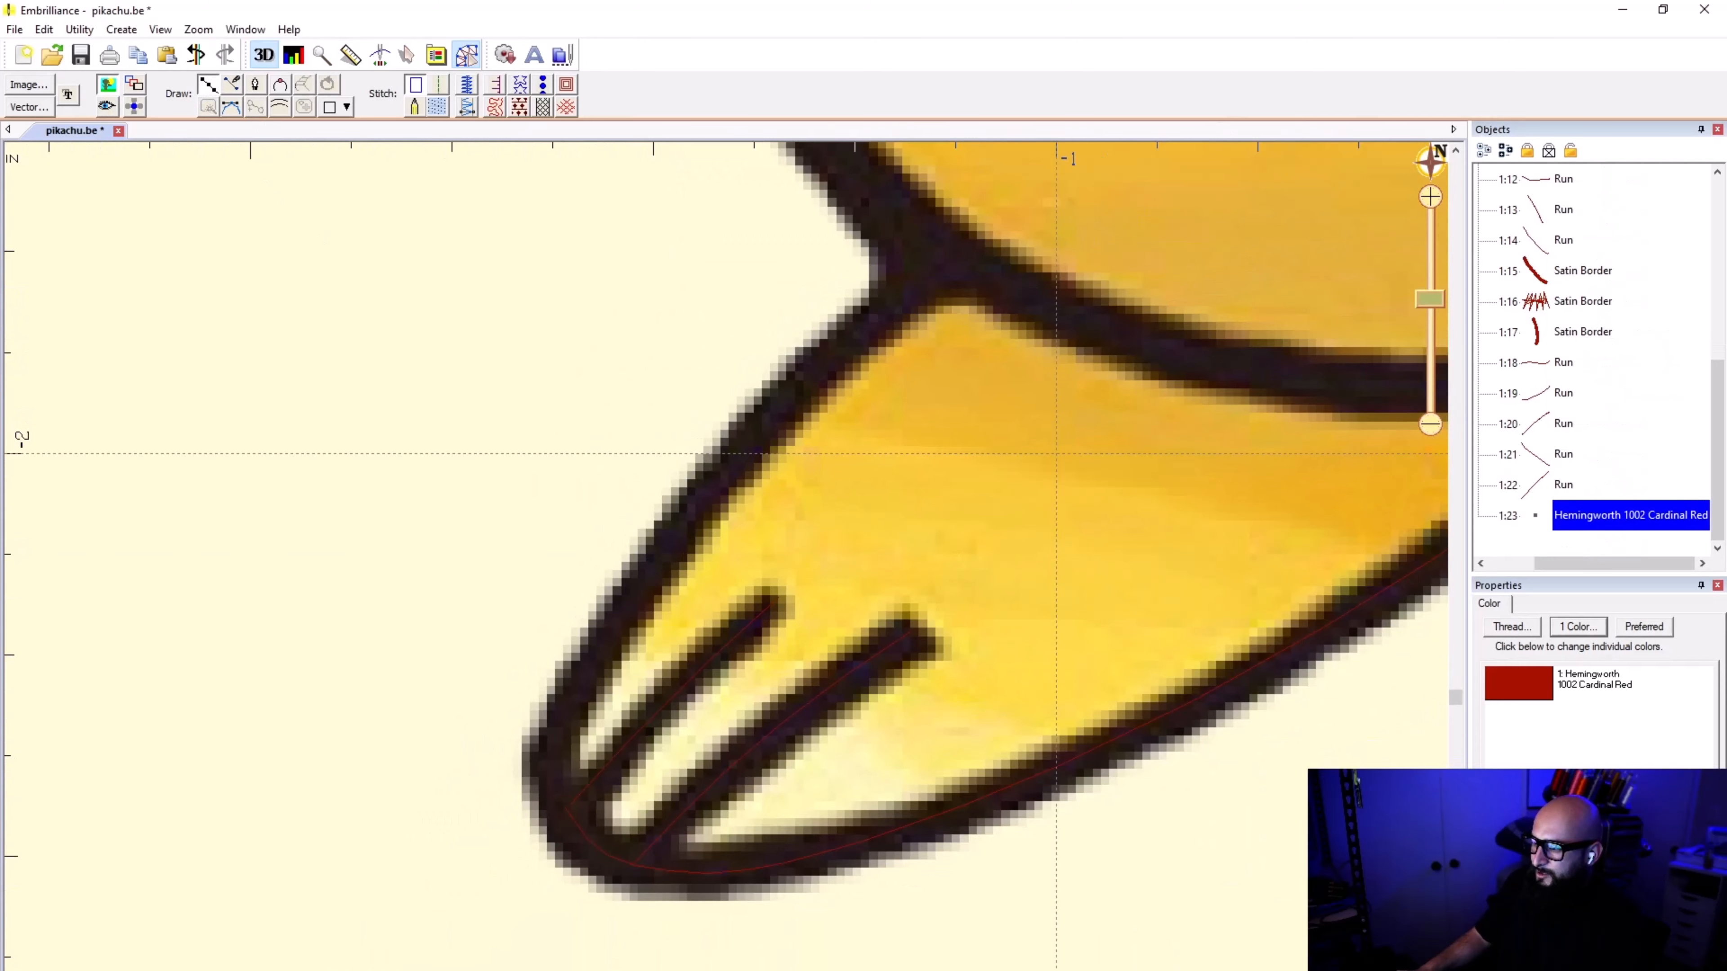
scroll(1056, 453, up, 1)
click(715, 569)
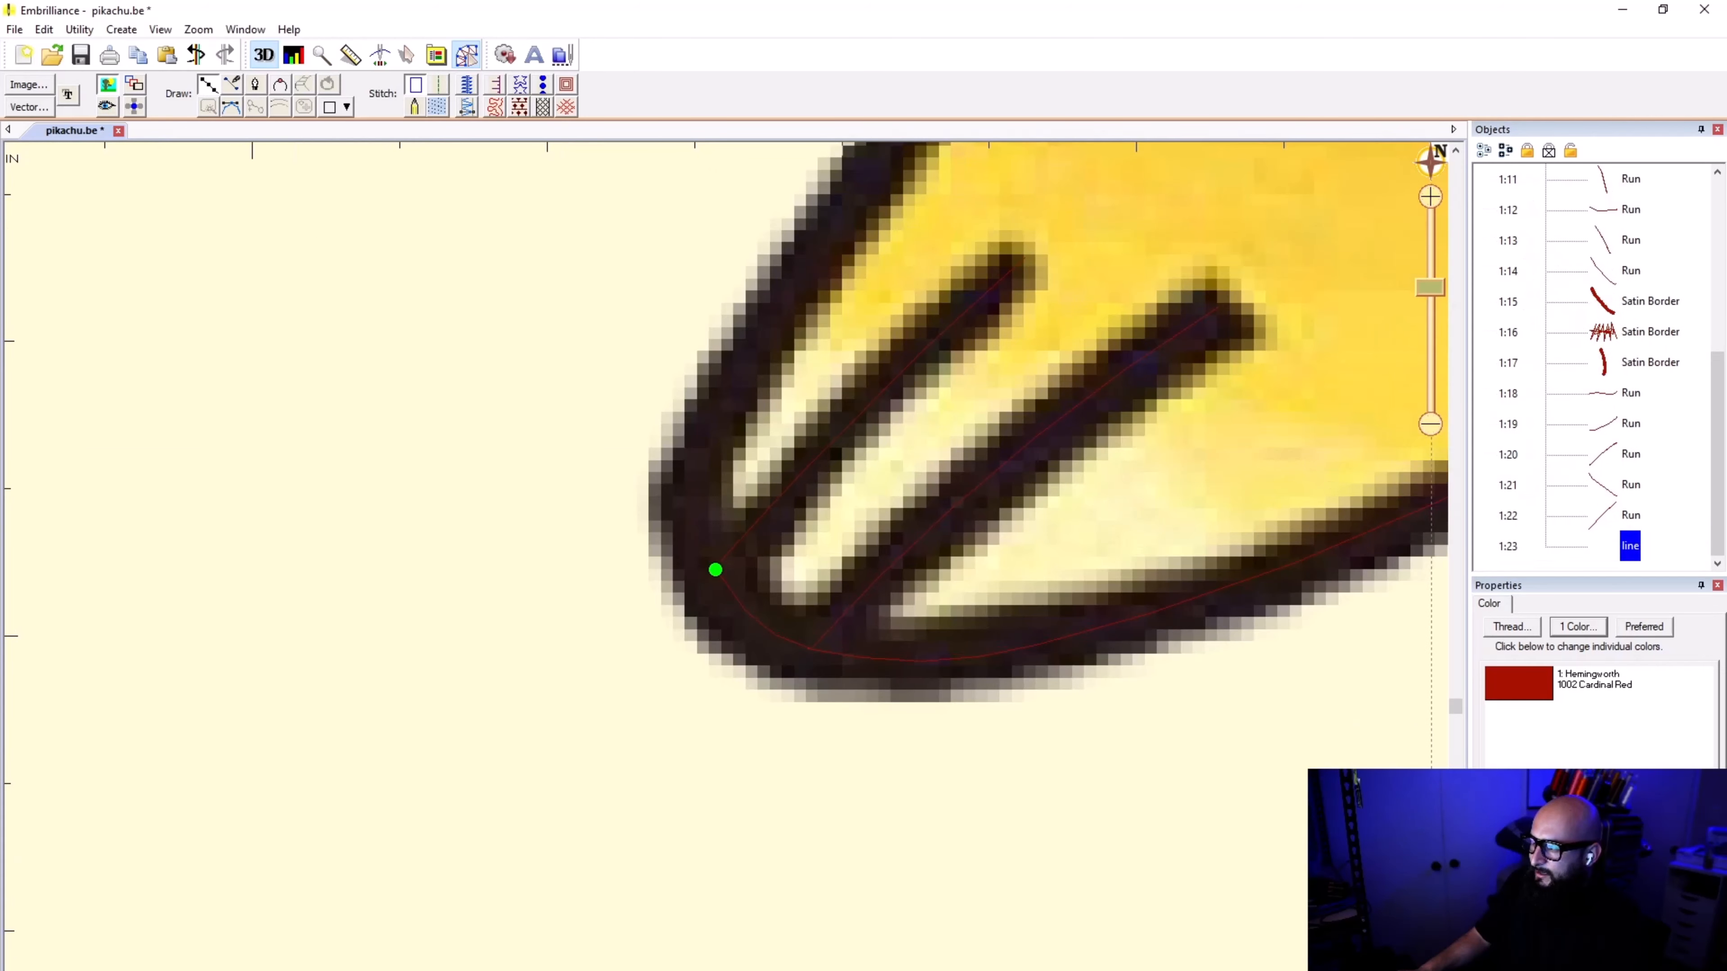
click(693, 517)
click(720, 404)
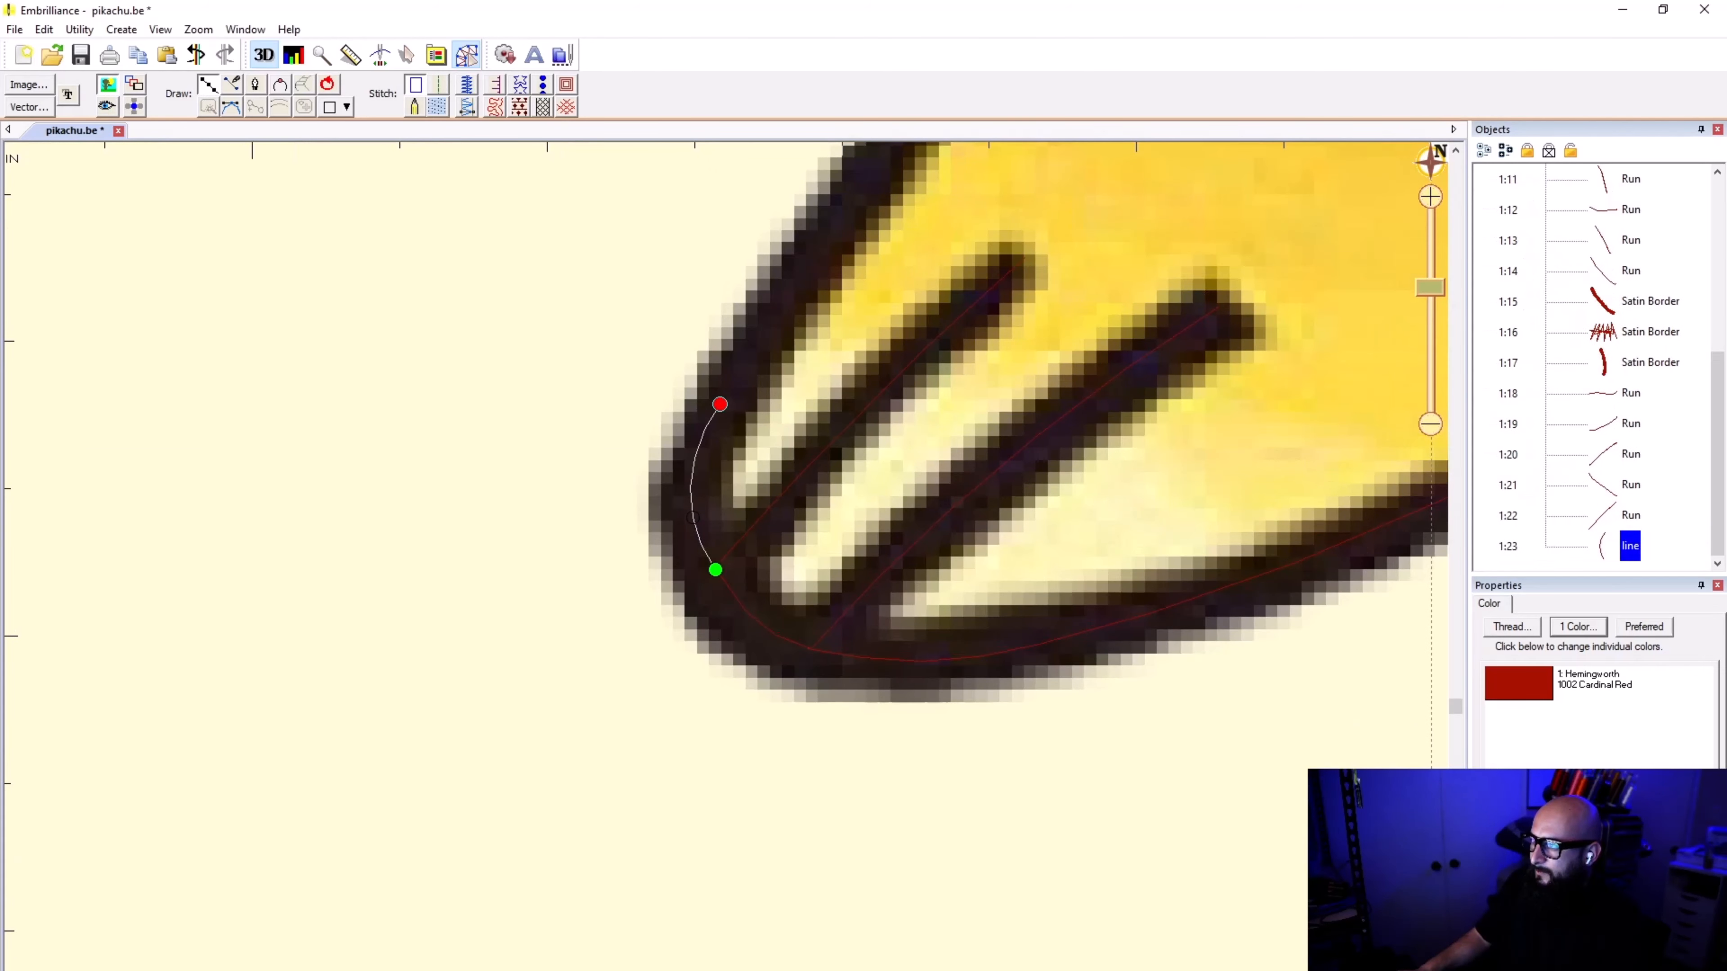
click(833, 221)
Step: Finish the foot's outer edge line at the body outline, give it a run stitch and deselect it
scroll(838, 210, down, 1)
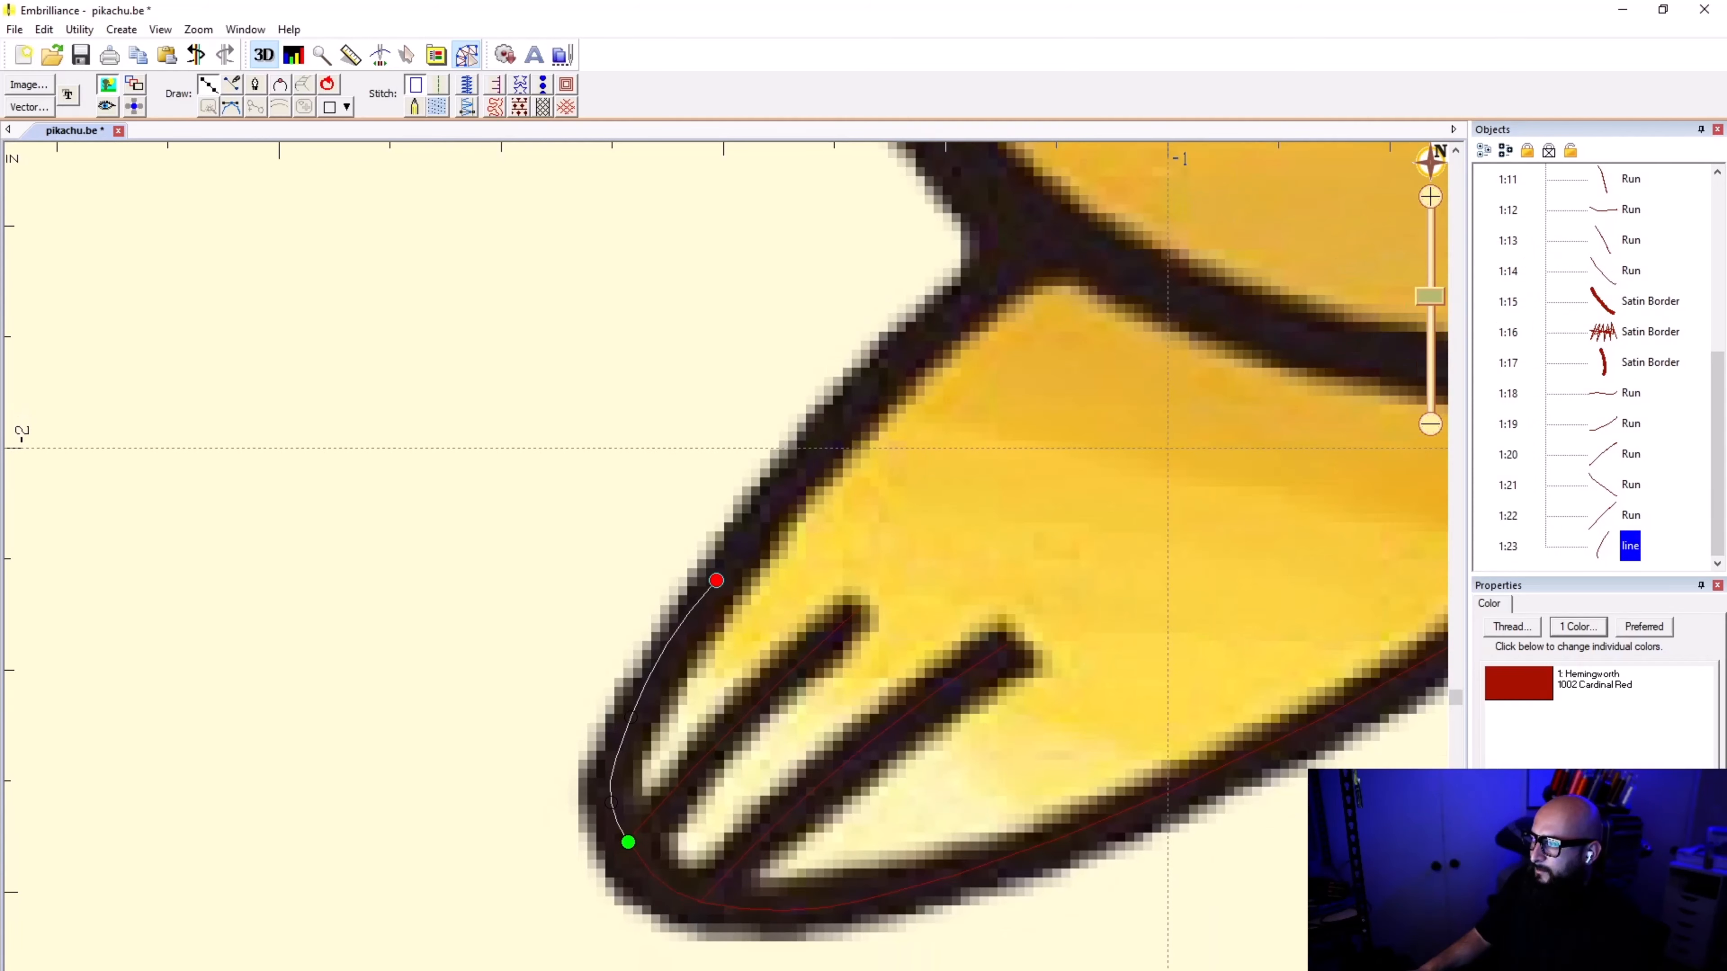
click(859, 398)
click(1034, 237)
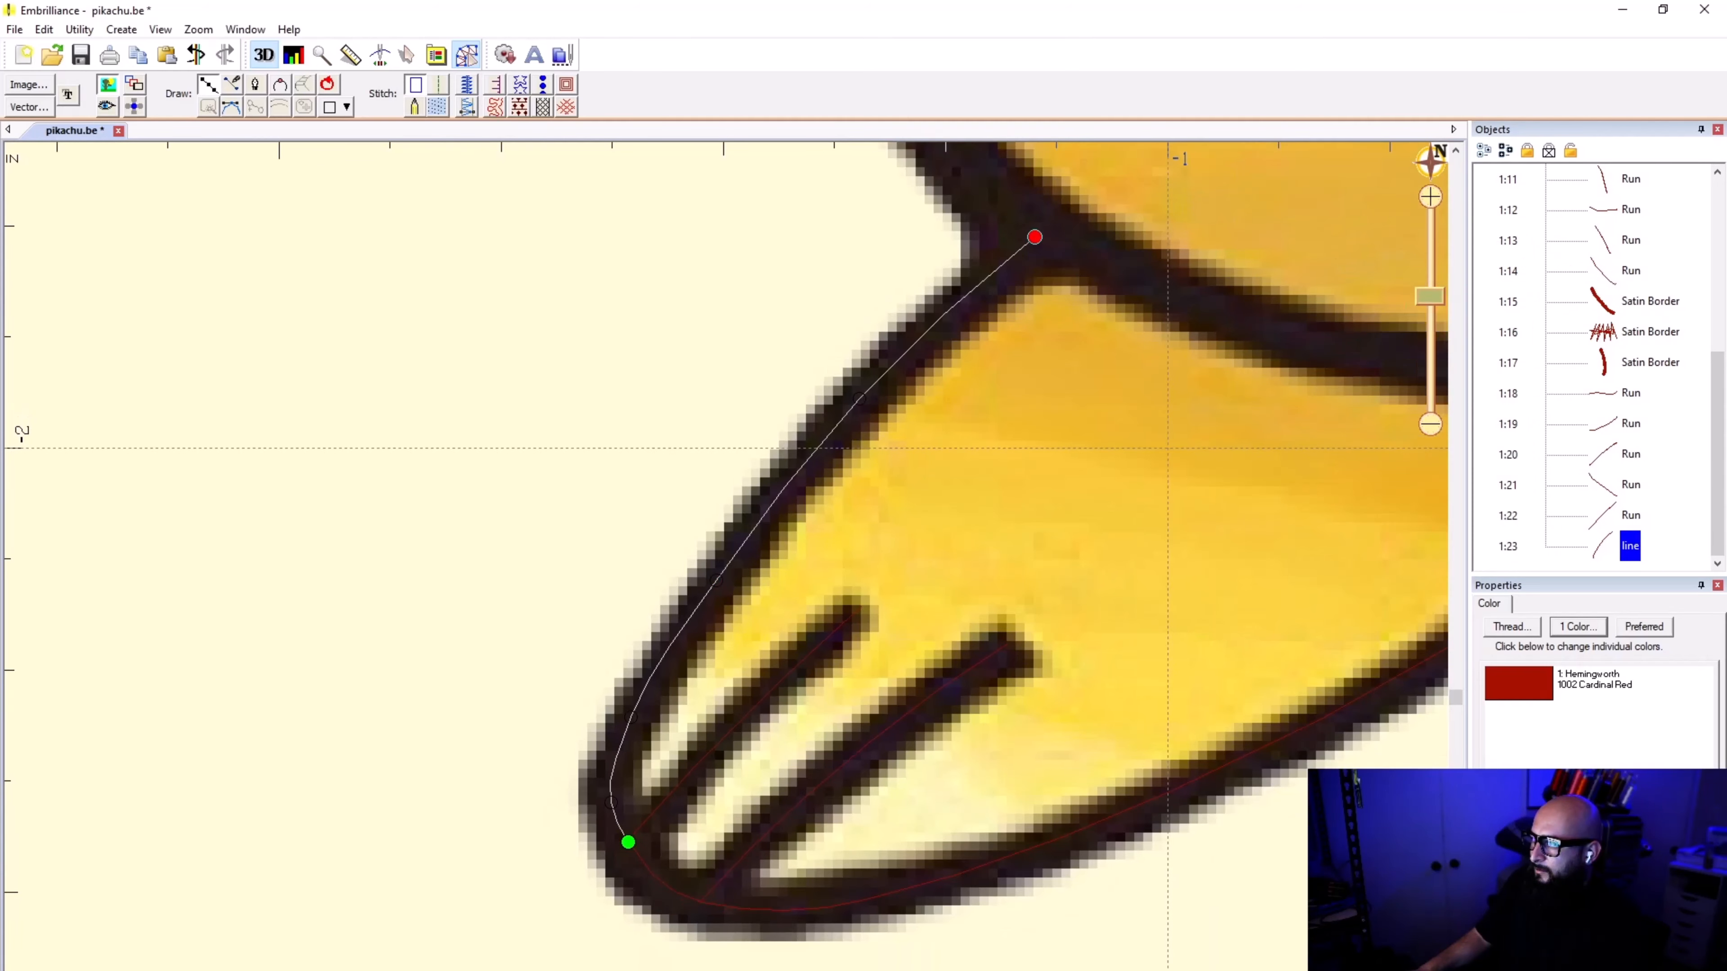
key(Return)
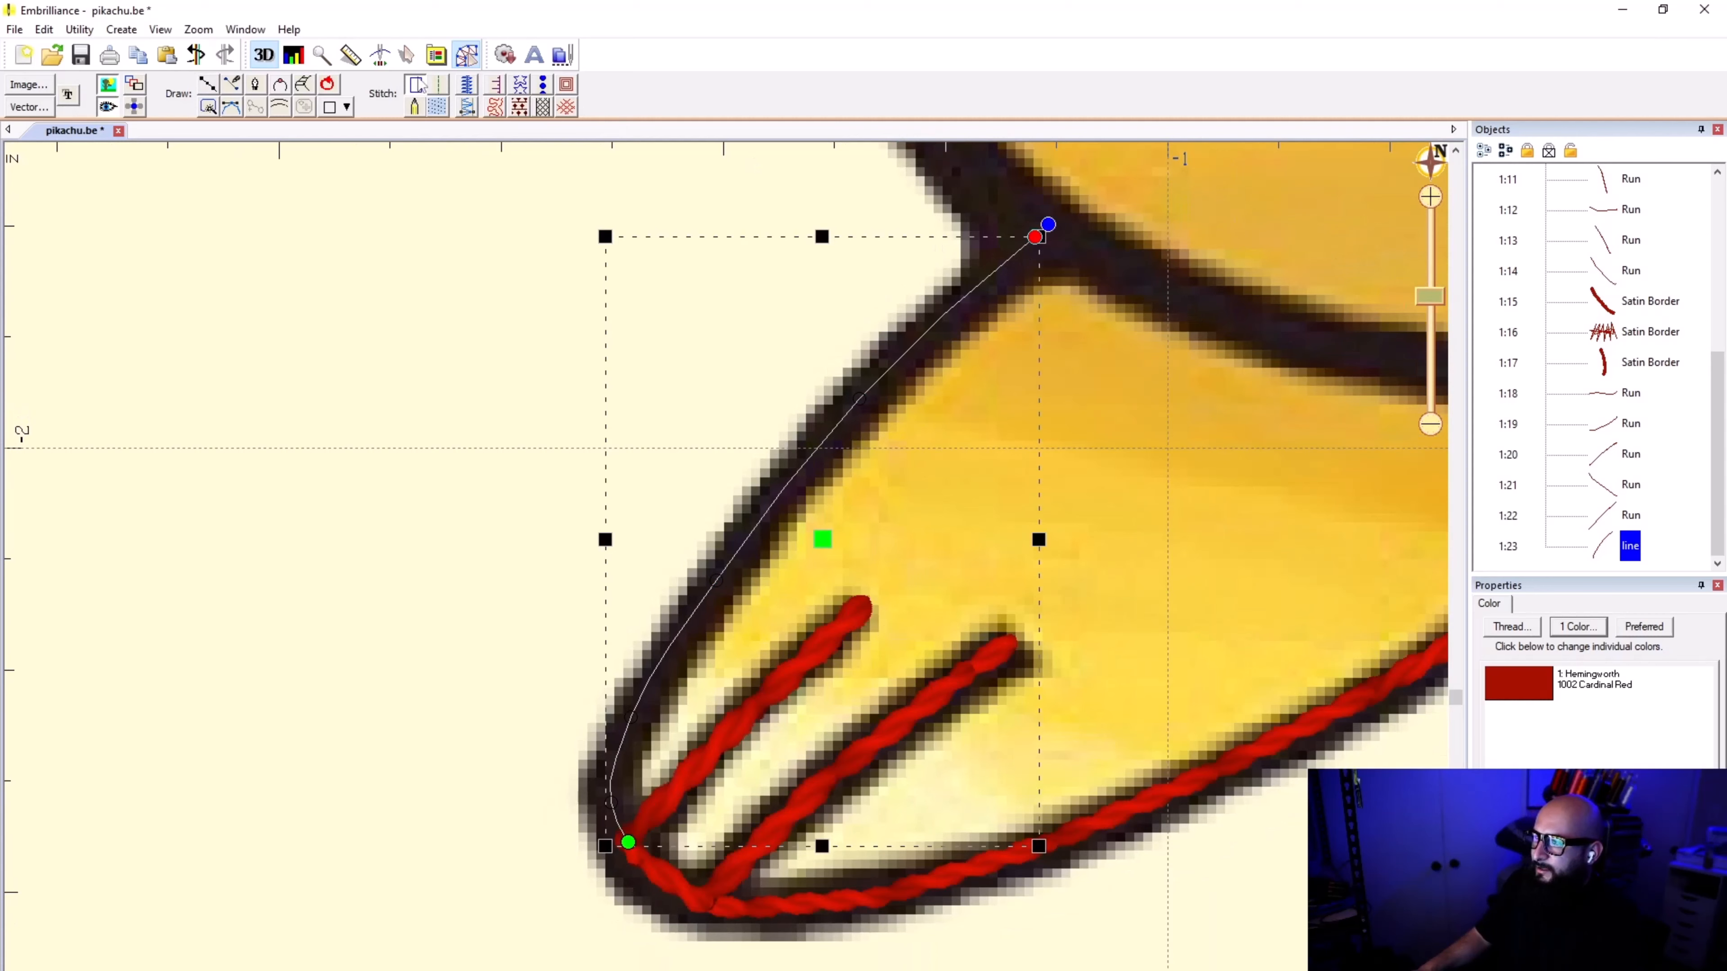
click(438, 91)
click(459, 430)
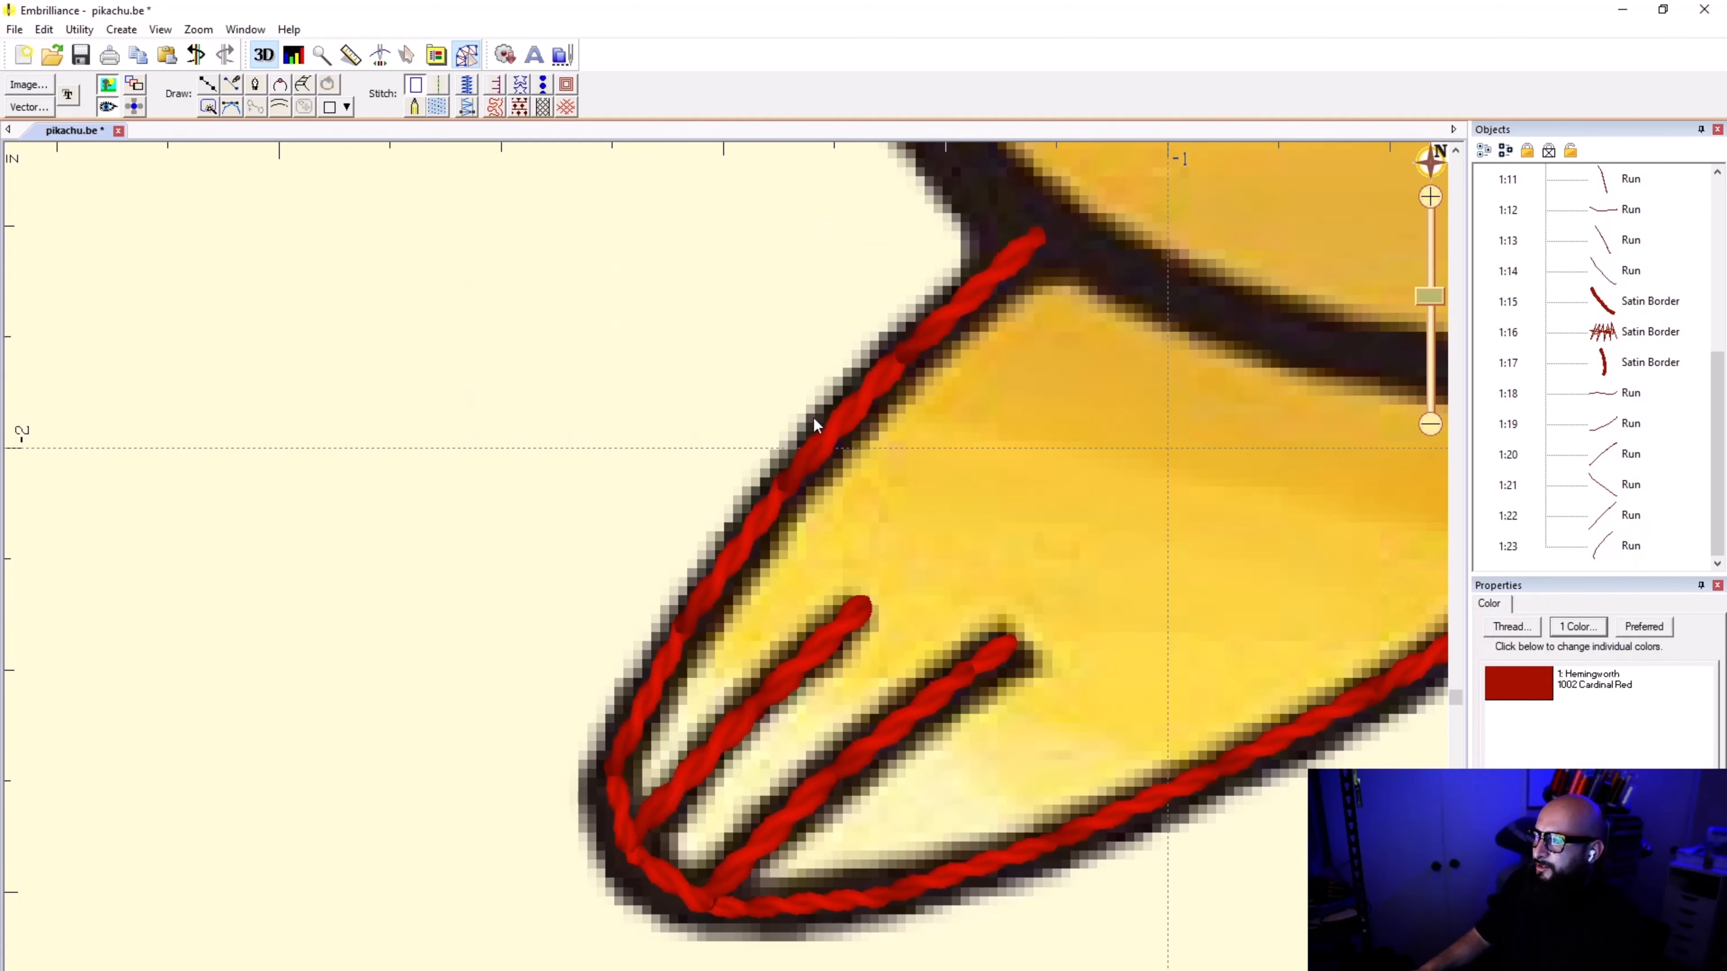
Step: Duplicate the second foot's three edge runs, leaving out the toe marks, and turn the copies into plain lines without stitches
click(832, 414)
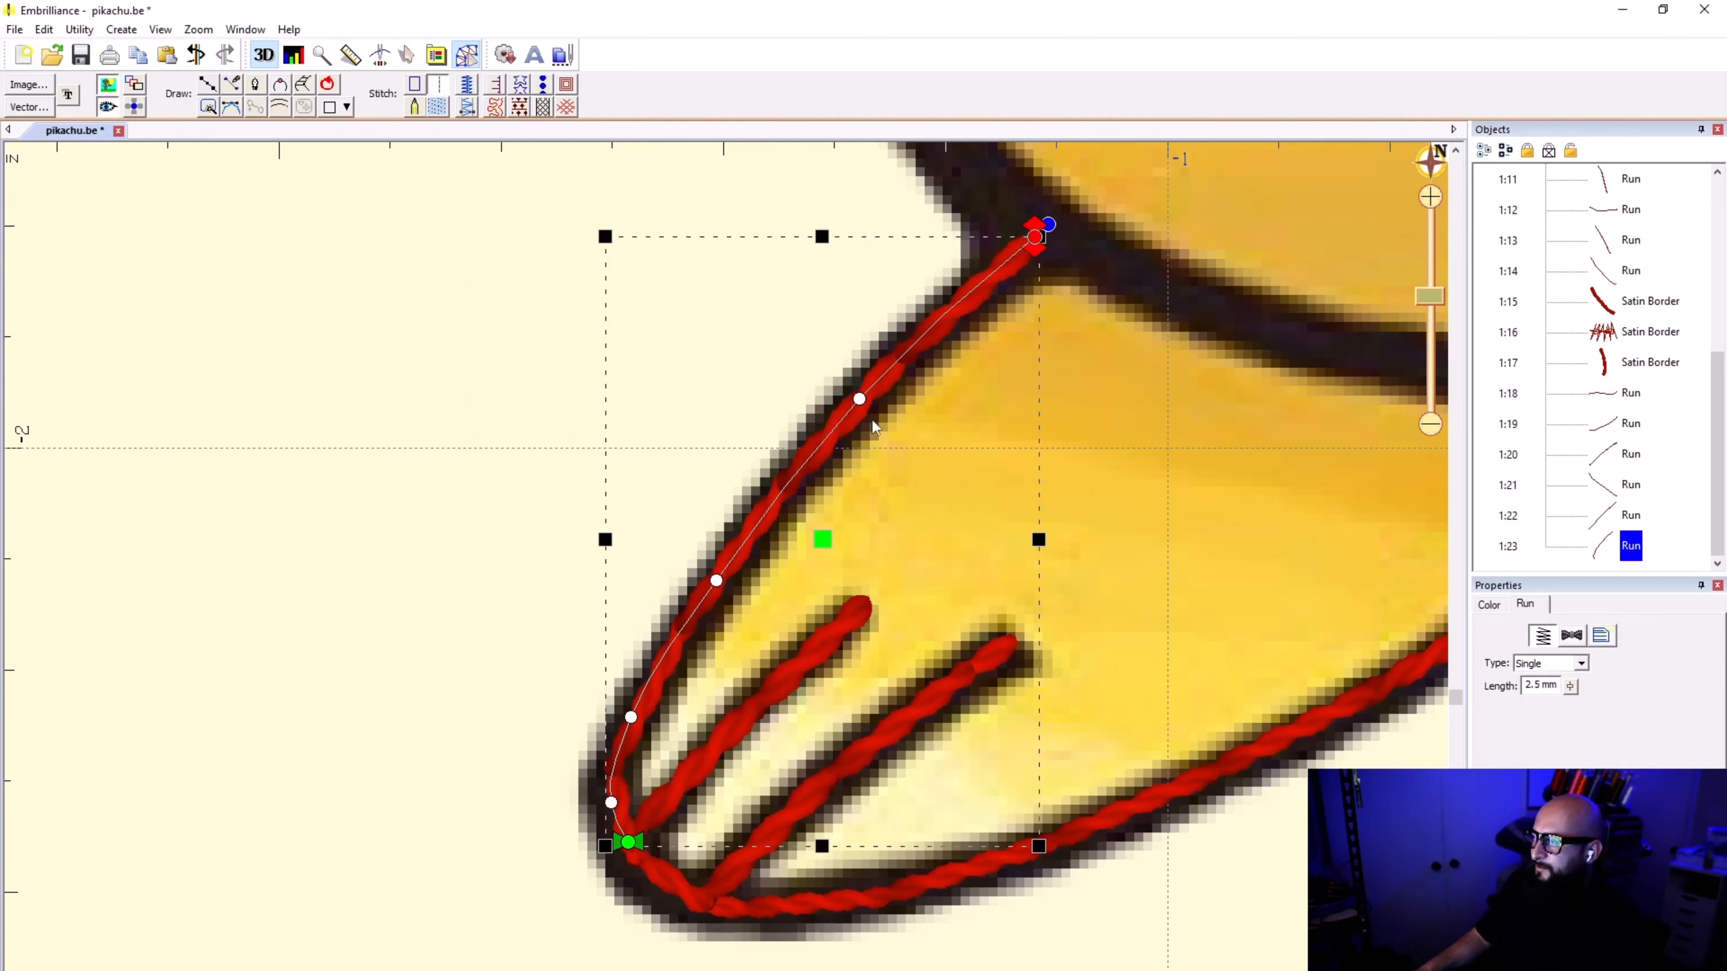
ctrl+click(657, 876)
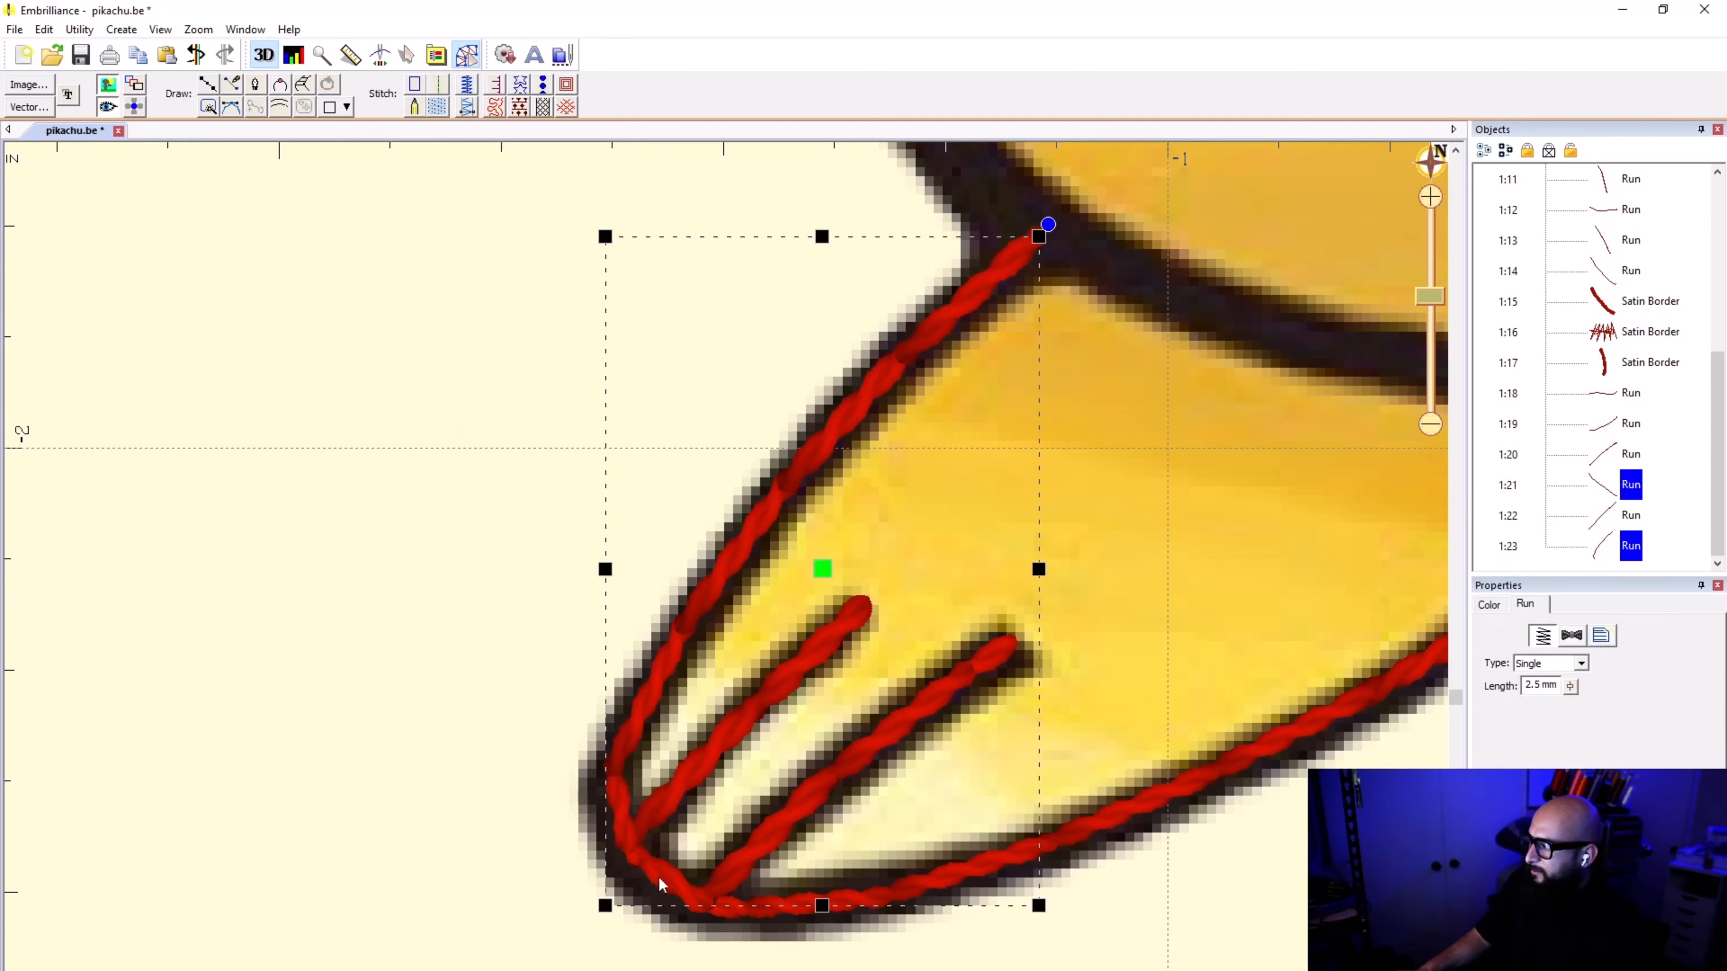
ctrl+click(1240, 773)
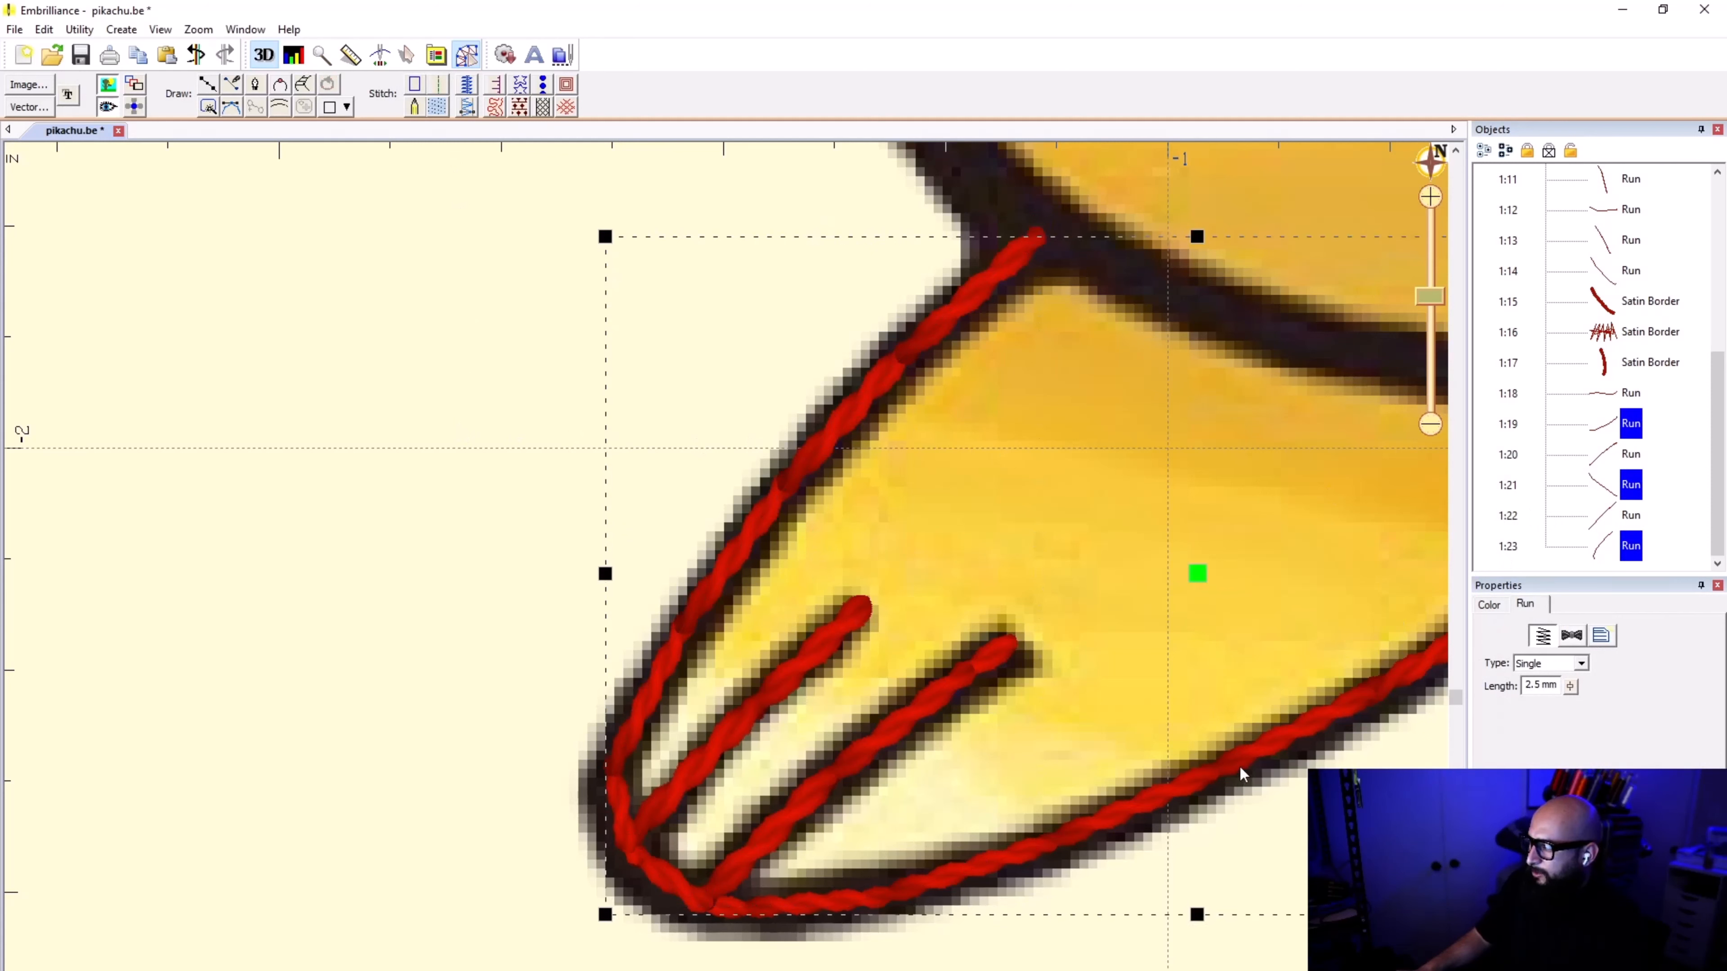
click(1667, 533)
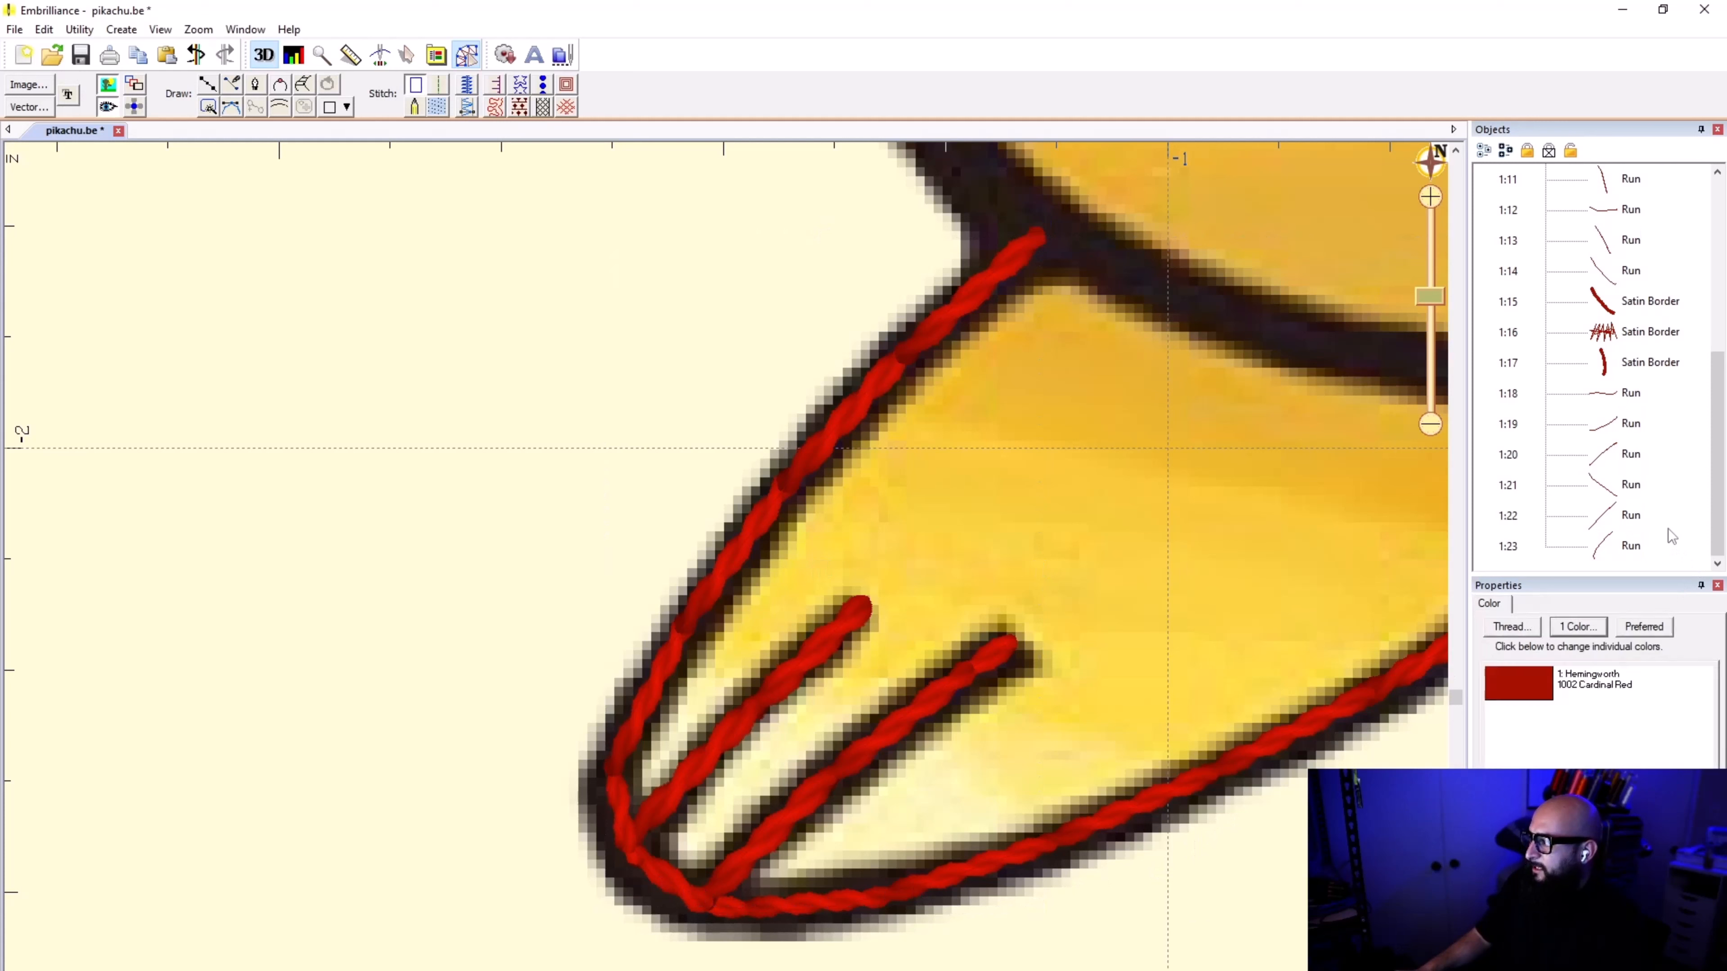
key(ctrl+v)
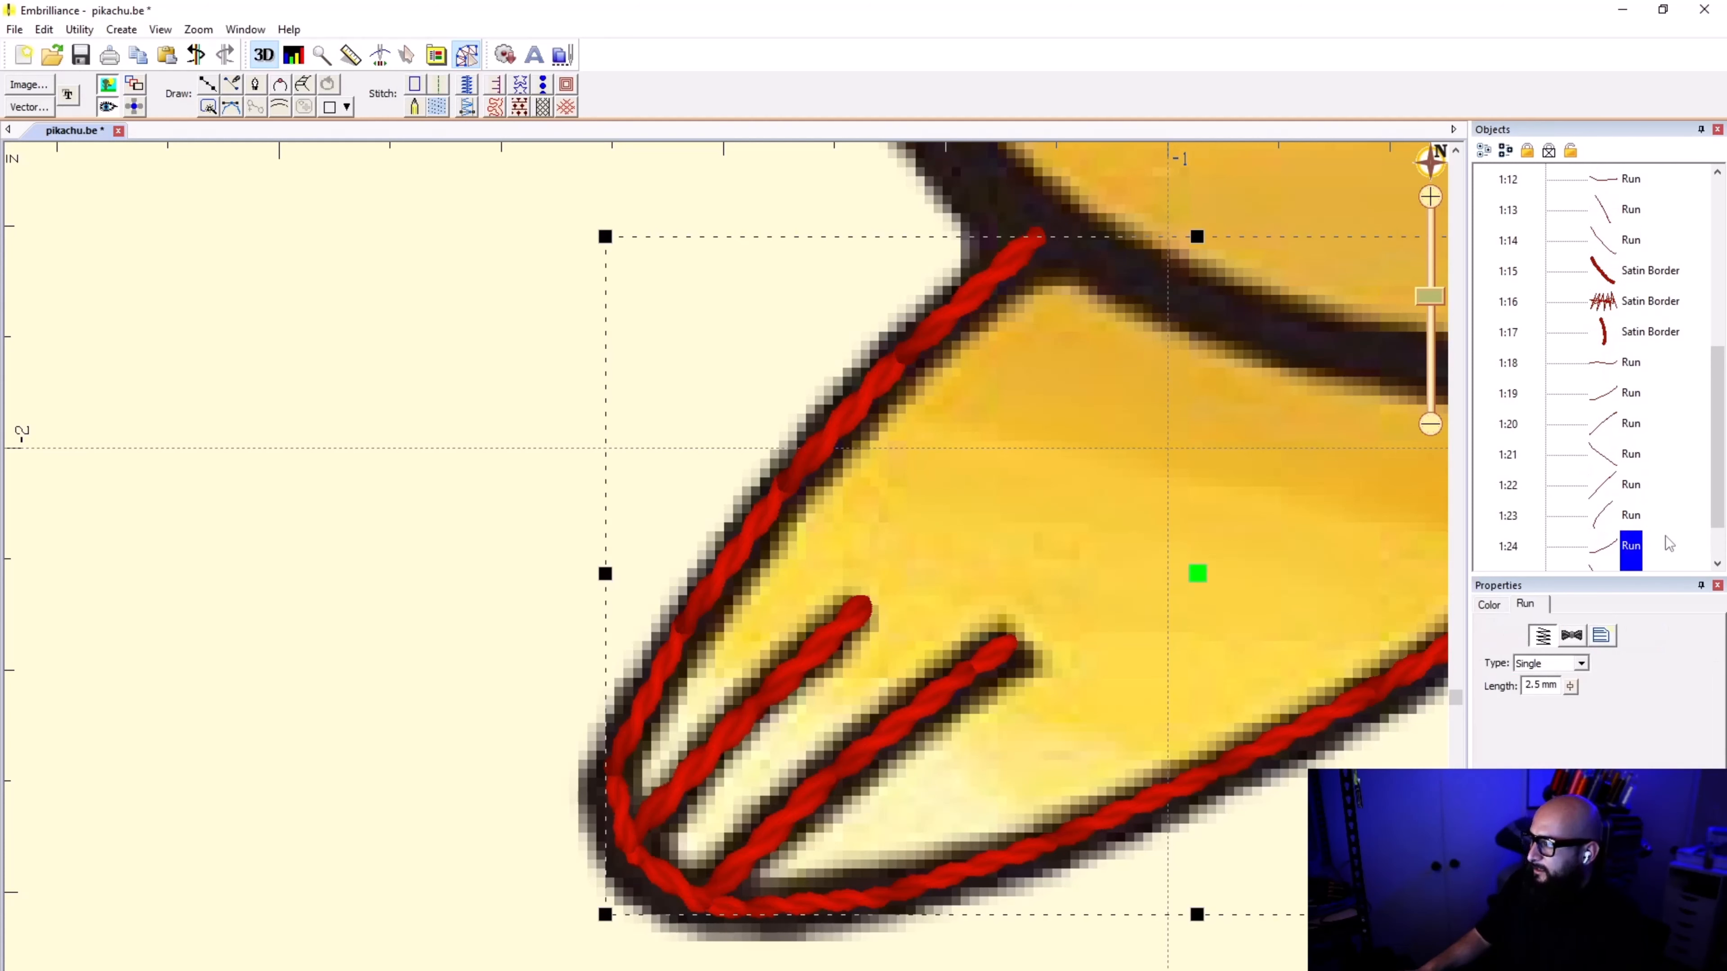
click(418, 83)
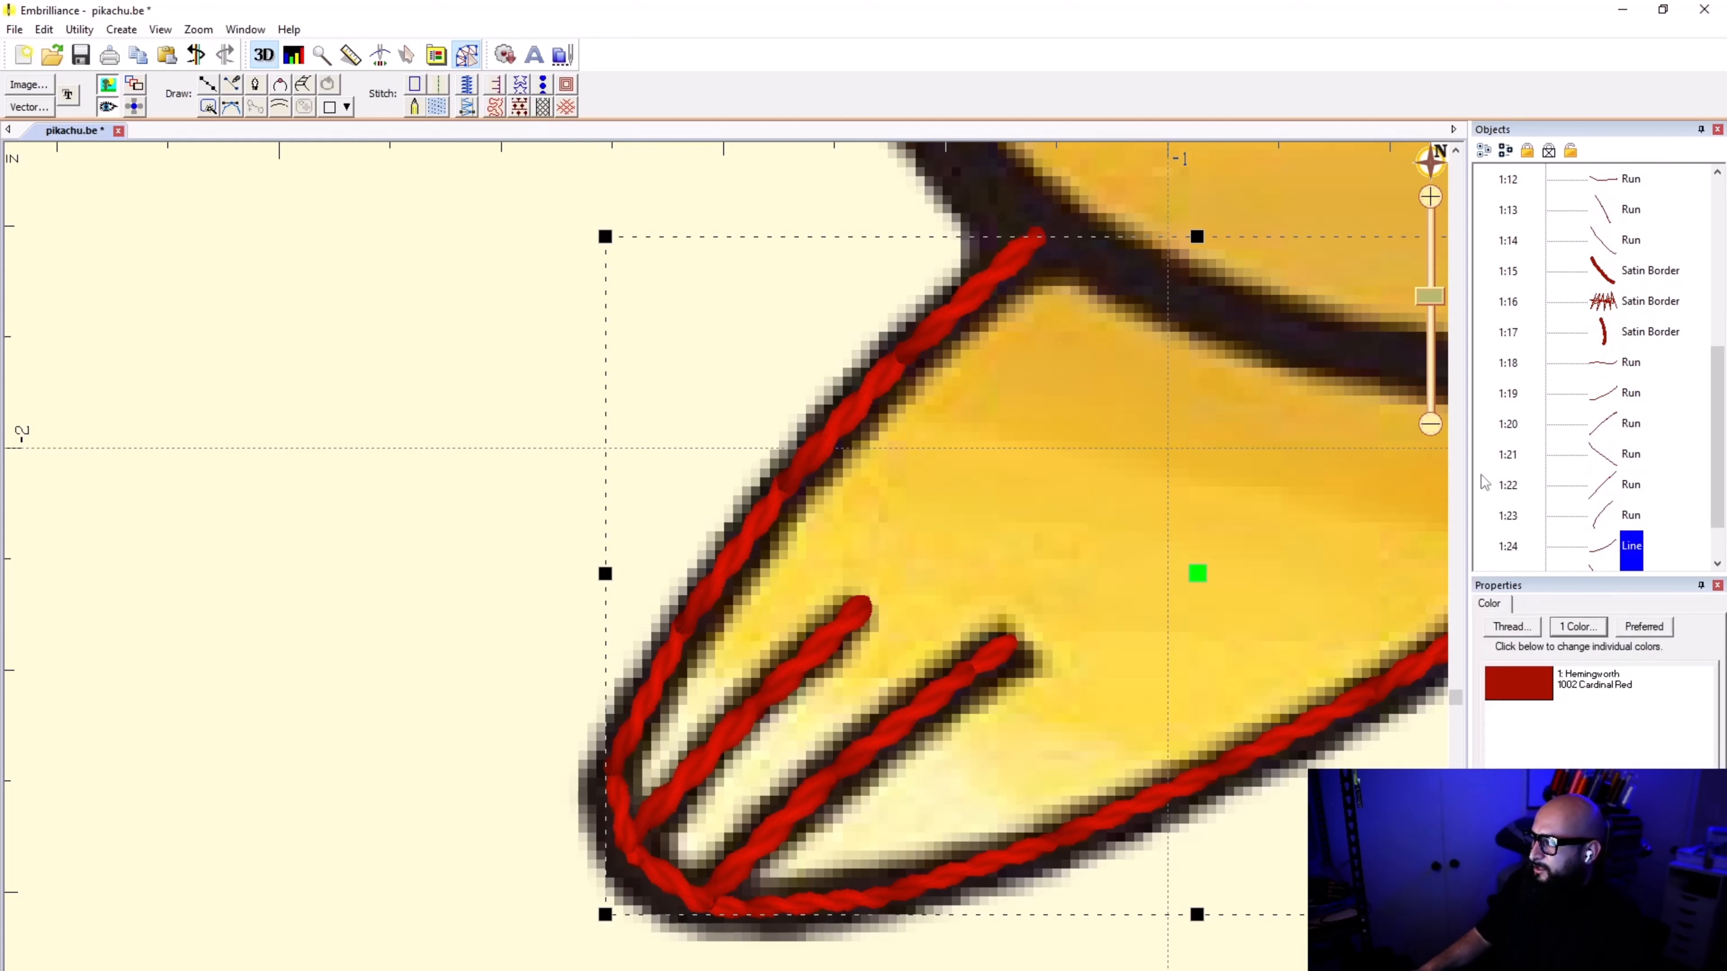
Step: Reverse the point order of the three copied edge lines and give them a Satin Border stitch
click(121, 30)
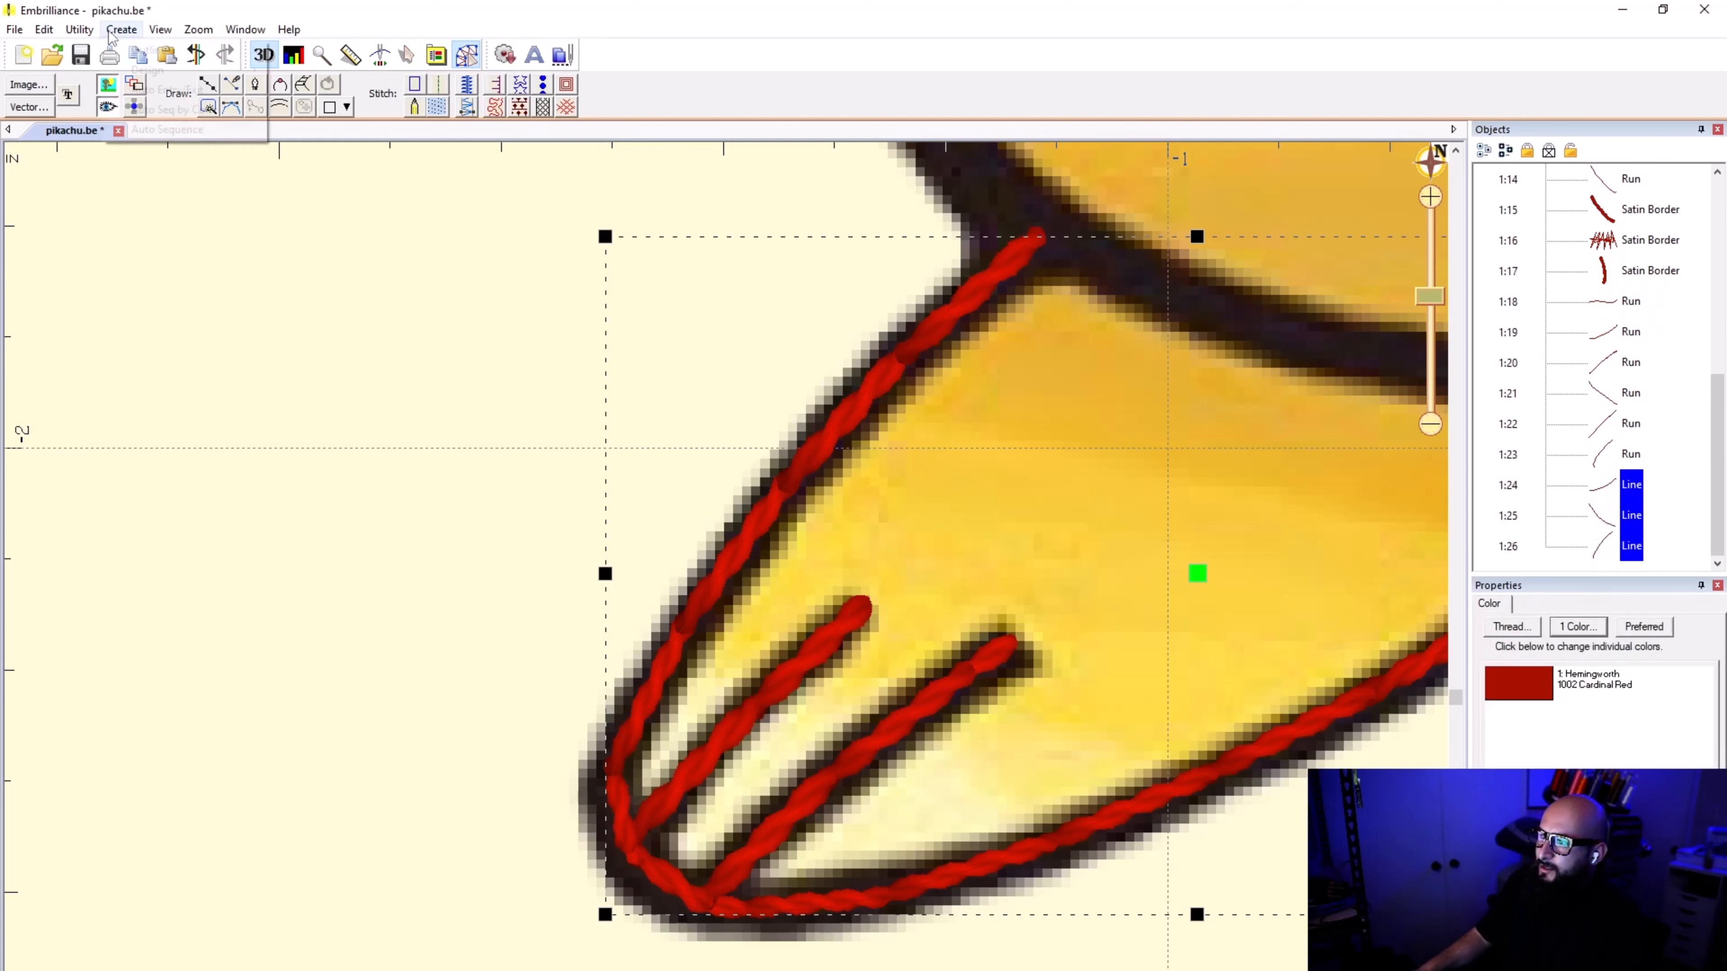
mouse_move(131, 52)
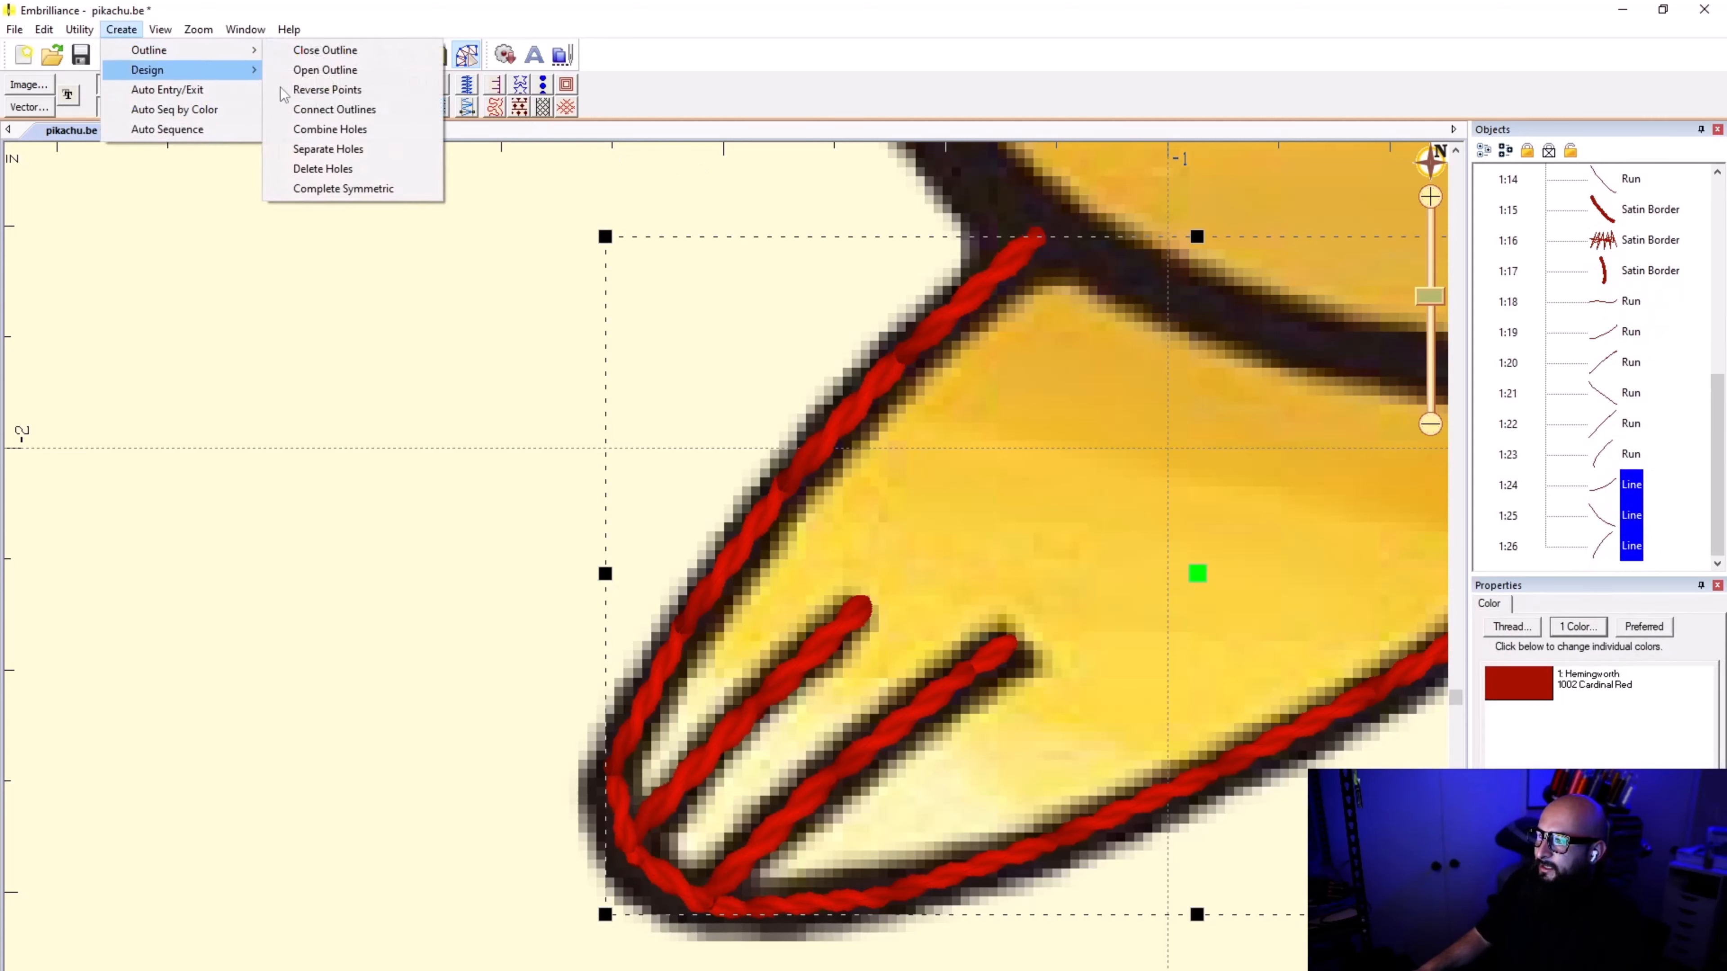
click(337, 95)
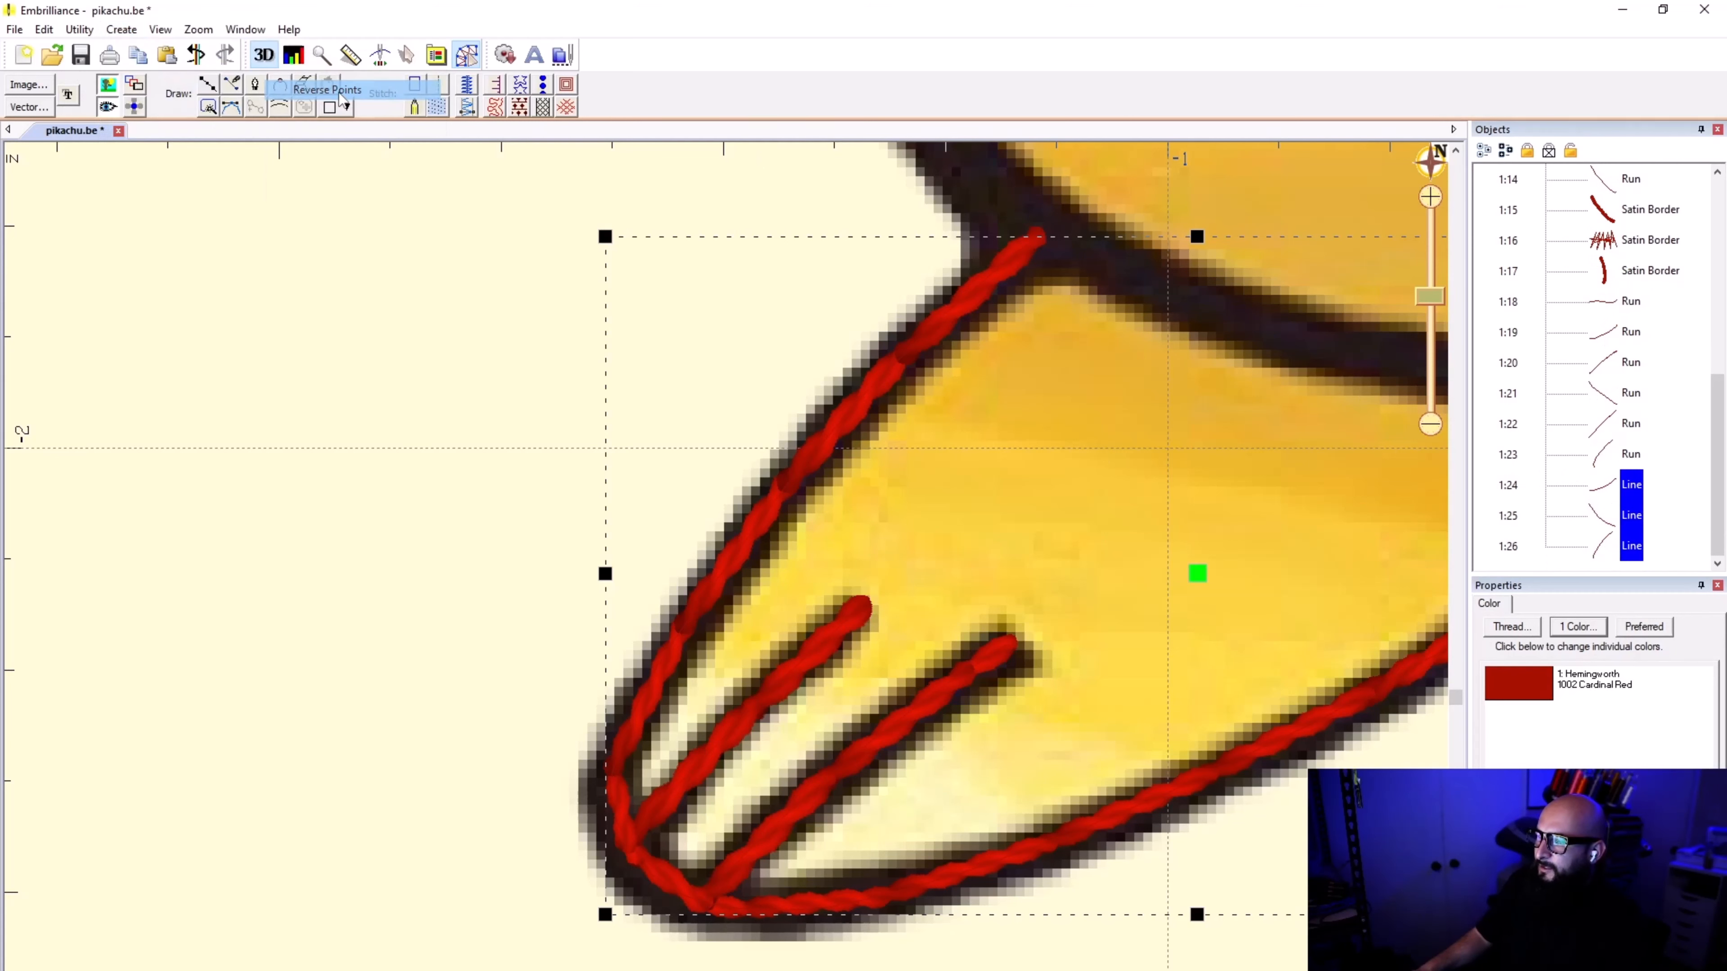
click(467, 86)
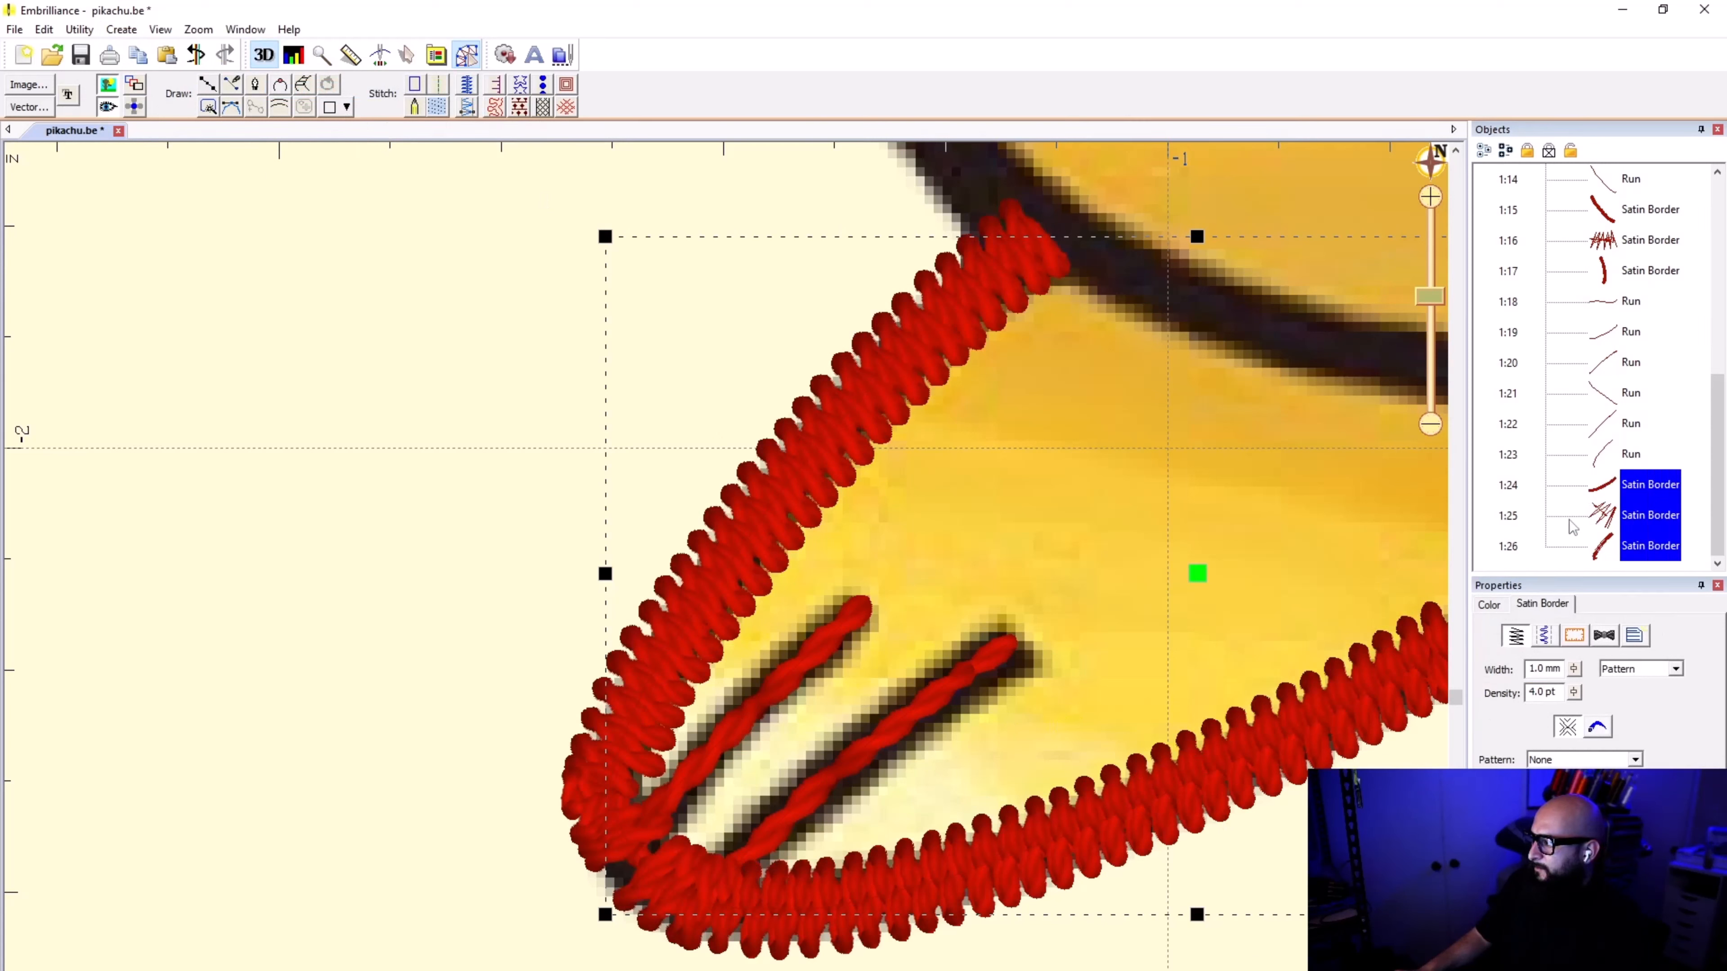
Step: Examine the stitching order of the second foot's runs and satin borders, object by object
click(1605, 516)
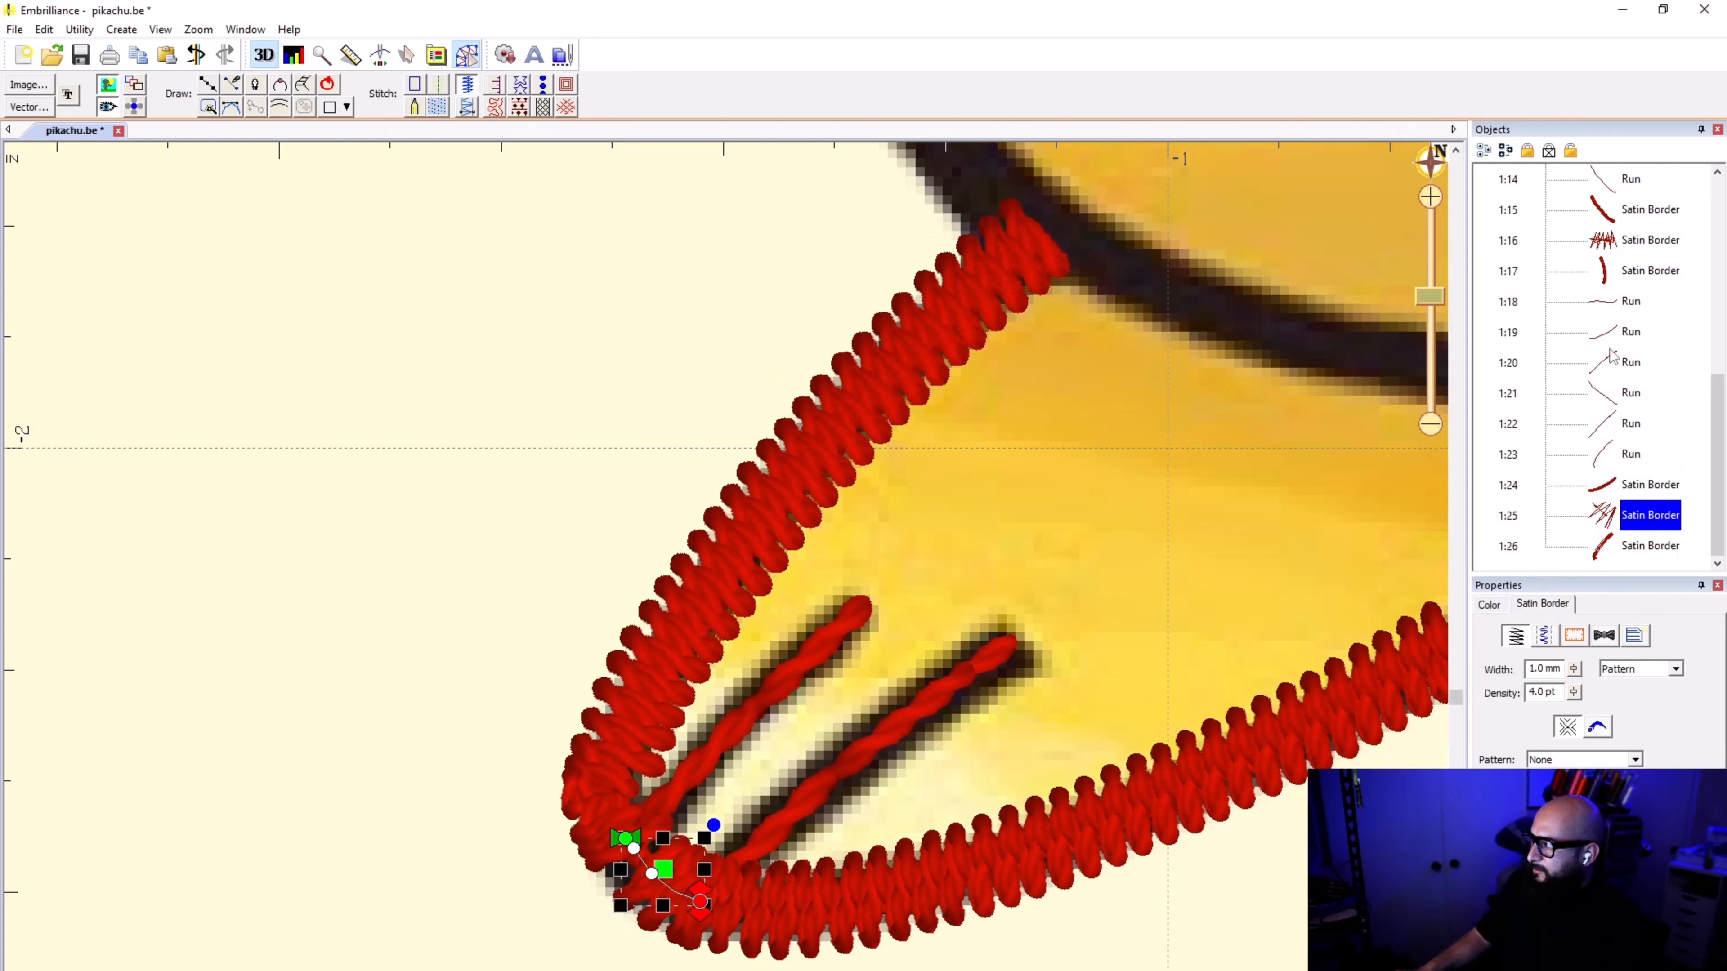
click(1614, 362)
click(1611, 401)
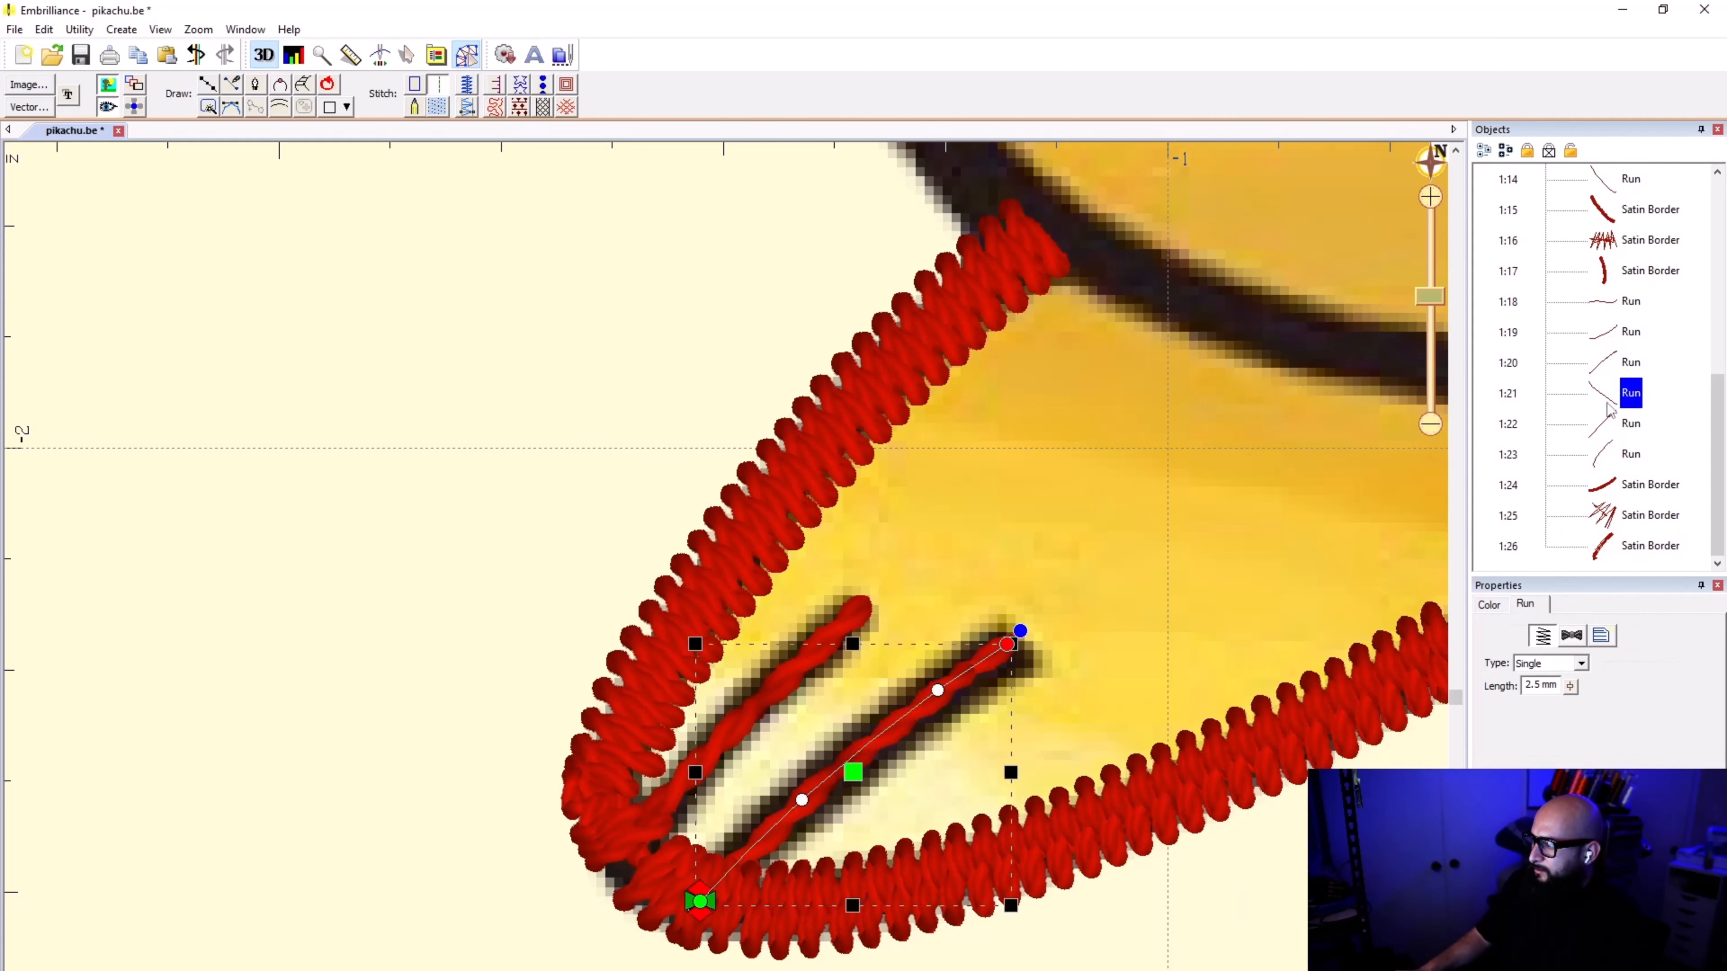
click(1608, 429)
click(1608, 455)
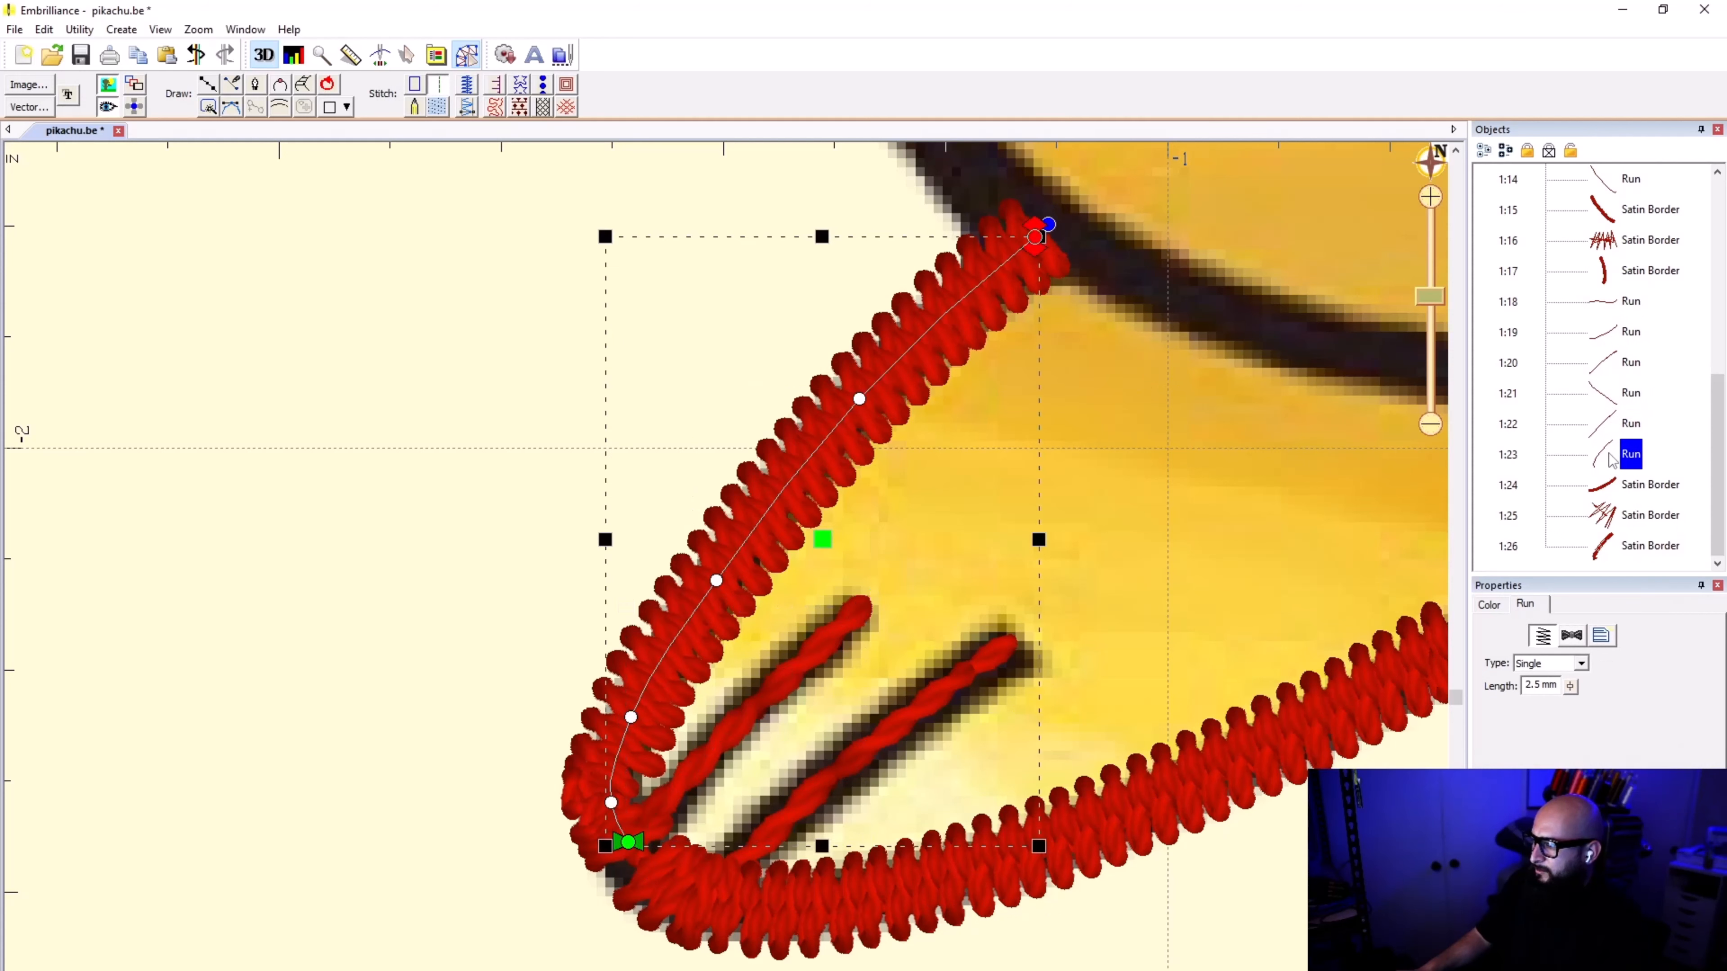
click(1612, 485)
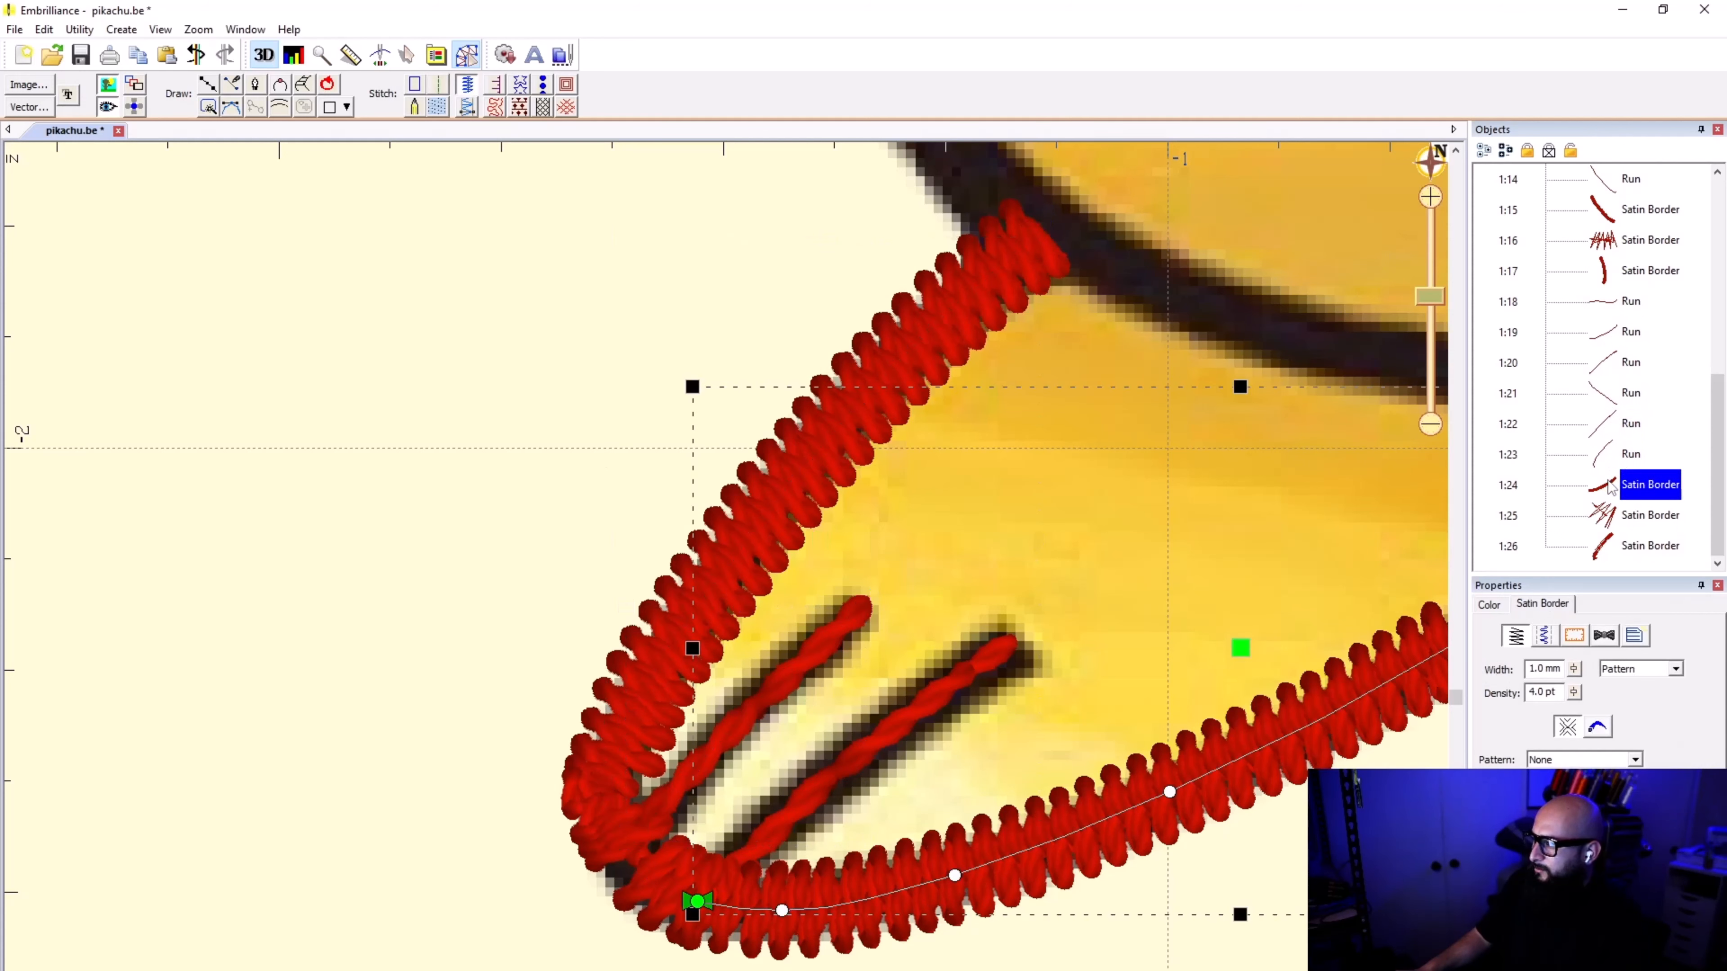
click(1609, 511)
click(1608, 541)
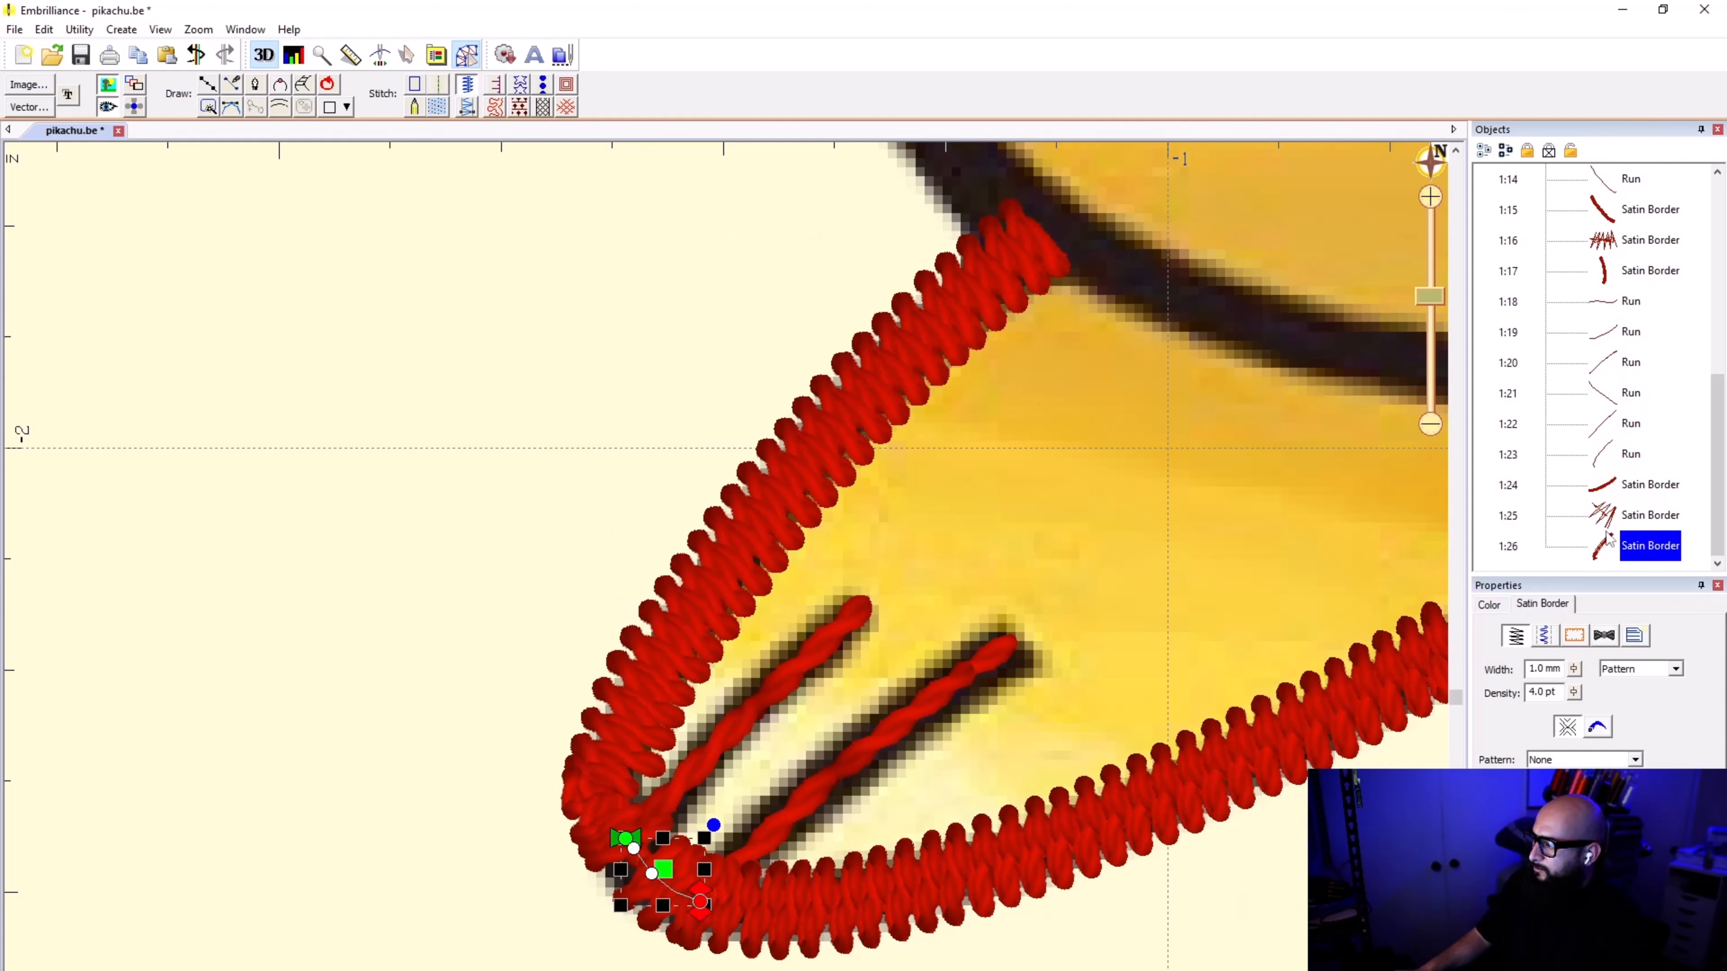
Step: Reorder the second foot's satin borders so the left outer edge stitches first, the short toe-tip piece second and the long lower edge last
drag(1608, 541, 1603, 476)
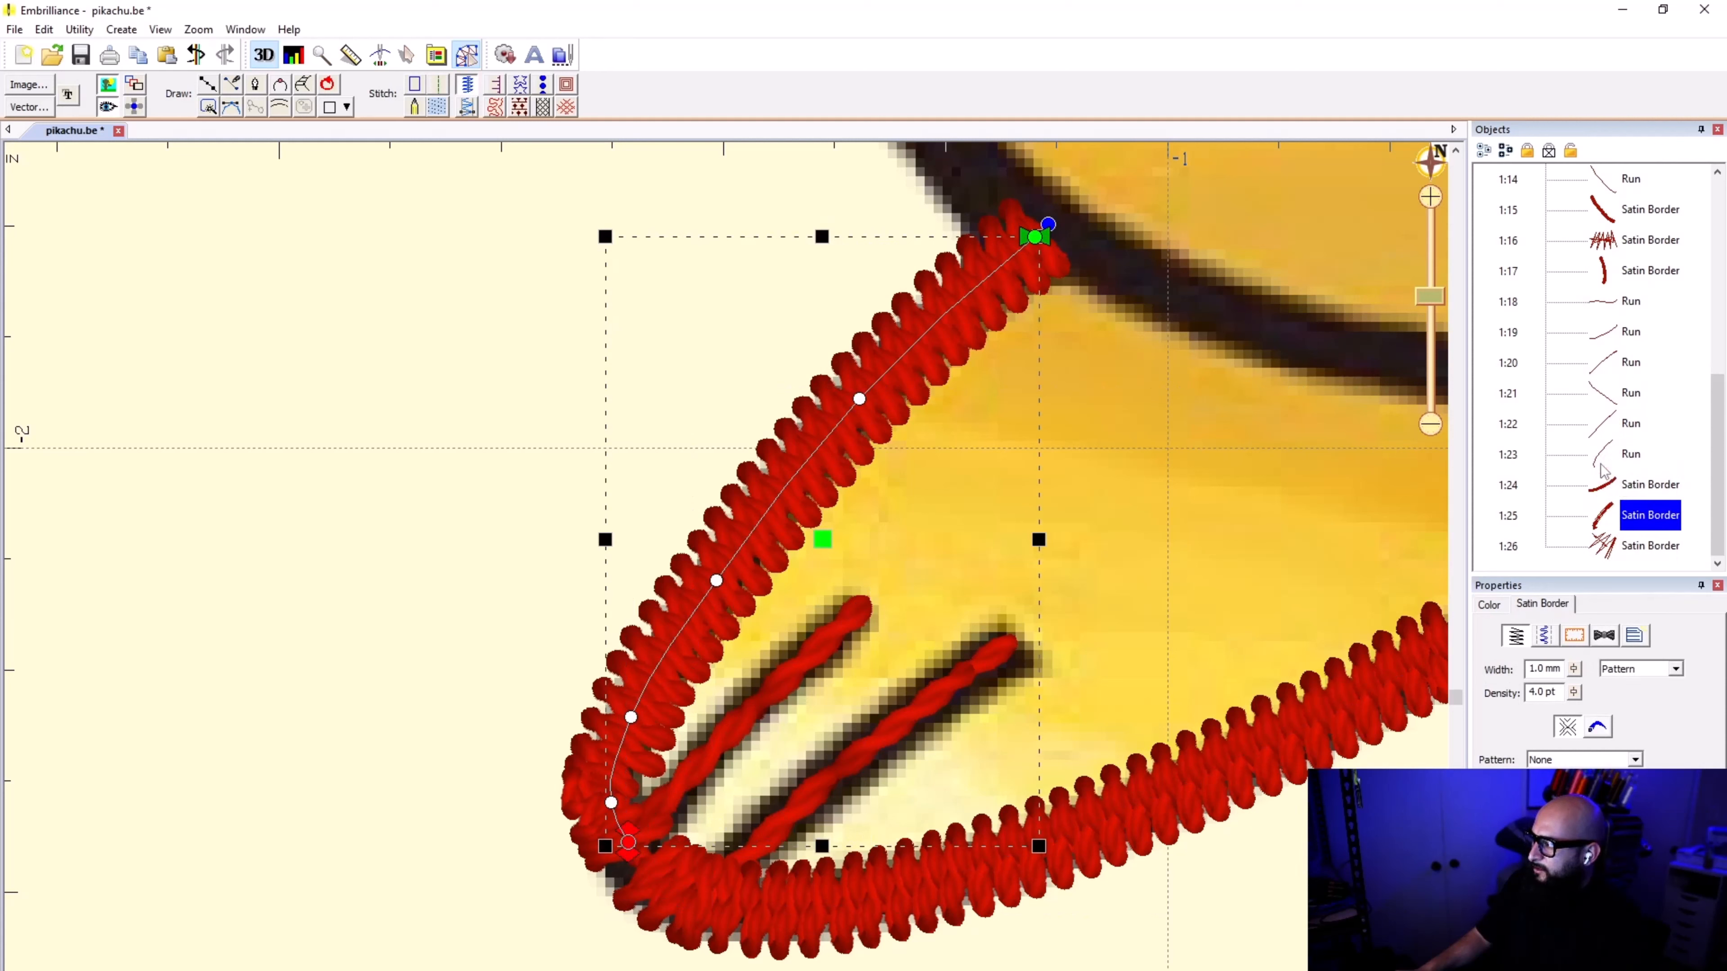
click(1605, 514)
click(1610, 547)
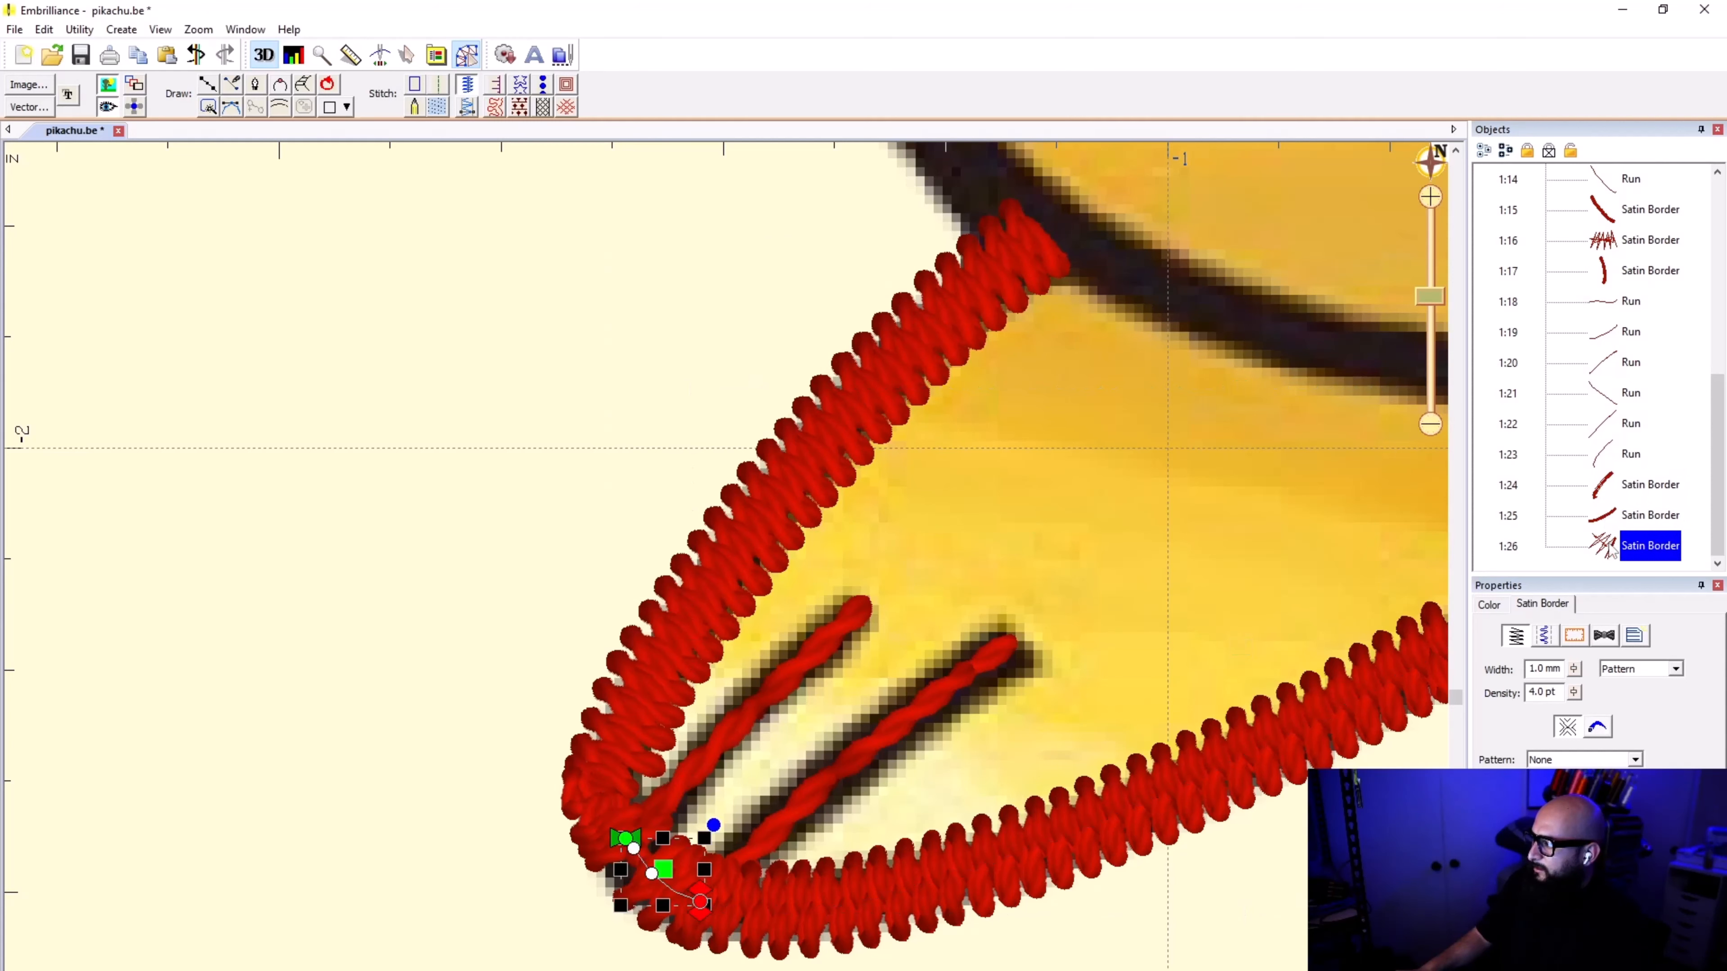
drag(1611, 549, 1610, 500)
click(1603, 546)
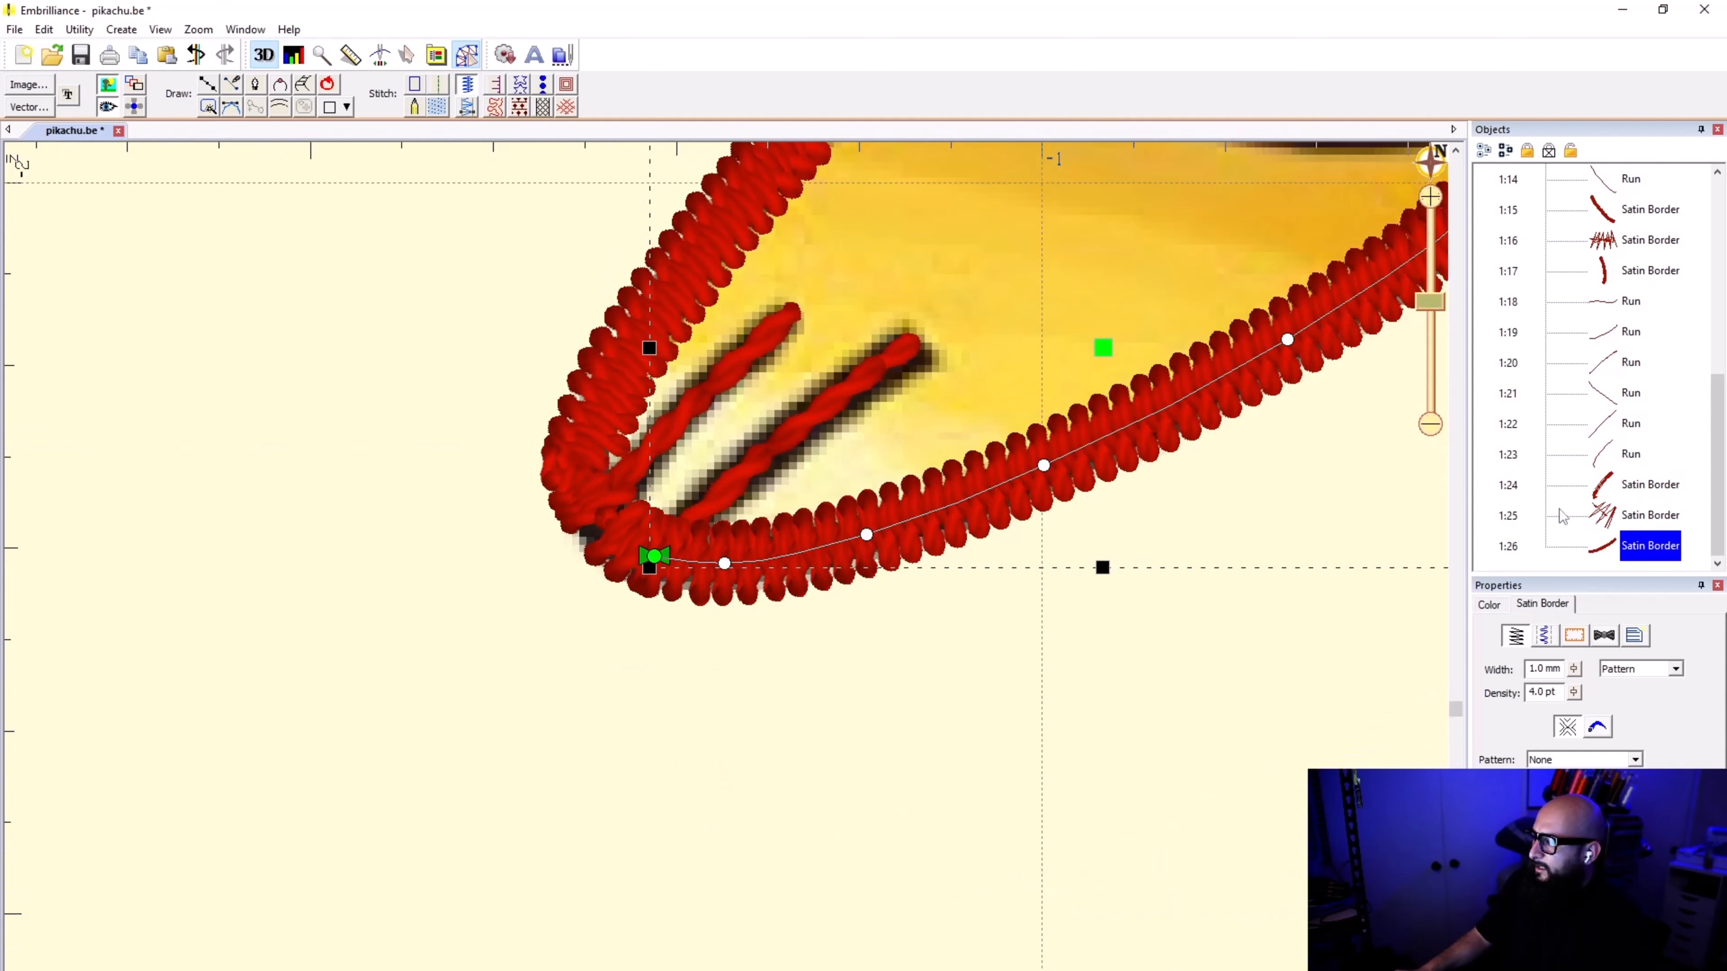
click(1603, 515)
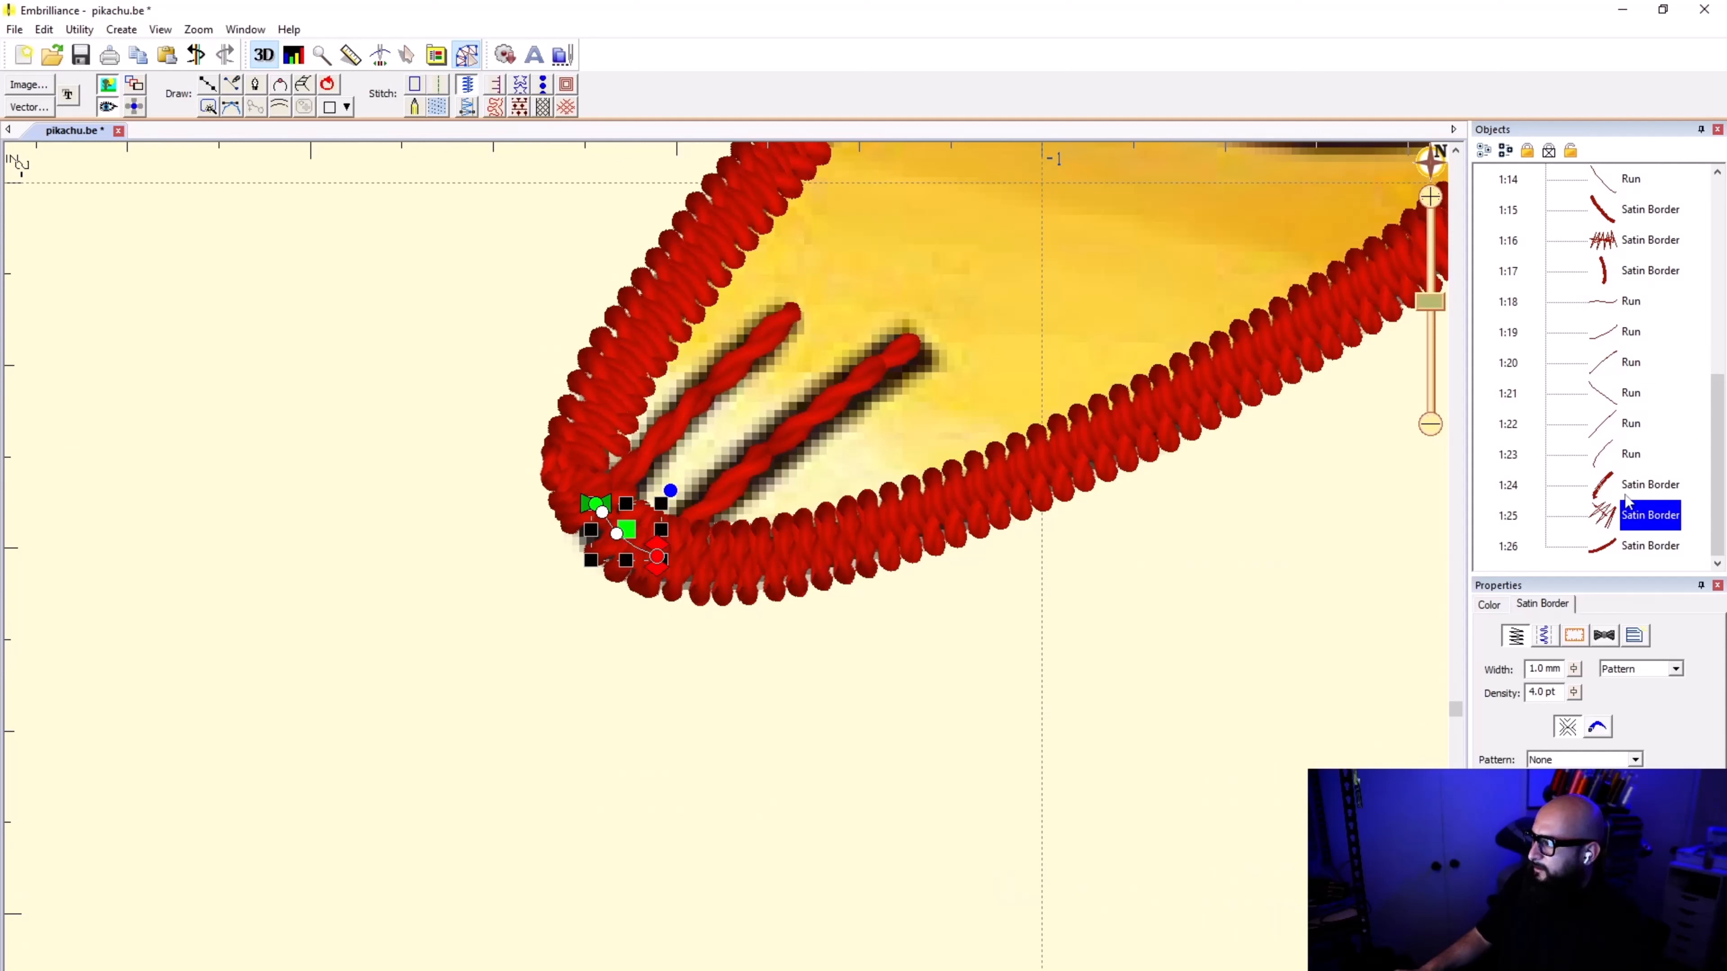
right_click(1611, 515)
click(1296, 617)
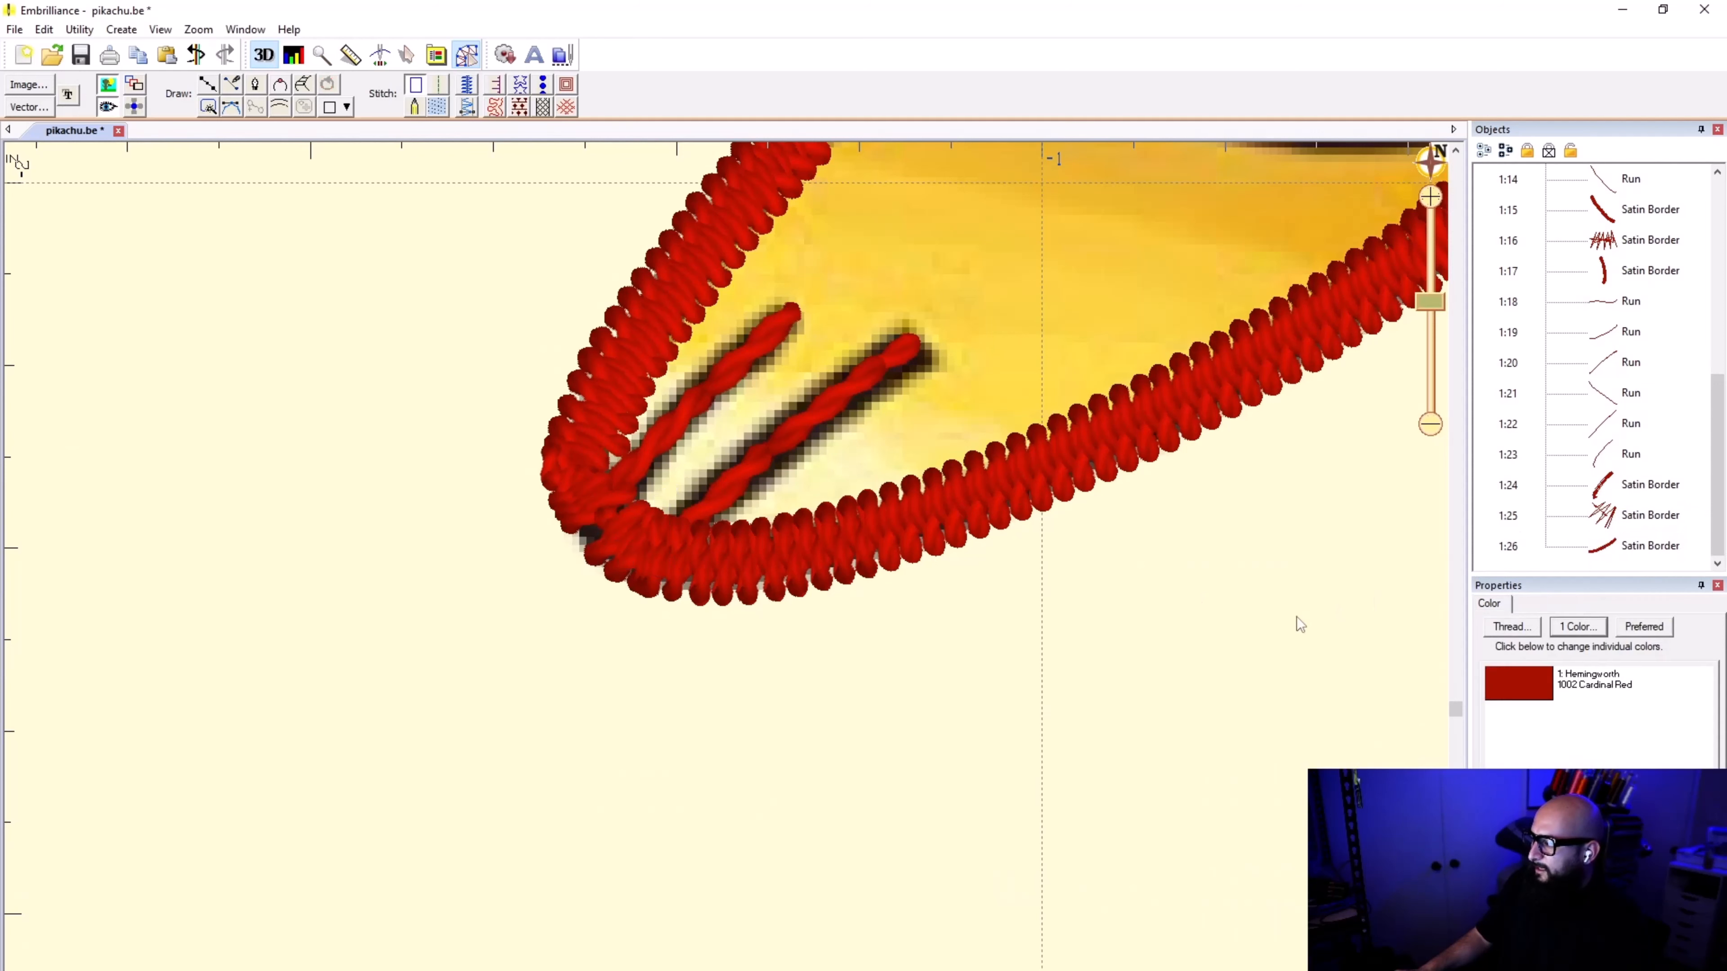
Step: Try moving the short toe-tip satin border clear of the foot to inspect the gap beneath, and undo the move
click(1594, 512)
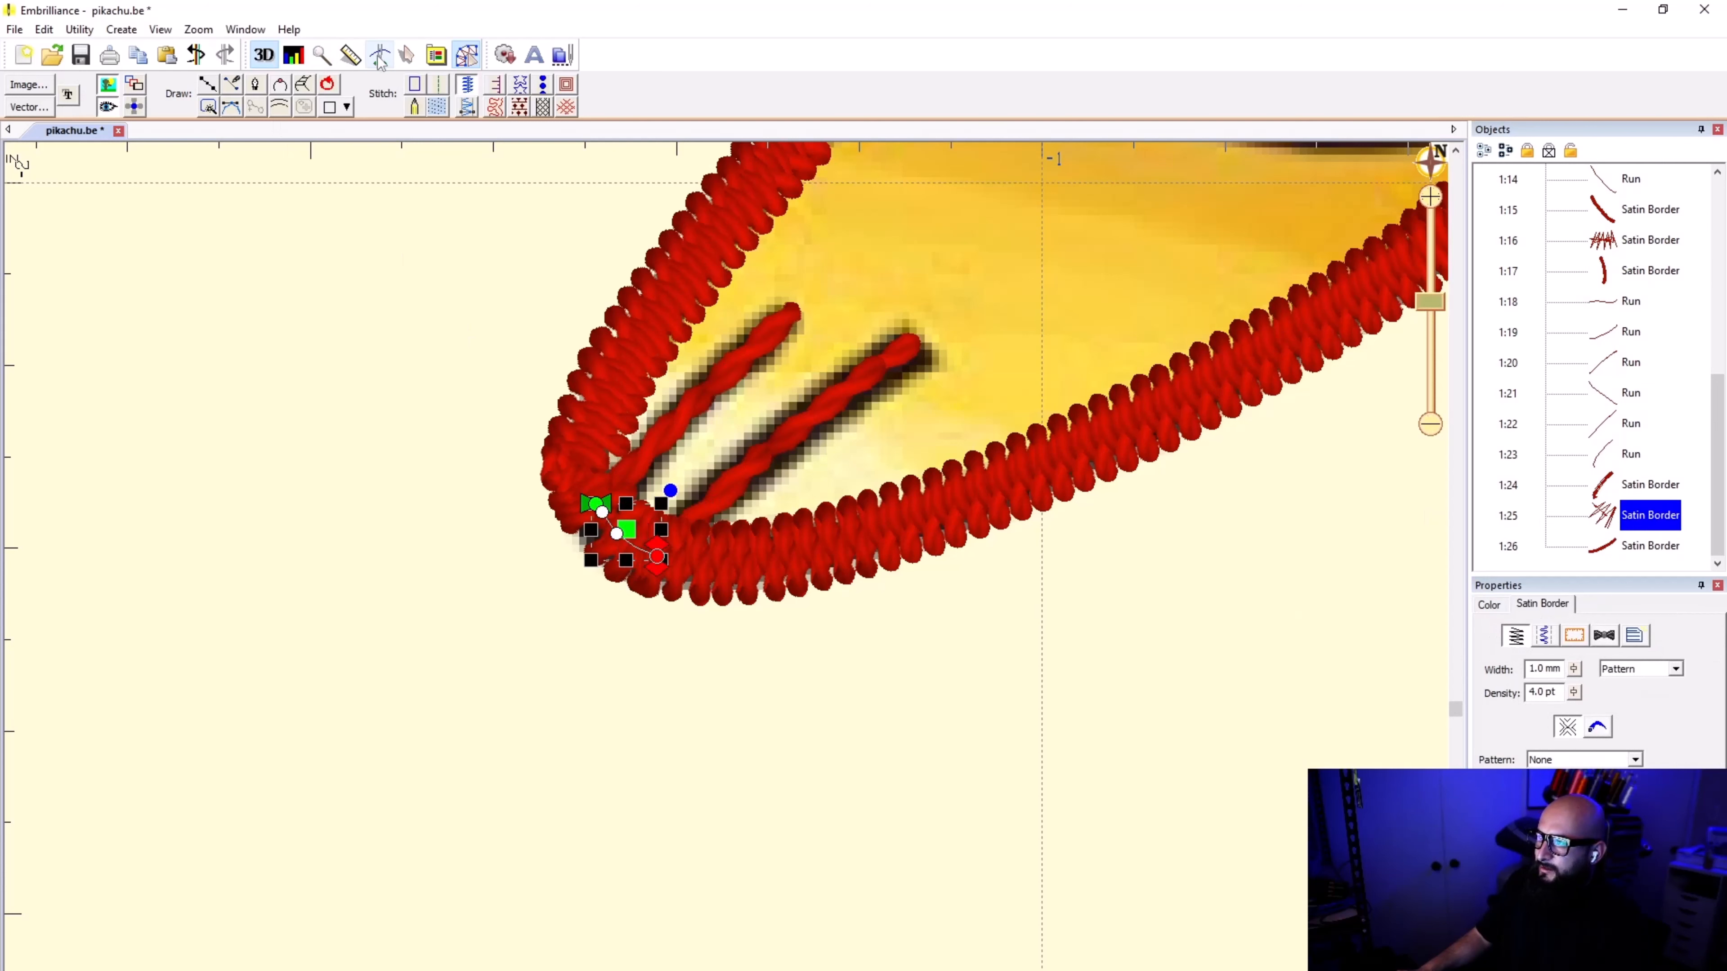
click(407, 54)
drag(632, 533, 588, 688)
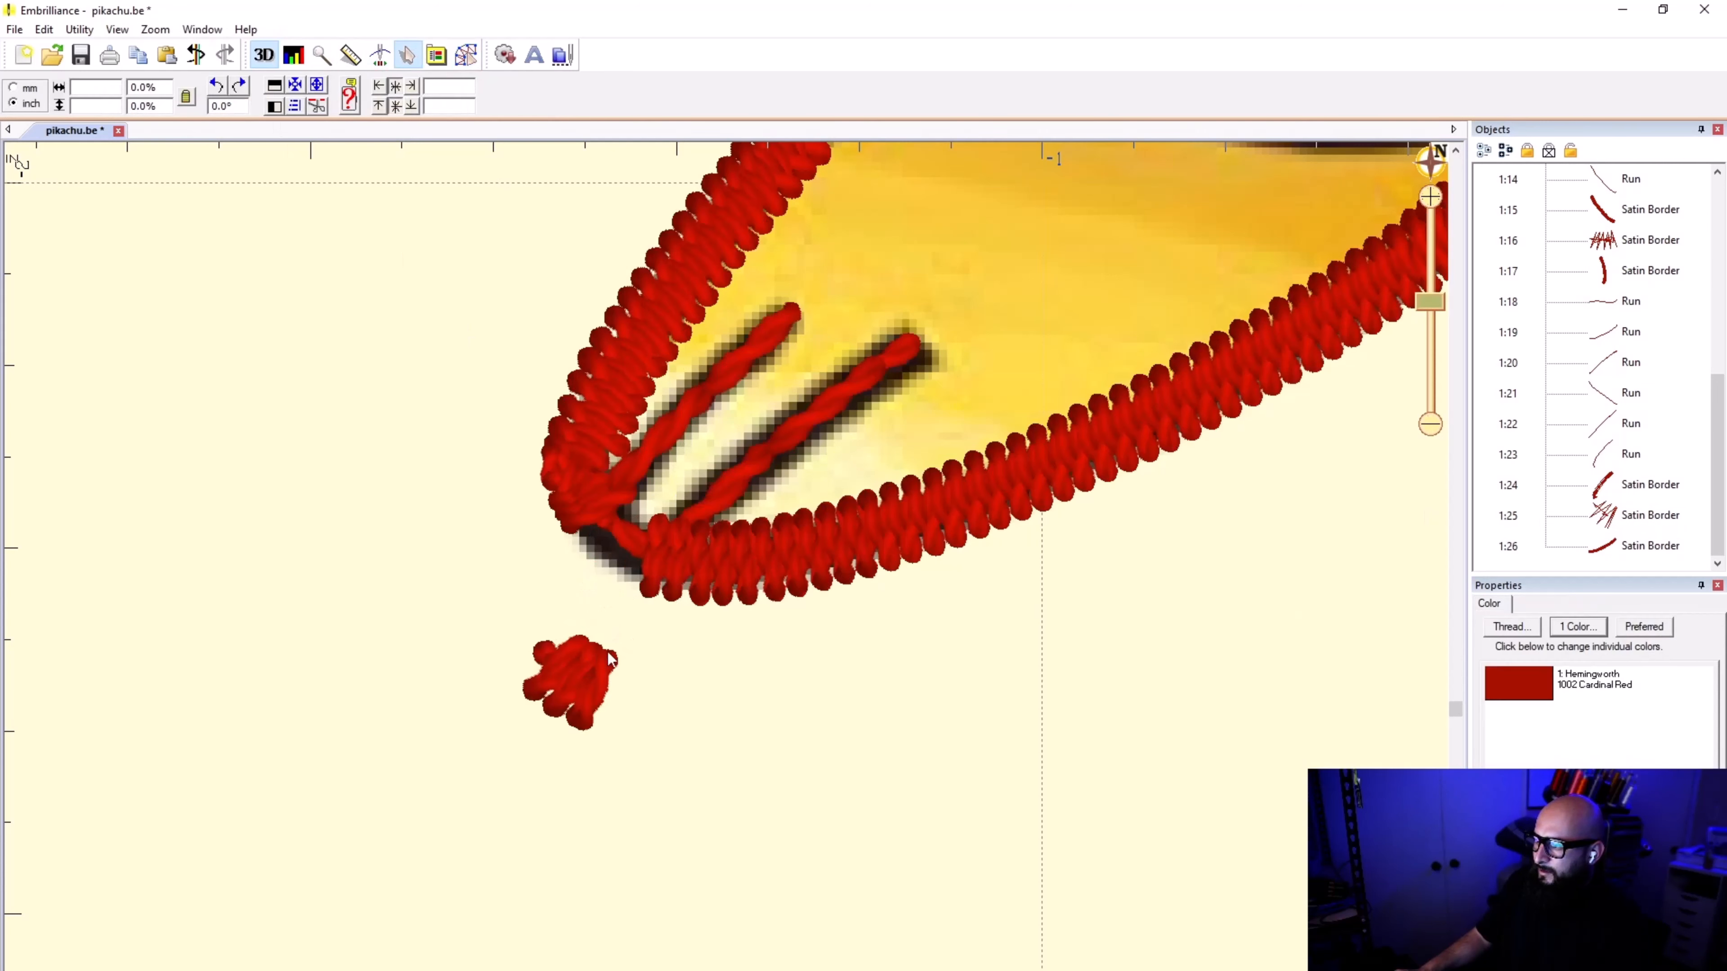
scroll(832, 529, up, 2)
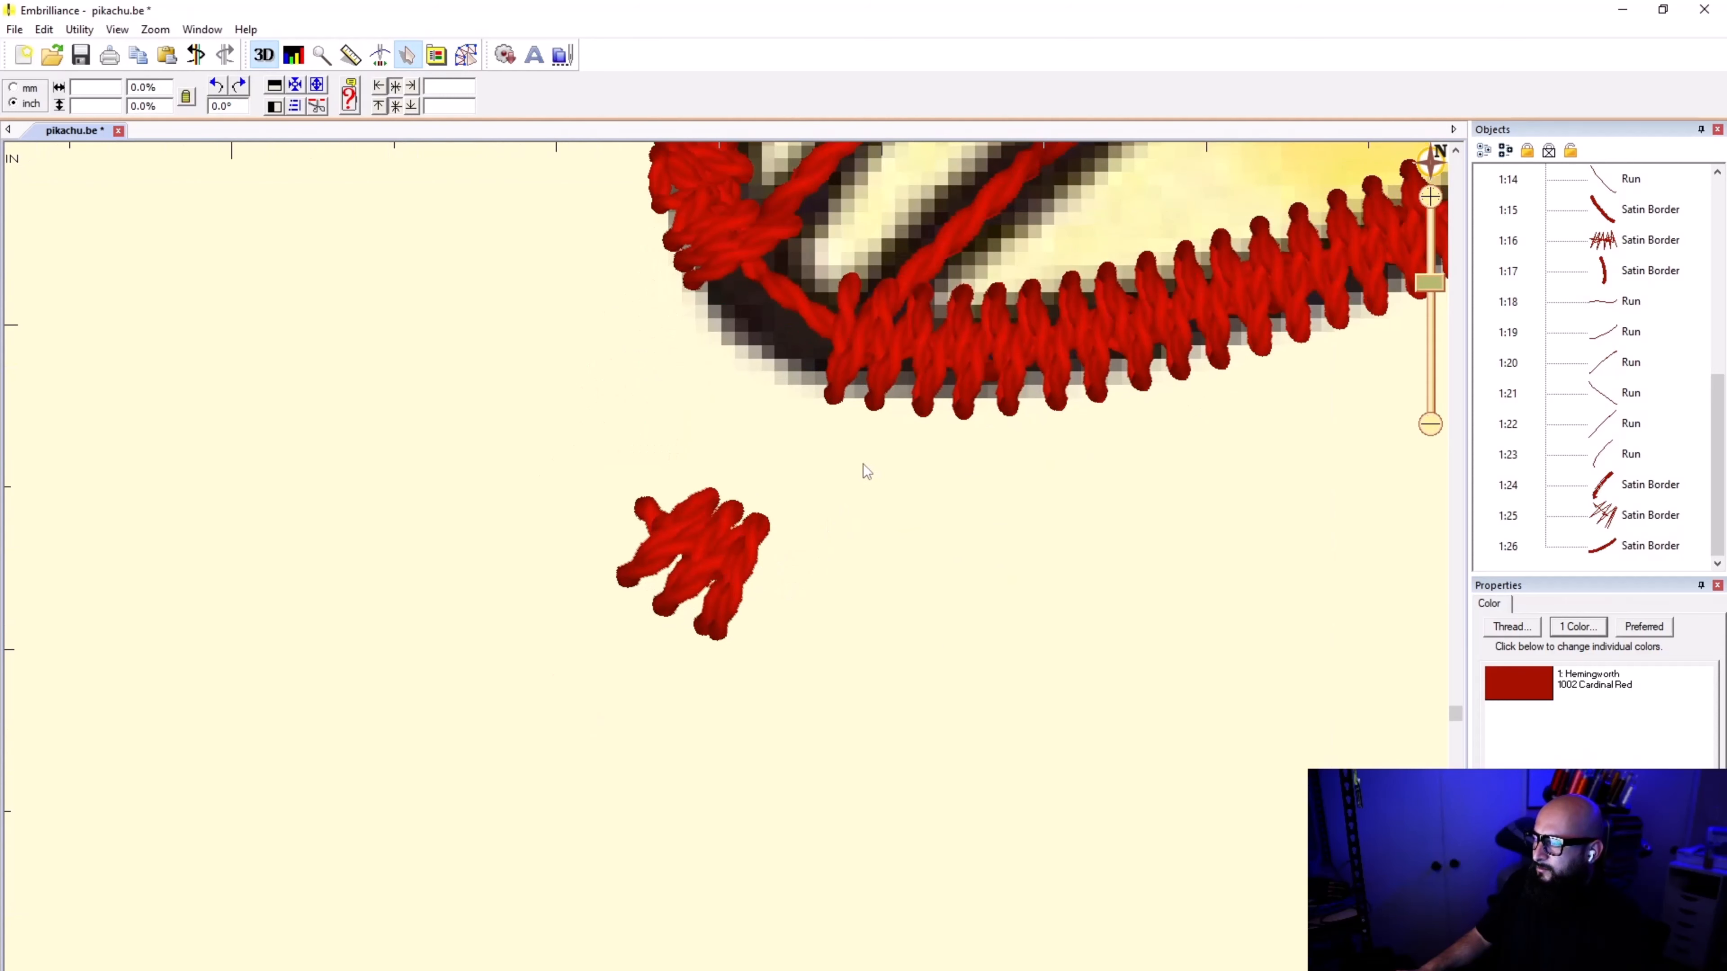
key(ctrl+z)
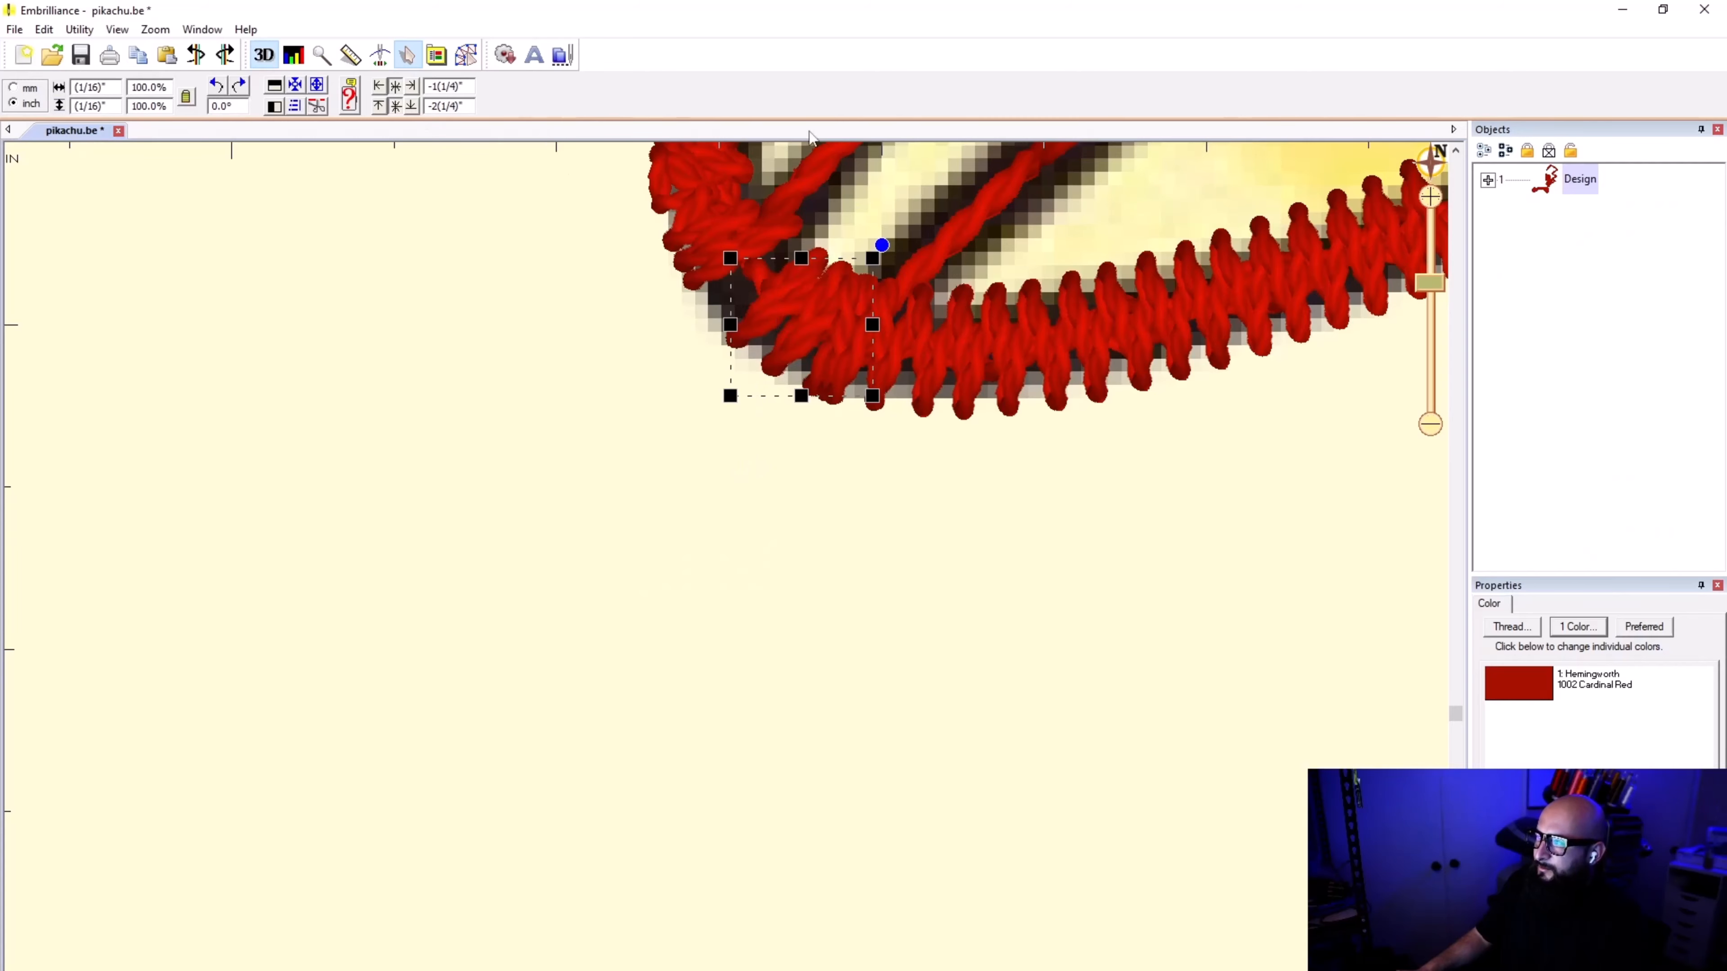
click(468, 56)
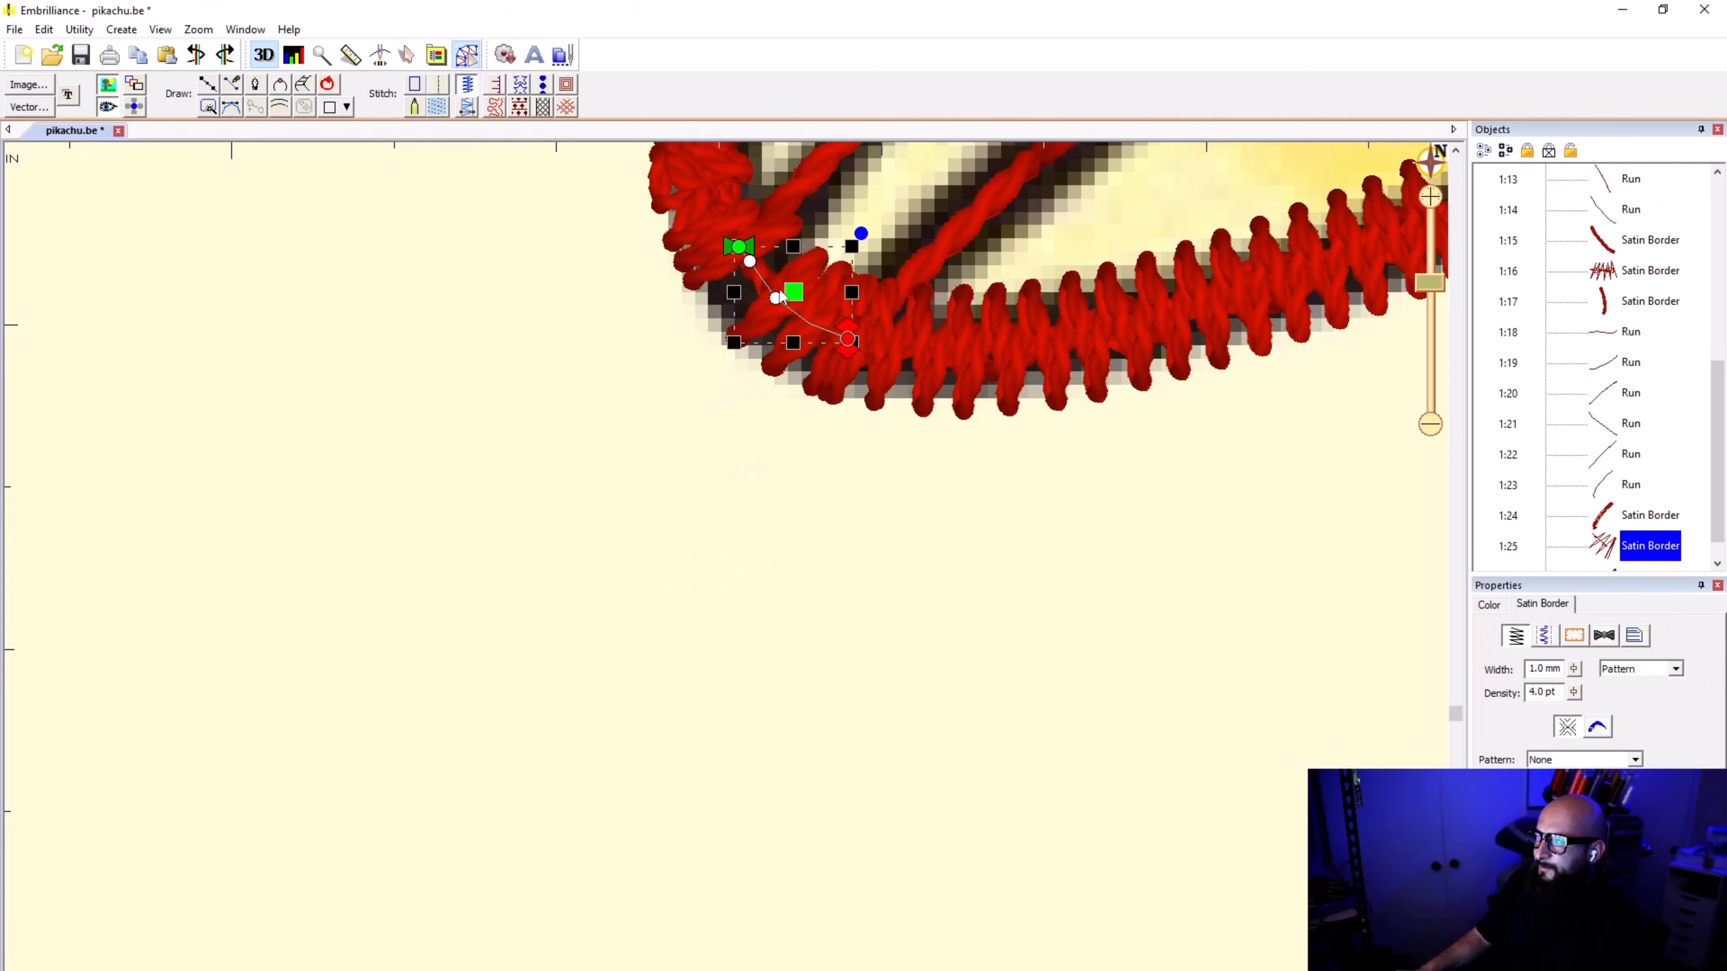
Step: Try a 2.0 mm width on the short toe-tip satin border, undo it and deselect the border
scroll(779, 291, up, 2)
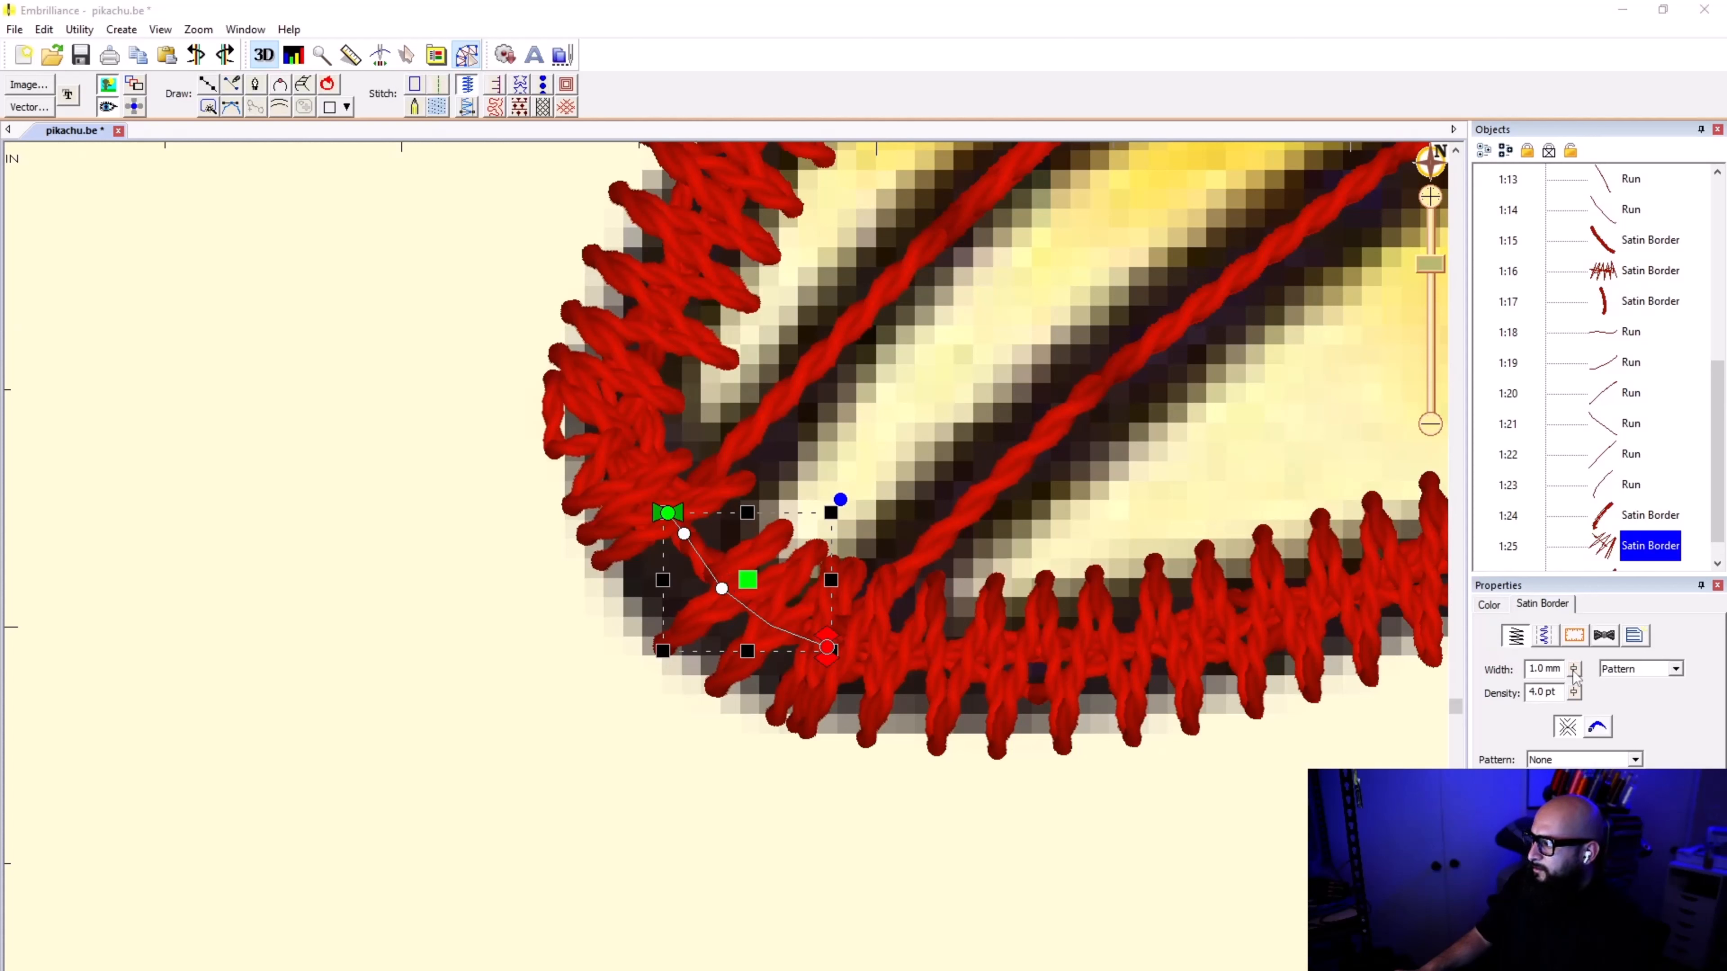
drag(1569, 674, 1581, 767)
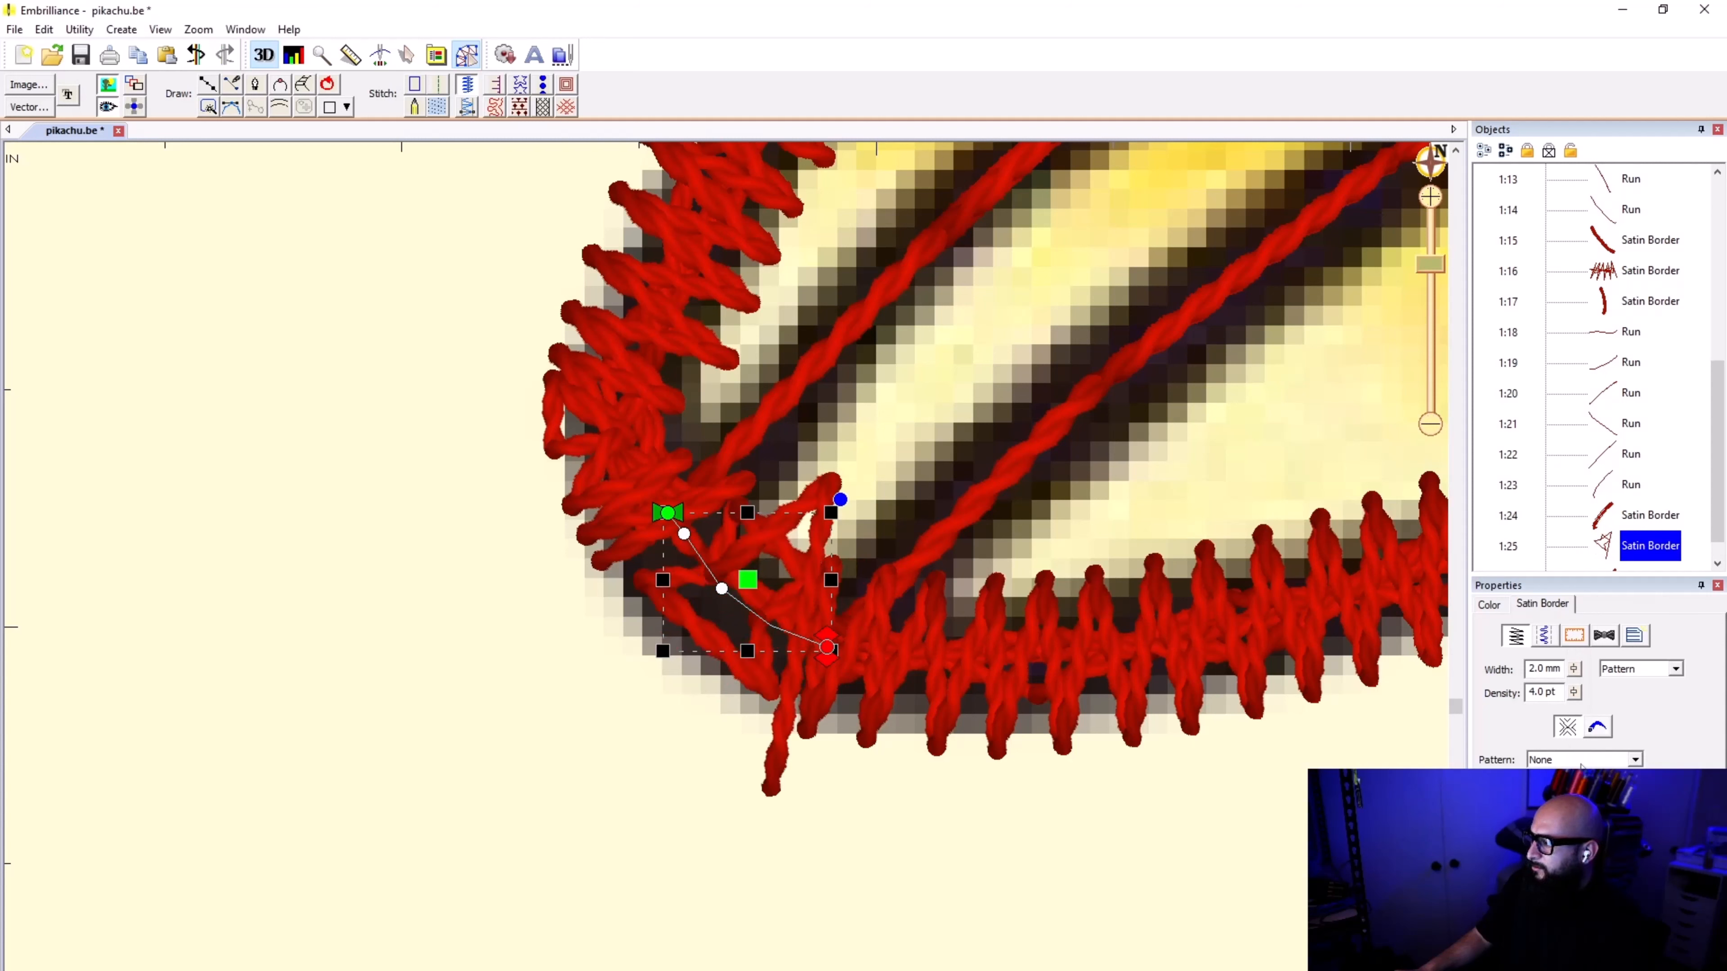
key(ctrl+z)
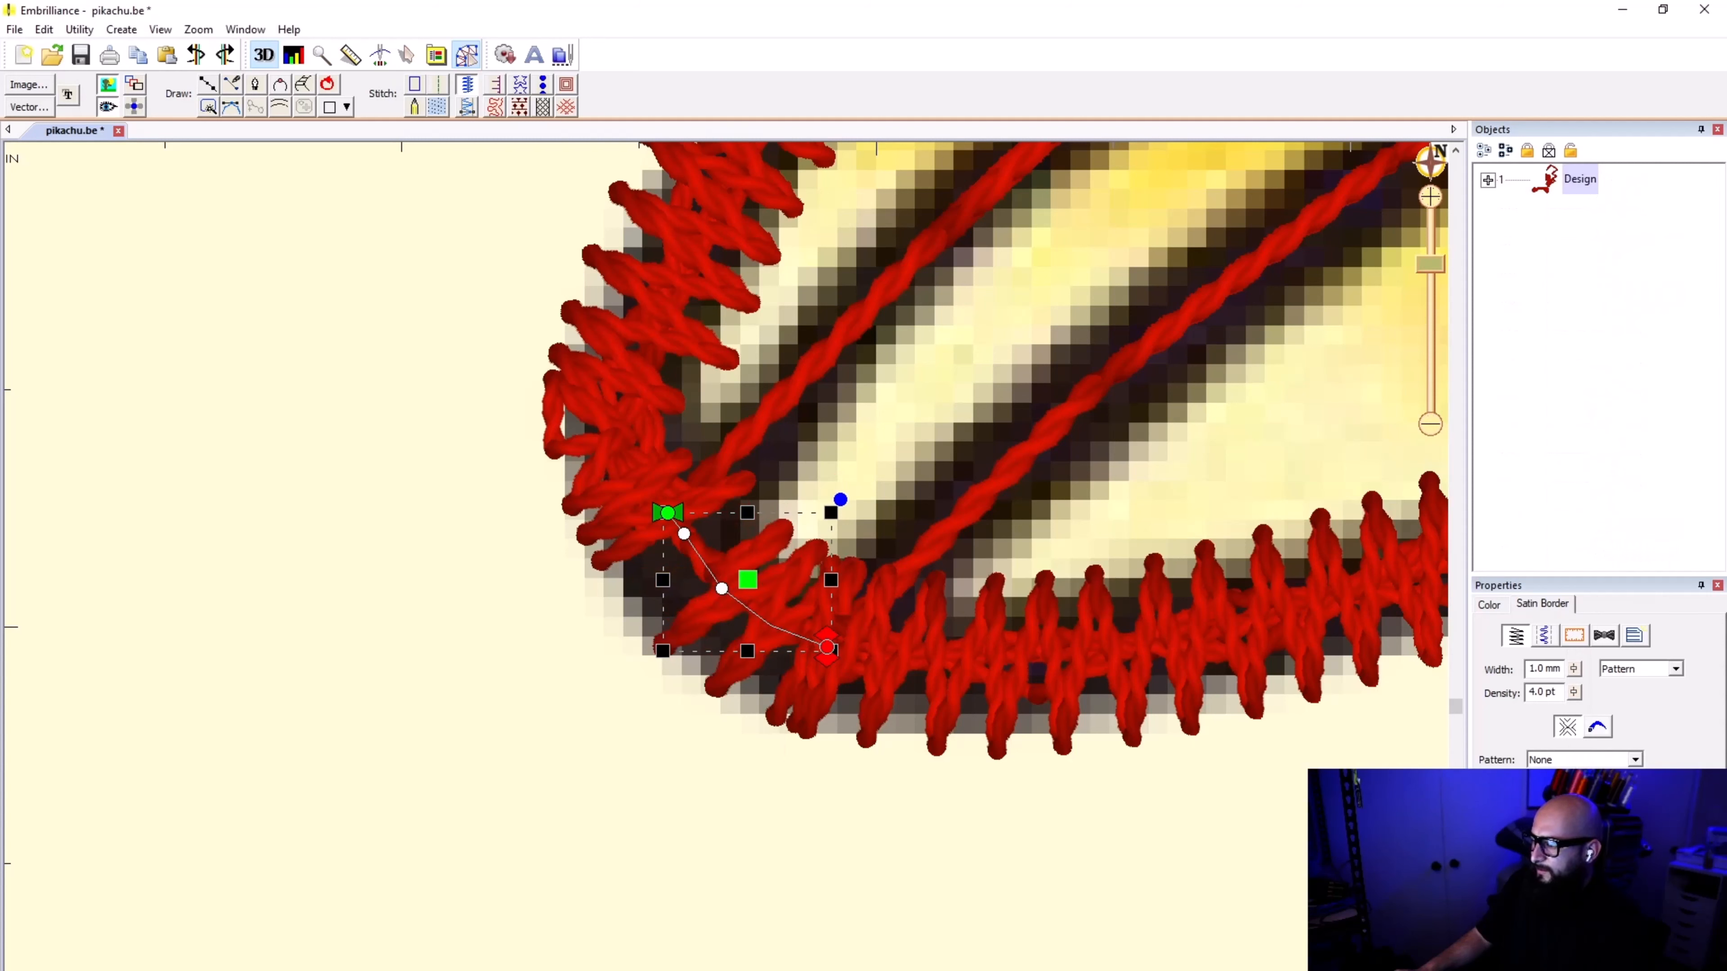
click(369, 604)
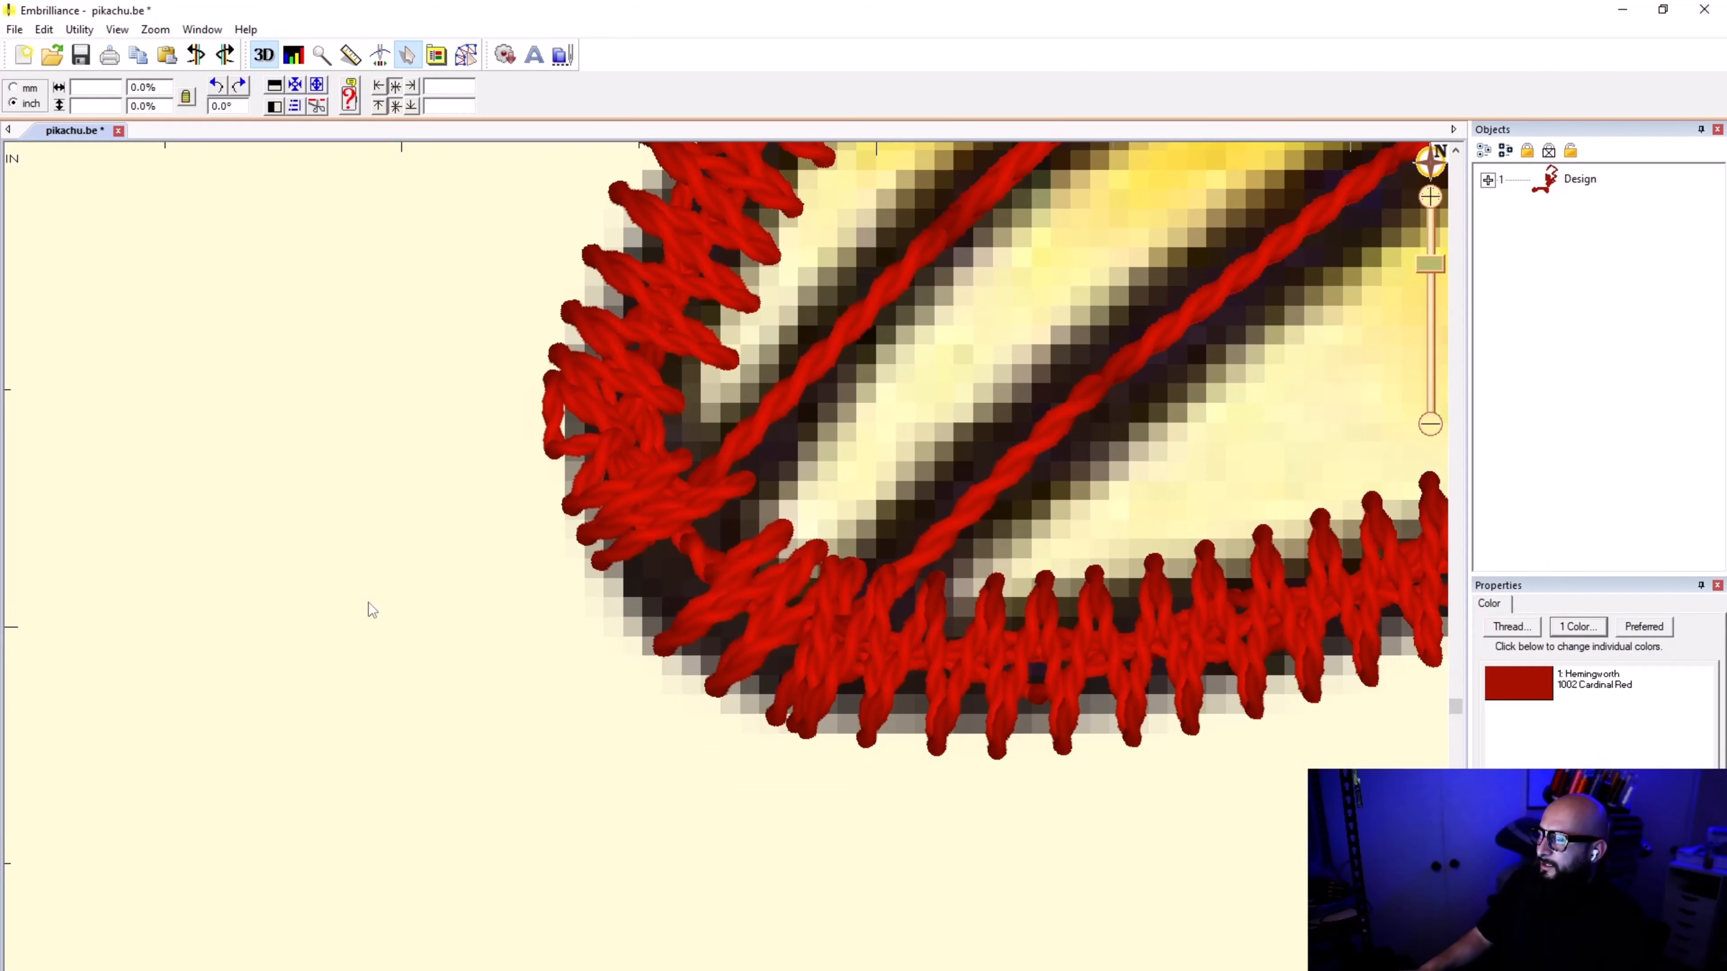
Step: Extend the start of the short toe-tip satin border into the left edge border, move its second point along the curve, and deselect it
click(1487, 180)
scroll(1563, 503, down, 4)
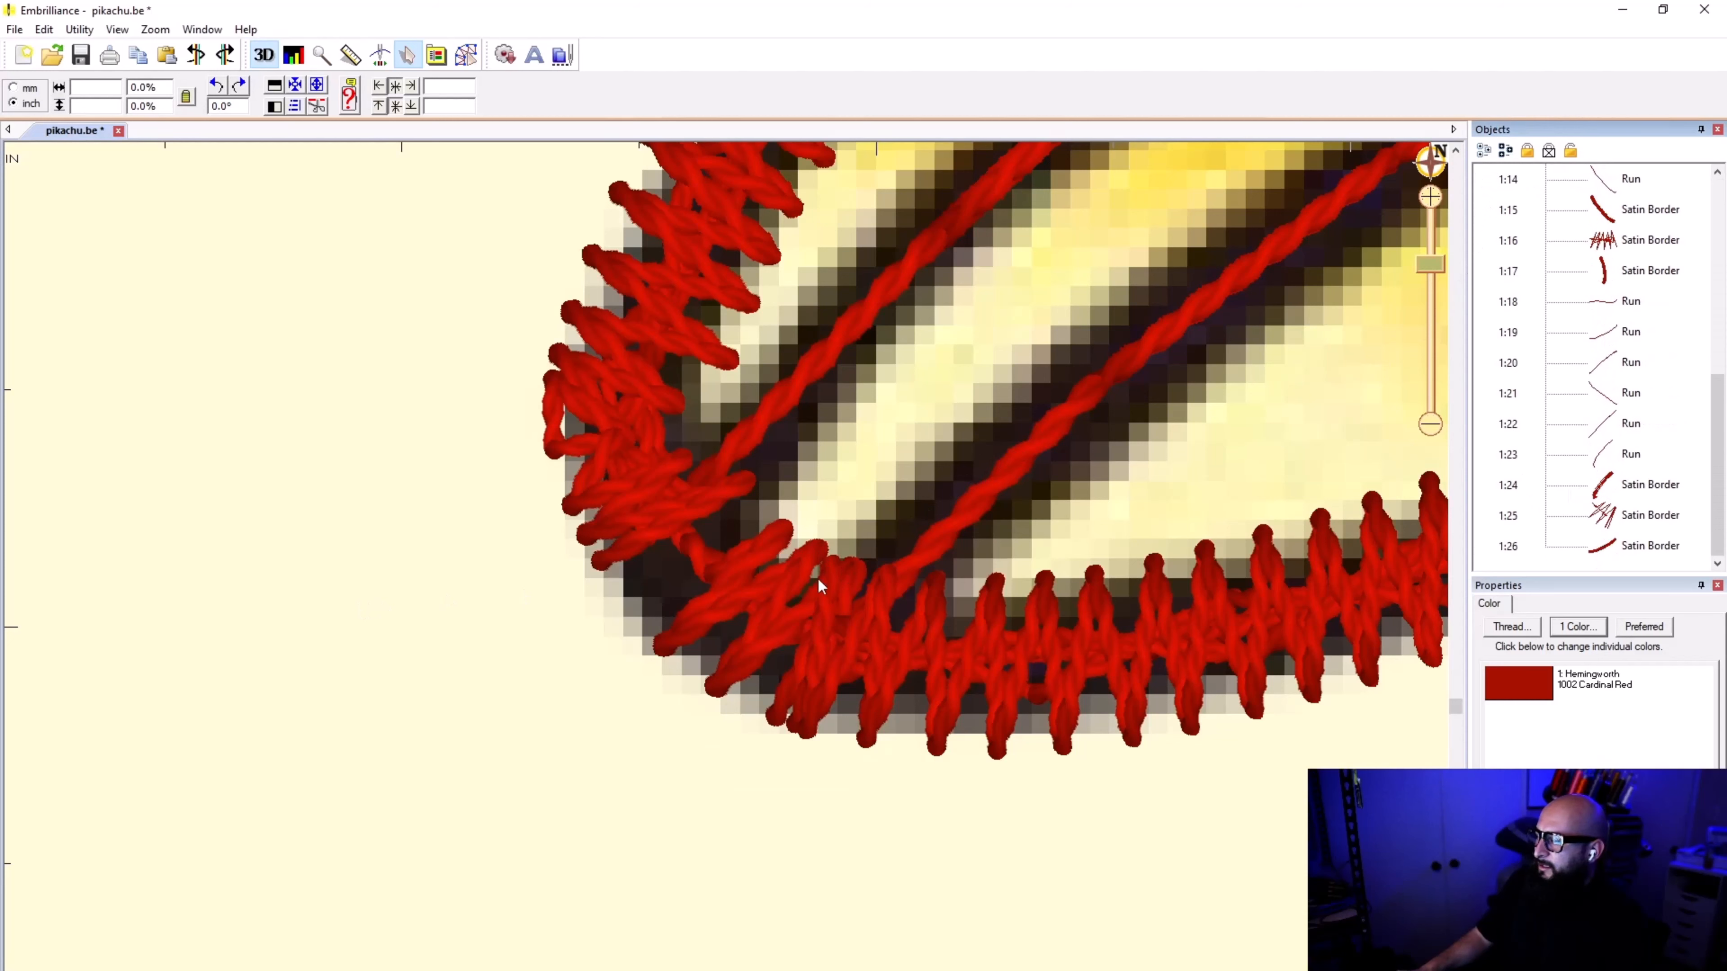
click(753, 442)
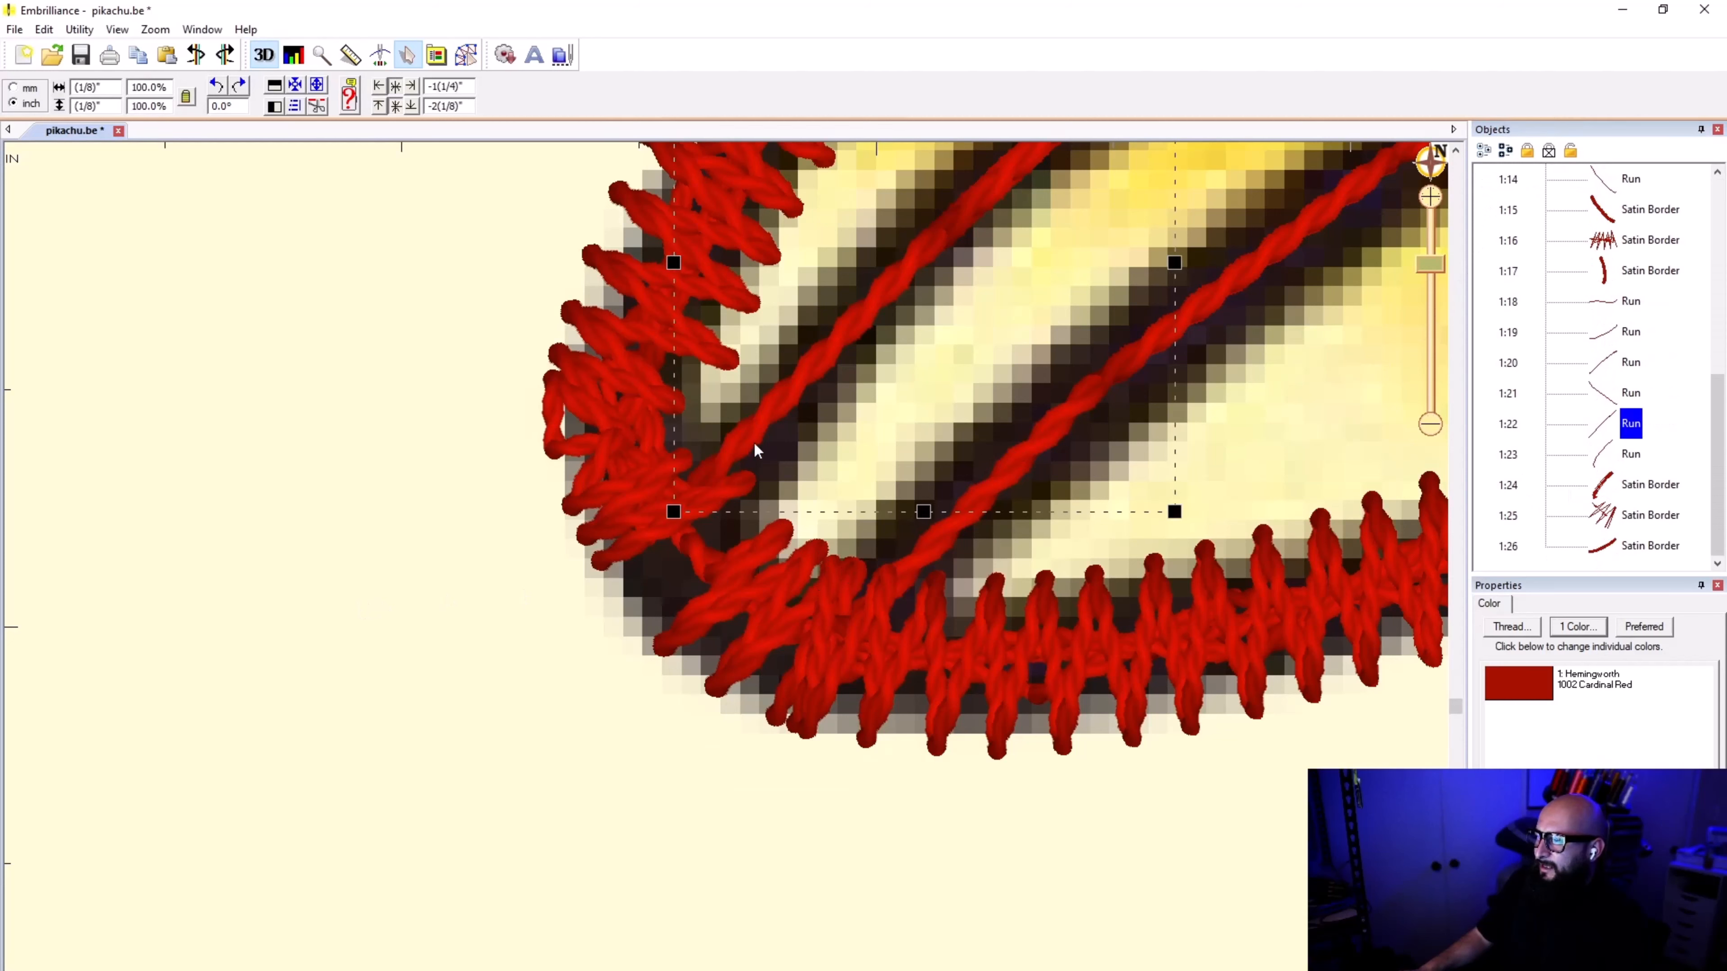
click(629, 334)
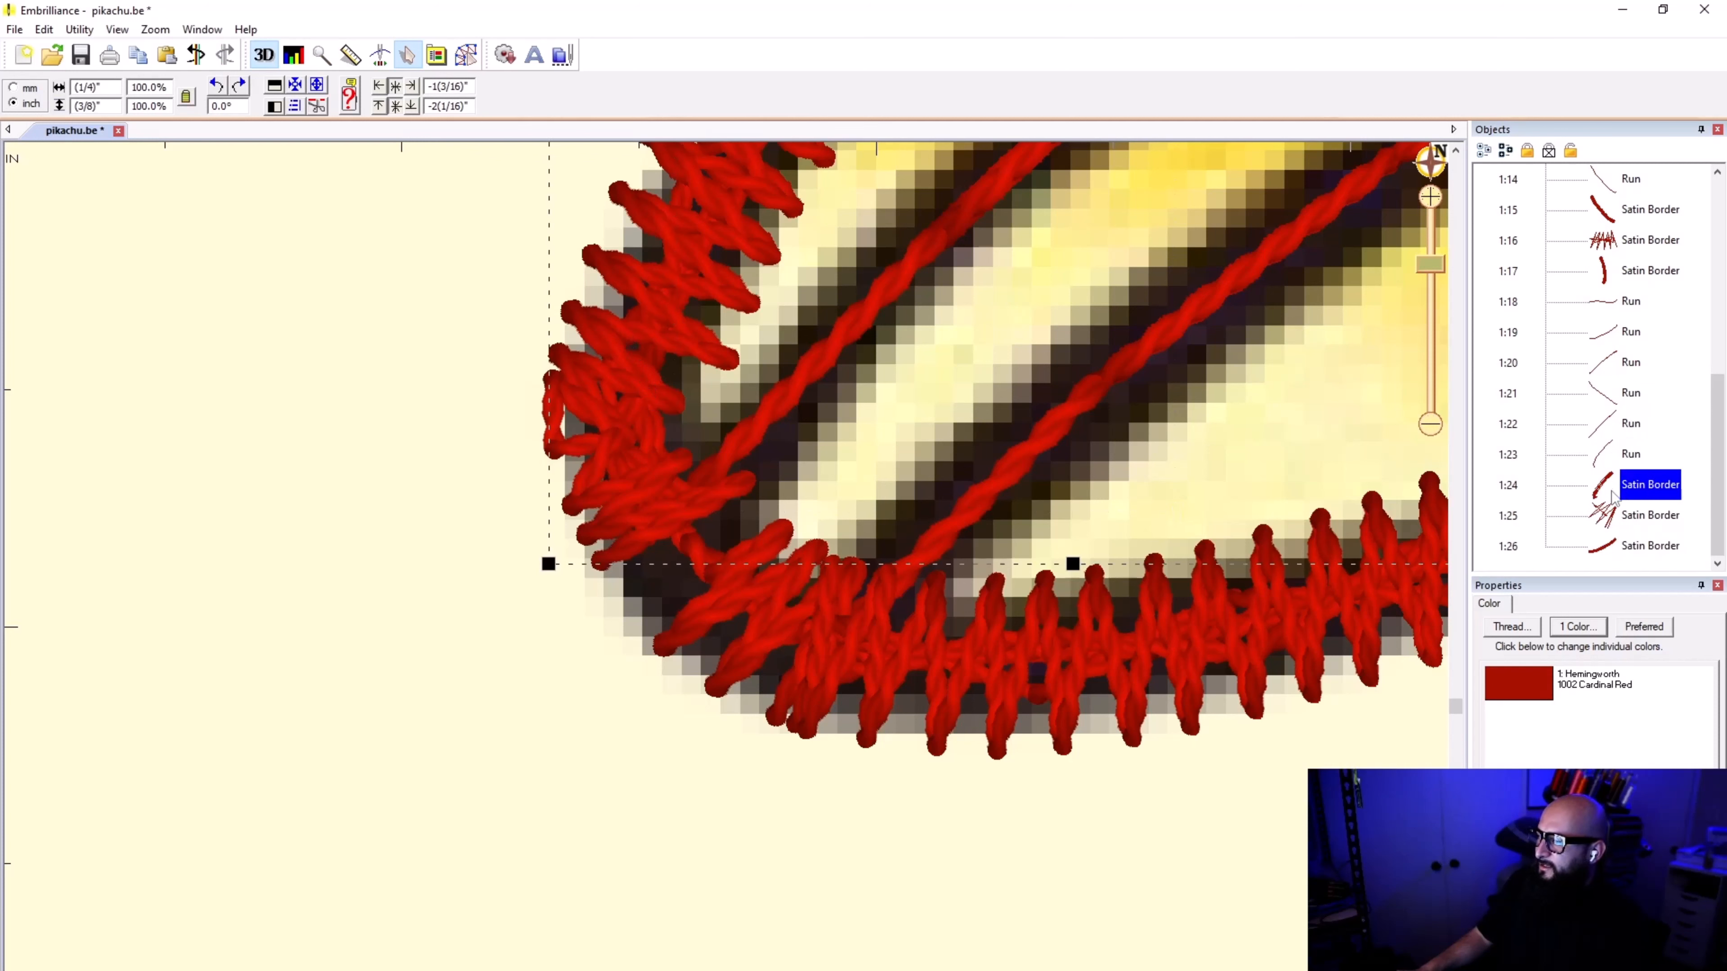
click(466, 55)
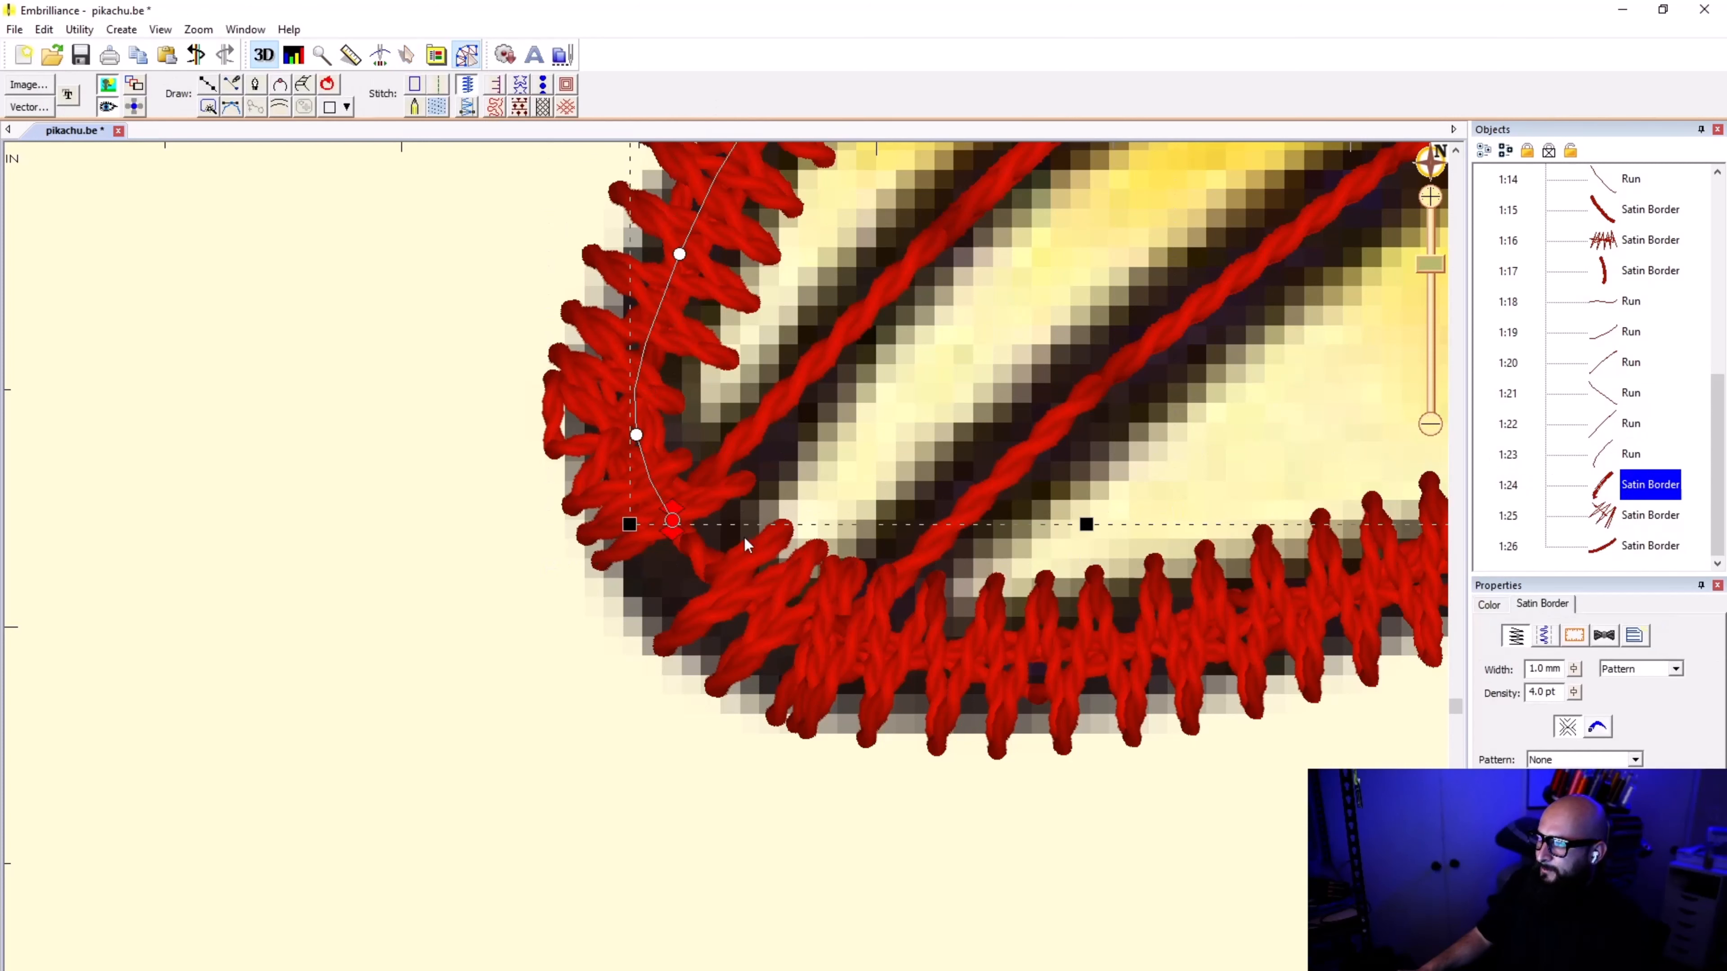
click(1615, 517)
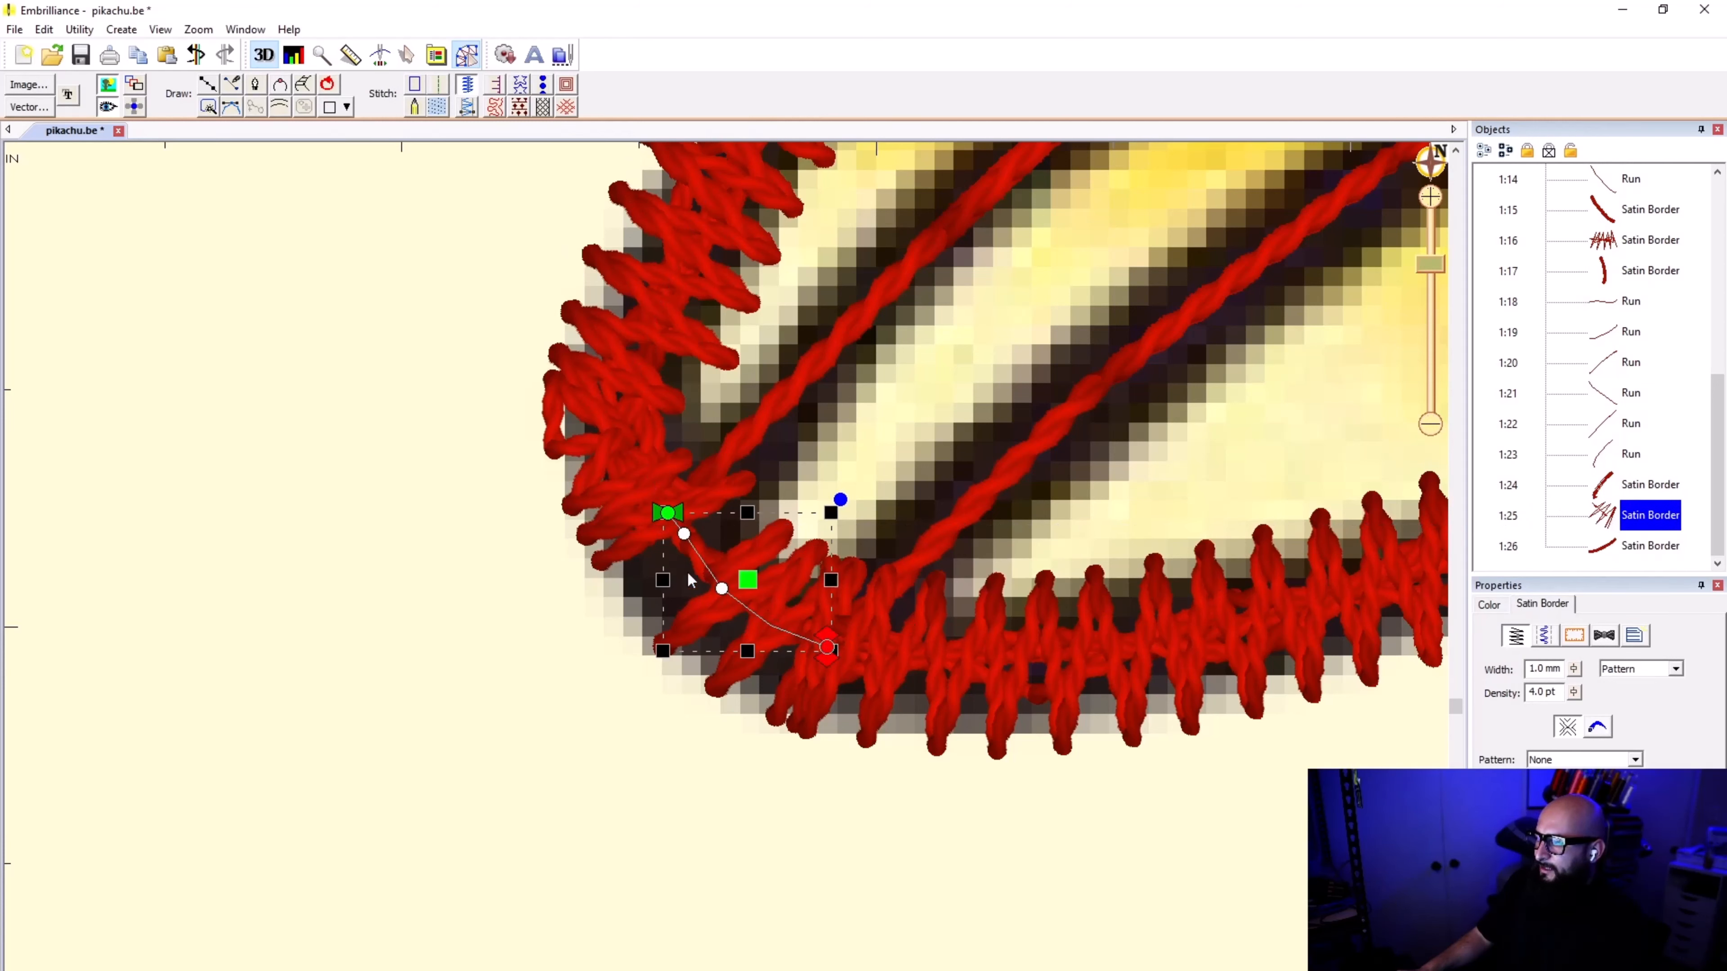
scroll(773, 401, down, 2)
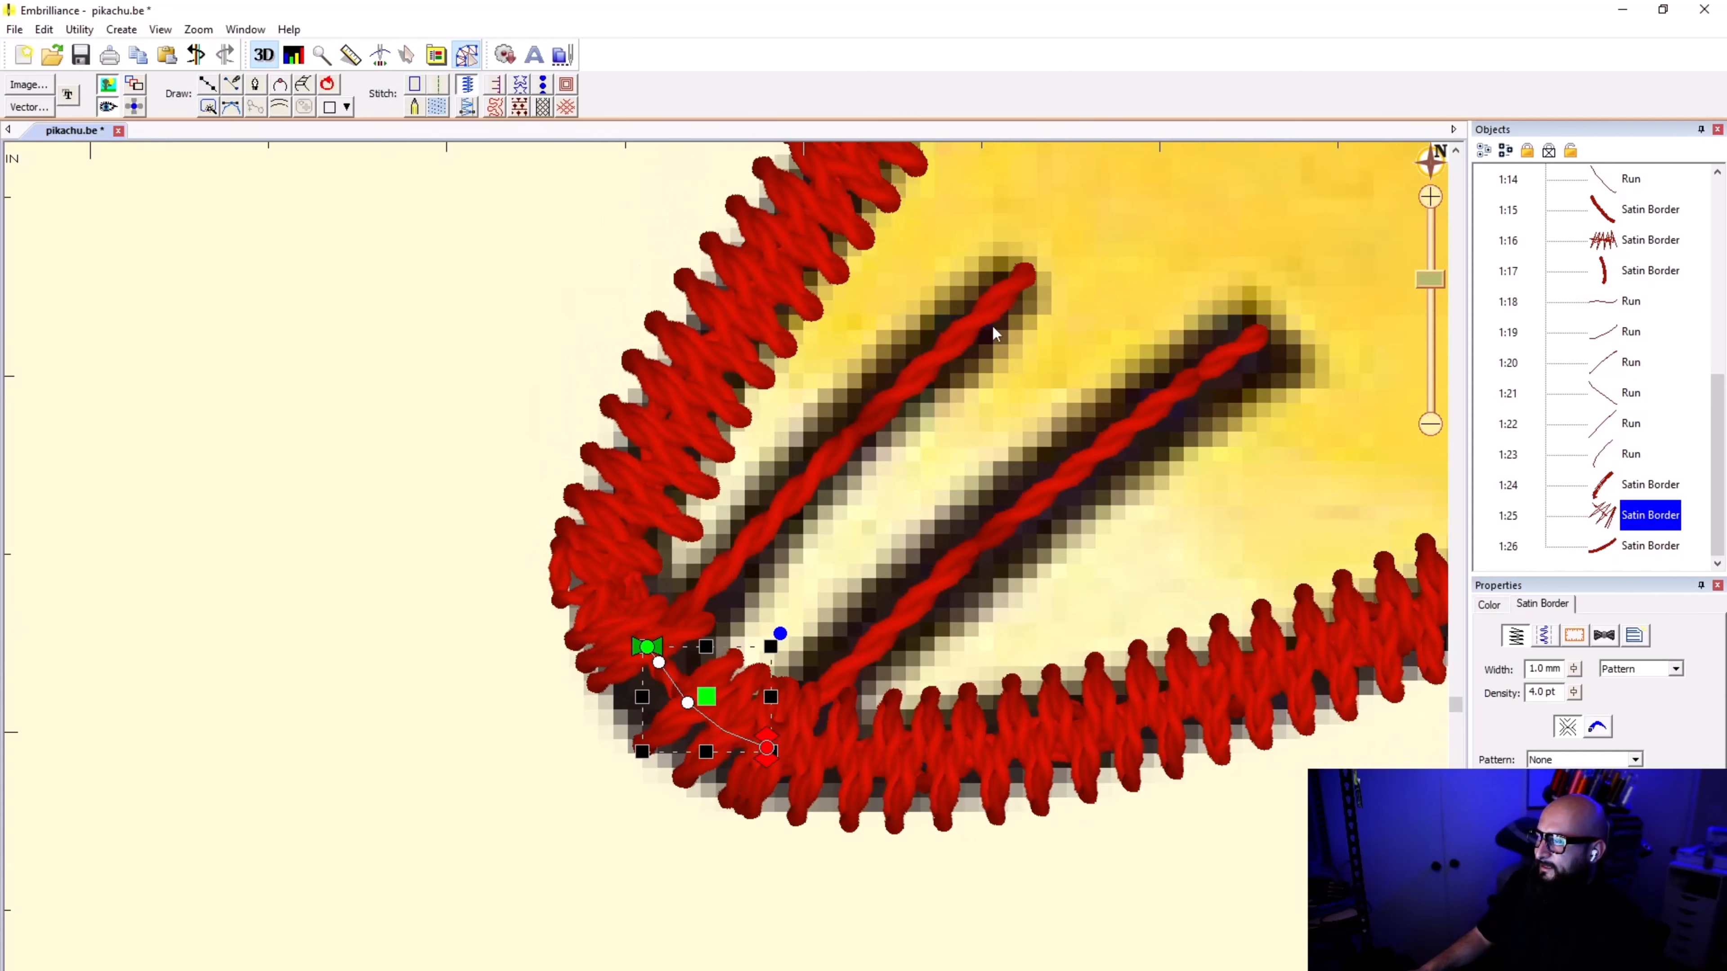
scroll(668, 689, up, 3)
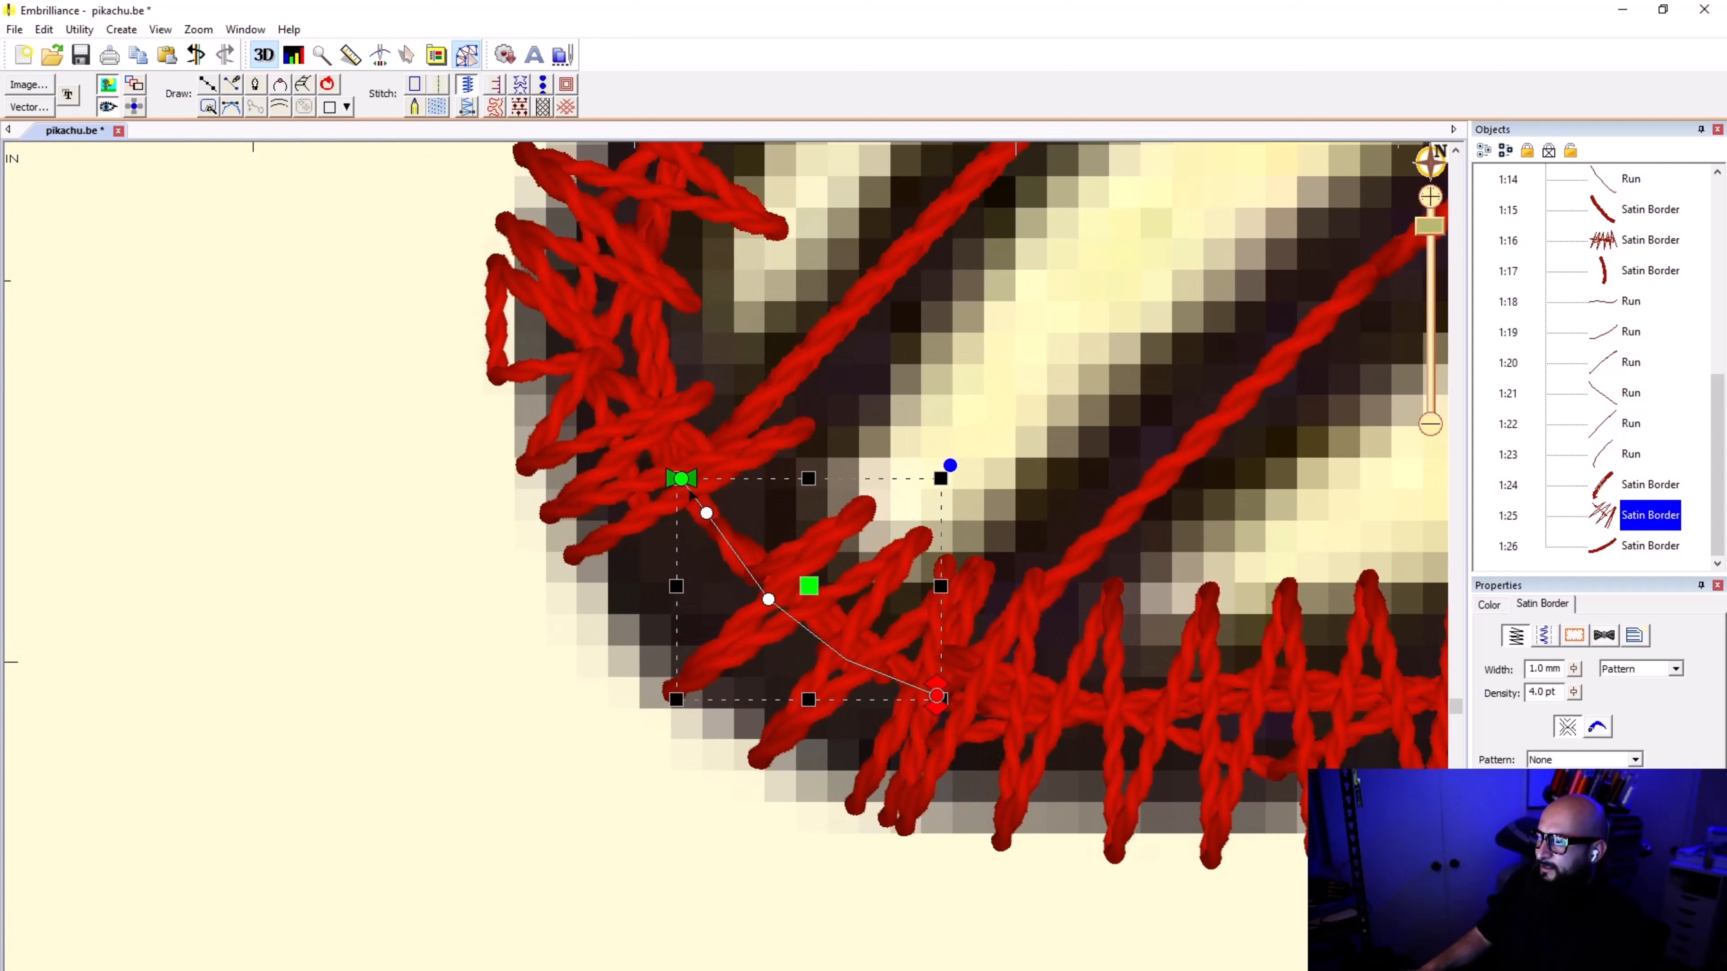
drag(682, 480, 645, 411)
scroll(717, 460, down, 1)
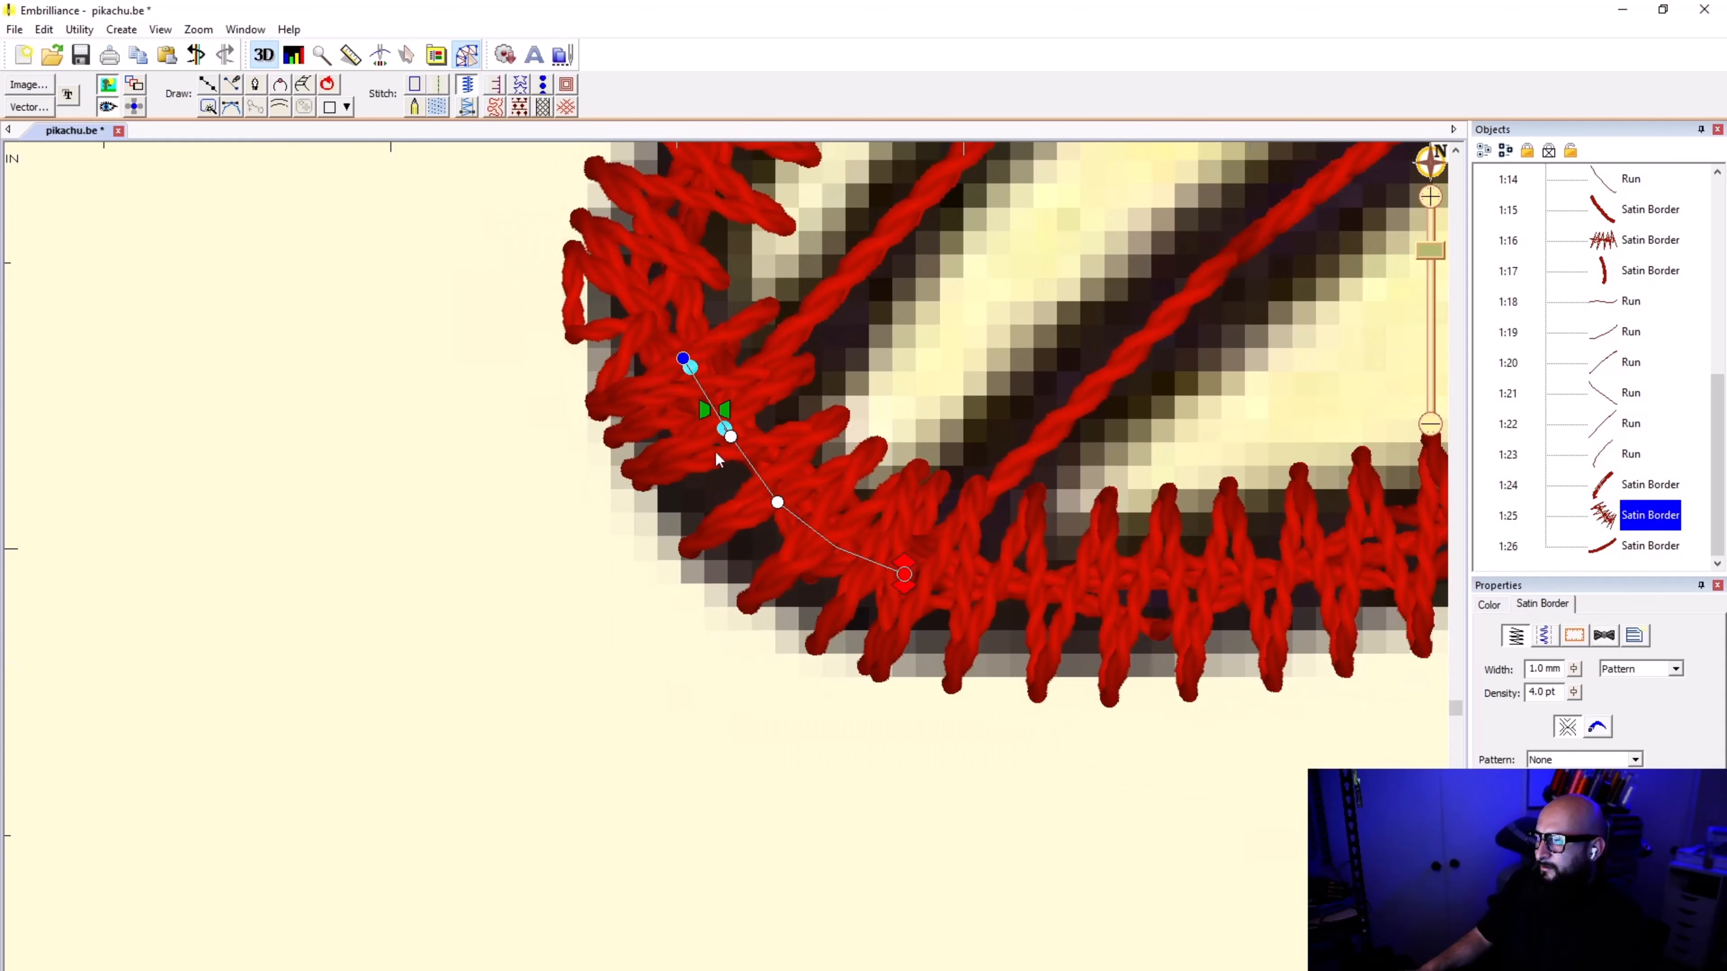
drag(731, 436, 744, 468)
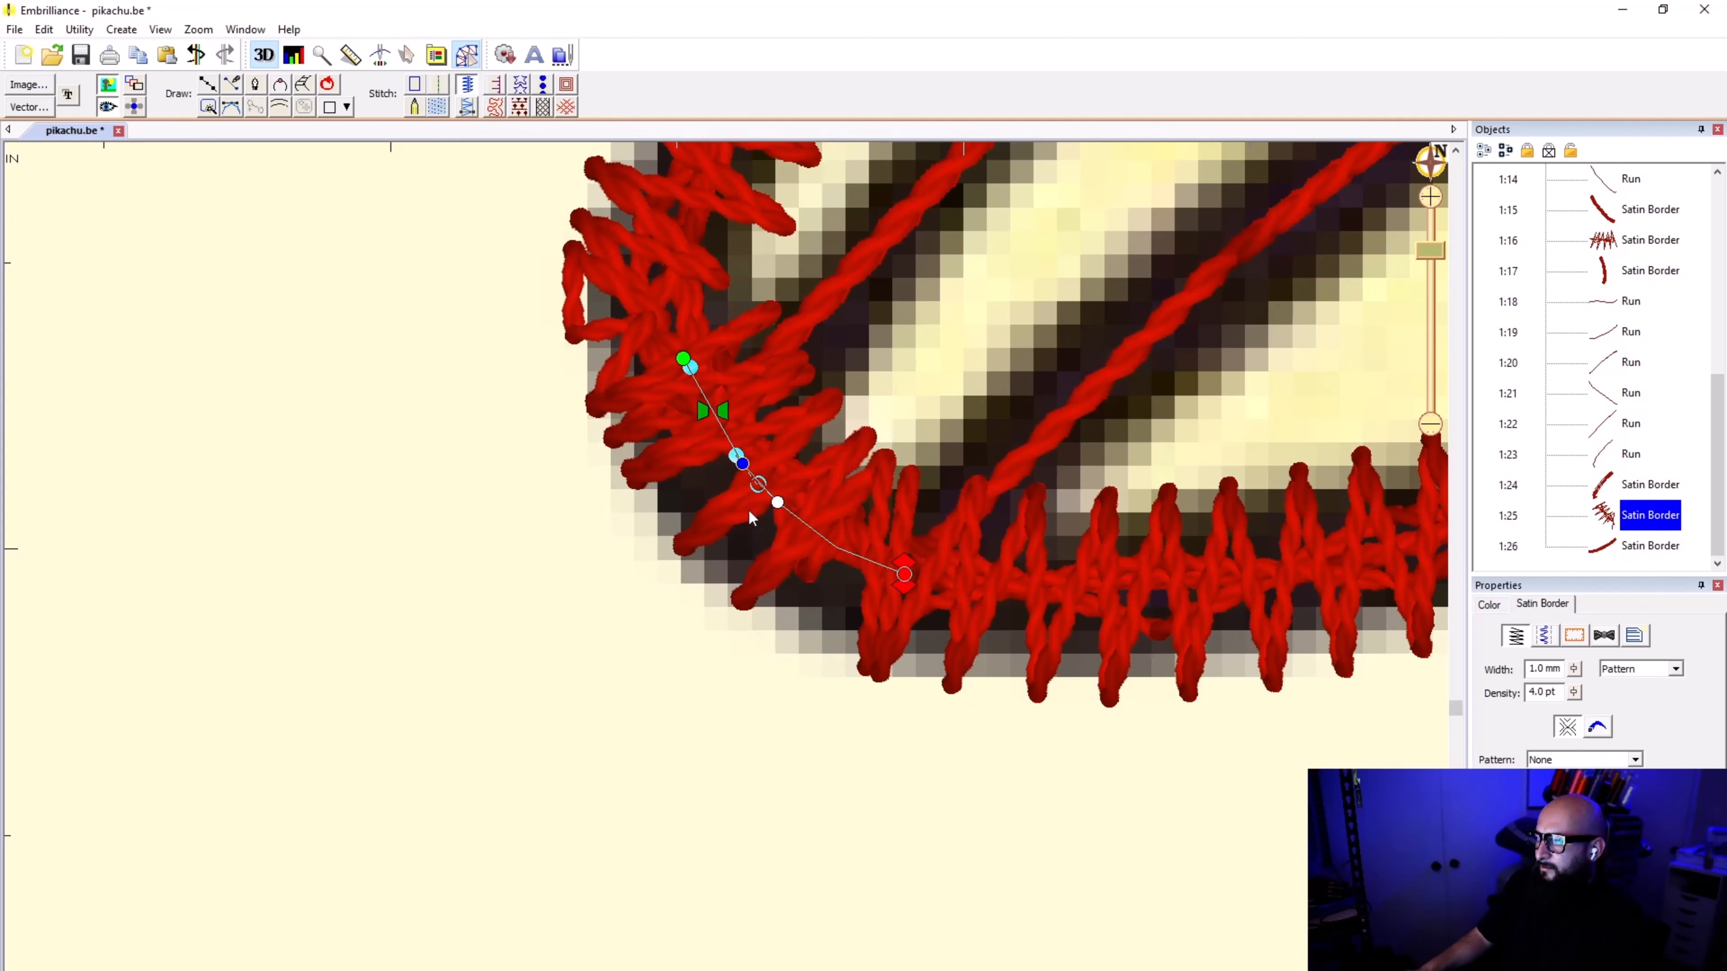
click(744, 689)
Step: Examine the satin border joins around the second foot's toe tip and the lower edge border's end at the body
scroll(726, 575, down, 2)
scroll(727, 572, down, 3)
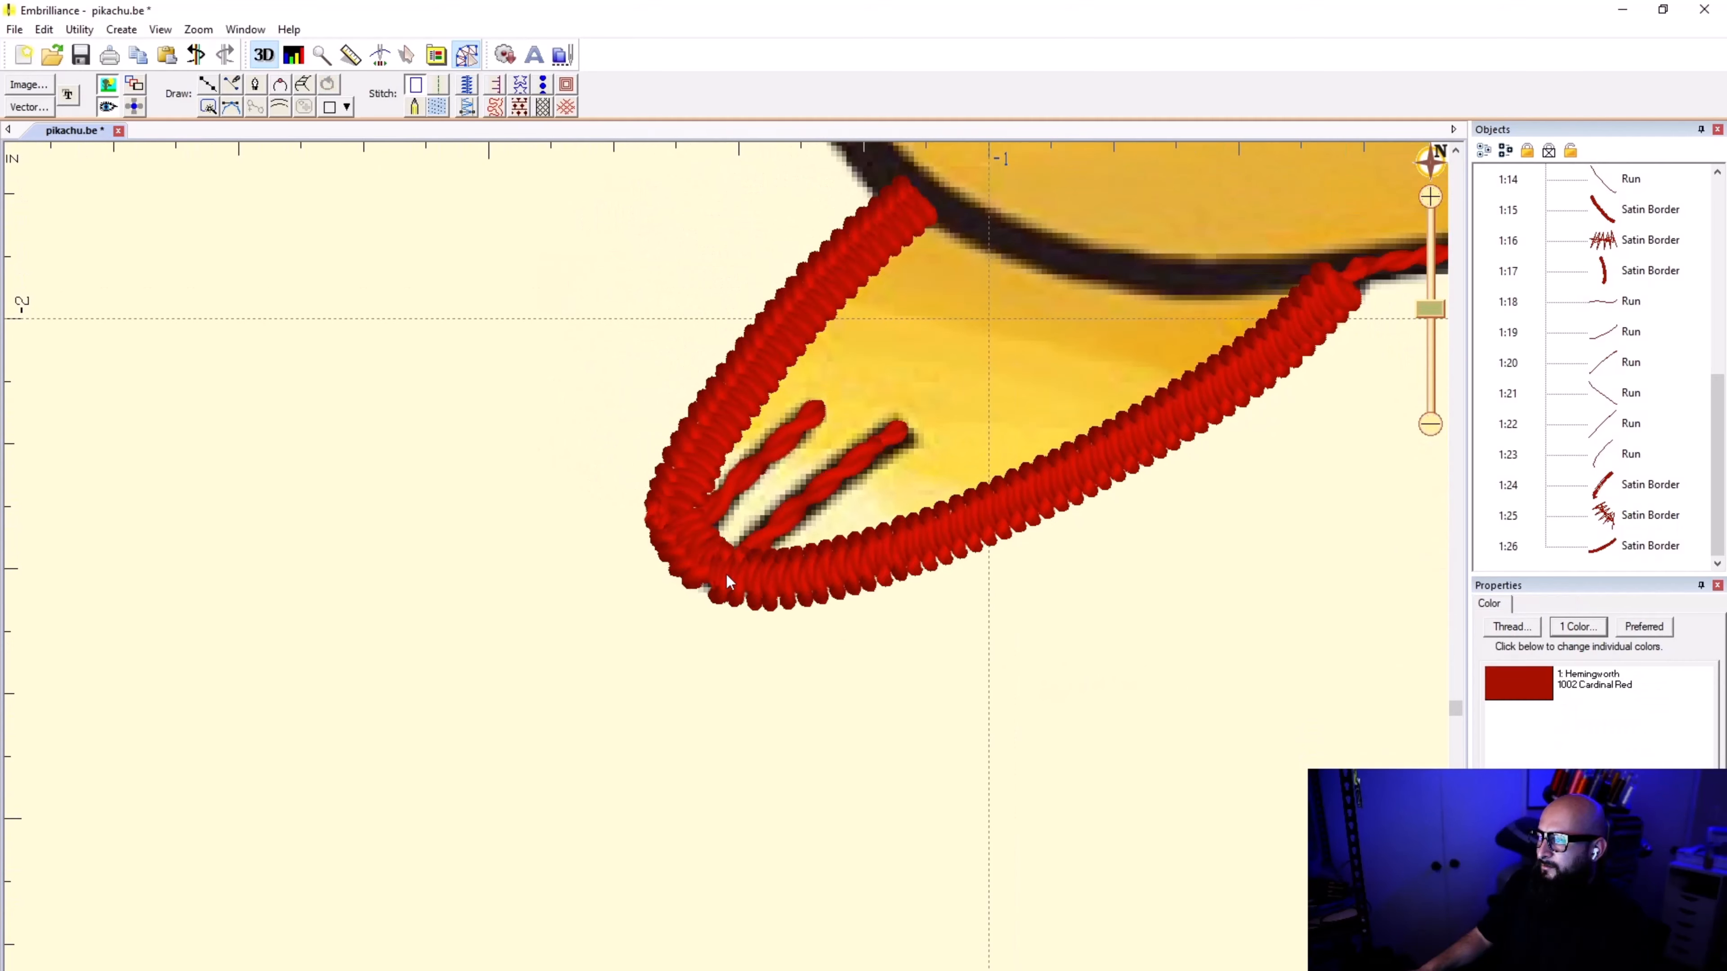
scroll(726, 572, up, 3)
scroll(721, 573, up, 3)
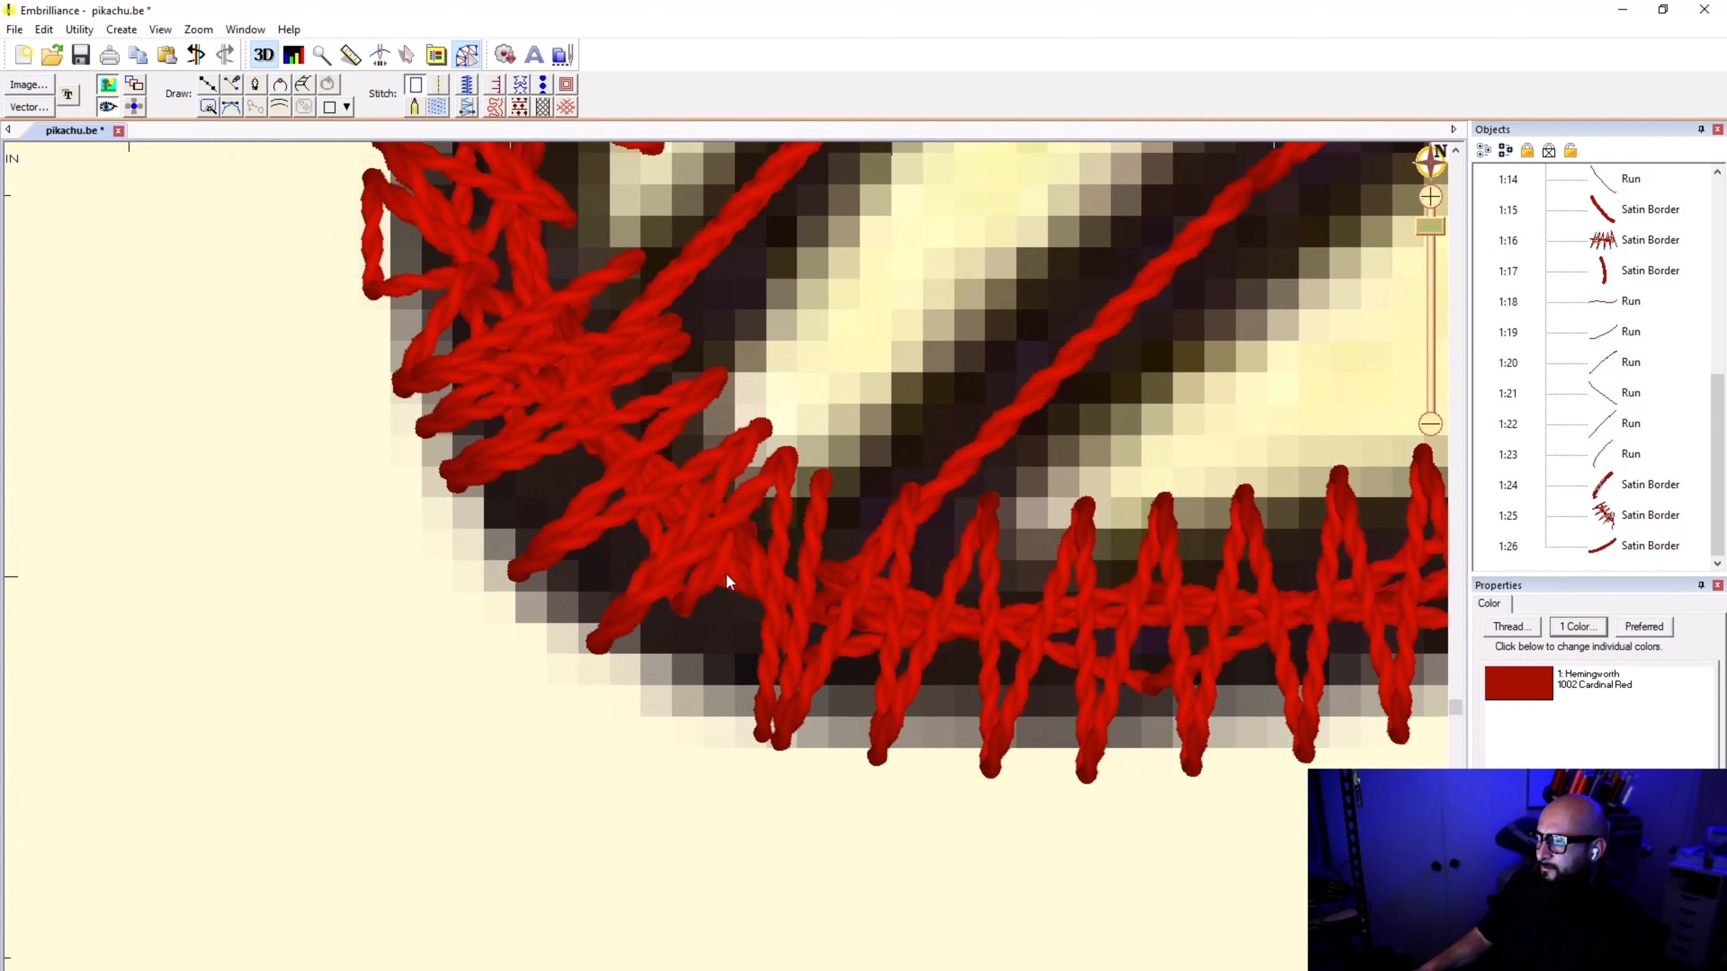
scroll(727, 573, down, 4)
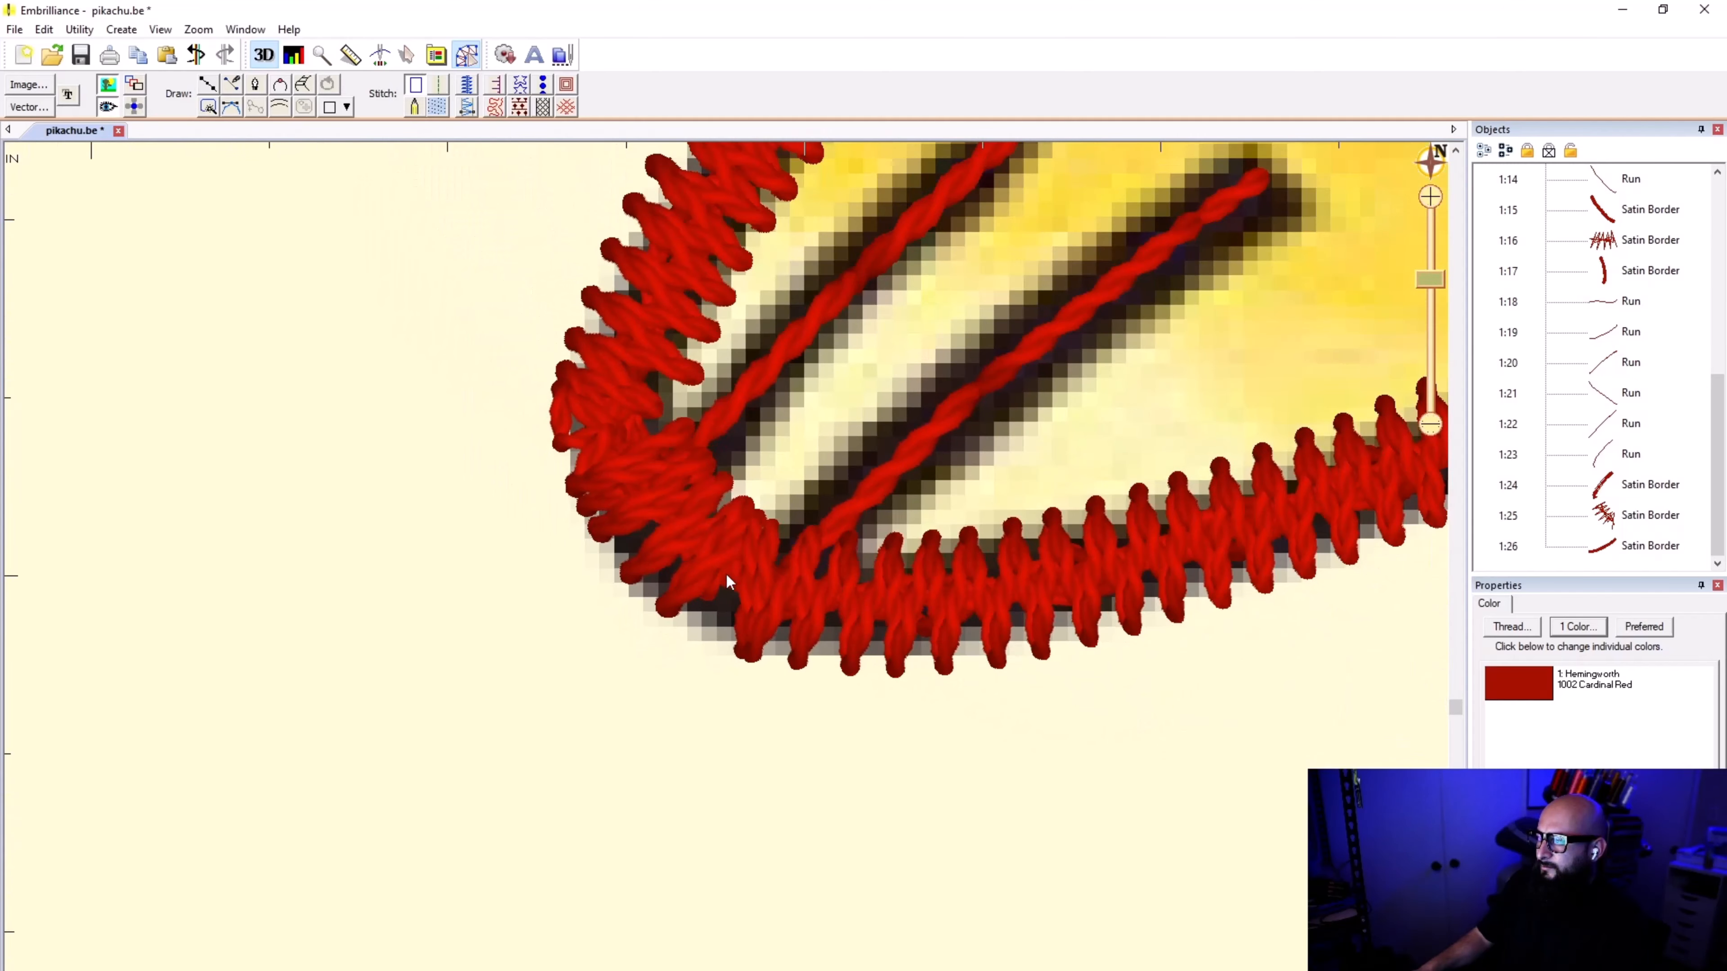
scroll(726, 578, down, 1)
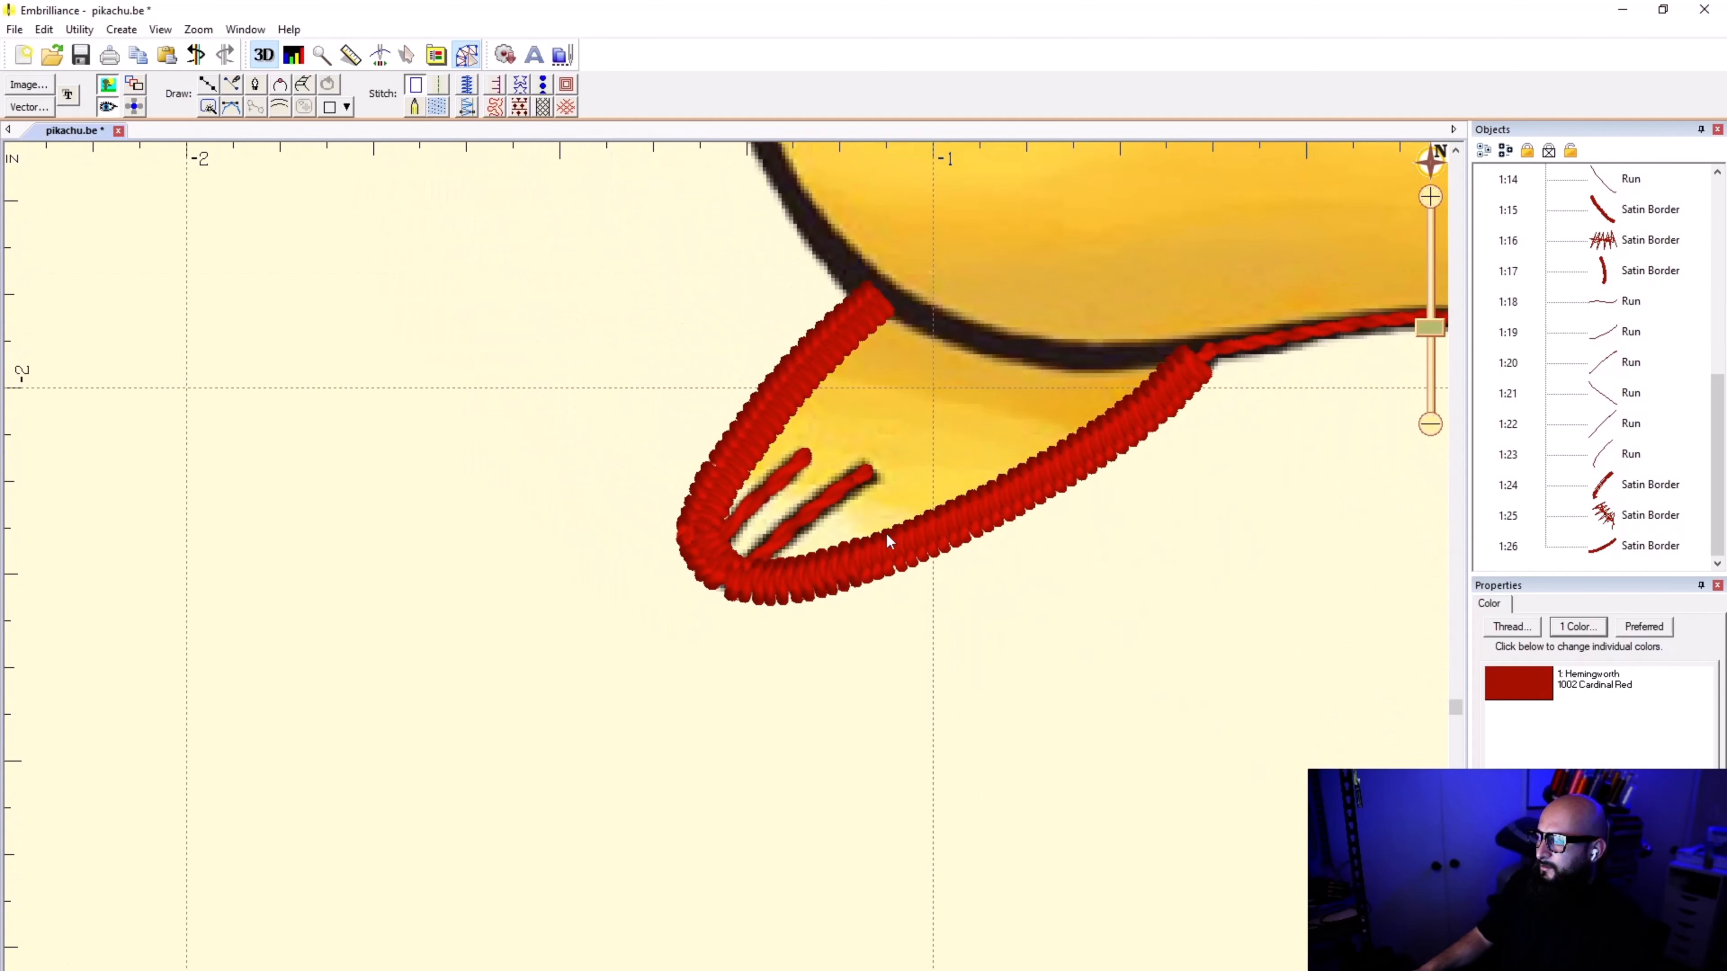
scroll(831, 578, up, 5)
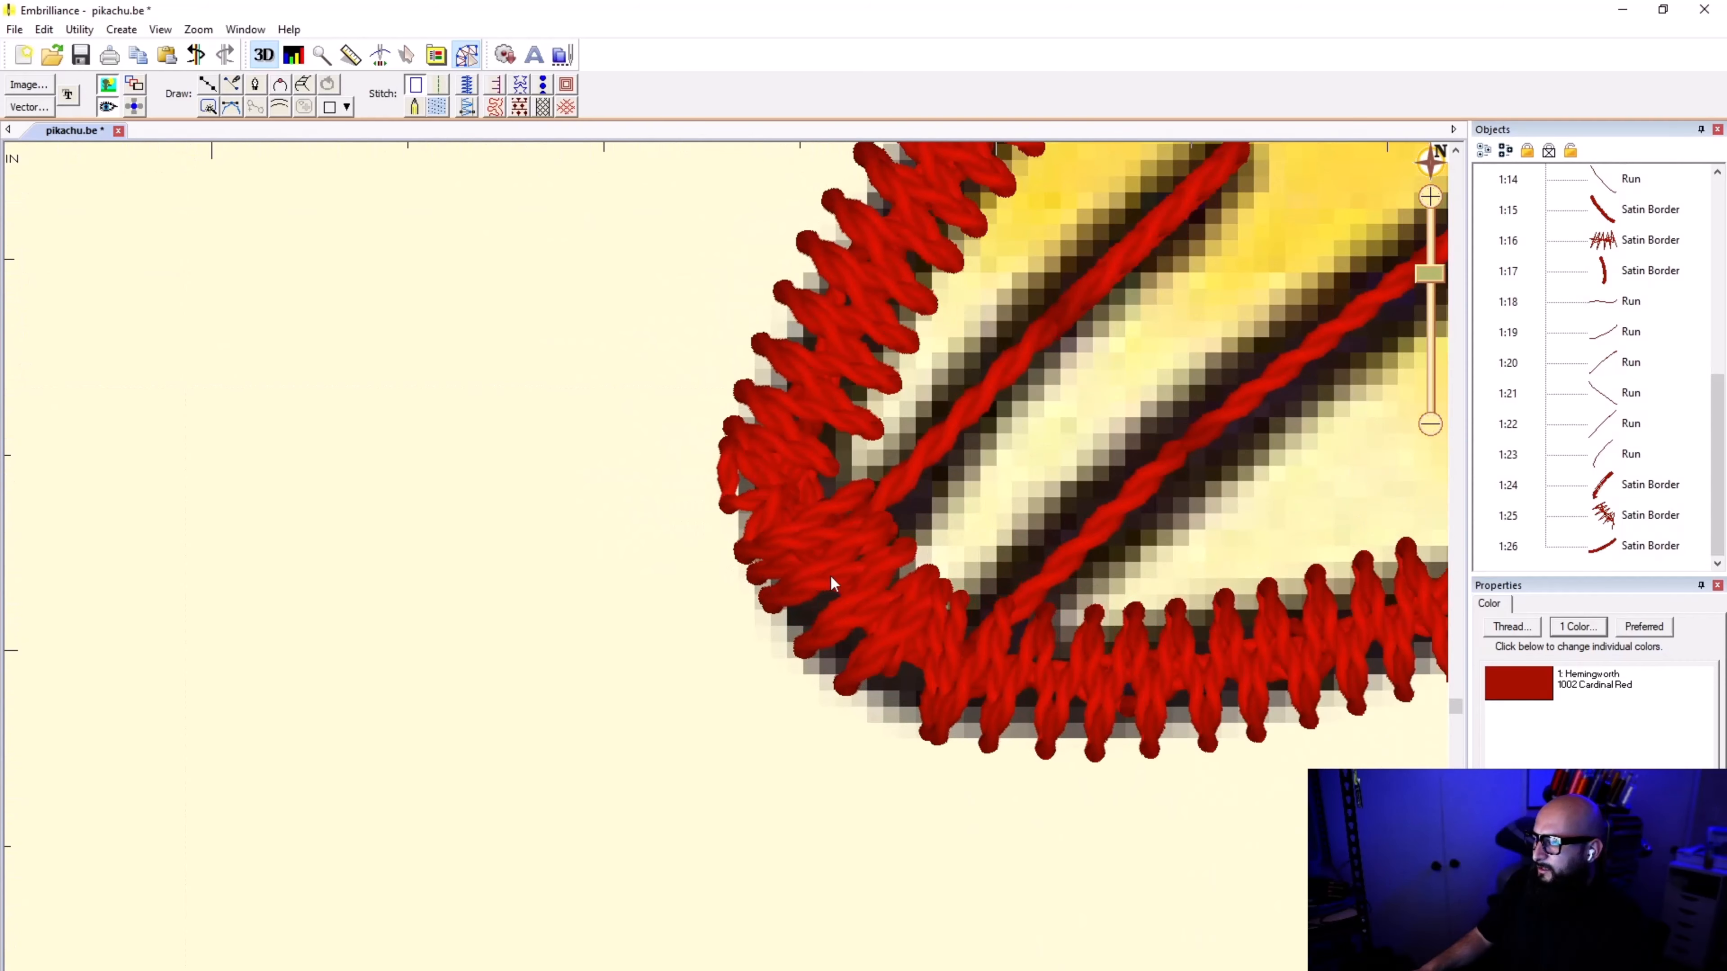
scroll(831, 578, down, 2)
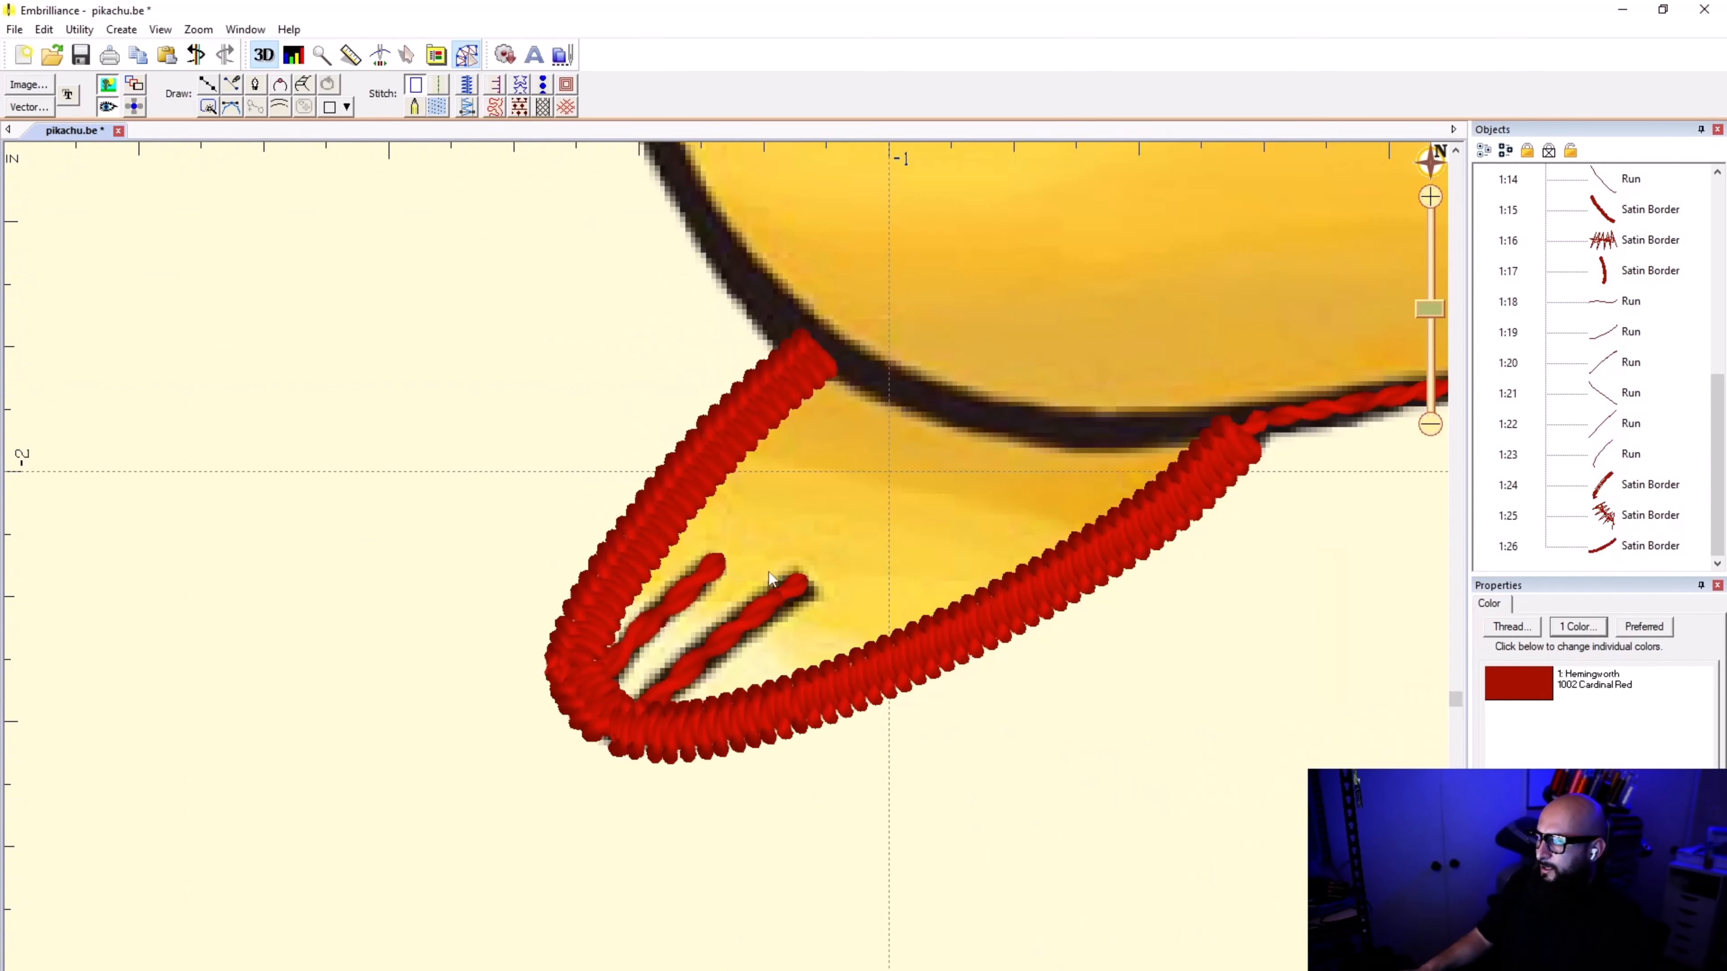
click(1617, 552)
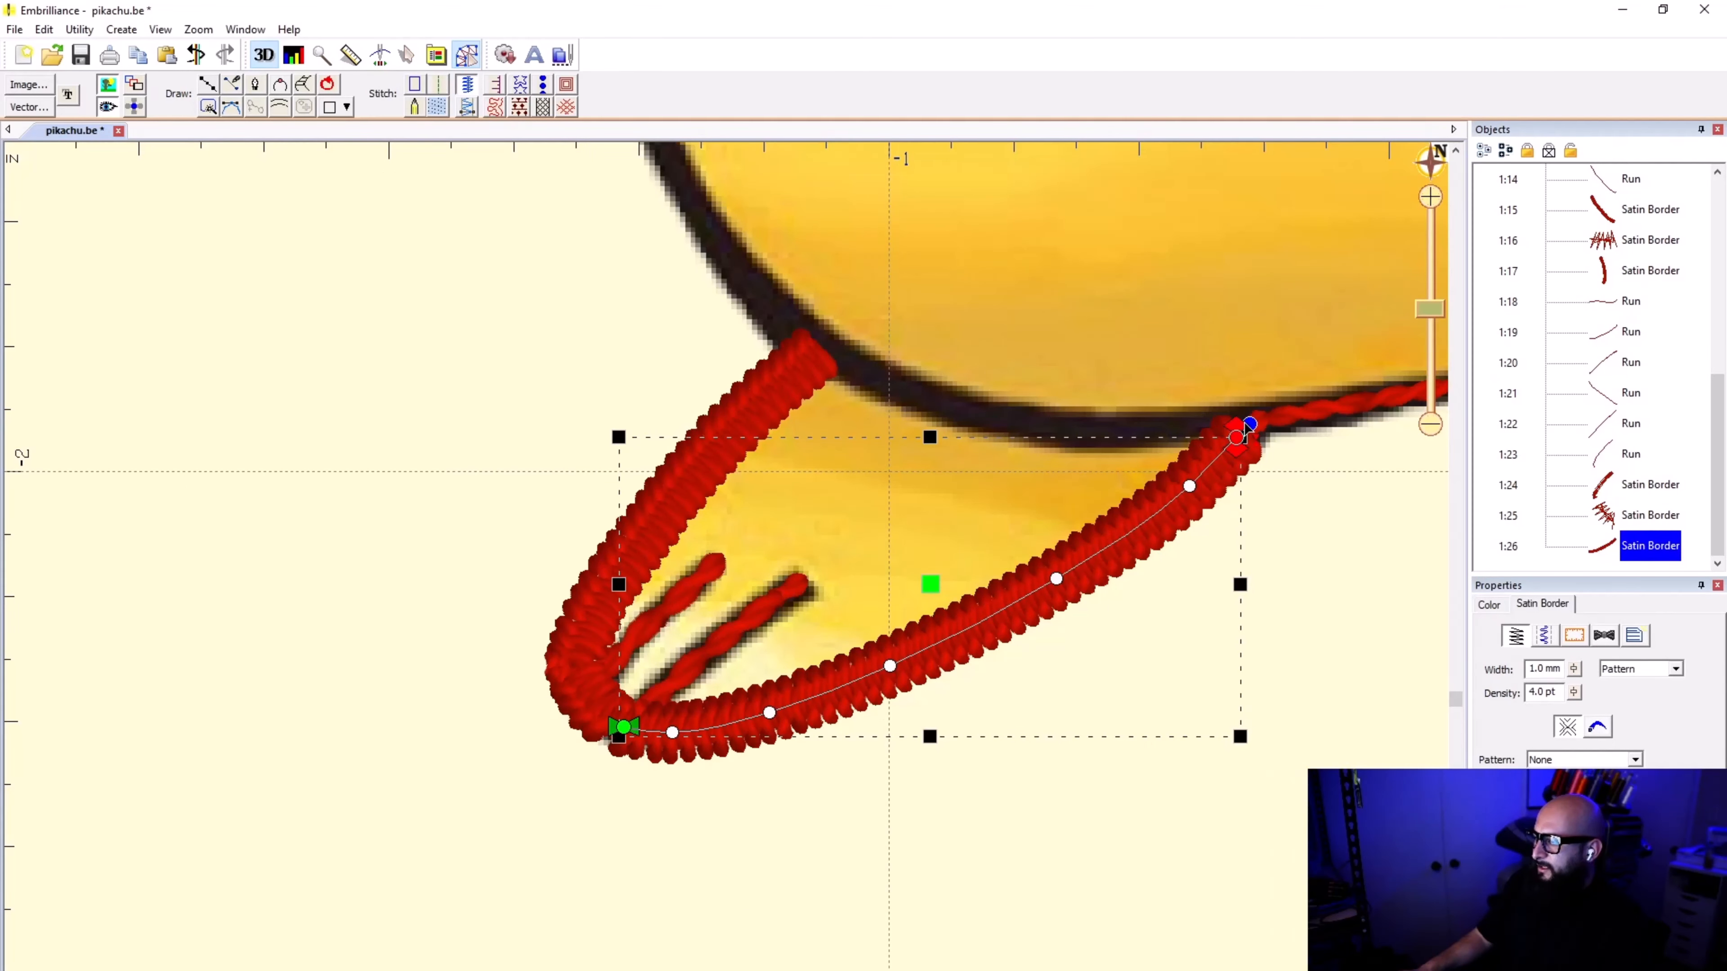
click(1285, 515)
Step: Look over Pikachu's body, arms and feet for the outline sections that still have no stitches
scroll(726, 575, down, 3)
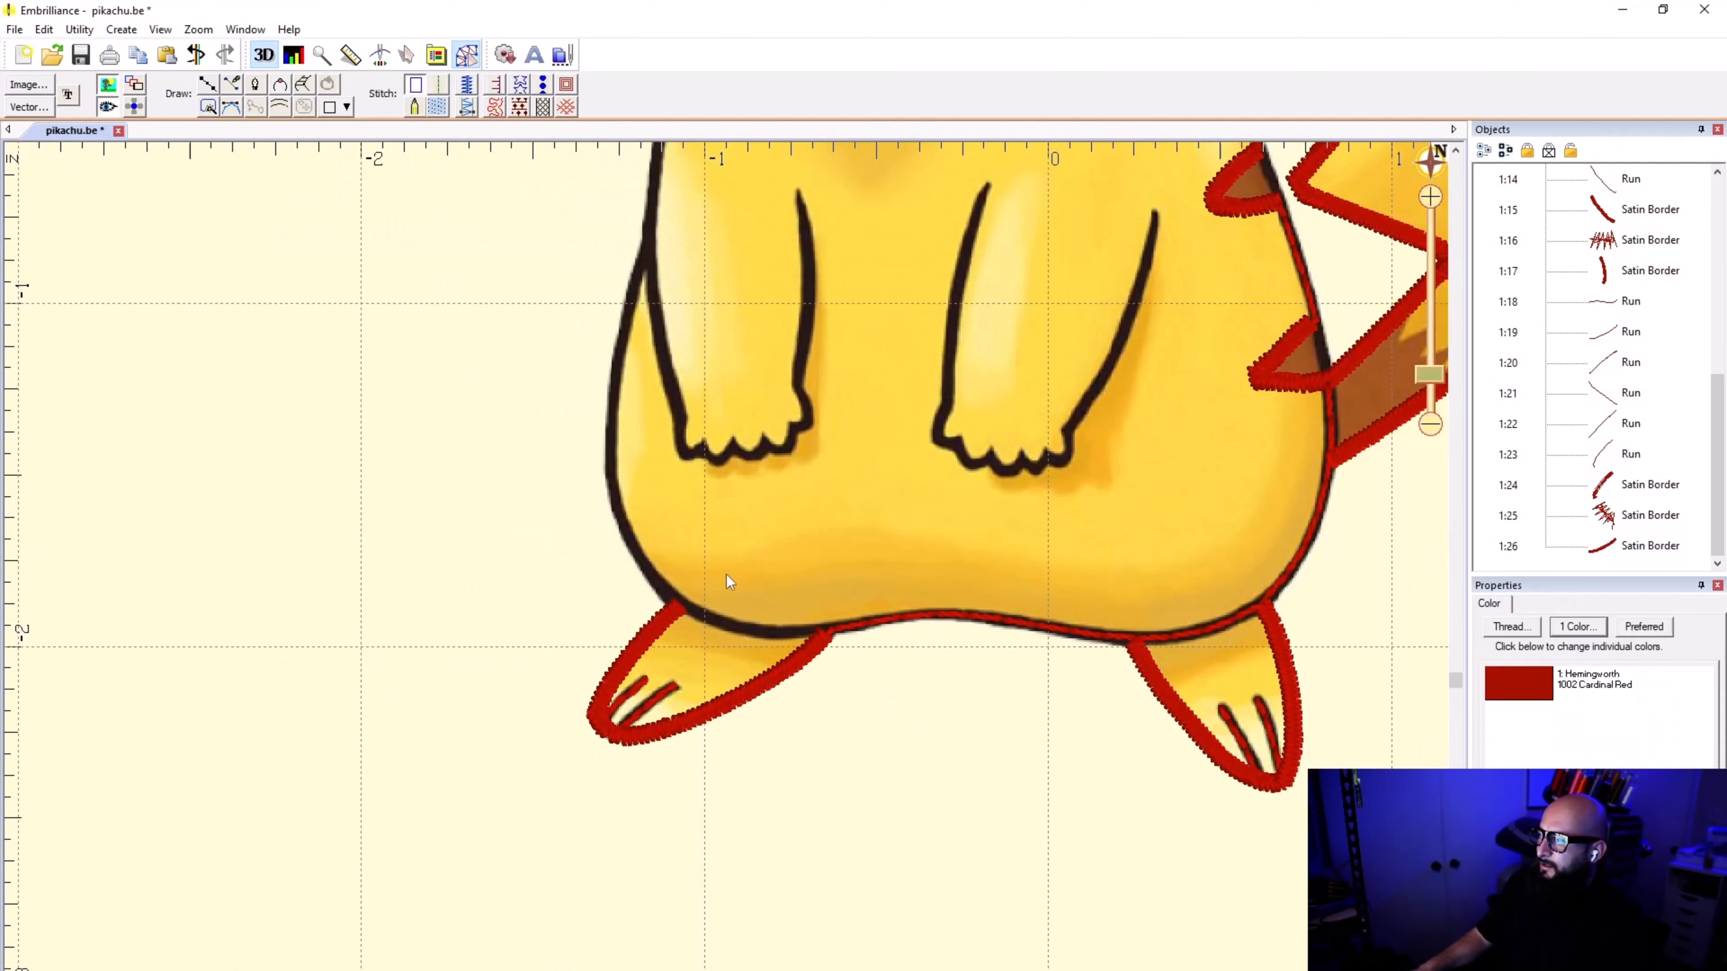
scroll(786, 540, down, 3)
scroll(726, 575, up, 5)
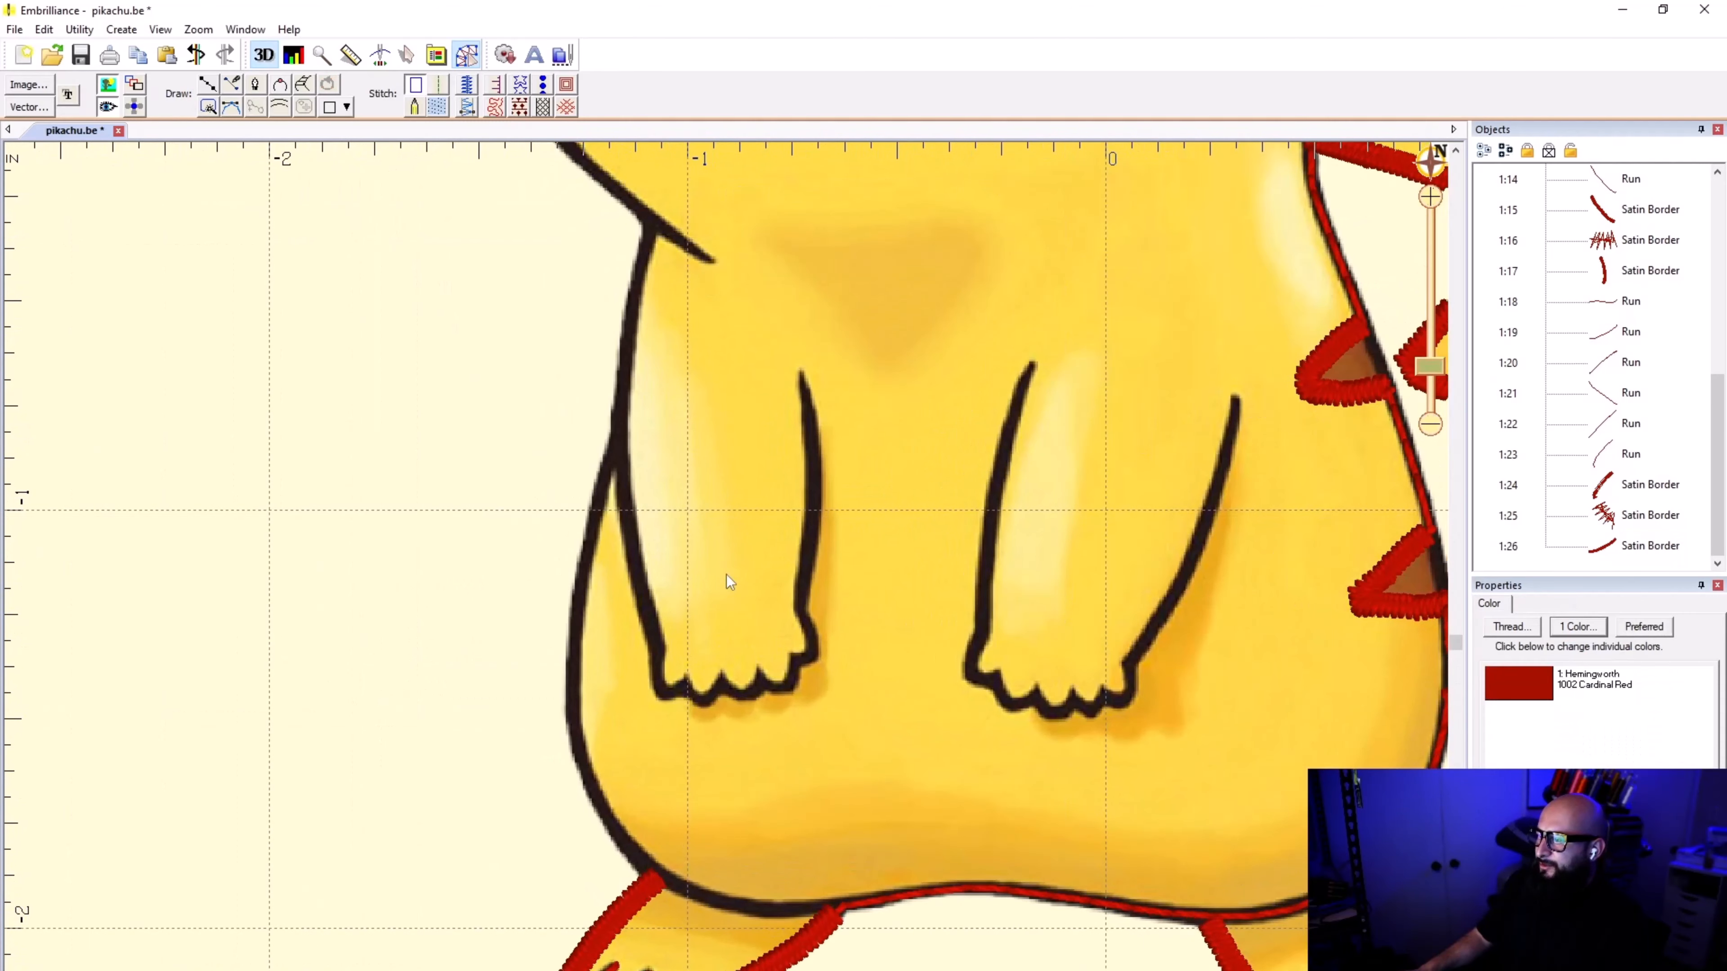
scroll(726, 585, down, 3)
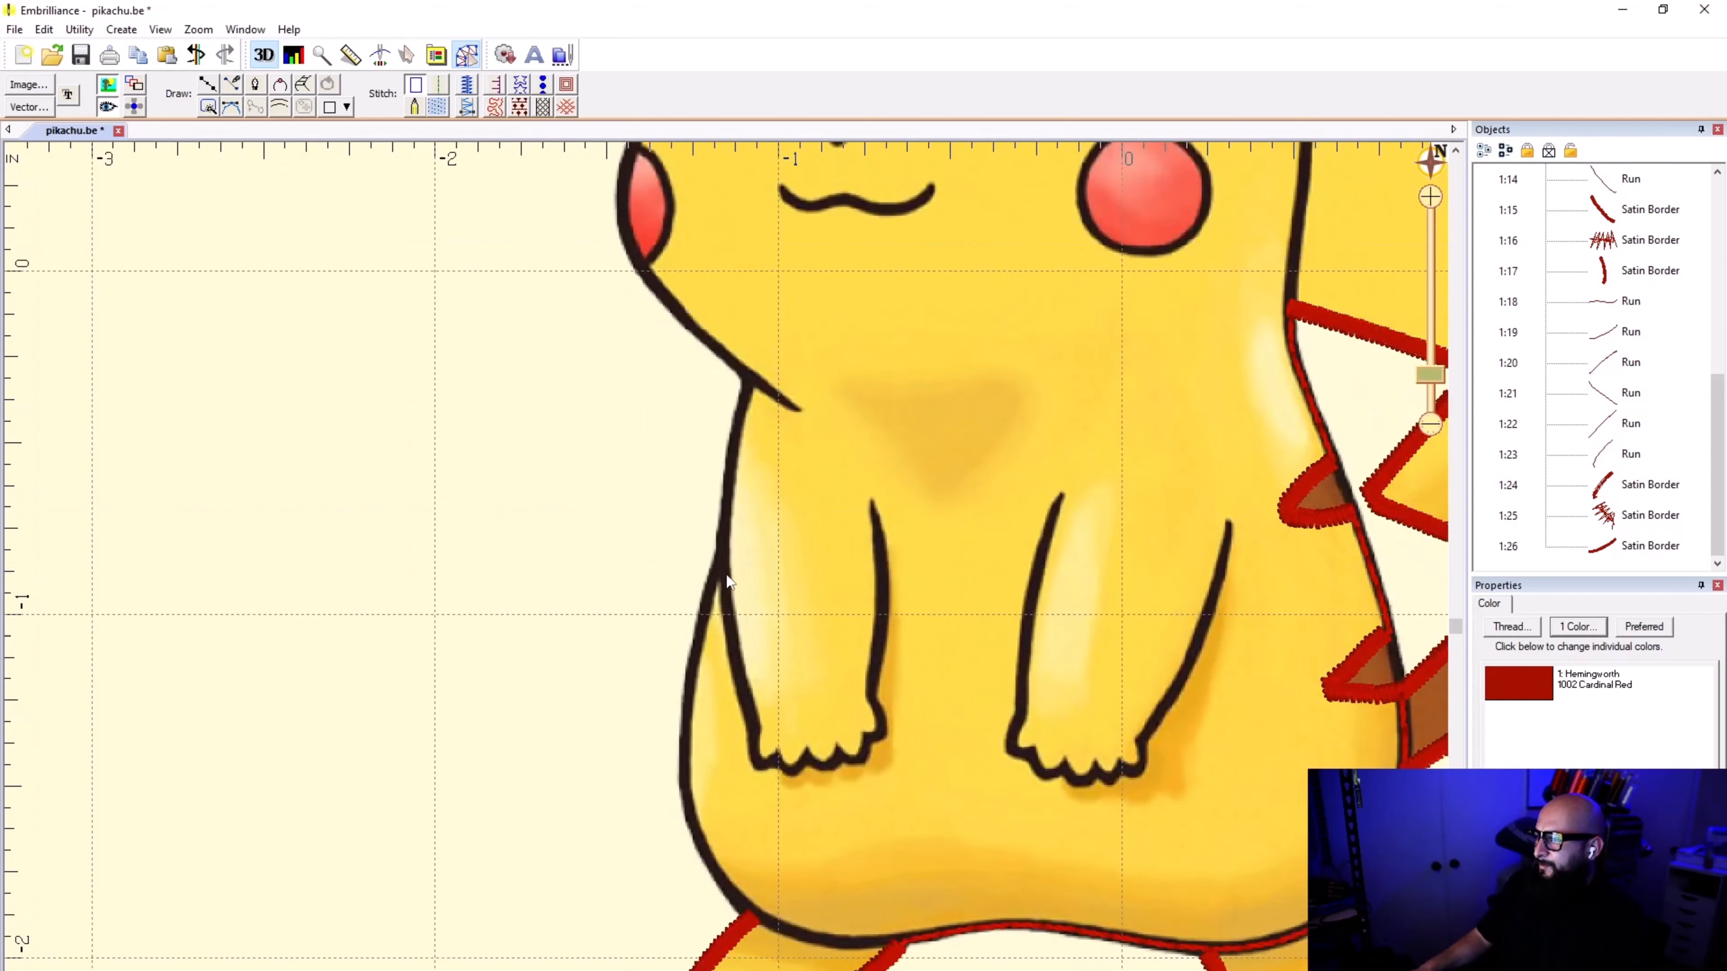
scroll(726, 585, up, 3)
scroll(726, 589, down, 1)
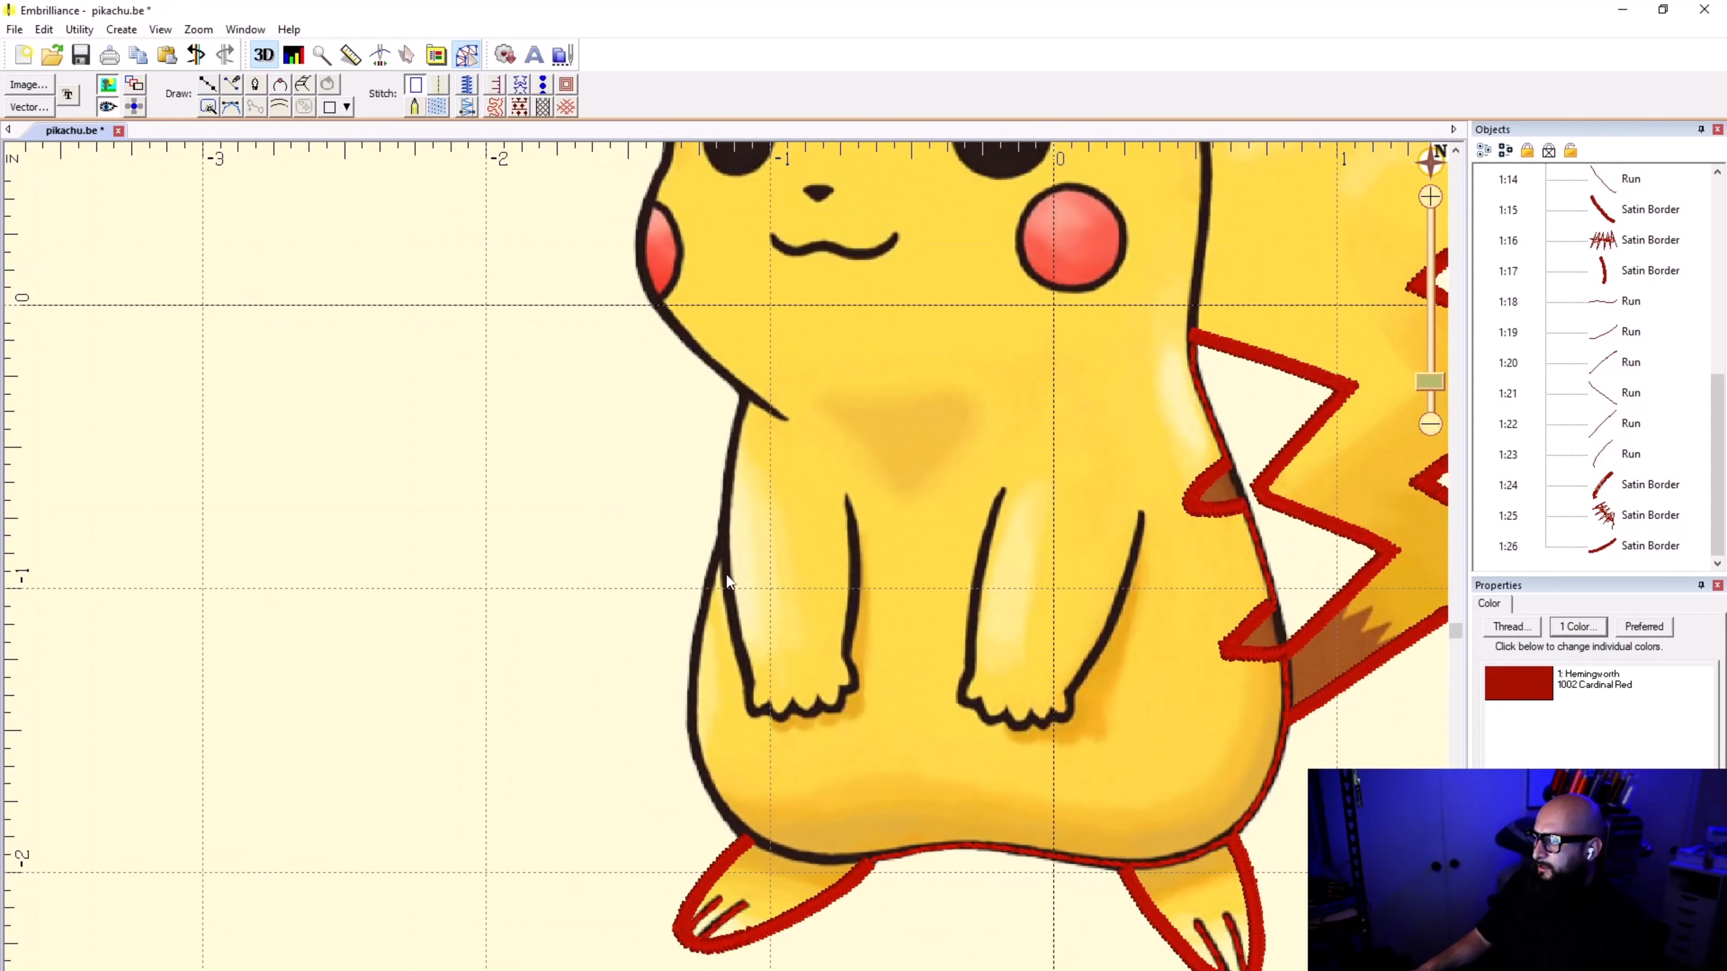
scroll(752, 618, down, 1)
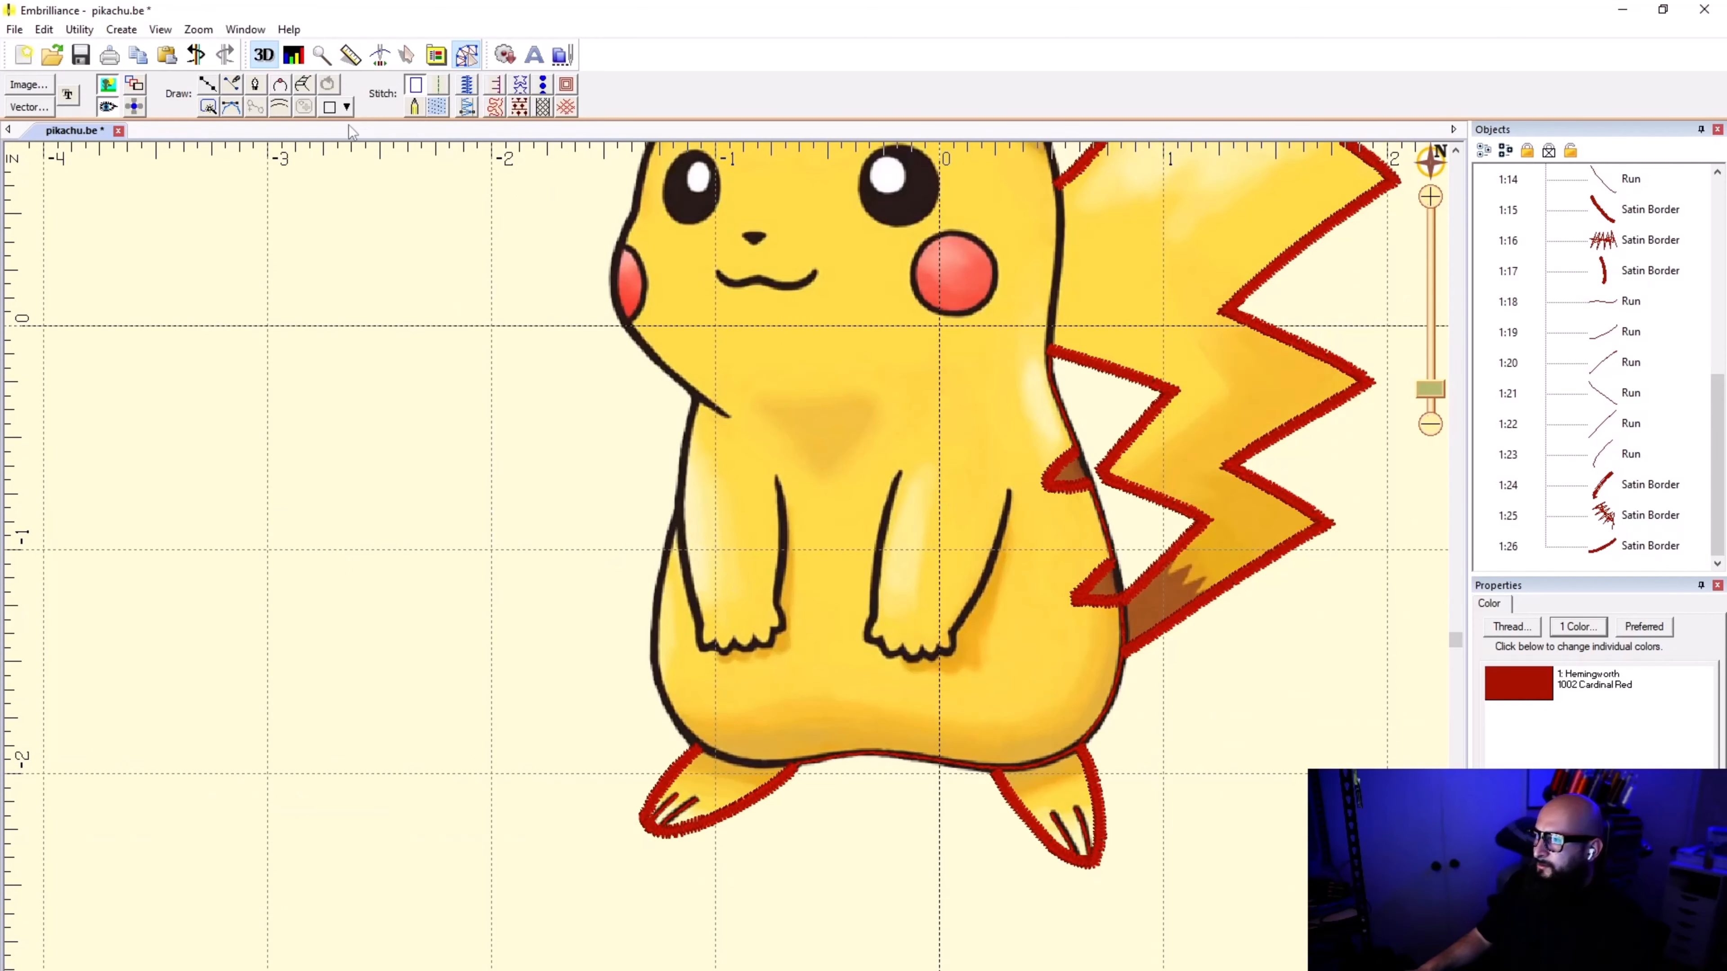
Step: Hide the stitches and examine the bare Pikachu artwork's outlines around the head, ears, body, arms and feet
click(109, 108)
scroll(728, 575, down, 1)
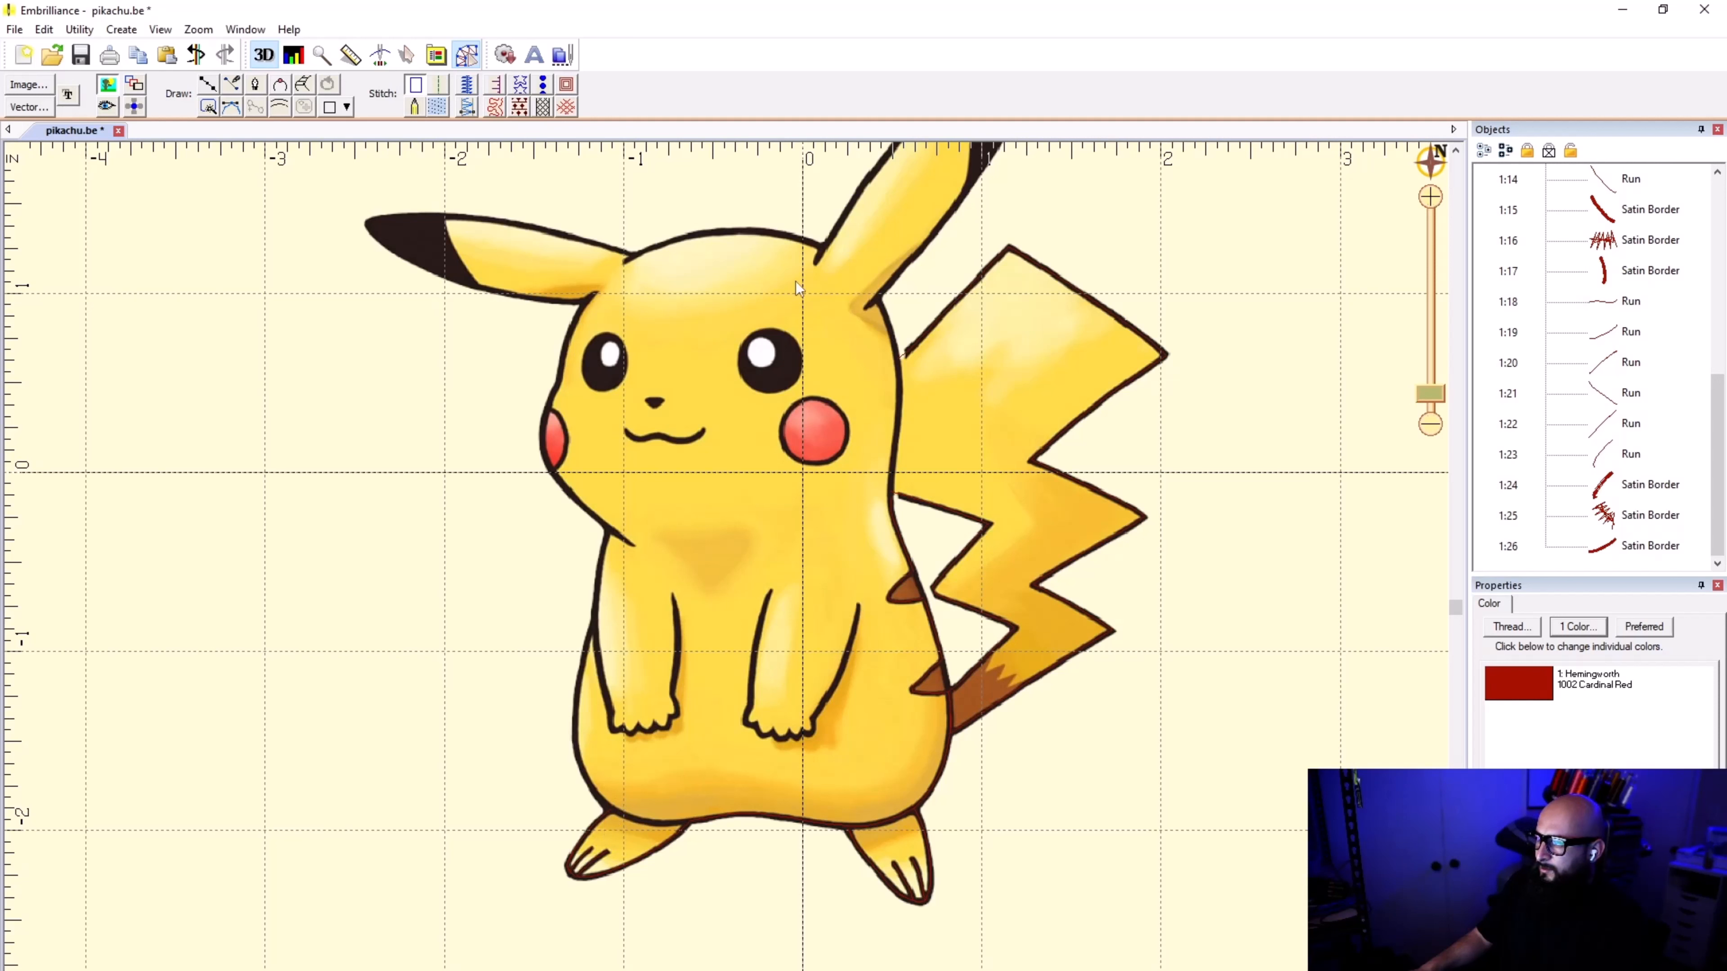
scroll(734, 520, up, 1)
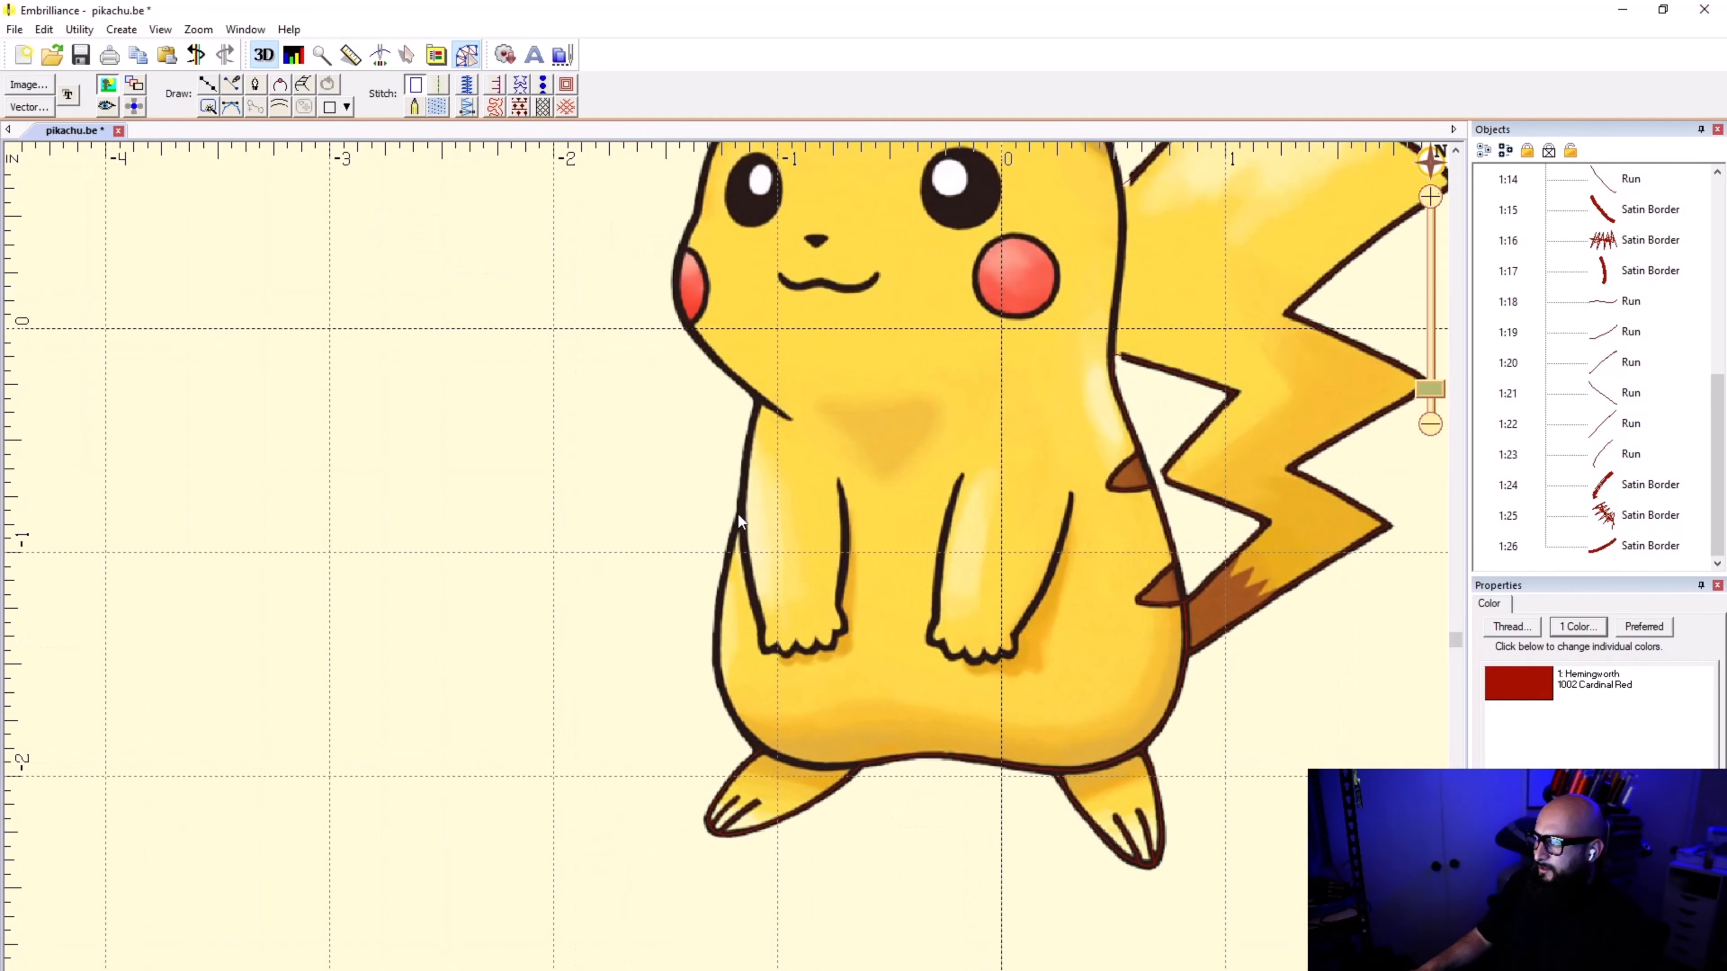
scroll(736, 522, down, 1)
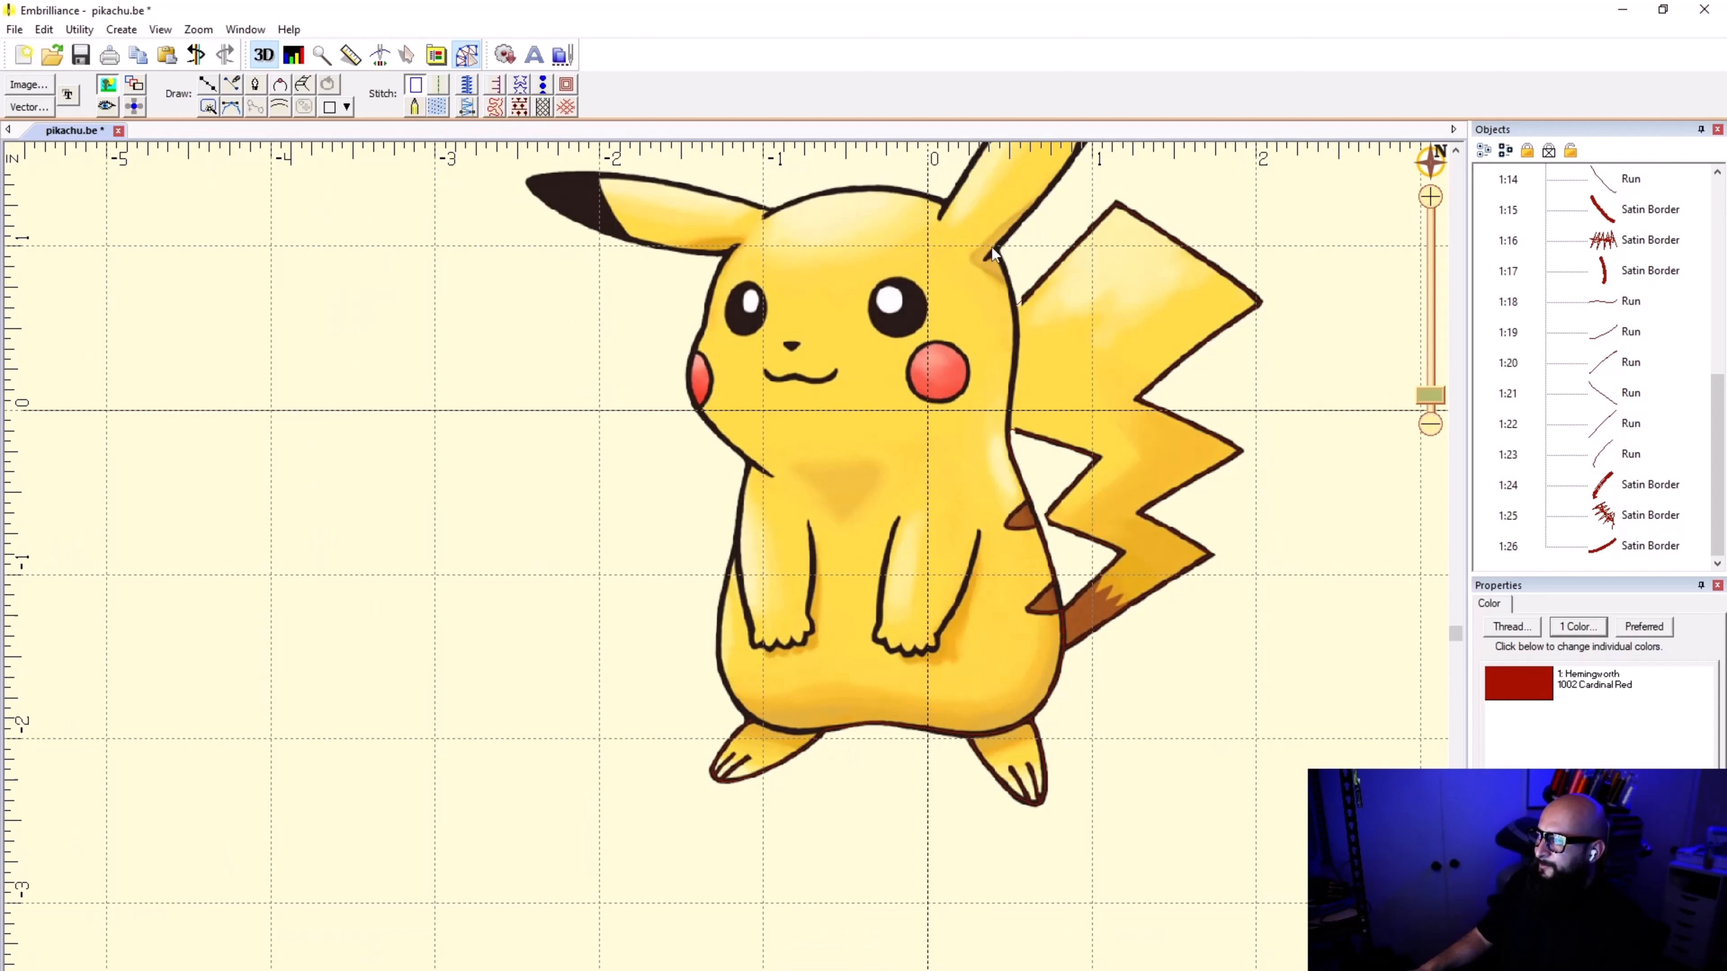
scroll(992, 248, down, 2)
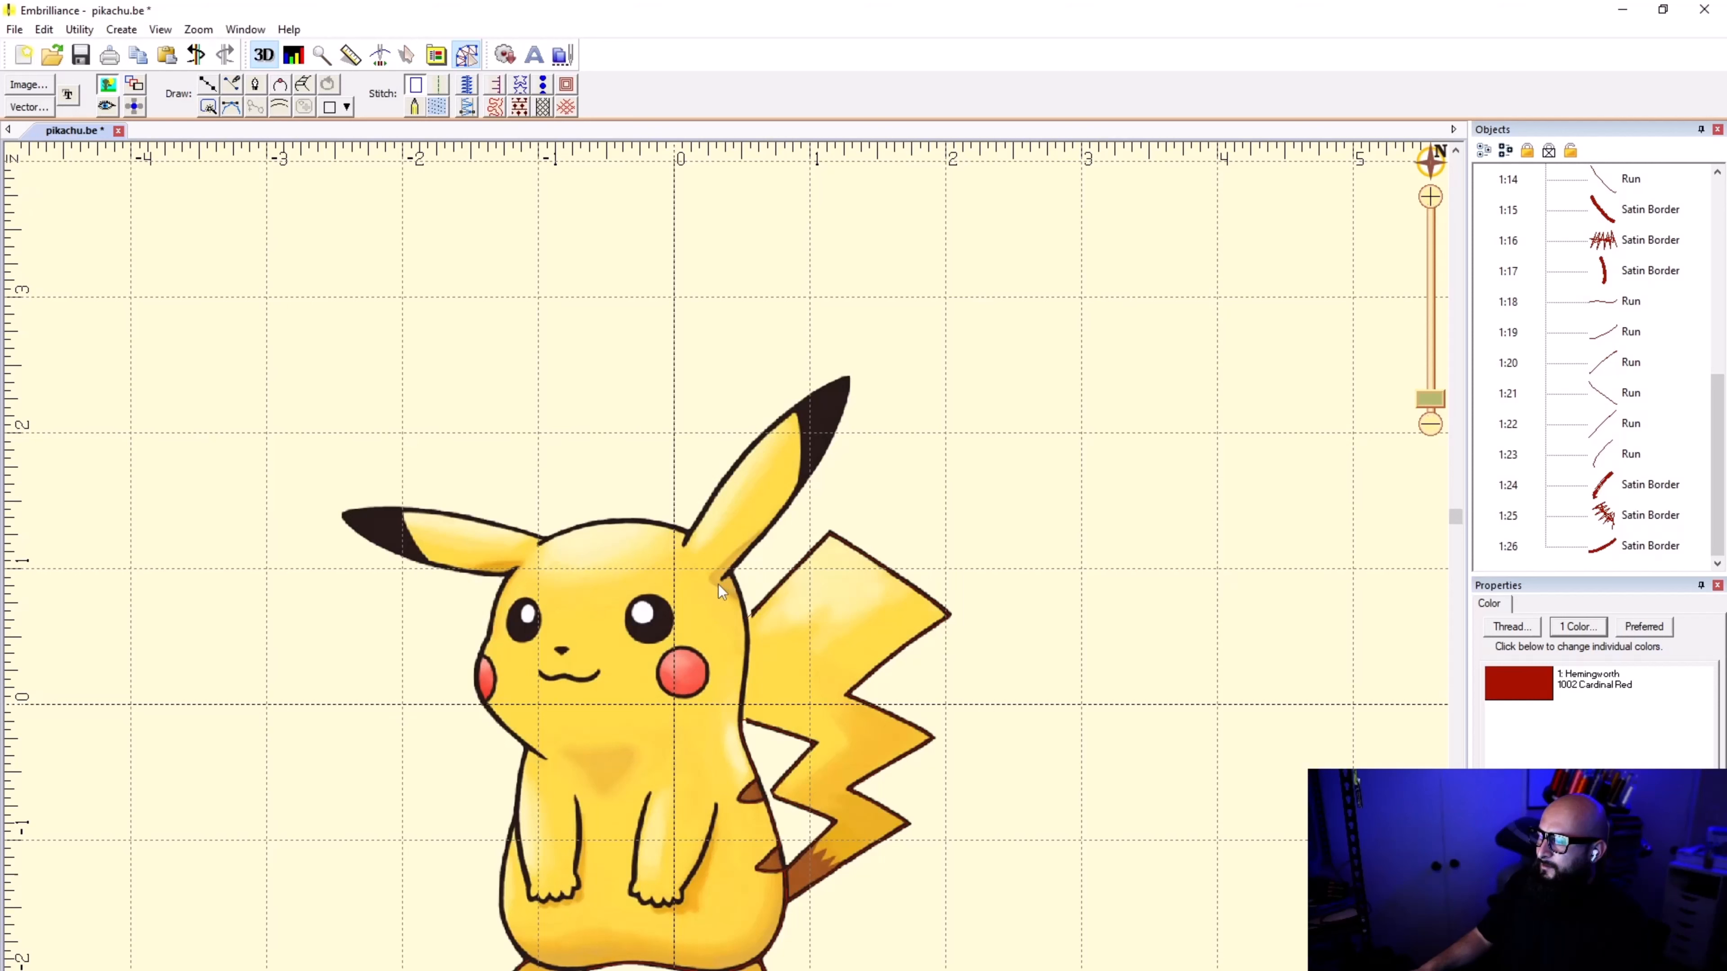
scroll(715, 550, down, 1)
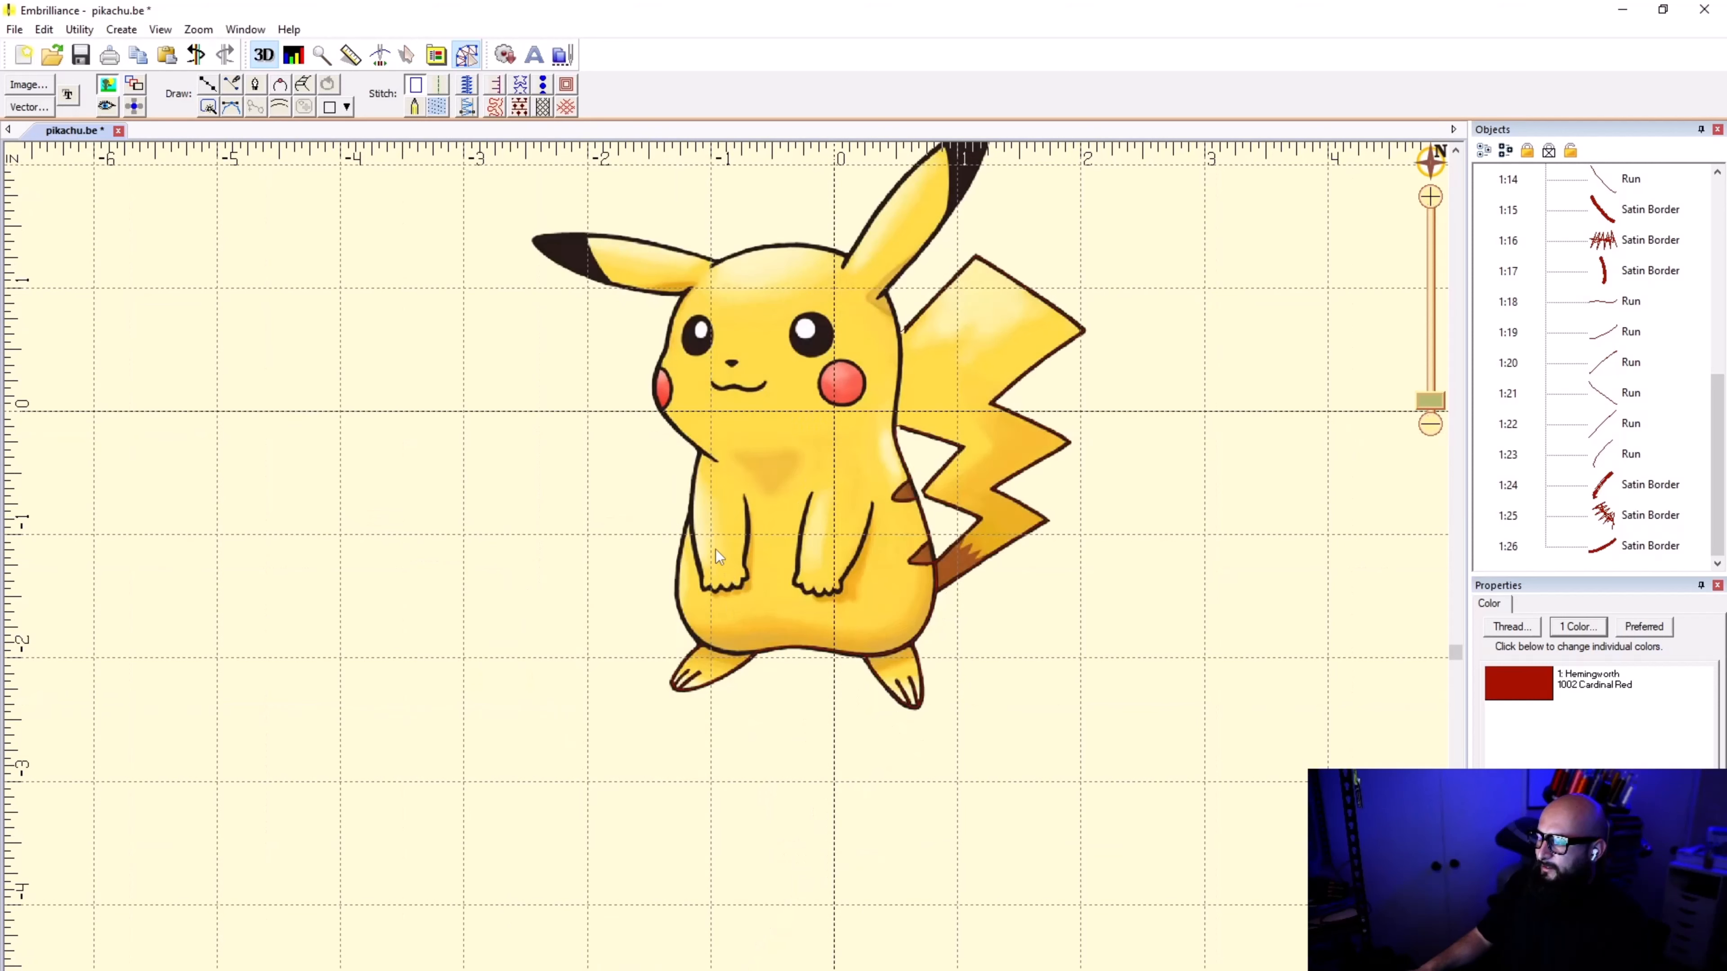
scroll(725, 559, up, 2)
scroll(726, 575, up, 1)
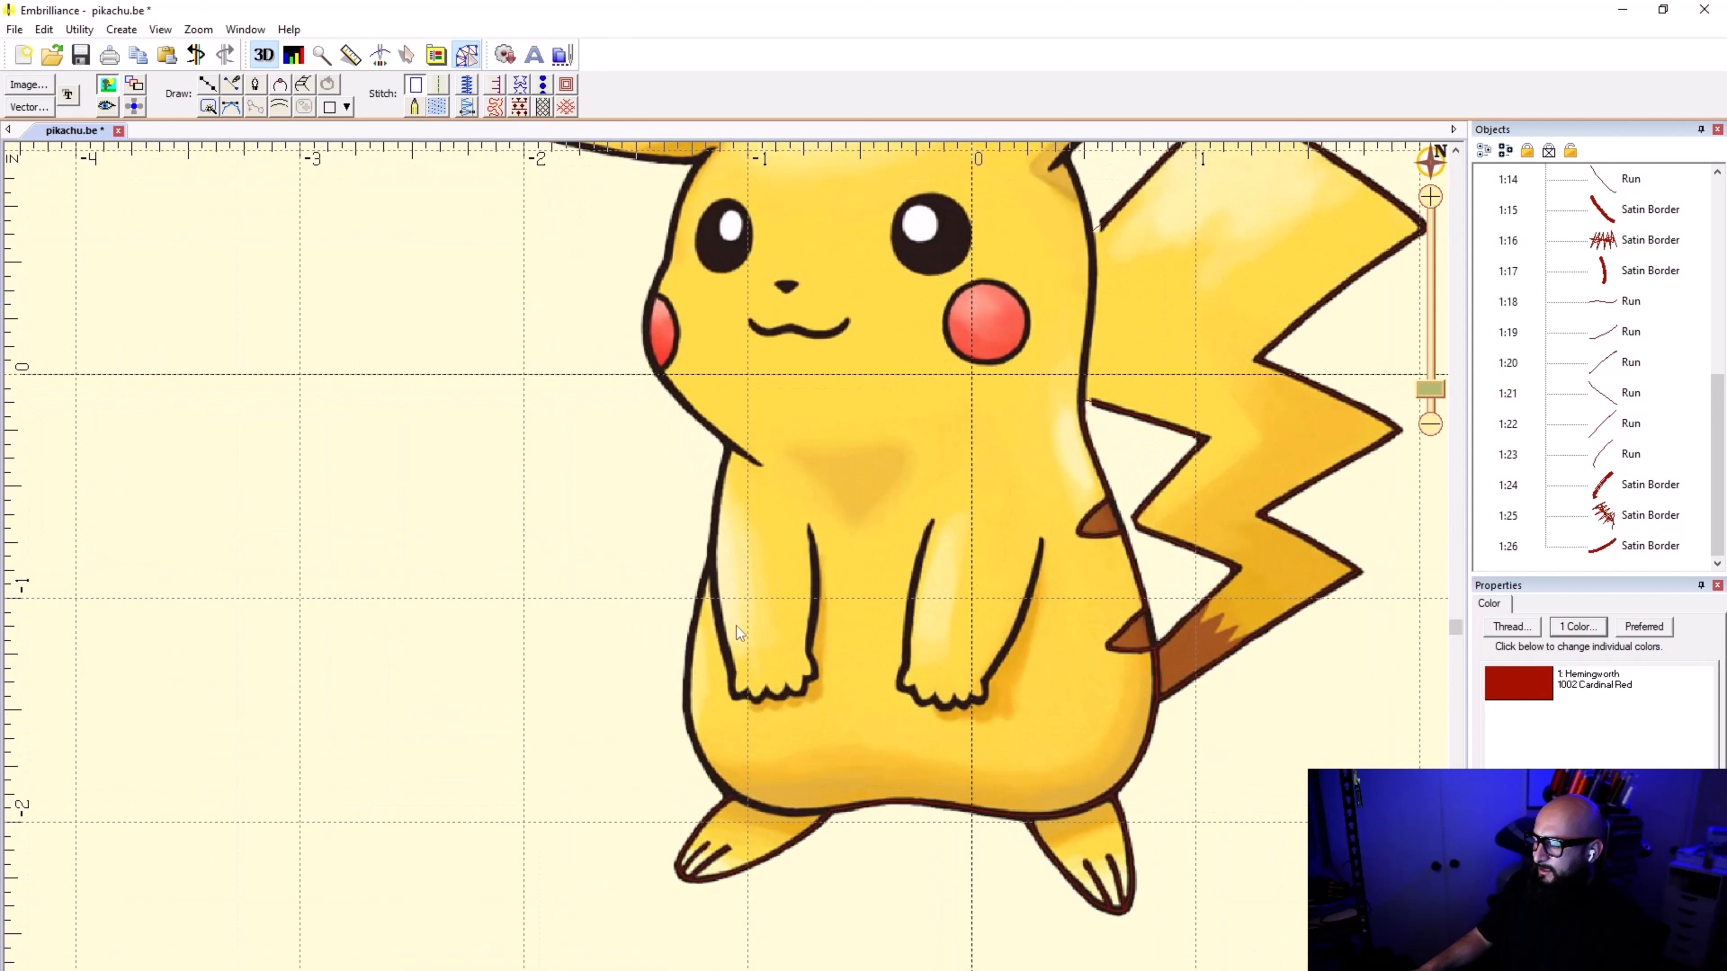
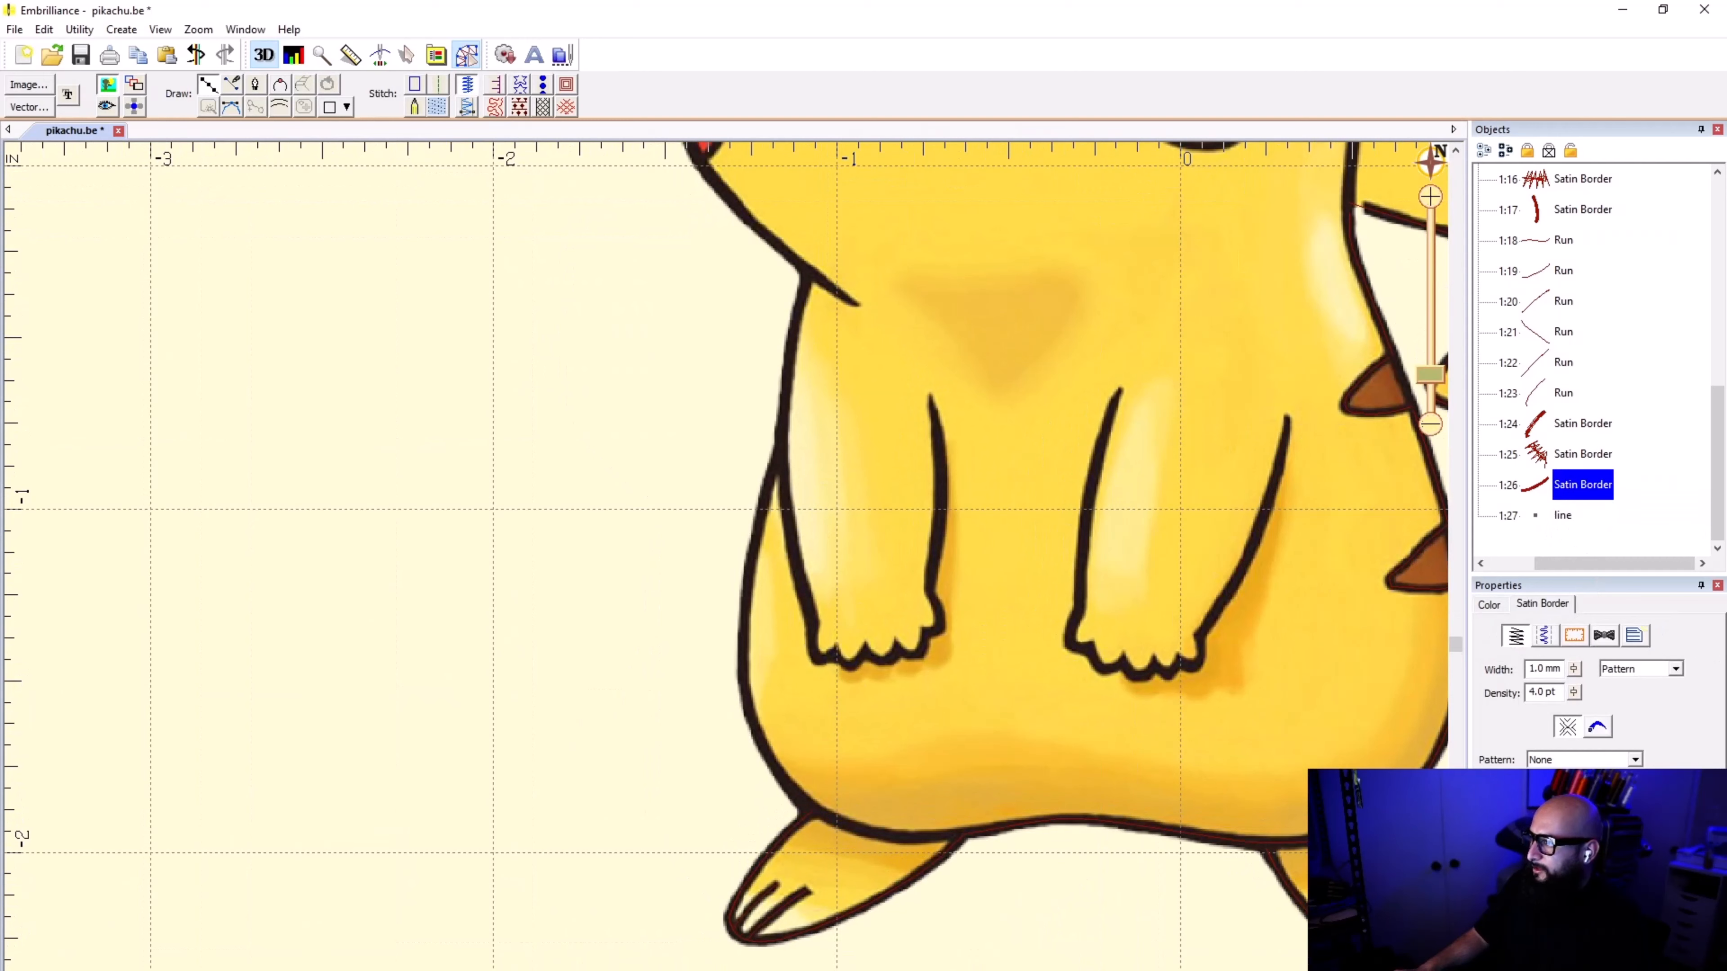
Step: Show the stitches again and select the empty line object at the end of the object list for drawing
click(106, 107)
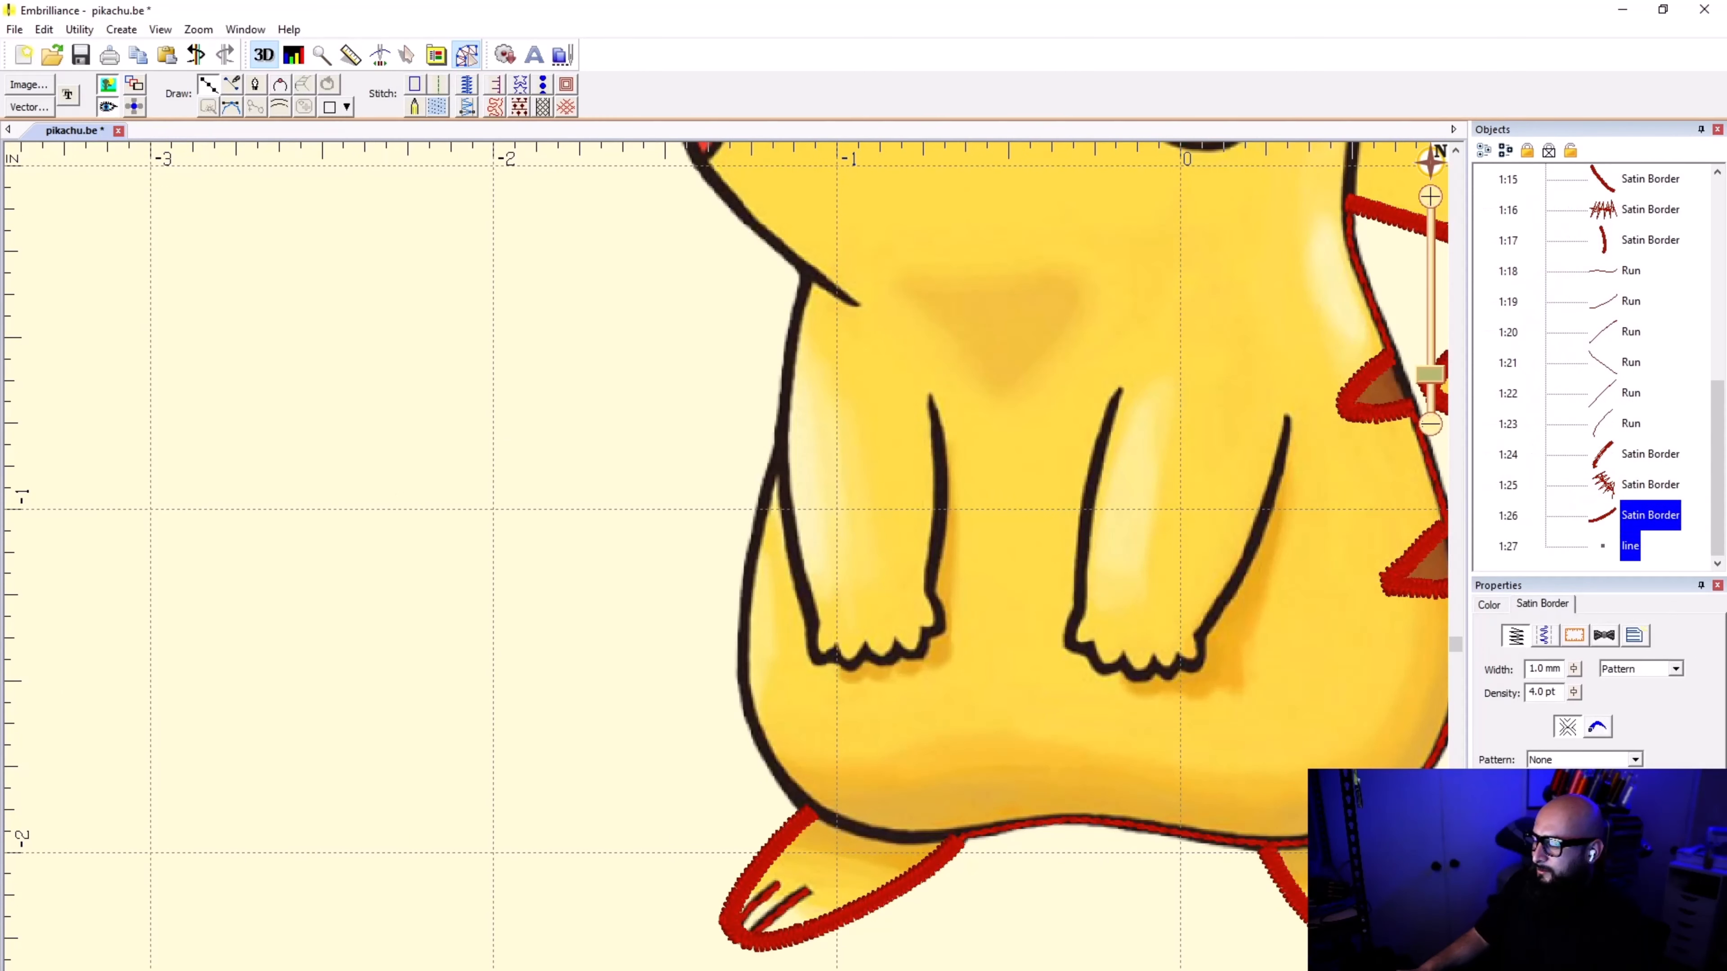
click(1622, 547)
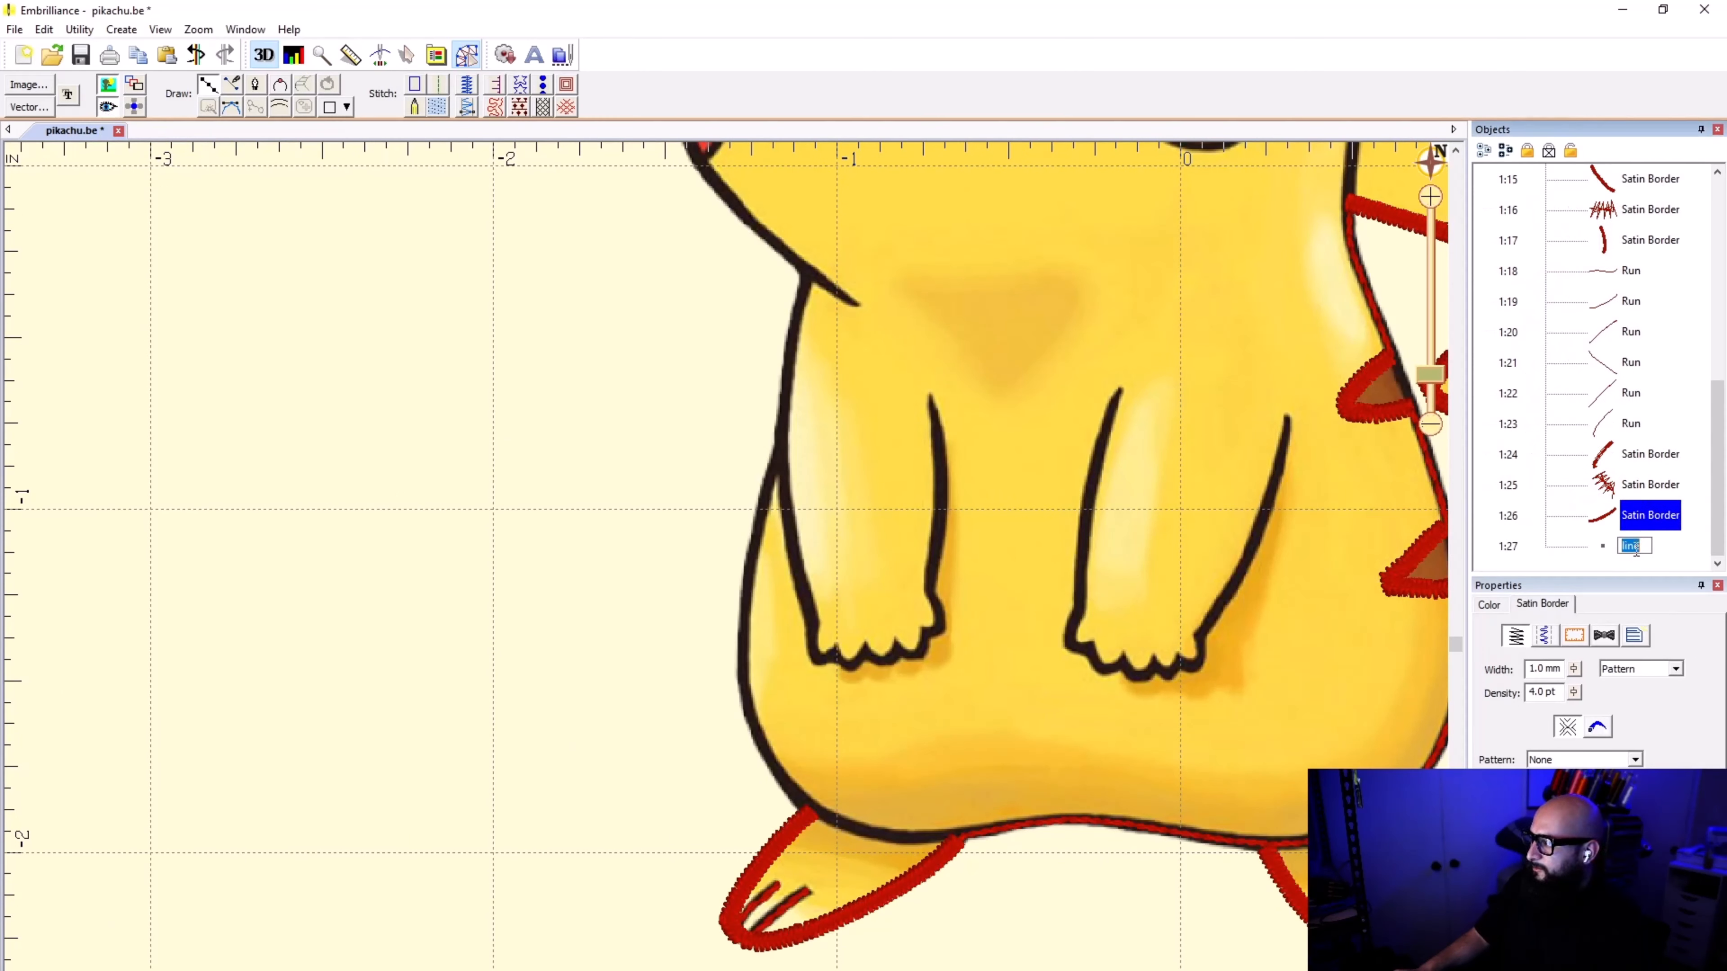
click(1604, 547)
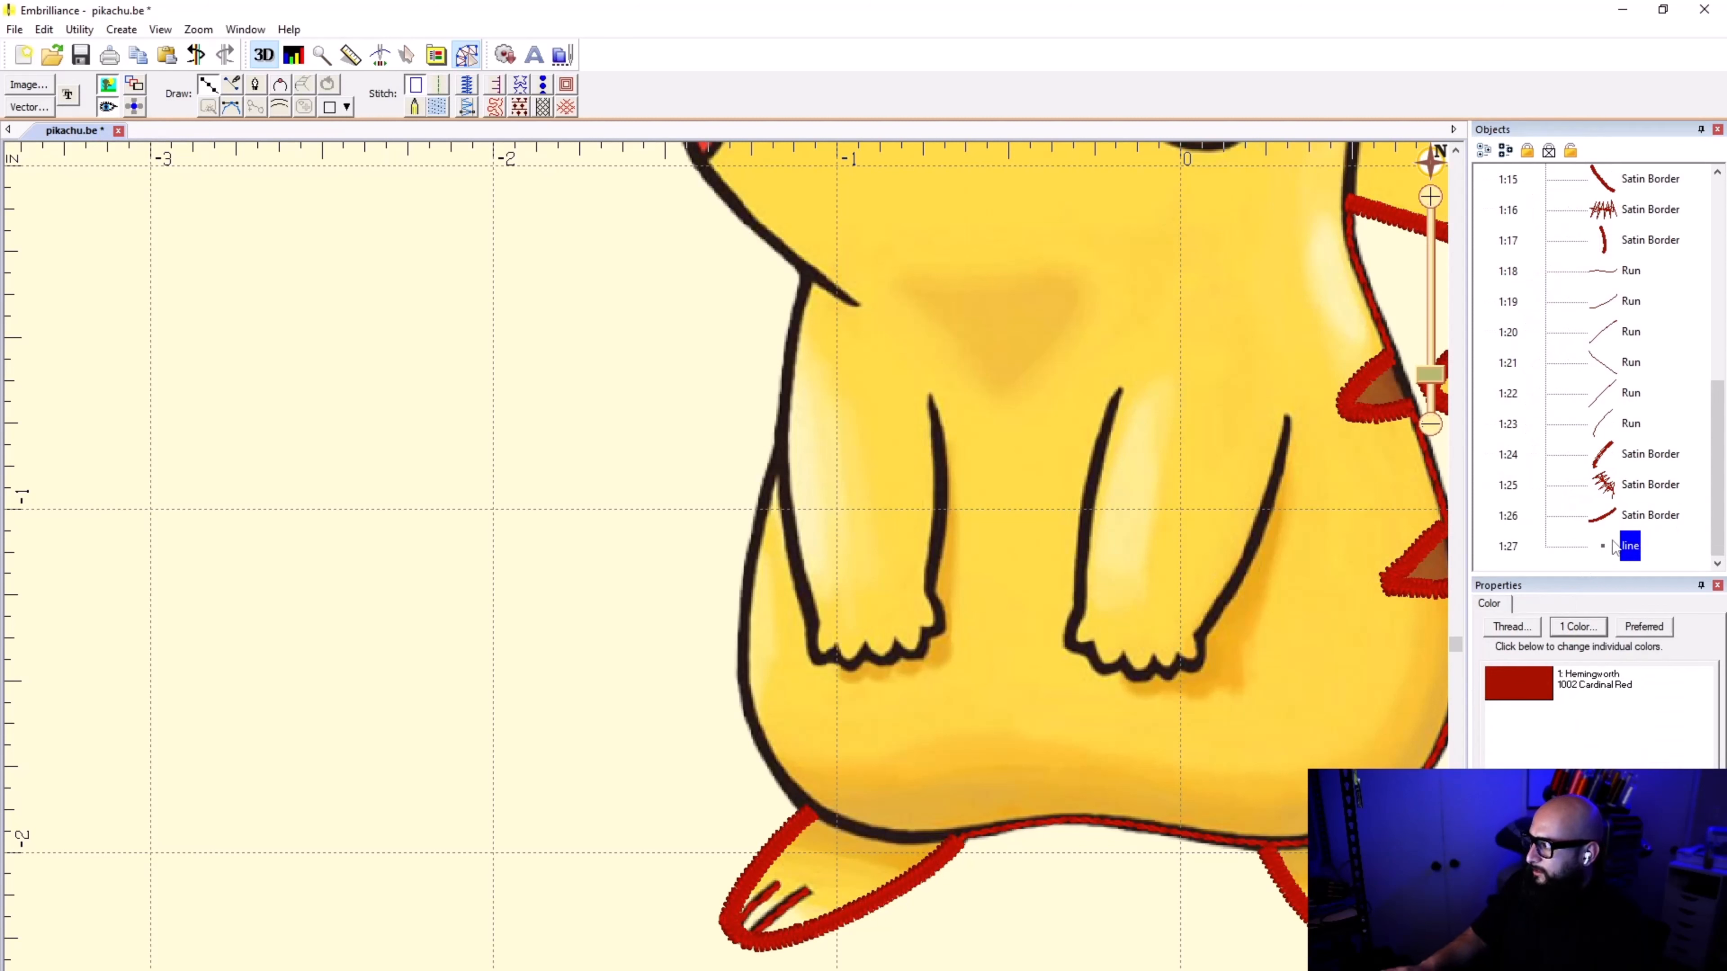
click(1618, 529)
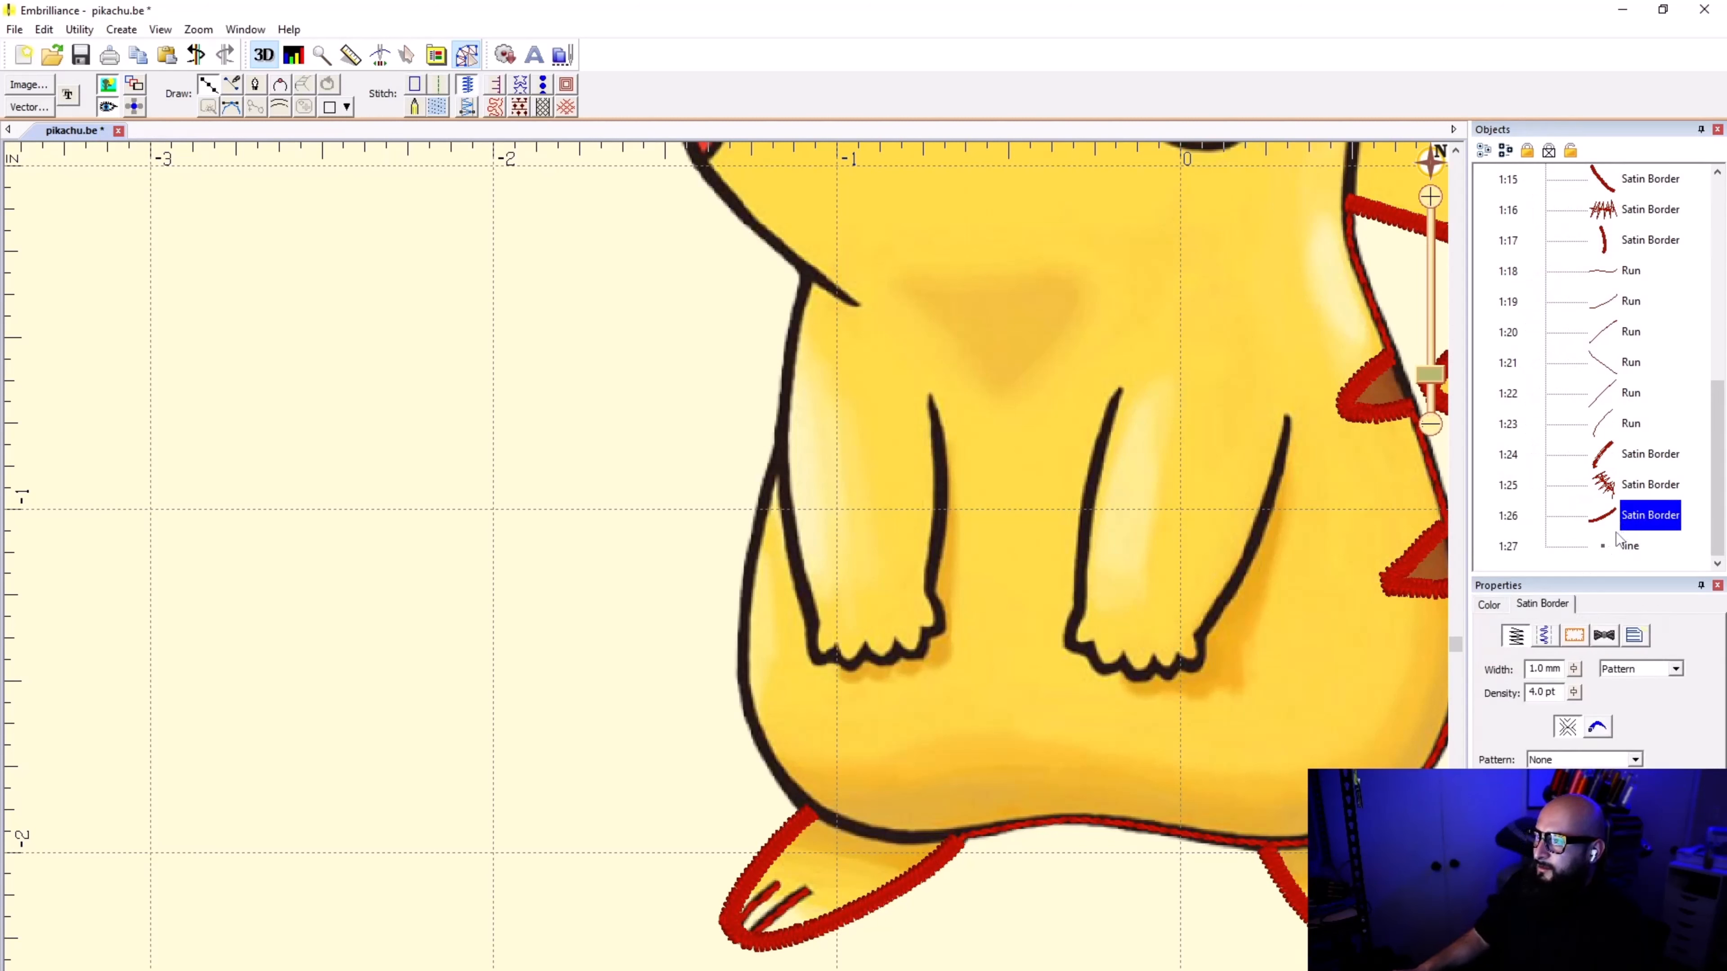
click(1630, 546)
Step: Start tracing the lower body outline from the foot's lower border join to just past its upper border join
scroll(902, 884, up, 5)
click(1047, 598)
click(947, 606)
click(814, 593)
scroll(718, 573, up, 2)
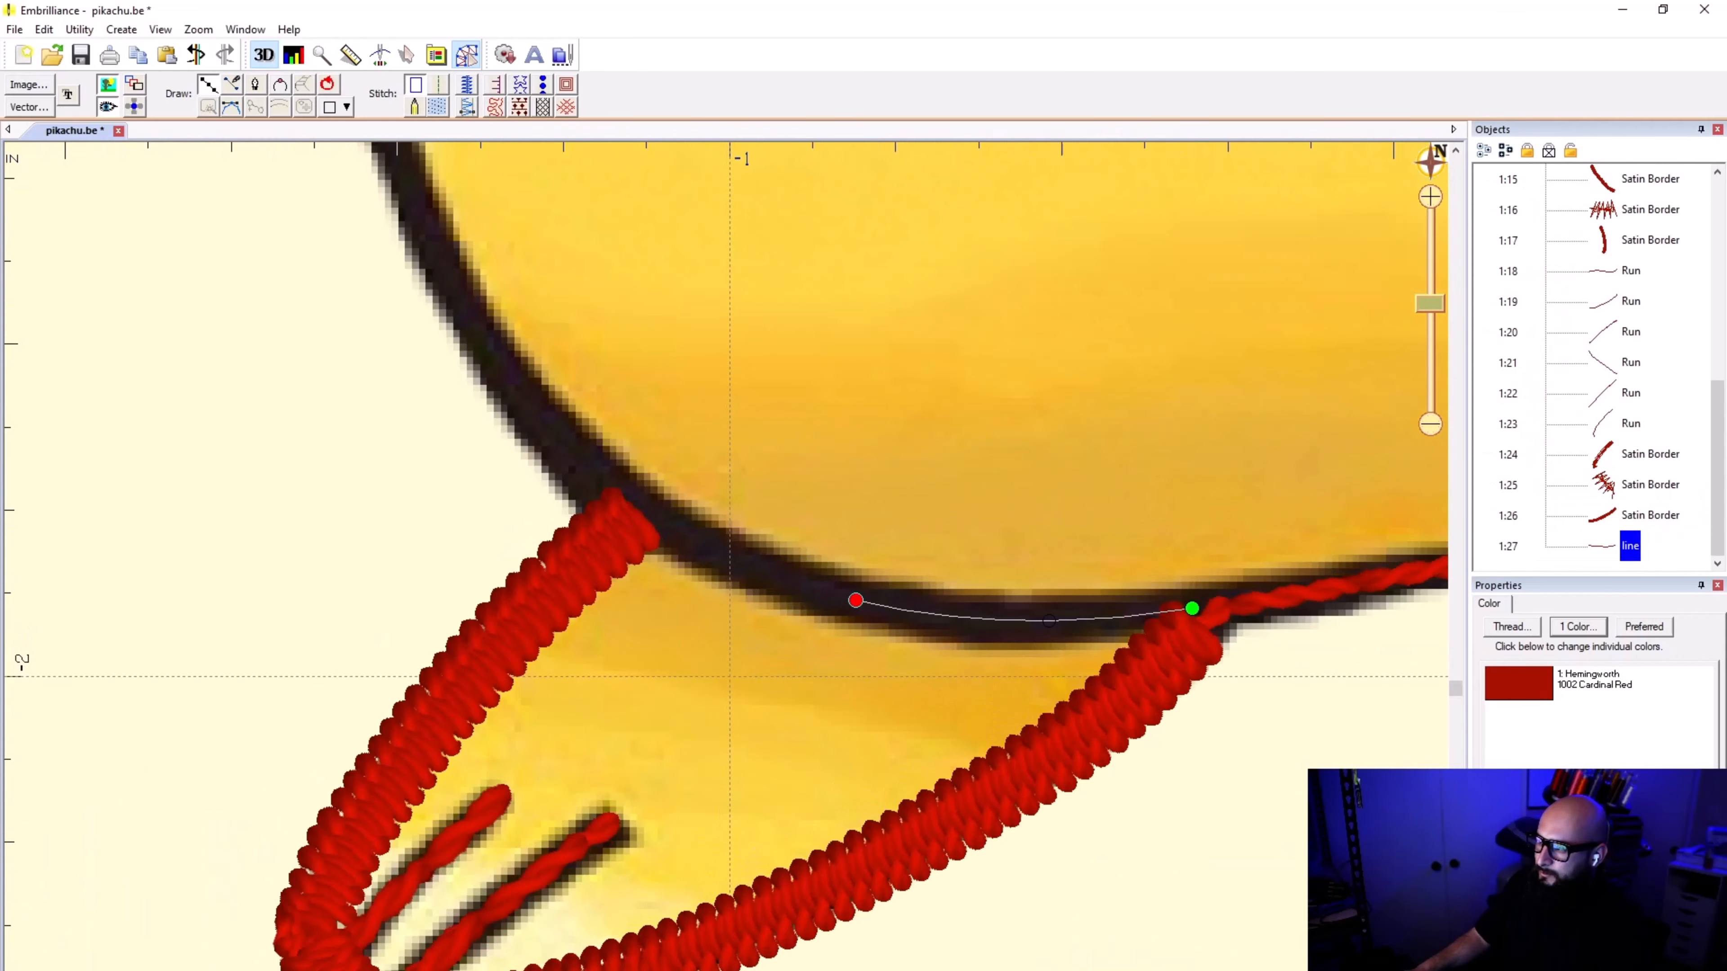
click(679, 537)
click(578, 461)
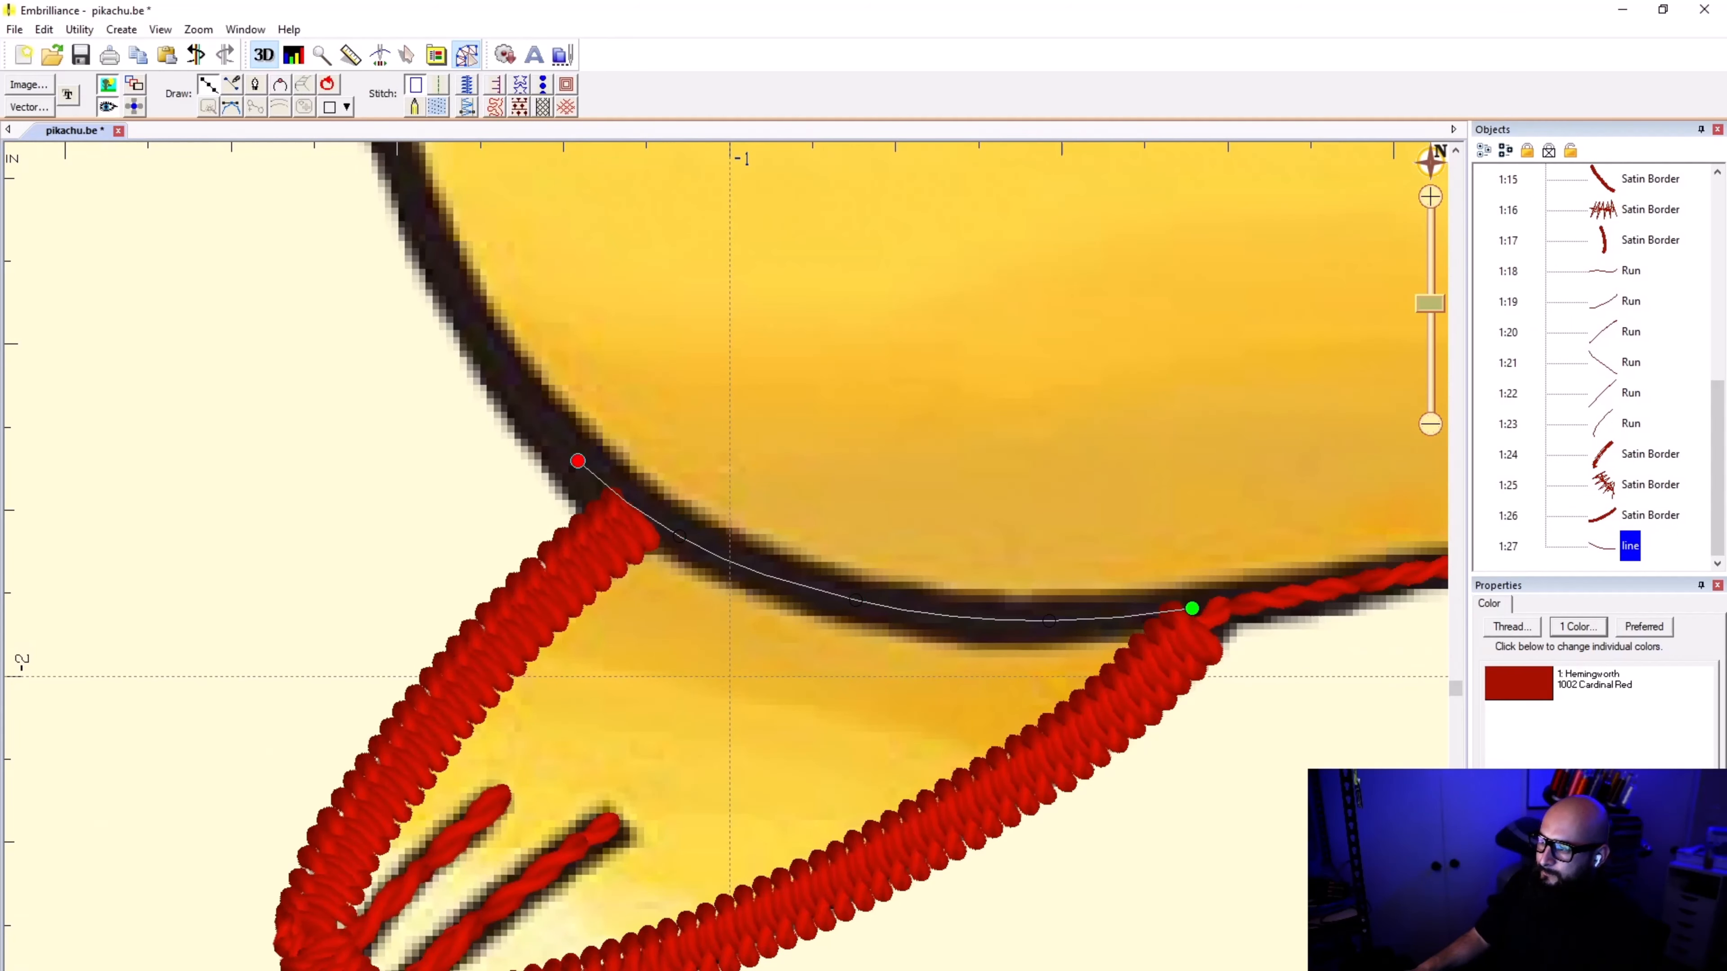
Step: Try re-placing the line's last points where the body outline passes the foot's upper border
scroll(578, 455, up, 1)
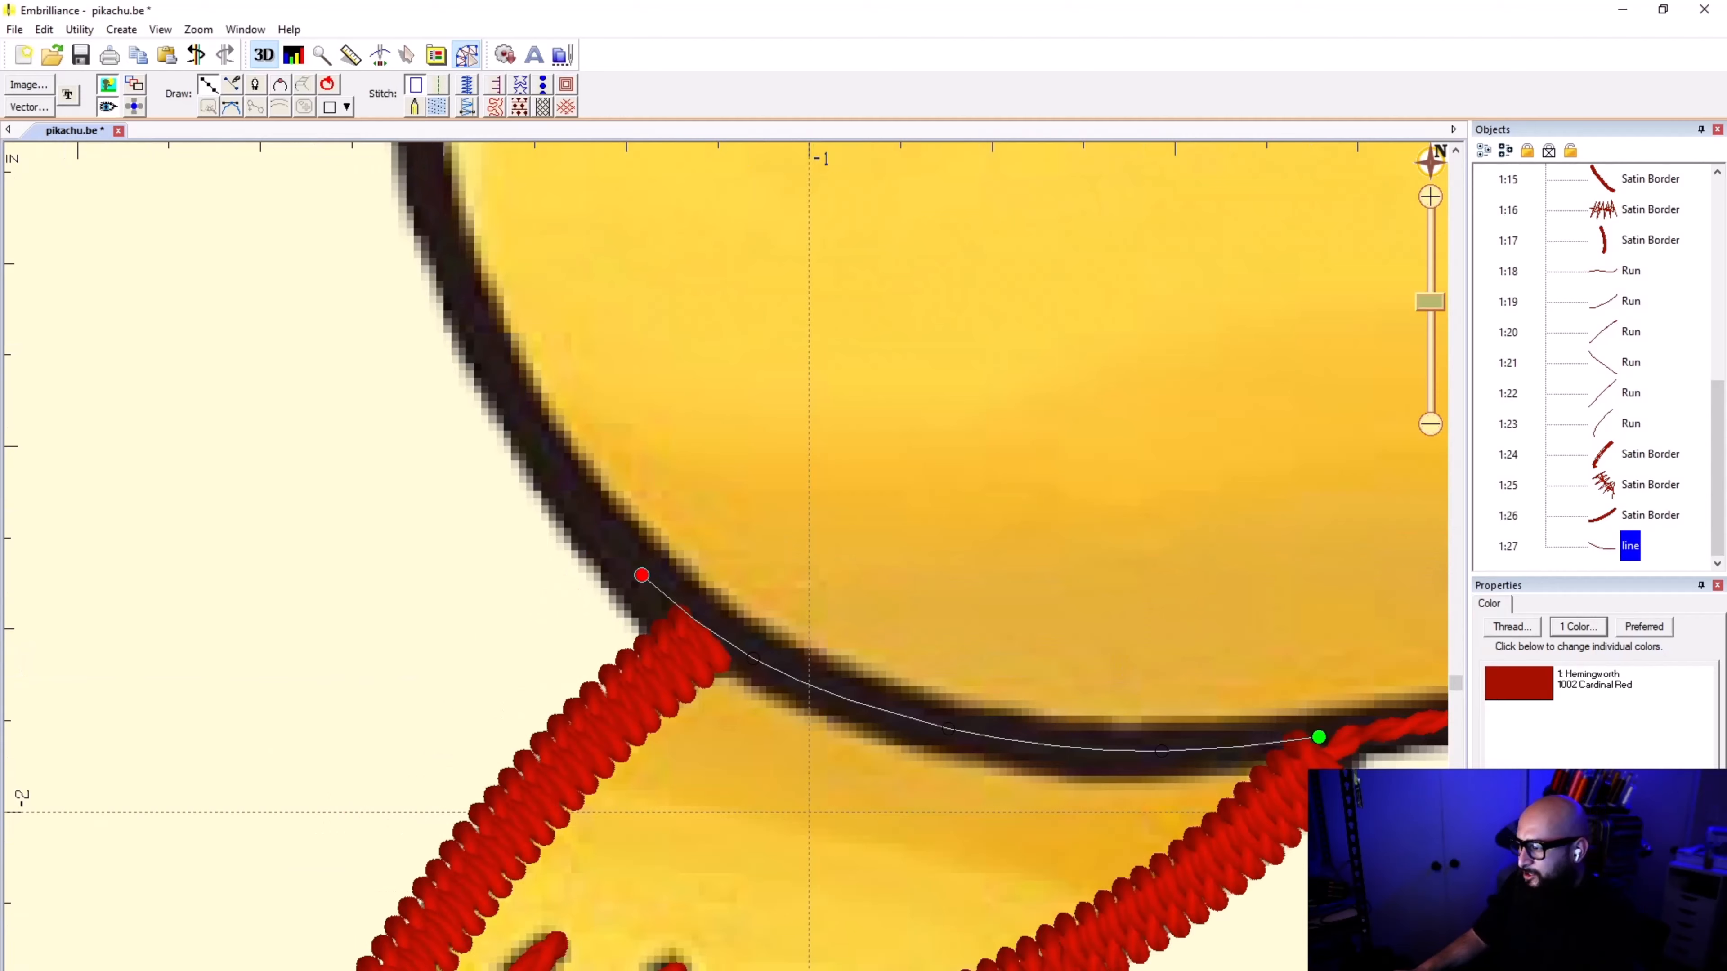
key(BackSpace)
scroll(731, 610, up, 1)
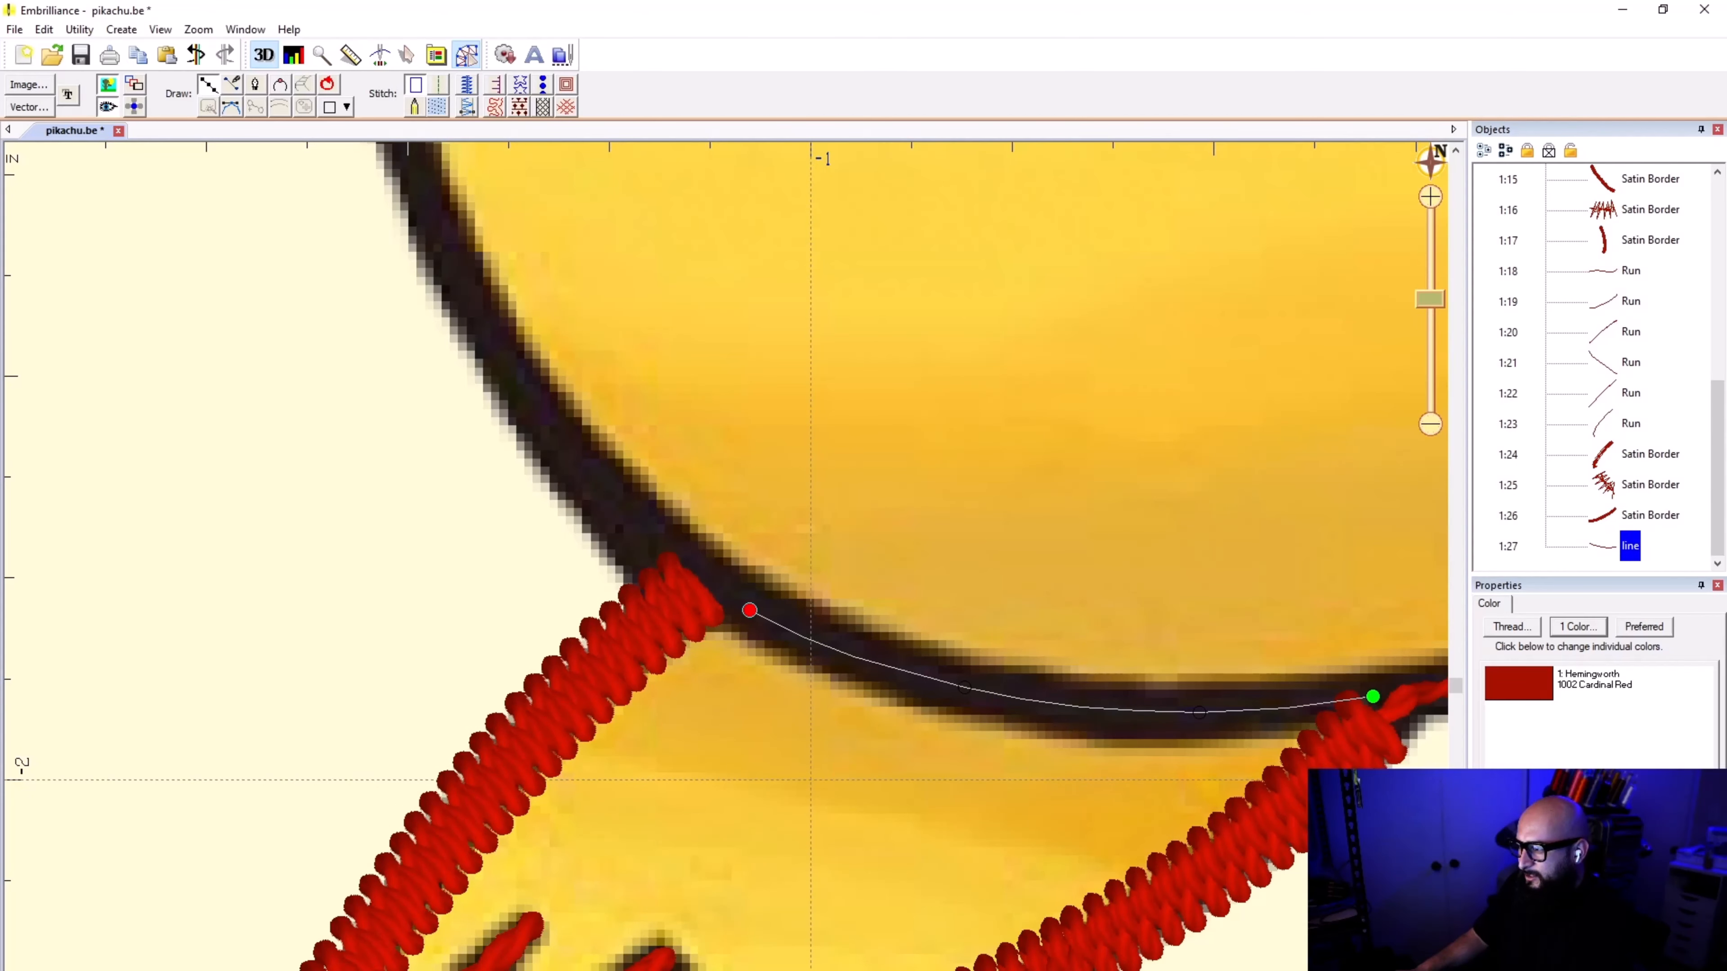
click(682, 580)
scroll(935, 540, down, 2)
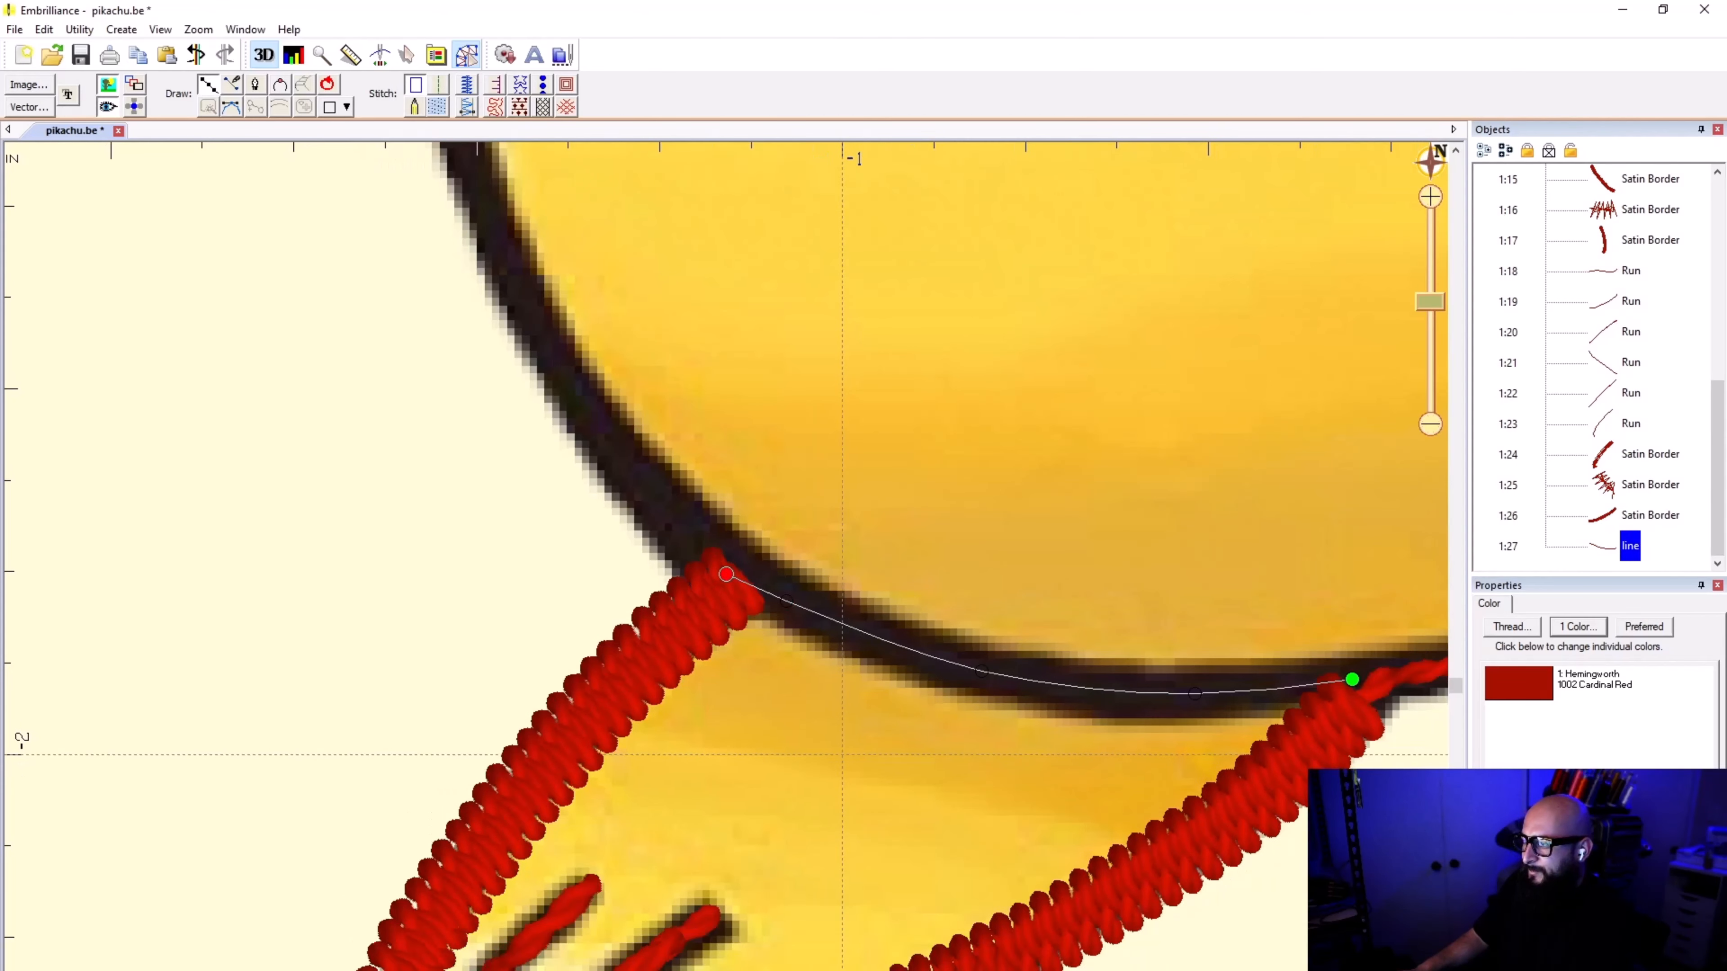
key(BackSpace)
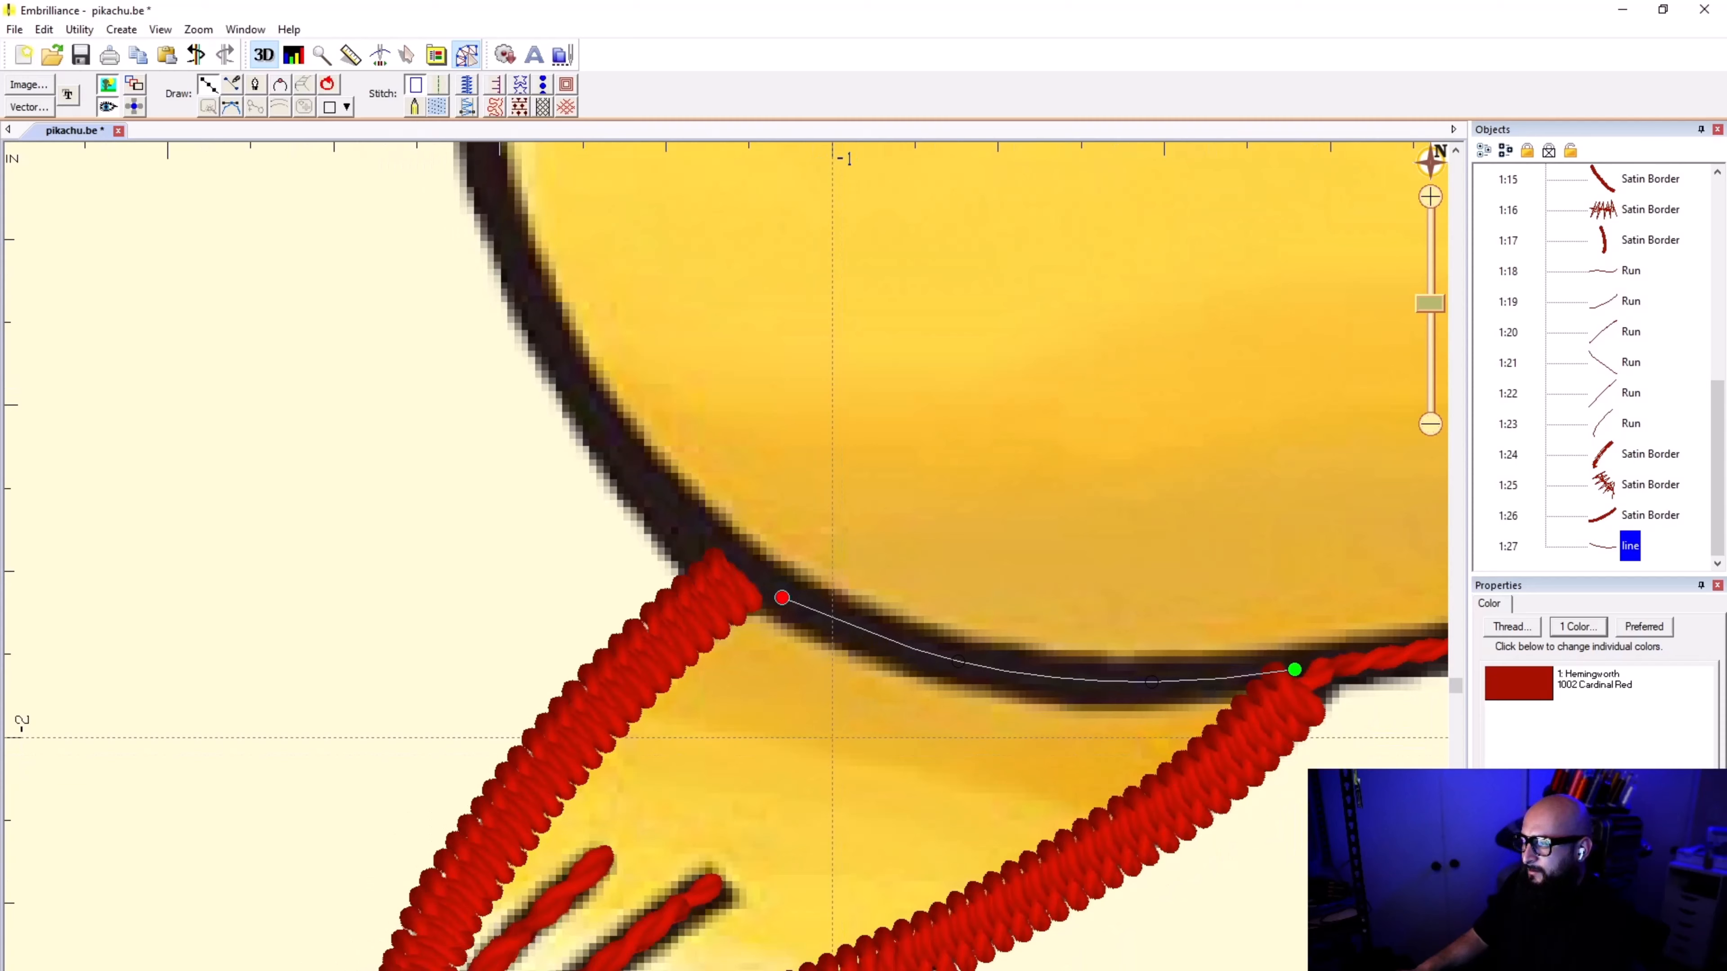
key(BackSpace)
click(729, 587)
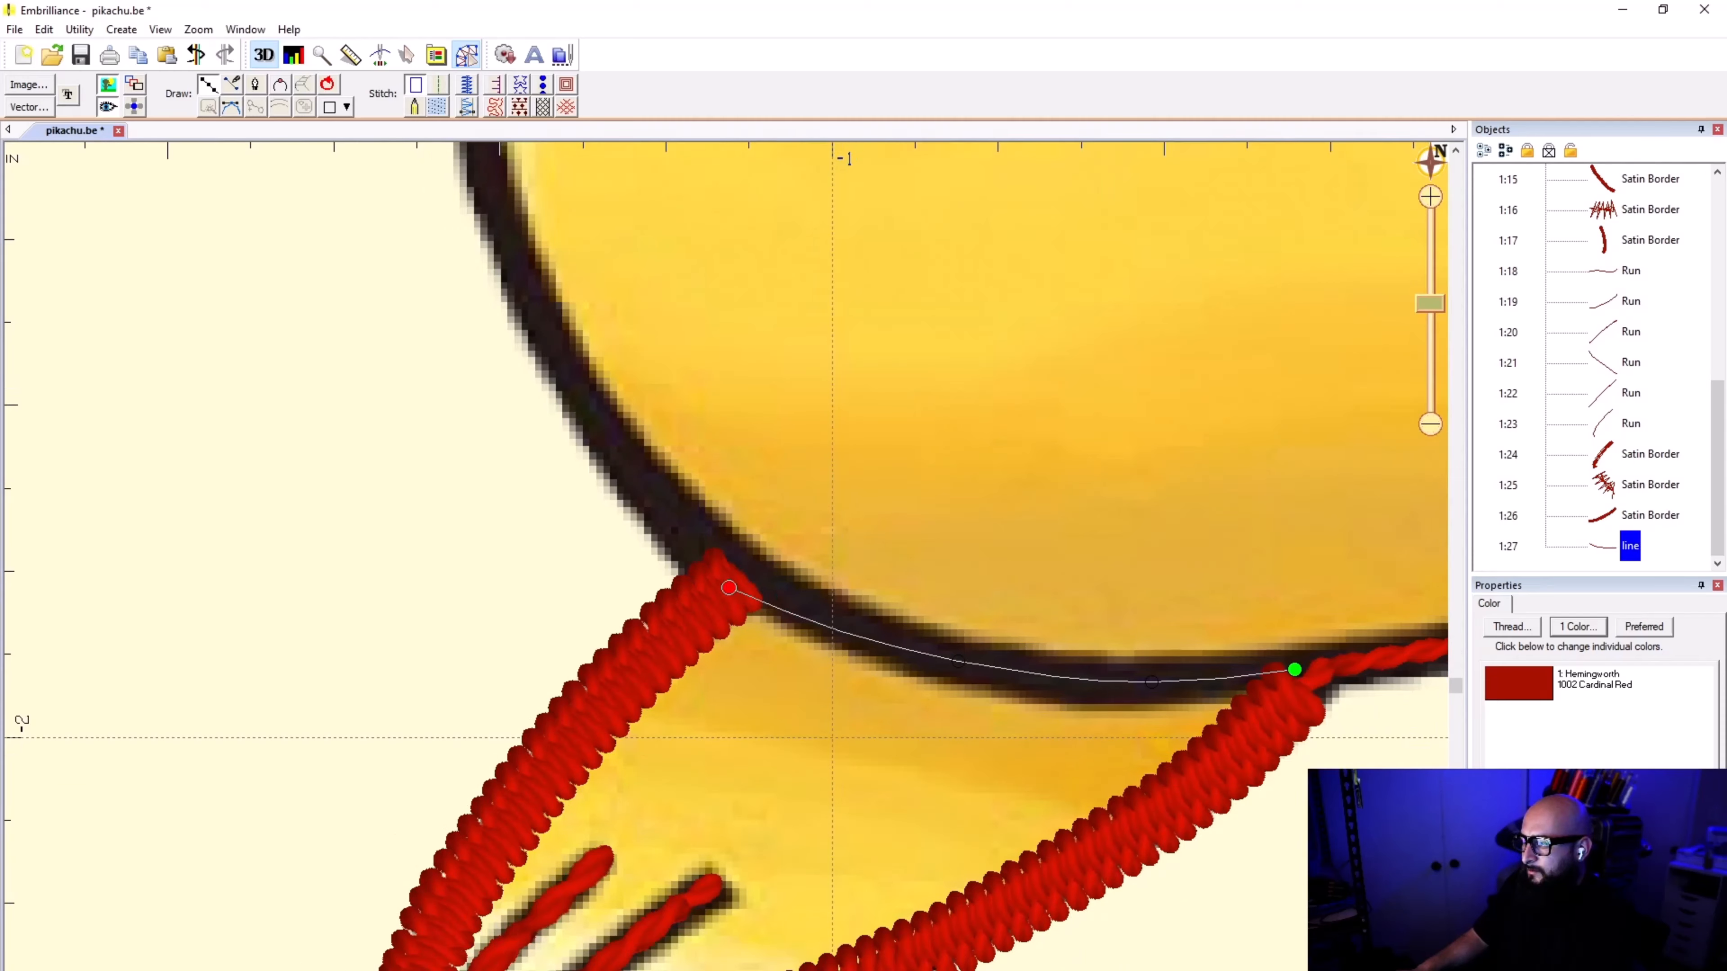
click(626, 463)
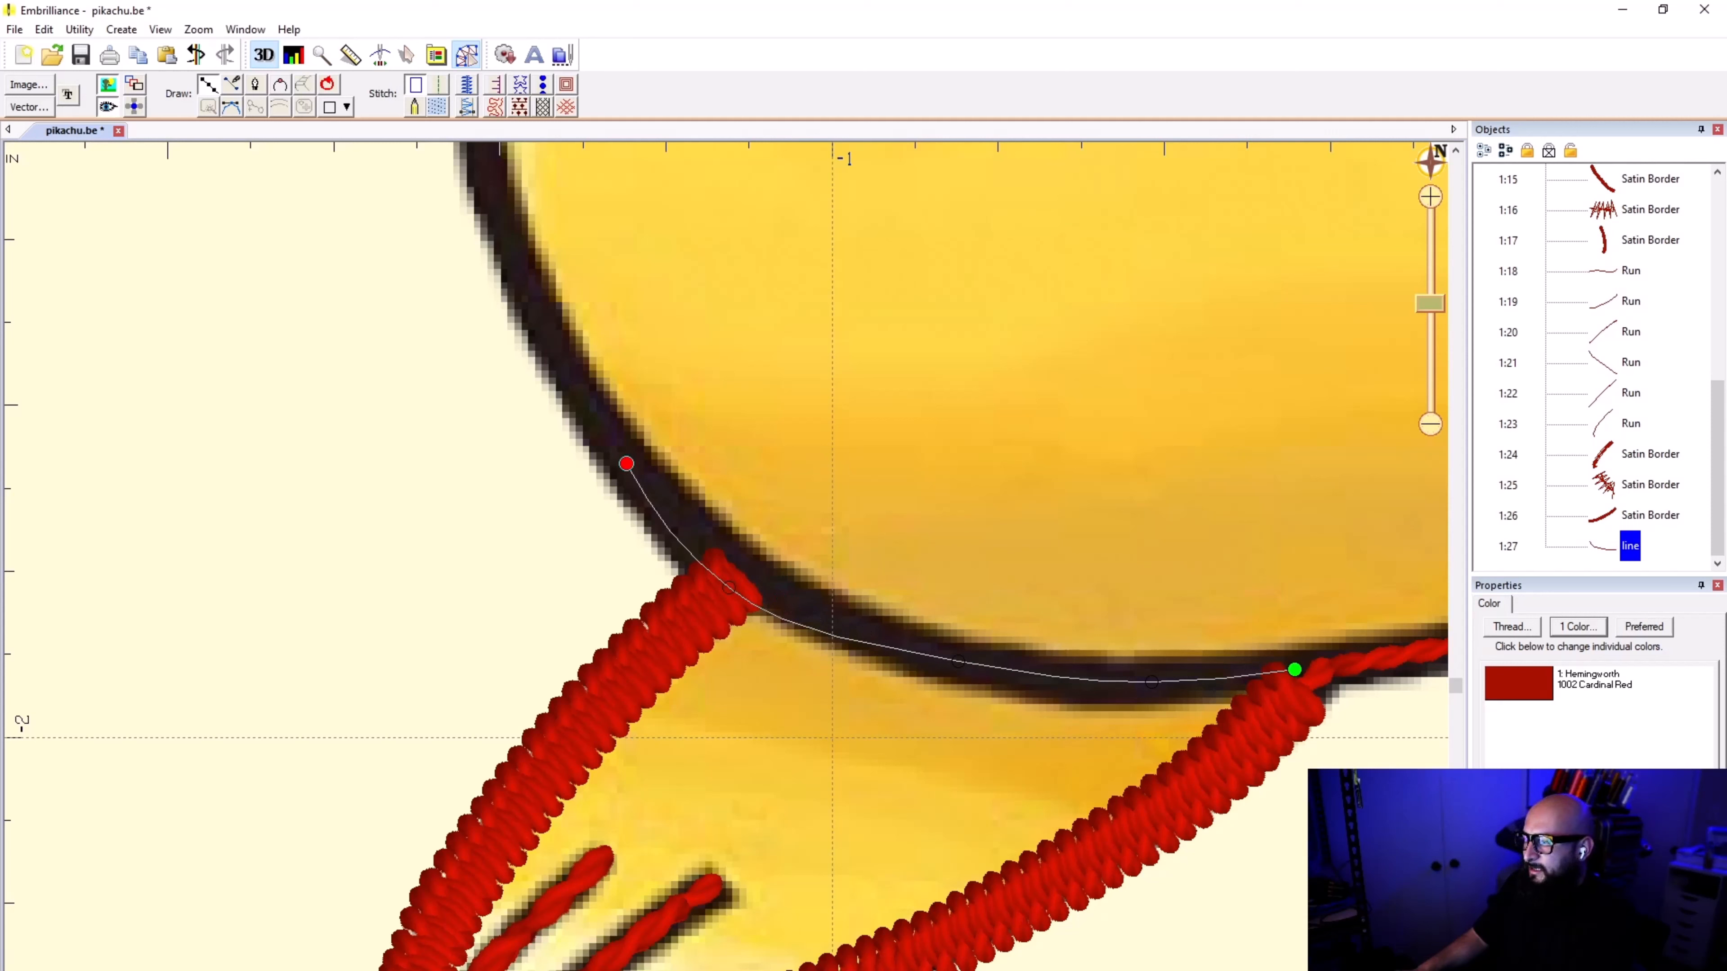
Step: Remove the line's last two points and place them again at the foot's upper border join and farther up the outline
key(BackSpace)
key(BackSpace)
click(739, 571)
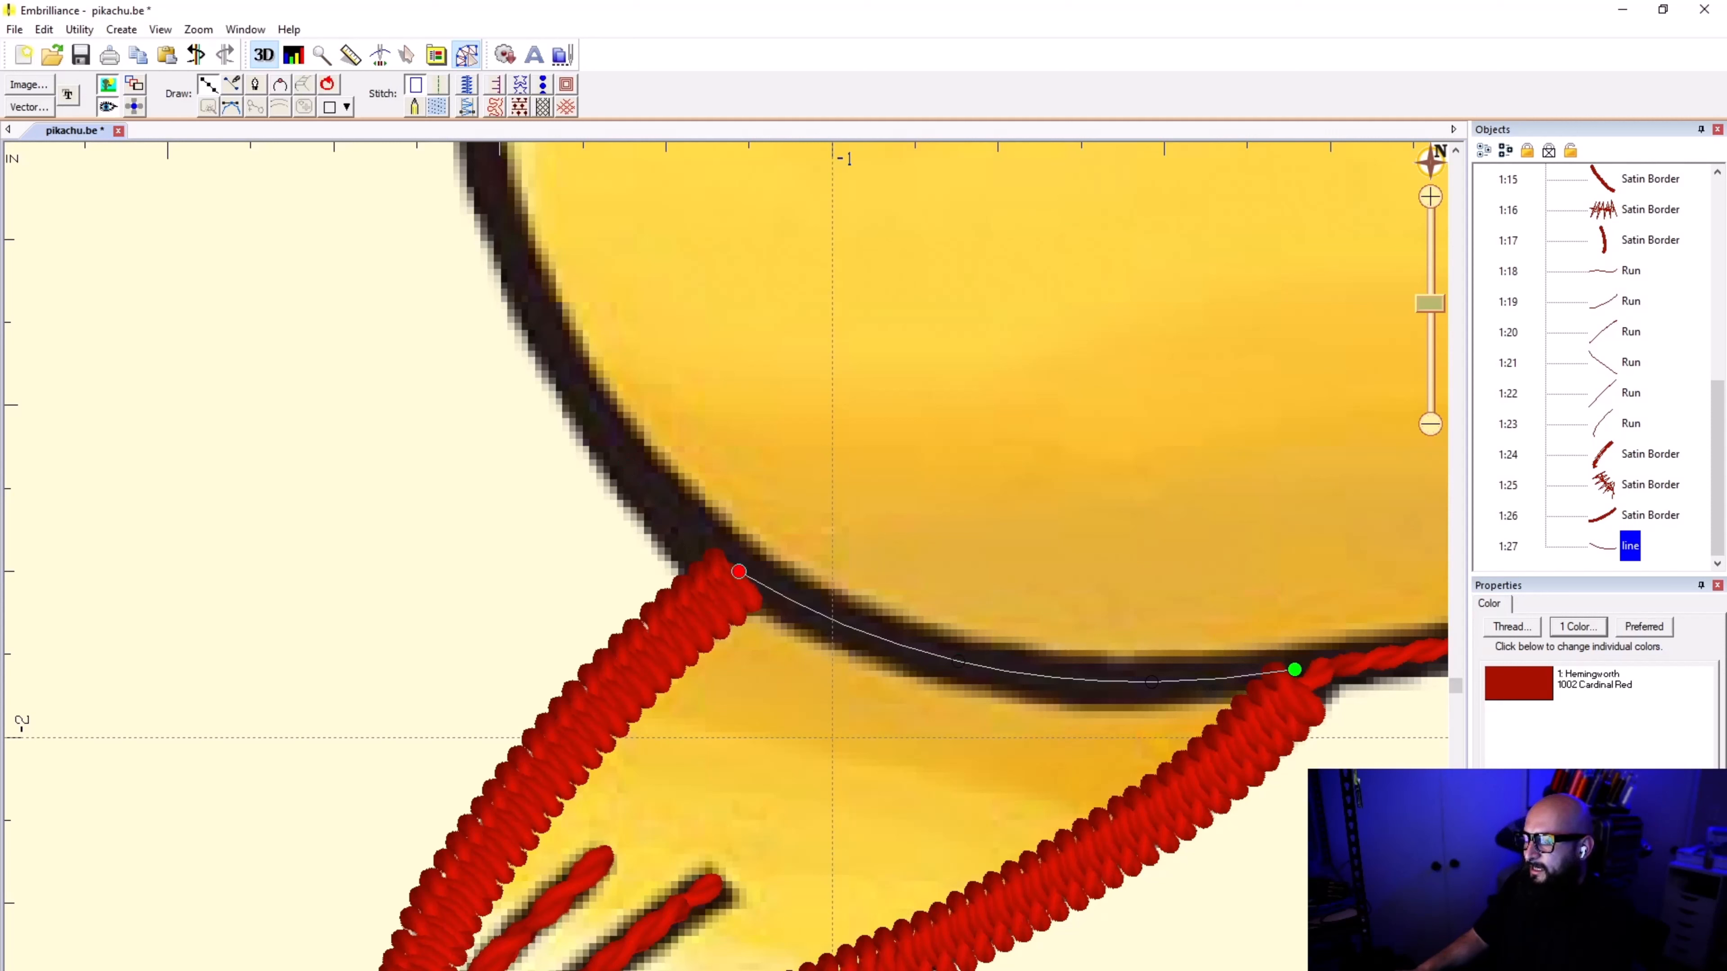
click(615, 446)
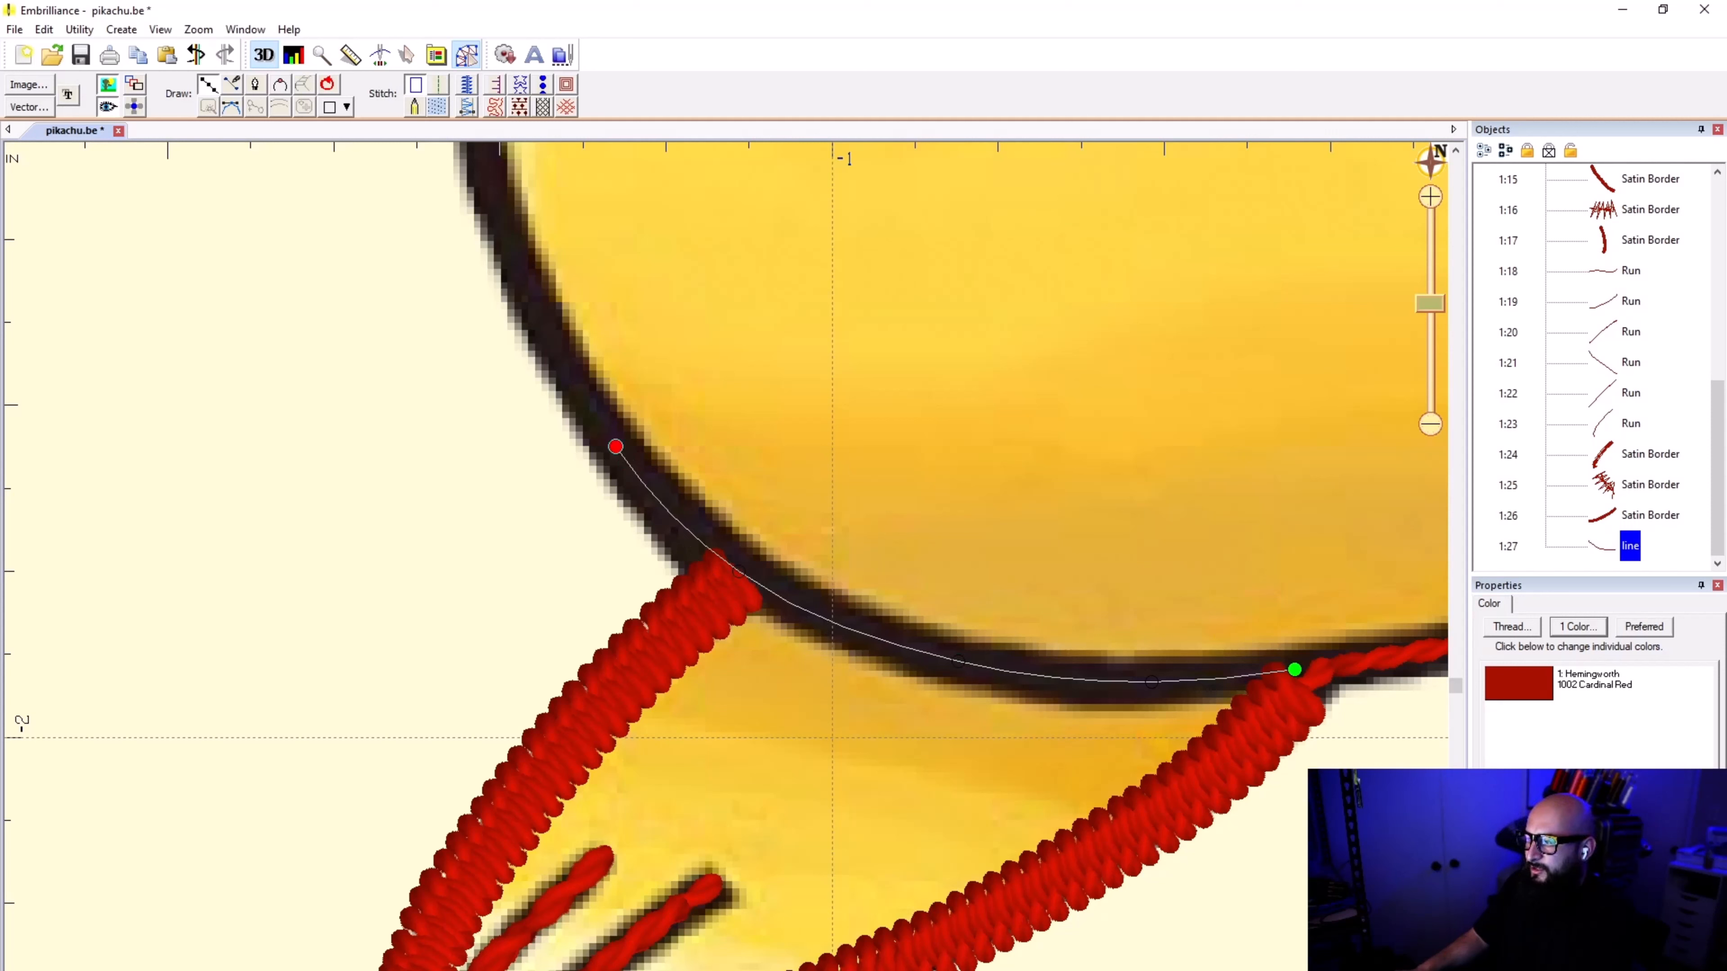
Step: Continue the line up the side of the body along the black outline to where it meets the arm
scroll(454, 259, up, 2)
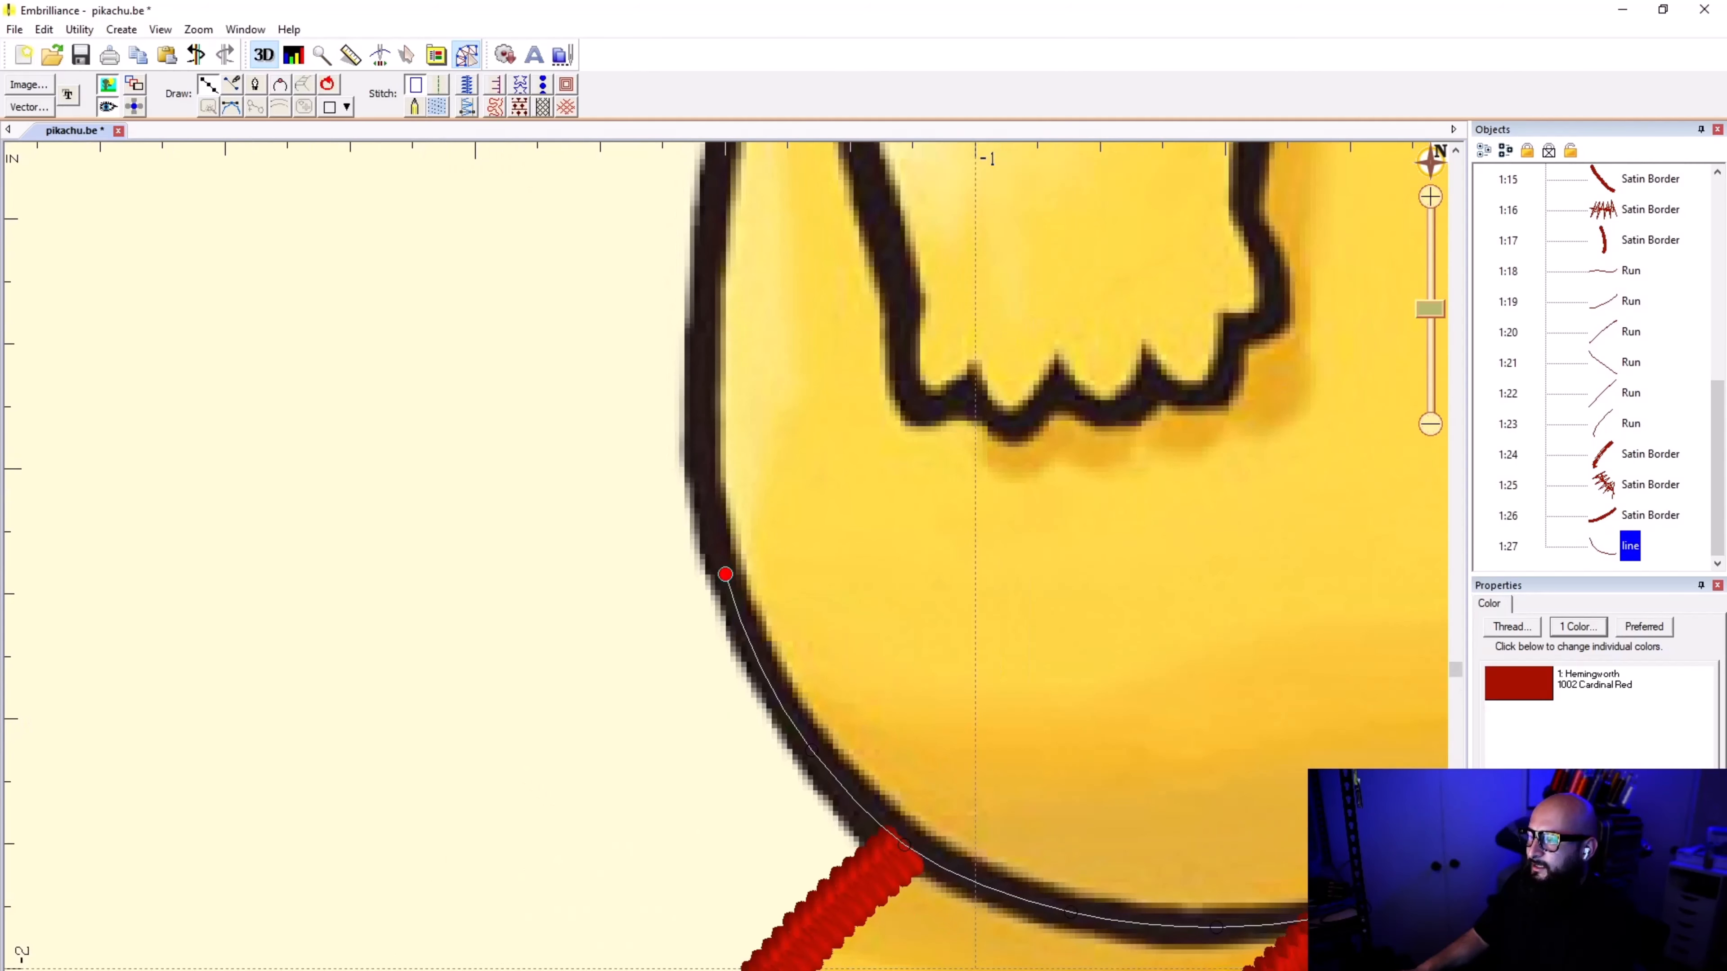
click(693, 386)
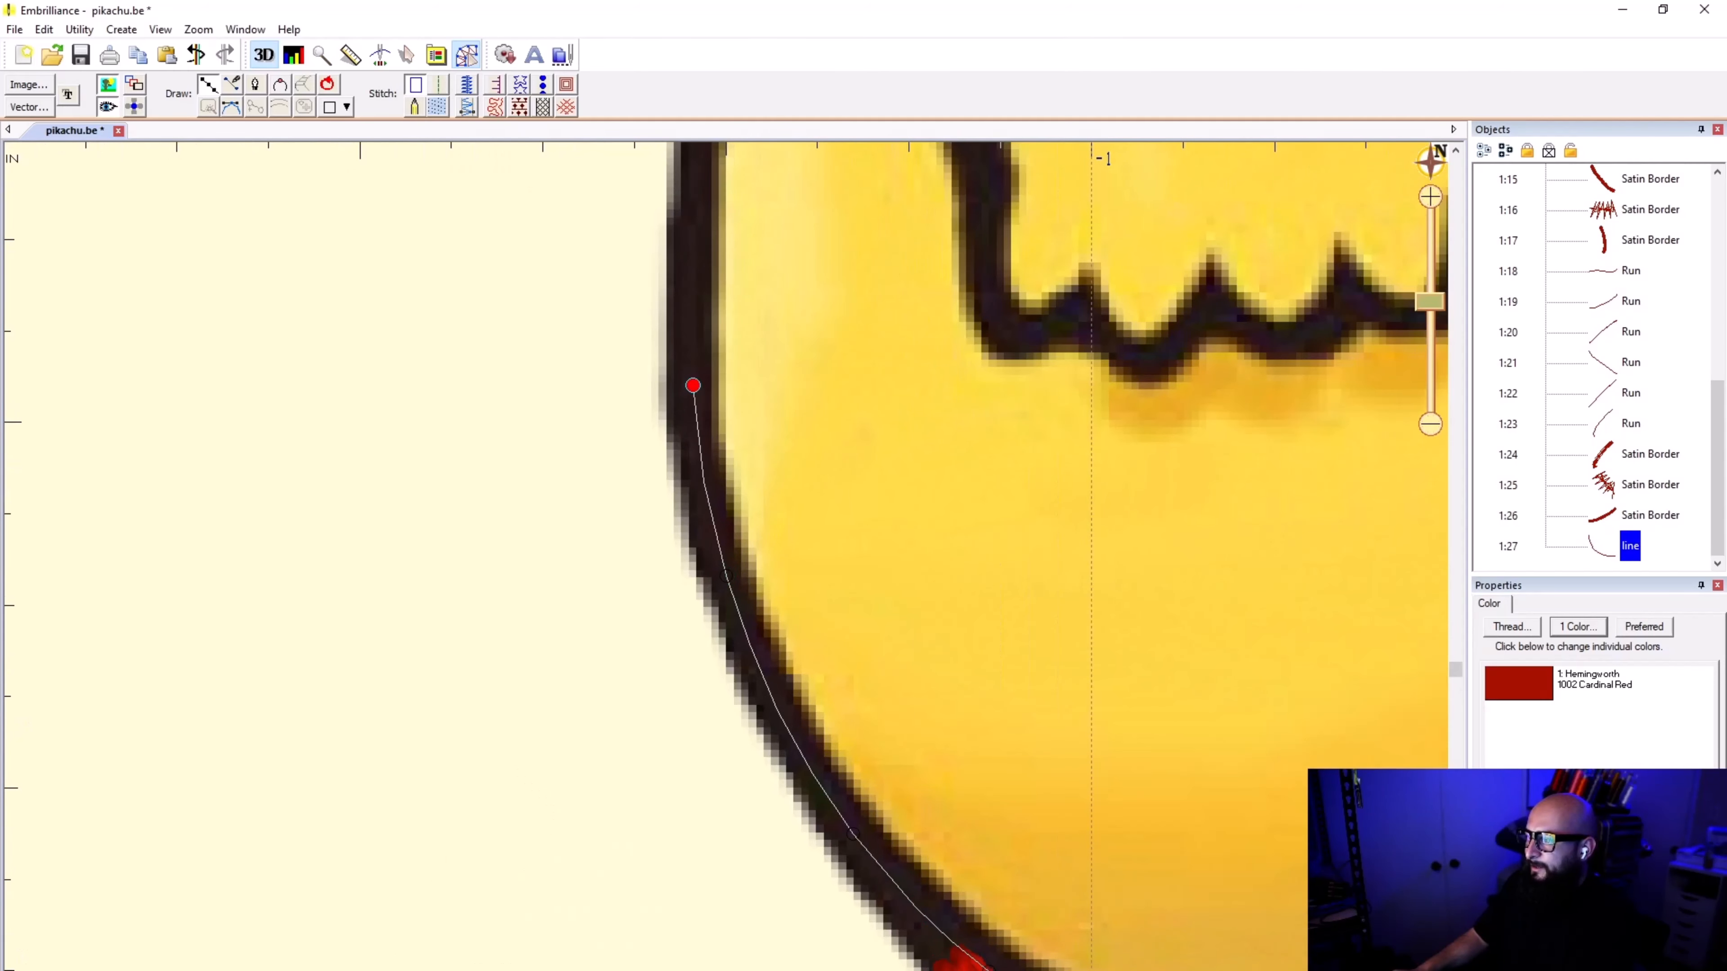
scroll(717, 408, up, 5)
scroll(717, 540, down, 3)
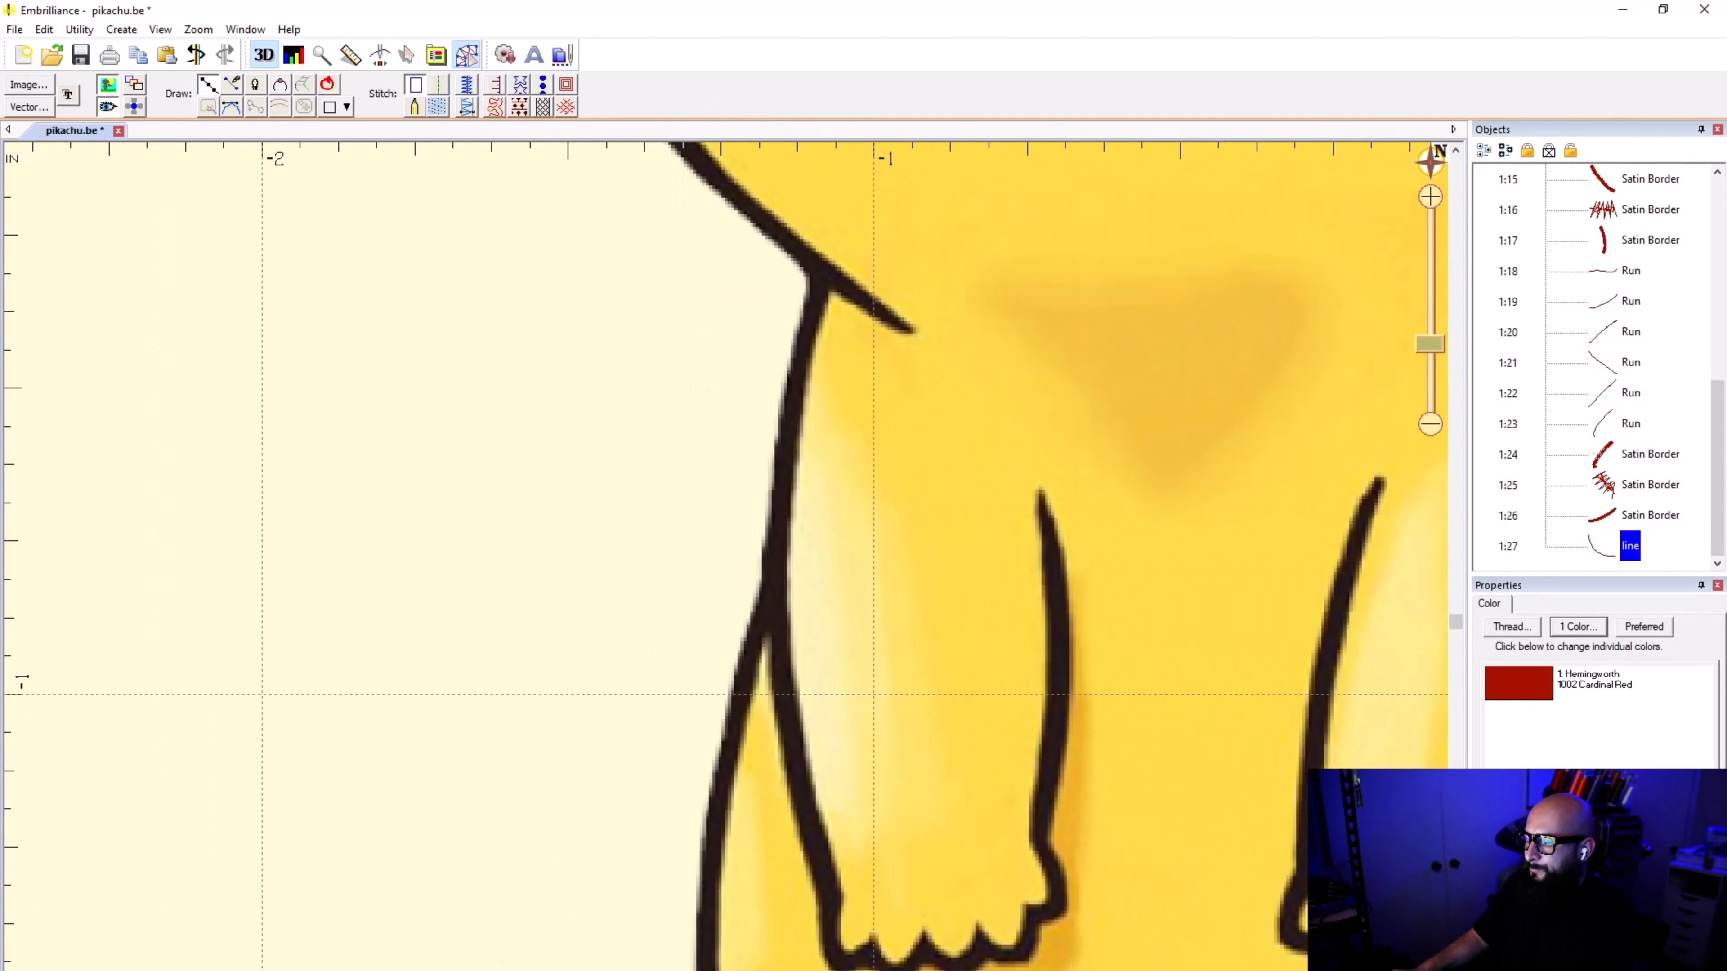
scroll(711, 552, down, 2)
scroll(707, 741, up, 4)
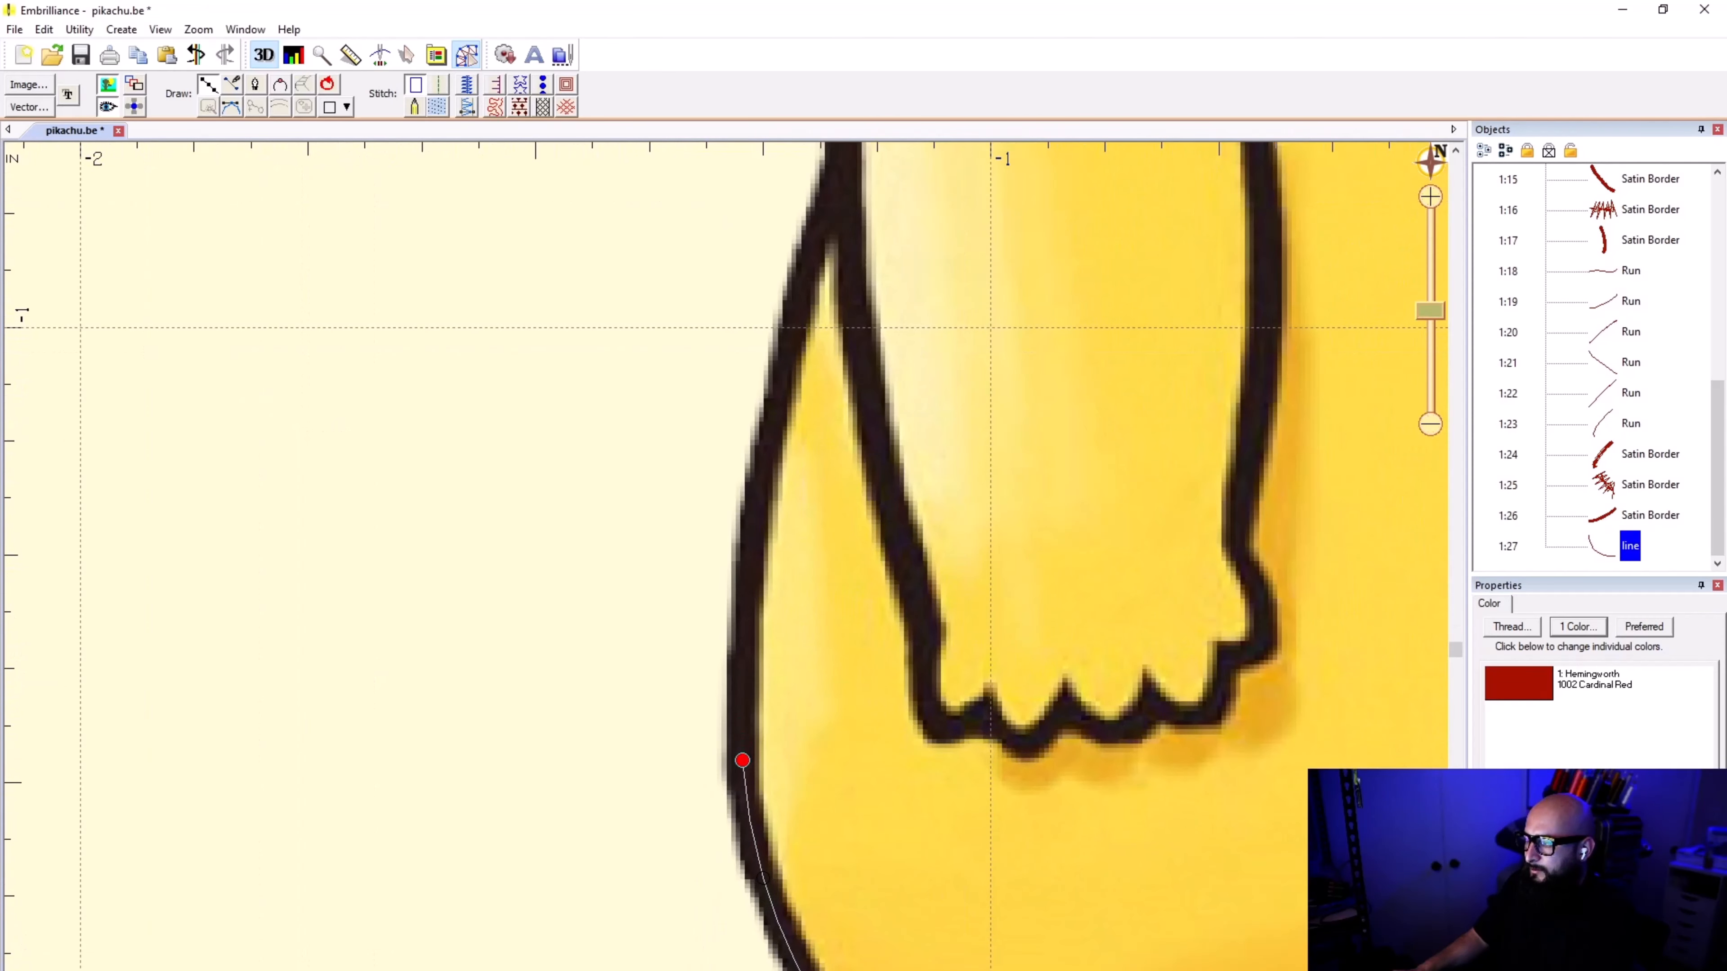
click(745, 610)
click(767, 440)
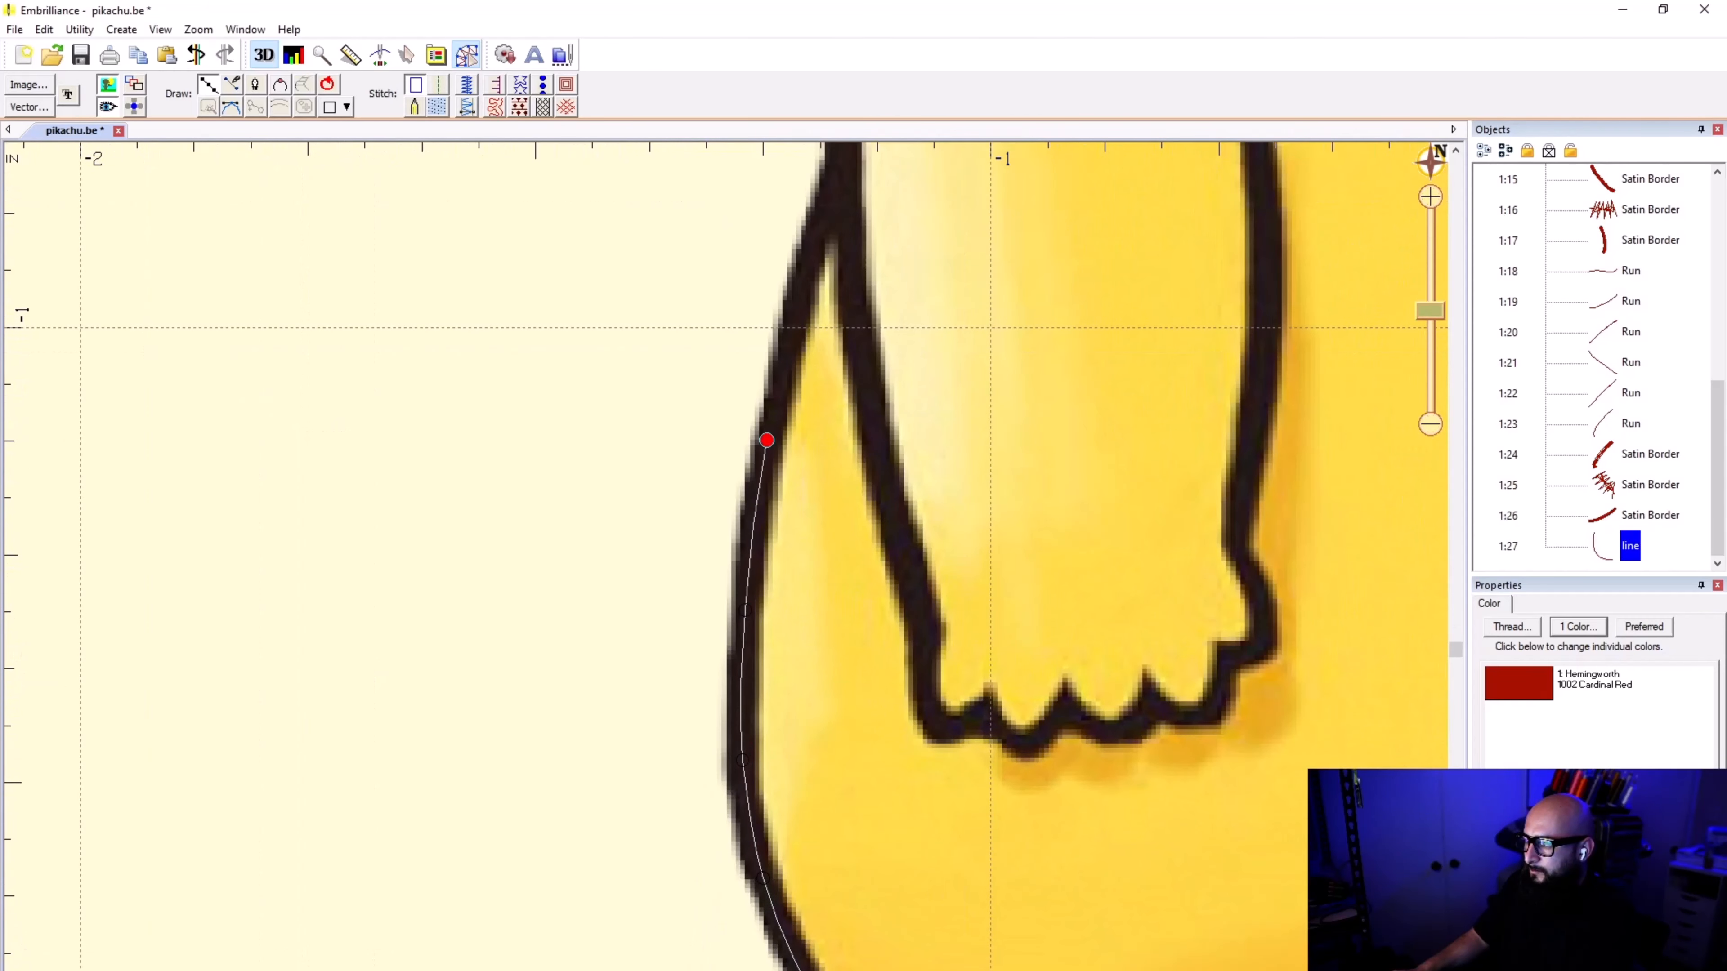
click(806, 267)
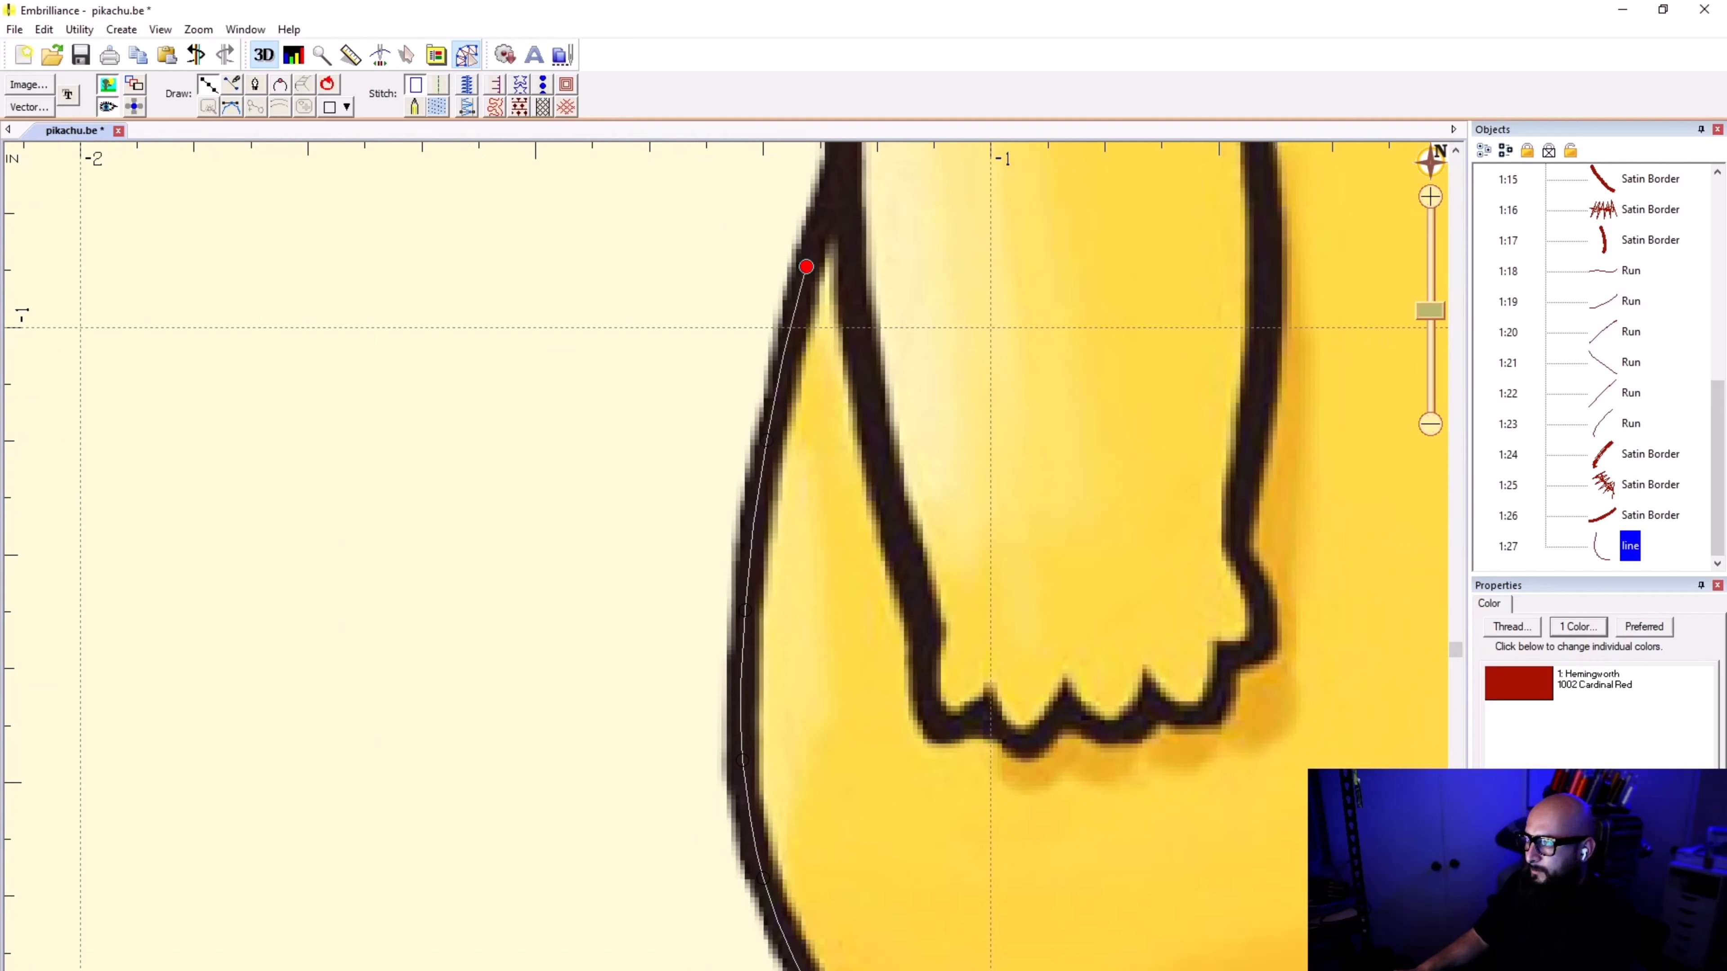
click(837, 178)
Step: Finish the body side line, convert it to a Run stitch, and deselect it
key(Return)
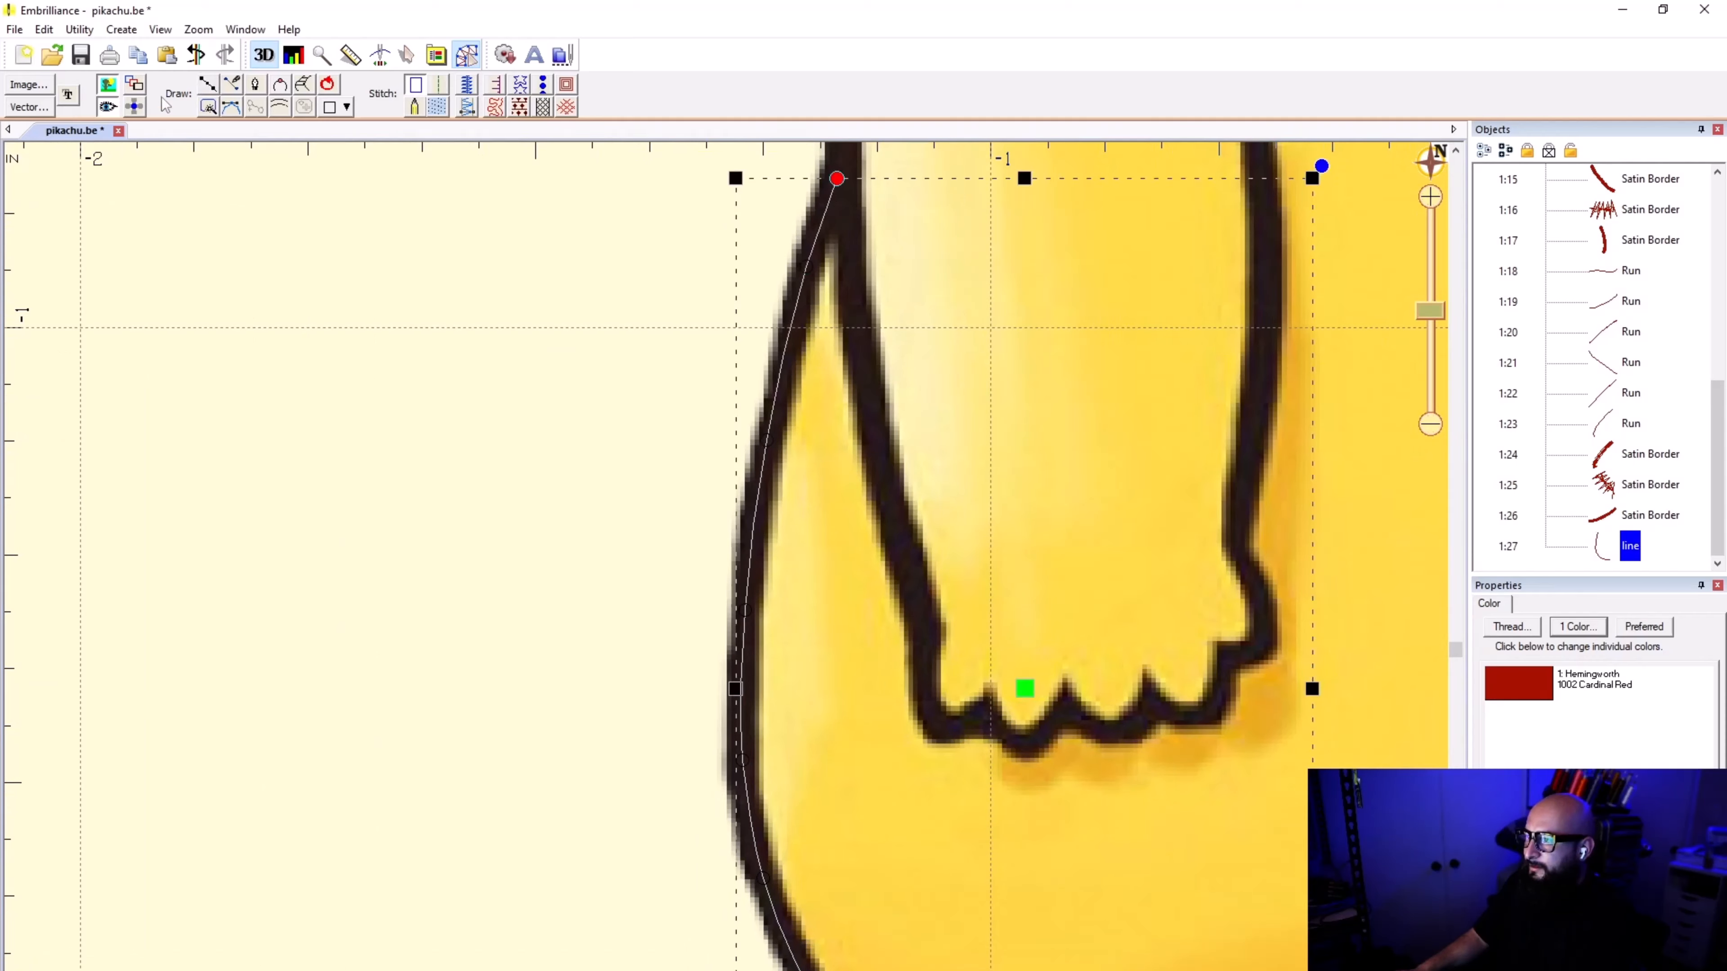
click(438, 92)
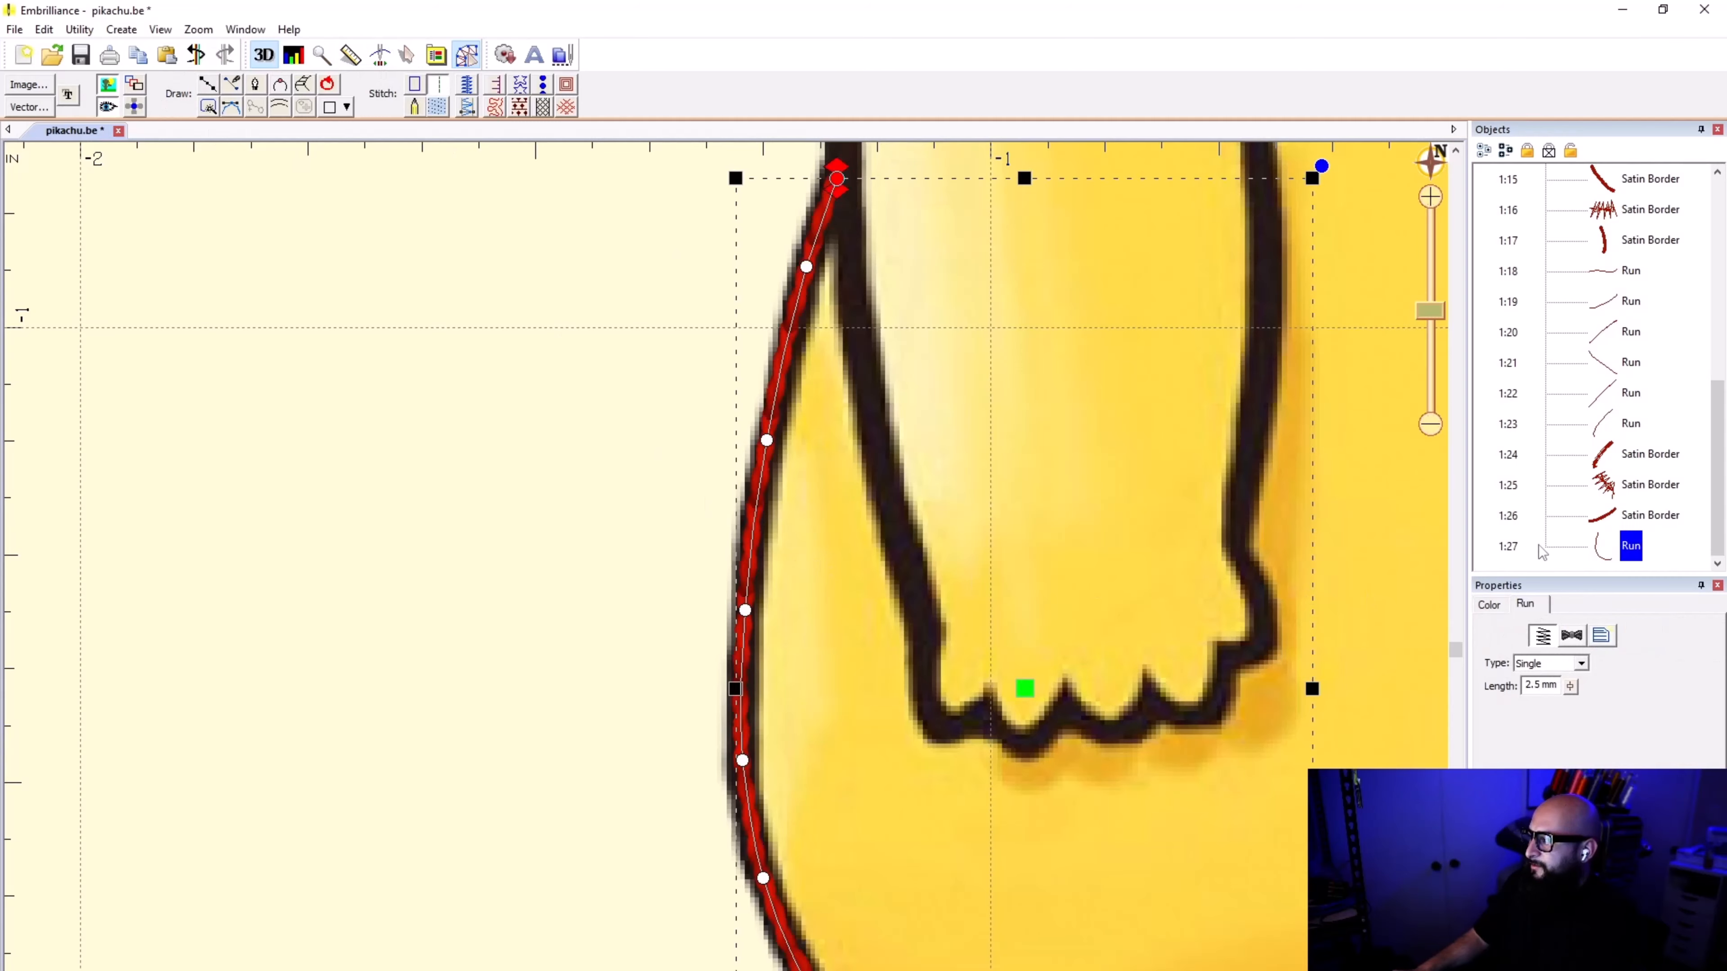
click(1656, 548)
Step: Extend the start of the foot's upper satin border into the body's run line and deselect the border
scroll(823, 813, down, 5)
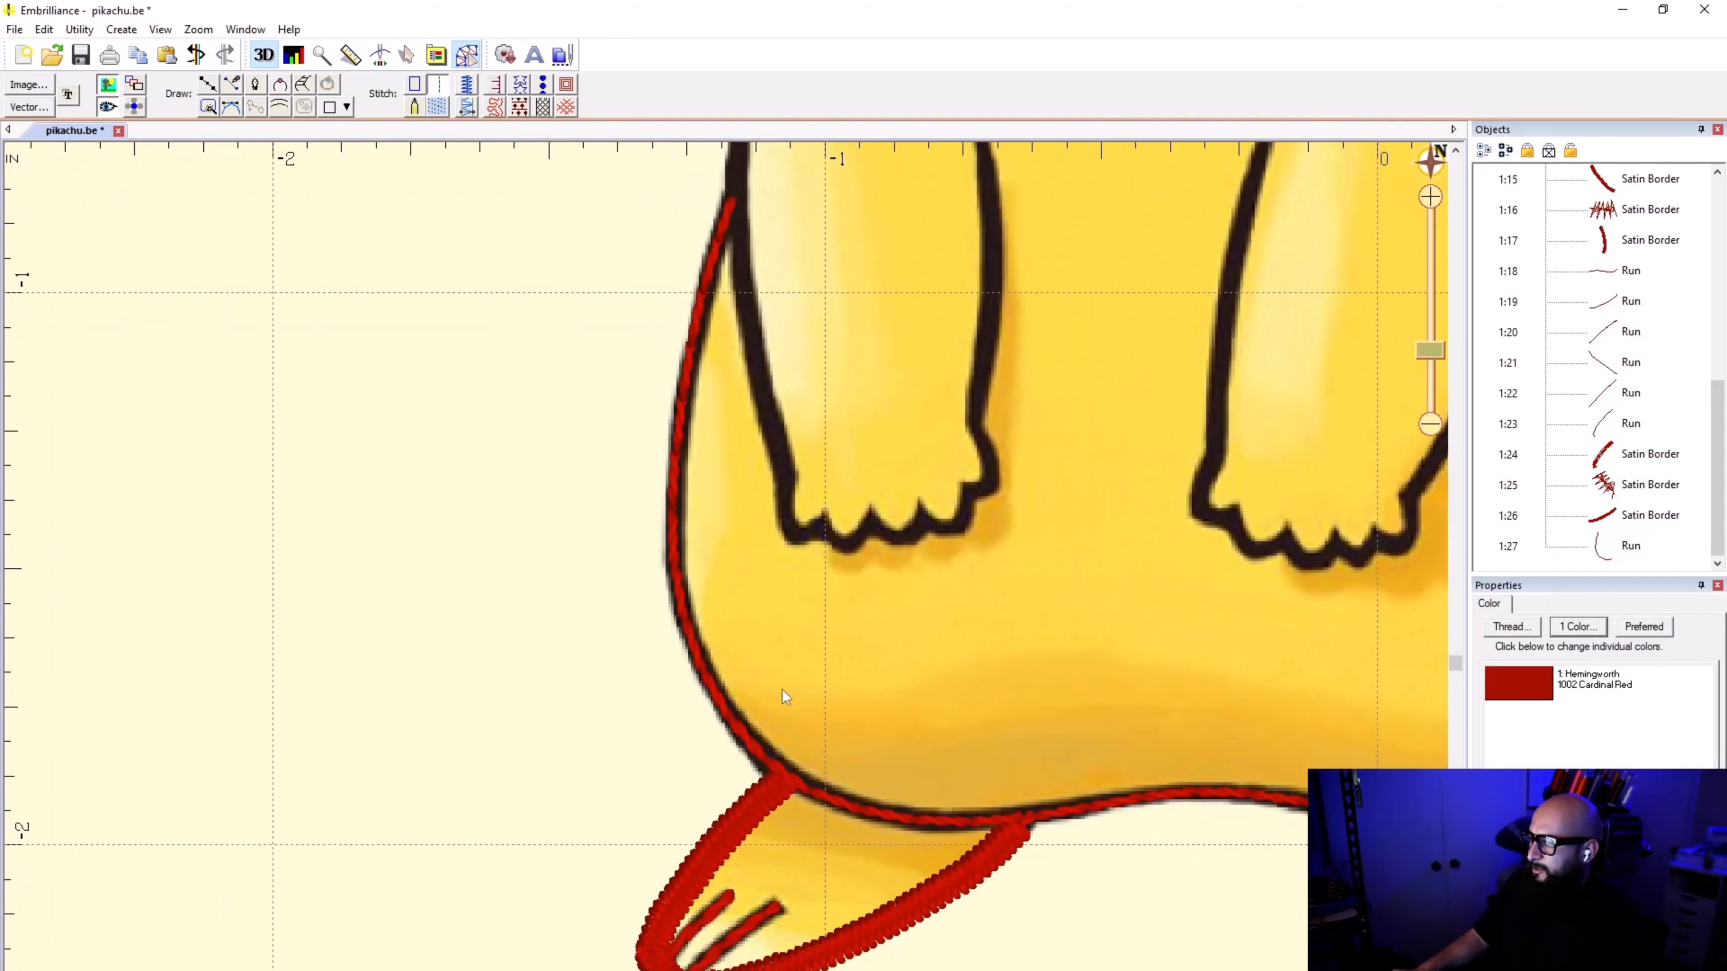
scroll(740, 840, up, 6)
click(745, 571)
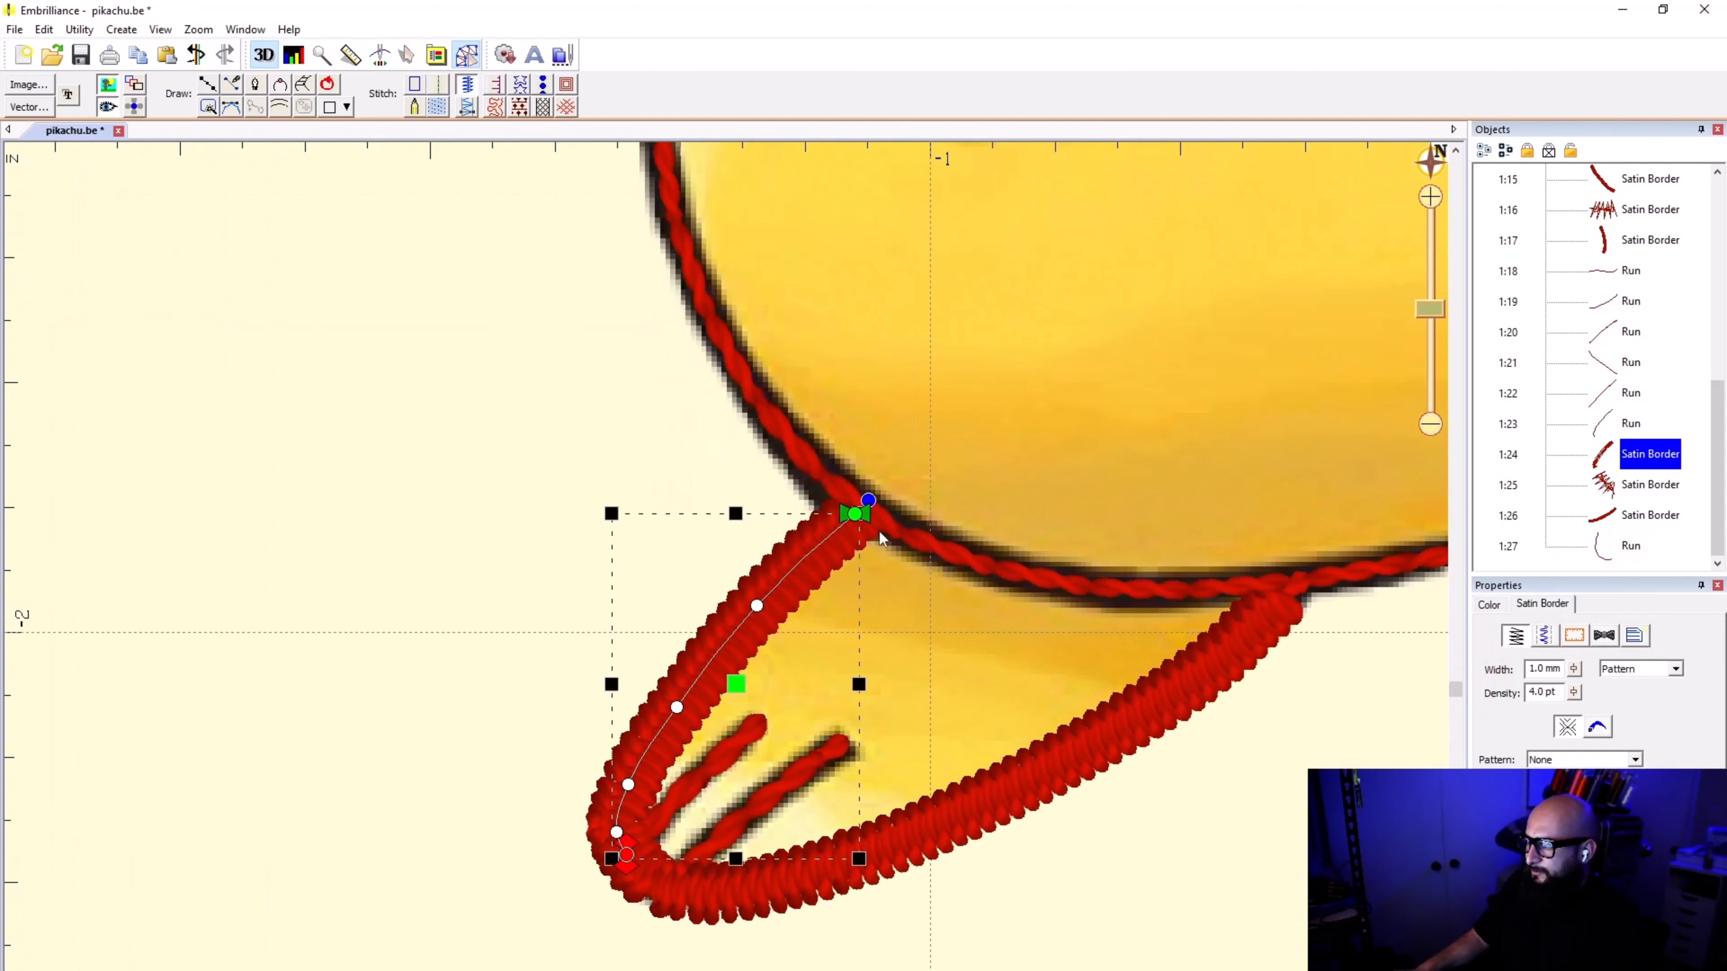
scroll(741, 574, up, 4)
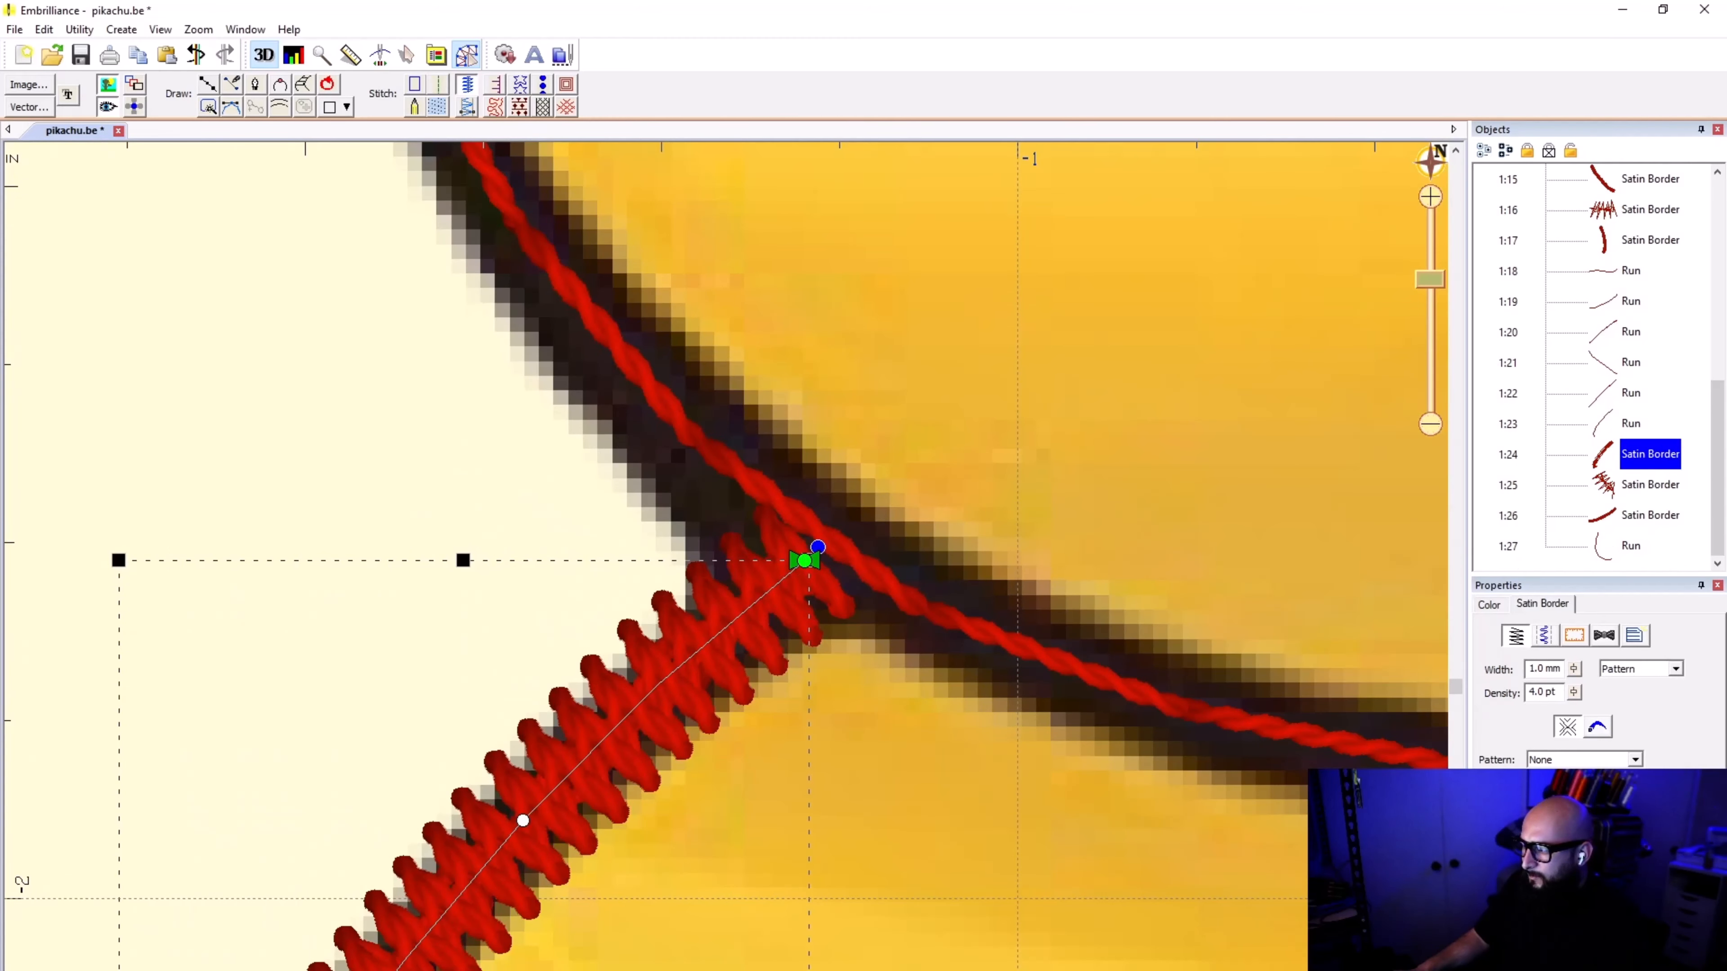
drag(804, 560, 830, 540)
click(520, 573)
scroll(727, 581, down, 2)
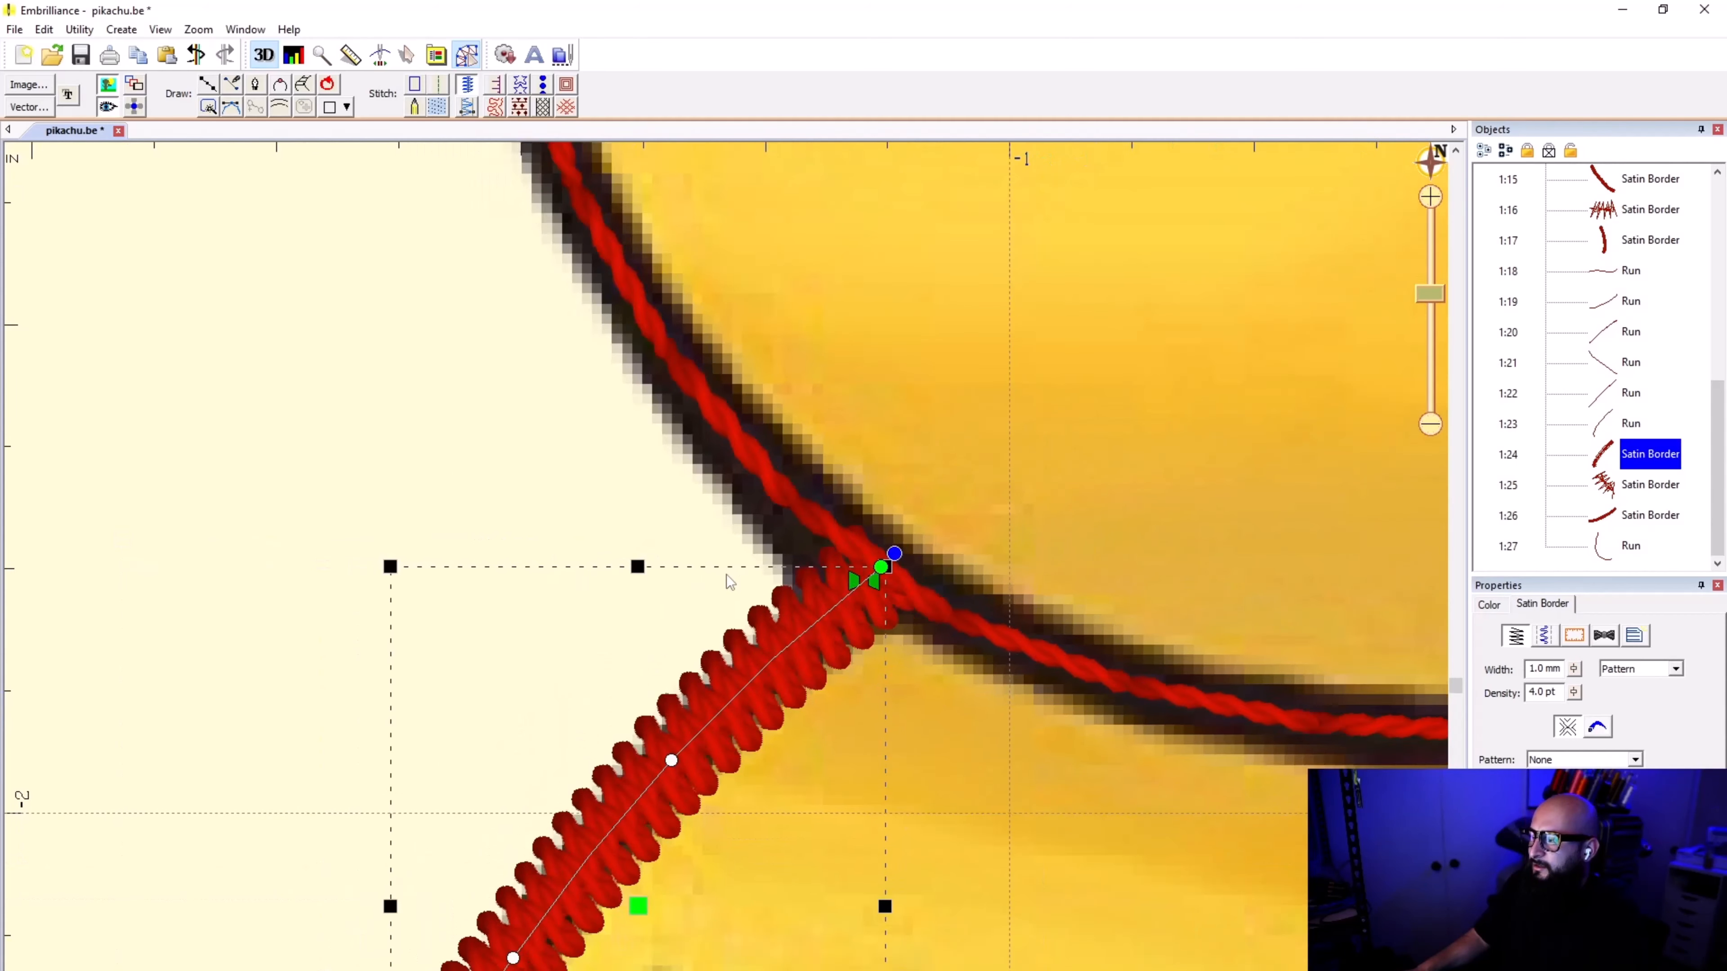
click(697, 542)
scroll(835, 639, down, 2)
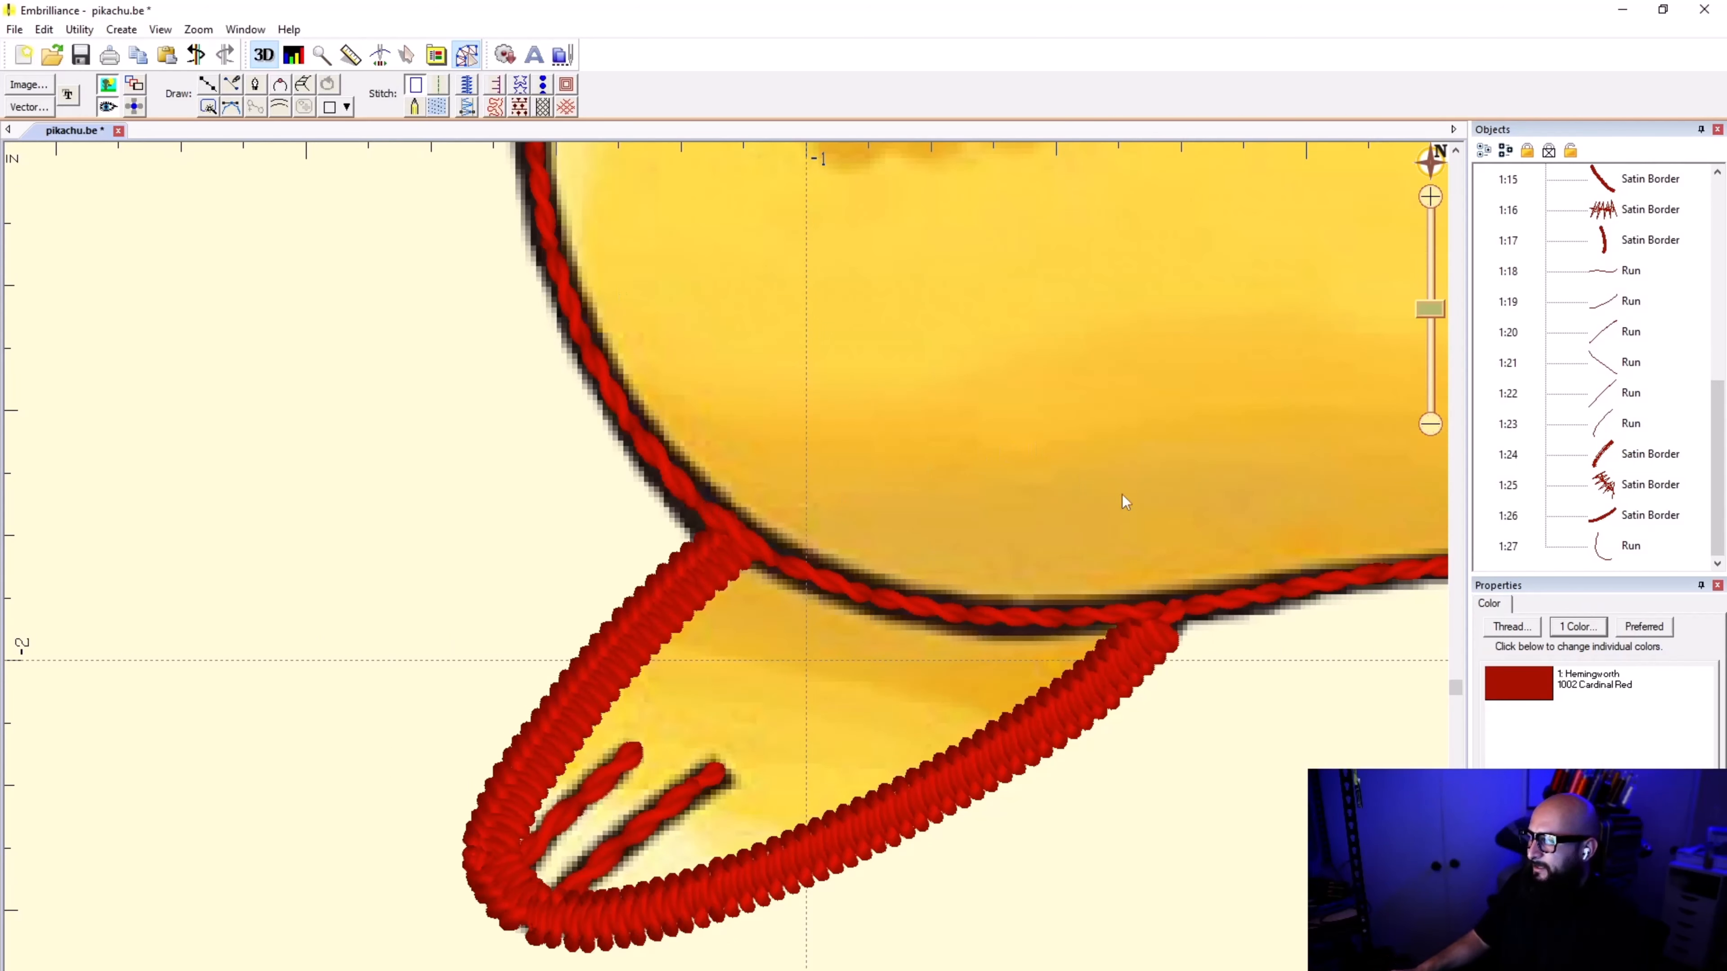
Step: Duplicate the run line that follows the lower body and its side up to the arm, keeping it in place
click(1607, 547)
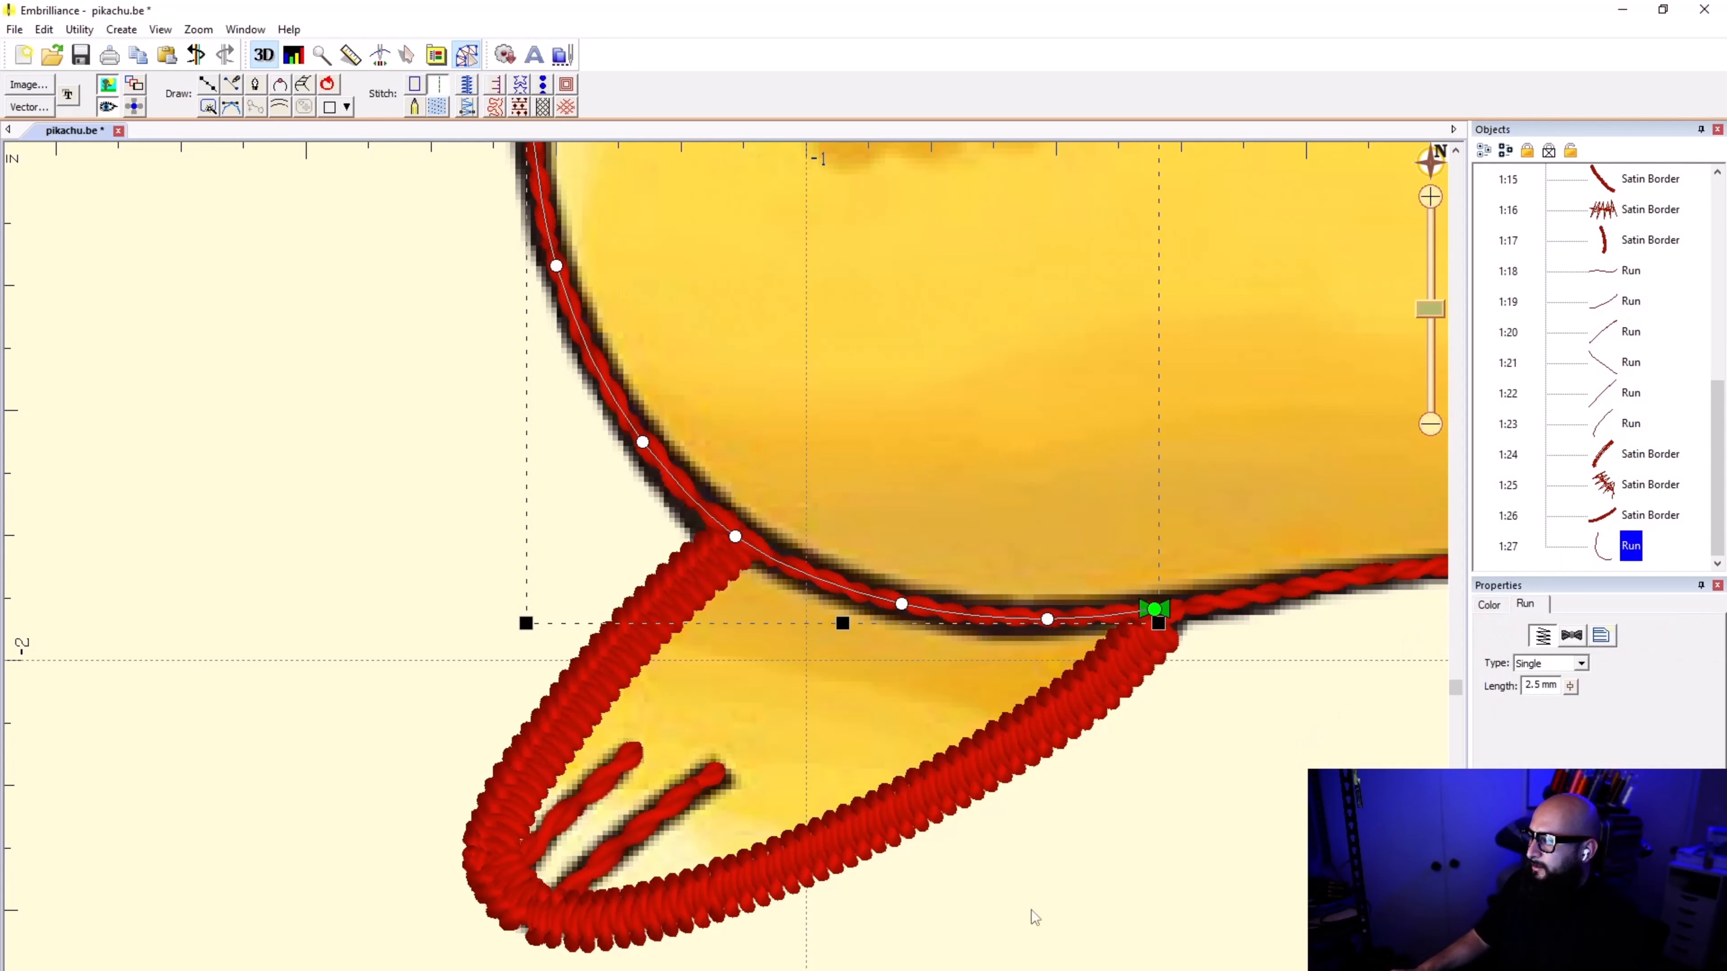
click(1286, 758)
scroll(842, 481, down, 3)
scroll(721, 558, down, 1)
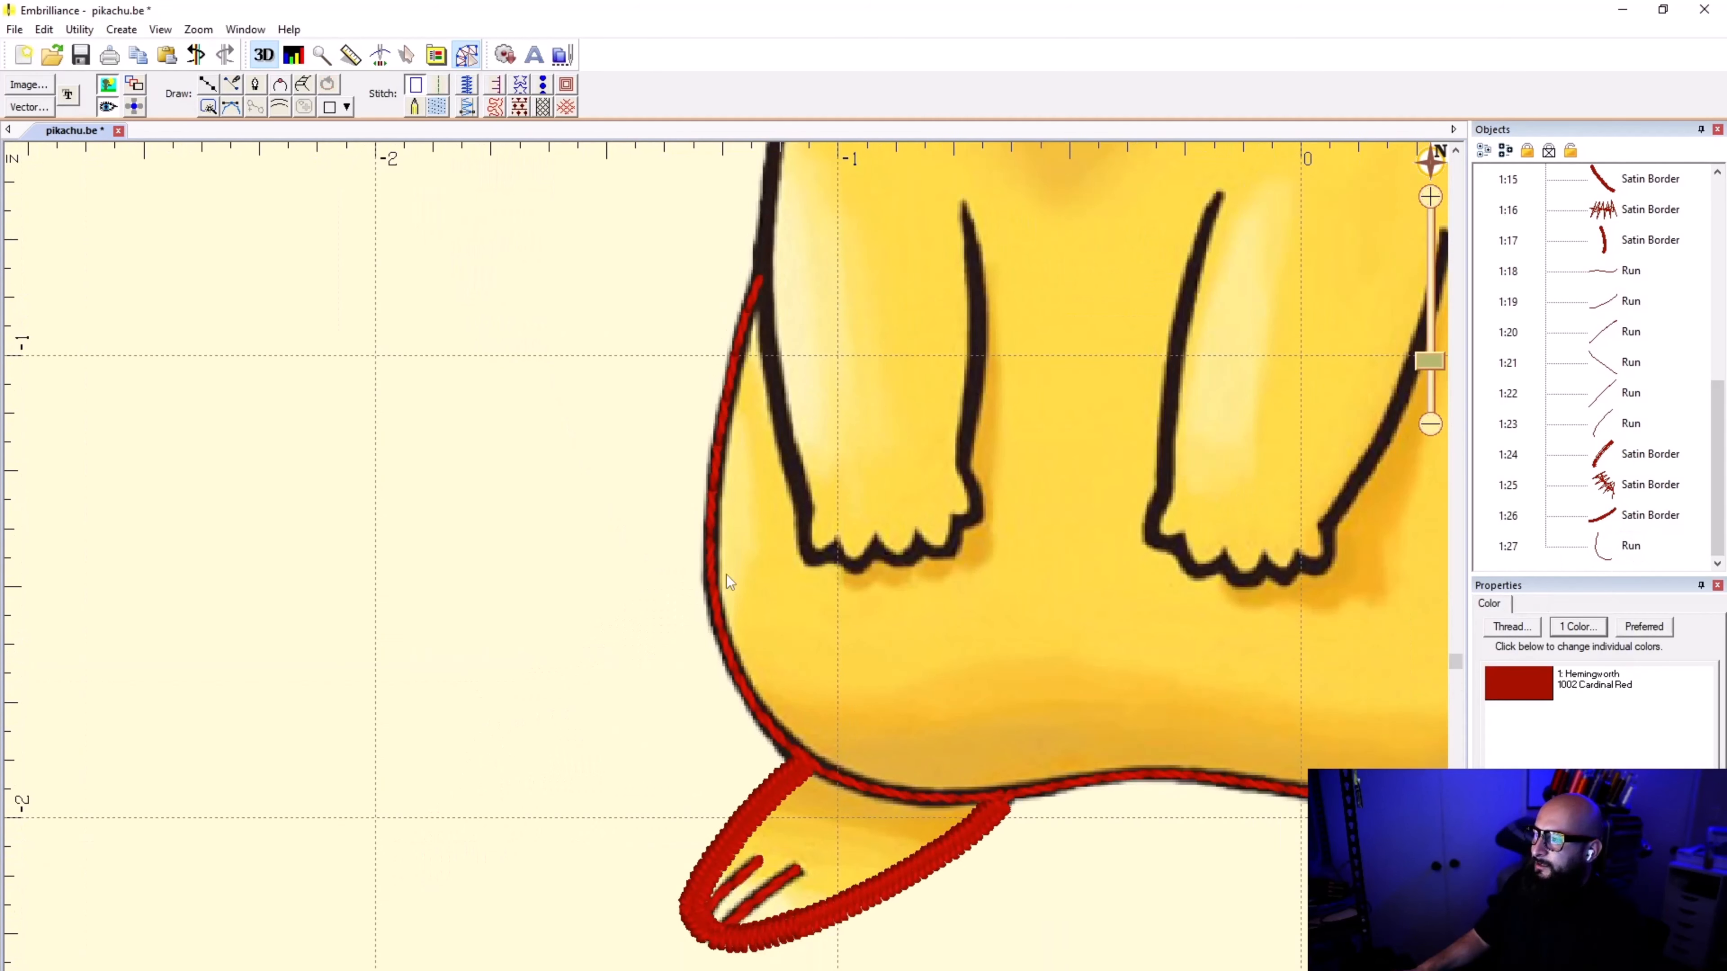
click(710, 558)
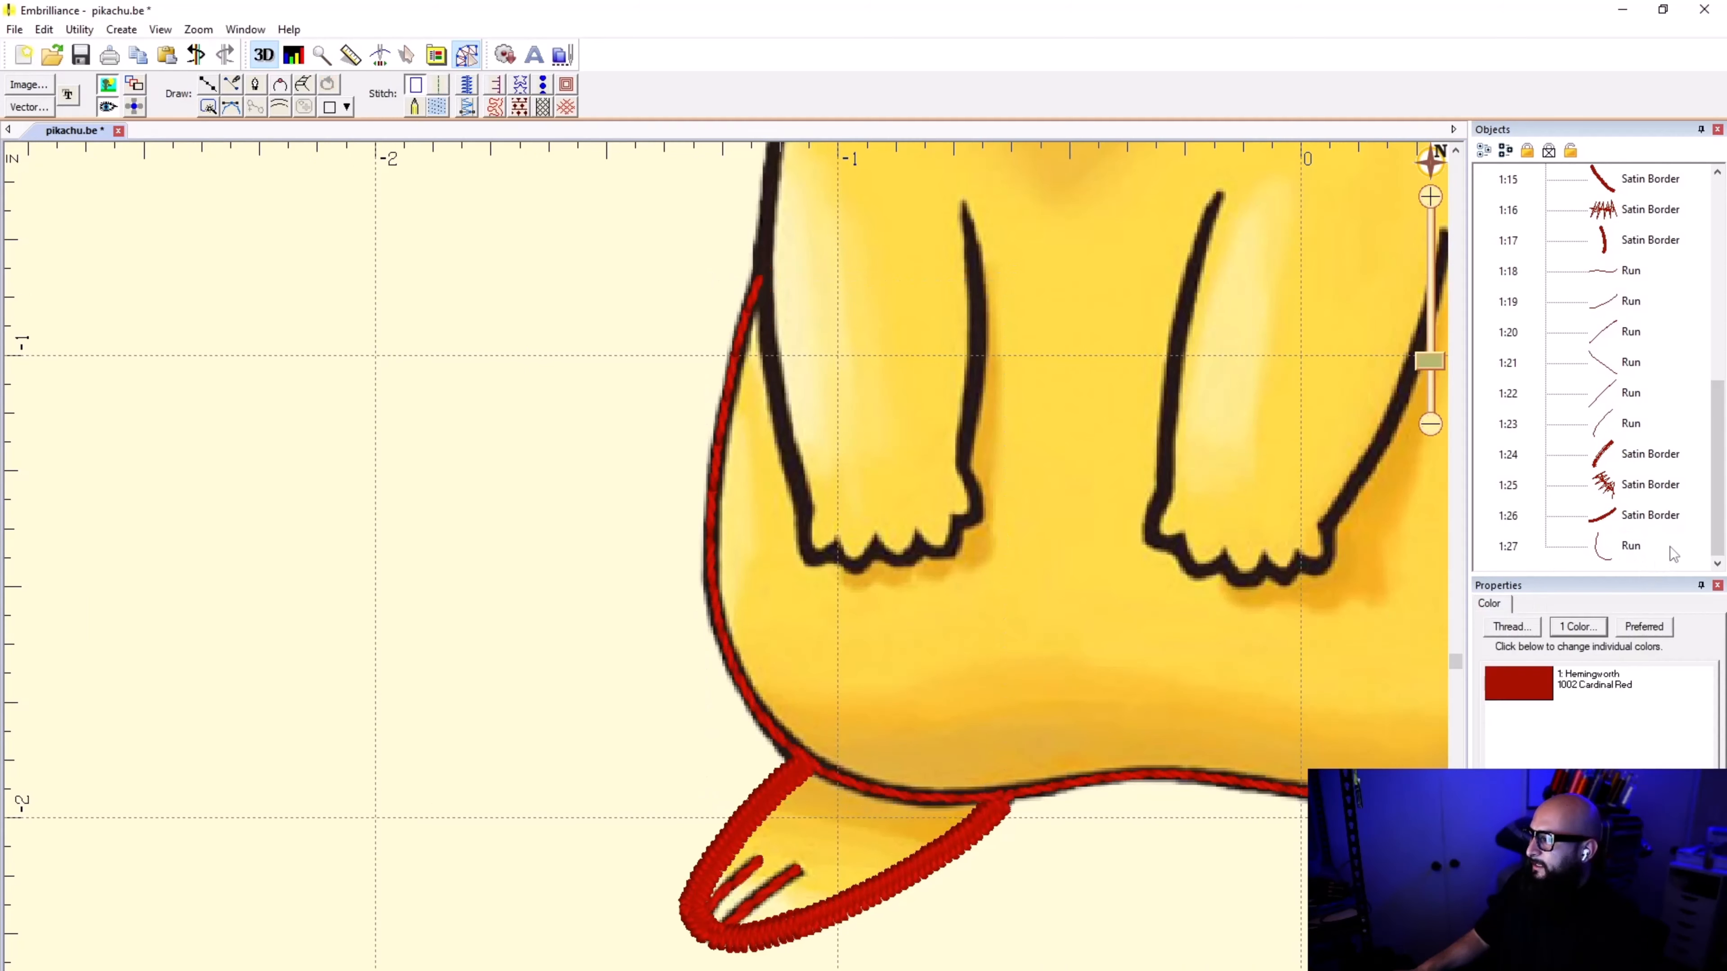
click(1659, 563)
key(ctrl+v)
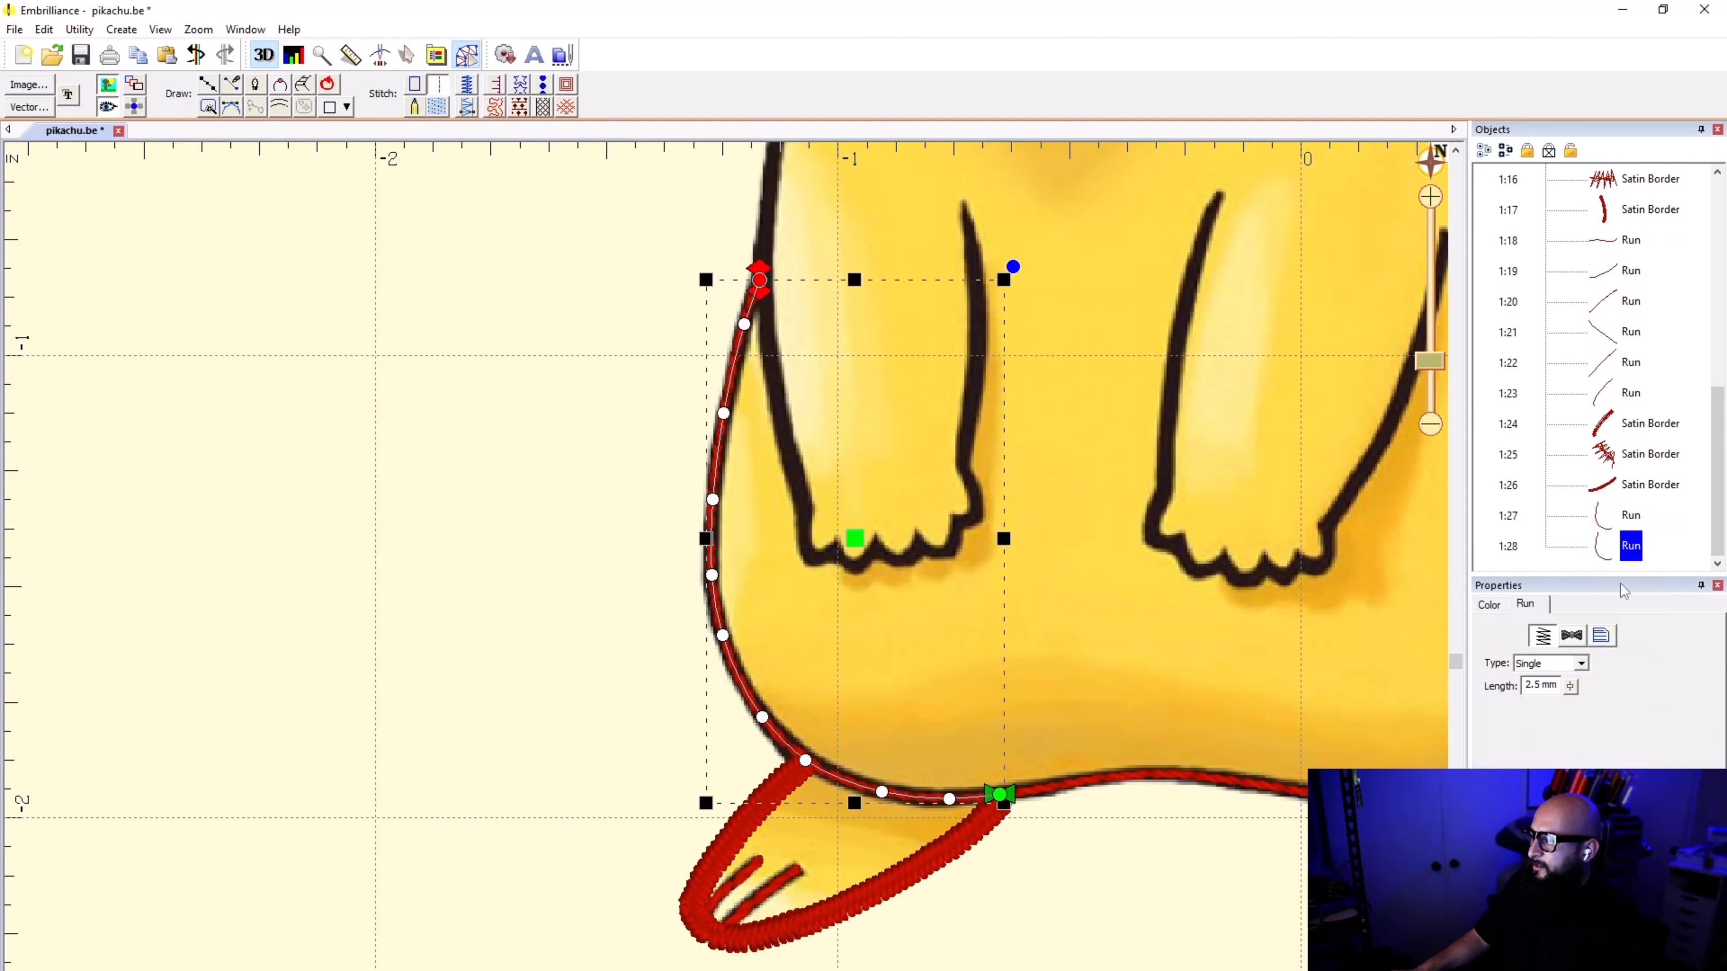
Step: Reverse the copied line's direction and convert it to a 1.0 mm wide satin border
click(416, 85)
click(121, 30)
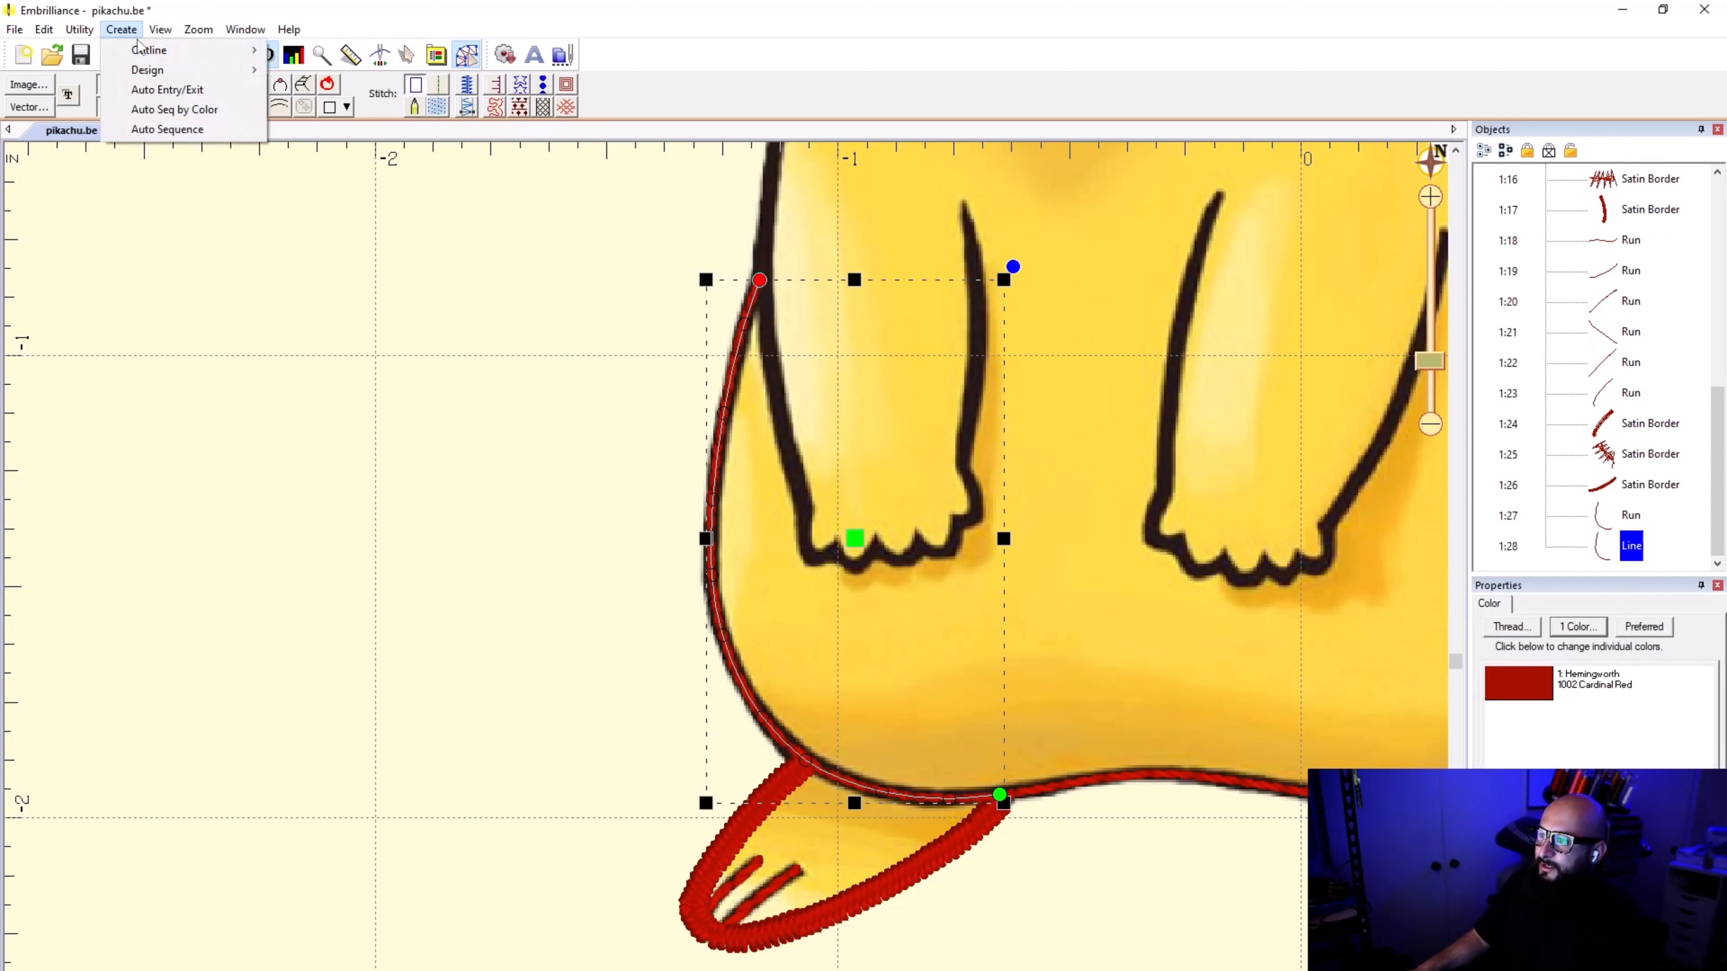
mouse_move(140, 51)
click(346, 87)
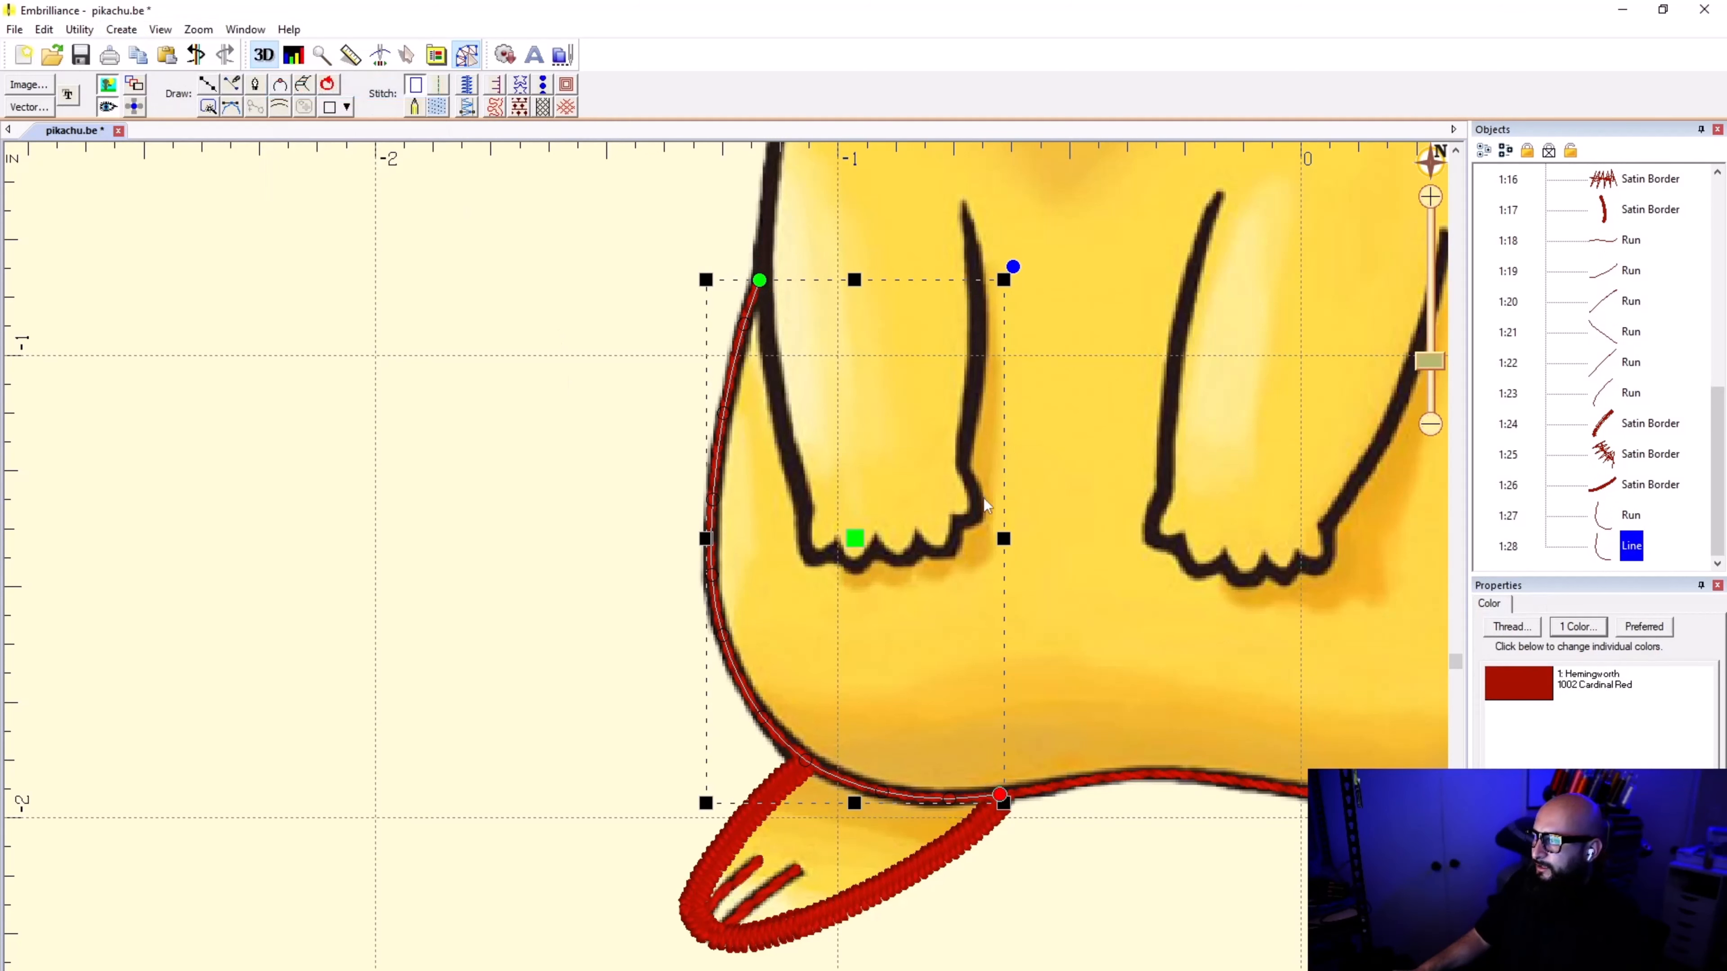
click(467, 85)
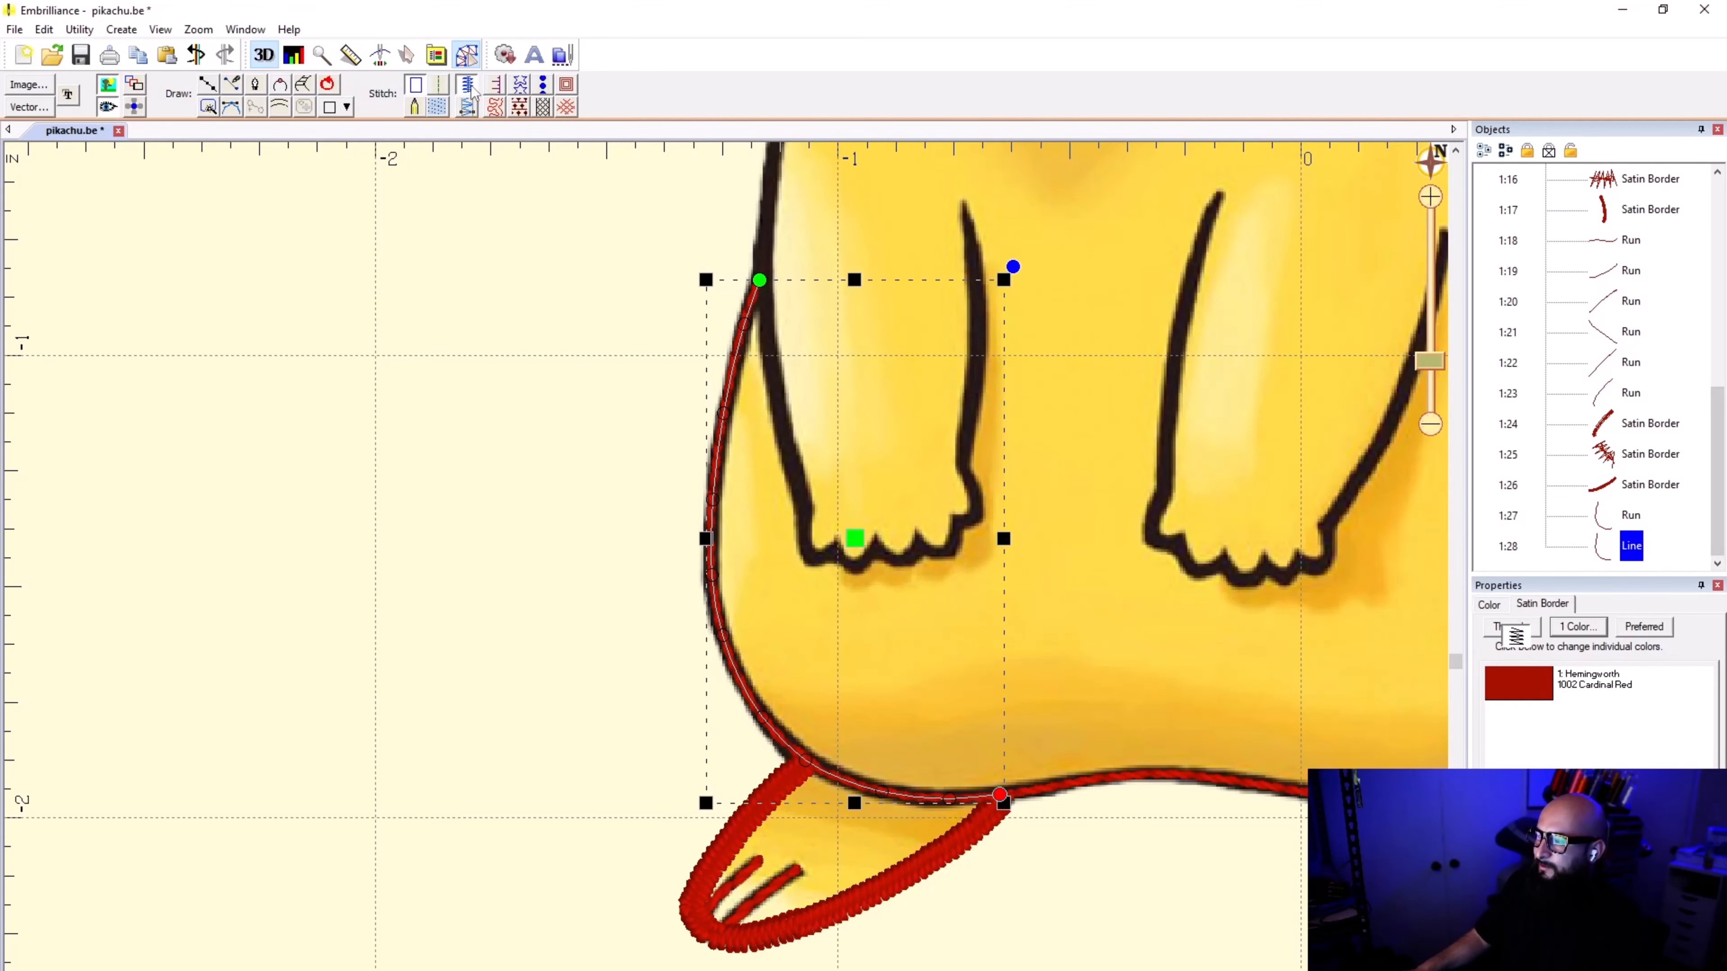
click(1079, 887)
scroll(736, 566, down, 3)
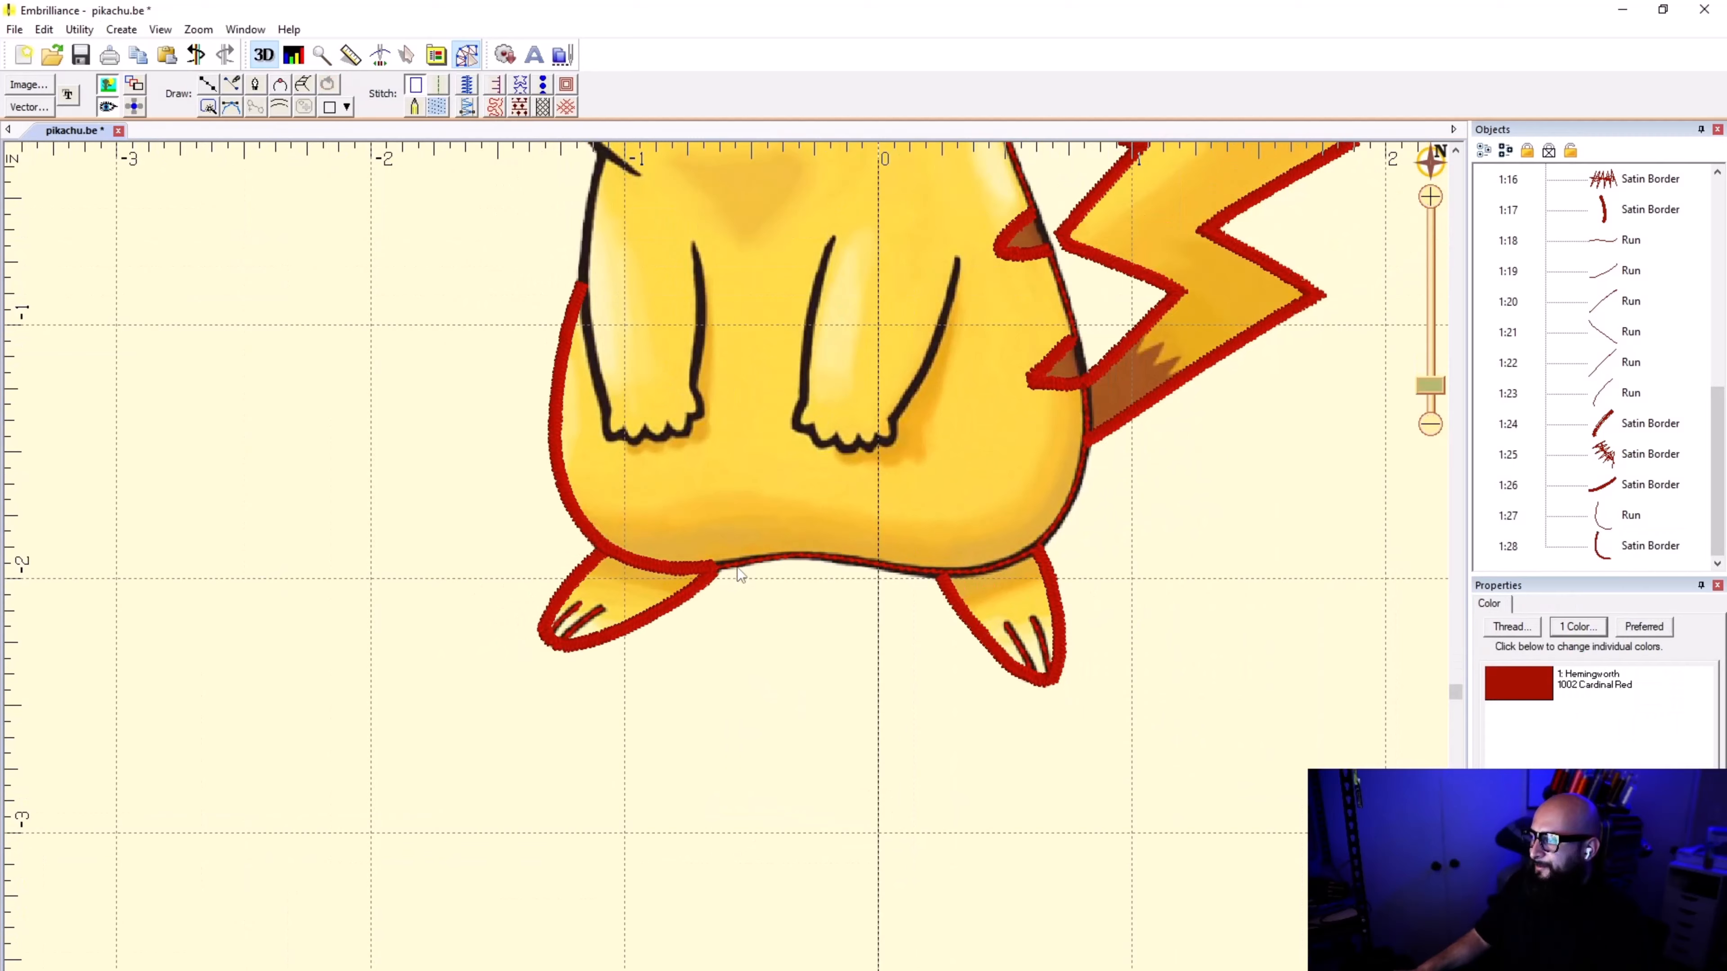
scroll(726, 570, up, 5)
scroll(743, 560, up, 2)
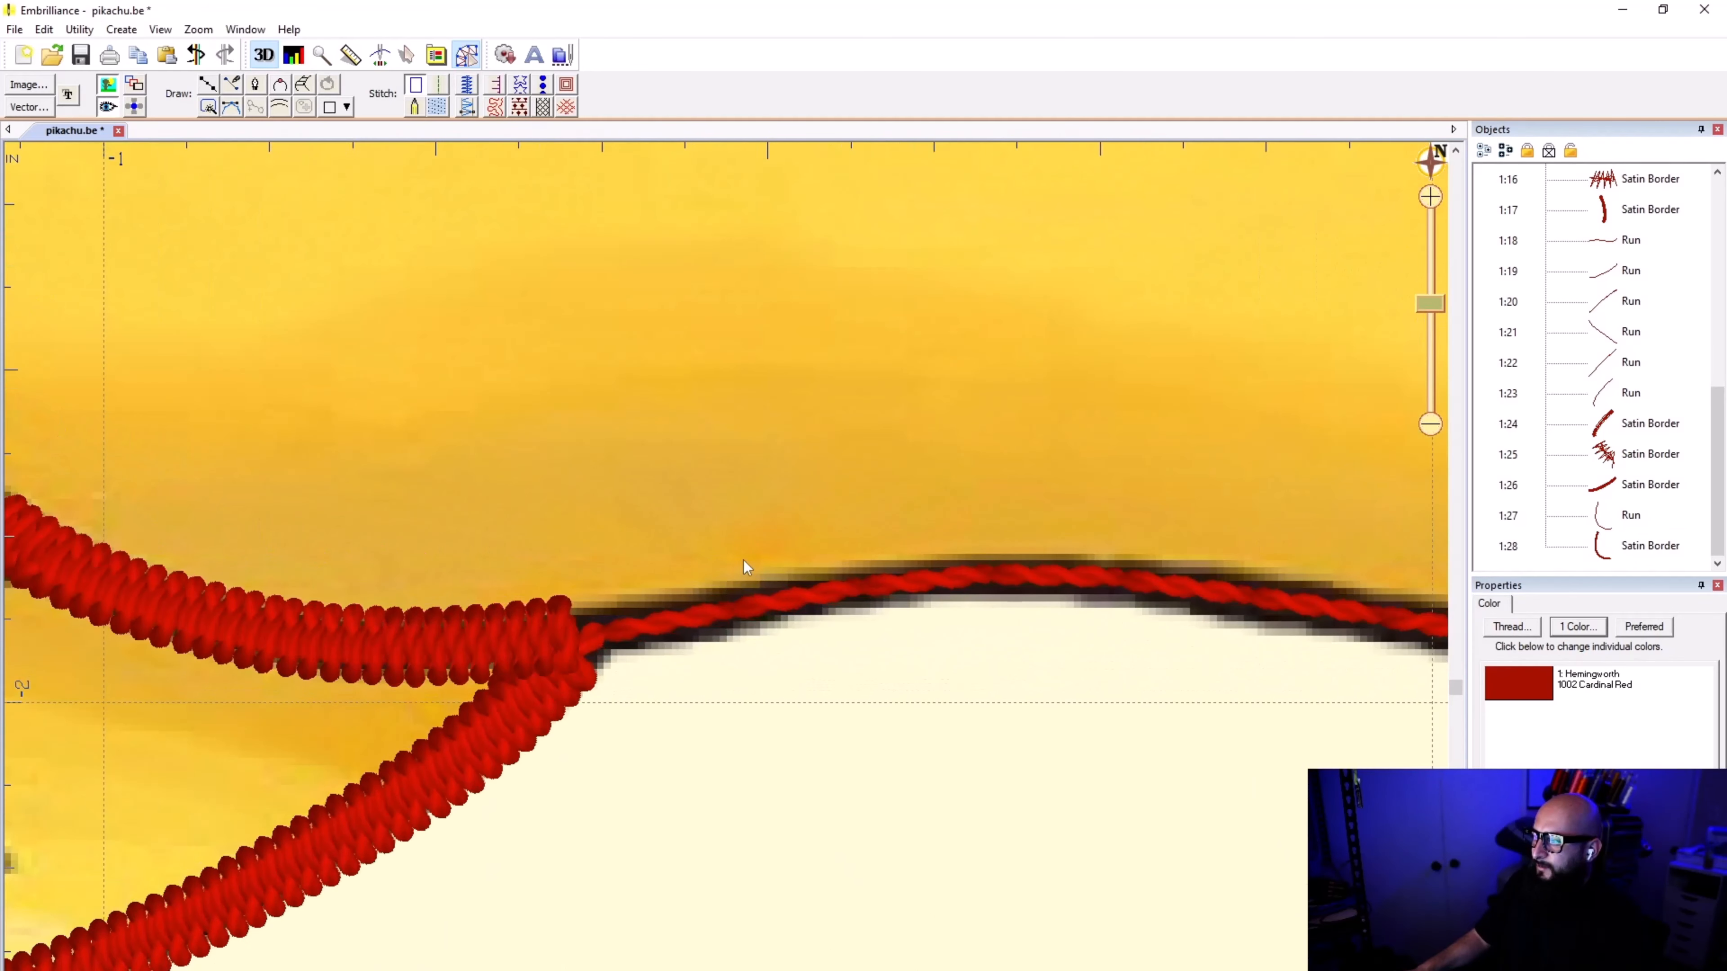
click(206, 89)
scroll(543, 670, up, 2)
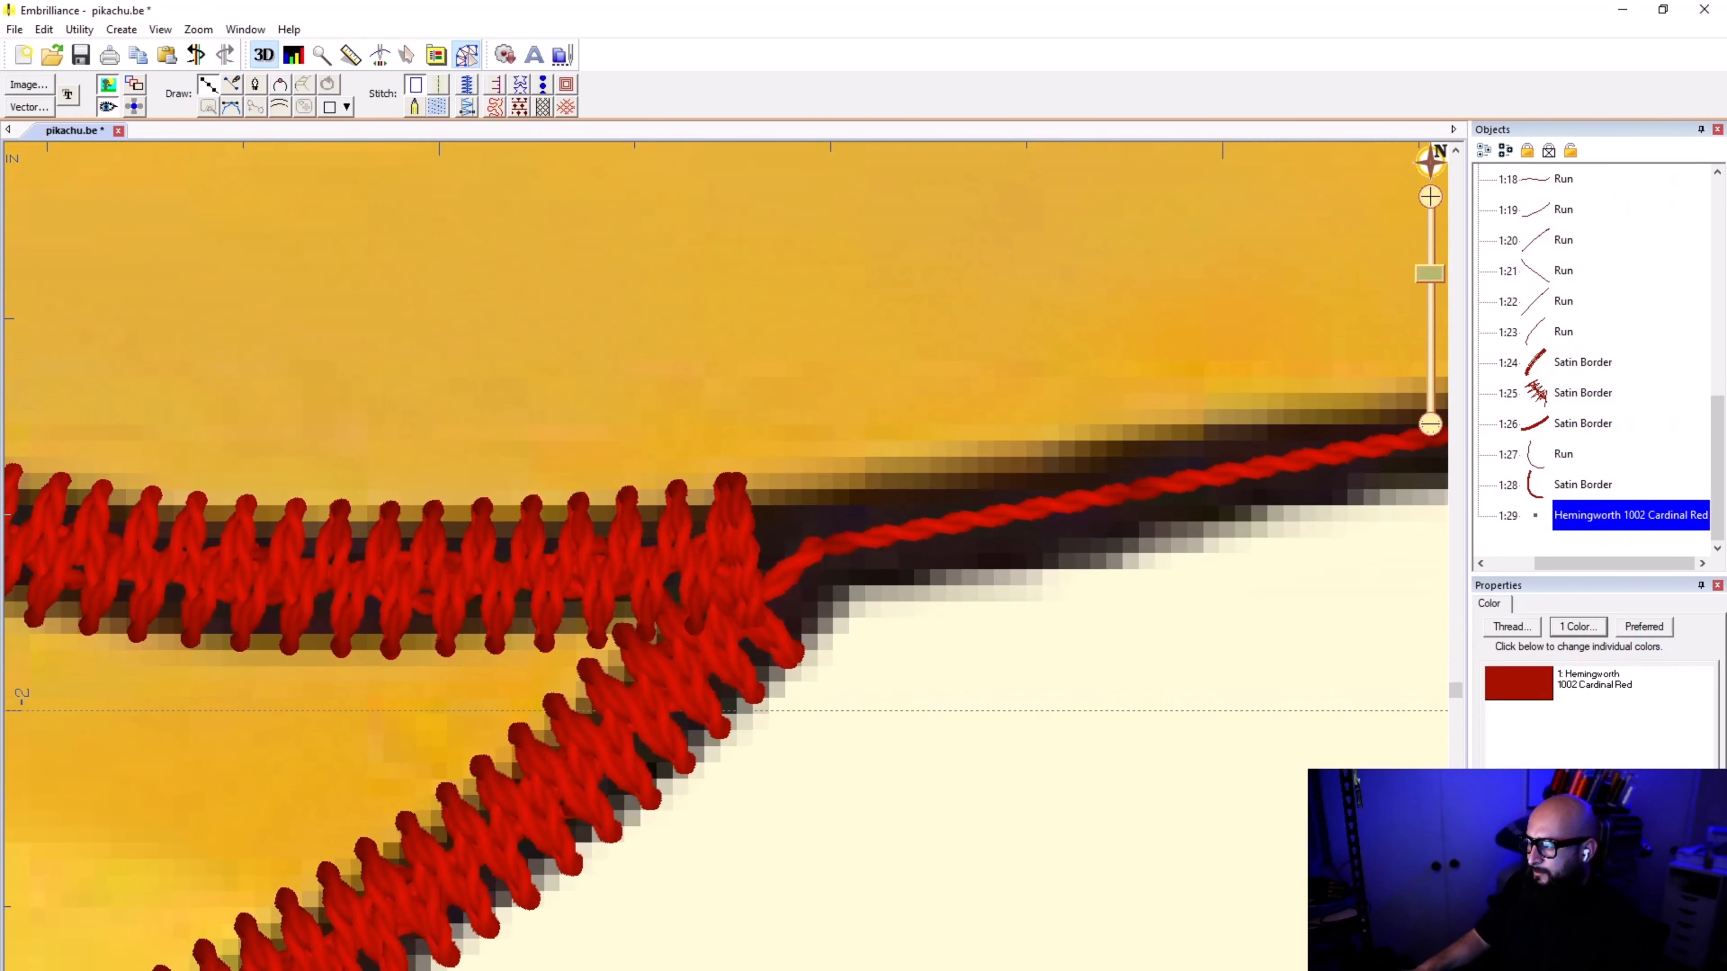
click(727, 552)
click(928, 534)
scroll(929, 534, down, 1)
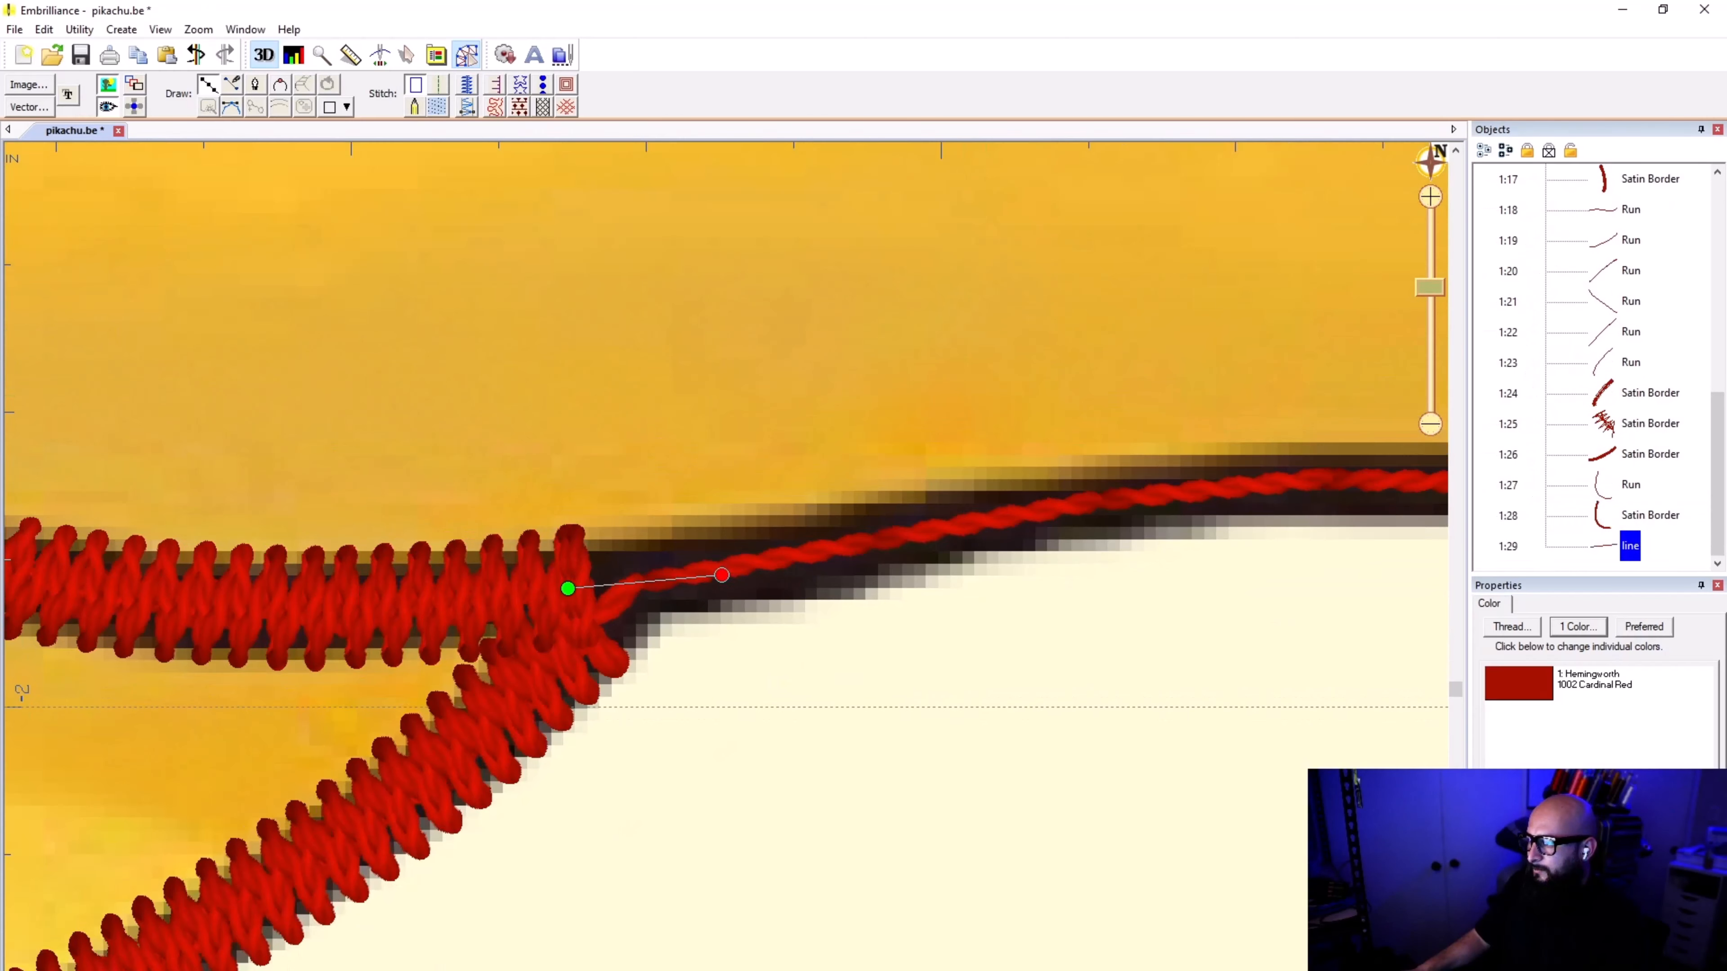
key(Delete)
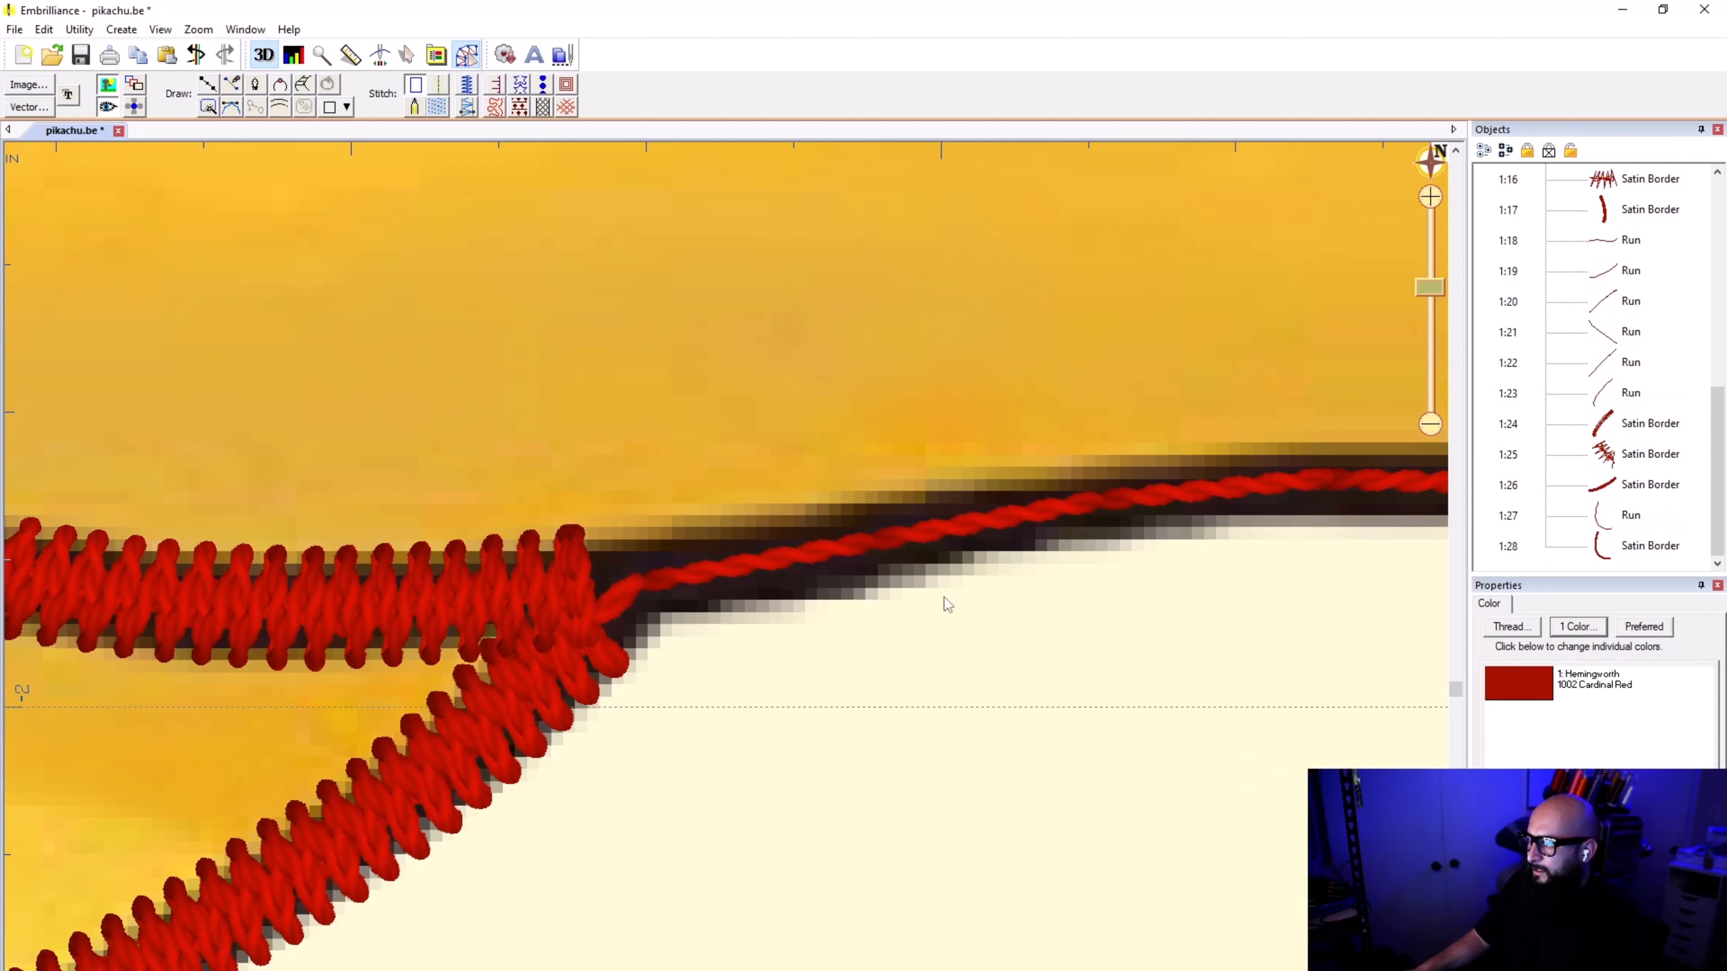
Step: Duplicate the run line along the underside of the body between the two feet, keeping it in place
click(899, 554)
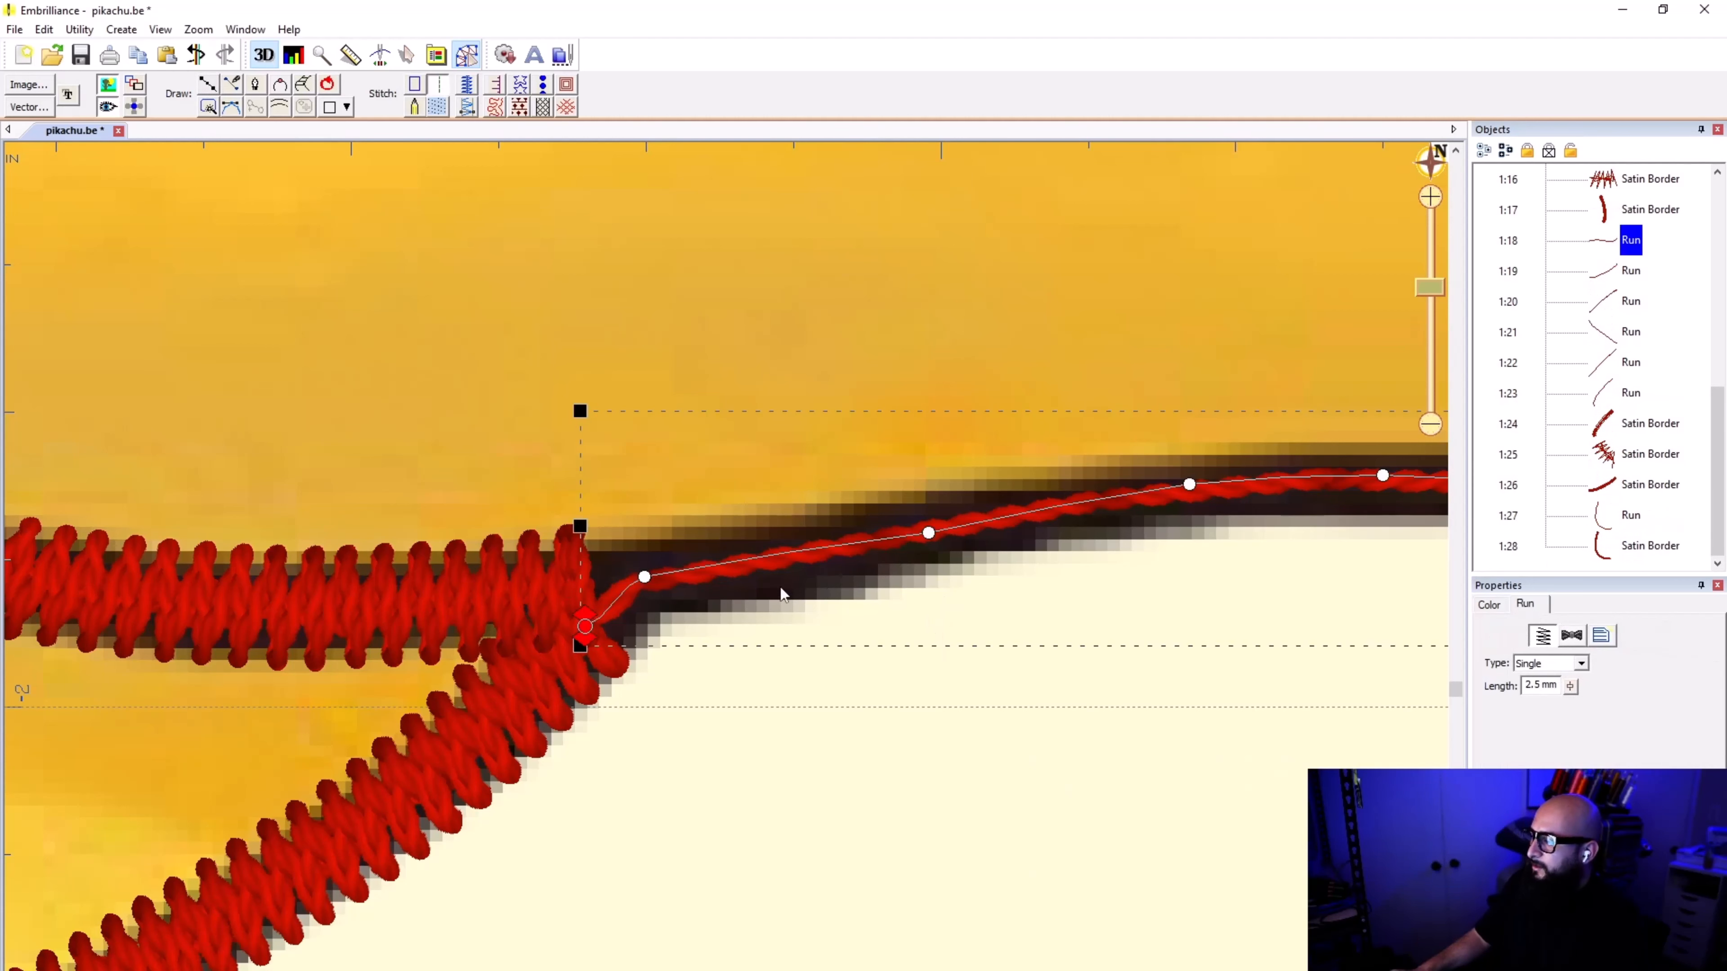
scroll(908, 575, down, 2)
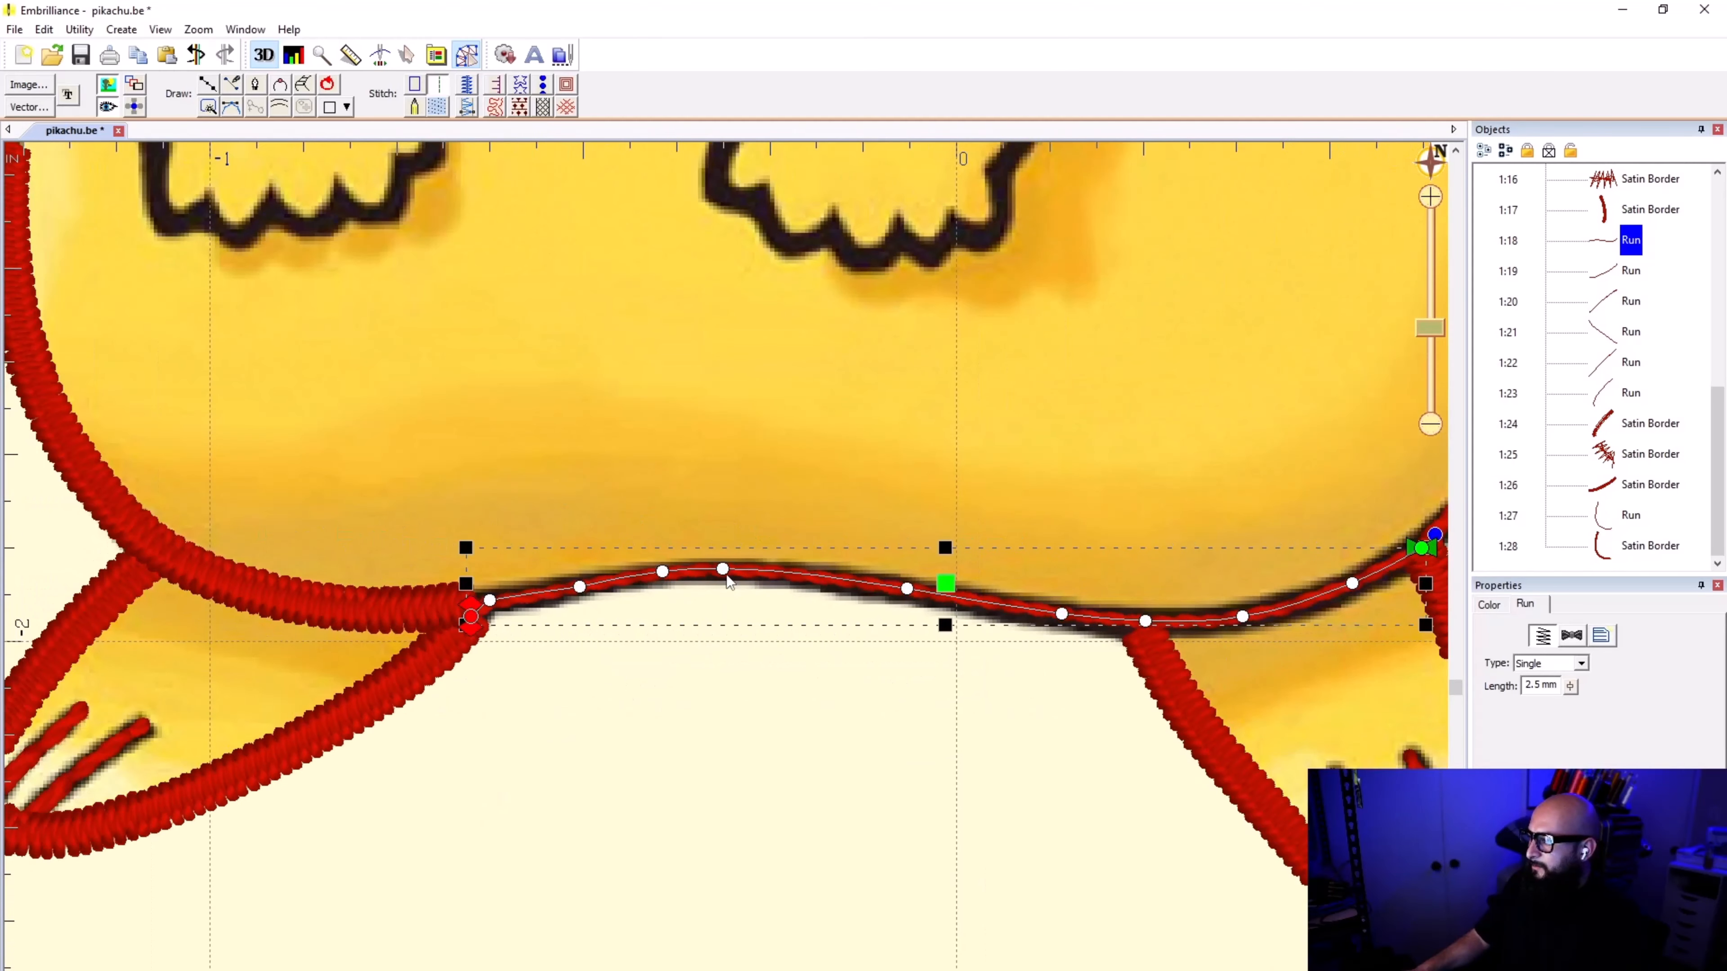
key(ctrl+c)
key(ctrl+v)
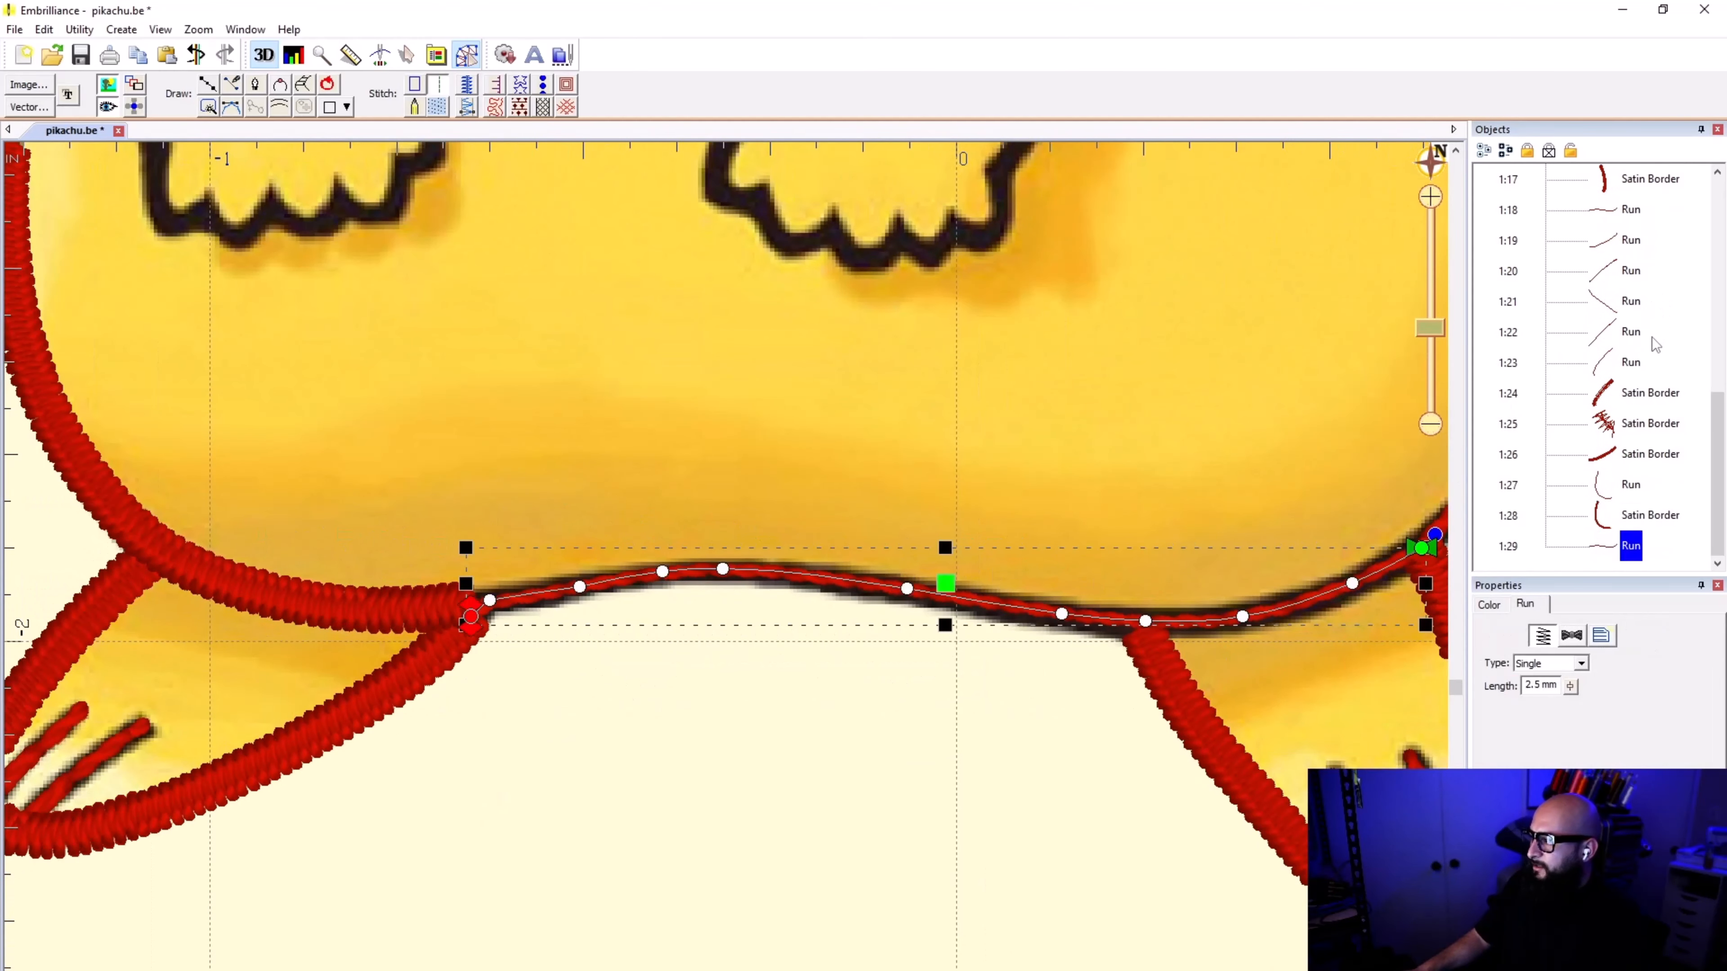
Step: Reverse the direction of the copied underside line and convert it to a 1.0 mm wide satin border
click(414, 86)
click(165, 30)
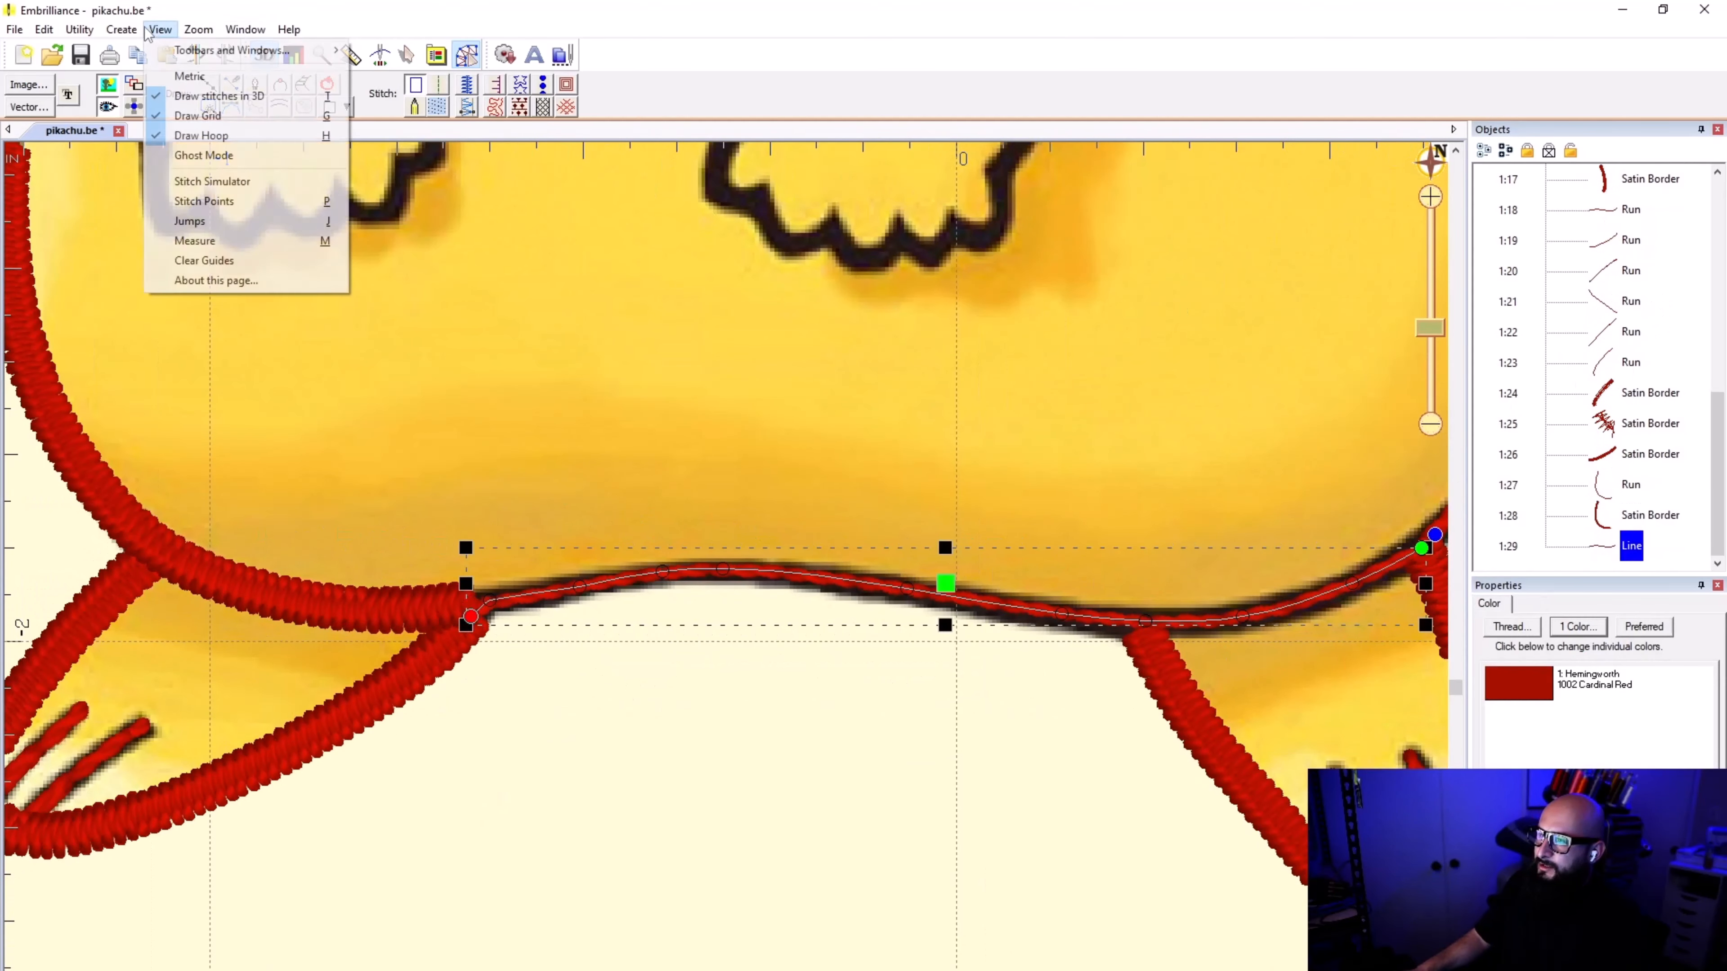
mouse_move(131, 30)
click(320, 89)
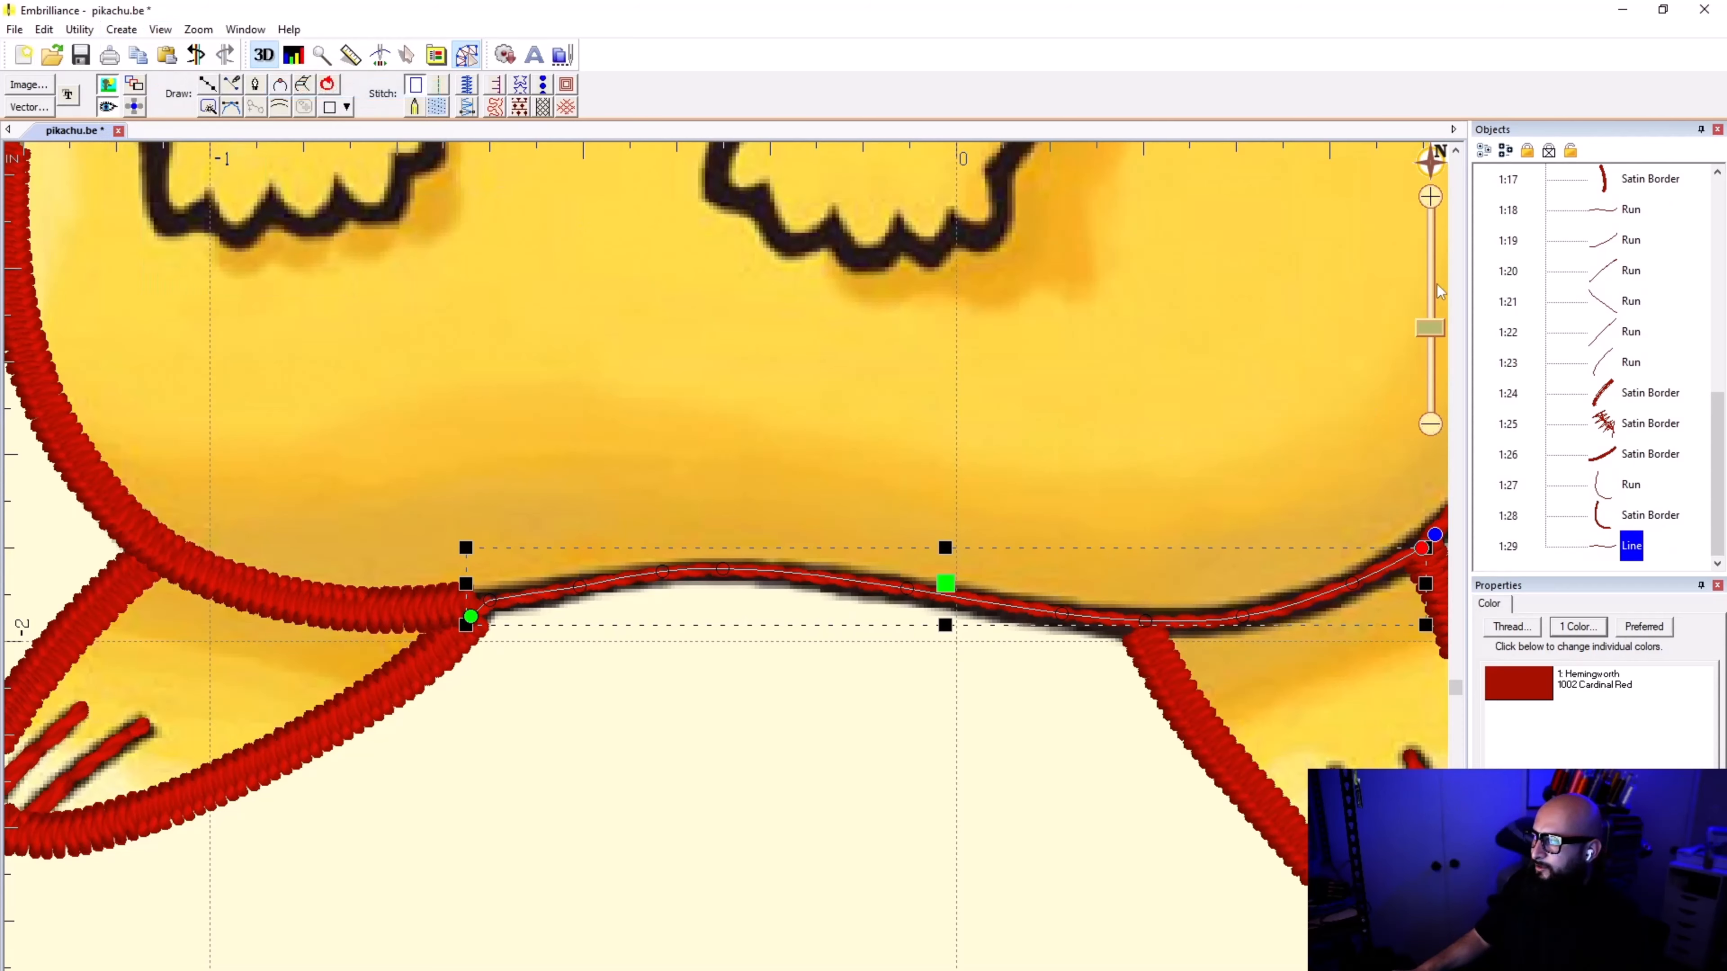
click(467, 84)
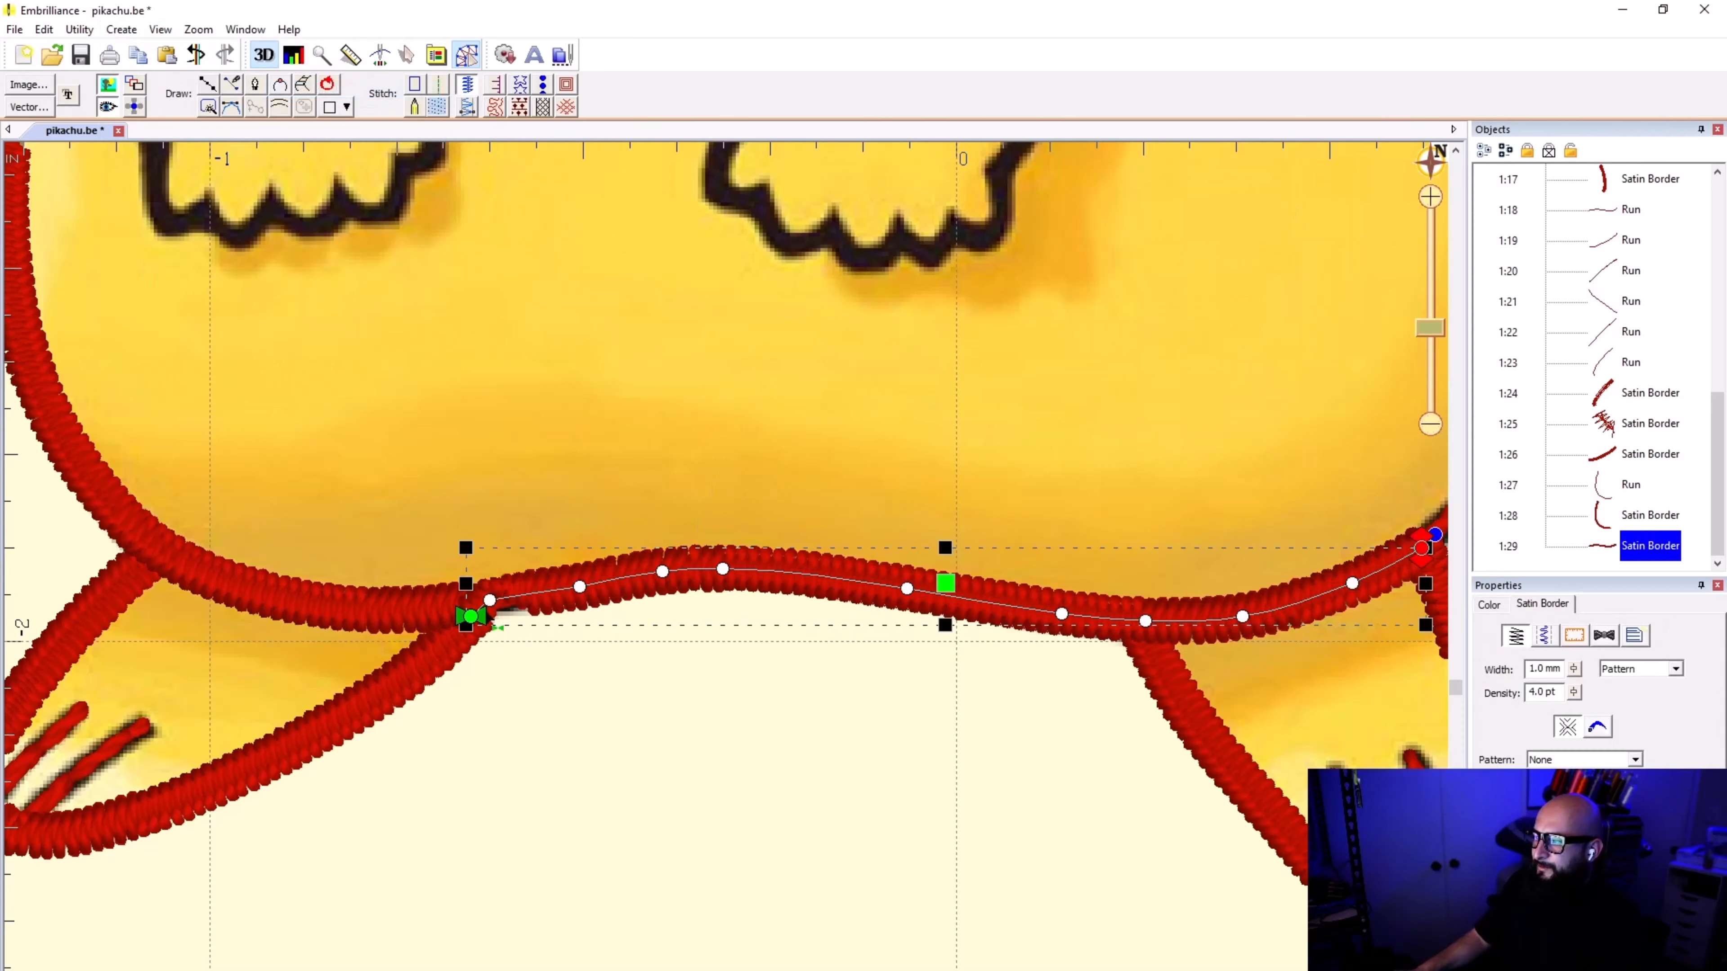
Step: Reshape the start of the underside satin border by moving its first two nodes to join the side border, and deselect it
scroll(729, 579, up, 2)
scroll(729, 580, up, 1)
scroll(747, 555, up, 2)
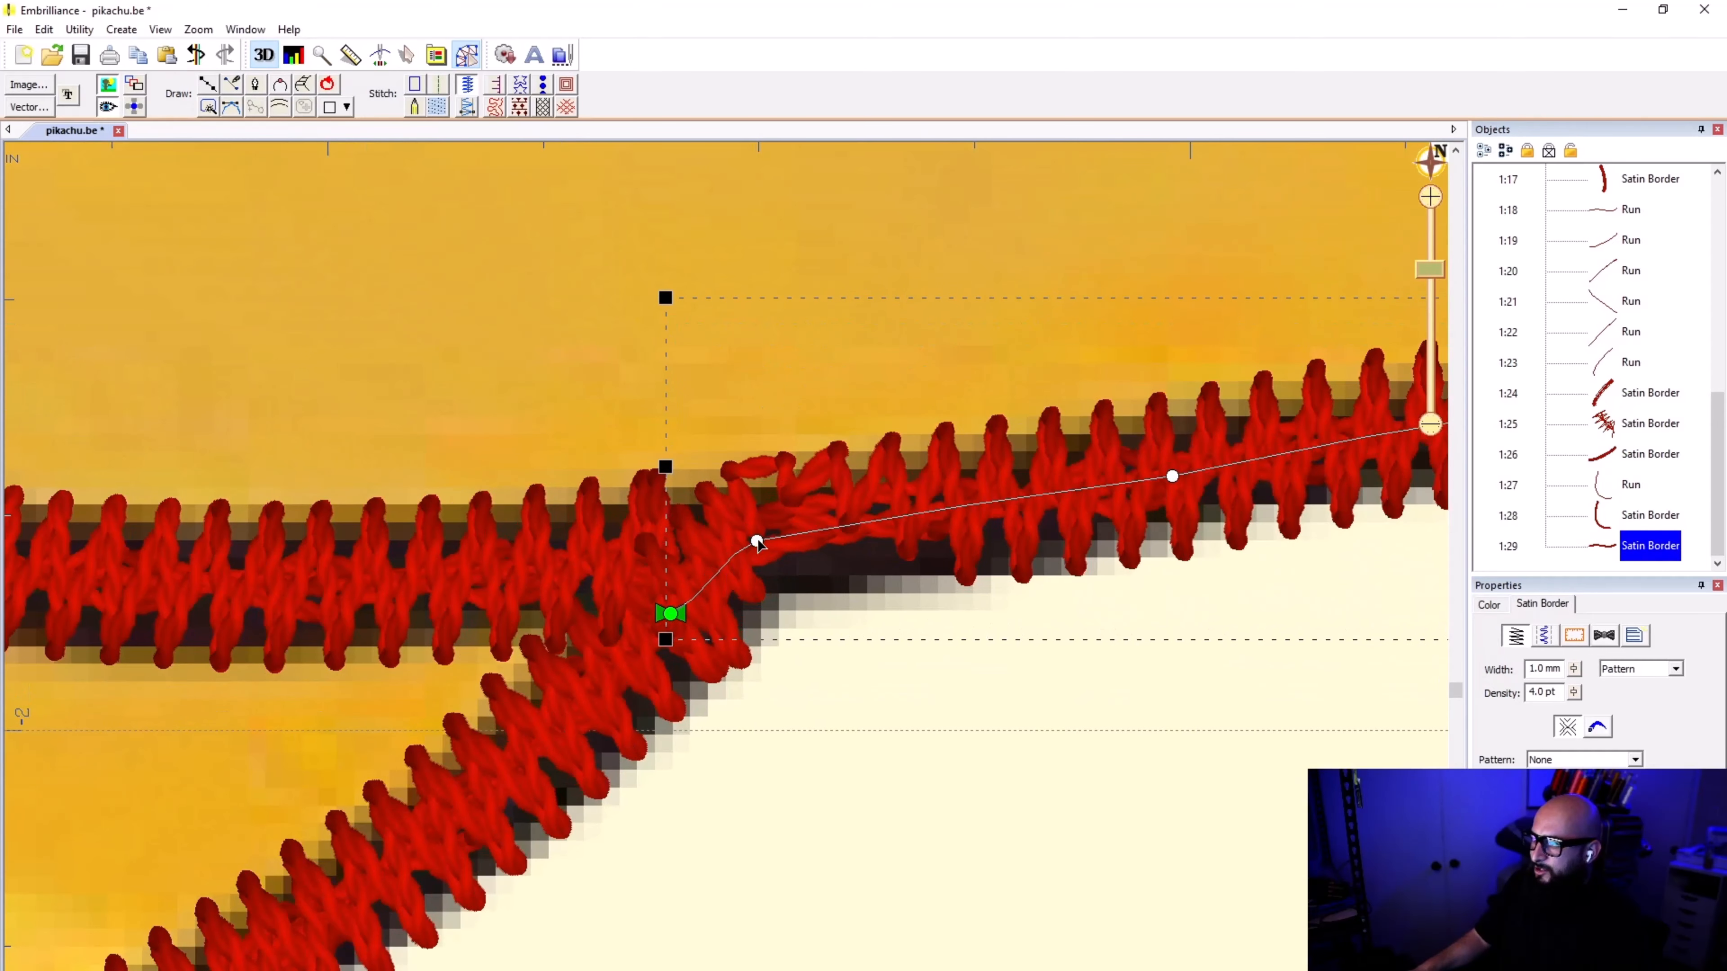
drag(756, 544, 757, 553)
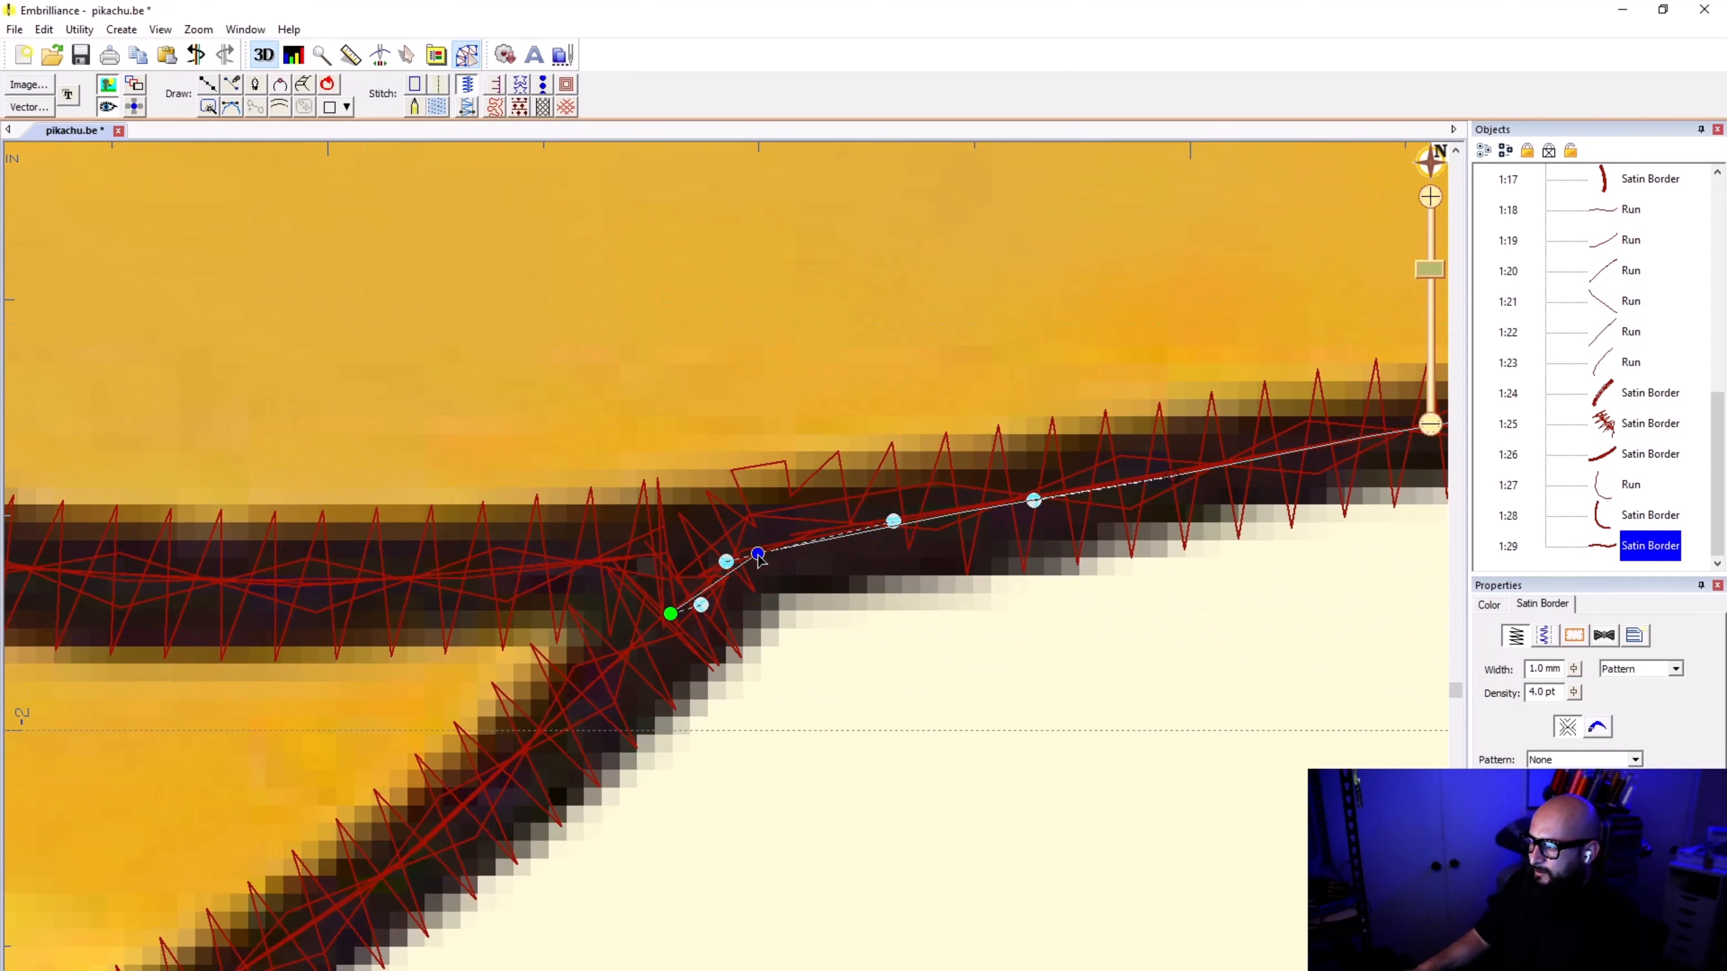
drag(668, 617, 660, 582)
scroll(673, 592, down, 2)
click(723, 613)
scroll(726, 585, down, 2)
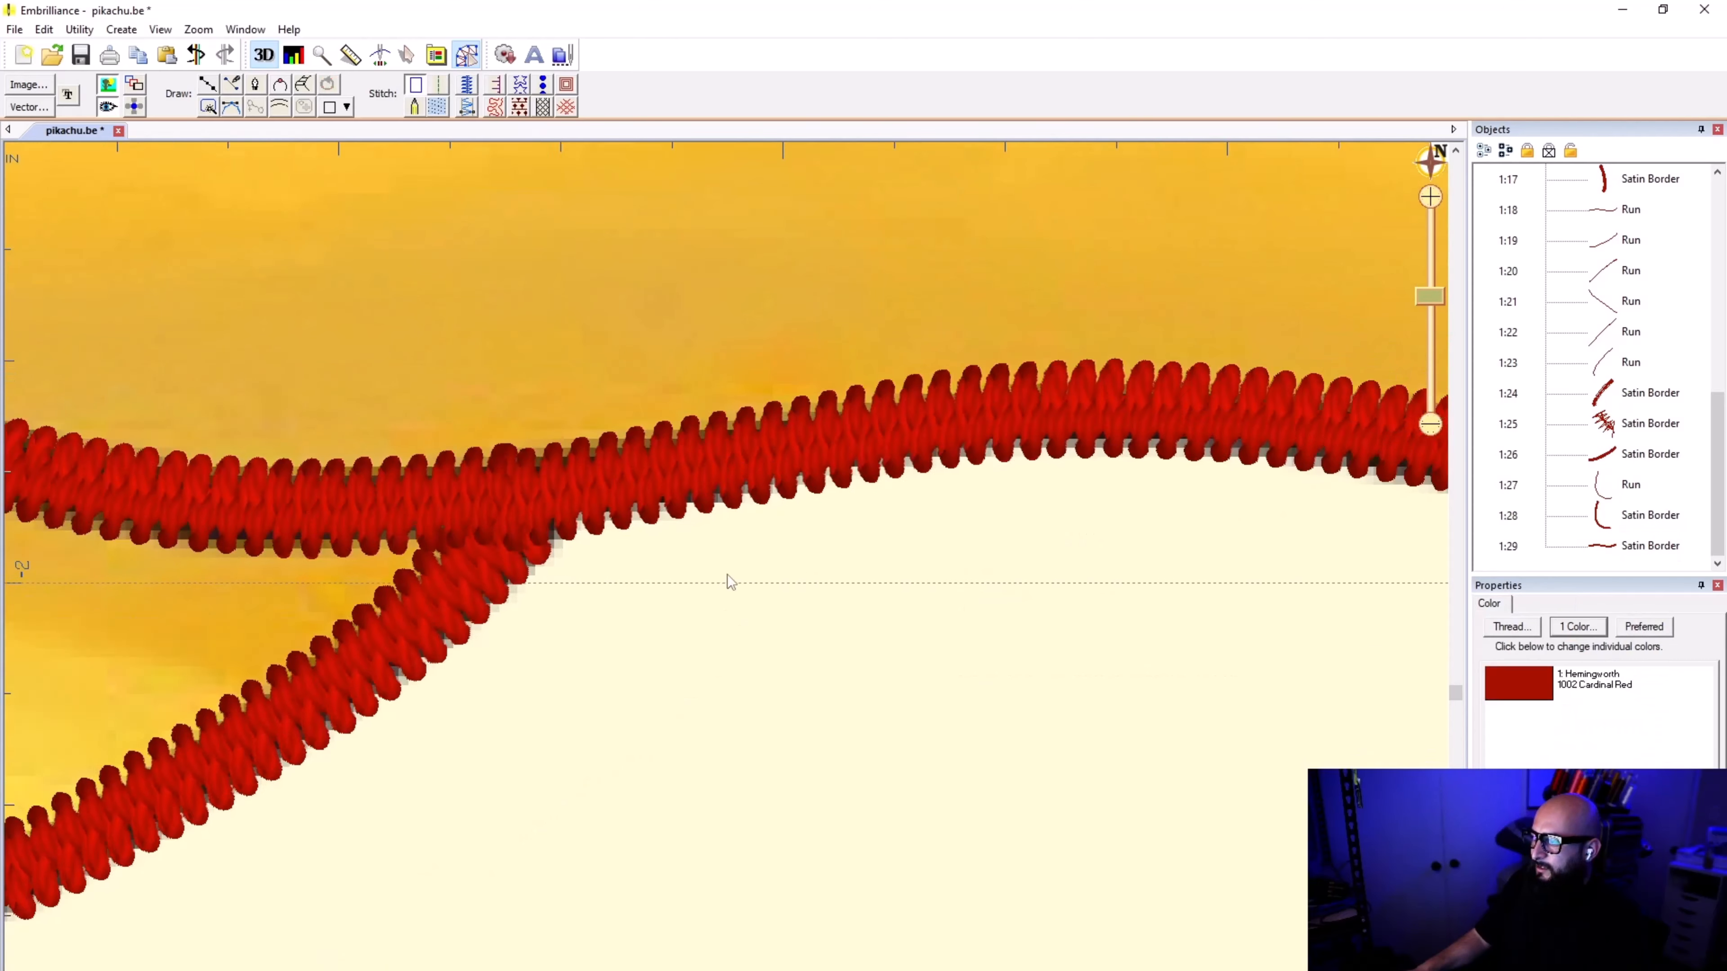
scroll(770, 572, down, 2)
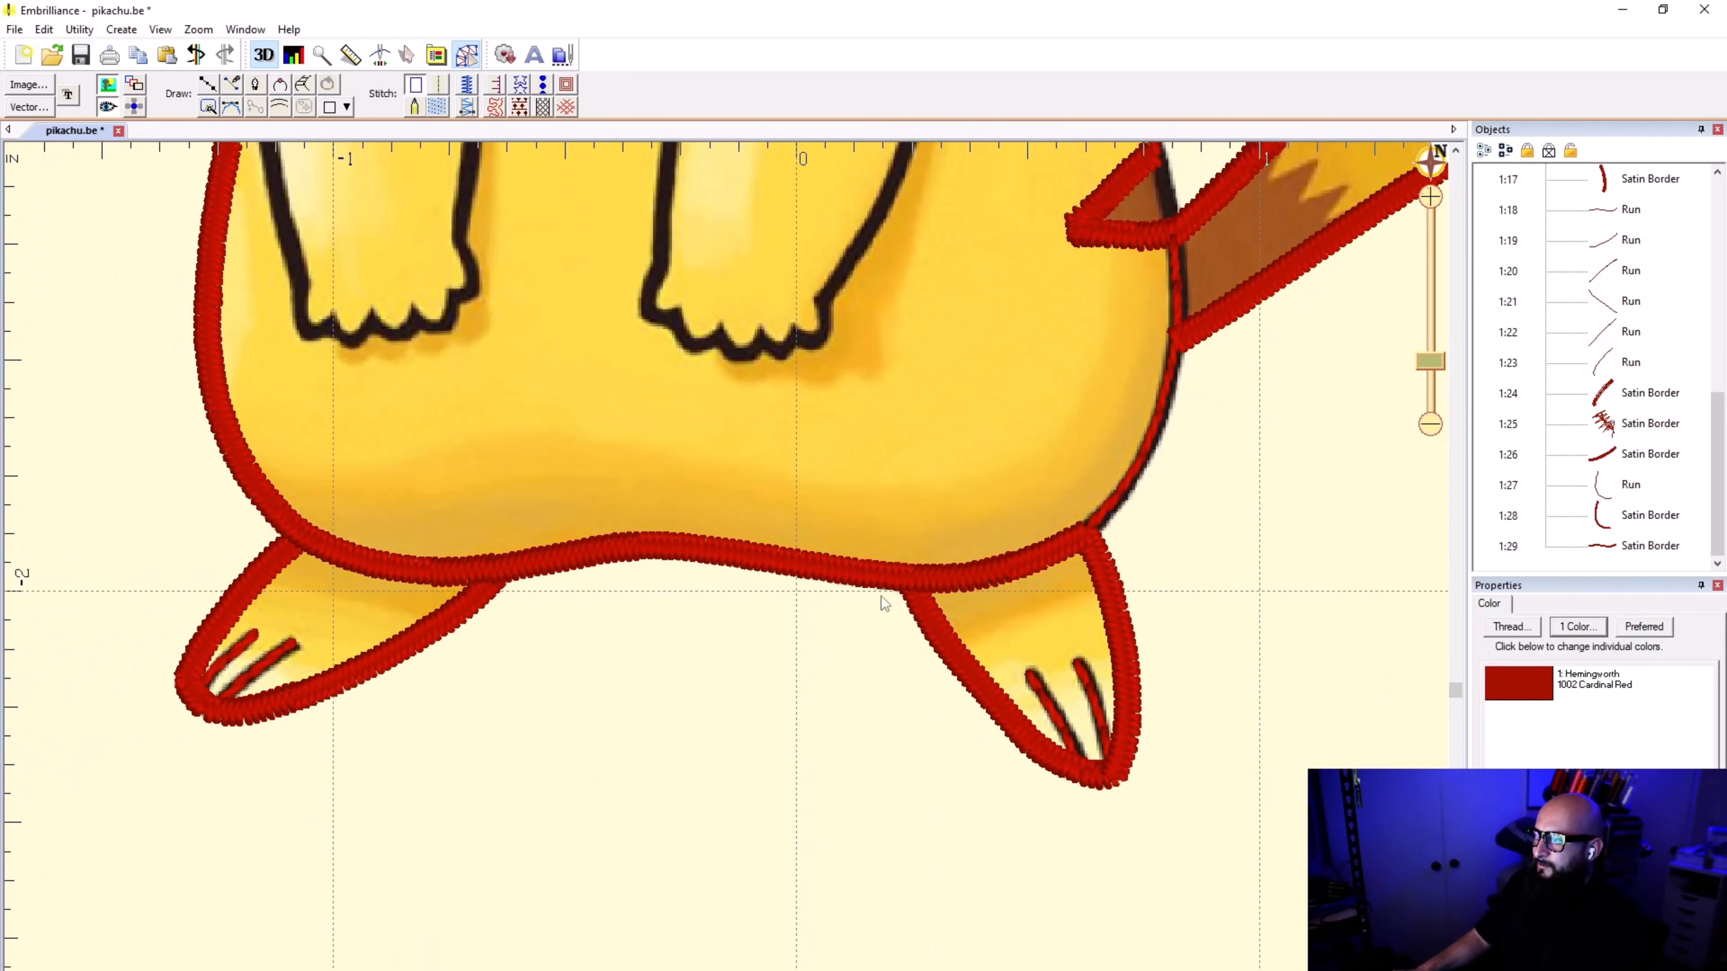
Step: Duplicate the run line that follows the body from the foot below the tail up to the tail, keeping it in place
scroll(731, 564, up, 2)
click(720, 525)
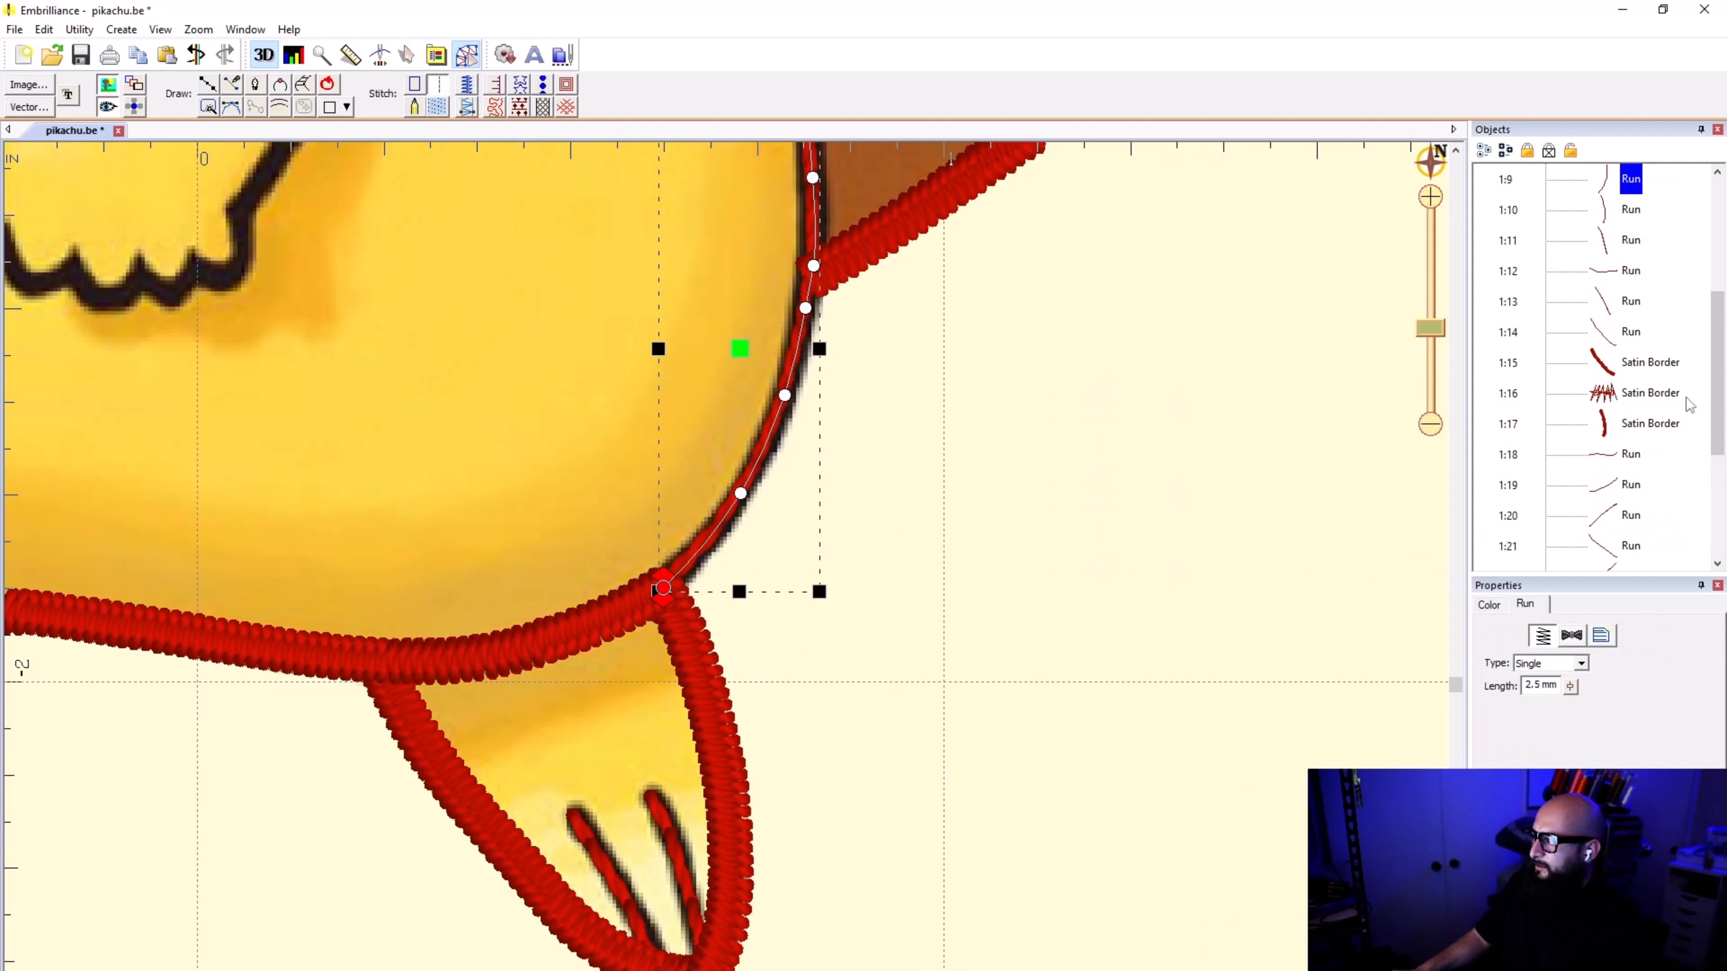
key(Escape)
key(ctrl+v)
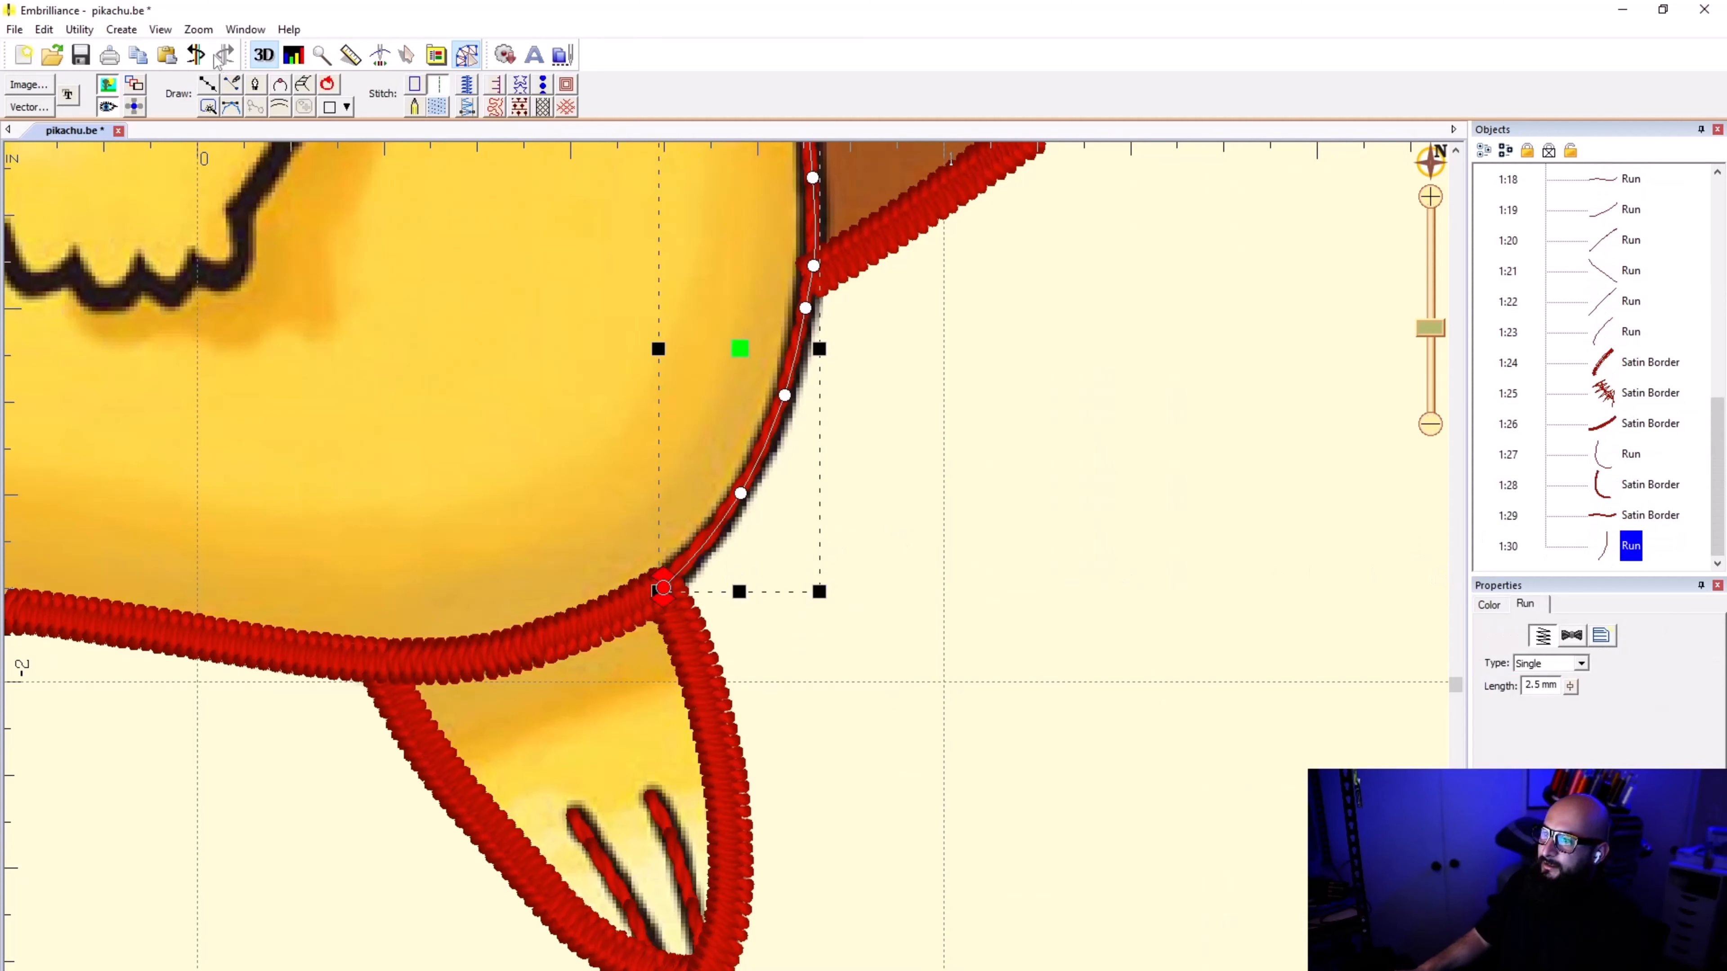
Step: Reverse the copied tail-side line and convert it to a satin border 1.0 mm wide
click(414, 85)
click(121, 29)
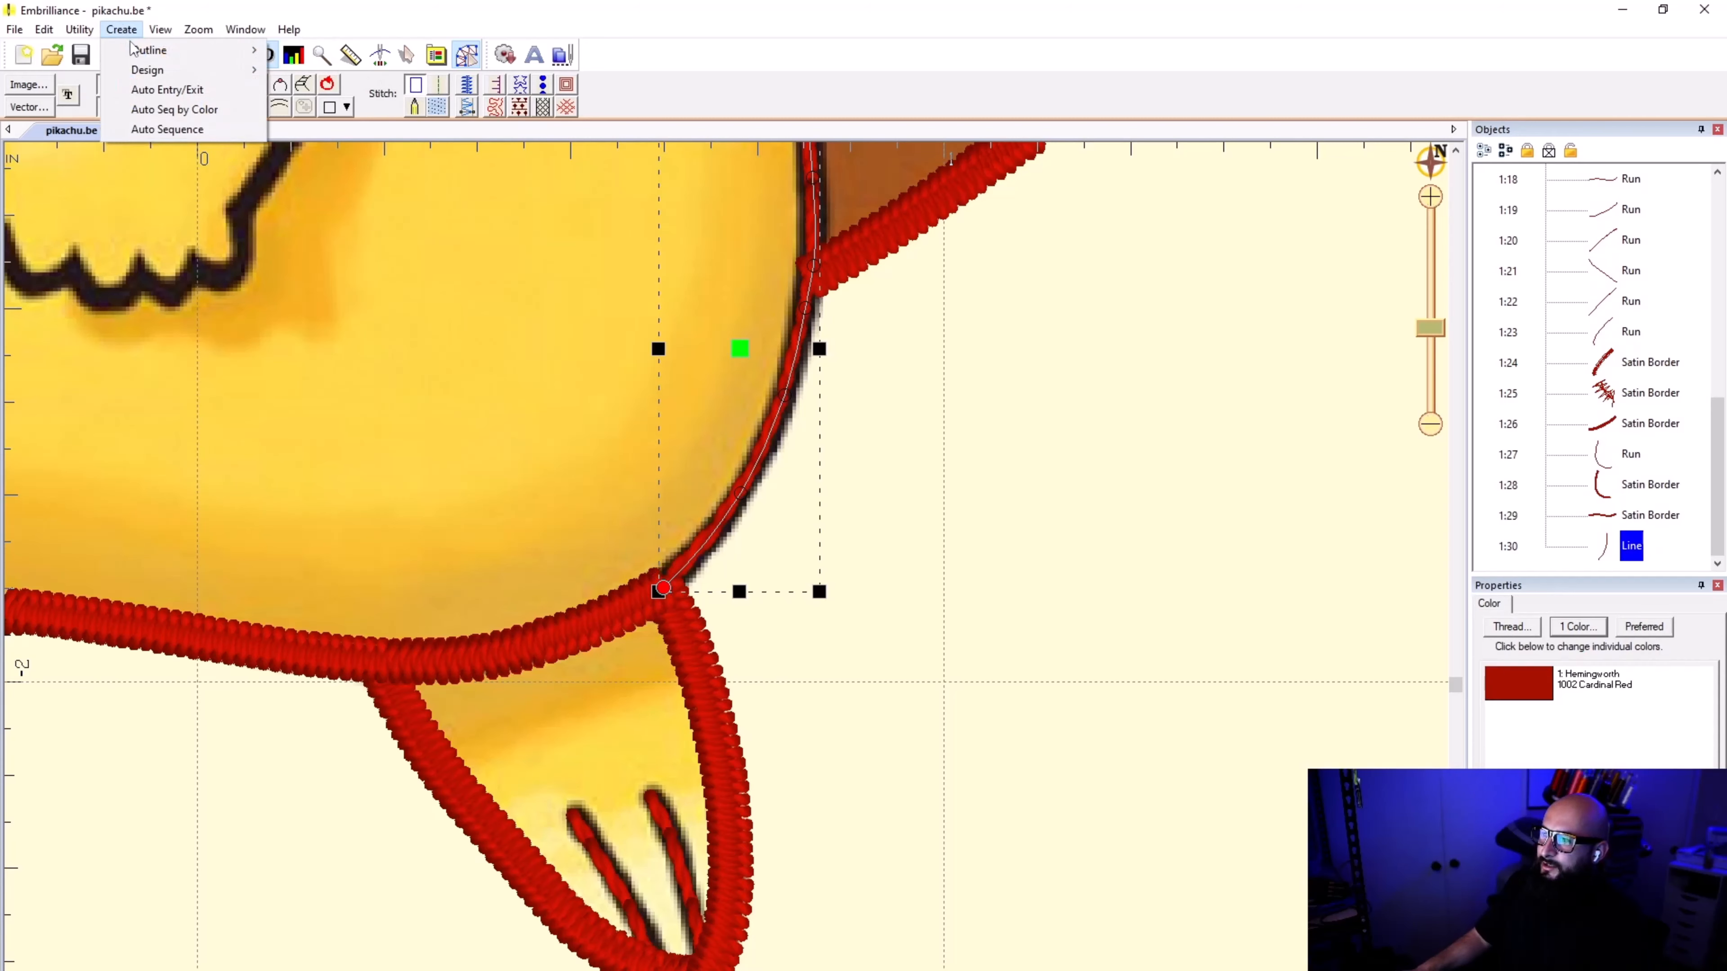
mouse_move(171, 58)
click(327, 89)
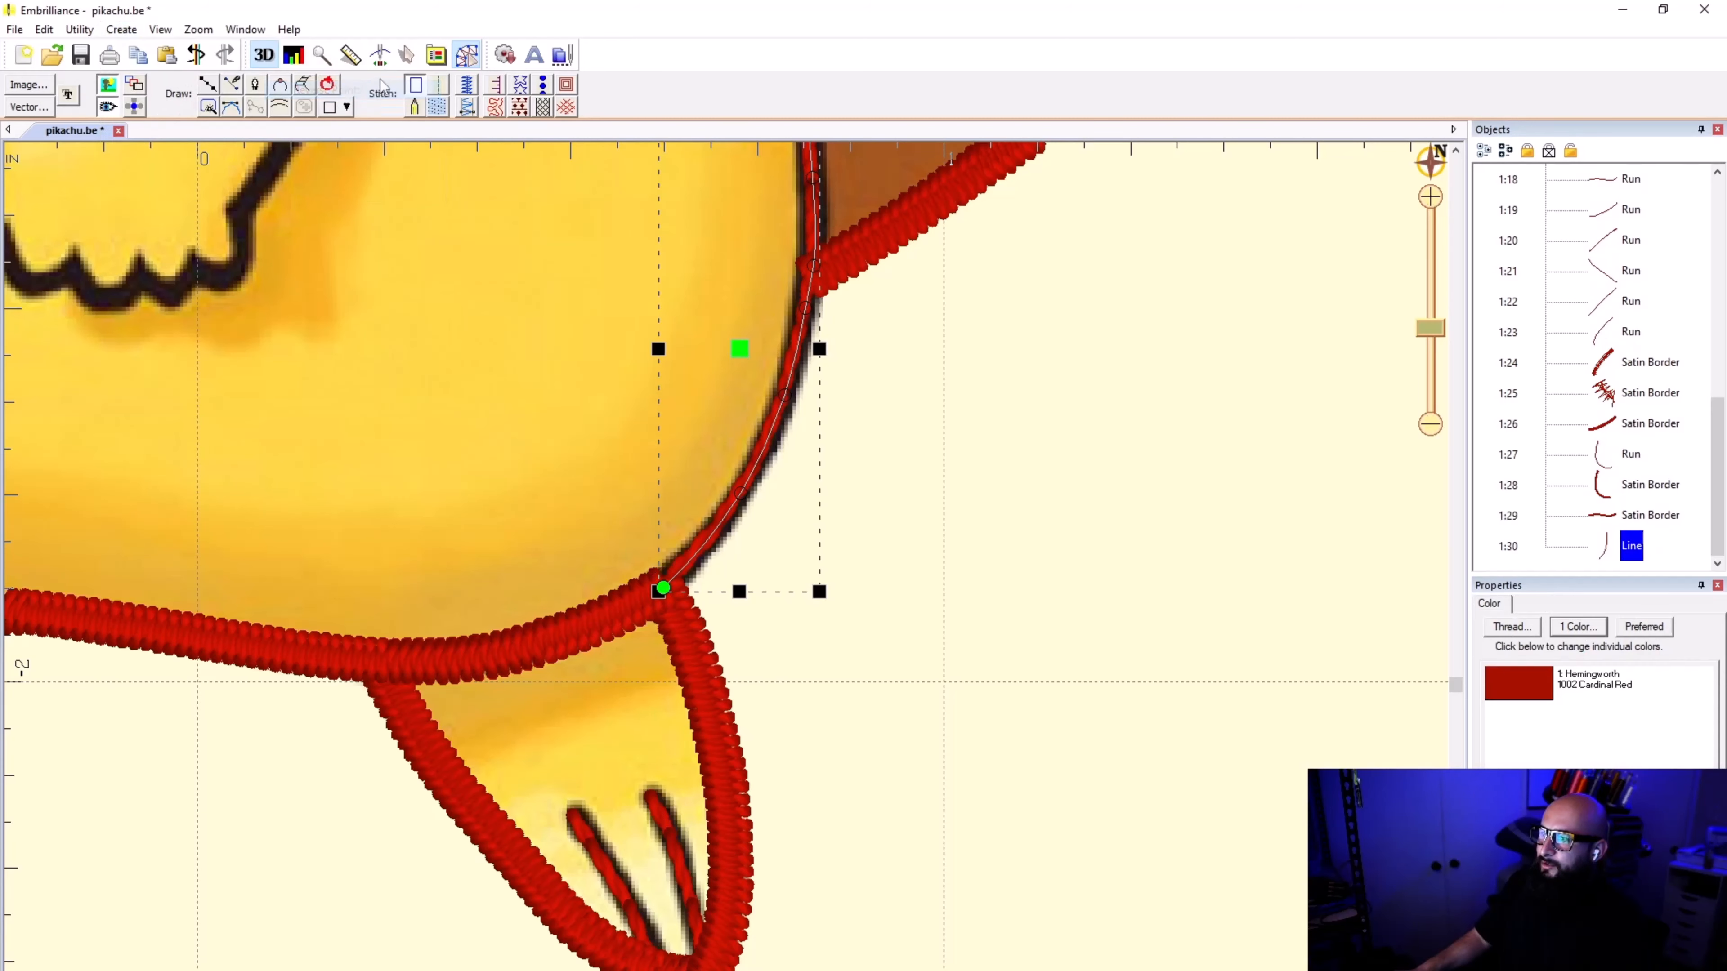
click(467, 85)
Step: Deselect the tail-side satin border and save the design
scroll(729, 501, down, 2)
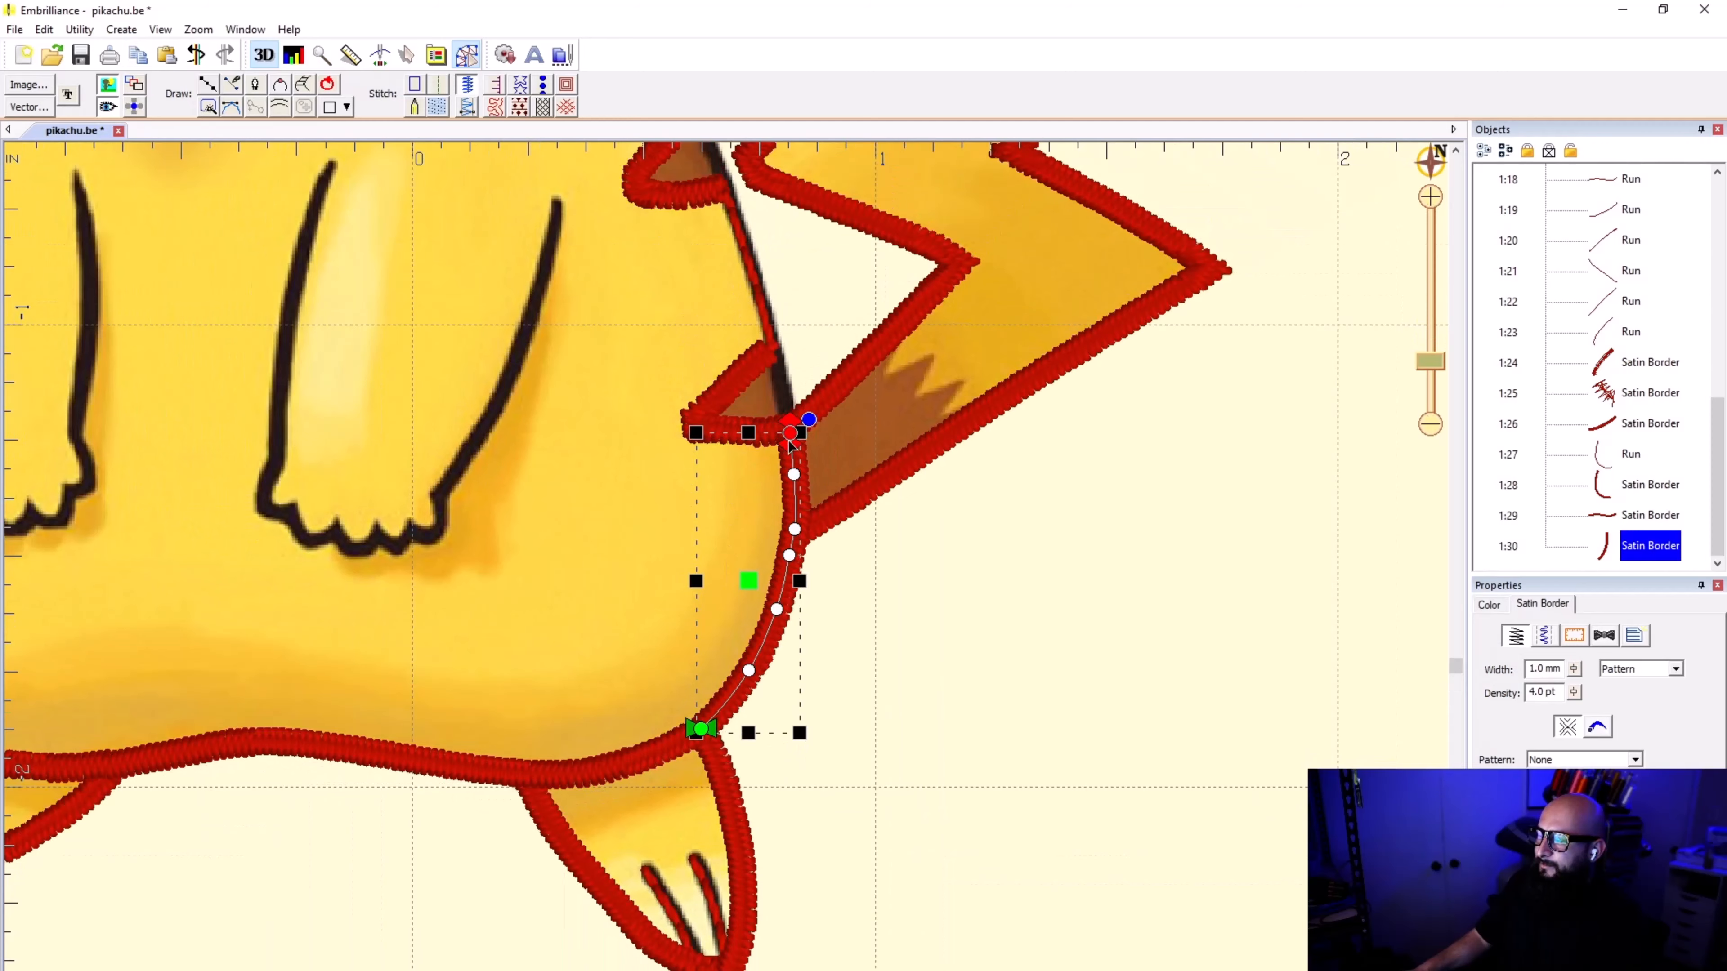
scroll(790, 446, up, 1)
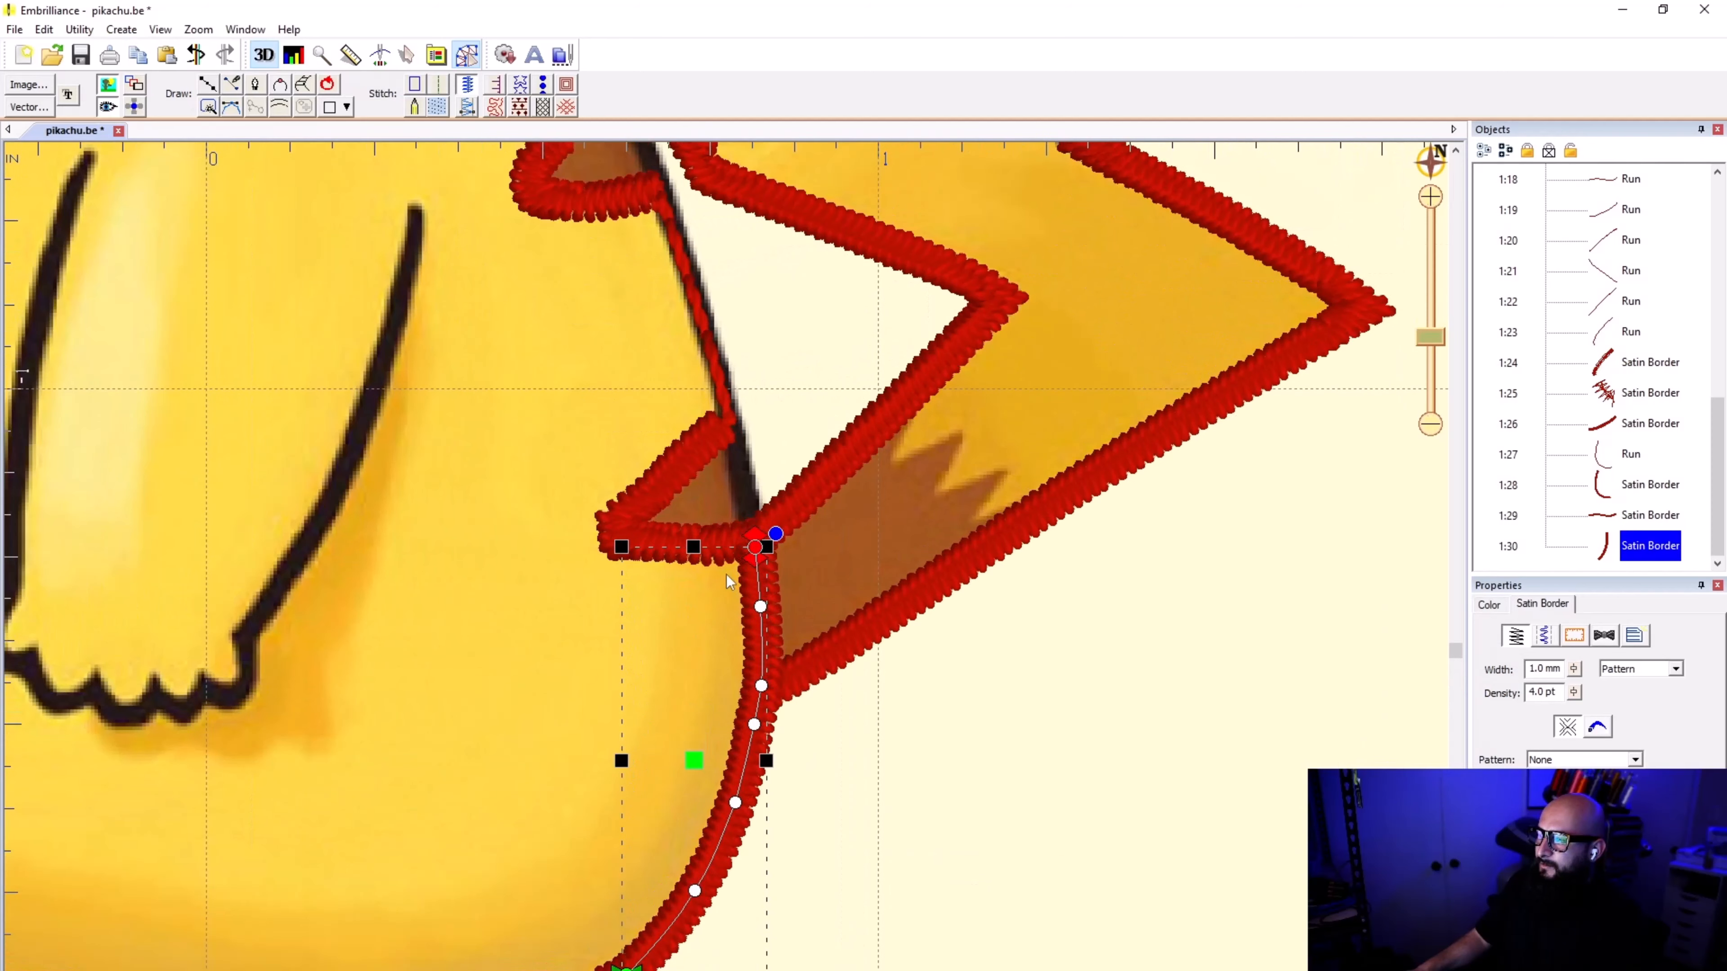
click(922, 806)
scroll(726, 577, down, 1)
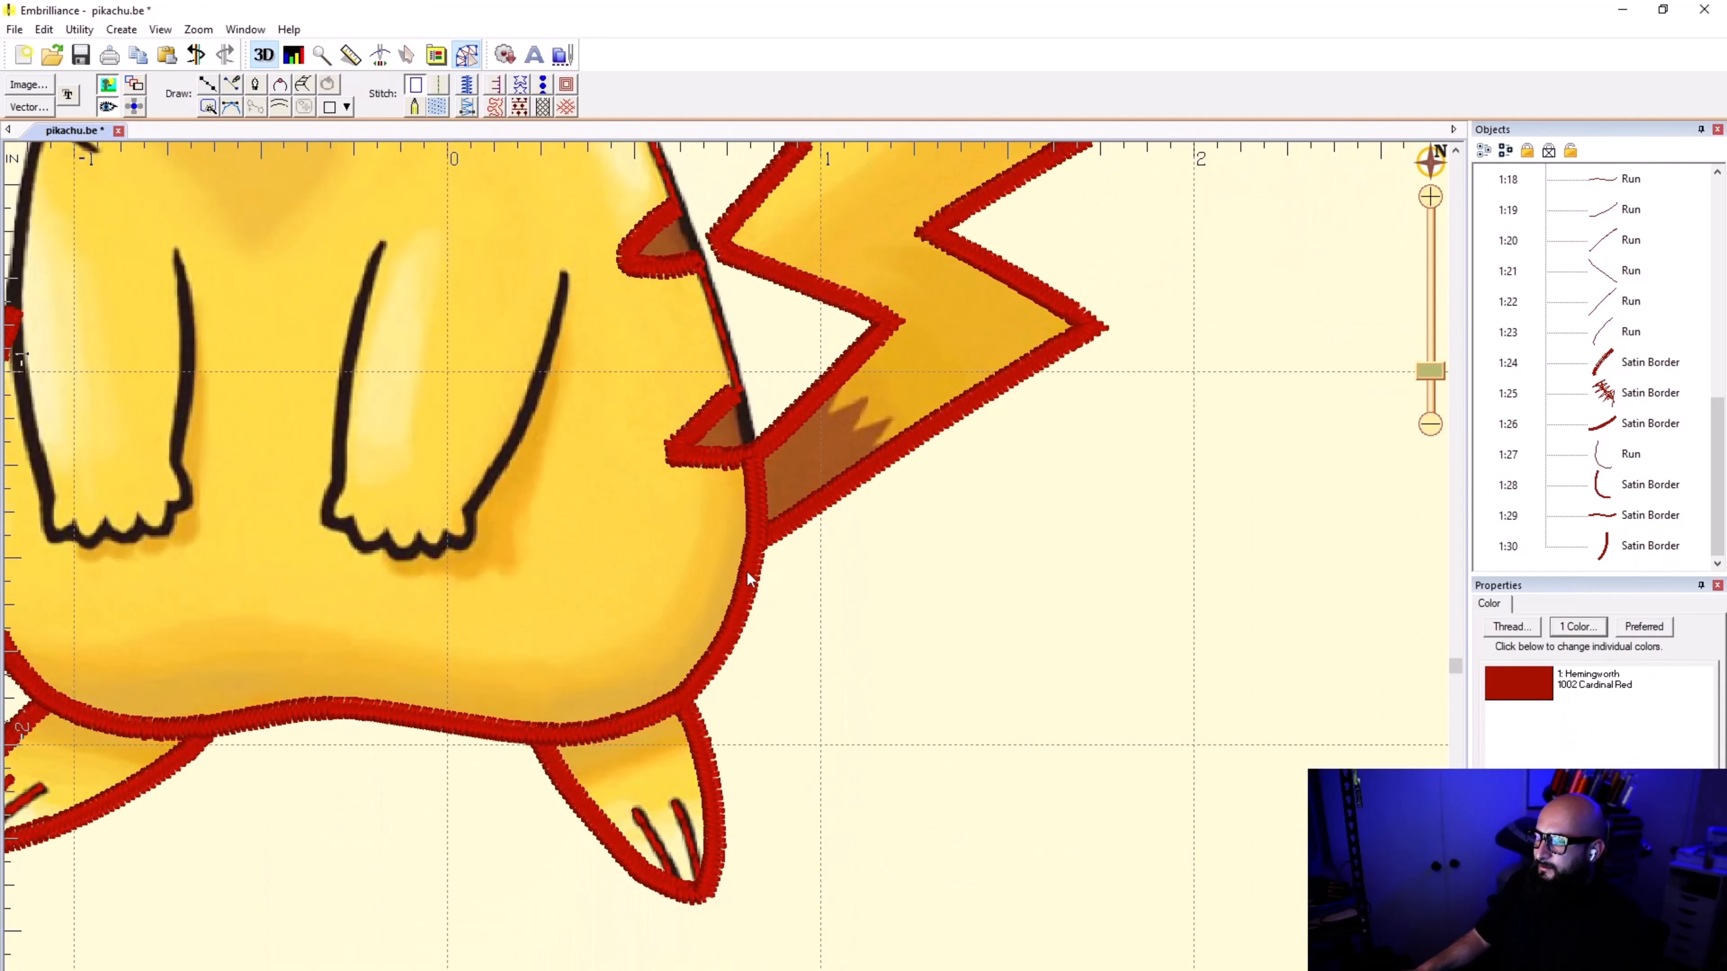
key(ctrl+s)
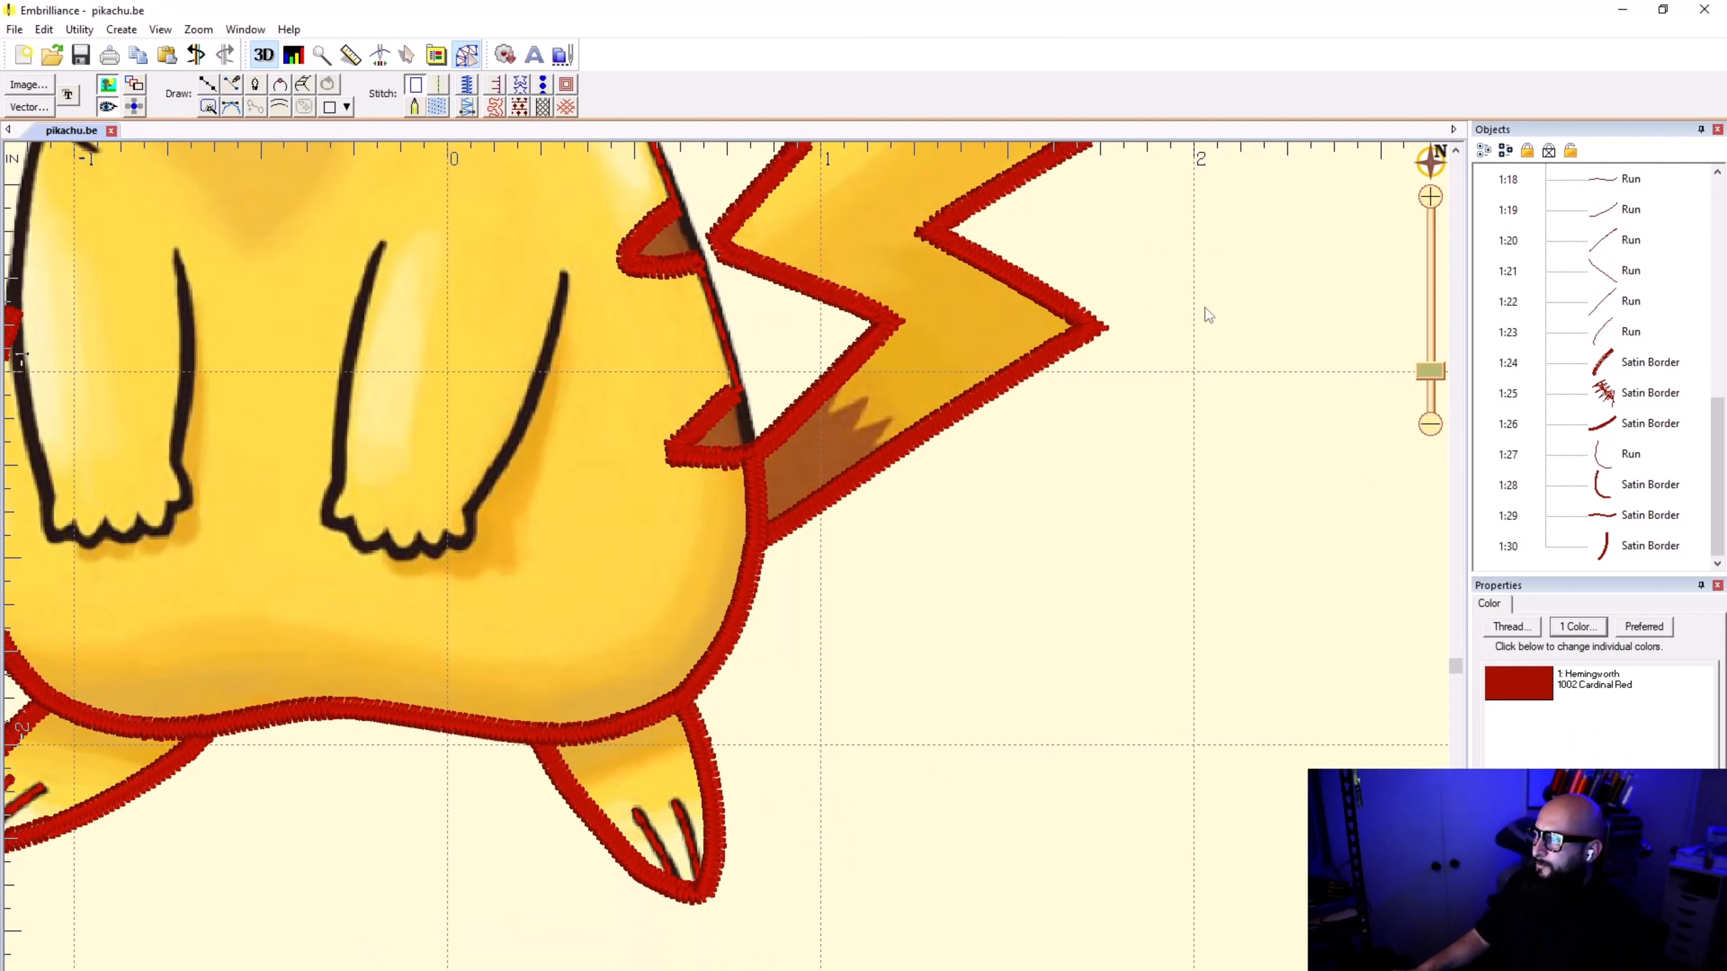
Step: Start a line where the tail meets the body and trace the outline up past the lower brown stripe
scroll(745, 461, up, 2)
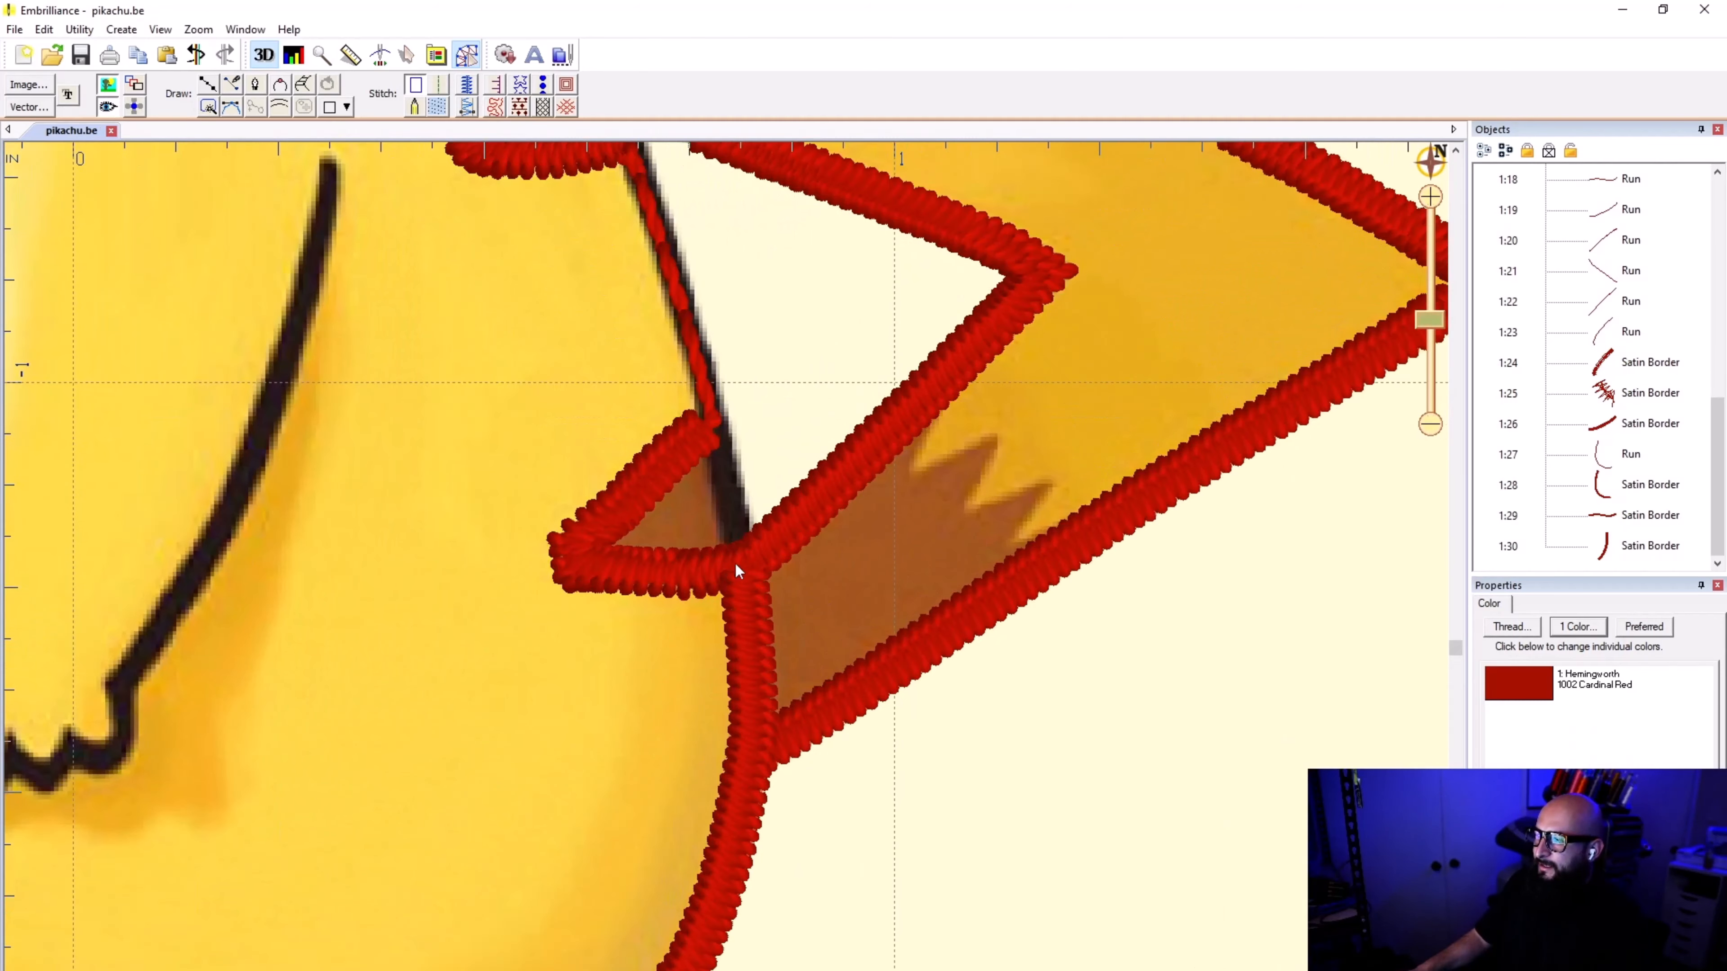
scroll(736, 570, down, 1)
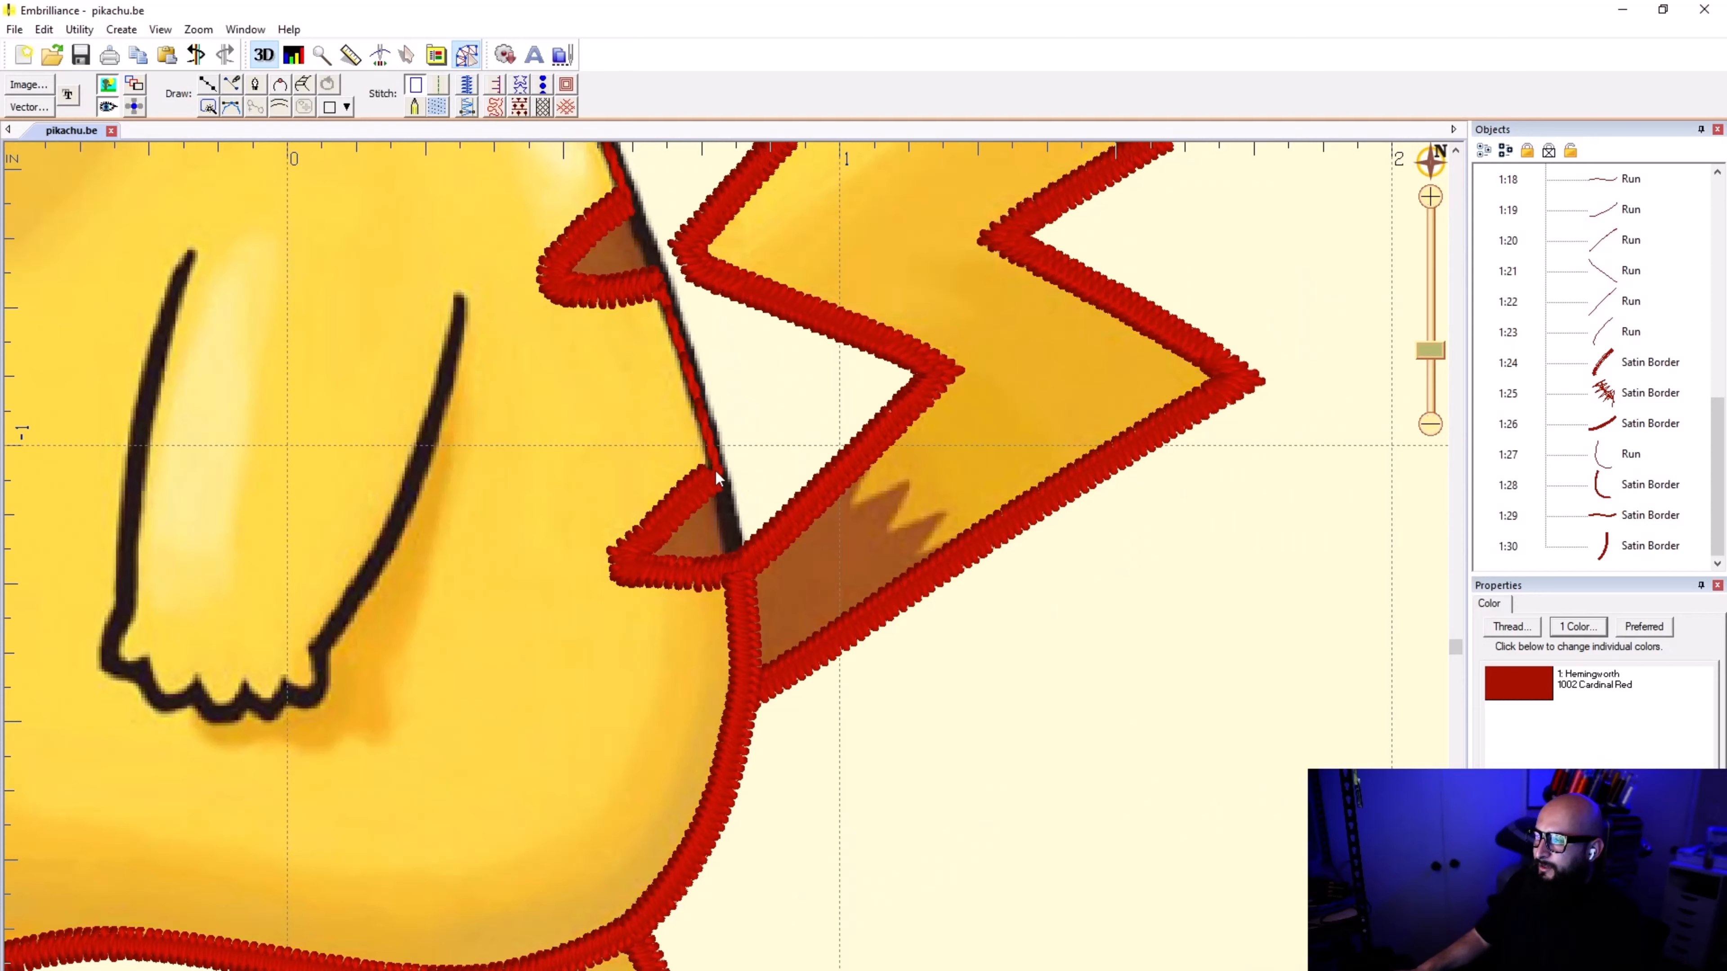
click(208, 84)
scroll(659, 513, up, 1)
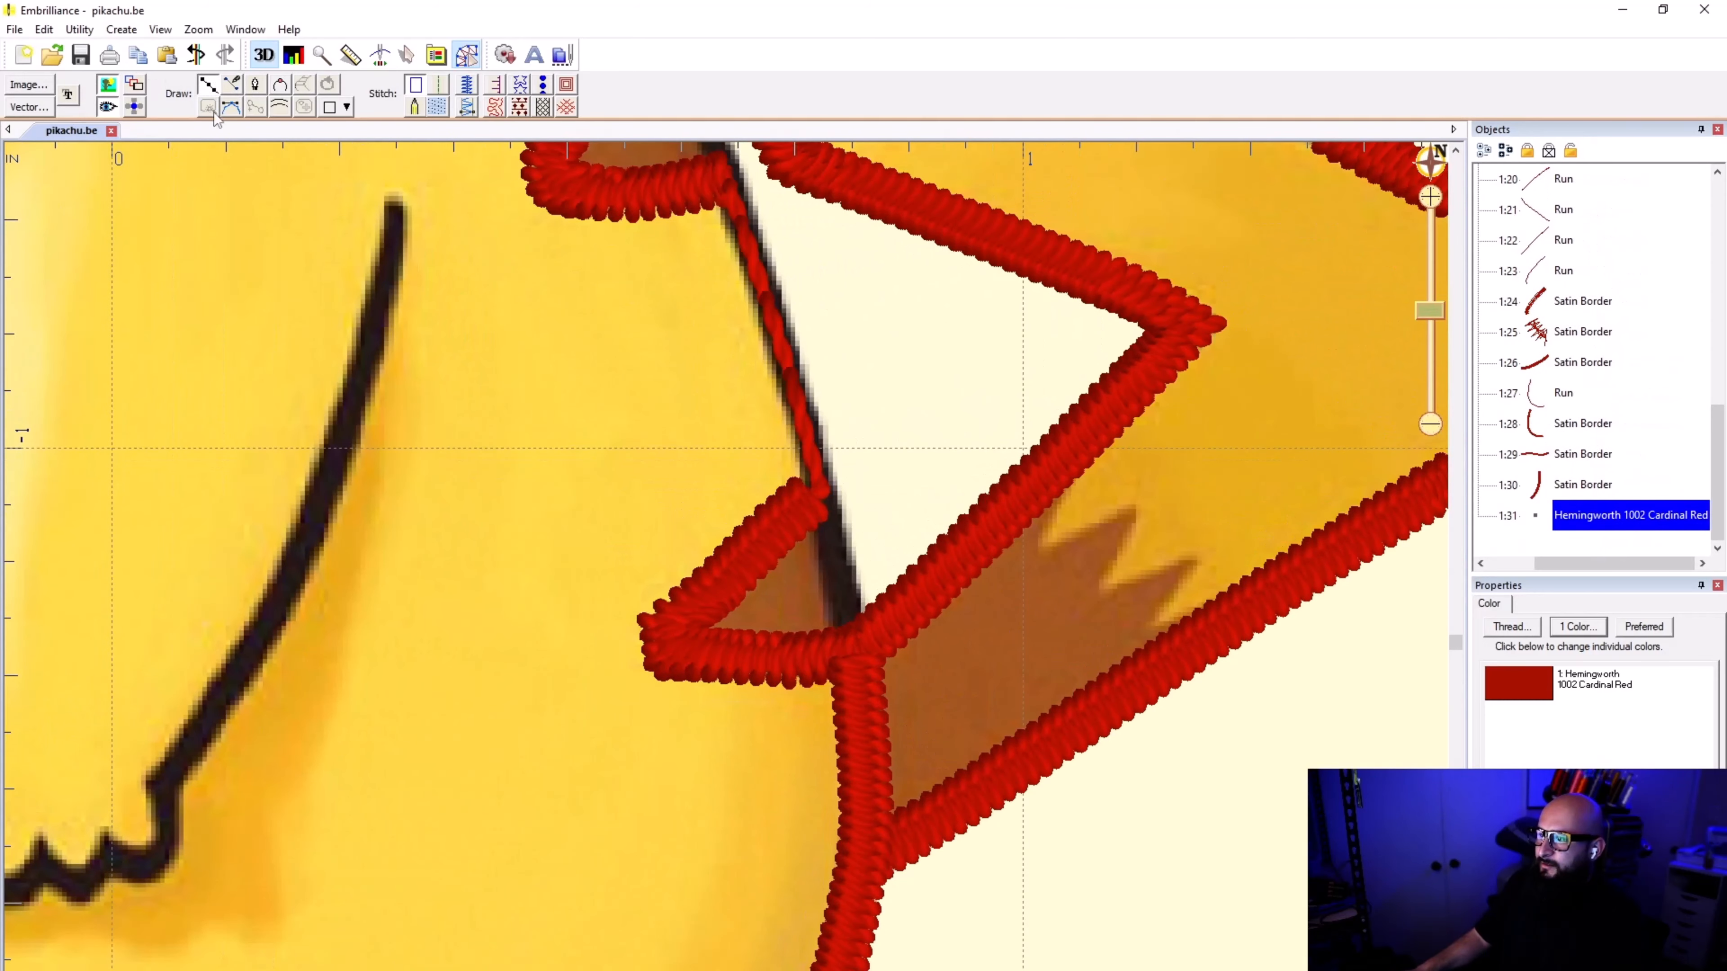
scroll(862, 570, up, 1)
scroll(1041, 204, up, 1)
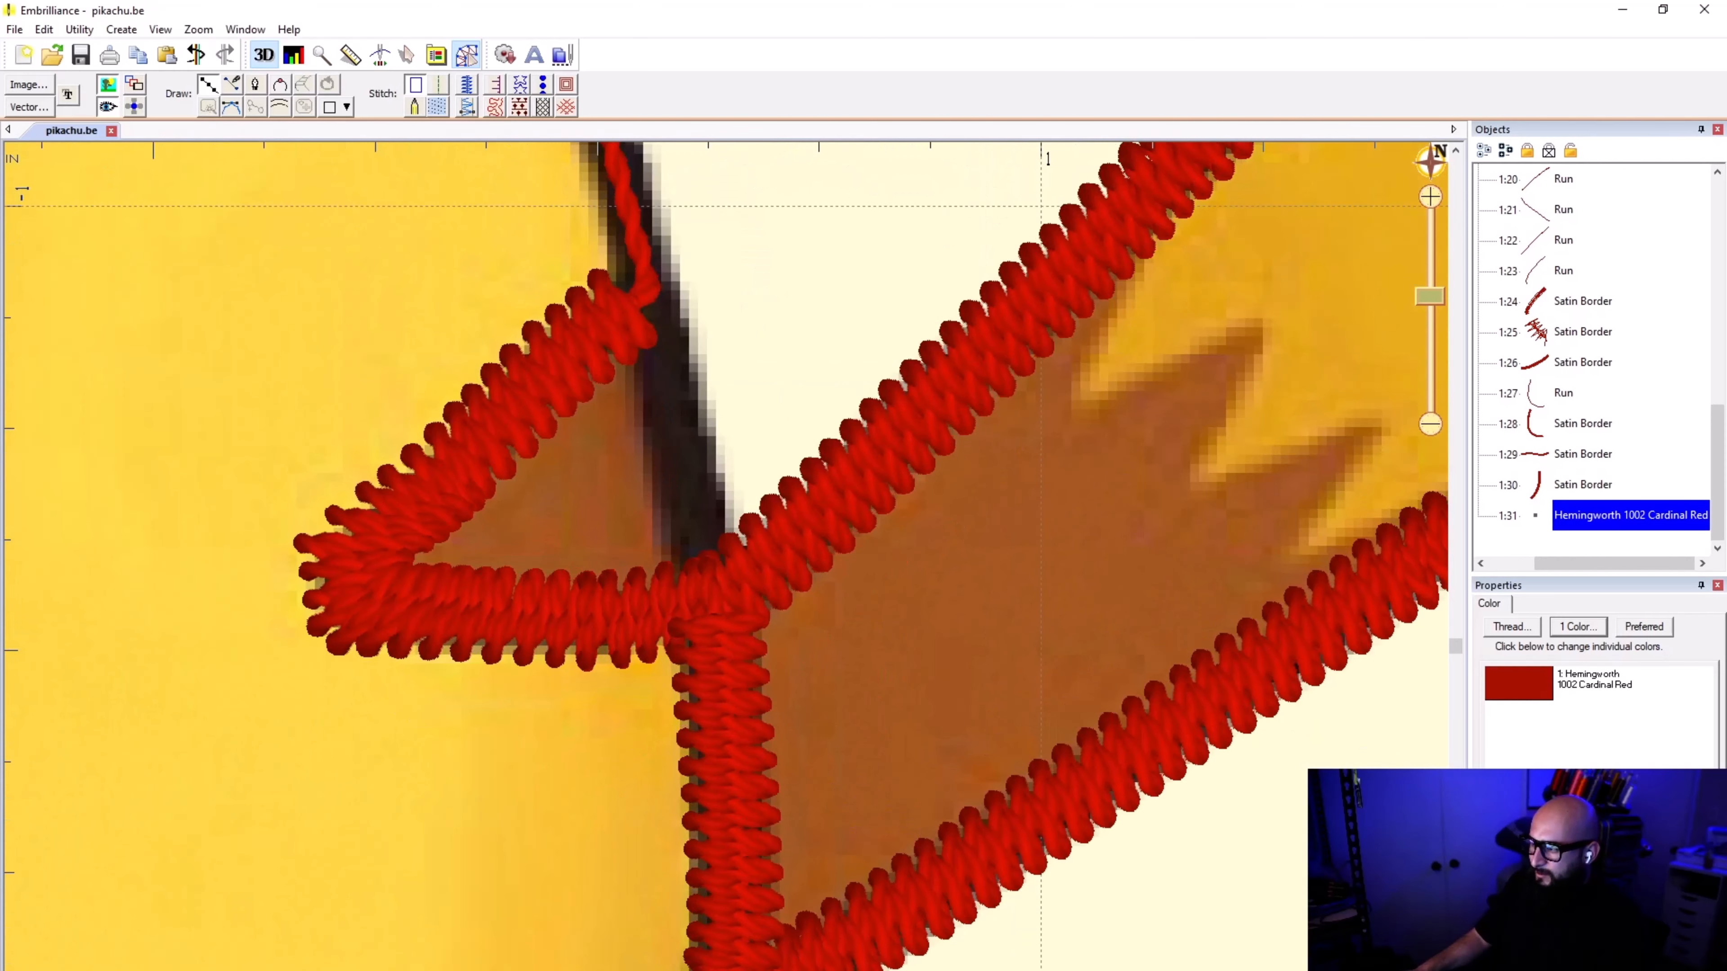
click(712, 602)
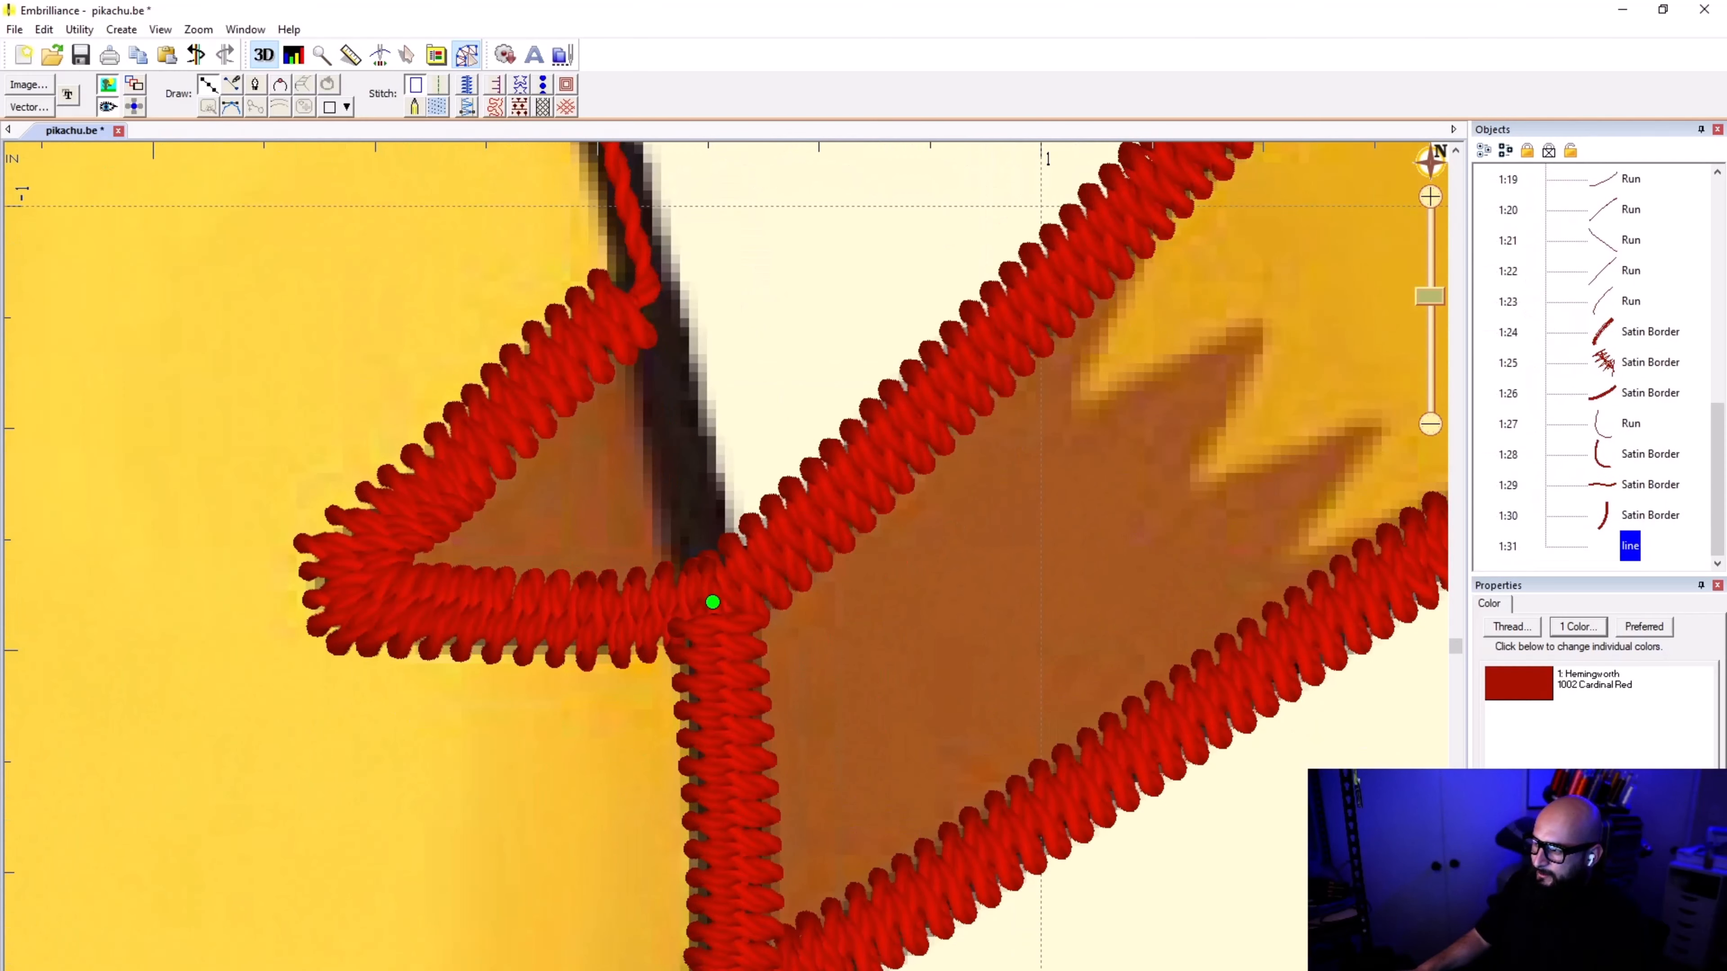
click(688, 476)
click(644, 271)
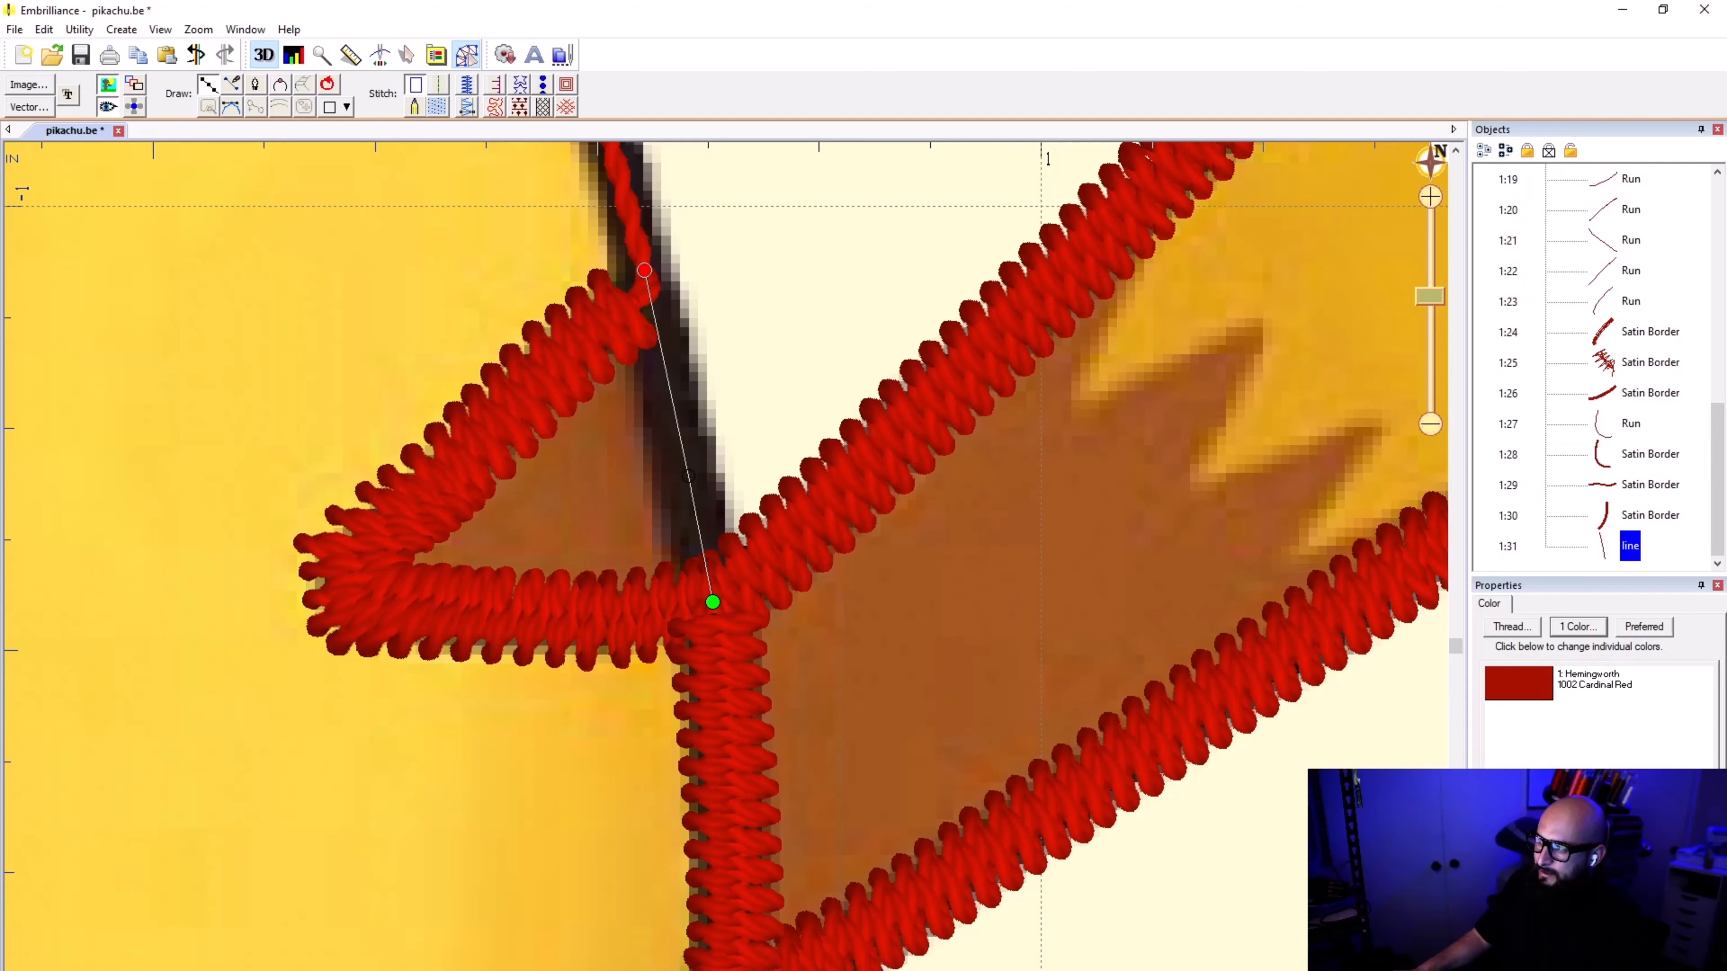
Step: Continue the body outline line from the lower brown stripe up toward the upper brown stripe
scroll(707, 602, down, 5)
scroll(632, 197, up, 6)
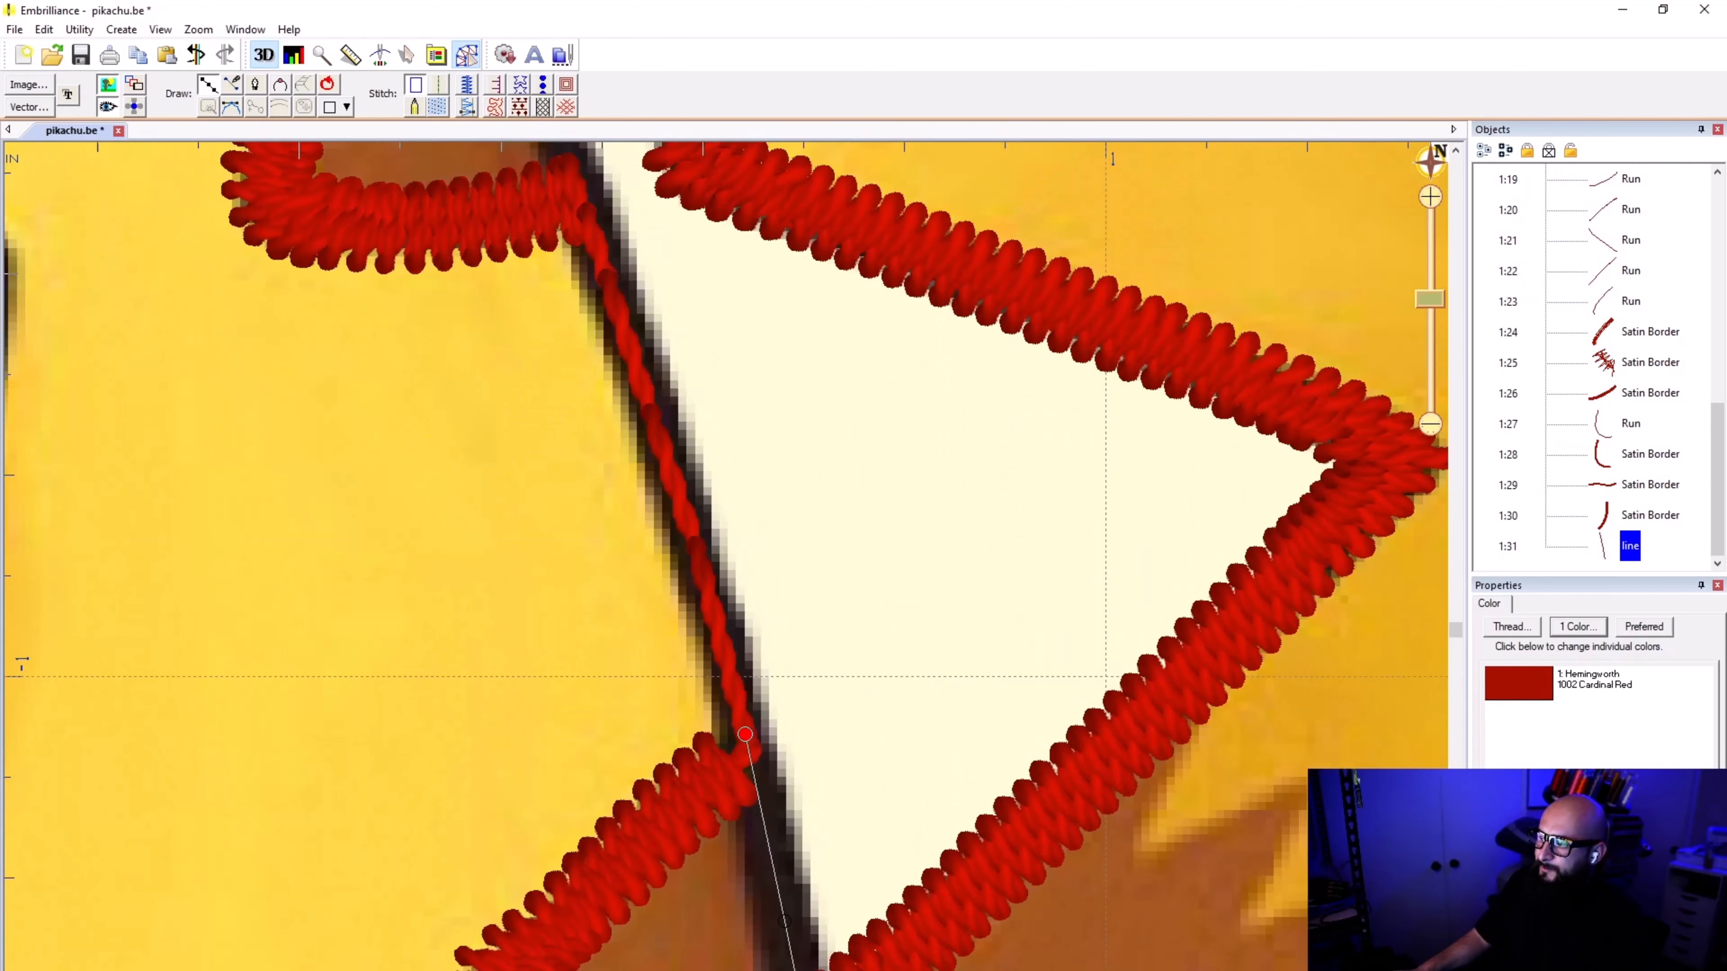
click(709, 619)
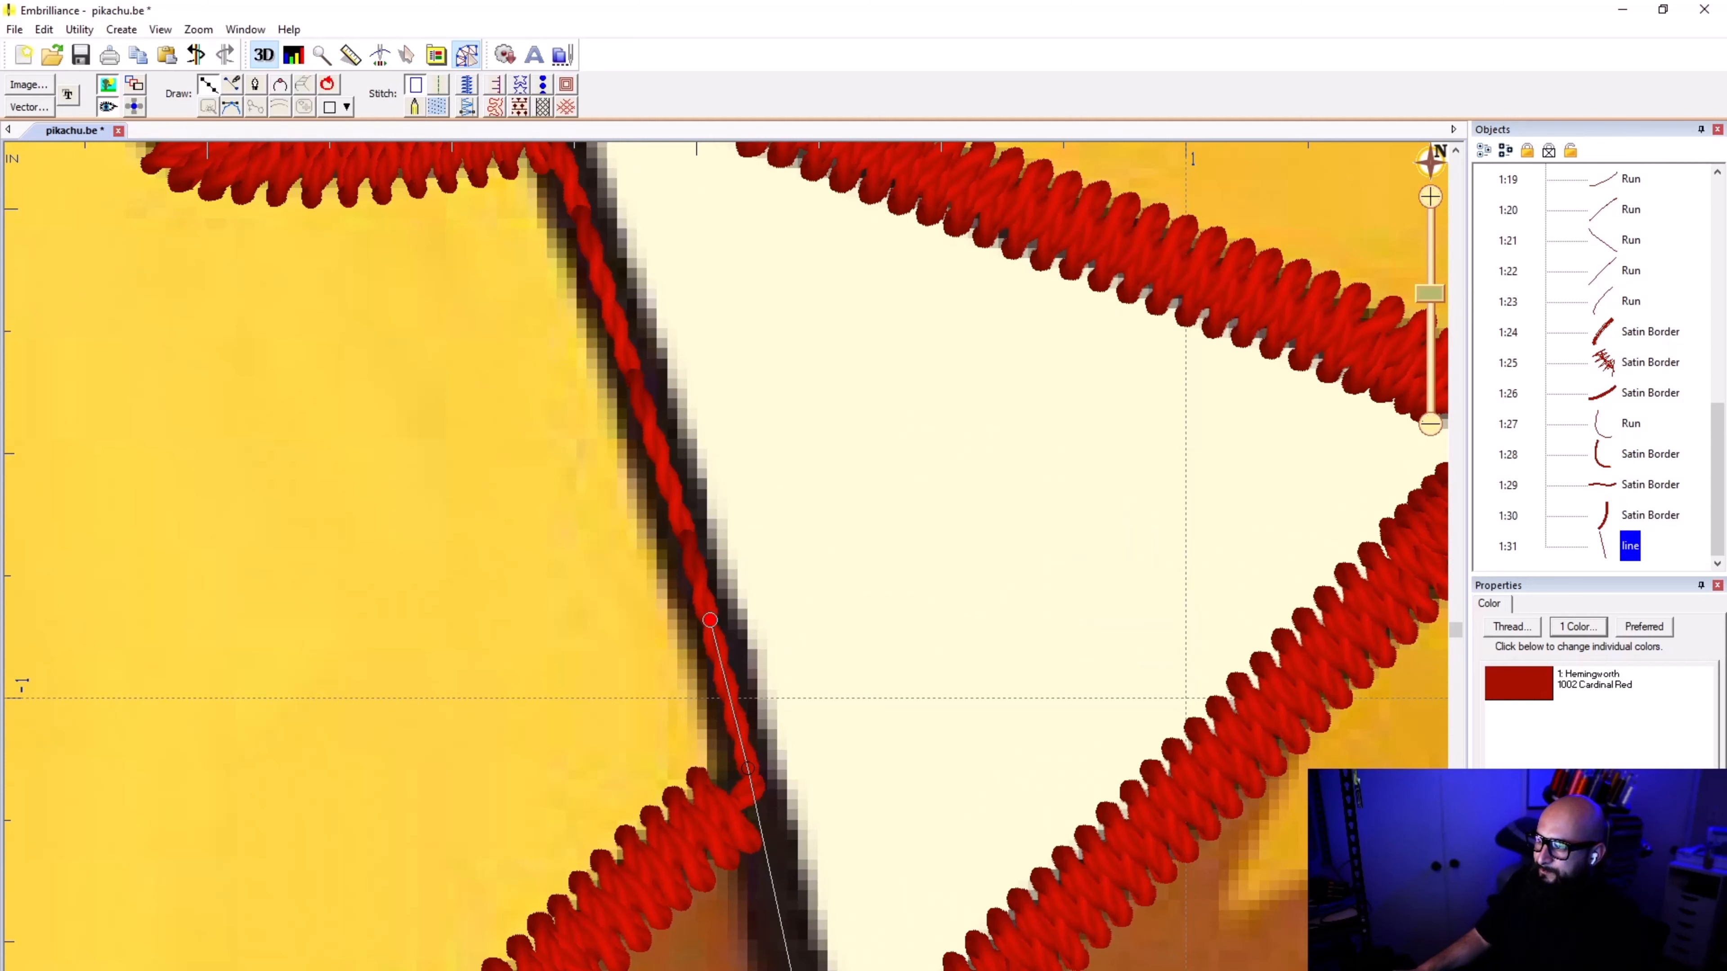
click(659, 446)
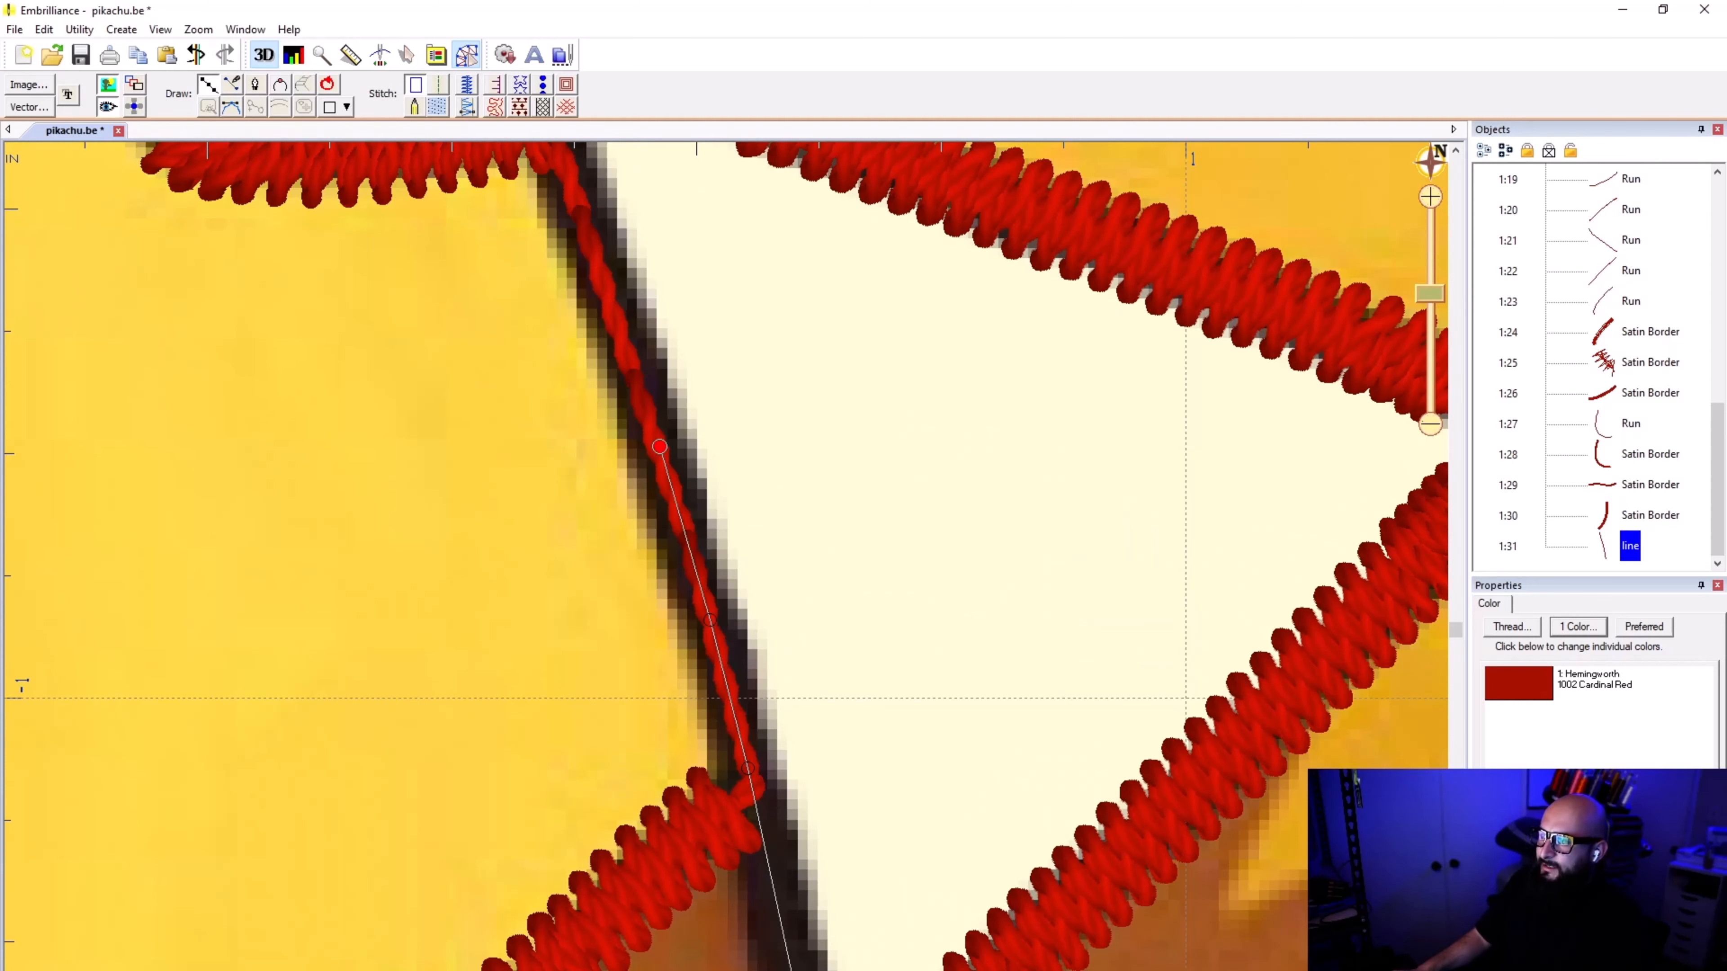
click(592, 254)
Step: Trace the body outline line past the upper brown stripe's open side and a little above it
scroll(593, 272, down, 5)
scroll(571, 258, up, 4)
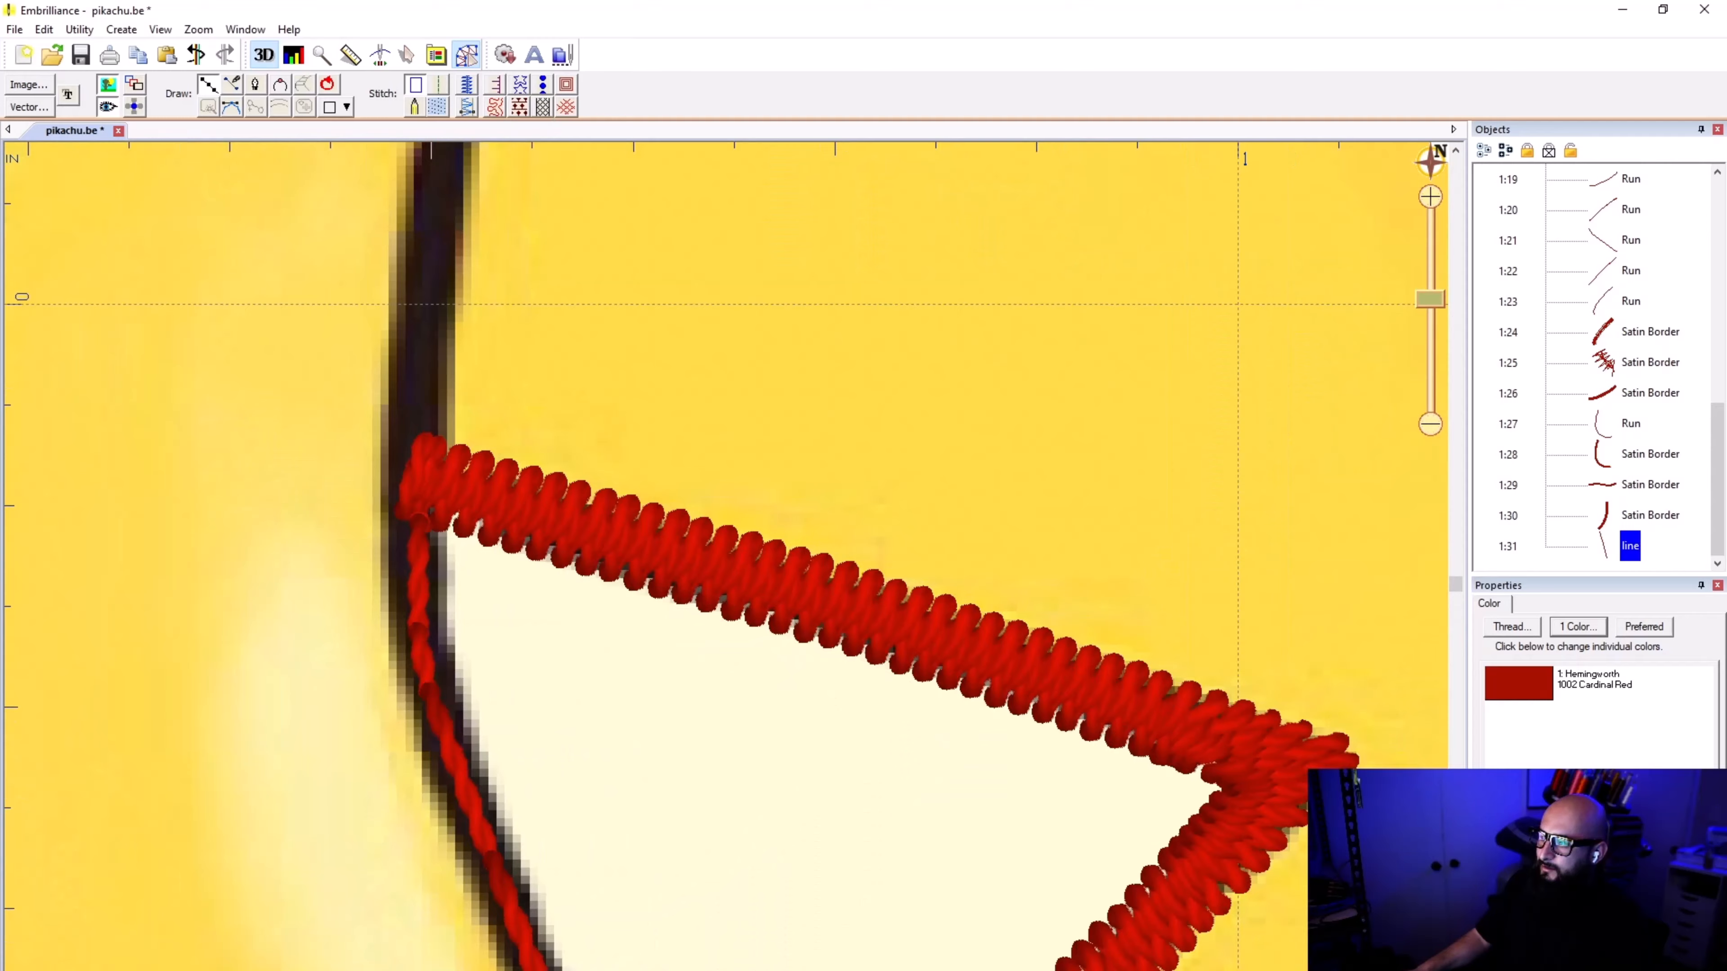
scroll(578, 306, down, 1)
scroll(747, 748, down, 1)
scroll(754, 820, up, 1)
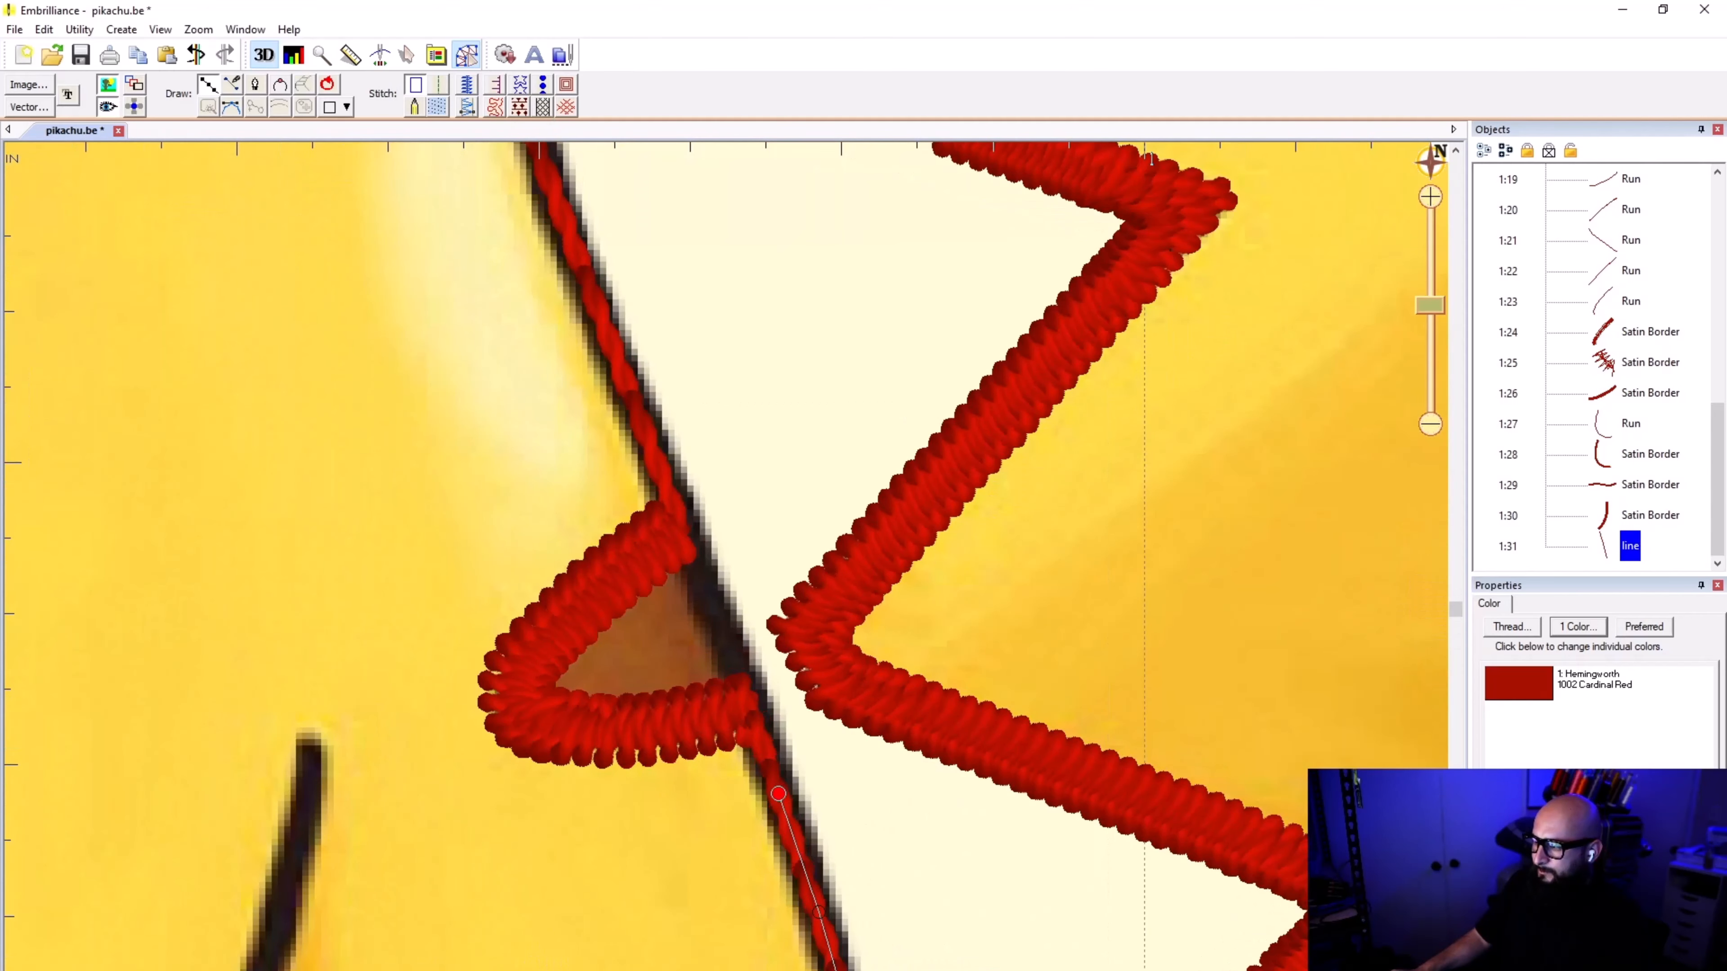
click(741, 685)
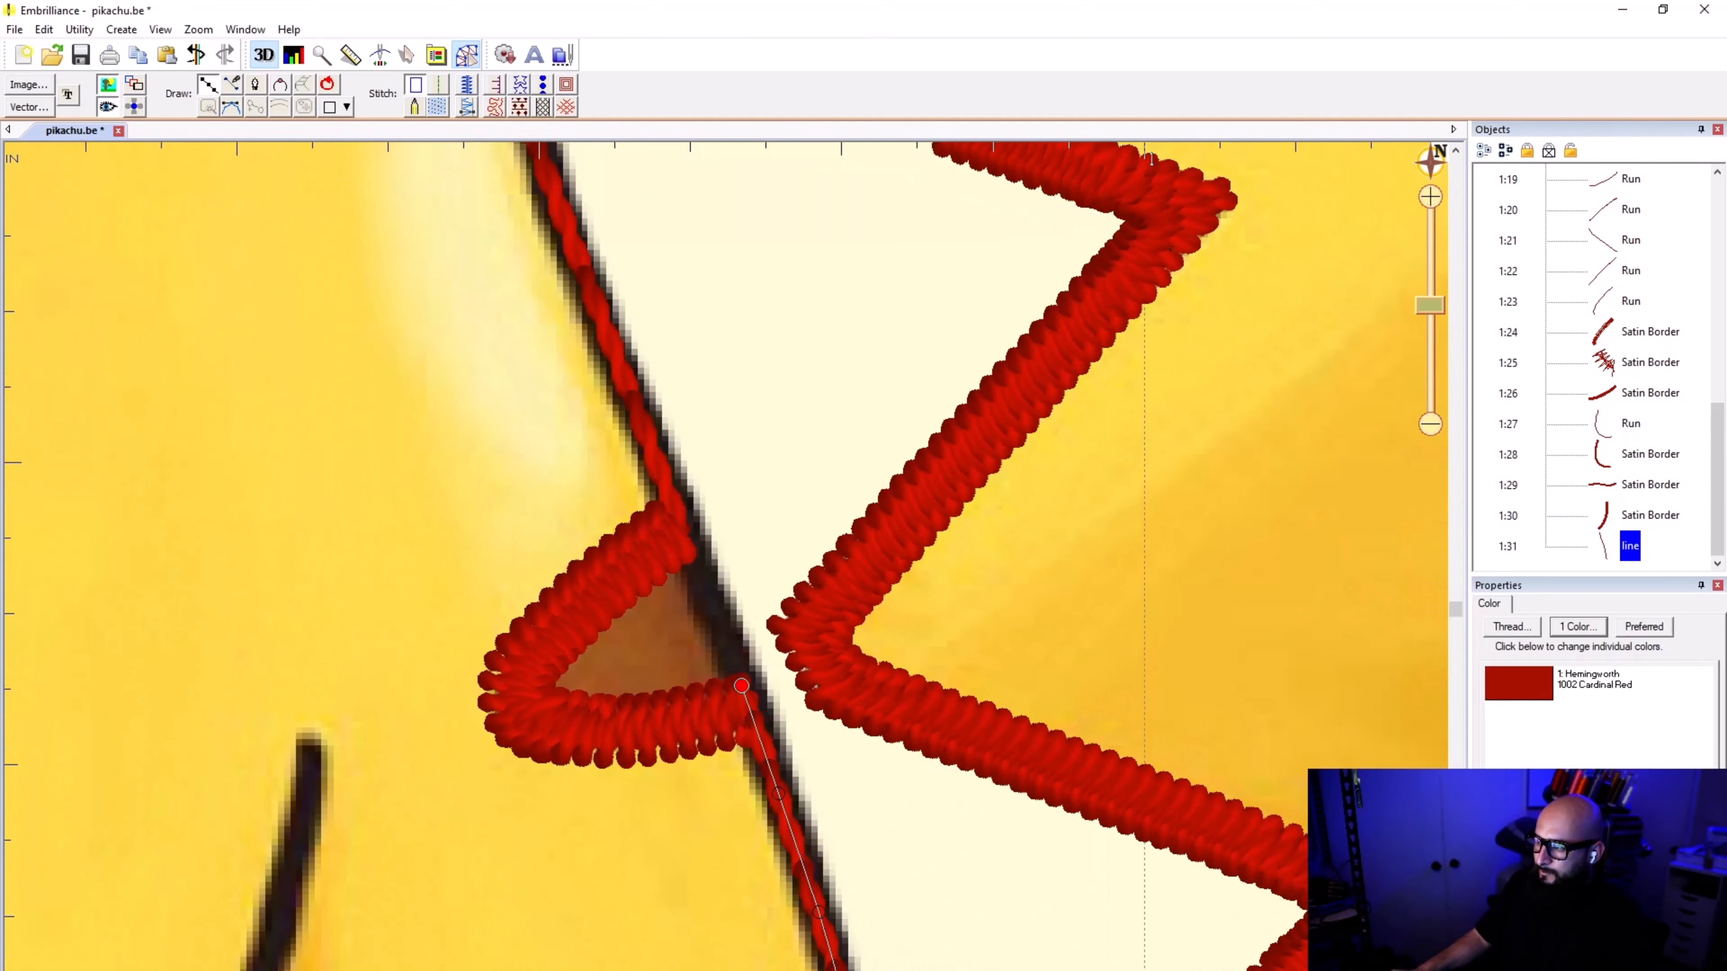
click(661, 472)
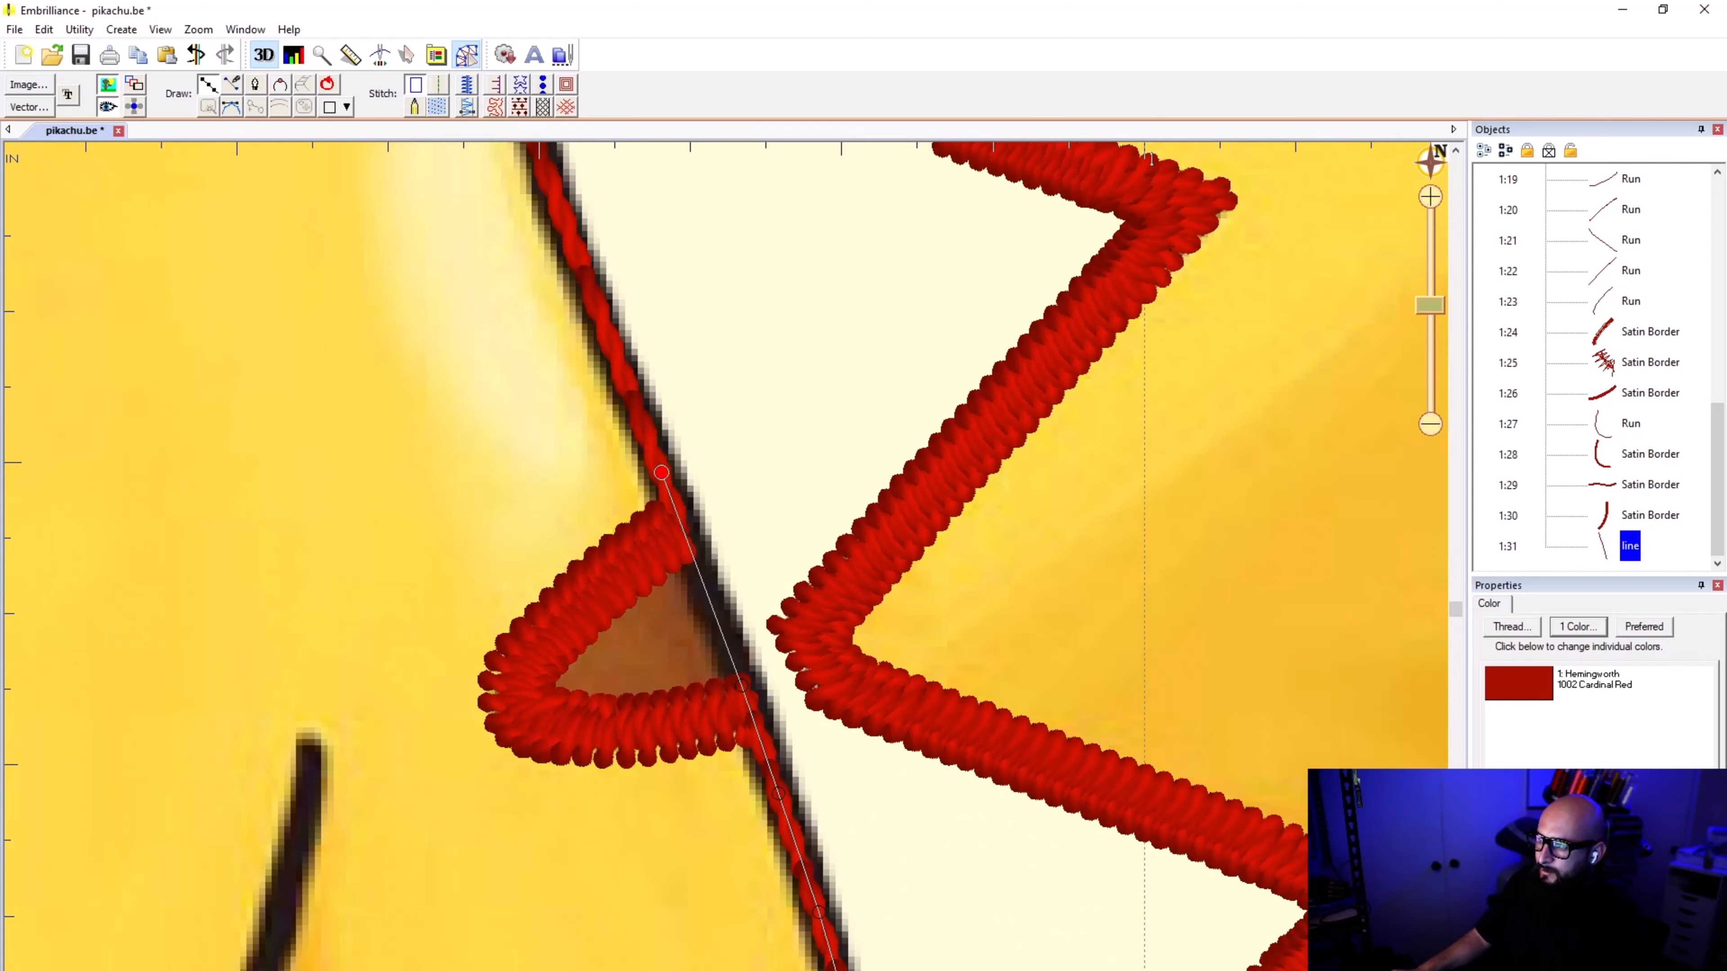
click(596, 305)
Step: Extend the line around the bend in the body outline to where the tail's inner zigzag edge meets the body
scroll(585, 235, down, 2)
scroll(697, 513, up, 3)
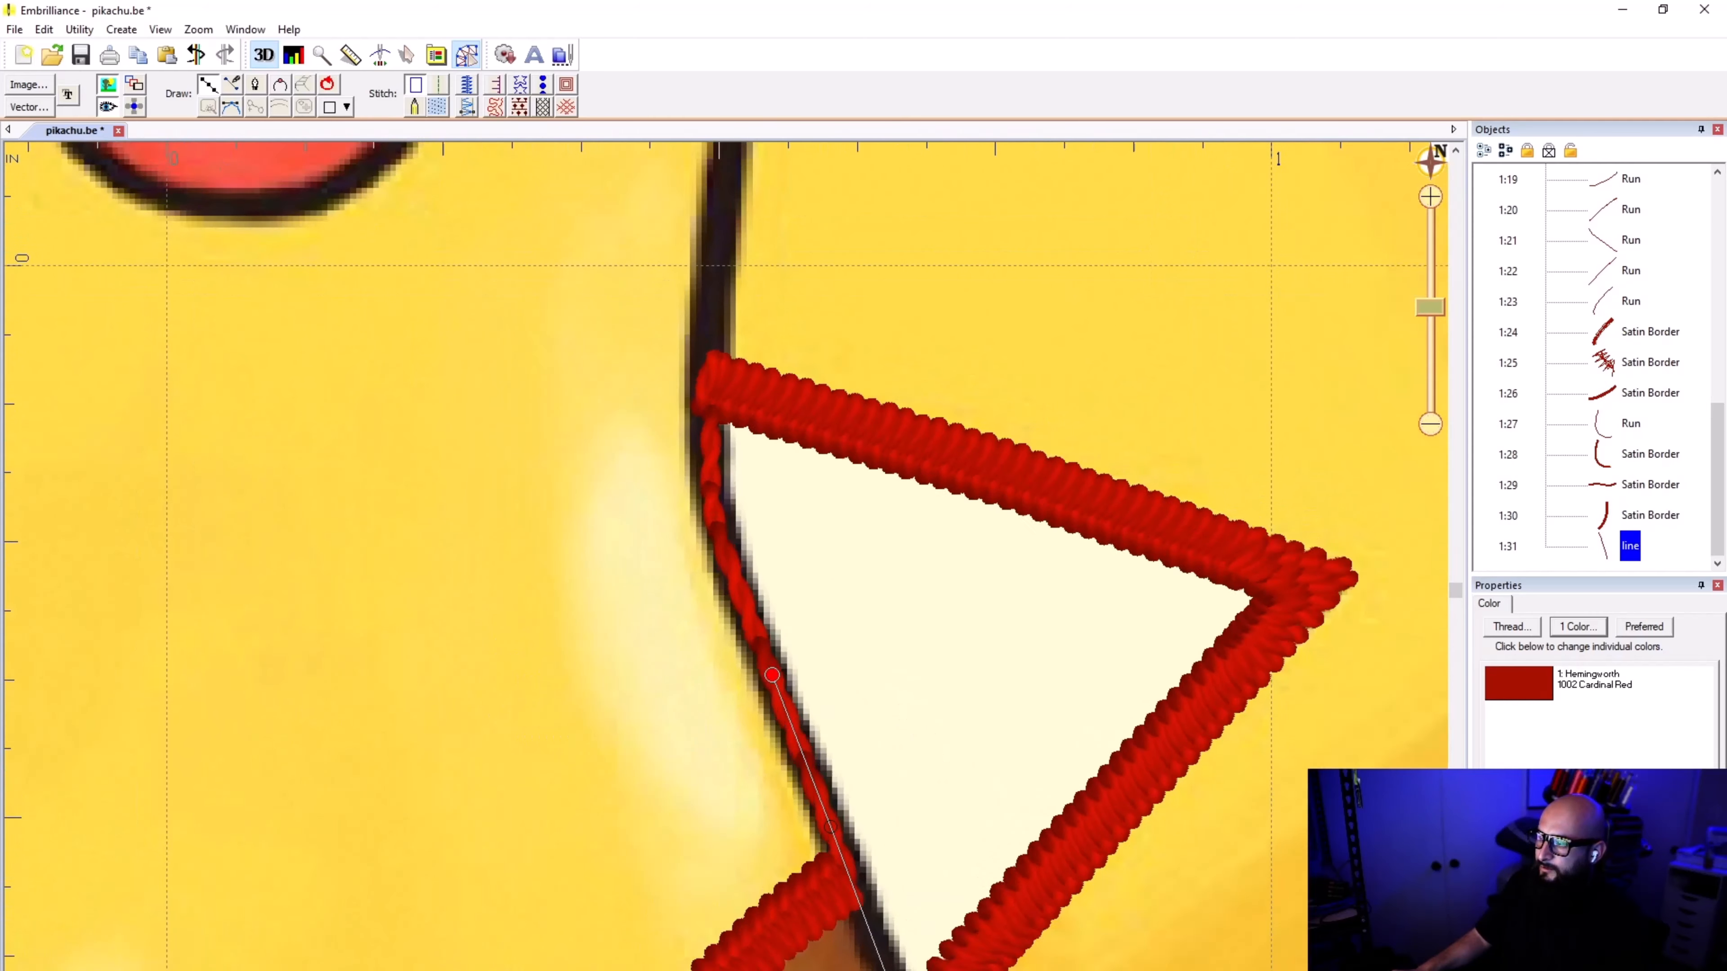
click(737, 577)
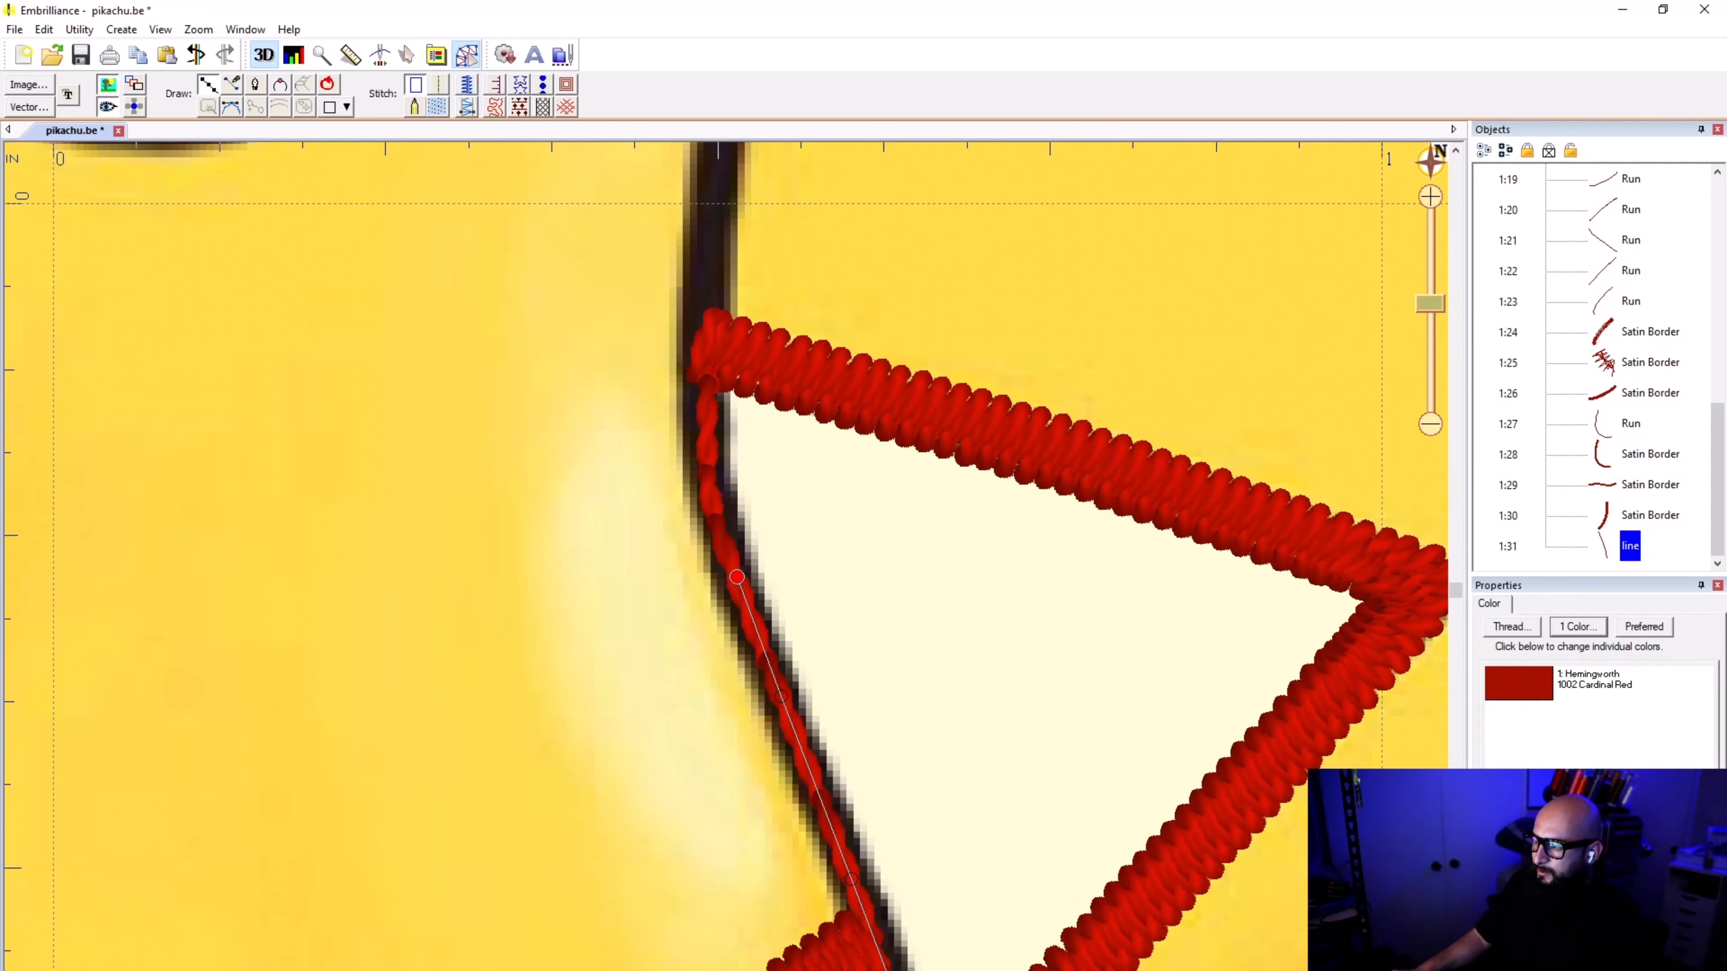
click(717, 519)
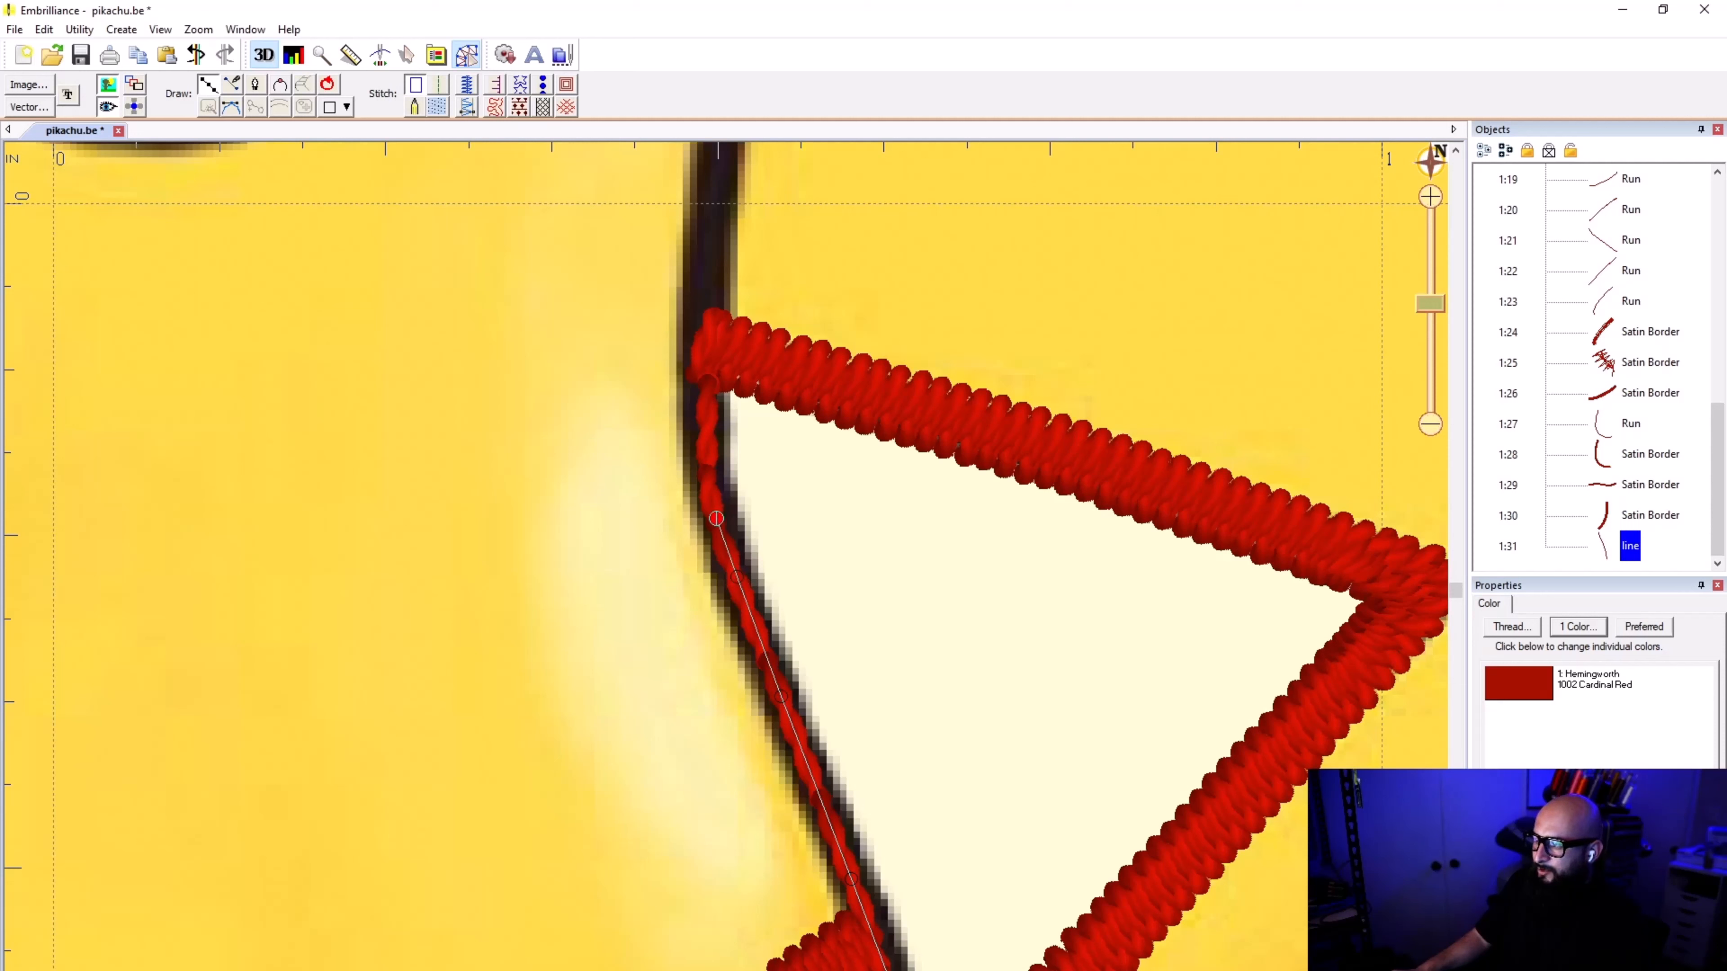
click(708, 472)
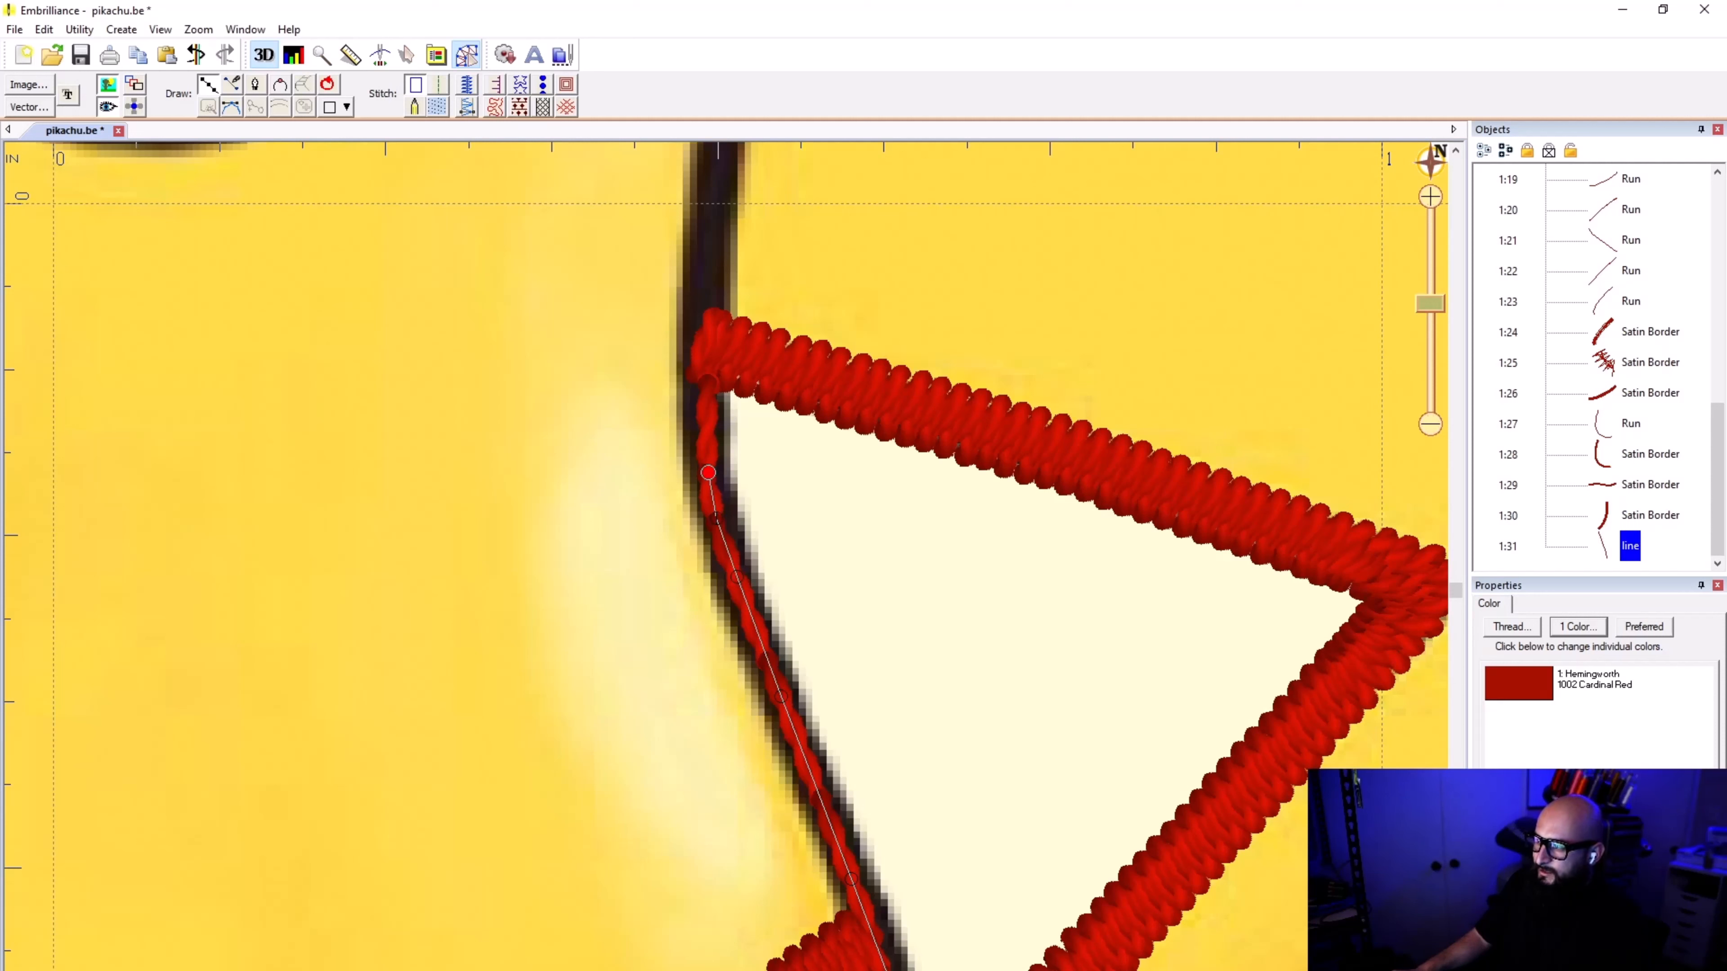
click(710, 368)
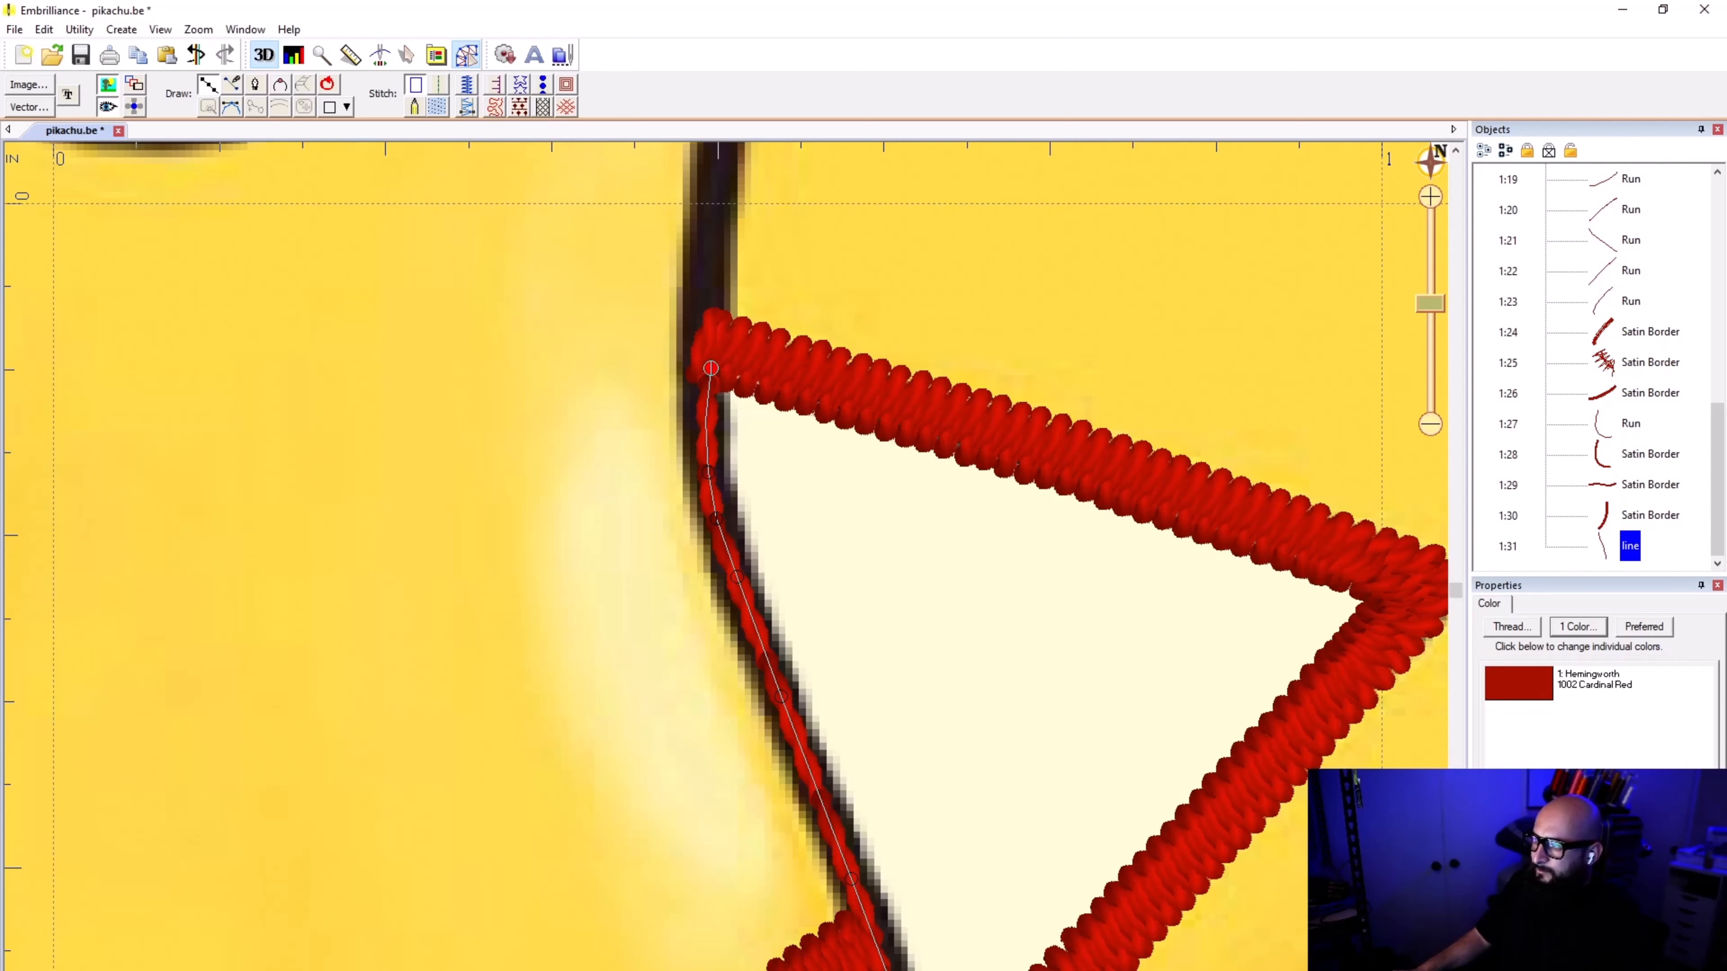
Step: Redo the line's last two points at the tail's inner edge junction, centring them on the black body outline
click(706, 256)
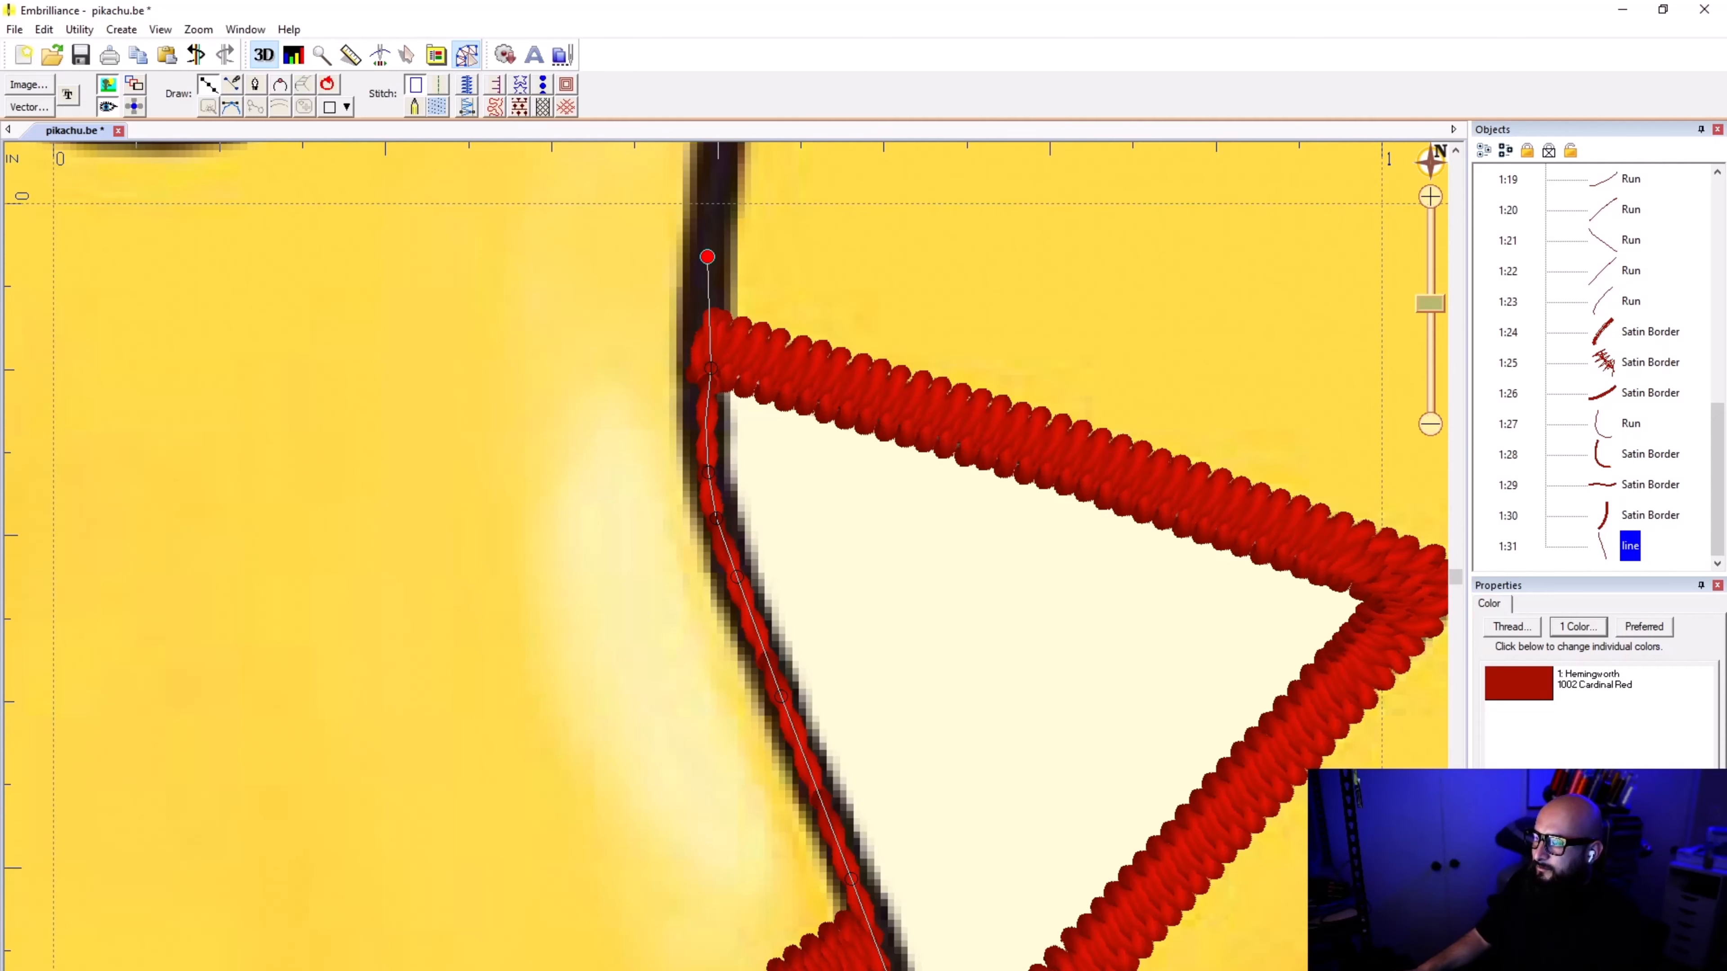
scroll(715, 218, down, 6)
scroll(725, 556, up, 2)
scroll(721, 577, up, 3)
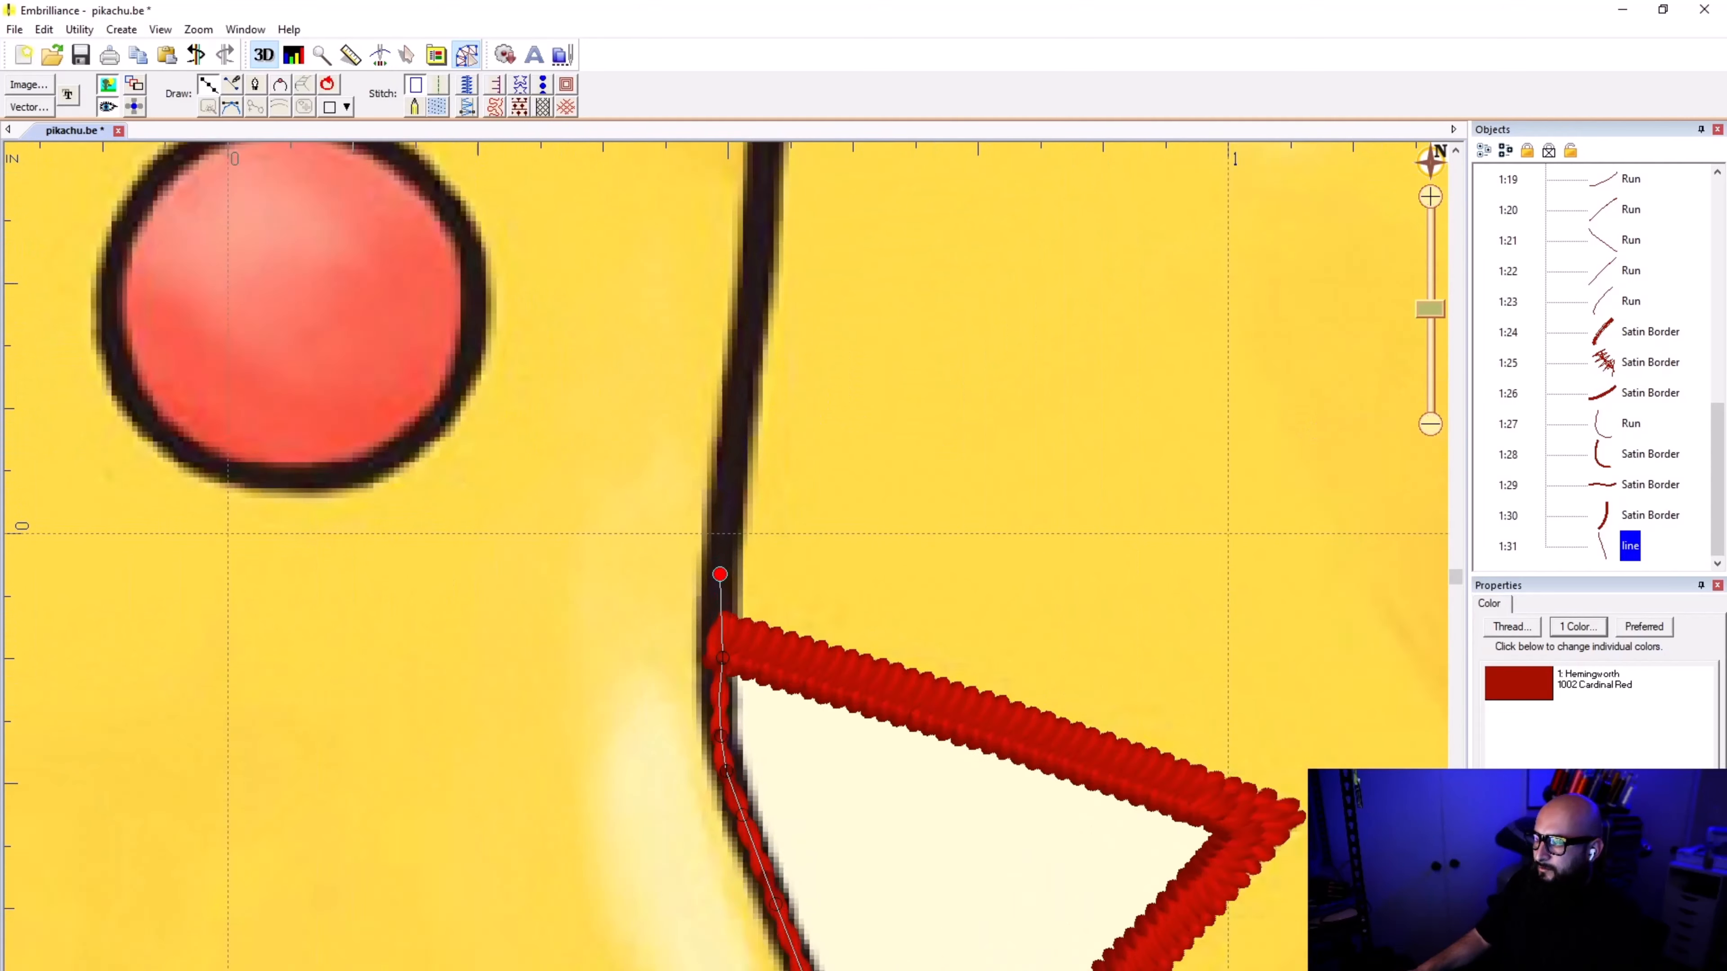
key(BackSpace)
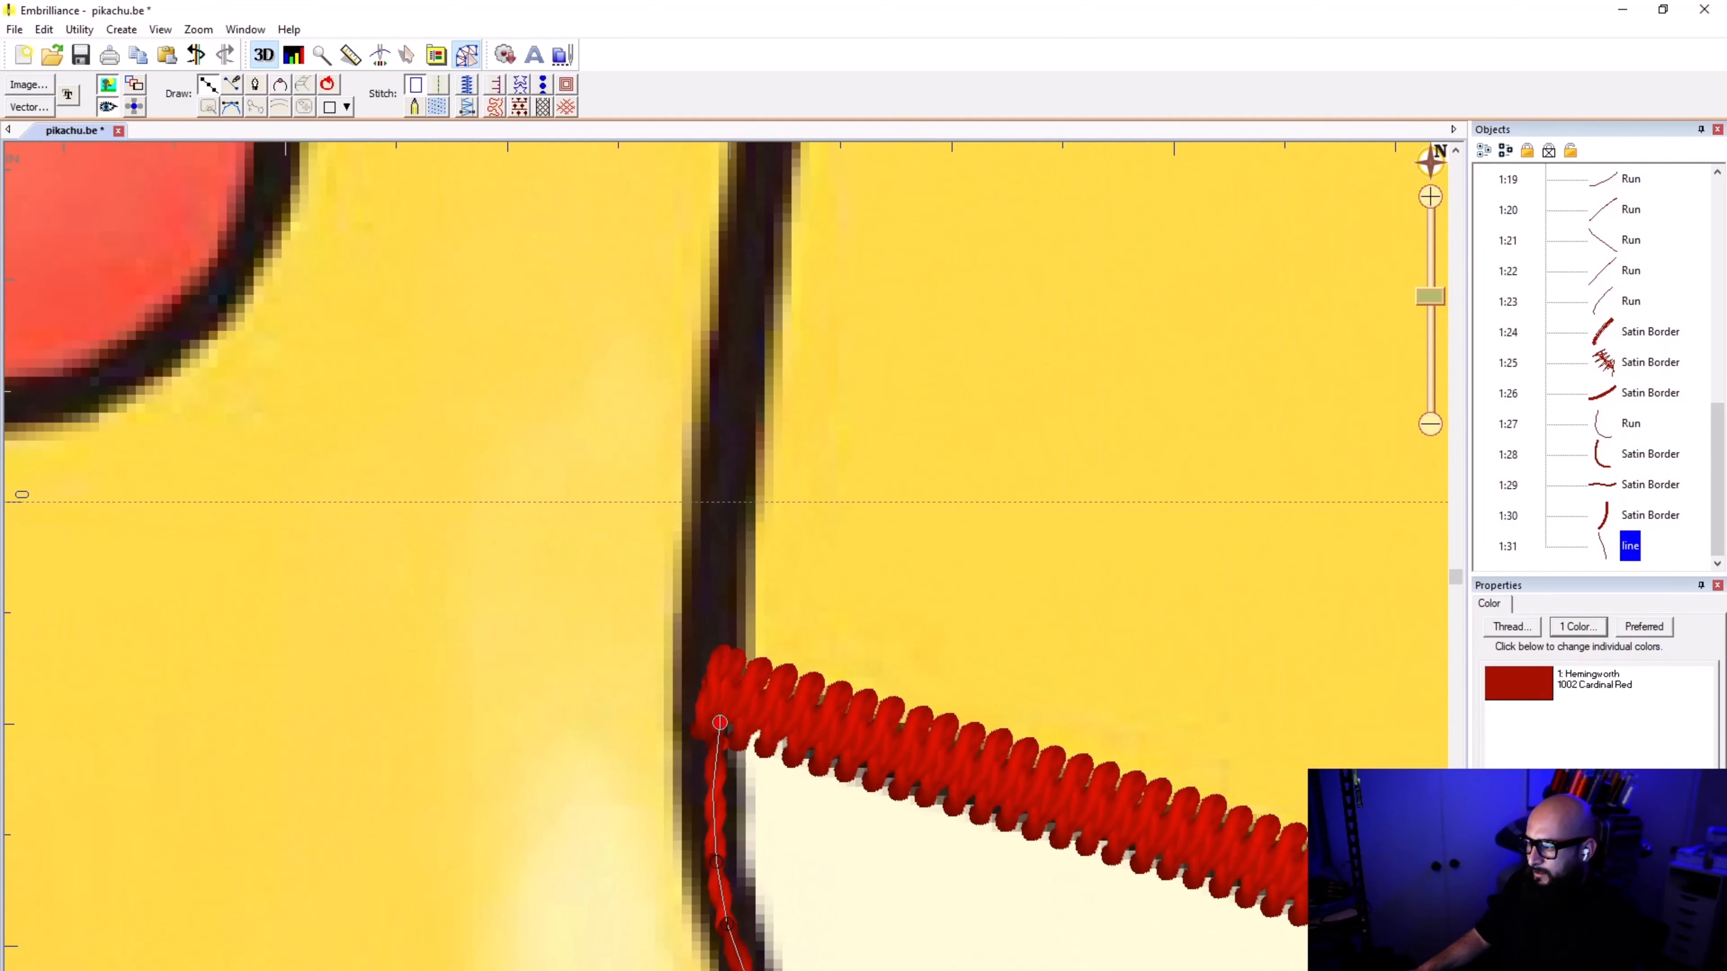
key(BackSpace)
click(713, 705)
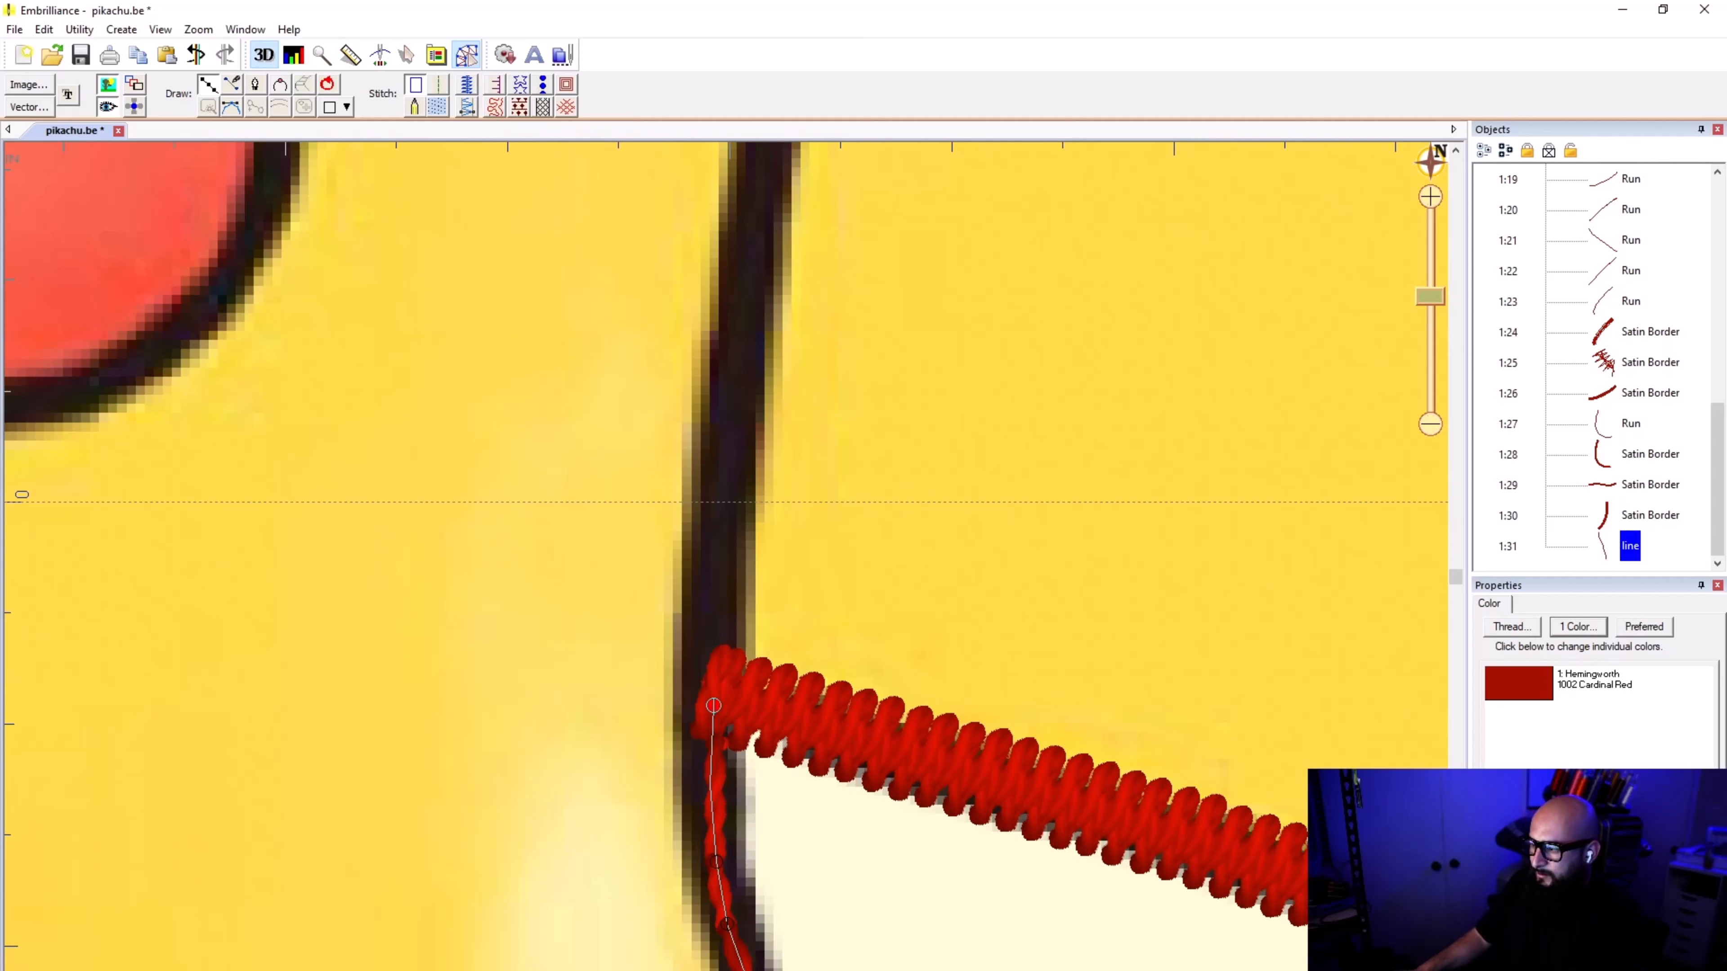
click(717, 544)
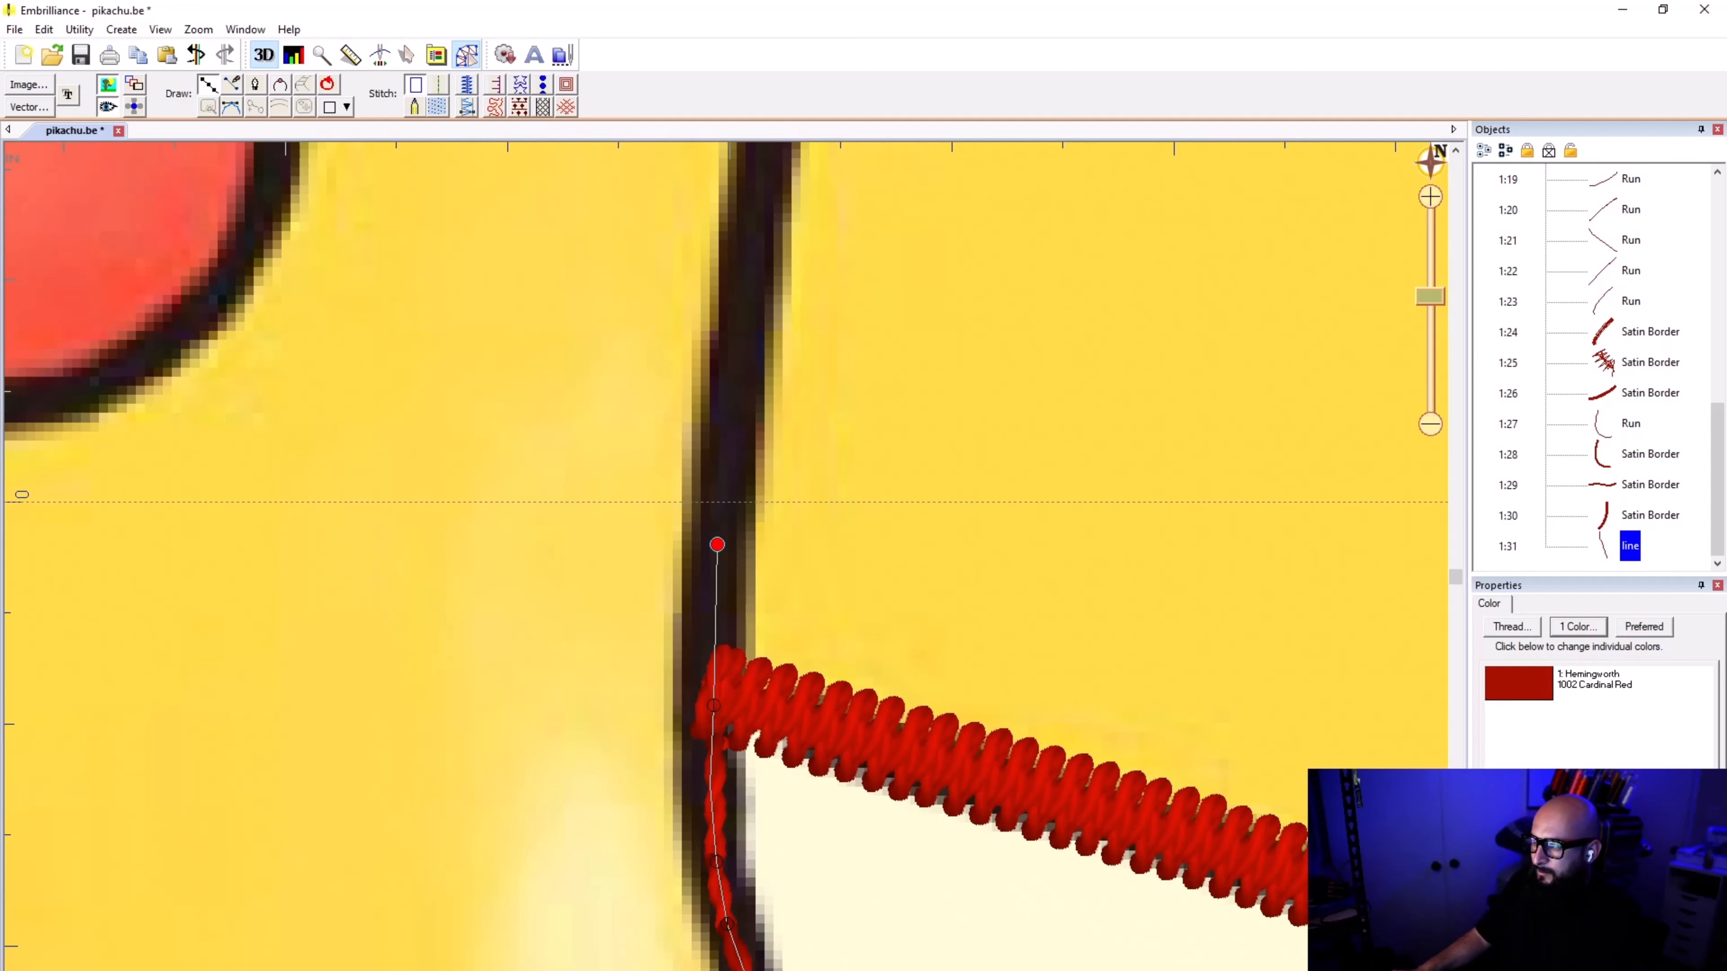
Step: Trace the outline up beside the red cheek to just below the tail's upper edge
click(750, 242)
scroll(753, 218, down, 2)
scroll(726, 461, up, 1)
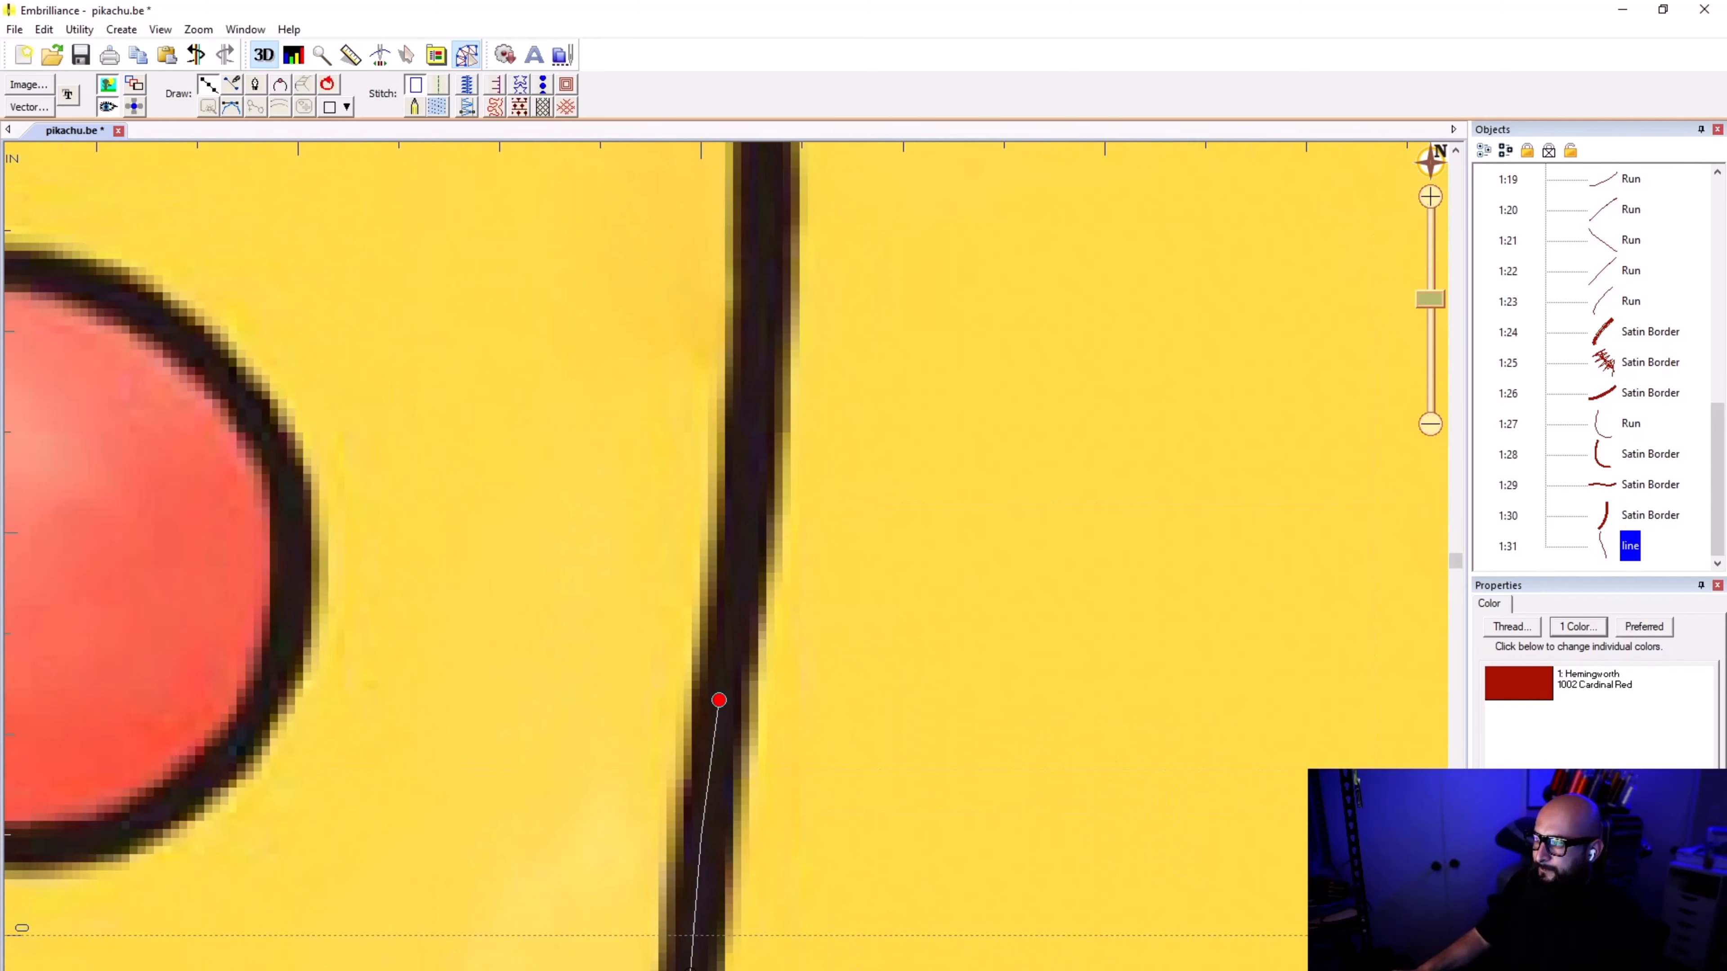
click(744, 485)
scroll(700, 725, down, 1)
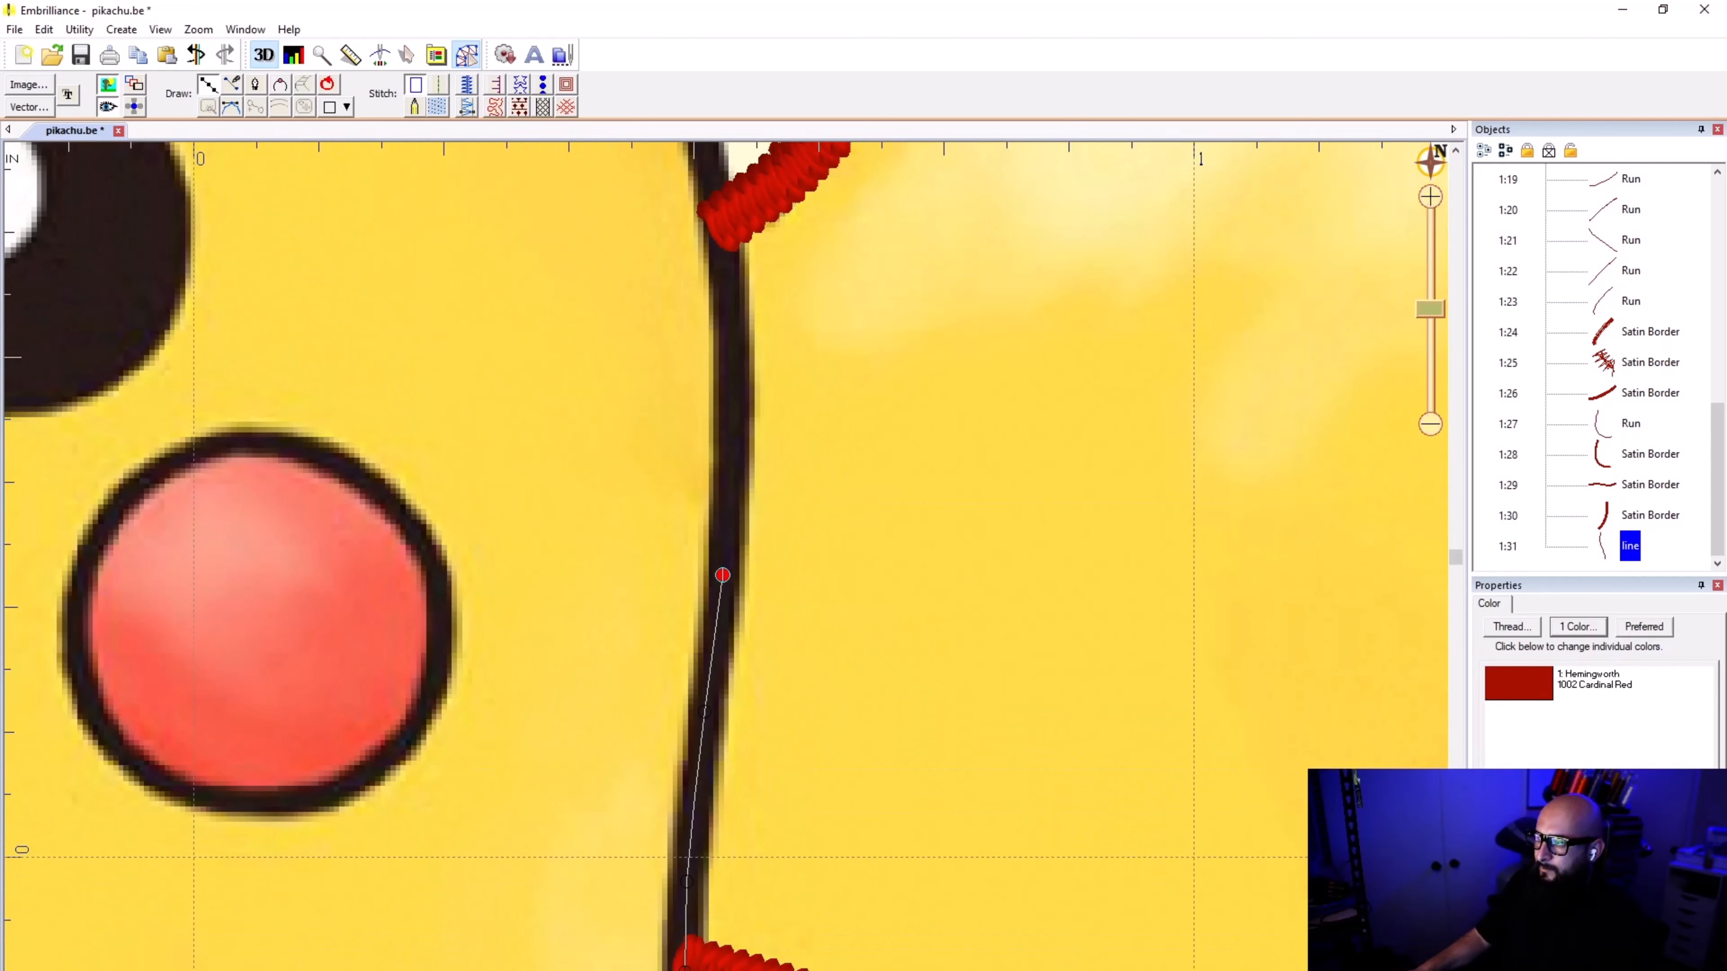
click(732, 462)
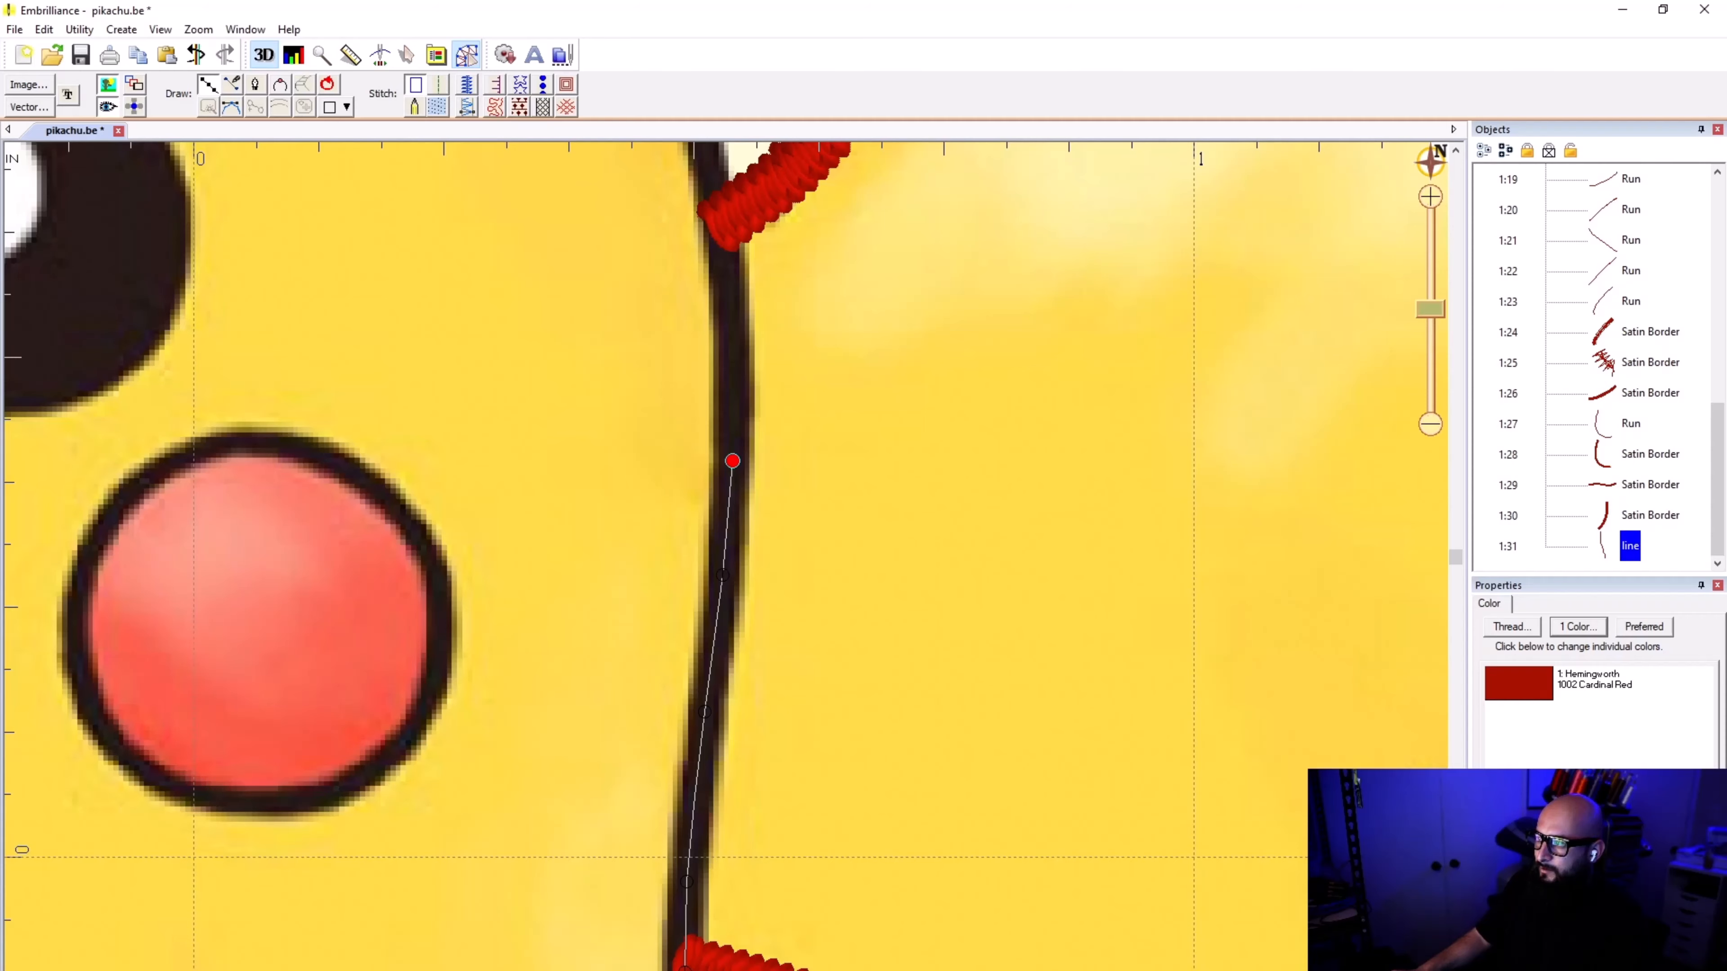
click(728, 263)
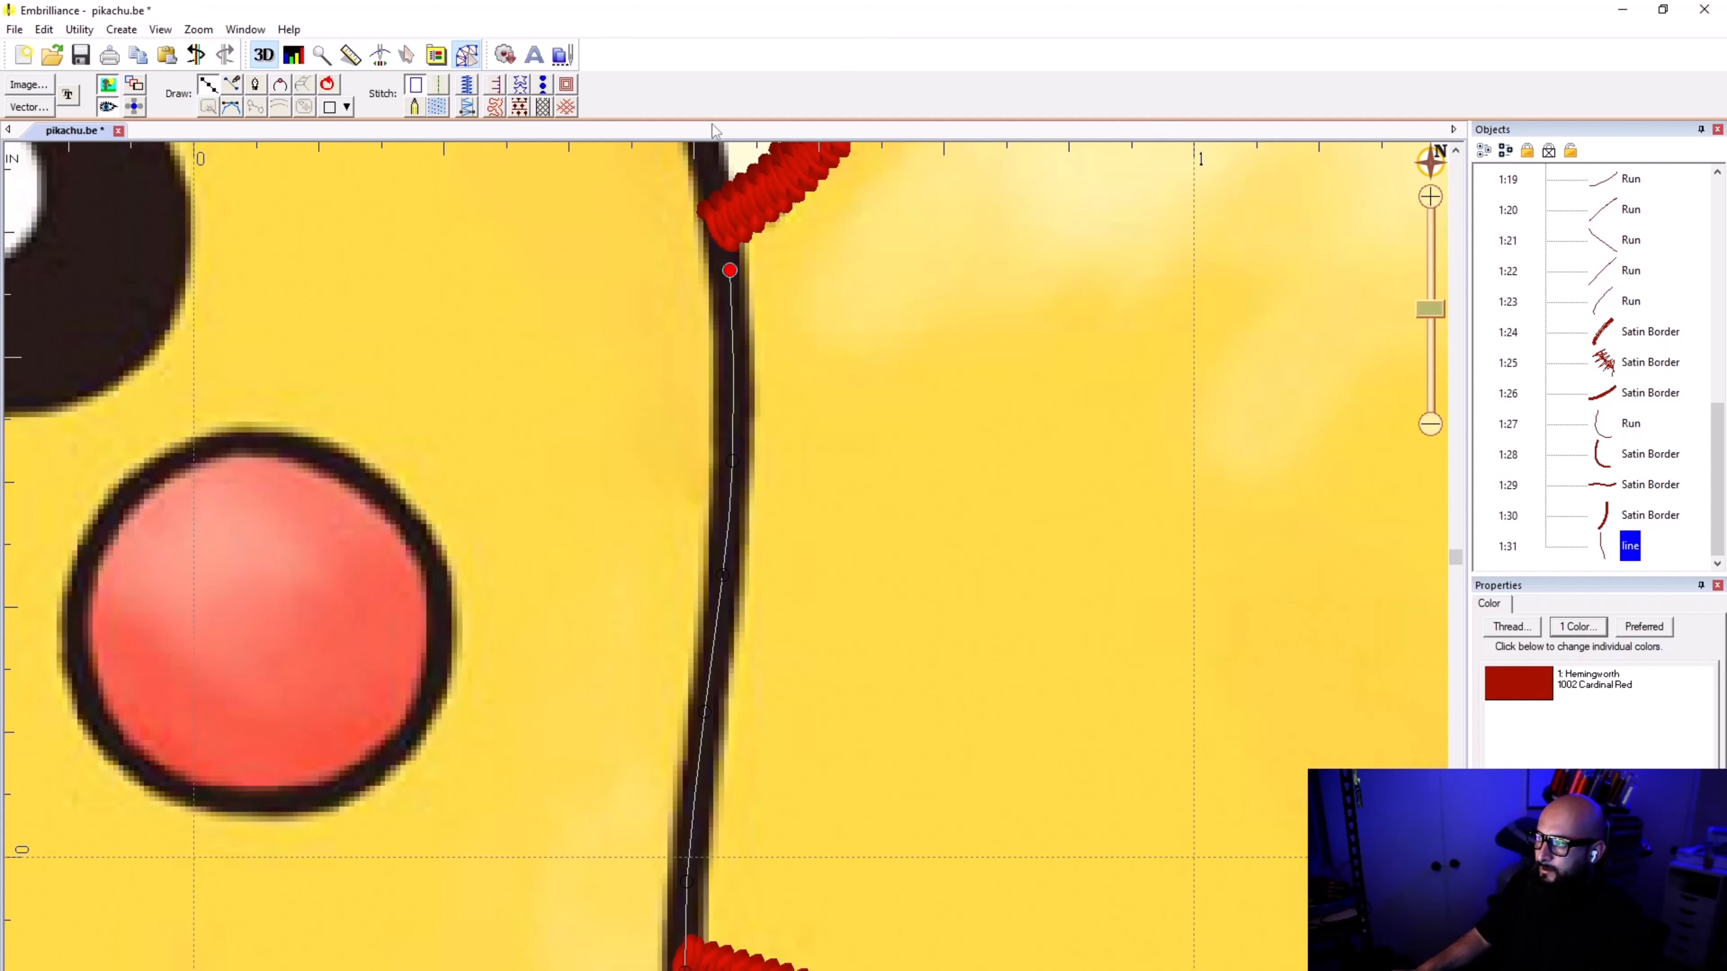
Step: Carry the line past the tail's upper edge and finish it at the base of the ear
scroll(728, 262, down, 1)
scroll(735, 576, up, 1)
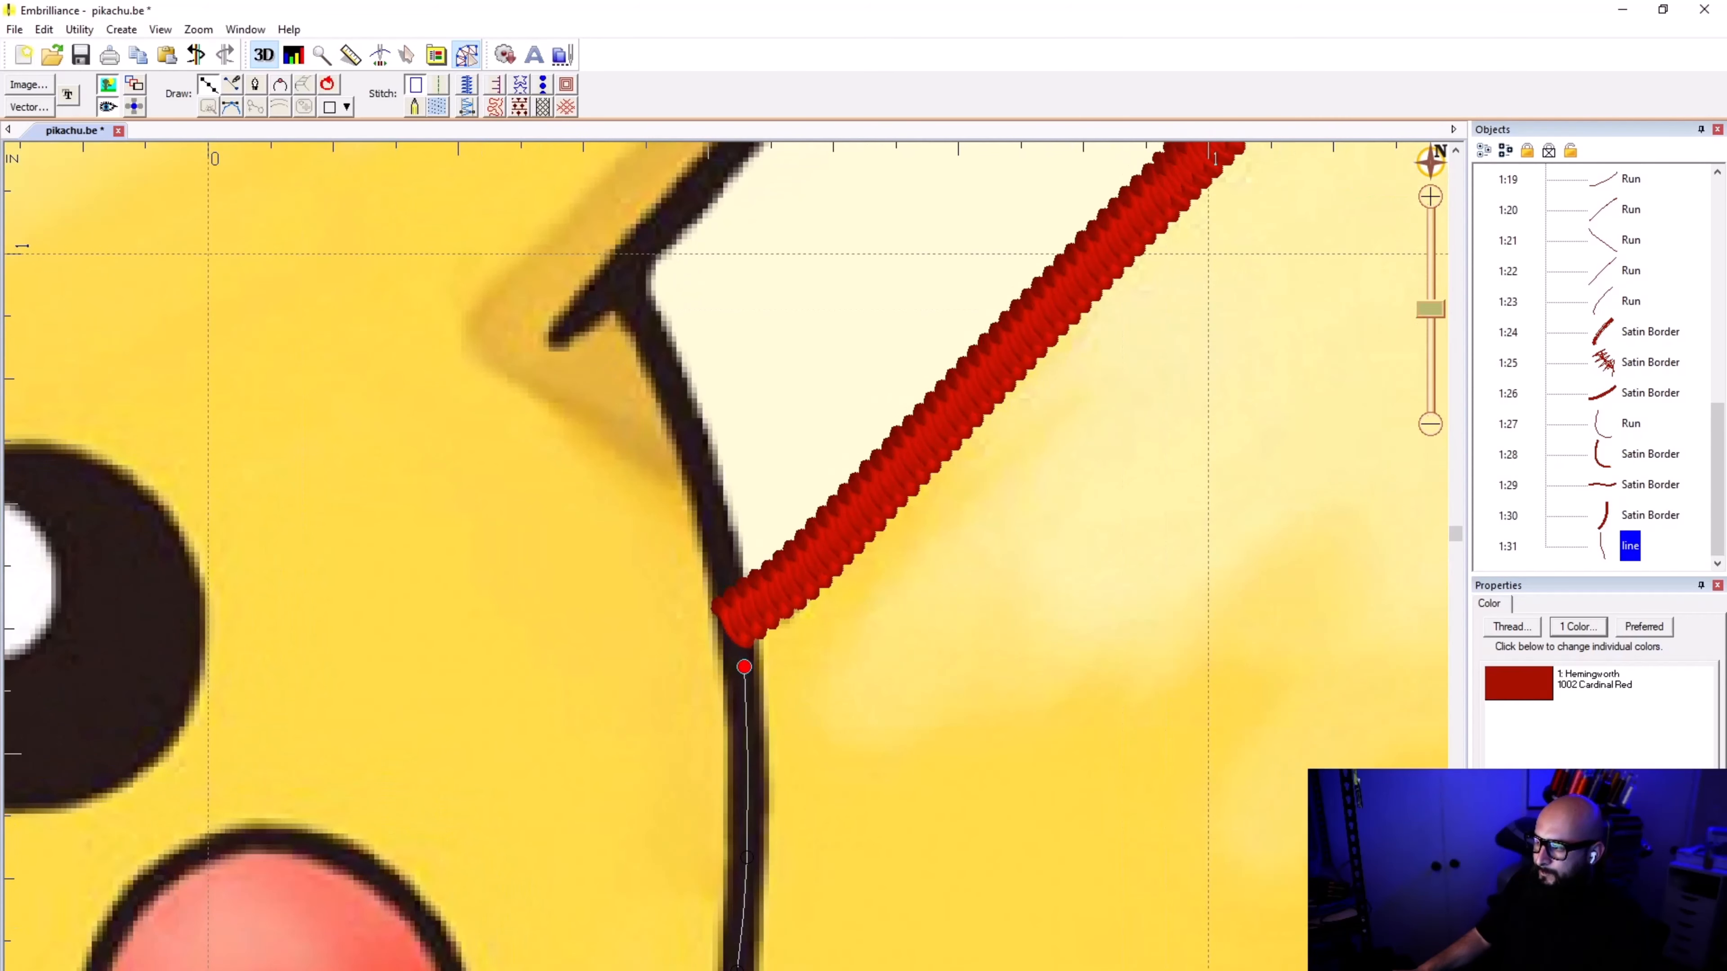
click(718, 533)
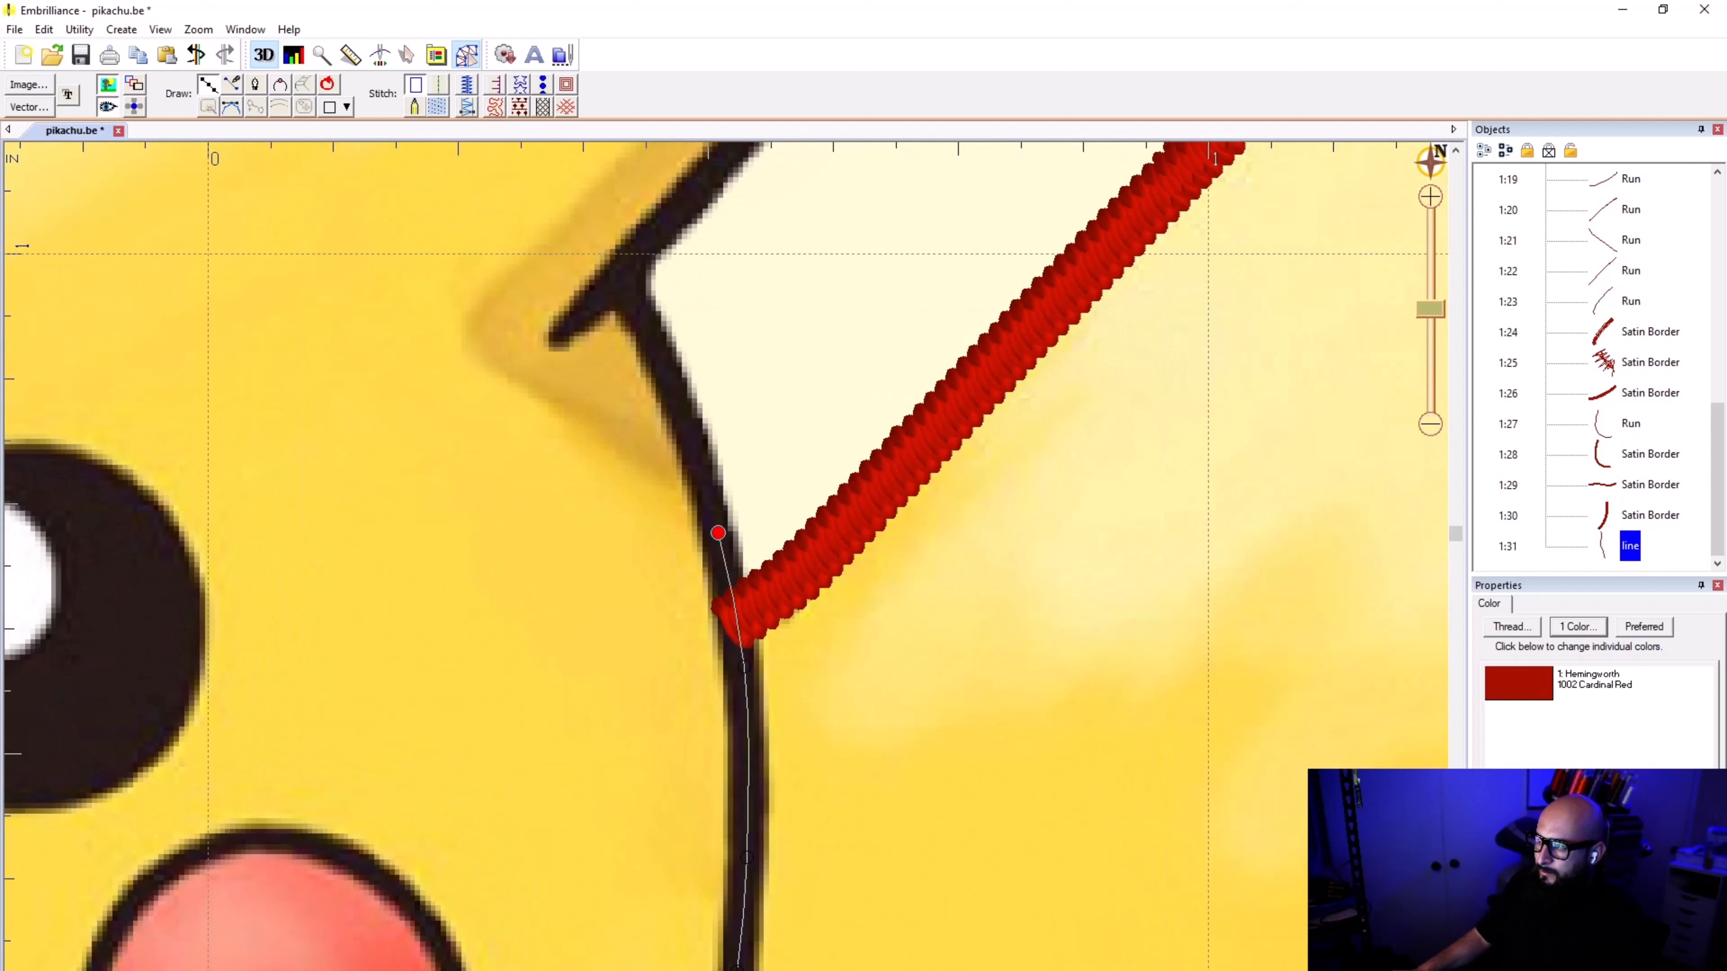
click(669, 372)
click(623, 281)
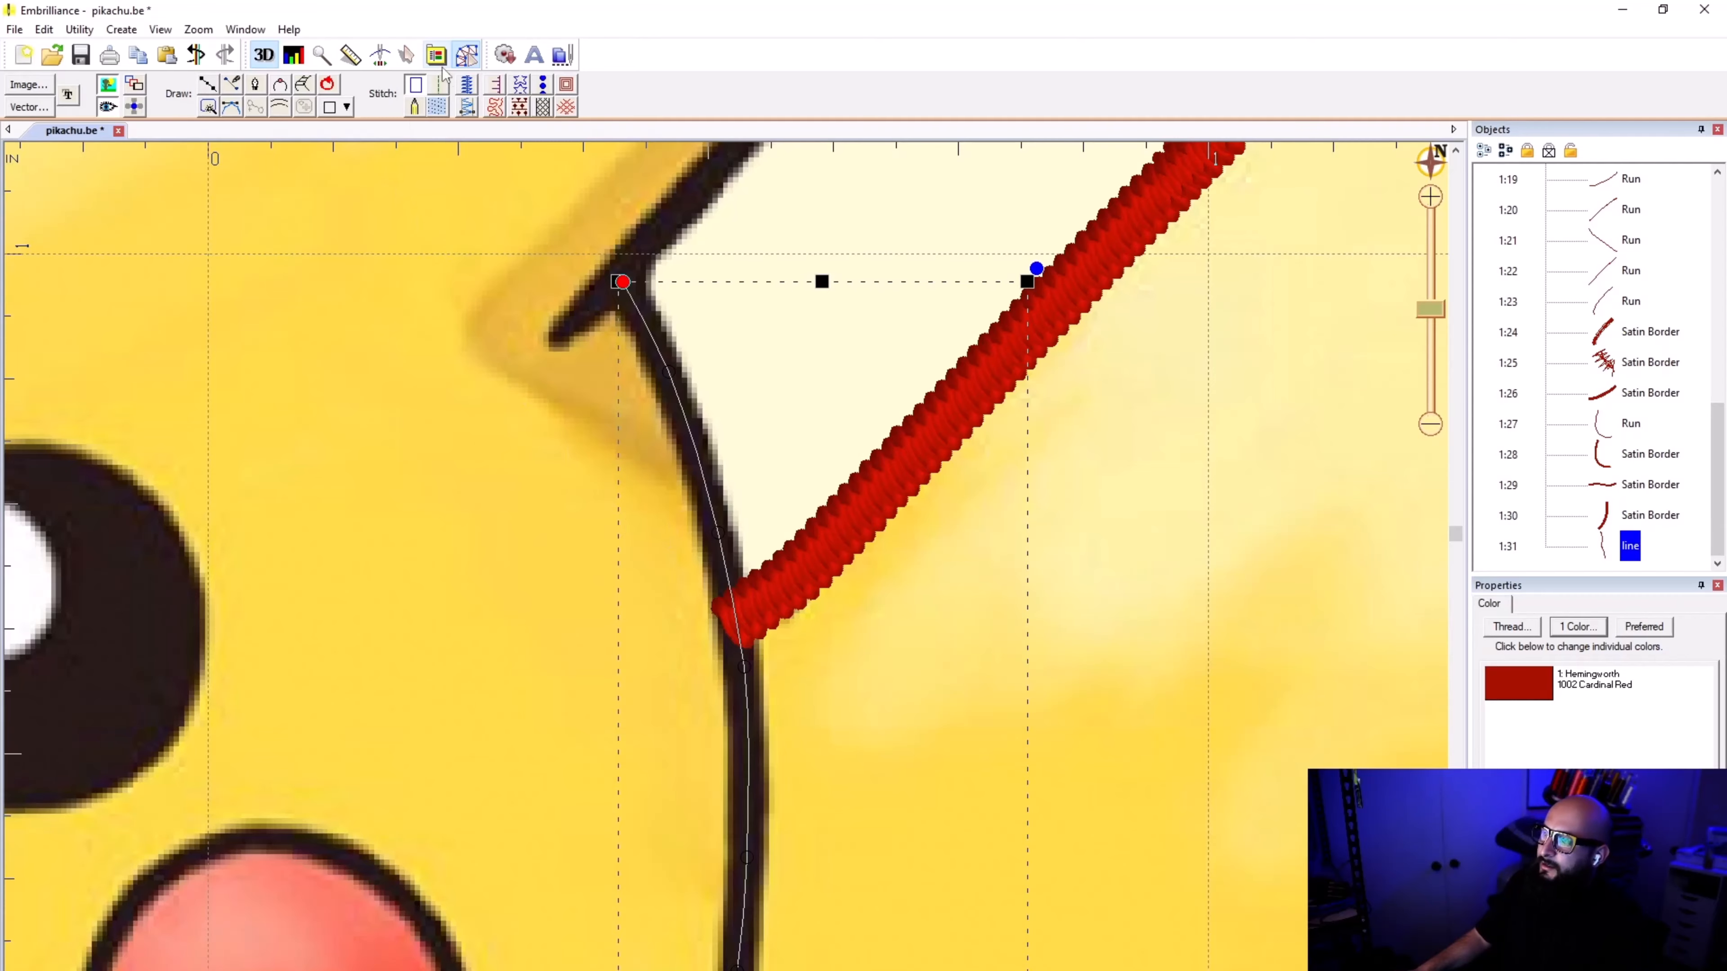
Step: Convert the finished tail-to-ear line to a satin border 1.0 mm wide and deselect it
click(467, 85)
scroll(605, 803, down, 3)
scroll(726, 580, down, 4)
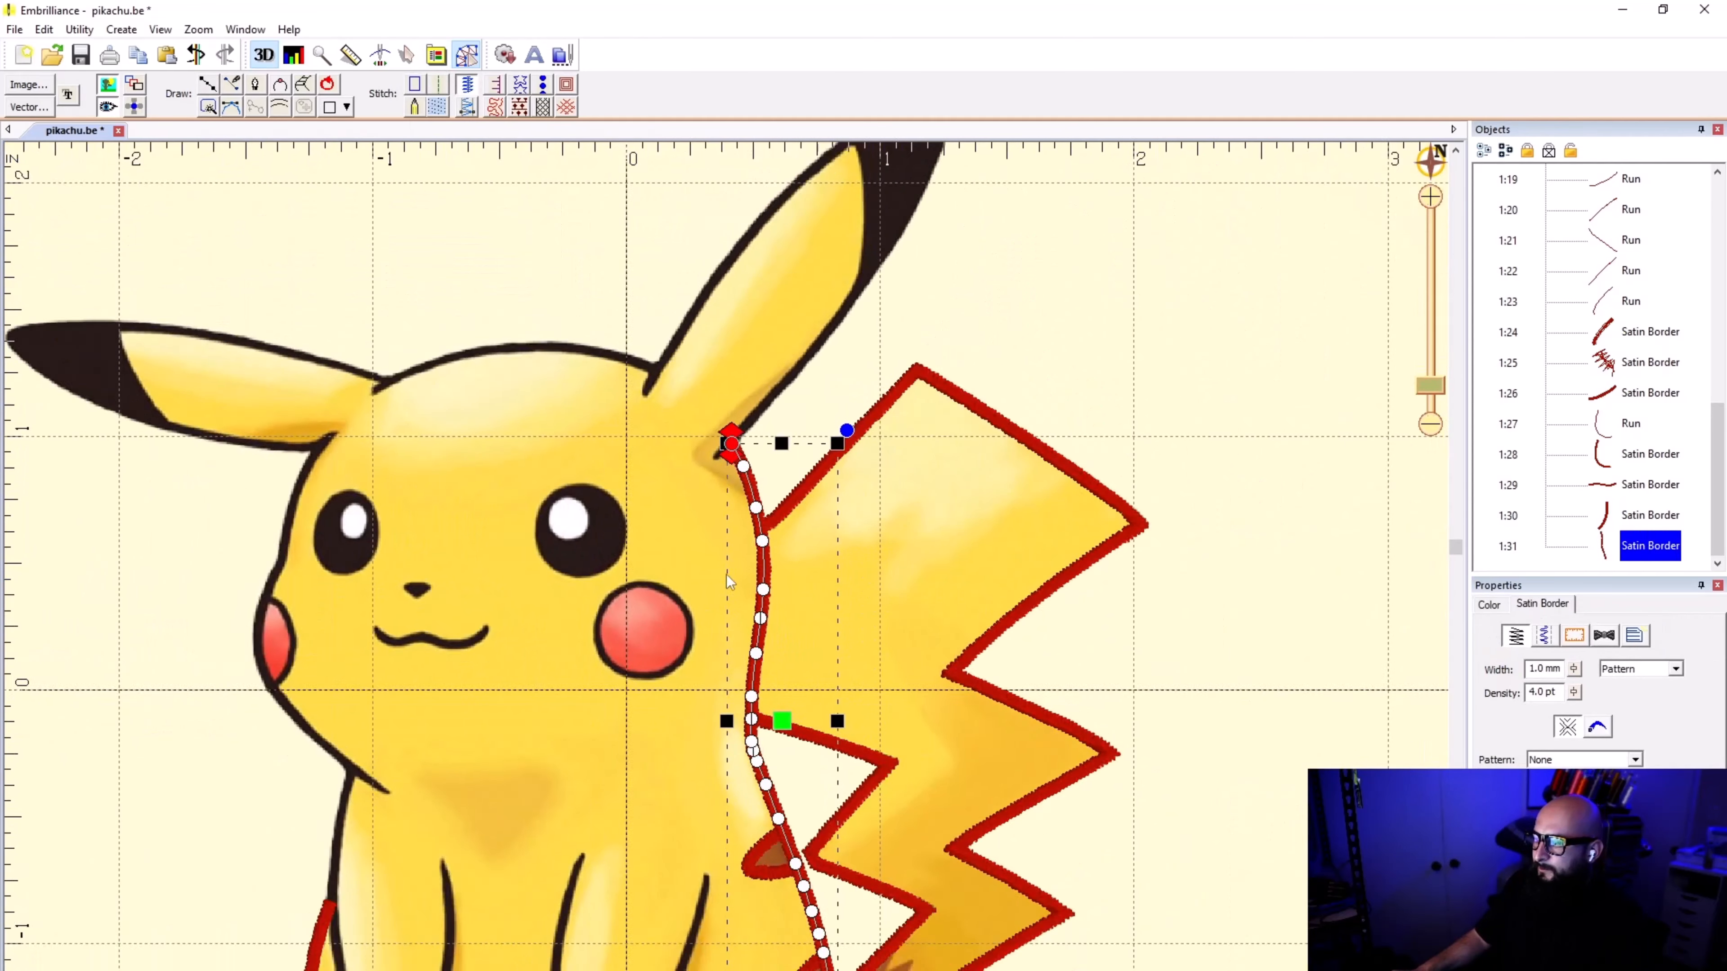
click(719, 451)
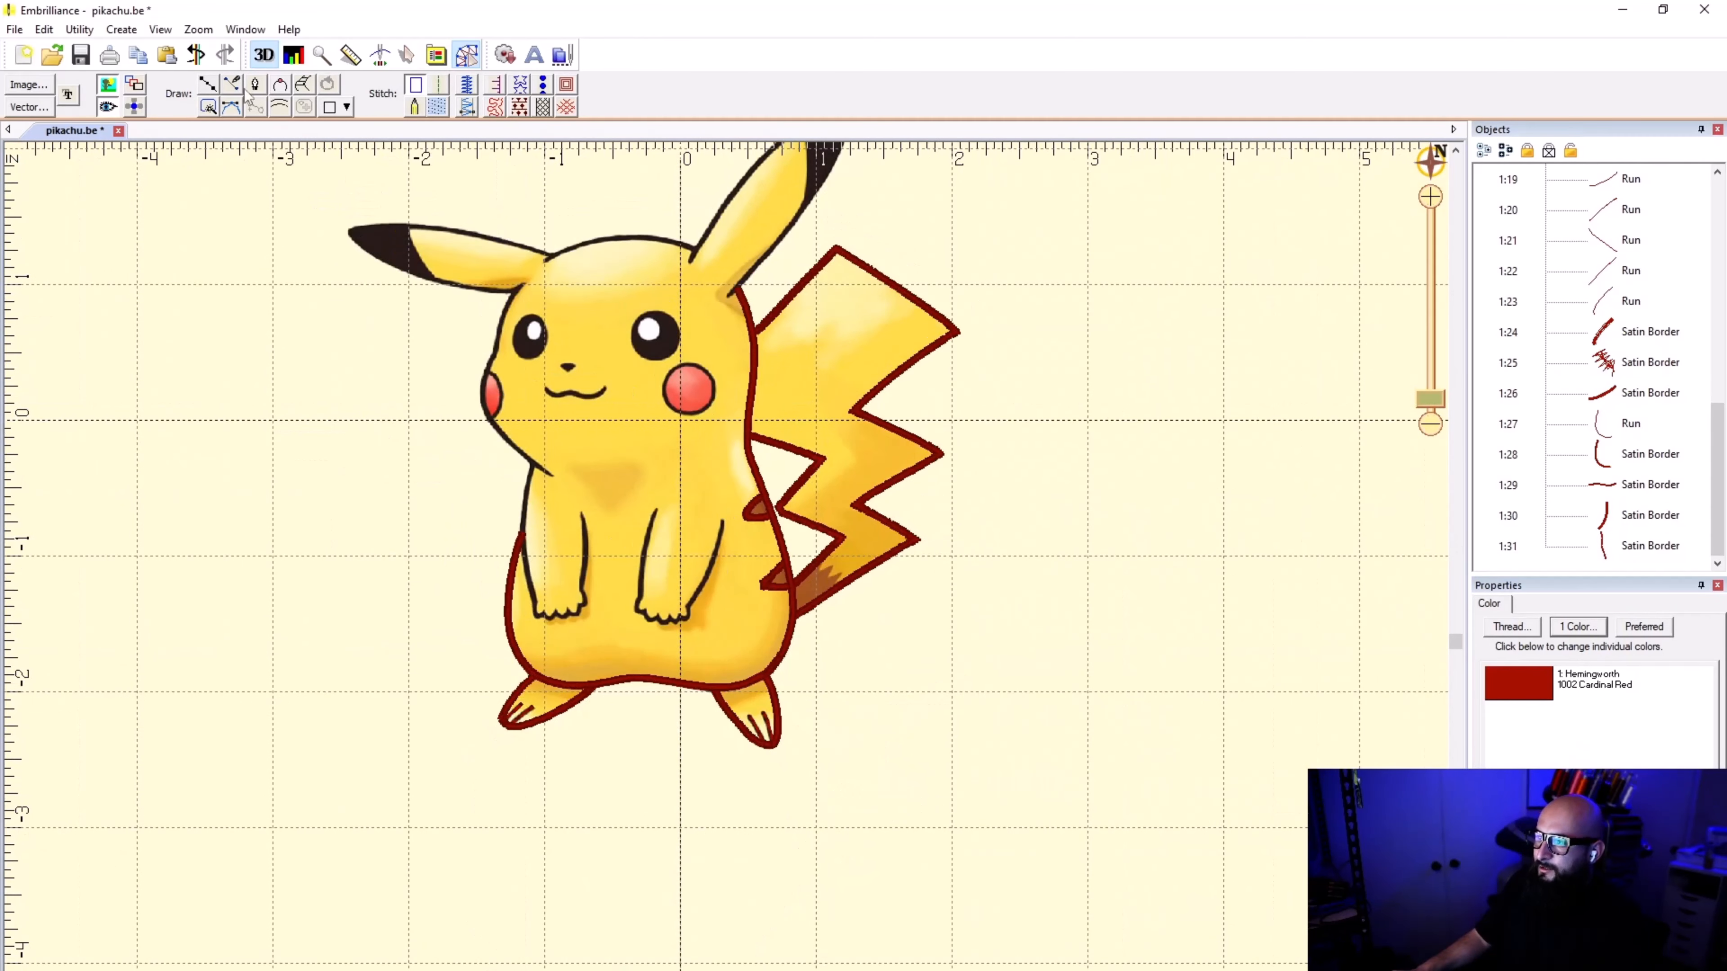
Step: Check the digitized outline with the background image hidden and shown, and identify the tail-to-ear border among the objects
click(110, 86)
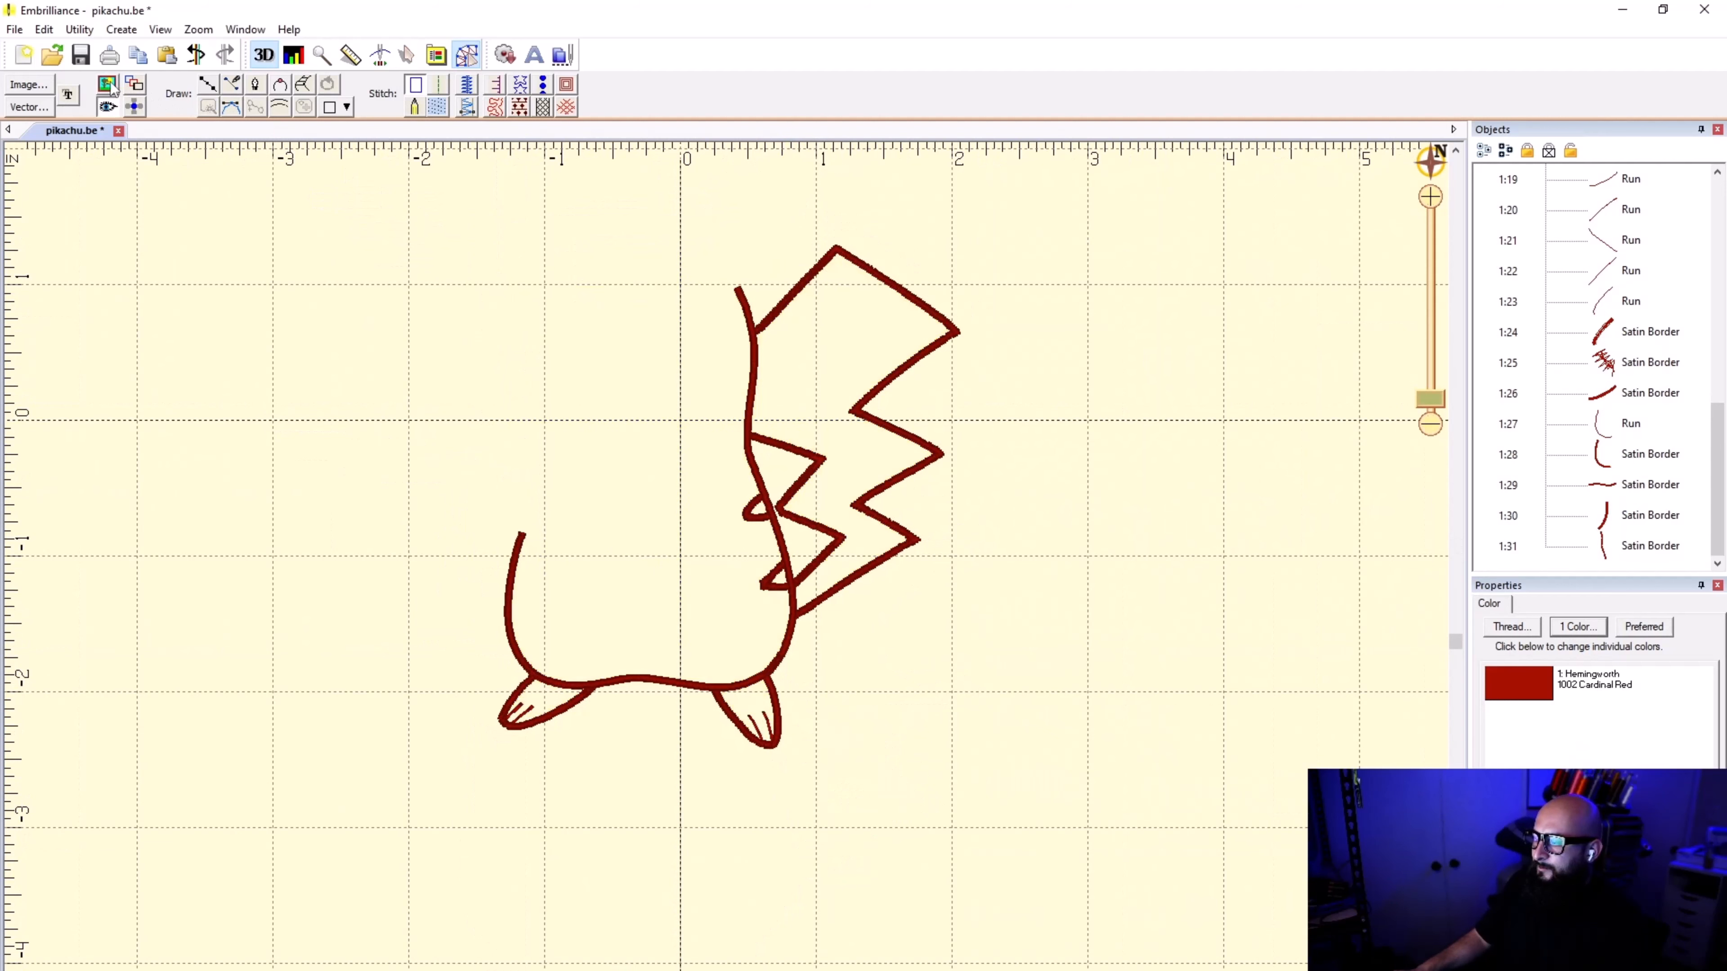
click(110, 86)
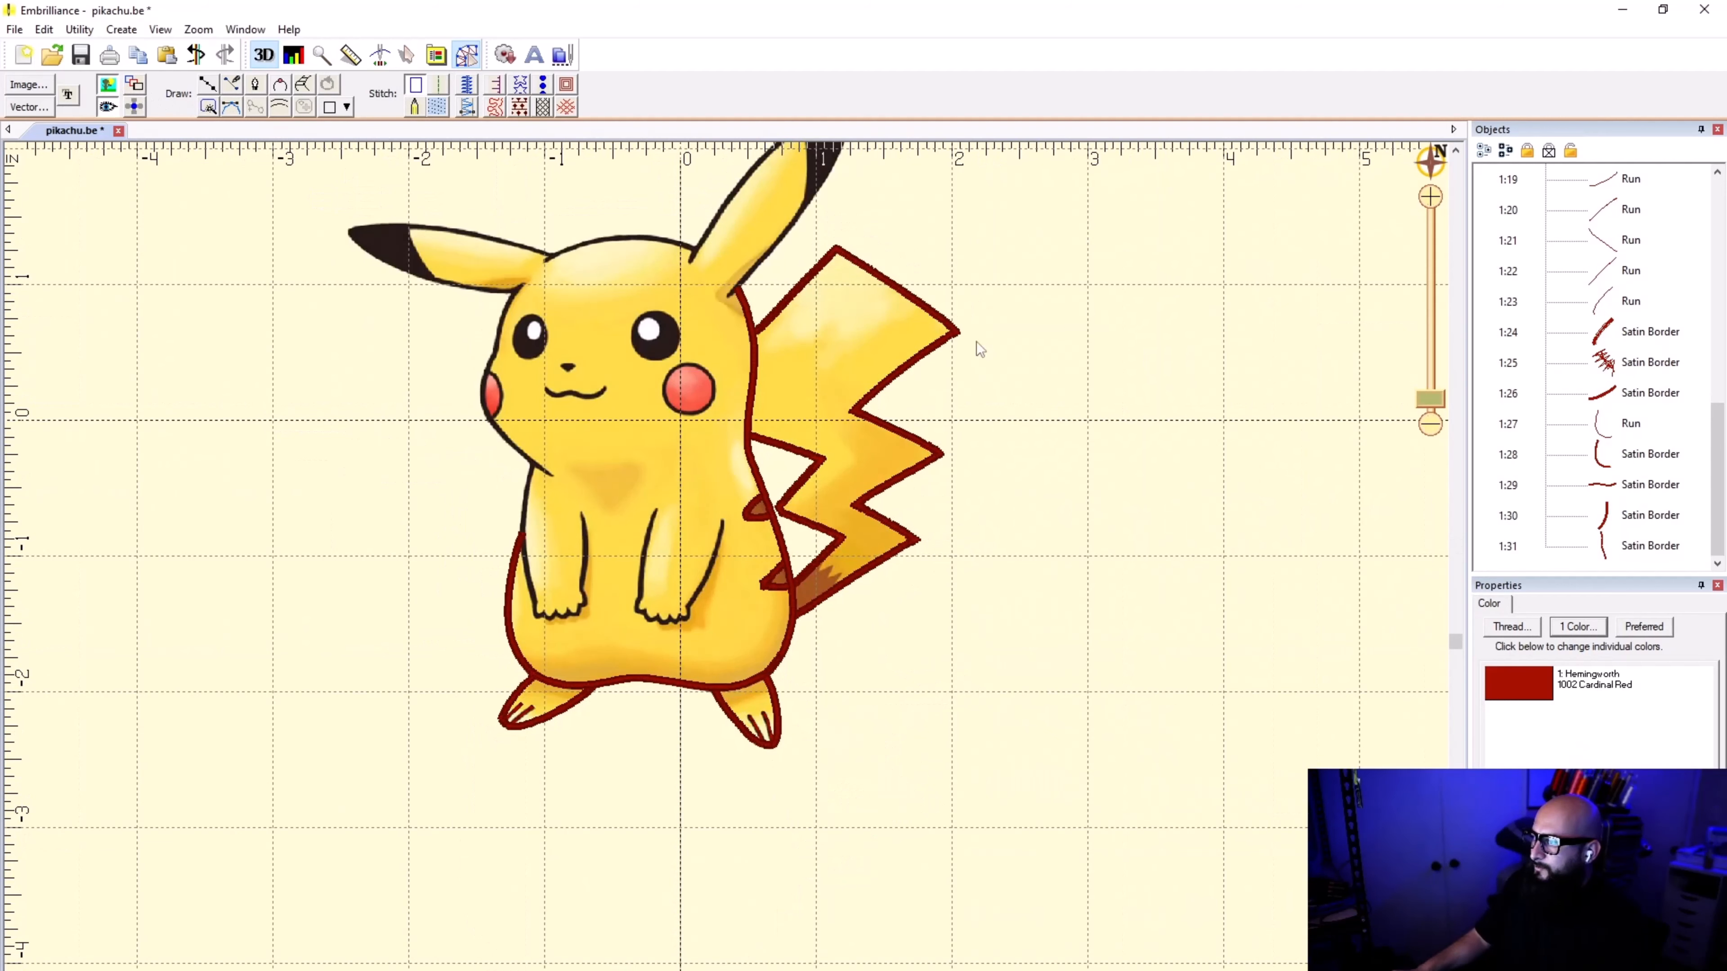
scroll(726, 575, up, 3)
scroll(726, 575, down, 2)
scroll(726, 575, up, 1)
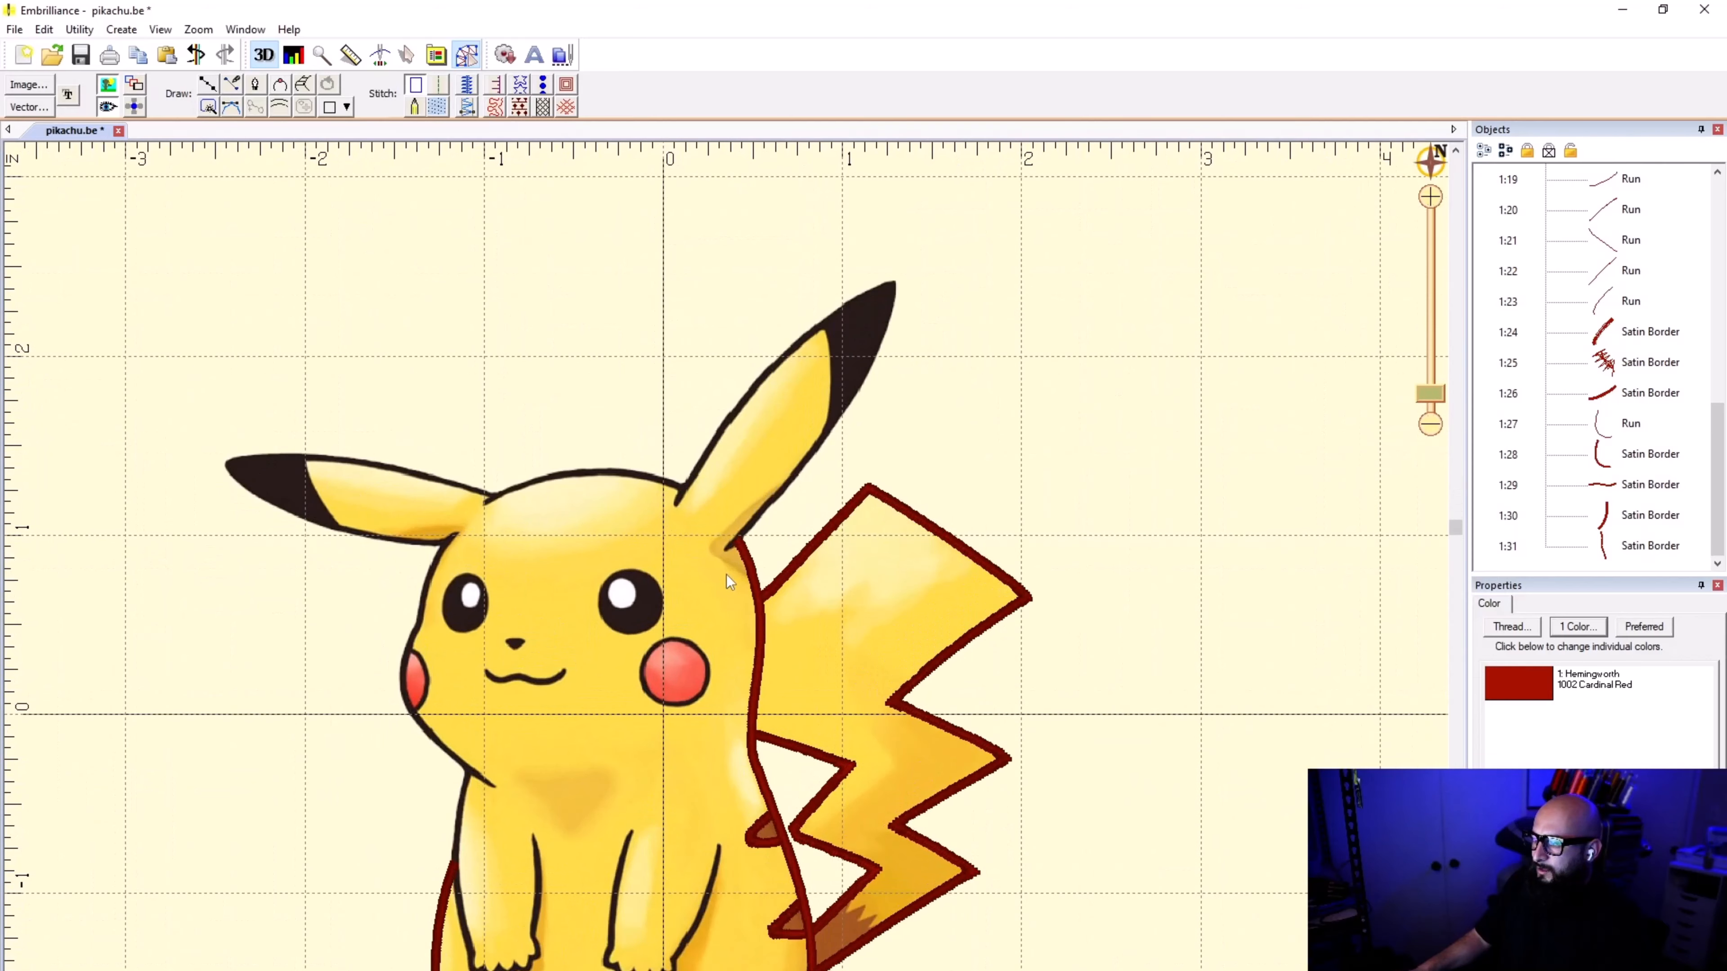
scroll(727, 575, up, 1)
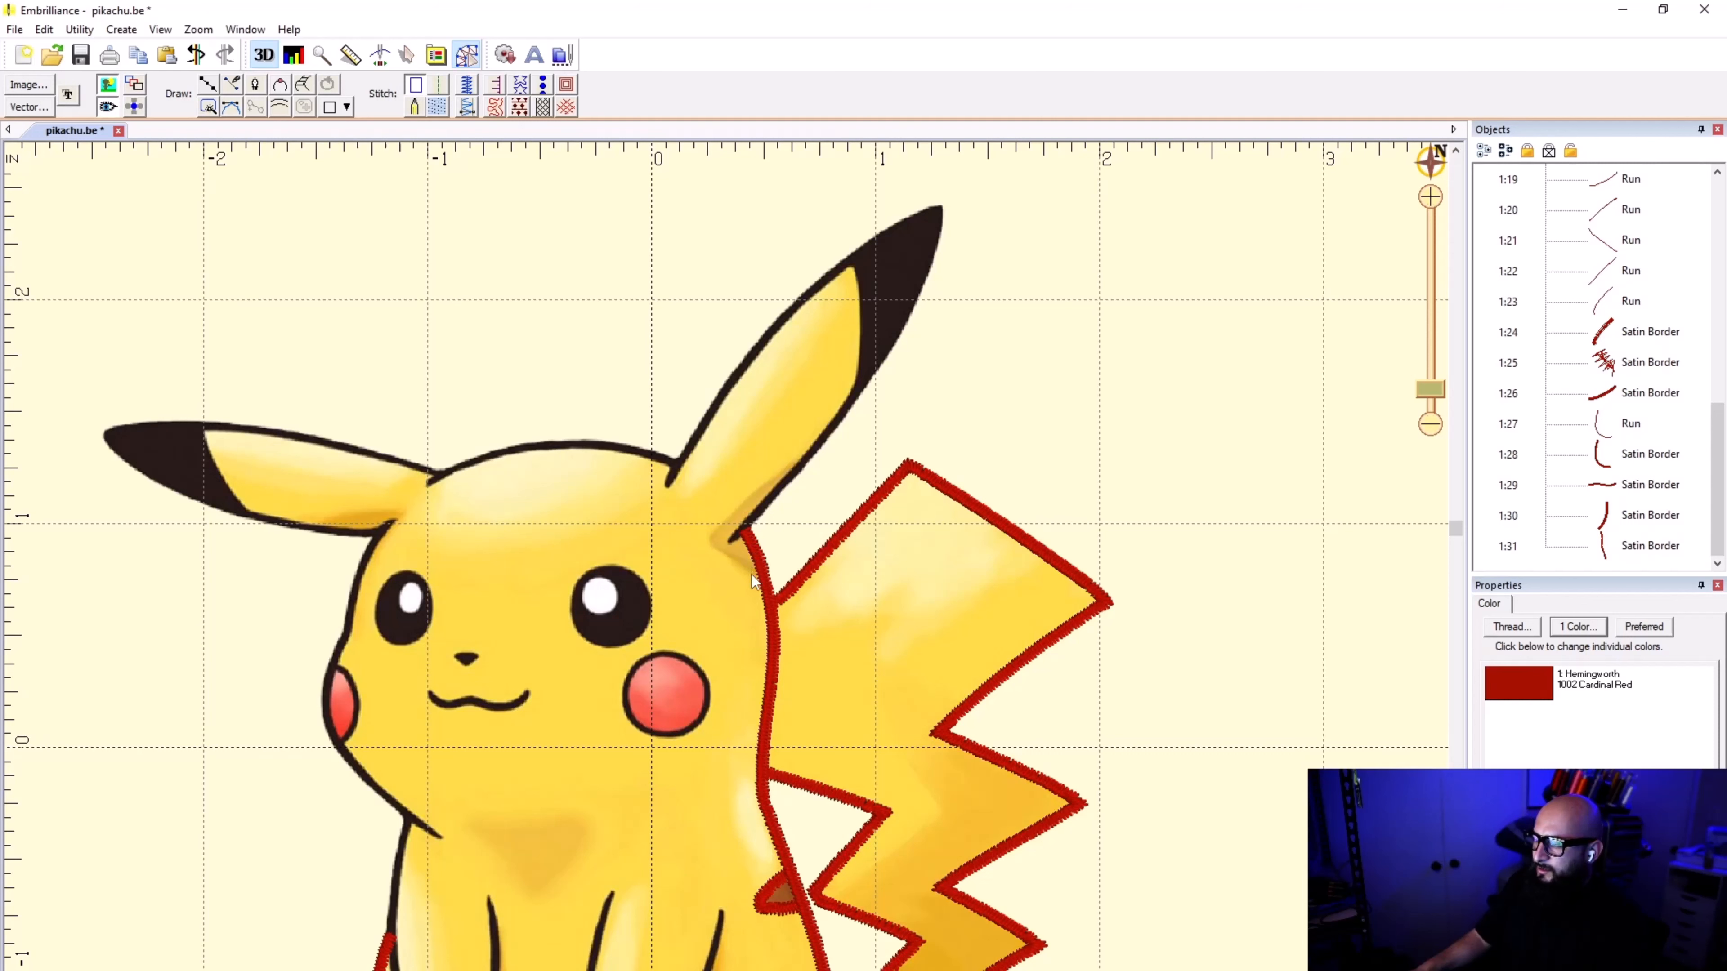
scroll(693, 626, down, 1)
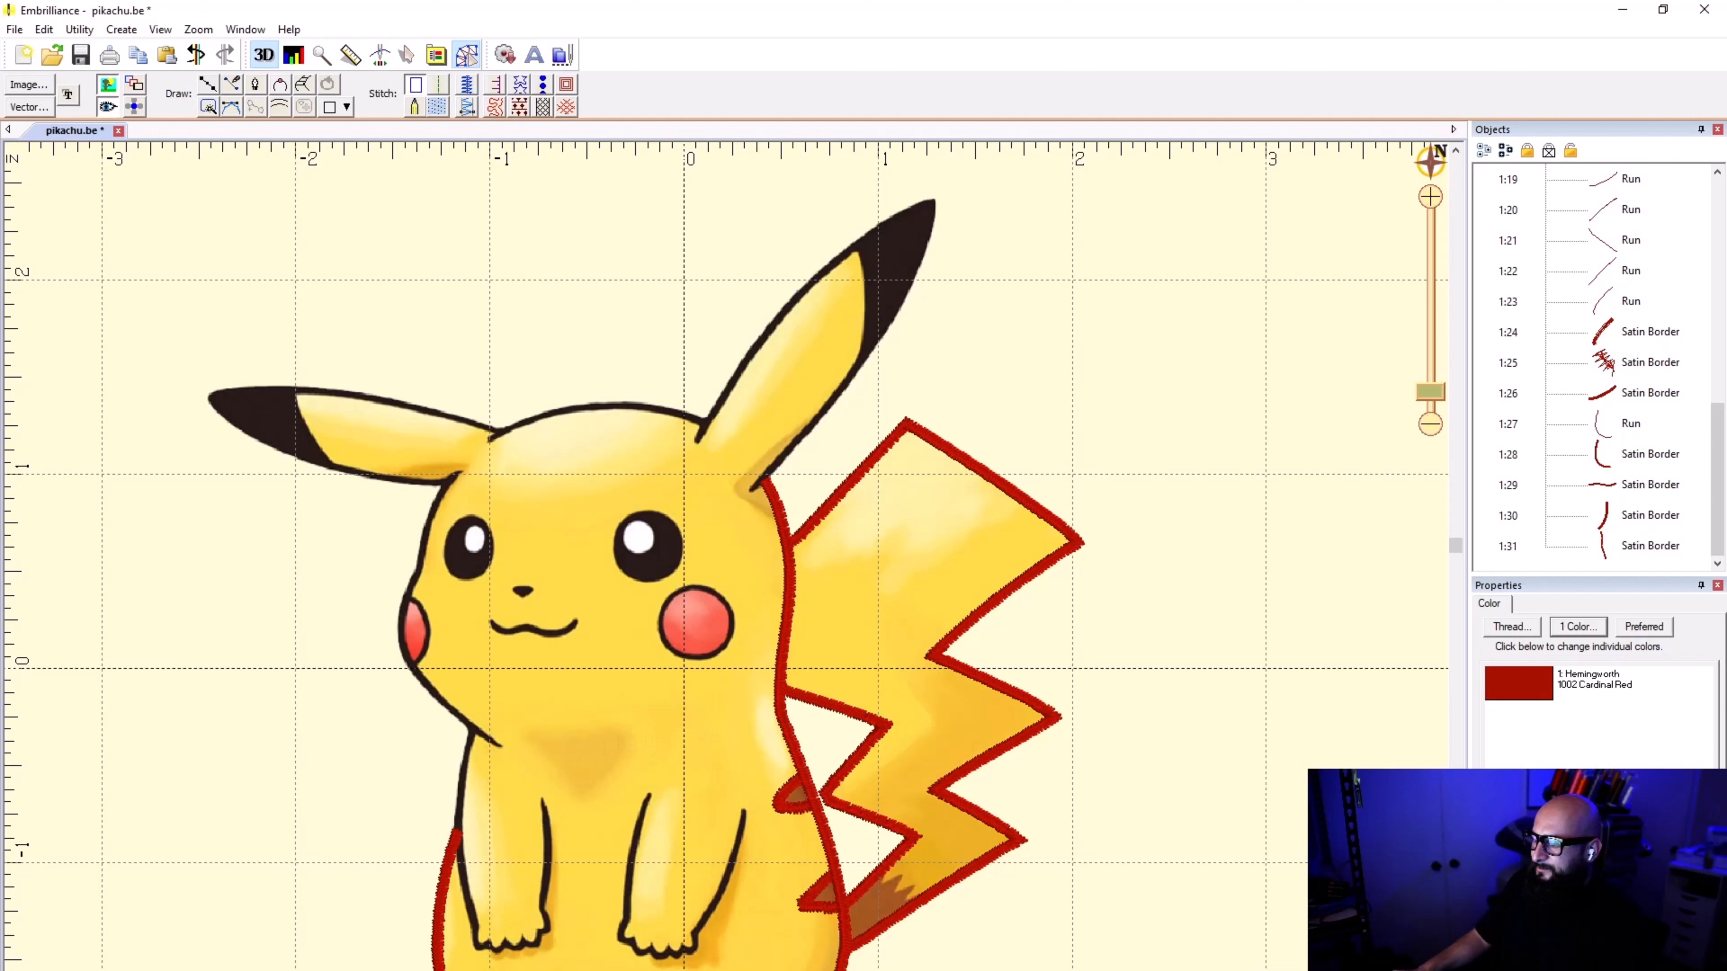
click(1592, 556)
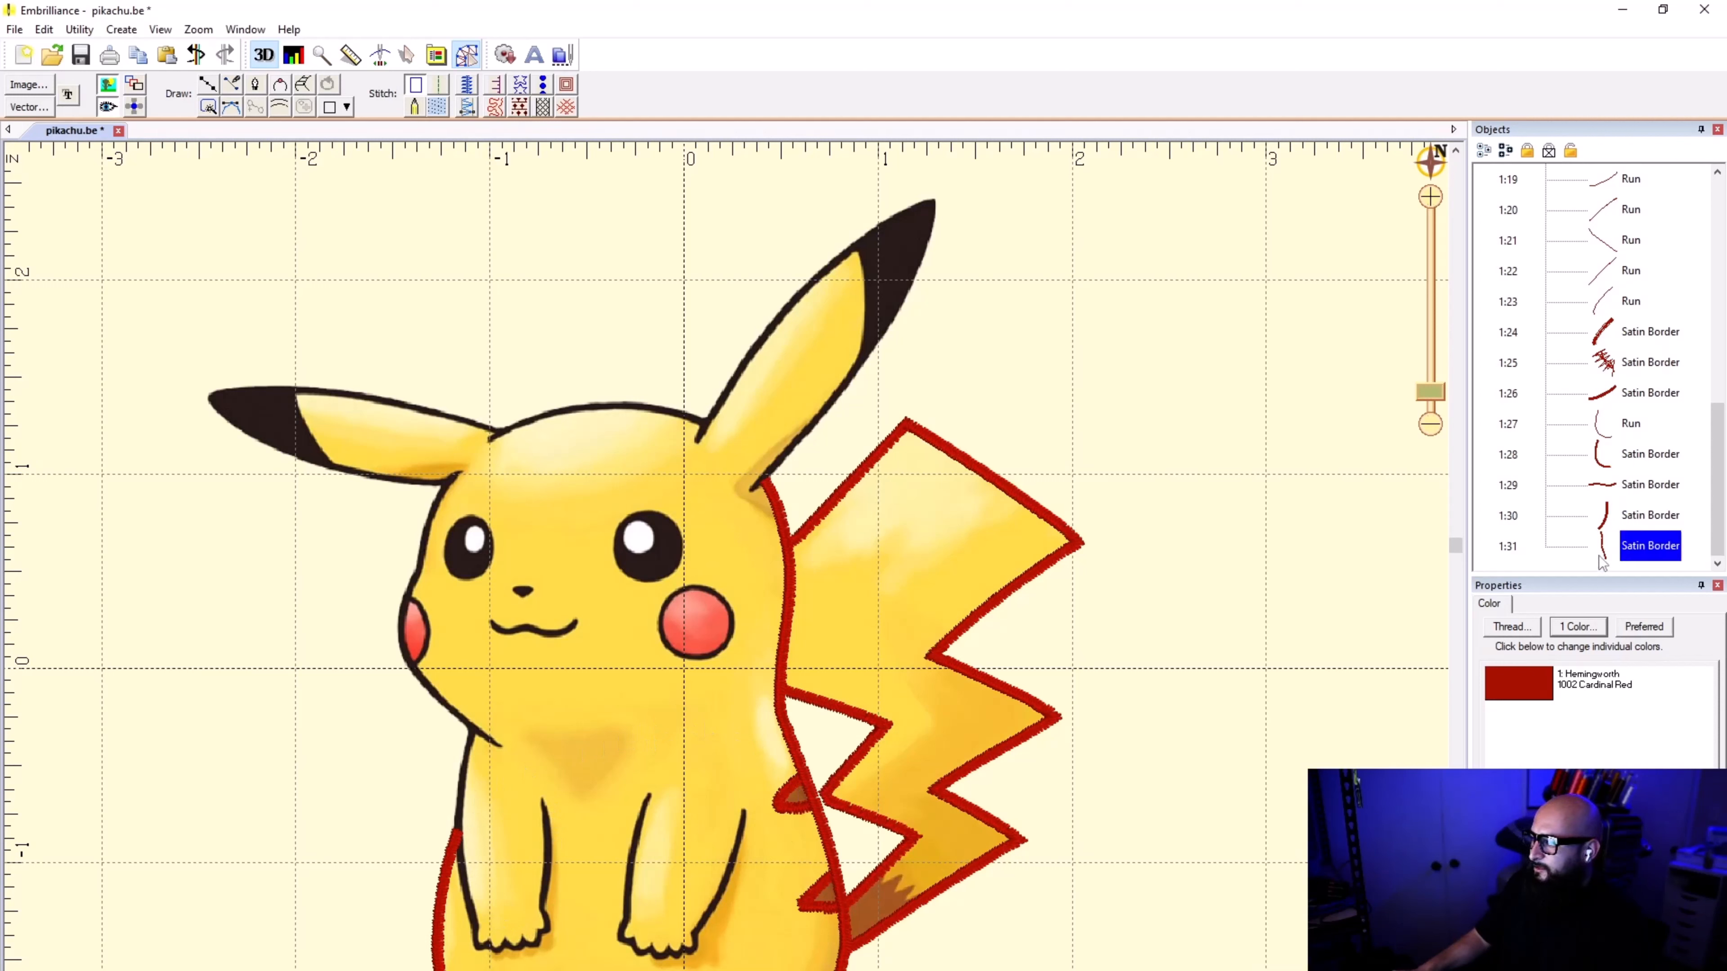
click(1200, 655)
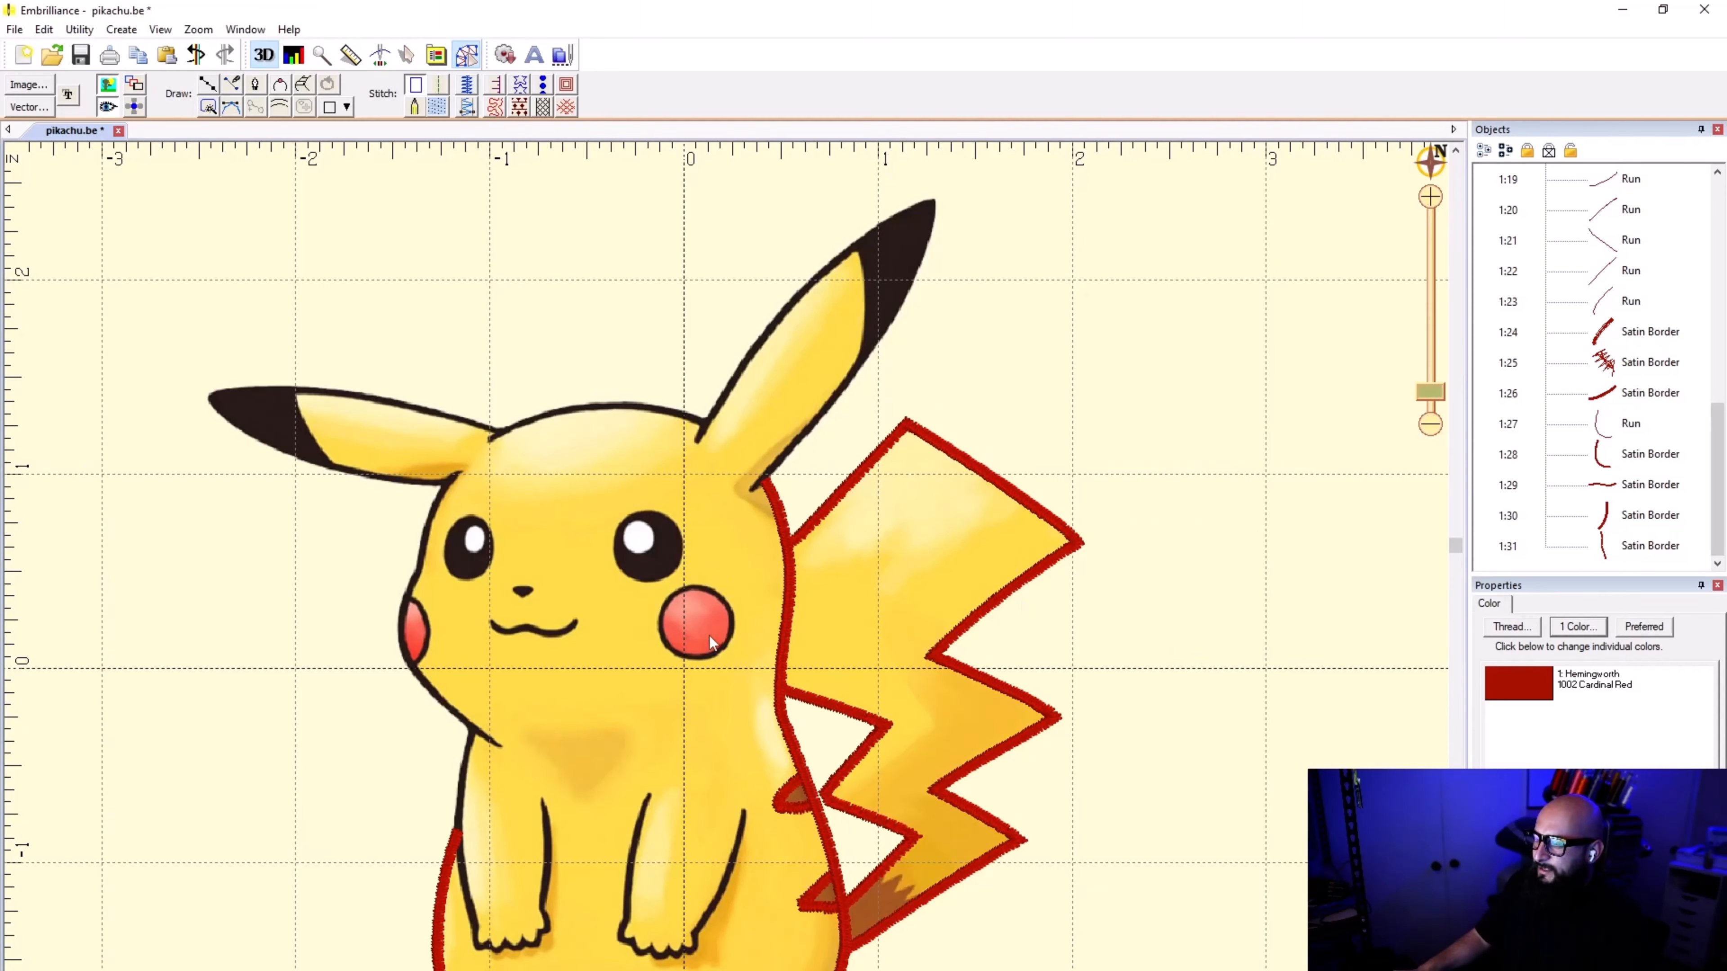
Step: Start a new outline at the top of the black ring around the large round red cheek
click(209, 85)
scroll(671, 621, up, 5)
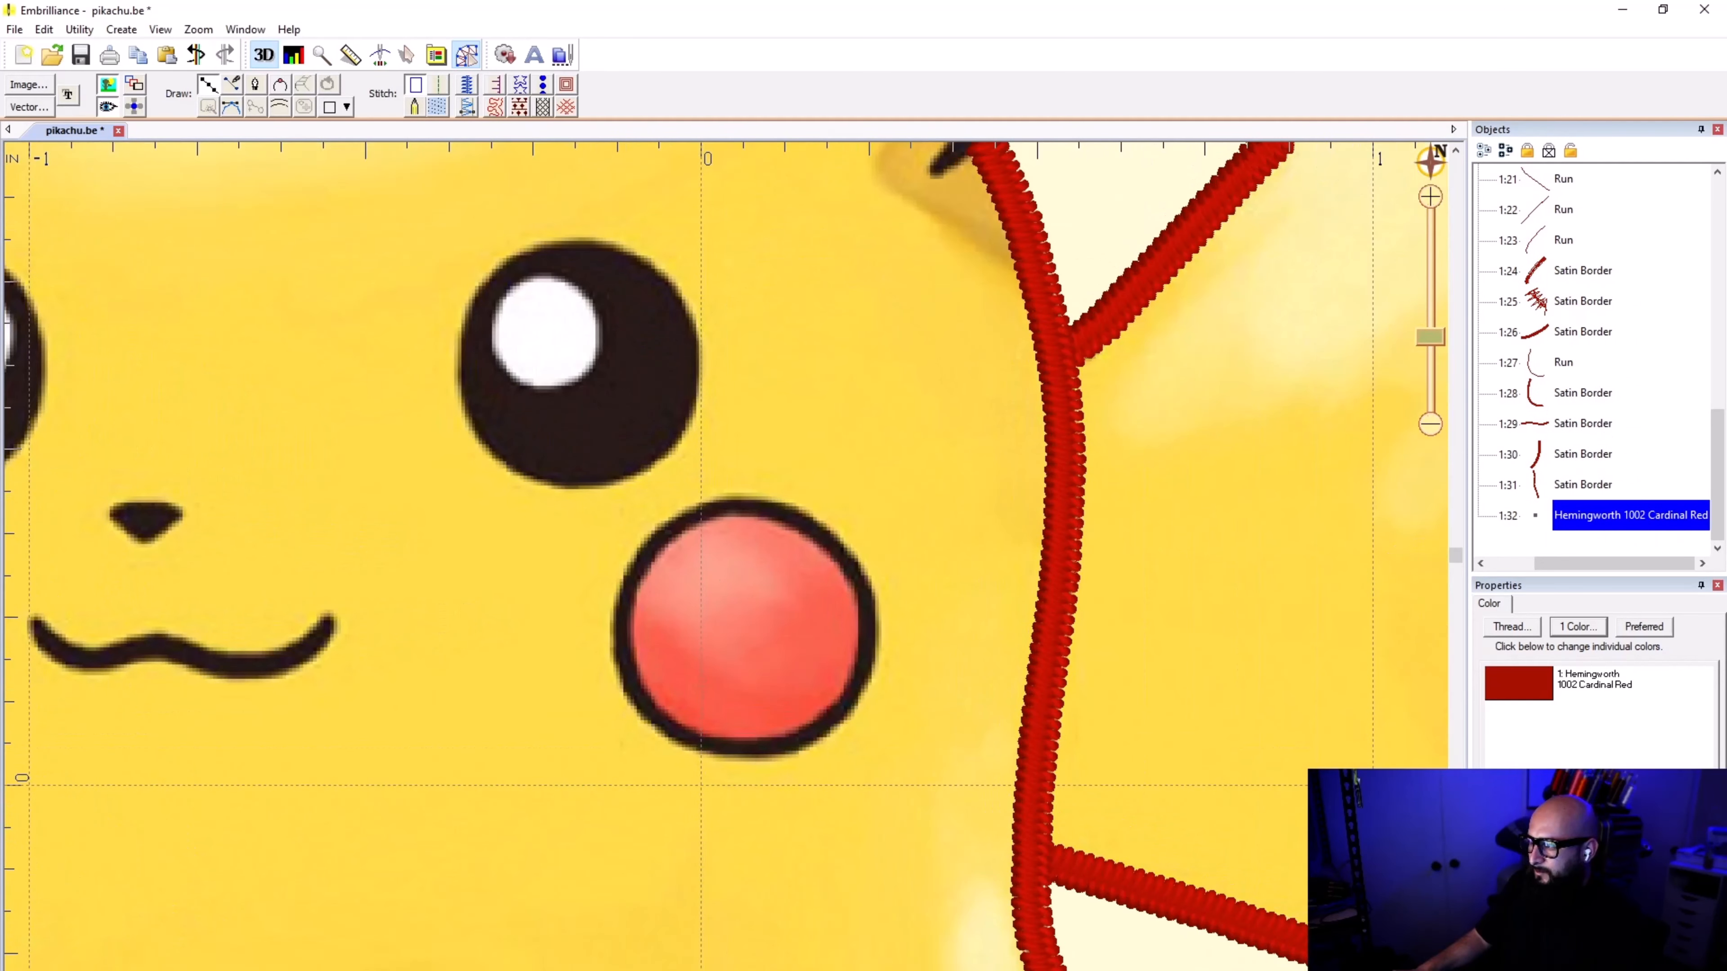
click(752, 504)
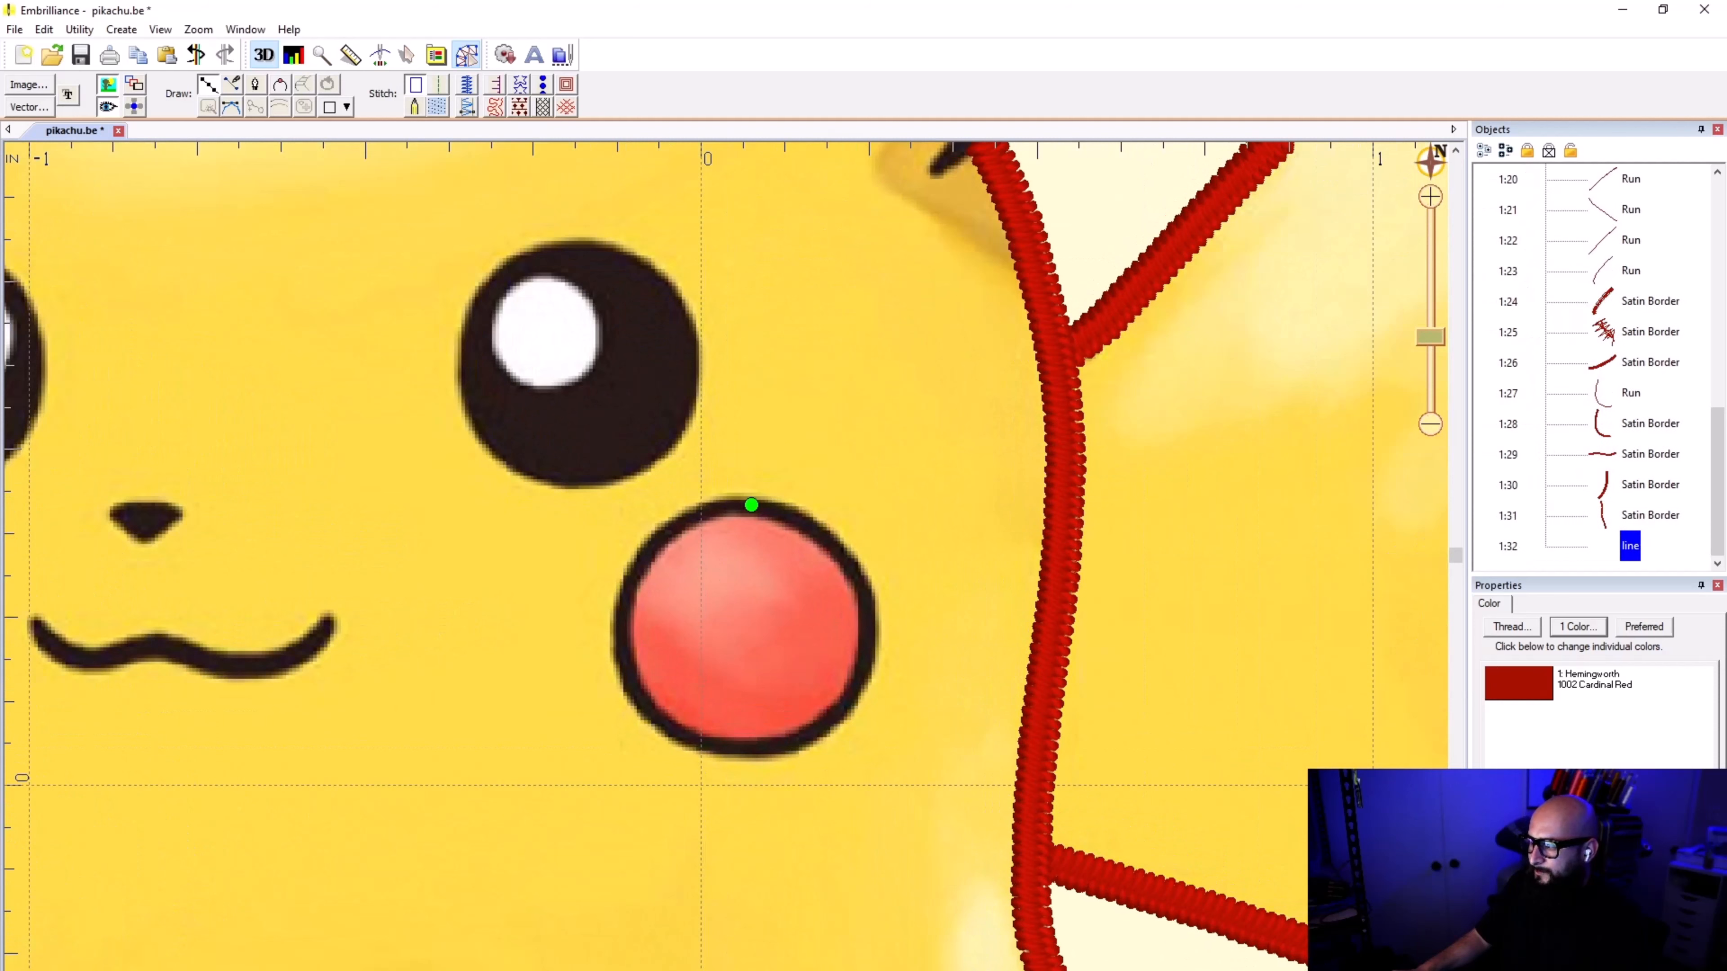
click(867, 626)
click(748, 747)
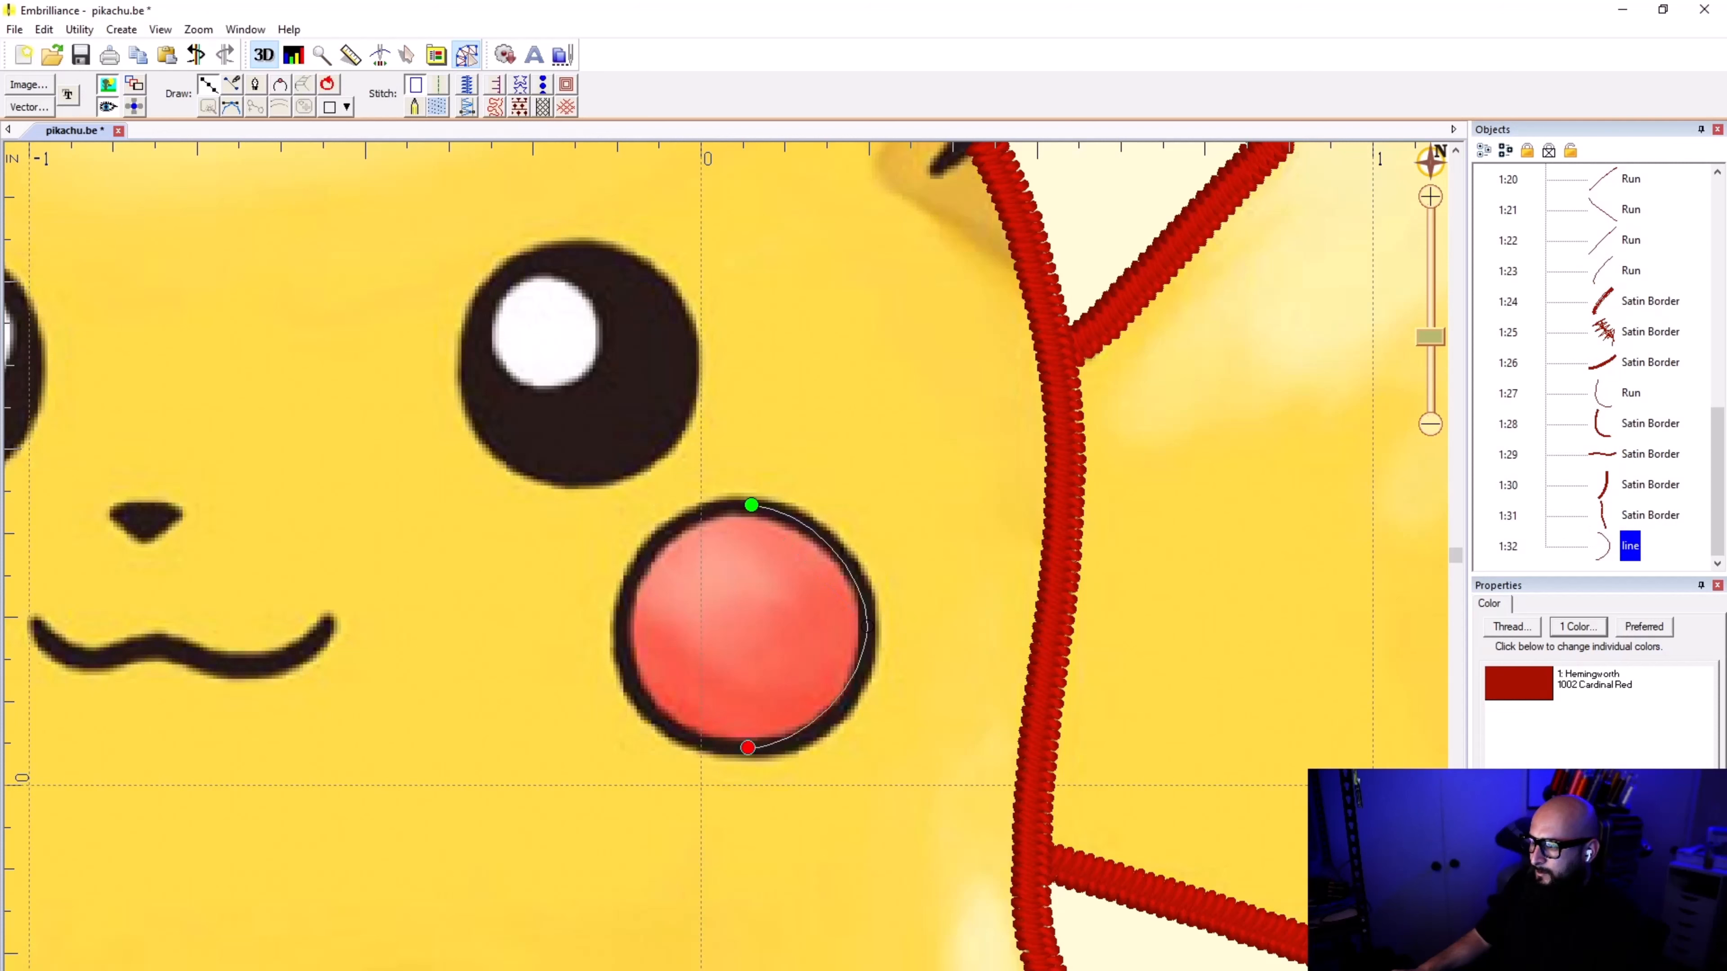
click(620, 626)
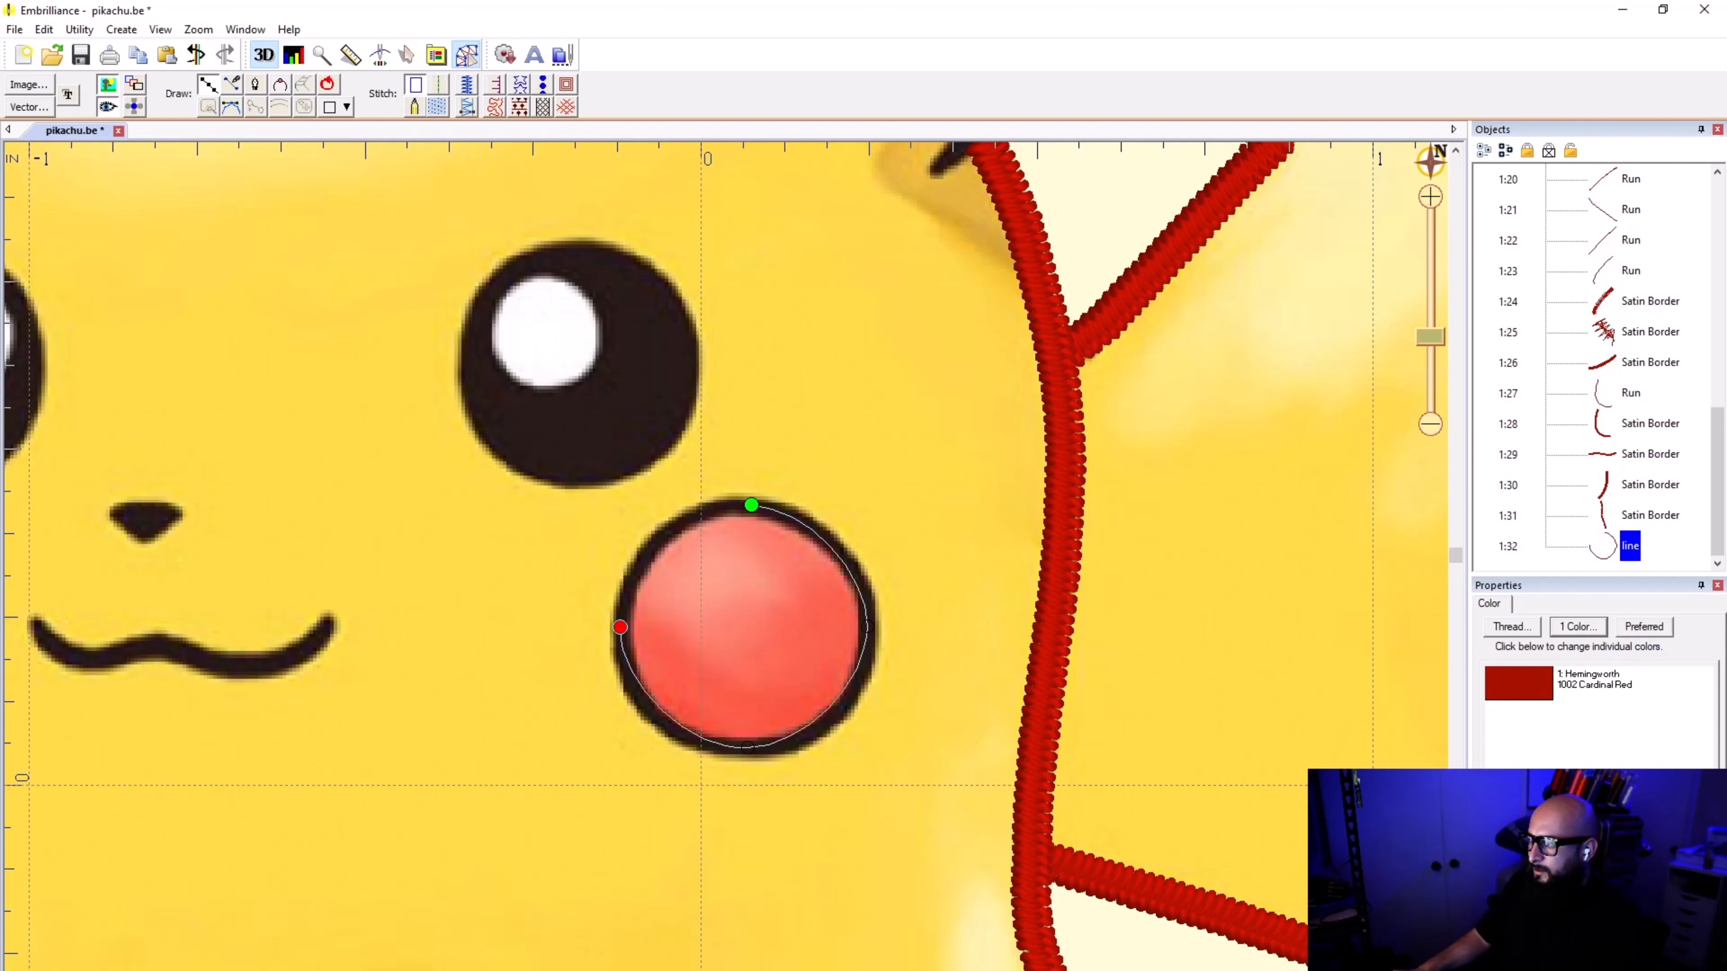
scroll(747, 578, down, 1)
scroll(747, 578, up, 4)
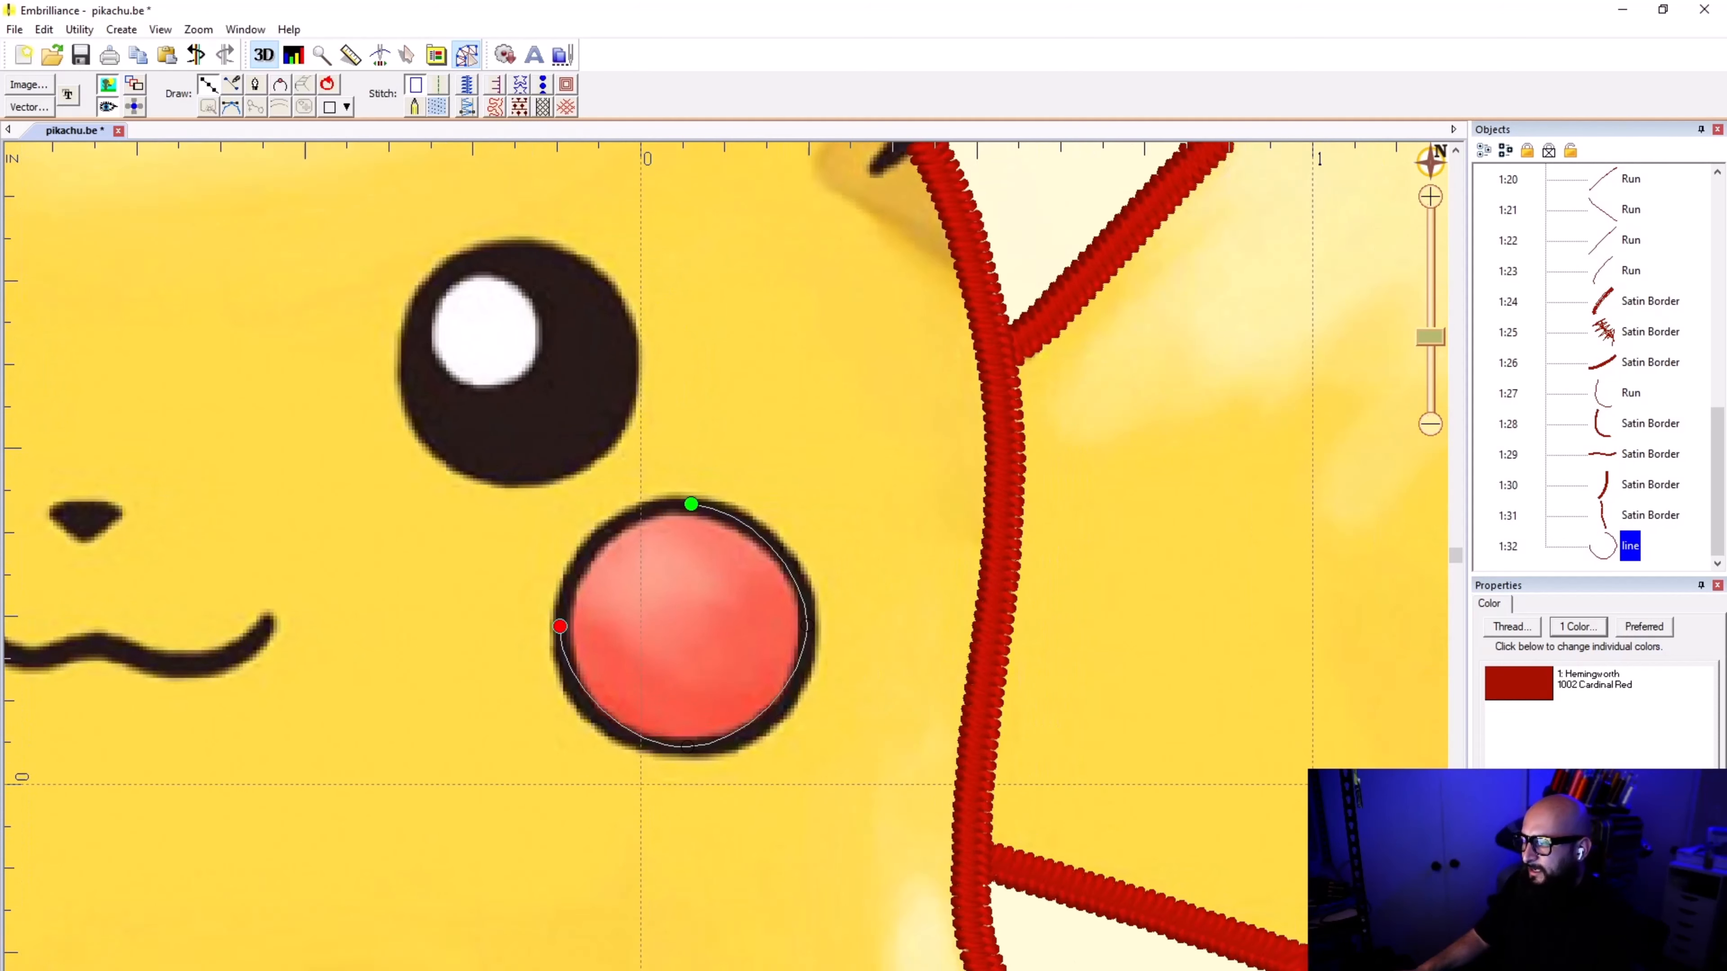
click(678, 481)
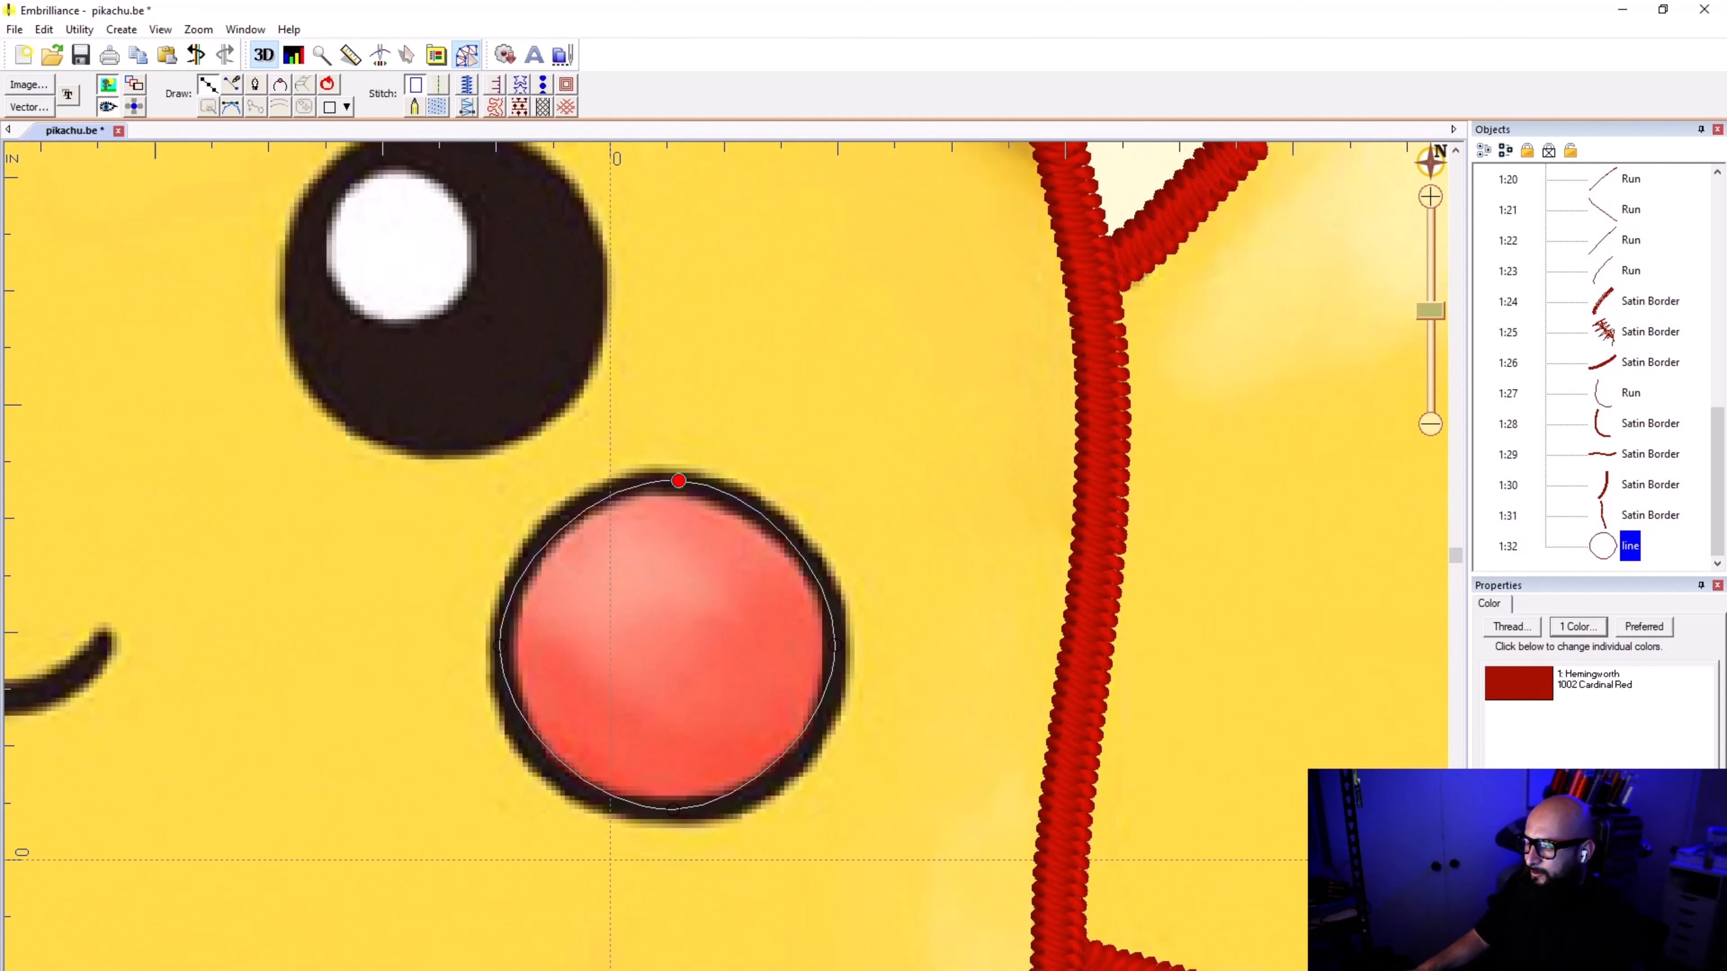
key(BackSpace)
key(BackSpace)
key(BackSpace)
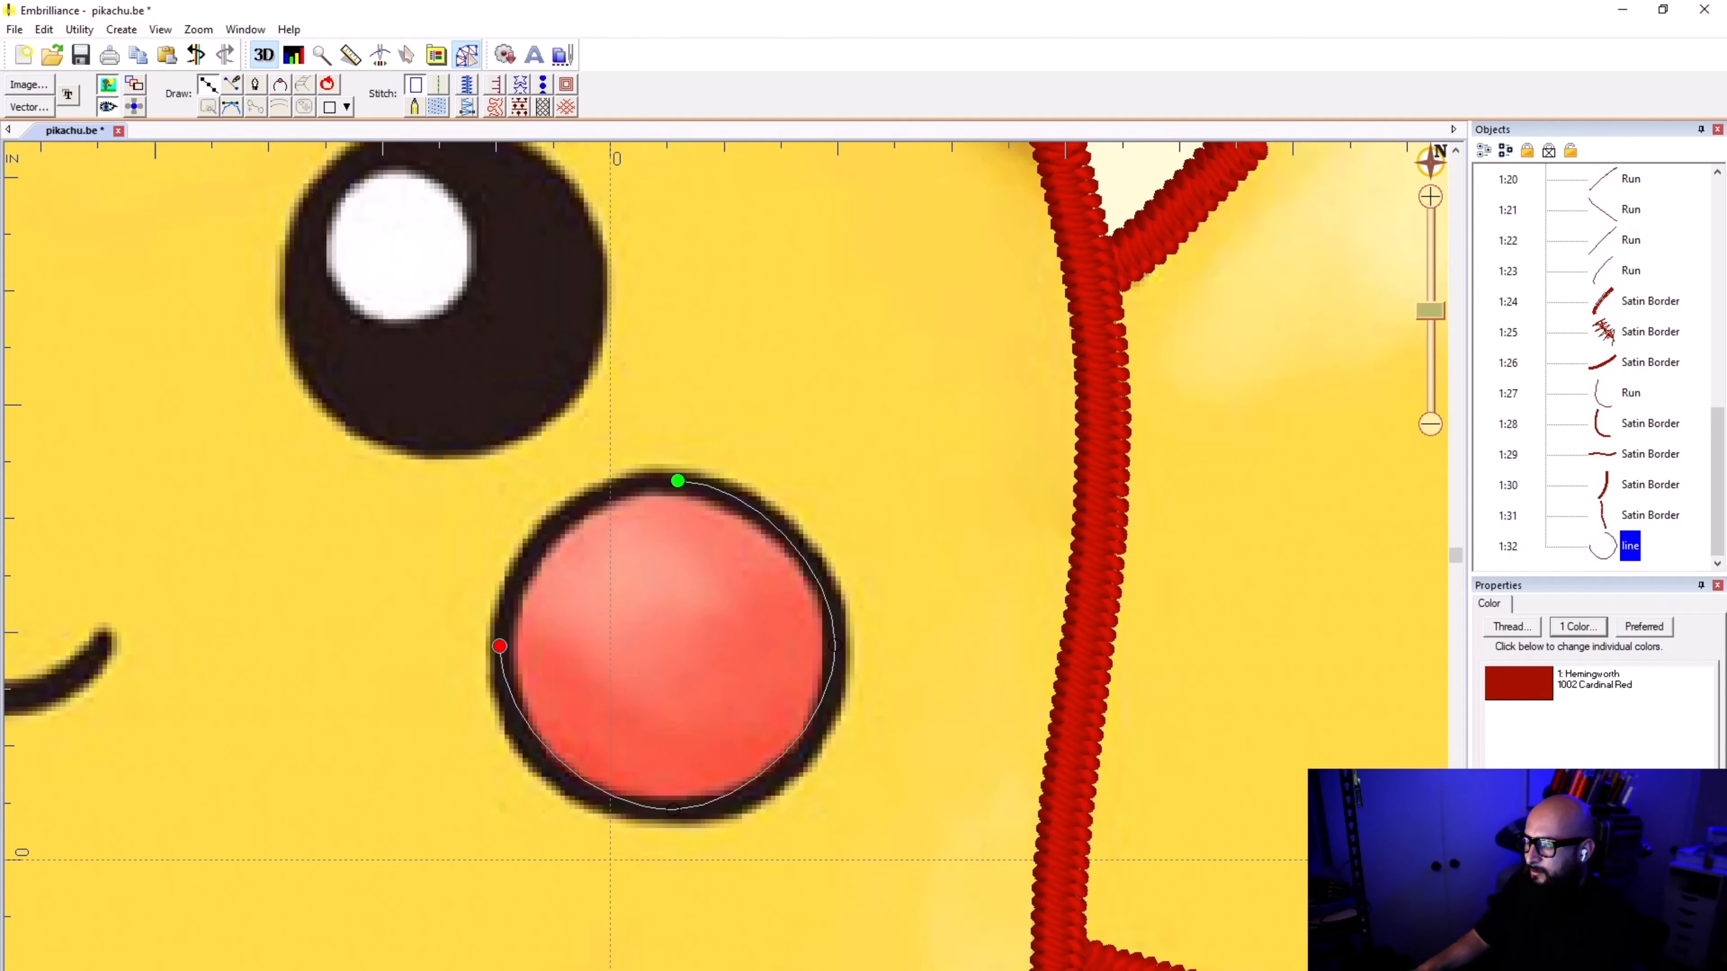
scroll(678, 481, up, 1)
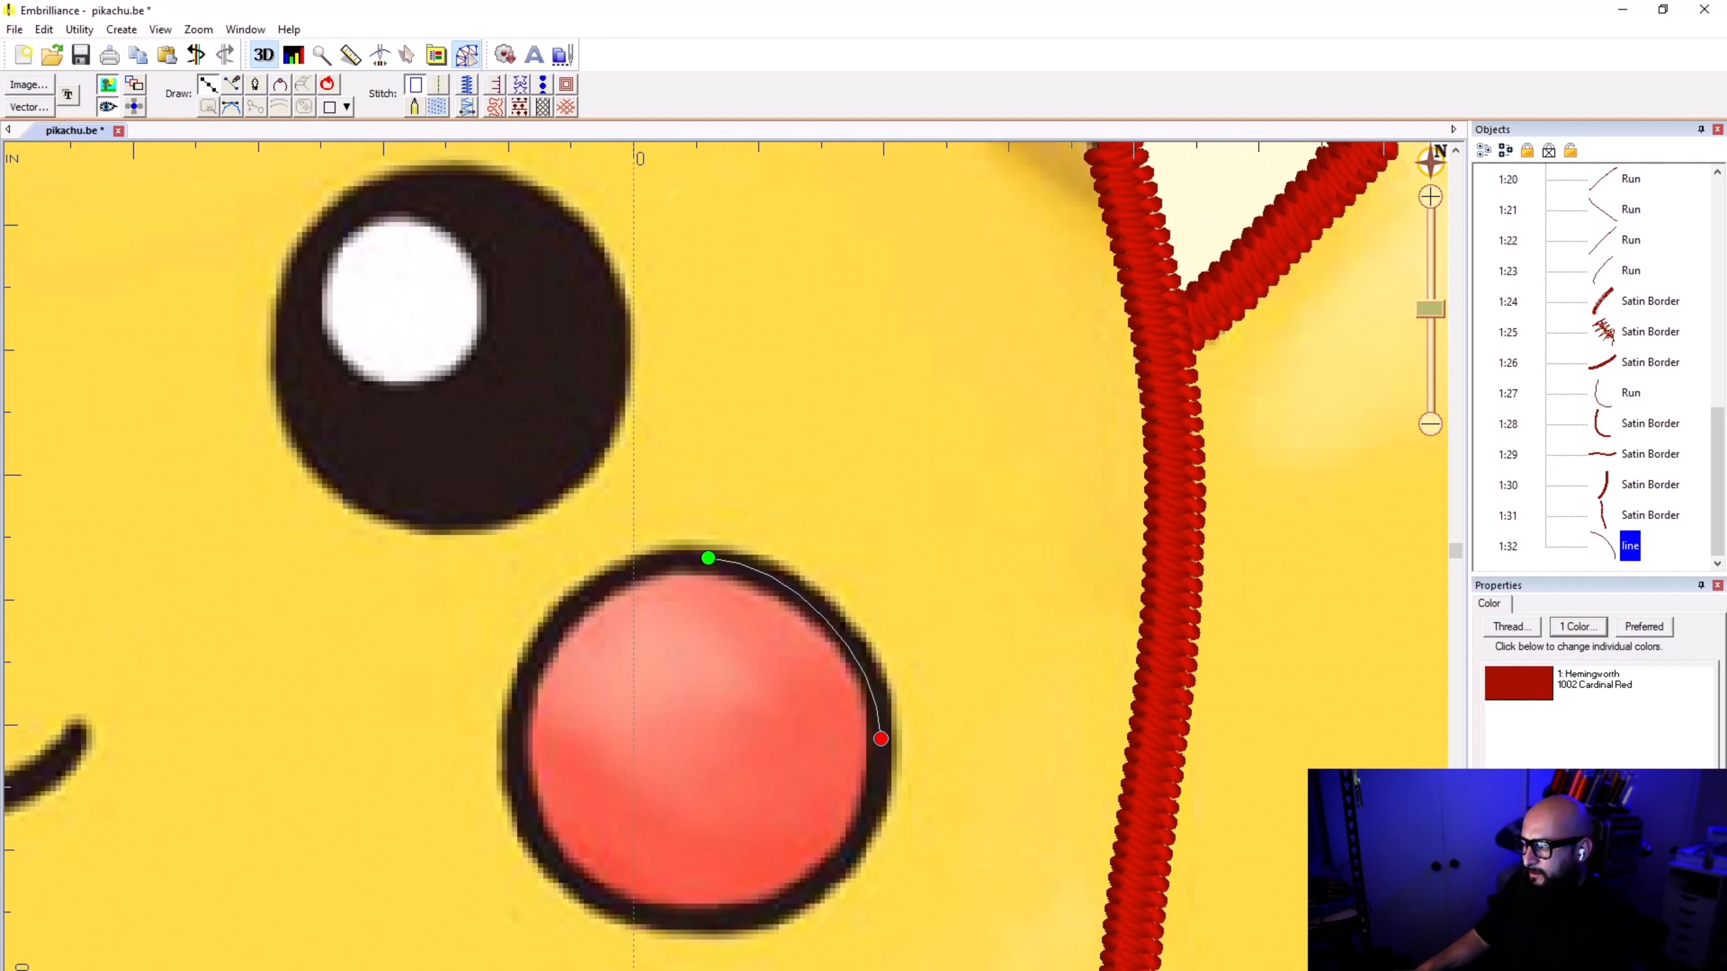
key(BackSpace)
Step: Trace the cheek's black ring with closely spaced curve points down its right side to the lower edge
click(852, 642)
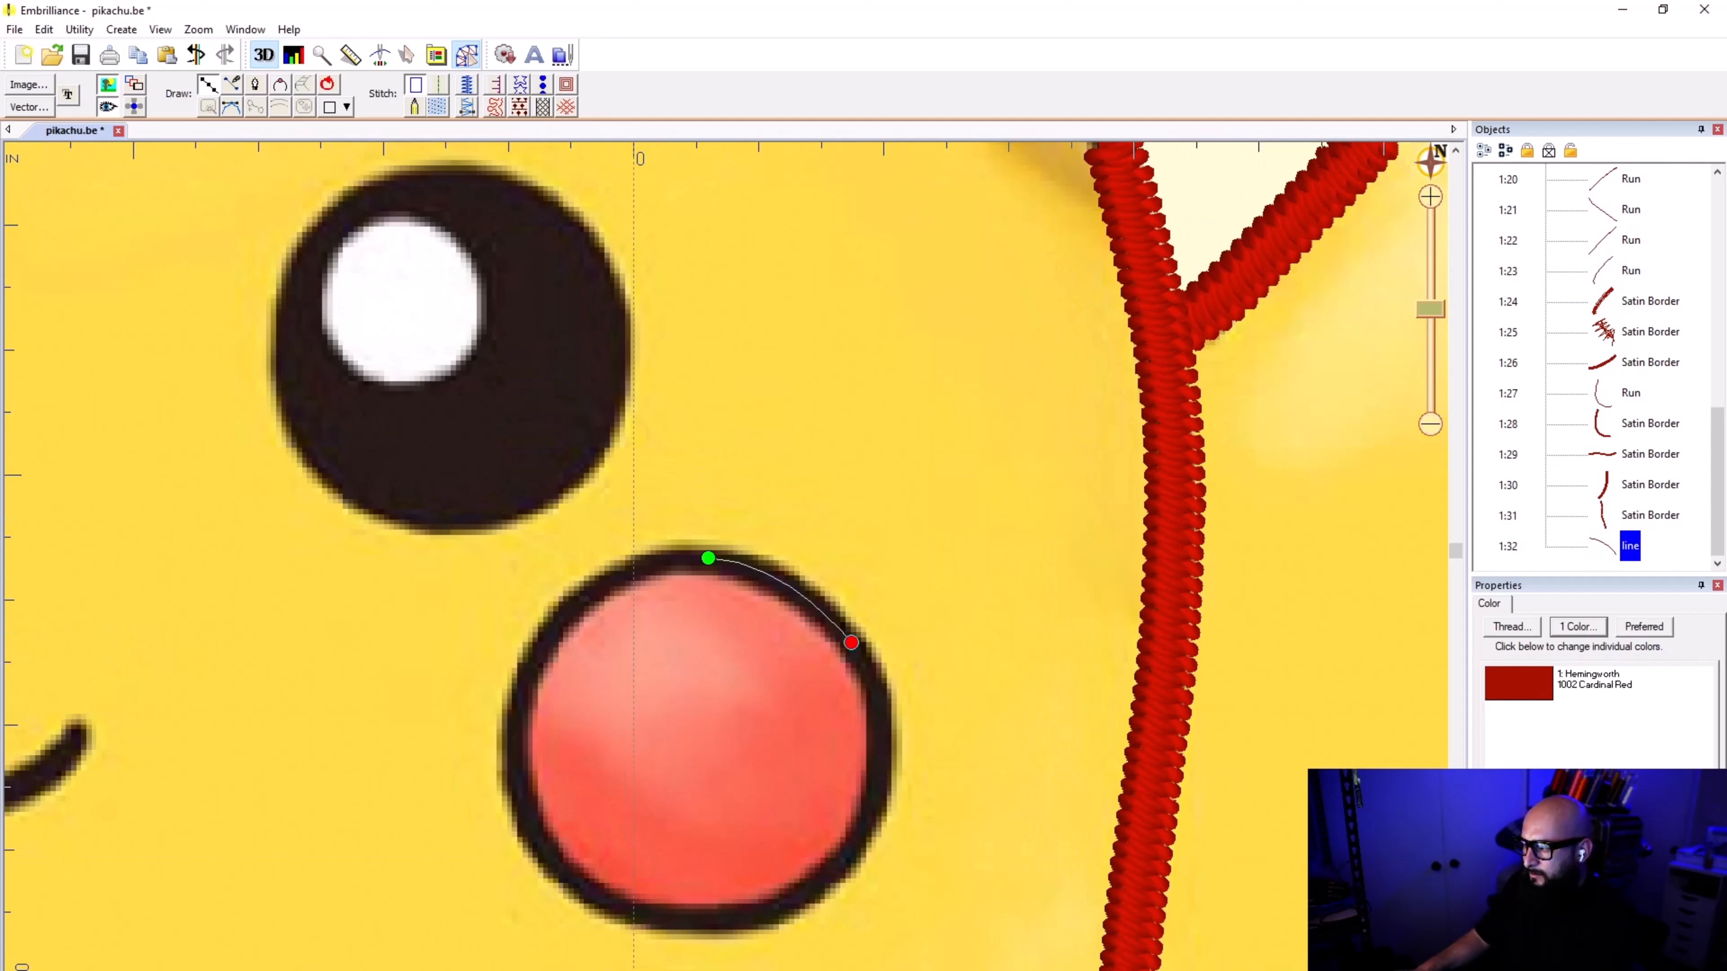
click(879, 693)
click(876, 790)
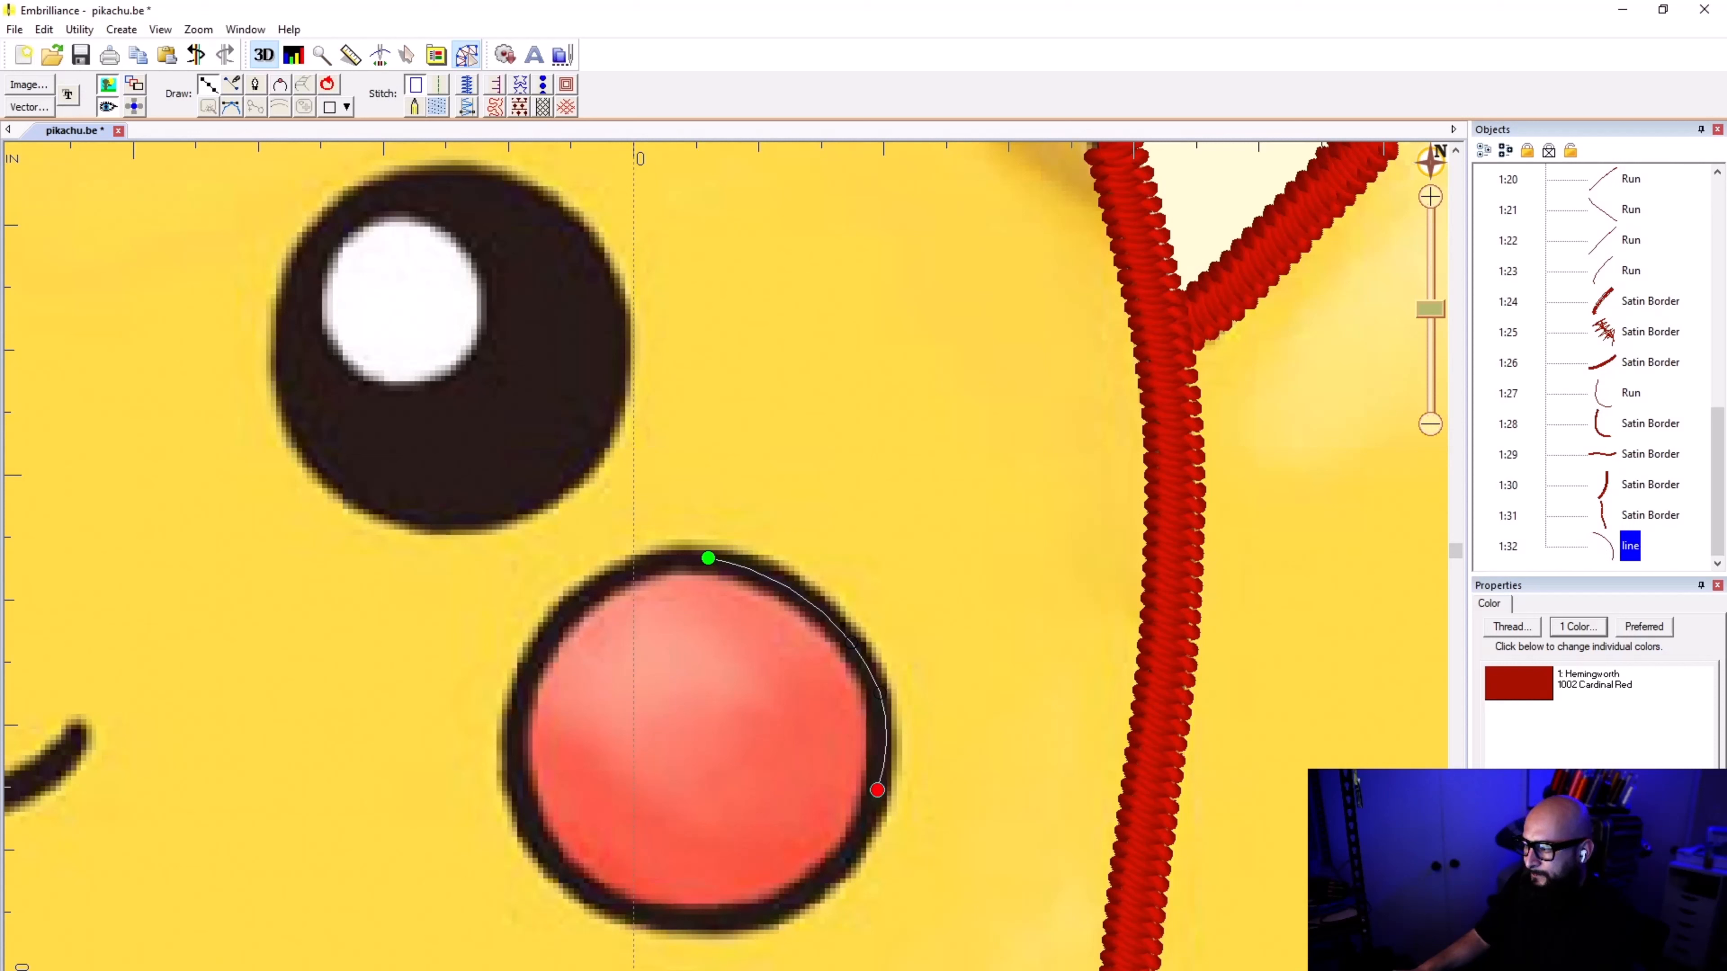
click(836, 865)
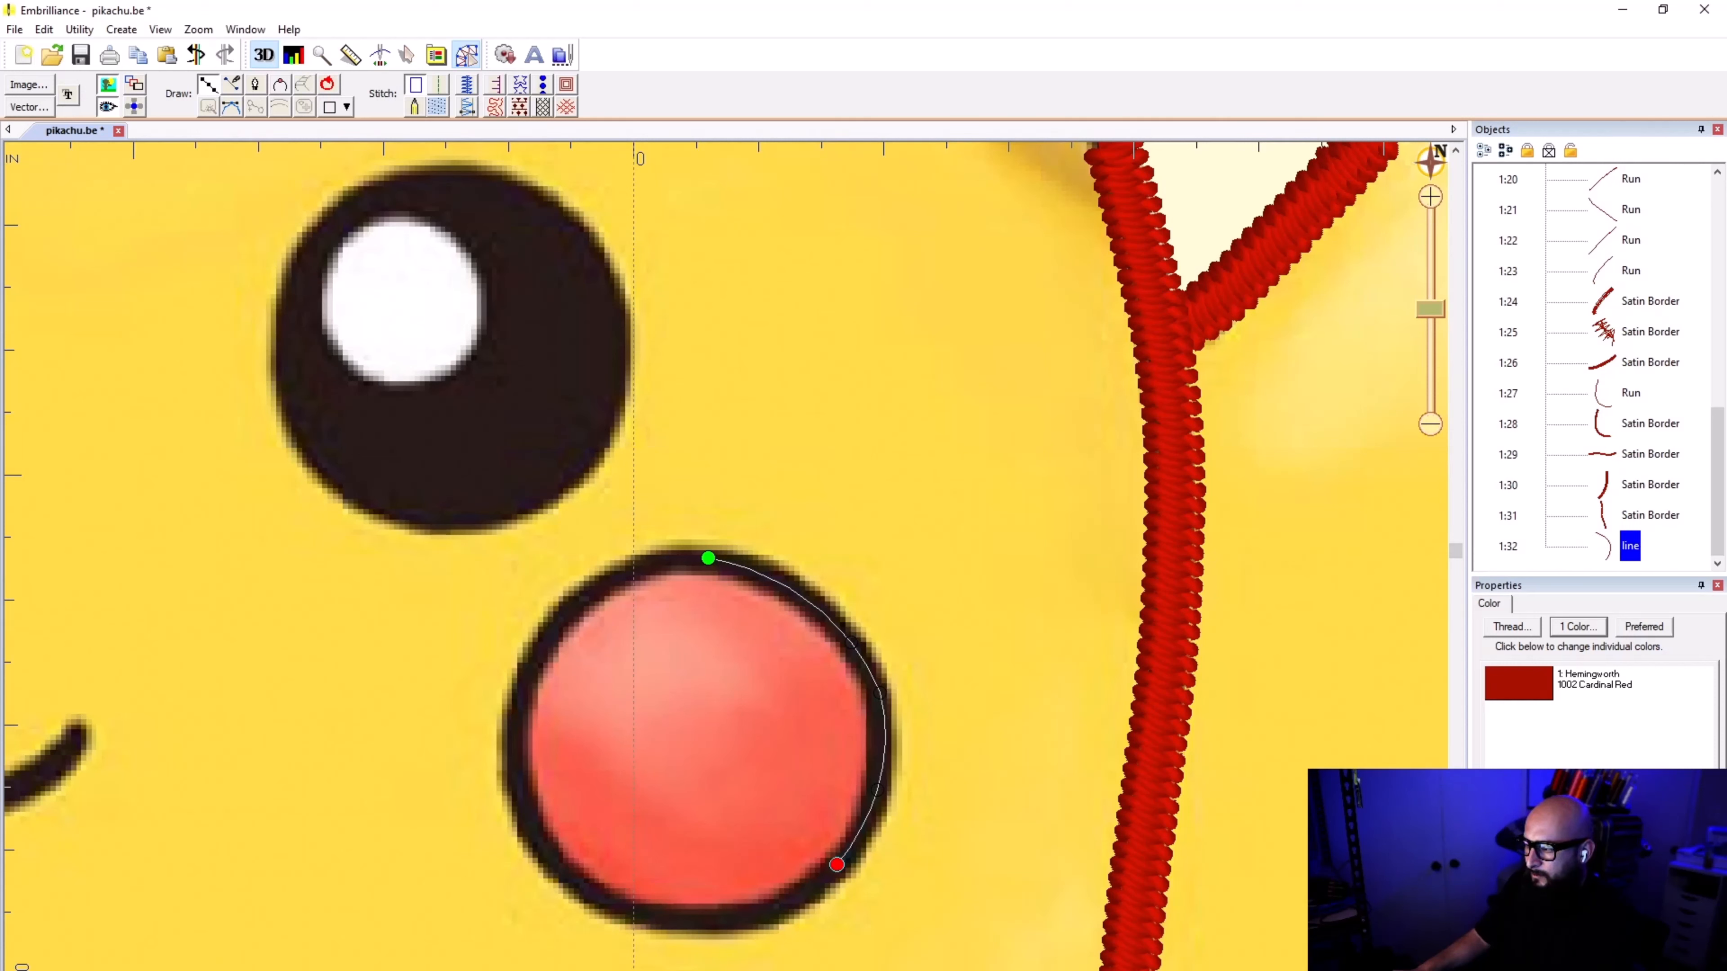
click(761, 915)
click(662, 916)
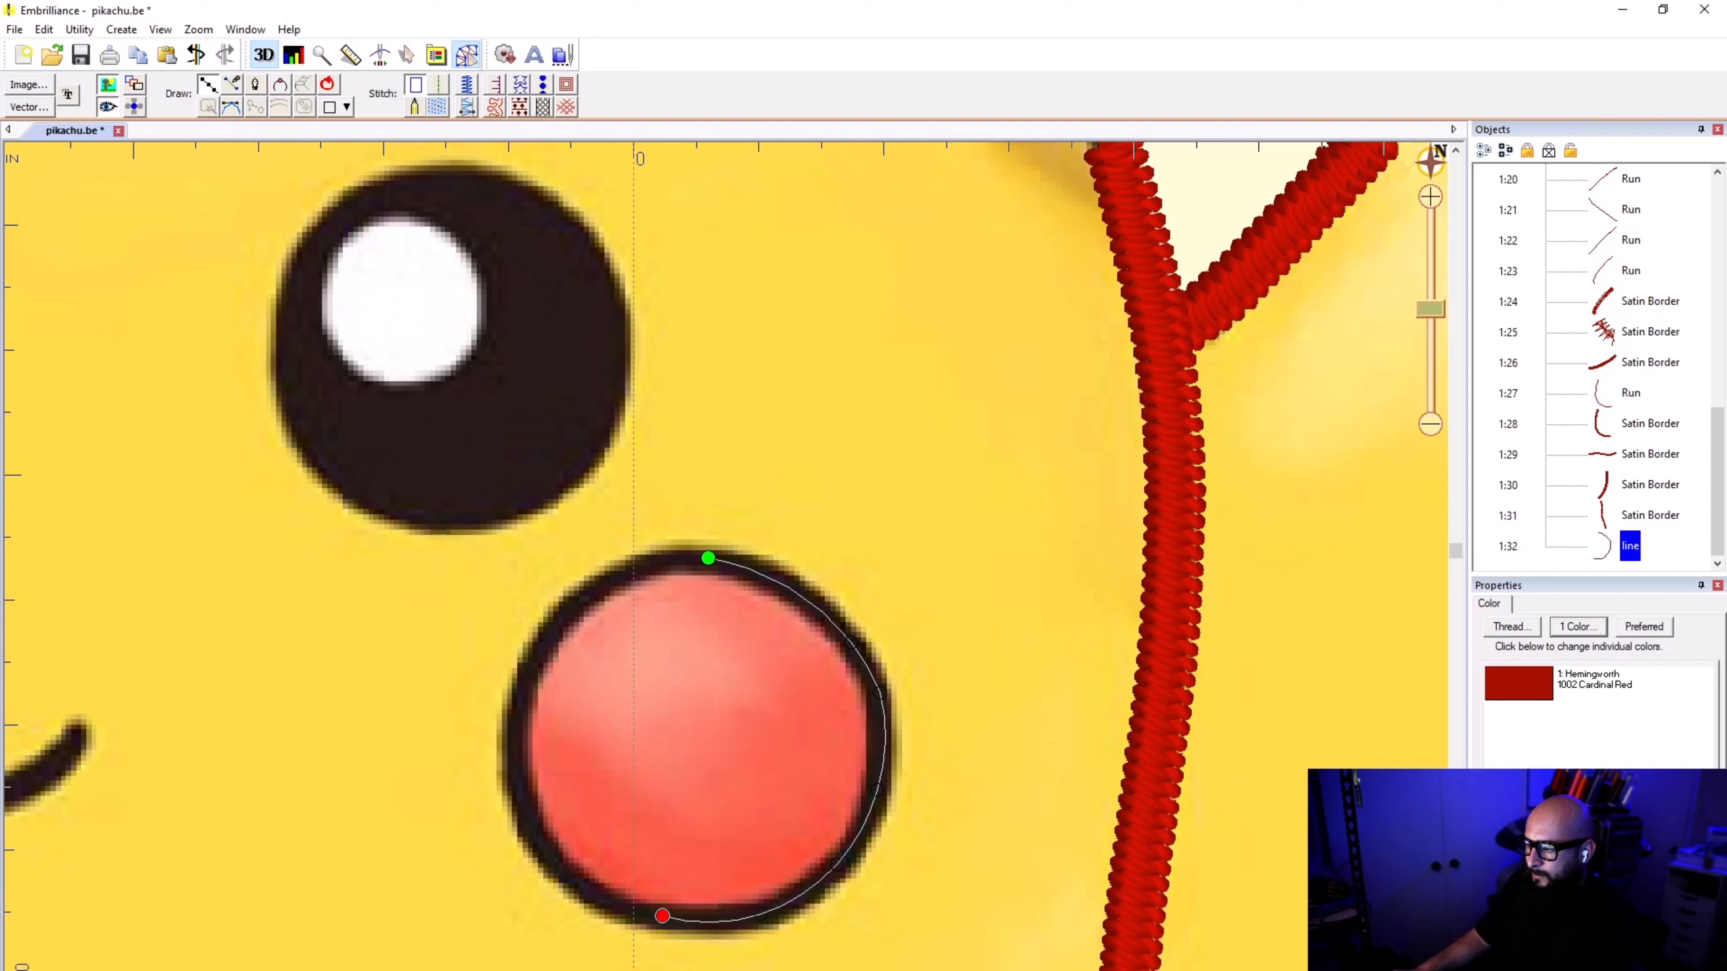
click(542, 847)
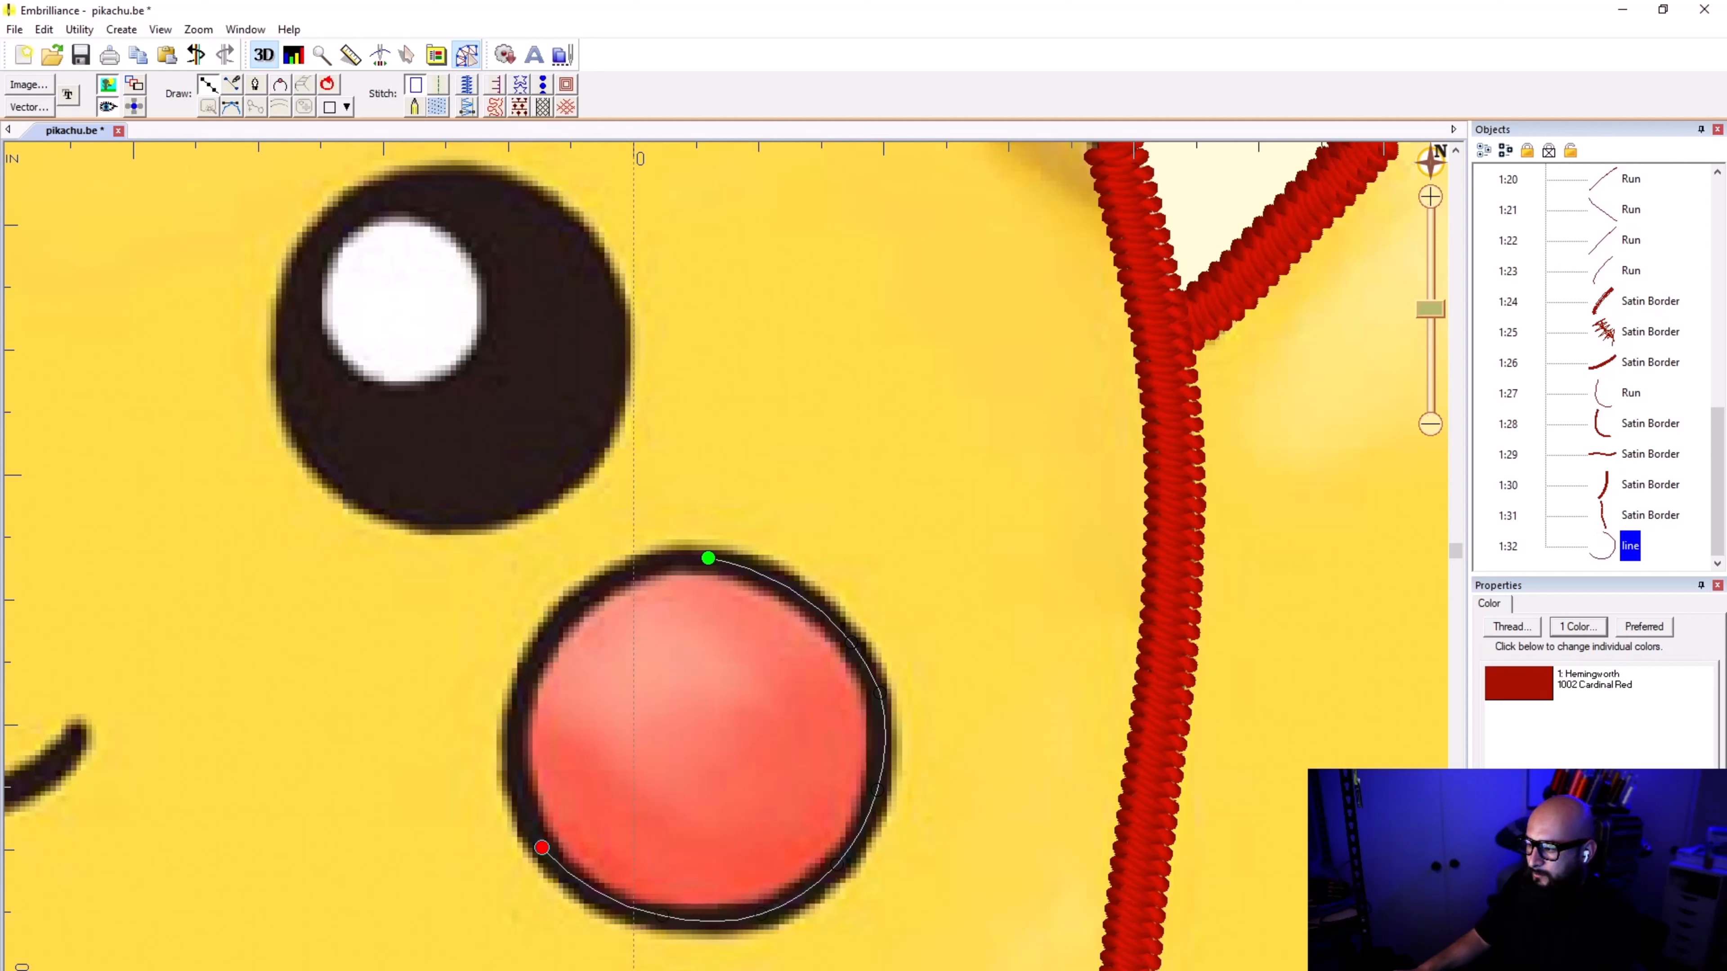
key(BackSpace)
key(BackSpace)
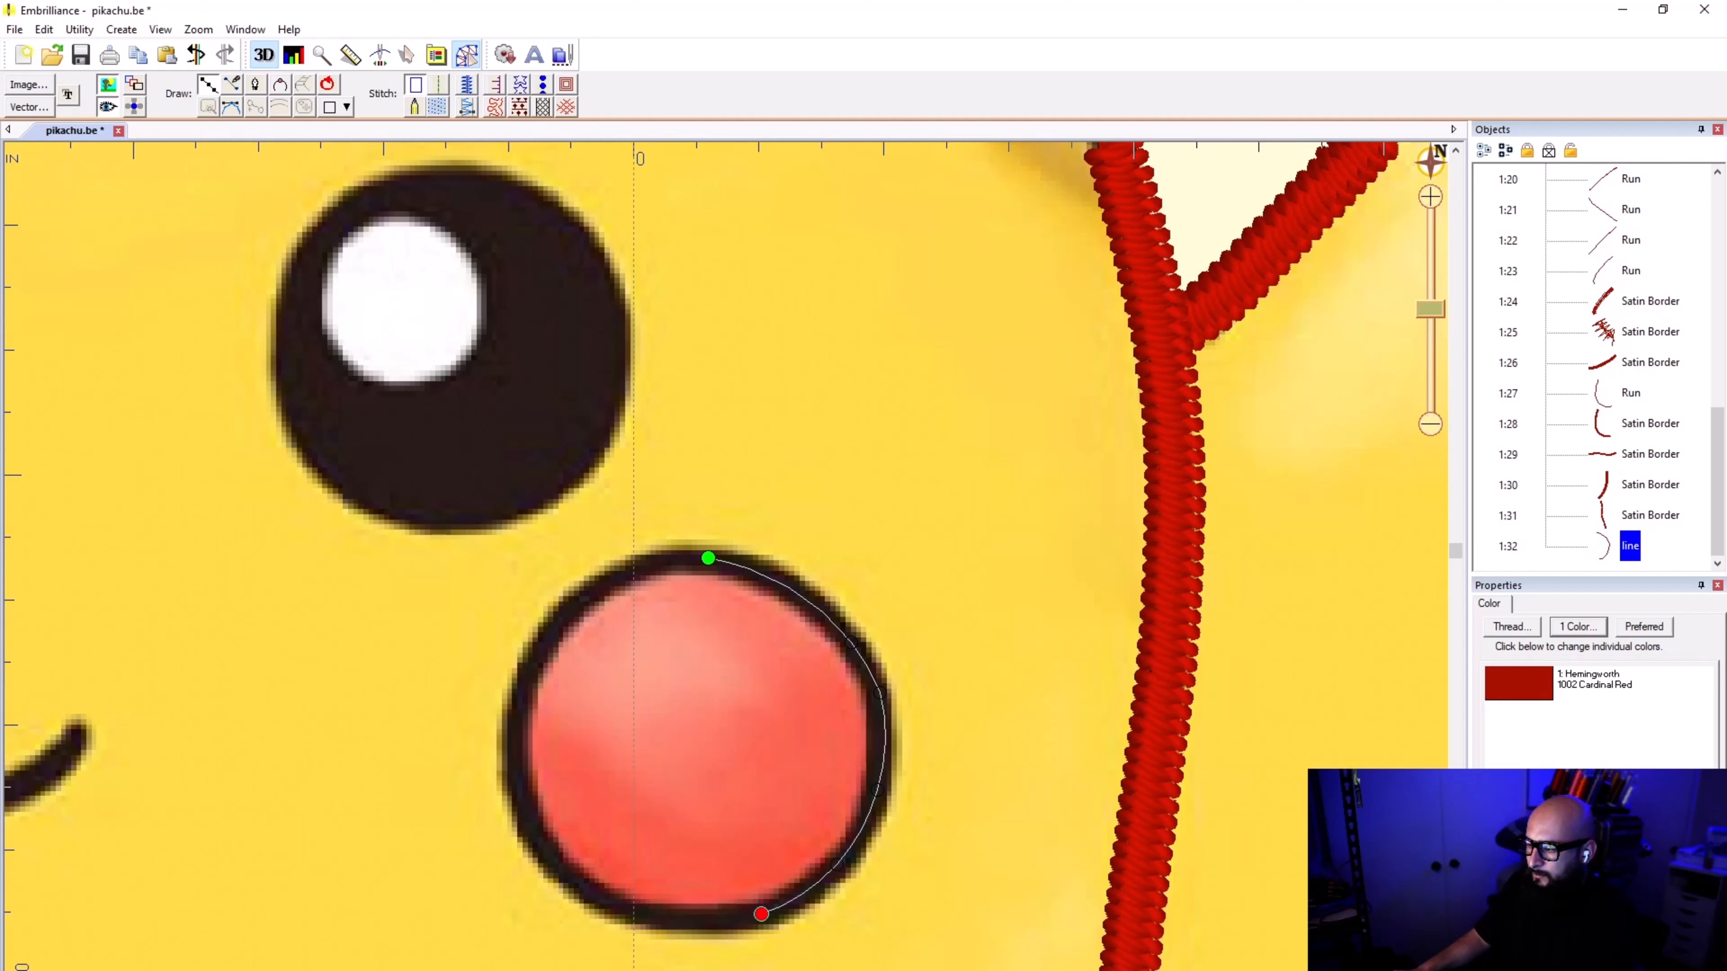
Step: Continue the curve around the cheek's lower left and up its left side, closing it at the start point
click(587, 887)
click(514, 752)
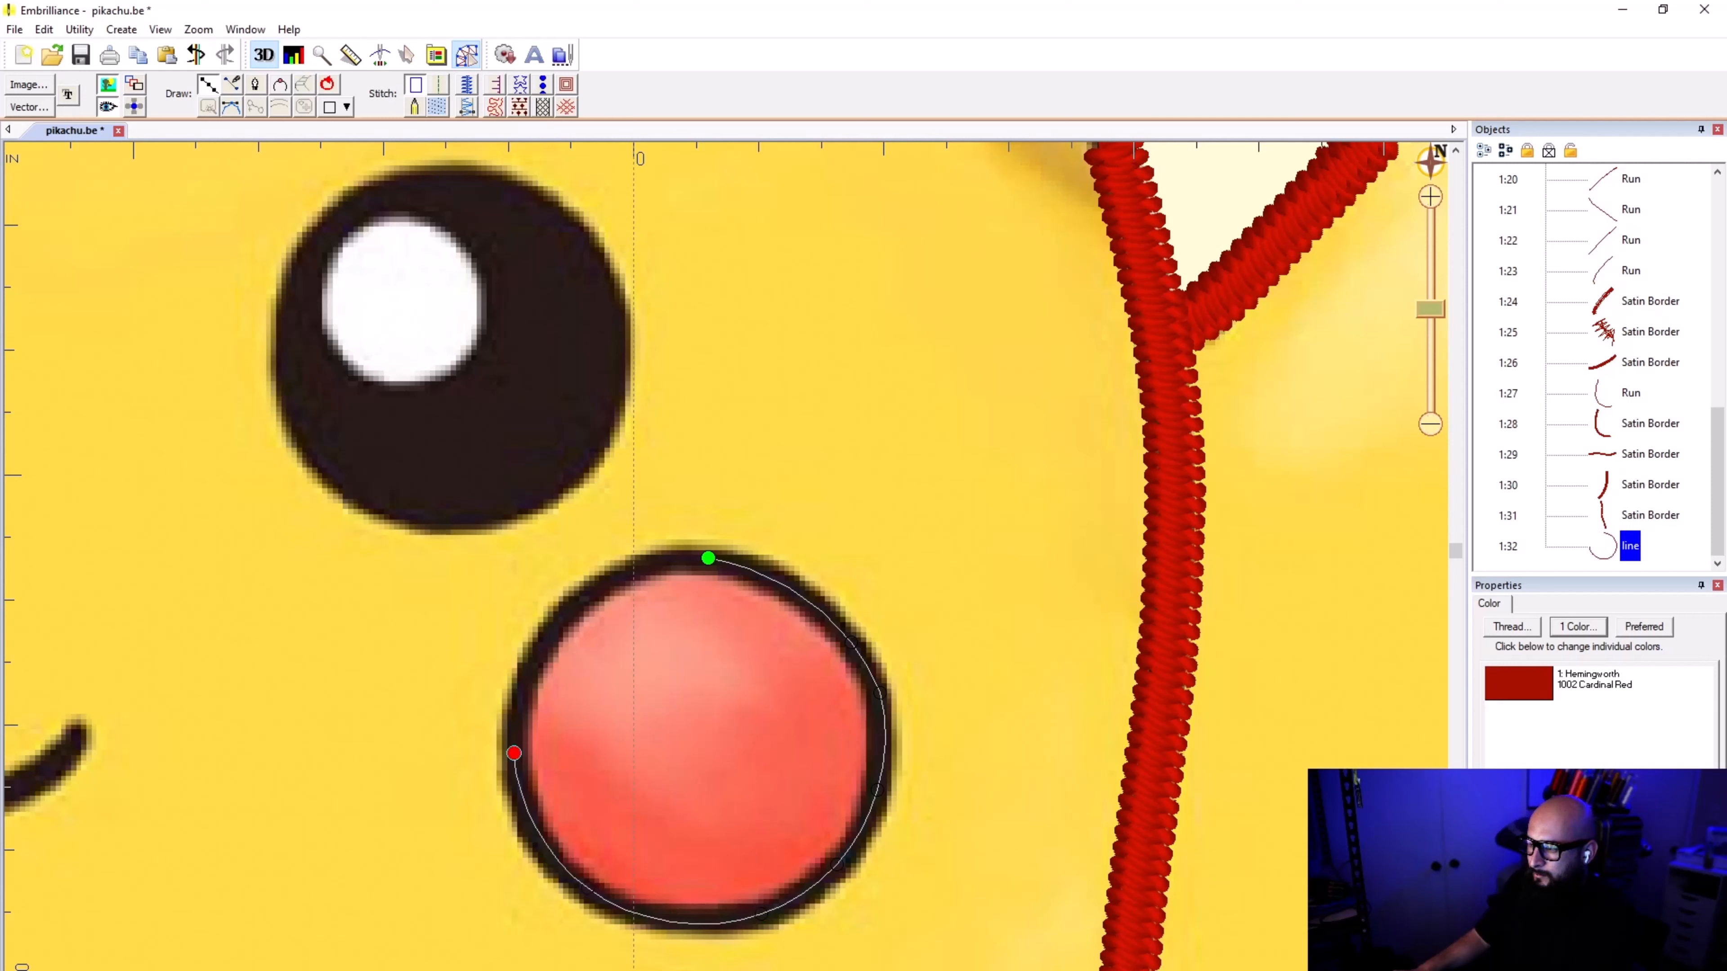
click(589, 590)
click(708, 559)
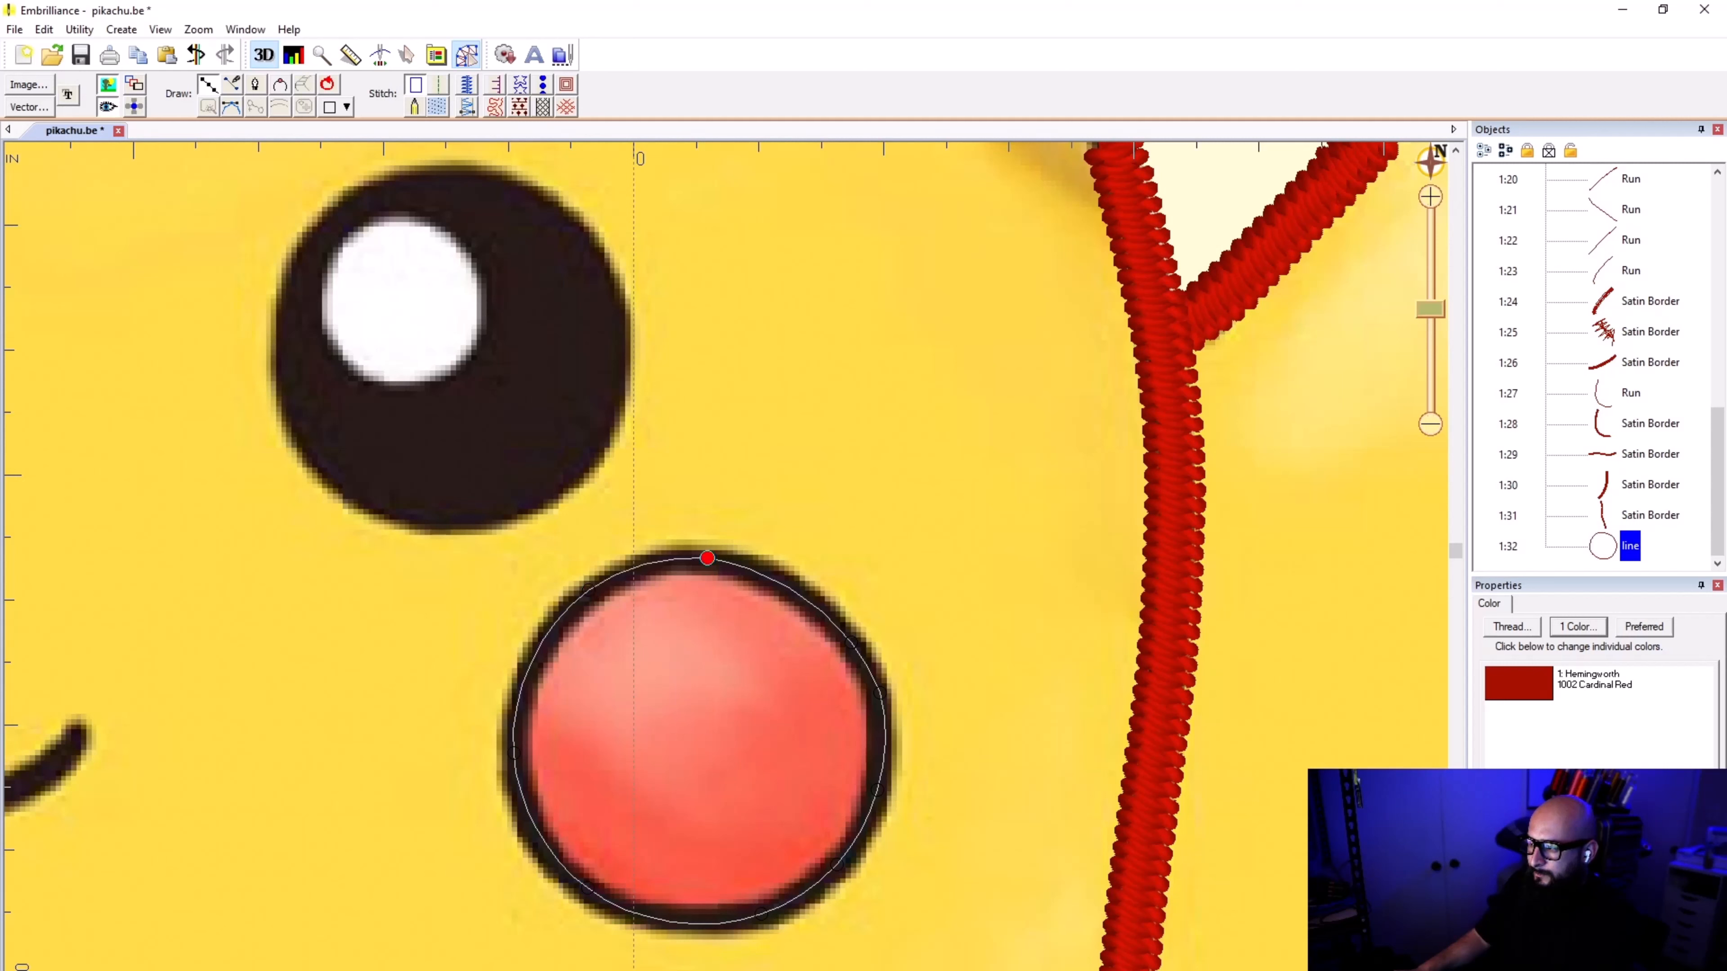
Step: Convert the closed cheek outline to a satin border 1.0 mm wide and deselect it
click(468, 84)
scroll(727, 575, down, 1)
scroll(726, 575, down, 1)
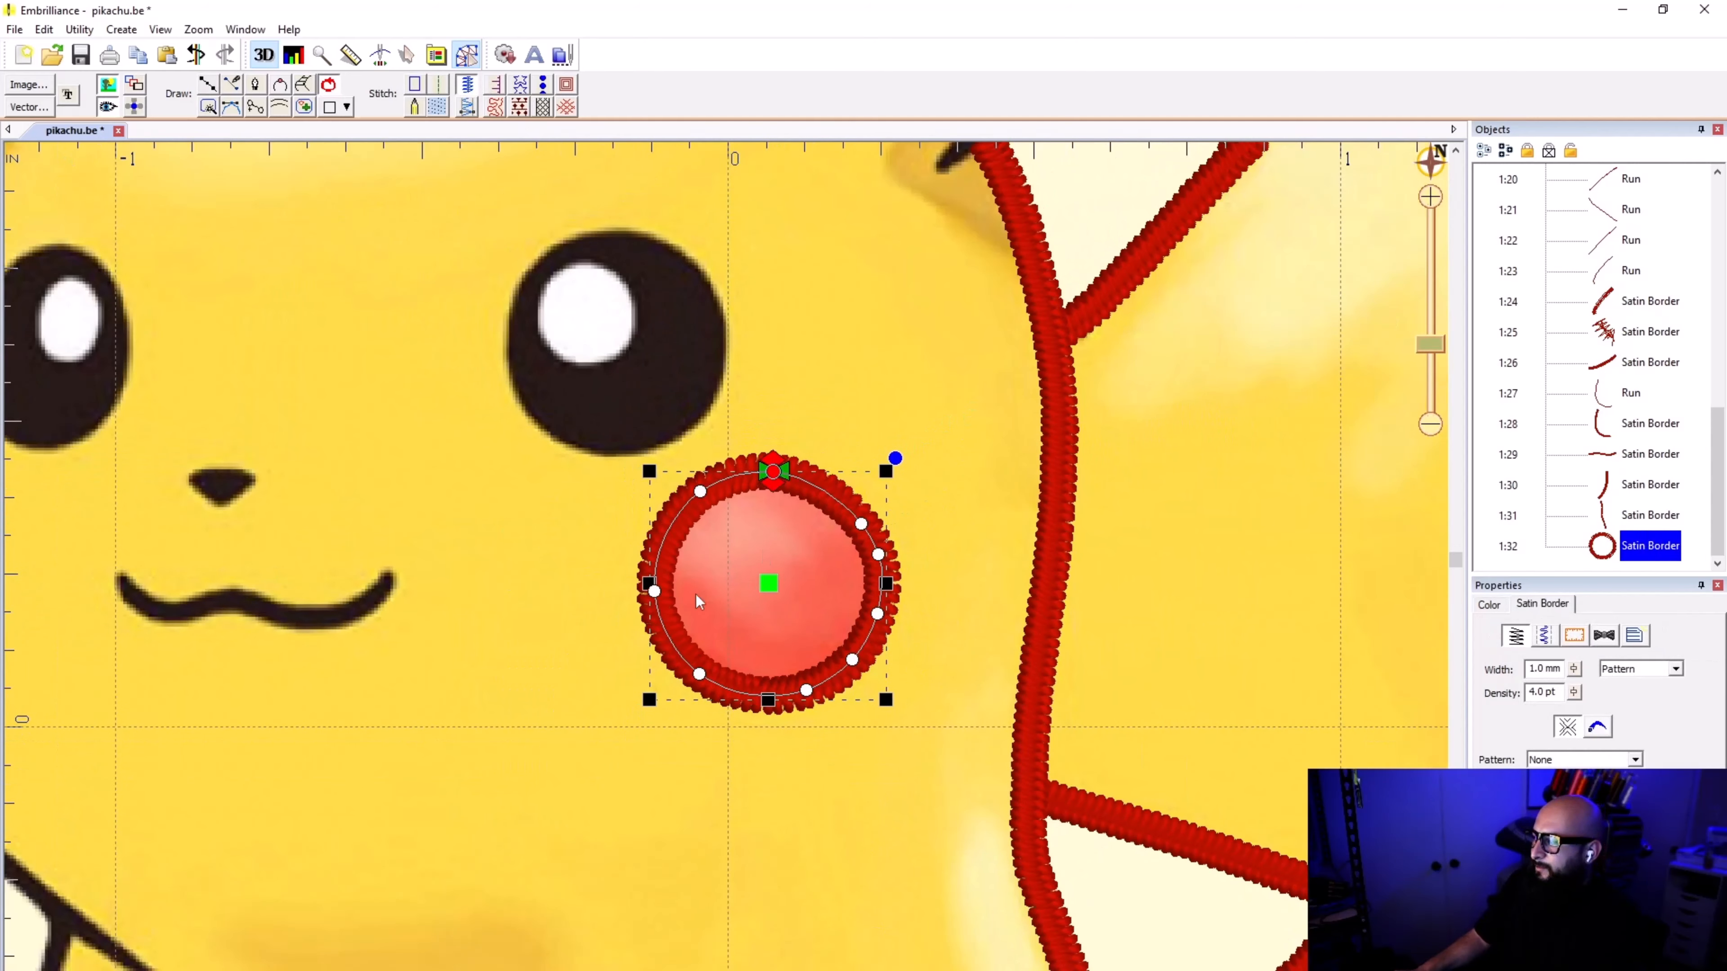
scroll(554, 550, down, 1)
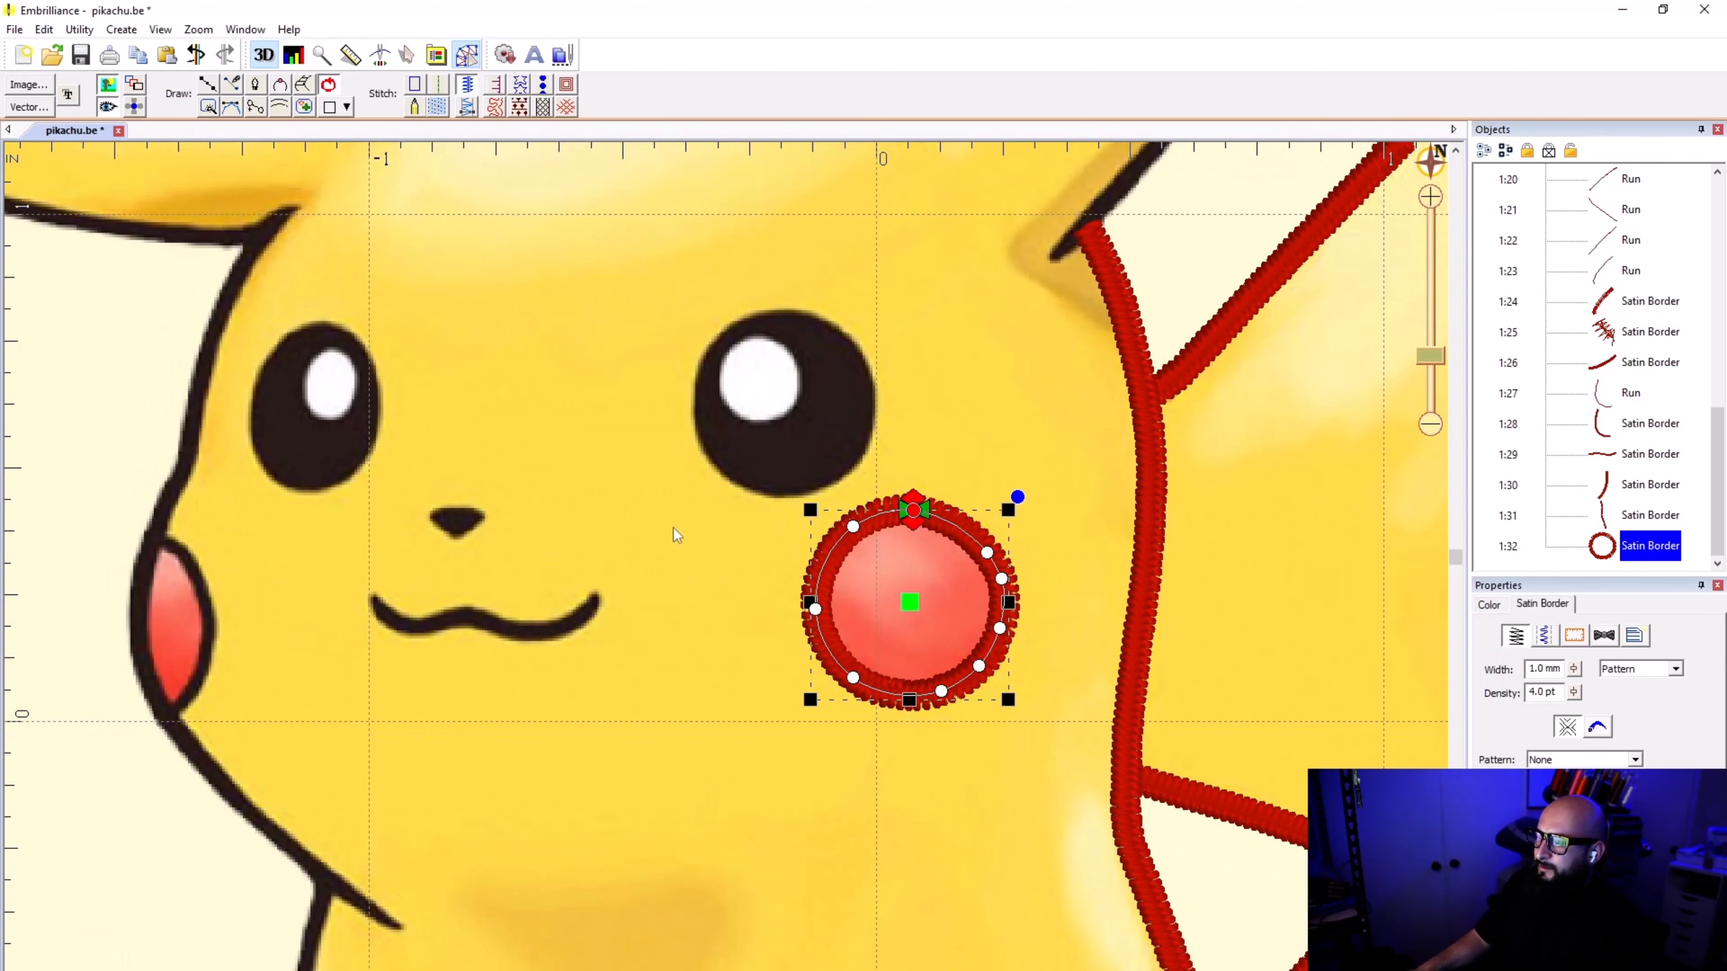
click(767, 564)
Step: Check the cheek's satin border against the artwork with the background image hidden and shown
scroll(726, 574, down, 1)
scroll(726, 575, up, 4)
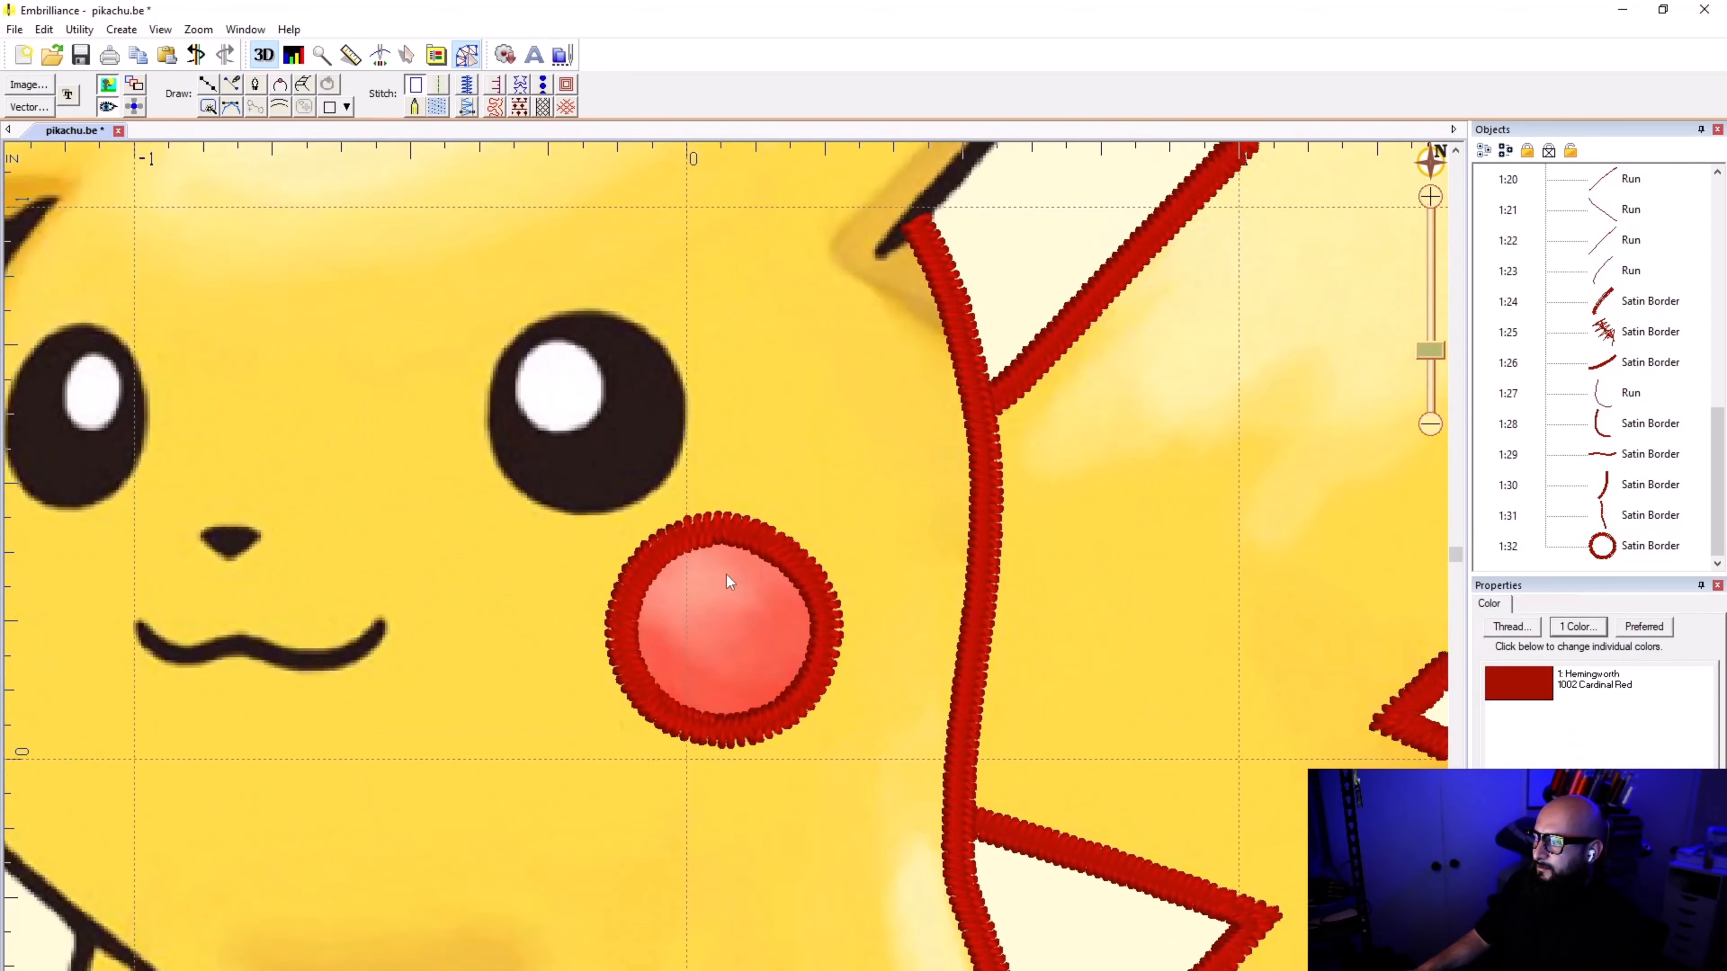
scroll(728, 571, down, 2)
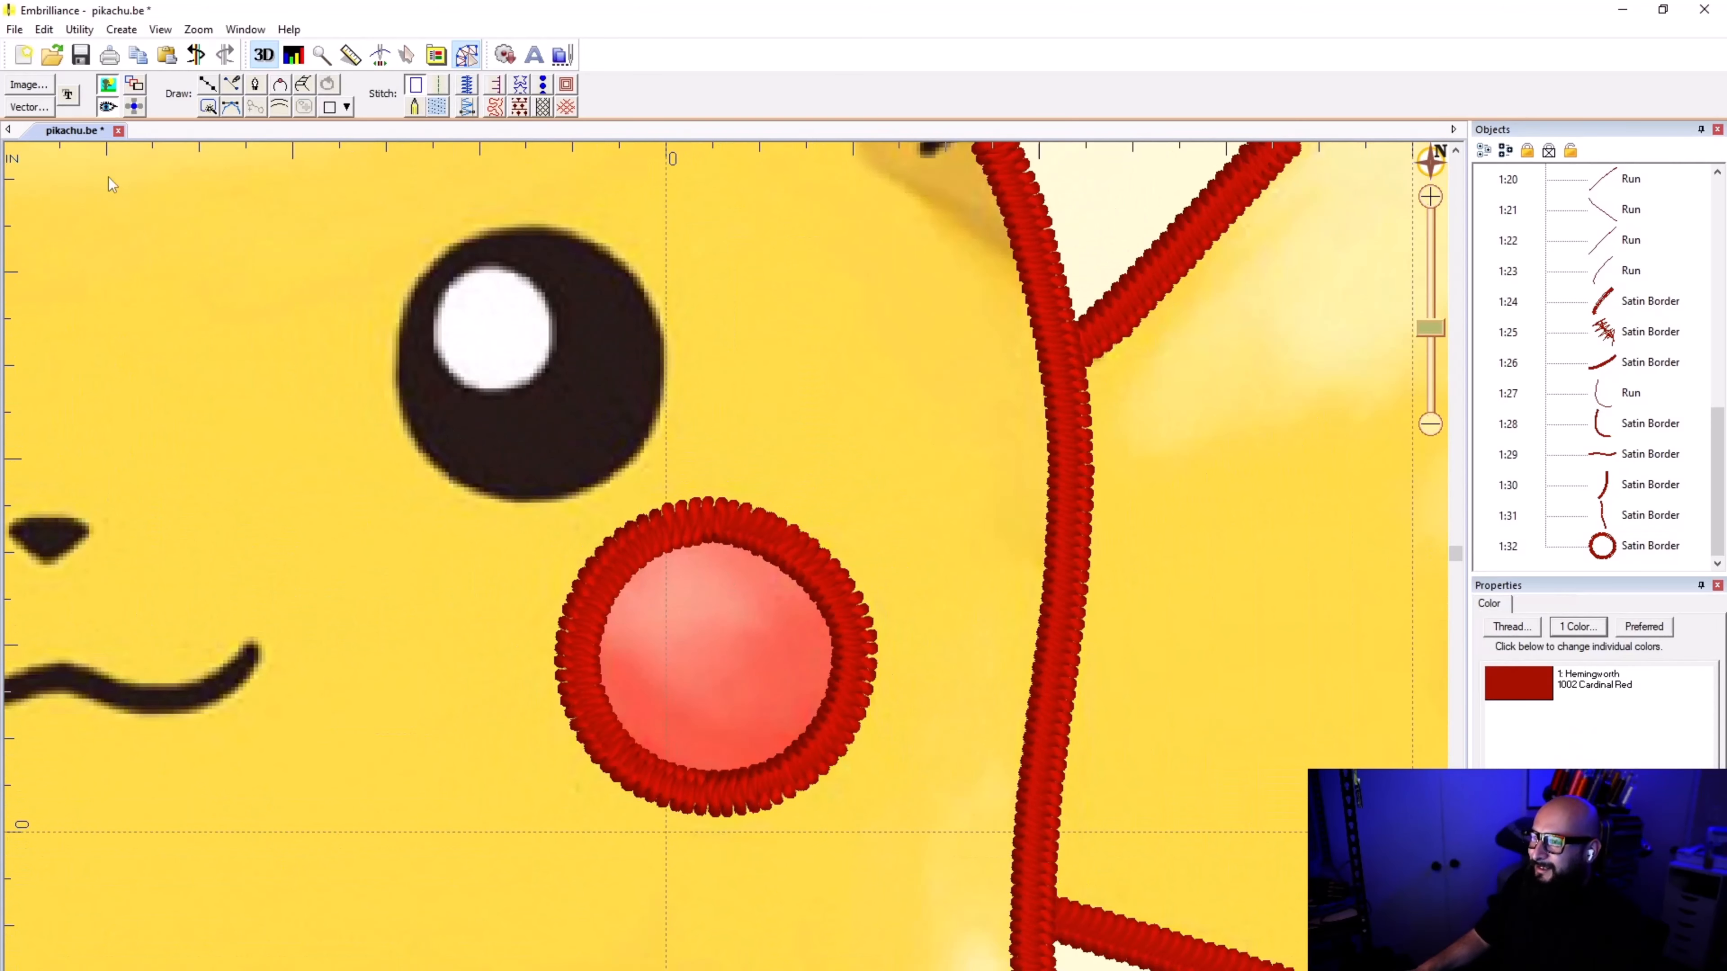
click(110, 90)
click(109, 88)
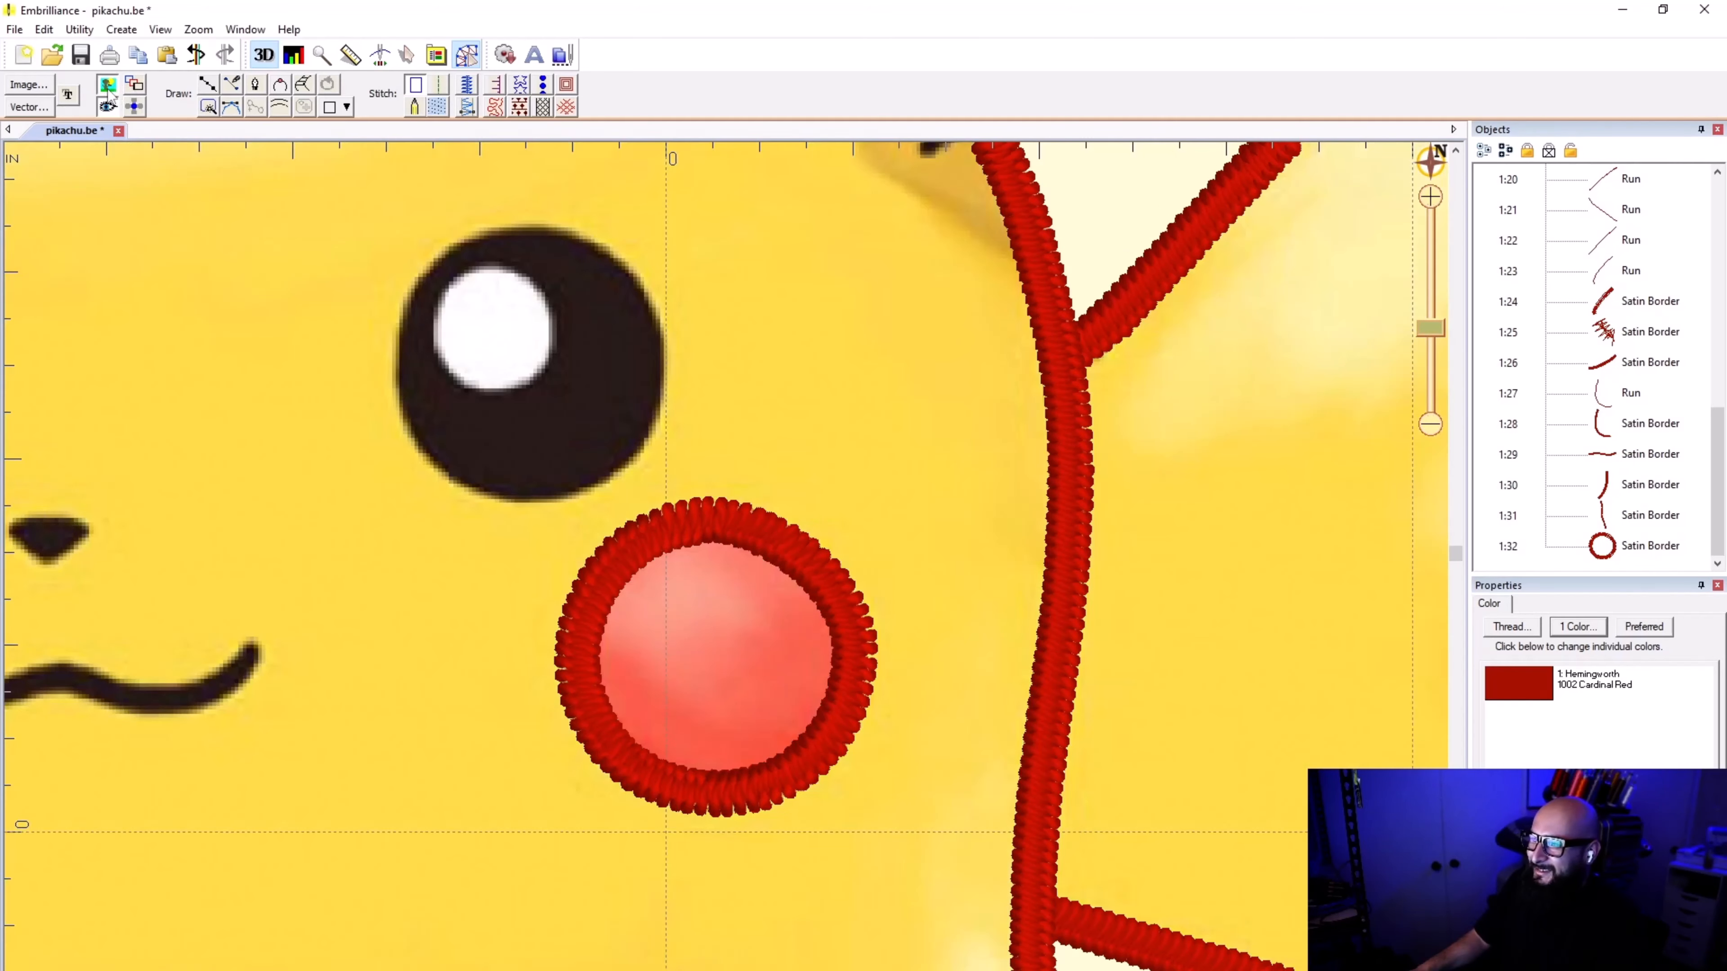
click(106, 106)
click(106, 107)
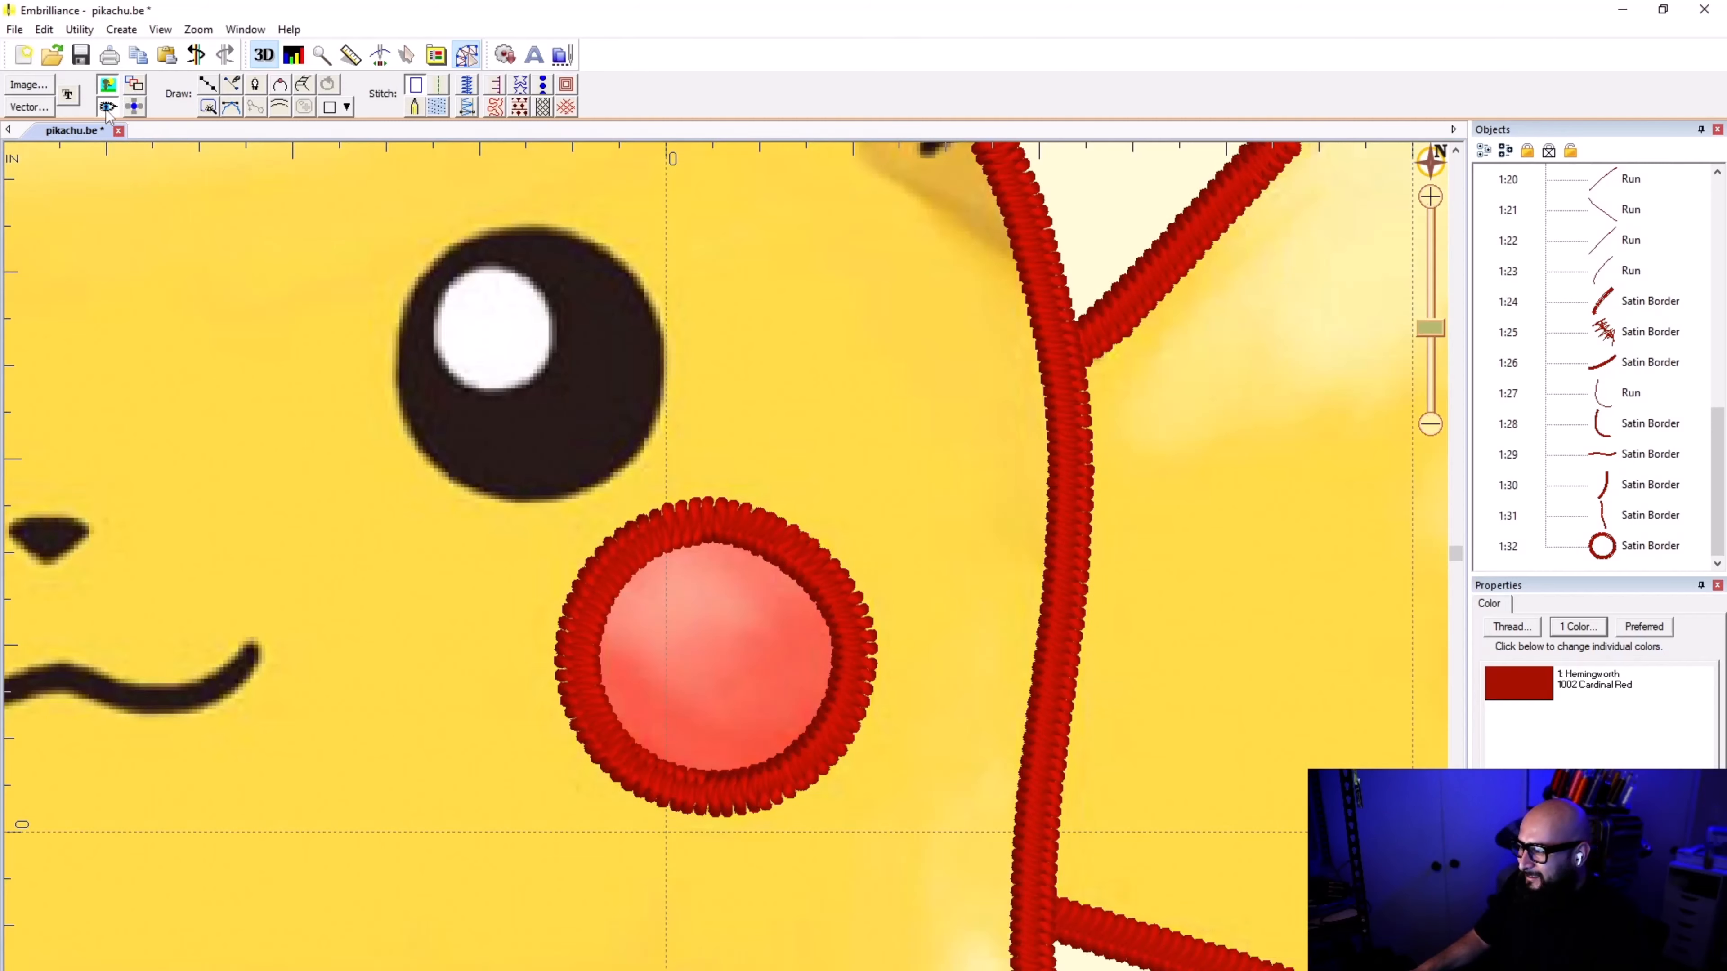
click(106, 107)
click(106, 107)
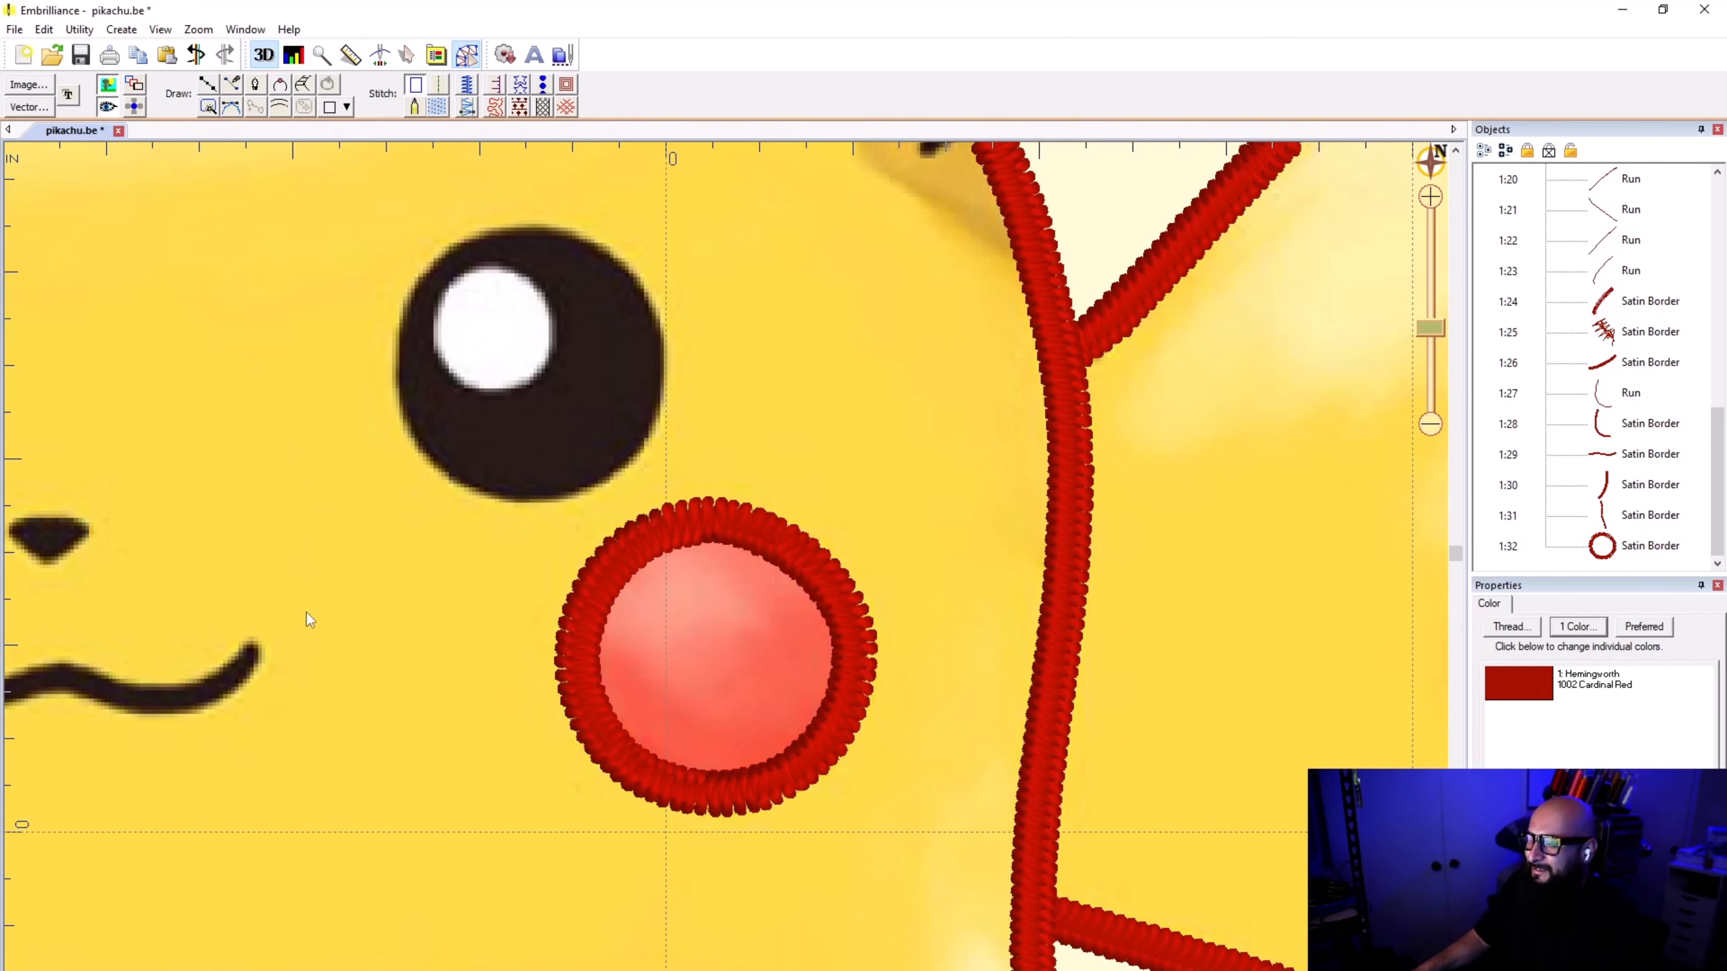
Step: Select the cheek border and inspect up close where its stitching starts and ends at the top
scroll(760, 597, down, 2)
scroll(727, 581, up, 1)
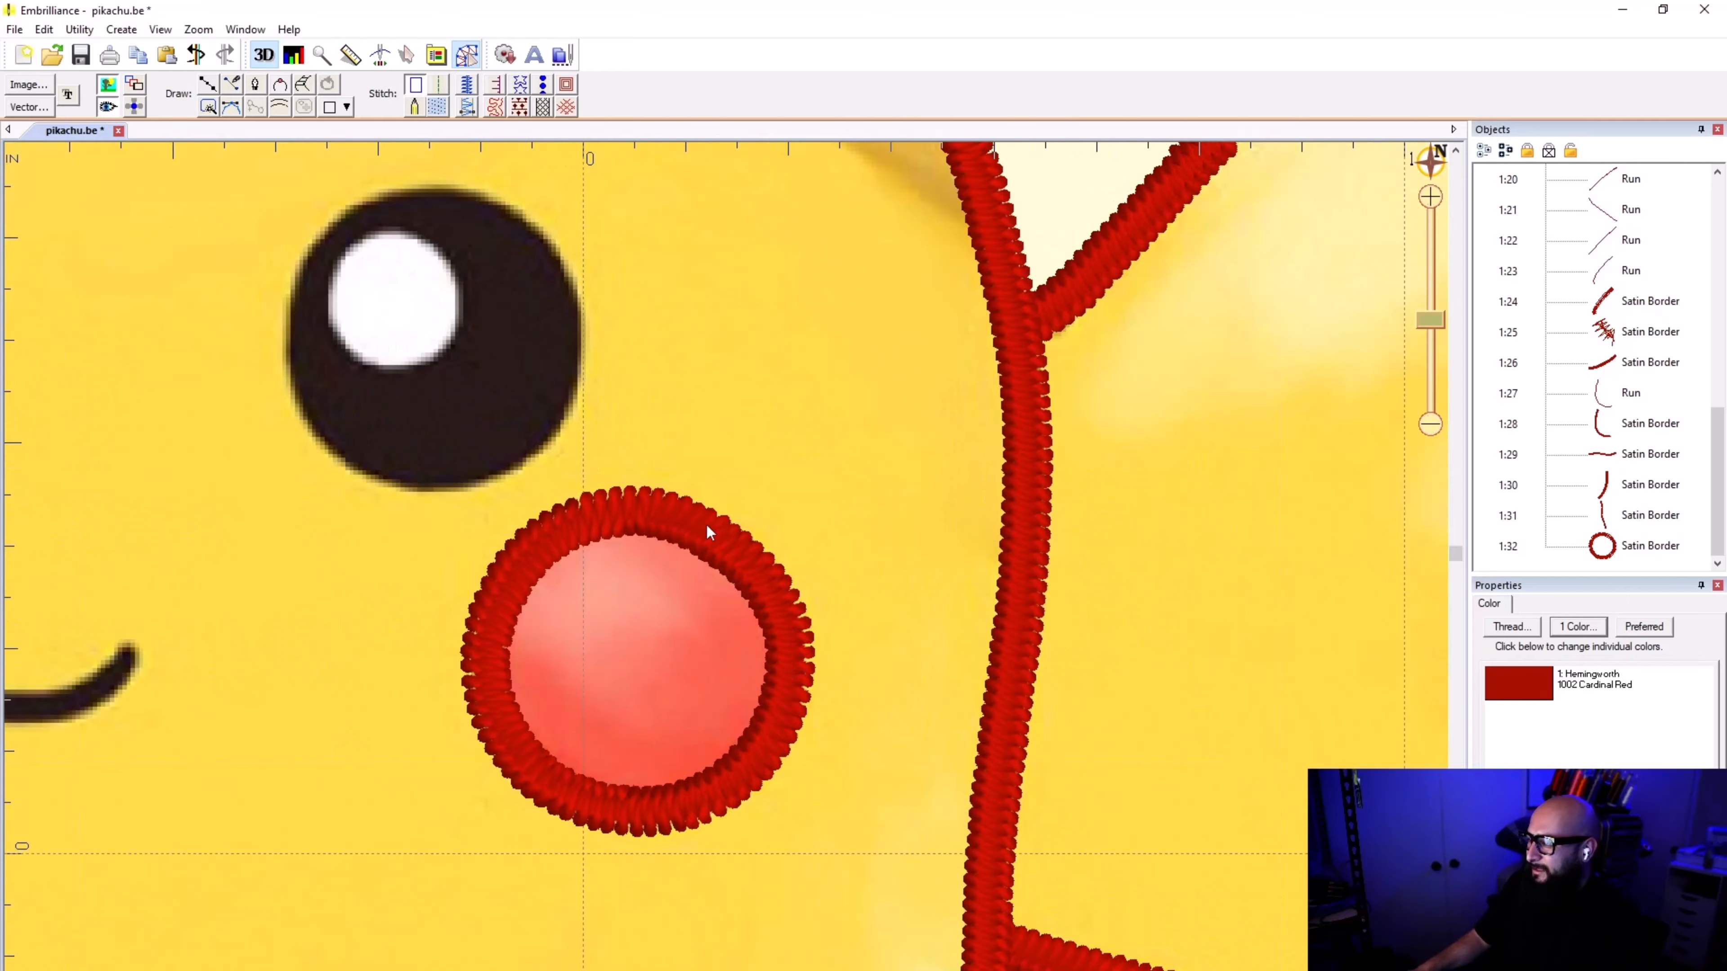
click(704, 524)
scroll(704, 524, up, 1)
scroll(726, 577, up, 4)
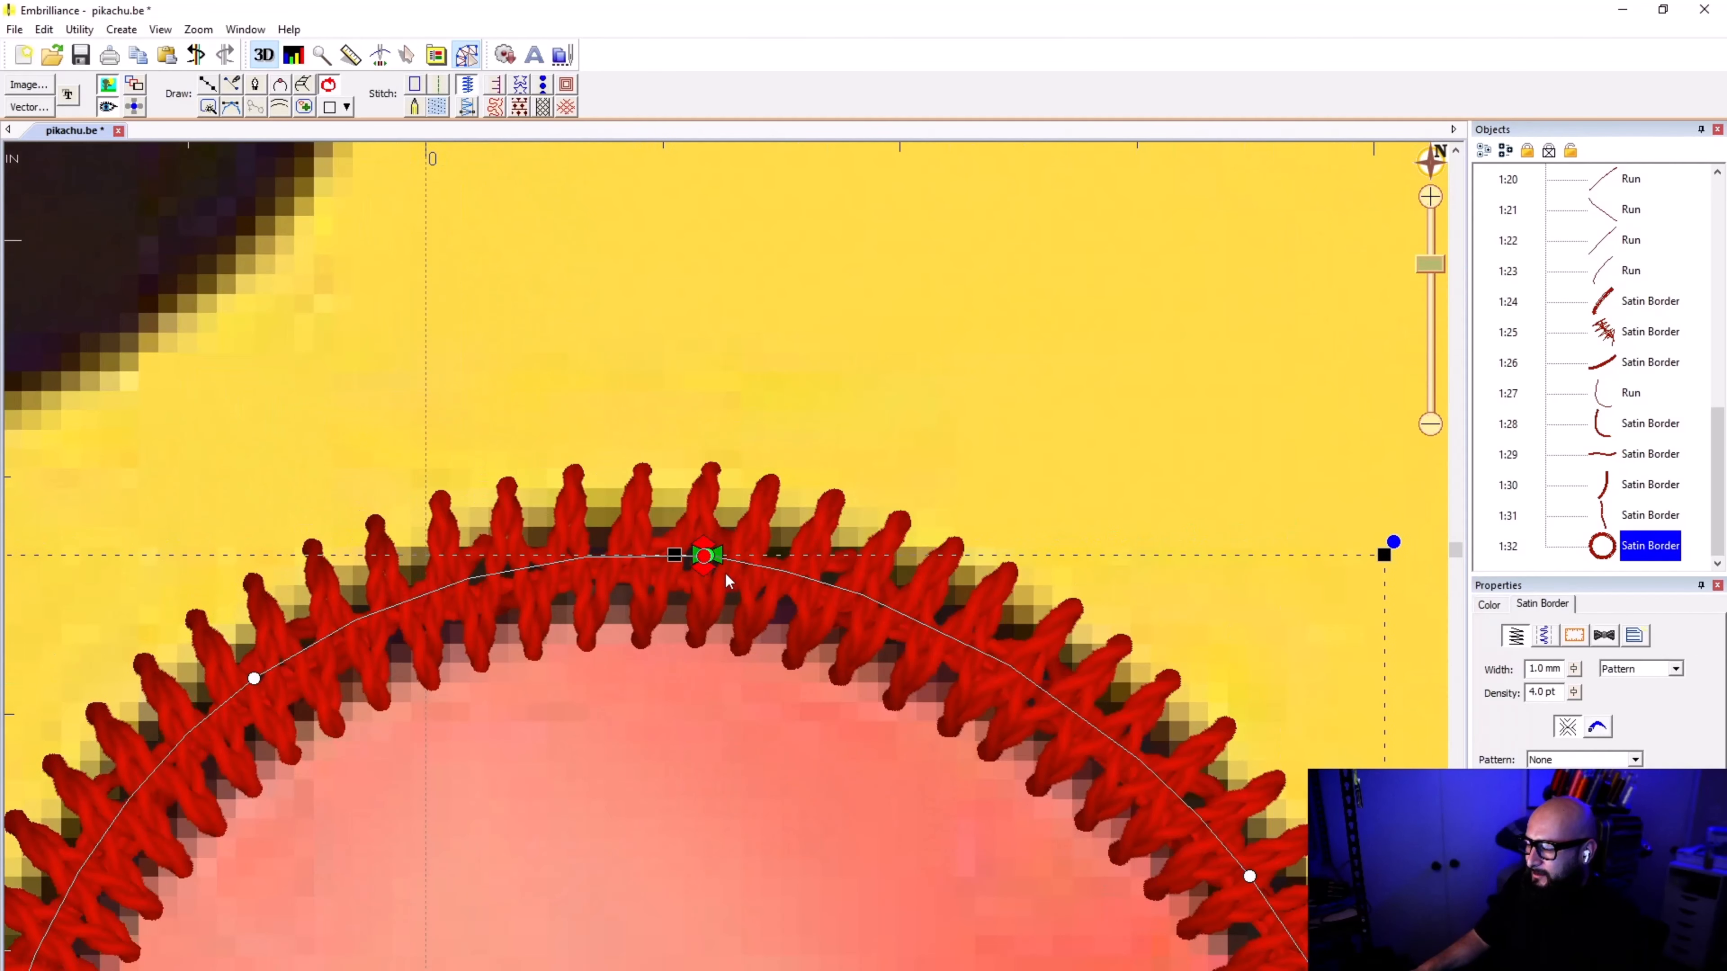
scroll(725, 578, down, 4)
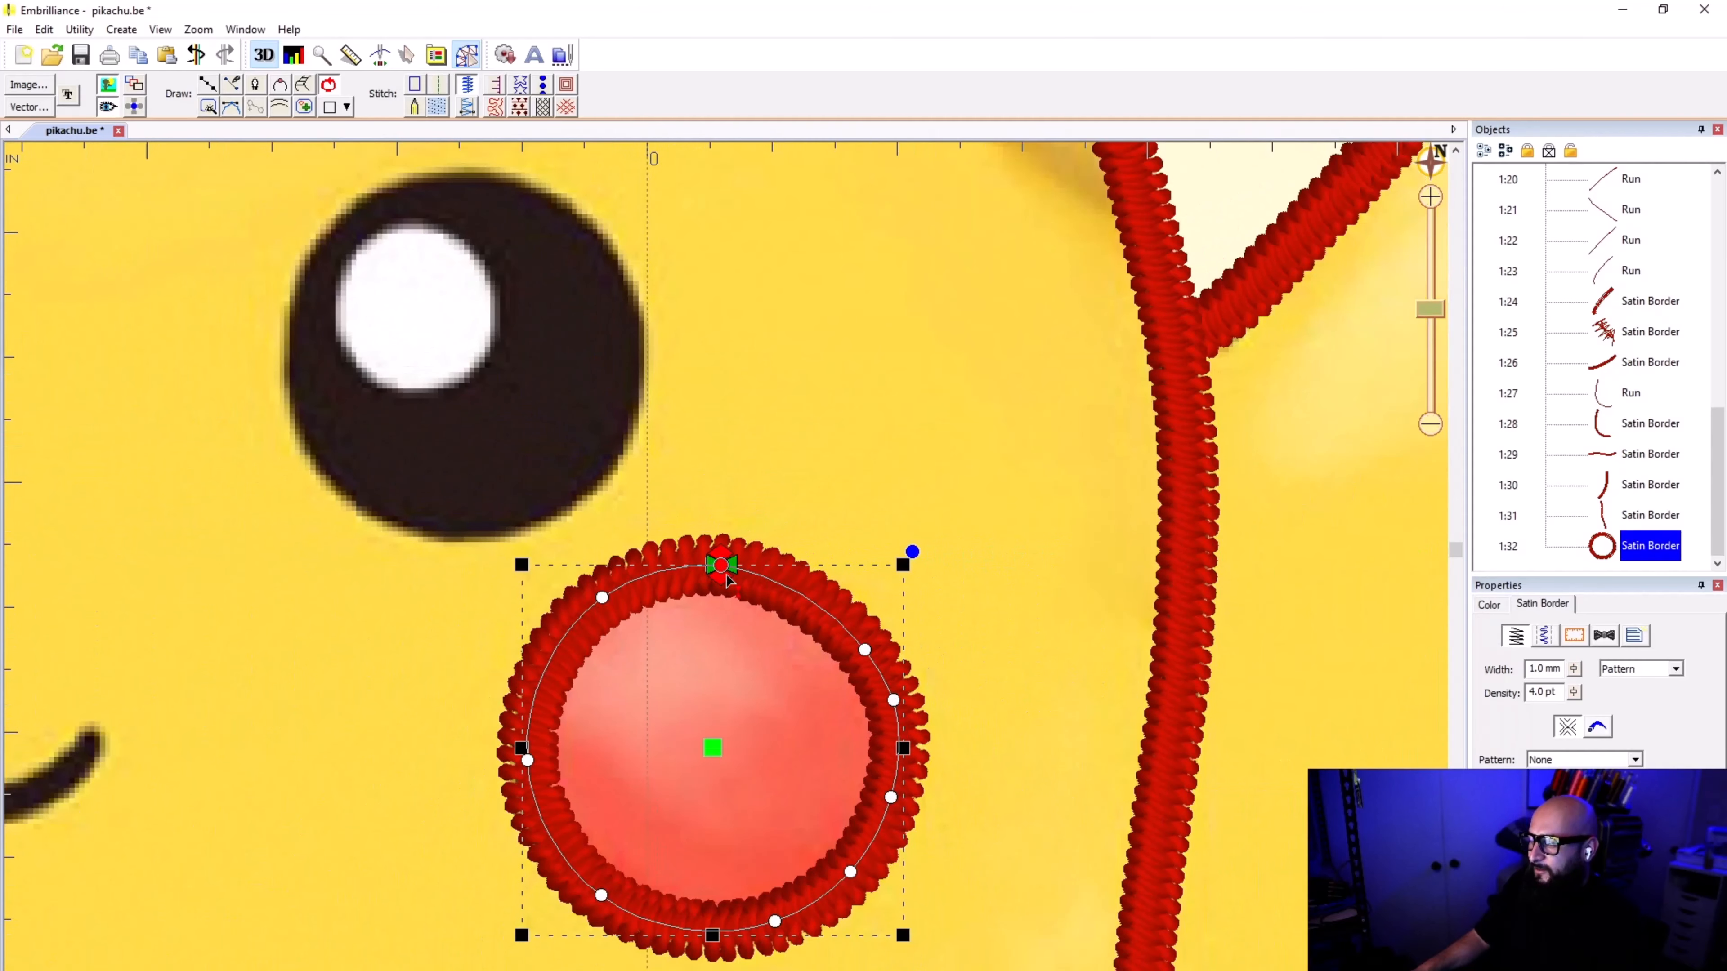
Step: Deselect the cheek border and save the design
scroll(727, 575, down, 2)
click(810, 465)
scroll(737, 605, down, 1)
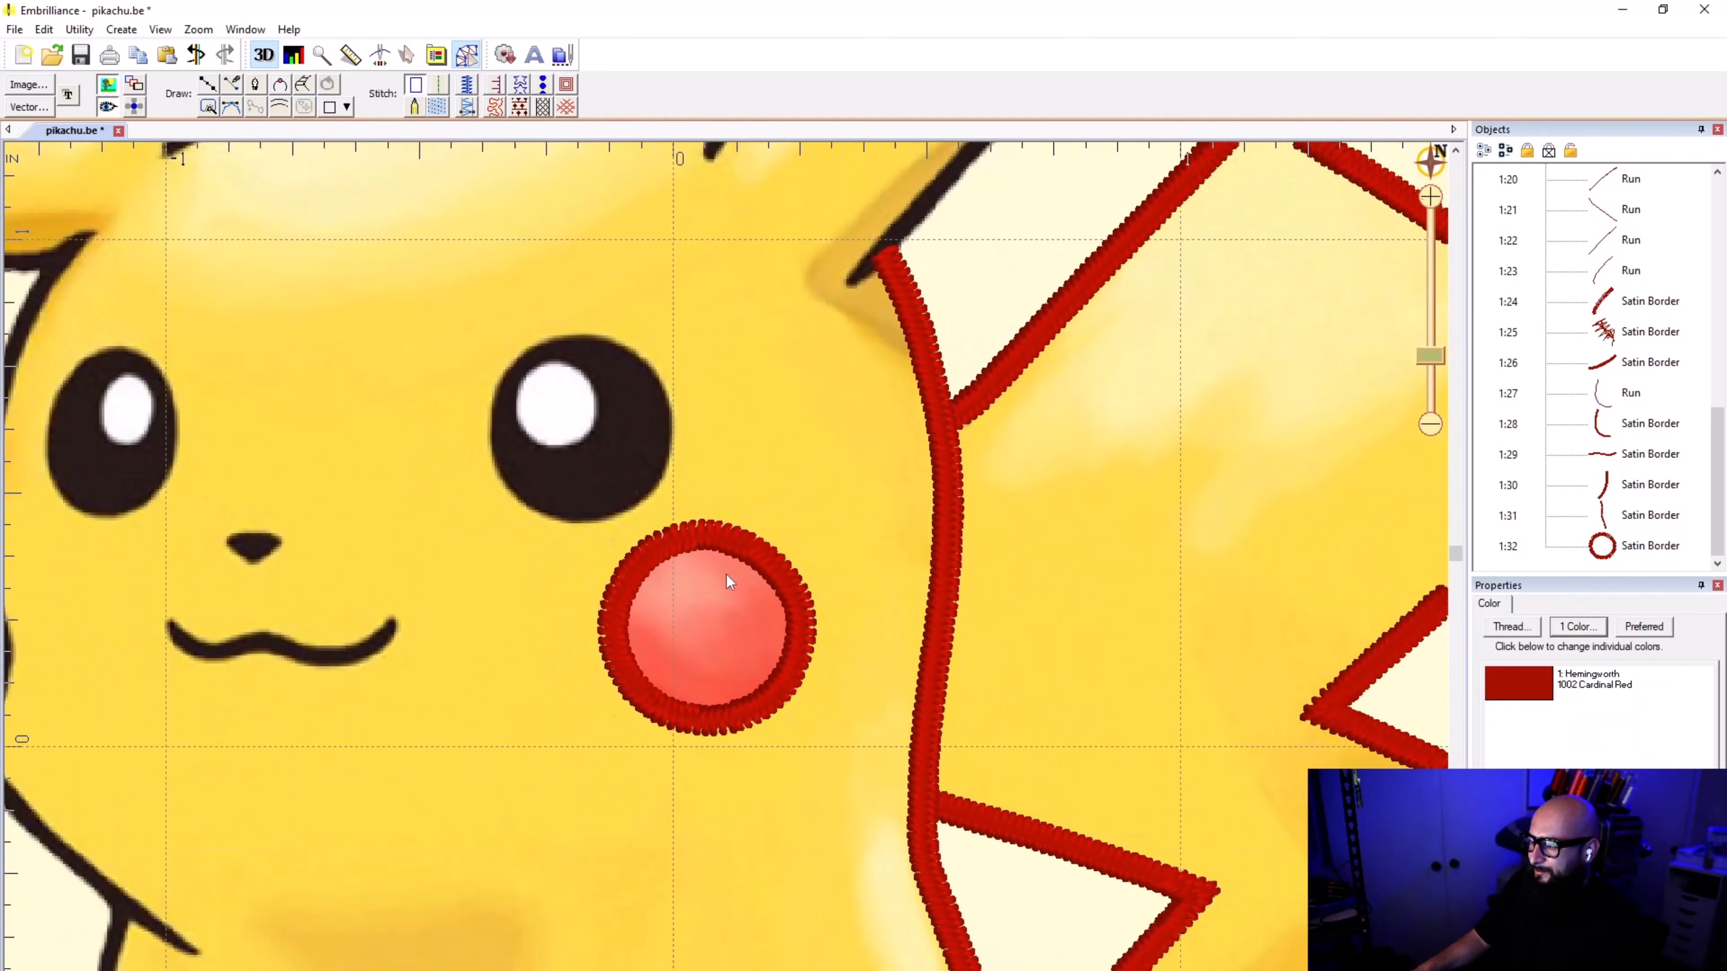
scroll(726, 575, down, 2)
key(ctrl+s)
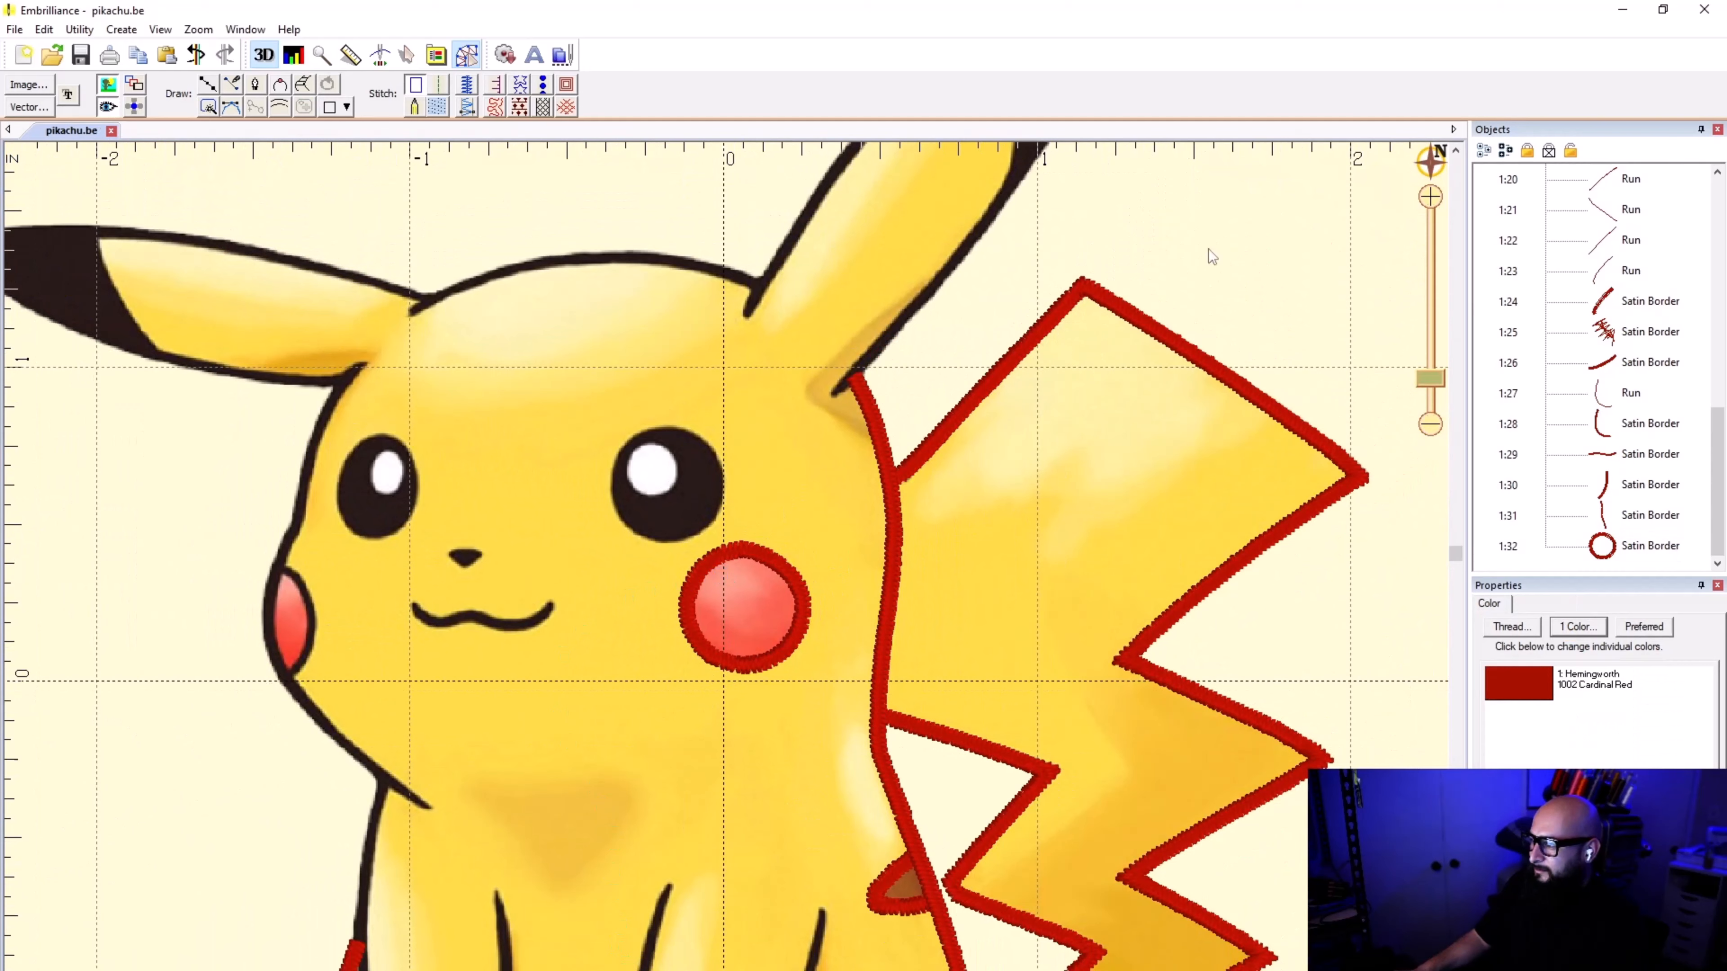
Step: Start a new outline at the top edge of the black eye above the bordered cheek
scroll(726, 559, up, 2)
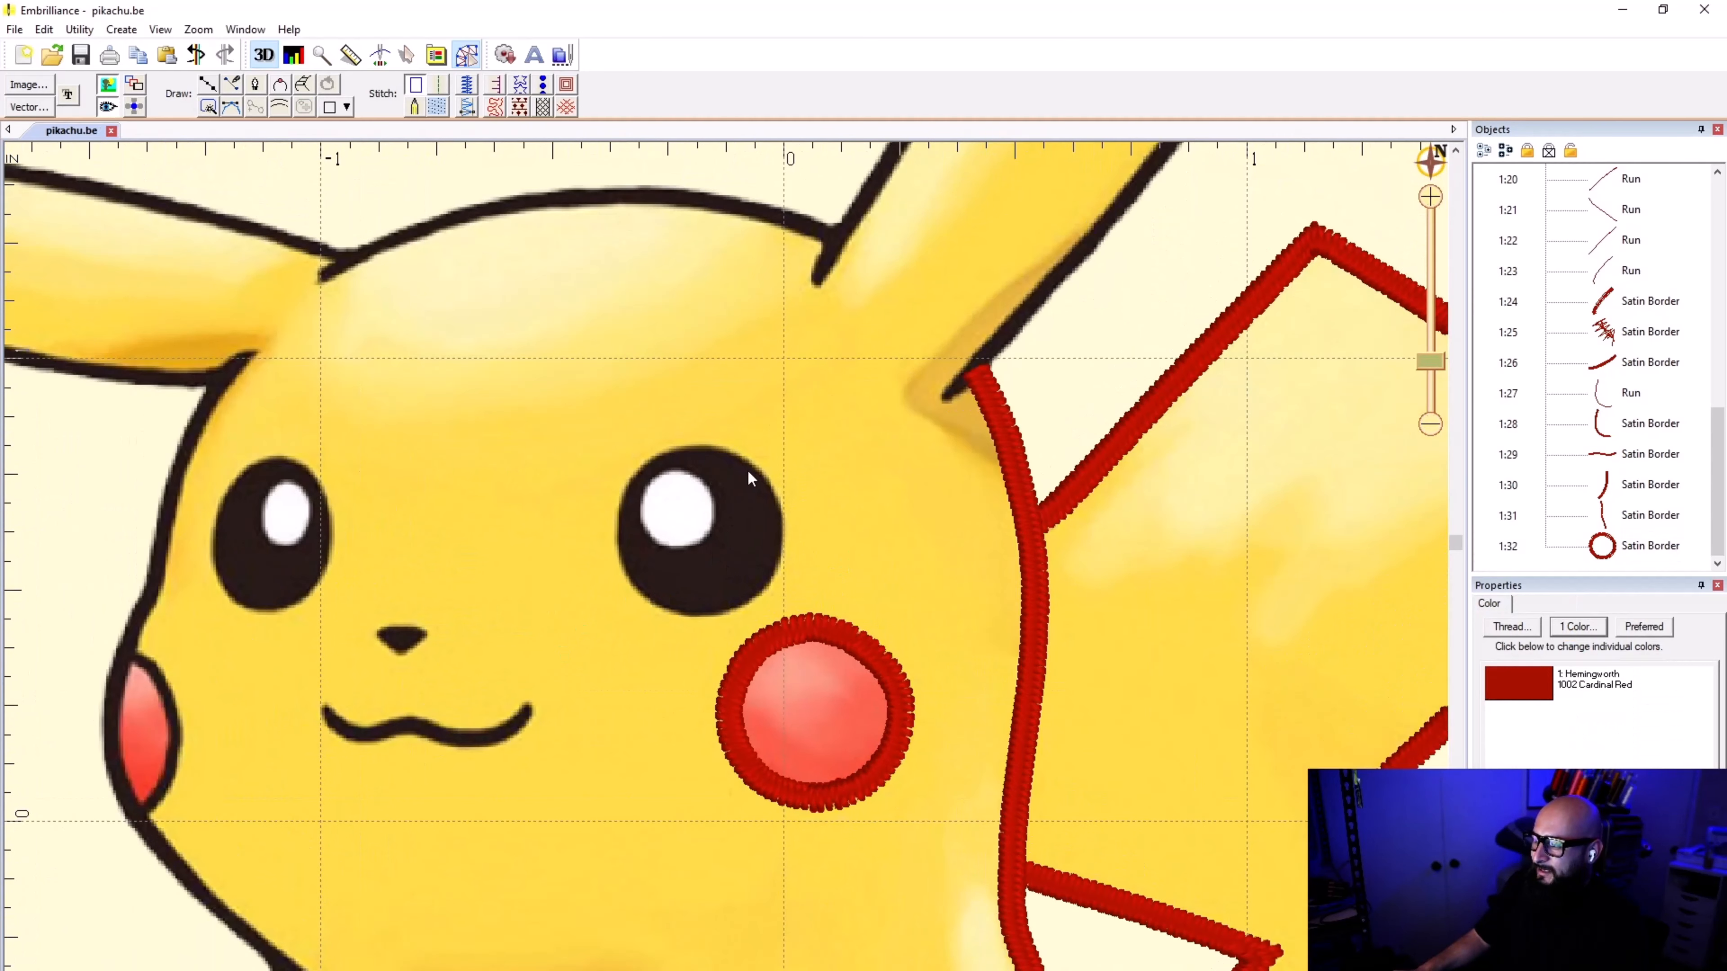
click(207, 85)
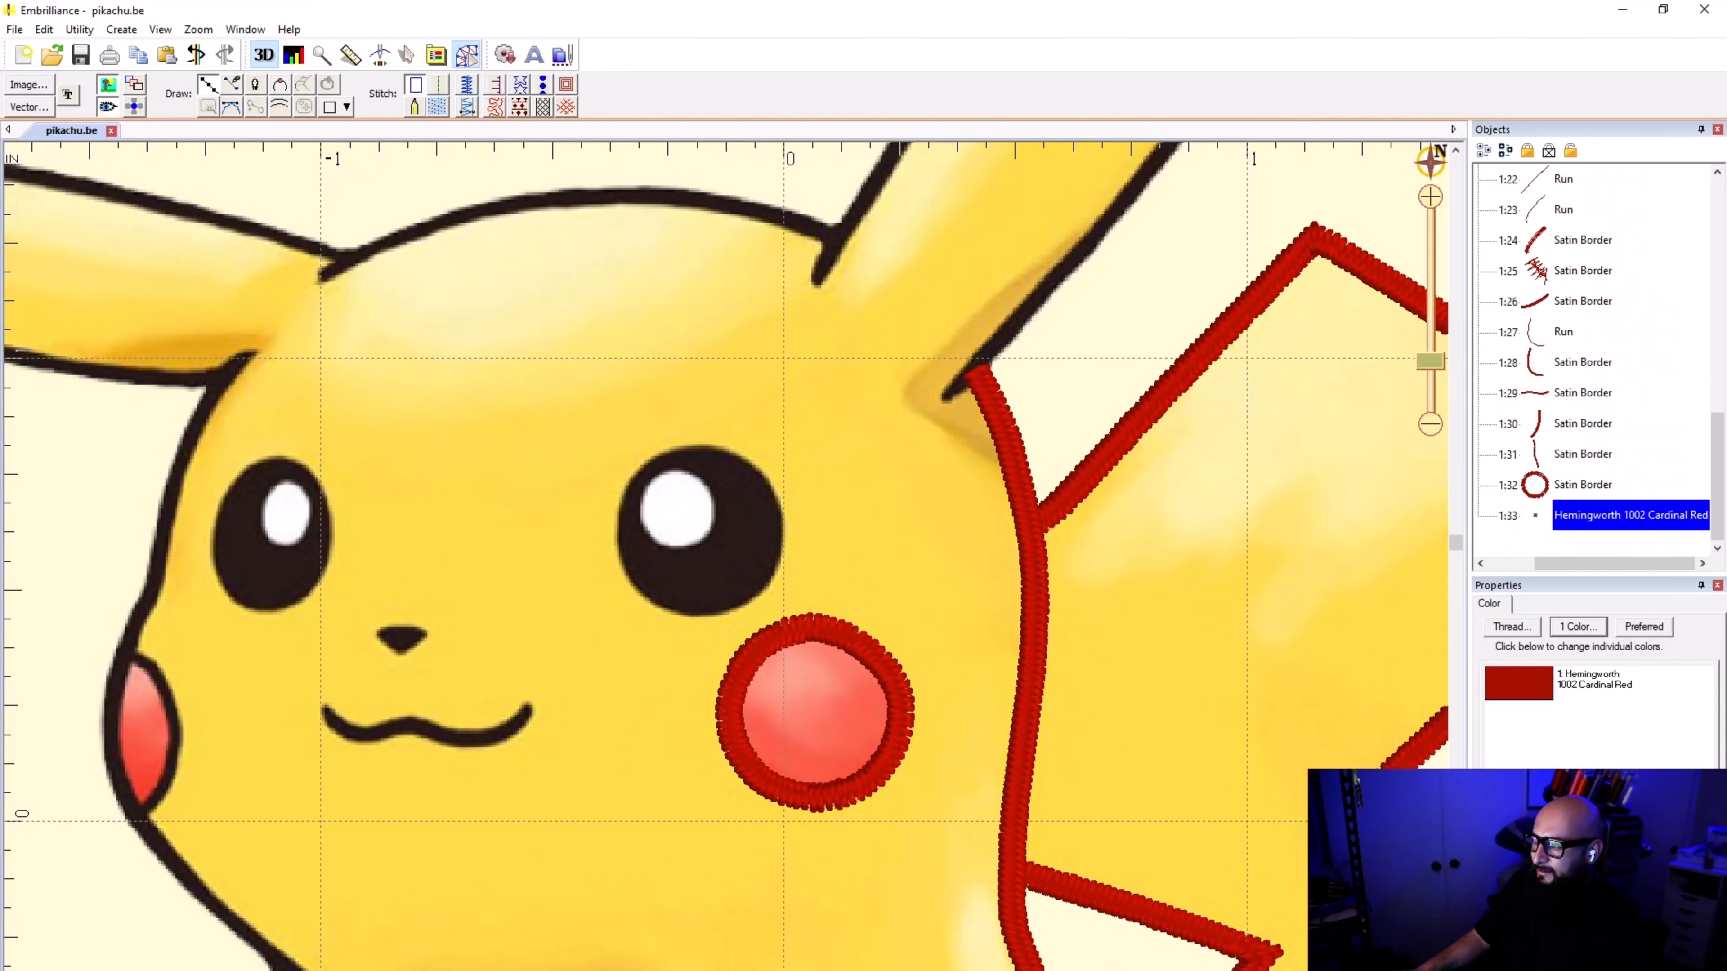
click(689, 443)
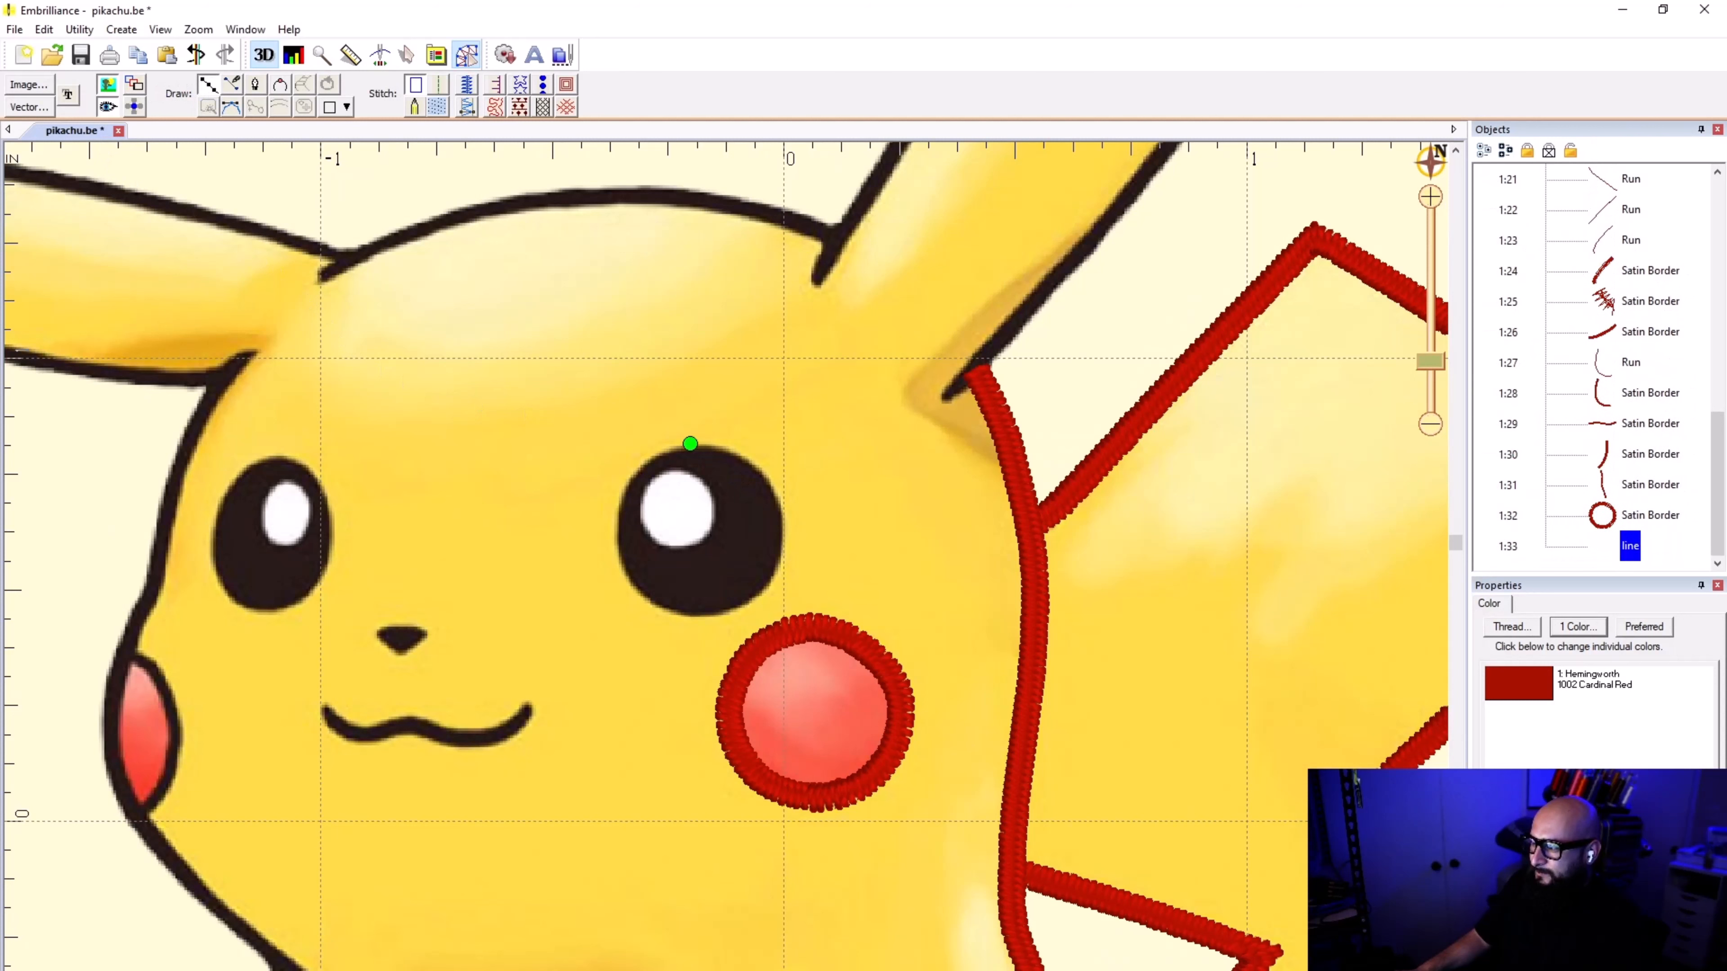
click(784, 510)
click(774, 582)
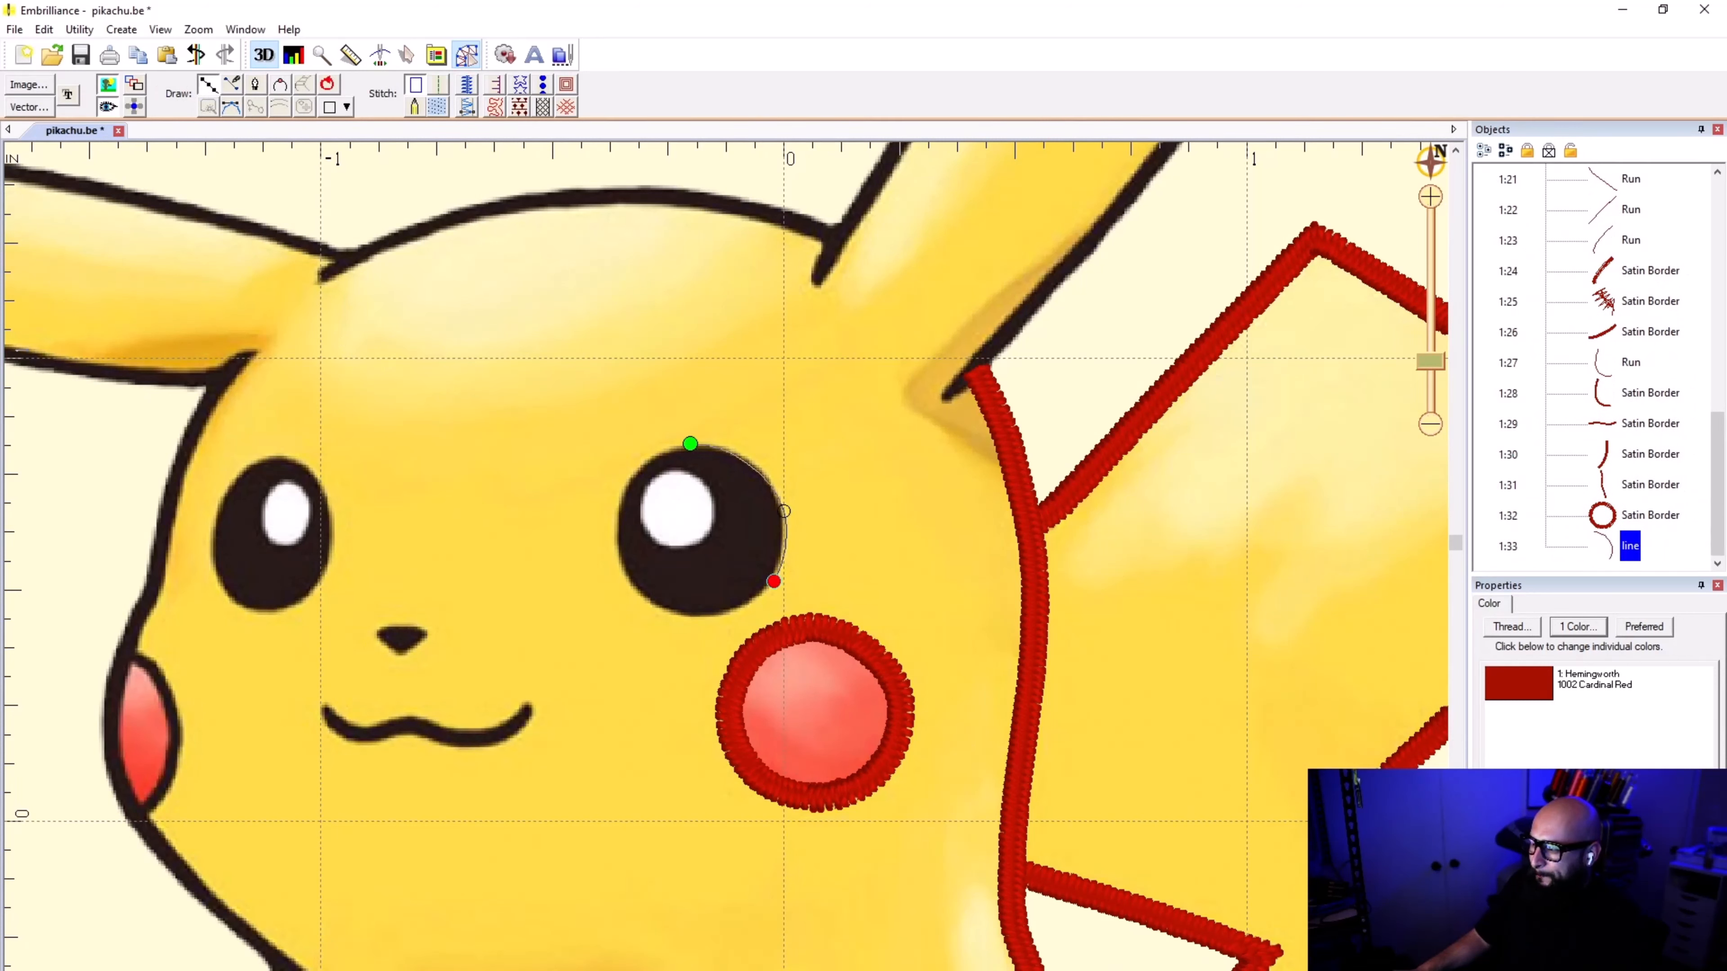
click(719, 613)
scroll(778, 327, up, 2)
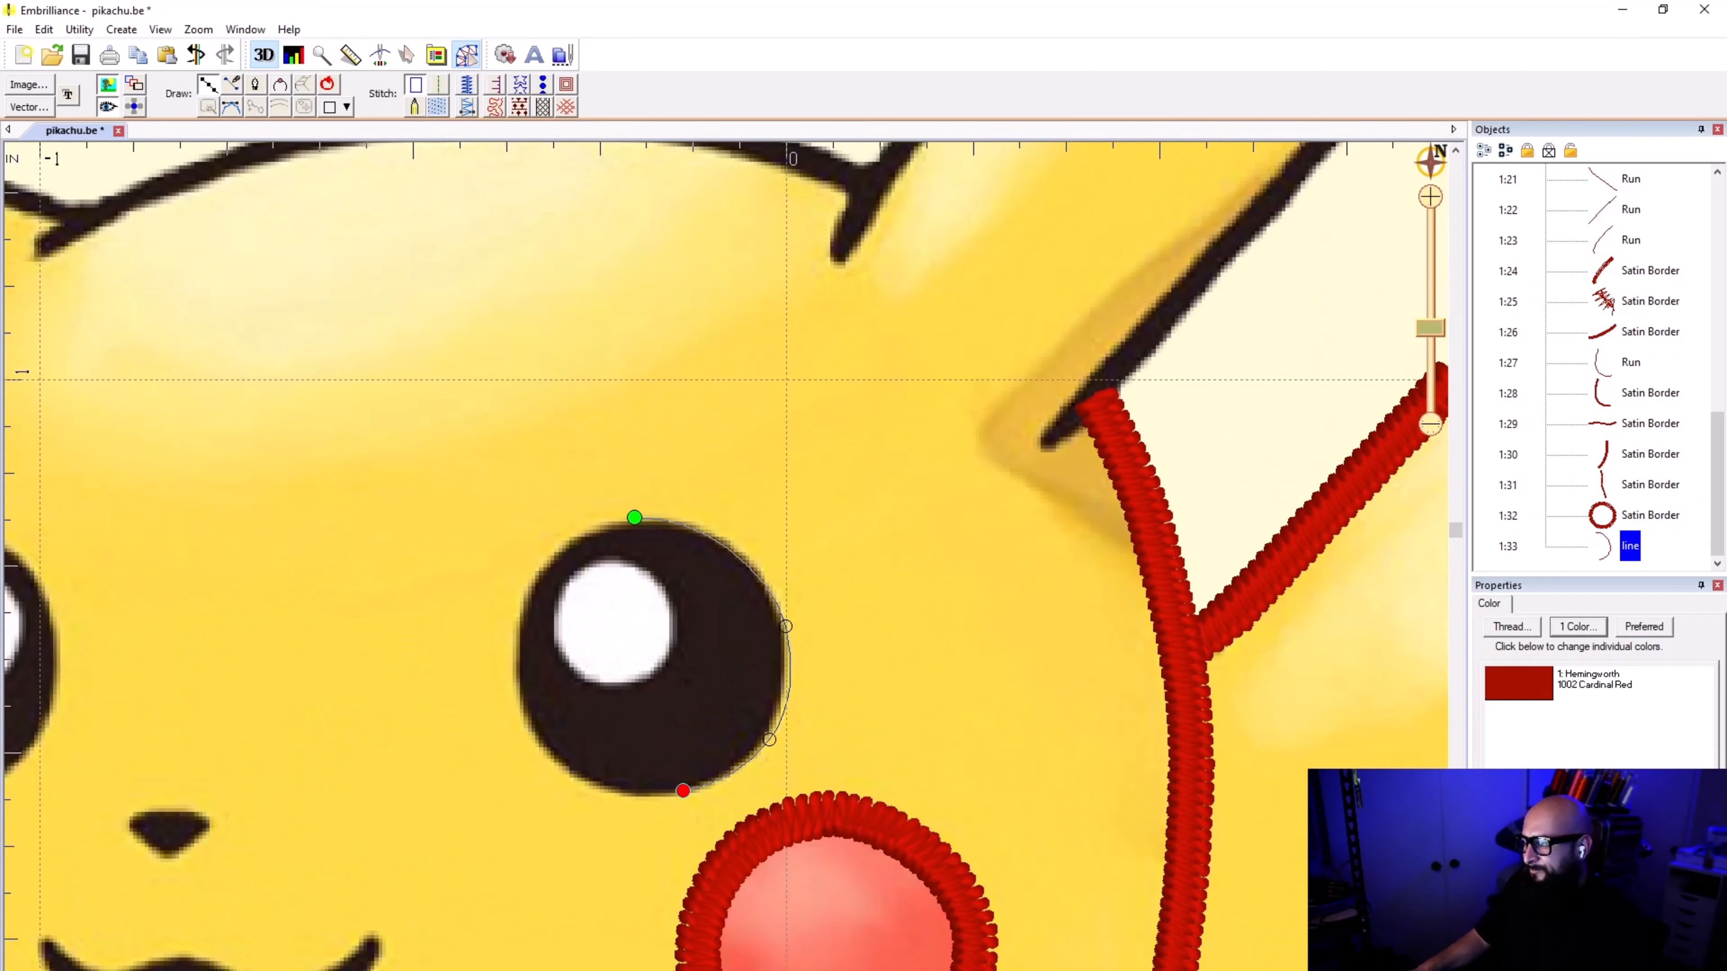
key(BackSpace)
key(BackSpace)
key(BackSpace)
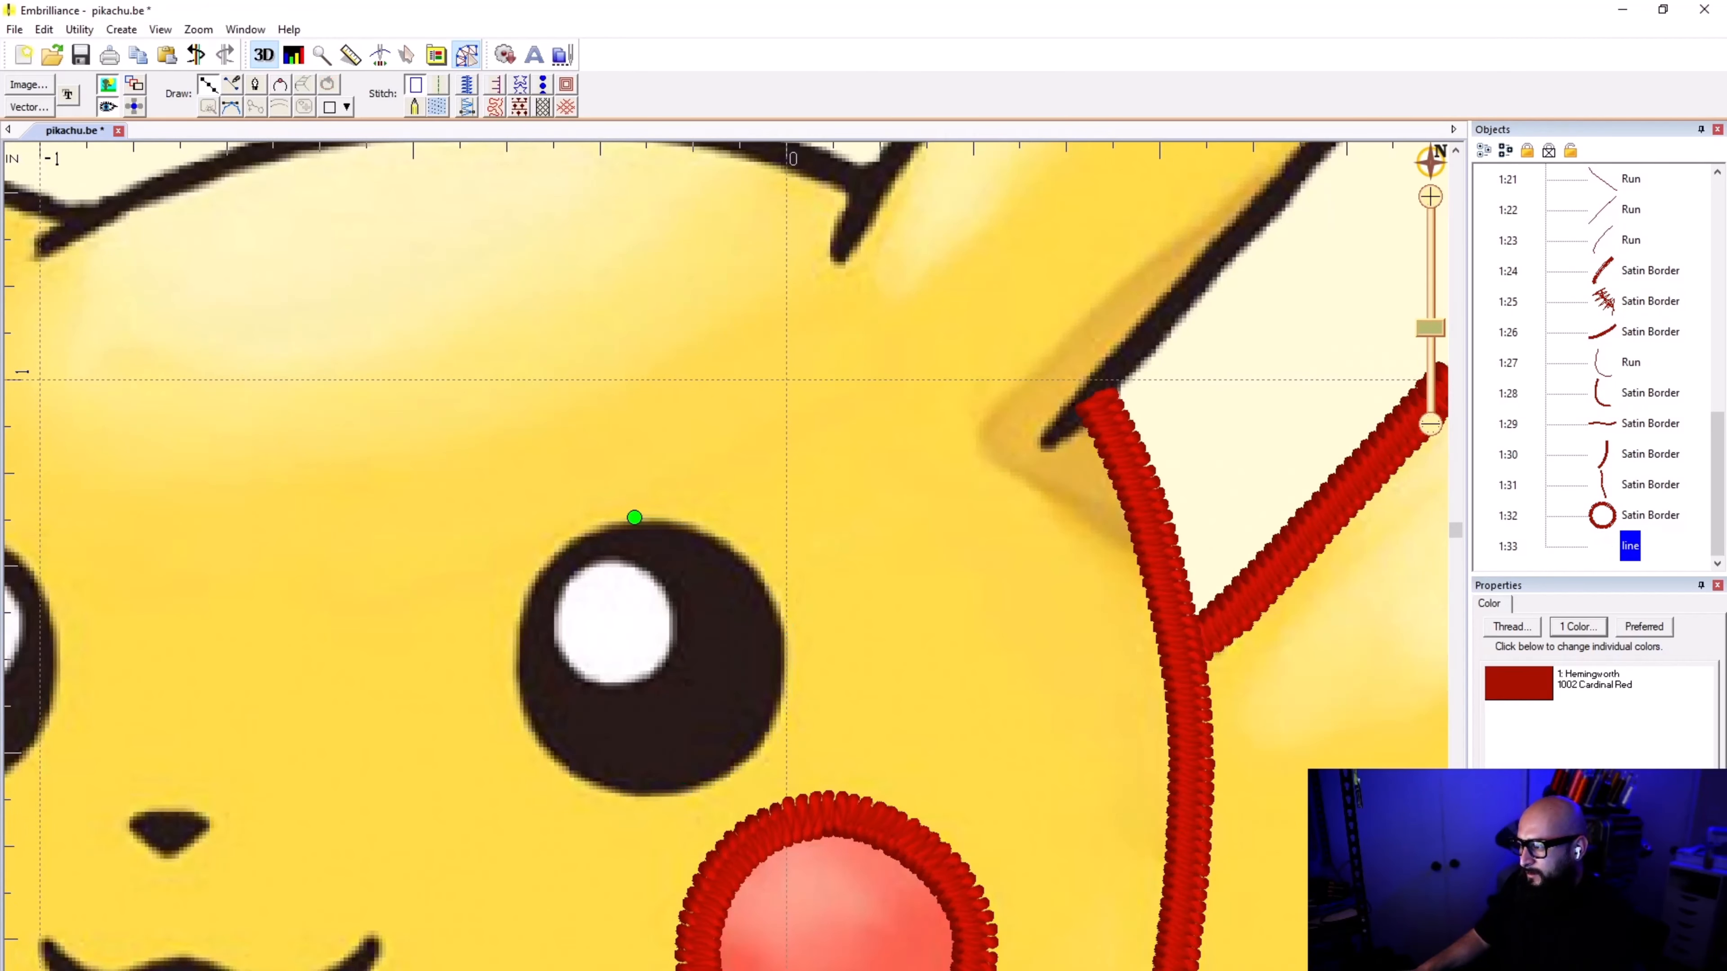
Step: Trace the rest of the black eye's edge clockwise and close the outline at its starting point
click(786, 658)
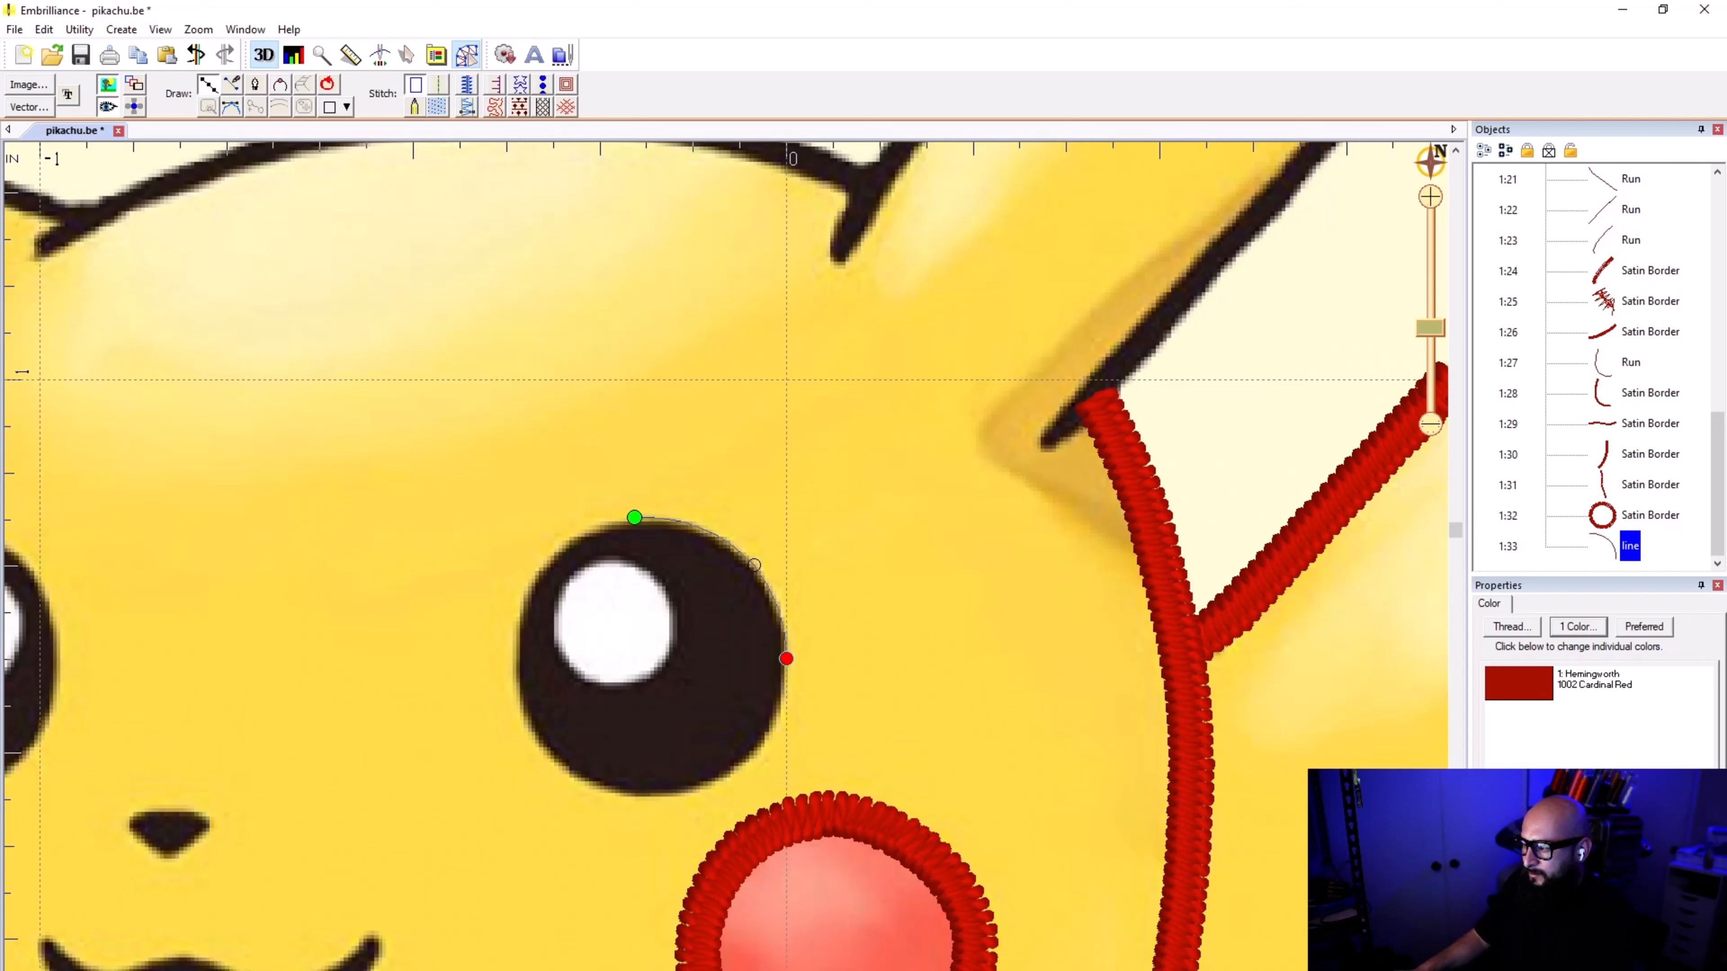
click(754, 751)
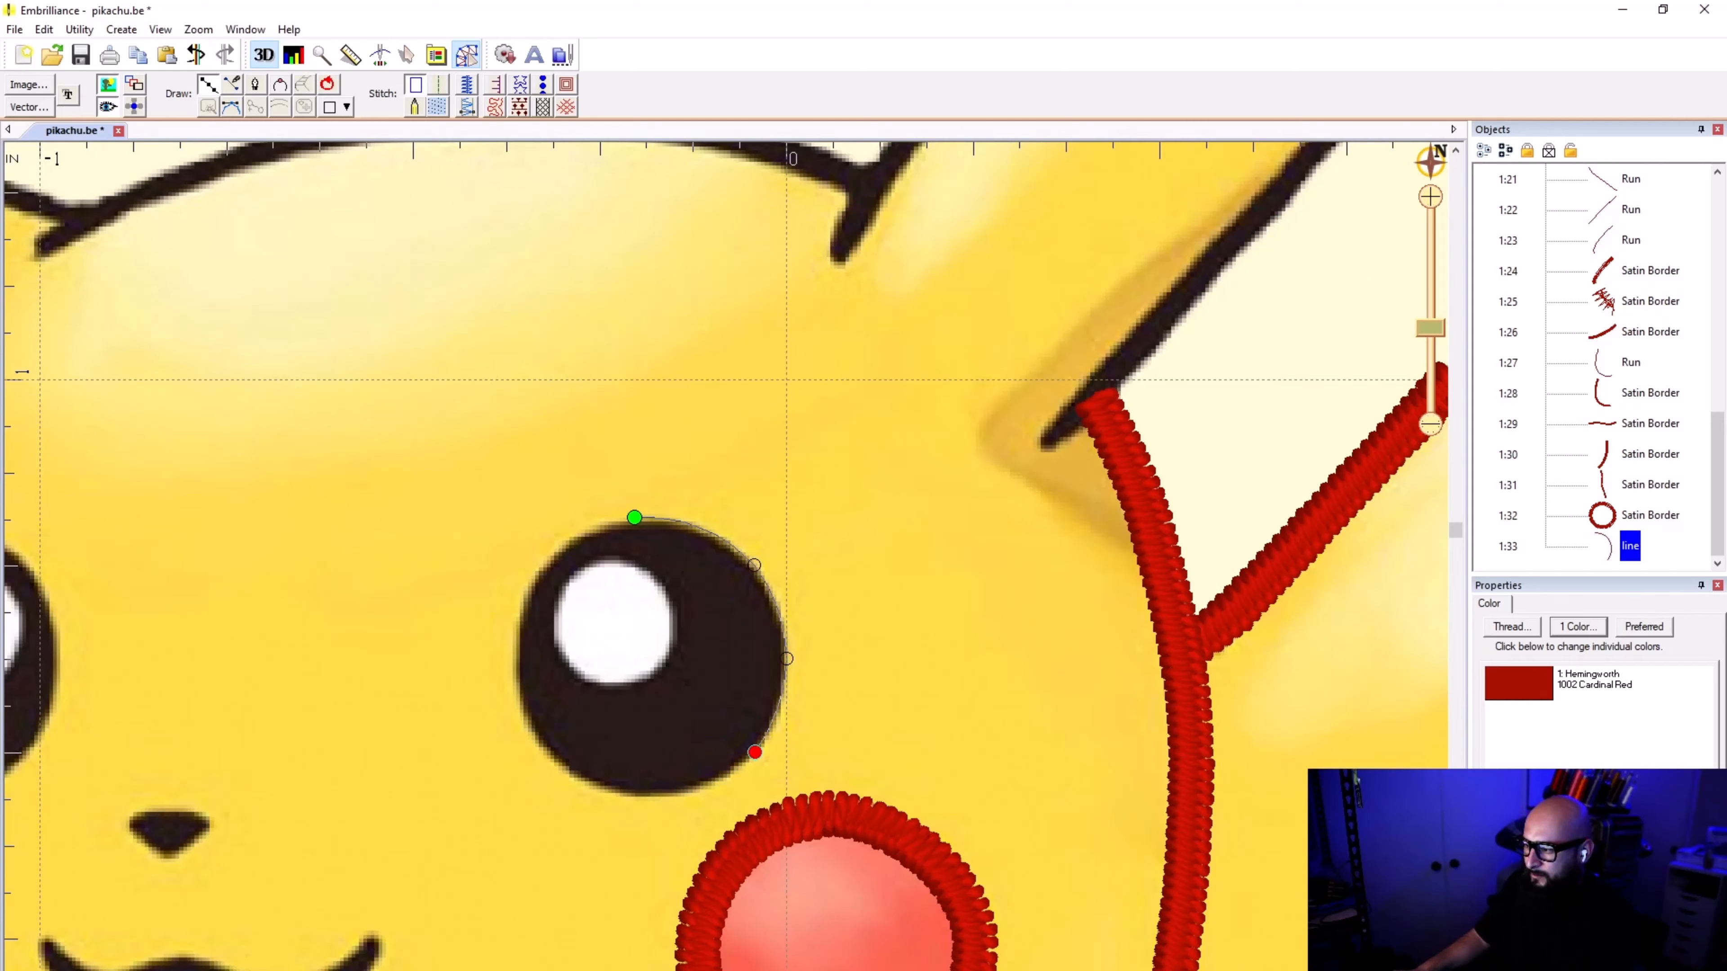
click(645, 796)
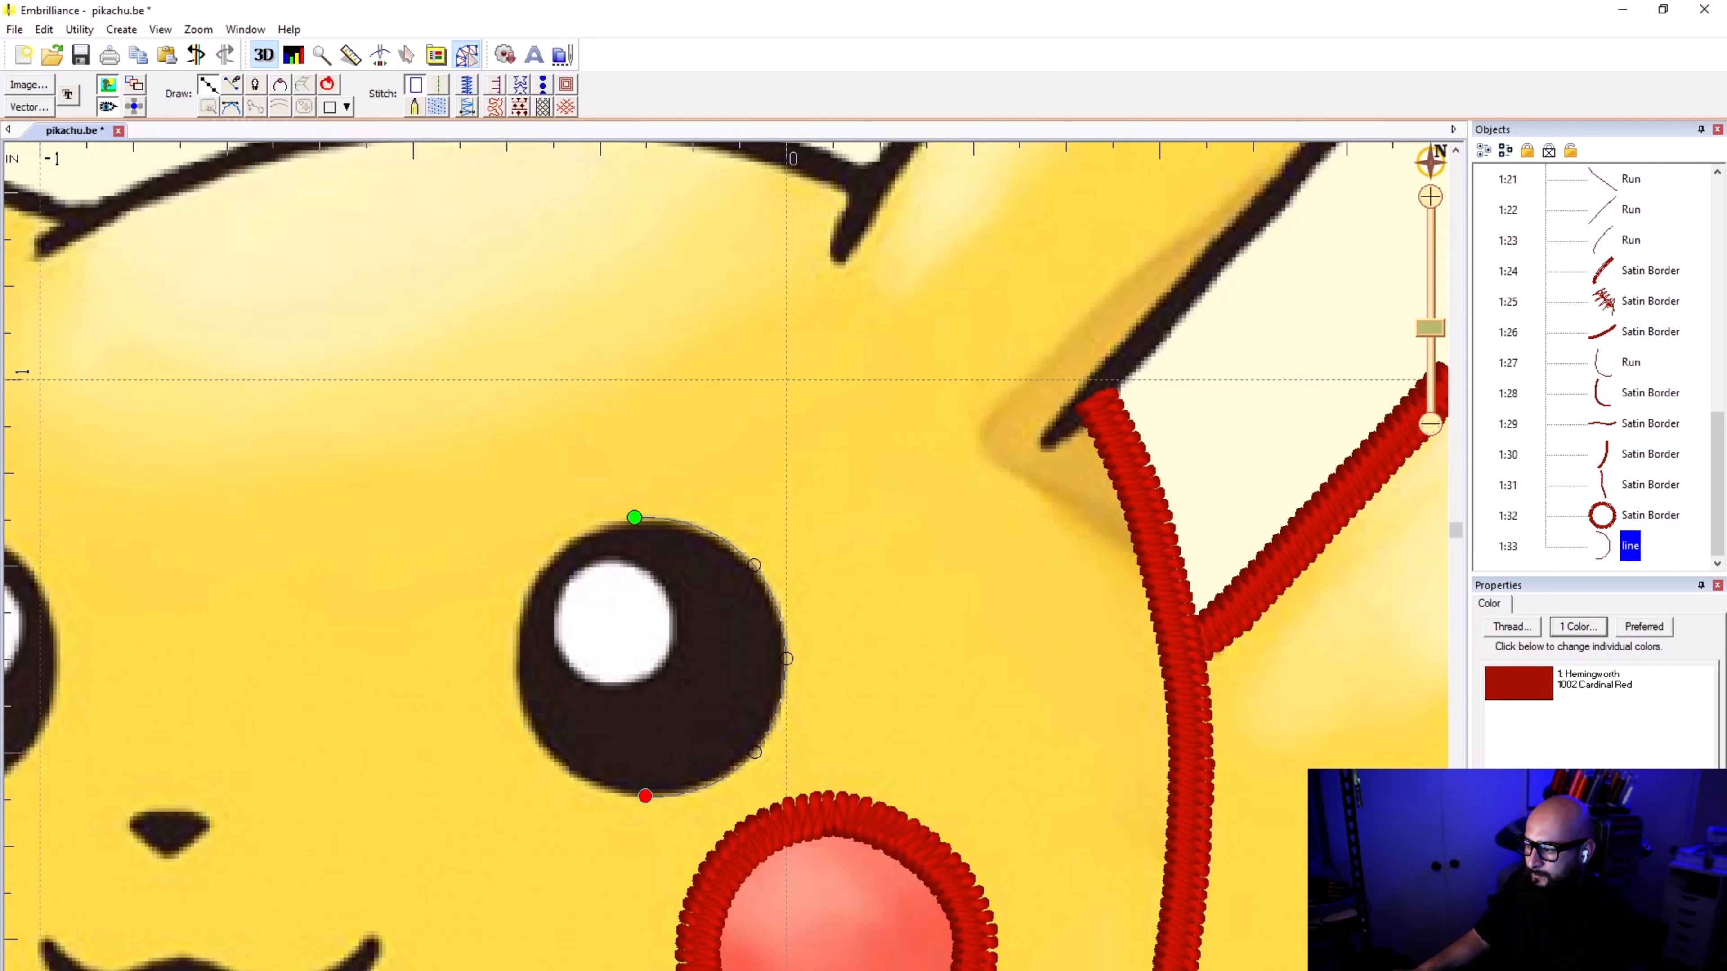
click(521, 713)
click(521, 603)
key(BackSpace)
click(514, 650)
click(527, 590)
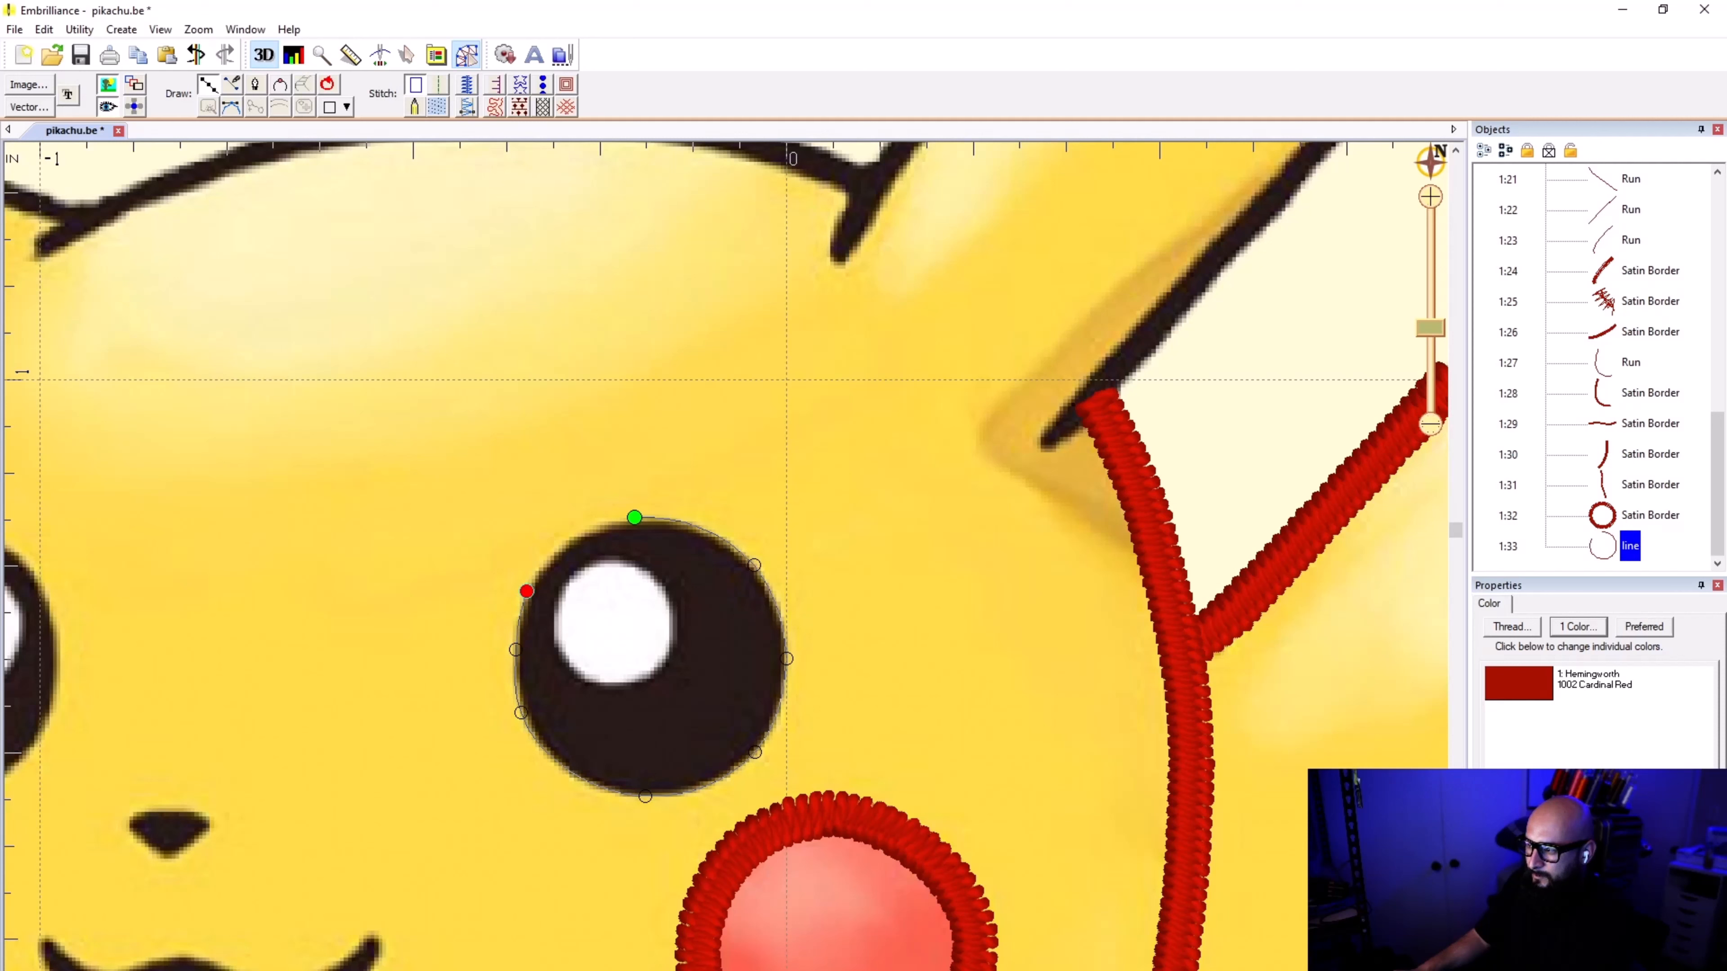
click(605, 525)
click(634, 517)
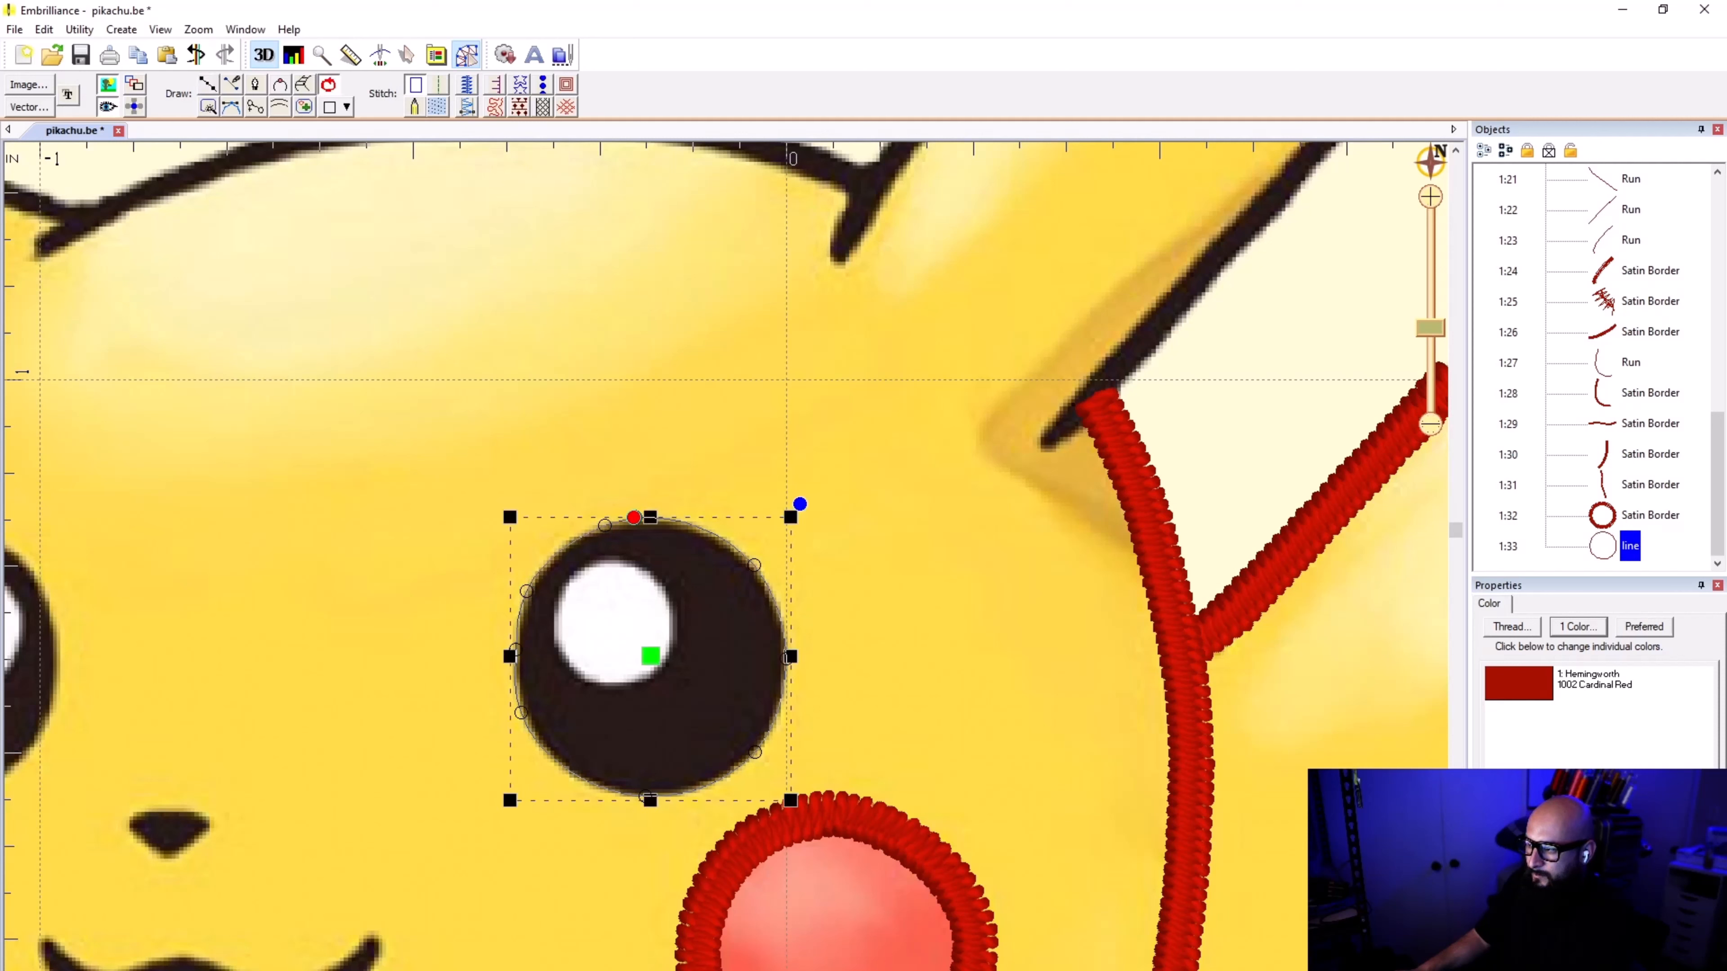
Step: Turn the closed eye outline into a satin border and deselect it
click(465, 84)
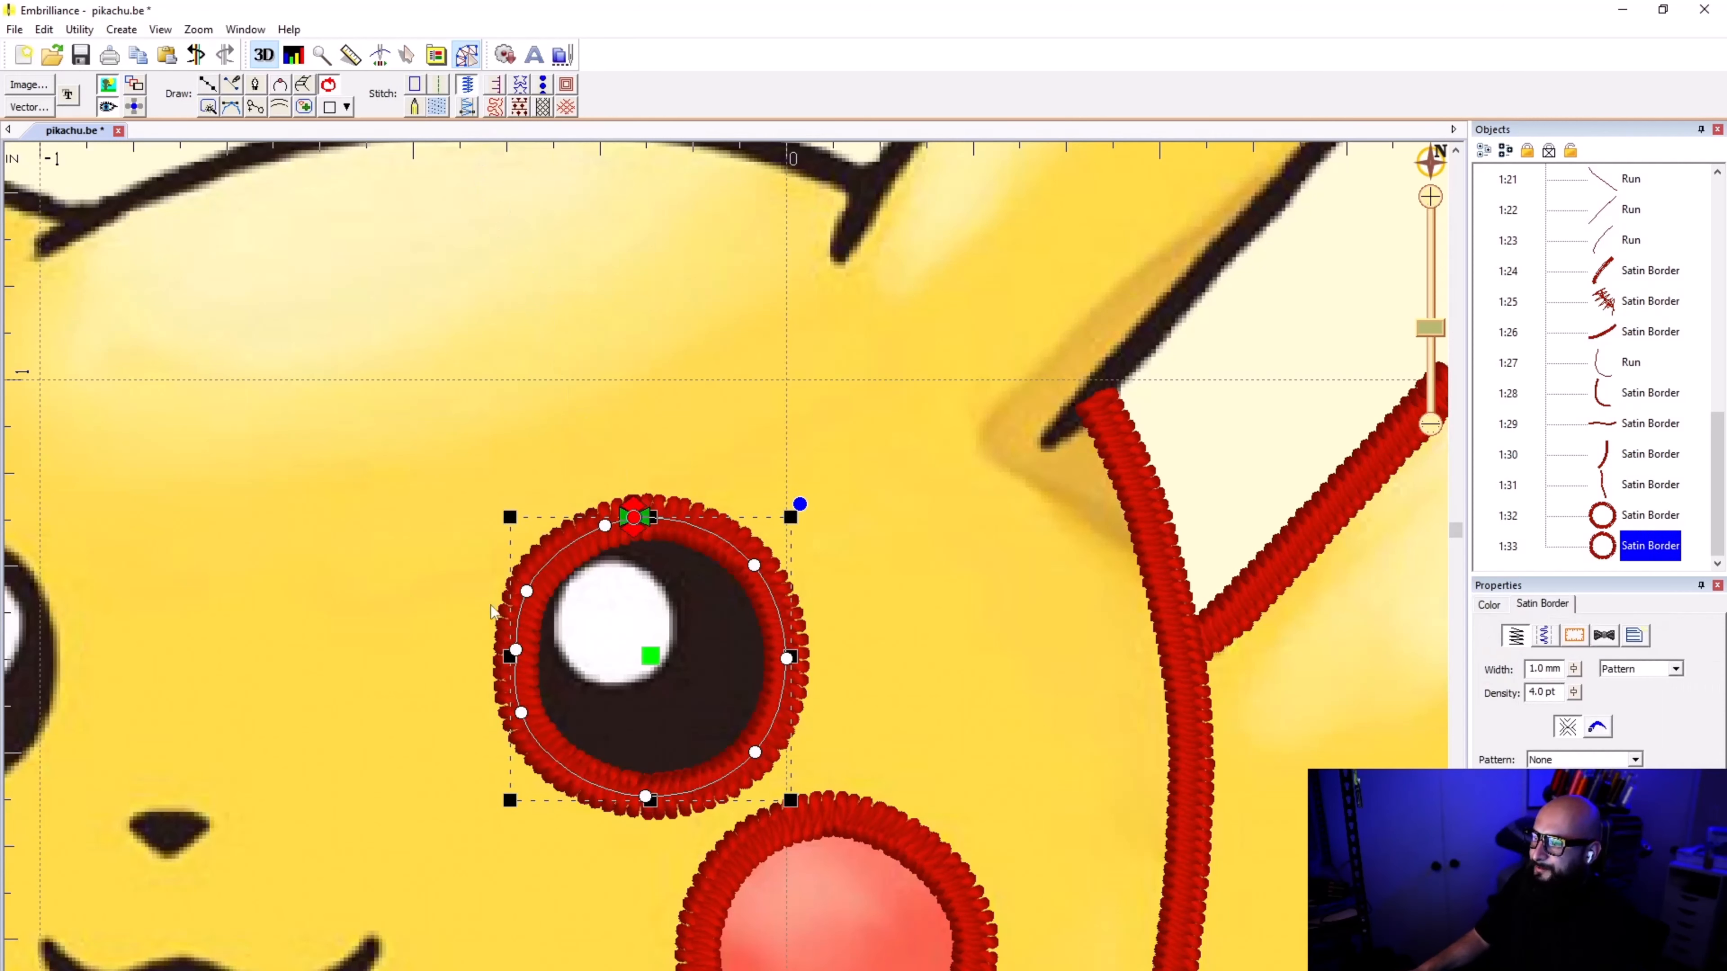
scroll(335, 588, down, 2)
click(726, 576)
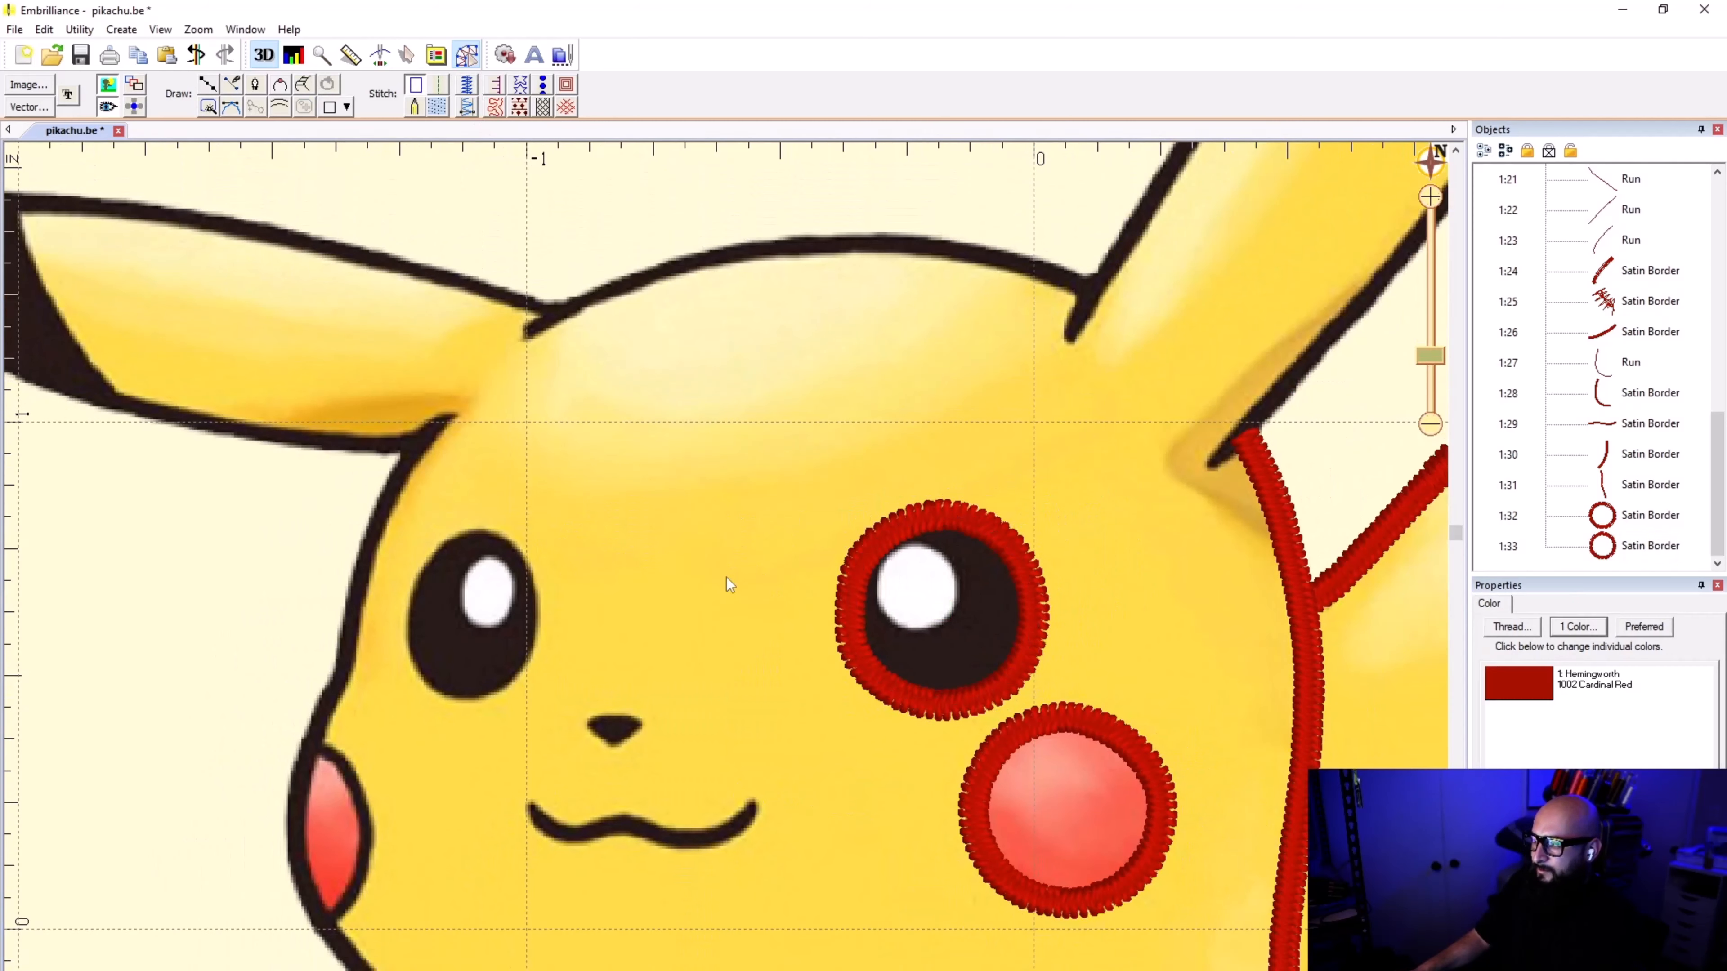
scroll(606, 581, down, 1)
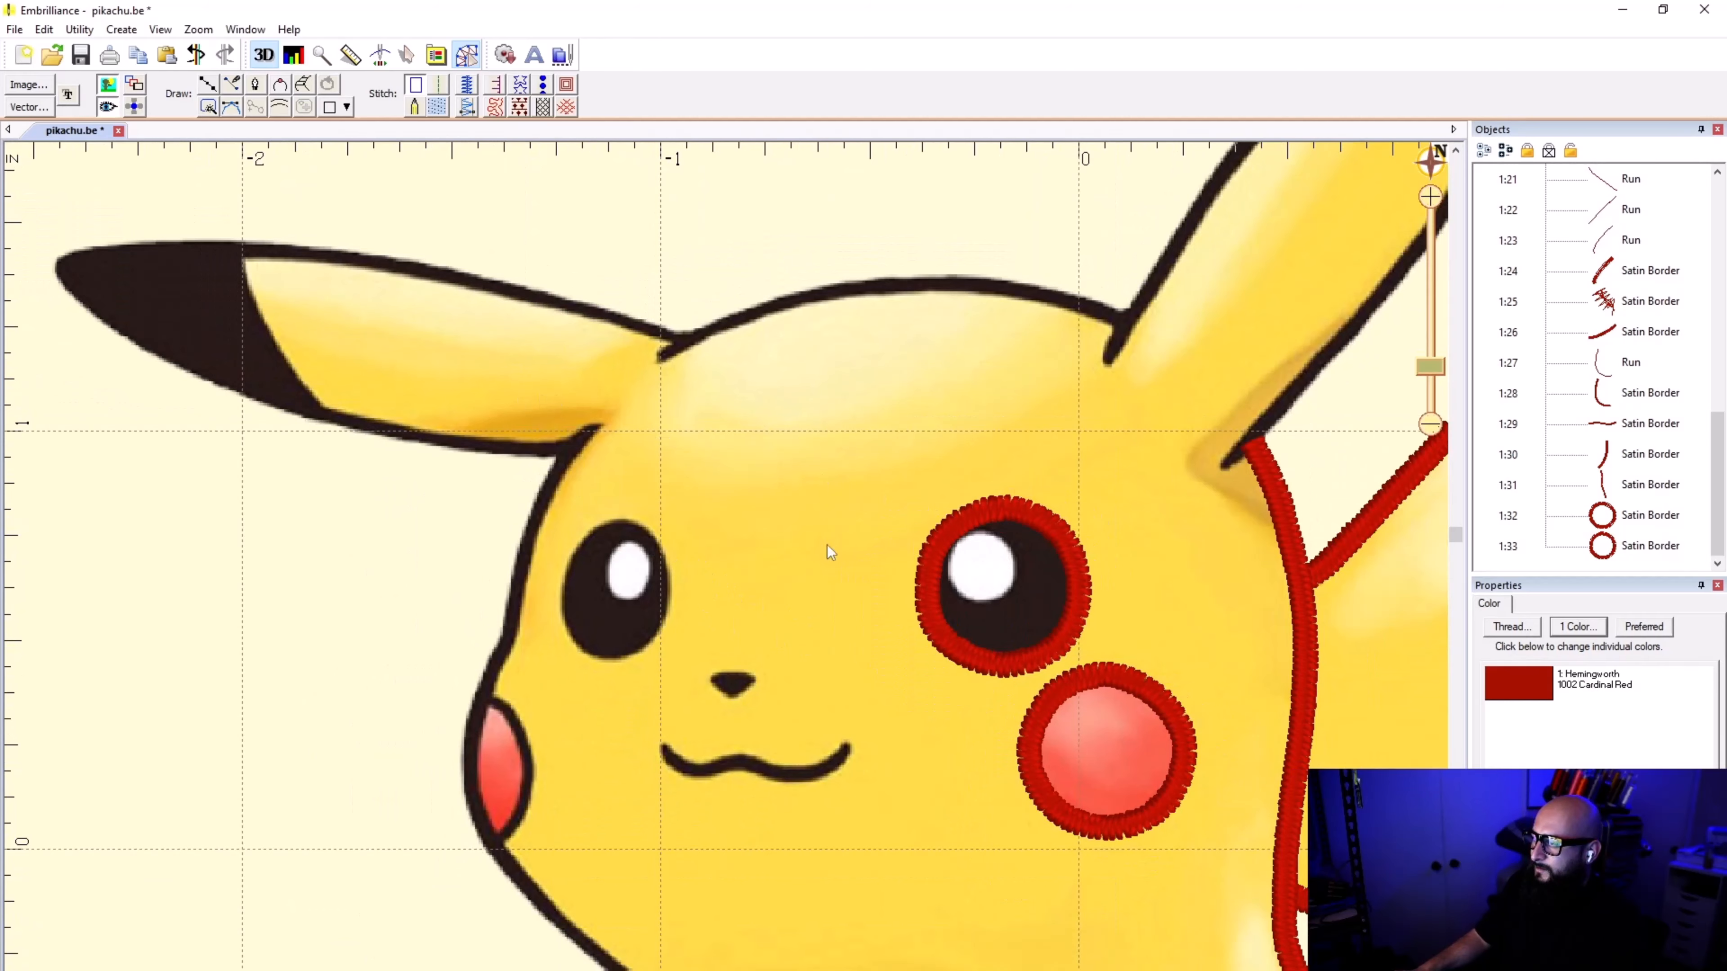
Step: Trace a closed straight-sided outline around the small black nose
click(209, 85)
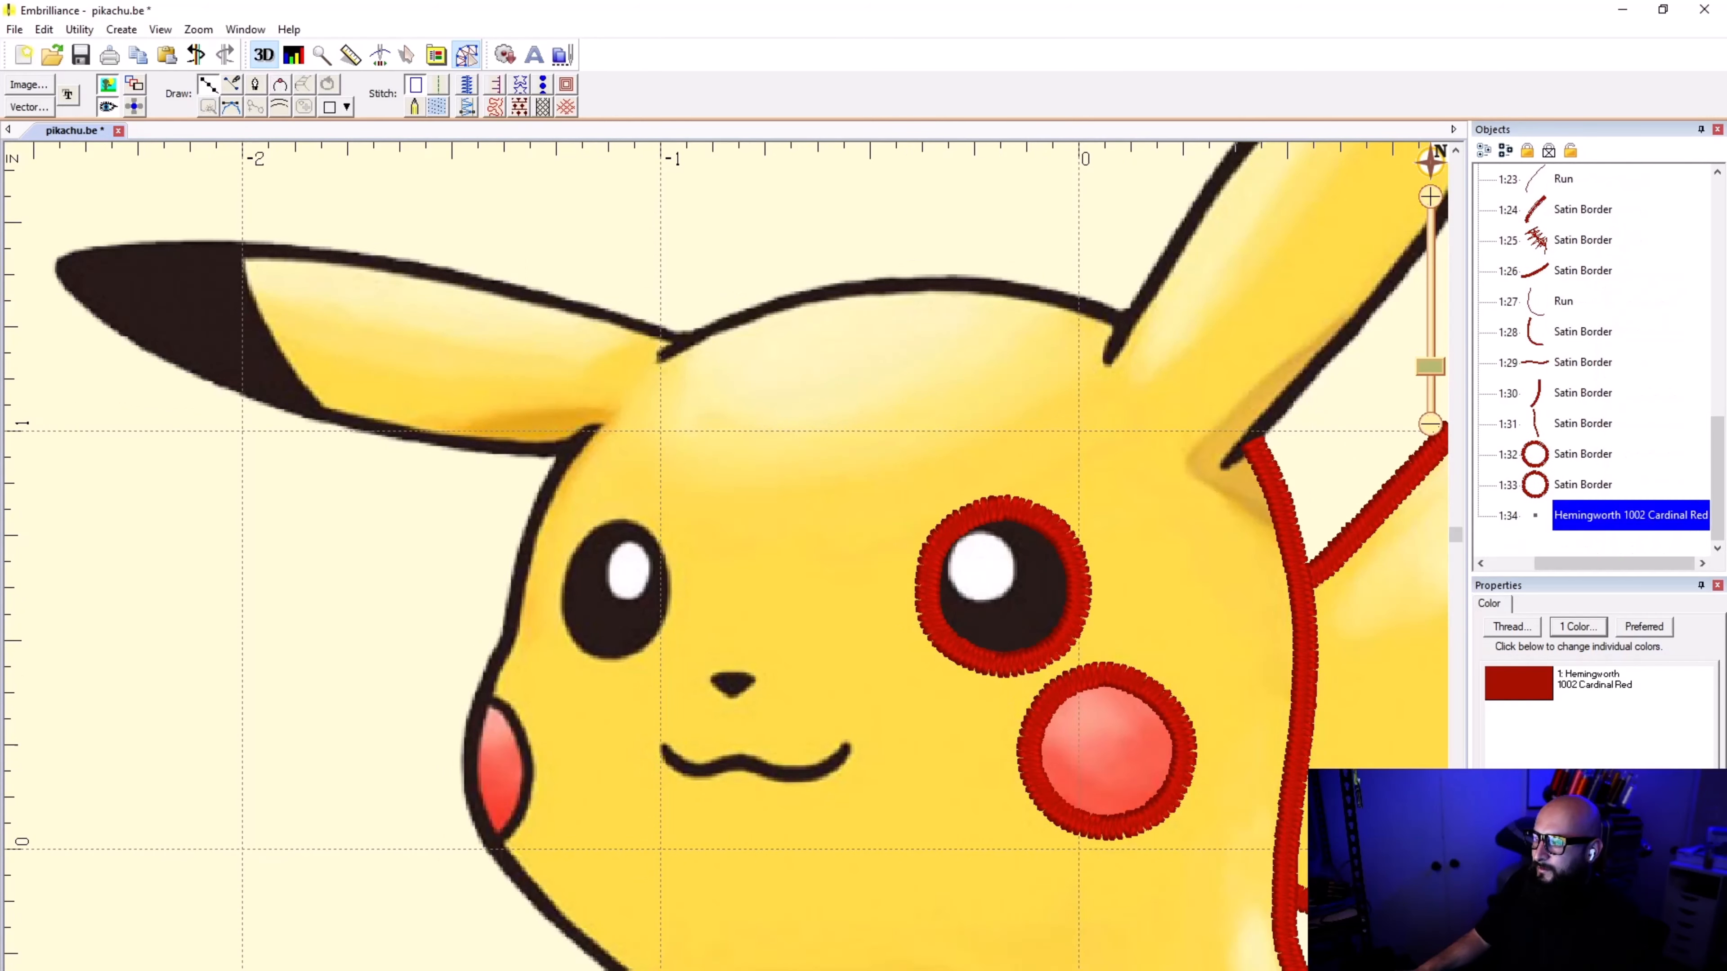
scroll(751, 724, up, 6)
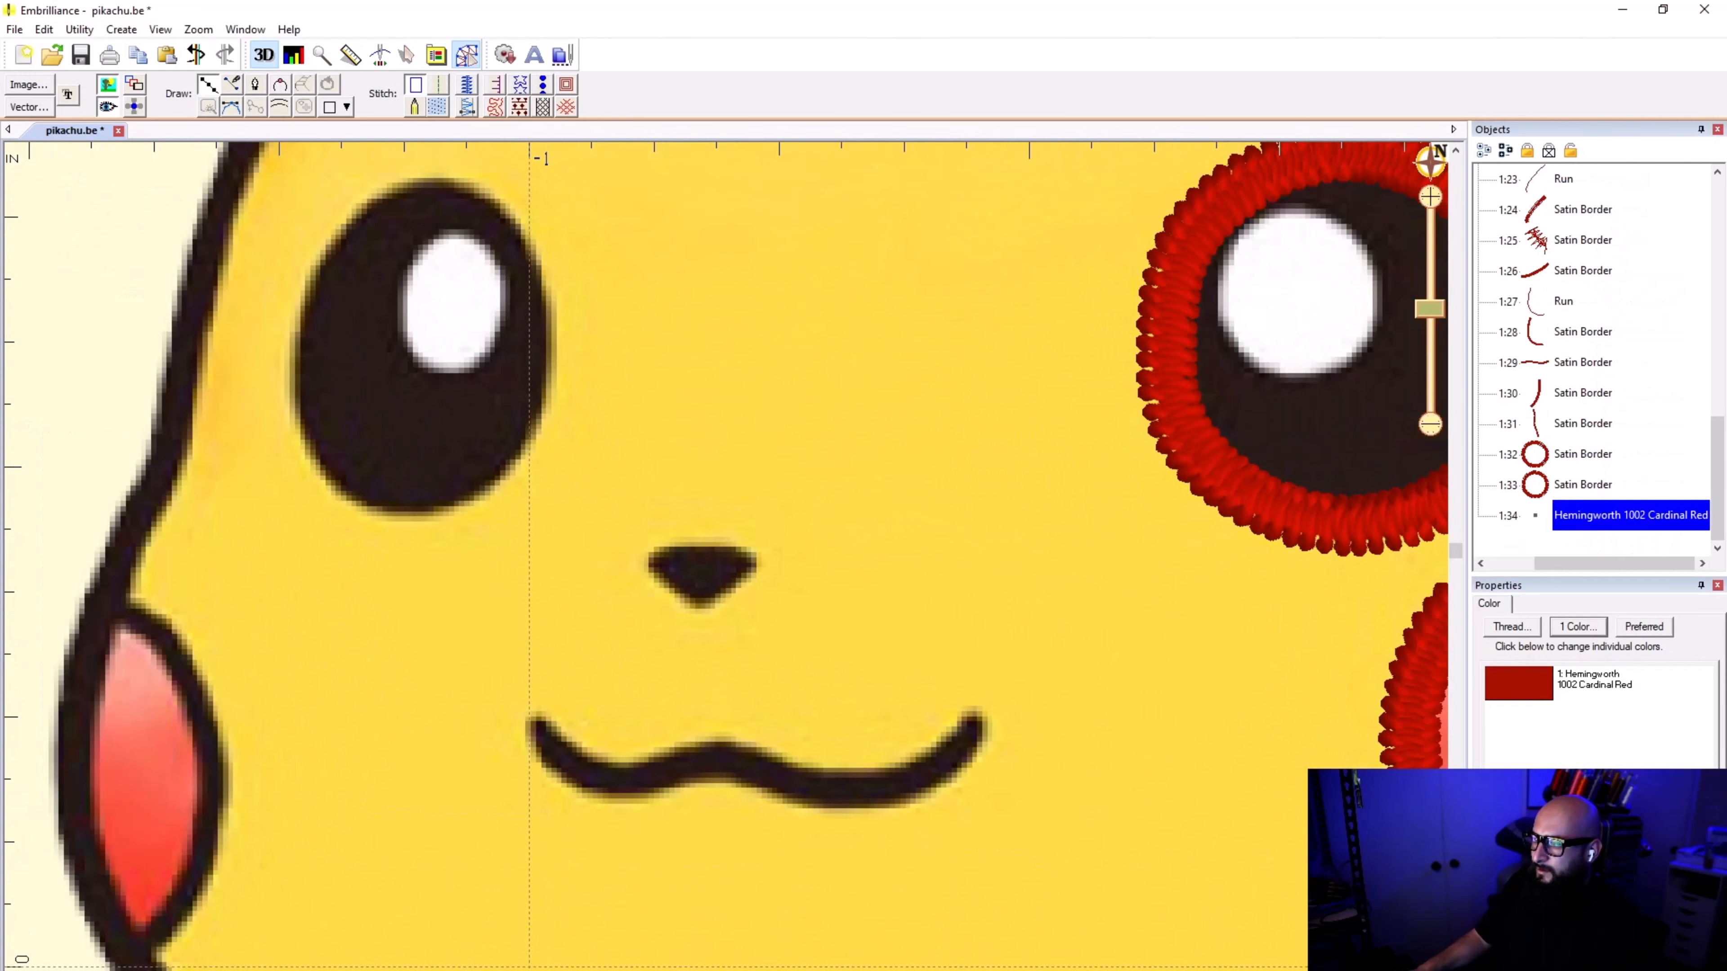
scroll(395, 539, up, 1)
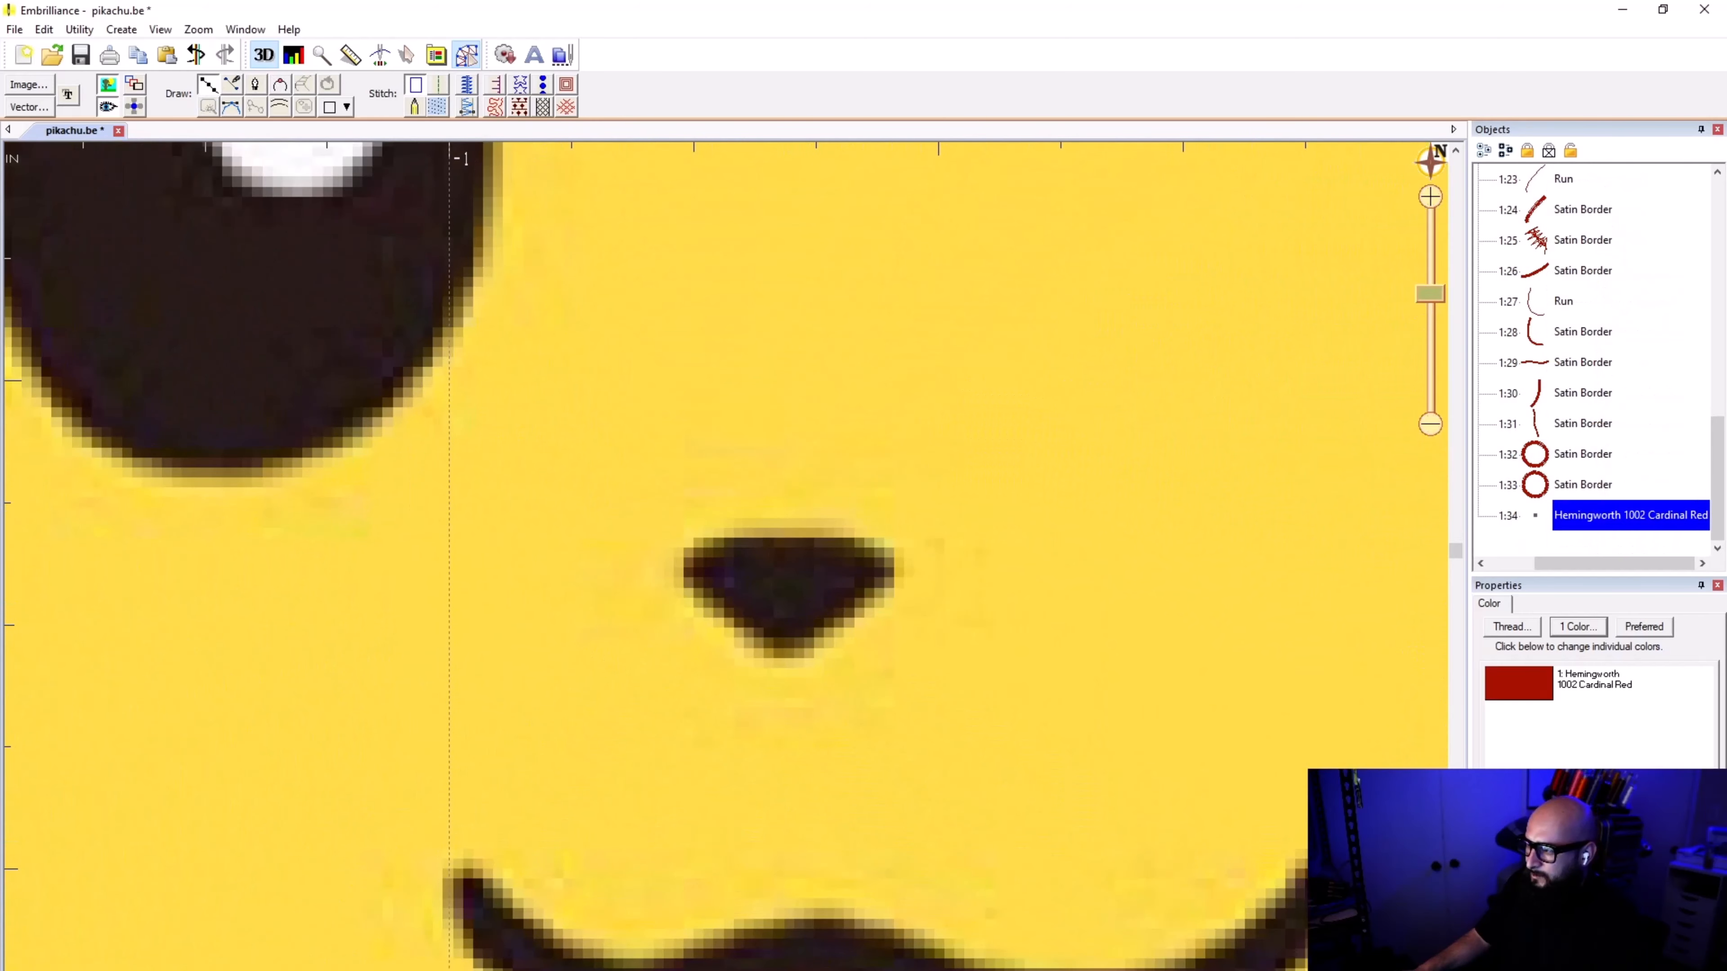
click(702, 537)
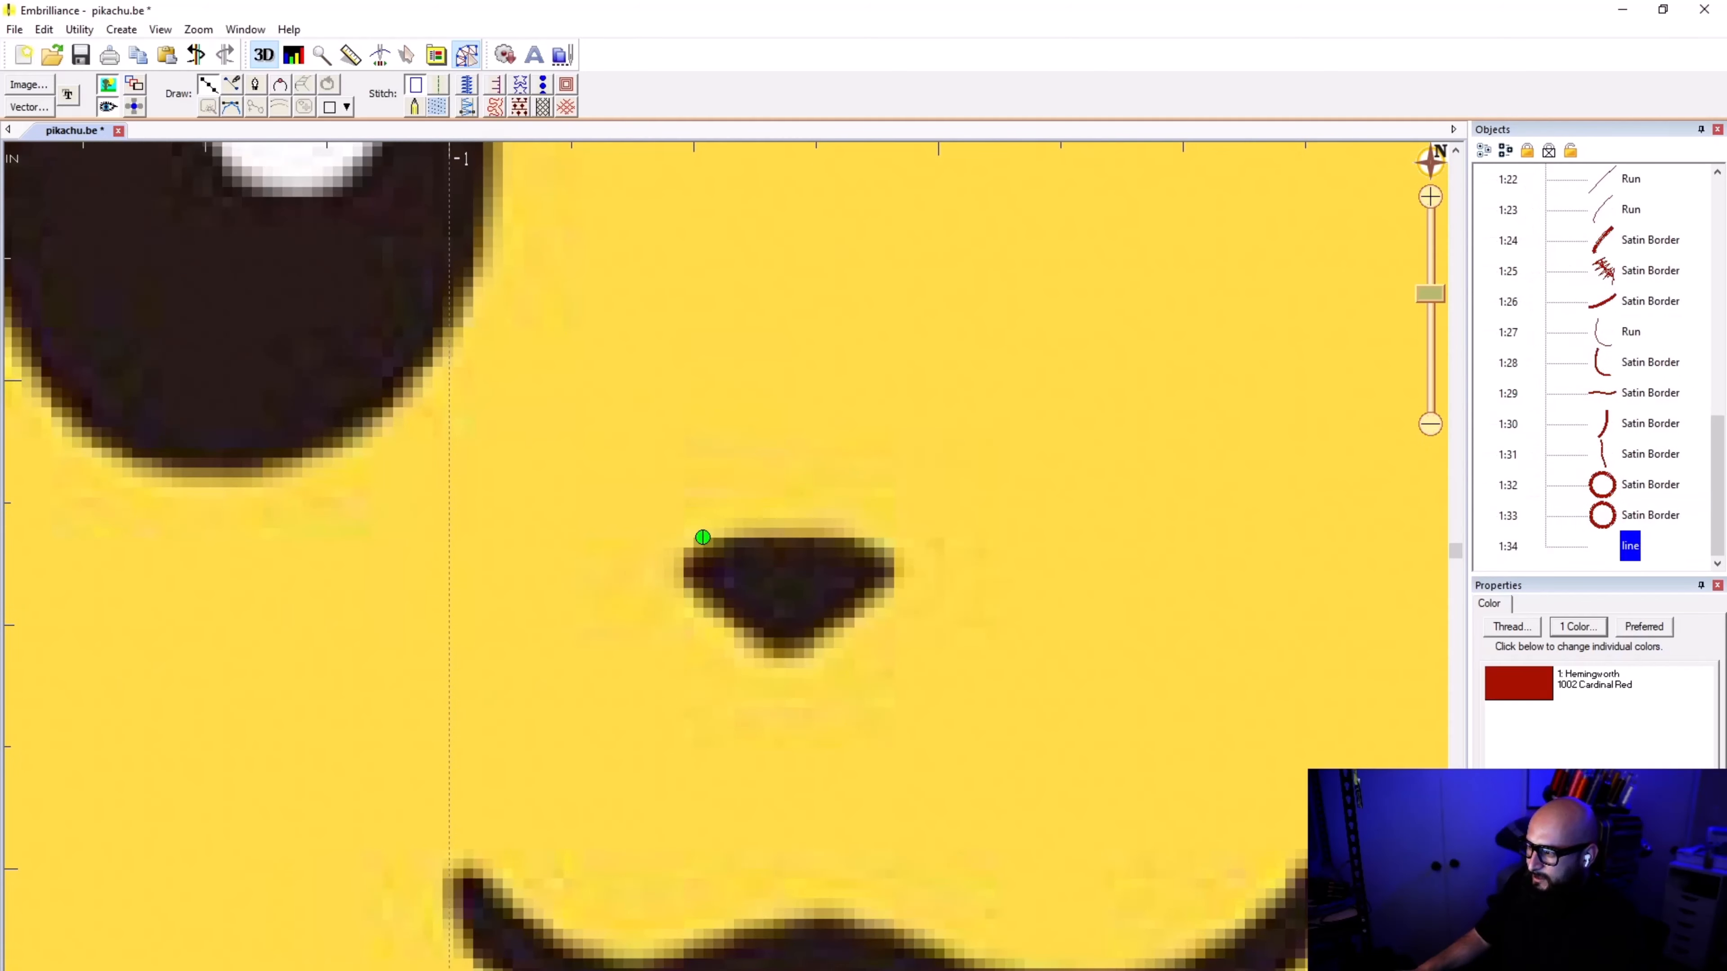
click(678, 578)
click(767, 652)
click(807, 654)
click(898, 588)
click(899, 553)
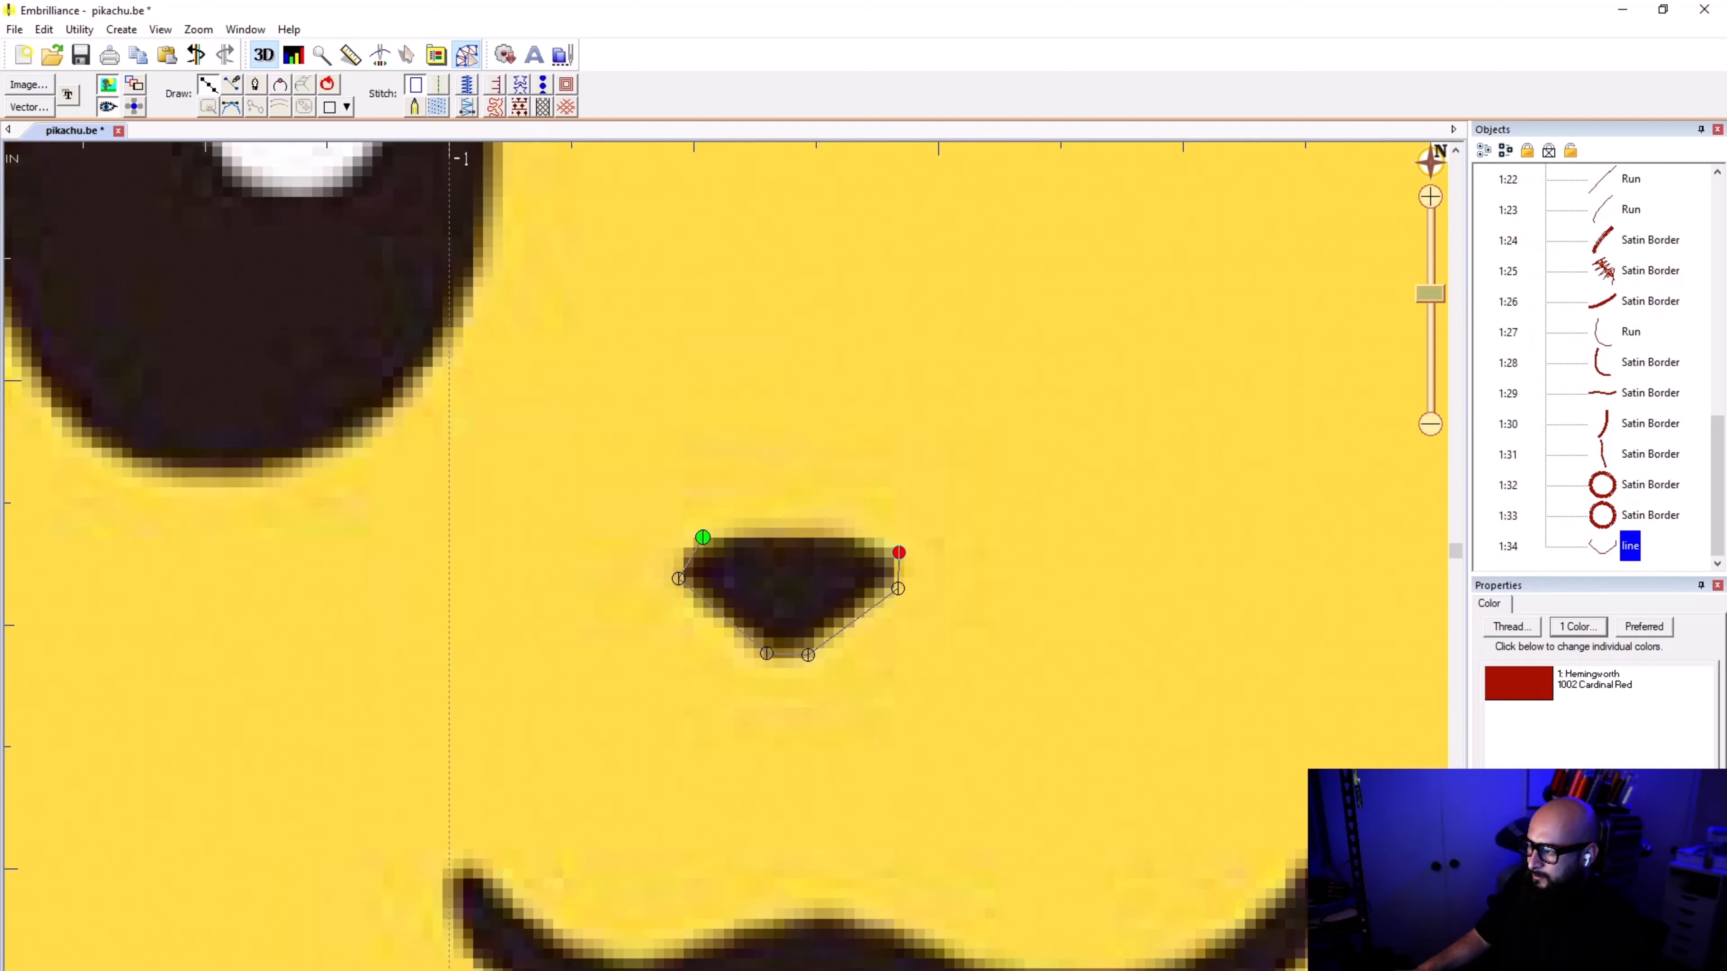
click(870, 536)
click(703, 537)
key(Escape)
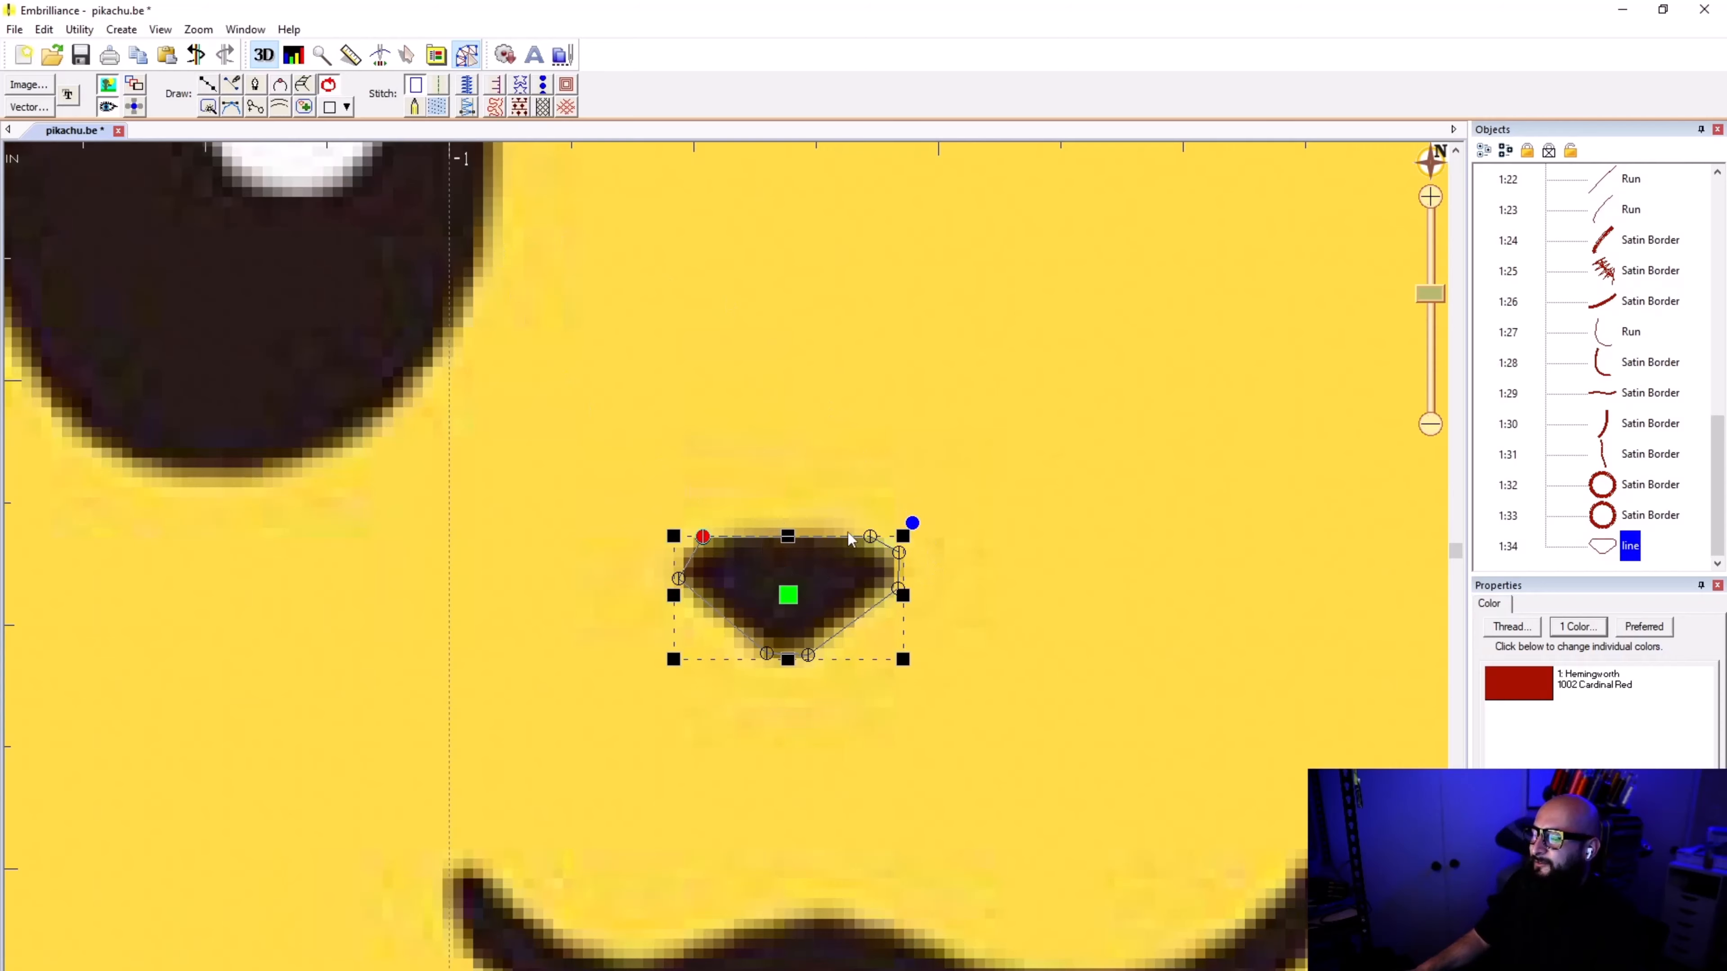
Step: Try the nose outline as a satin column and as a fill
scroll(726, 574, down, 3)
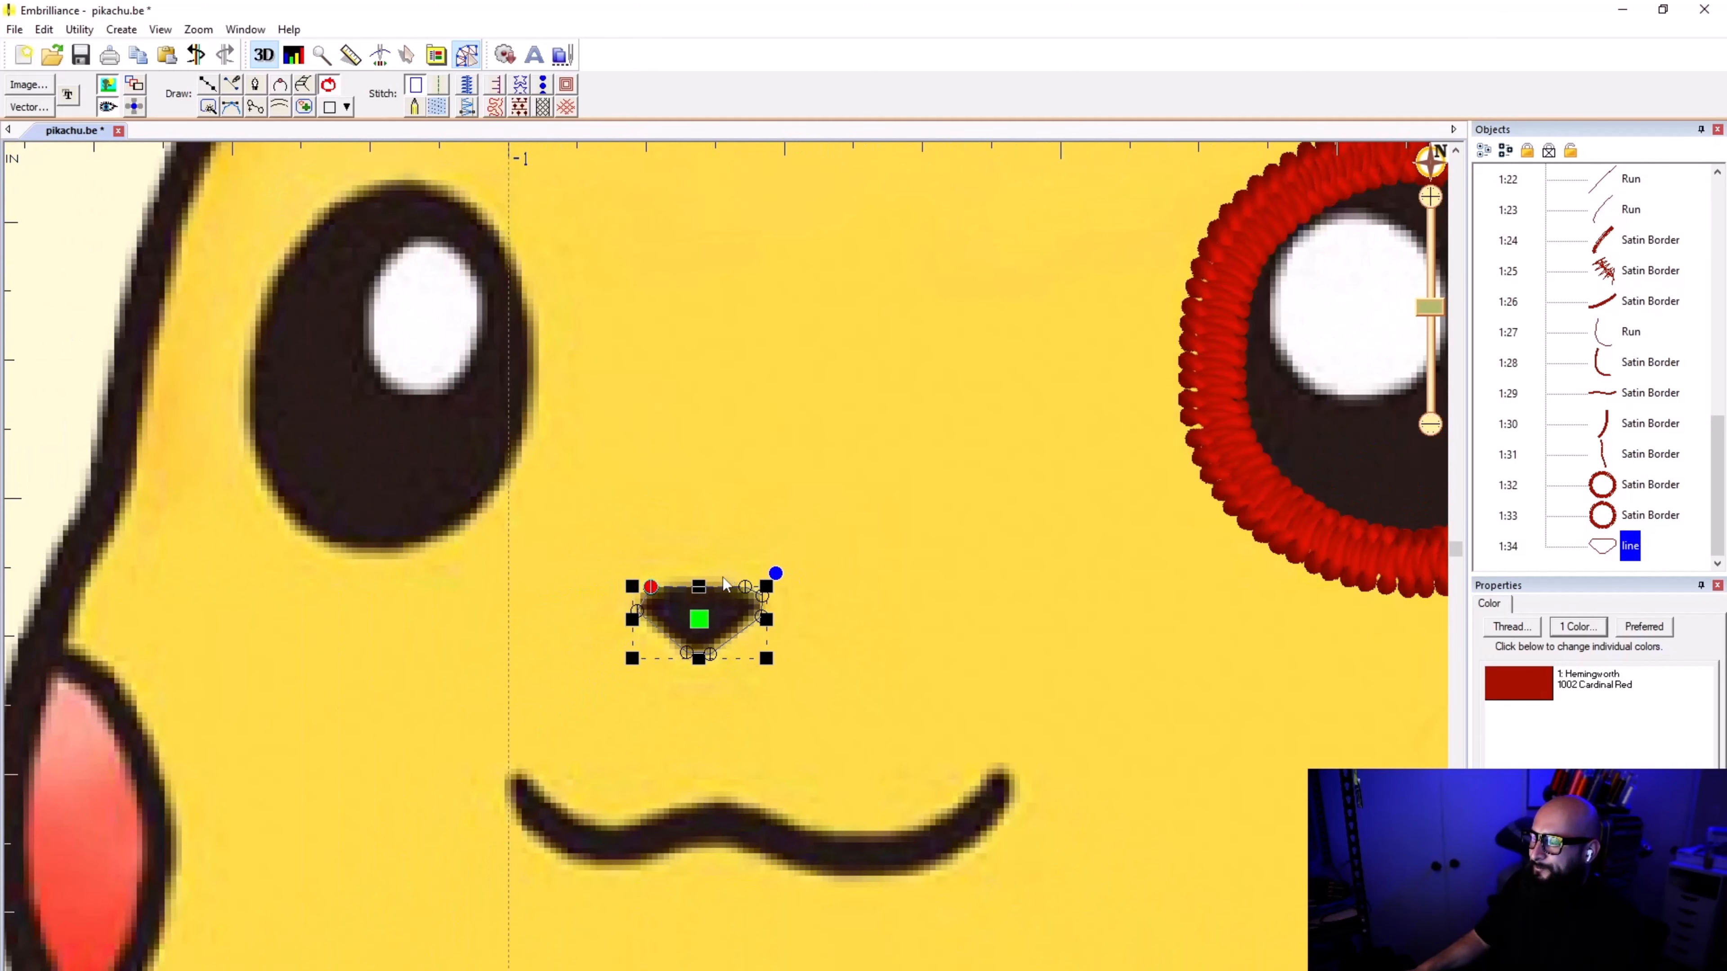
click(469, 110)
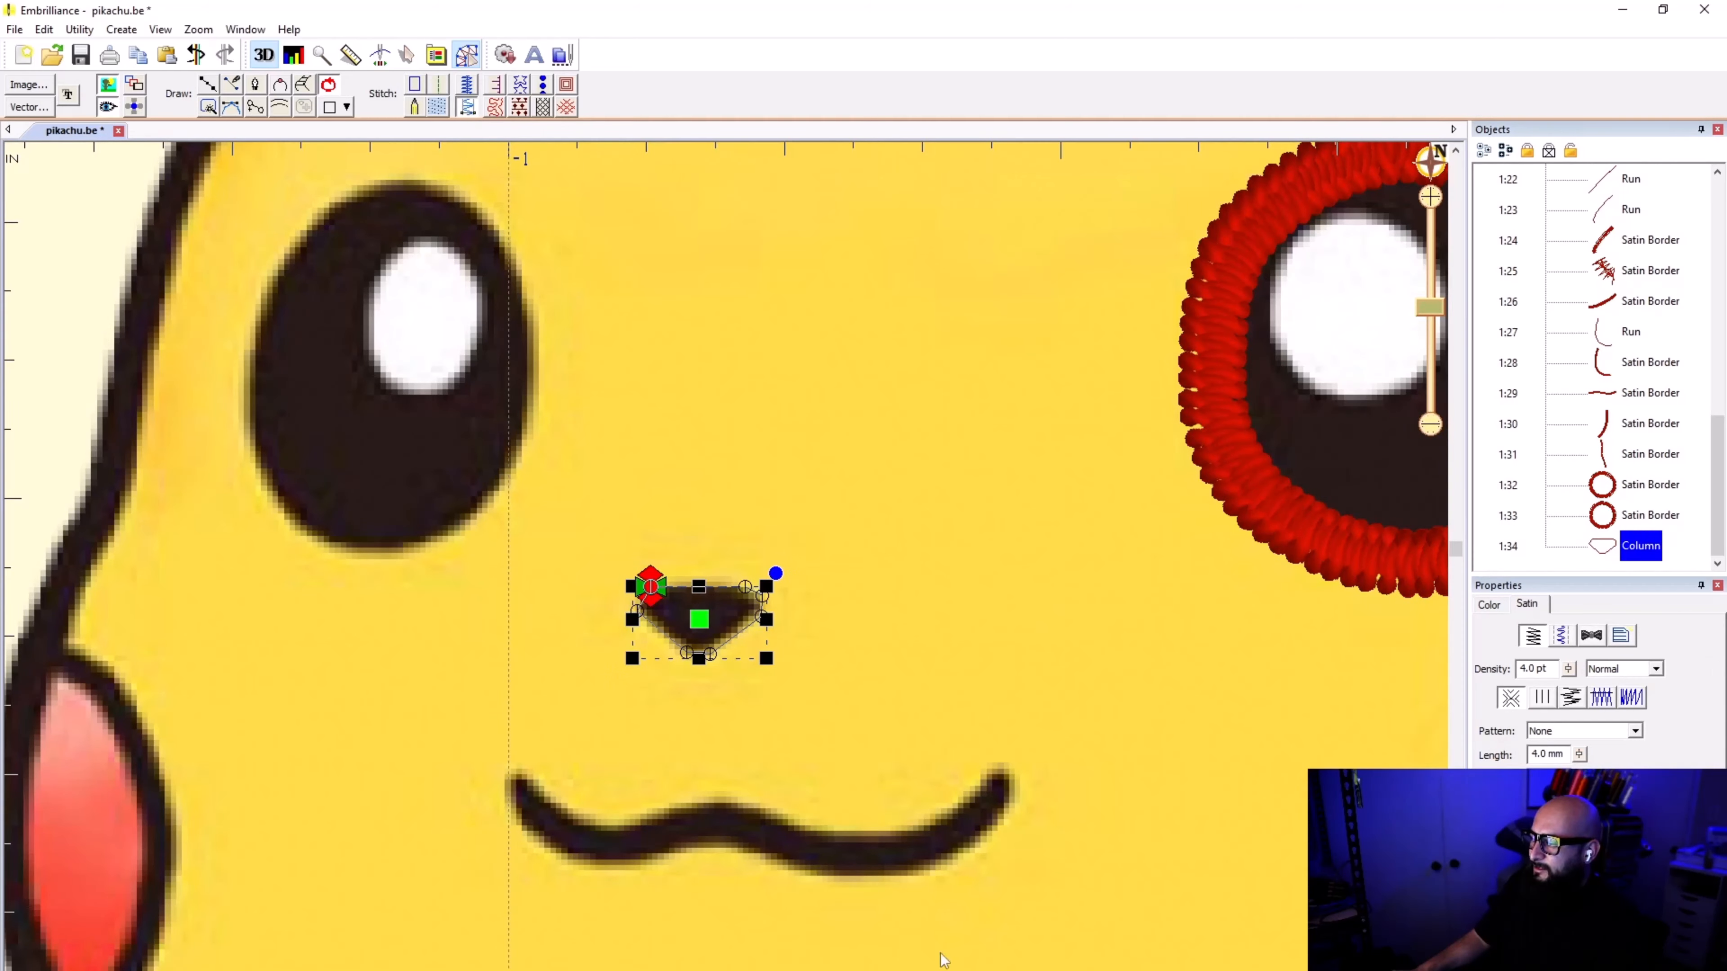
click(736, 609)
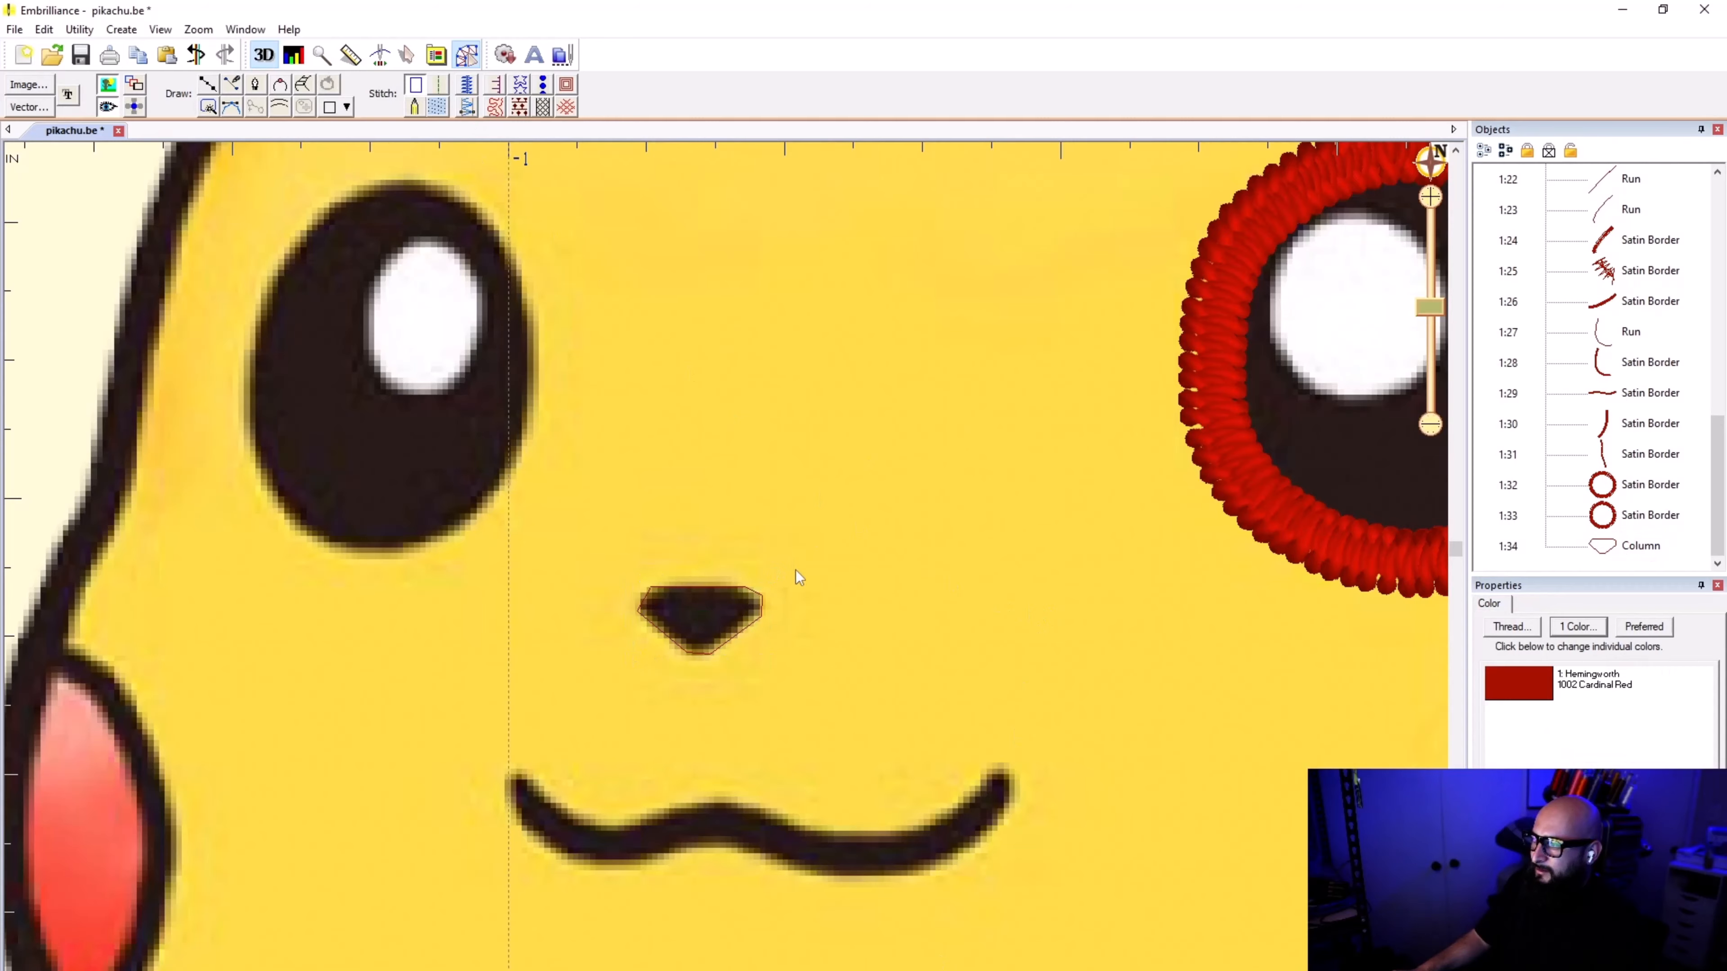
scroll(726, 576, down, 5)
click(1599, 548)
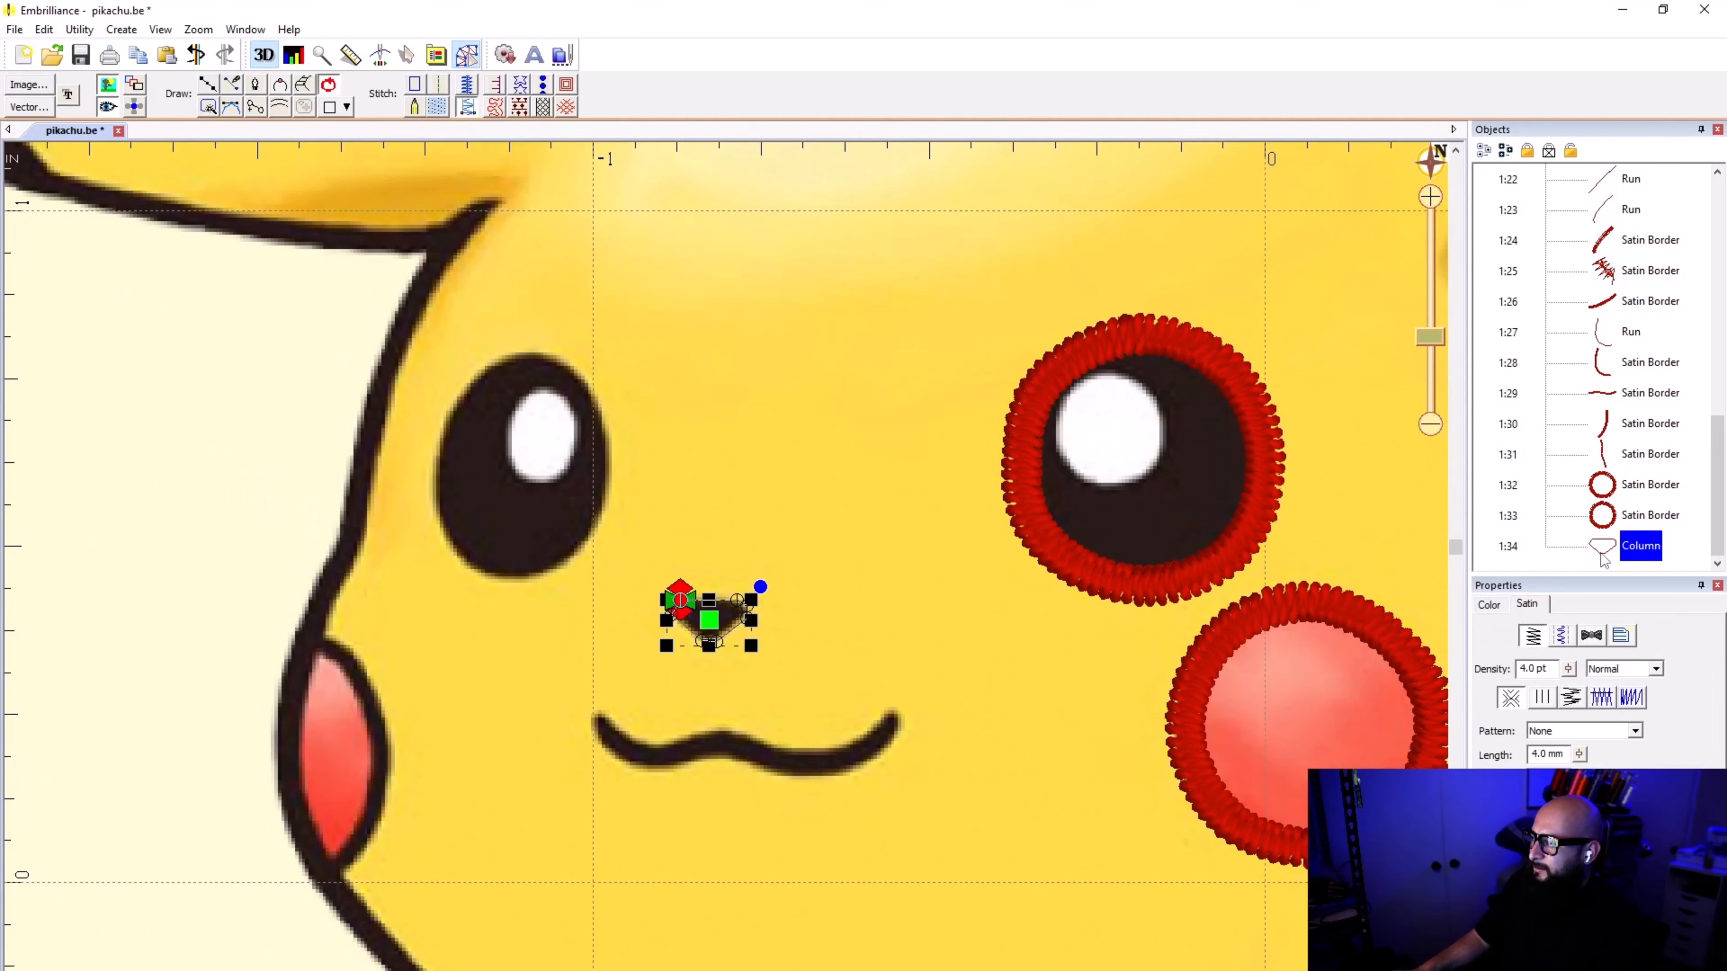
click(441, 106)
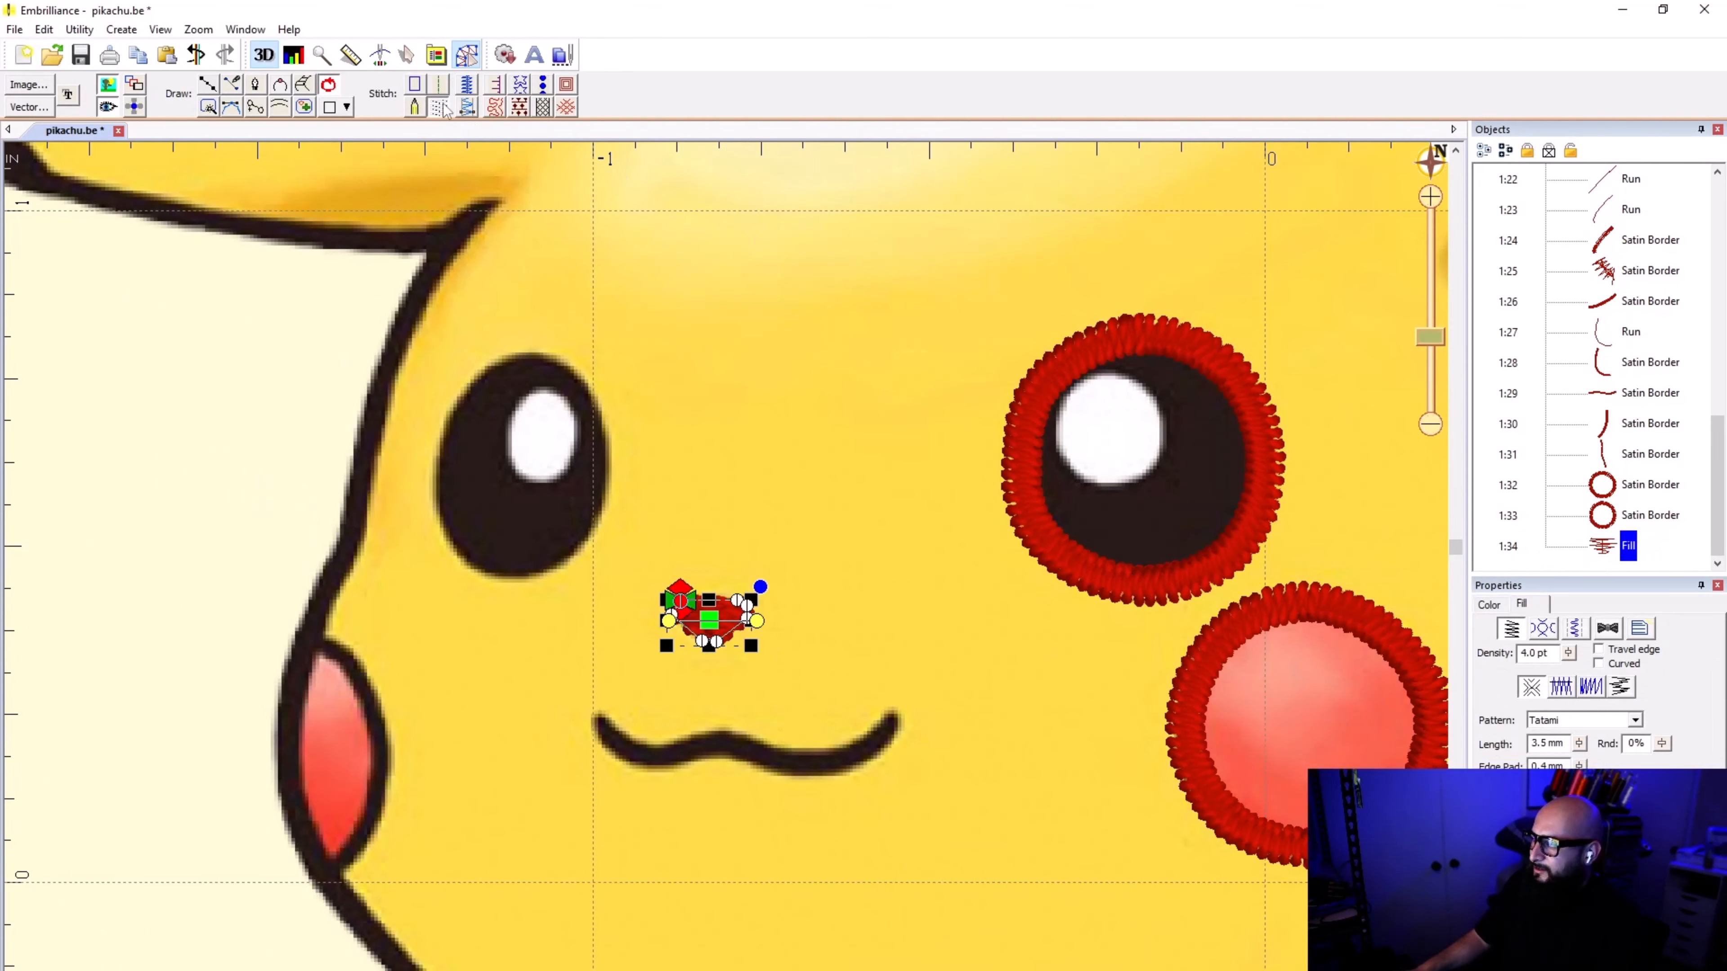
click(721, 683)
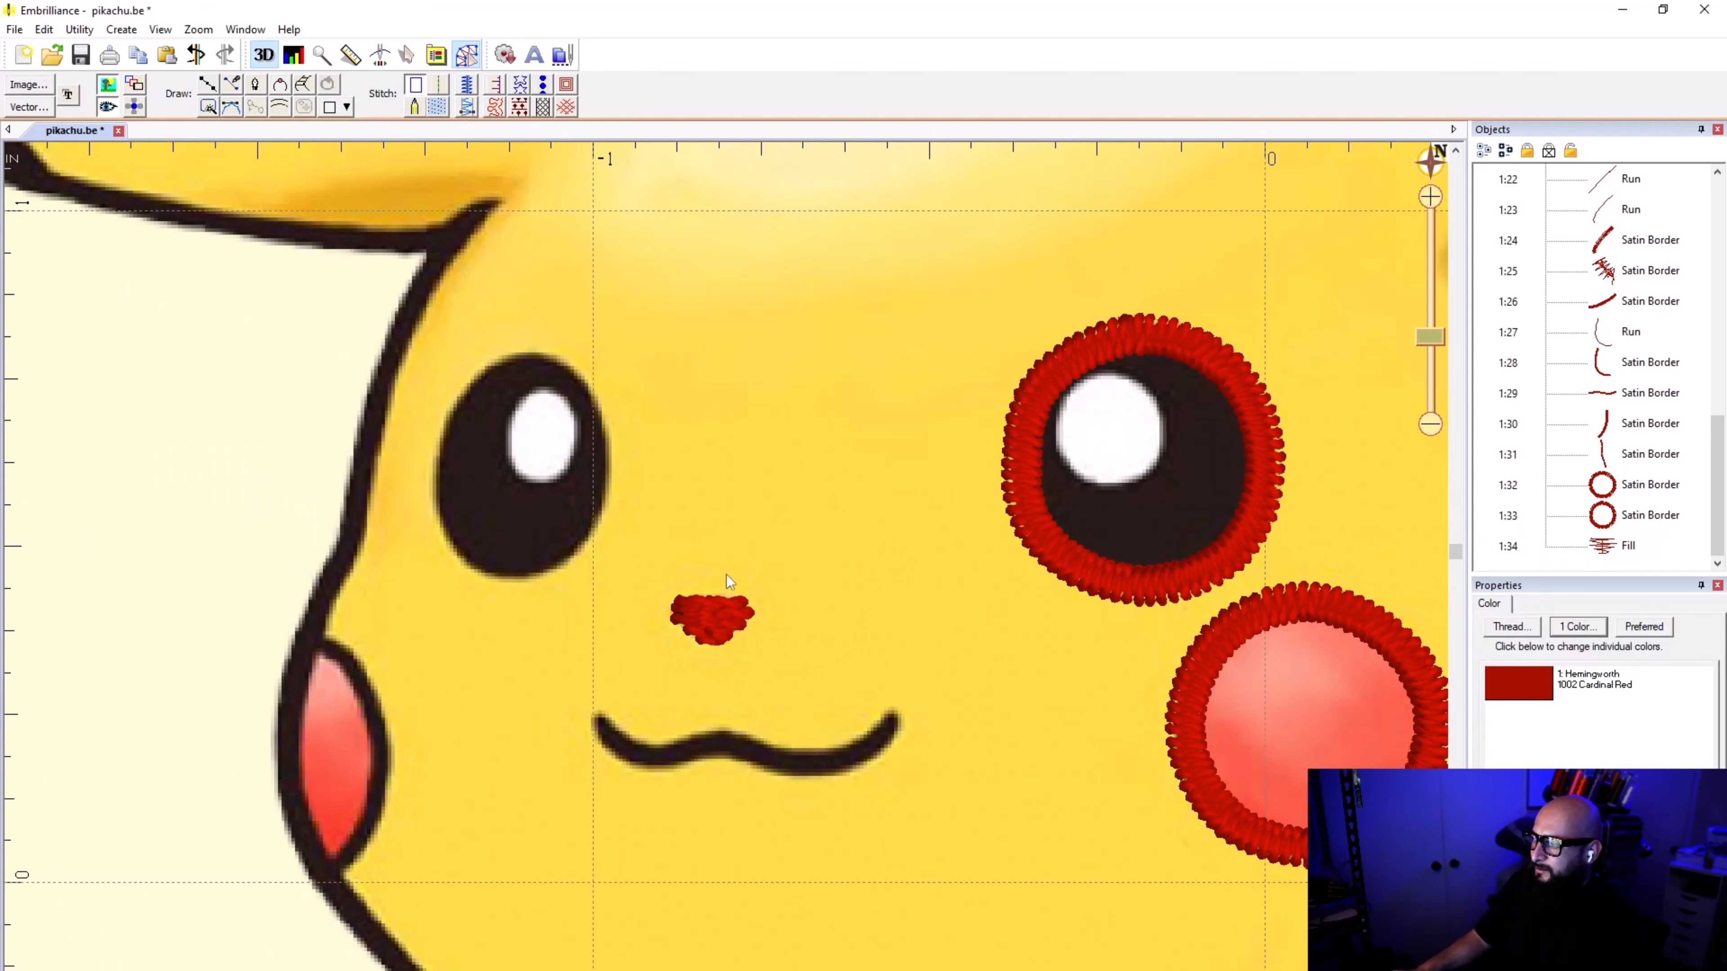
Step: Try the nose as a satin border and as an enlarged satin column, and discard the shape
scroll(726, 574, up, 3)
click(733, 577)
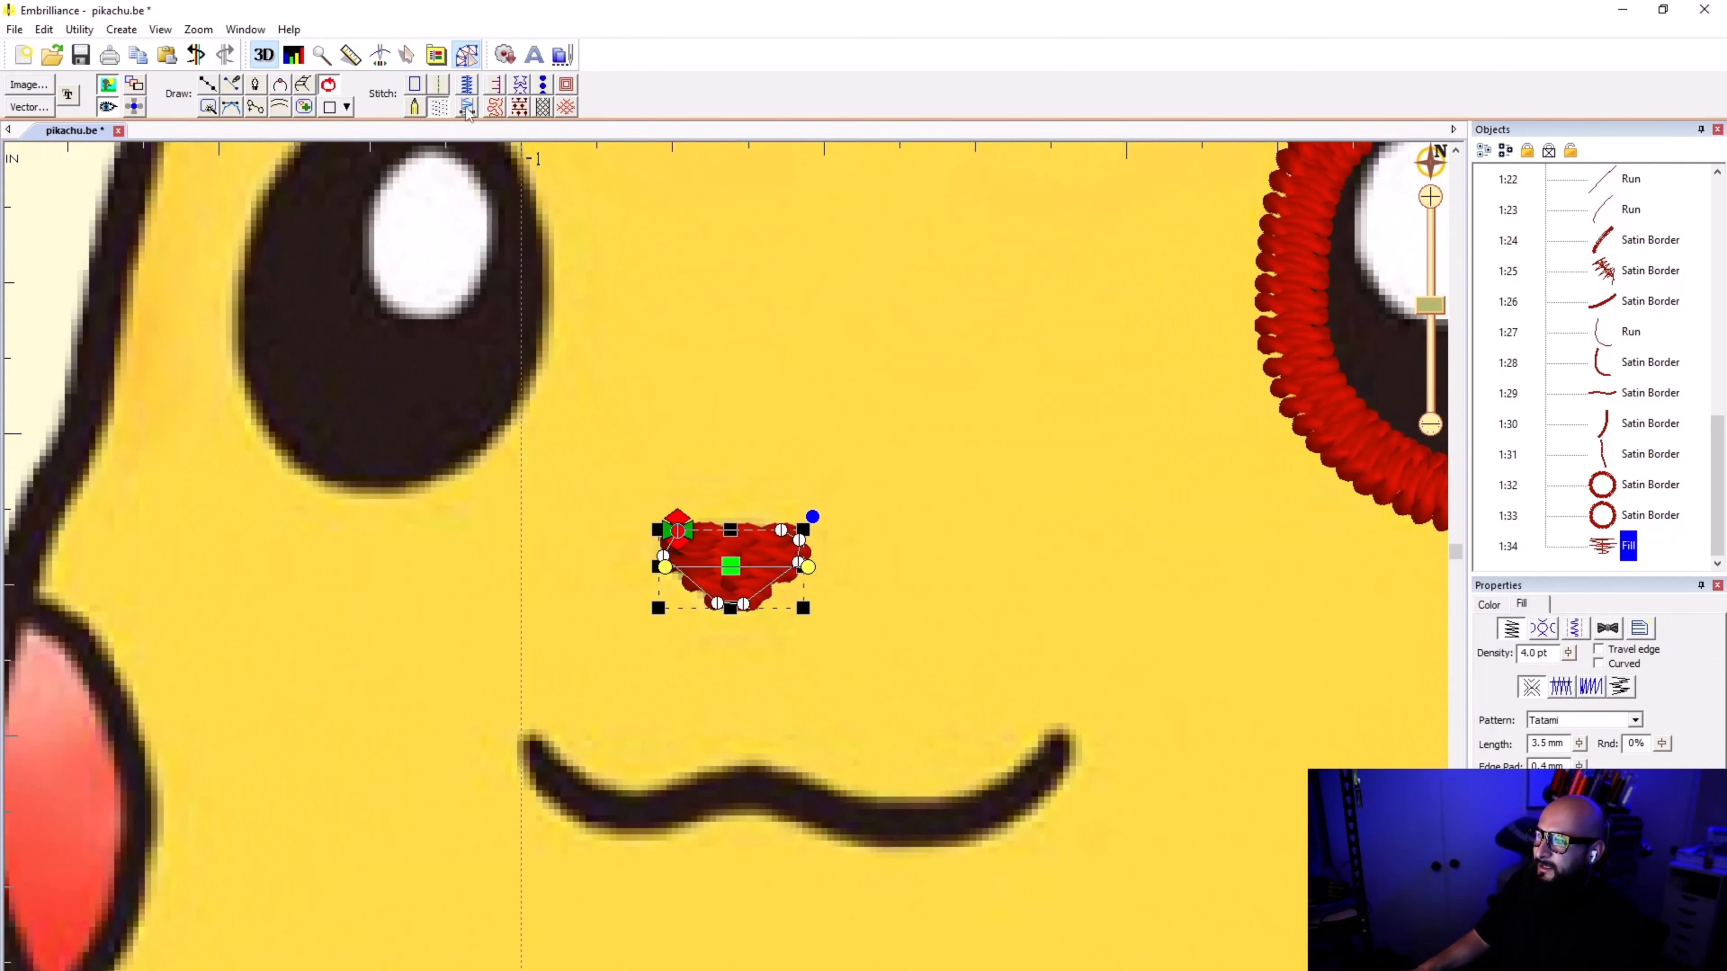
click(468, 92)
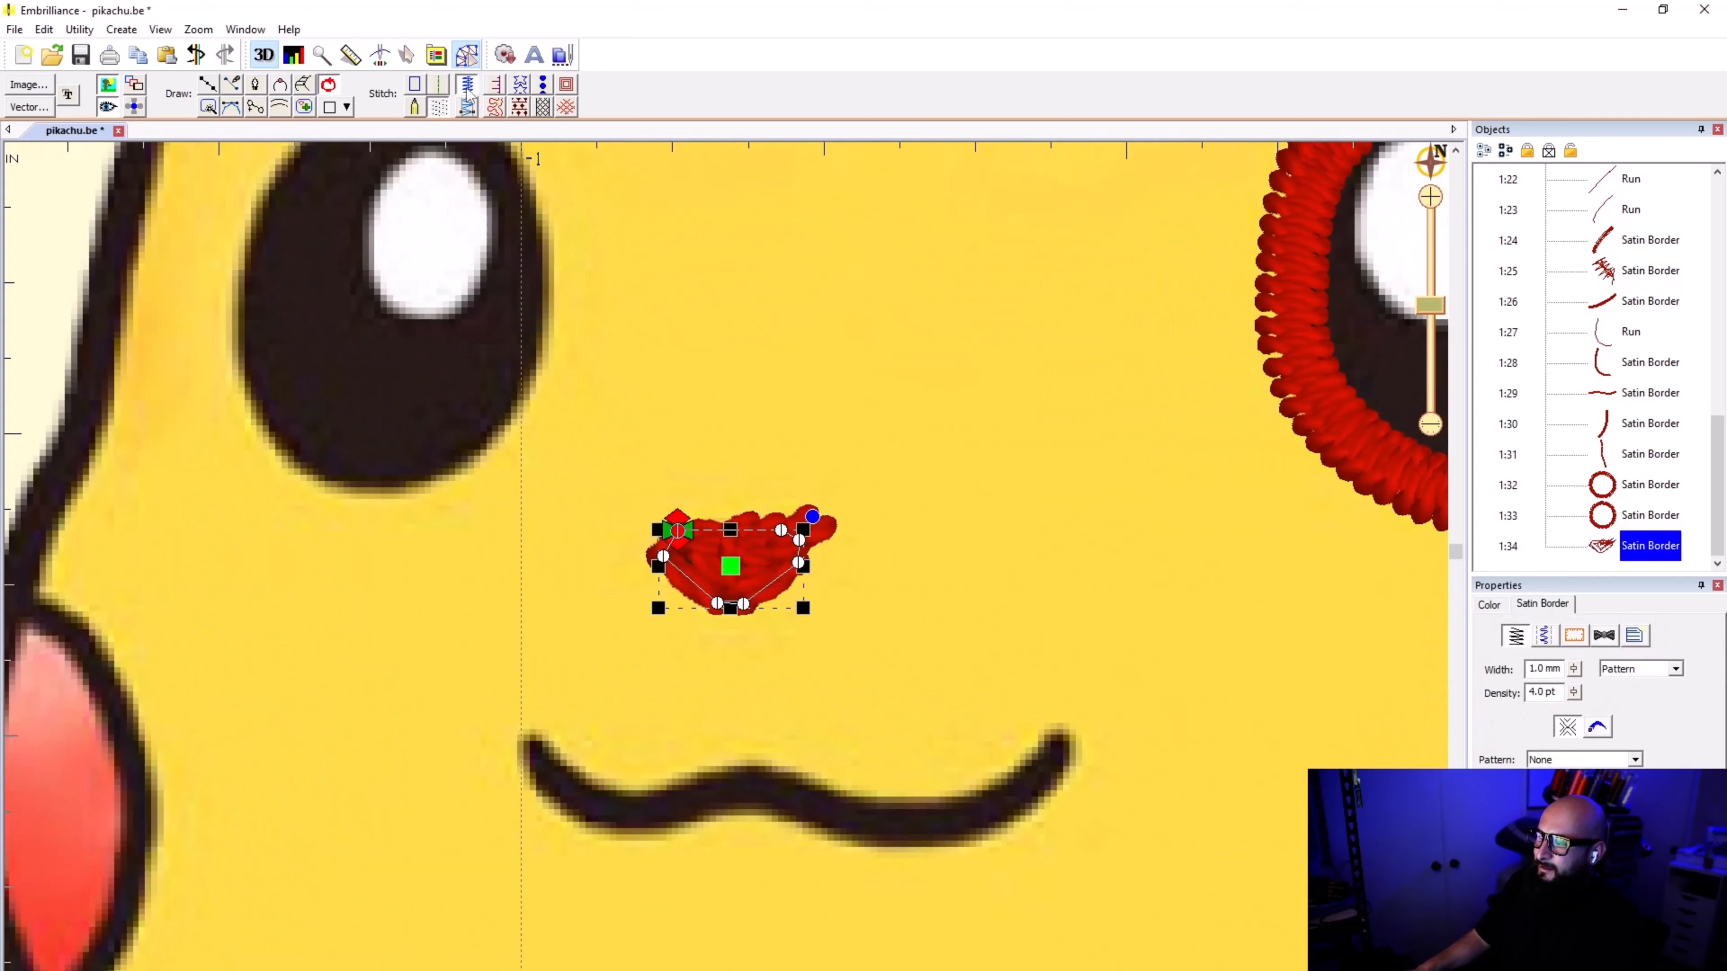
click(467, 107)
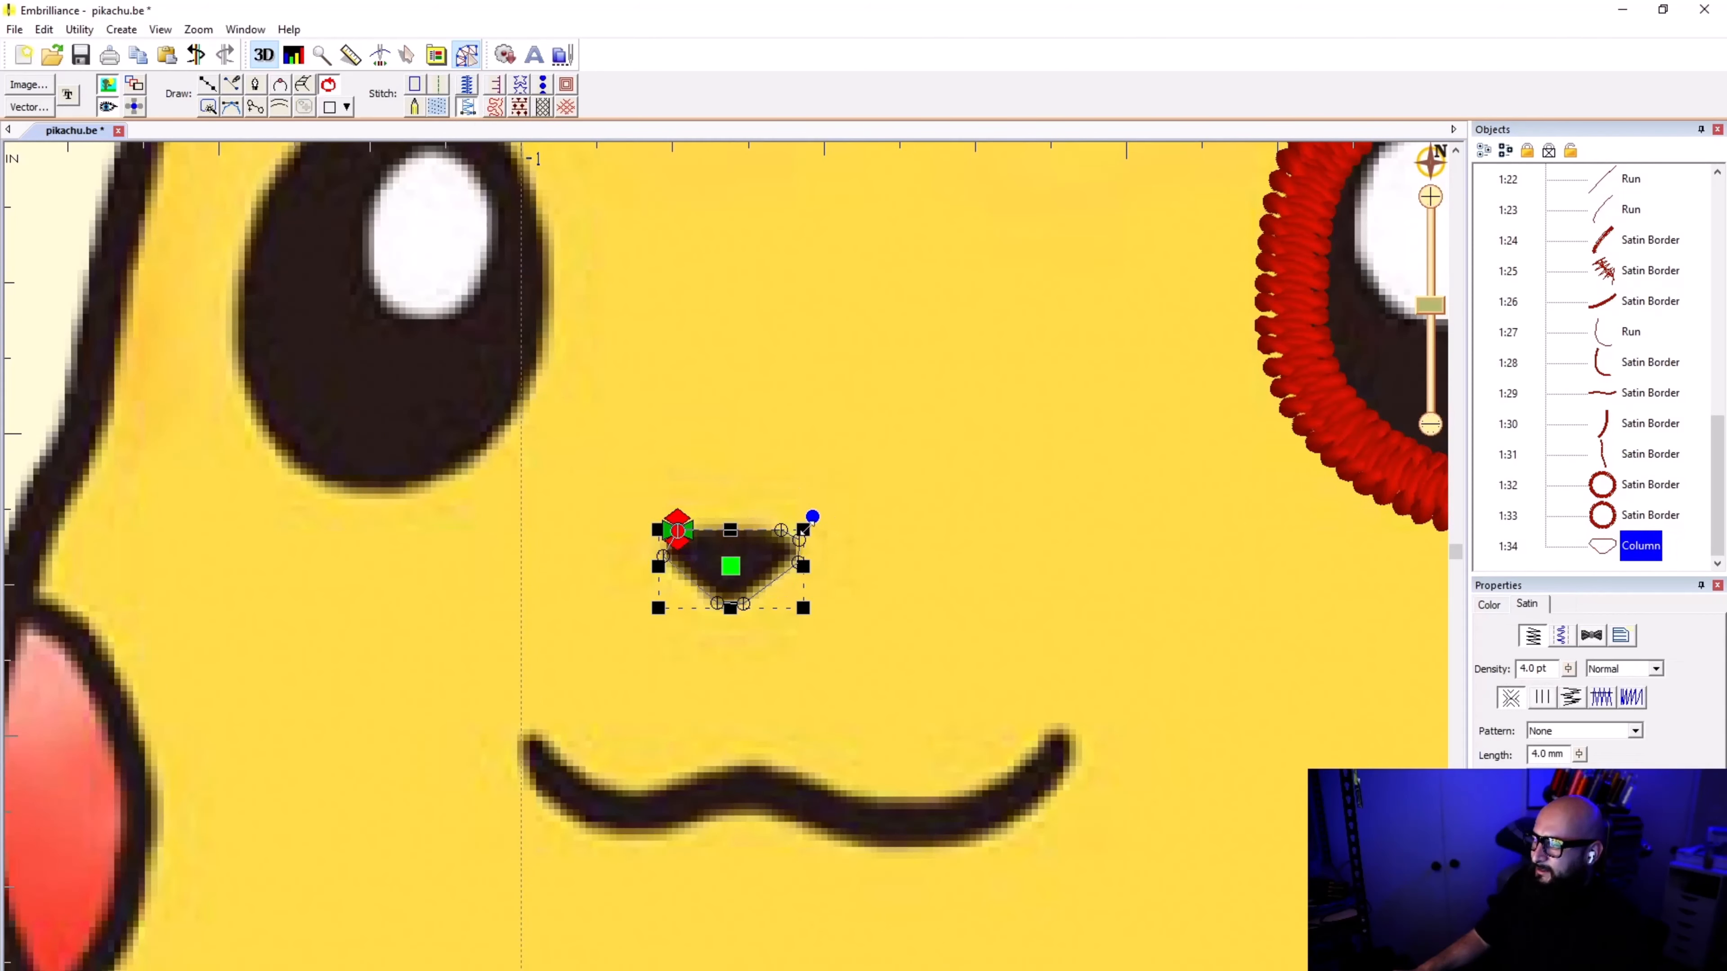
drag(804, 530, 1132, 307)
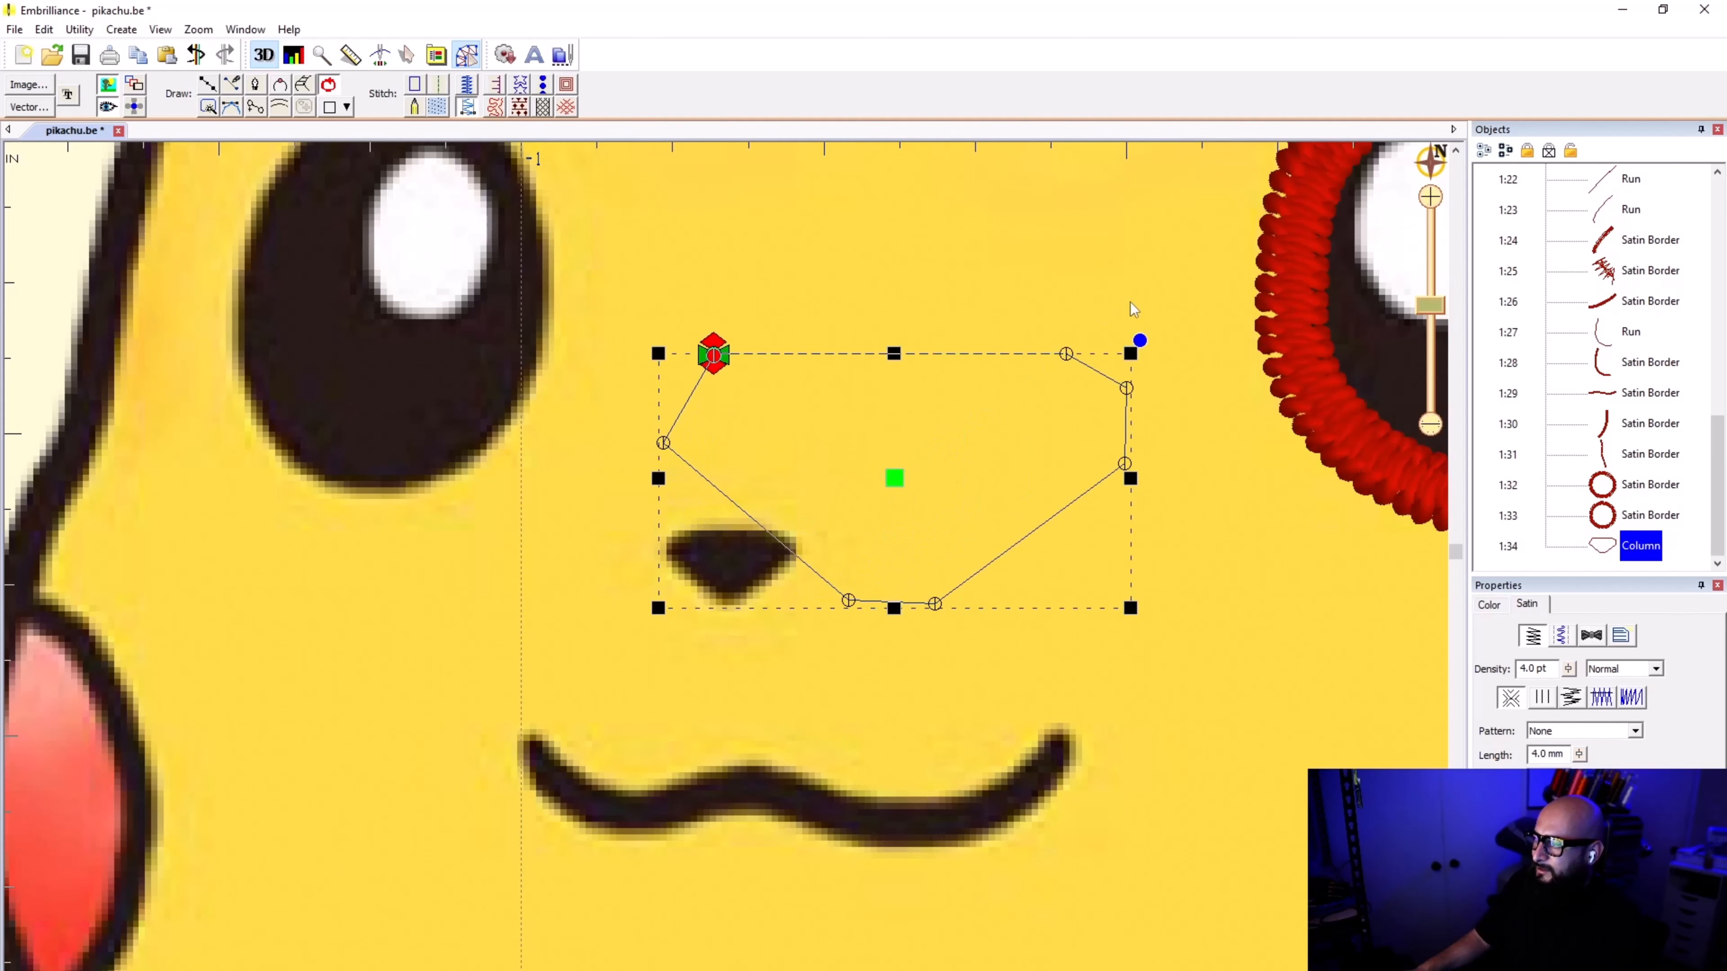
click(472, 112)
click(473, 112)
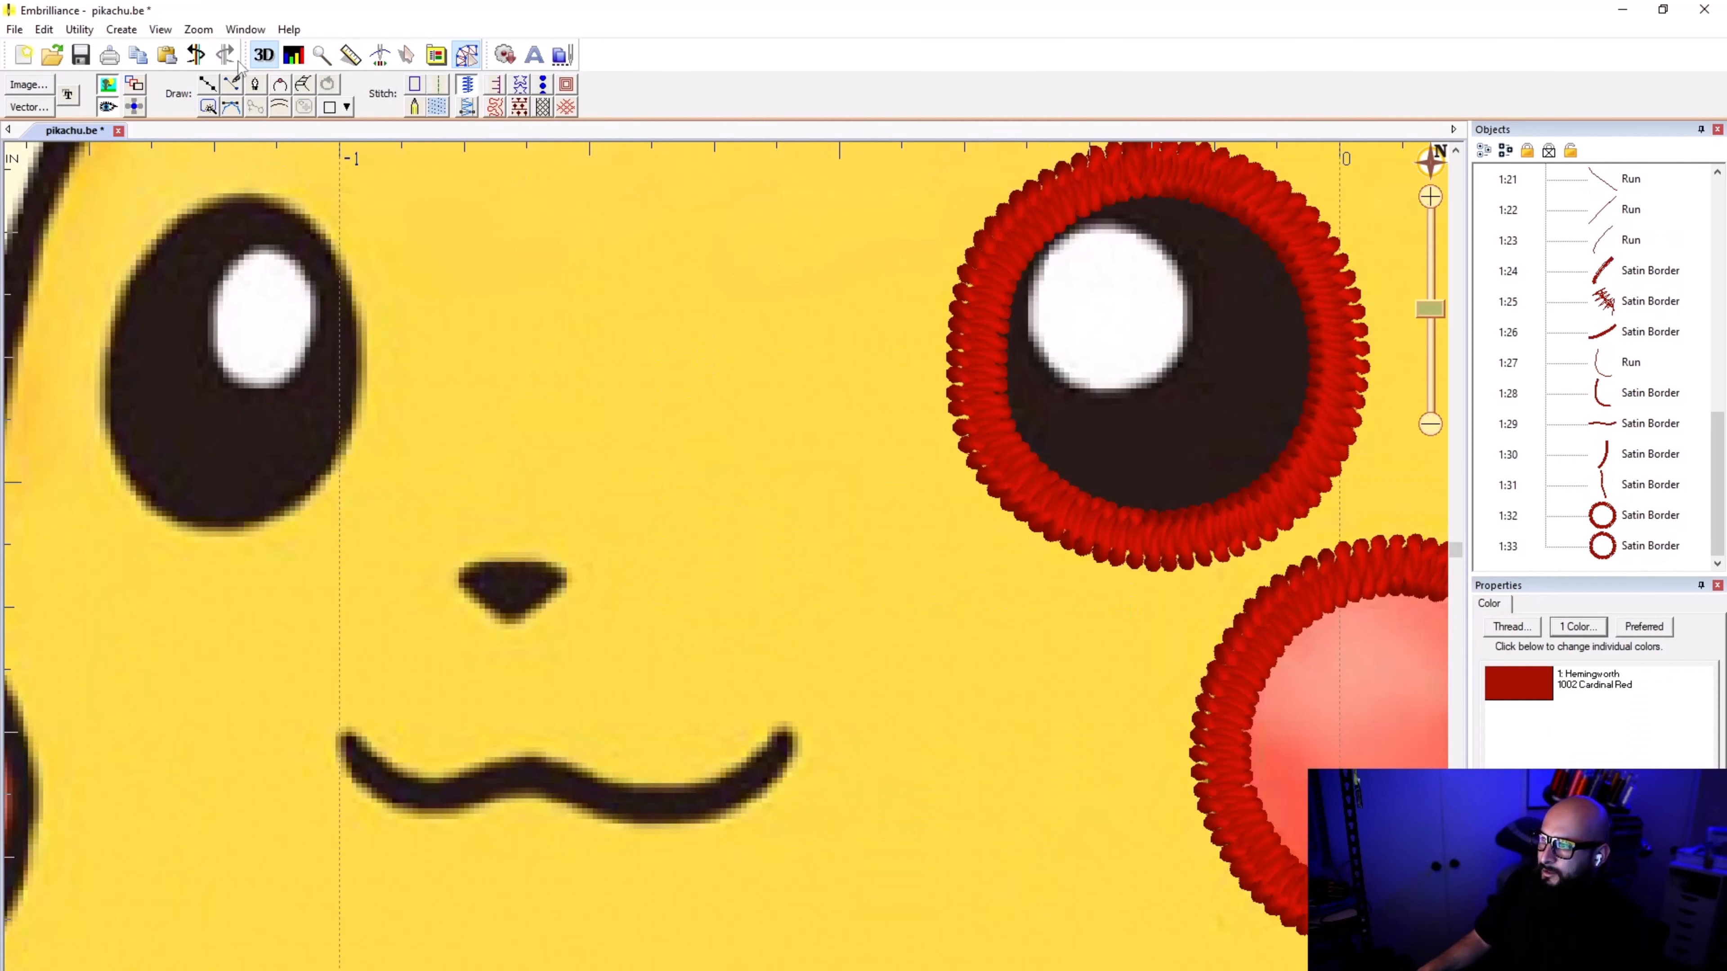
Step: Redraw a closed straight-sided outline around the black nose with satin border stitching
scroll(702, 499, up, 3)
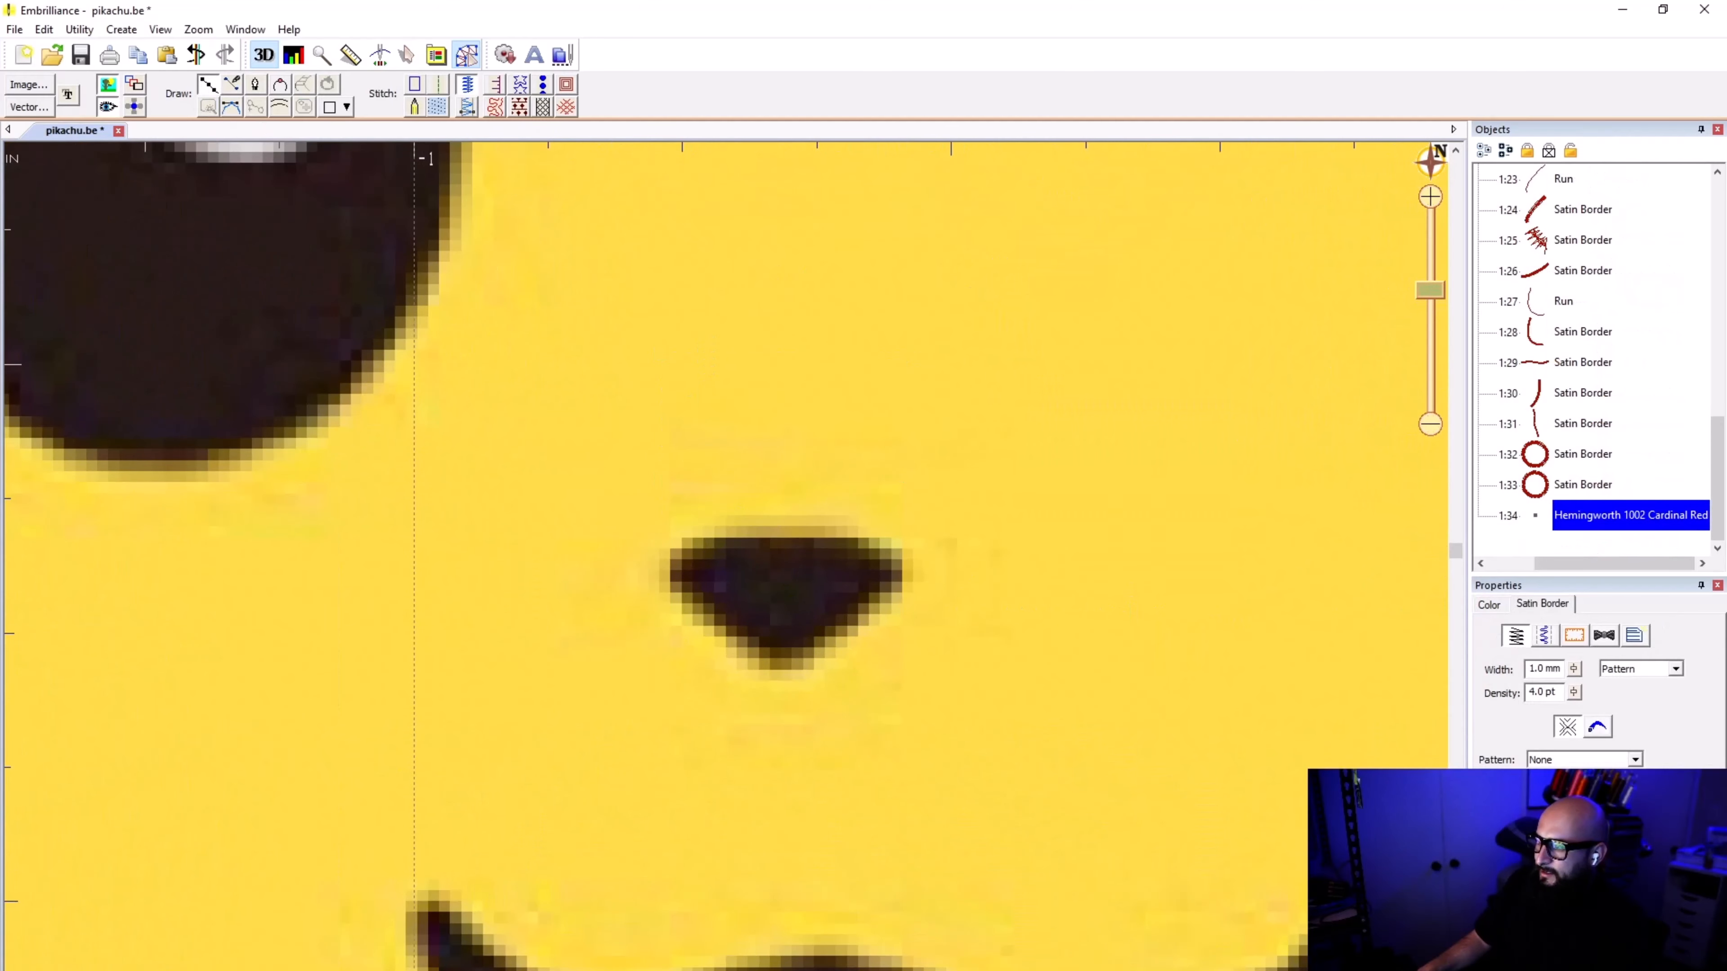
click(701, 536)
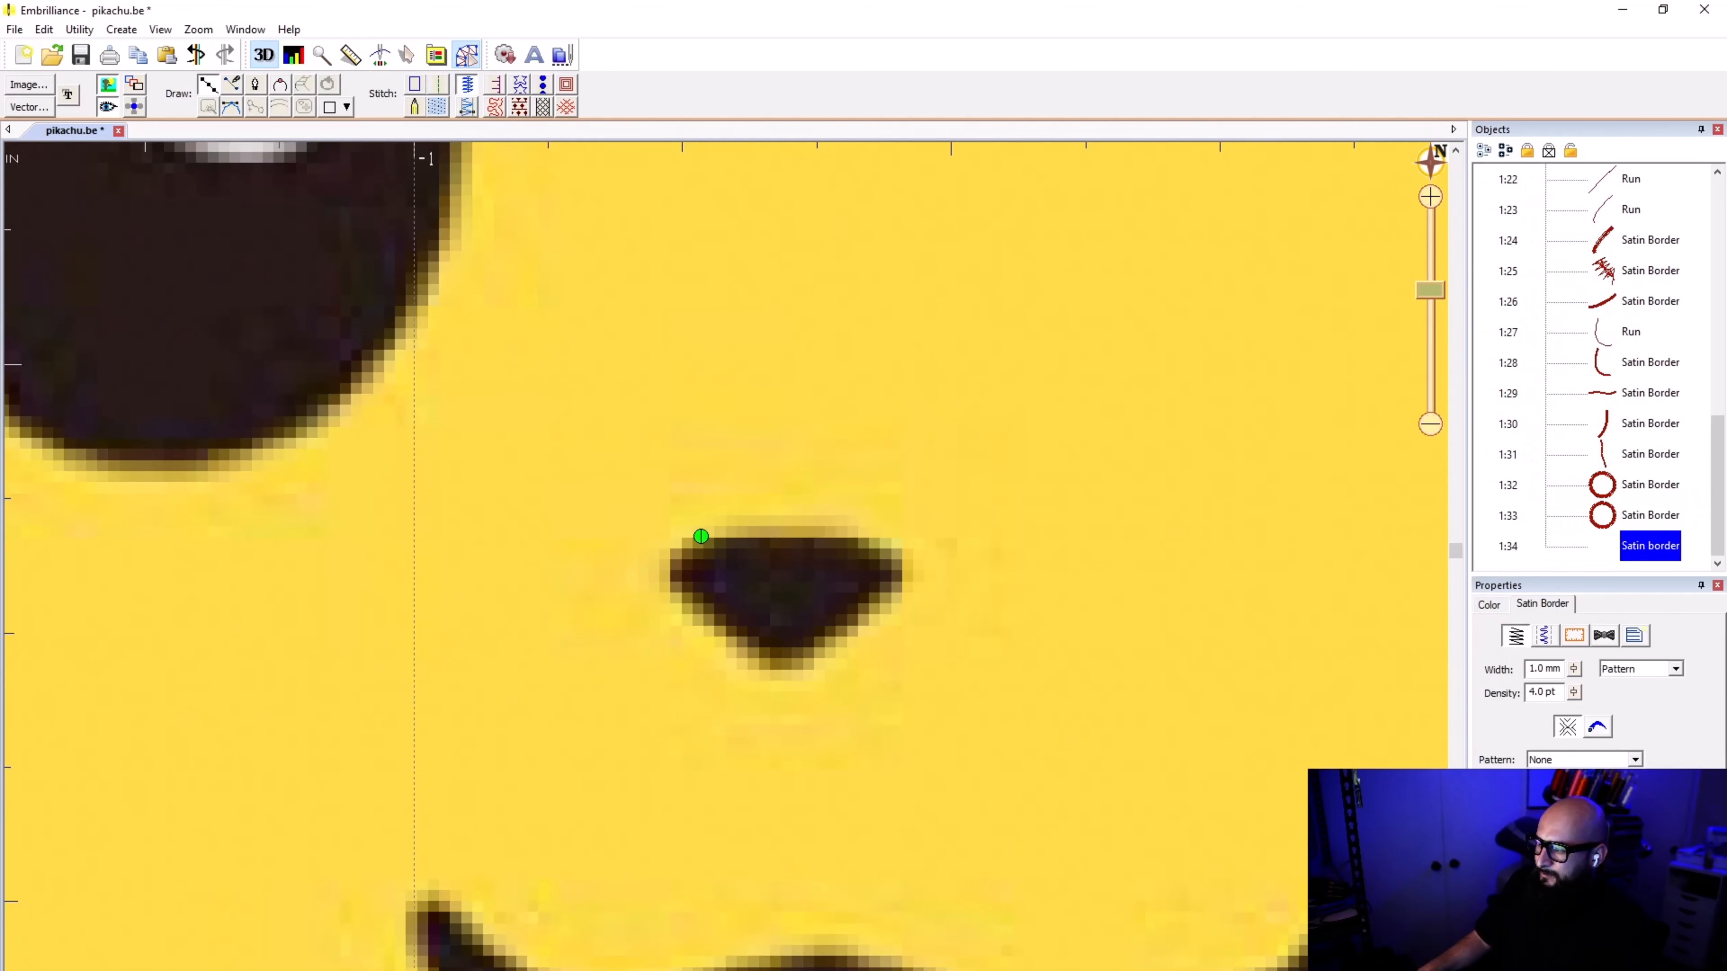
click(665, 557)
click(668, 587)
click(759, 667)
click(800, 666)
click(902, 592)
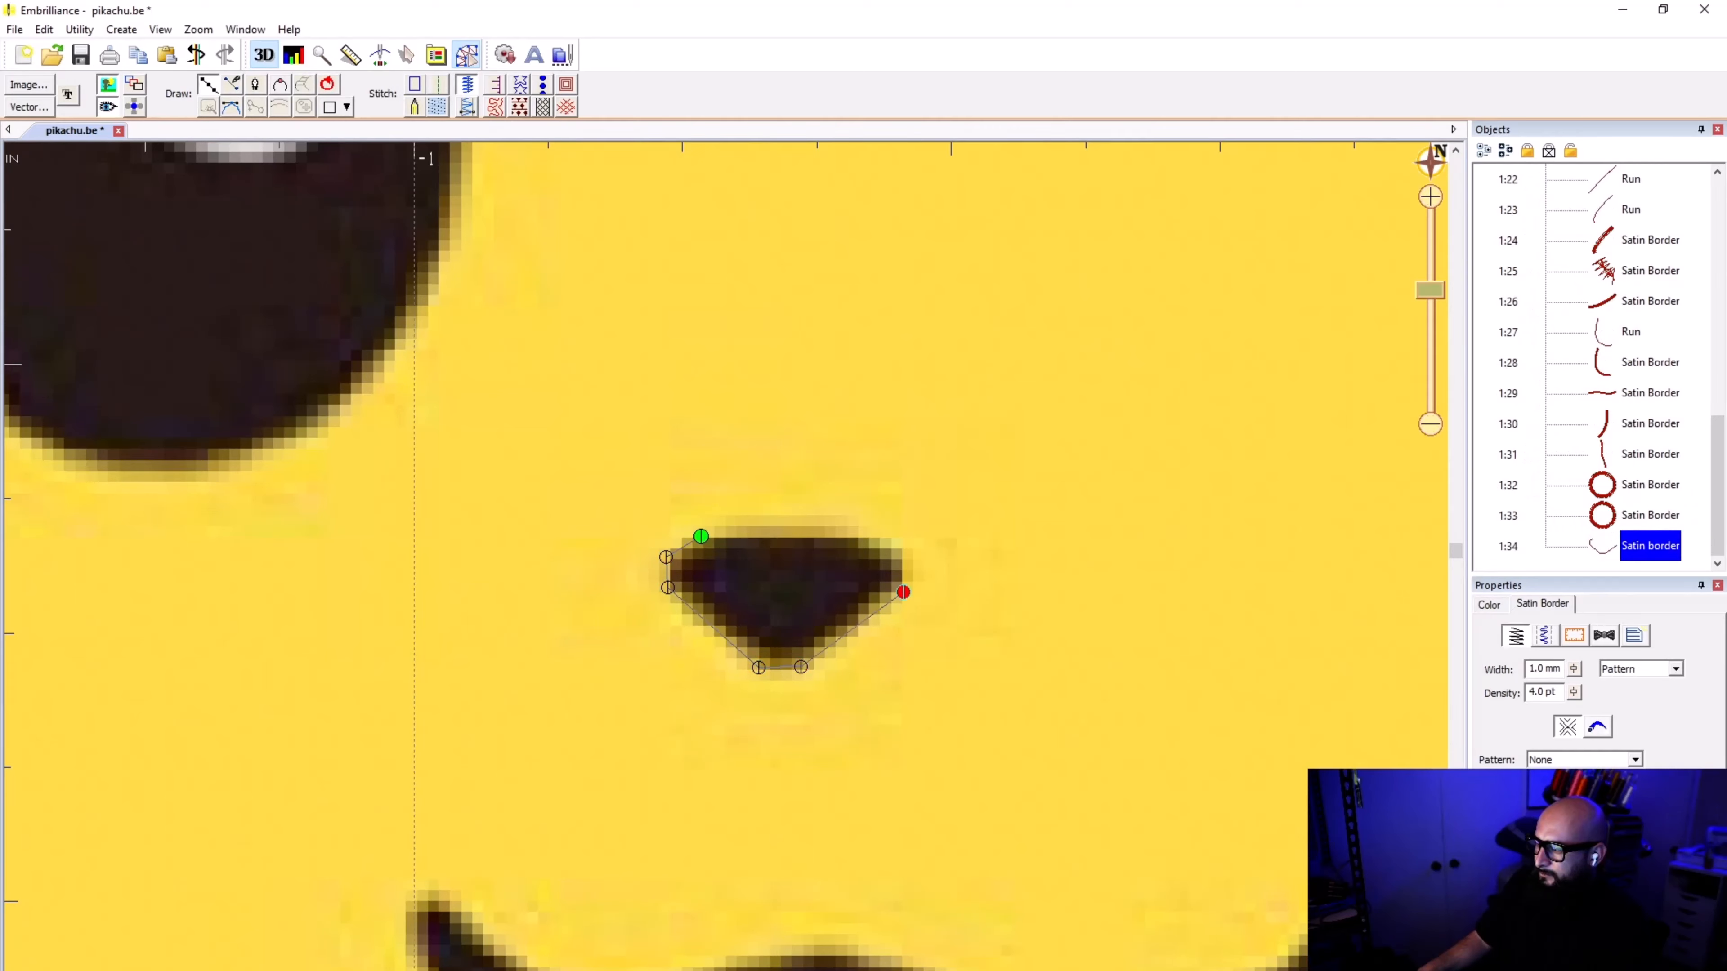
click(903, 555)
click(864, 538)
click(702, 534)
key(Return)
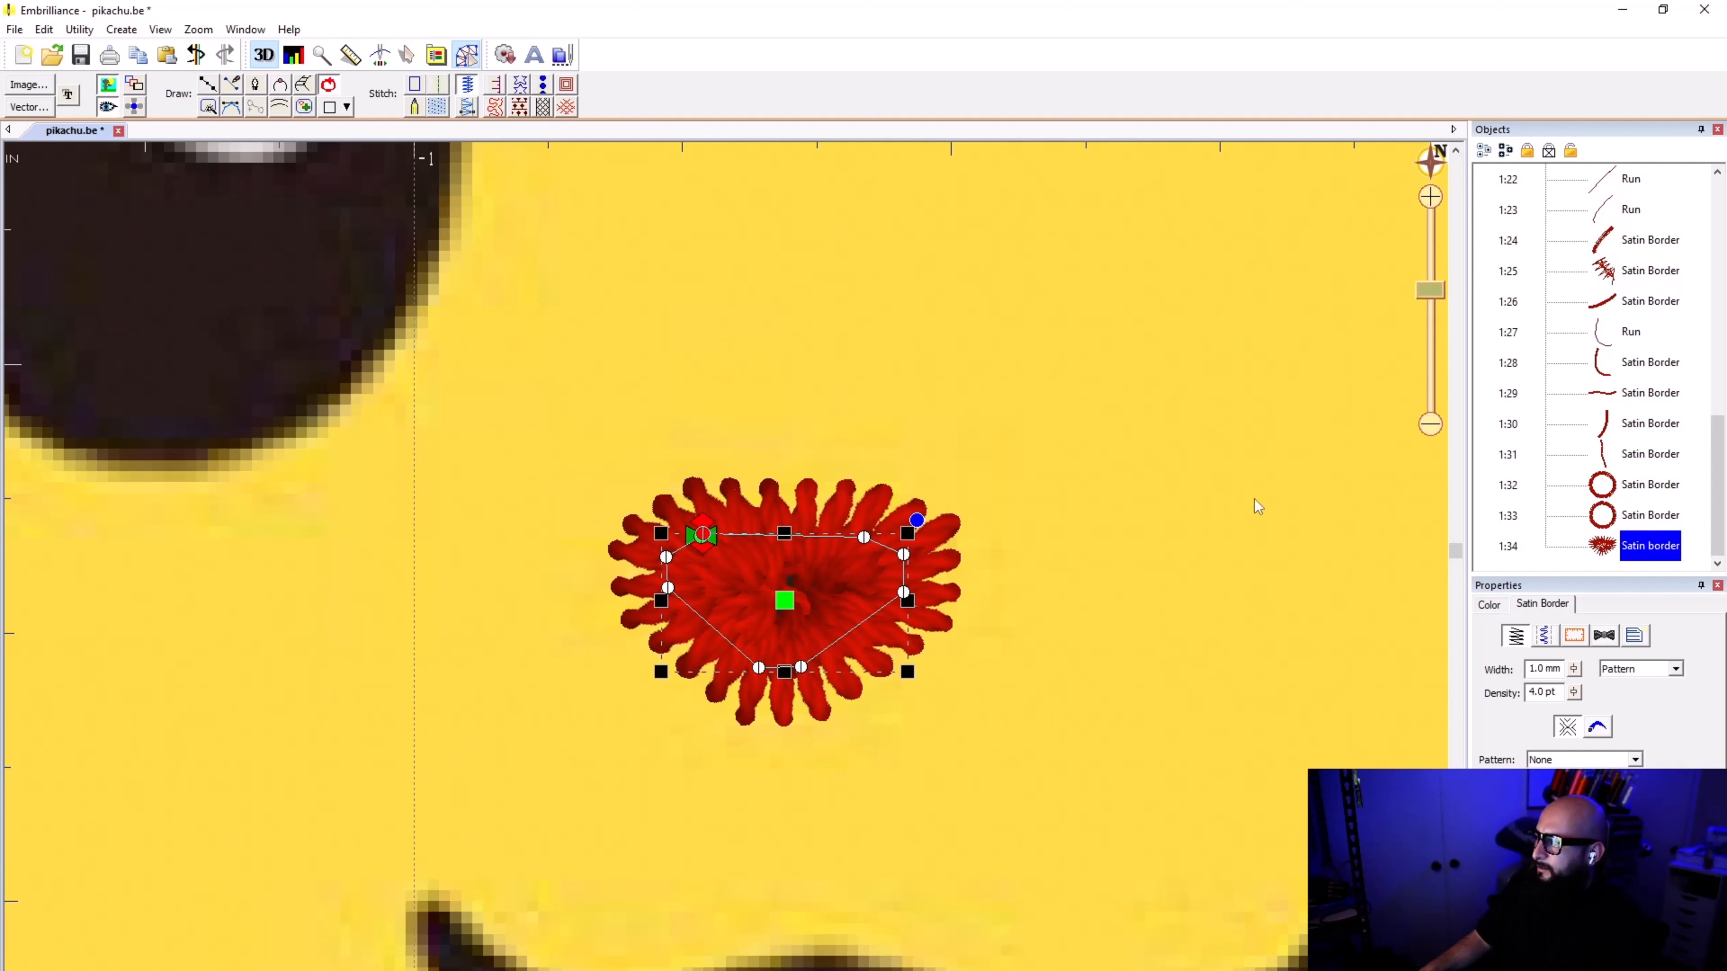
Step: Try a satin column on the new nose outline and convert the shape to a fill
click(1041, 374)
click(902, 568)
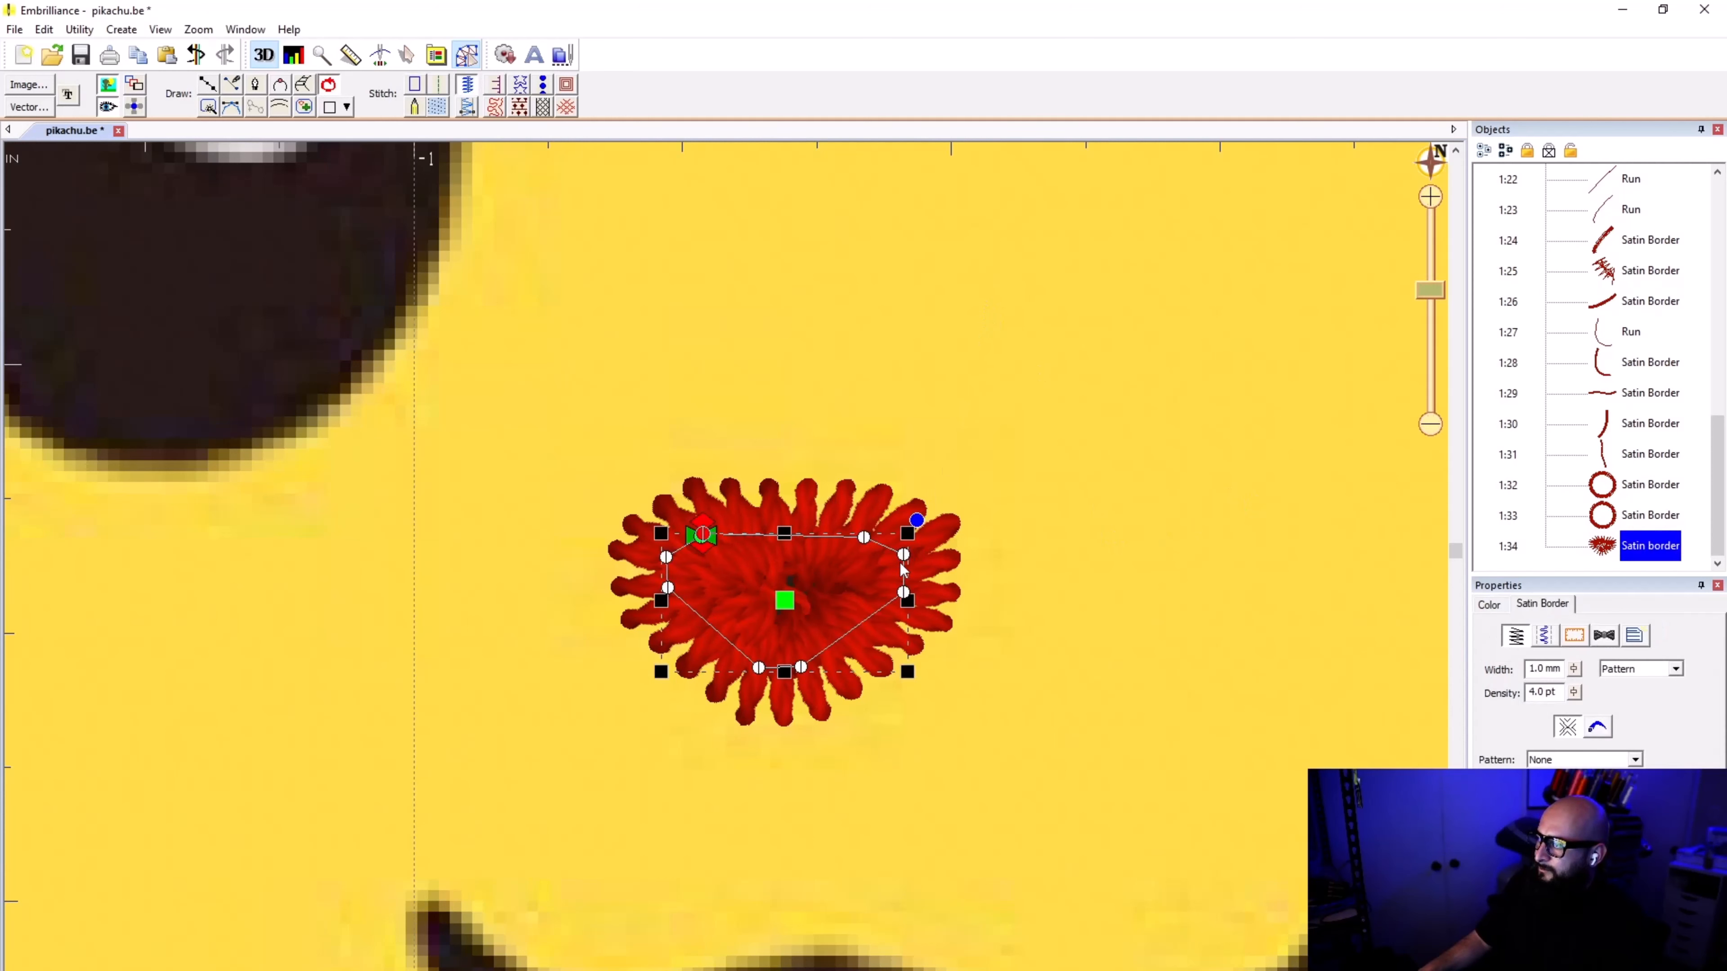
click(467, 108)
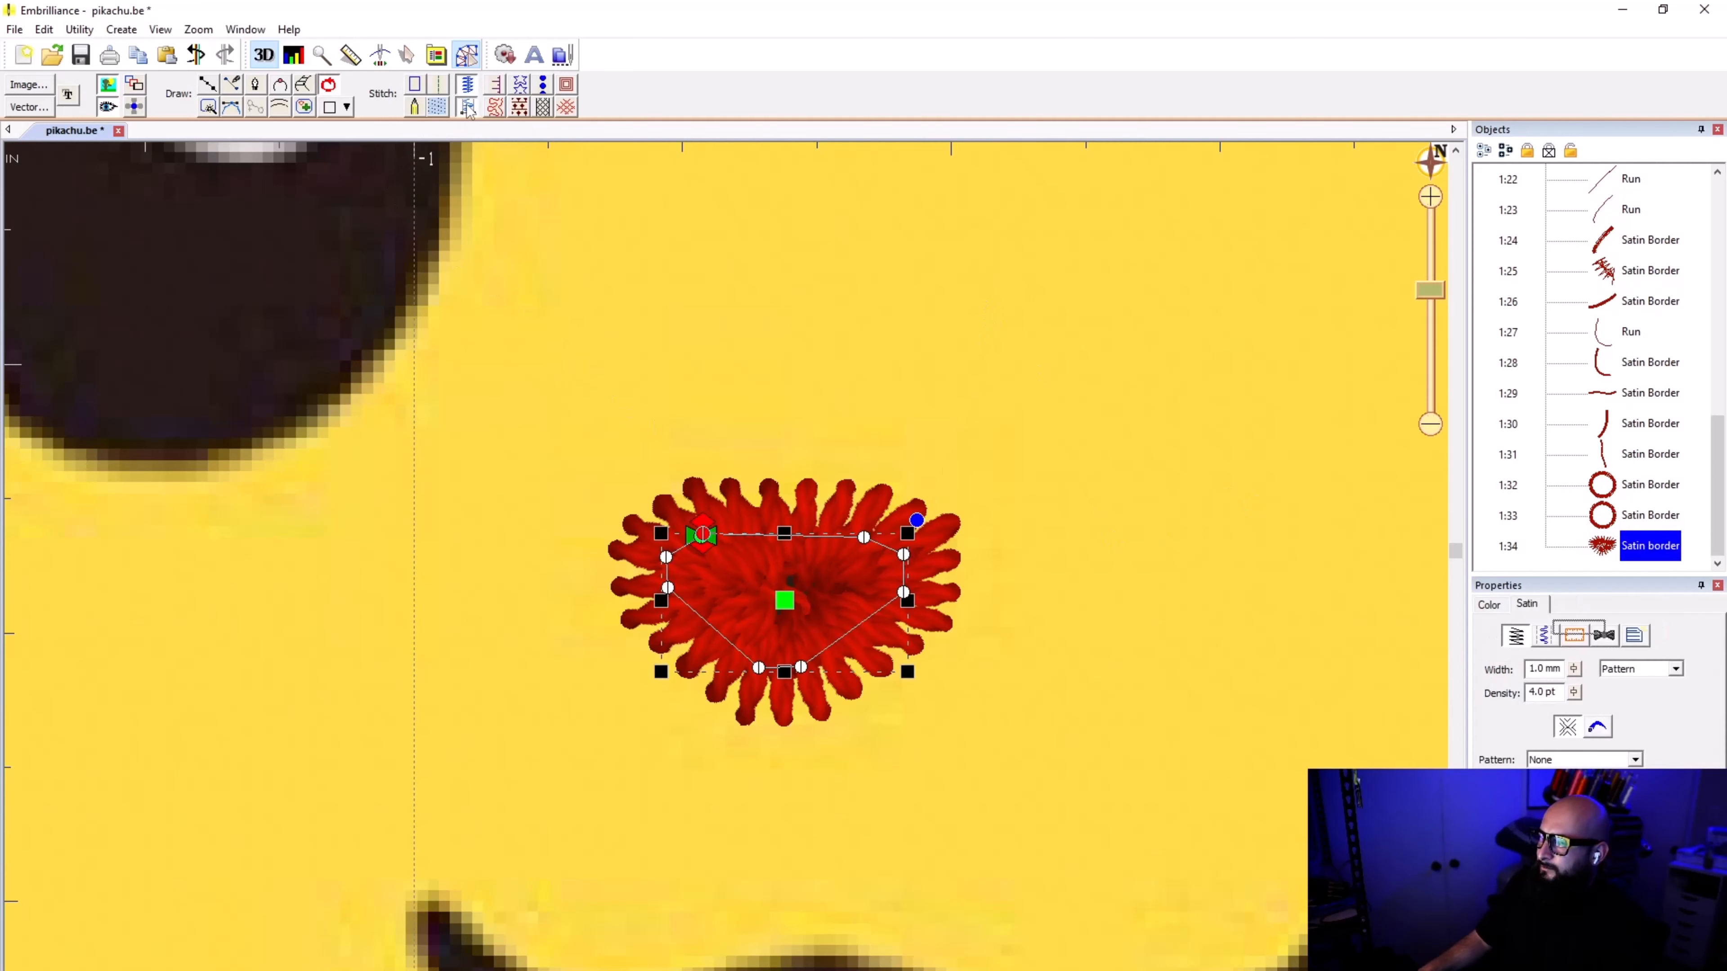
click(439, 107)
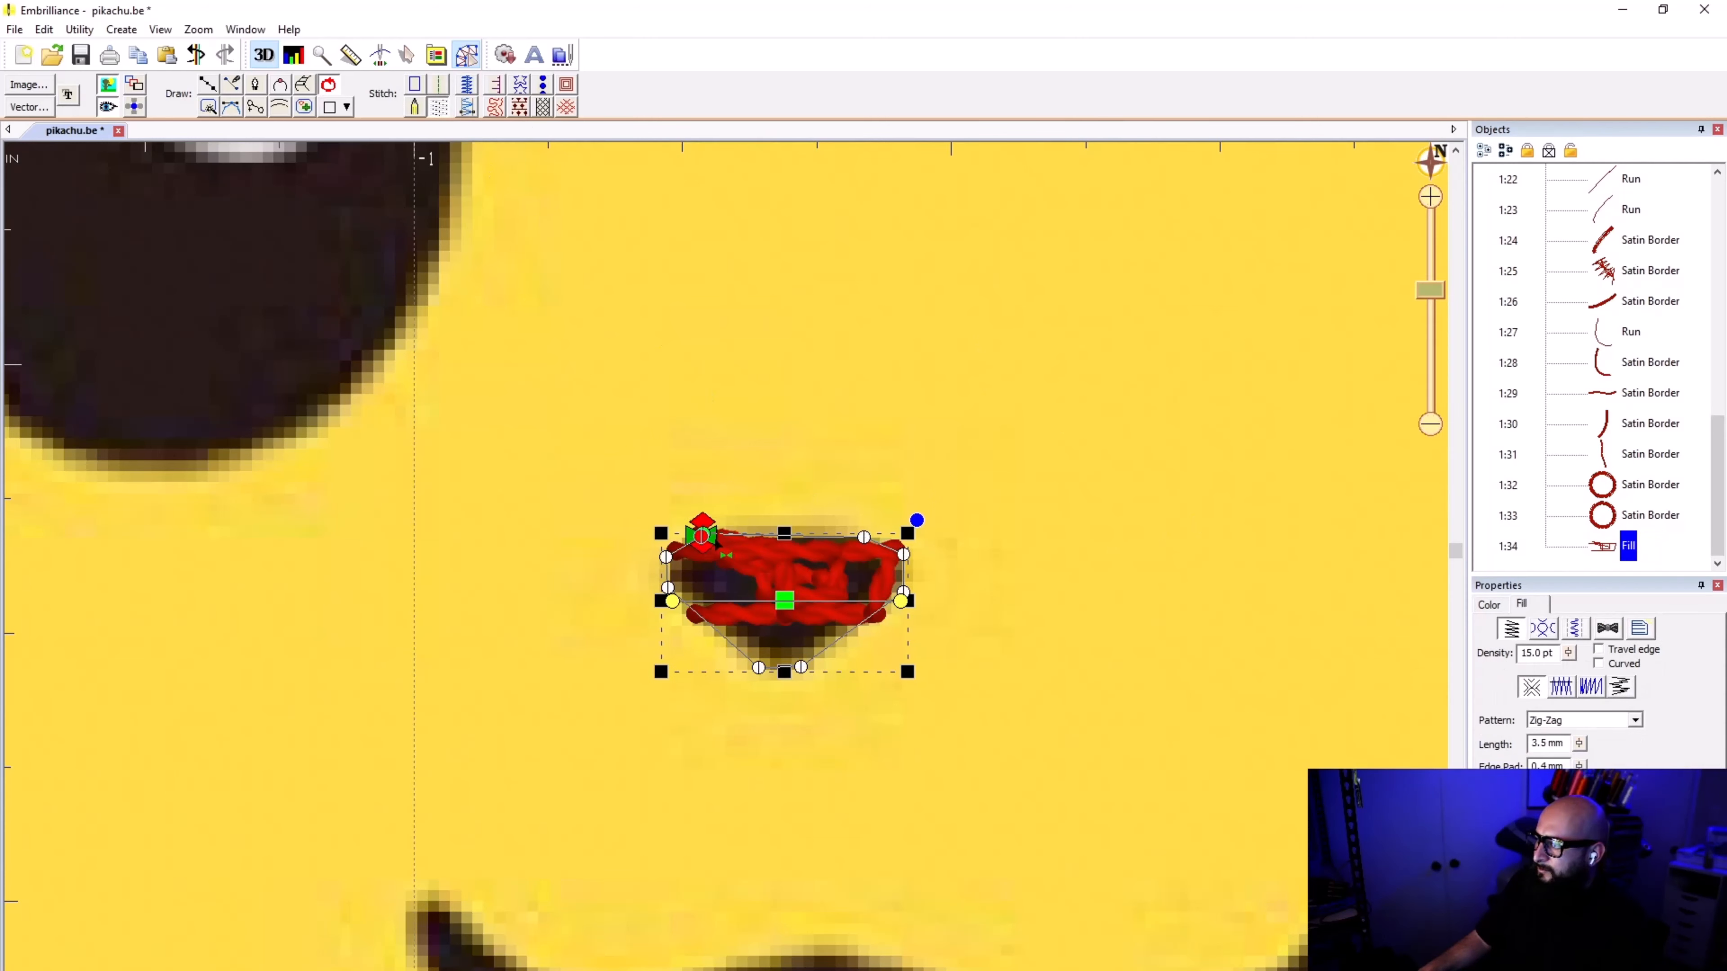
Step: Place the nose fill's stitching start at its left edge and end at its right edge, and set the density to 3.0 pt
mouse_move(715, 538)
mouse_down()
mouse_move(615, 575)
mouse_move(734, 527)
mouse_move(937, 604)
mouse_up()
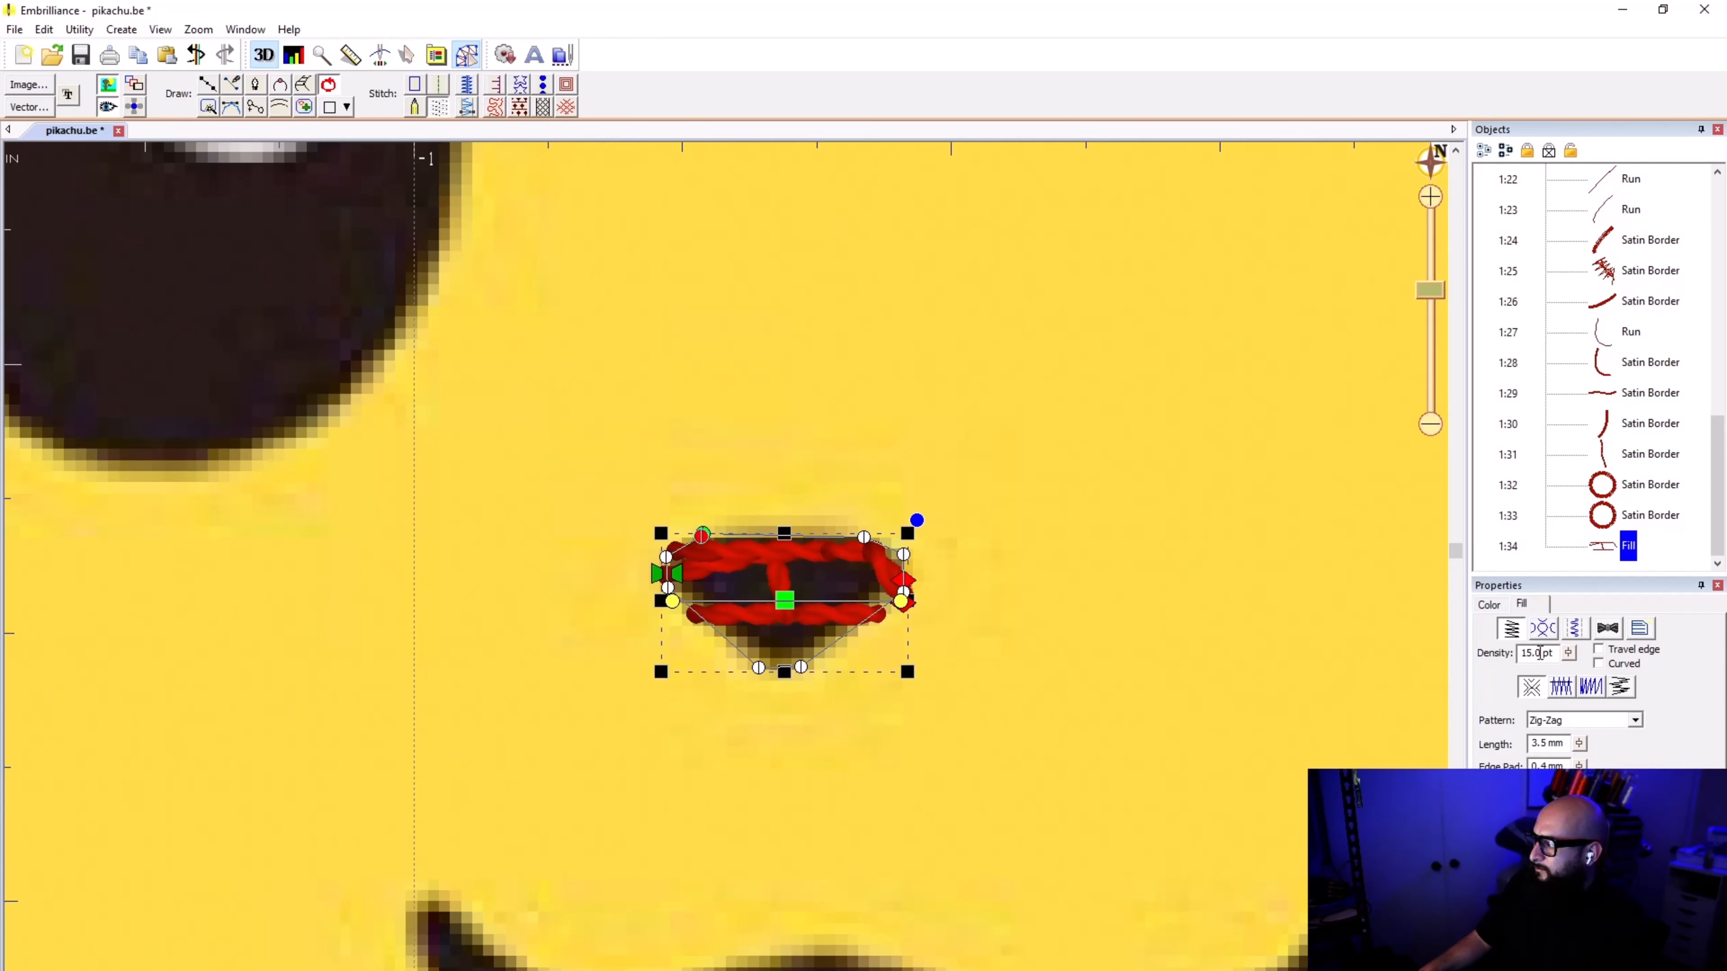
click(1568, 653)
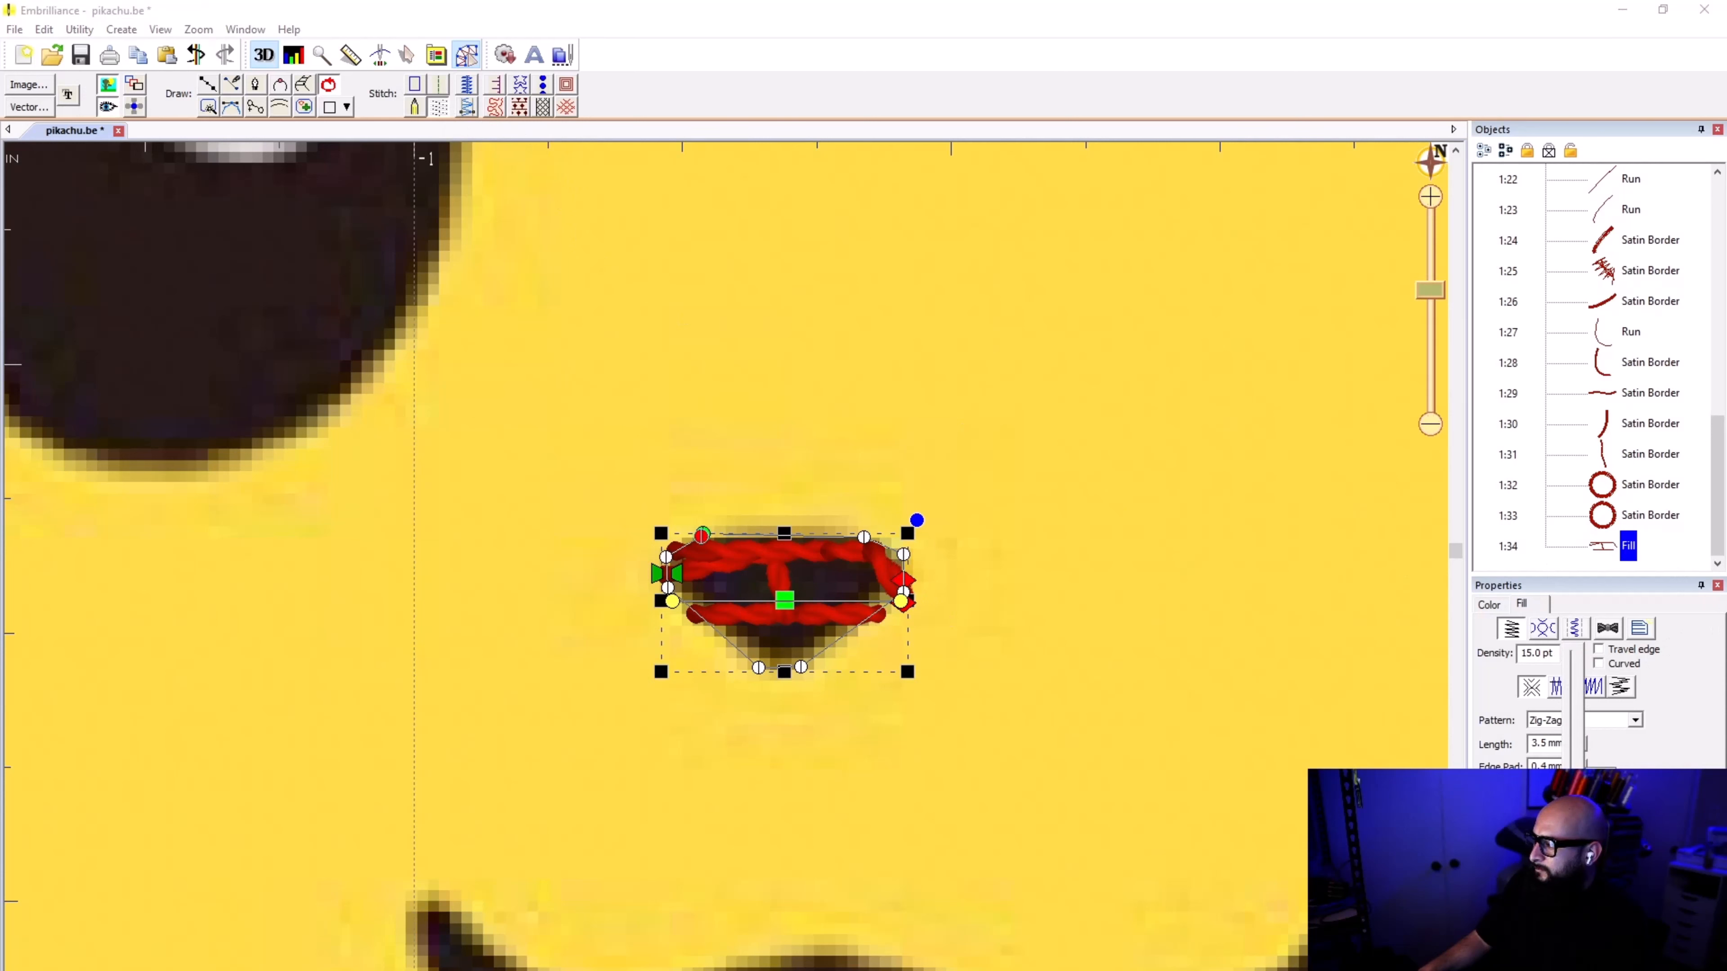
drag(1573, 782, 1573, 786)
click(1569, 652)
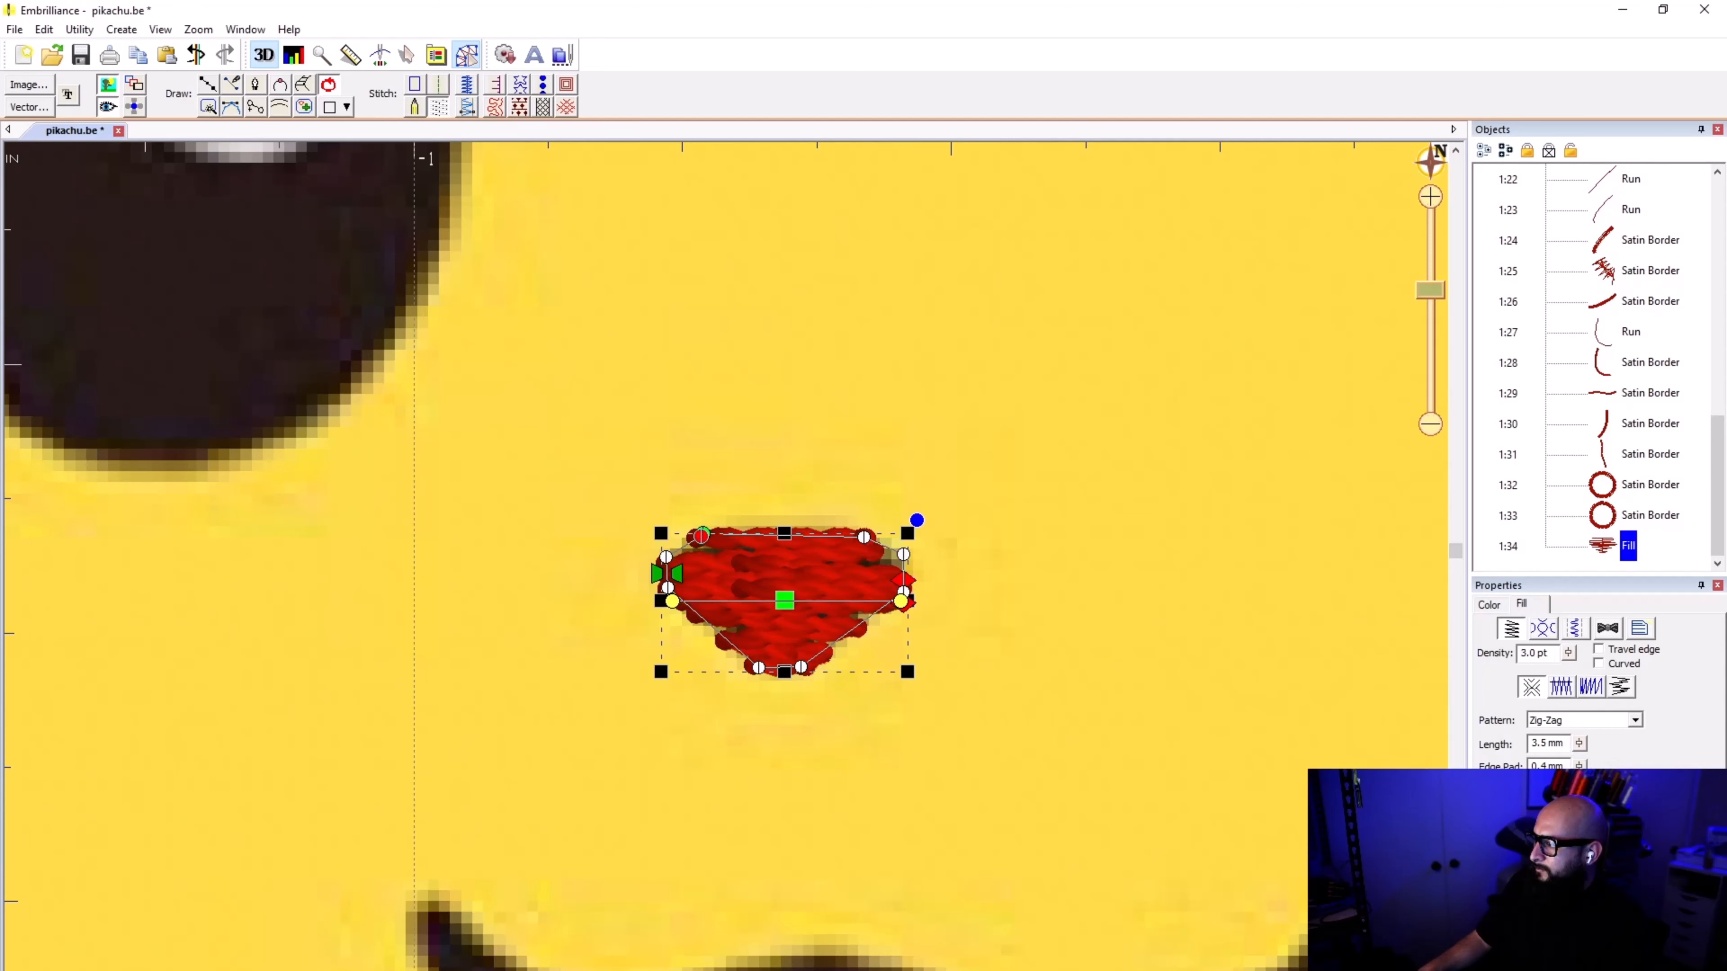
Step: Move the nose fill's stitching end point to the upper-left corner of the shape
click(899, 502)
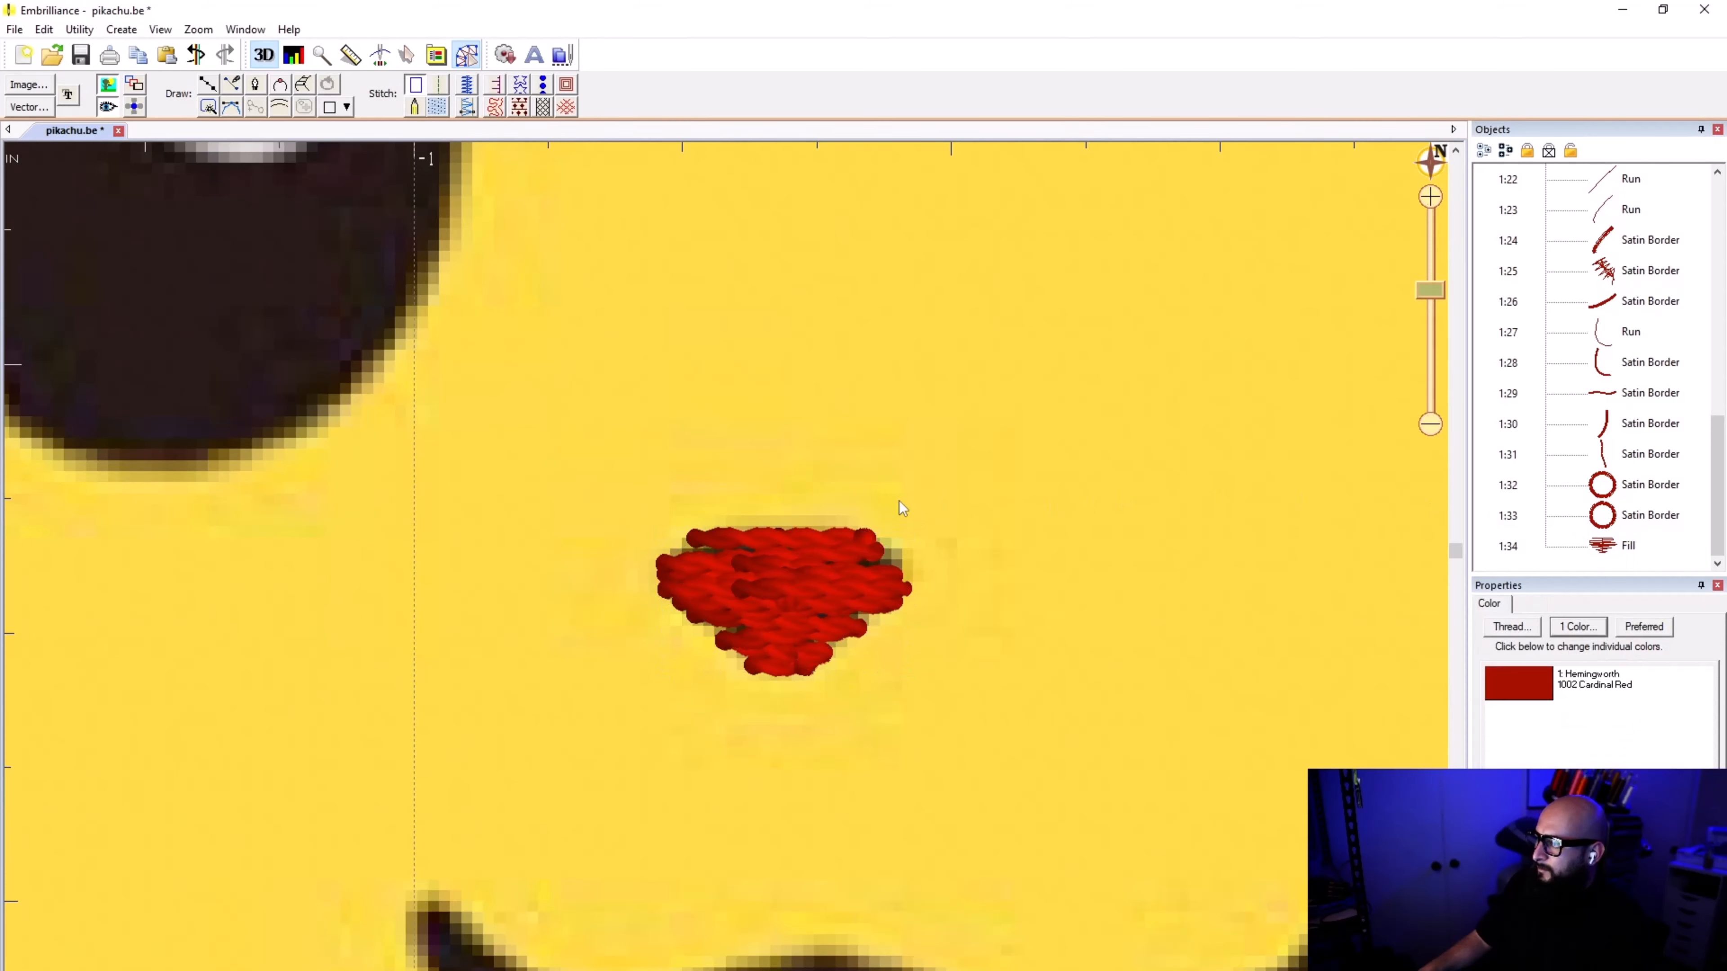
scroll(726, 581, down, 2)
click(727, 572)
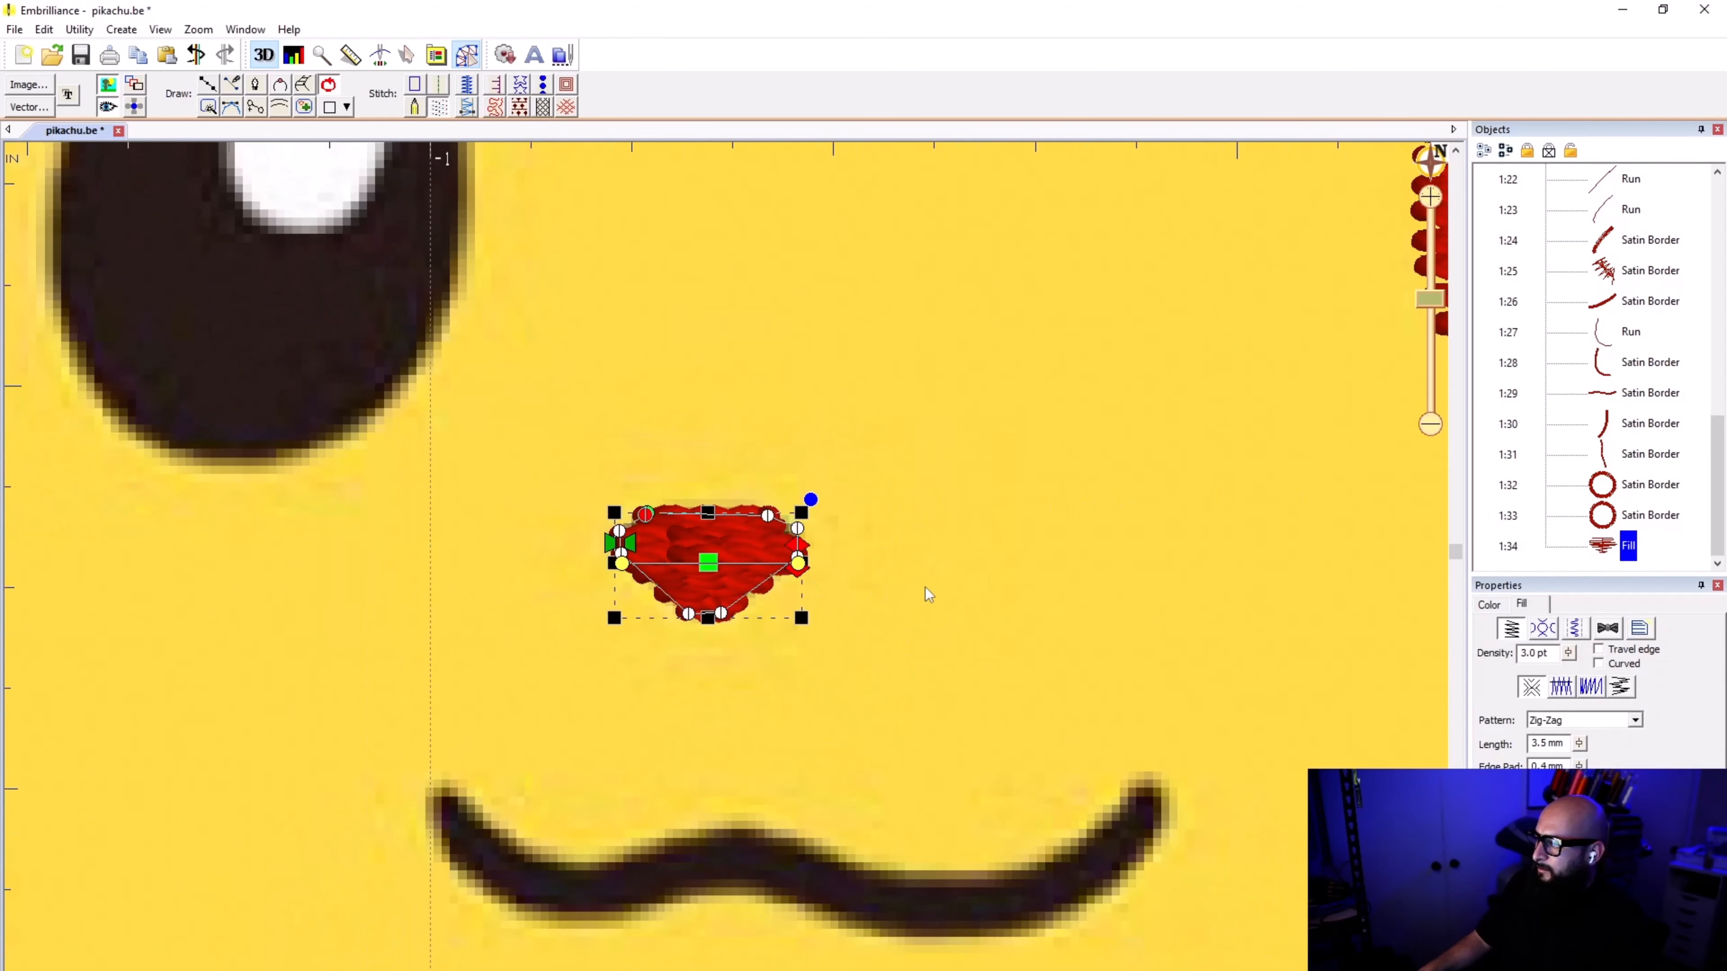
drag(801, 545, 645, 509)
click(538, 398)
click(870, 489)
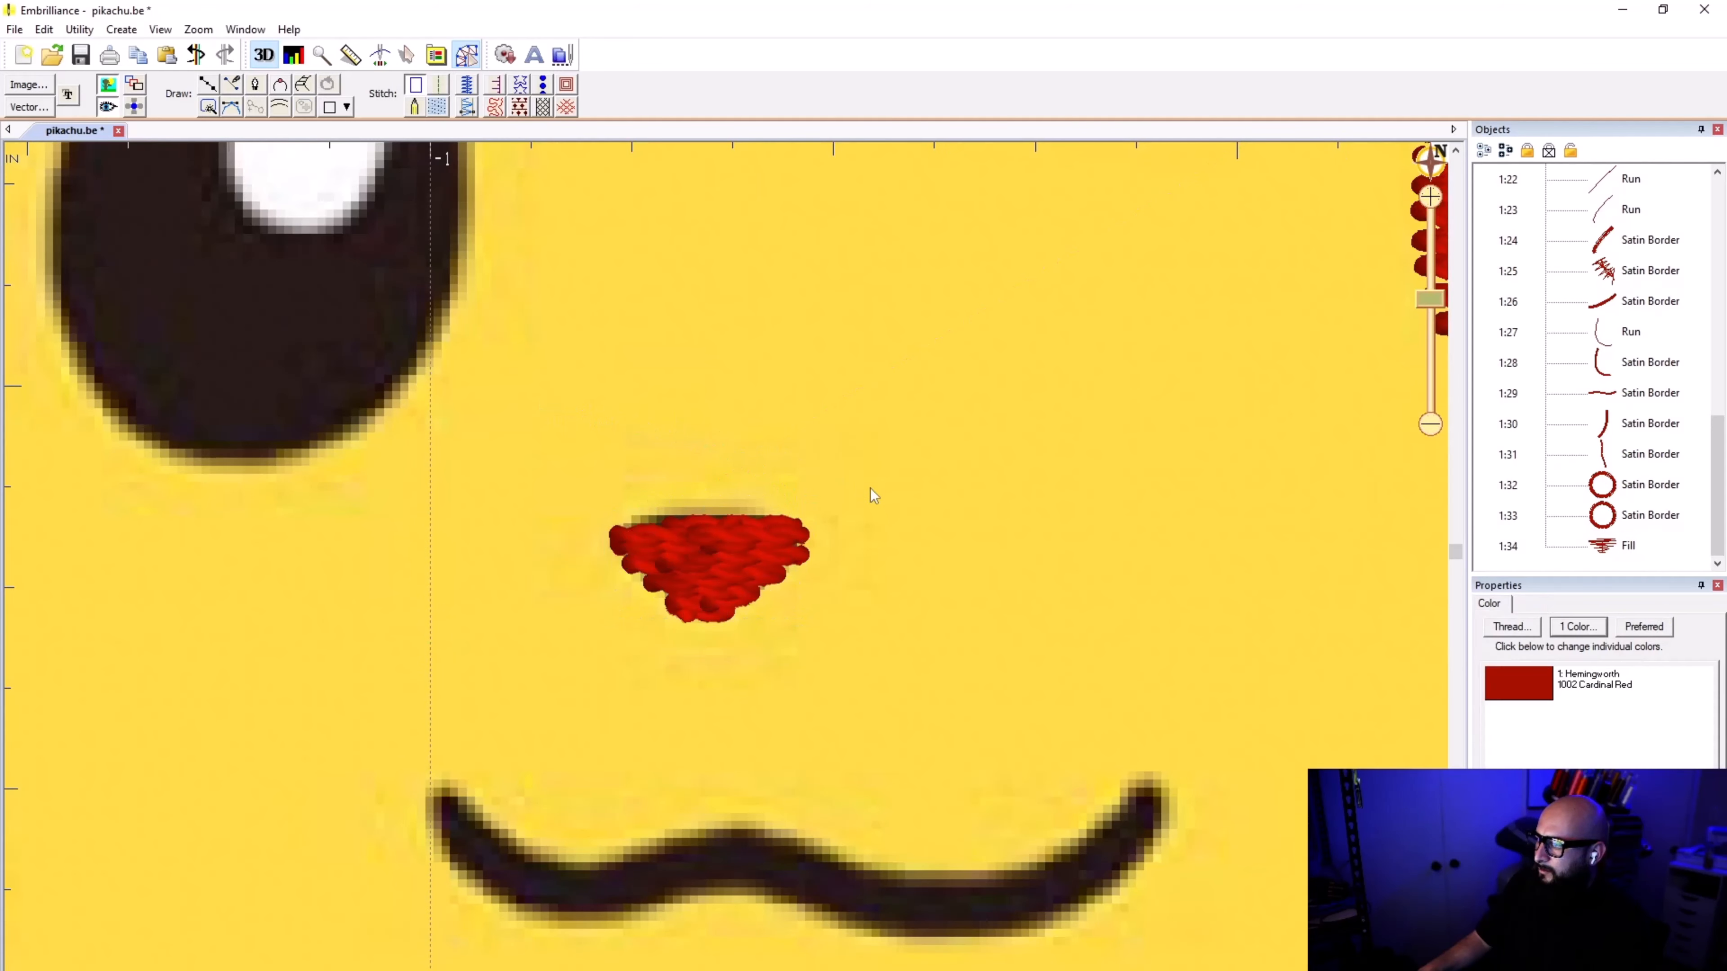
scroll(734, 574, down, 5)
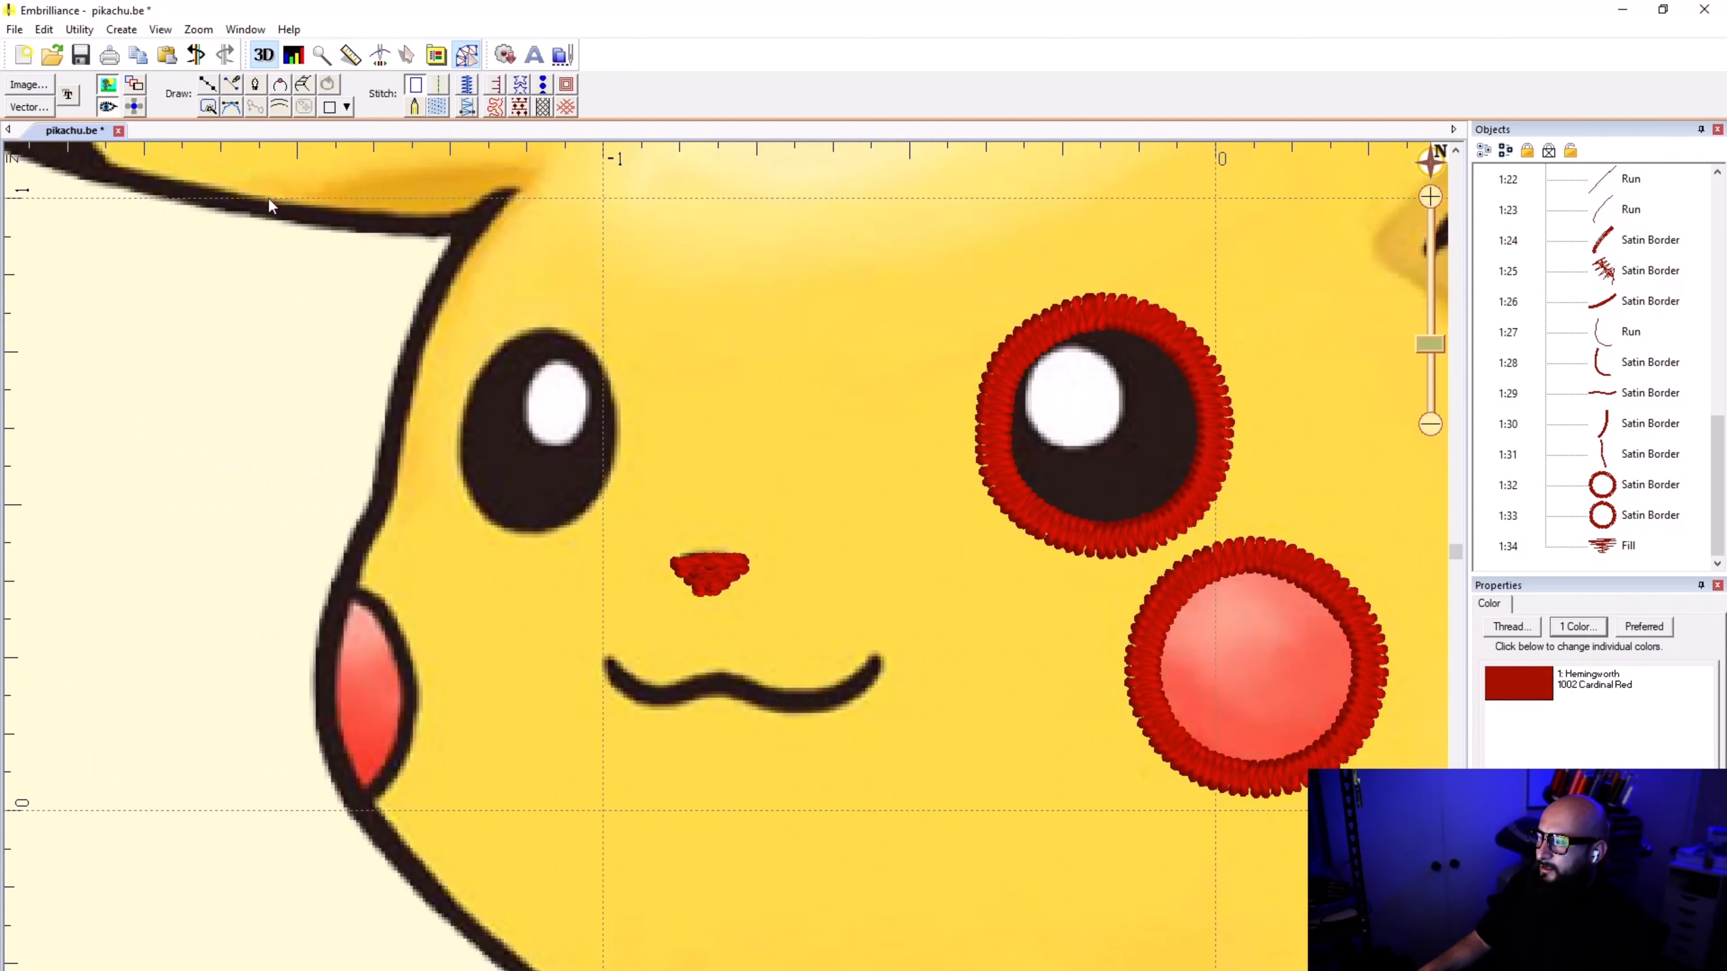
Step: Trace the black eye on the left of the face with a closed curved outline and apply satin border stitching
click(208, 85)
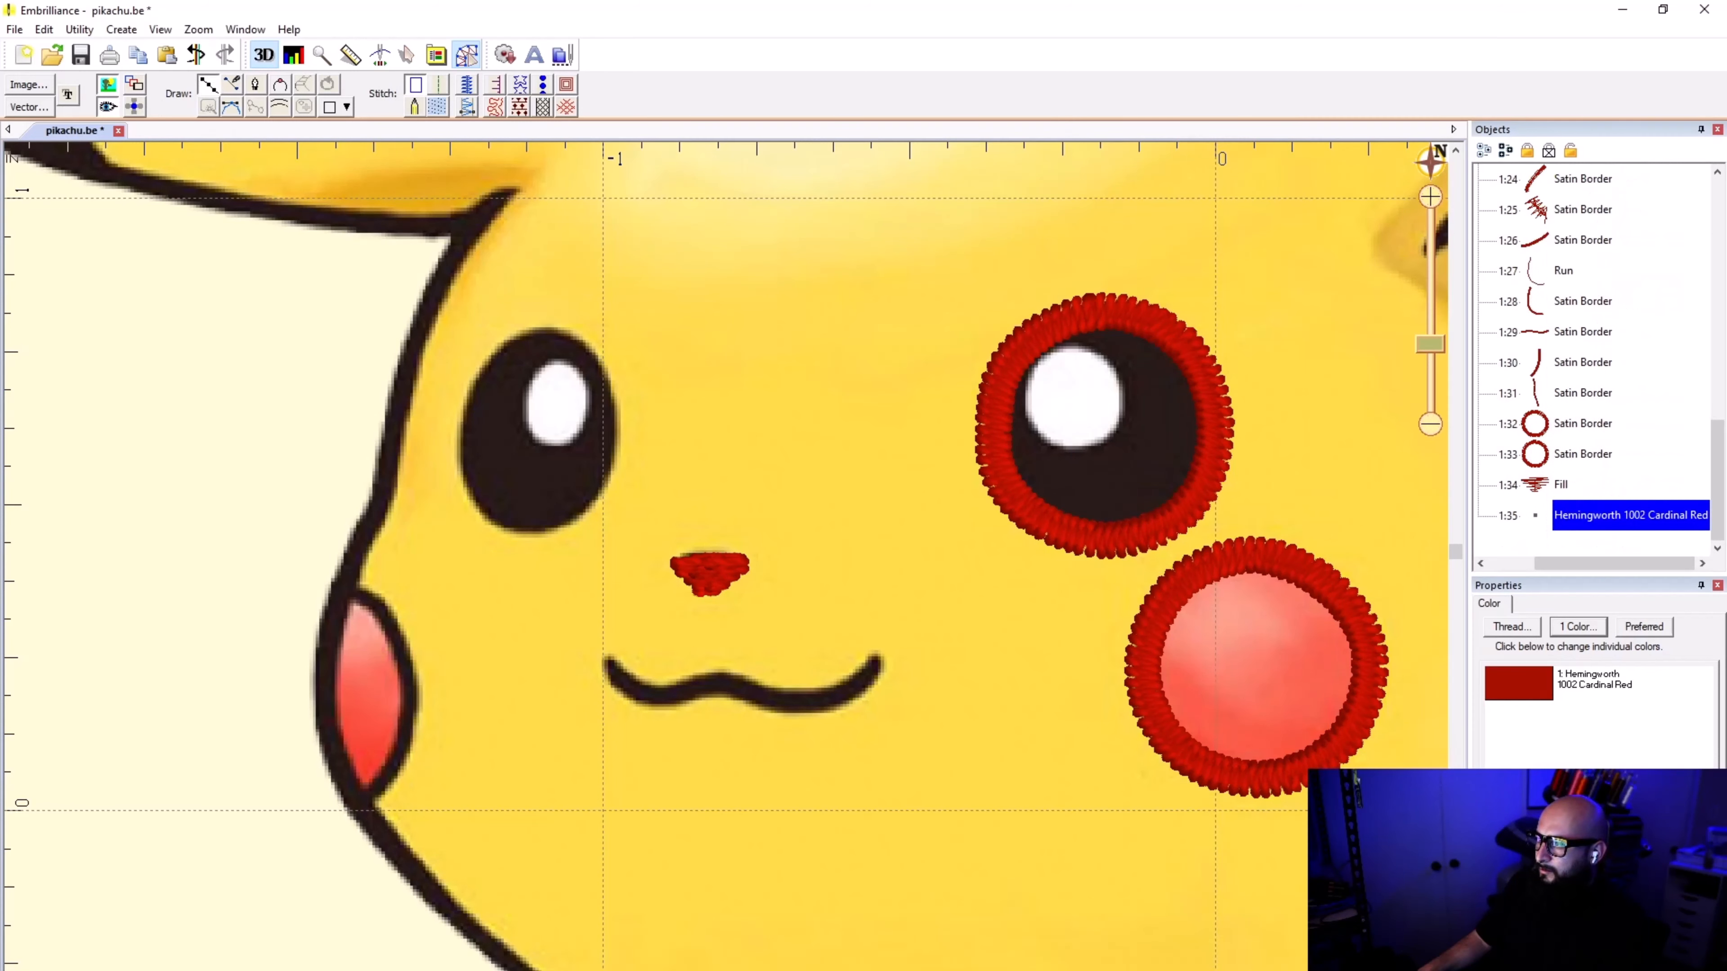
click(551, 324)
click(589, 346)
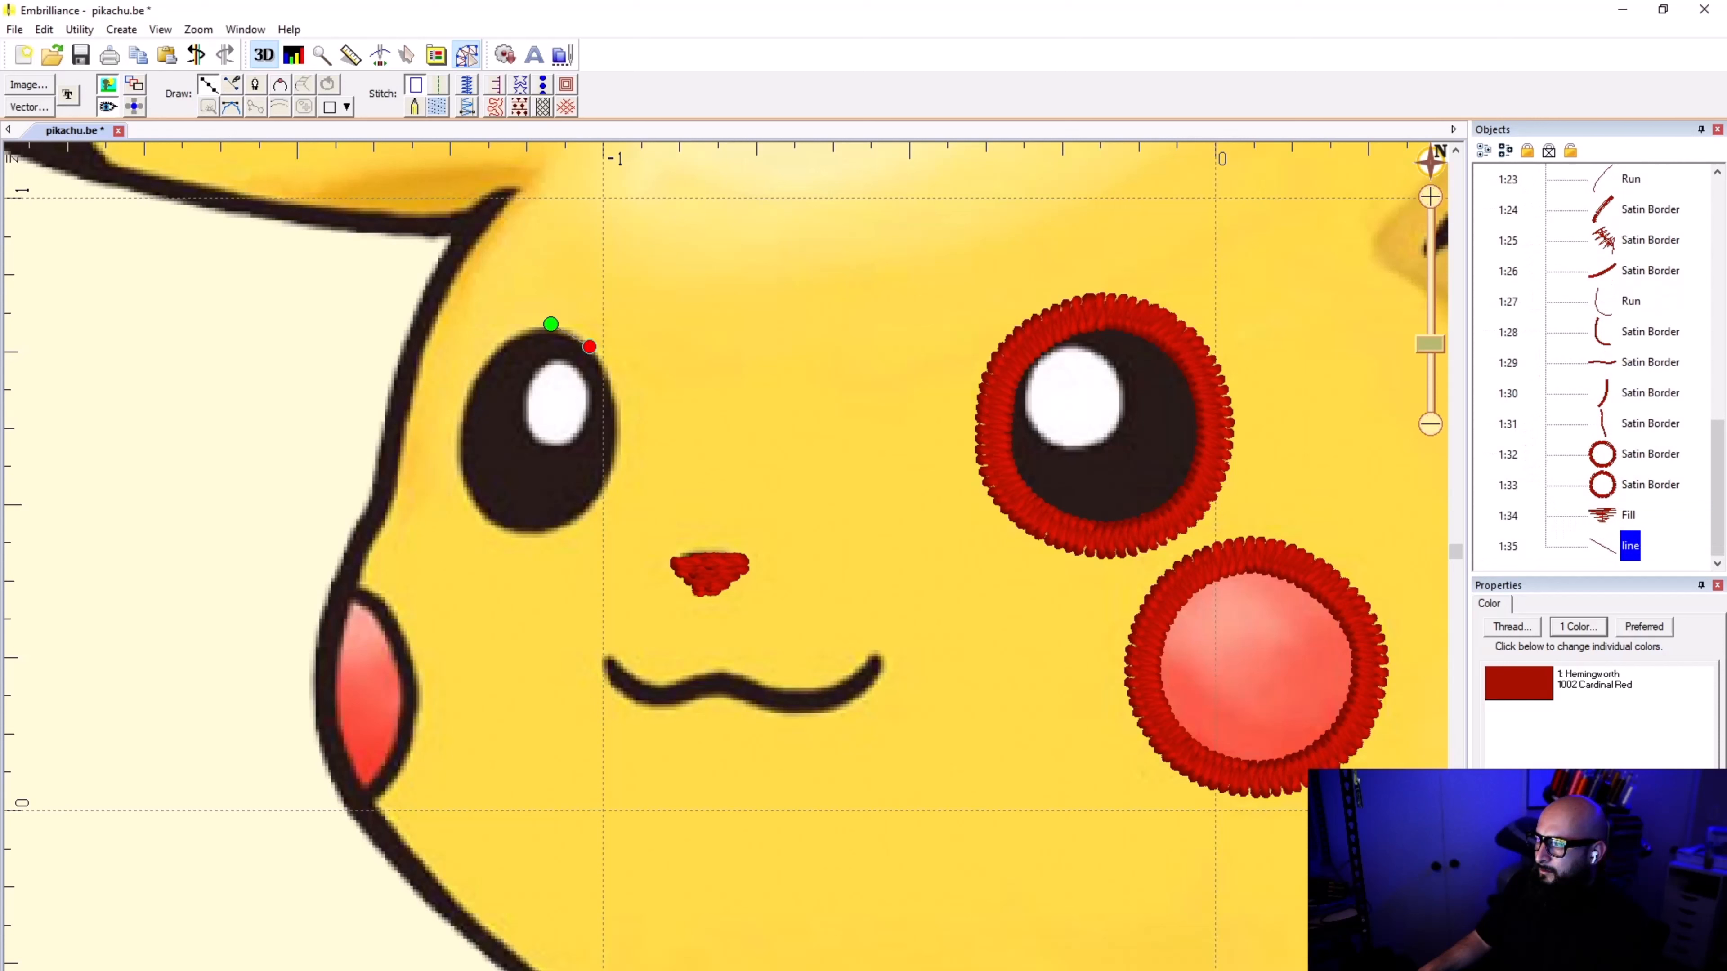
click(614, 391)
click(616, 460)
click(576, 520)
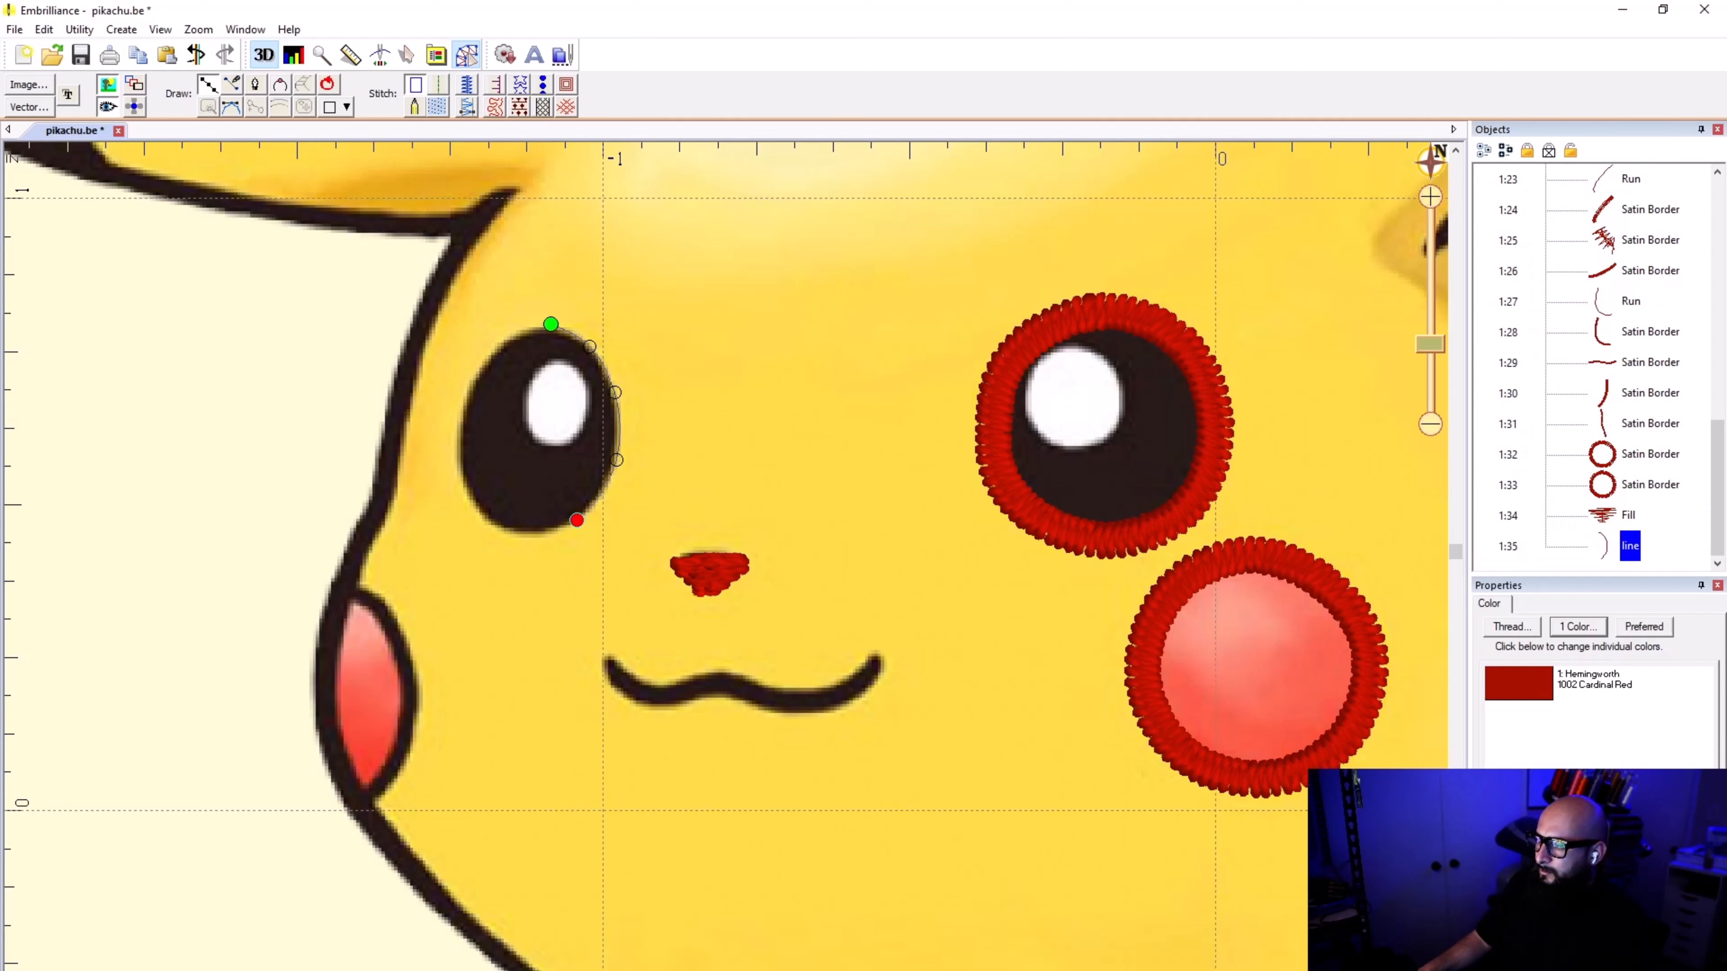
click(528, 534)
click(483, 521)
click(460, 471)
click(460, 412)
click(494, 348)
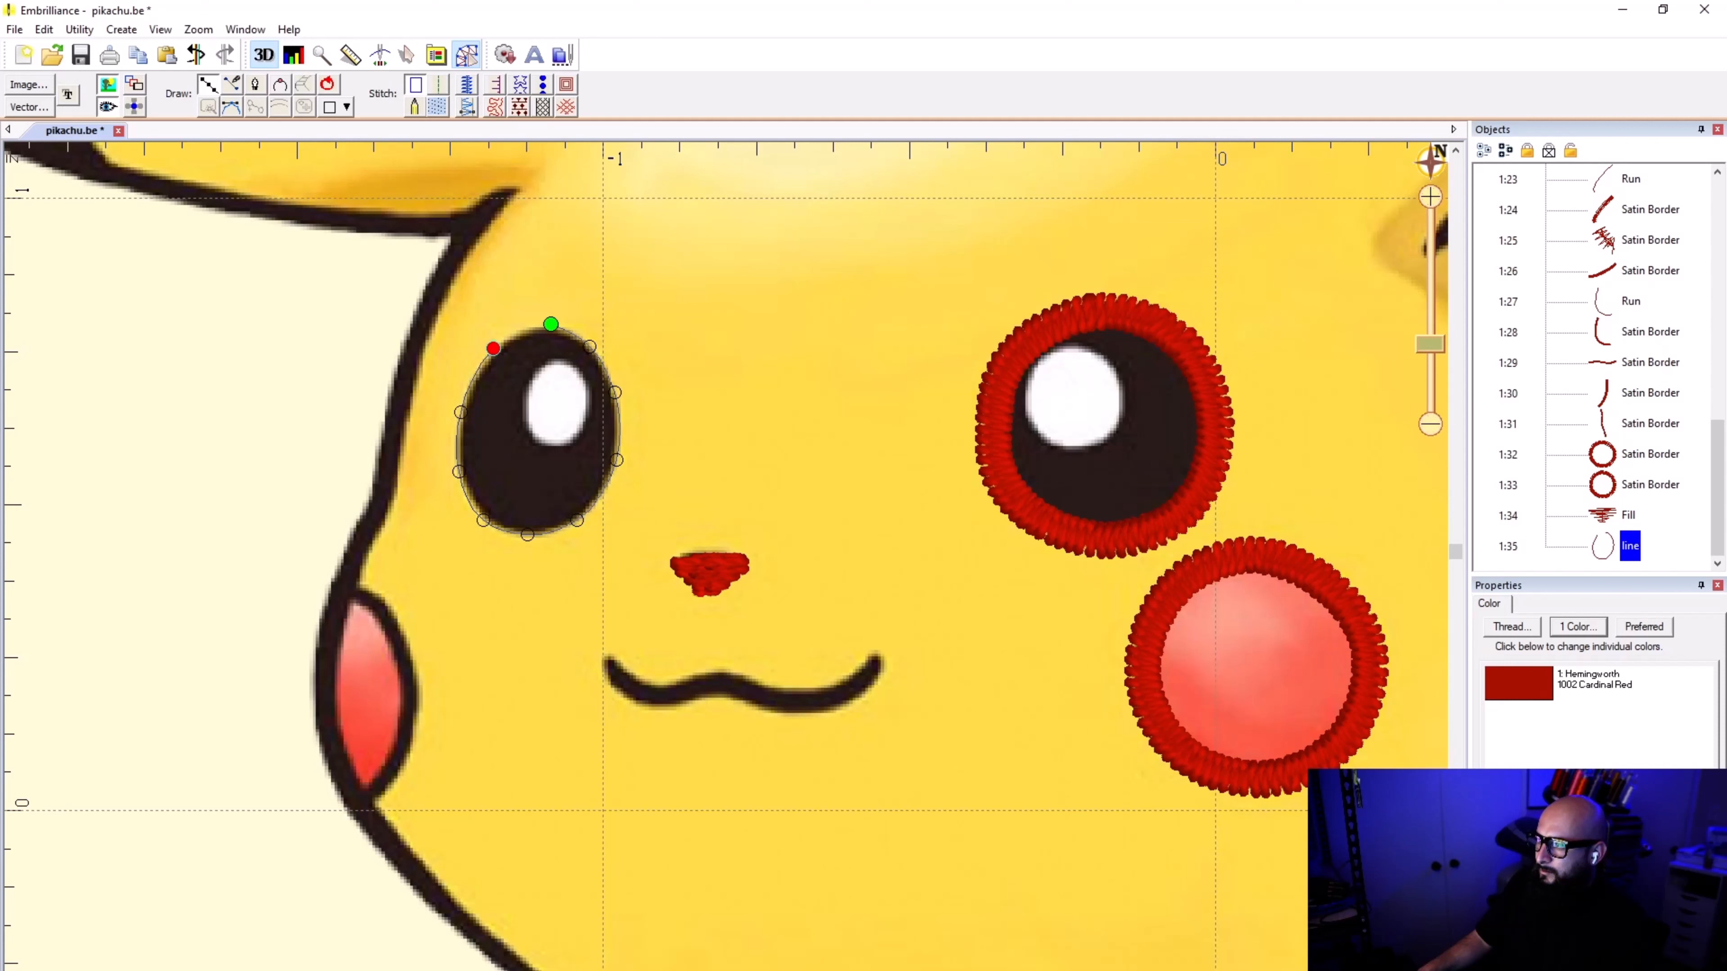
click(551, 325)
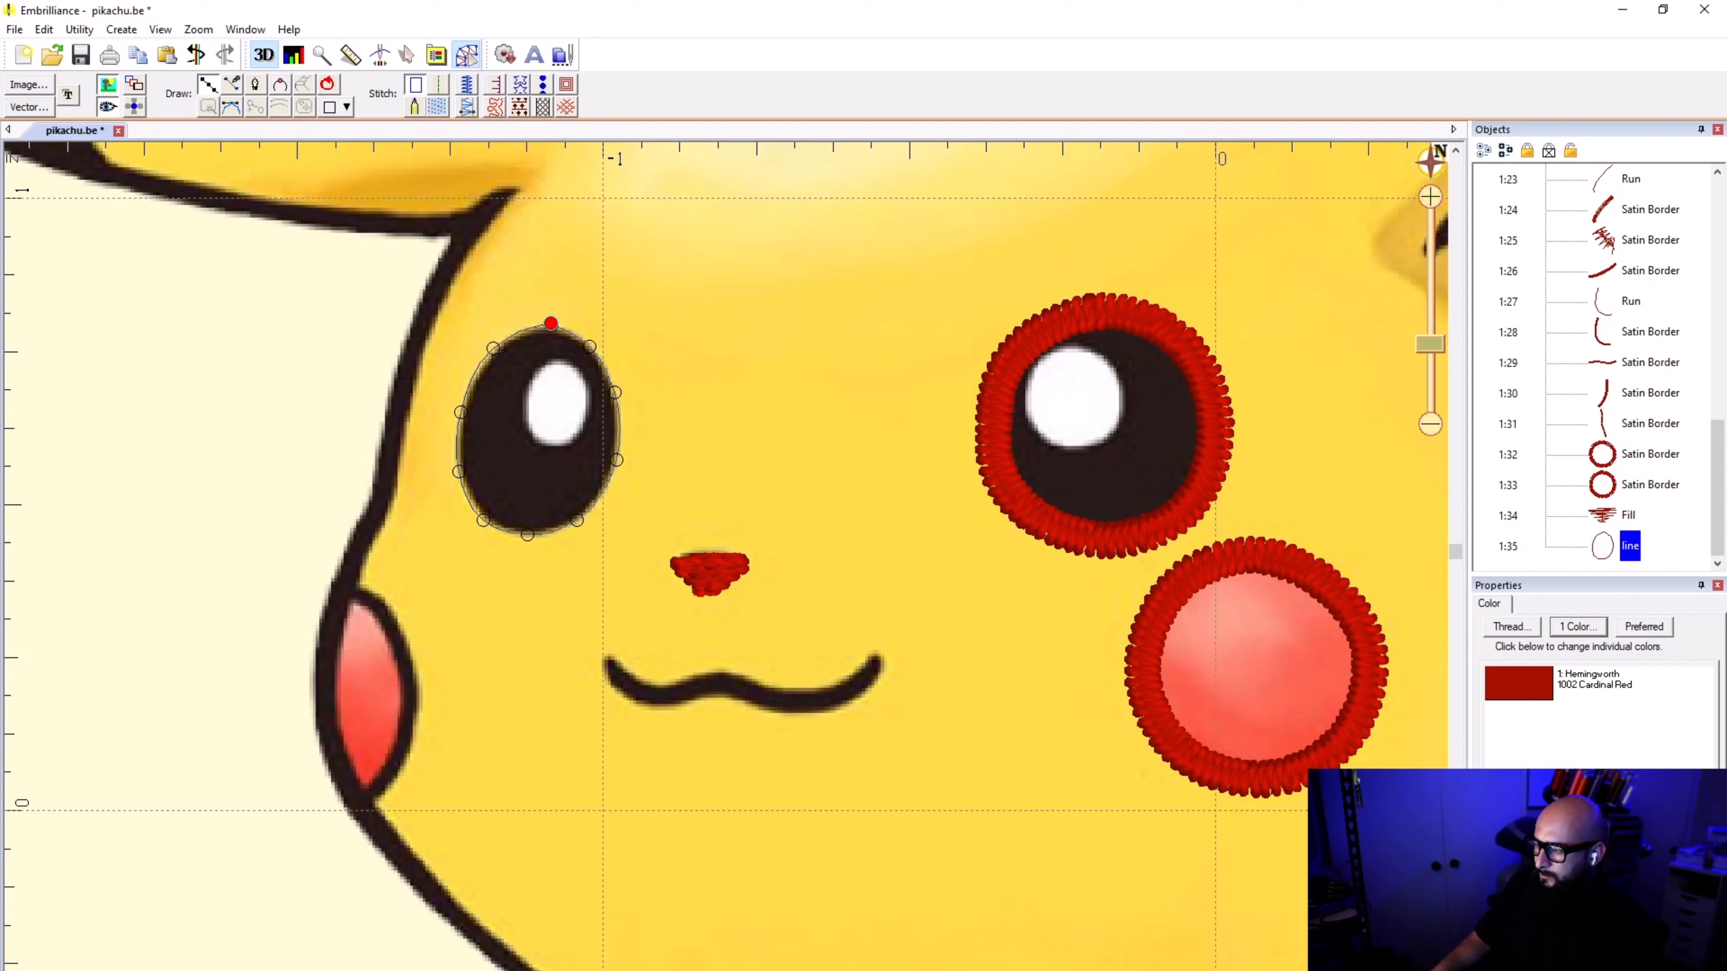
key(Return)
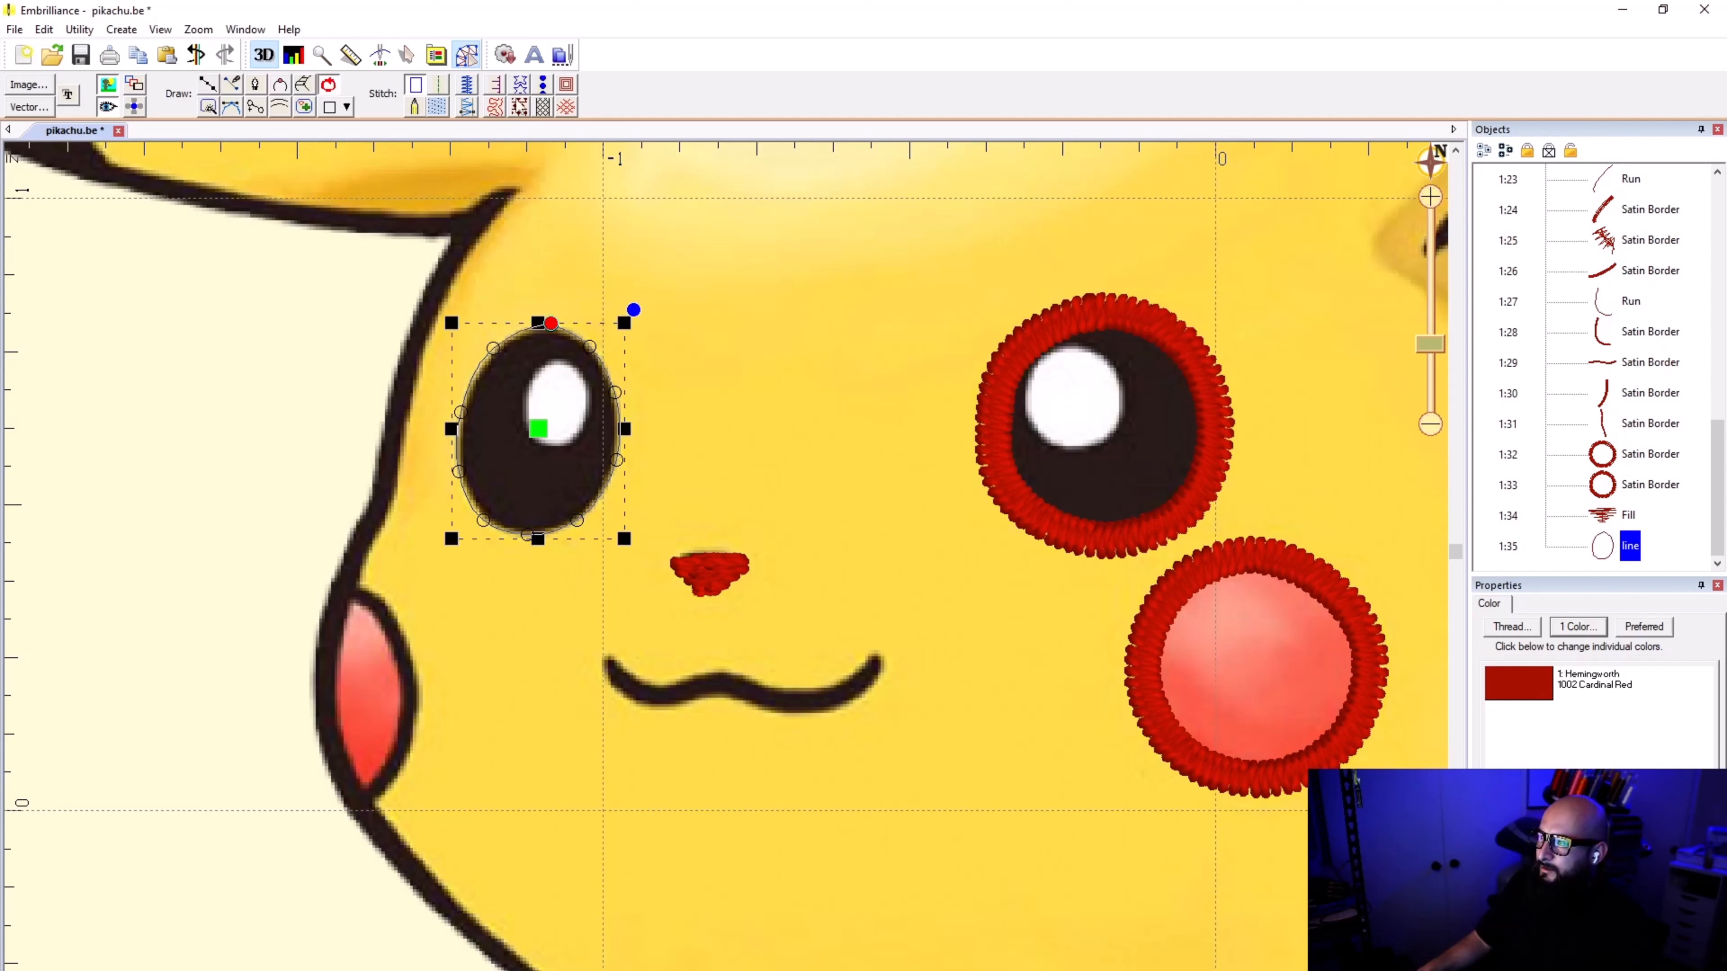
click(468, 85)
click(862, 468)
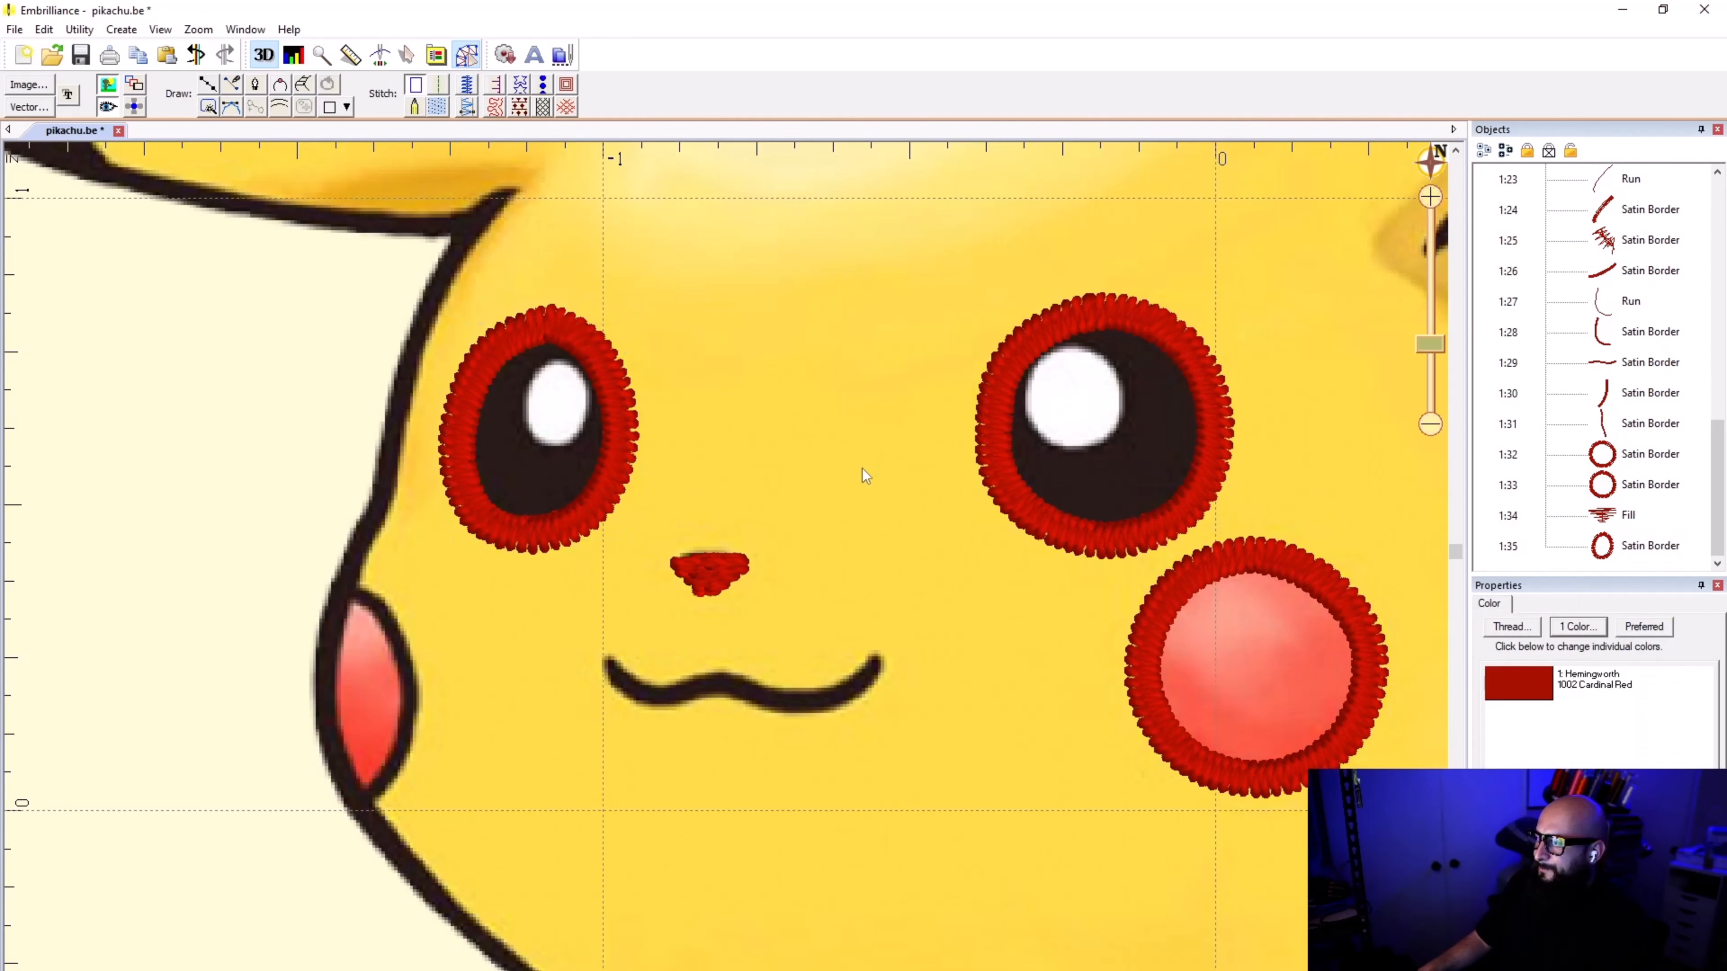
Step: Trace the inner edge of the left red cheek with an open curve and apply satin border stitching
click(208, 84)
scroll(570, 864, up, 2)
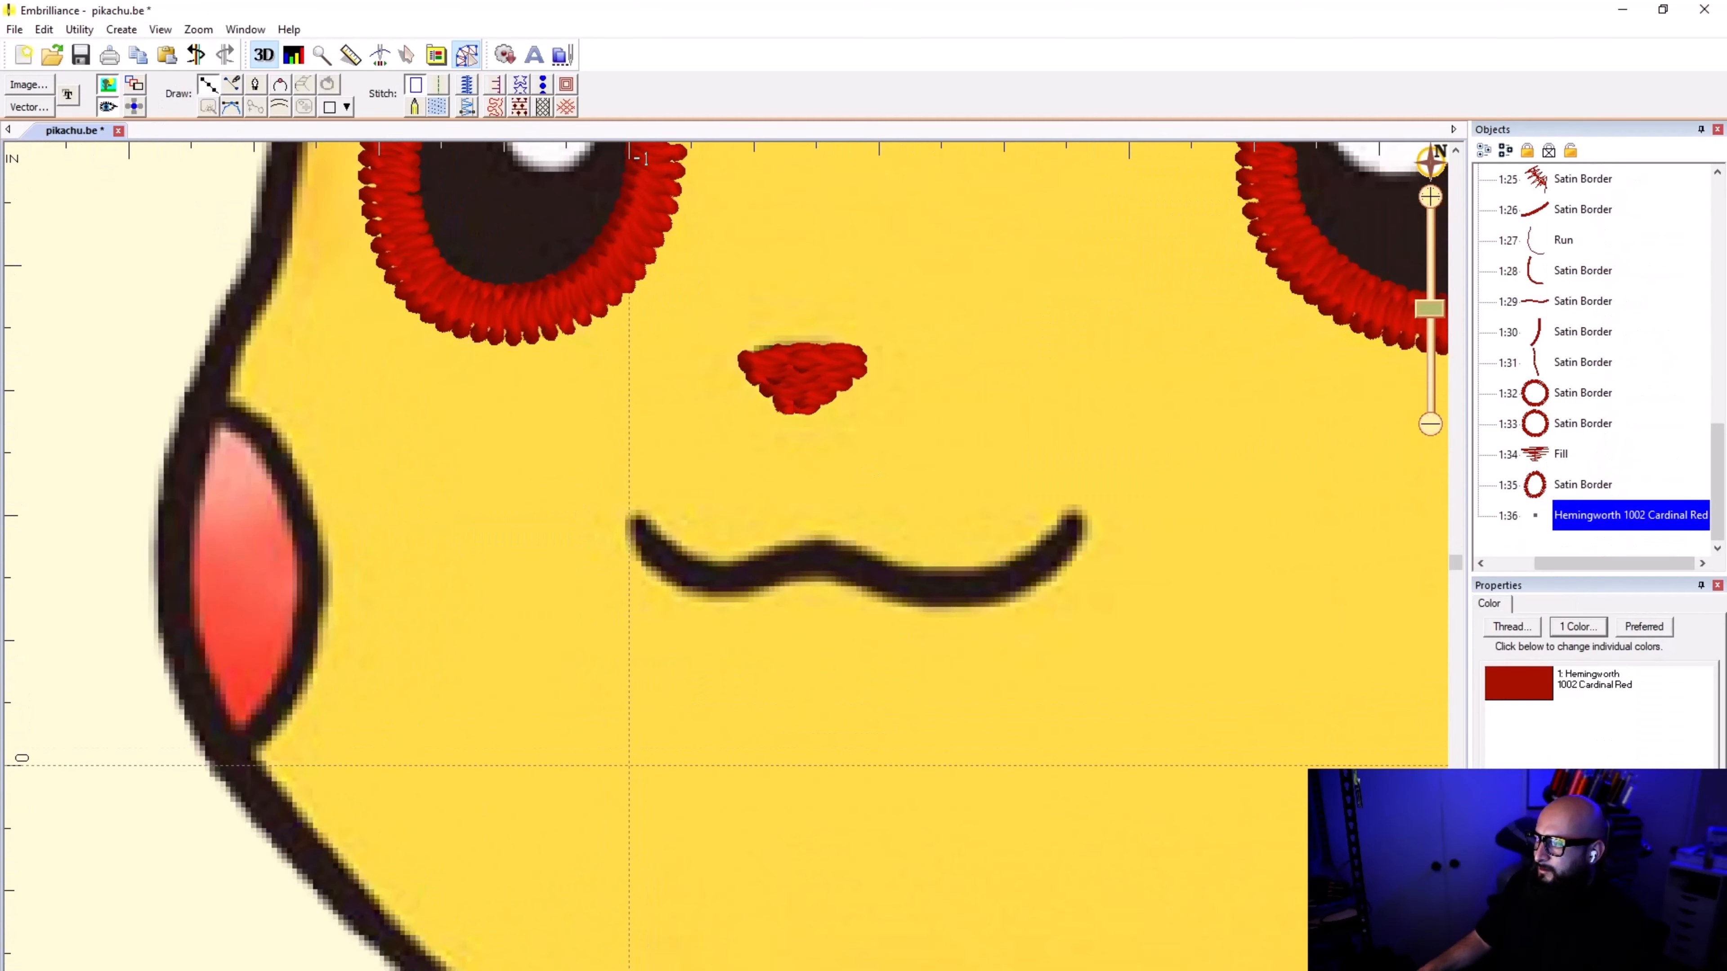
scroll(628, 765, down, 2)
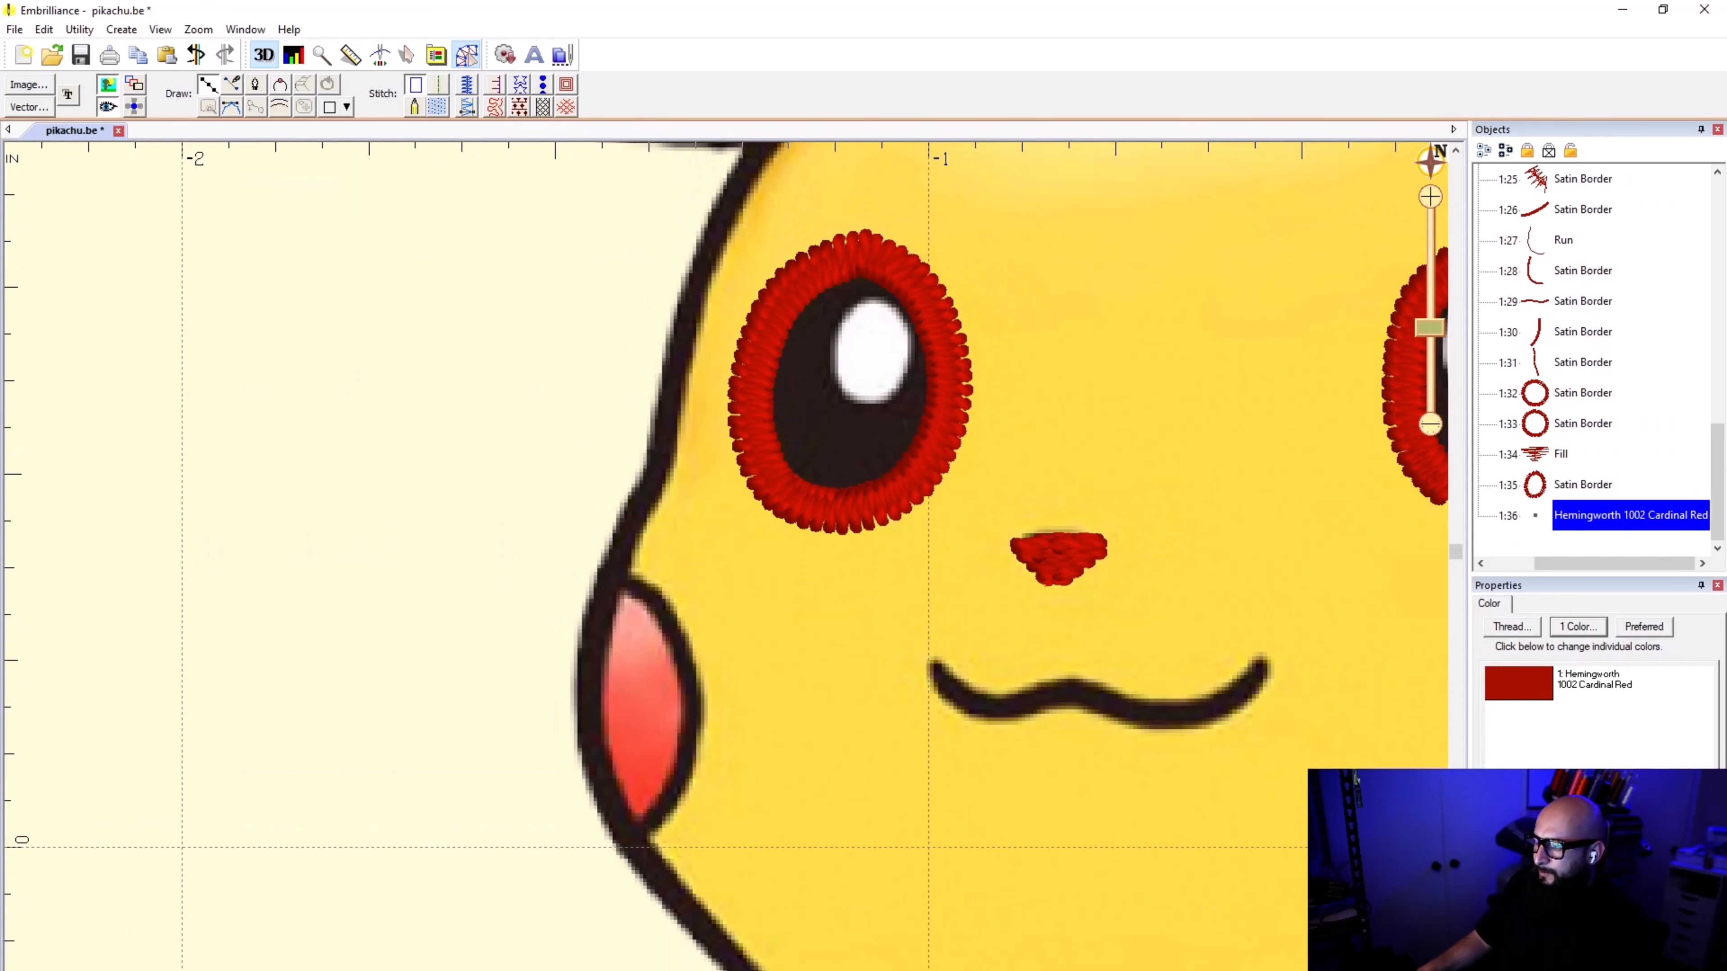
click(612, 580)
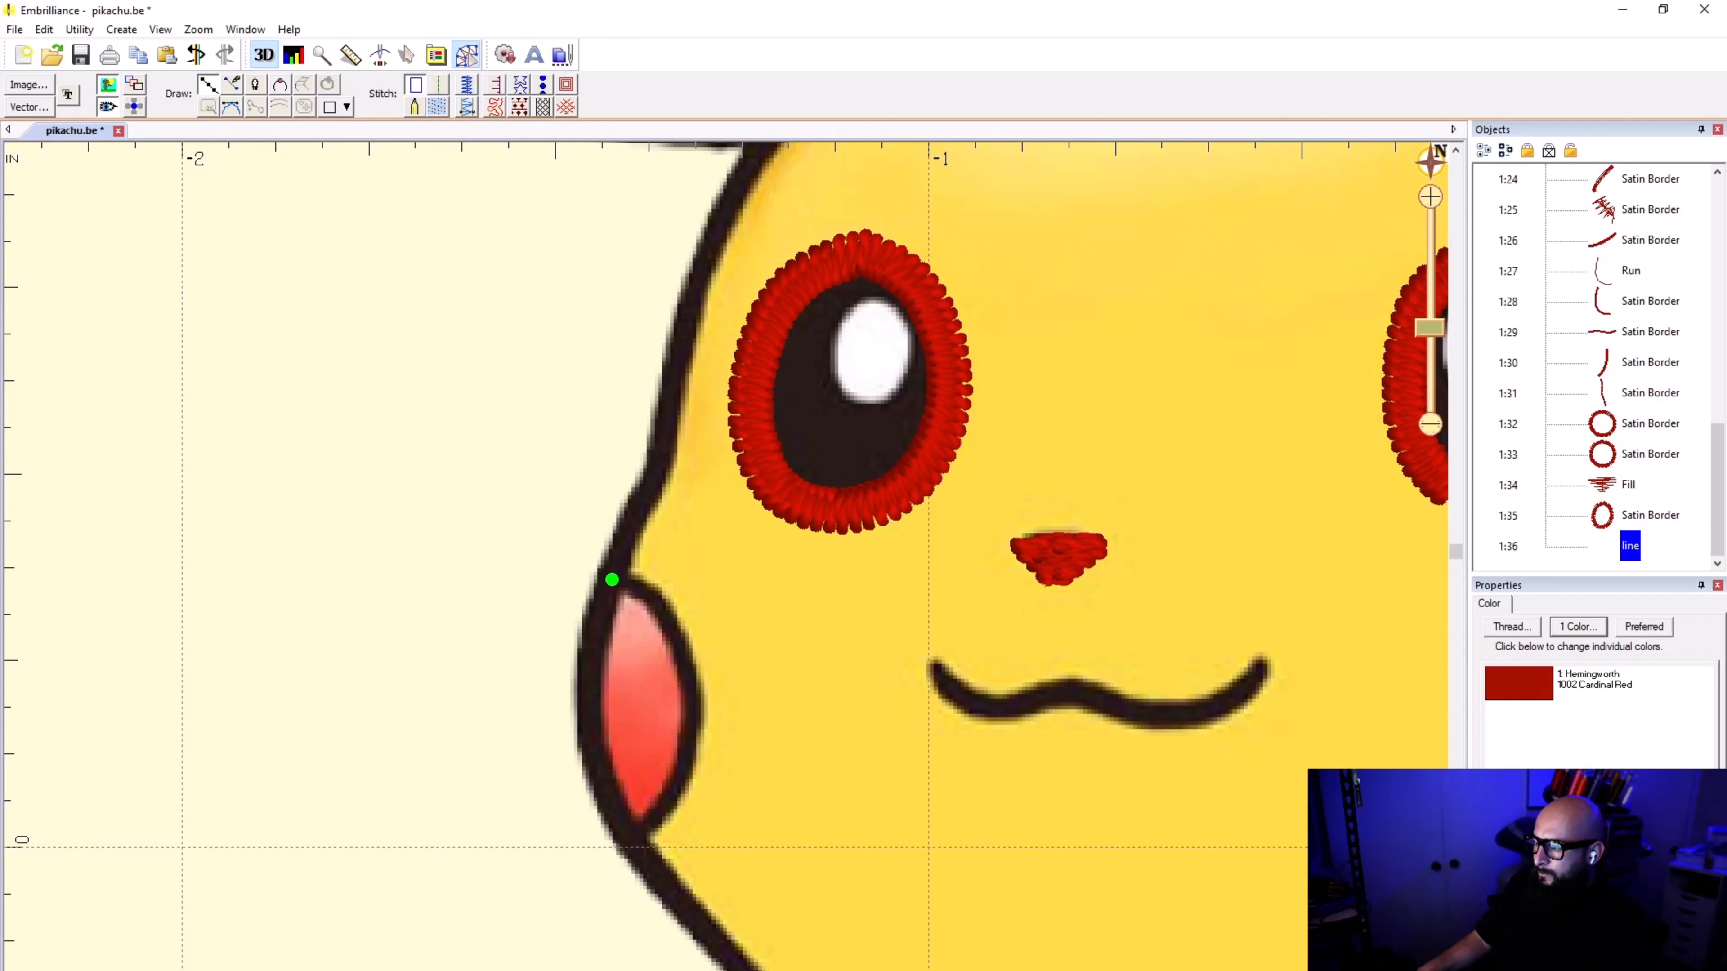
click(651, 594)
click(688, 661)
click(686, 768)
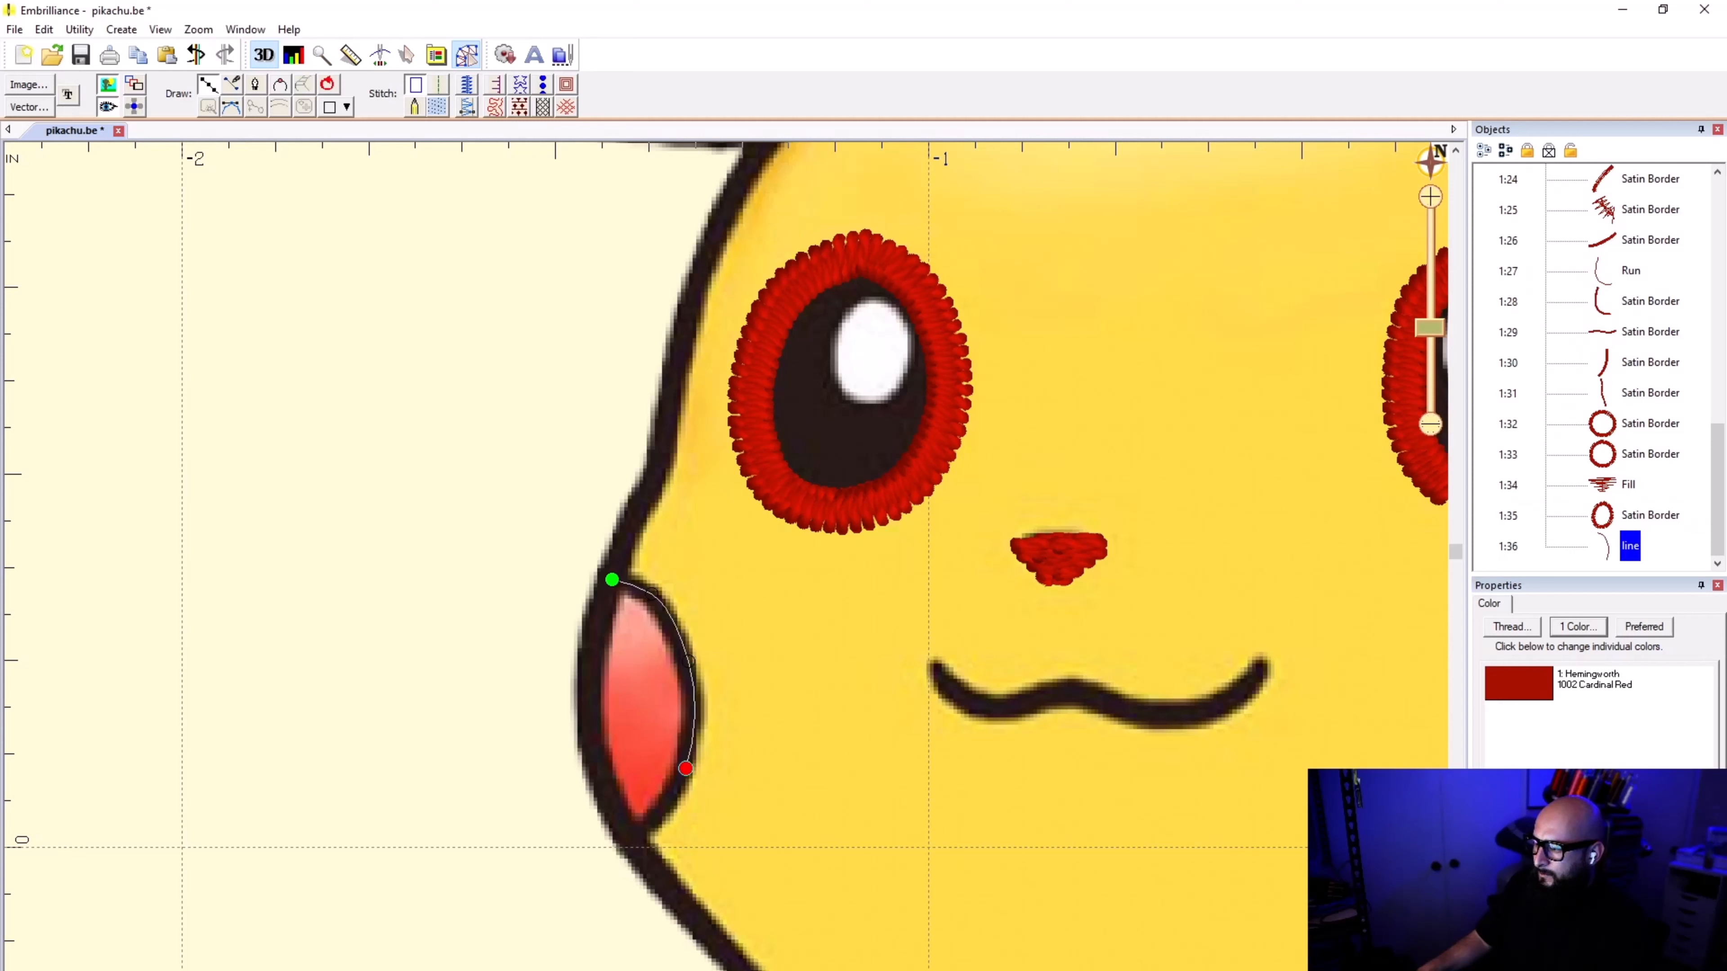
click(647, 822)
click(629, 836)
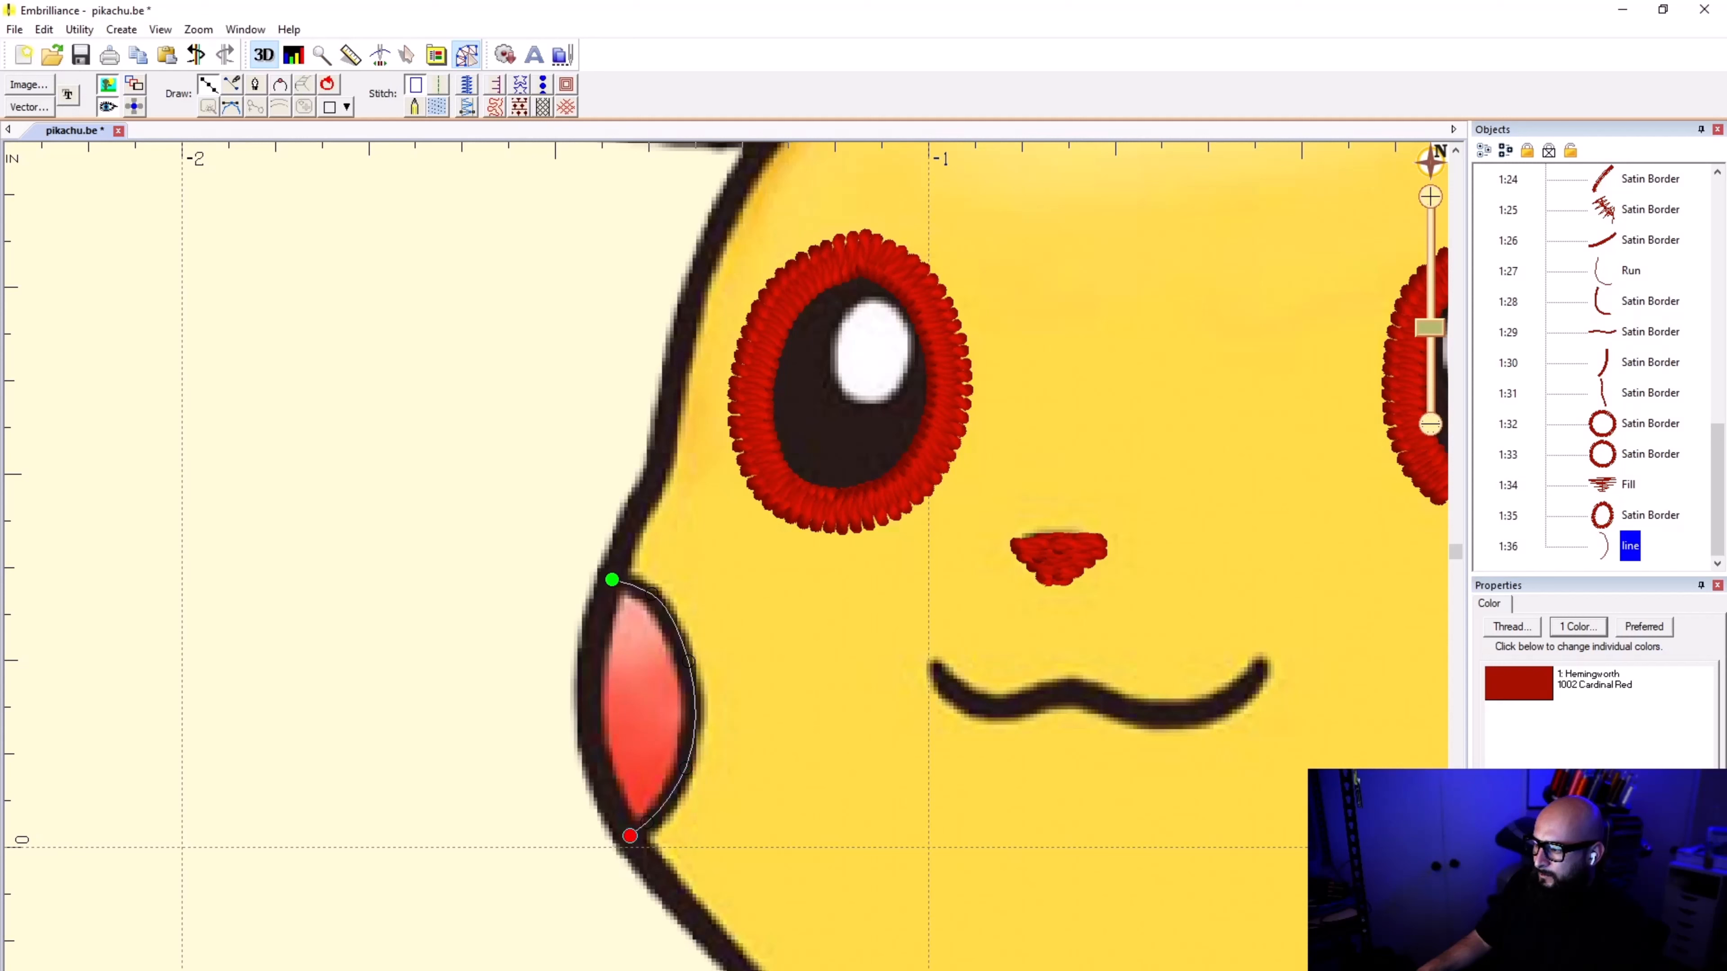
key(Return)
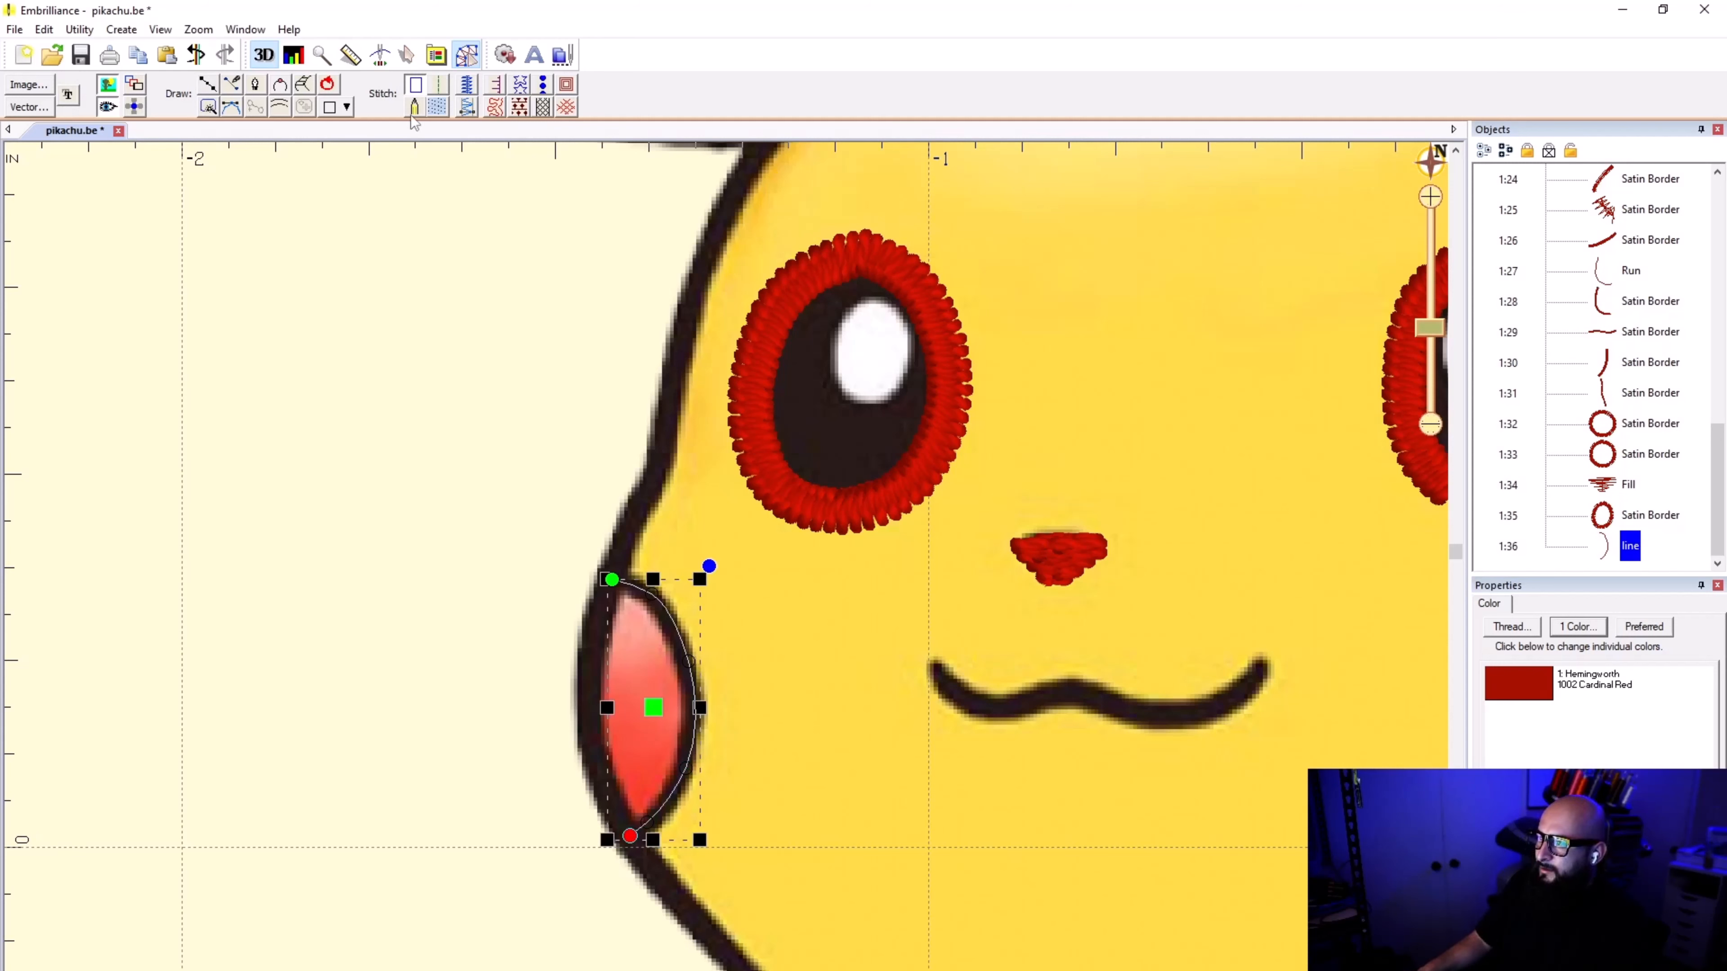
click(466, 85)
click(664, 425)
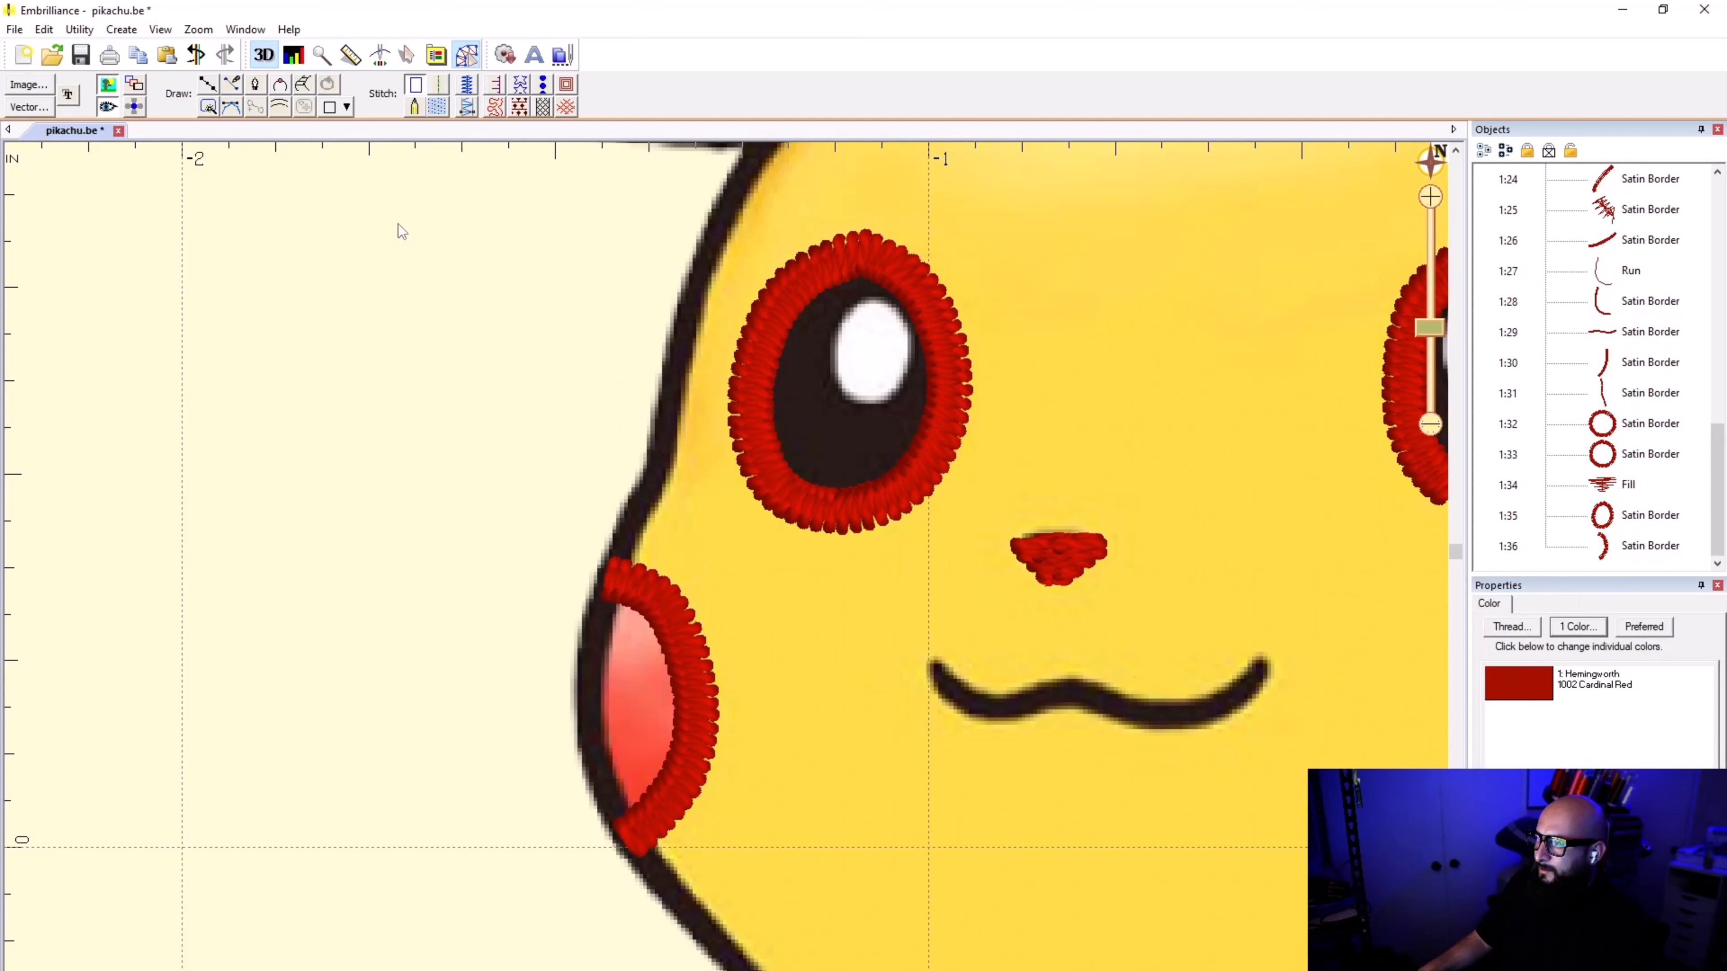
Step: Trace the wavy mouth from its left end to its right end with a curved line and apply satin border stitching
click(207, 85)
scroll(931, 657, up, 2)
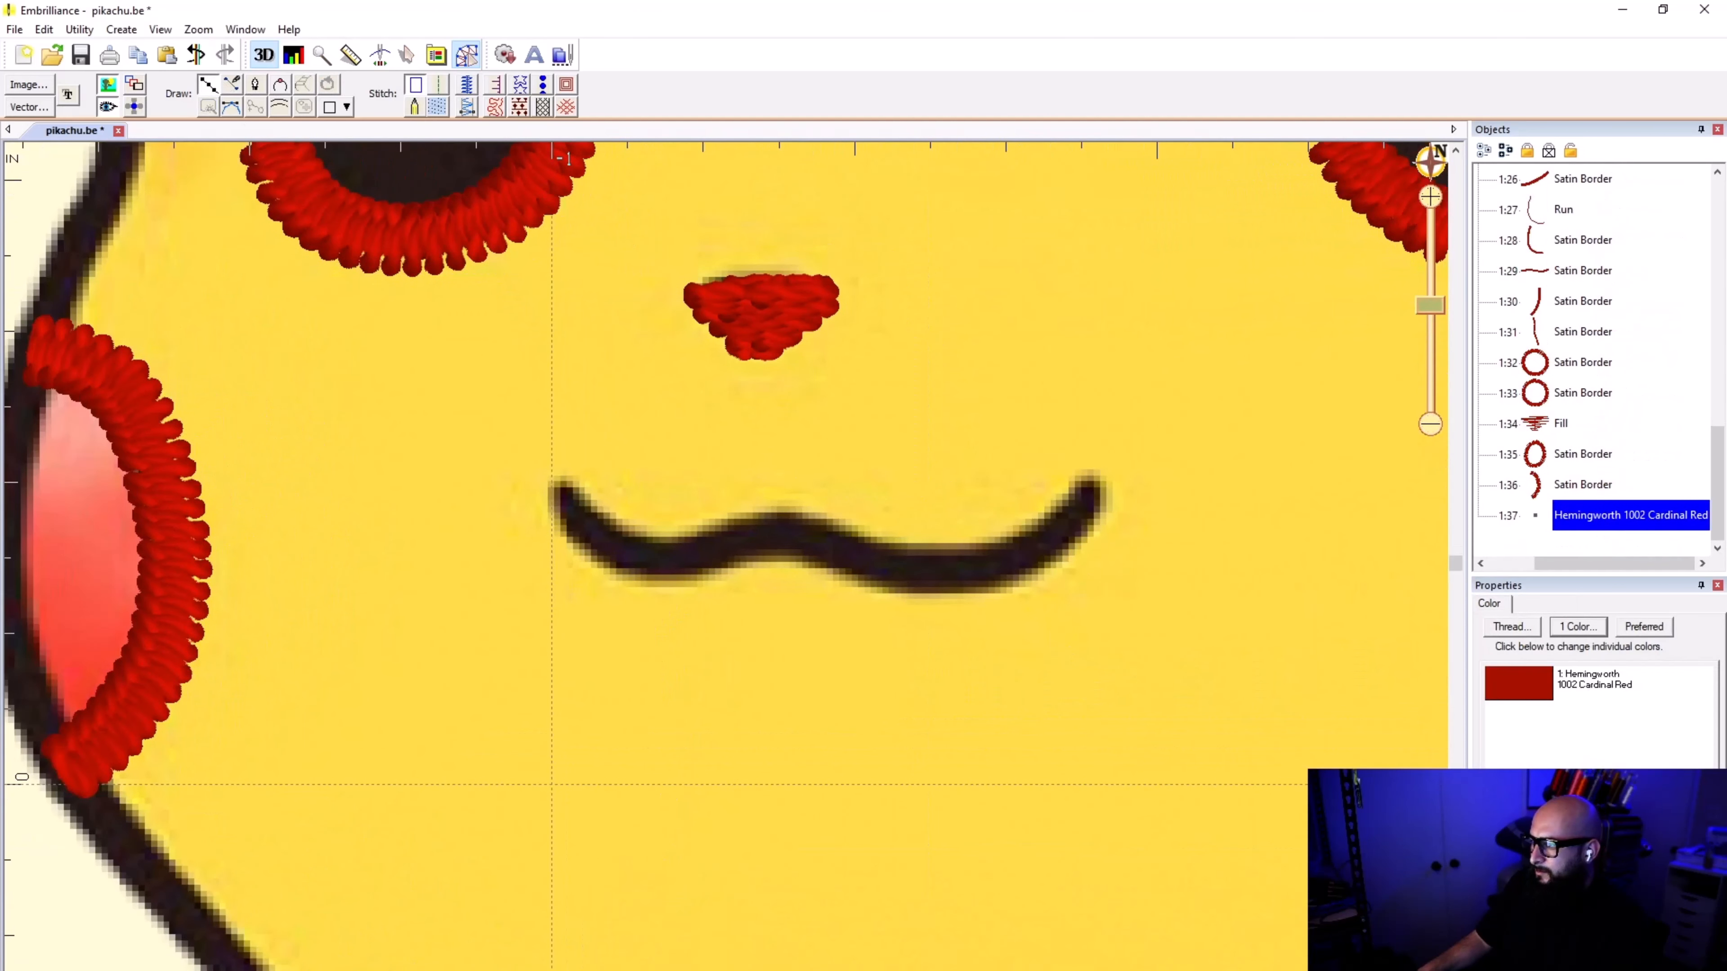
click(557, 488)
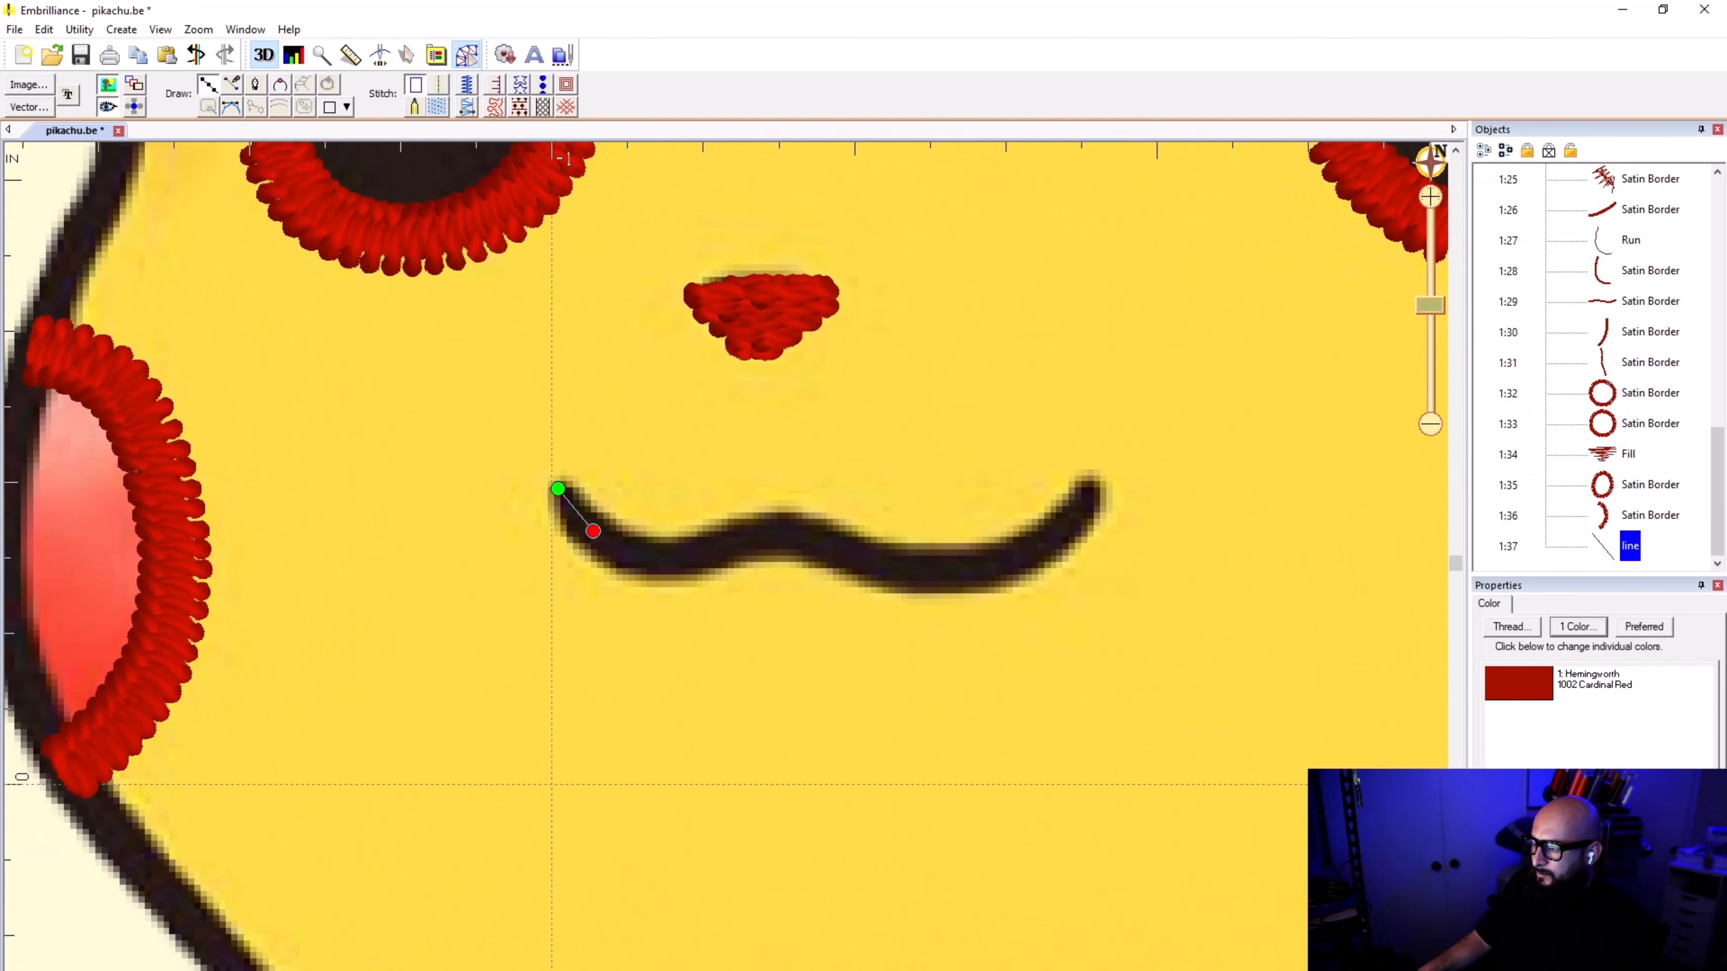
click(593, 530)
click(648, 559)
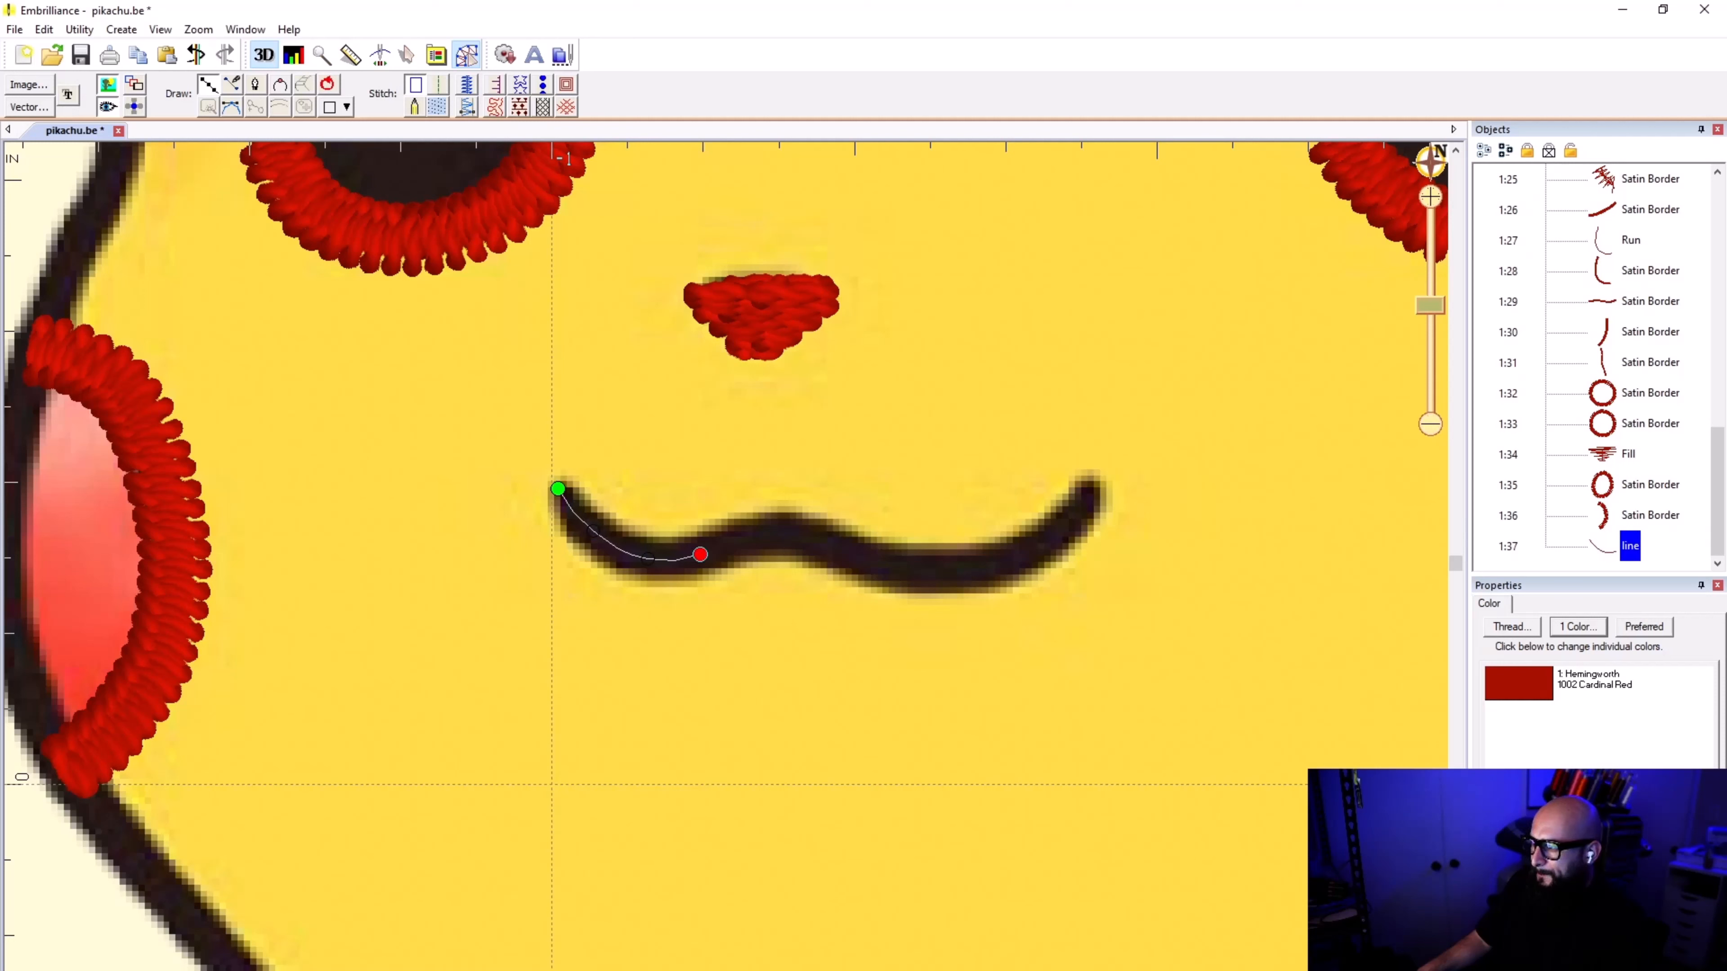
click(700, 554)
click(750, 539)
click(785, 534)
click(845, 551)
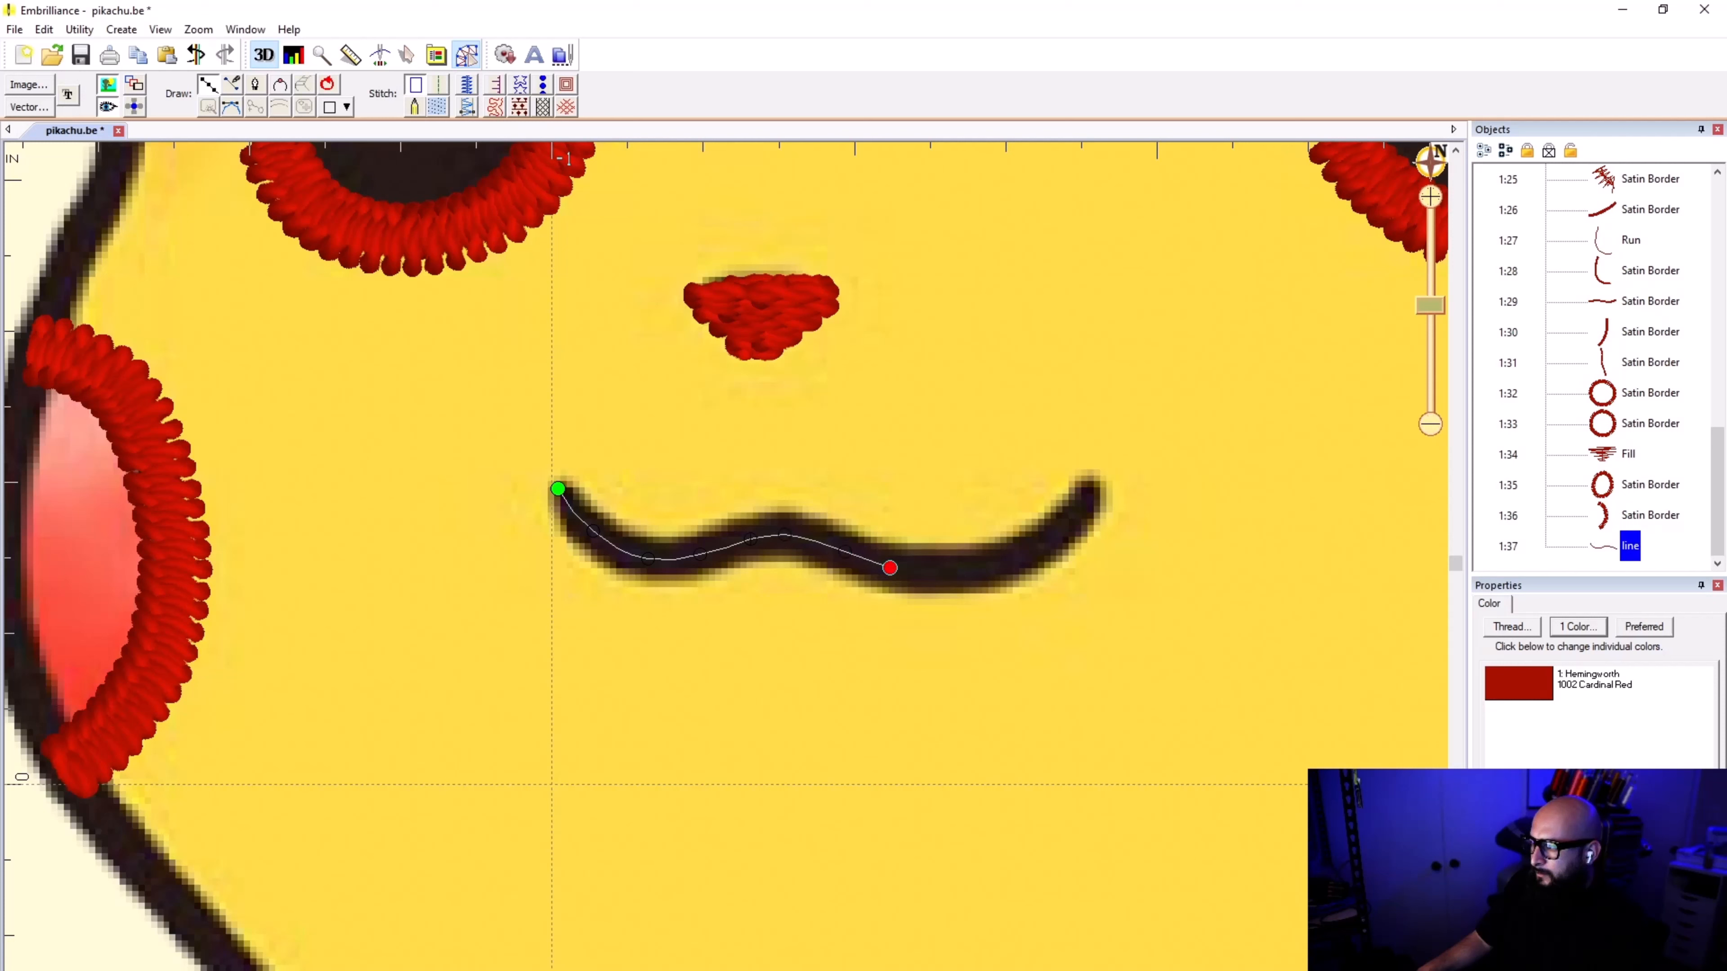
click(889, 568)
click(951, 570)
double_click(1093, 490)
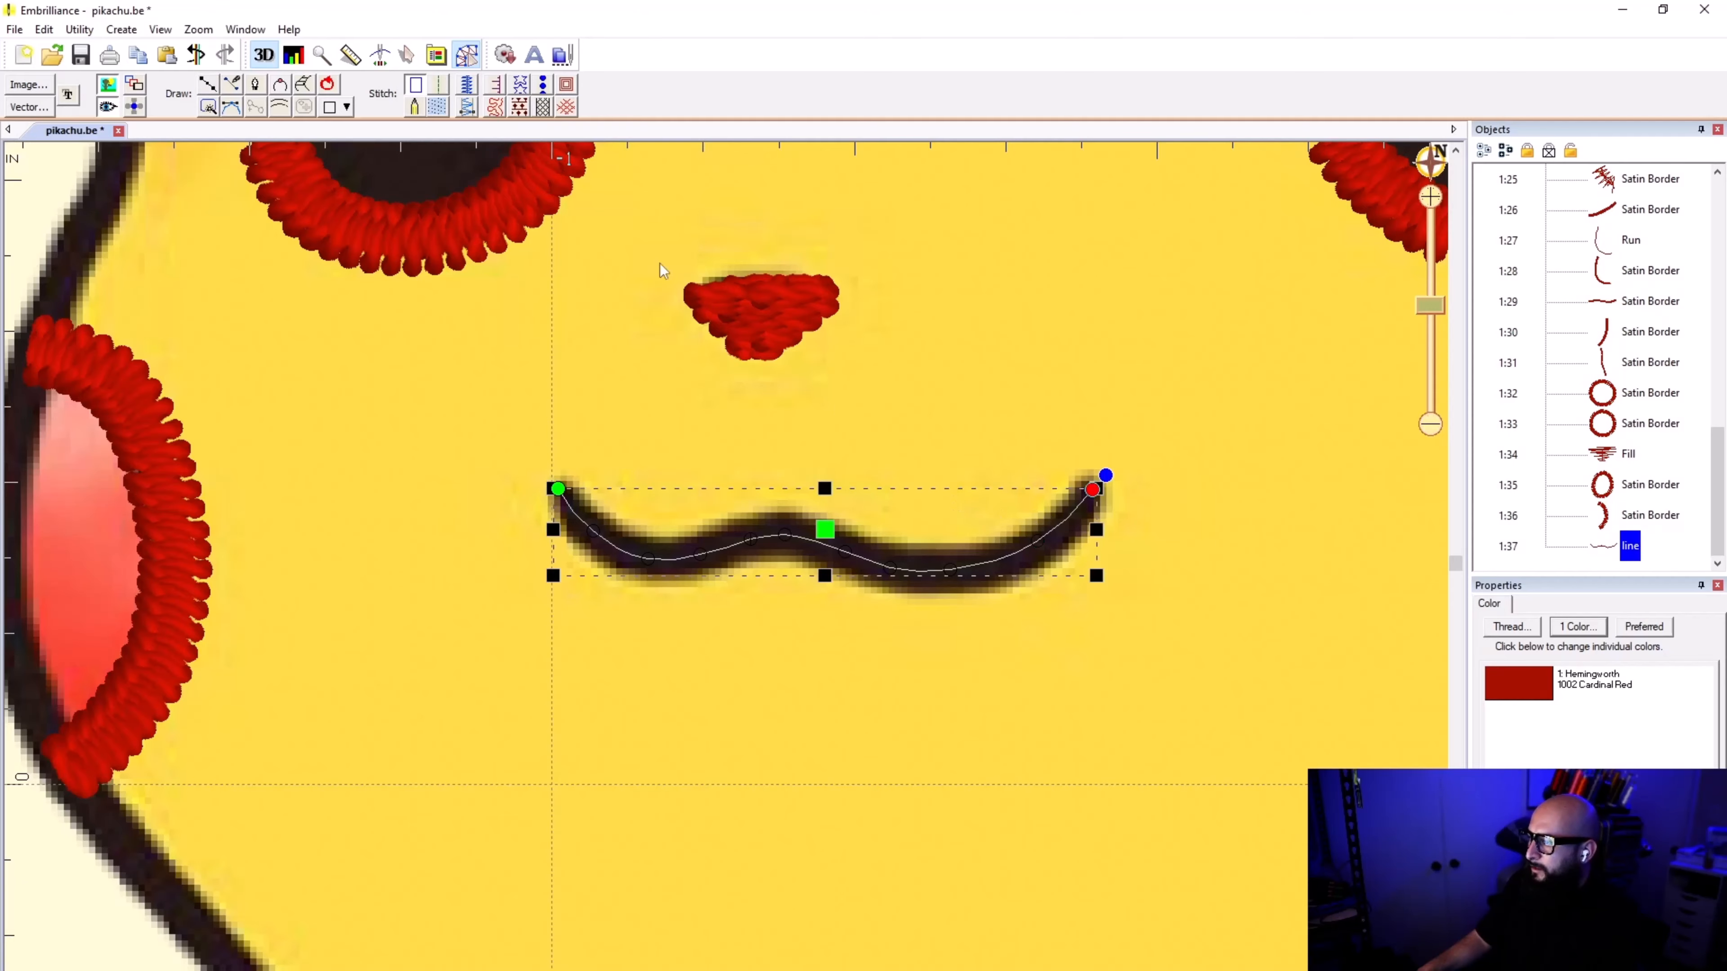
click(466, 85)
click(940, 372)
Step: Toggle the display repeatedly to examine the mouth and other facial stitching against the artwork
scroll(726, 574, down, 3)
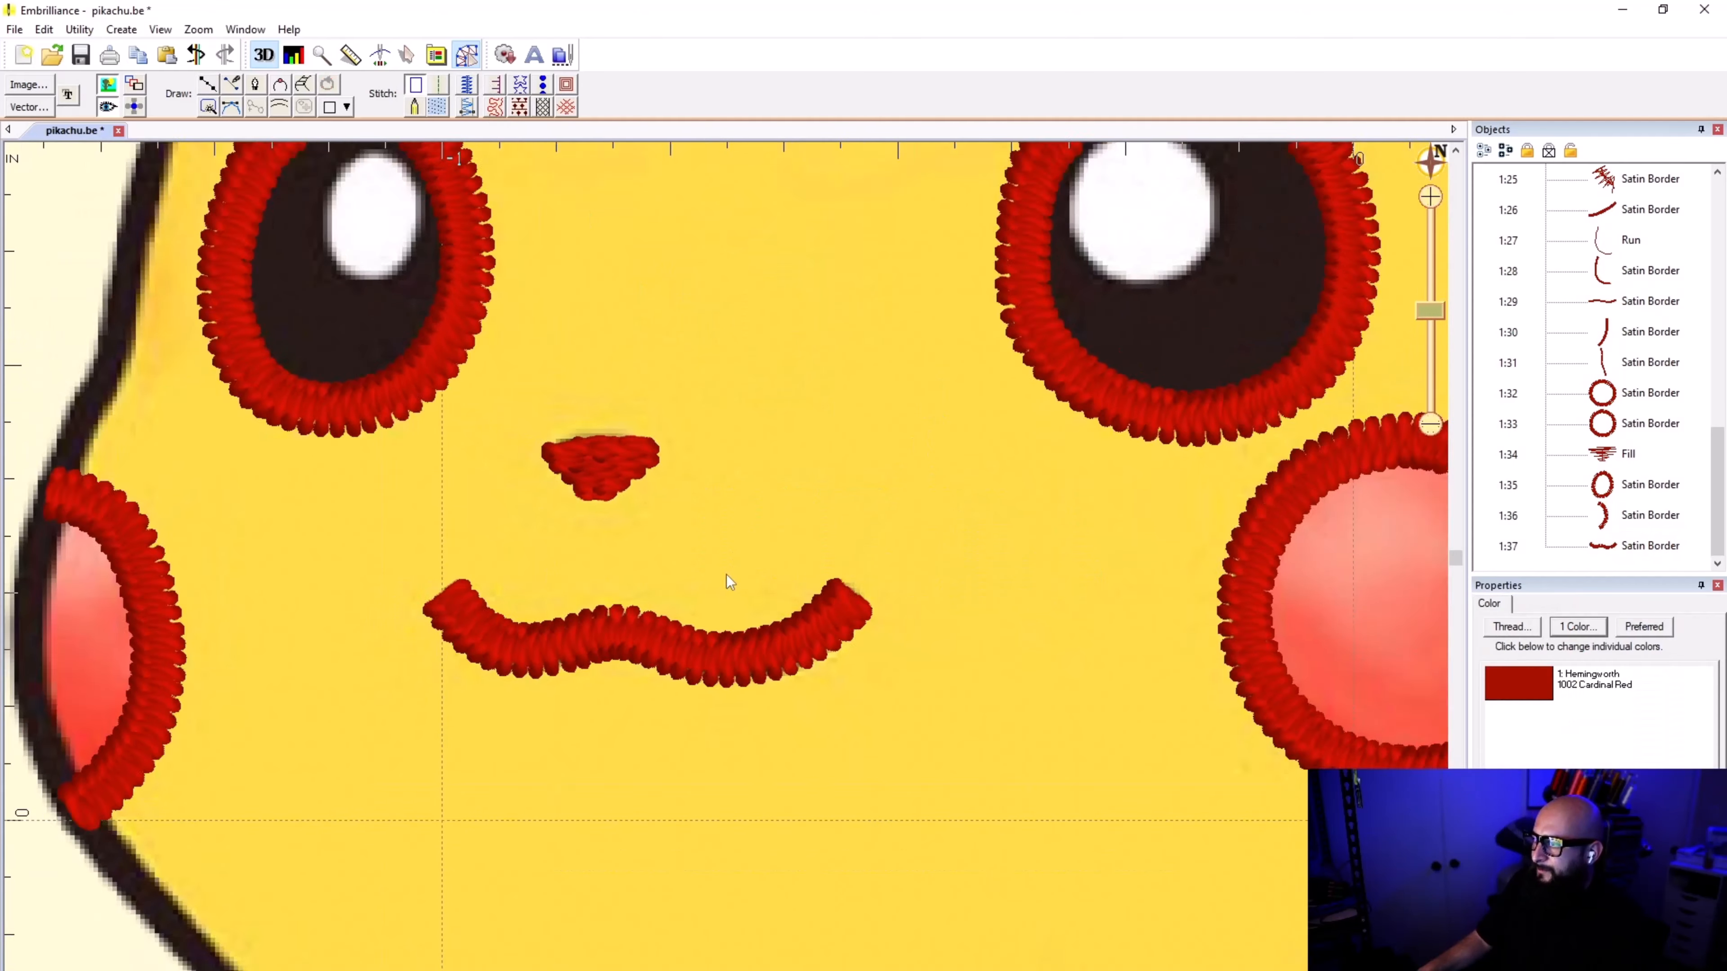
scroll(726, 574, up, 4)
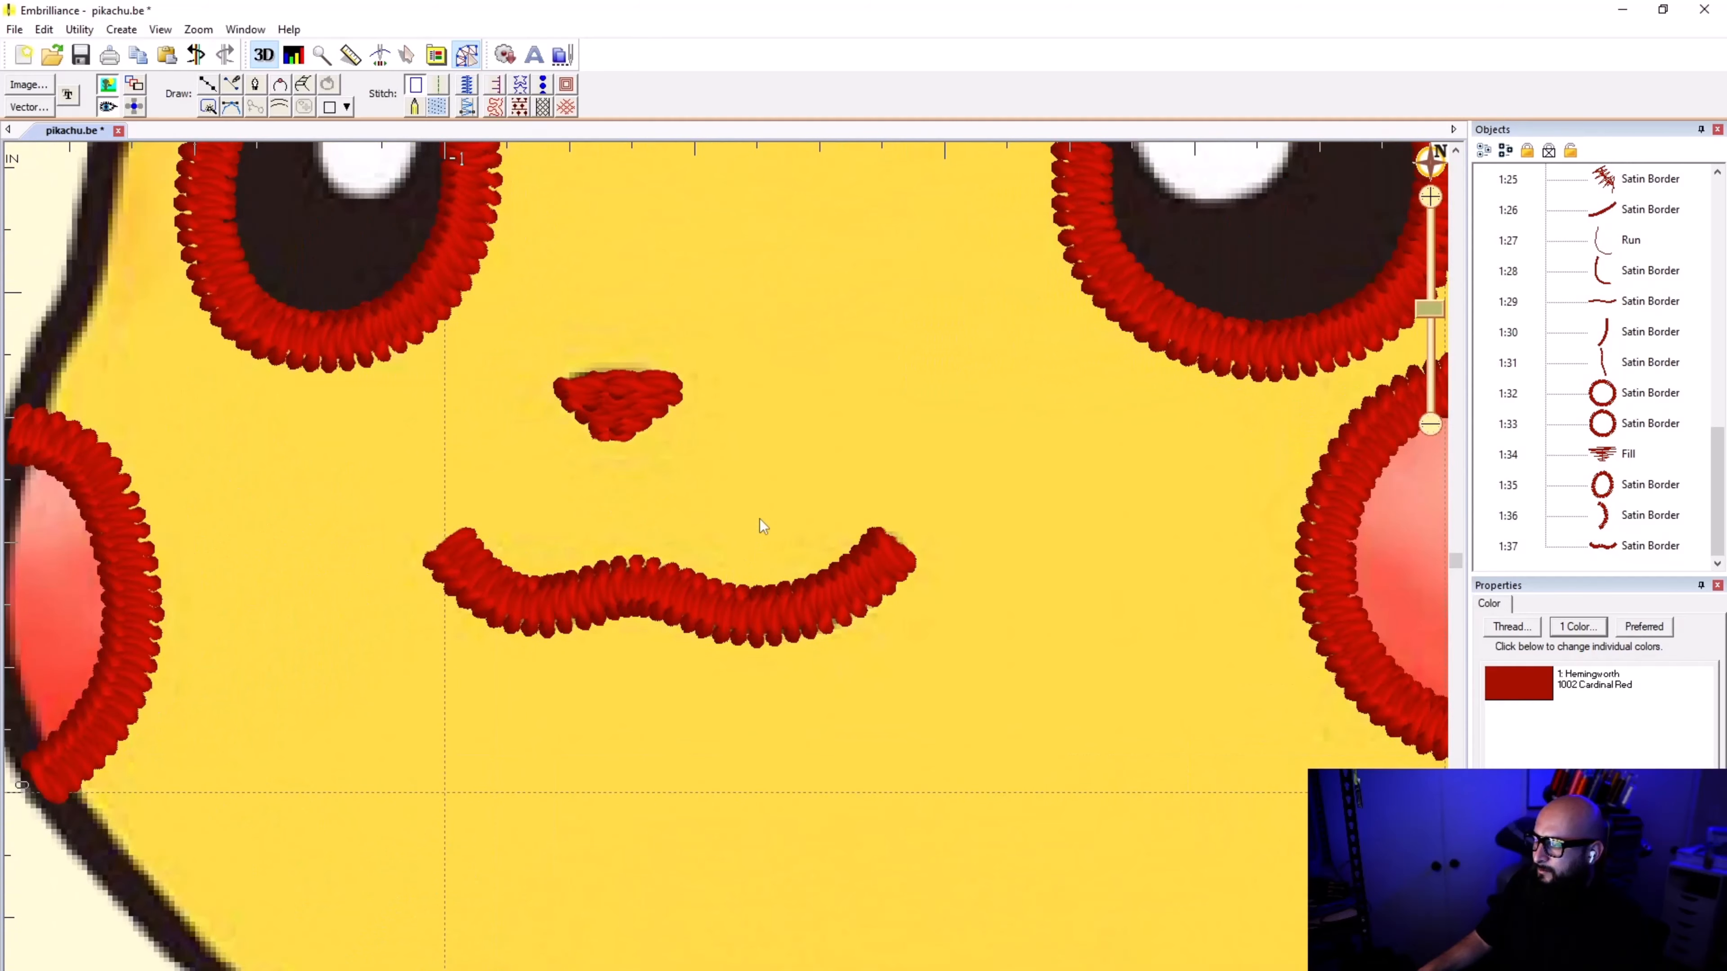
click(107, 107)
click(107, 106)
click(109, 107)
click(108, 107)
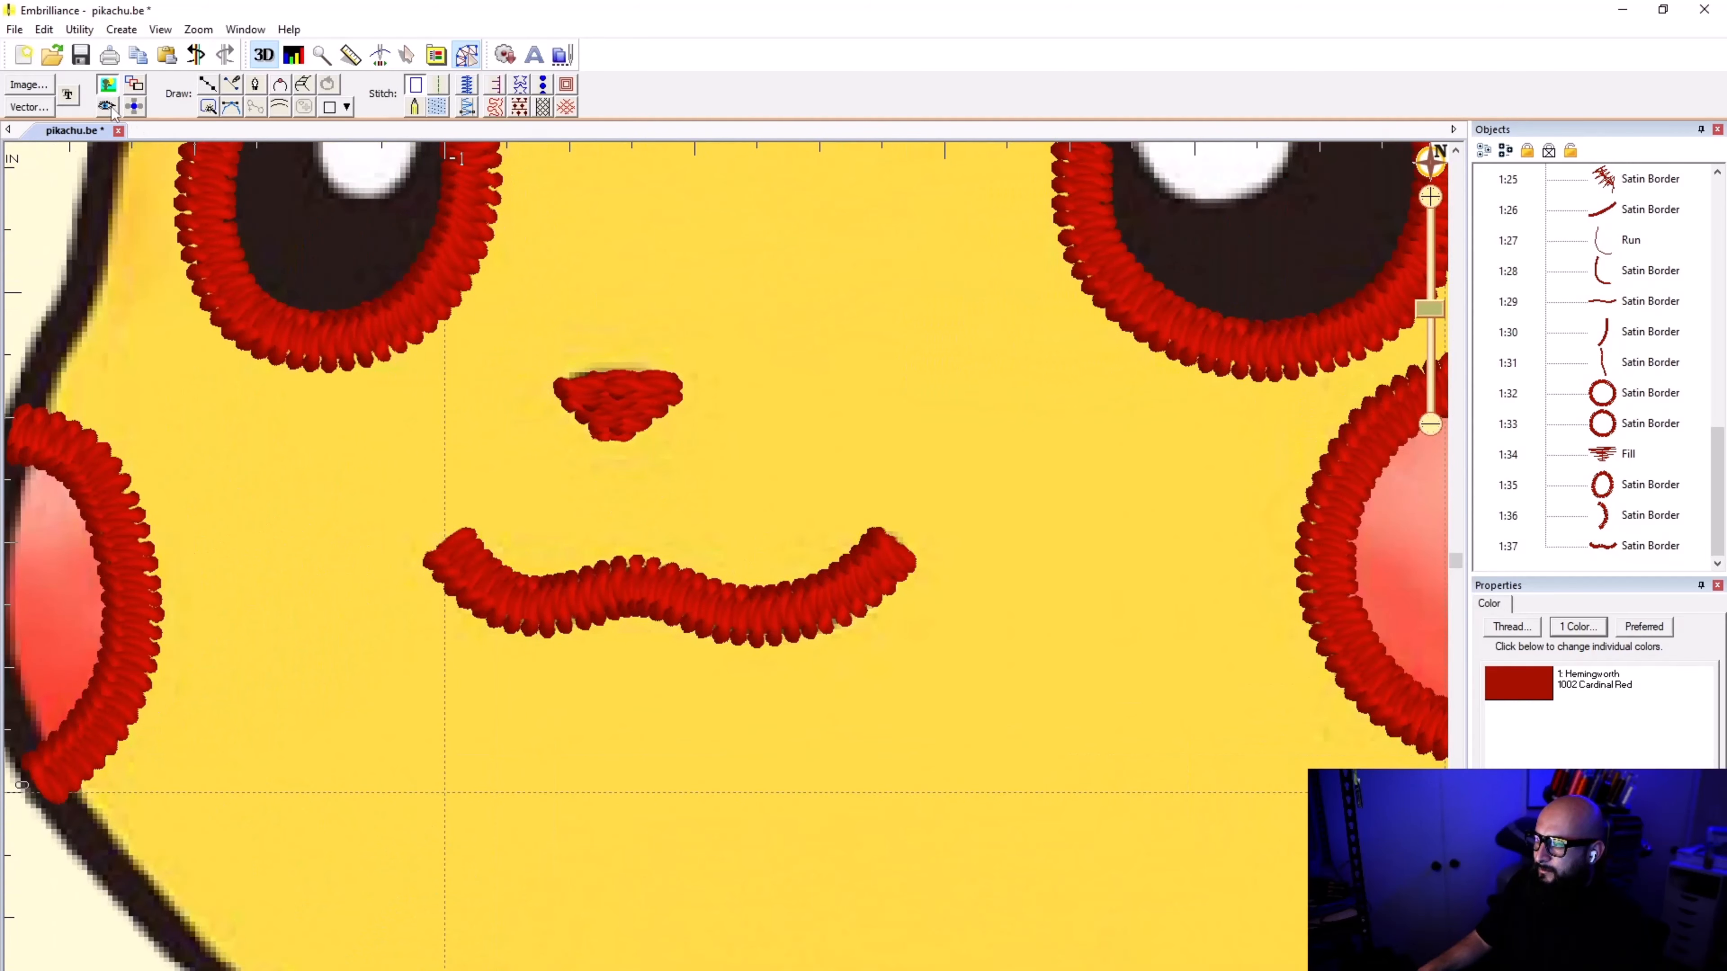
click(109, 107)
click(109, 108)
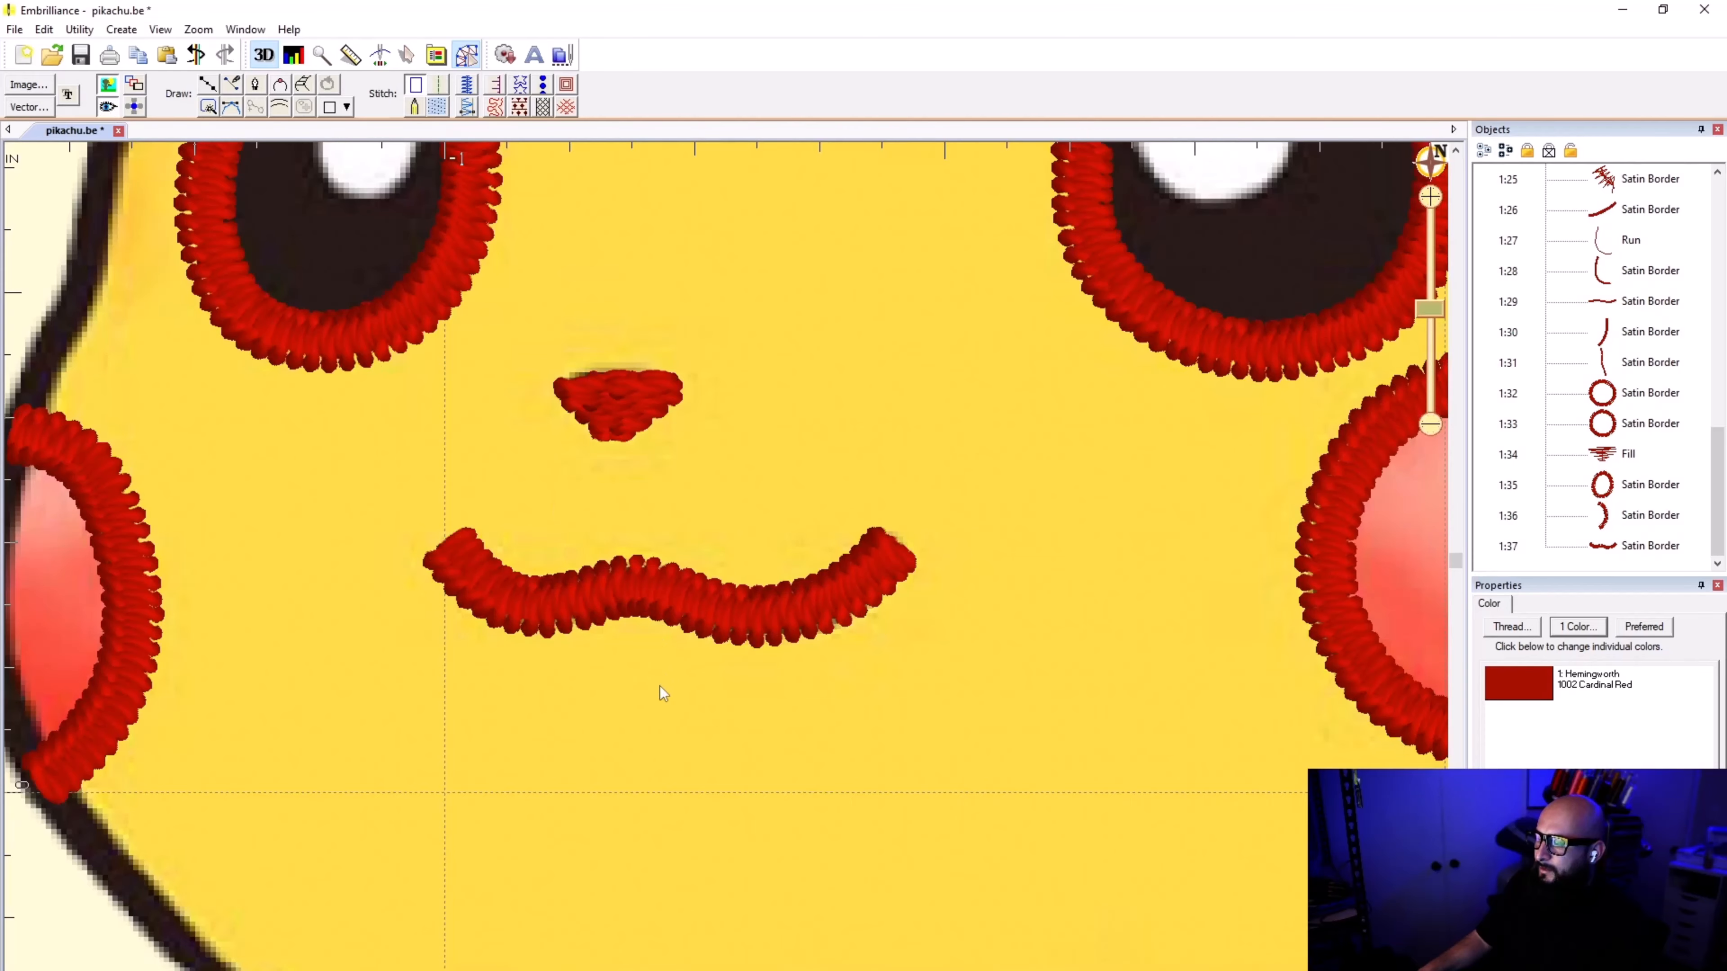
scroll(769, 569, down, 4)
scroll(856, 664, down, 3)
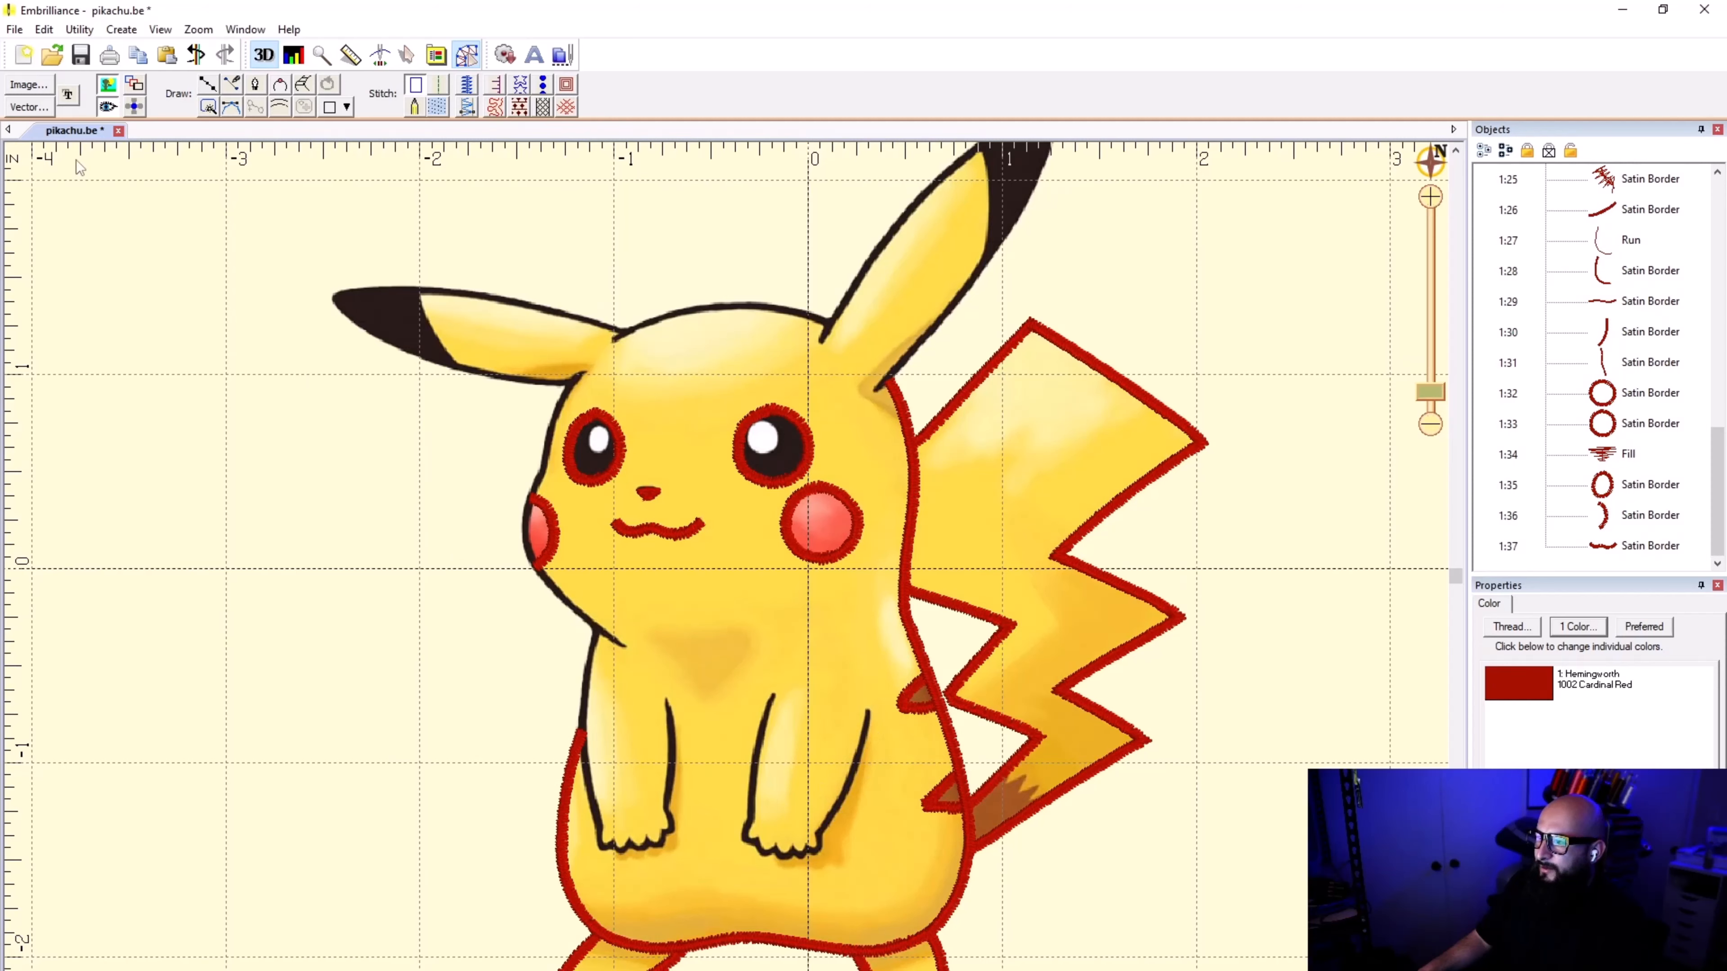
click(207, 85)
scroll(949, 852, up, 3)
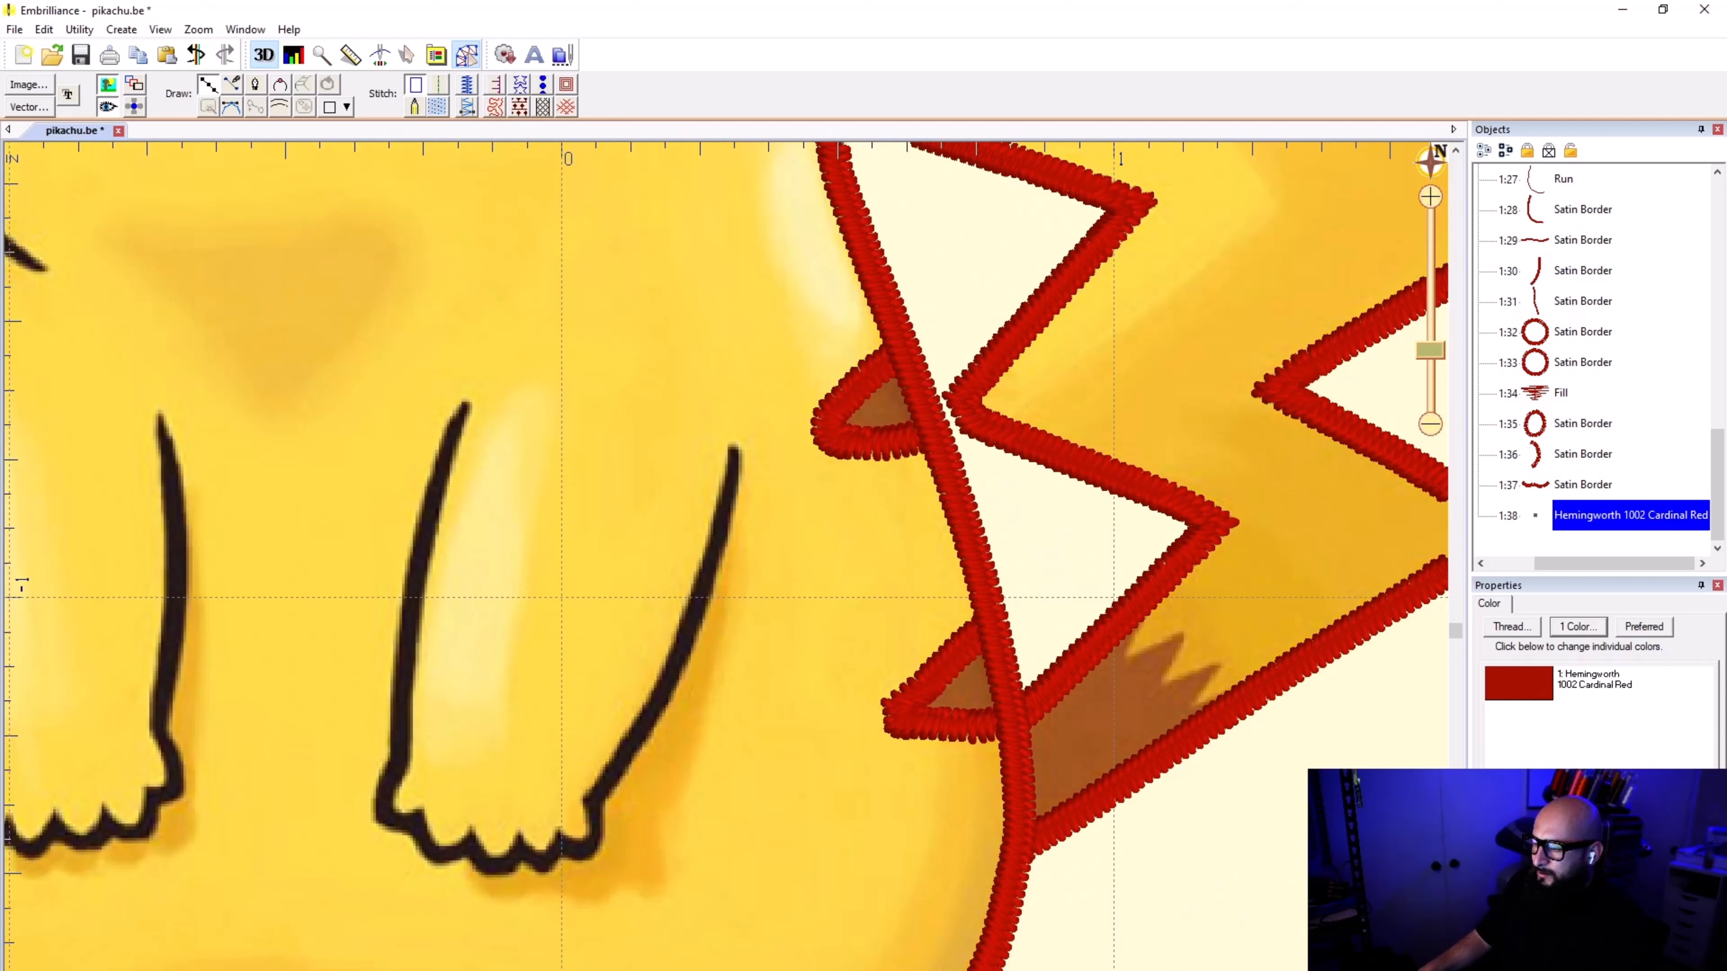
click(744, 289)
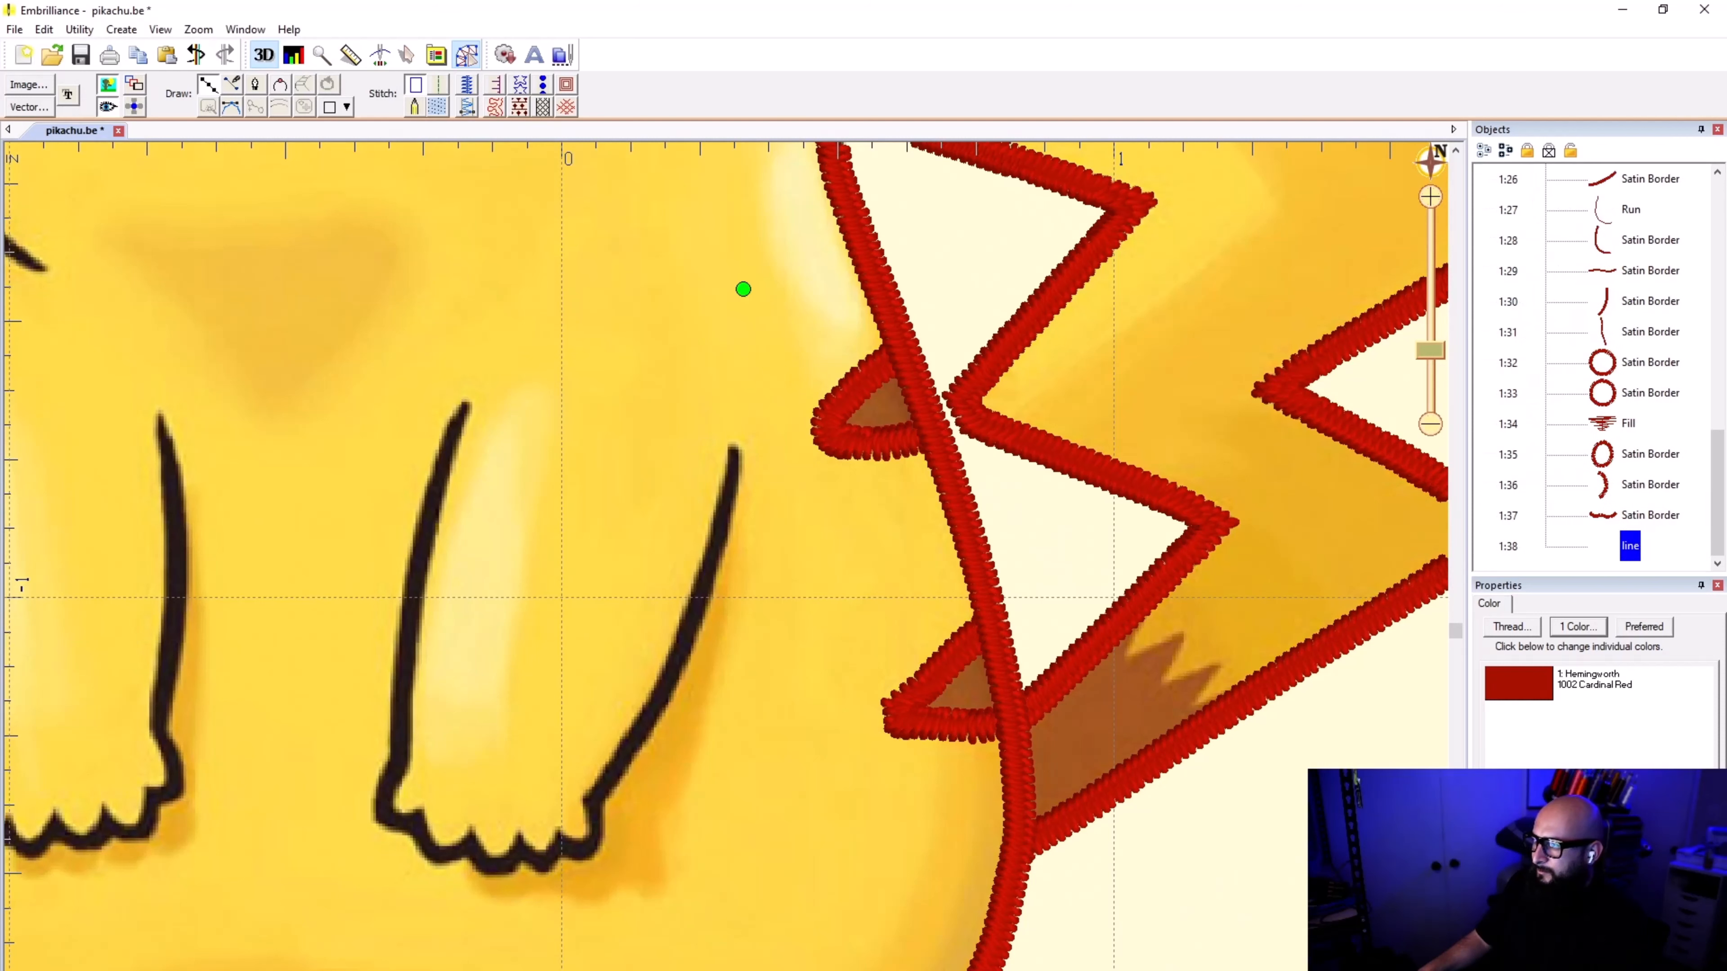
key(Escape)
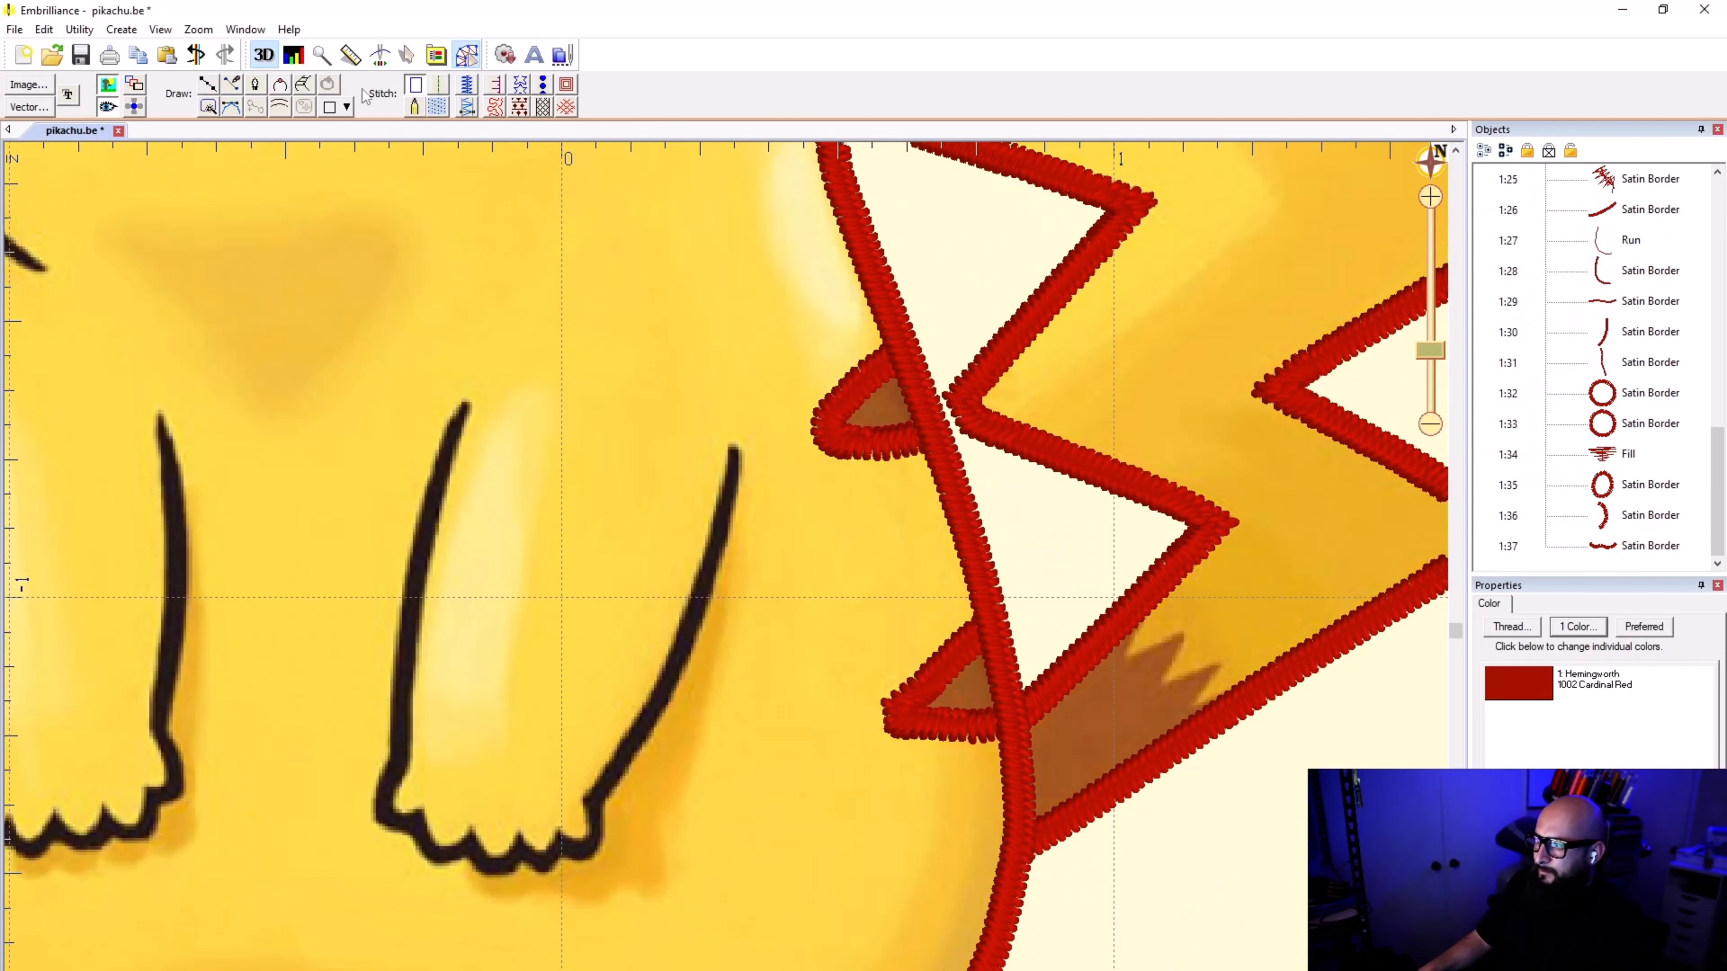
Step: Trace the outer edge of the right-hand arm with an open curve from its upper tip down to the paw's corner
click(207, 85)
scroll(786, 455, up, 1)
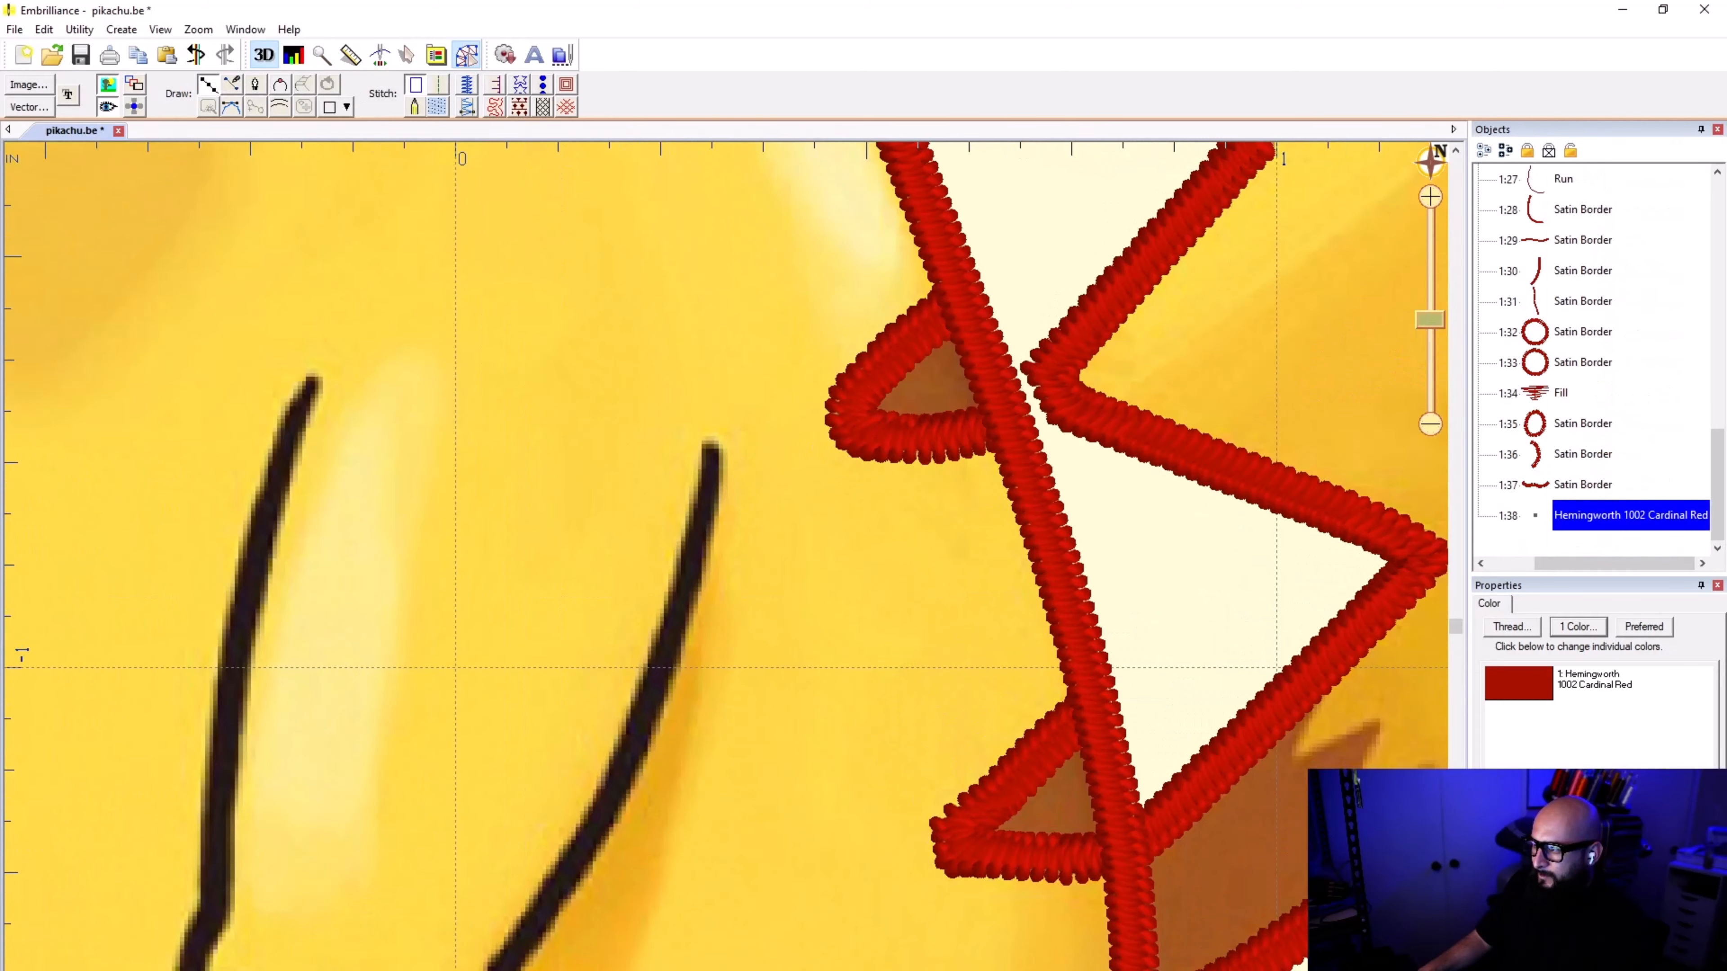
click(711, 444)
click(700, 532)
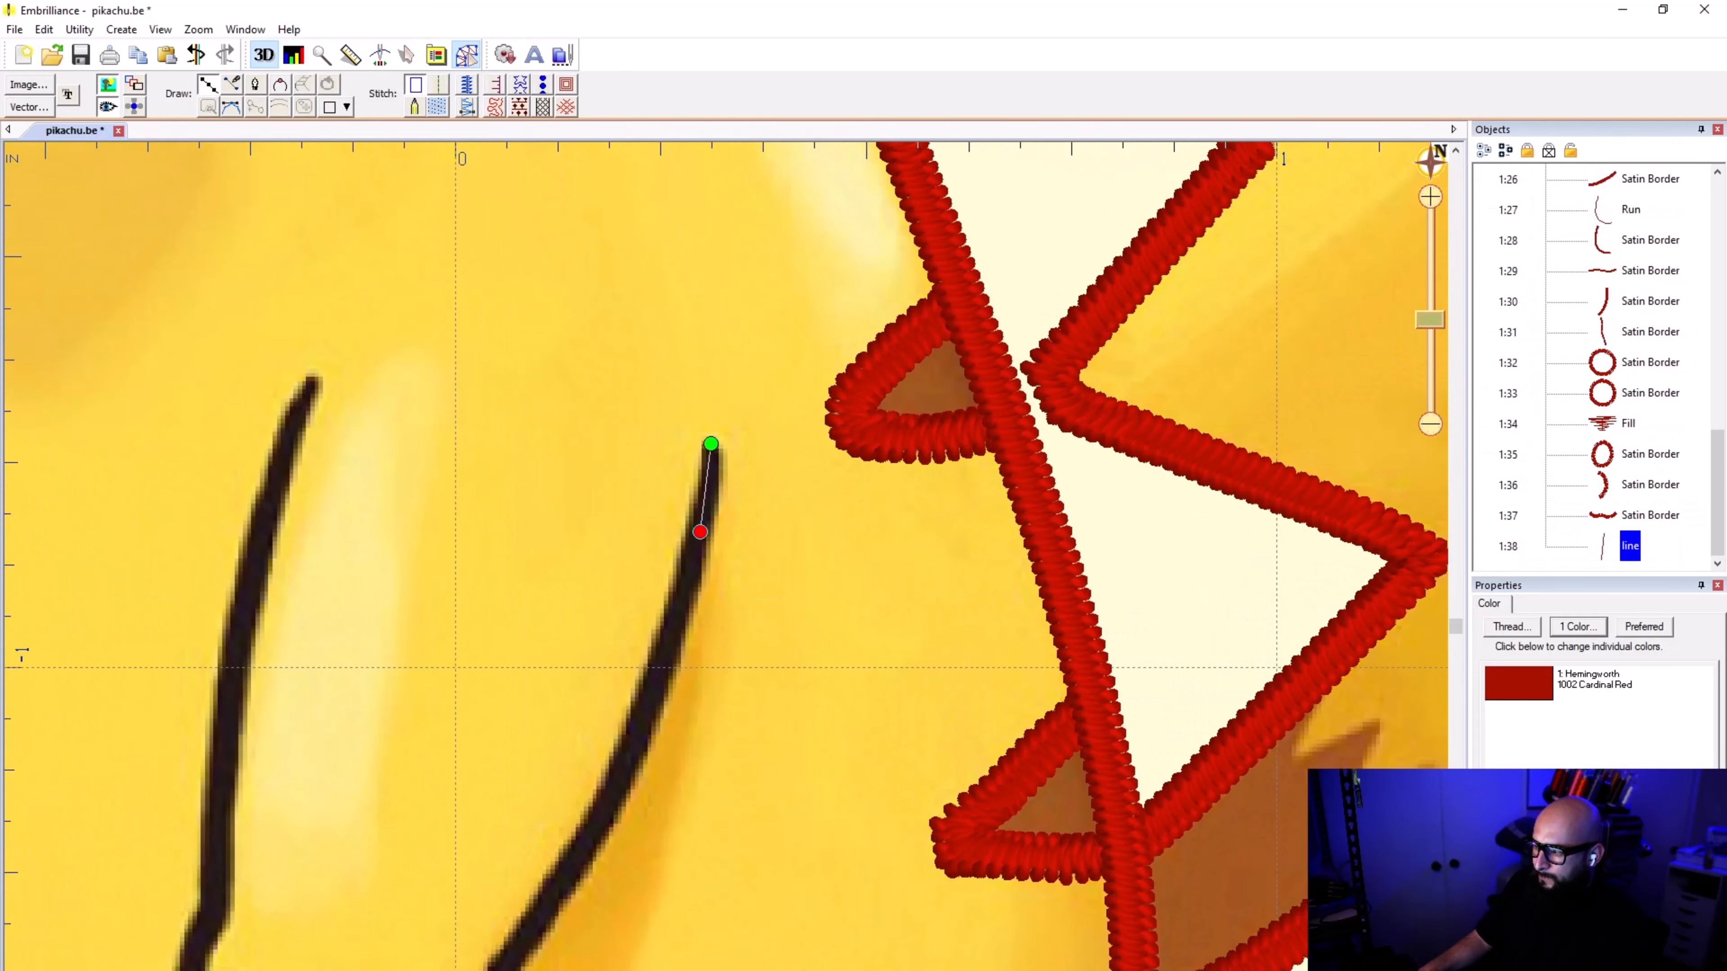
click(642, 725)
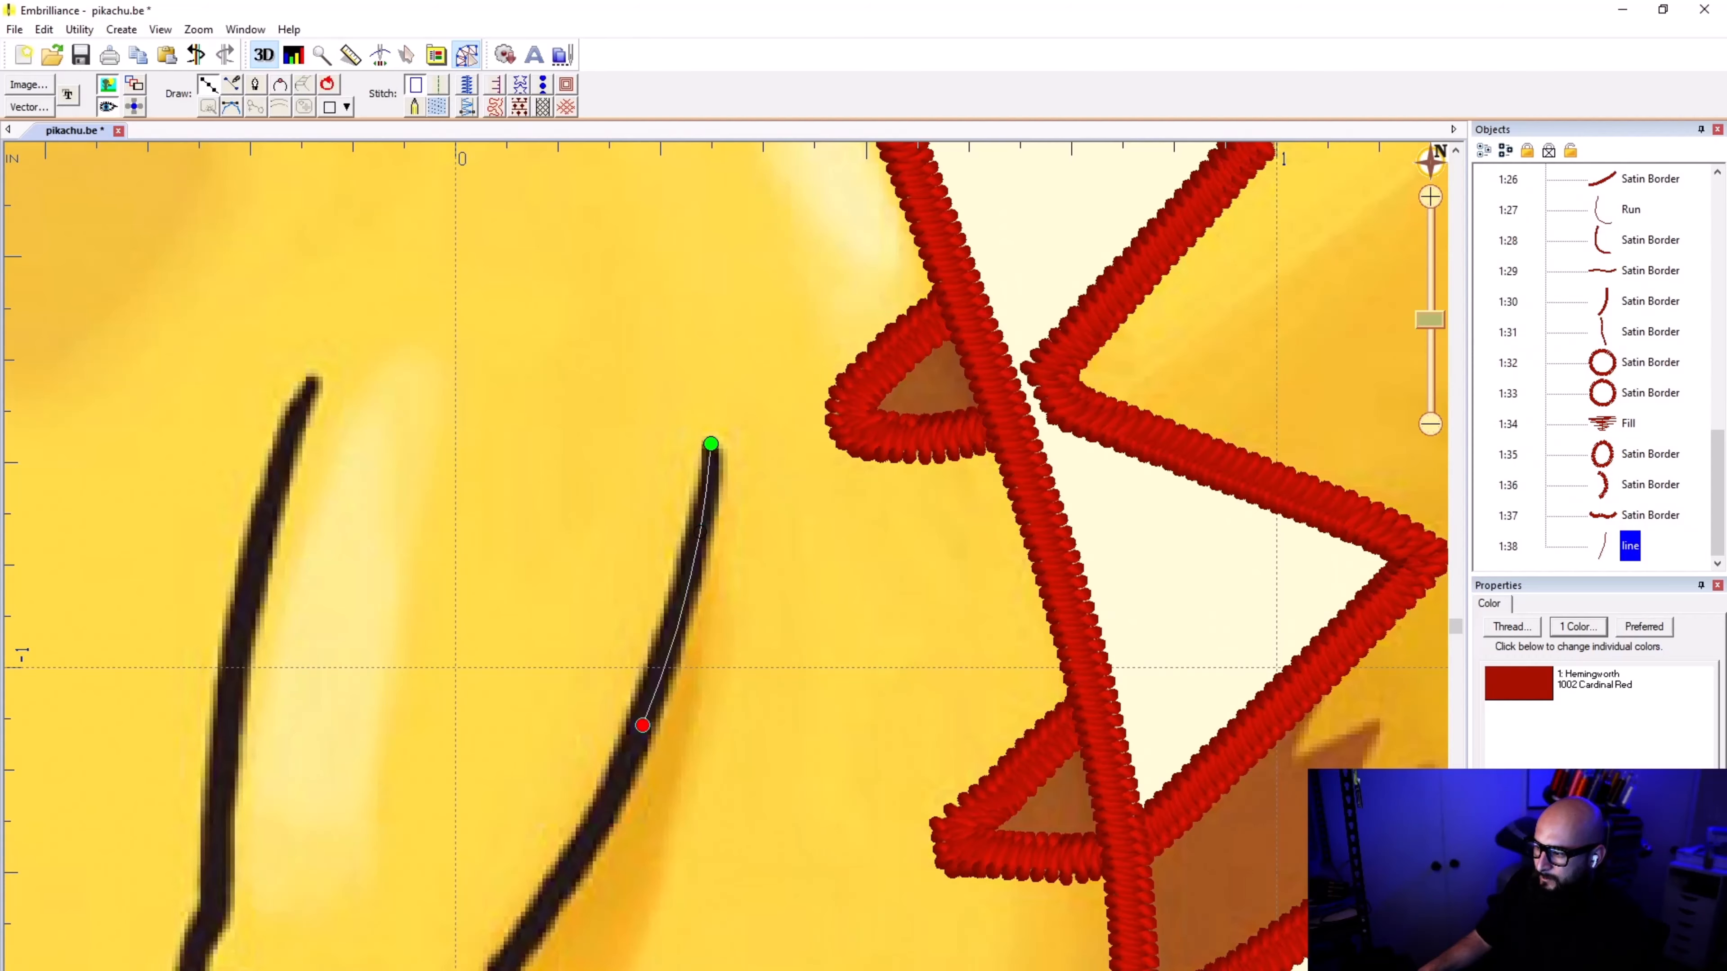
click(569, 869)
scroll(529, 956, down, 3)
scroll(725, 583, up, 4)
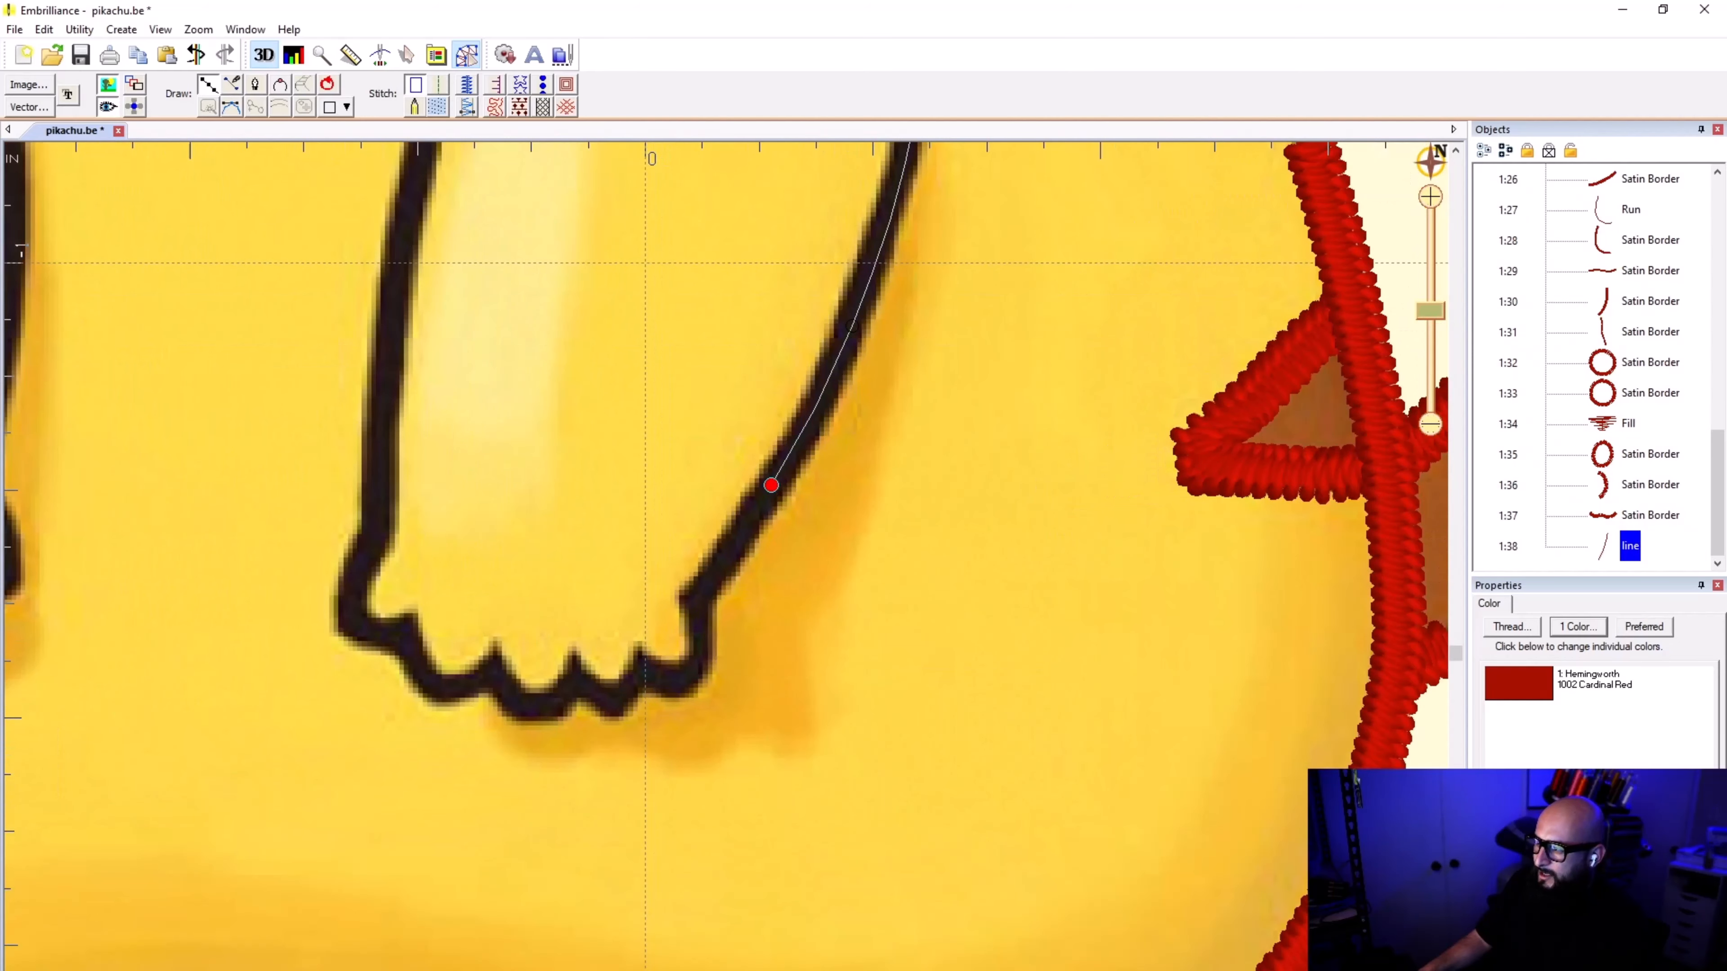
scroll(764, 502, up, 1)
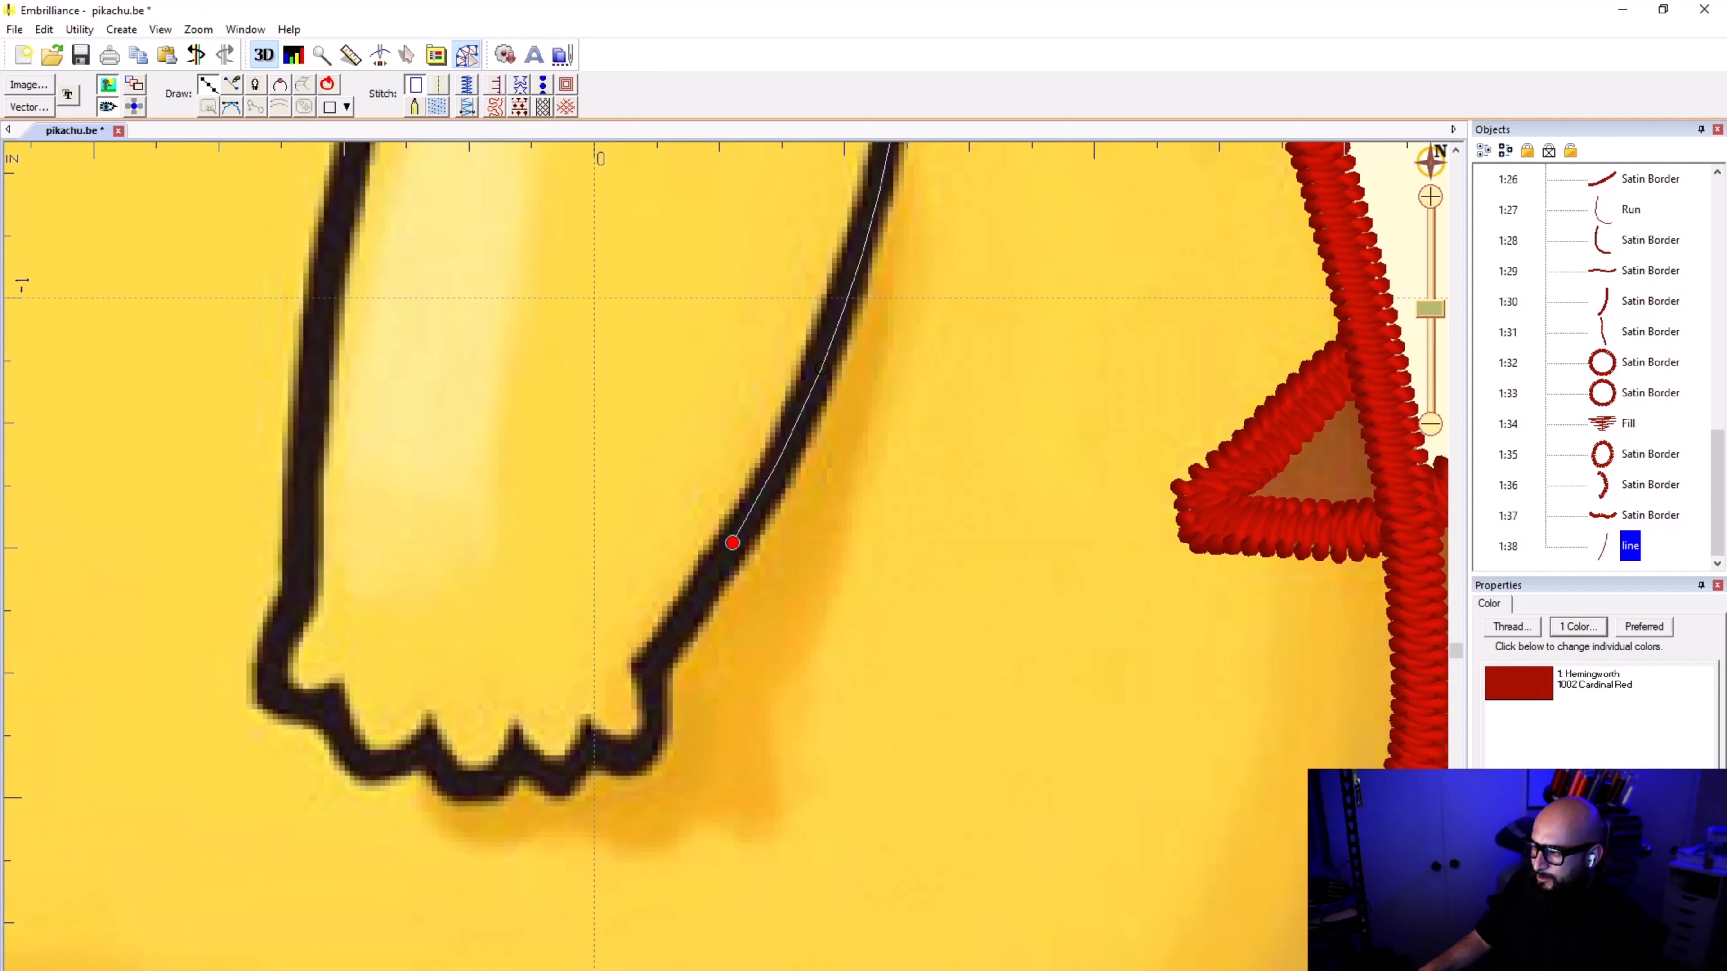
click(649, 664)
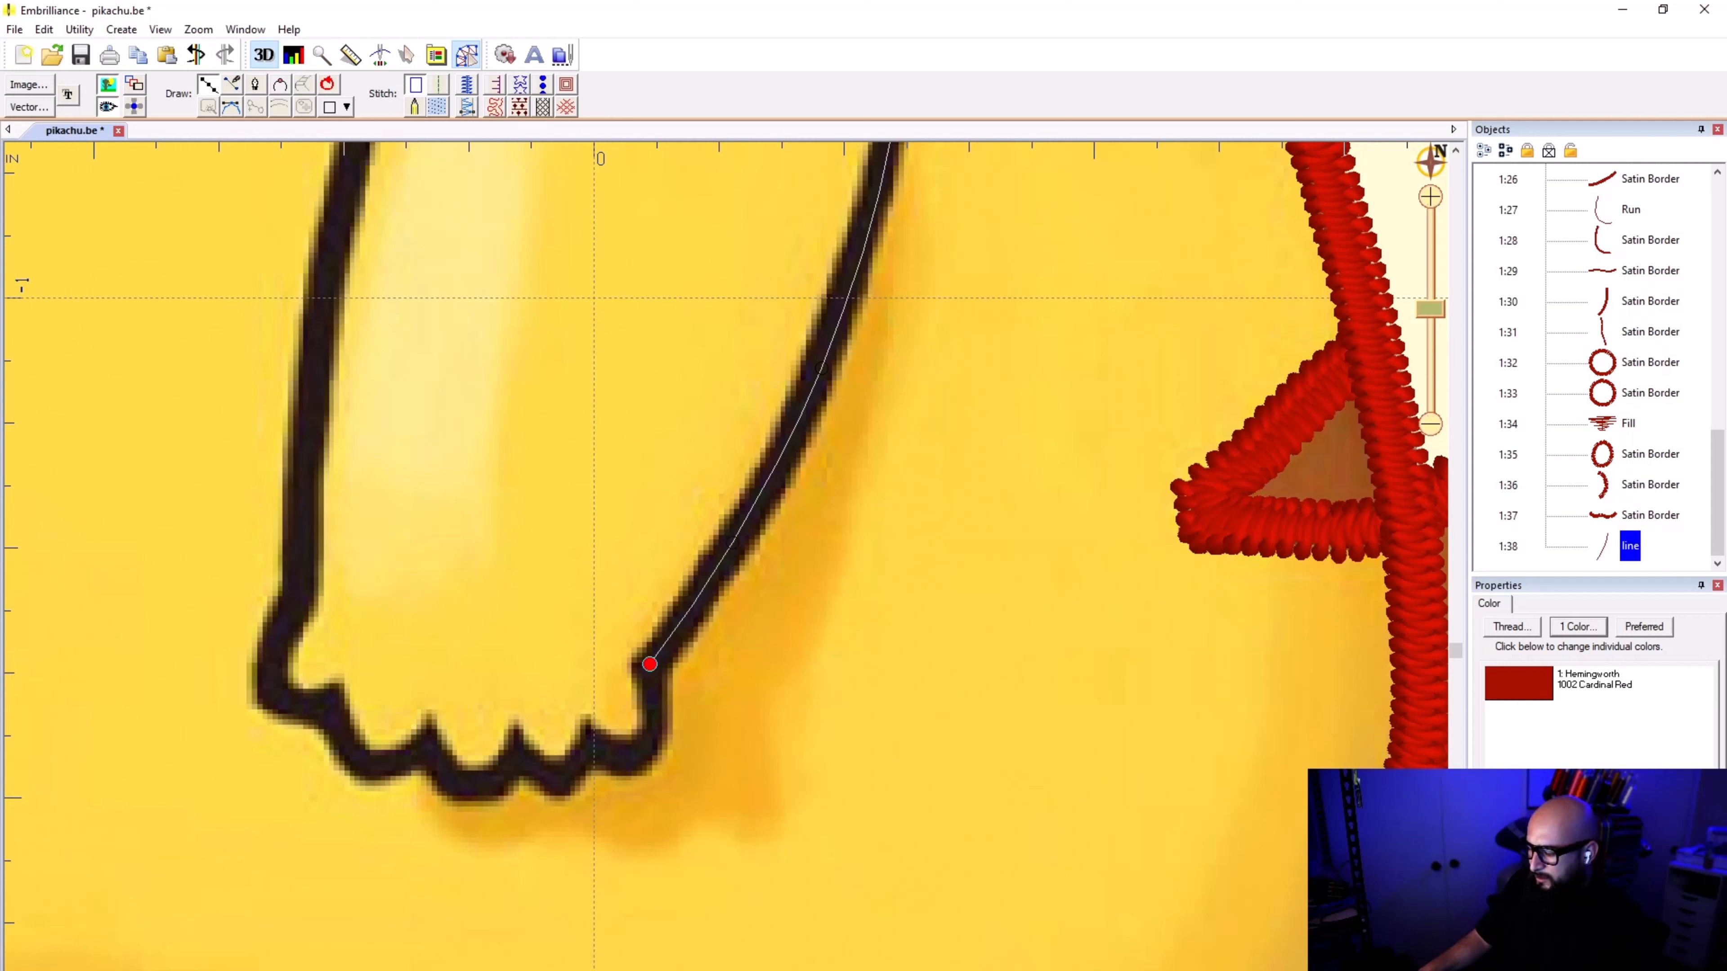
Step: Finish the outer arm curve and apply satin border stitching to it
key(Escape)
click(467, 85)
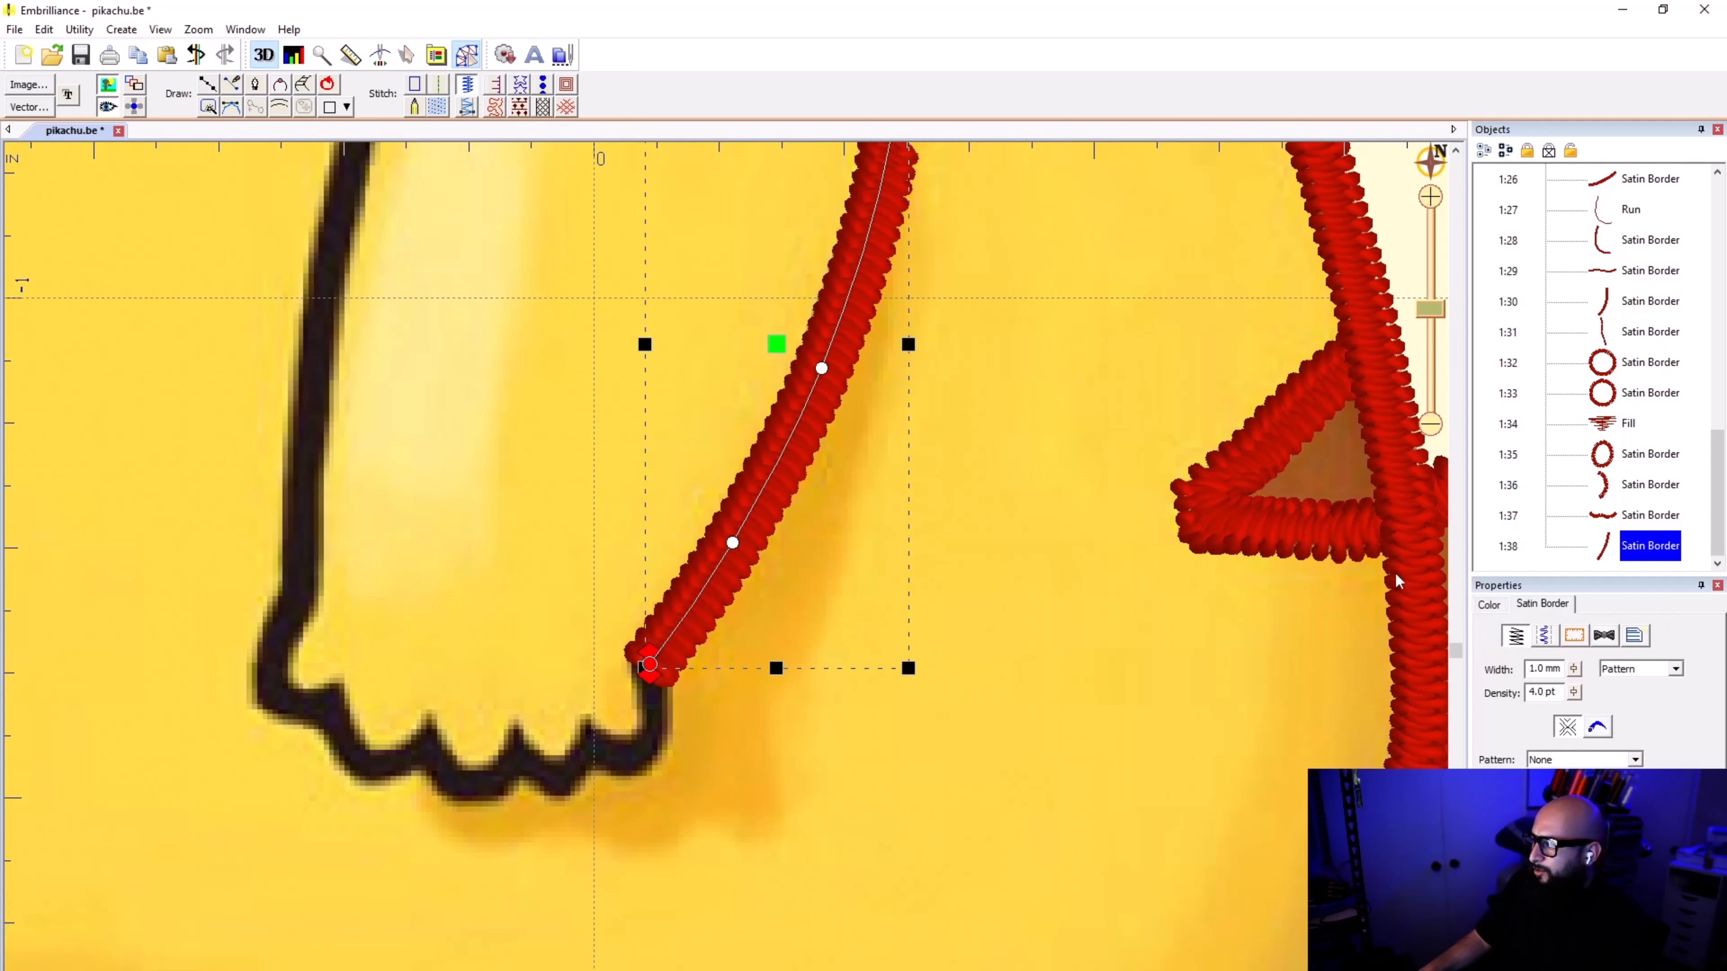
scroll(816, 396, down, 2)
scroll(729, 581, down, 2)
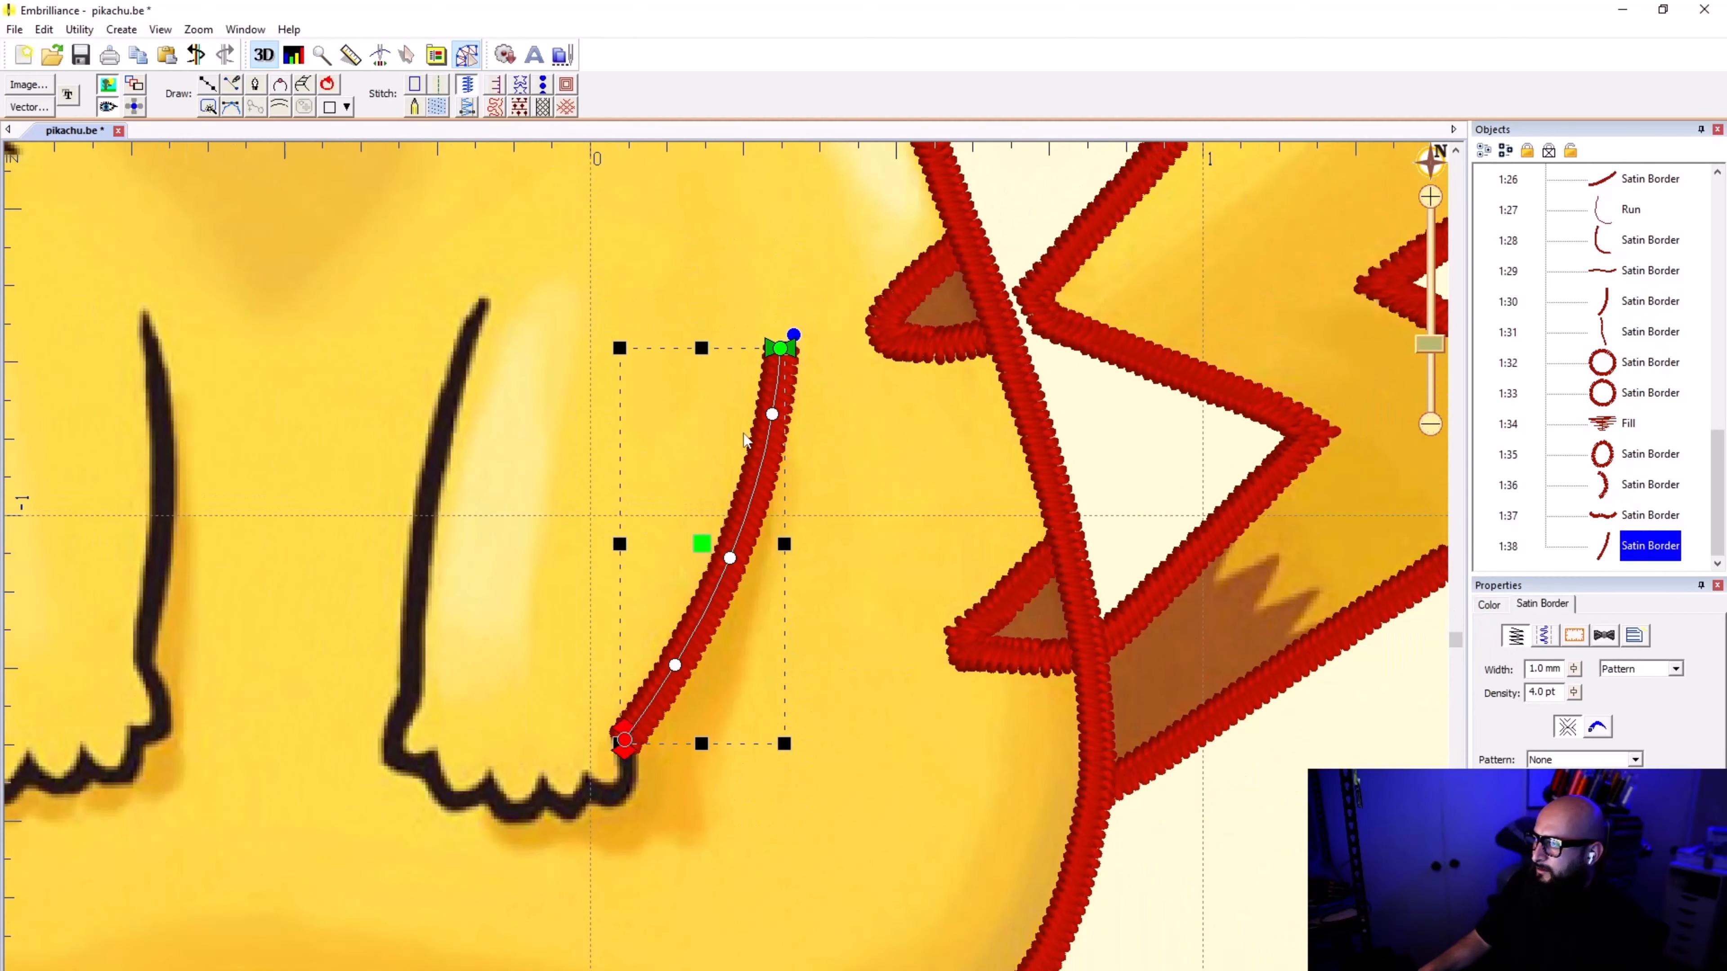
click(898, 525)
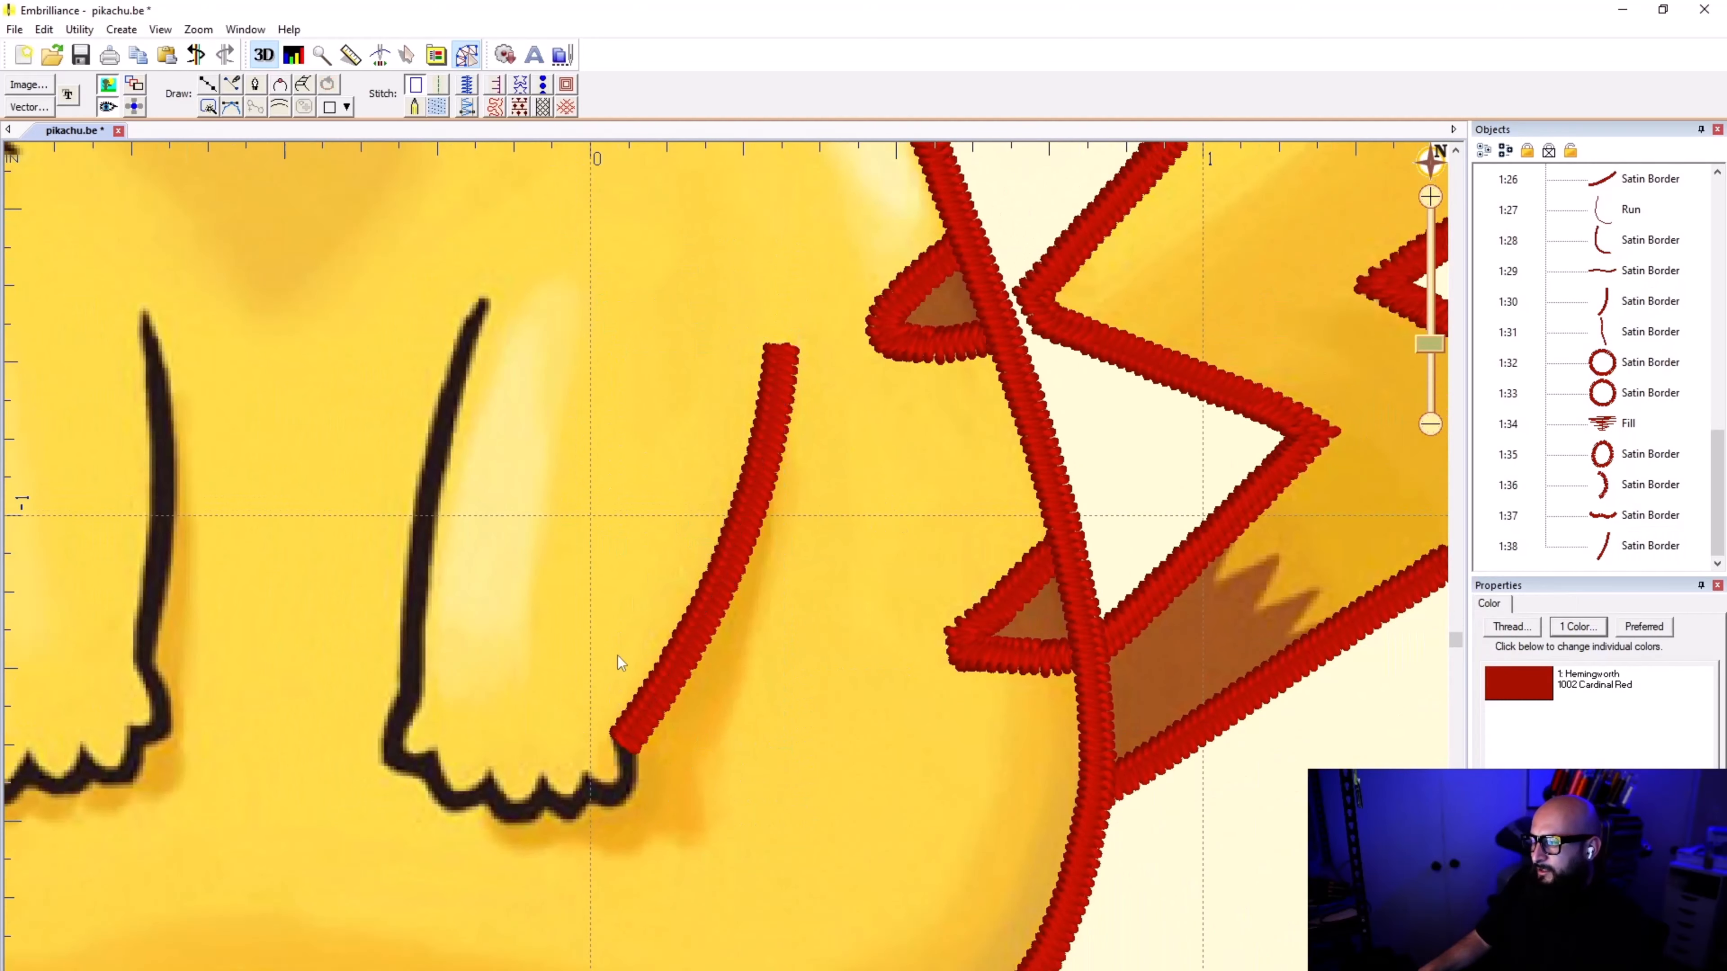
Step: Begin a new line at the lower end of the outer arm stitching and trace the paw's first two scallops, with sharp notches between them
click(208, 83)
scroll(425, 953, up, 3)
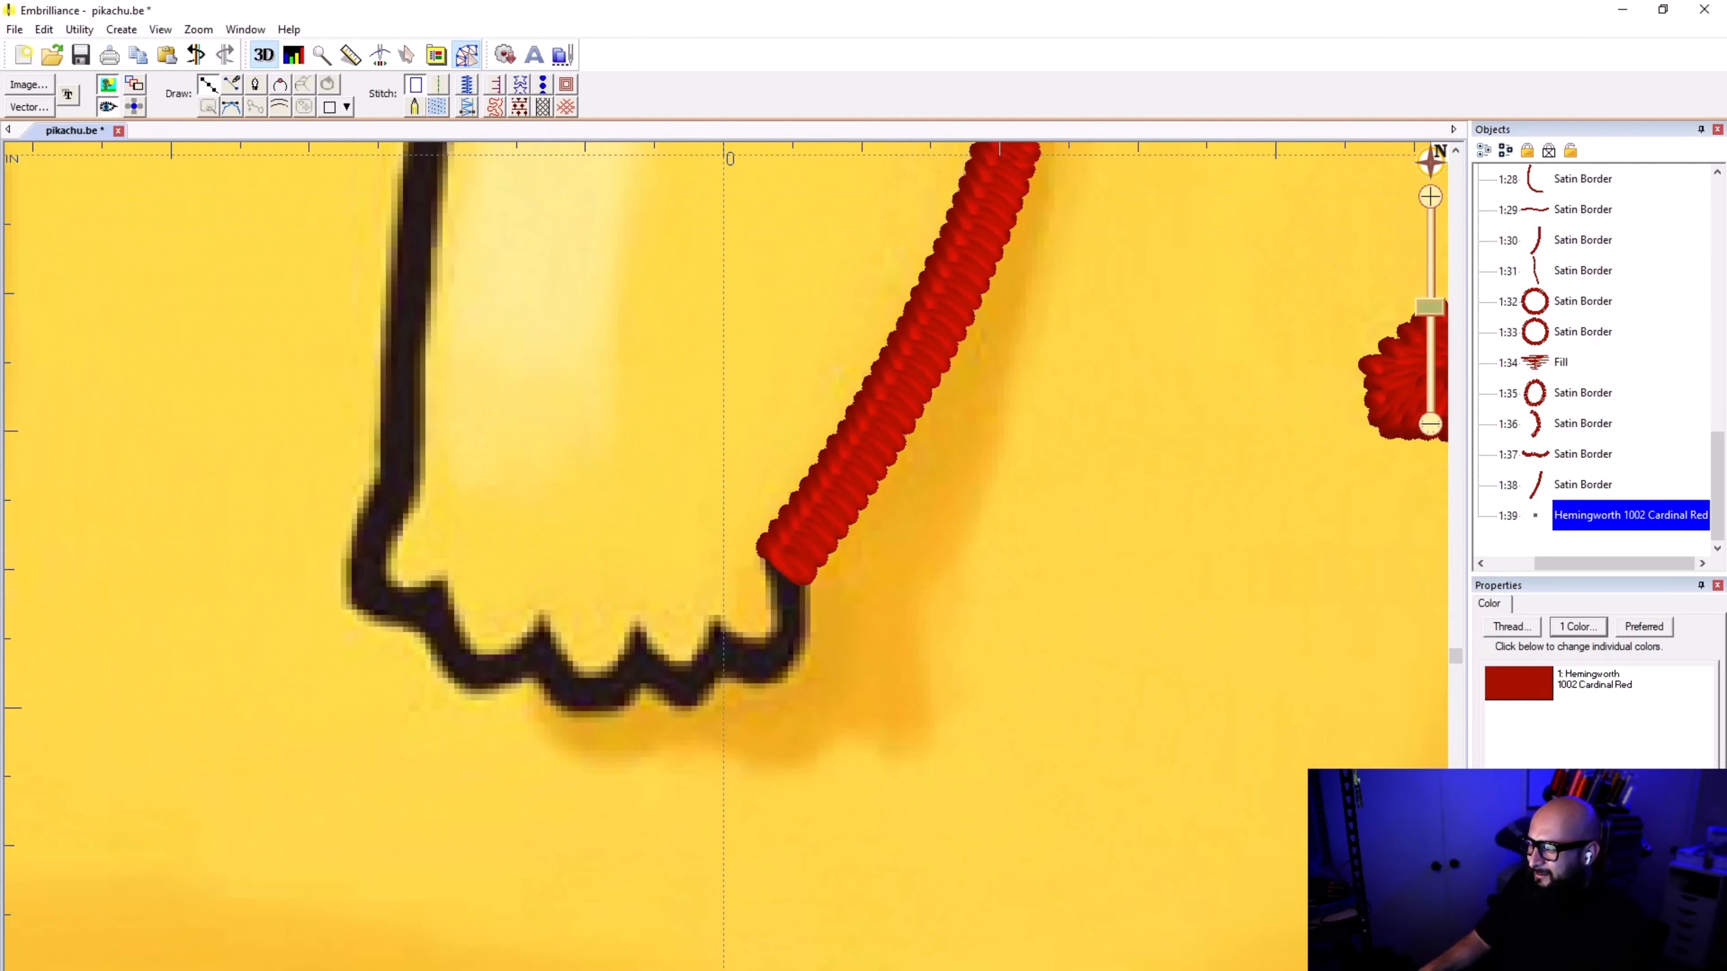
click(786, 554)
click(792, 603)
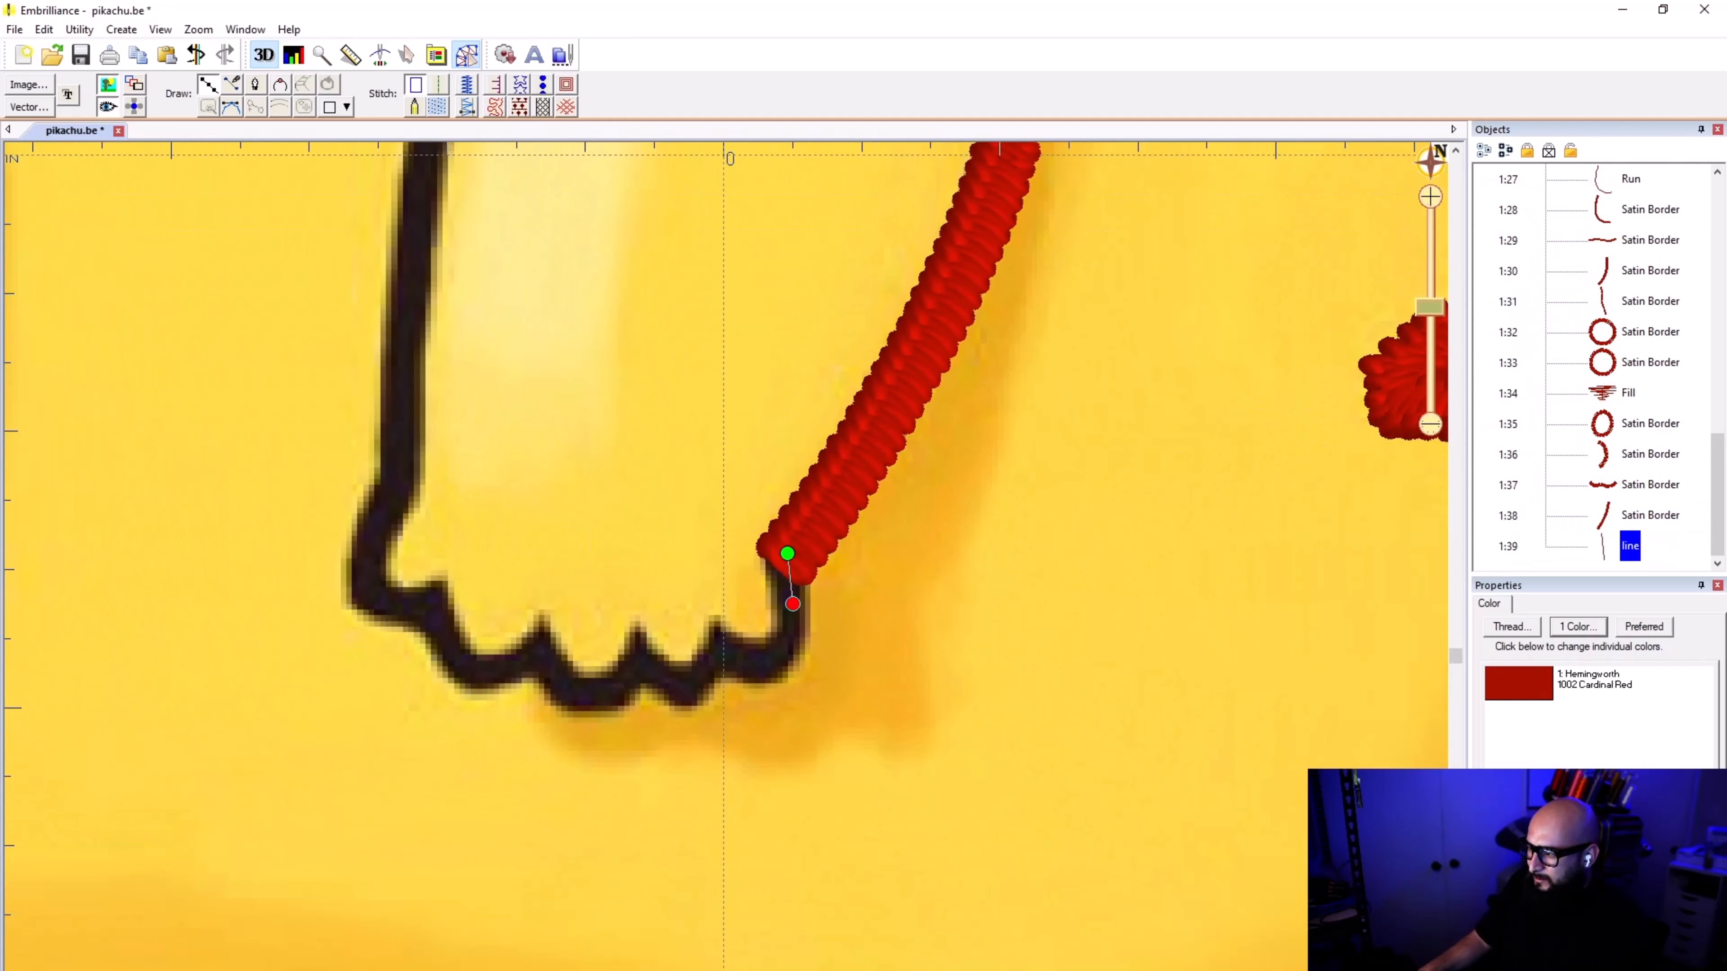
click(787, 649)
click(758, 661)
click(720, 636)
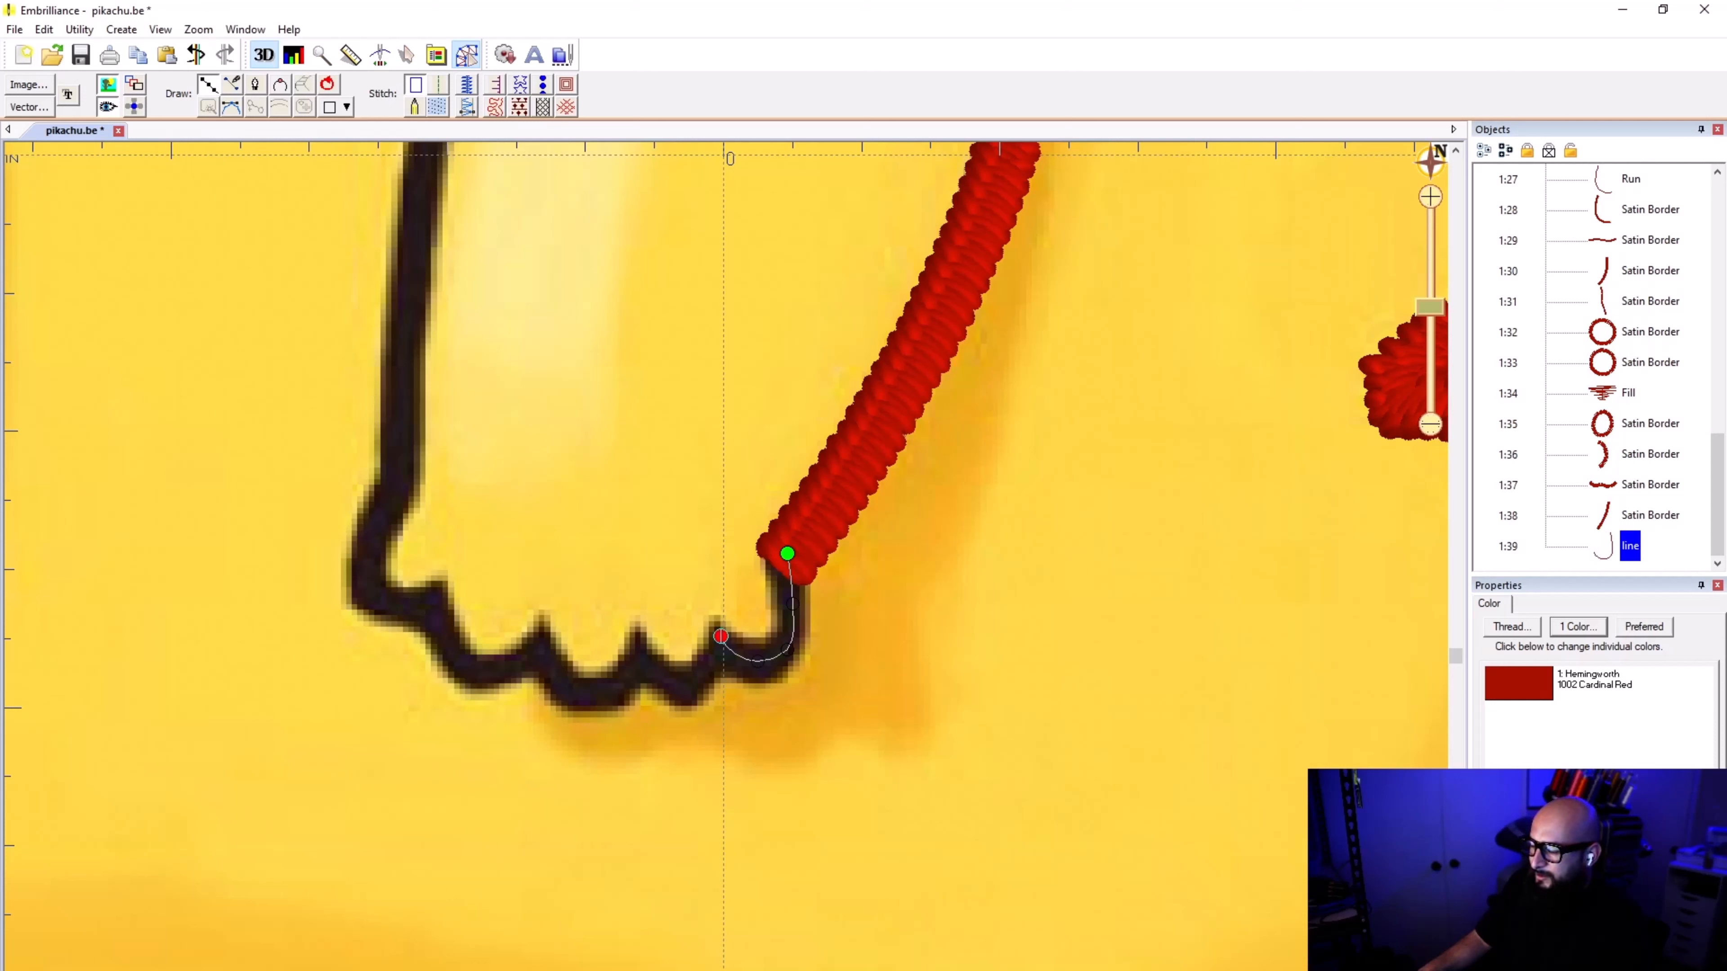
click(699, 681)
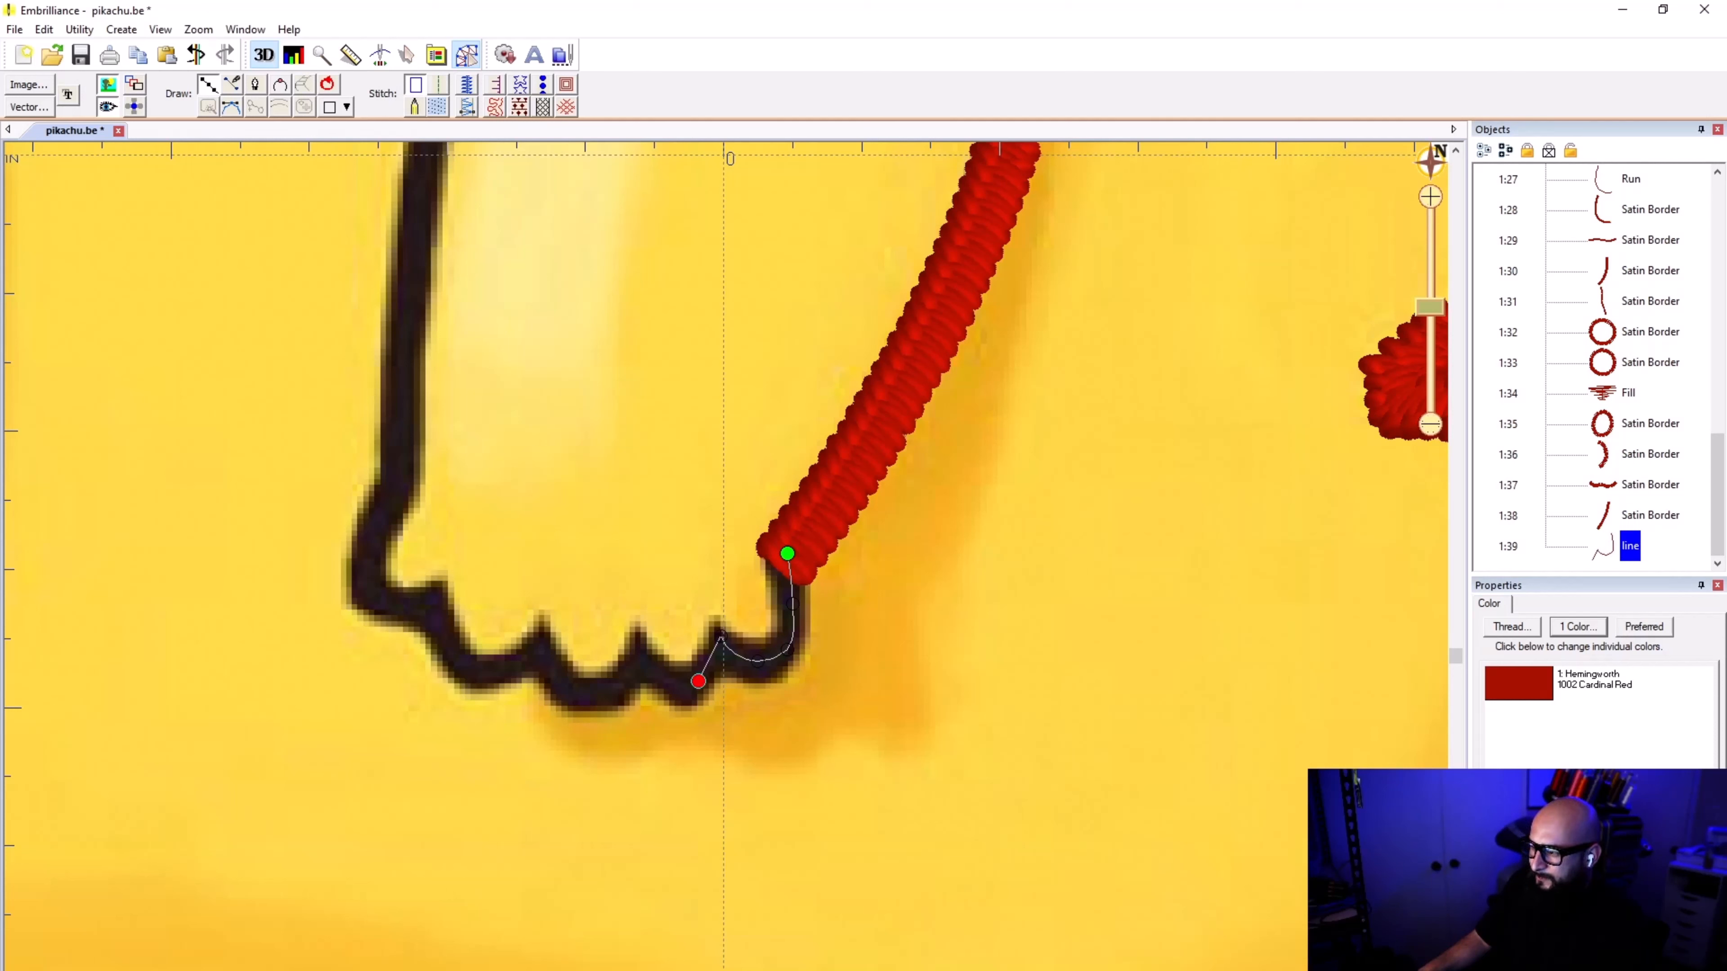
click(681, 686)
click(642, 653)
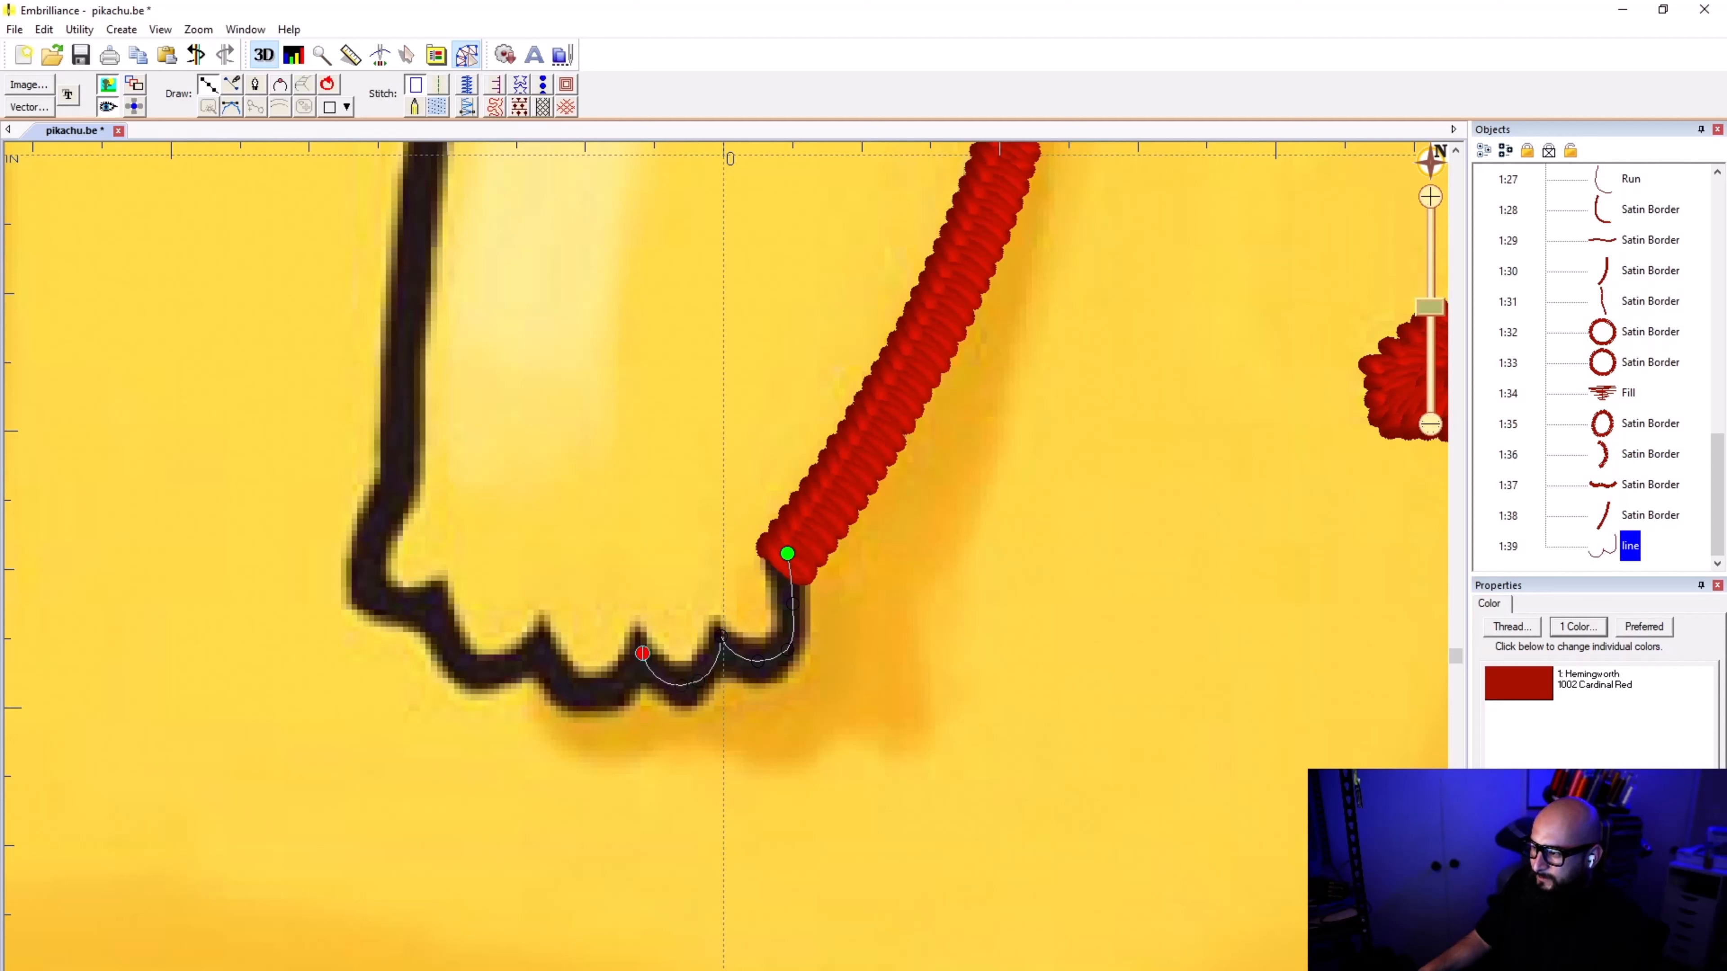
Step: Continue the line along the paw's three remaining scallops, around its far corner and up to the wrist bend
click(611, 690)
click(567, 687)
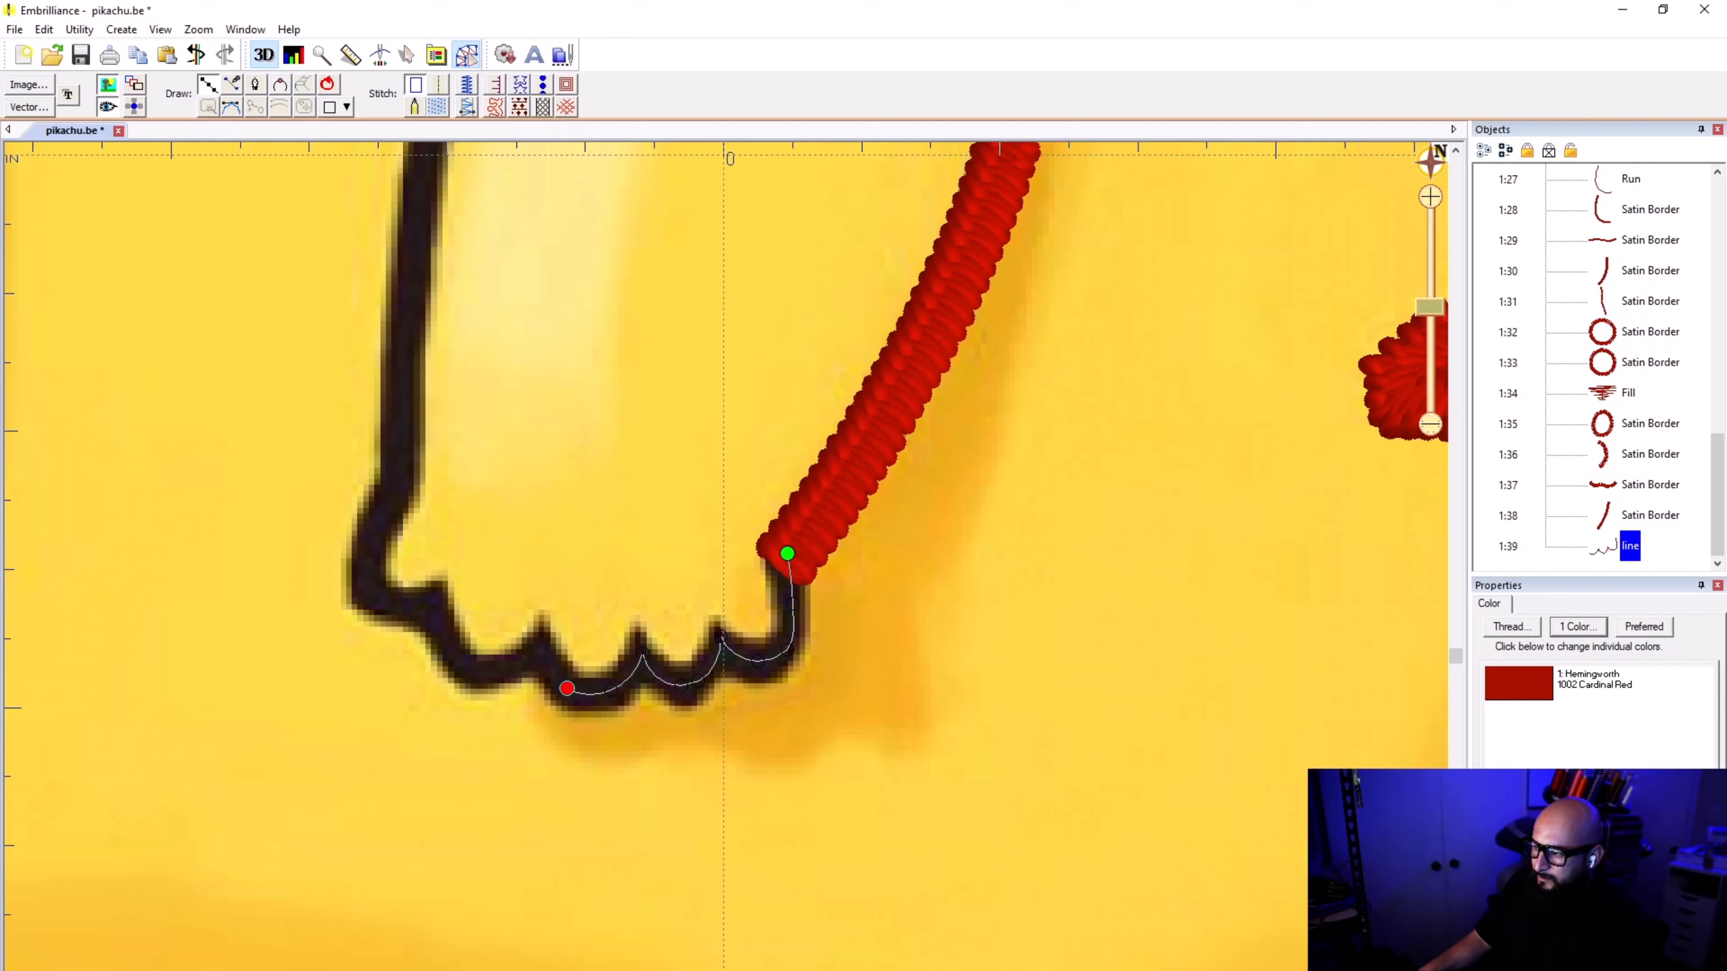
click(544, 650)
click(505, 668)
click(467, 666)
click(437, 624)
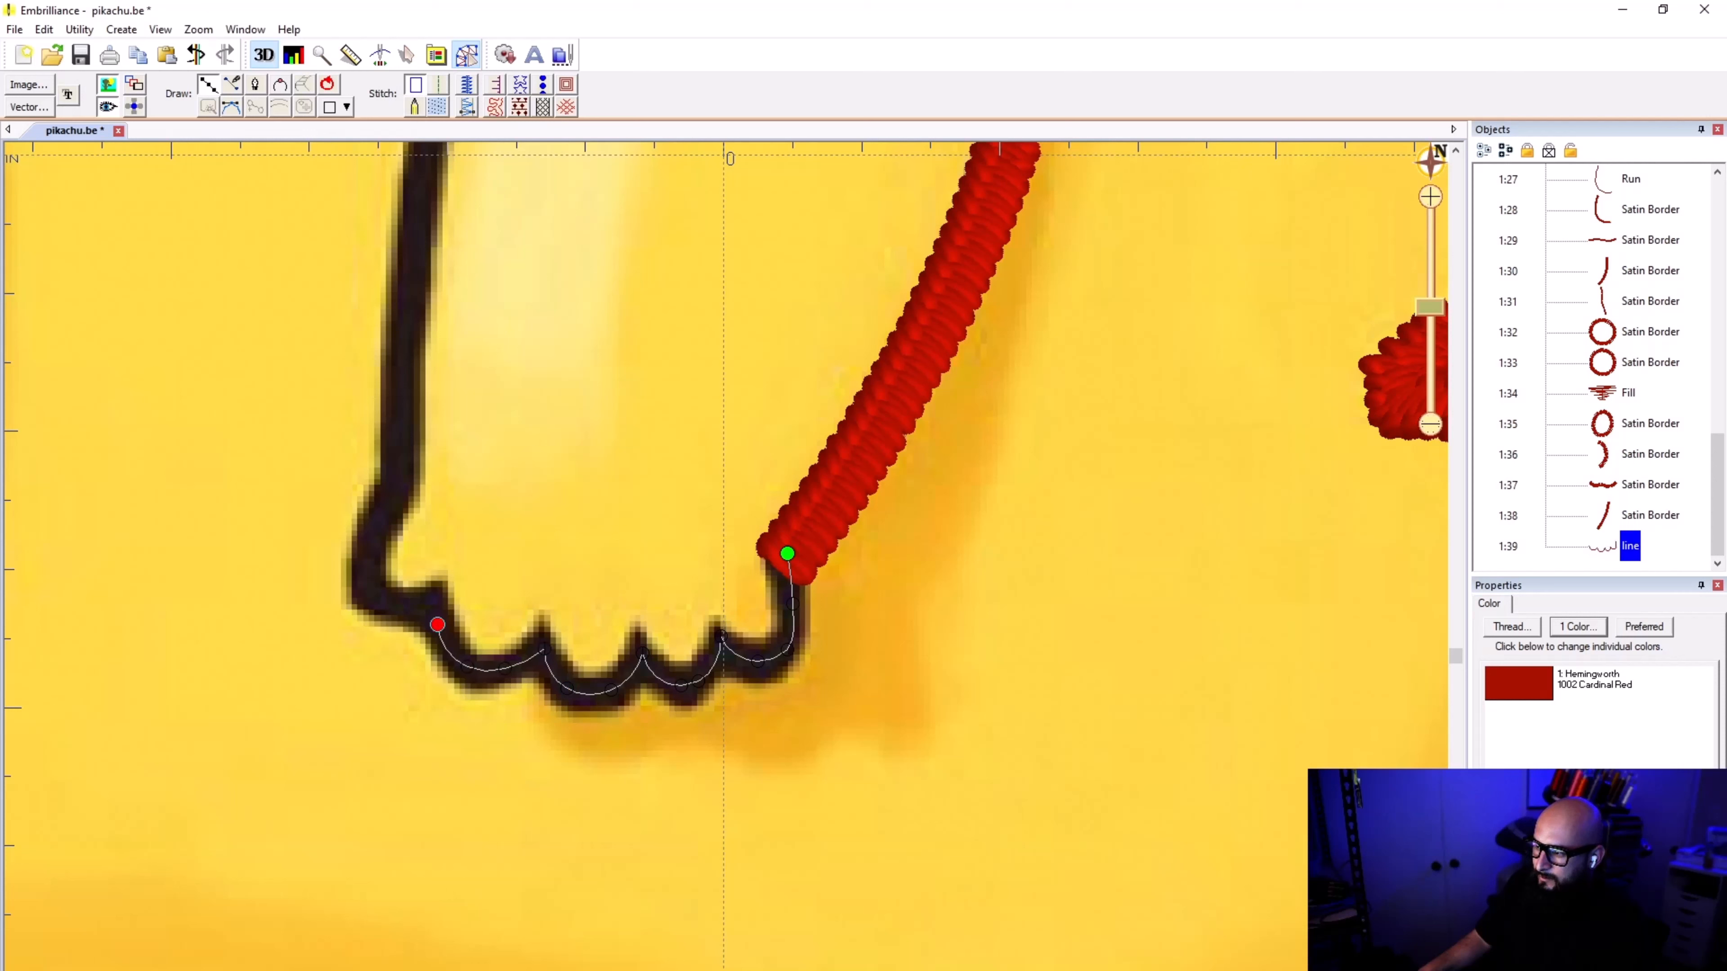
click(437, 600)
click(398, 606)
click(368, 576)
click(373, 535)
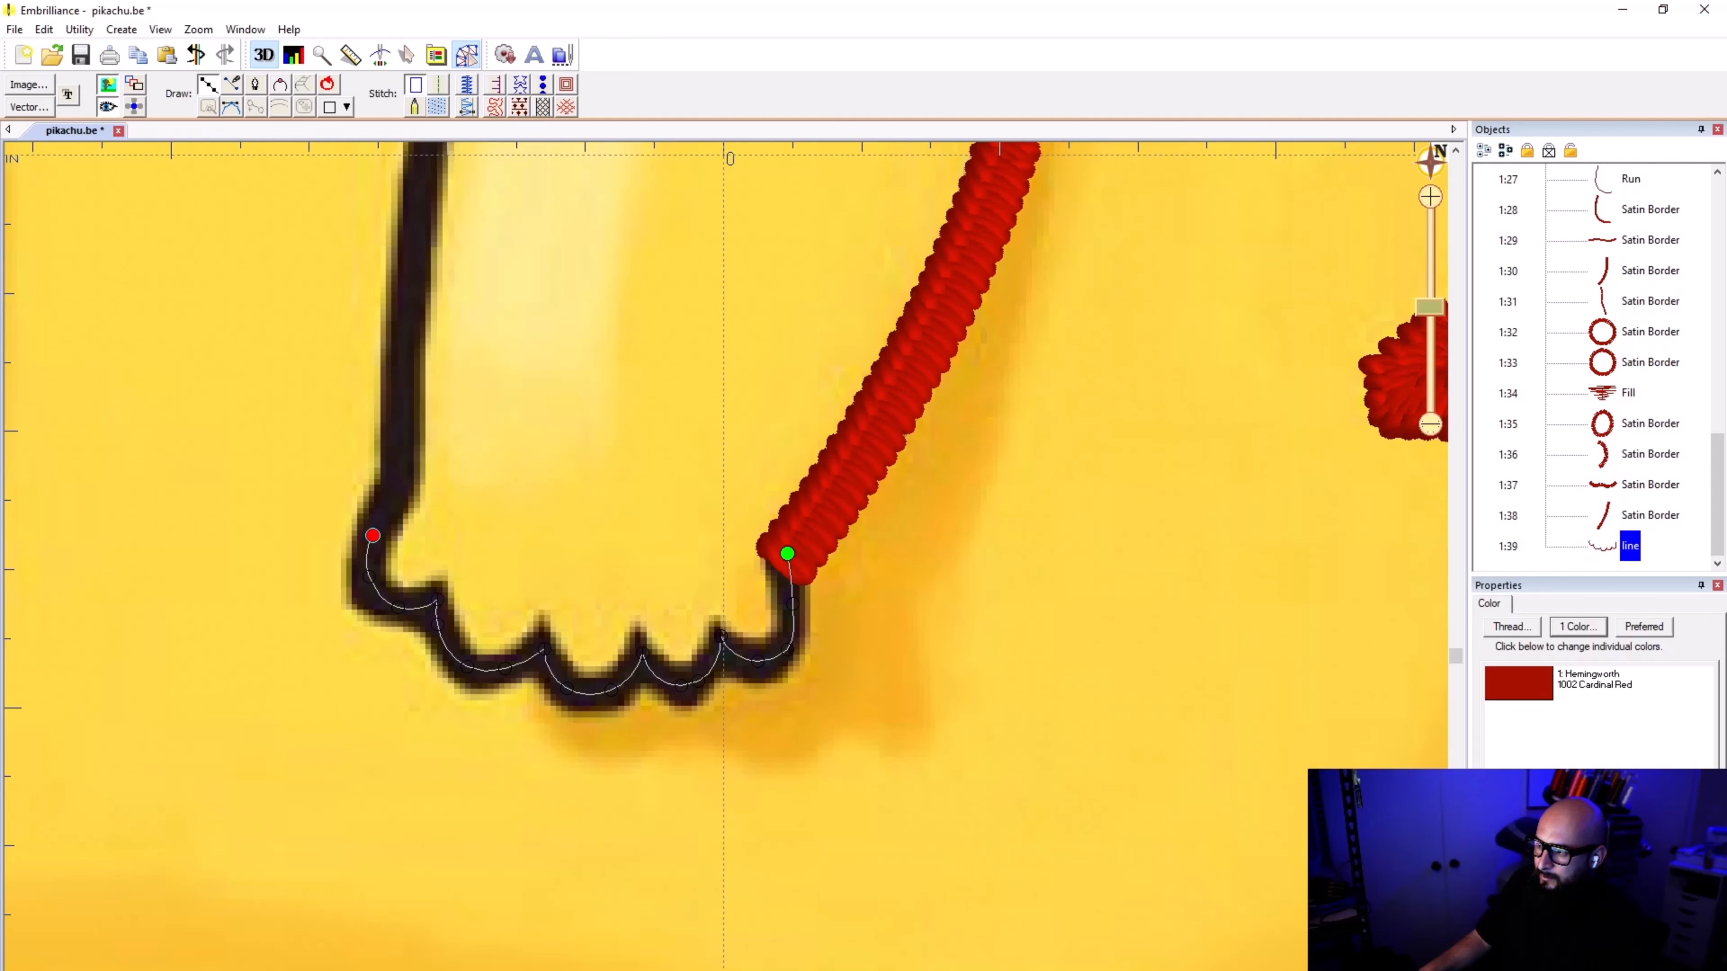
click(399, 485)
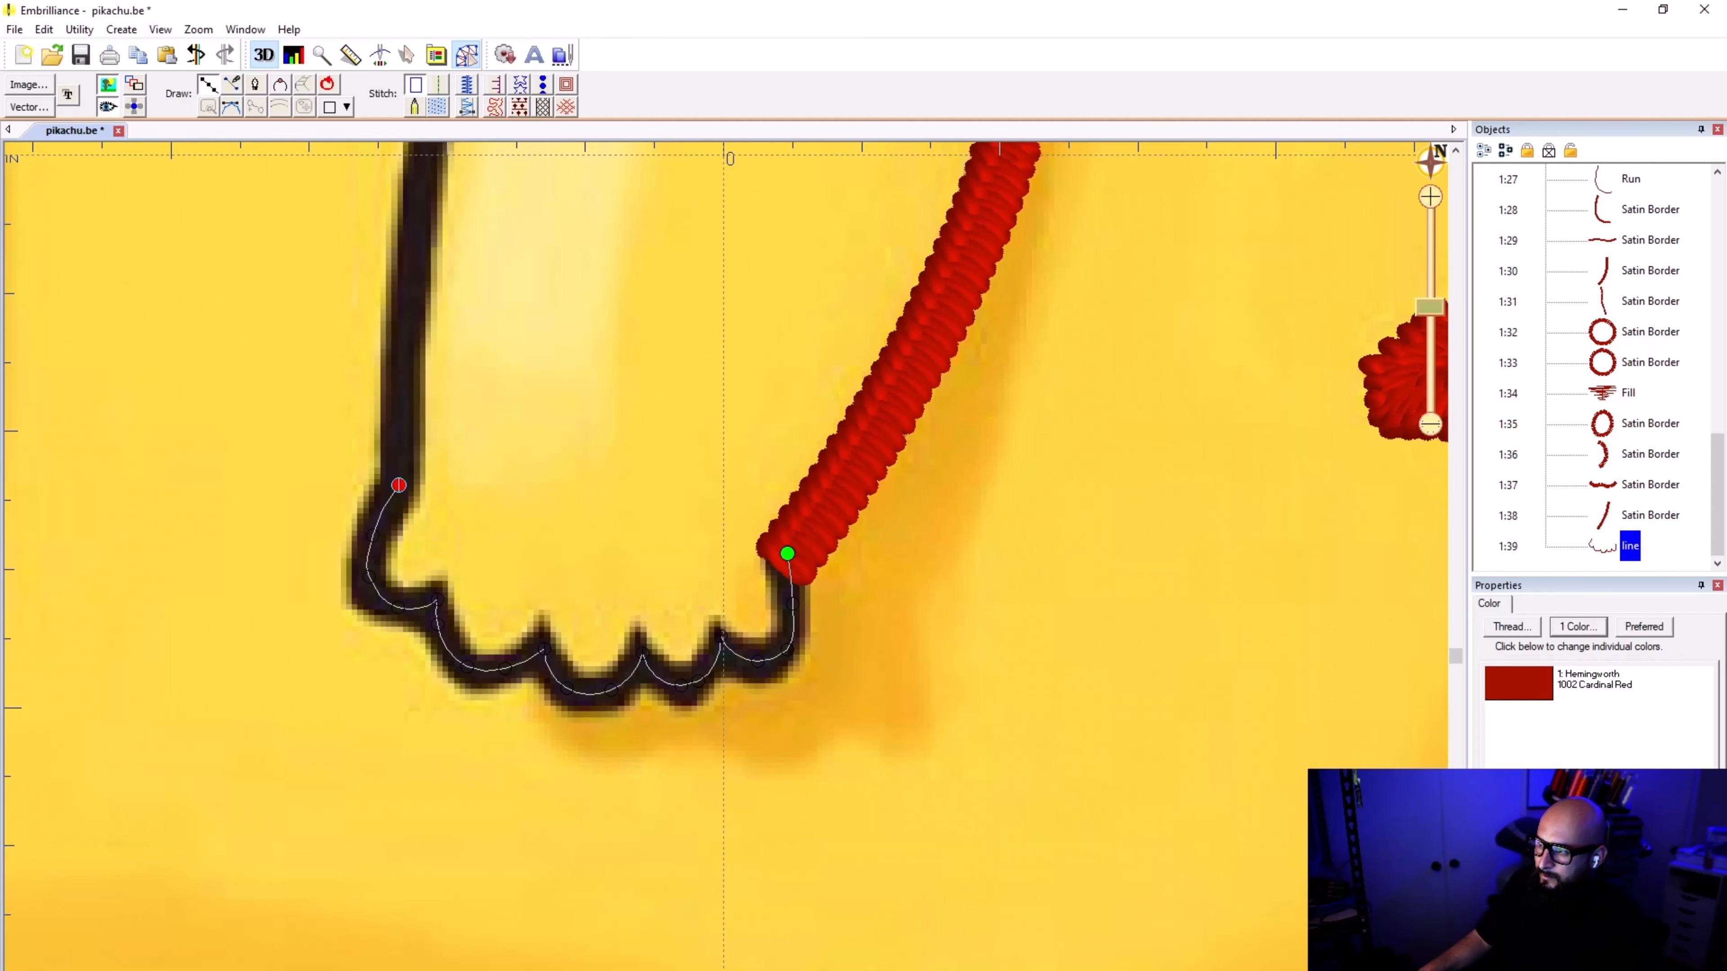
Step: Extend the line from the wrist up the arm's inner edge to its upper tip and finish it
click(402, 327)
scroll(429, 255, down, 1)
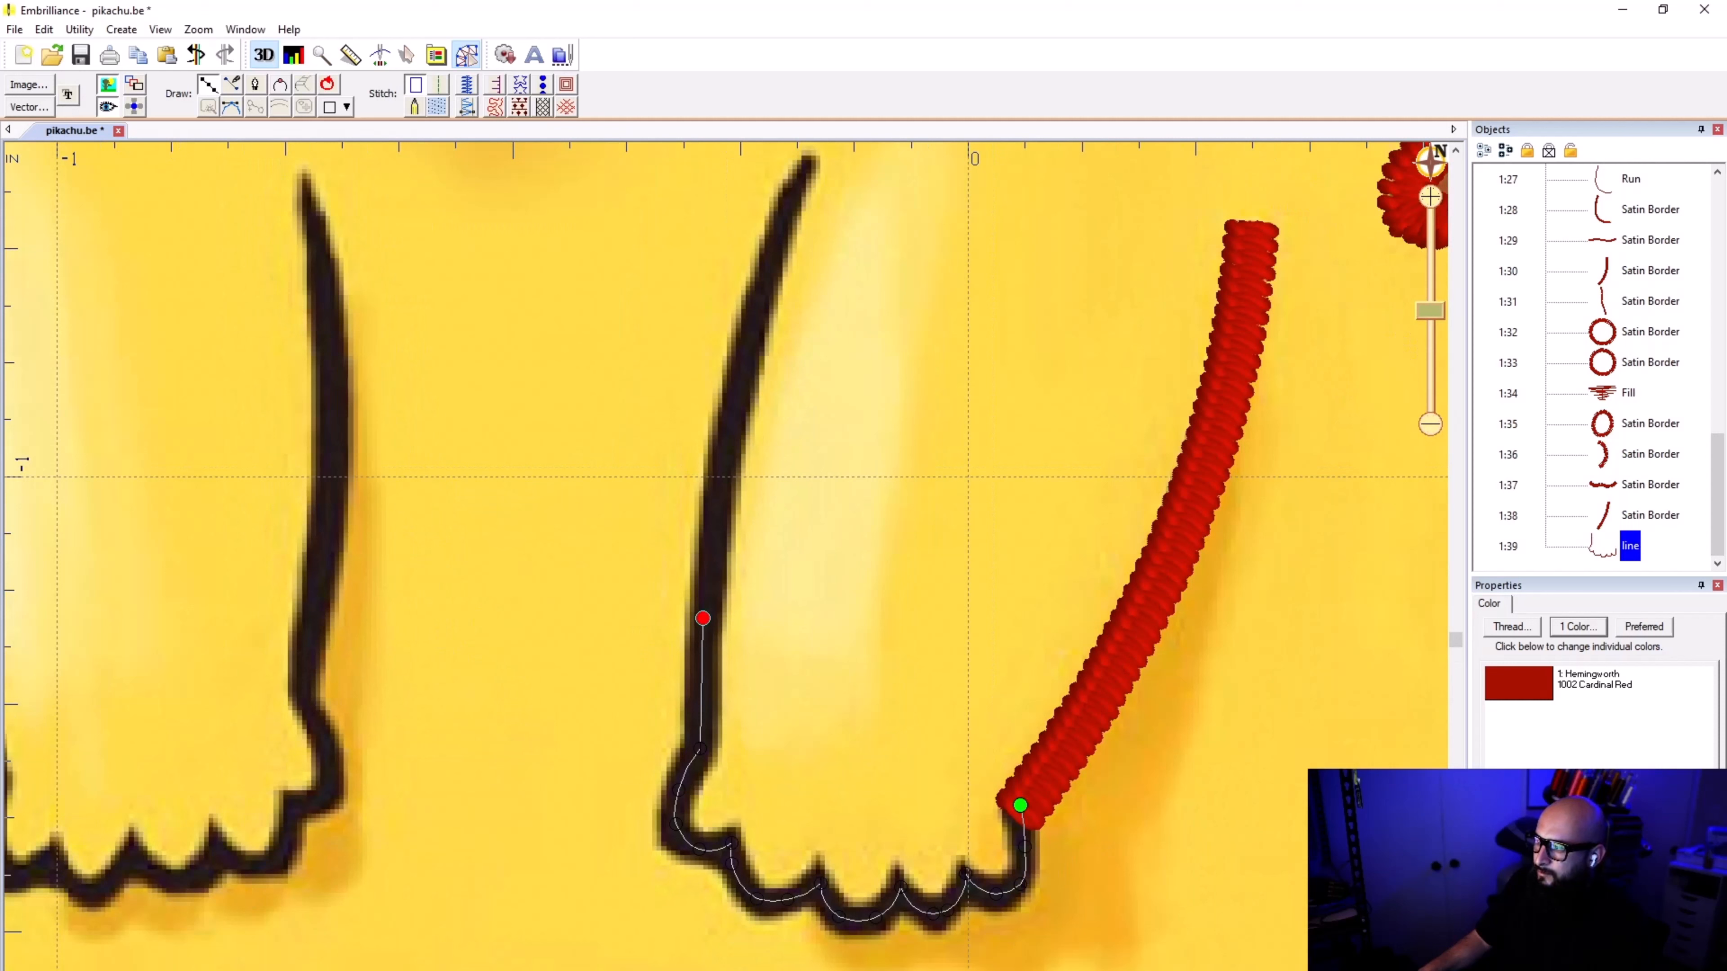
click(732, 408)
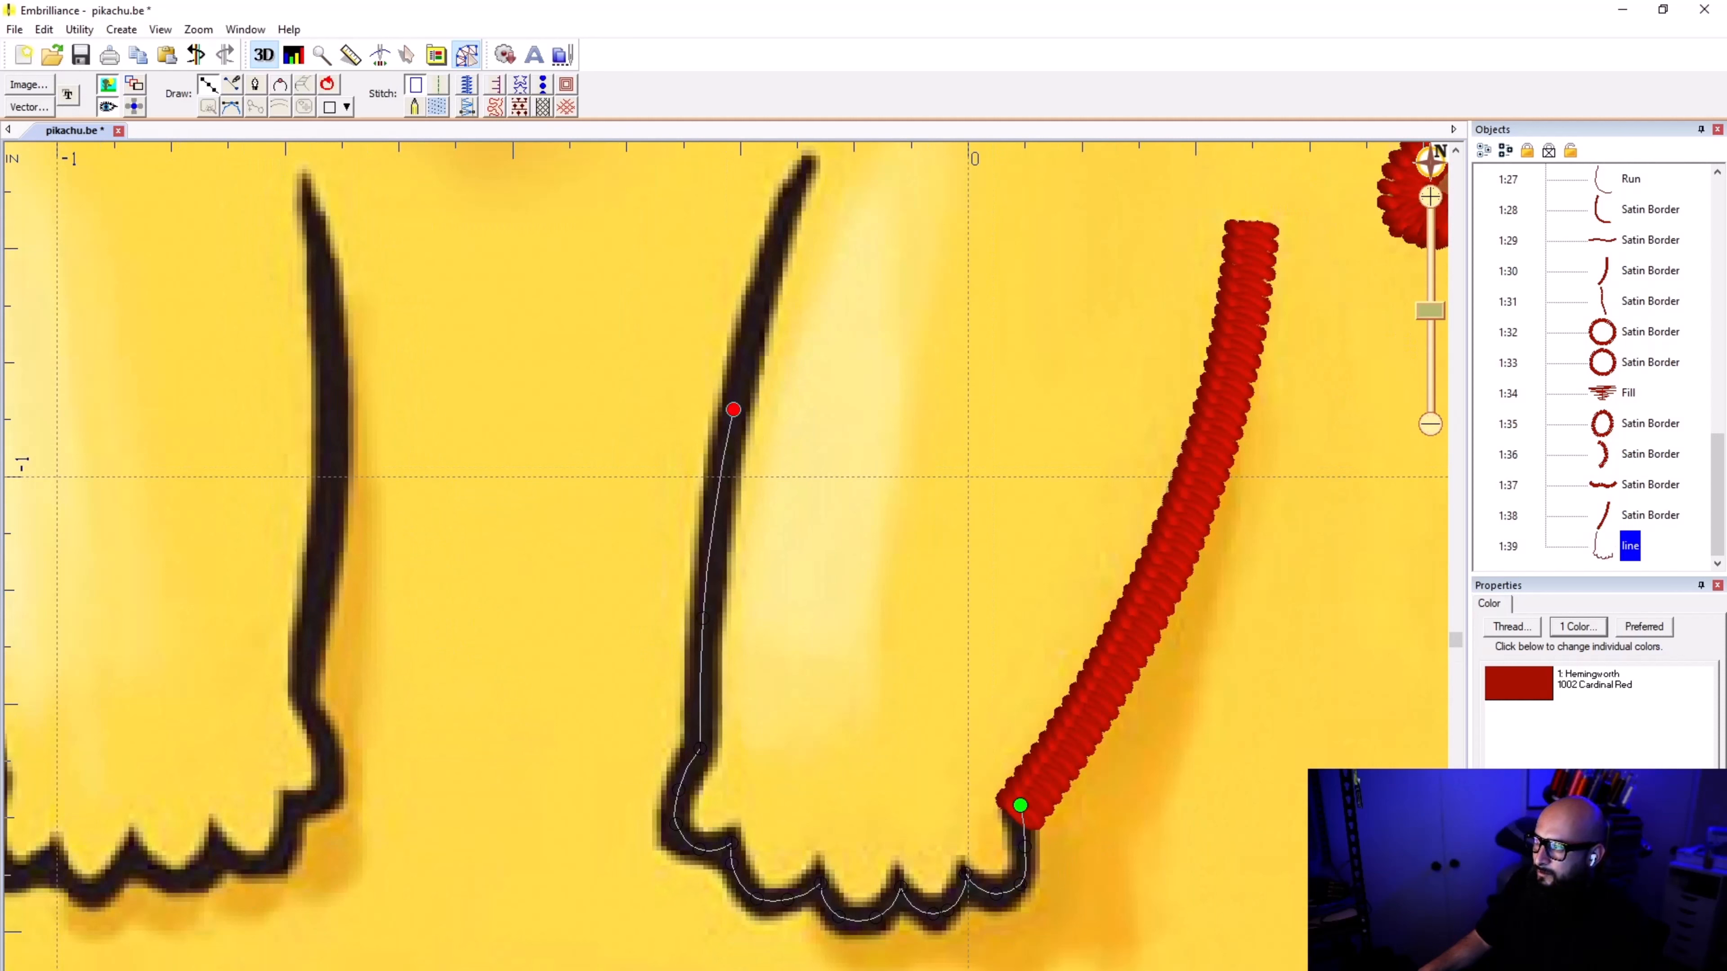
click(813, 159)
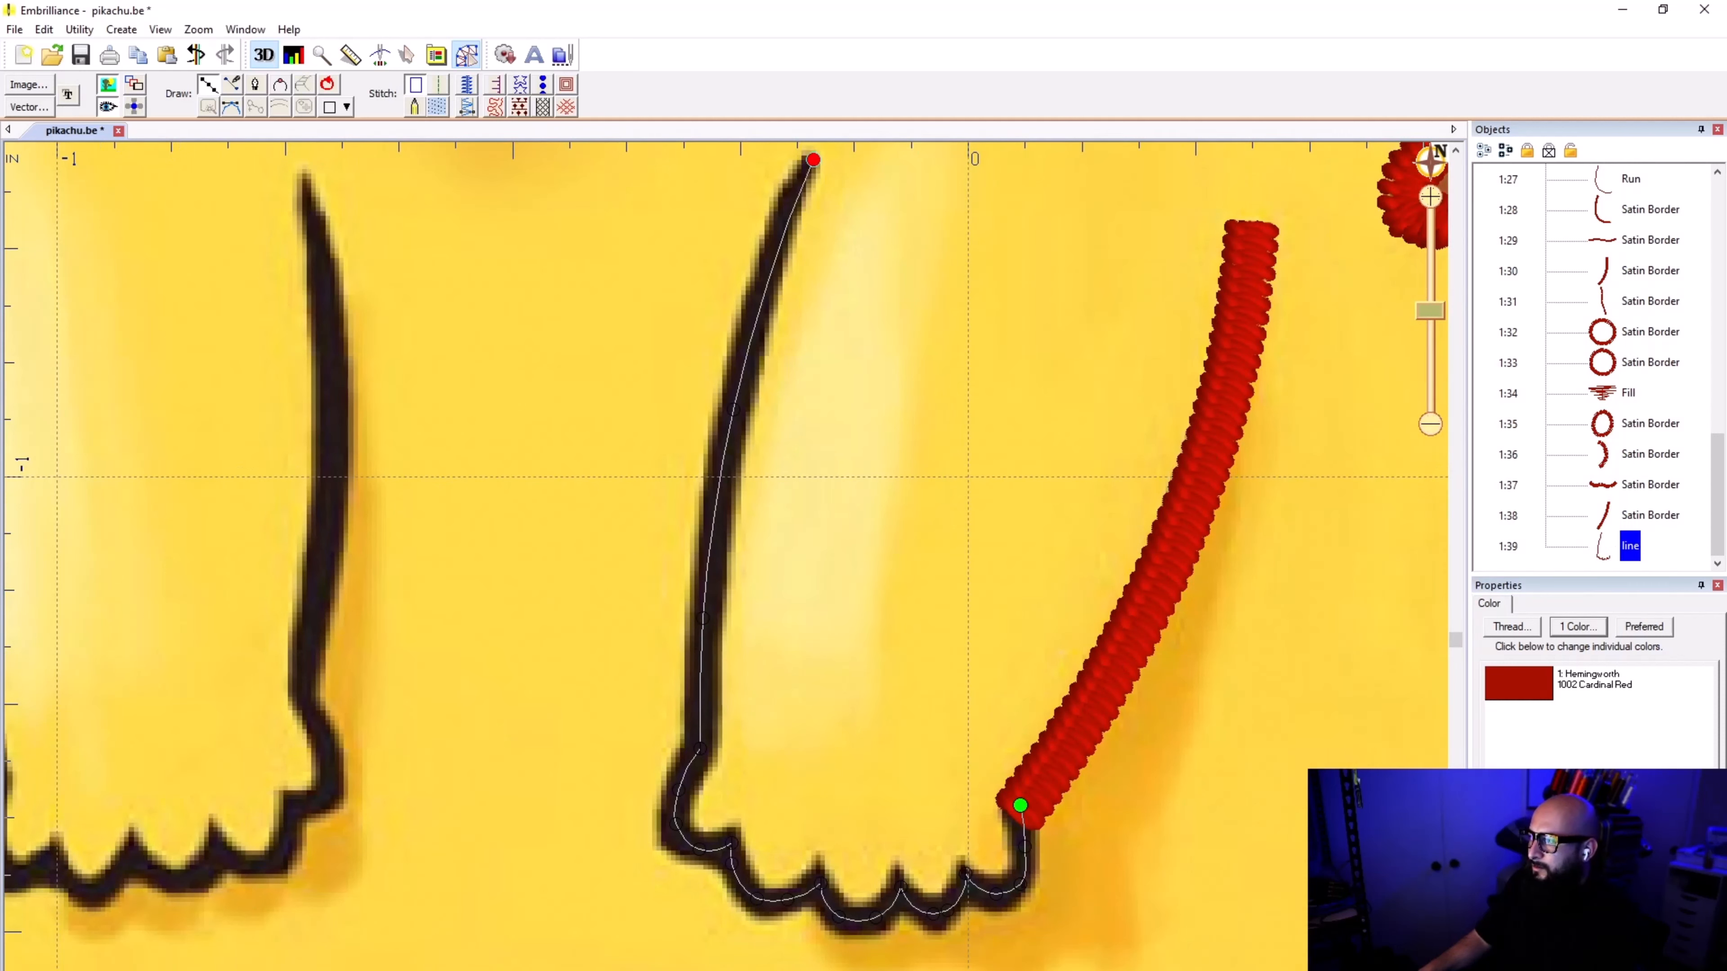
key(Return)
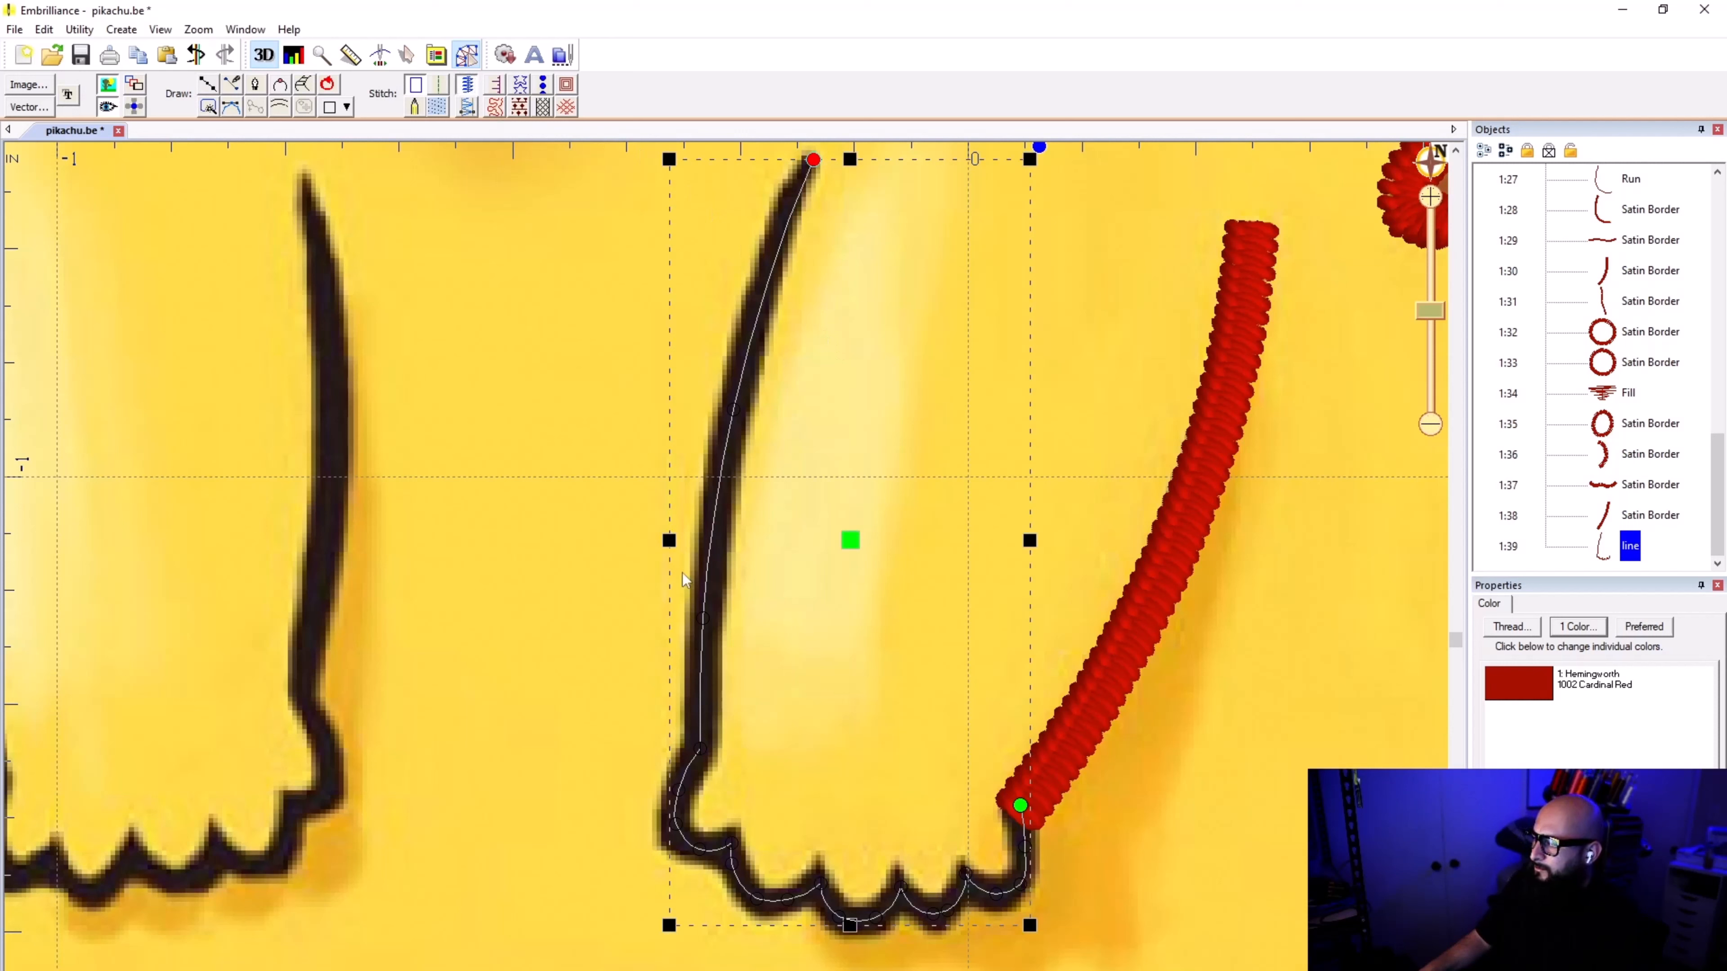
Step: Apply satin border stitching to the paw and inner arm line
click(1661, 536)
click(1615, 550)
click(466, 84)
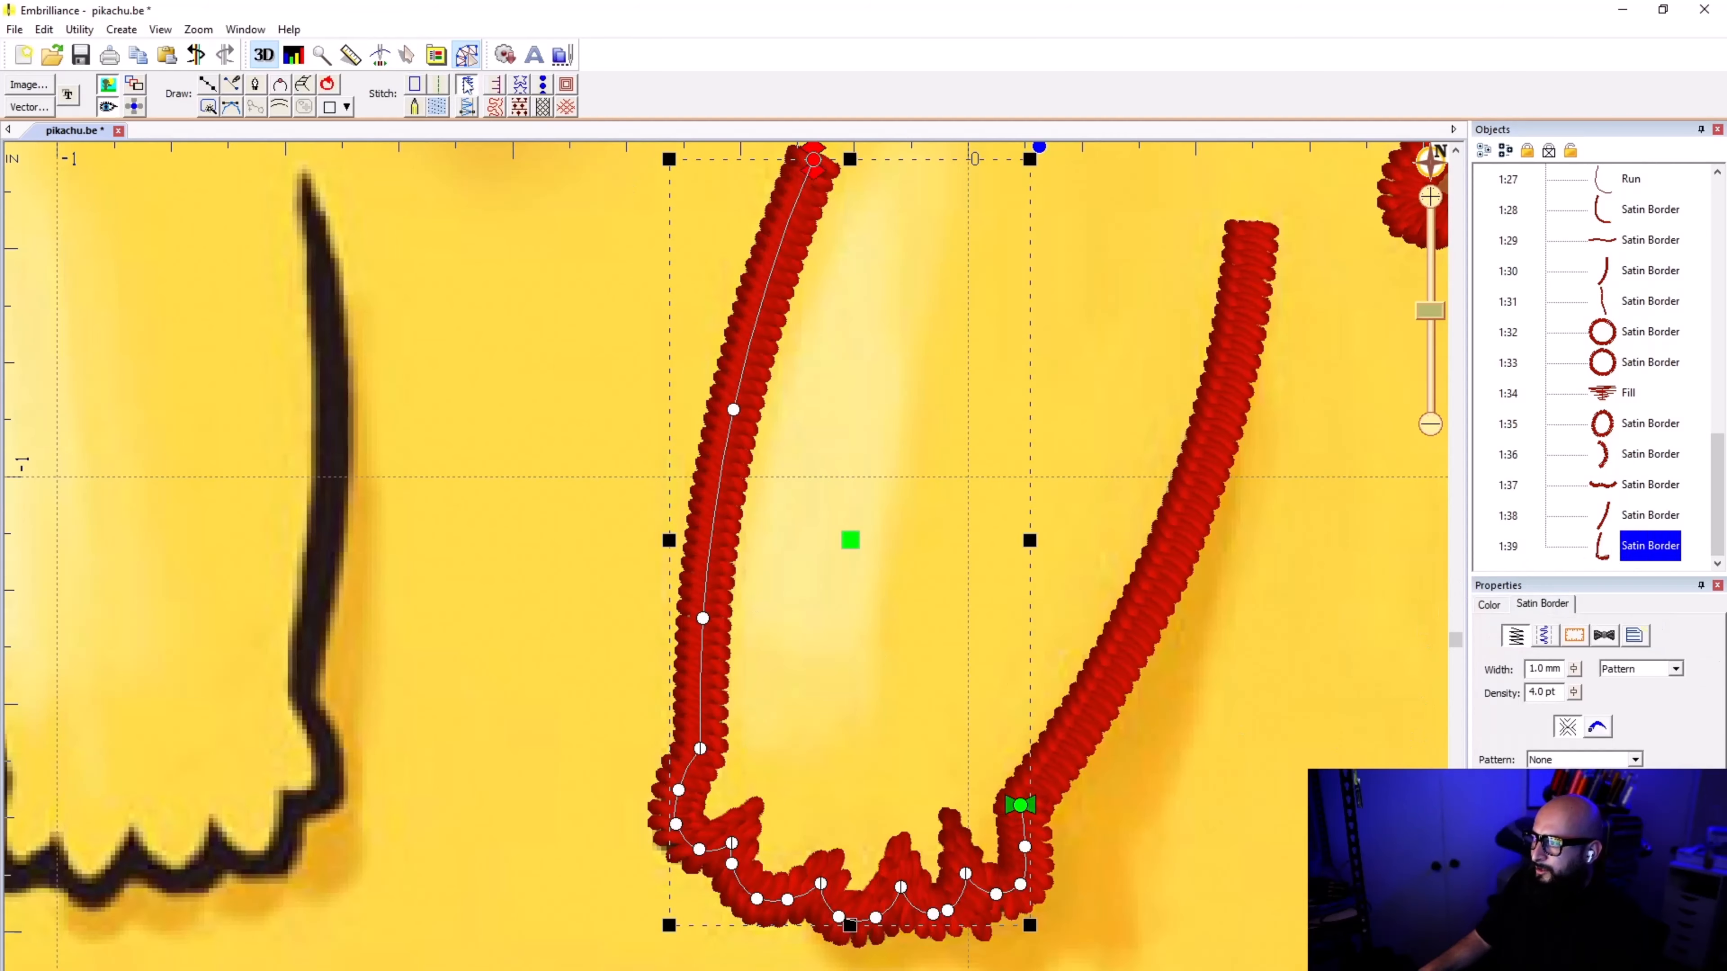
click(513, 635)
Step: Examine the paw's satin stitching, checking its nodes and toggling the stitches to compare them with the artwork
scroll(884, 728, down, 5)
scroll(714, 665, up, 4)
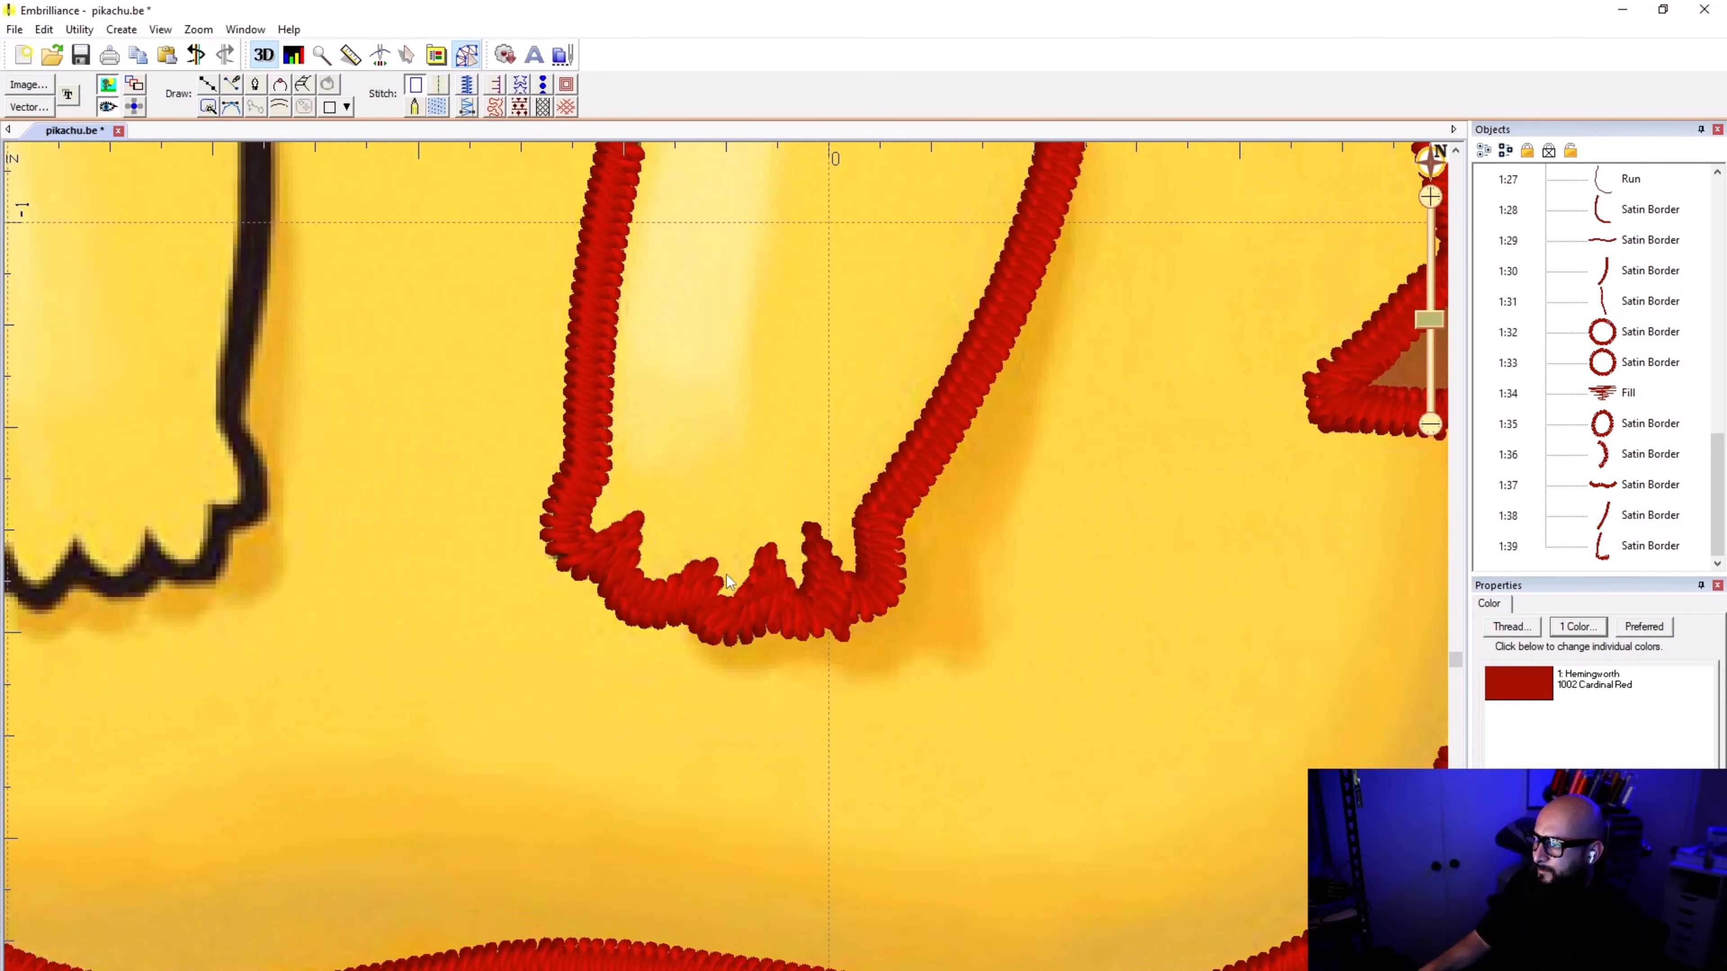
scroll(726, 575, up, 1)
click(763, 584)
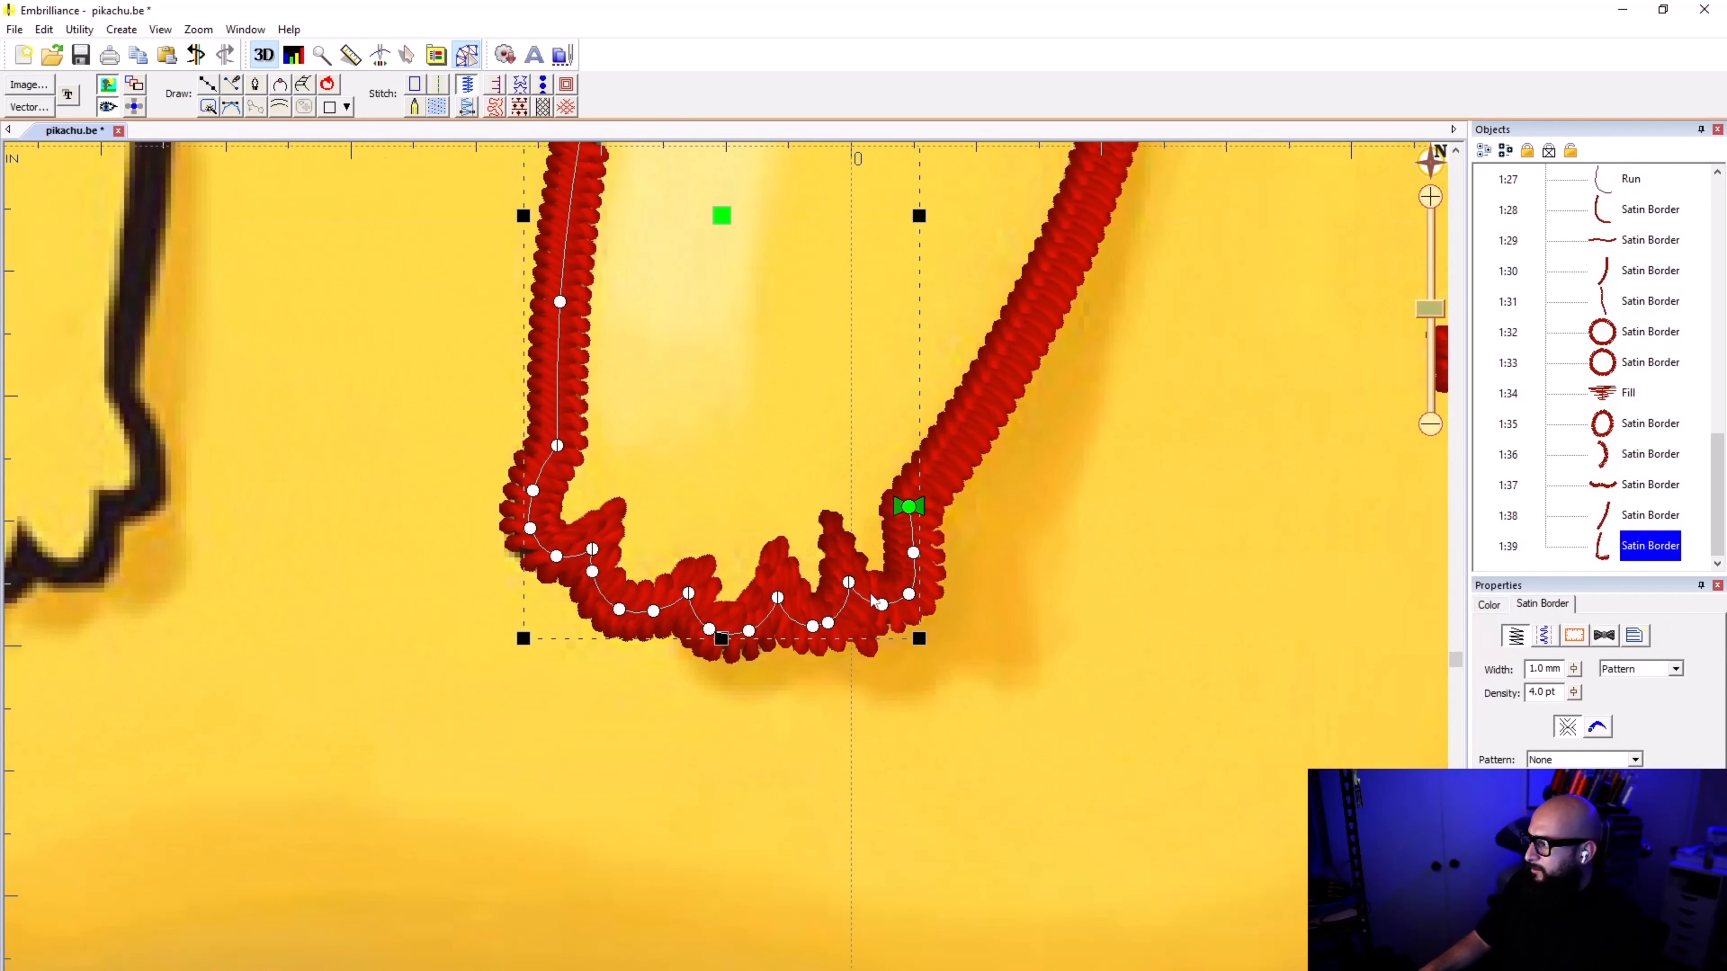
click(698, 489)
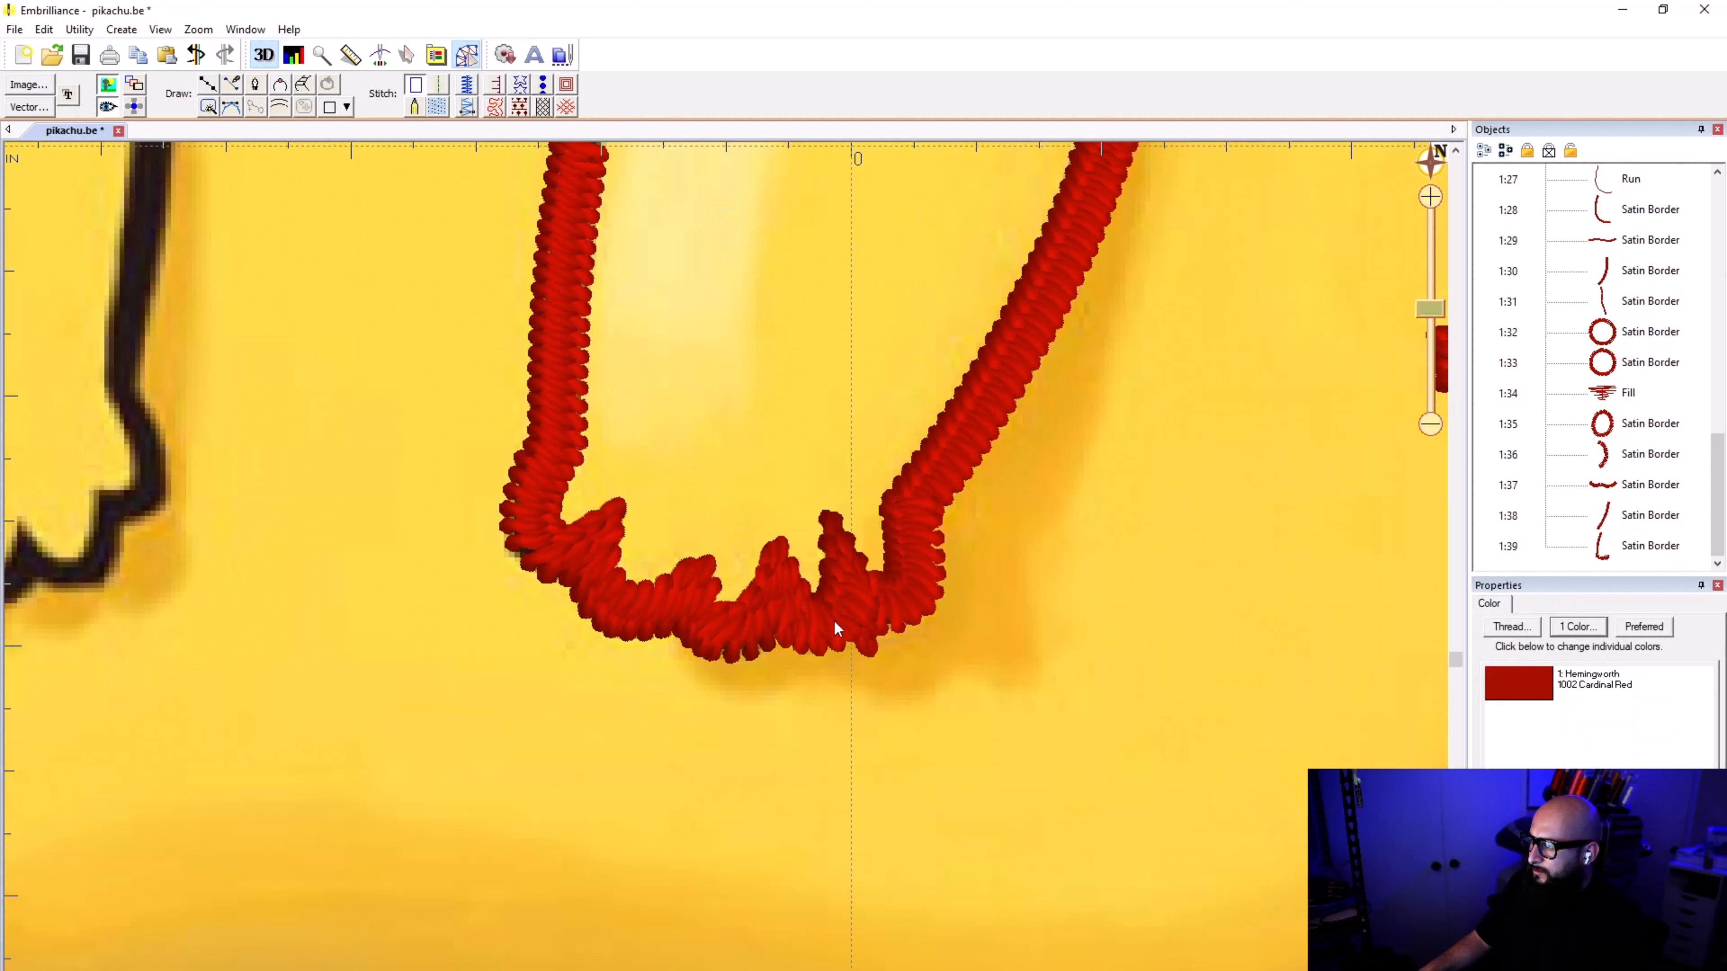
click(105, 108)
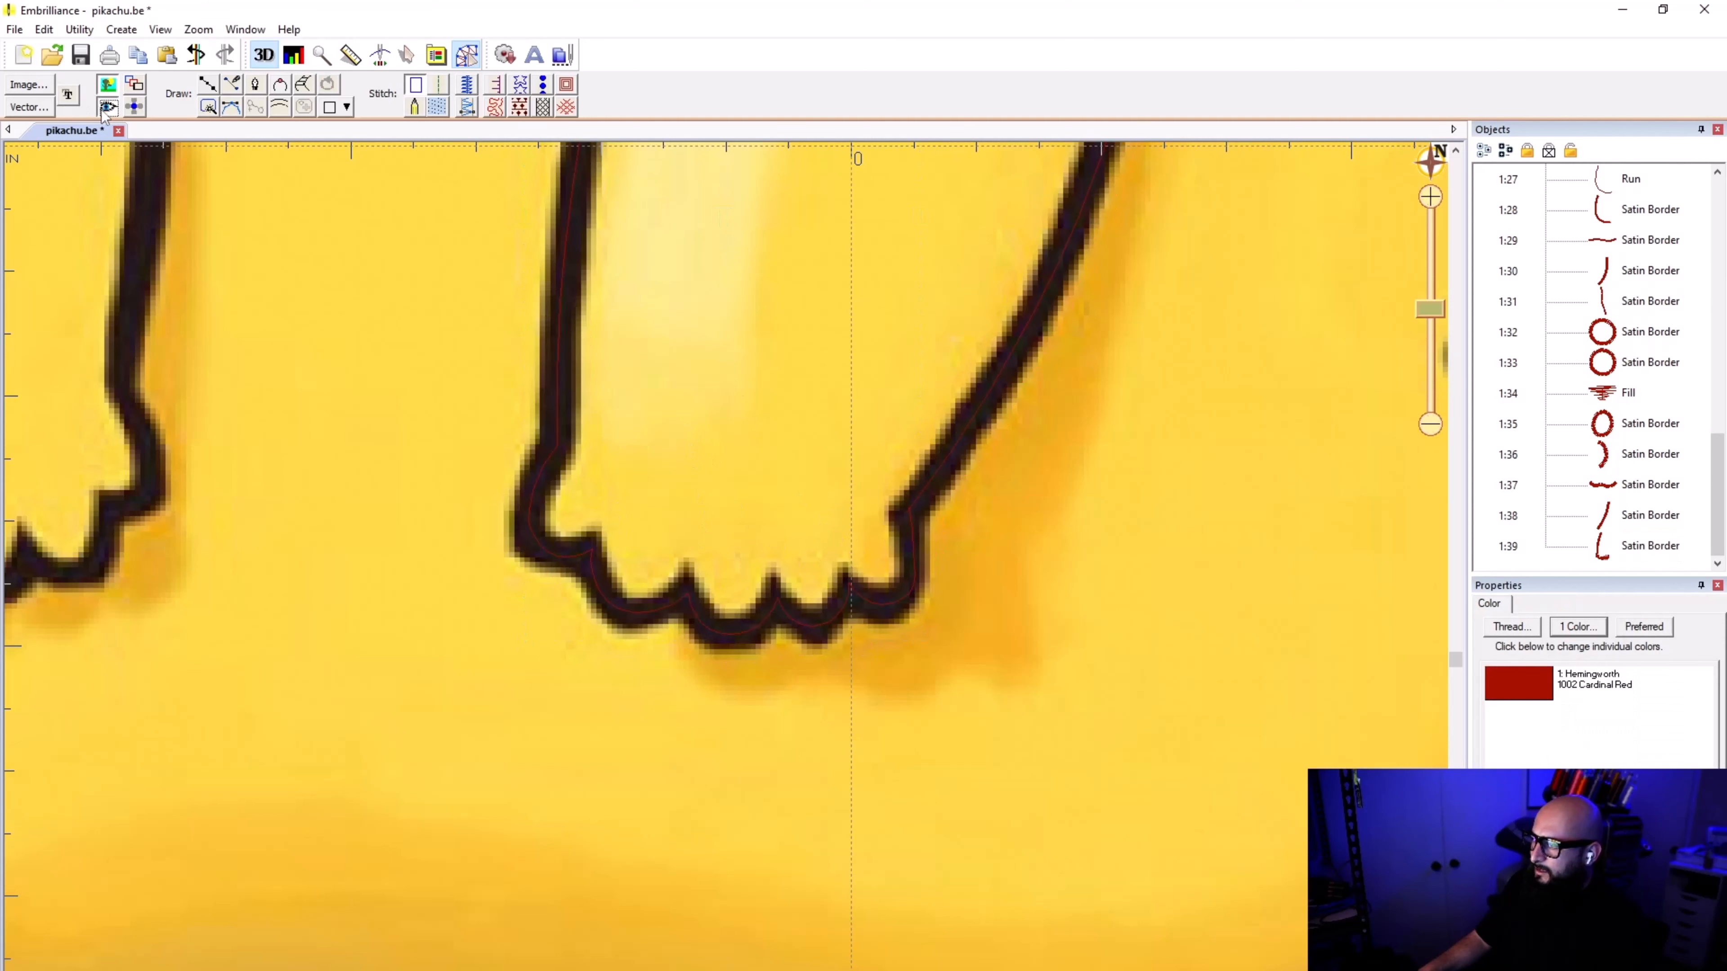
click(105, 109)
click(106, 109)
click(105, 109)
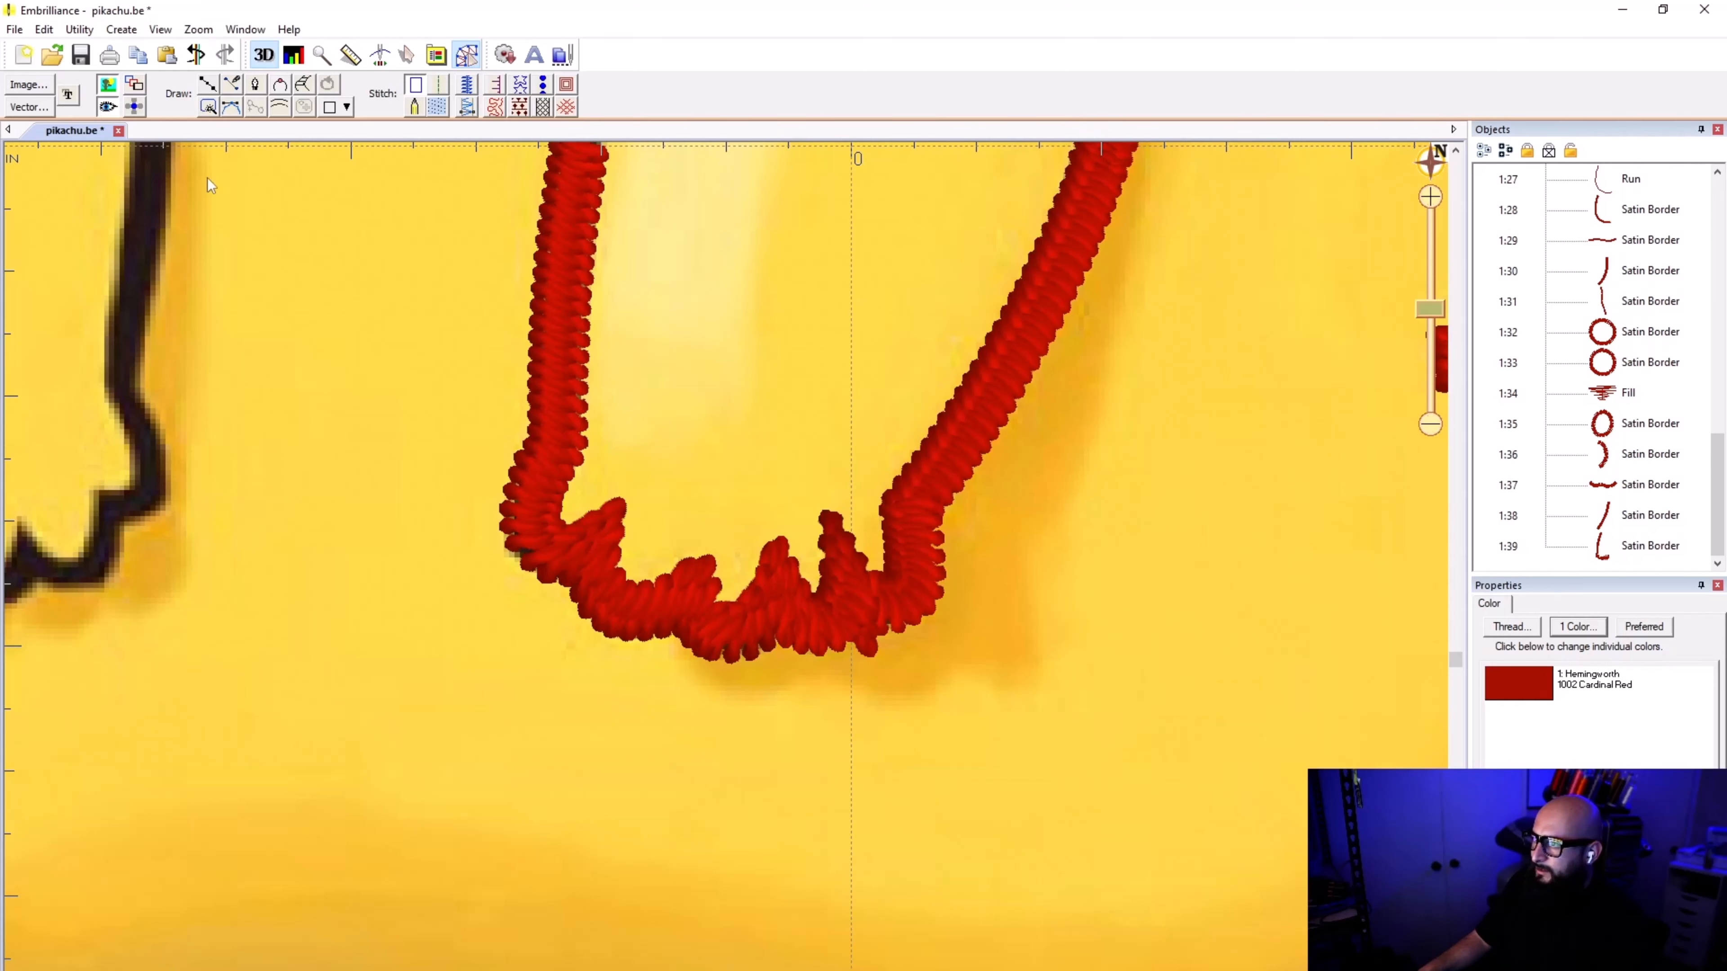
Step: Select the satin border running along the paw and the arm's inner edge
click(548, 429)
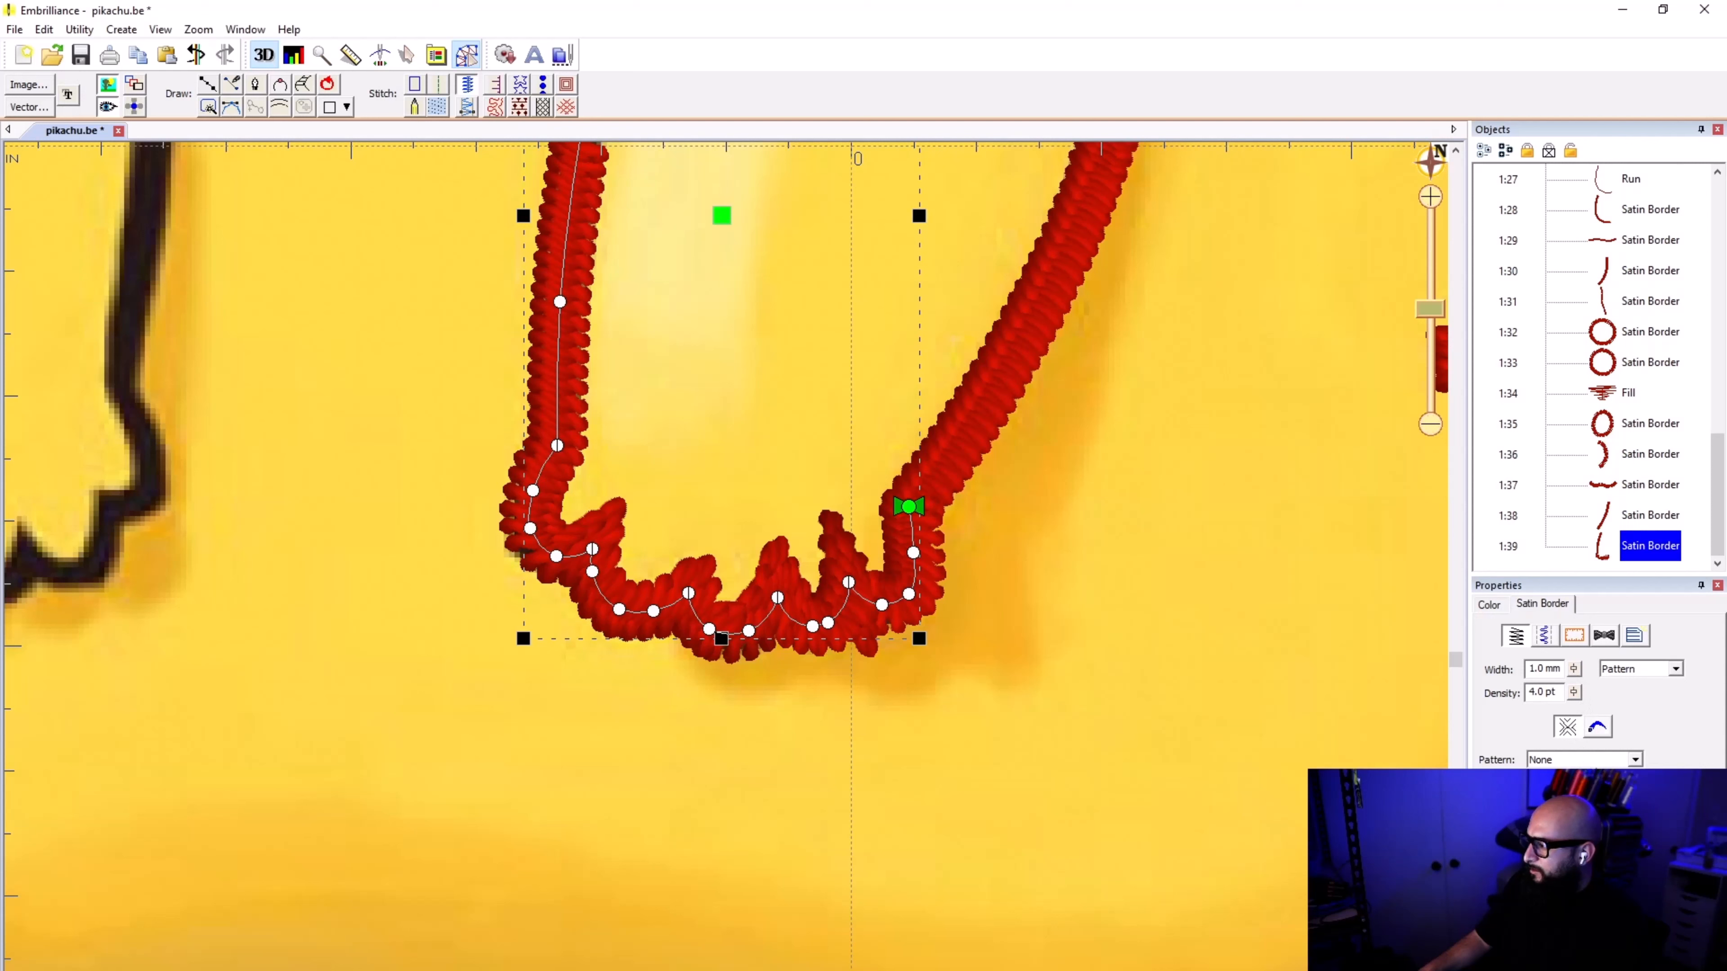
Step: Try toggling the Edge Run, Parallel and Zig-Zag underlays of the paw's satin border, and check its applique options
click(1544, 636)
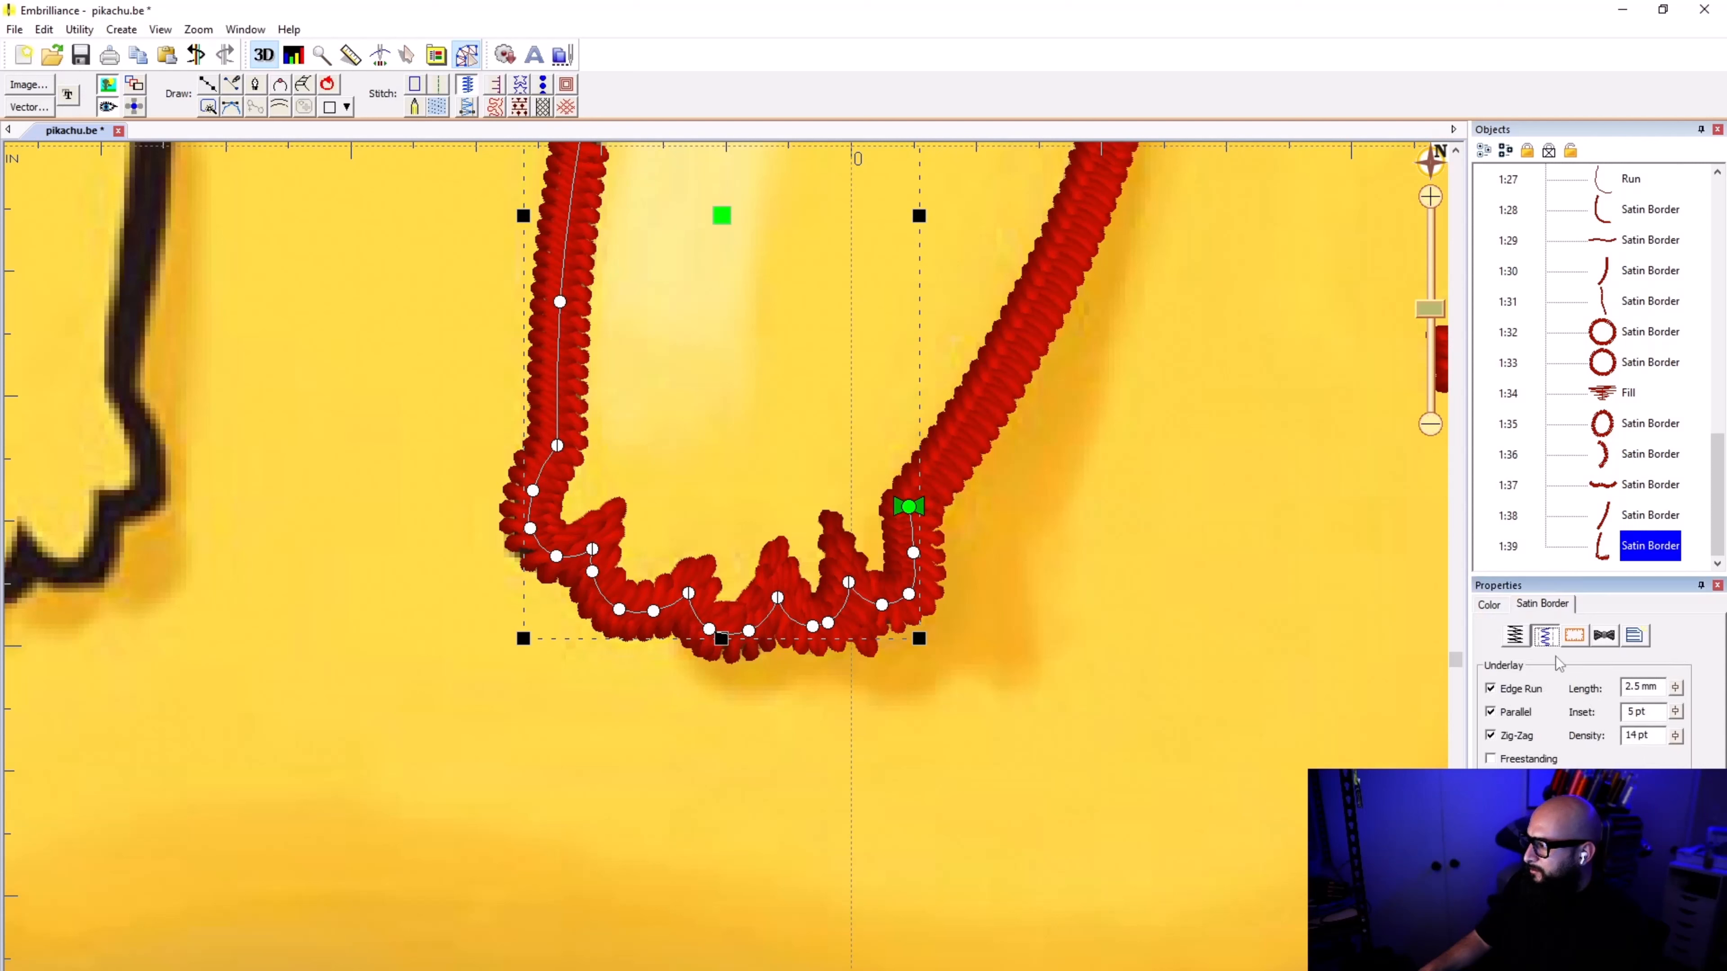
click(1524, 688)
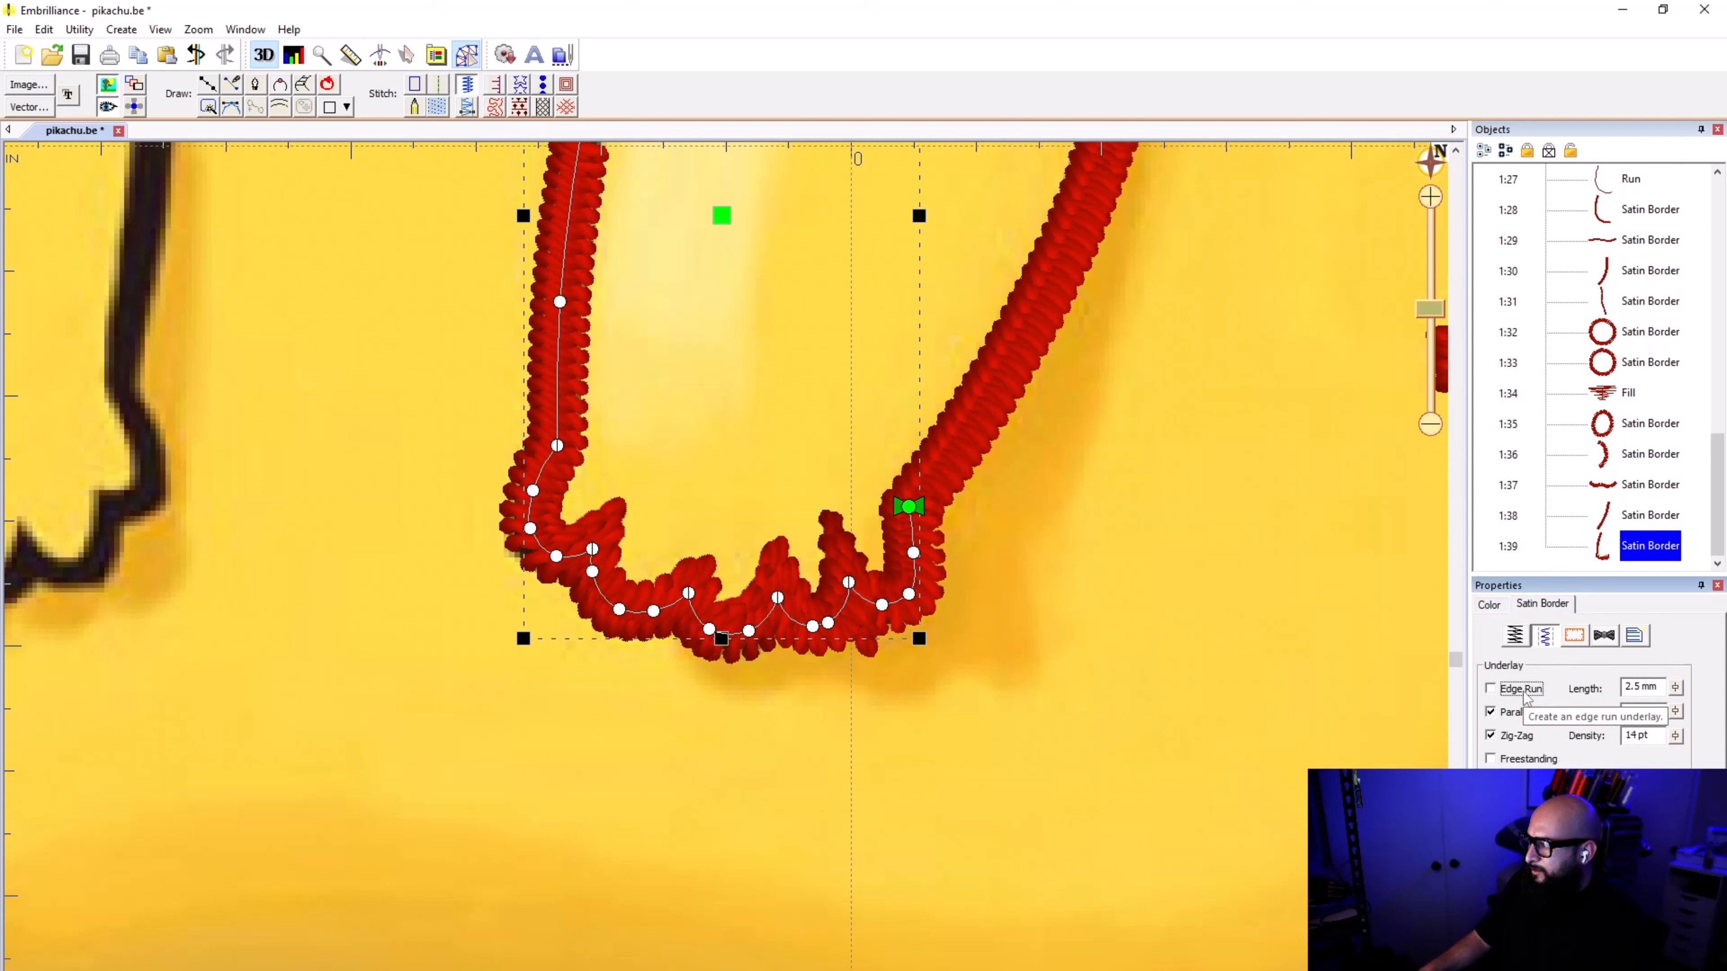
click(1523, 693)
click(1519, 710)
click(1519, 710)
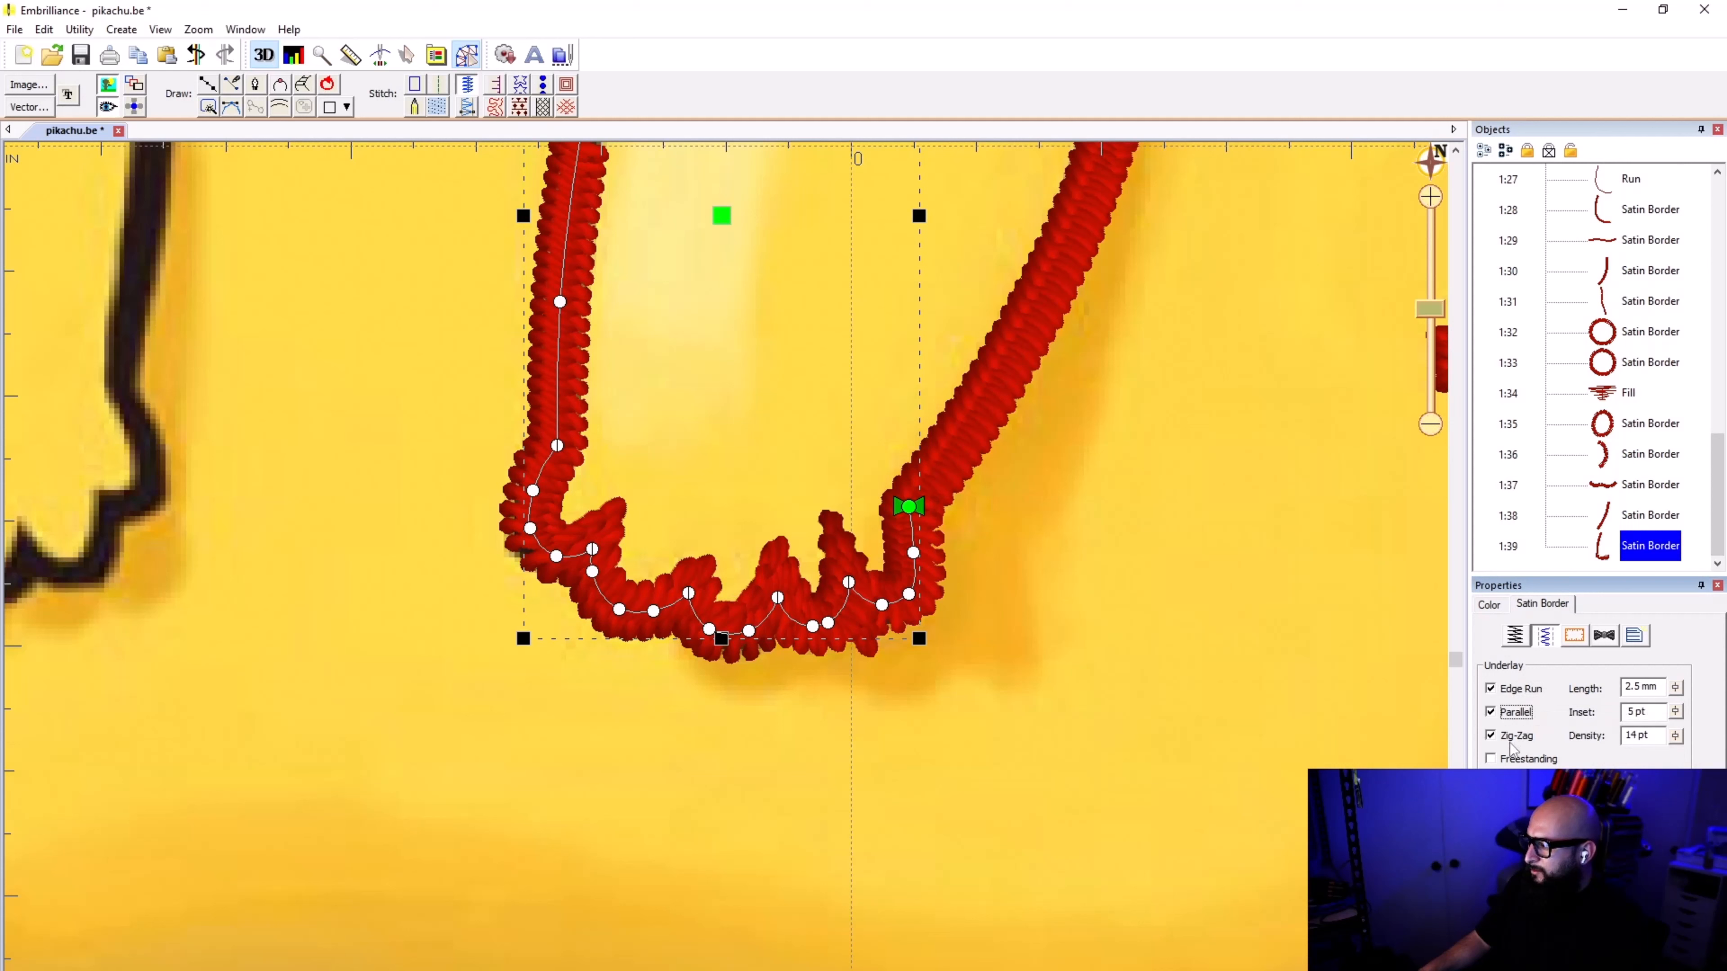
click(1510, 742)
click(1510, 741)
click(1576, 636)
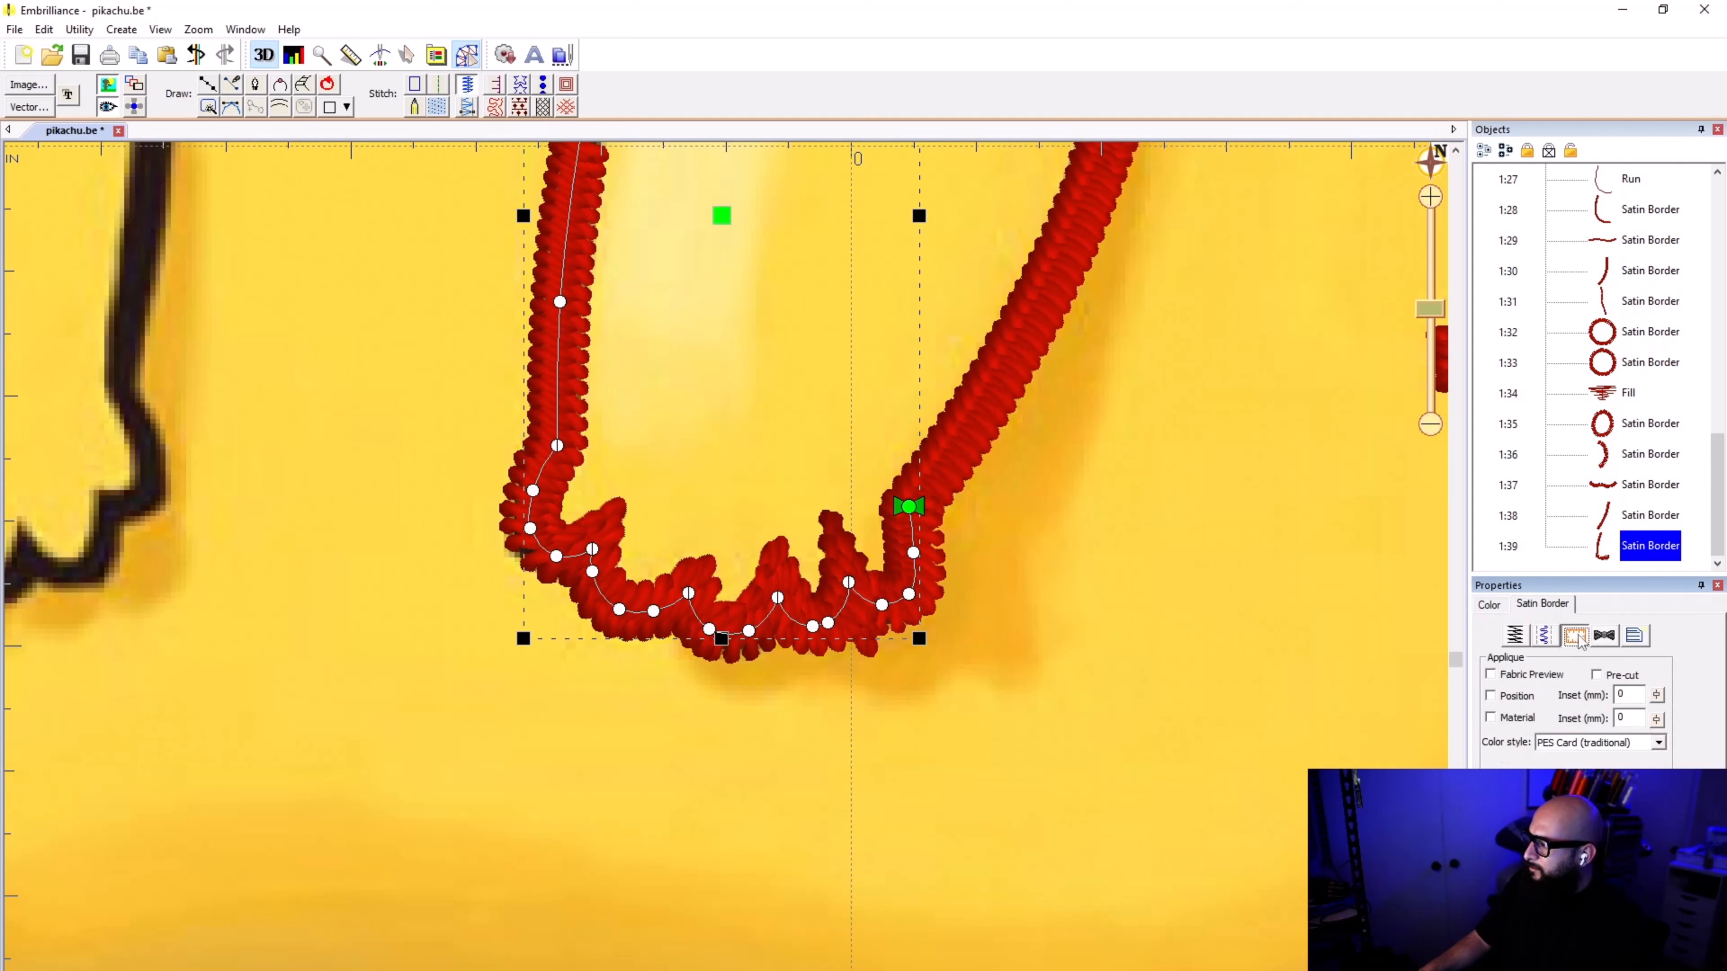
click(1523, 638)
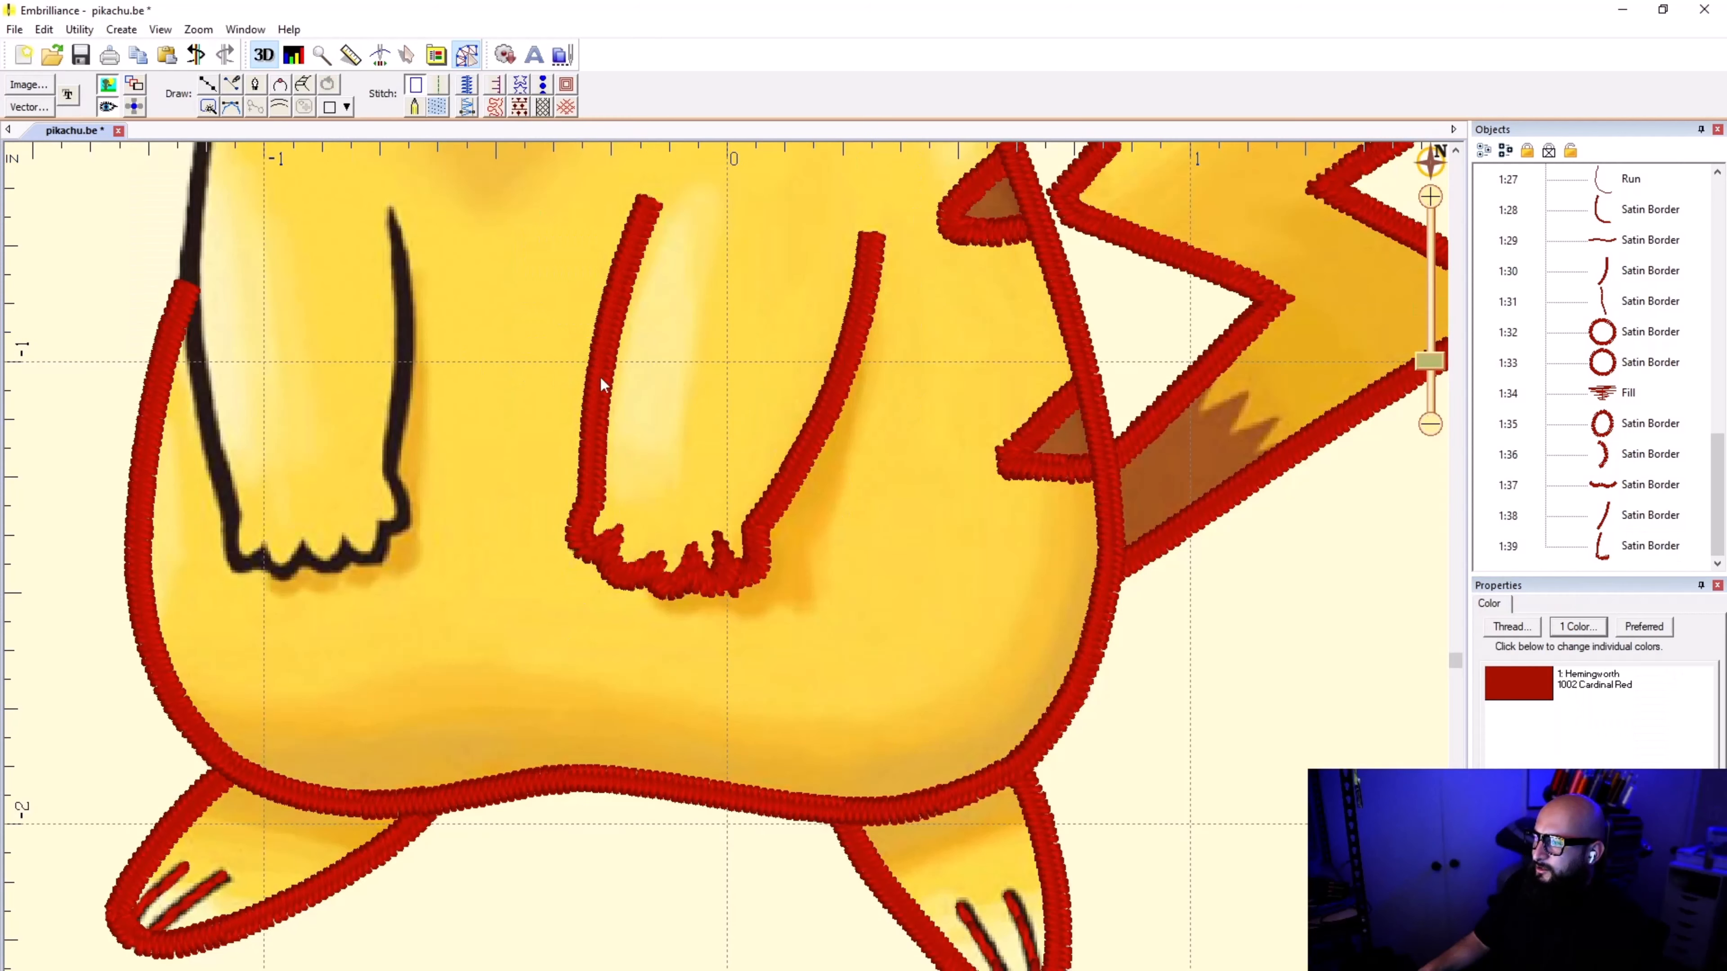
Step: Delete the one-piece satin border covering the paw and the arm's inner edge
click(610, 378)
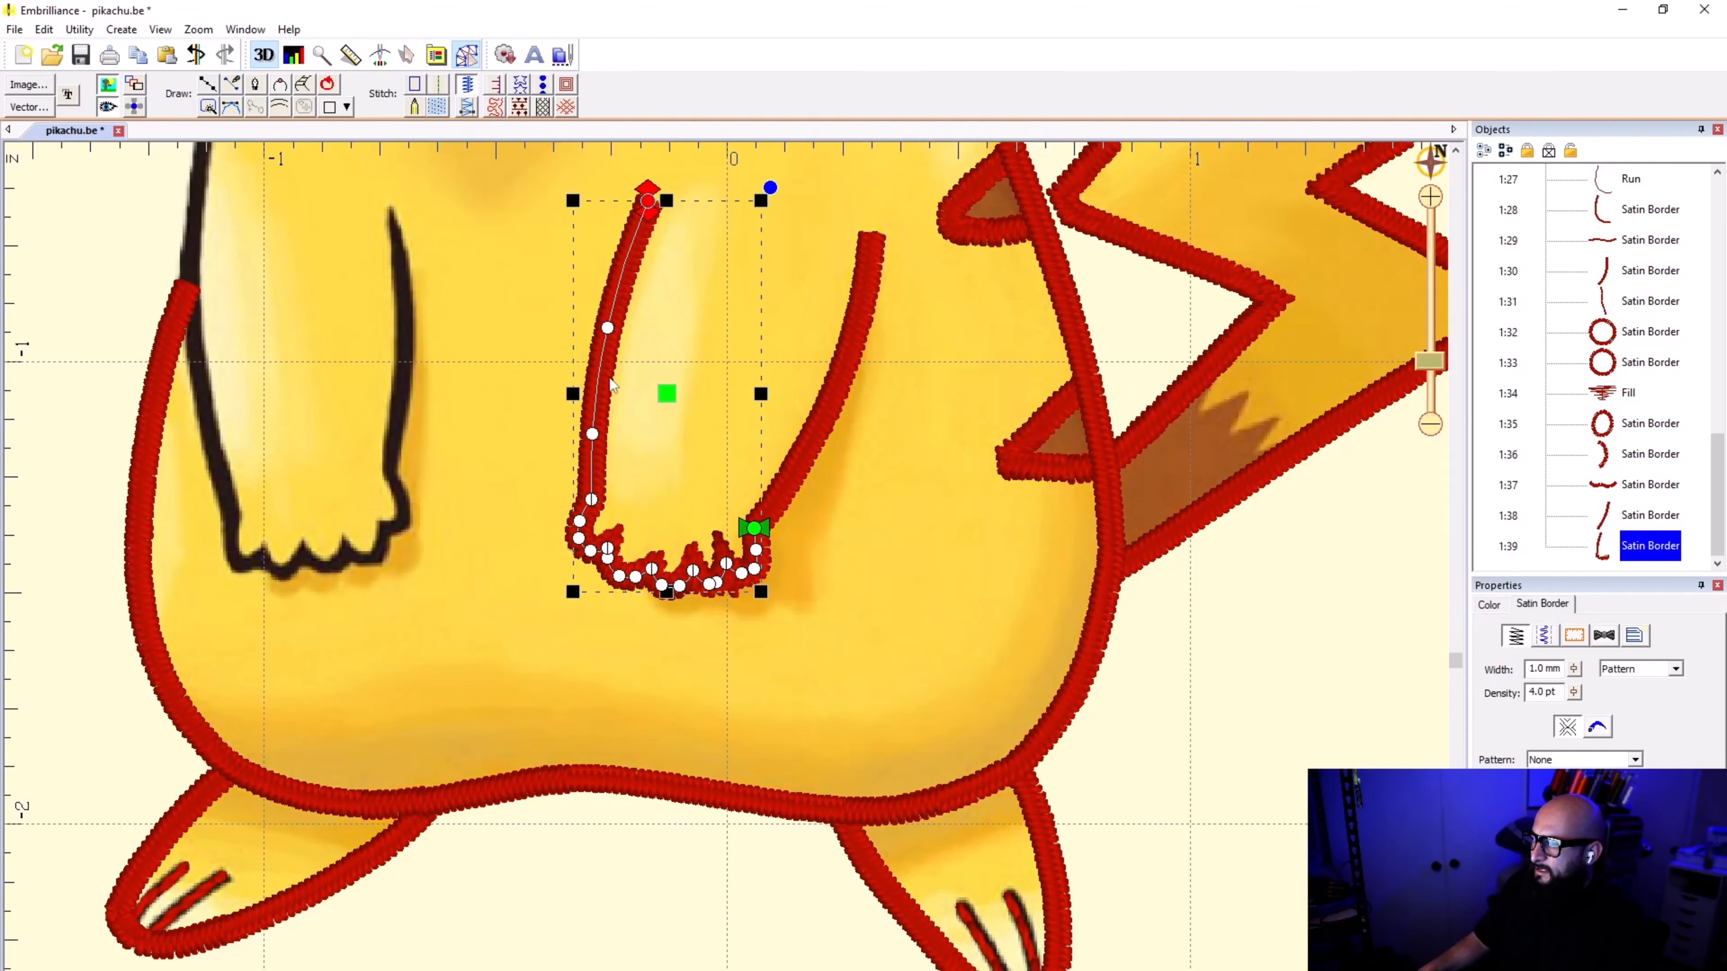
key(Delete)
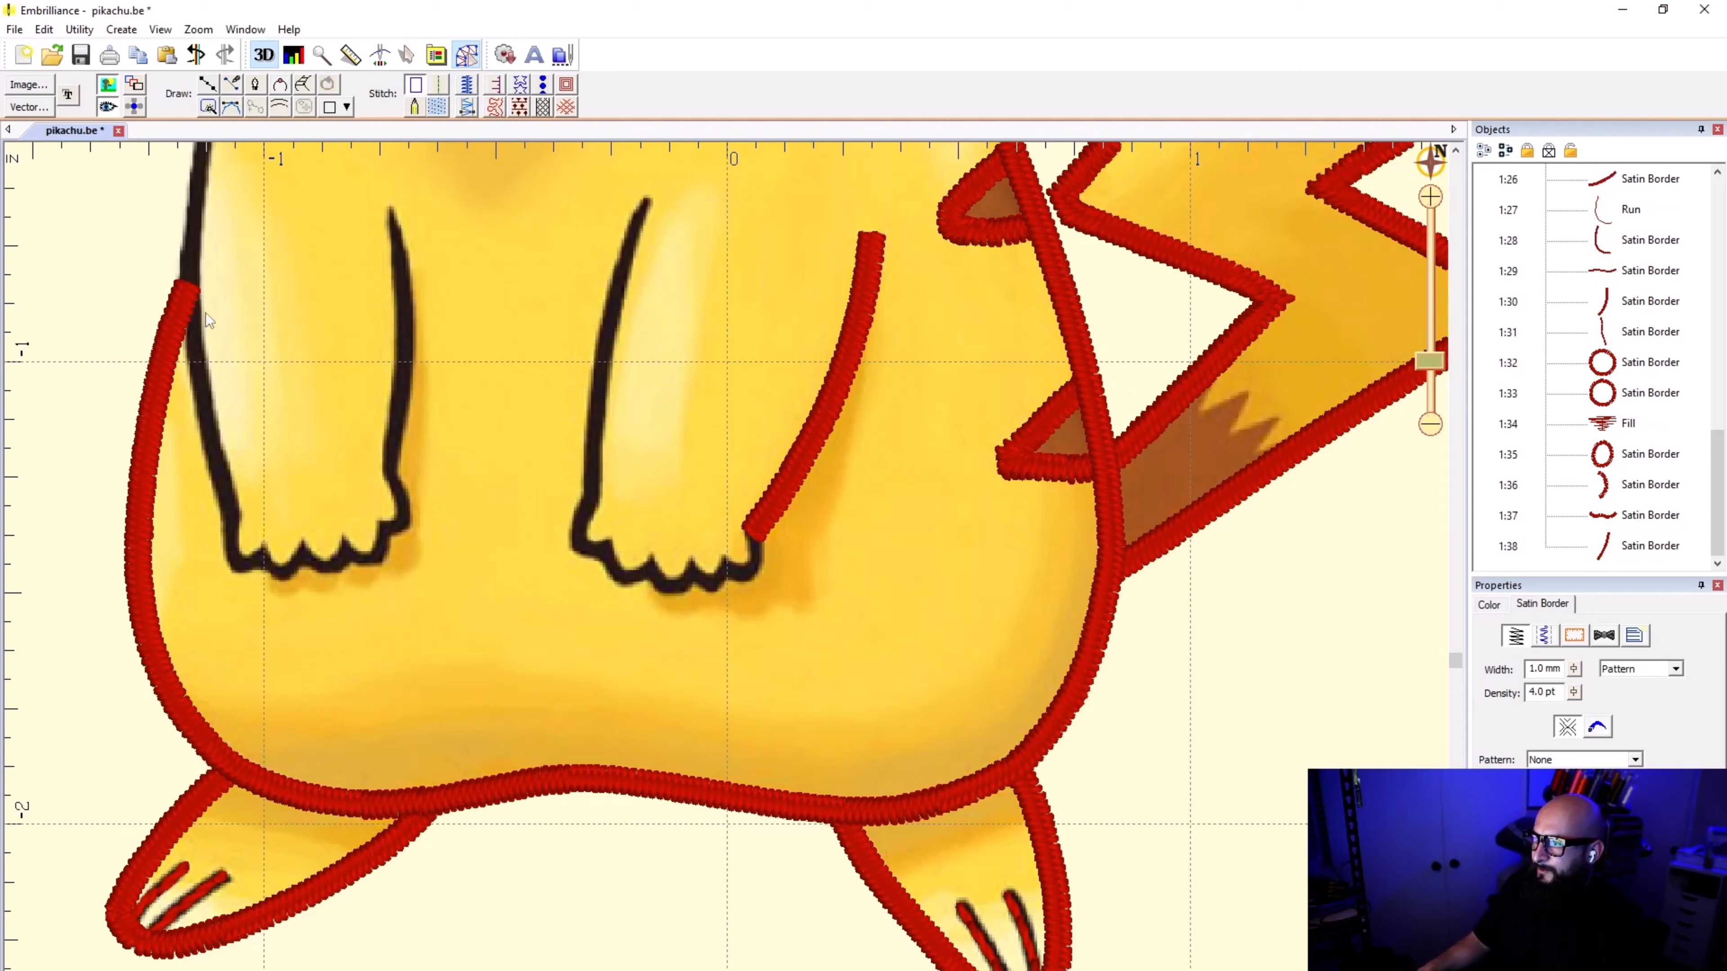
Step: Draw a line from the outer arm border's lower end around the paw's corner to the first toe notch, and apply satin border stitching
click(209, 84)
scroll(788, 527, up, 3)
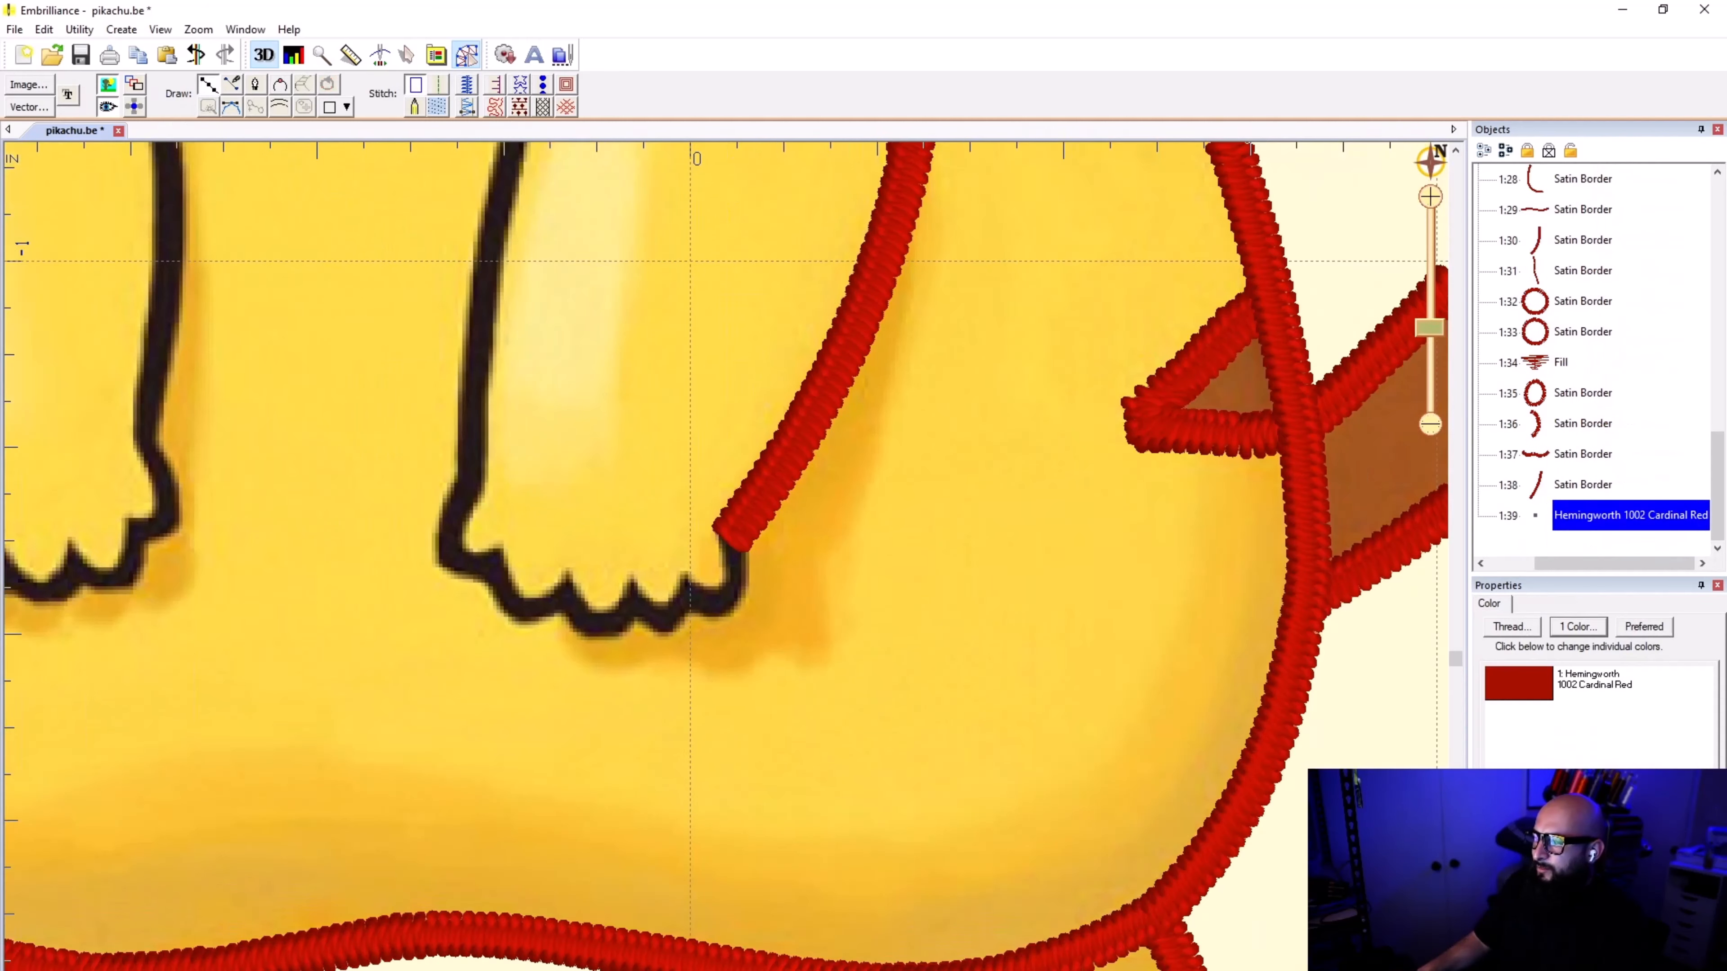
scroll(720, 602, up, 2)
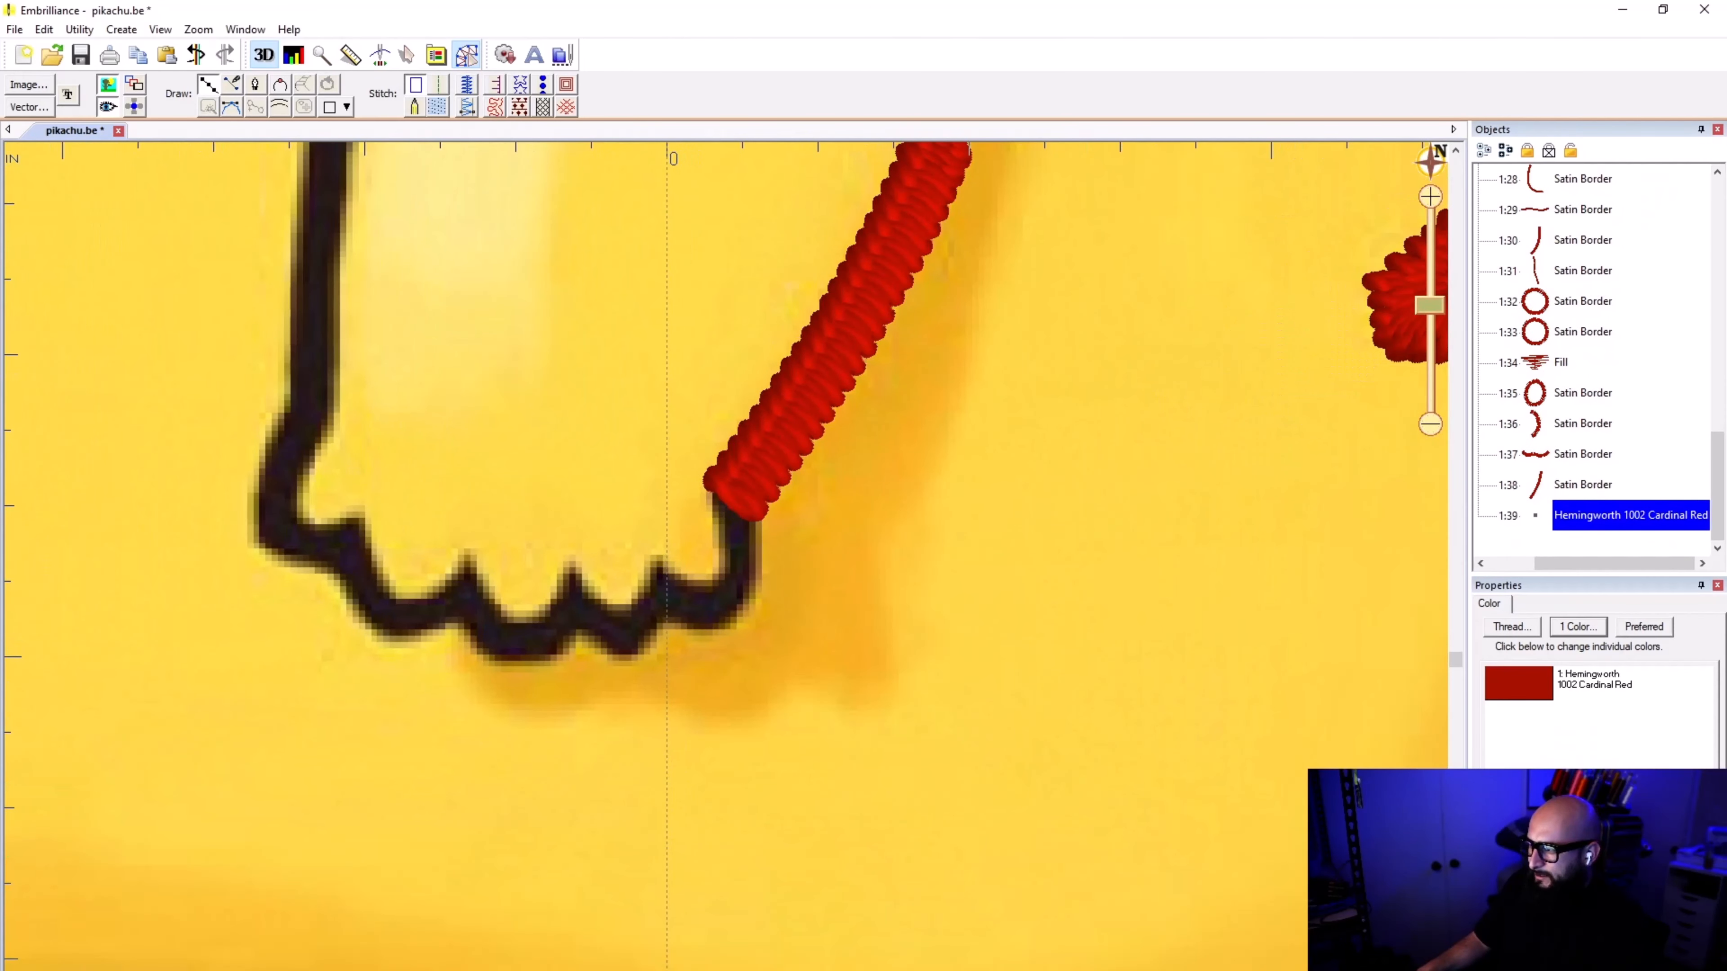
click(735, 492)
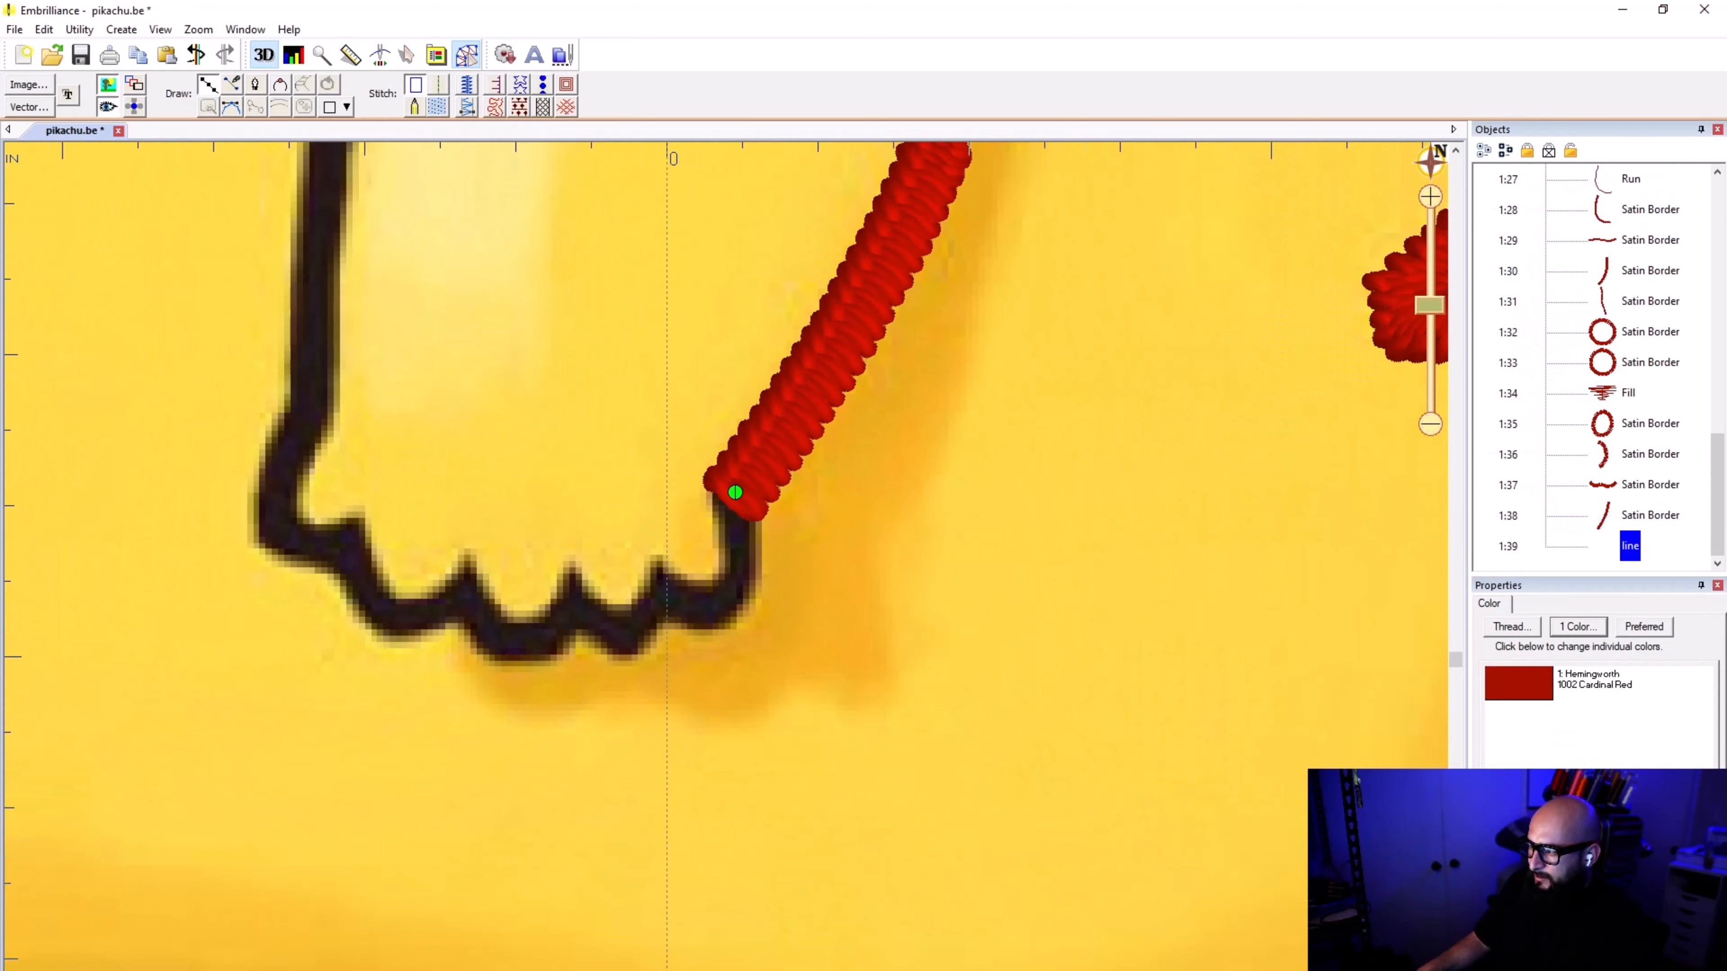
click(741, 572)
click(722, 608)
click(687, 597)
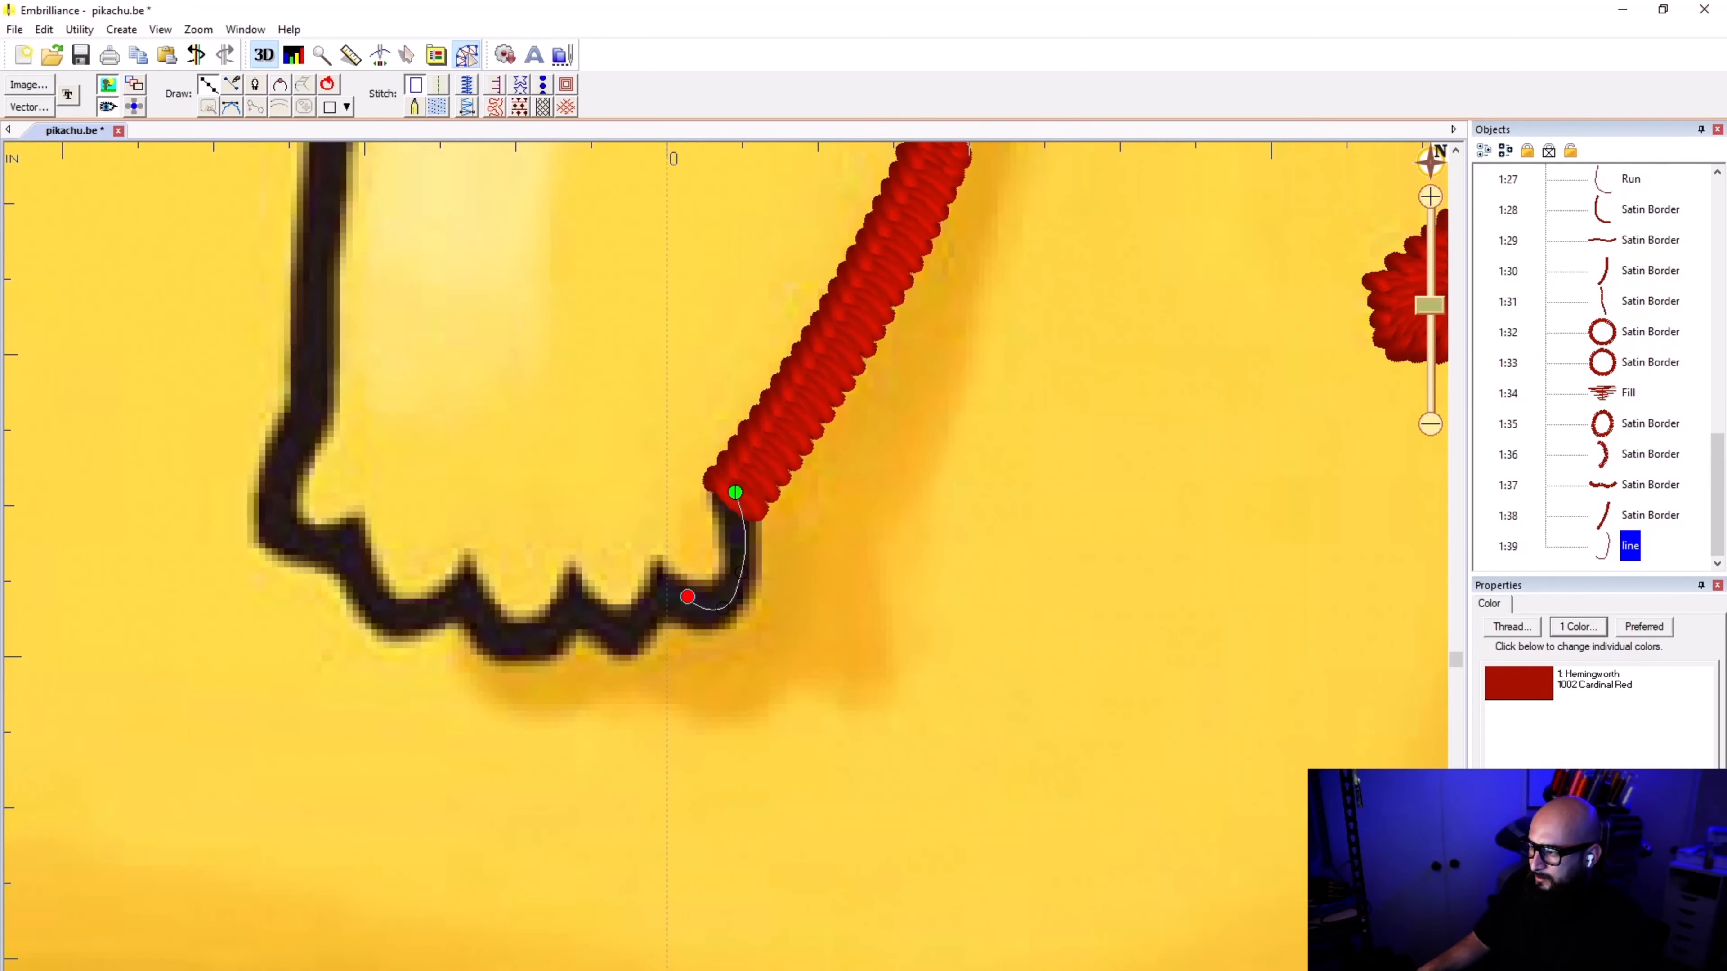
click(667, 580)
key(Return)
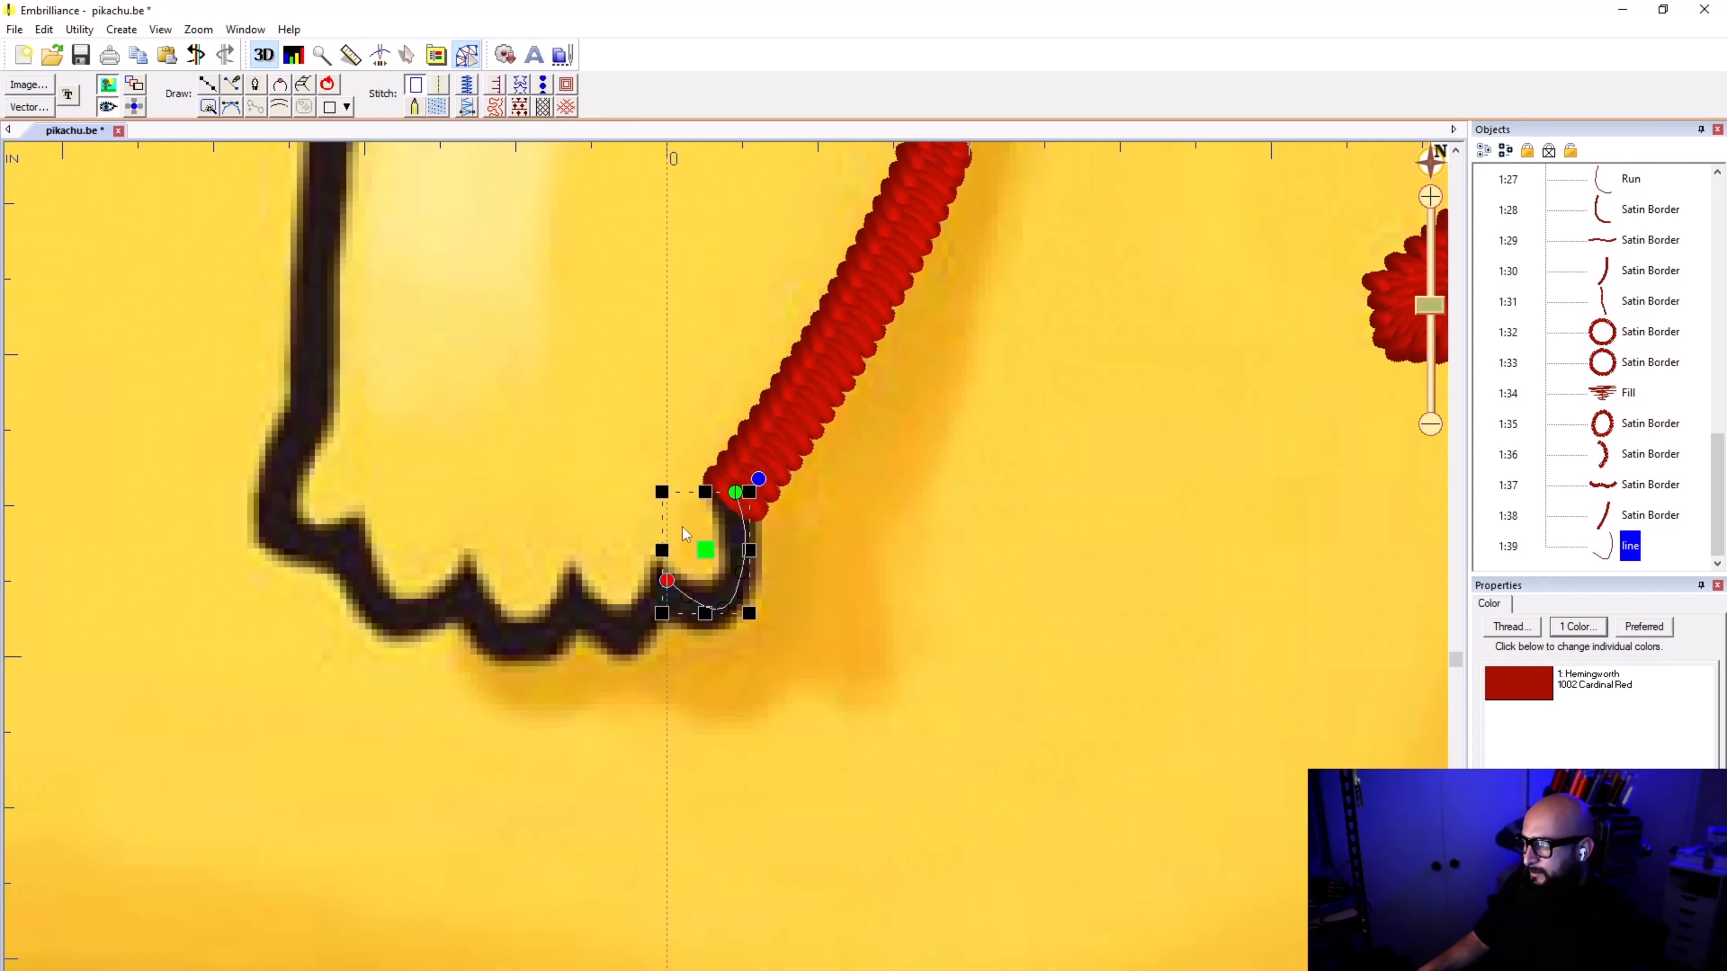
click(466, 85)
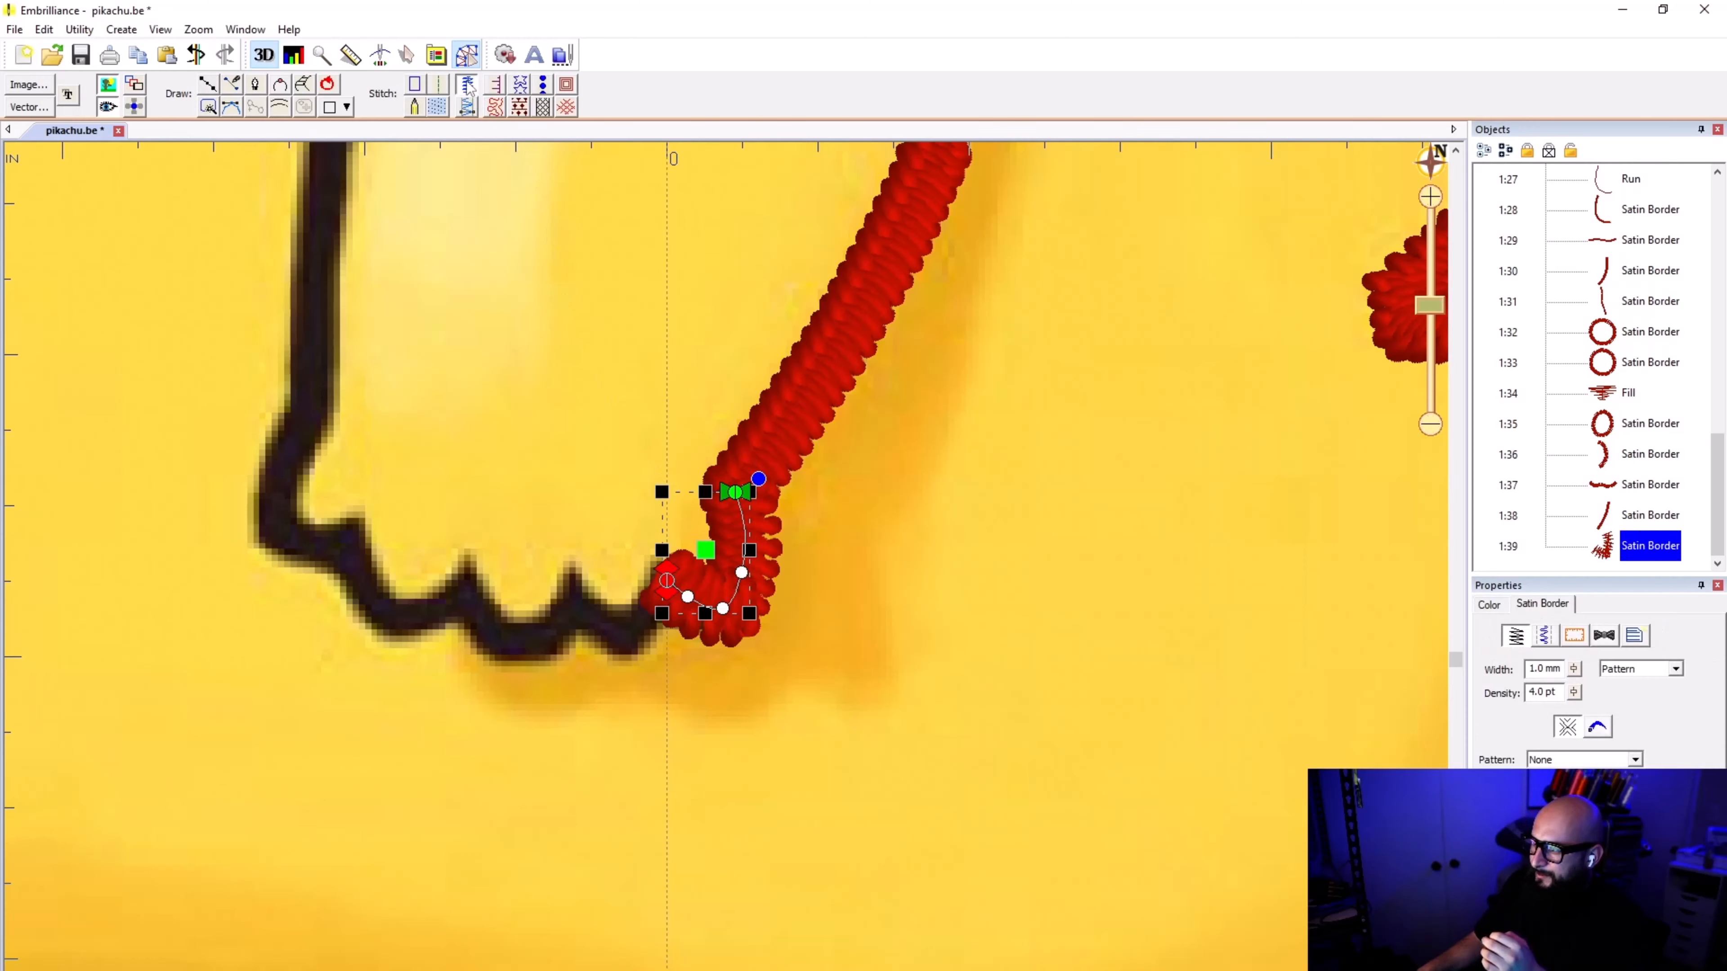
click(817, 766)
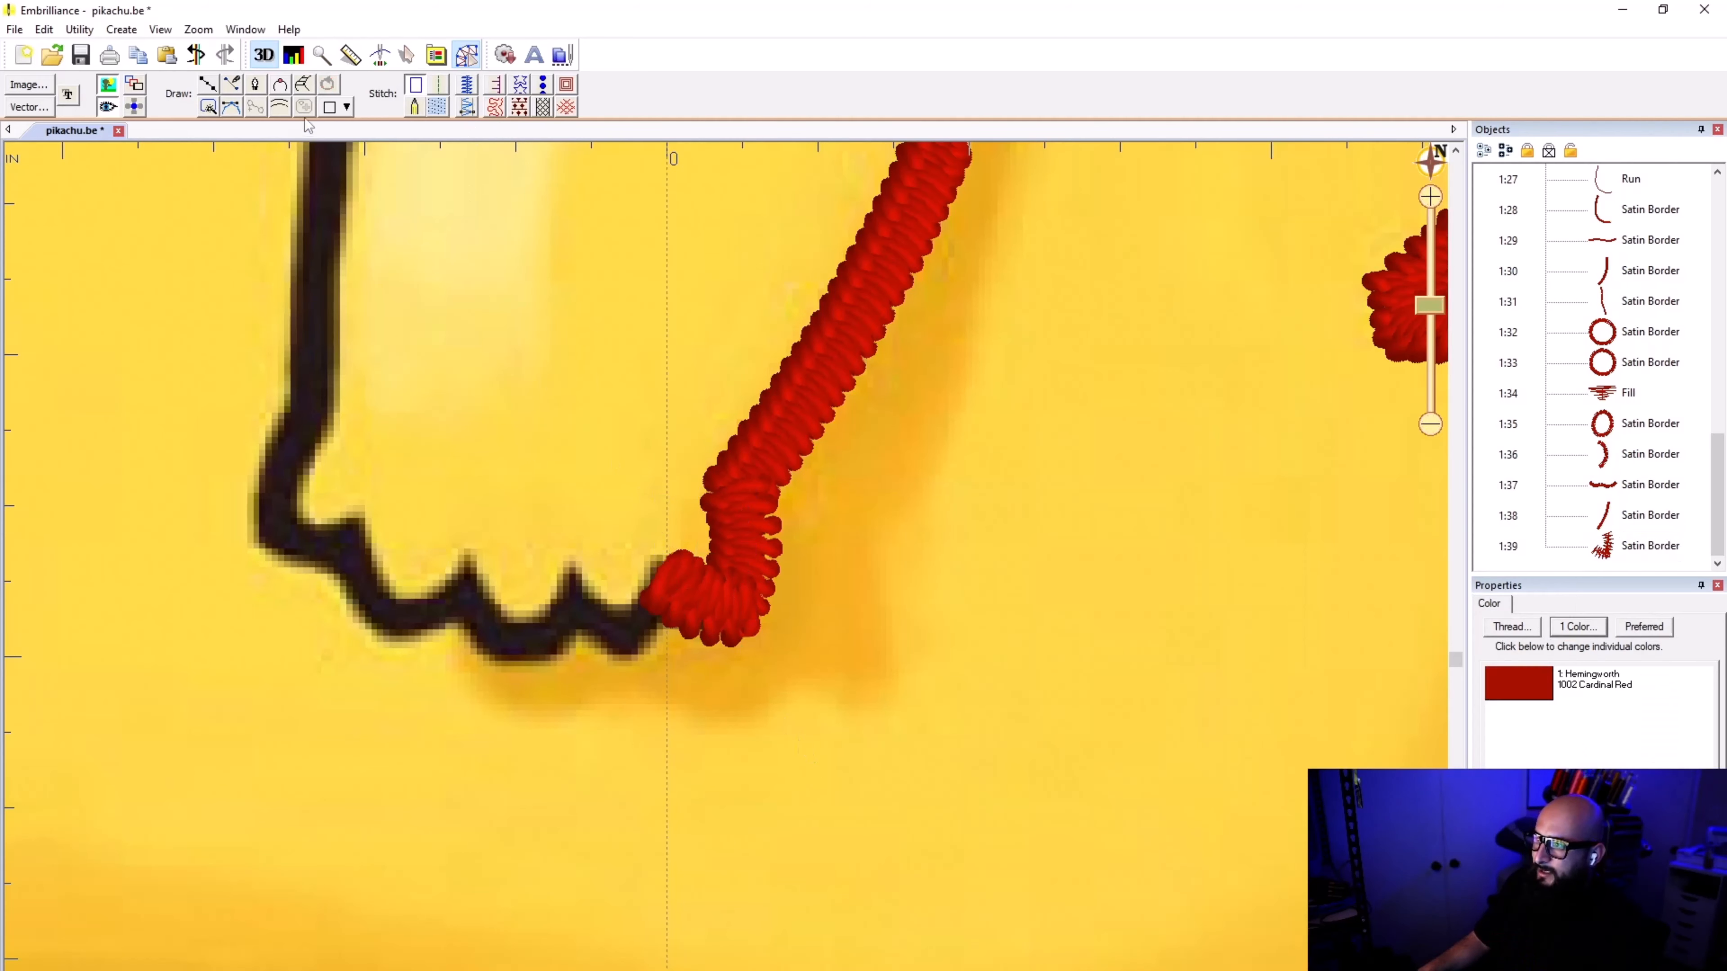
Step: Trace the next toe as a separate line from the first notch to the second, and apply satin border stitching
click(216, 83)
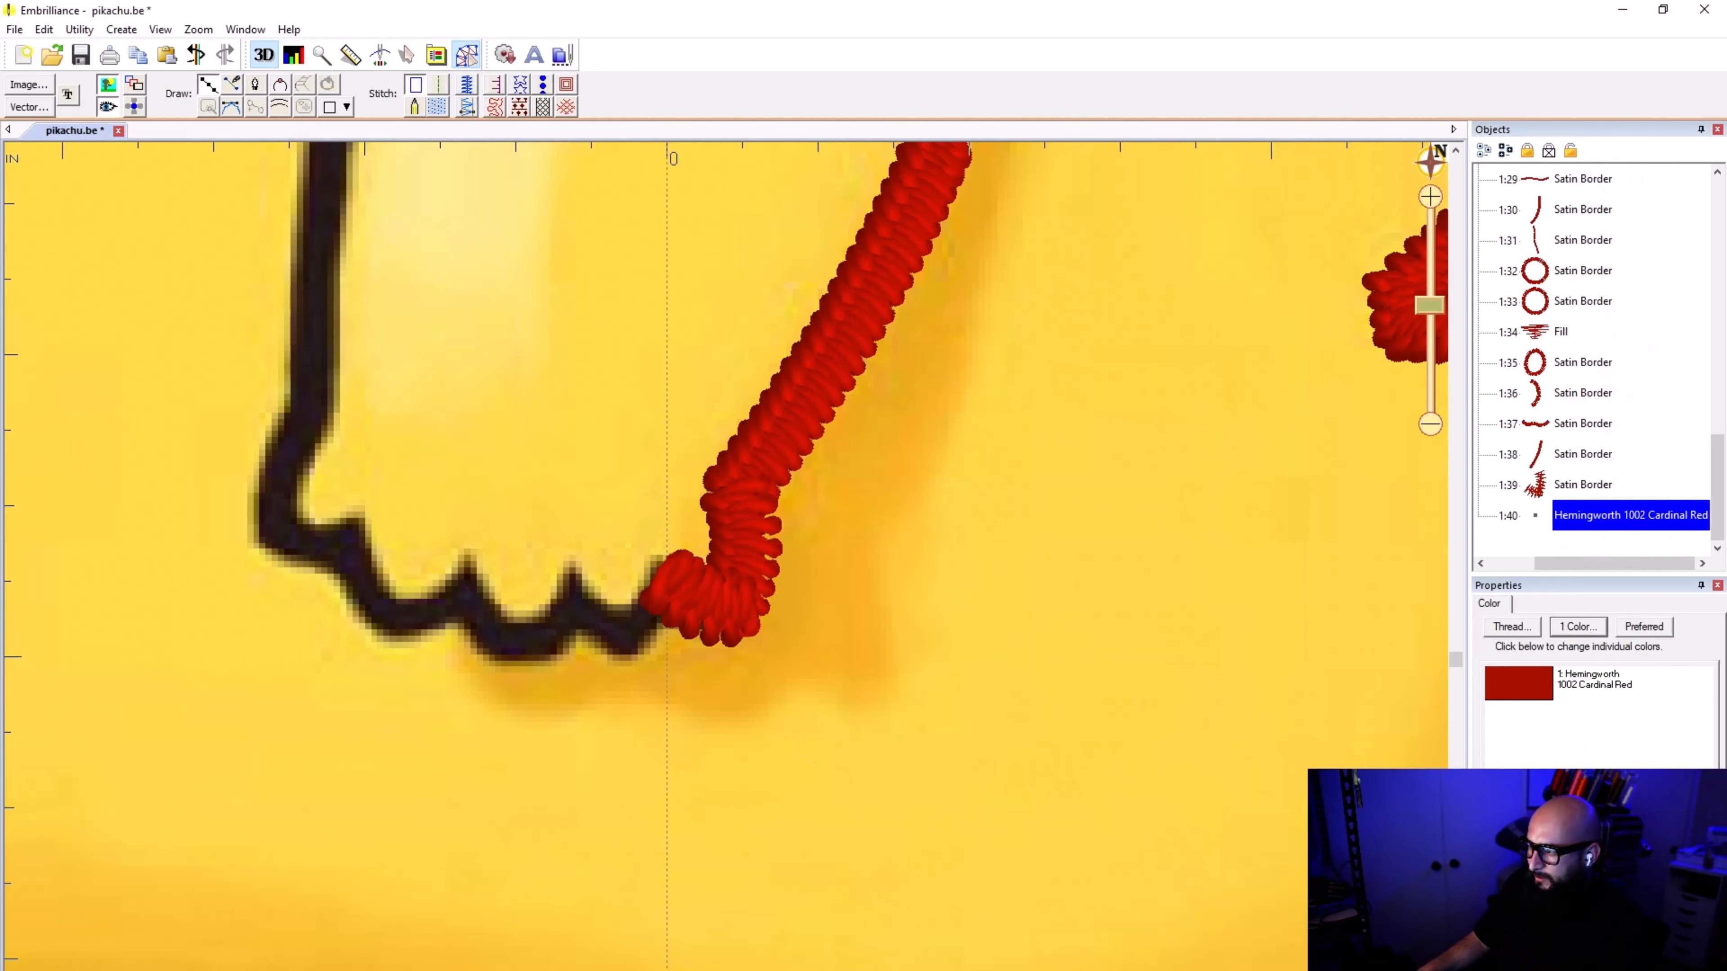
click(672, 585)
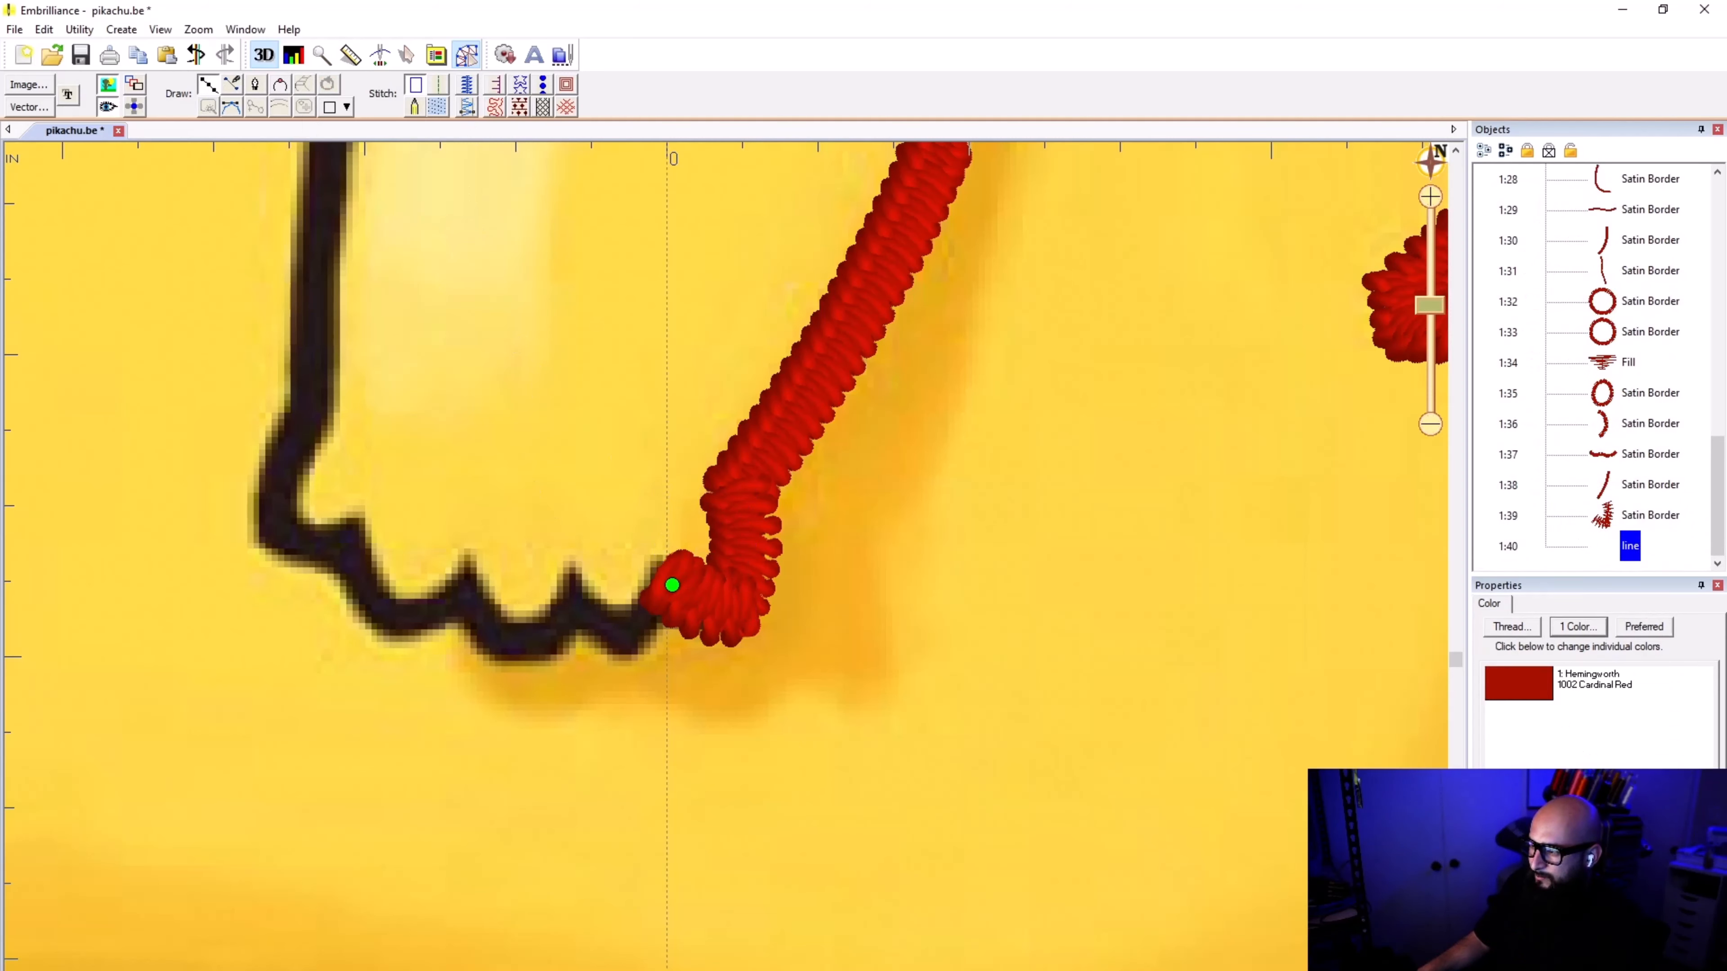
click(627, 637)
click(595, 616)
click(575, 587)
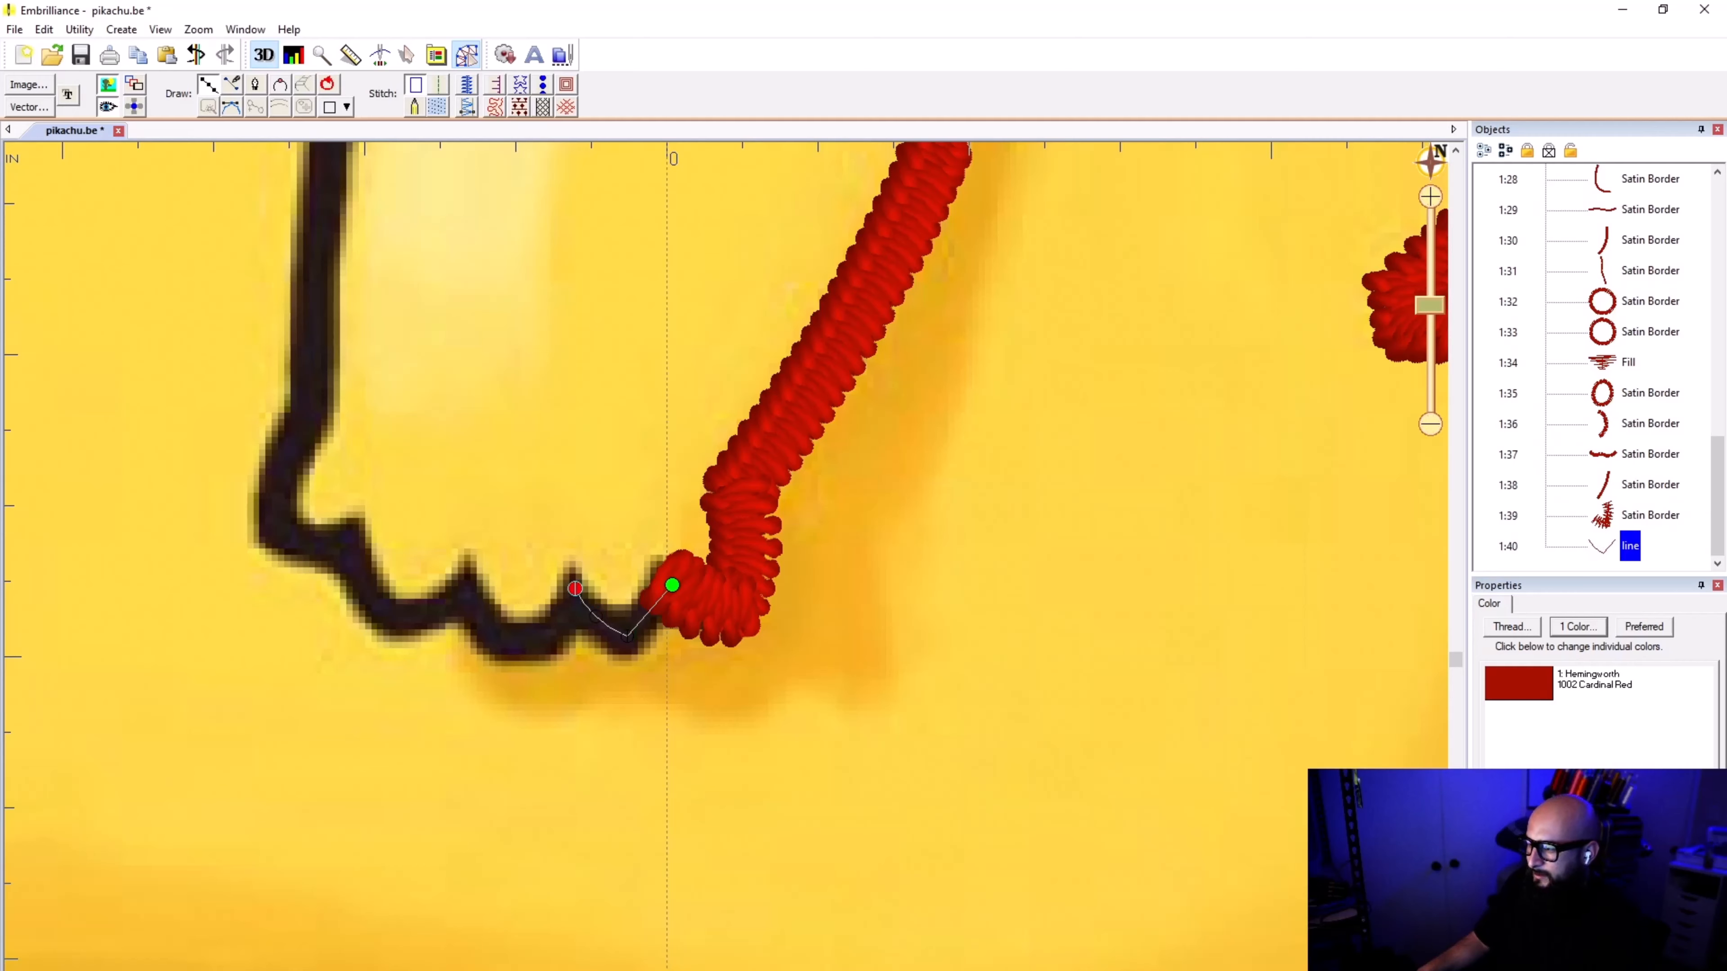
key(Return)
click(466, 85)
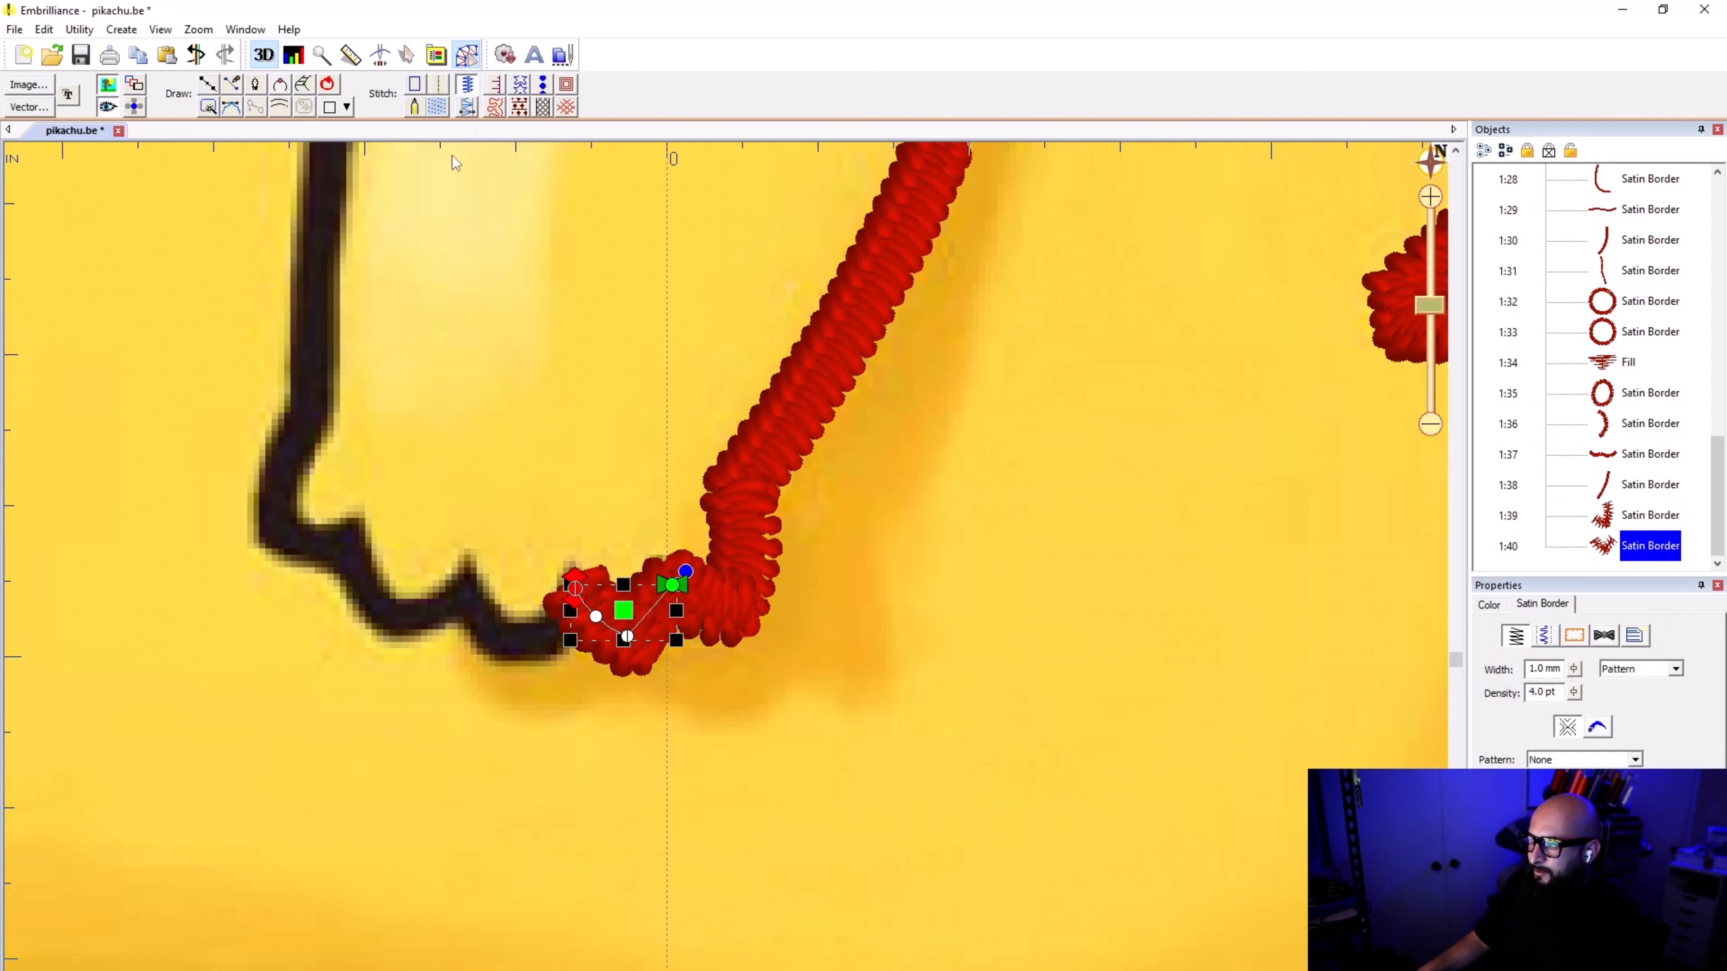
click(554, 821)
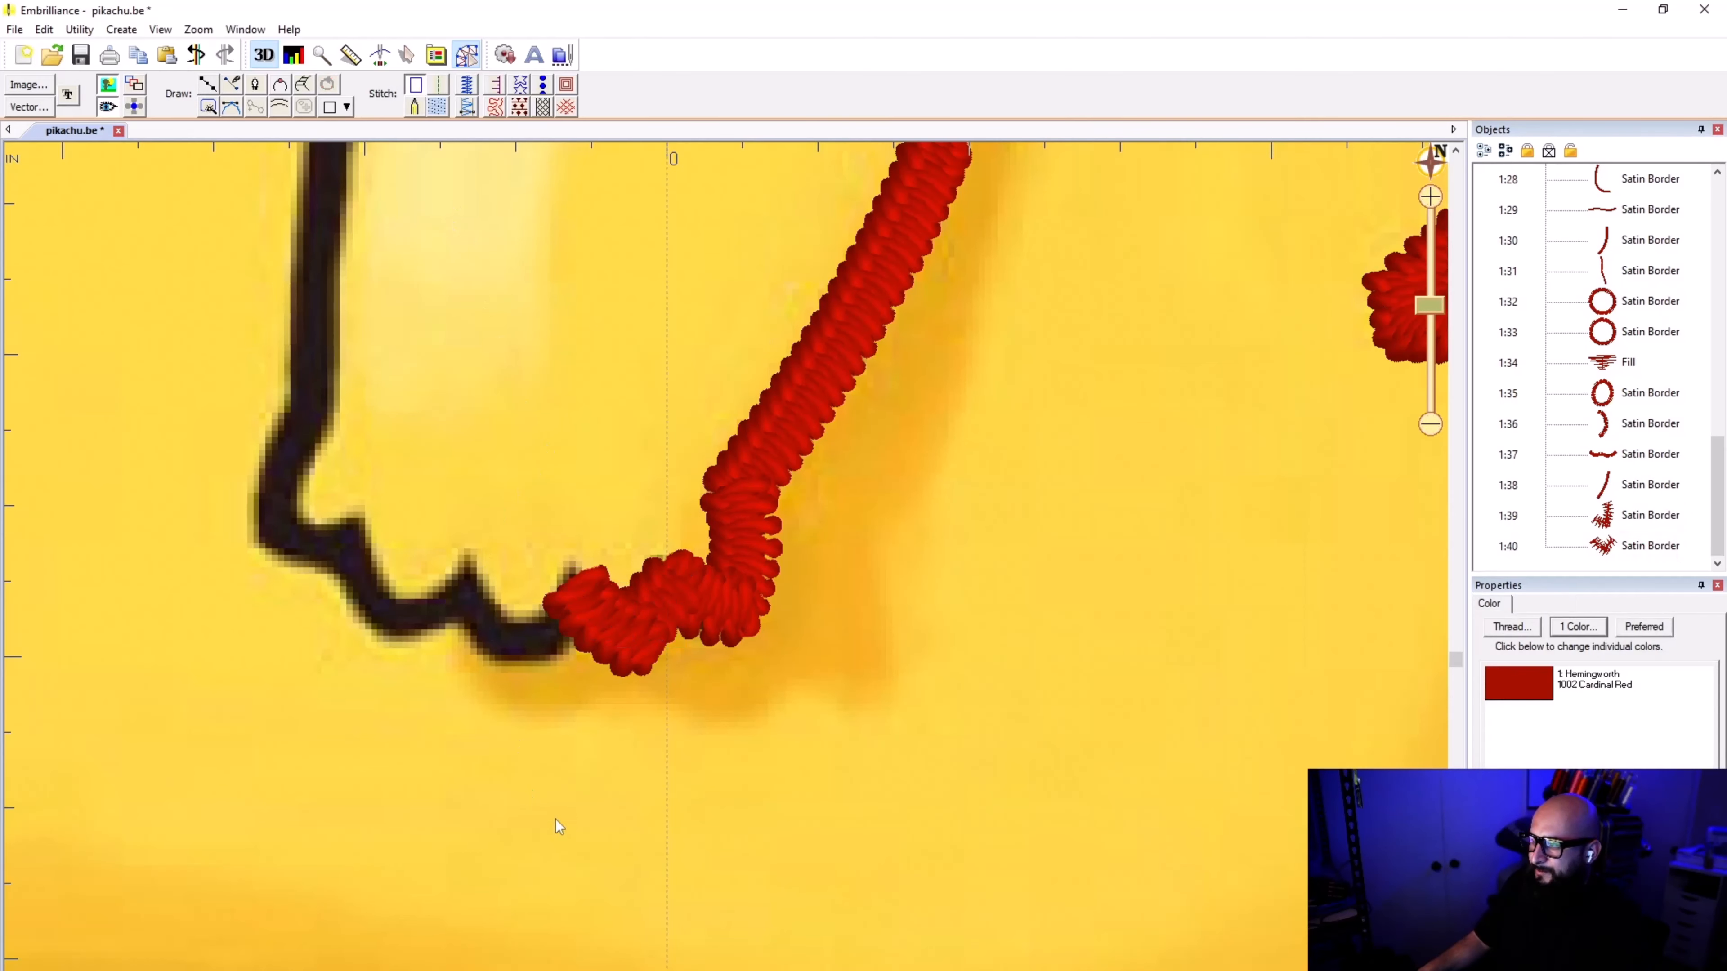
Step: Trace the middle toe's curve from the second notch to the third, and apply satin border stitching
click(212, 85)
click(577, 583)
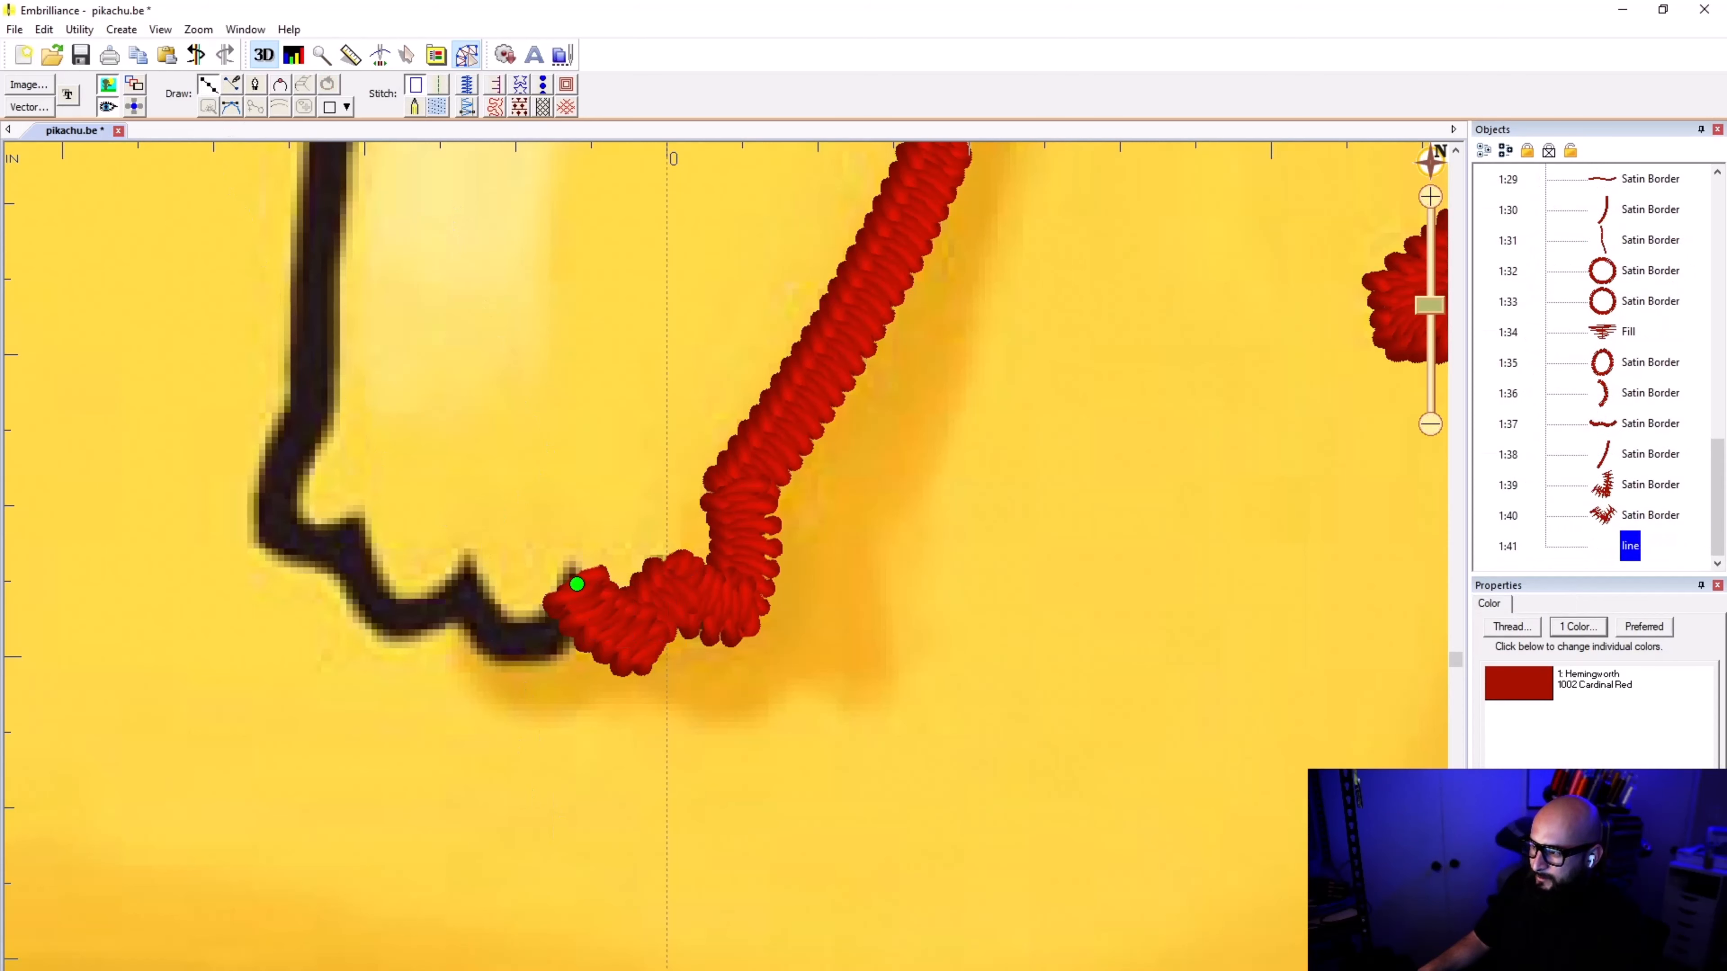
click(554, 633)
click(511, 643)
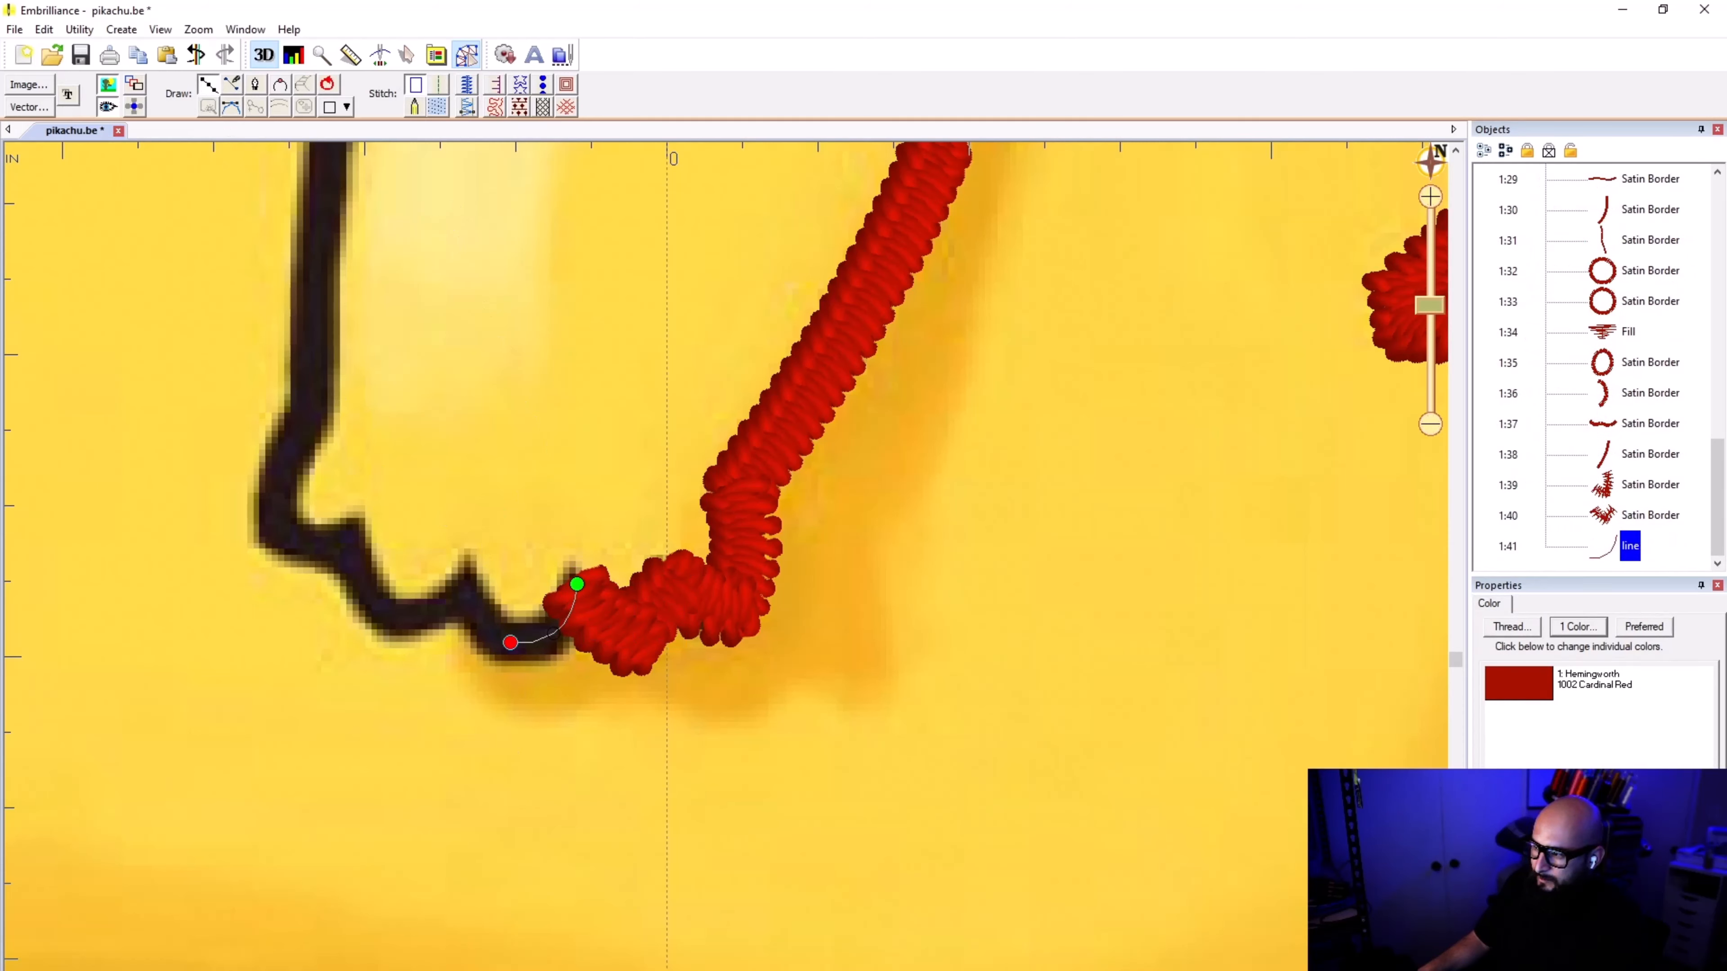
click(469, 593)
key(Return)
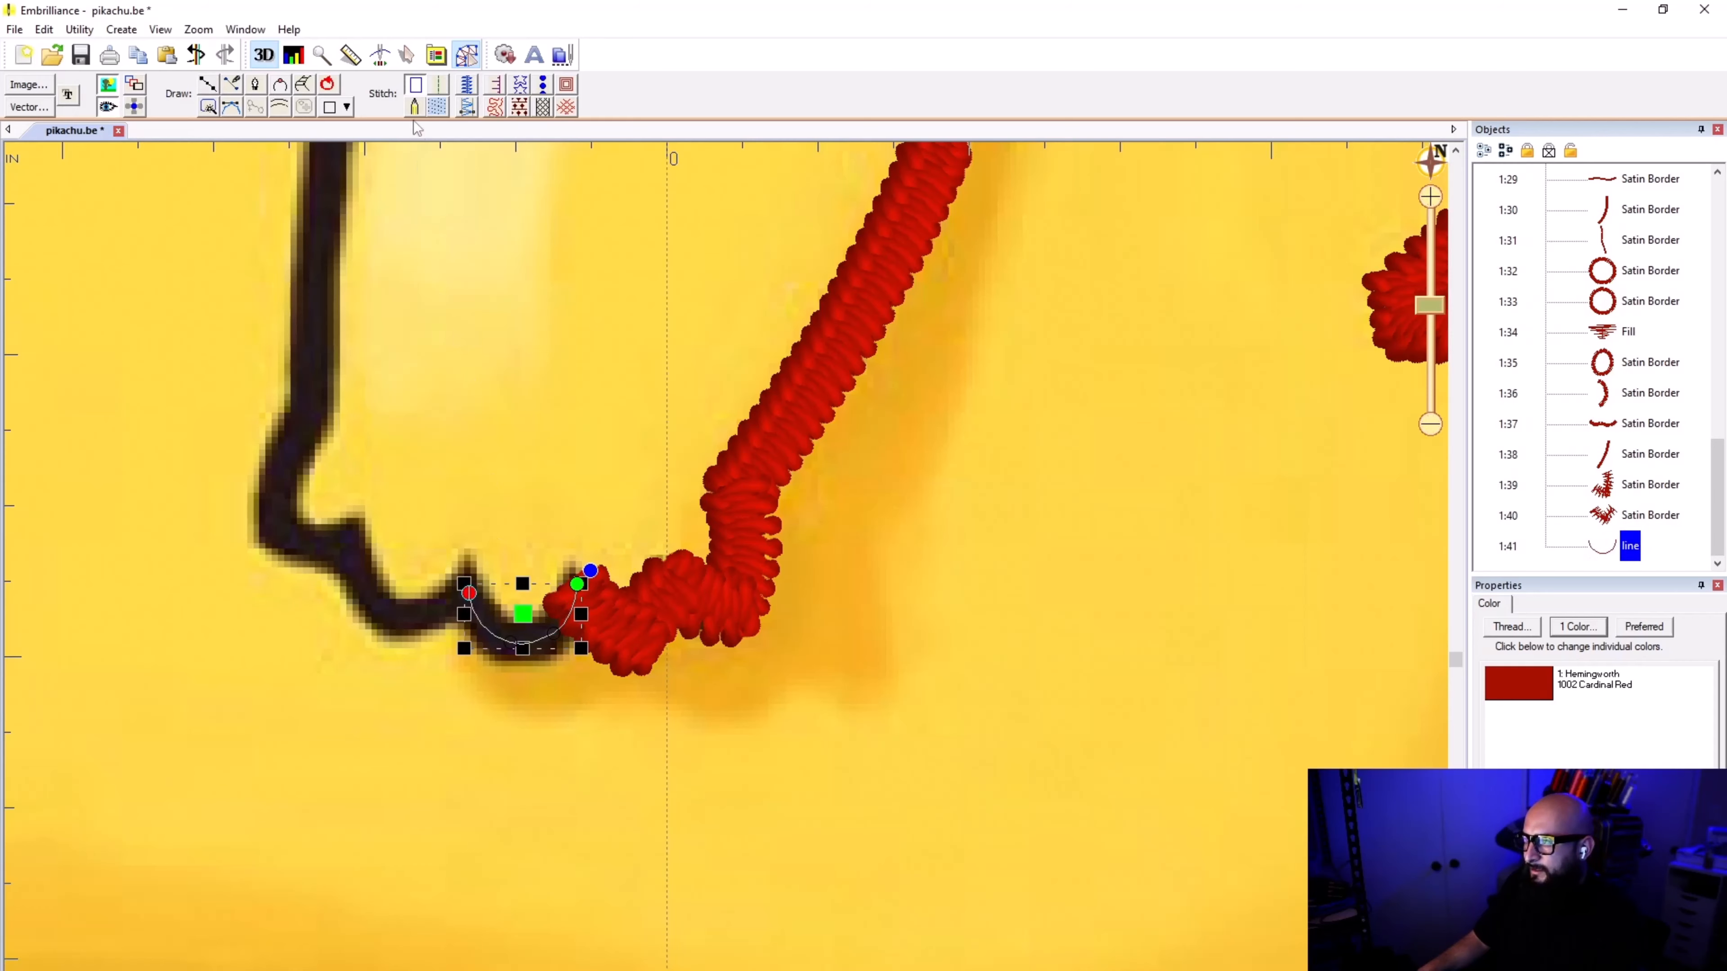
click(467, 86)
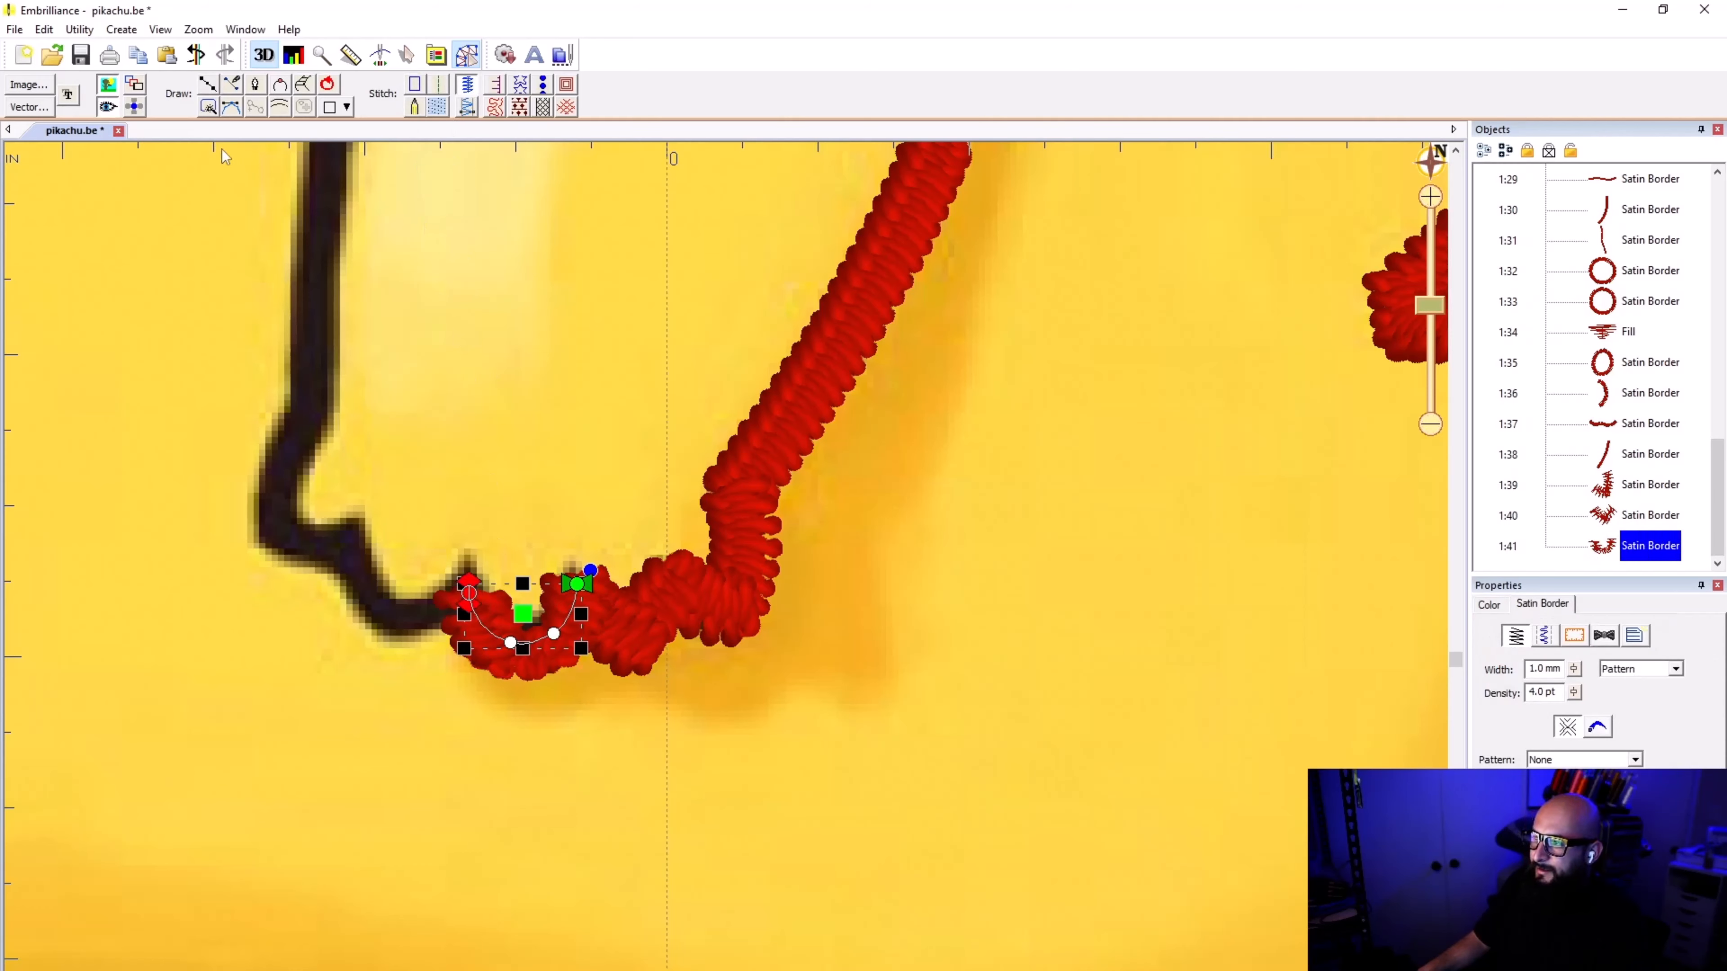
Step: Move the middle toe border's end node up to the tip of the third notch
click(305, 658)
click(456, 582)
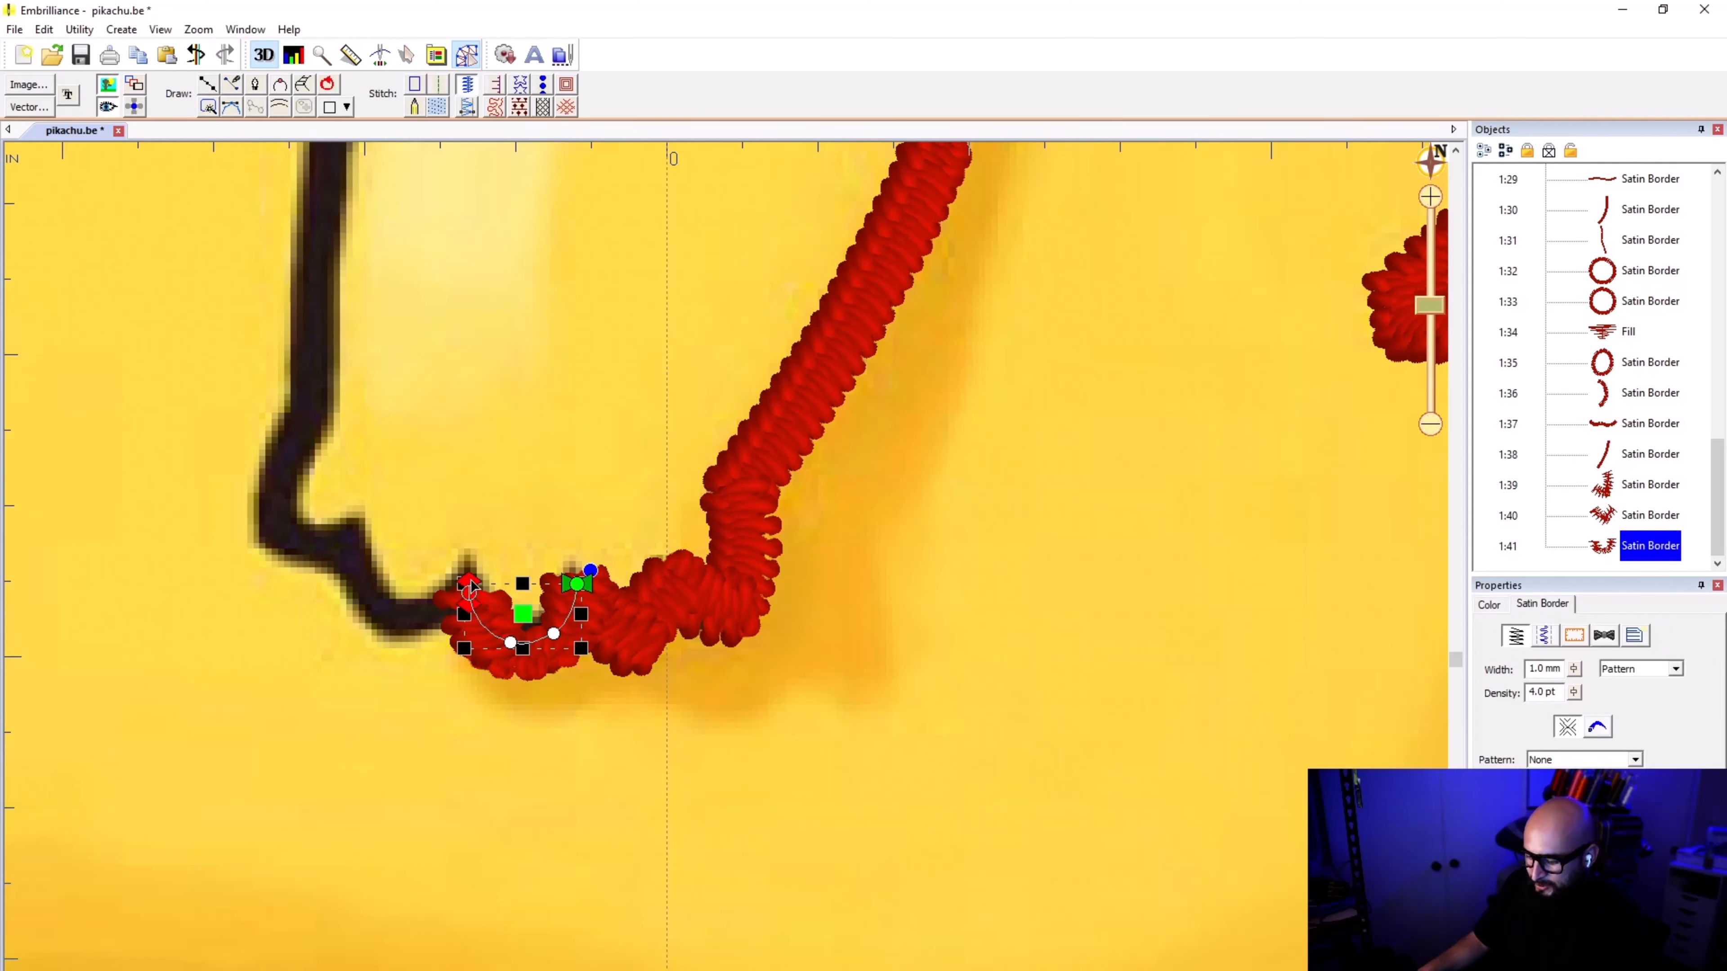
scroll(444, 572, up, 2)
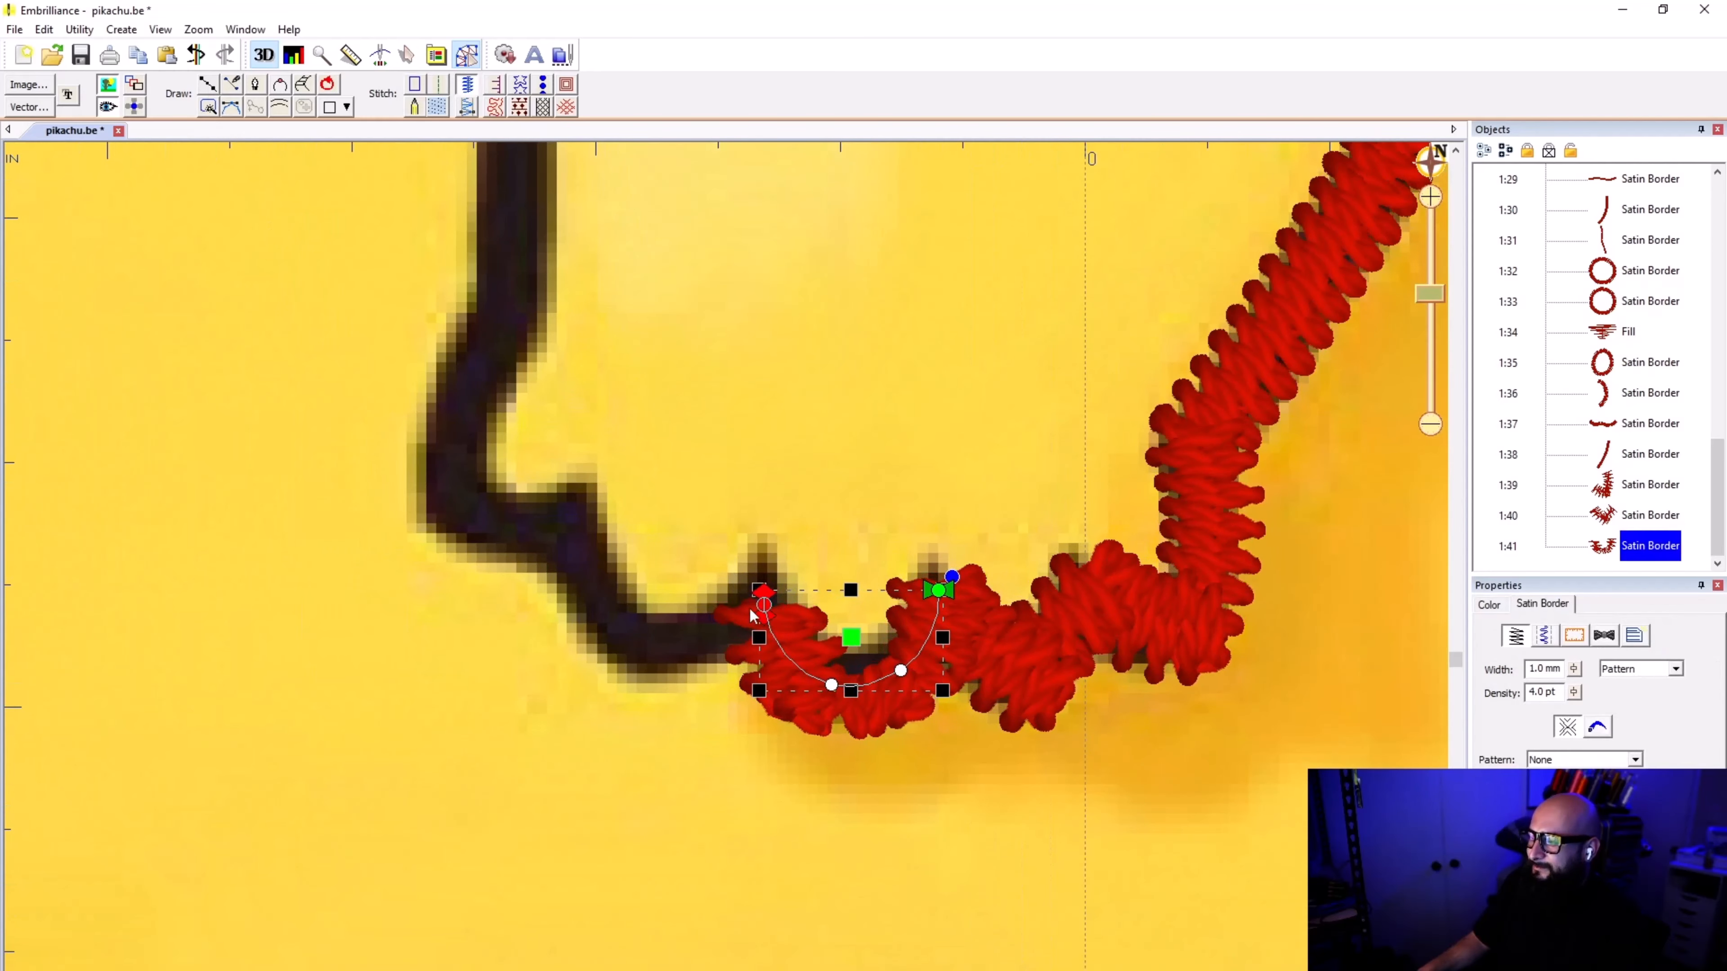
drag(762, 610, 758, 566)
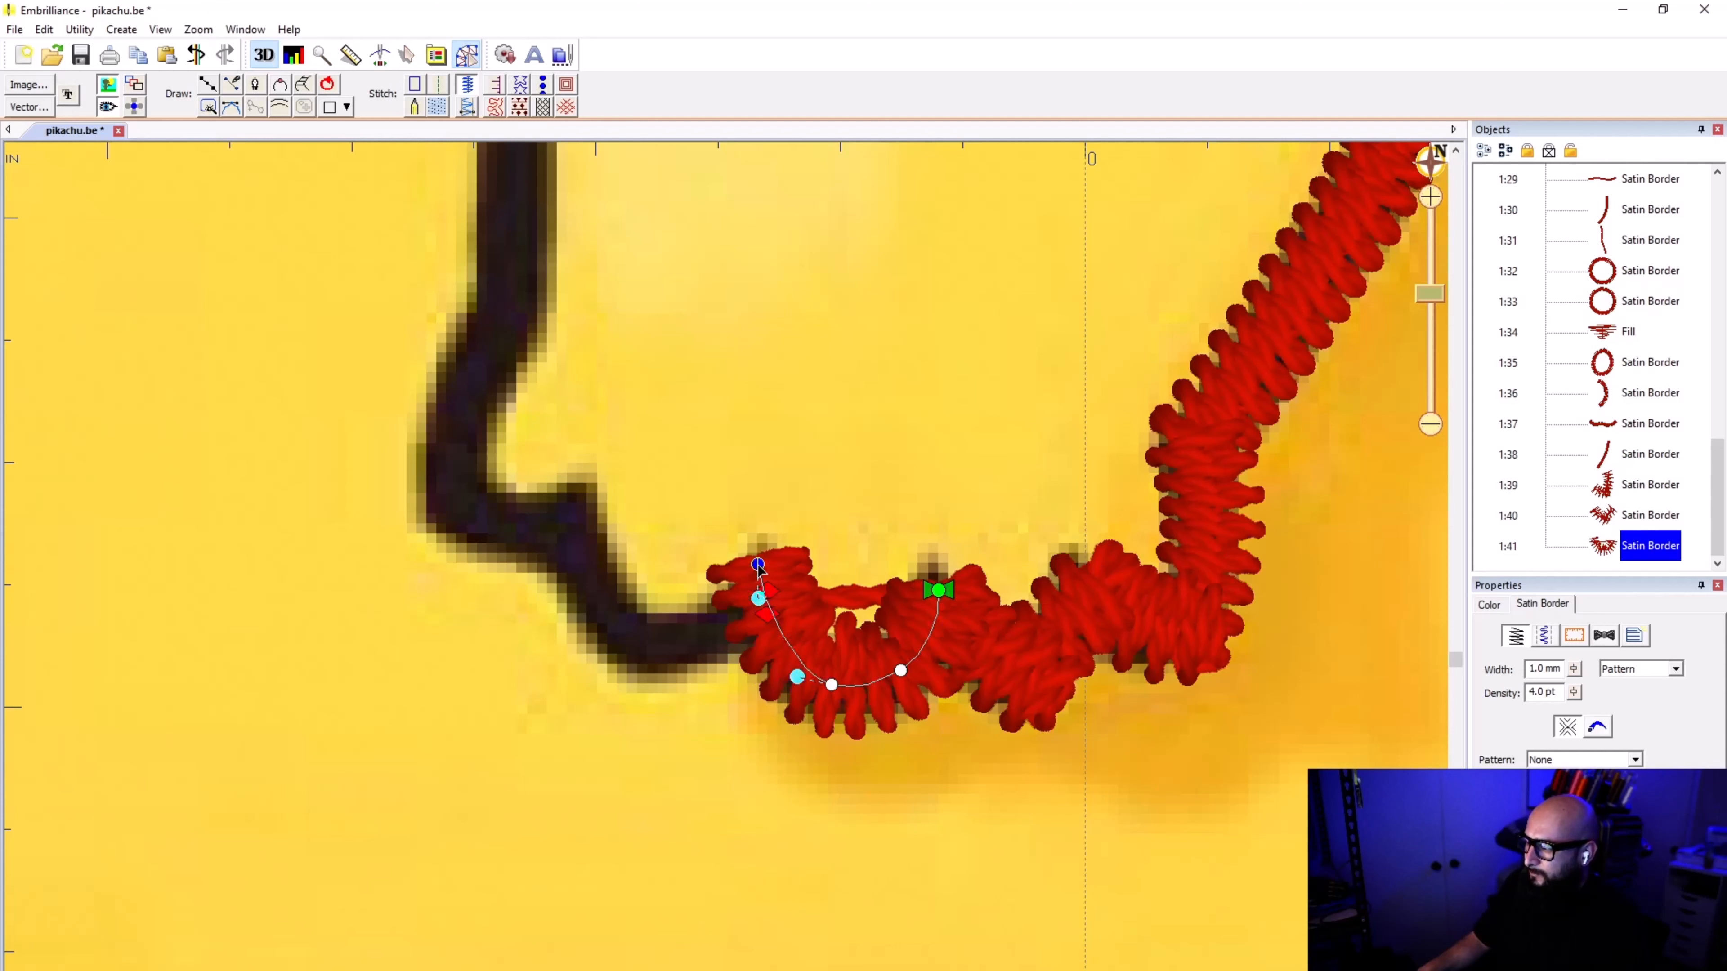
click(745, 752)
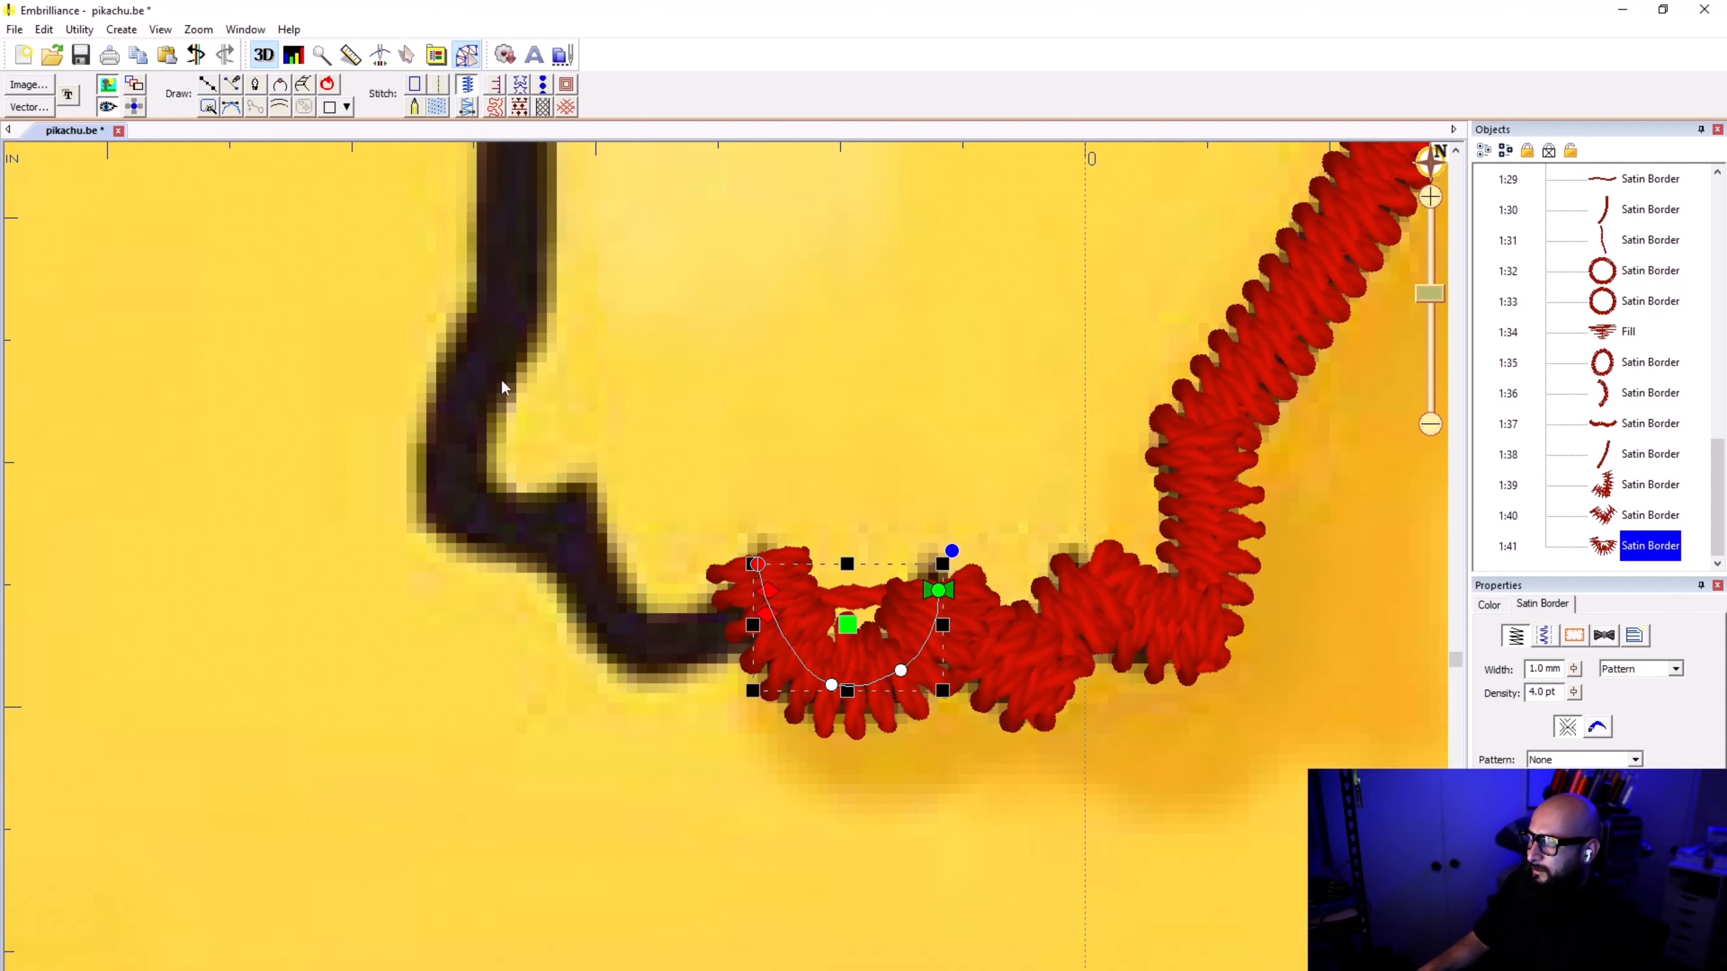
click(459, 725)
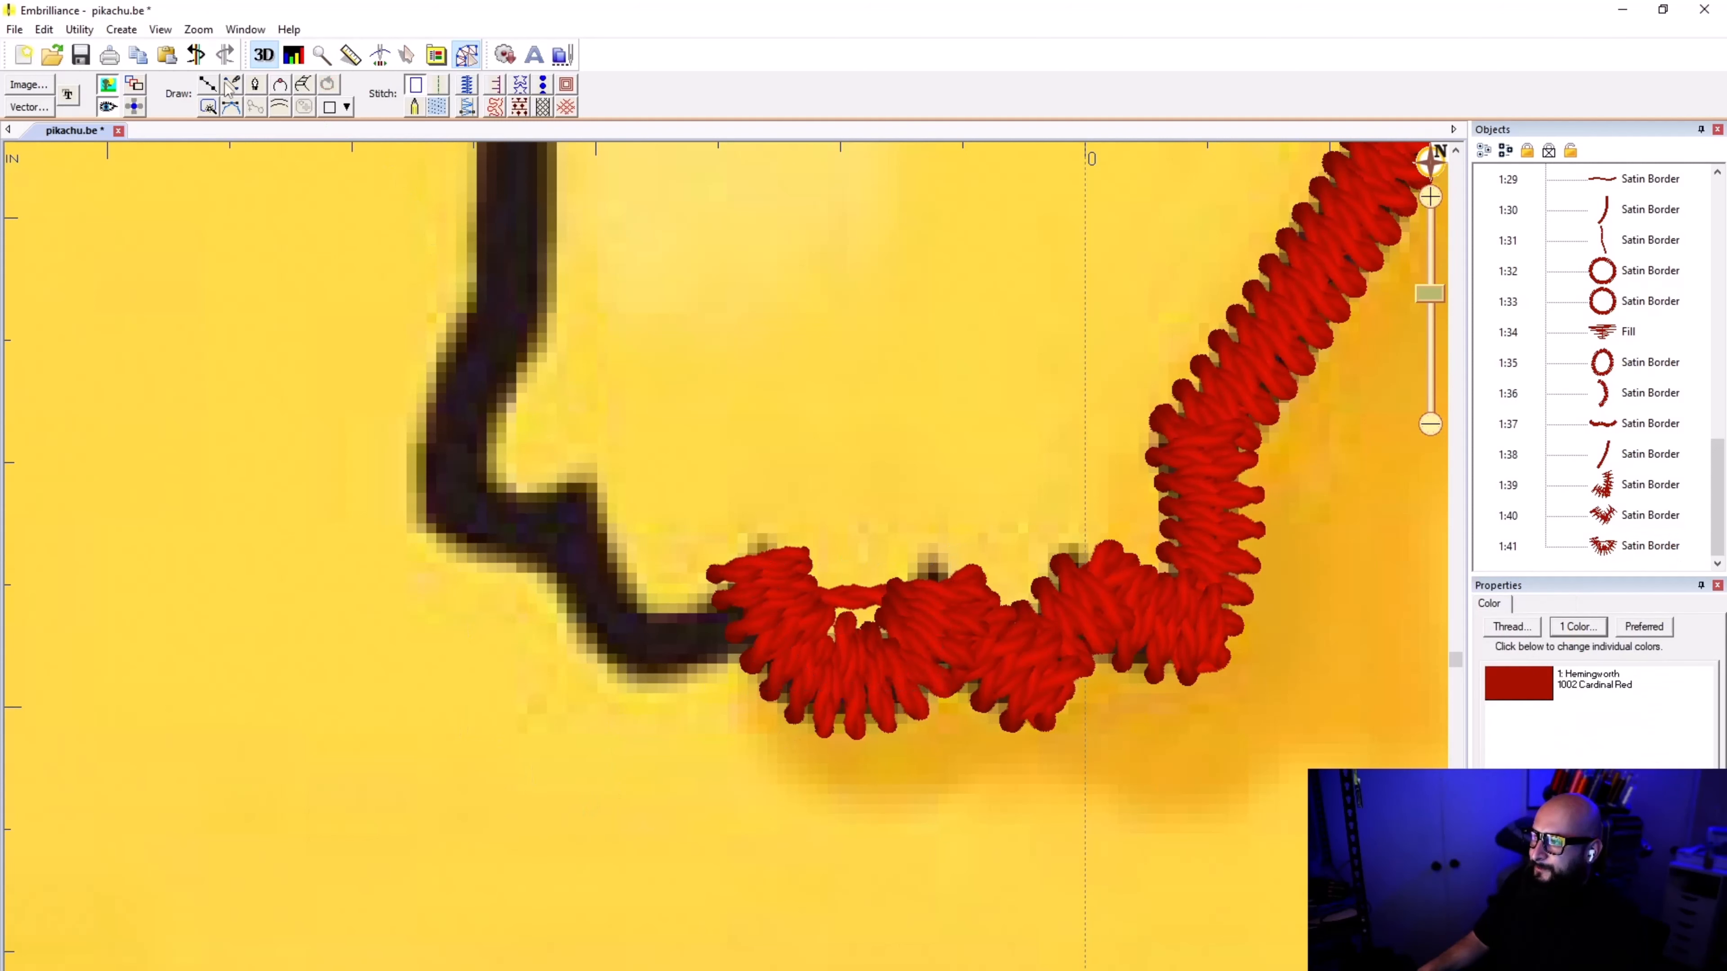
Step: Trace the following toe from the third notch up to the tip of the fourth, and apply satin border stitching
click(767, 588)
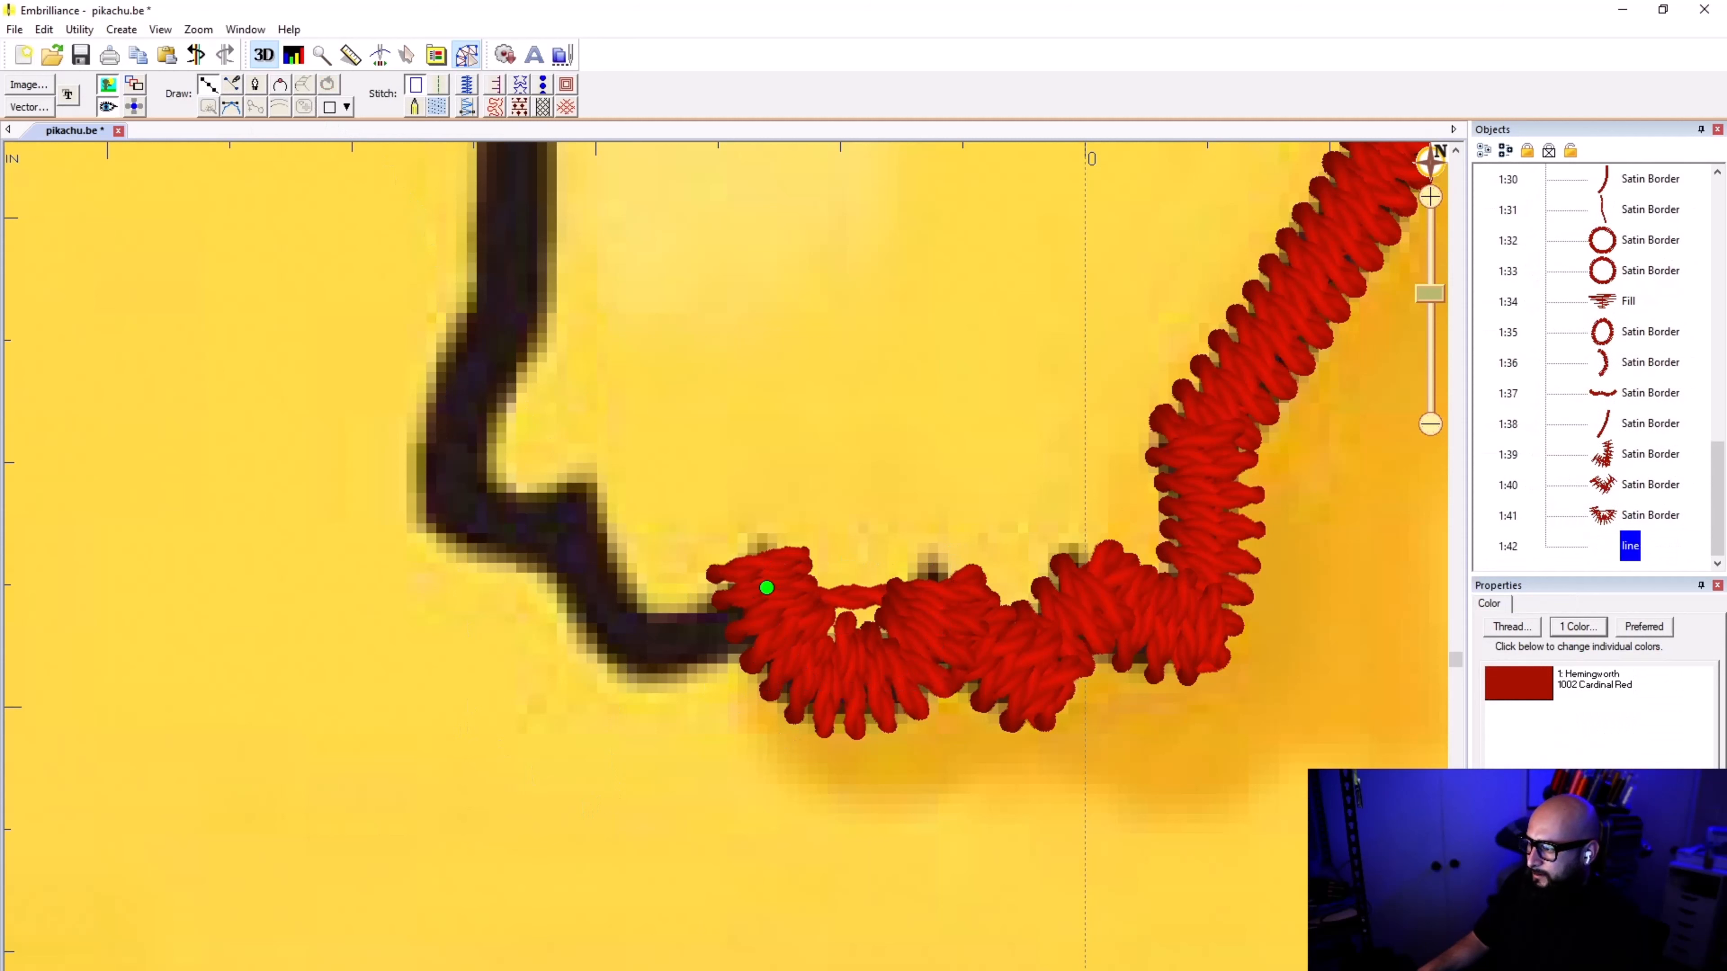
click(702, 636)
click(648, 646)
click(604, 613)
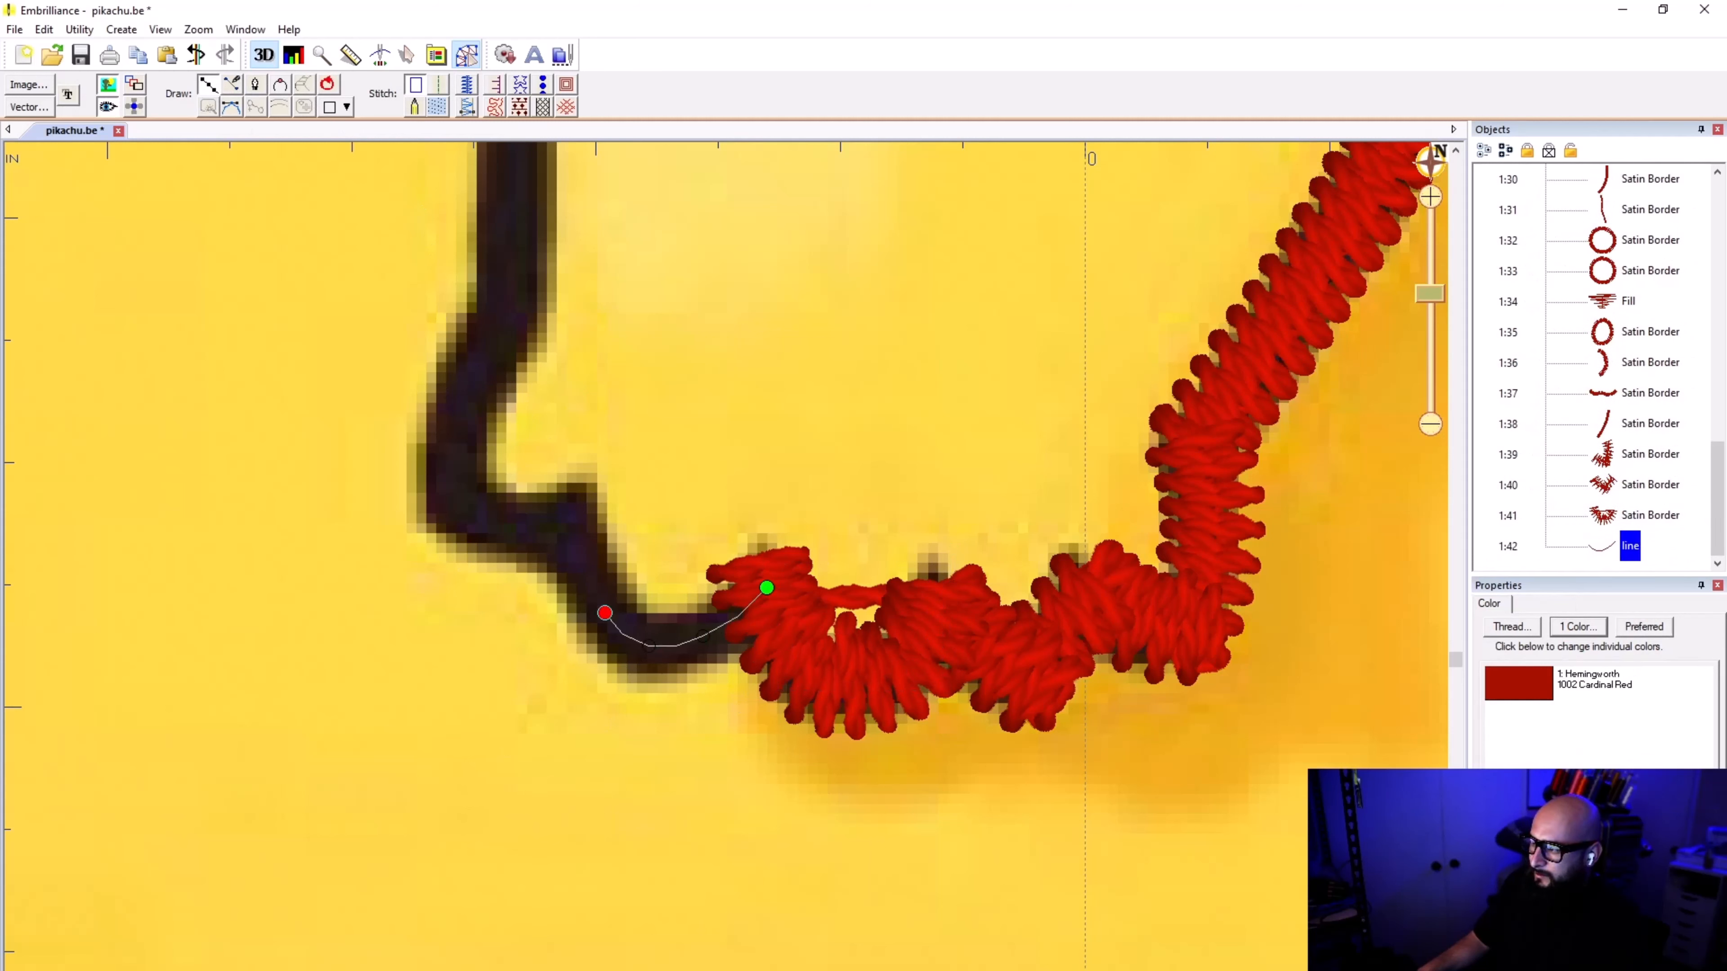
click(570, 521)
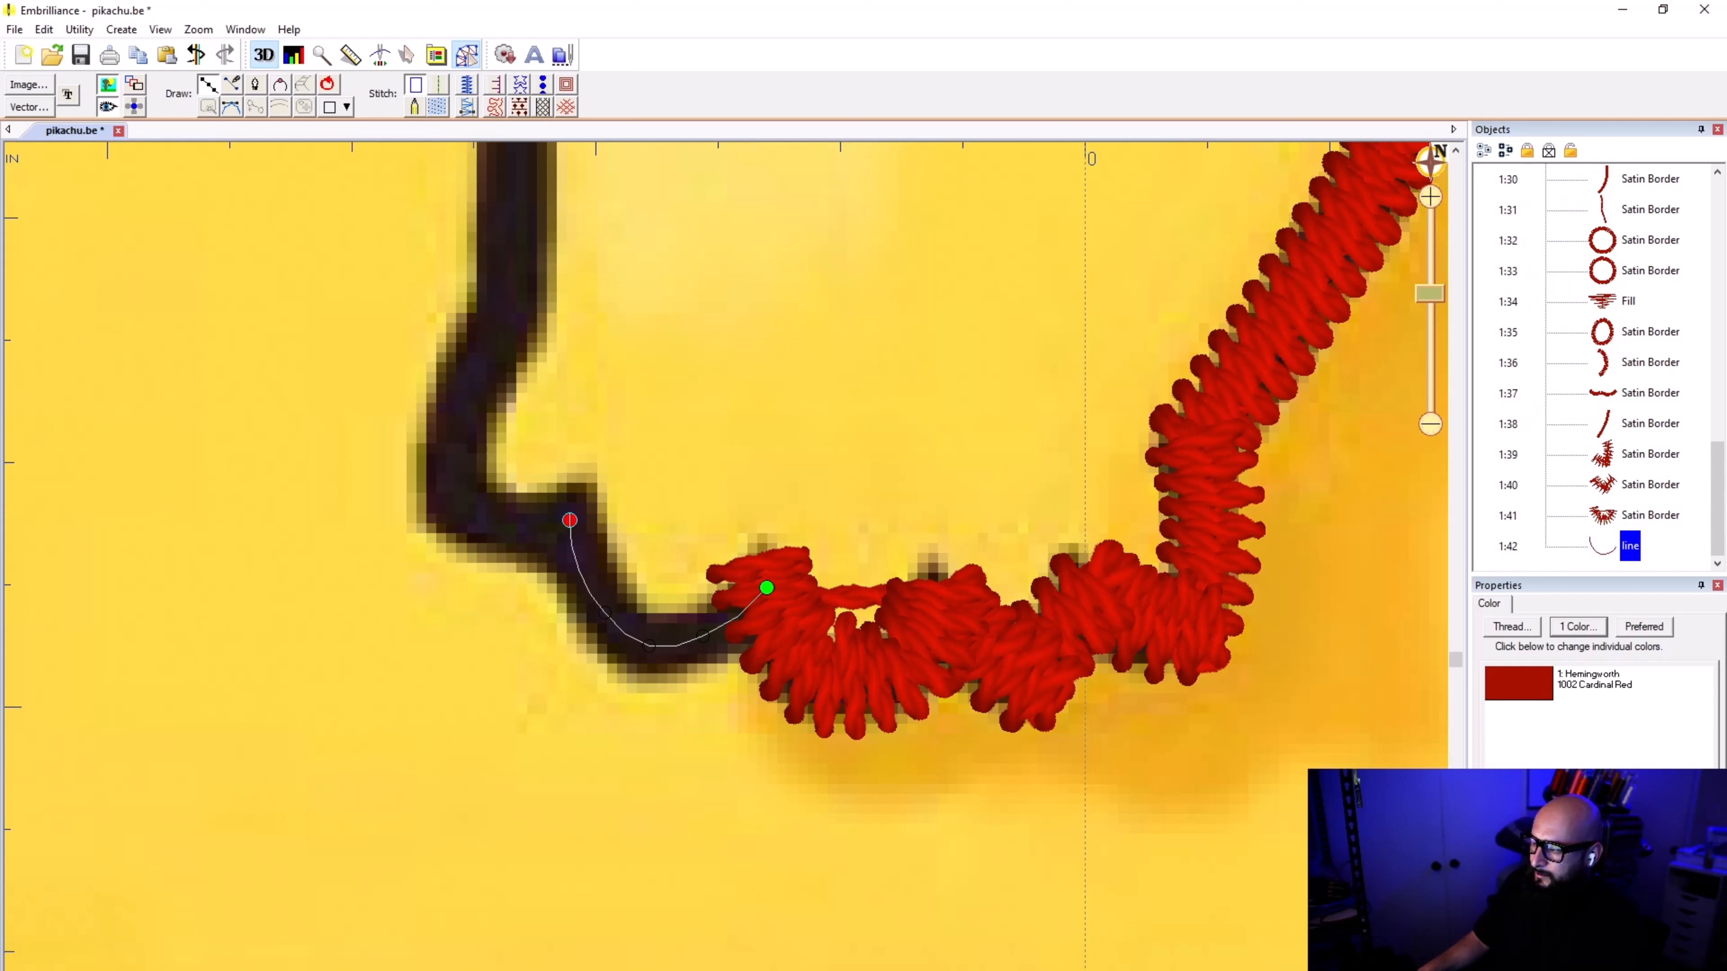
click(580, 488)
key(Return)
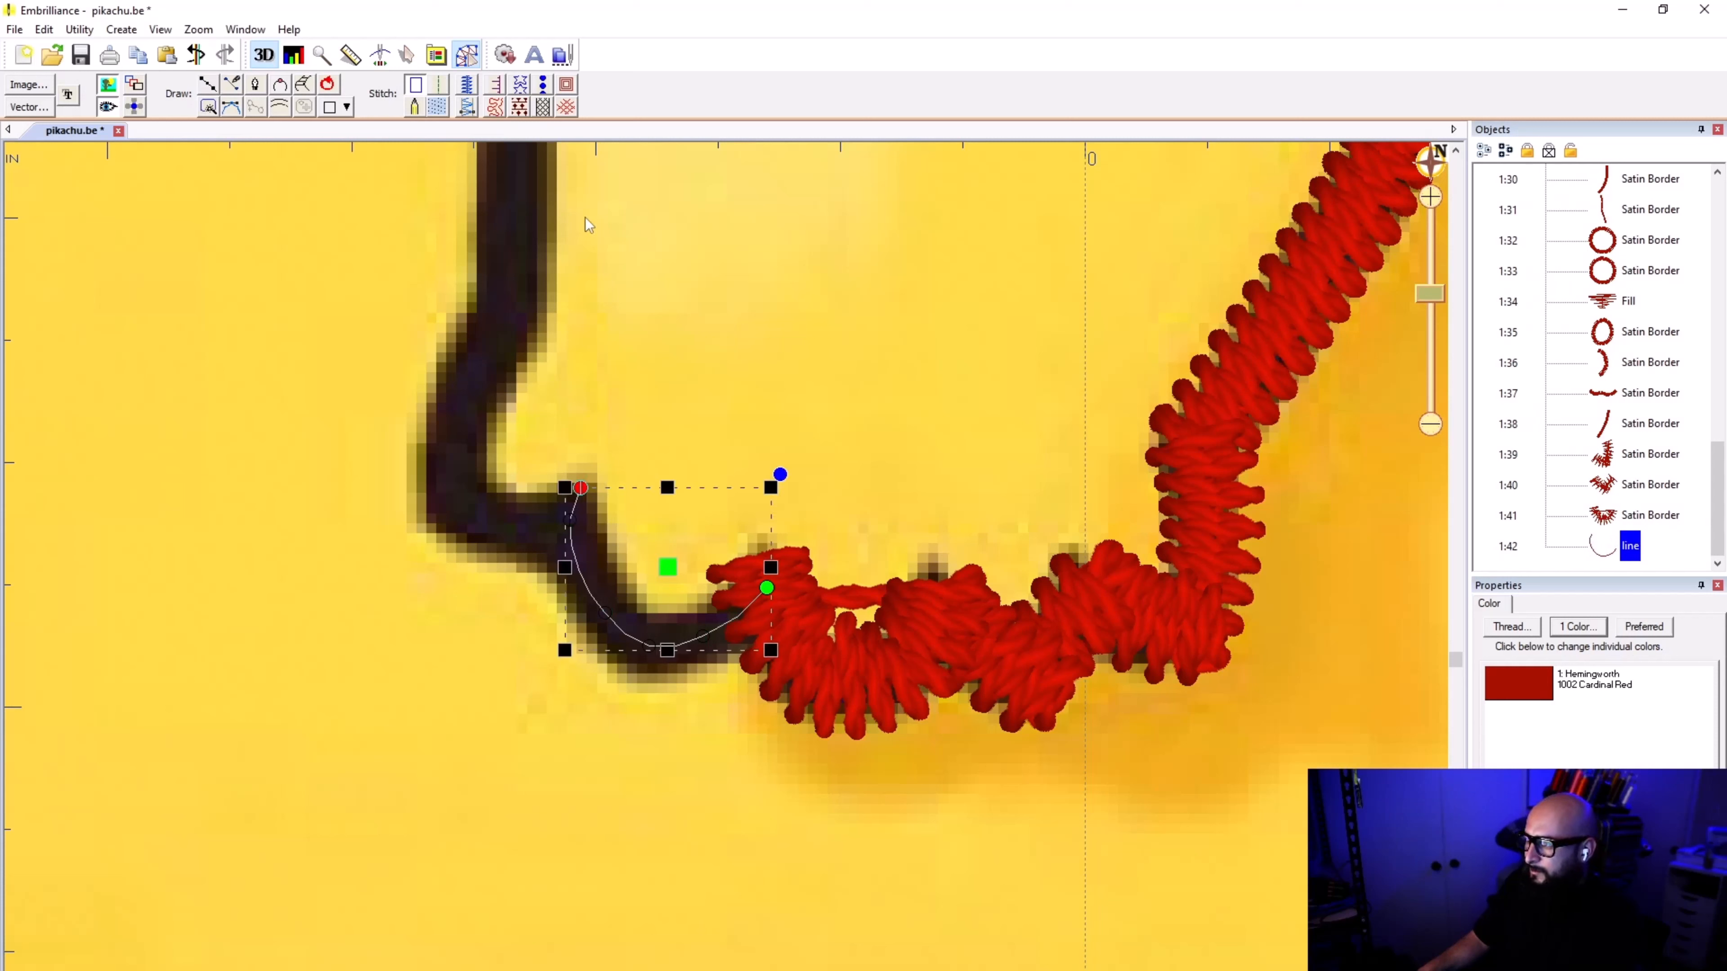
click(466, 84)
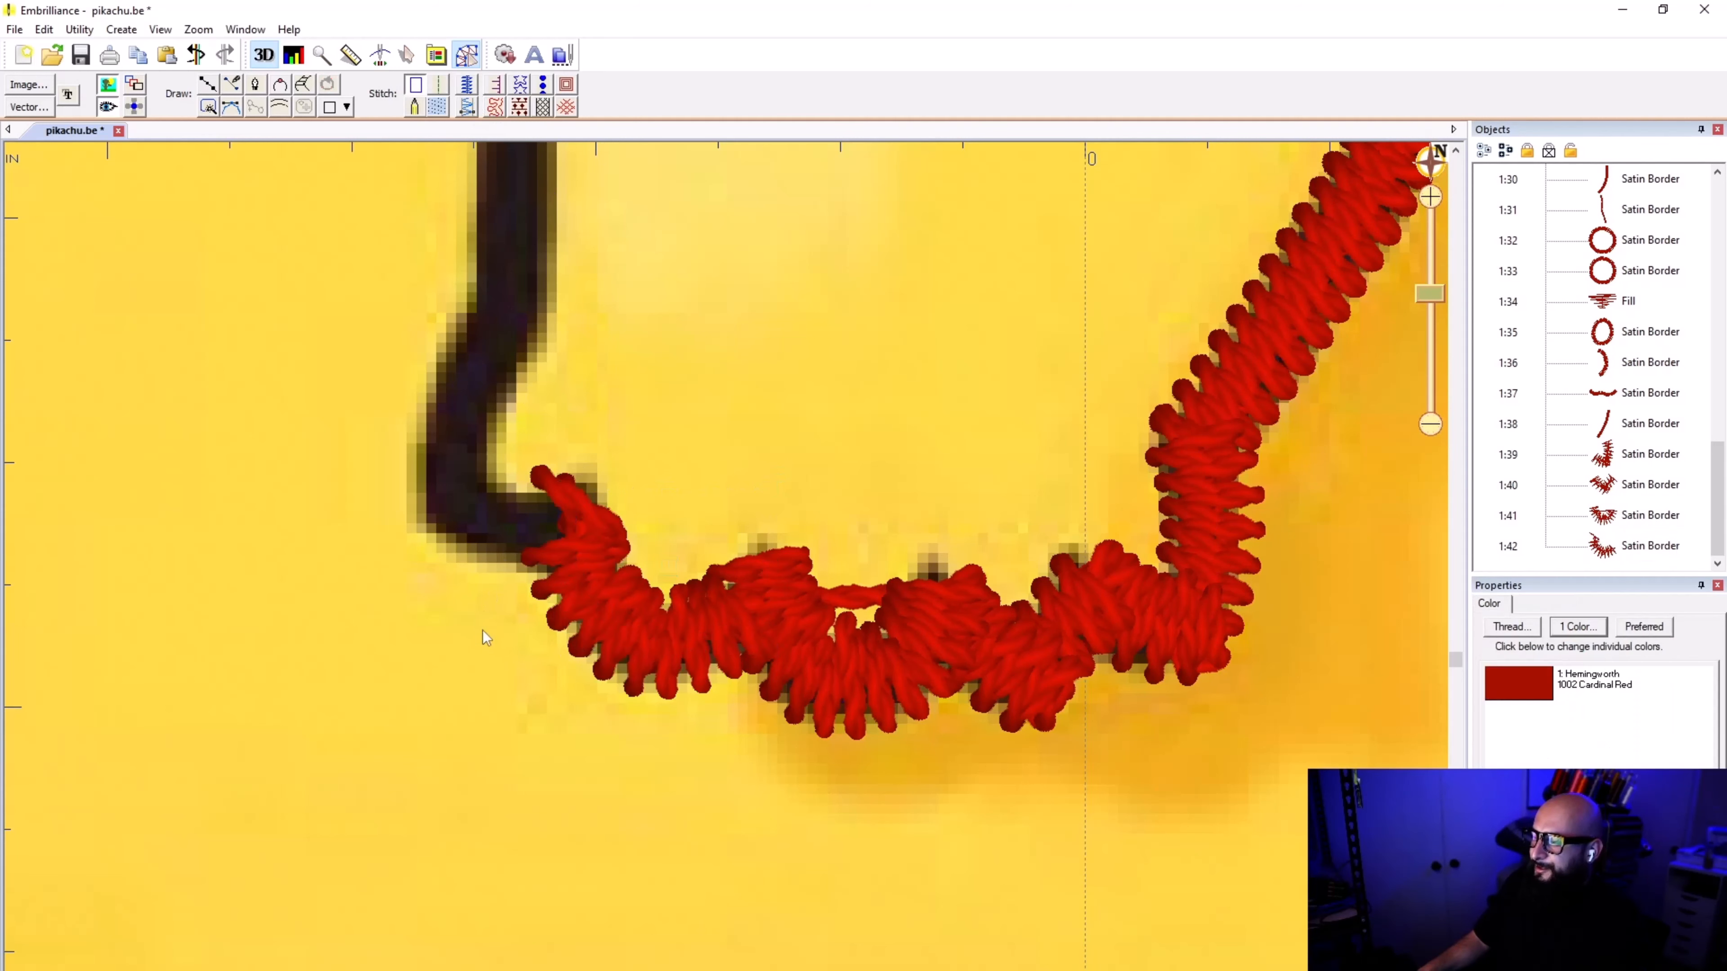
Step: Trace the last toe from the fourth notch around the paw's outer corner up to the wrist, and apply satin border stitching
click(209, 85)
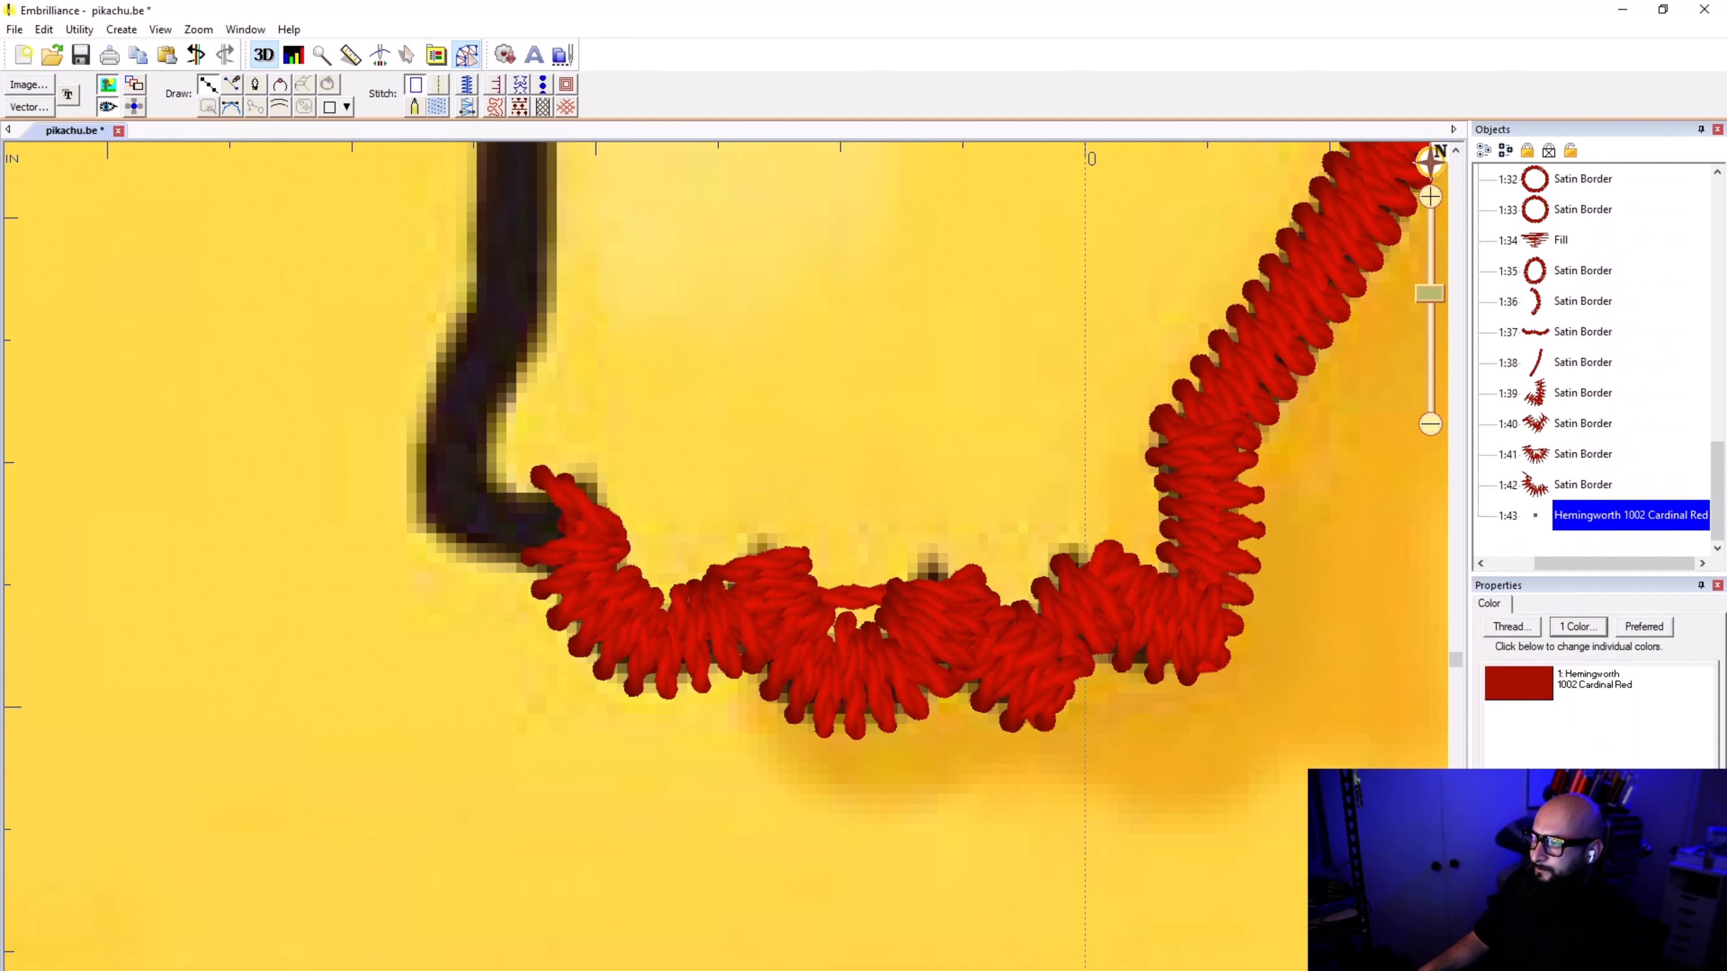
click(577, 507)
right_click(508, 524)
click(459, 498)
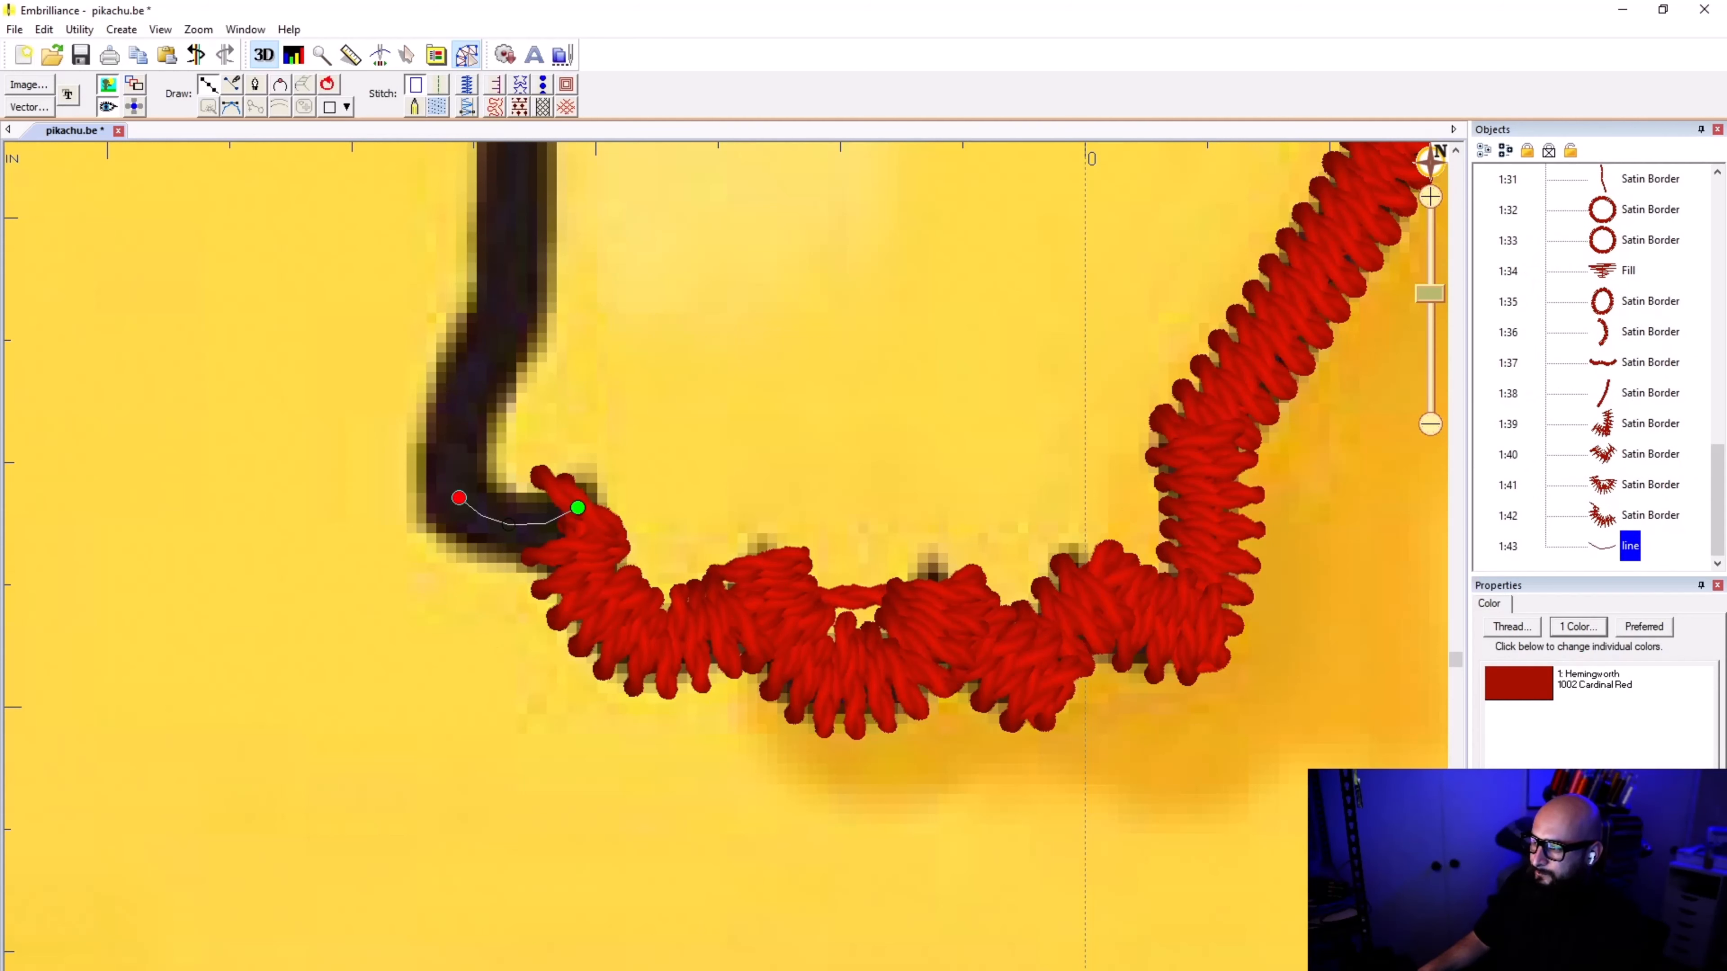
click(456, 409)
click(482, 342)
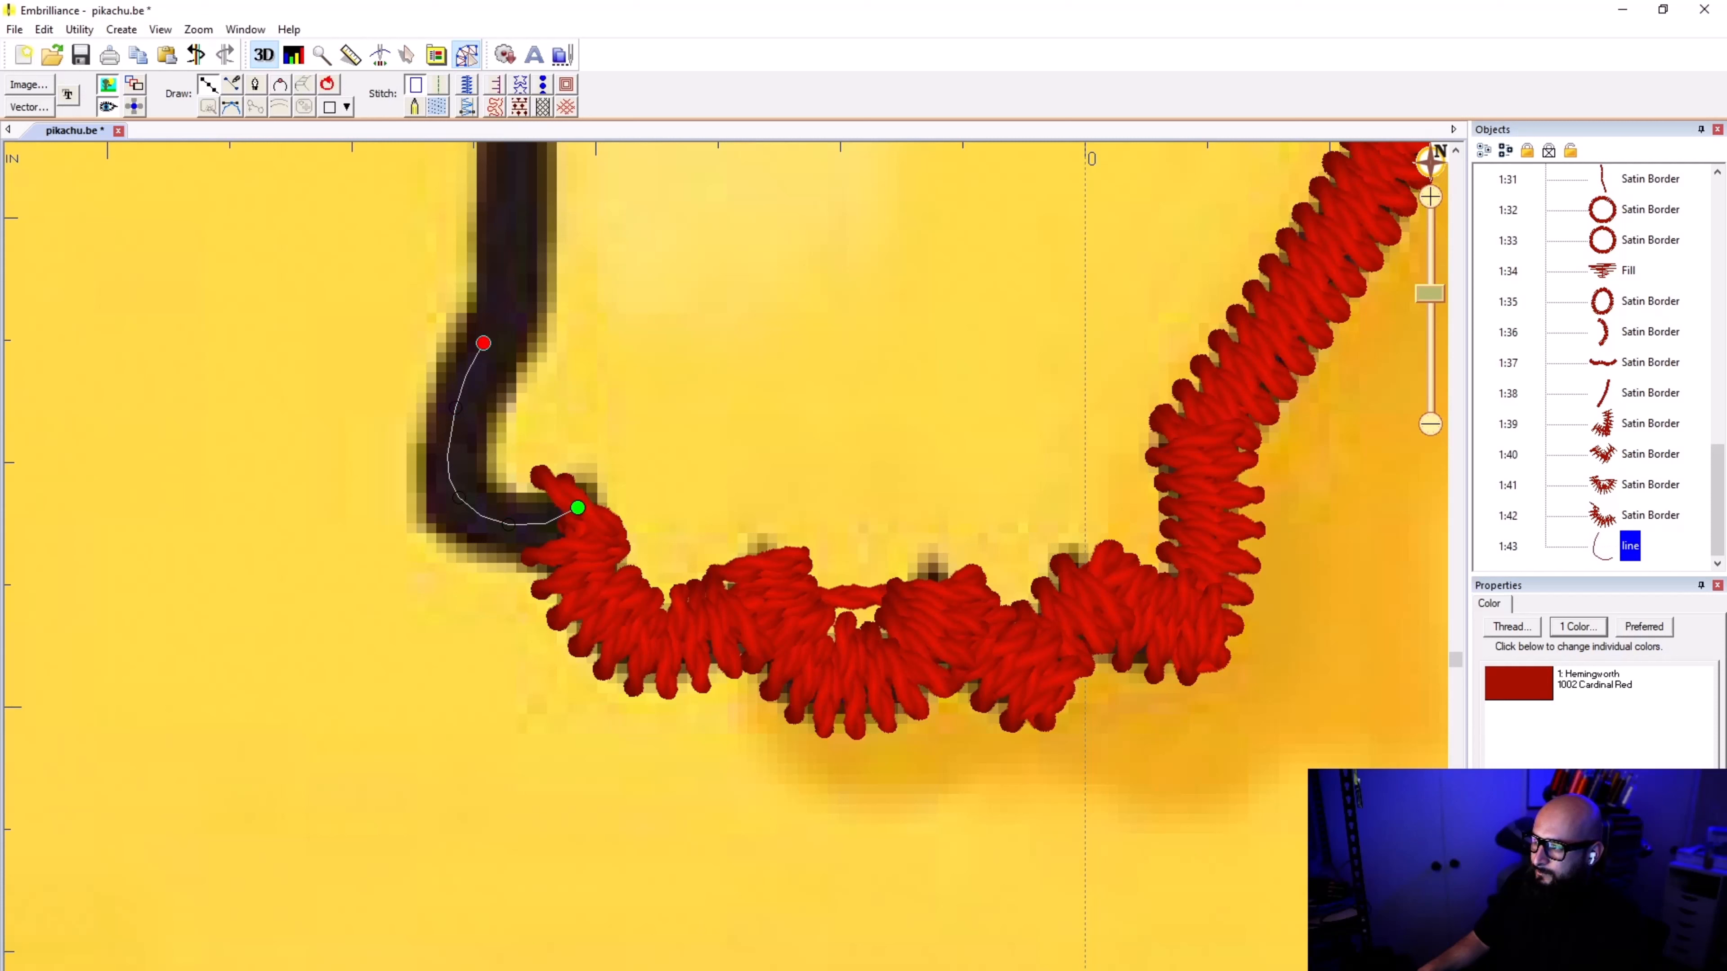
click(514, 311)
click(511, 172)
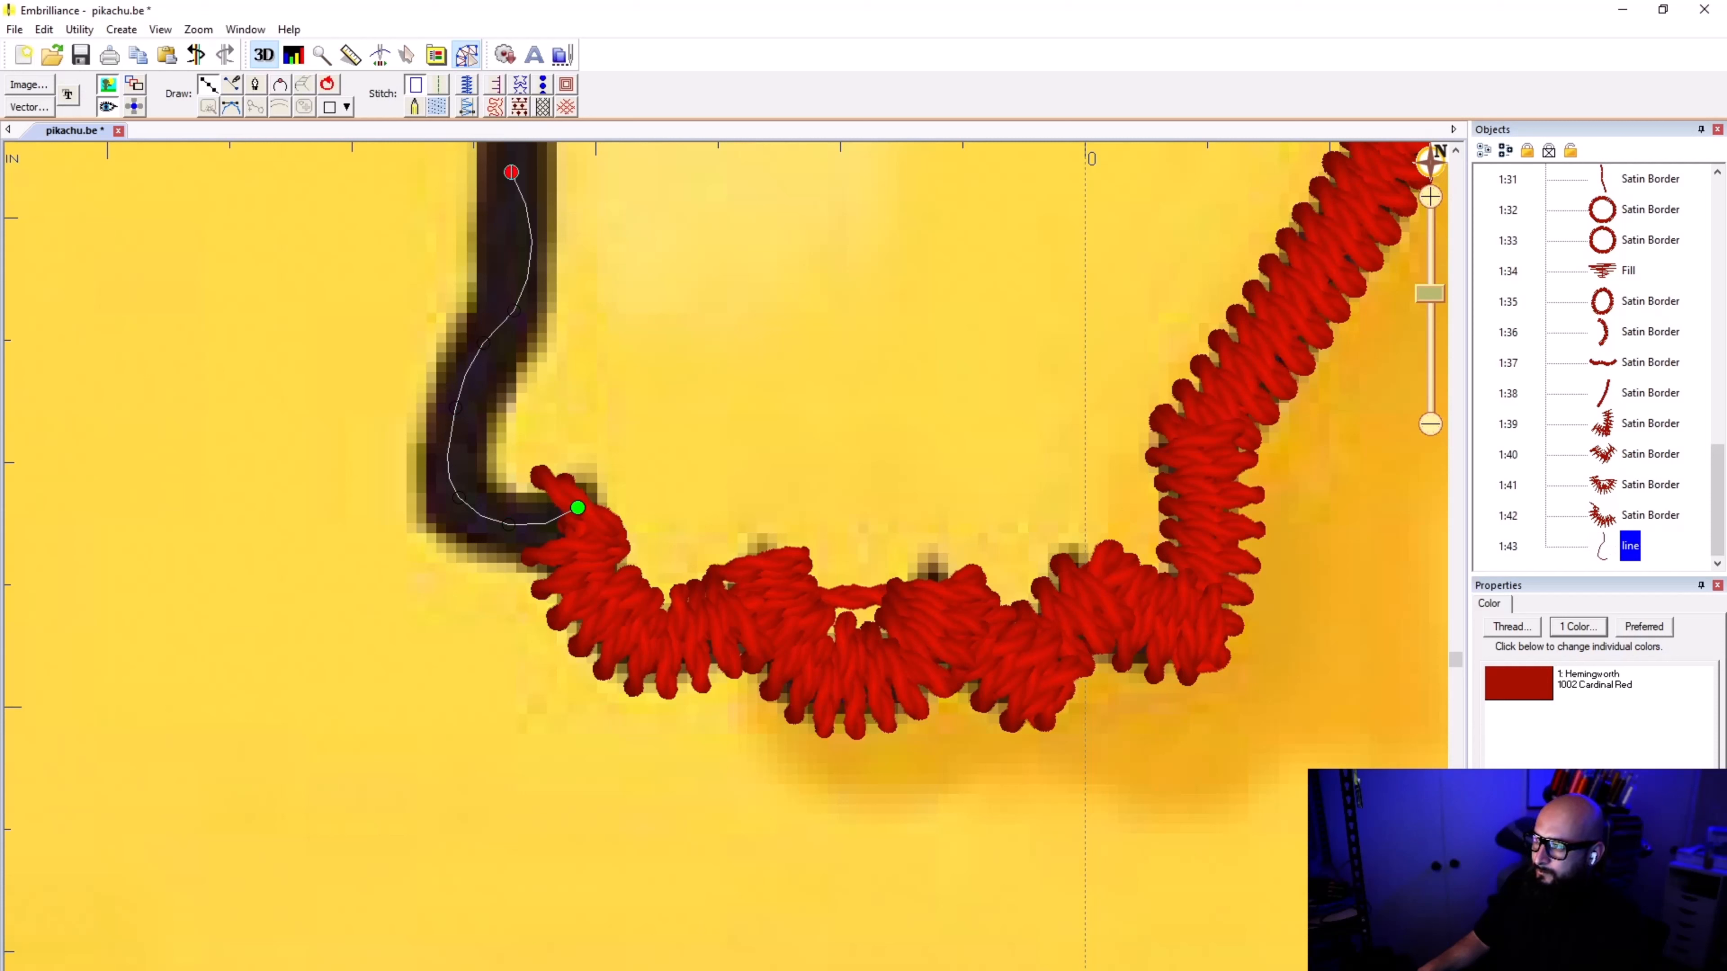
key(BackSpace)
key(Return)
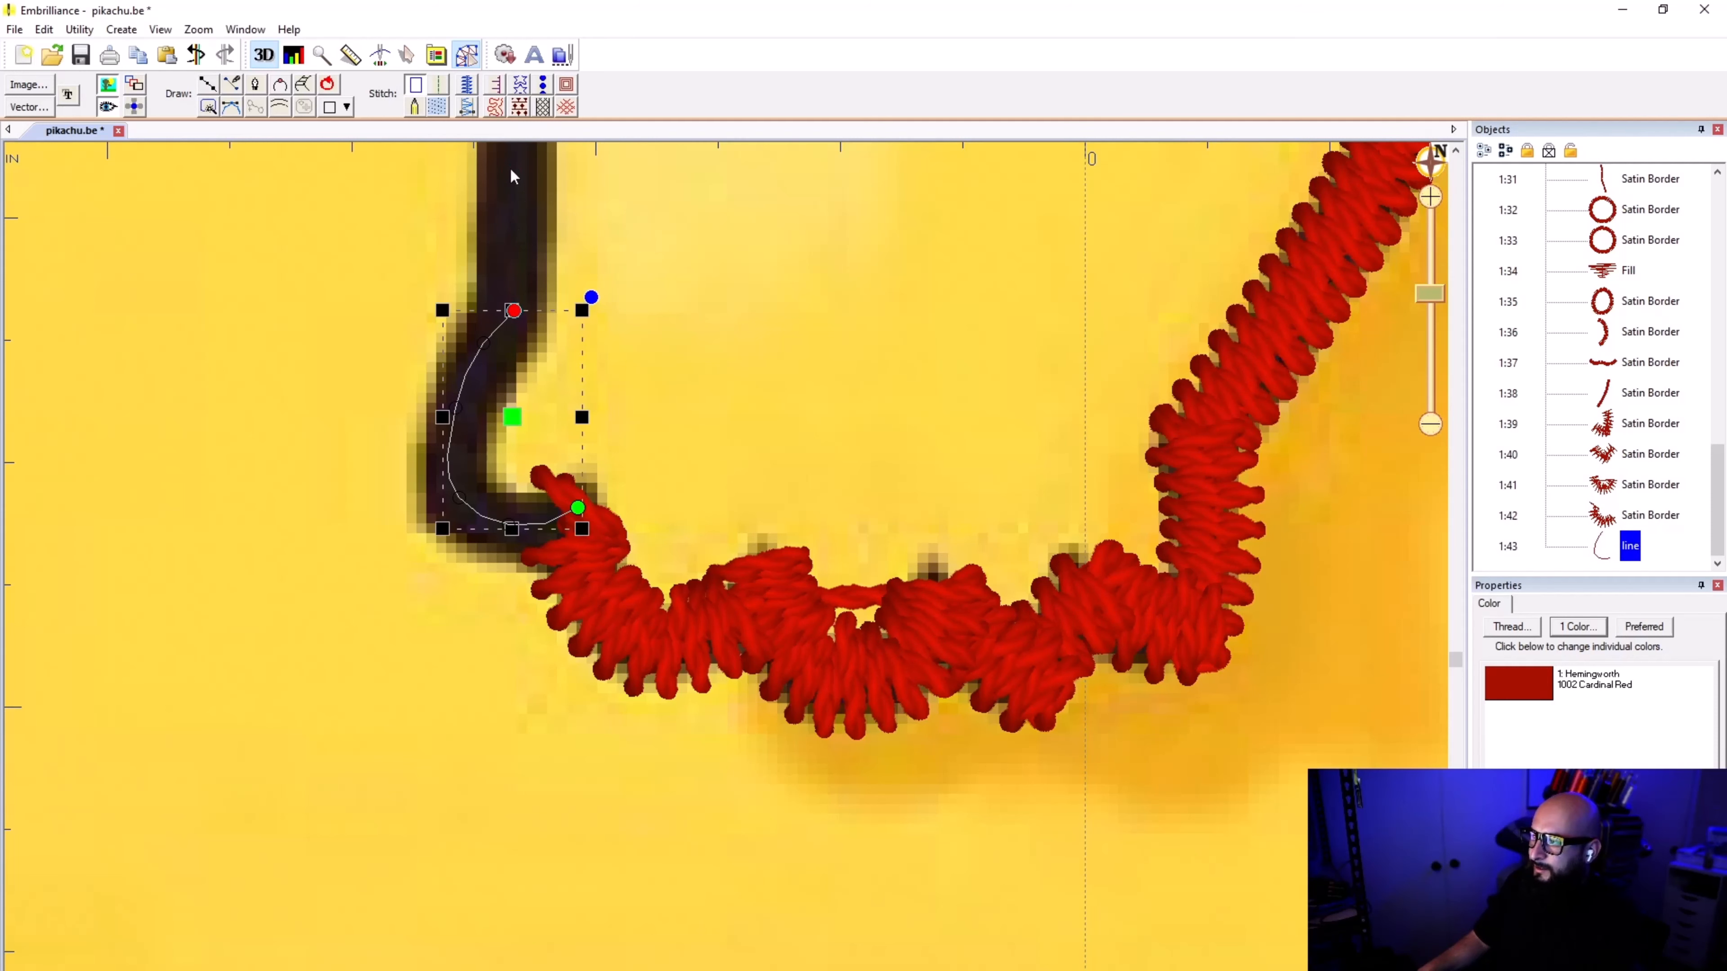
click(465, 85)
click(594, 327)
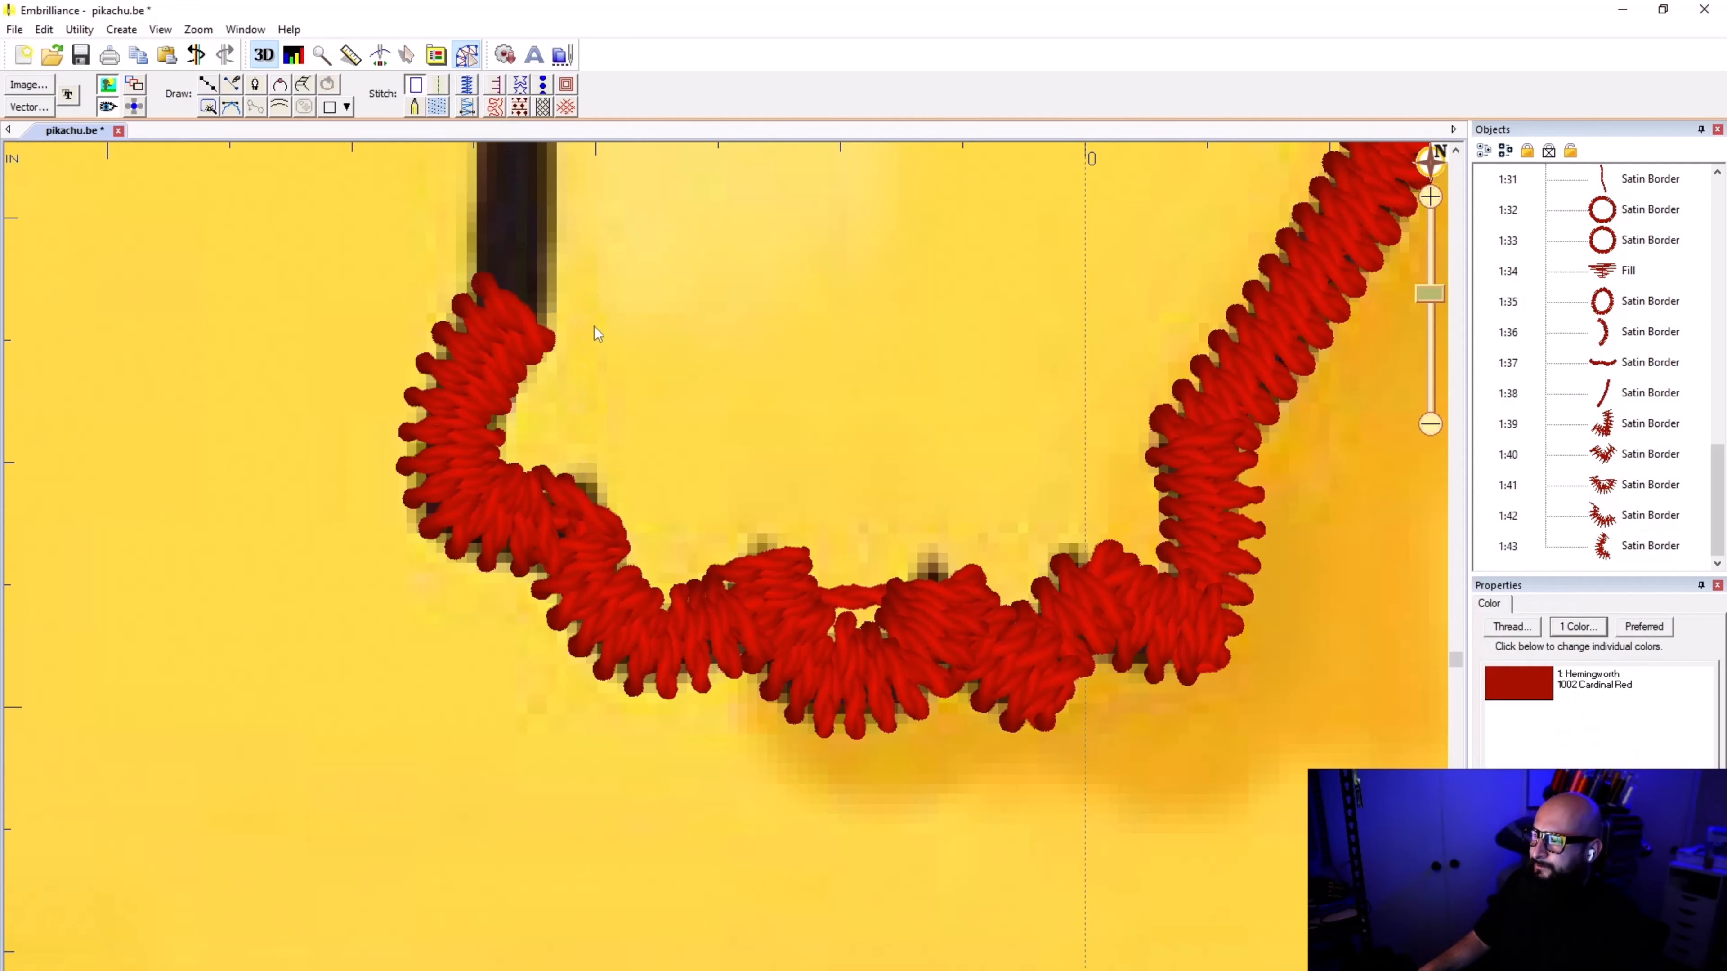
Step: Trace the arm's remaining outline from the wrist up to its tapered upper tip as a separate line, and apply satin border stitching
click(209, 85)
click(514, 310)
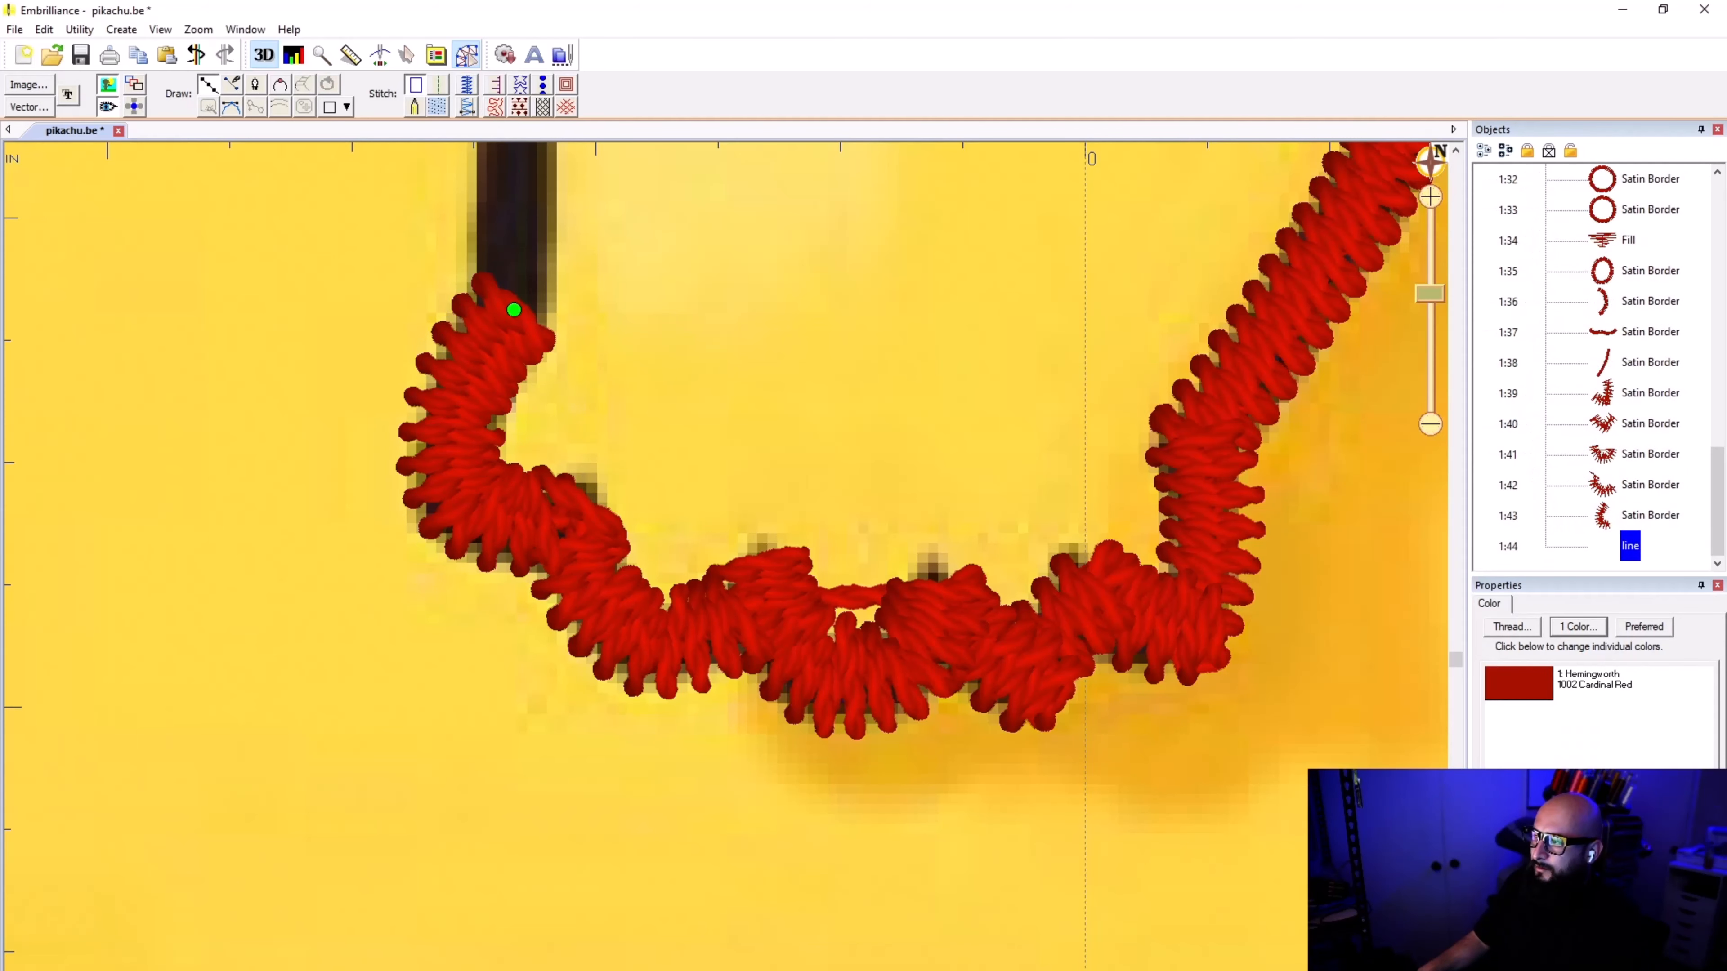
scroll(514, 310, down, 1)
click(734, 339)
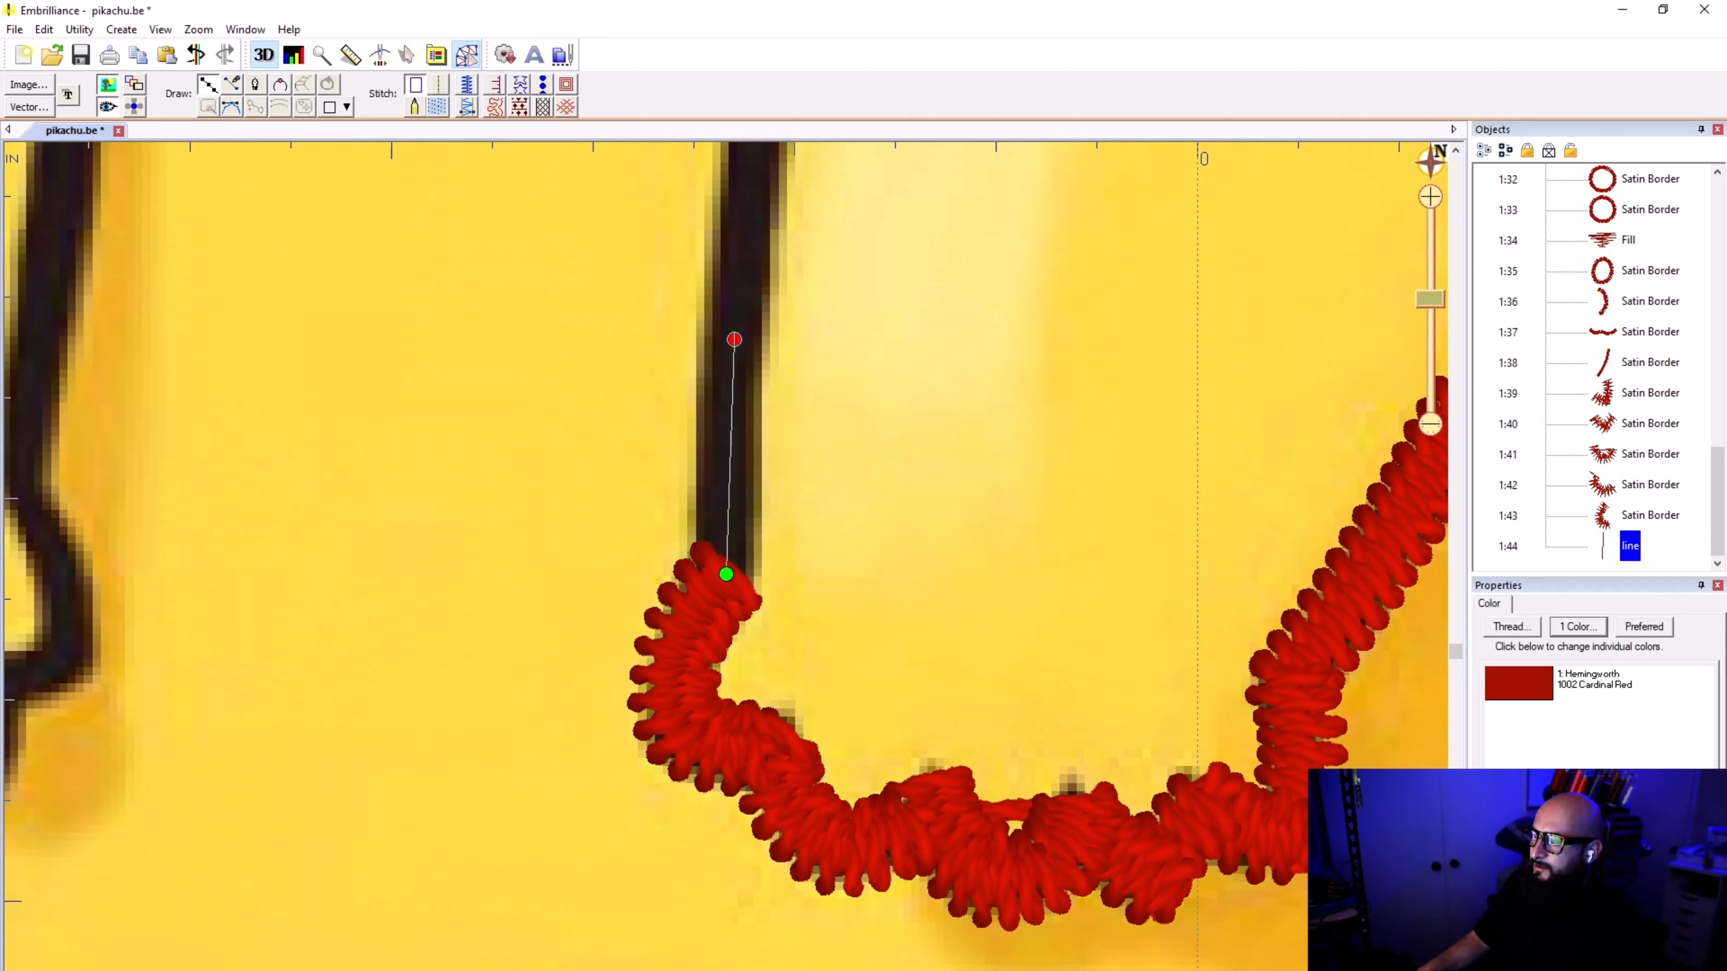
scroll(750, 197, down, 1)
click(731, 484)
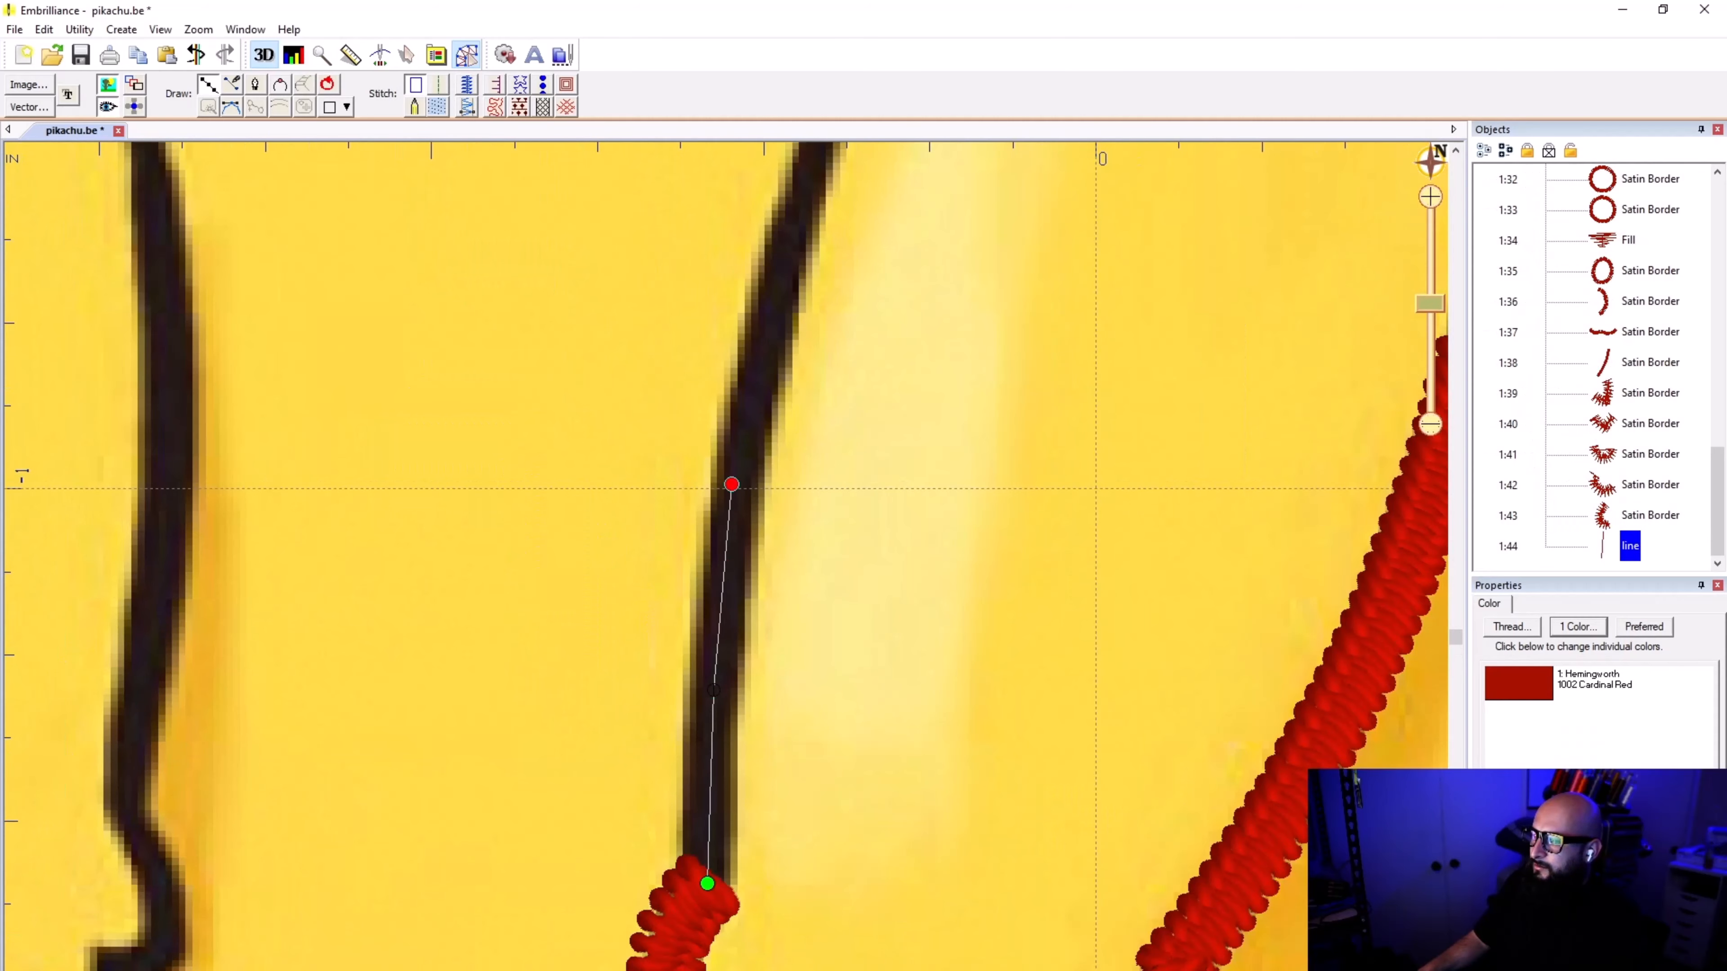
scroll(655, 824, down, 1)
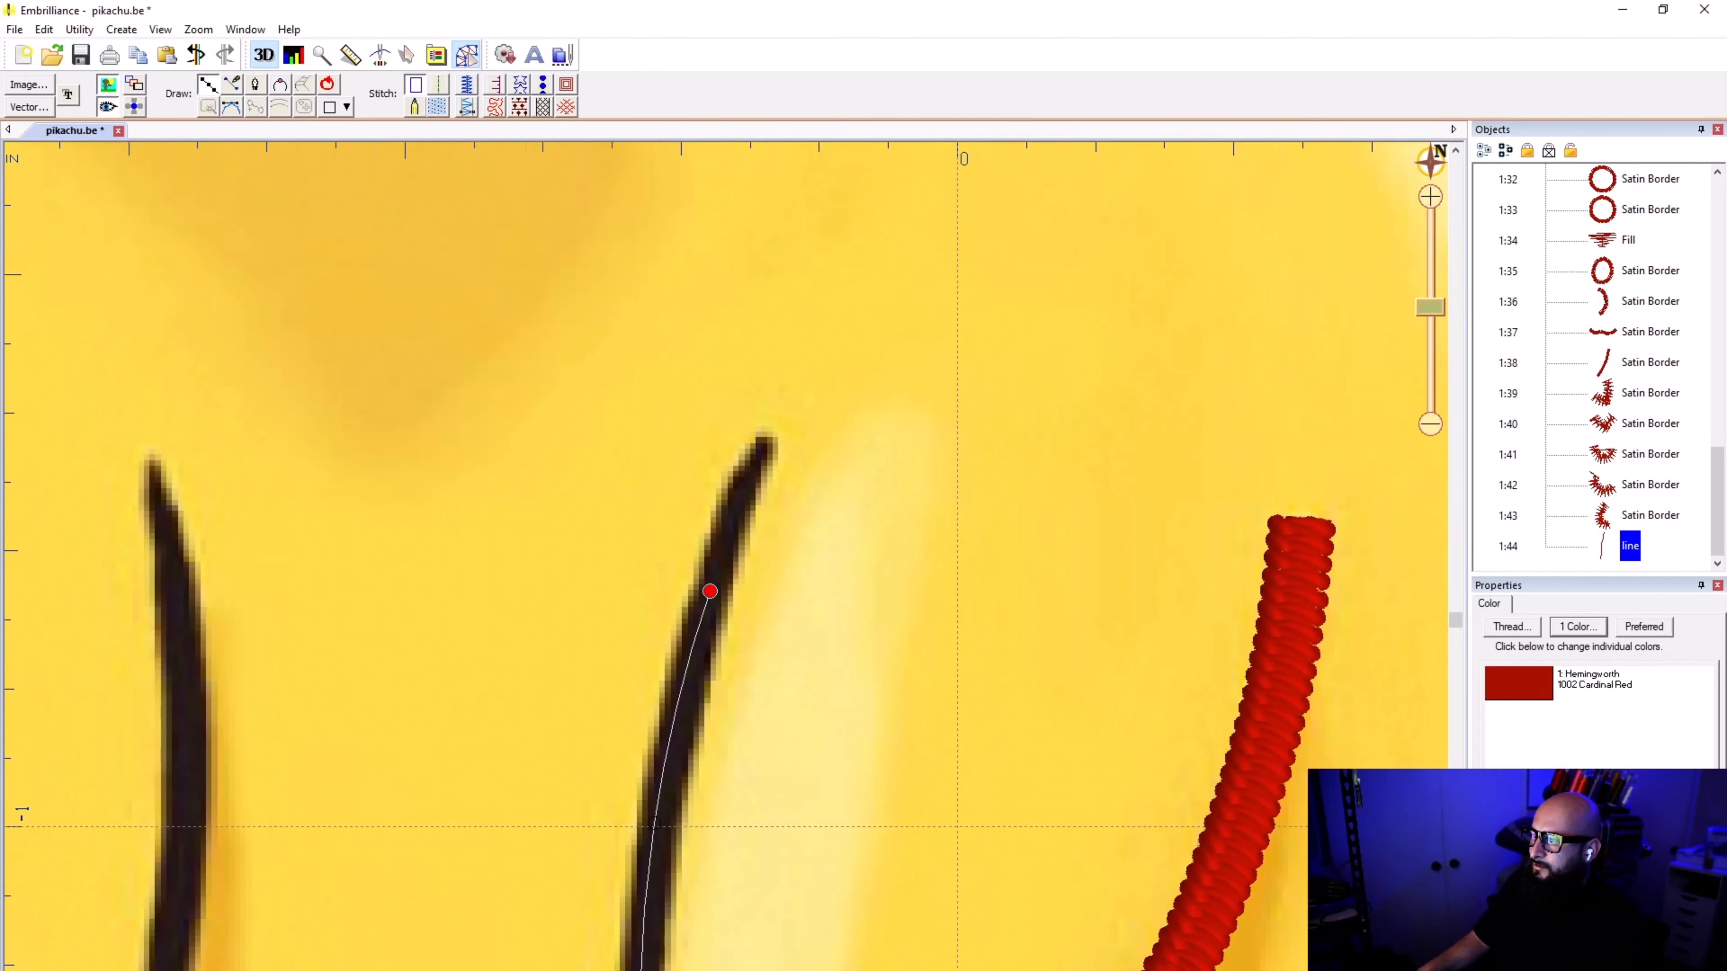
click(770, 440)
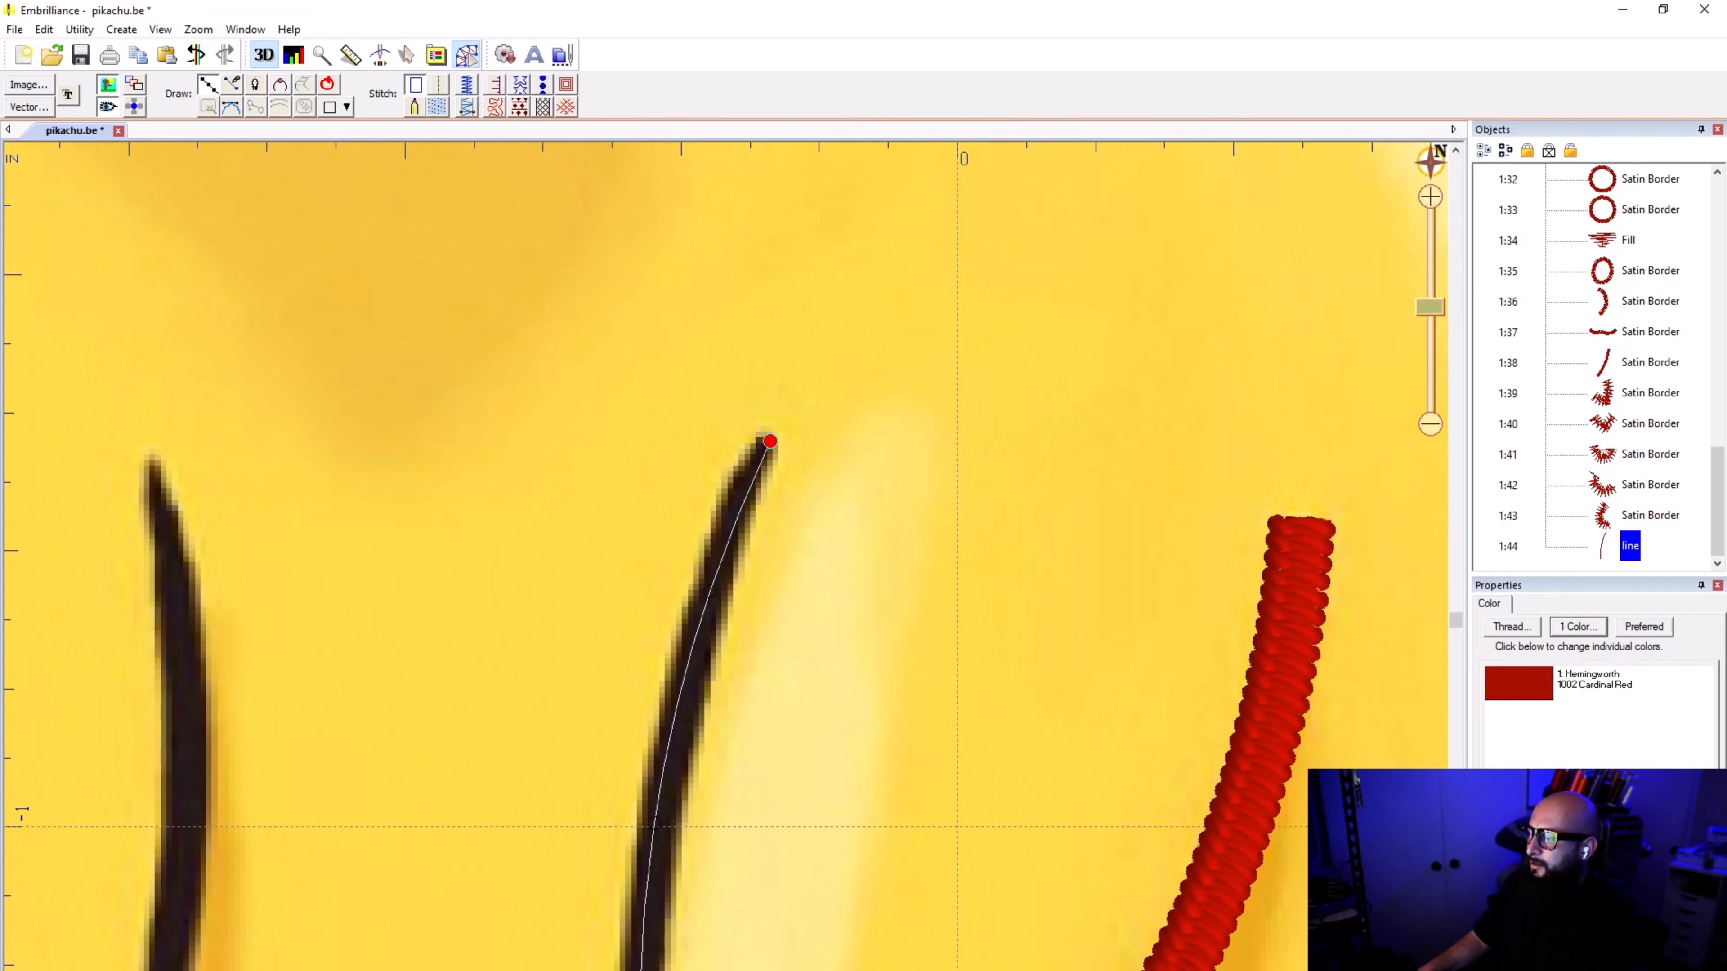
key(Return)
click(474, 89)
scroll(720, 588, down, 3)
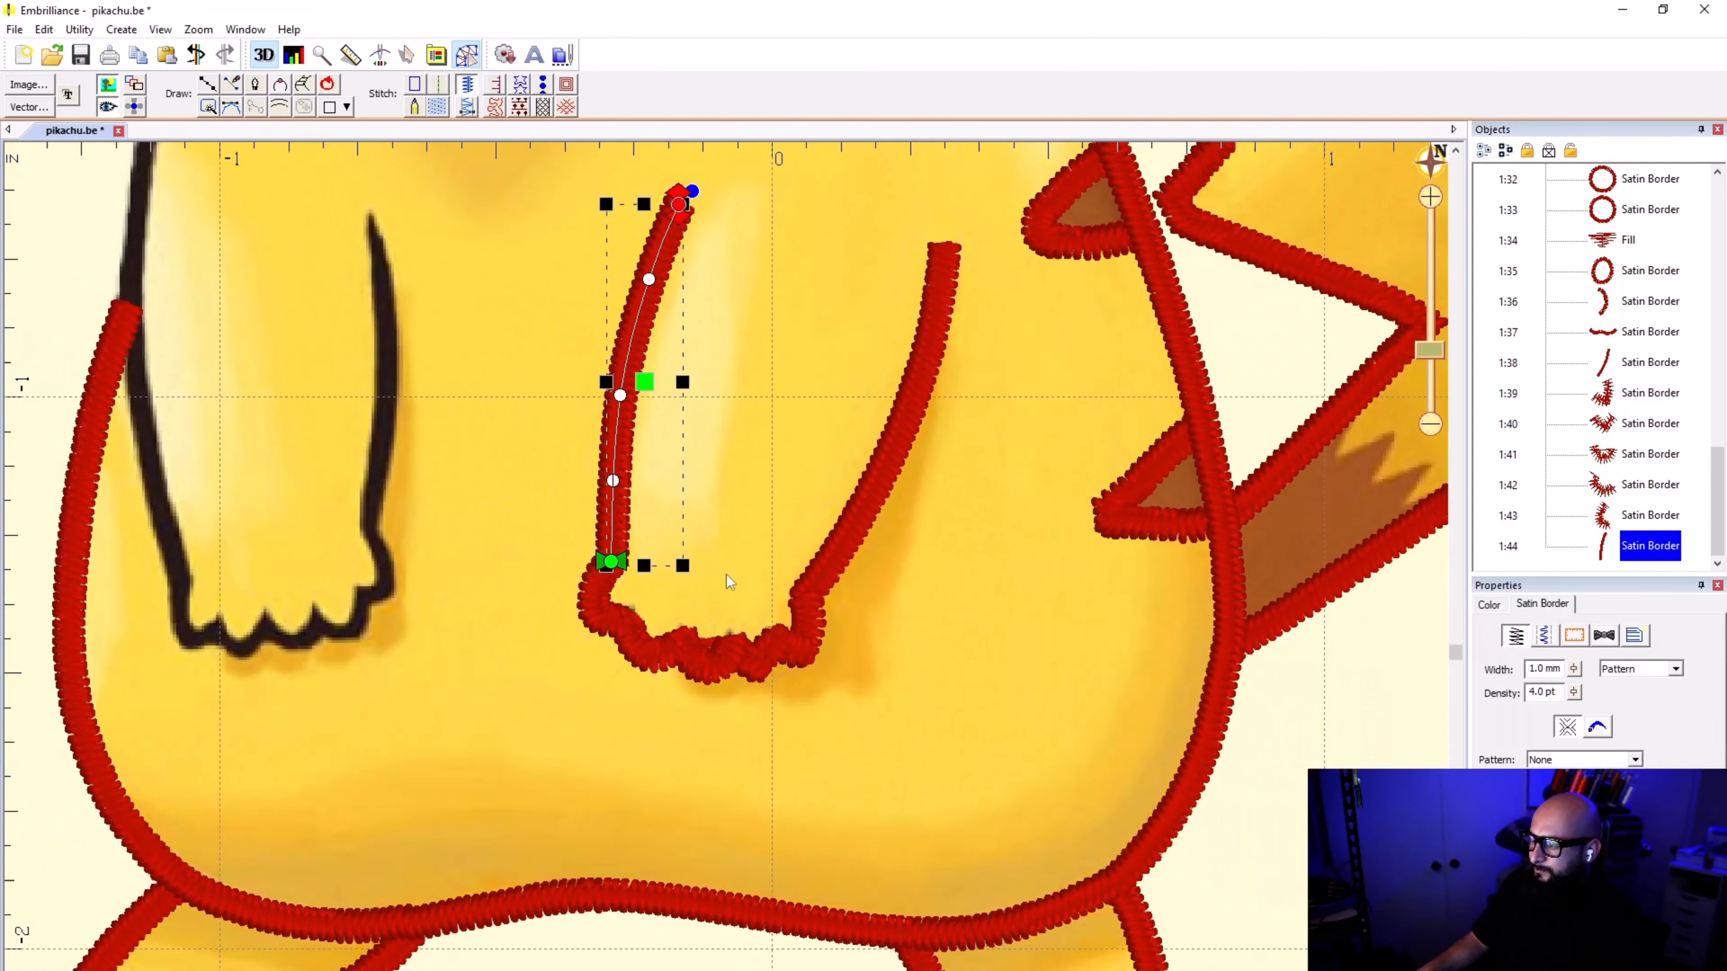
scroll(726, 574, down, 2)
click(726, 573)
Step: Inspect the paw's satin border segments one by one, checking how their stitches meet at the notches
scroll(726, 574, up, 6)
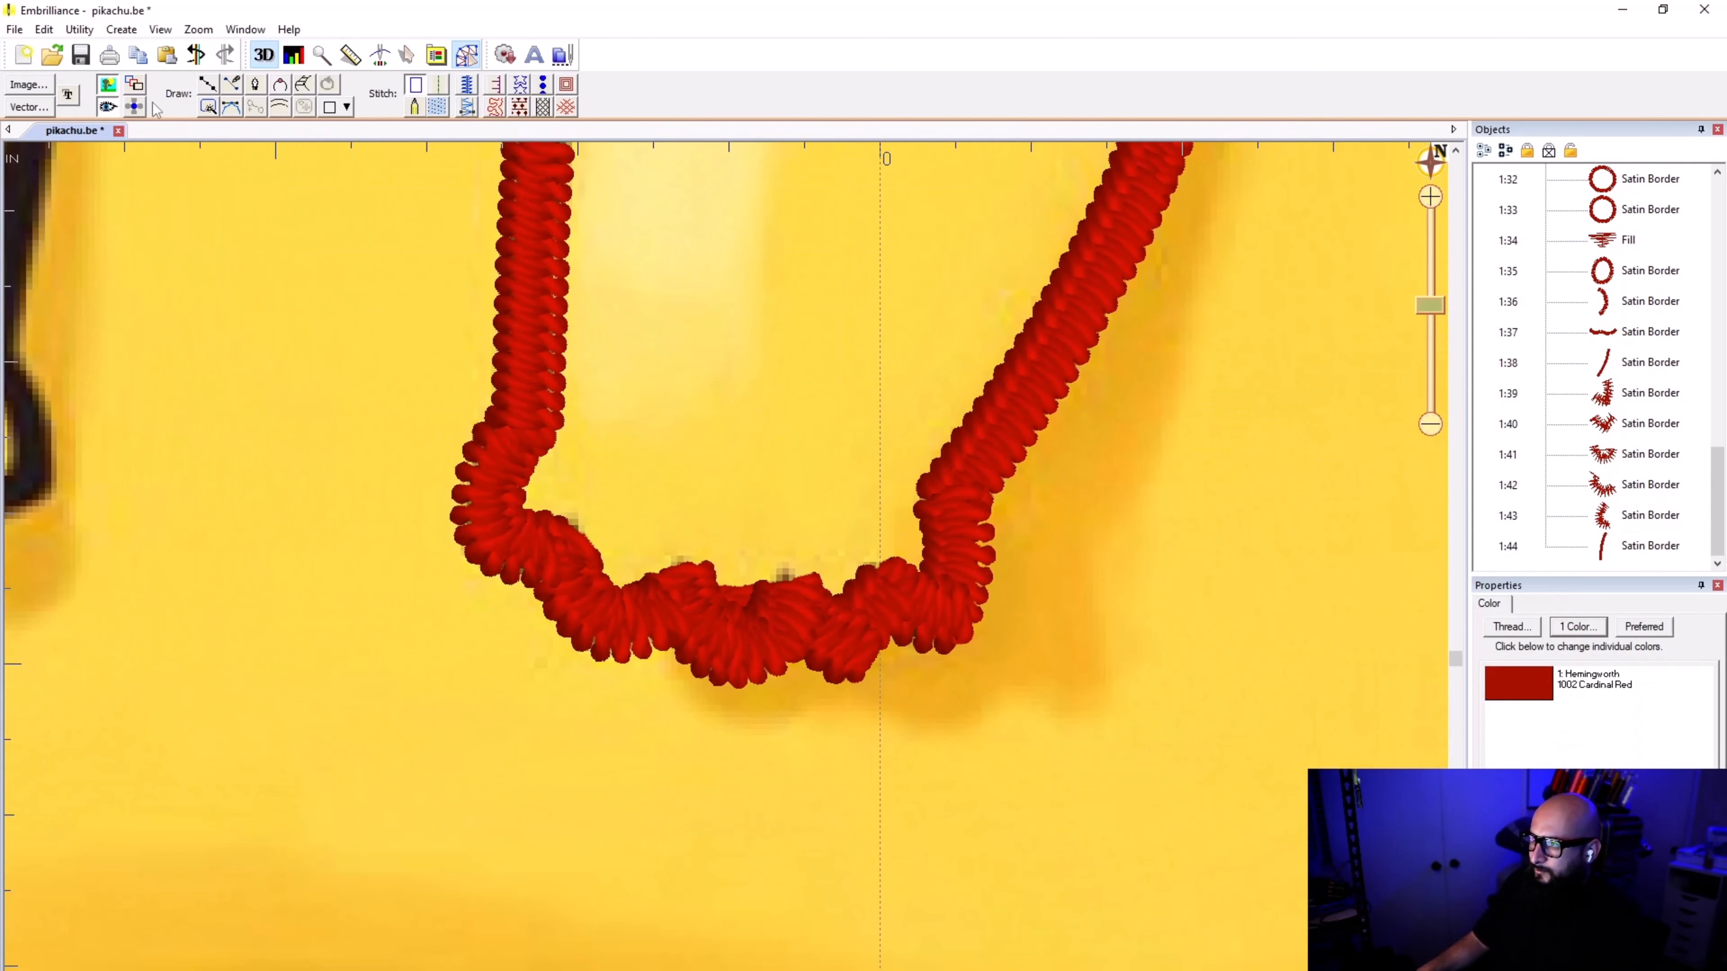
click(108, 108)
click(110, 109)
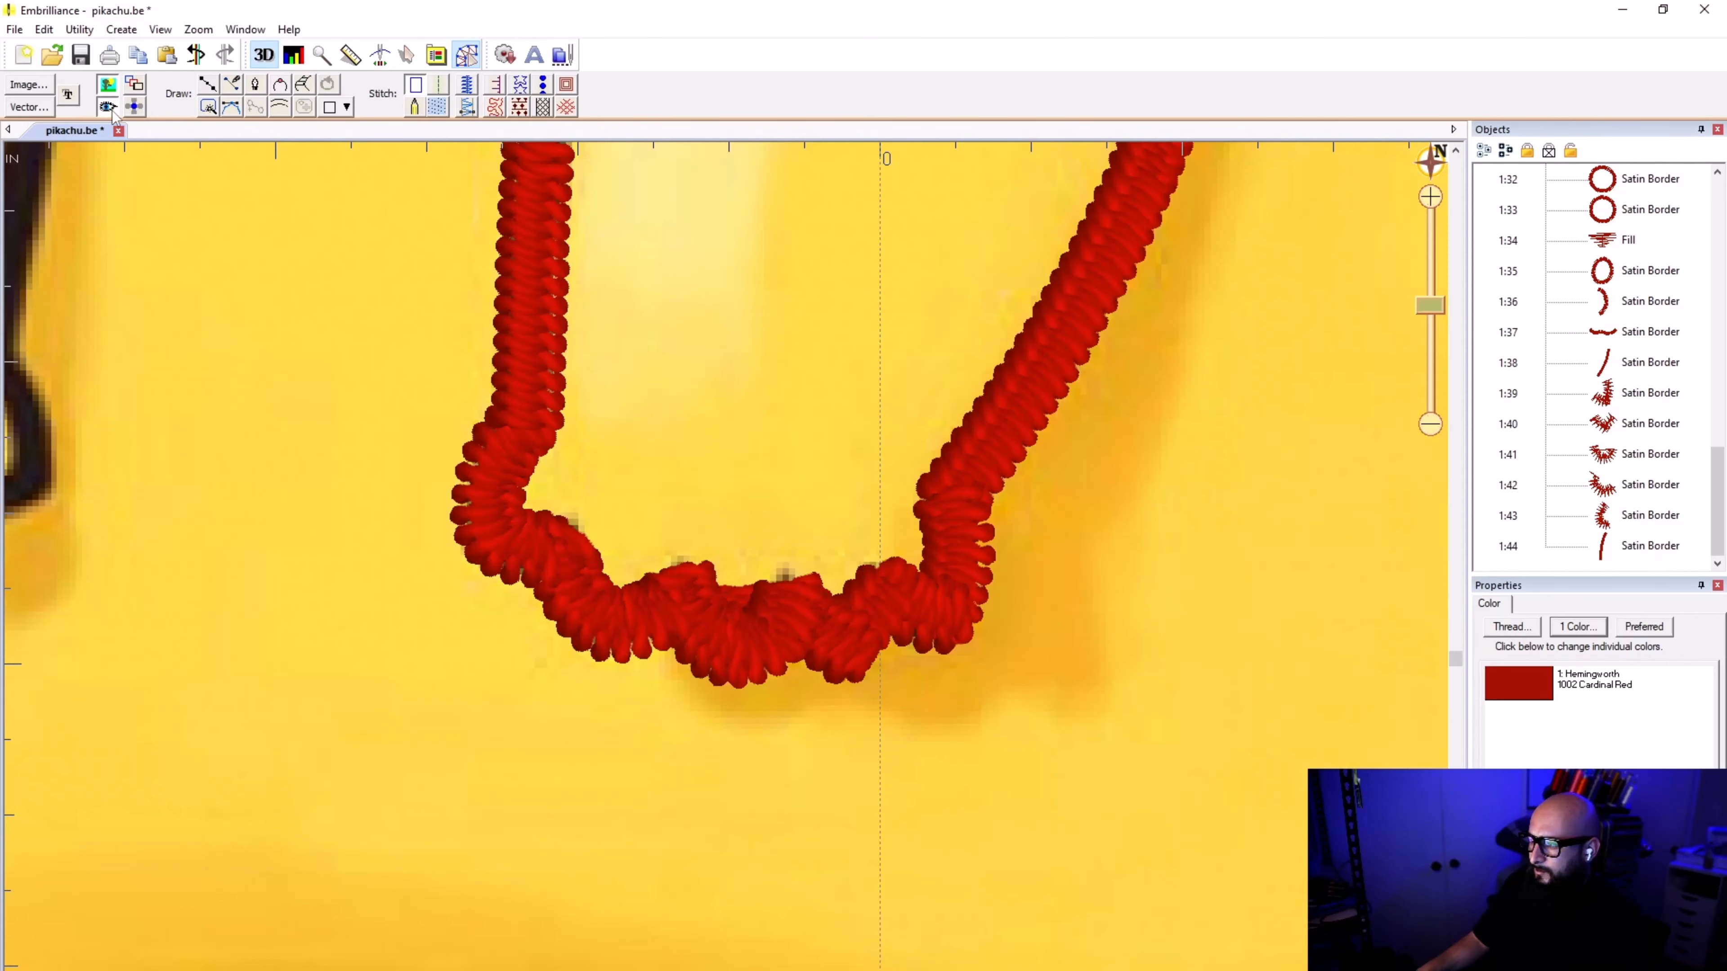
click(111, 109)
click(110, 109)
click(1611, 303)
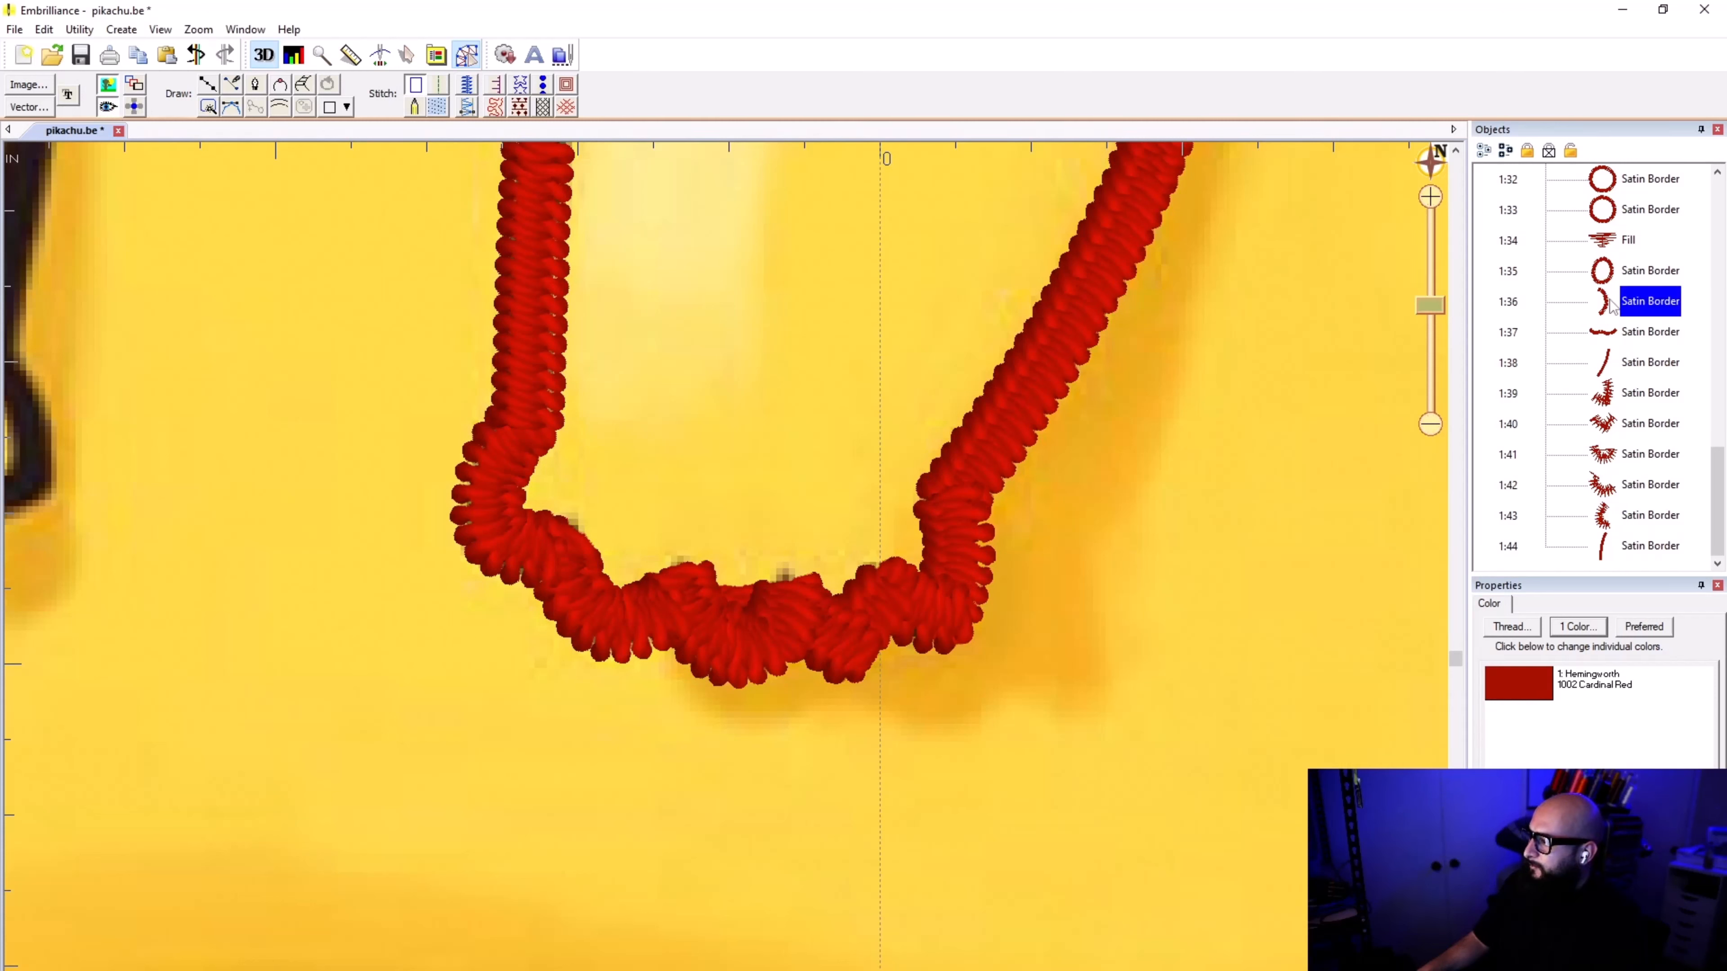
click(1604, 339)
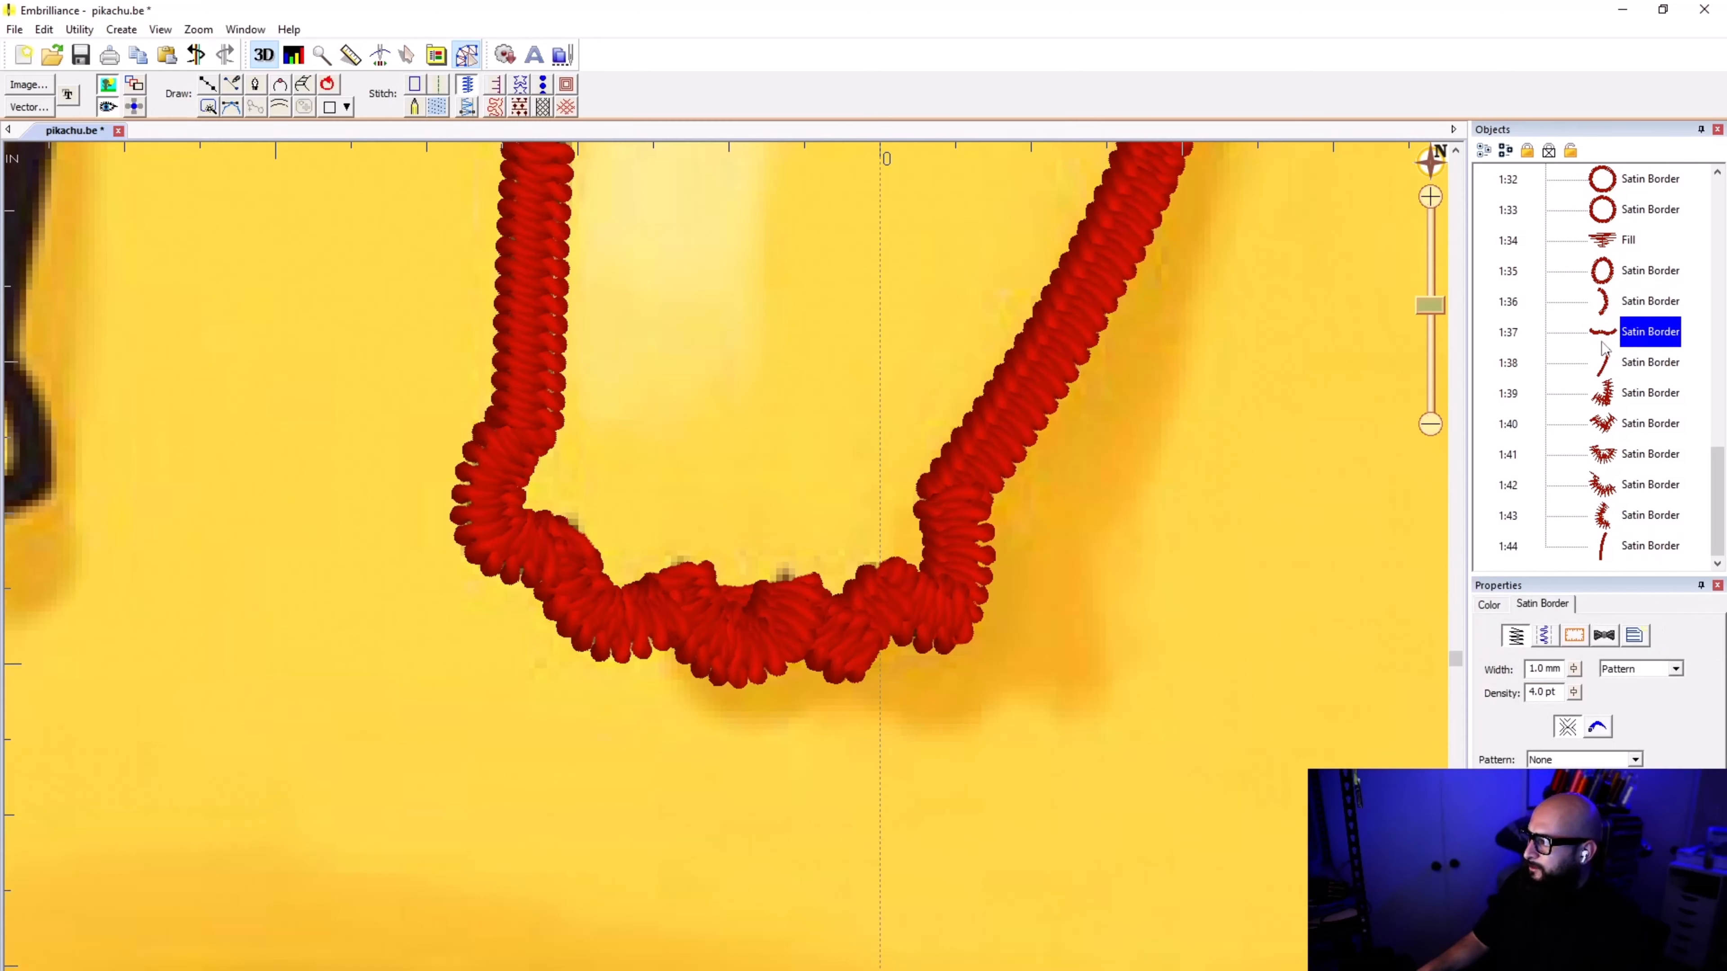
click(1603, 401)
click(1606, 428)
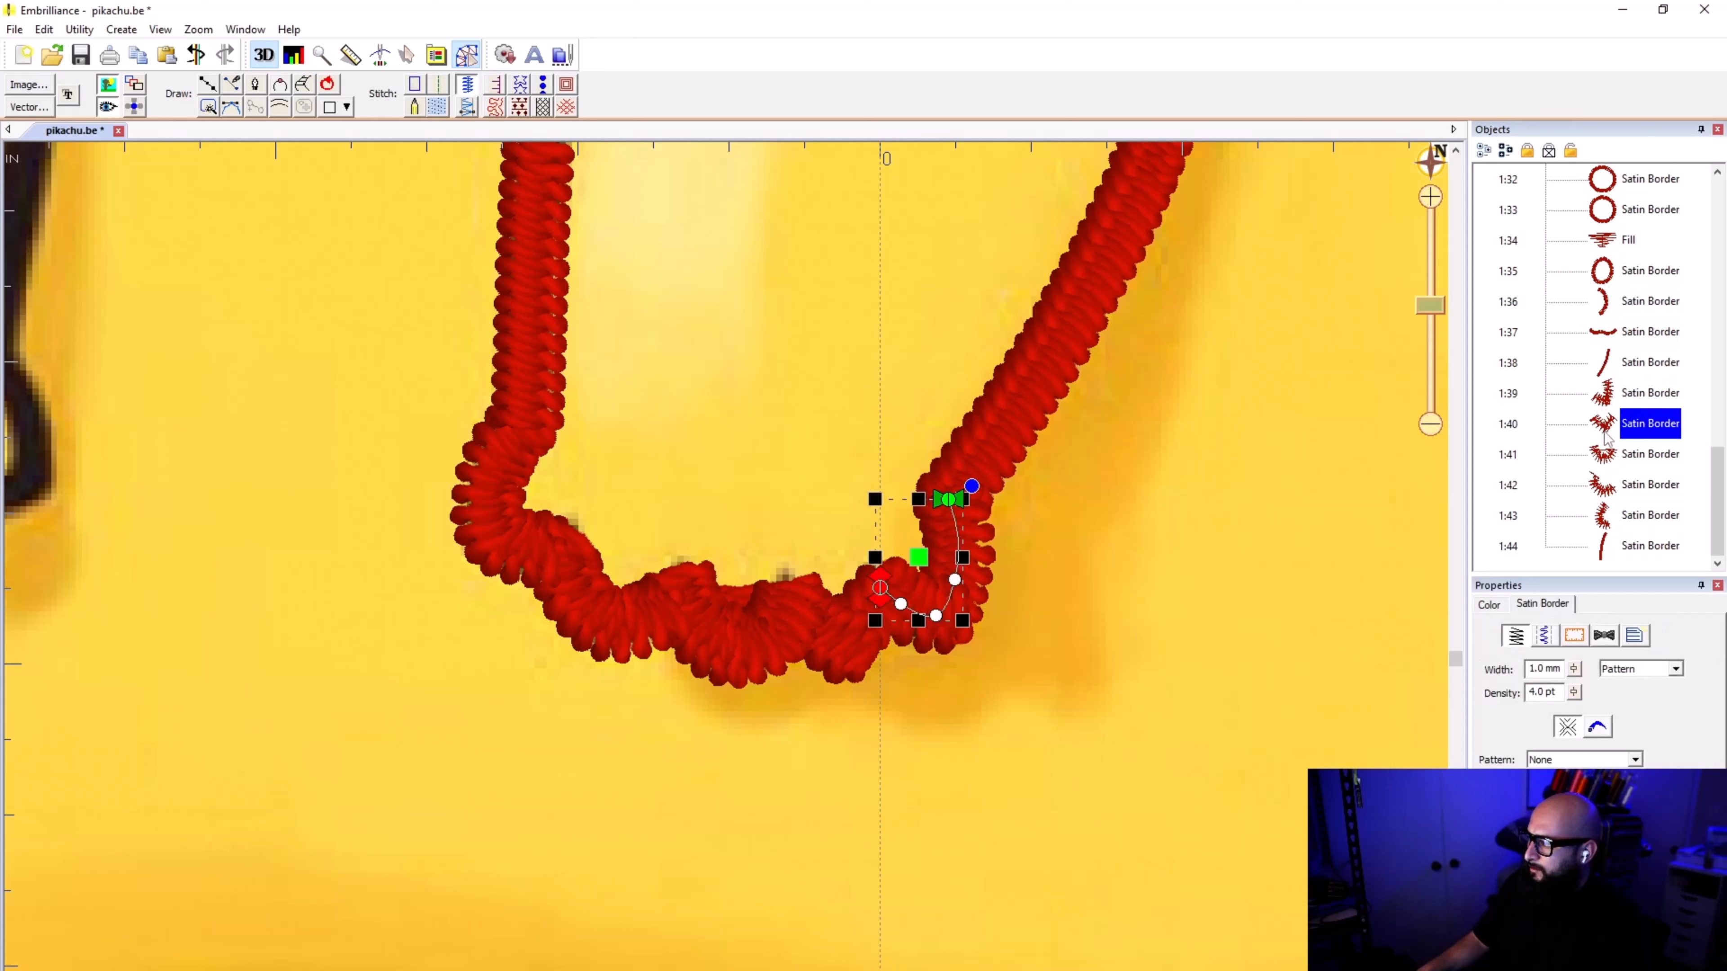
click(1614, 470)
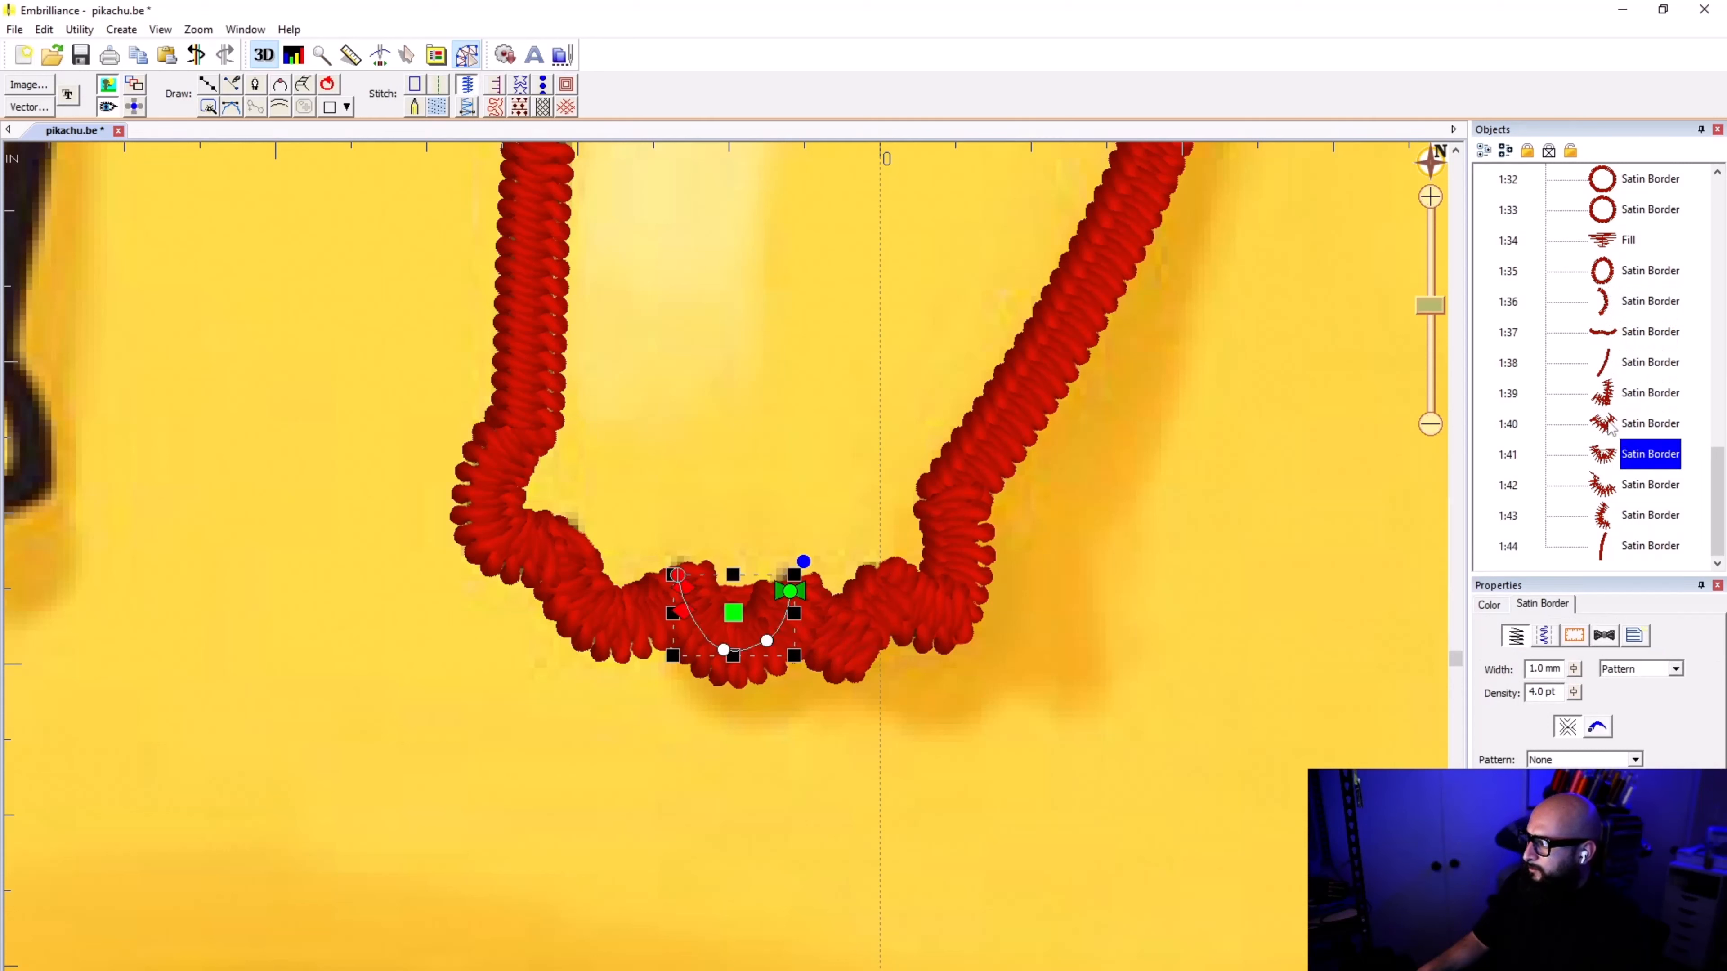
click(1607, 428)
click(1609, 454)
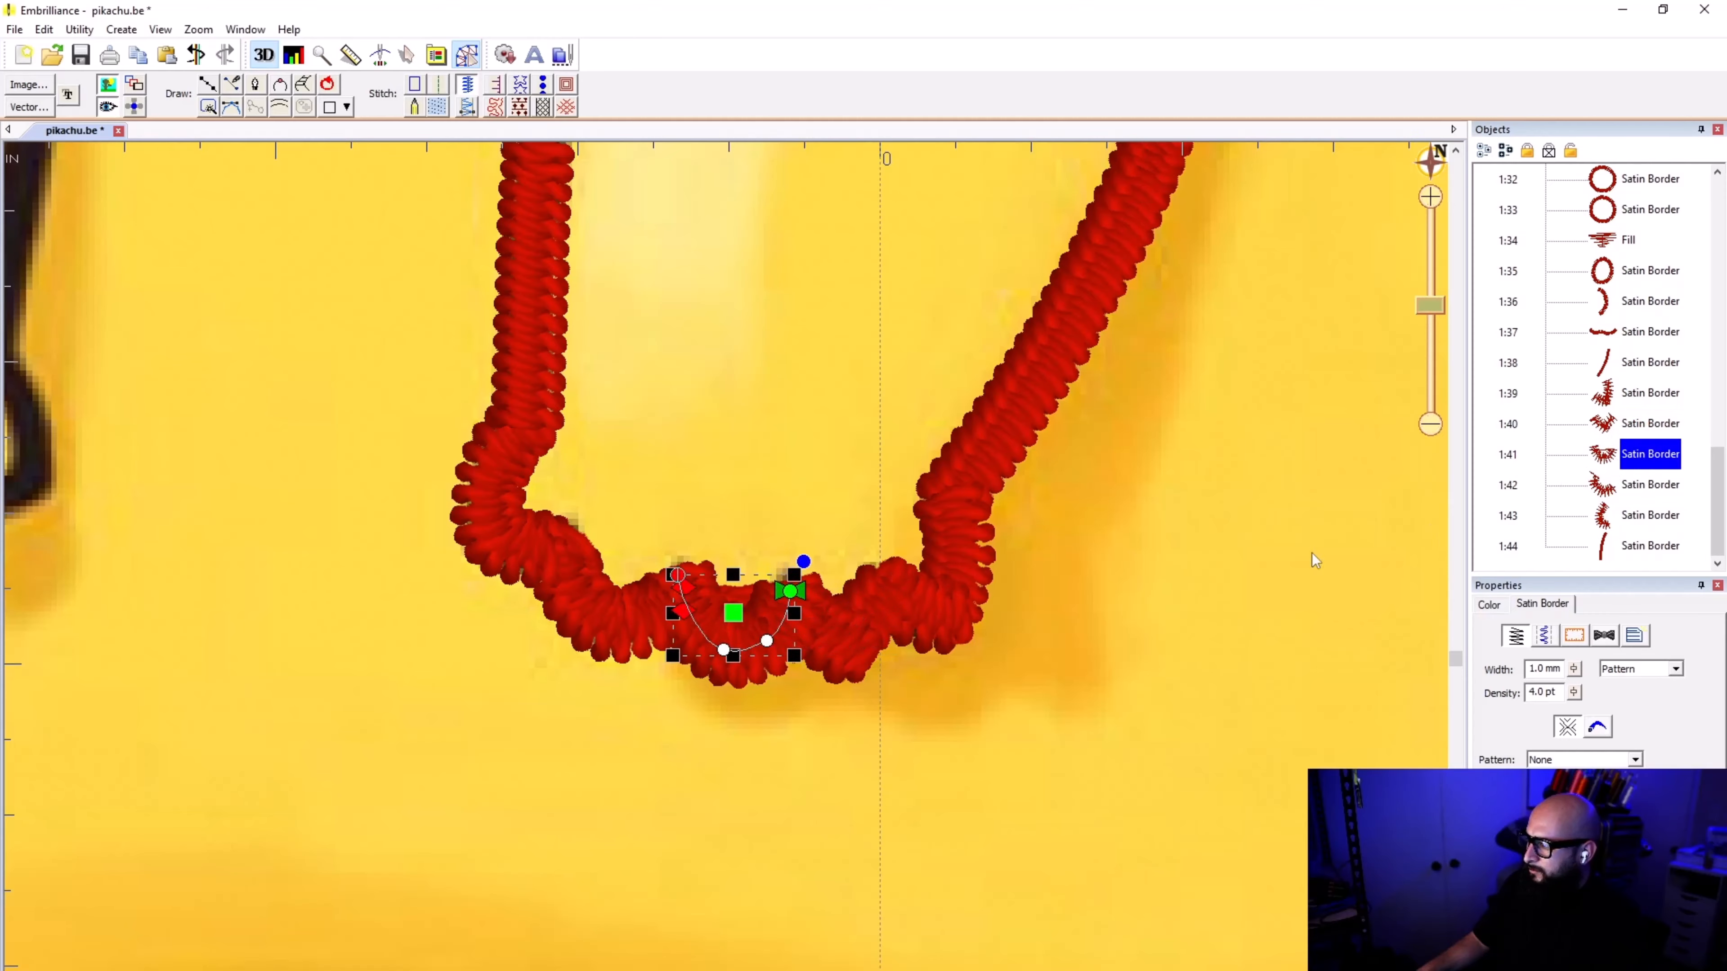
scroll(717, 629, up, 2)
scroll(726, 572, up, 2)
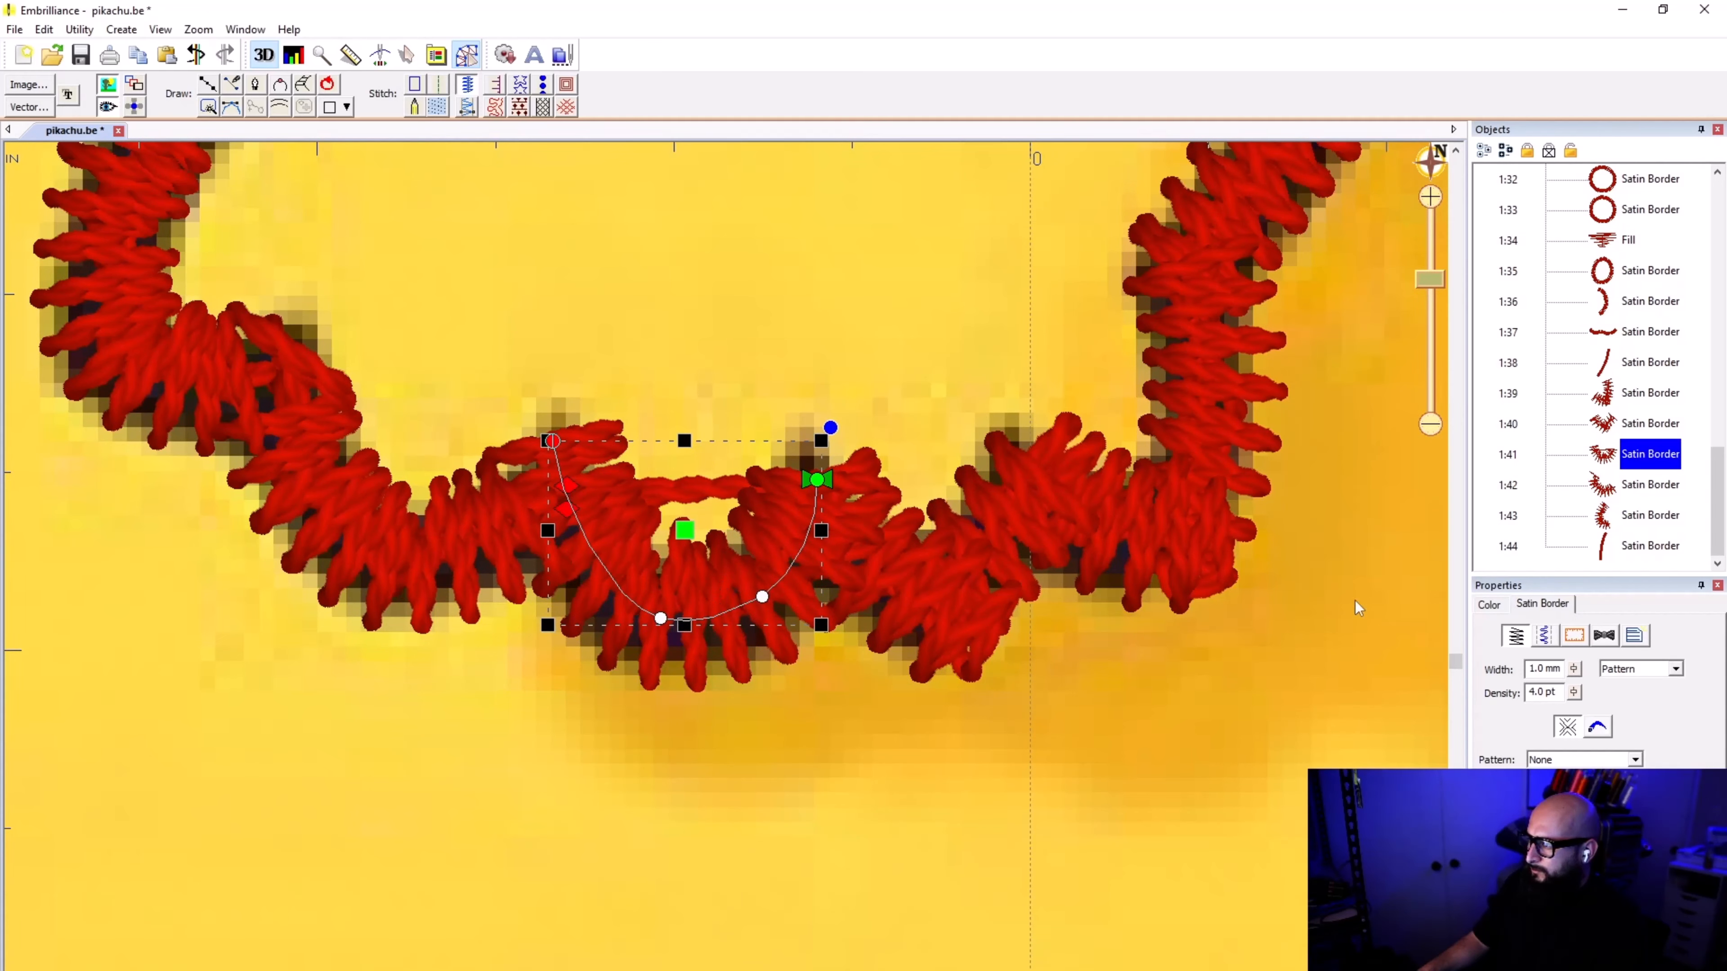
click(1608, 493)
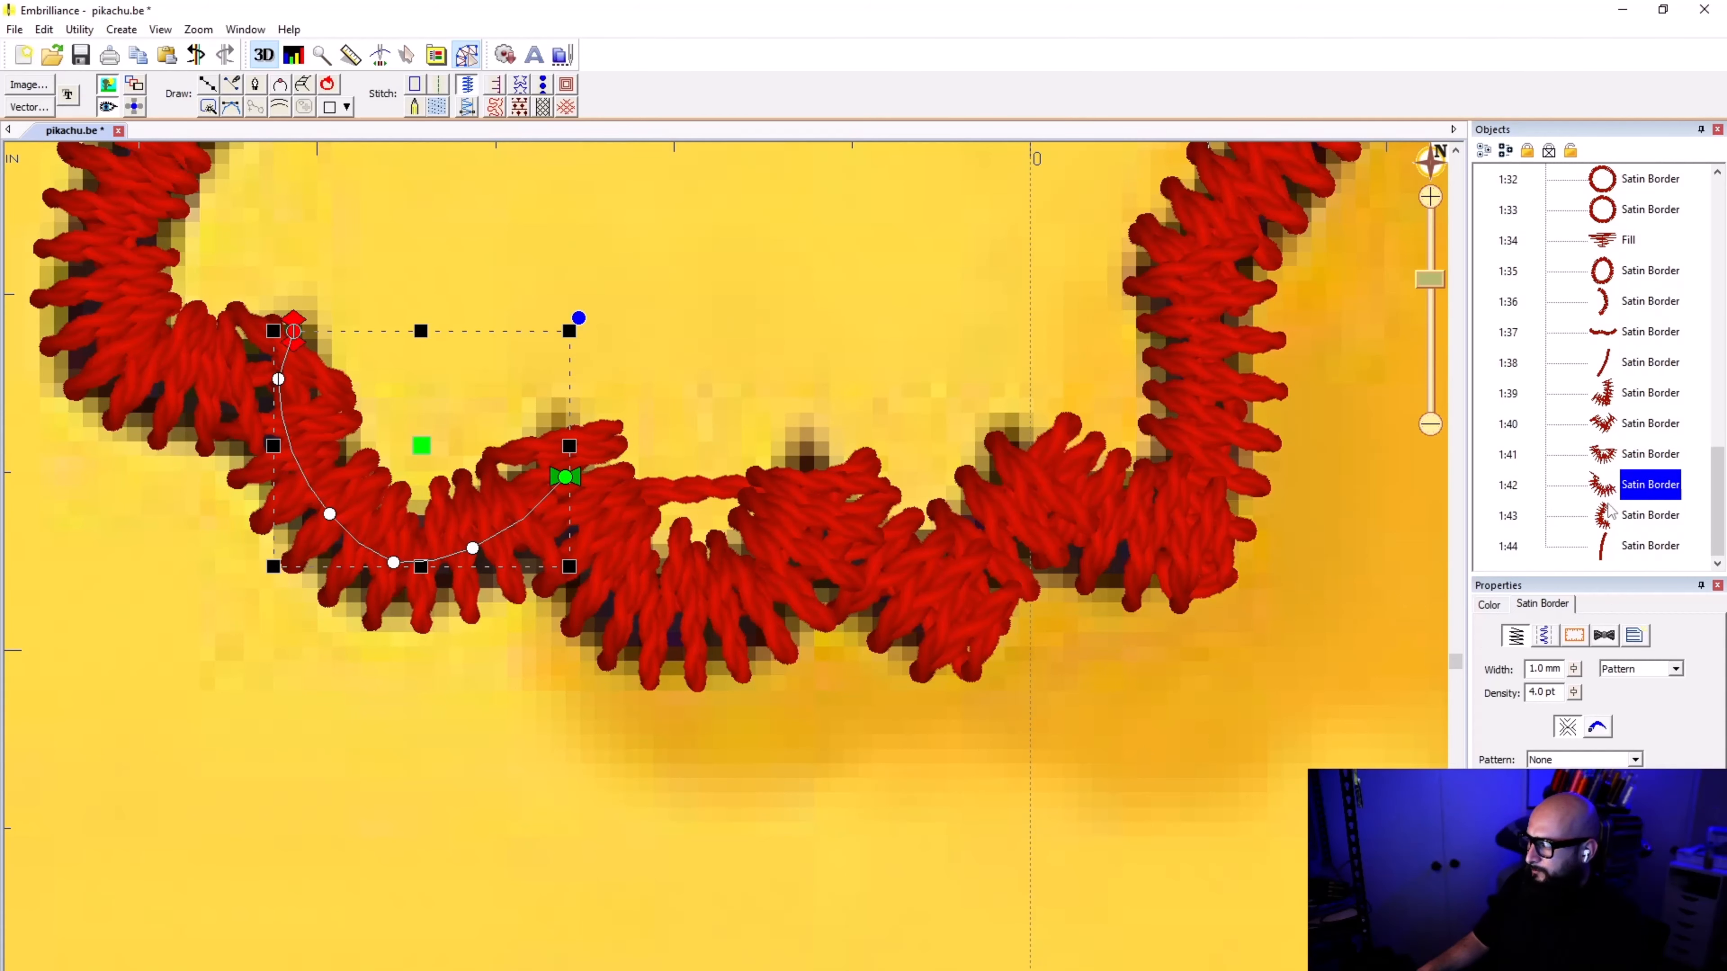
click(1608, 523)
scroll(761, 574, down, 2)
scroll(727, 572, down, 2)
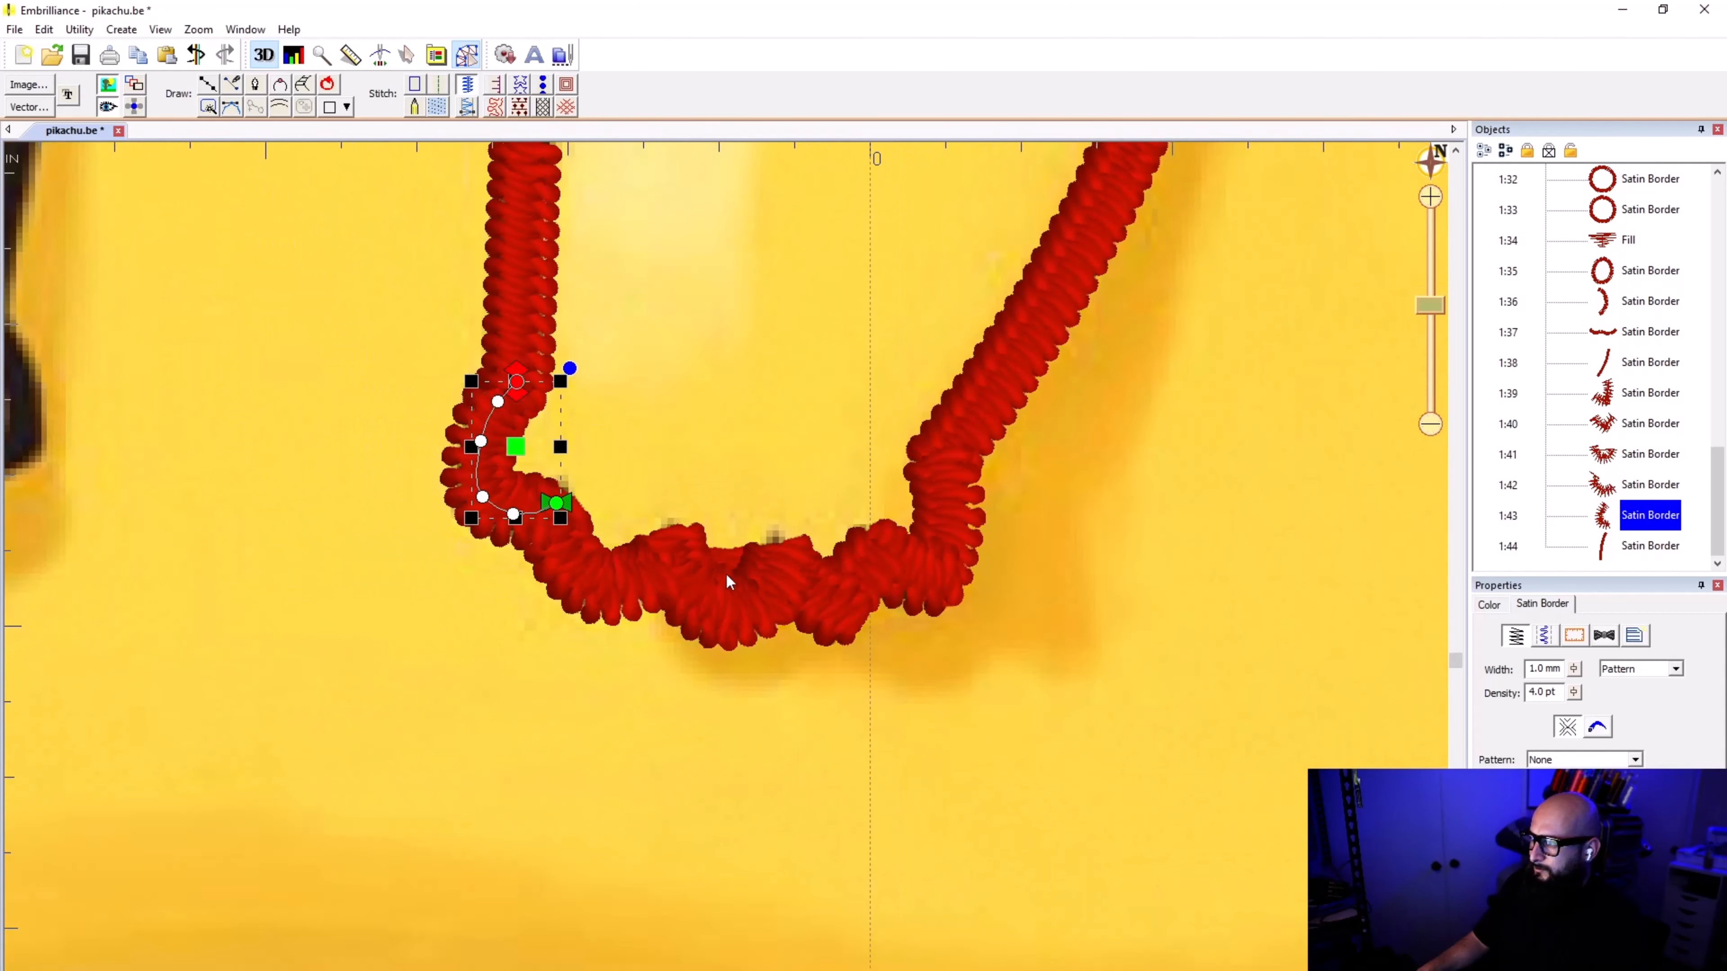
scroll(727, 572, up, 3)
scroll(726, 574, up, 4)
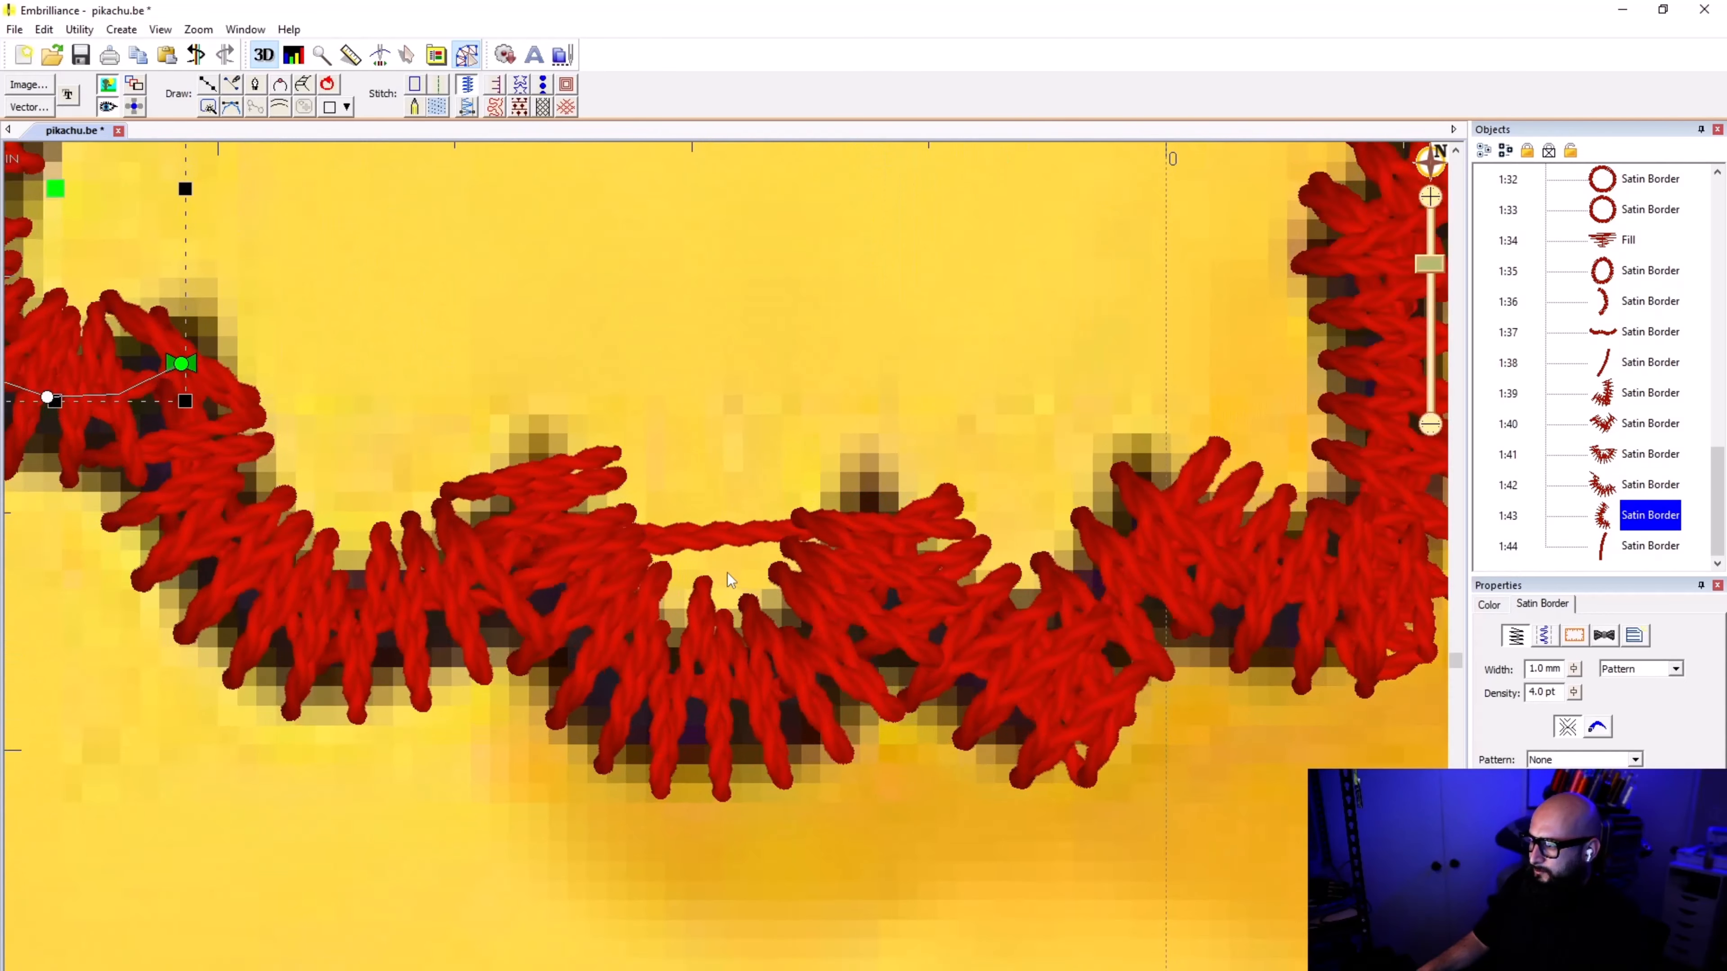
Step: Try to move the middle toe border's end node down below the third notch, and undo the move
click(790, 534)
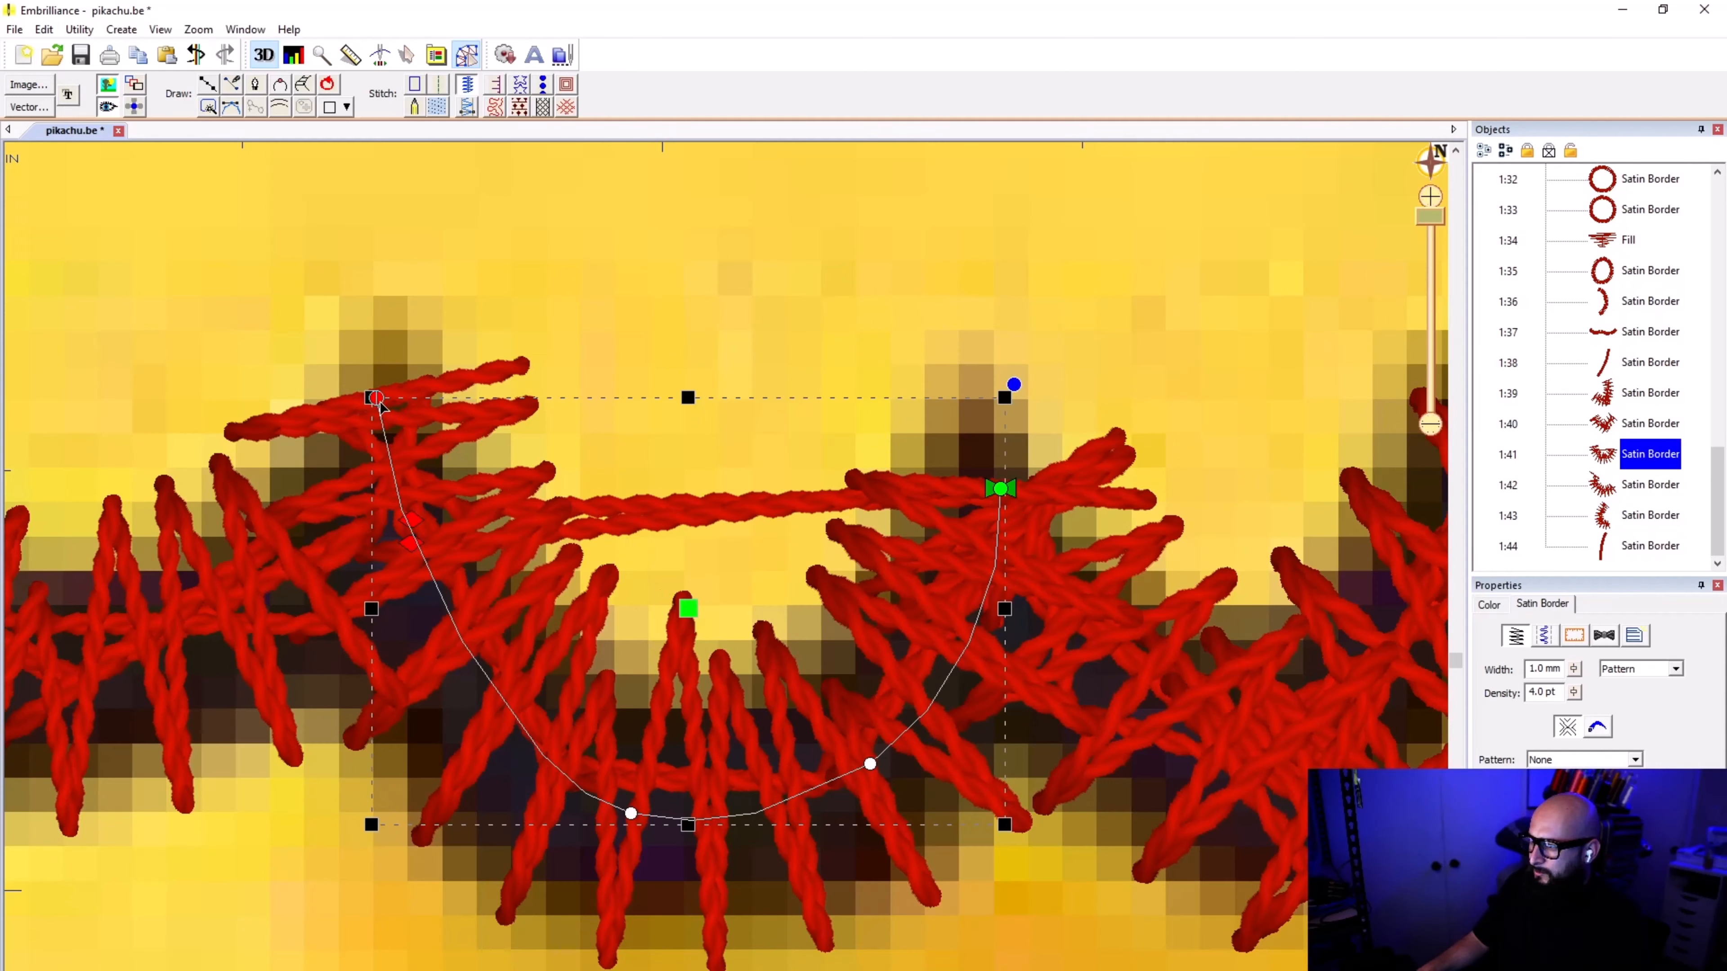
drag(376, 400, 369, 555)
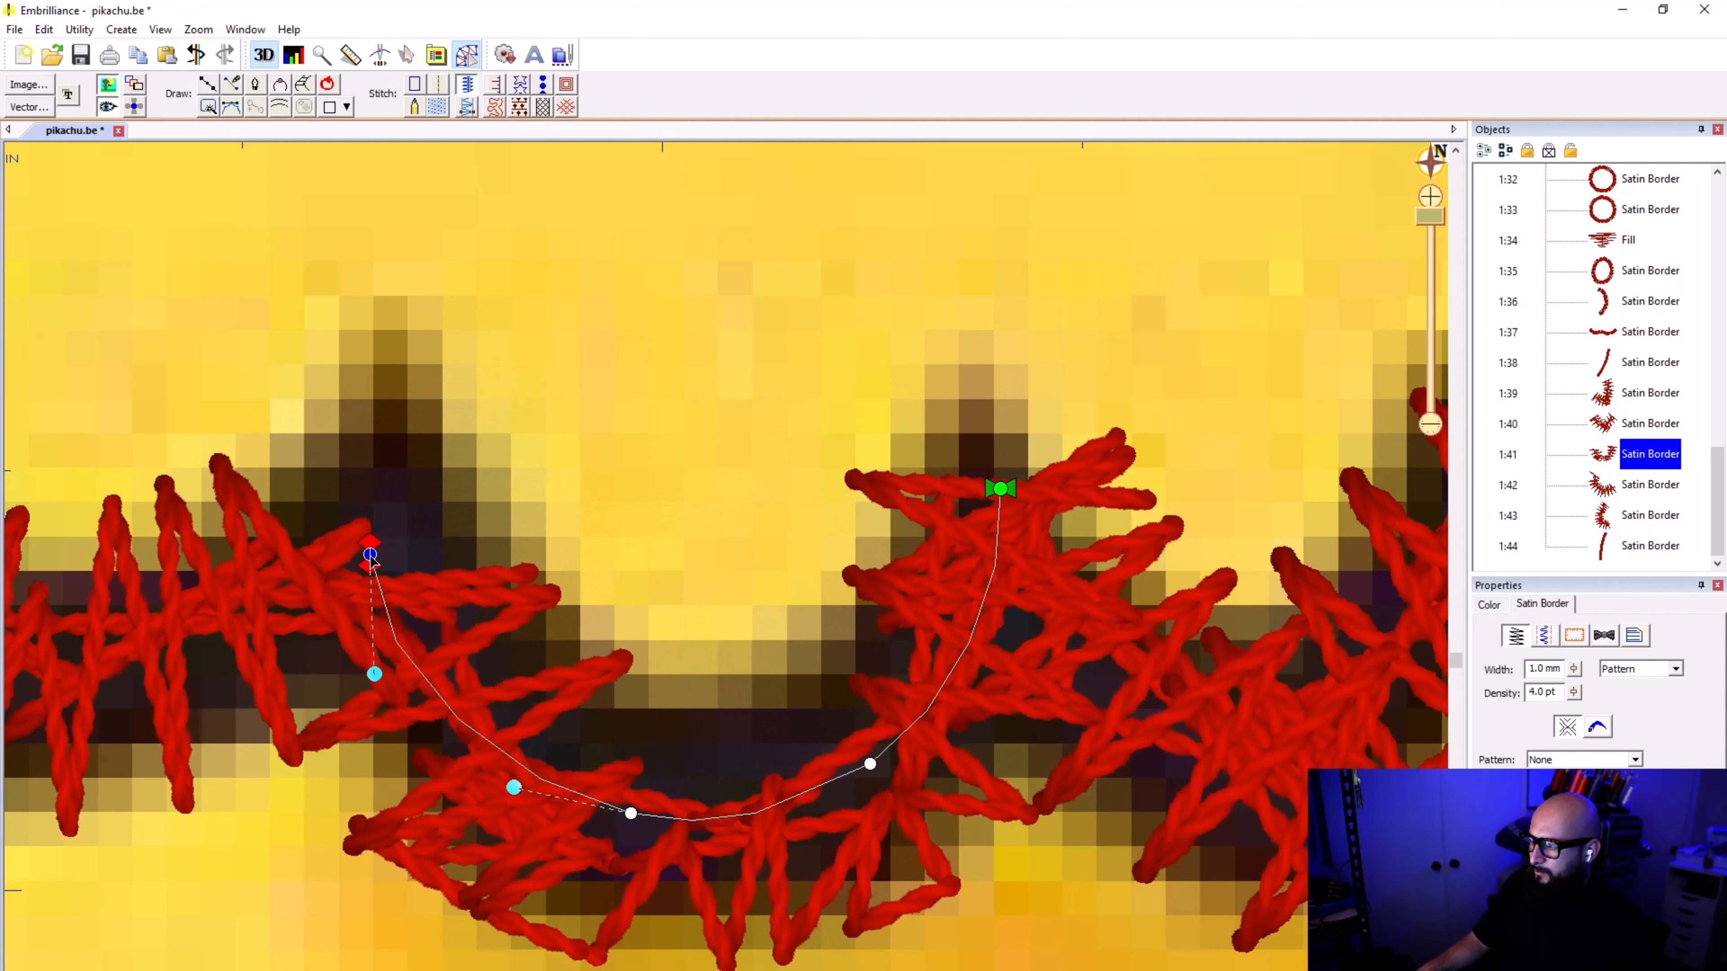
key(ctrl+z)
scroll(554, 370, down, 1)
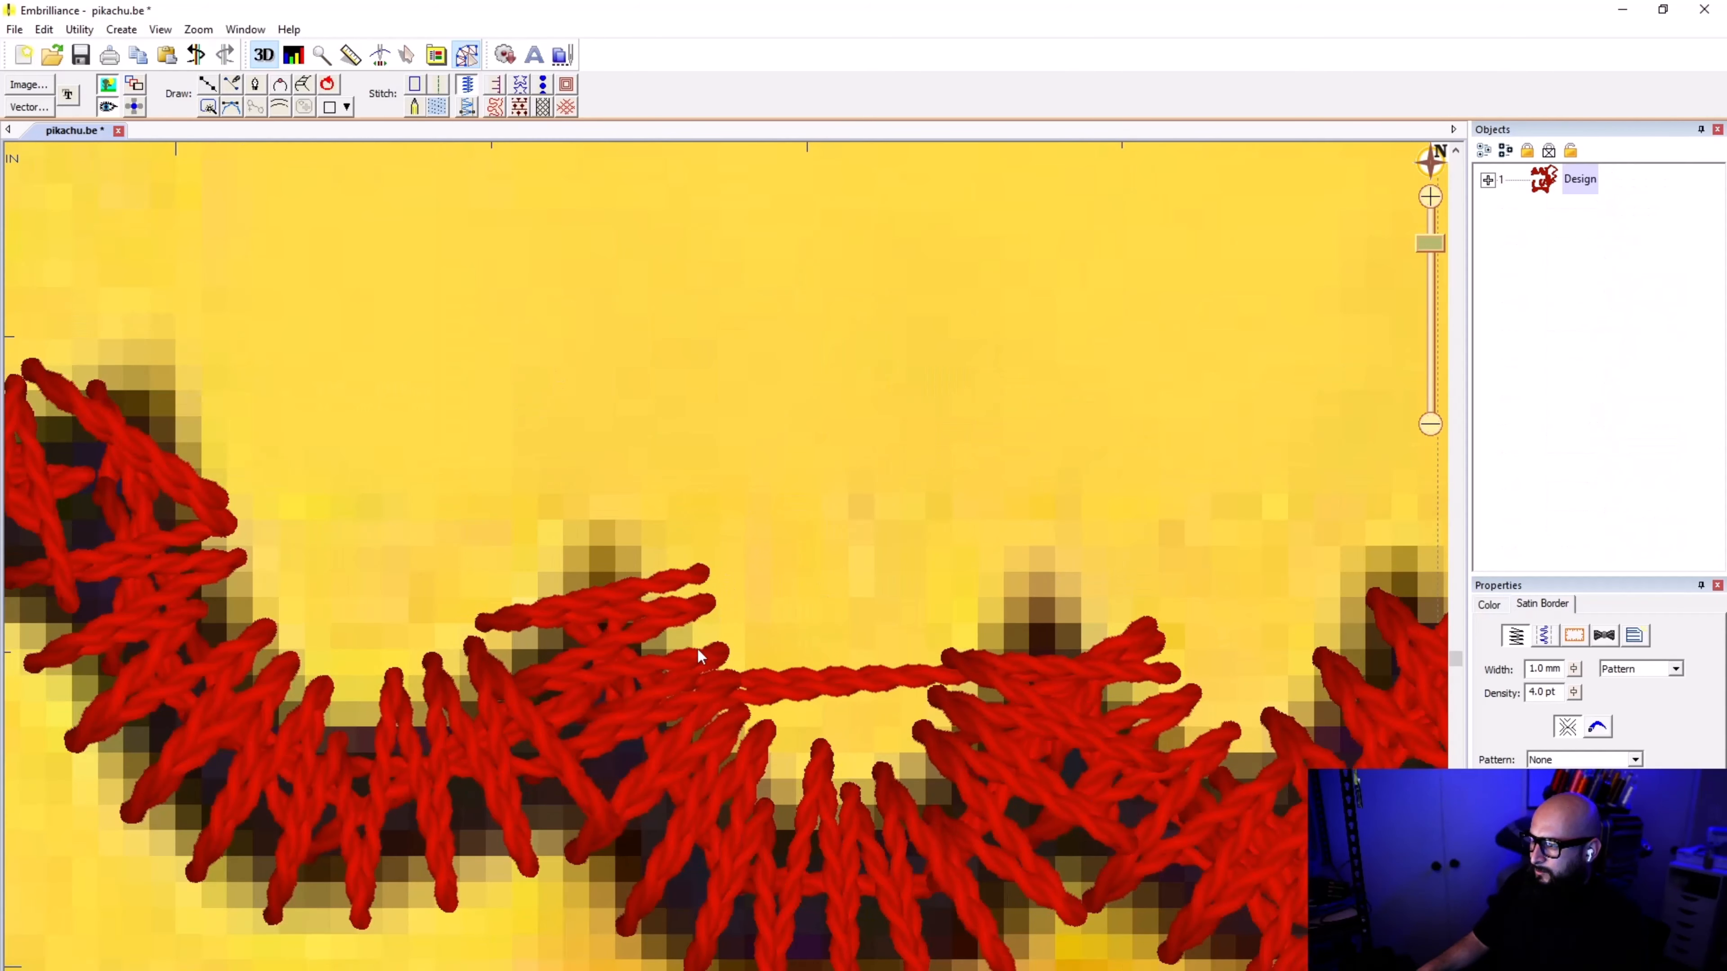
scroll(727, 575, down, 8)
scroll(850, 474, down, 1)
click(910, 181)
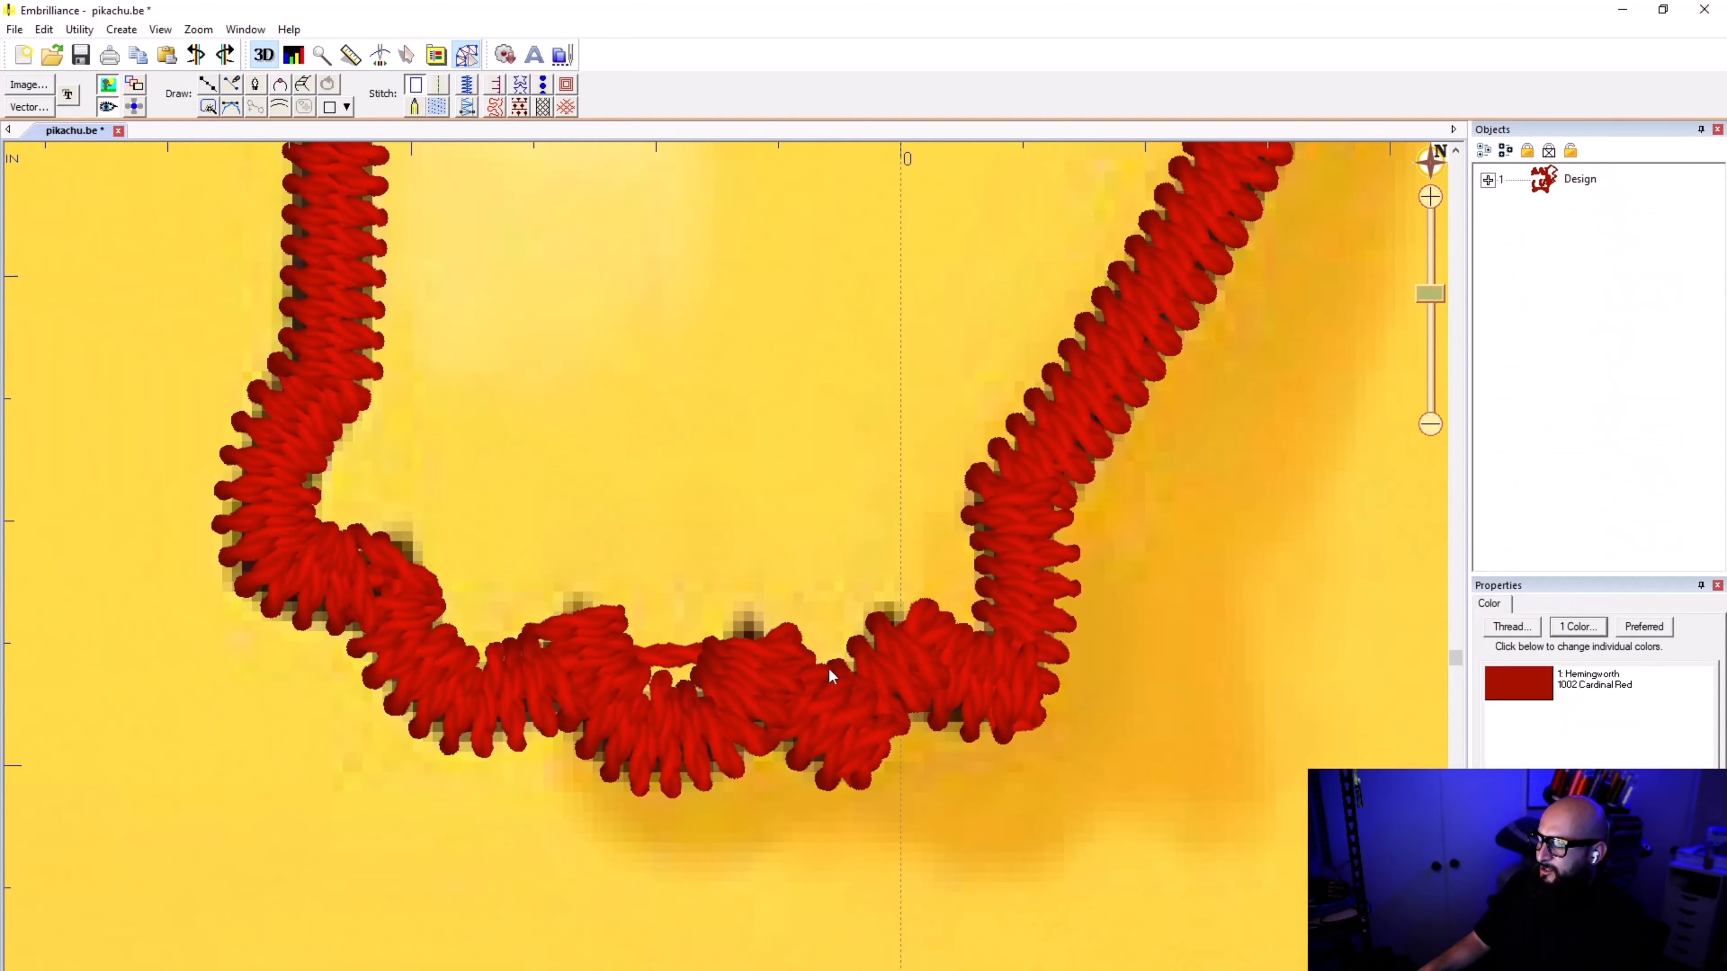
Step: Move the end node of the toe border between the first and second notches up toward the second notch's tip
scroll(790, 562, up, 3)
click(652, 636)
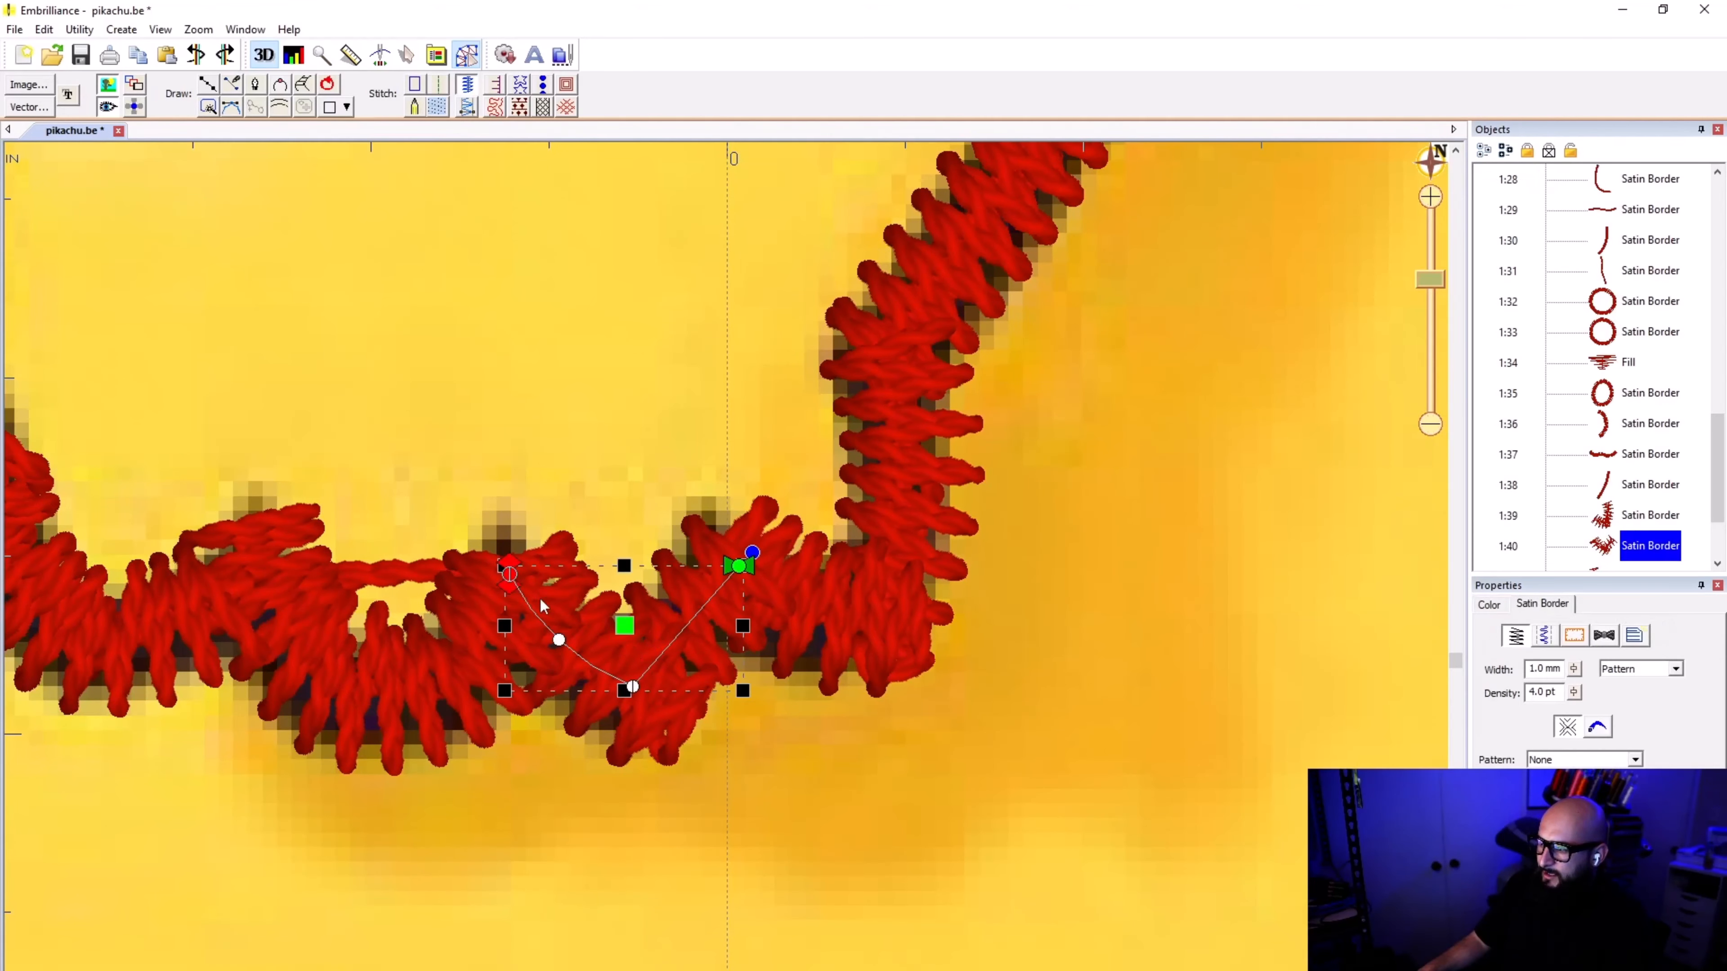
scroll(650, 638, up, 3)
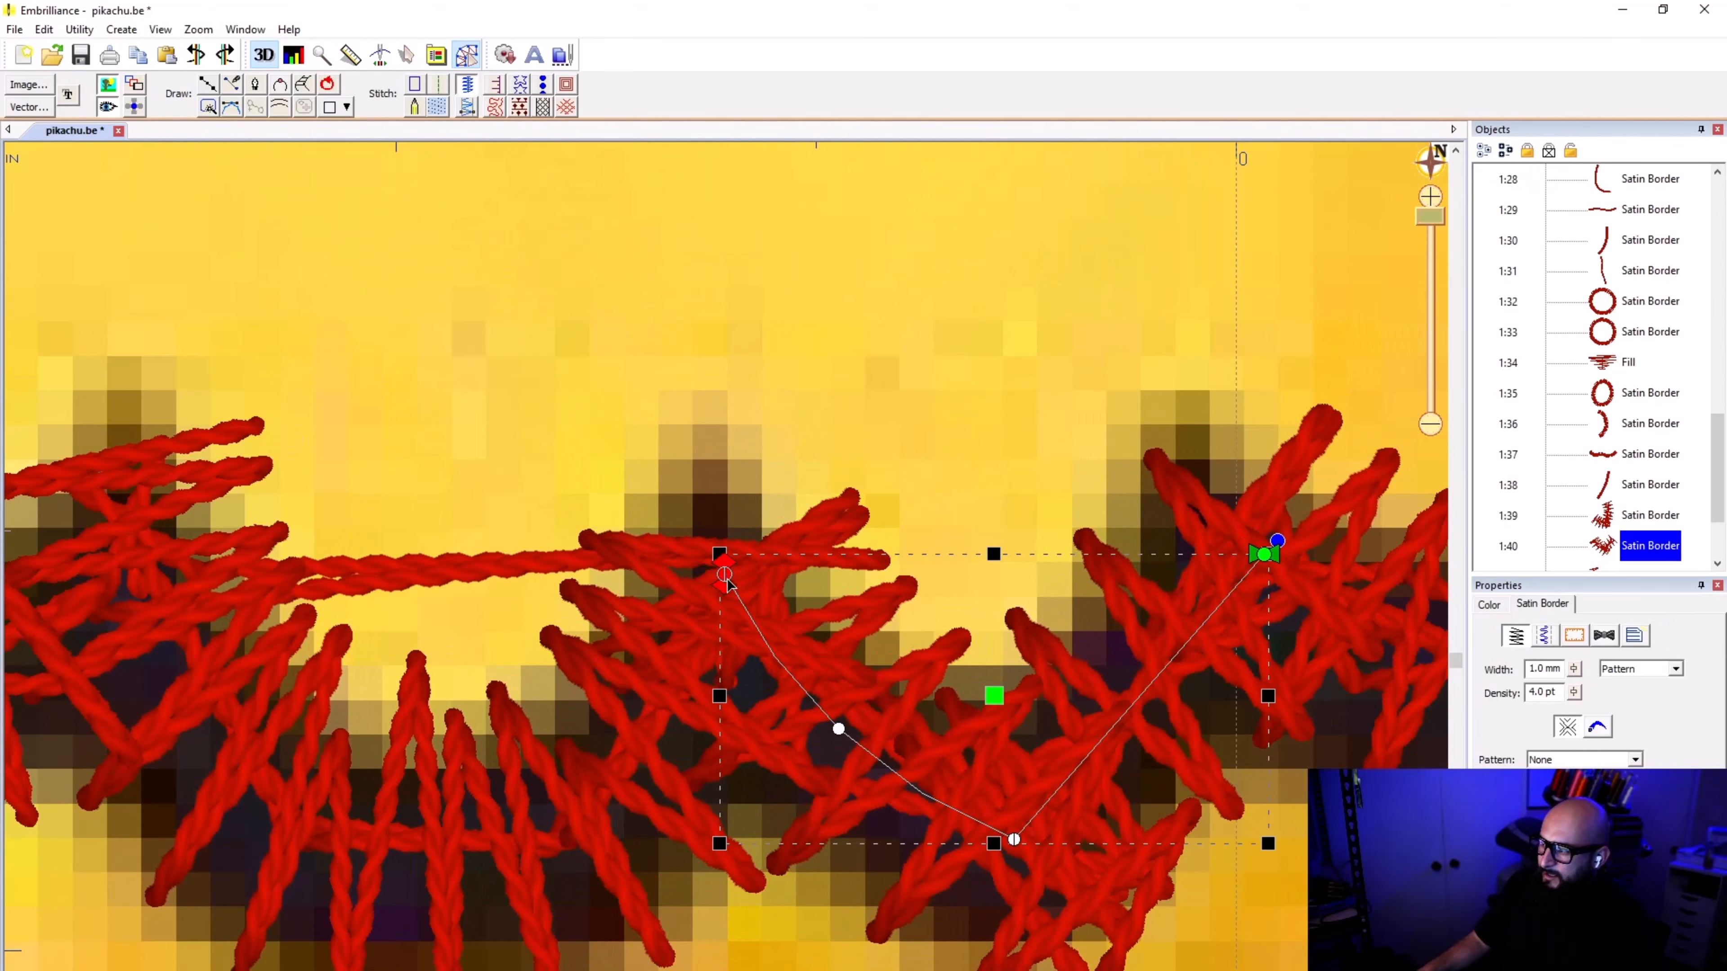
drag(727, 577, 705, 533)
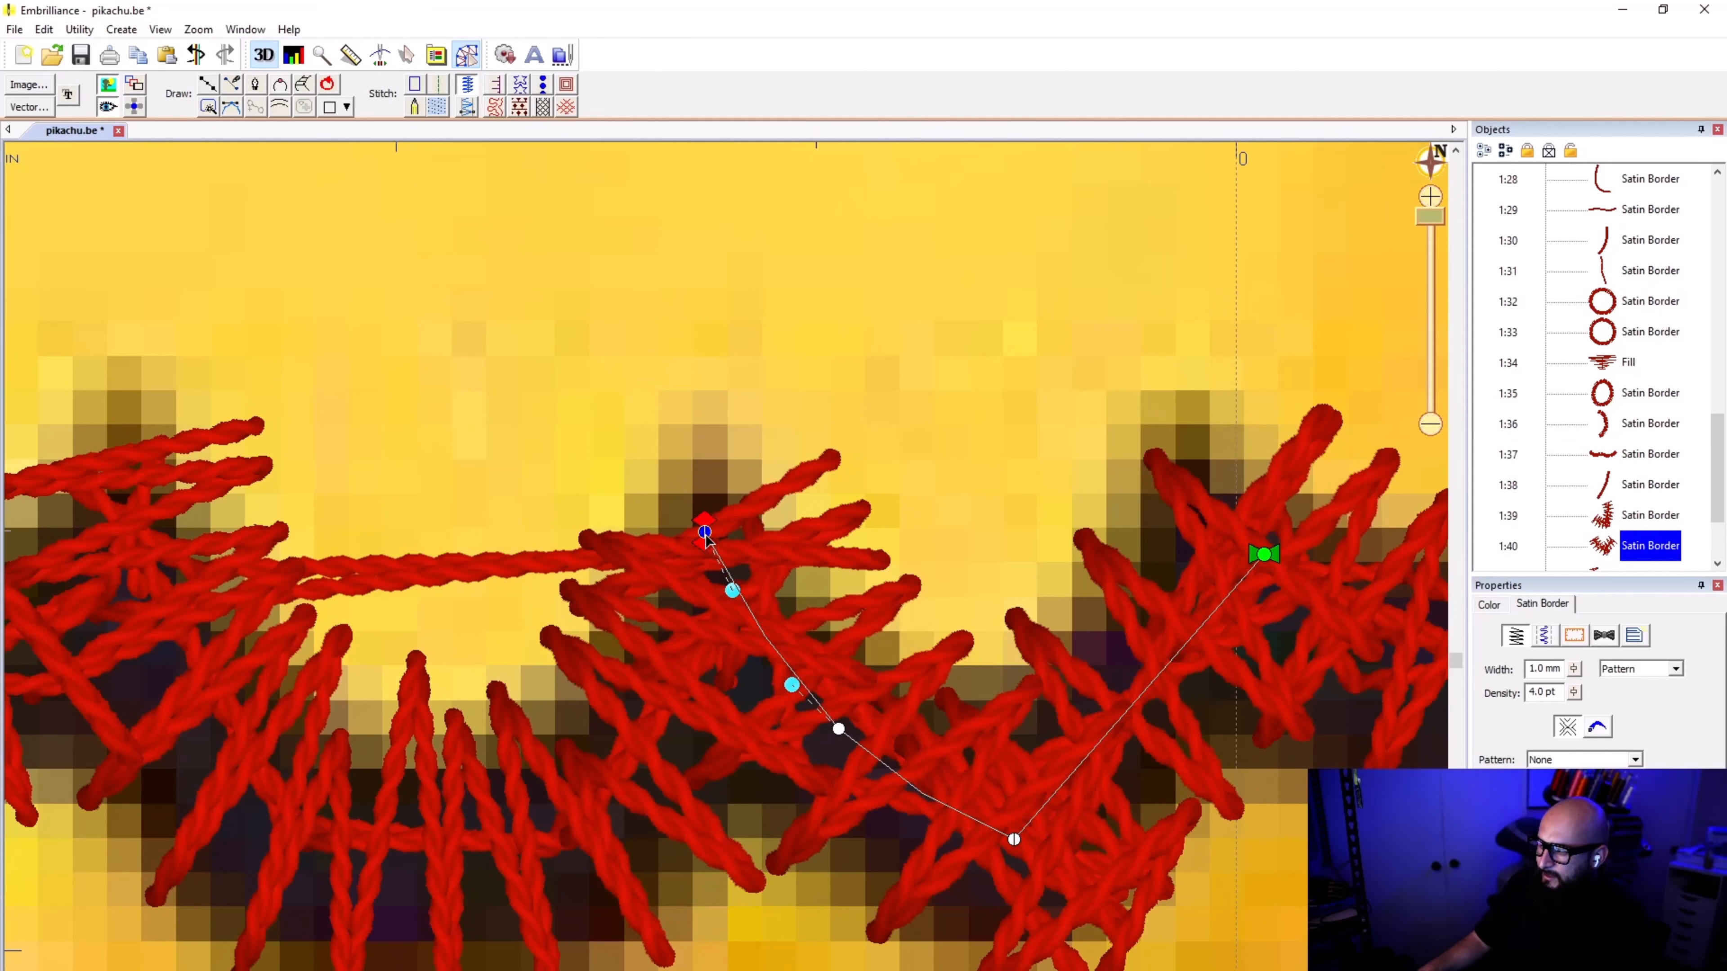
drag(705, 534, 702, 508)
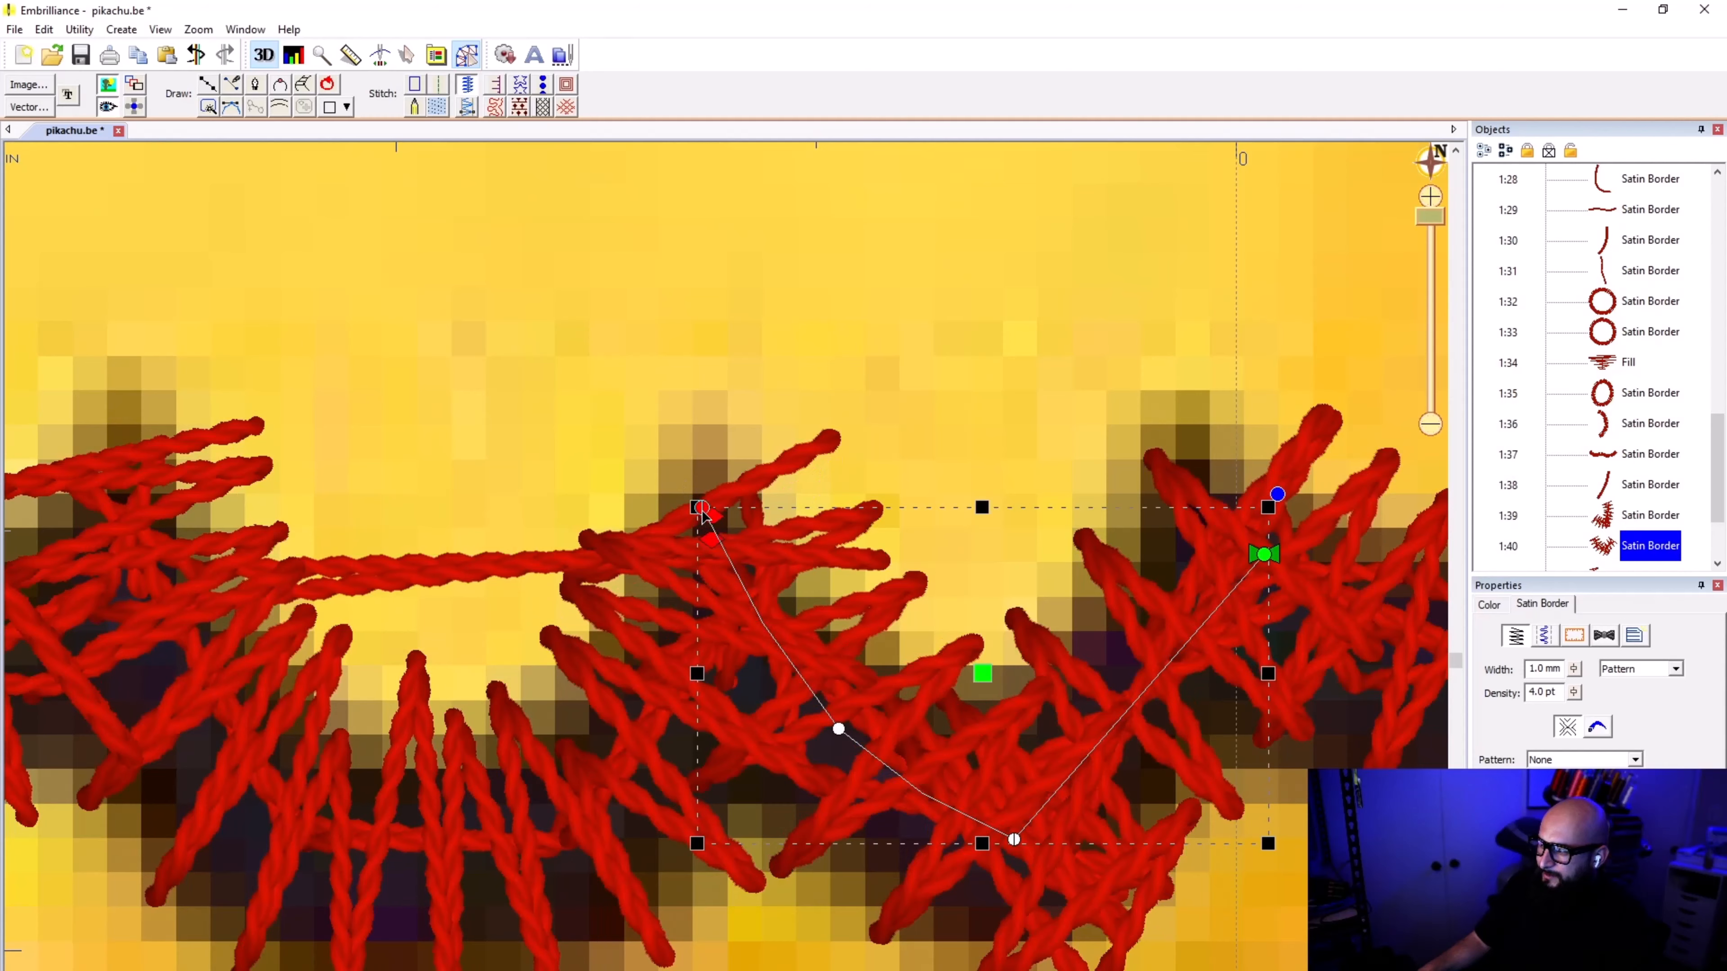
scroll(693, 592, down, 1)
Step: Nudge the middle toe border's end node slightly higher into the third notch, and save the design
click(627, 718)
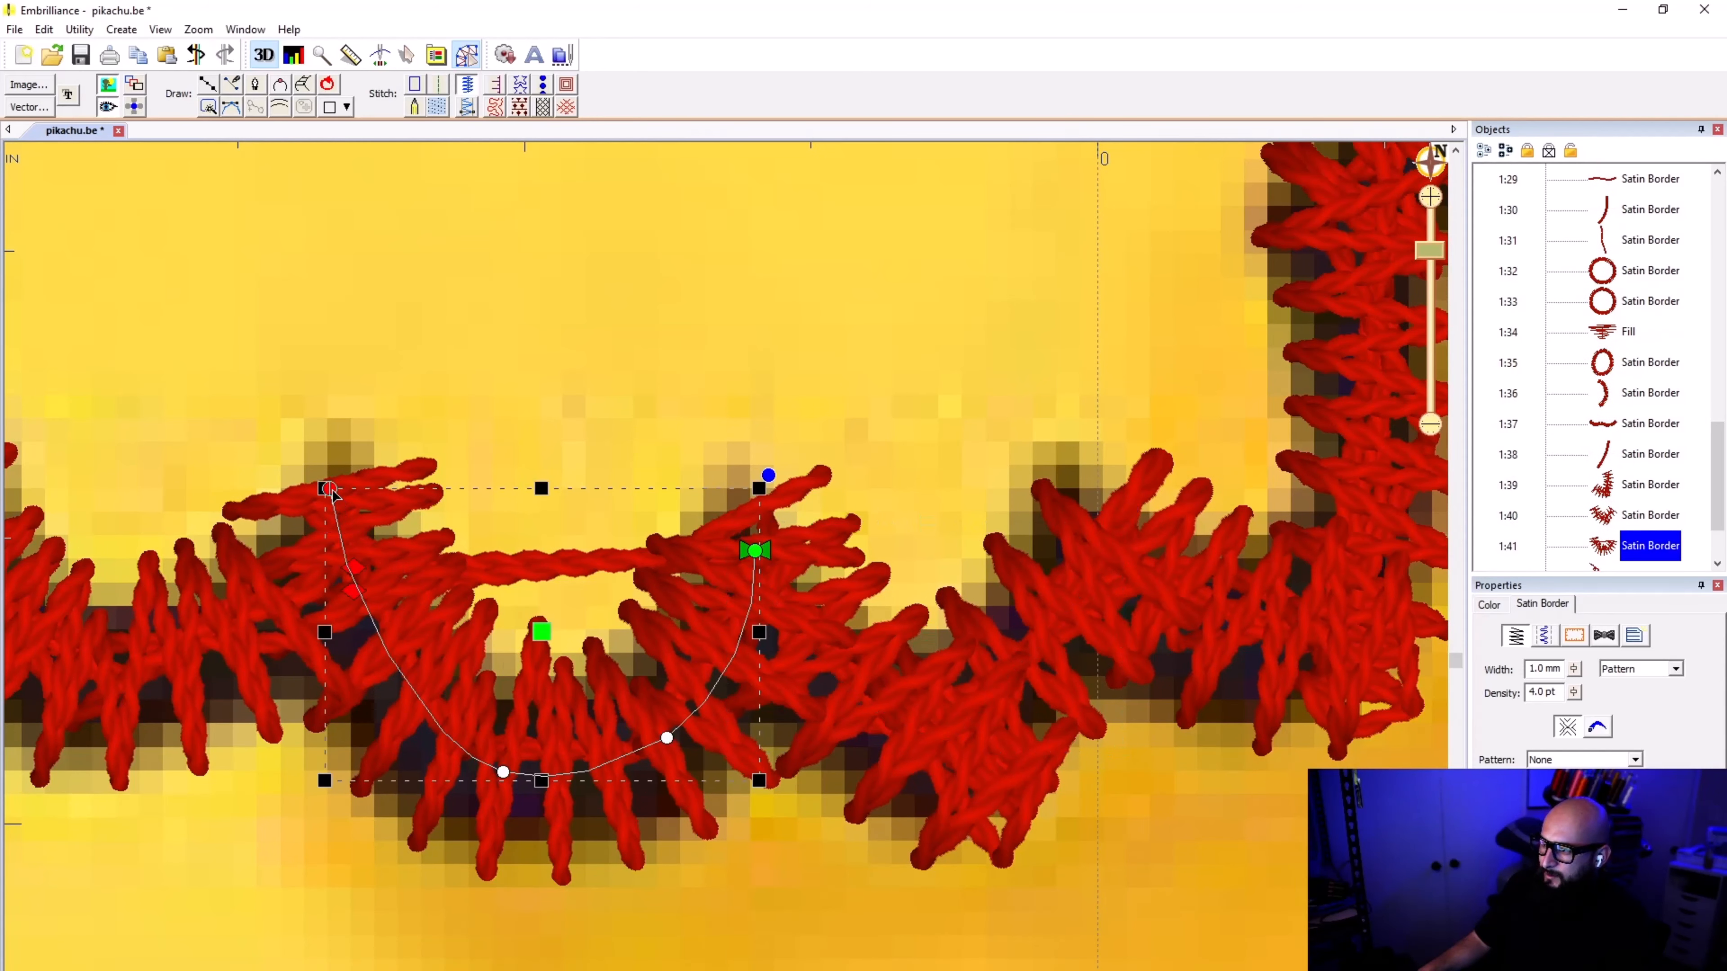
drag(329, 489, 340, 468)
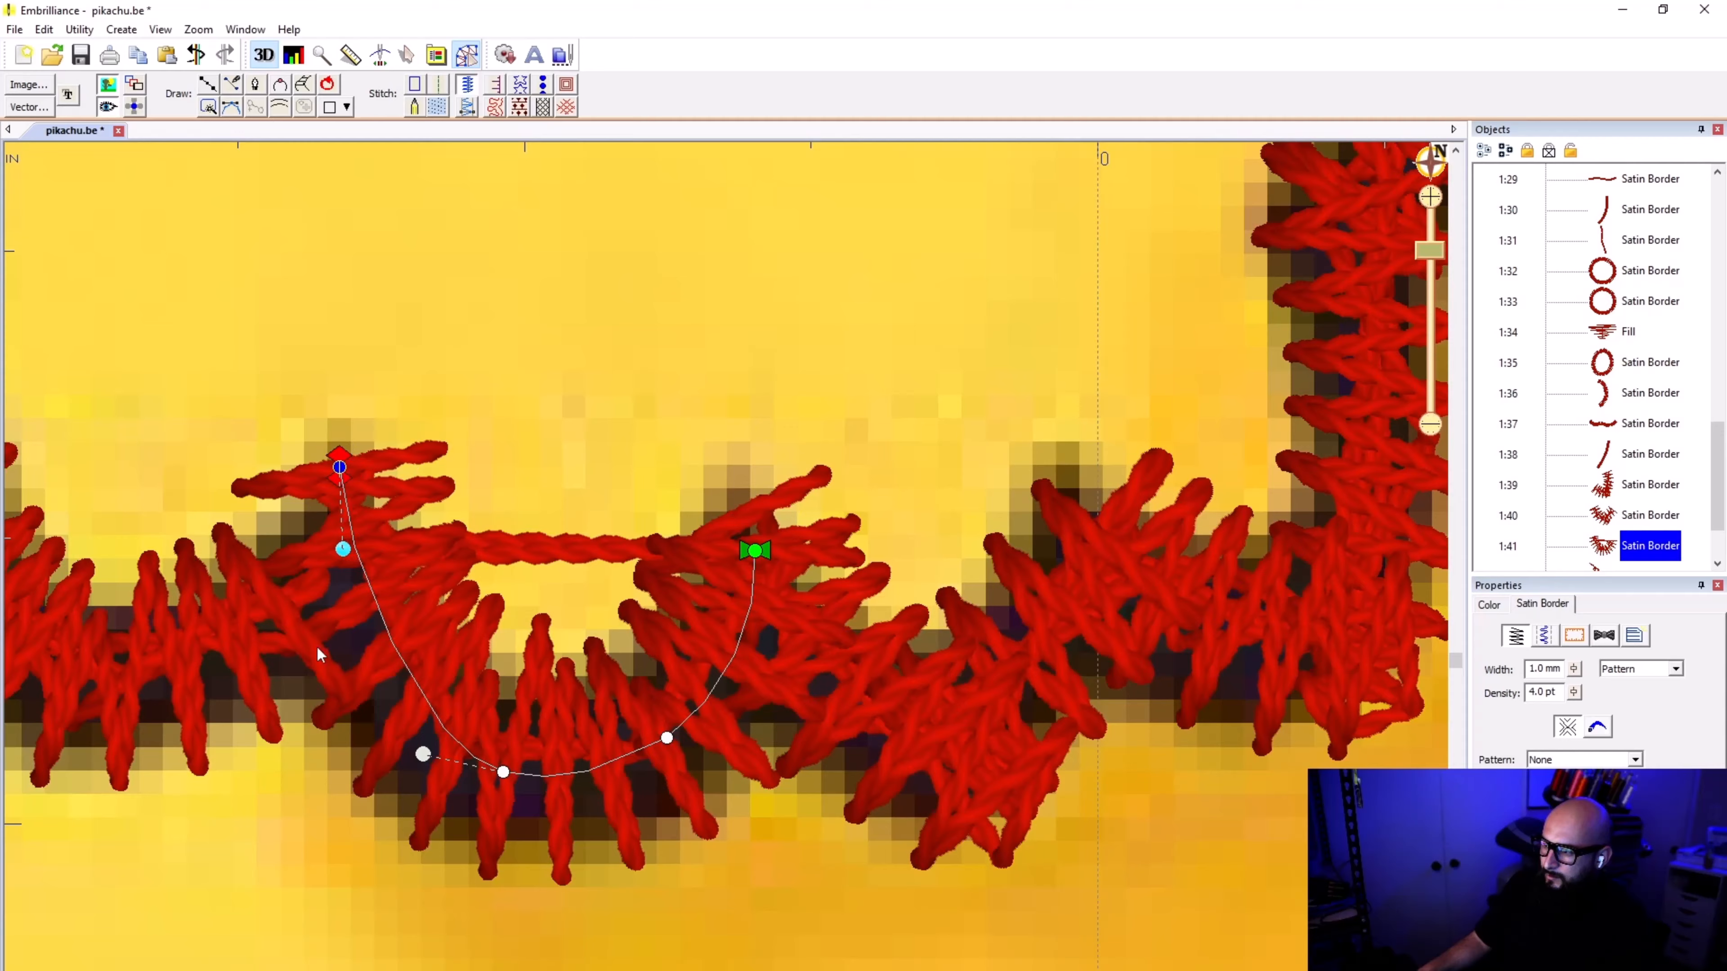
scroll(726, 575, down, 1)
scroll(726, 575, down, 5)
click(726, 576)
scroll(722, 605, down, 4)
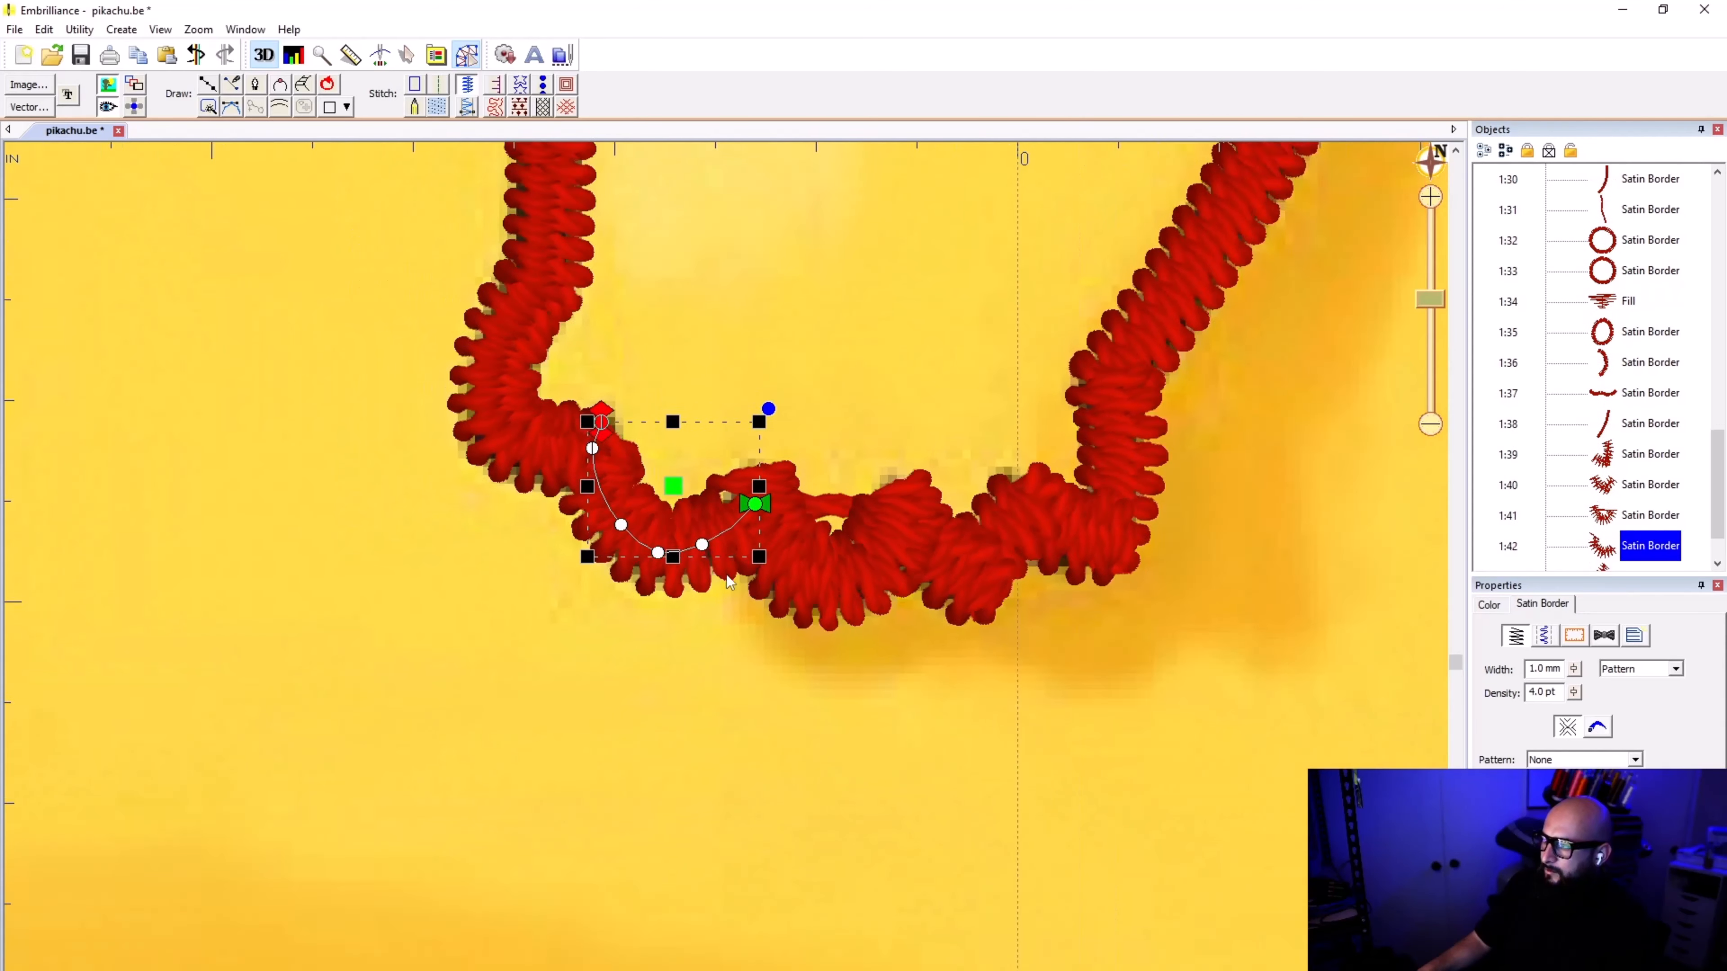
click(719, 635)
scroll(727, 574, down, 4)
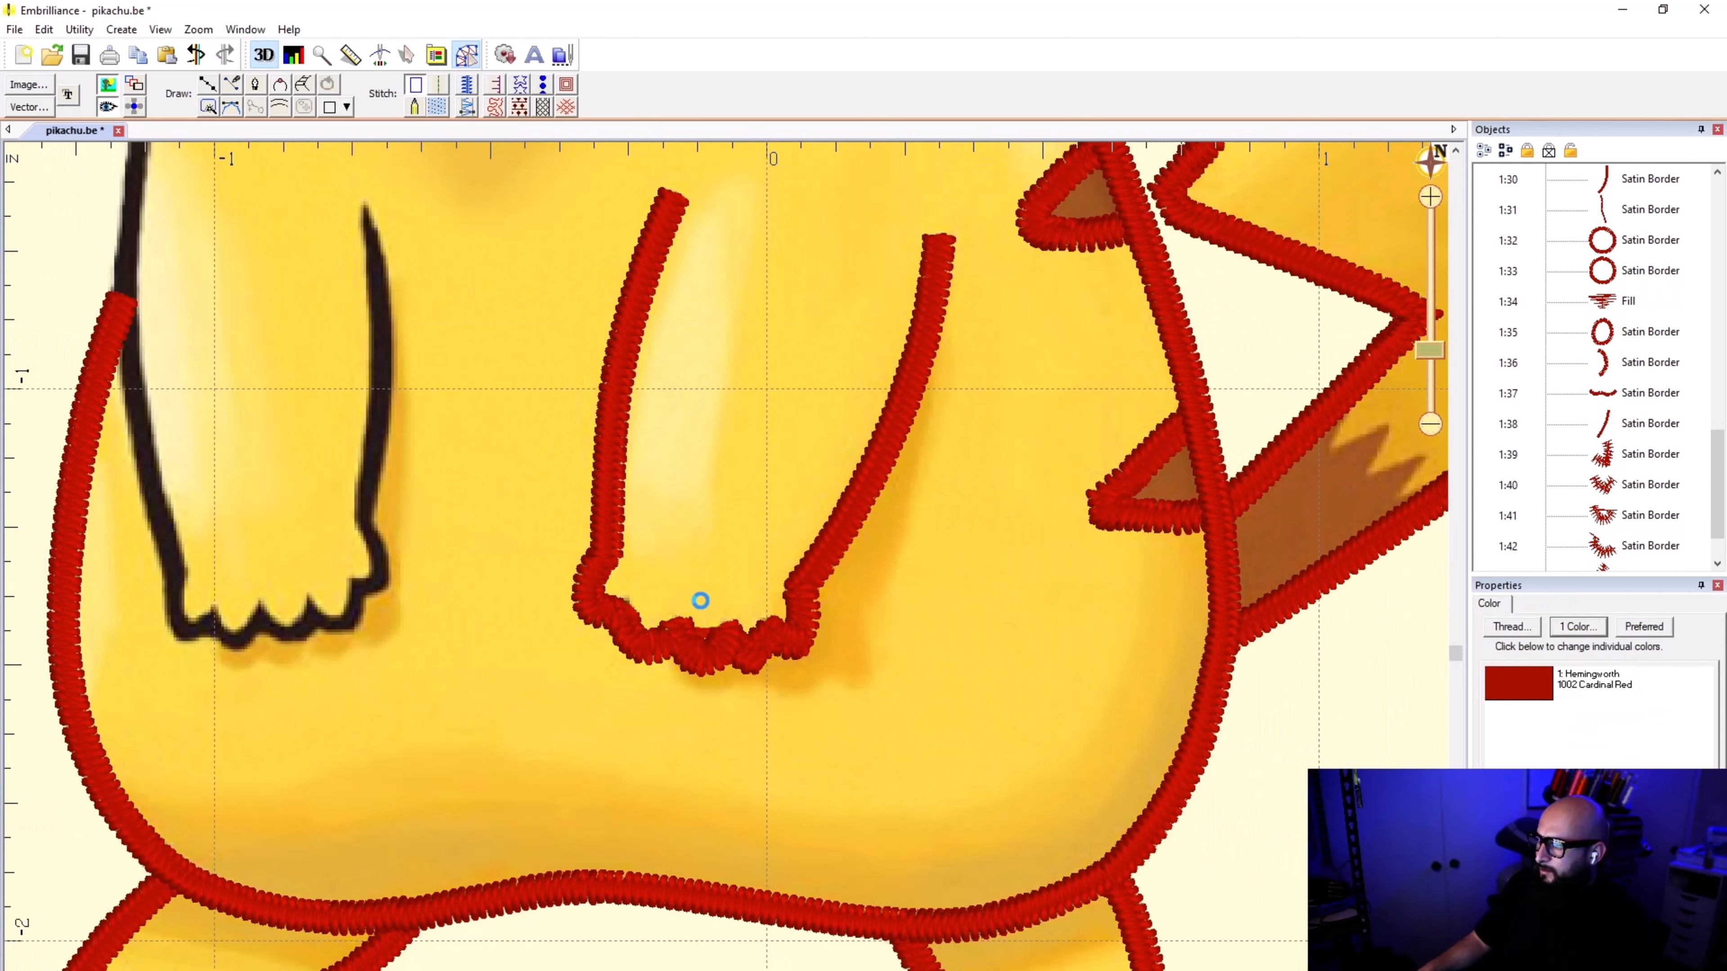
scroll(726, 574, up, 7)
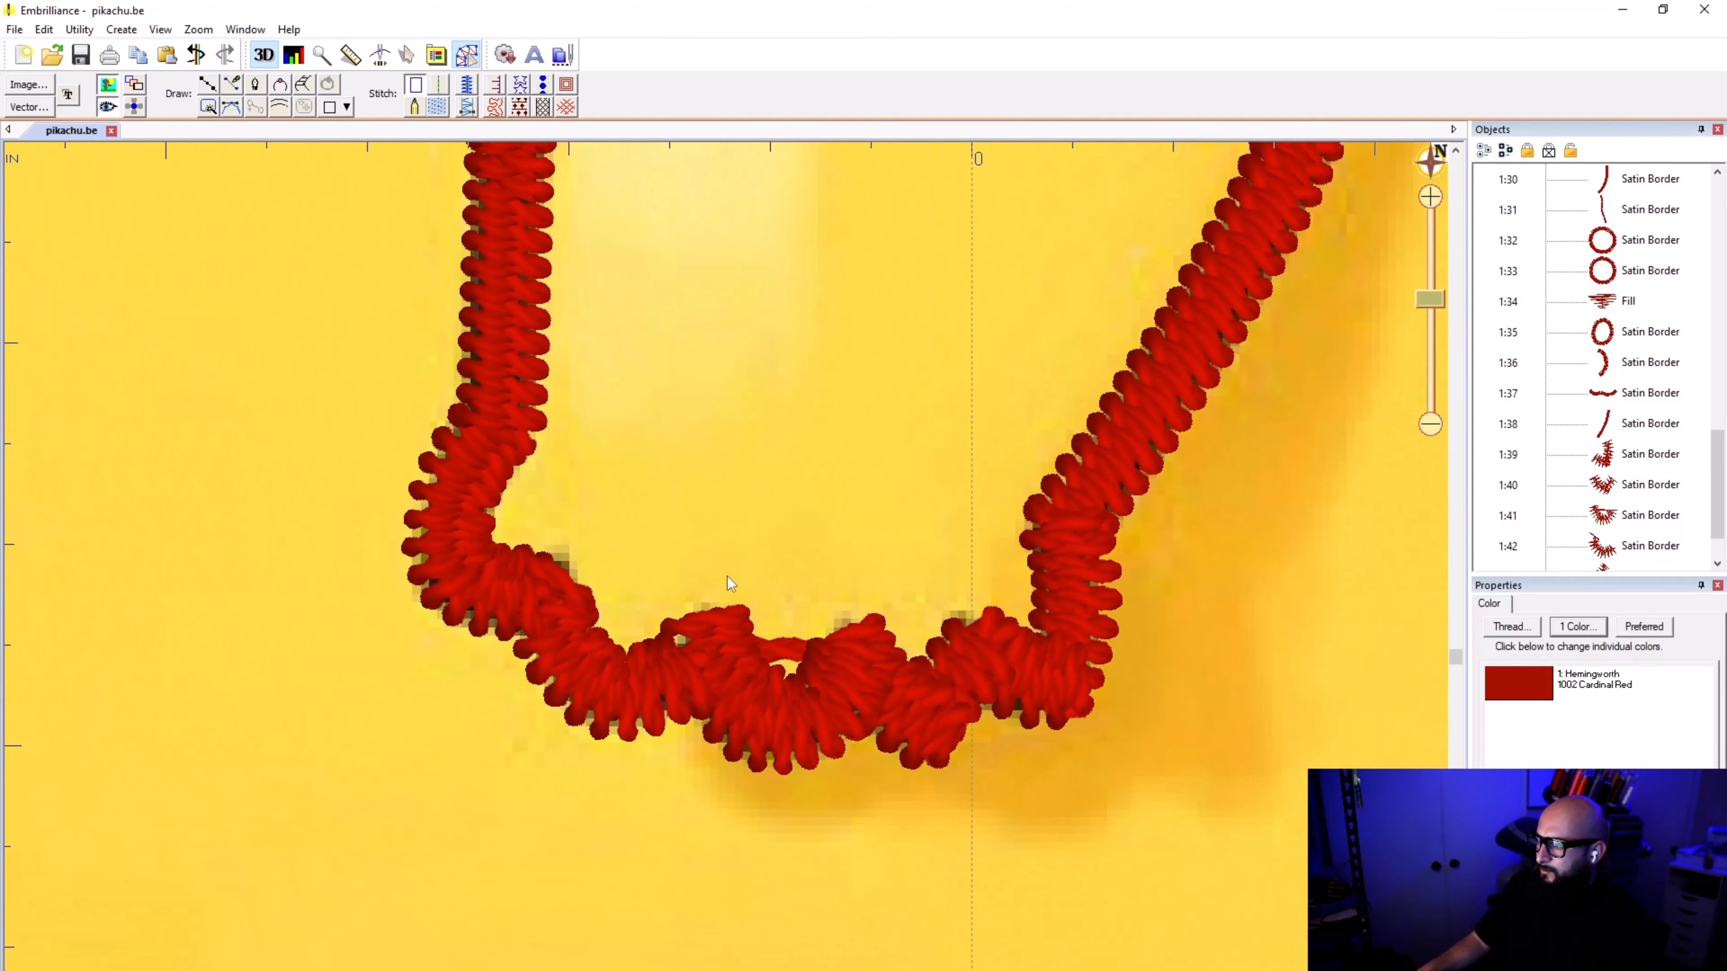
Step: Move the end node of the right-hand paw's leftmost toe border farther up into the first notch
click(480, 509)
drag(497, 471, 502, 462)
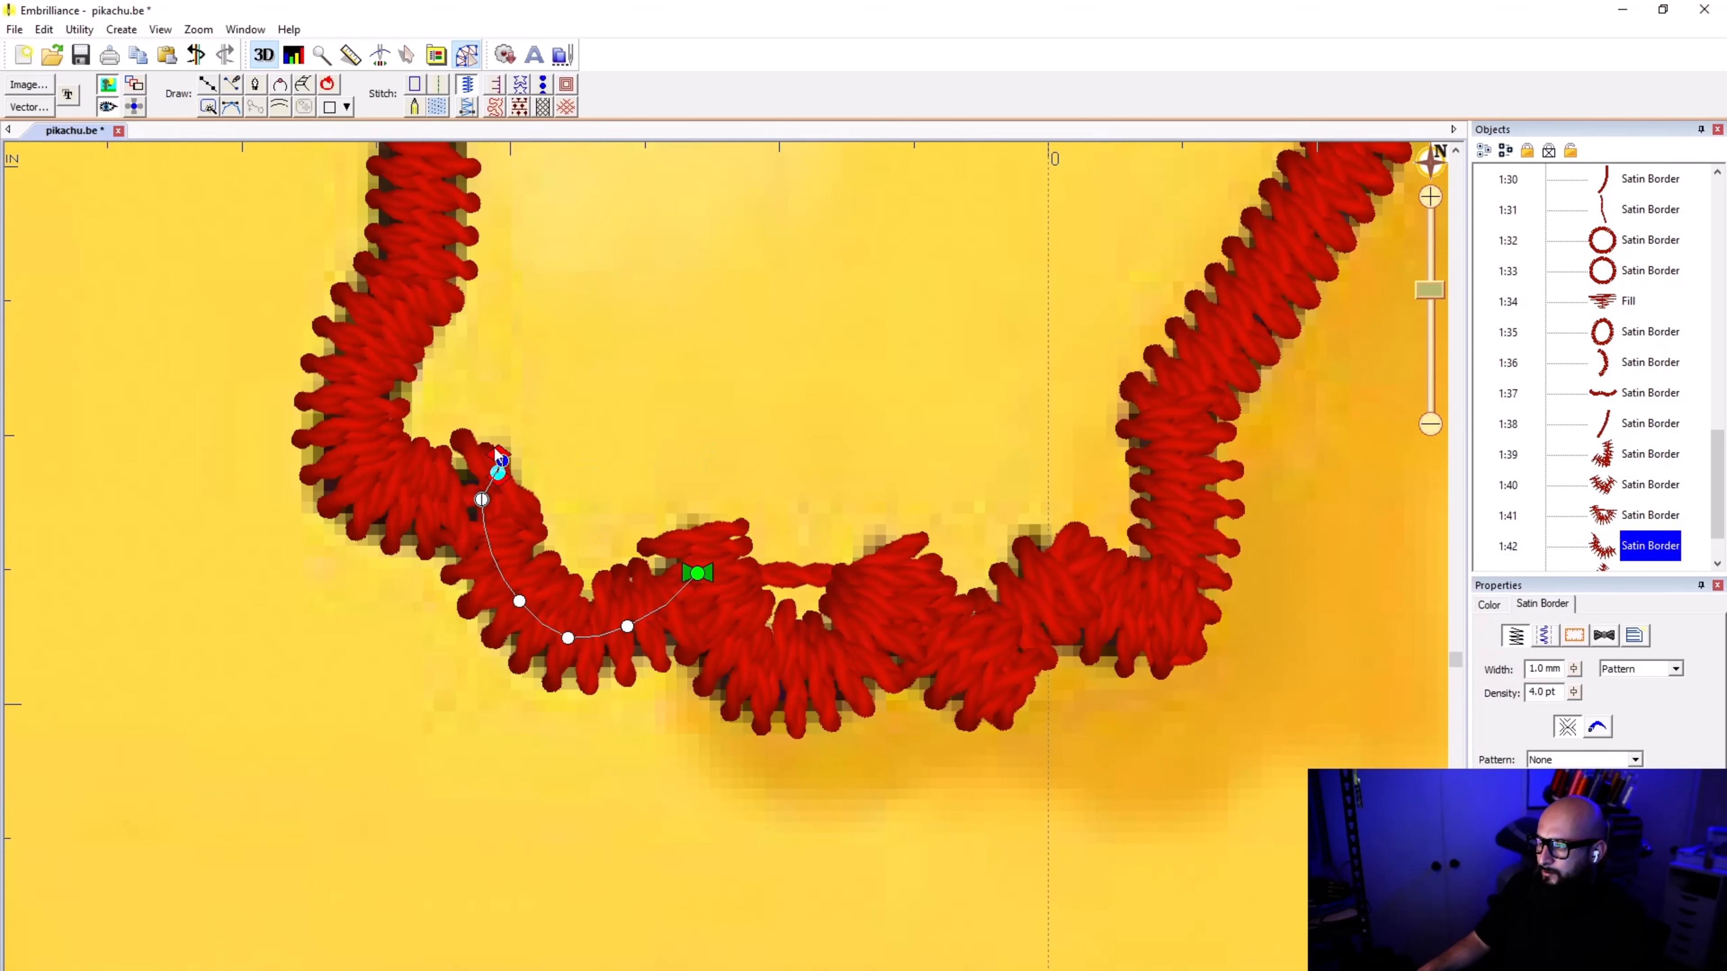
drag(496, 458, 522, 436)
click(741, 362)
scroll(726, 574, down, 2)
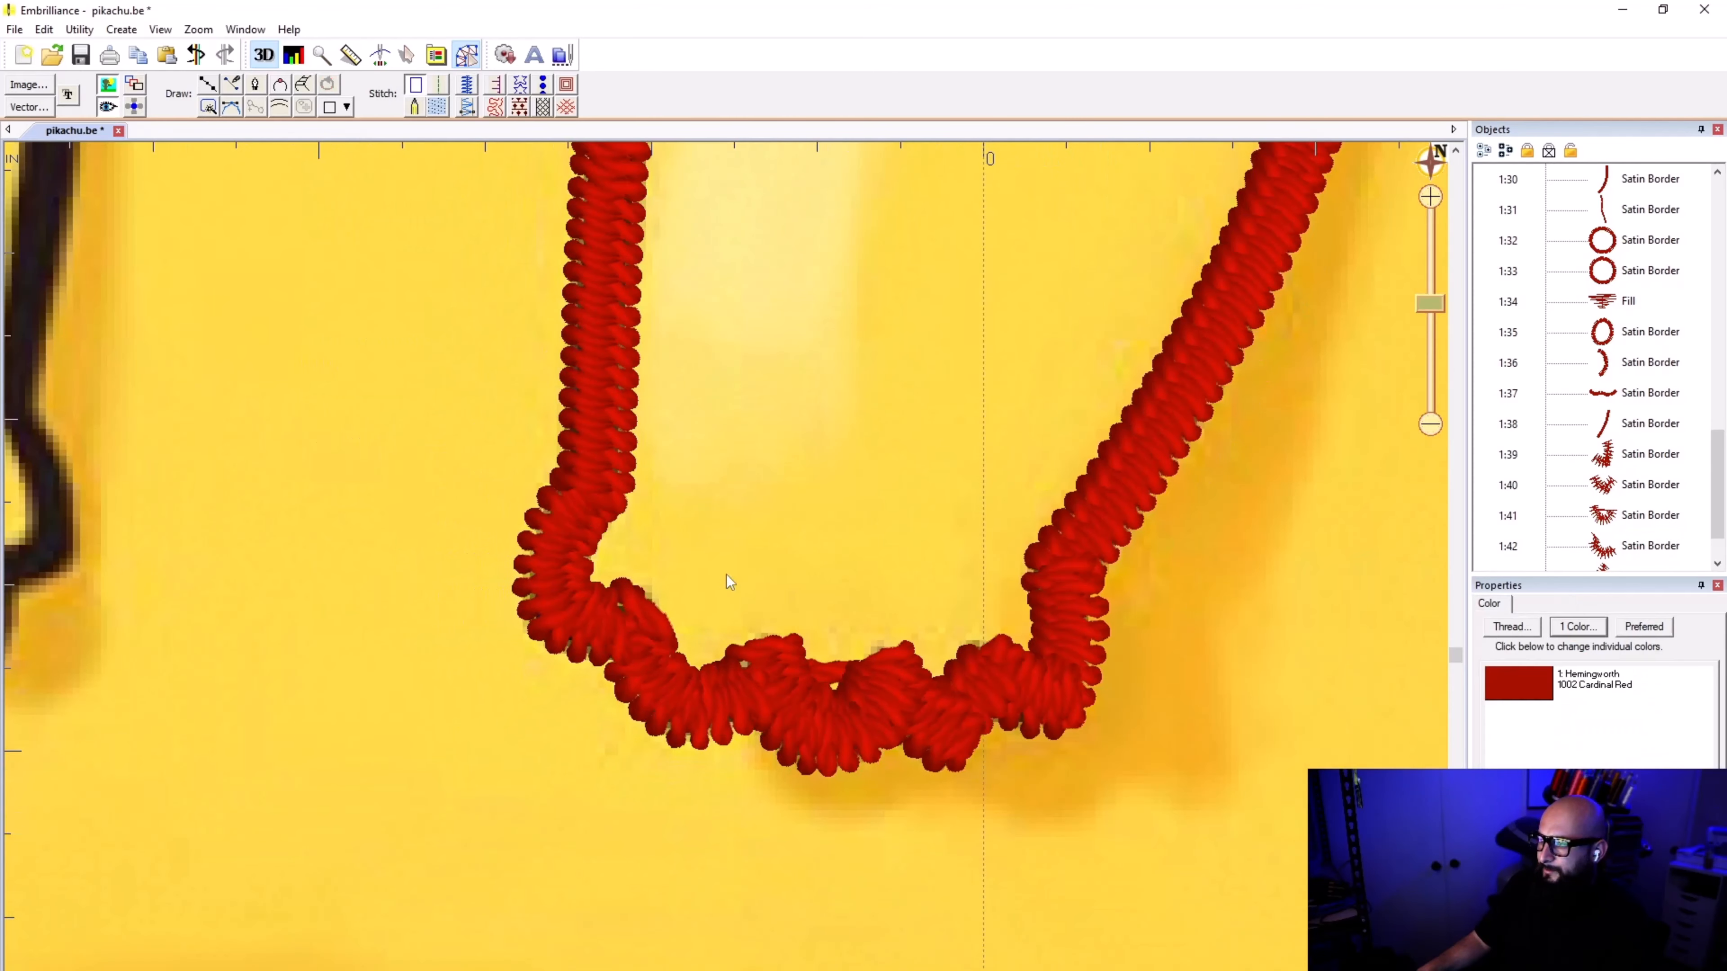
scroll(726, 574, down, 4)
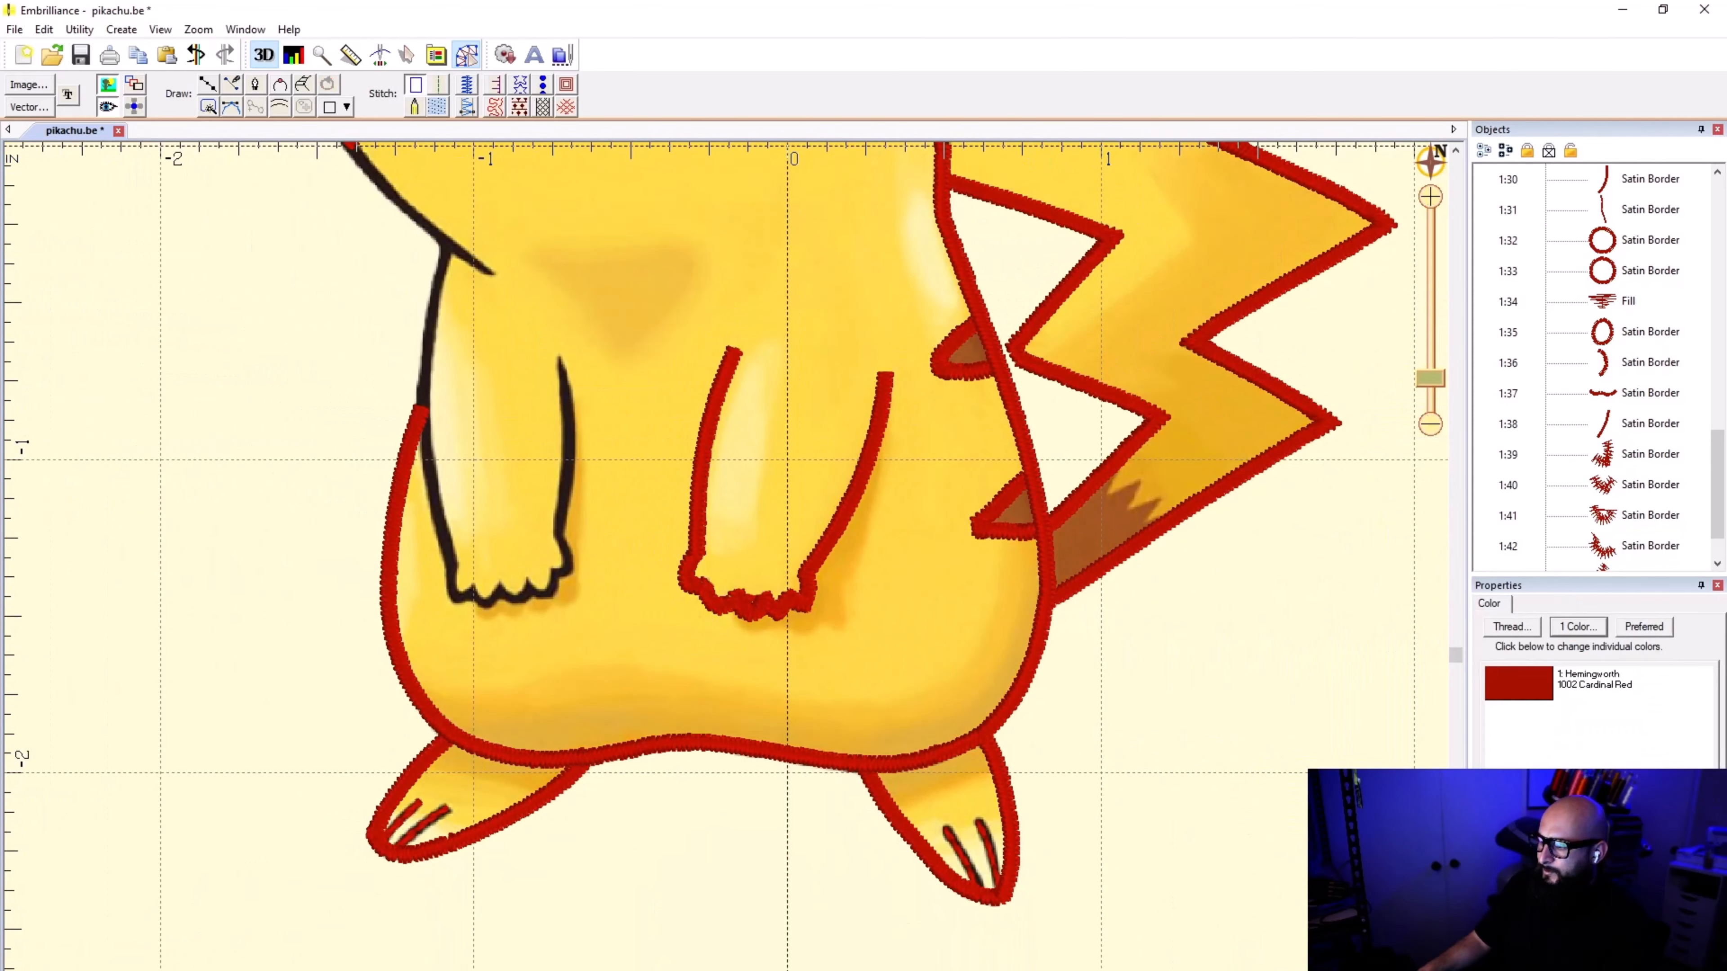
click(992, 450)
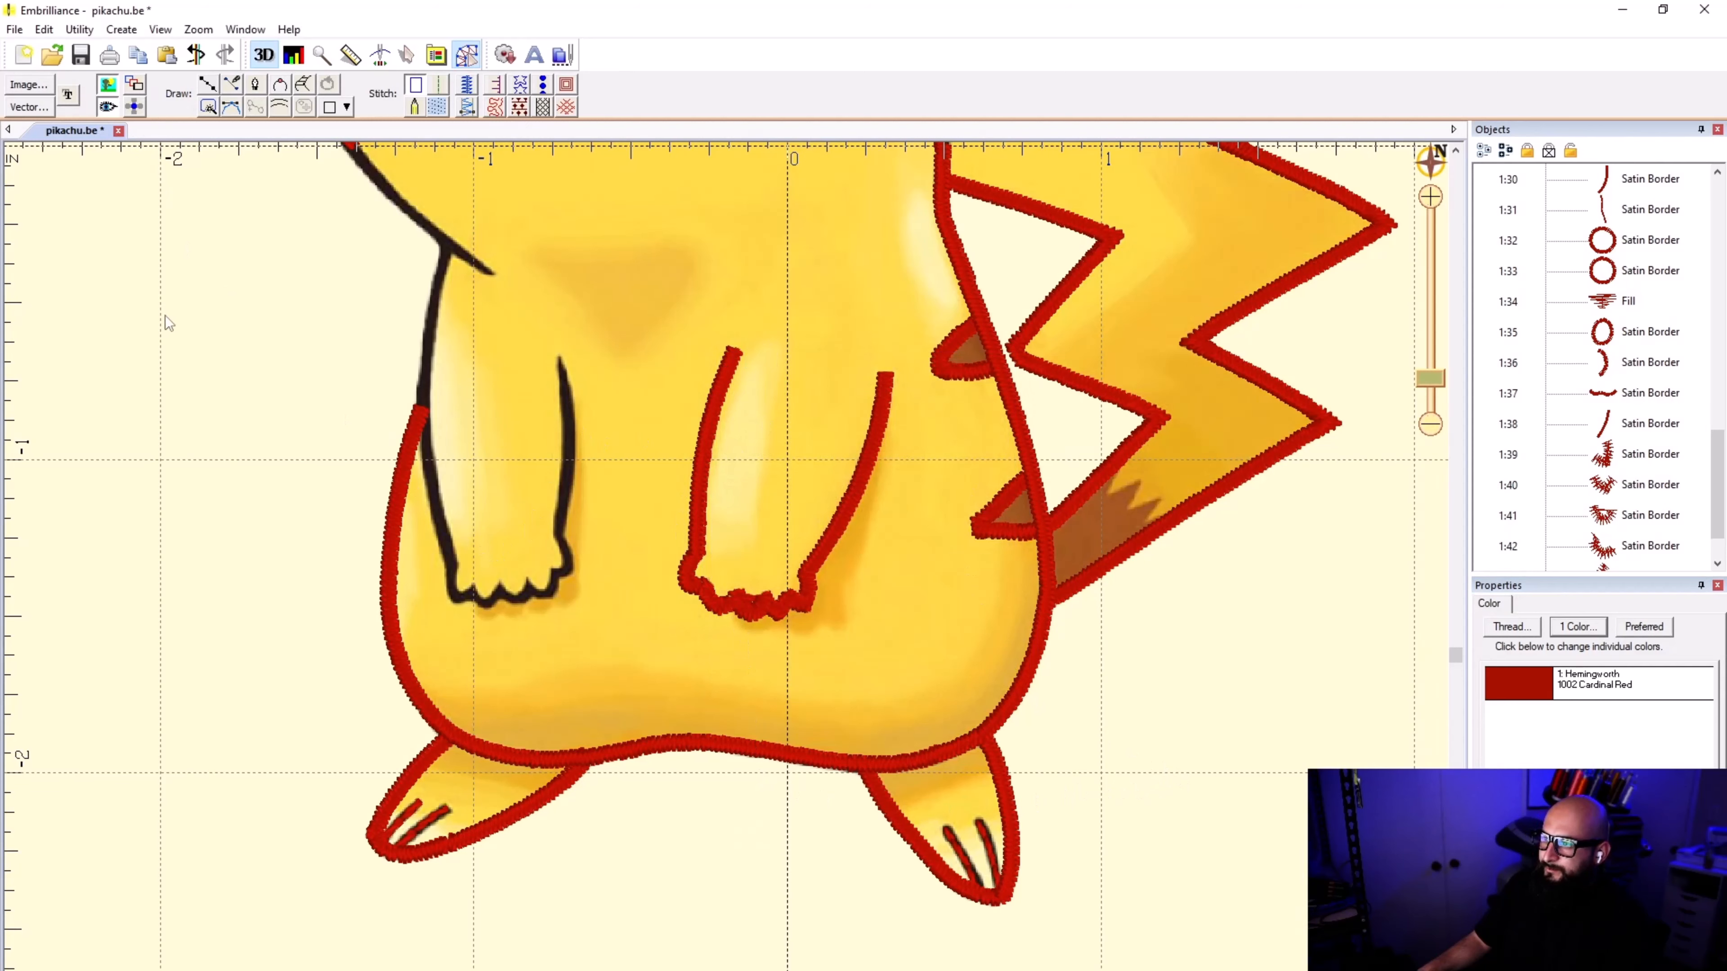
Step: Trace the inner edge of the left-hand arm from its upper tip down to the paw as a line, and convert it to a satin border
click(207, 86)
scroll(588, 344, up, 5)
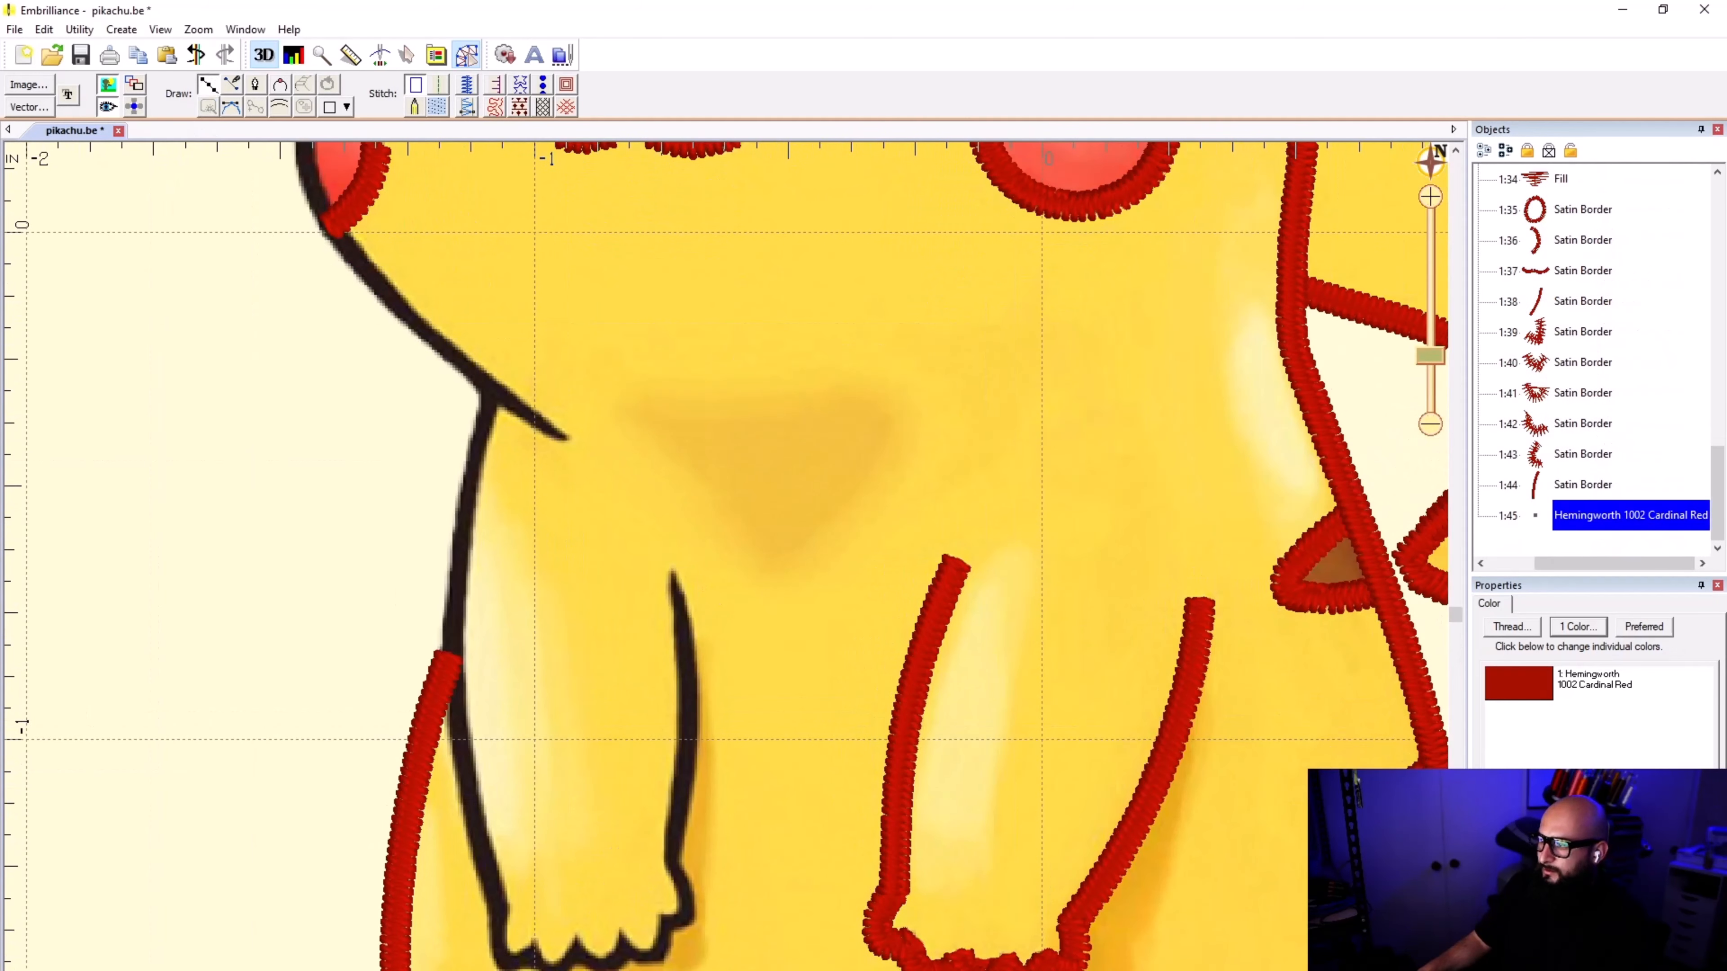
scroll(493, 724, up, 1)
click(715, 531)
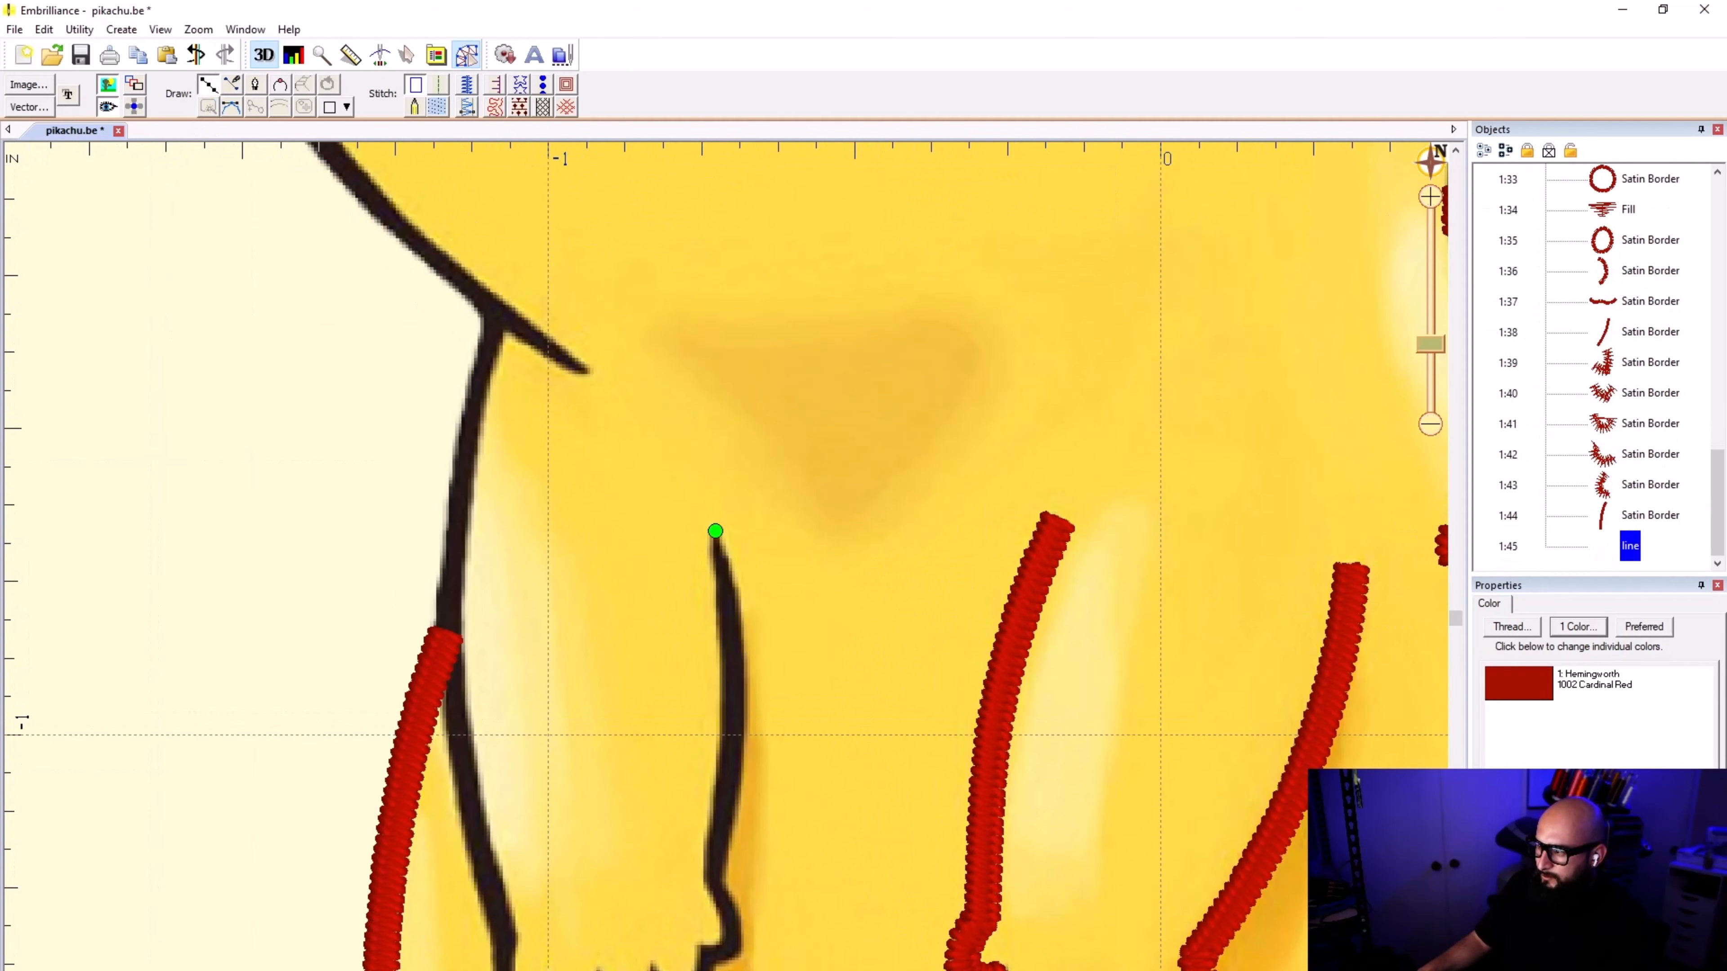
click(734, 621)
click(736, 756)
click(718, 839)
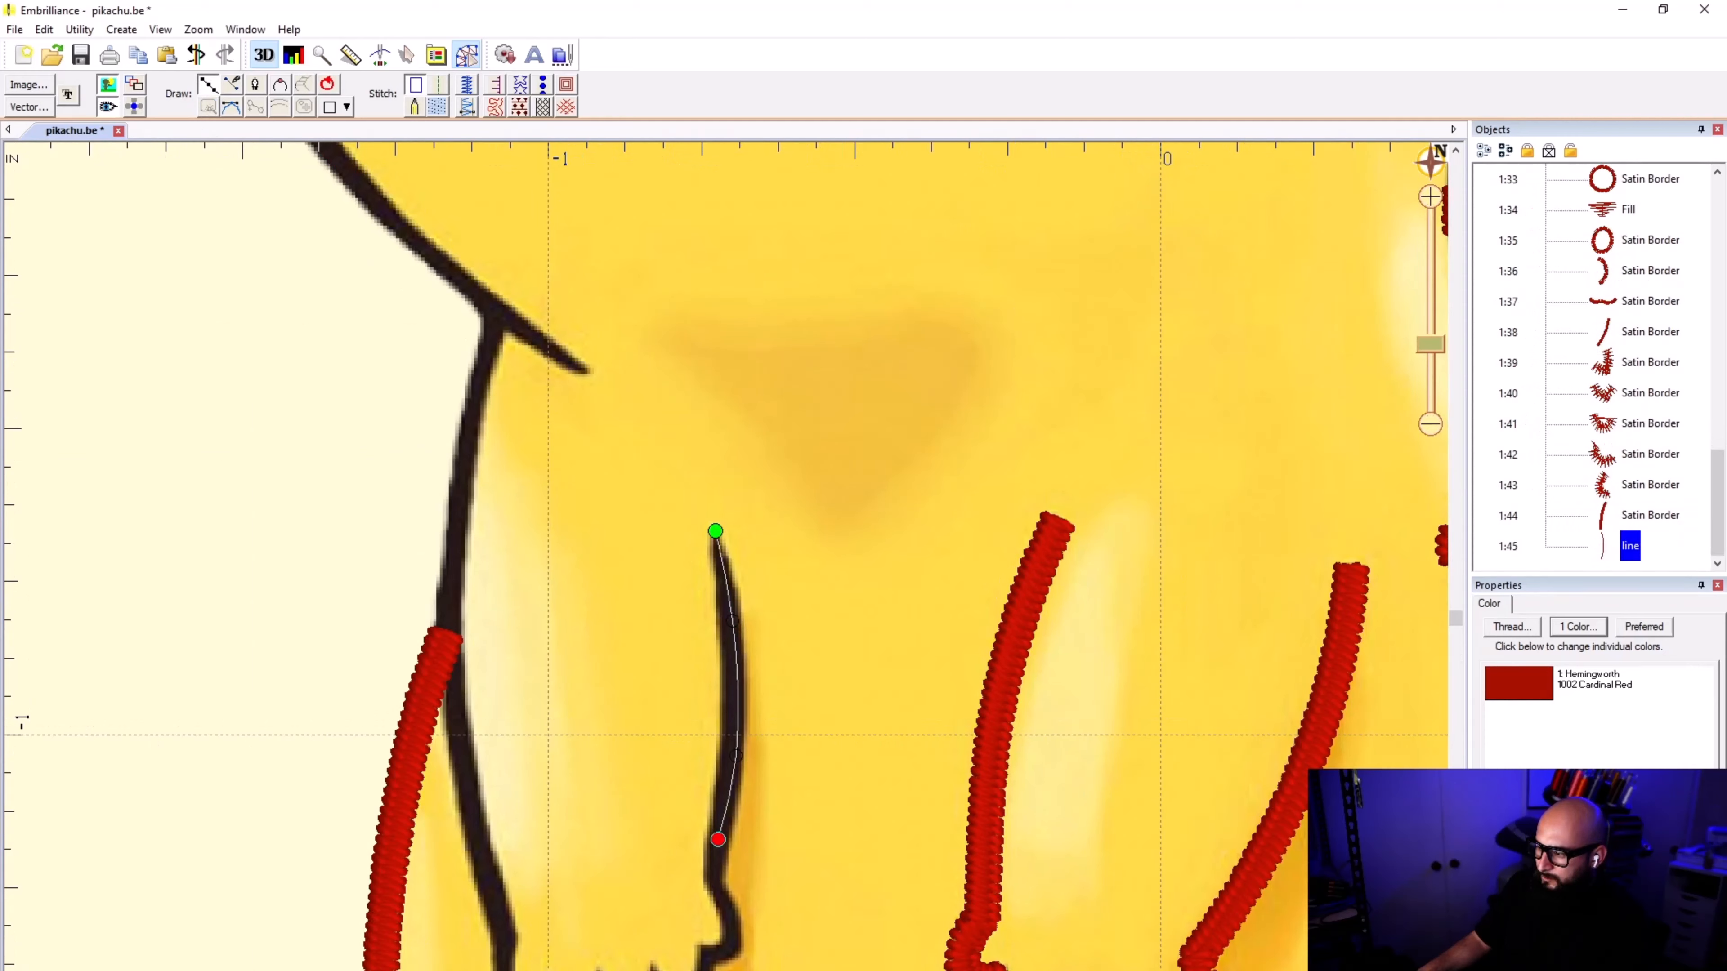
click(713, 882)
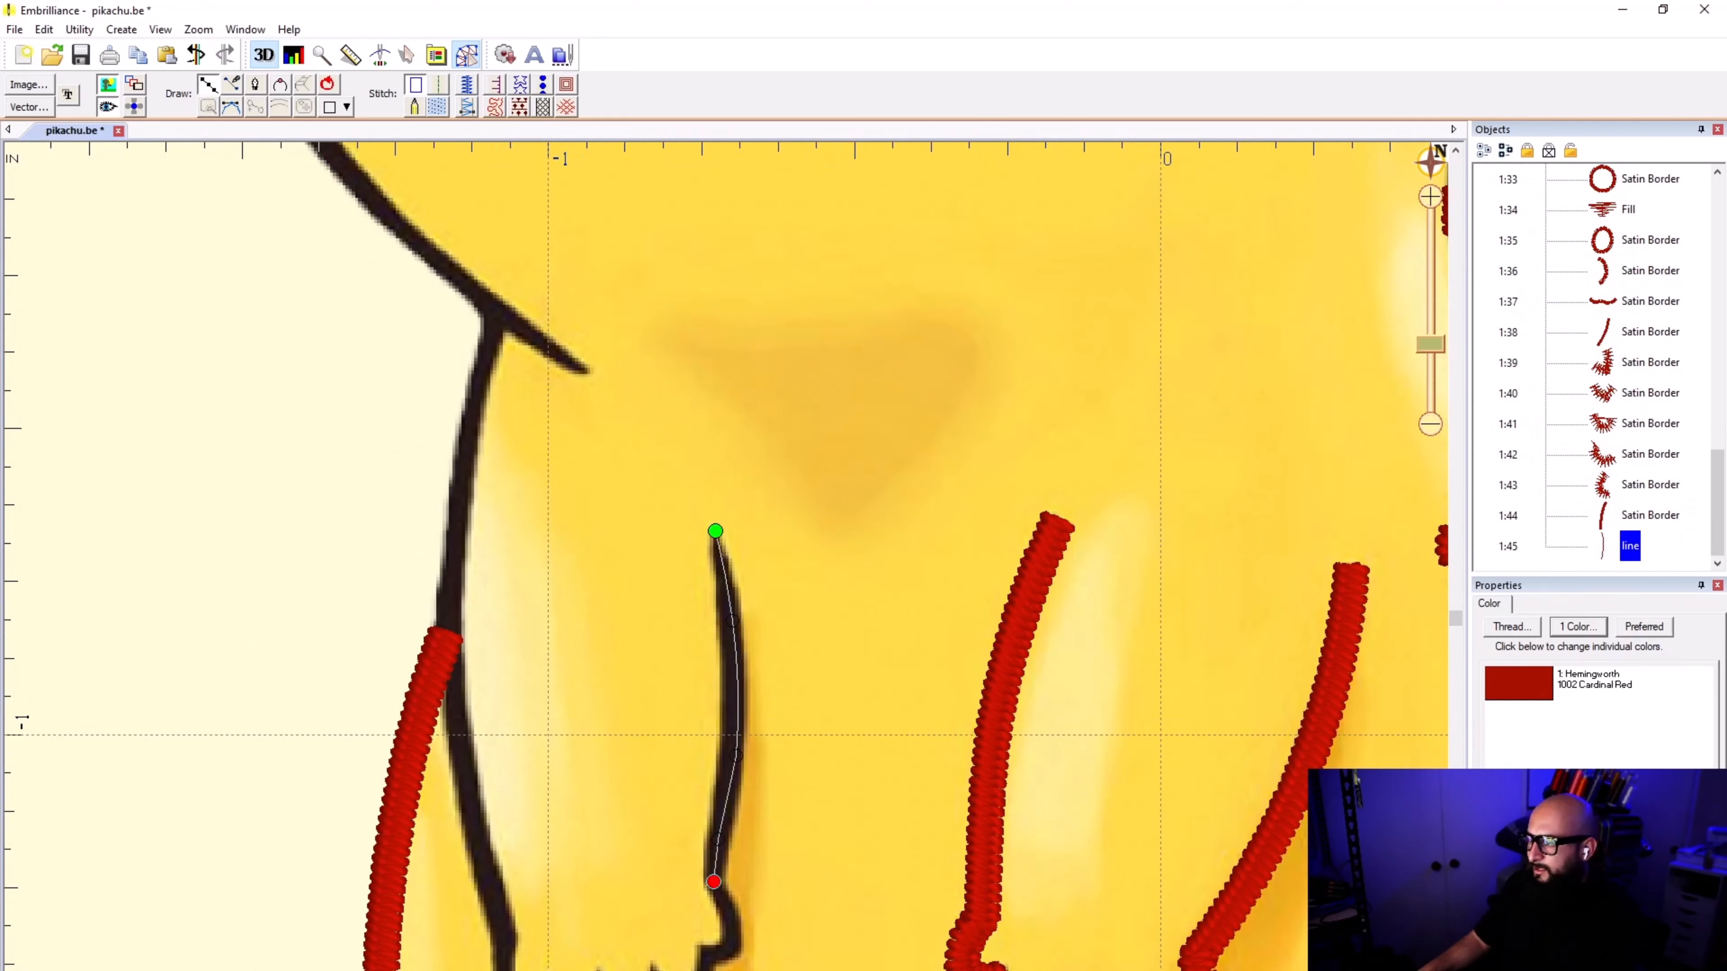
key(Return)
click(466, 85)
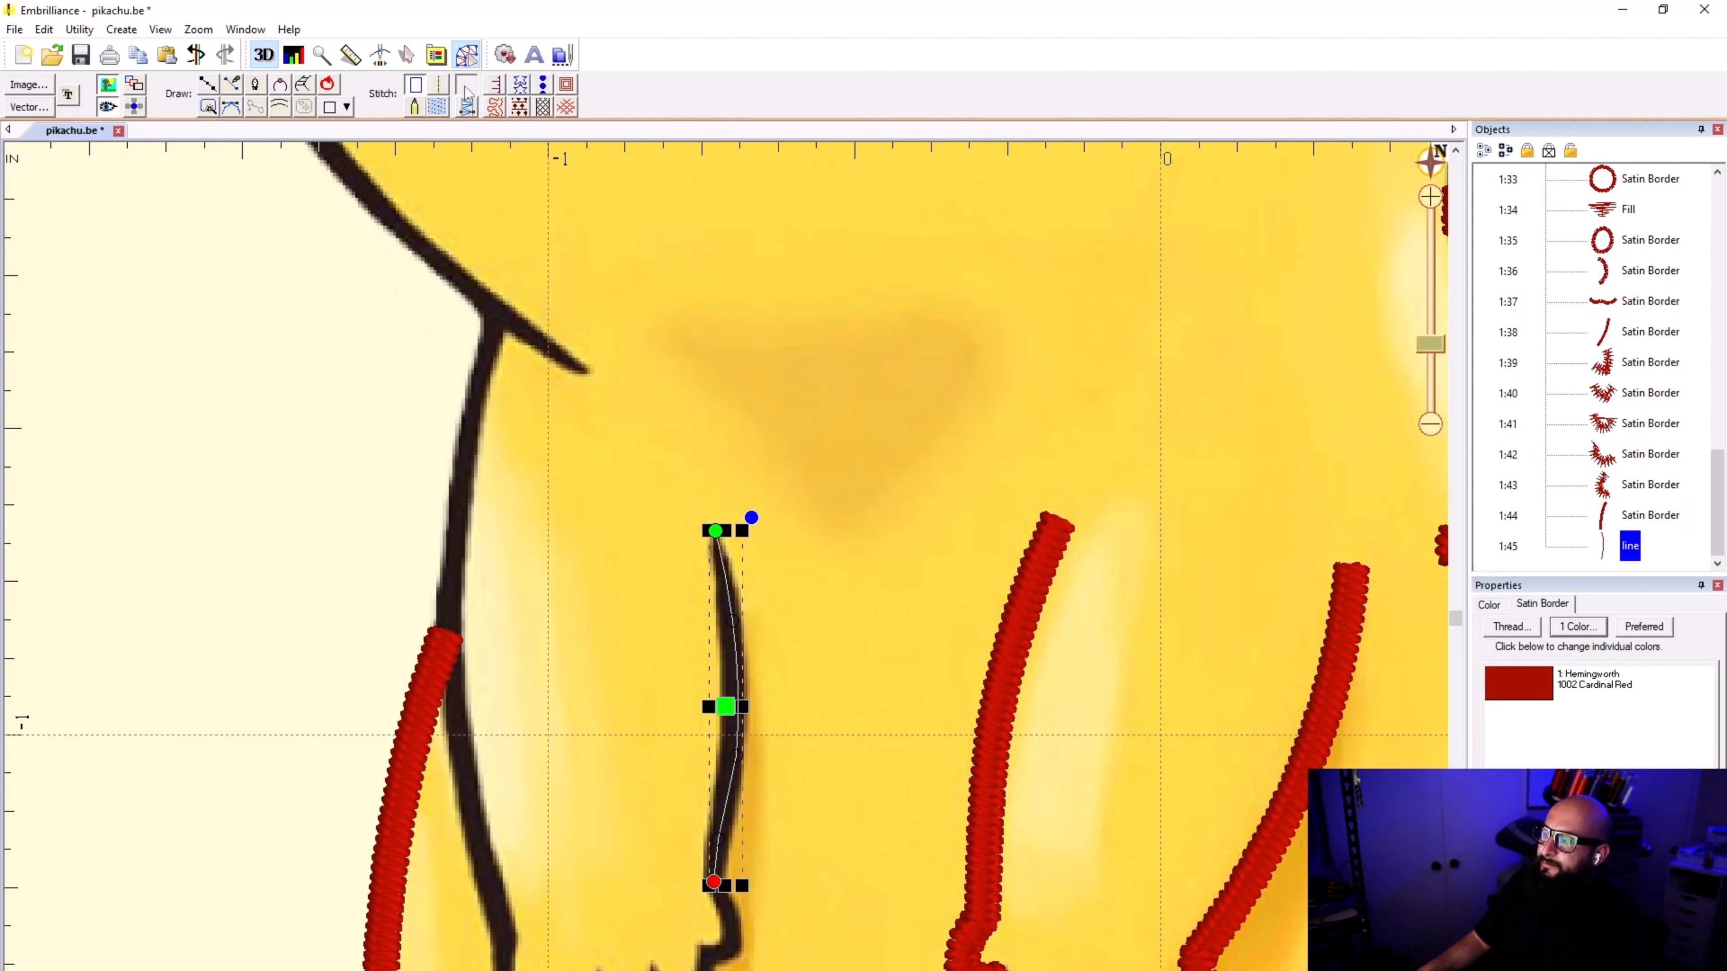
click(579, 679)
Step: Start a line at the lower end of the left-hand arm's inner border and trace the paw's first toe around to the first notch
scroll(712, 586, down, 3)
scroll(728, 568, up, 3)
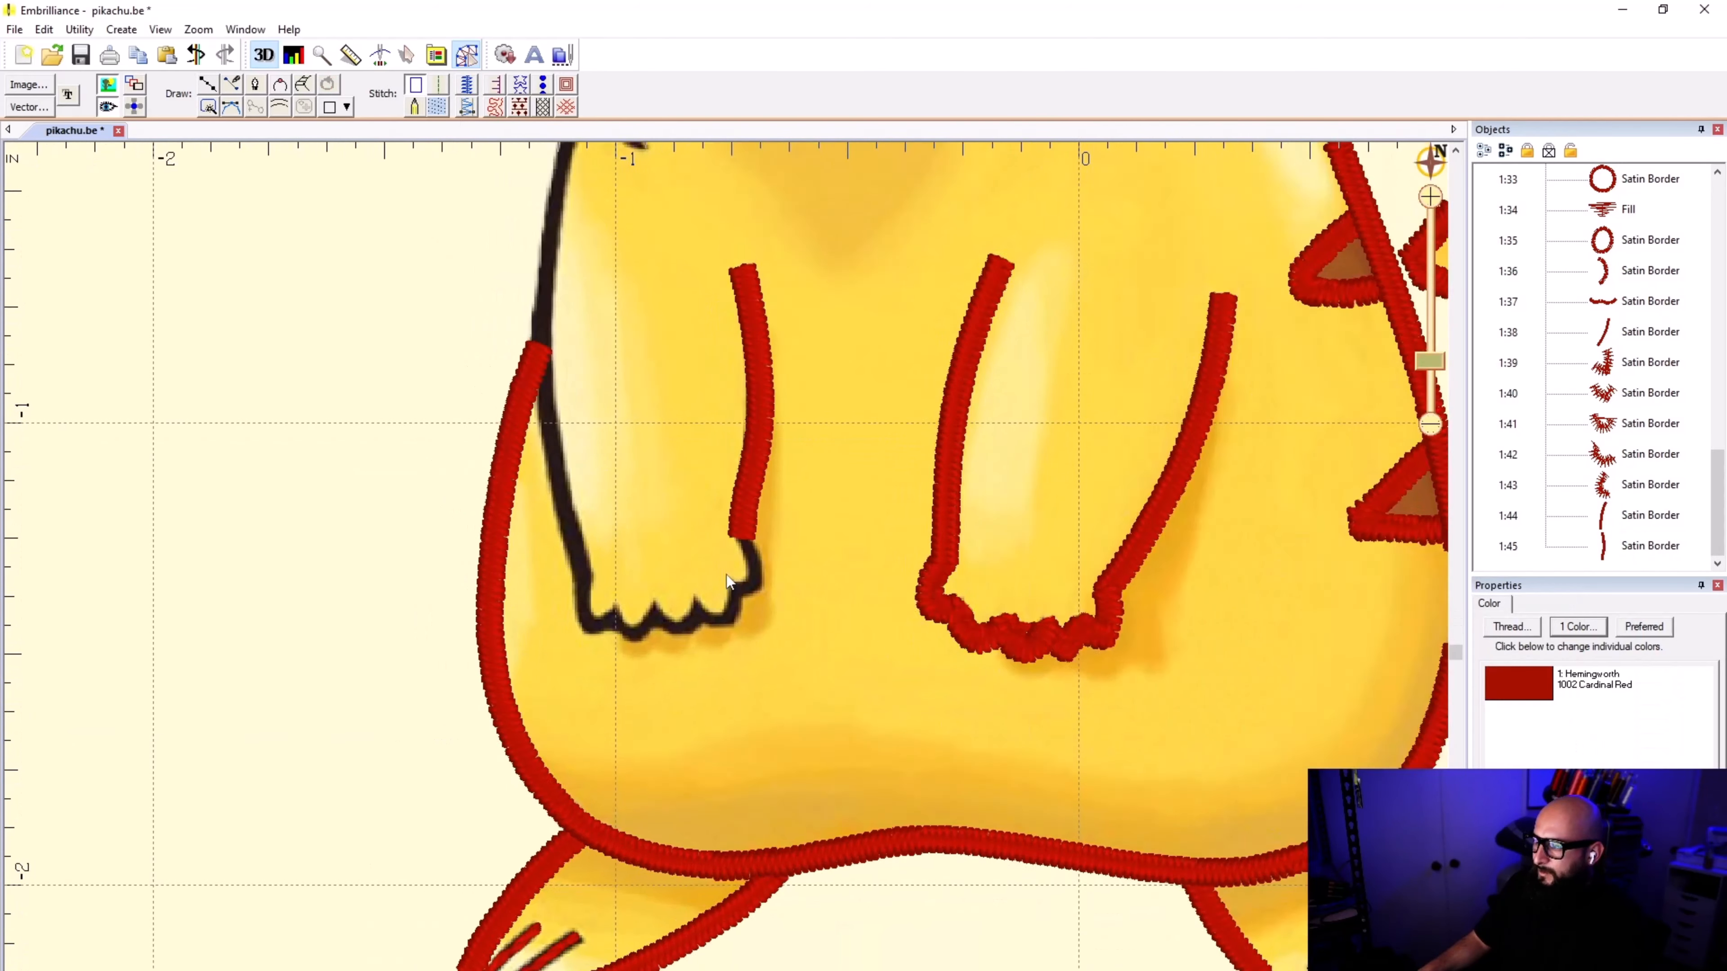
scroll(728, 568, up, 1)
scroll(717, 517, up, 1)
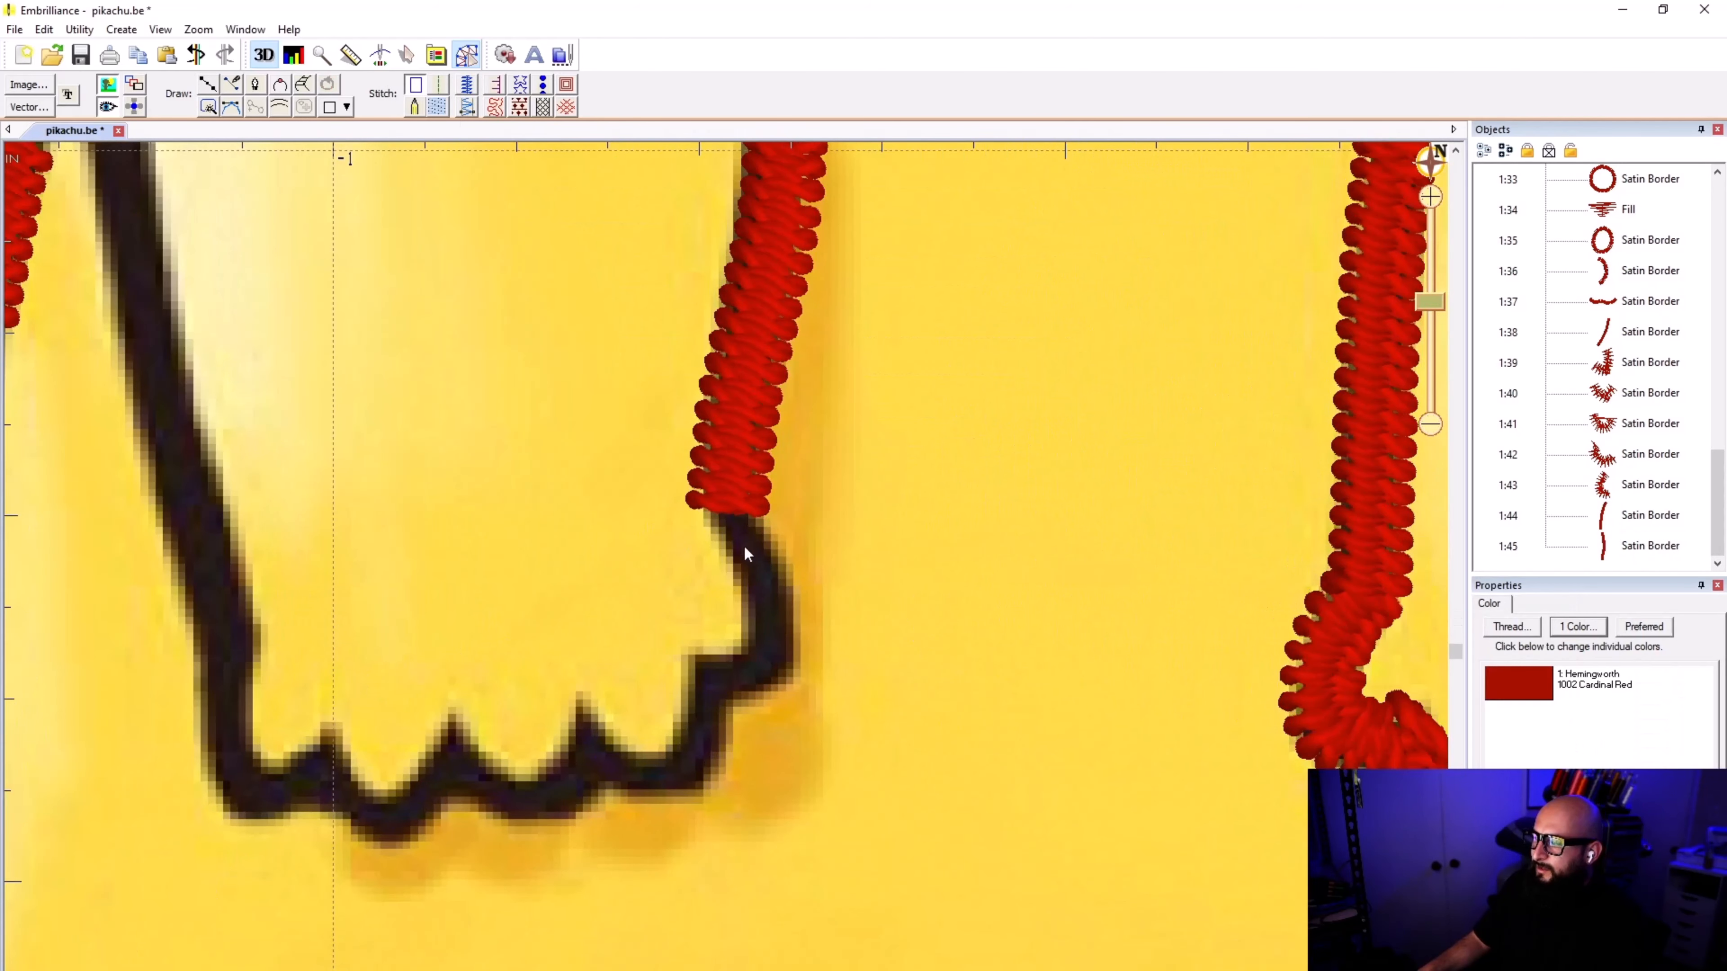
click(206, 80)
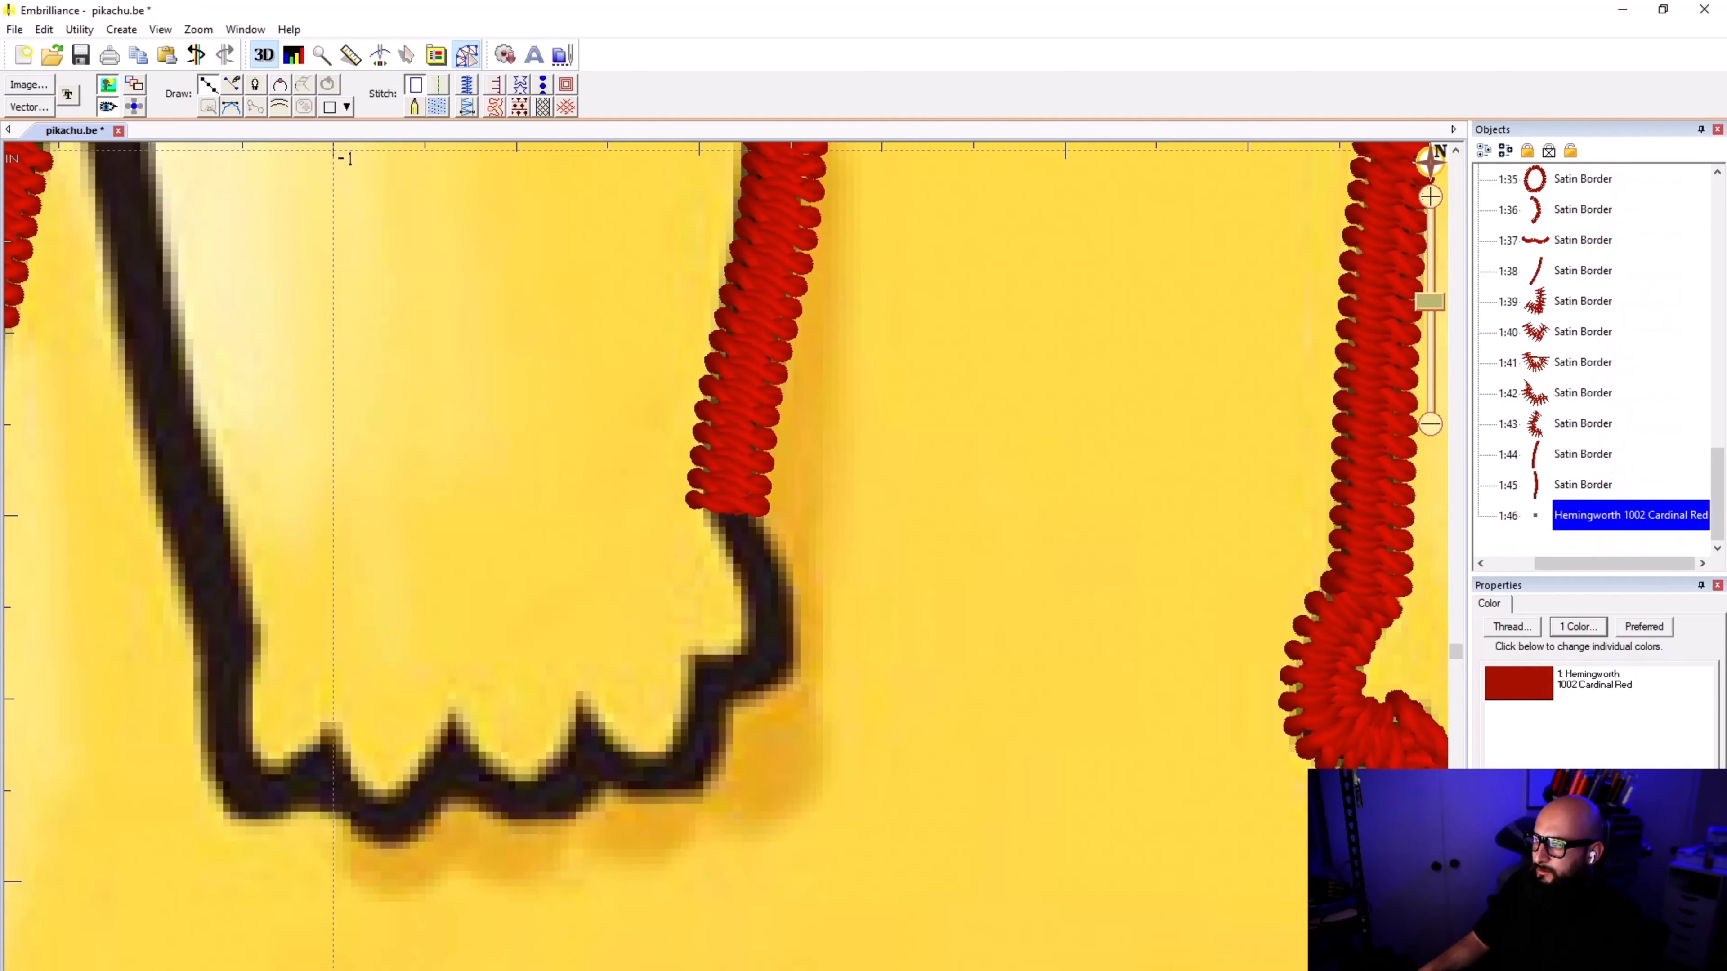
click(730, 502)
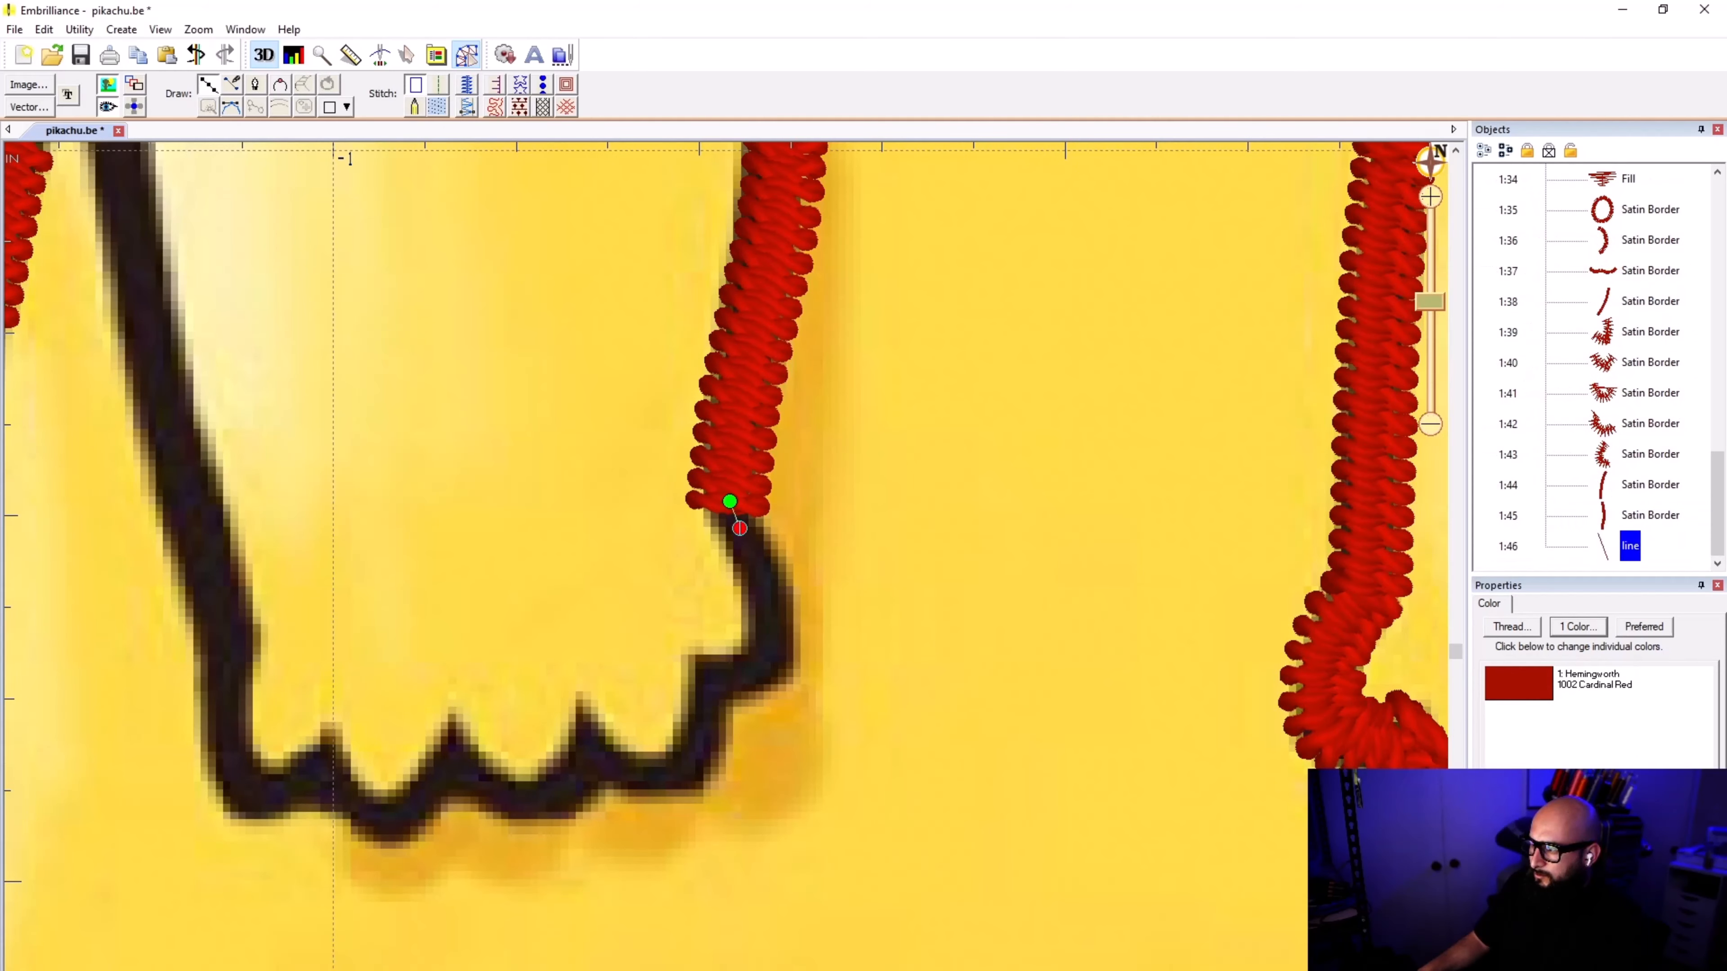
click(766, 574)
click(774, 656)
click(749, 674)
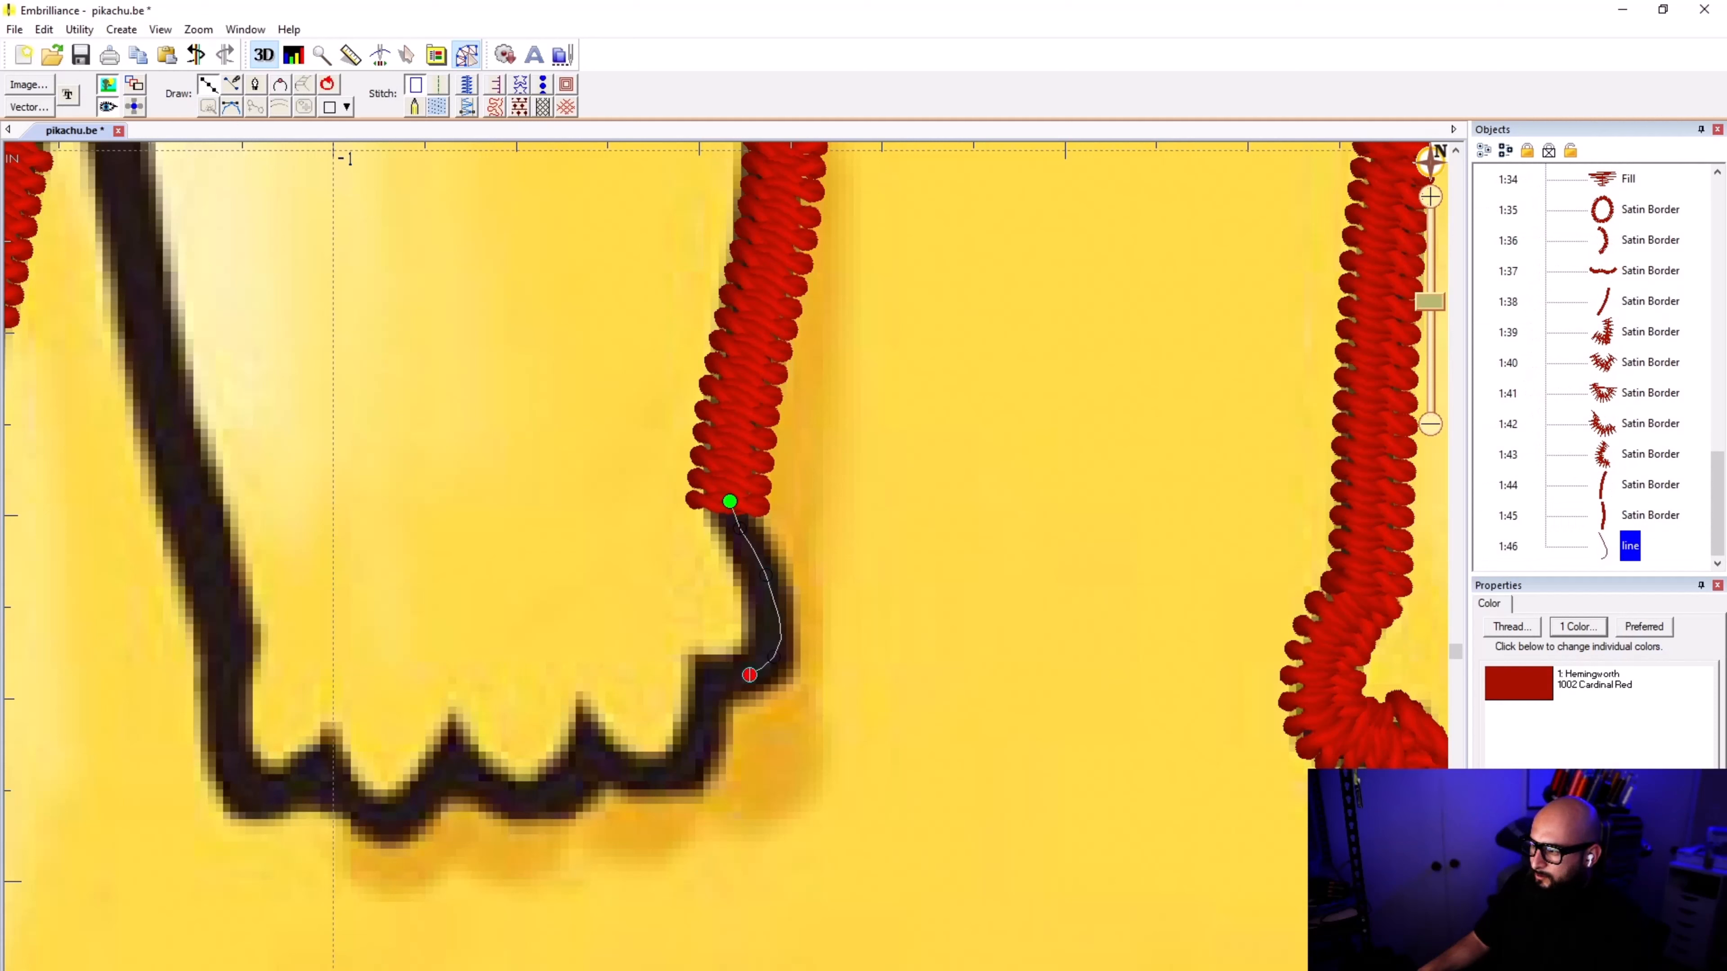
click(706, 669)
Step: Continue the left-hand paw's line around the next two toes, peaking in the notch between them and ending in the following notch
click(702, 723)
click(690, 760)
click(656, 781)
click(619, 767)
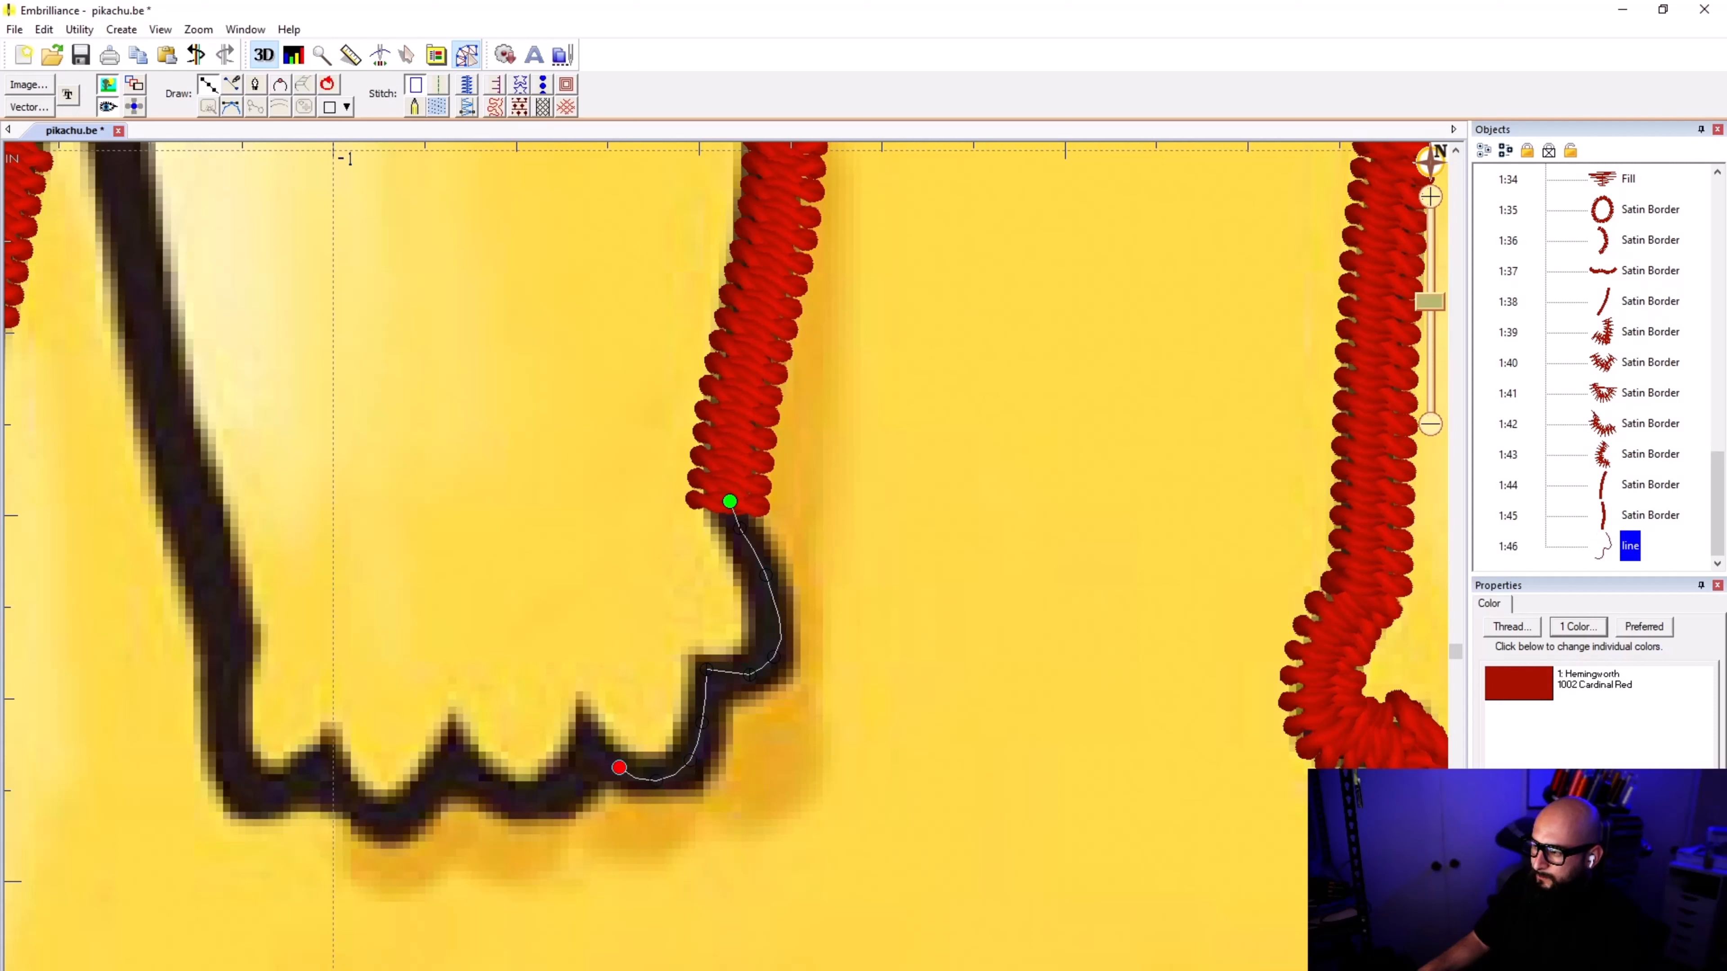
click(585, 715)
click(587, 766)
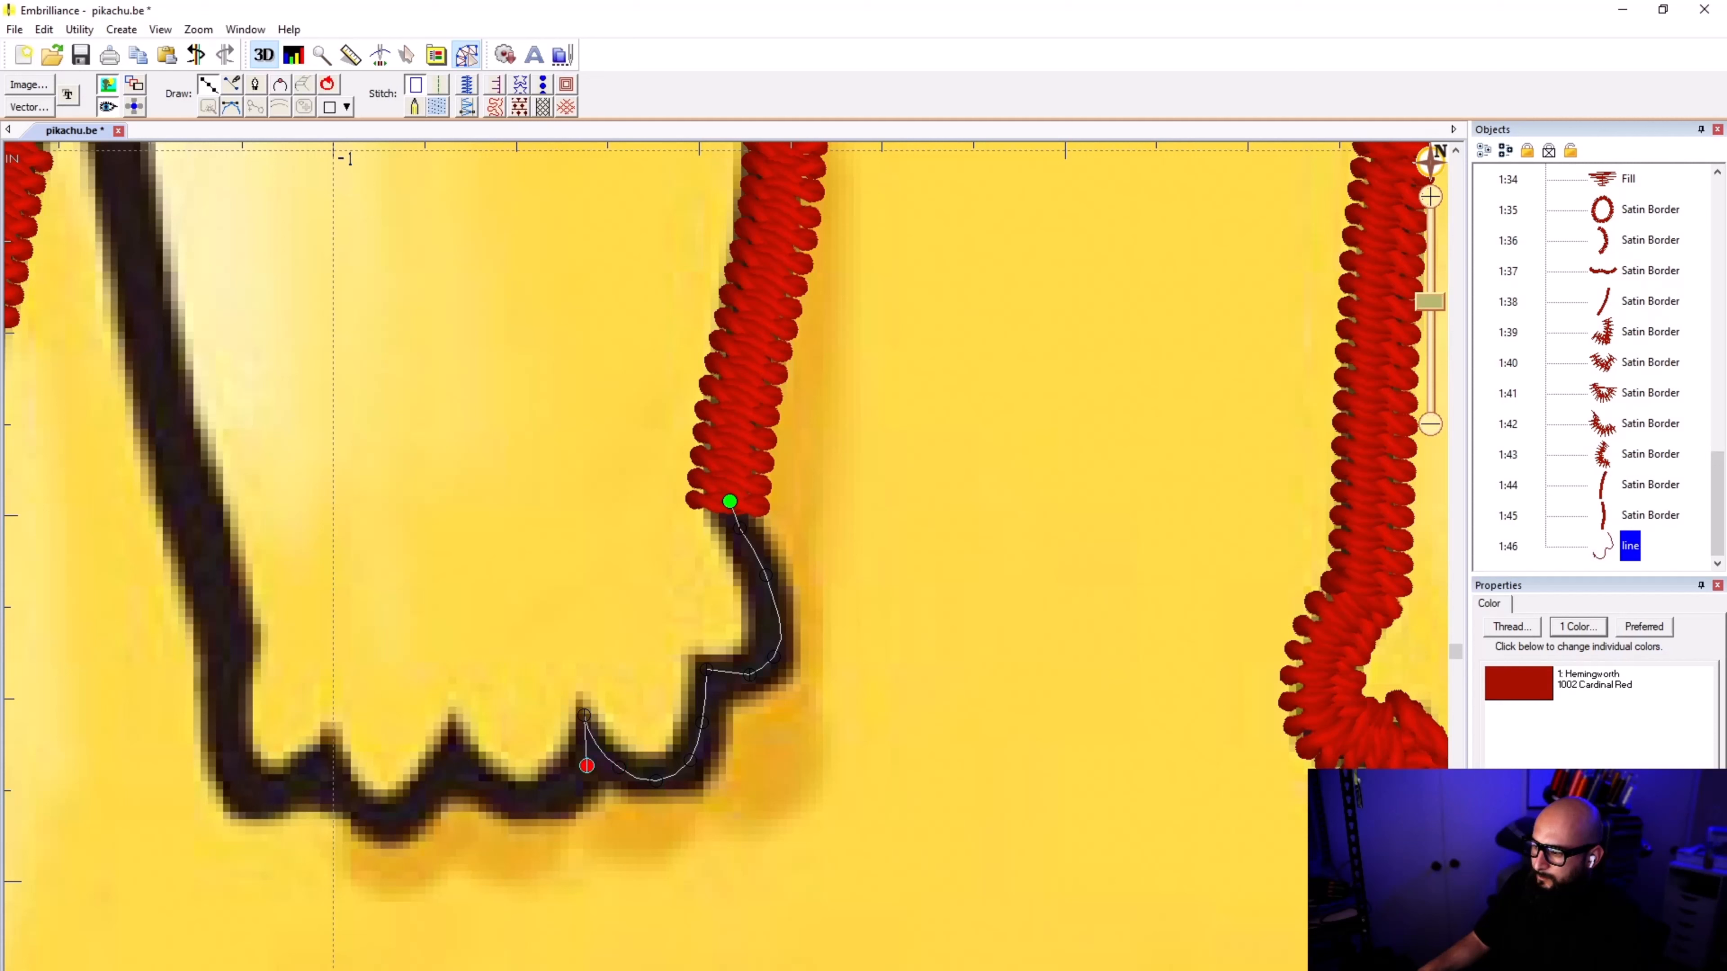
click(551, 796)
click(500, 789)
click(456, 743)
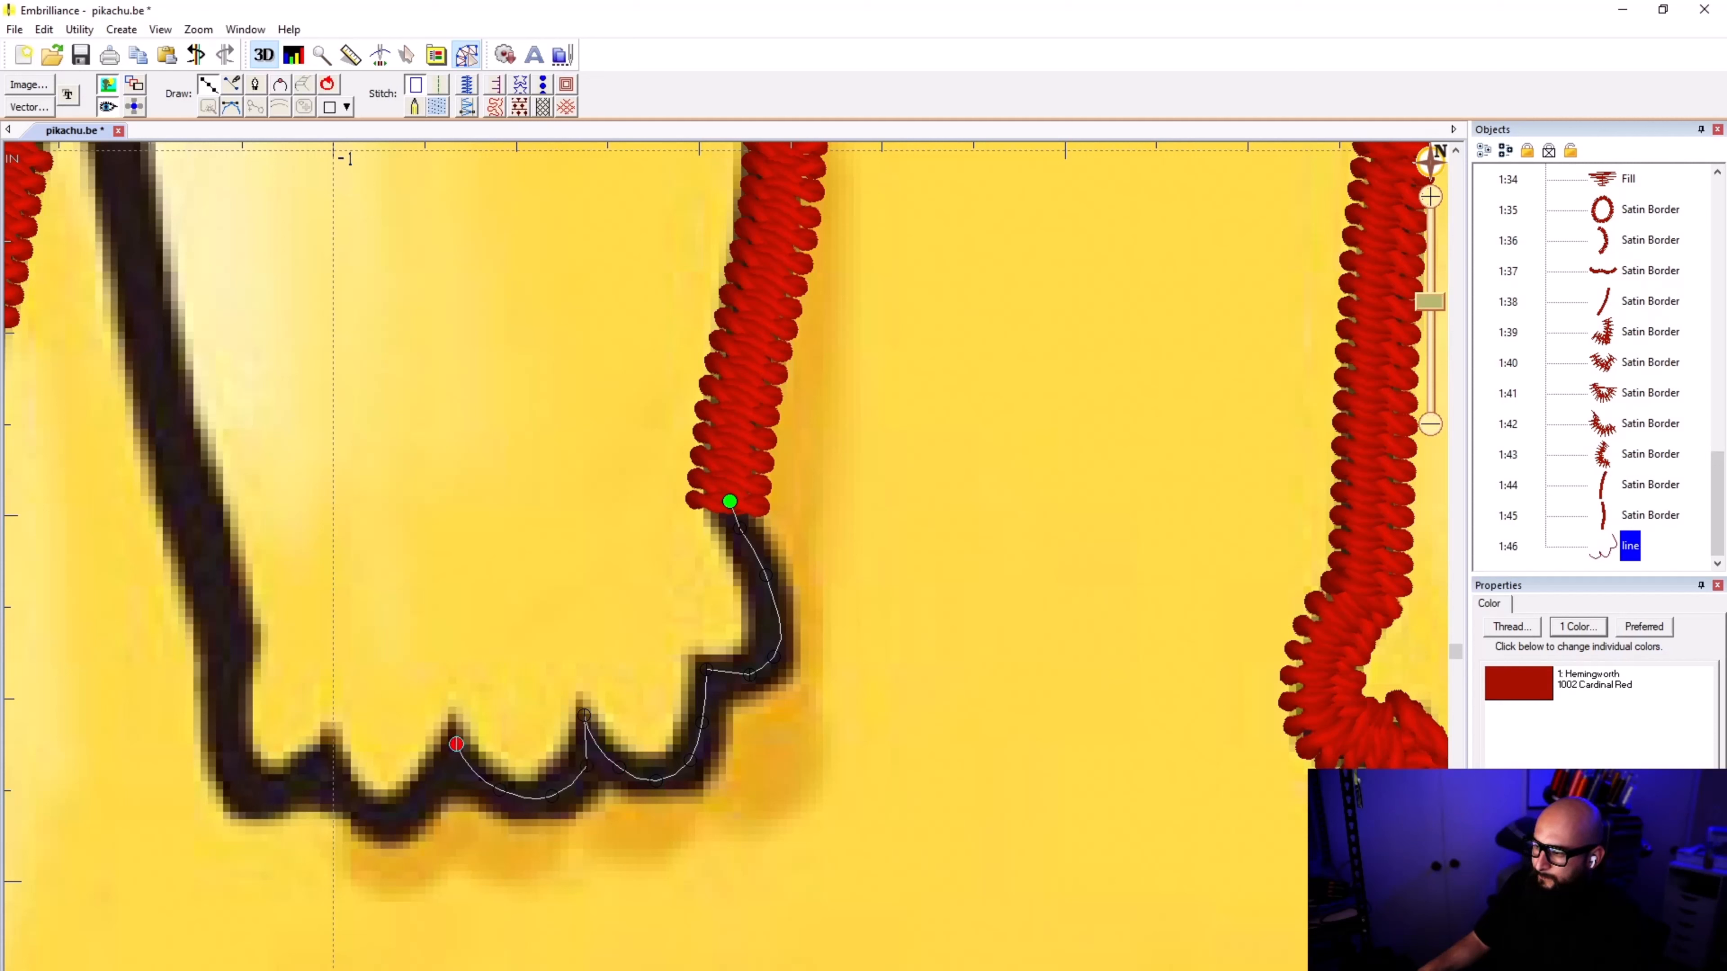
Step: Continue the line around the next toe, up into the last notch and down to the bottom of the outermost toe
click(428, 787)
click(393, 812)
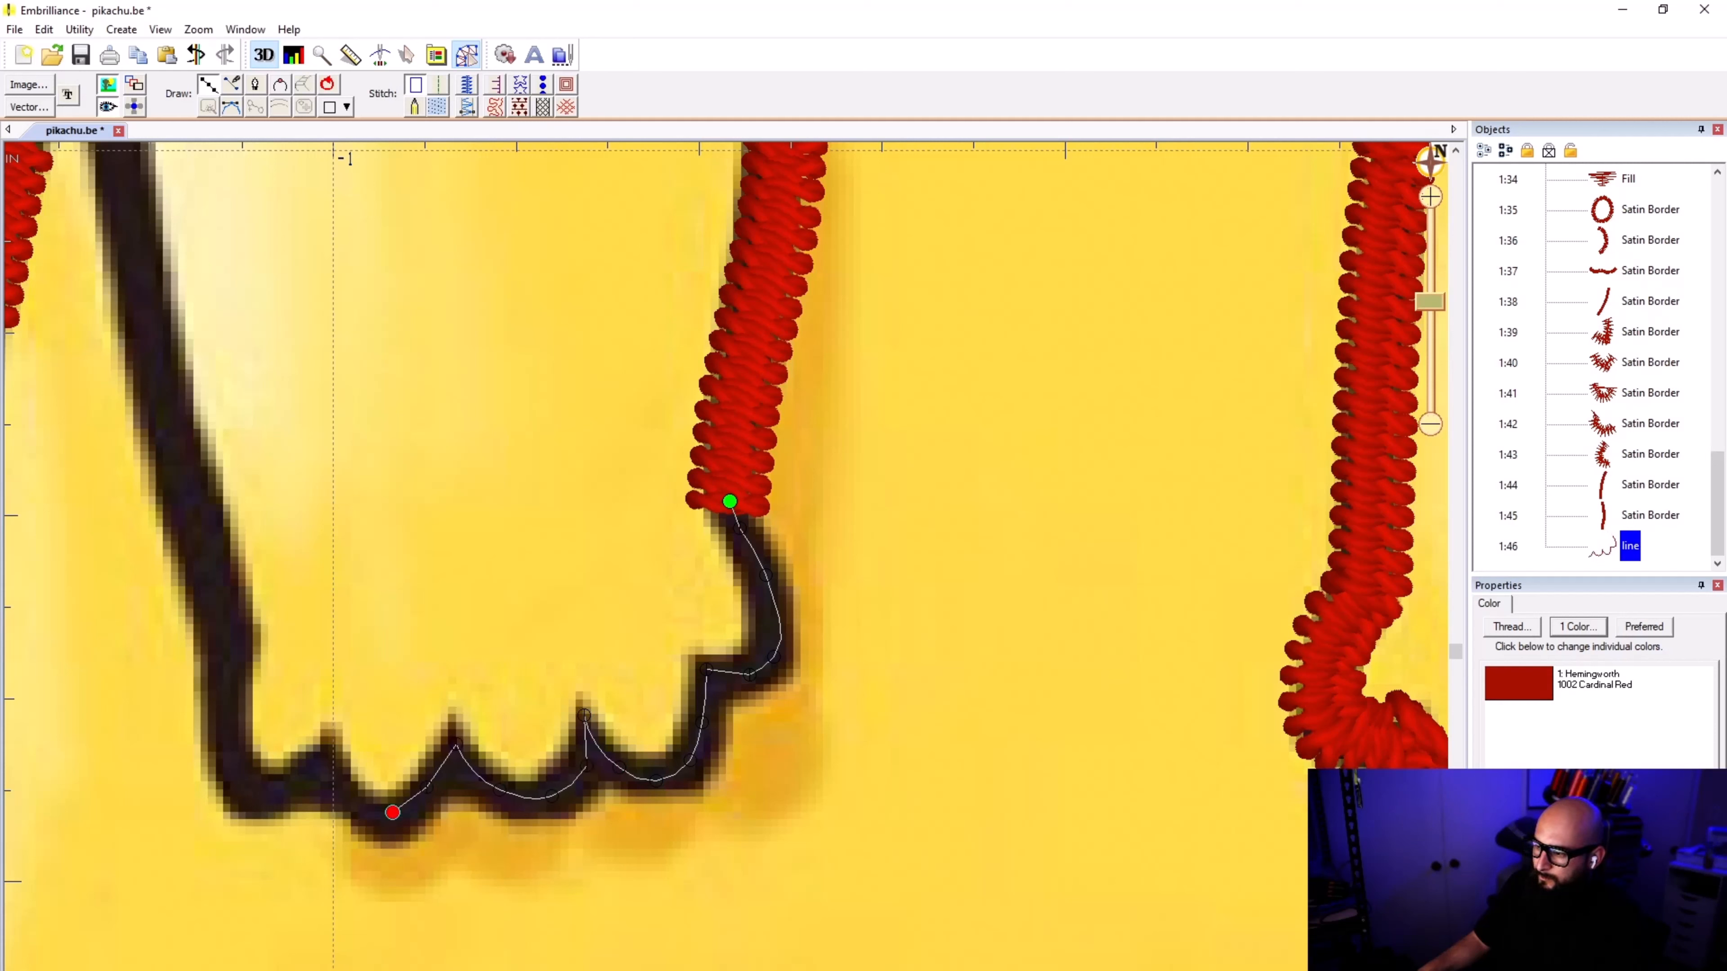
click(371, 810)
click(333, 755)
click(332, 734)
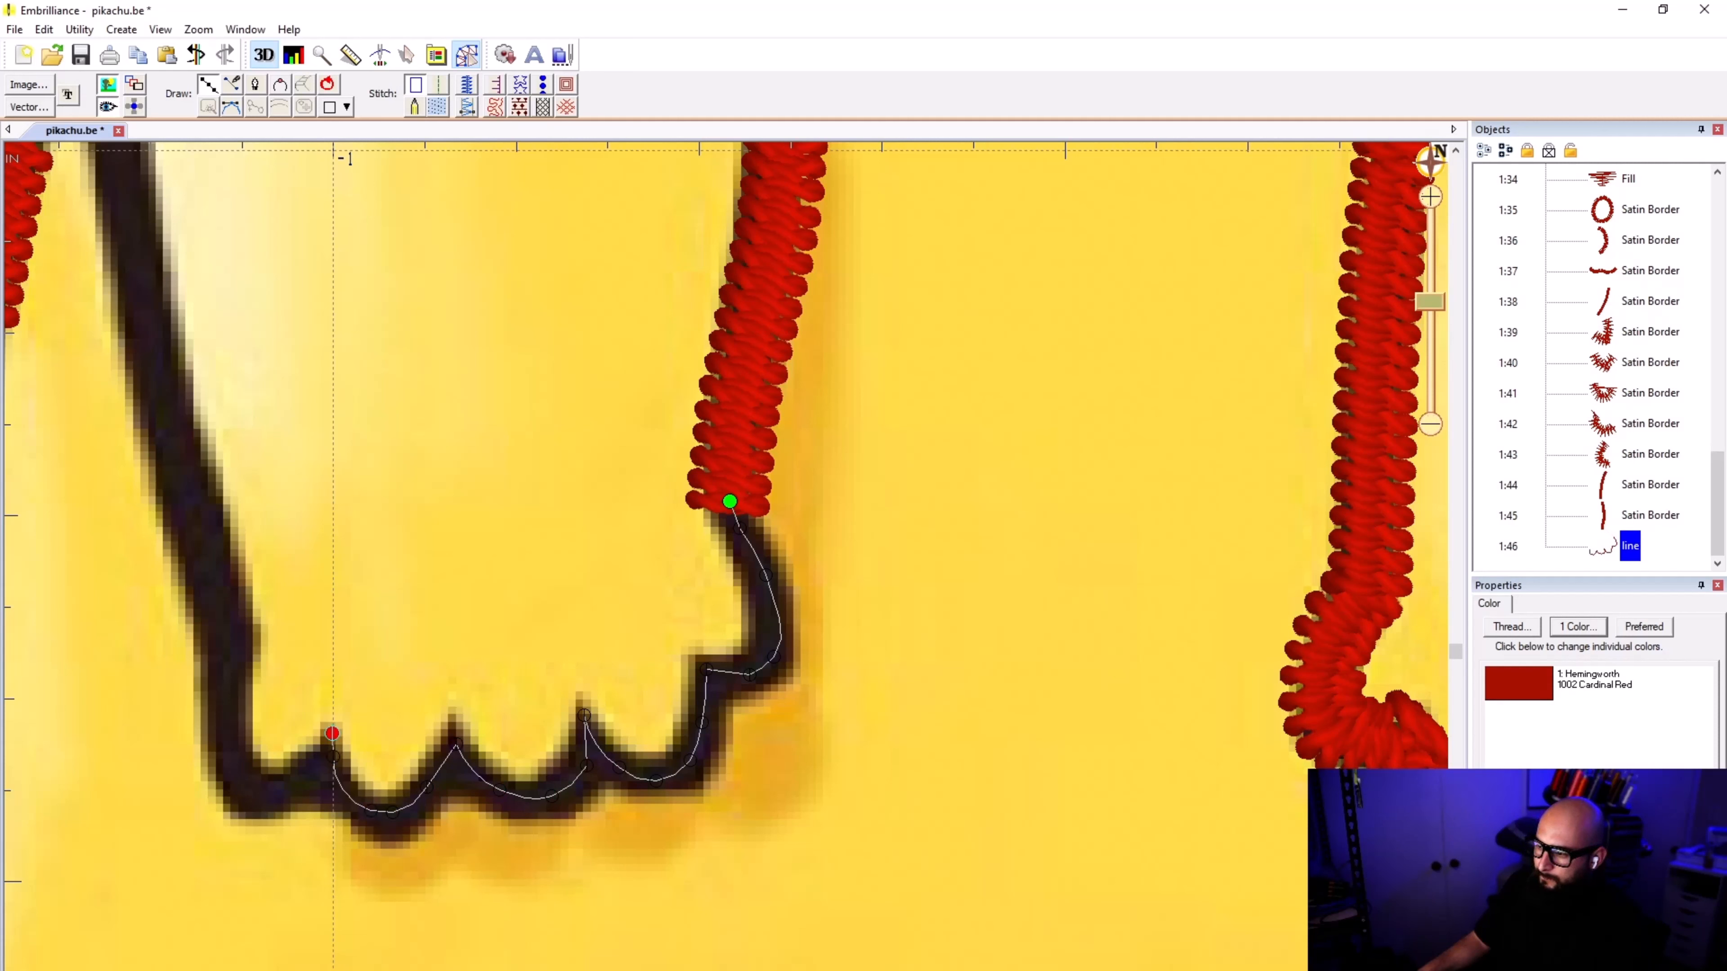
click(296, 774)
click(256, 789)
click(242, 759)
click(236, 708)
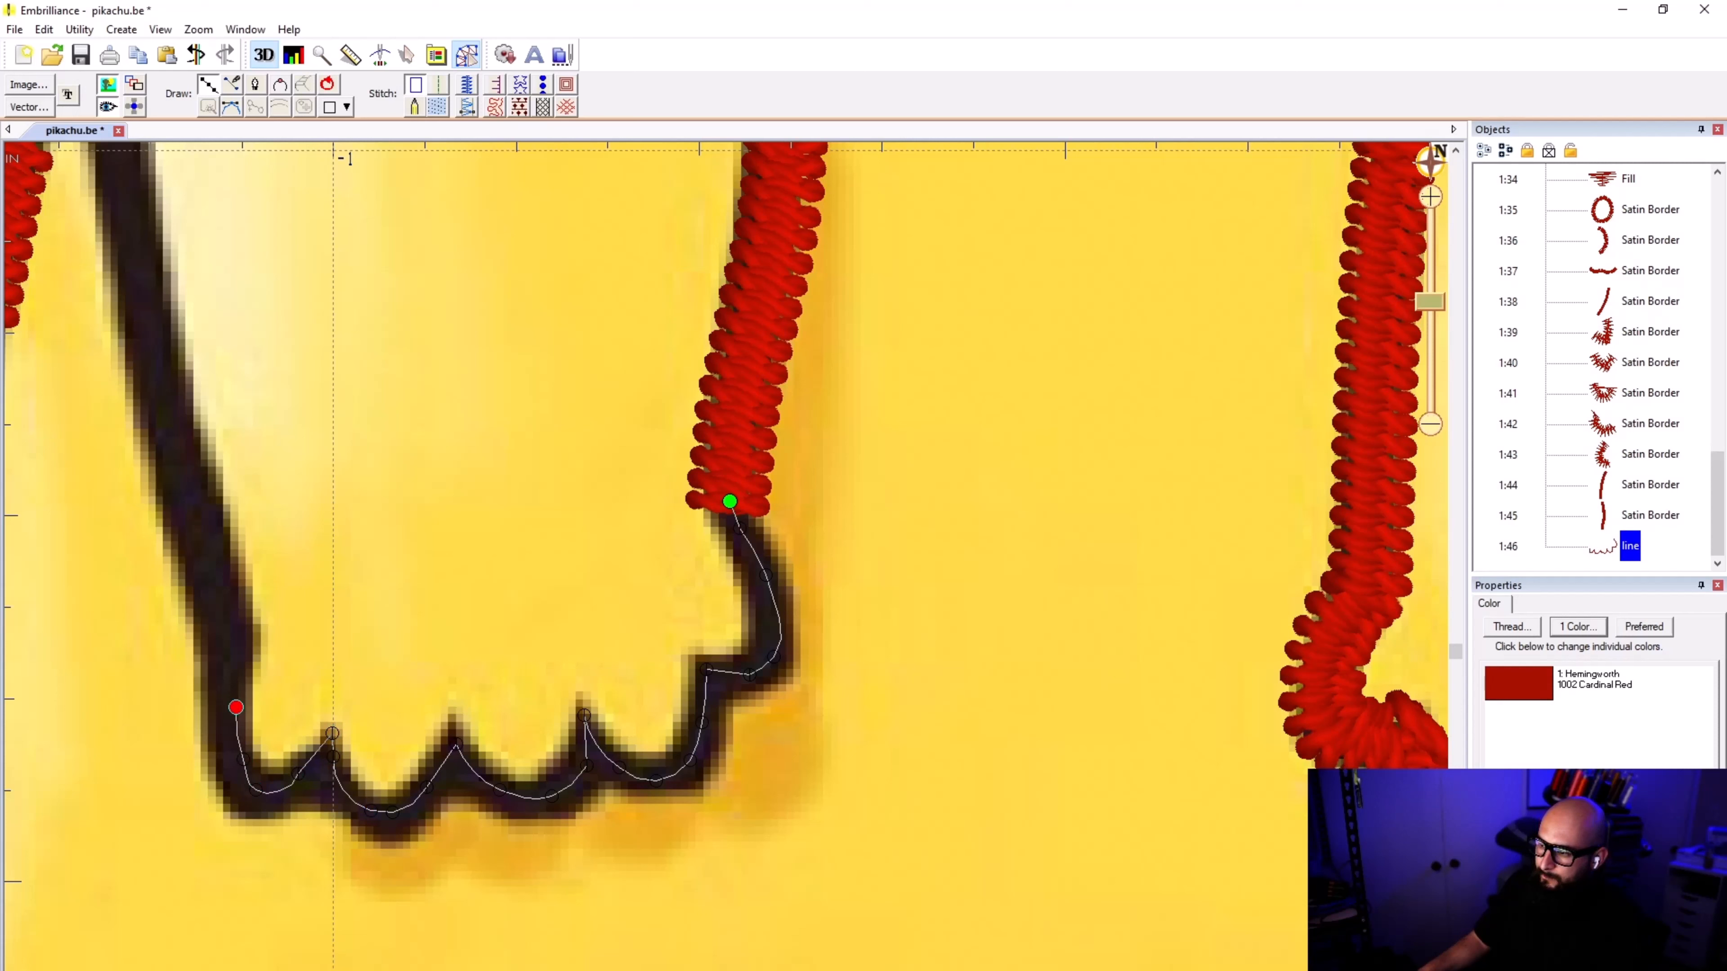
click(238, 639)
click(191, 506)
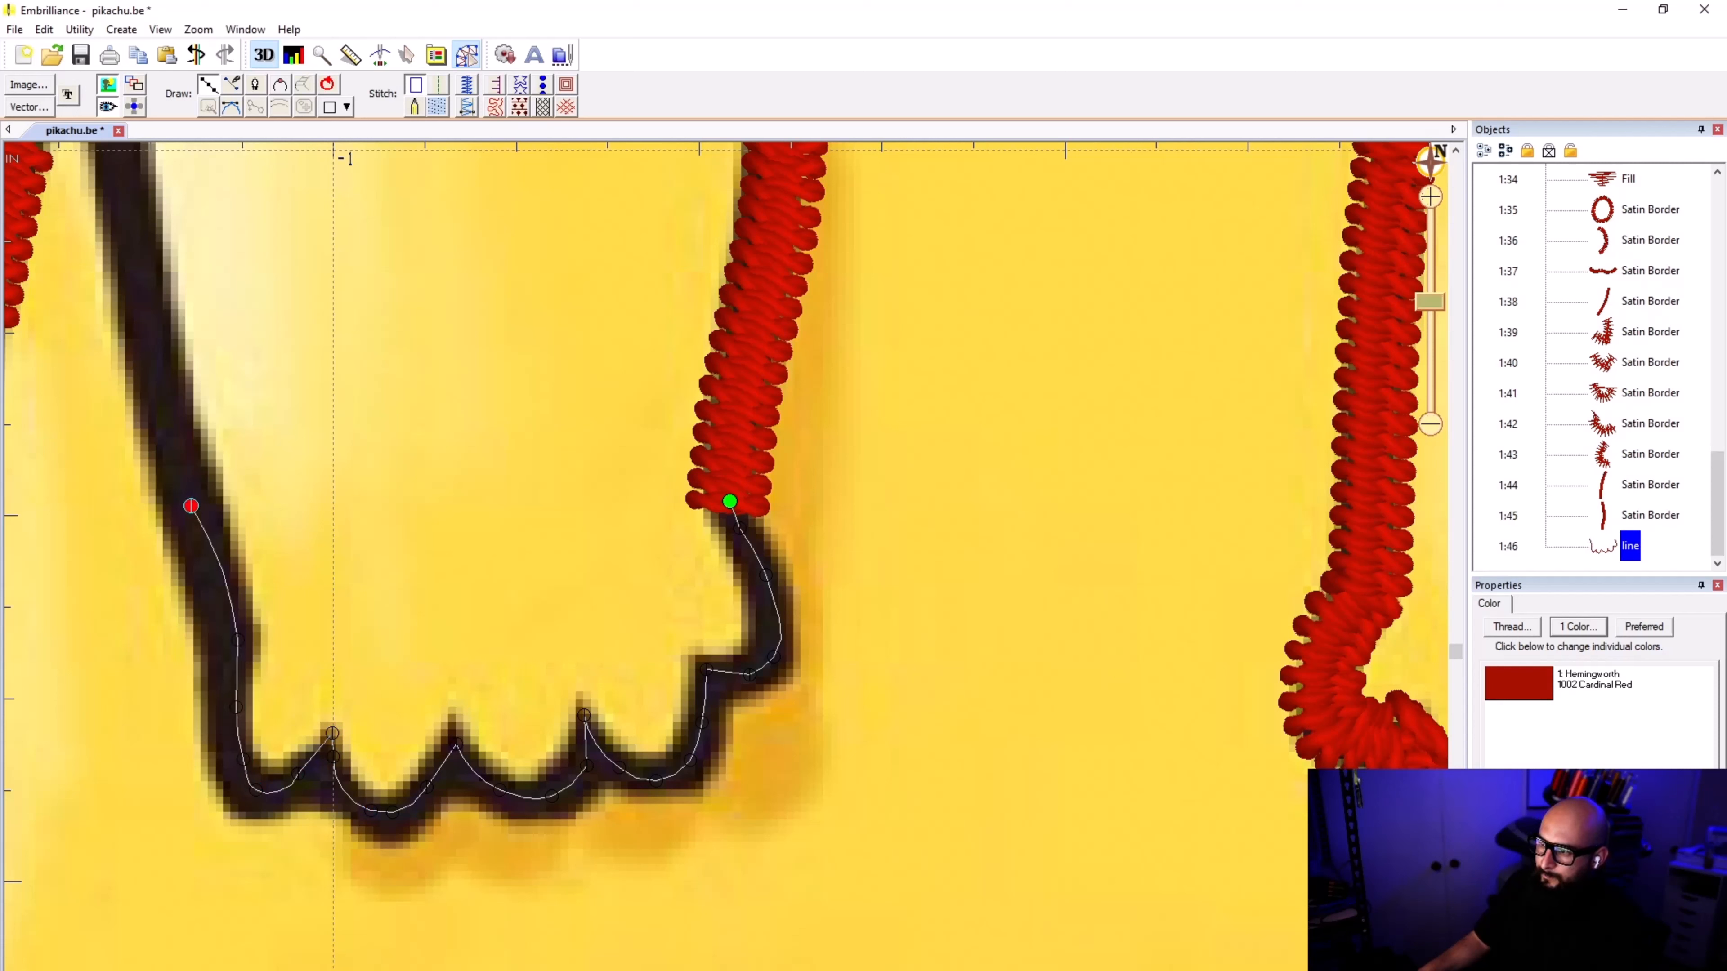
key(BackSpace)
key(BackSpace)
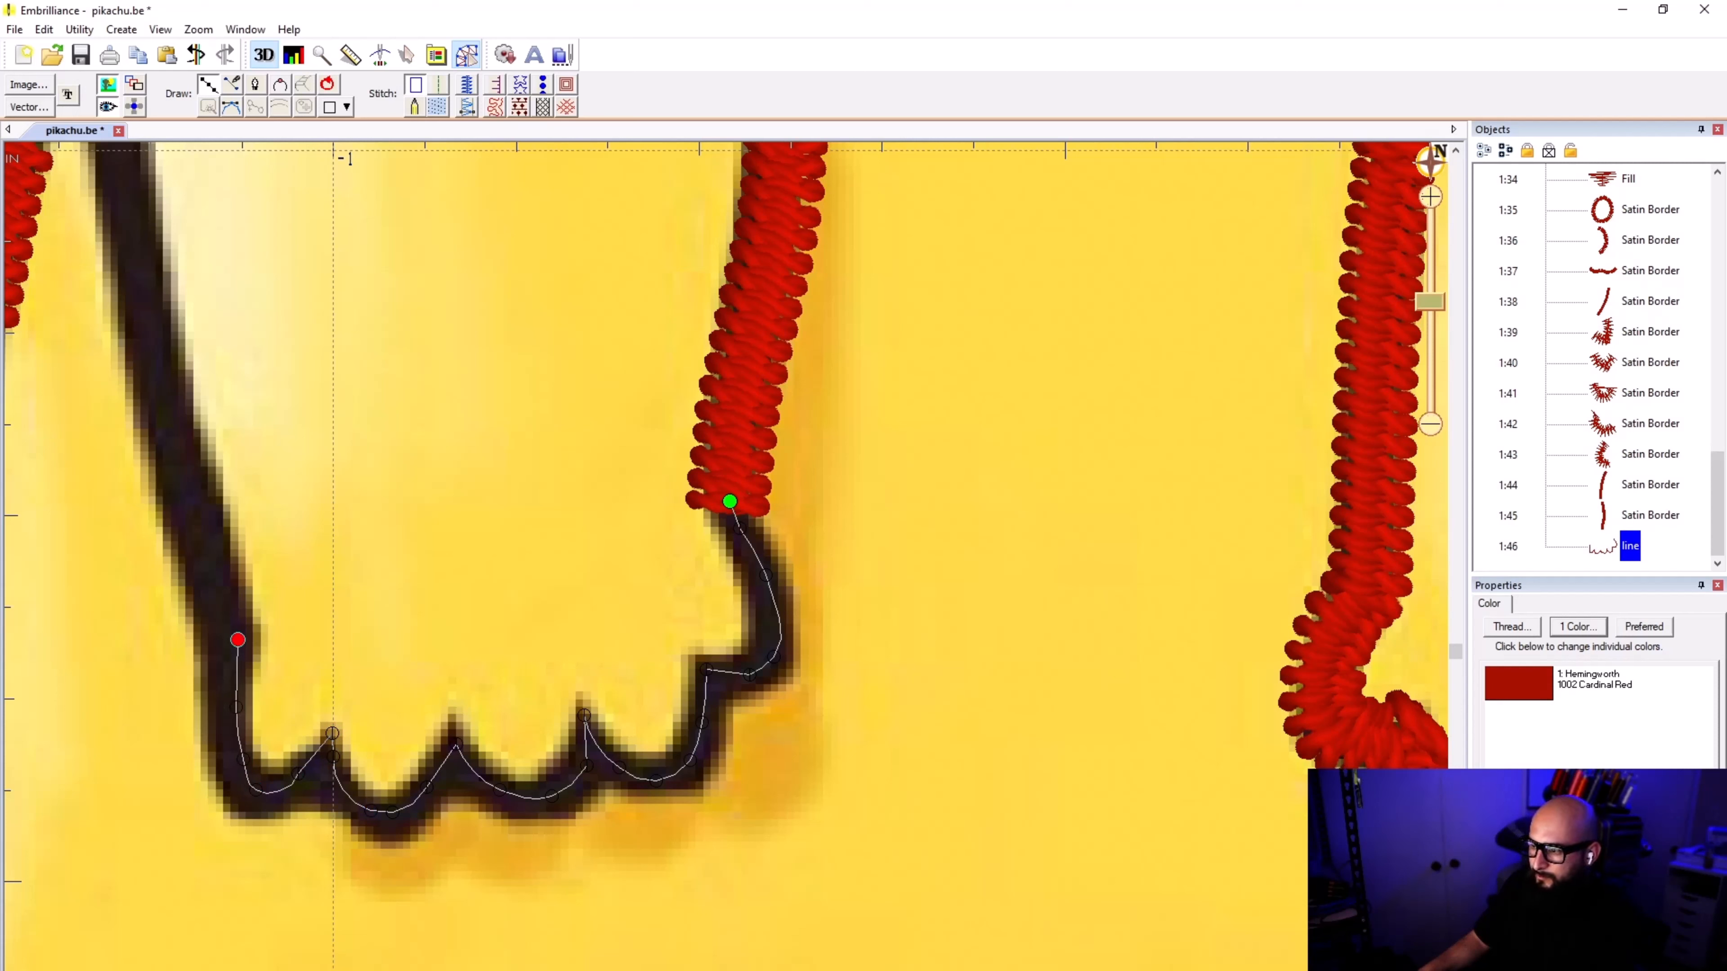
key(BackSpace)
key(BackSpace)
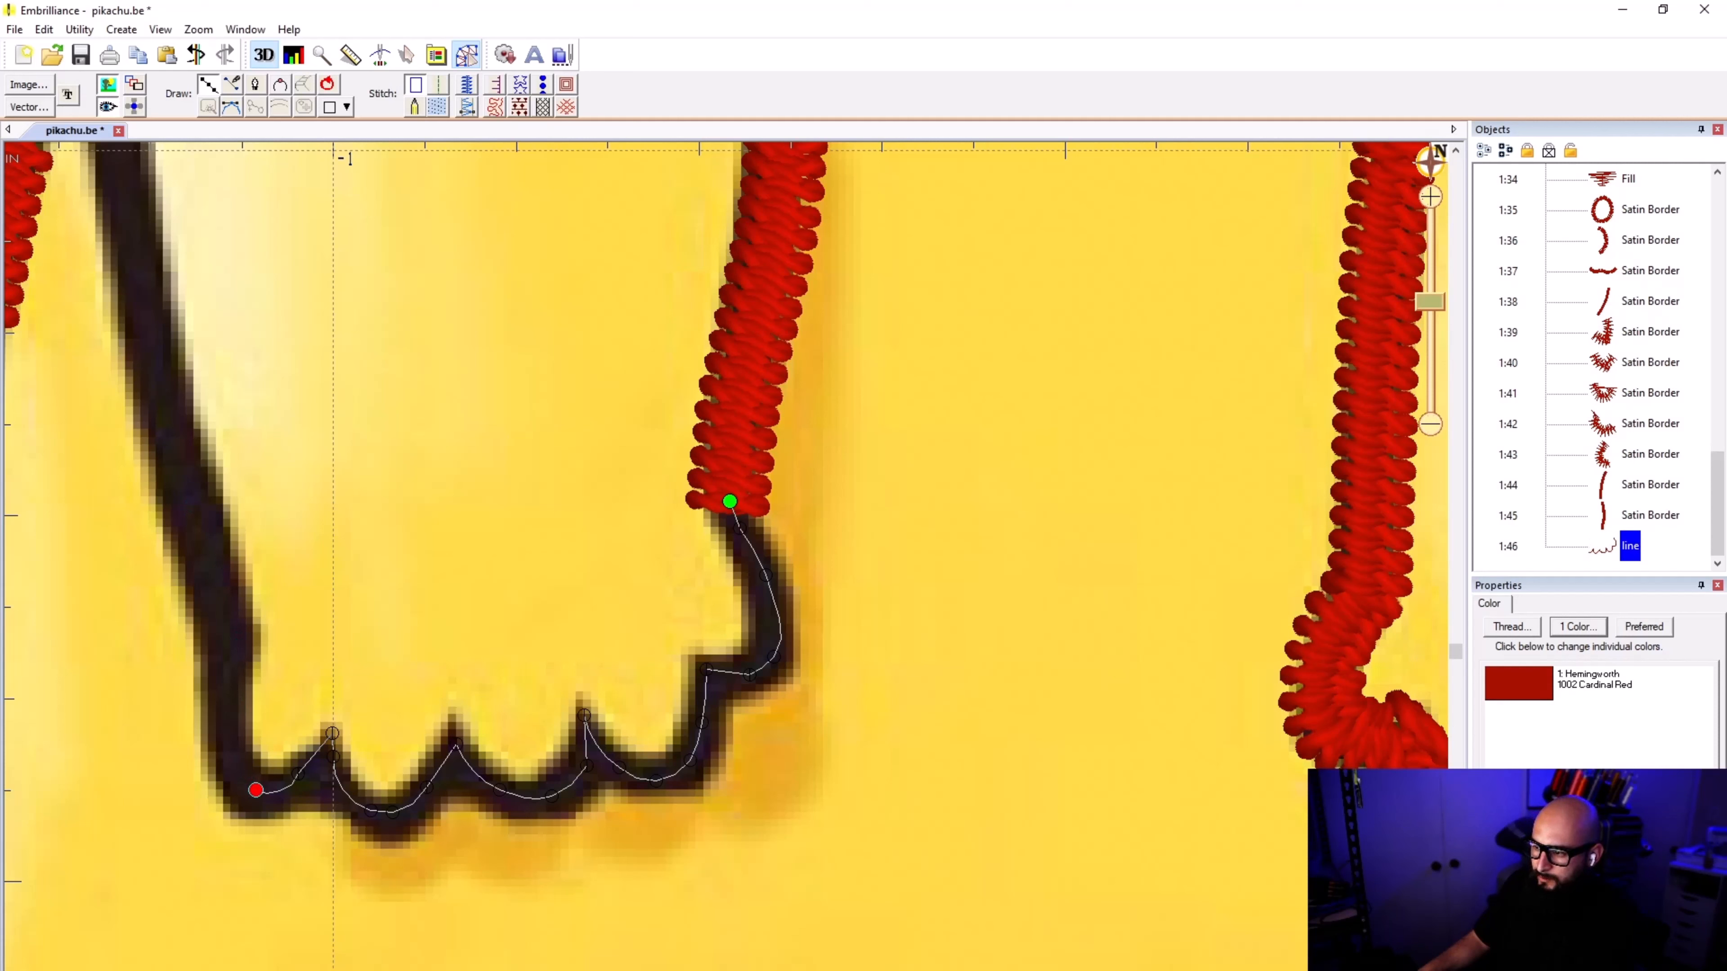
Step: Continue the line around the outermost toe and up the arm's outer edge to where the body border ends
click(230, 757)
click(229, 690)
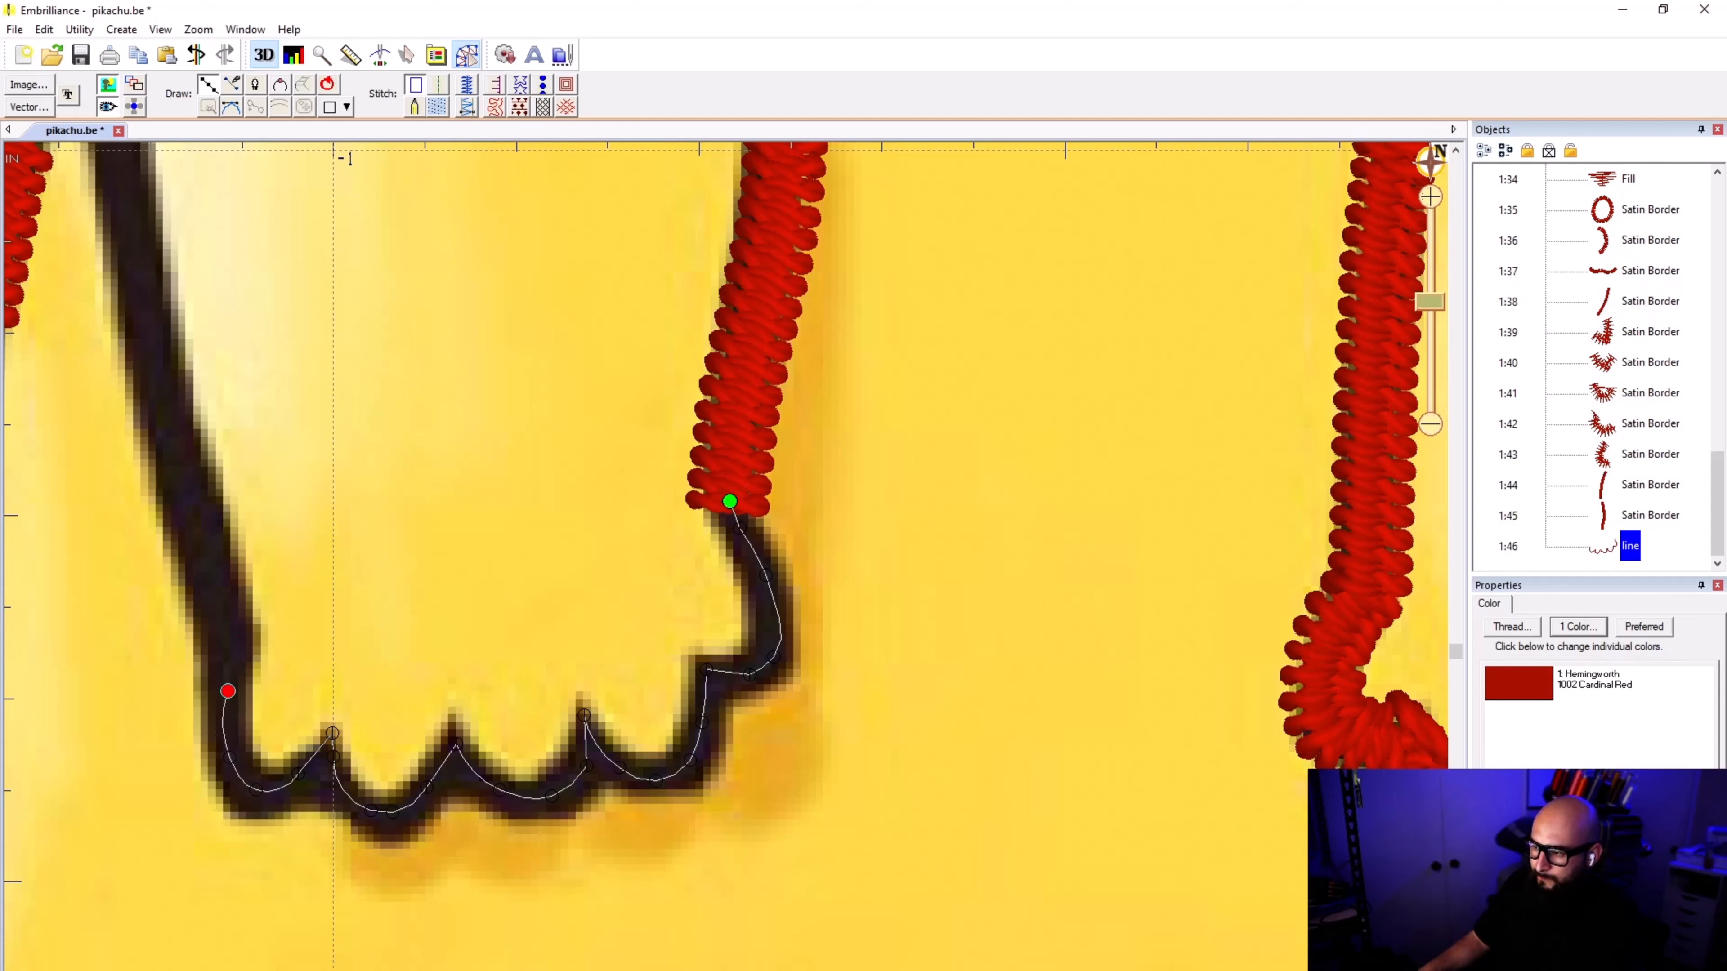
click(232, 641)
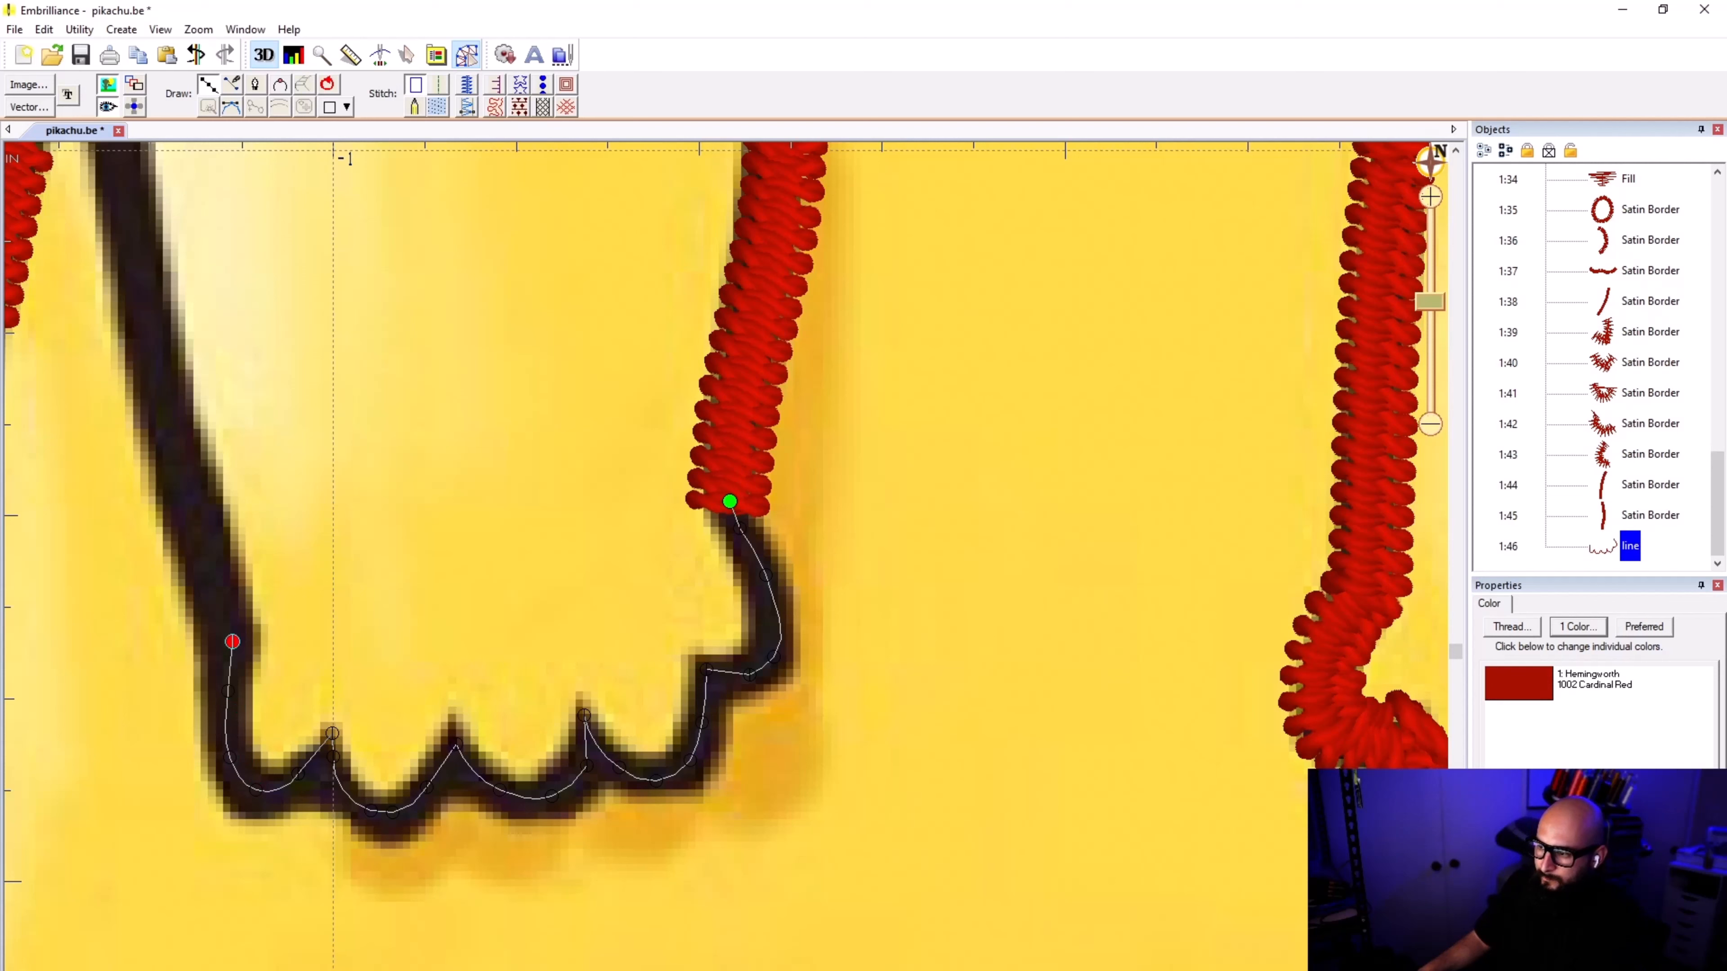
click(206, 571)
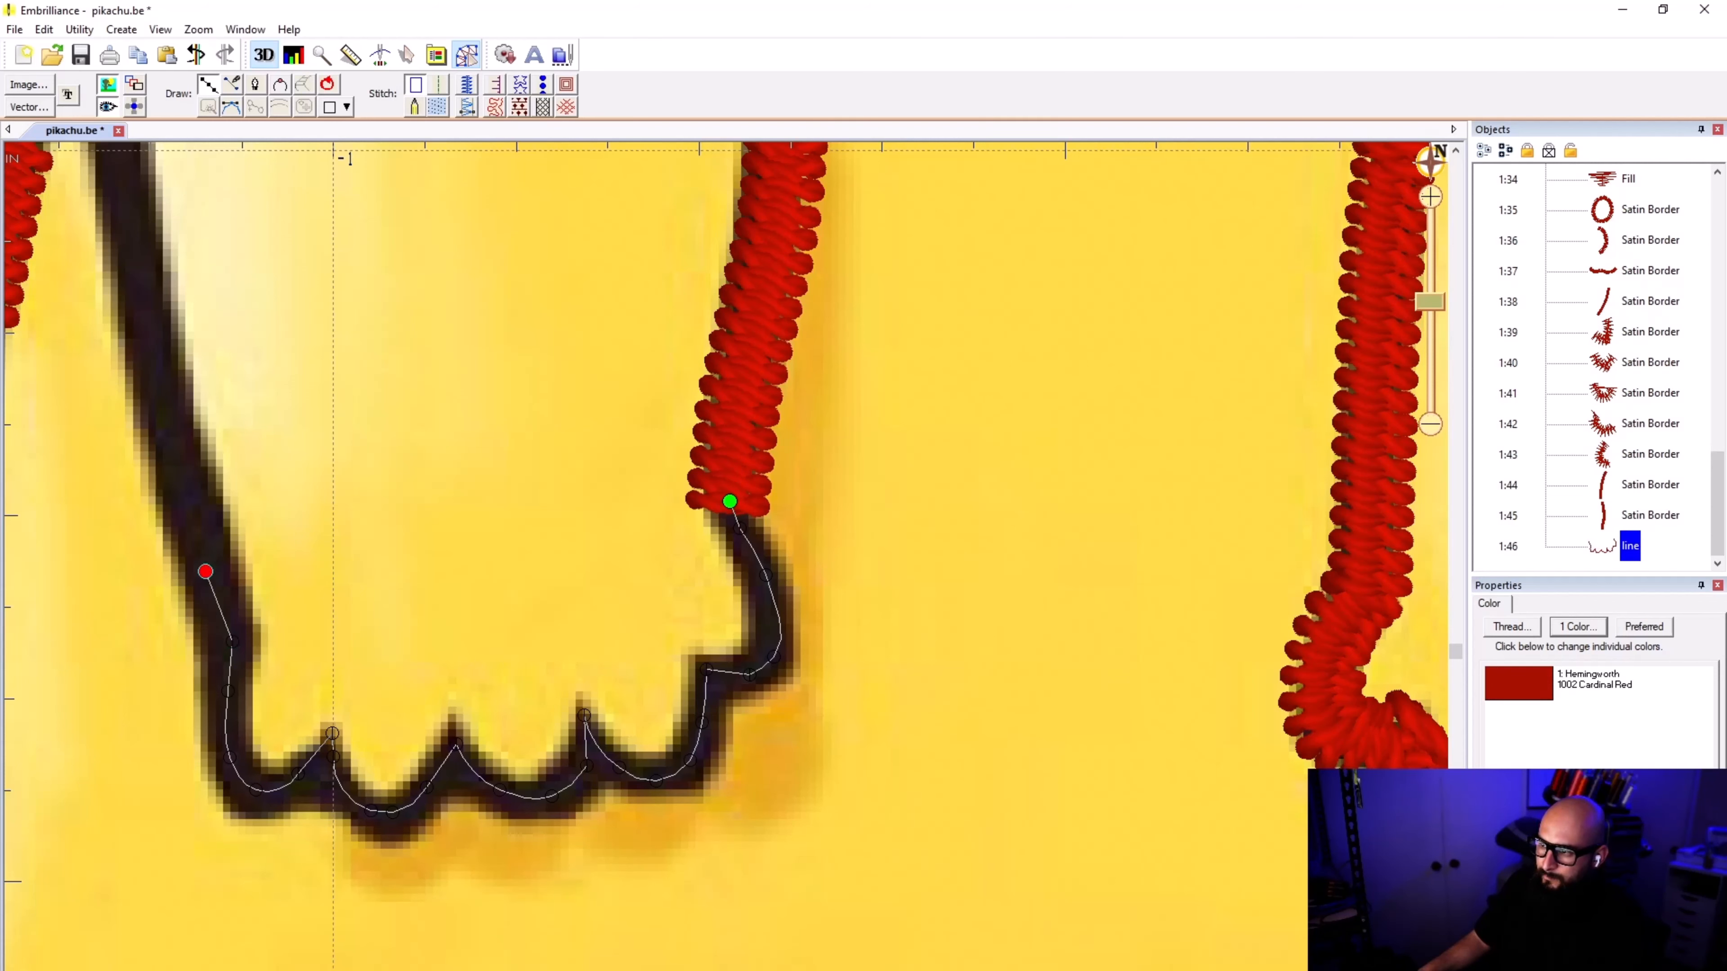
click(160, 408)
scroll(163, 369, down, 3)
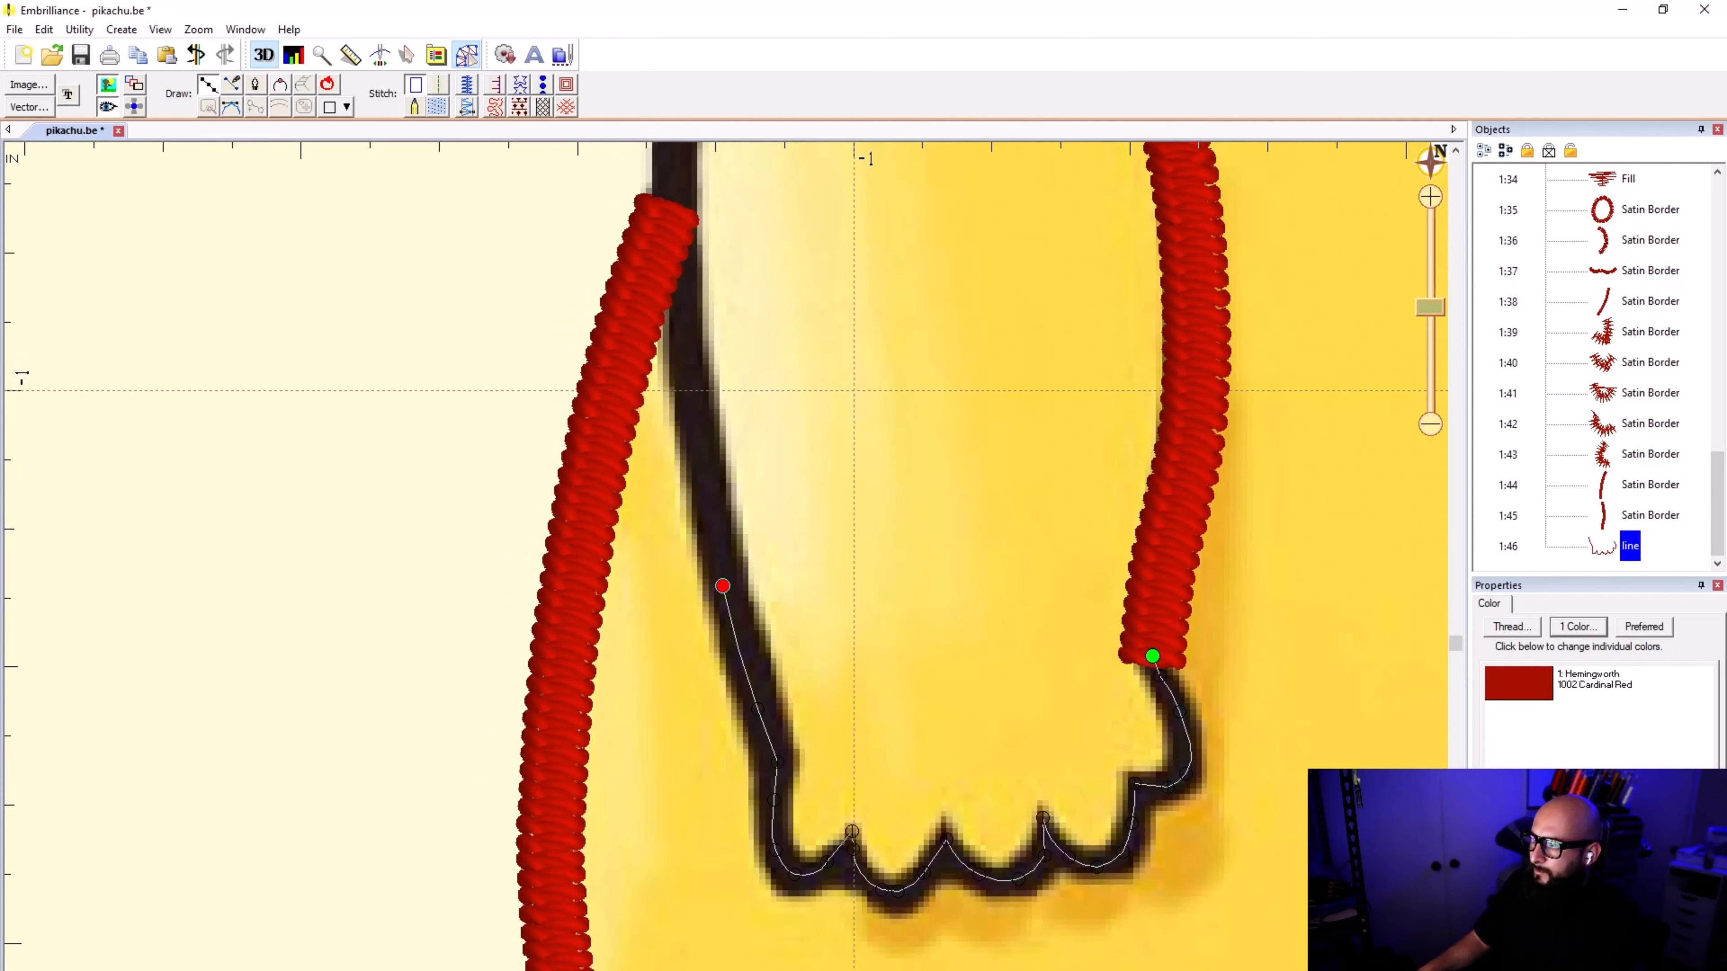
click(690, 402)
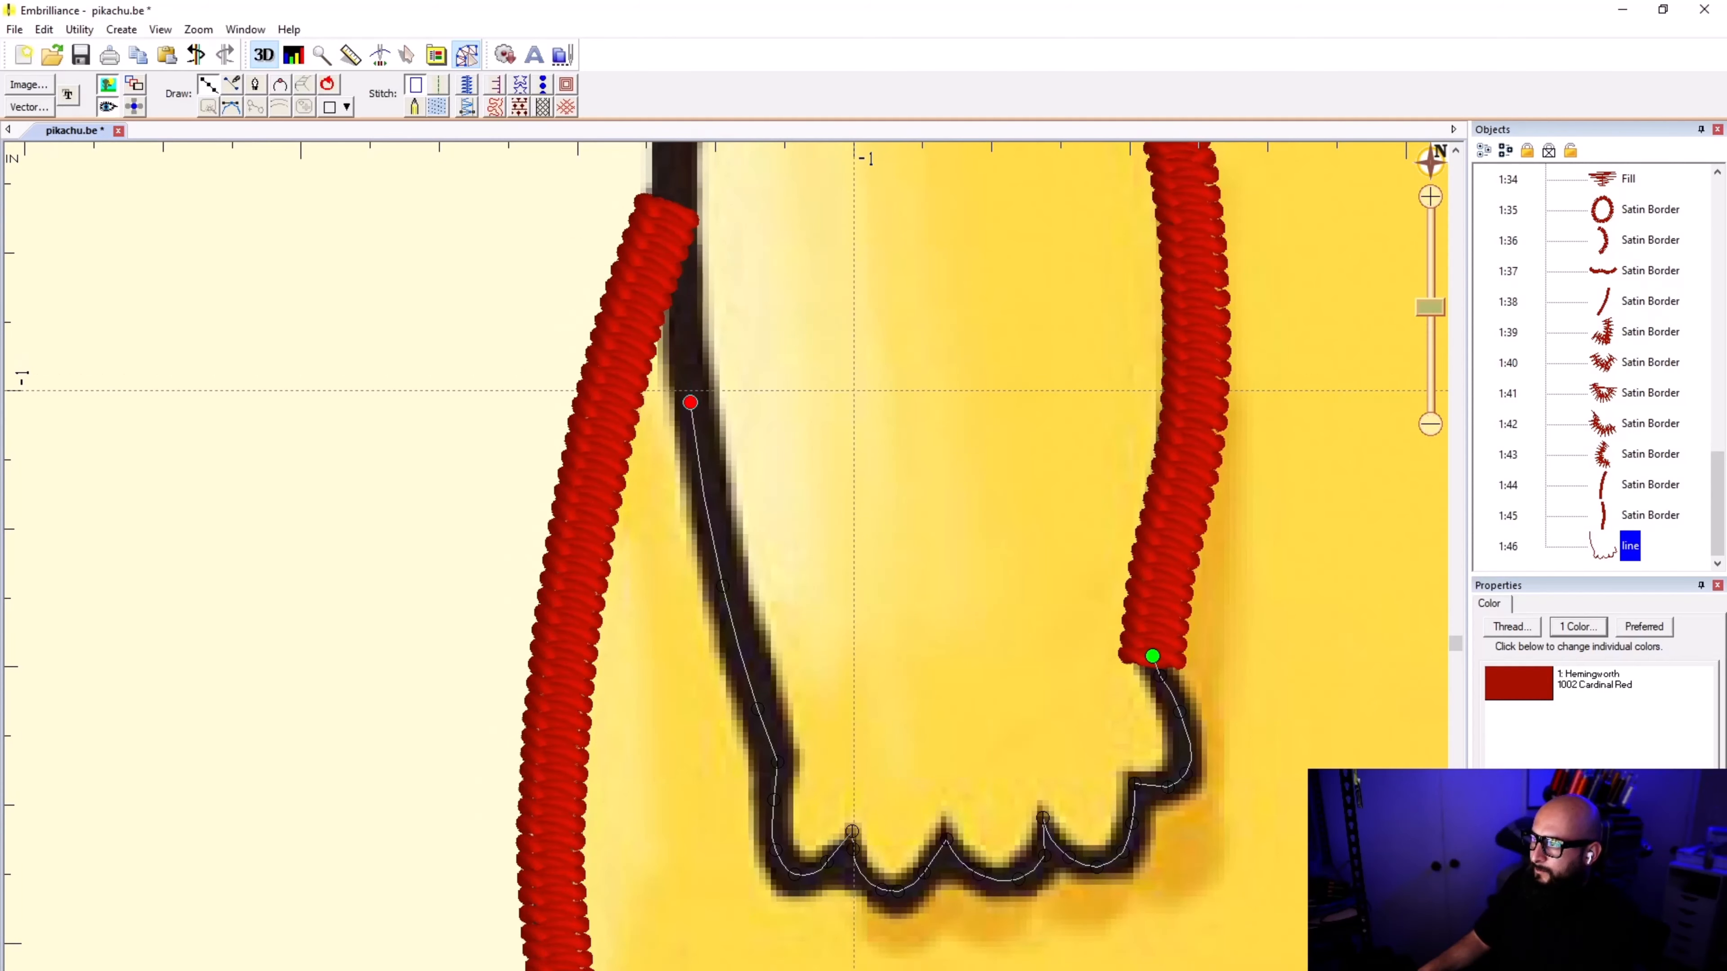
click(674, 192)
Step: Extend the line up to where the arm meets the head outline, finish it, and convert it to a satin border
scroll(673, 192, down, 2)
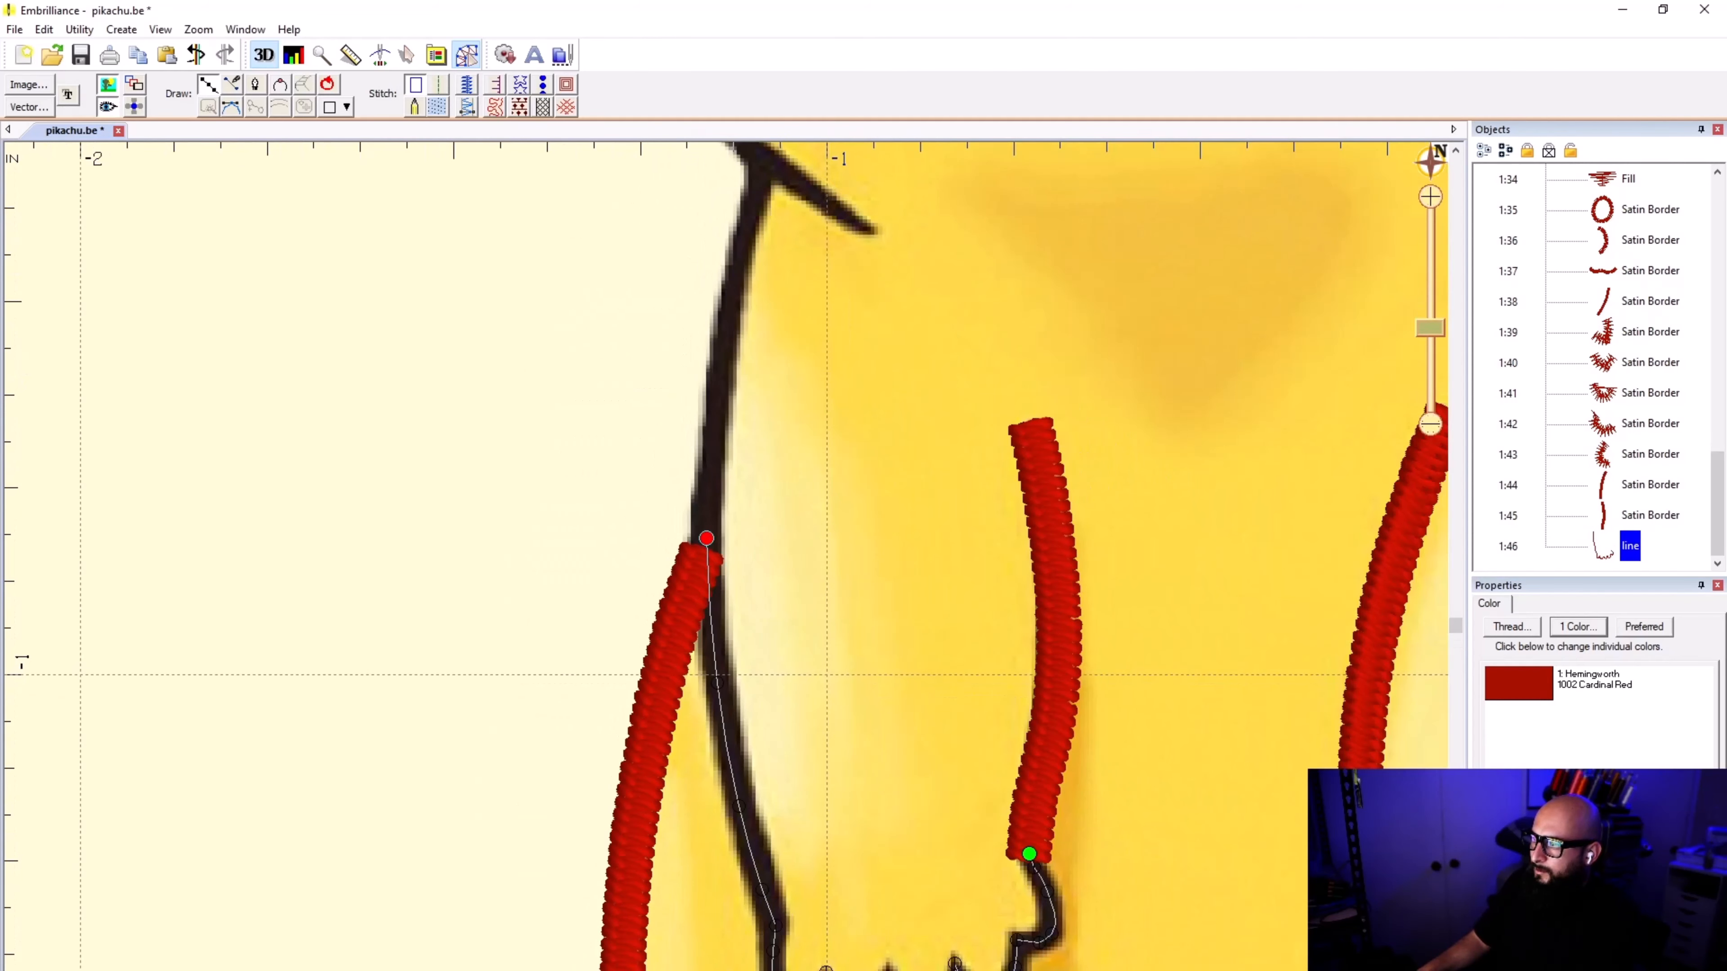
click(721, 366)
click(748, 220)
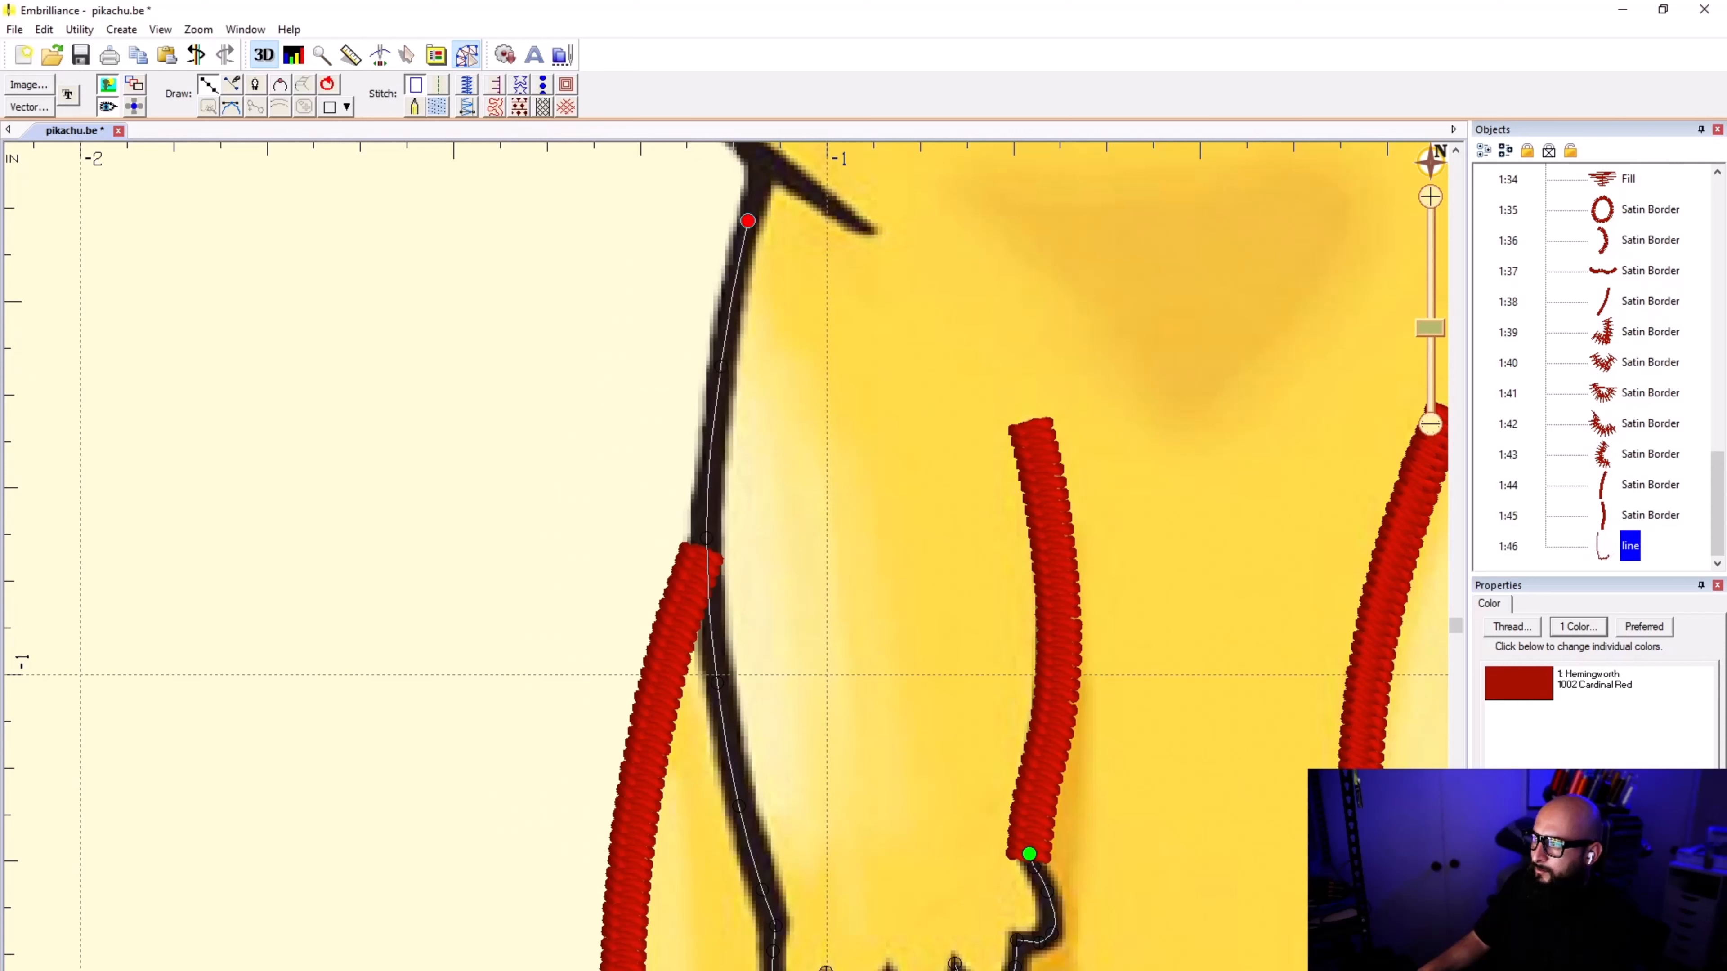
click(761, 165)
key(Return)
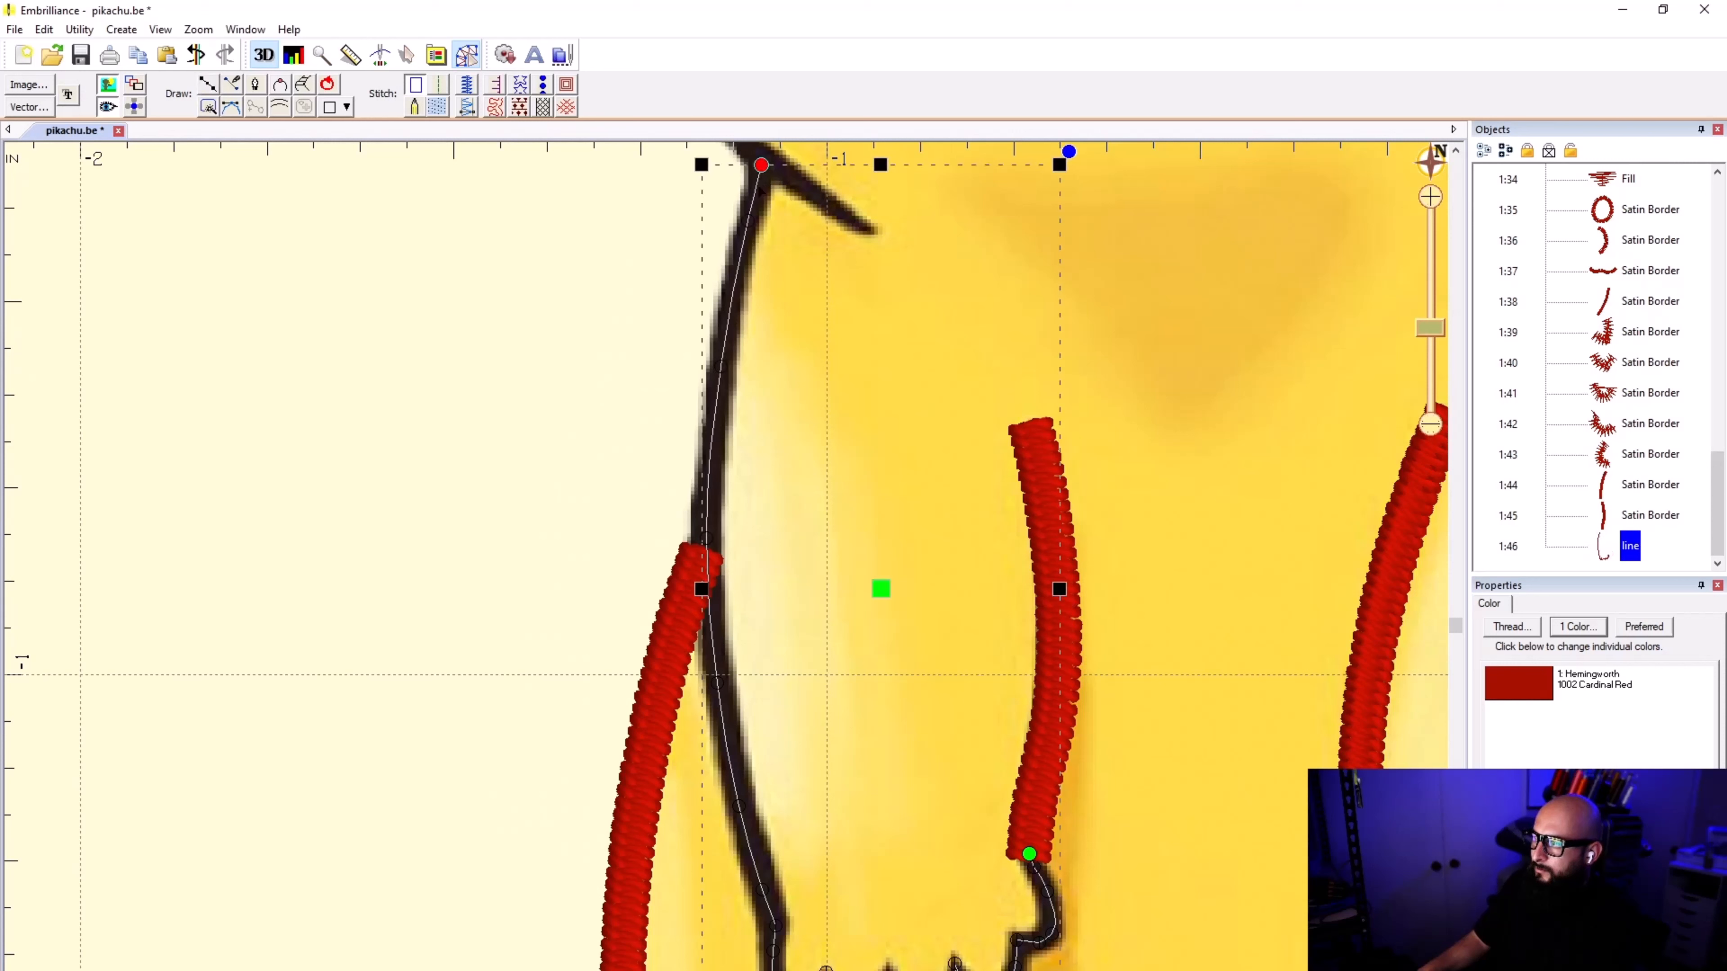
click(473, 83)
click(1234, 860)
Step: Compare the left-hand paw's satin border with the artwork by hiding and showing the stitches
scroll(982, 927, down, 1)
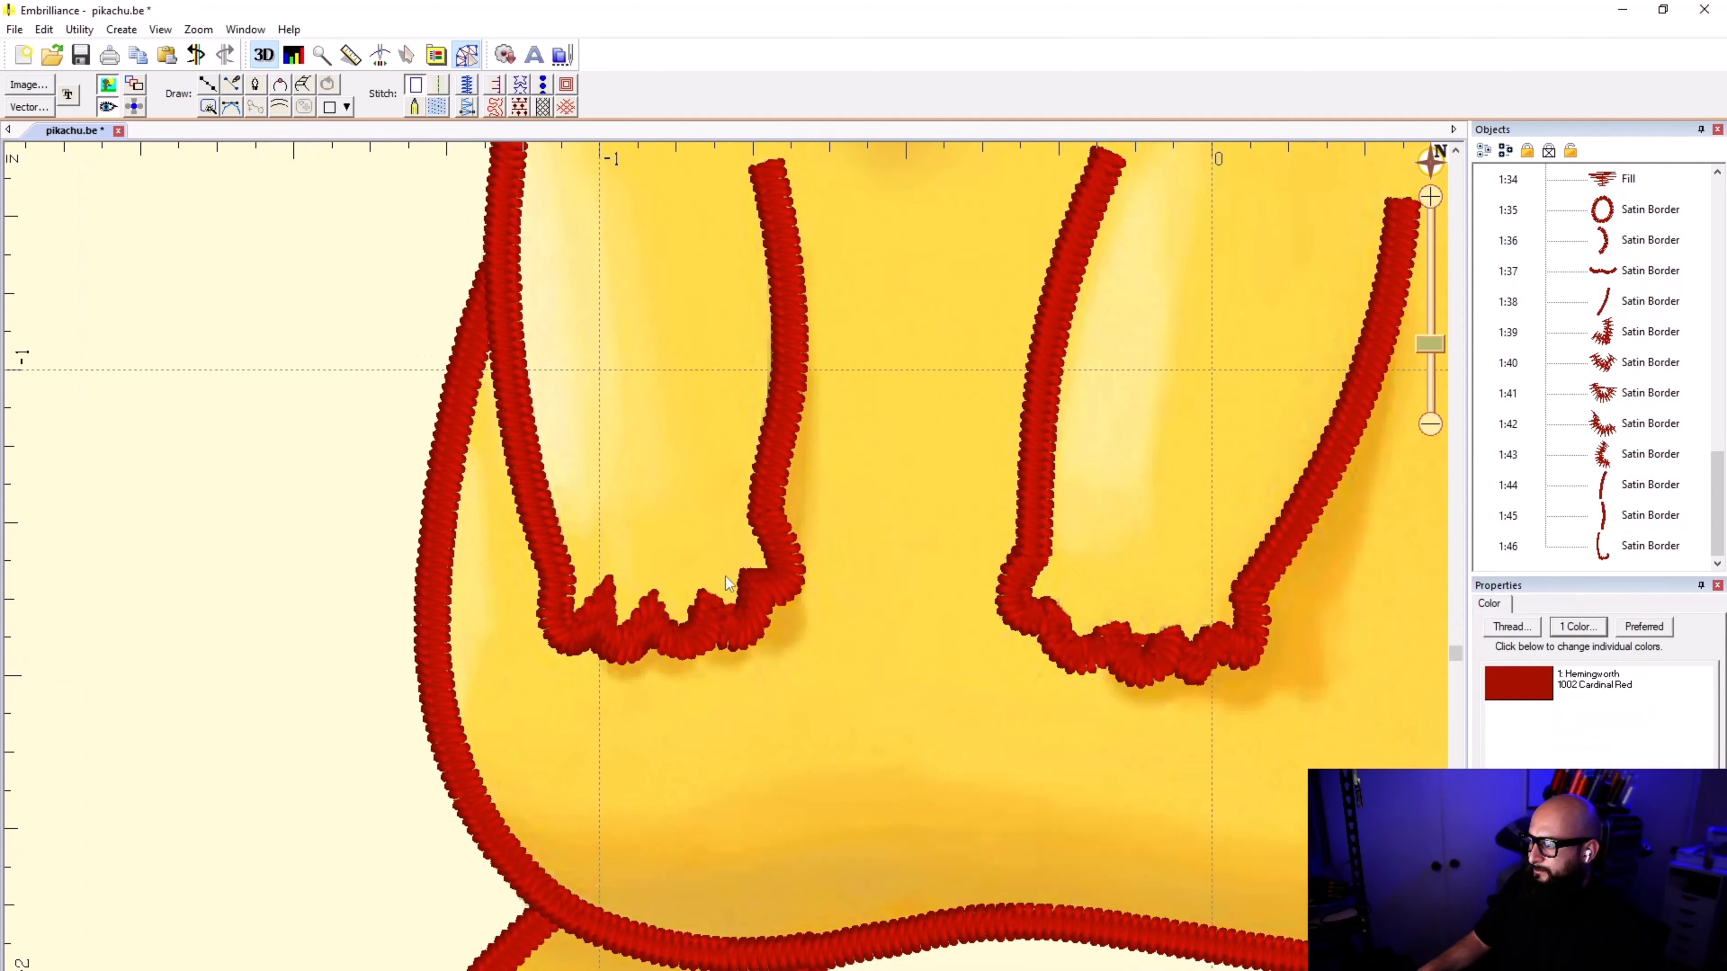
scroll(727, 576, up, 3)
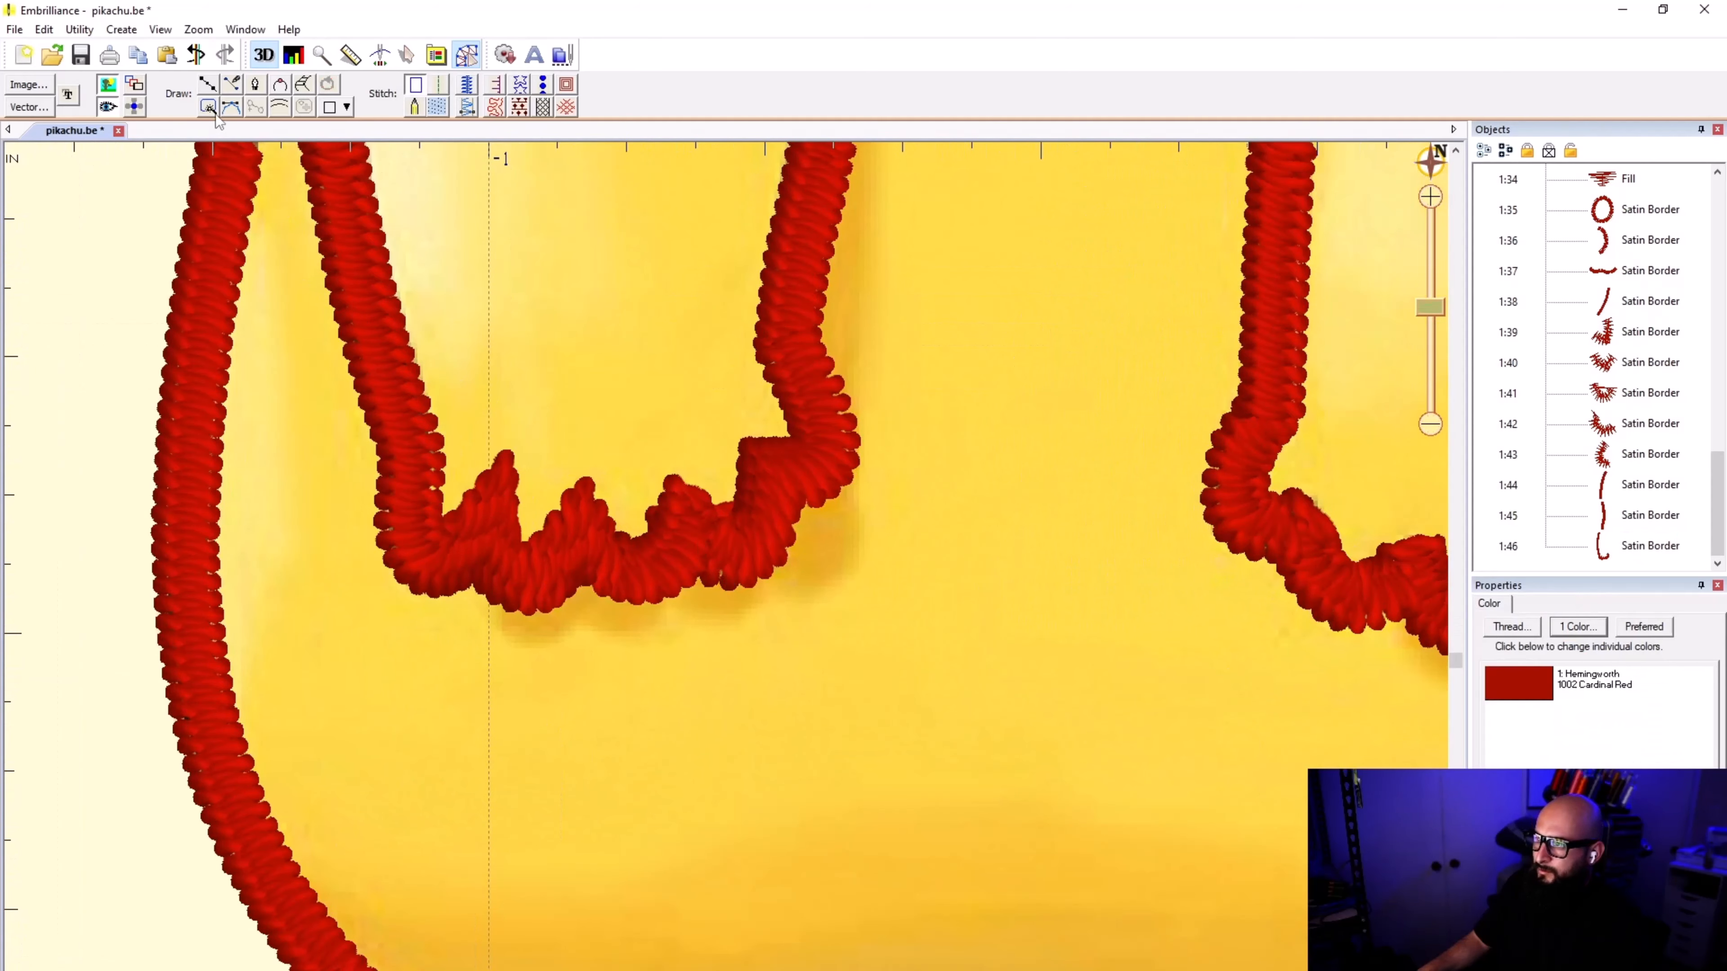
click(107, 107)
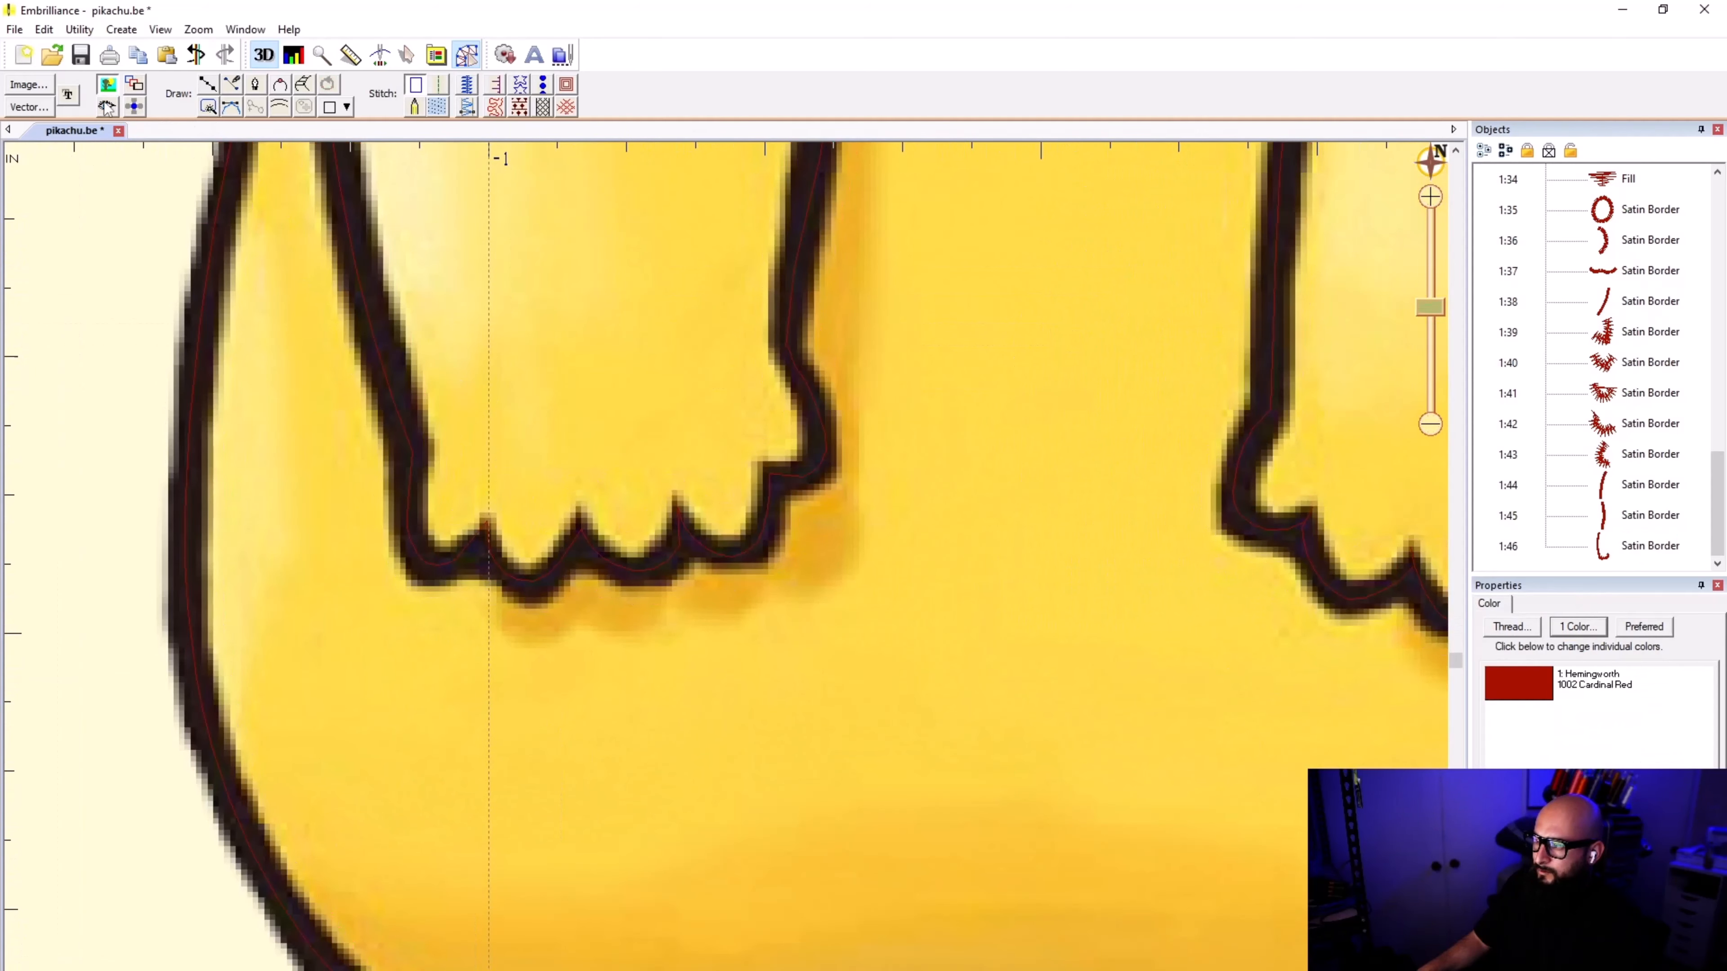
click(107, 107)
click(106, 106)
click(106, 107)
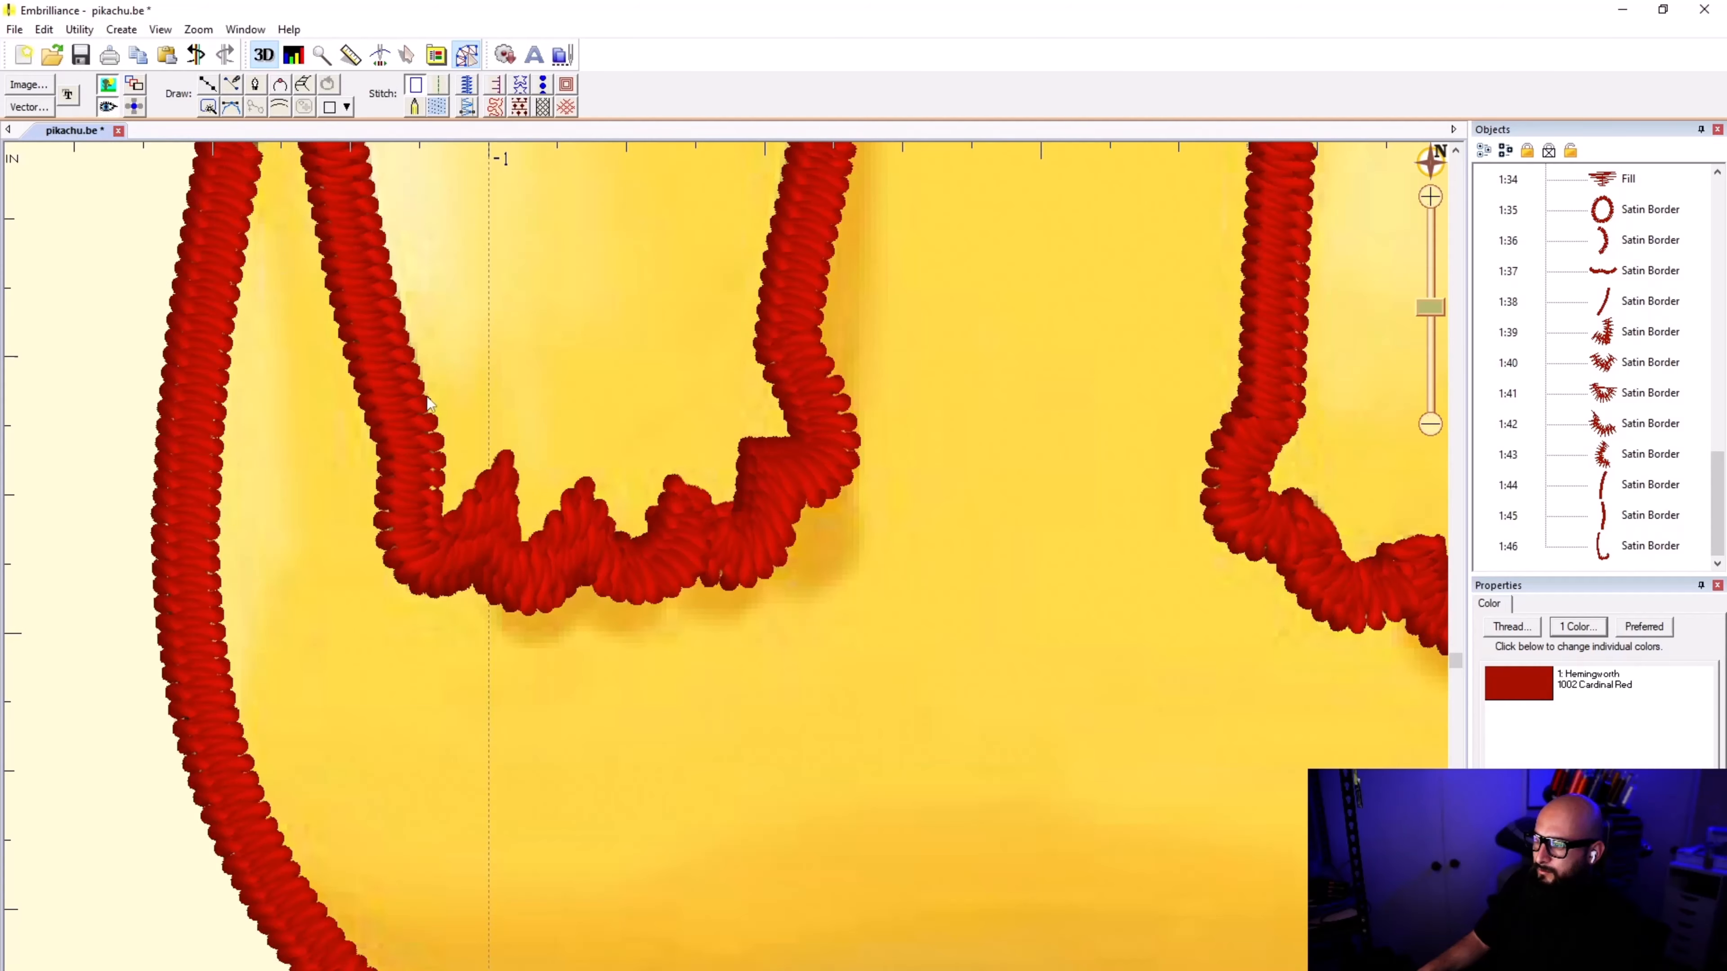
Step: Draw a short line from the top of the left-hand arm along the head outline to its chin tip and convert it to a run stitch
scroll(727, 574, down, 3)
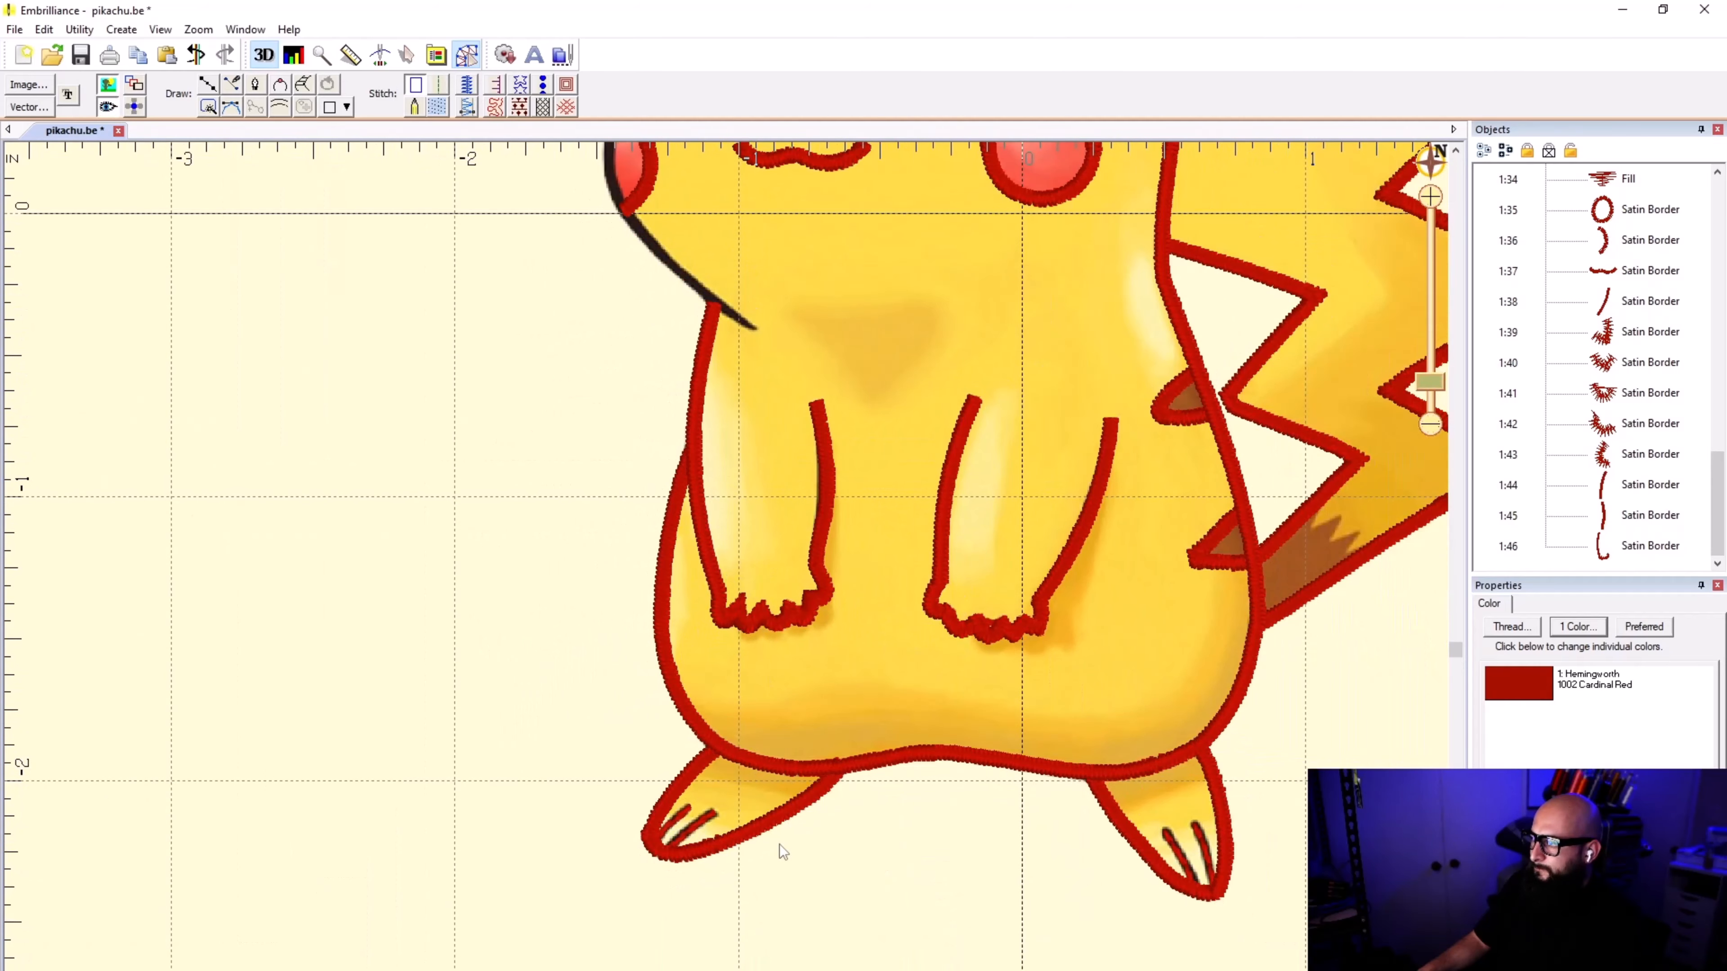
scroll(730, 306, up, 2)
click(216, 91)
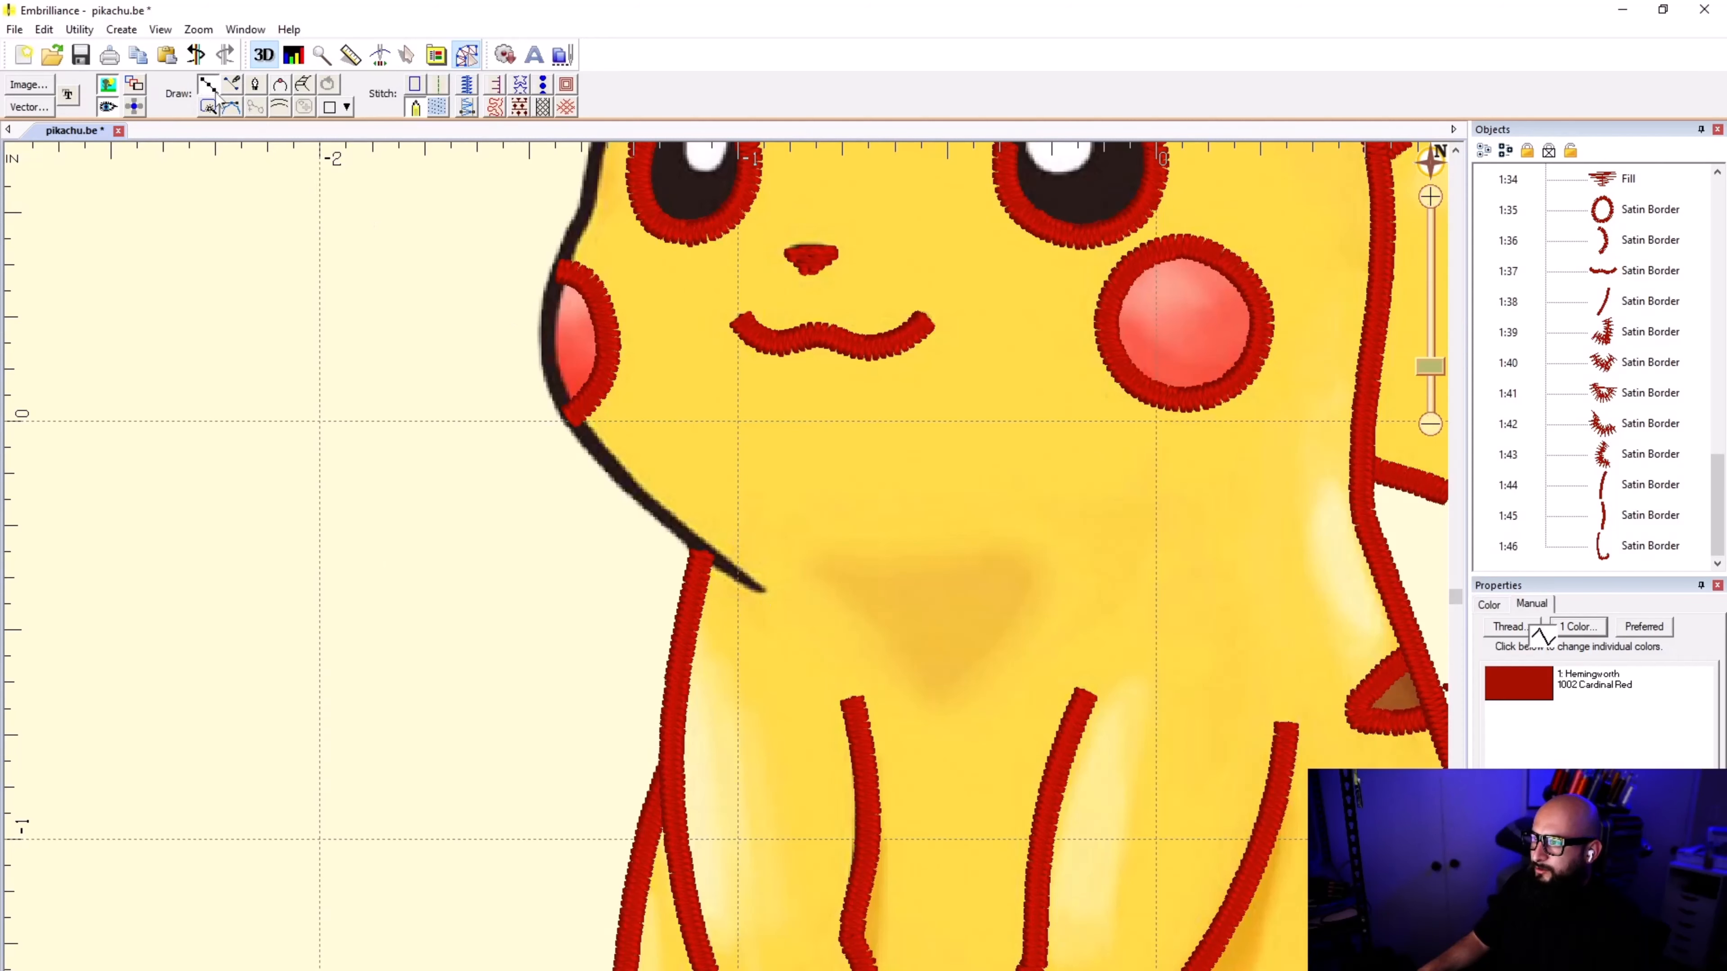
scroll(690, 548, up, 2)
click(715, 549)
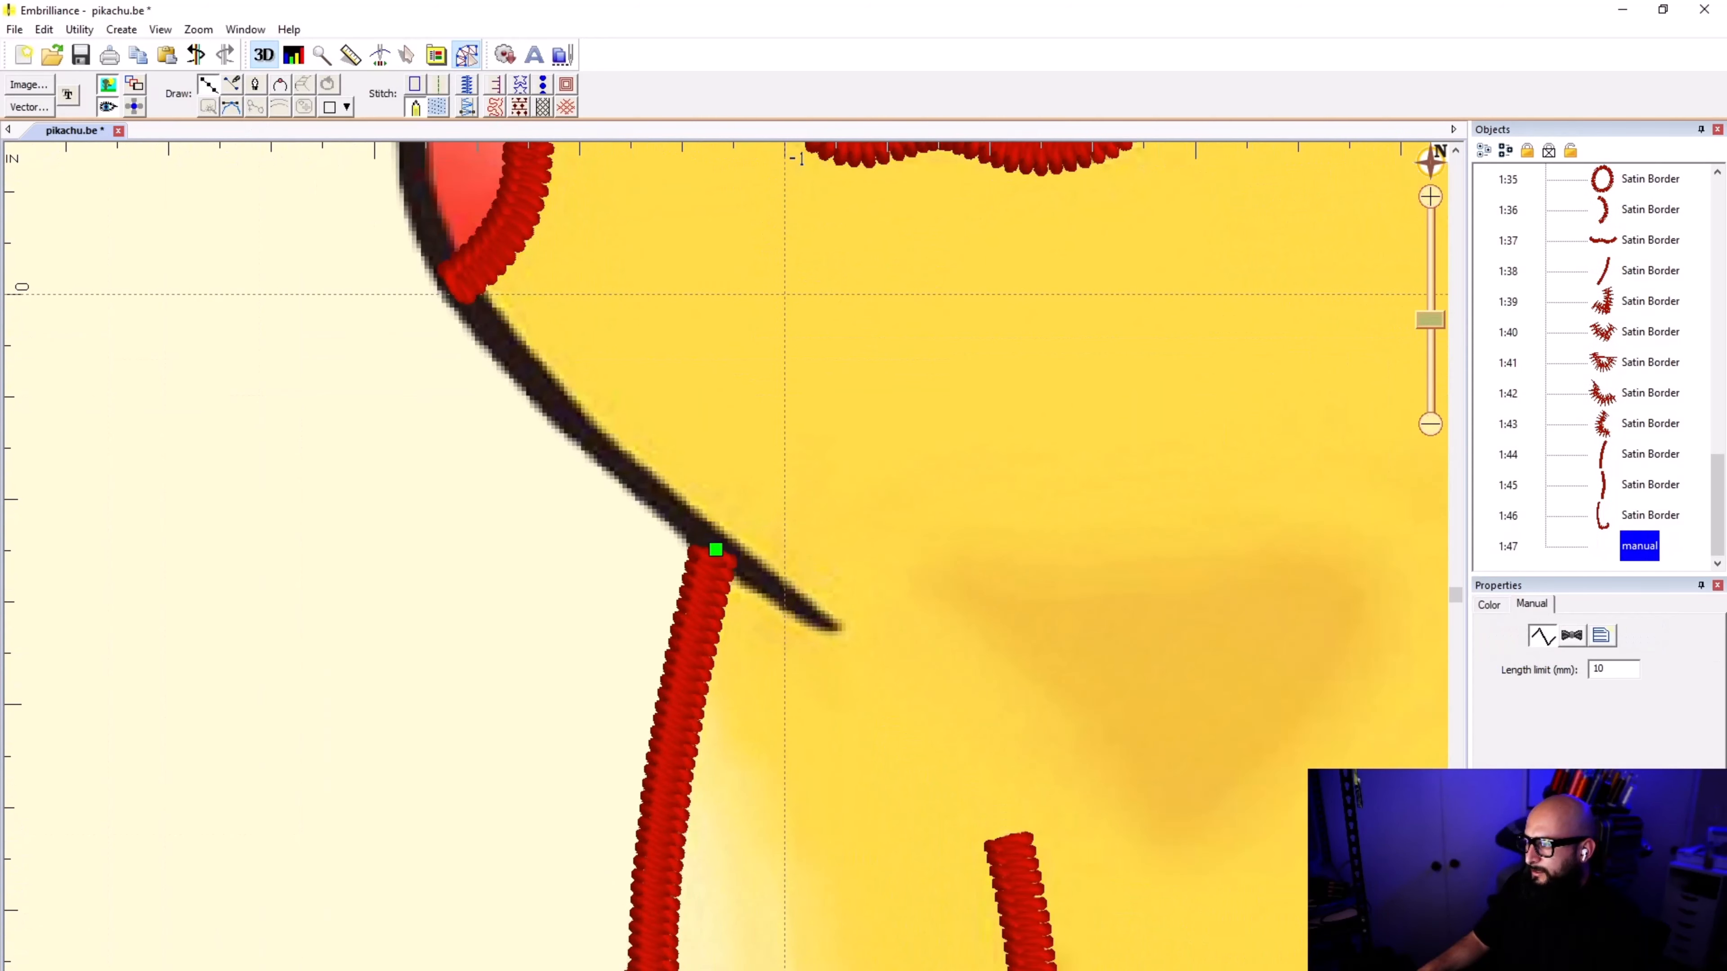
click(774, 597)
click(838, 627)
key(Return)
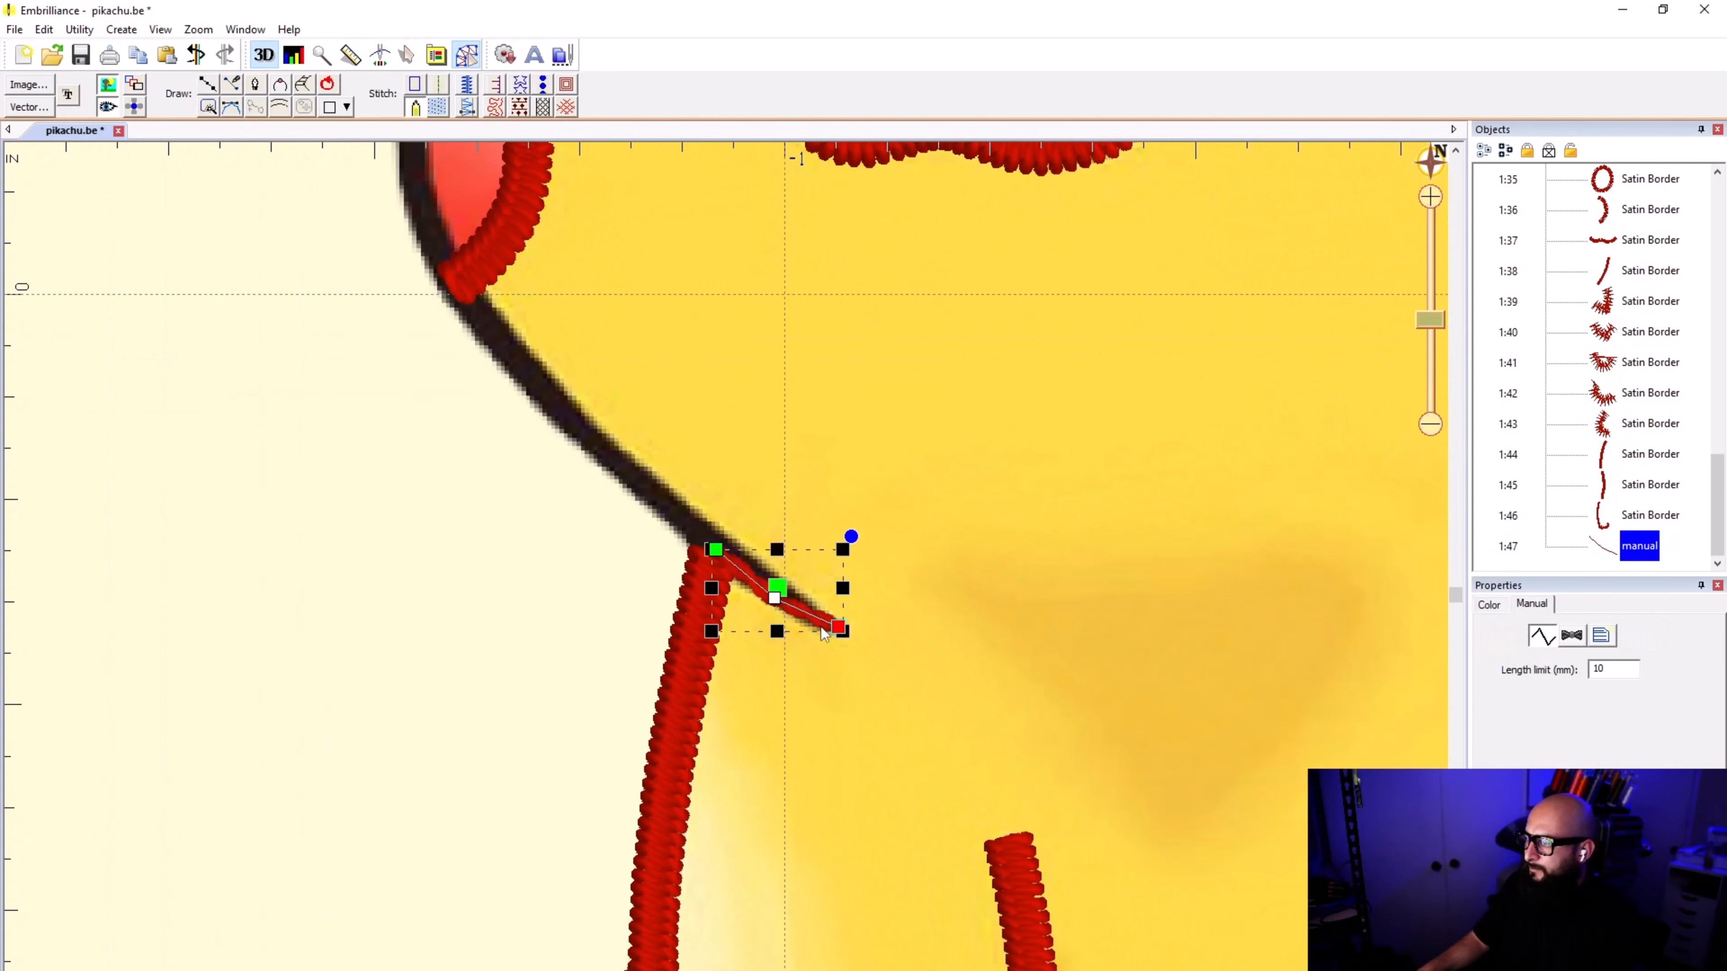
click(414, 107)
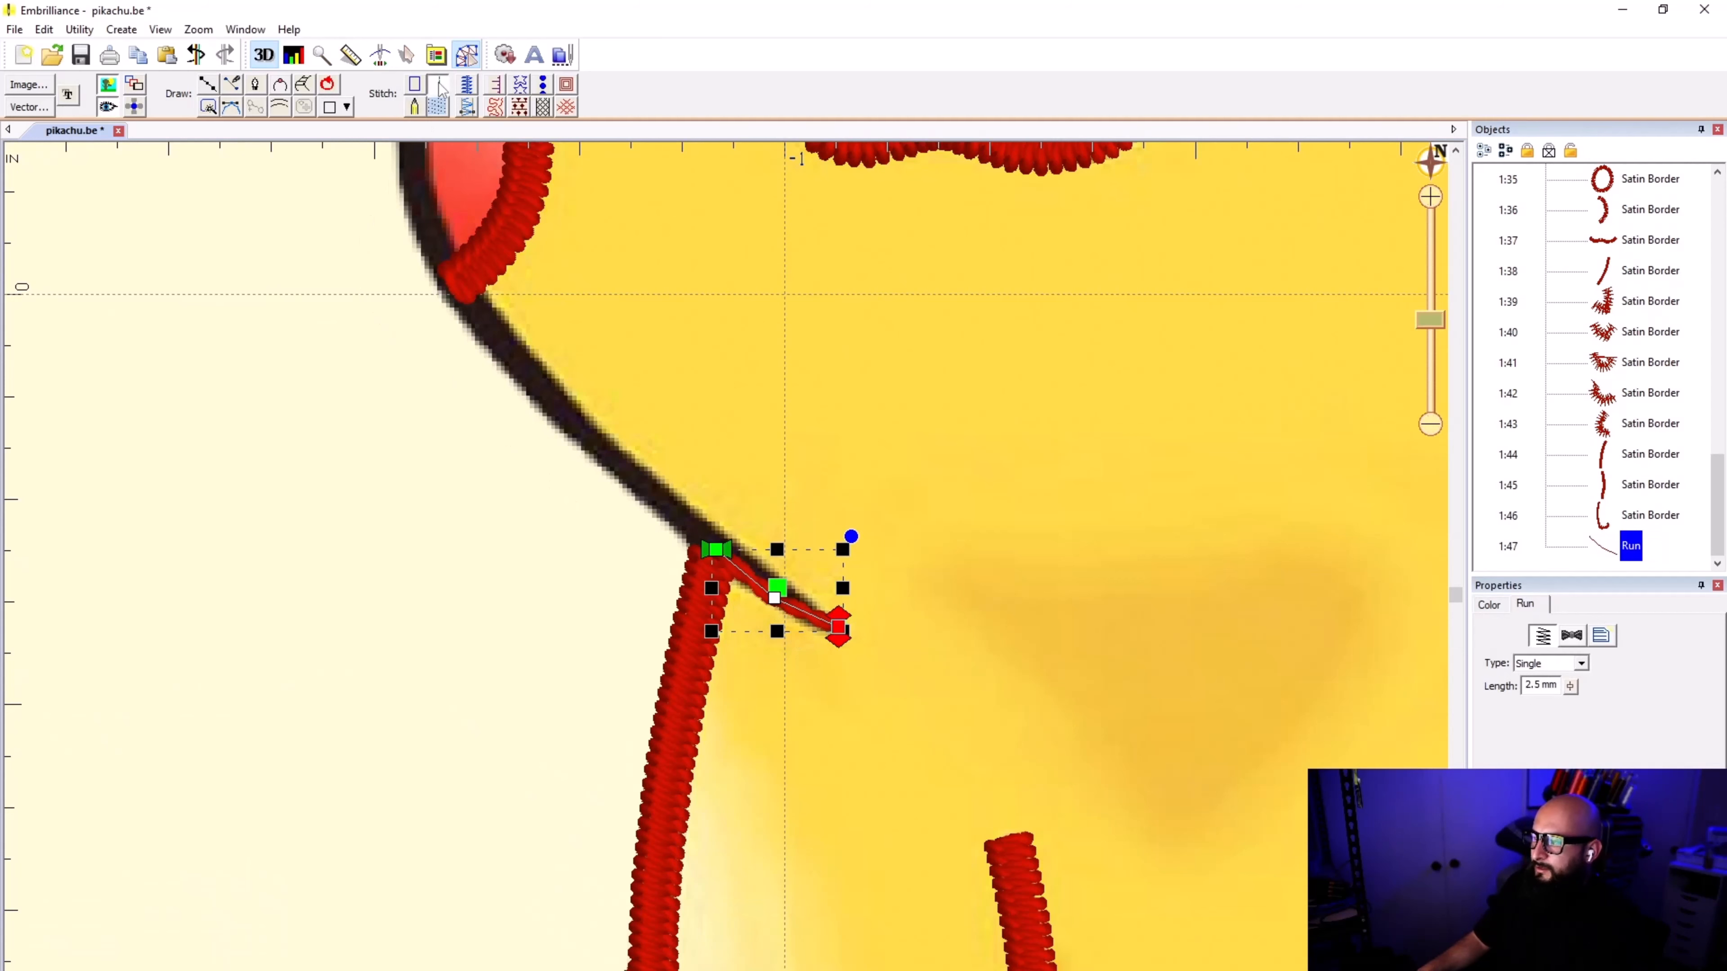
click(1033, 598)
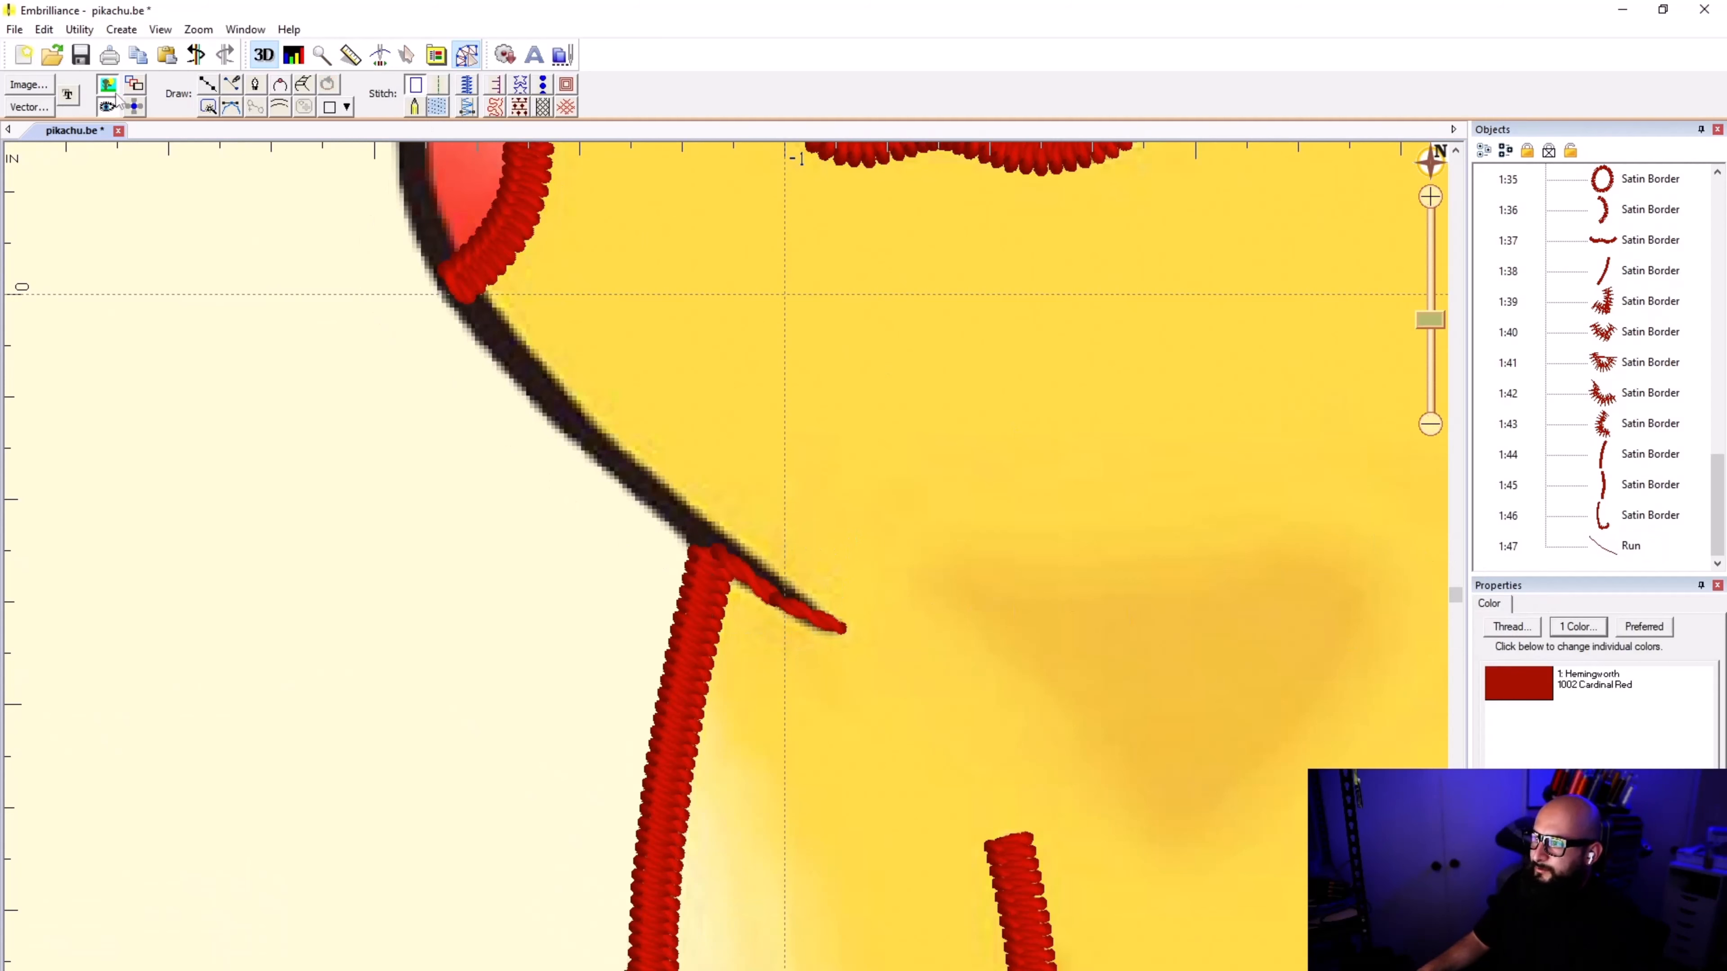
Step: Start a new line at the chin tip and trace the head outline back past the arm and up to the bottom of the left-hand cheek
click(210, 86)
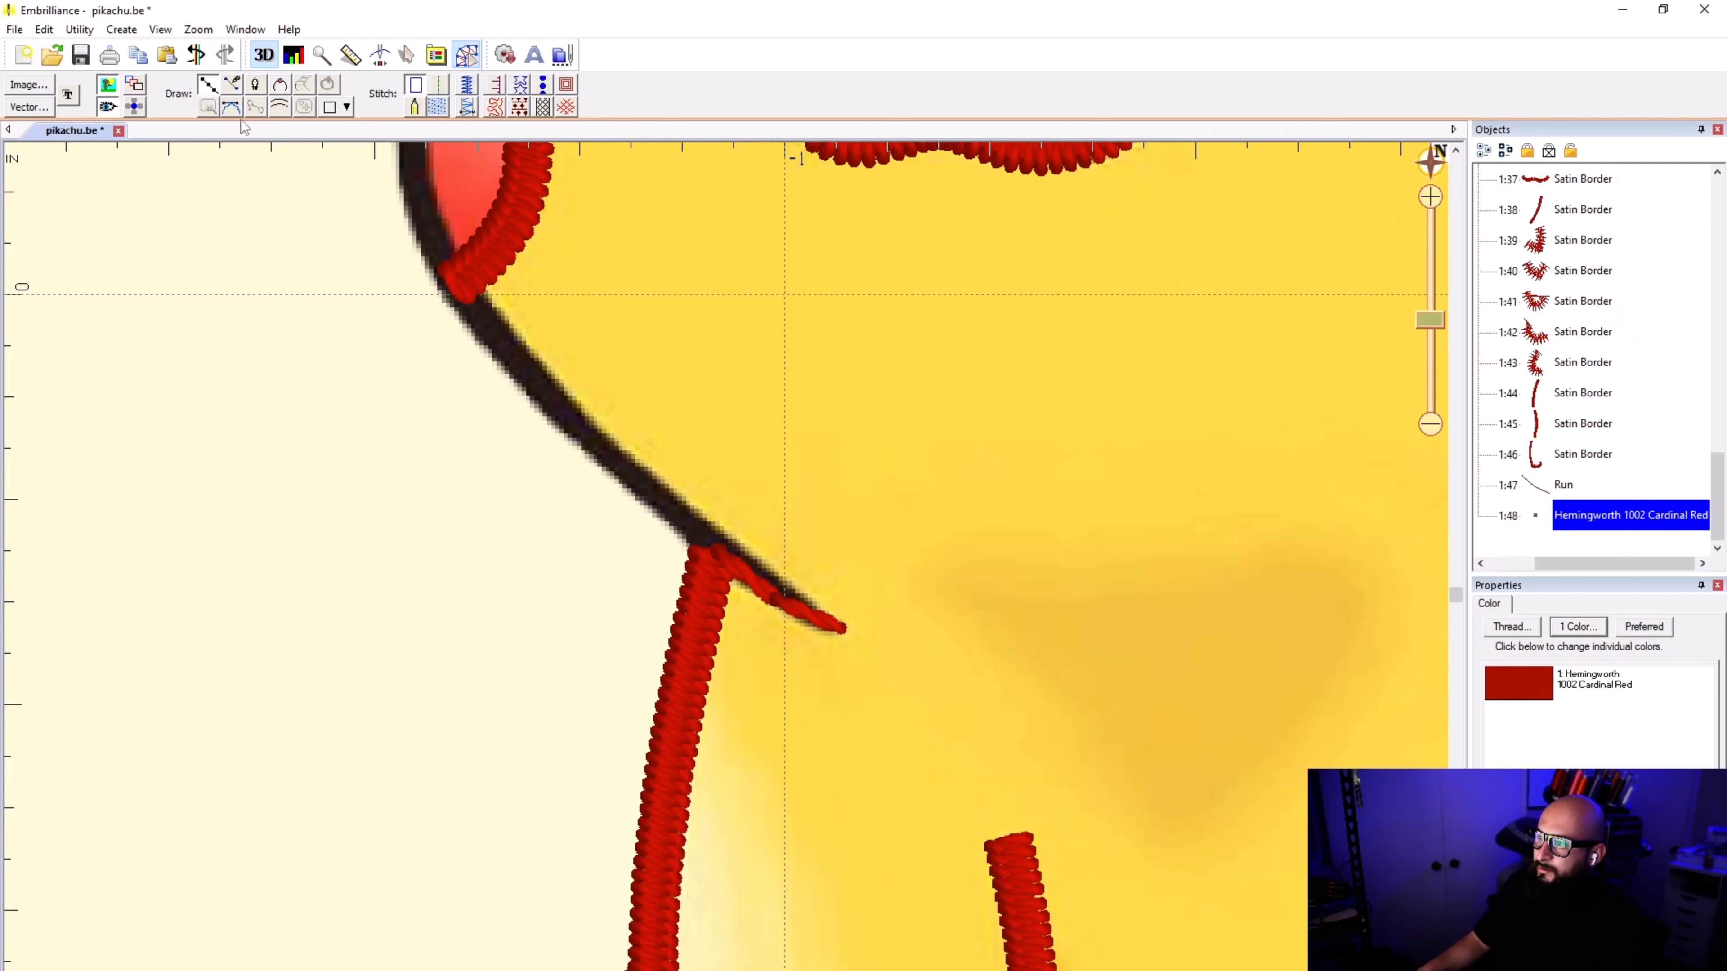
click(841, 628)
click(774, 596)
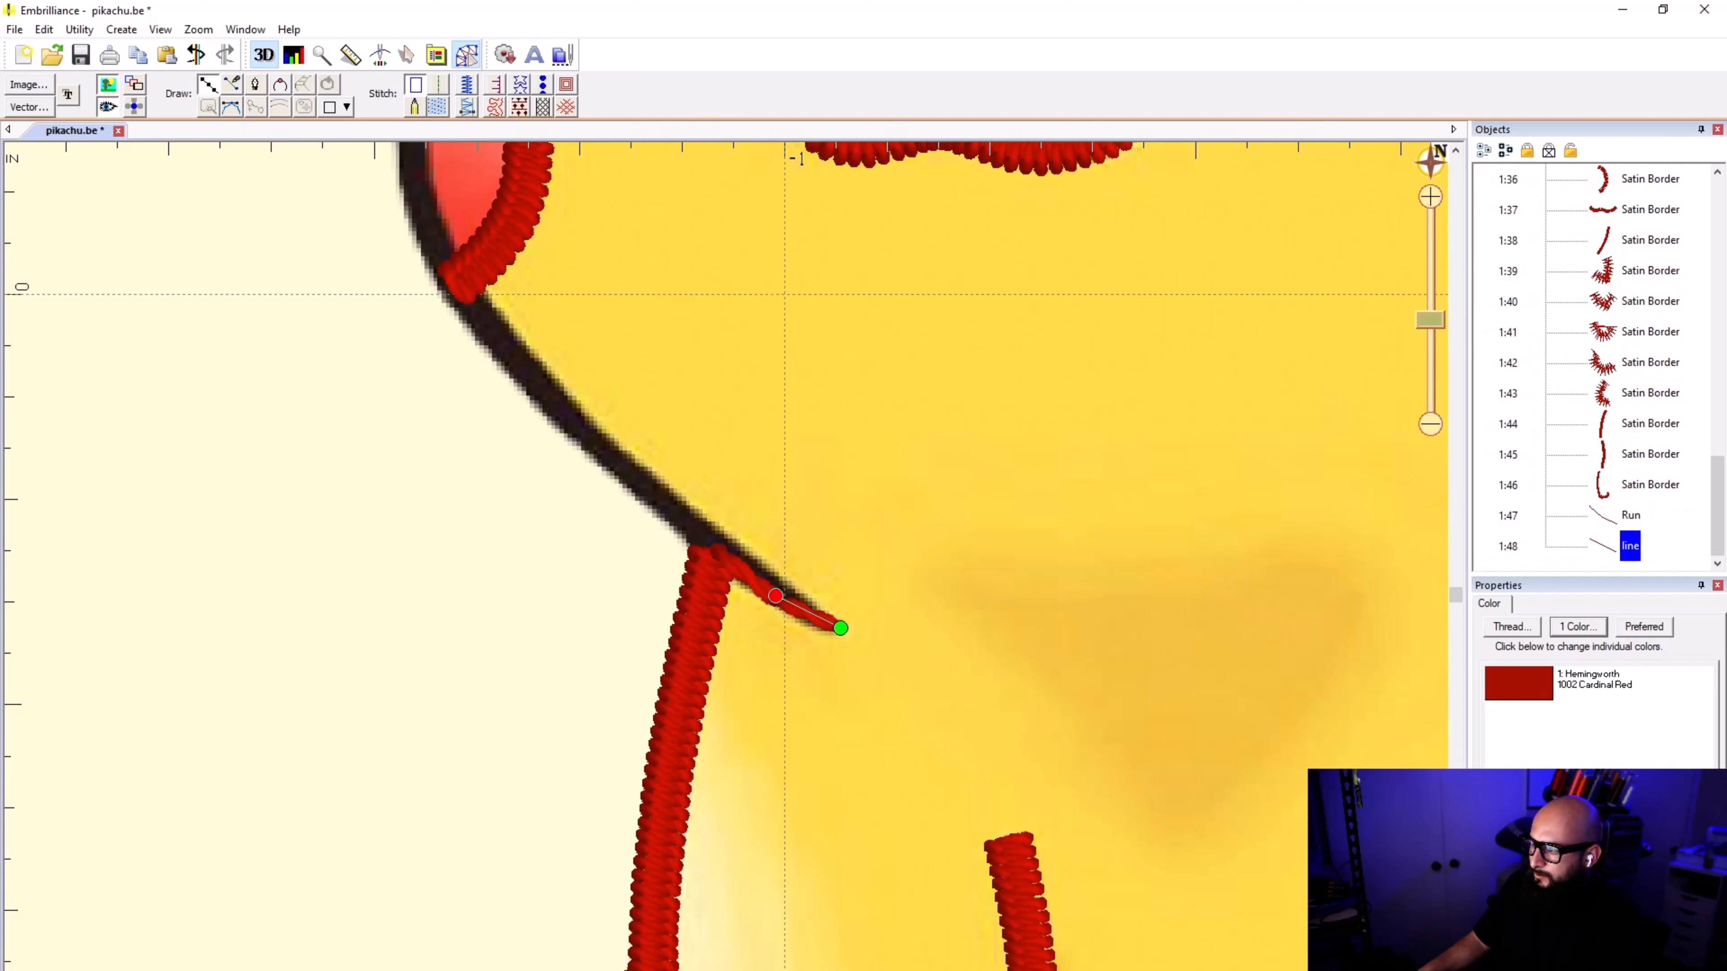
click(716, 550)
click(581, 432)
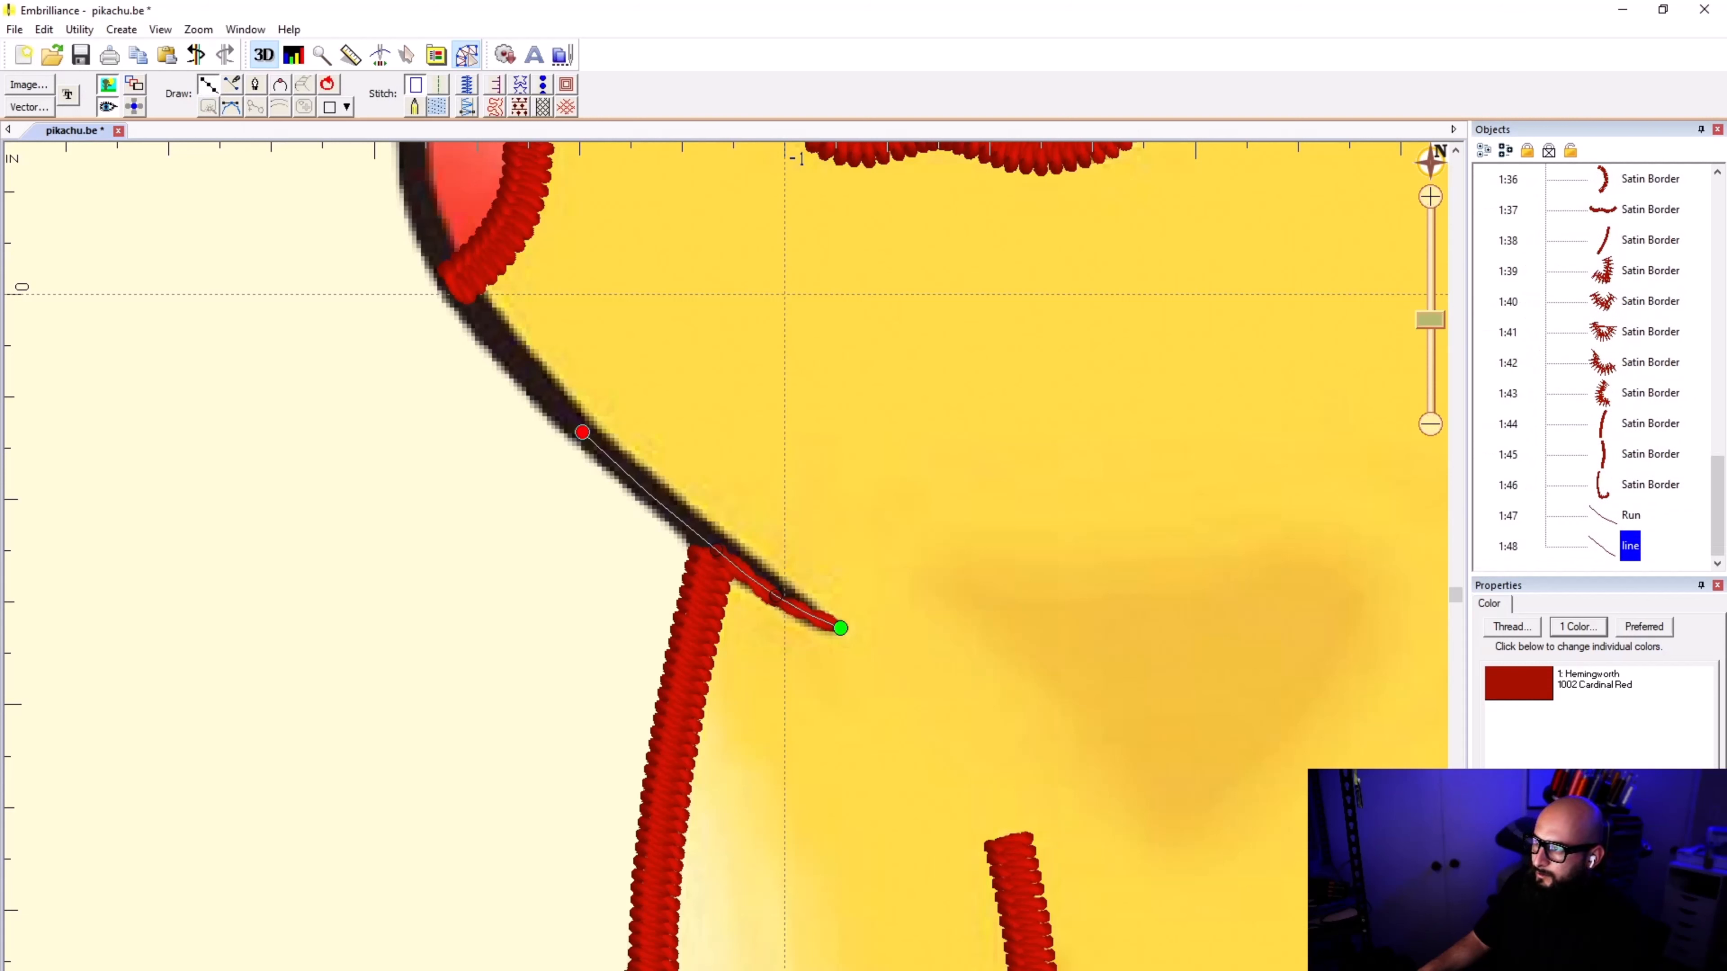
click(454, 274)
scroll(455, 274, down, 4)
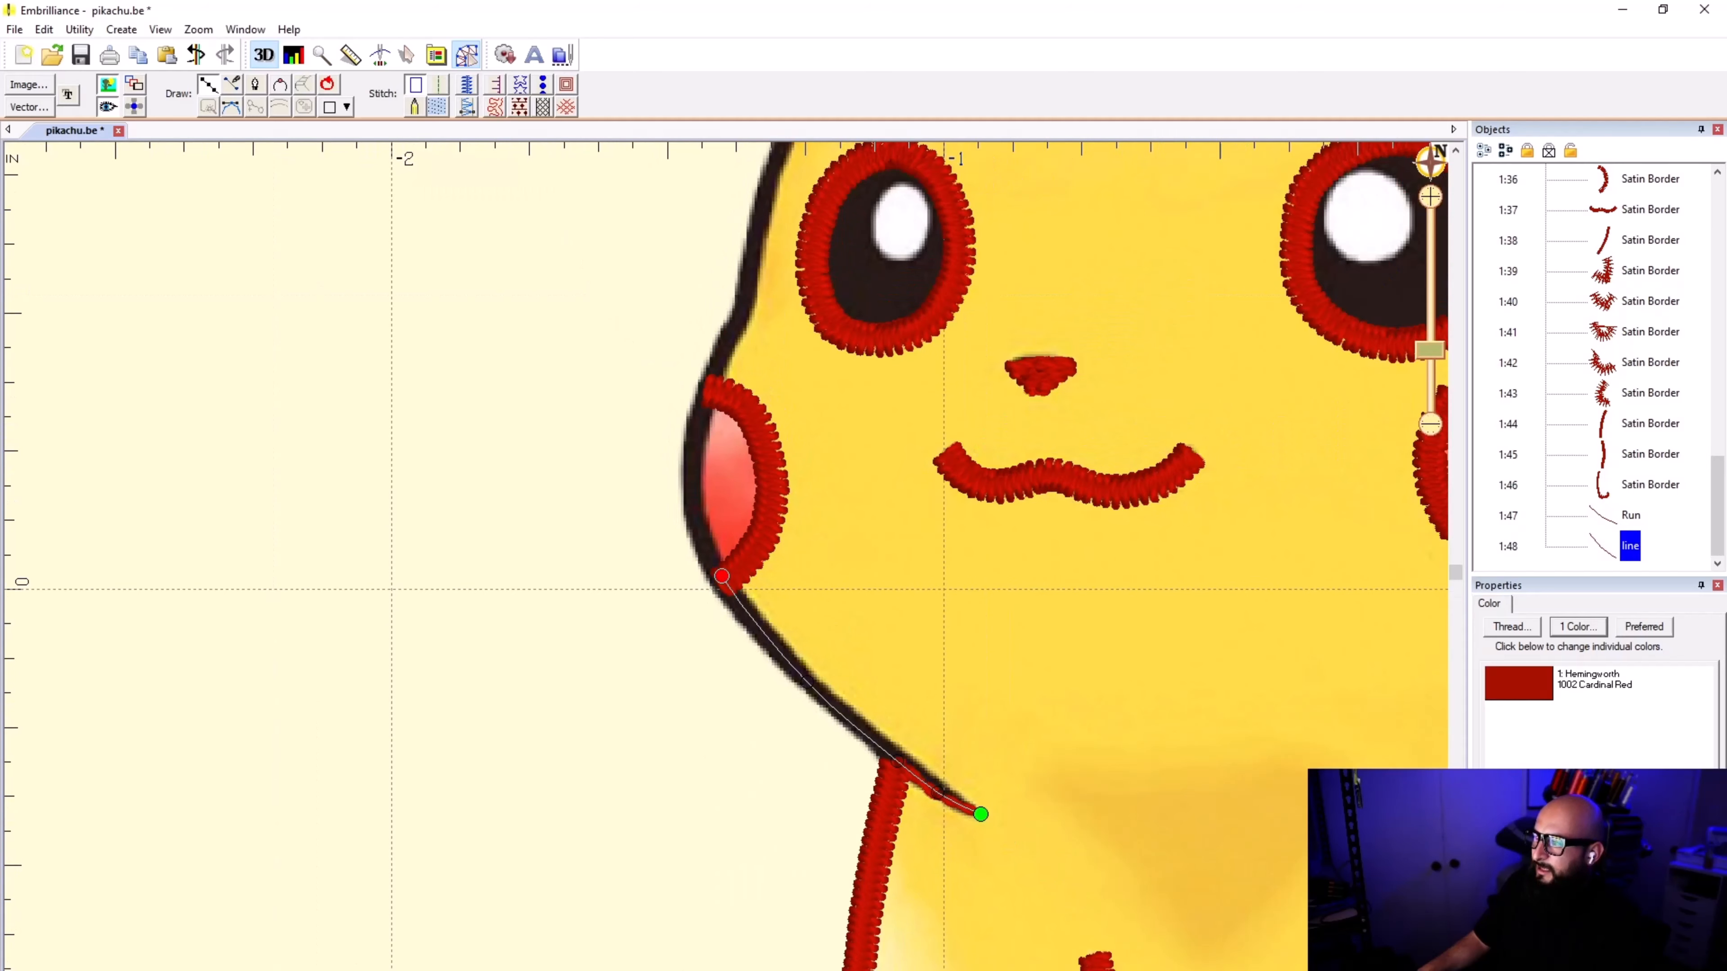
scroll(700, 490, up, 8)
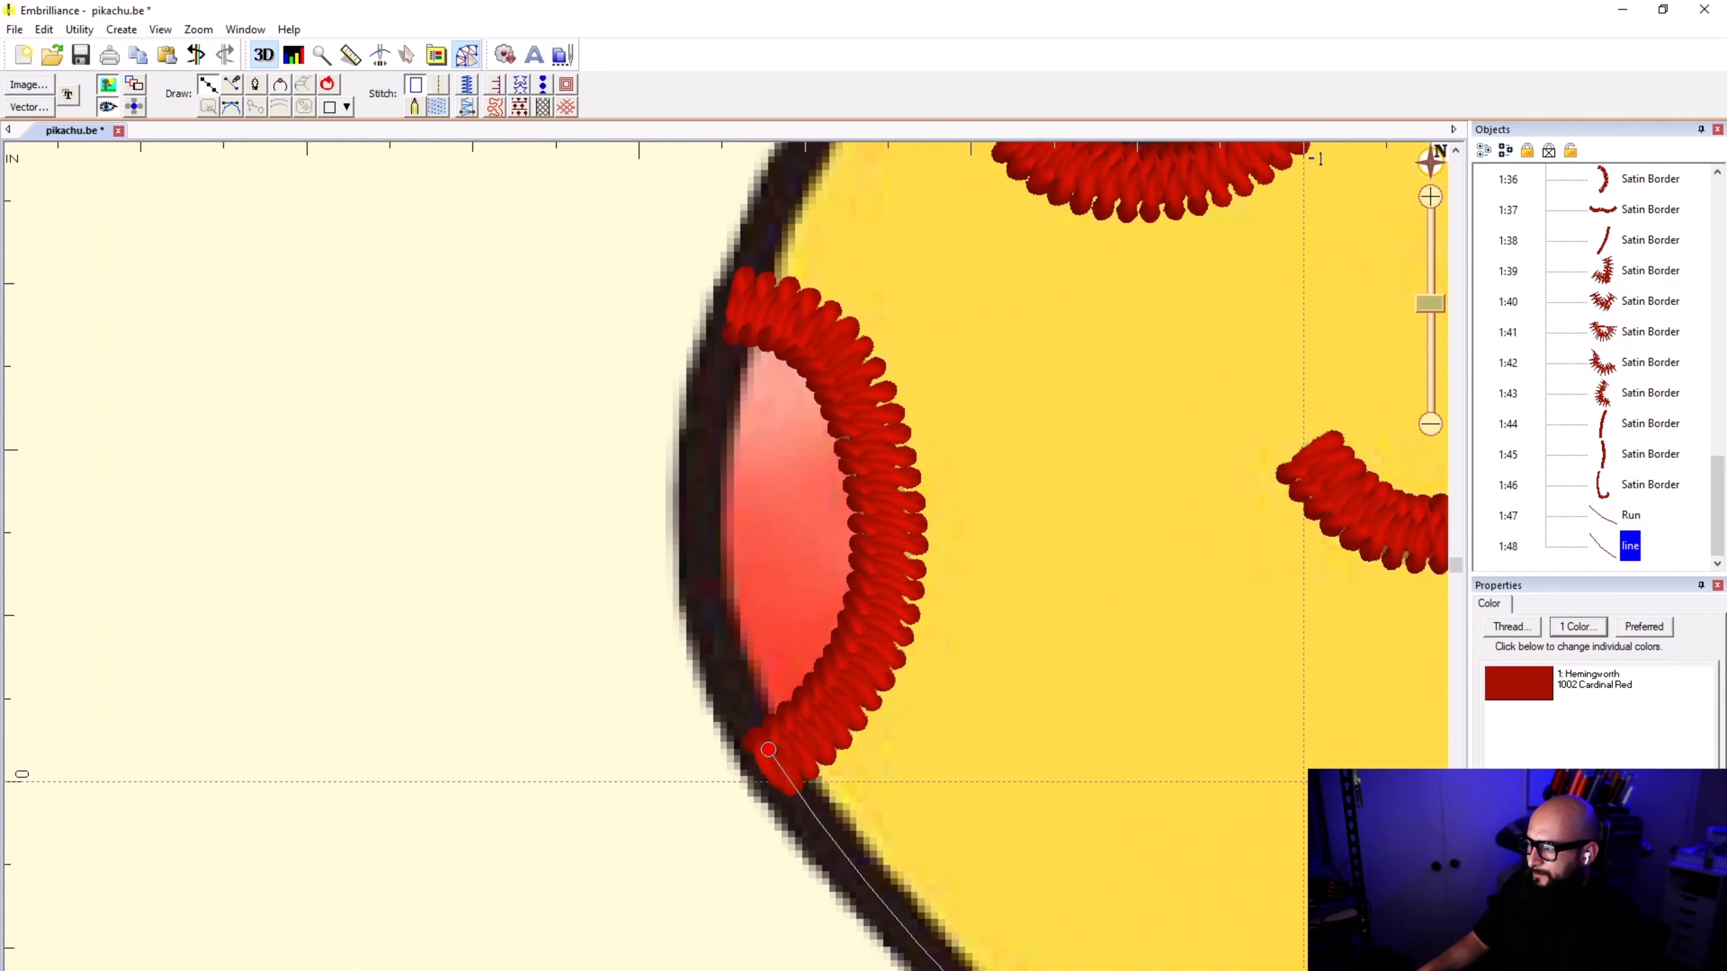
Step: Continue the line around the outer edge of the left-hand cheek to just above the cheek's satin border
click(694, 555)
click(704, 389)
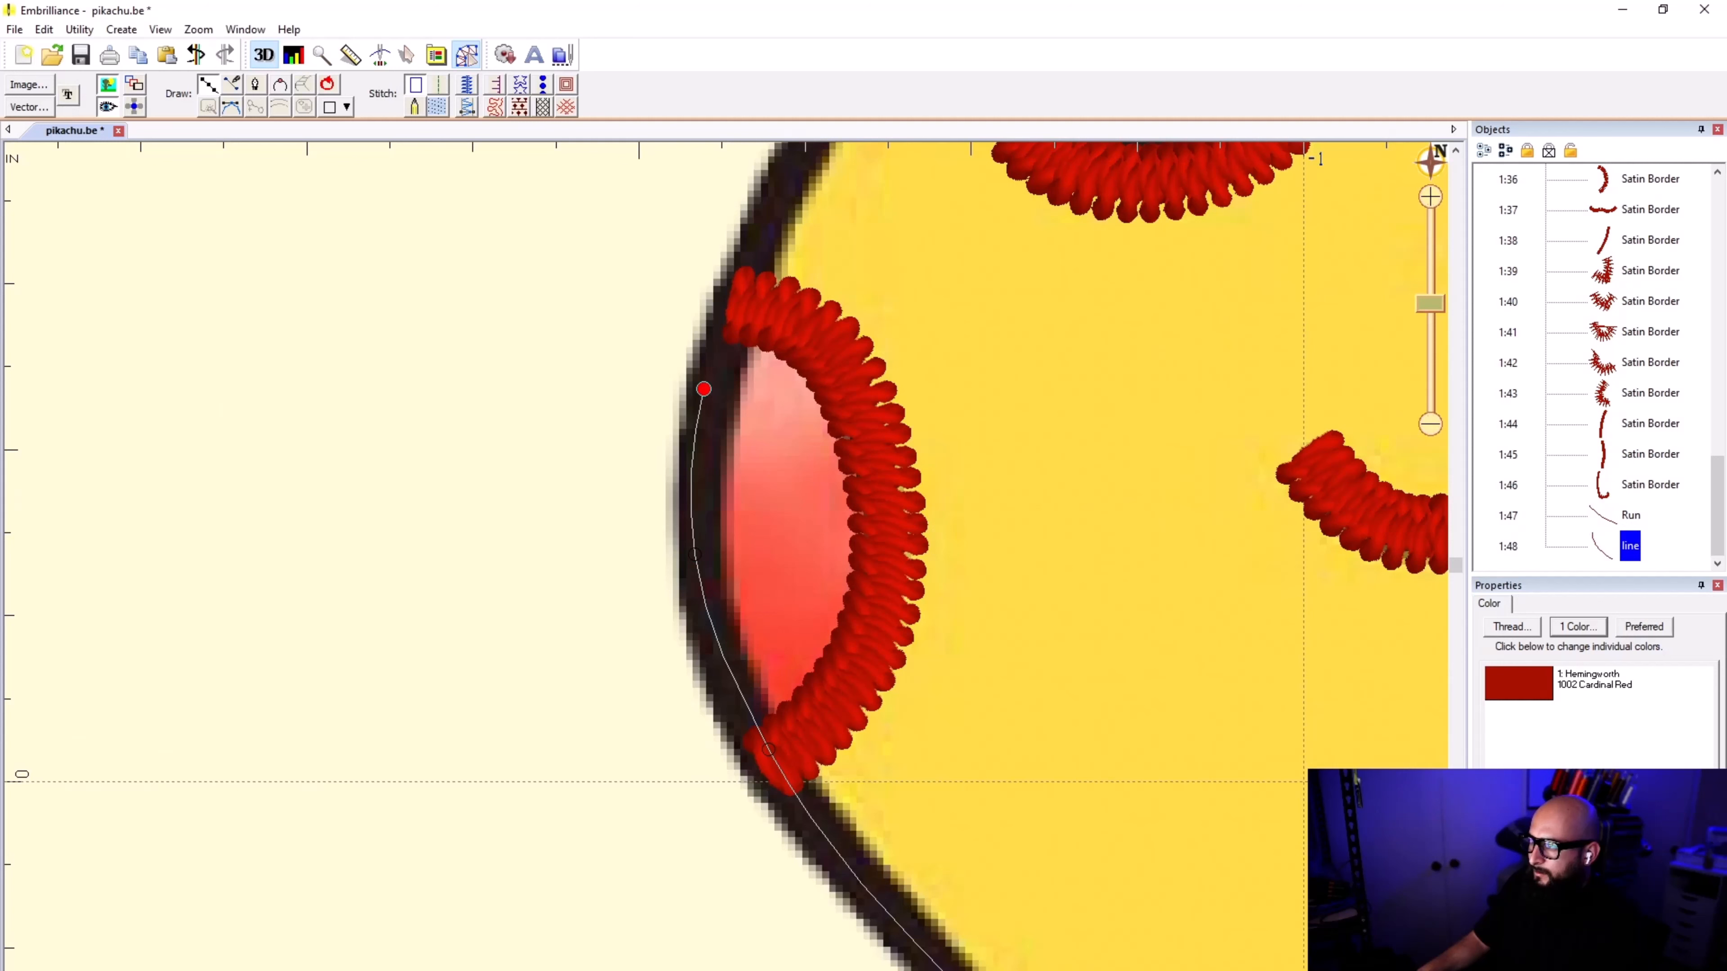
click(754, 252)
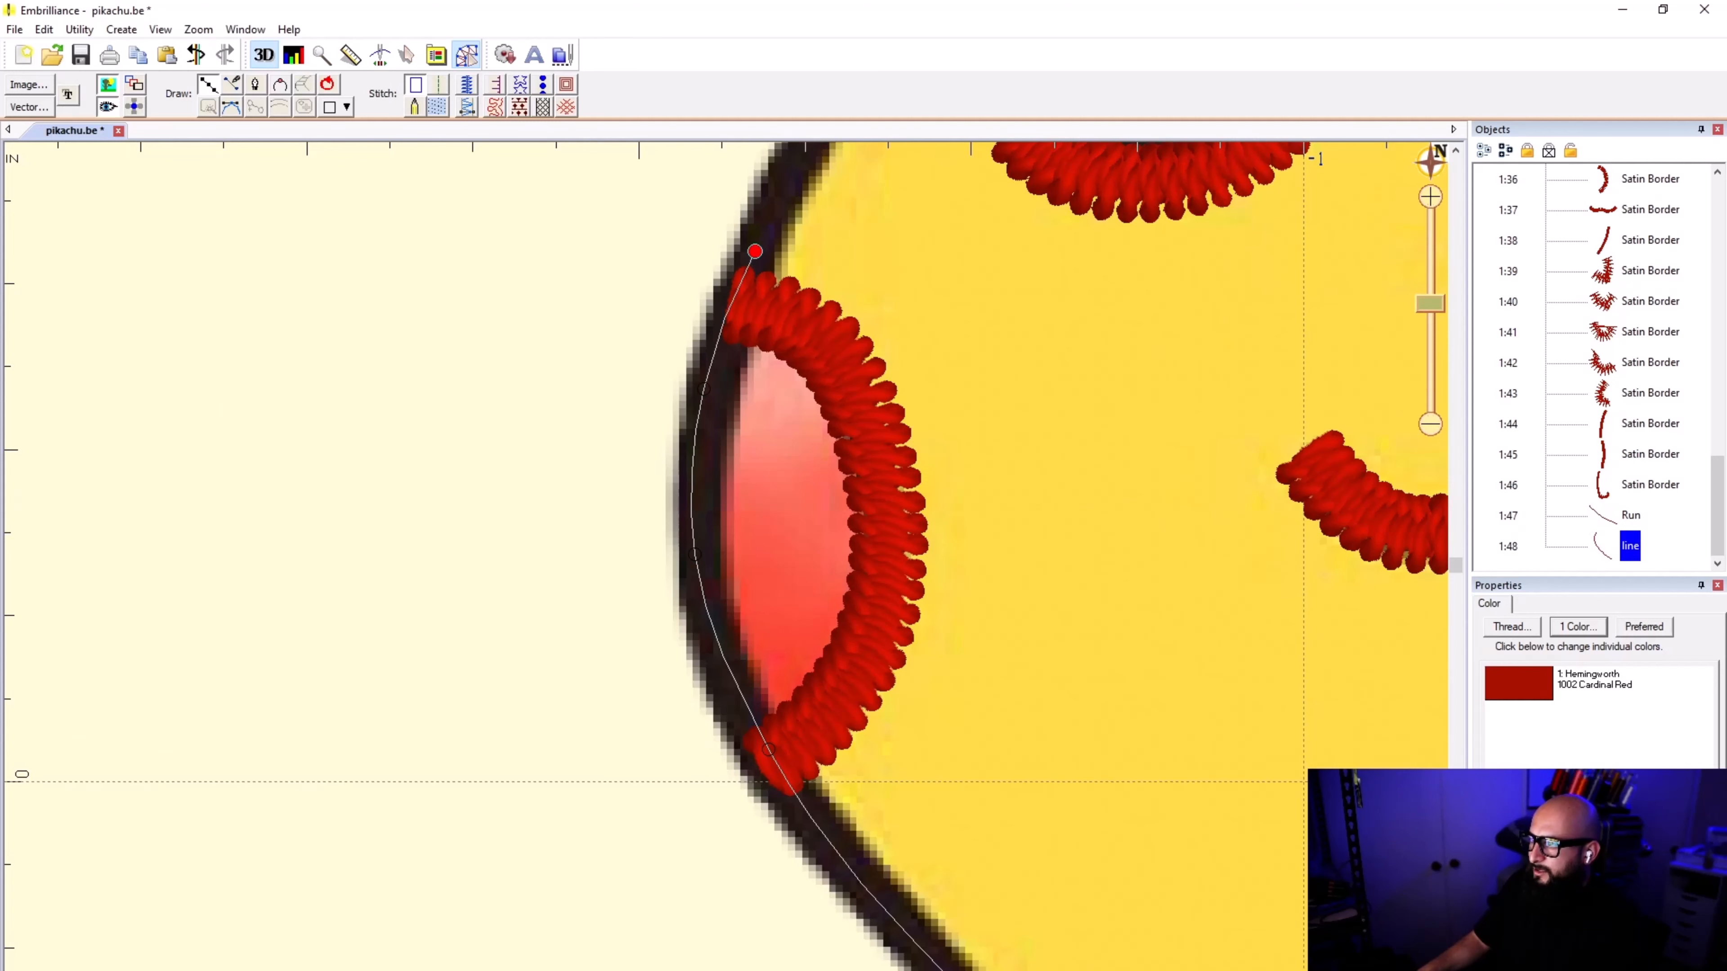
scroll(802, 274, down, 2)
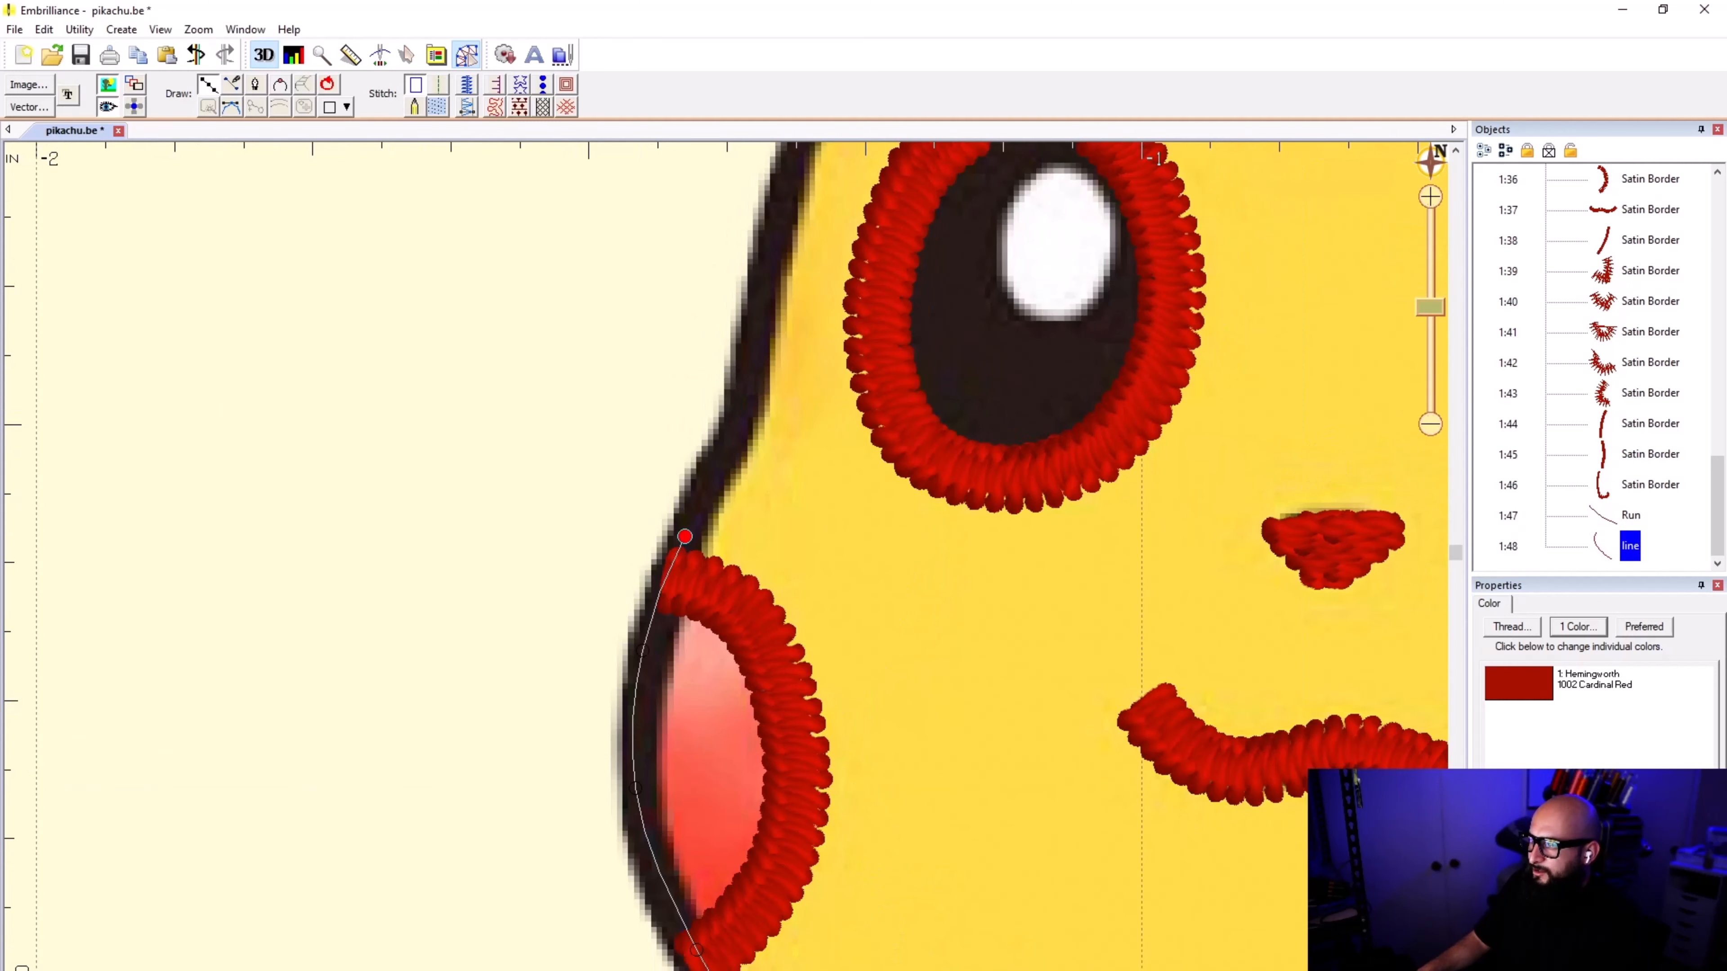
Step: Continue the line up to the bend beside the left-hand eye and on up the head's side, re-placing the points at the bend
click(730, 439)
click(746, 397)
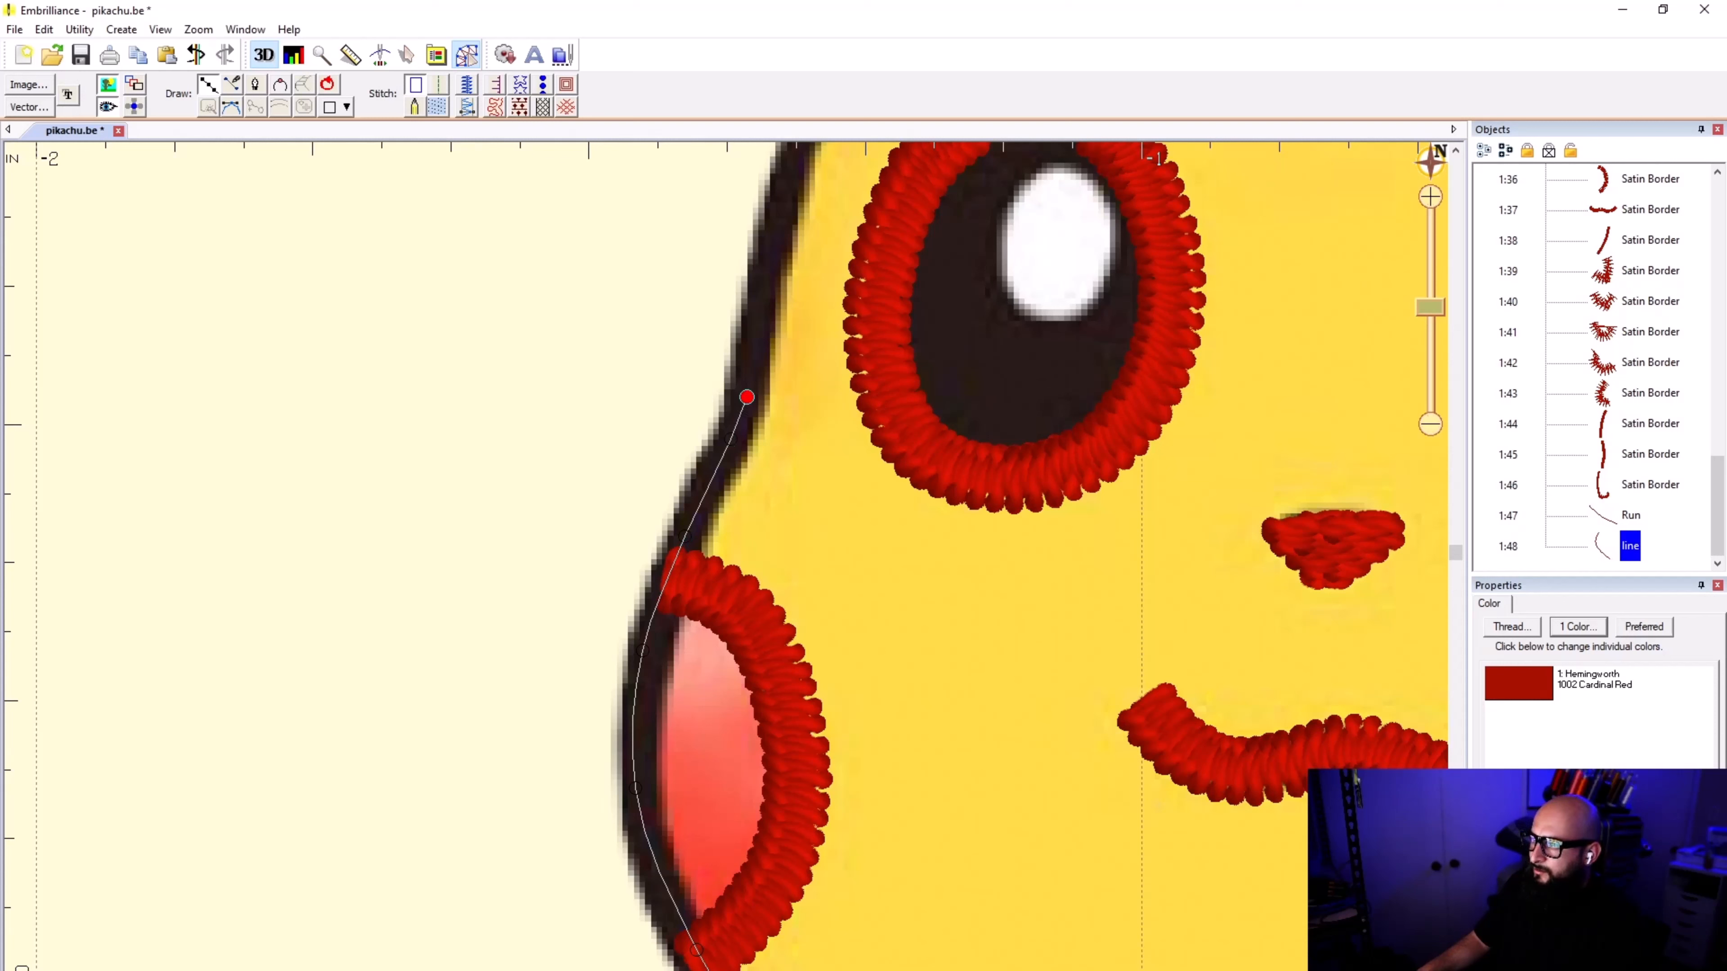
click(763, 271)
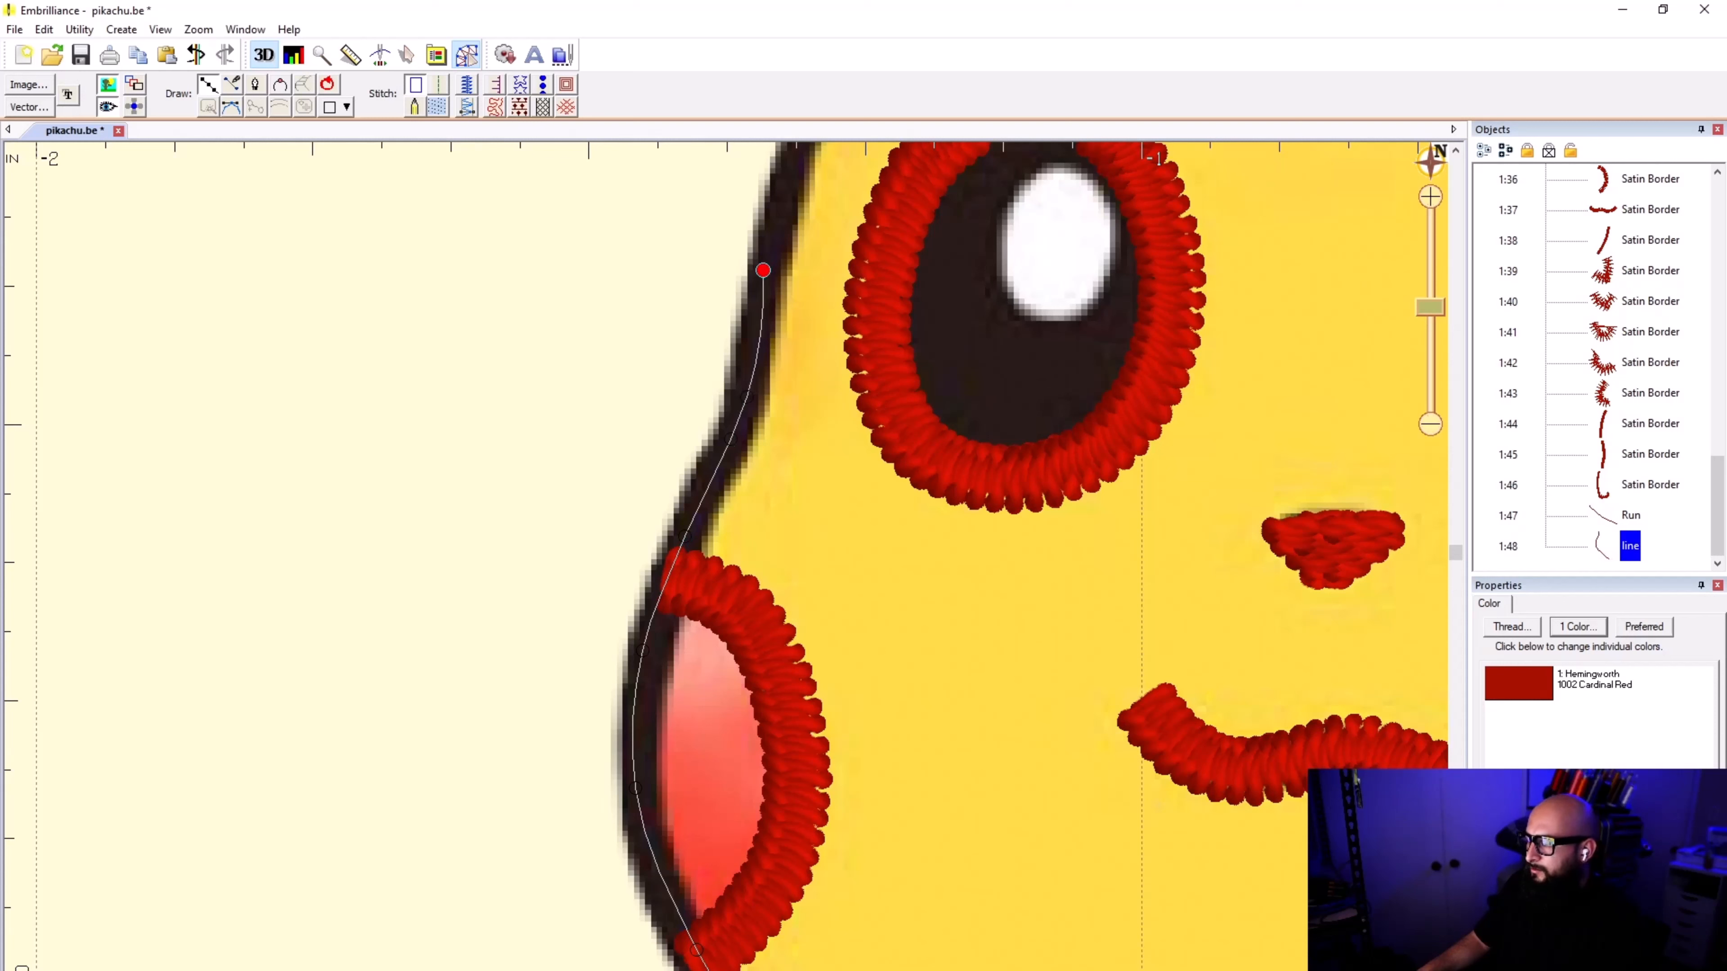
key(BackSpace)
key(BackSpace)
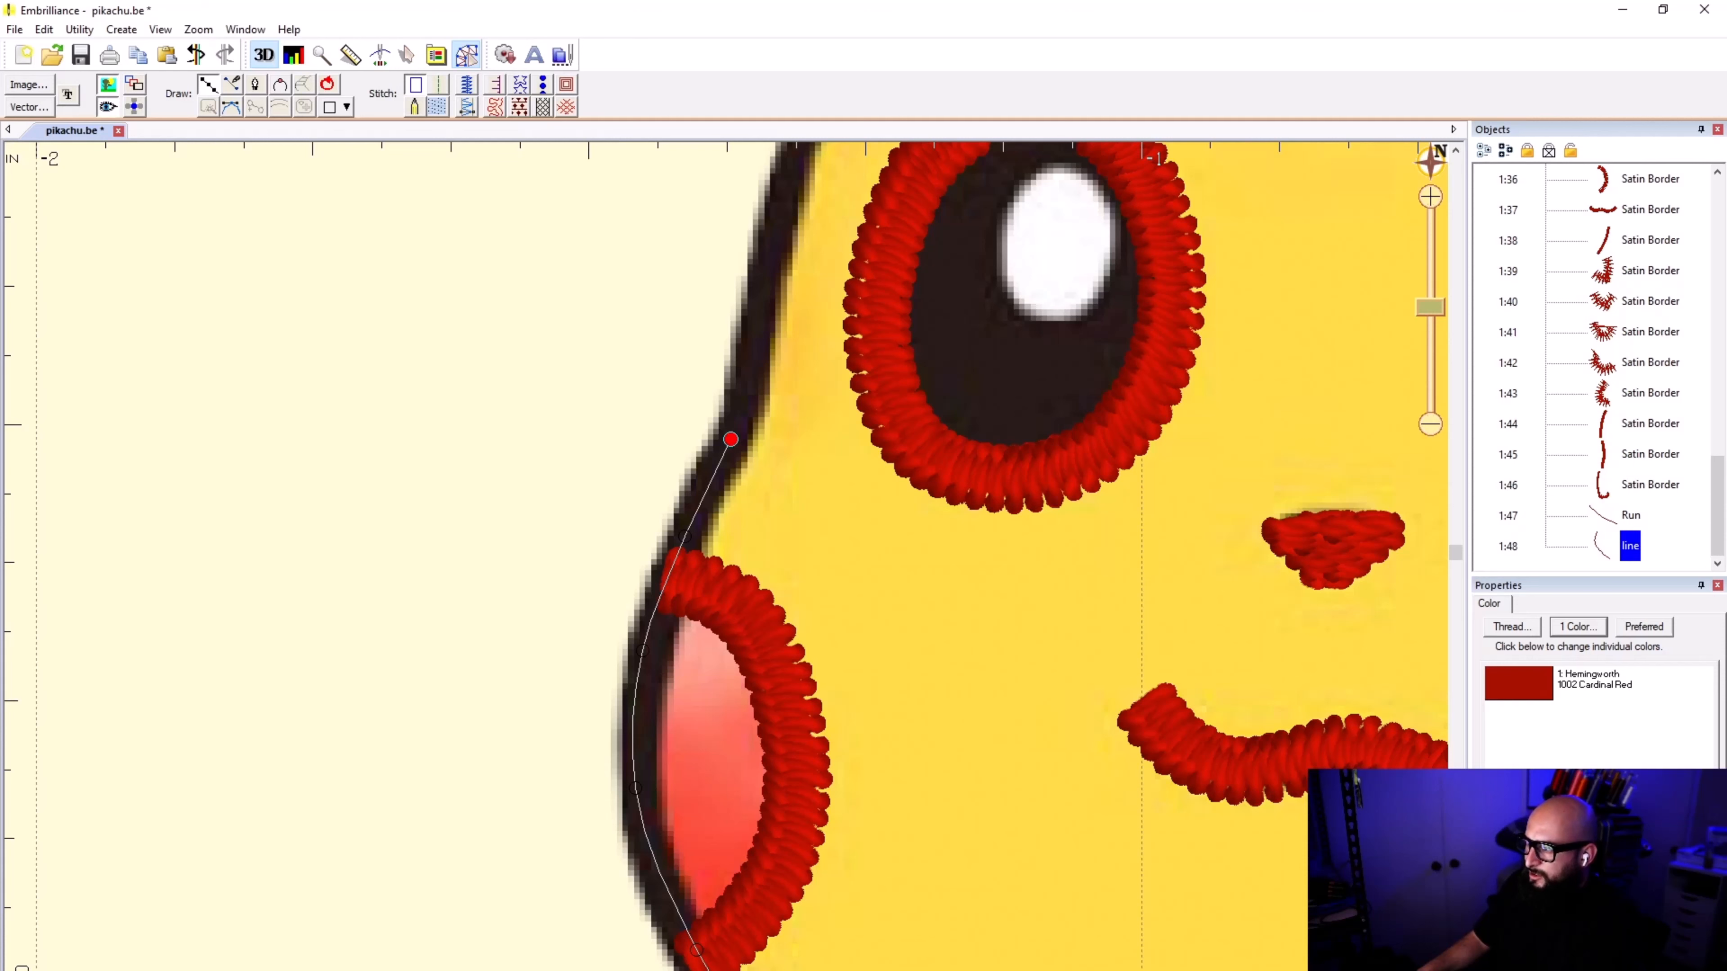
click(749, 397)
click(750, 334)
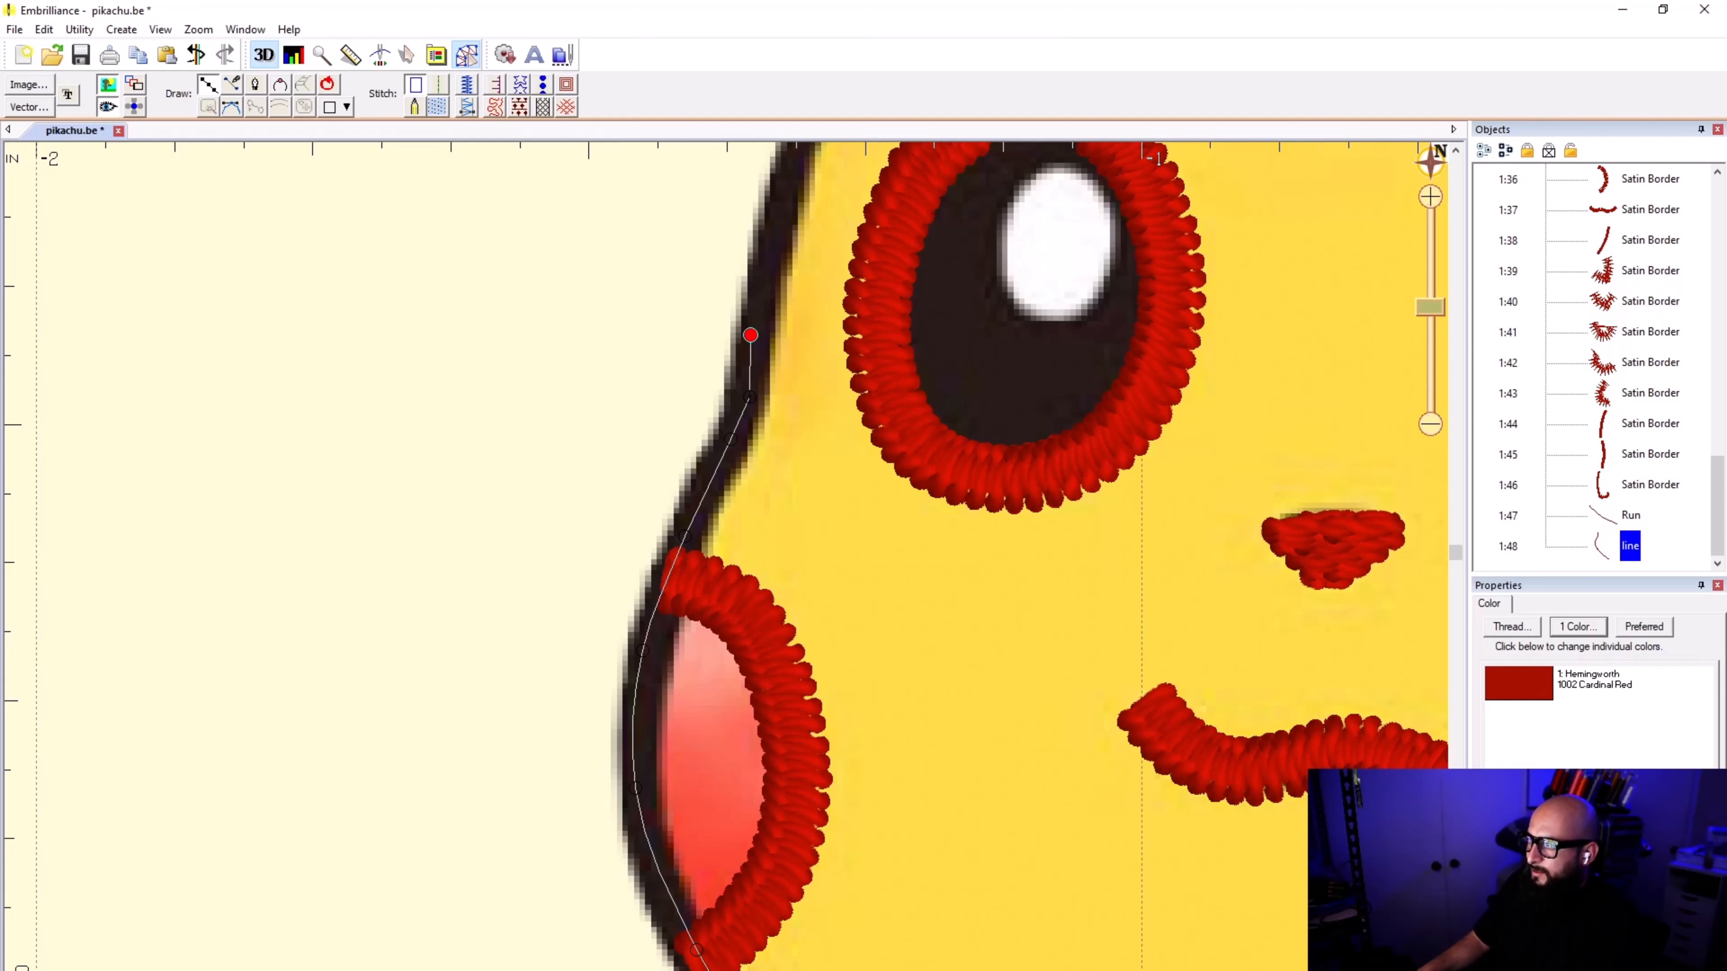
click(785, 202)
Step: Extend the line up the head's side to the base of the left-hand ear, finish it, and convert it to a satin border
scroll(802, 182, down, 1)
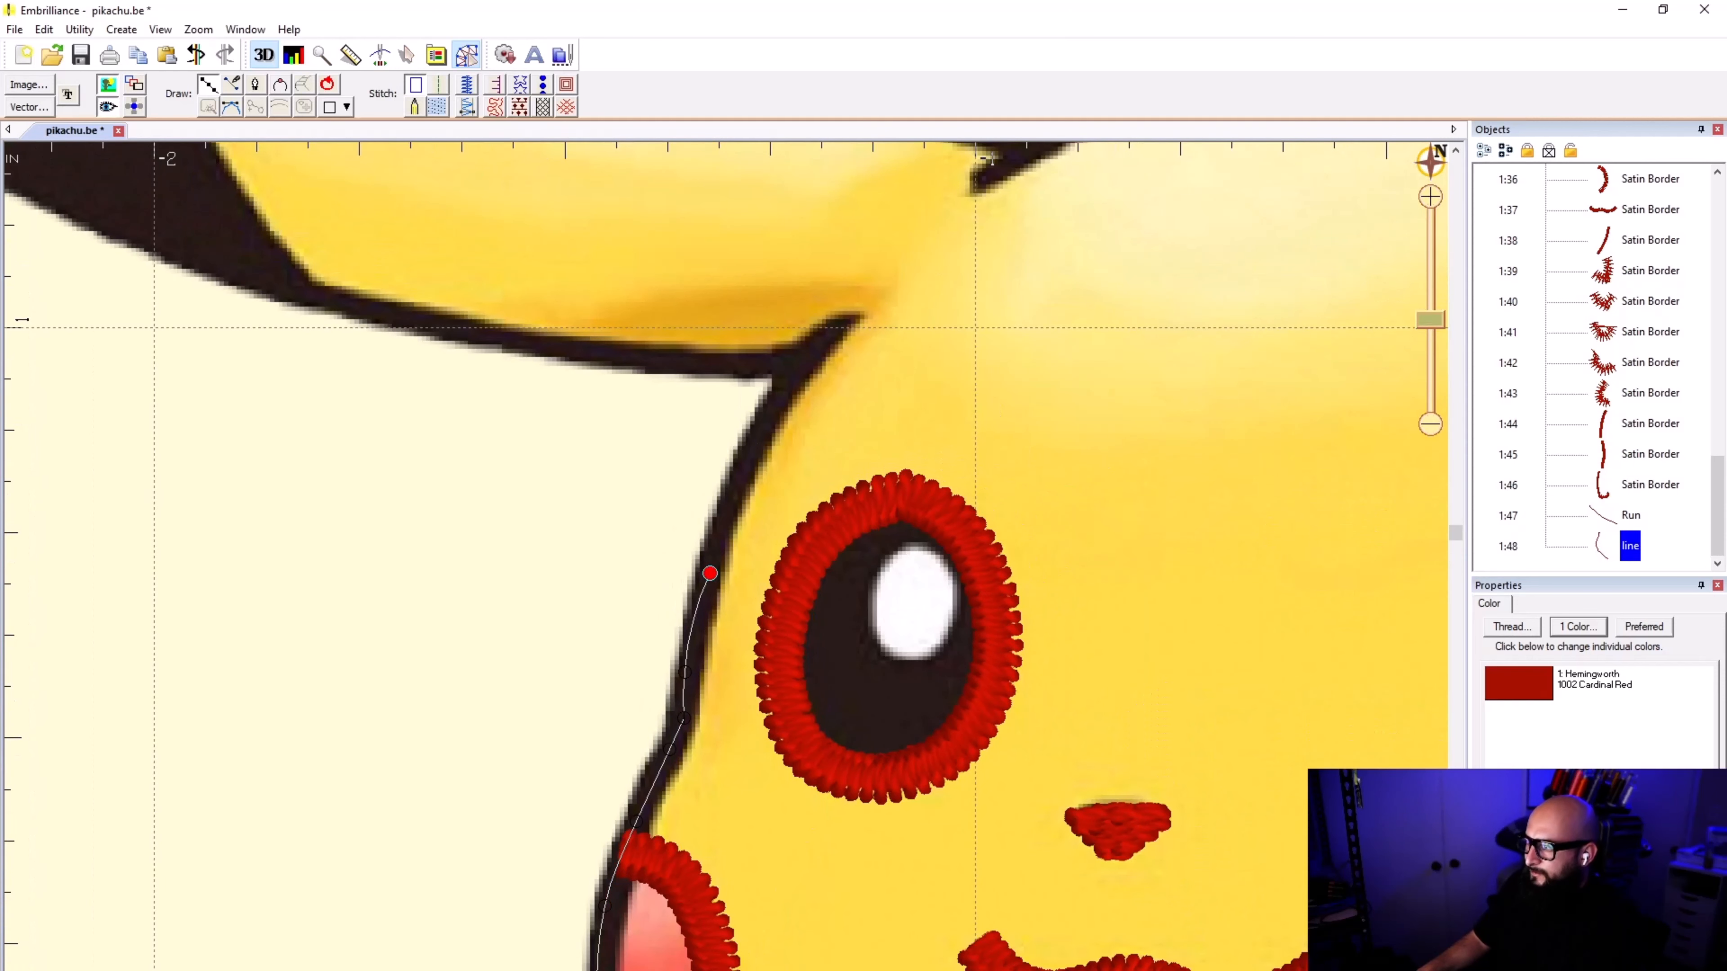
click(764, 424)
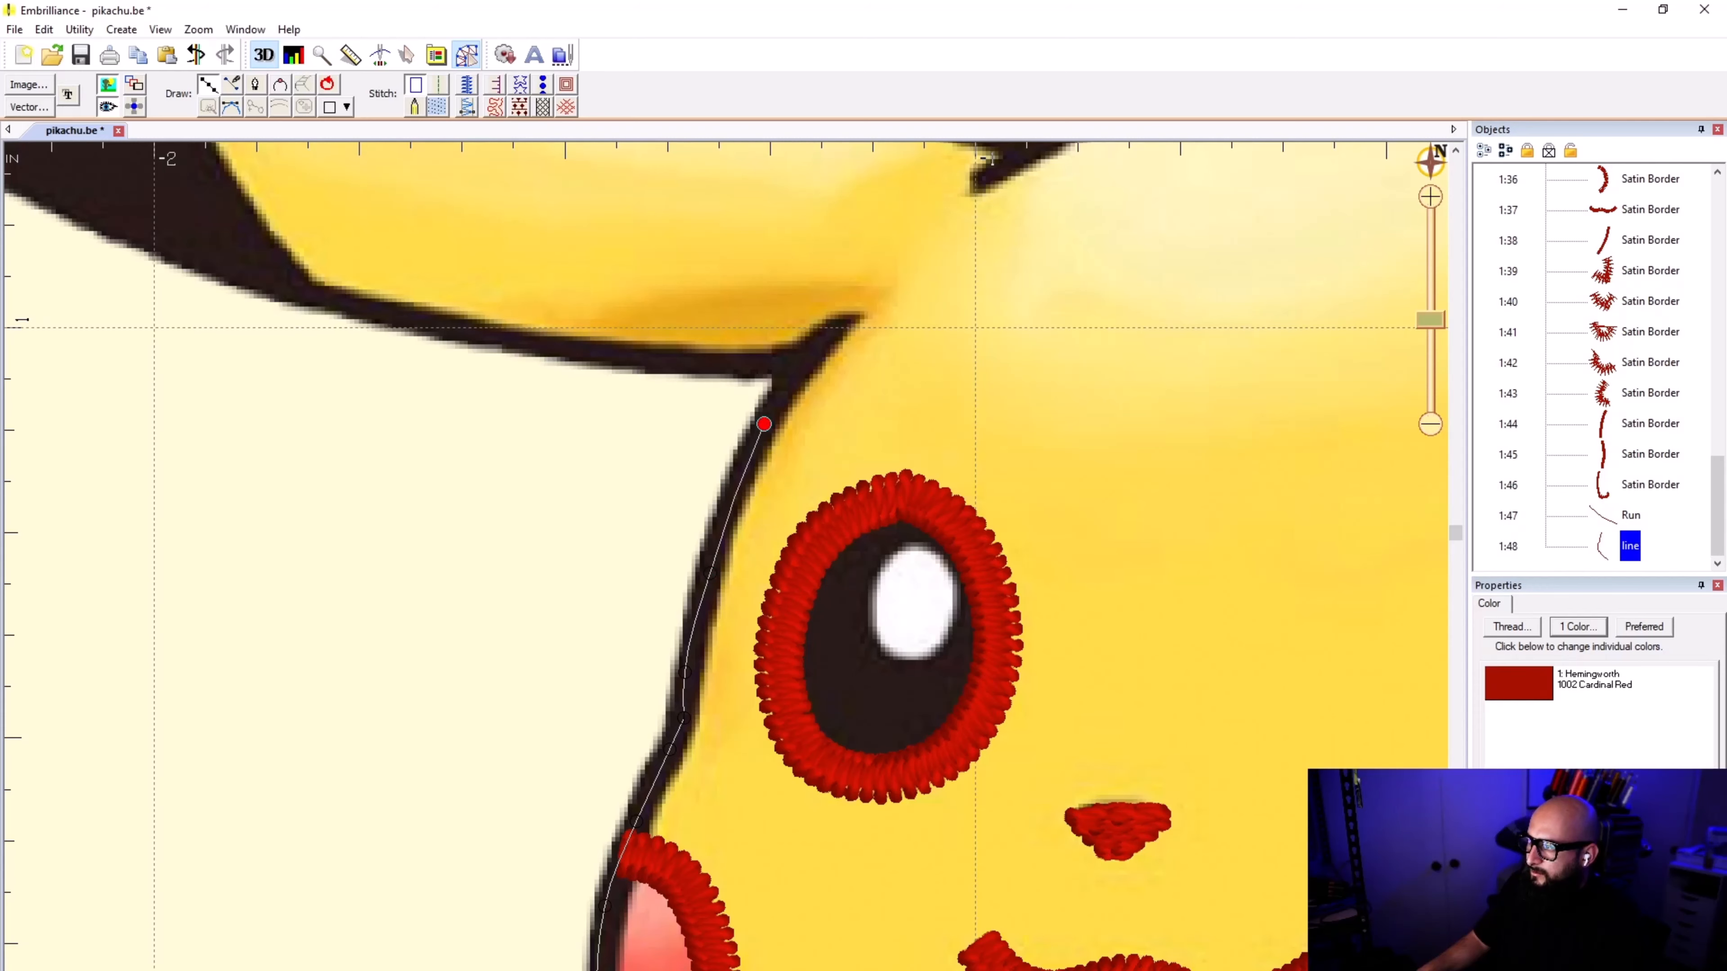
click(833, 330)
scroll(833, 330, down, 1)
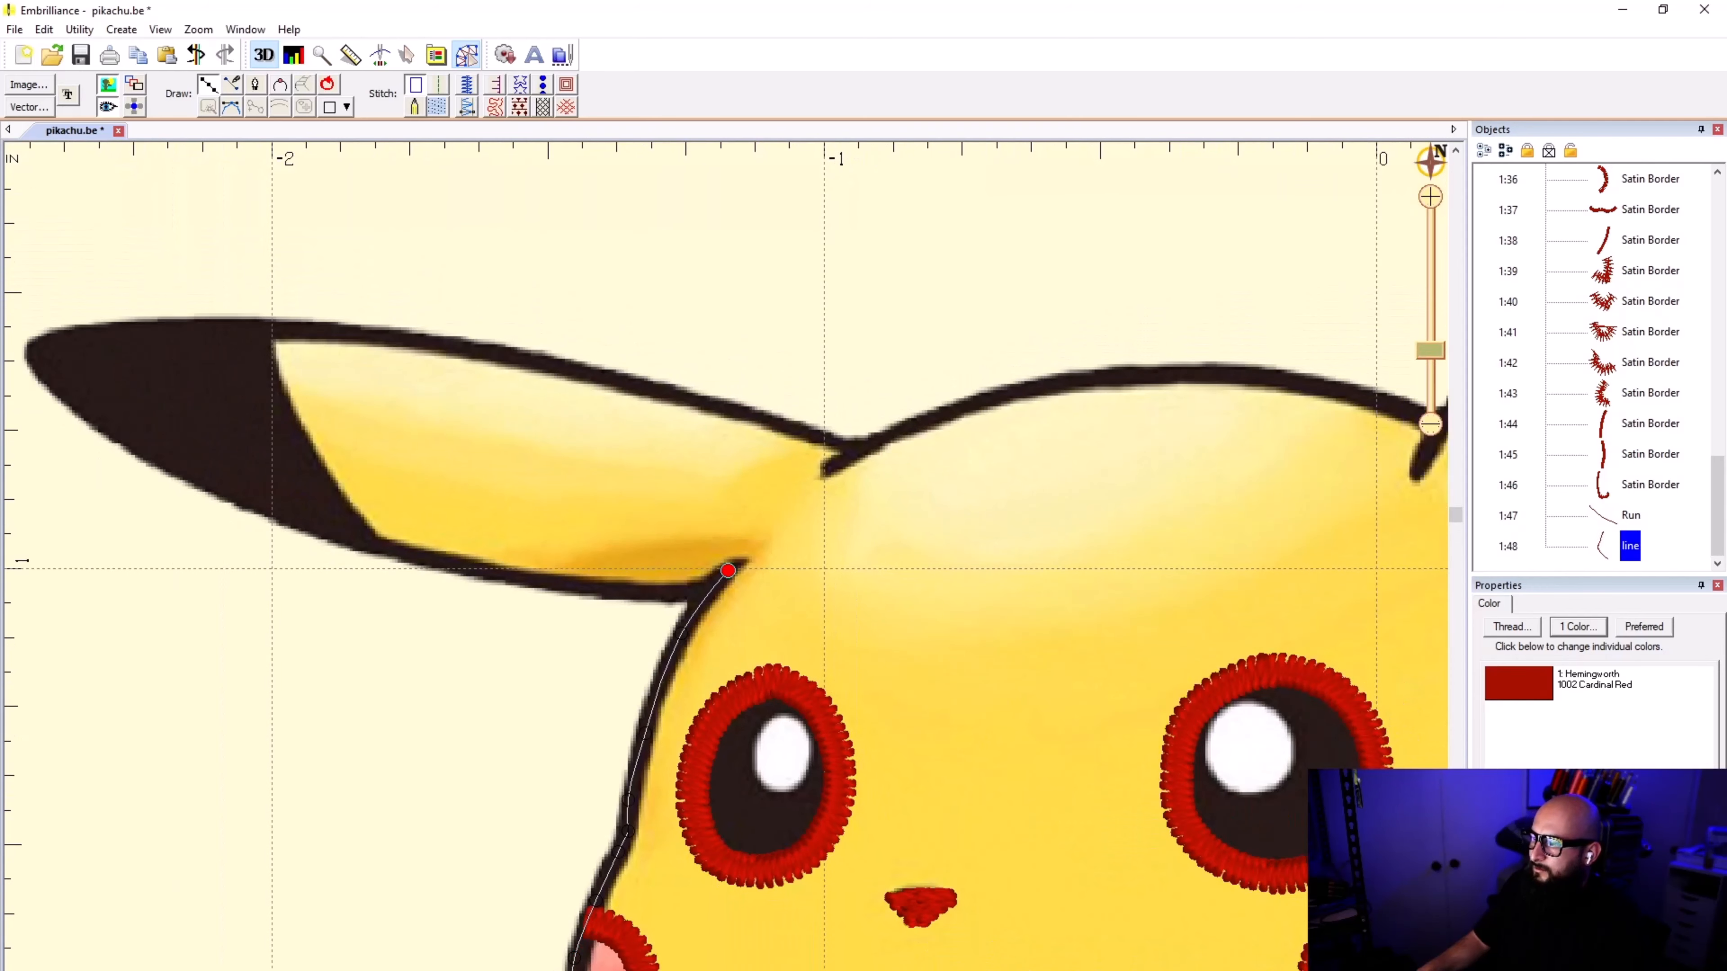
key(Return)
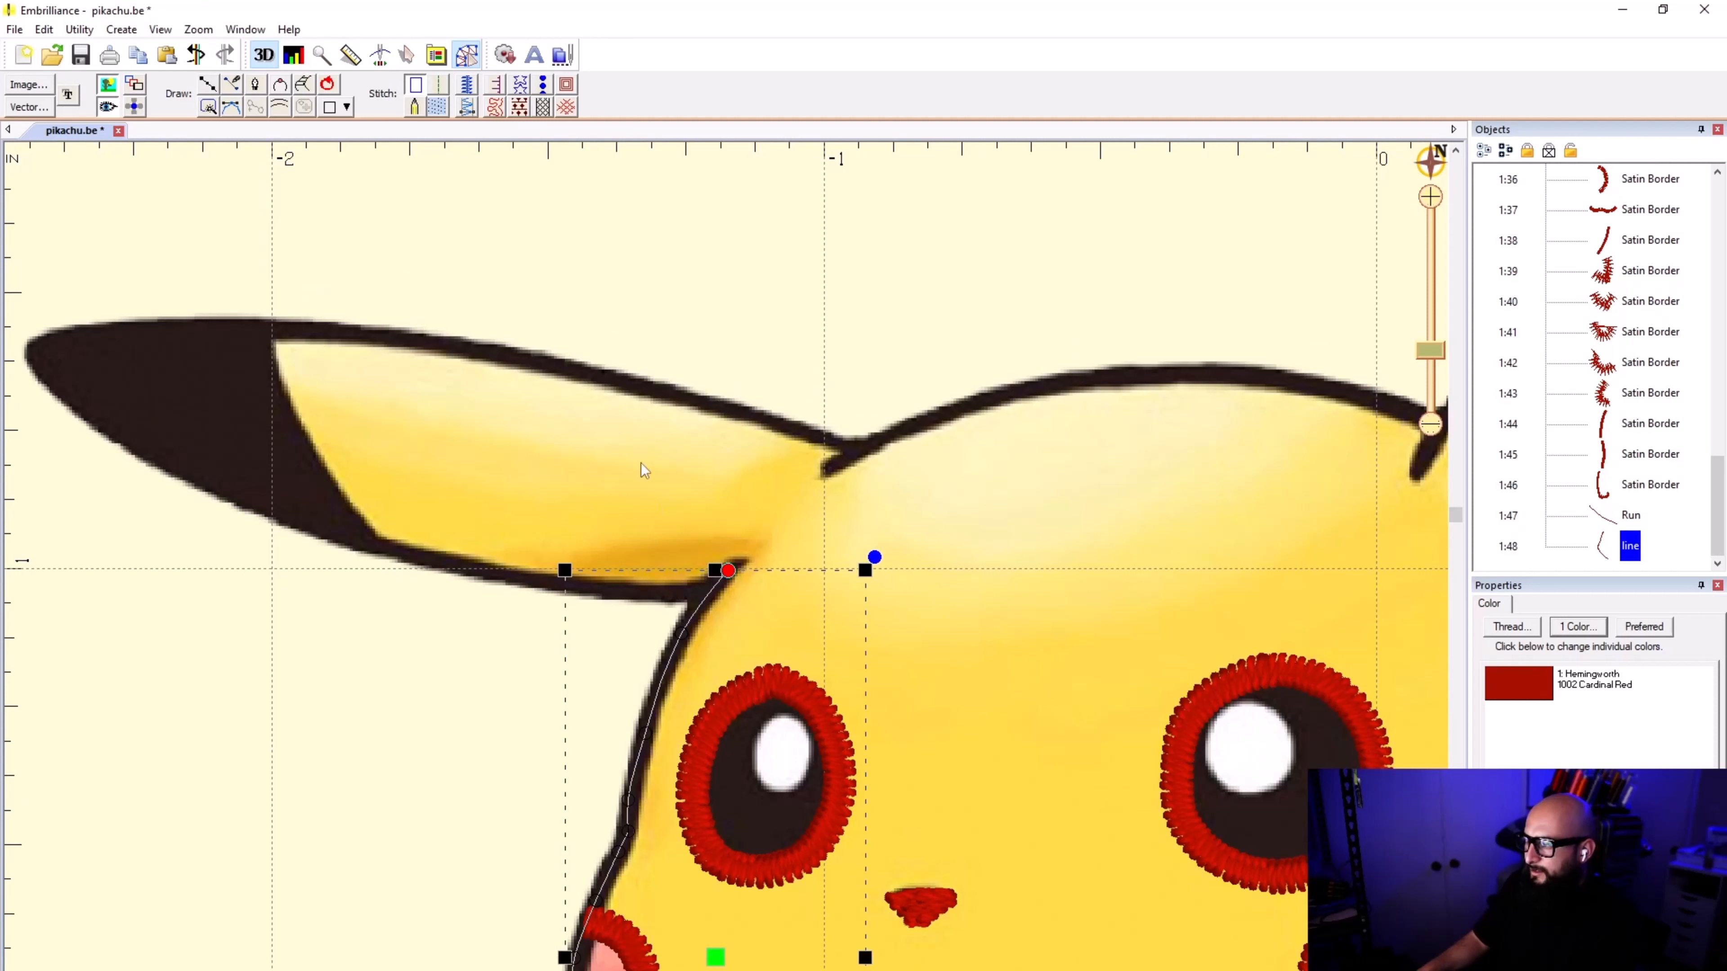
click(469, 88)
click(560, 782)
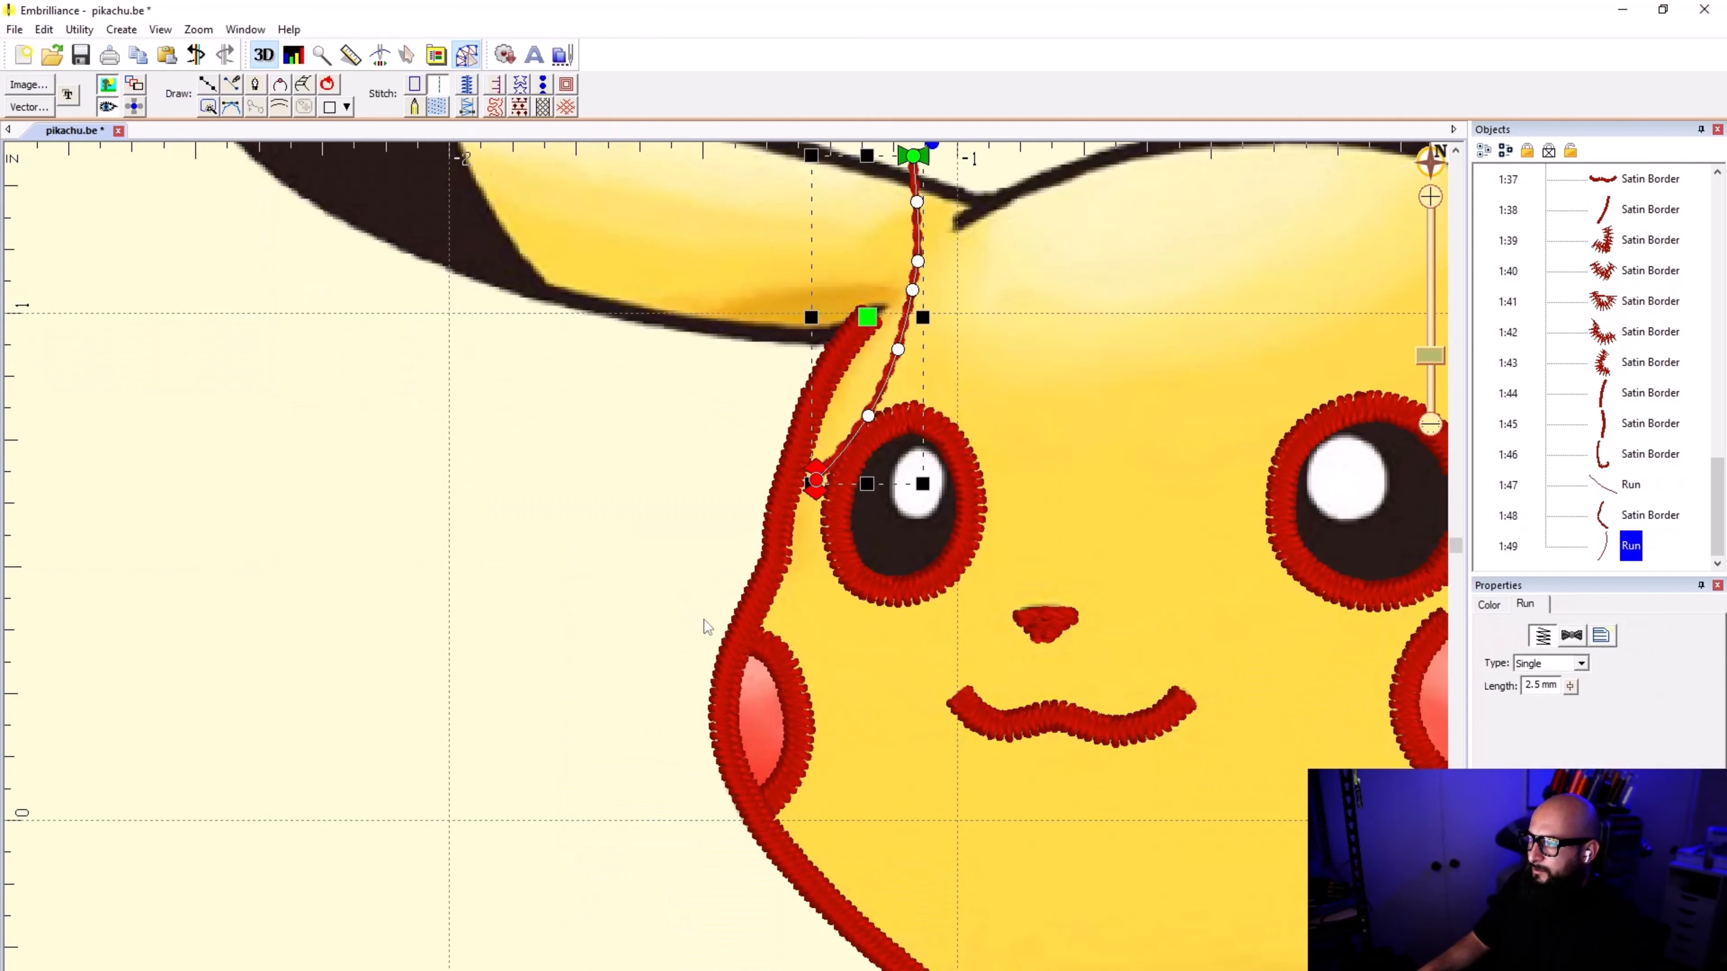
click(641, 599)
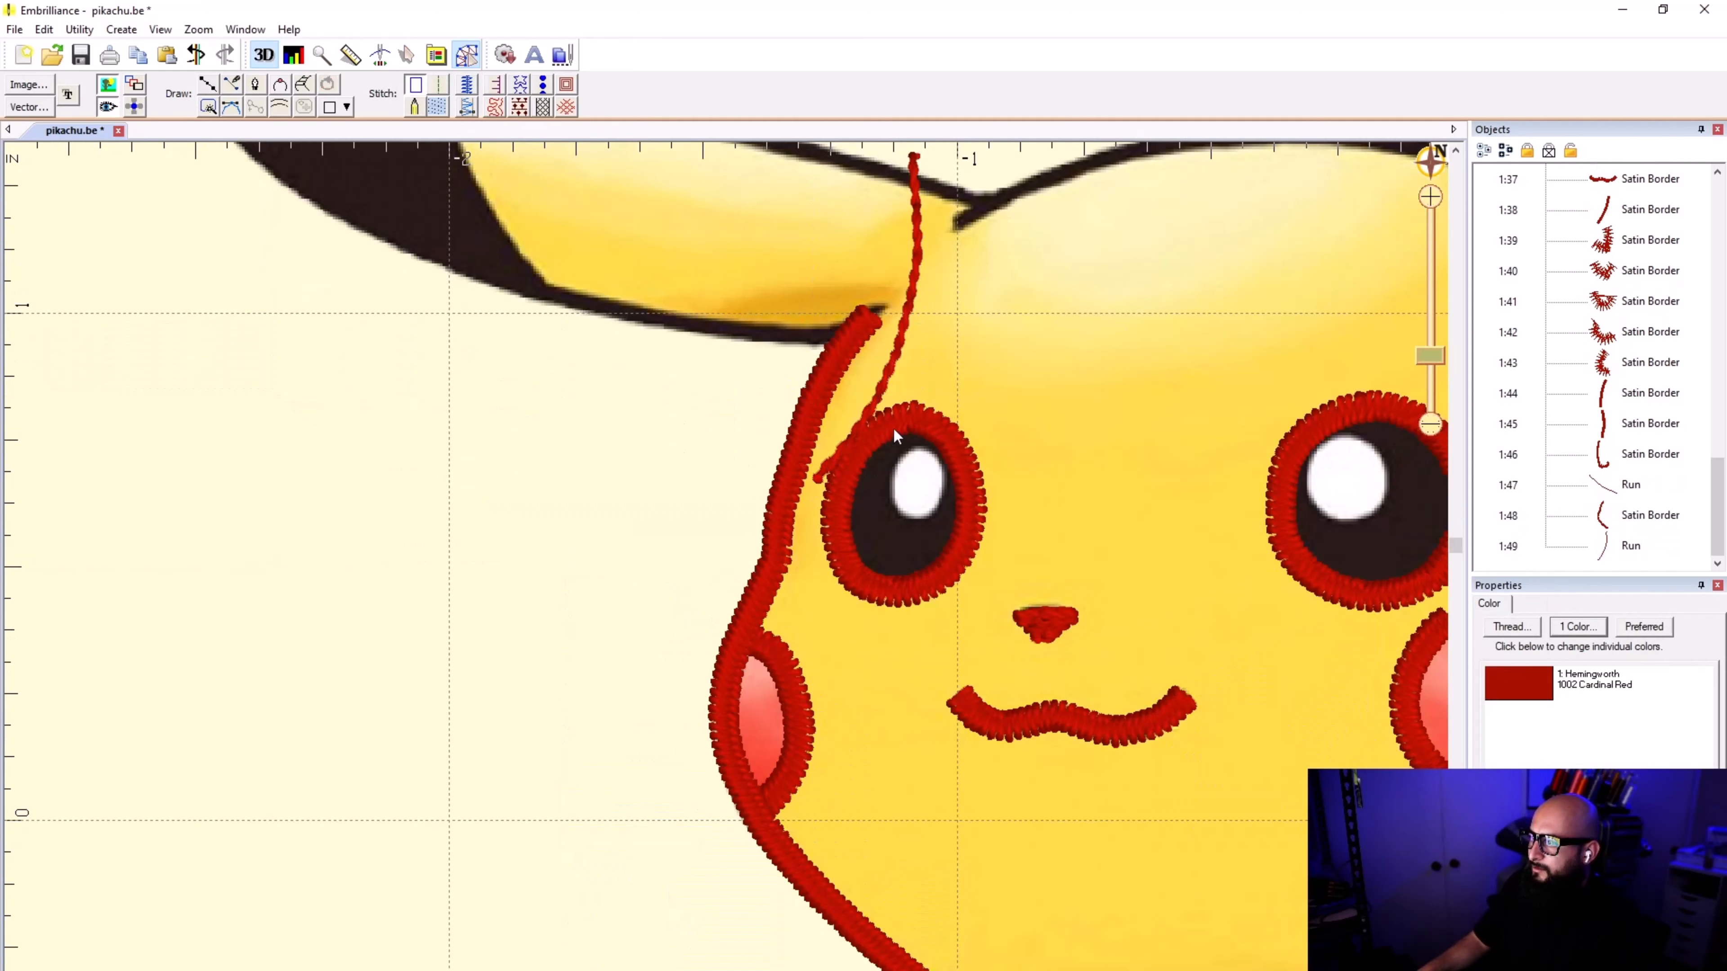
Step: Nudge the upper end point of the left-hand cheek's satin border slightly outward under the head border, and save the design
scroll(917, 396, down, 3)
scroll(730, 569, up, 3)
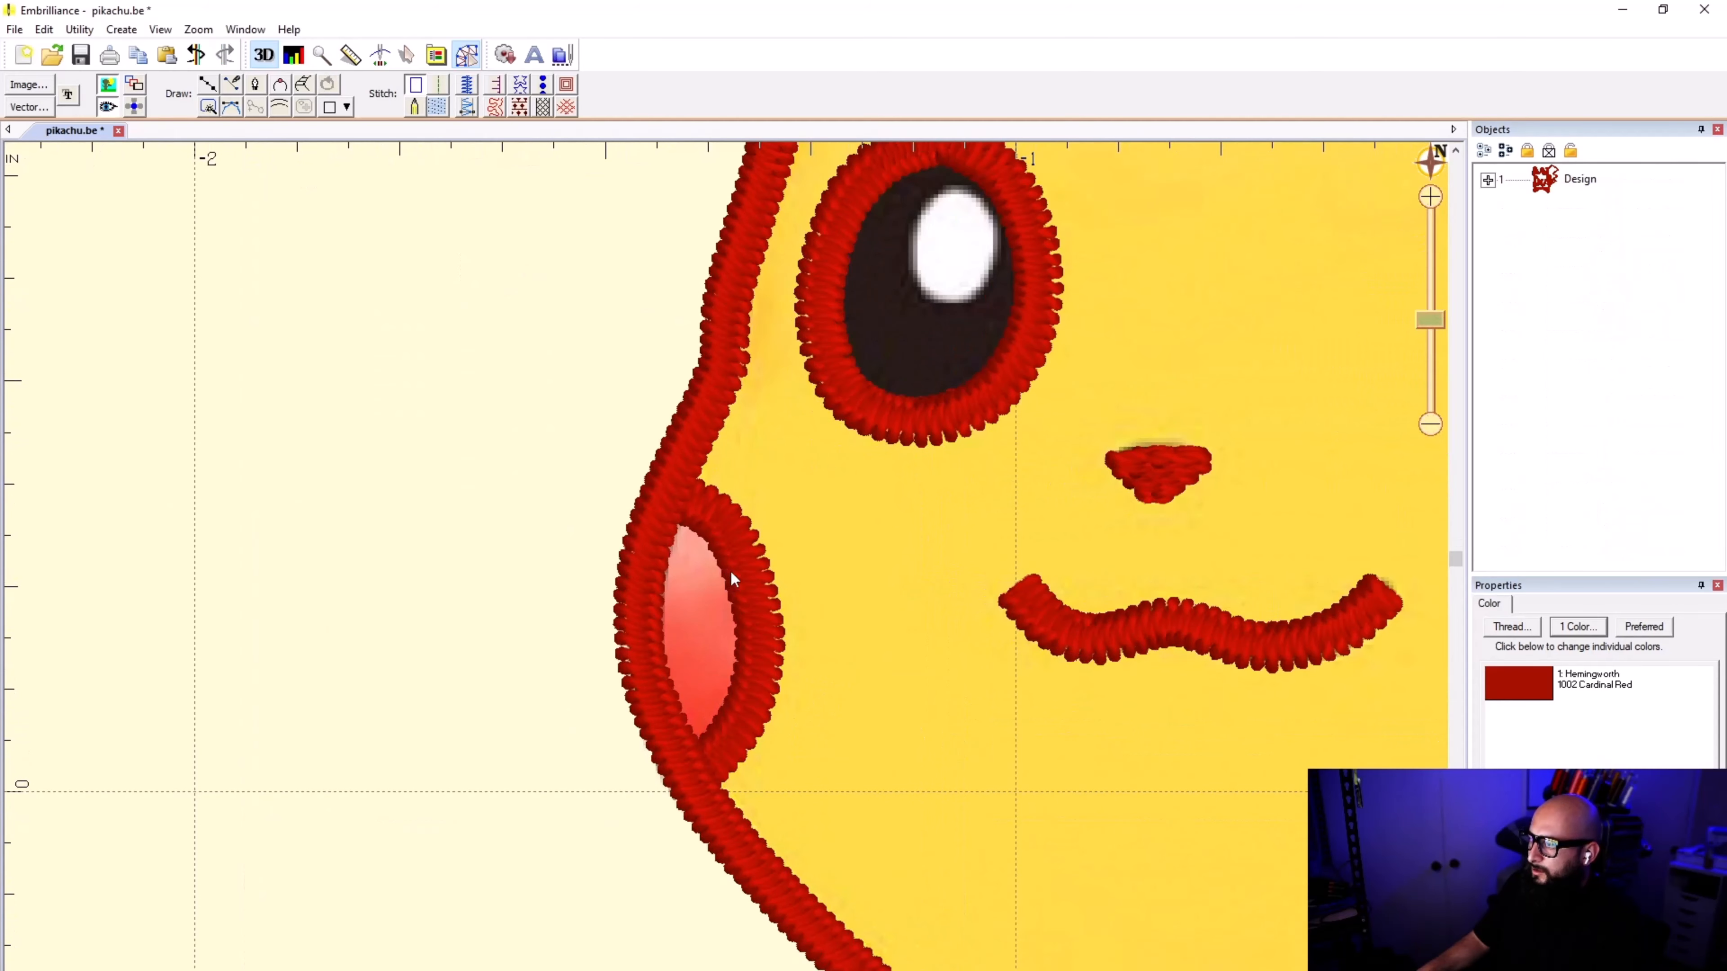
click(735, 574)
scroll(676, 524, up, 1)
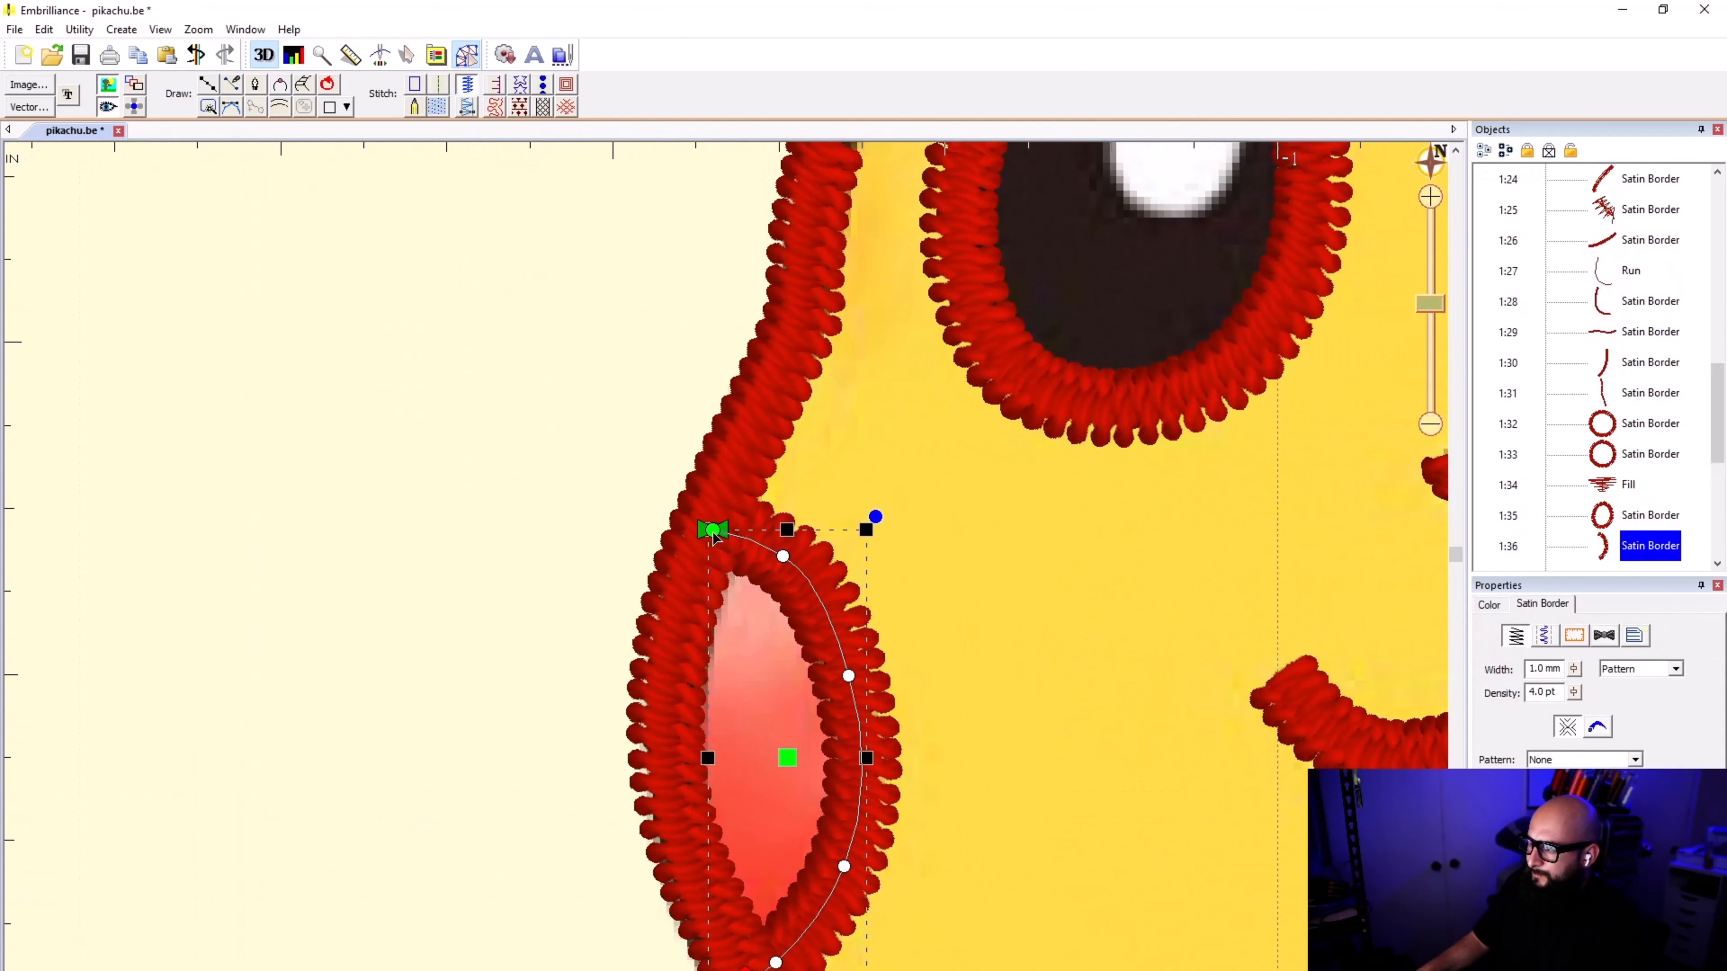
double_click(709, 535)
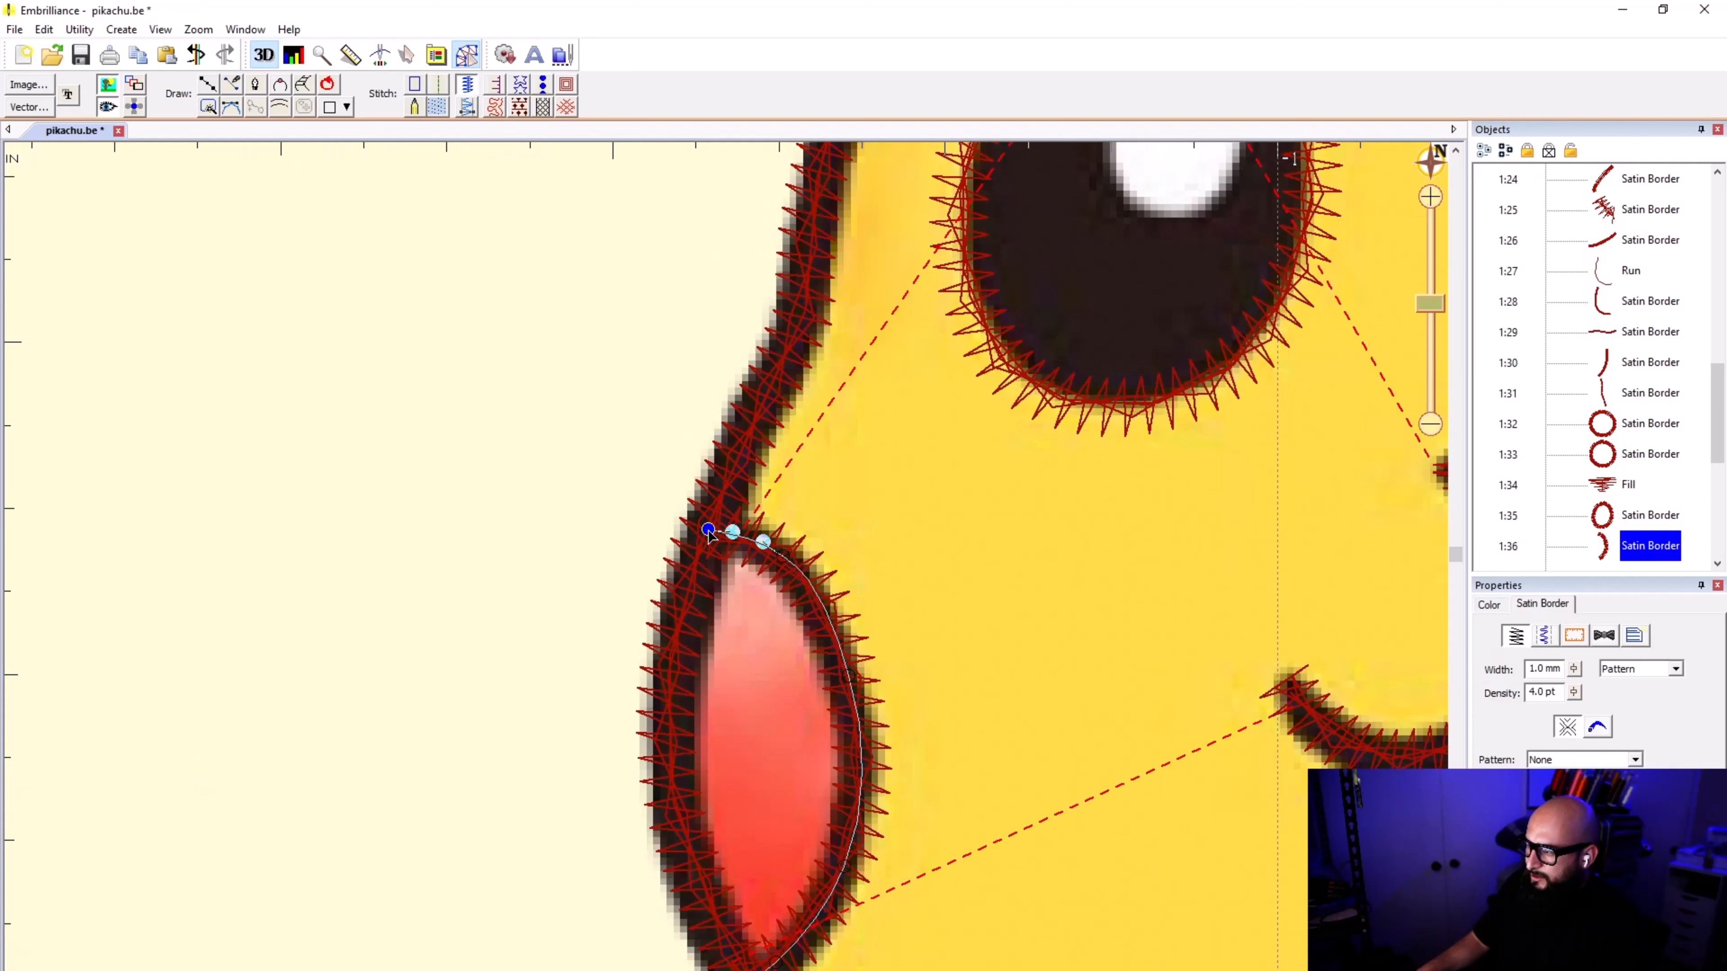
drag(708, 531, 707, 534)
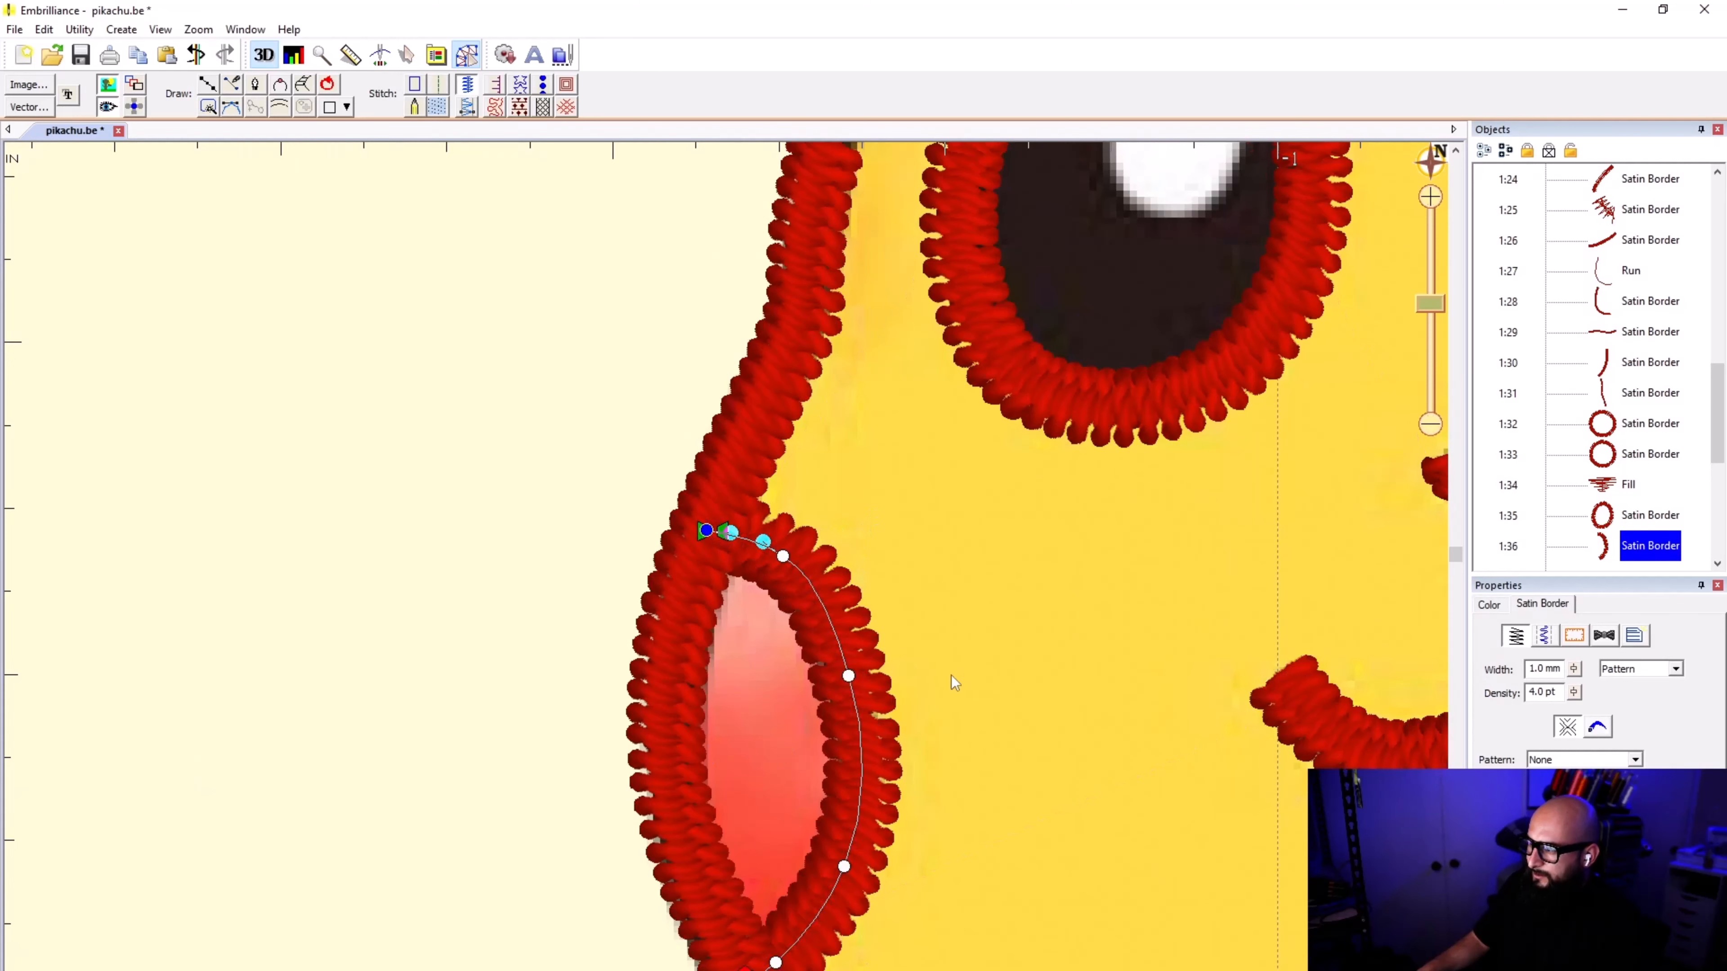
scroll(950, 676, down, 1)
click(727, 576)
scroll(726, 576, down, 1)
scroll(729, 582, down, 1)
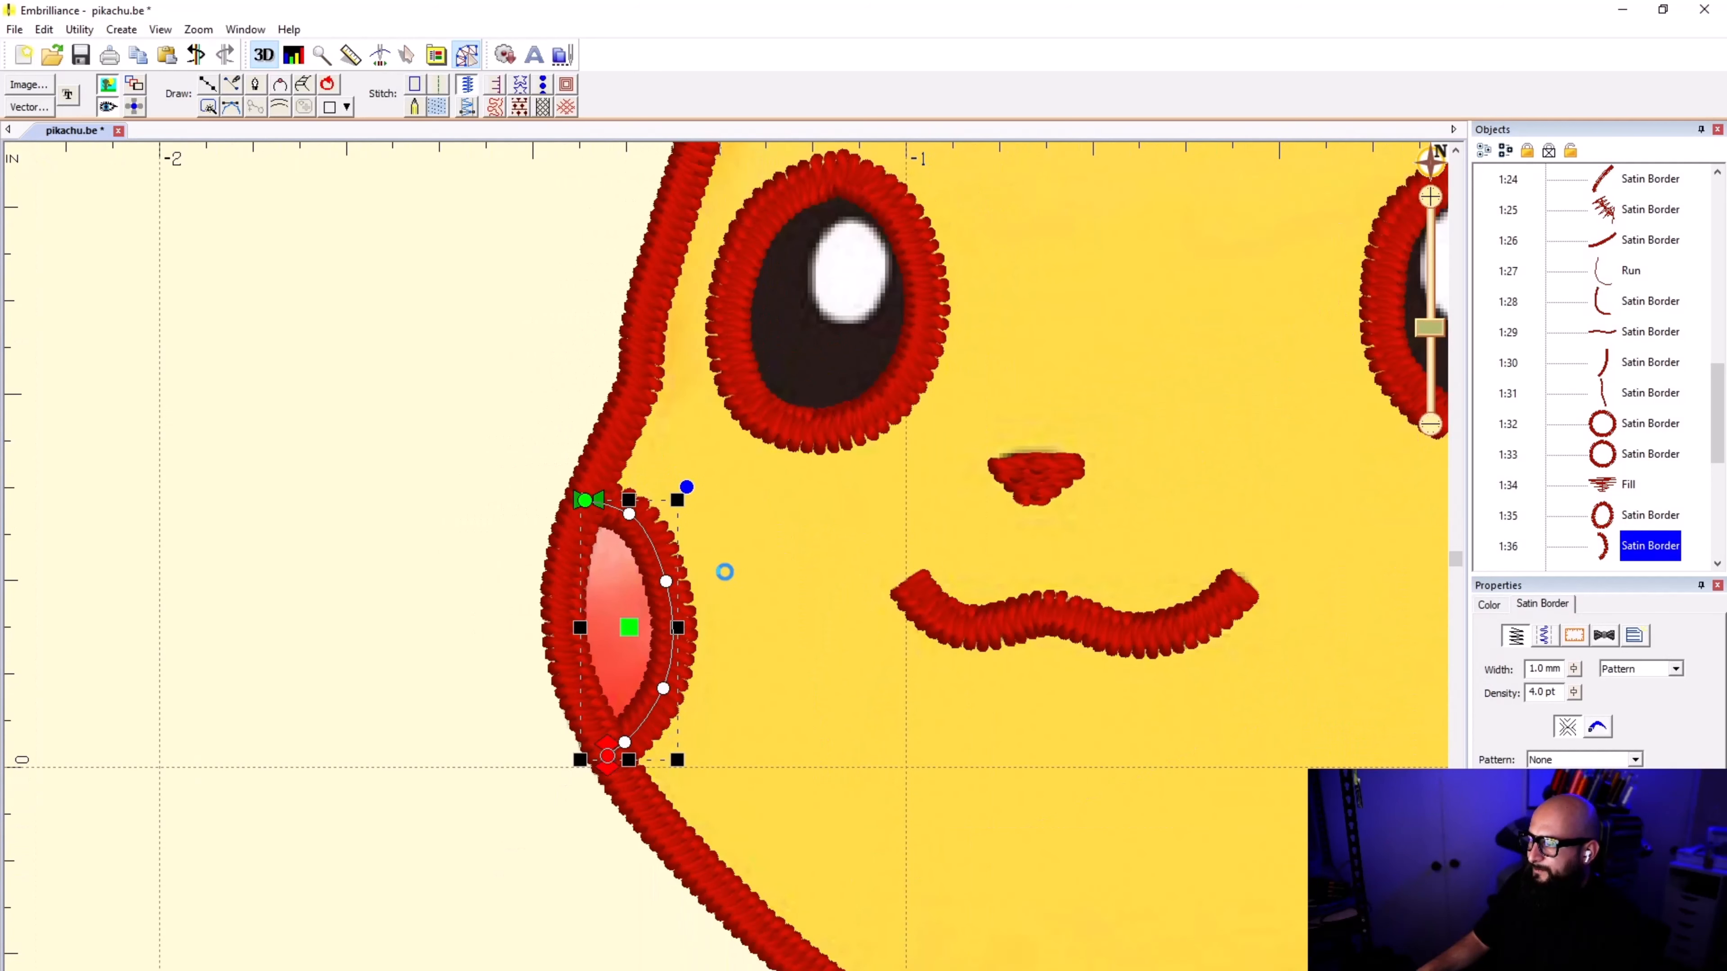
Step: Compare the whole design's stitches with the artwork by hiding and showing the stitches and the background image
scroll(732, 587, down, 1)
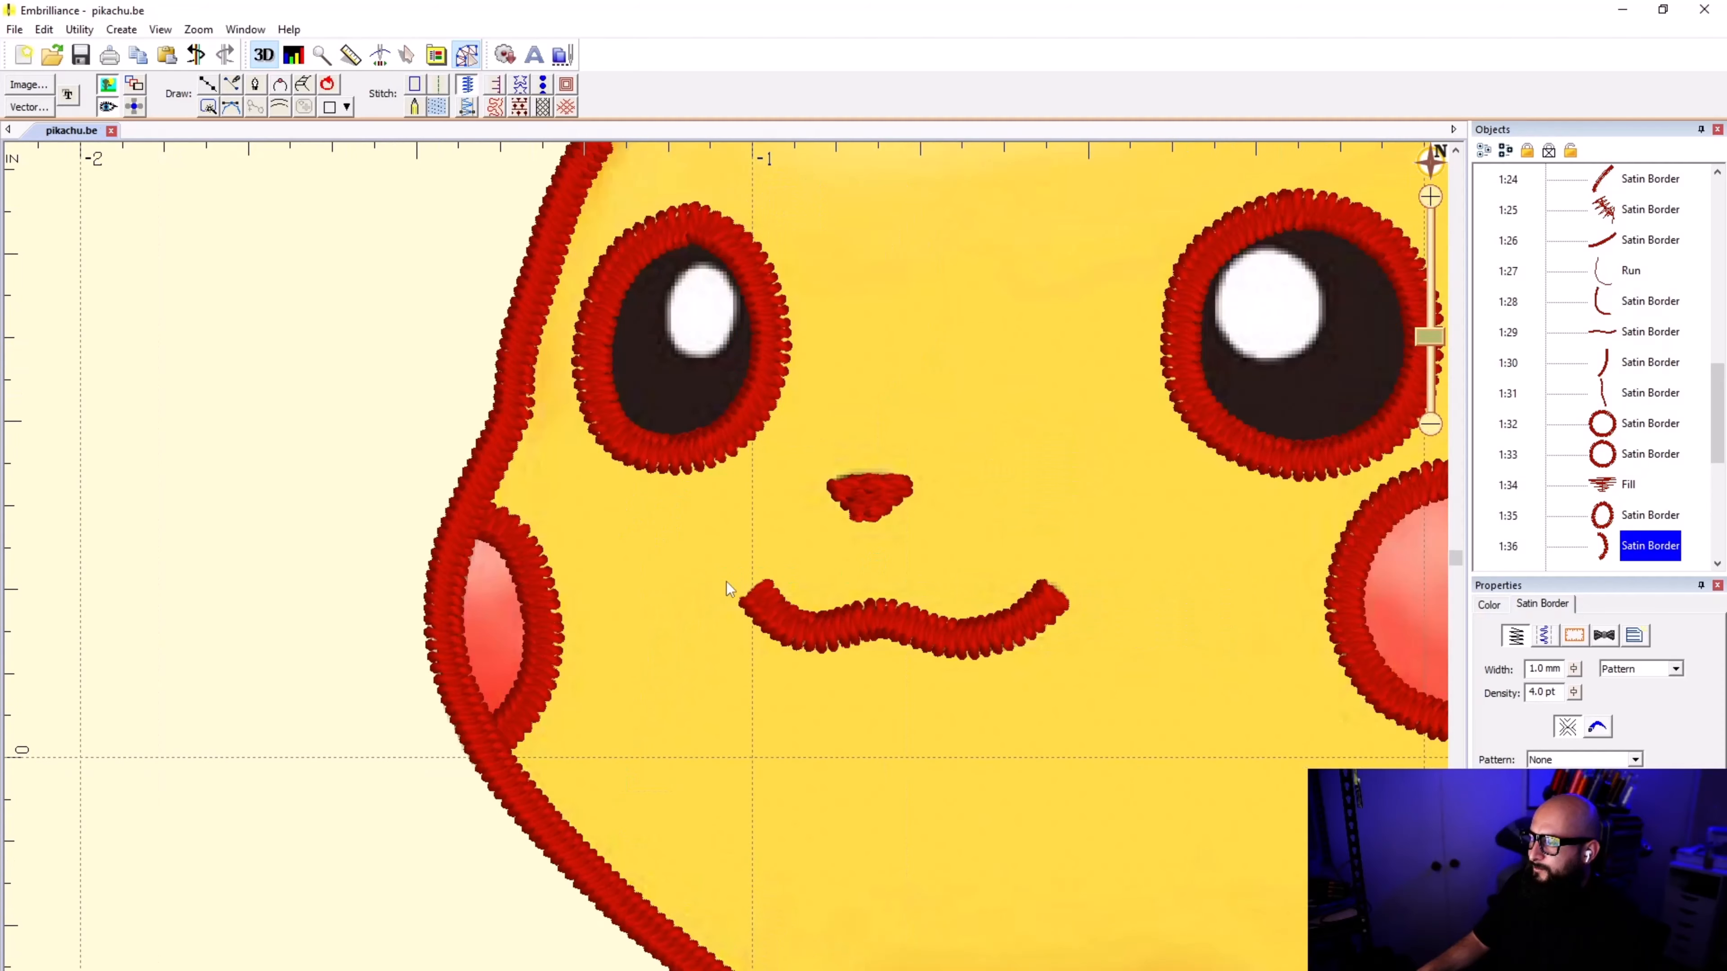
scroll(741, 607, down, 1)
scroll(743, 677, down, 3)
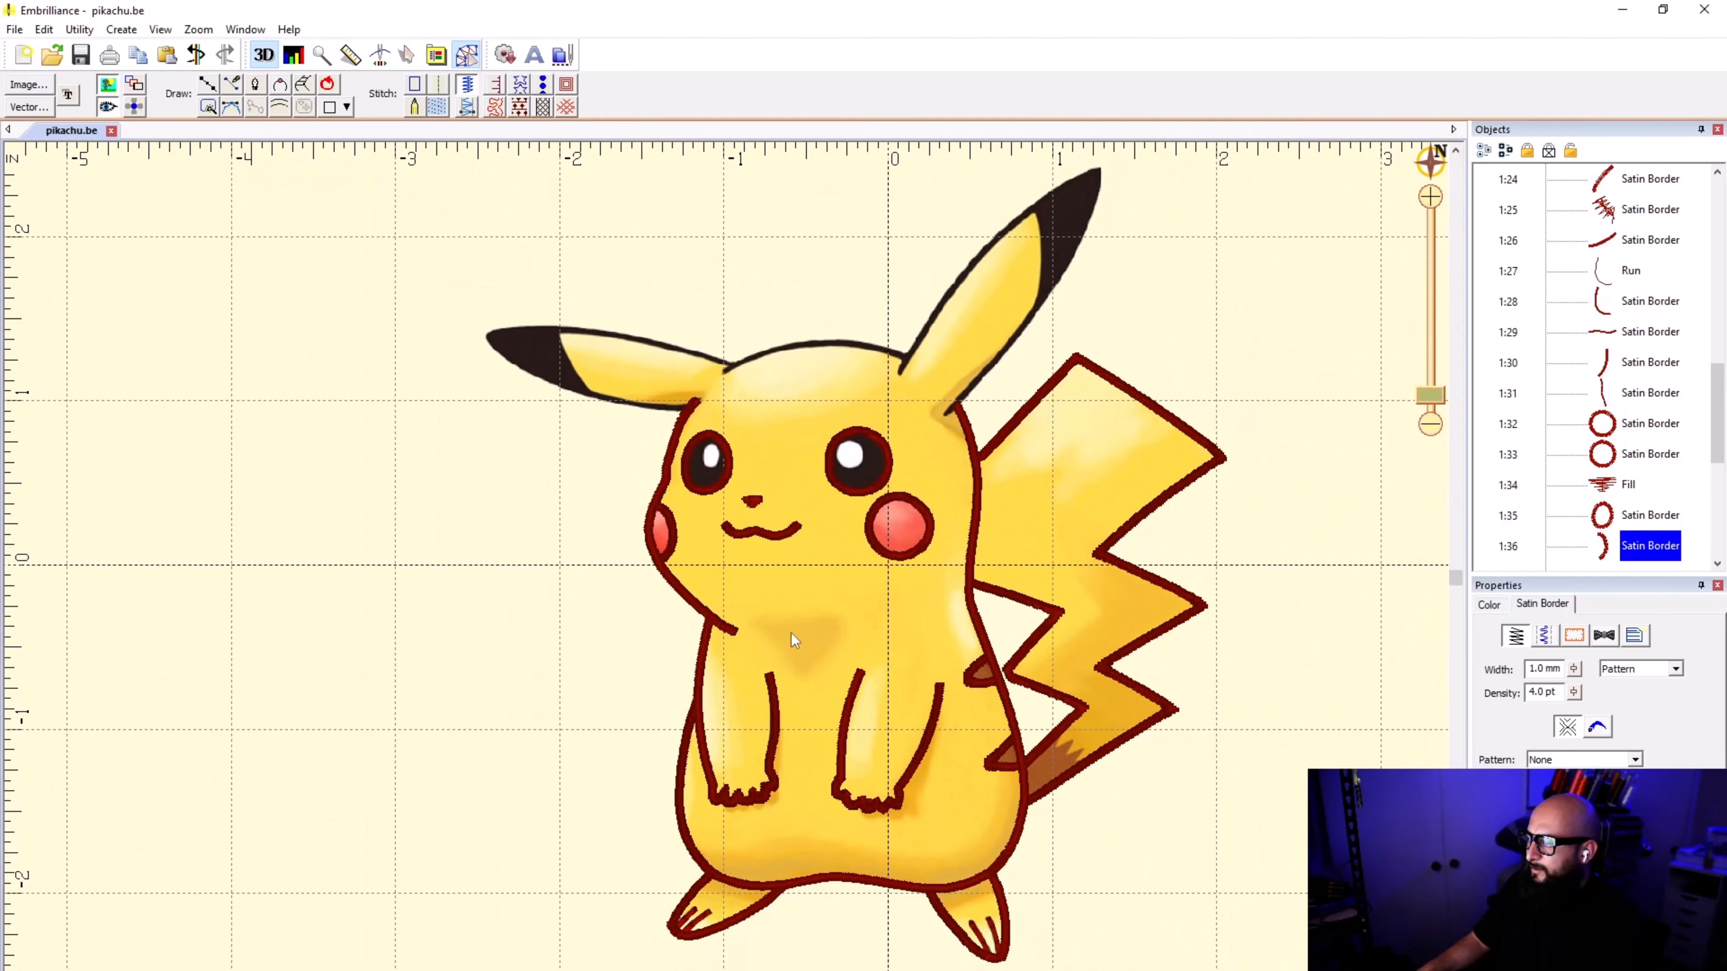
click(110, 110)
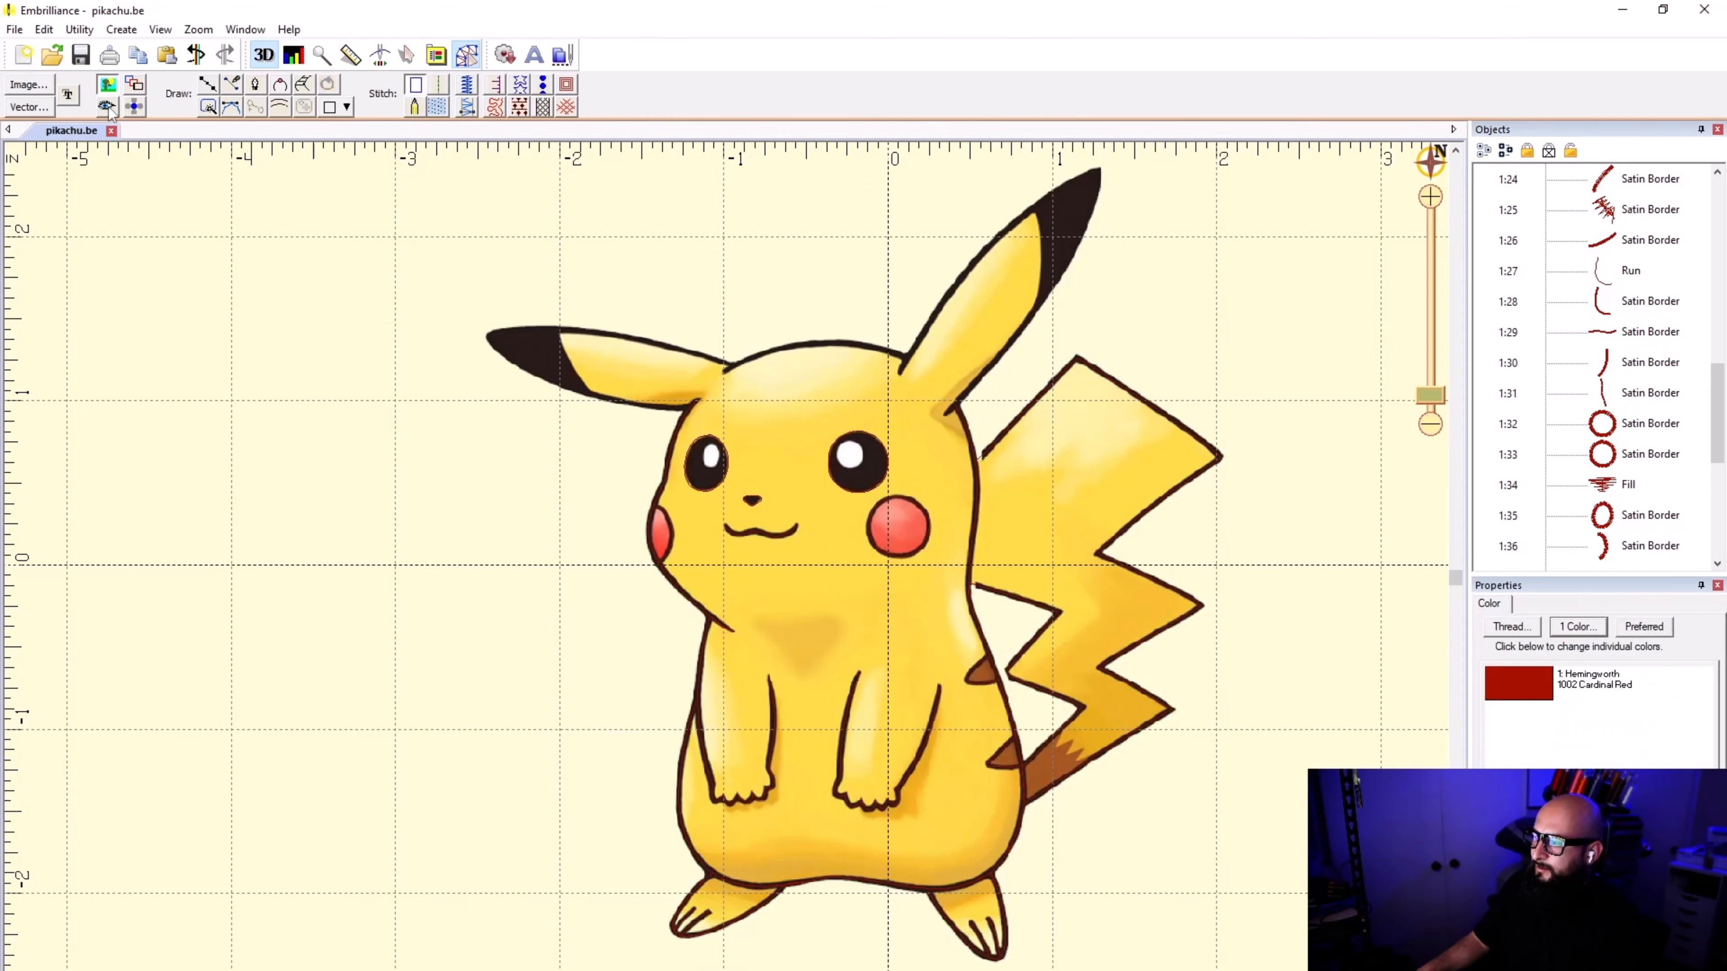
click(111, 110)
click(107, 85)
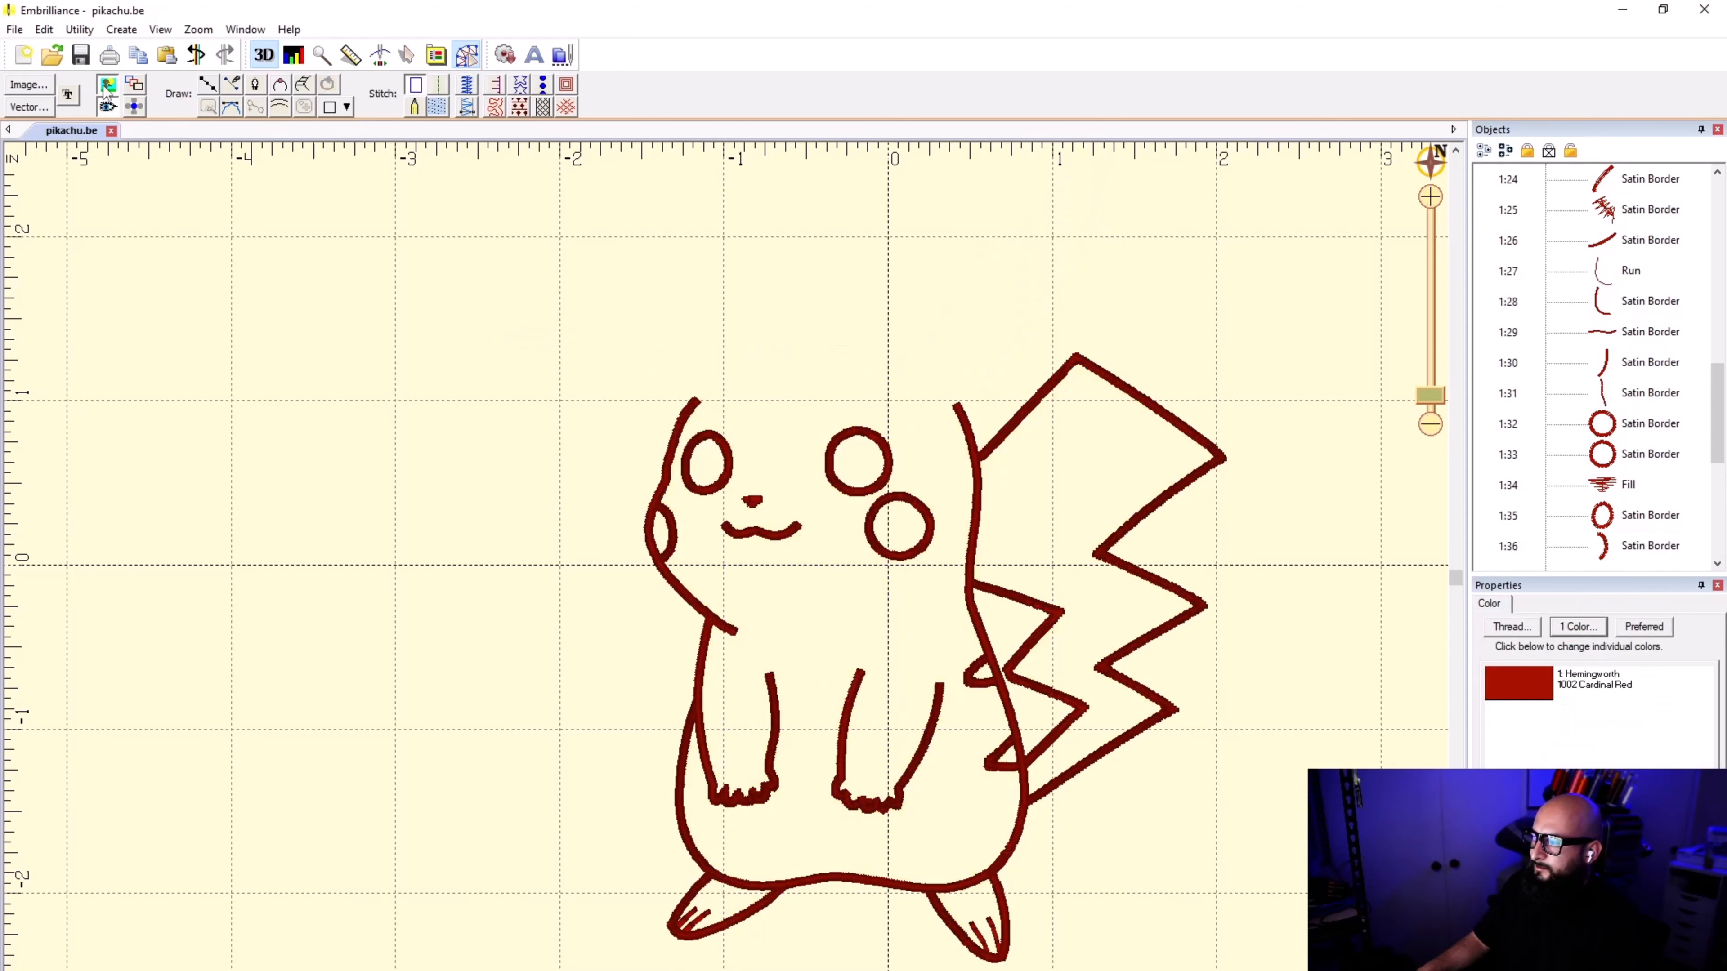
click(107, 85)
click(107, 85)
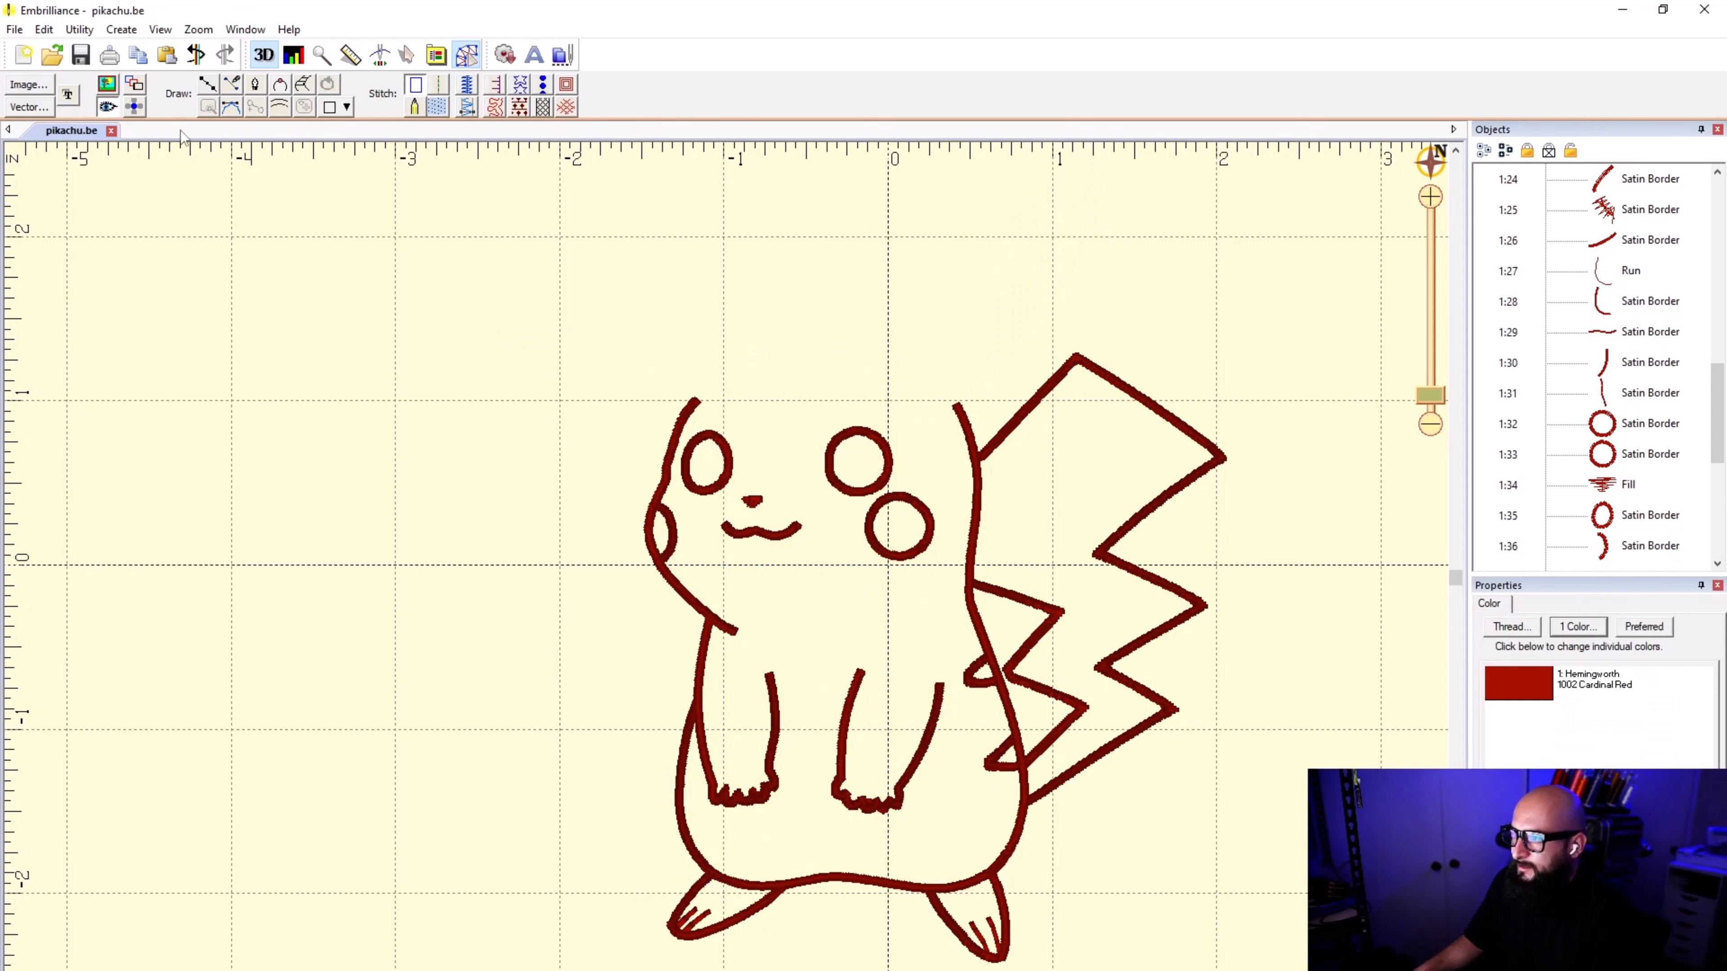
click(107, 85)
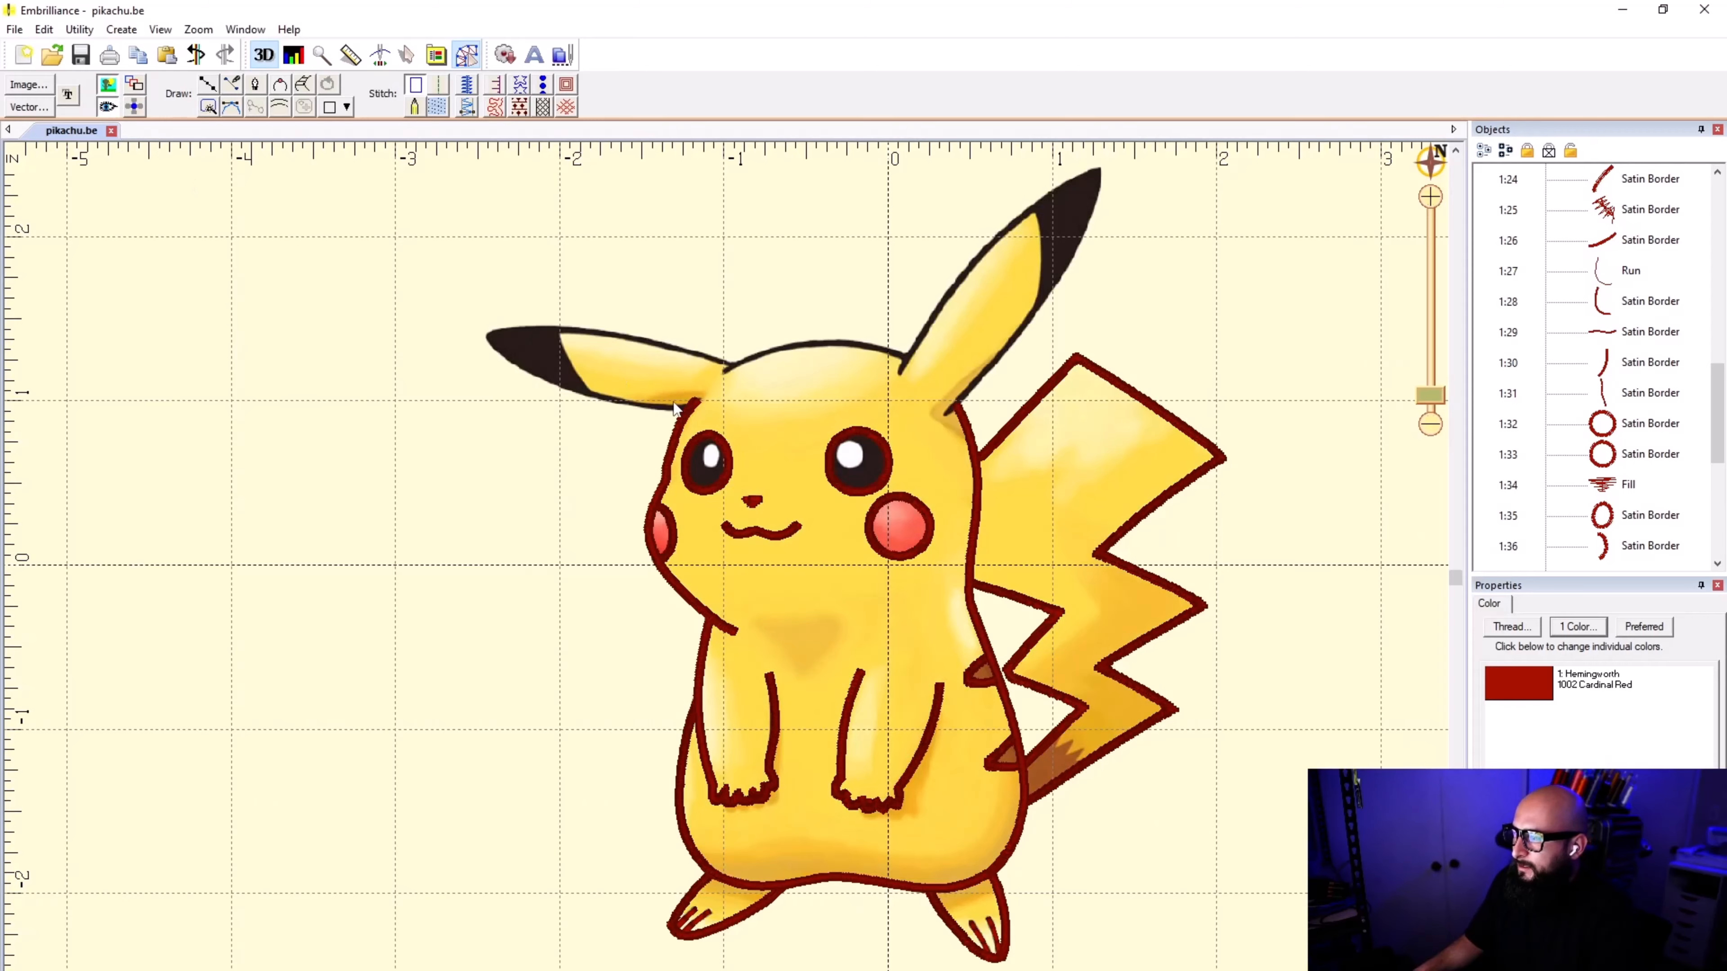
Step: Extend the upper end point of the head's left-hand satin border slightly further up into the base of the ear
scroll(746, 583, up, 2)
scroll(745, 583, up, 5)
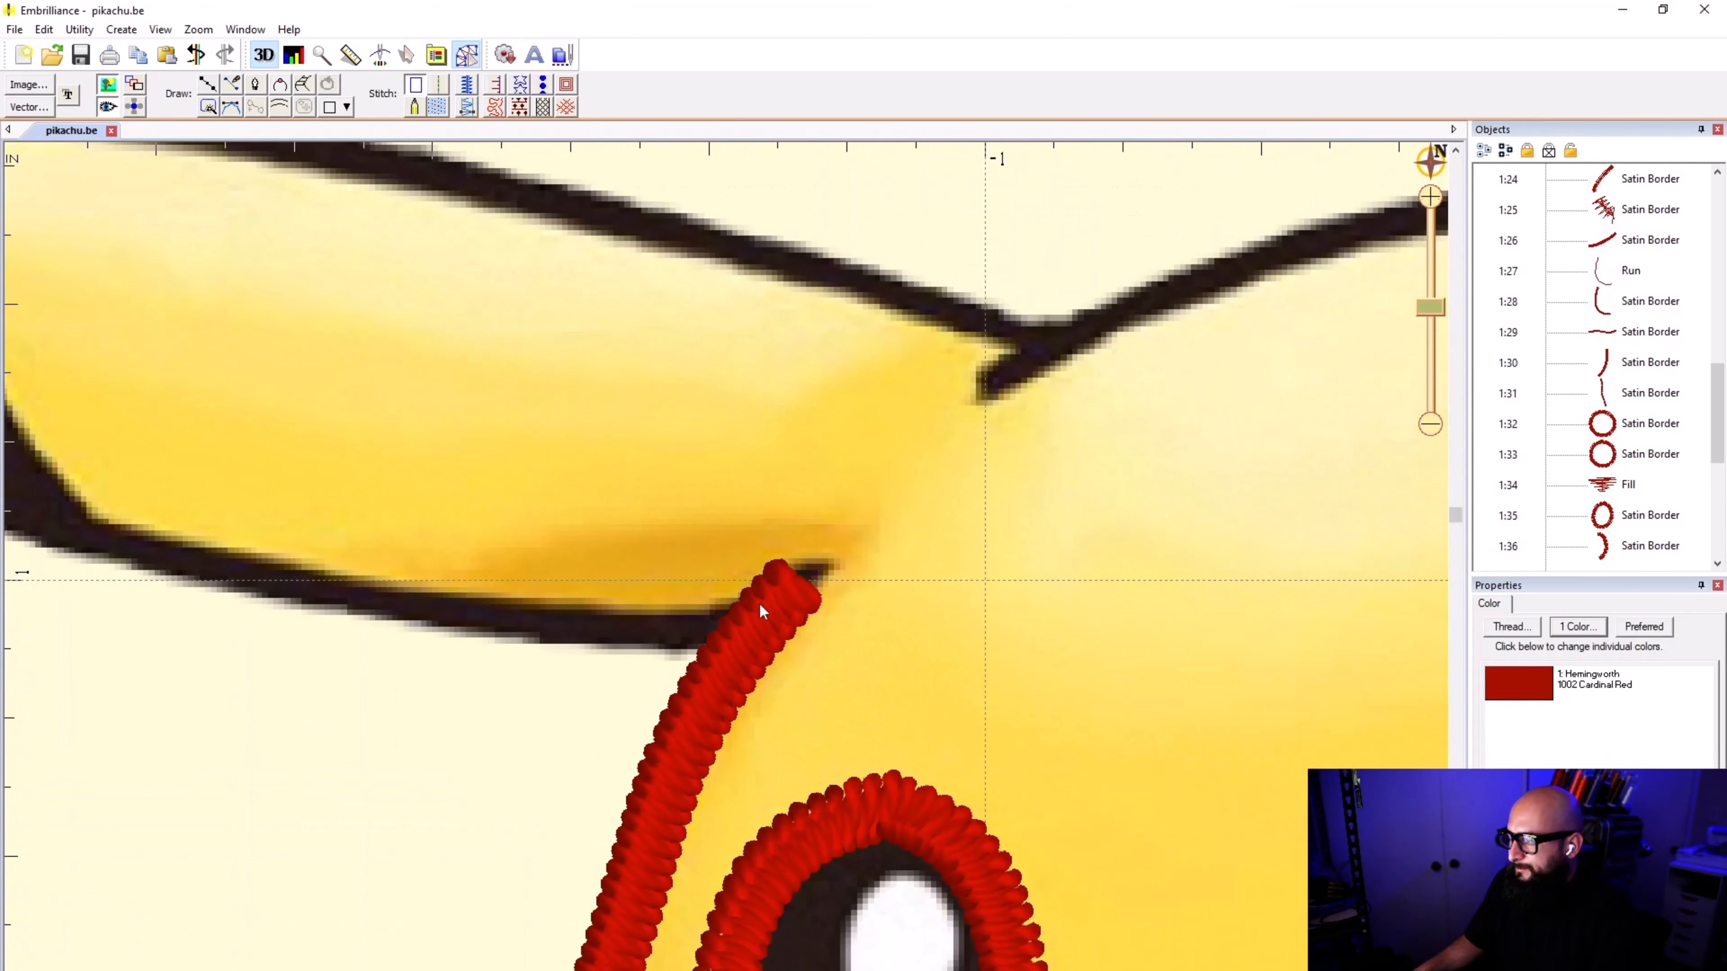
click(795, 586)
mouse_move(796, 589)
mouse_down()
mouse_move(809, 599)
mouse_move(833, 555)
mouse_up()
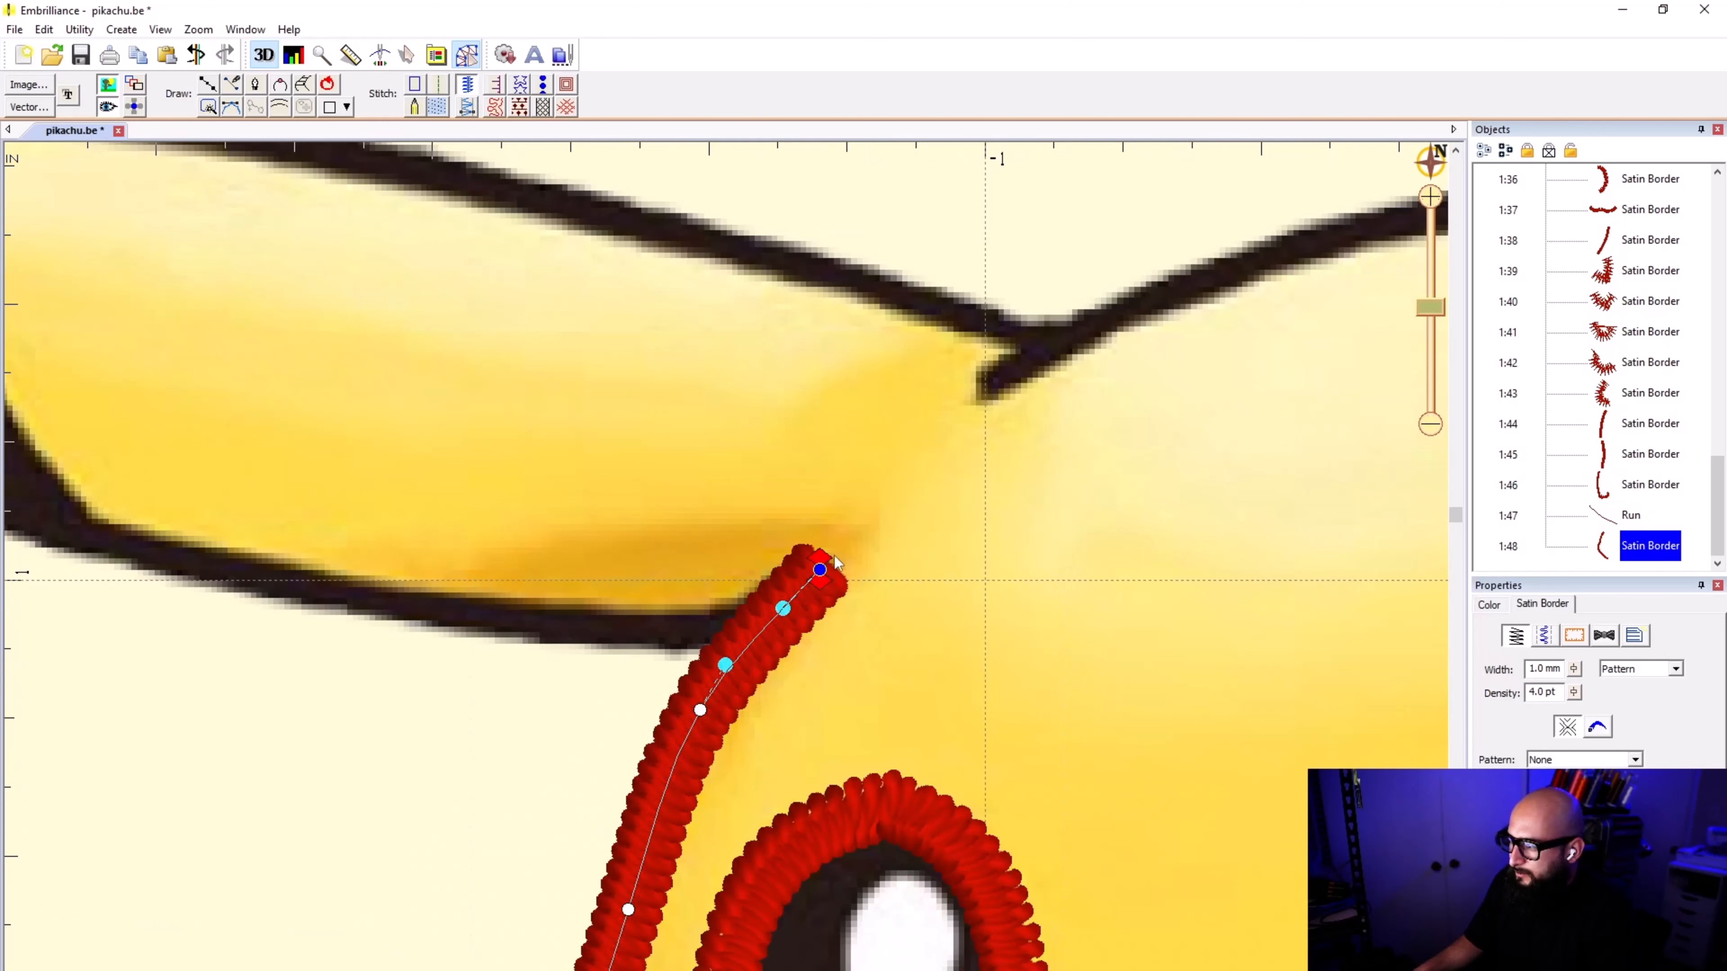
click(419, 458)
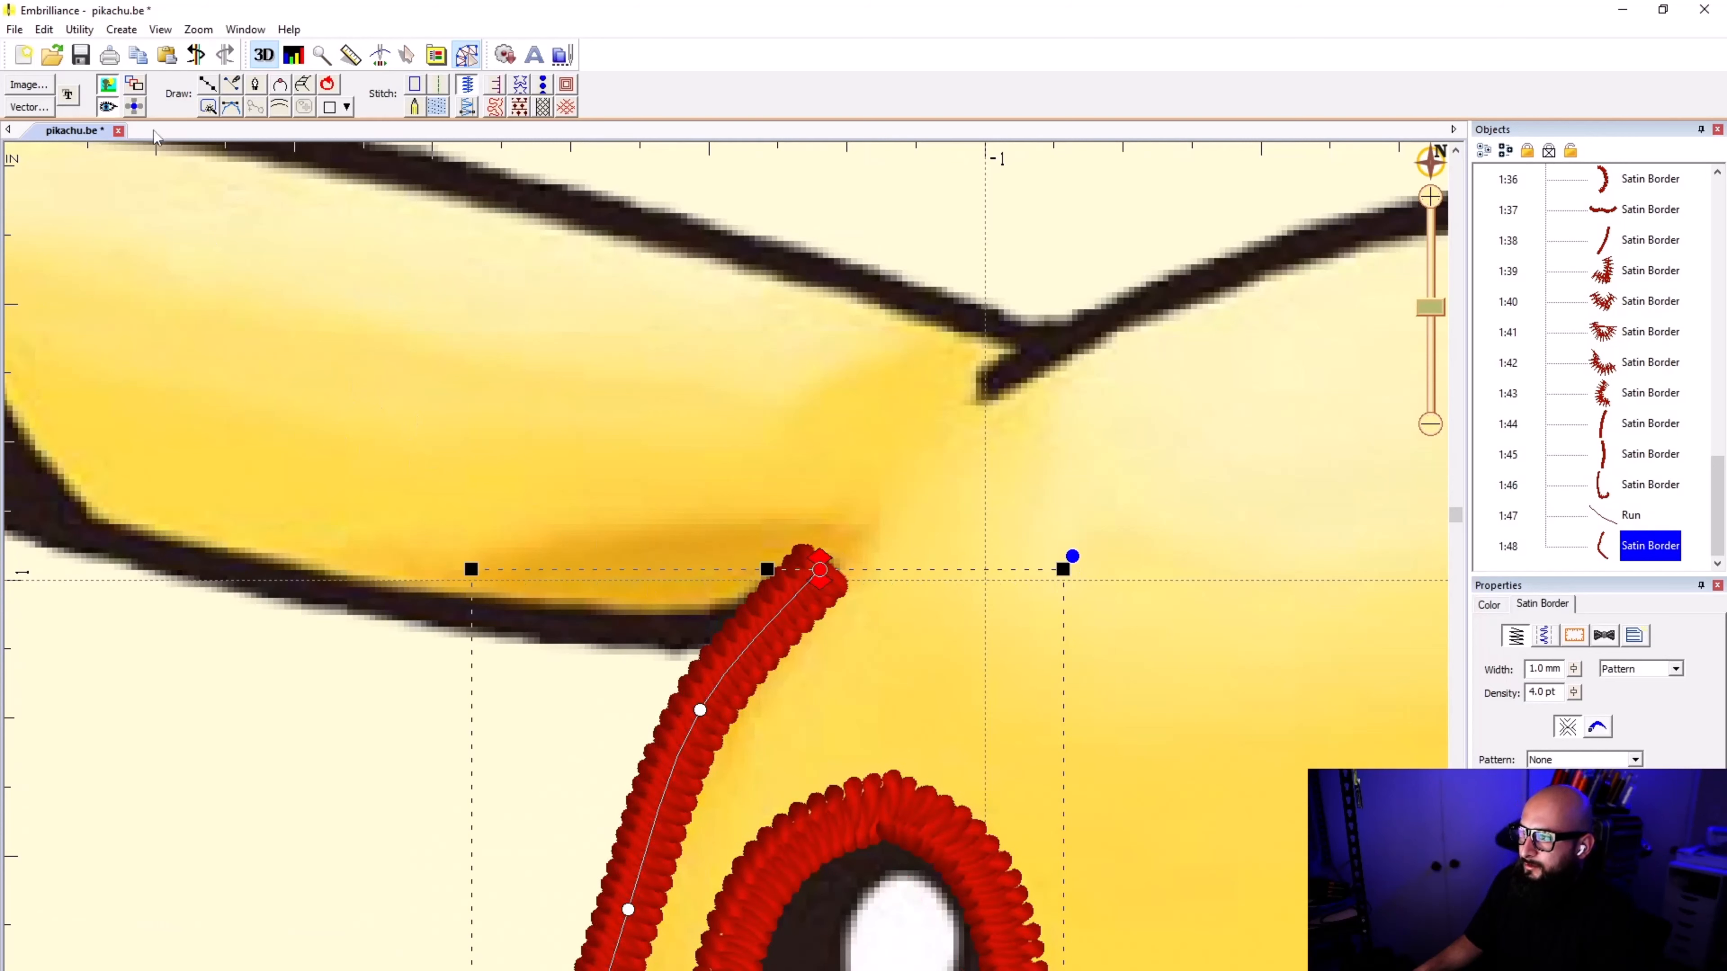
Step: Start a line inside the head border's upper end and trace the left-hand ear's lower edge to where the black tip begins
click(208, 84)
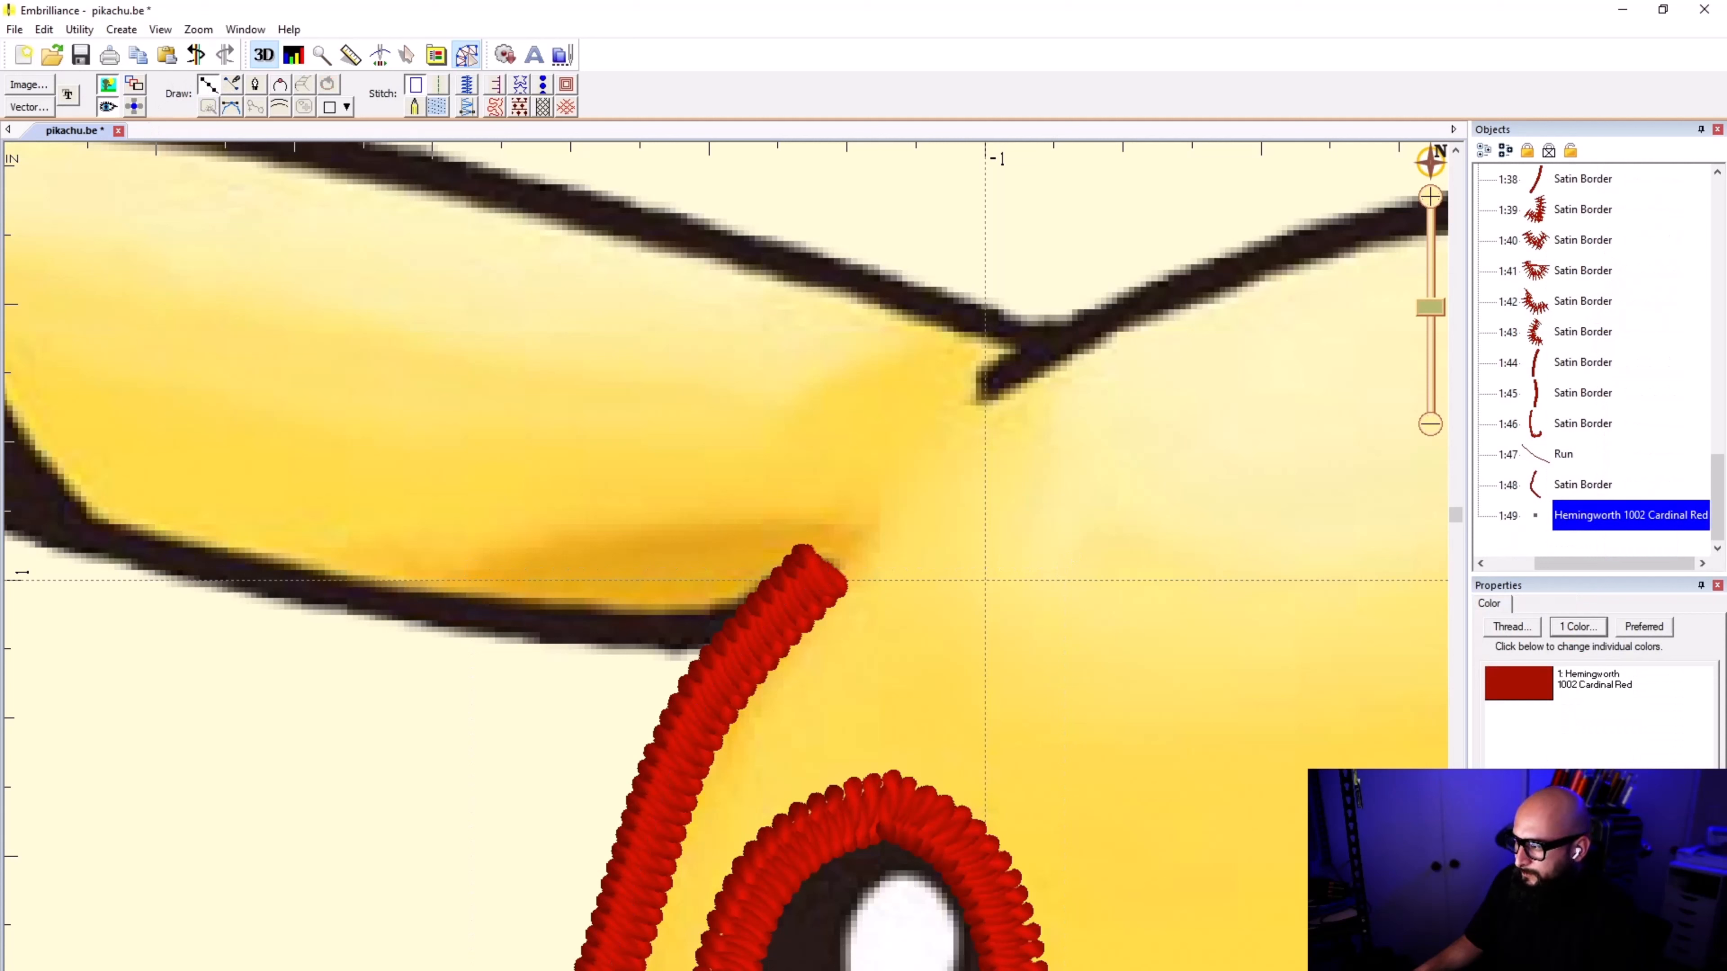
click(788, 597)
click(685, 627)
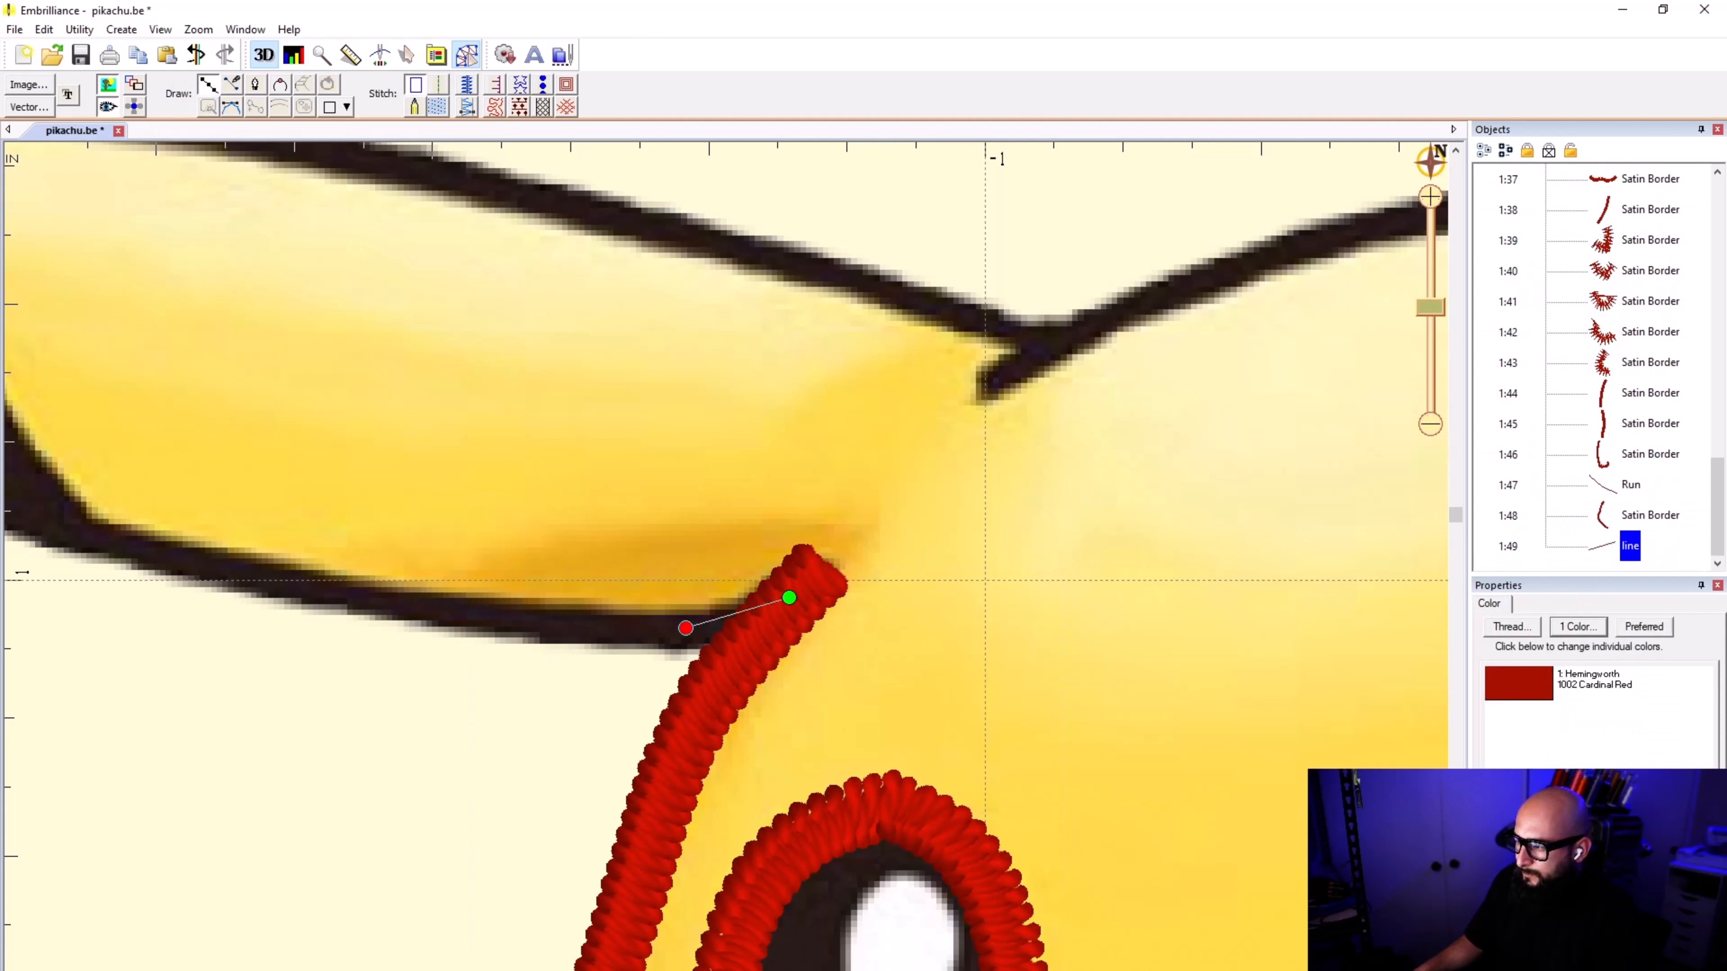
click(476, 611)
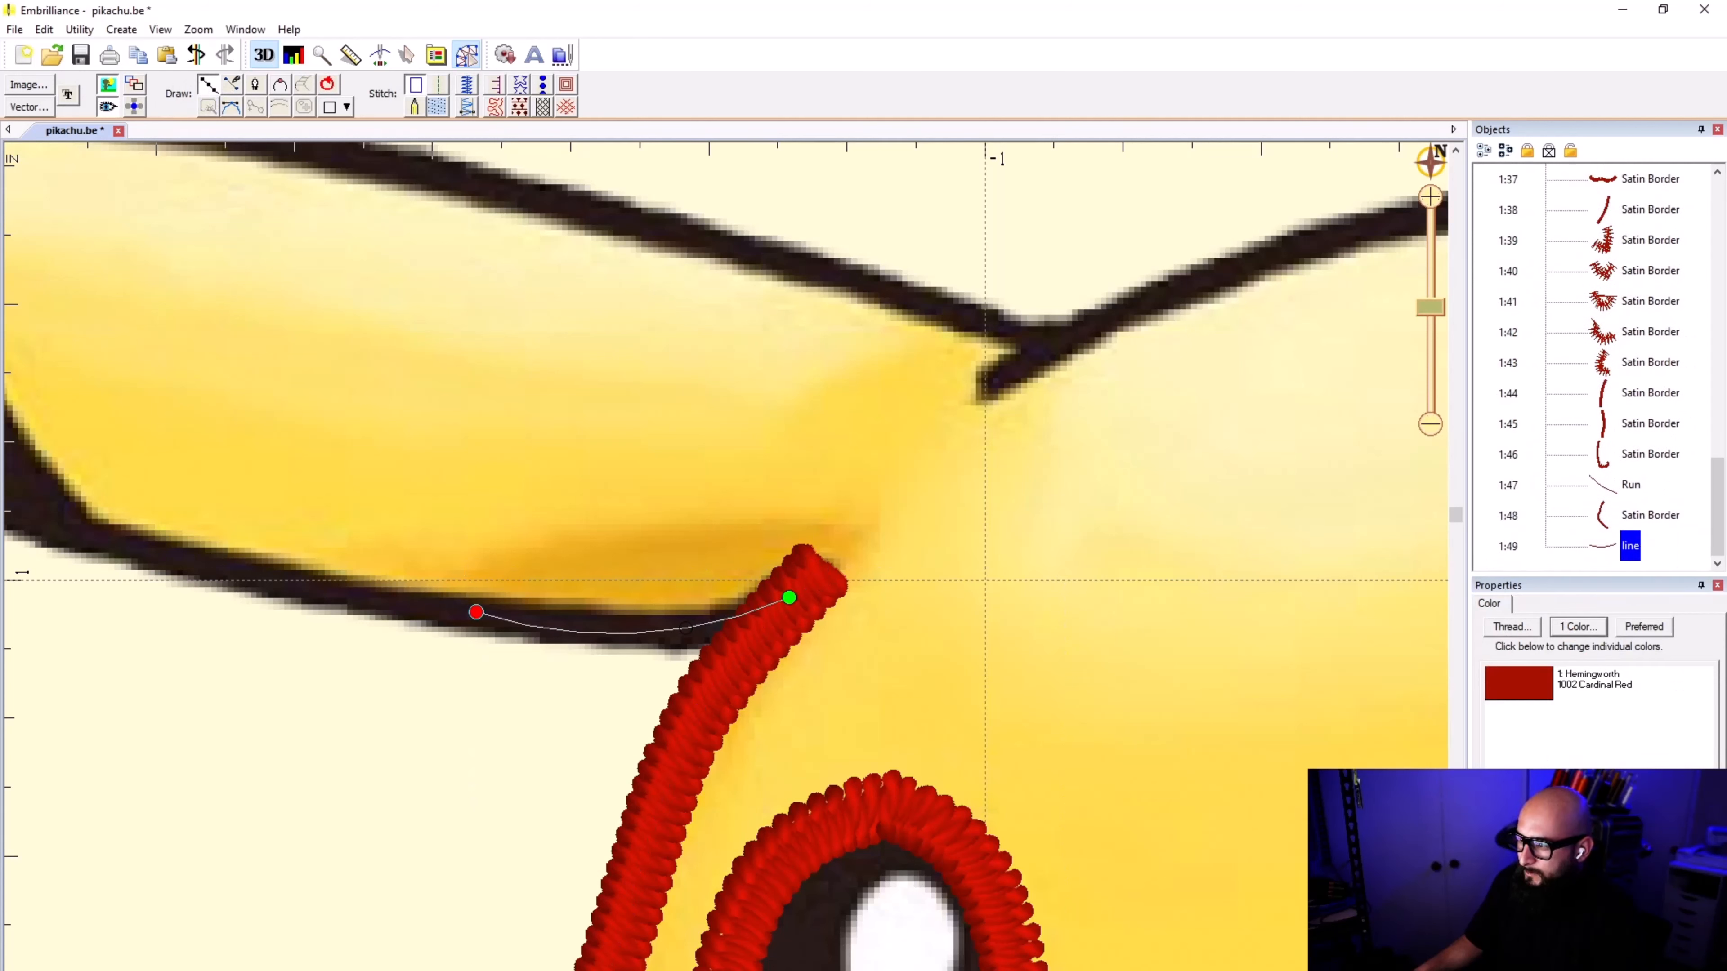
click(257, 577)
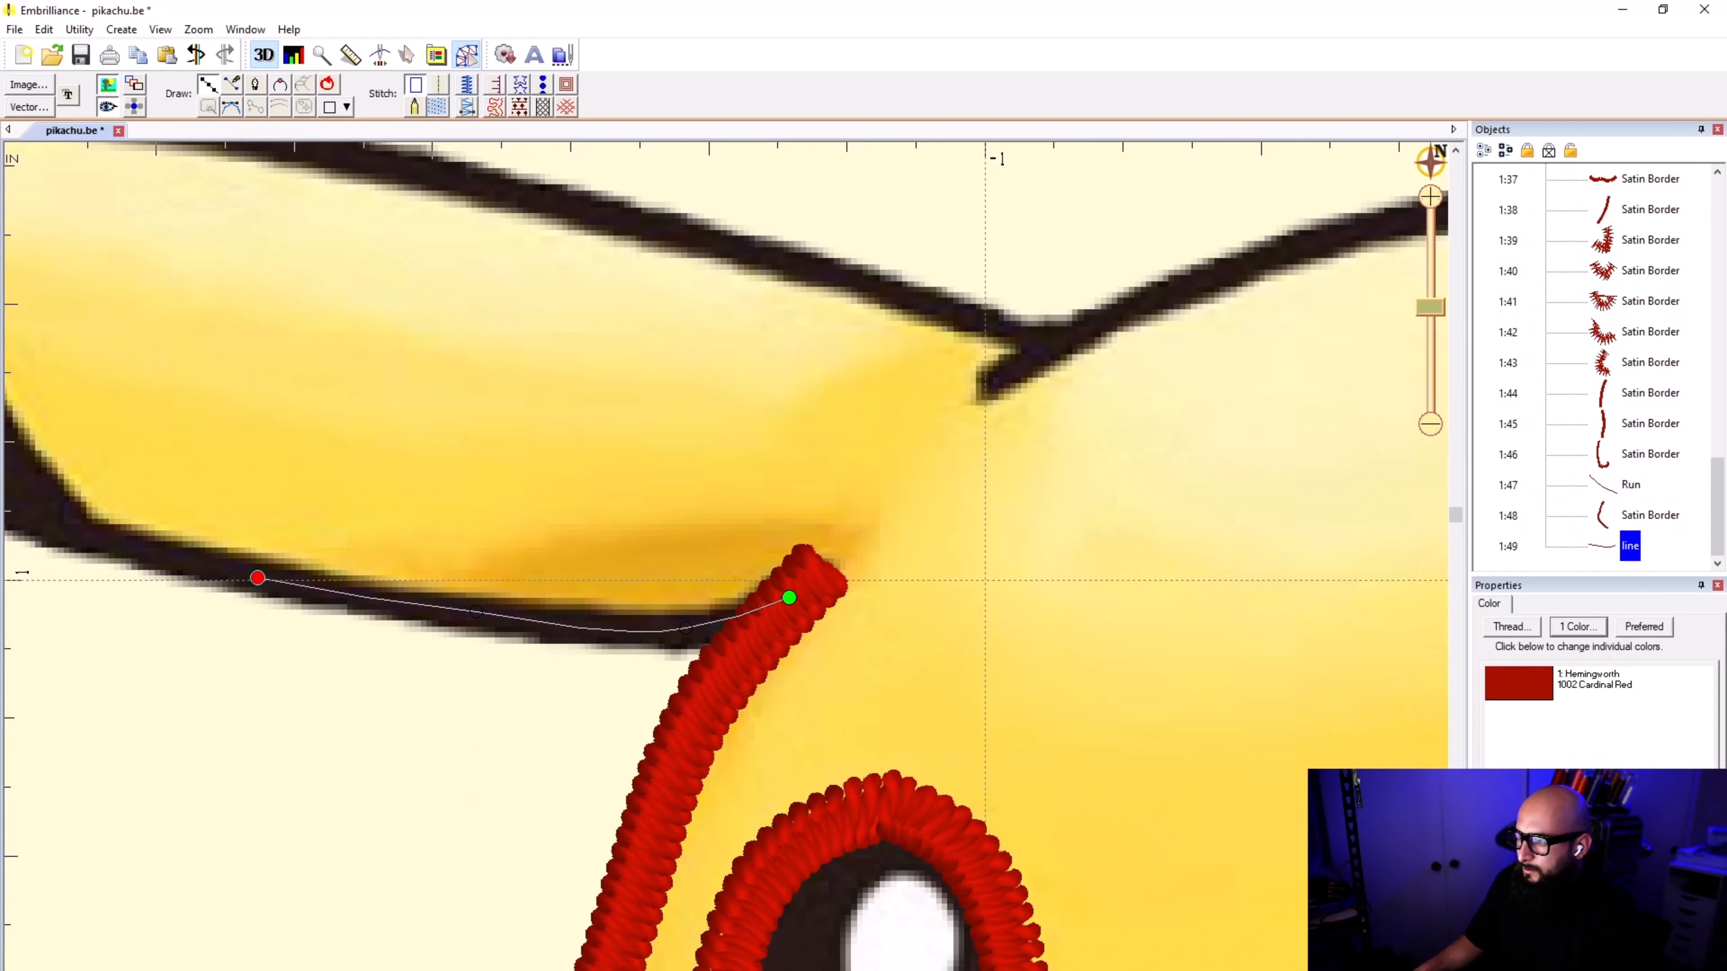
scroll(62, 510, down, 1)
click(726, 577)
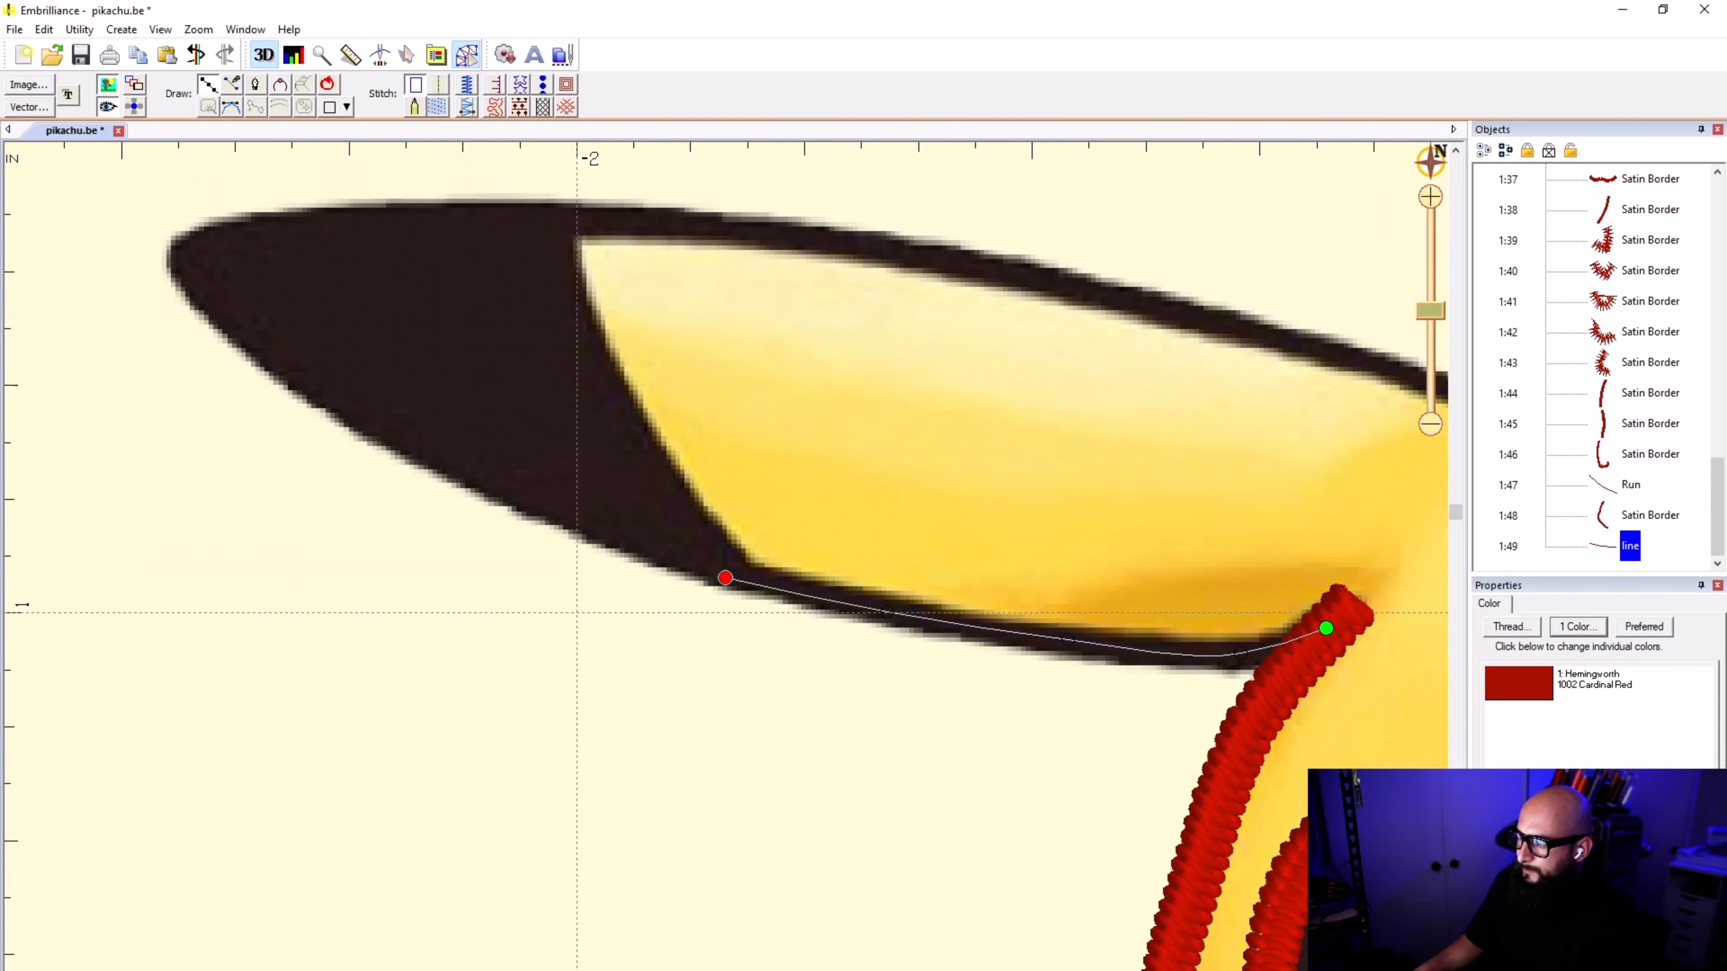
Step: Continue the line along the lower edge of the ear's black tip, around its point, and onto the upper edge
click(533, 508)
click(307, 394)
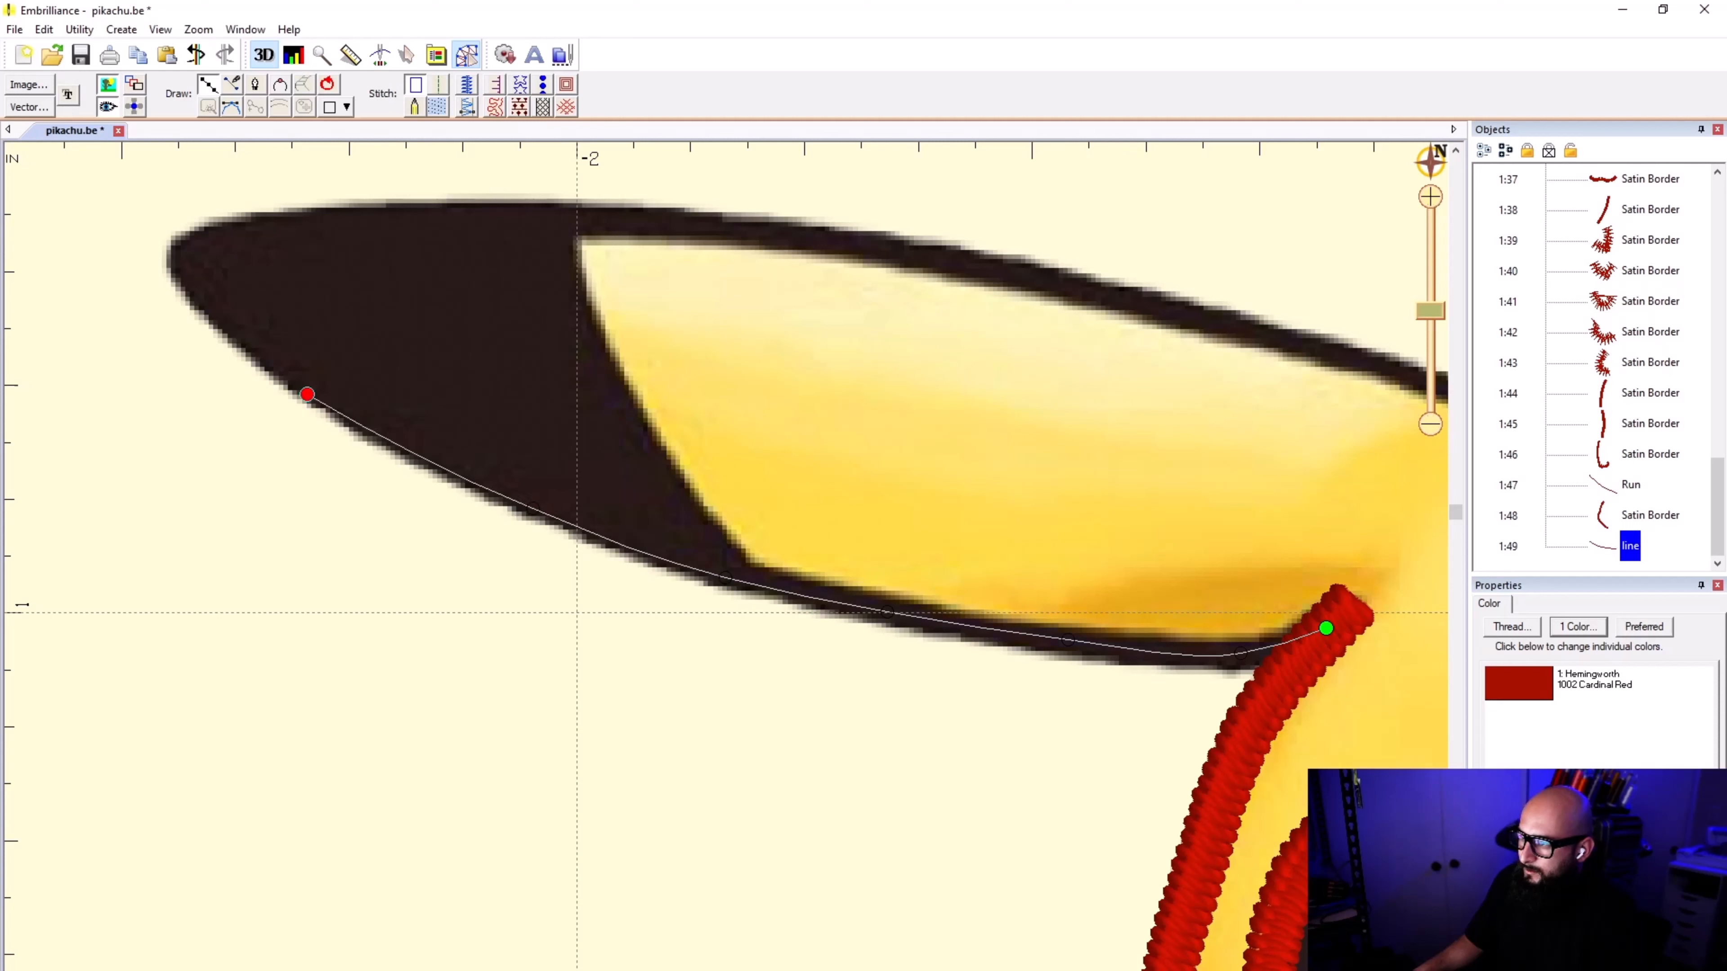
click(207, 306)
click(171, 265)
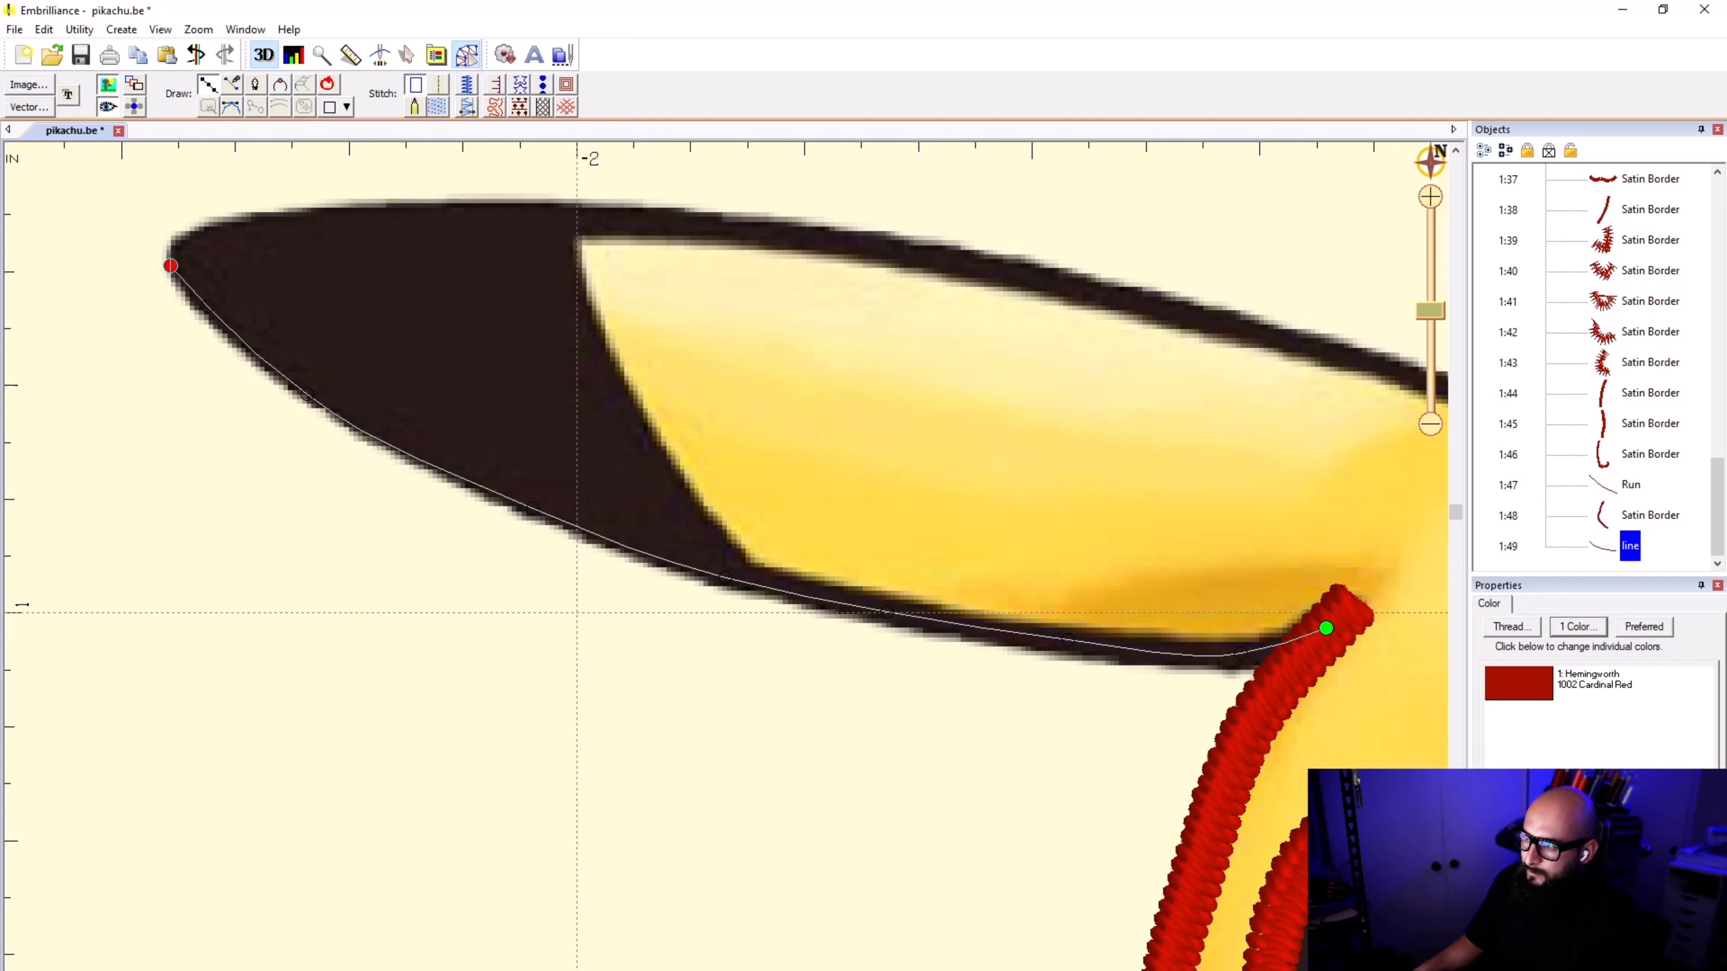
click(176, 240)
click(230, 222)
click(399, 206)
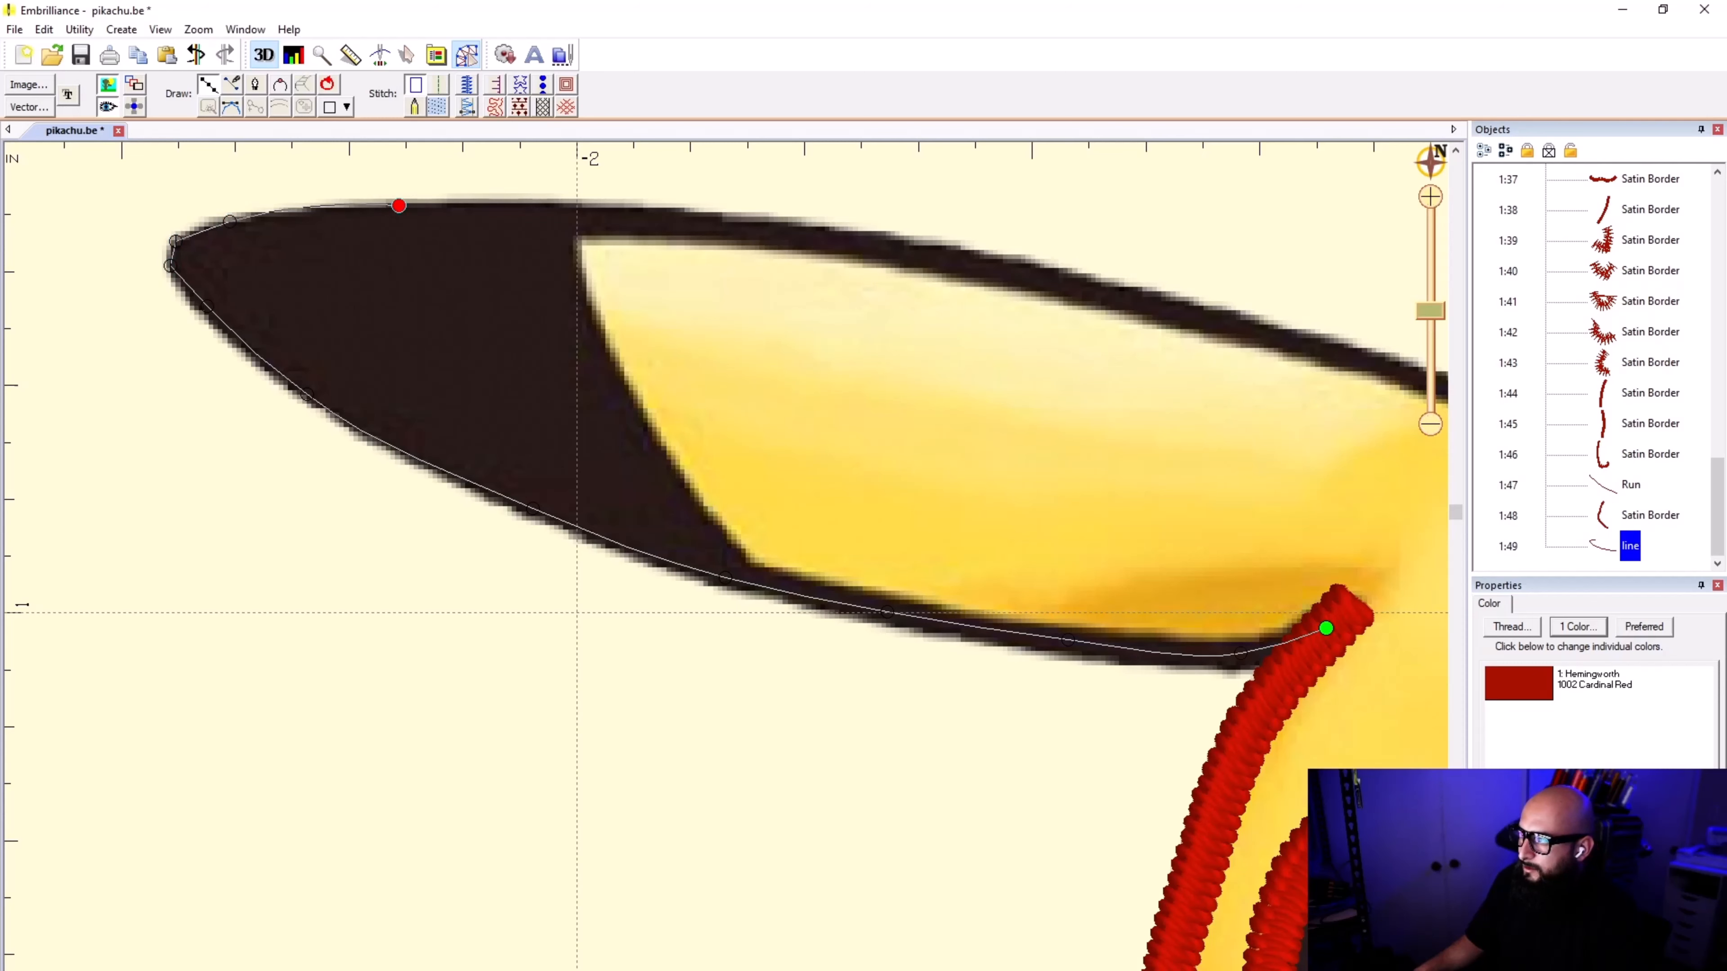
click(670, 207)
scroll(670, 207, down, 3)
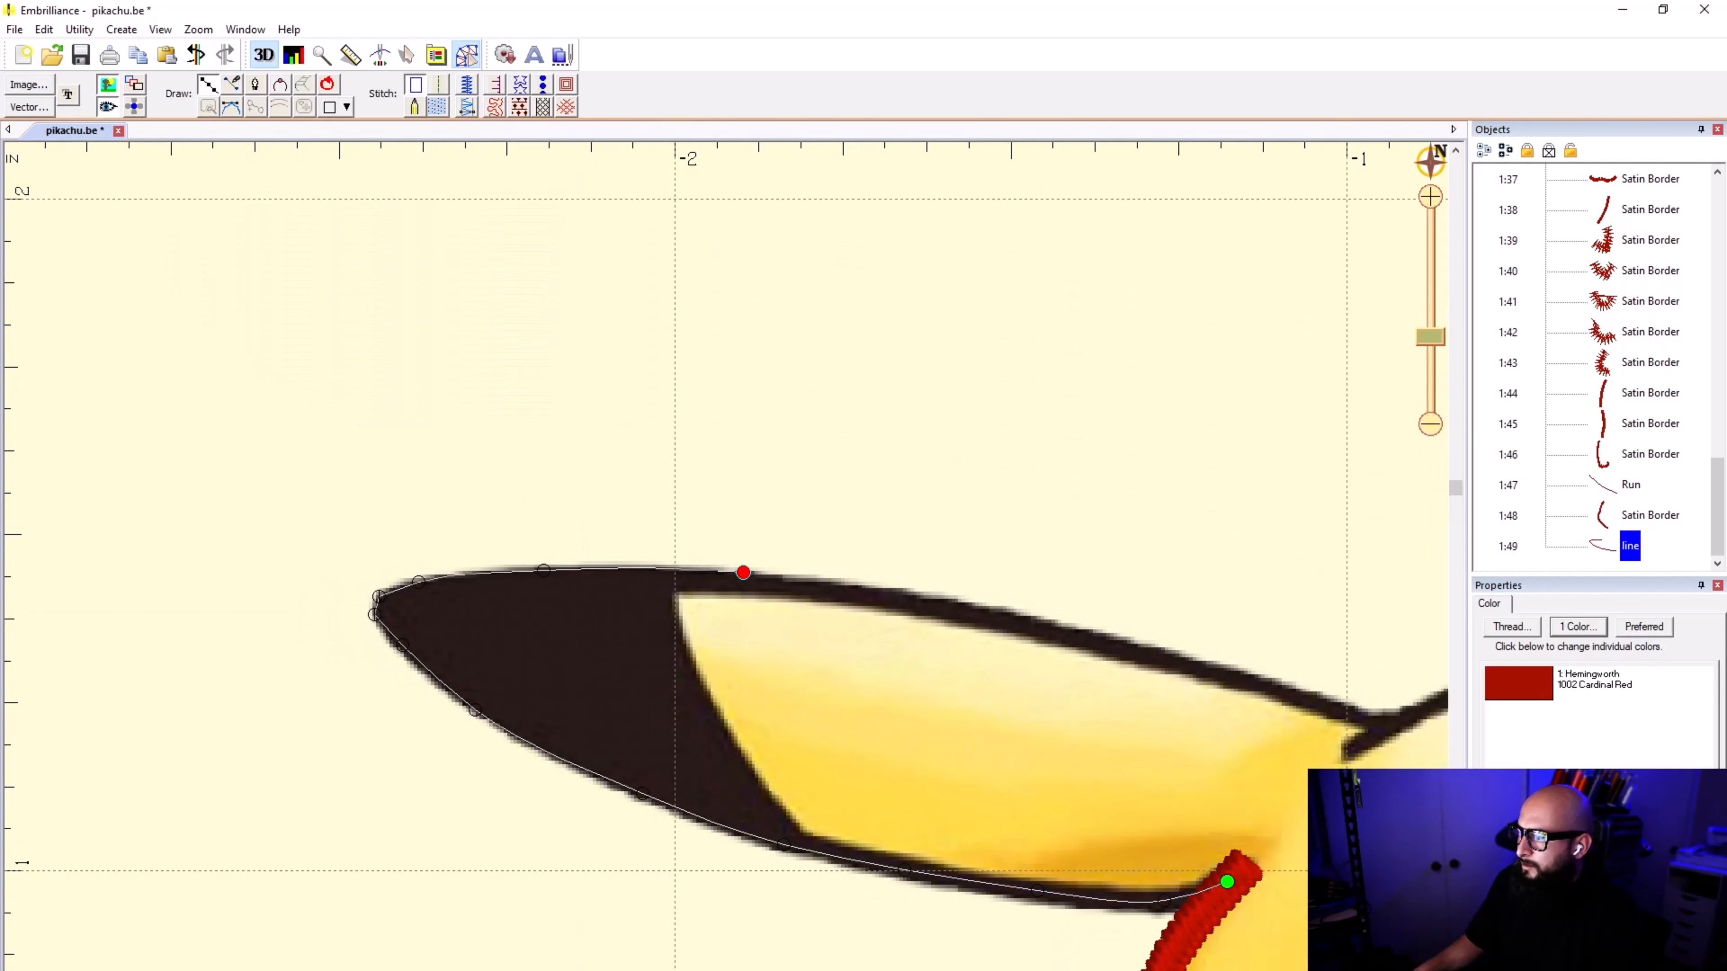
scroll(608, 688, up, 2)
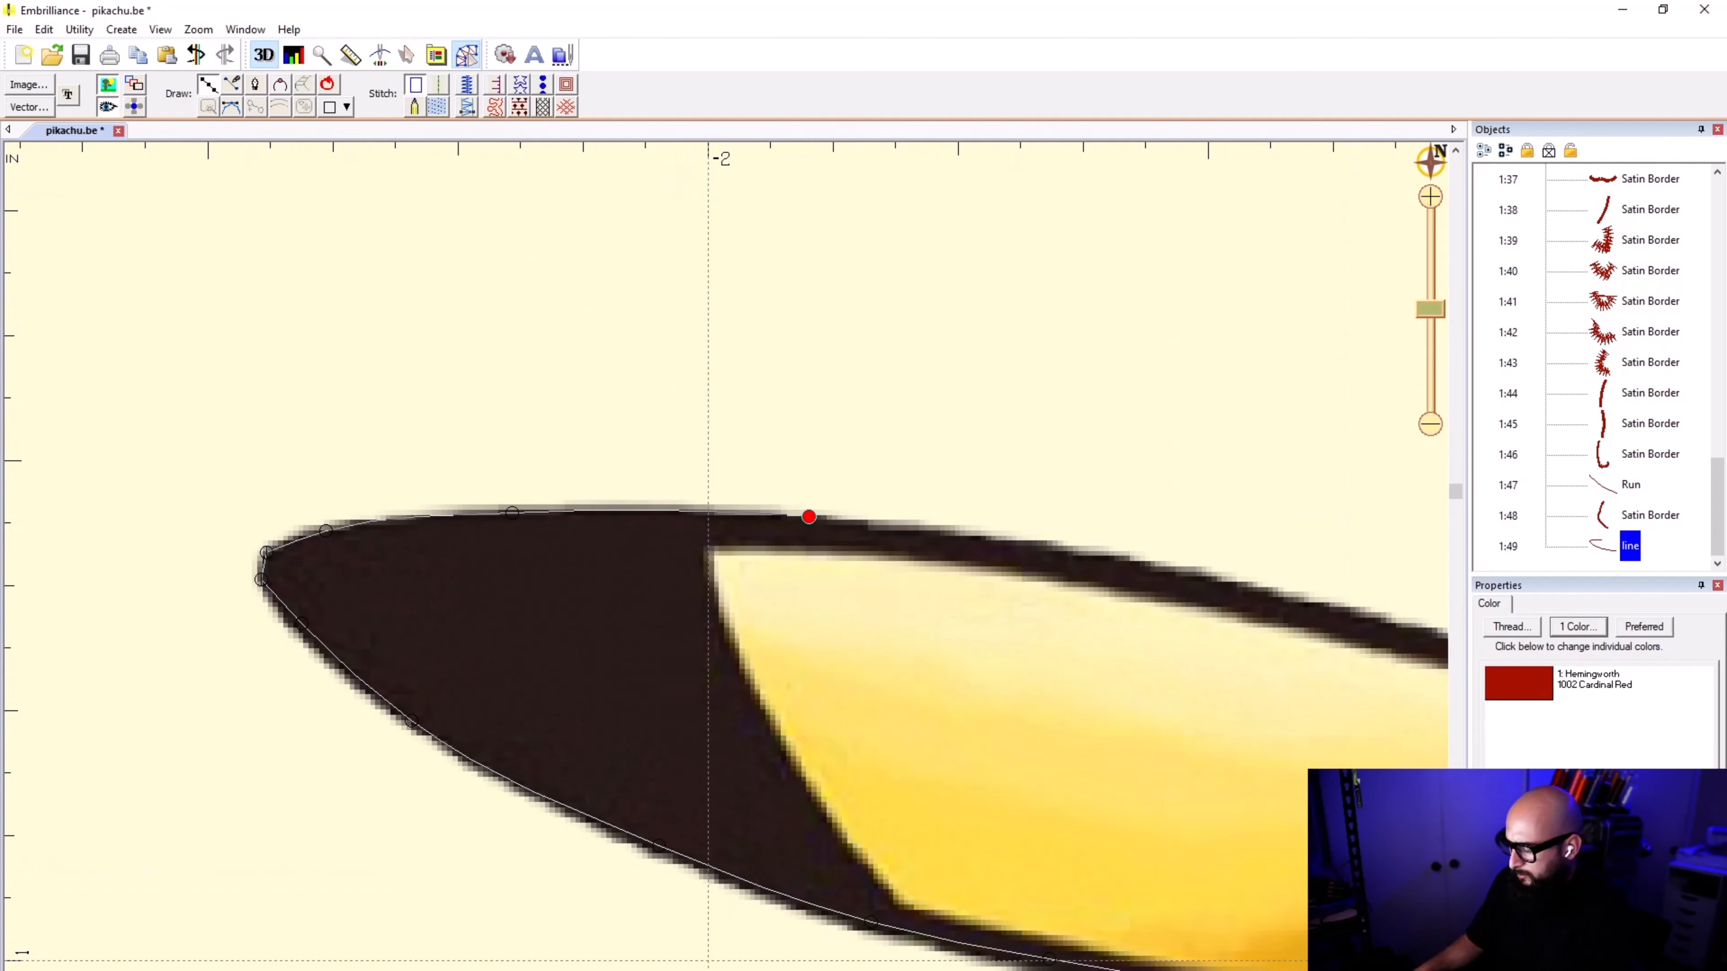
key(BackSpace)
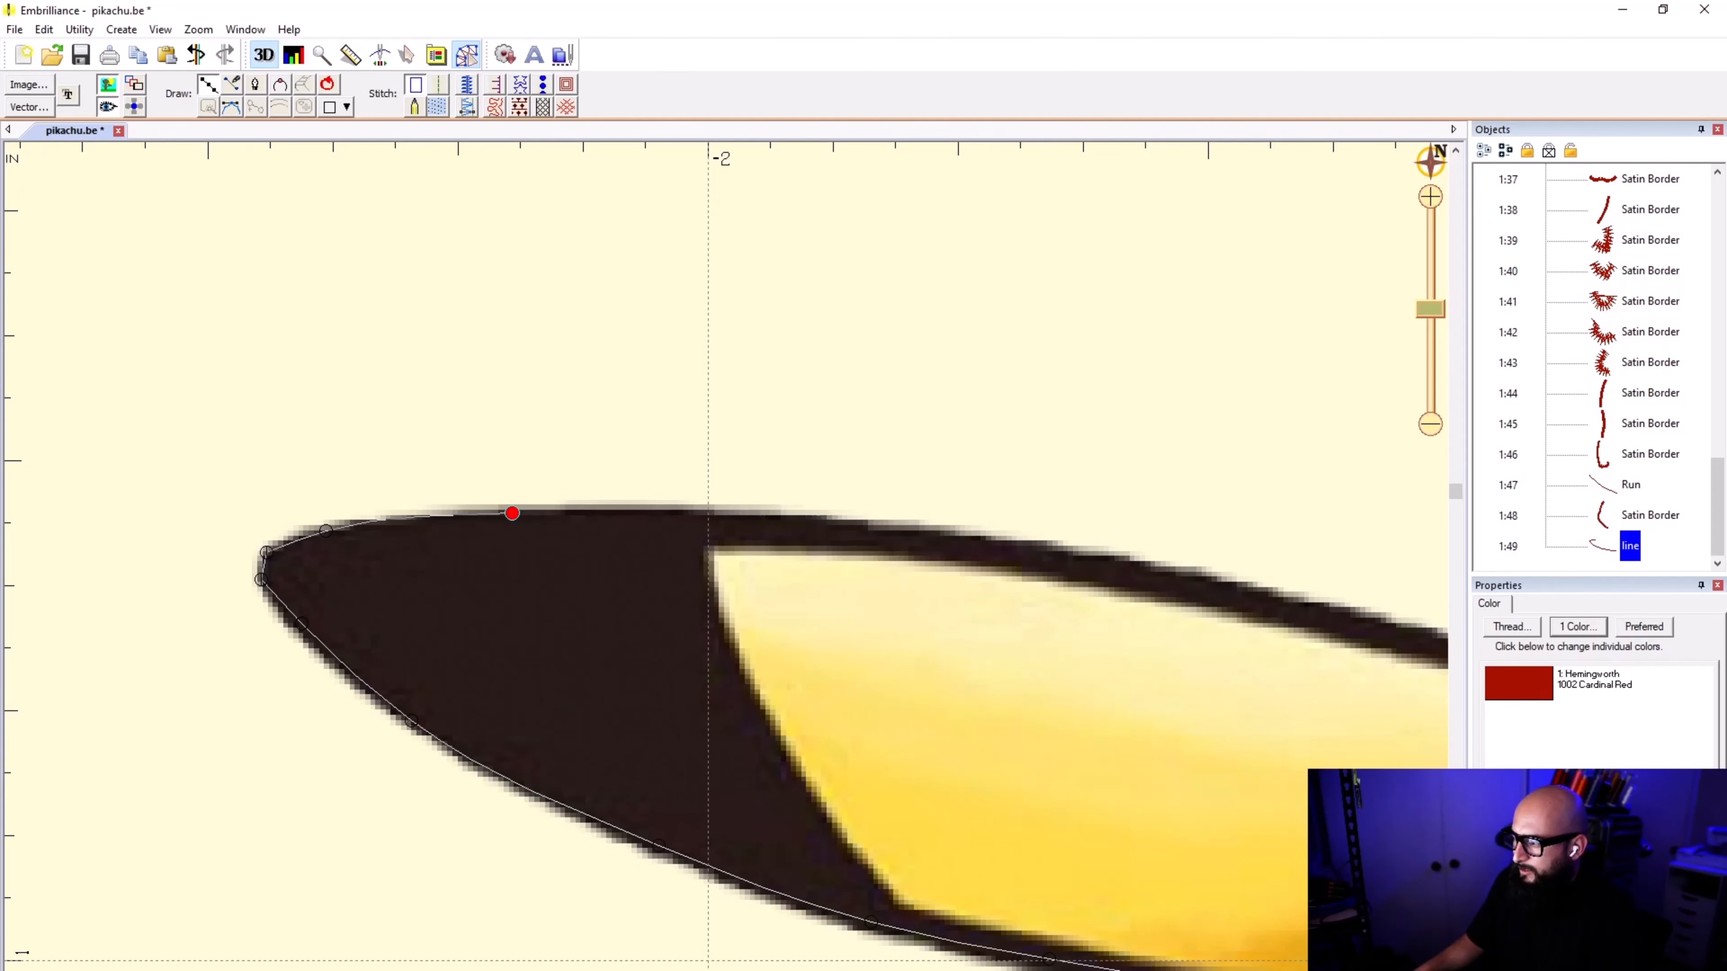
click(715, 529)
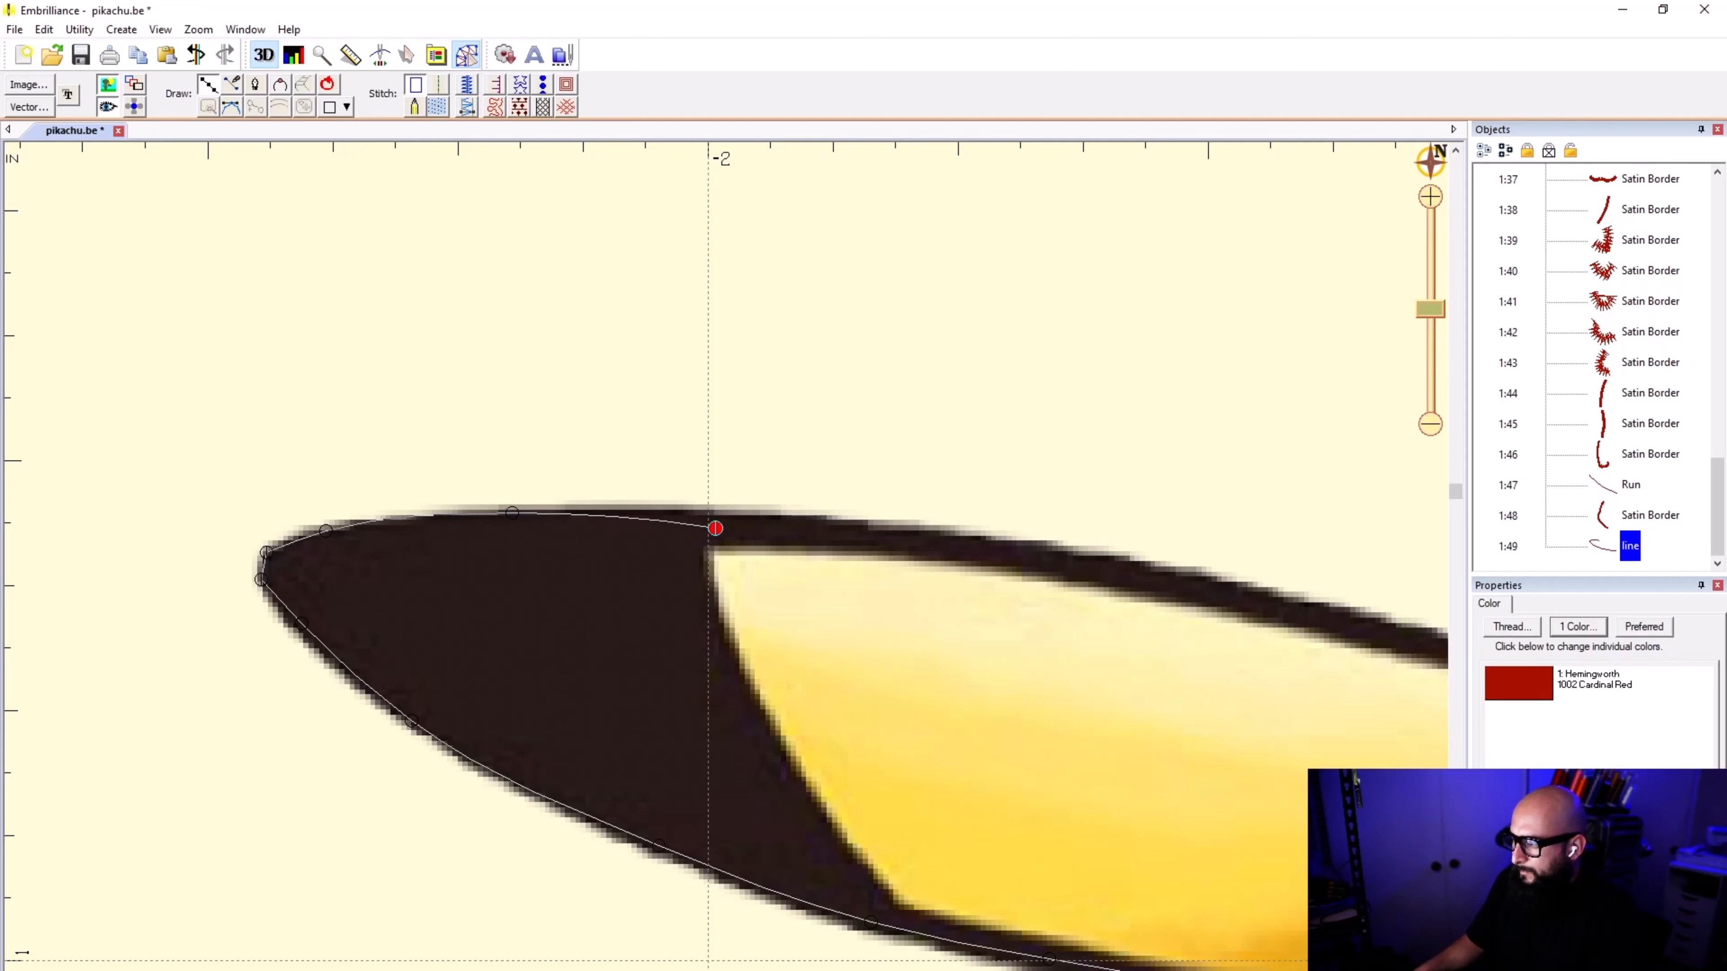
scroll(592, 455, up, 2)
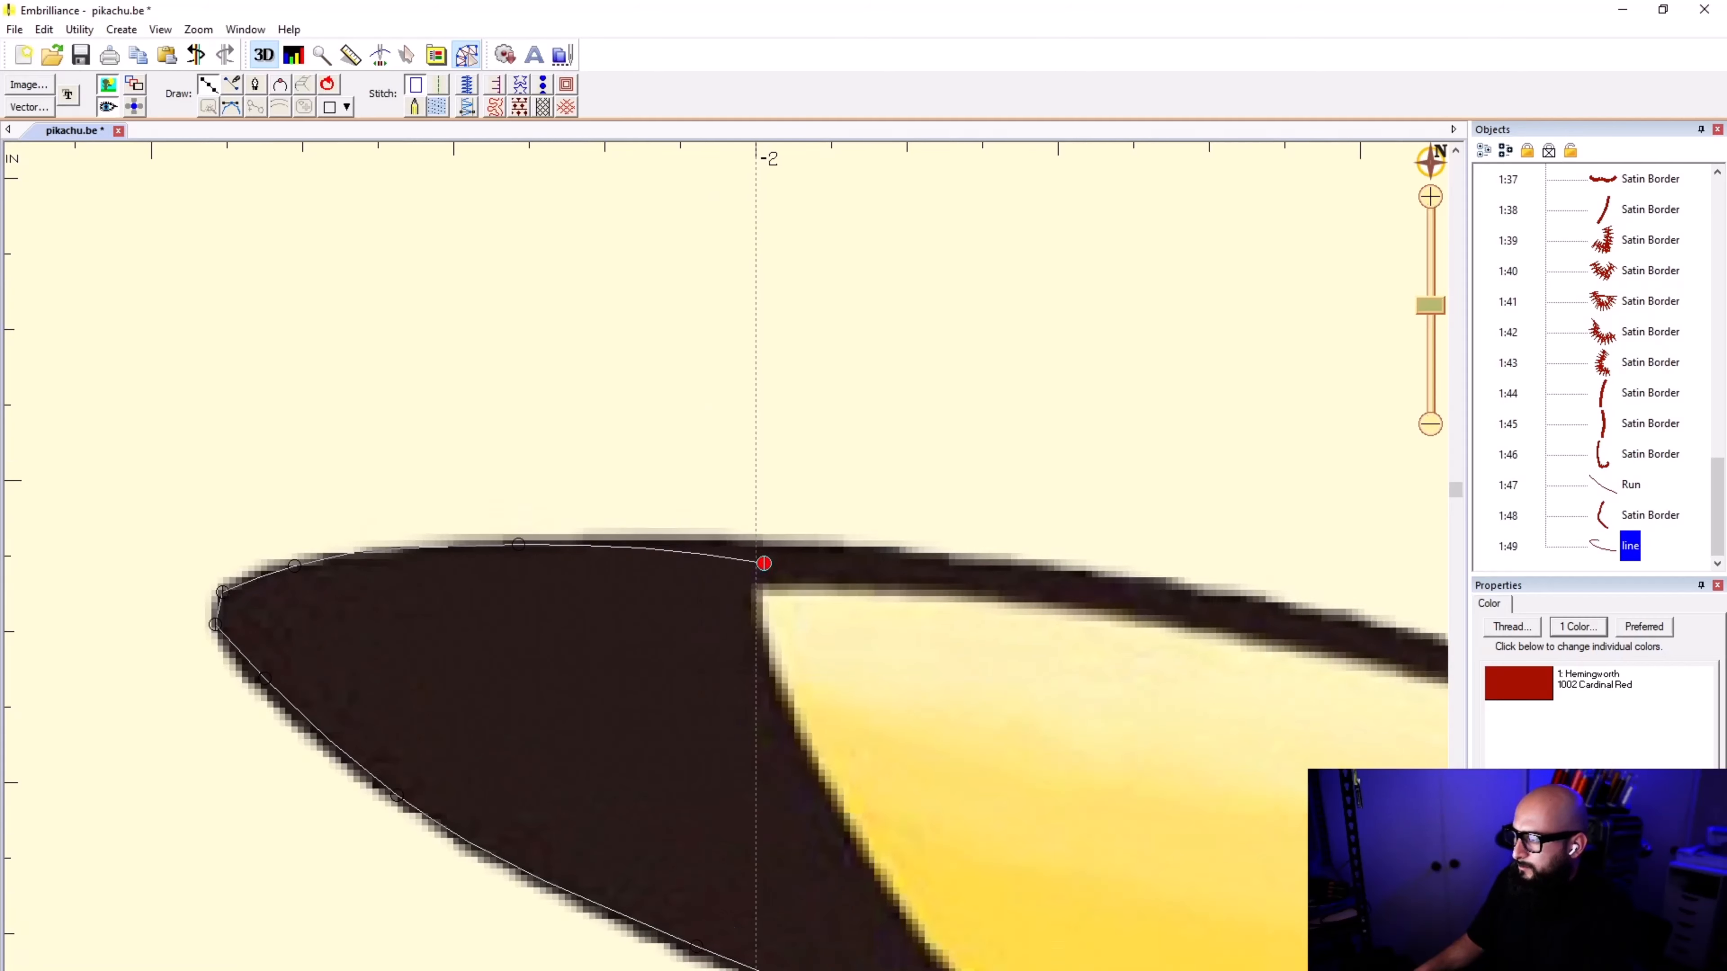
key(BackSpace)
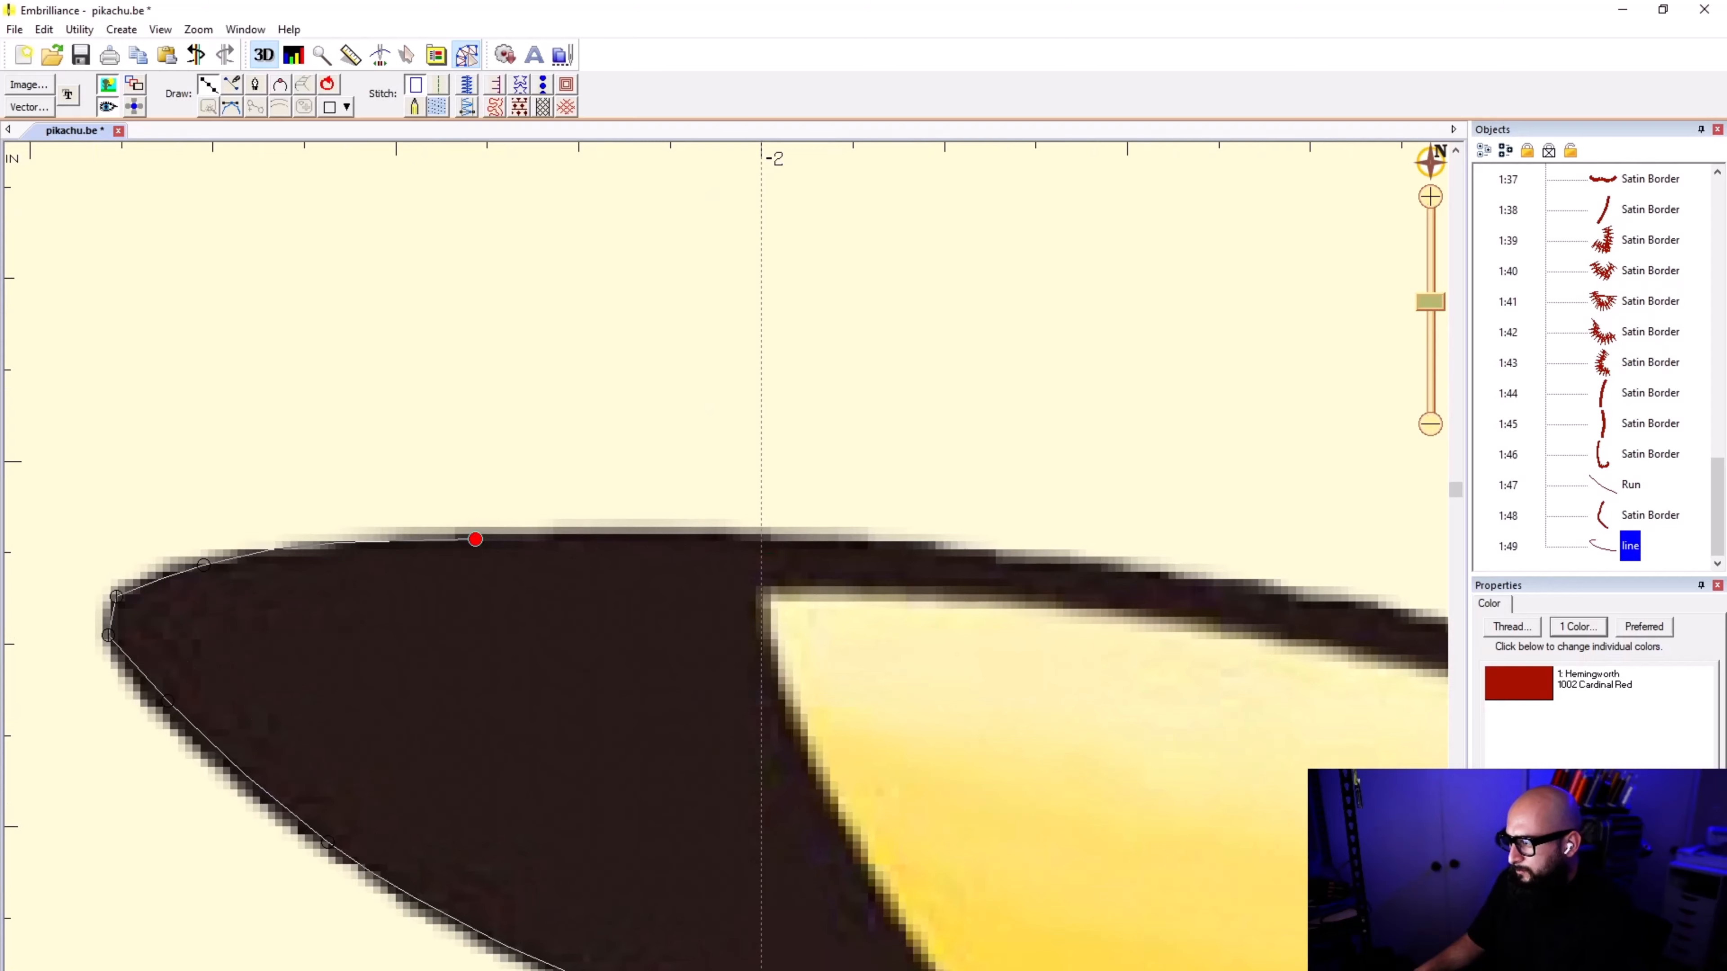
Step: Trace the line along the ear's upper edge to its junction with the top of the head and finish it
click(744, 551)
click(1028, 578)
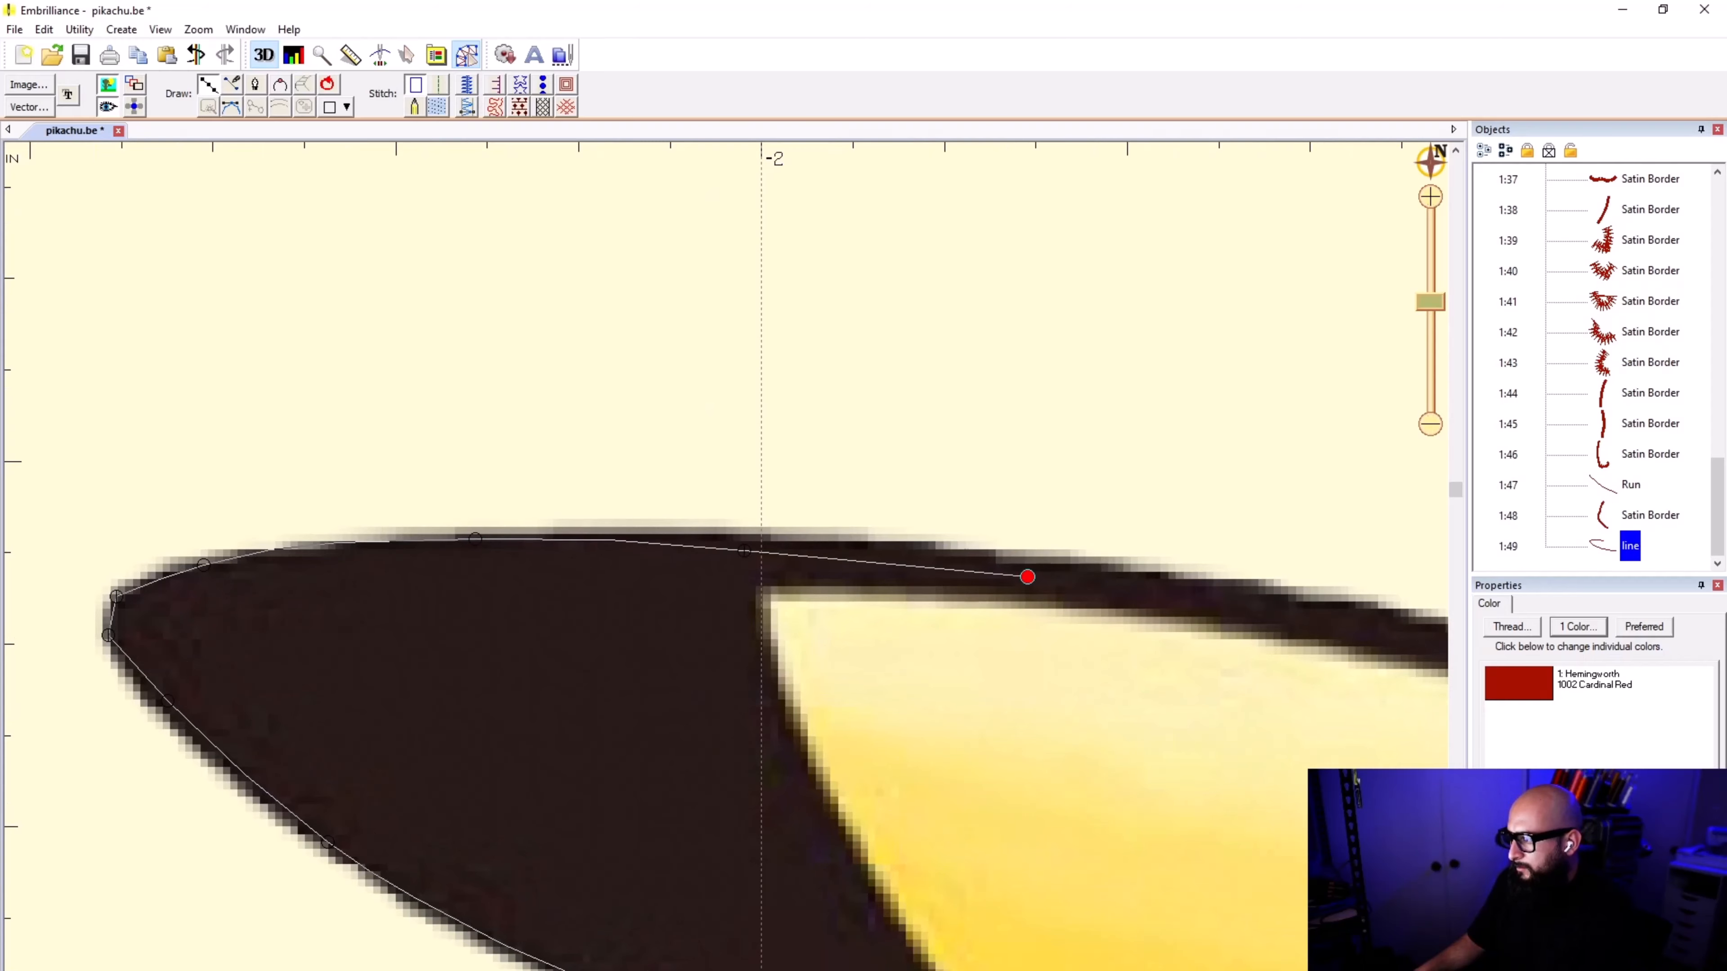
scroll(1406, 673, down, 1)
click(414, 476)
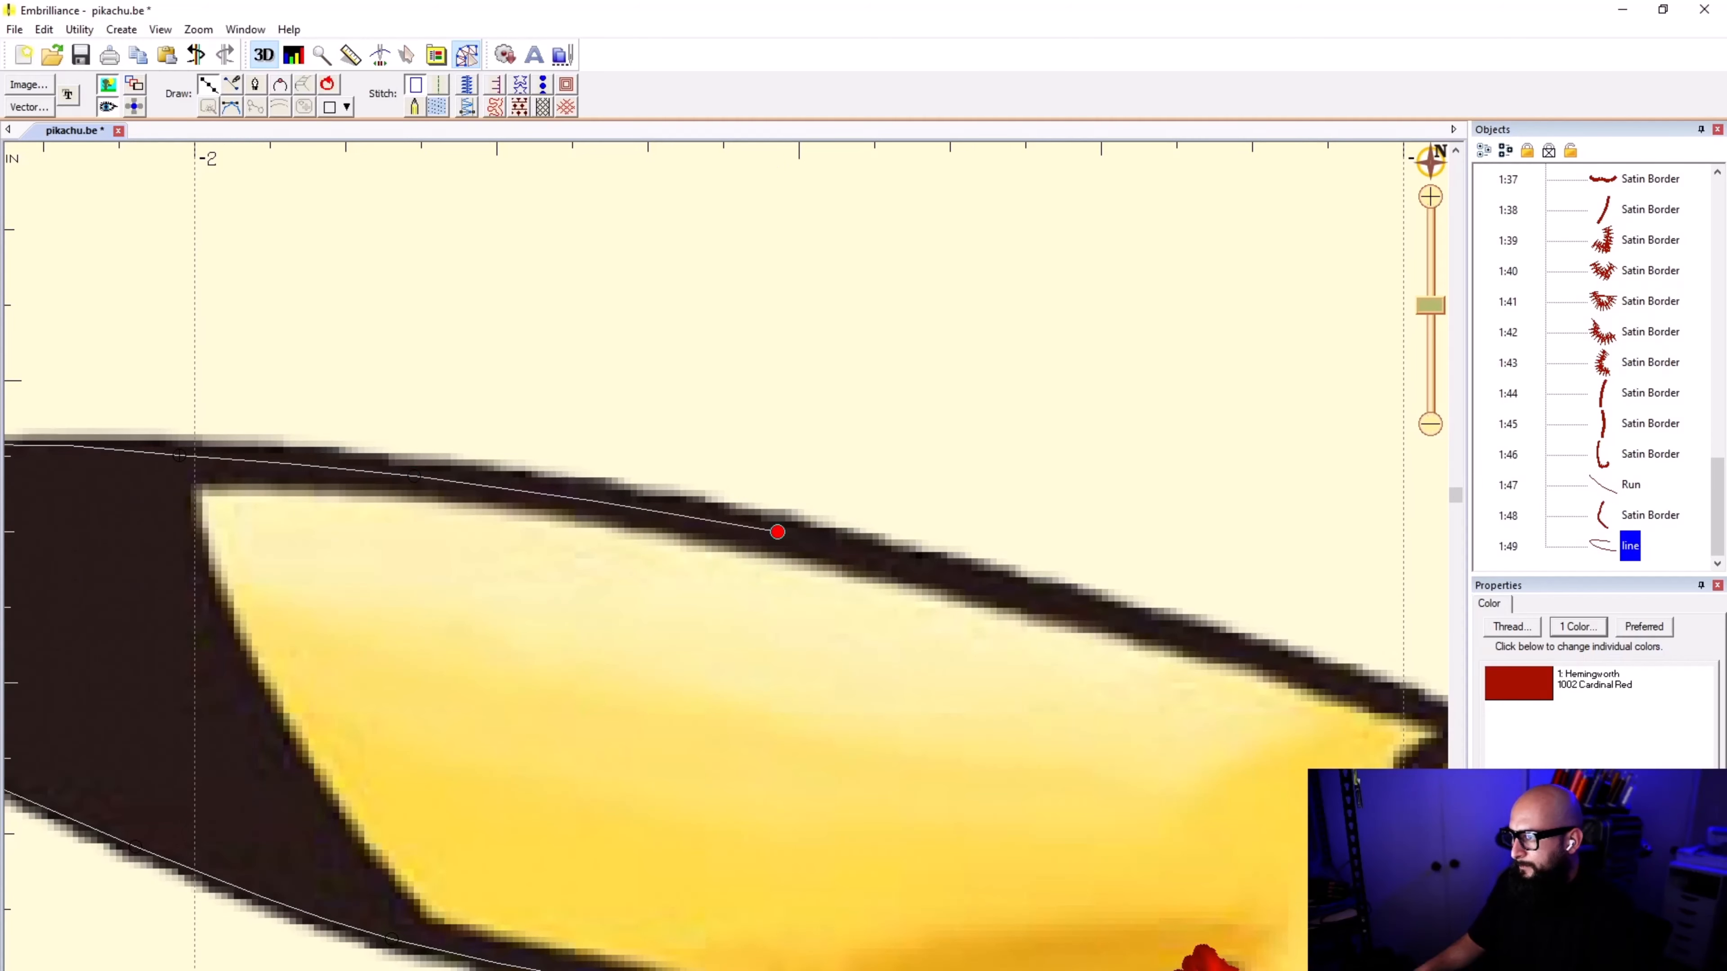
click(777, 532)
scroll(1159, 628, down, 1)
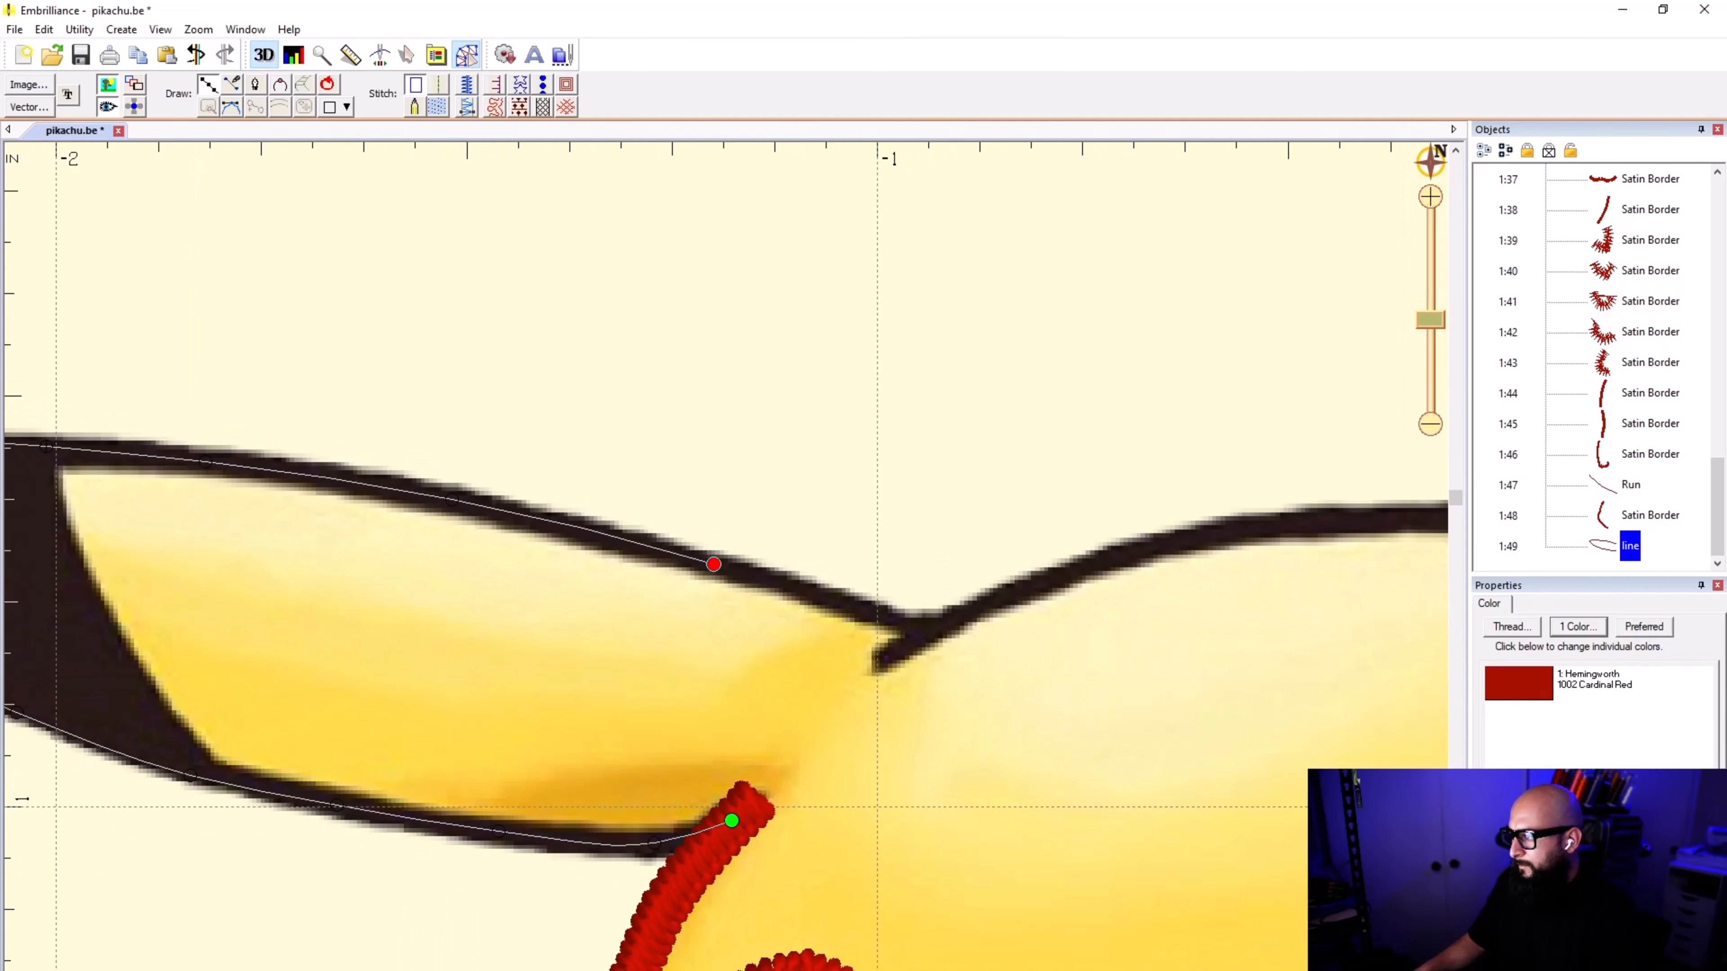
click(713, 564)
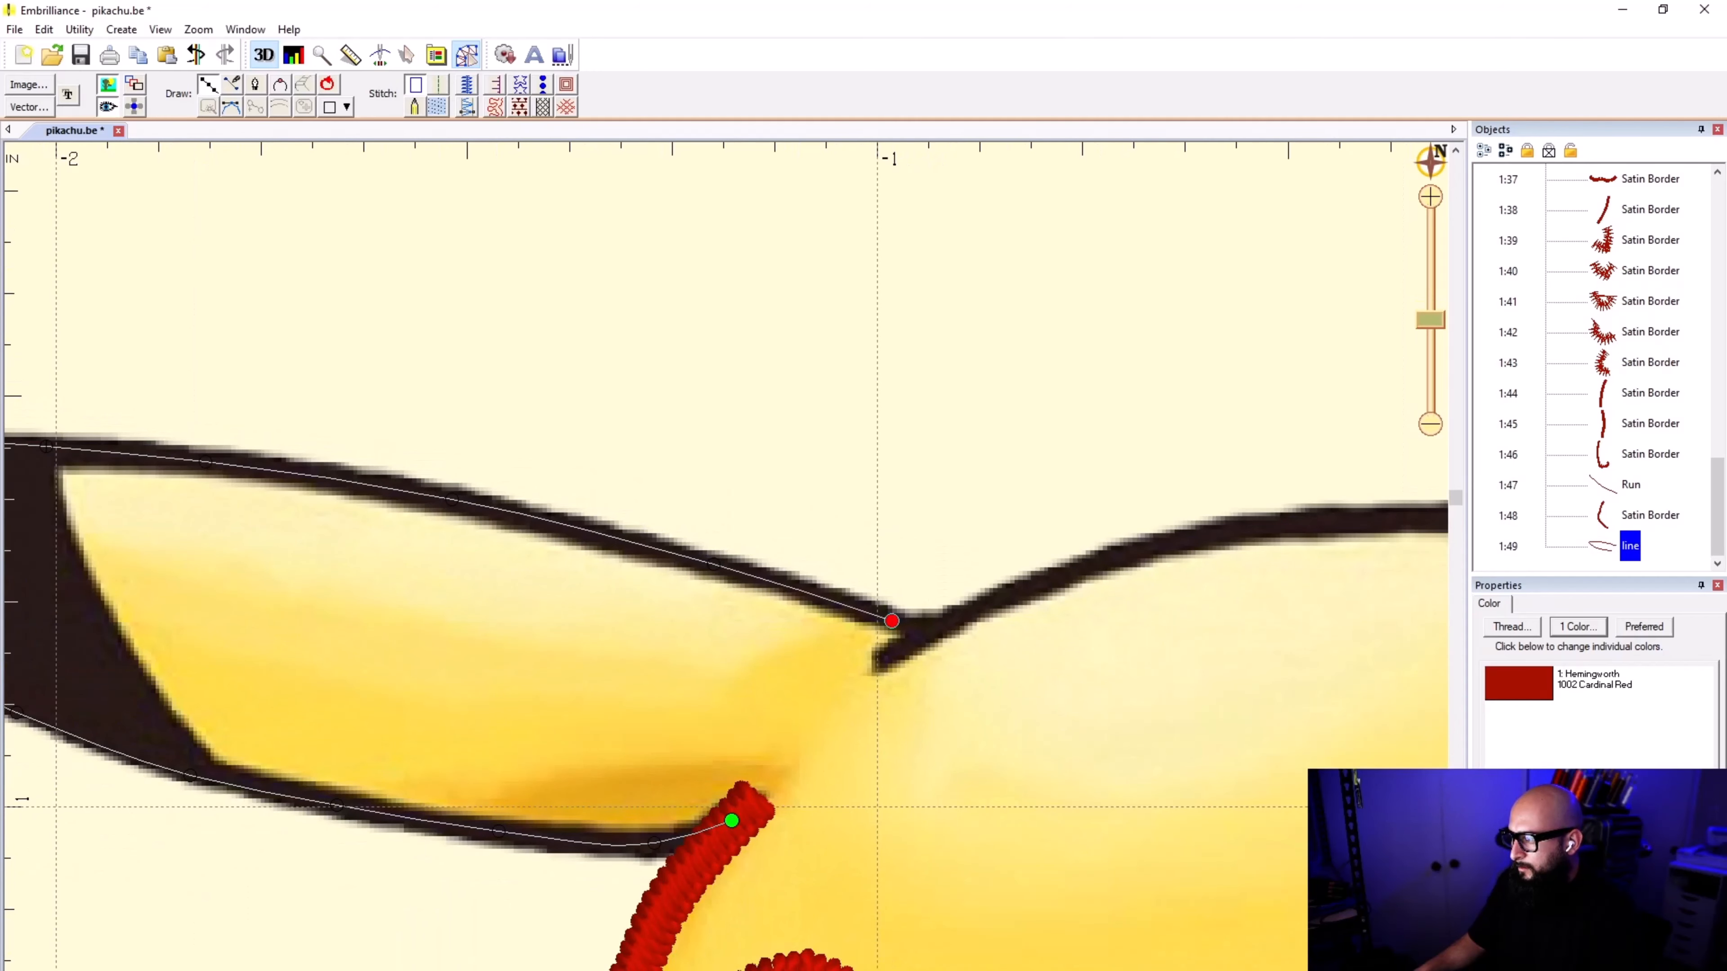
double_click(917, 627)
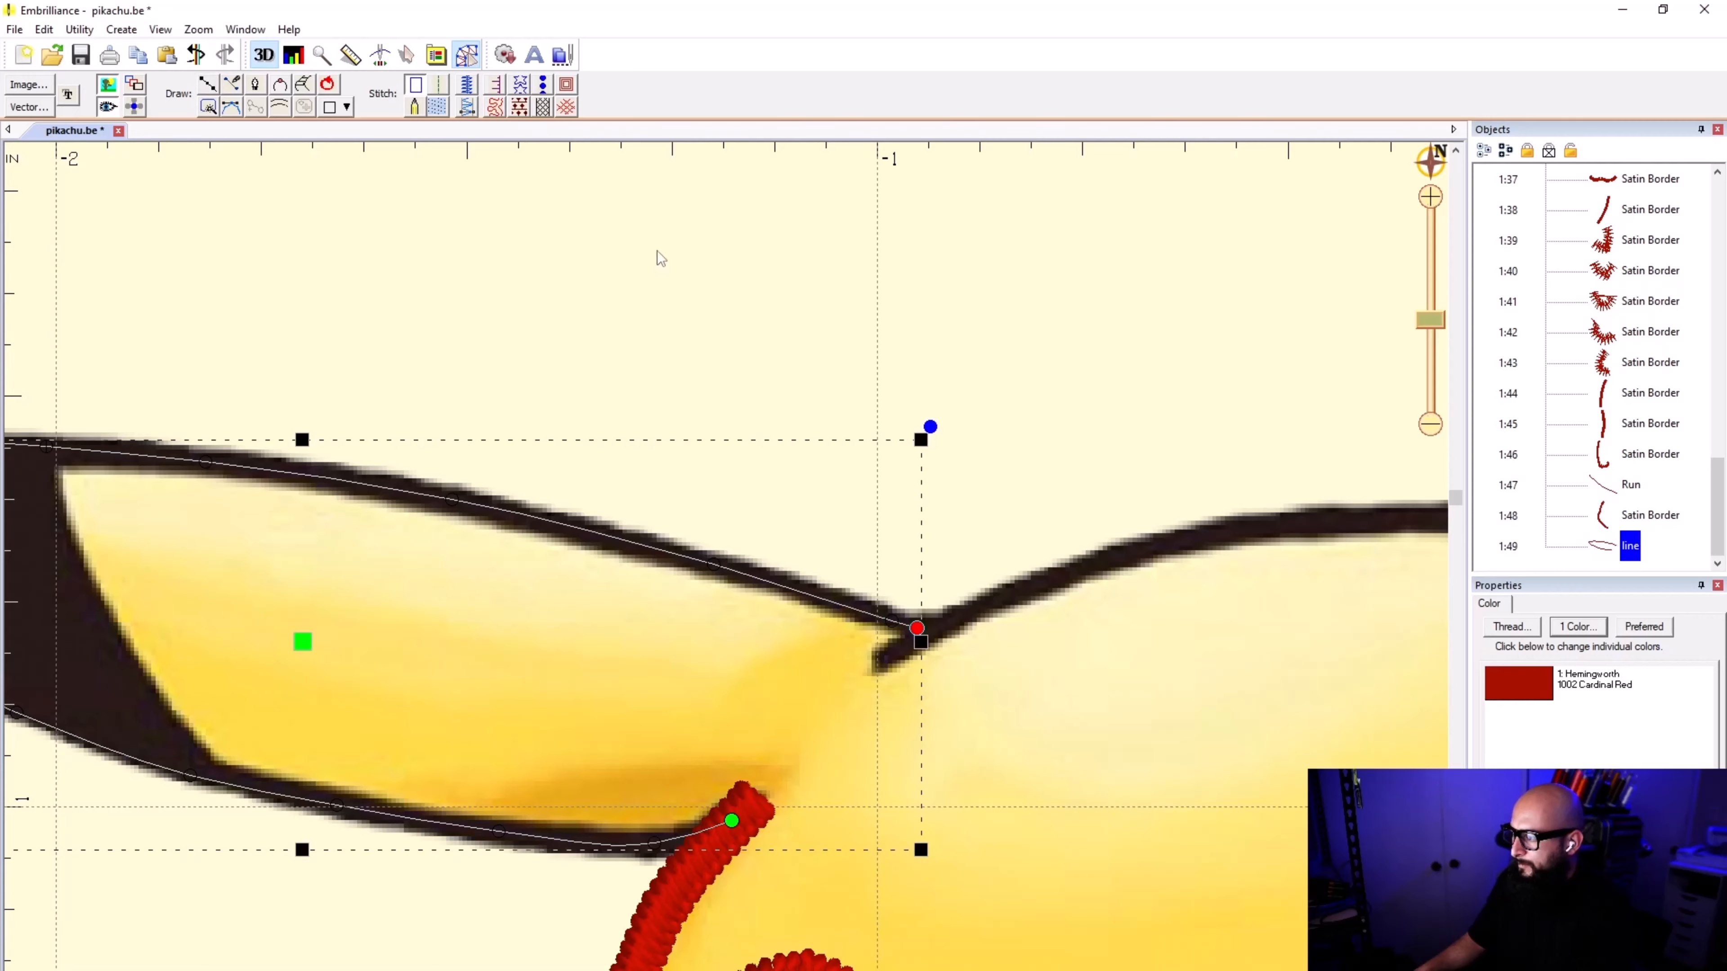
Step: Convert the left-hand ear outline to a satin border and save the design
click(465, 107)
click(505, 339)
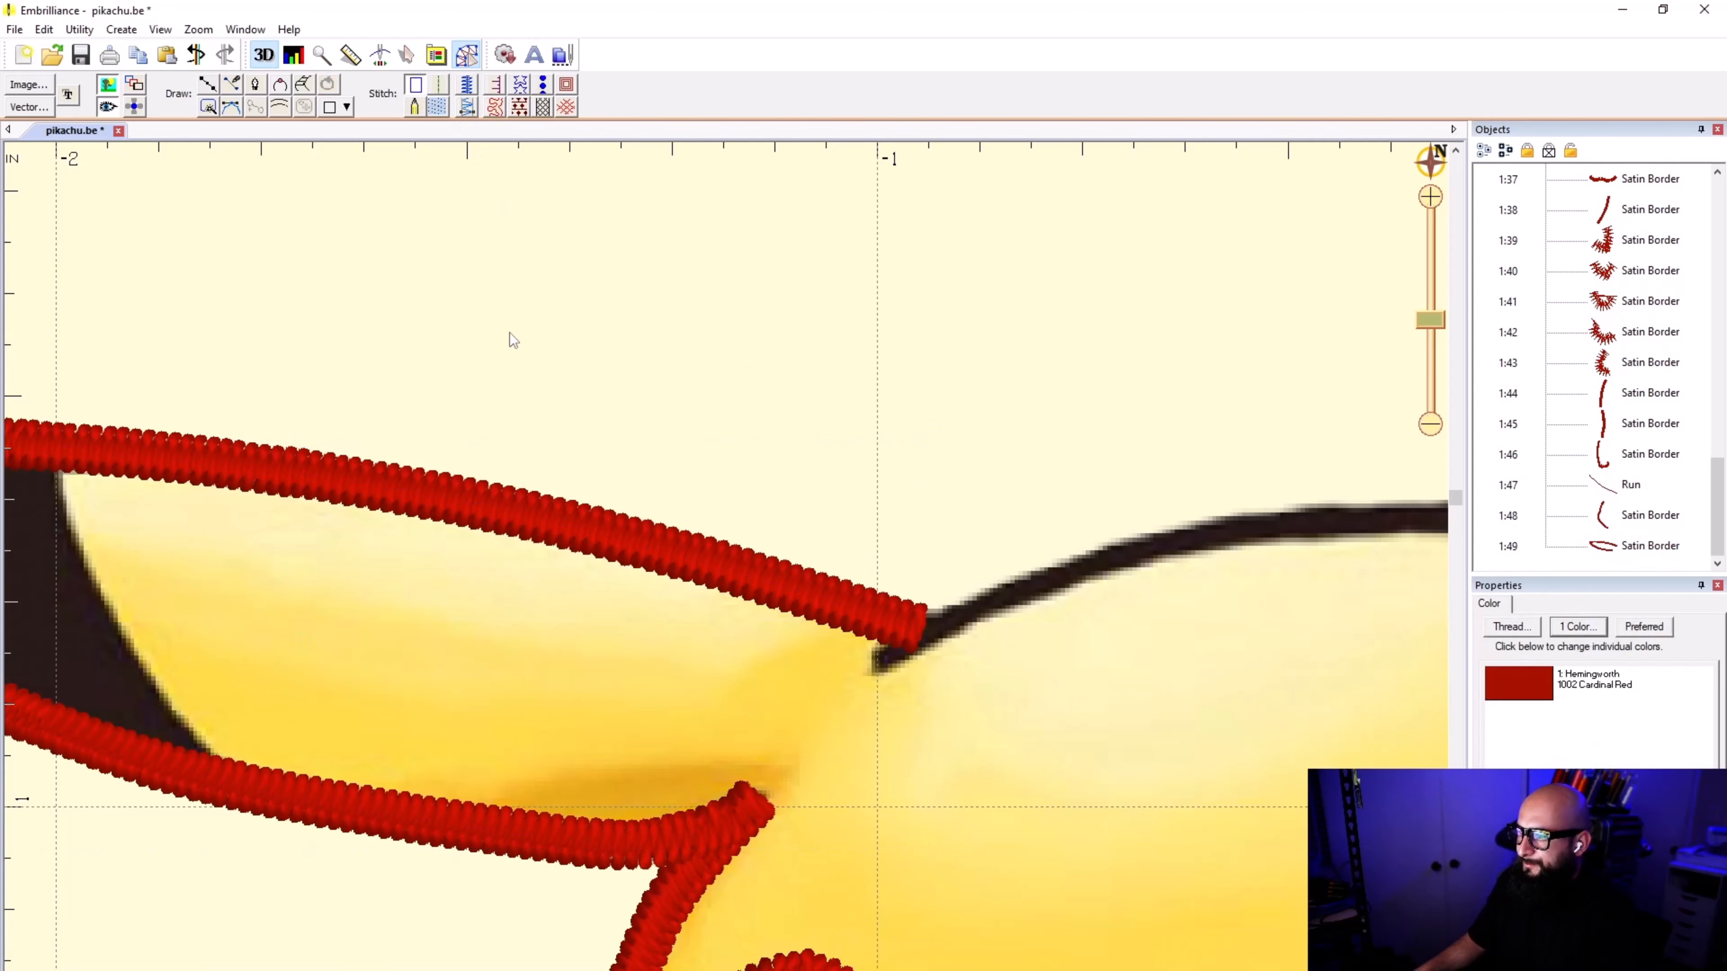
scroll(726, 578, down, 1)
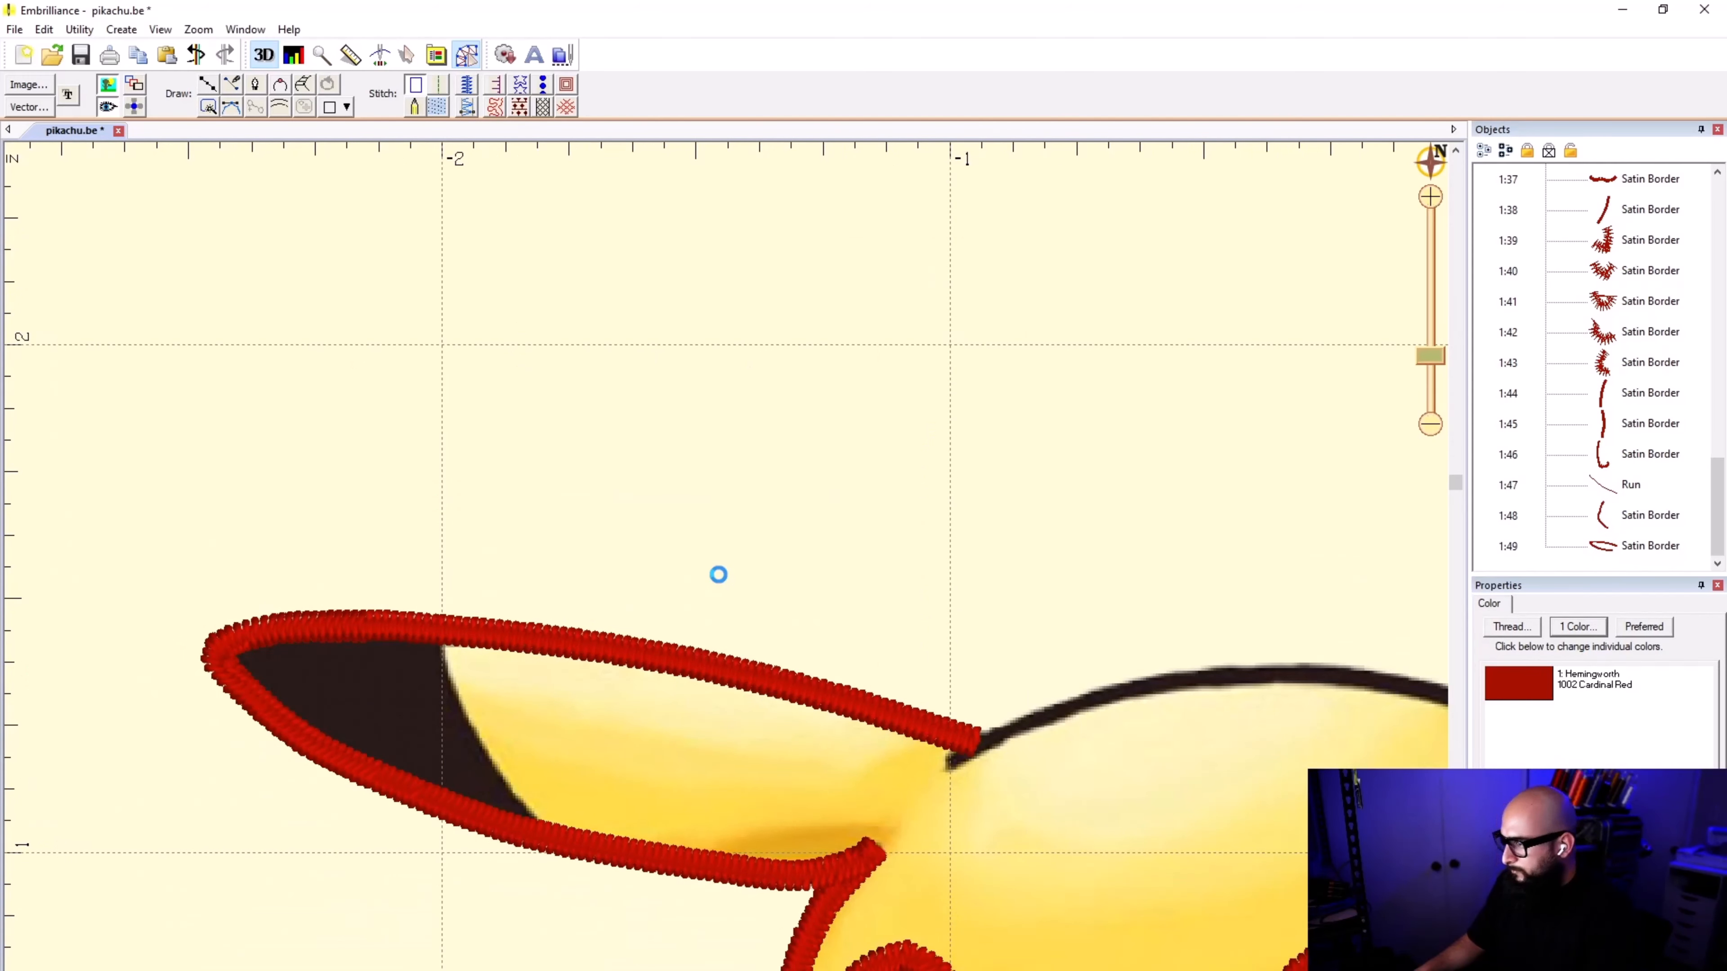
key(ctrl+s)
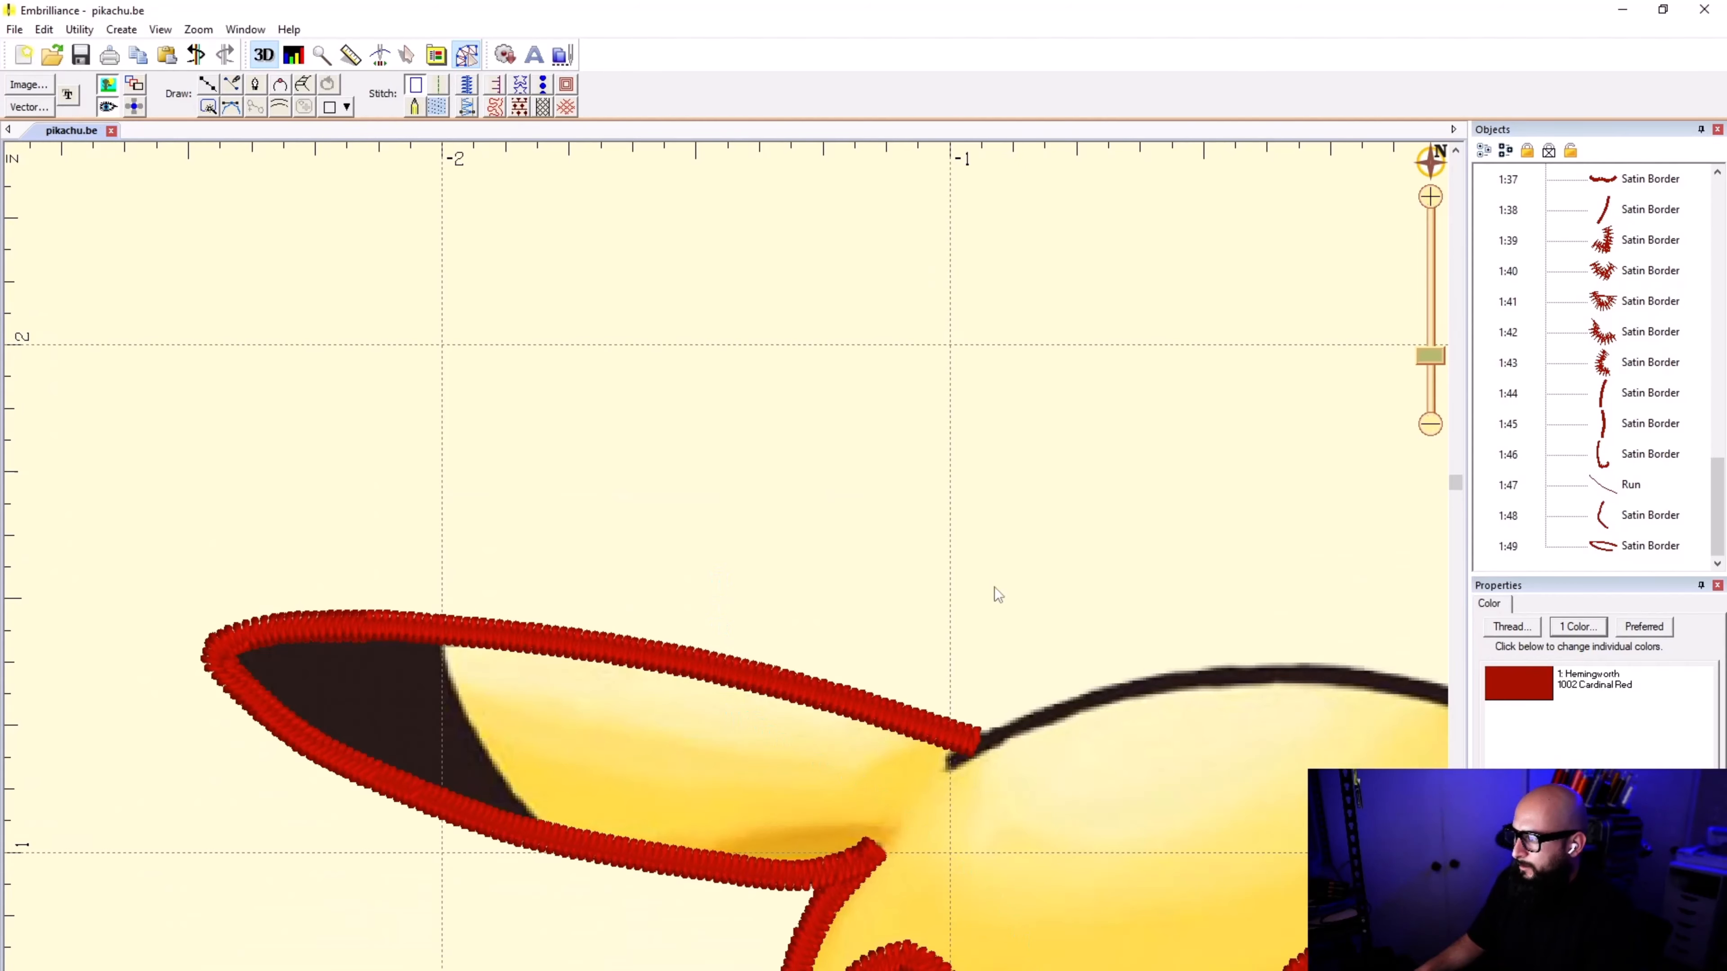
Step: Draw a short line from the ear border's upper end down to the crease tip and convert it to a run stitch
scroll(722, 585, up, 1)
scroll(722, 580, up, 1)
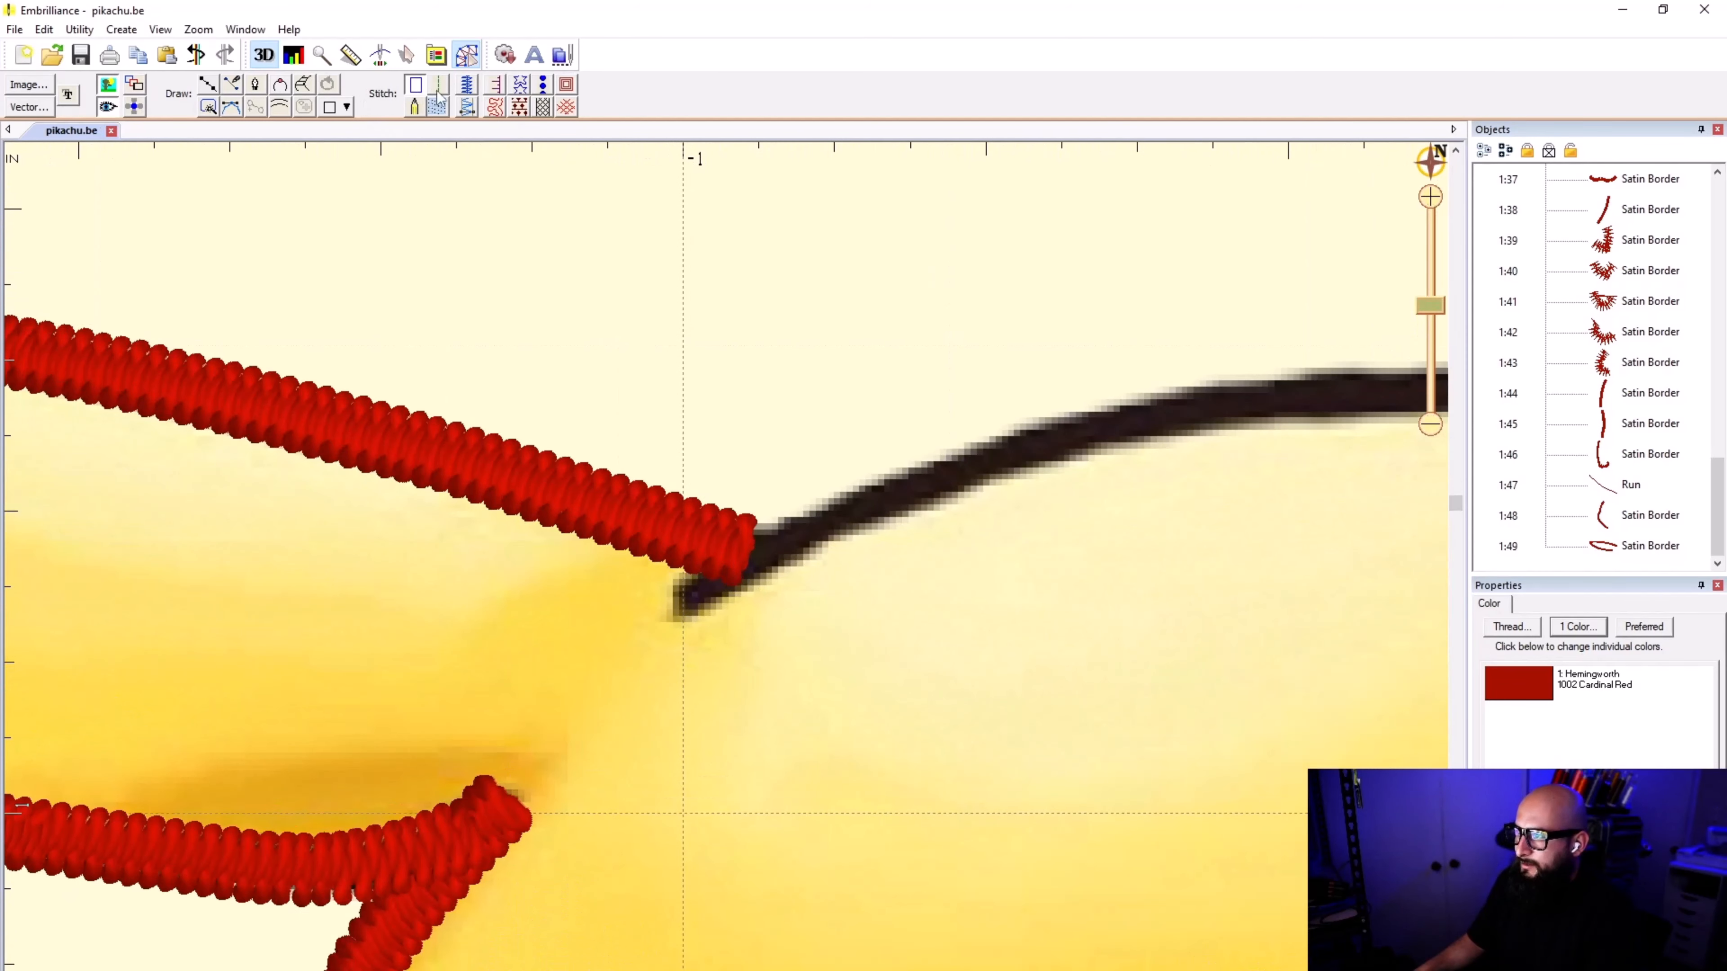
click(760, 556)
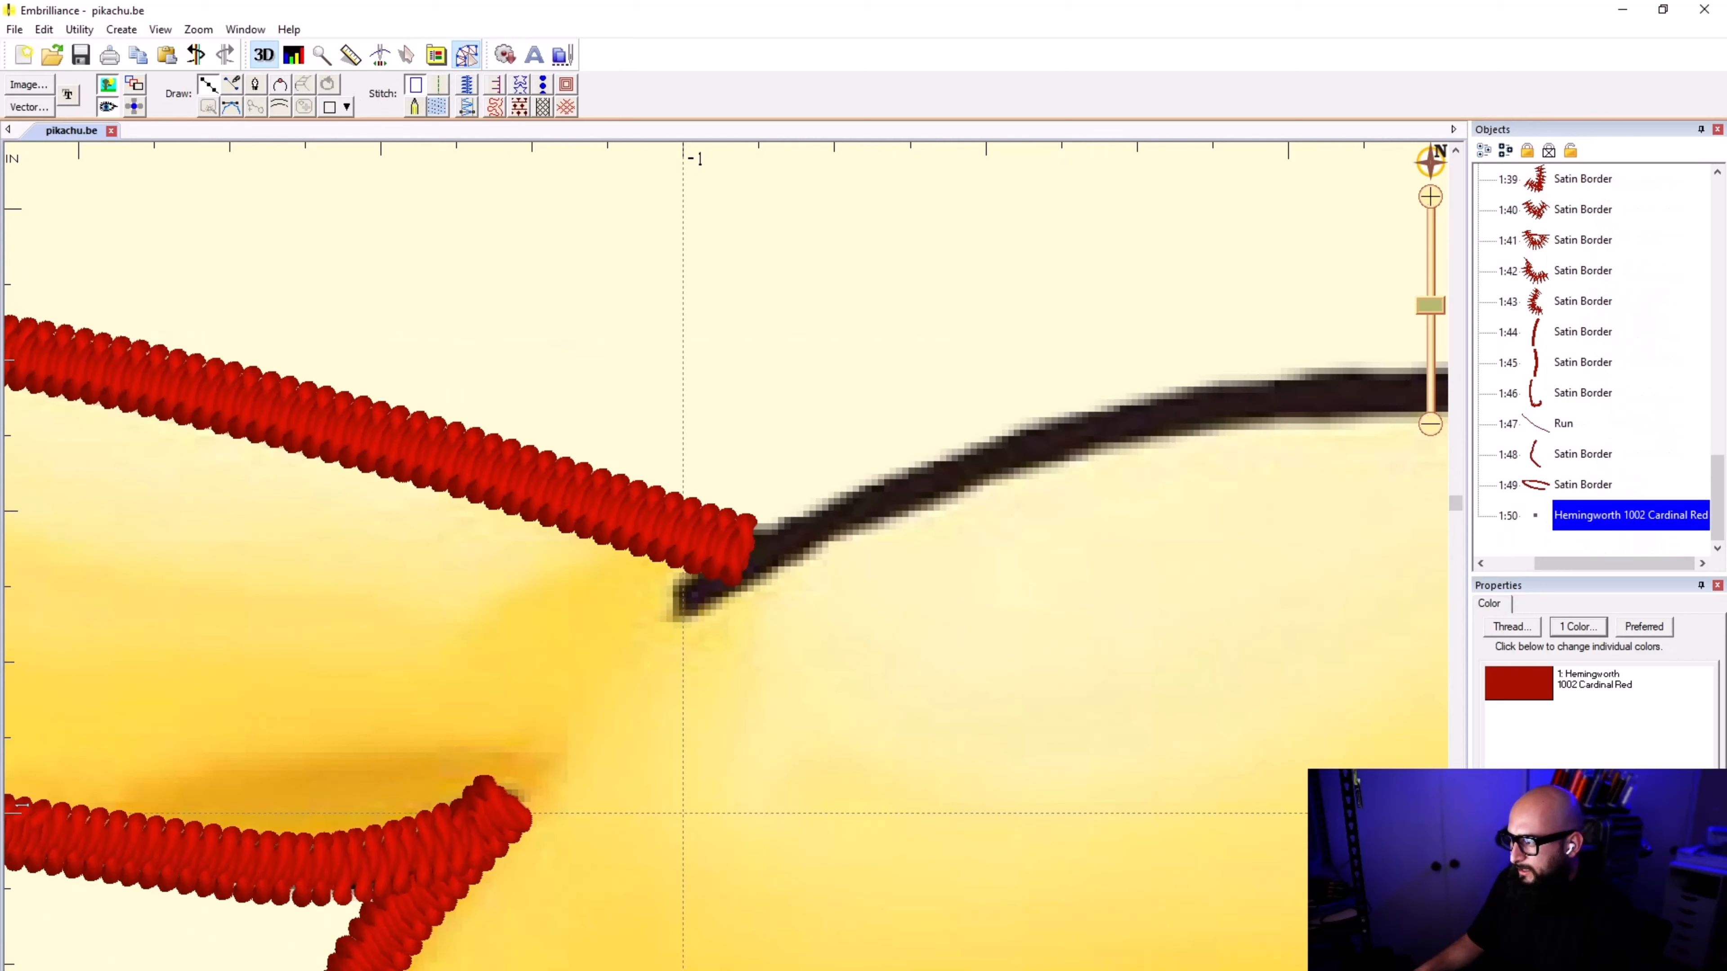
click(685, 600)
key(Return)
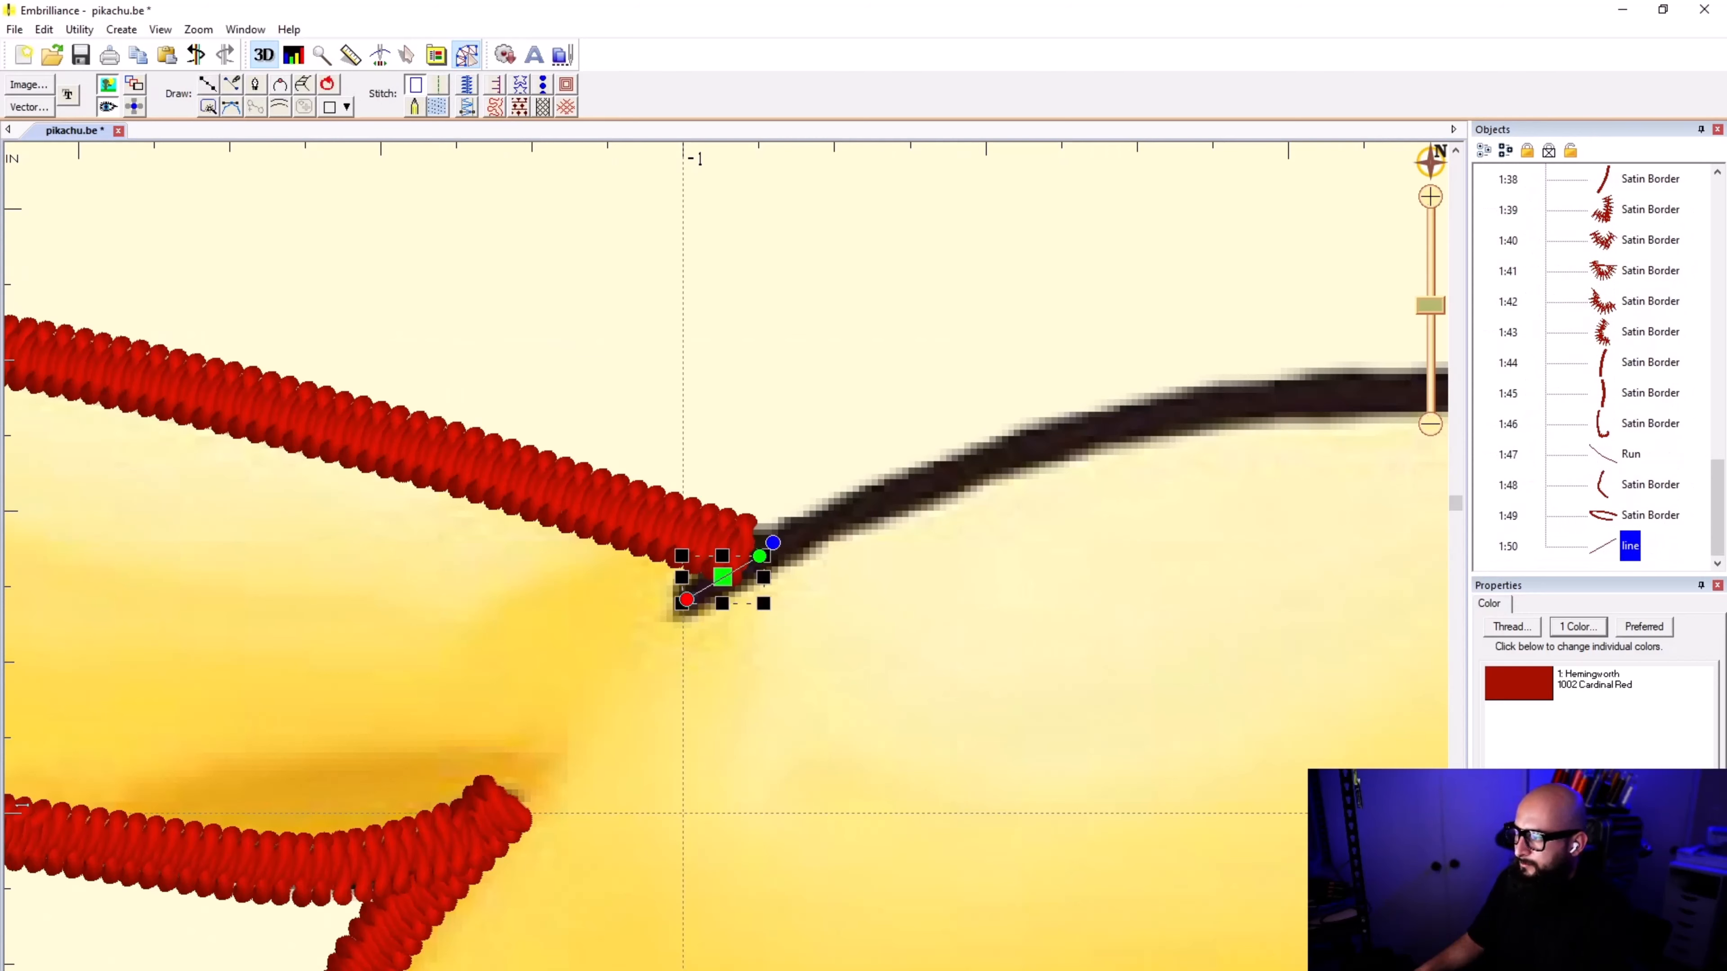
click(439, 87)
click(499, 221)
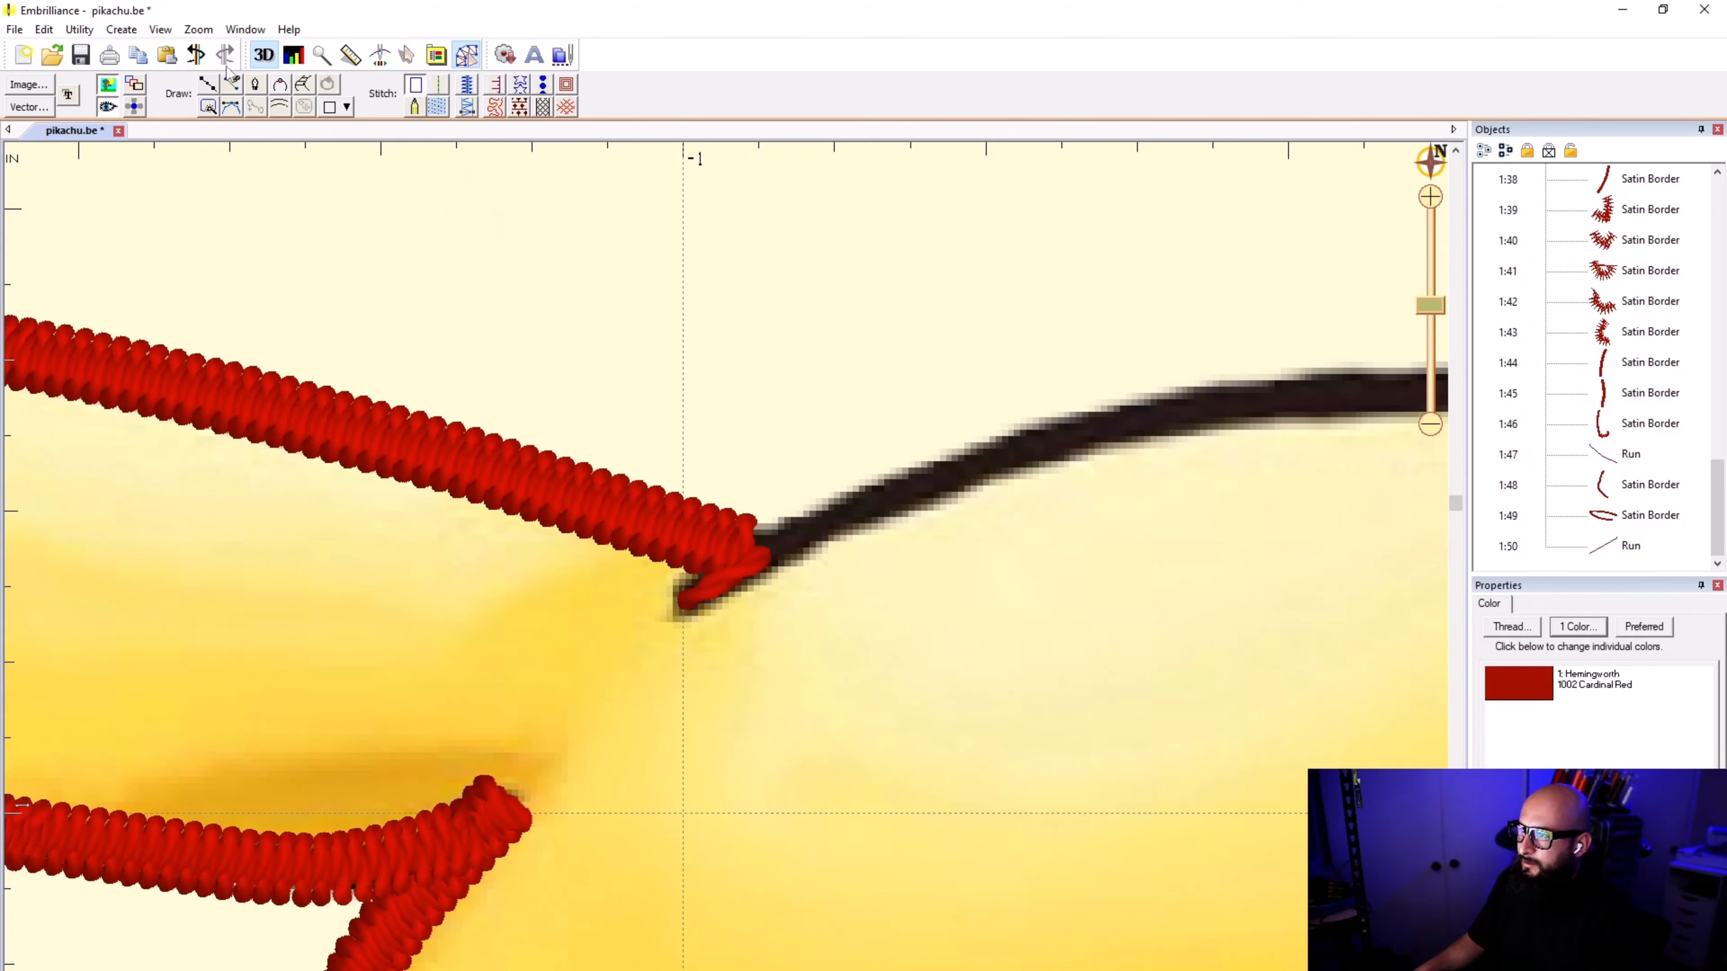
Step: Start a new line at the crease tip of the left-hand ear and trace it up the curve of the head's top
click(206, 80)
click(680, 604)
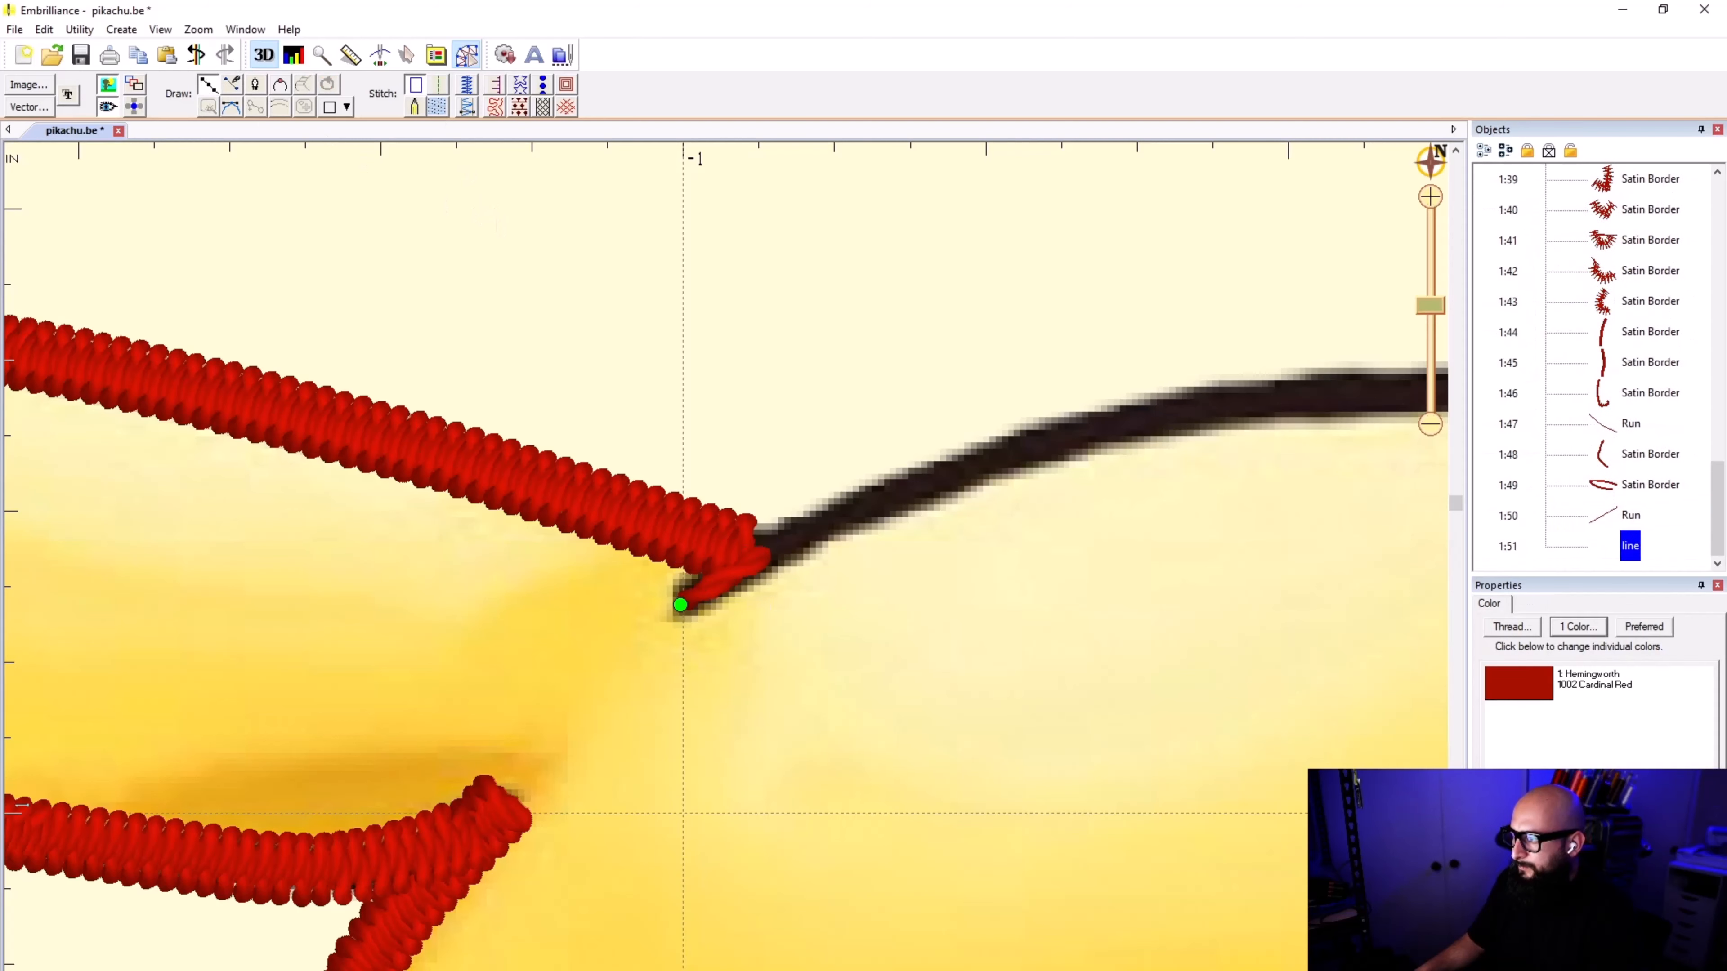
click(762, 557)
click(984, 462)
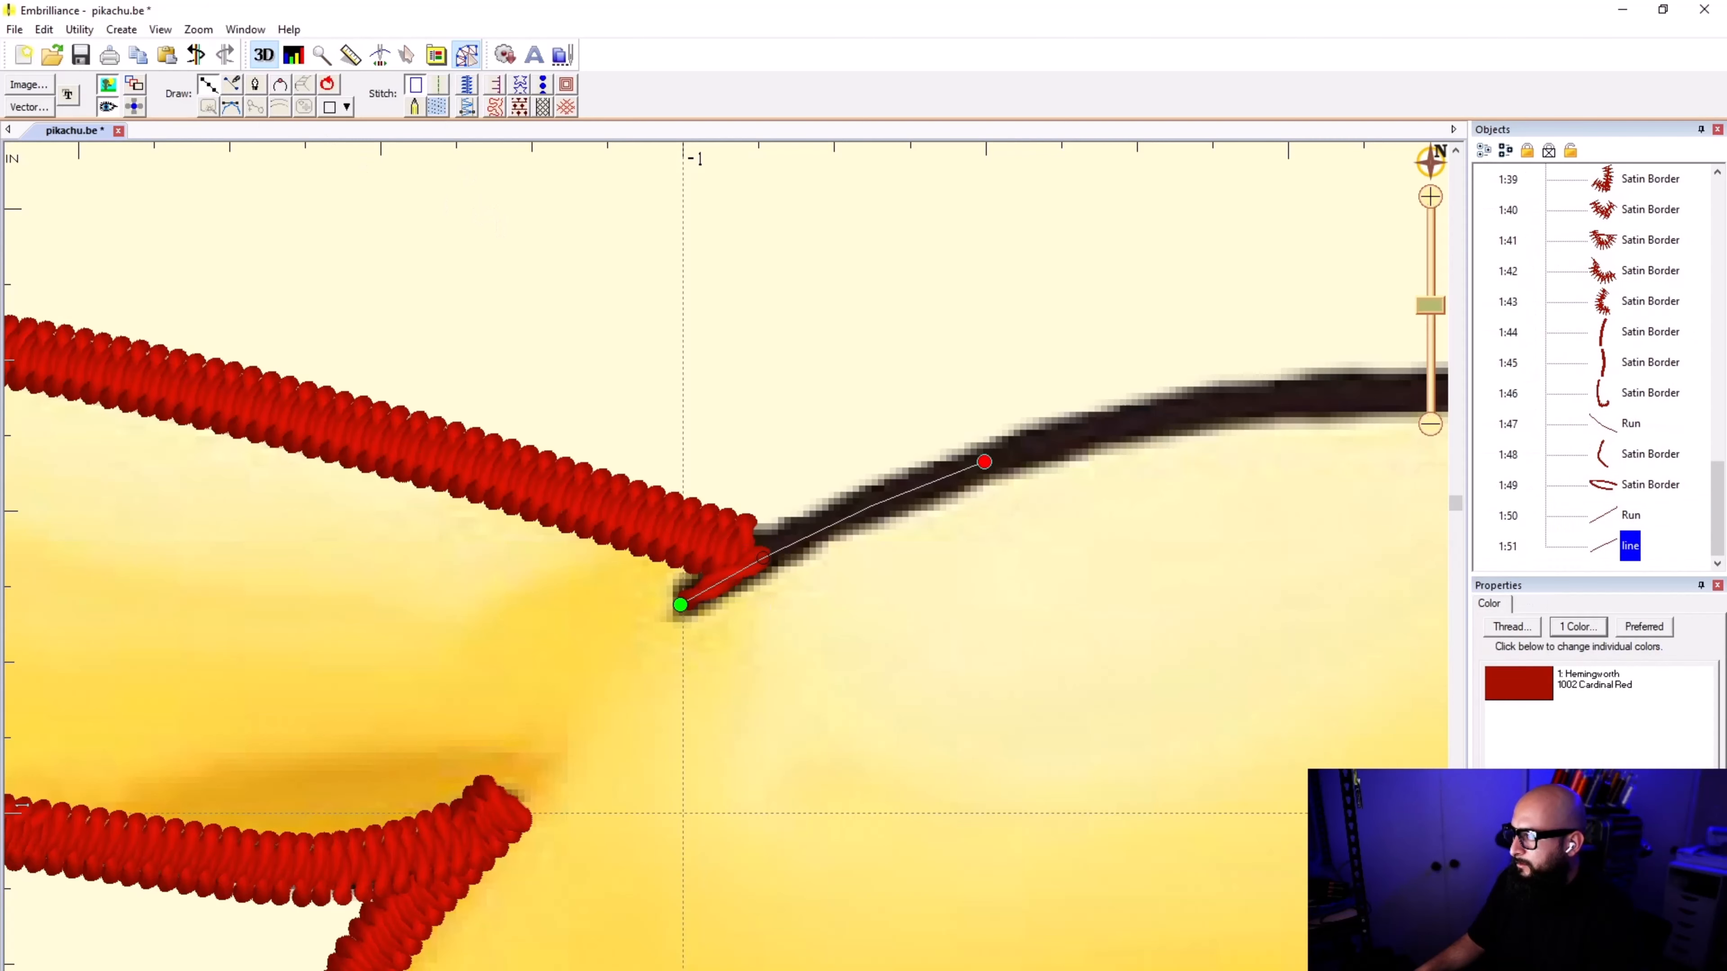
click(1231, 403)
scroll(1234, 398, down, 1)
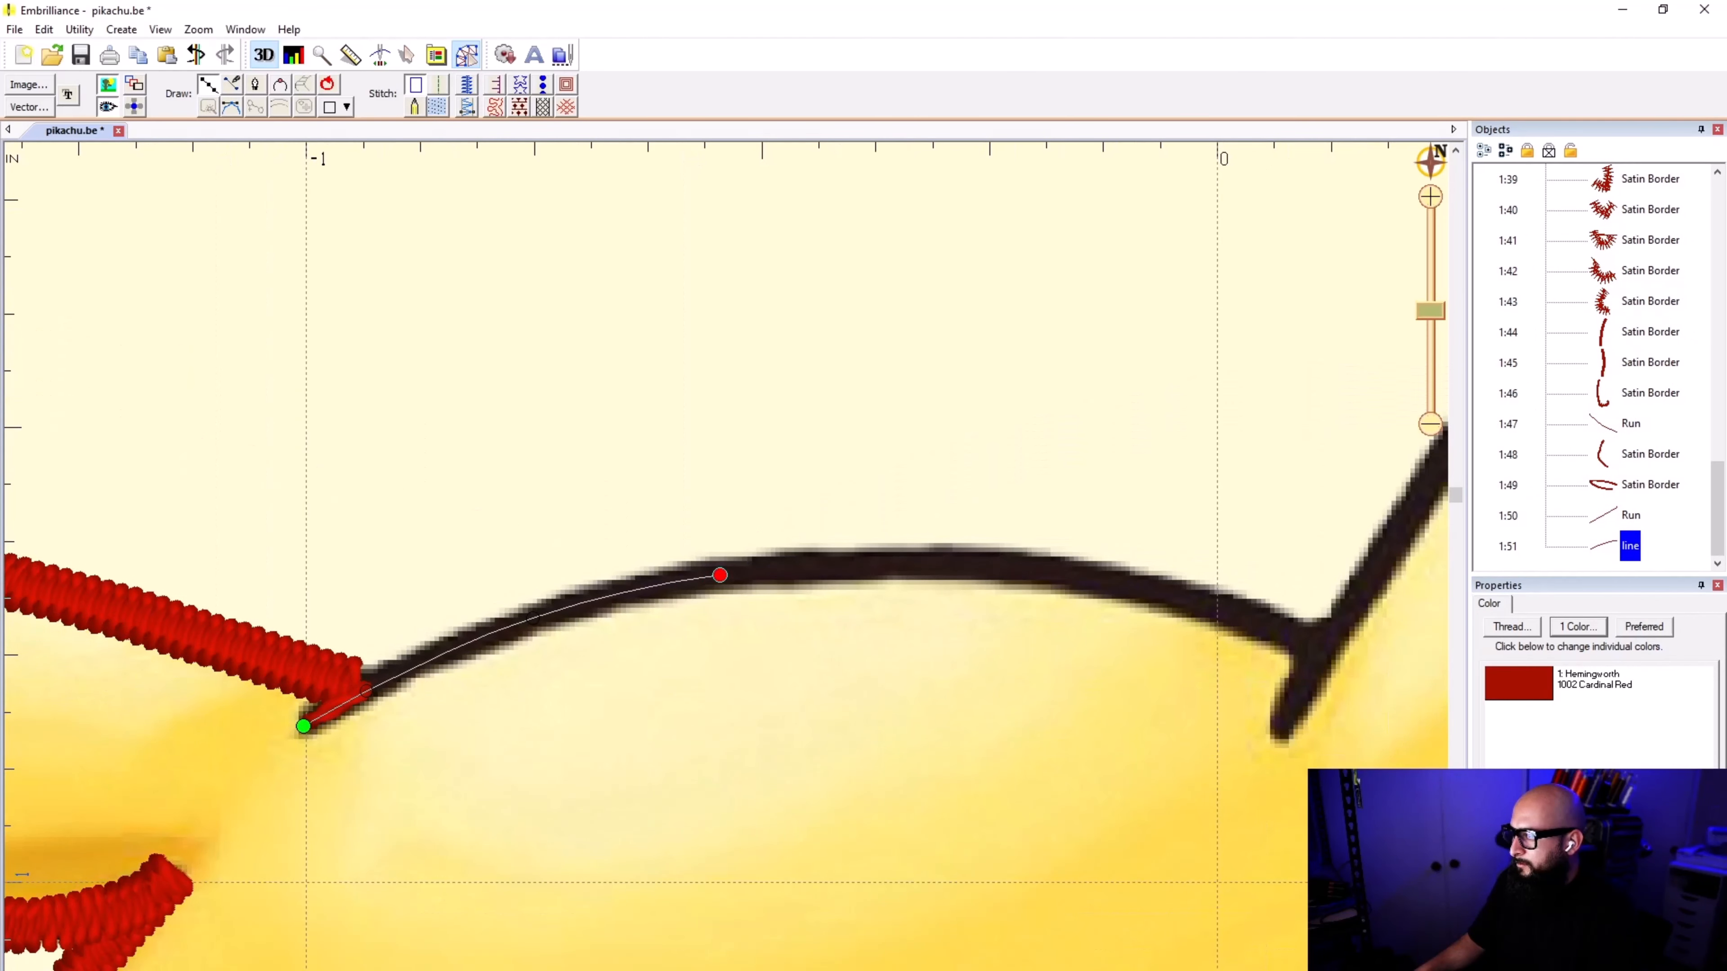
click(946, 561)
click(1185, 598)
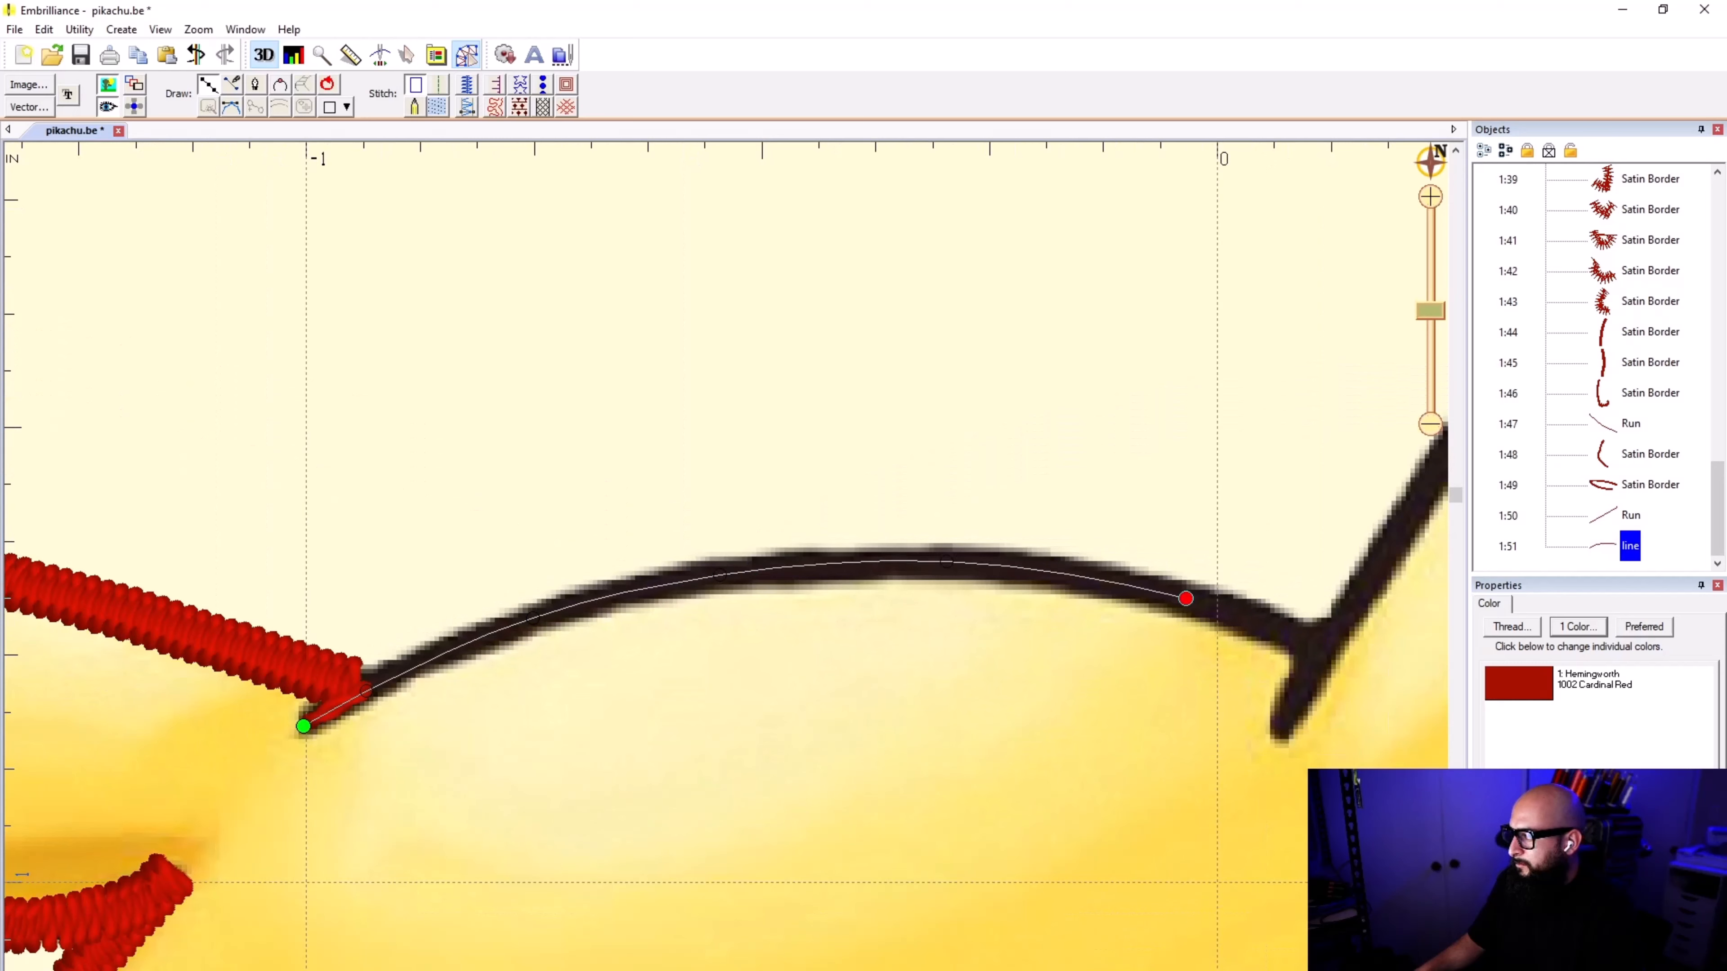
click(1286, 630)
click(1316, 646)
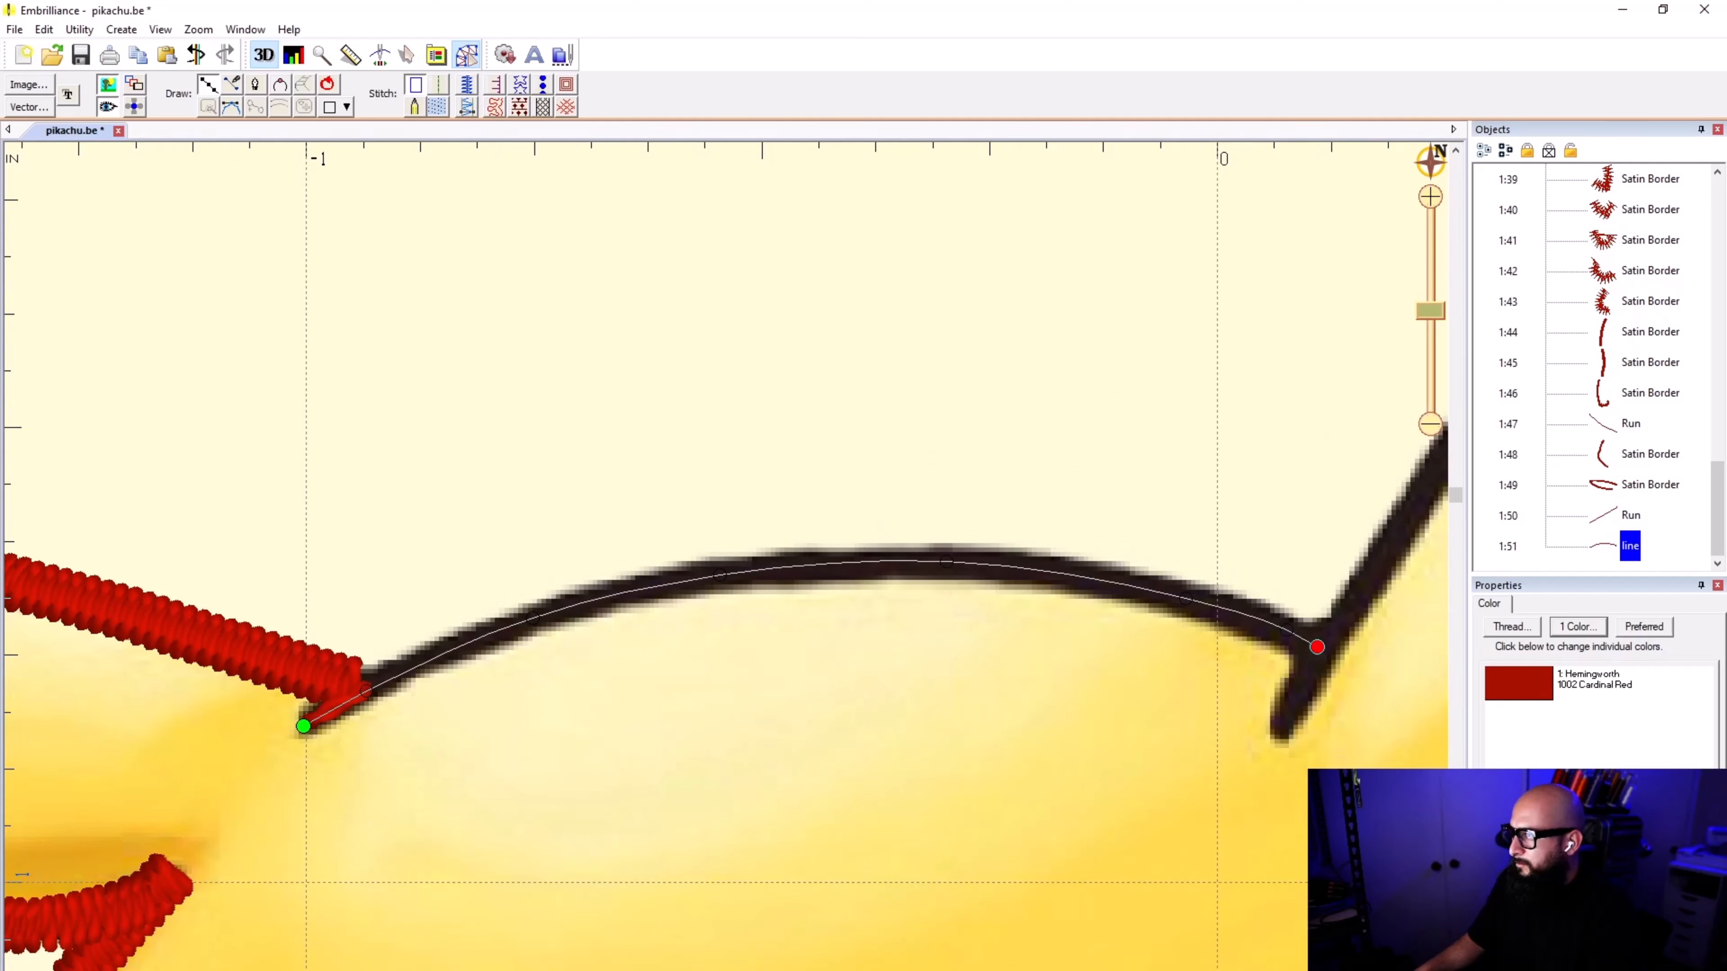
click(469, 87)
click(697, 388)
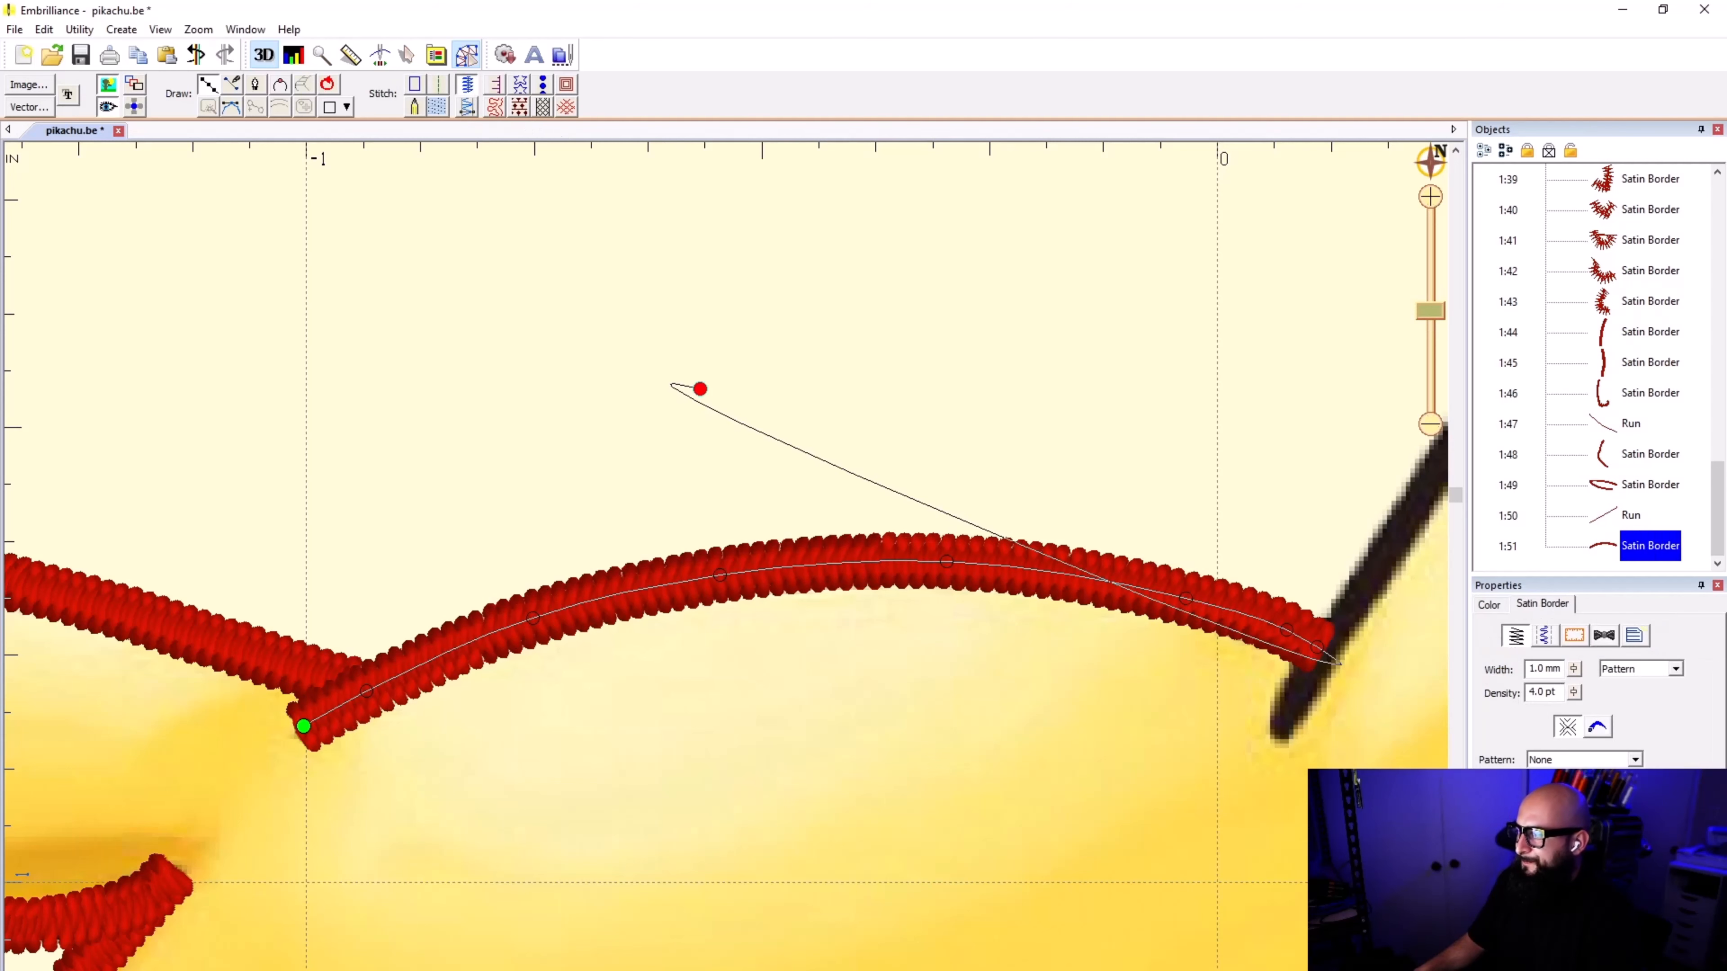
key(Delete)
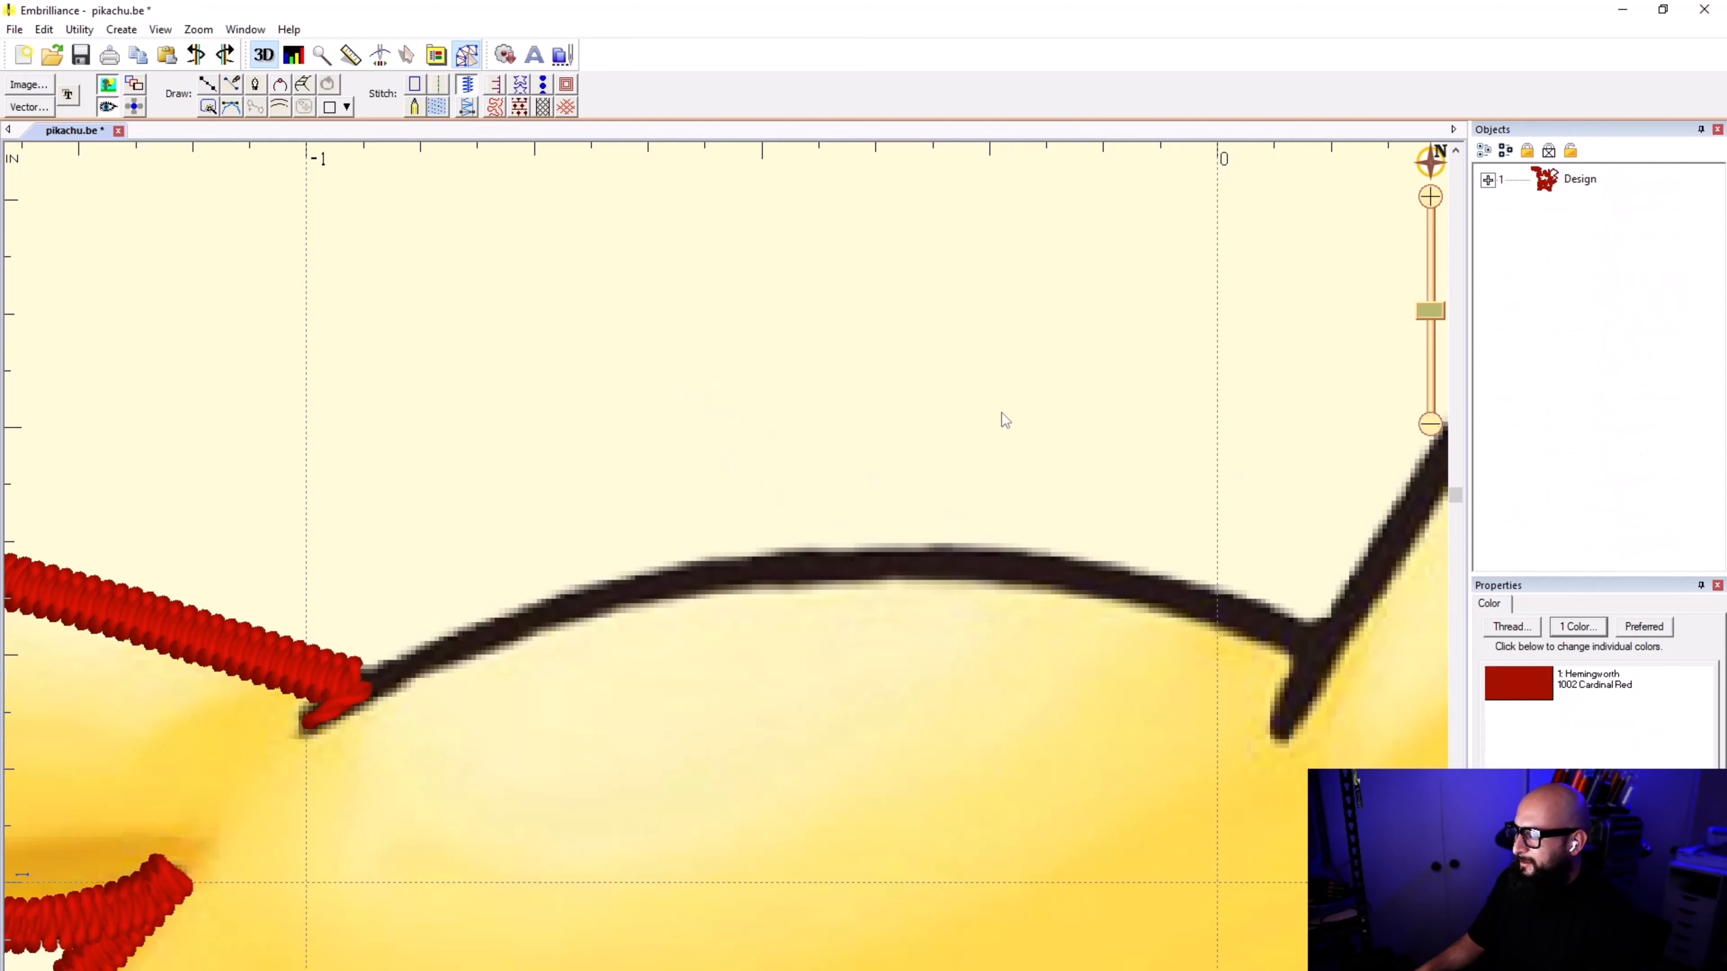
Step: Draw a satin border along the top of the head, from the left-hand ear's crease tip to the right-hand ear junction
scroll(724, 585, down, 2)
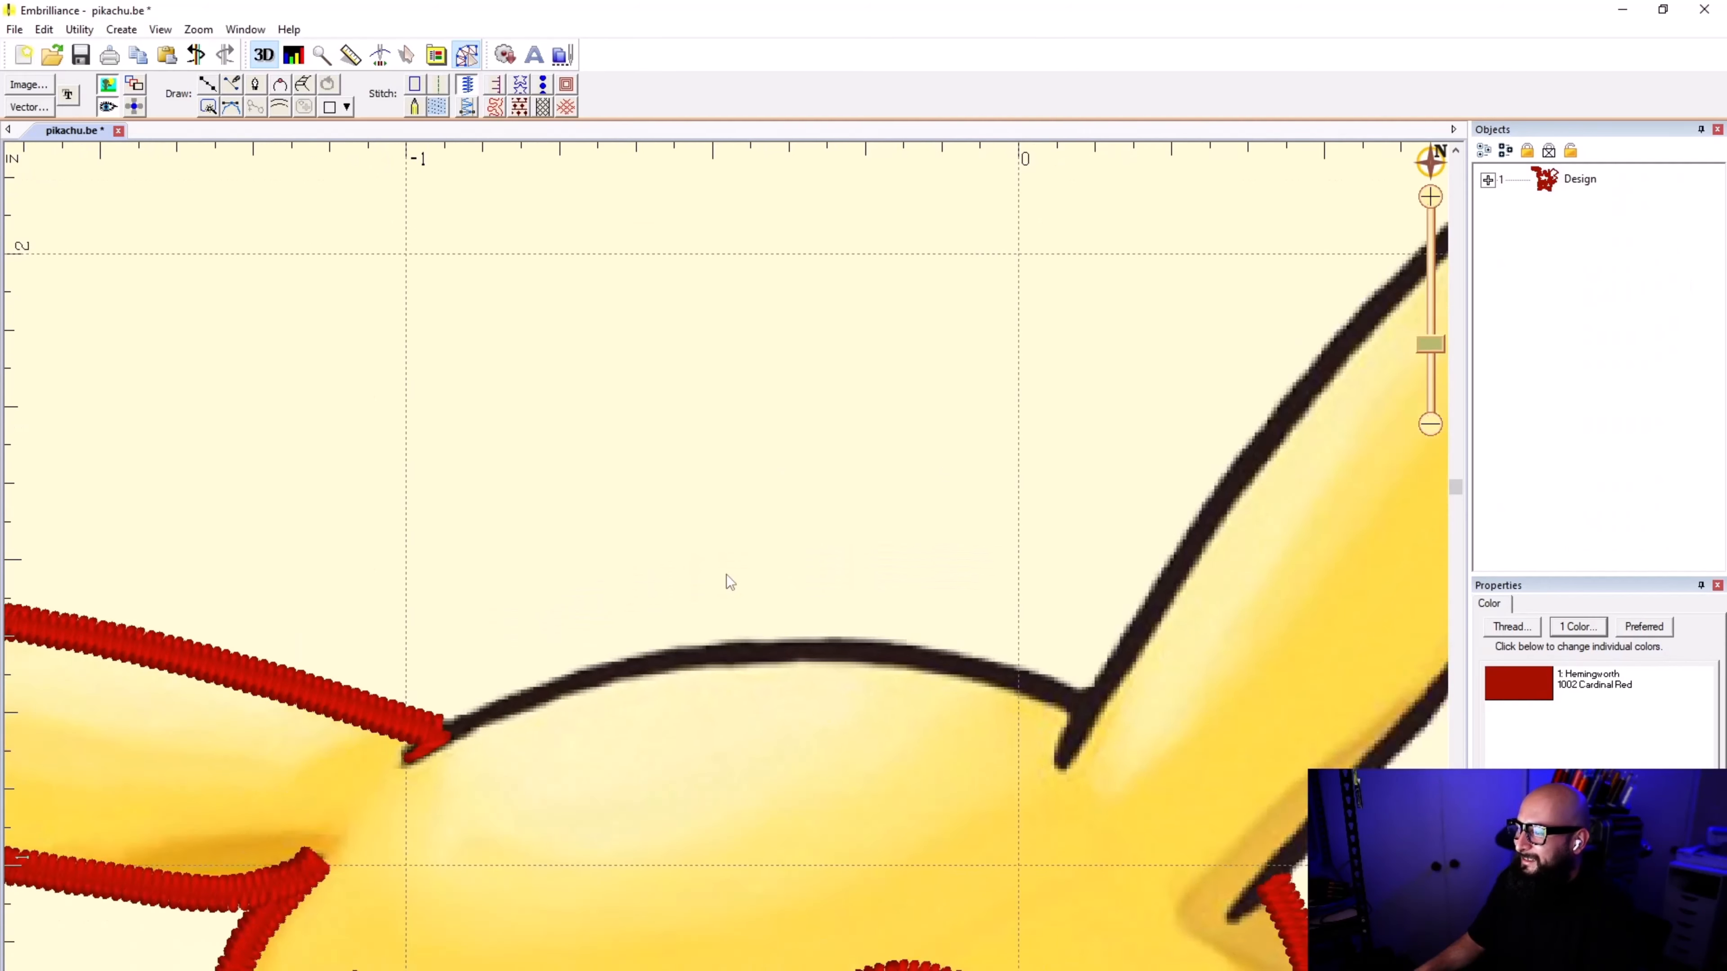
scroll(679, 636, down, 1)
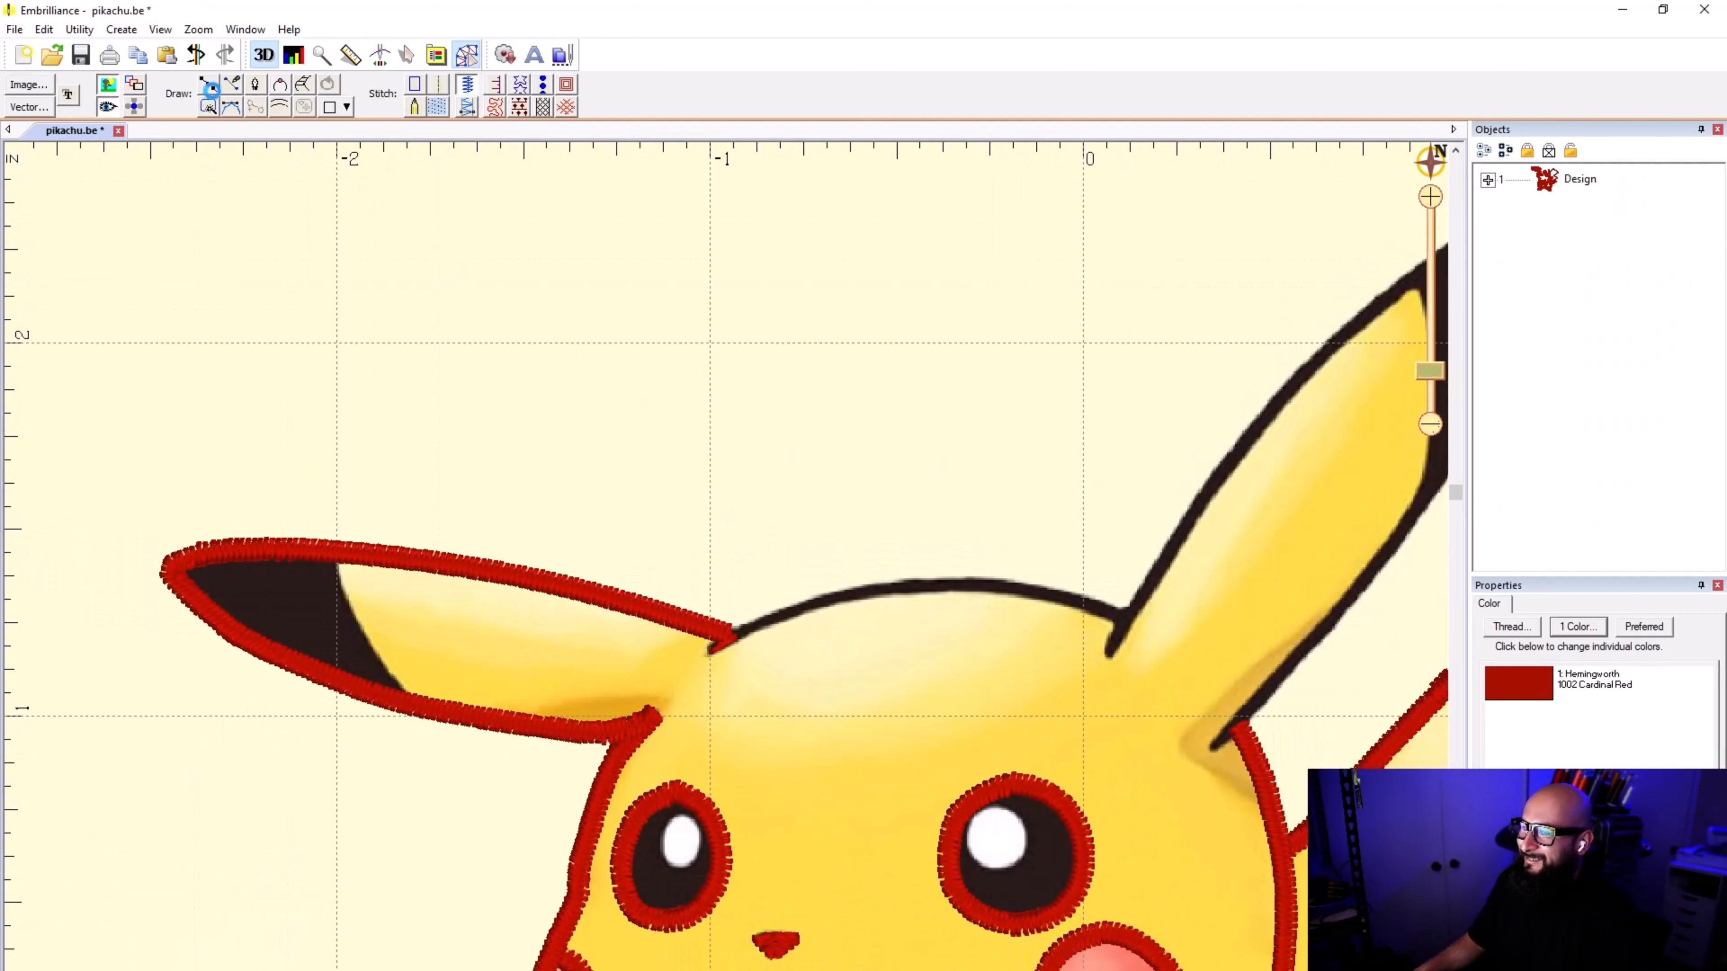
click(207, 85)
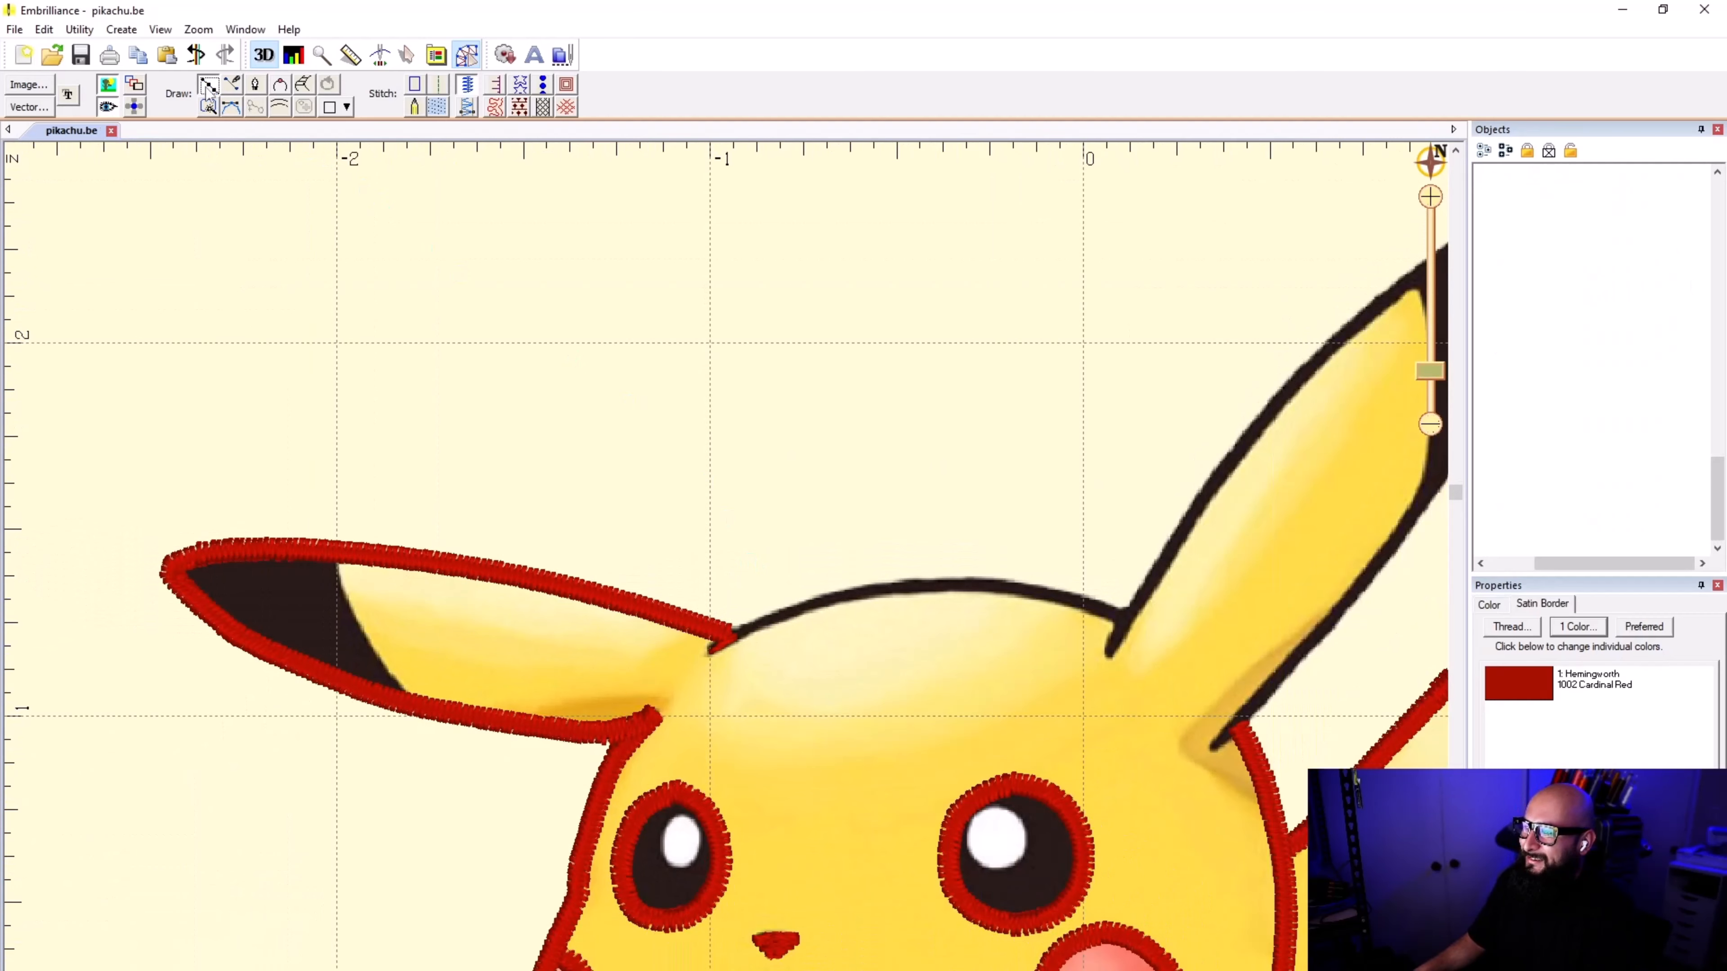
scroll(803, 643, up, 8)
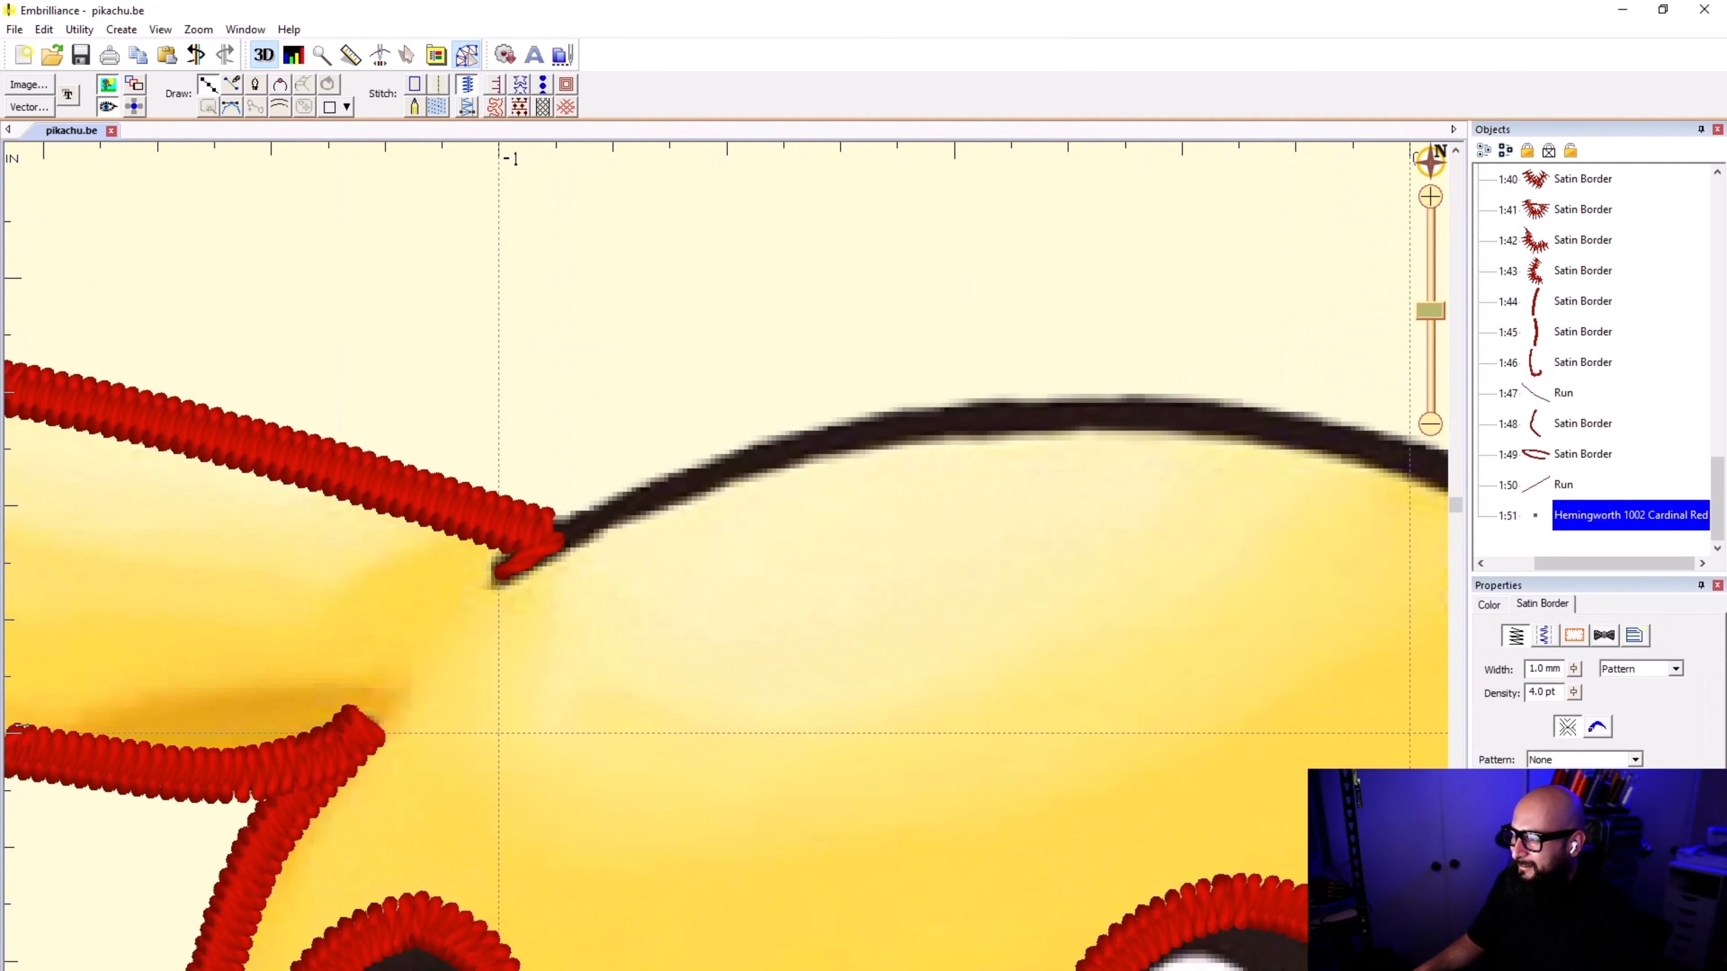
click(499, 577)
click(582, 522)
click(954, 421)
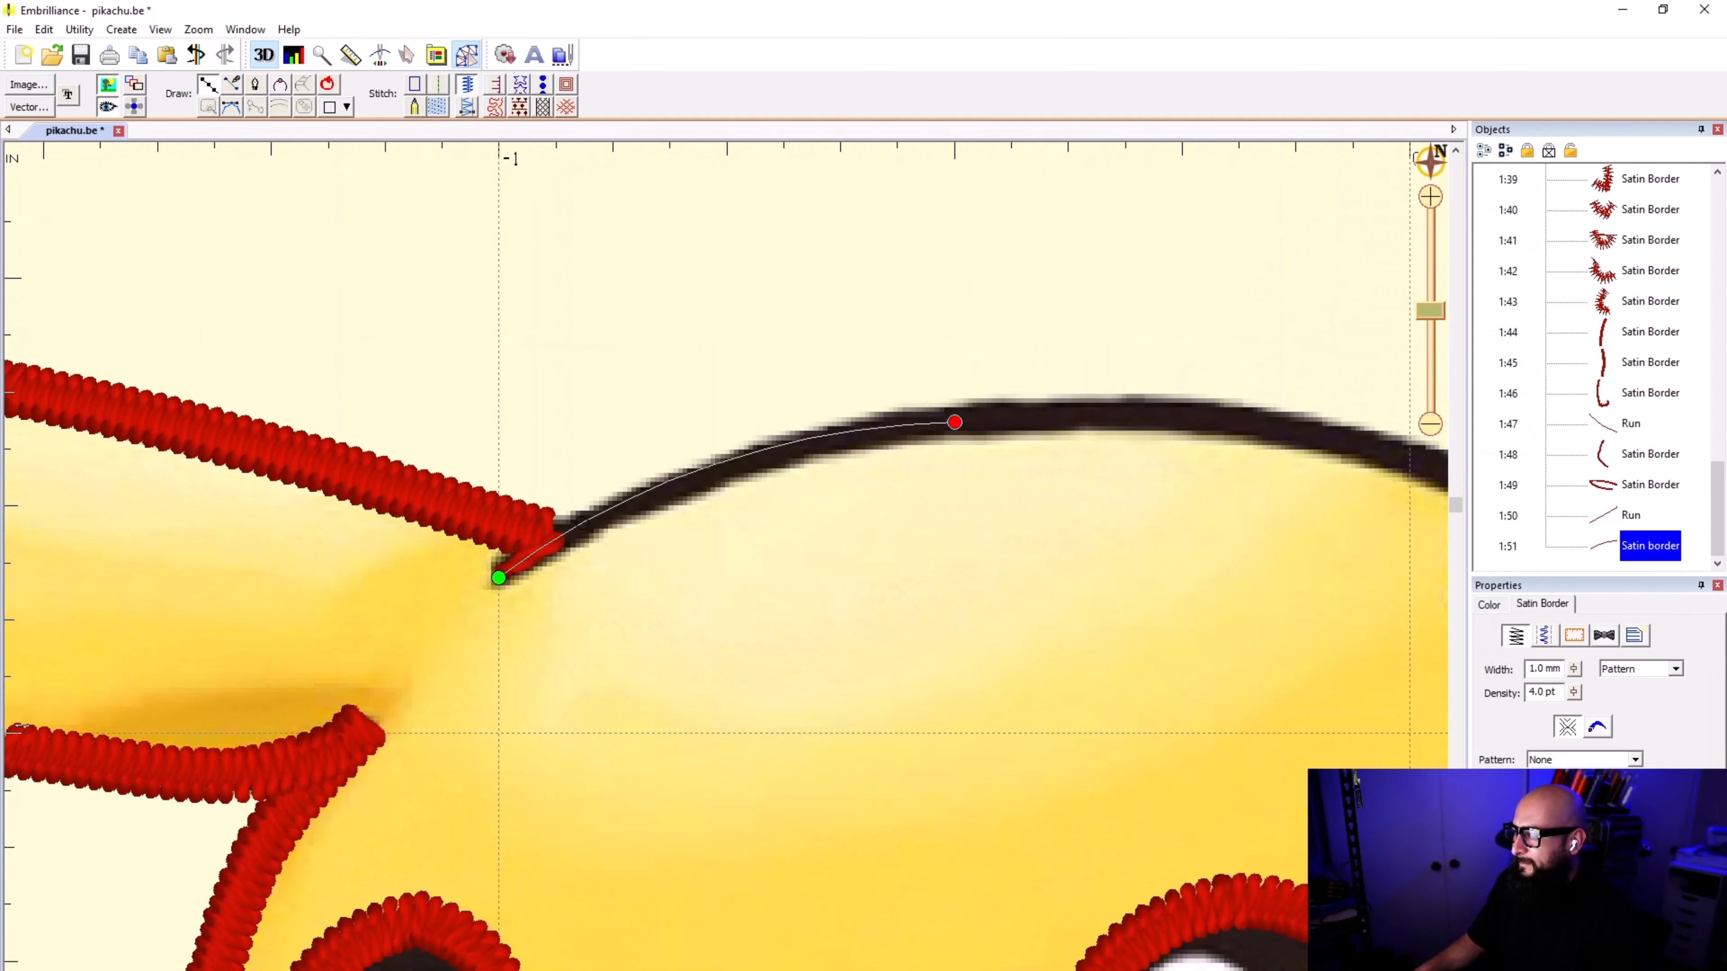
click(1230, 421)
scroll(1434, 488, down, 1)
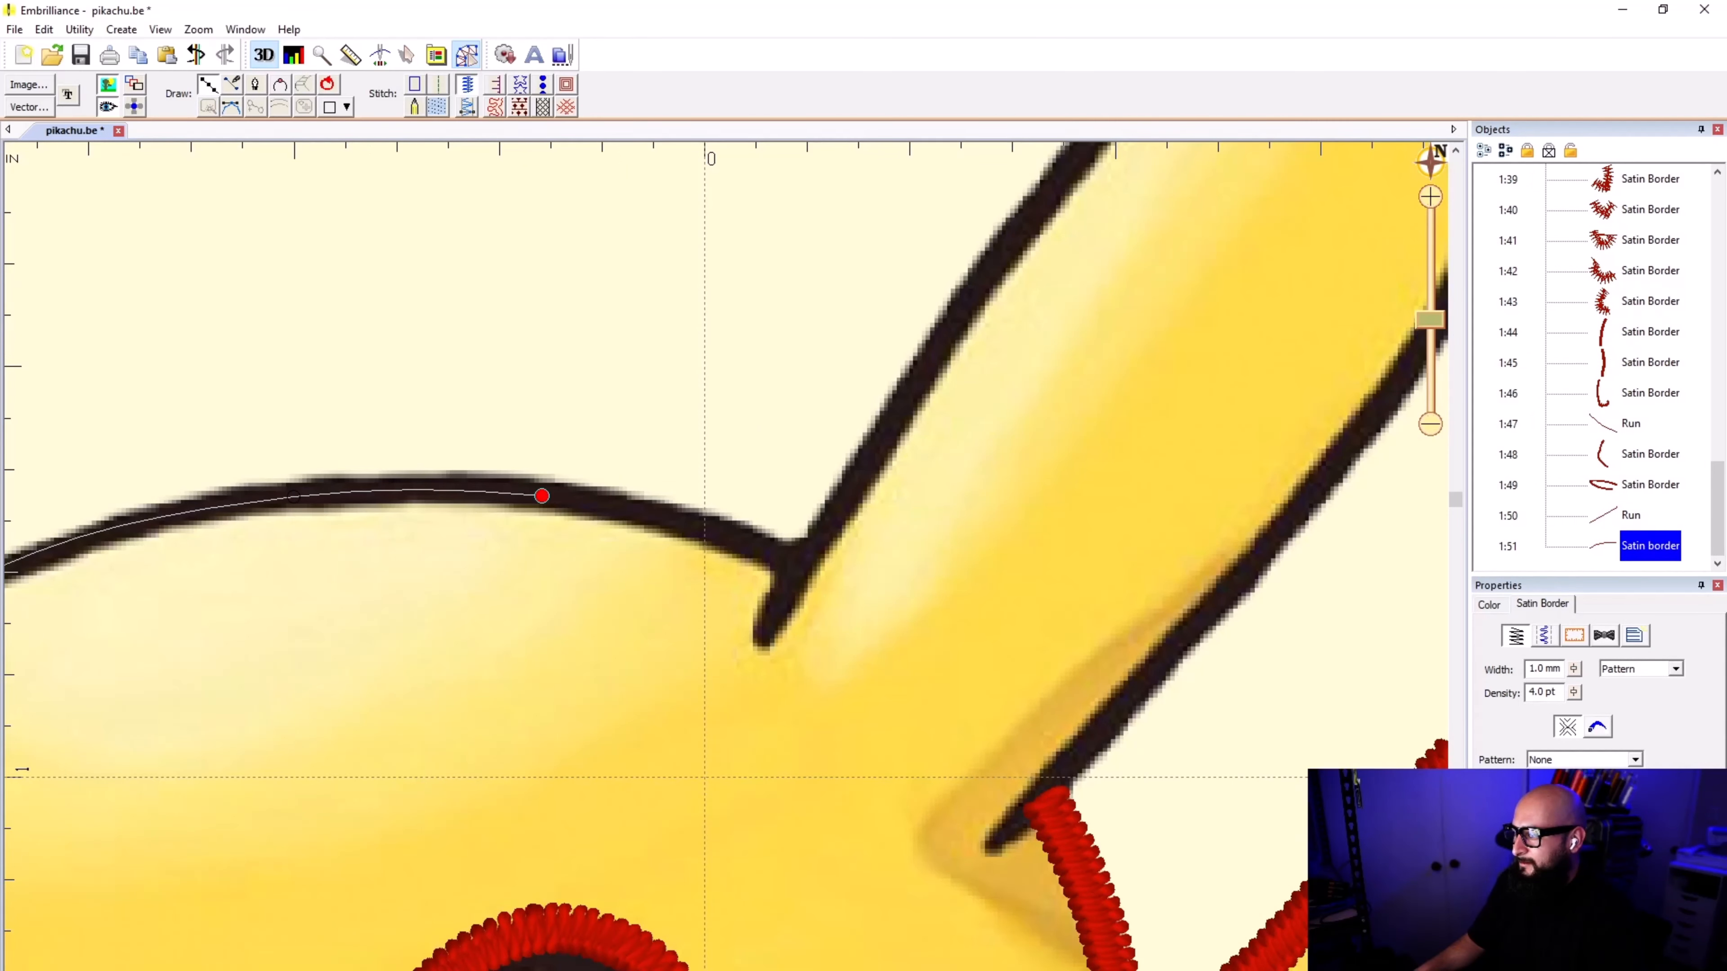
click(760, 548)
click(800, 565)
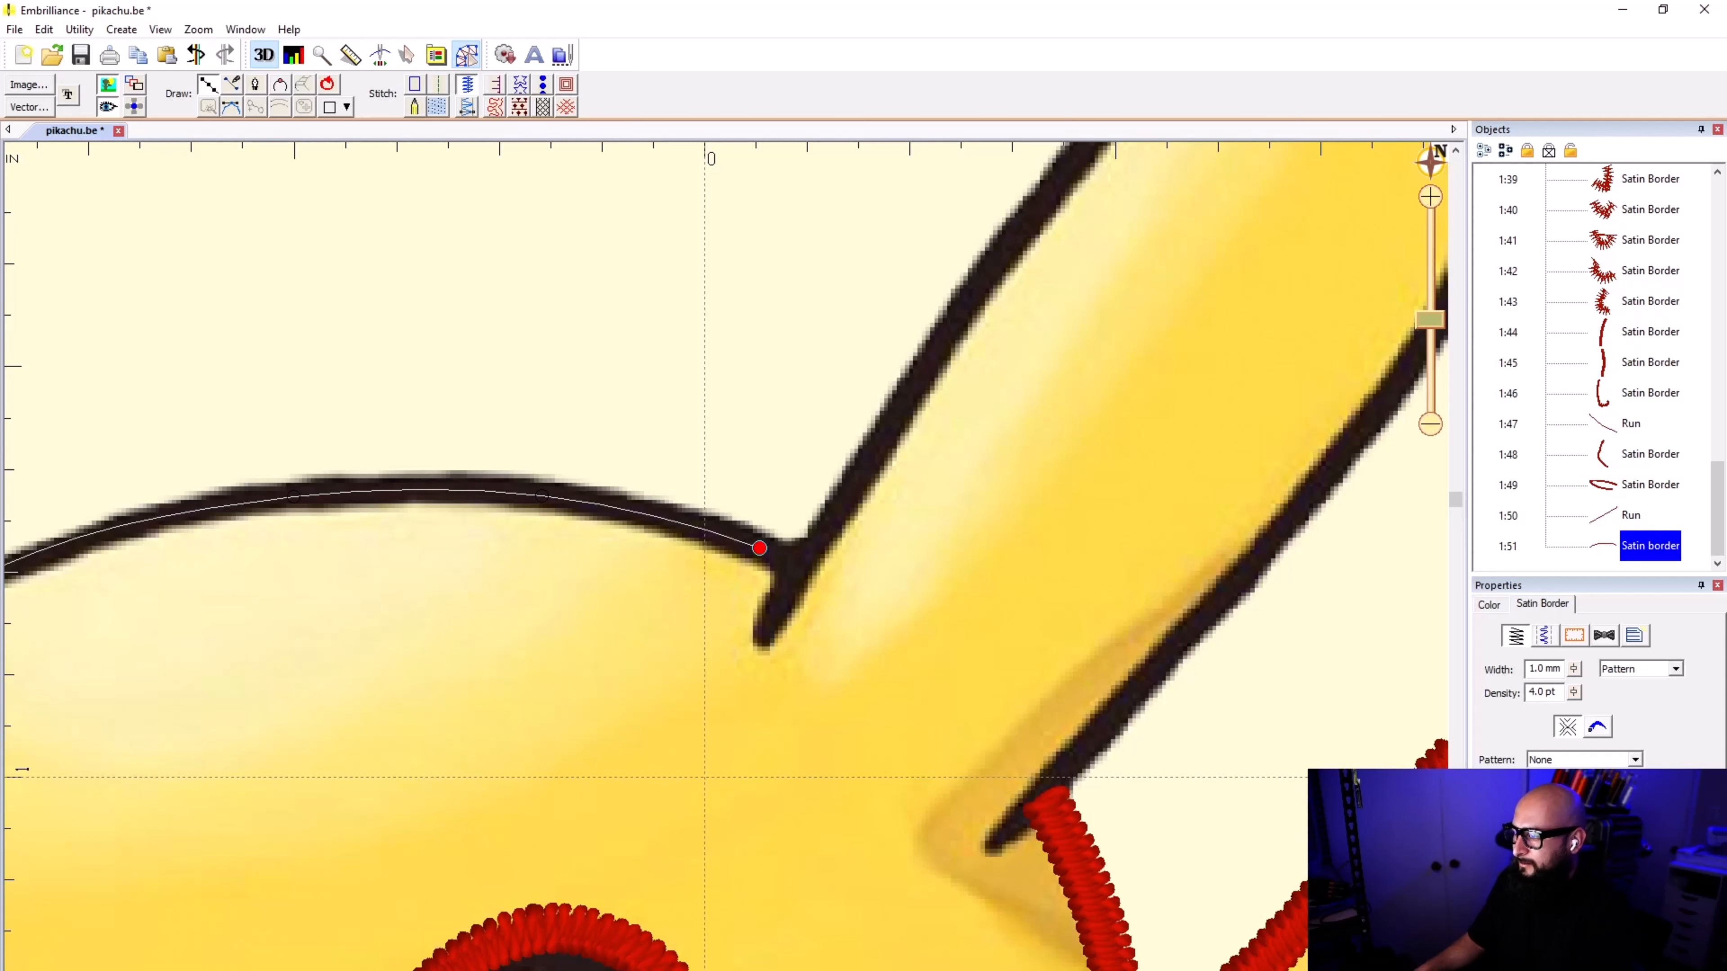
key(Return)
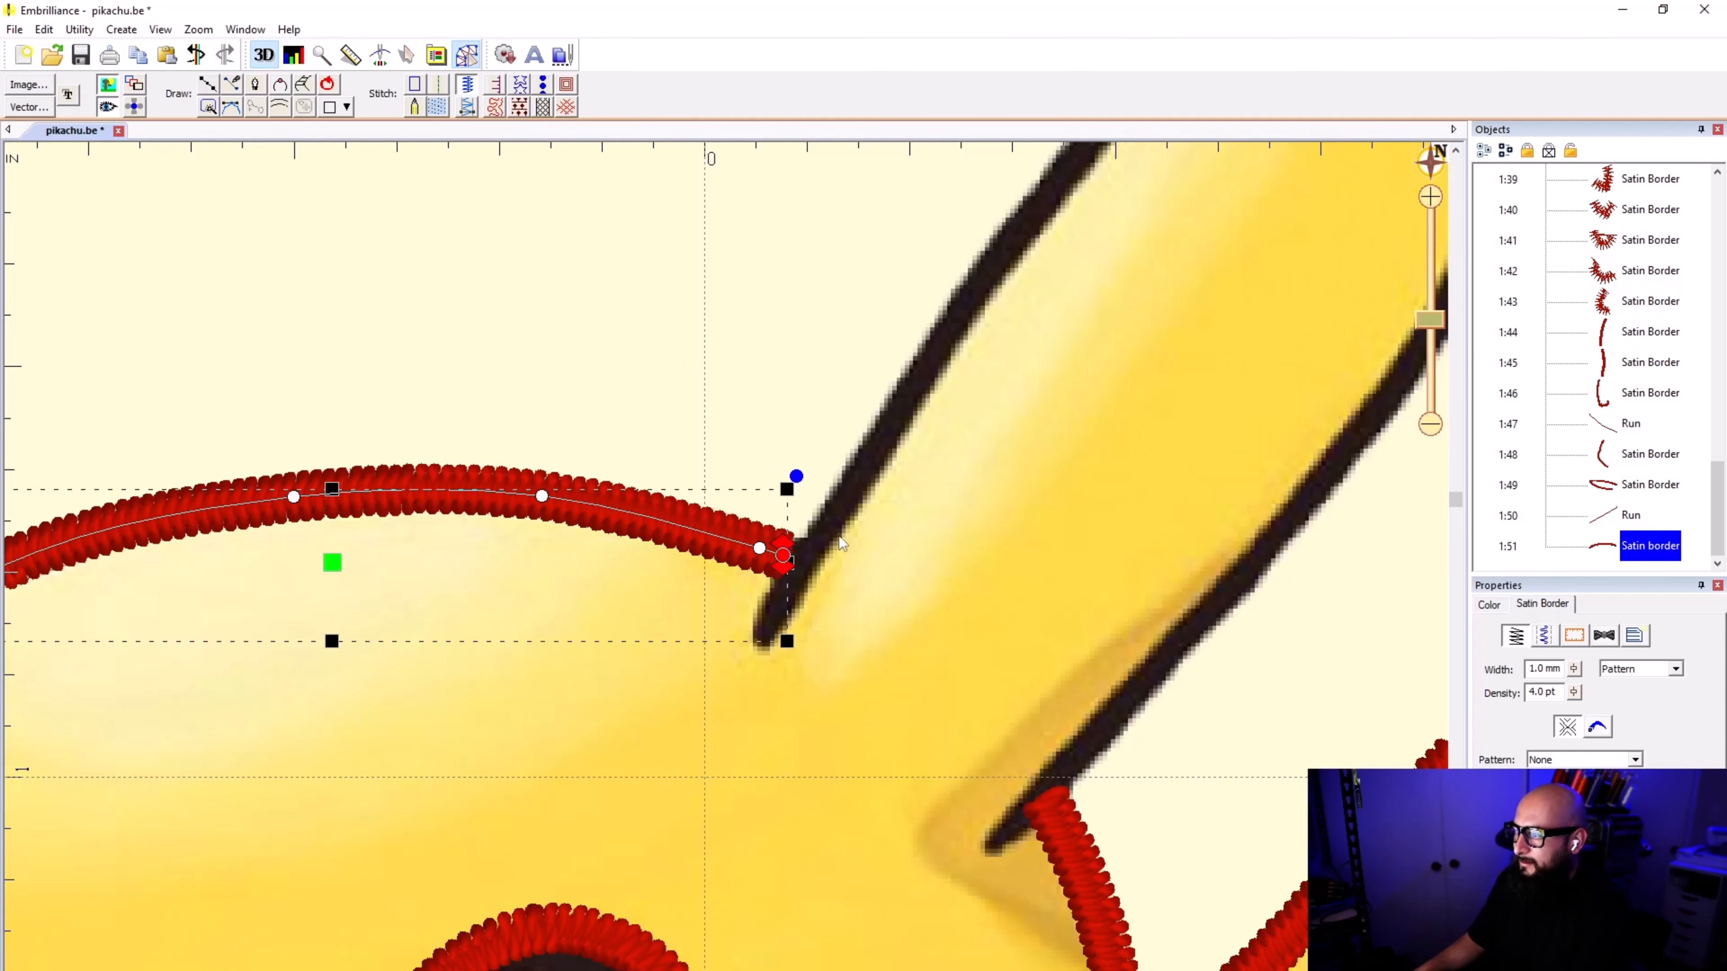
Step: Move the end node of the head-top border slightly closer to the right-hand ear outline and deselect the border
scroll(793, 559, up, 2)
drag(716, 575, 732, 580)
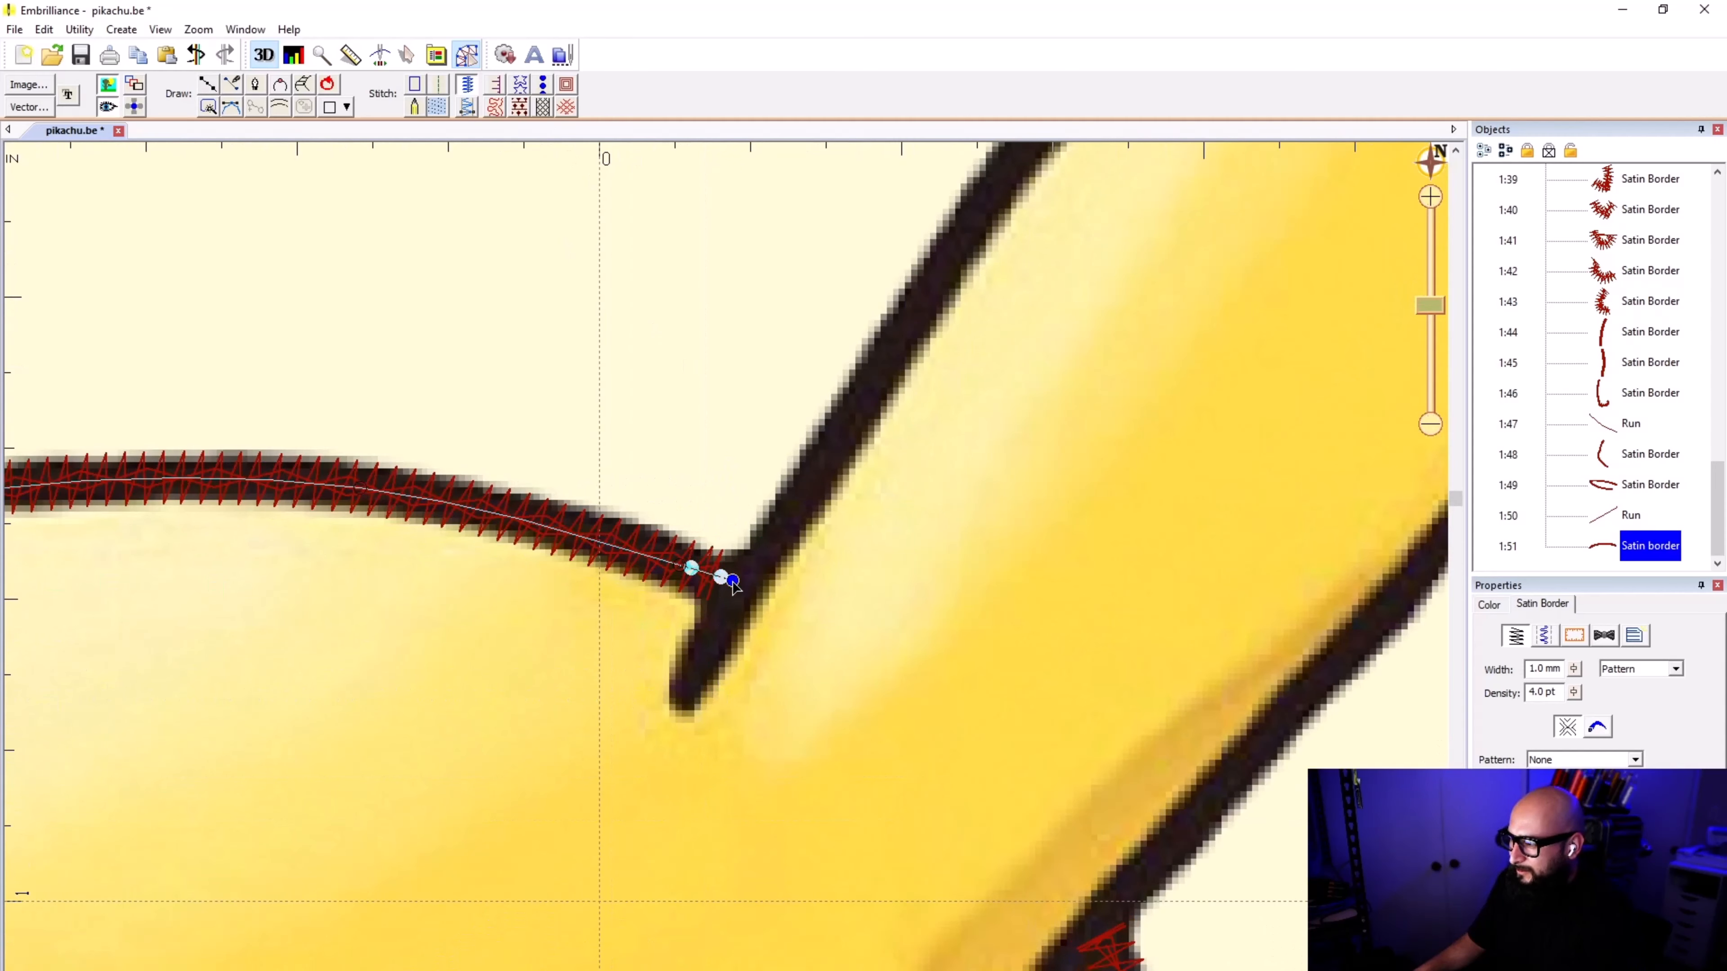
click(369, 172)
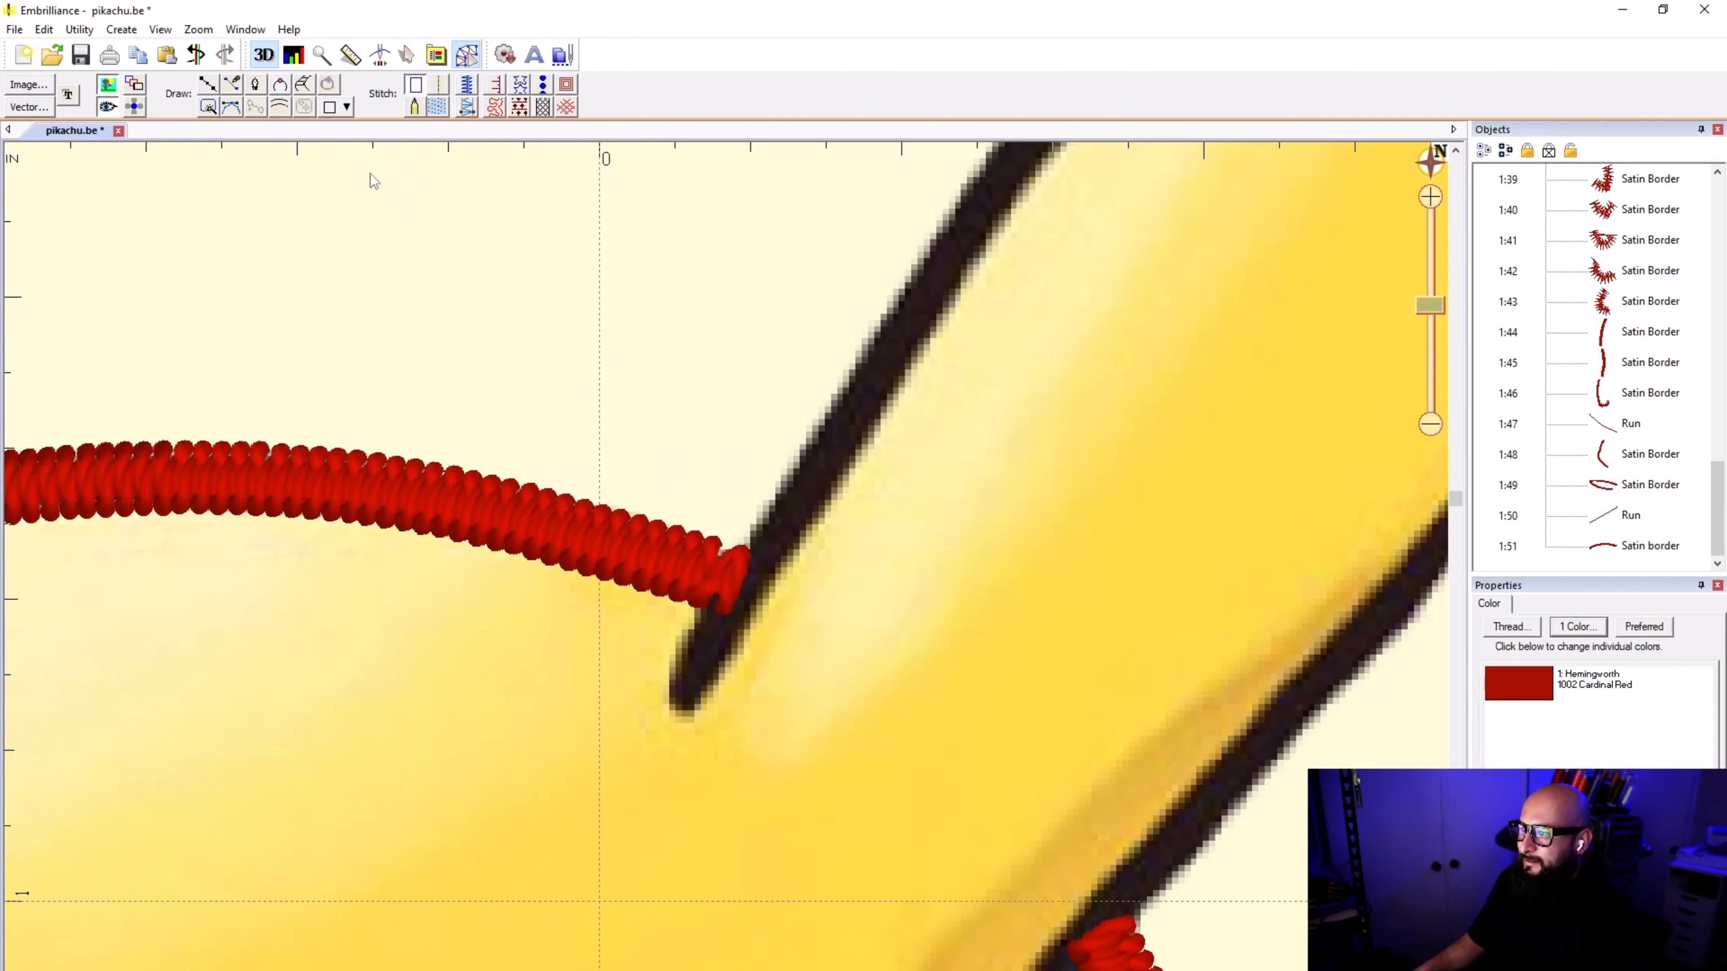
Step: Draw a short line from the head-top border's end down to the right-hand ear's crease tip and convert it to a run stitch
click(208, 85)
click(728, 581)
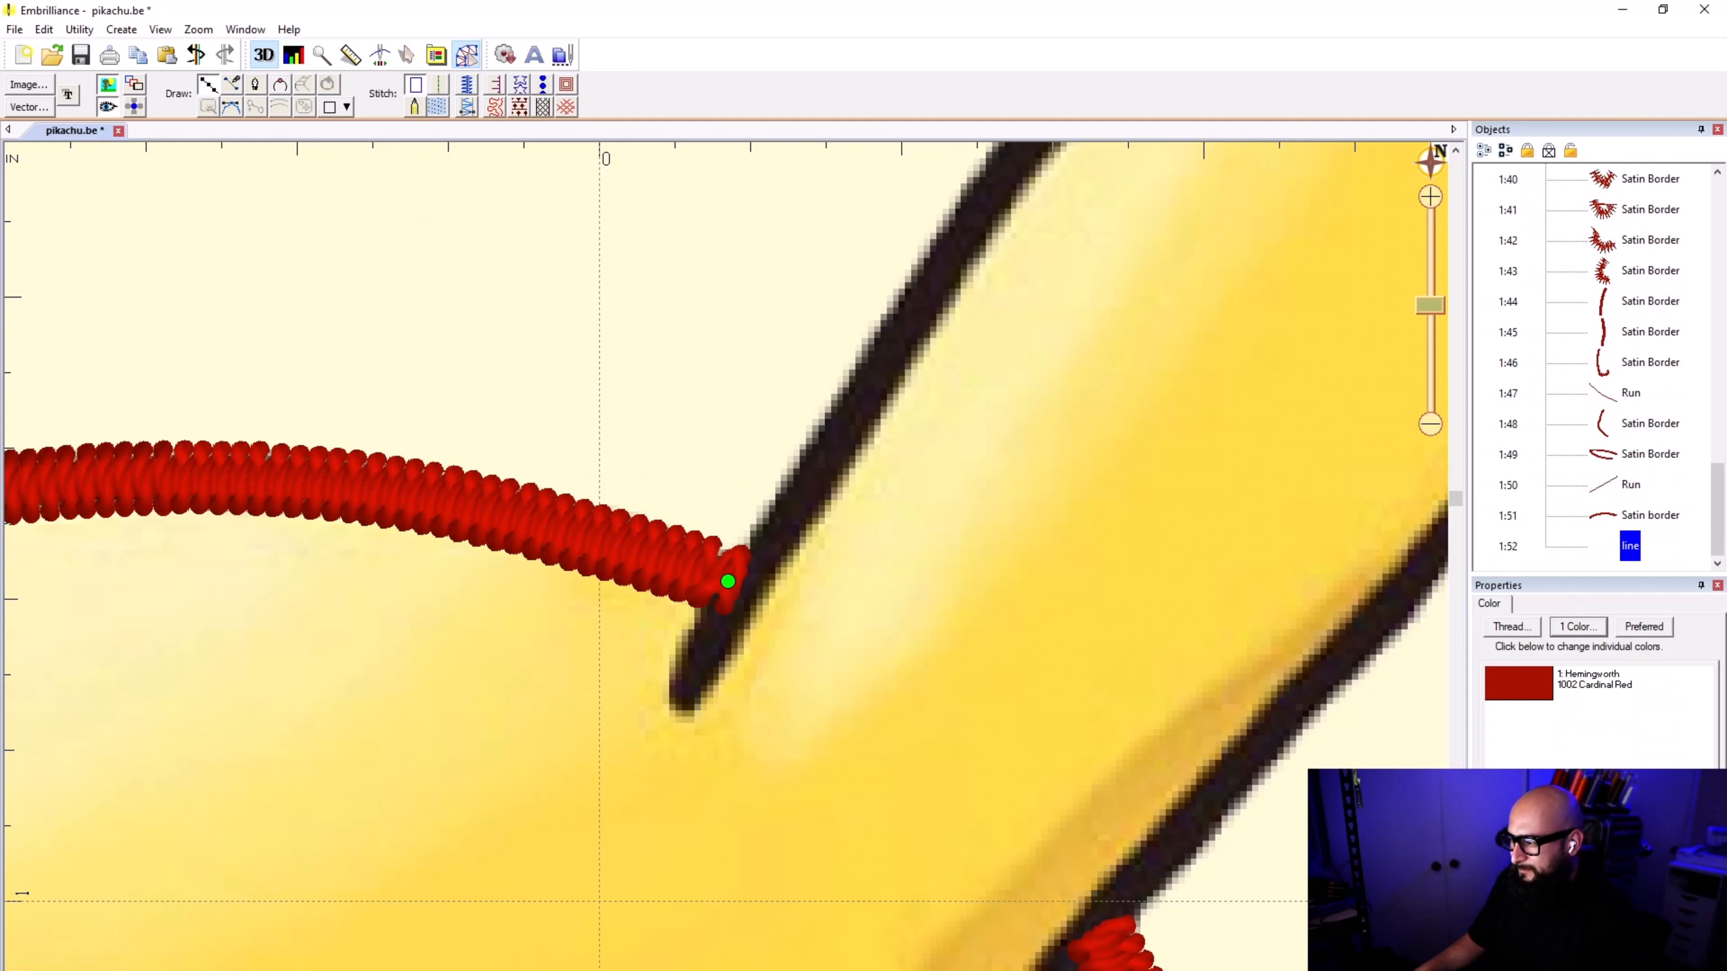
click(683, 697)
right_click(683, 697)
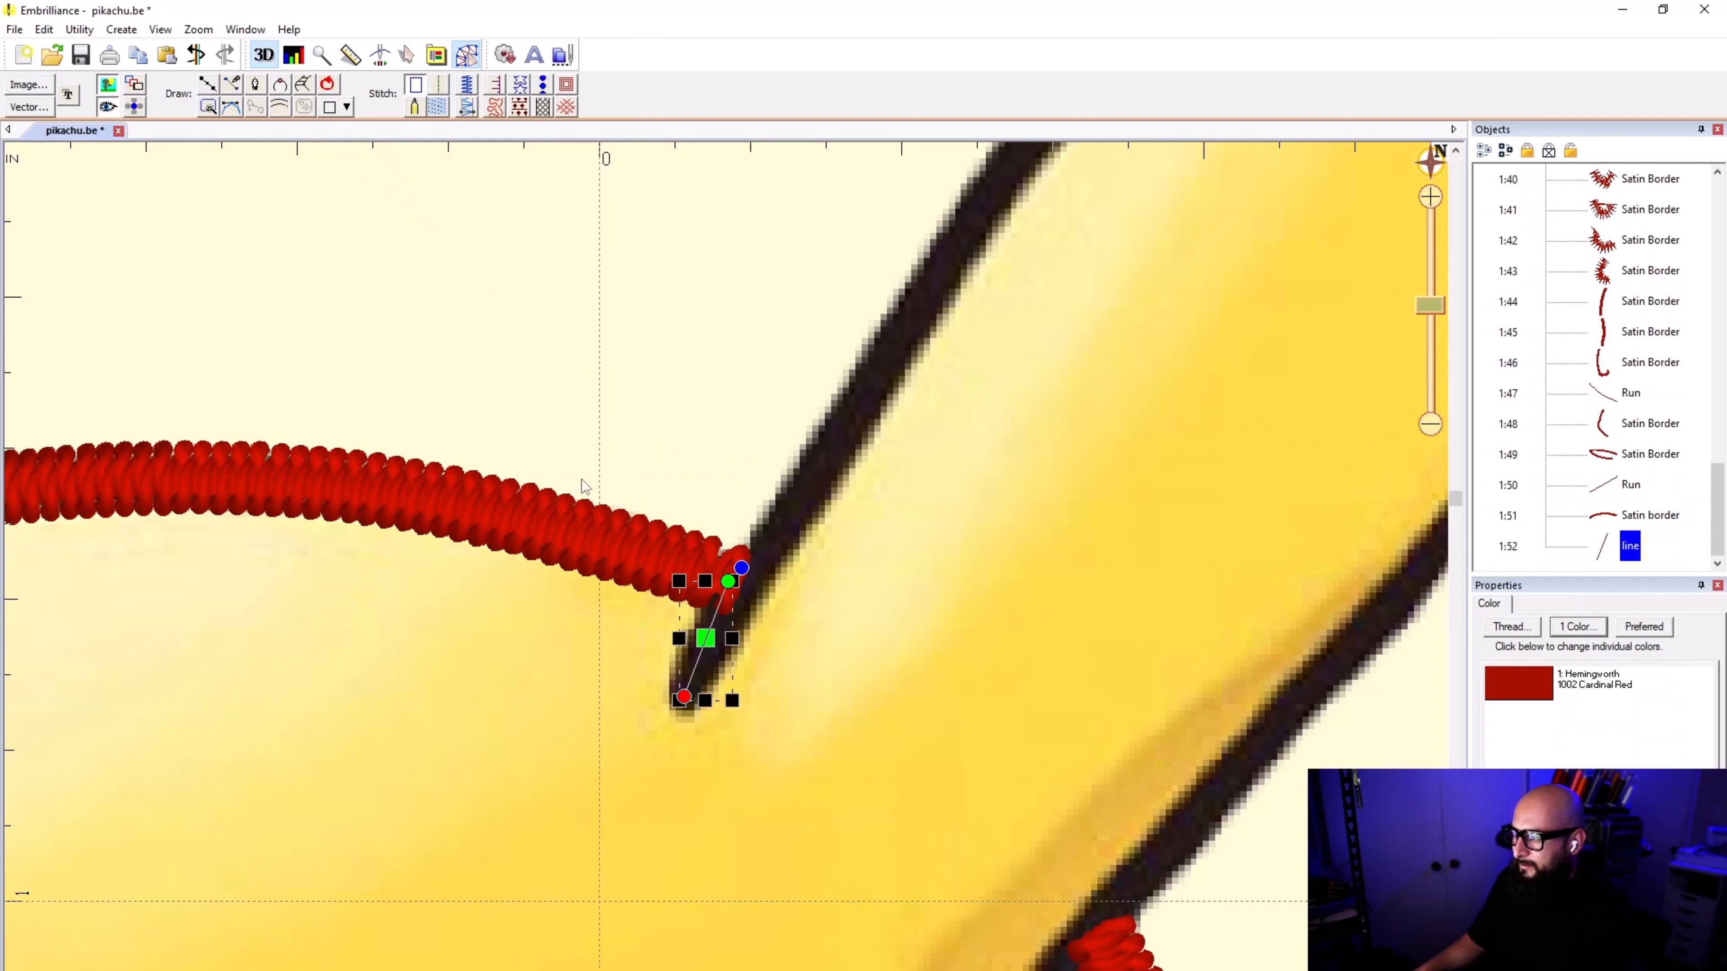
click(430, 302)
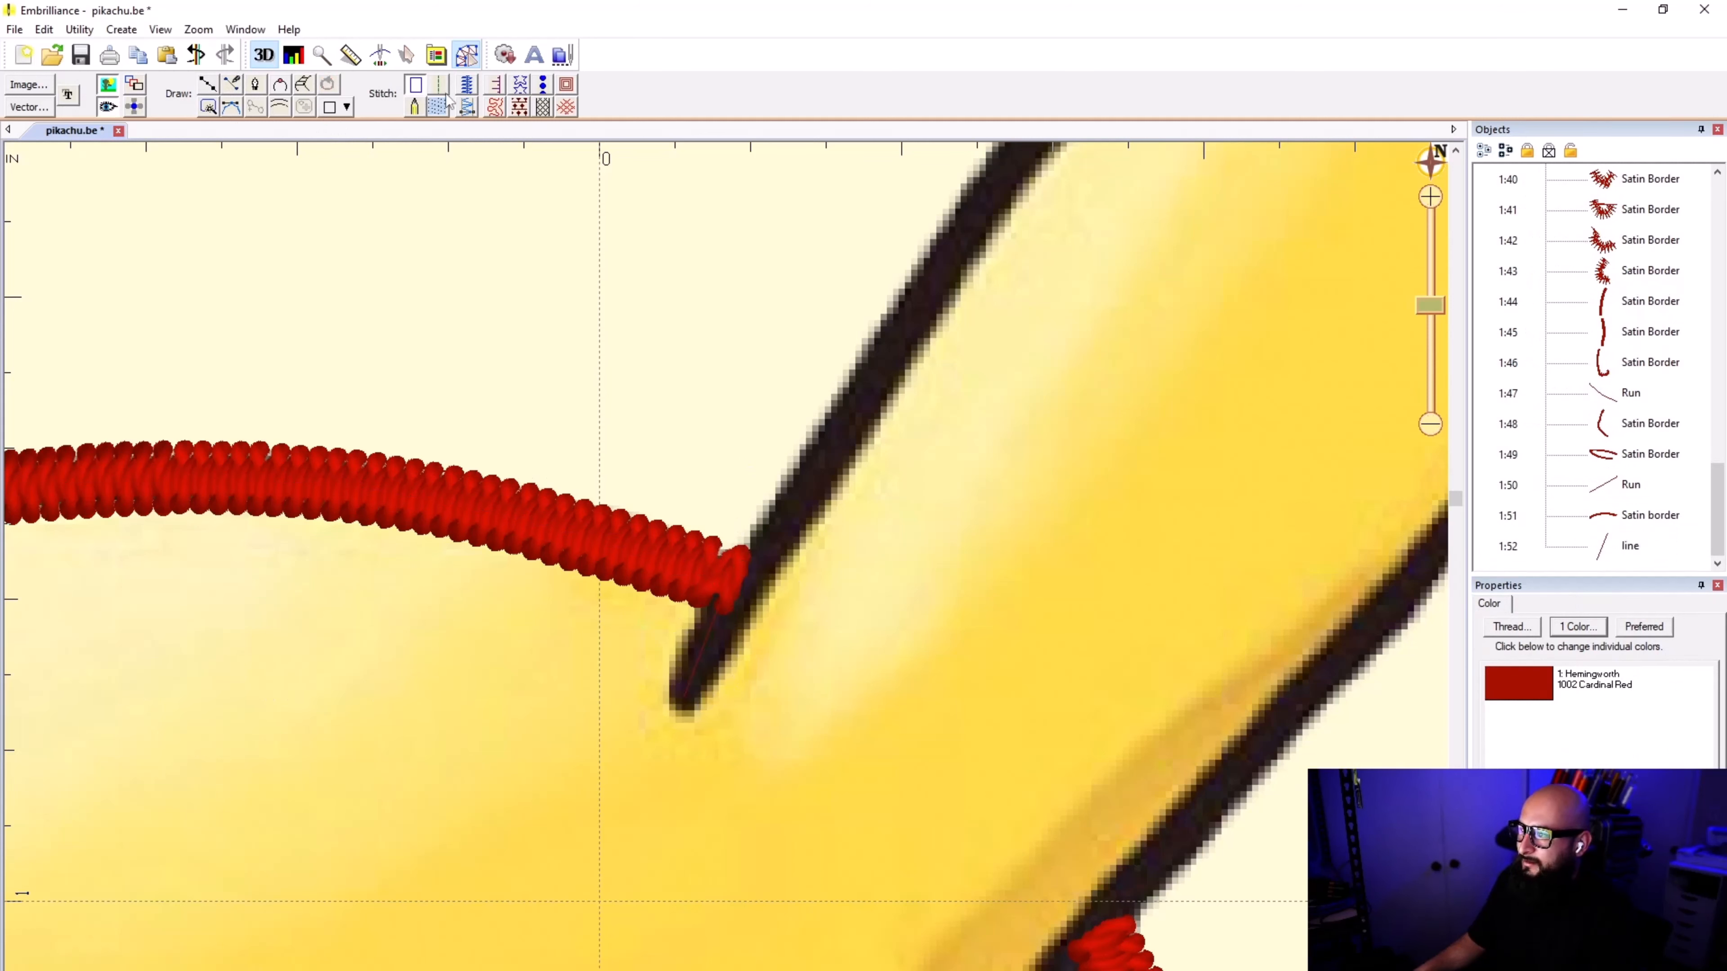
click(694, 662)
click(422, 102)
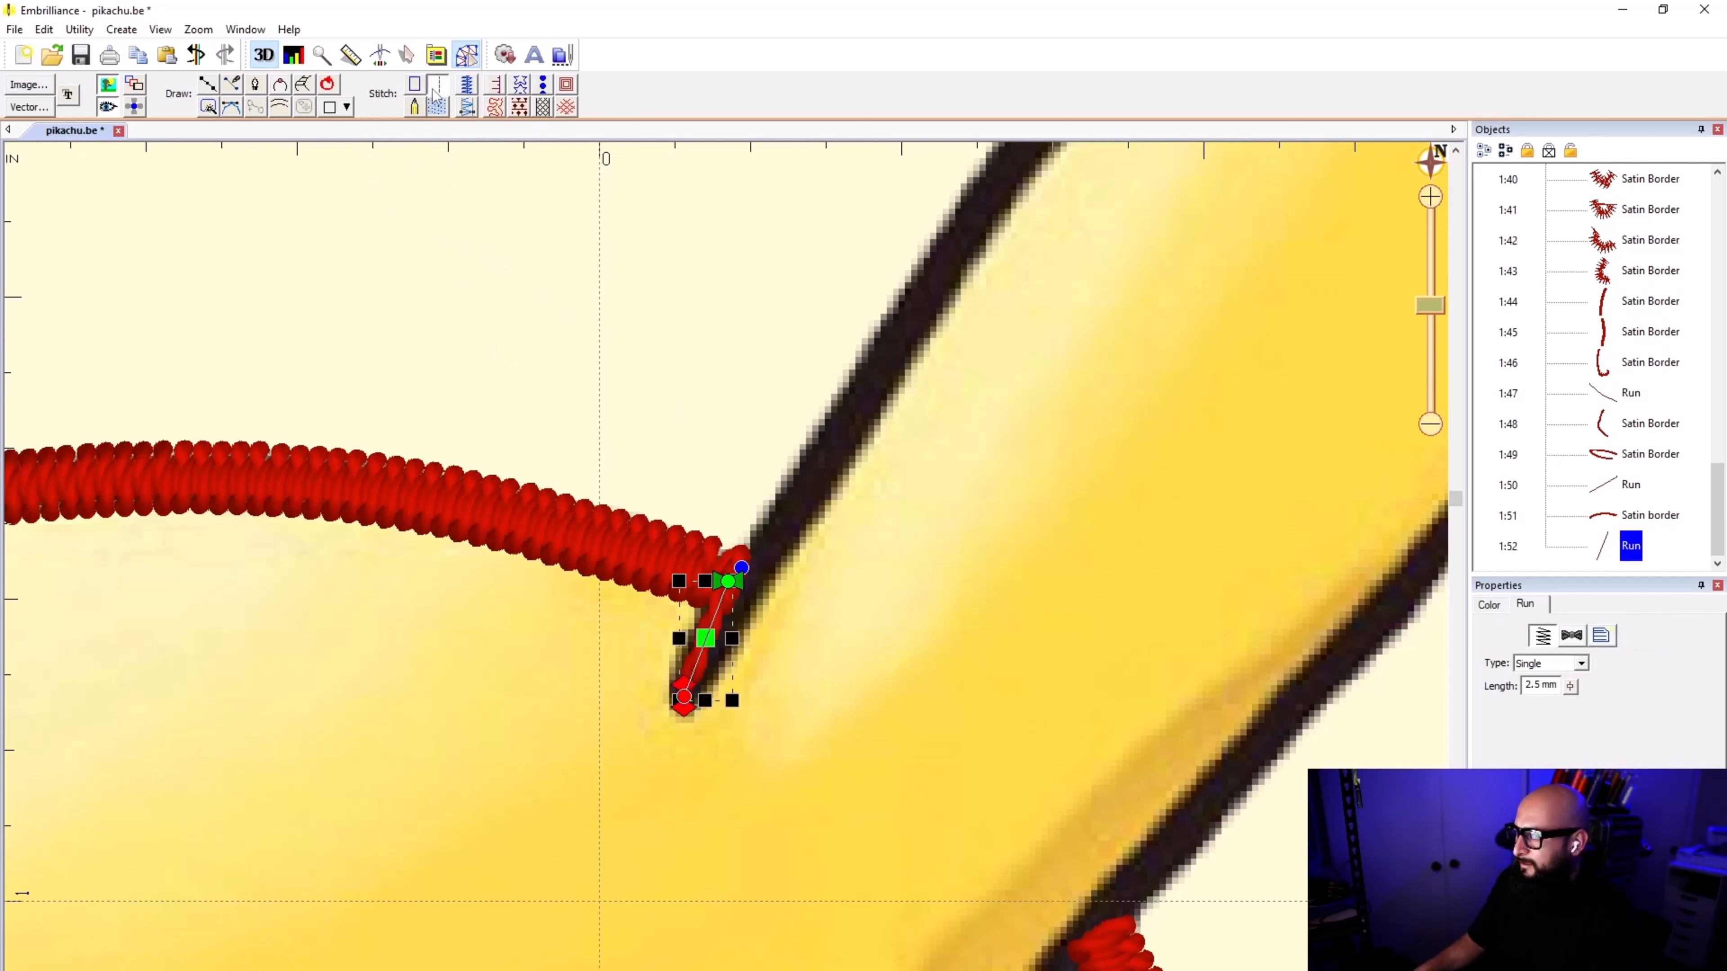
click(556, 329)
click(209, 85)
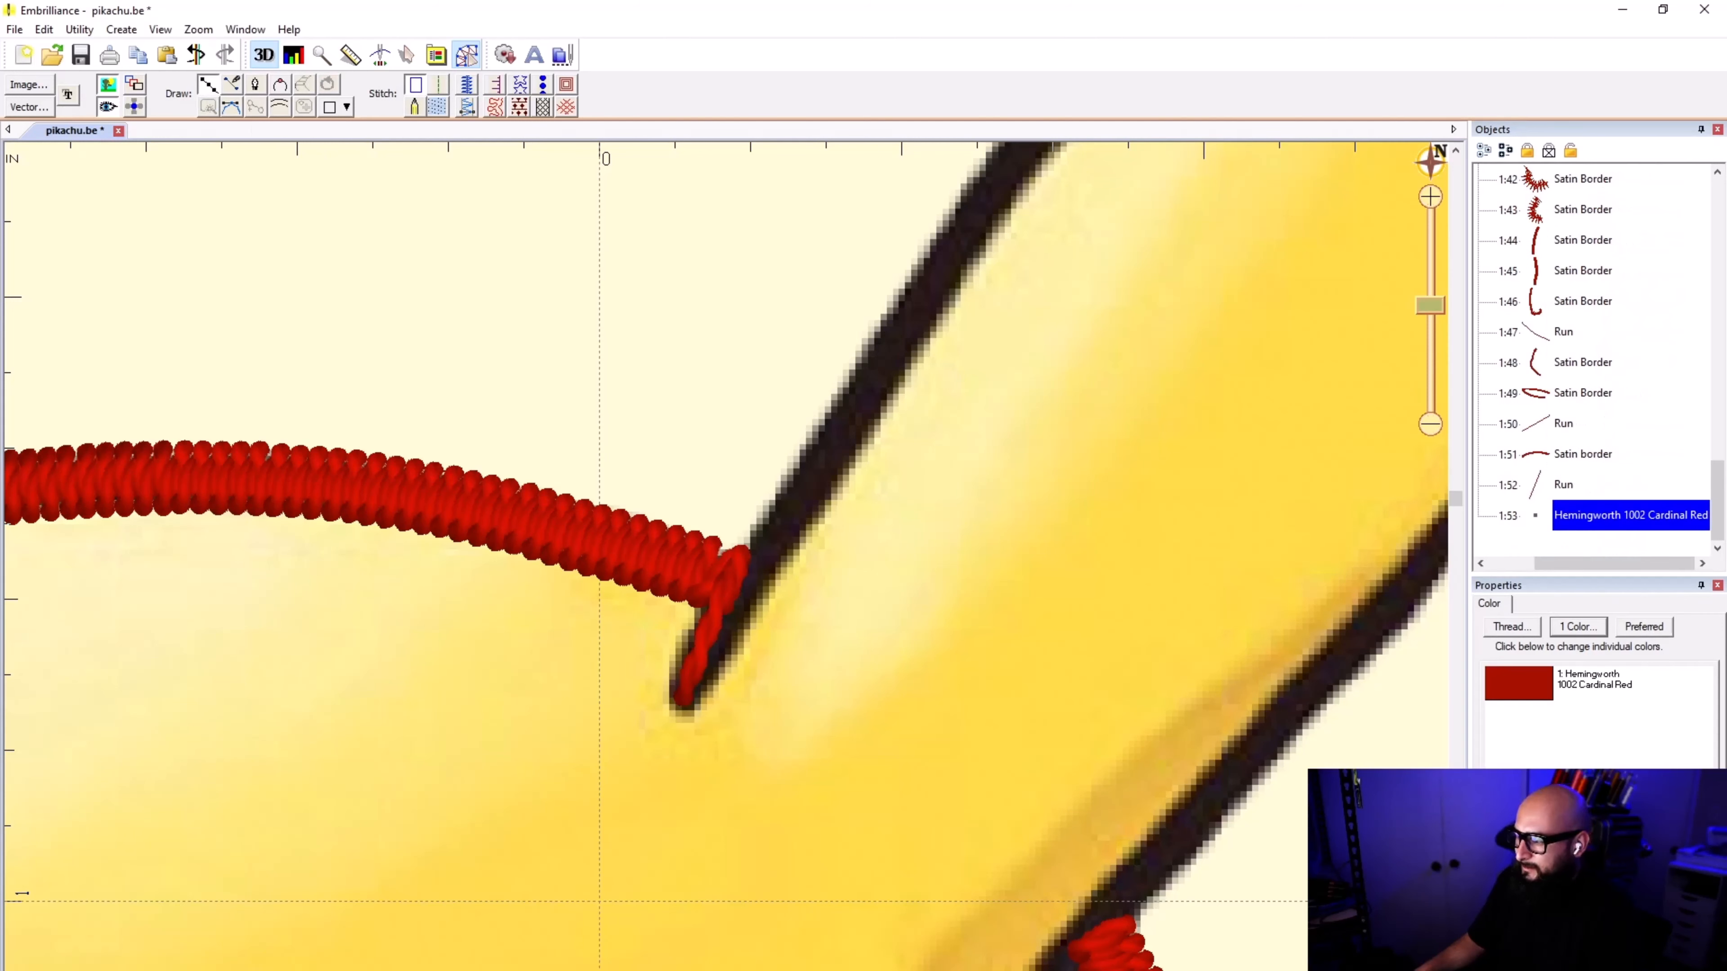
click(683, 700)
click(713, 618)
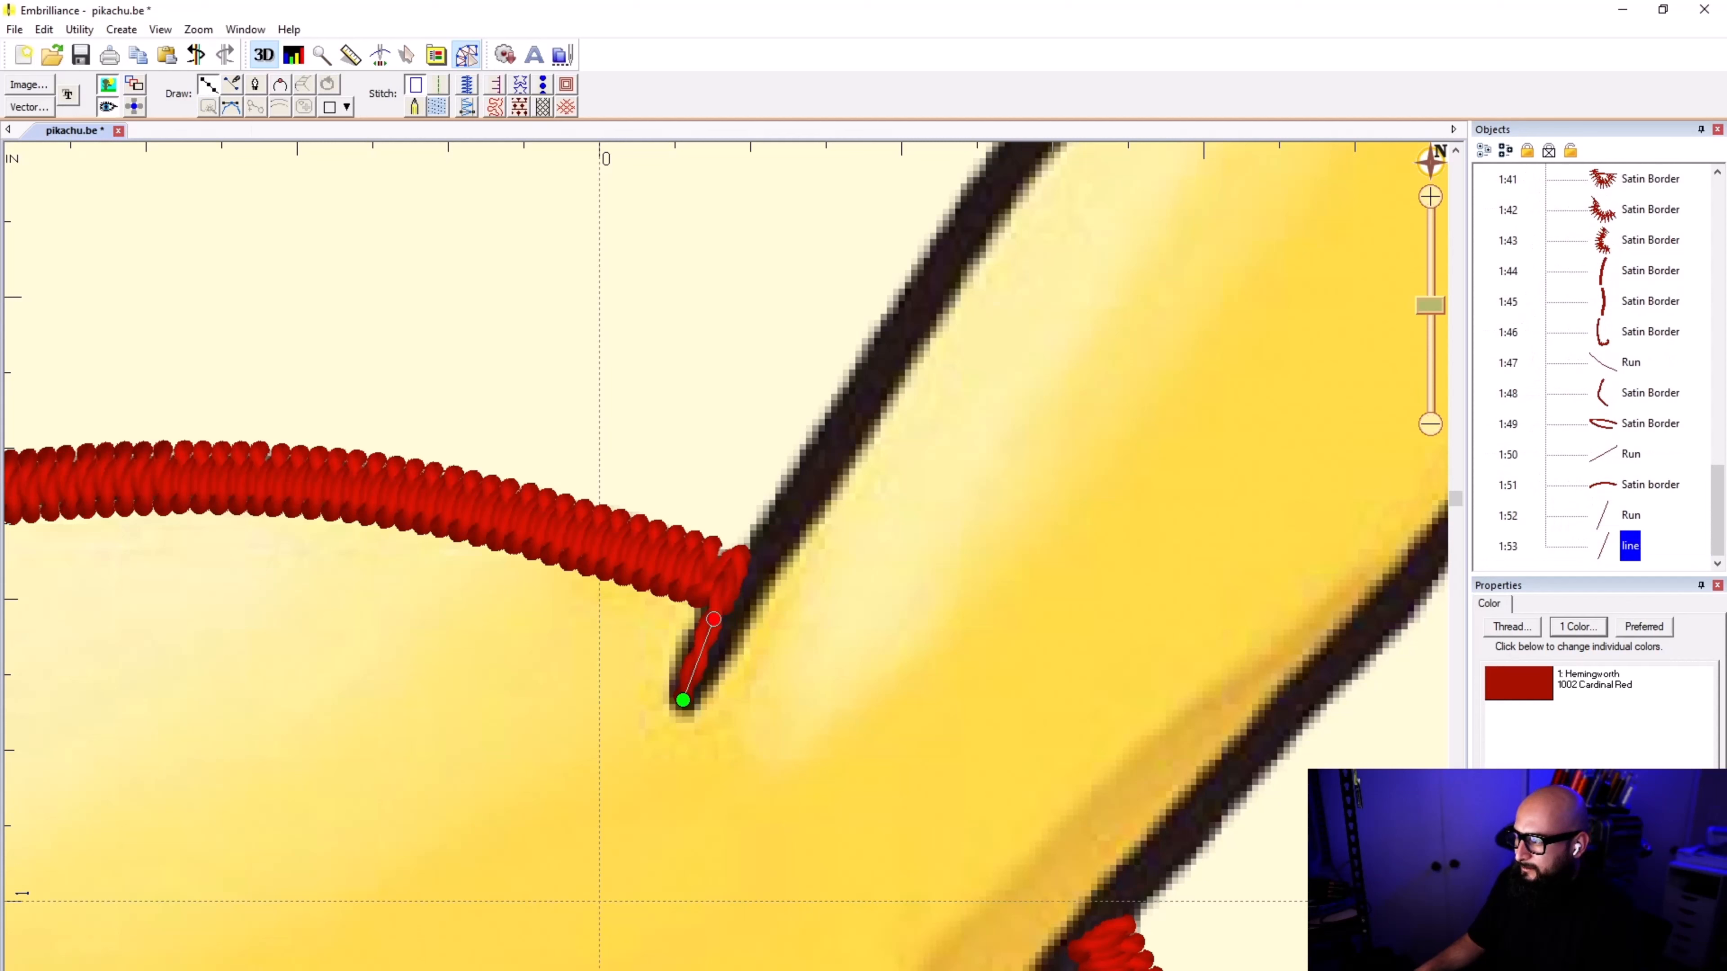
key(Delete)
Step: Extend the head-top satin border's end node slightly further into the right-hand ear outline
click(688, 561)
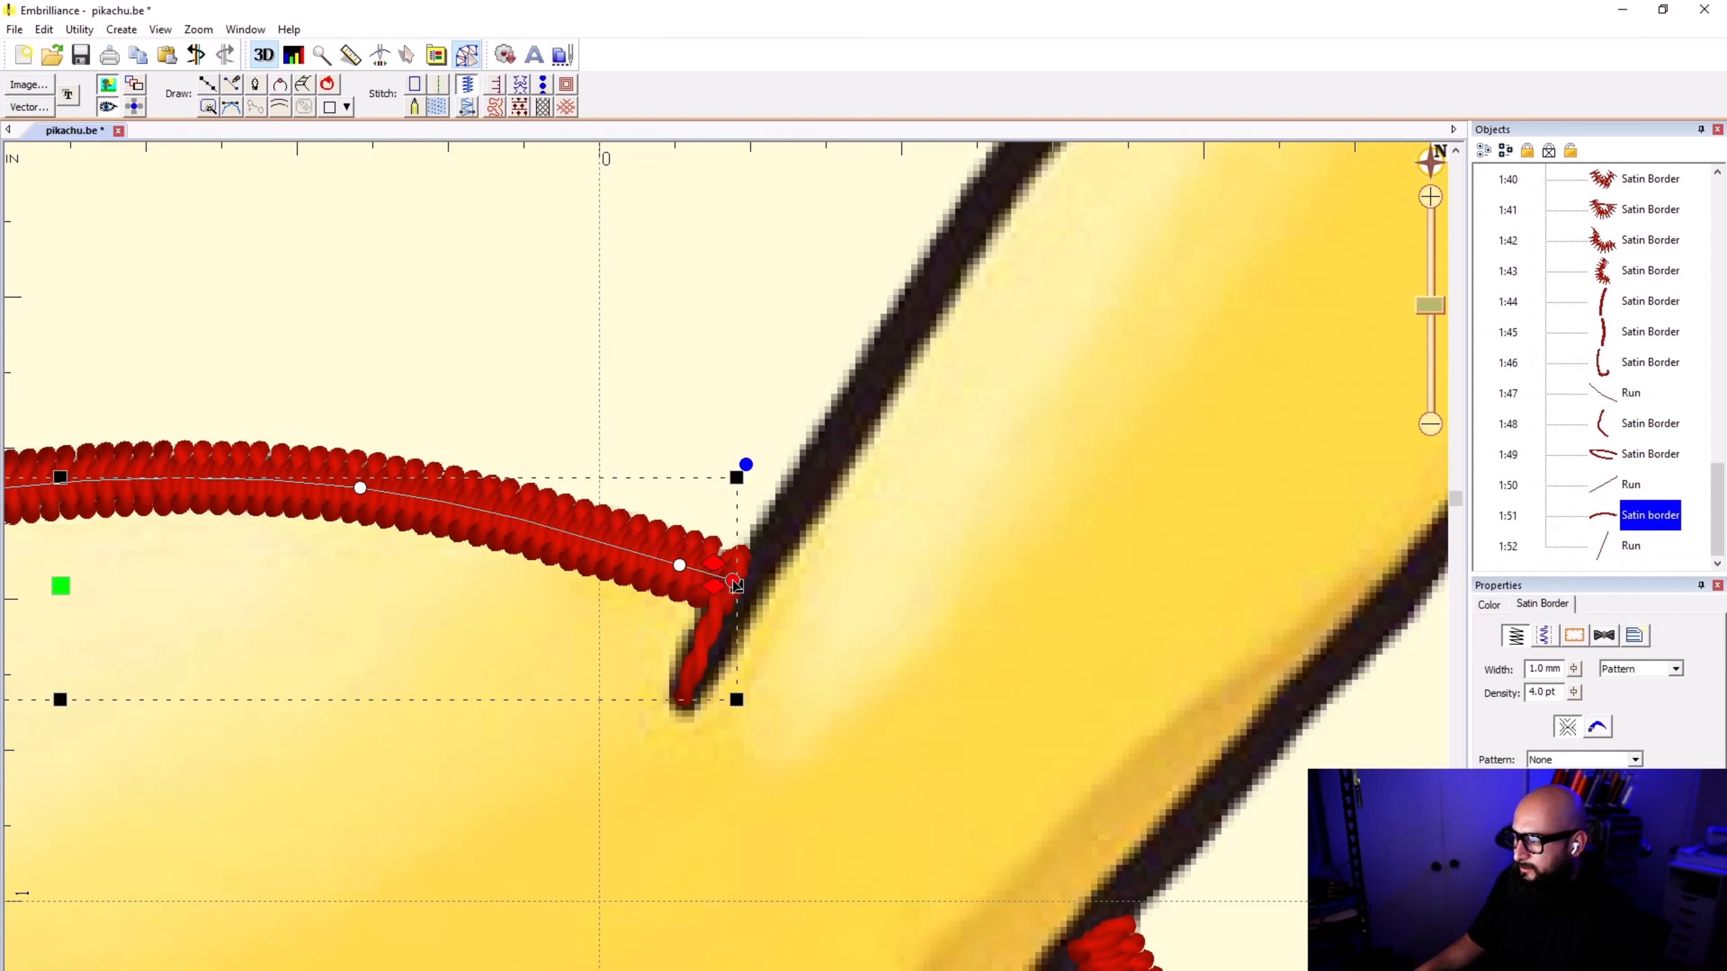
drag(733, 581, 743, 585)
click(759, 590)
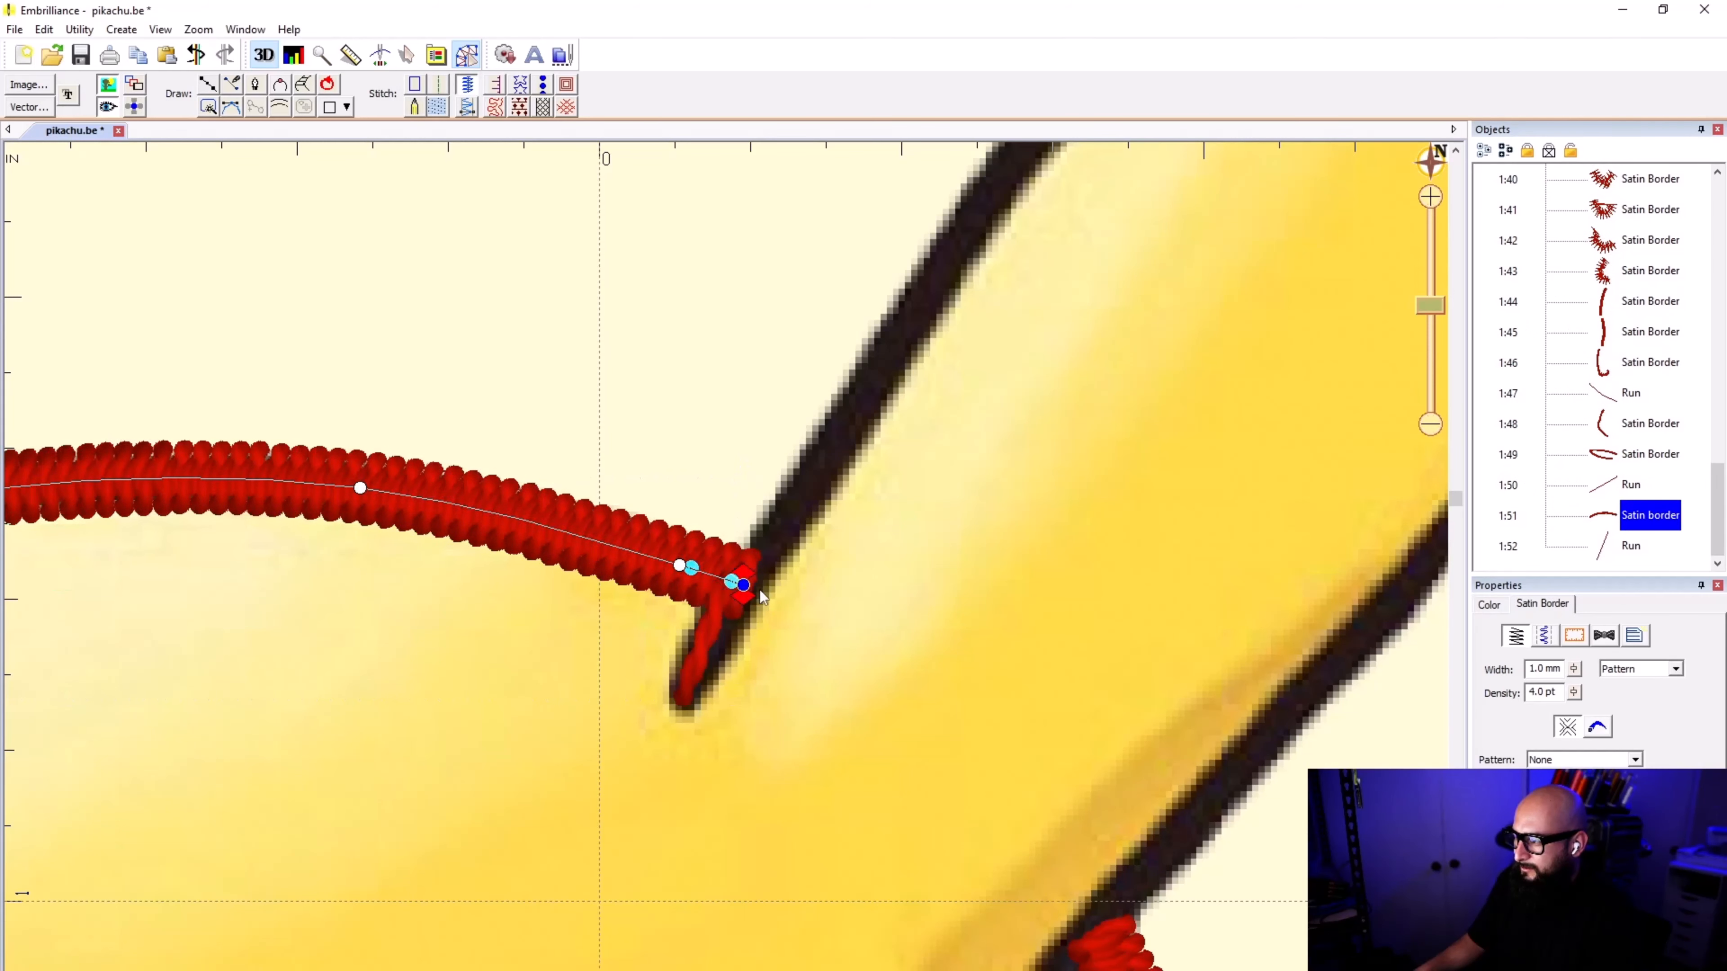
click(723, 657)
Step: Start a new line at the right-hand ear's crease tip and trace it along the ear's upper edge to the pointed tip
click(207, 85)
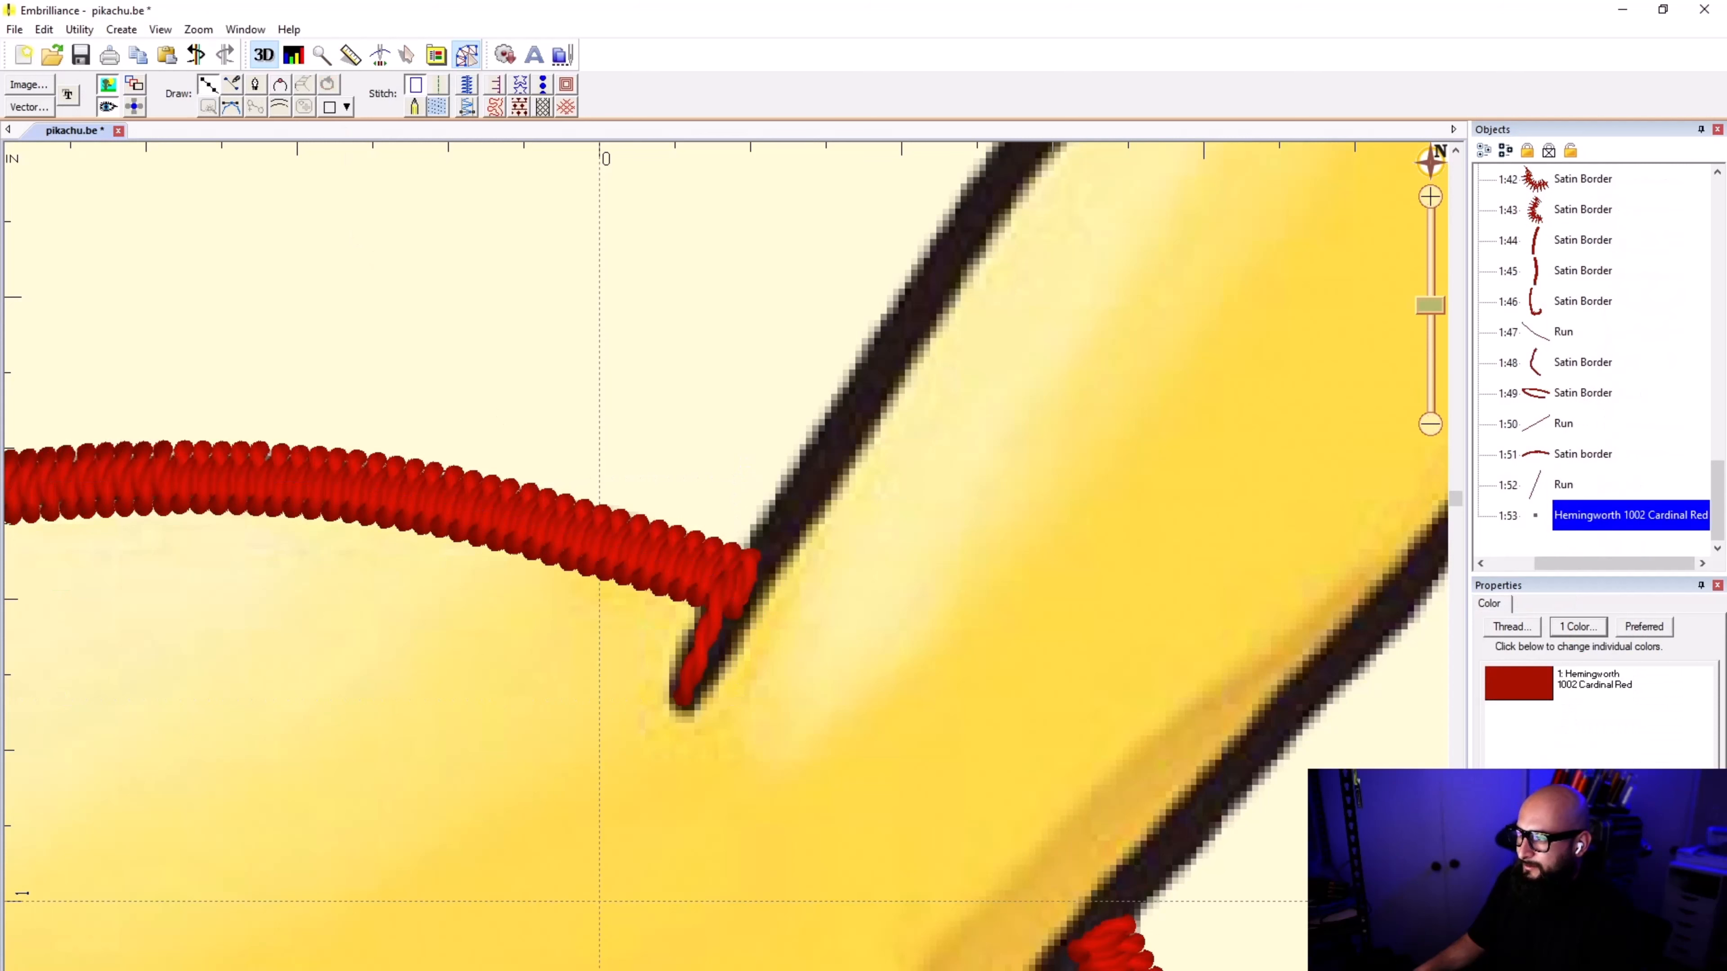
click(680, 698)
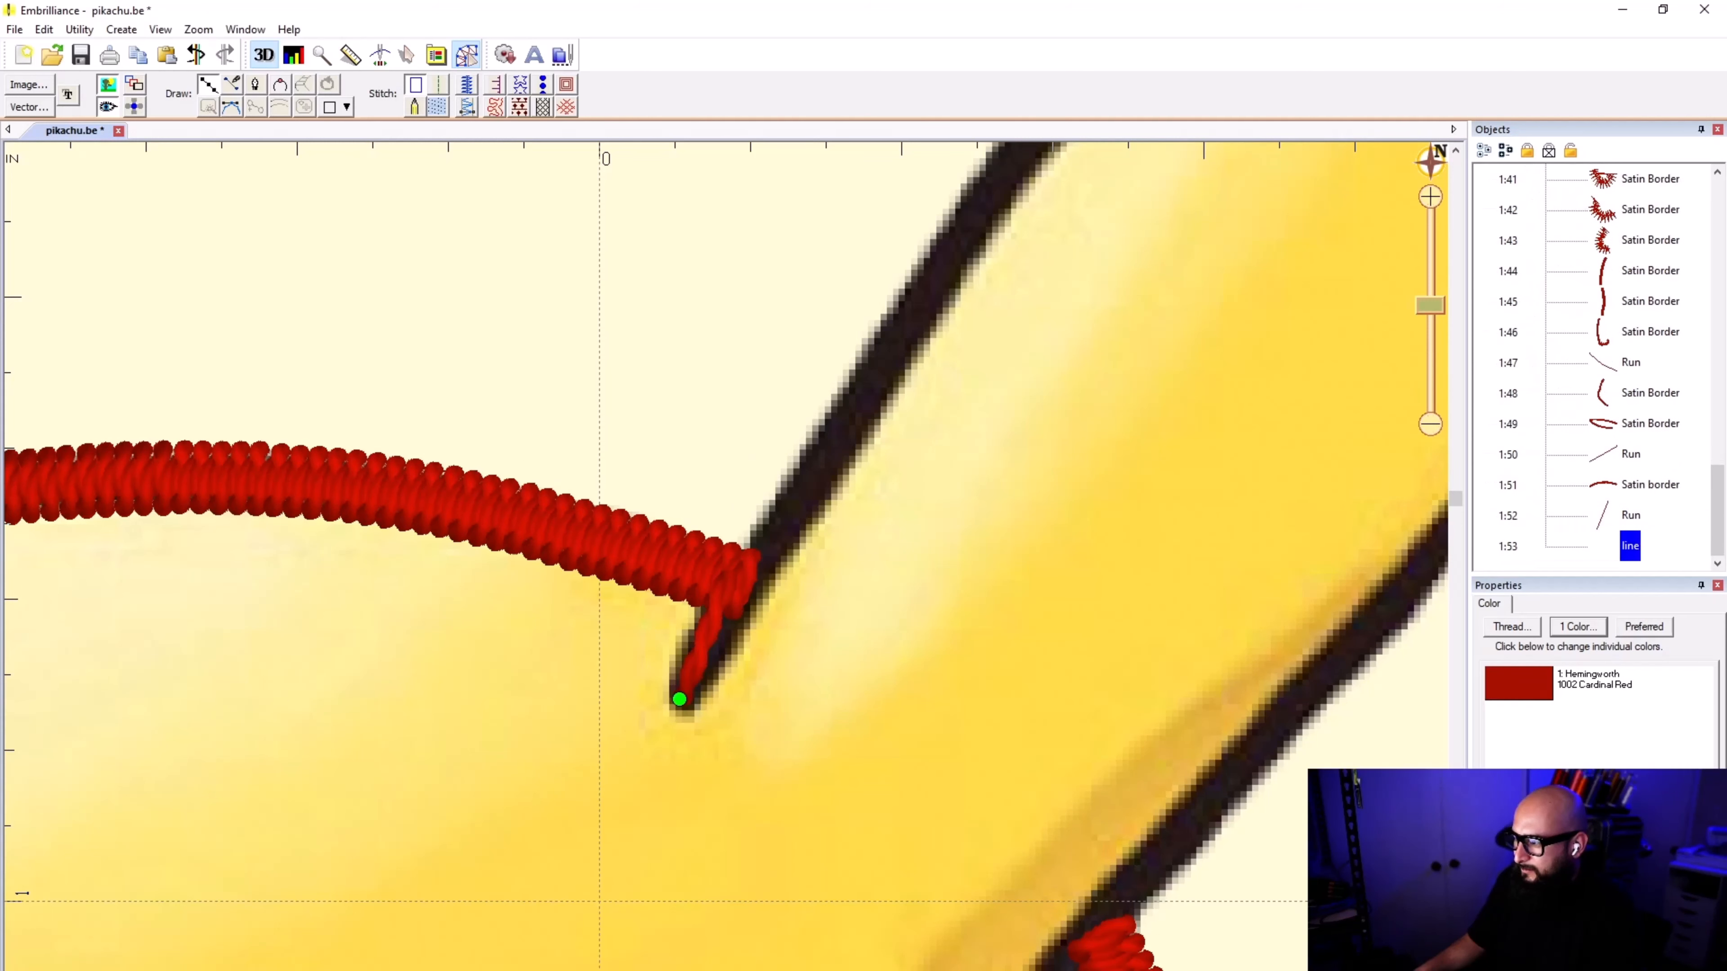
click(756, 562)
click(850, 416)
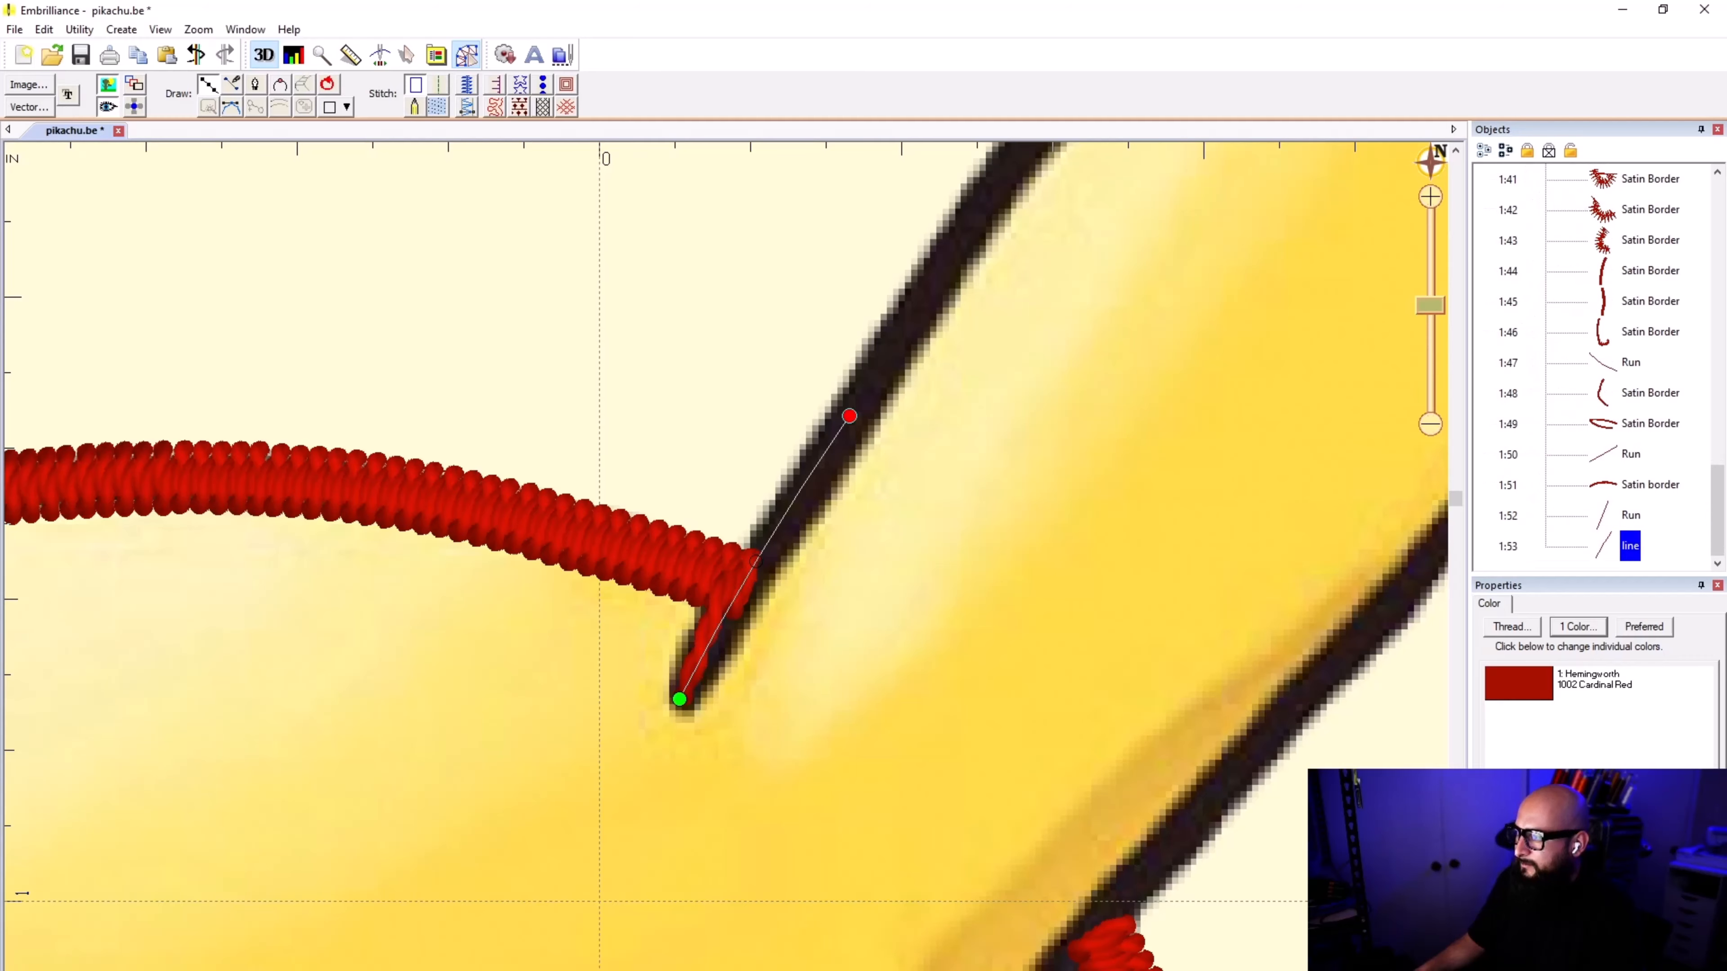
click(980, 209)
scroll(1078, 146, down, 1)
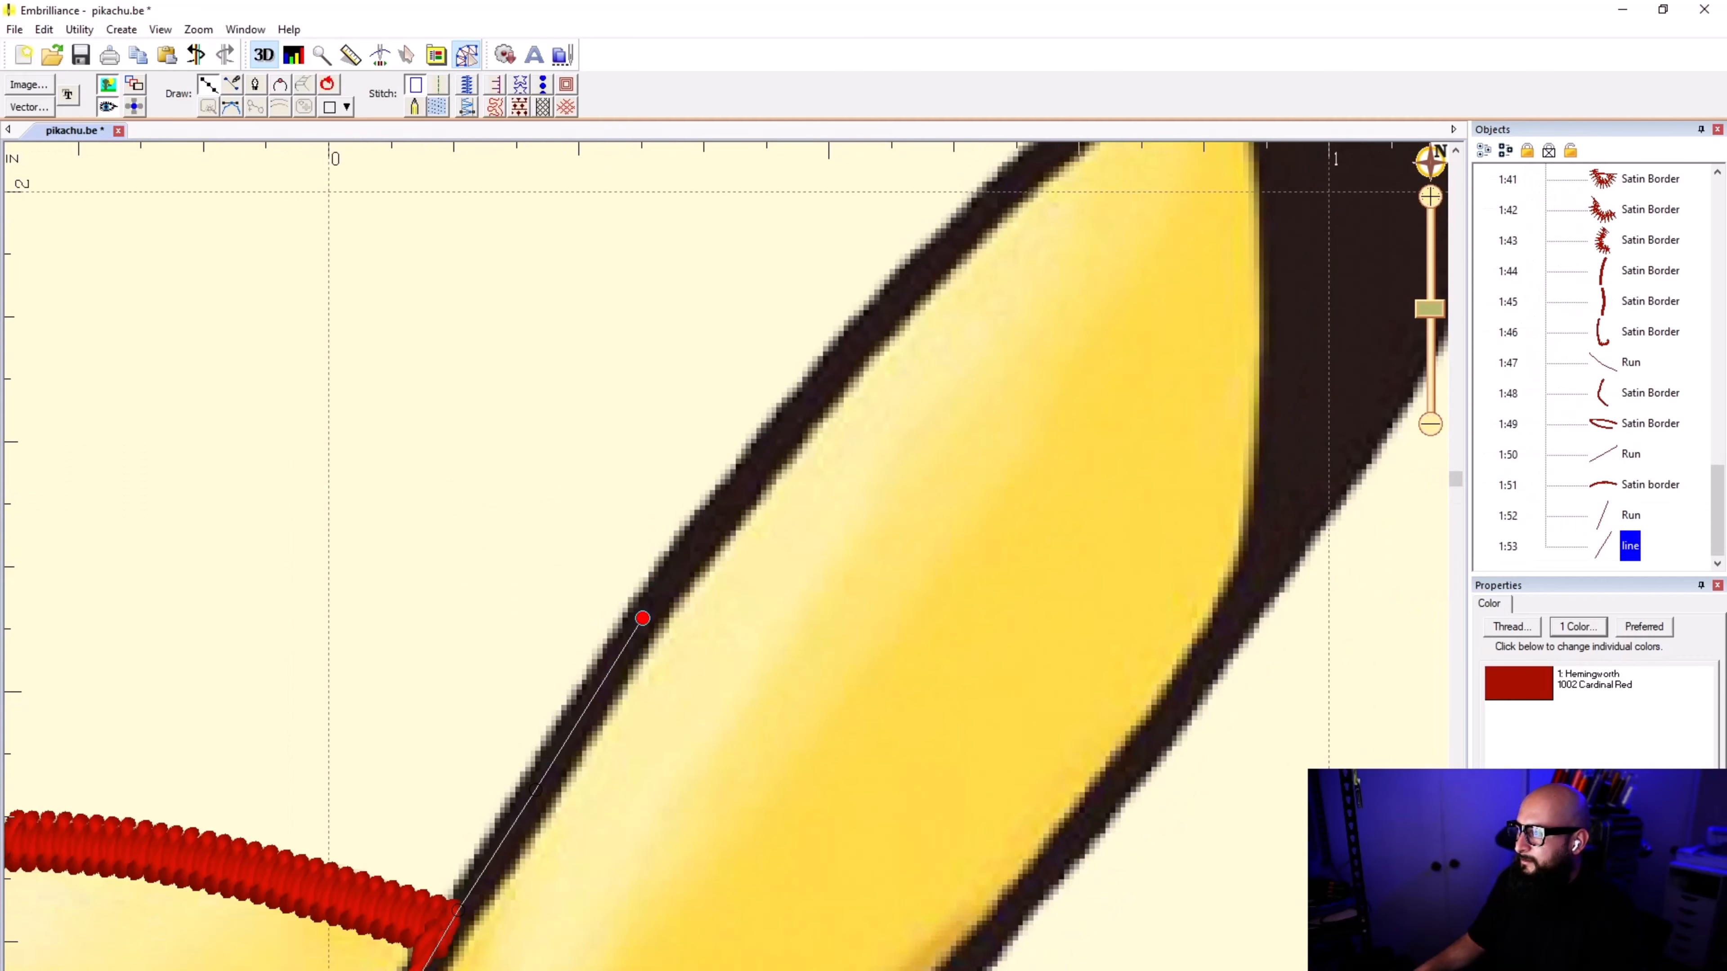
click(793, 416)
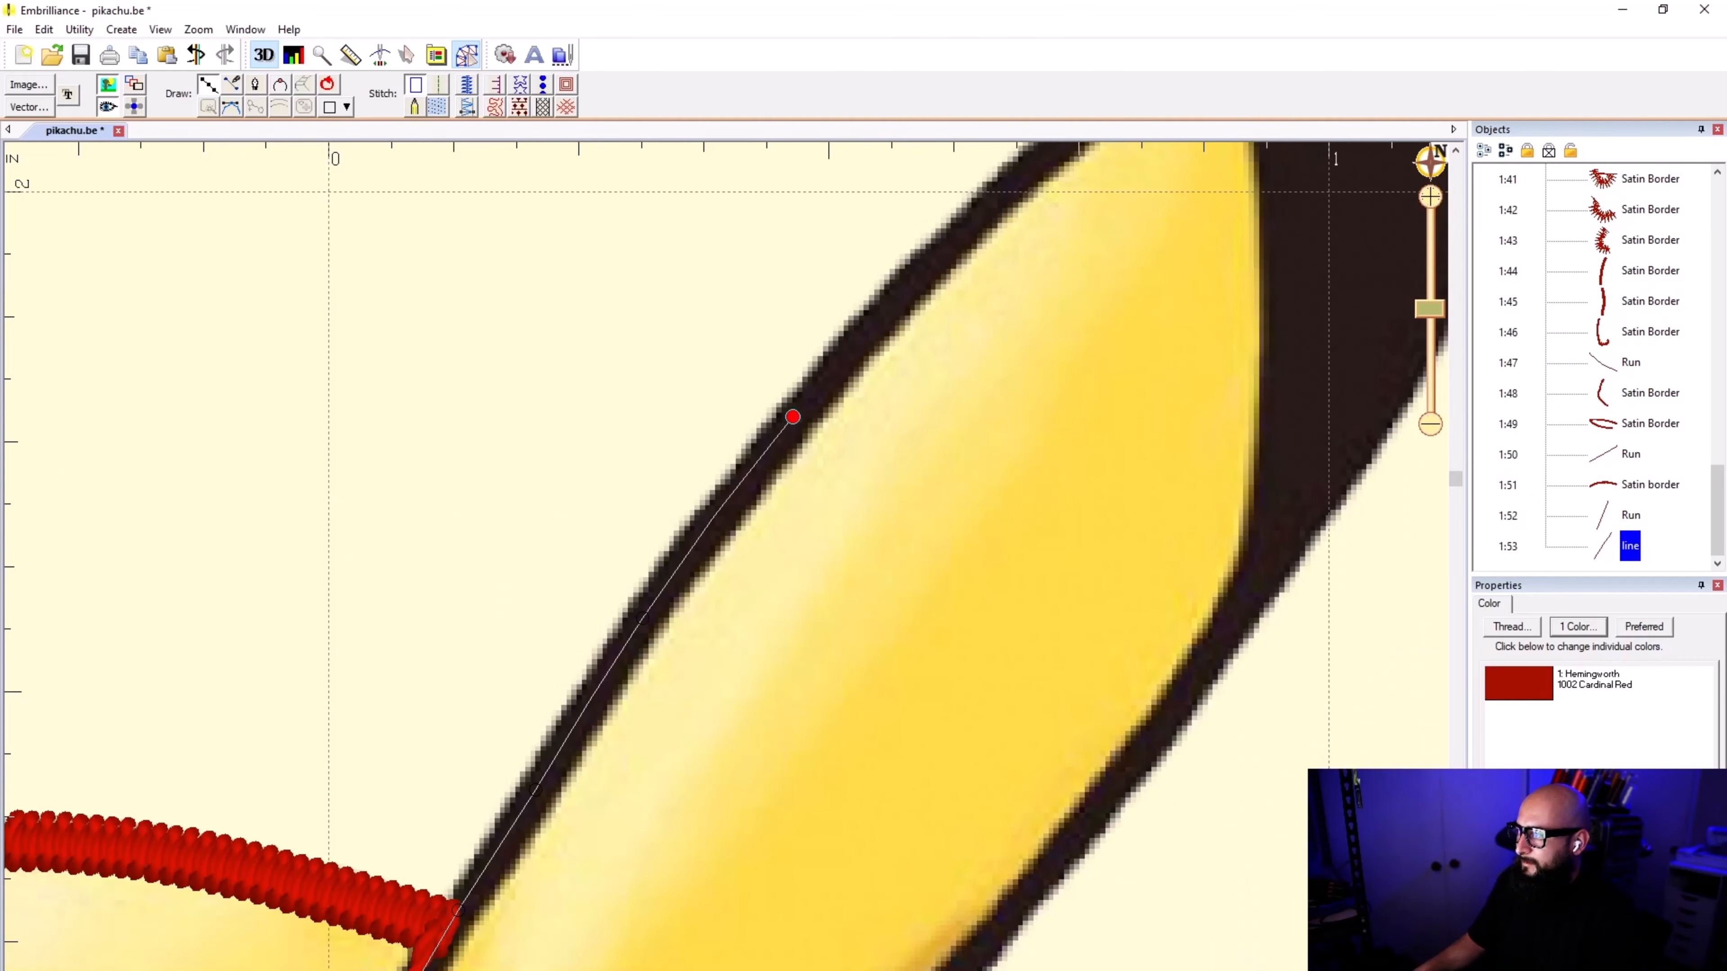
click(938, 255)
scroll(947, 246, down, 4)
scroll(887, 443, up, 3)
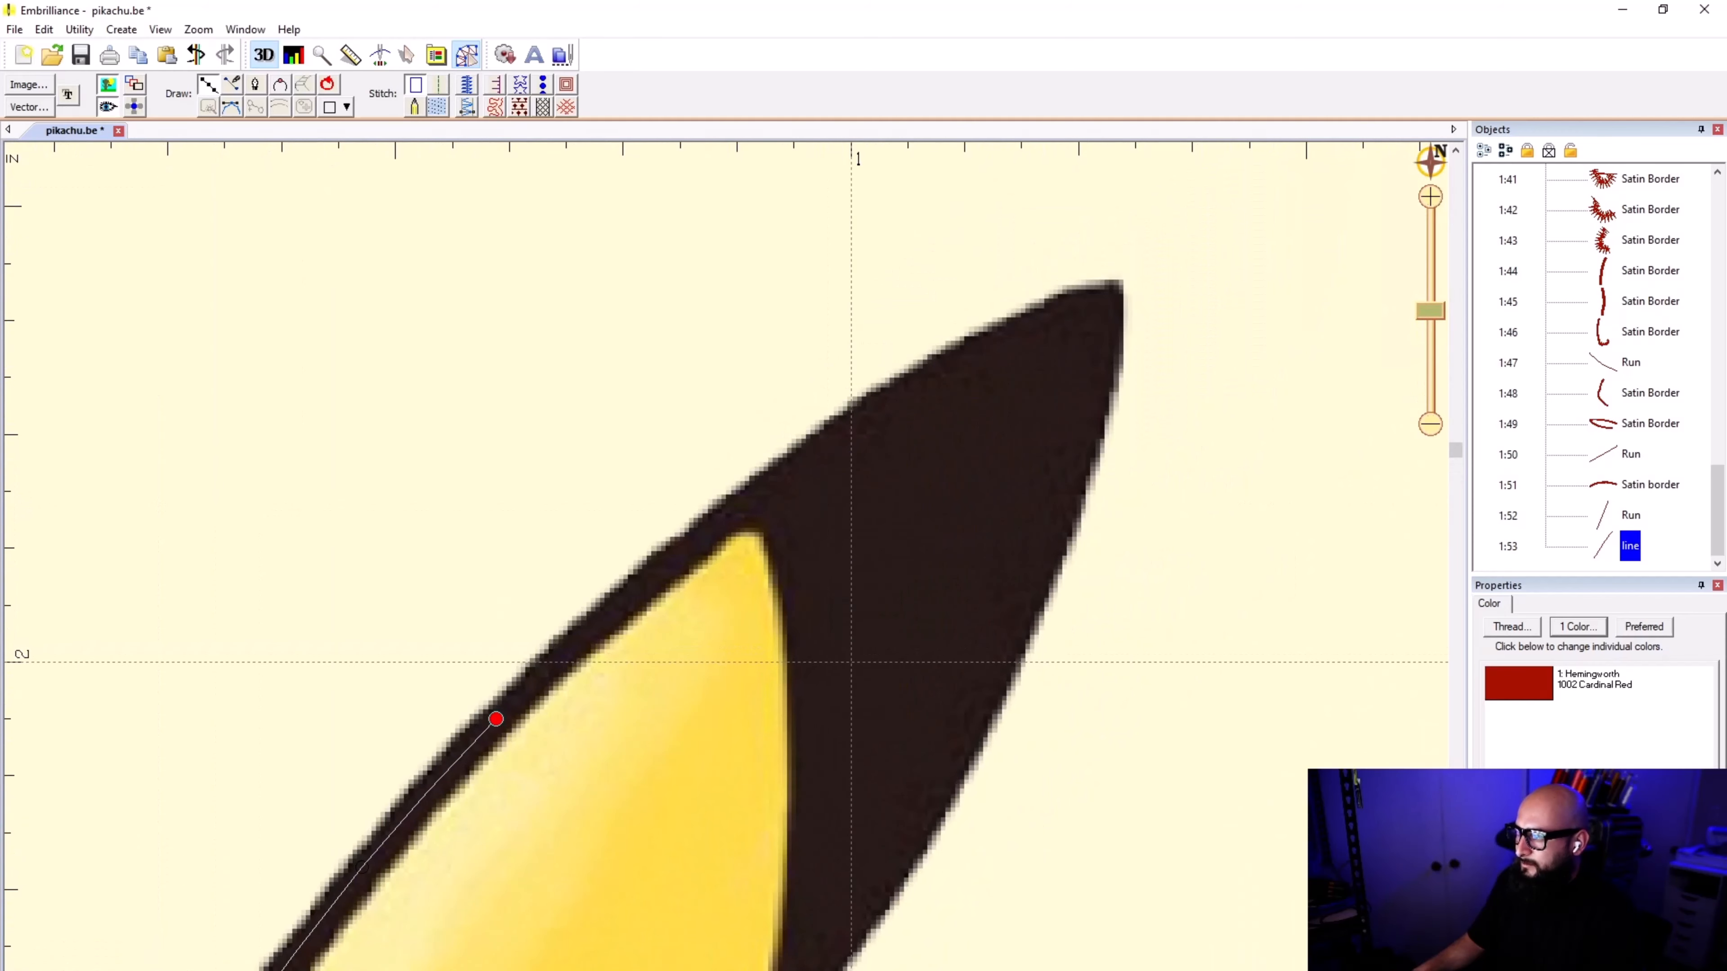
click(743, 500)
click(957, 359)
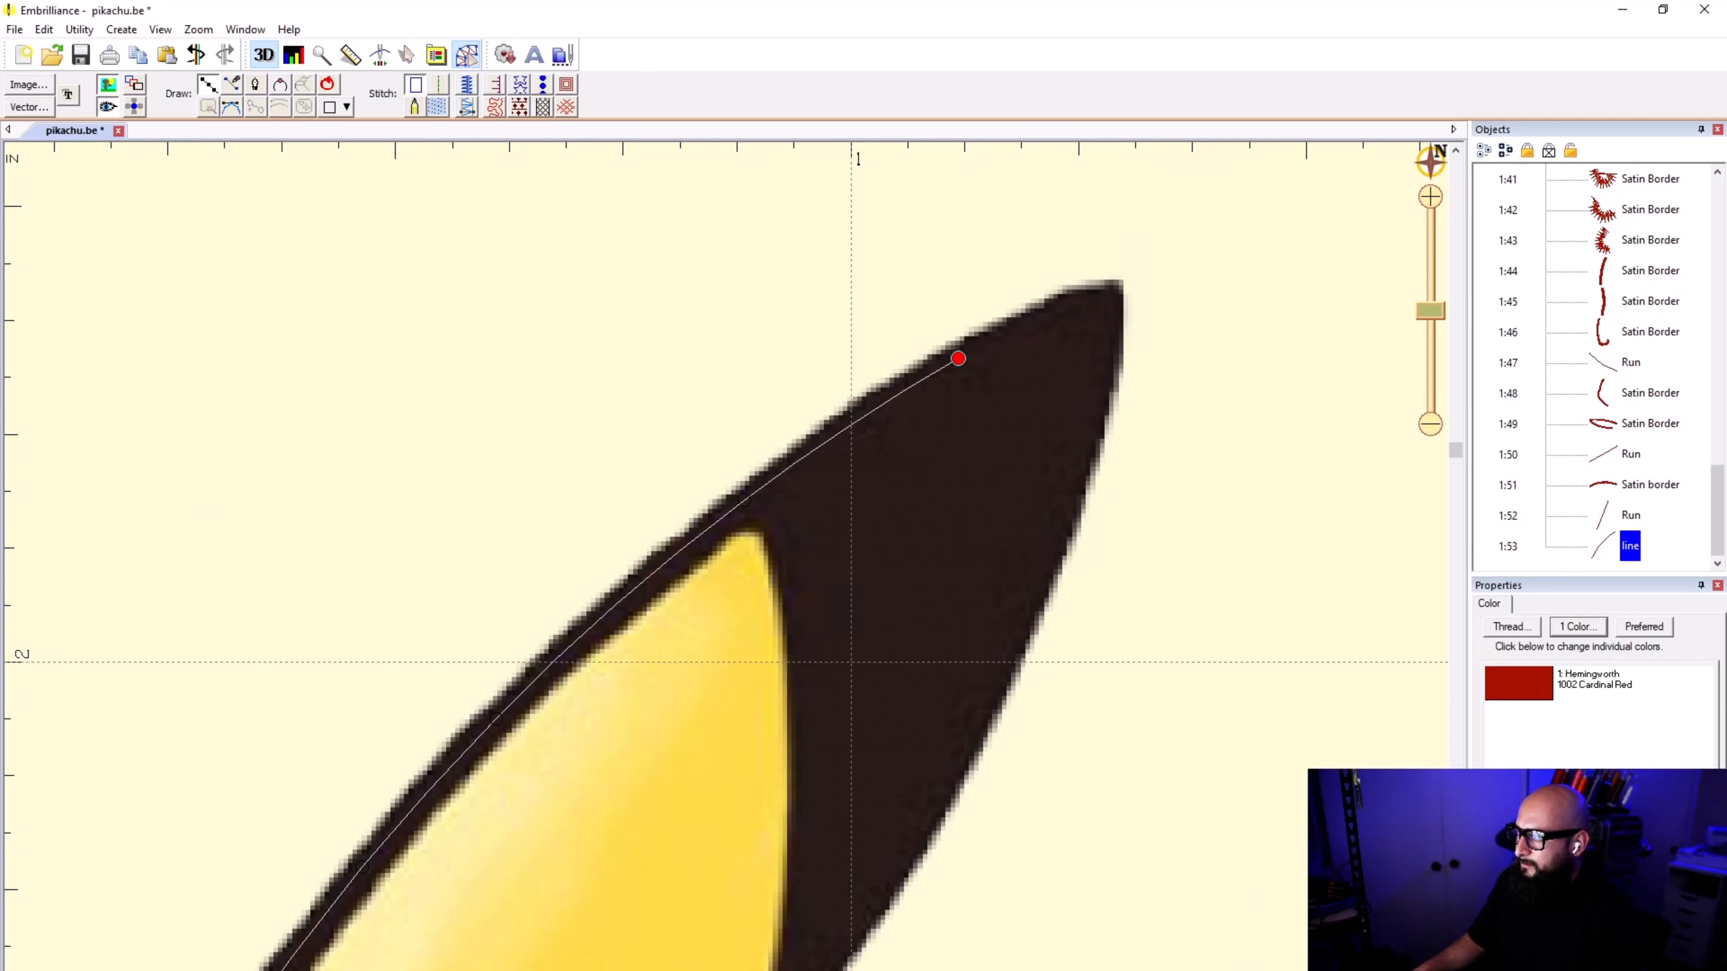
click(1118, 288)
Step: Continue the right-hand ear outline from the pointed tip down the outer edge of the ear's black area
click(1117, 339)
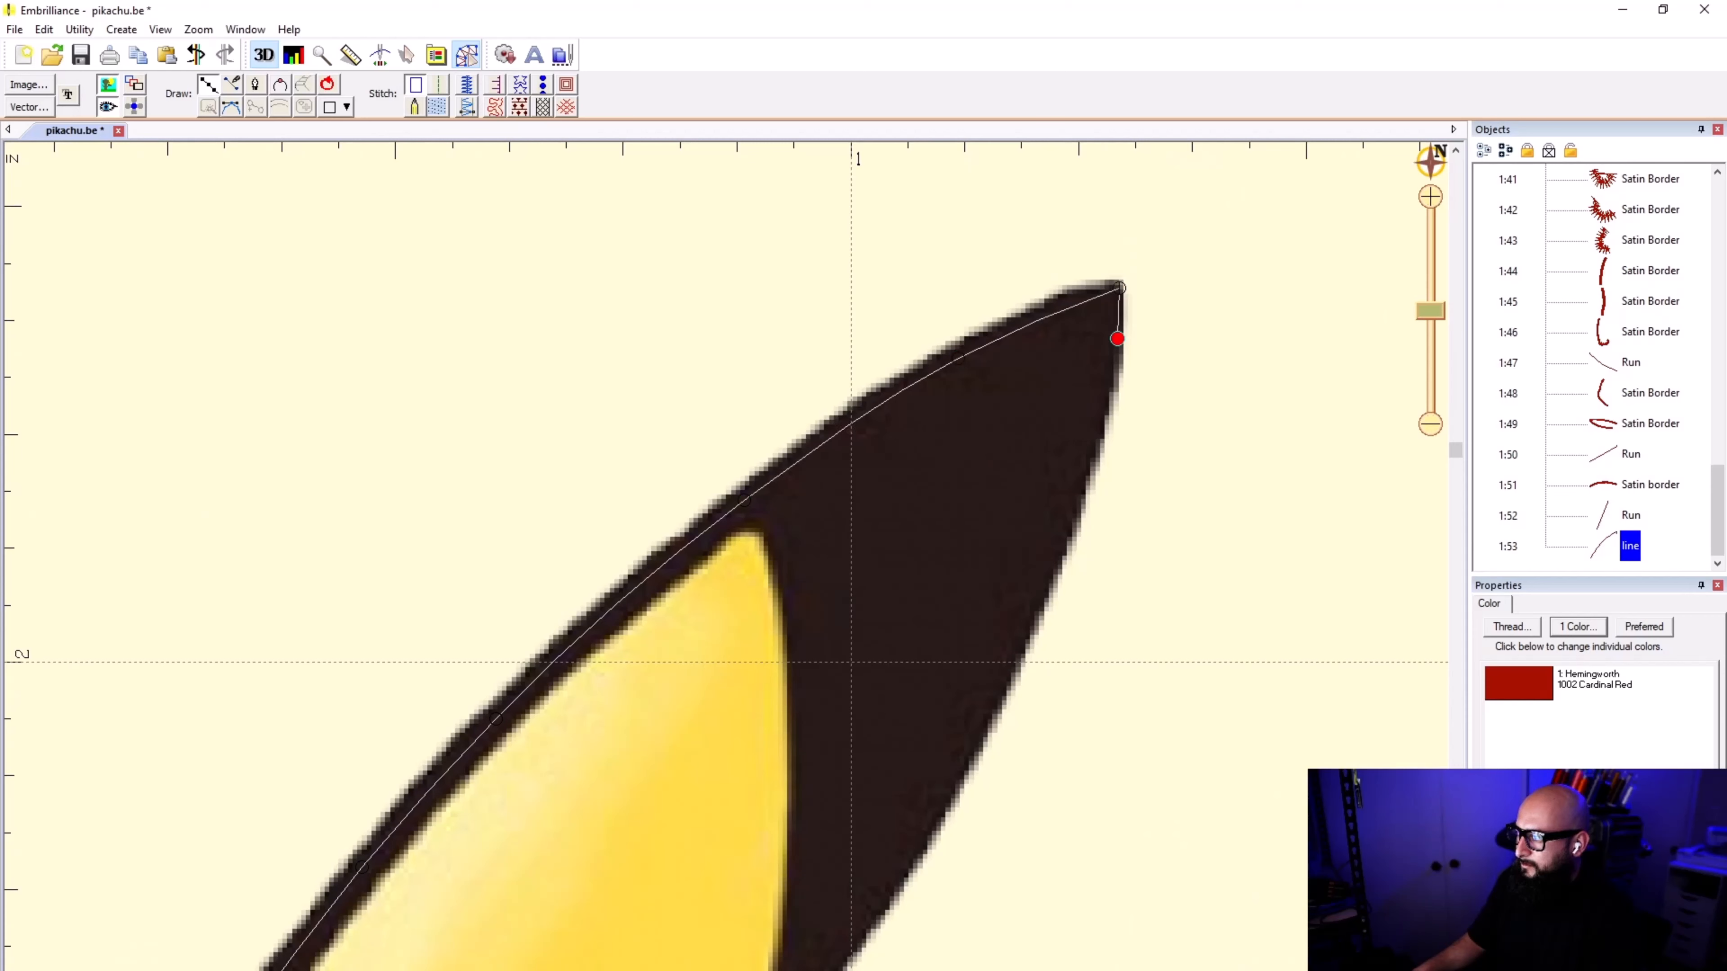
click(1072, 518)
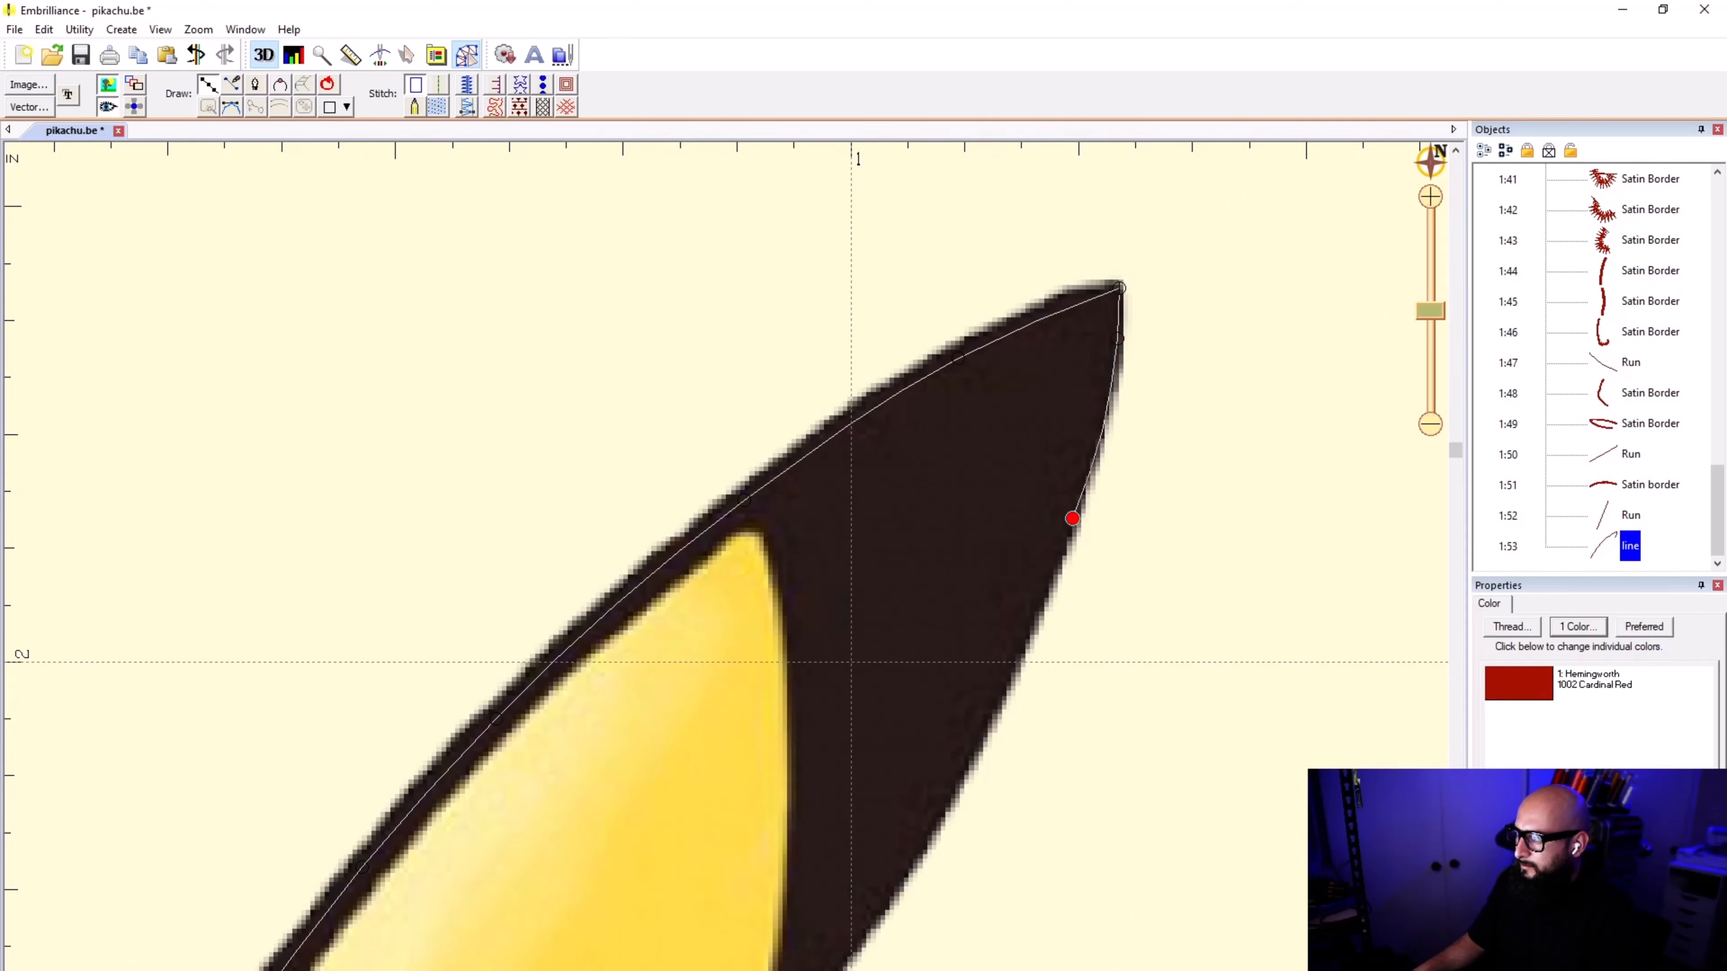
click(976, 731)
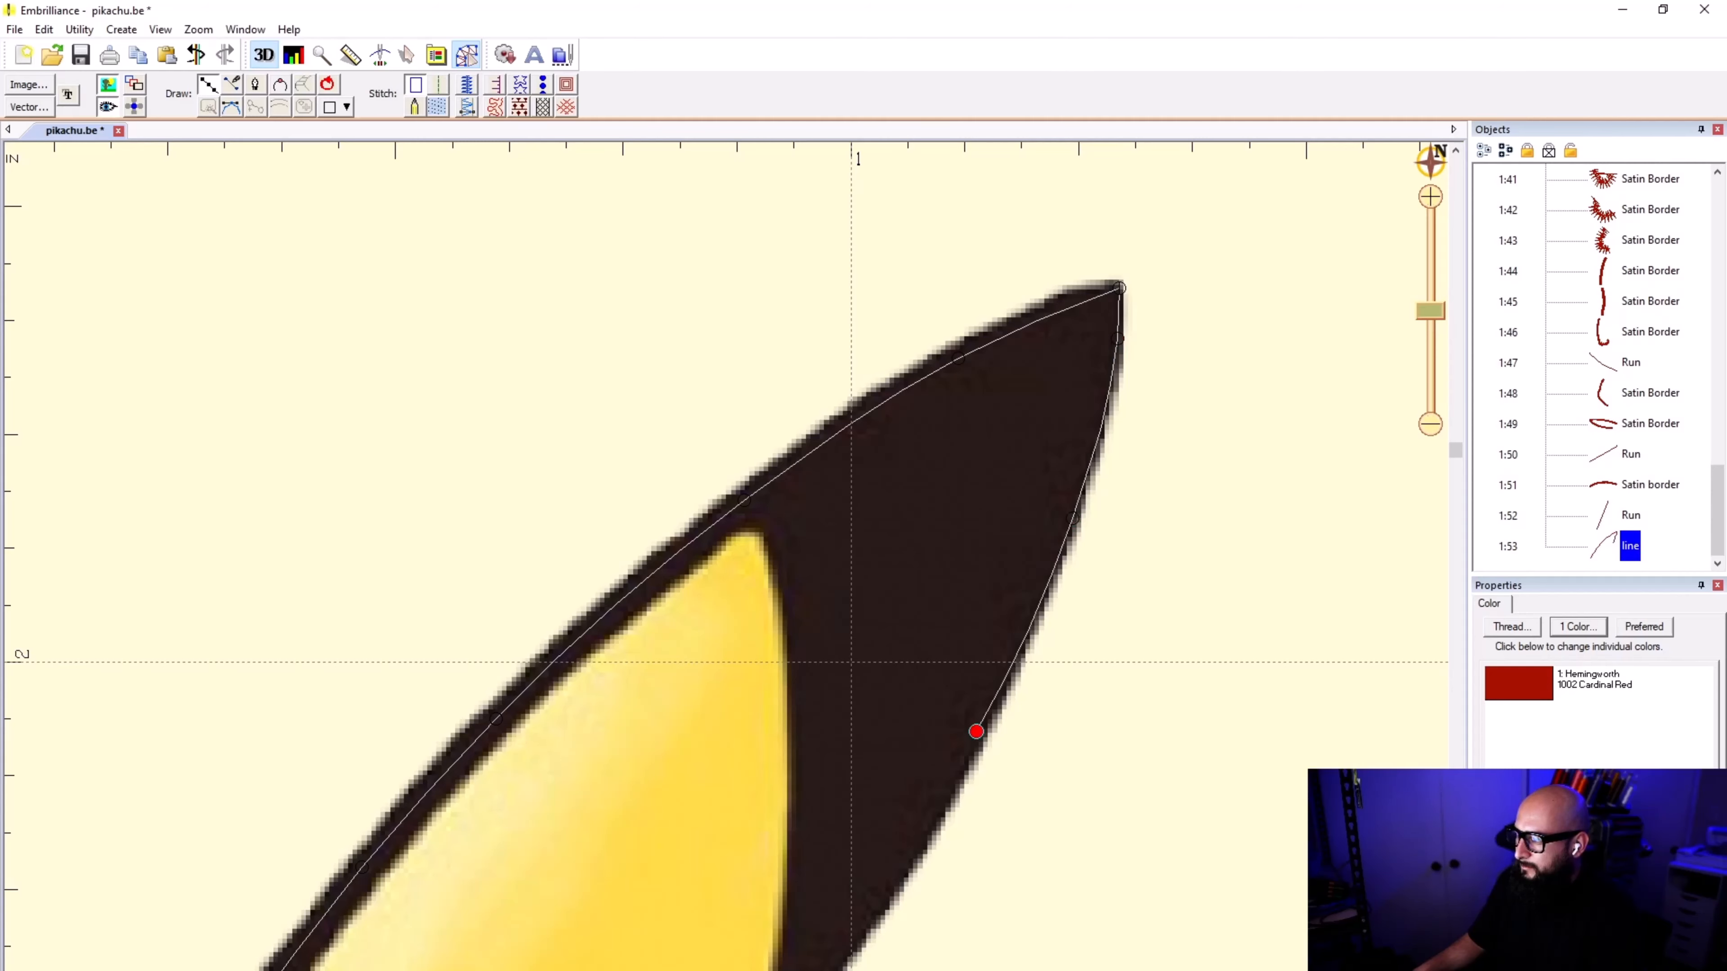
scroll(851, 661, down, 6)
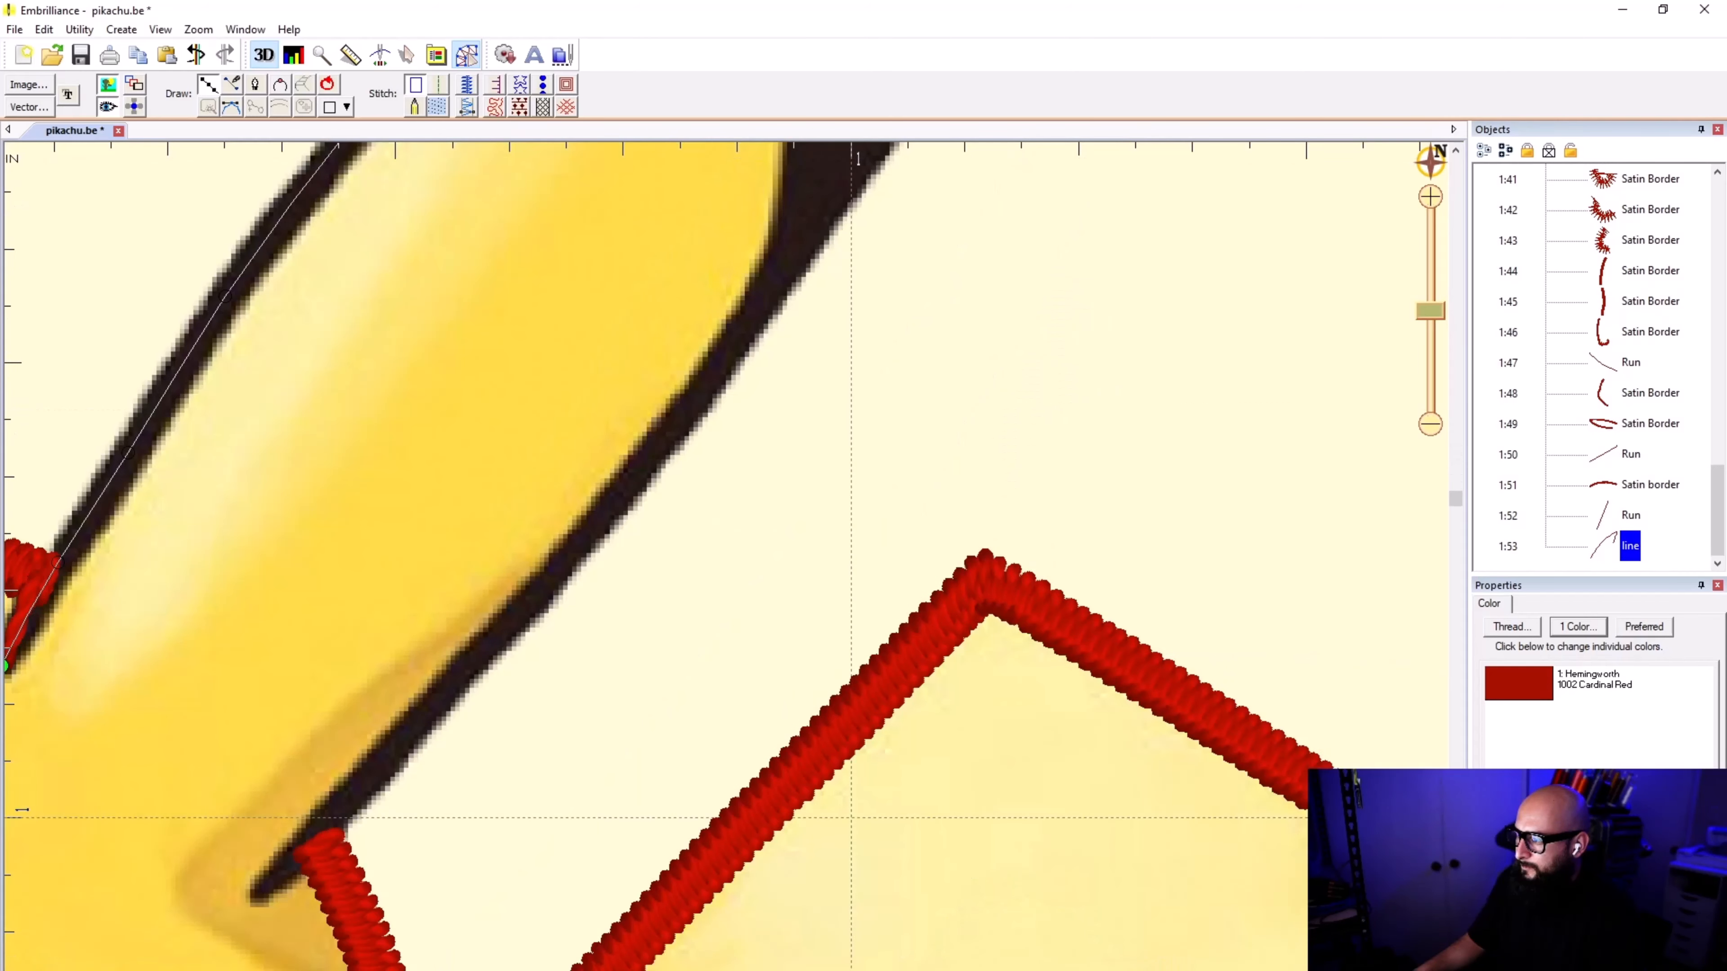
click(787, 255)
scroll(787, 254, down, 3)
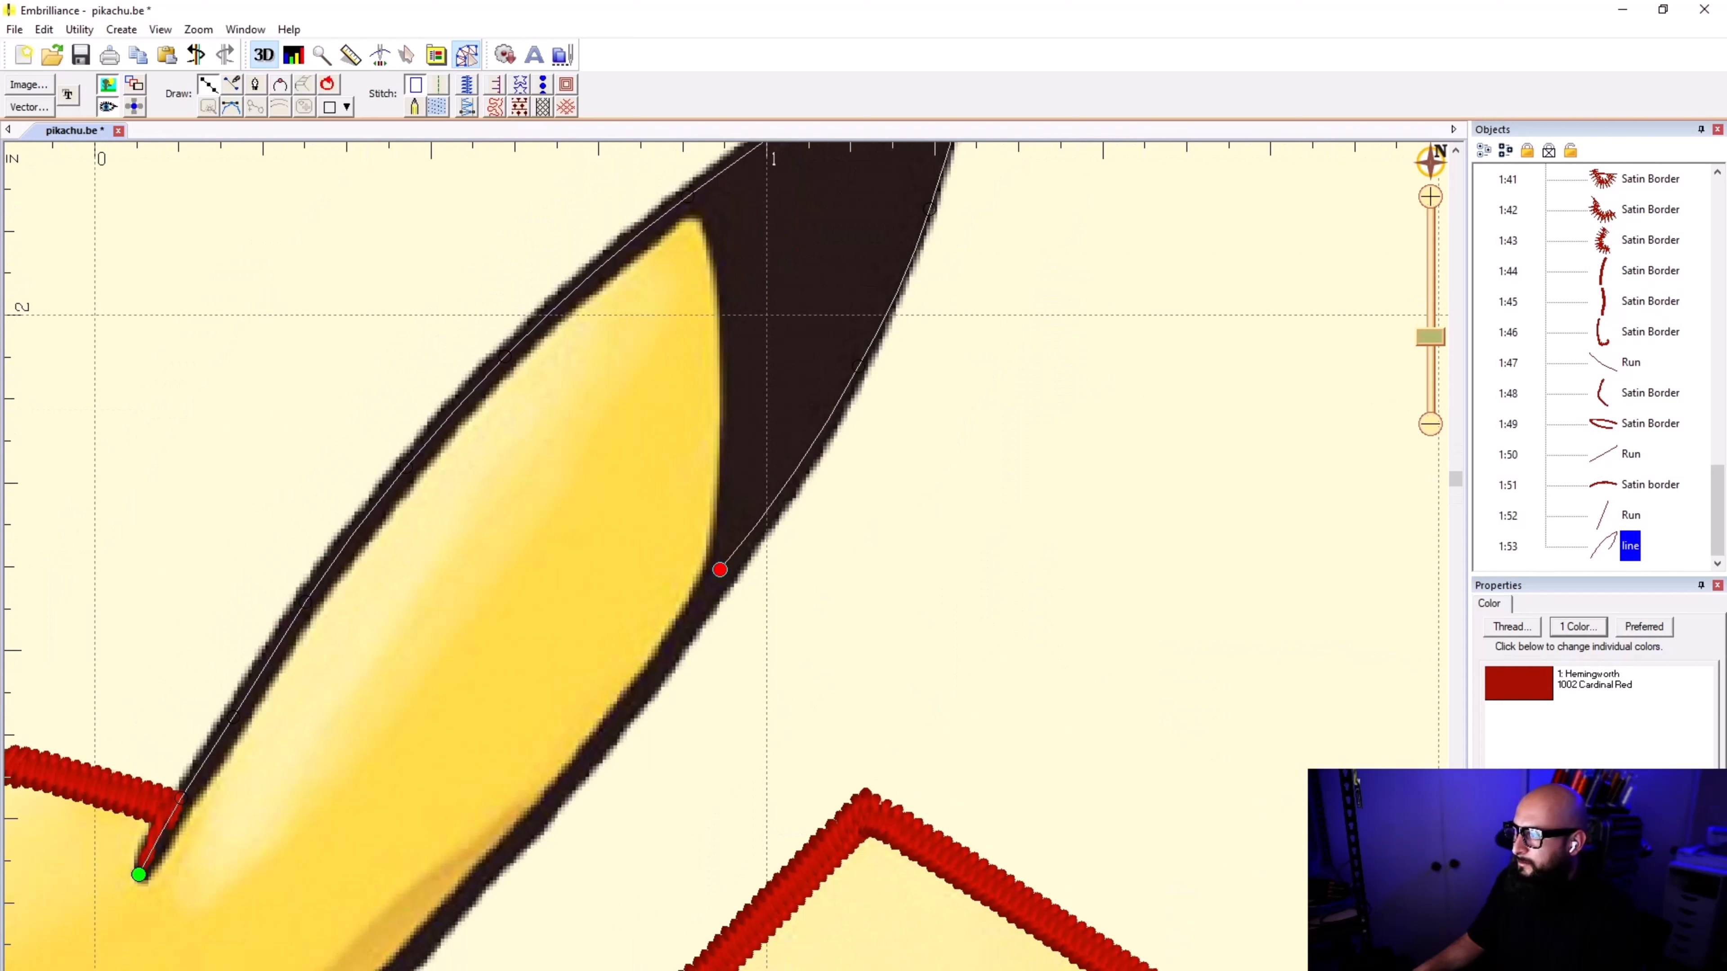
click(651, 678)
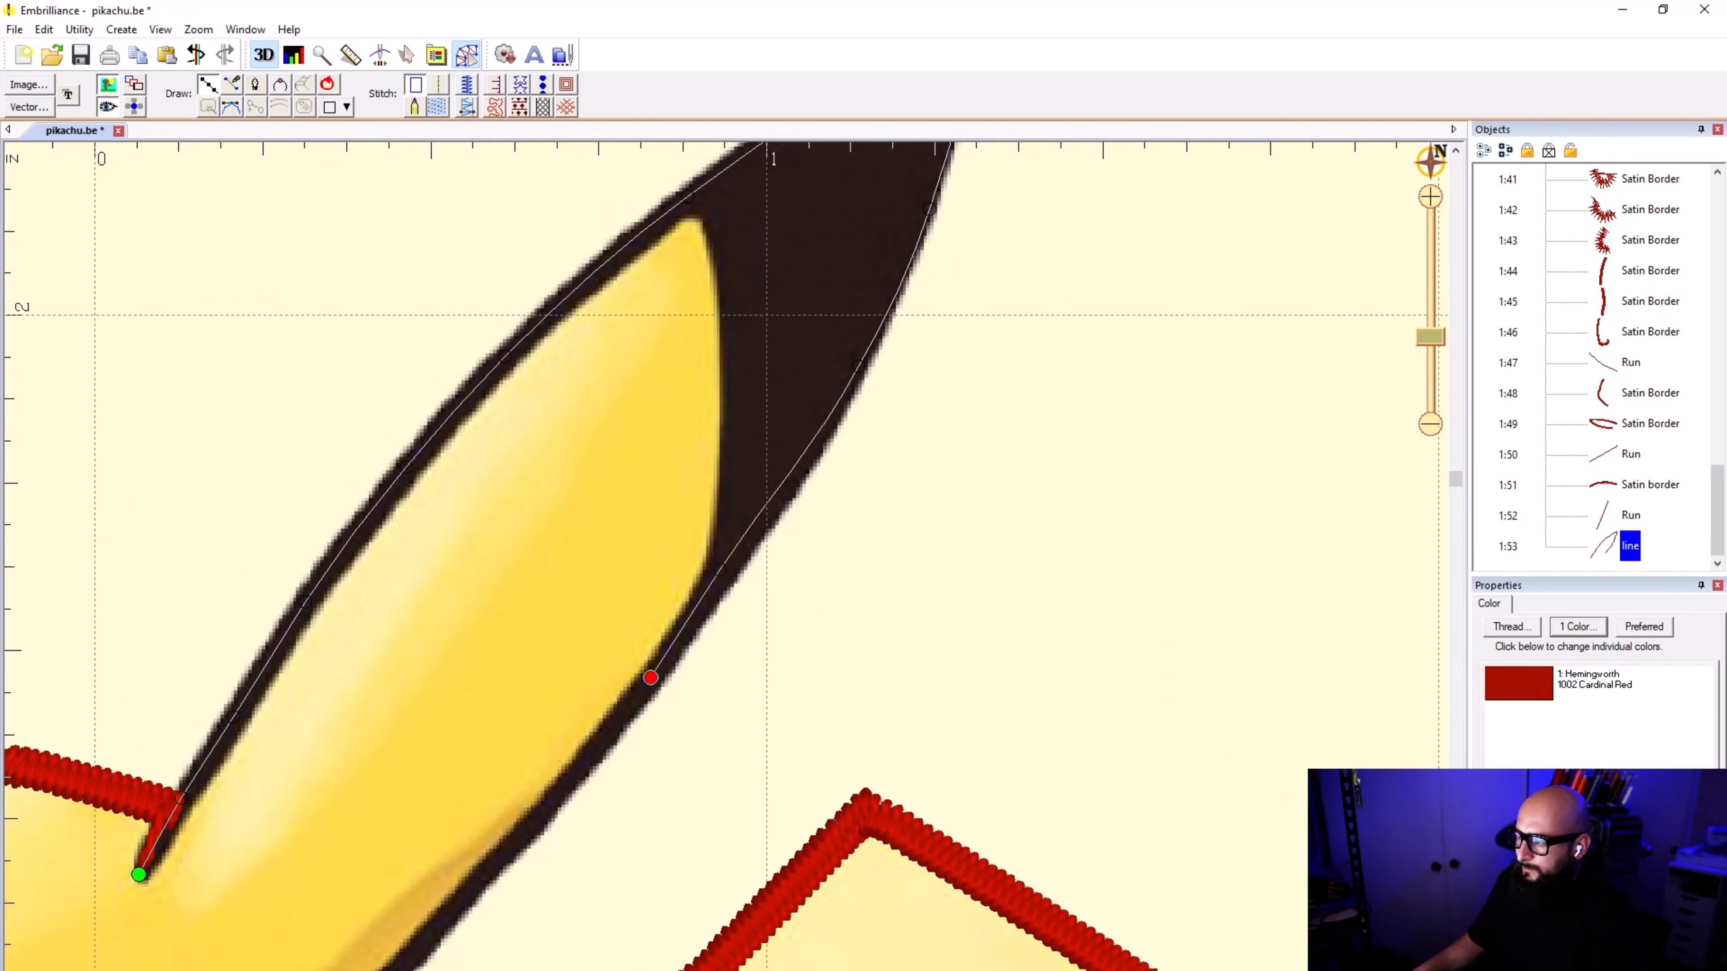
key(BackSpace)
key(BackSpace)
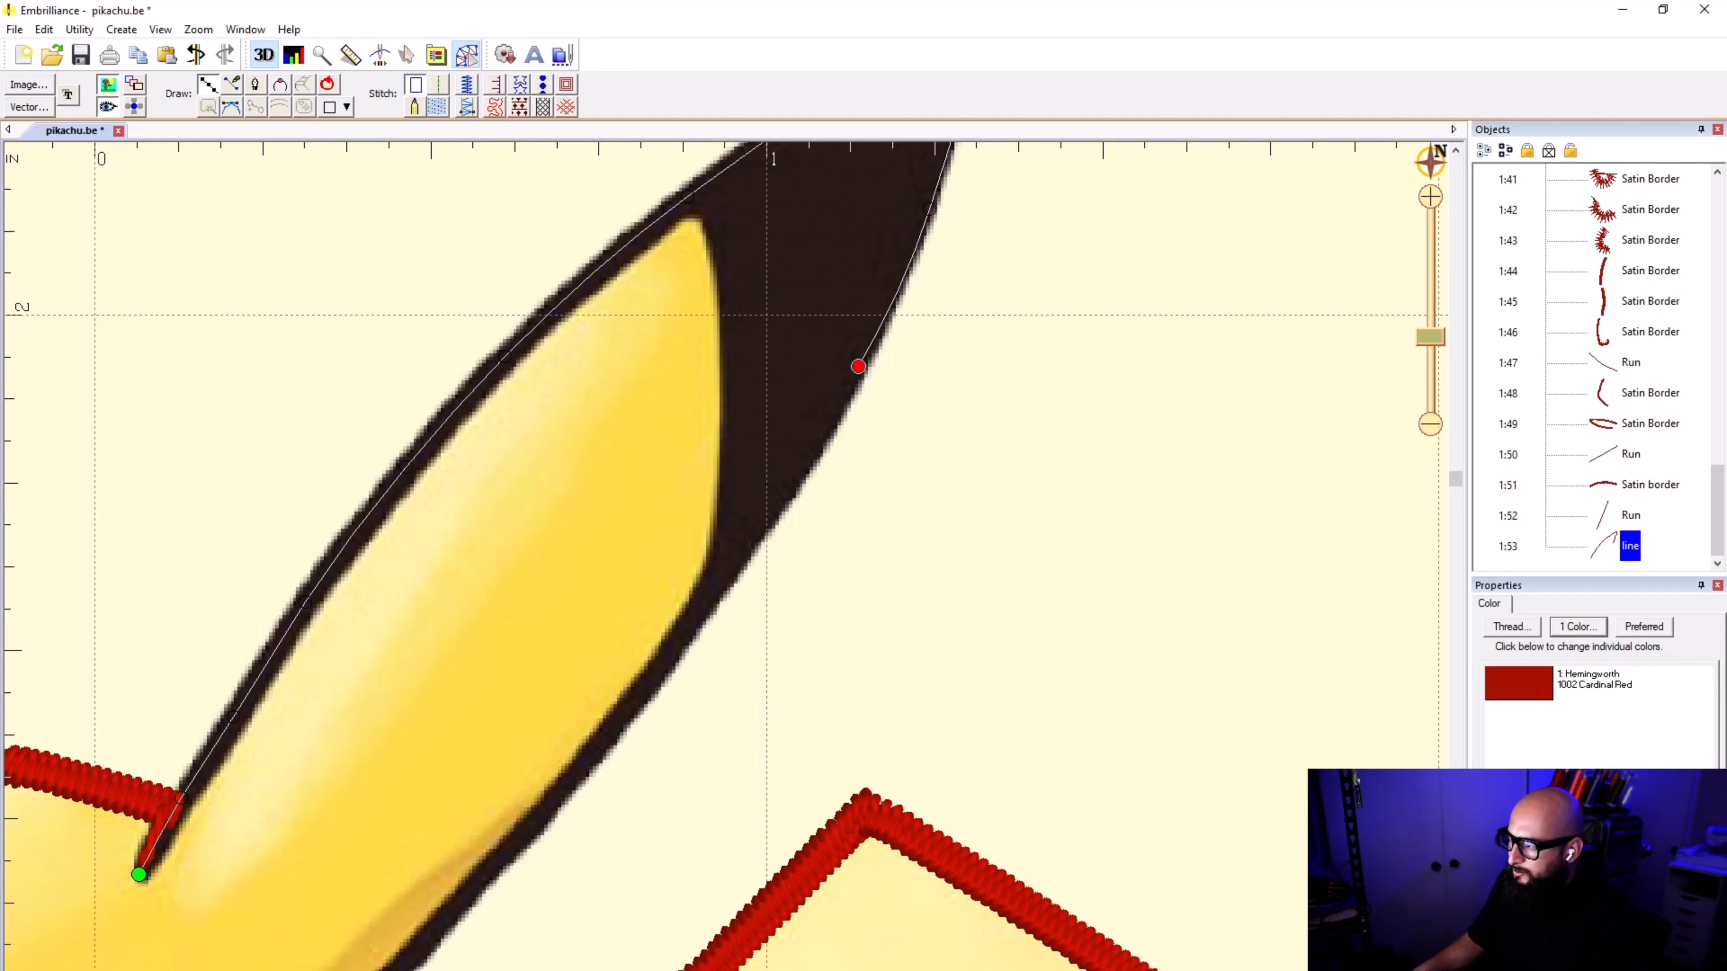
Step: Continue the right-hand ear outline along its lower edge to the ear's inner crease beside the head border
click(782, 486)
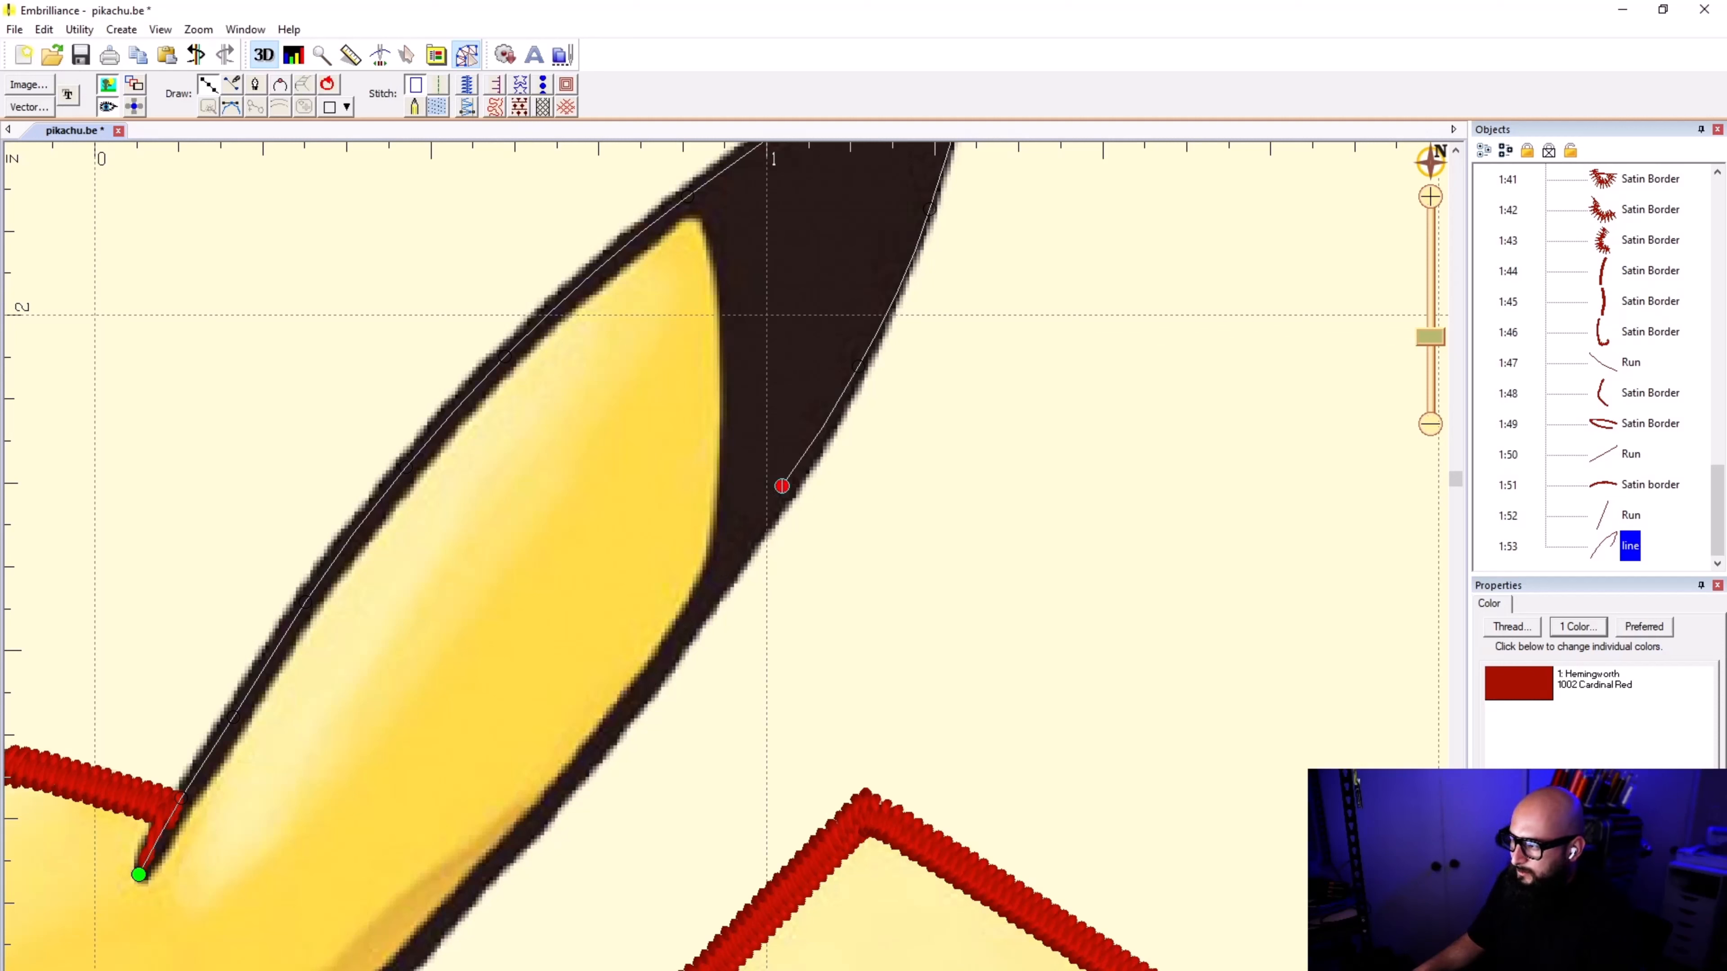
click(713, 585)
click(611, 727)
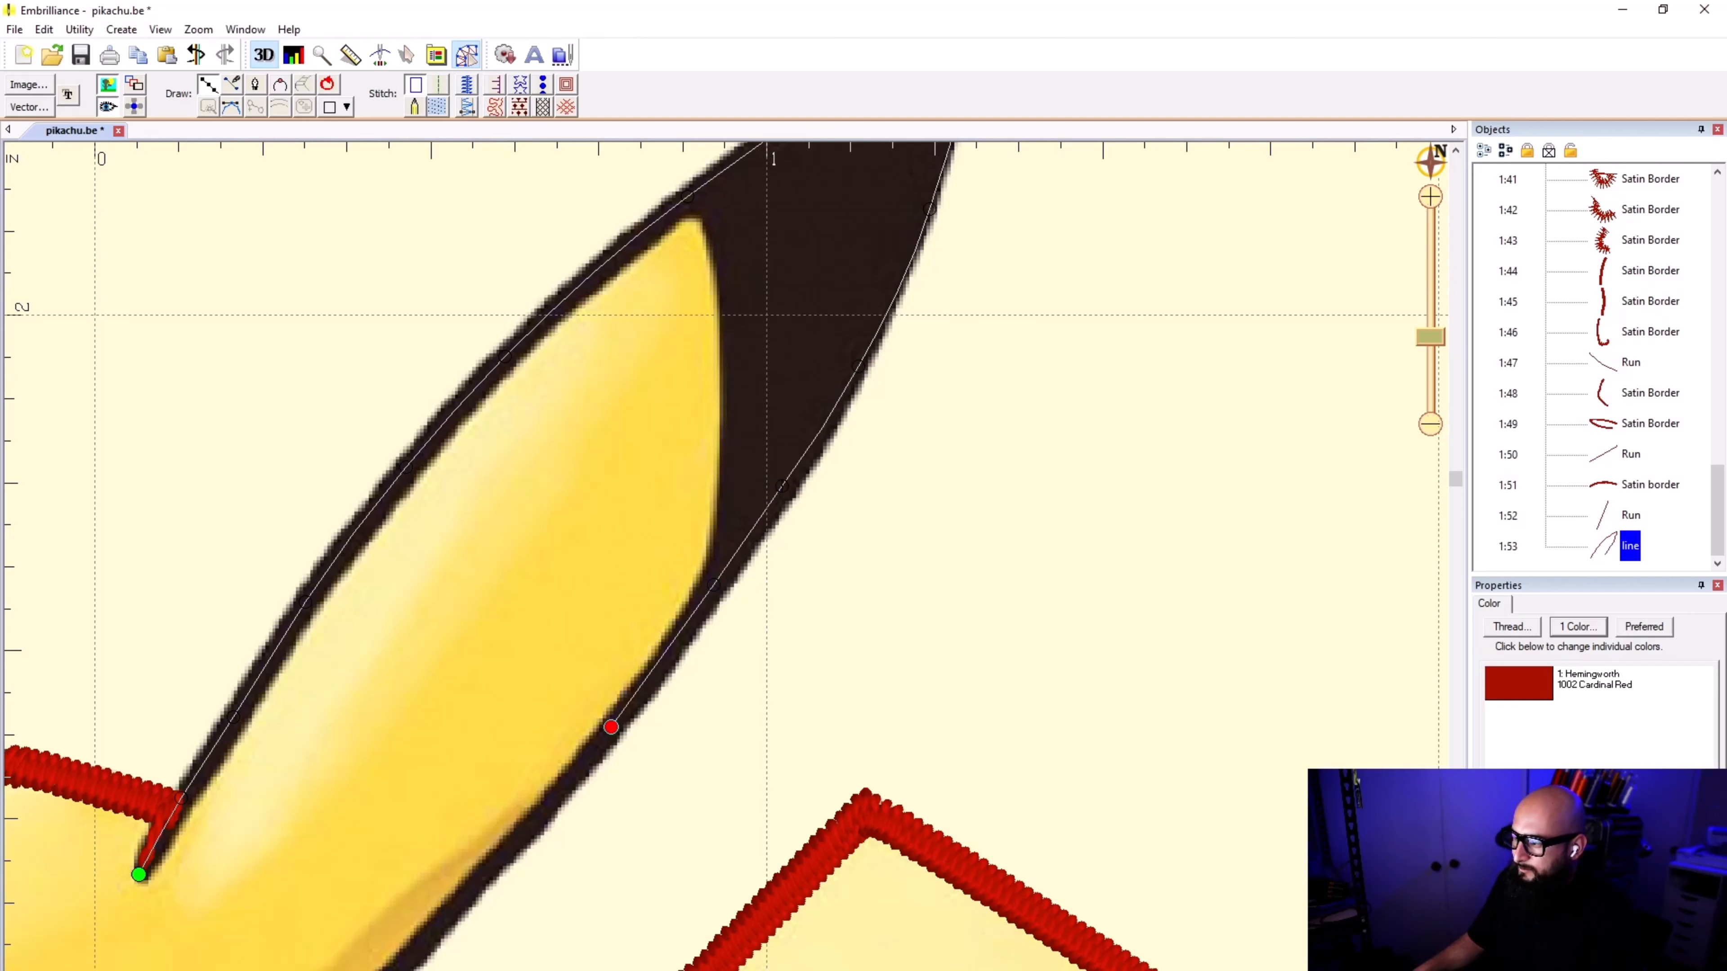
scroll(611, 728, down, 1)
click(668, 606)
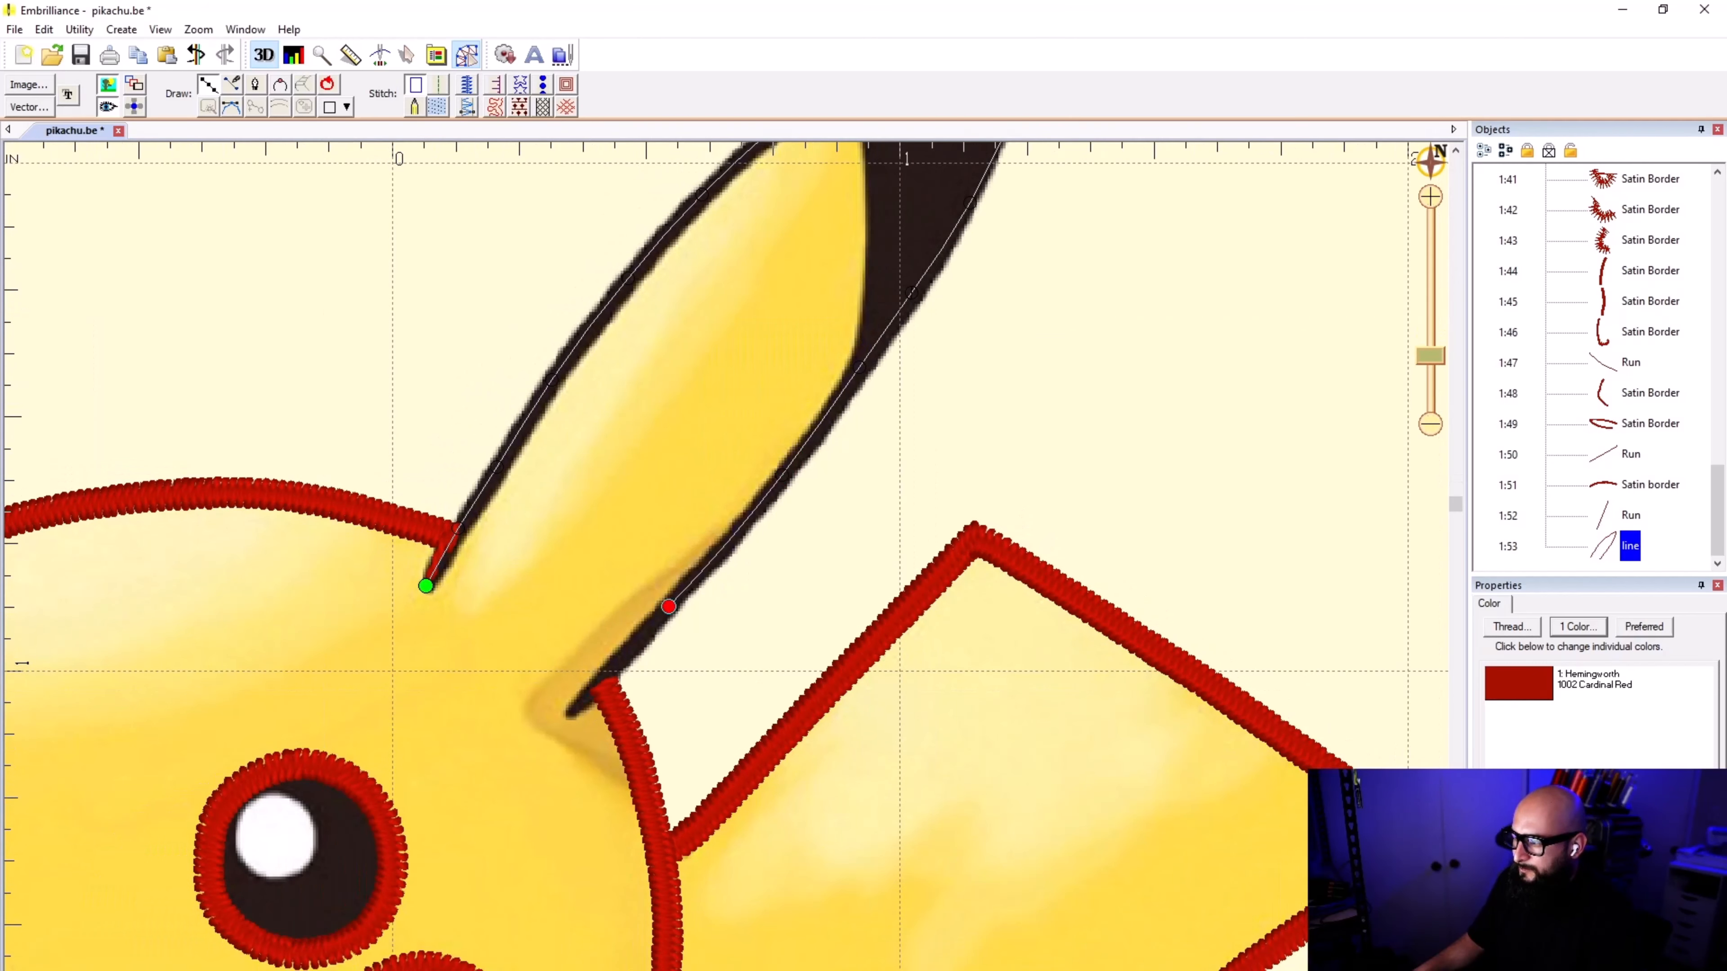
click(566, 713)
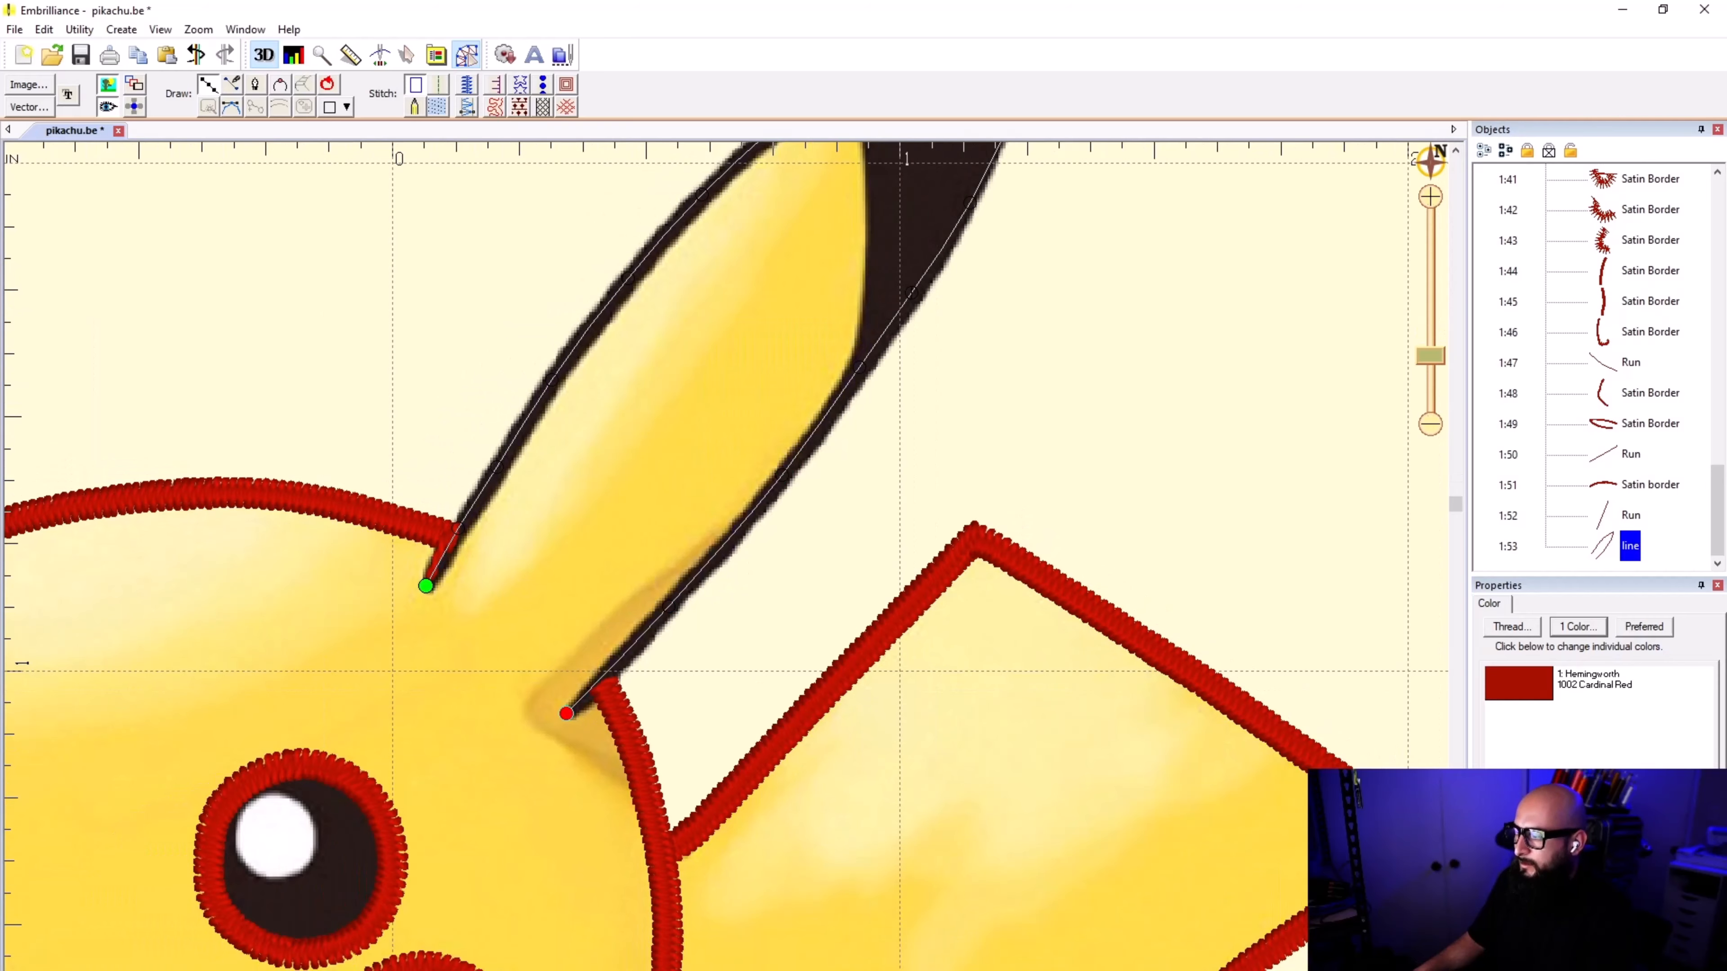
Step: Finish the right-hand ear line as a 1.0 mm satin border, deselect it and save the design
key(Return)
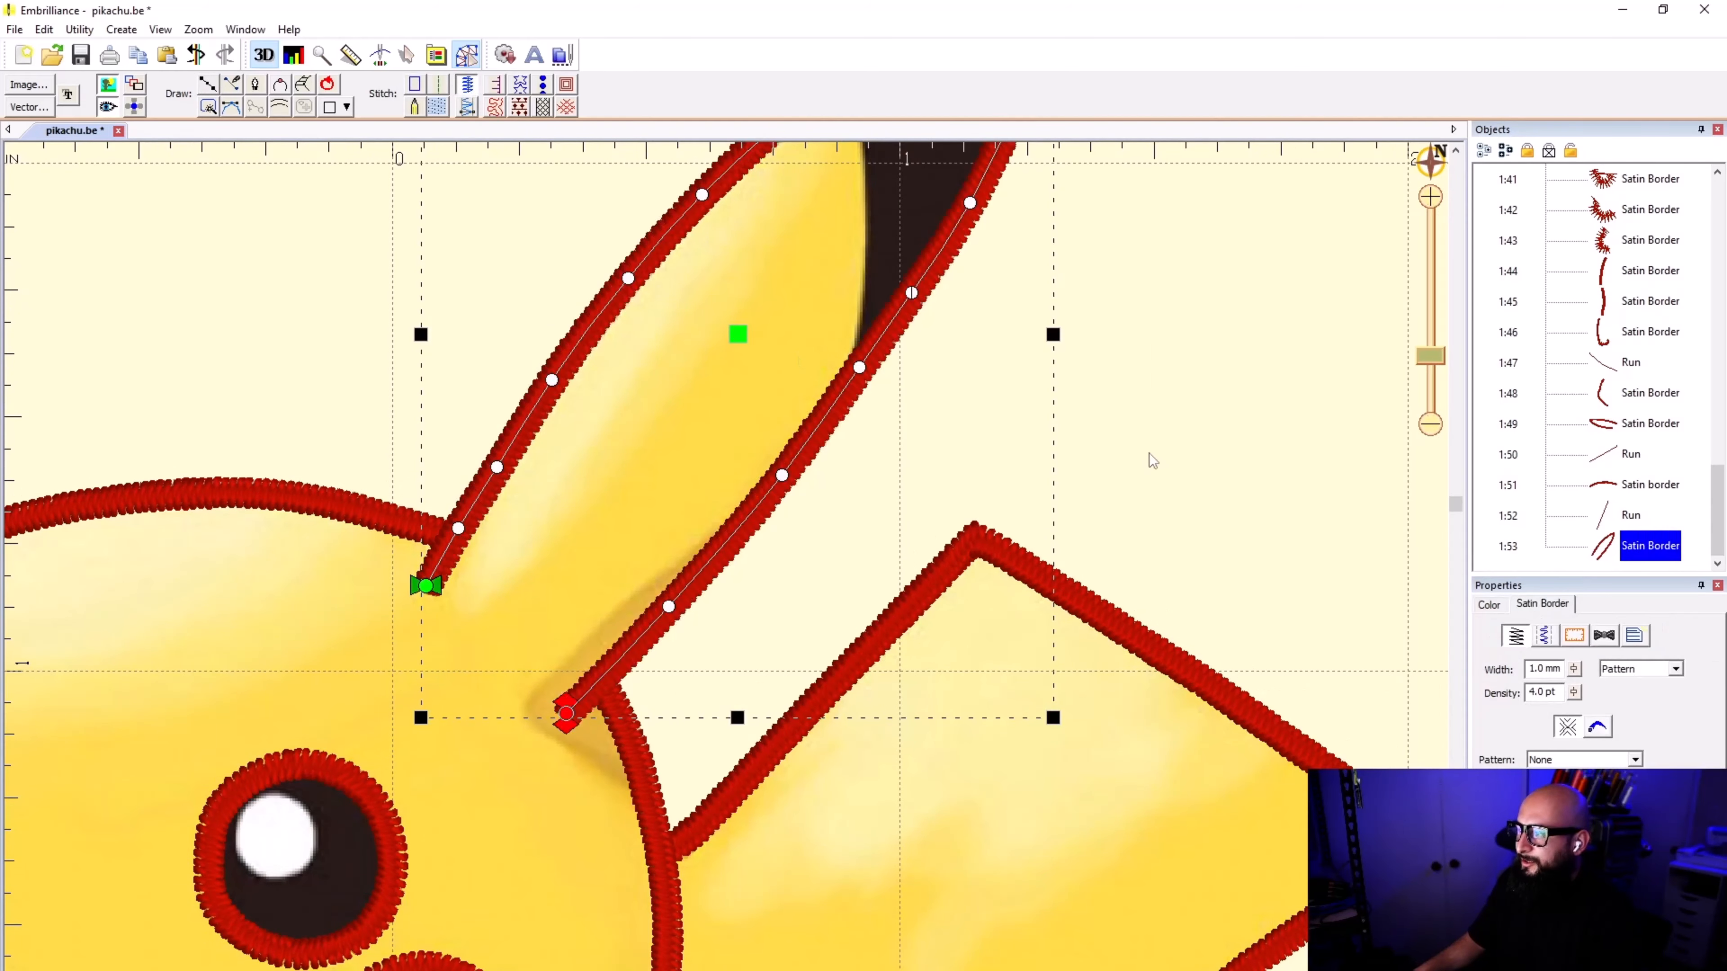
click(1152, 460)
scroll(605, 572, down, 5)
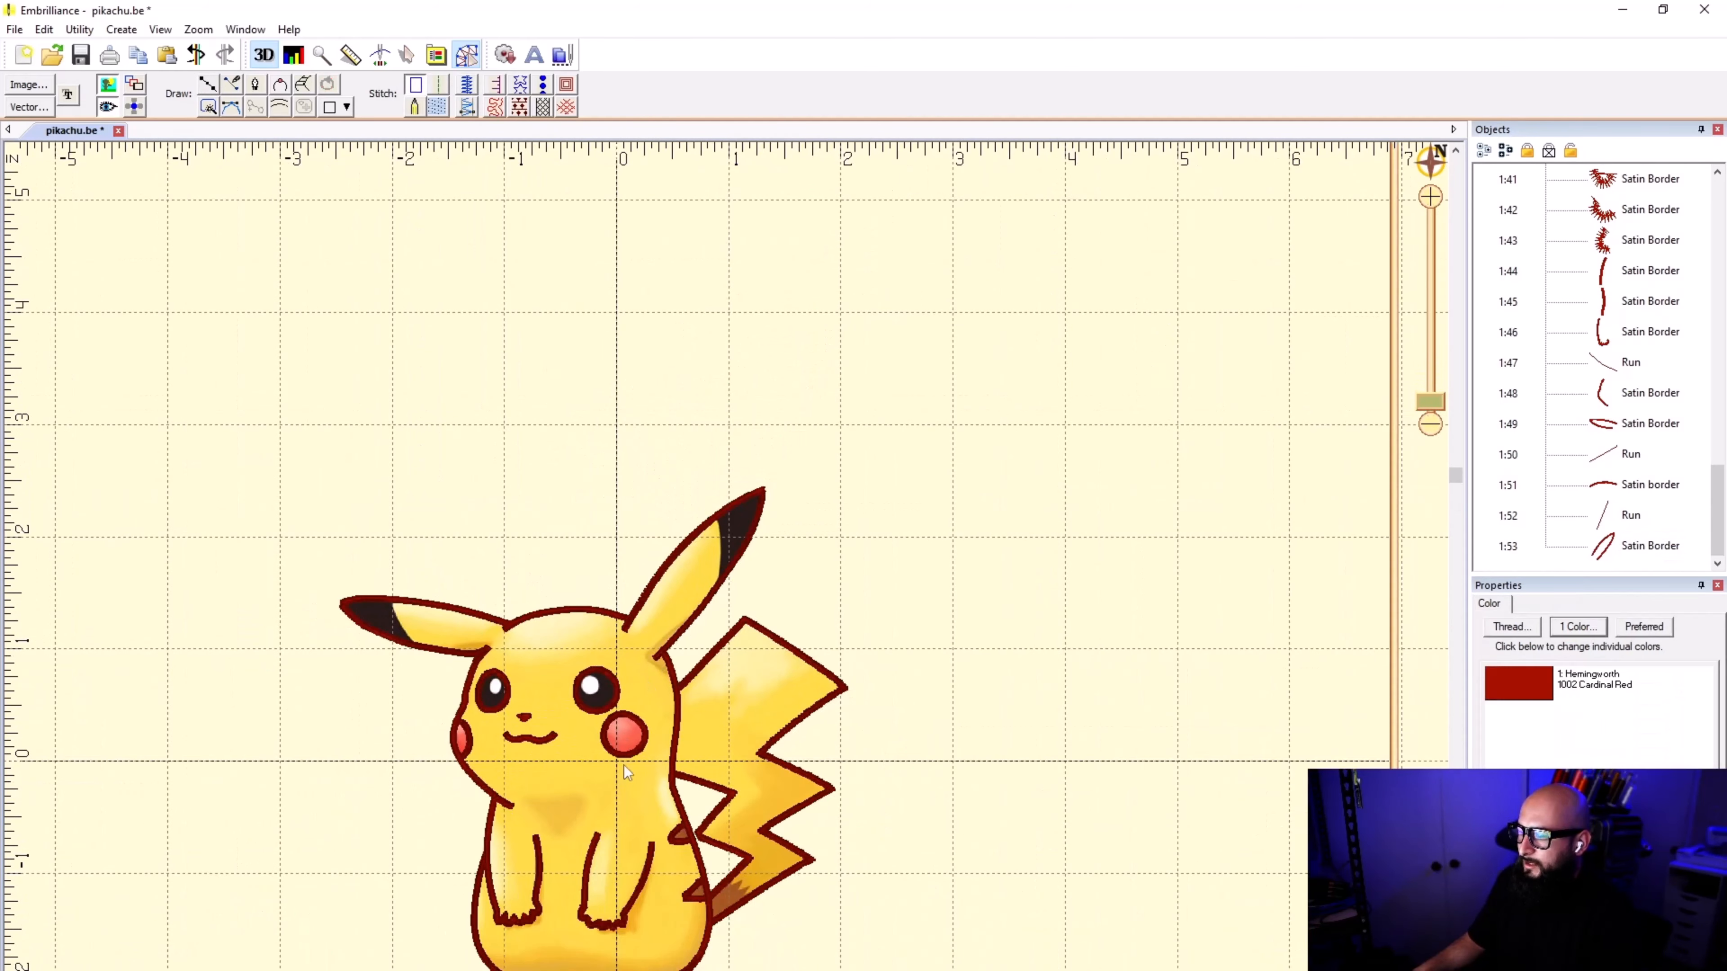
scroll(726, 576, up, 3)
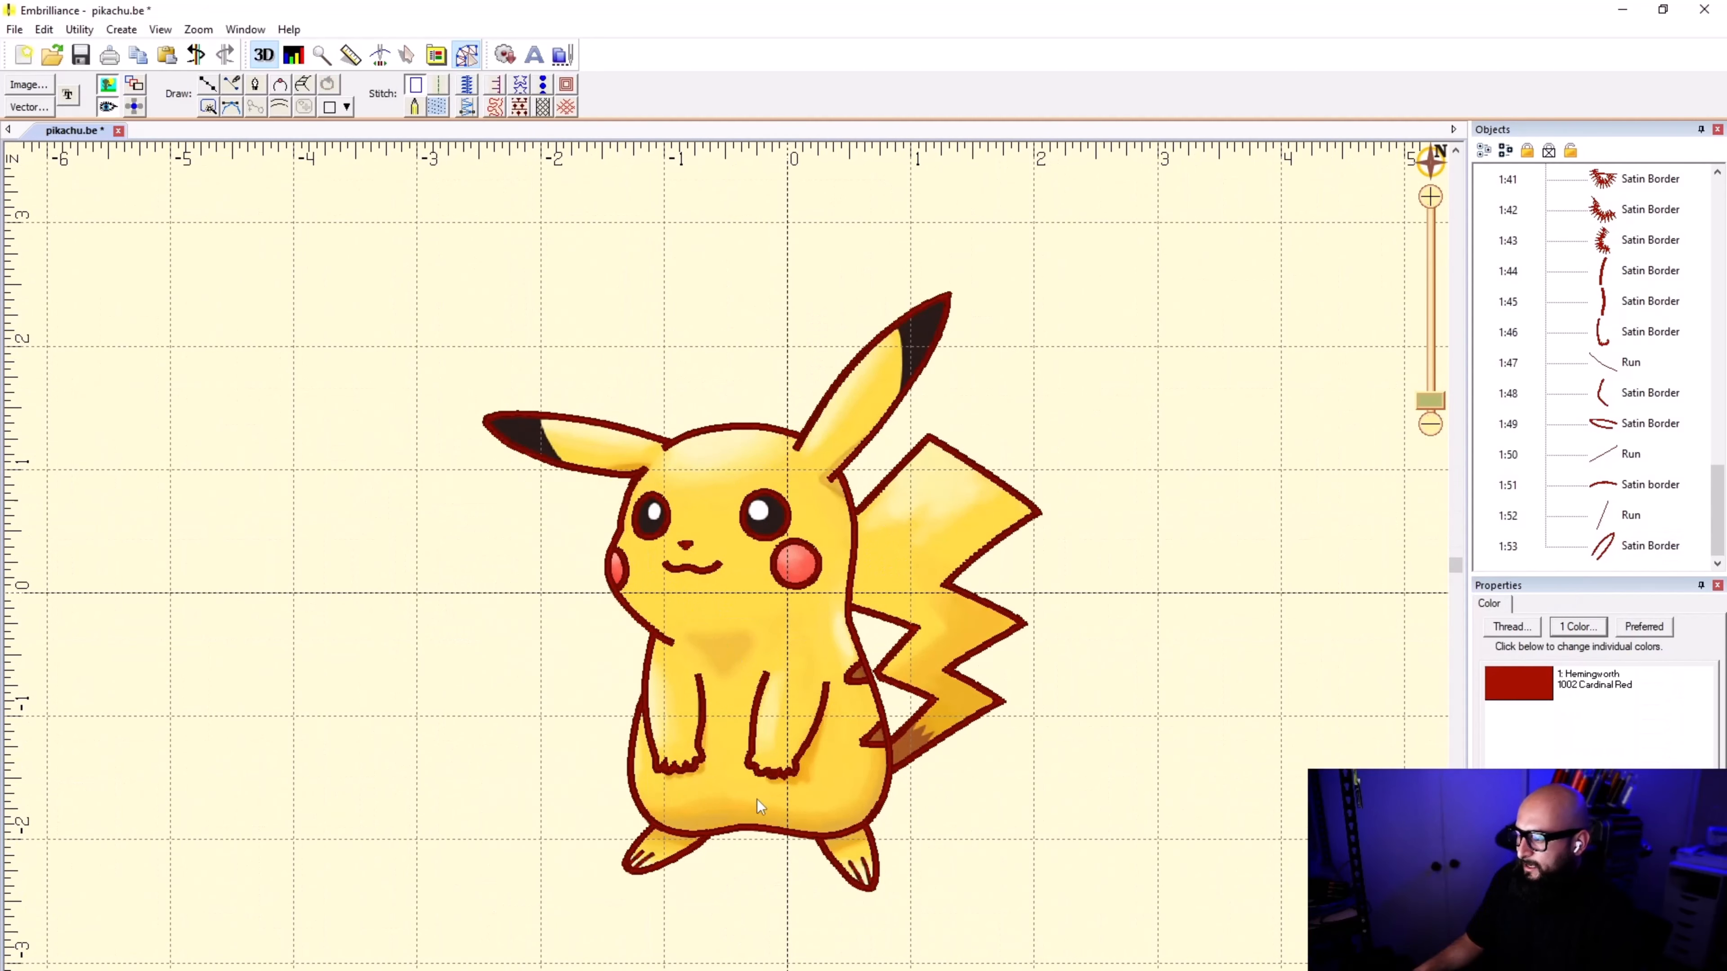
key(ctrl+s)
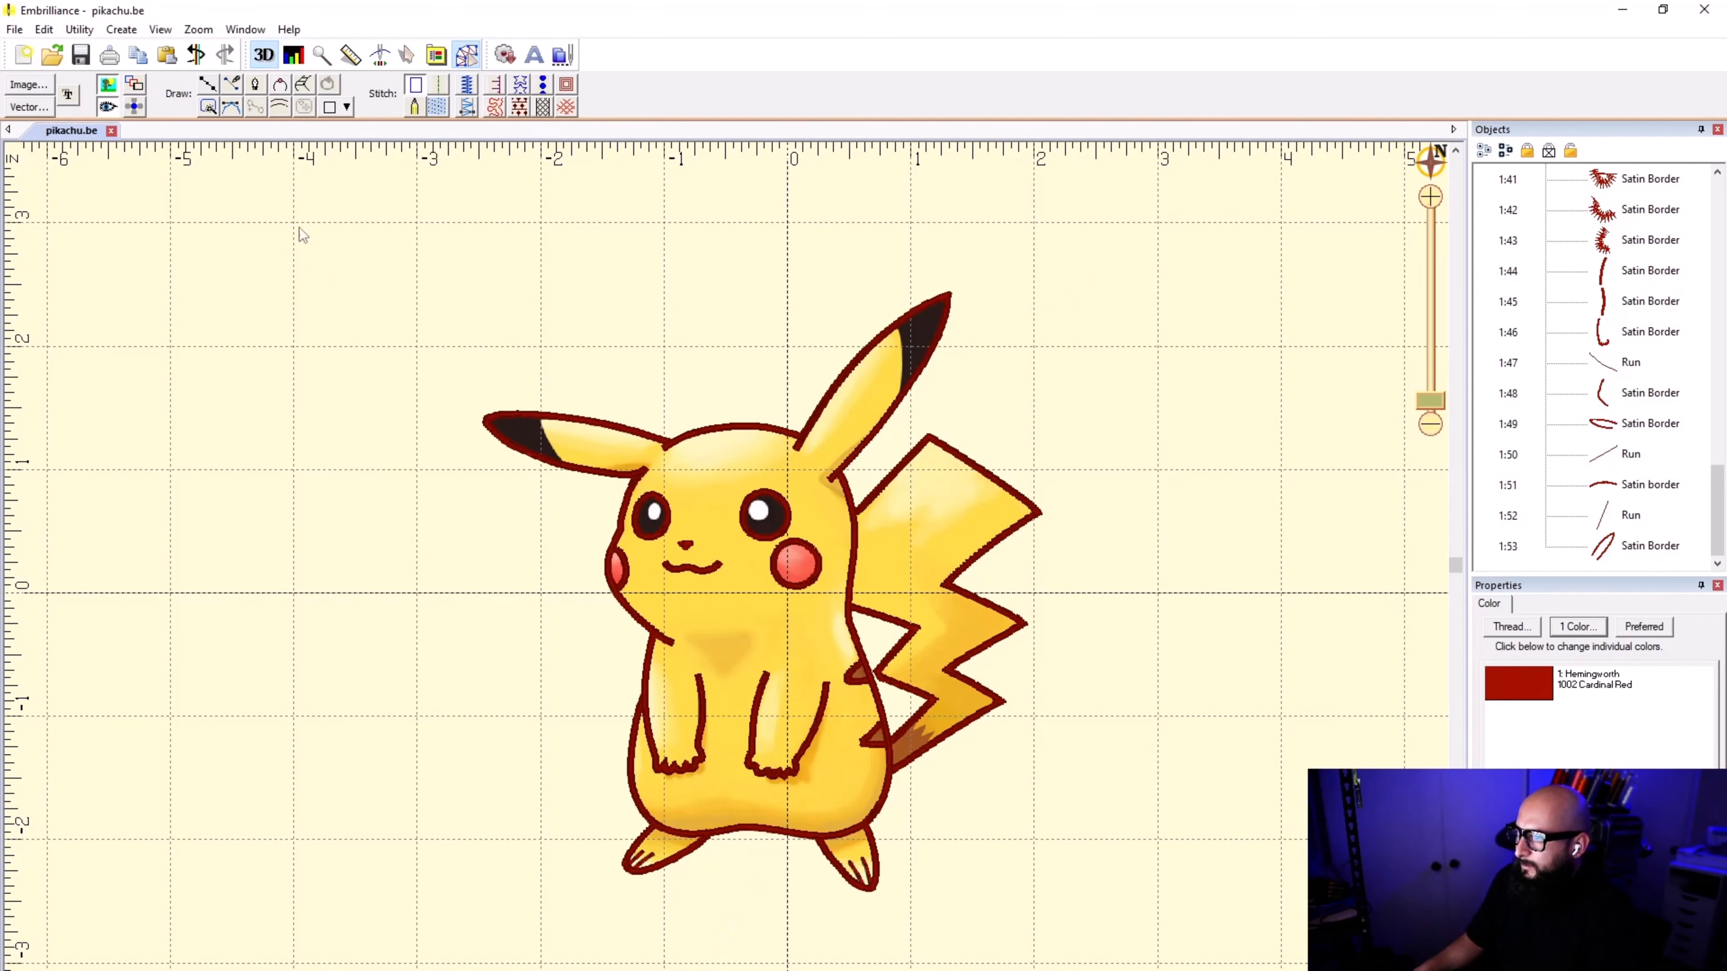
Step: Inspect the complete Pikachu outline by toggling the stitches and the background image off and on
click(108, 106)
click(107, 106)
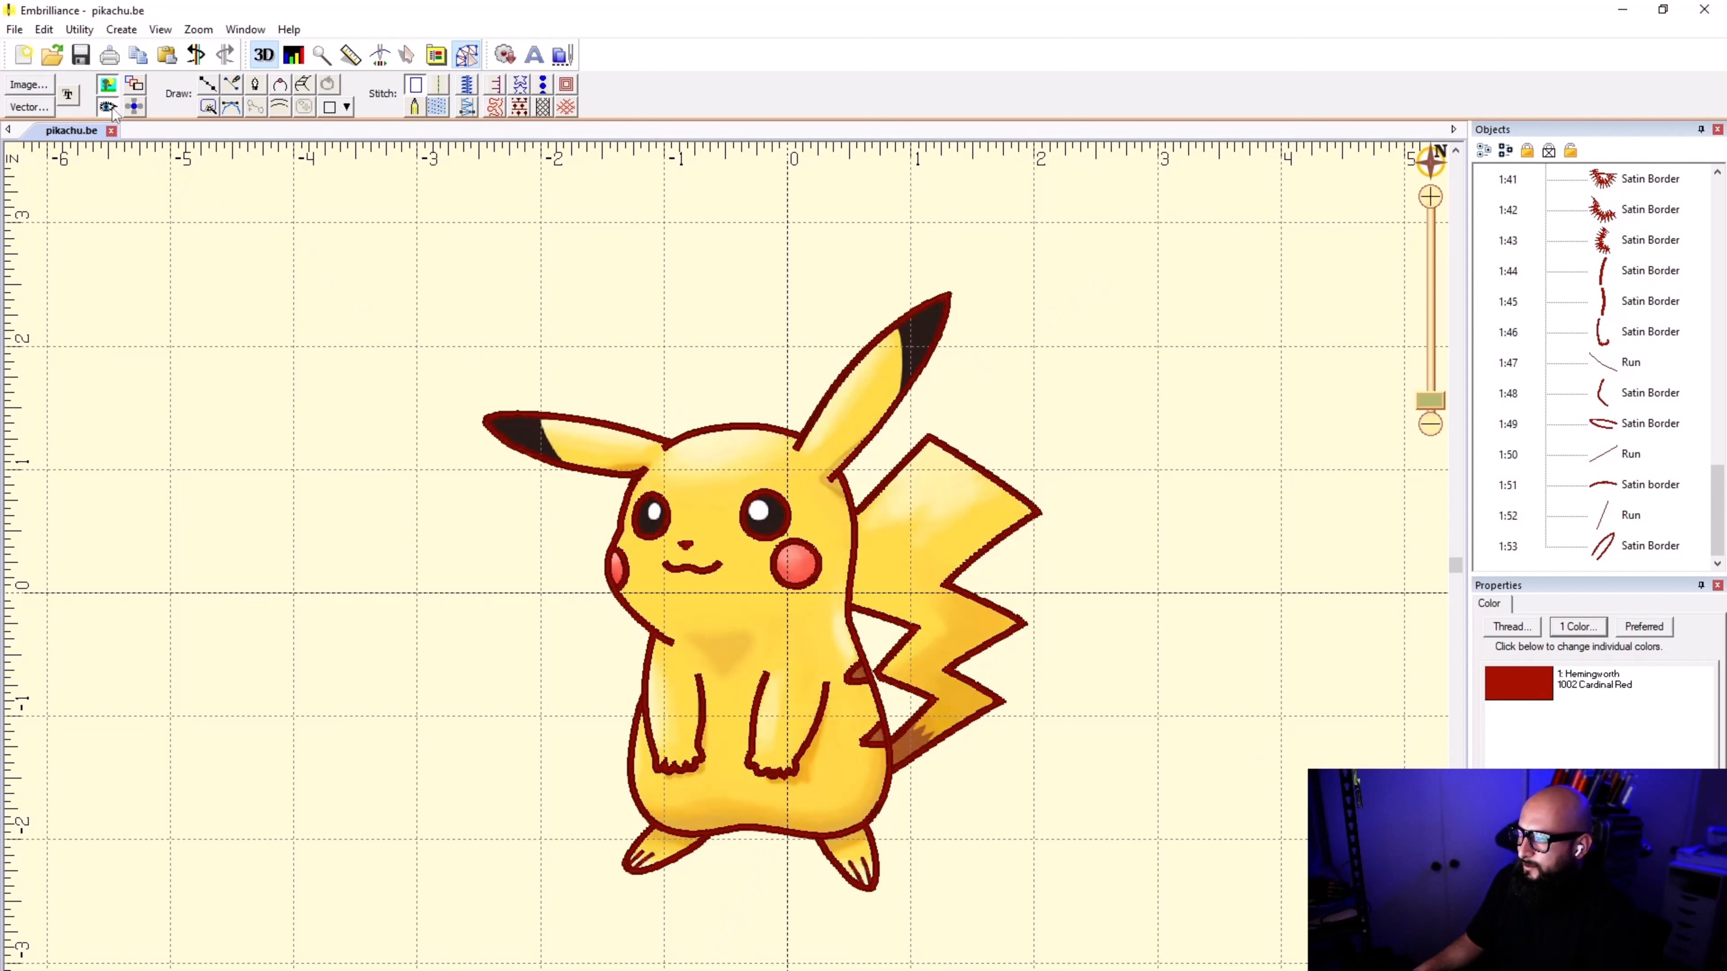
click(108, 106)
click(107, 107)
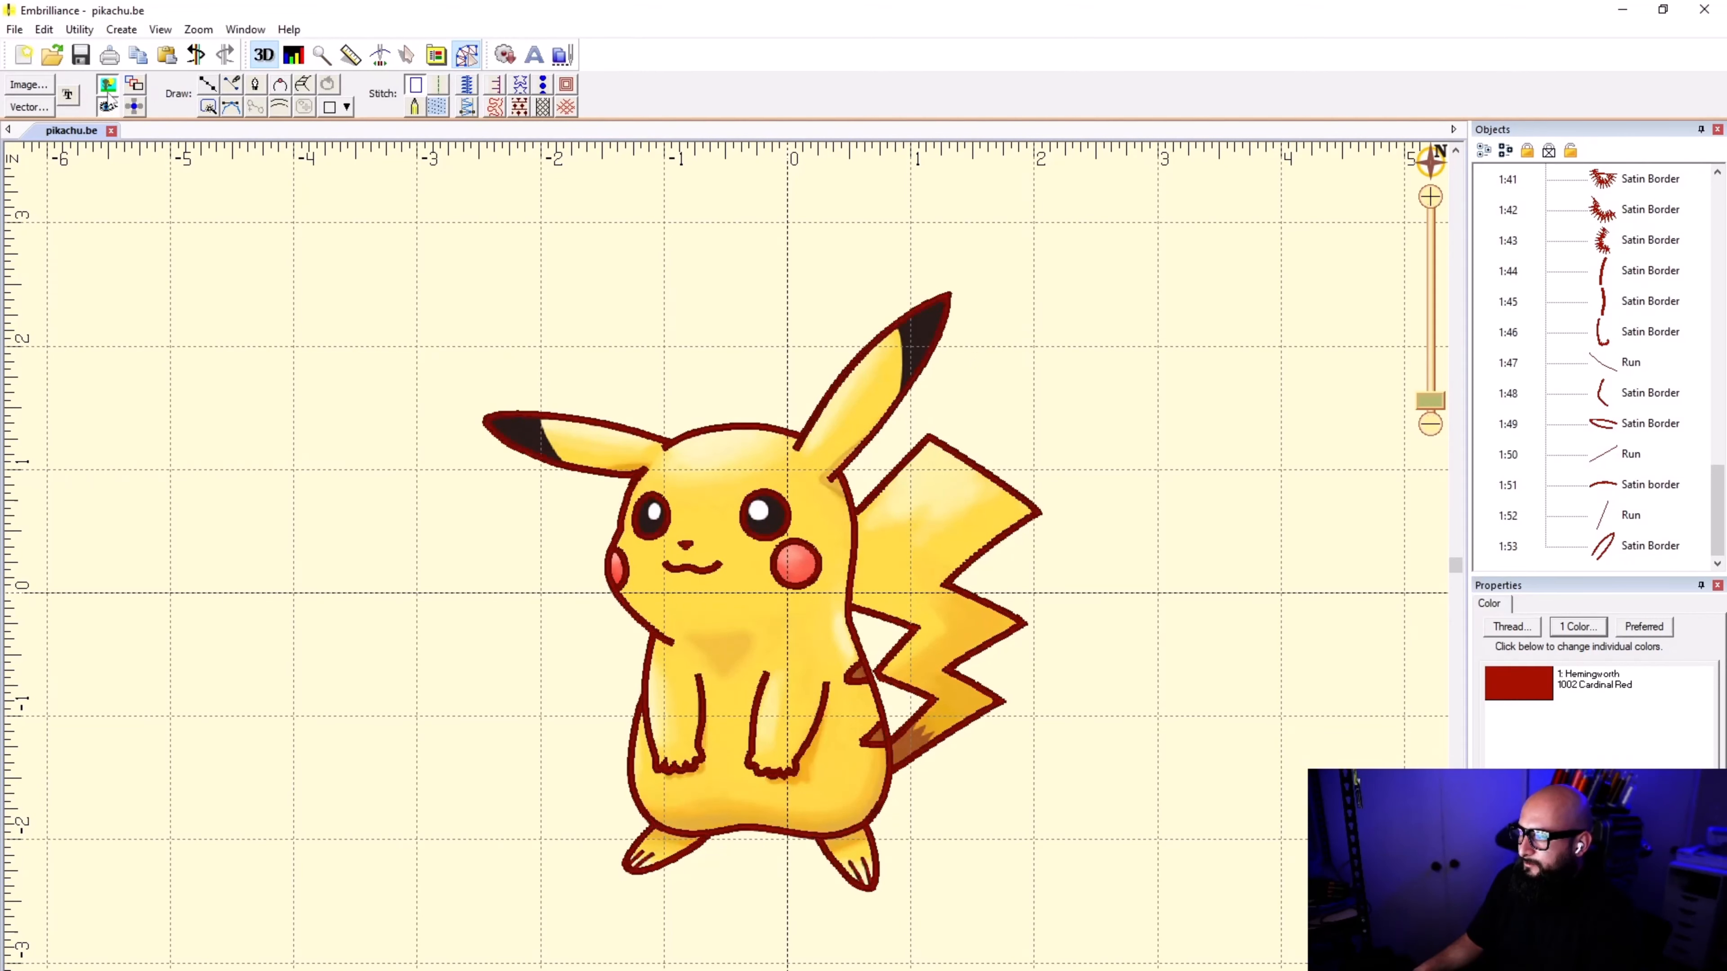
click(104, 80)
scroll(789, 669, down, 1)
scroll(727, 575, up, 3)
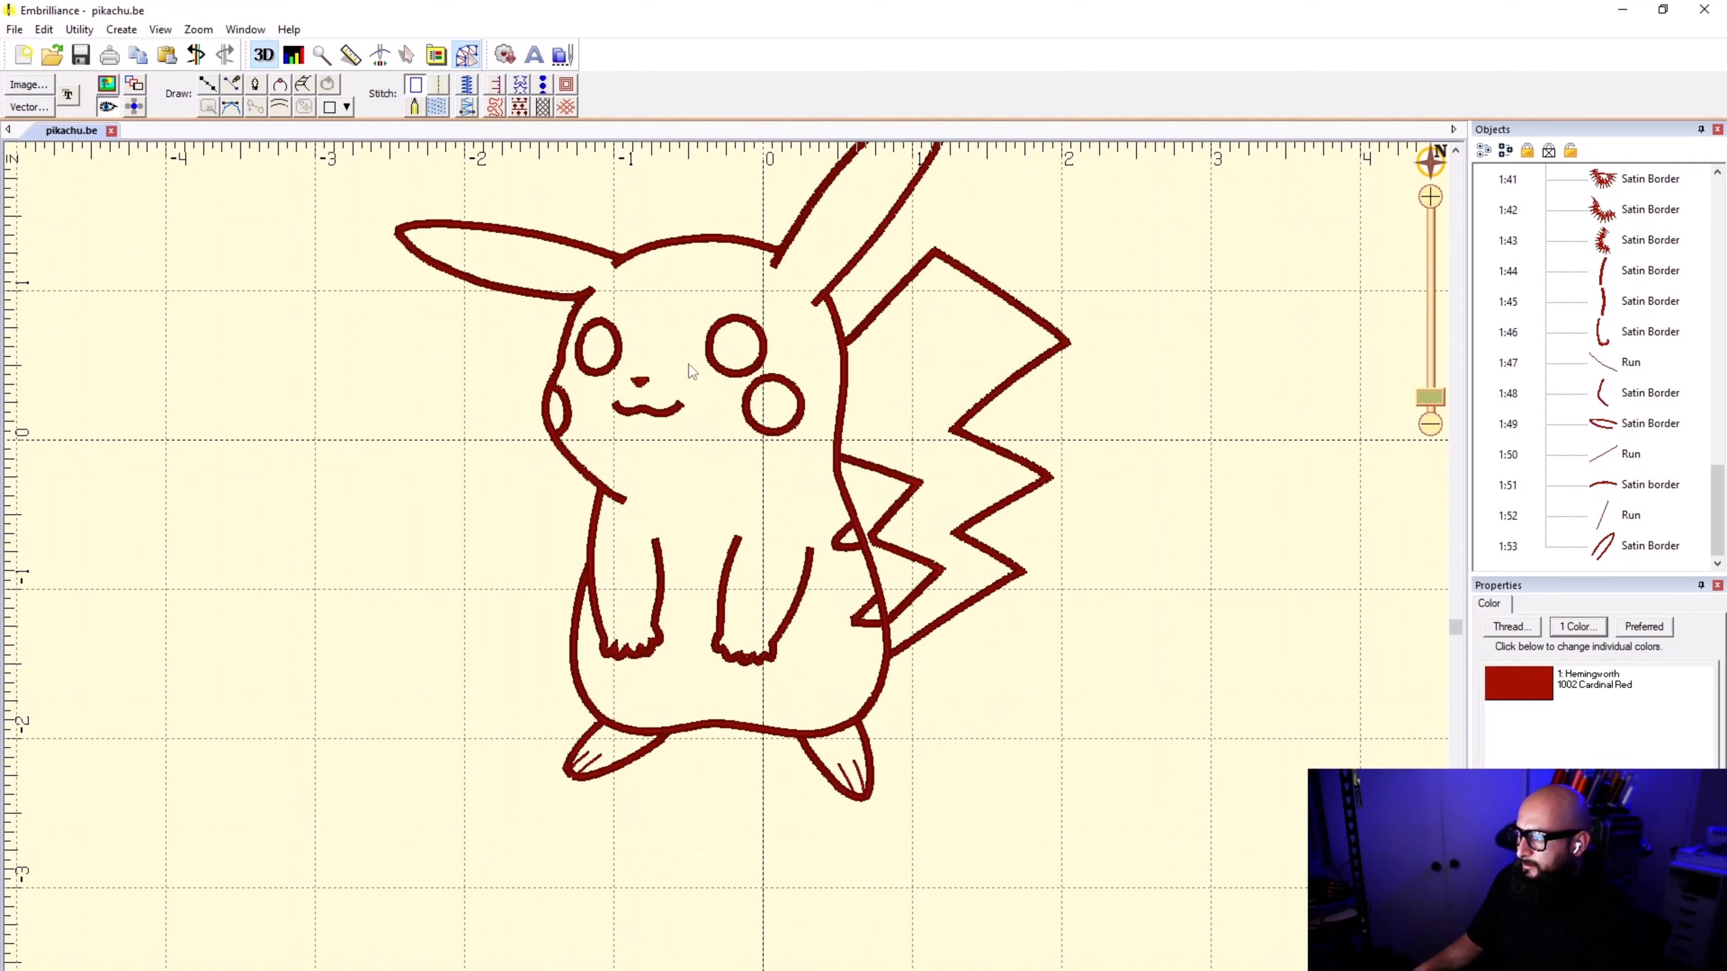
scroll(689, 364, down, 2)
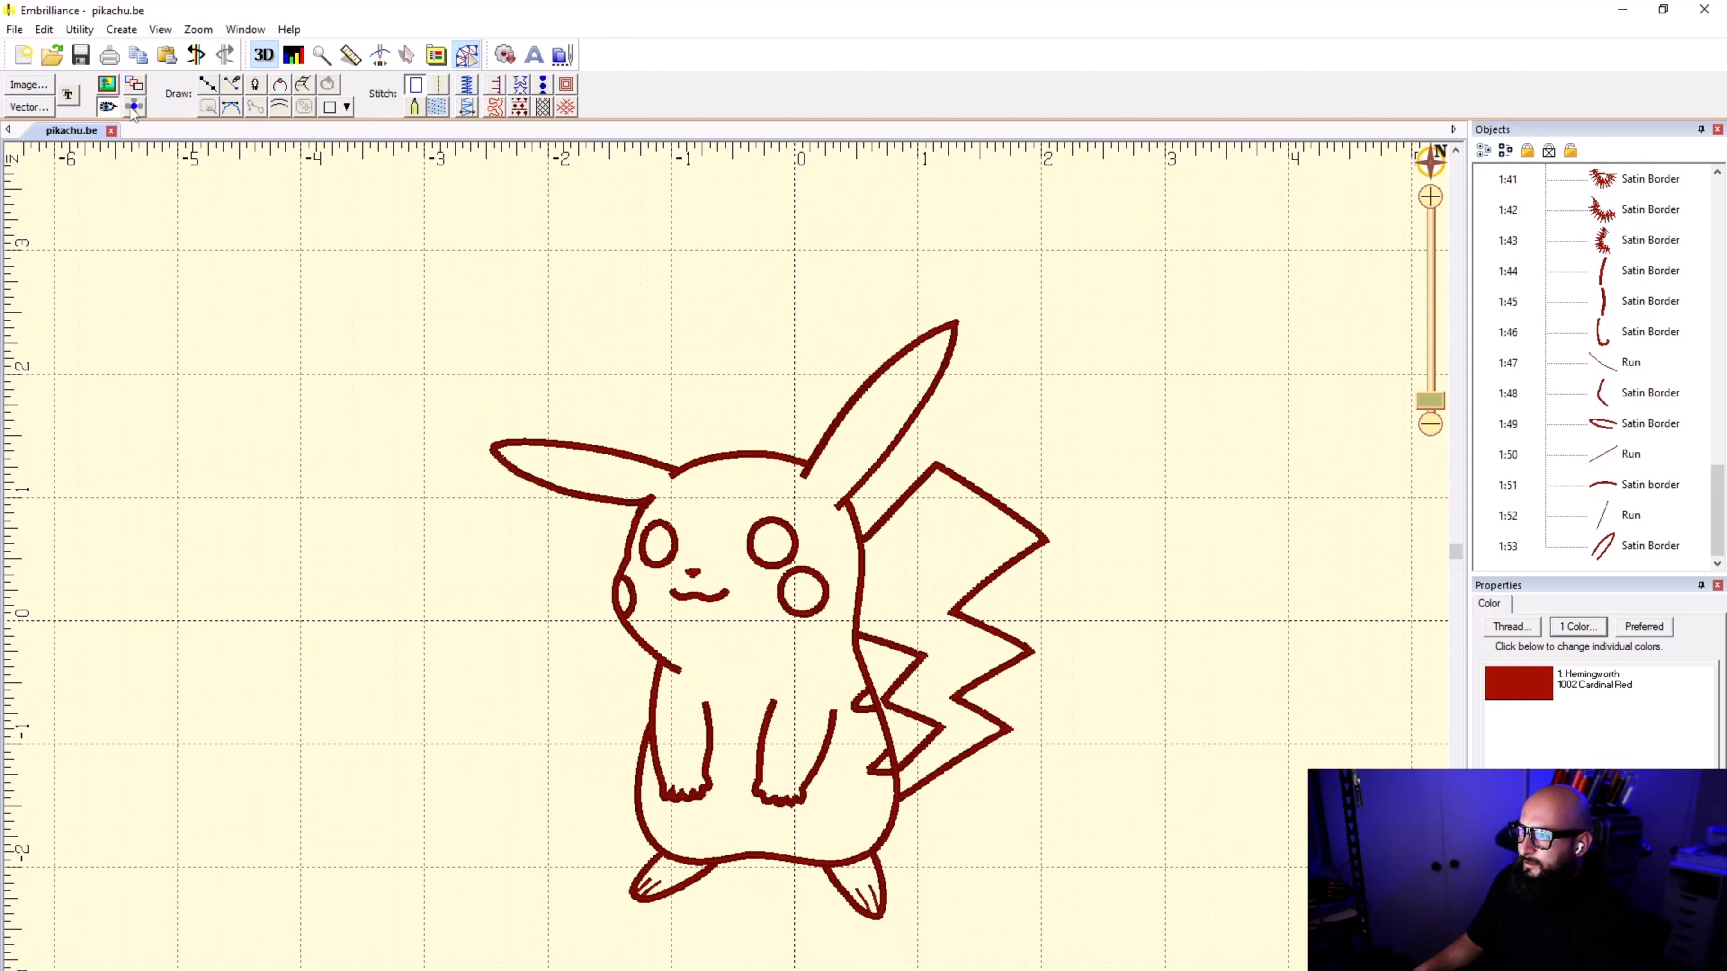
click(108, 106)
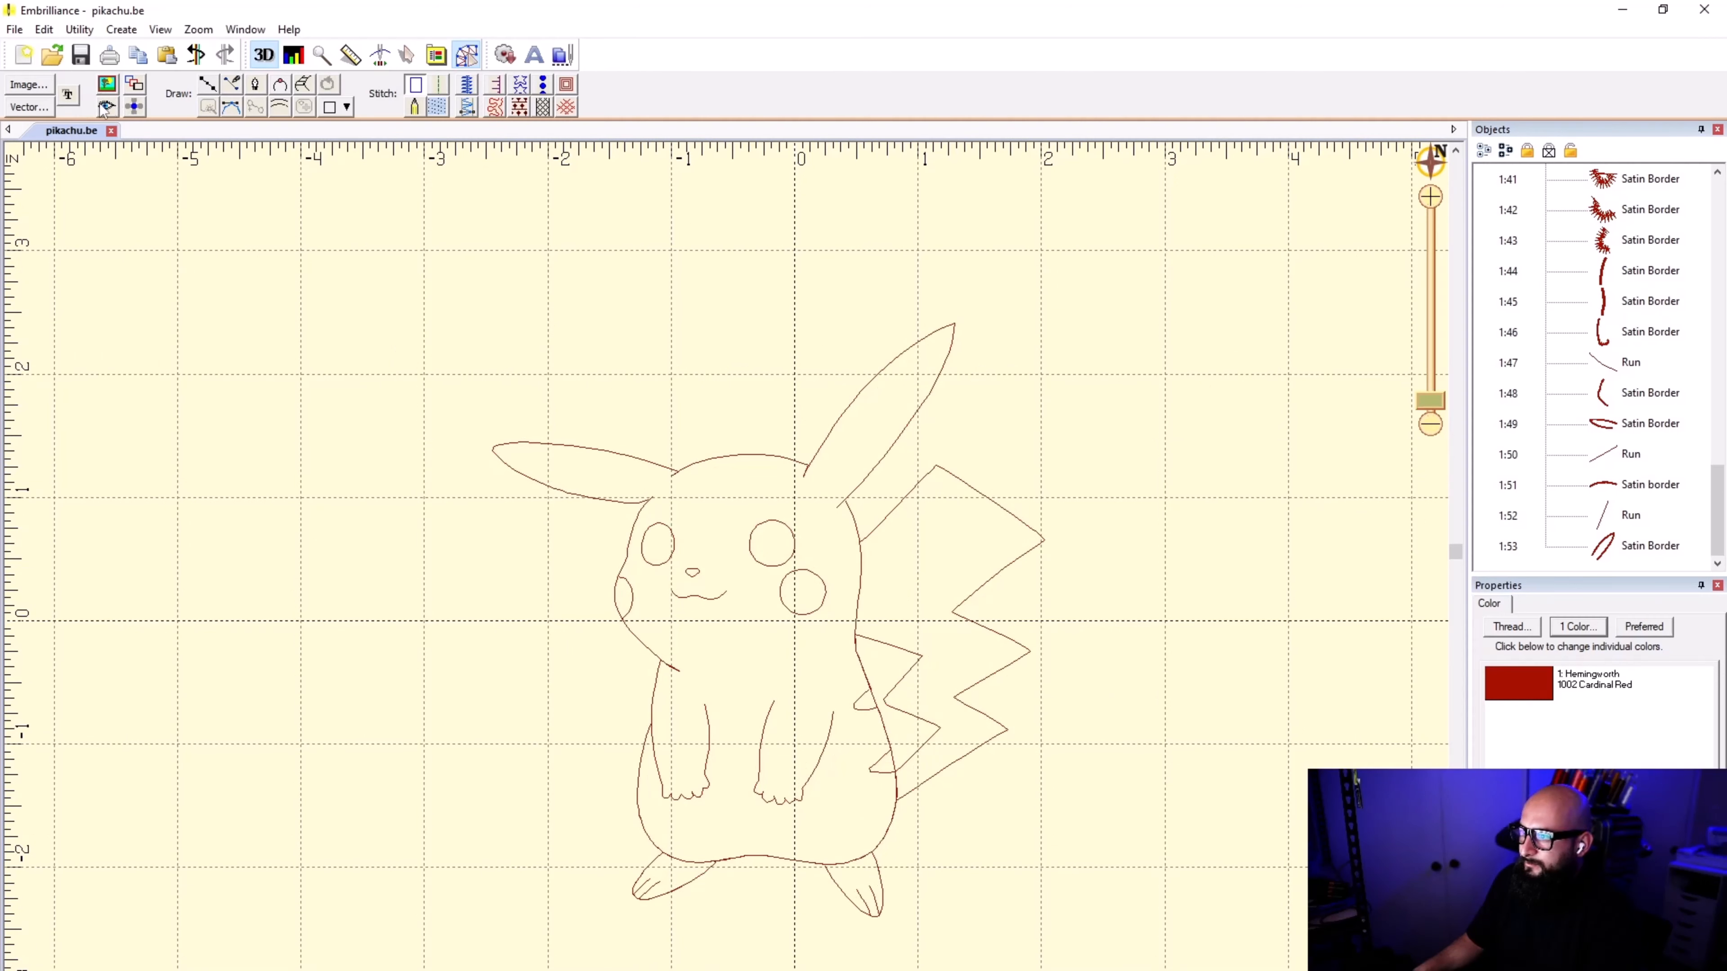
click(108, 106)
click(106, 85)
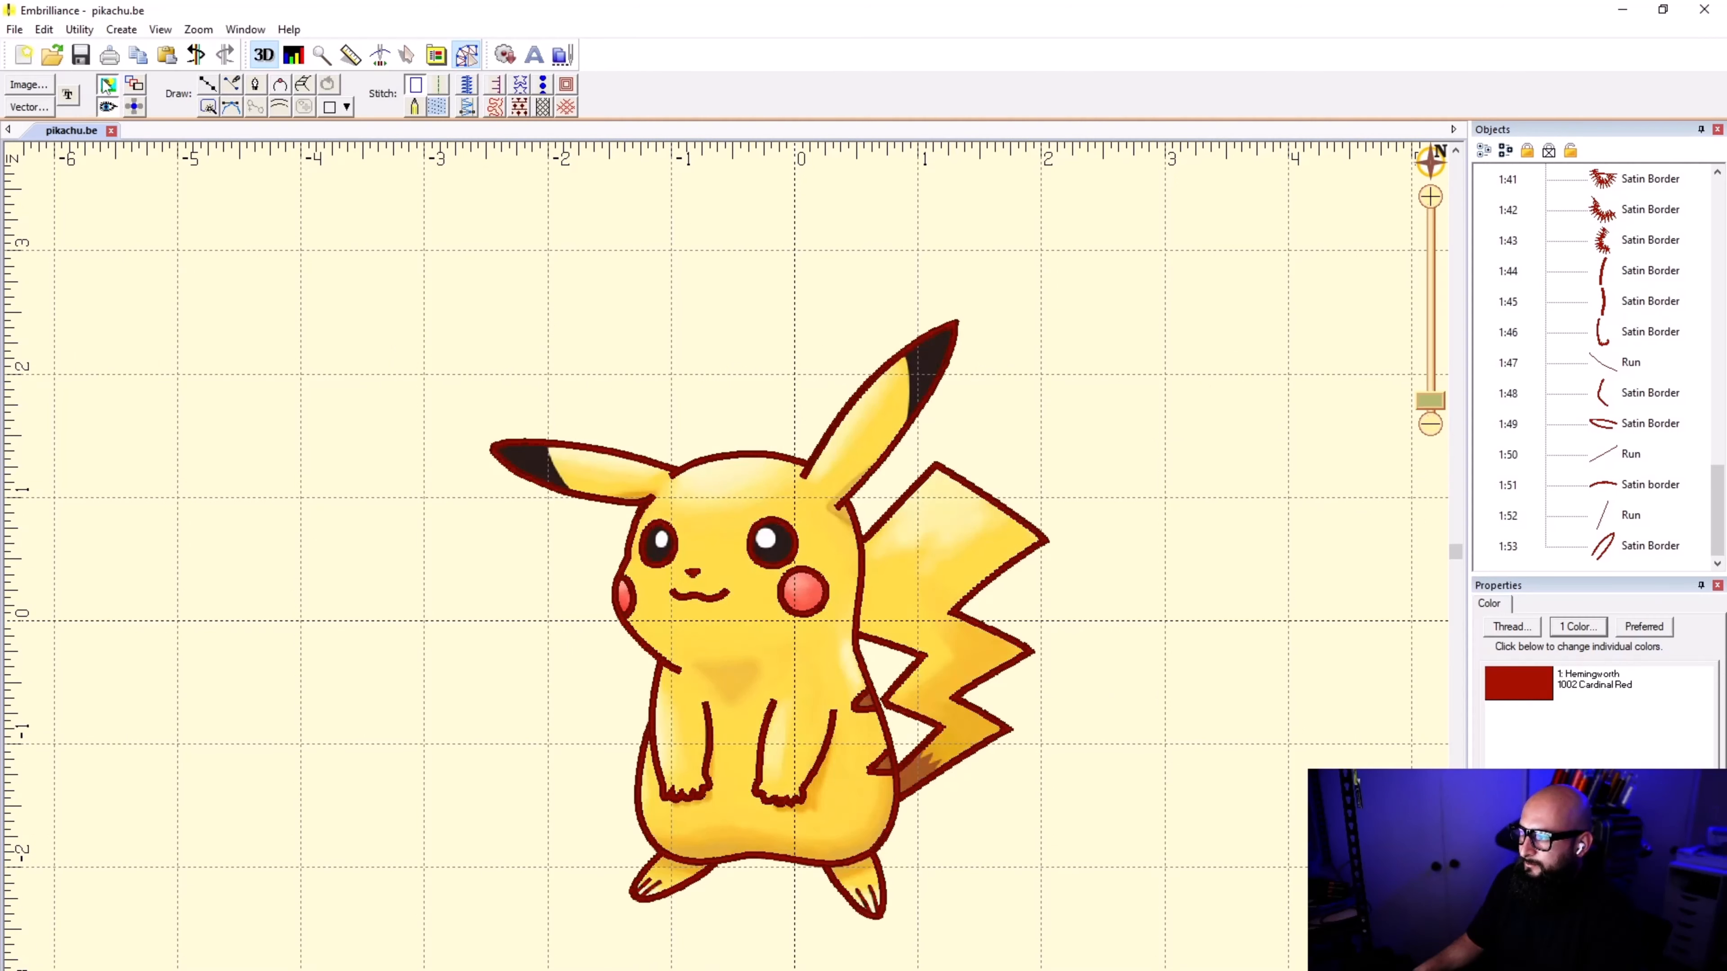
click(108, 106)
click(108, 106)
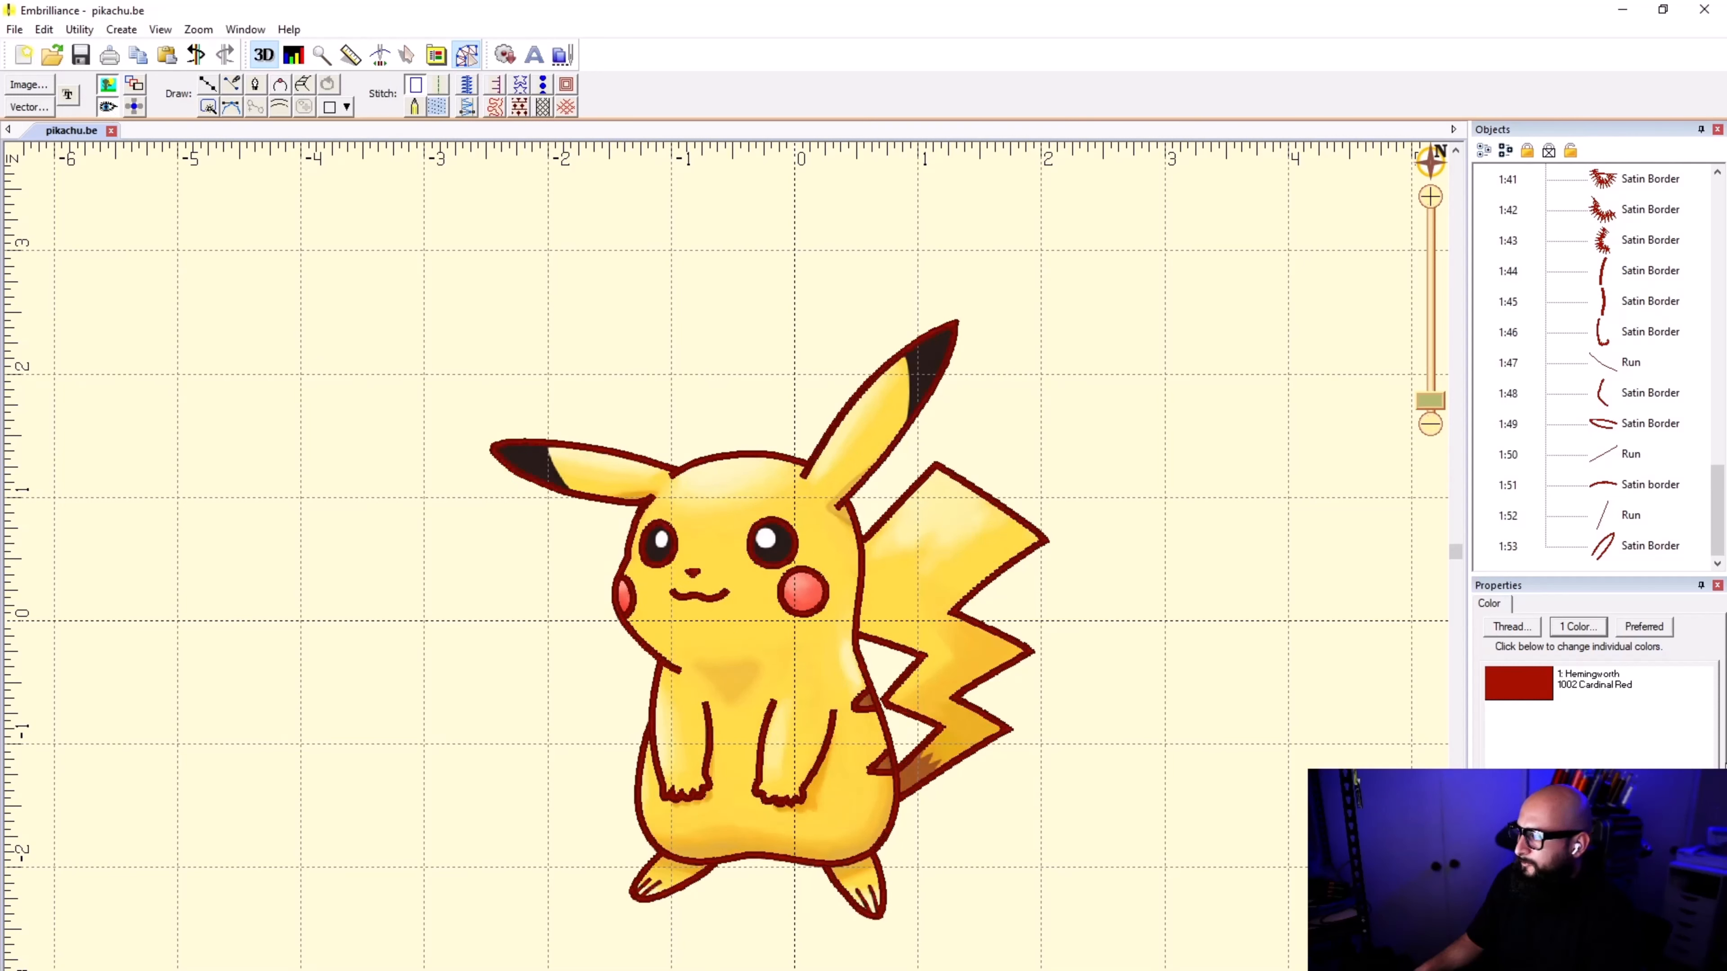
Step: Open the thread selection for the design's red color and enter EMERALD BLACK as the search text, sorted by name
scroll(1651, 476, up, 3)
click(1599, 685)
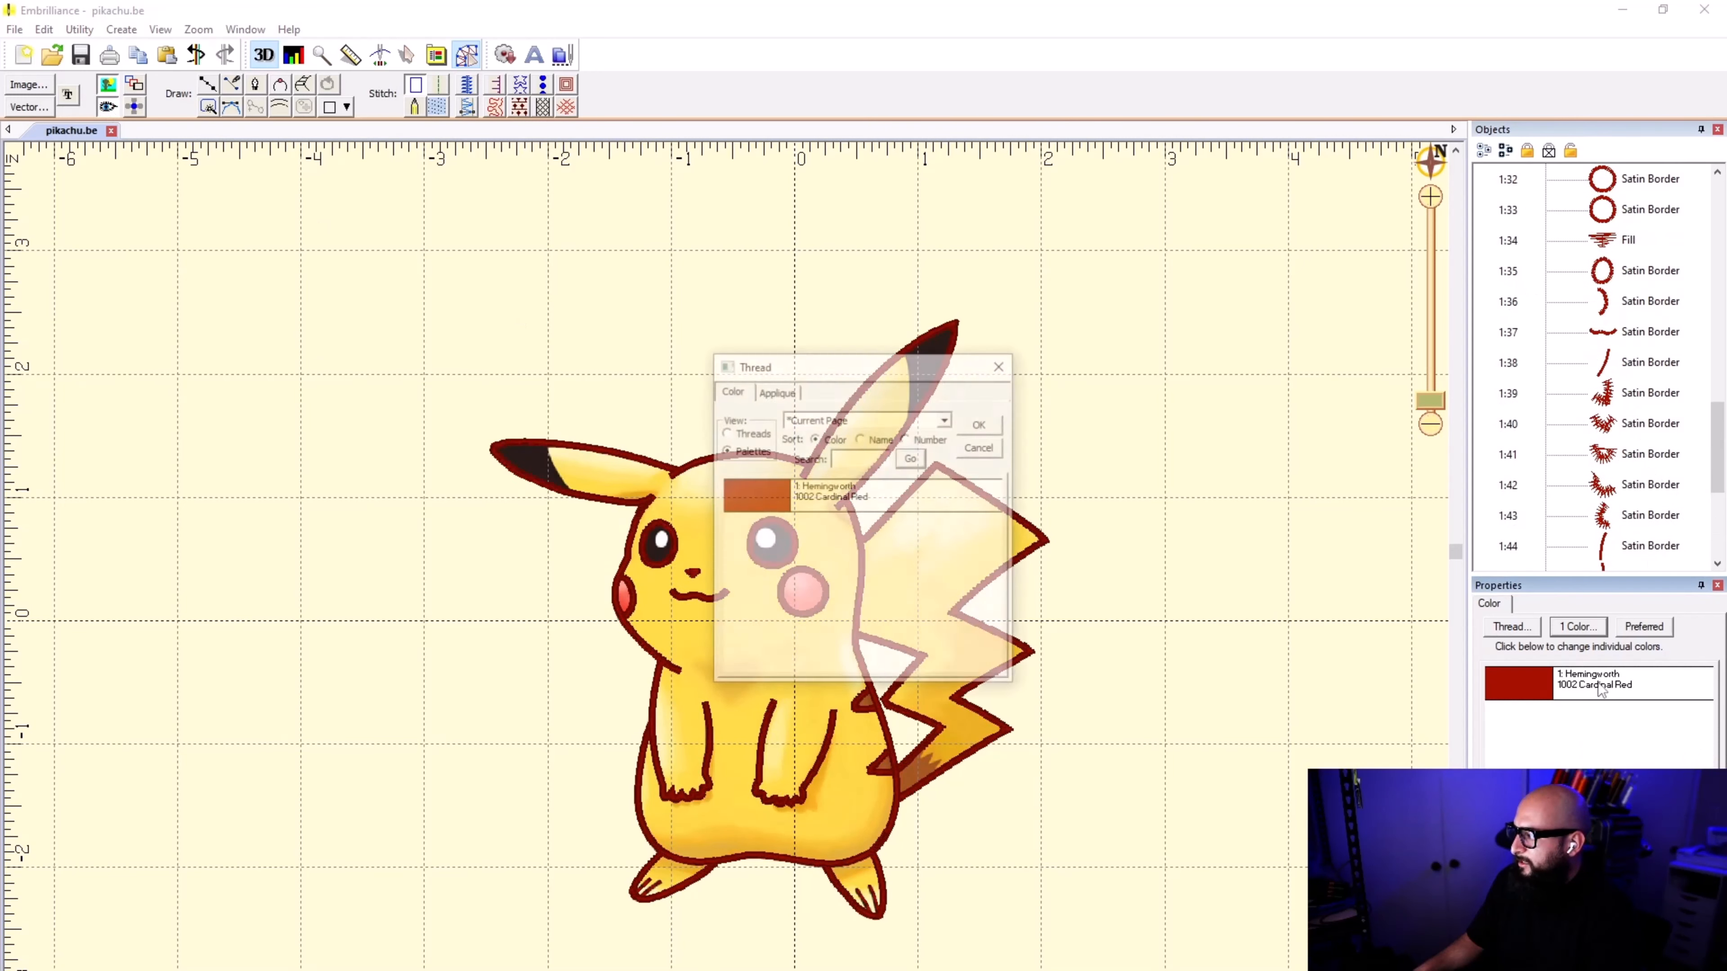
click(849, 454)
text(EMERL)
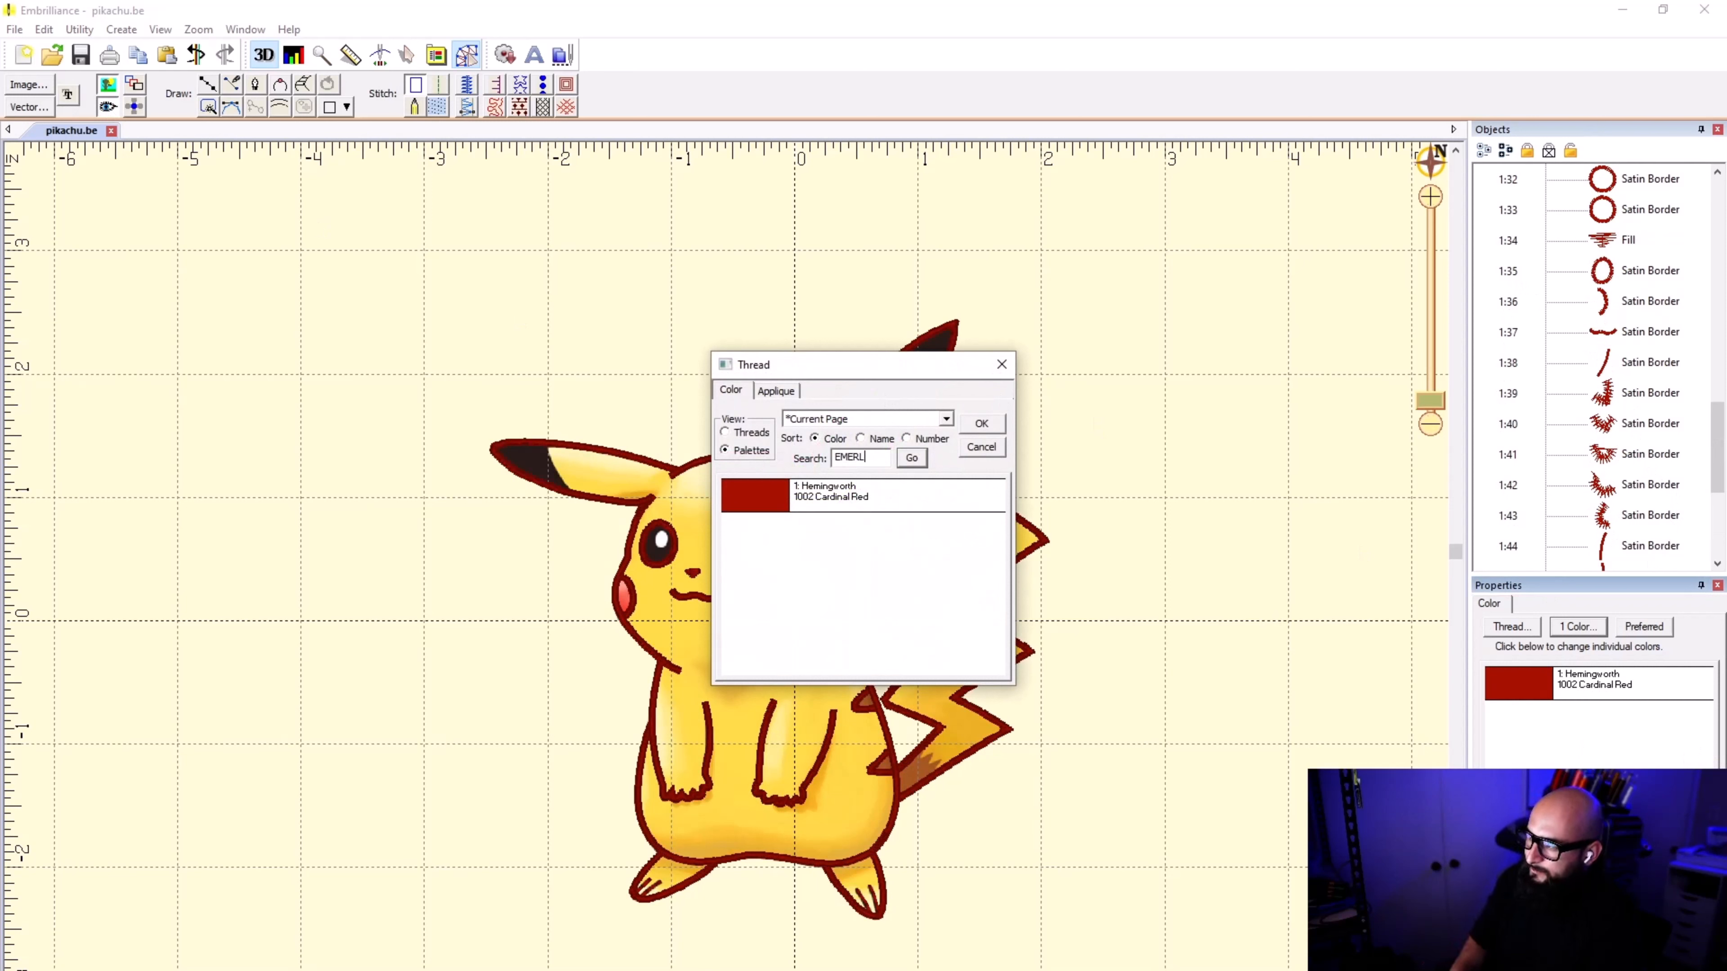
text(D BLACK)
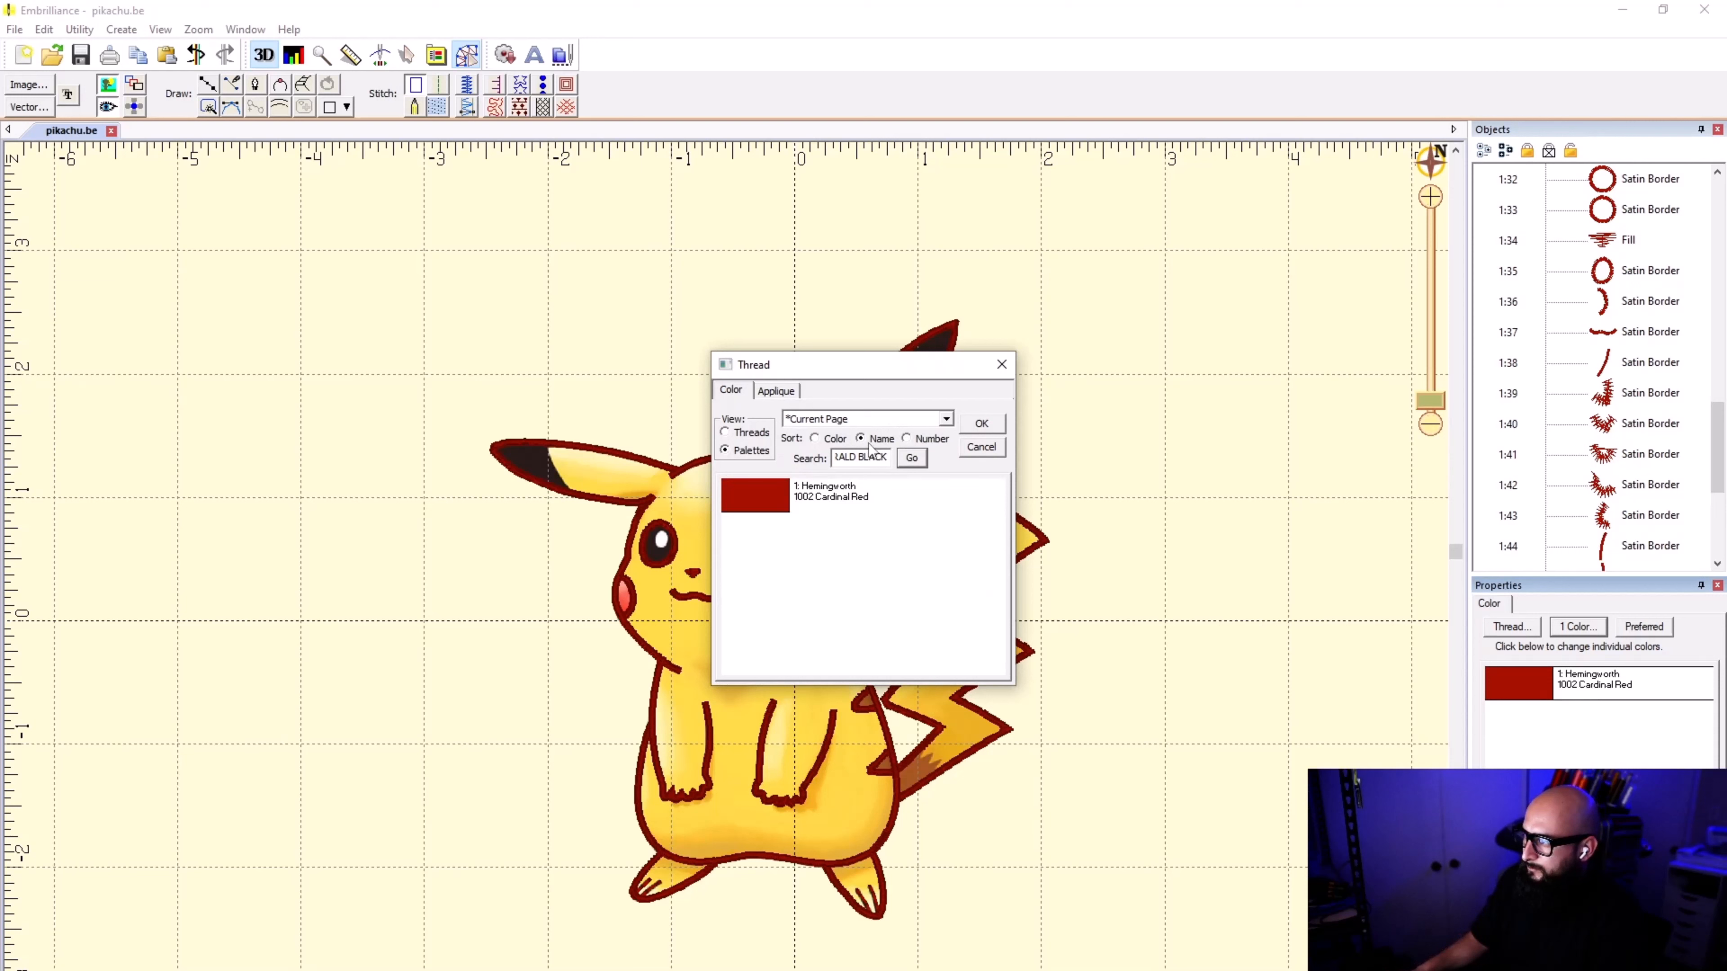
Step: Switch the thread selection from palettes to threads and choose the Marathon Poly brand
click(946, 419)
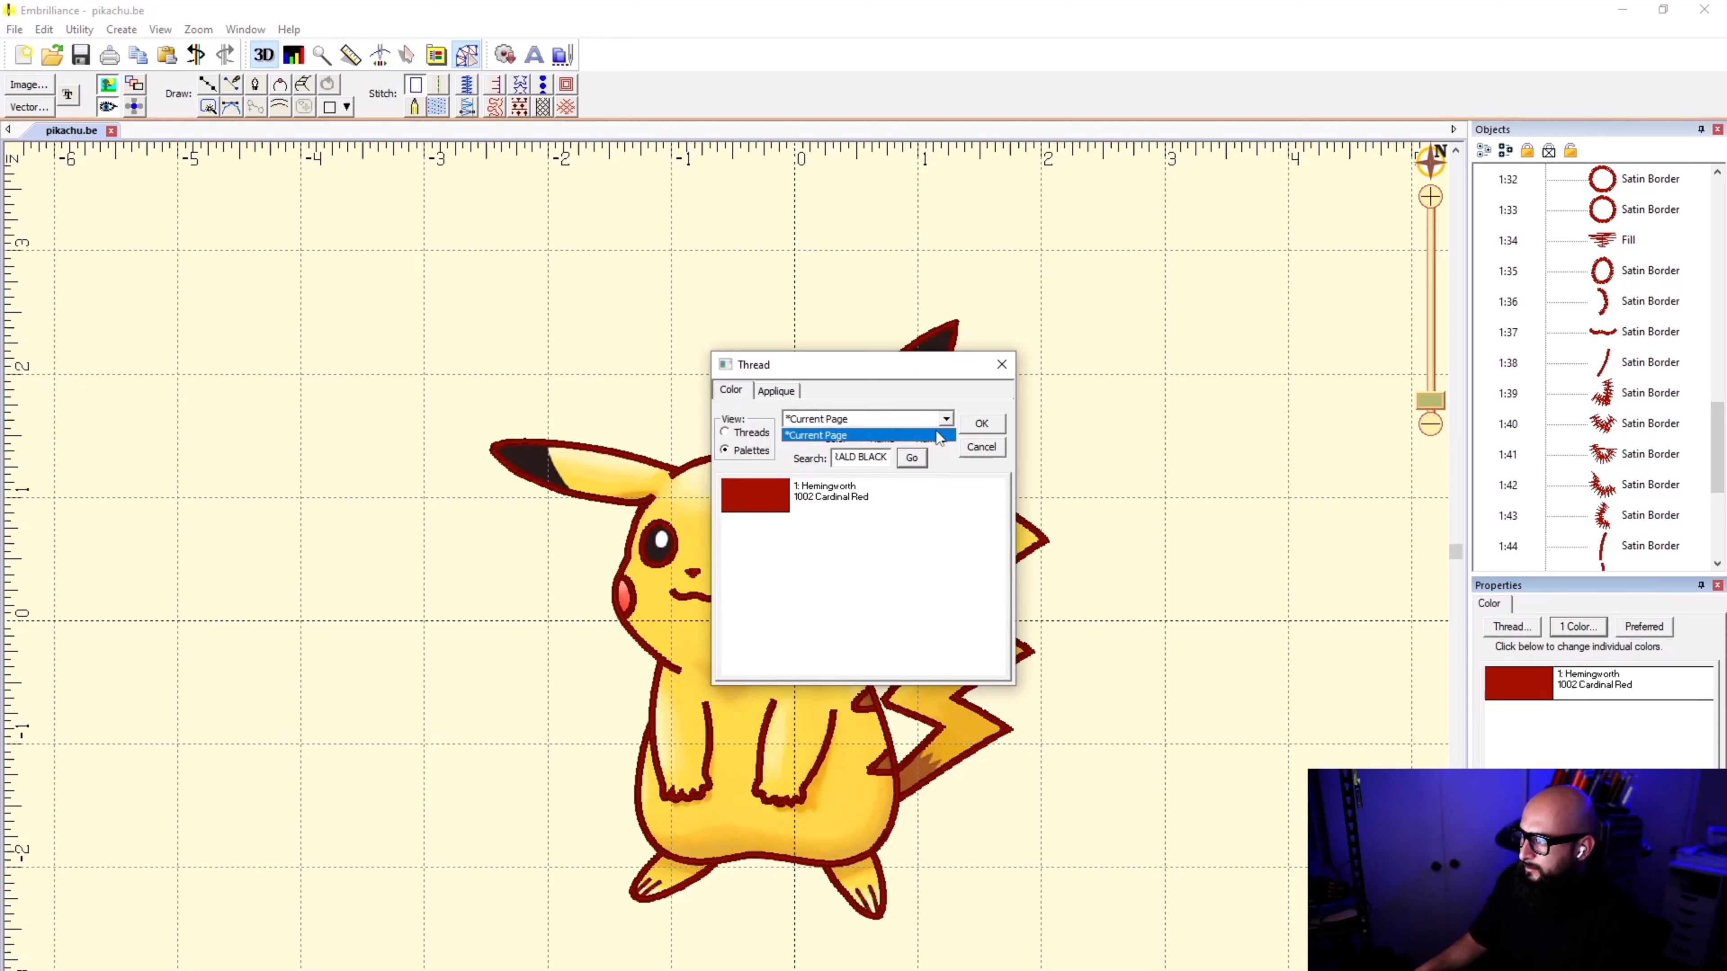
click(946, 419)
click(742, 433)
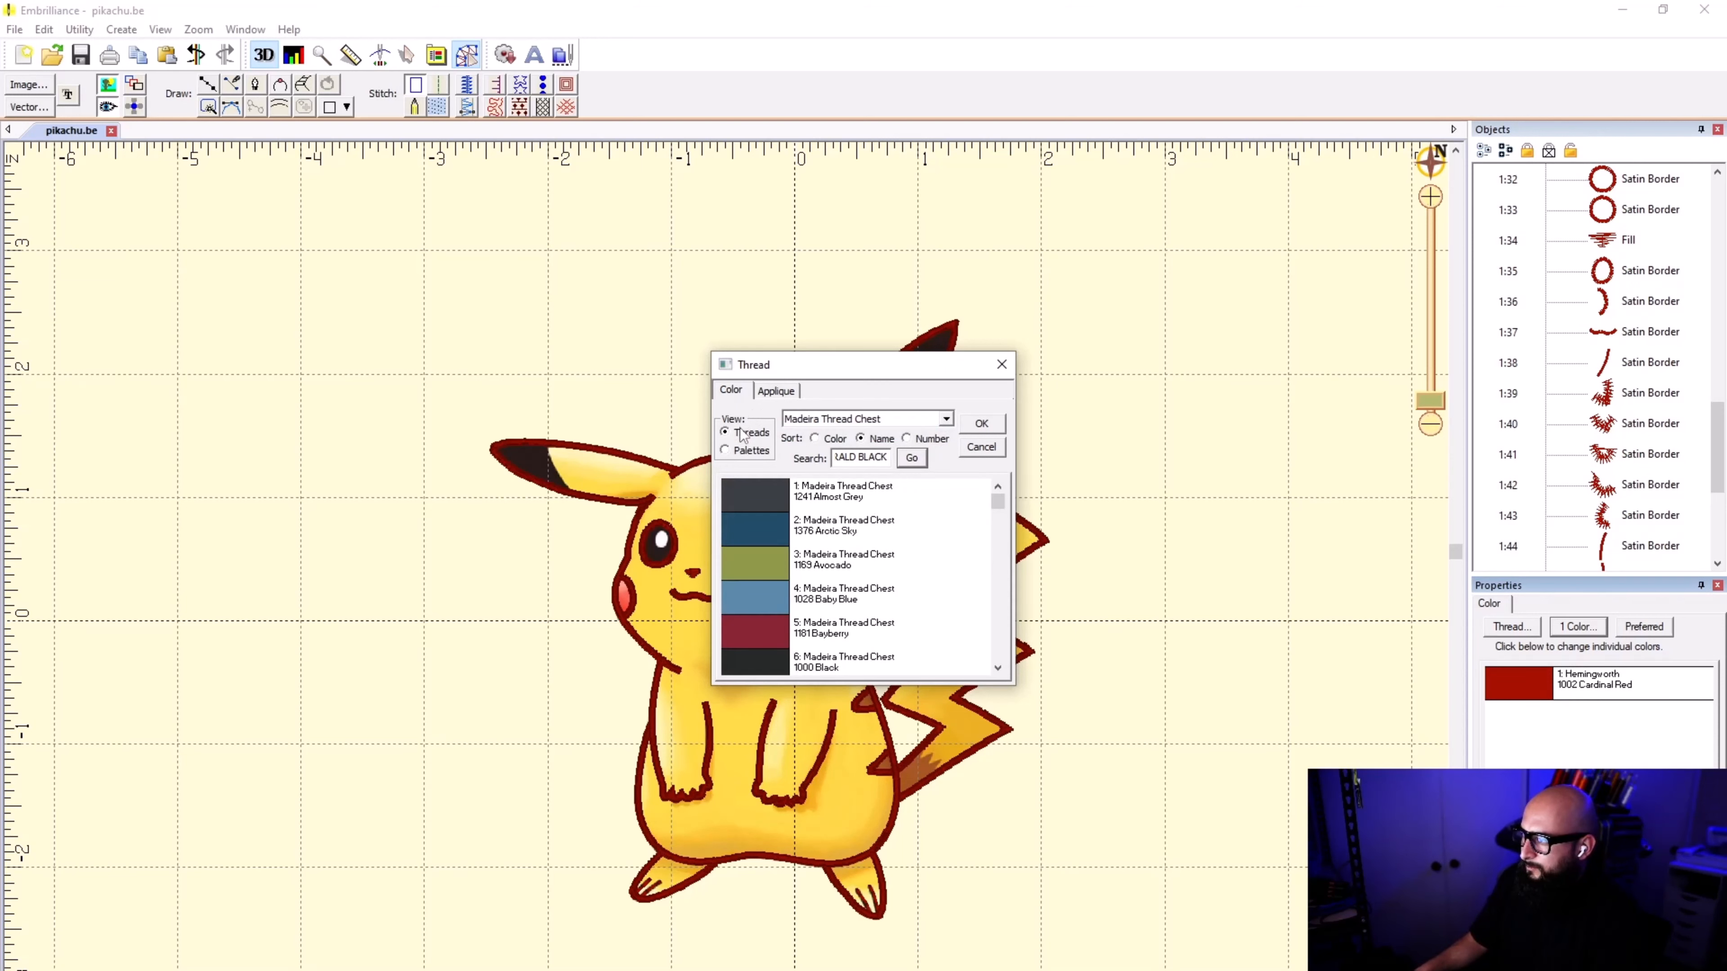
click(943, 420)
click(943, 419)
click(911, 459)
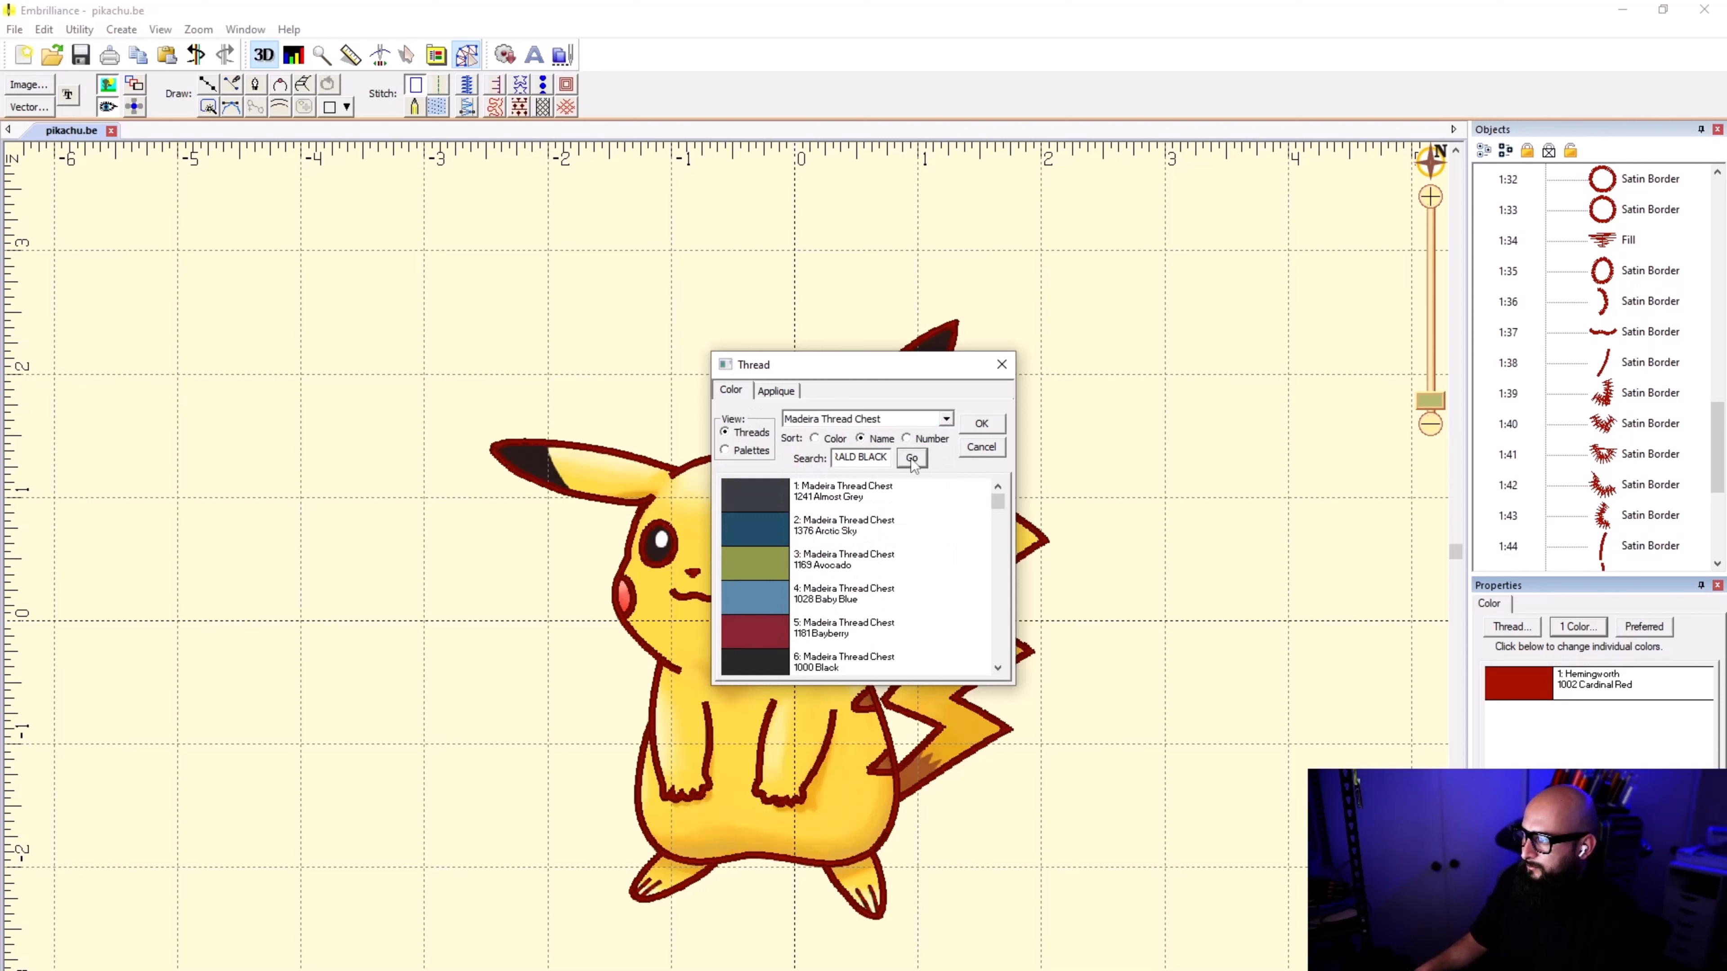
click(933, 422)
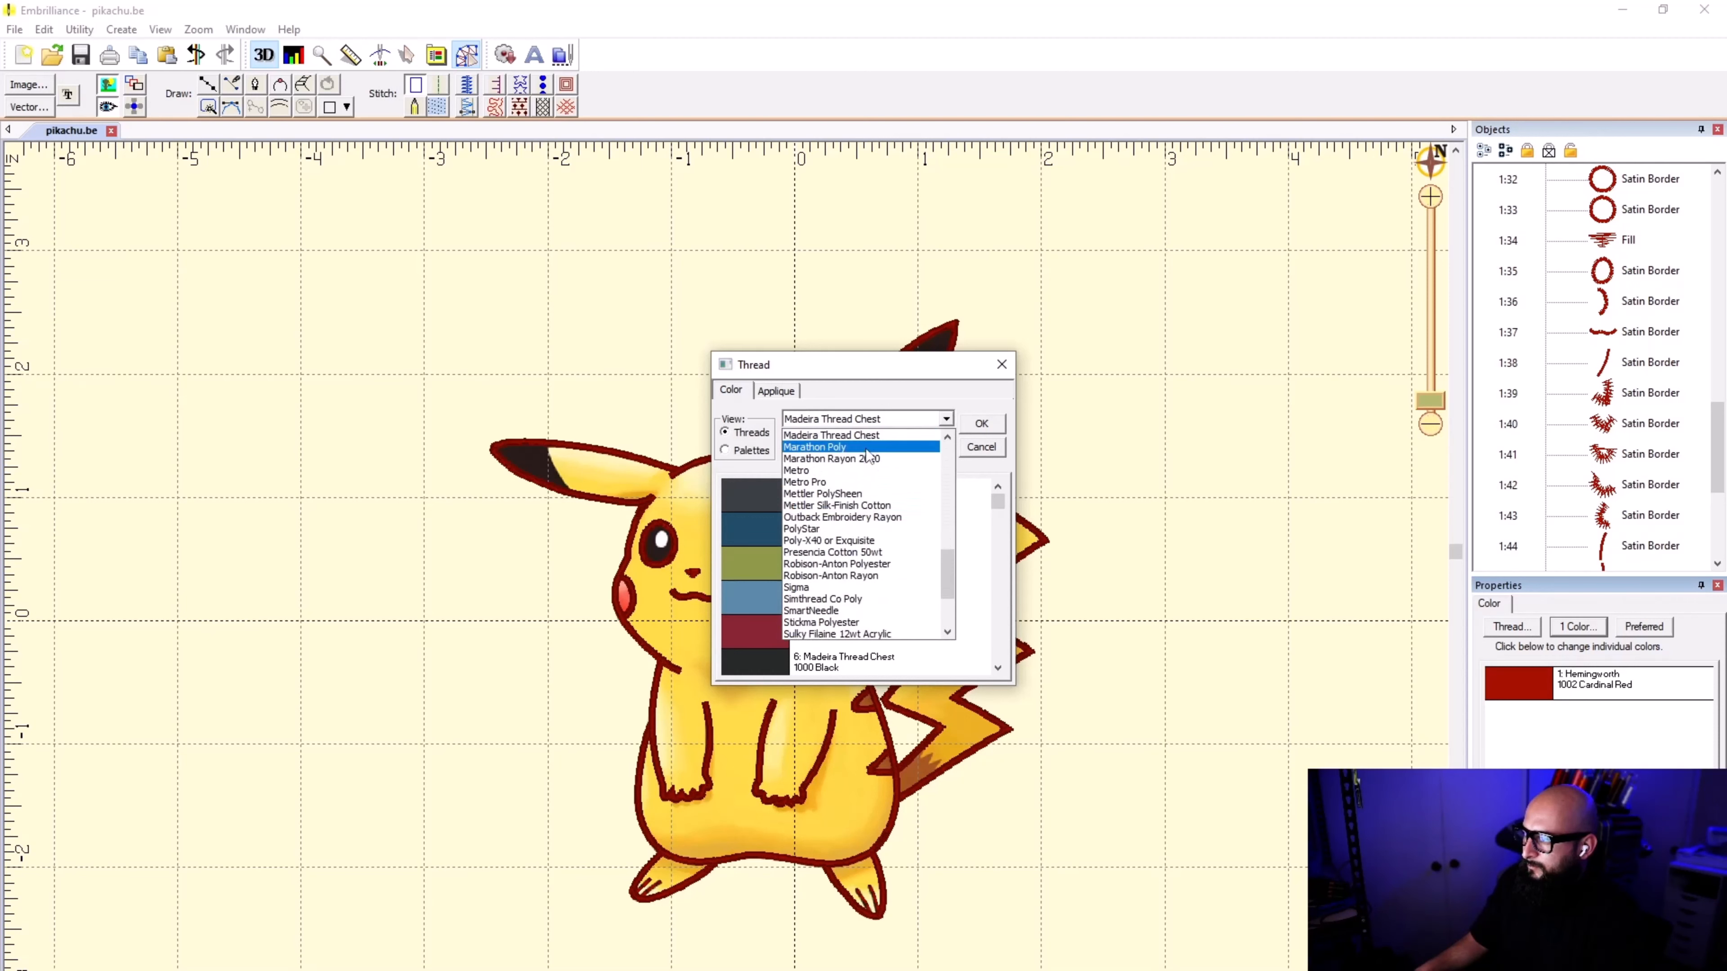
click(843, 447)
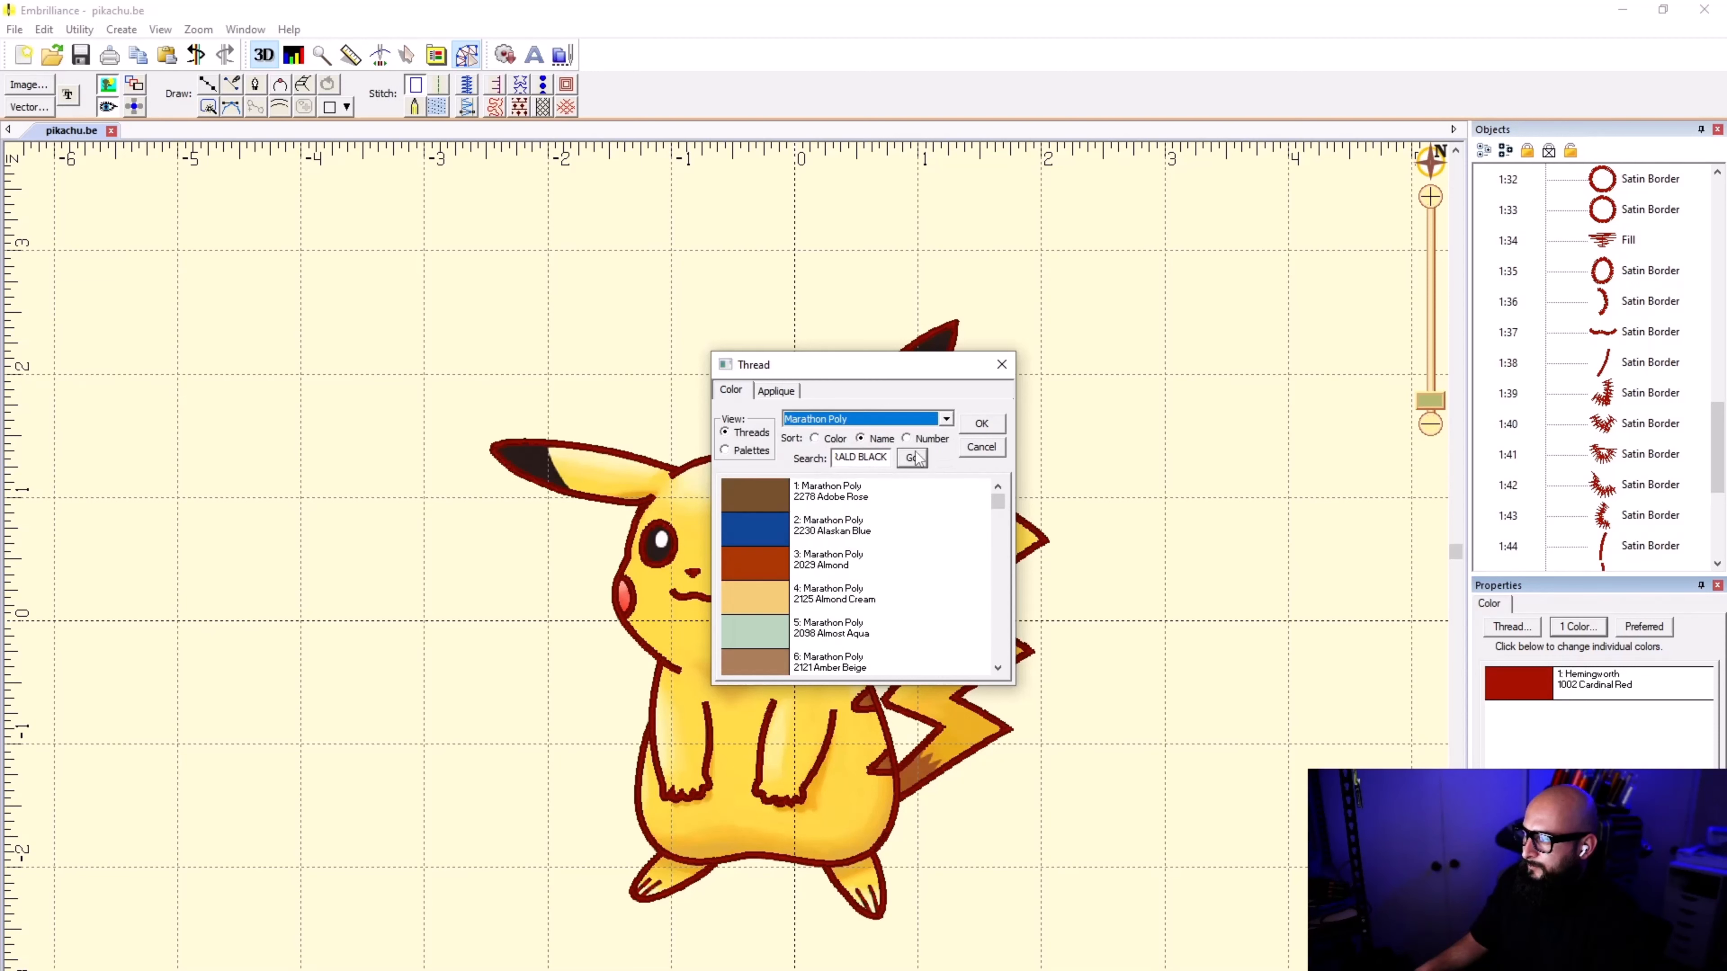
Step: Replace the thread search text with EMERALD
double_click(862, 460)
key(BackSpace)
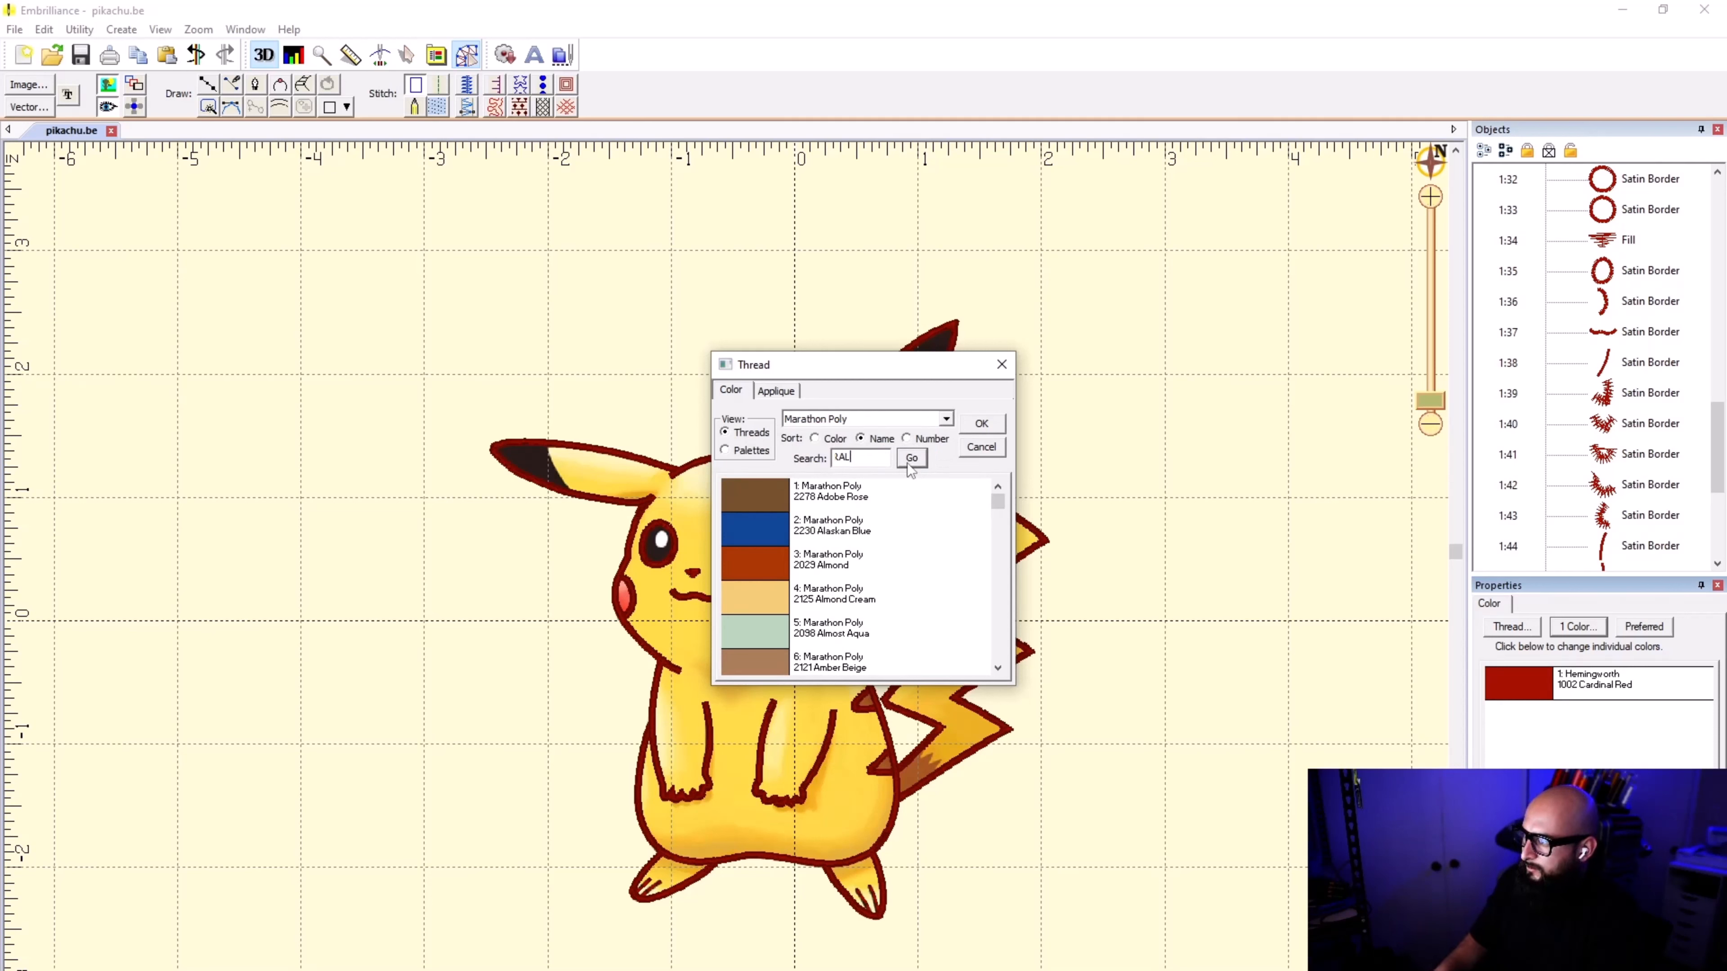
text(E,ER)
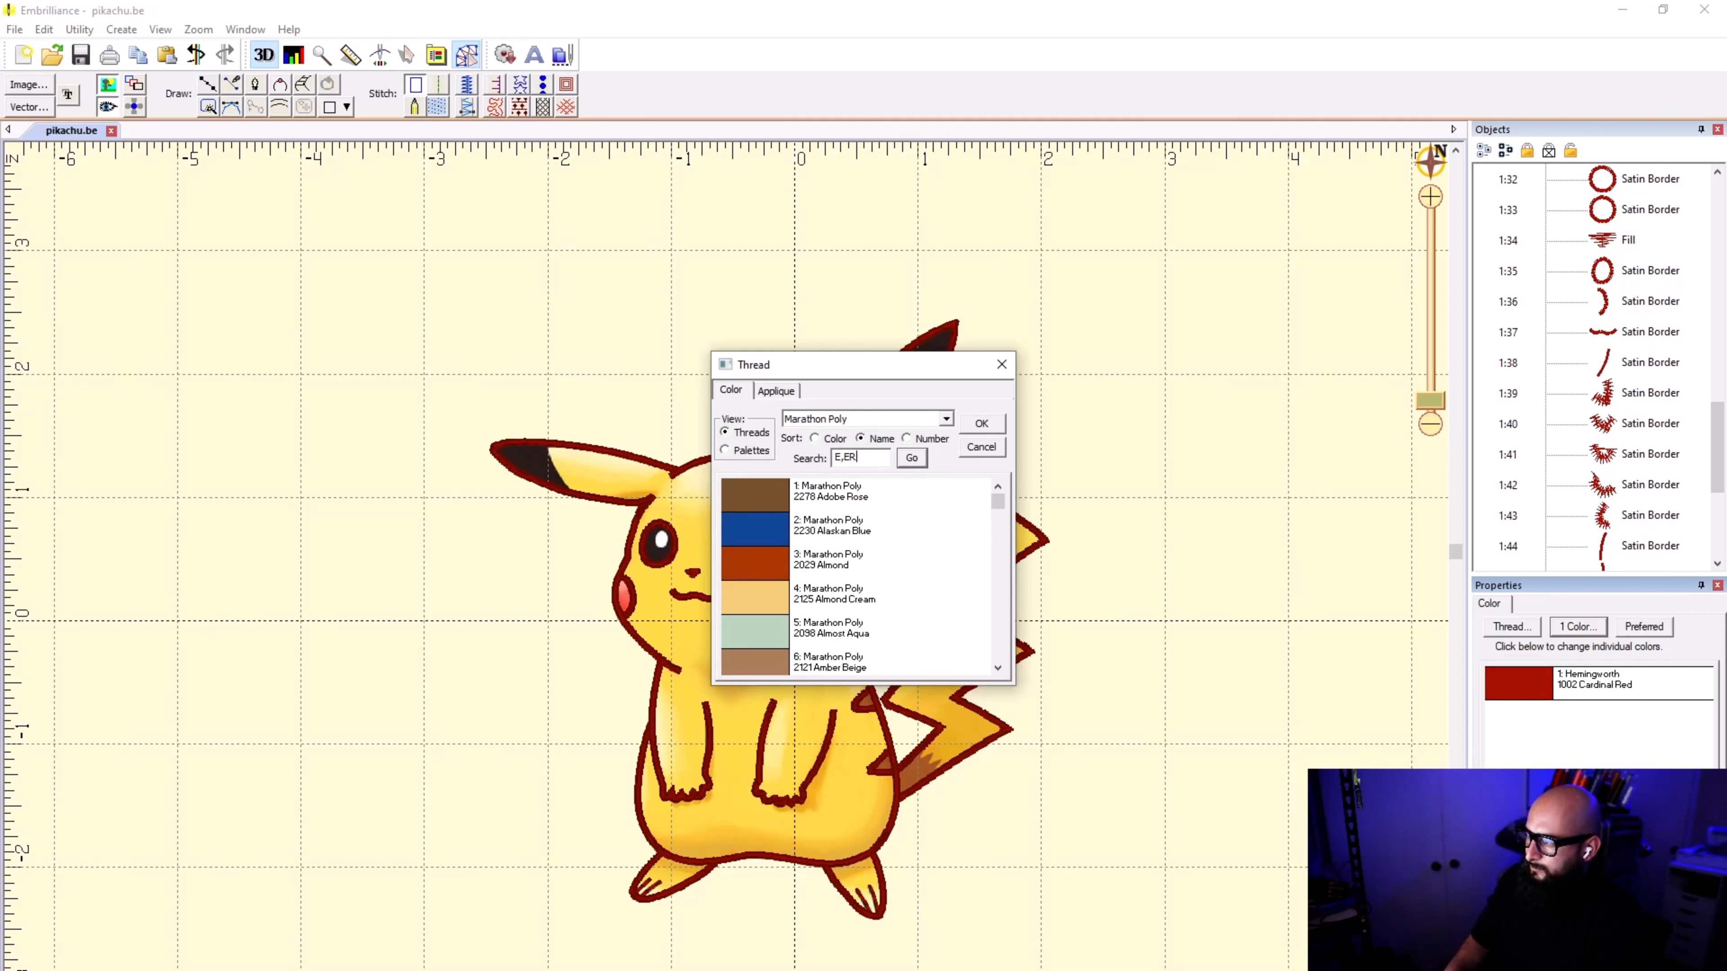
key(BackSpace)
key(BackSpace)
key(BackSpace)
text(MERALD)
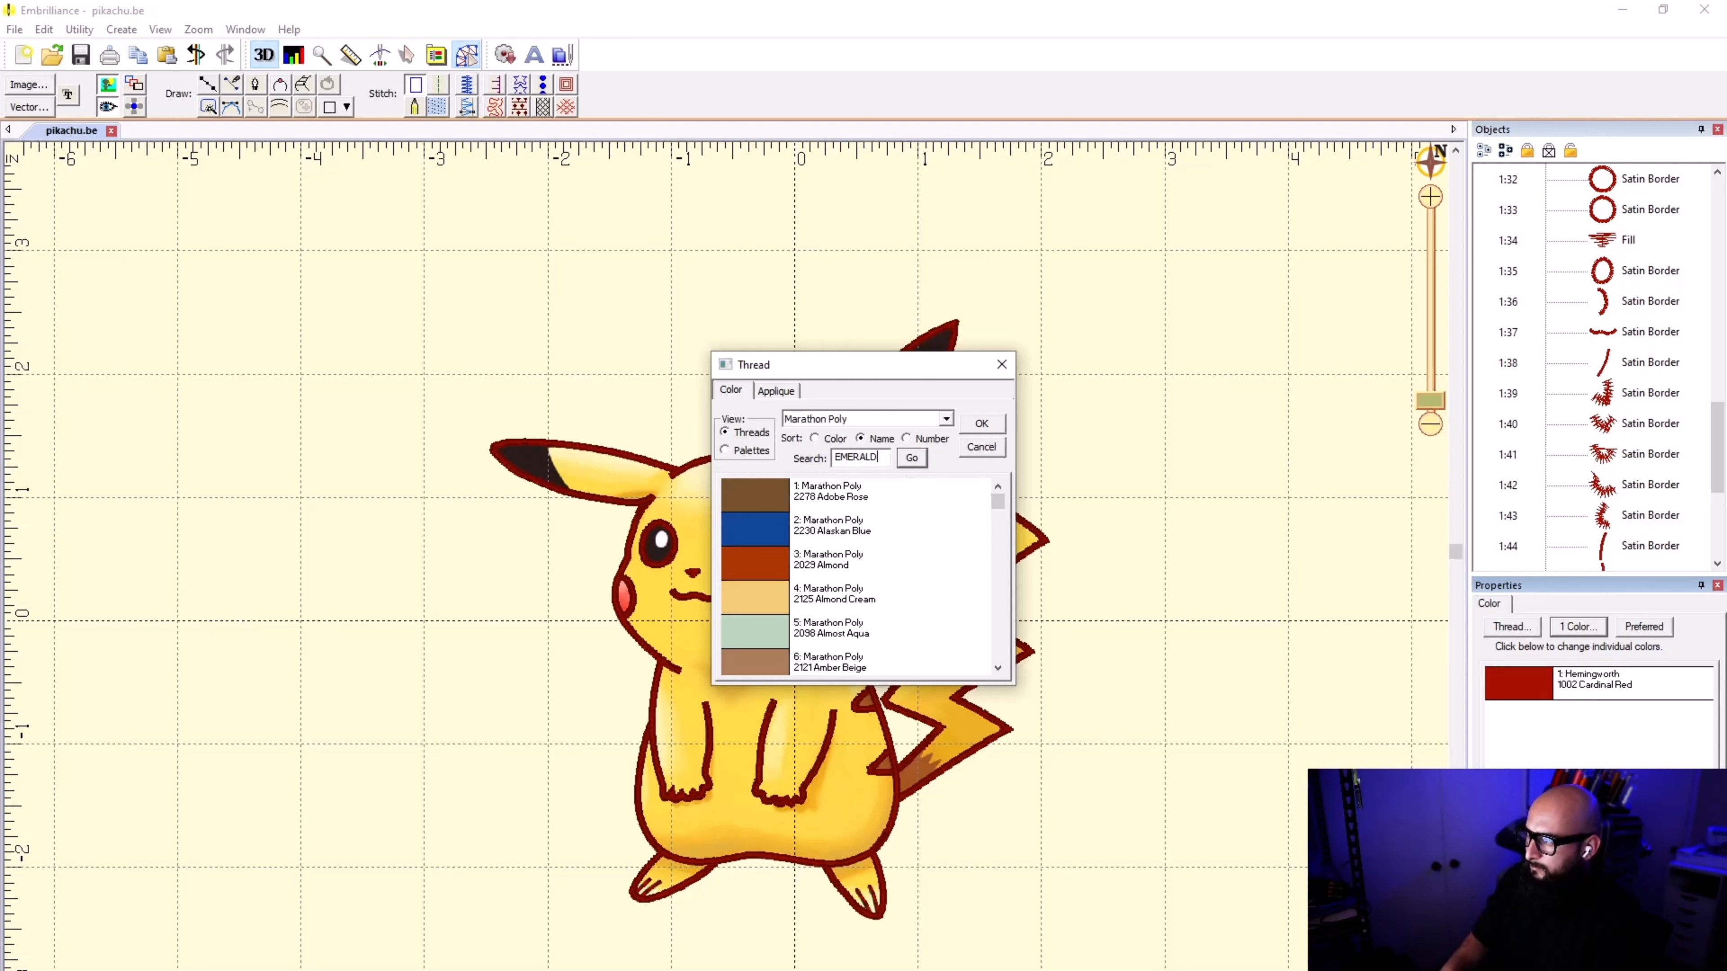
Step: Choose the Madeira Poly threads and search them for EMERALD, sorted by name
click(814, 438)
click(946, 418)
scroll(909, 491, up, 3)
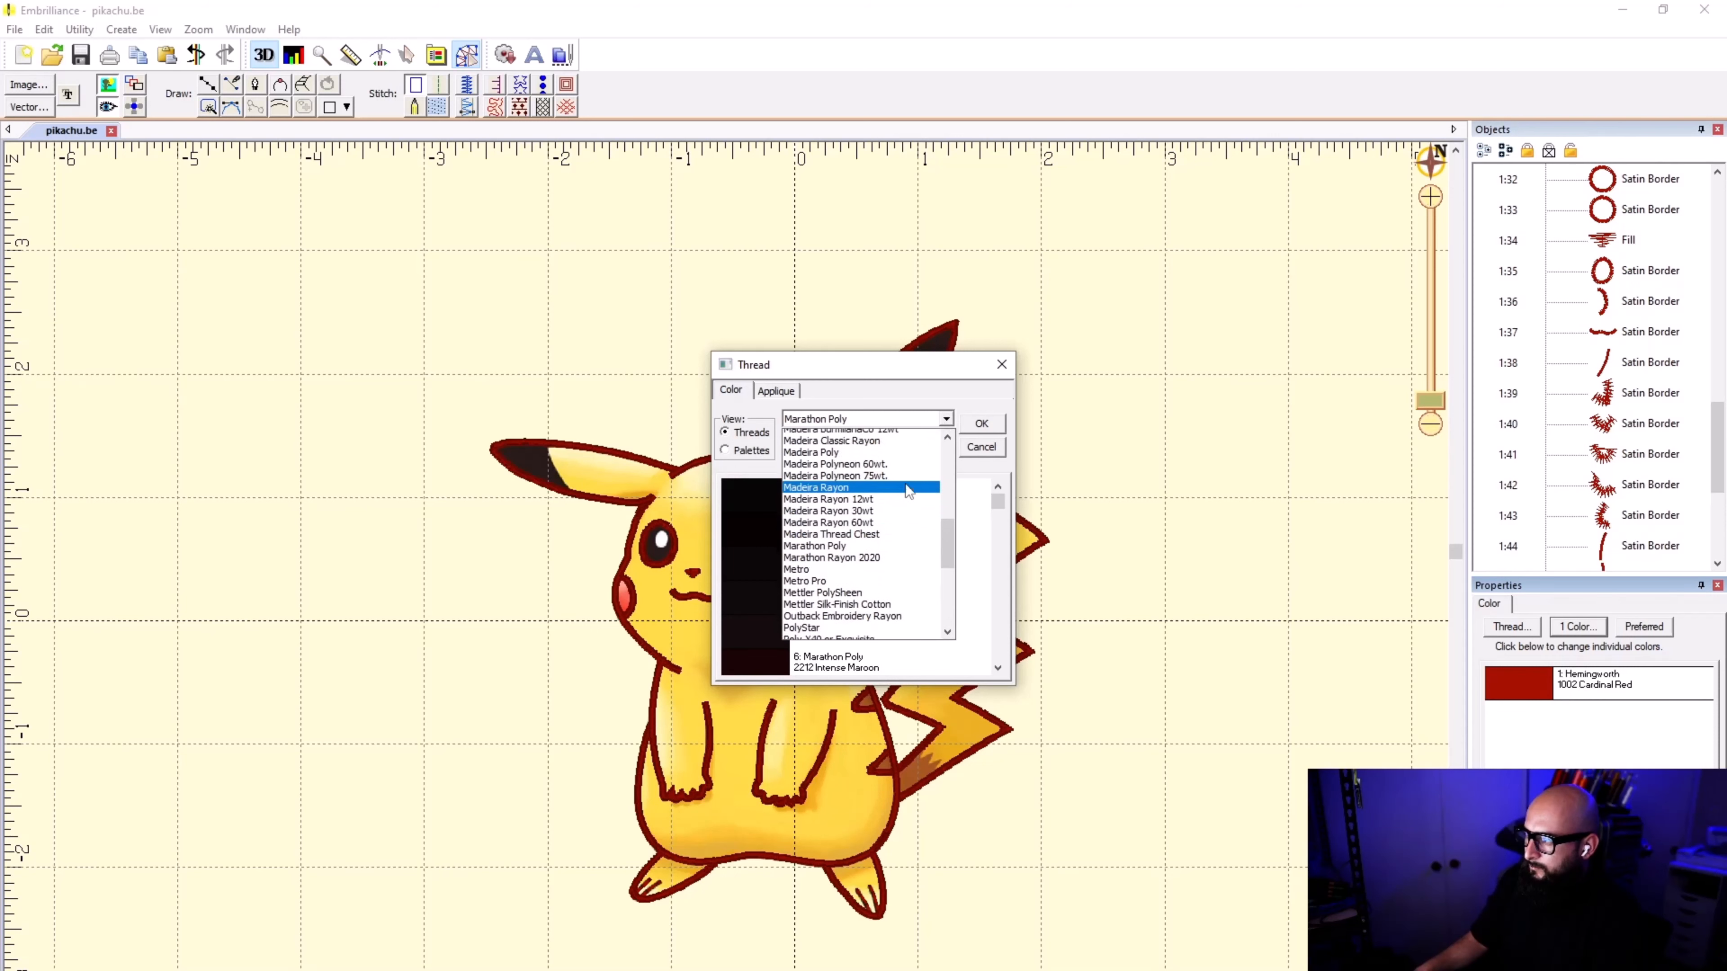
scroll(908, 491, up, 1)
click(884, 487)
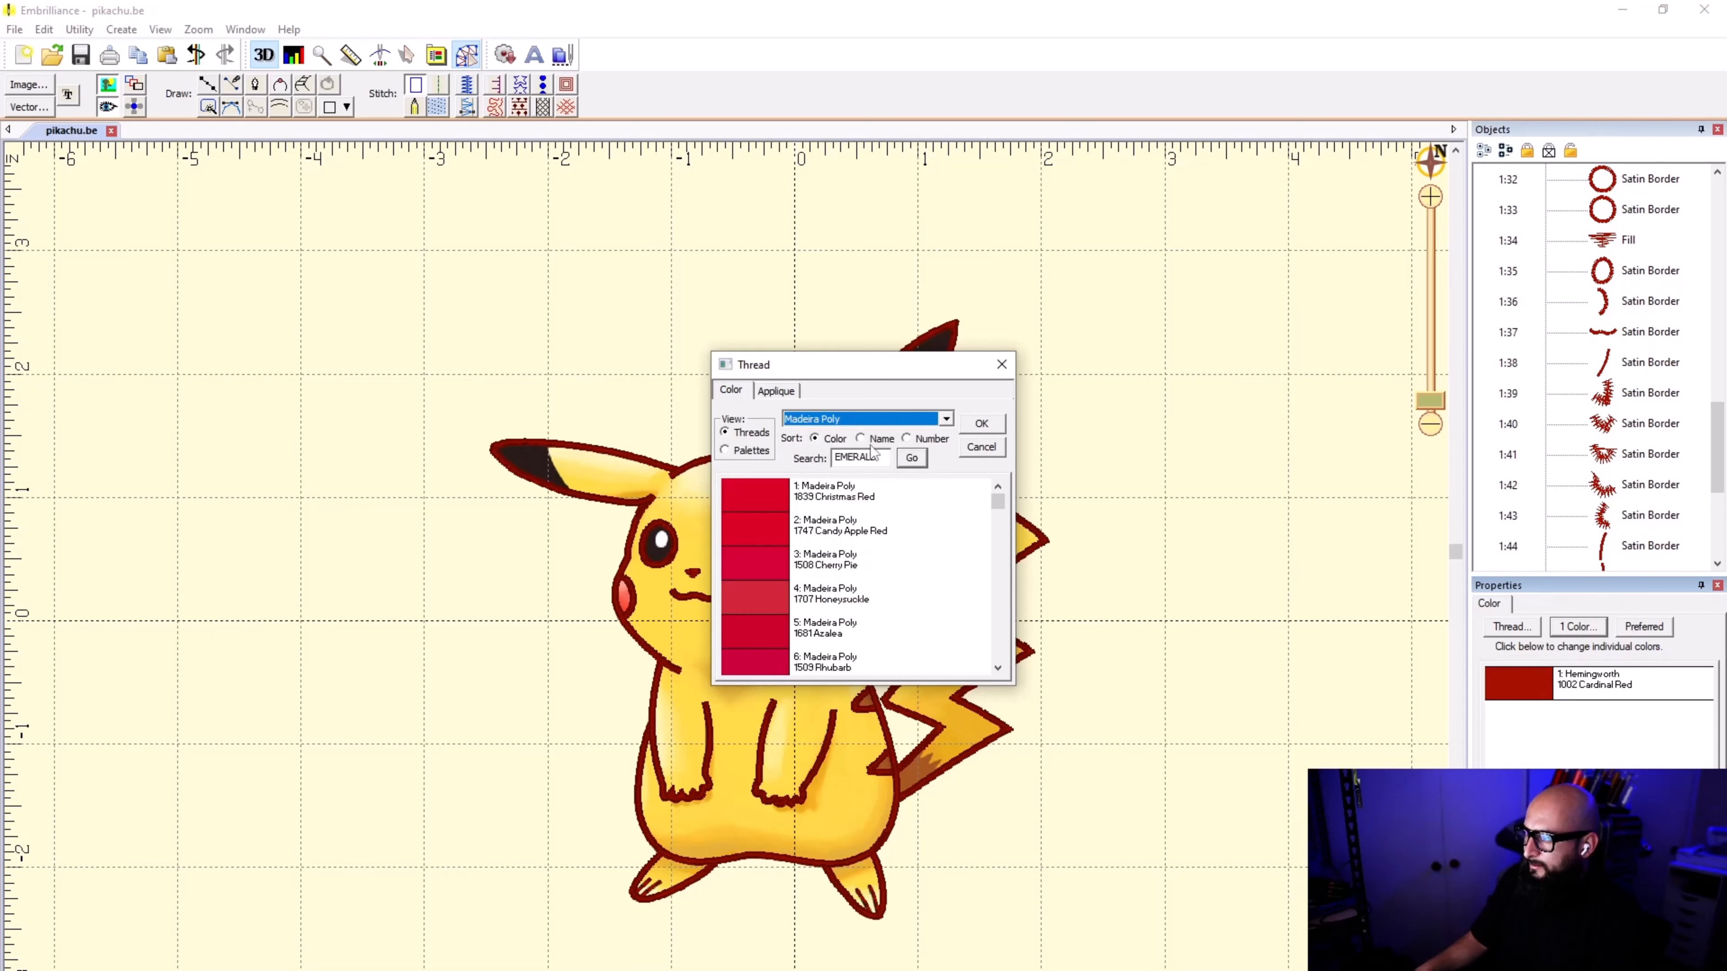
click(872, 441)
click(910, 458)
click(903, 462)
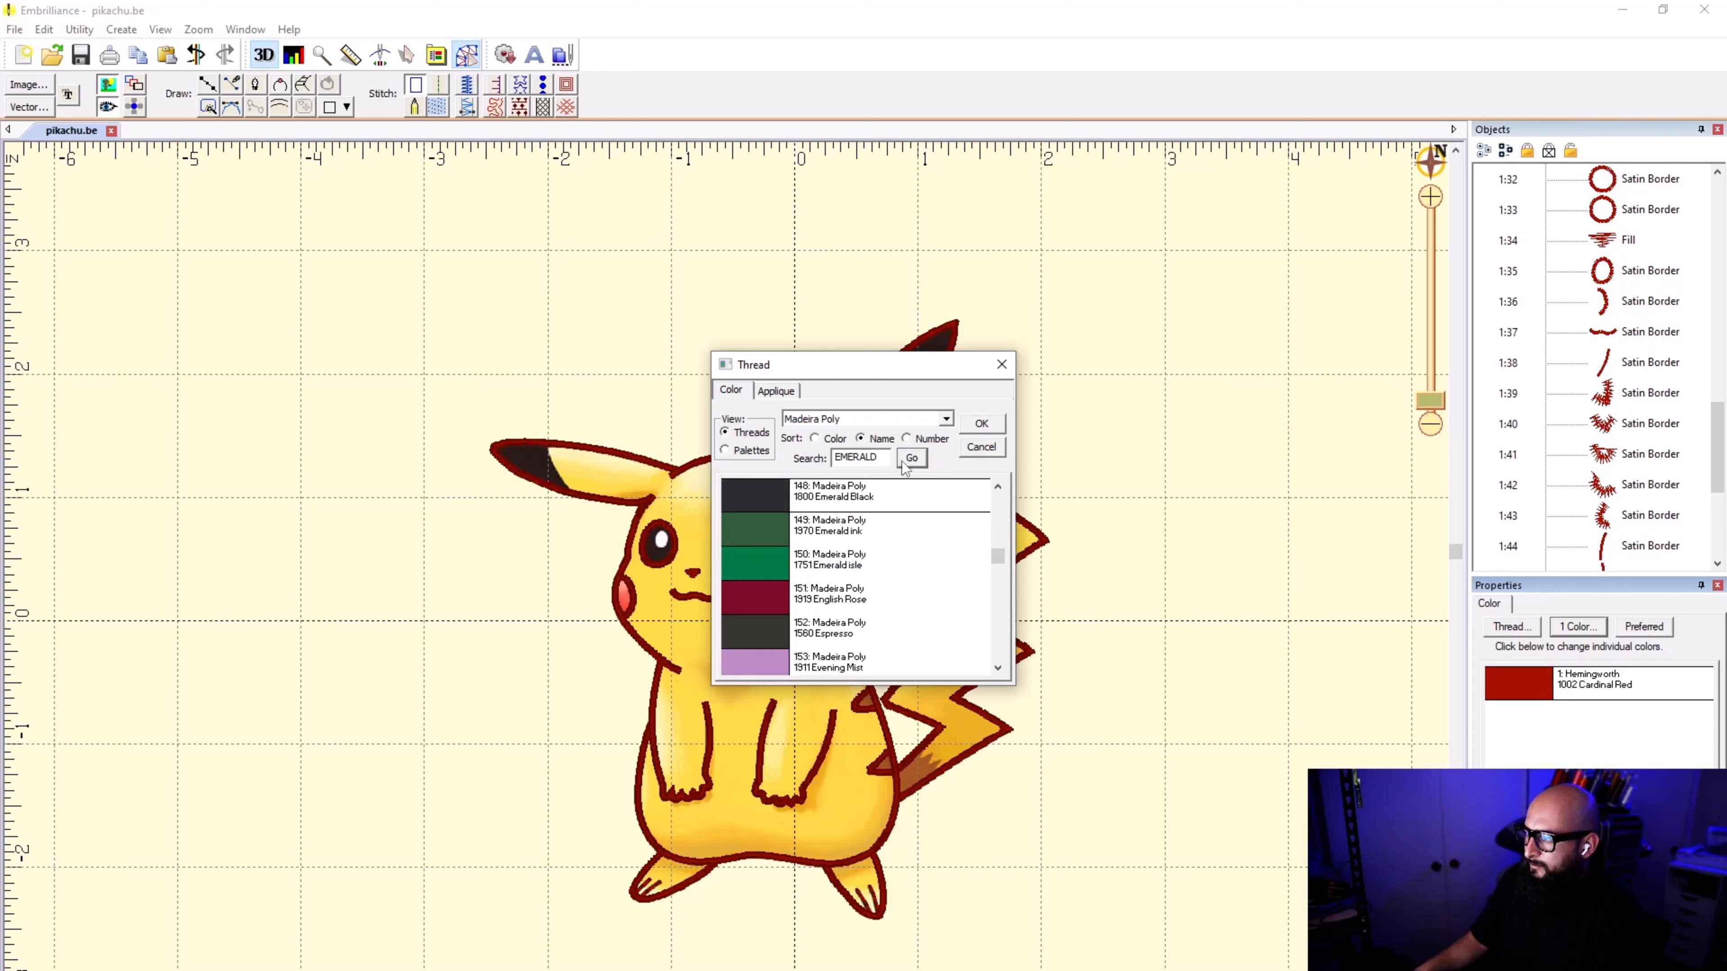
Step: Recolor the outline with Madeira Poly 1800 Emerald Black and check it with the background image hidden, leaving the image shown
double_click(896, 502)
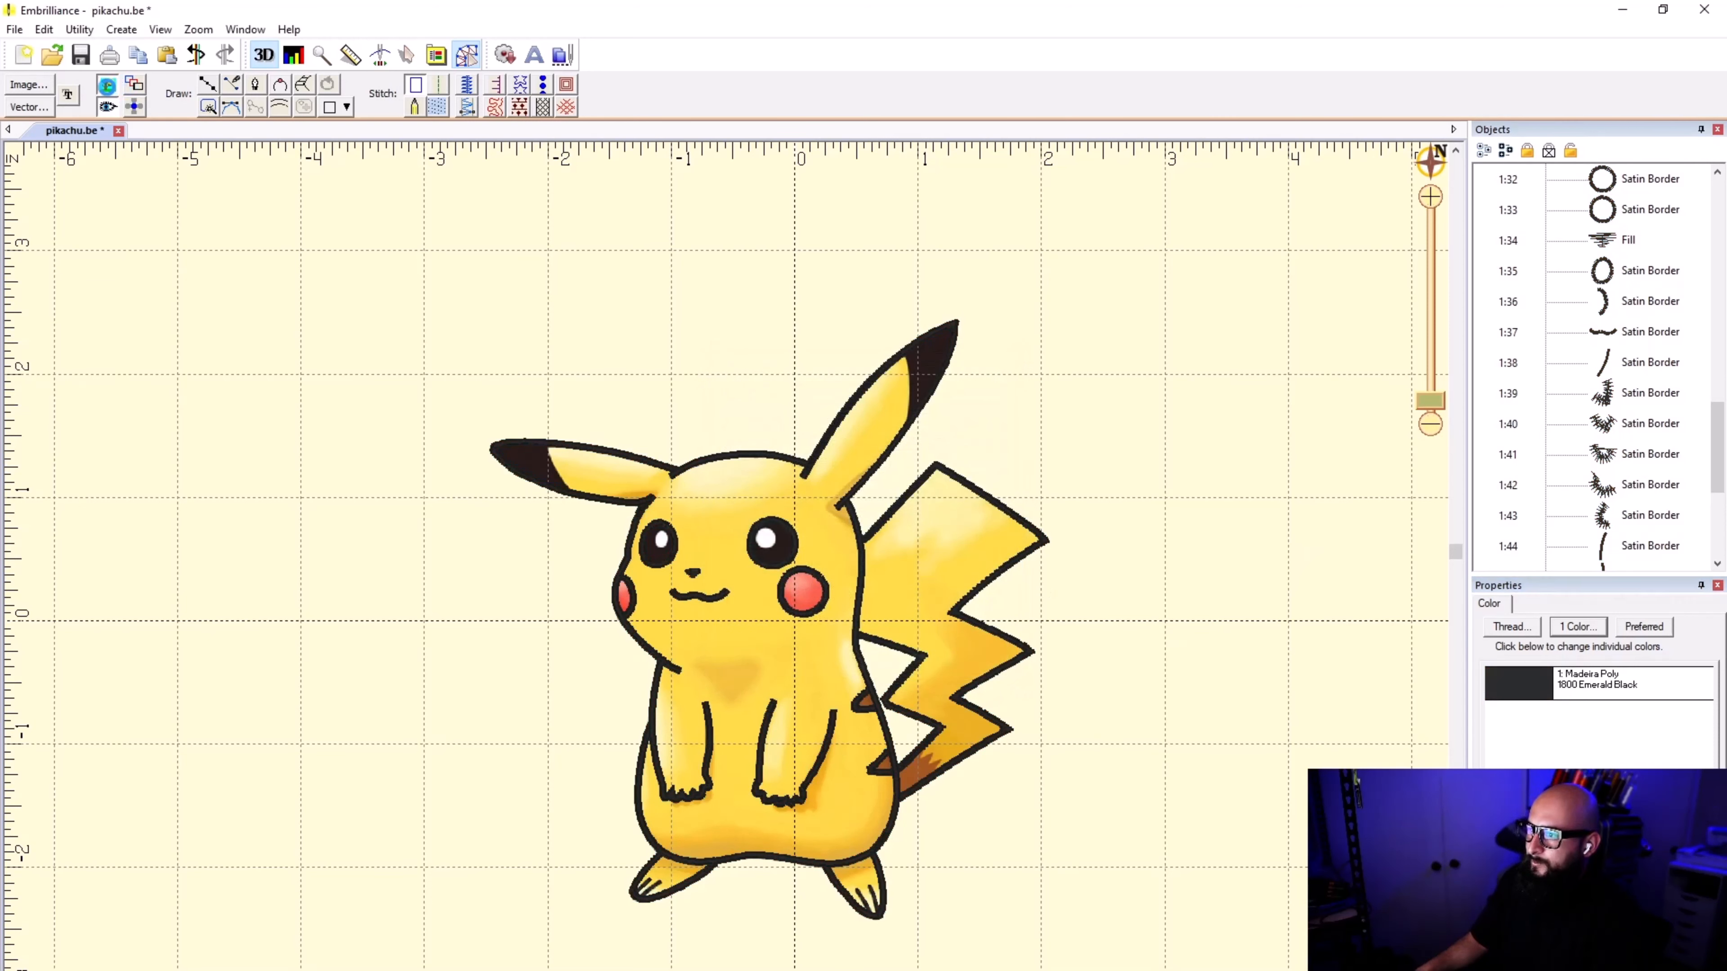
click(107, 85)
click(106, 85)
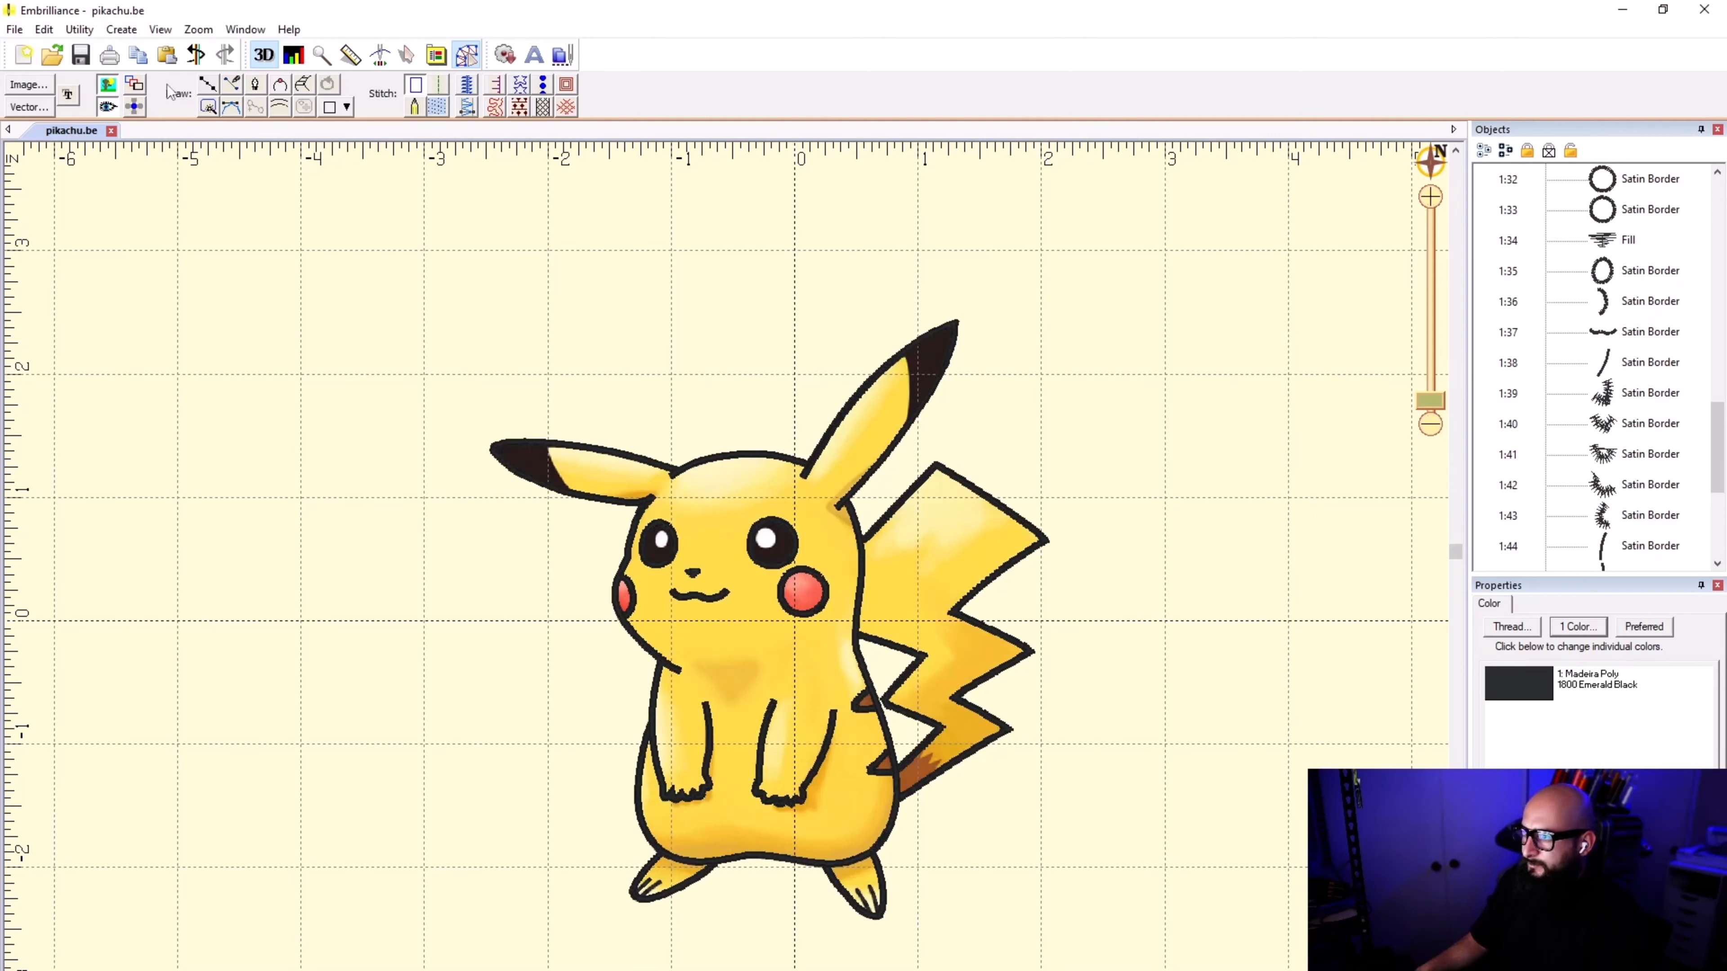
click(208, 87)
click(107, 85)
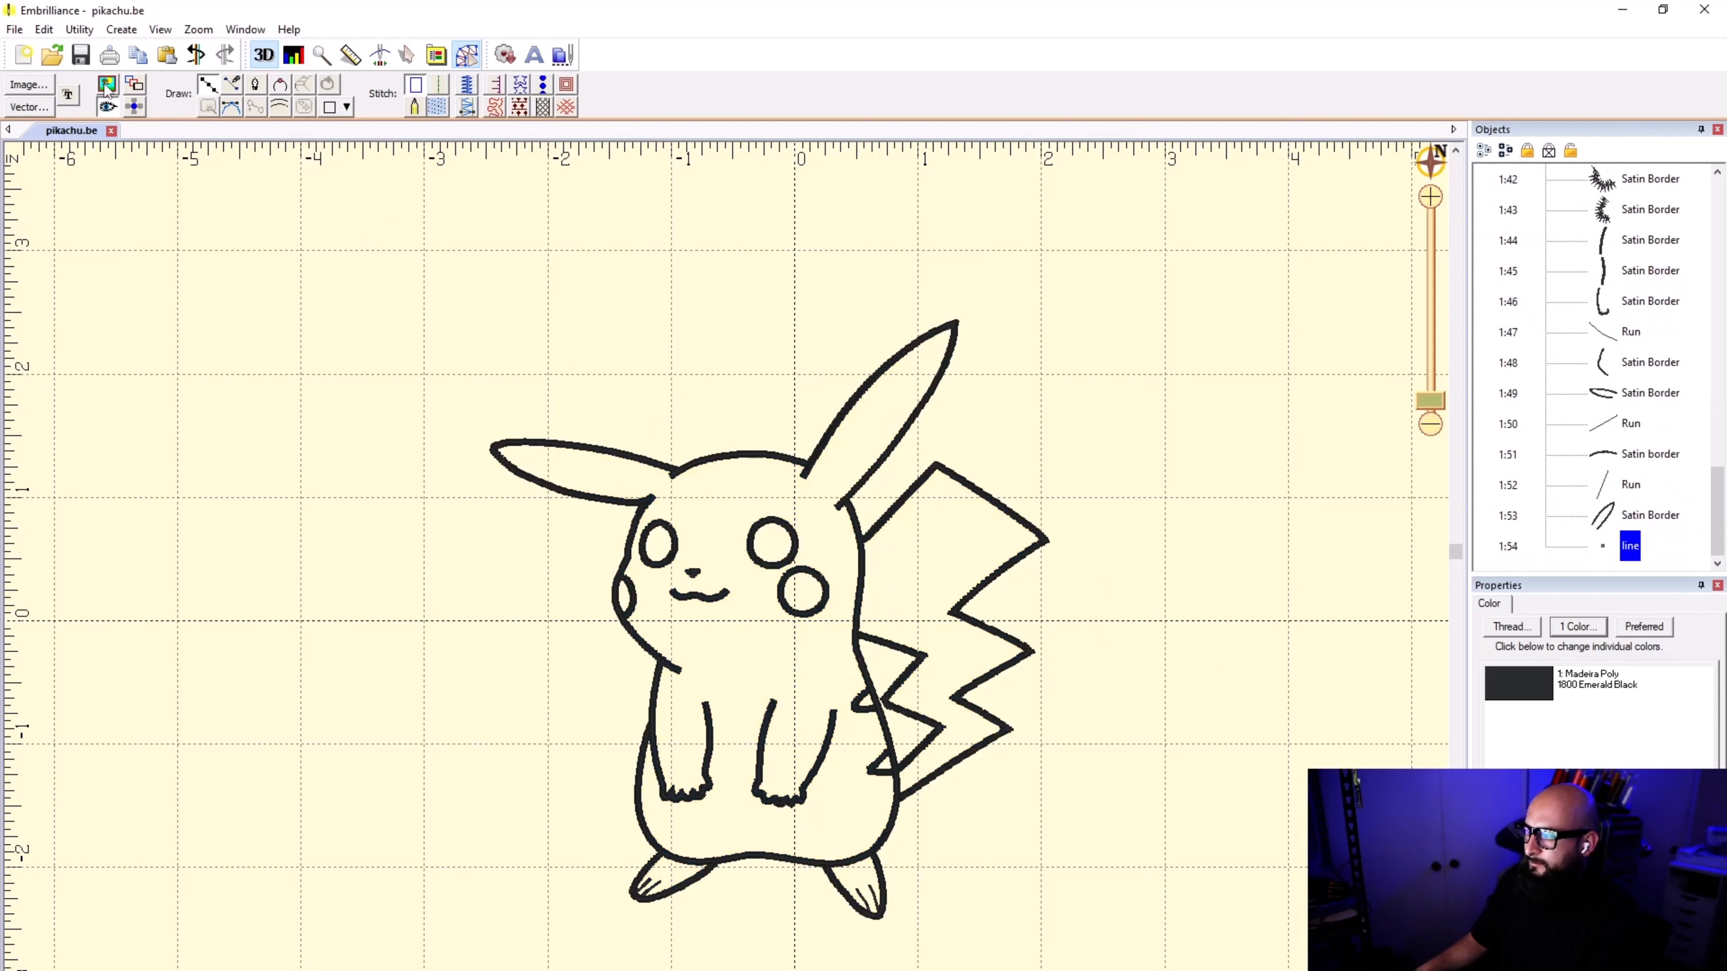
click(106, 85)
click(106, 85)
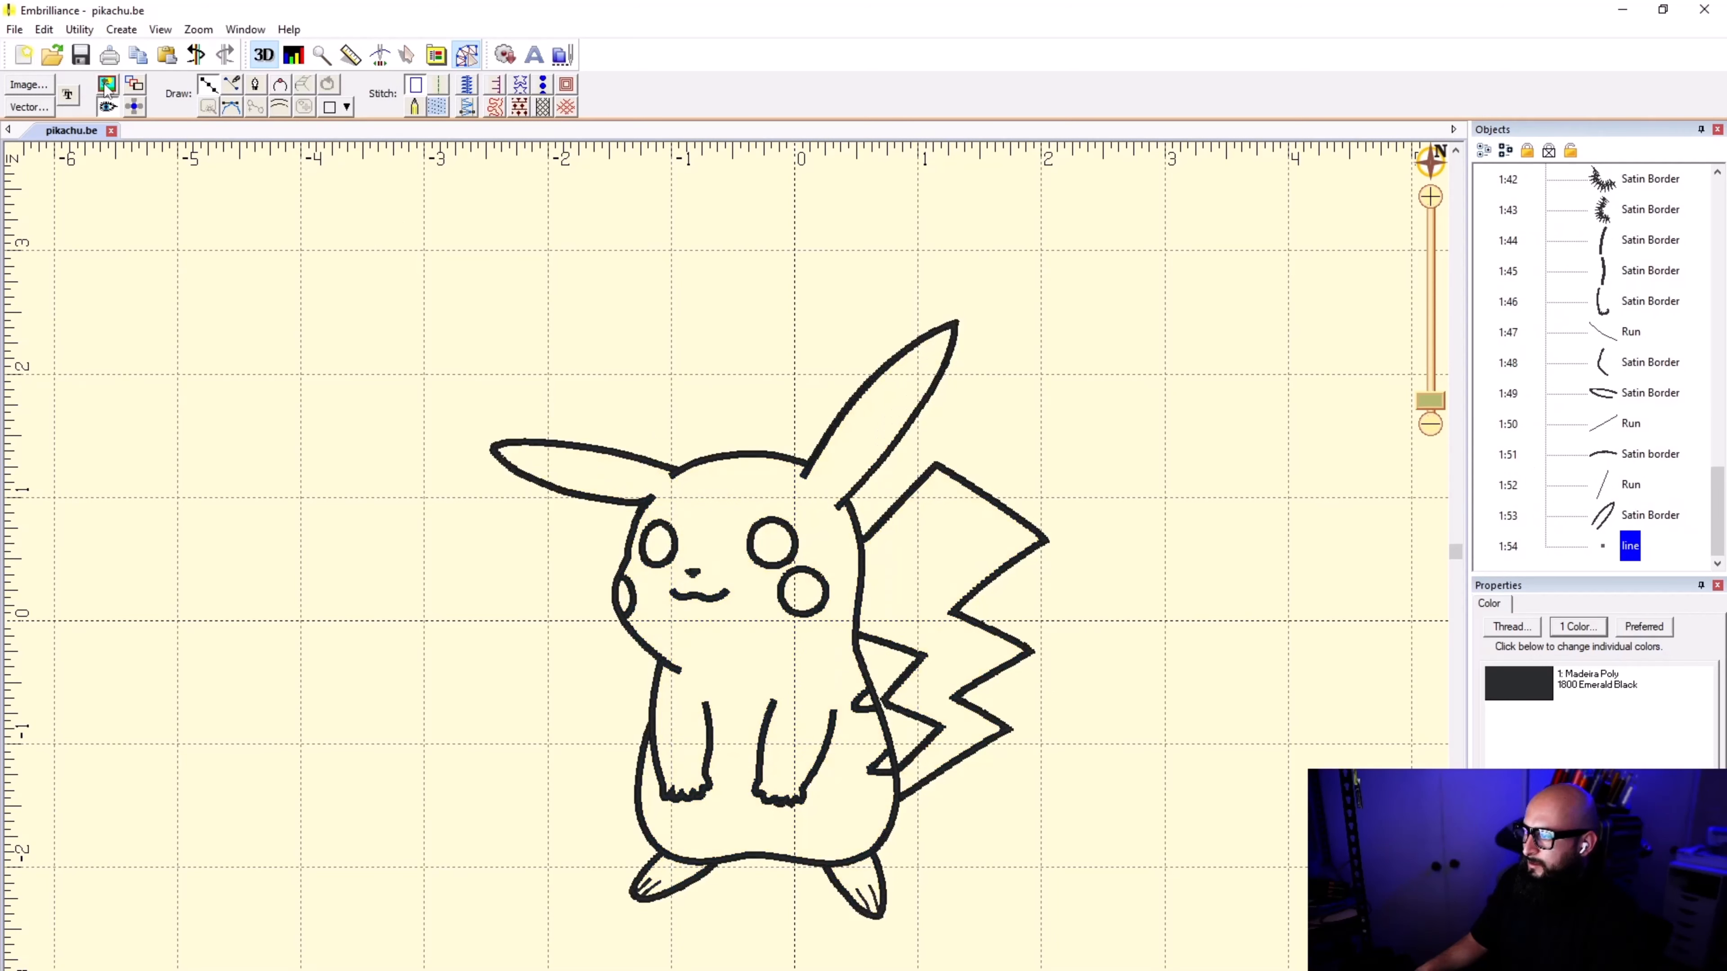
click(106, 85)
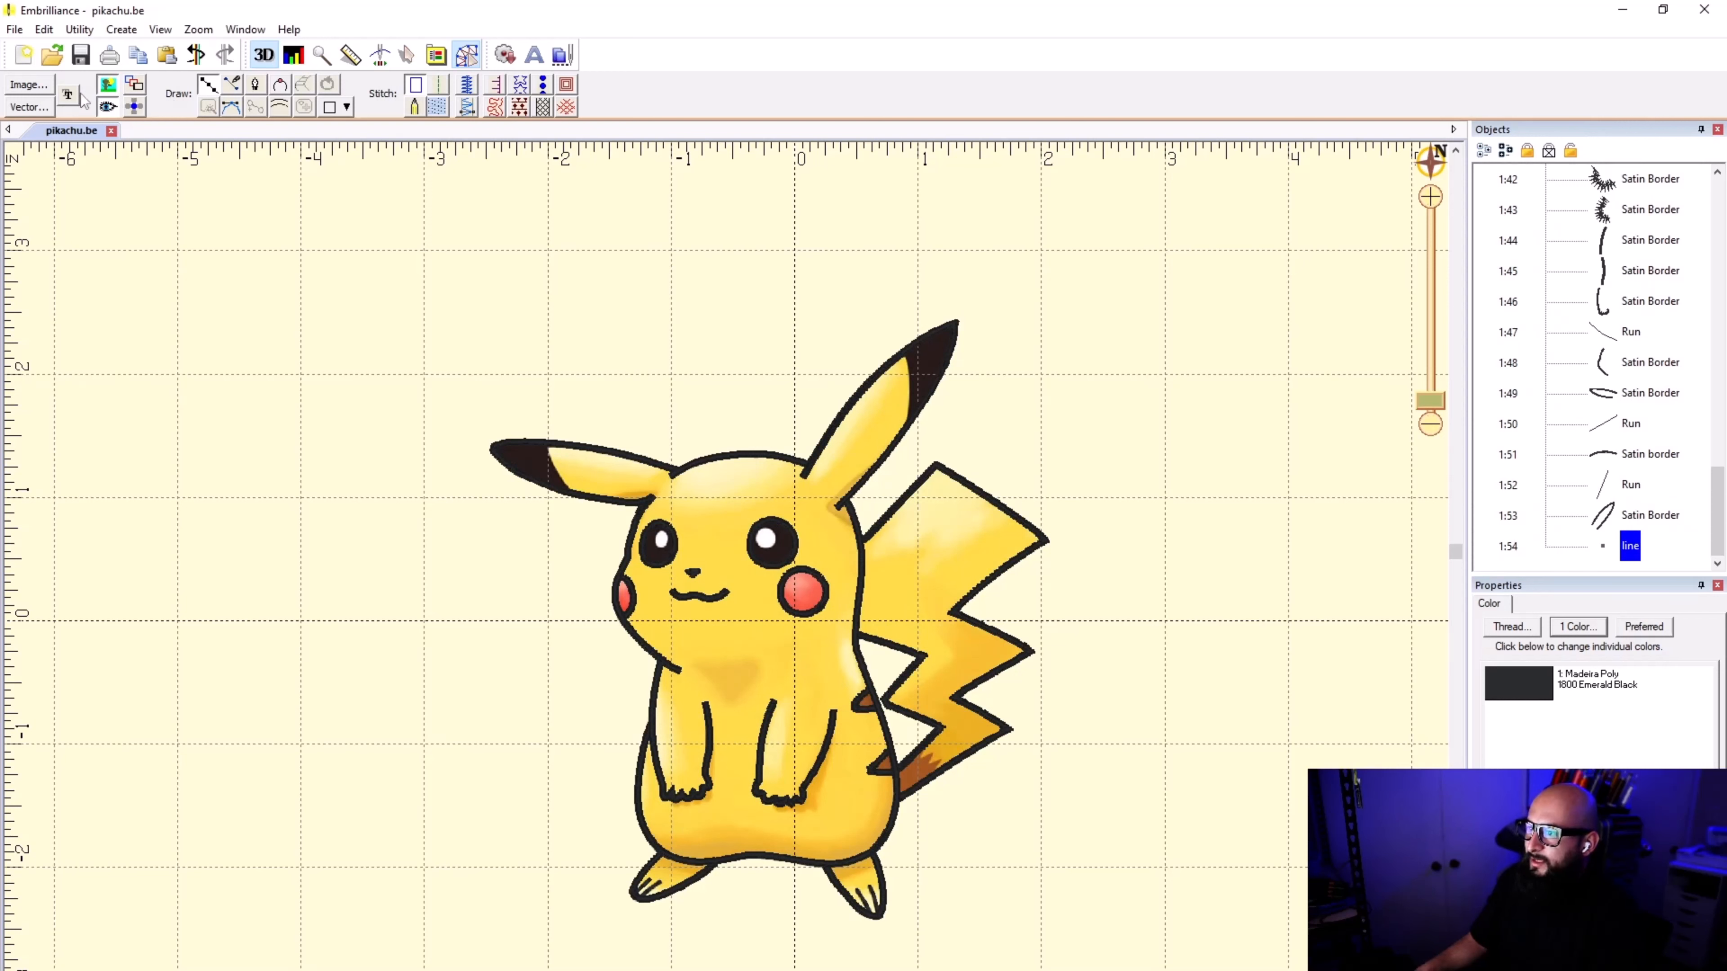
Step: Delete the stray empty line object at the end of the design's object list
click(407, 54)
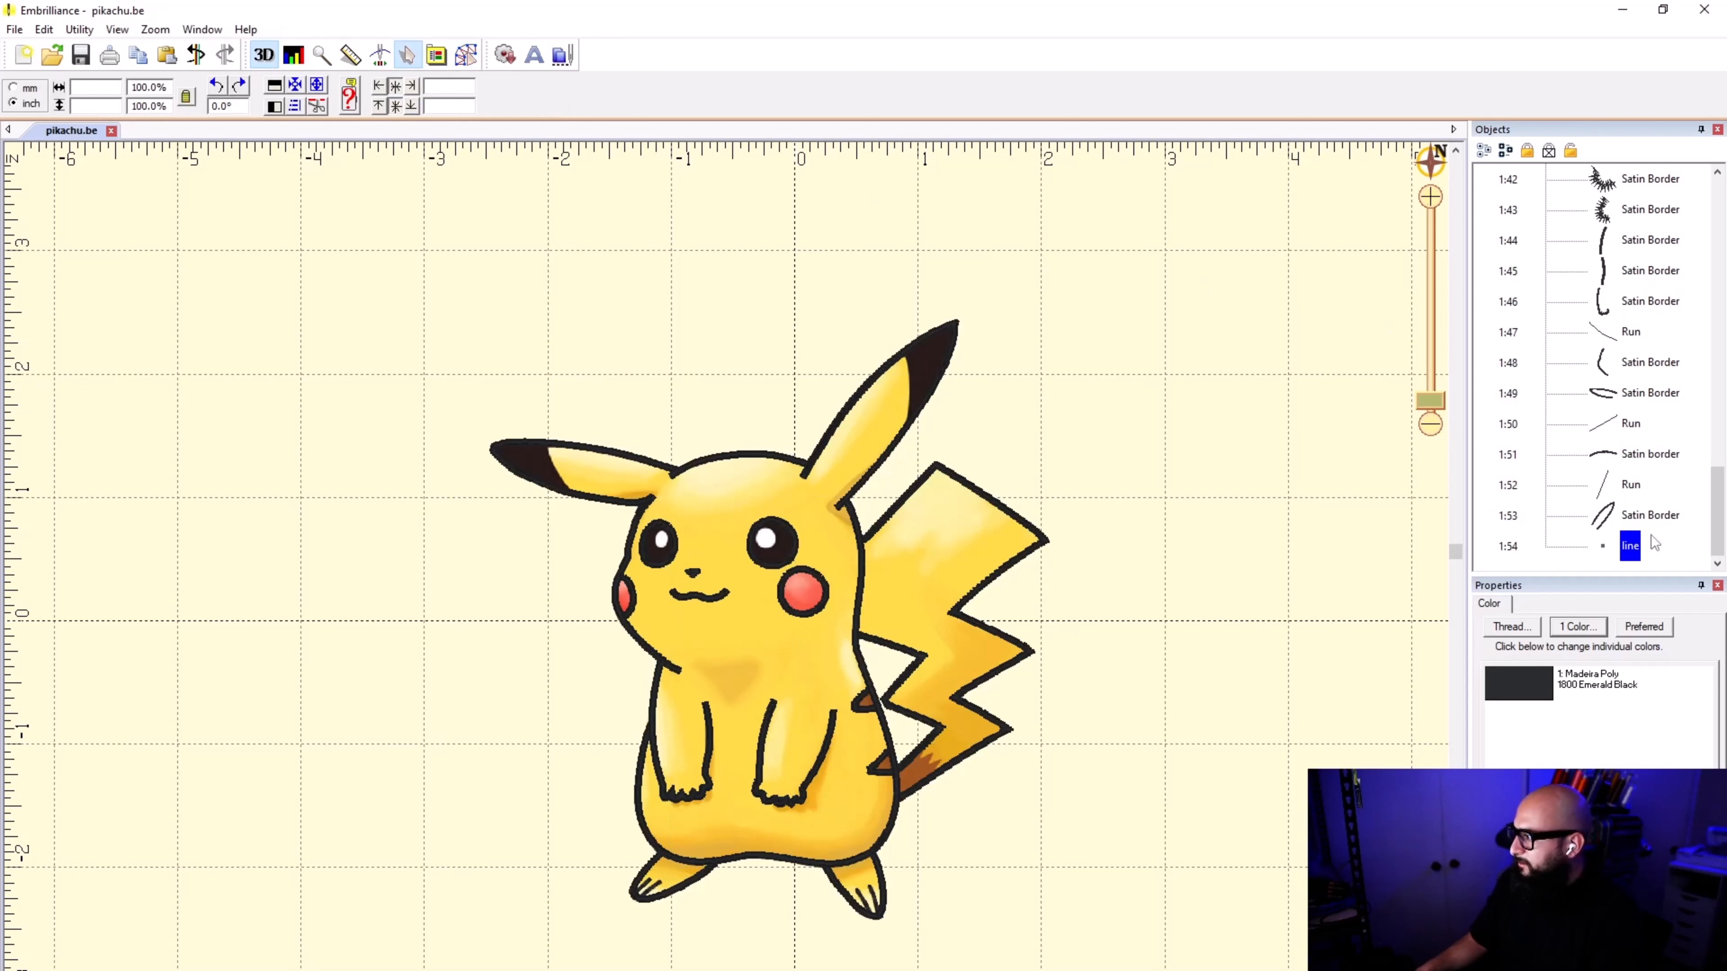
click(1615, 516)
click(1625, 549)
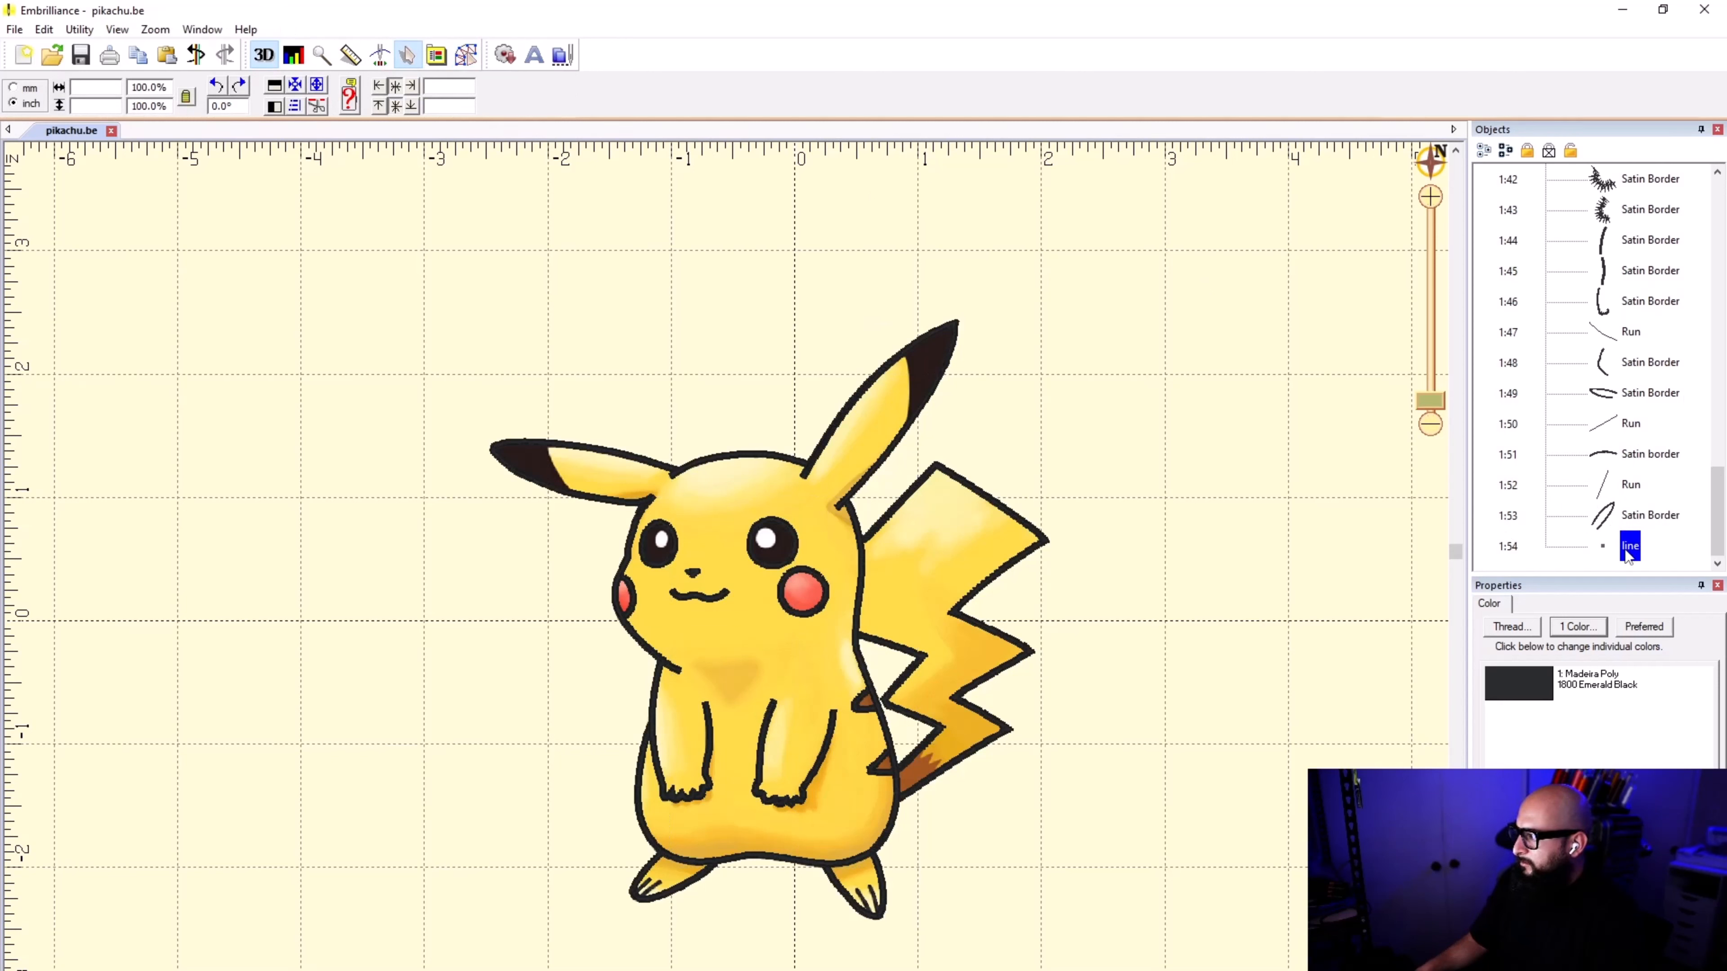
click(1257, 500)
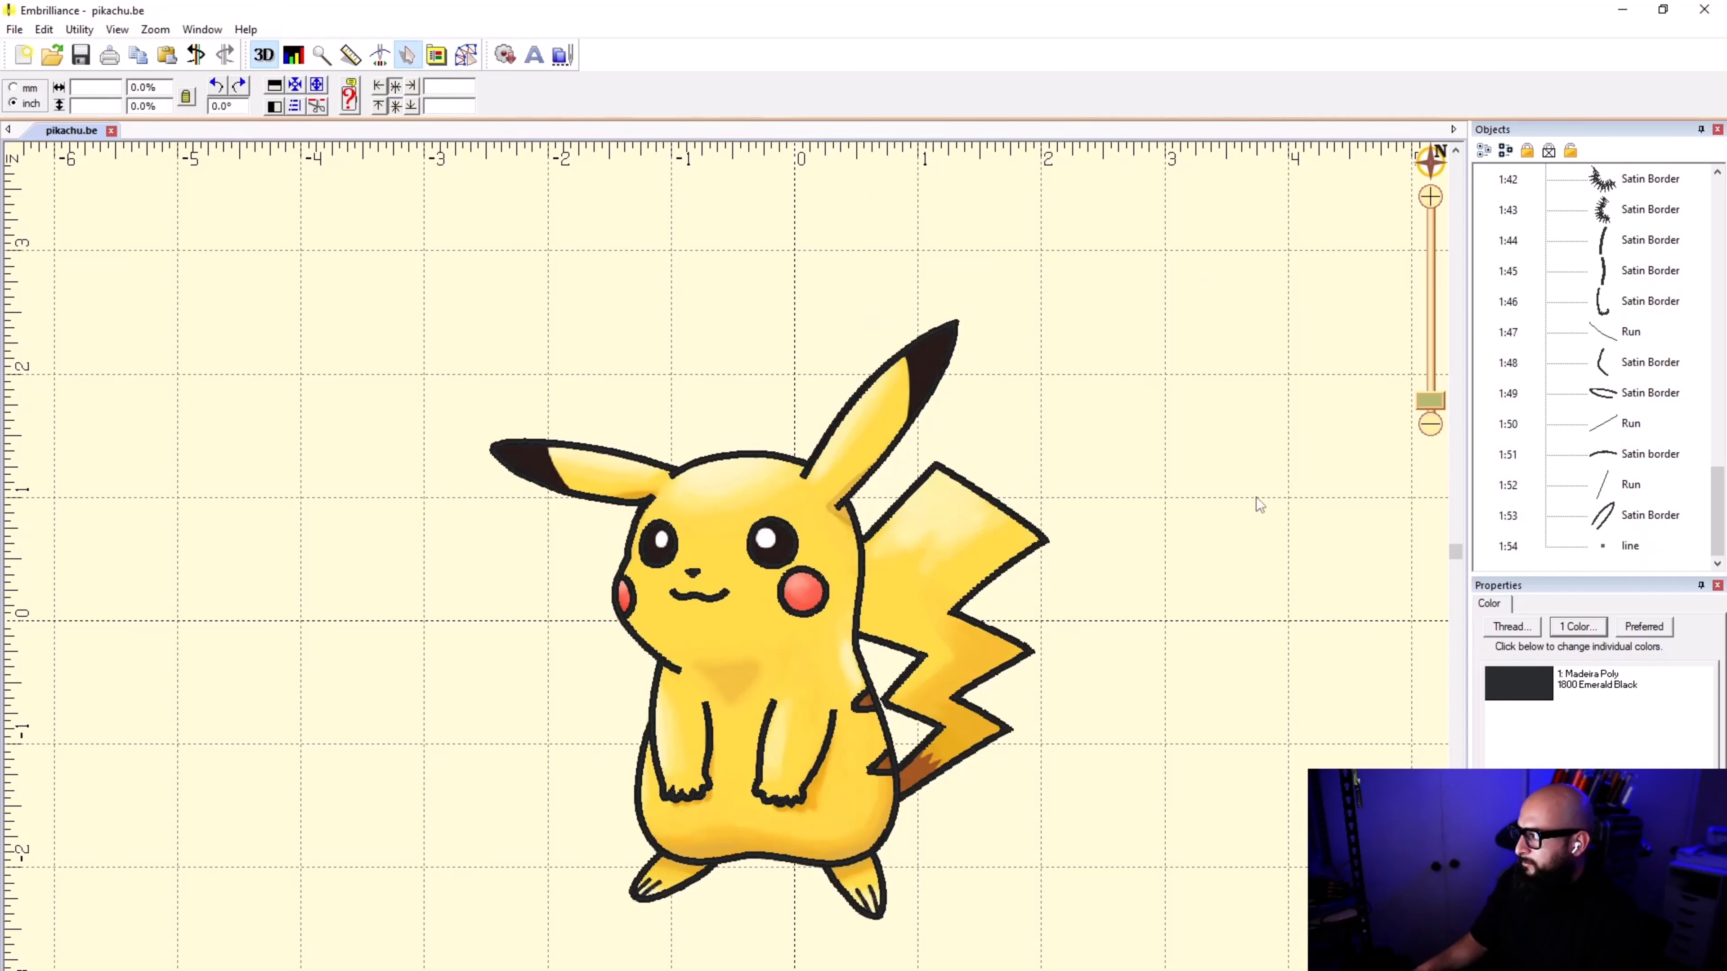
click(1610, 539)
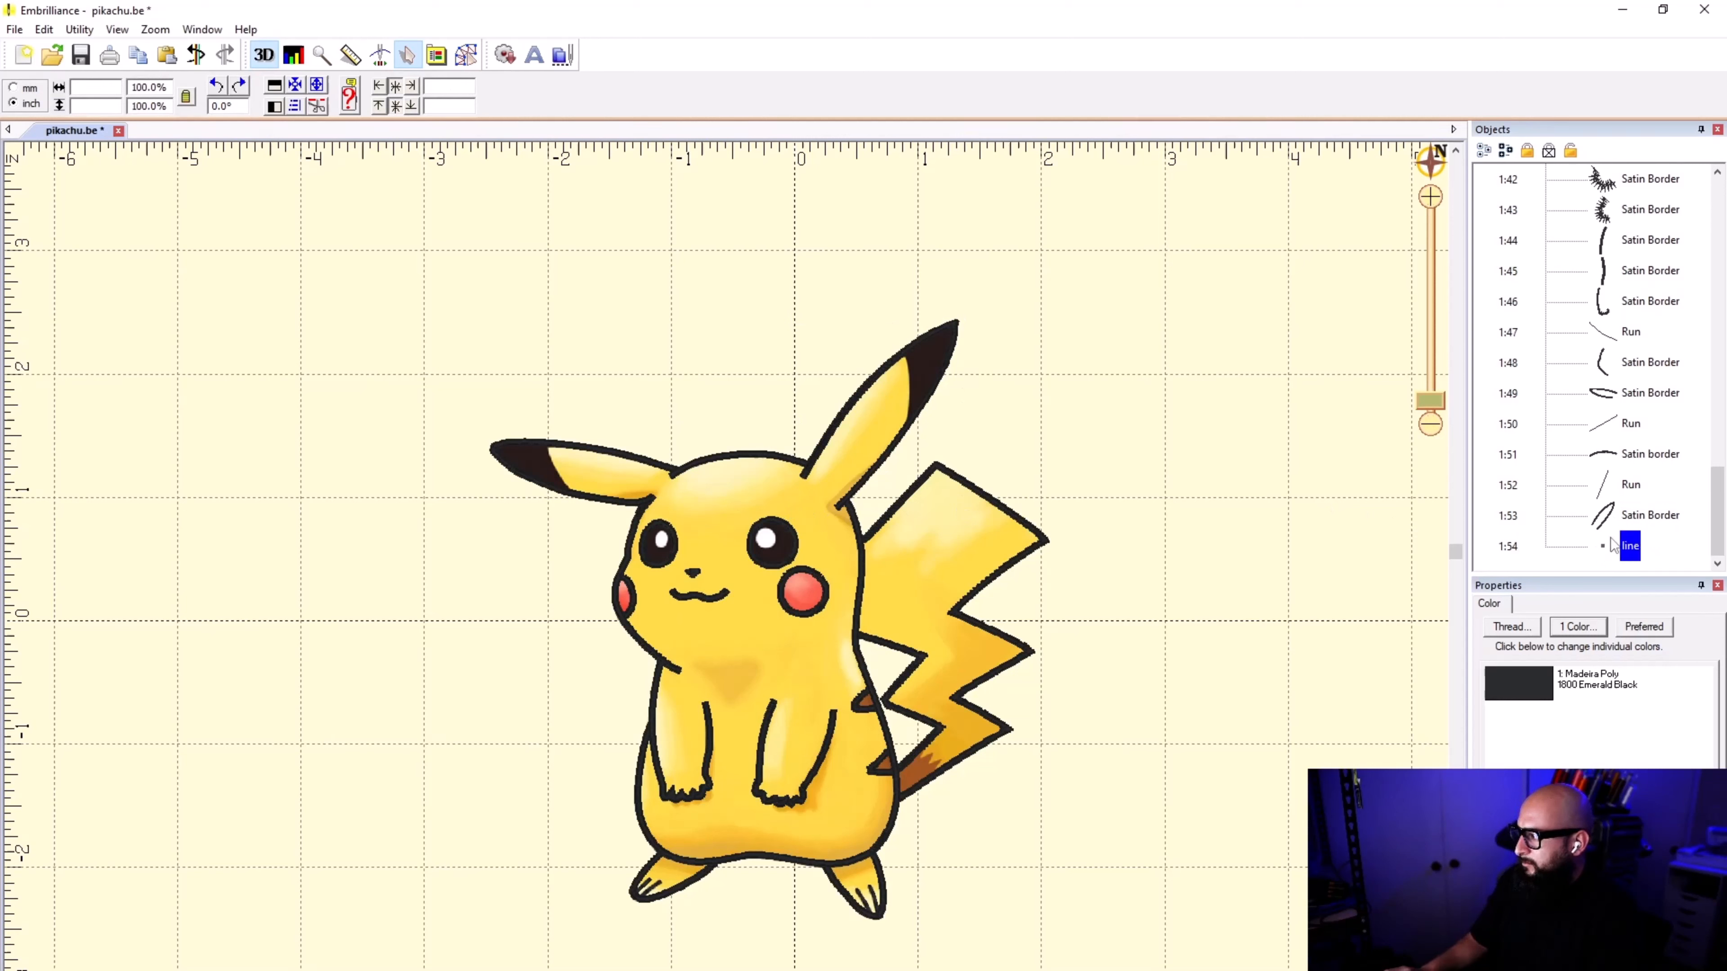
key(Delete)
click(1612, 545)
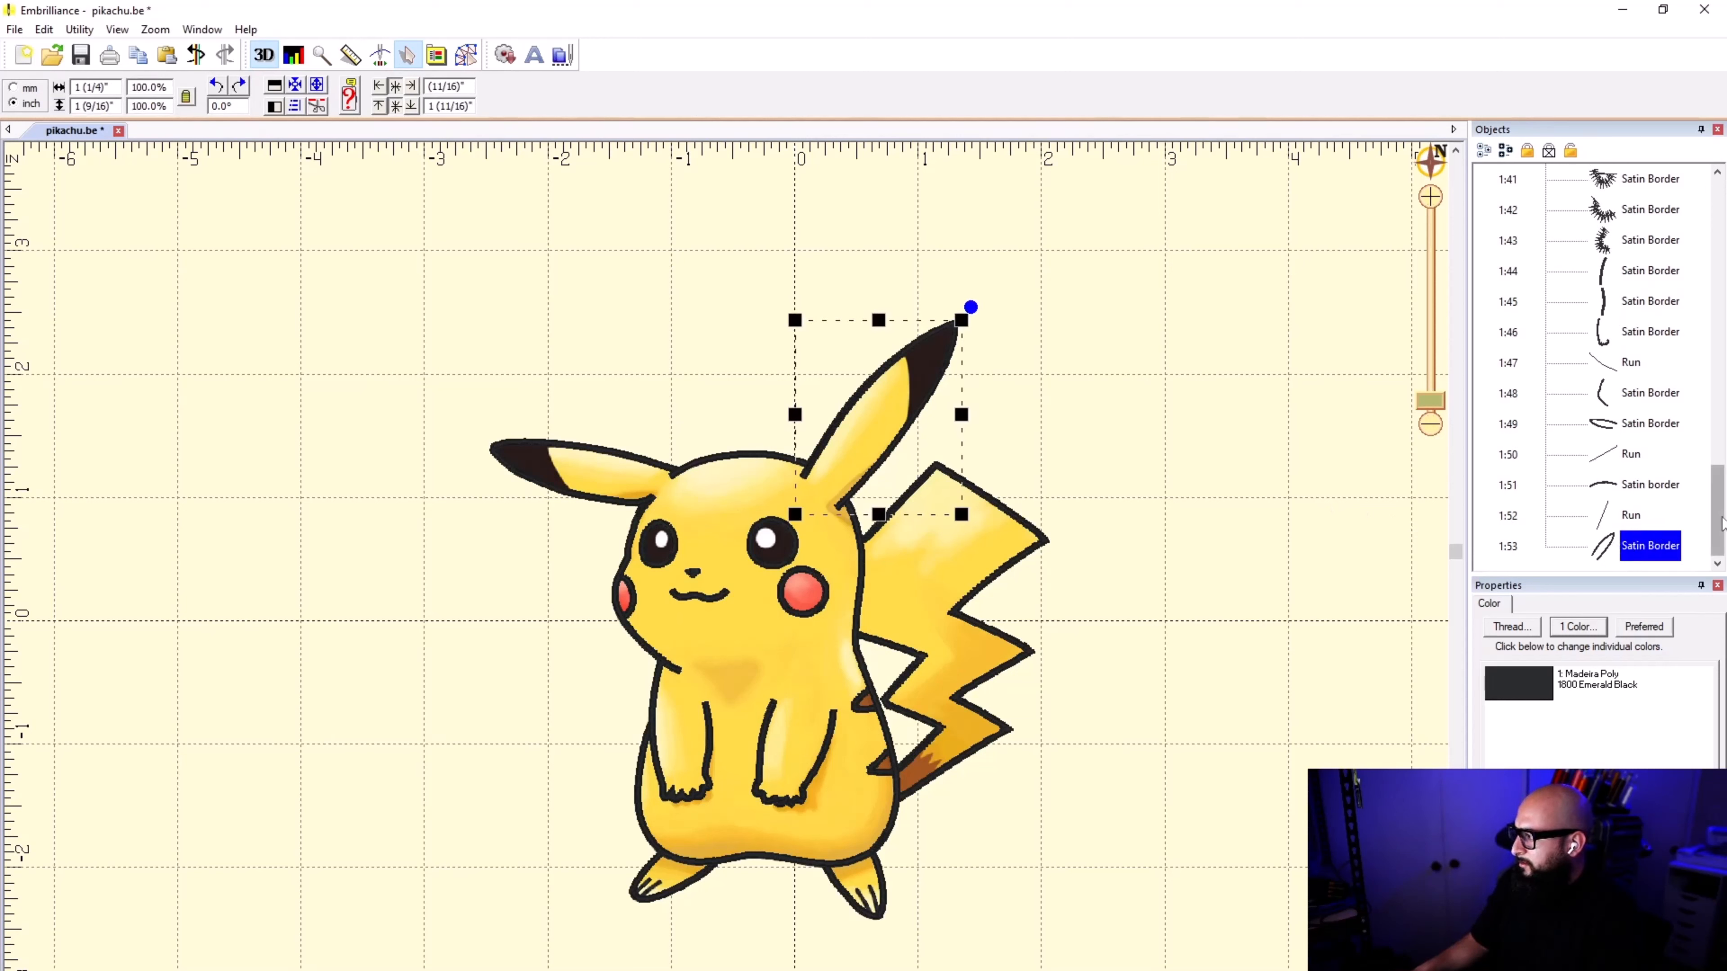
drag(1720, 510, 1724, 231)
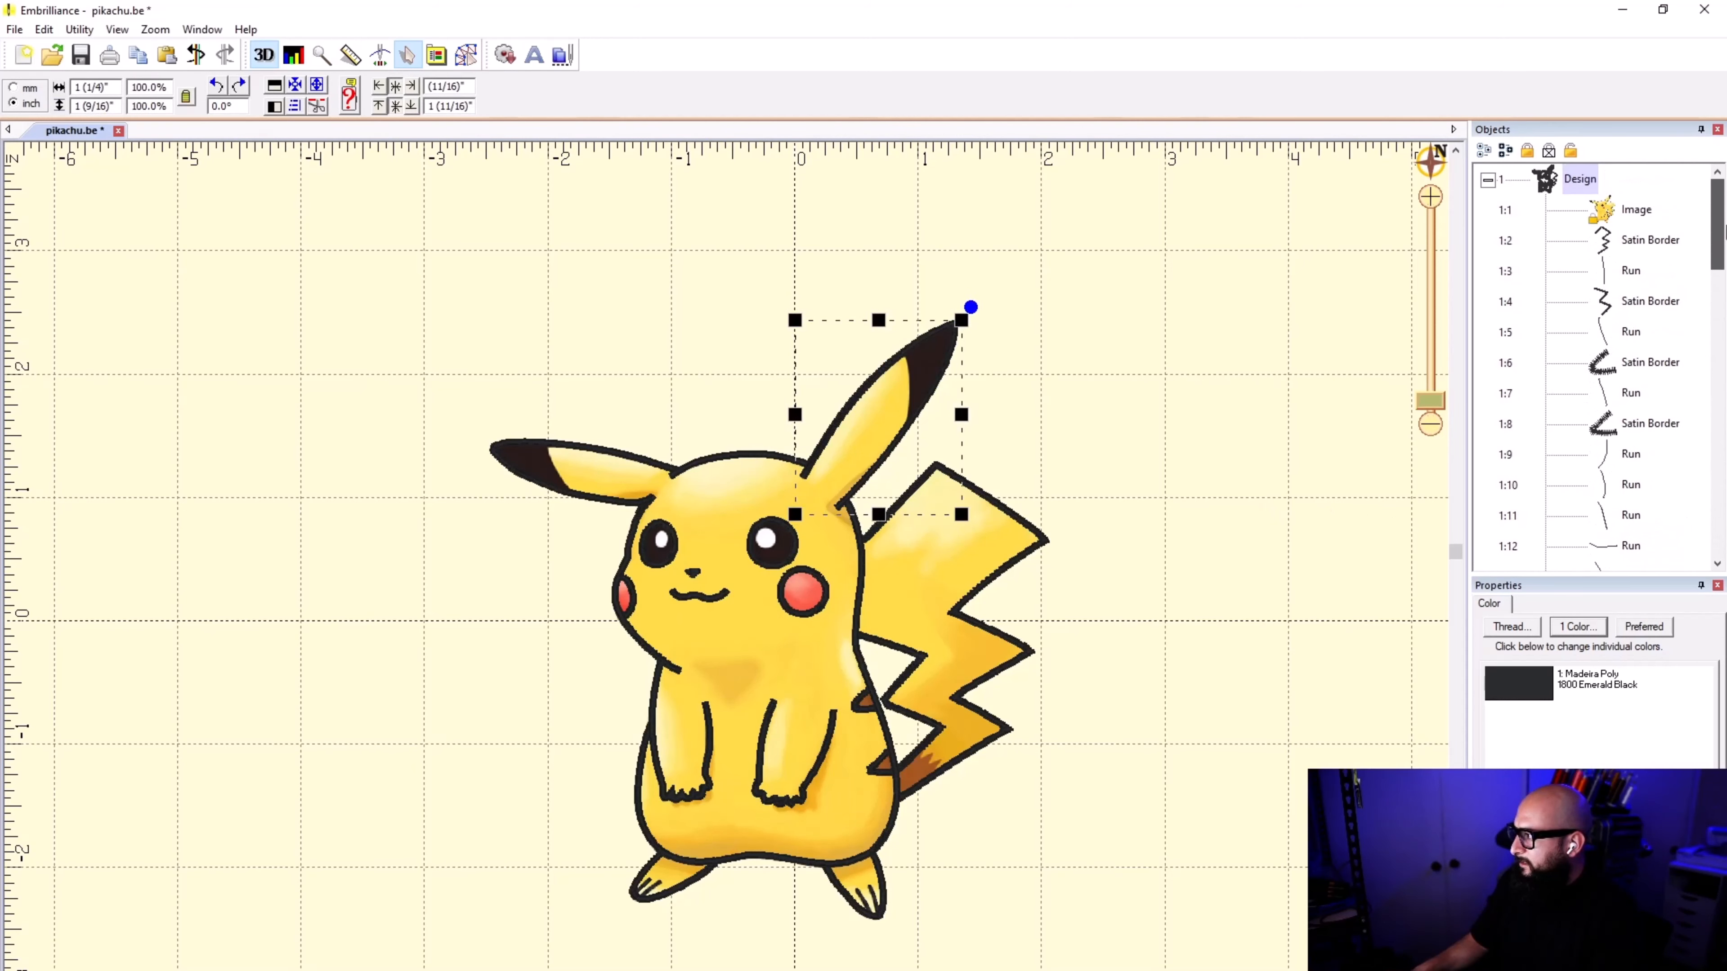
shift+click(1604, 244)
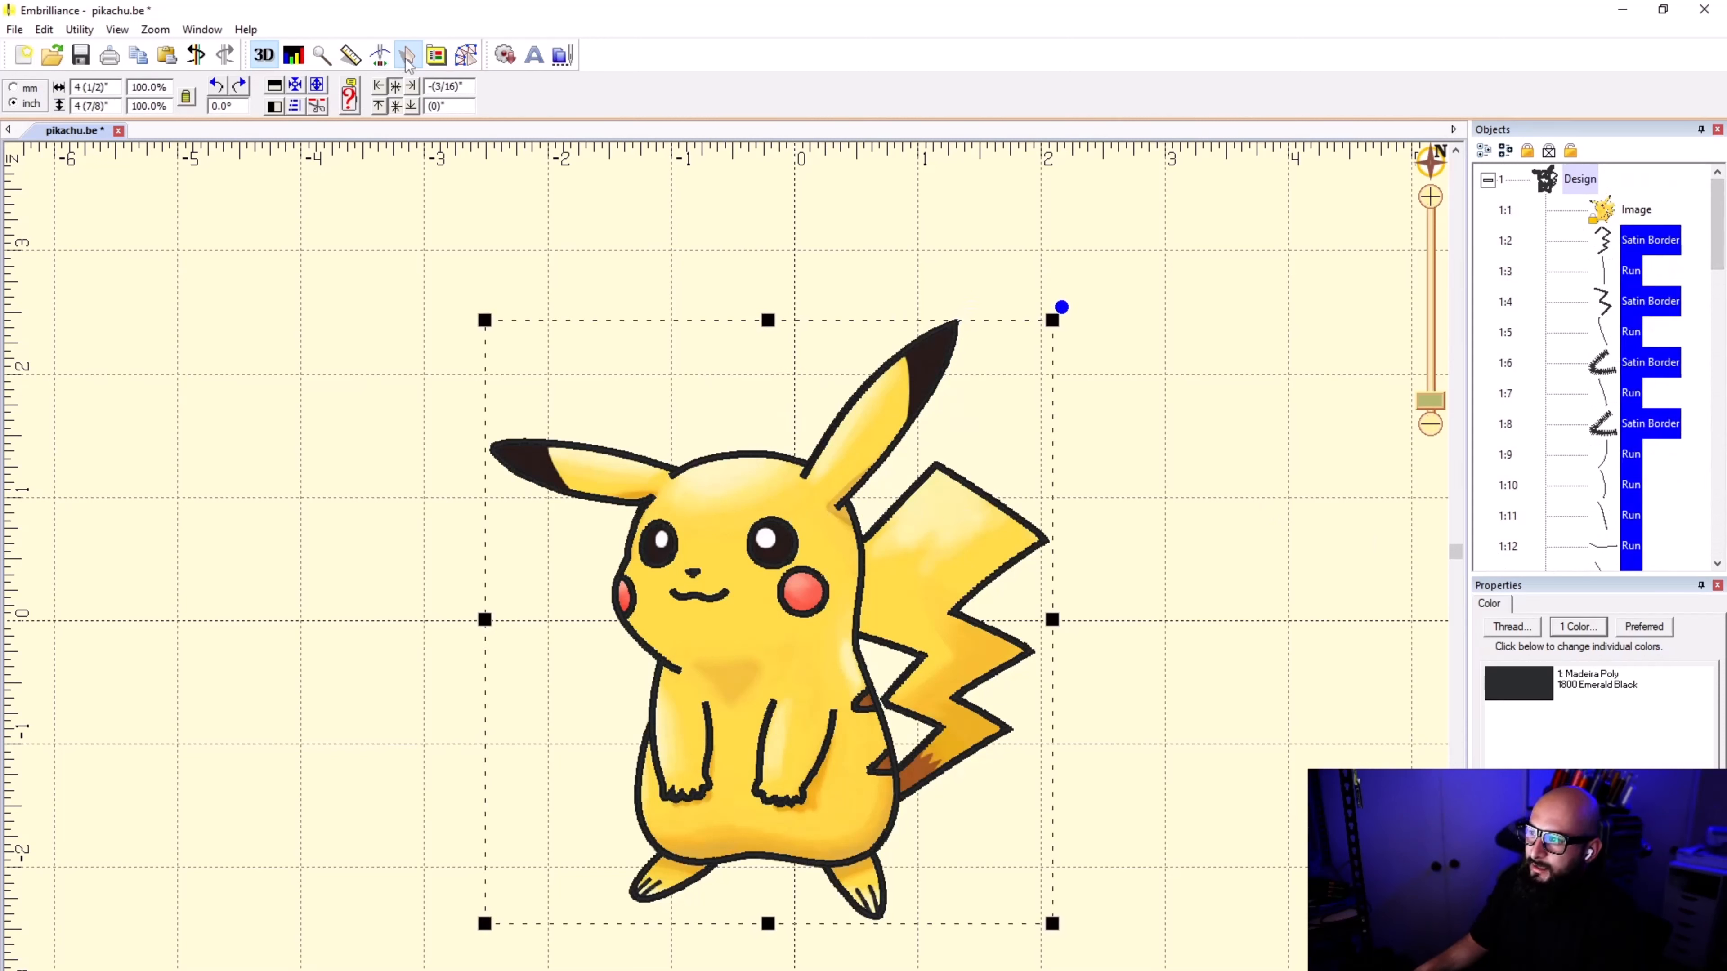
right_click(1620, 259)
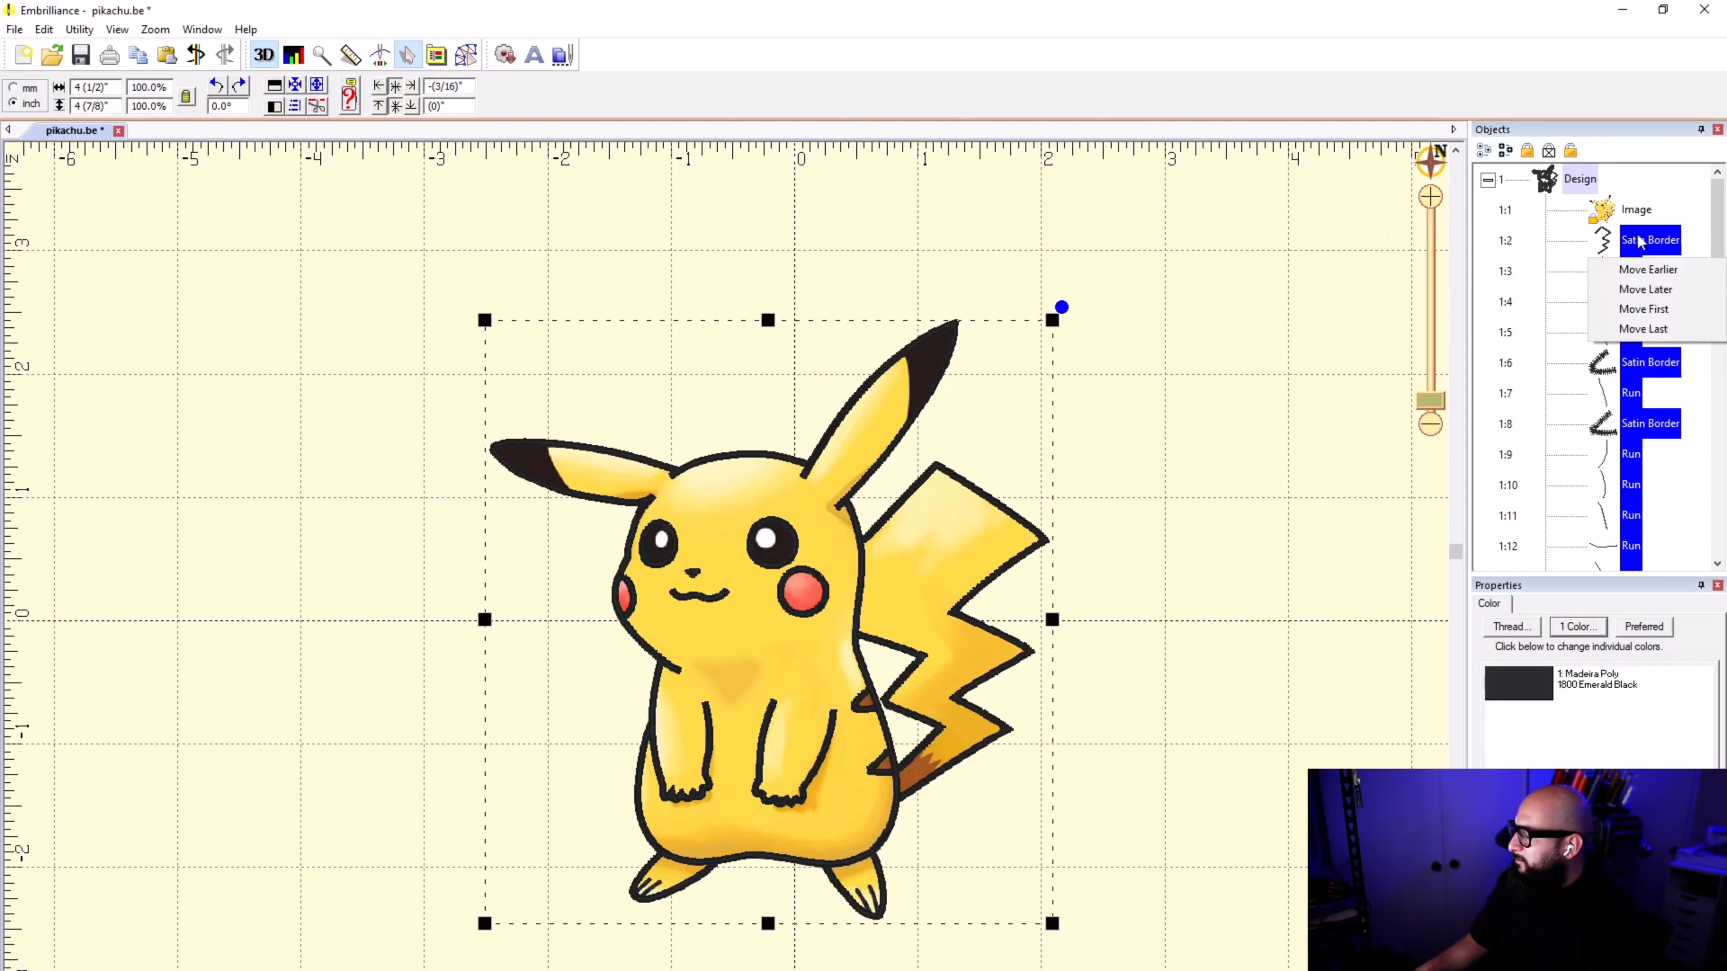
key(Escape)
Step: Collapse the design's object list and clear the selection
click(1488, 179)
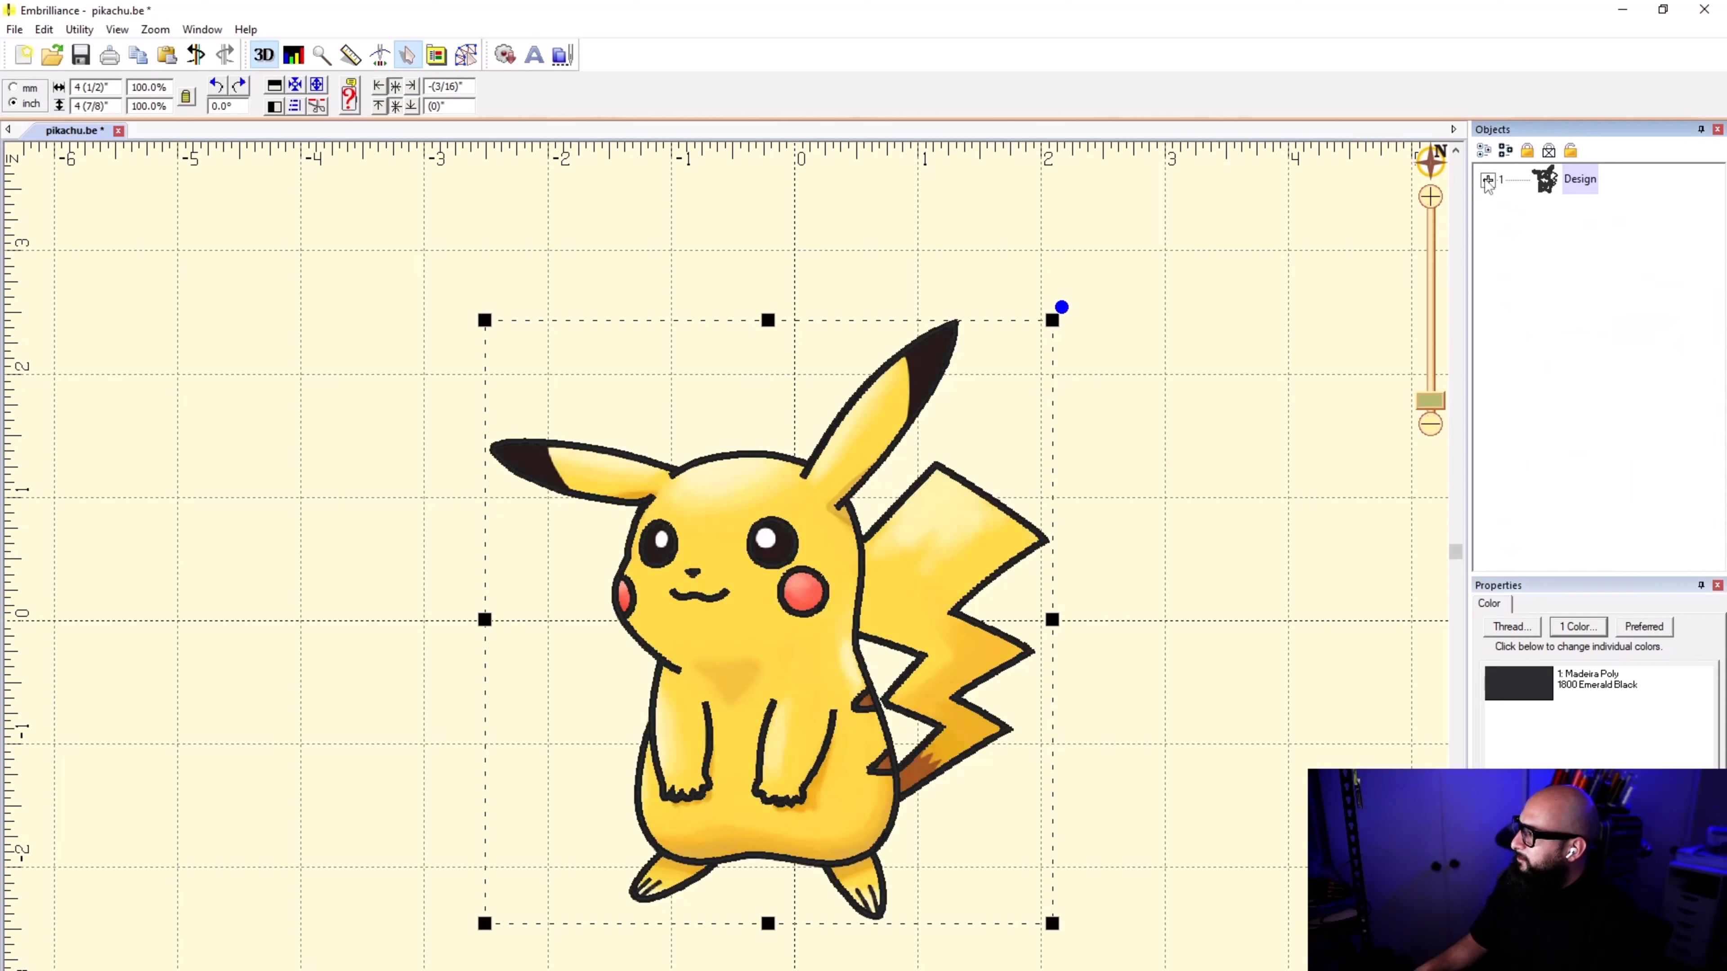
click(1562, 228)
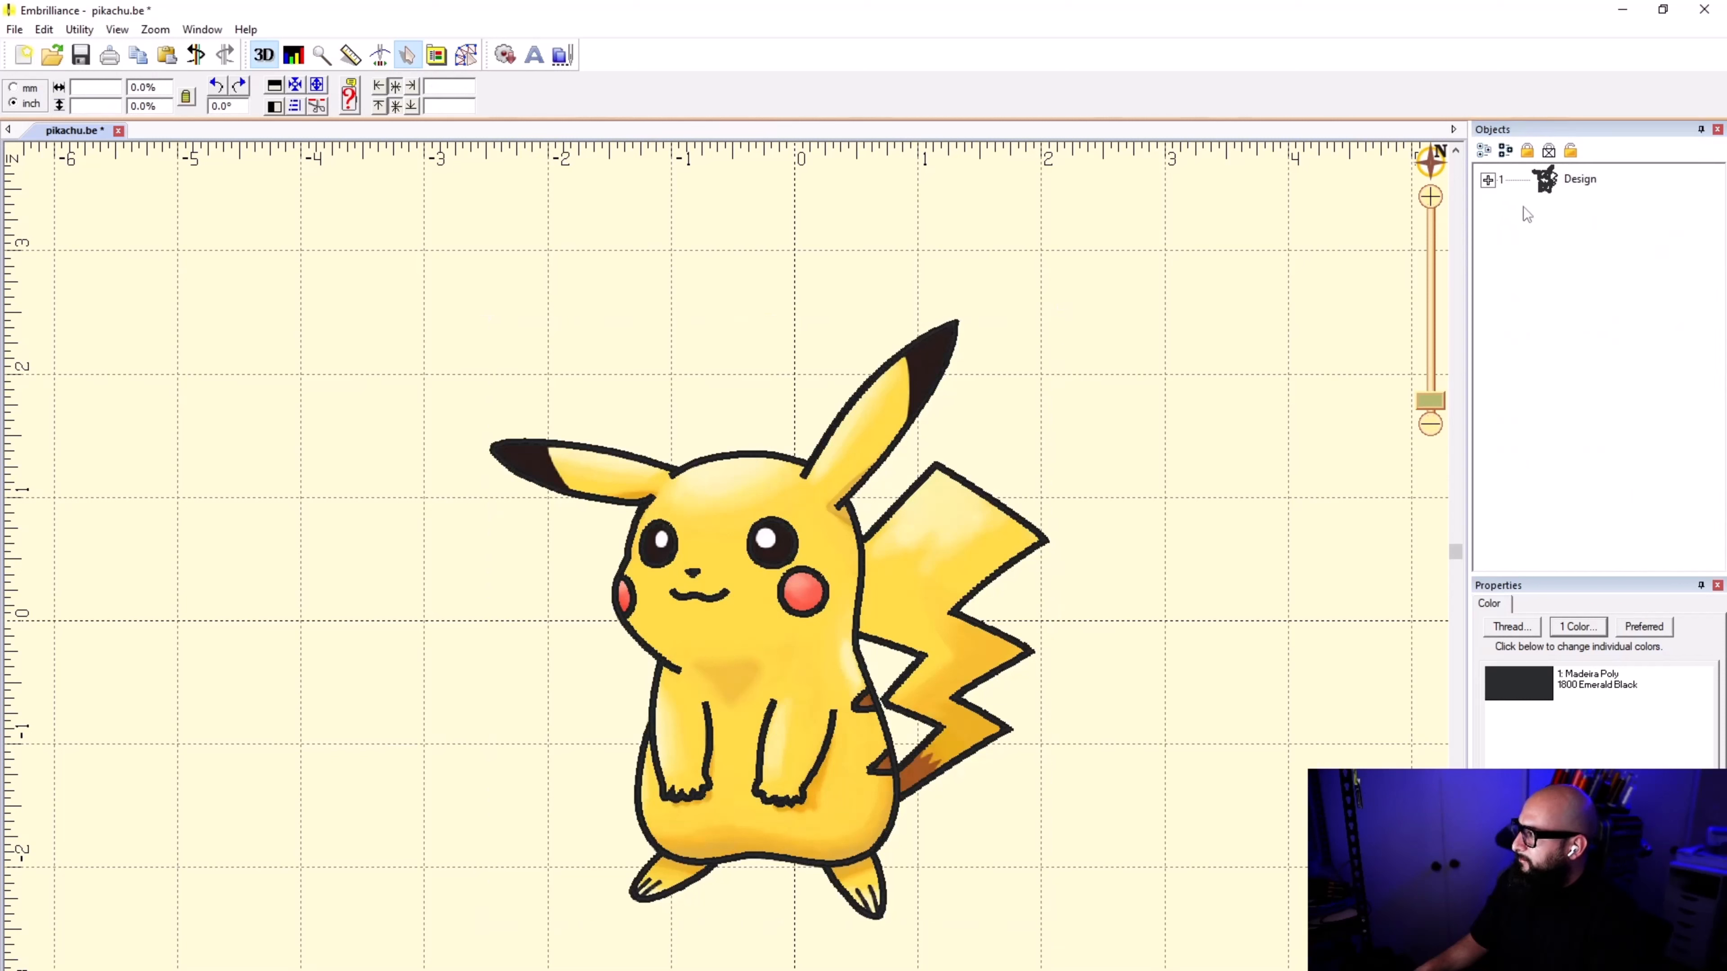
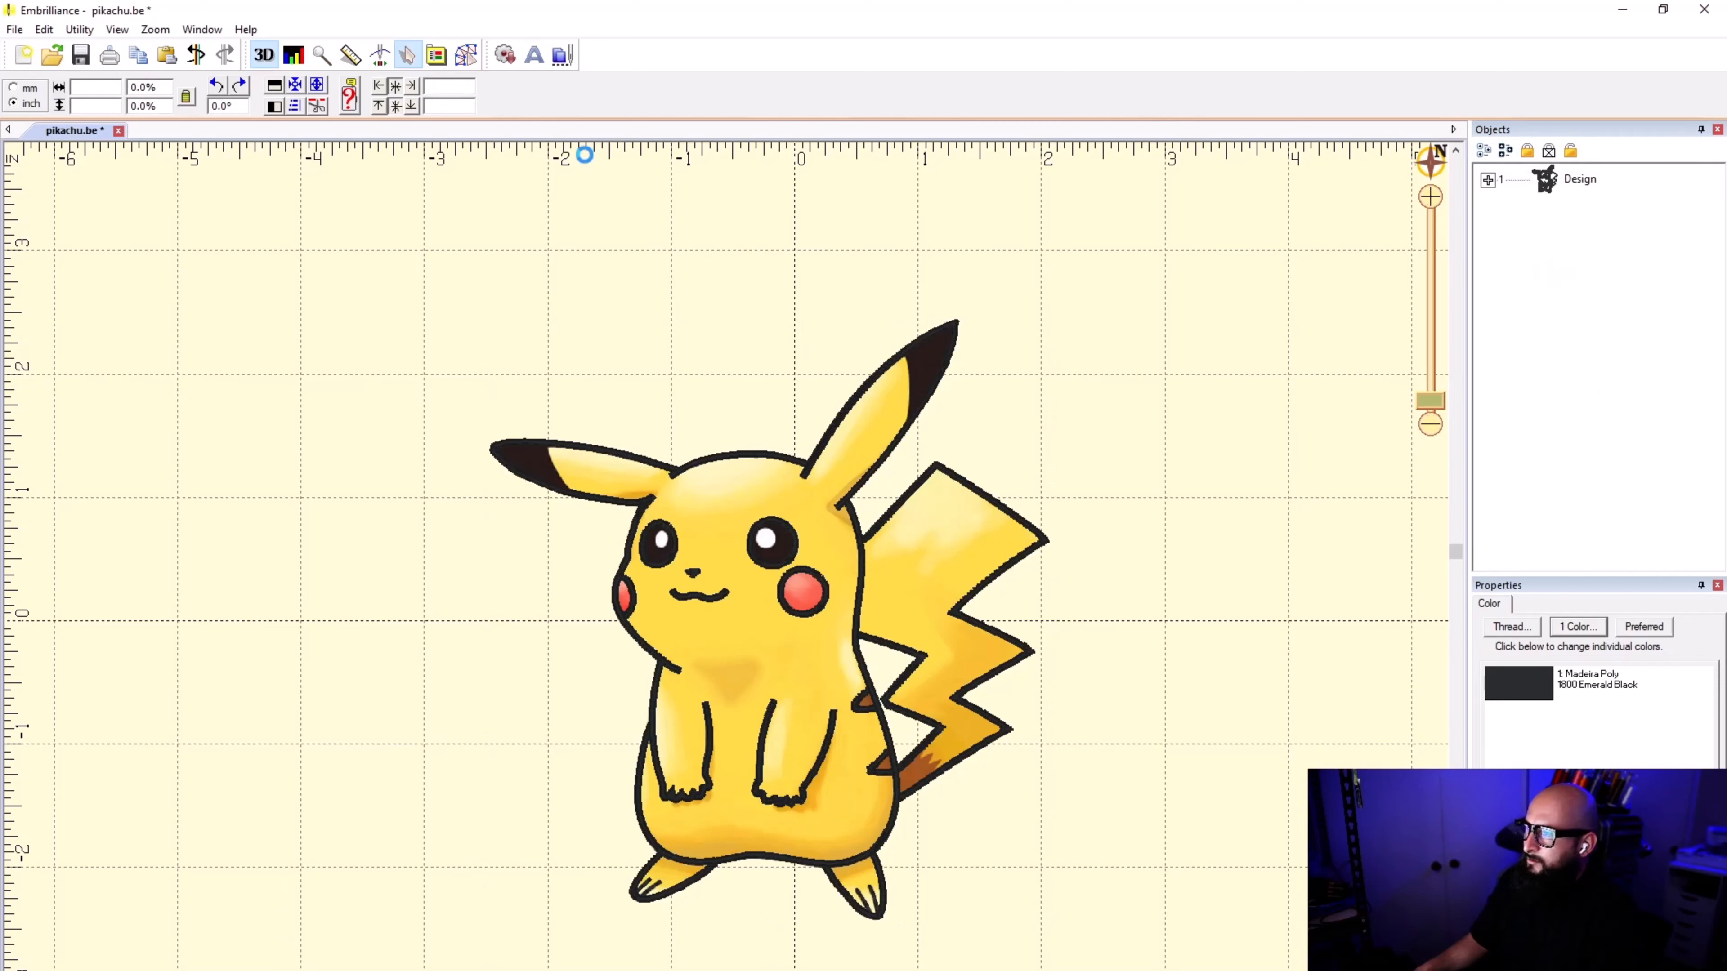
Step: Expand the design in the object list, select all of its objects and group them
click(15, 30)
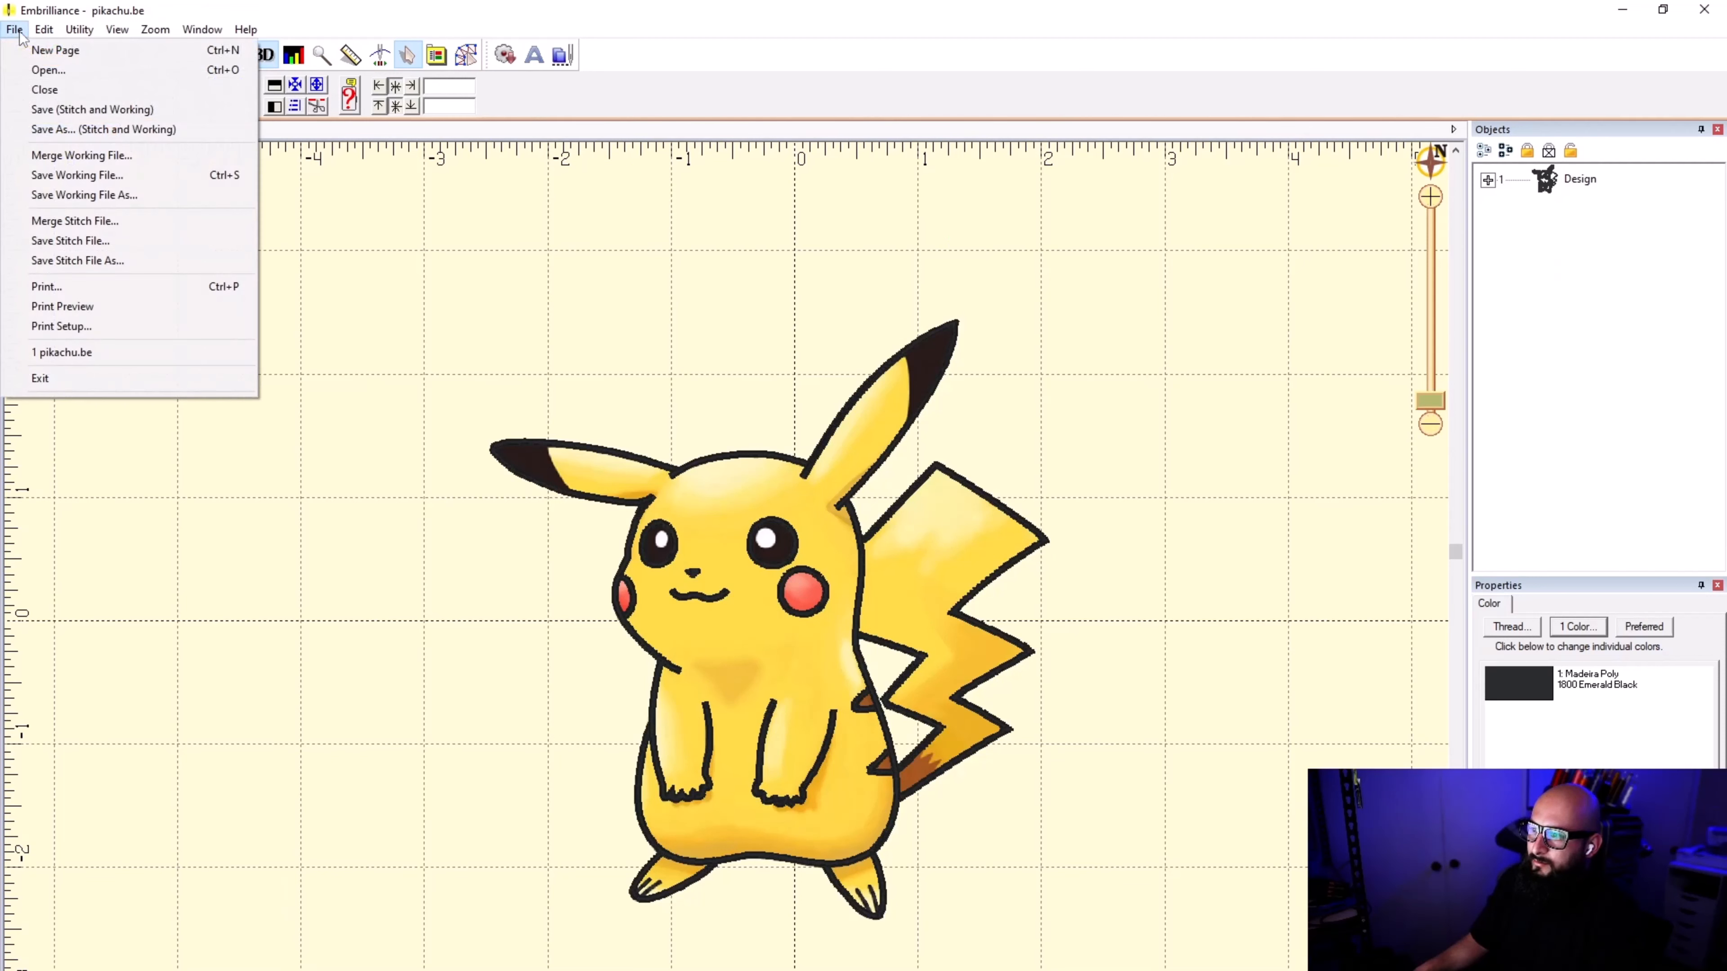
mouse_move(37, 38)
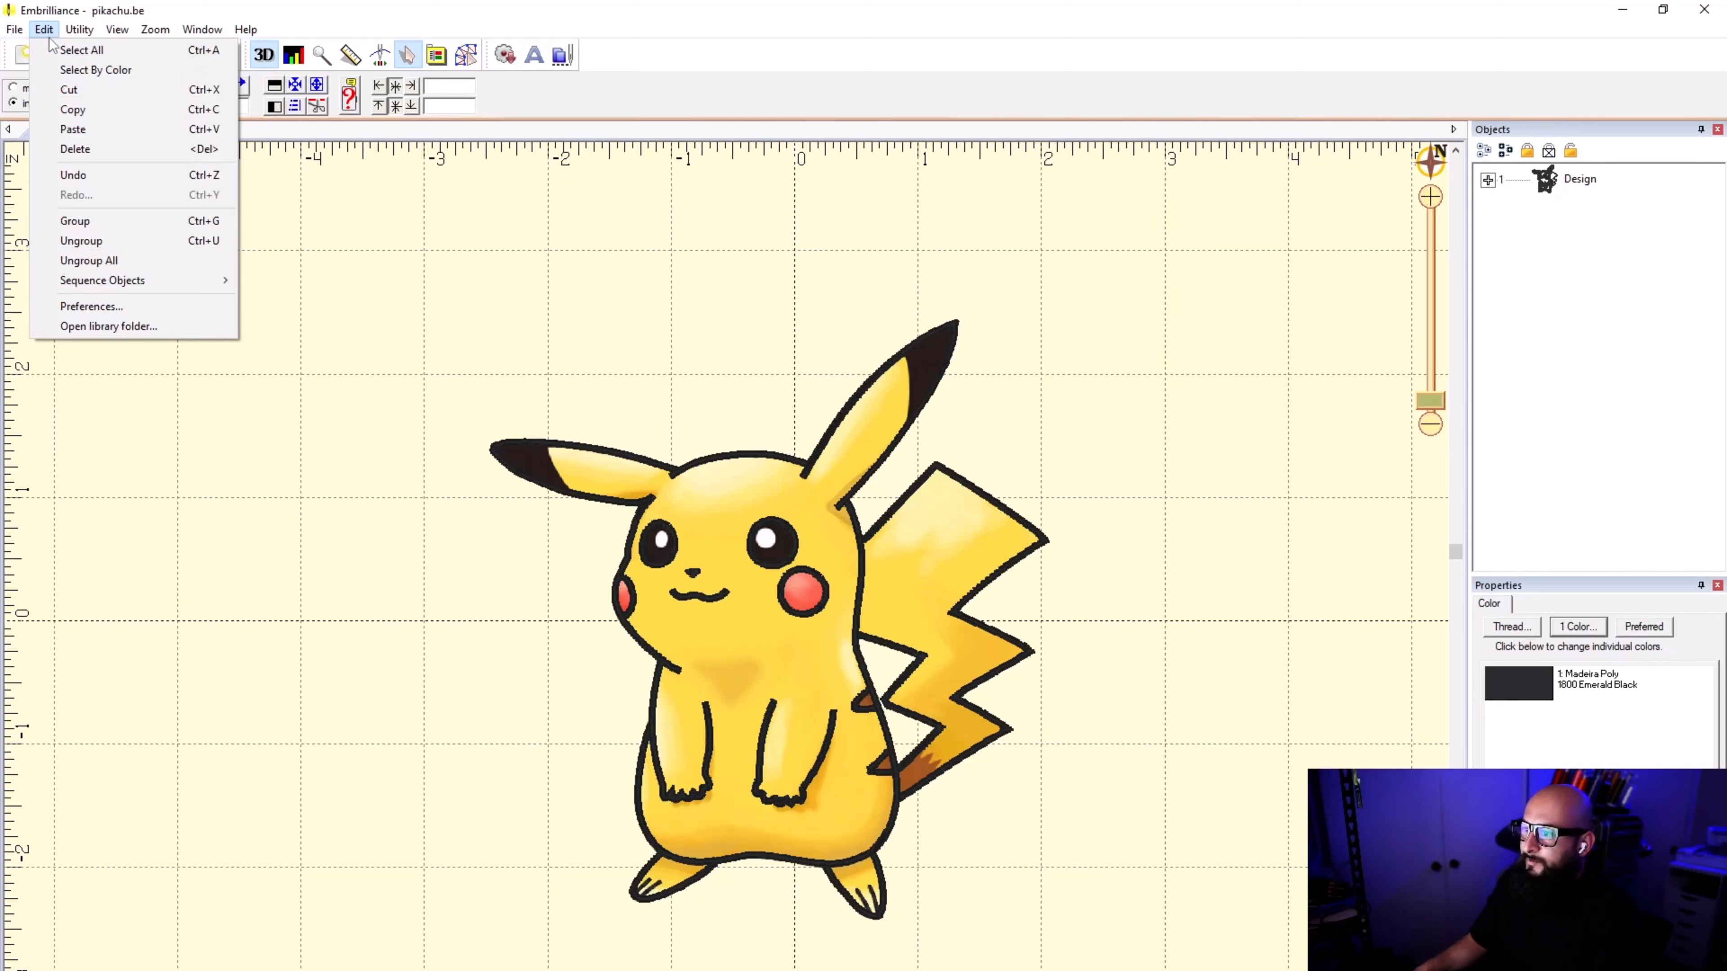
click(1549, 438)
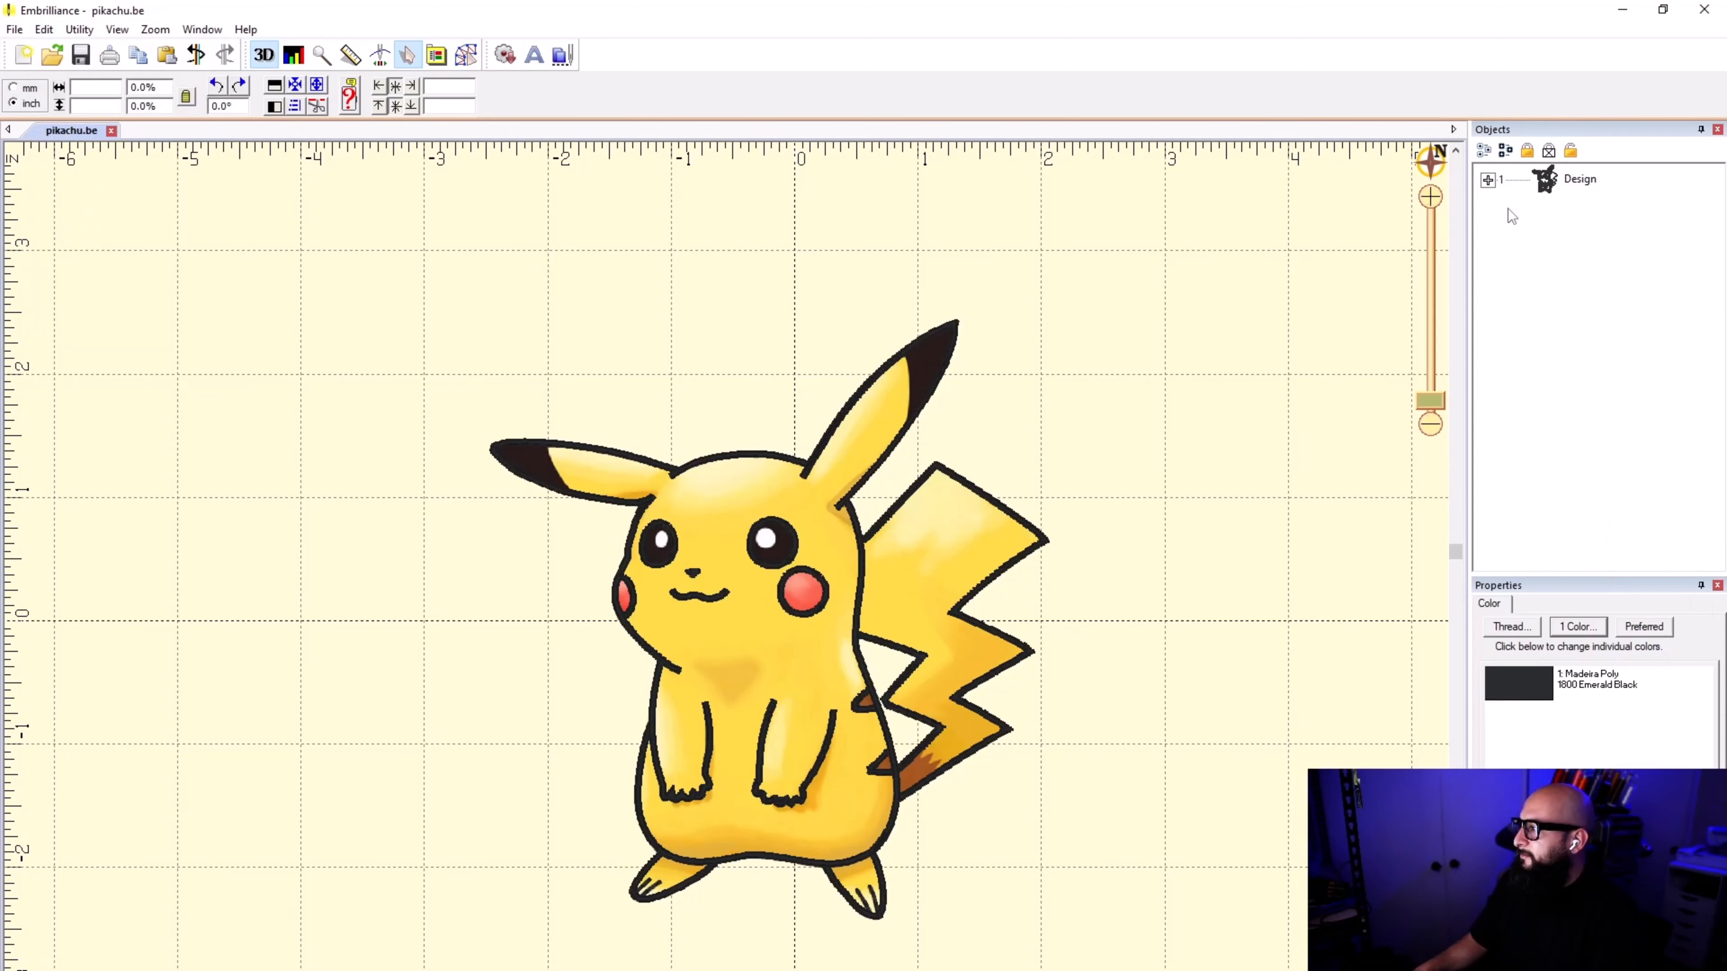
click(1488, 180)
click(1651, 240)
drag(1717, 249, 1723, 535)
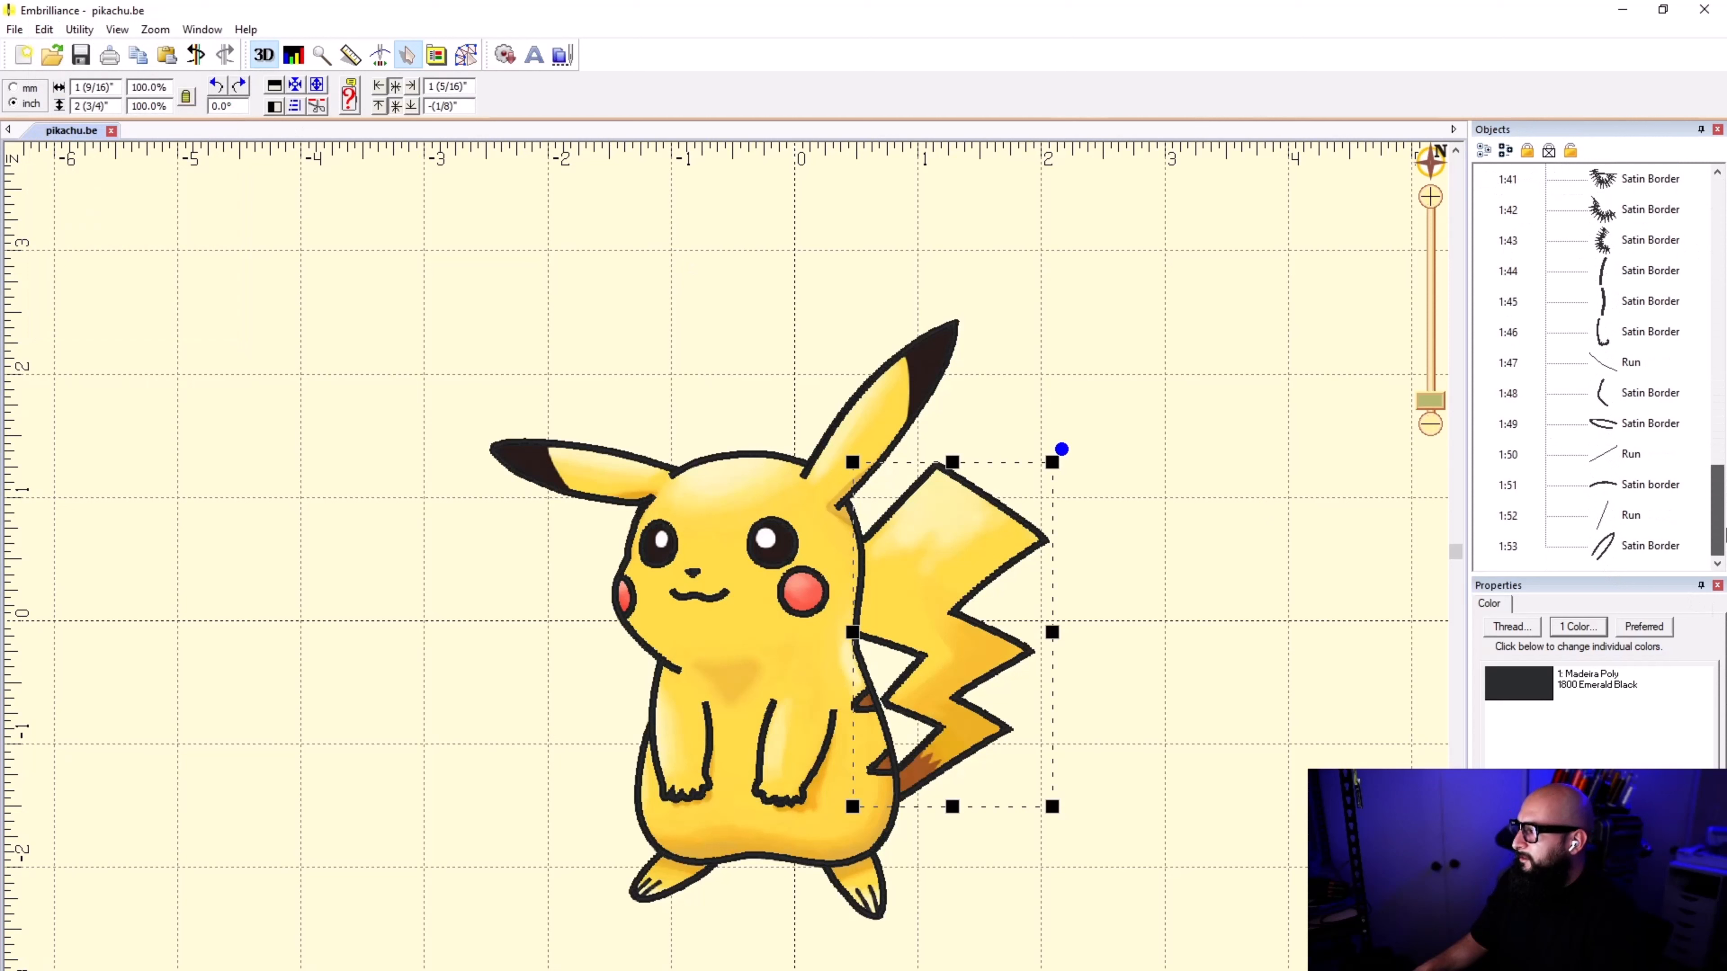
key(ctrl+a)
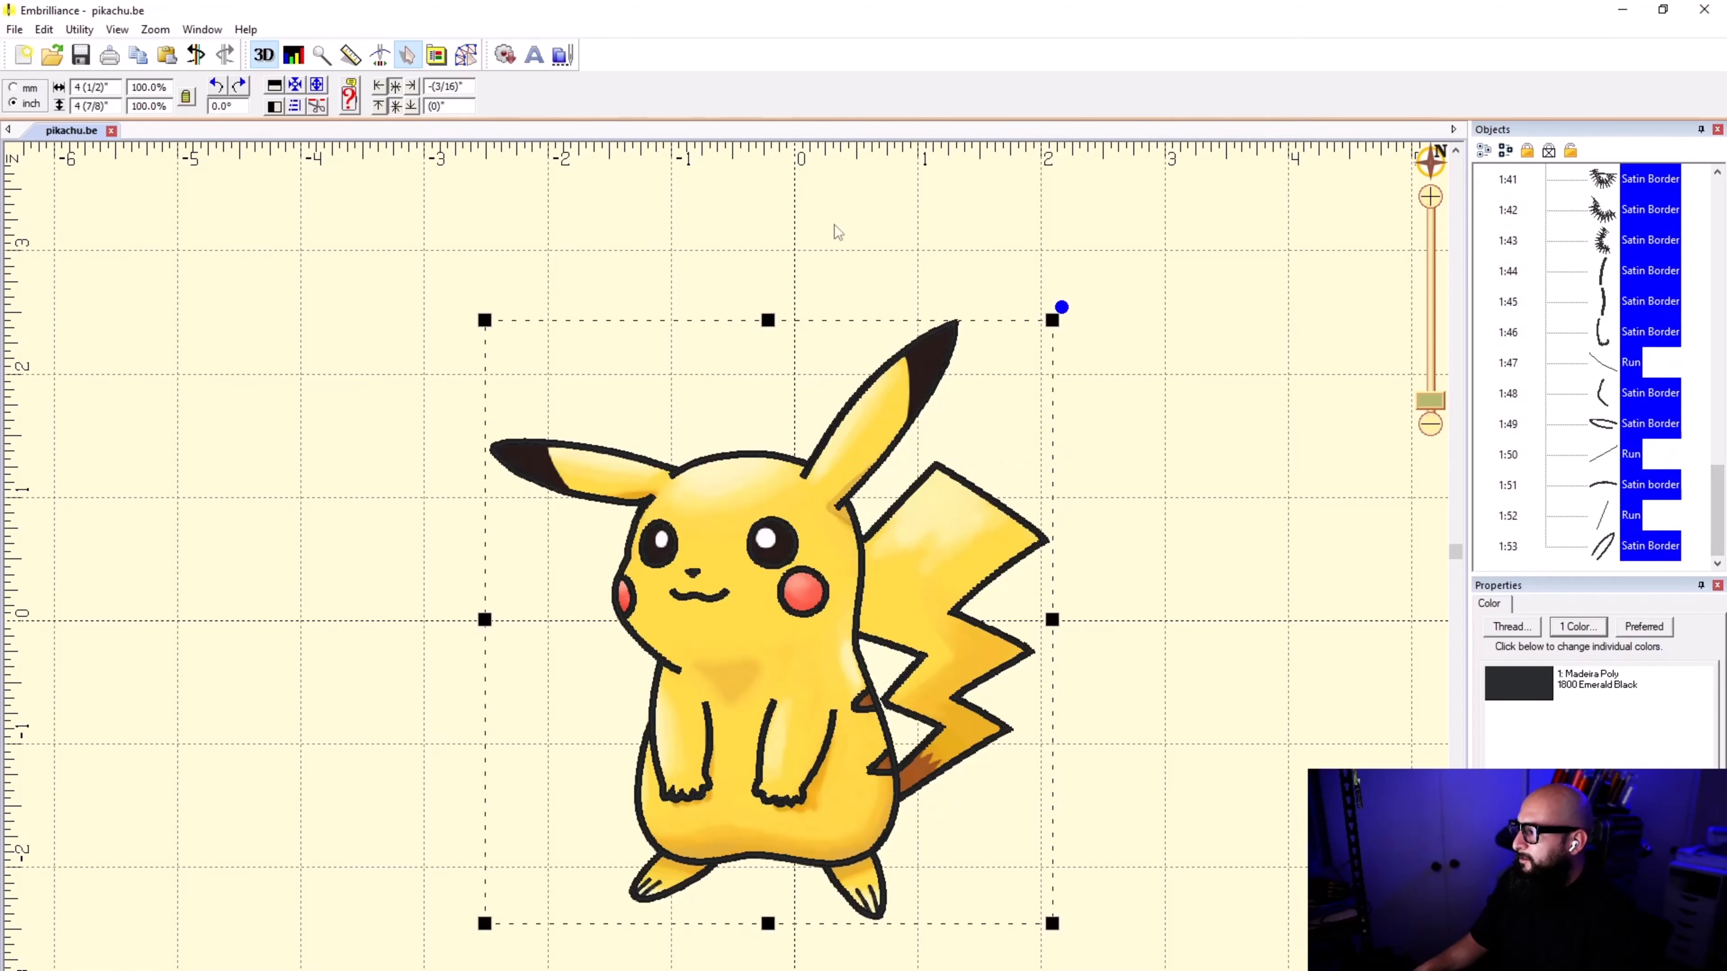
click(45, 30)
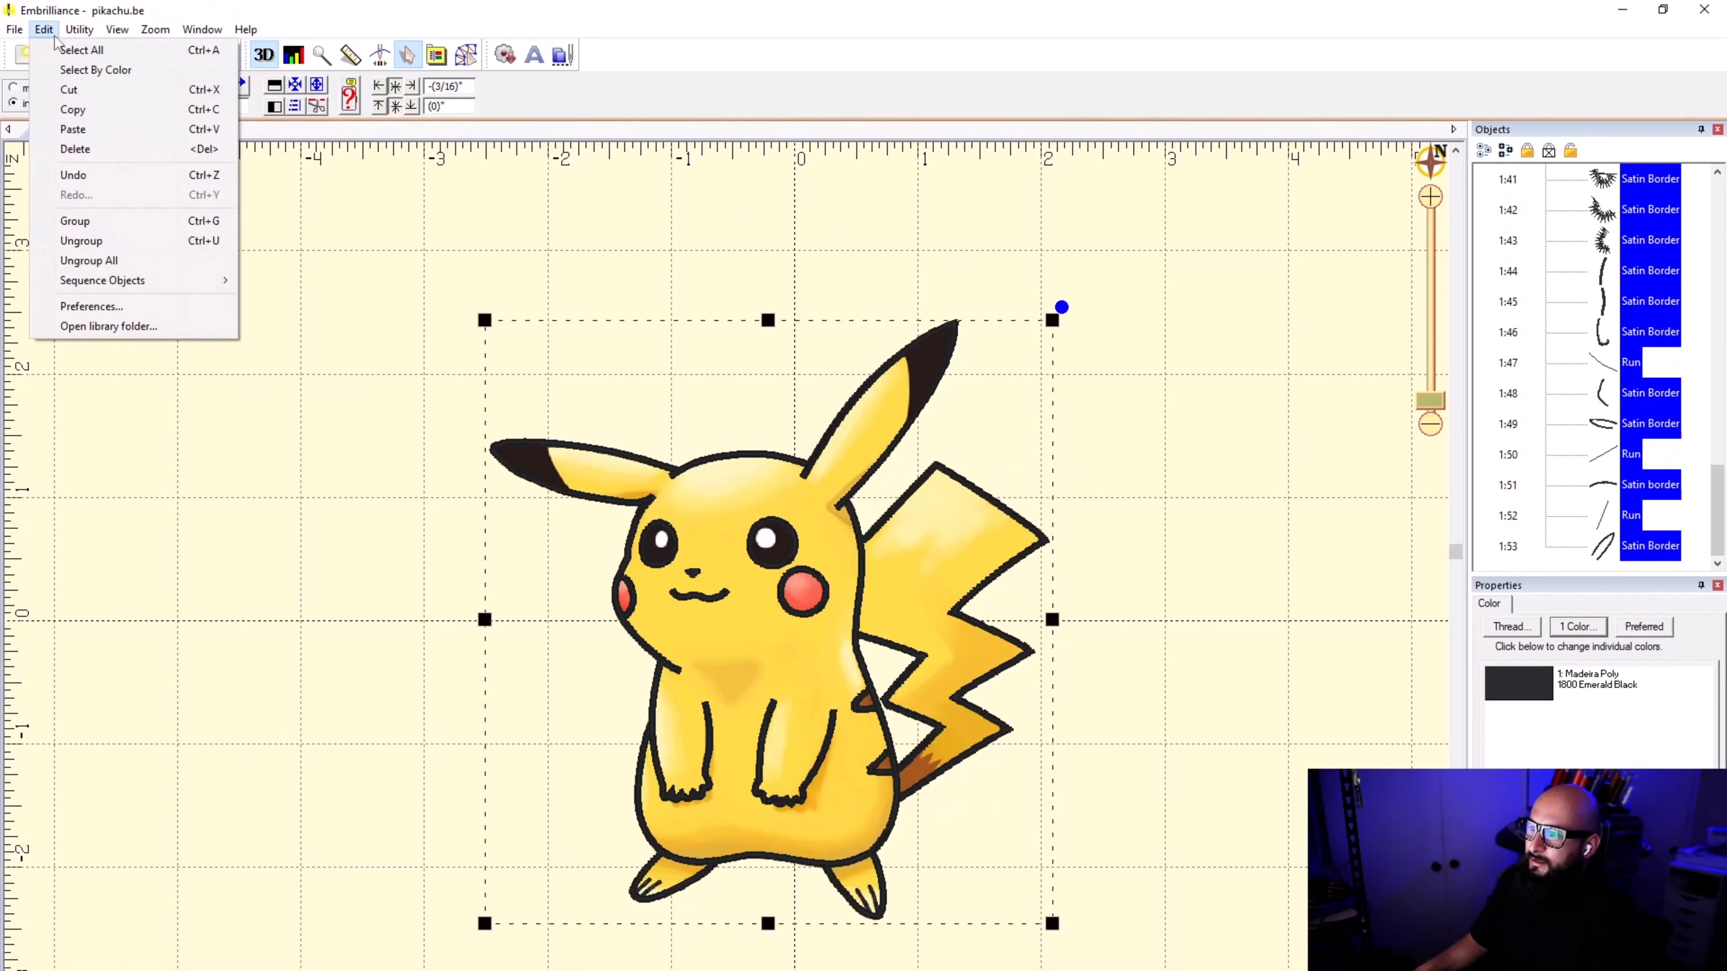
click(155, 228)
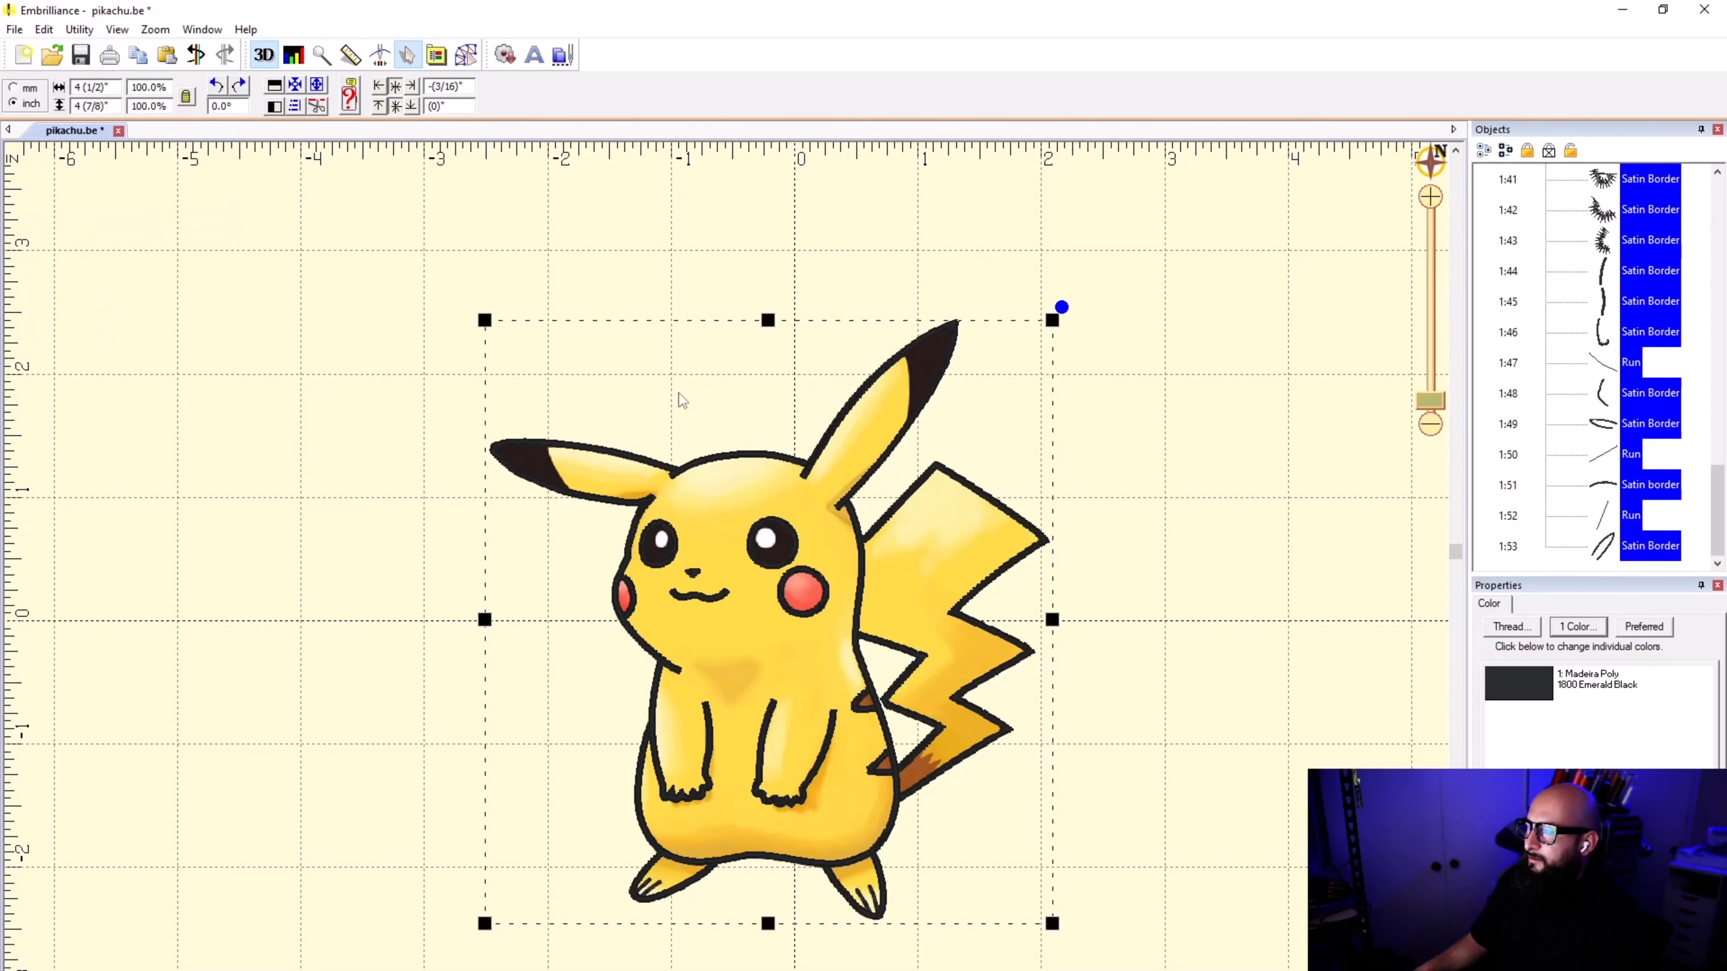
Step: Try to group all the selected stitch objects once more, and clear the selection
click(1606, 520)
drag(1717, 524, 1717, 586)
click(1650, 239)
shift+click(1650, 546)
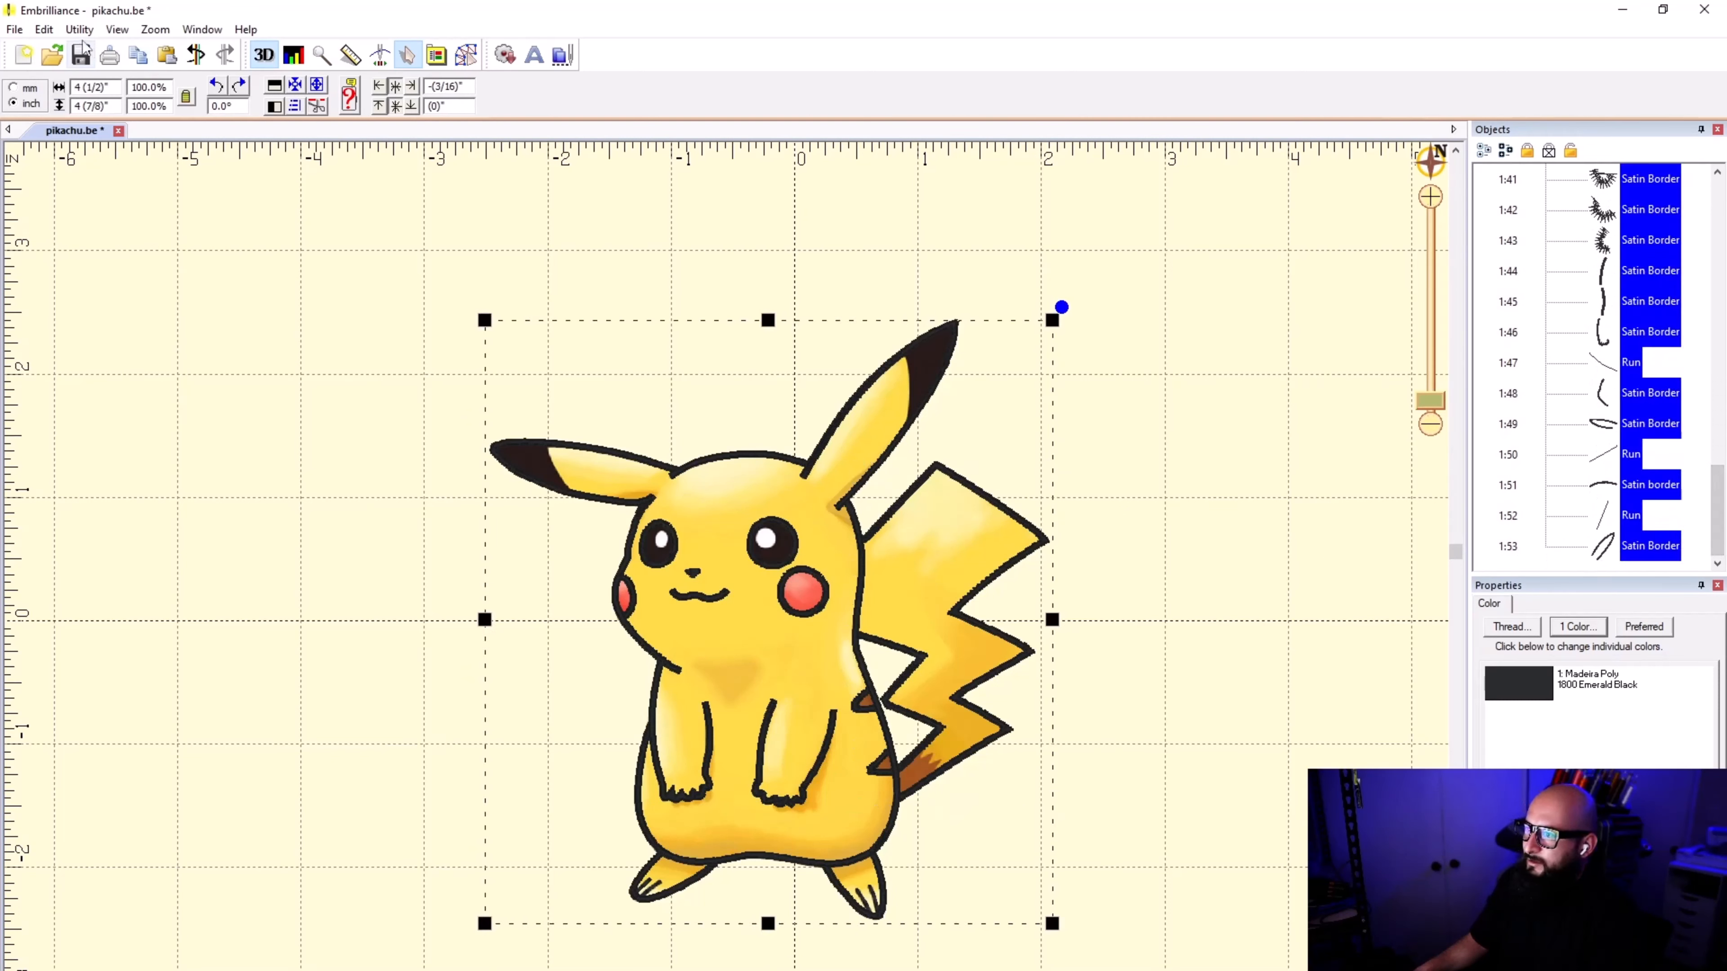
click(44, 29)
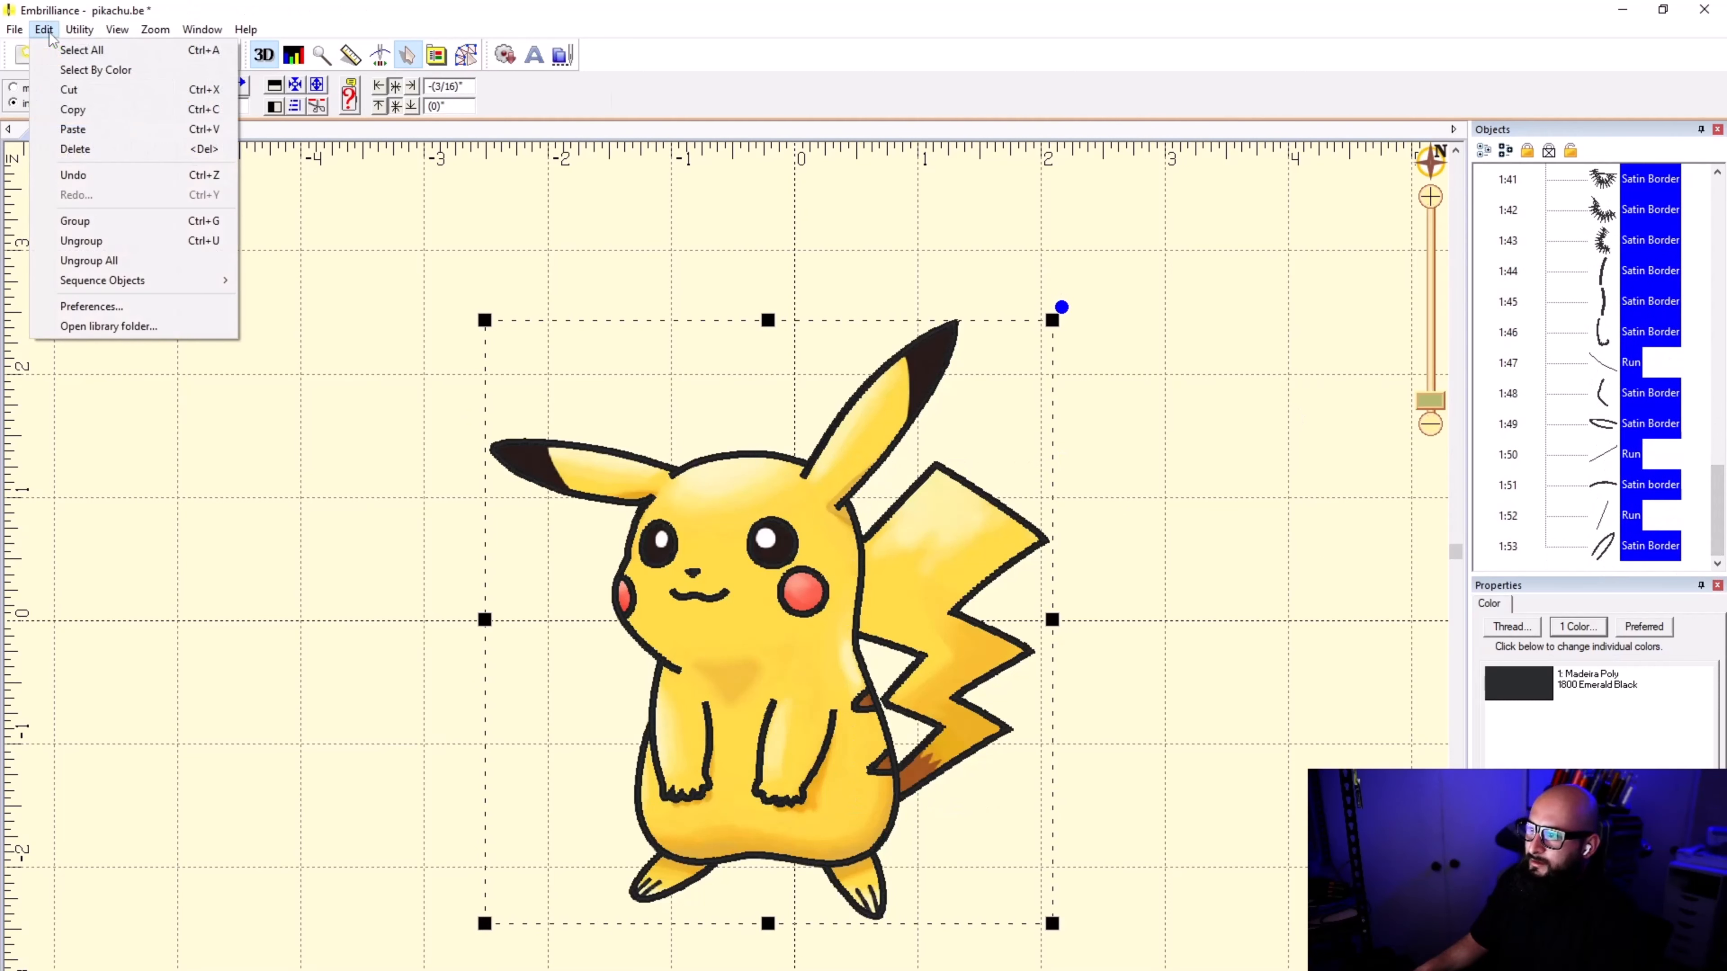
click(144, 221)
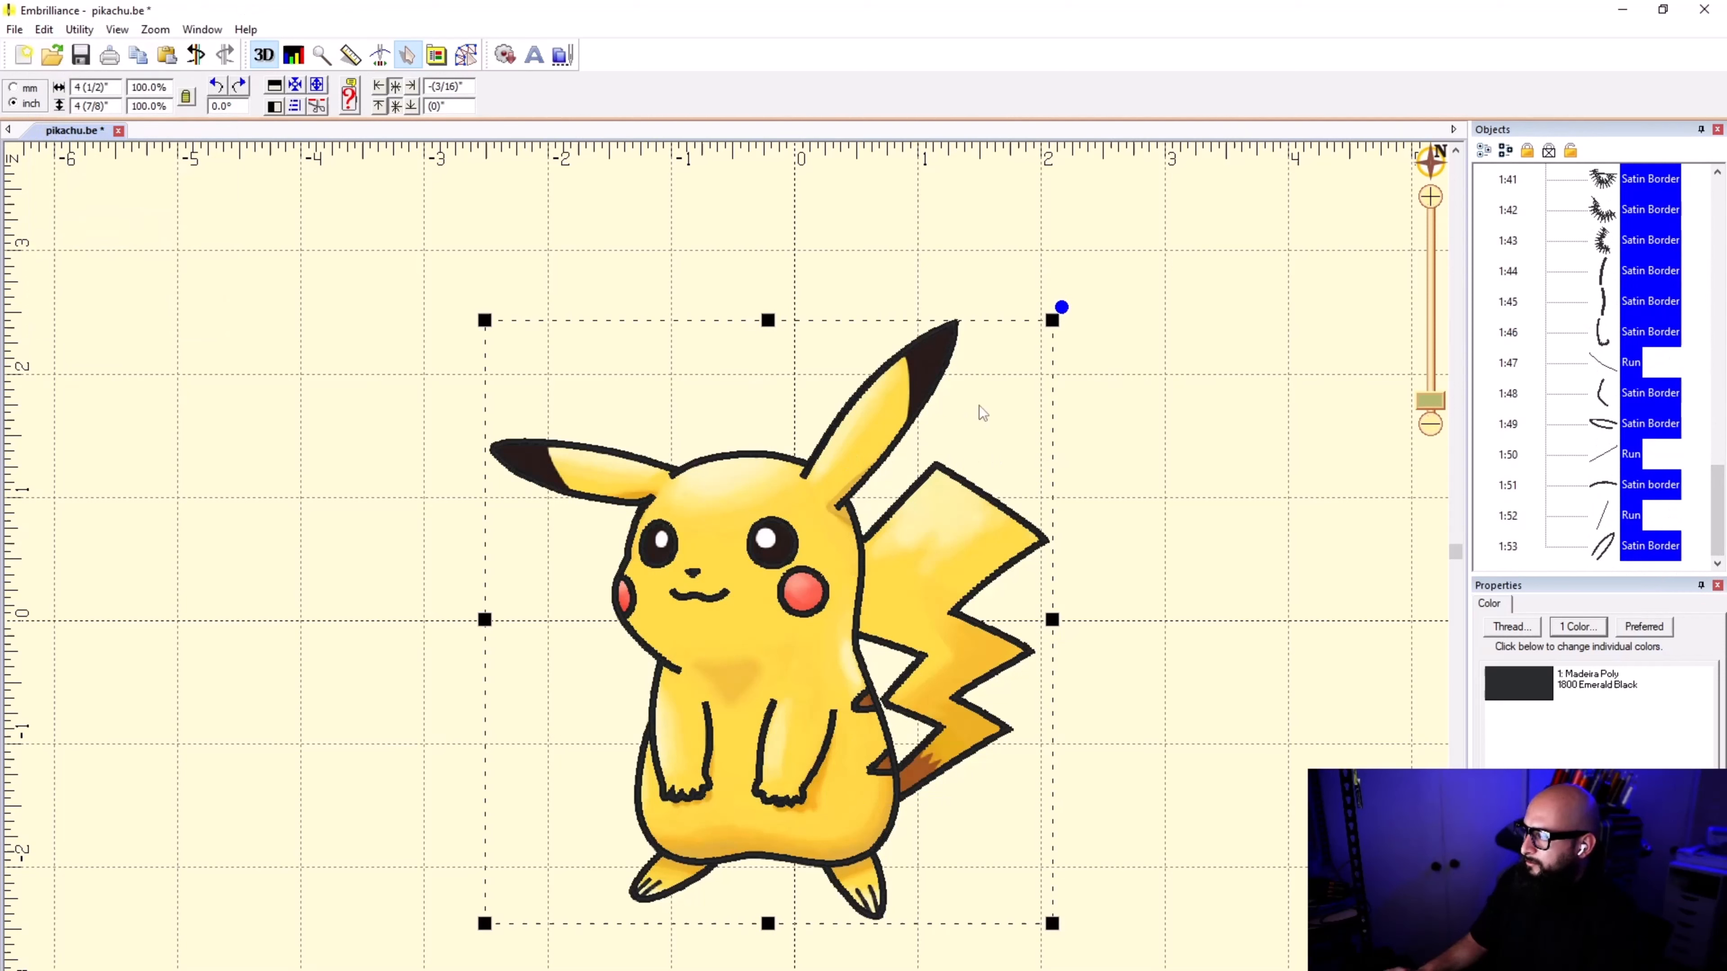
click(1235, 439)
click(1603, 435)
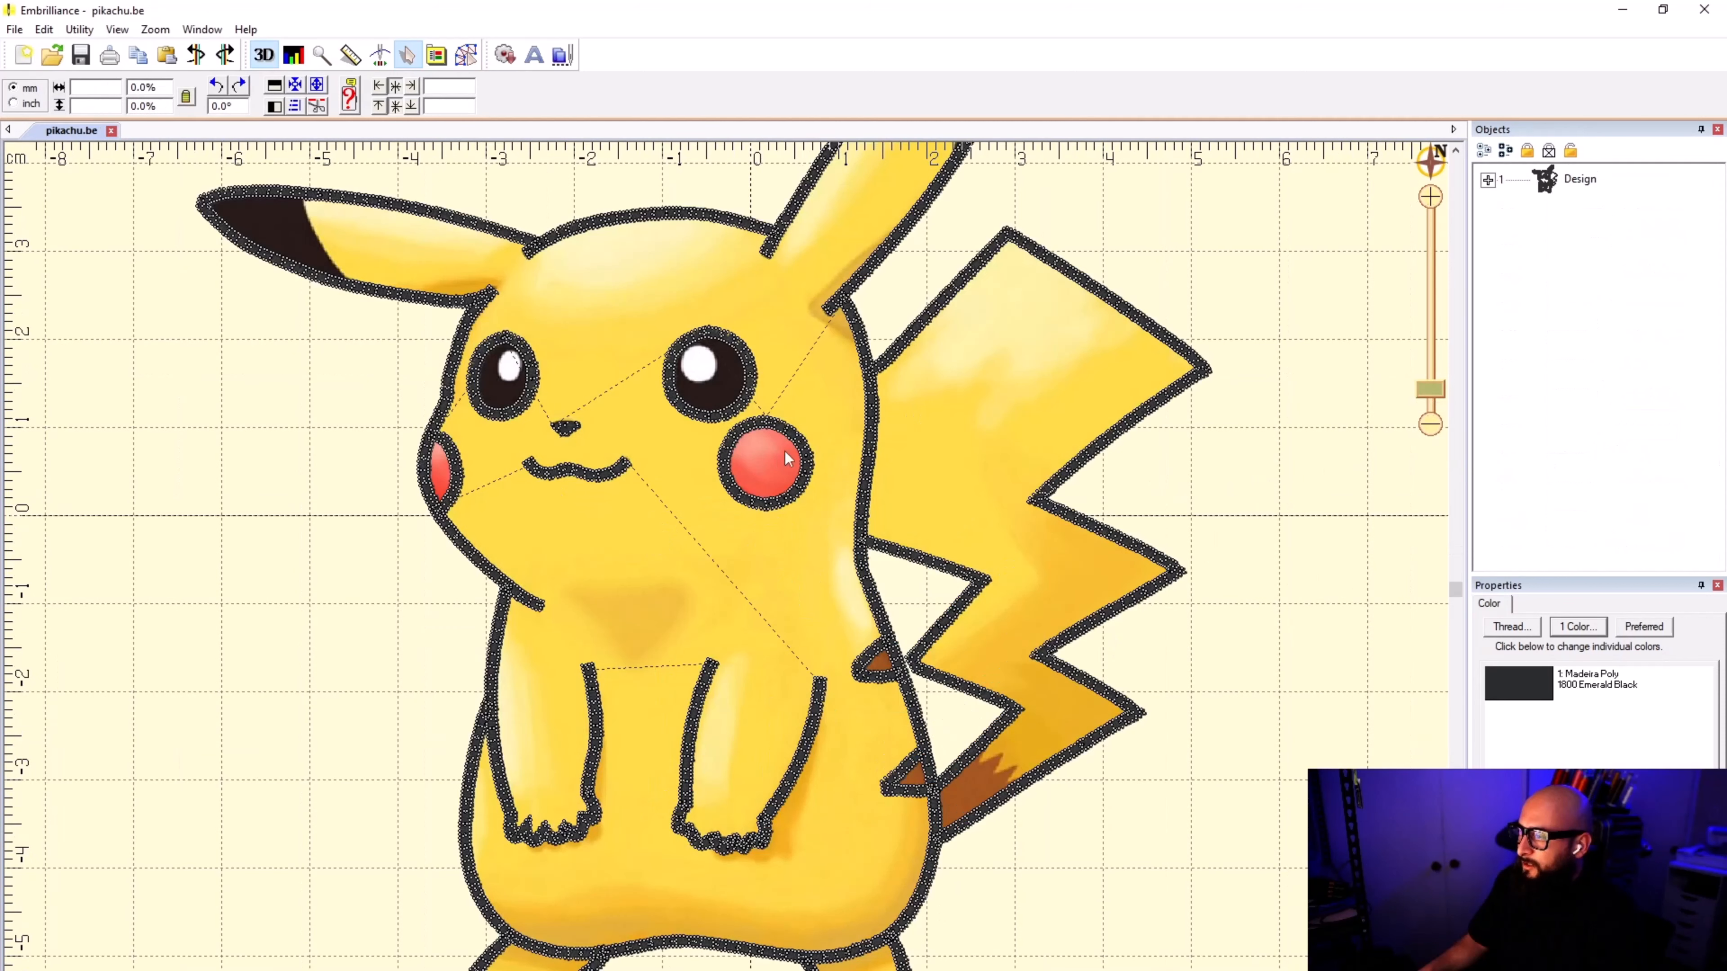
Step: Turn off the display of stitch points and jumps
click(117, 29)
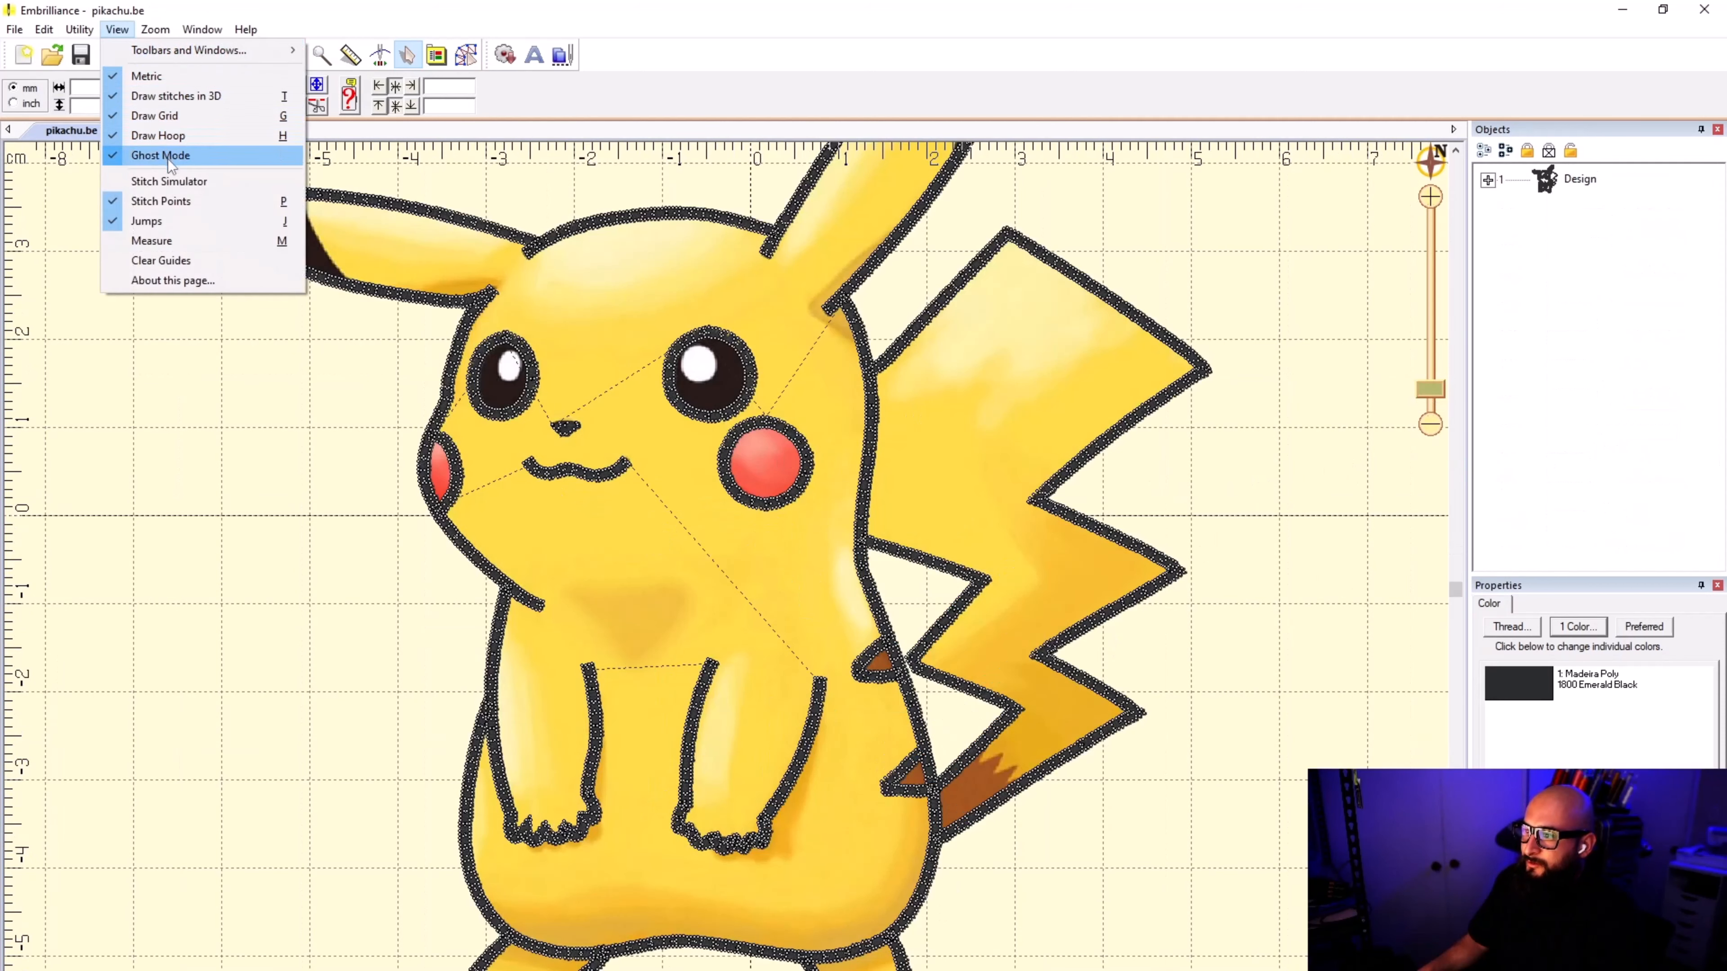
click(178, 206)
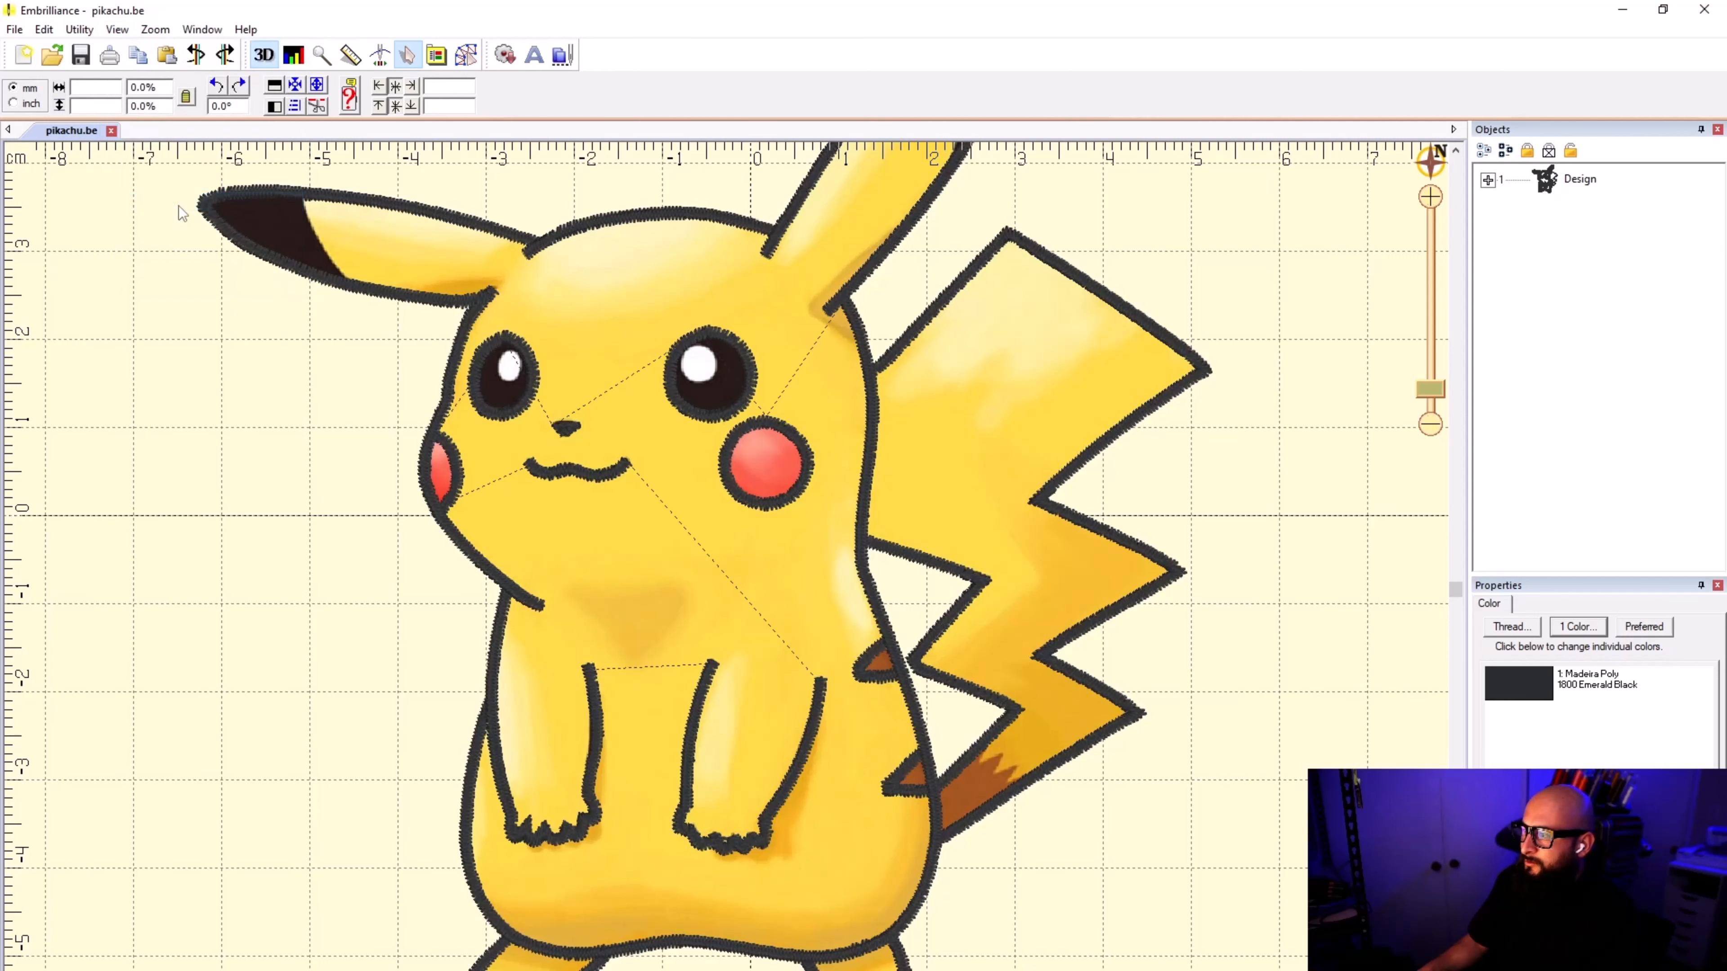
click(117, 29)
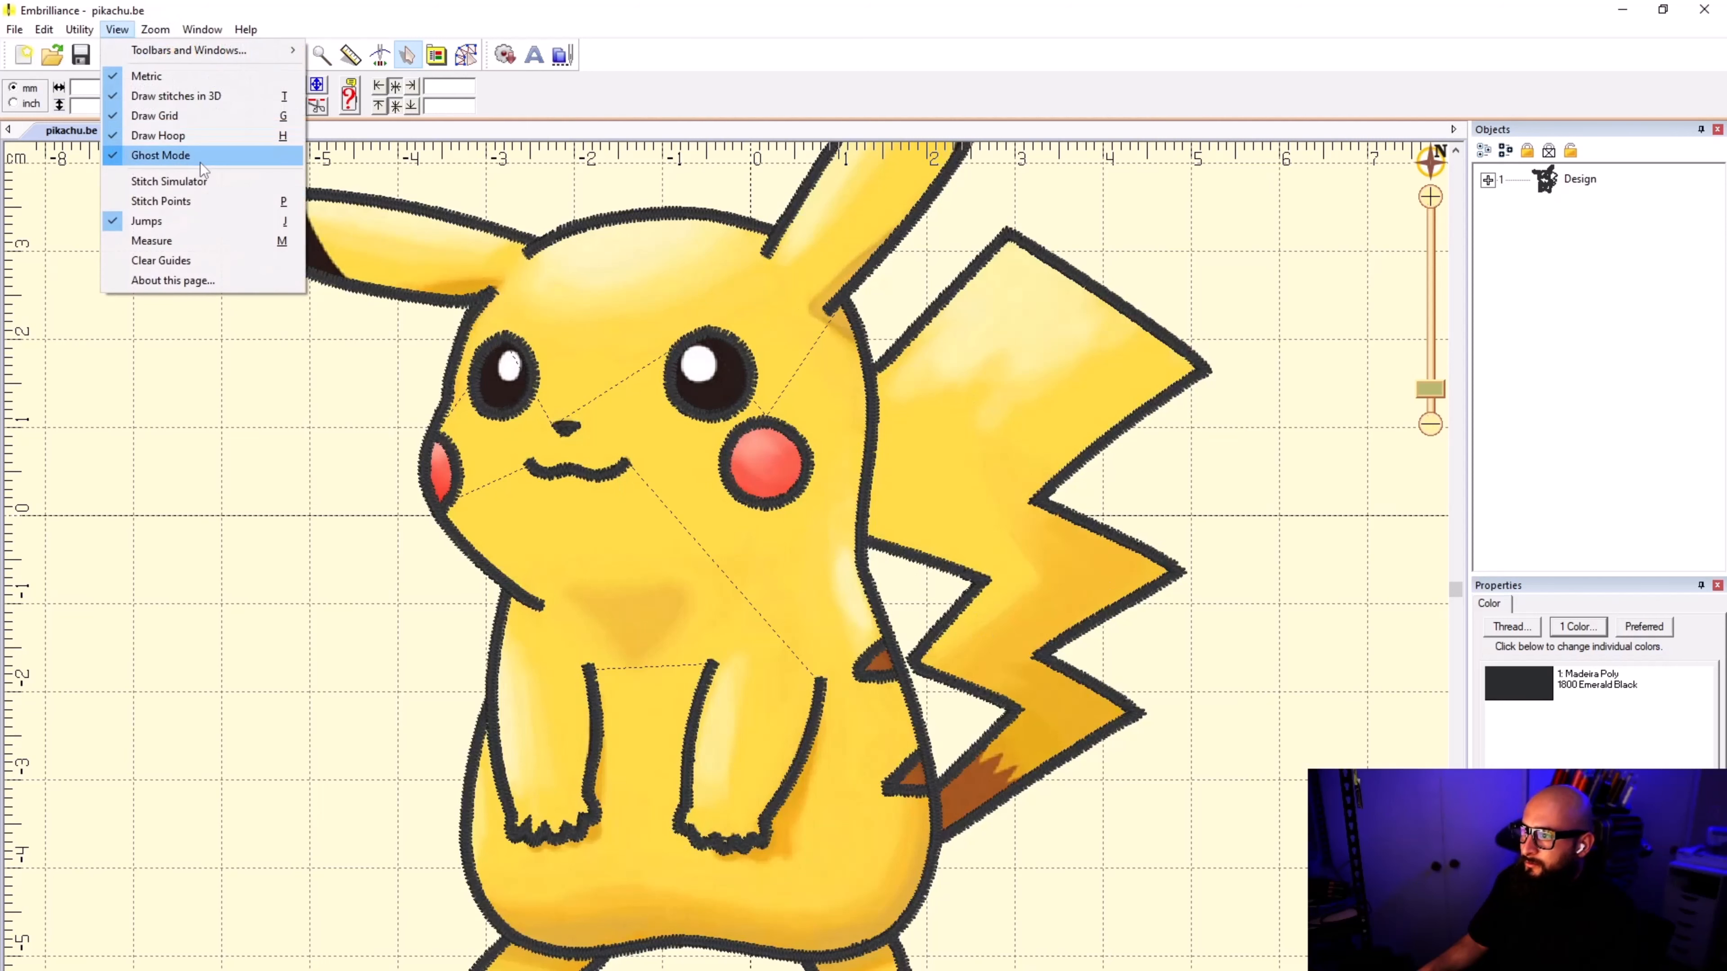
click(201, 216)
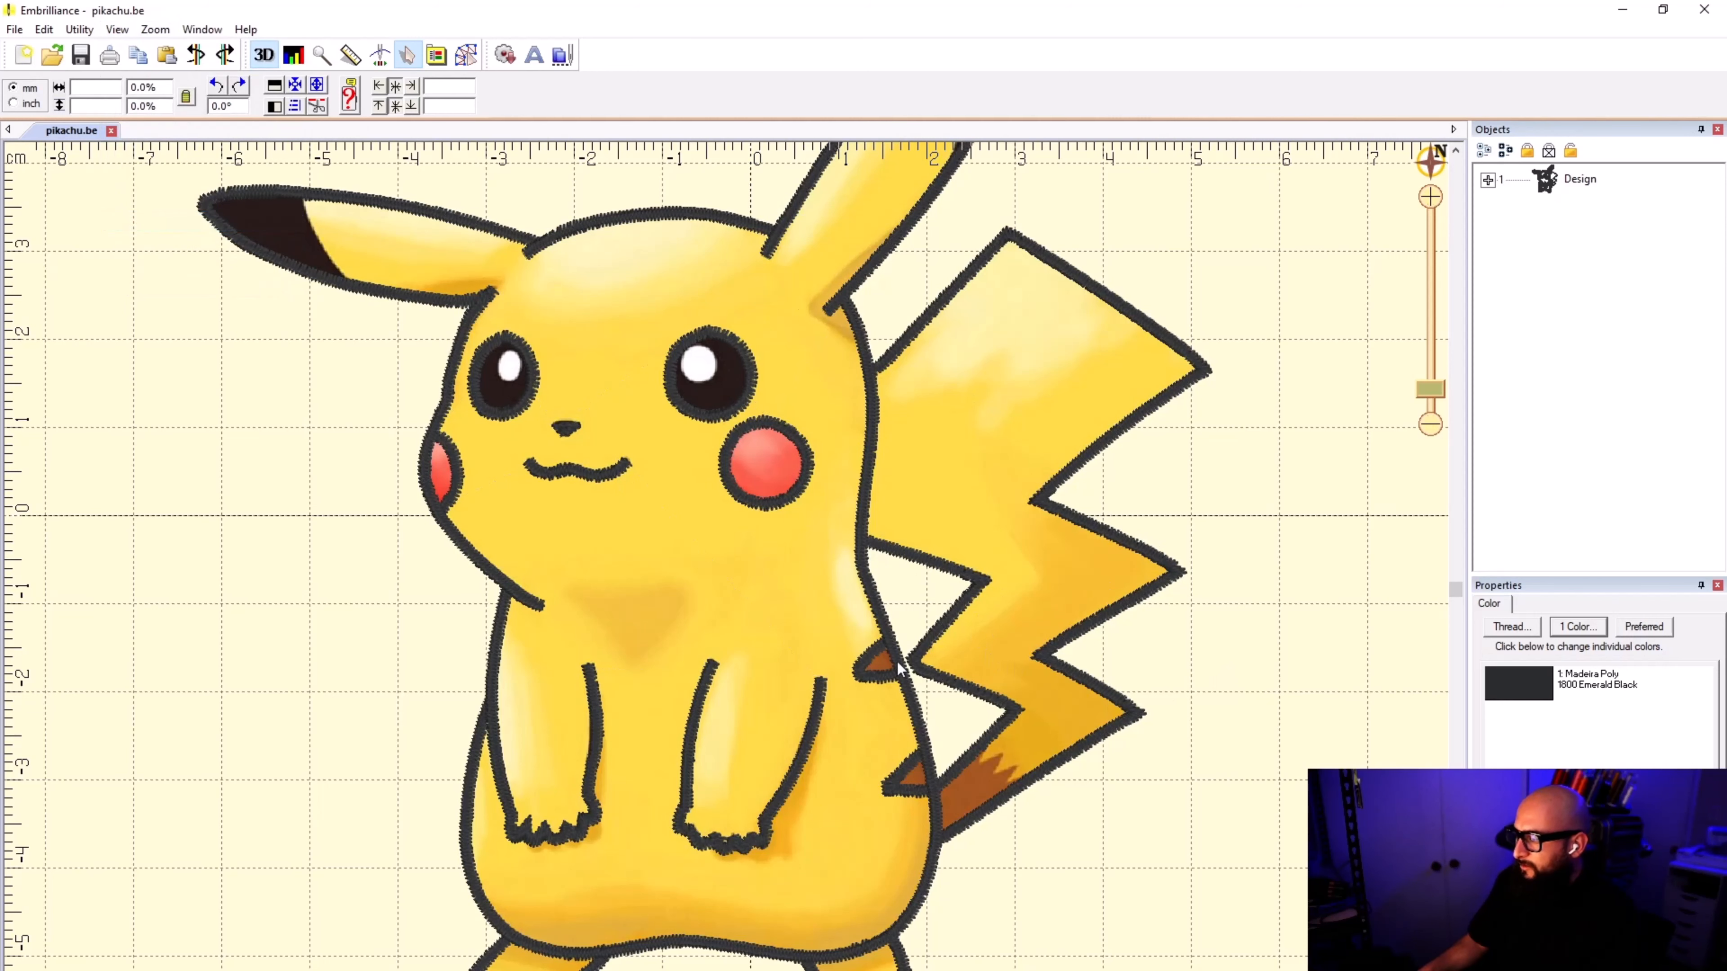
Step: Examine the satin outline around the ears, face, body, feet, tail and brown back stripes
scroll(683, 626, down, 1)
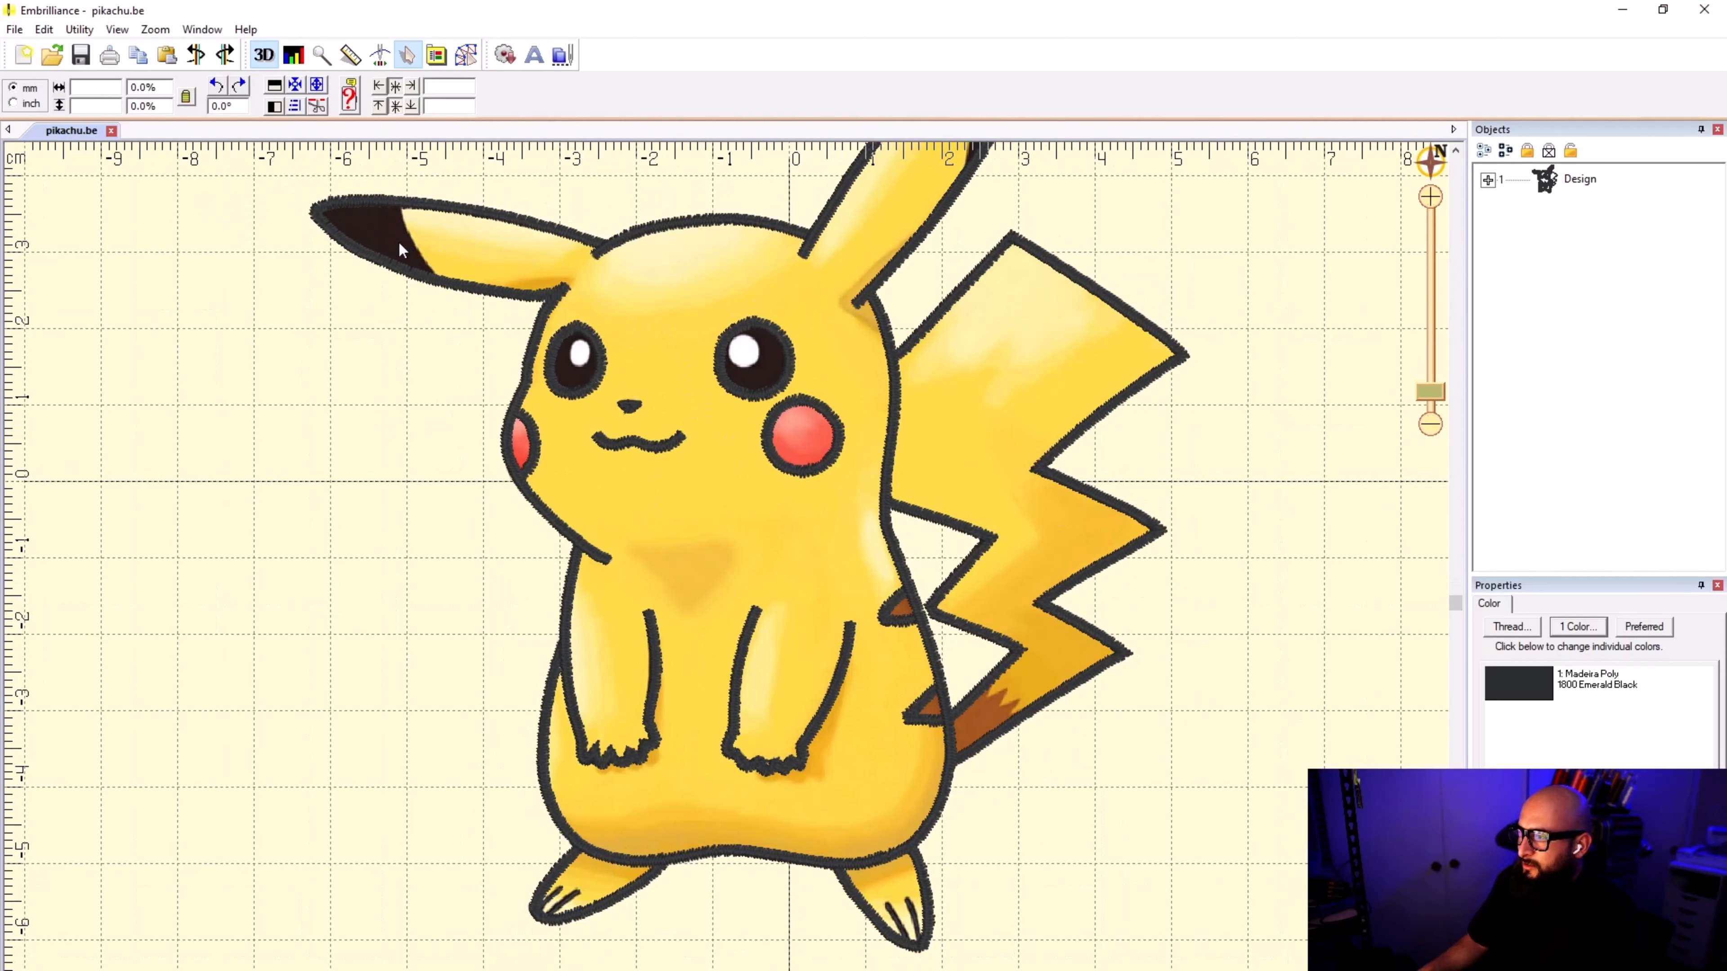
scroll(804, 263, down, 5)
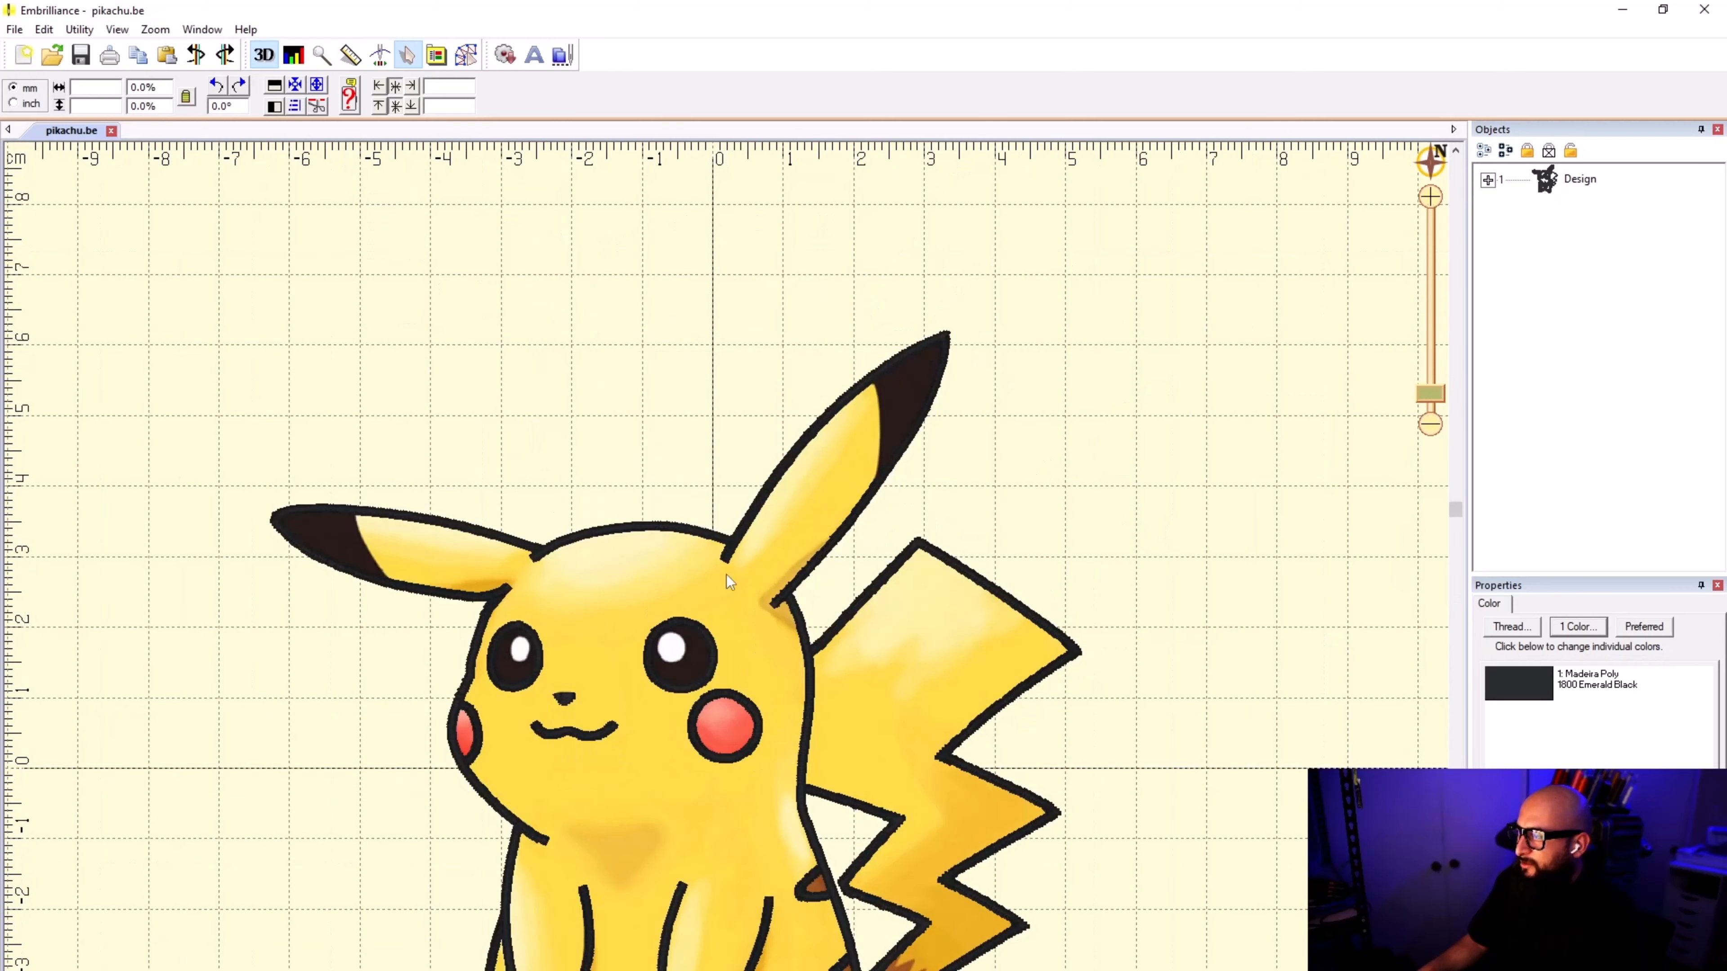
scroll(699, 602, up, 3)
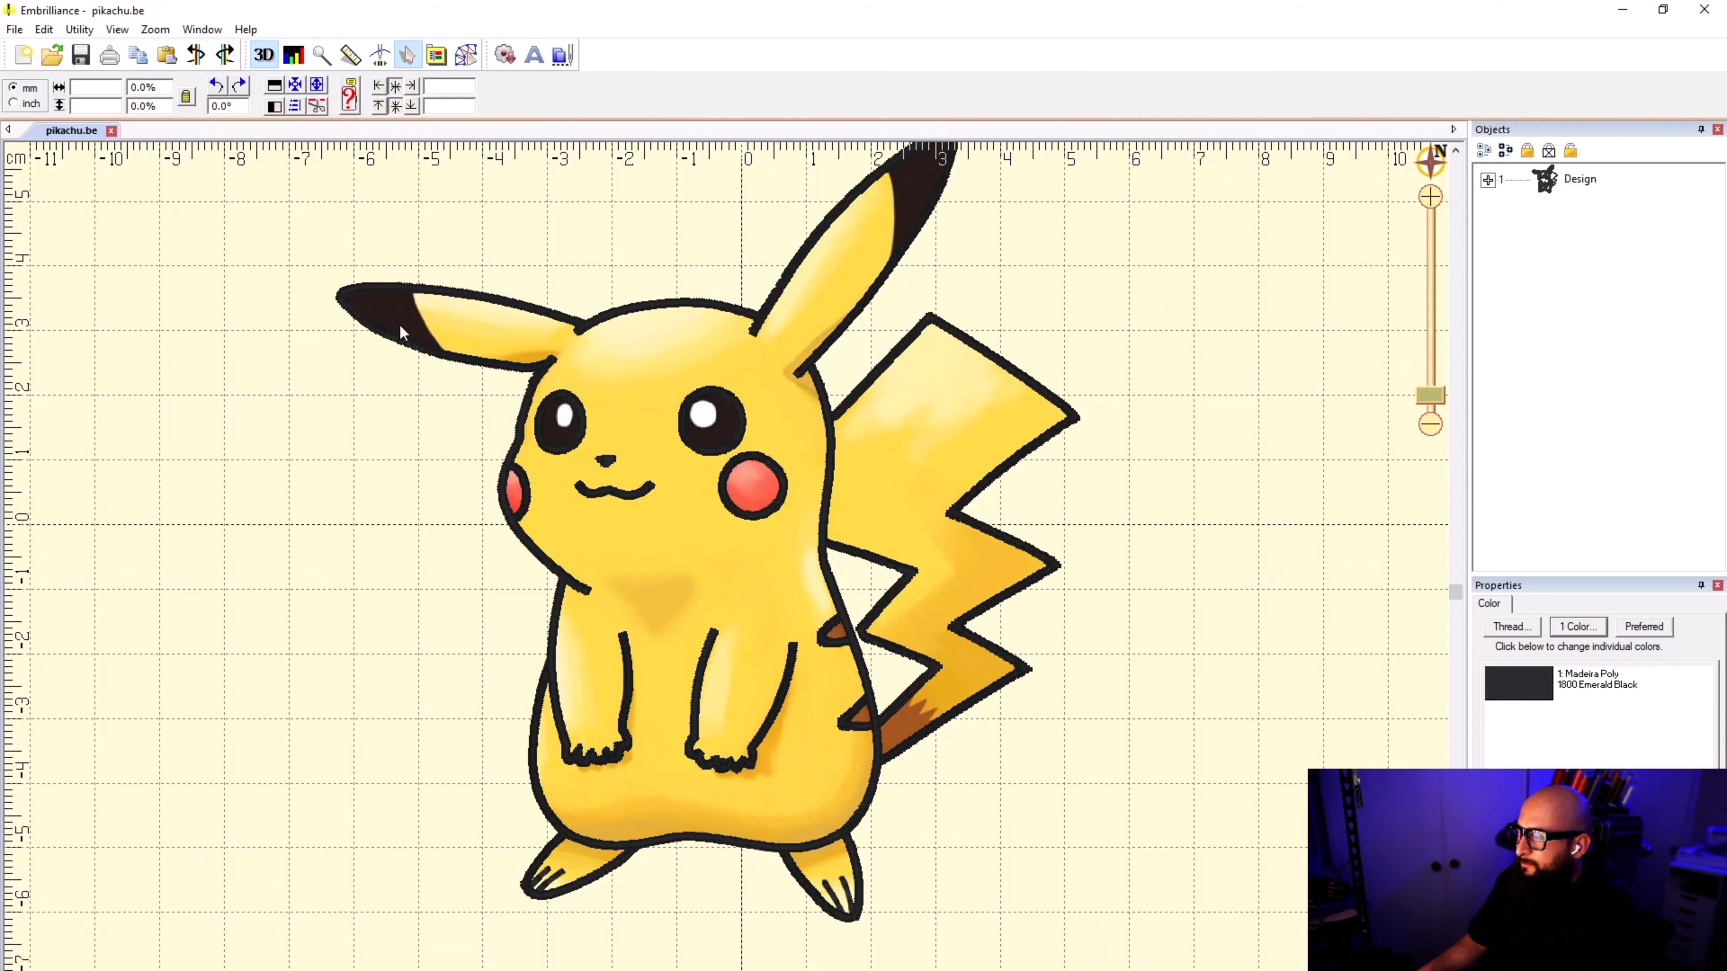
scroll(401, 327, down, 1)
scroll(864, 555, down, 2)
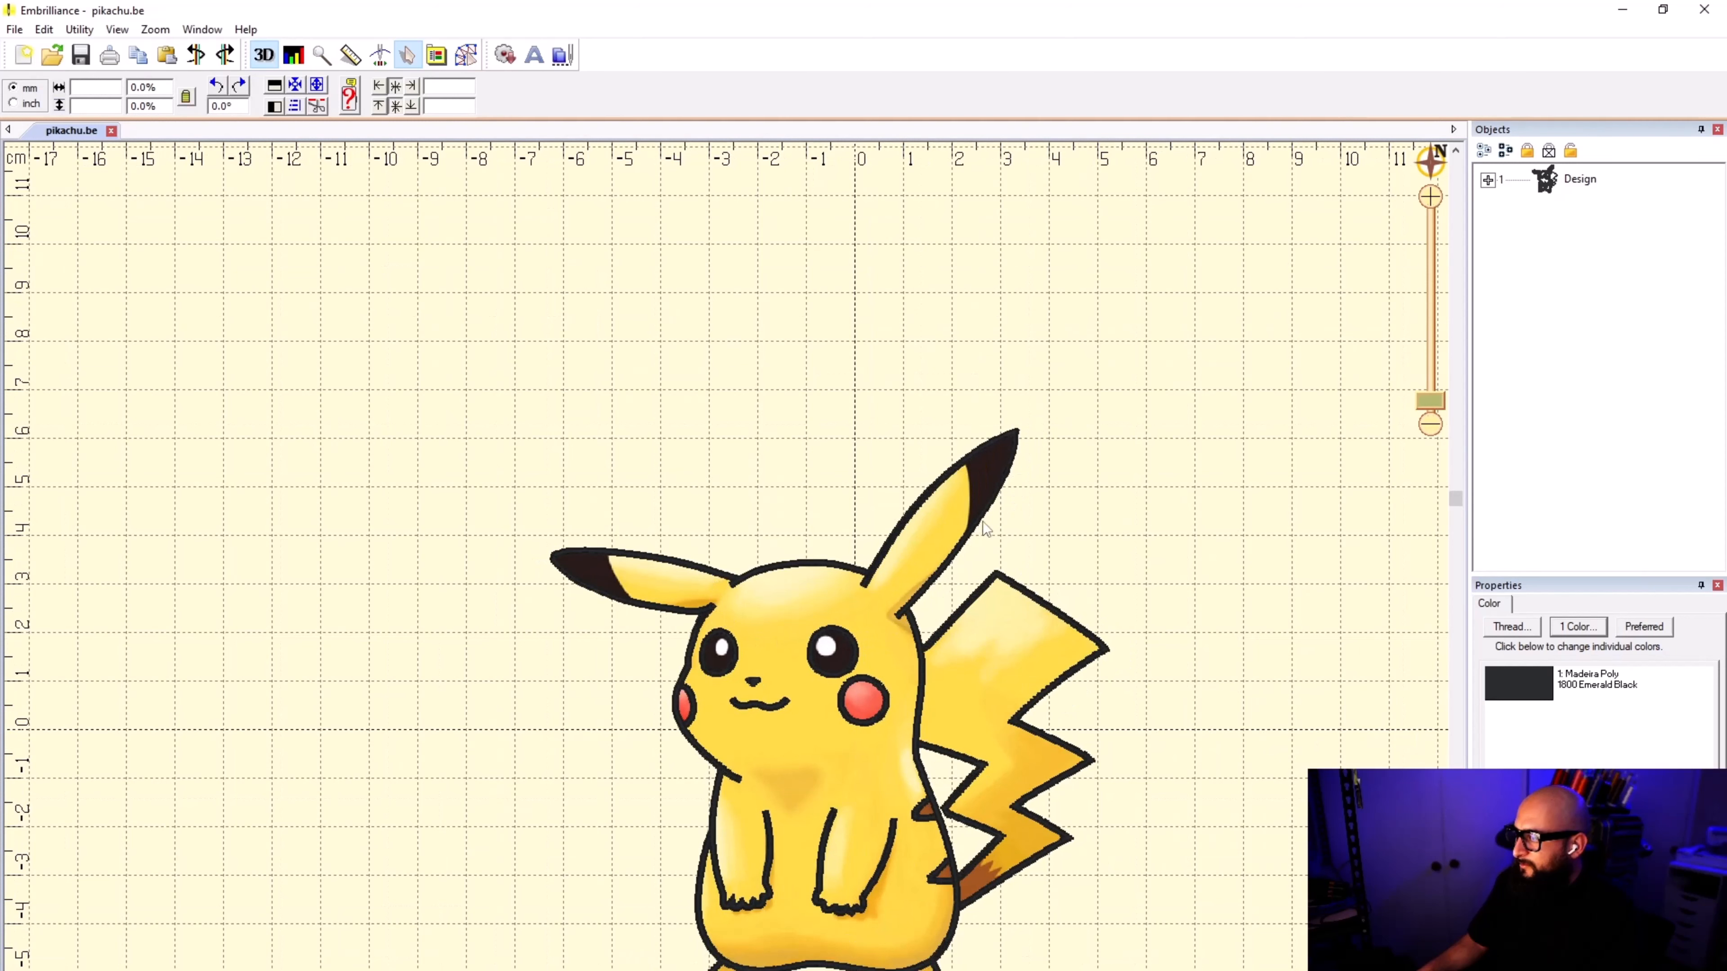
scroll(755, 567, down, 1)
scroll(888, 502, up, 2)
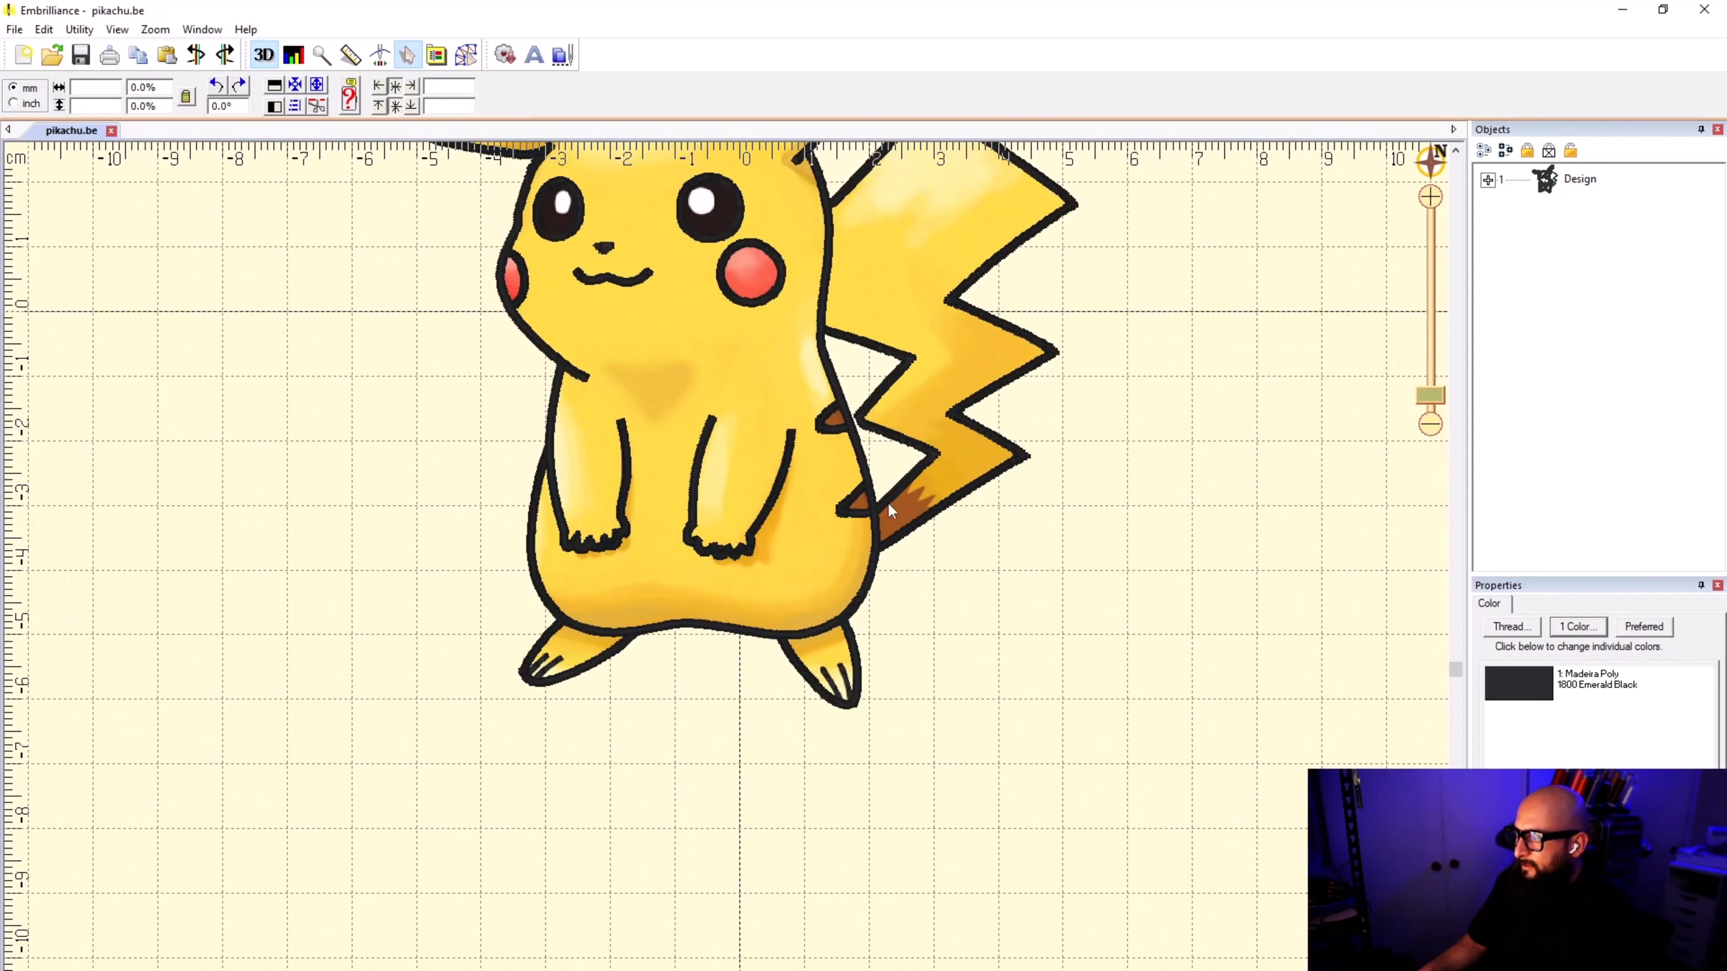
scroll(721, 544, down, 1)
scroll(726, 575, up, 1)
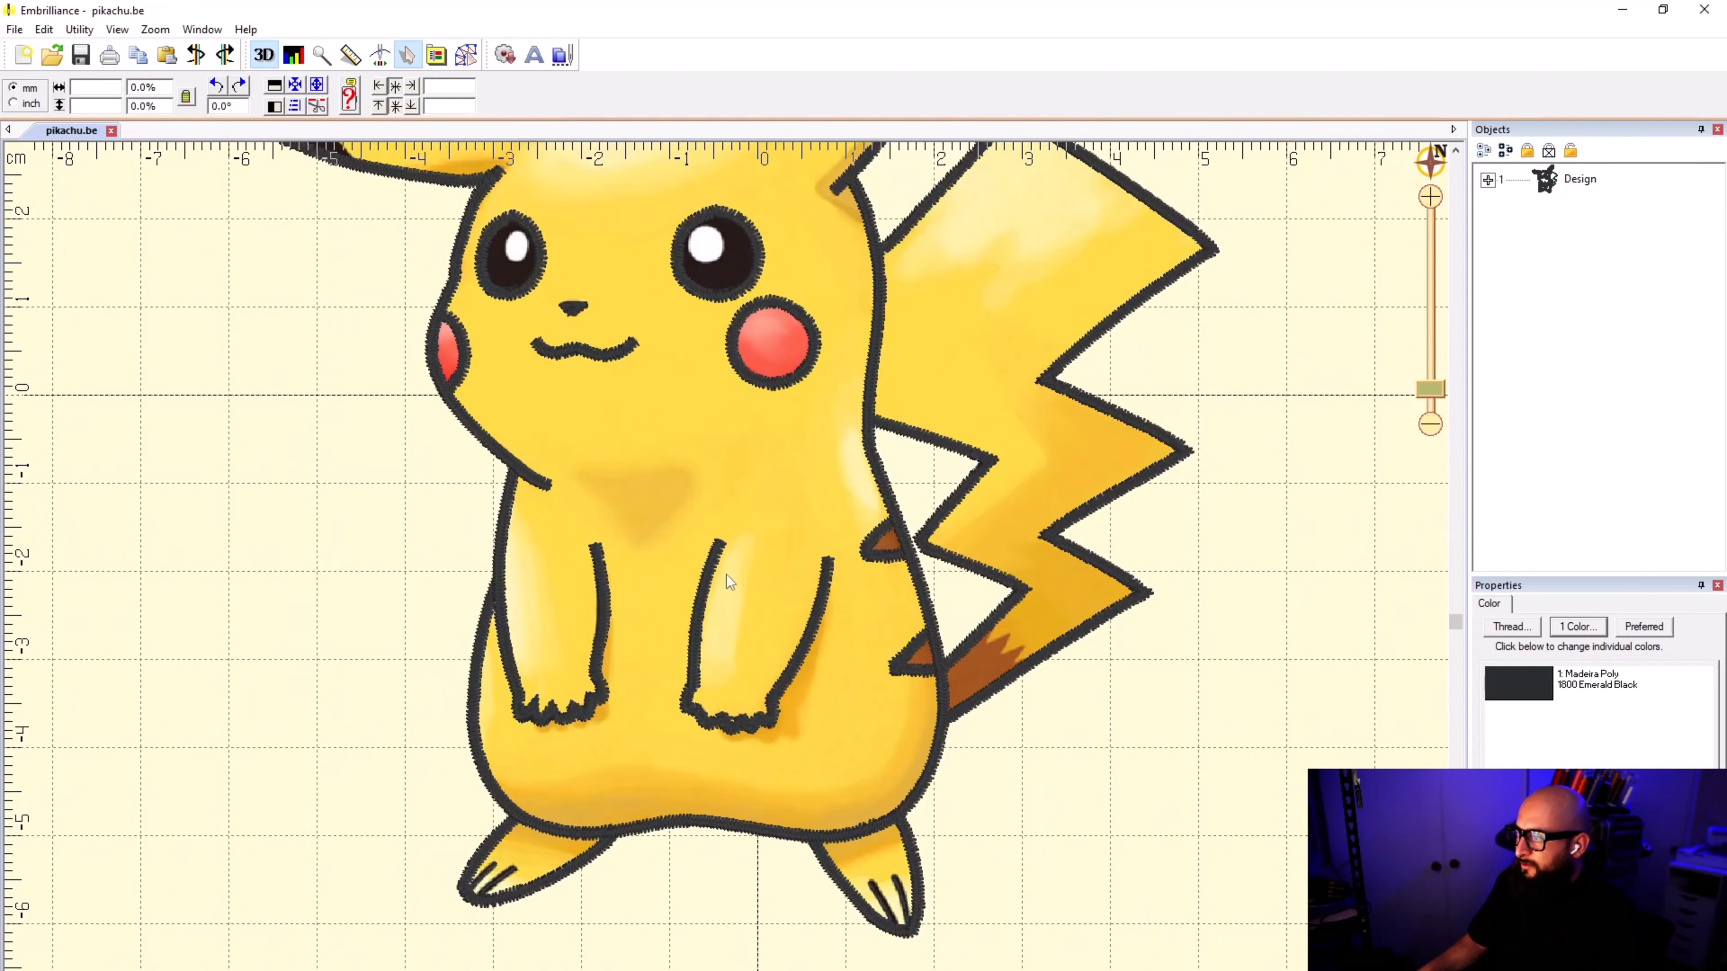
scroll(478, 544, up, 1)
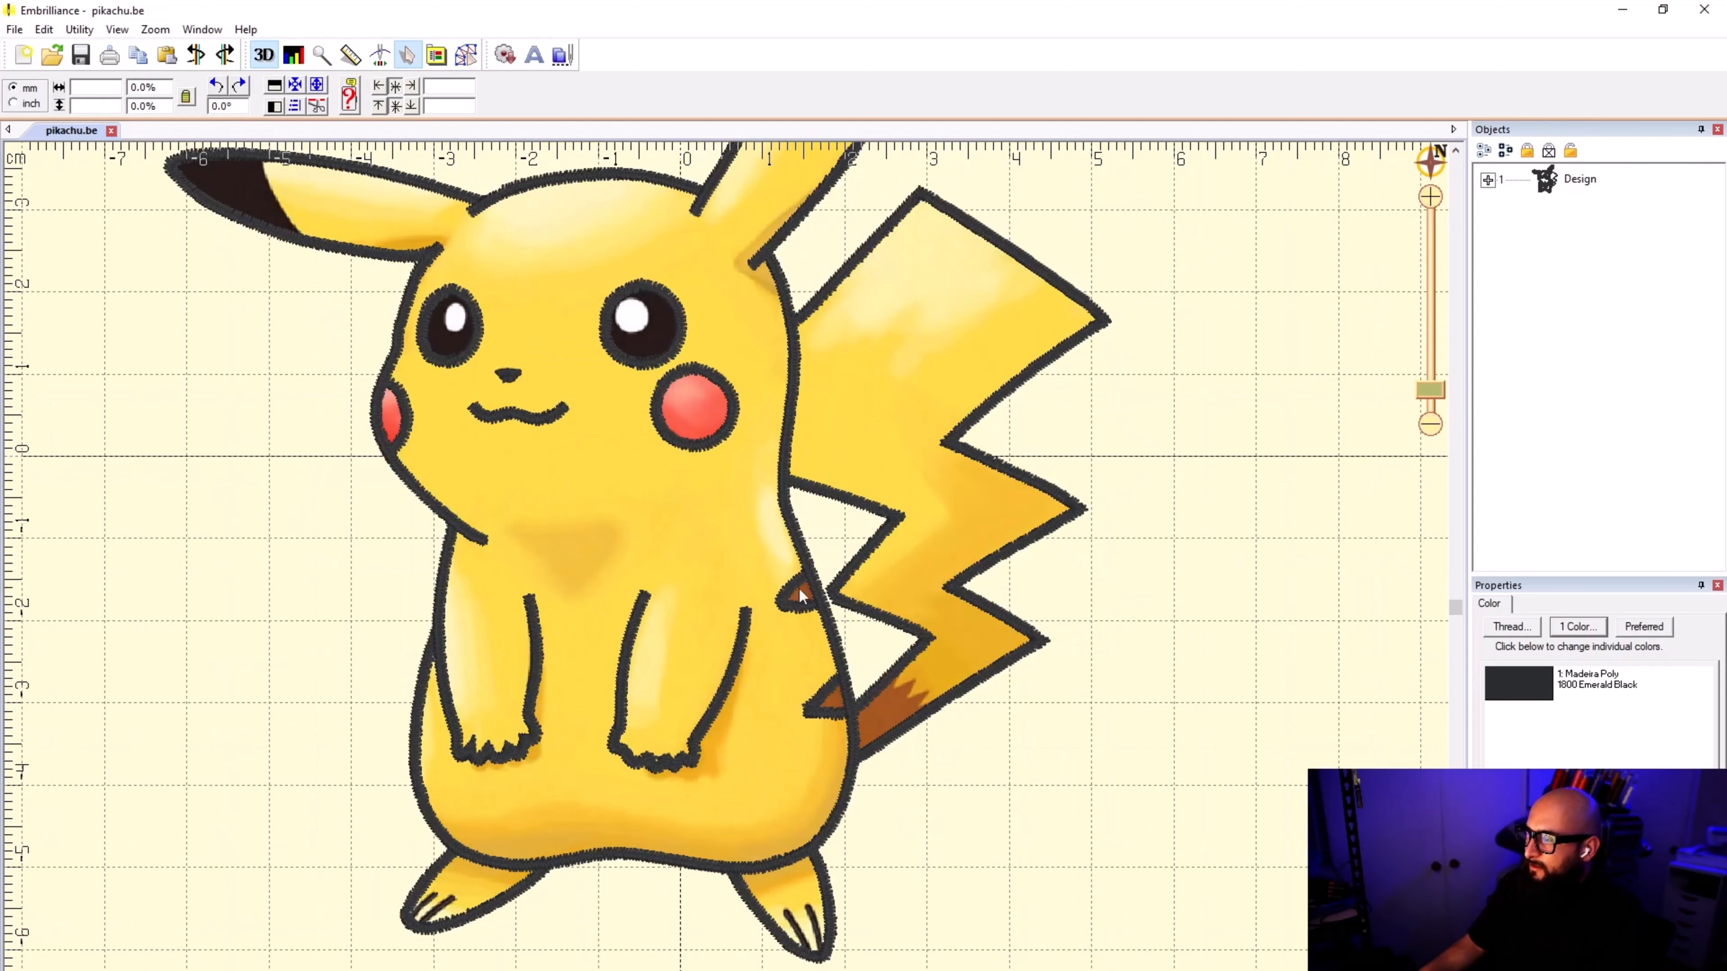
scroll(799, 587, up, 2)
scroll(726, 574, down, 2)
scroll(726, 575, down, 1)
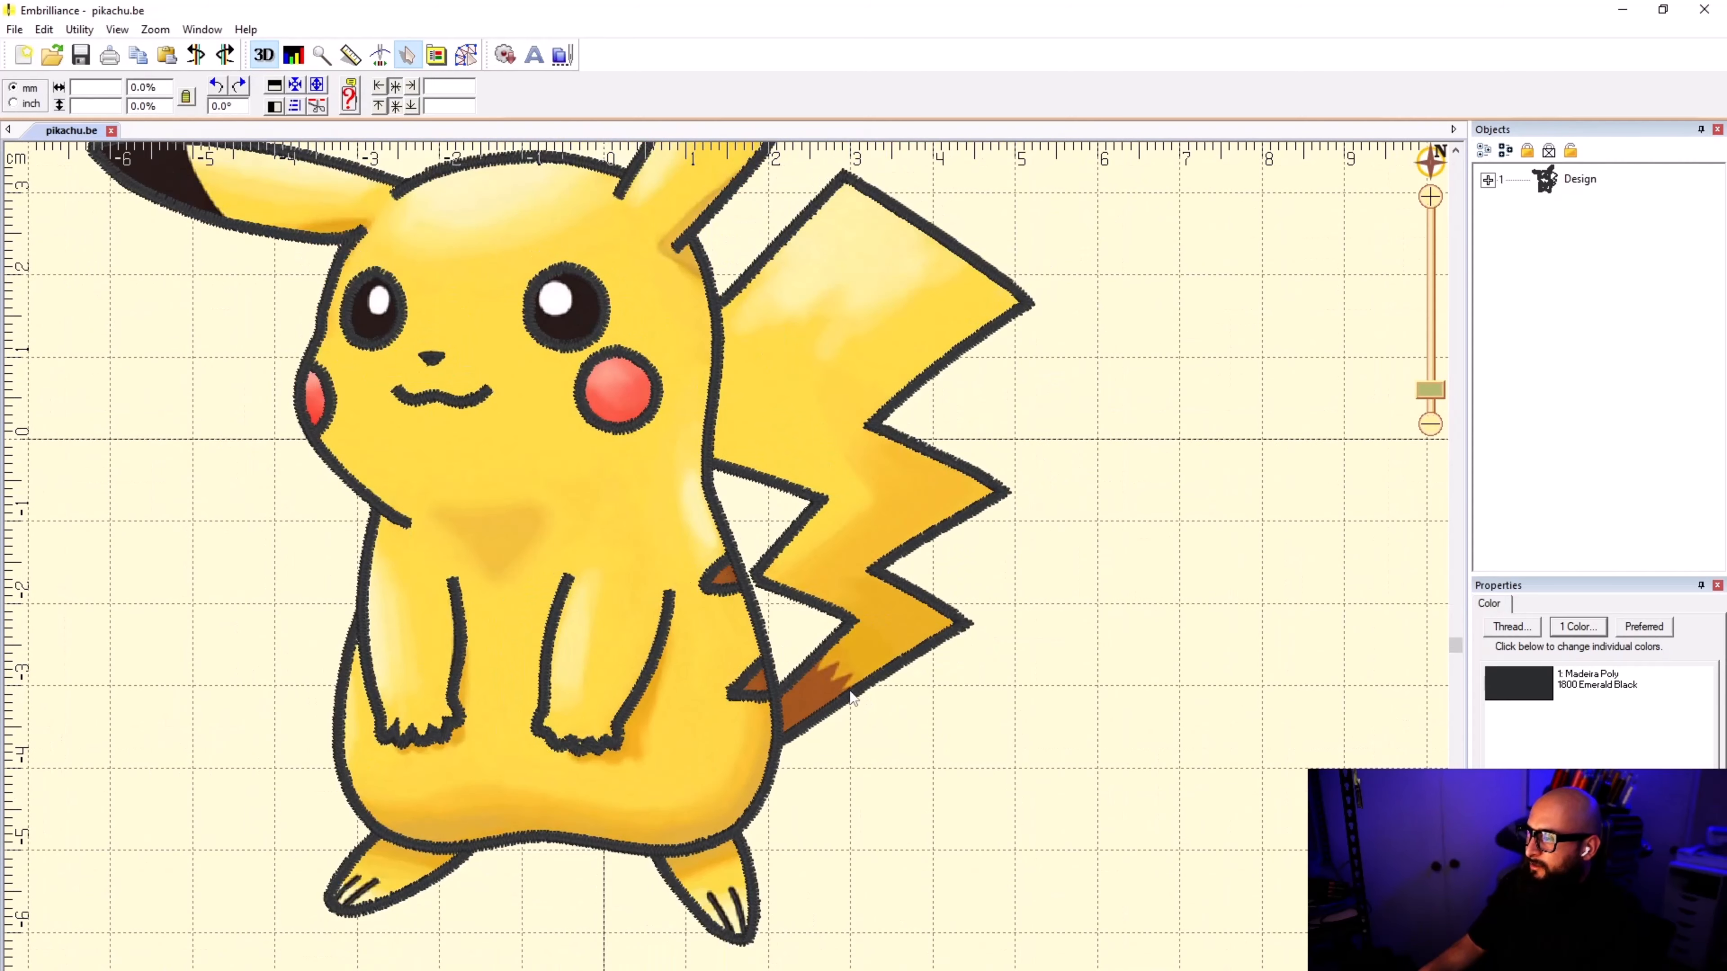
scroll(726, 579, up, 3)
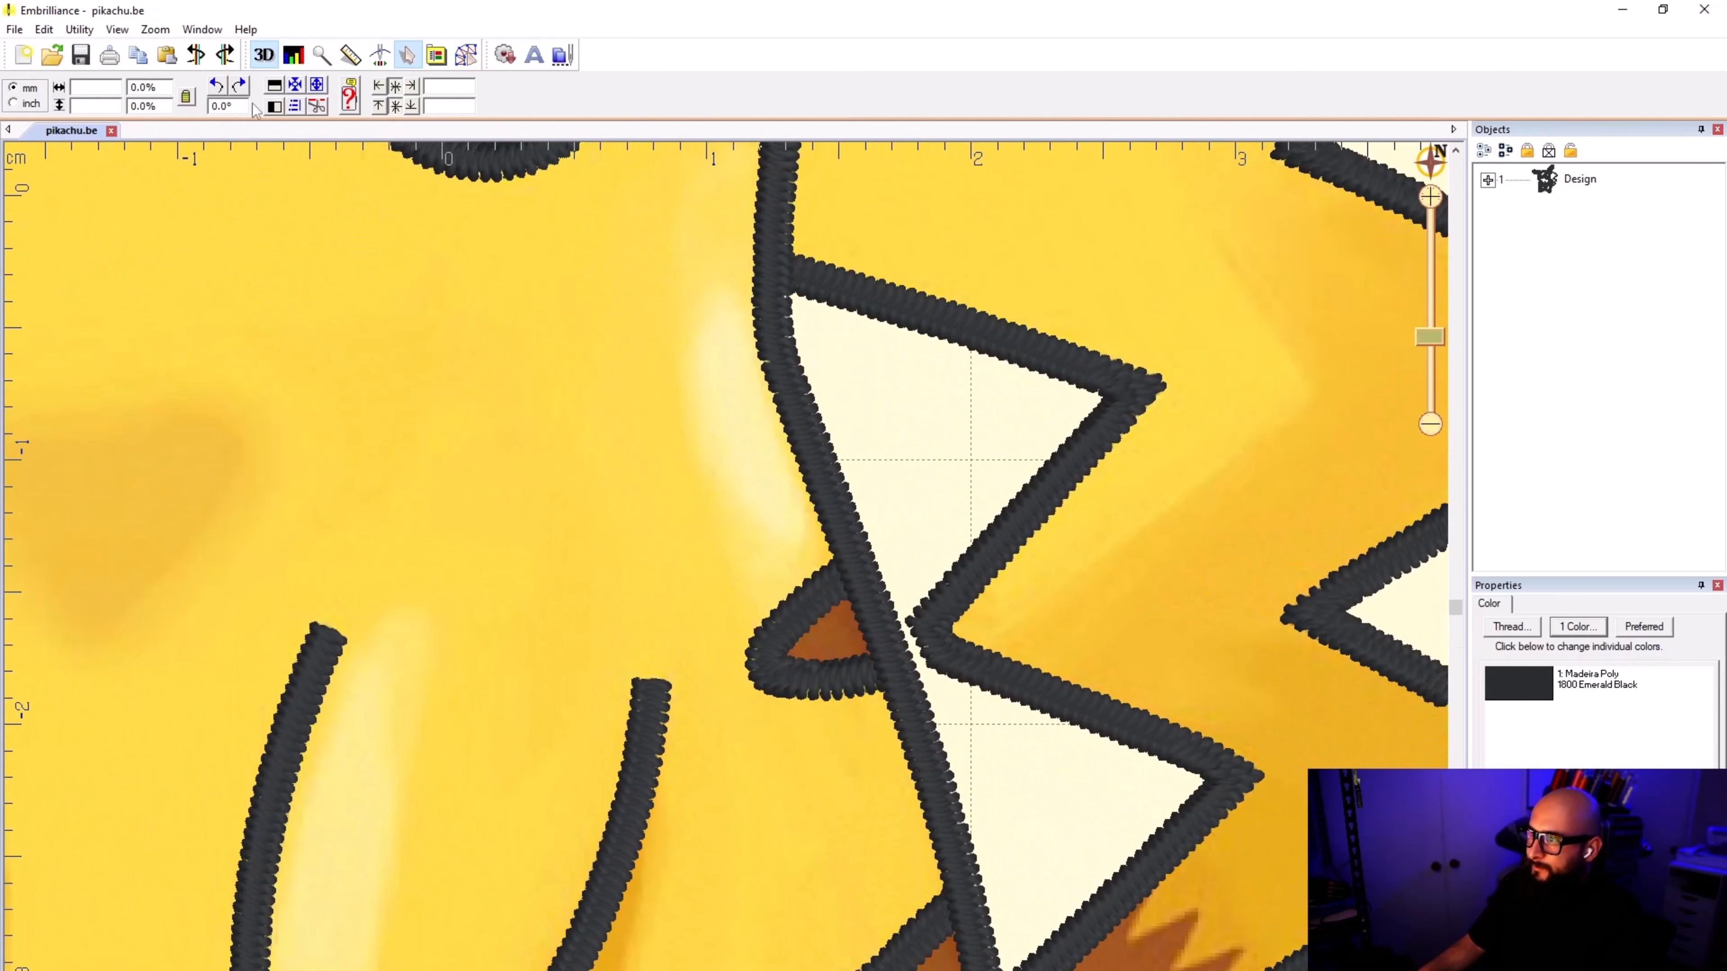
Step: Enter Create mode and draw a point-by-point line round the tip and along the lower edge of the upper brown back stripe
click(467, 54)
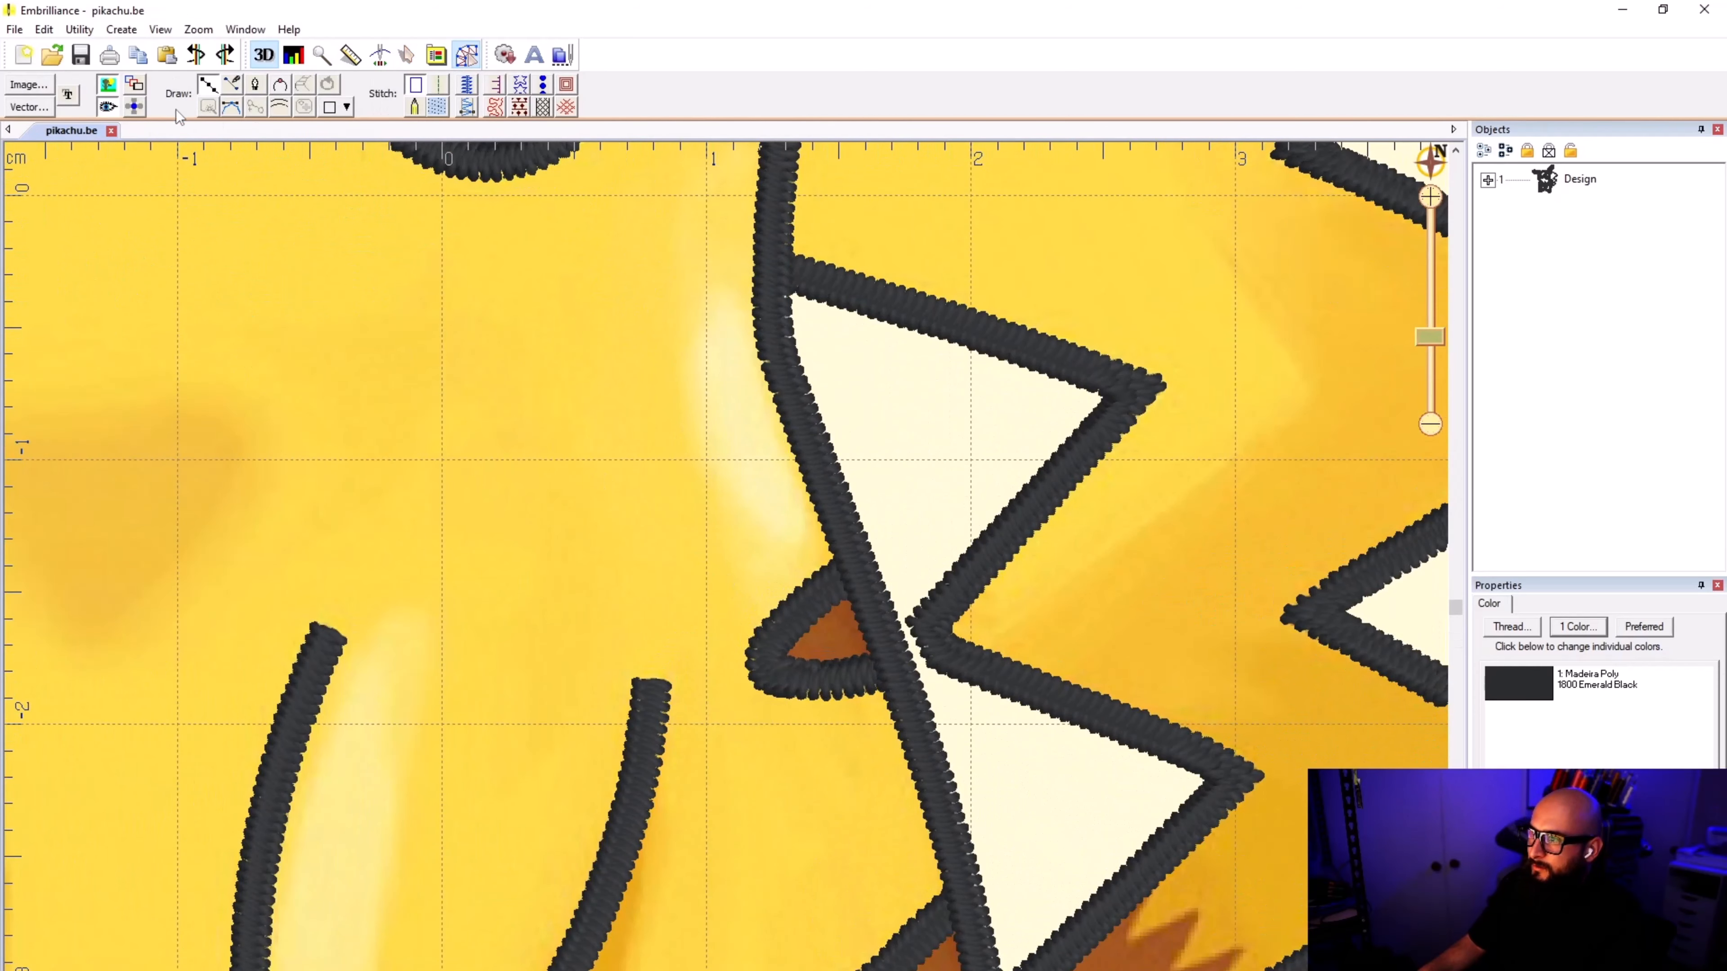
scroll(728, 575, up, 3)
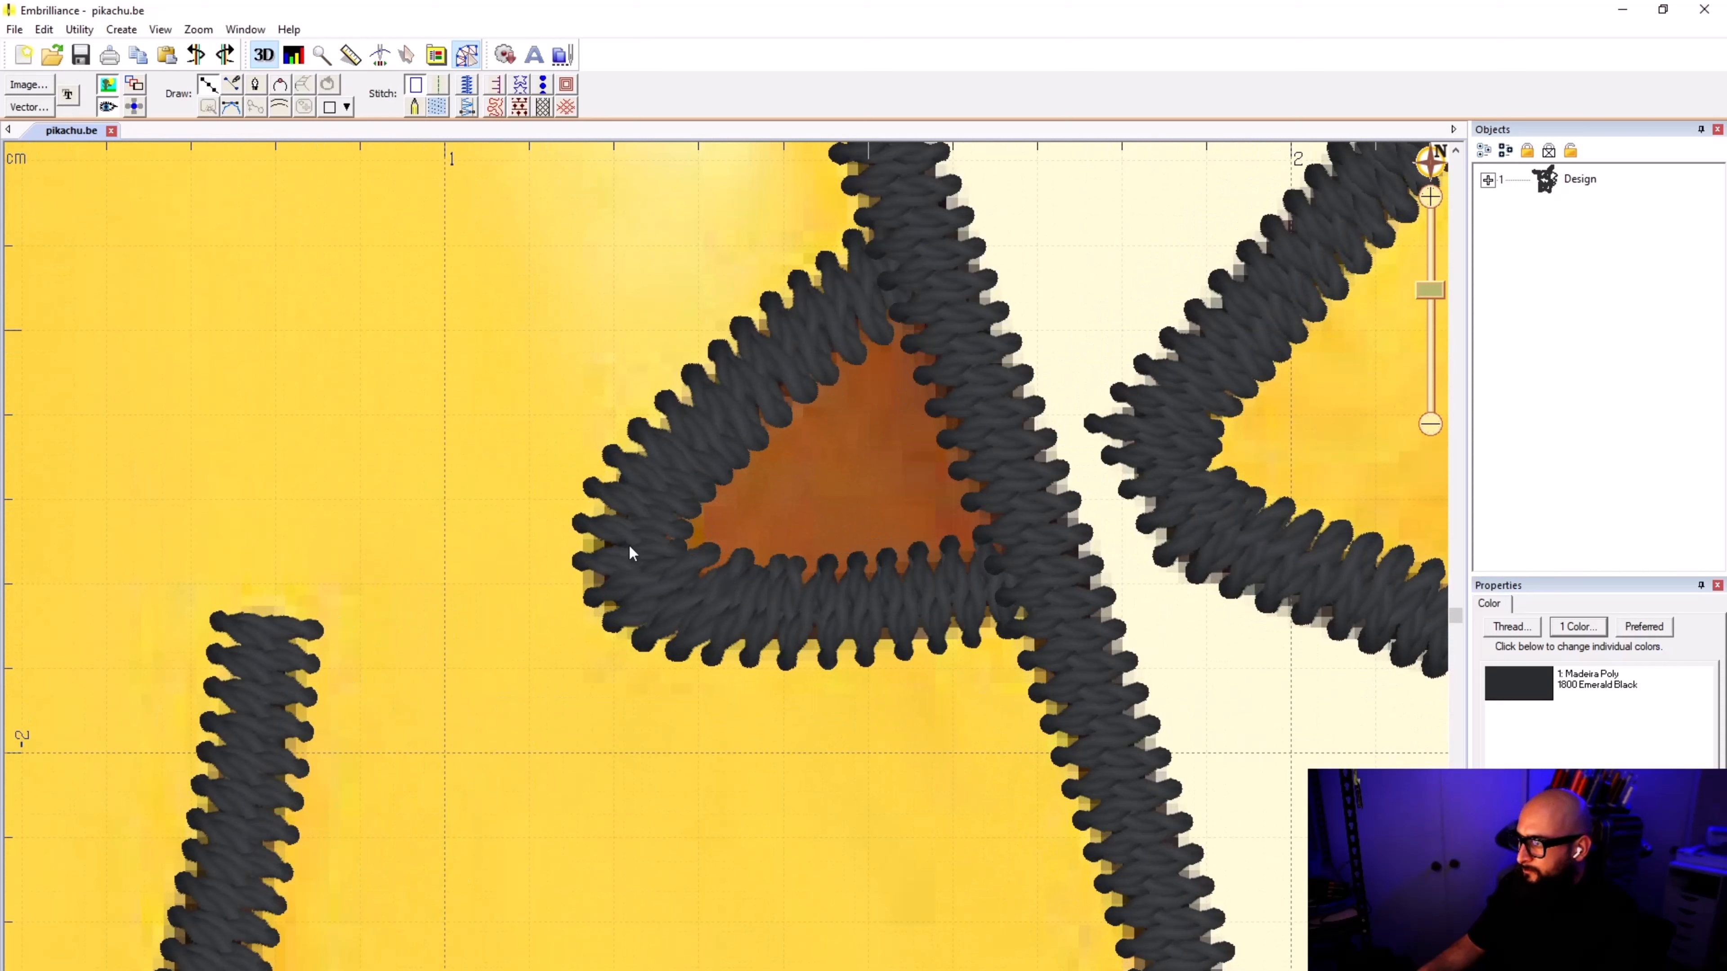
click(644, 574)
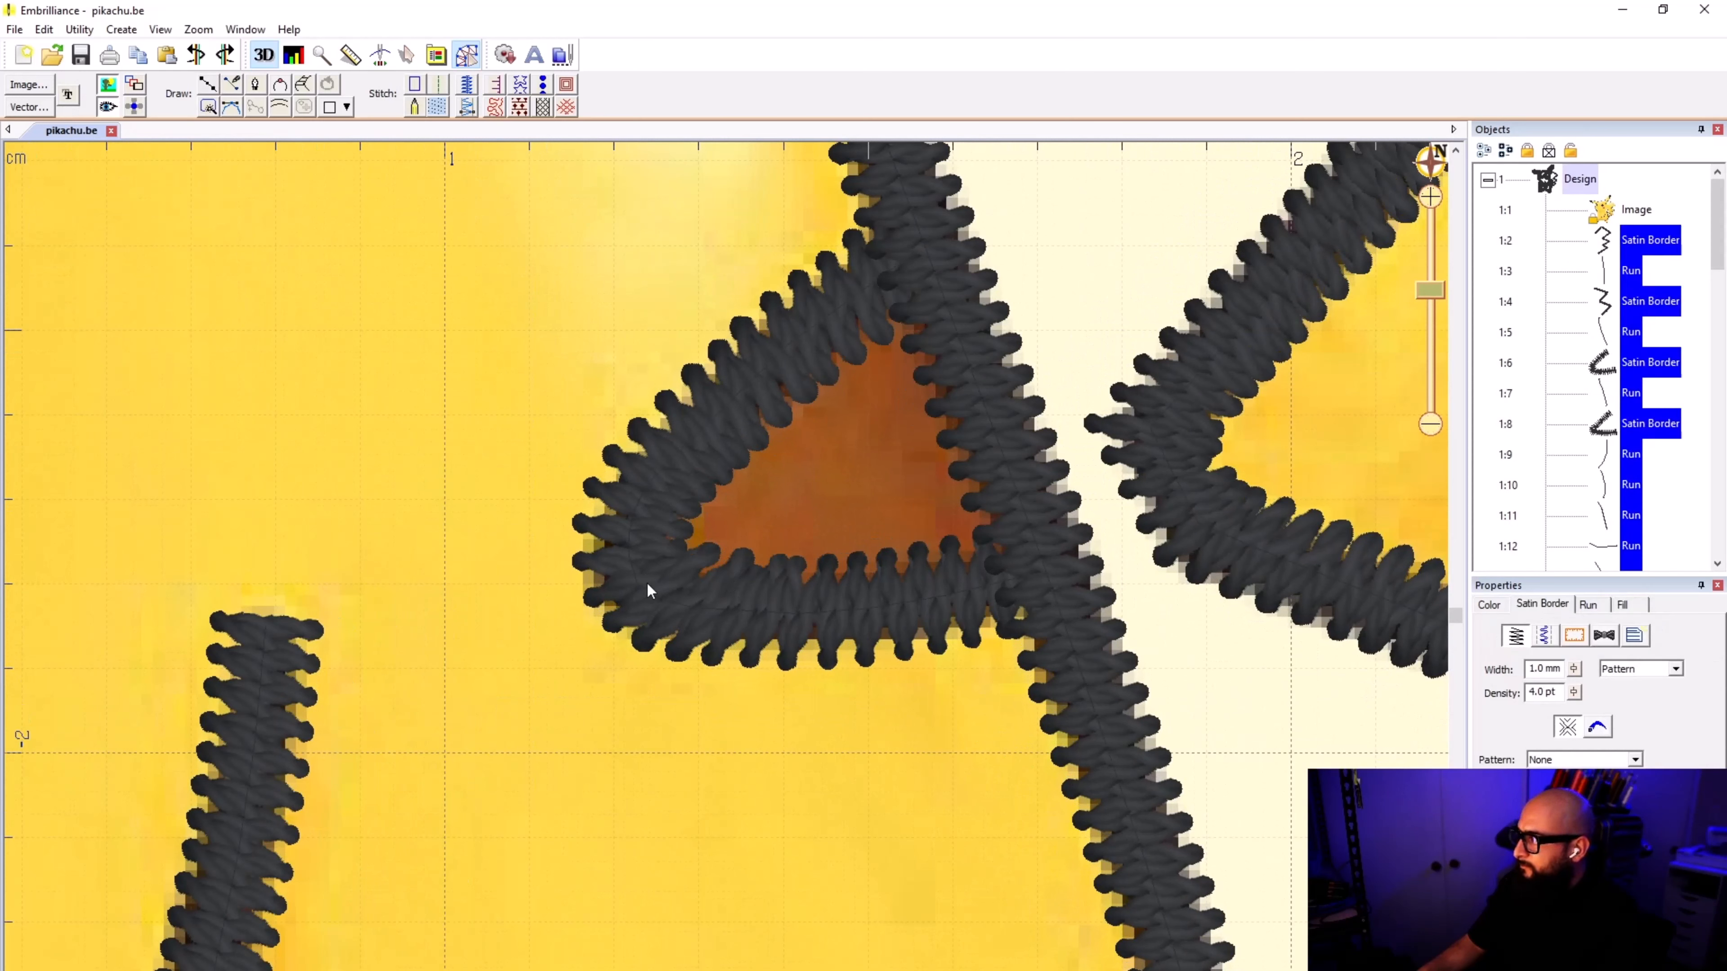
click(752, 743)
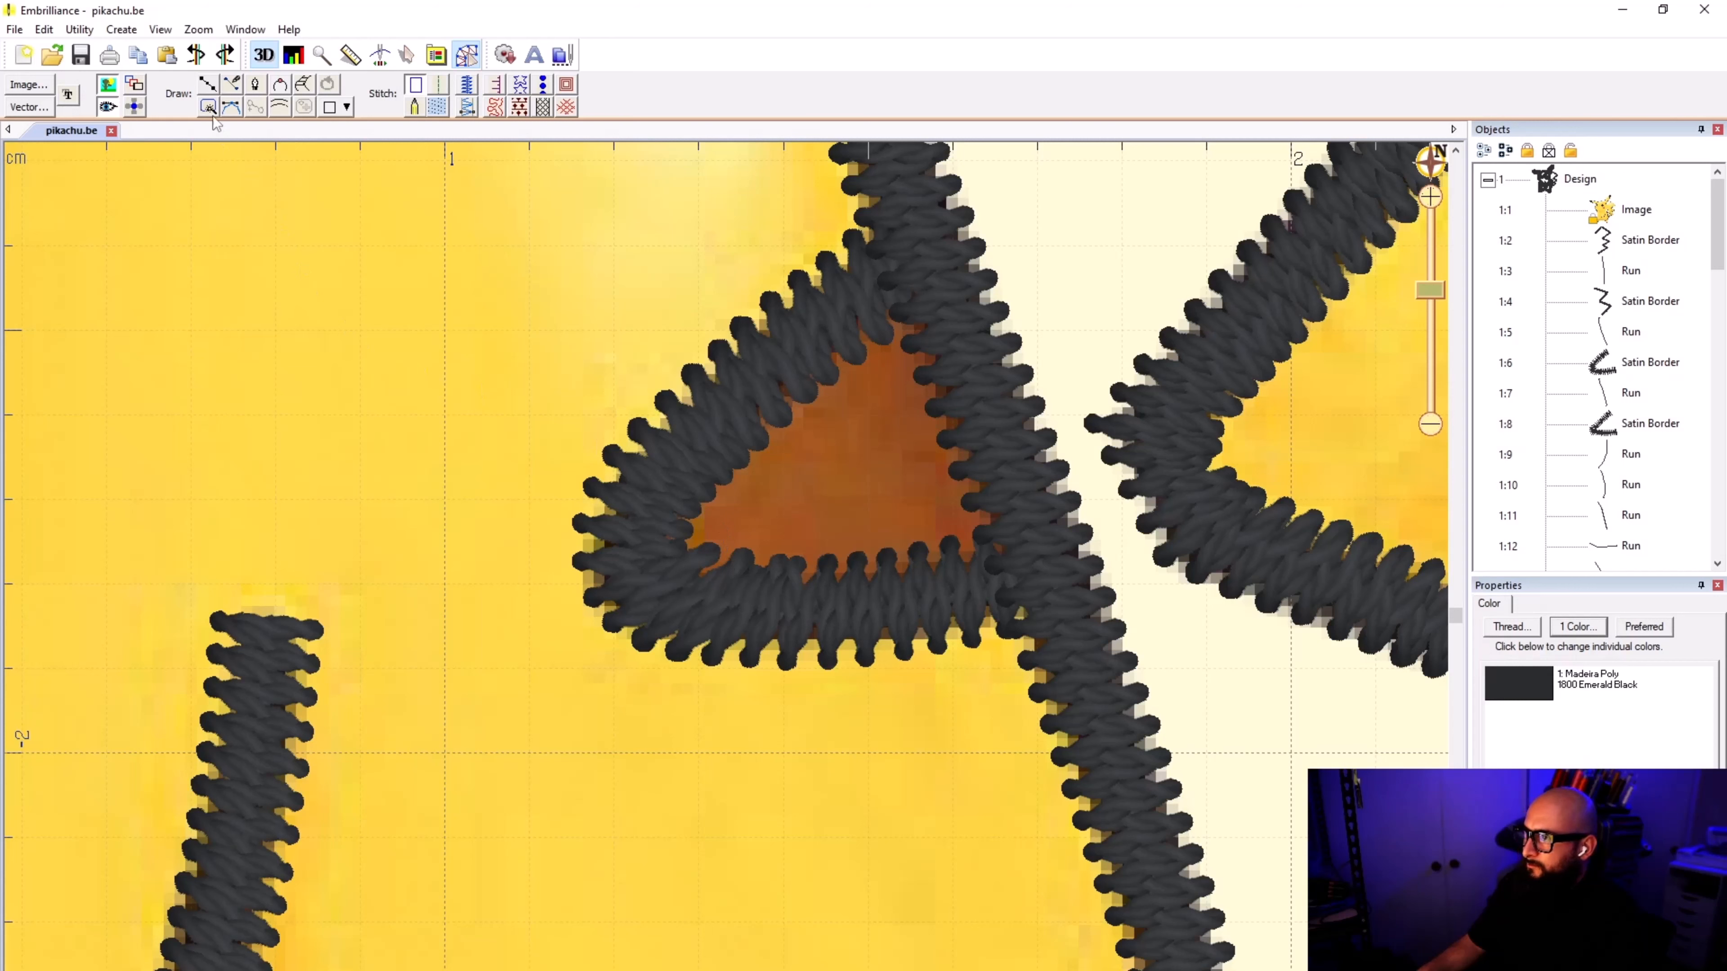
click(207, 85)
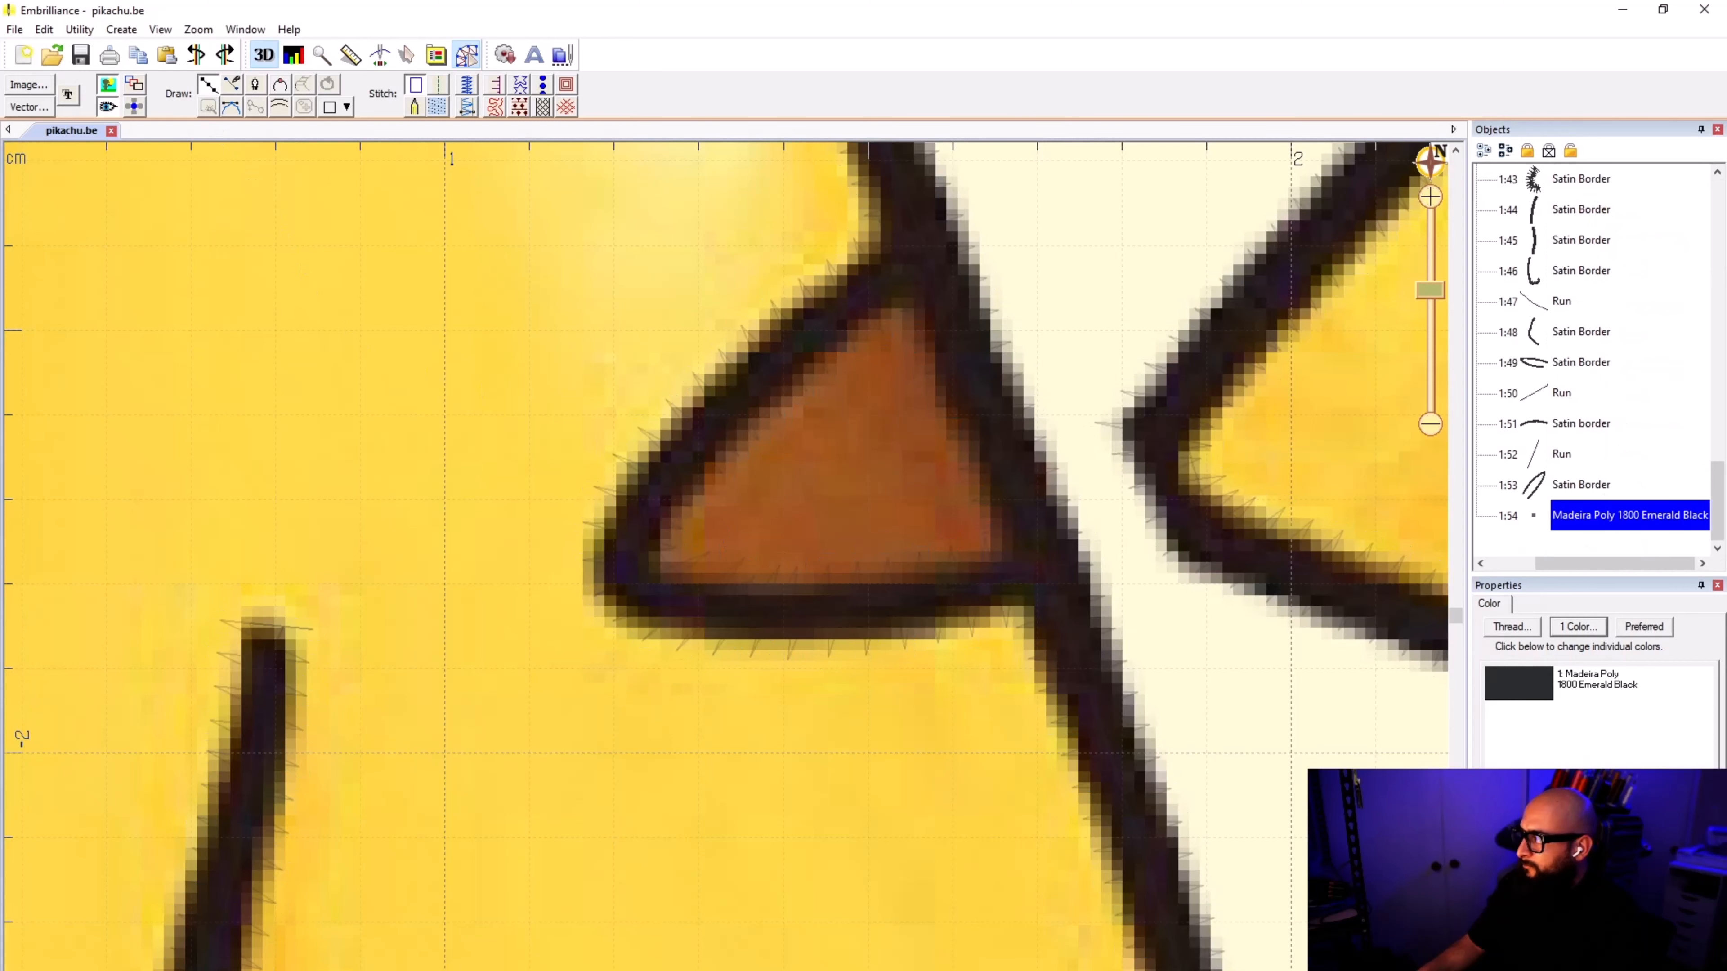
click(620, 534)
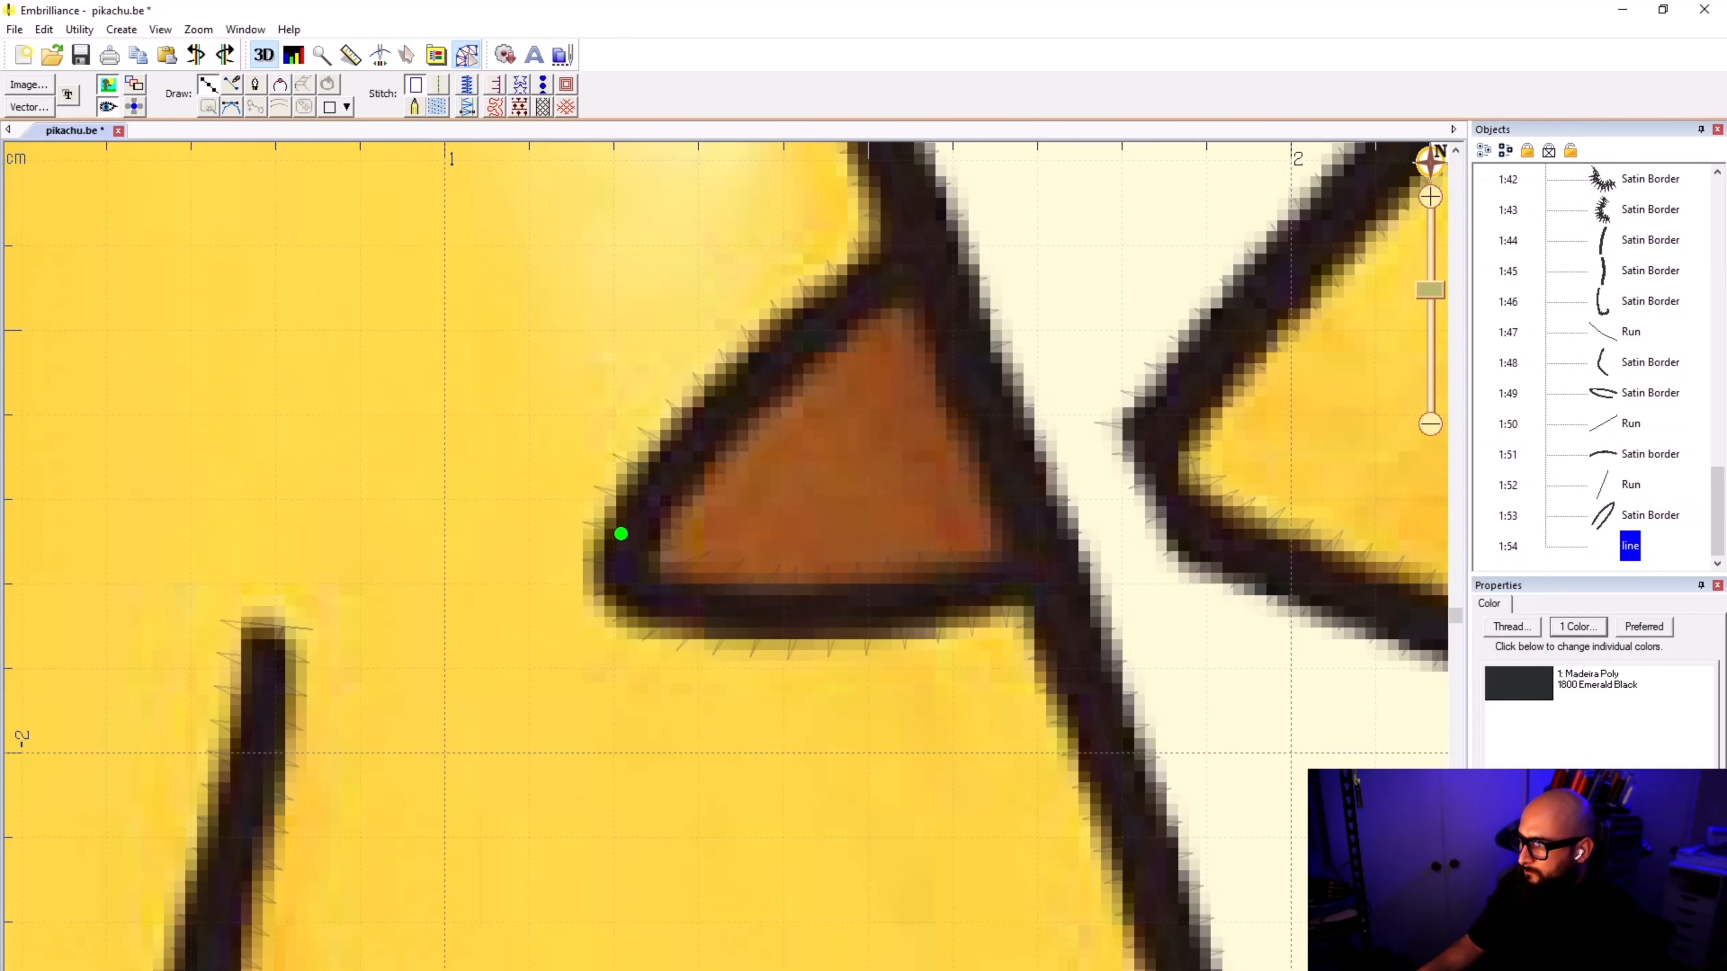
click(617, 573)
click(654, 602)
click(745, 616)
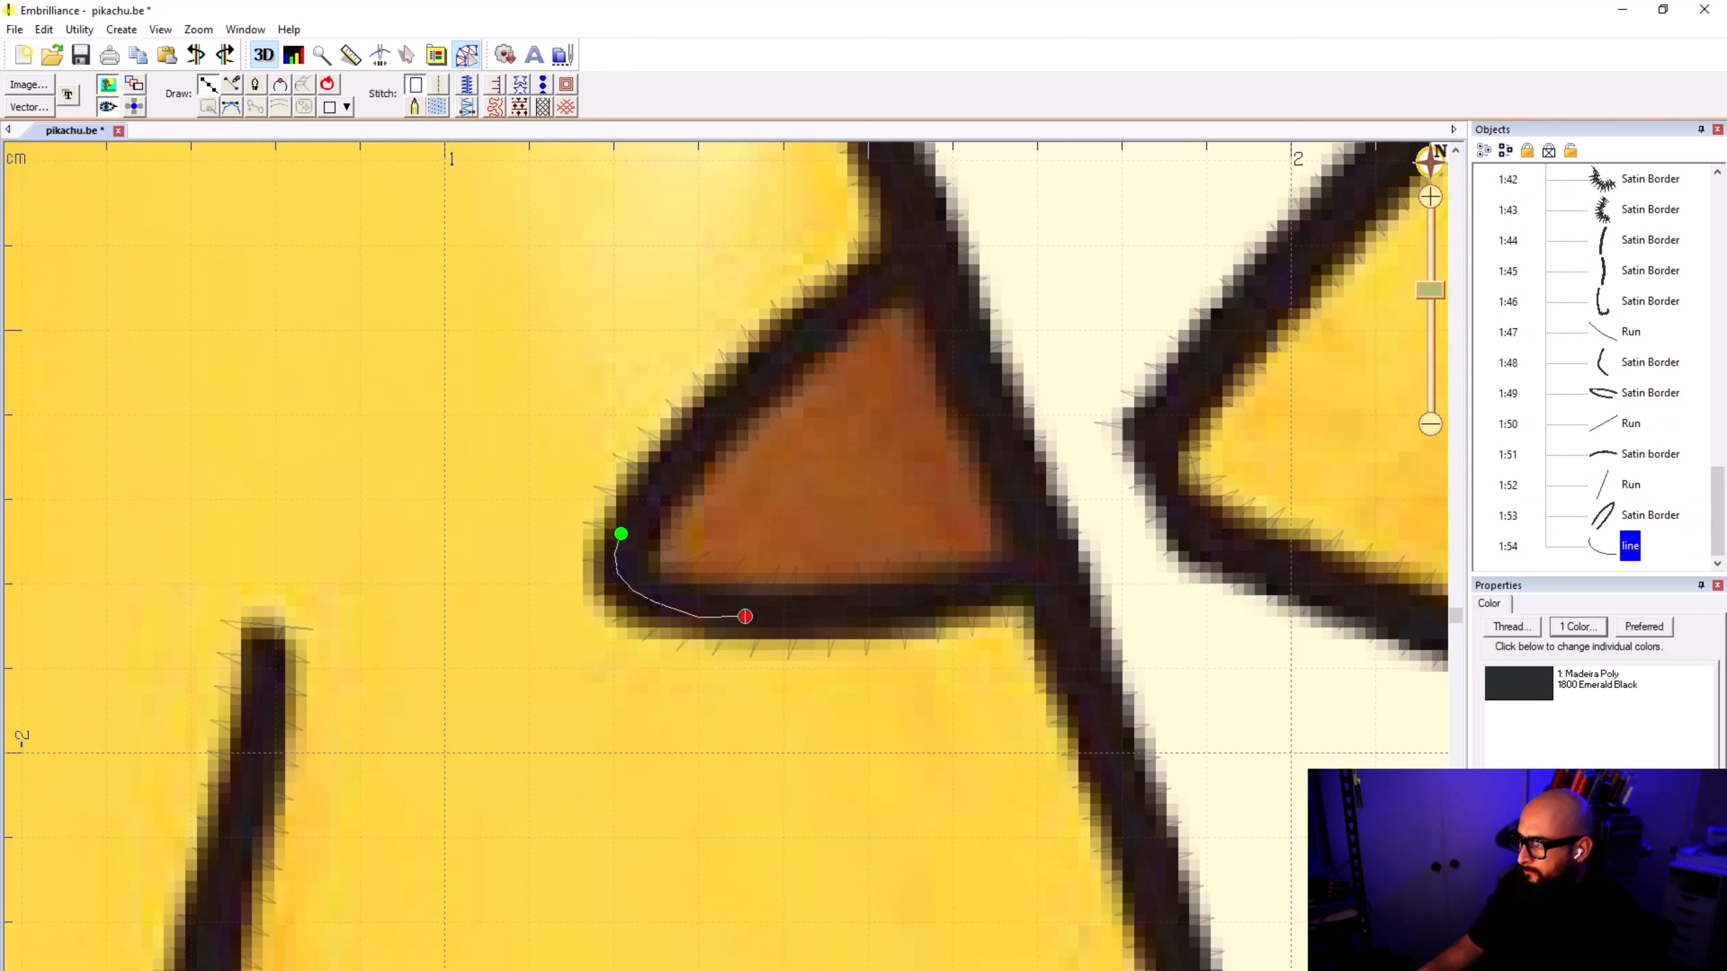
click(883, 609)
click(1023, 572)
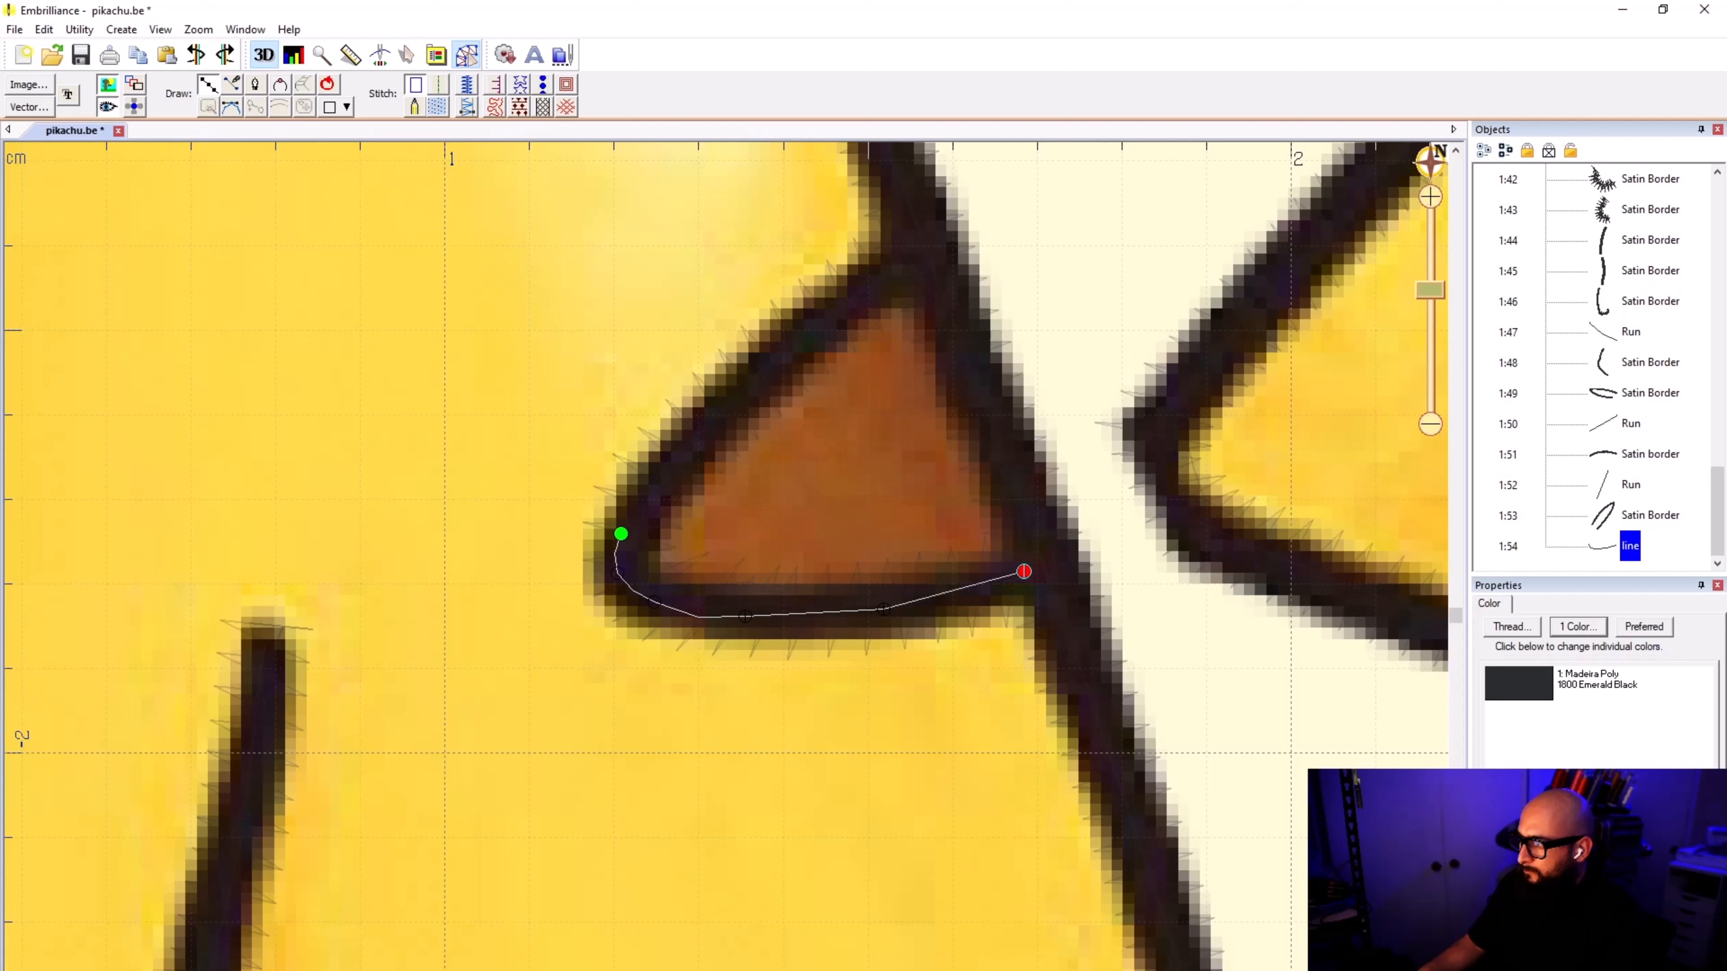
Step: Finish the closed outline round the upper brown back stripe along the body outline and the stripe's upper edge, and convert it to a fill
click(1046, 560)
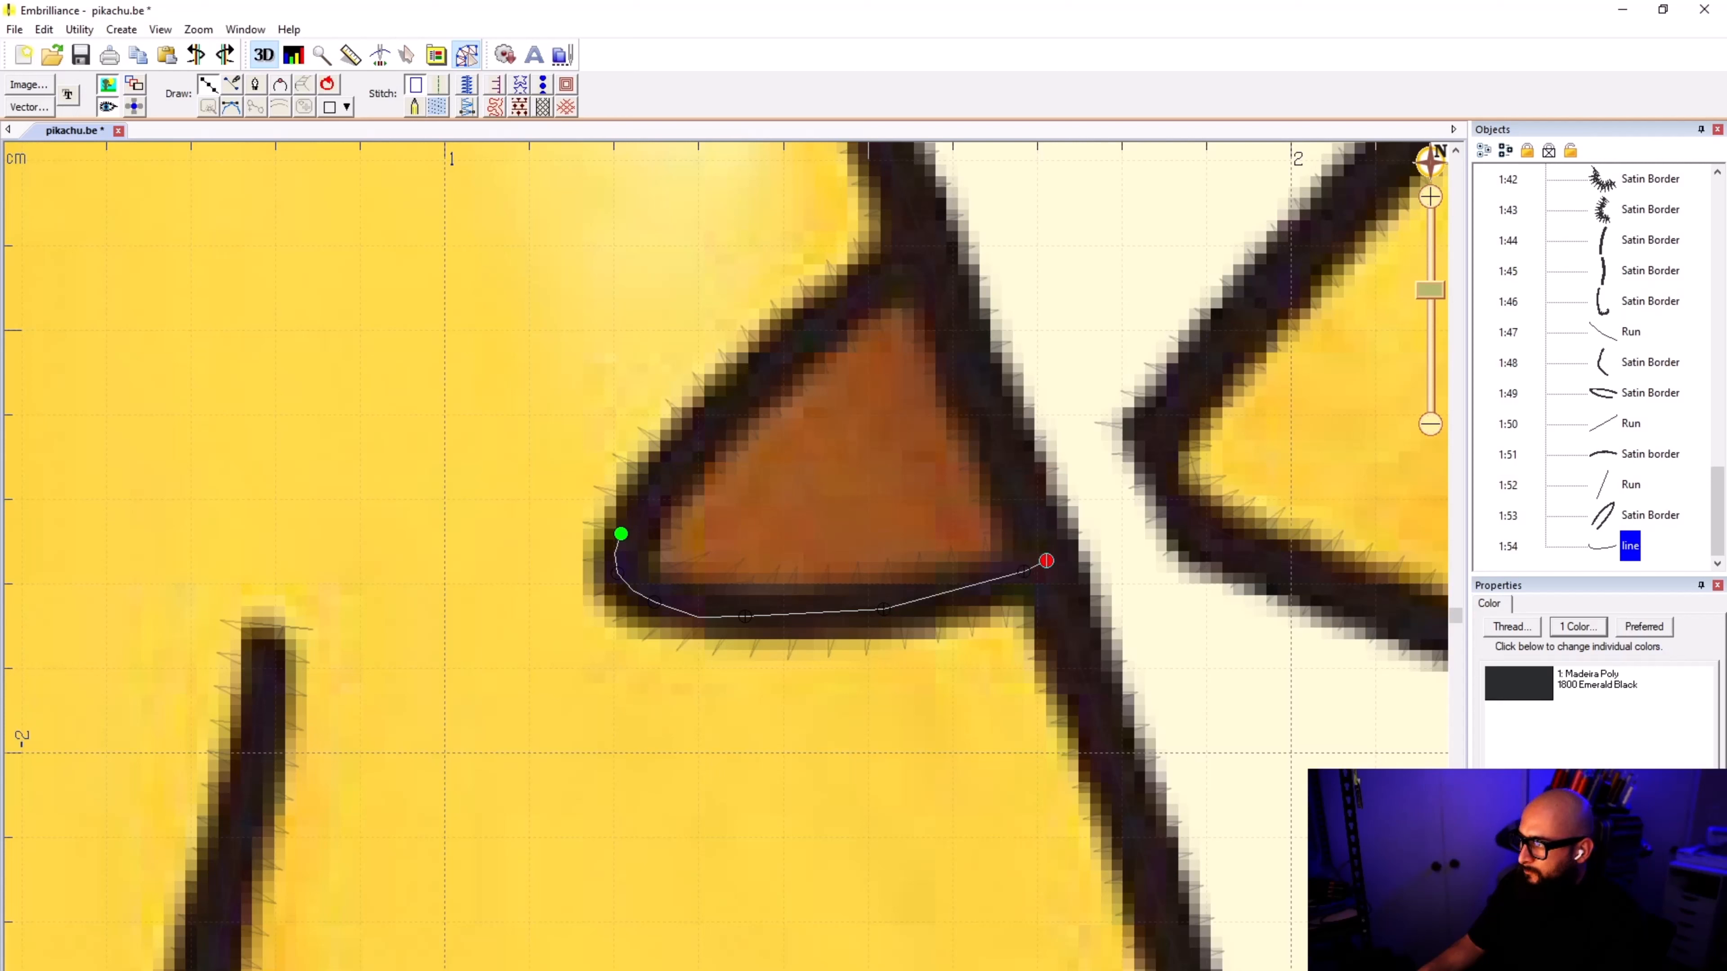
click(1038, 525)
click(925, 249)
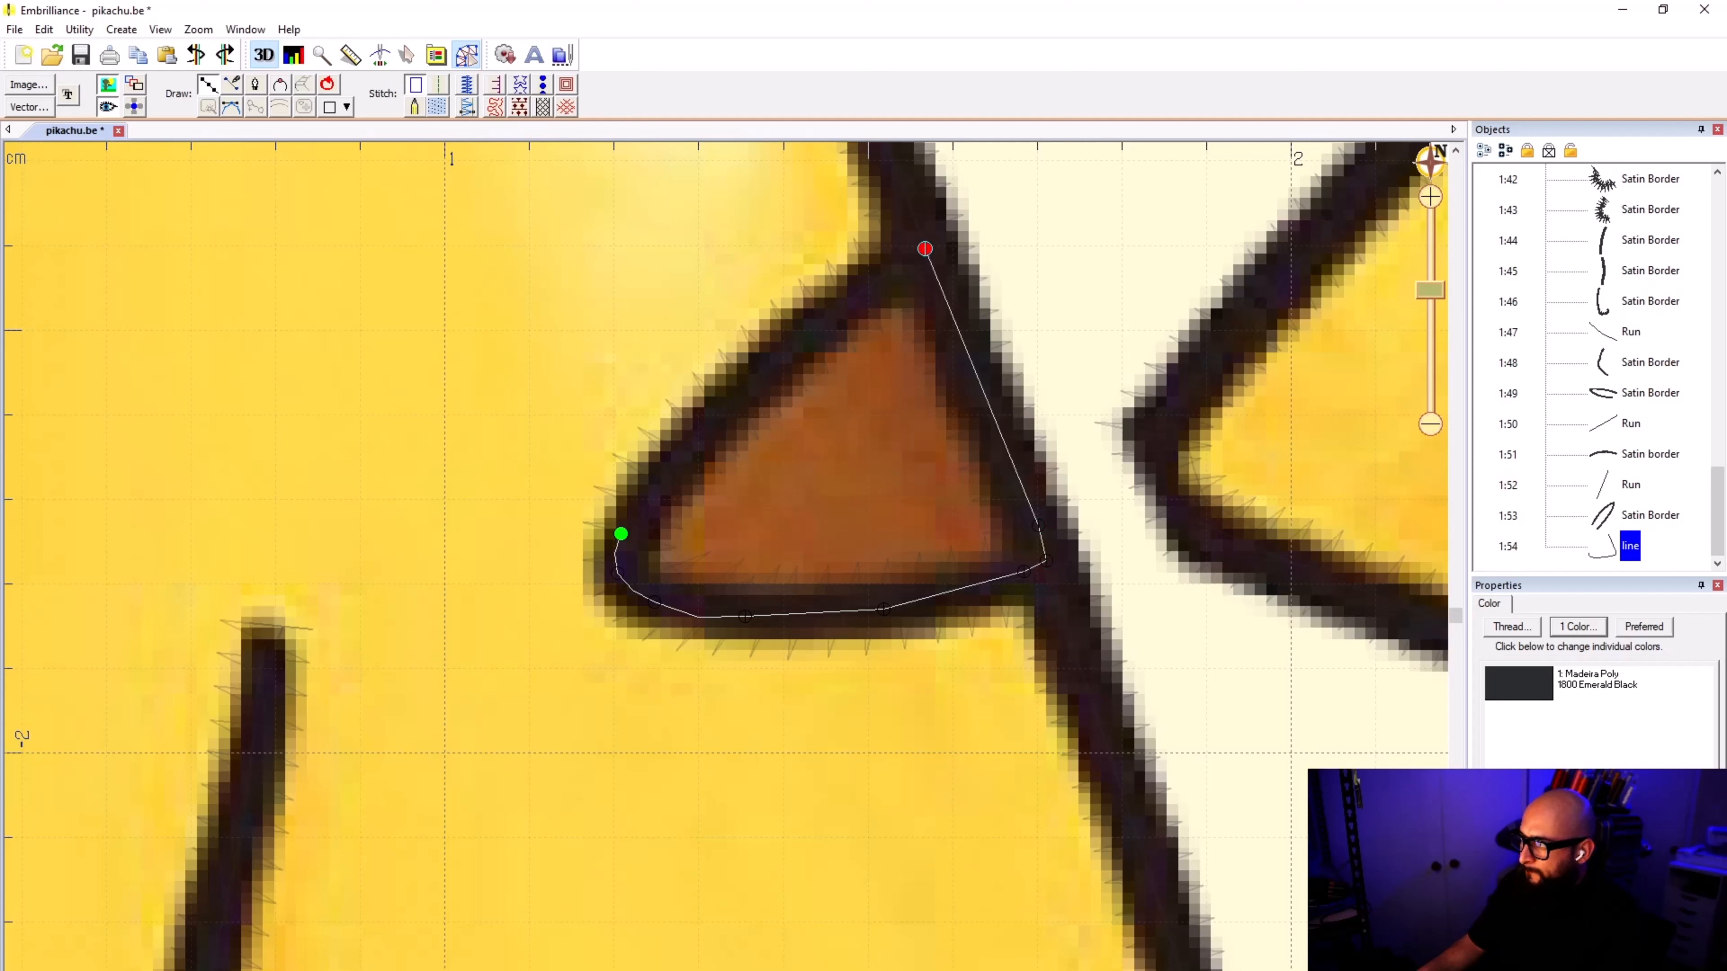
click(852, 287)
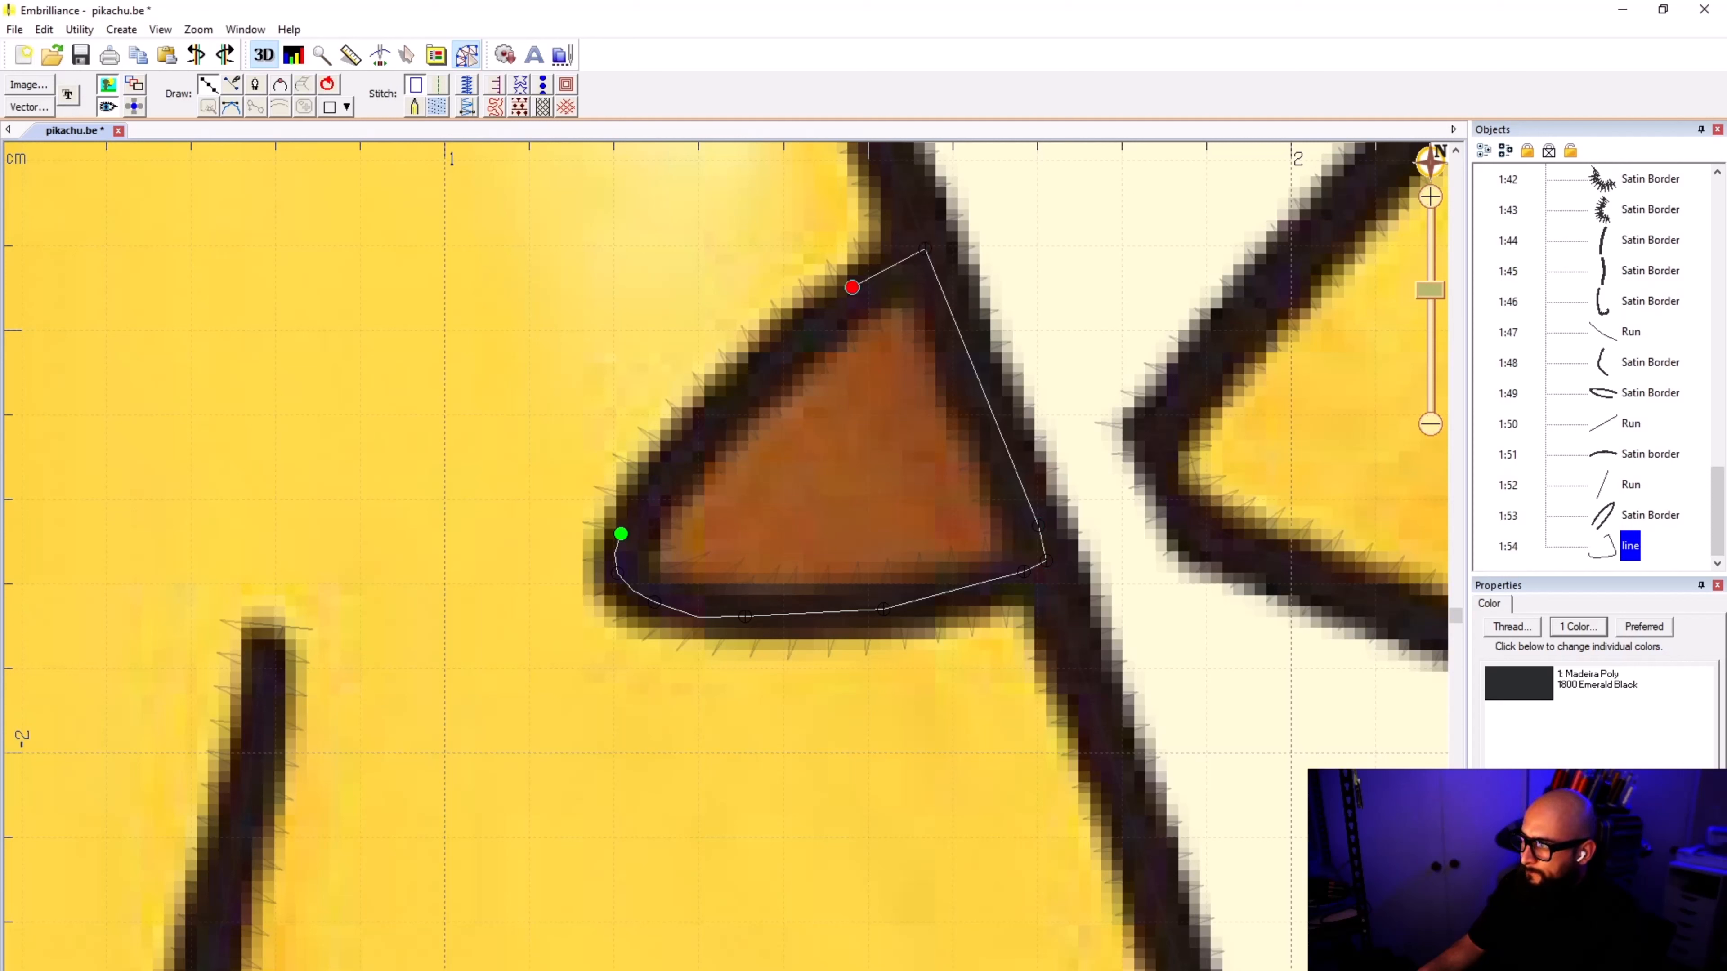
click(728, 387)
click(621, 534)
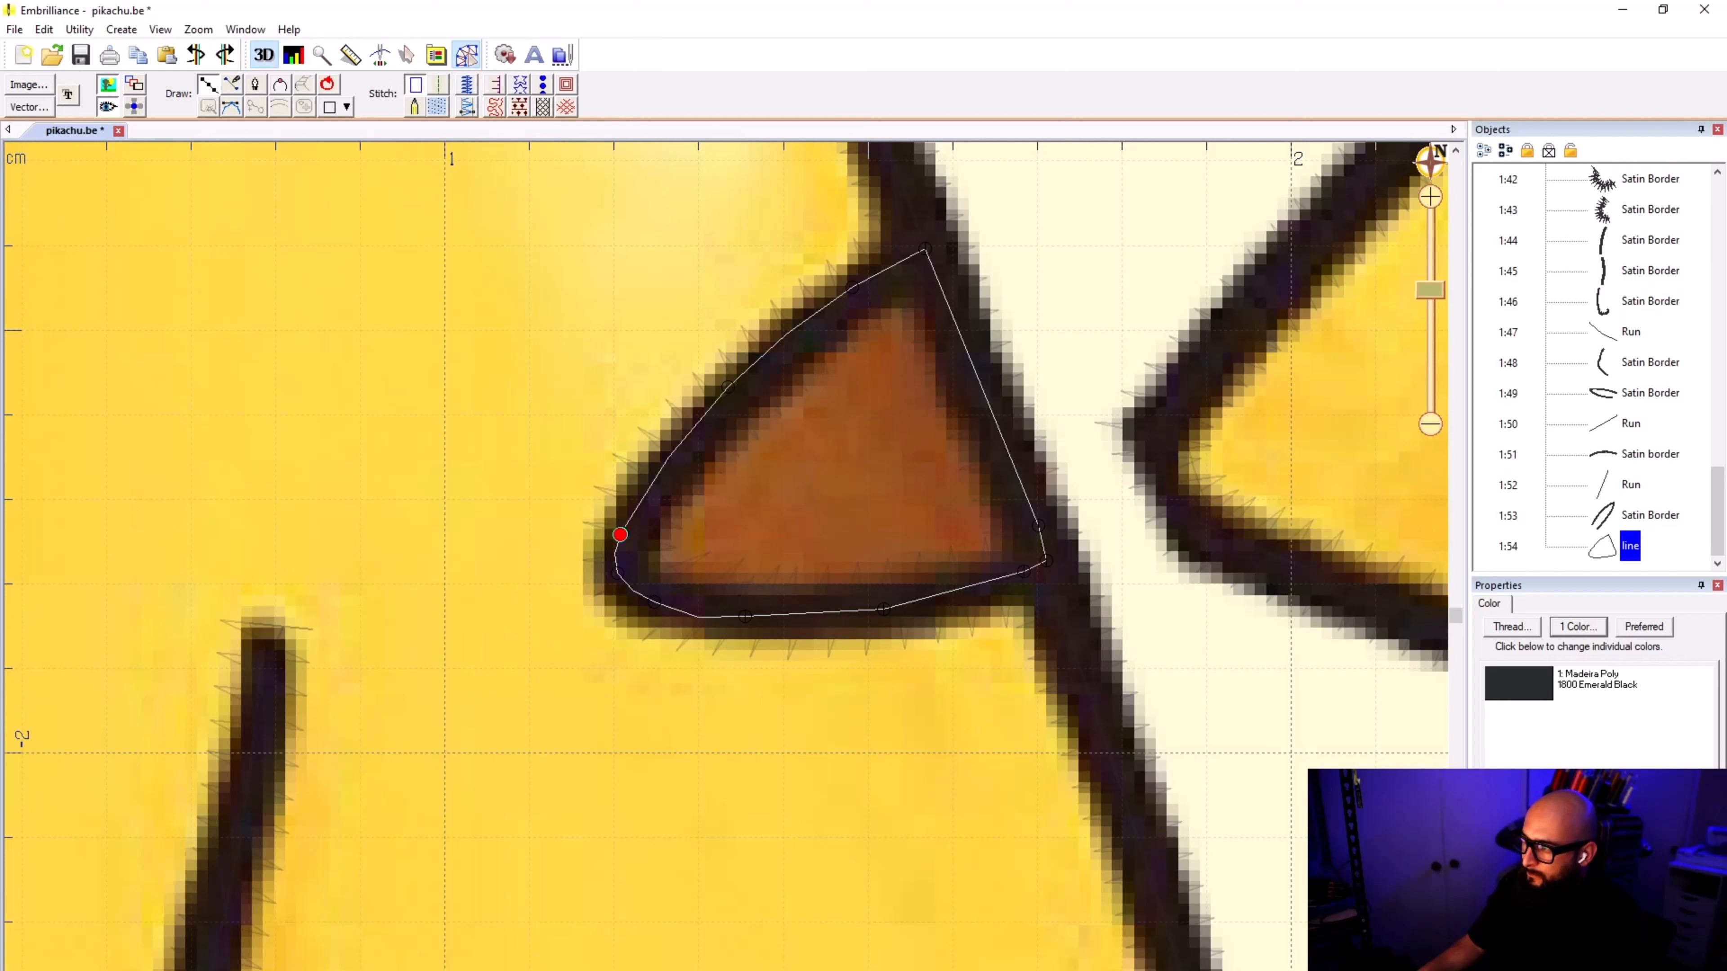
key(Return)
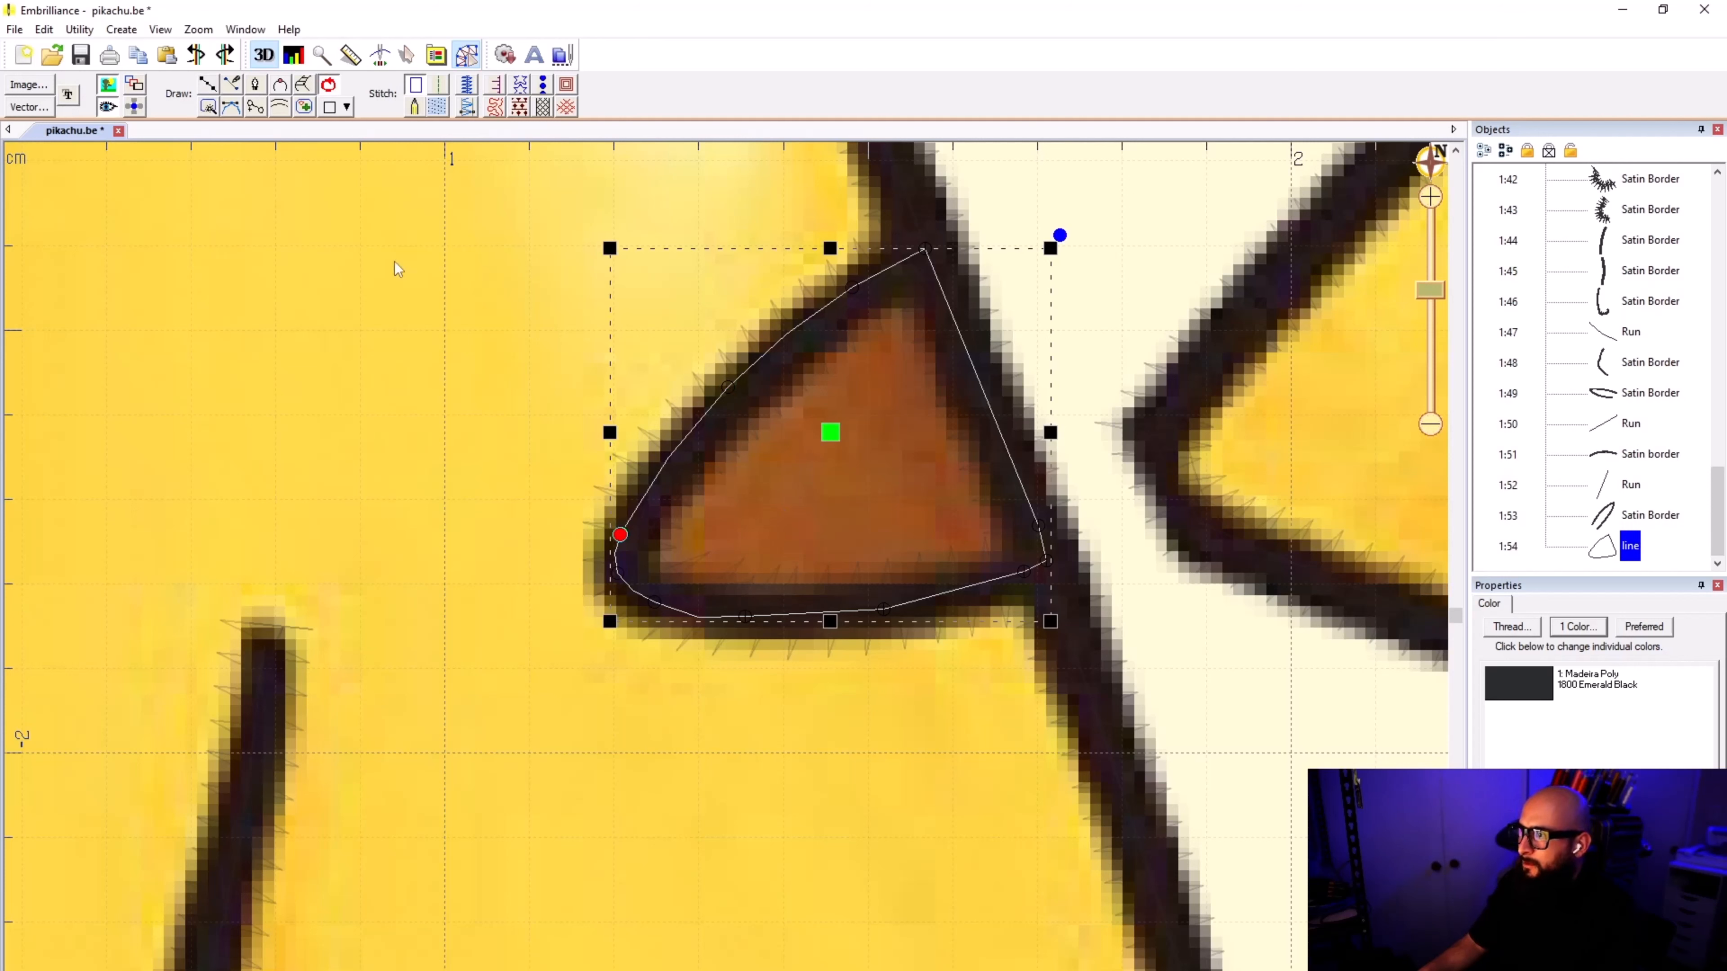
click(438, 108)
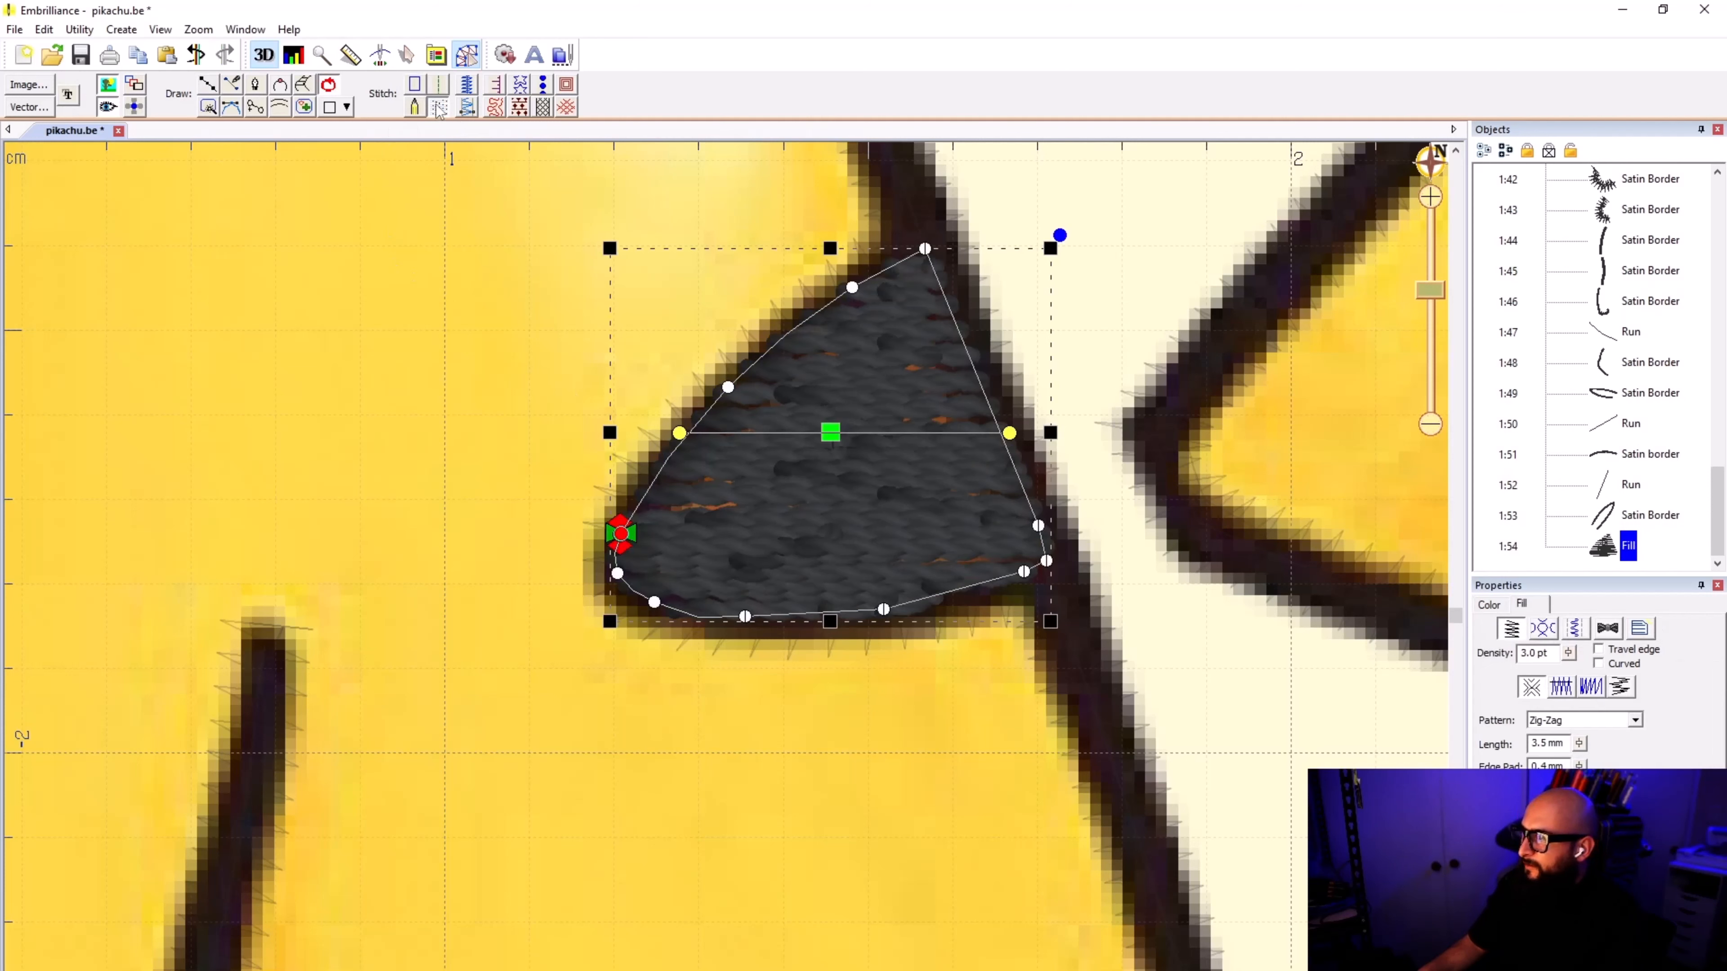
Step: Find Light Brown Sugar by name in the Madeira Poly threads, assign it to the upper stripe's fill, and clear the selection
click(1503, 605)
click(1564, 682)
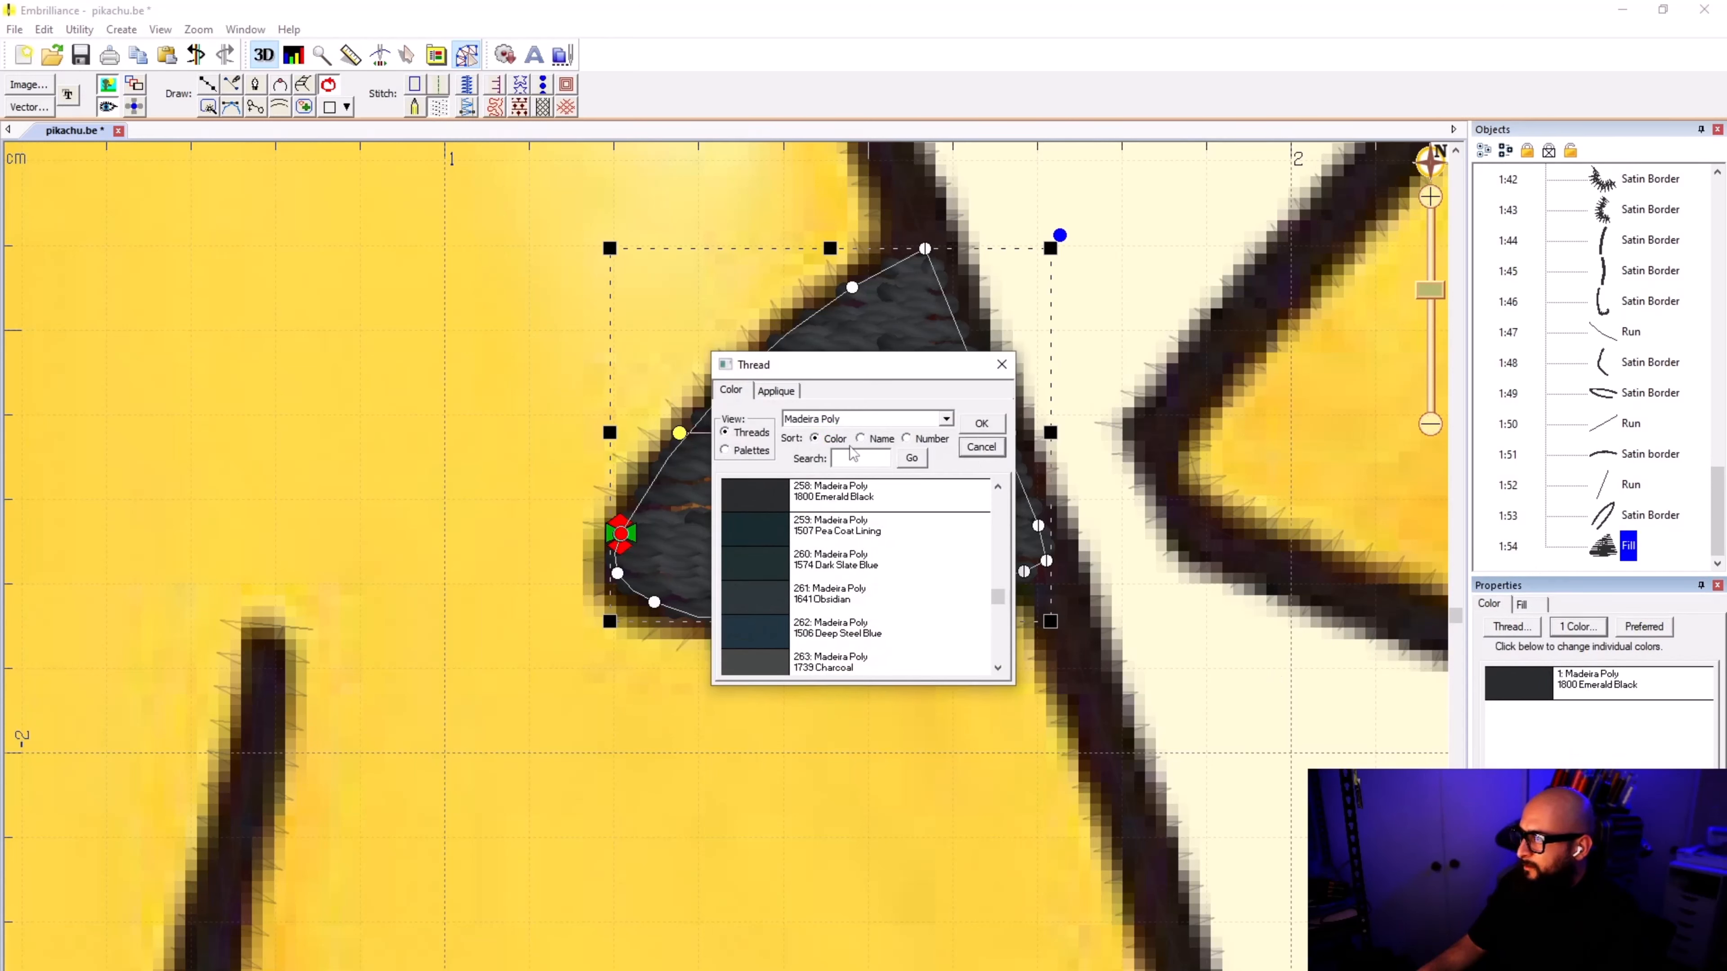
click(860, 438)
text(L)
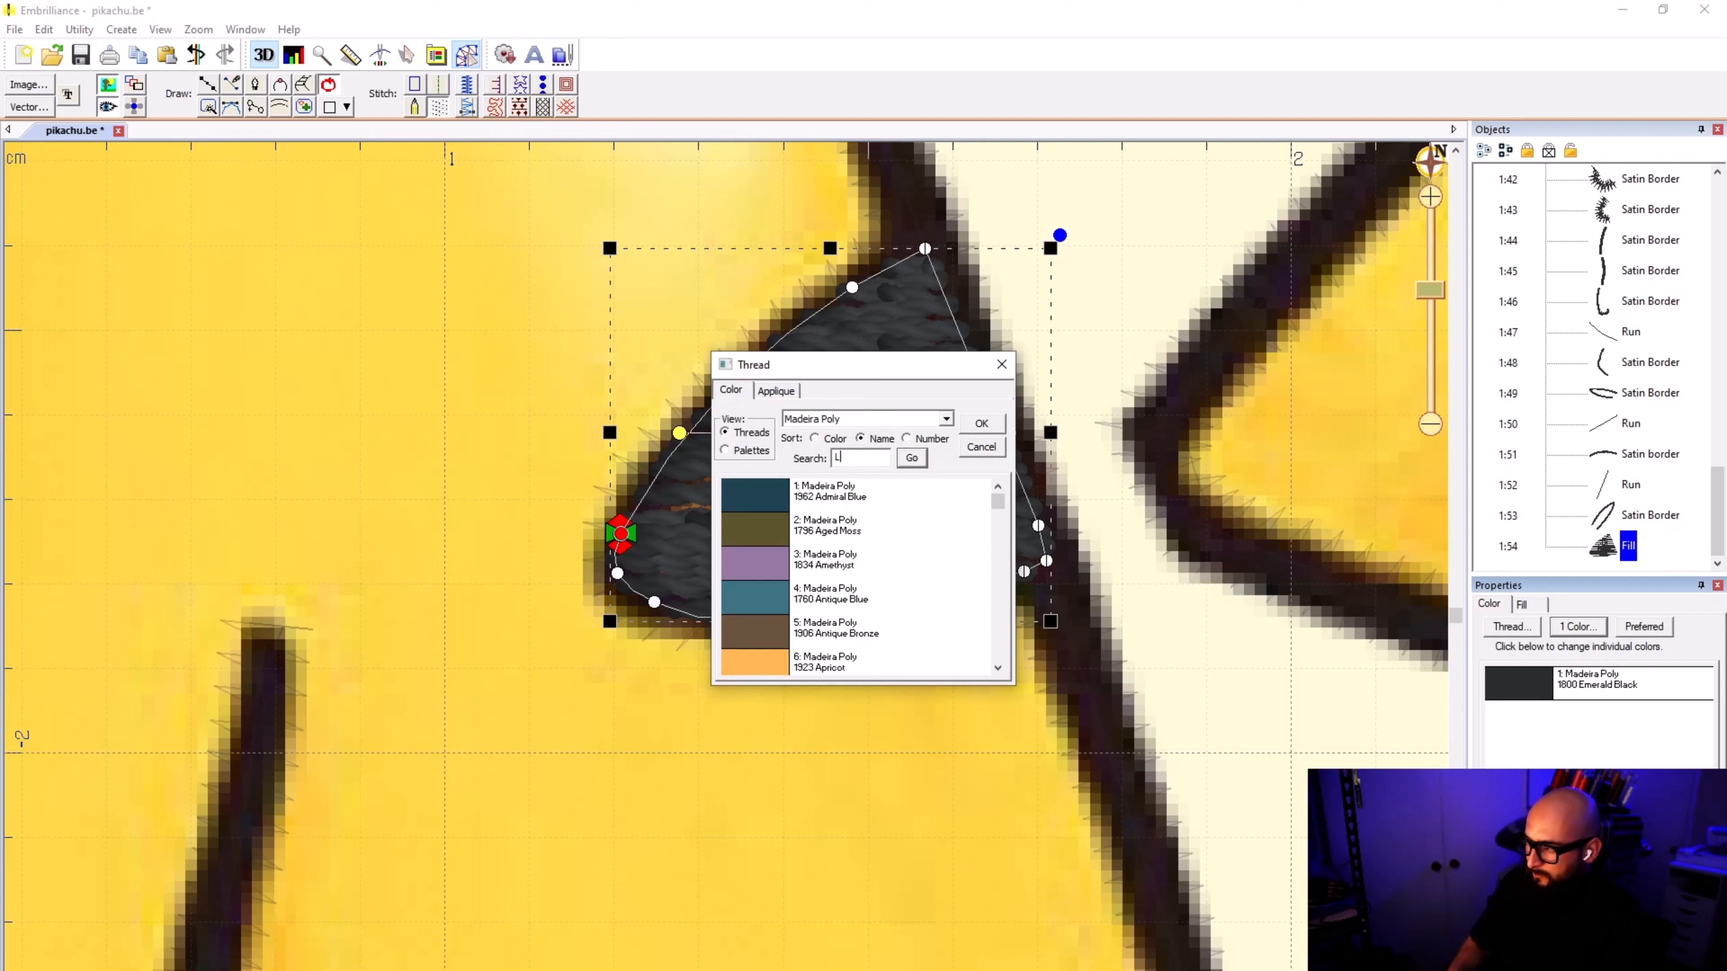
text(IGHJT BROWN SUGAR)
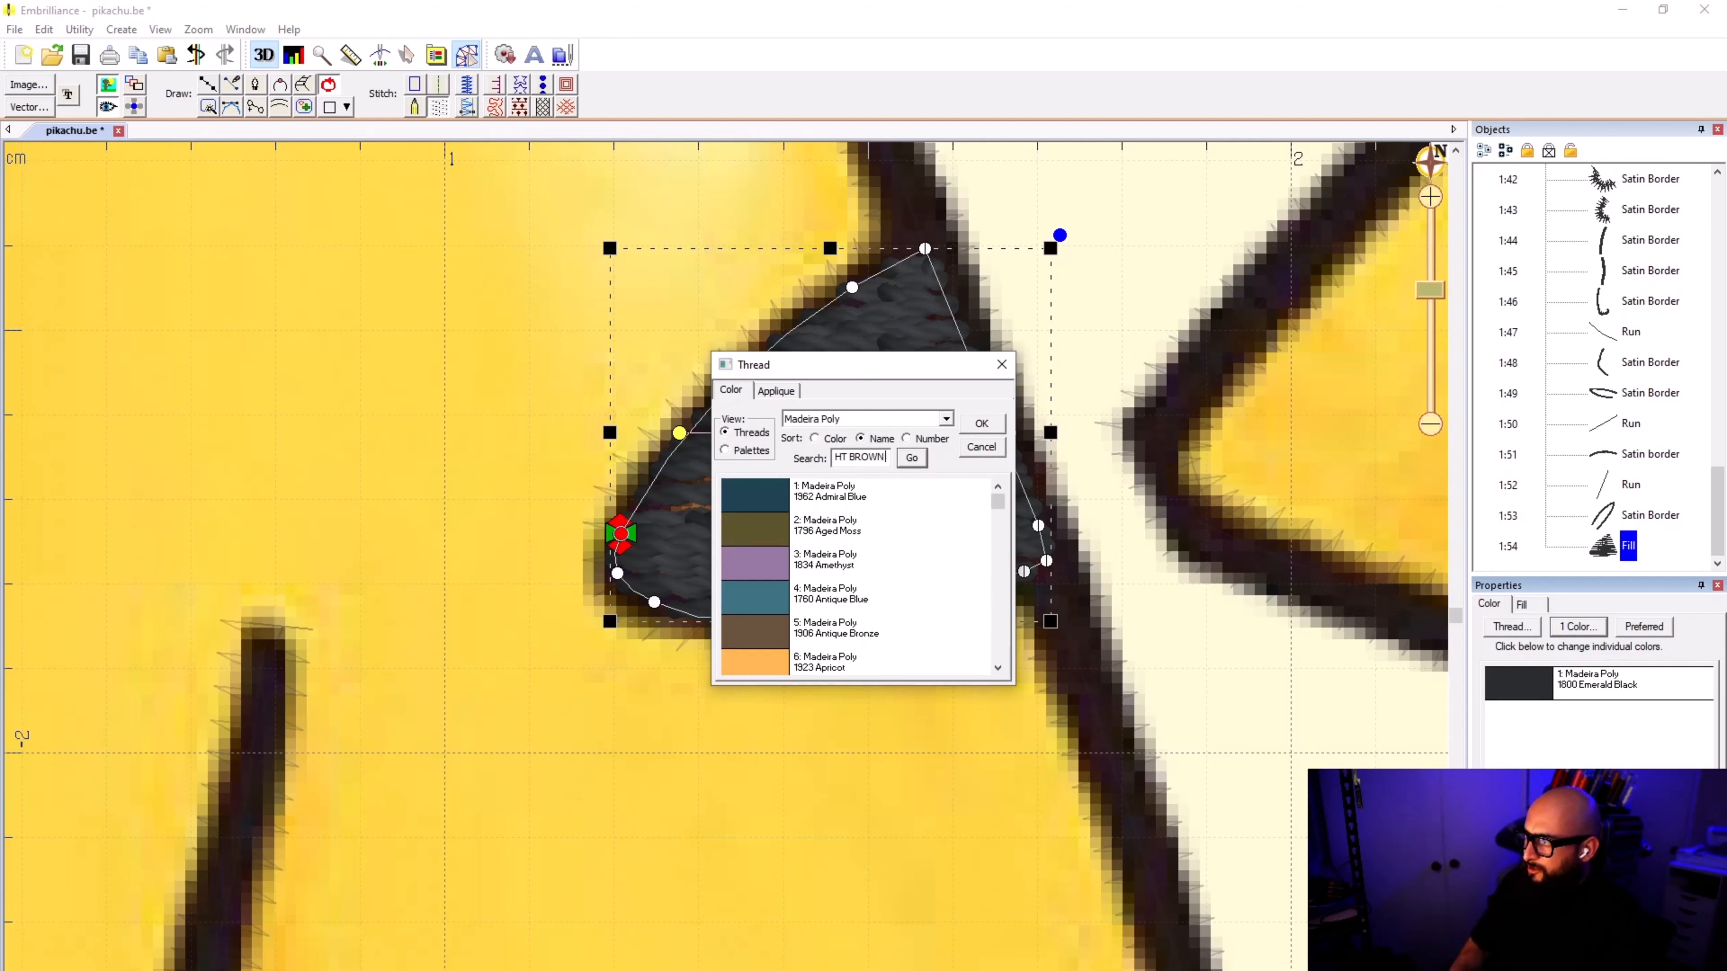
click(918, 463)
double_click(900, 496)
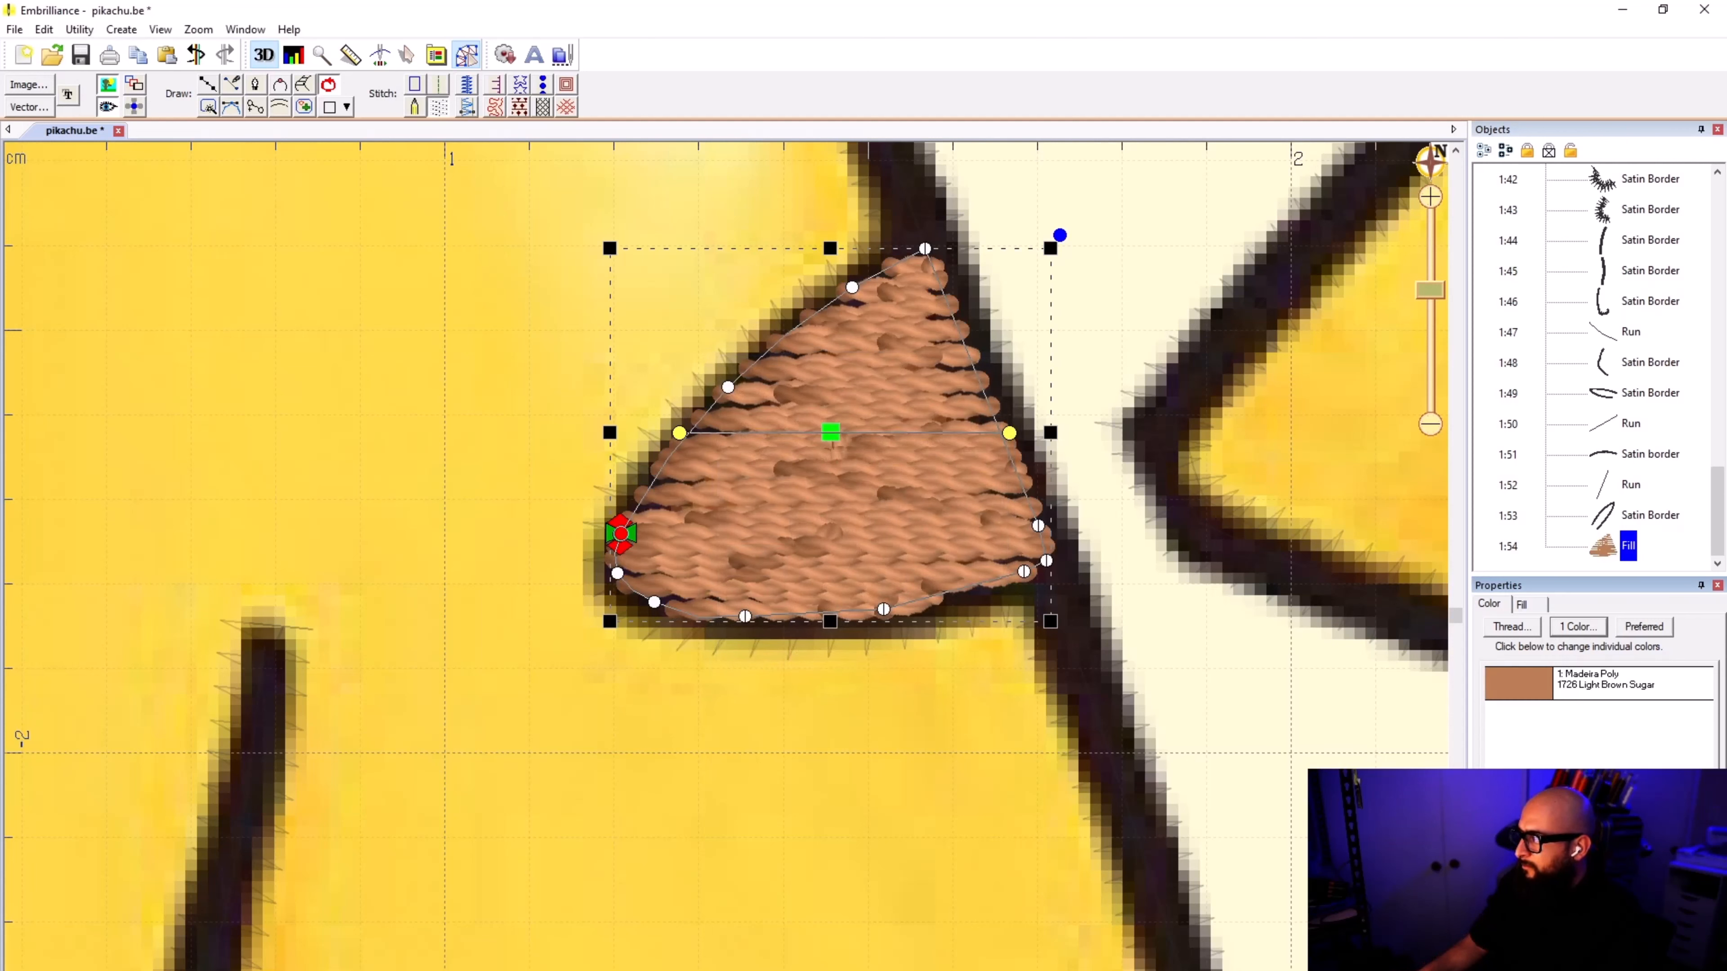
click(1533, 687)
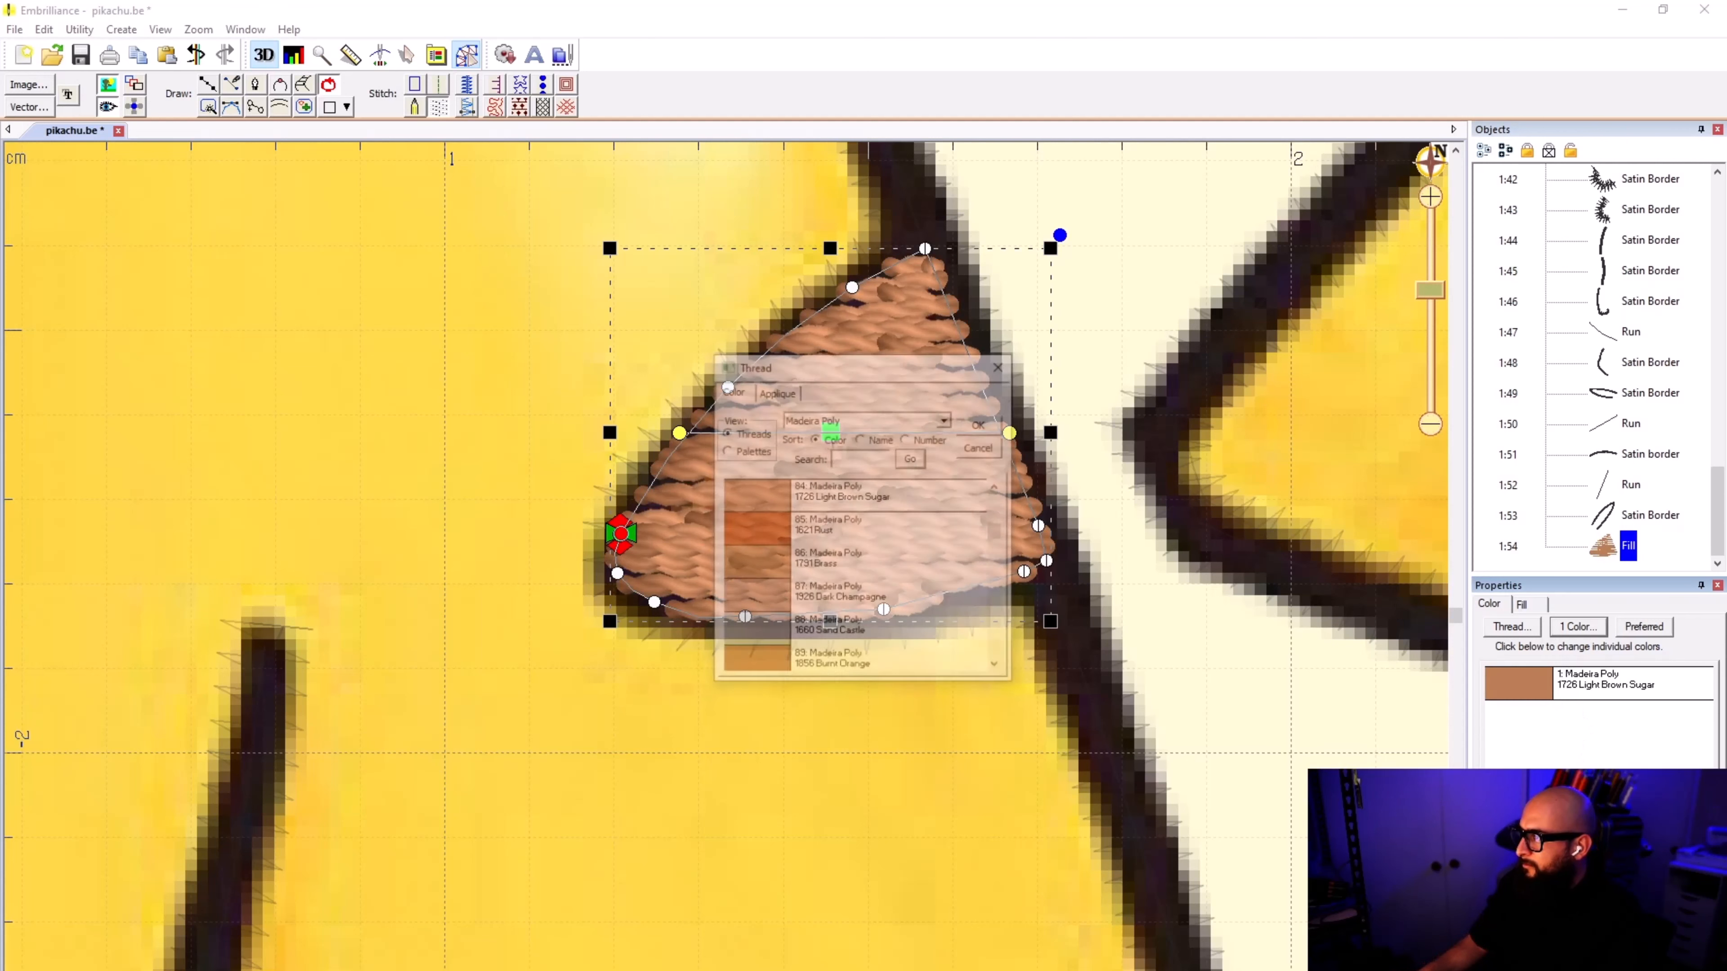
click(981, 447)
click(1254, 707)
Step: Hide the background image and draw a point-by-point line from the body outline along the lower back stripe's upper edge to its tip
scroll(727, 574, down, 5)
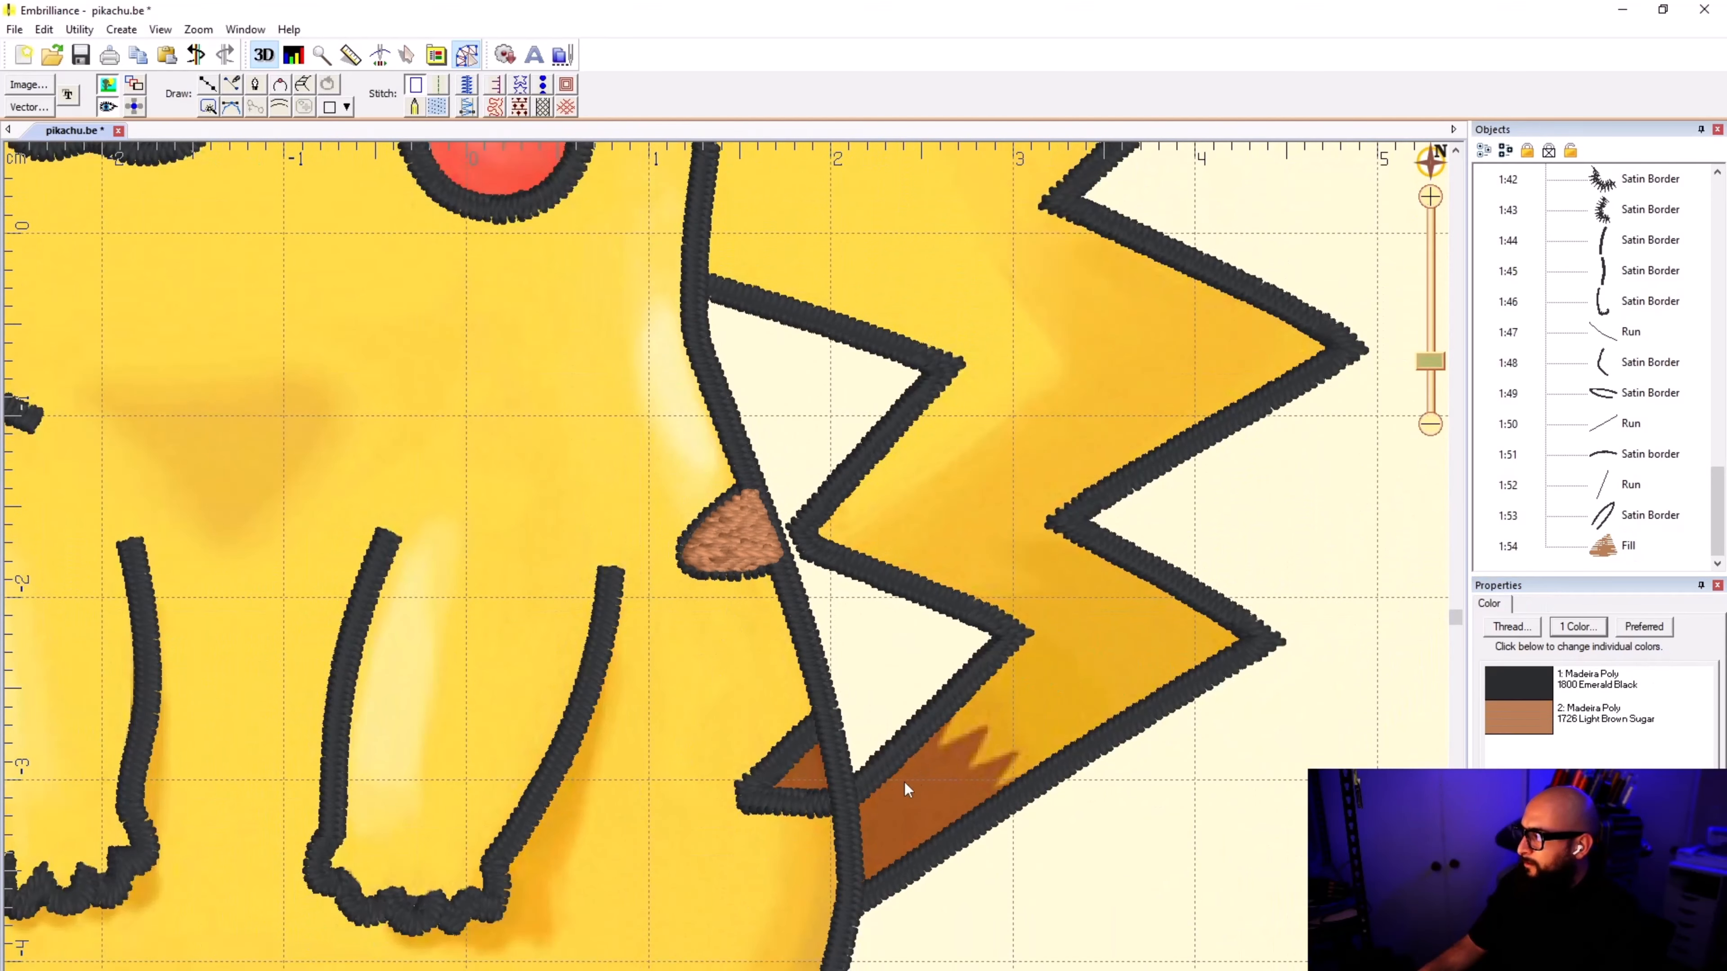
scroll(725, 574, up, 4)
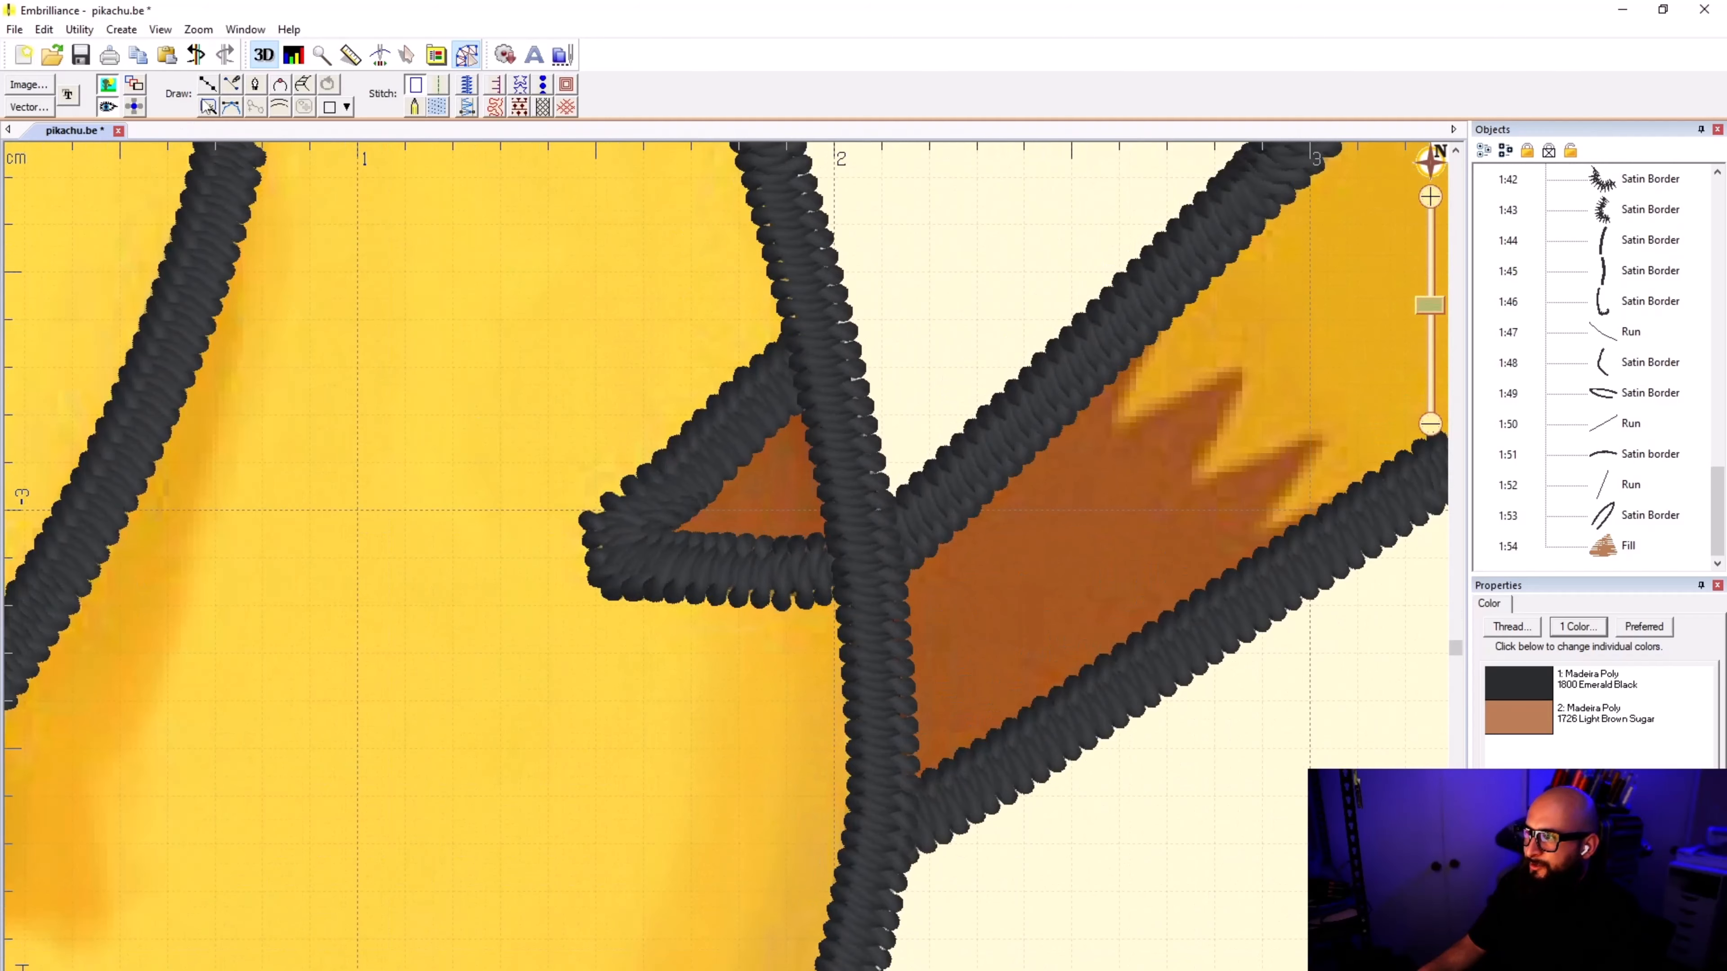
click(209, 85)
scroll(670, 355, up, 6)
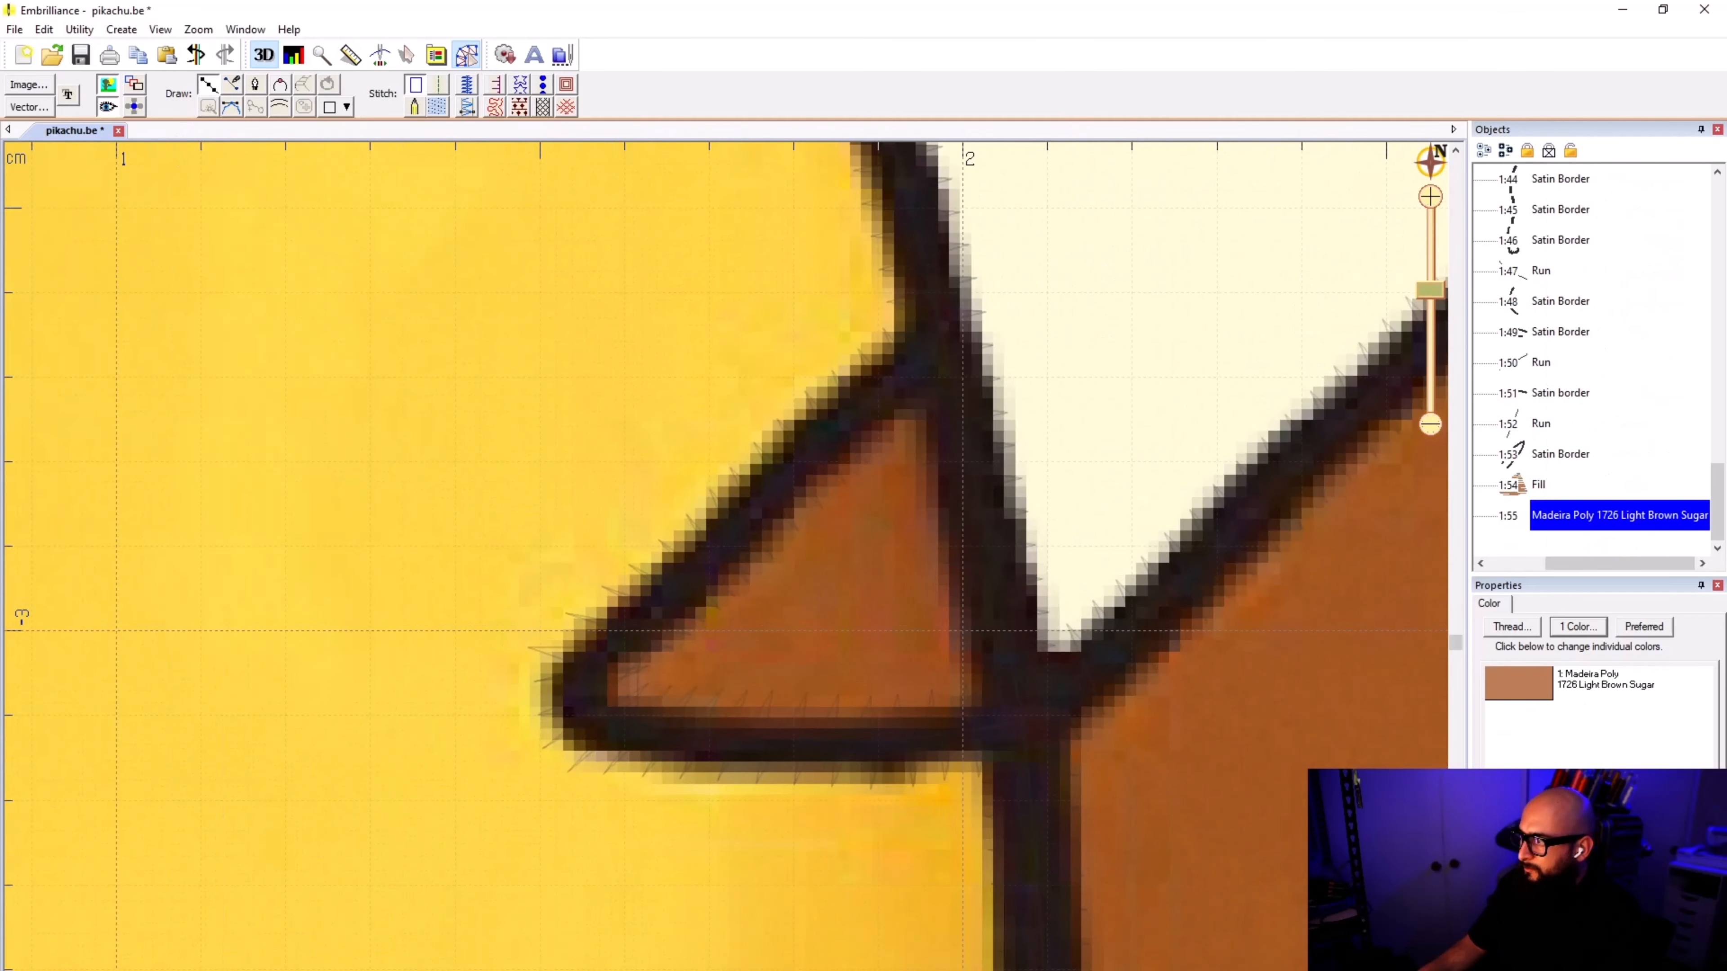
click(109, 86)
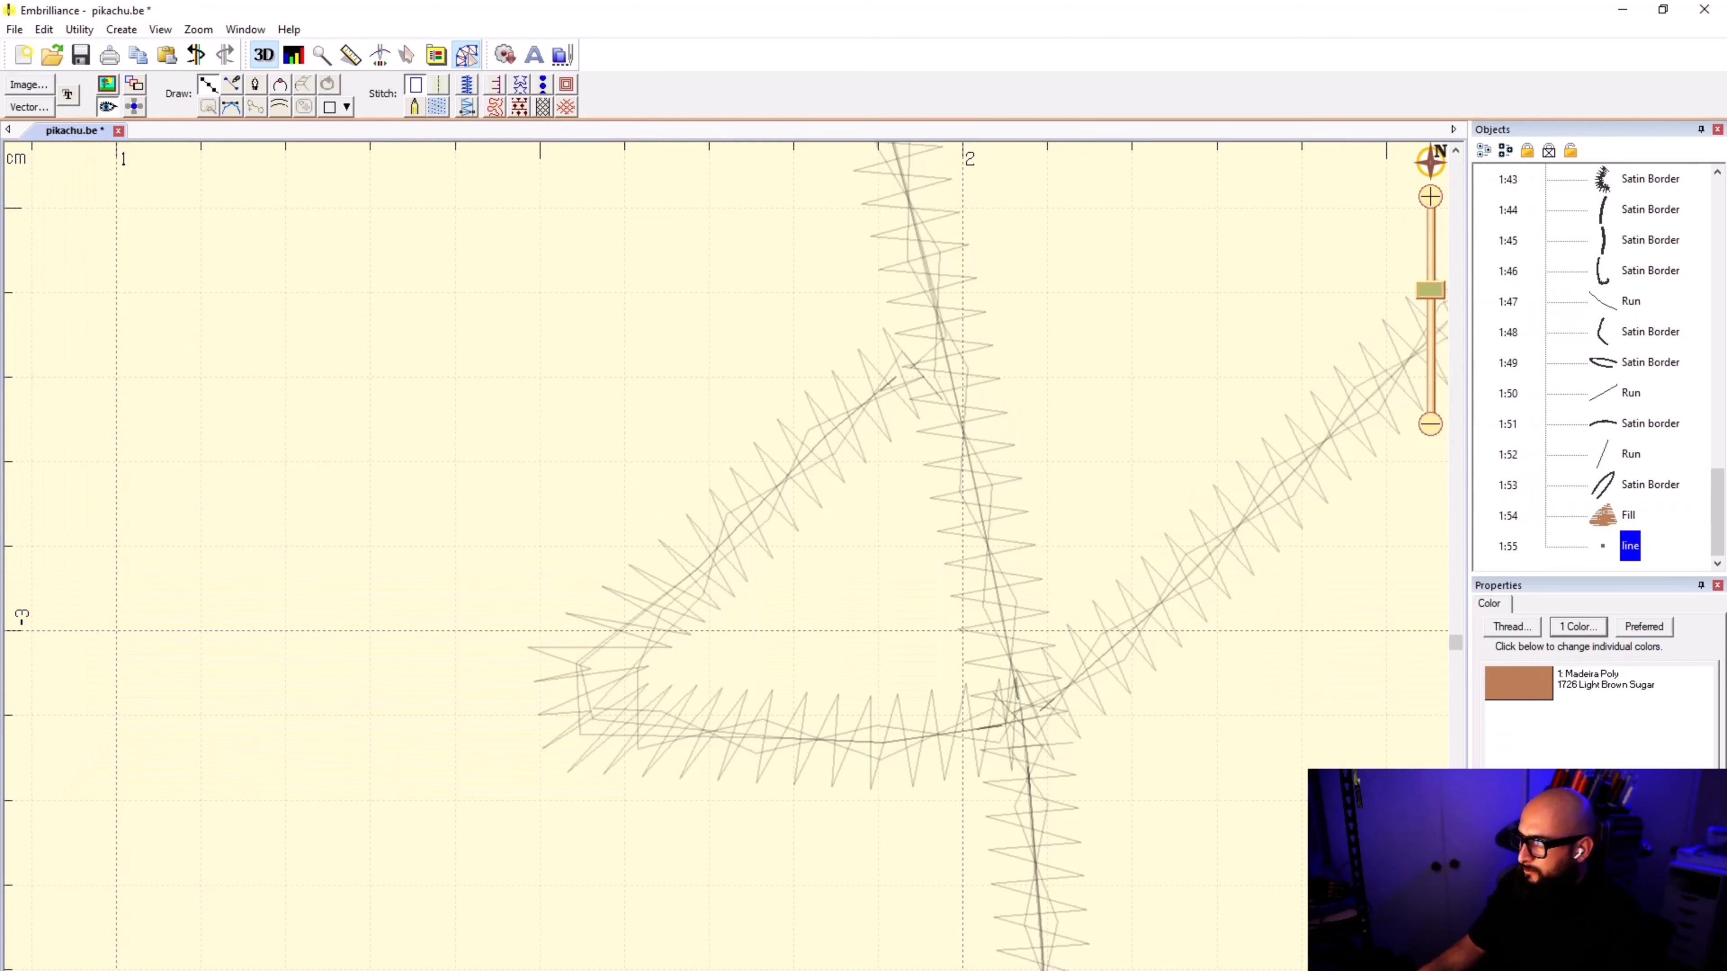
click(942, 347)
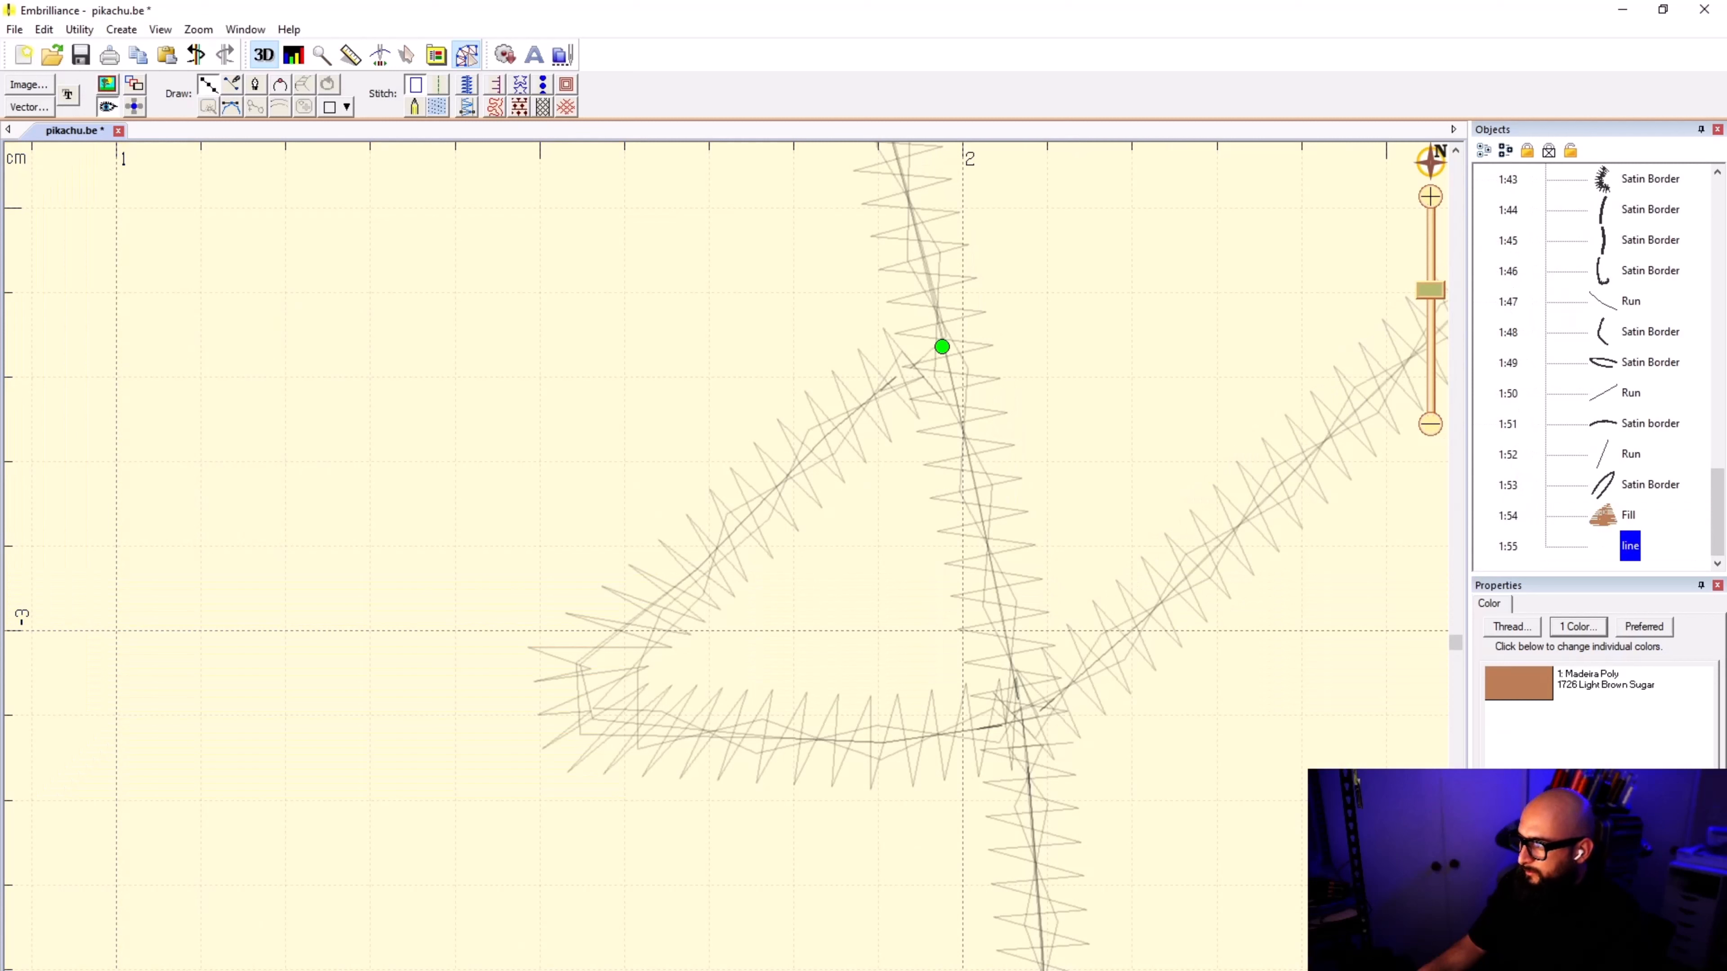
click(860, 398)
click(782, 477)
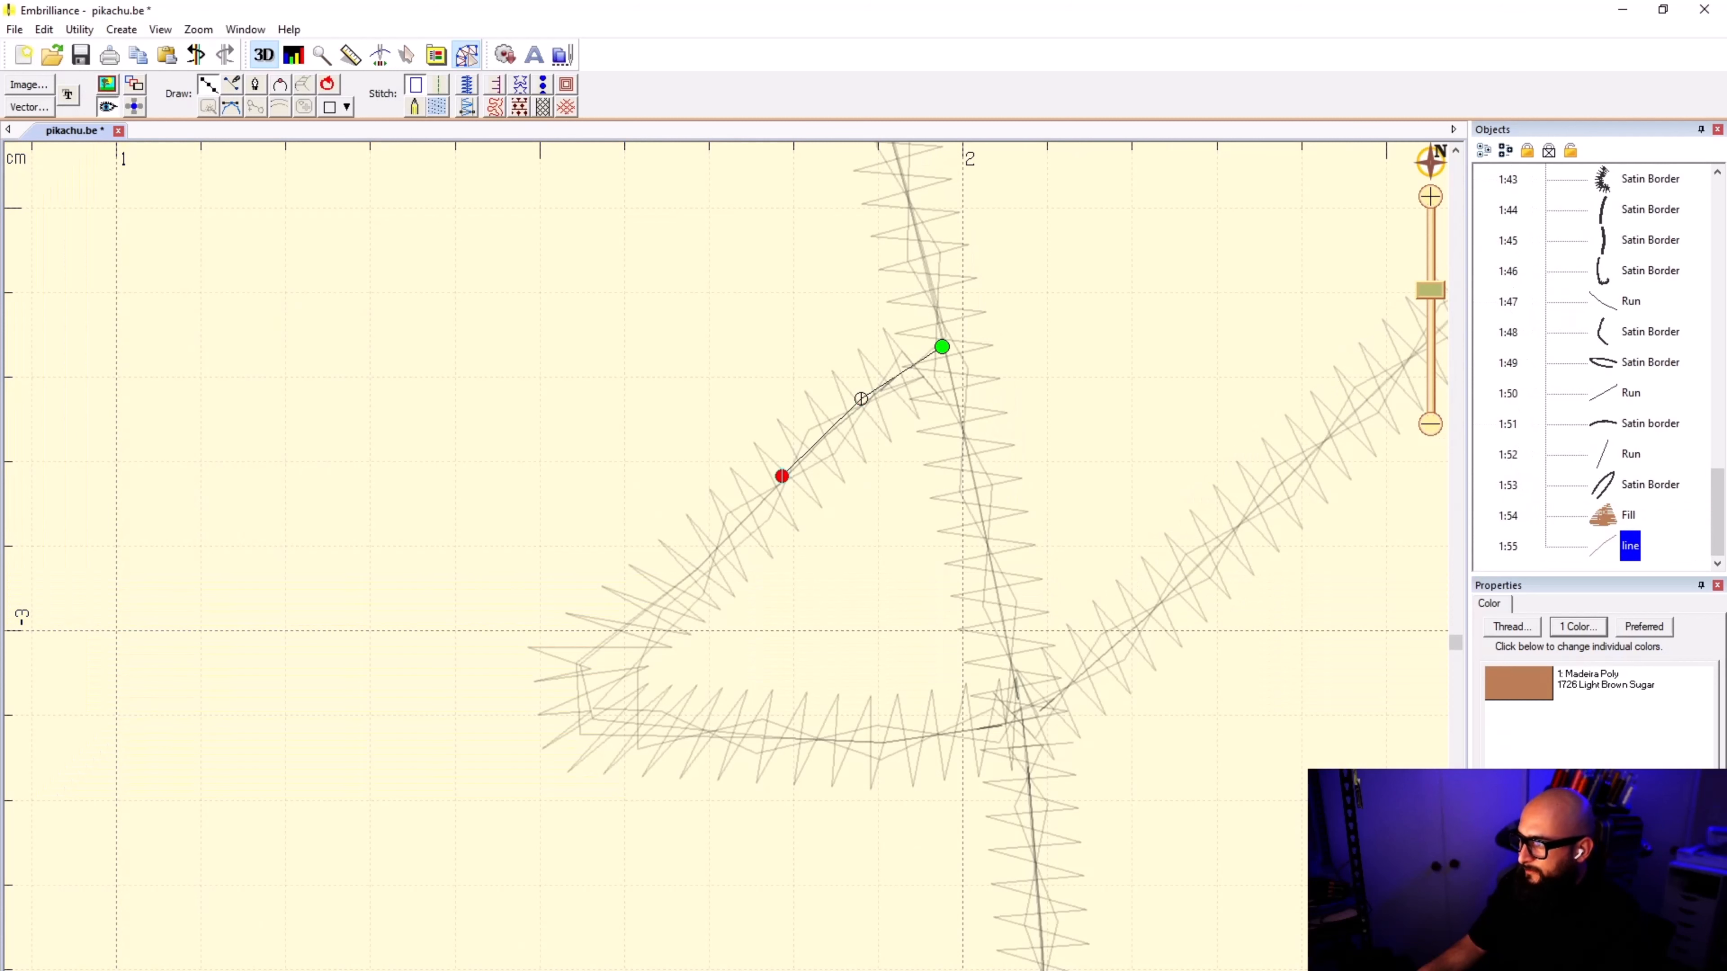
click(678, 584)
click(587, 669)
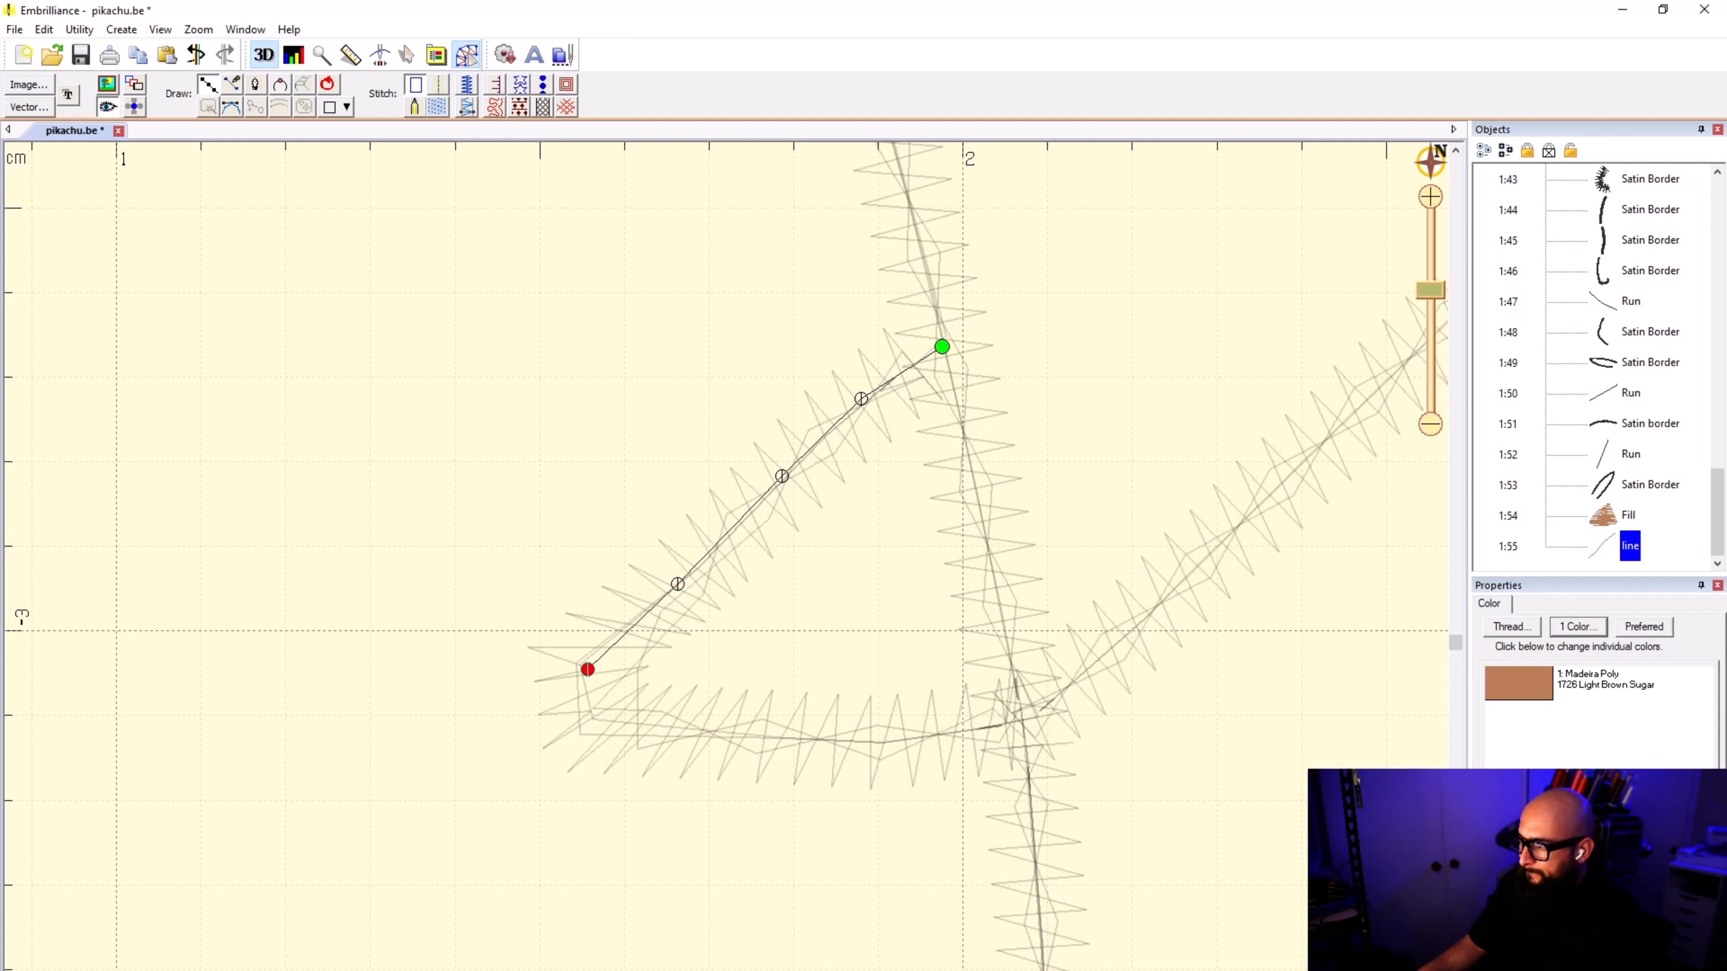
Step: Continue the line along the lower back stripe's bottom edge and up the body outline to close the shape, and convert it to a fill
click(605, 712)
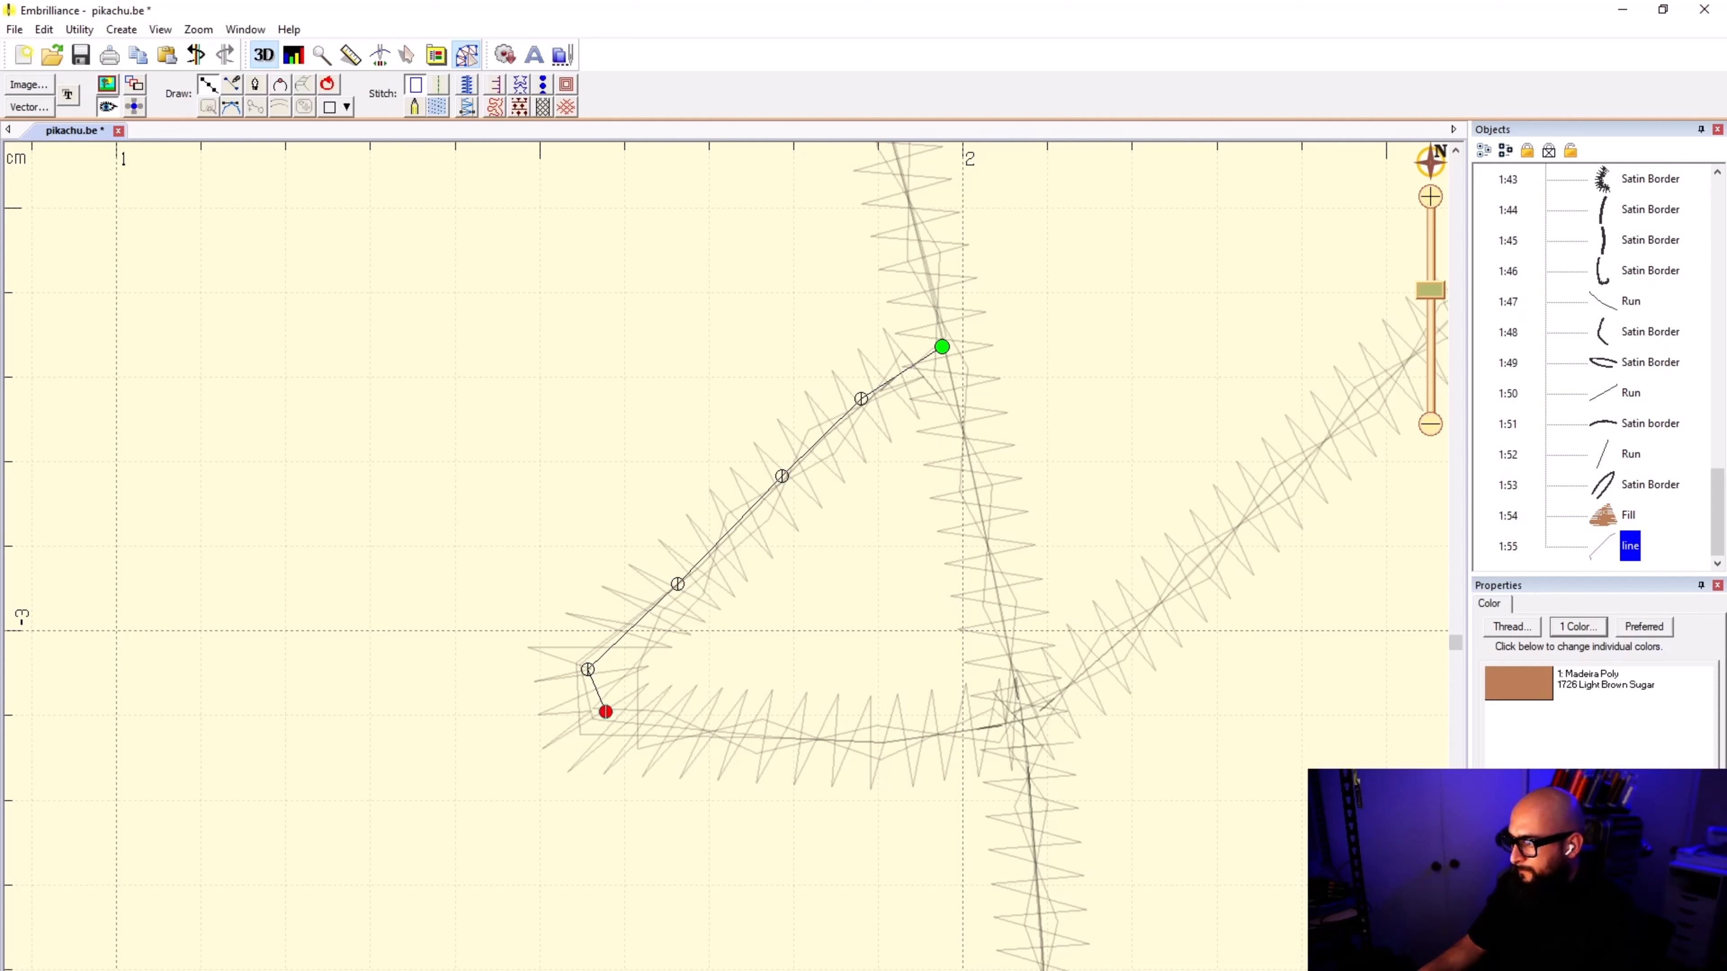
click(715, 731)
click(884, 741)
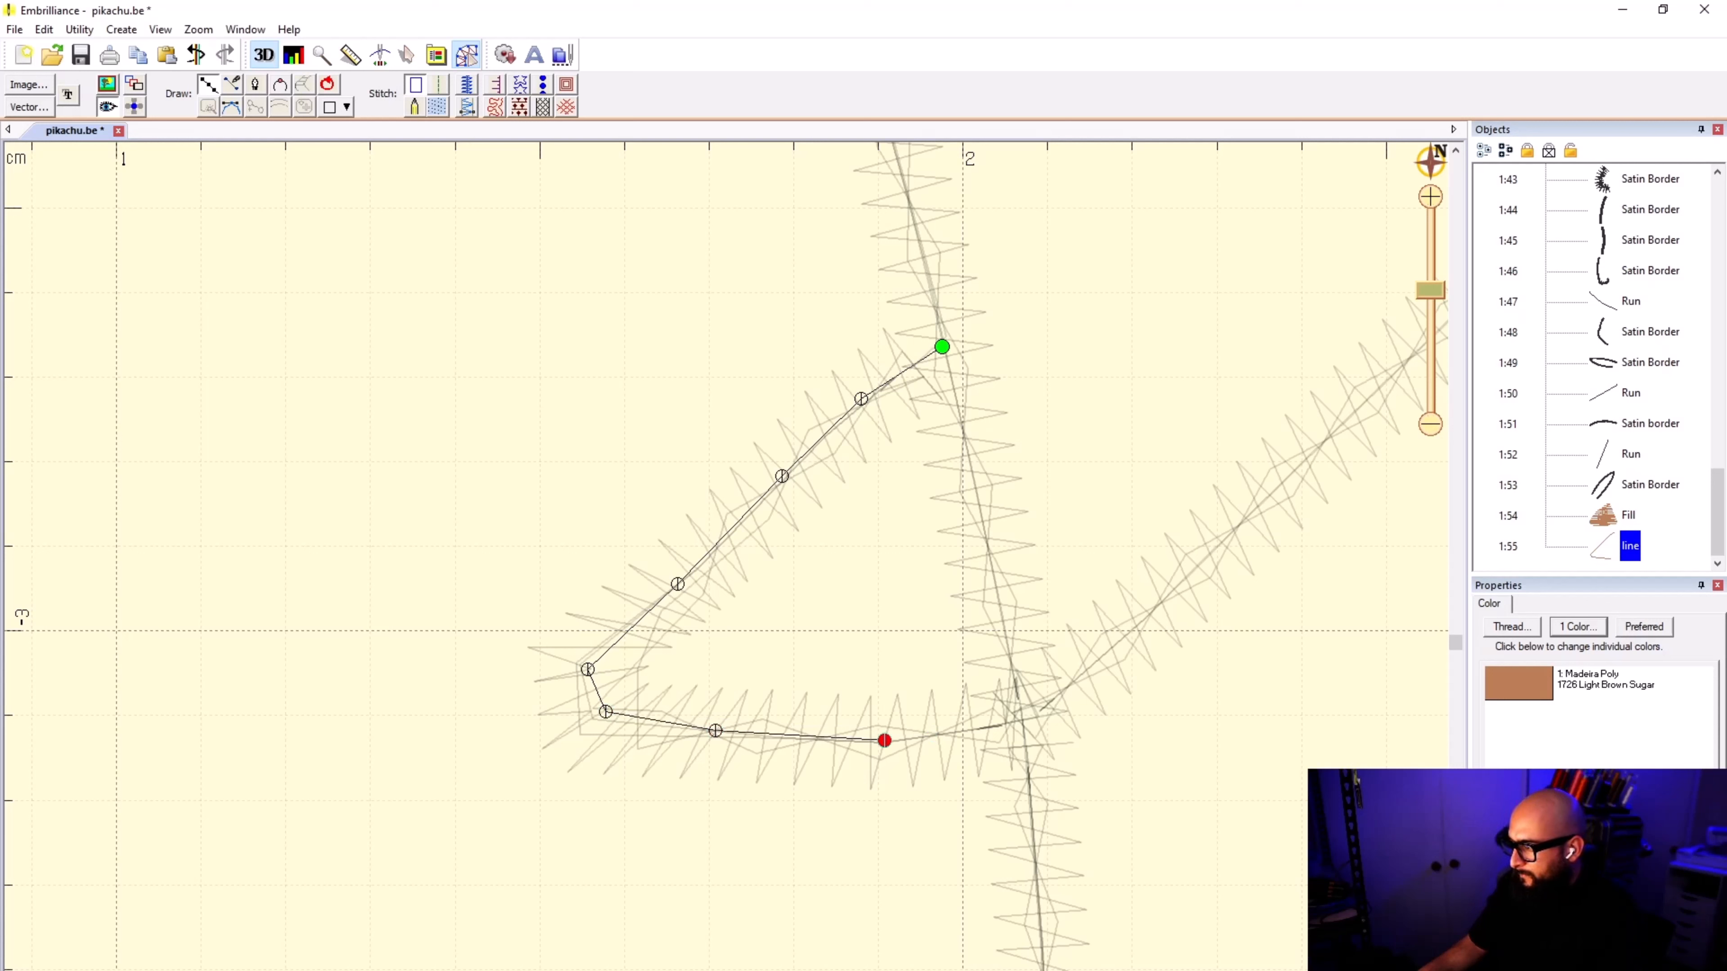
click(981, 726)
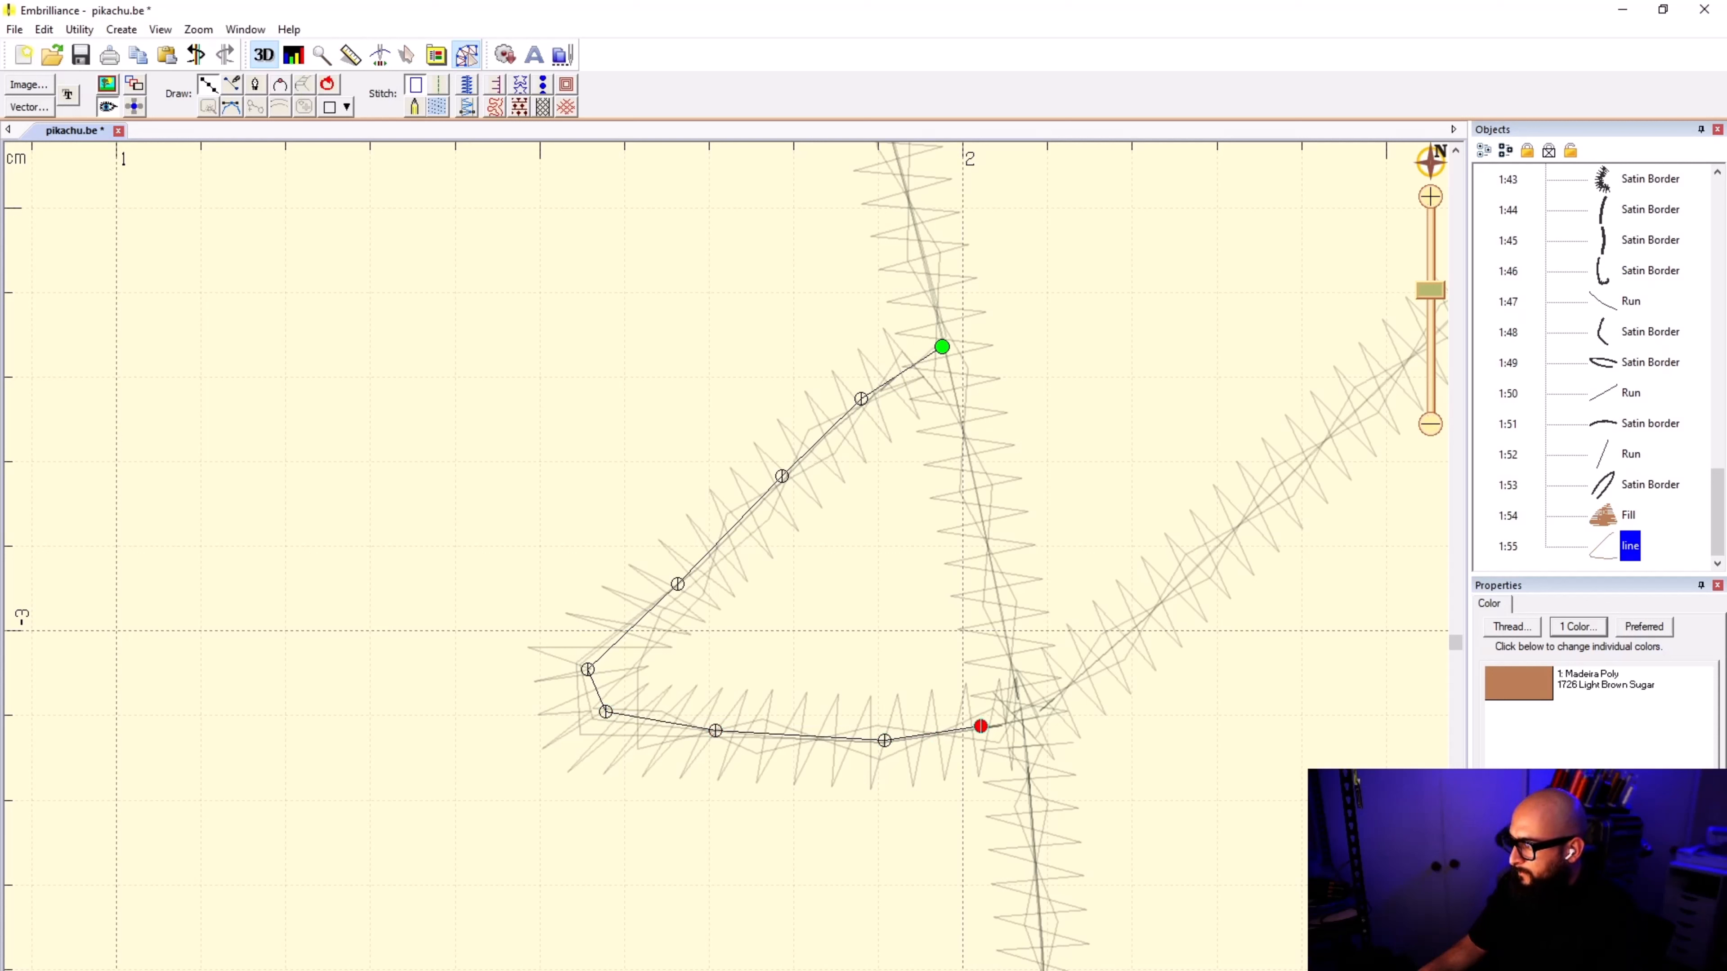
click(1022, 723)
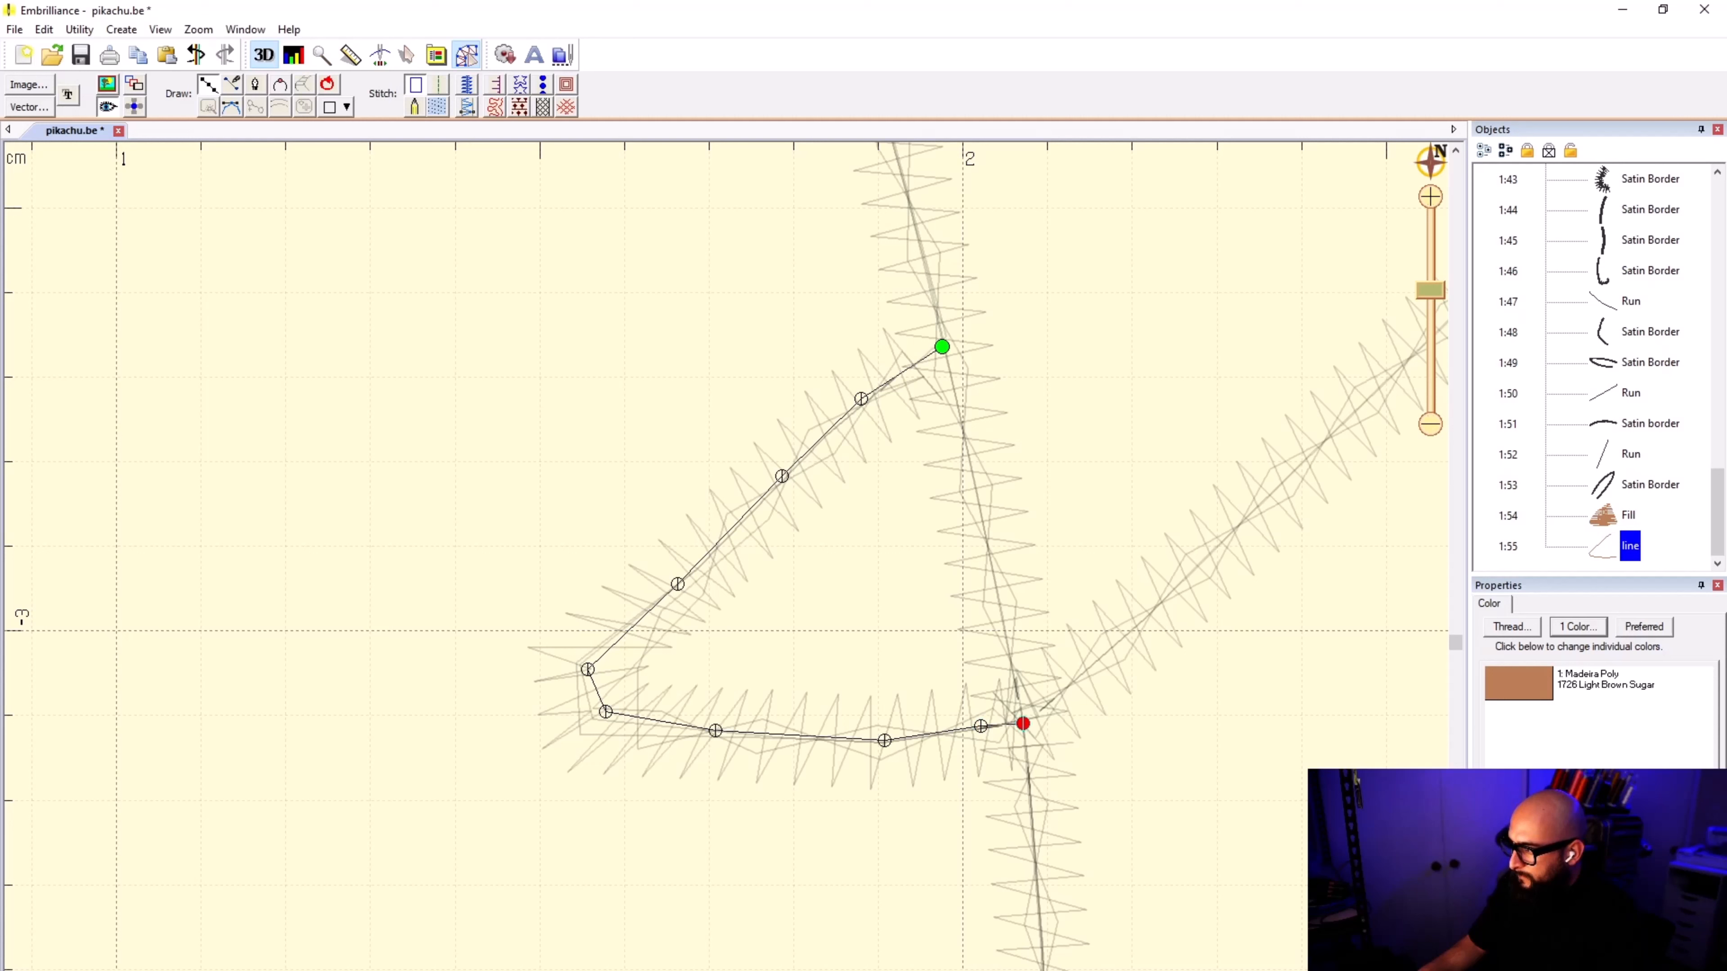
click(997, 586)
click(950, 376)
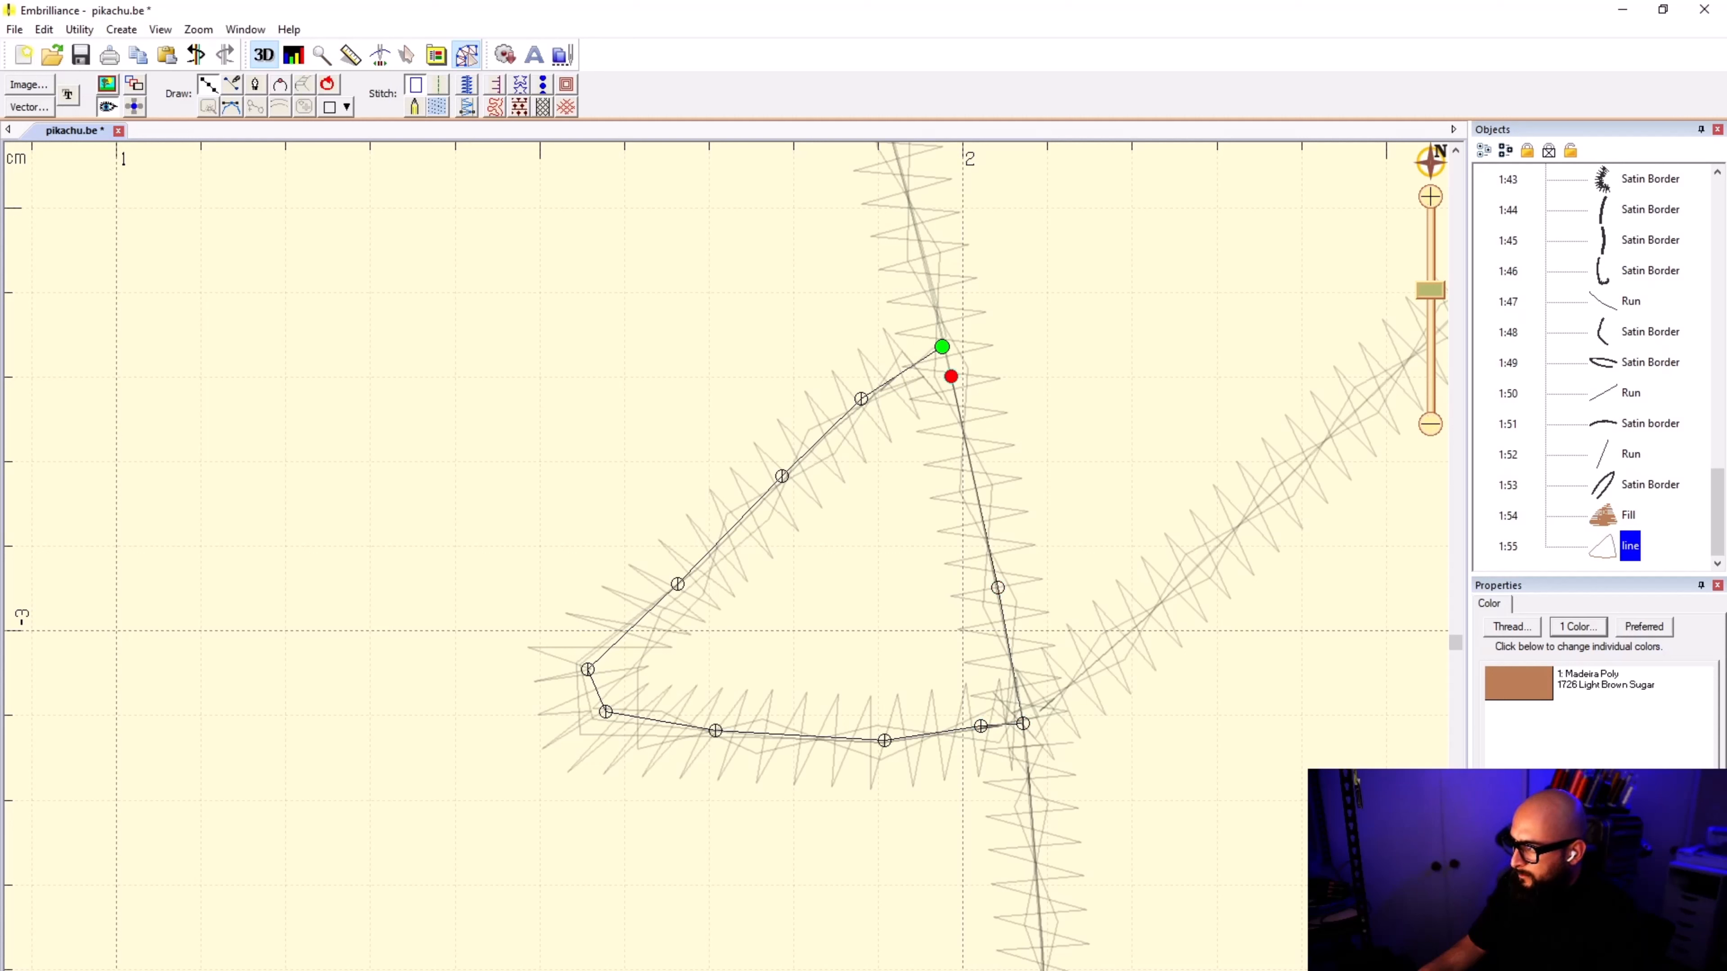
click(941, 347)
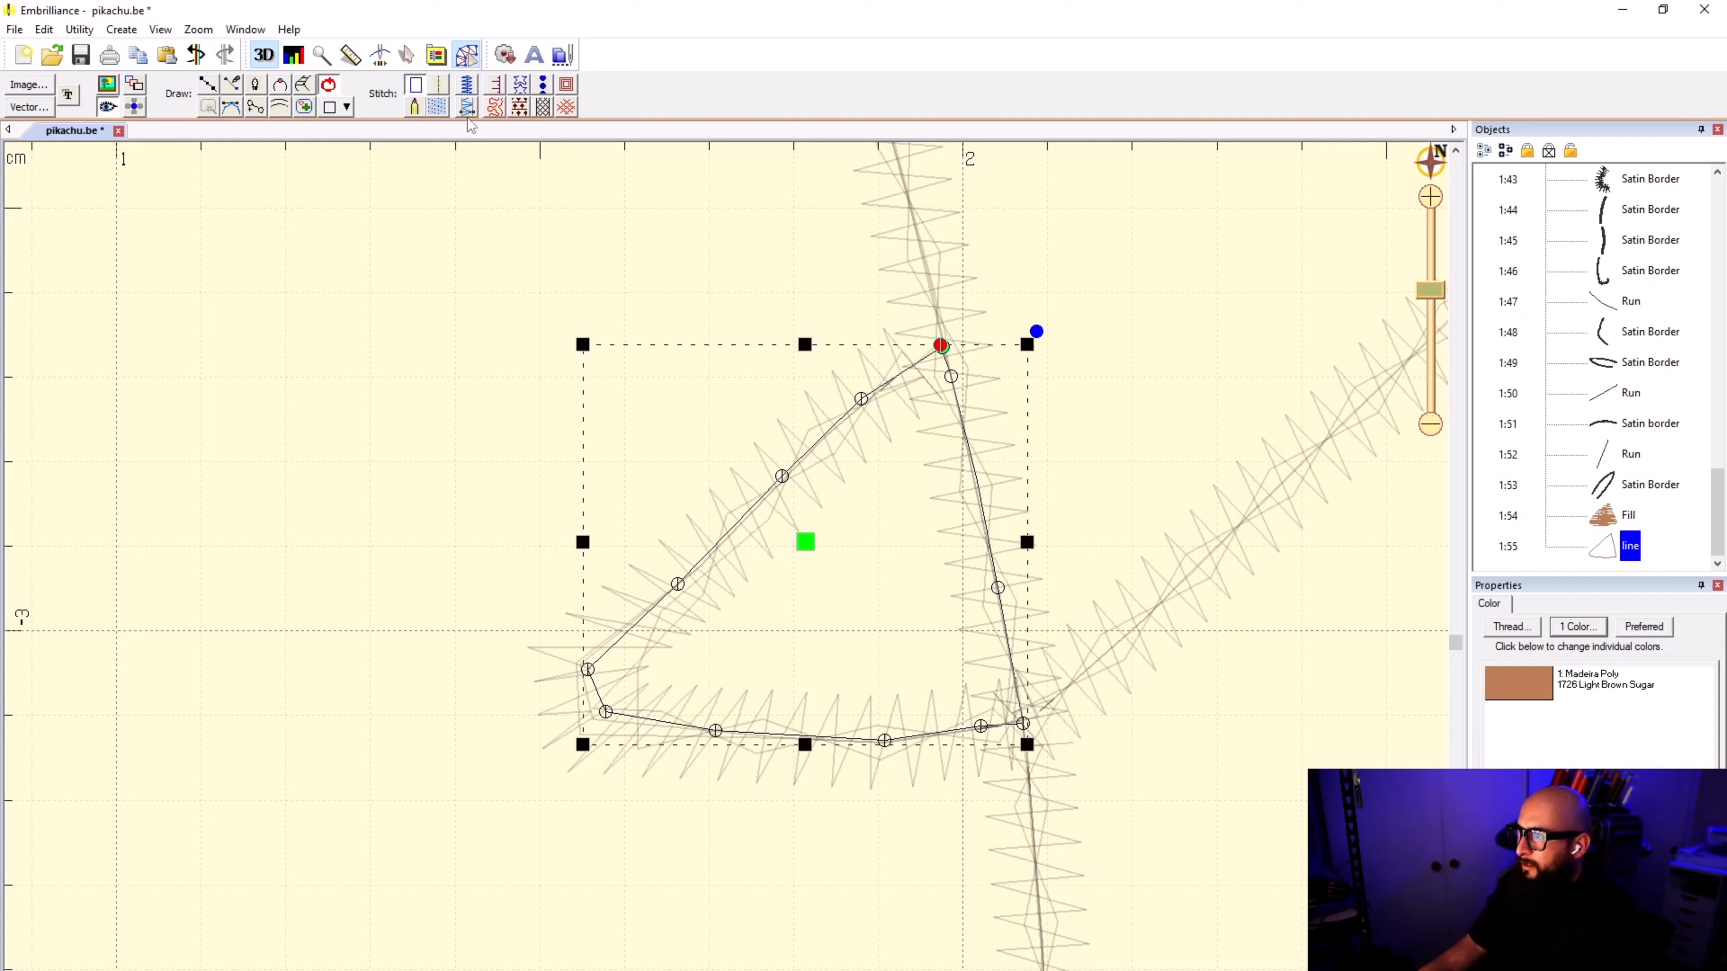
click(439, 105)
click(1210, 314)
Step: Show the background image behind the stitches again
scroll(1026, 457, down, 8)
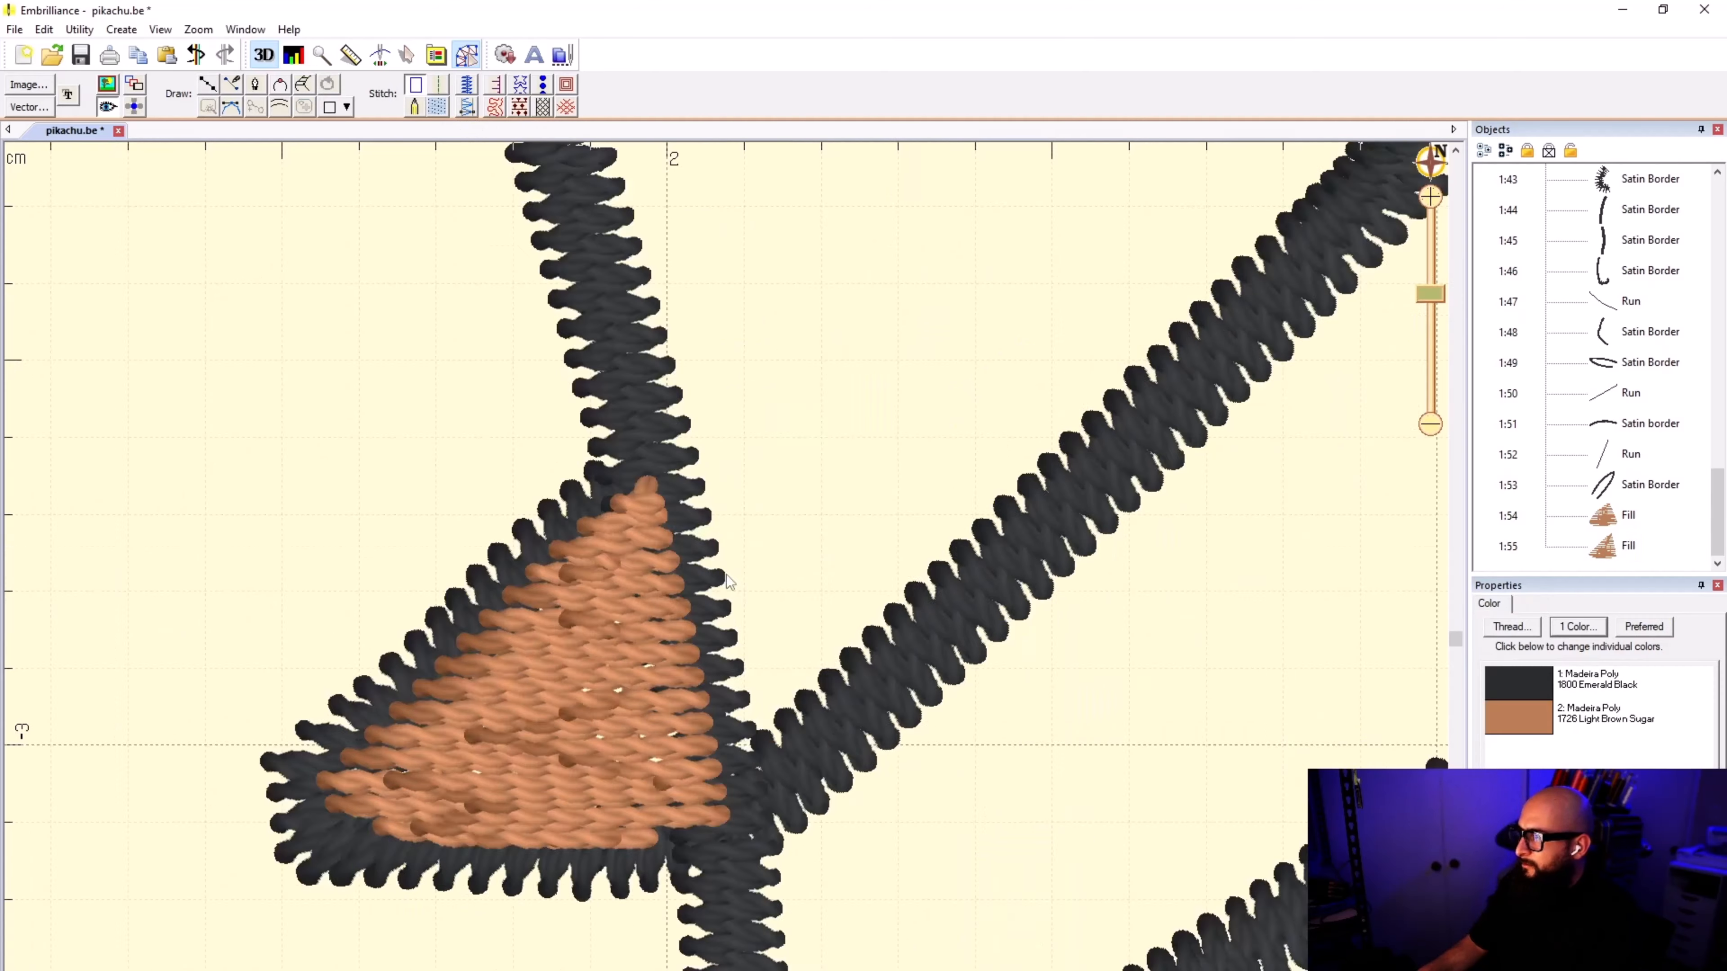
scroll(728, 578, down, 5)
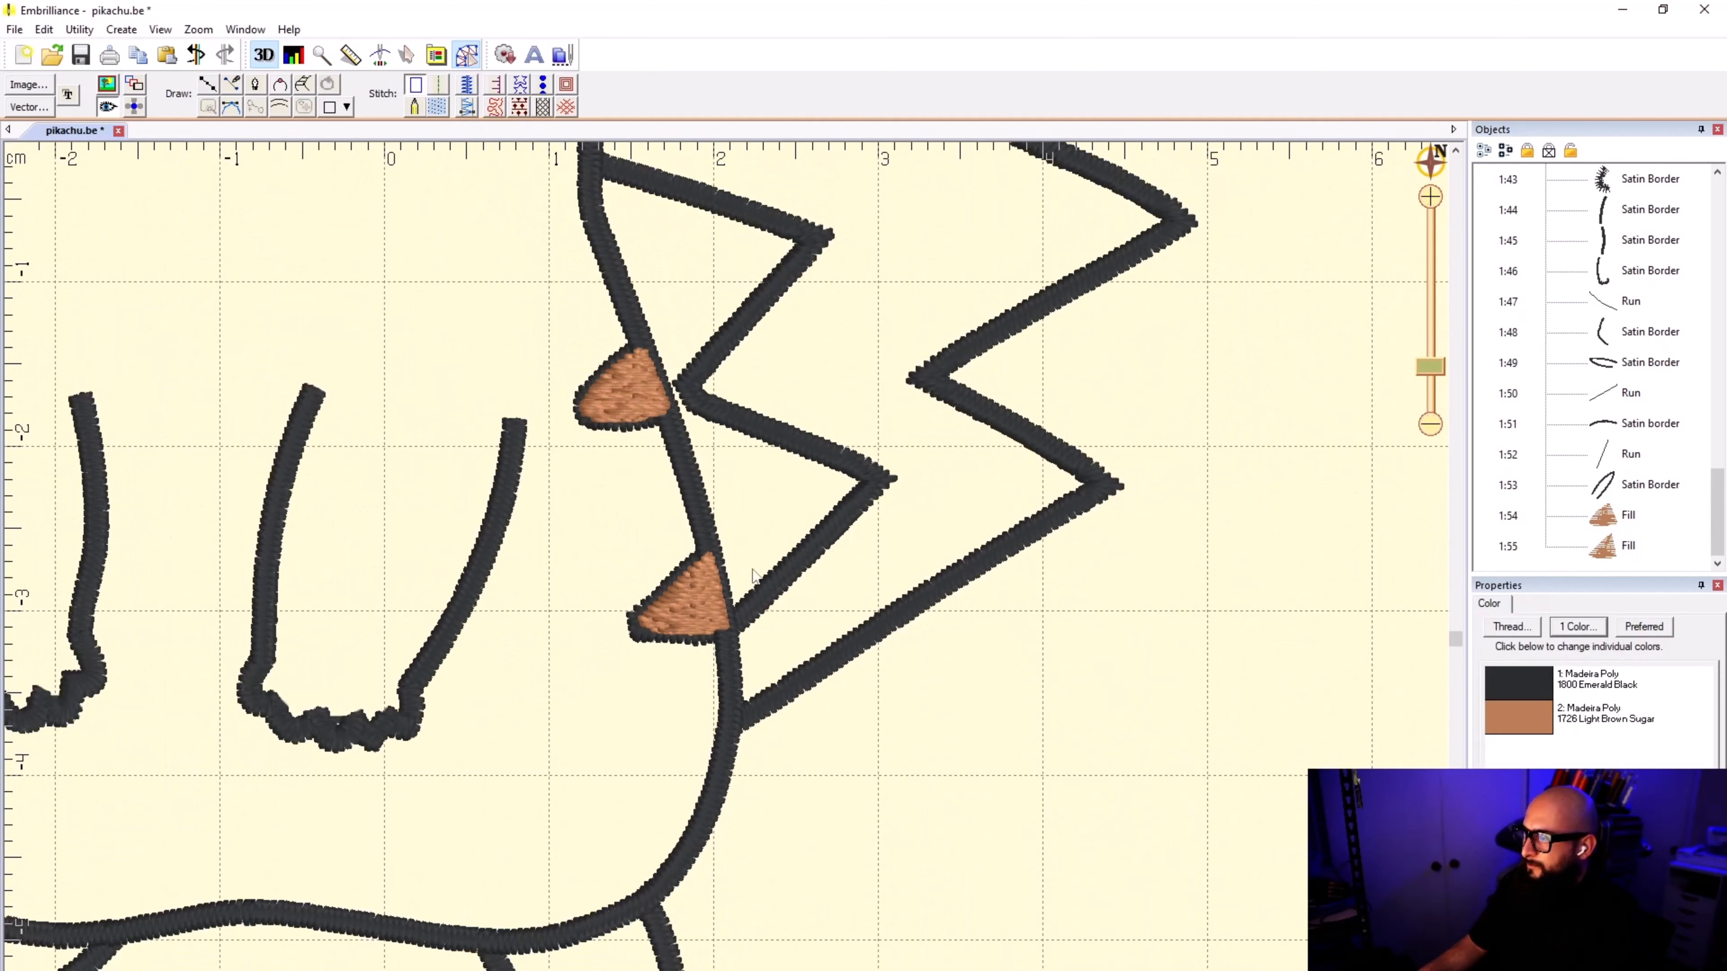
click(107, 84)
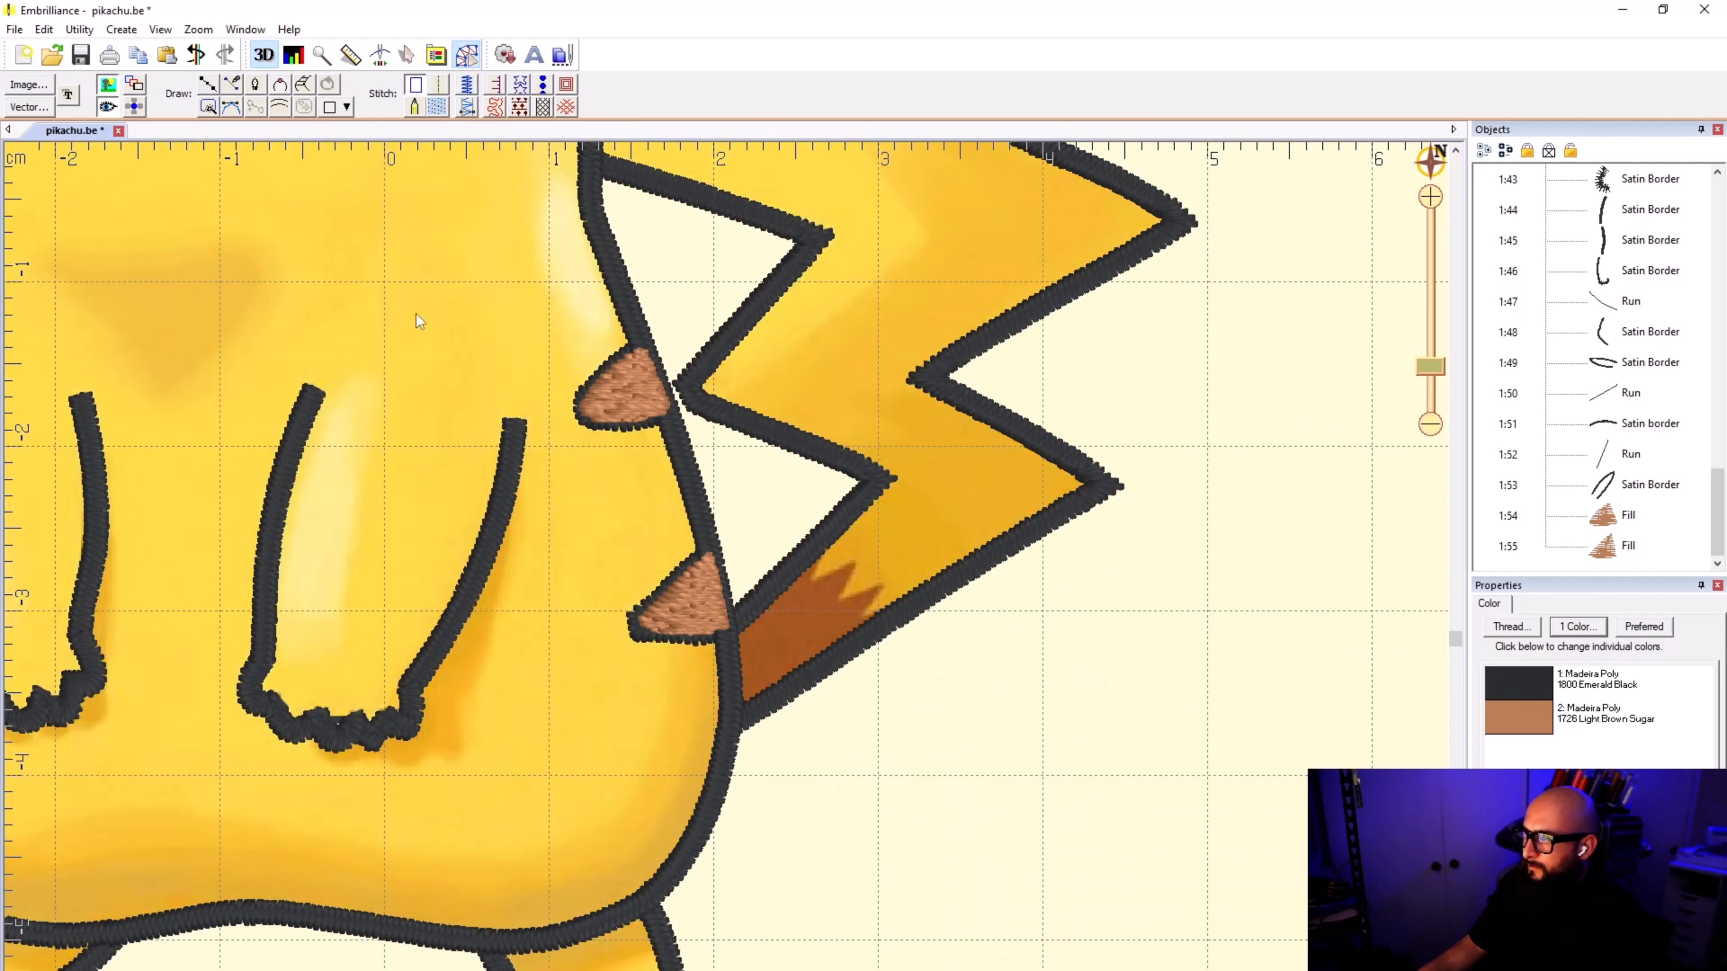
Step: Start a point-by-point line at the tail's upper outline and trace the brown patch's zigzag edge to its first inner peak
scroll(731, 578, up, 1)
scroll(731, 577, up, 2)
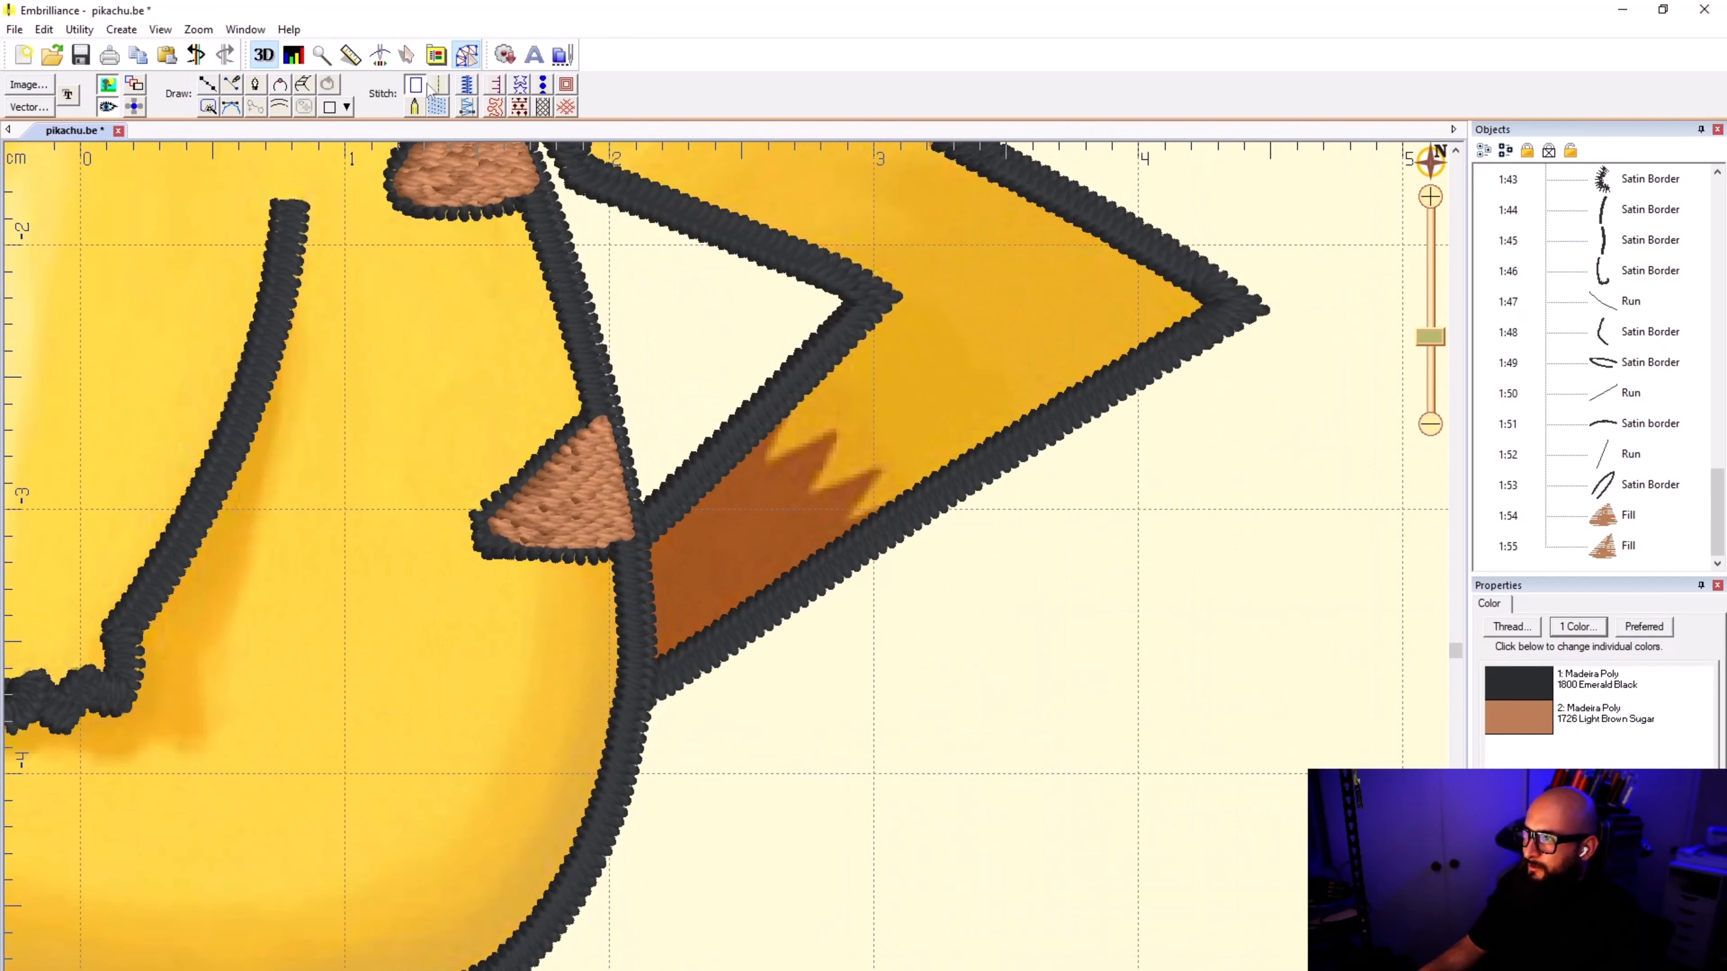
click(208, 85)
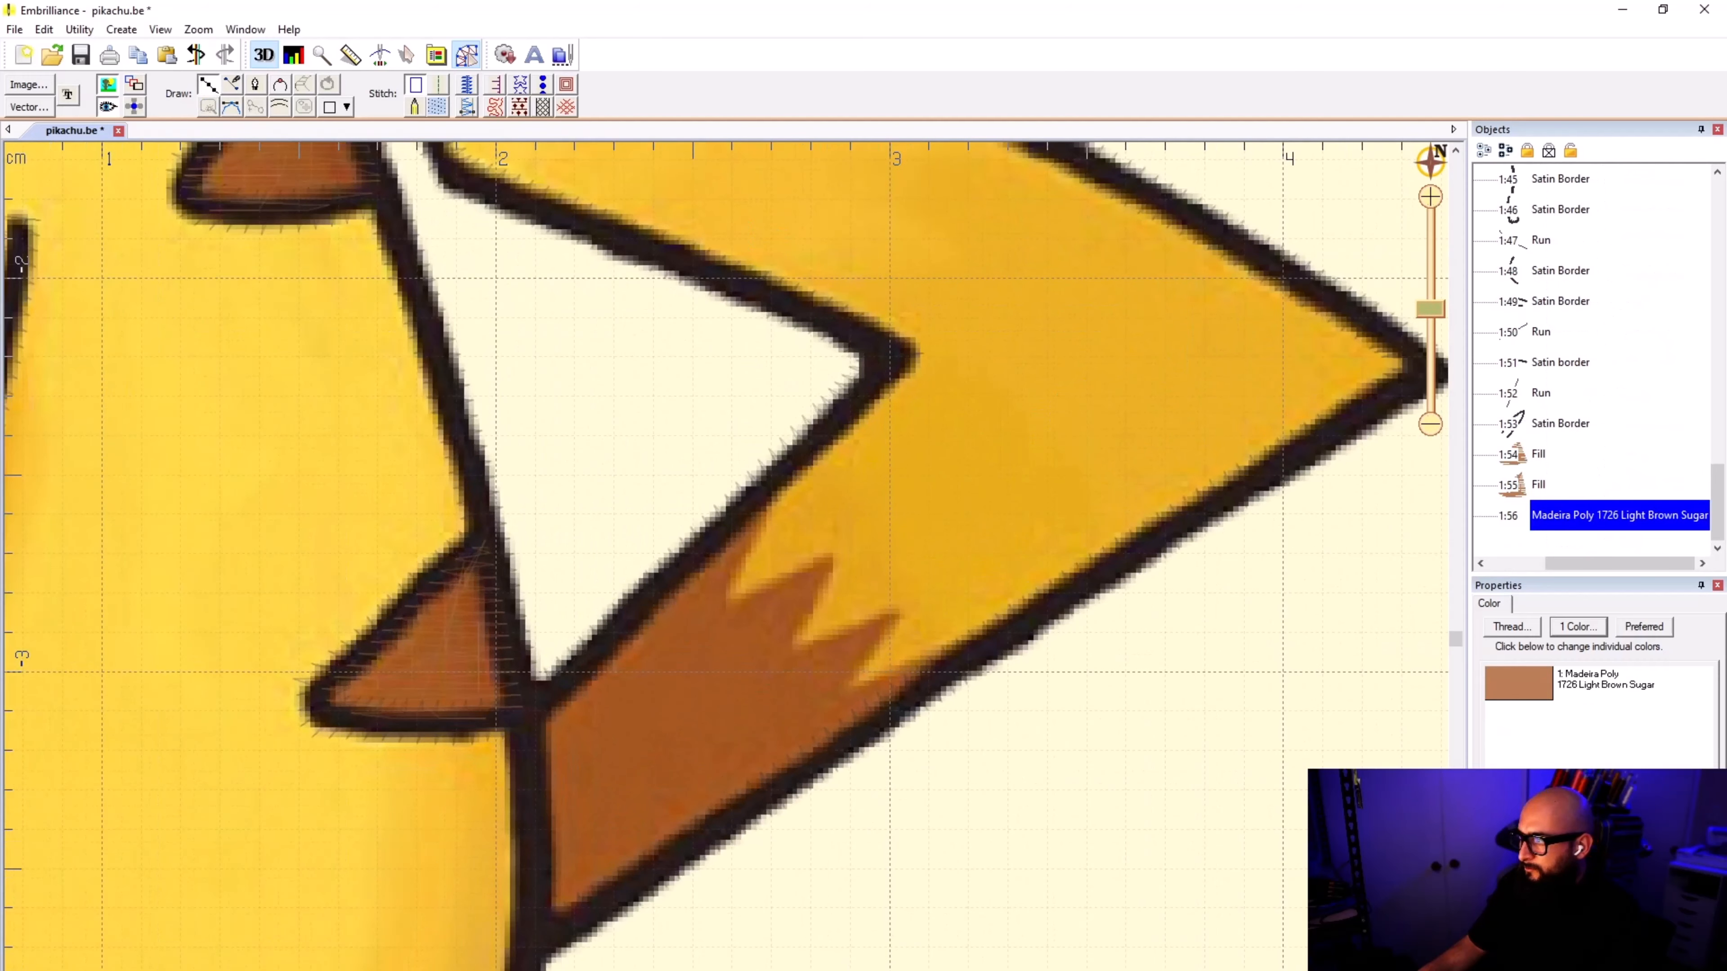
click(106, 85)
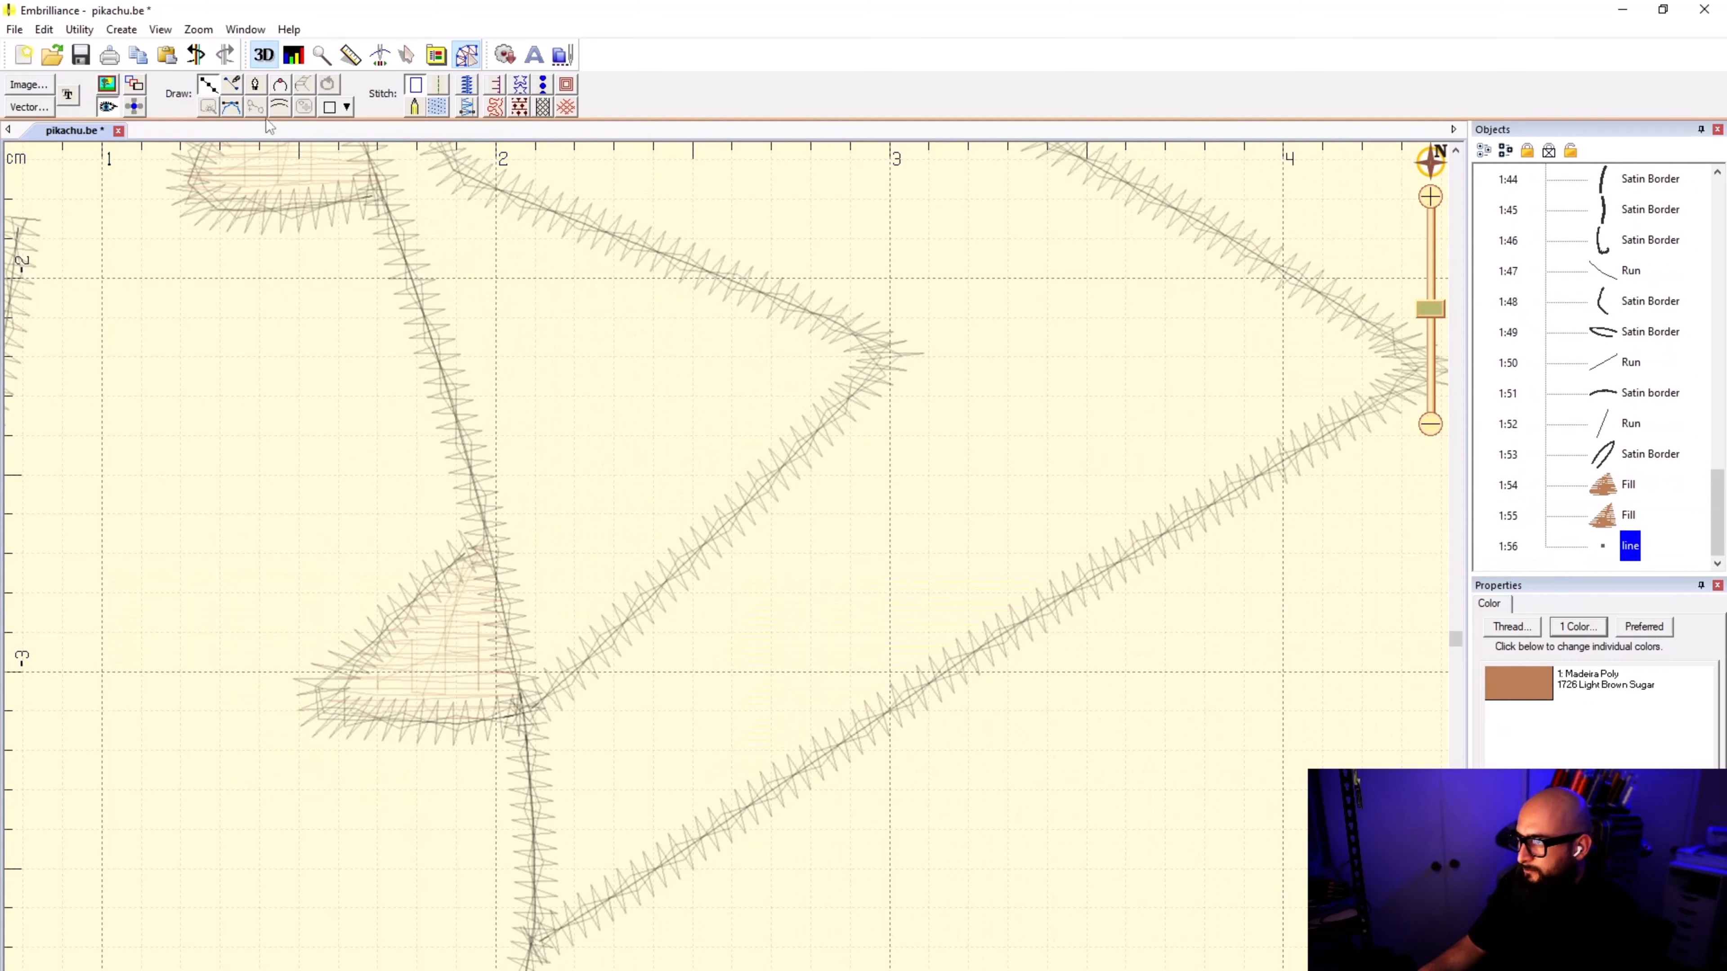
click(107, 85)
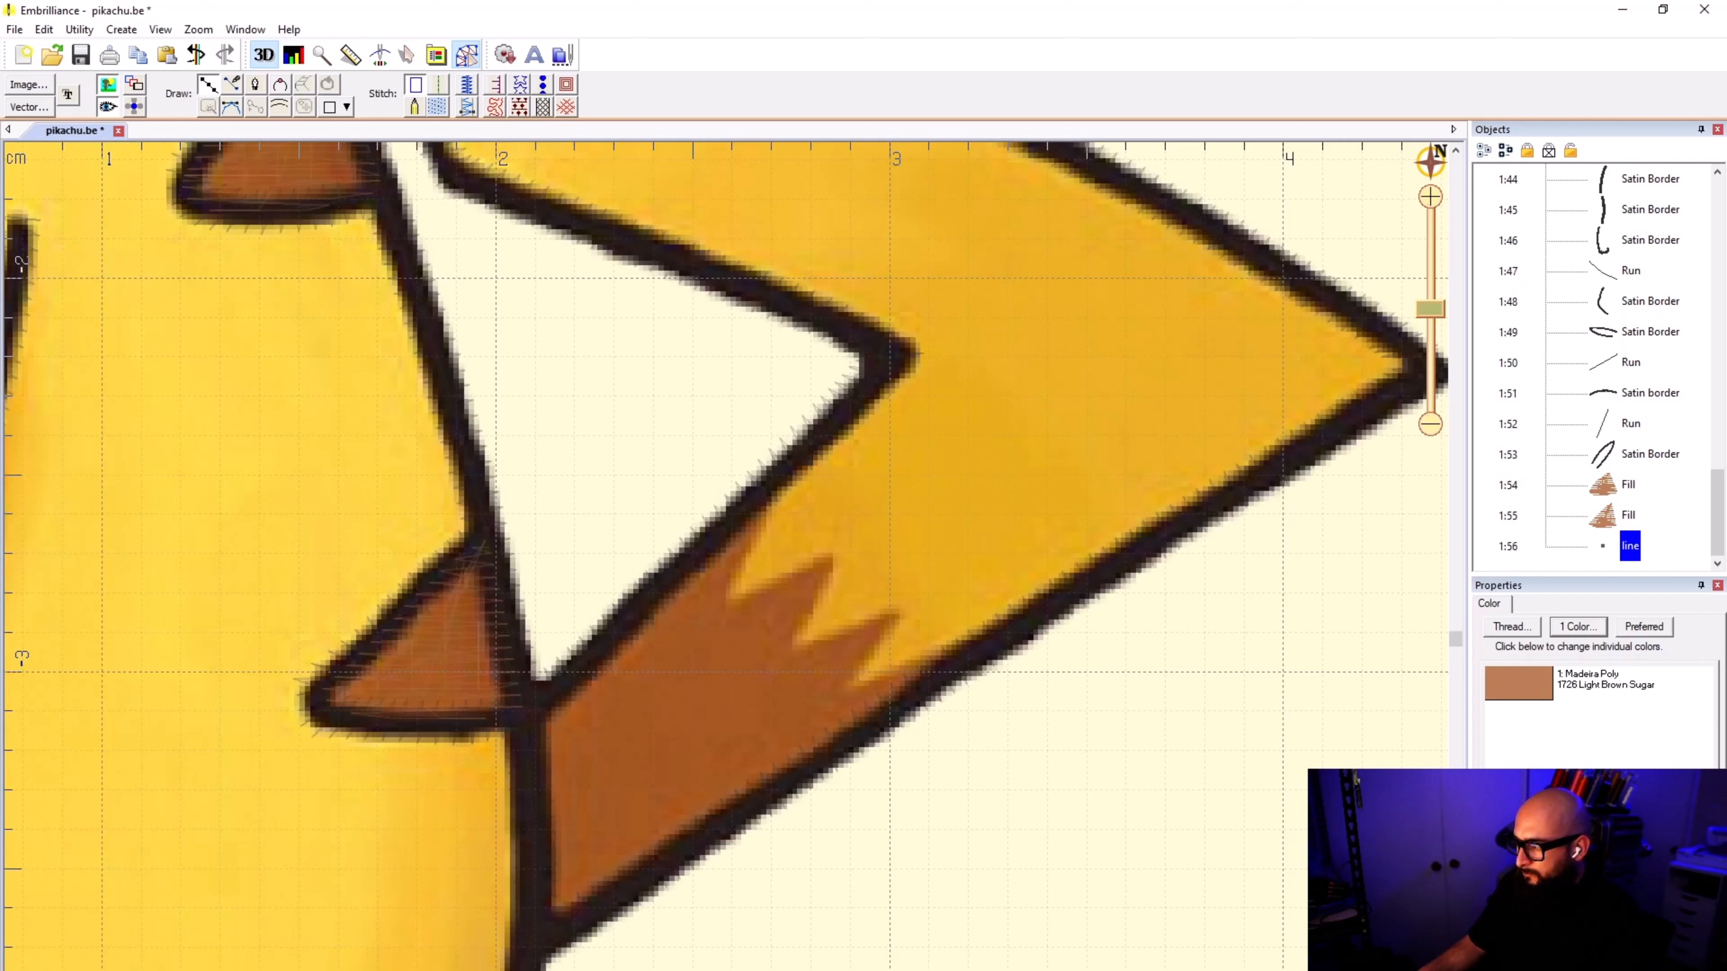
click(777, 482)
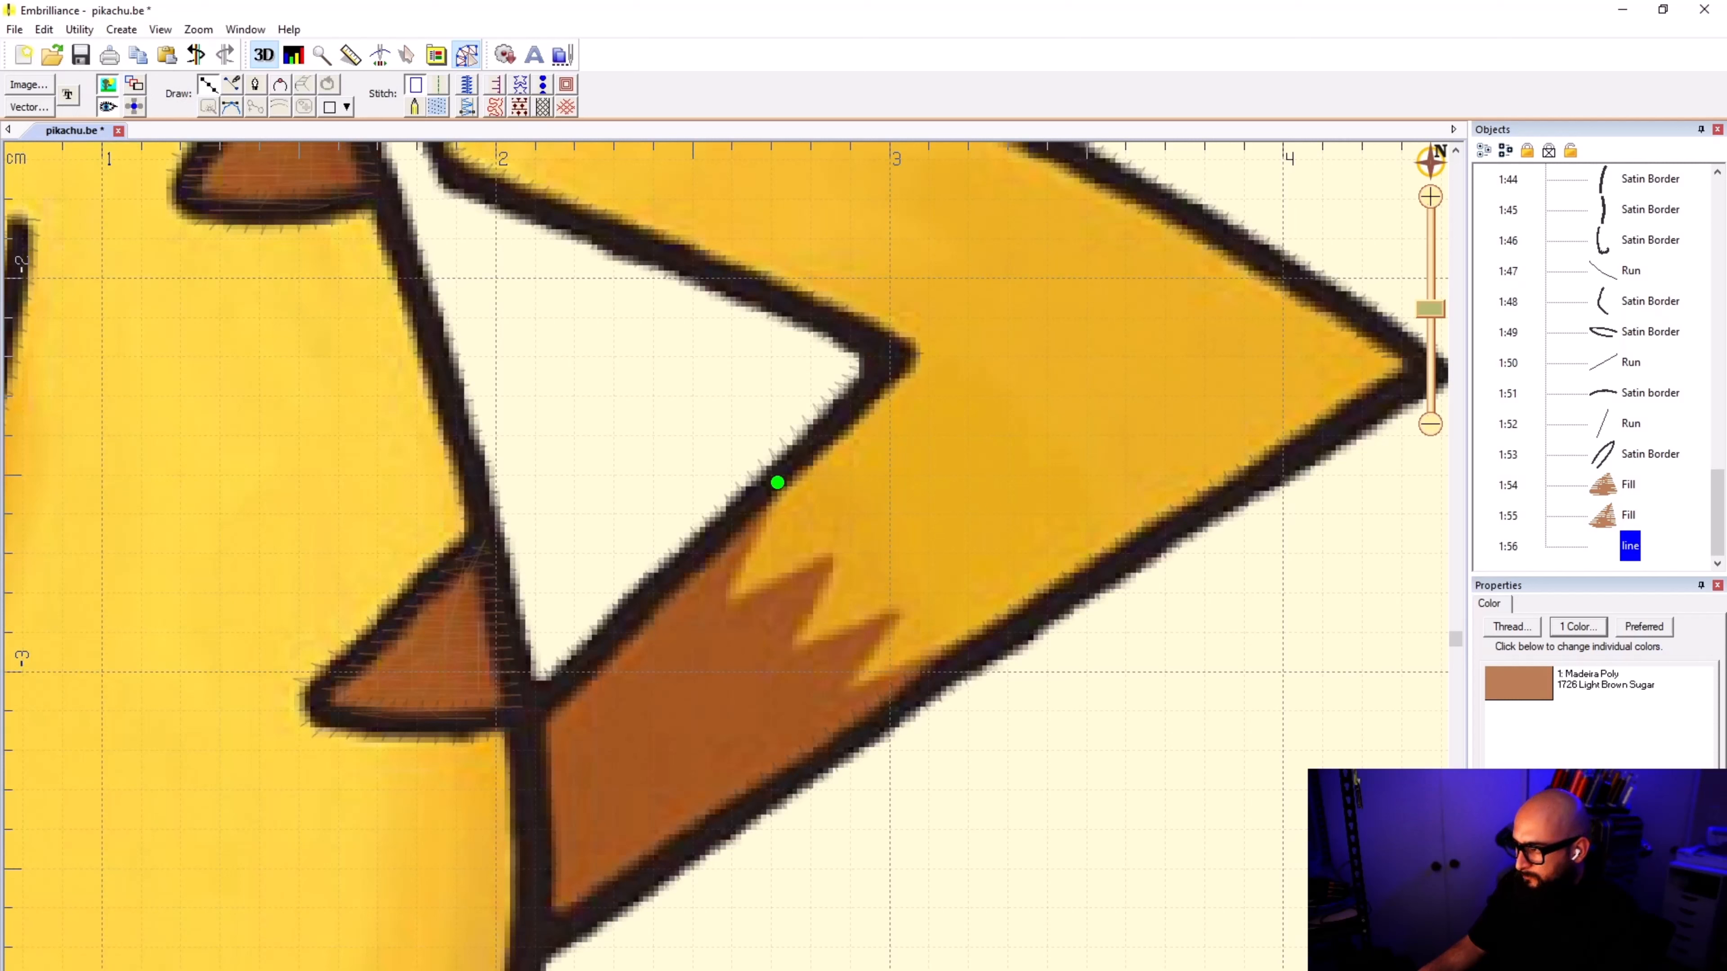
click(730, 589)
click(736, 596)
click(830, 553)
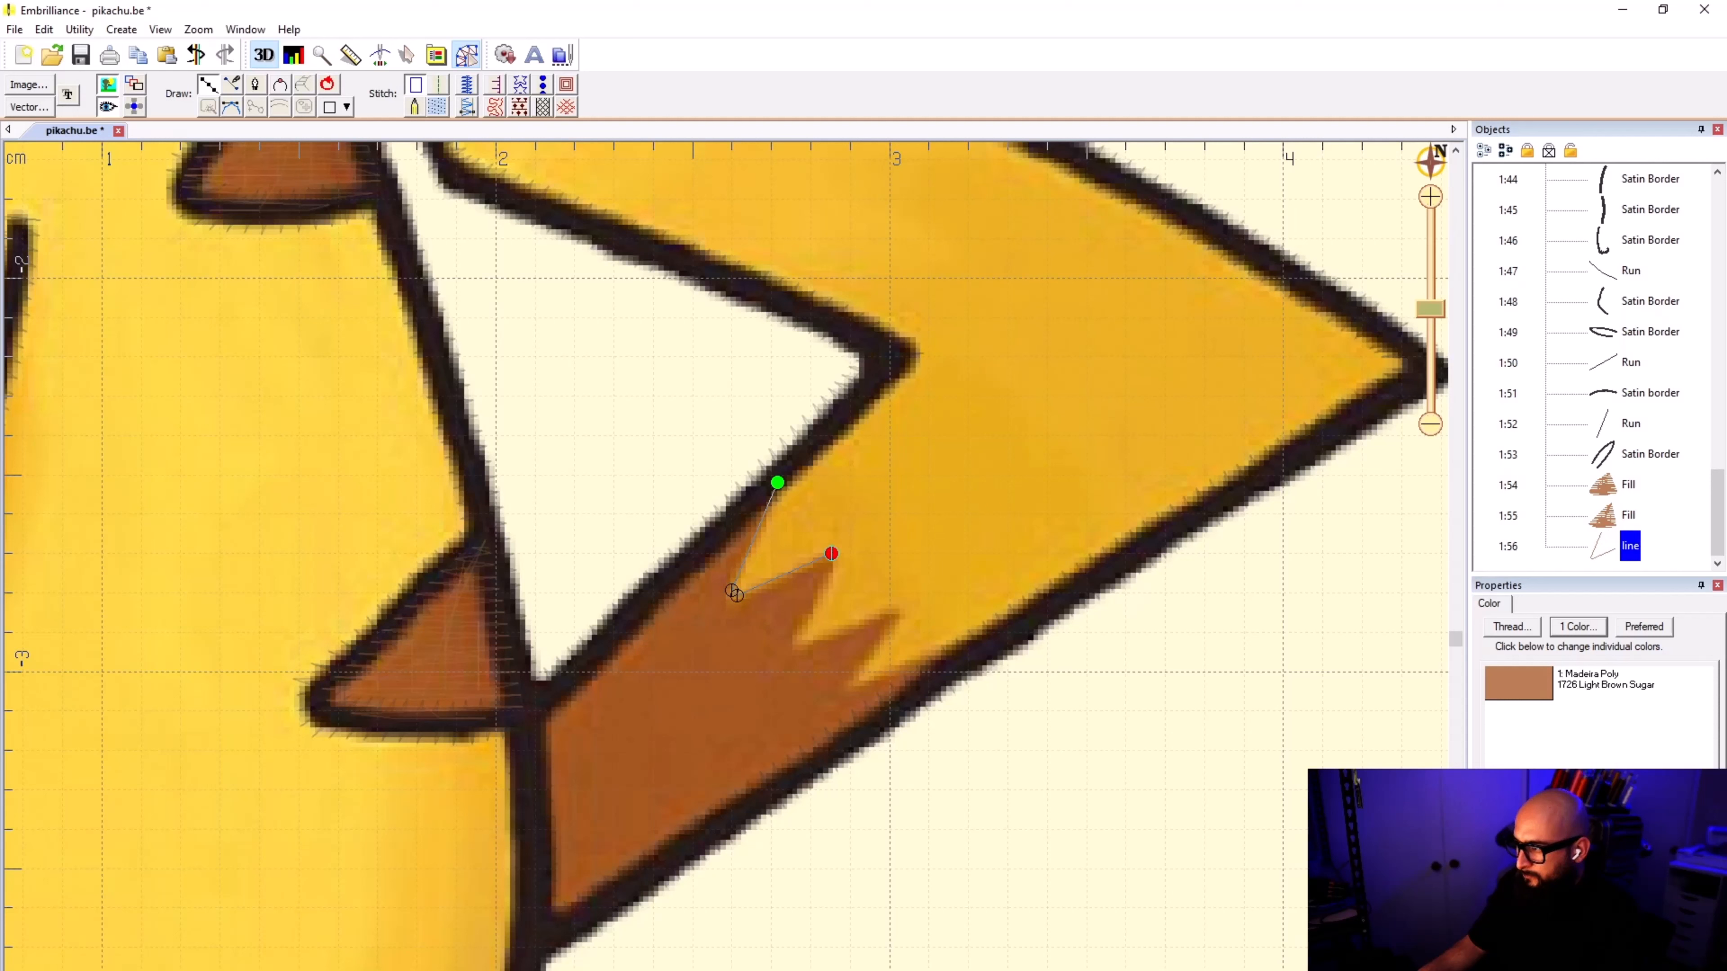
Step: Continue the line through the remaining zigzag points to the tail's lower outline, and remove the extra point placed beyond it
click(796, 644)
click(902, 610)
click(852, 676)
click(961, 654)
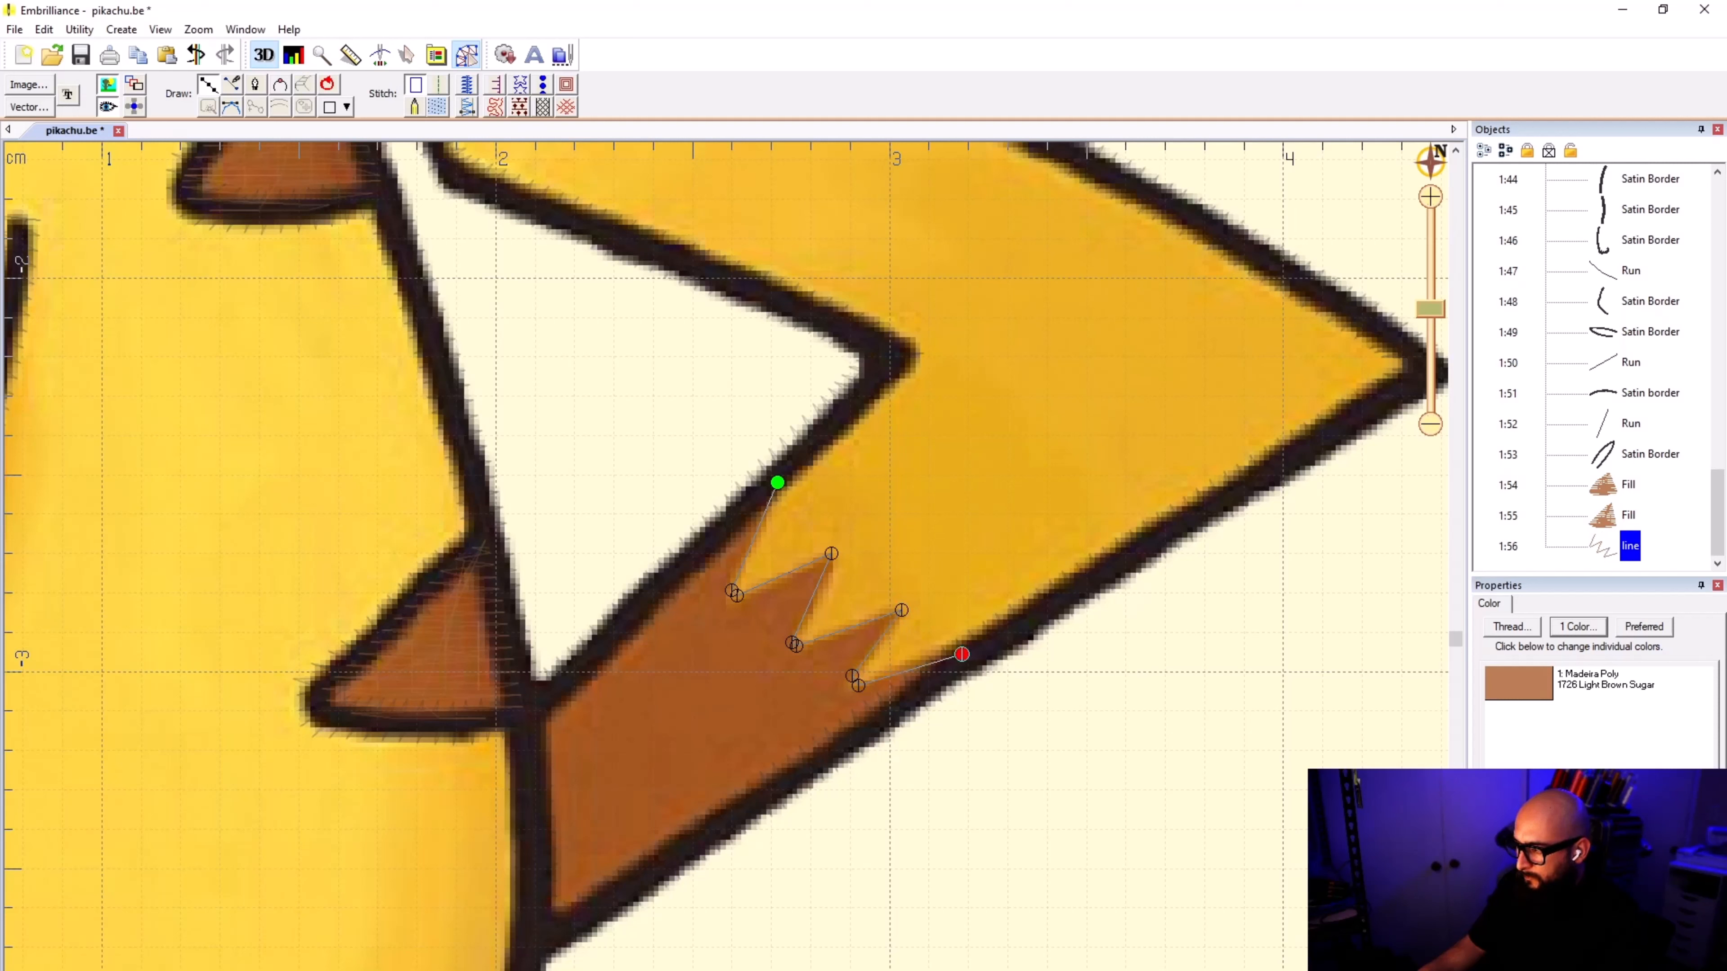
click(870, 732)
scroll(870, 732, up, 2)
key(Delete)
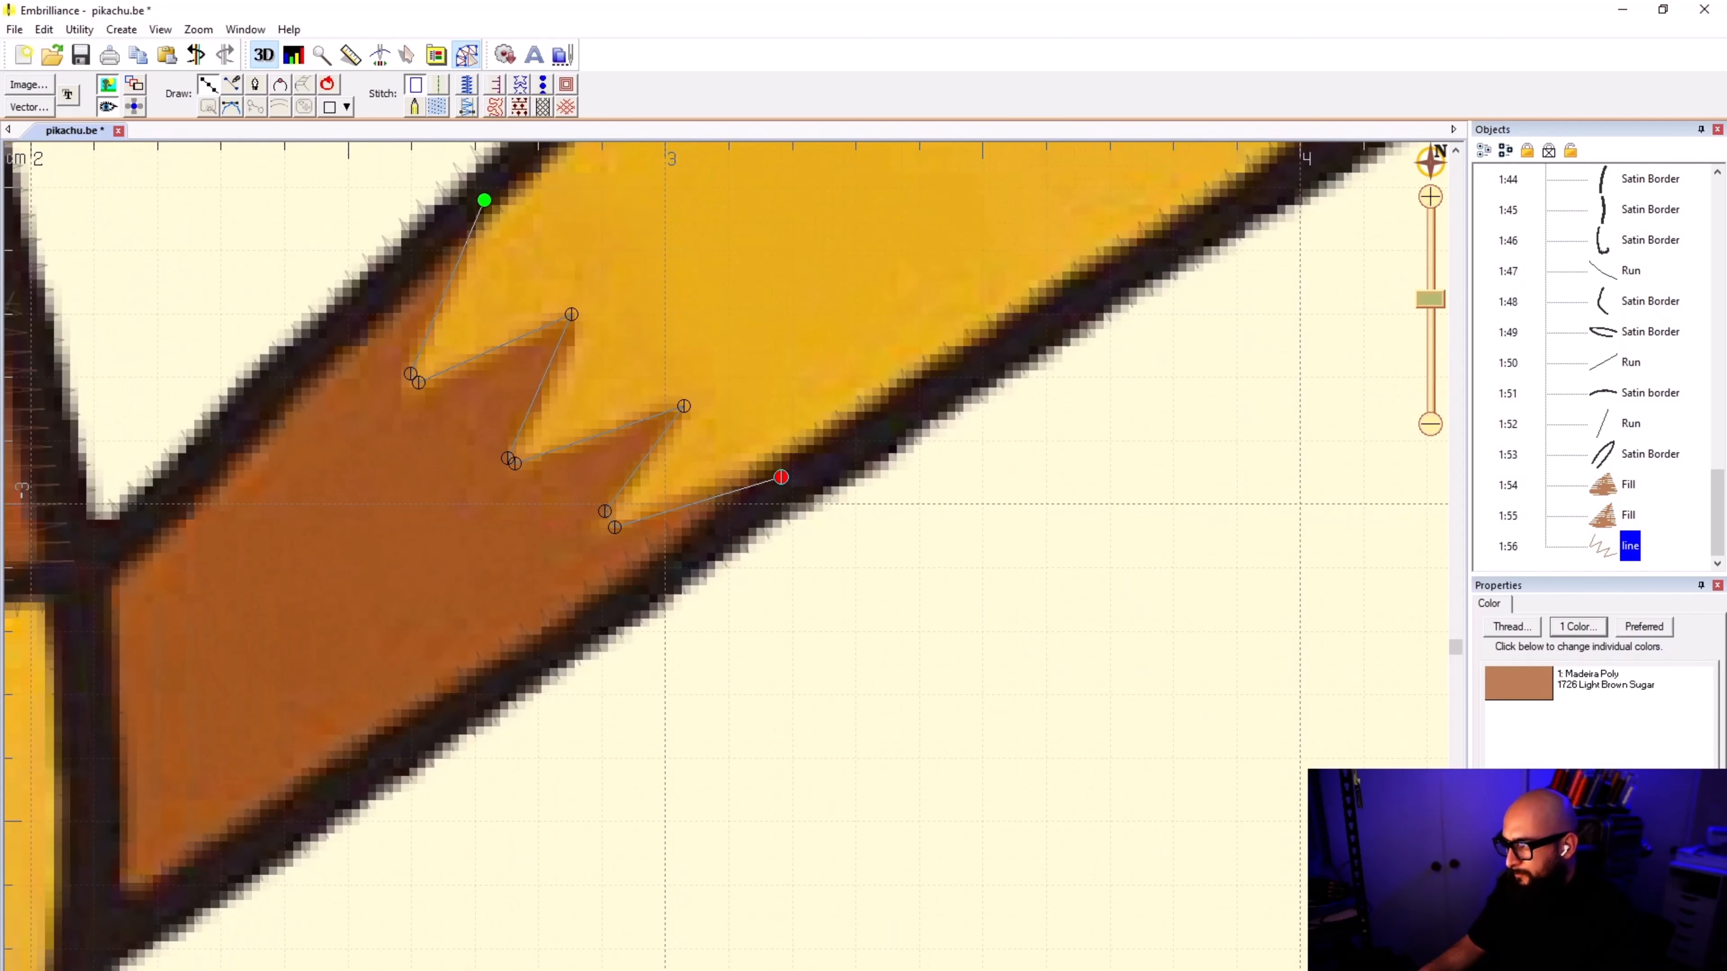
Step: Continue the line with three points along the tail's lower outline below the brown patch
click(740, 518)
click(582, 626)
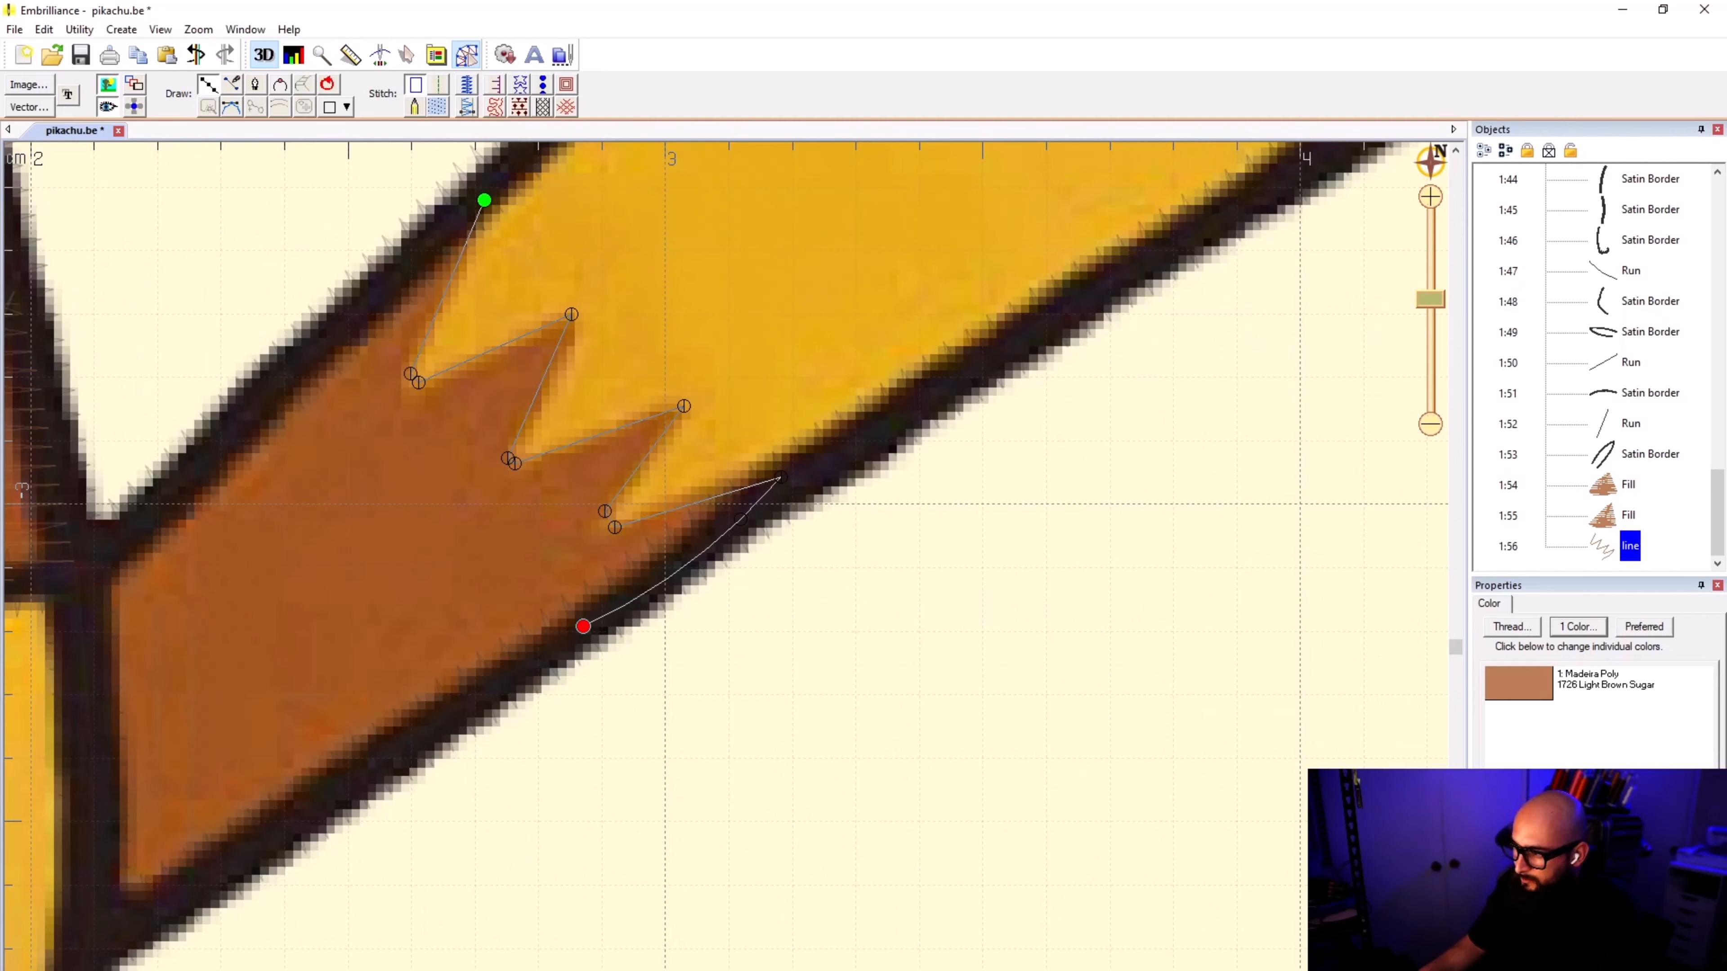
click(390, 753)
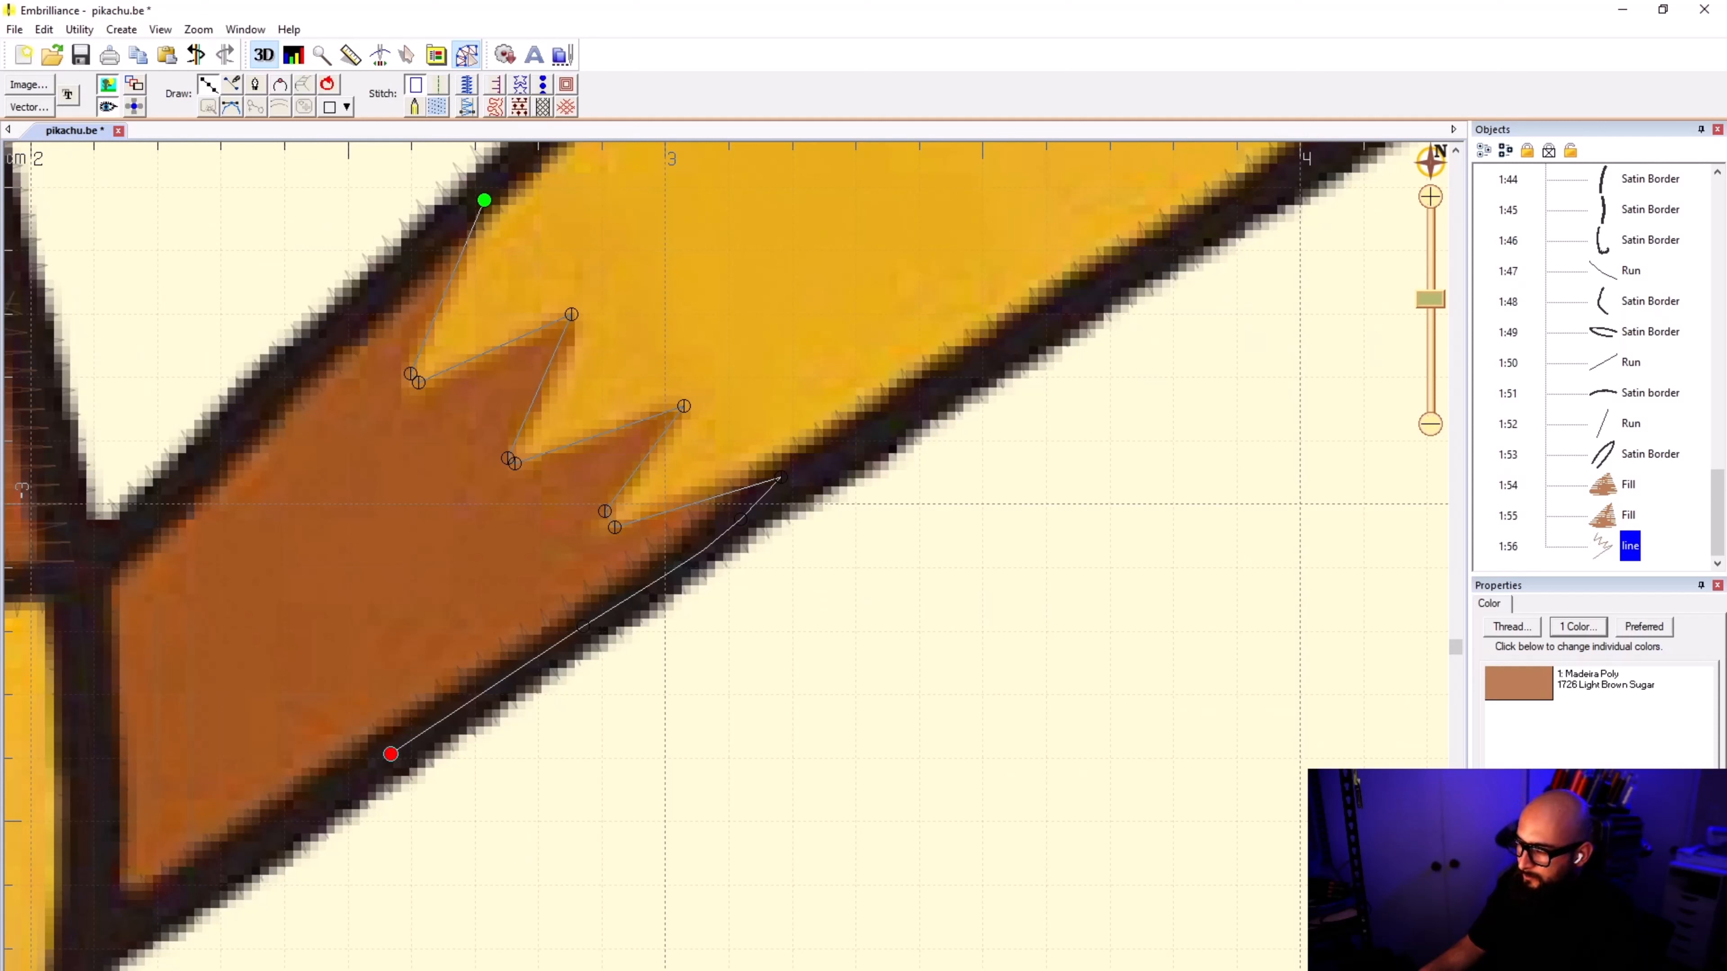
click(210, 870)
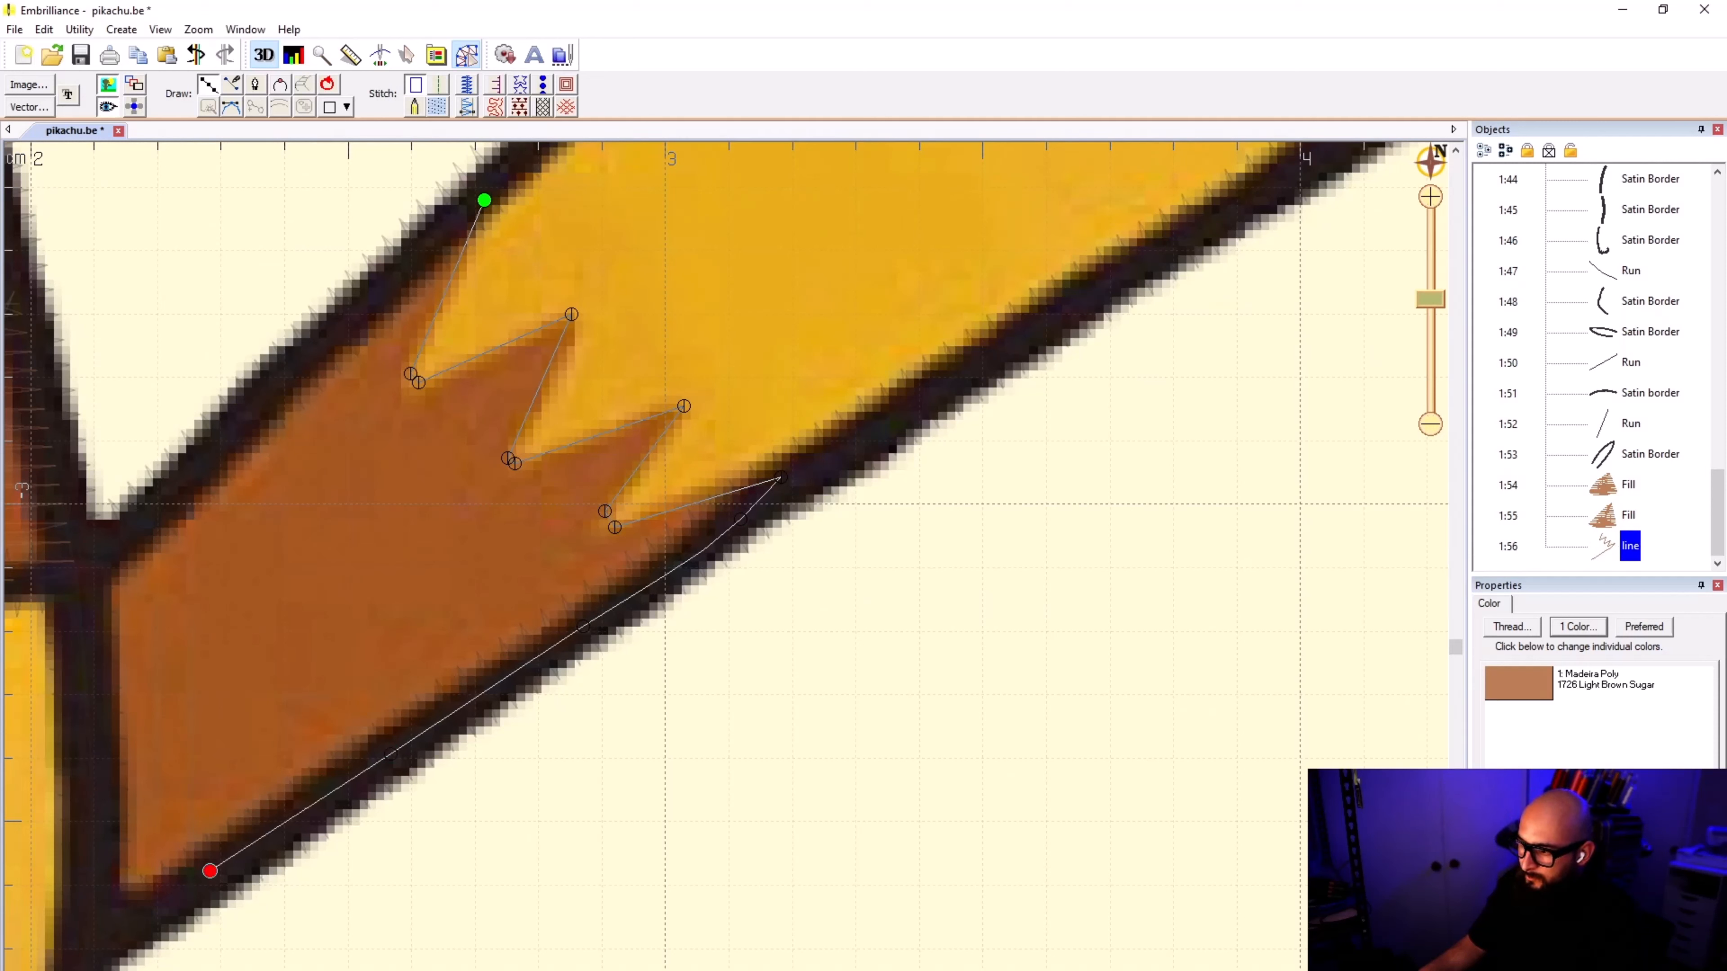
key(BackSpace)
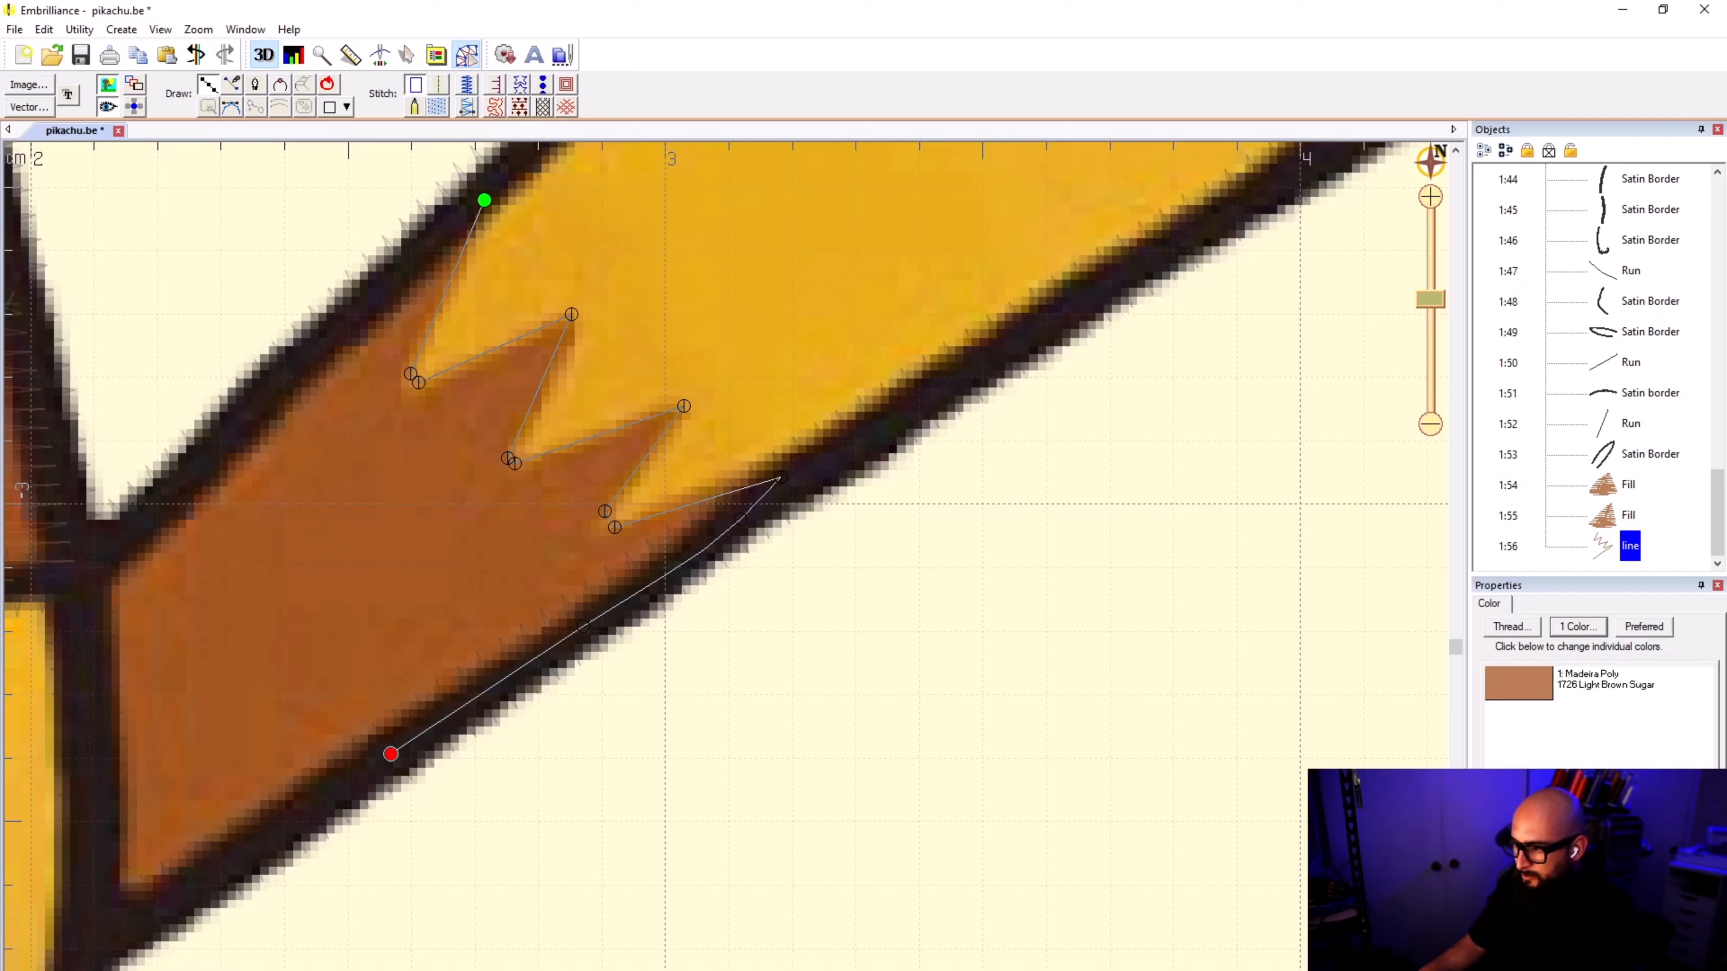
click(203, 885)
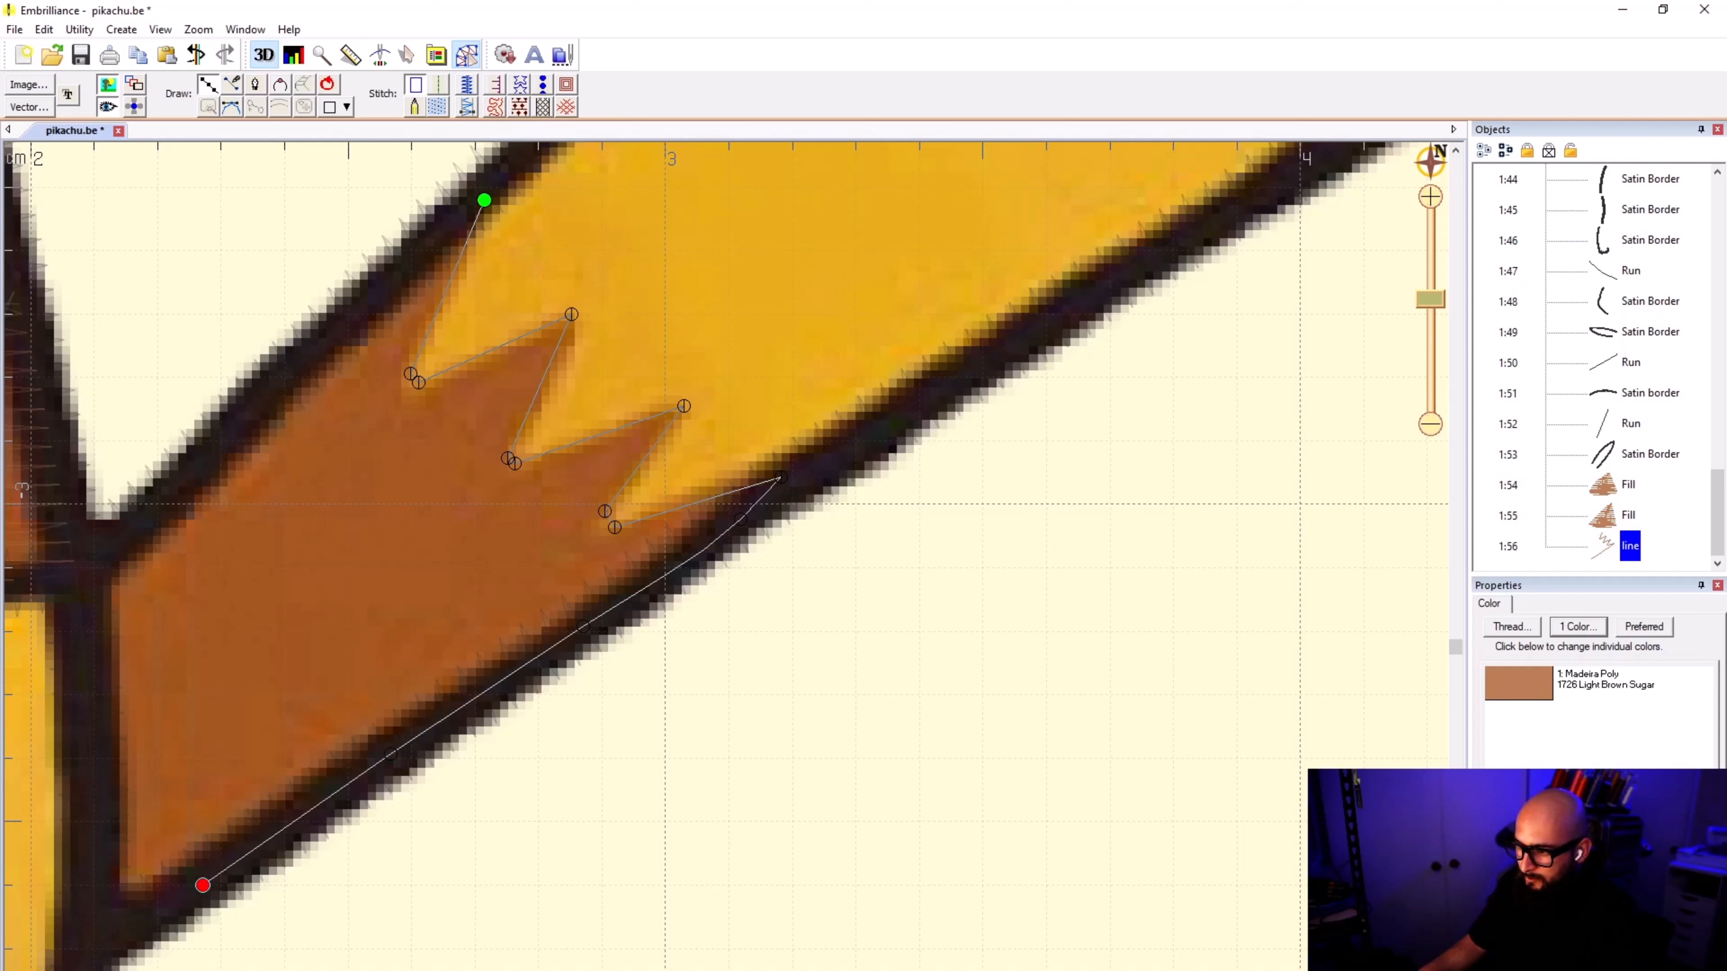
click(94, 936)
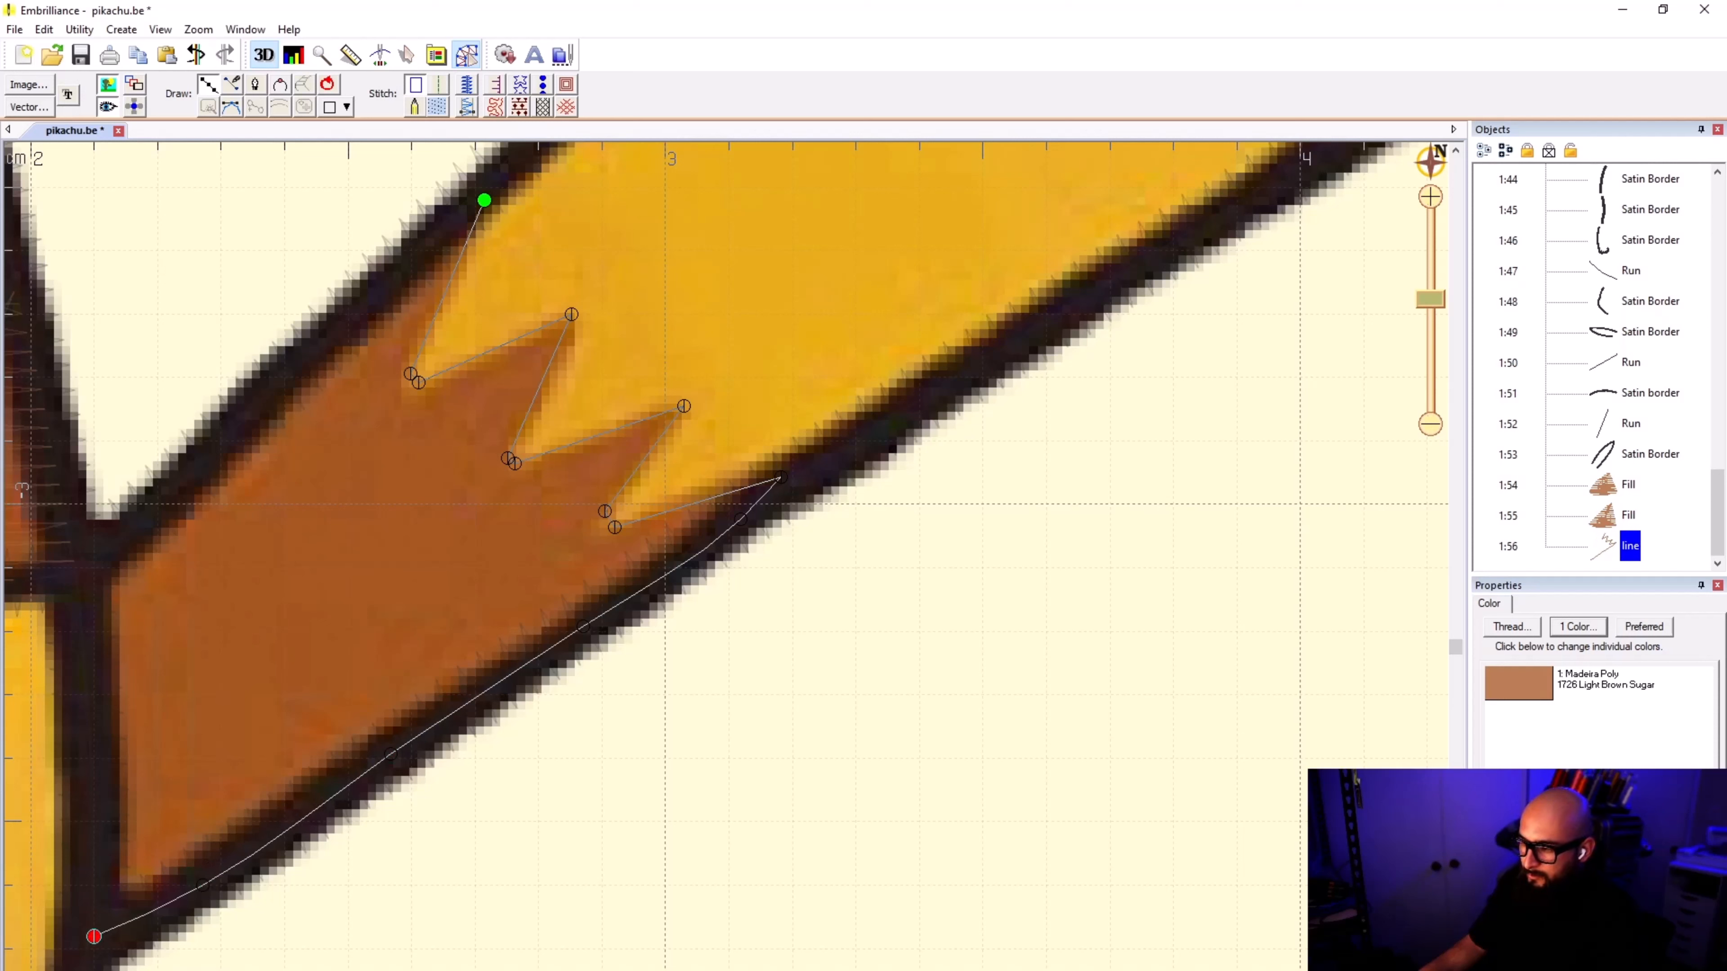
scroll(251, 861, down, 5)
scroll(726, 556, up, 11)
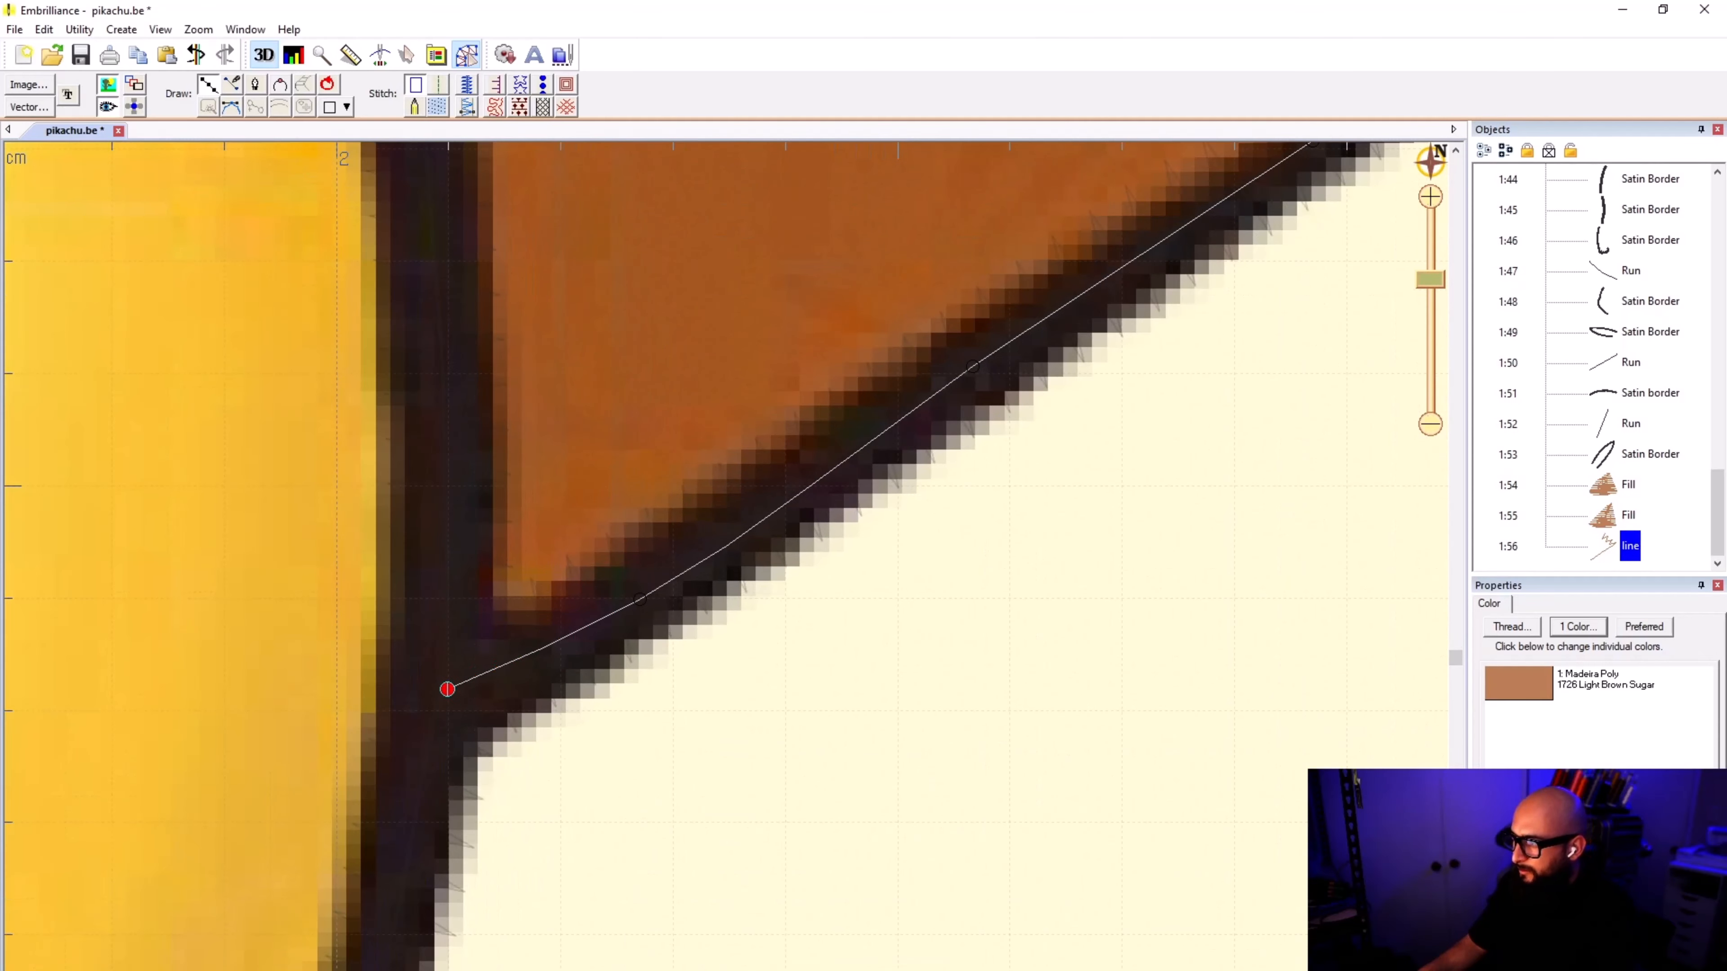
key(BackSpace)
key(BackSpace)
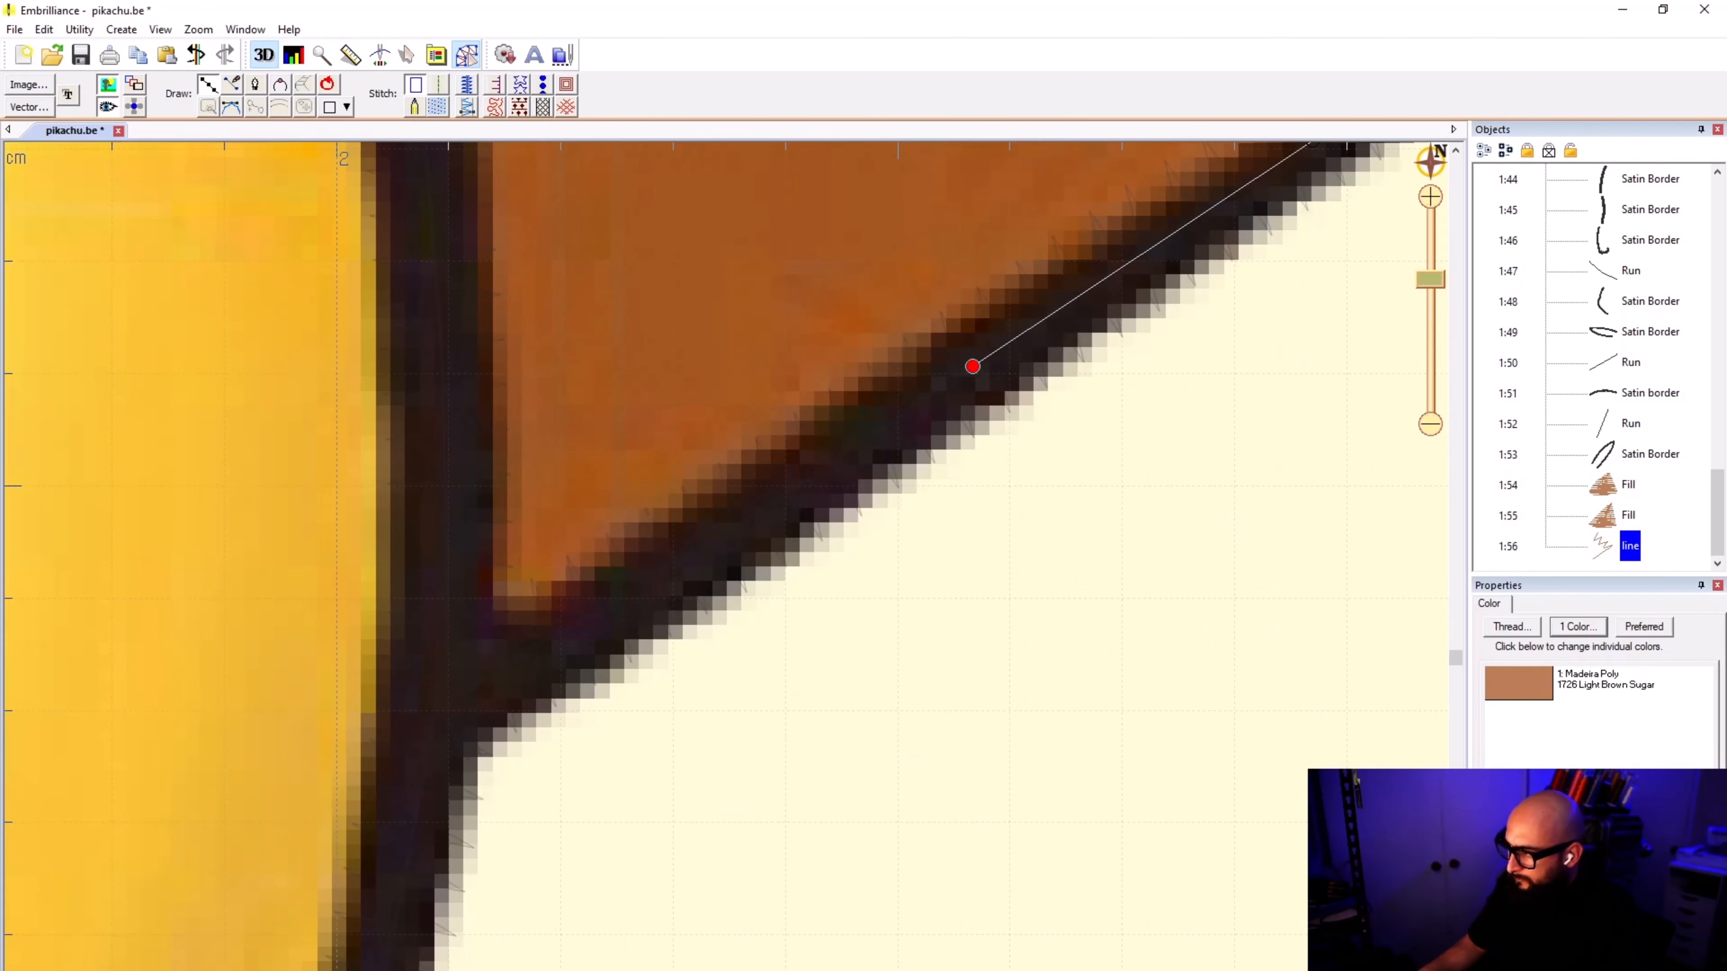
Step: Hide the background image and continue the line along the tail's lower satin border to the corner where it meets the body outline
click(783, 500)
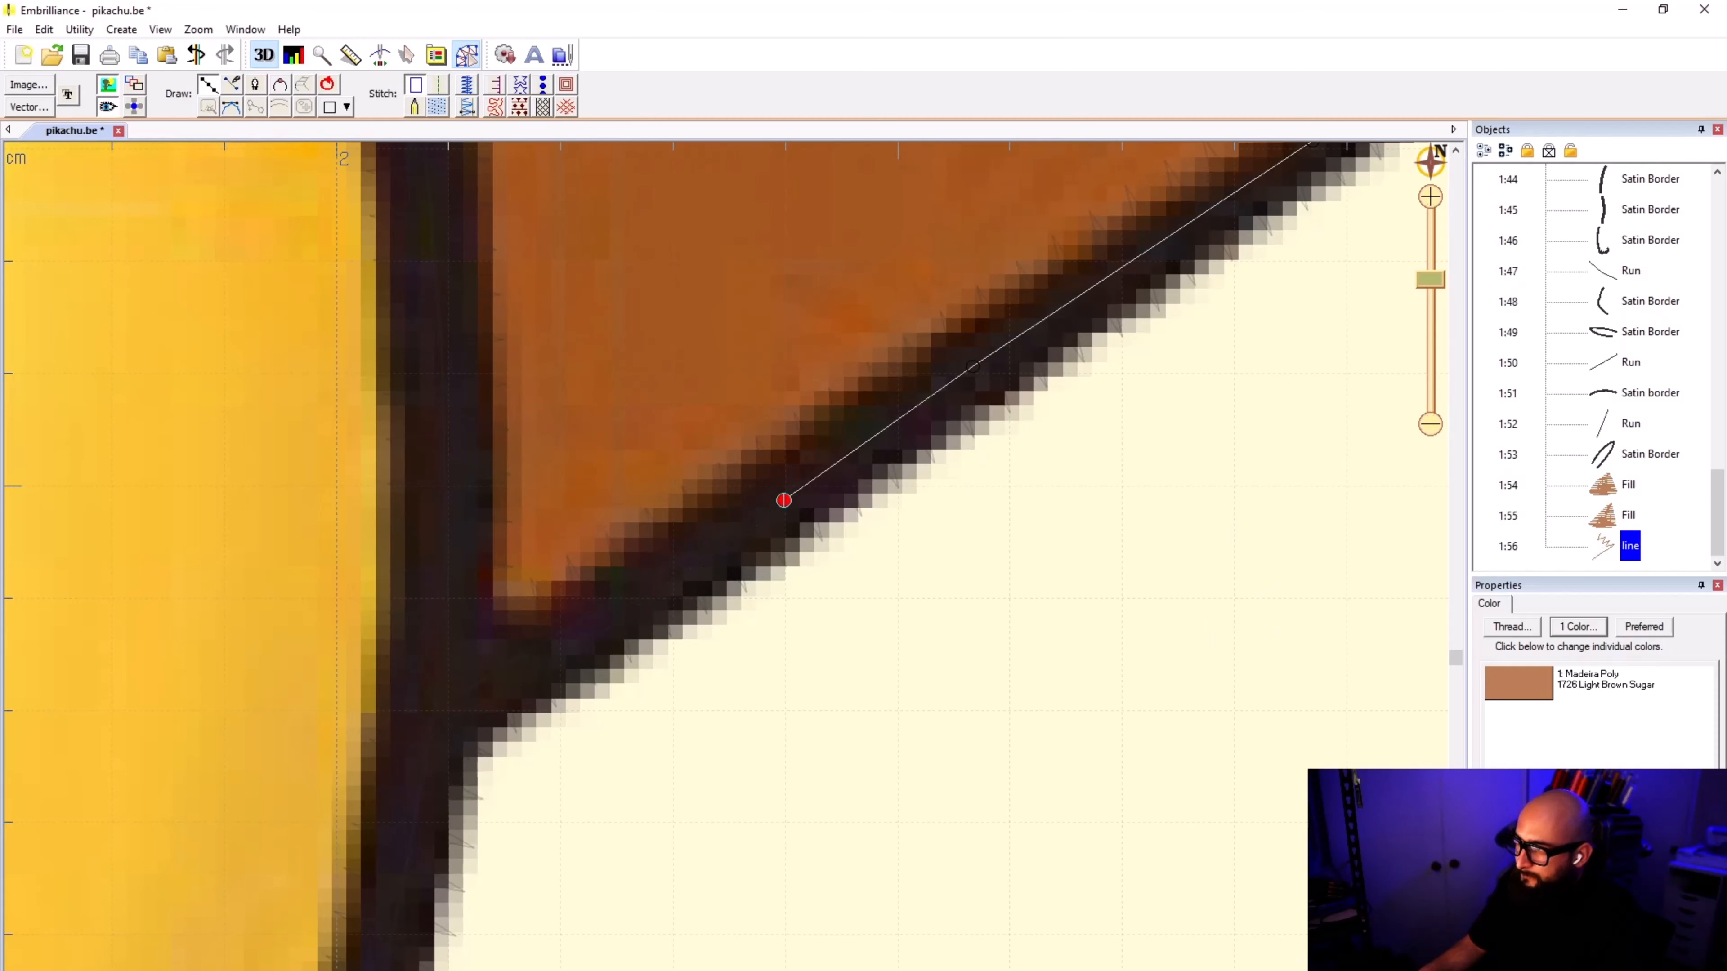
click(107, 84)
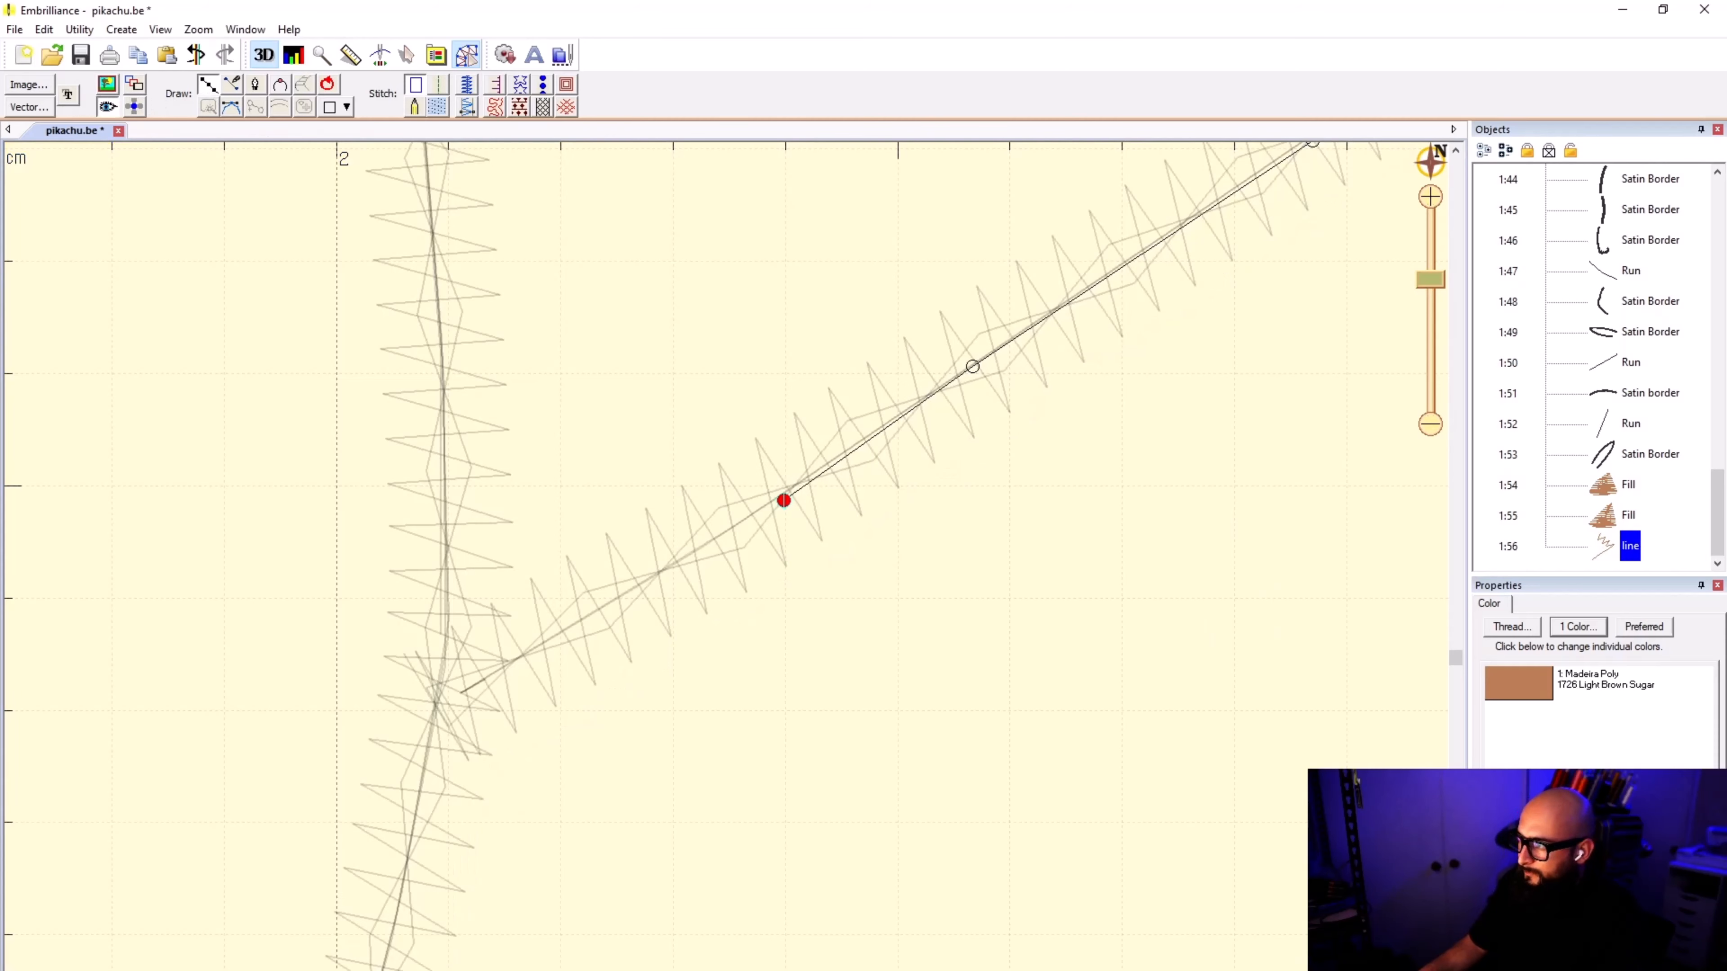
click(620, 592)
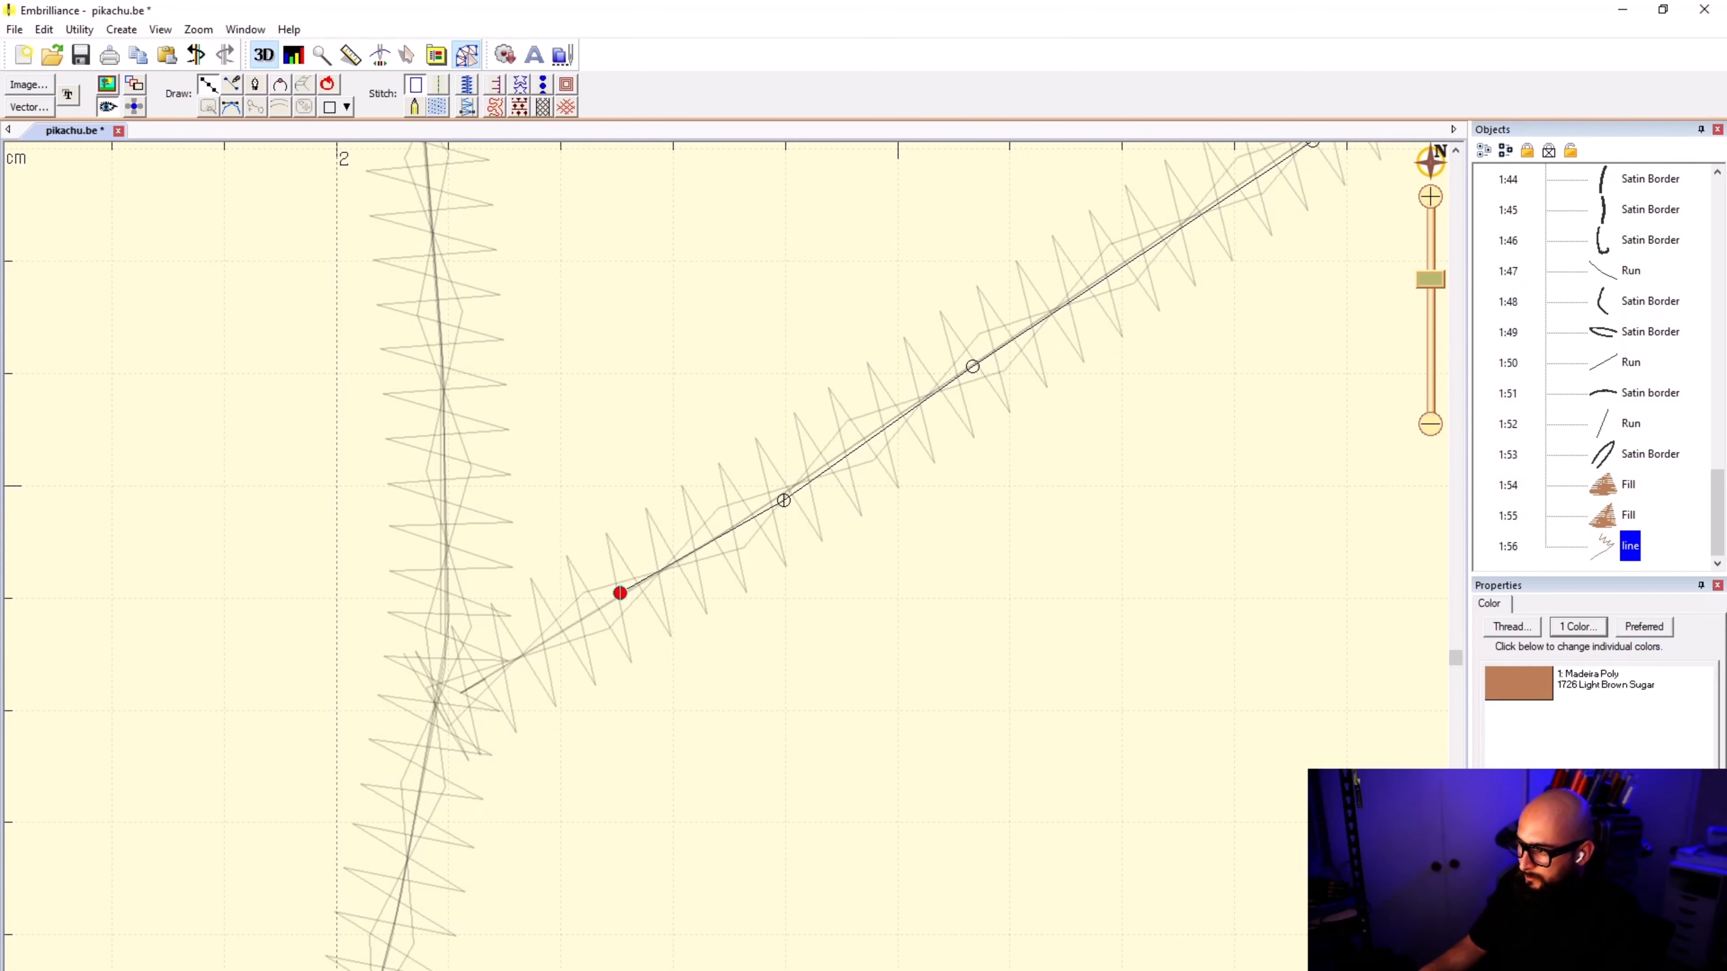
click(446, 700)
Step: Continue the line up the body outline to its junction with the tail's upper outline
click(447, 610)
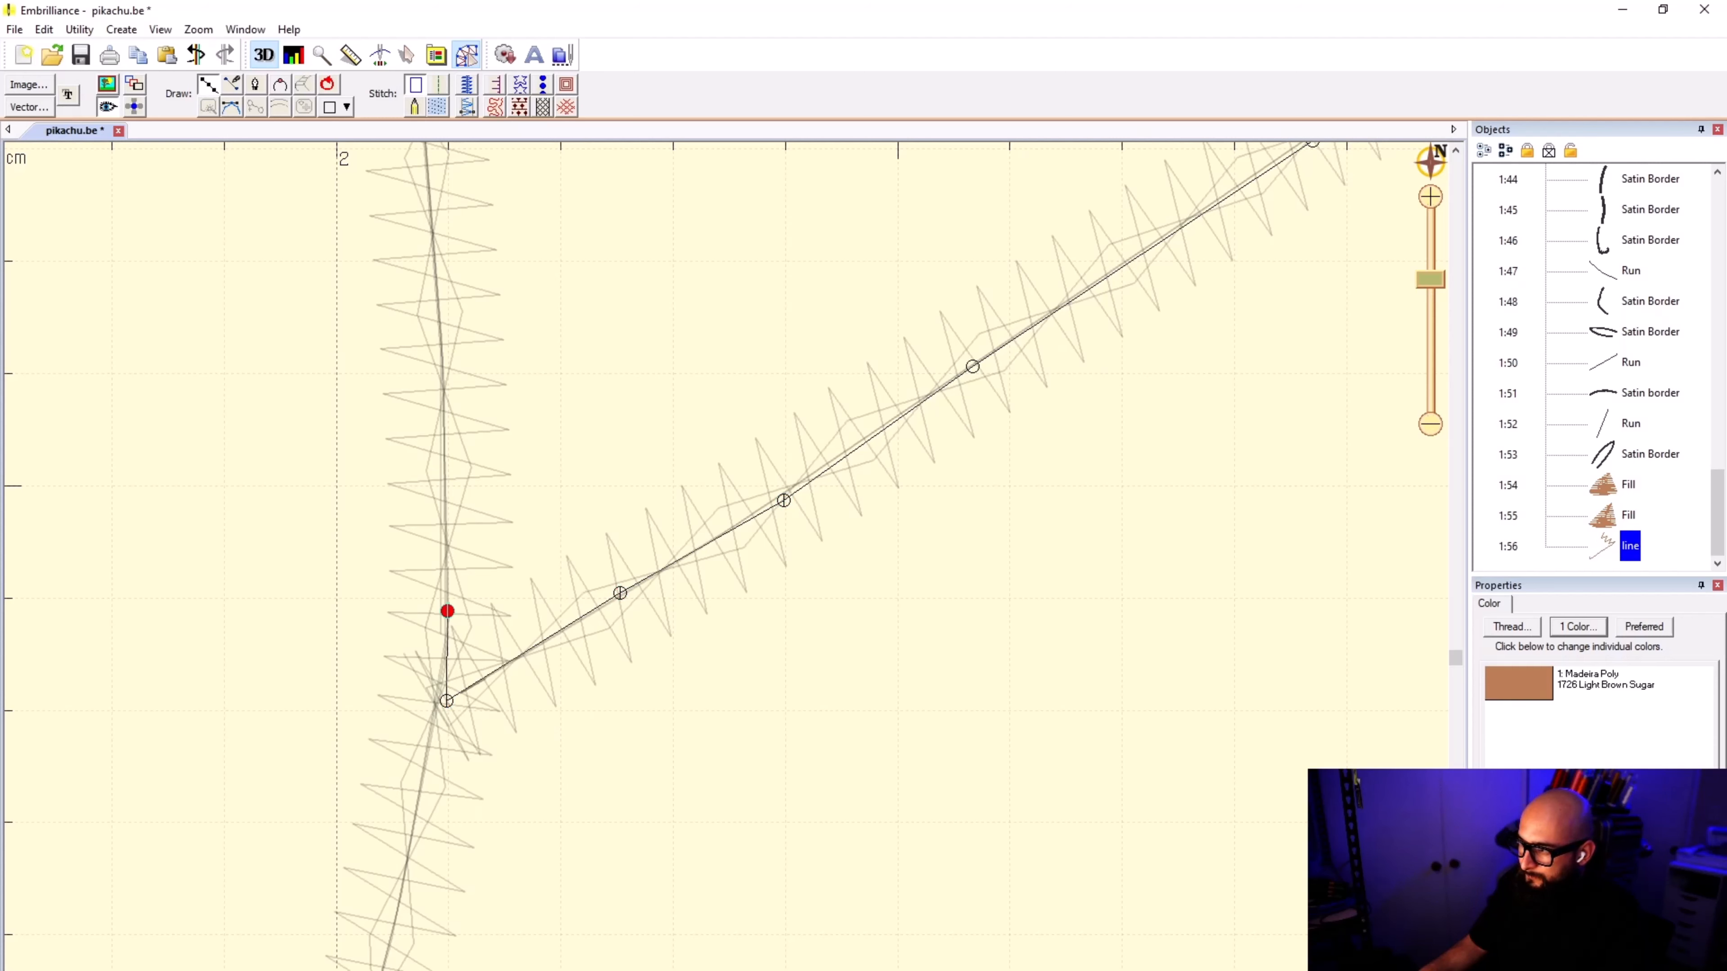
click(442, 358)
scroll(442, 357, down, 5)
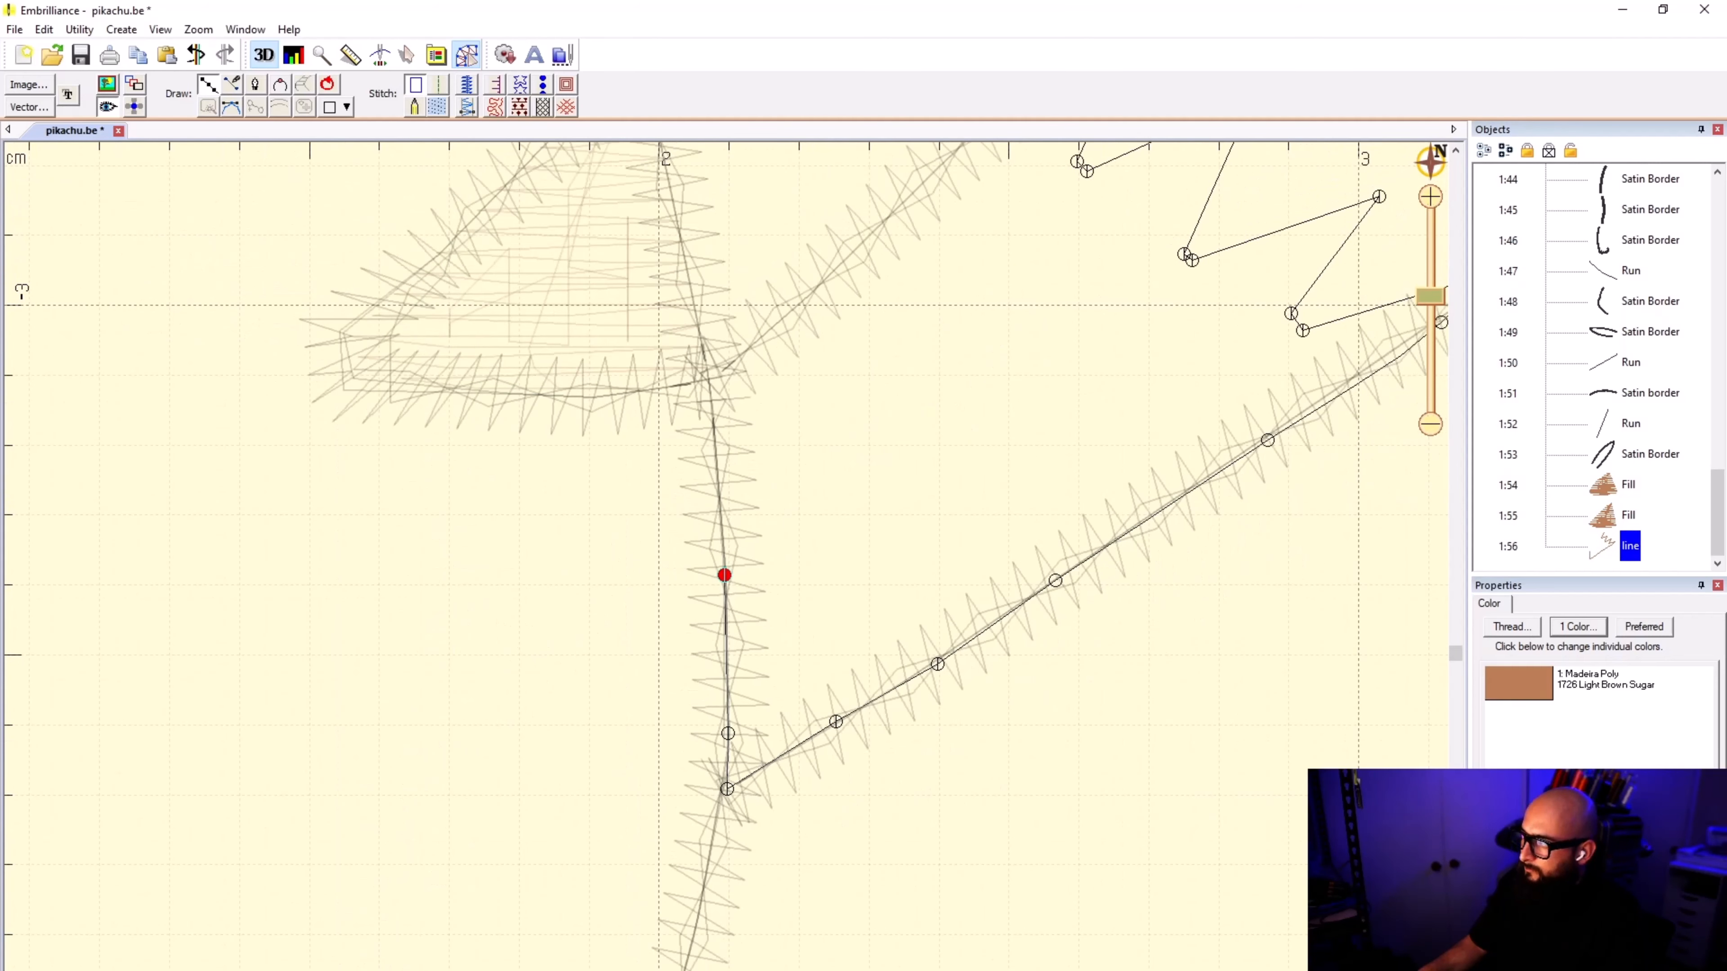
scroll(743, 450, down, 1)
click(704, 594)
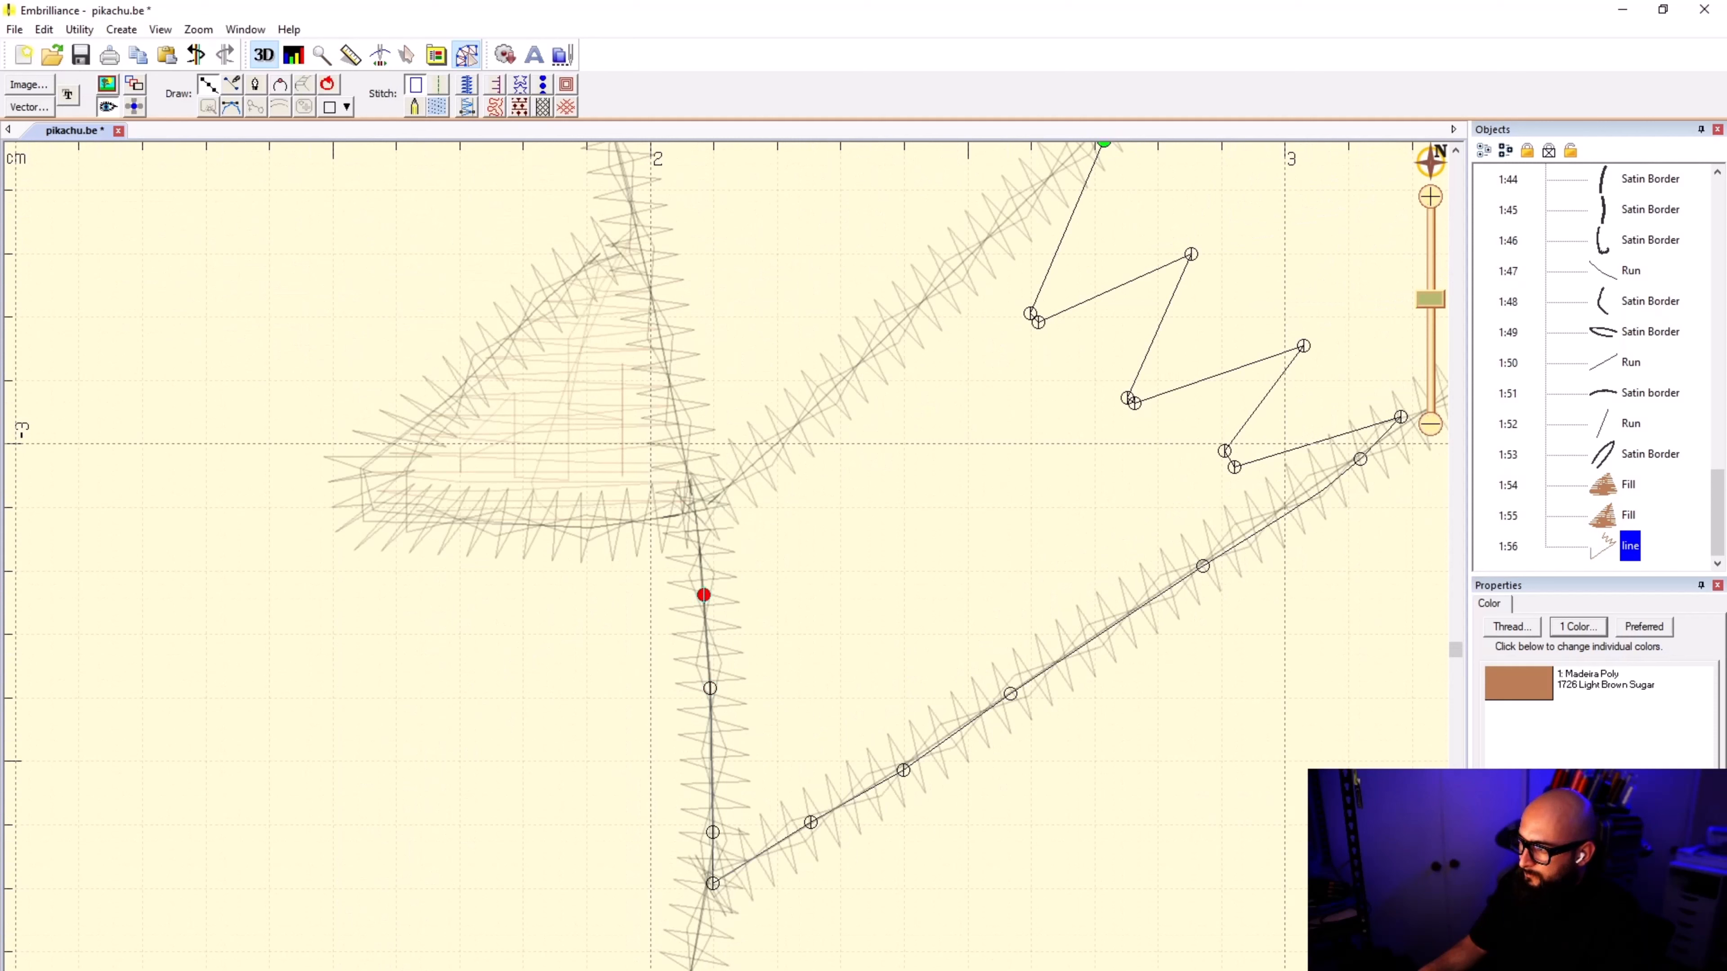
click(694, 513)
Step: Continue the line along the tail's upper outline back to its start point, and convert the closed shape to a fill
click(720, 493)
click(854, 370)
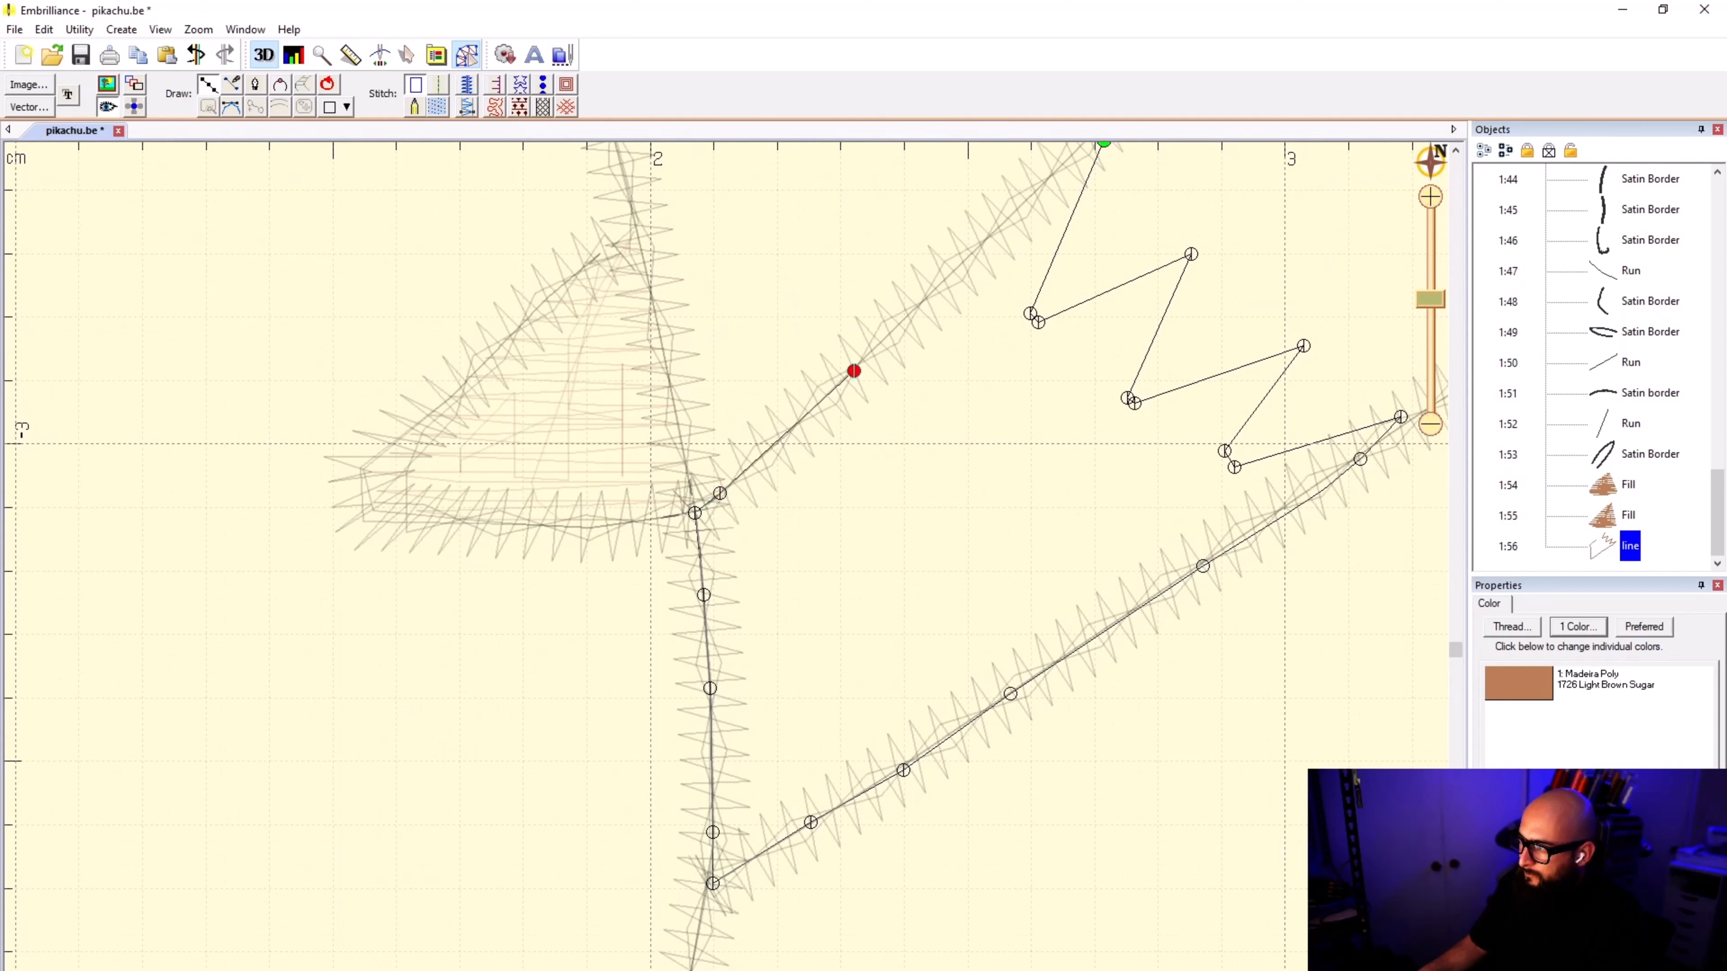
click(968, 253)
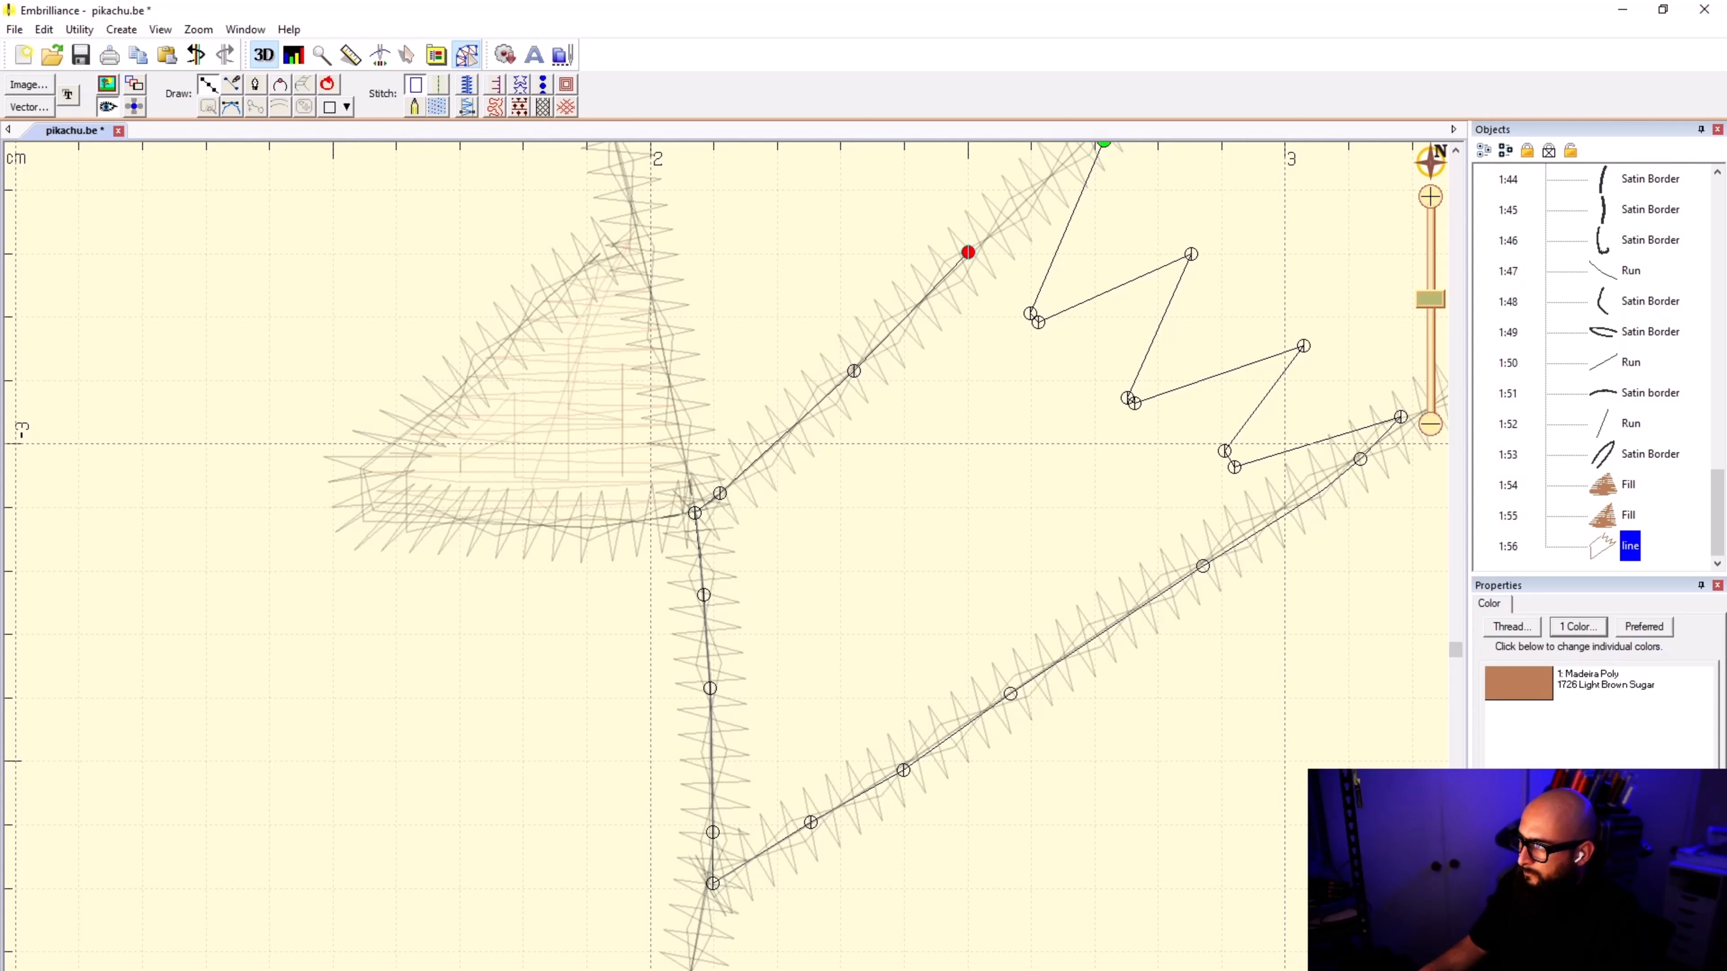
scroll(726, 556, up, 5)
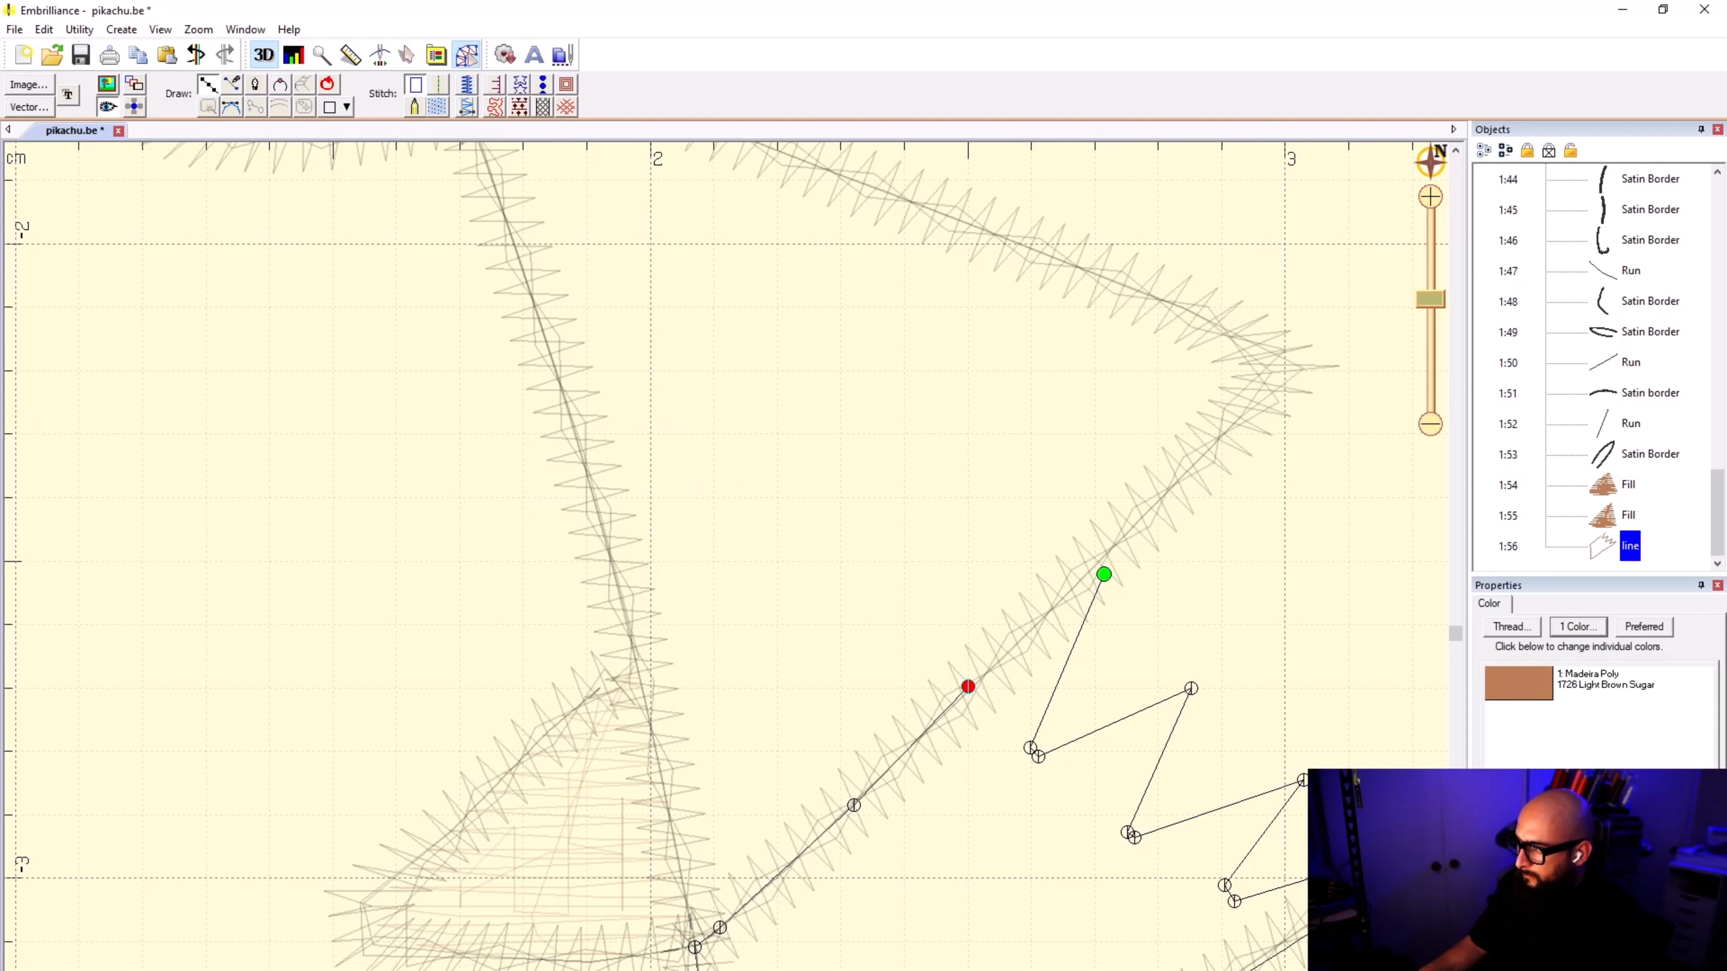
click(1093, 563)
click(1105, 574)
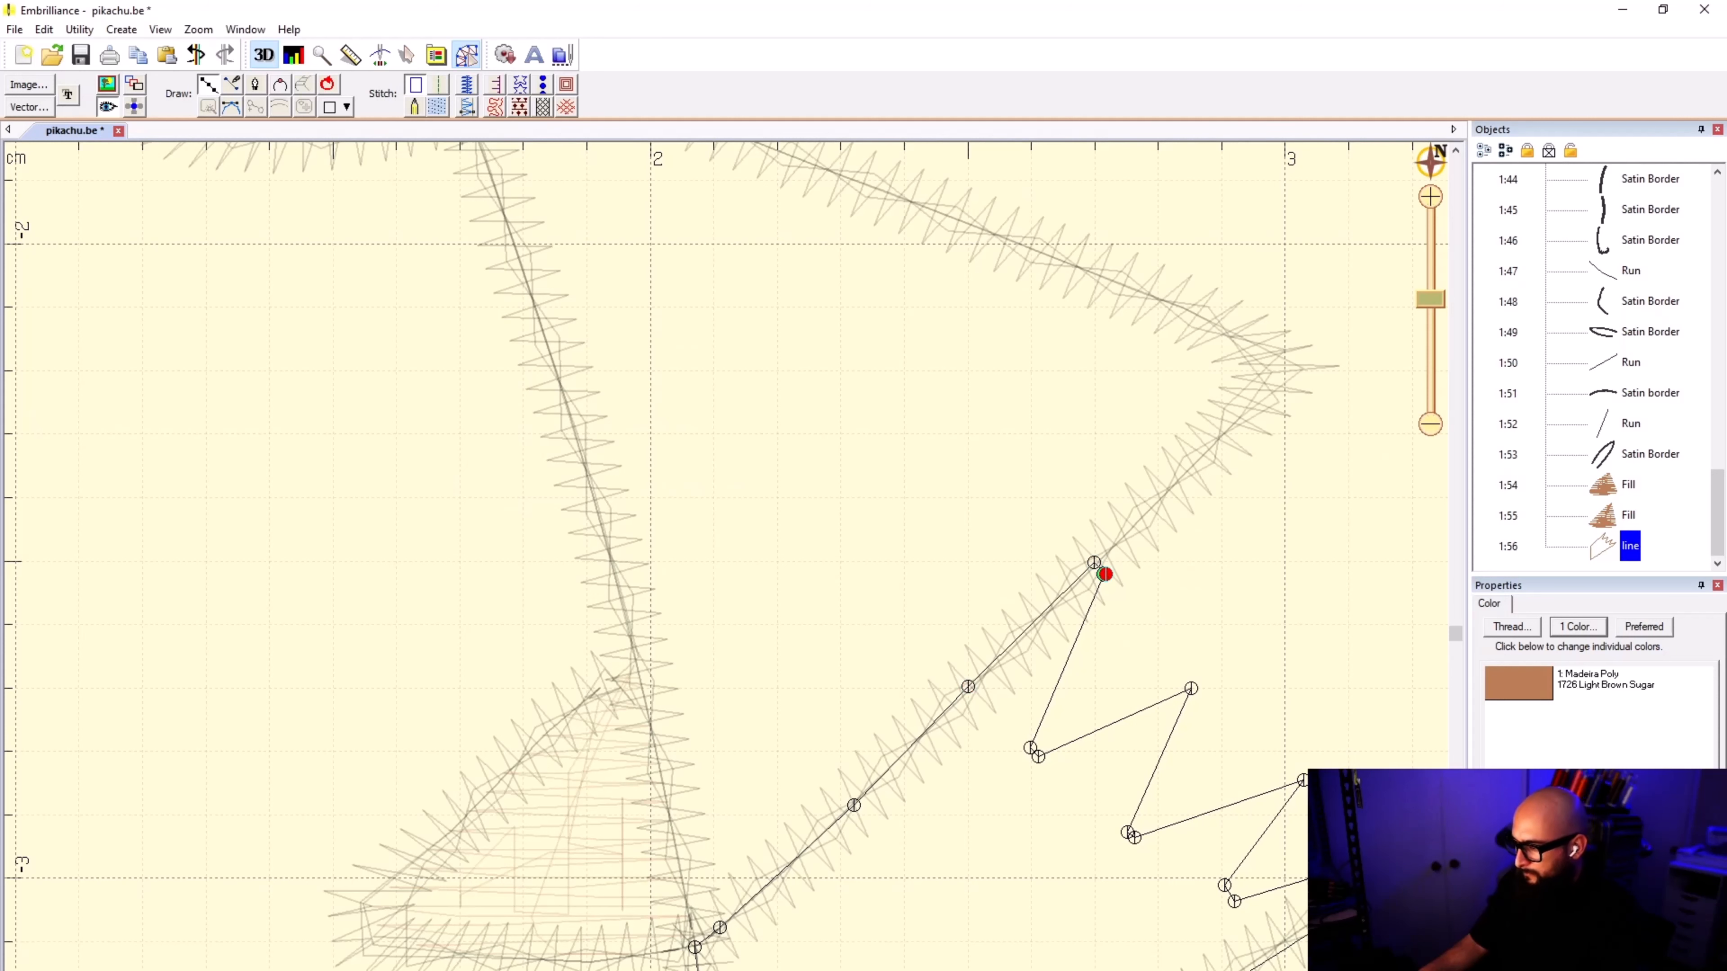
key(Return)
click(437, 107)
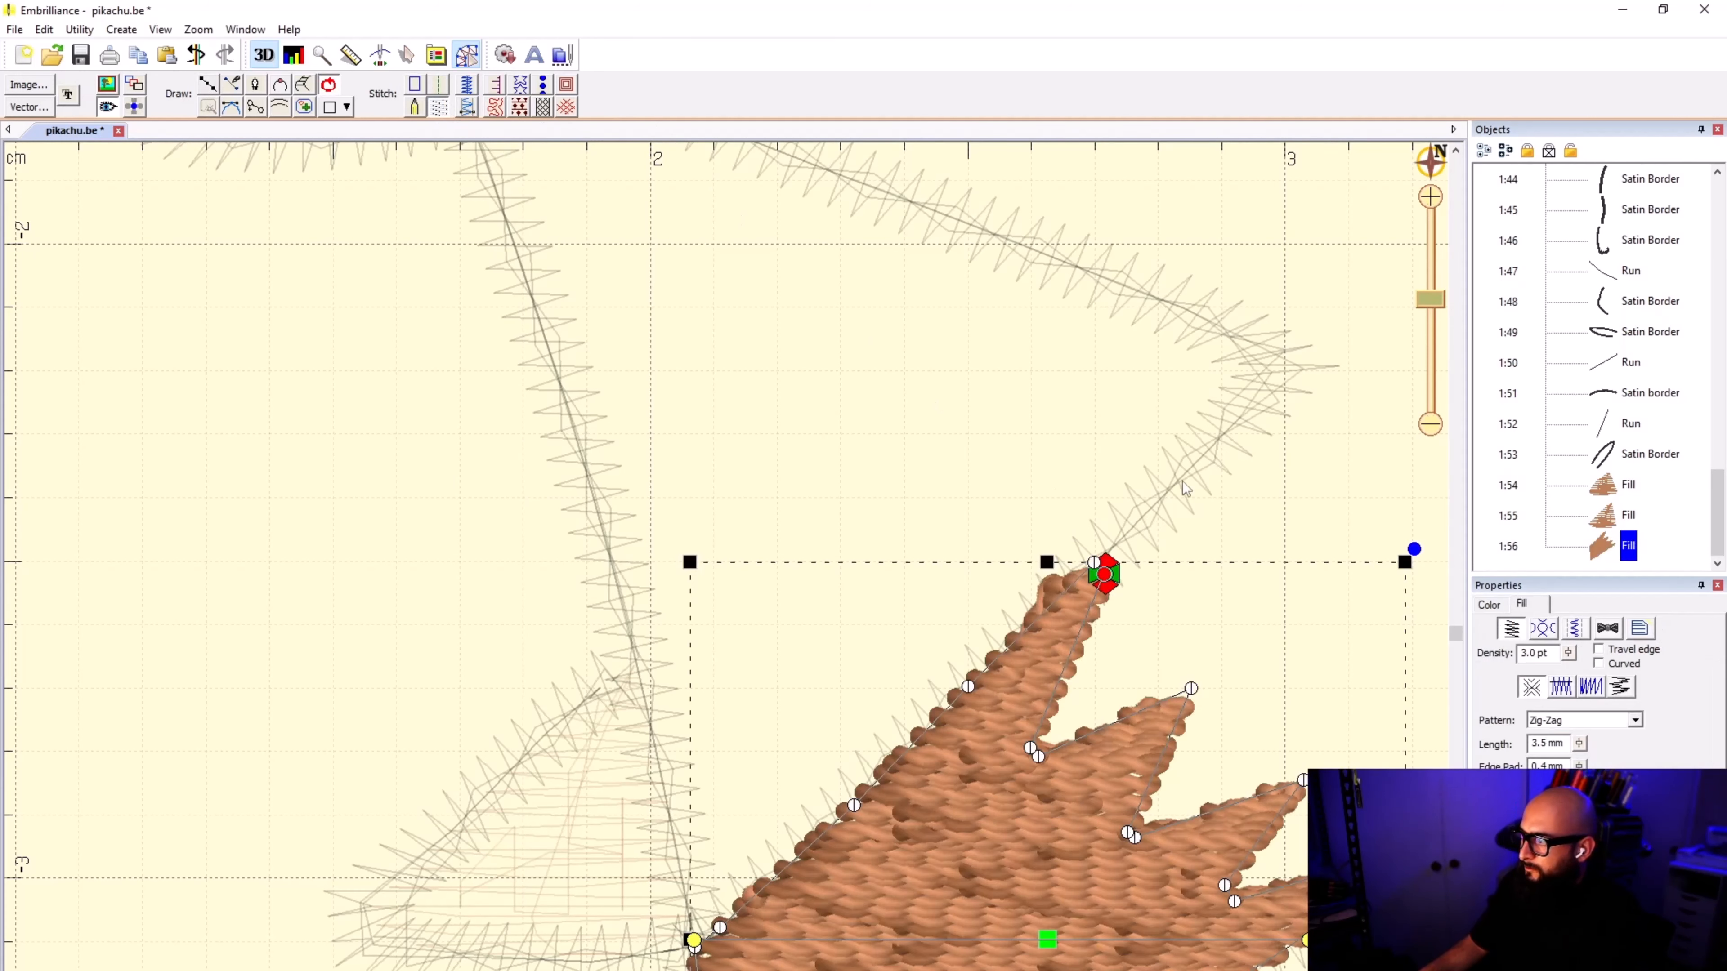
click(1004, 421)
Step: Show the background image behind the full design again
scroll(726, 574, down, 5)
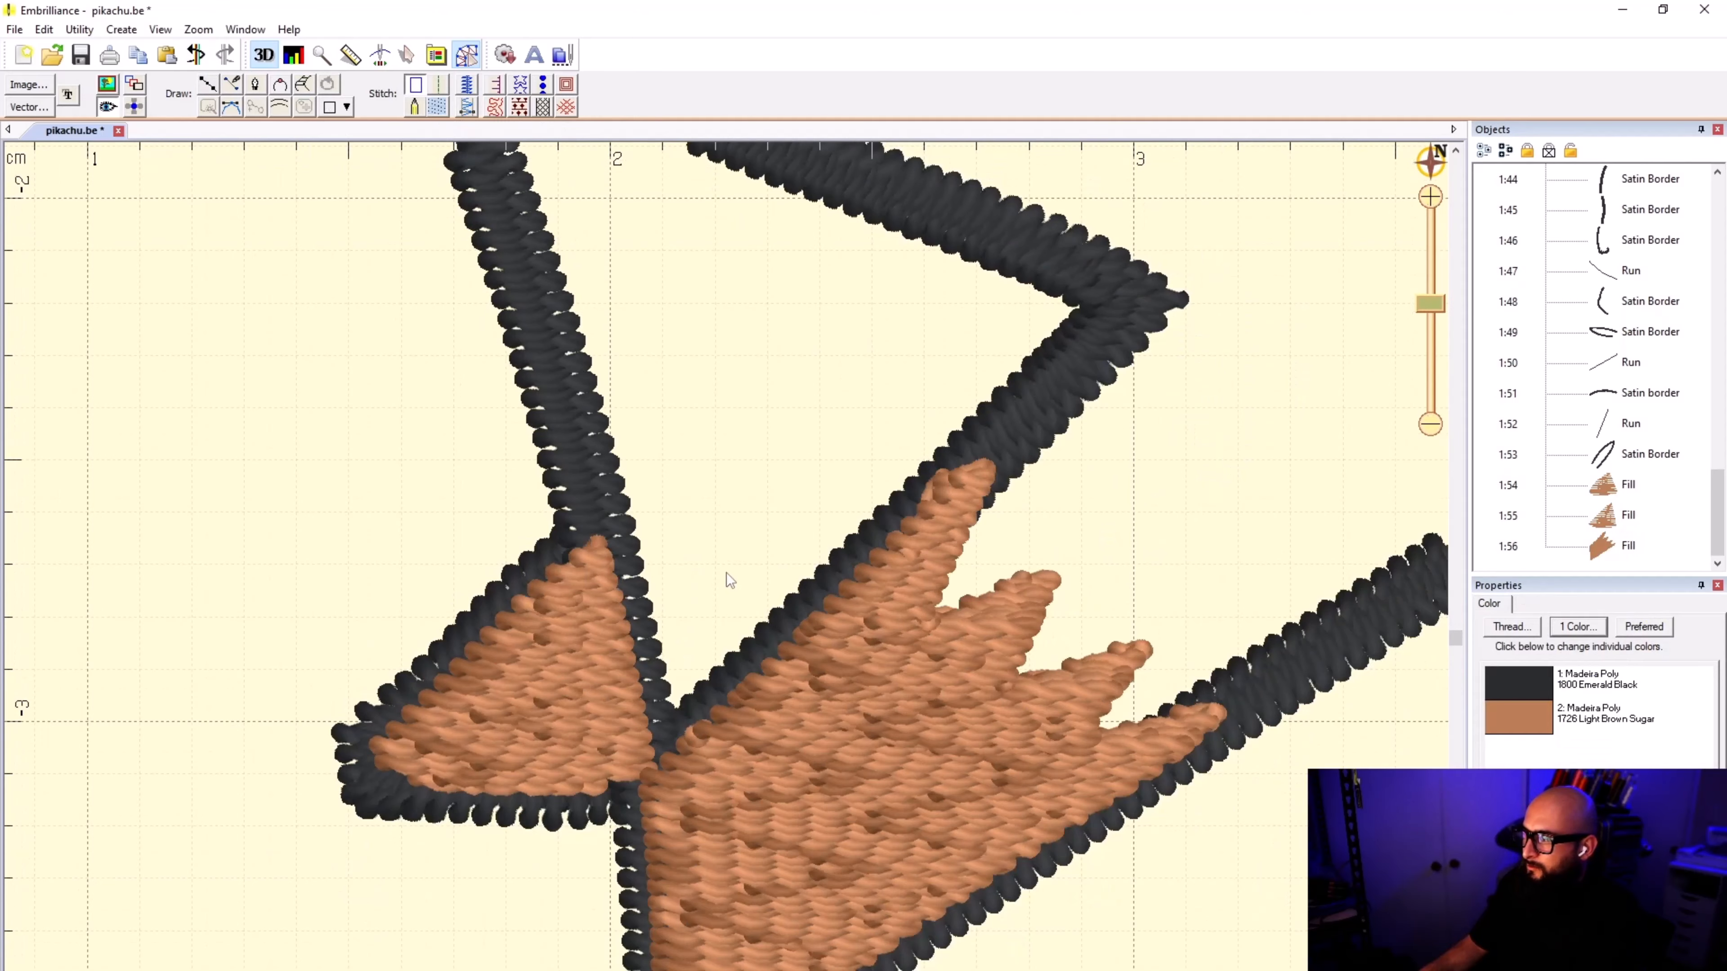
scroll(726, 574, down, 3)
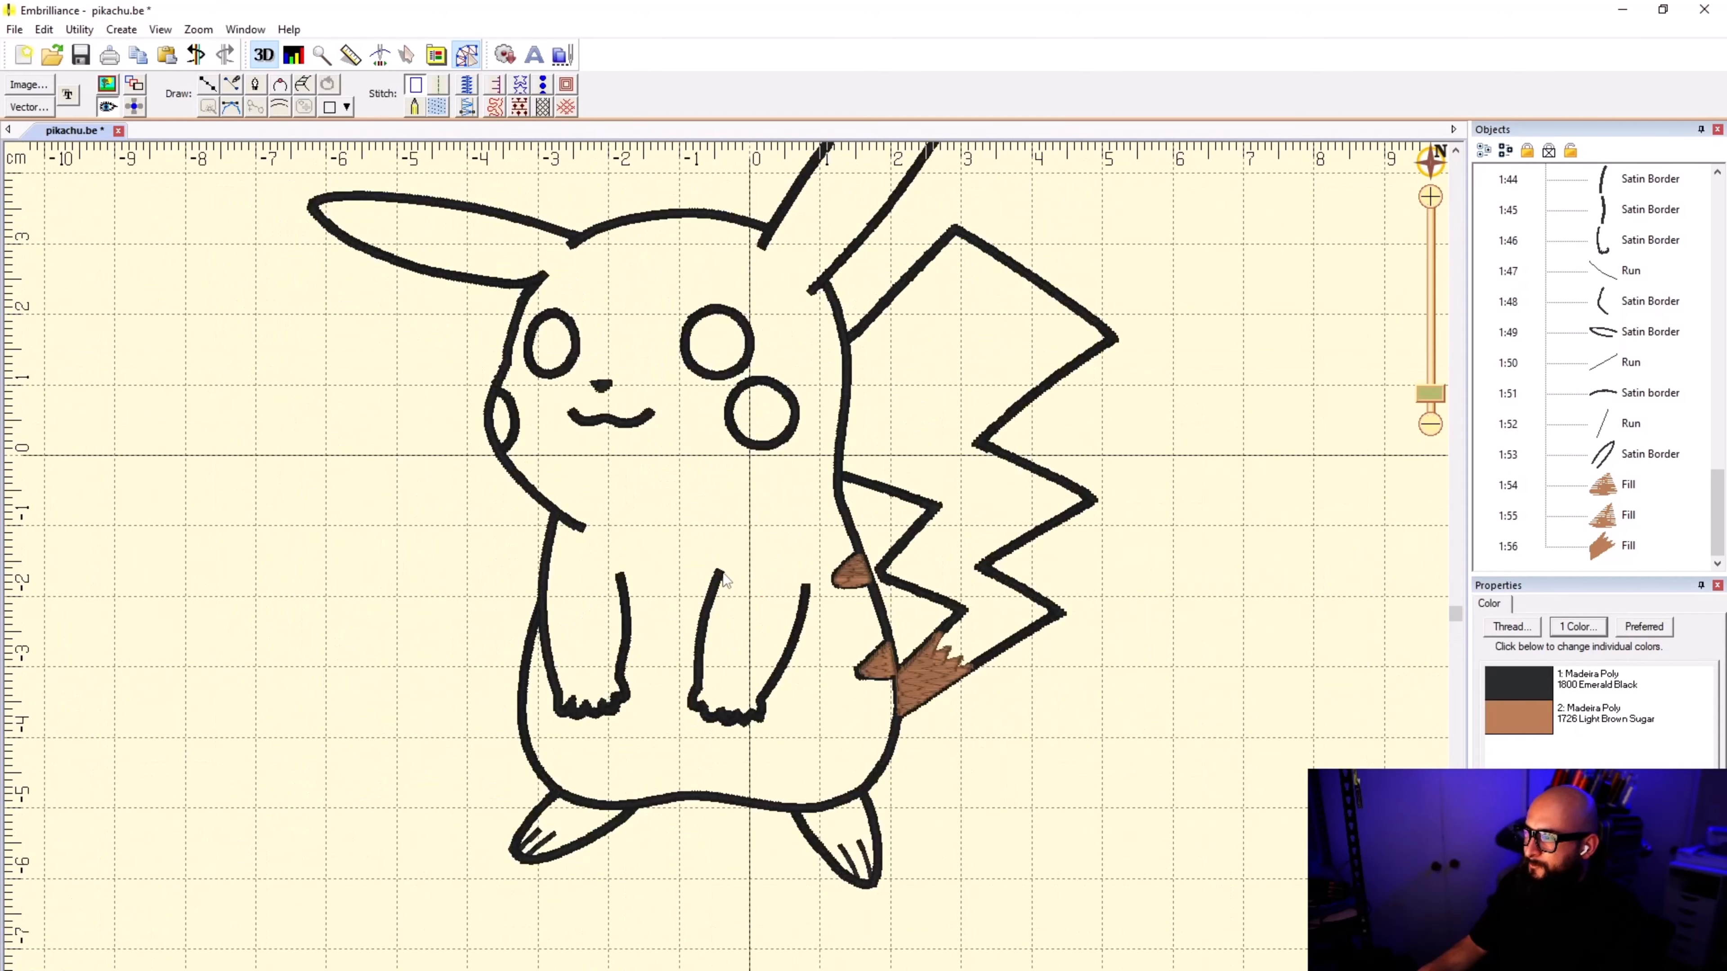
click(114, 84)
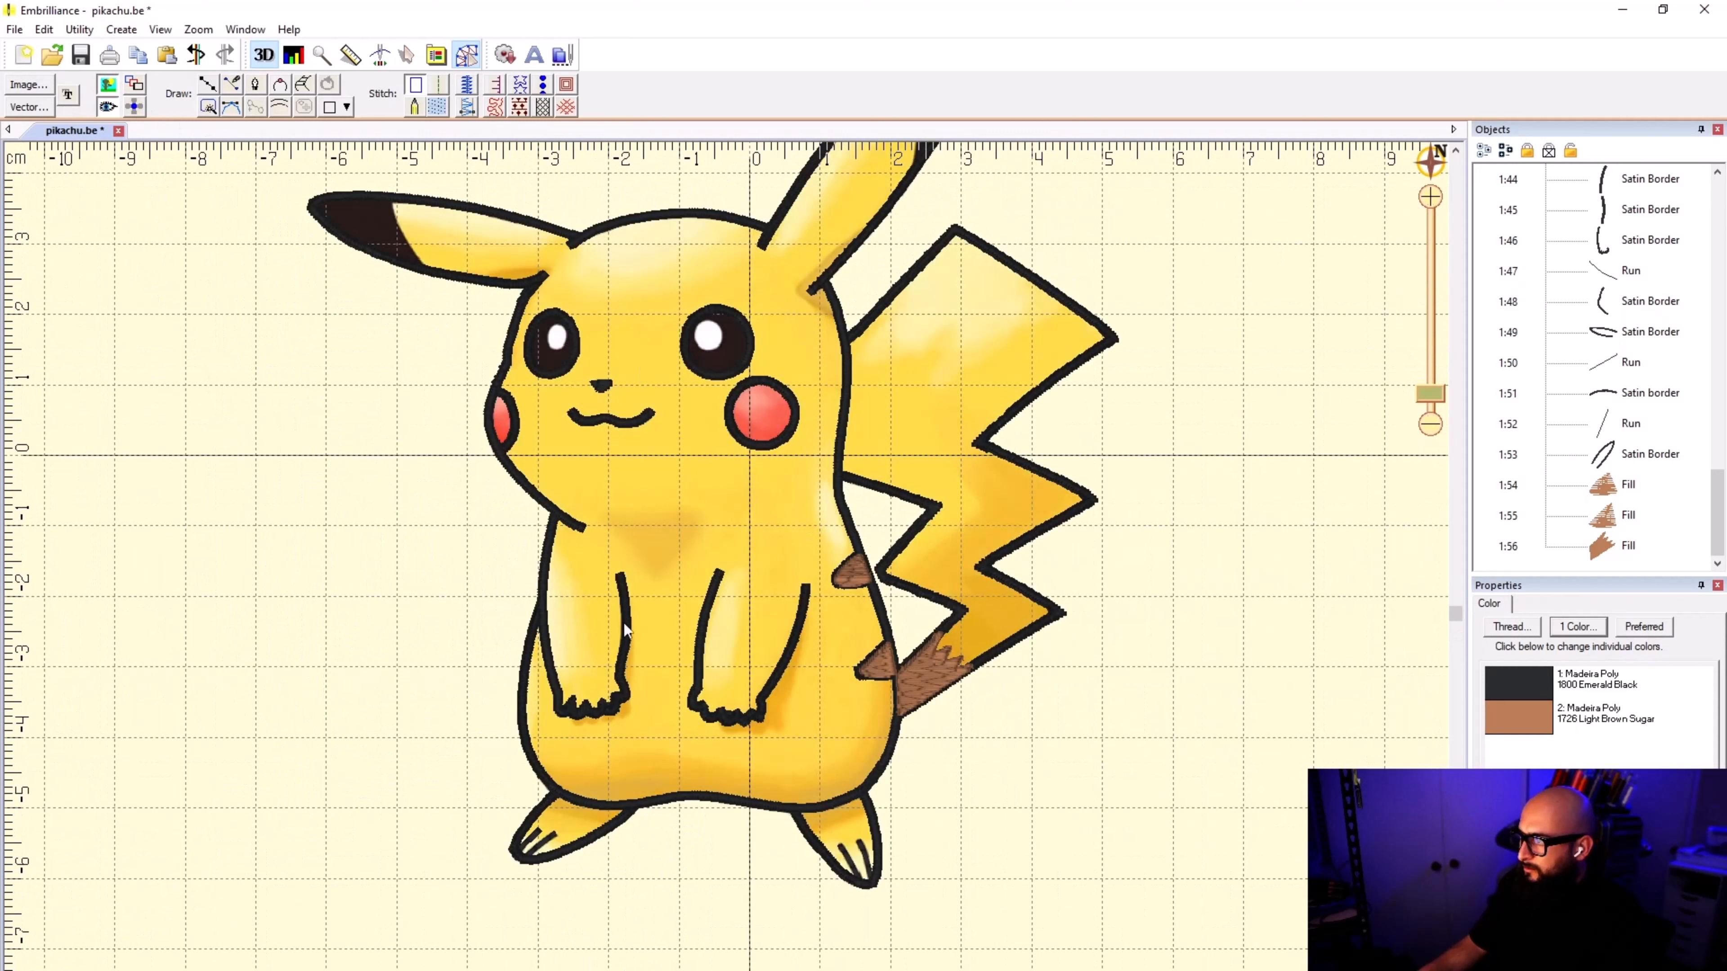
Step: Select the three brown fills and move them first in the stitching order
click(1628, 484)
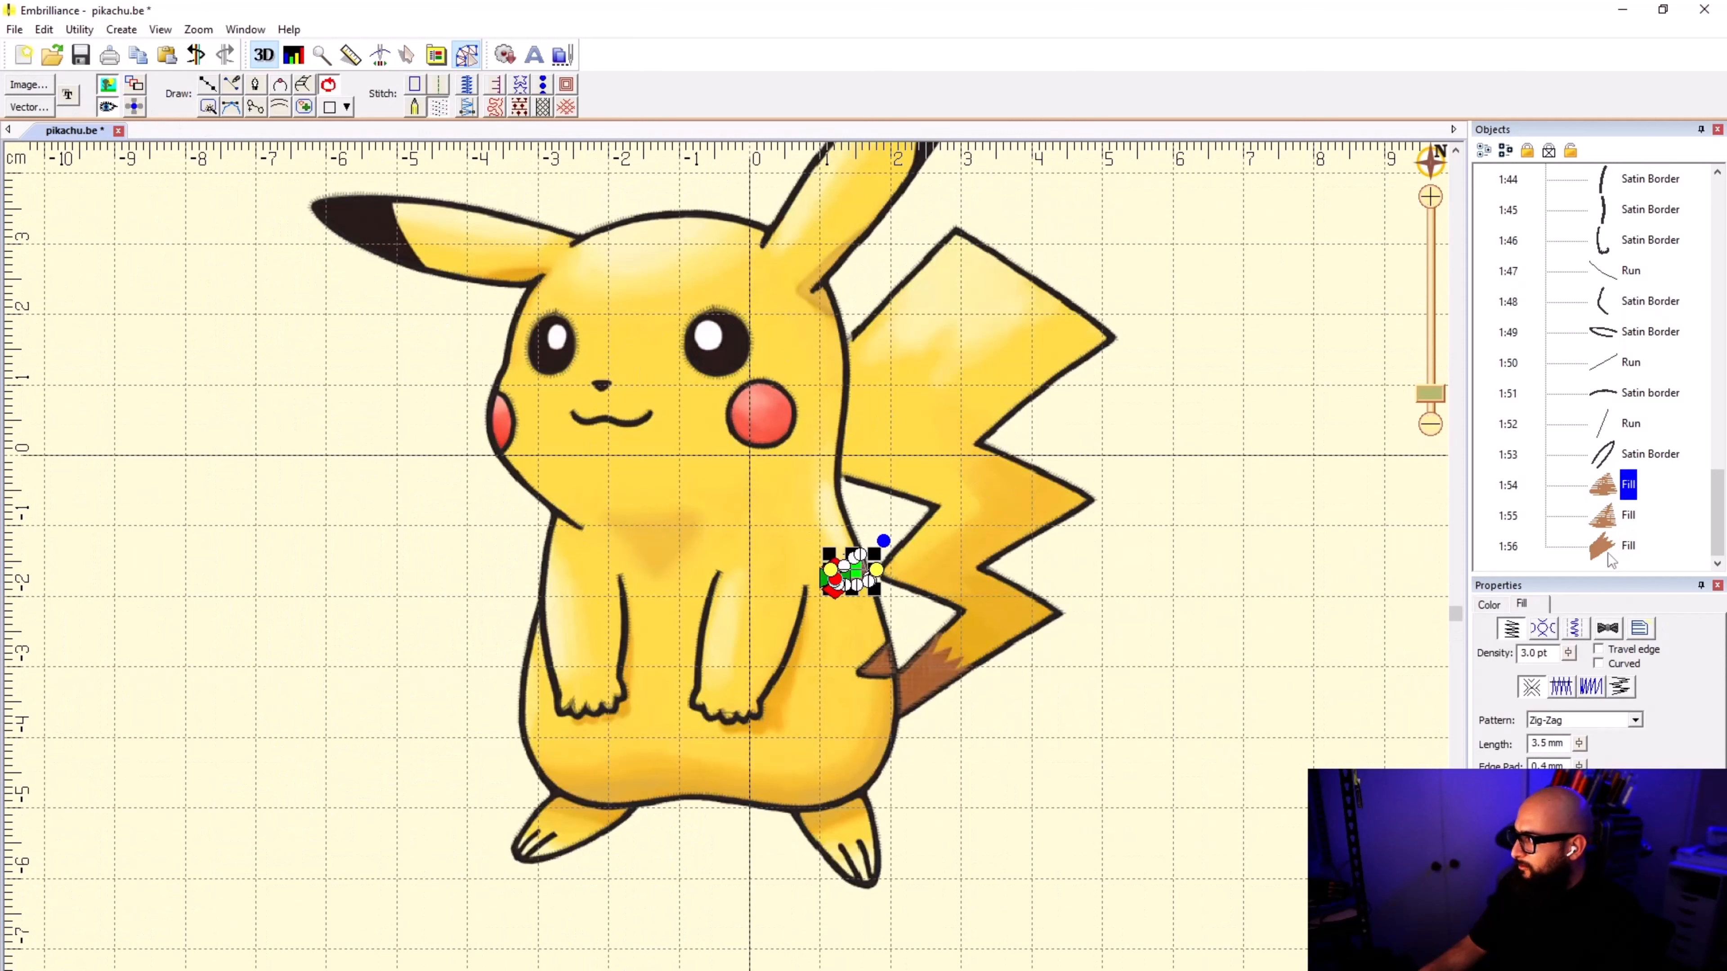
shift+click(1621, 548)
right_click(1613, 487)
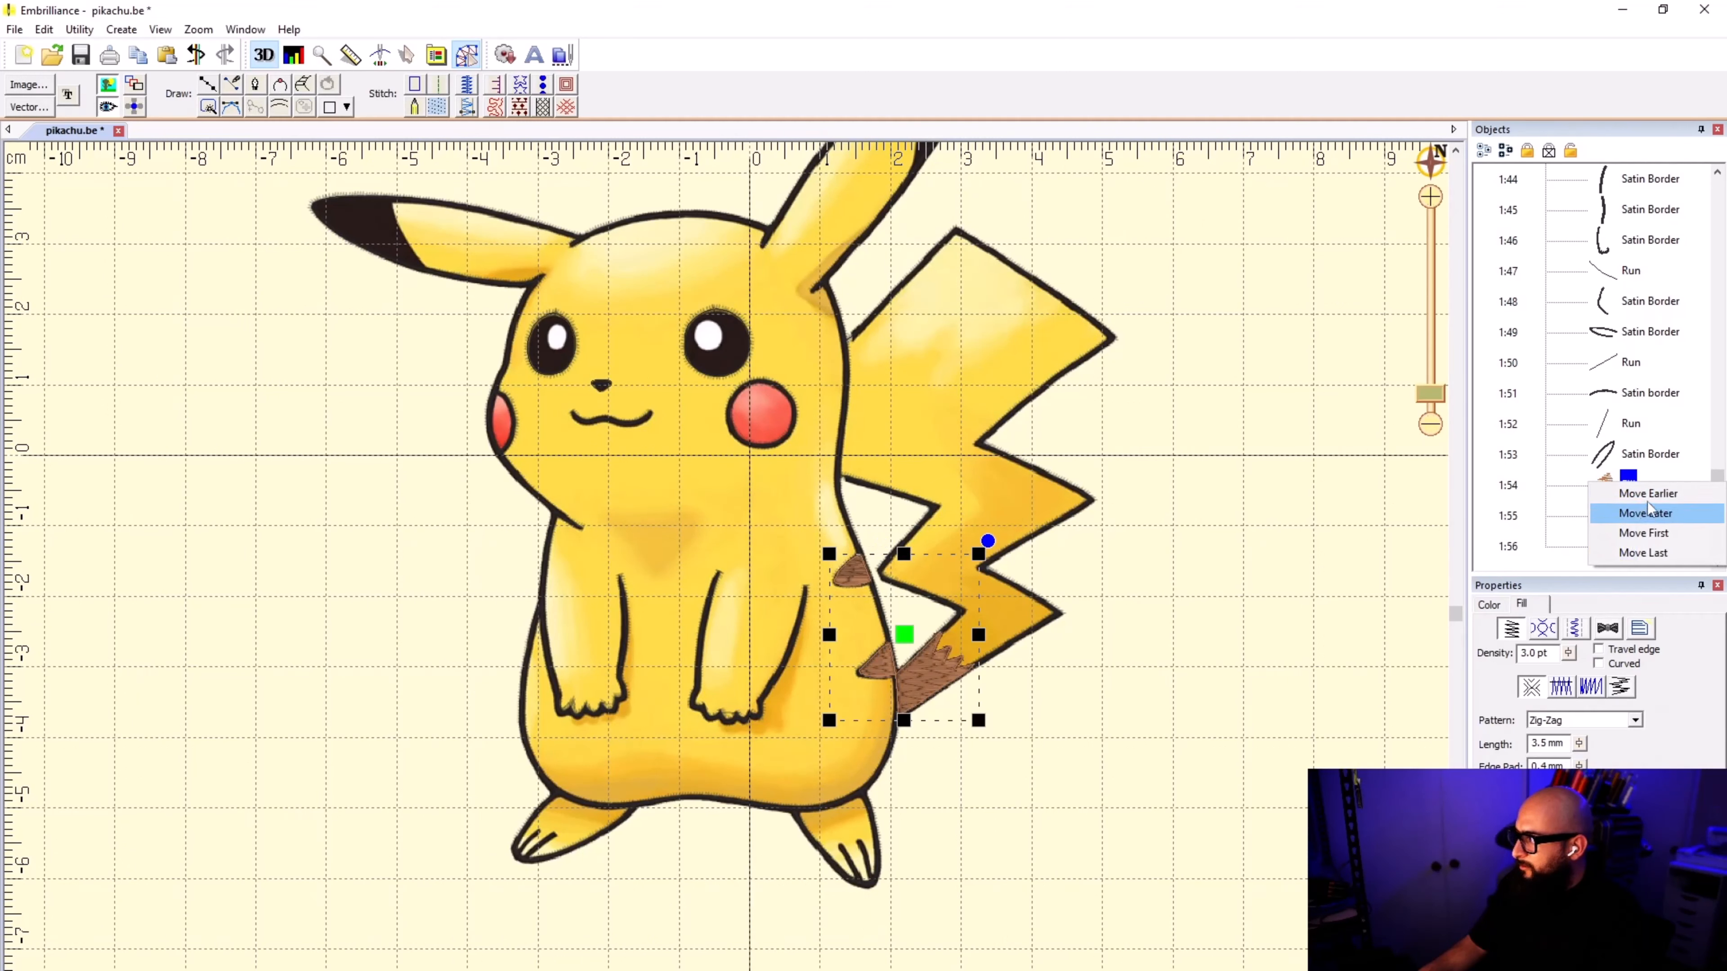
click(1644, 533)
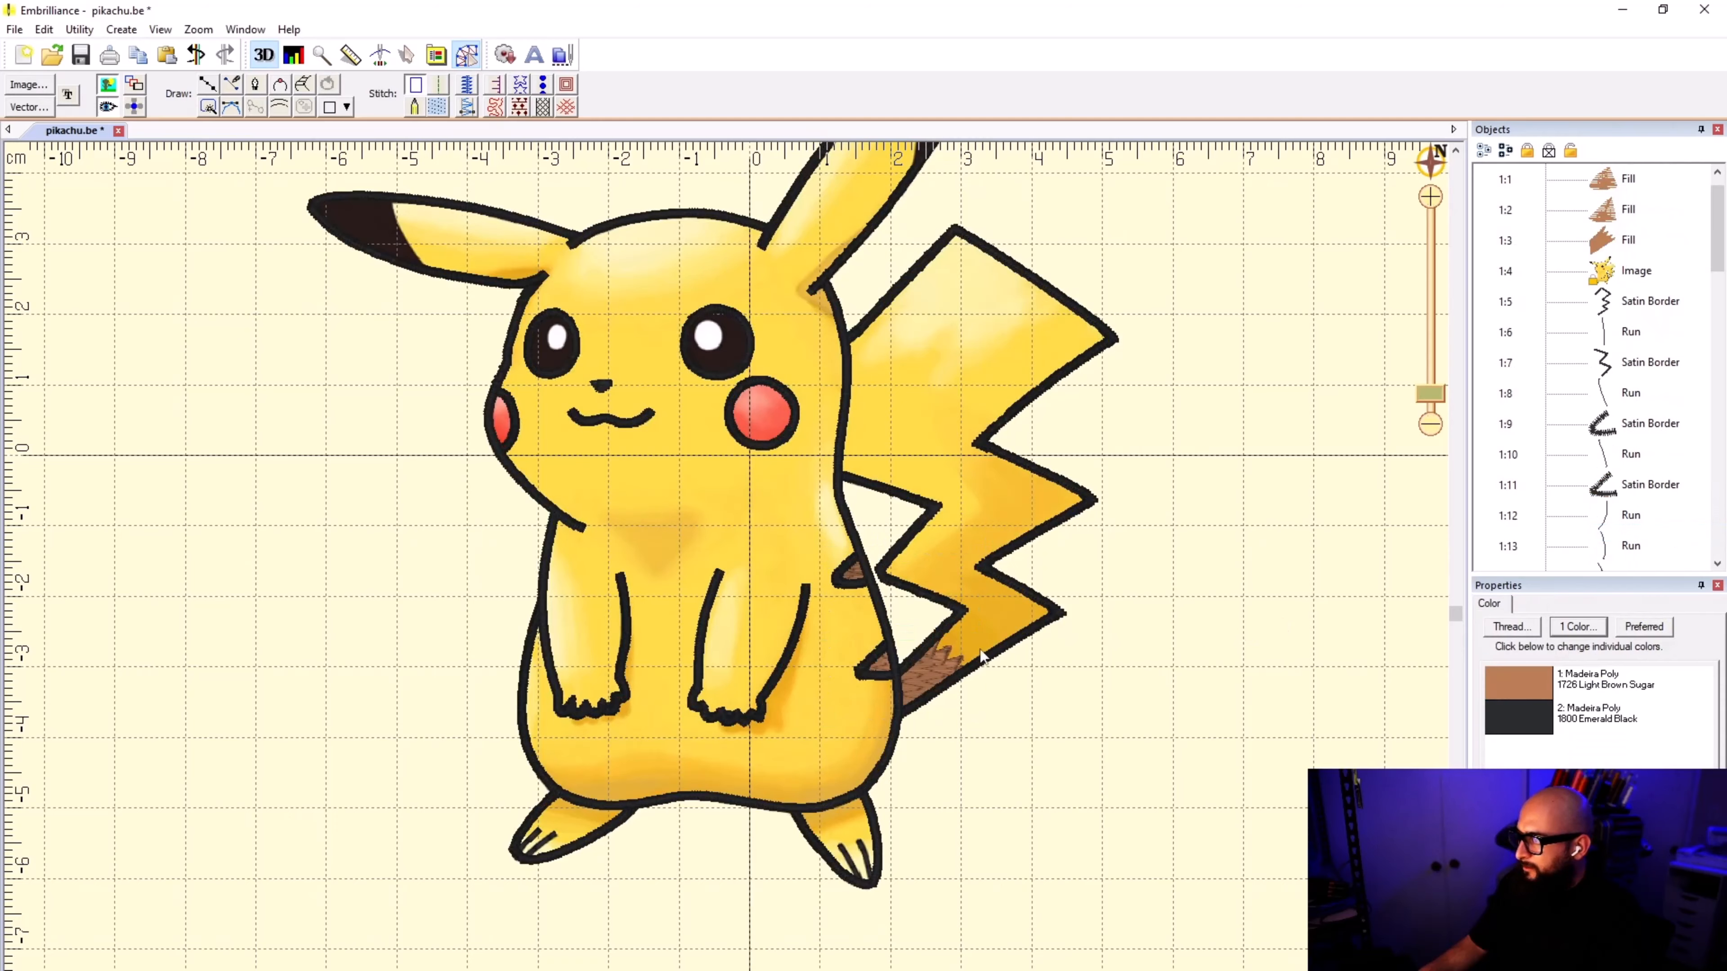
Step: Set the upper back stripe's fill pattern to Tatami
scroll(727, 575, up, 5)
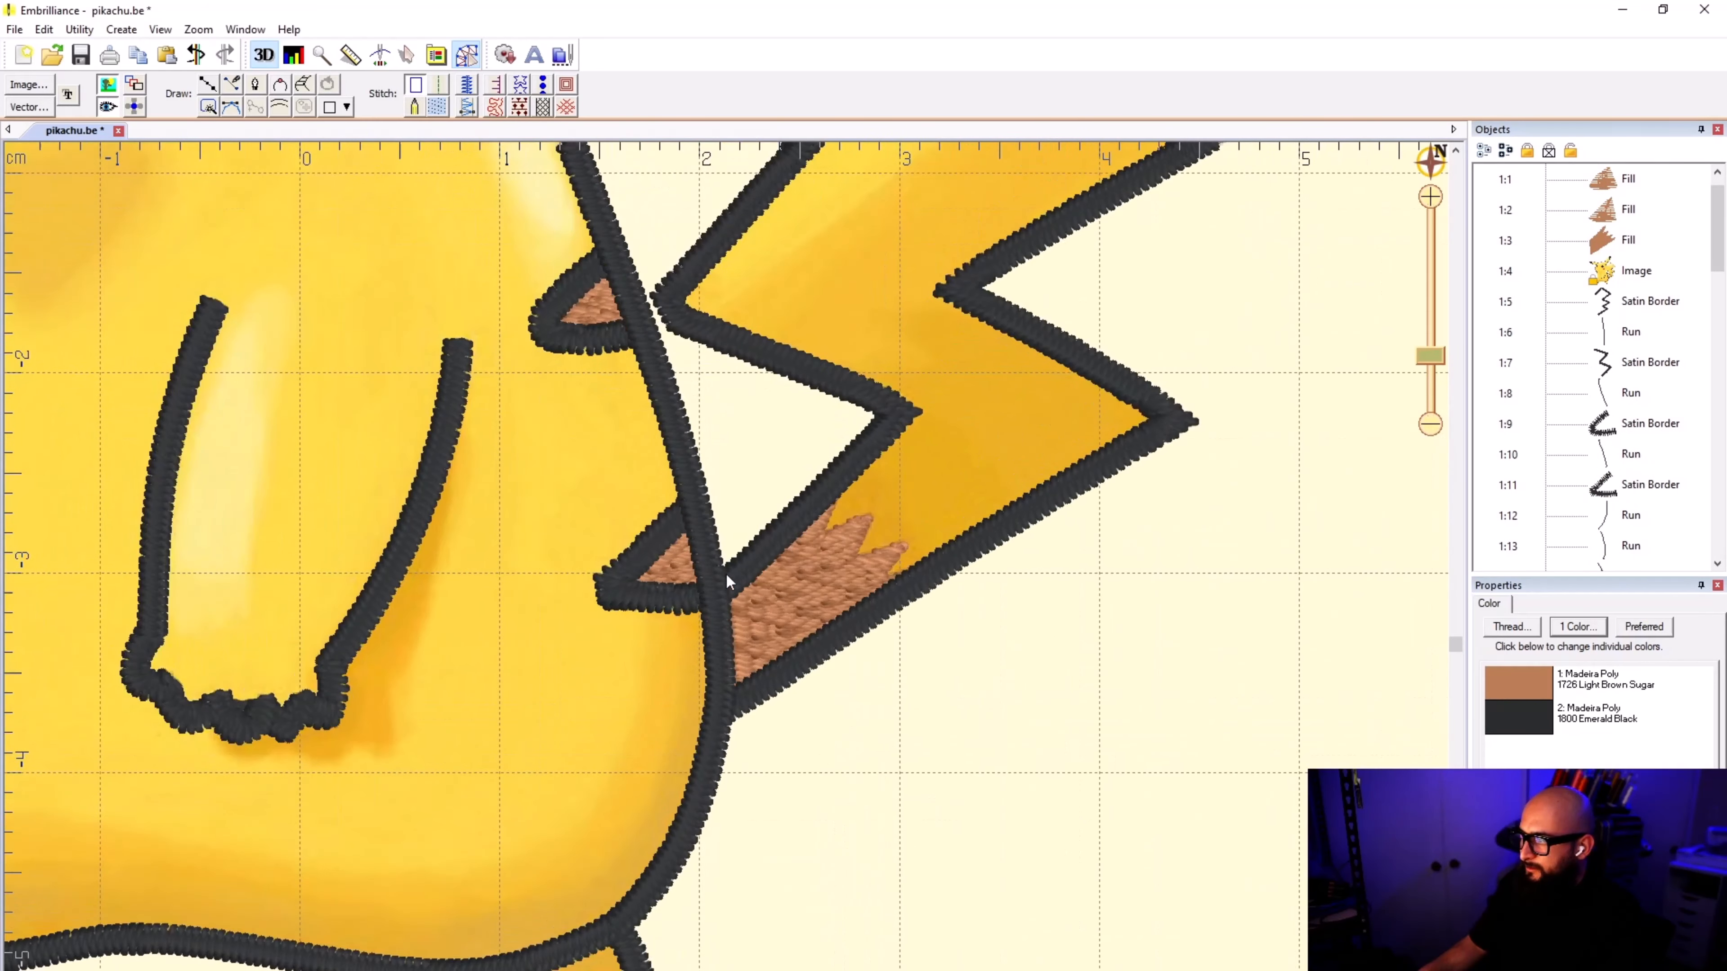
scroll(726, 574, down, 6)
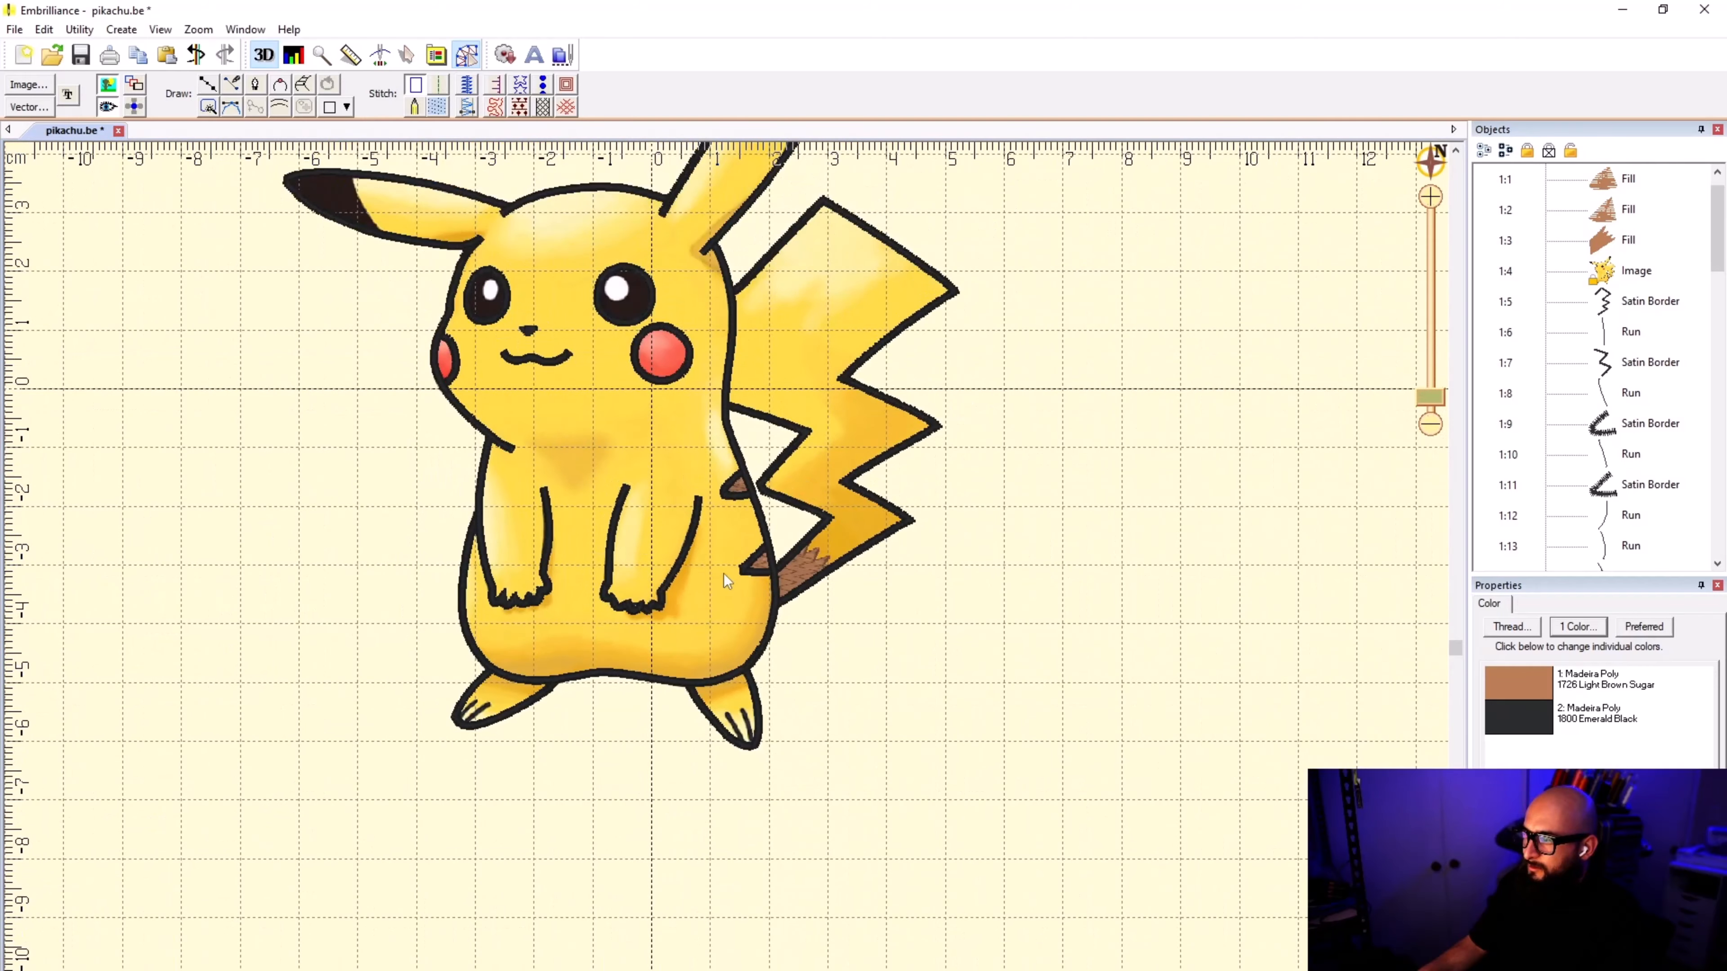
scroll(726, 575, up, 2)
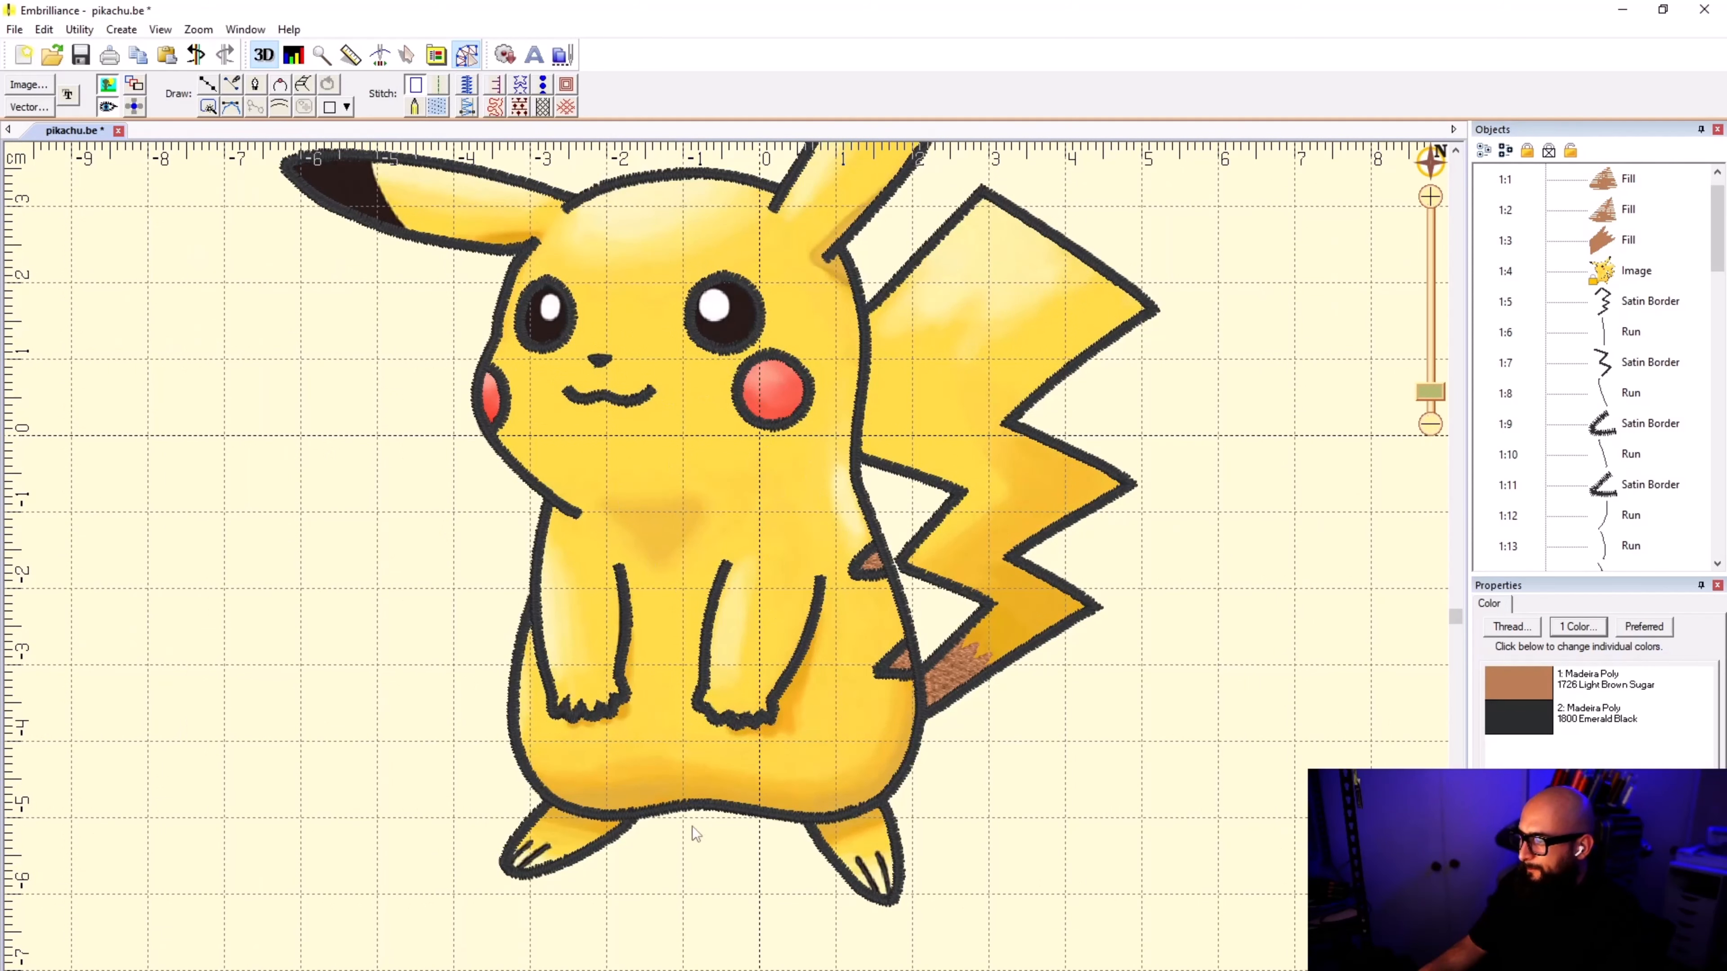
scroll(708, 310, up, 5)
click(671, 288)
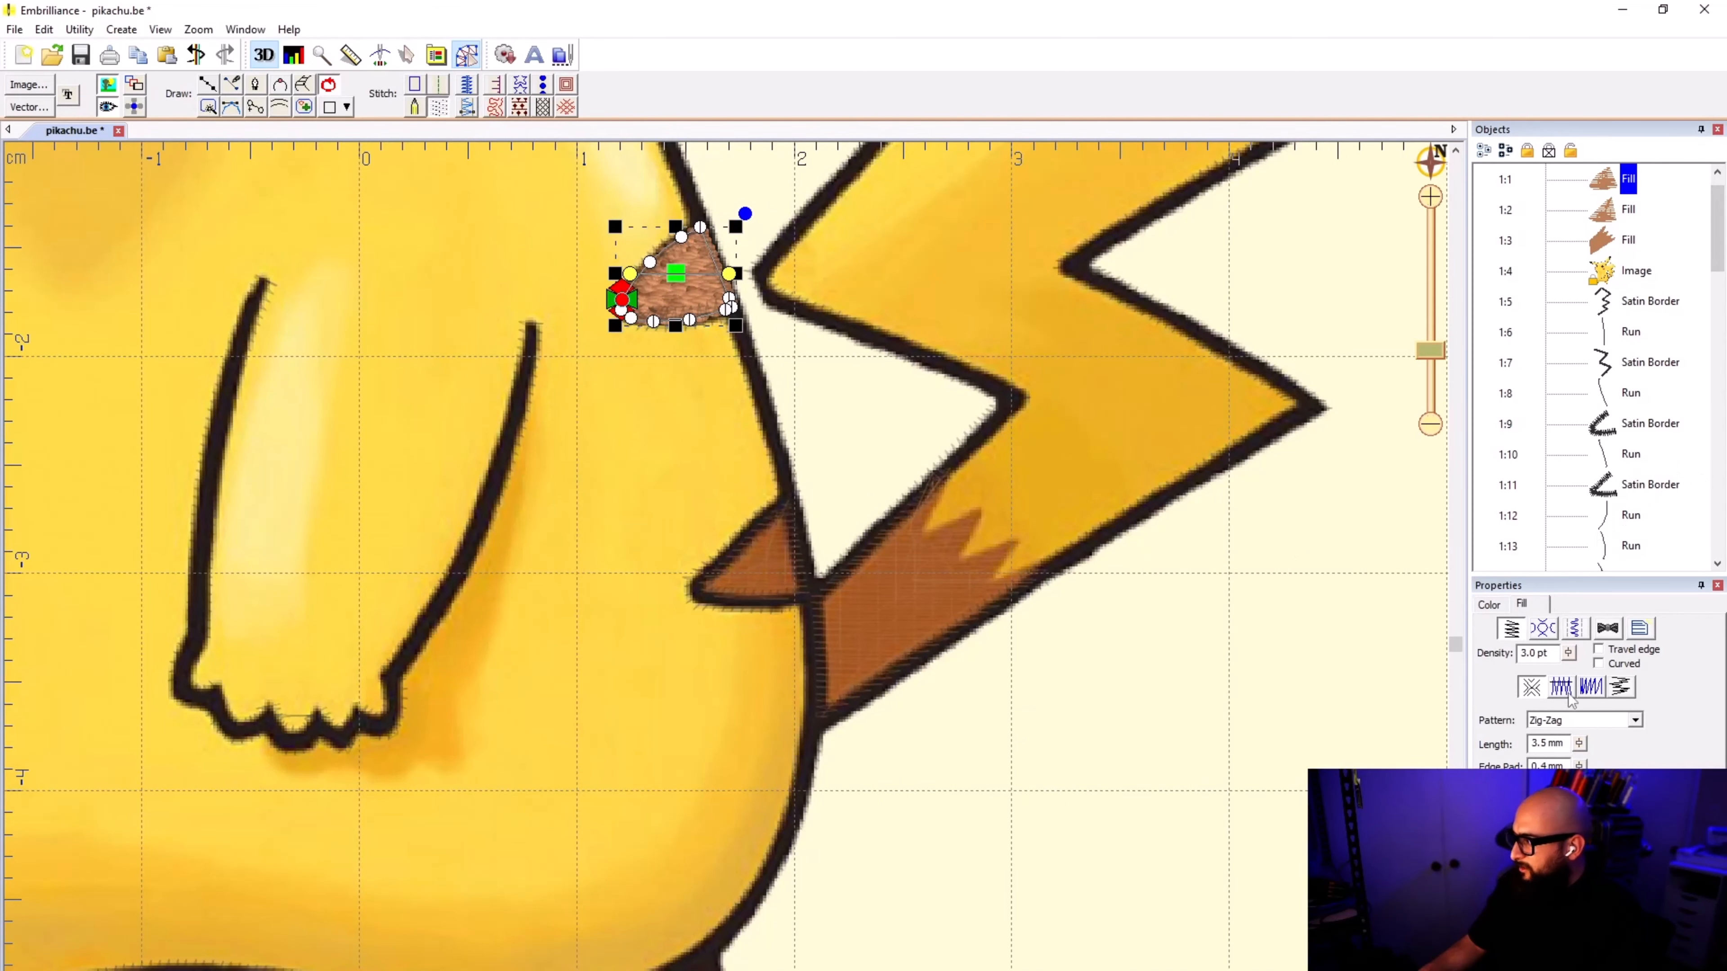
click(1635, 719)
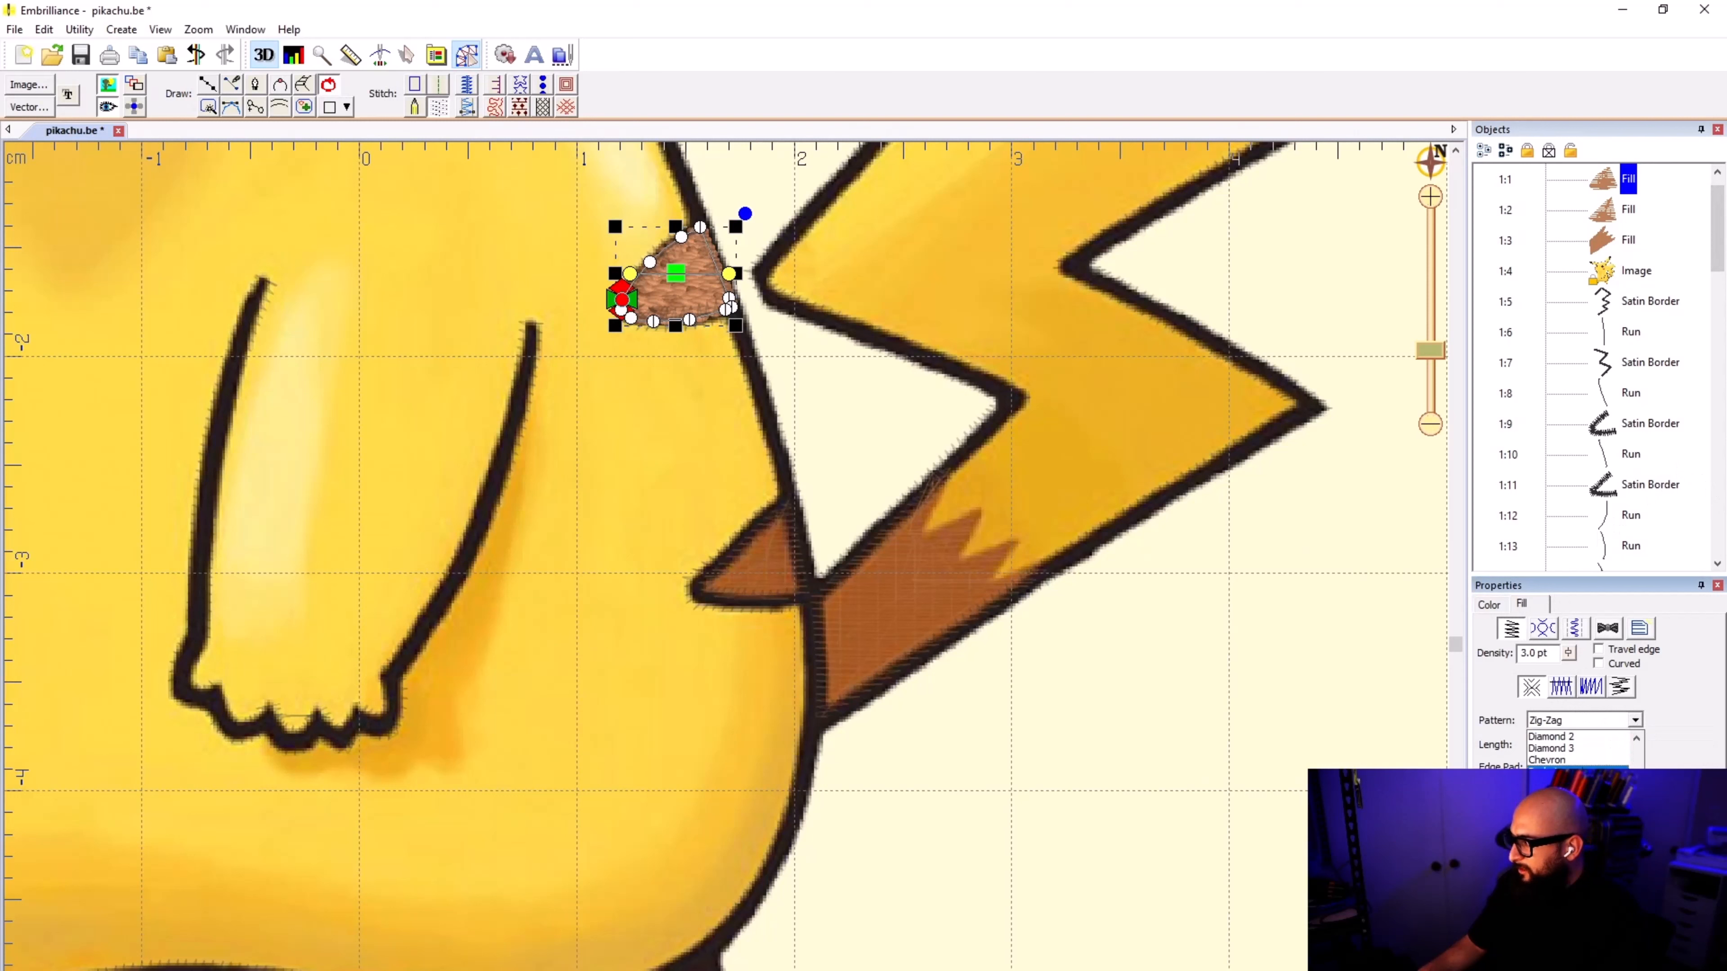
scroll(1580, 779, up, 3)
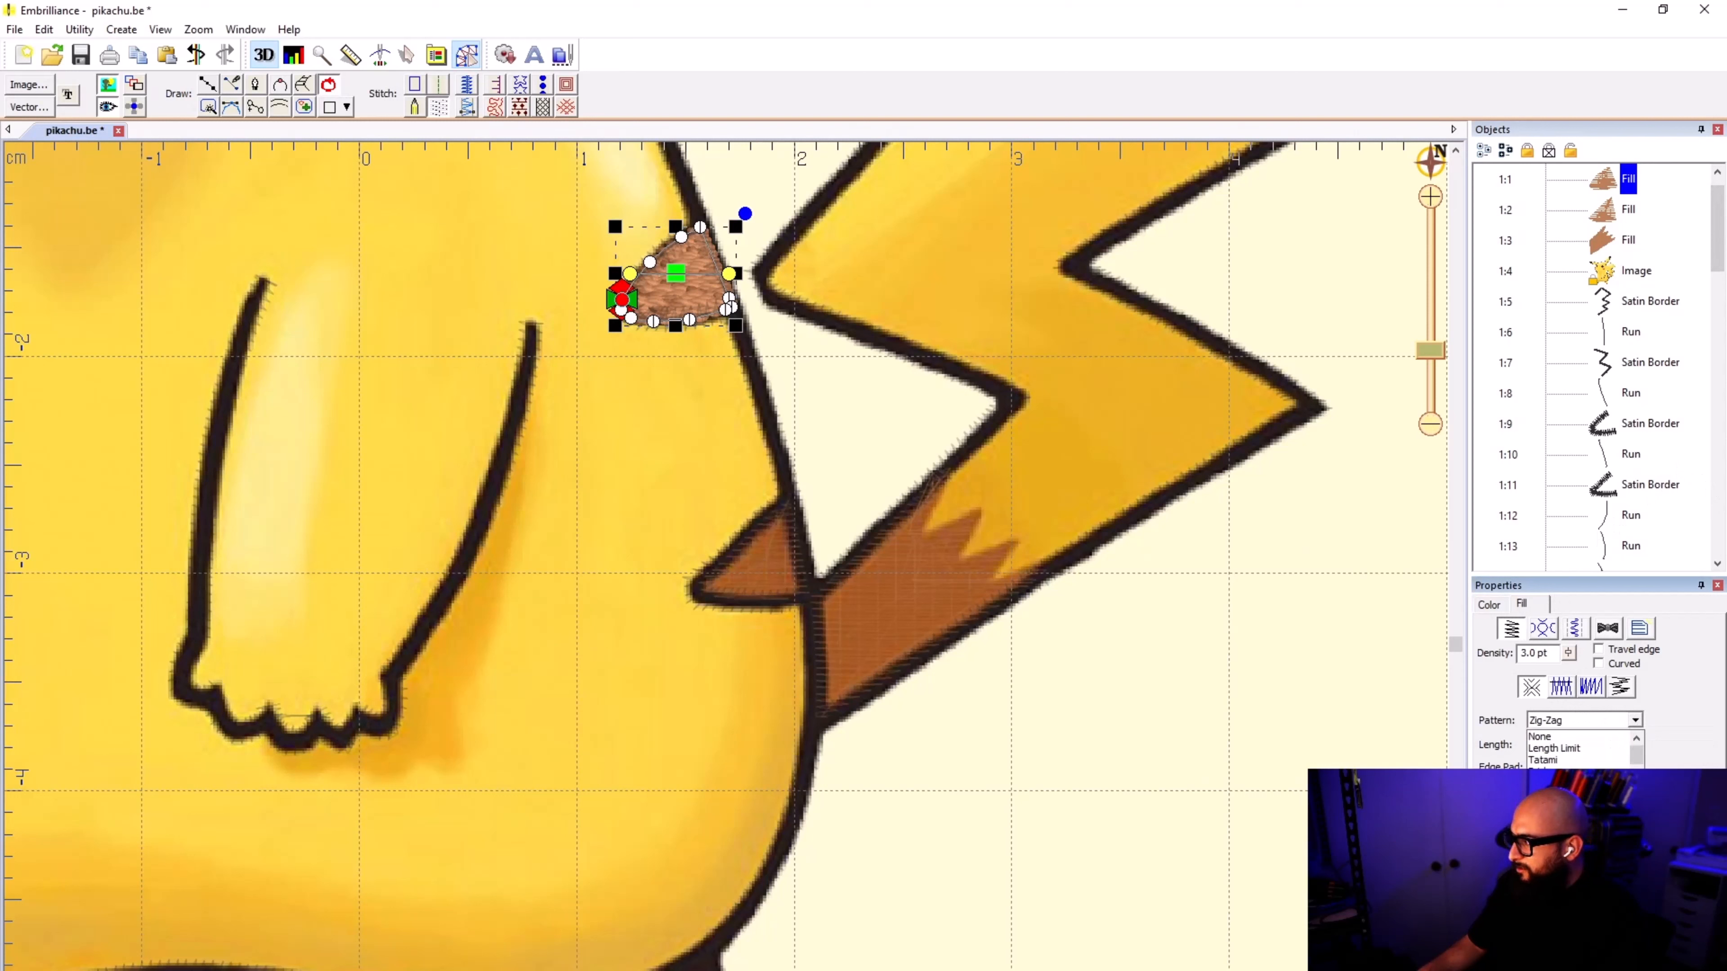
click(1579, 761)
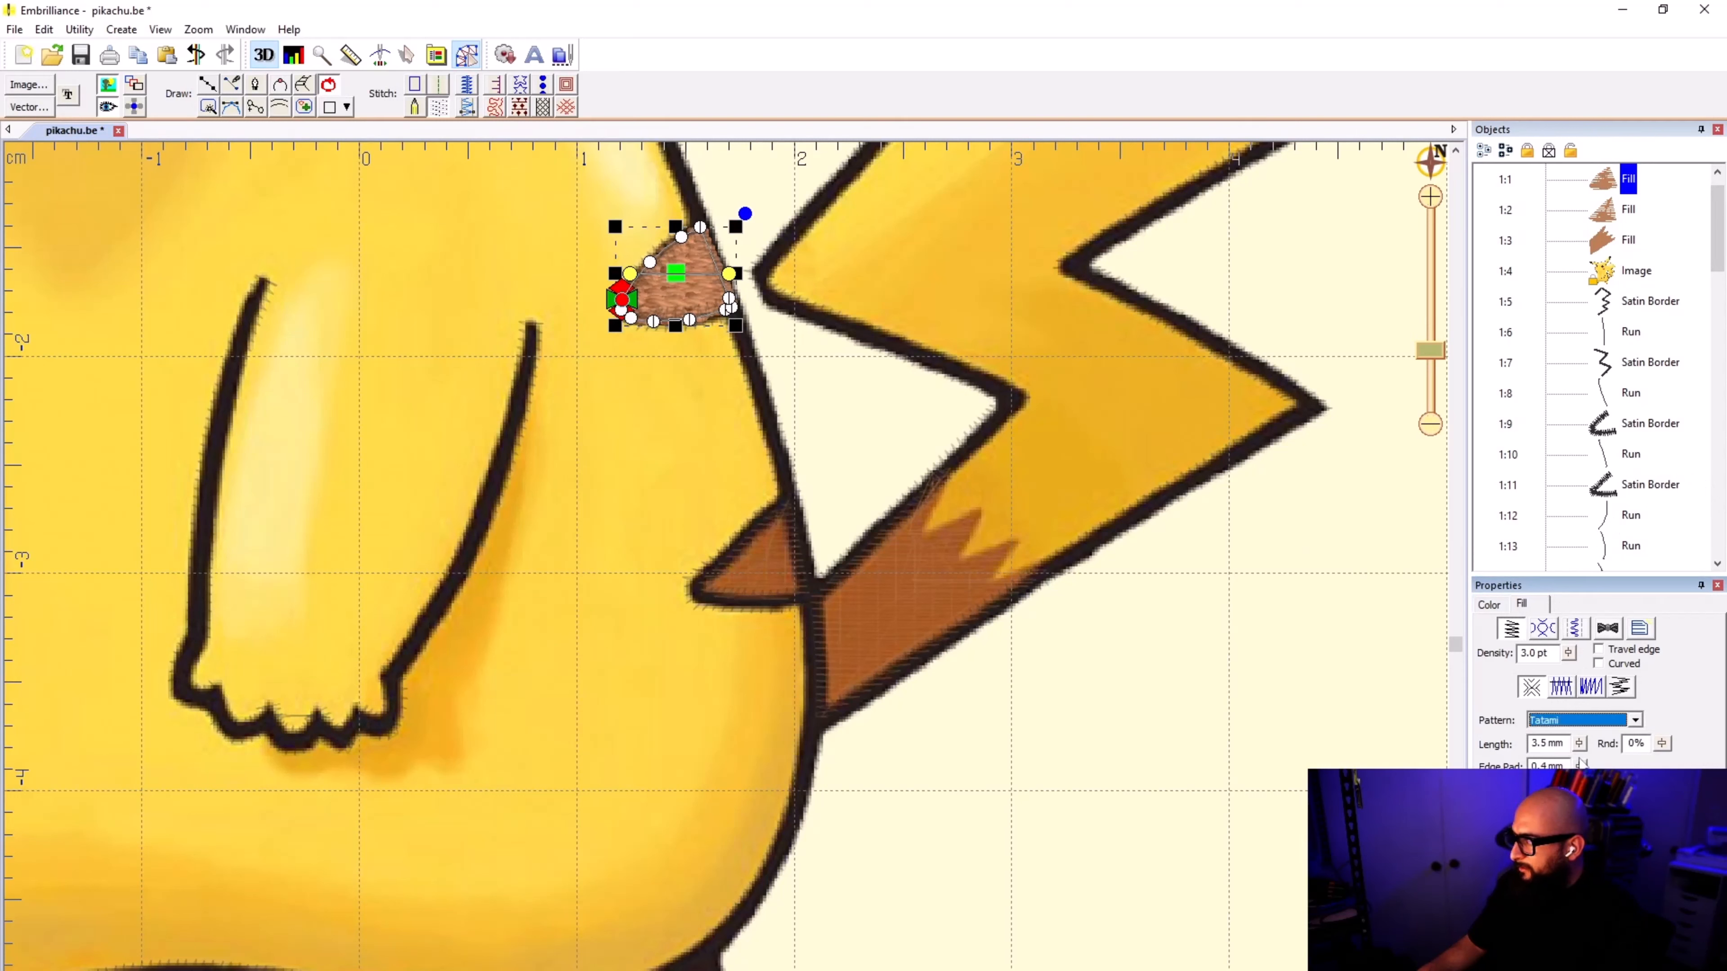
Step: Set the fill pattern of the lower back stripe and the tail base together to Tatami
click(1618, 219)
shift+click(1620, 246)
click(1634, 719)
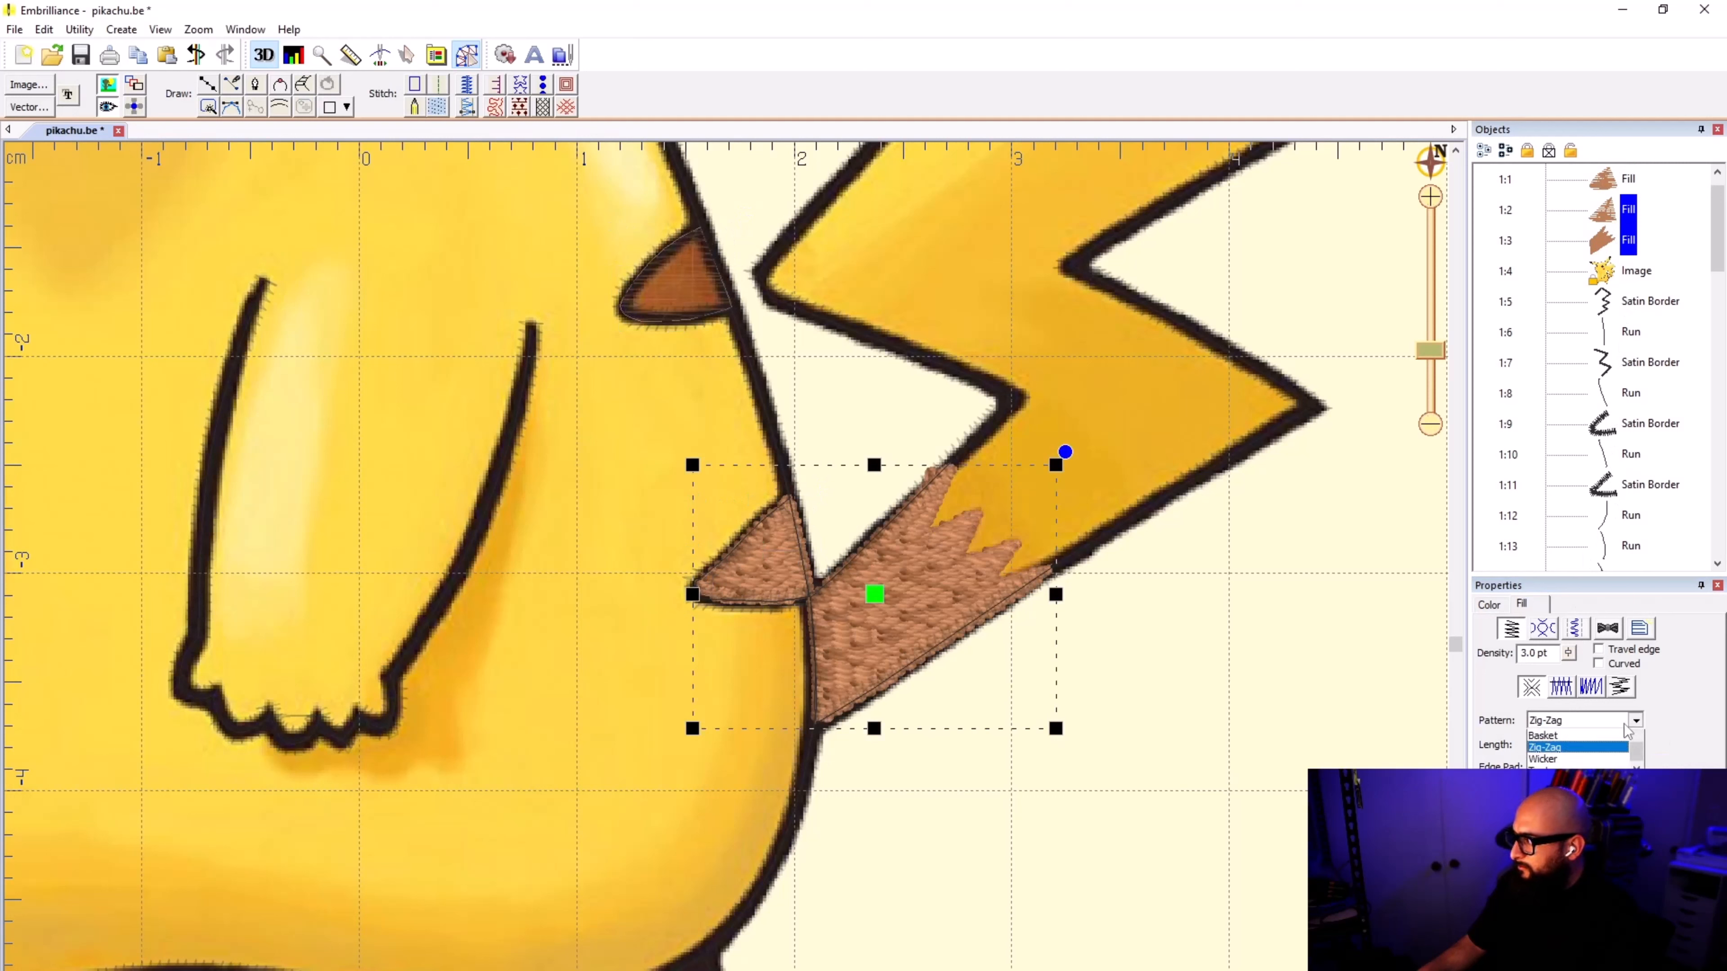
scroll(1590, 763, up, 3)
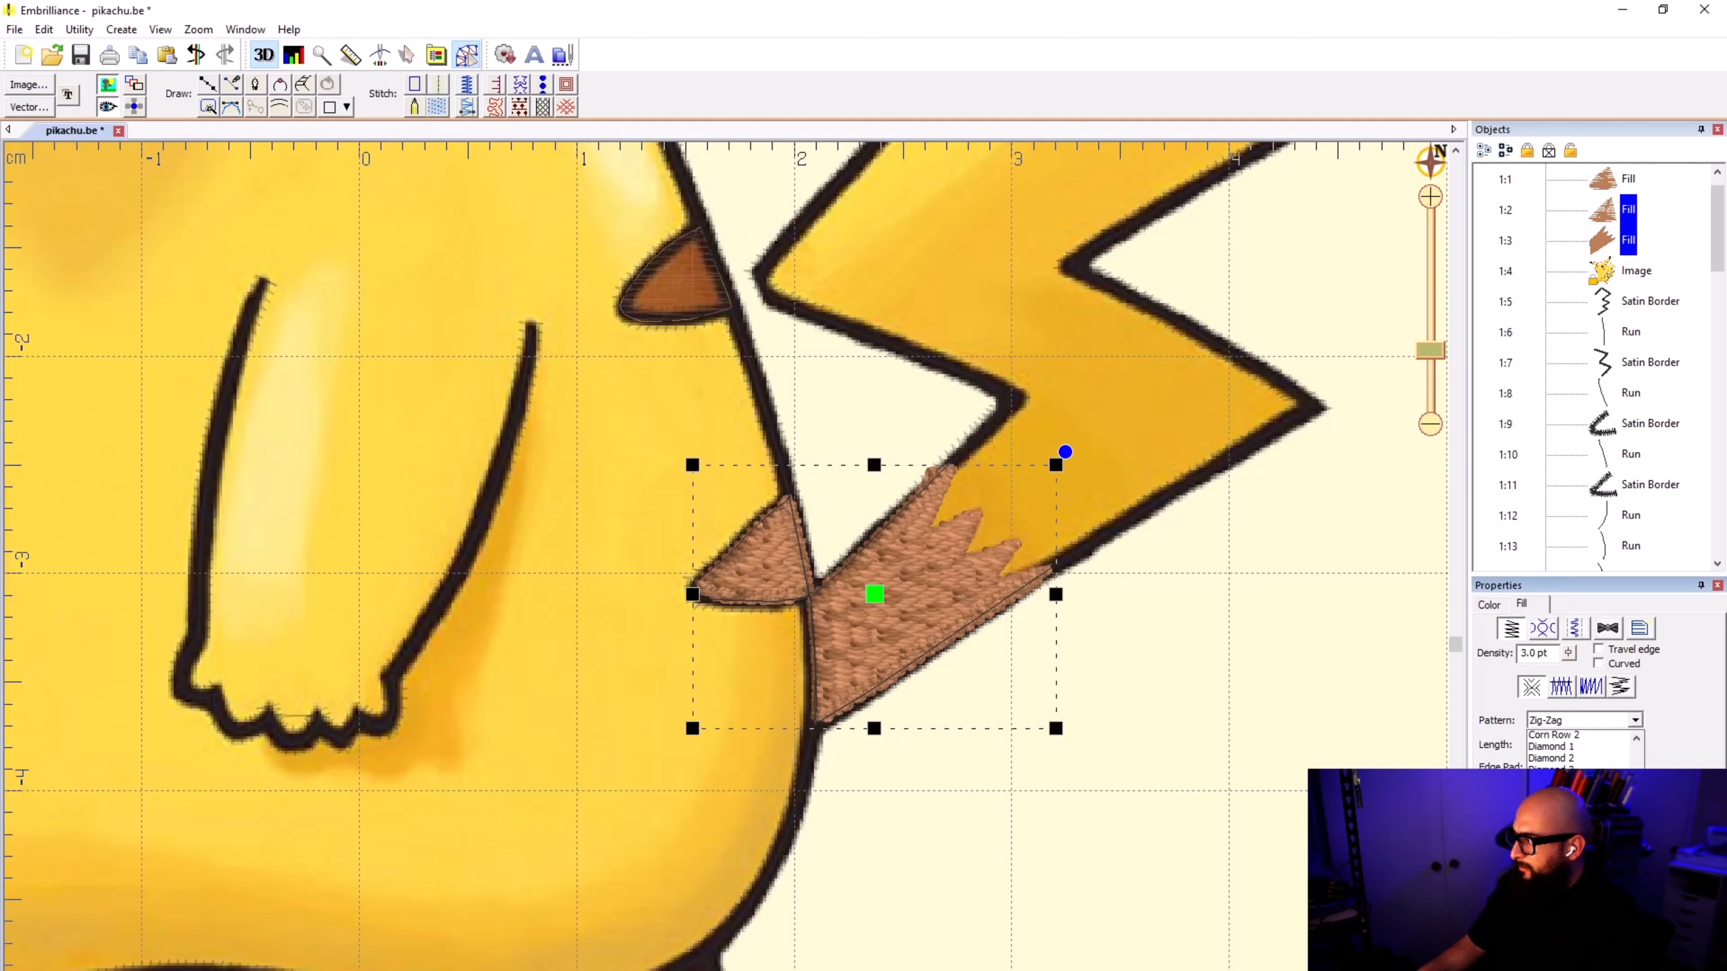
click(1589, 761)
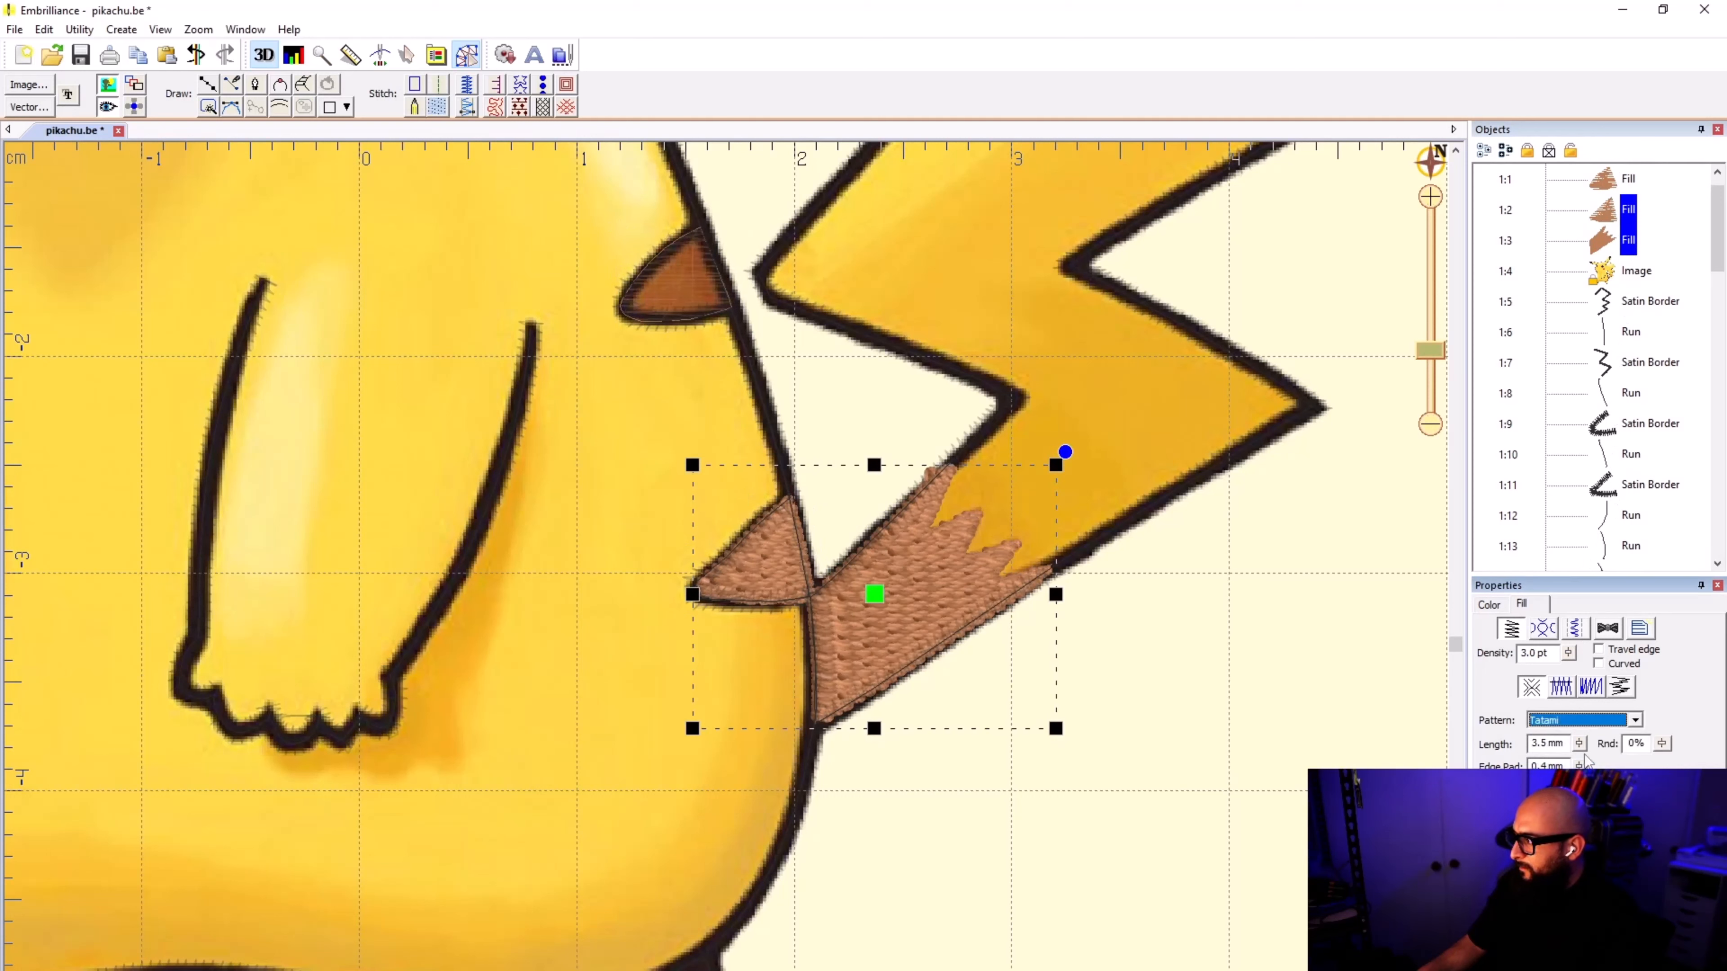
Step: Turn on Travel edge for the lower back stripe and tail base fills, keeping Curved off
click(1600, 654)
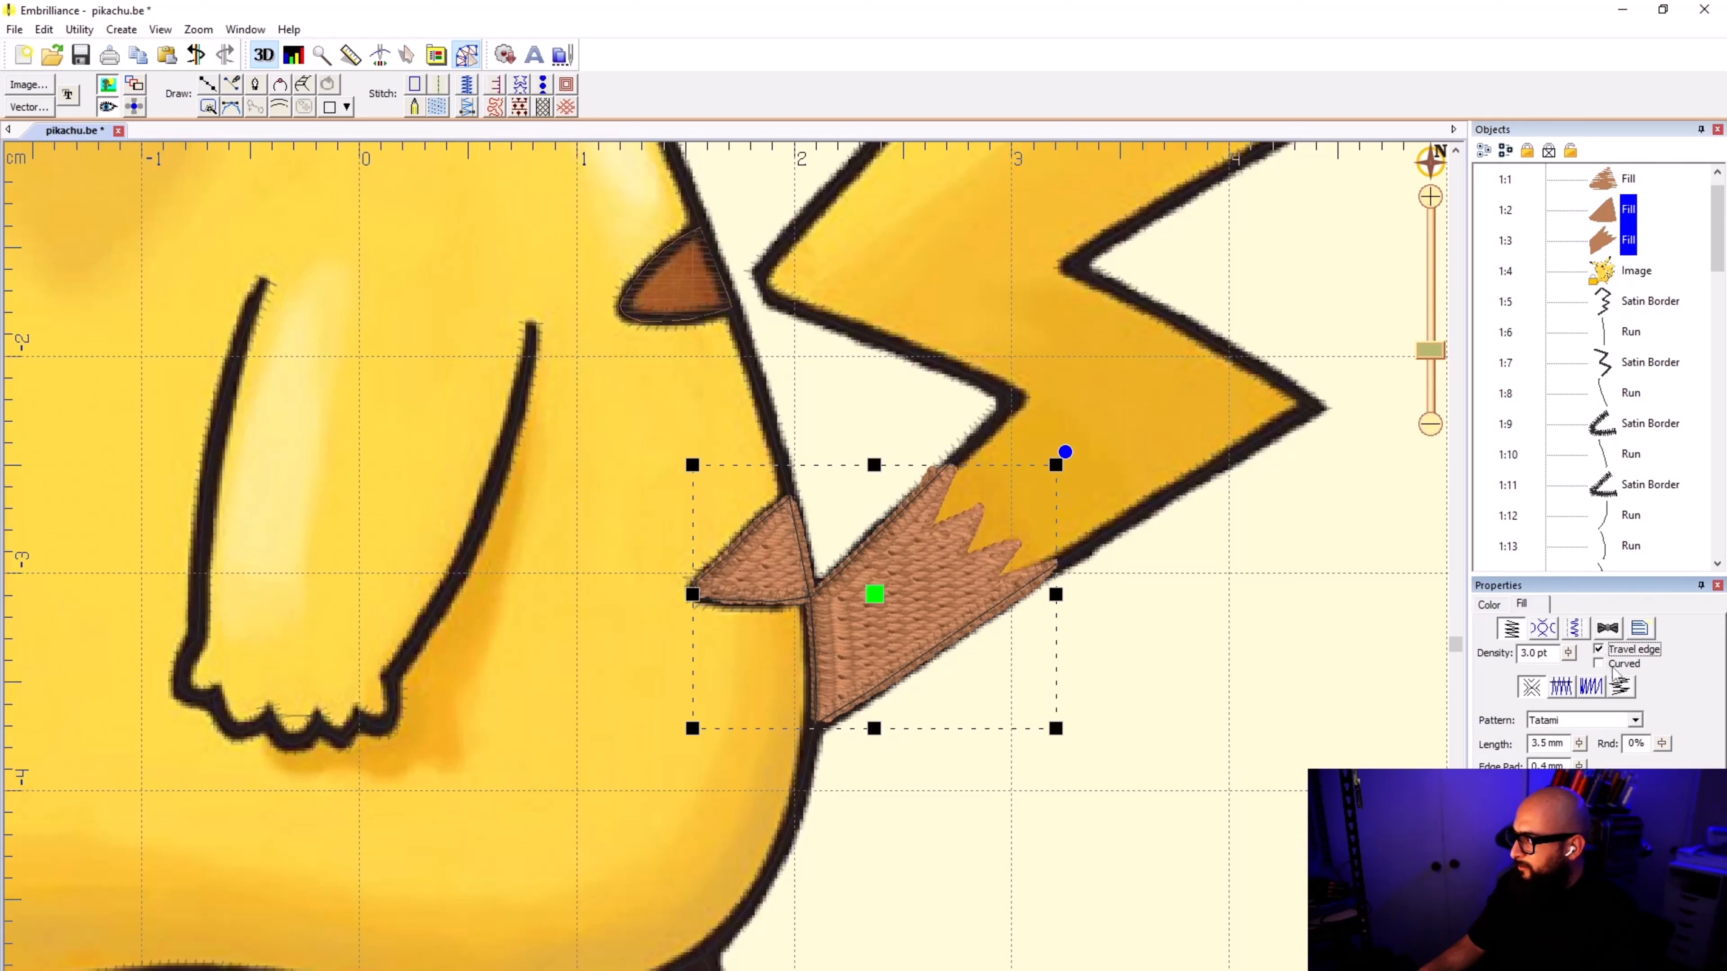
click(1612, 667)
click(1613, 668)
click(1562, 687)
click(1591, 687)
click(1624, 719)
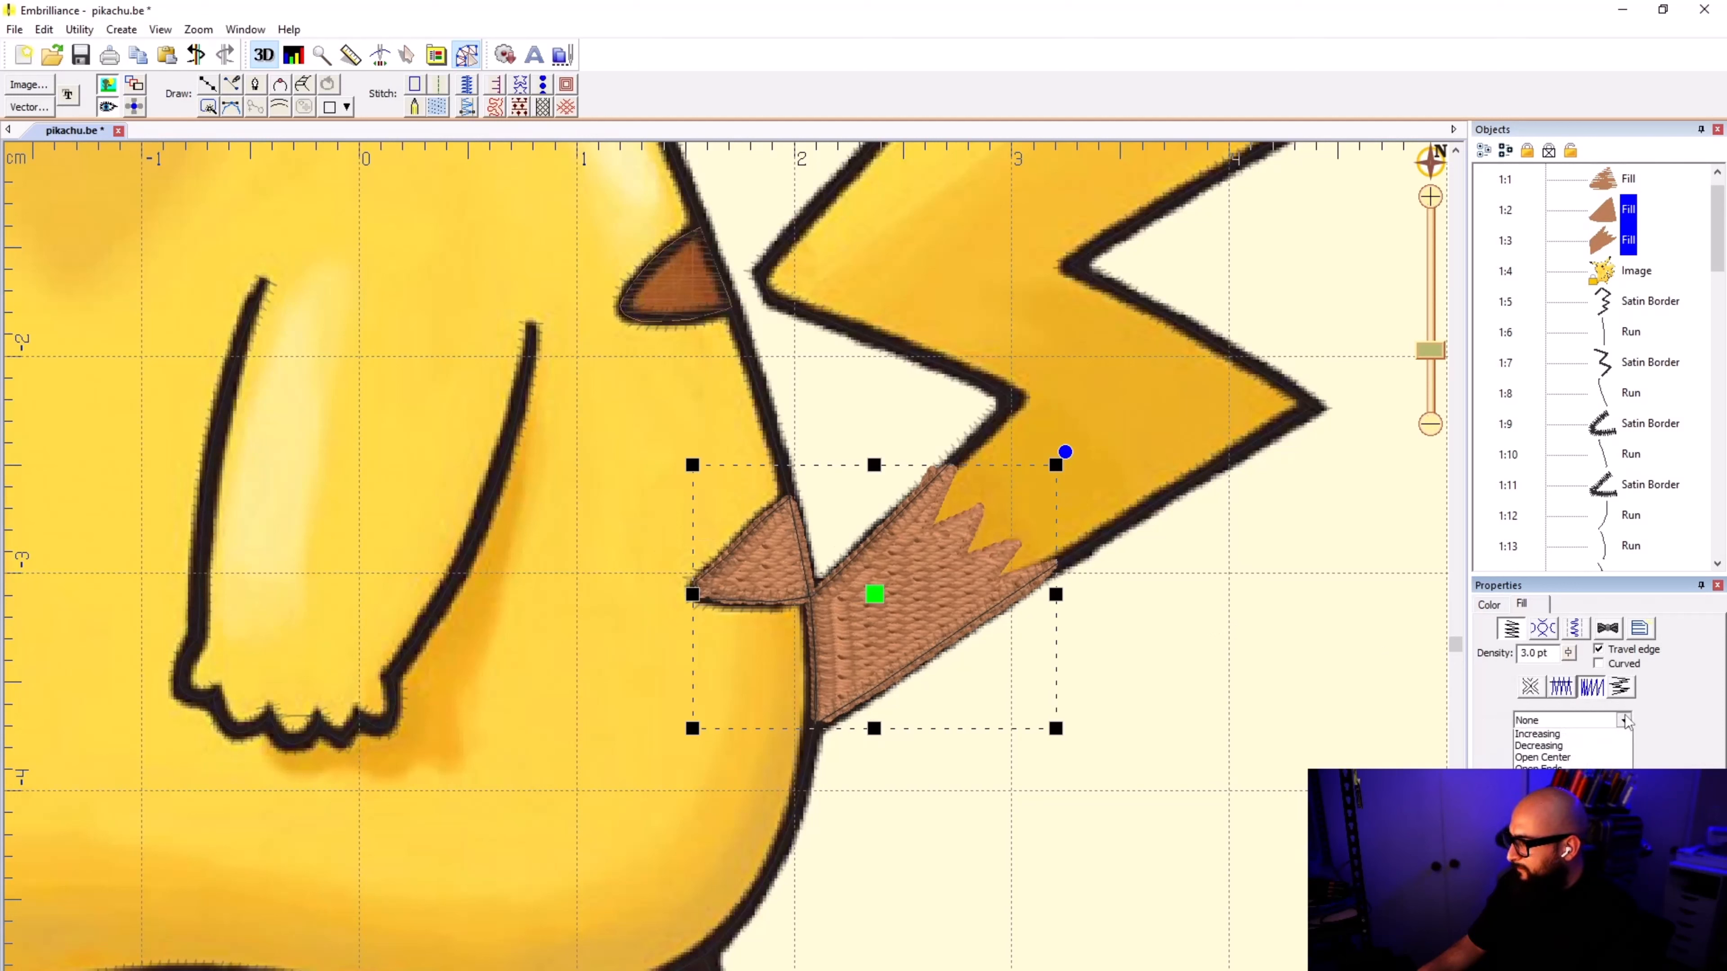
click(1624, 719)
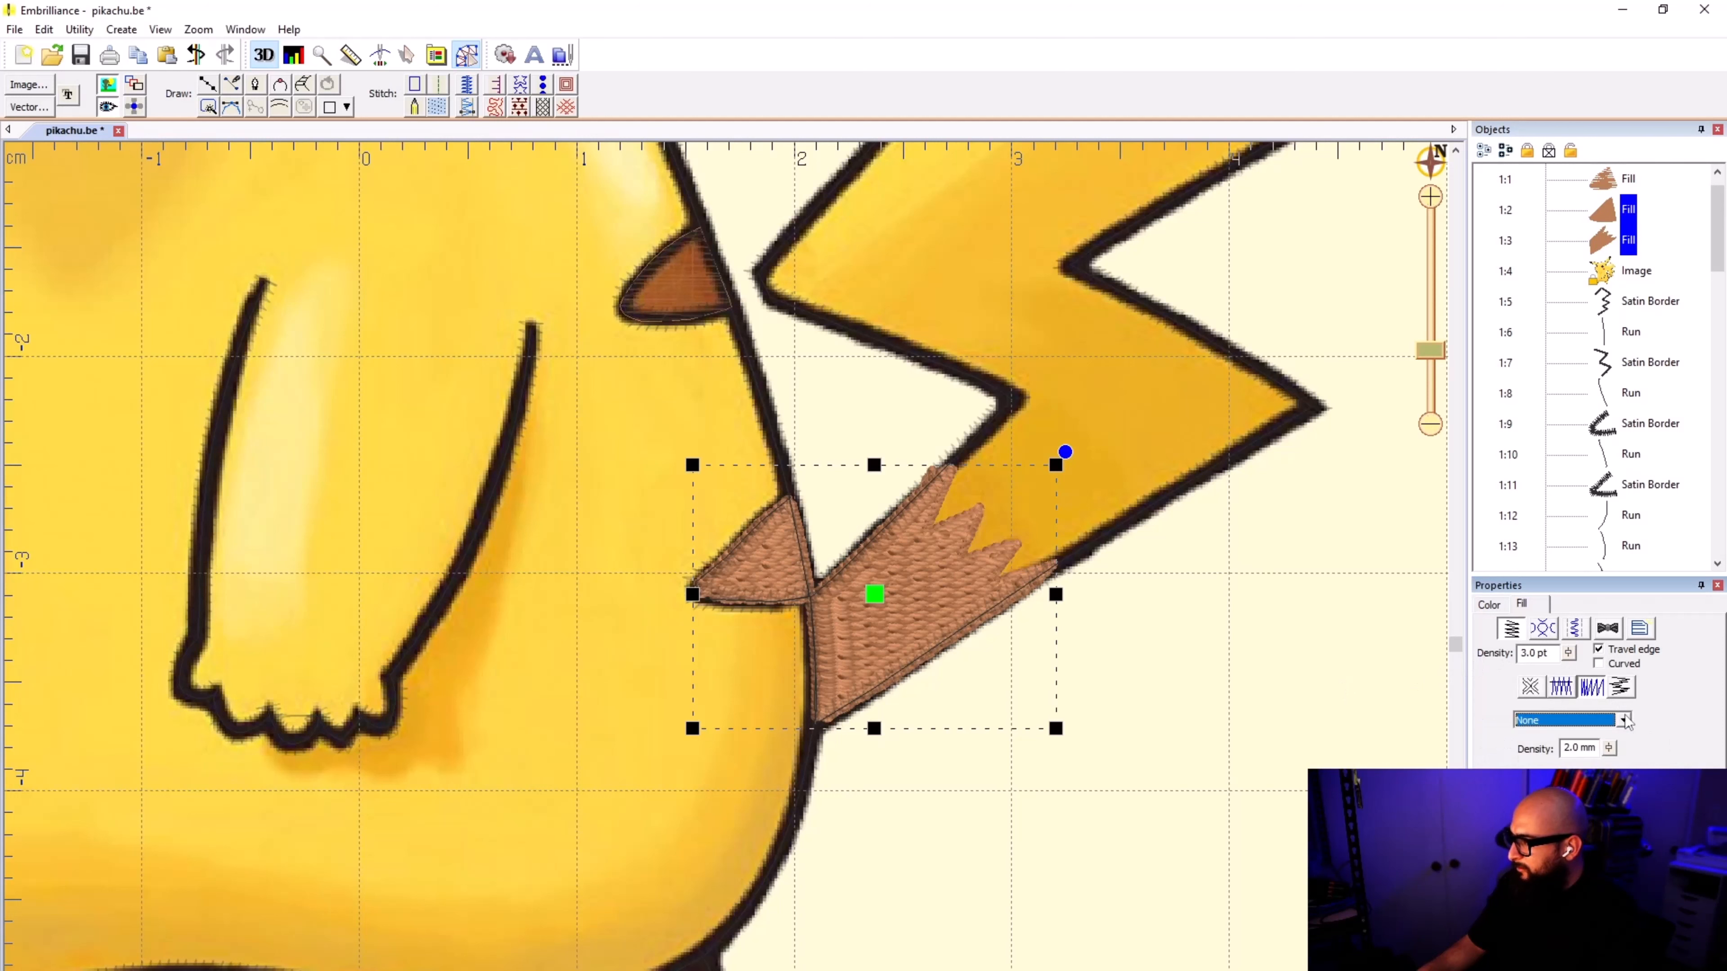
Step: Examine the stitched look of the tail base fill and its compensation, underlay, tie and remaining fill settings
click(1312, 659)
click(925, 590)
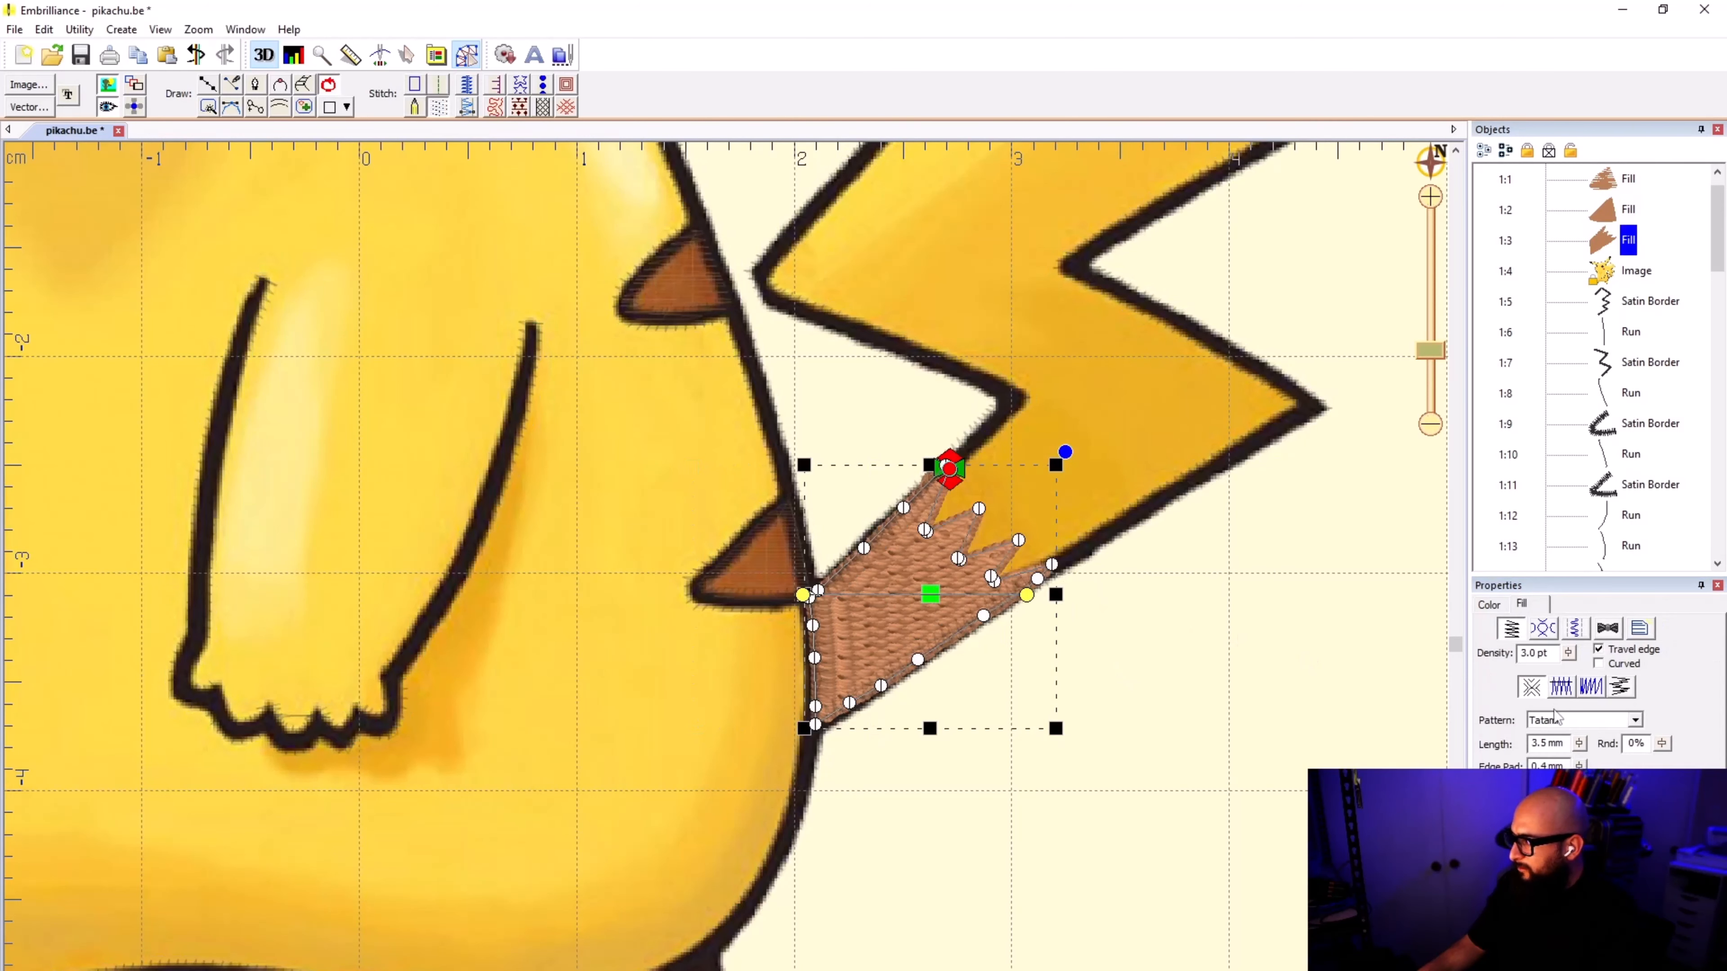
click(1196, 669)
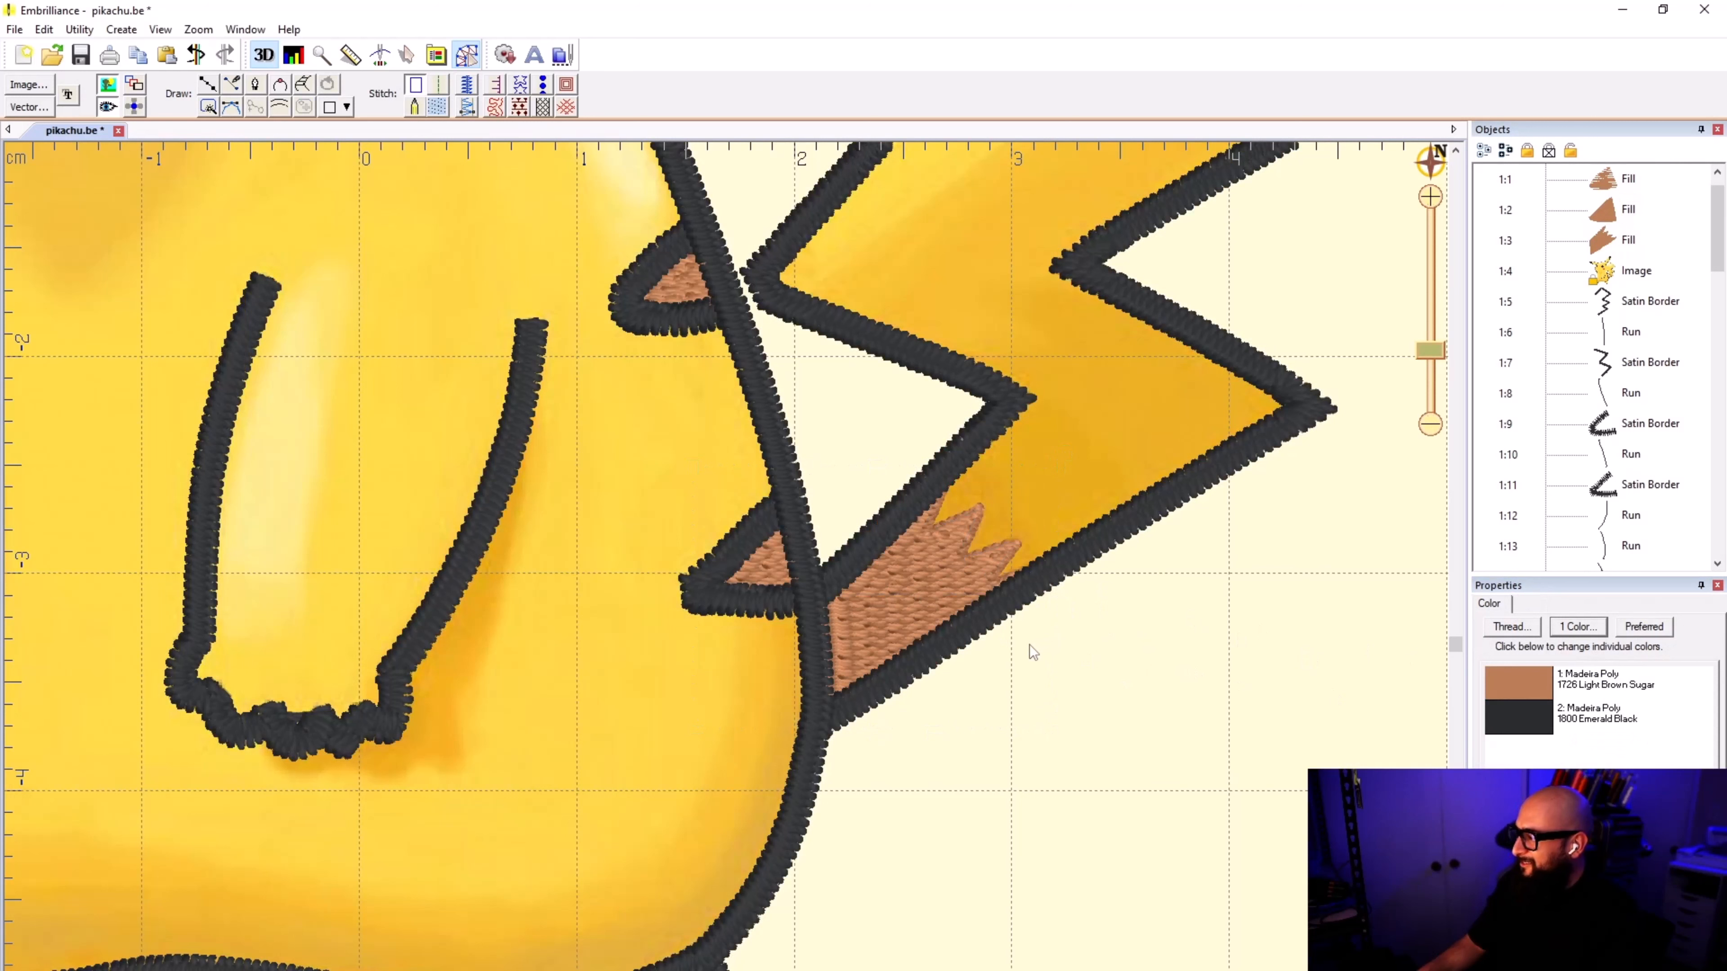
click(910, 580)
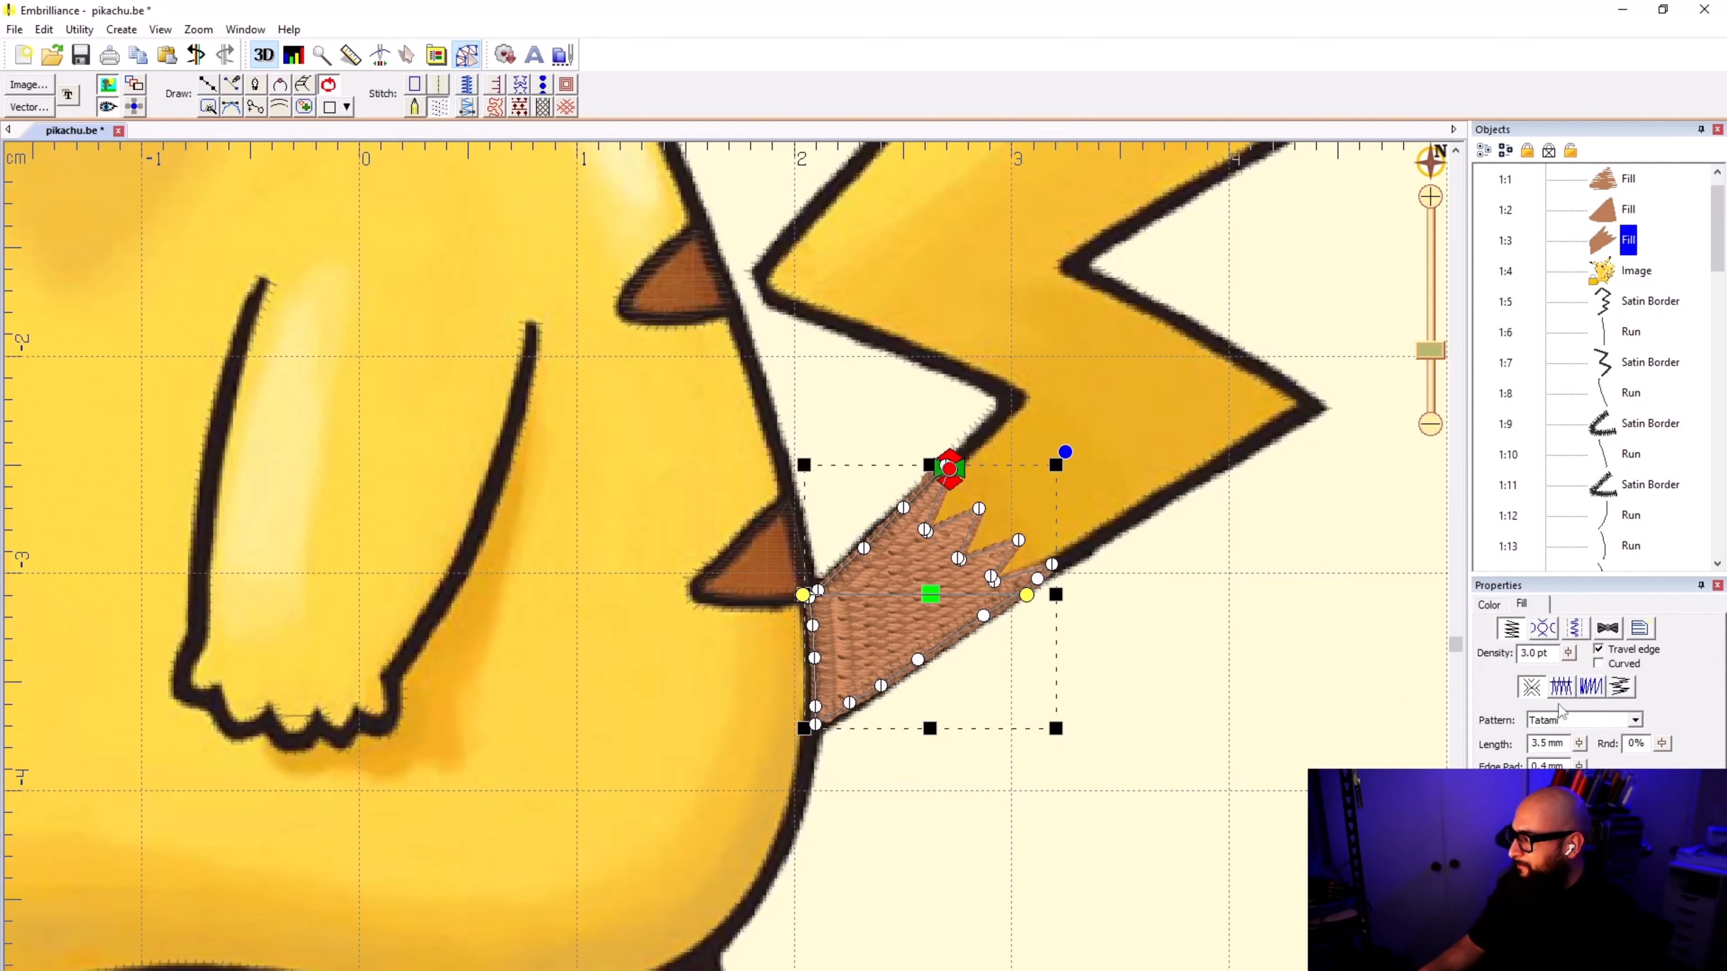
click(1548, 629)
click(1576, 629)
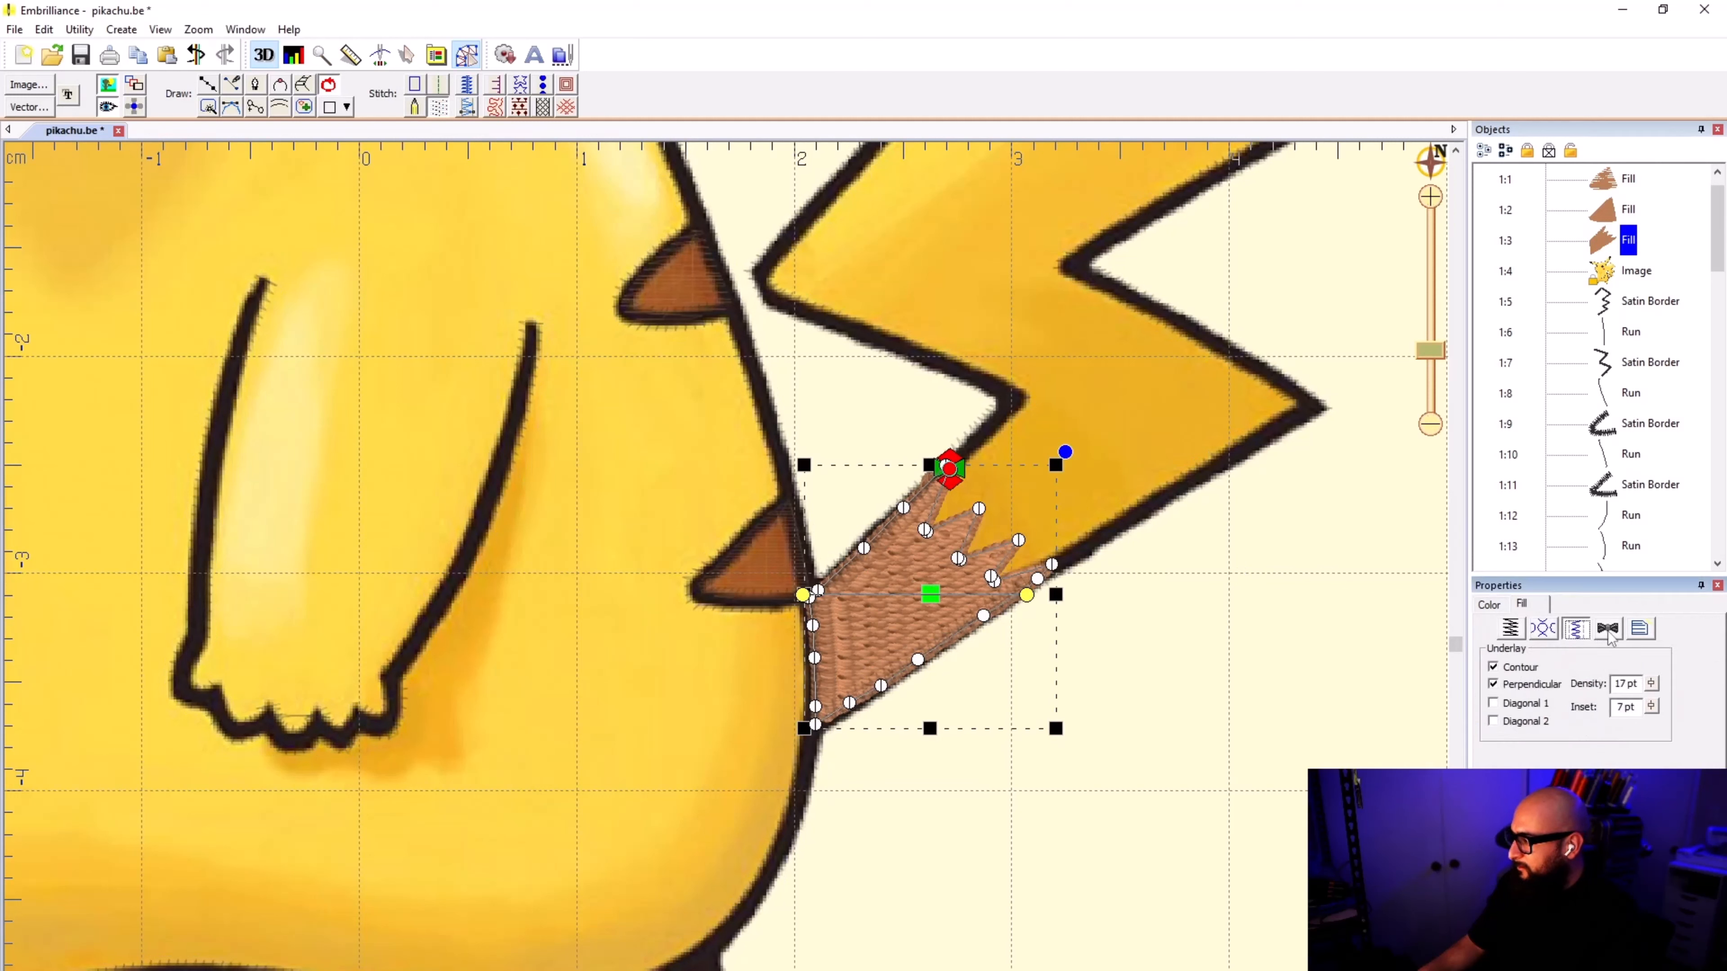
click(1607, 629)
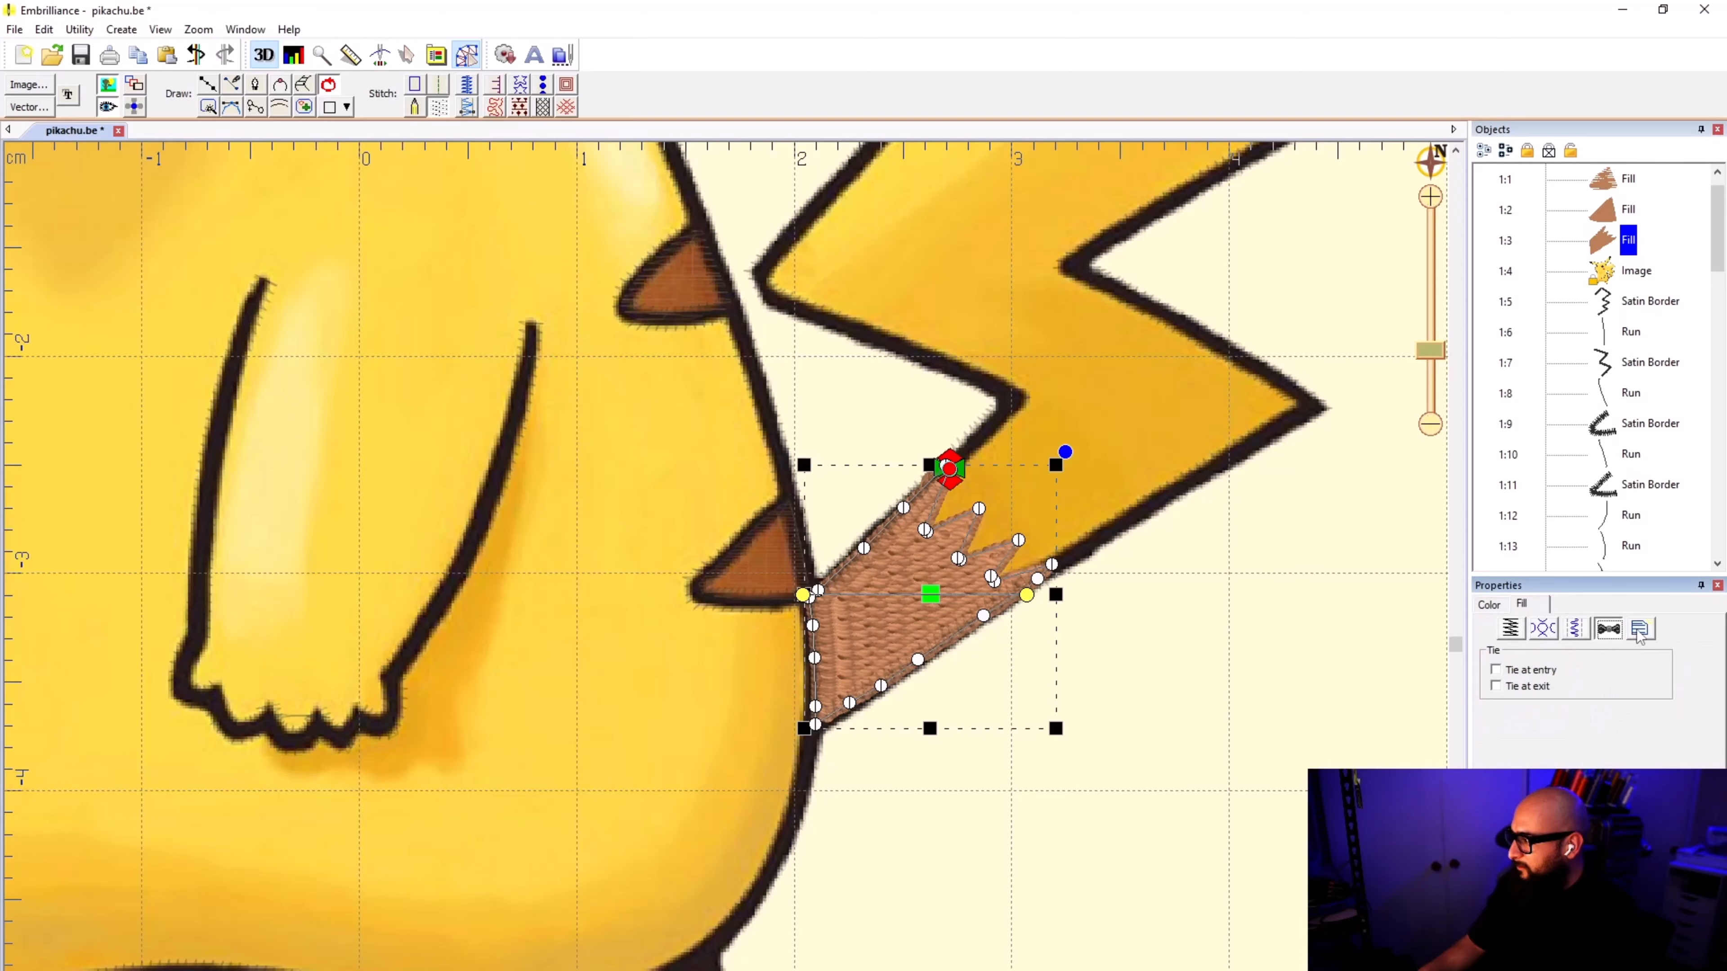
click(1640, 629)
click(1509, 629)
click(1436, 684)
scroll(454, 401, down, 5)
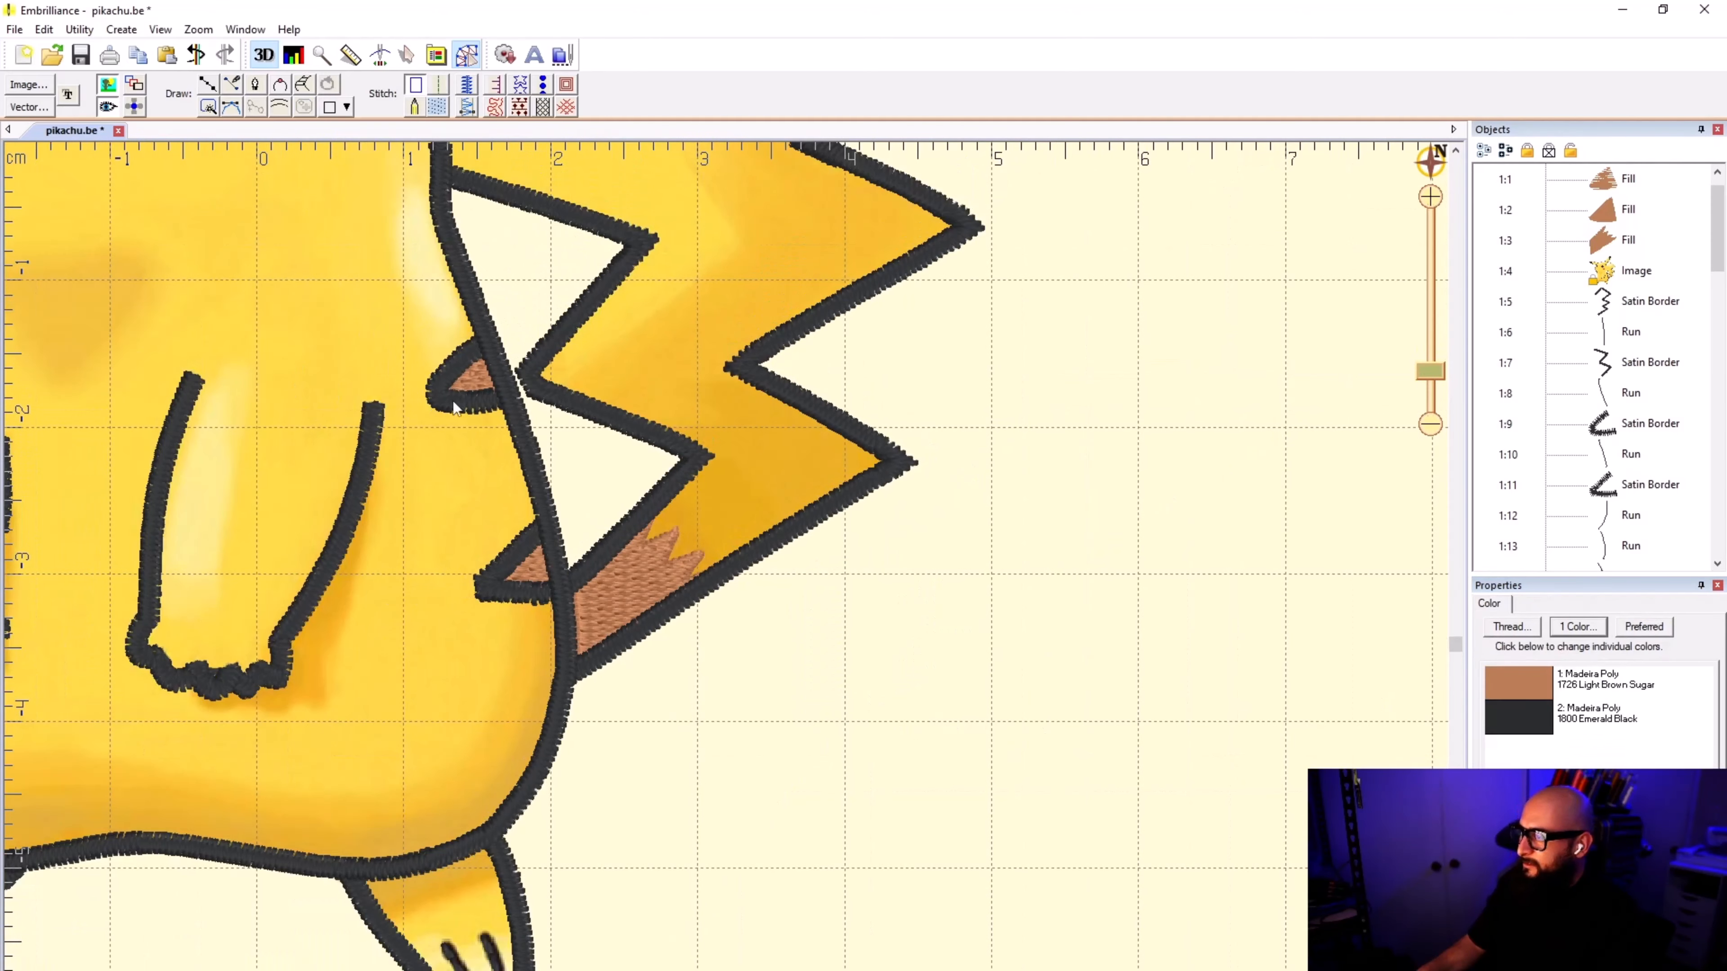
Step: Select the grouped black outline objects and ungroup all of them
scroll(1190, 515, down, 3)
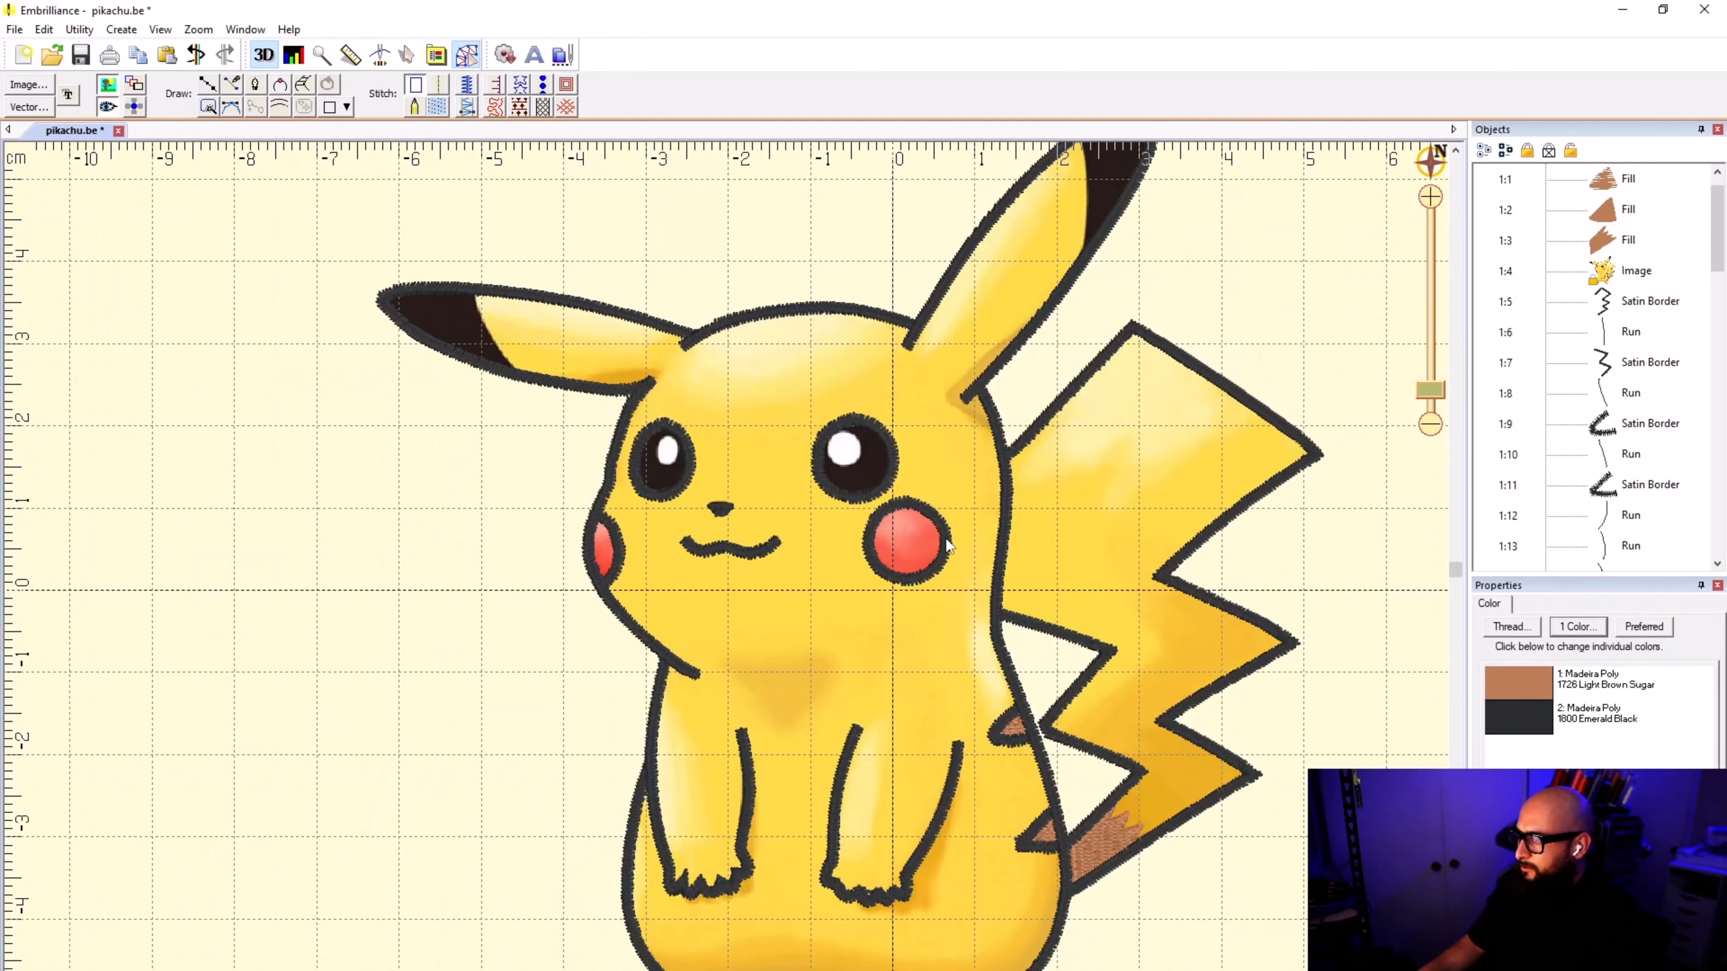
scroll(722, 568, up, 4)
click(707, 542)
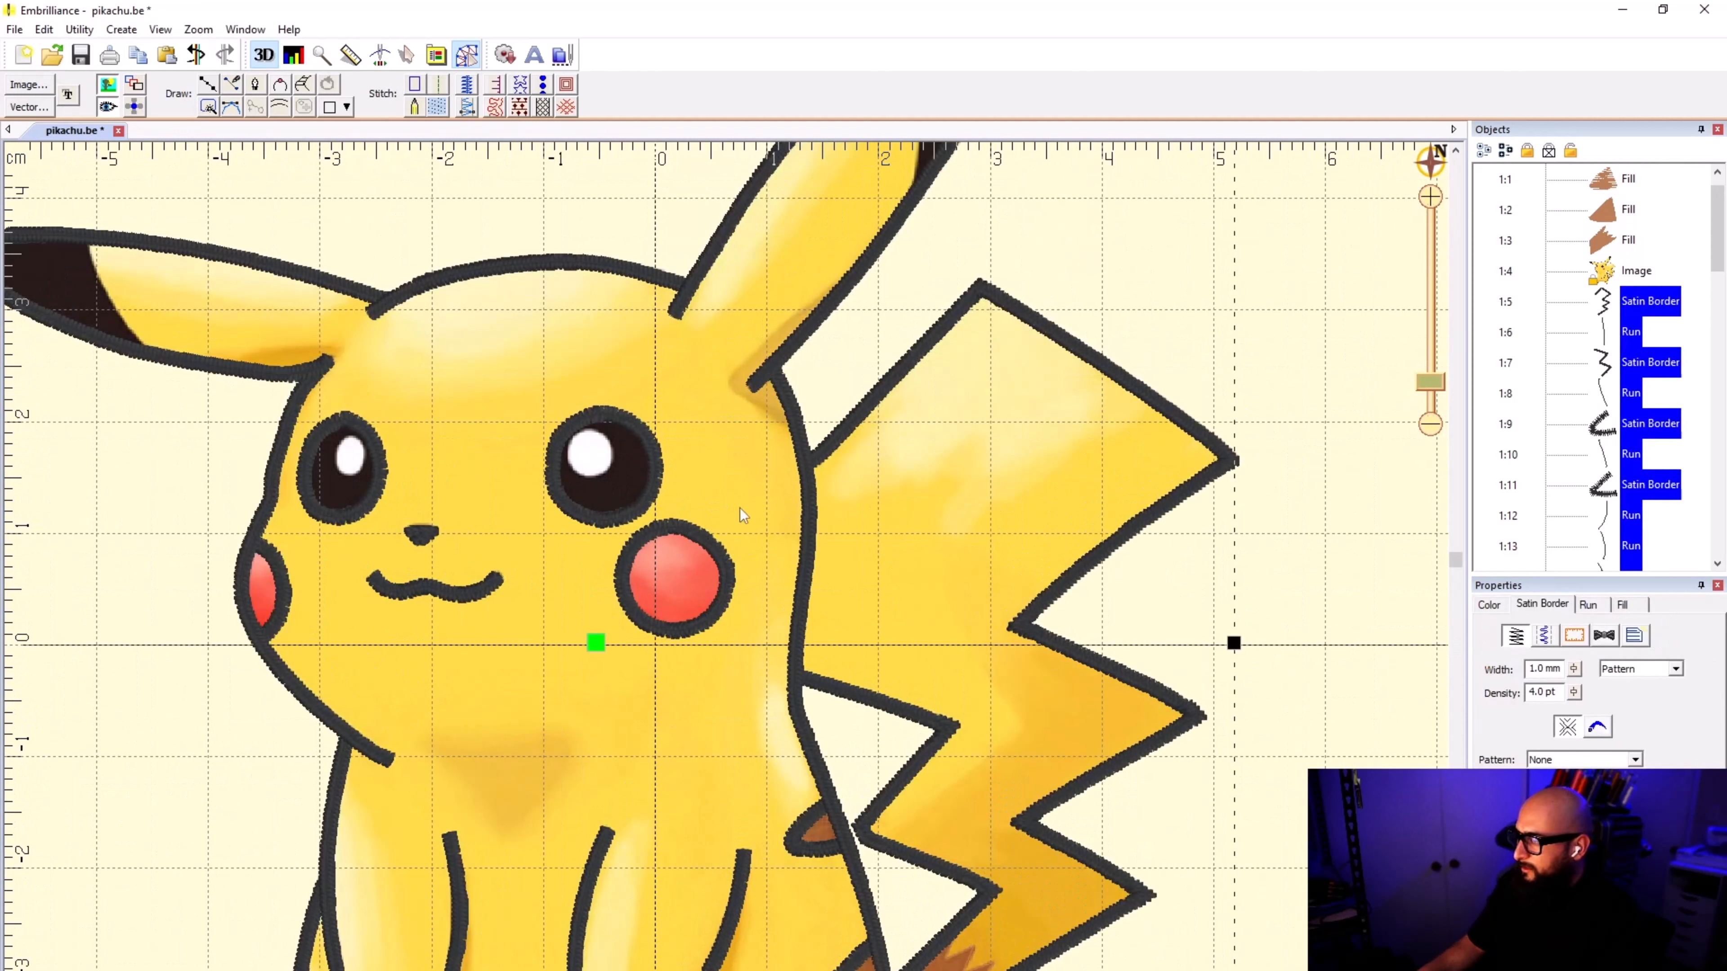
click(744, 513)
click(702, 549)
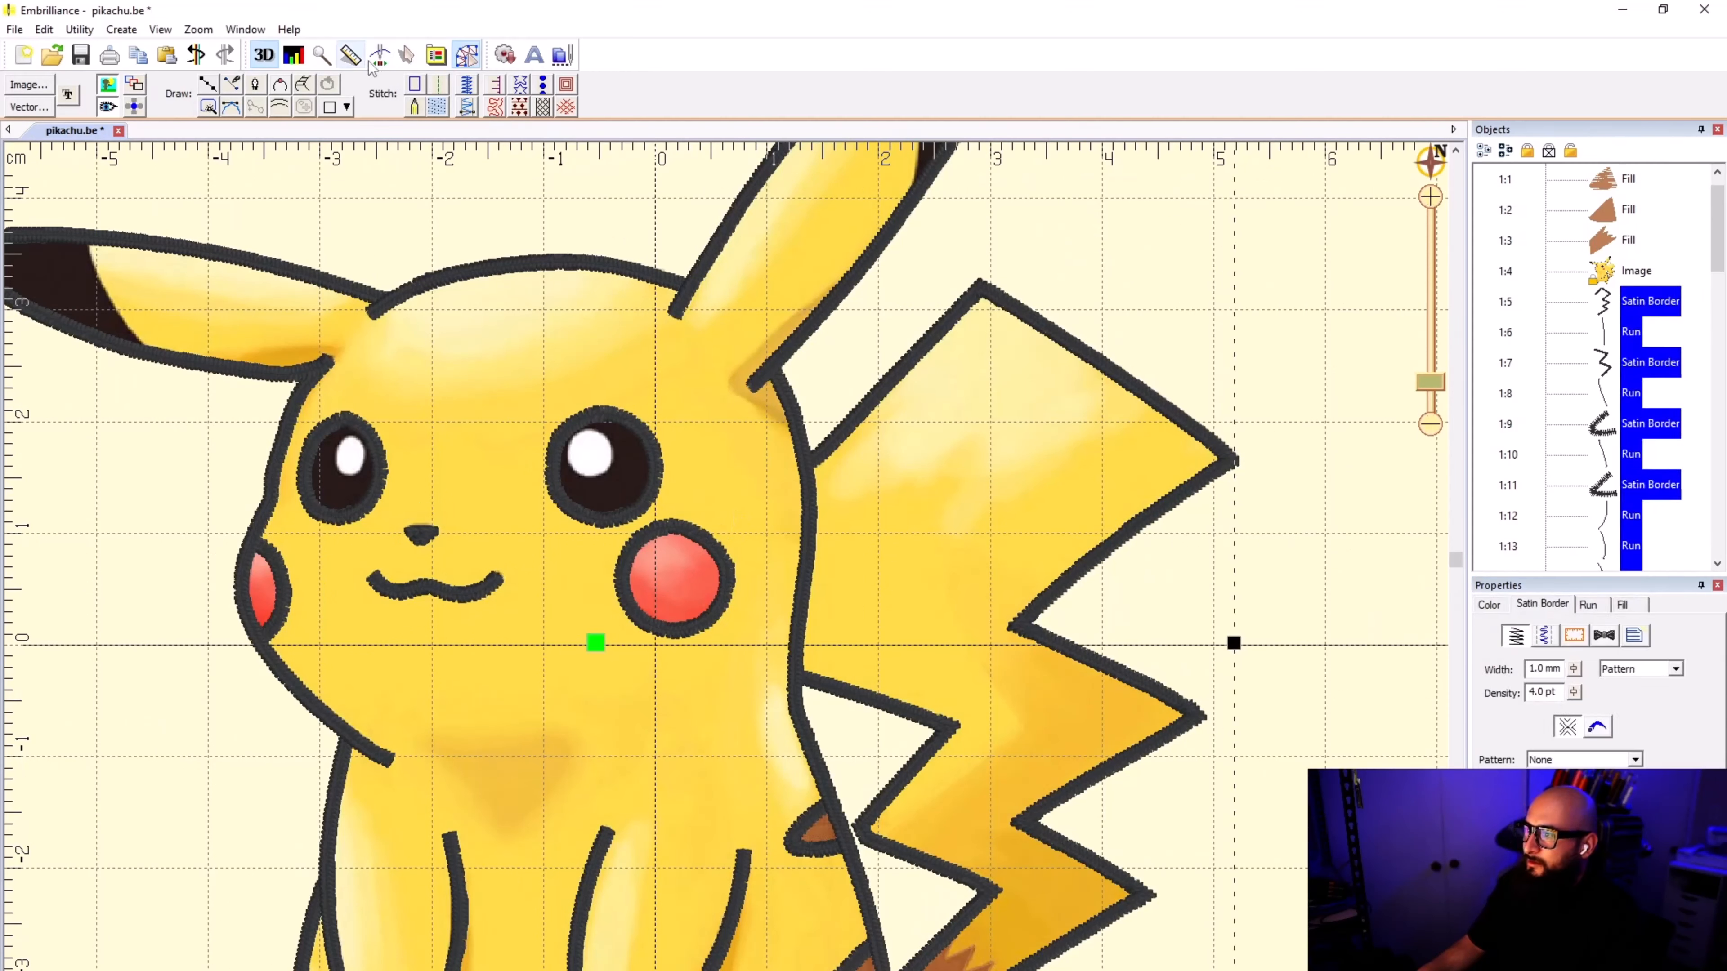
click(380, 54)
click(383, 56)
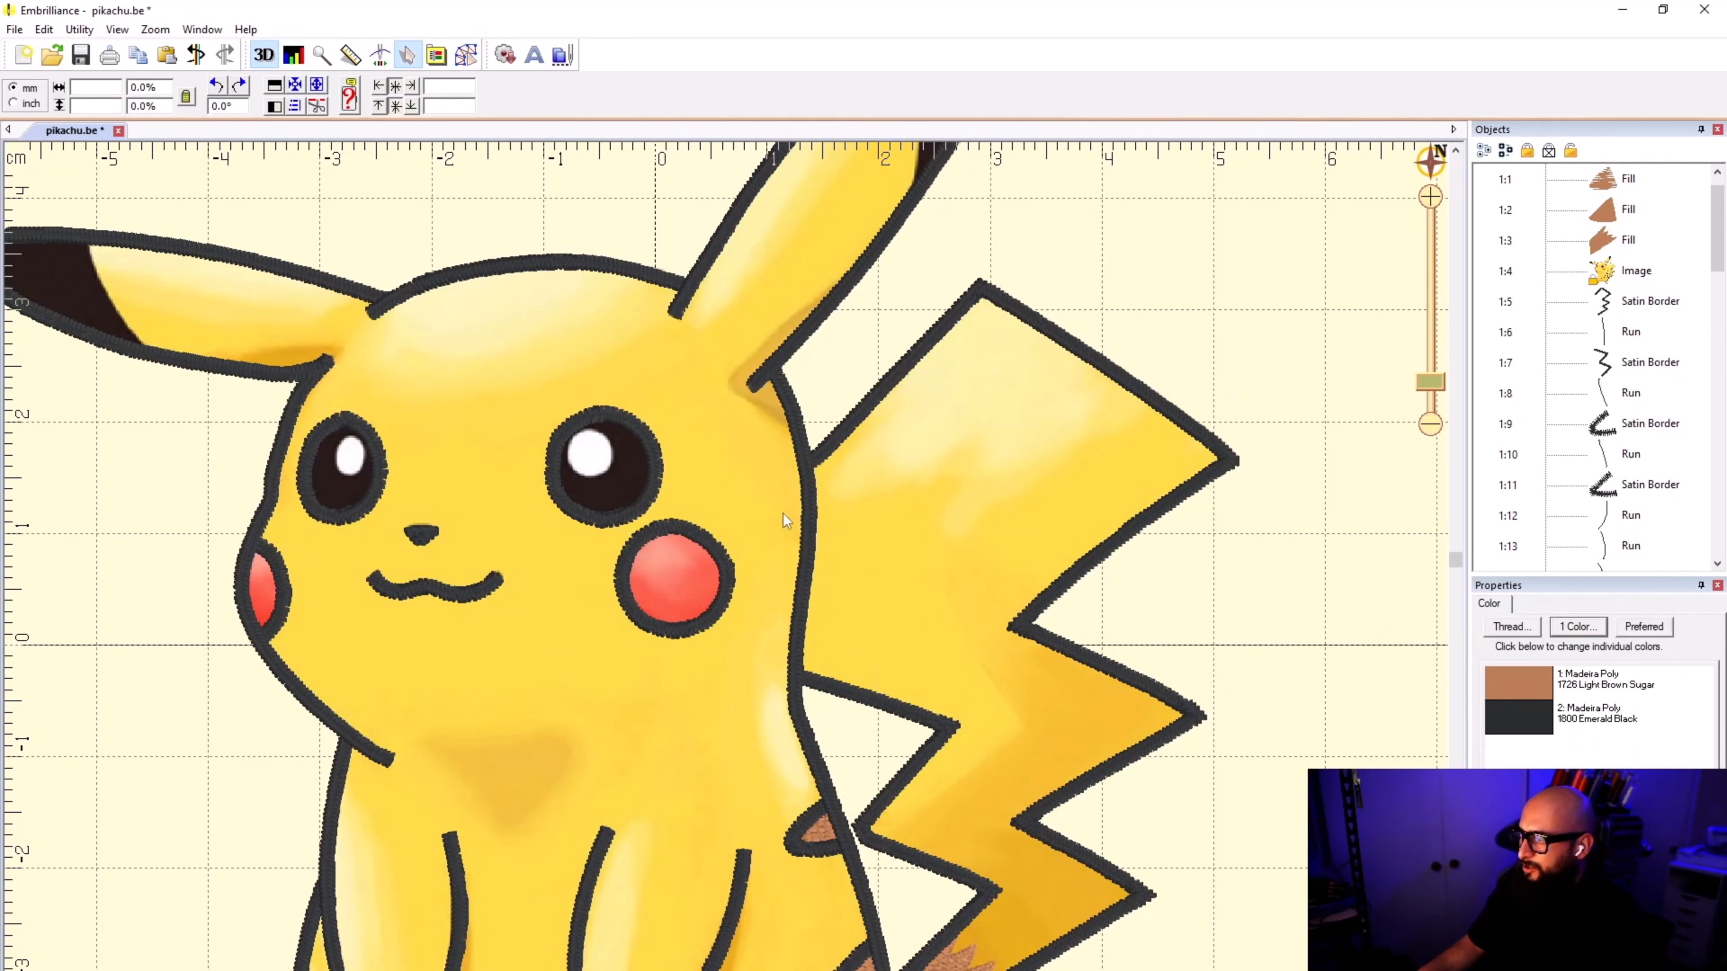
click(948, 318)
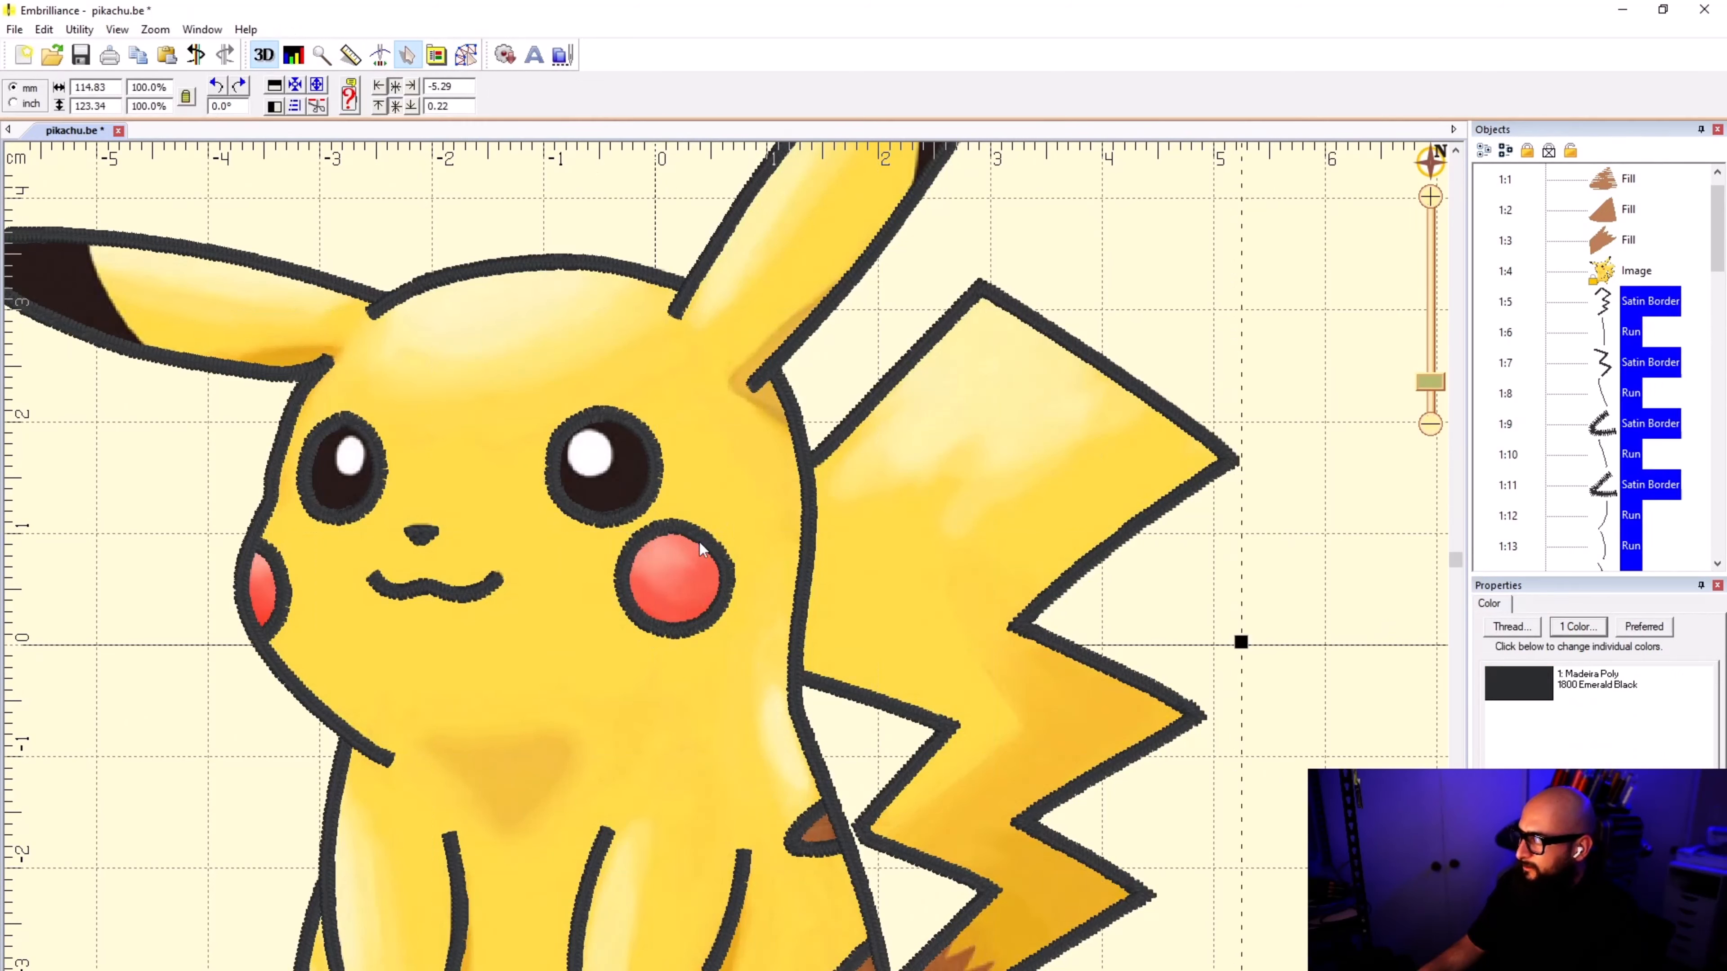
click(43, 29)
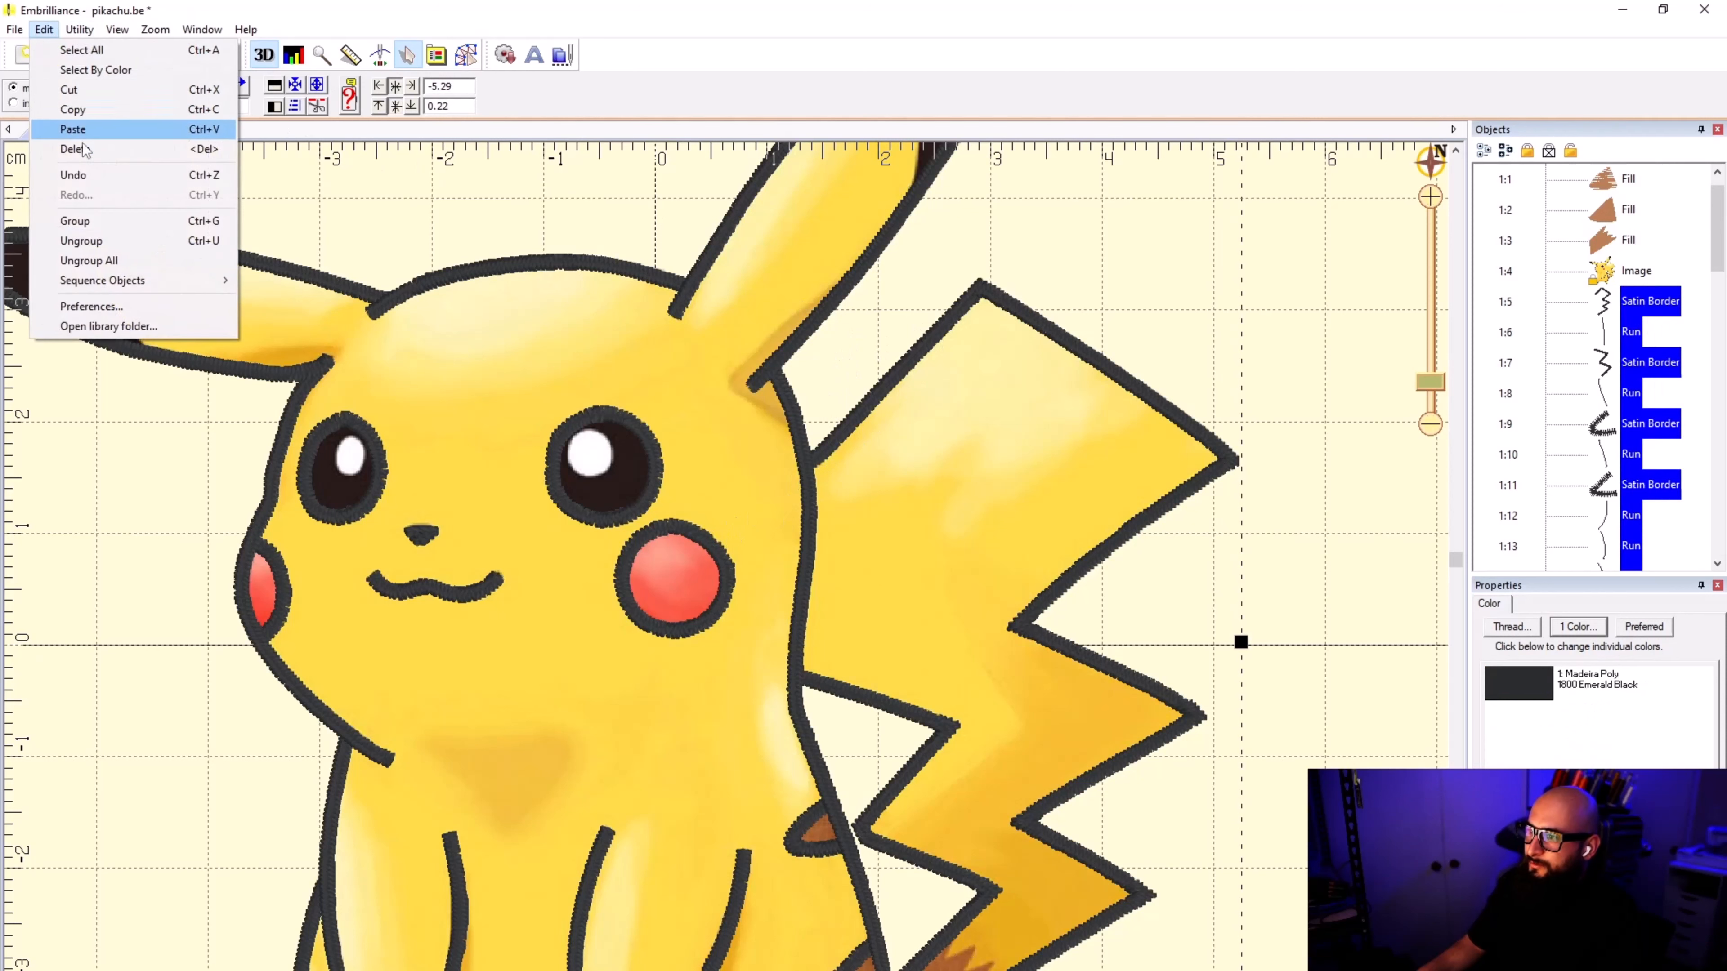
click(103, 261)
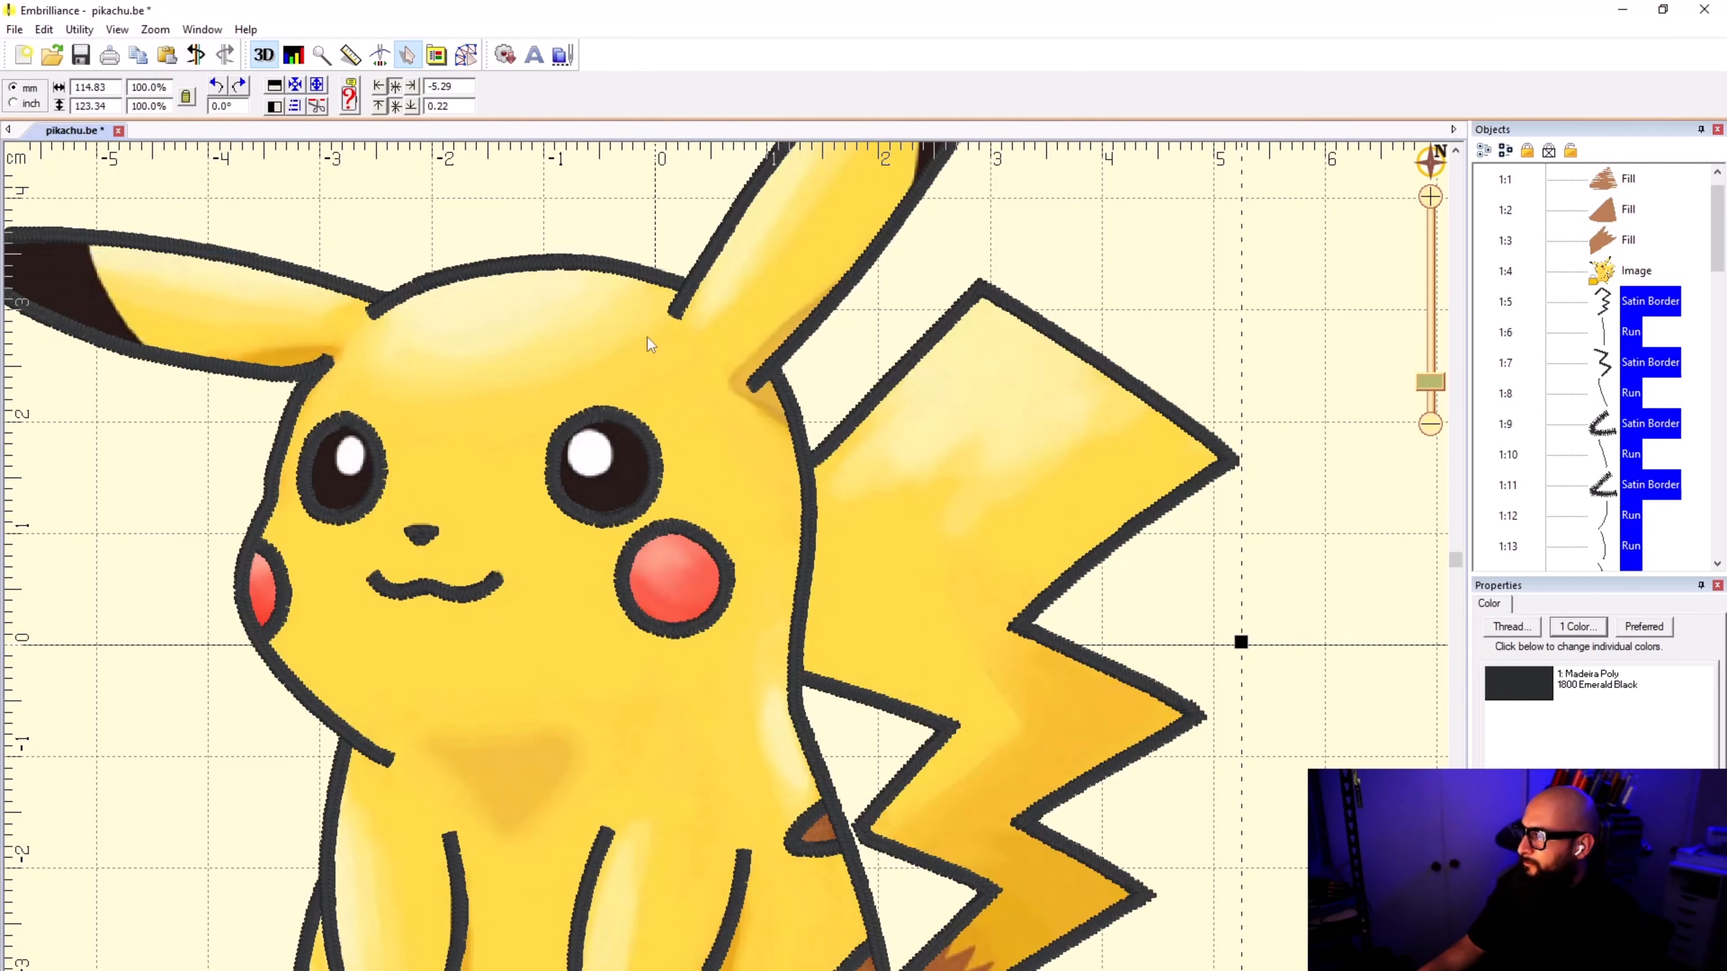
Step: Duplicate the satin borders of the full round cheek and both eyes, and convert the copies to fills
click(688, 540)
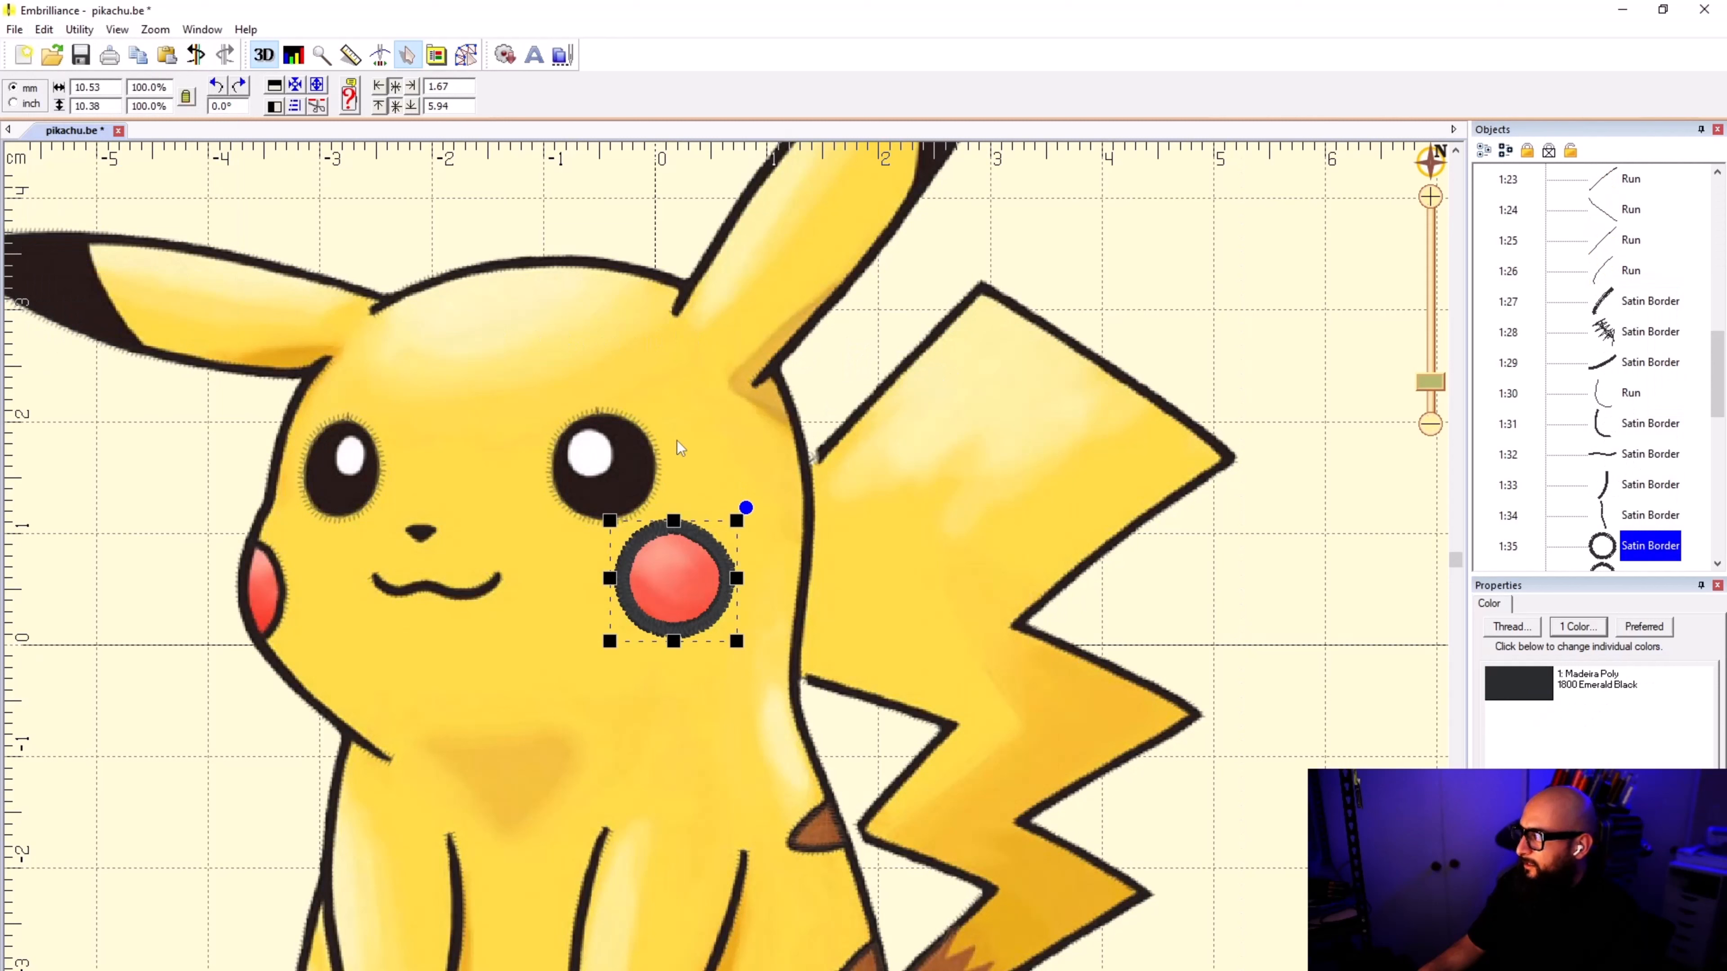
scroll(1675, 425, down, 2)
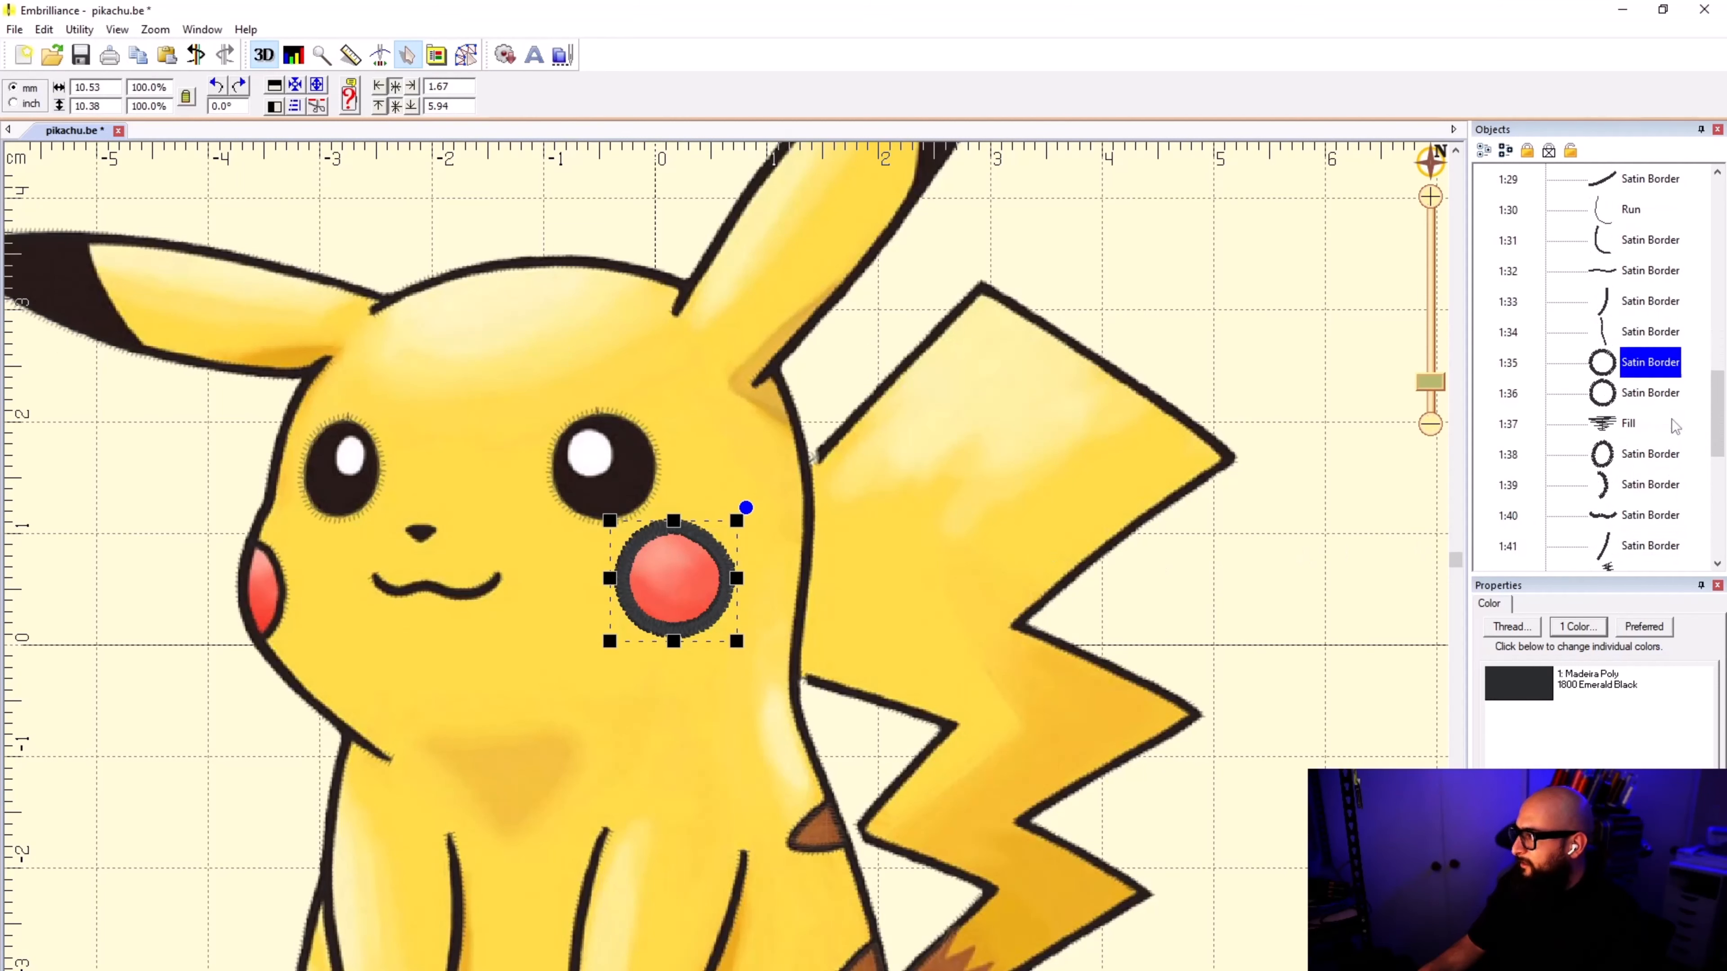
click(1663, 399)
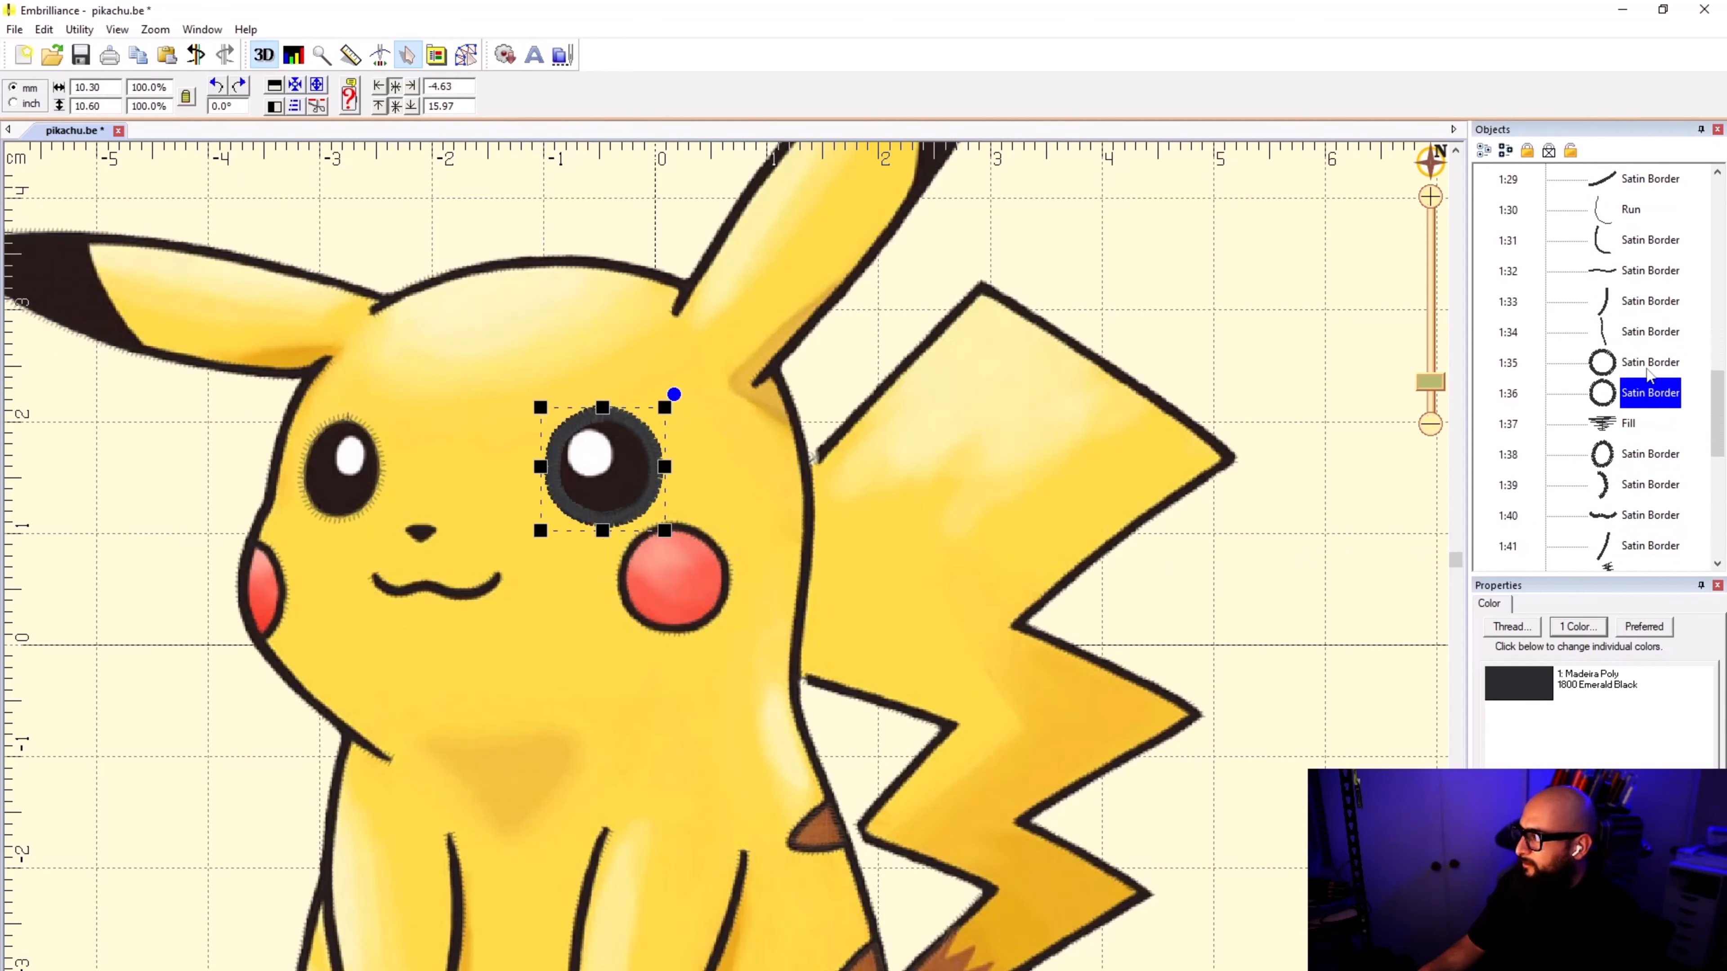
click(1648, 371)
shift+click(1654, 397)
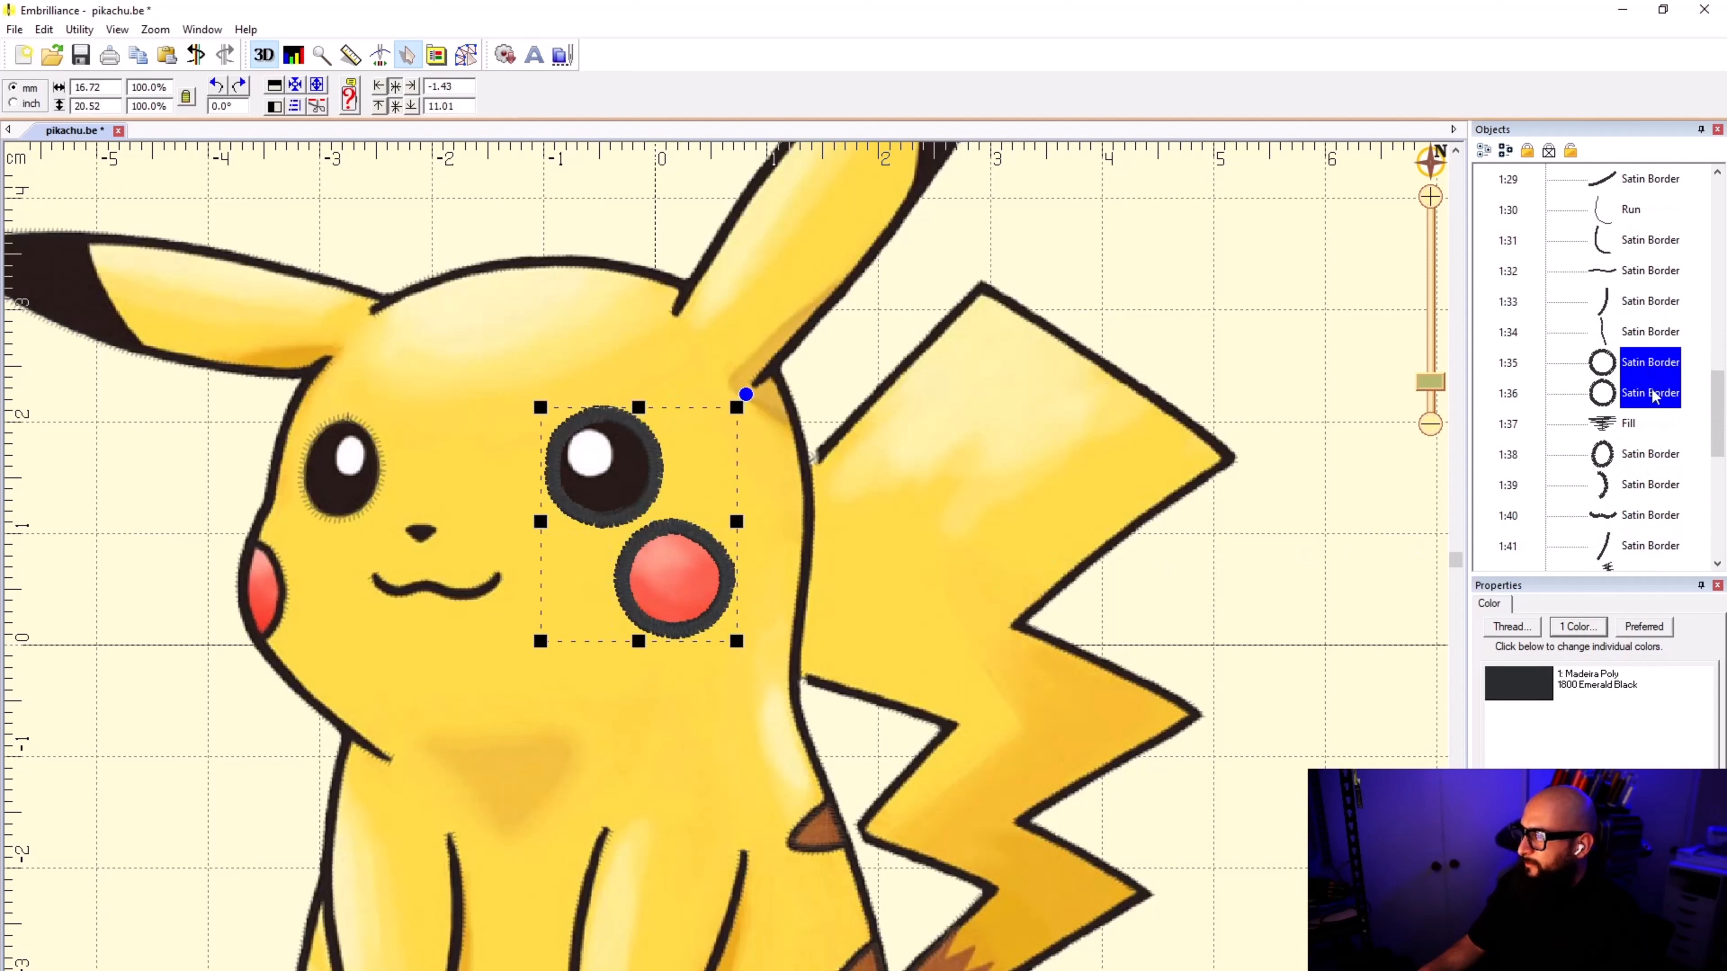
ctrl+click(1609, 463)
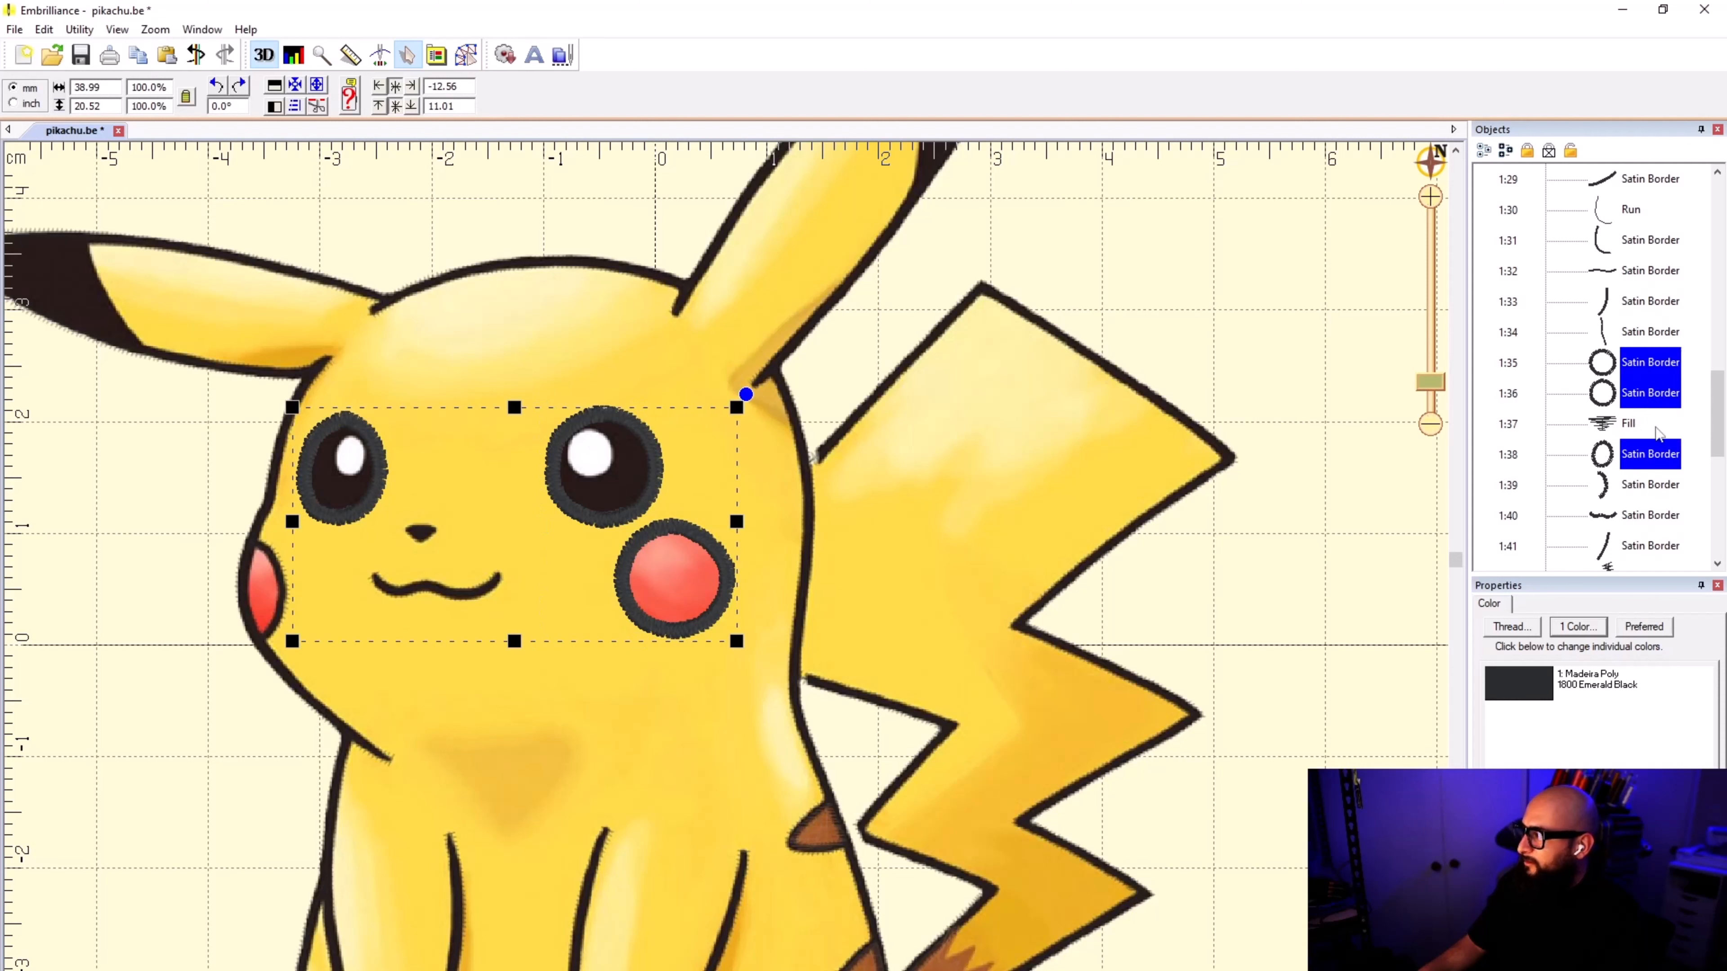
scroll(1683, 416, down, 5)
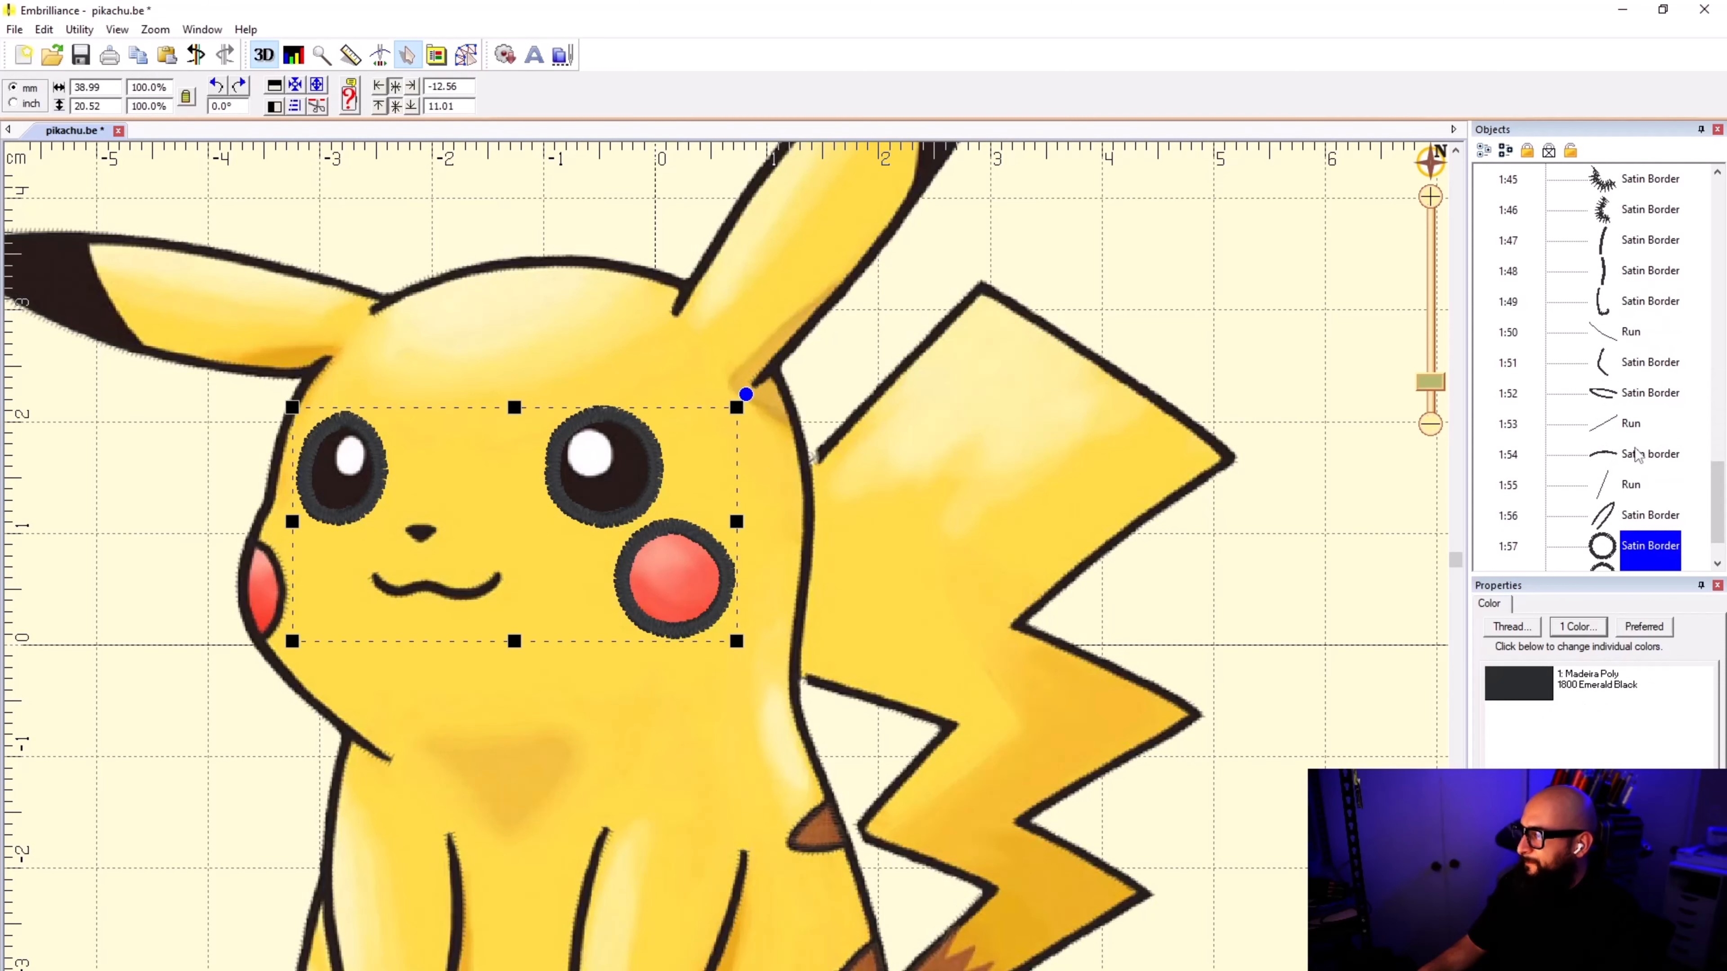
scroll(1683, 439, down, 2)
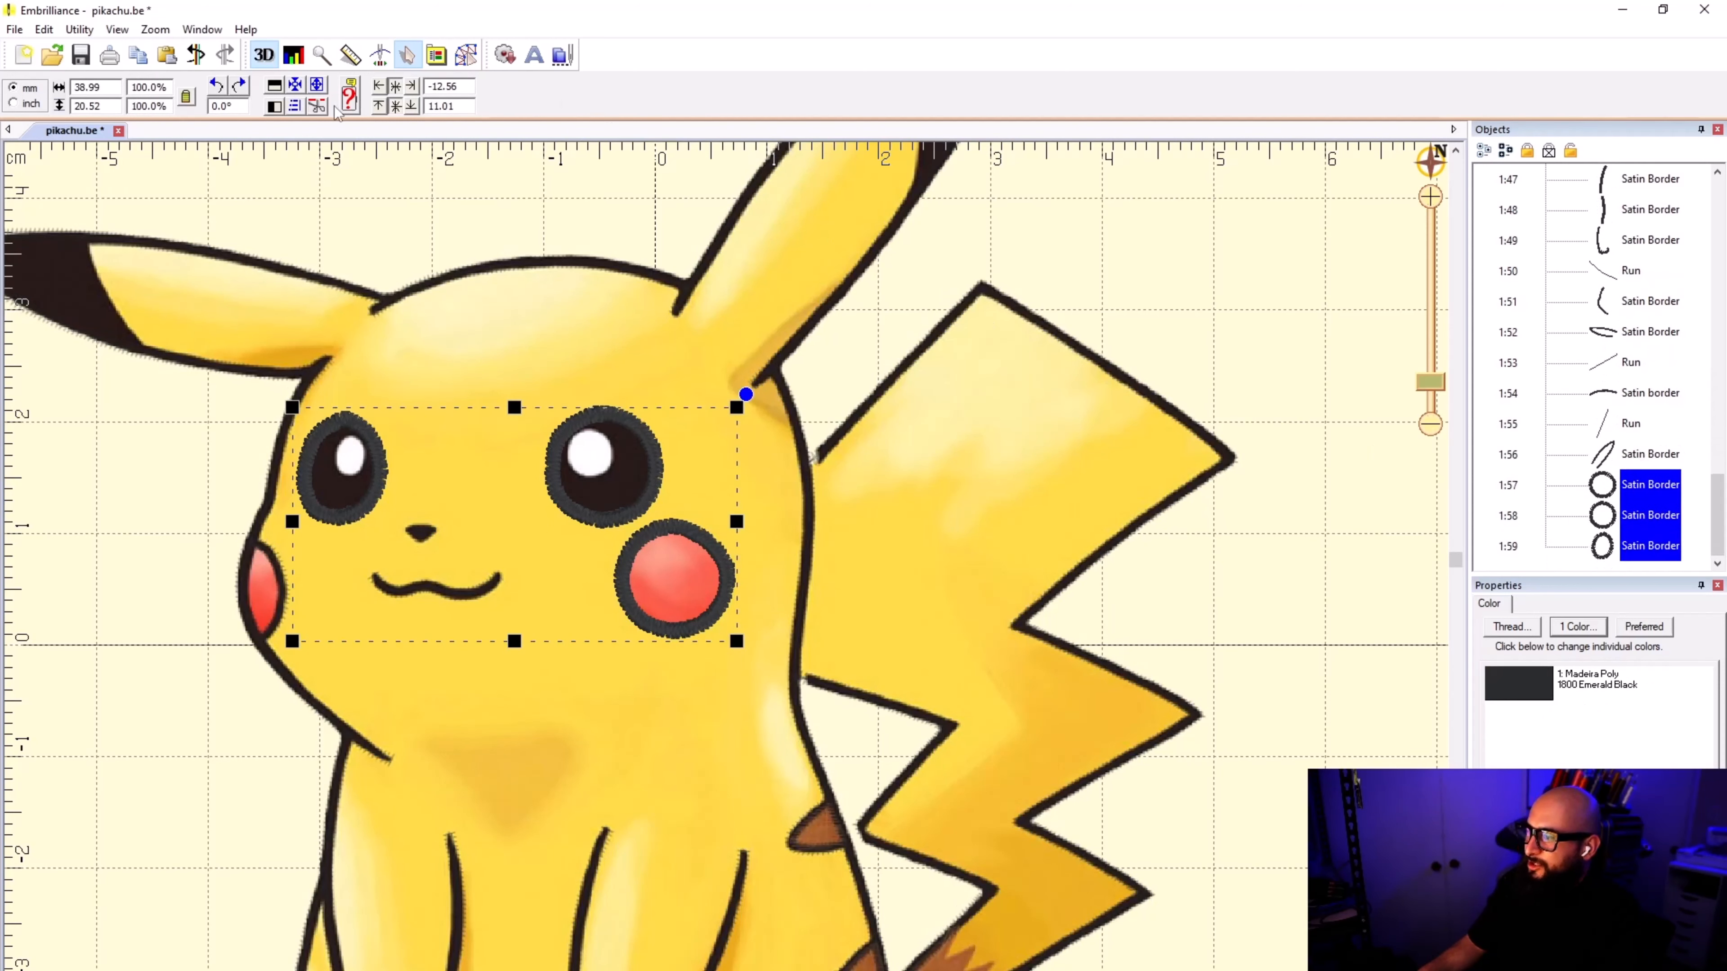
click(465, 54)
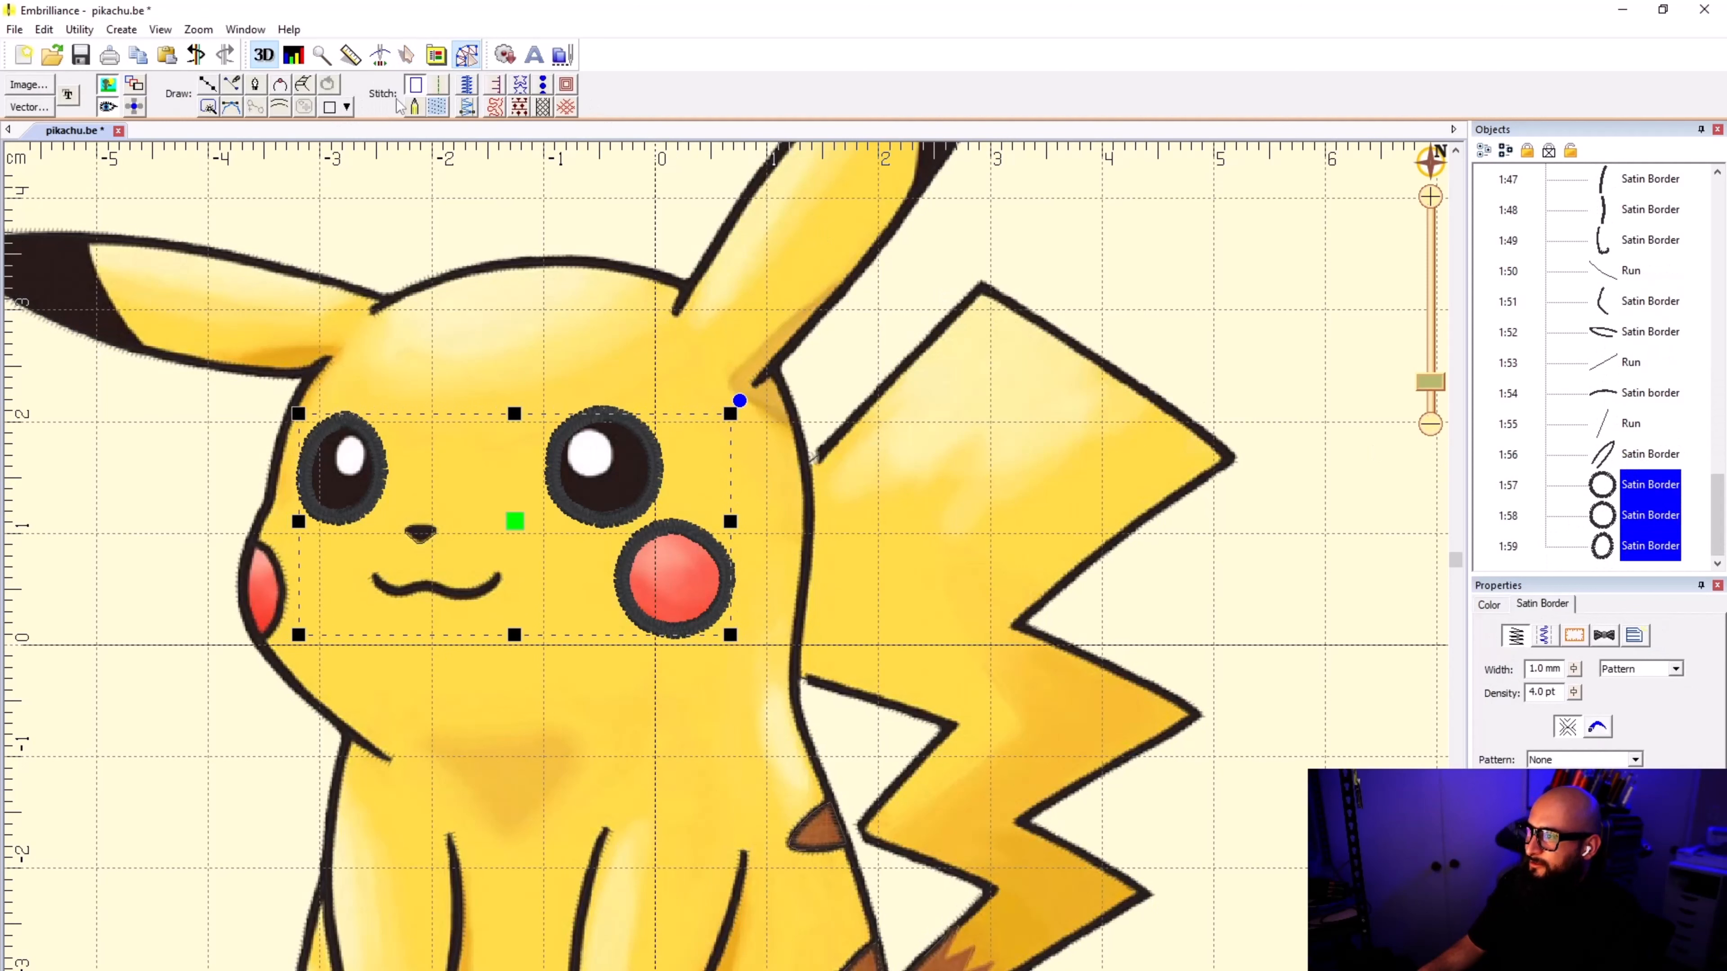
click(437, 106)
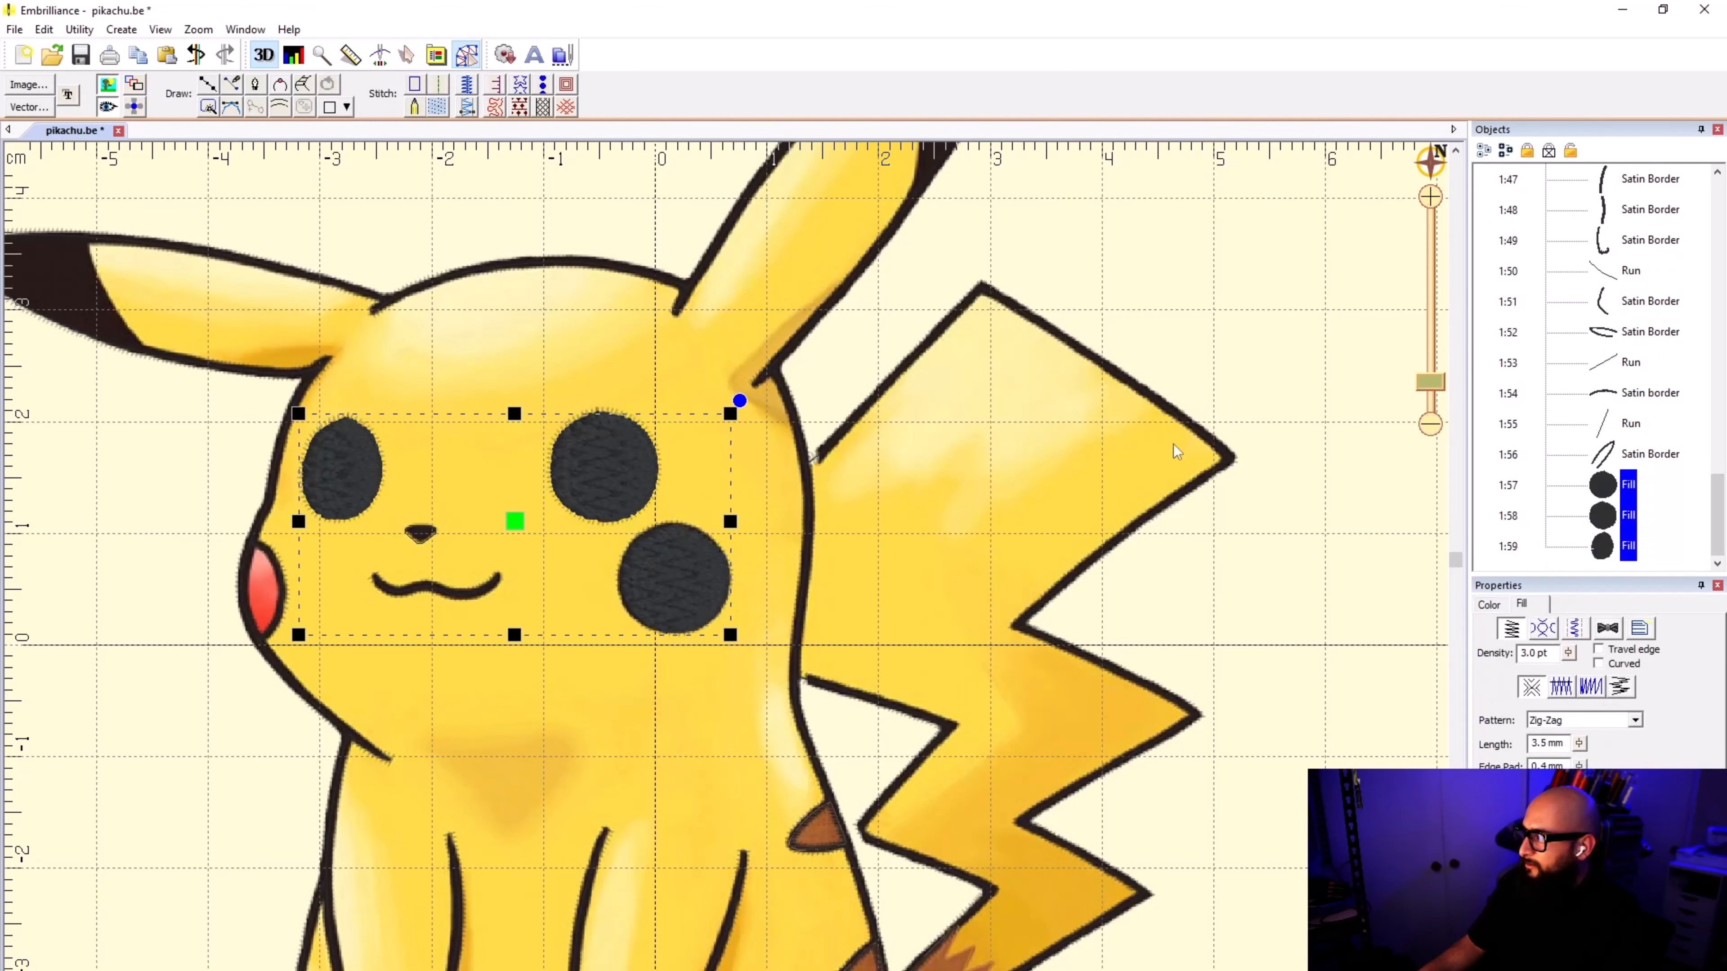
Step: Set the round cheek fill's thread color to Madeira Poly 1638 Barn Red, searching the threads for "RED"
click(1616, 496)
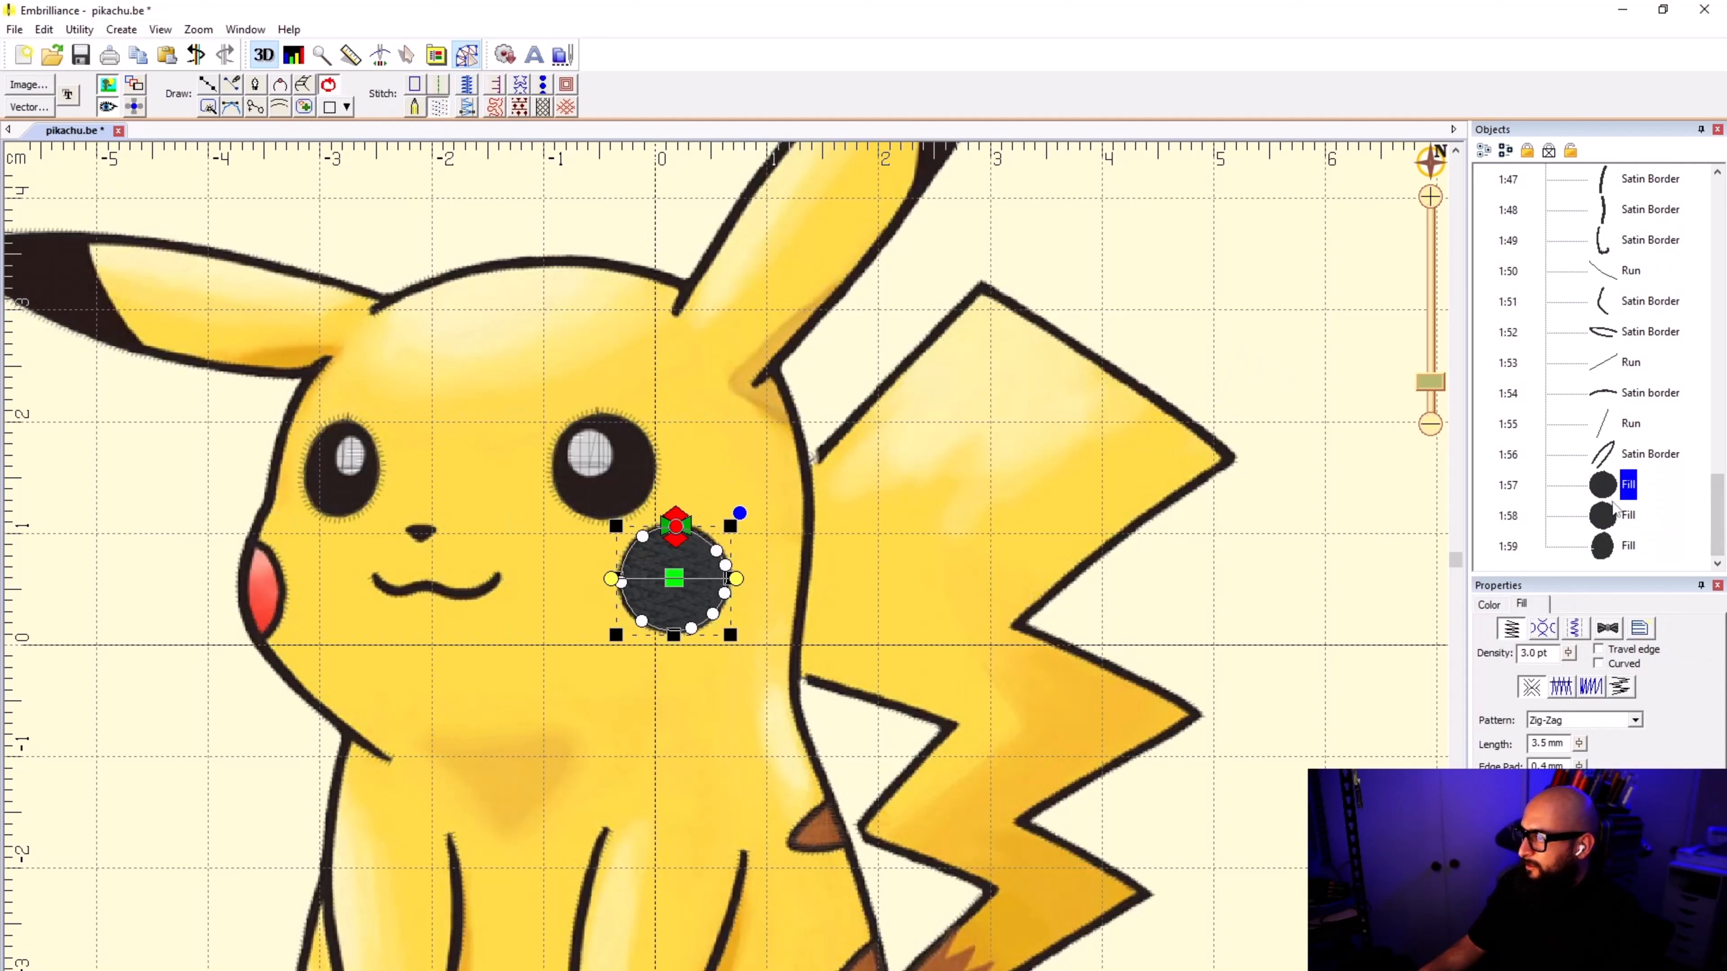
click(1487, 605)
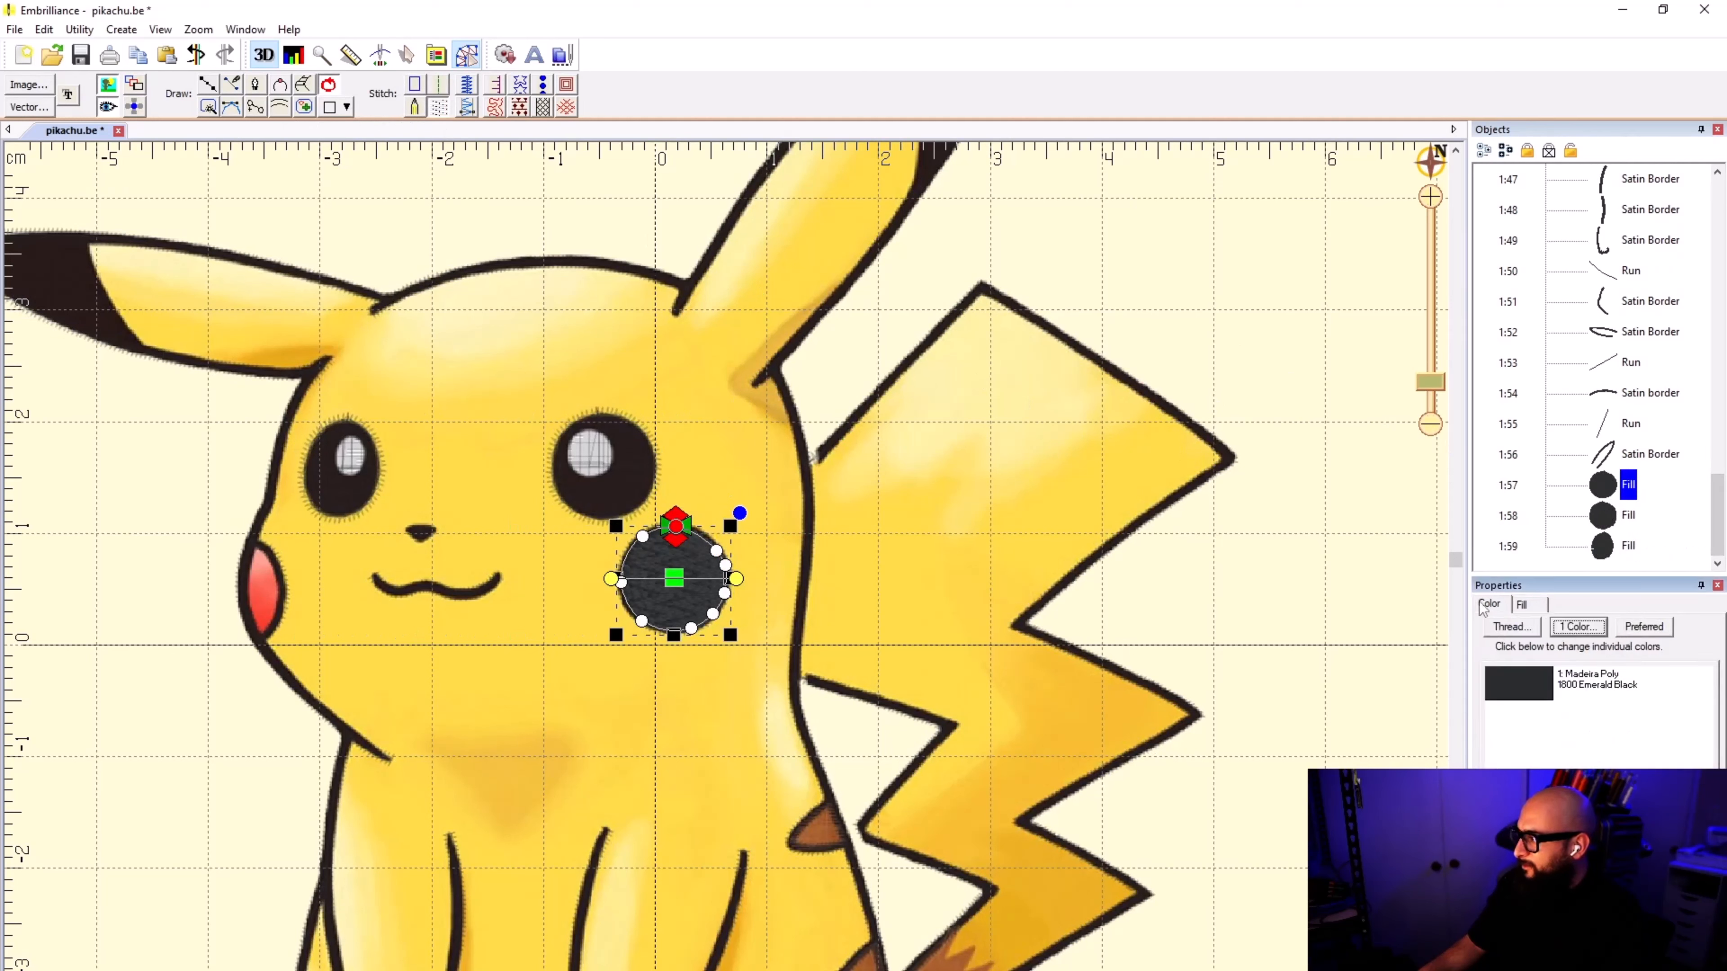
click(1562, 689)
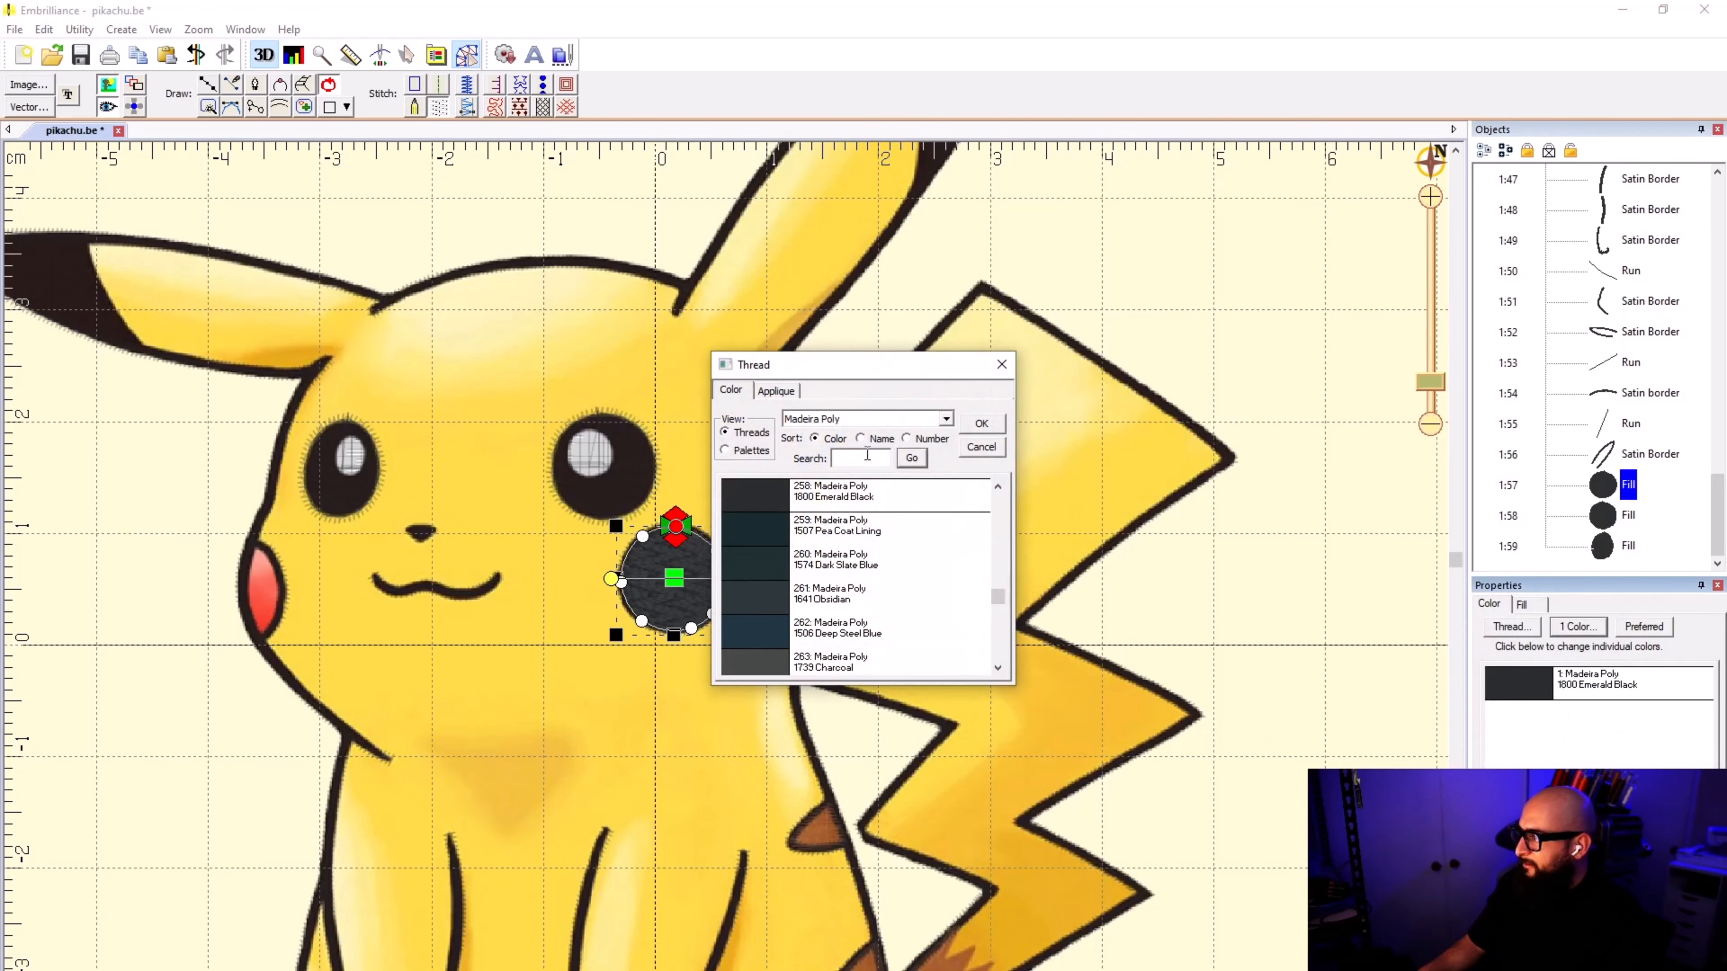
click(860, 438)
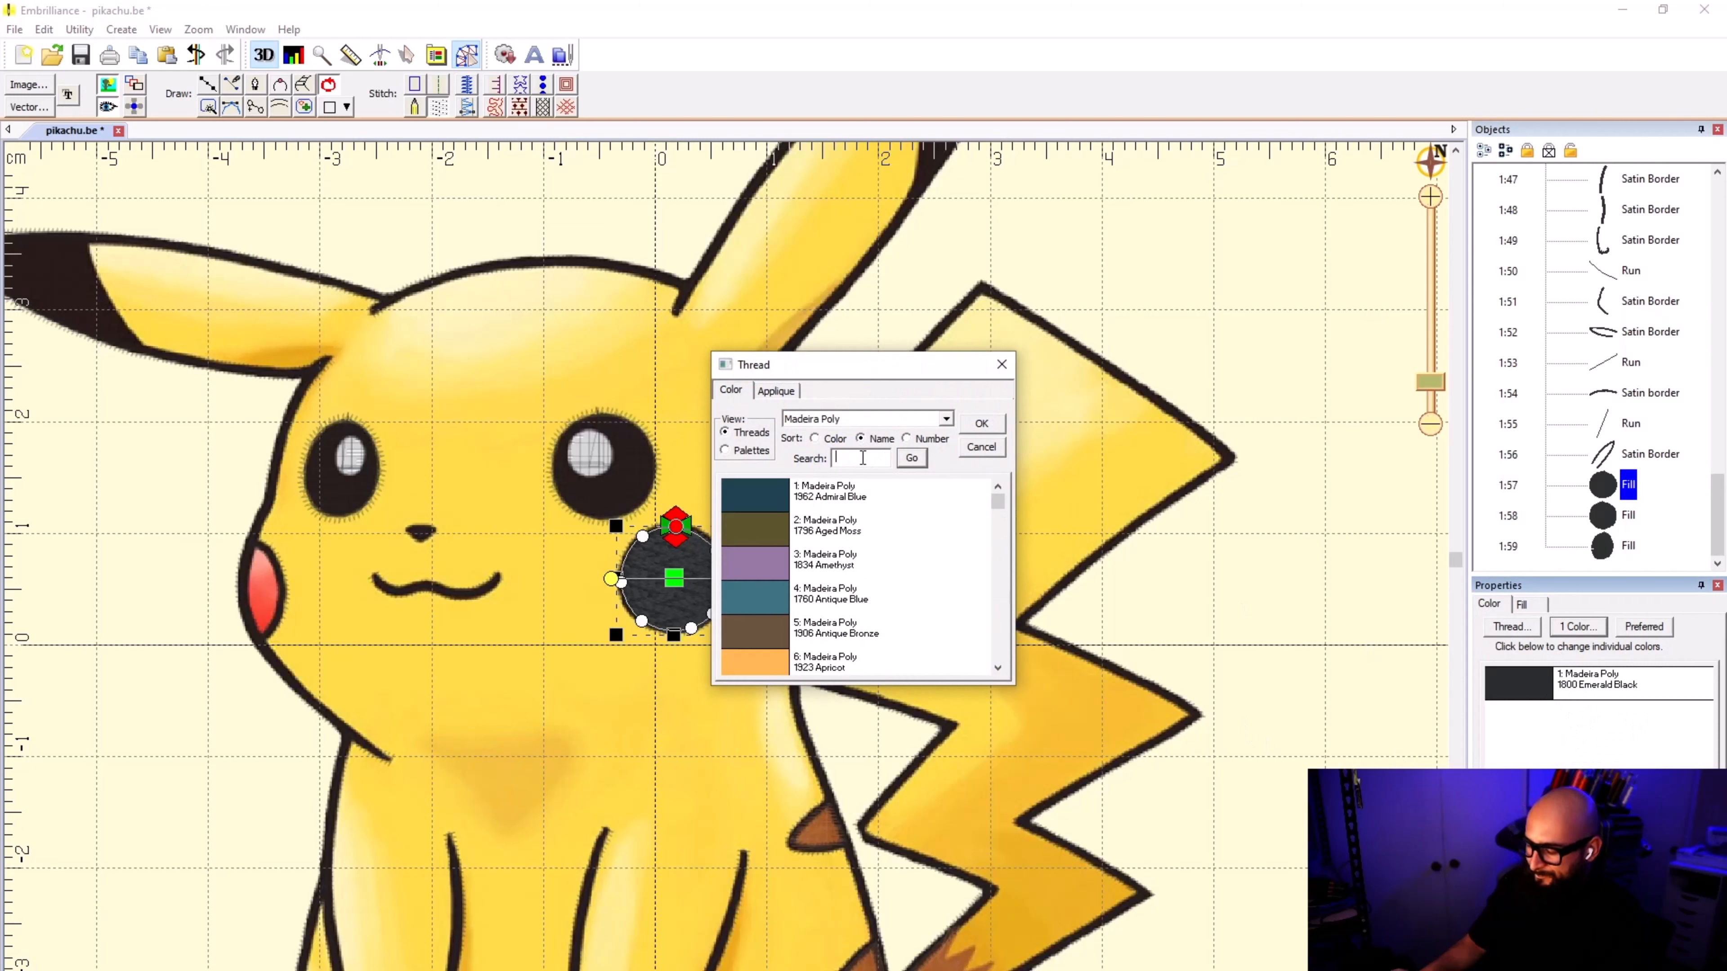
click(860, 457)
text(RED)
click(911, 458)
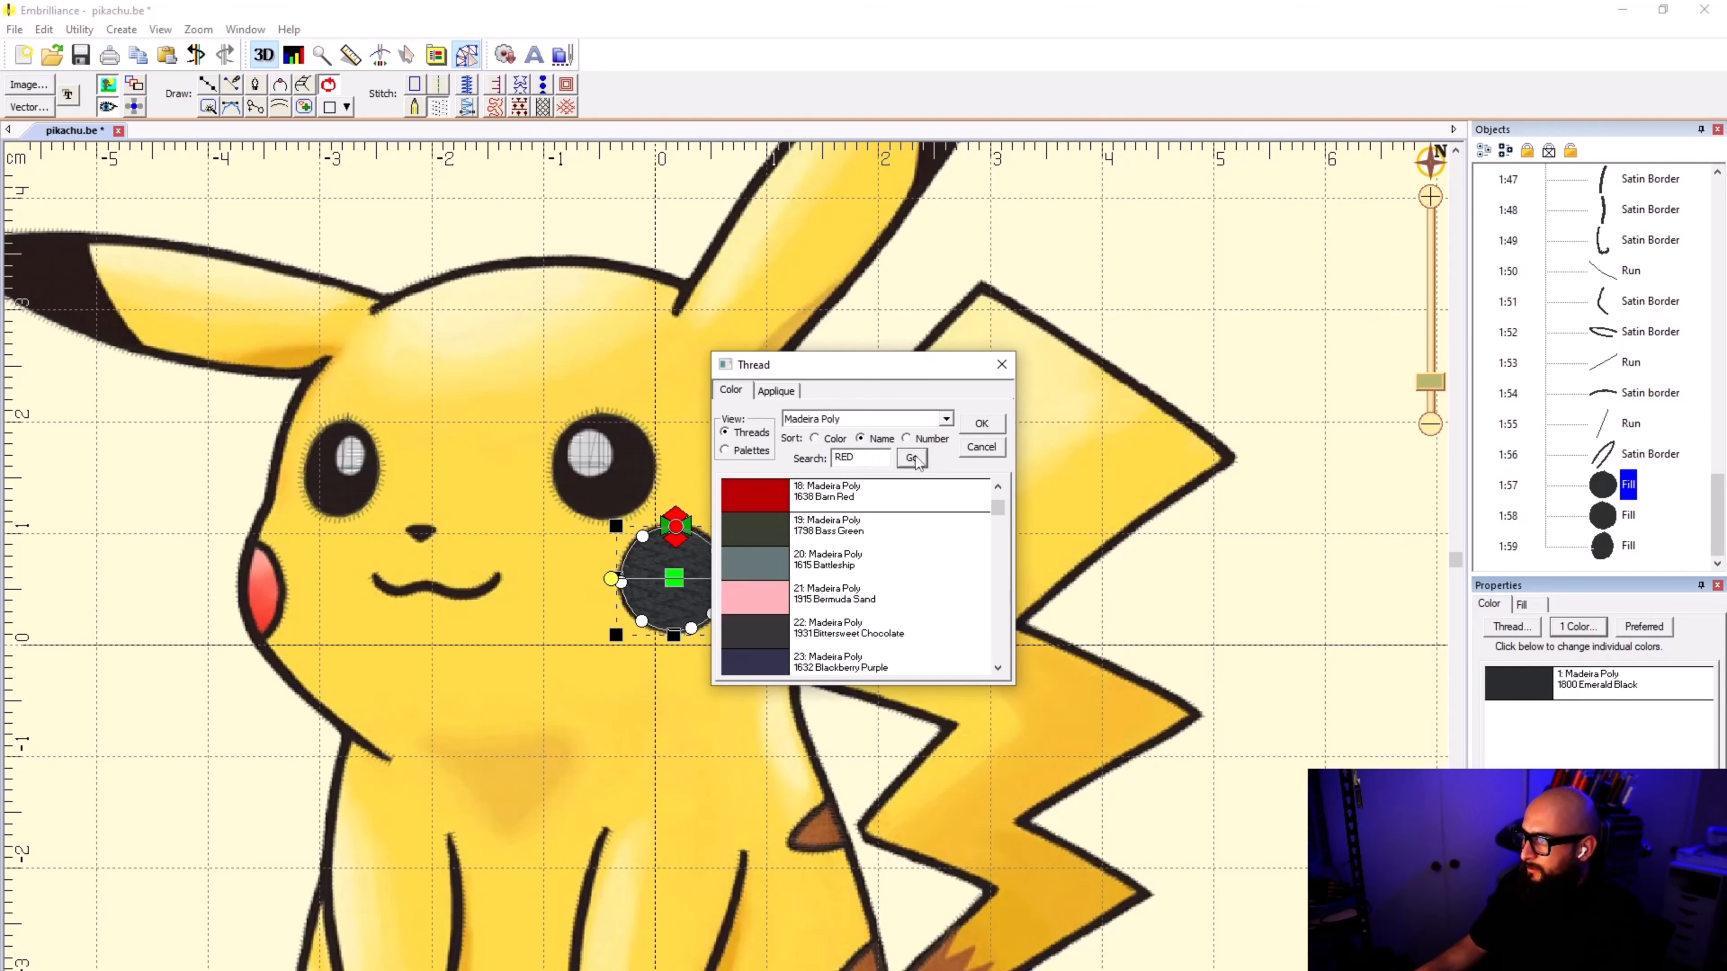
click(980, 427)
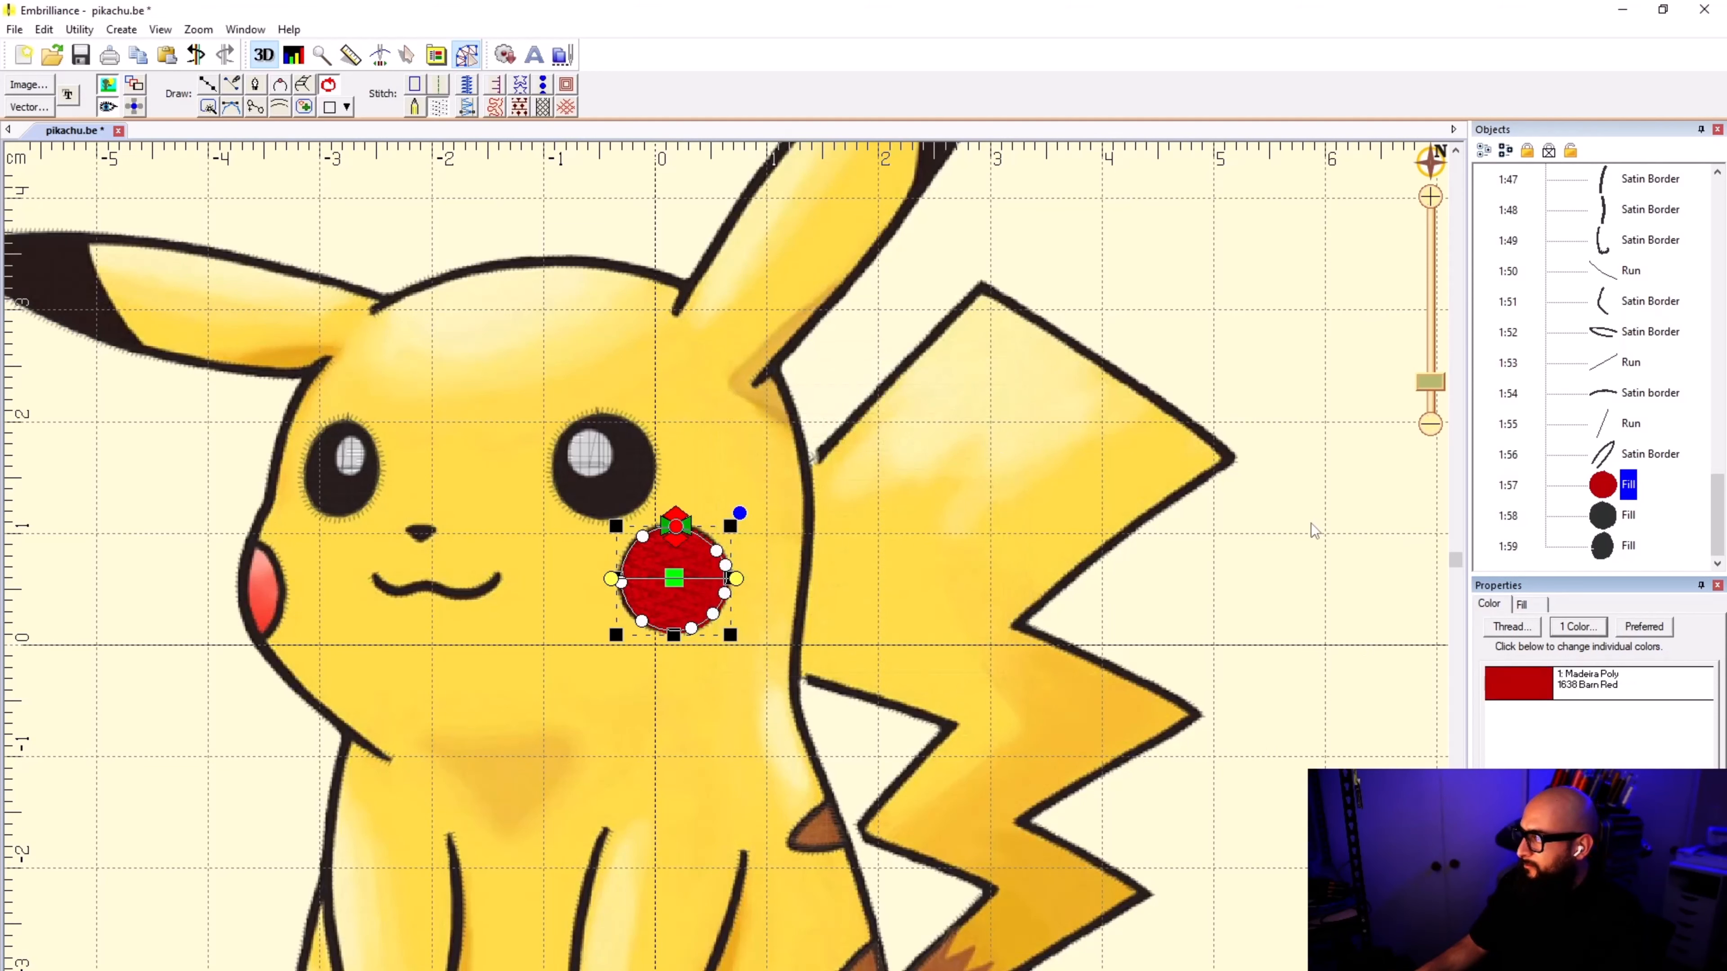
Step: Select the two eye fills and move them ahead of the red cheek fill in the stitching order
click(1605, 528)
shift+click(1606, 544)
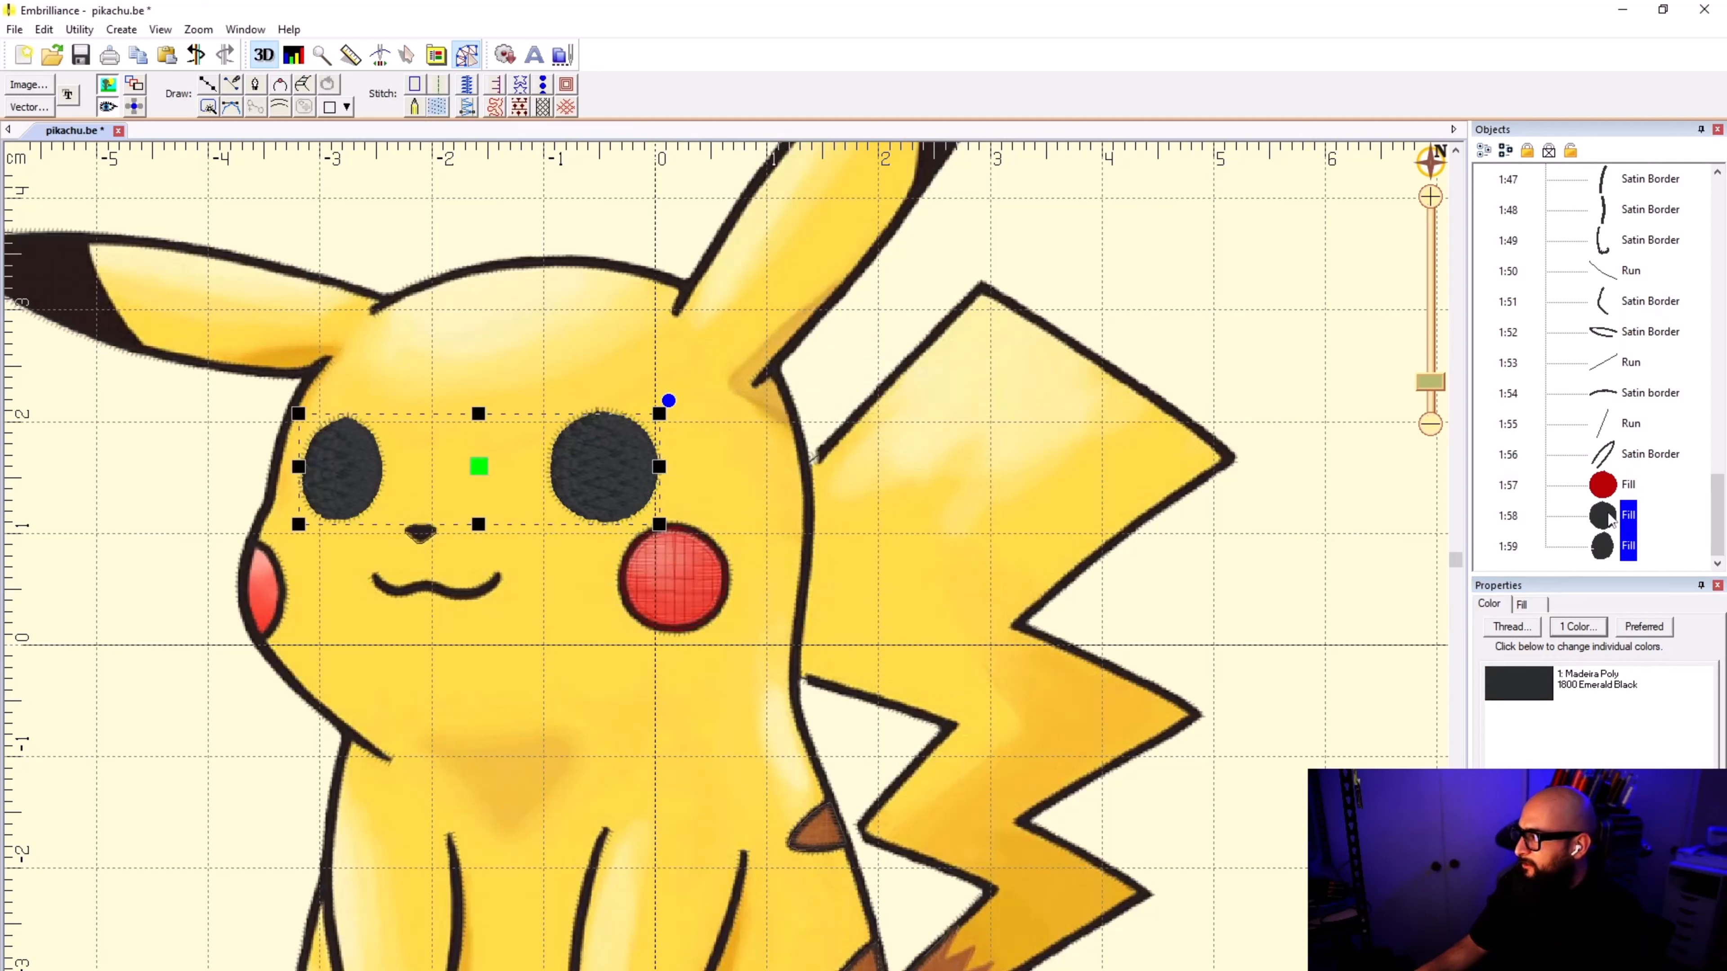
drag(1612, 523, 1617, 472)
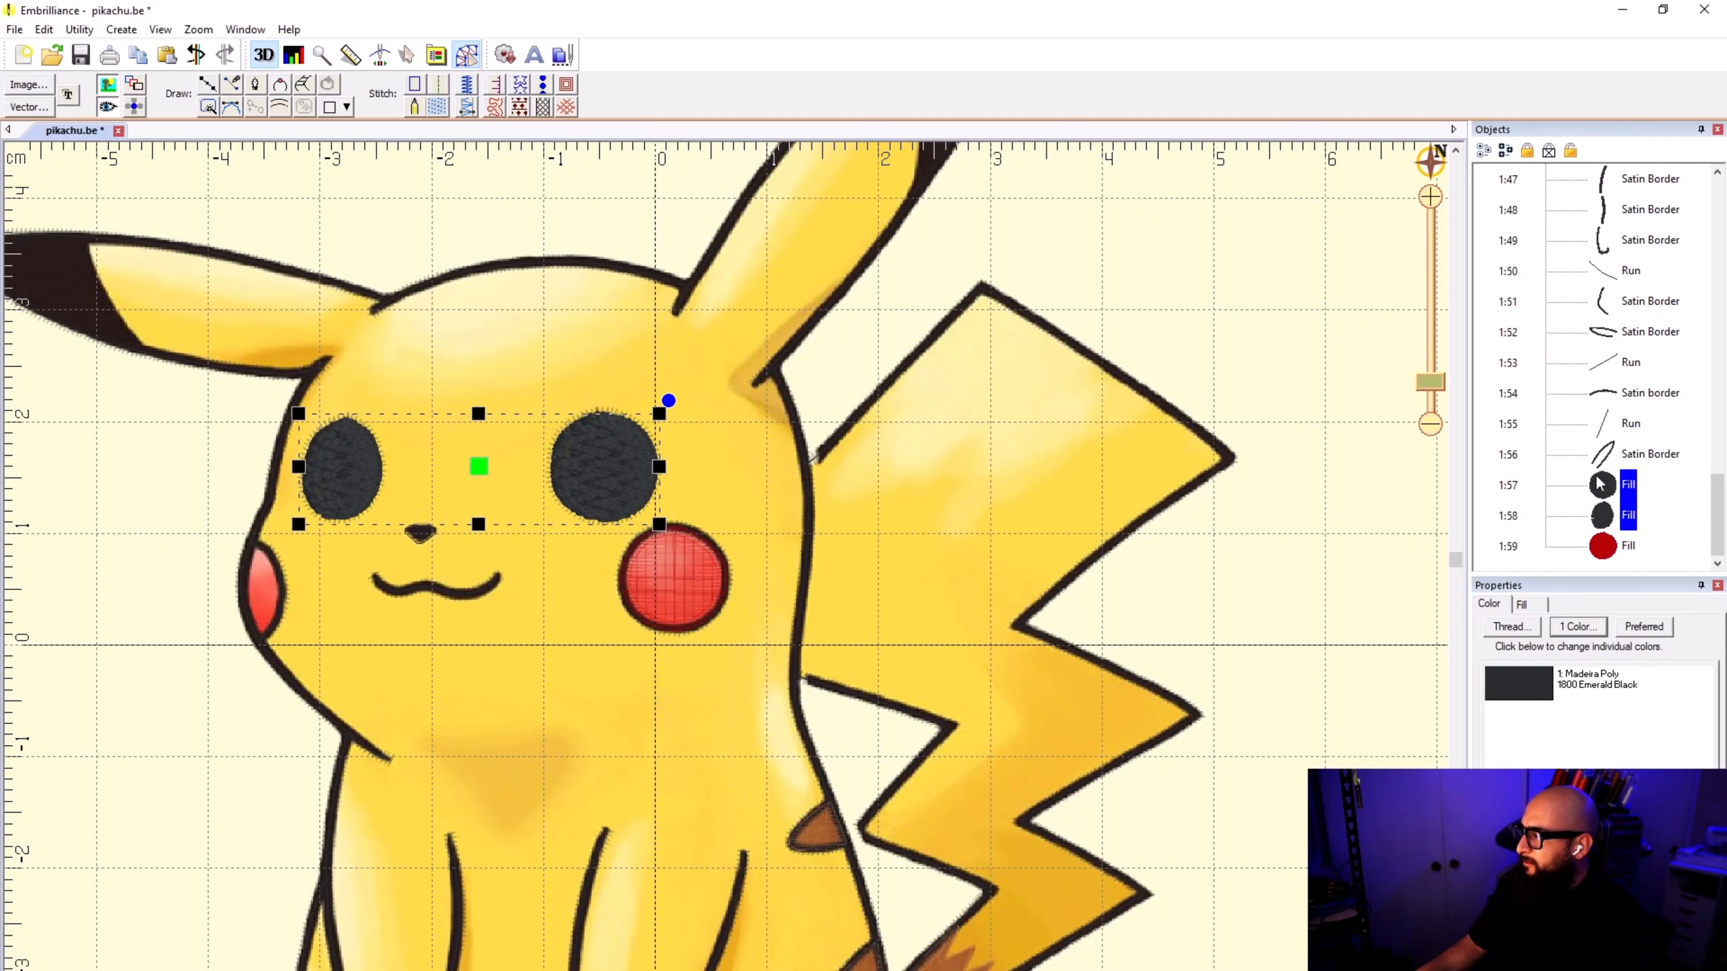
key(ctrl+a)
click(1626, 507)
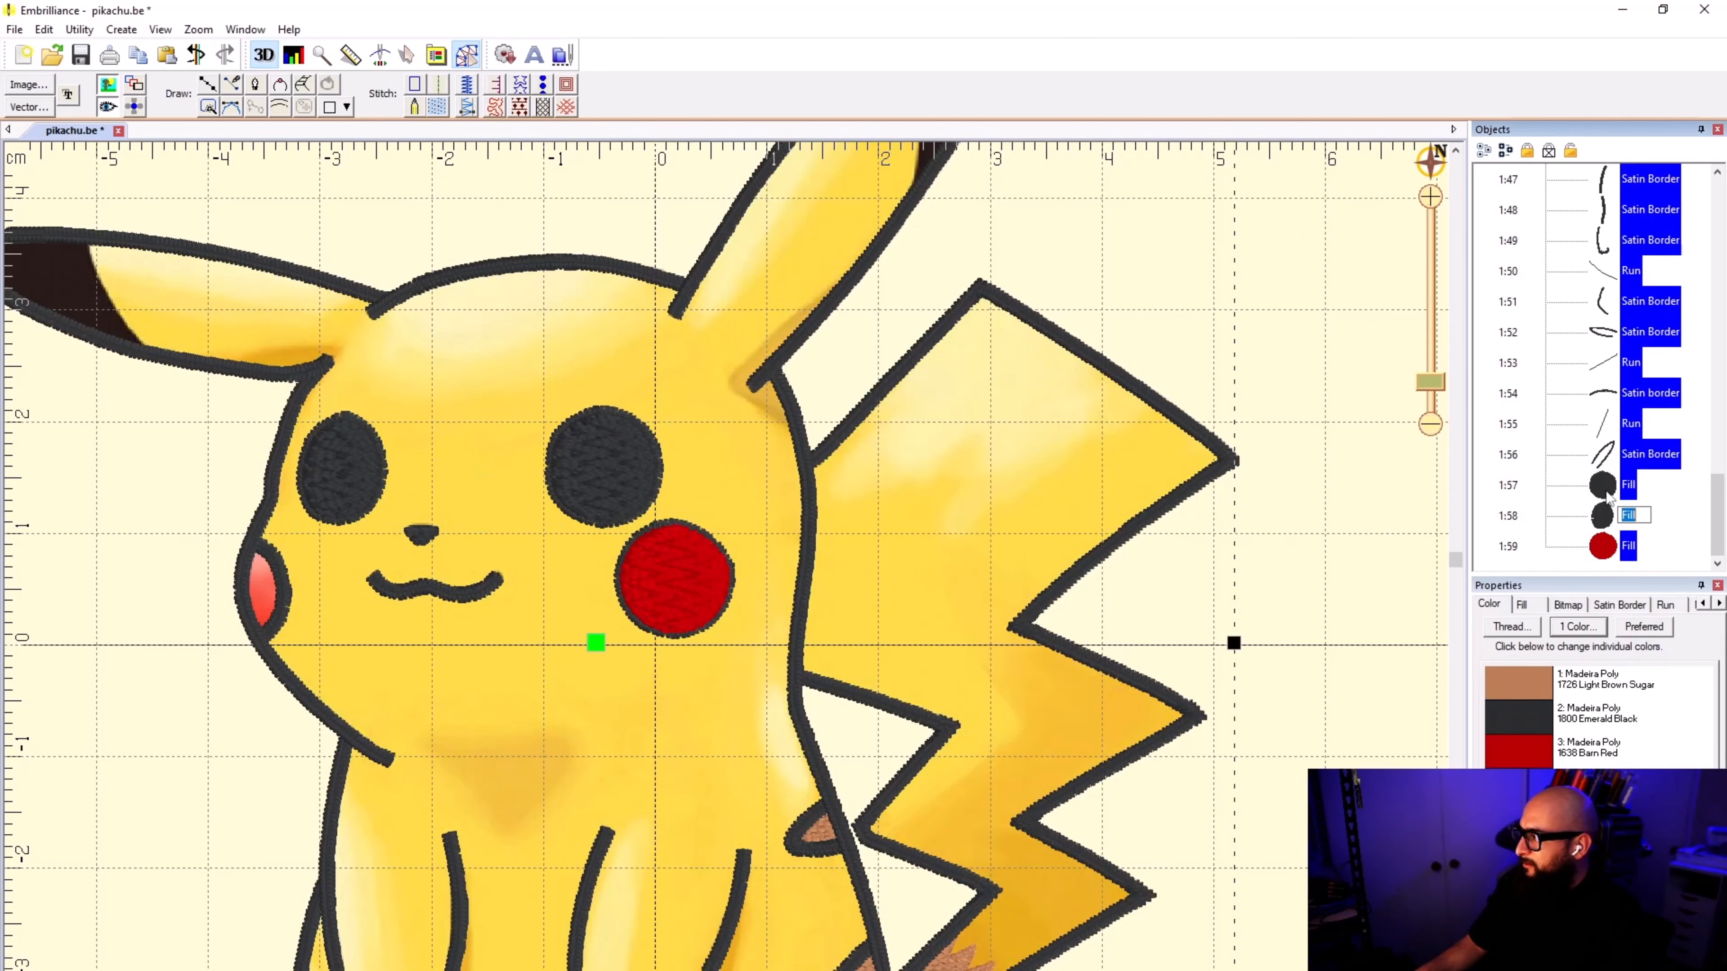
Step: Move the two eye fills and the round cheek fill directly after the three brown fills in the stitching order
click(1606, 492)
shift+click(1603, 542)
right_click(1606, 497)
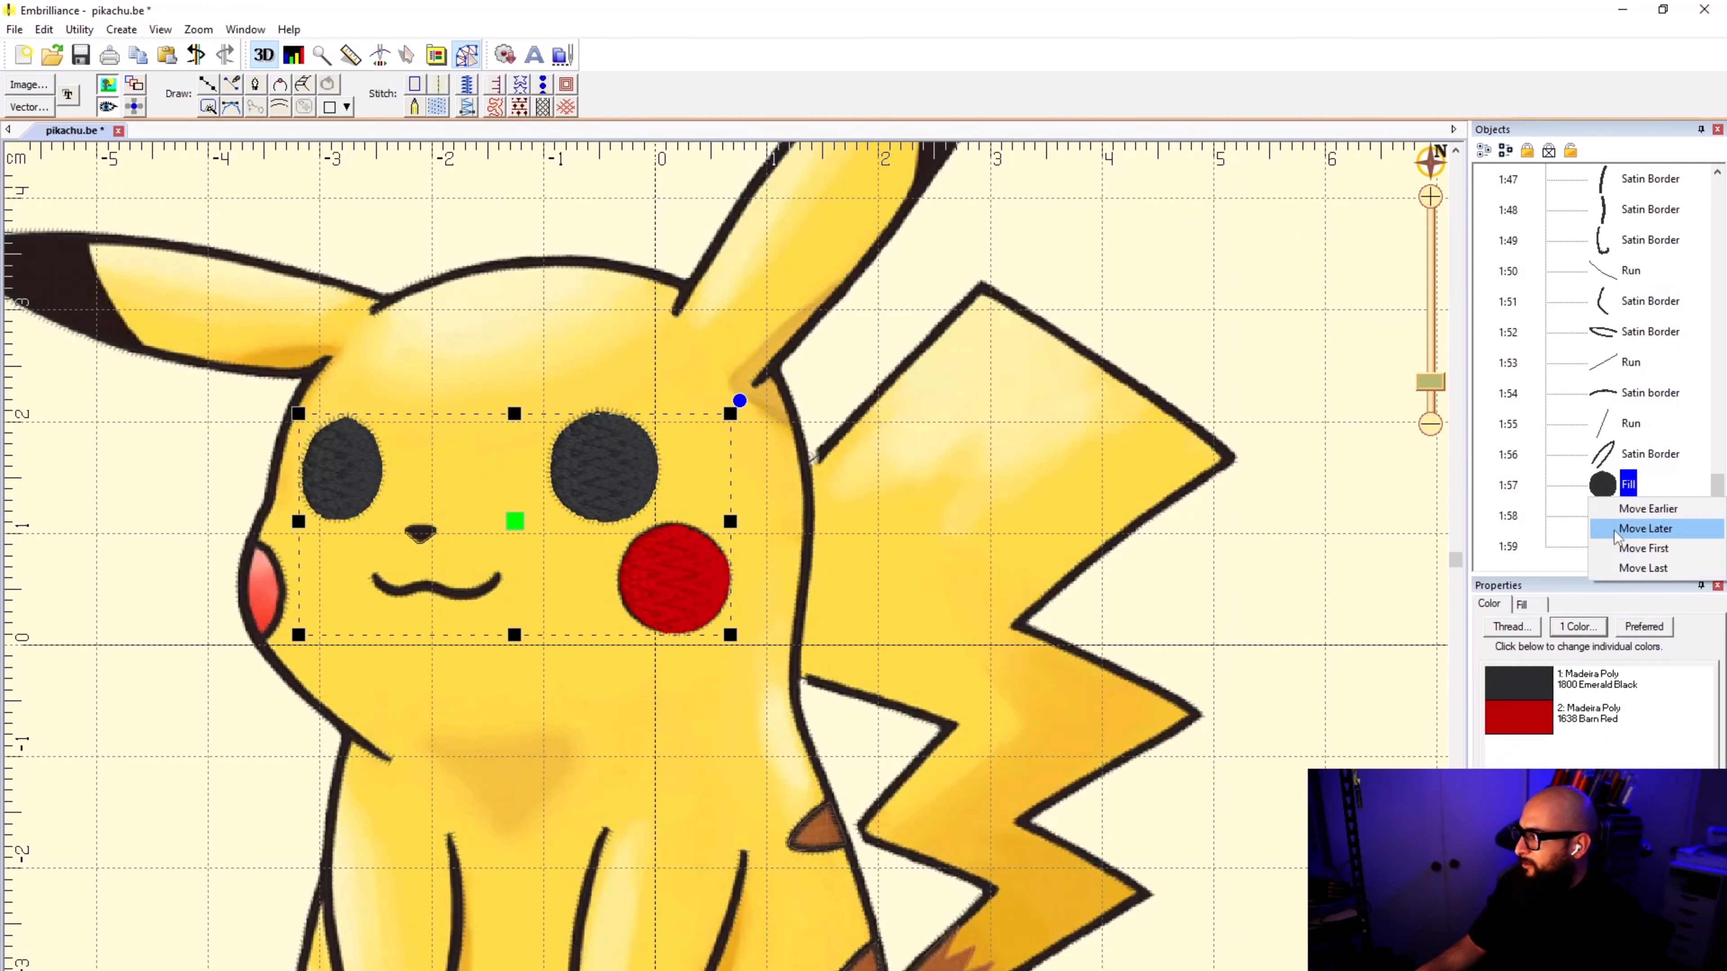
click(1641, 548)
drag(1625, 238, 1610, 382)
click(1166, 285)
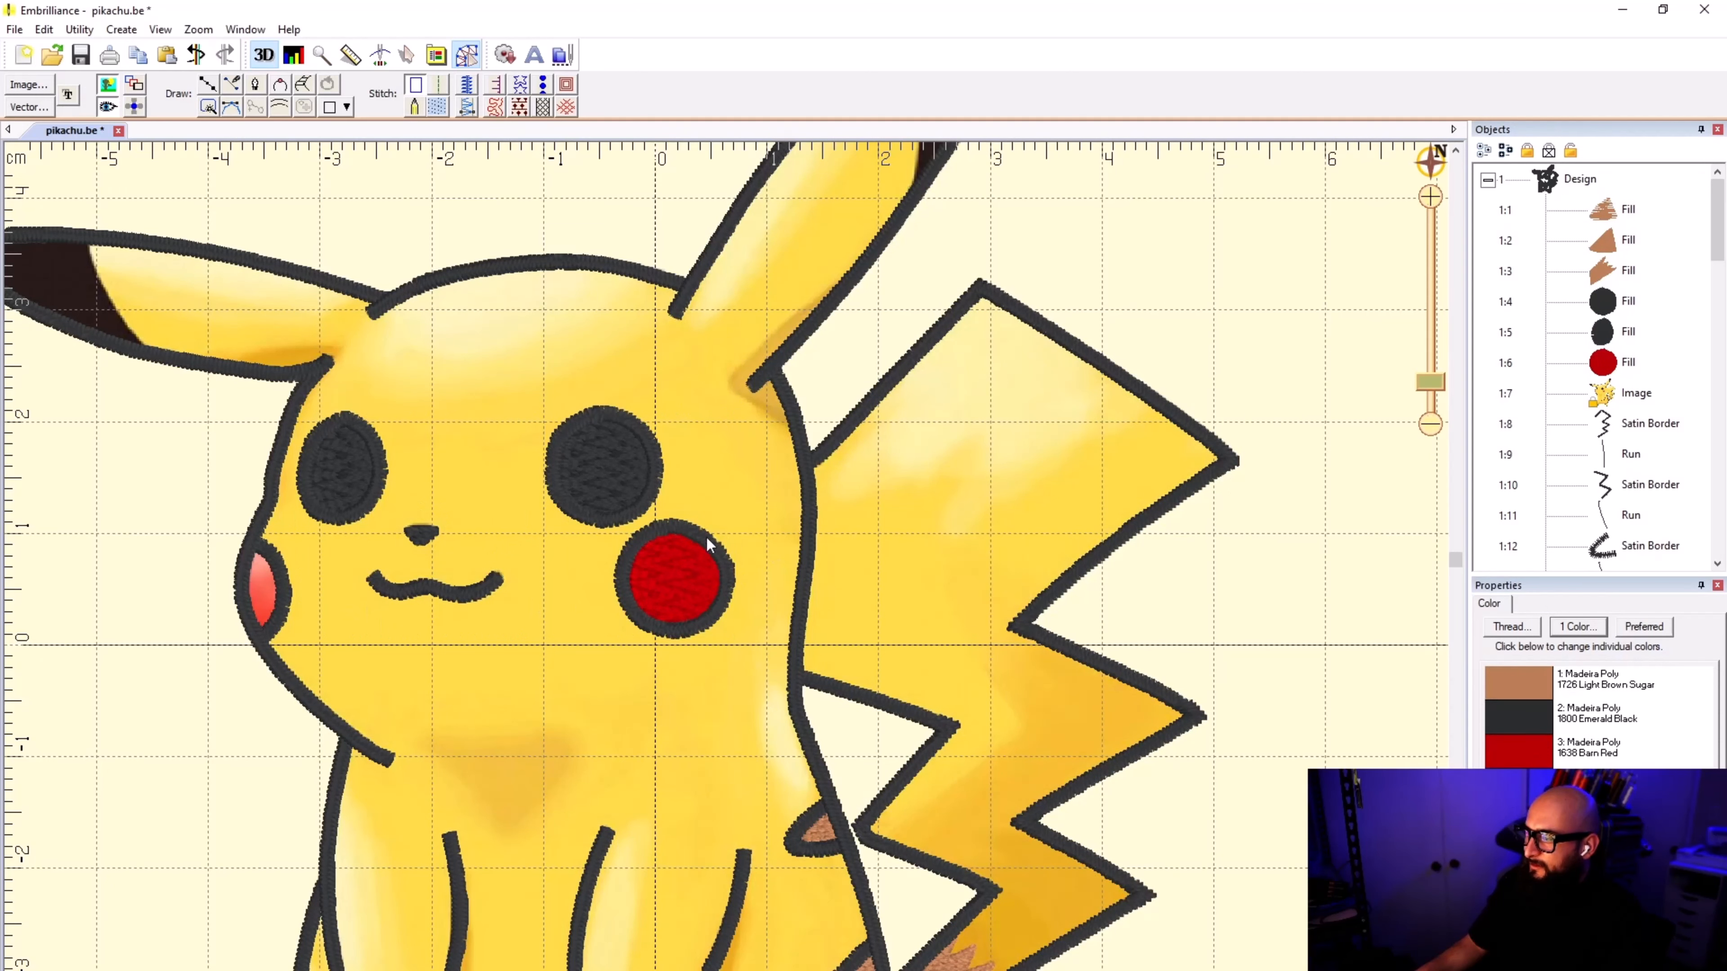
Step: With the reference image hidden, trace a line along the inner curve of the partial cheek at the face's edge, from its upper corner downward
scroll(296, 602, up, 5)
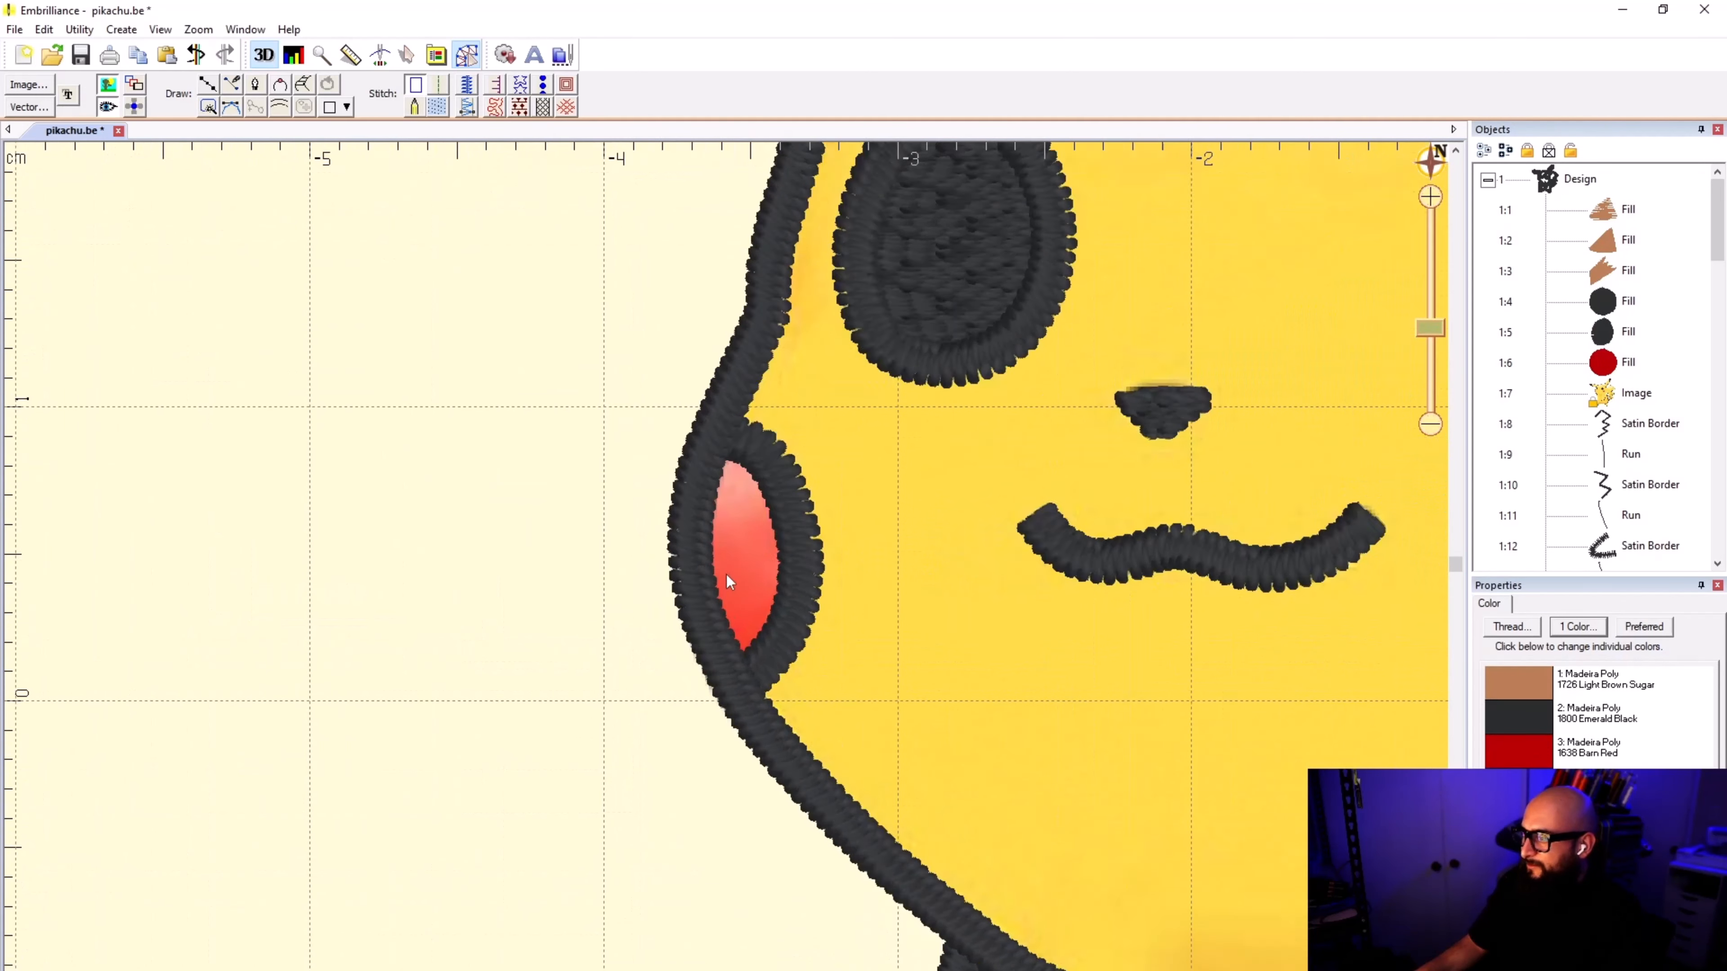
click(209, 86)
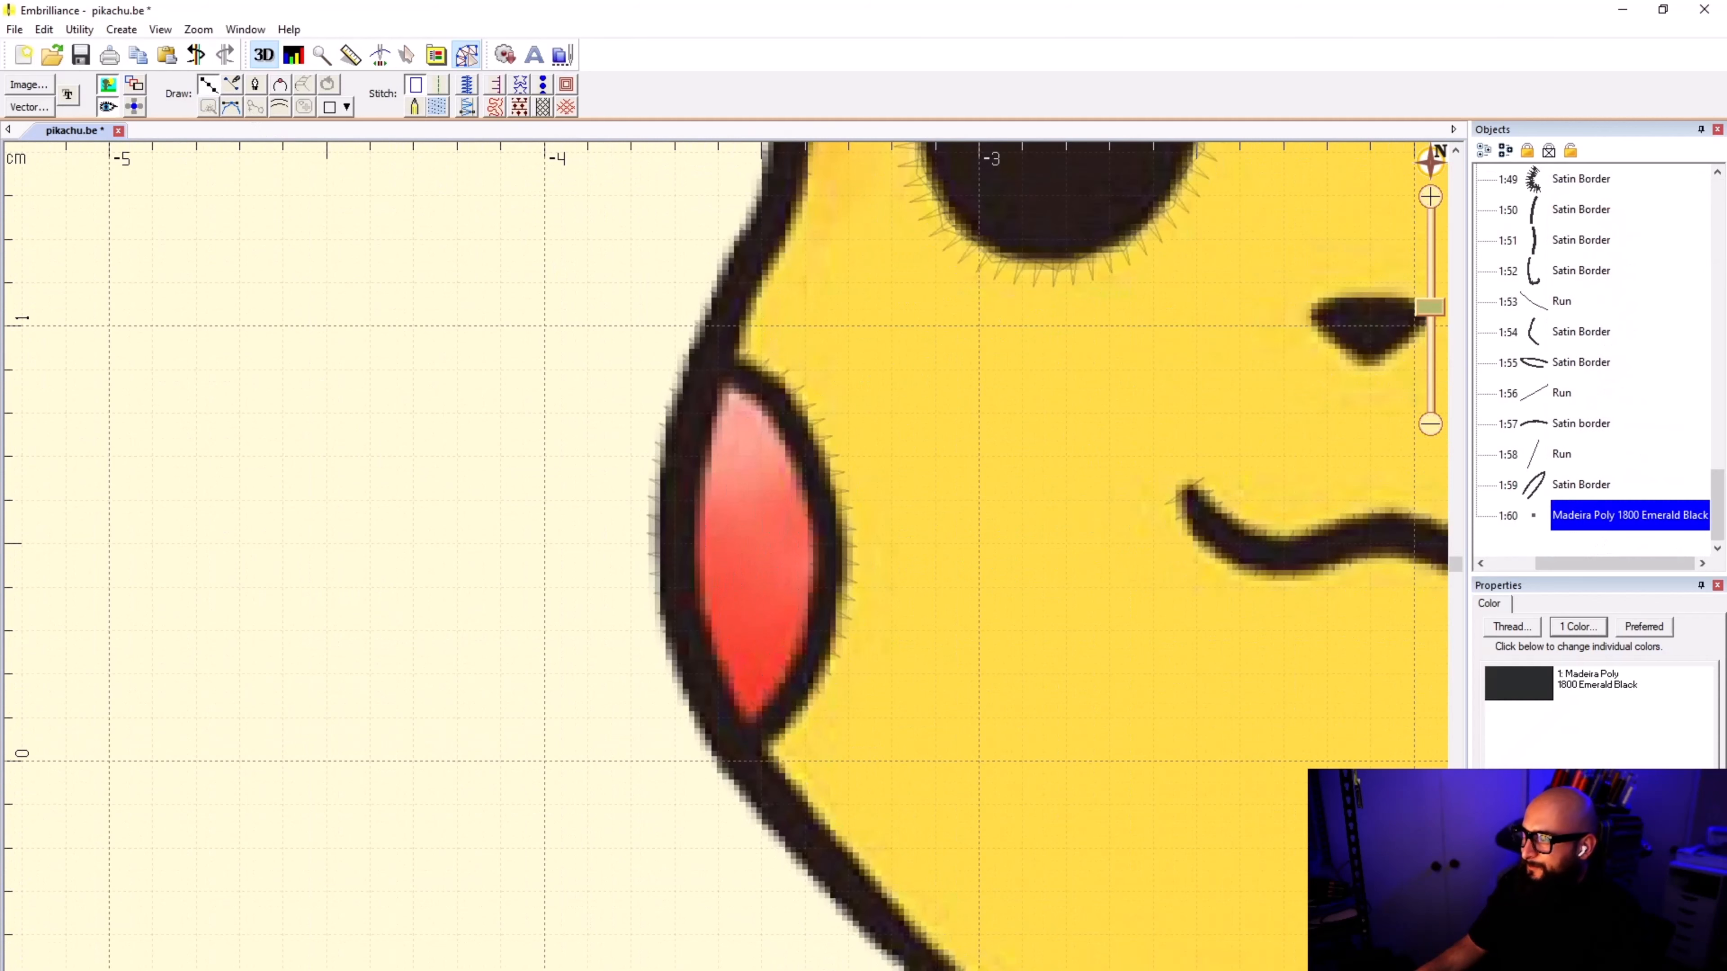
scroll(753, 377, up, 3)
click(107, 84)
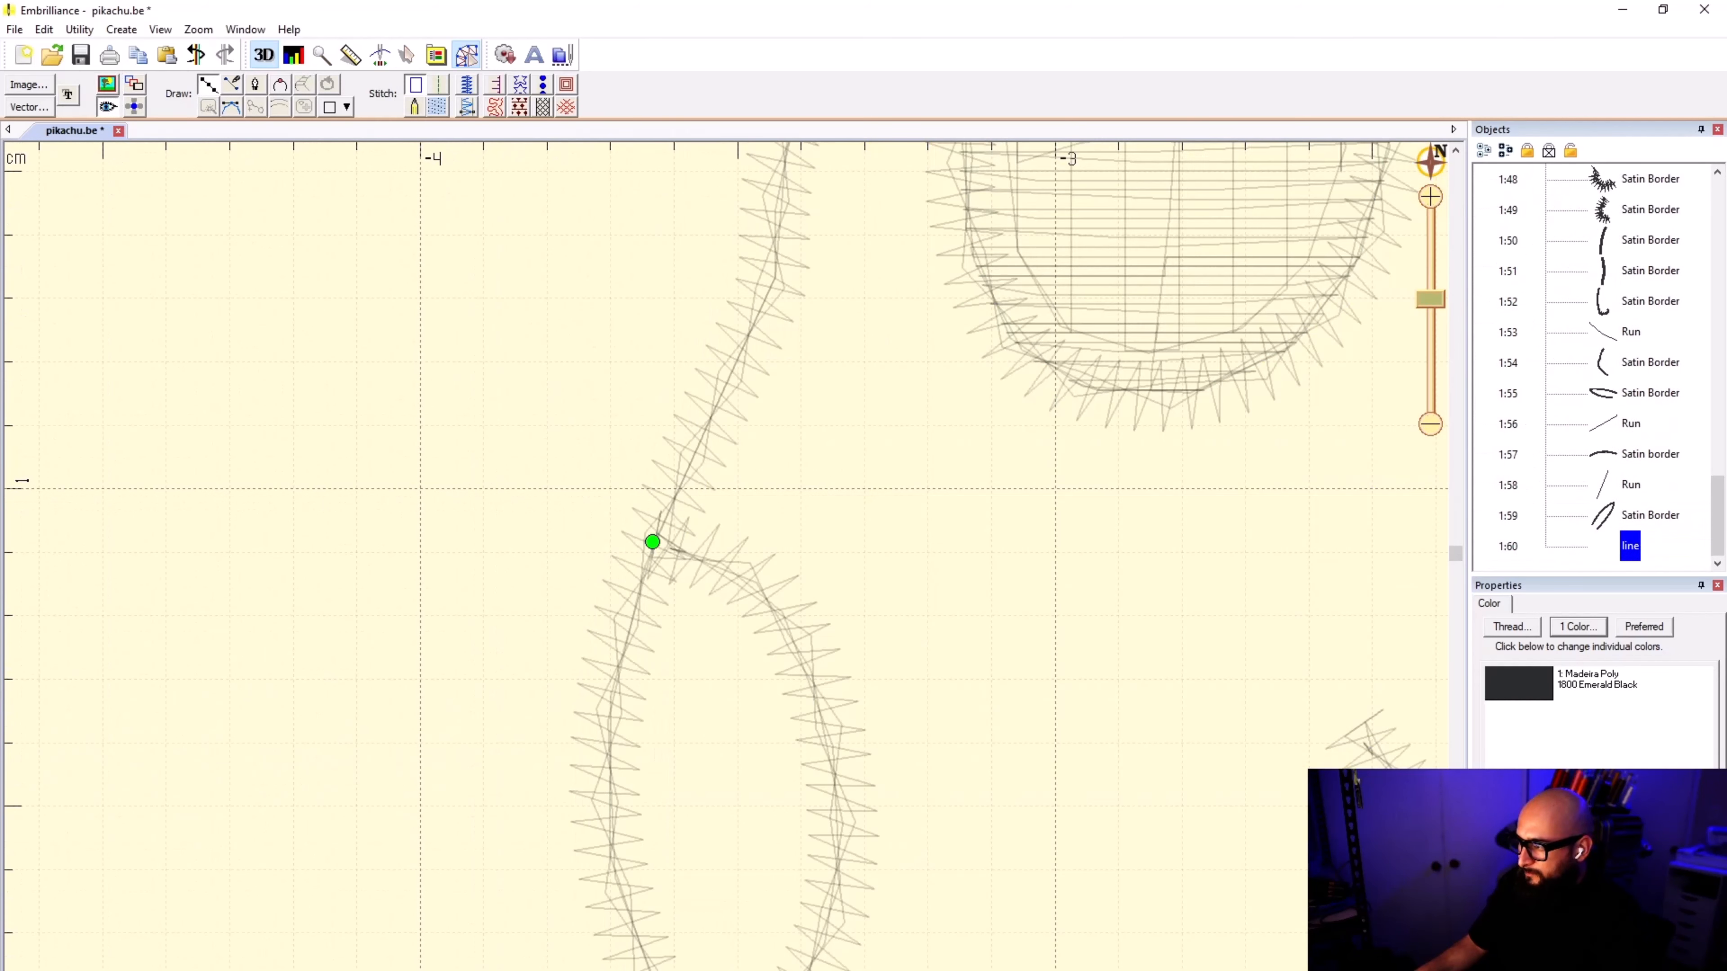
click(726, 561)
click(766, 599)
click(807, 657)
click(841, 795)
click(827, 930)
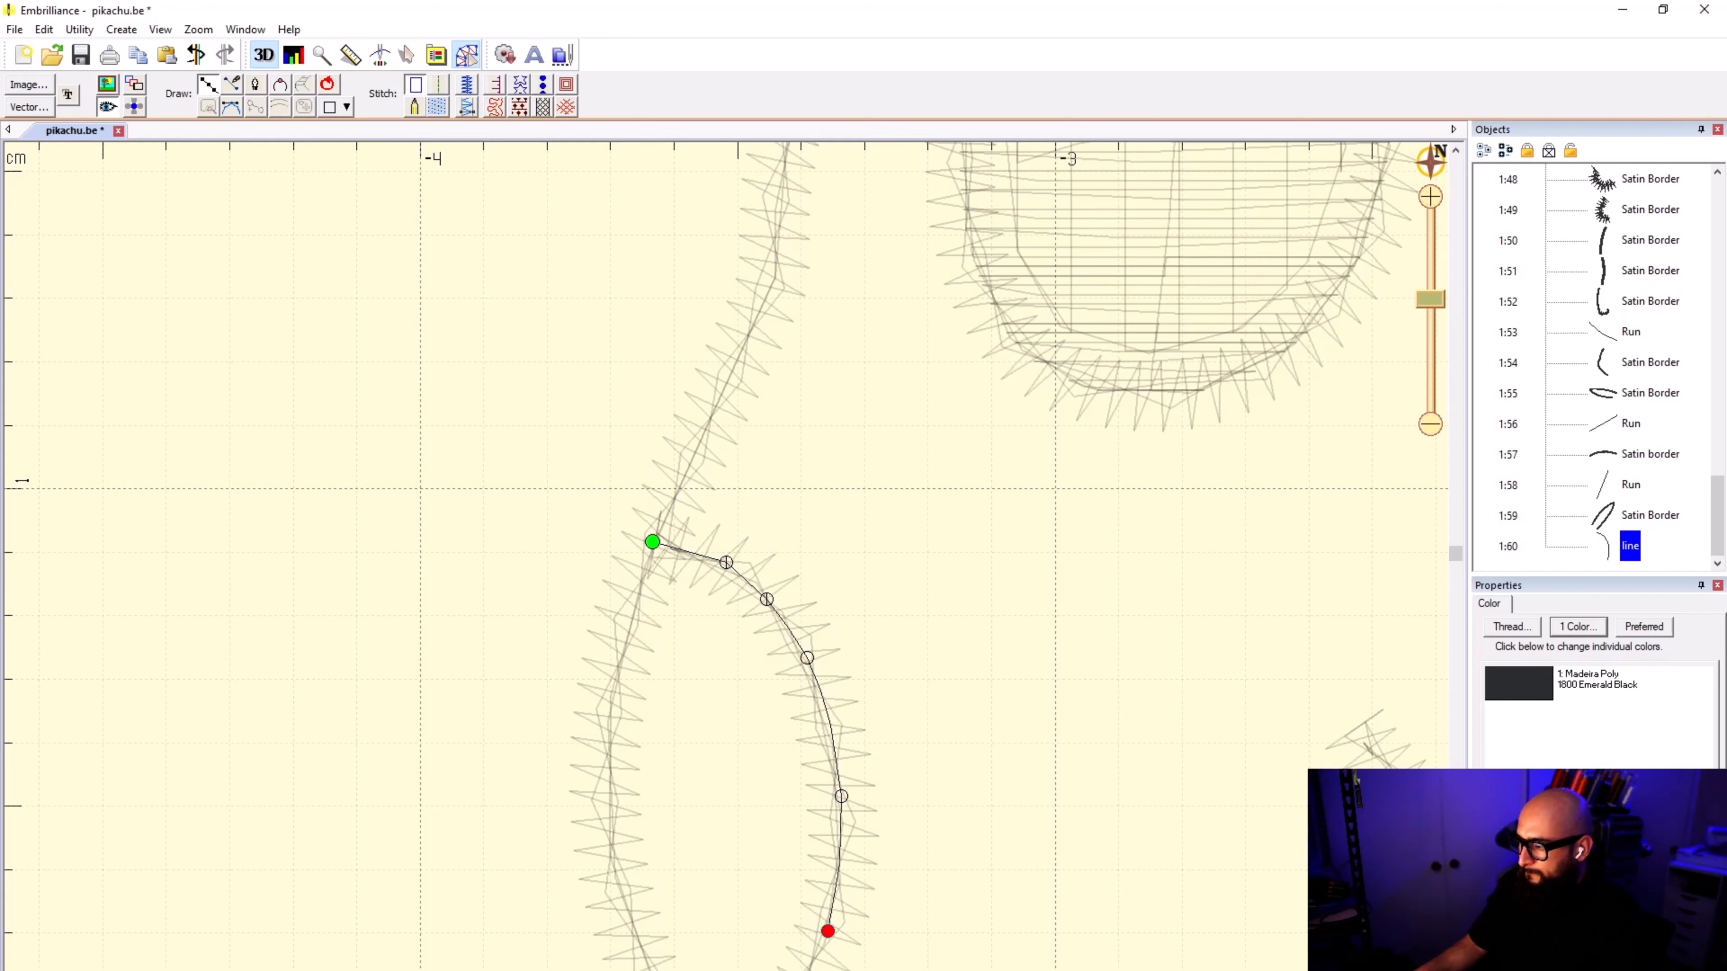
click(722, 602)
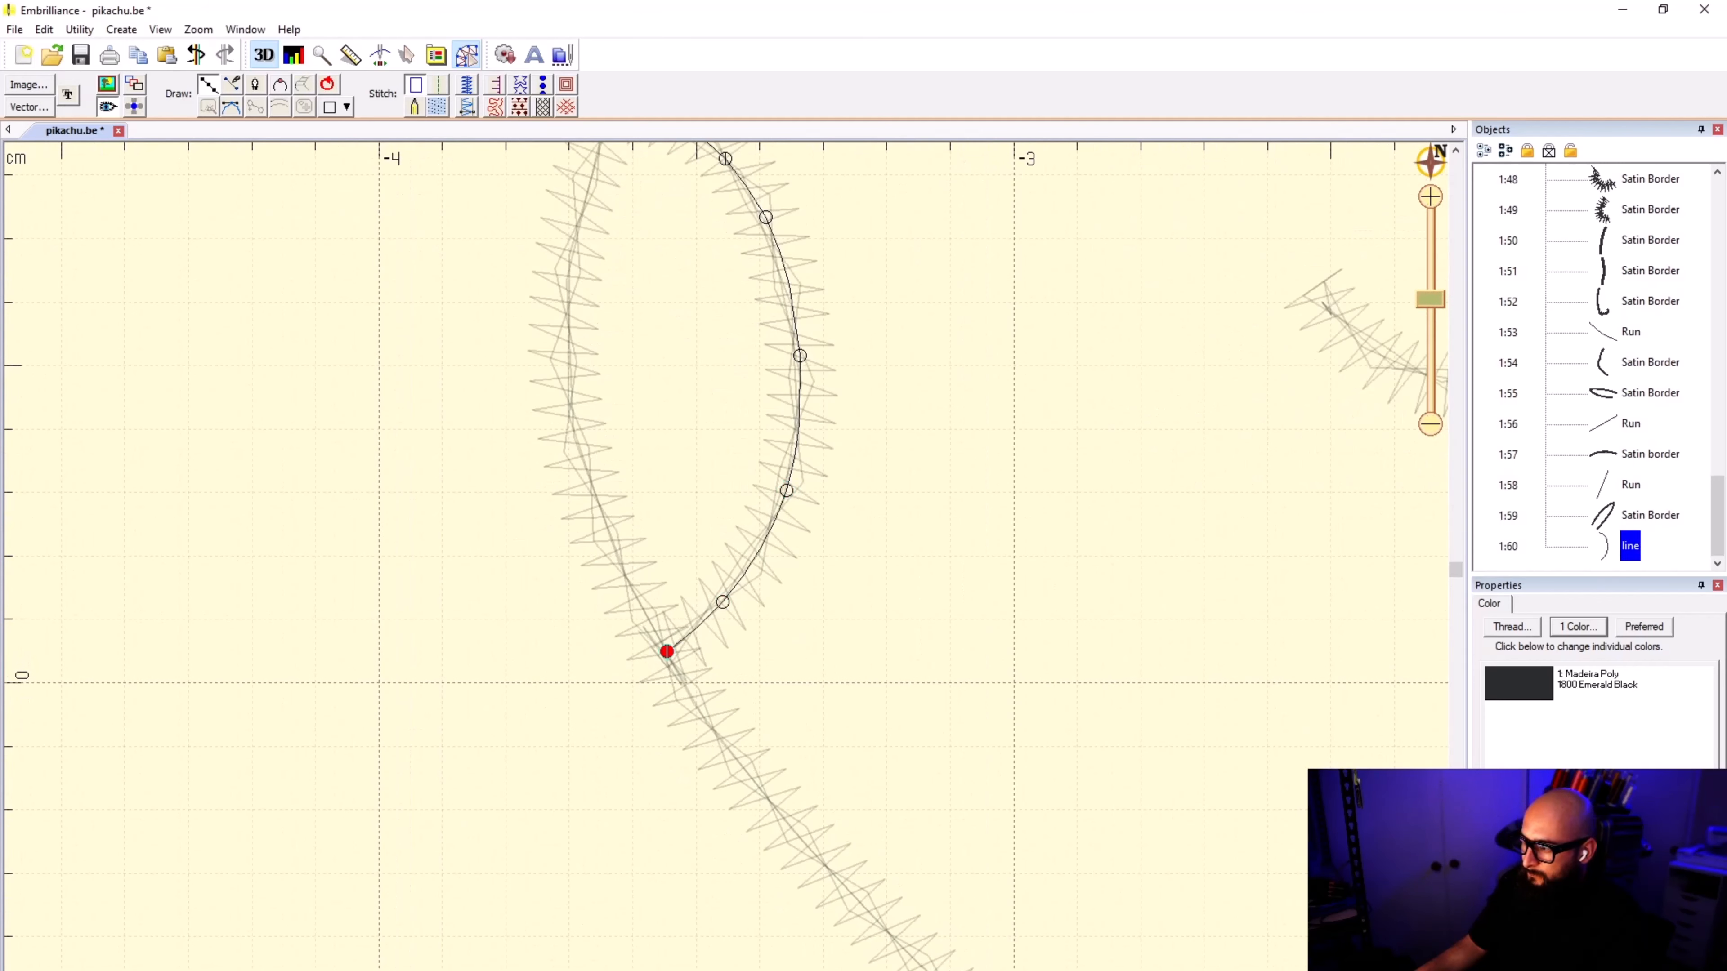
Step: Close the partial cheek shape along the face outline back to its starting point and convert it to a fill
click(625, 583)
click(567, 415)
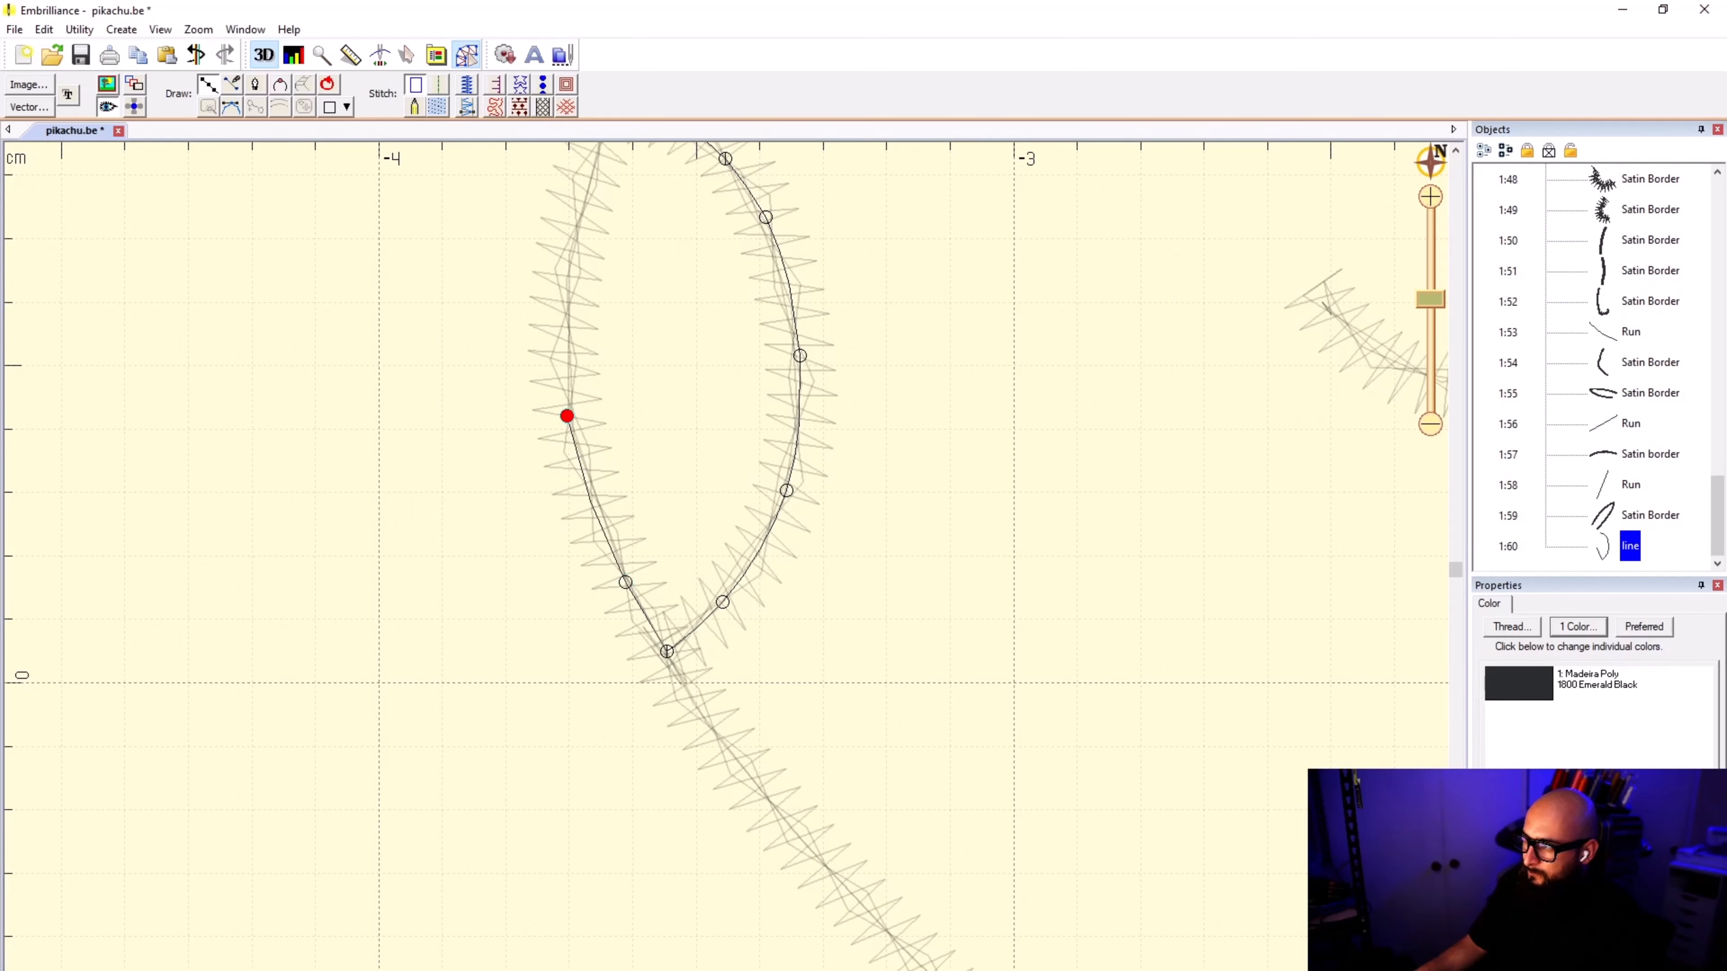
click(567, 273)
scroll(586, 228, down, 2)
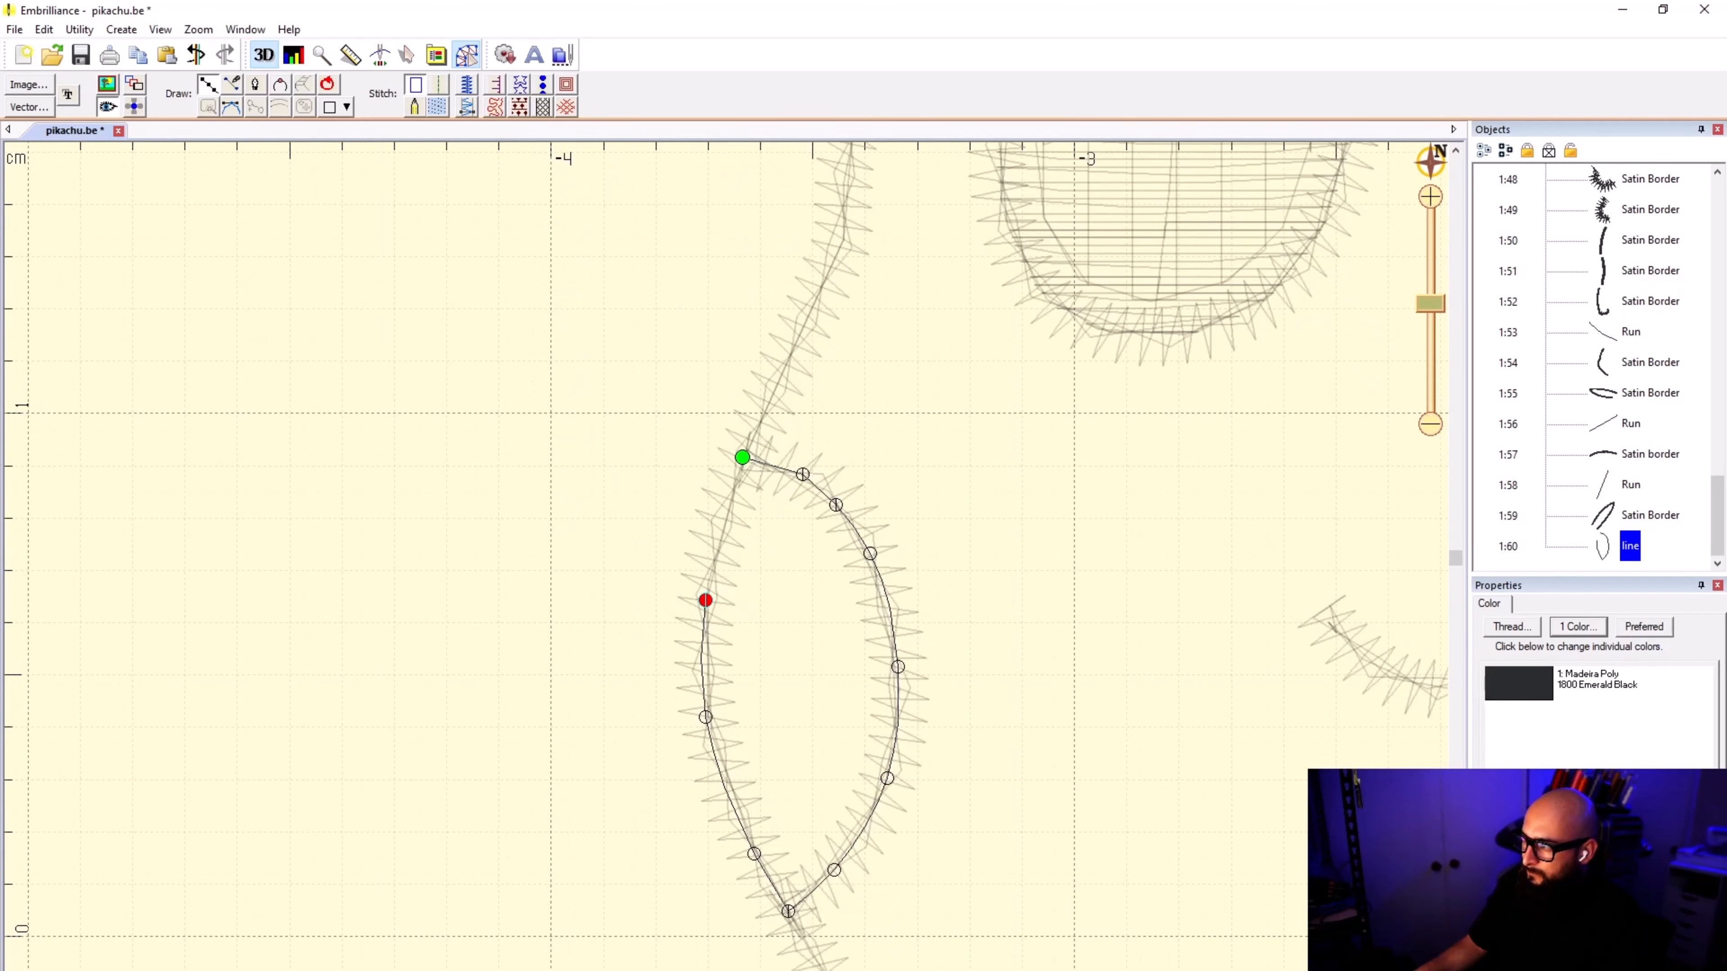
click(727, 508)
click(742, 457)
click(442, 108)
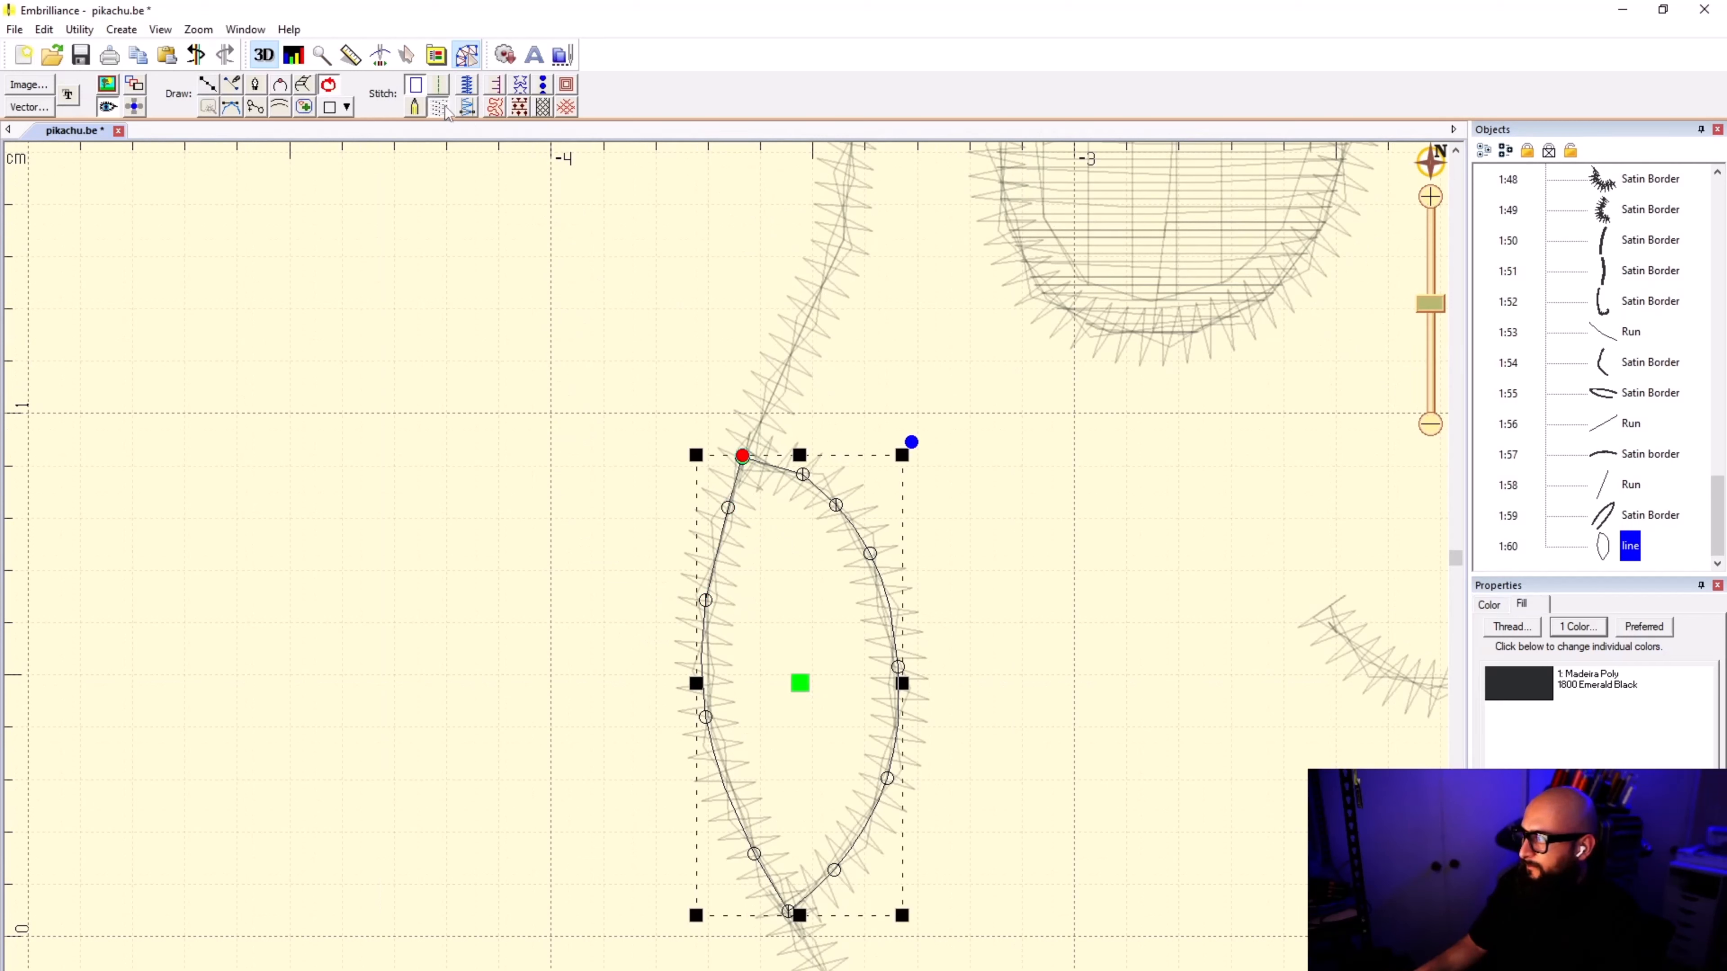
Step: Set the partial cheek fill's thread color to Madeira Poly 1638 Barn Red, sorting the threads by name and searching for "RED"
click(1589, 694)
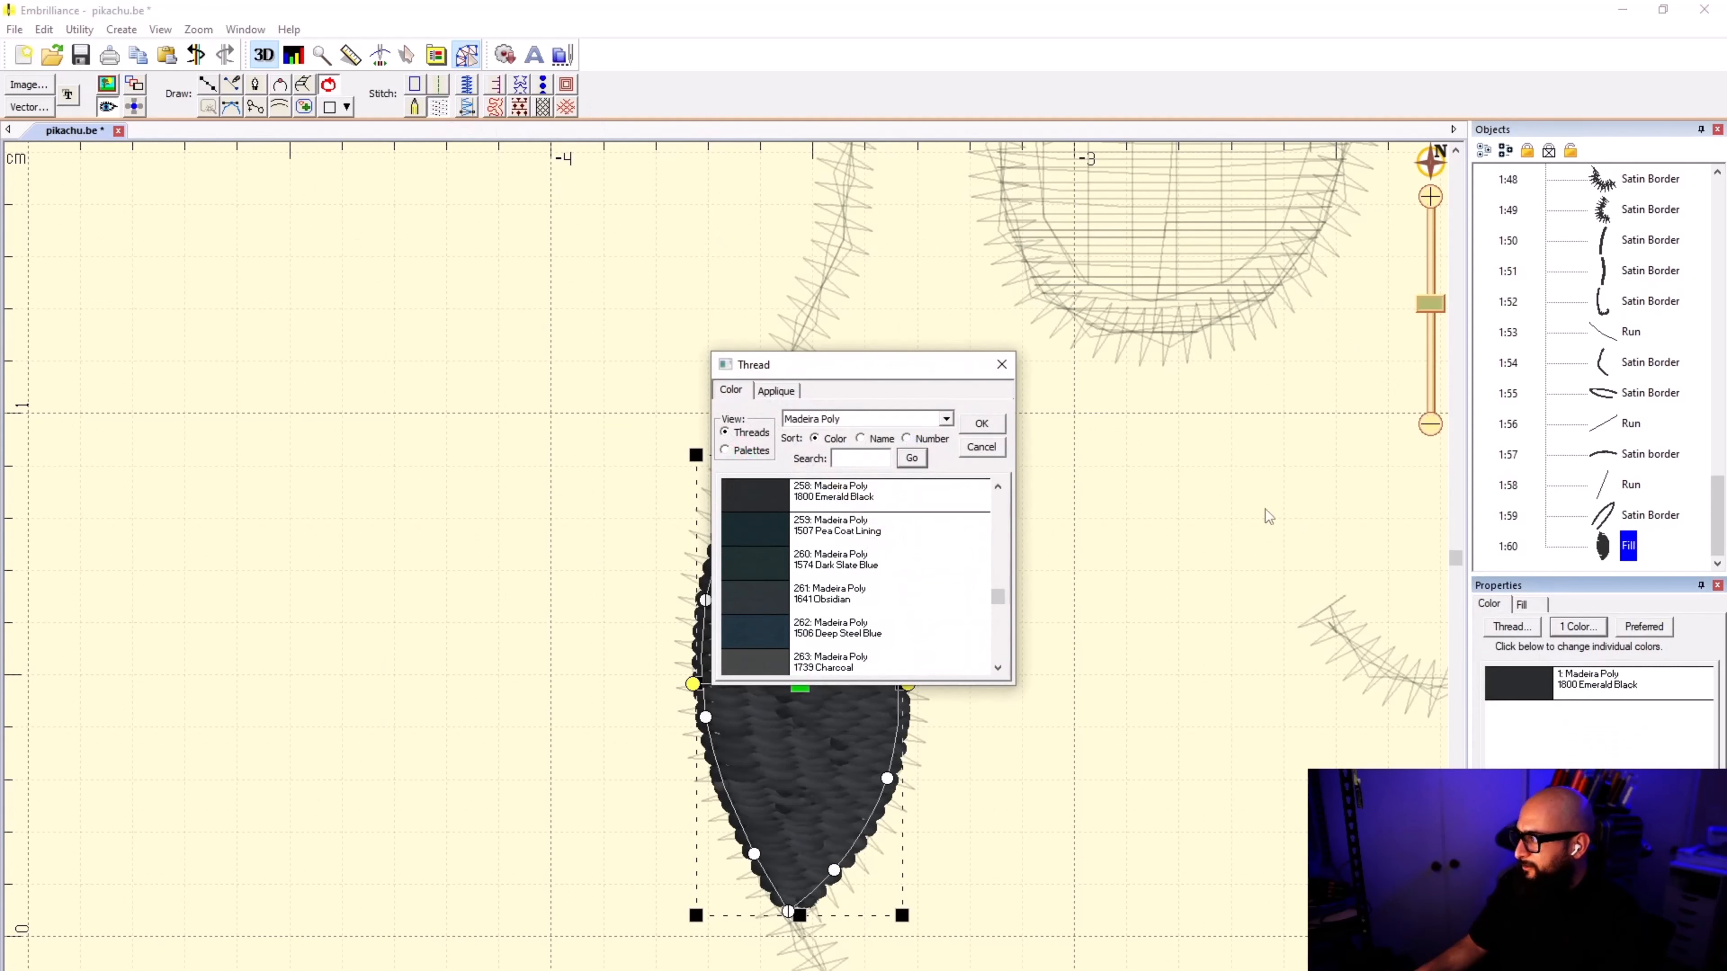
click(861, 438)
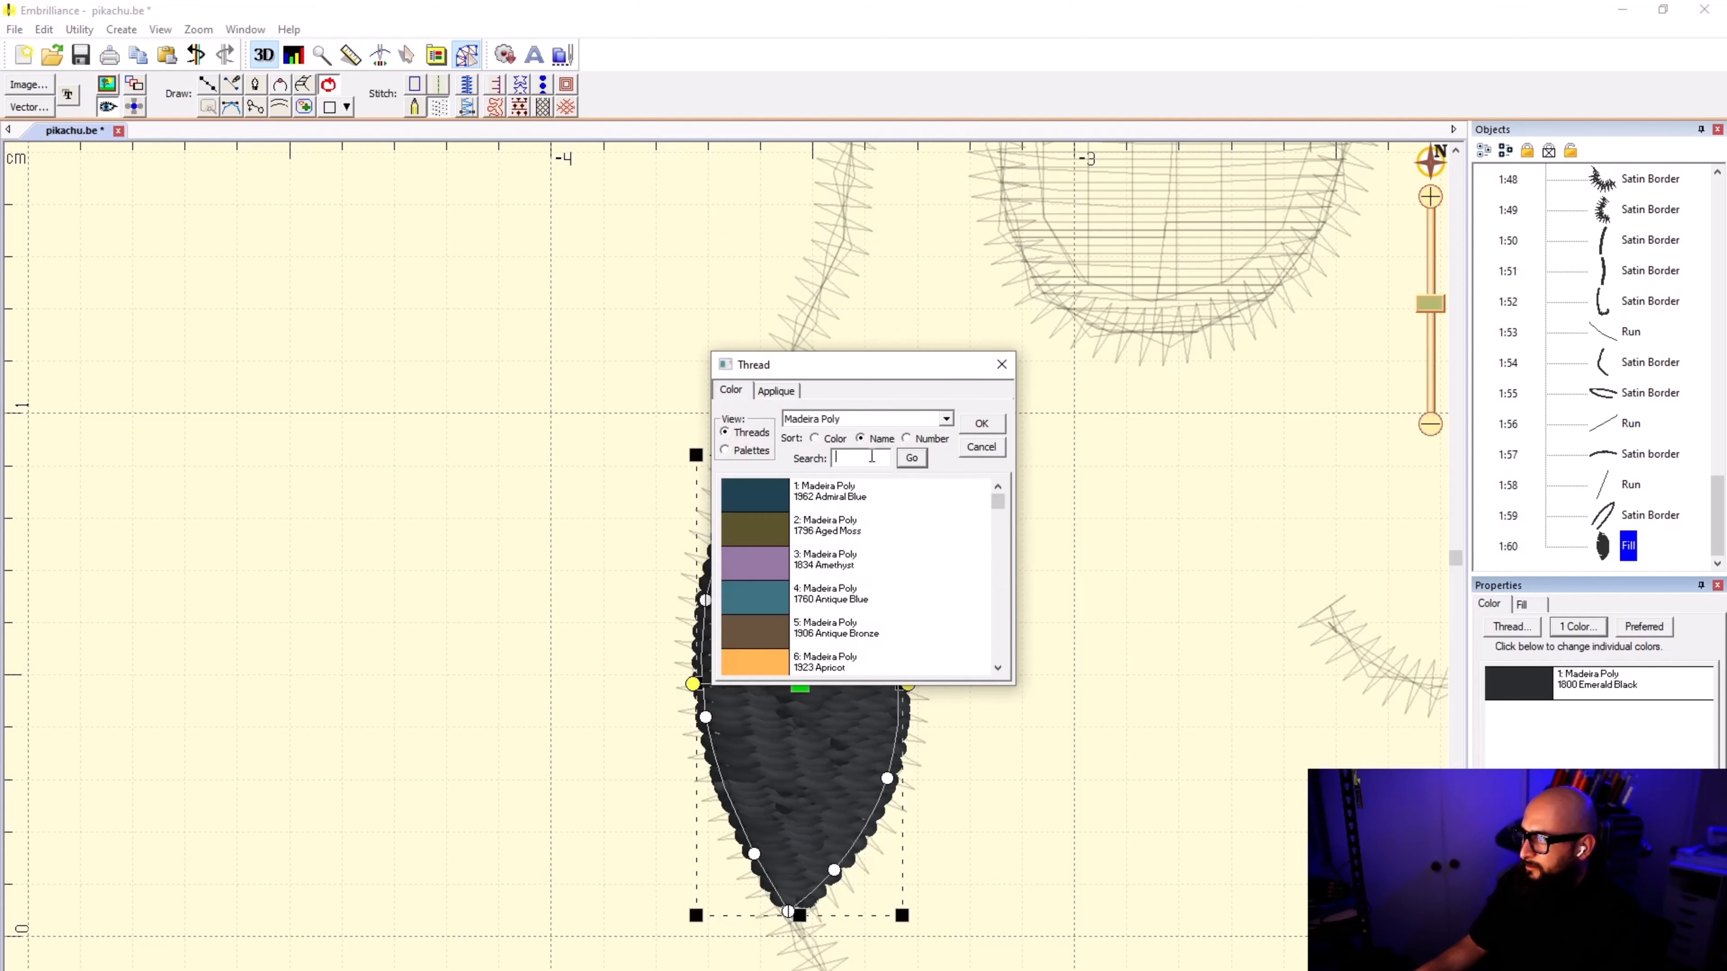
click(875, 458)
text(RED)
click(912, 458)
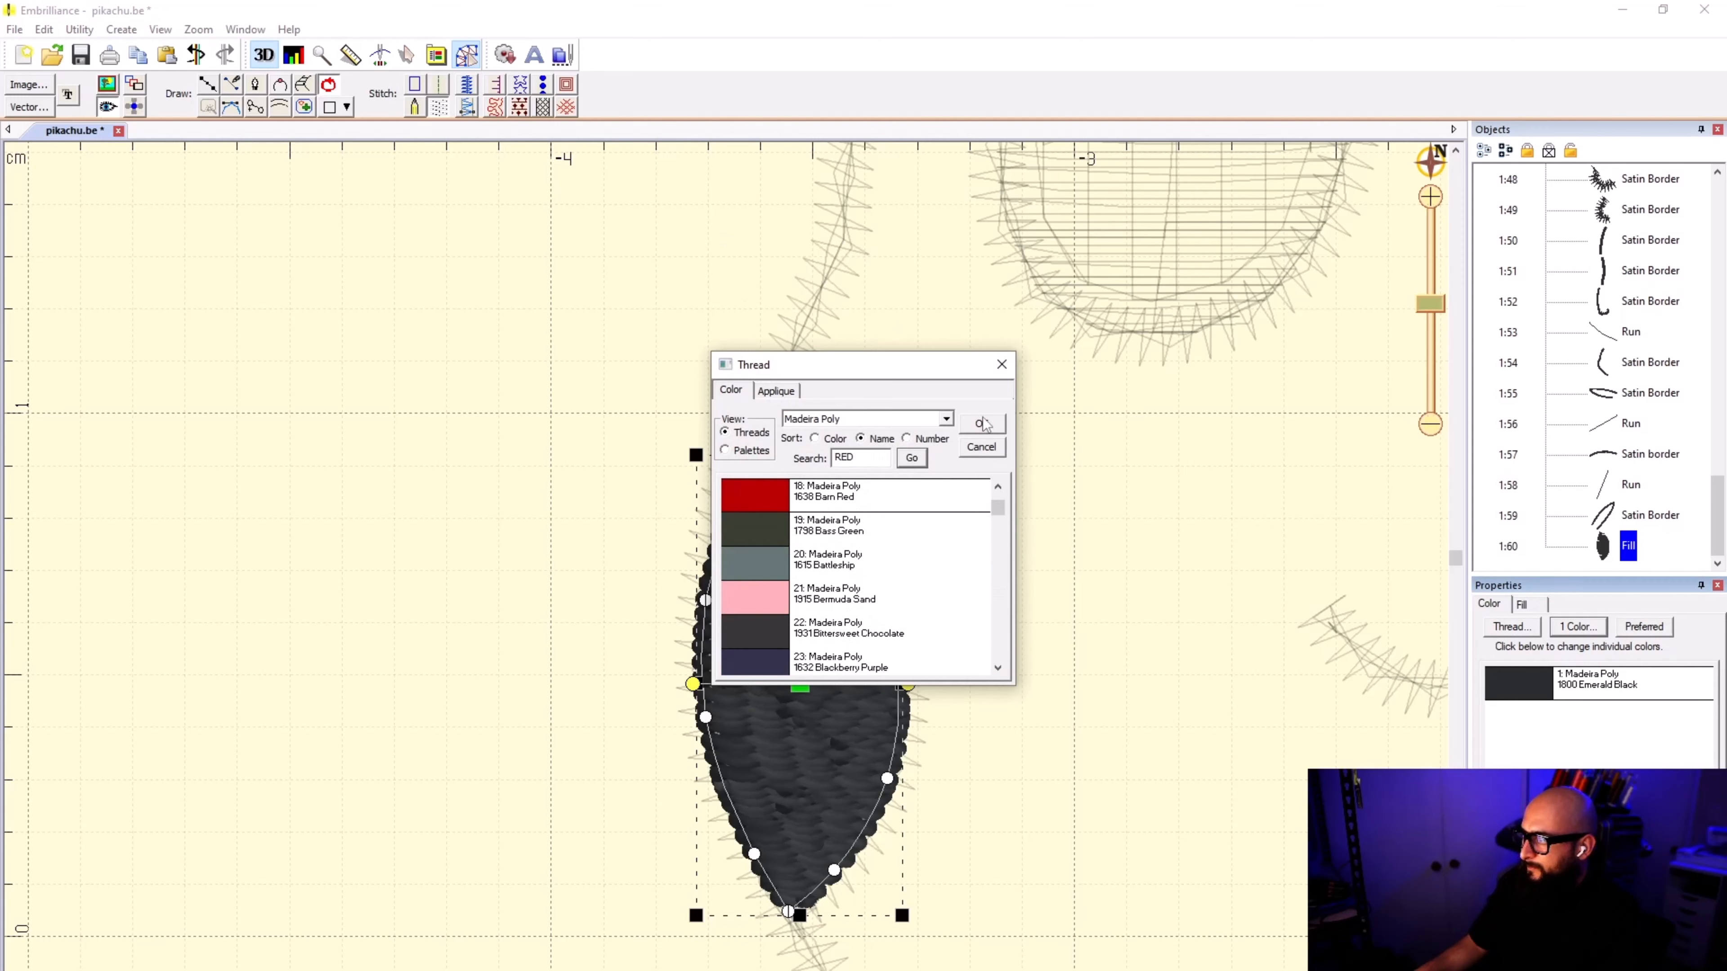
click(902, 495)
click(981, 423)
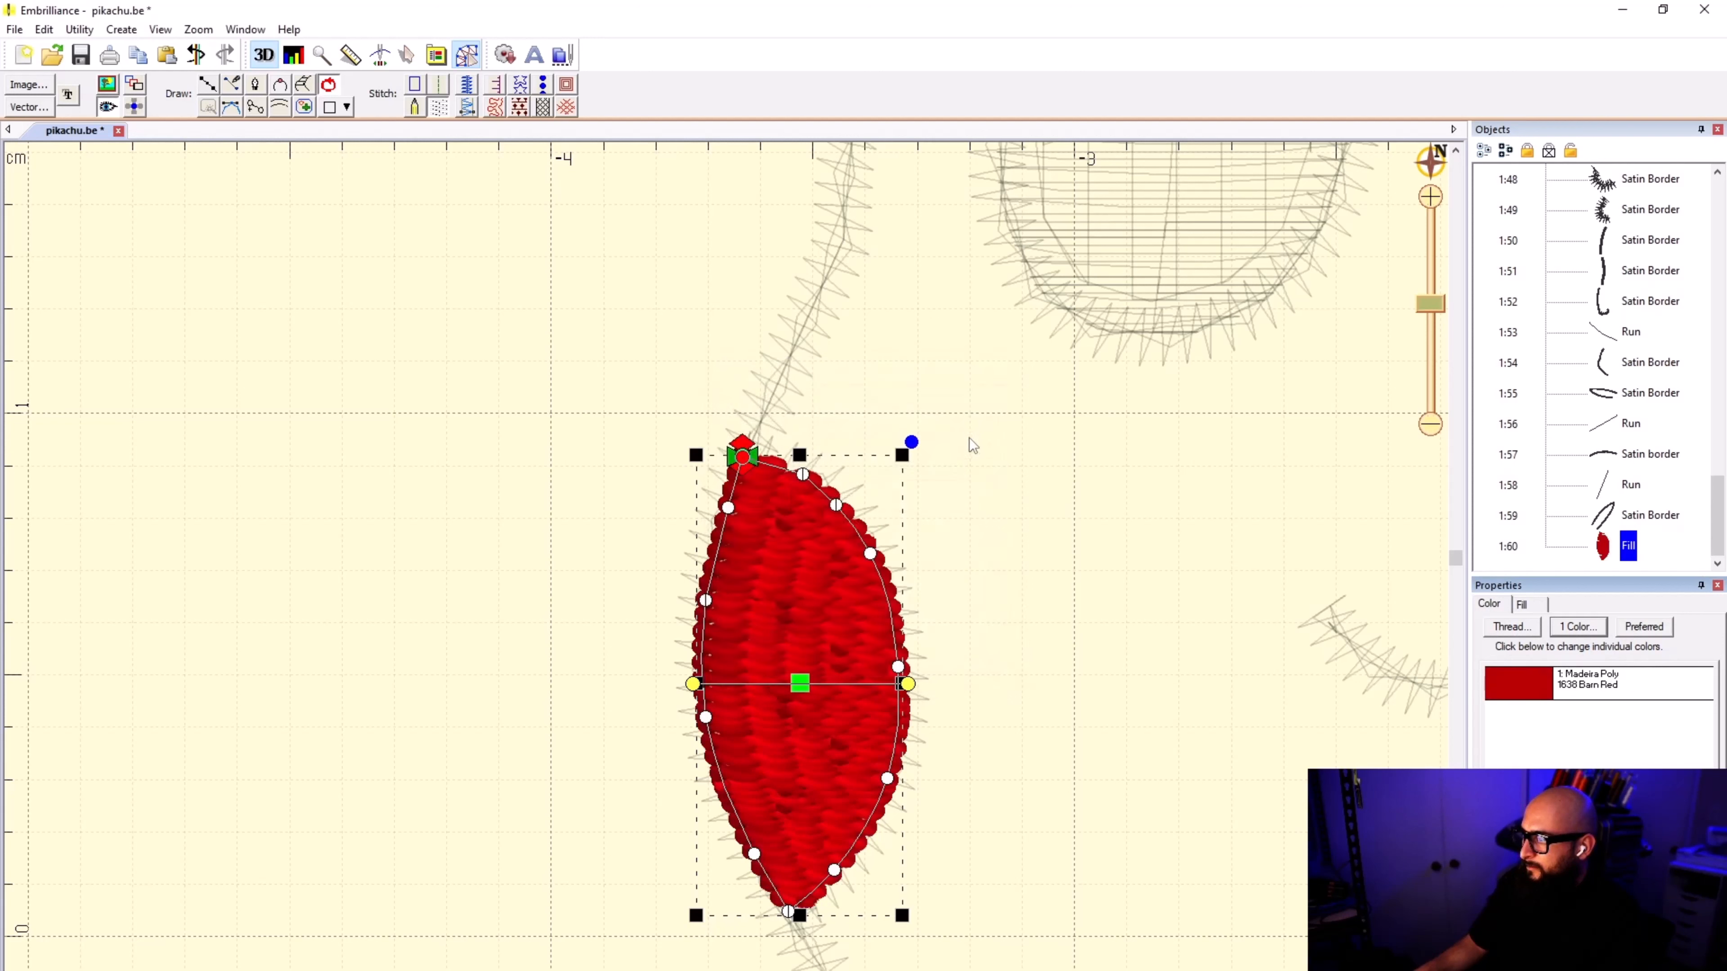
Step: Move the partial cheek fill directly before the round cheek fill in the stitching order
right_click(1606, 555)
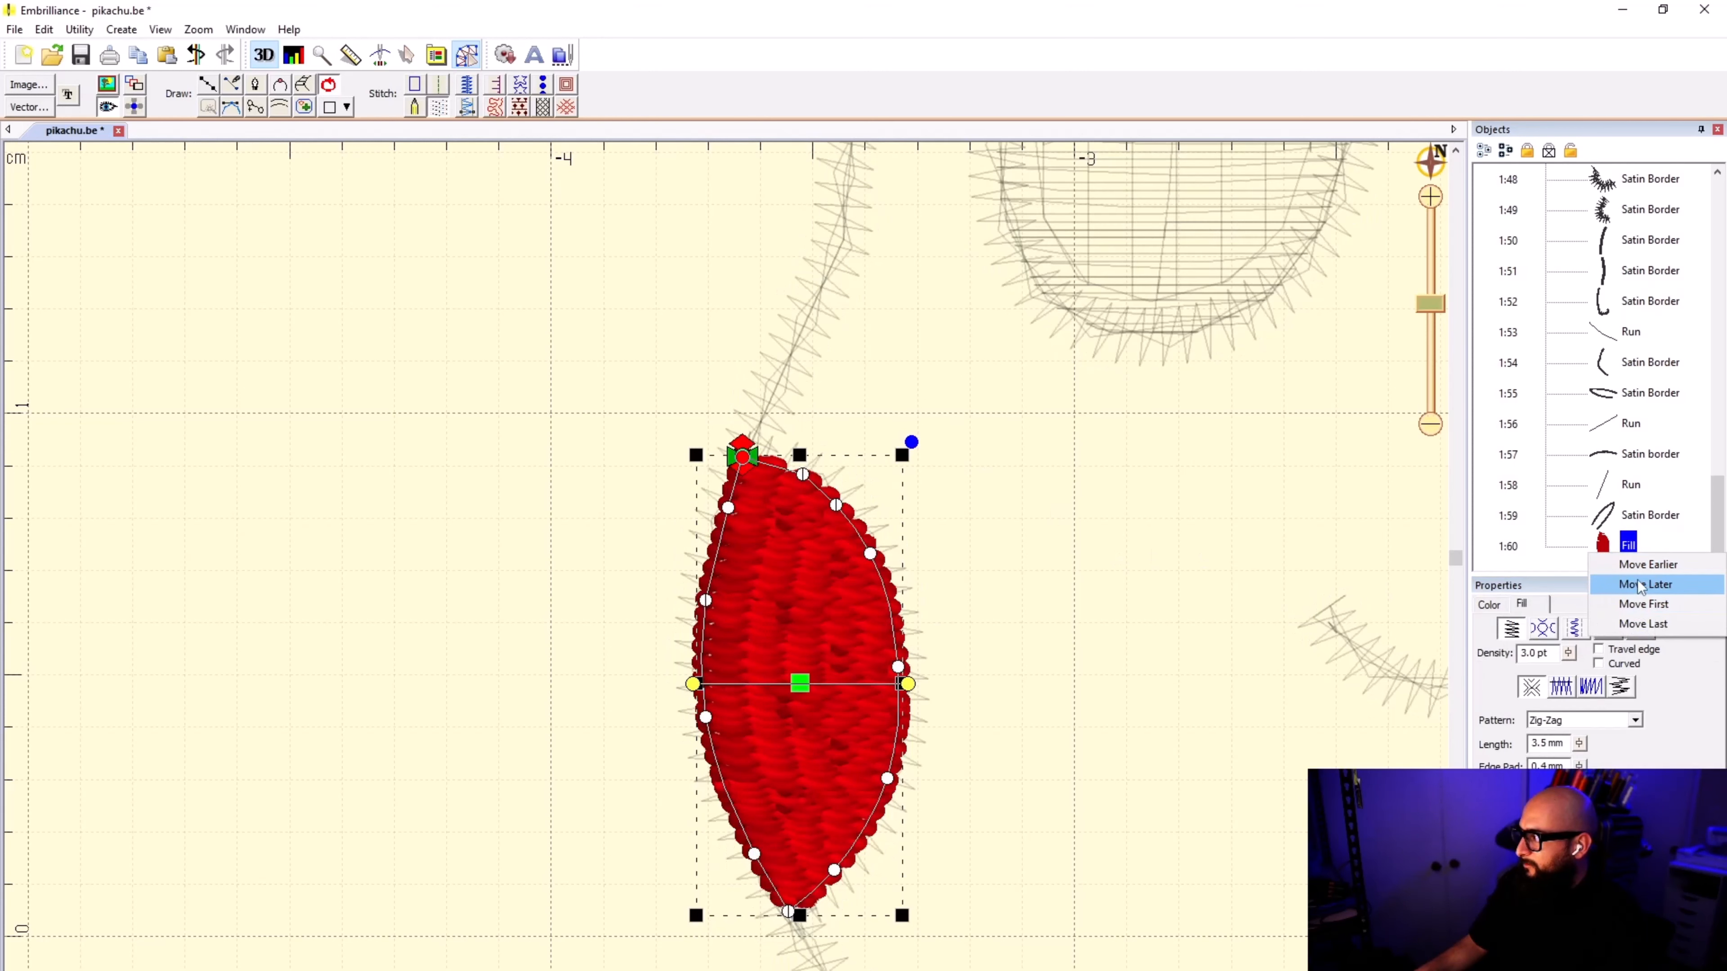
click(1651, 604)
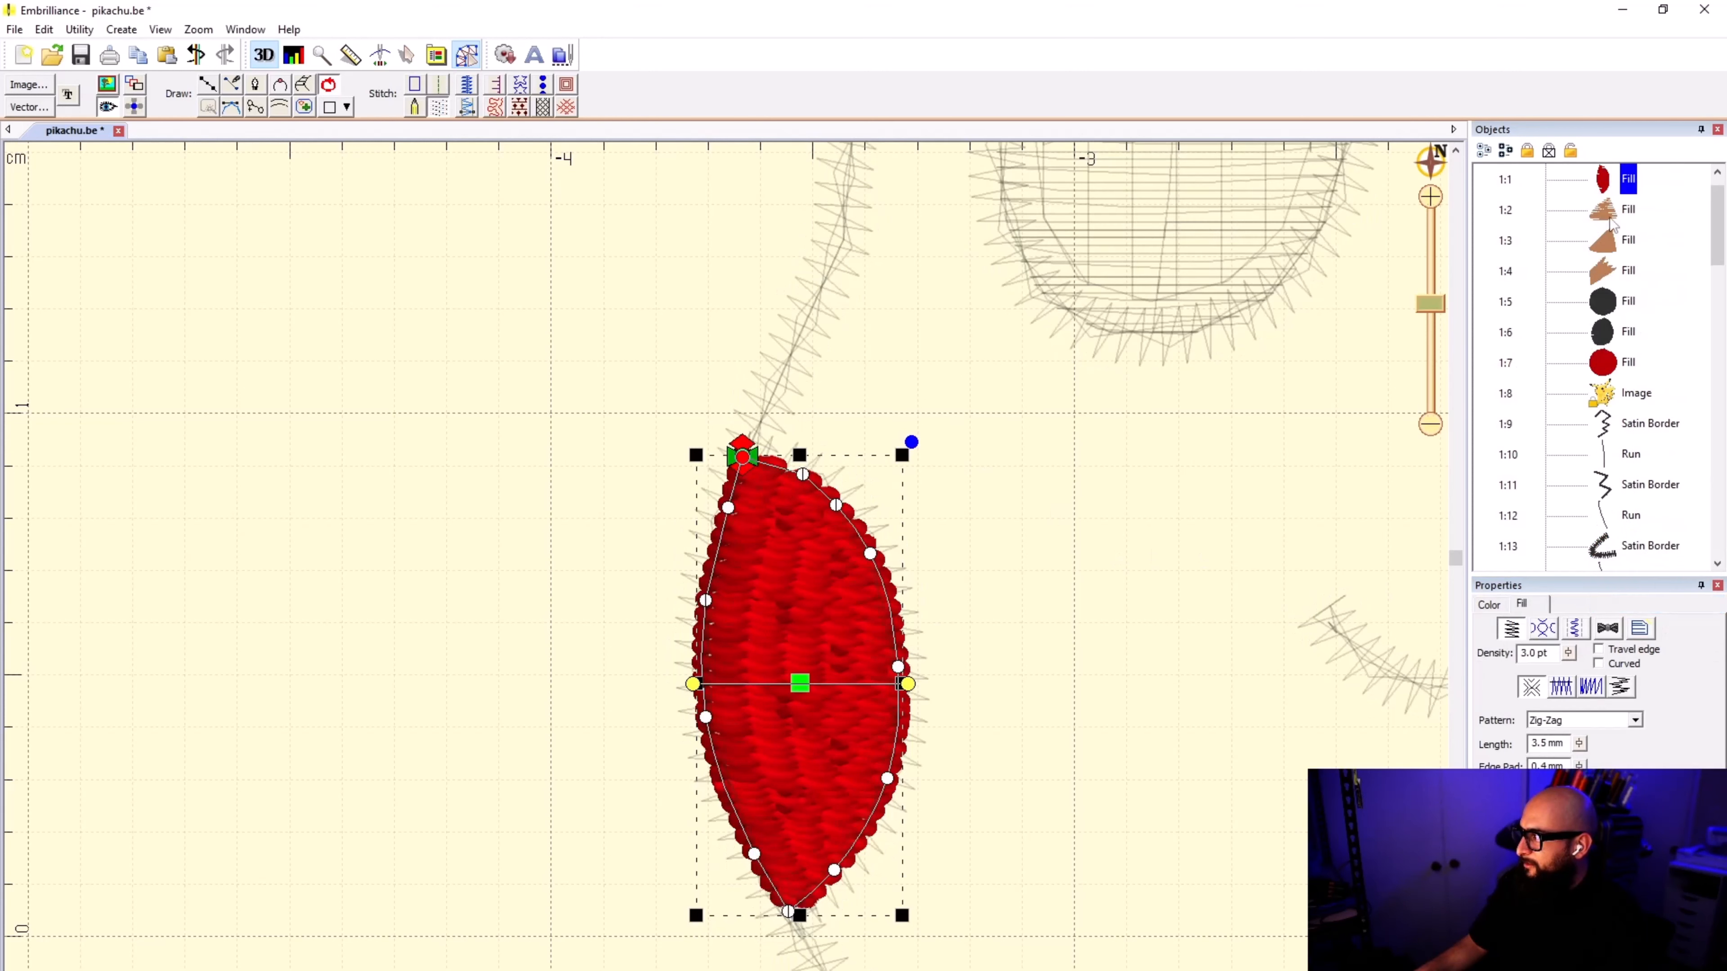
drag(1612, 342, 1612, 342)
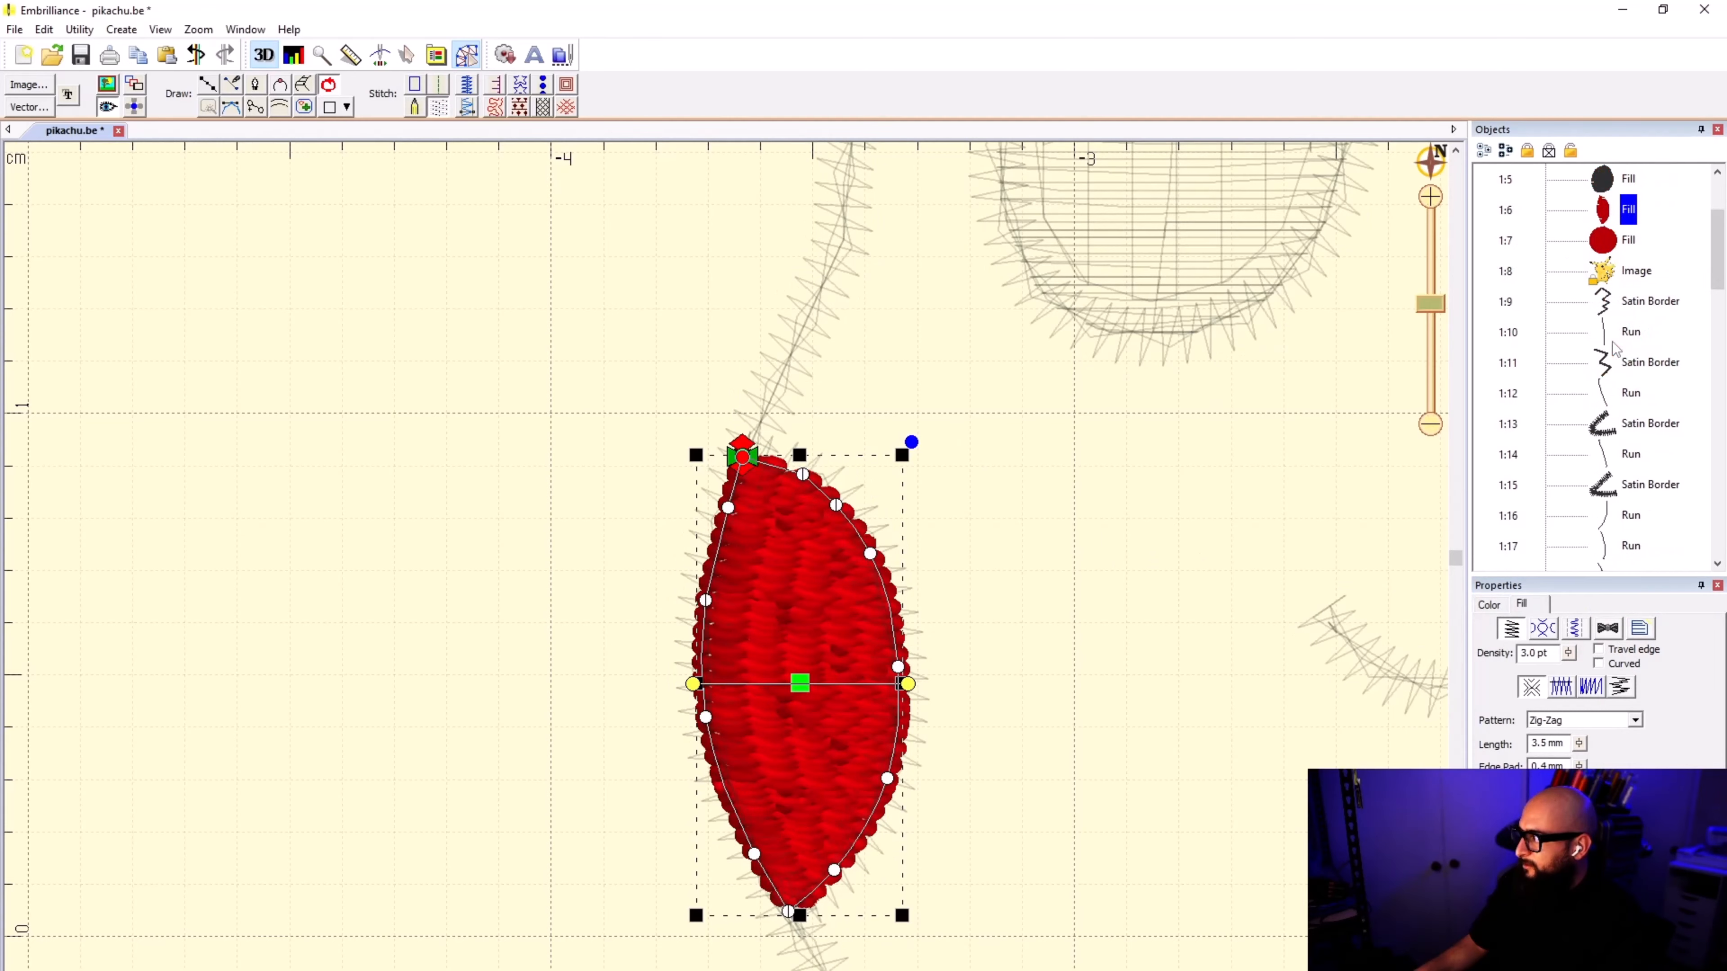
click(1230, 530)
scroll(1075, 594, down, 1)
scroll(726, 573, down, 5)
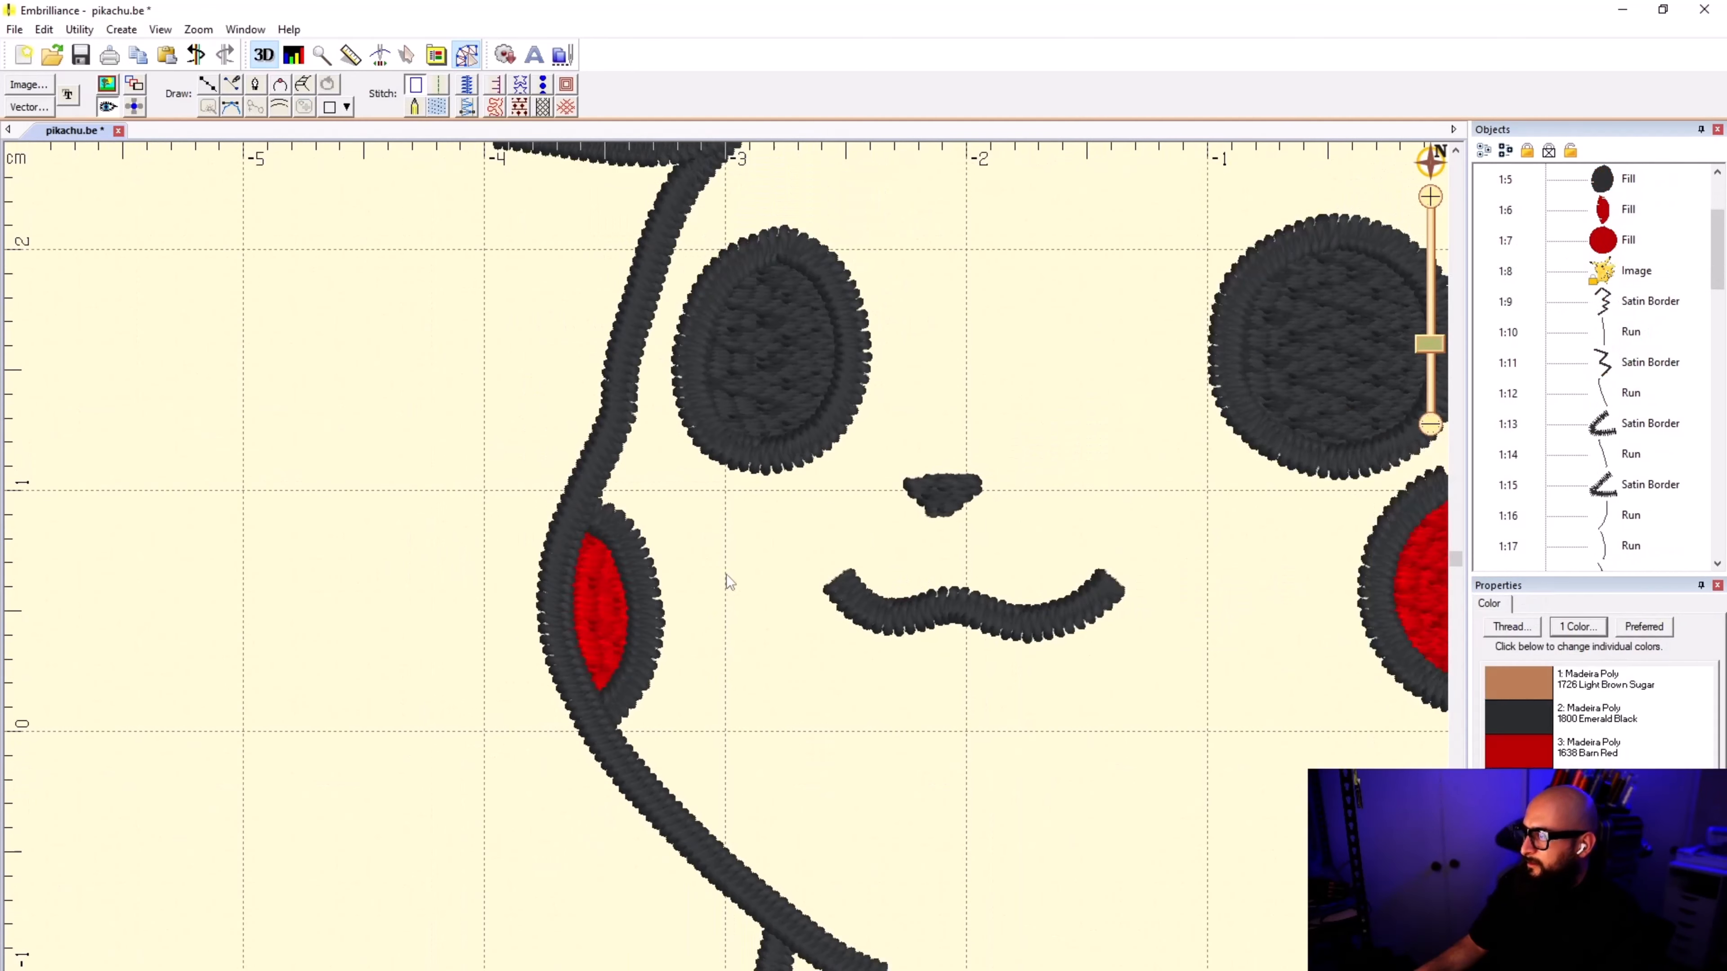
scroll(726, 574, down, 1)
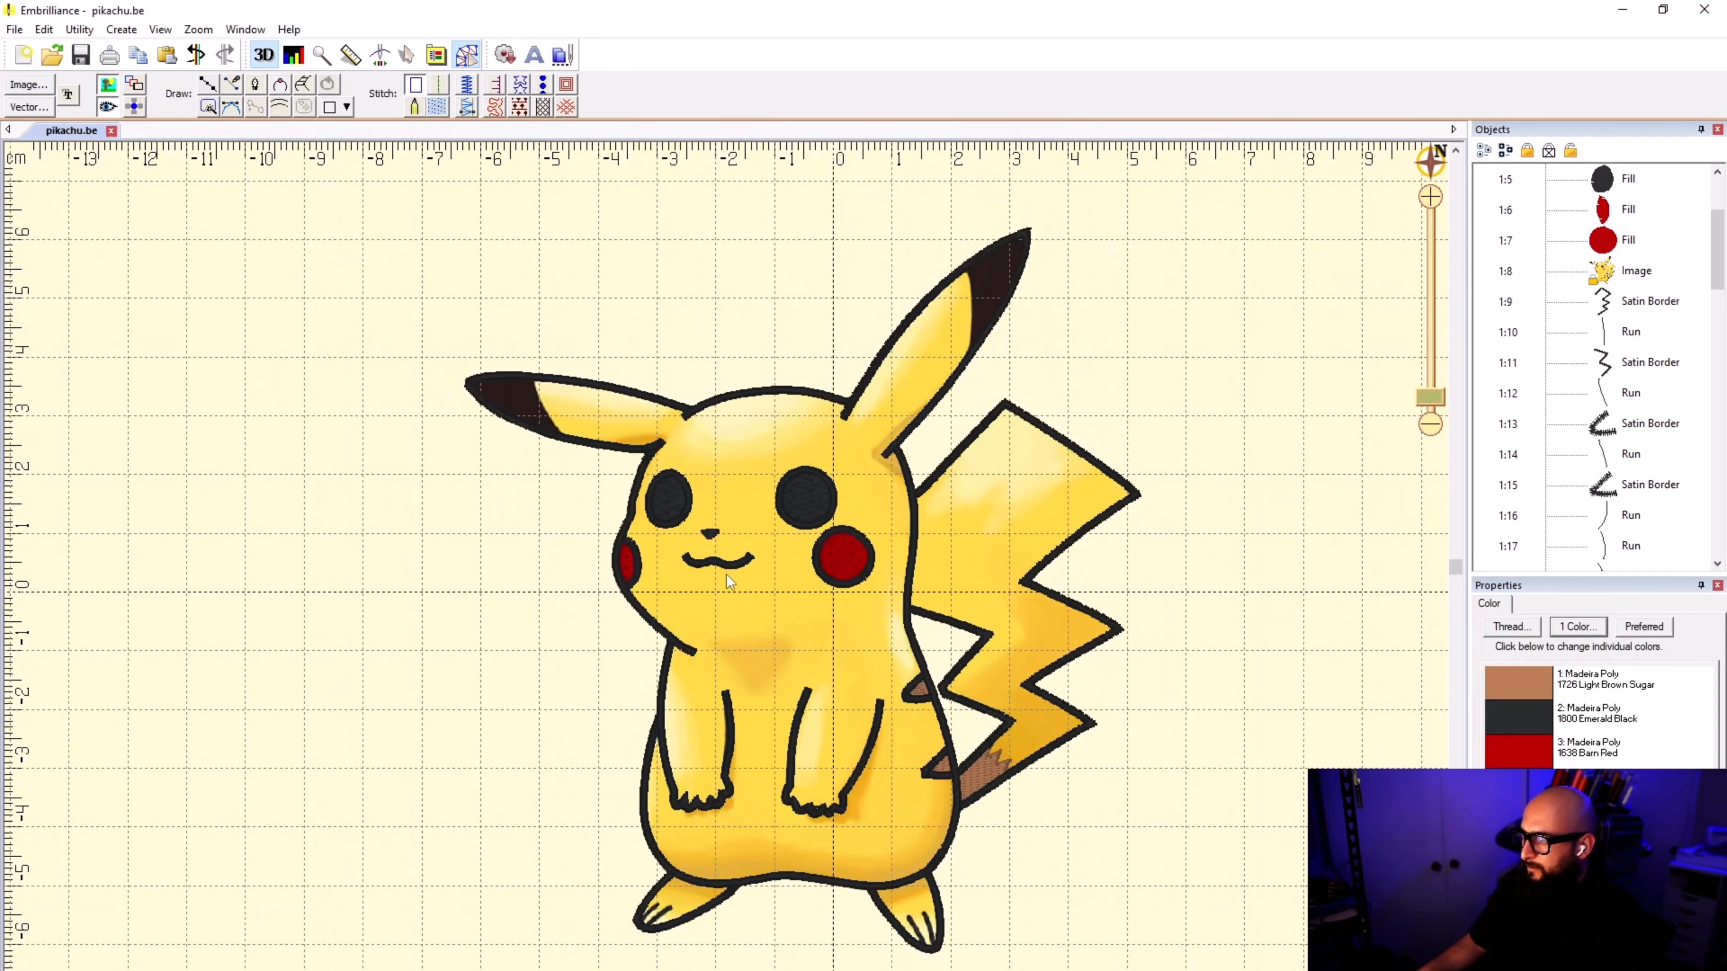
Step: Start a new line object, show the reference image over the stitches and turn off the drawing grid
scroll(726, 574, up, 2)
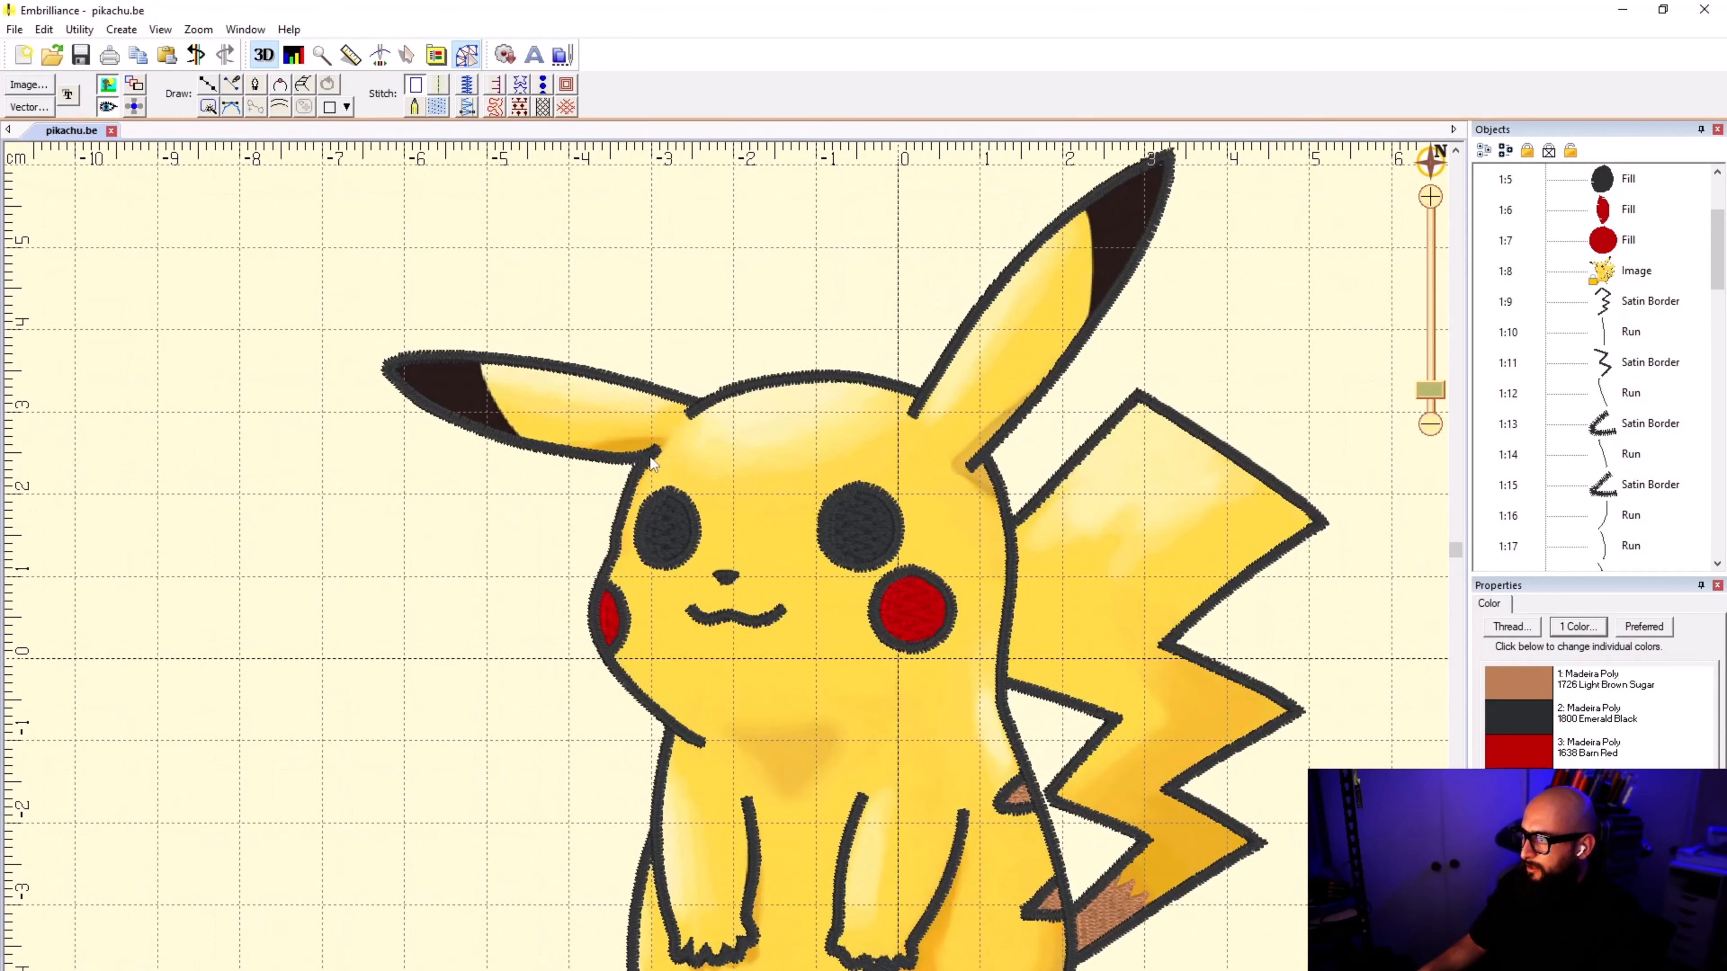
scroll(649, 457, up, 3)
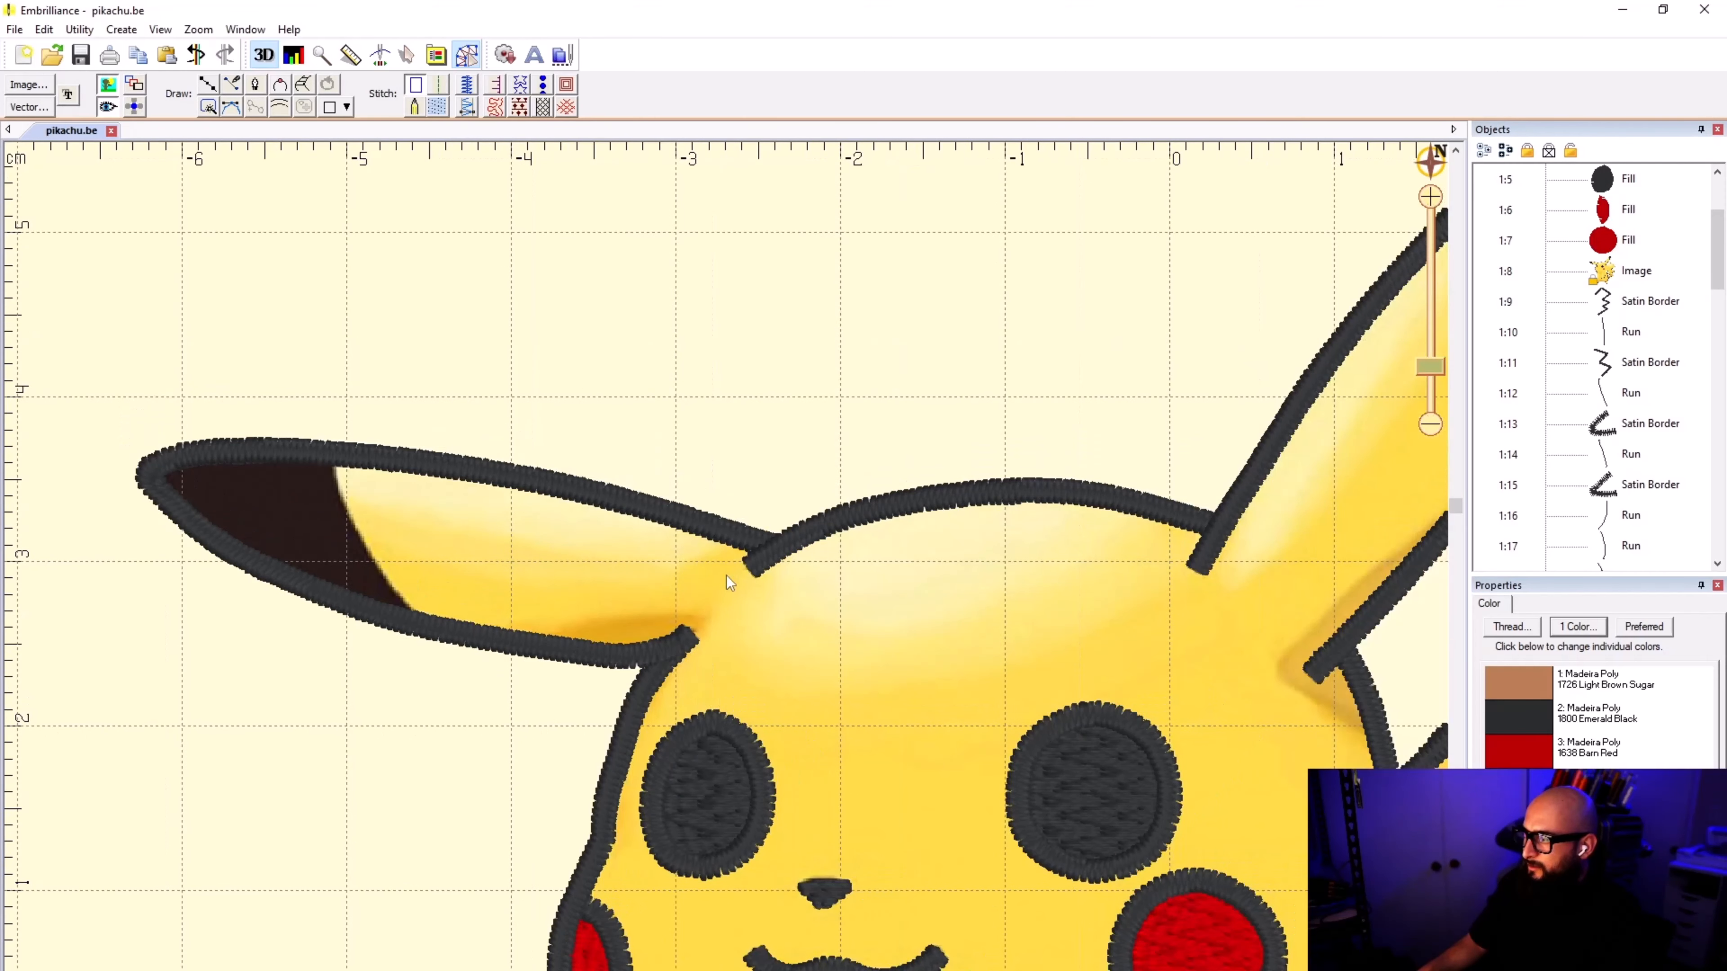
scroll(697, 693, up, 2)
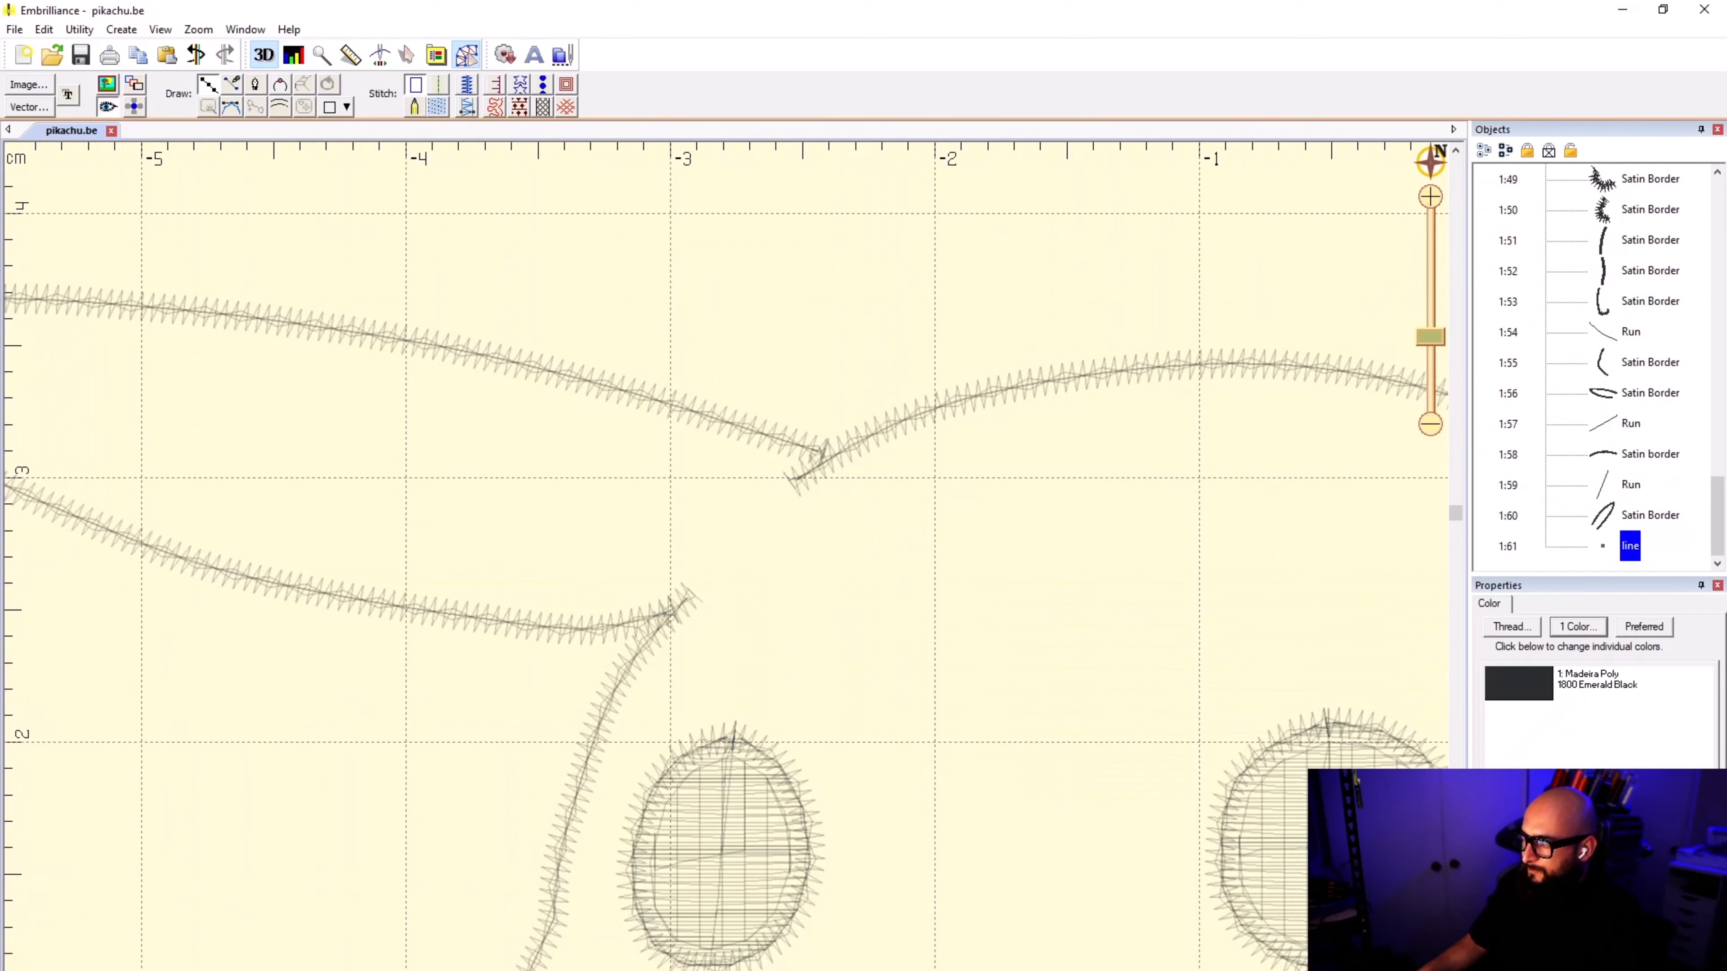
click(107, 85)
scroll(211, 231, down, 3)
scroll(487, 602, down, 4)
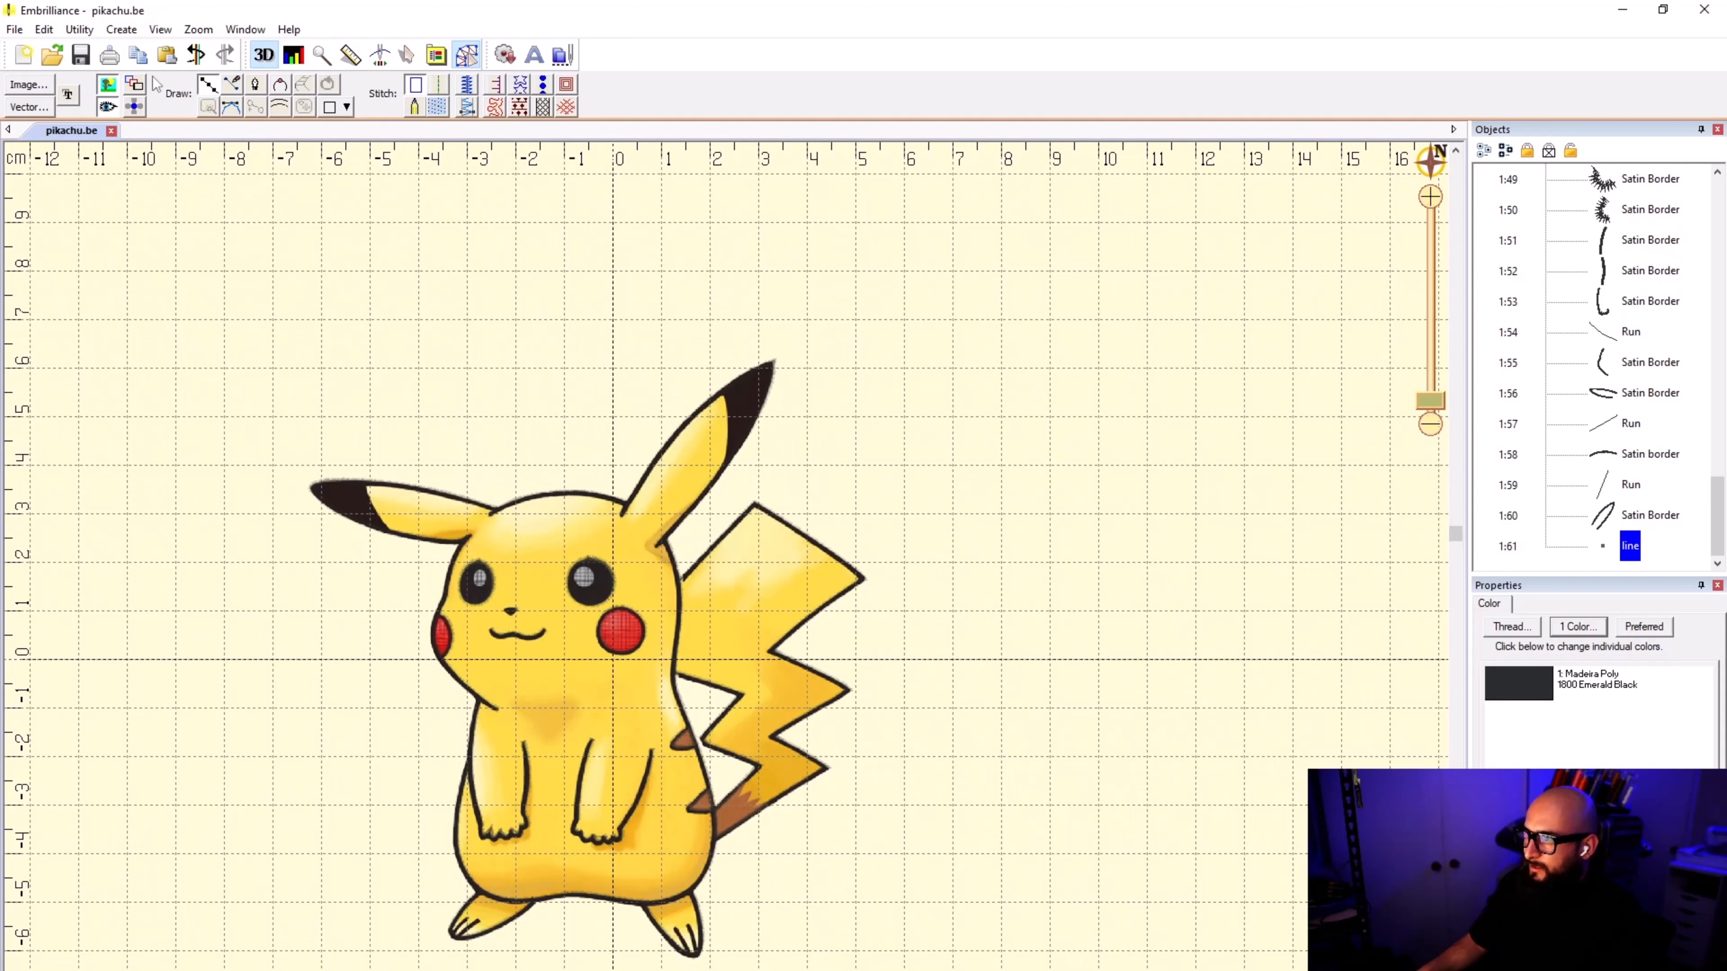
click(160, 29)
click(198, 115)
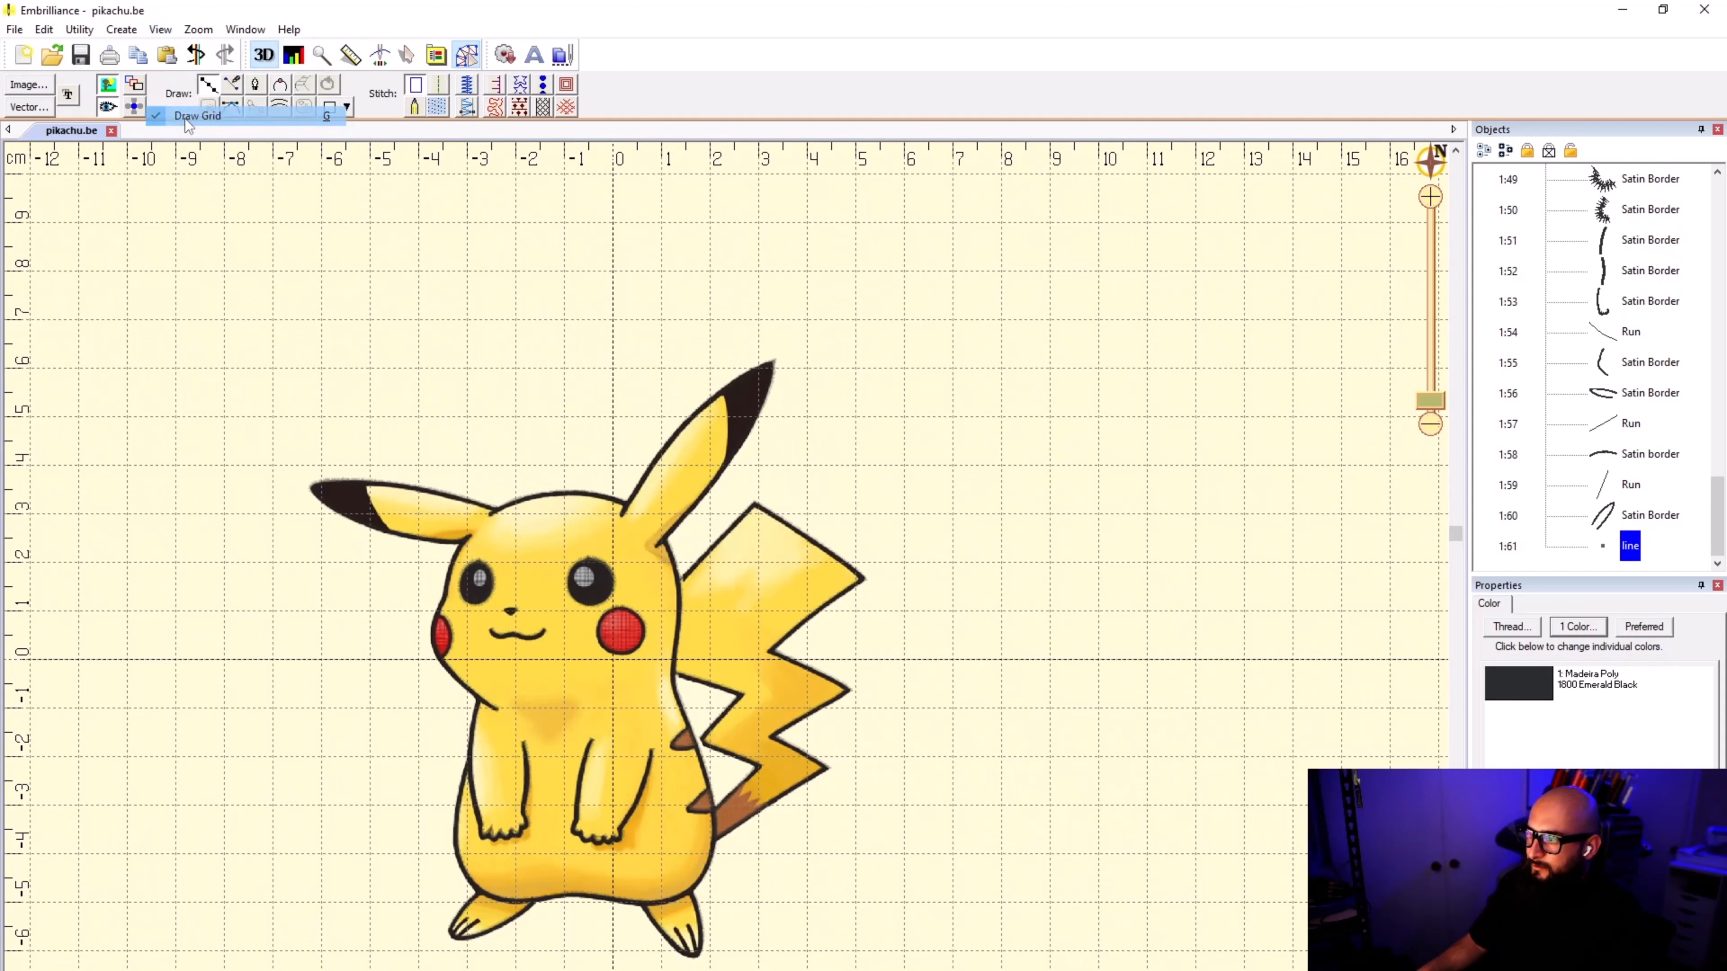
Step: Start the horizontal ear's yellow-area outline at the lower ear base, crossing to the upper head junction and following the upper edge outward
scroll(725, 556, up, 2)
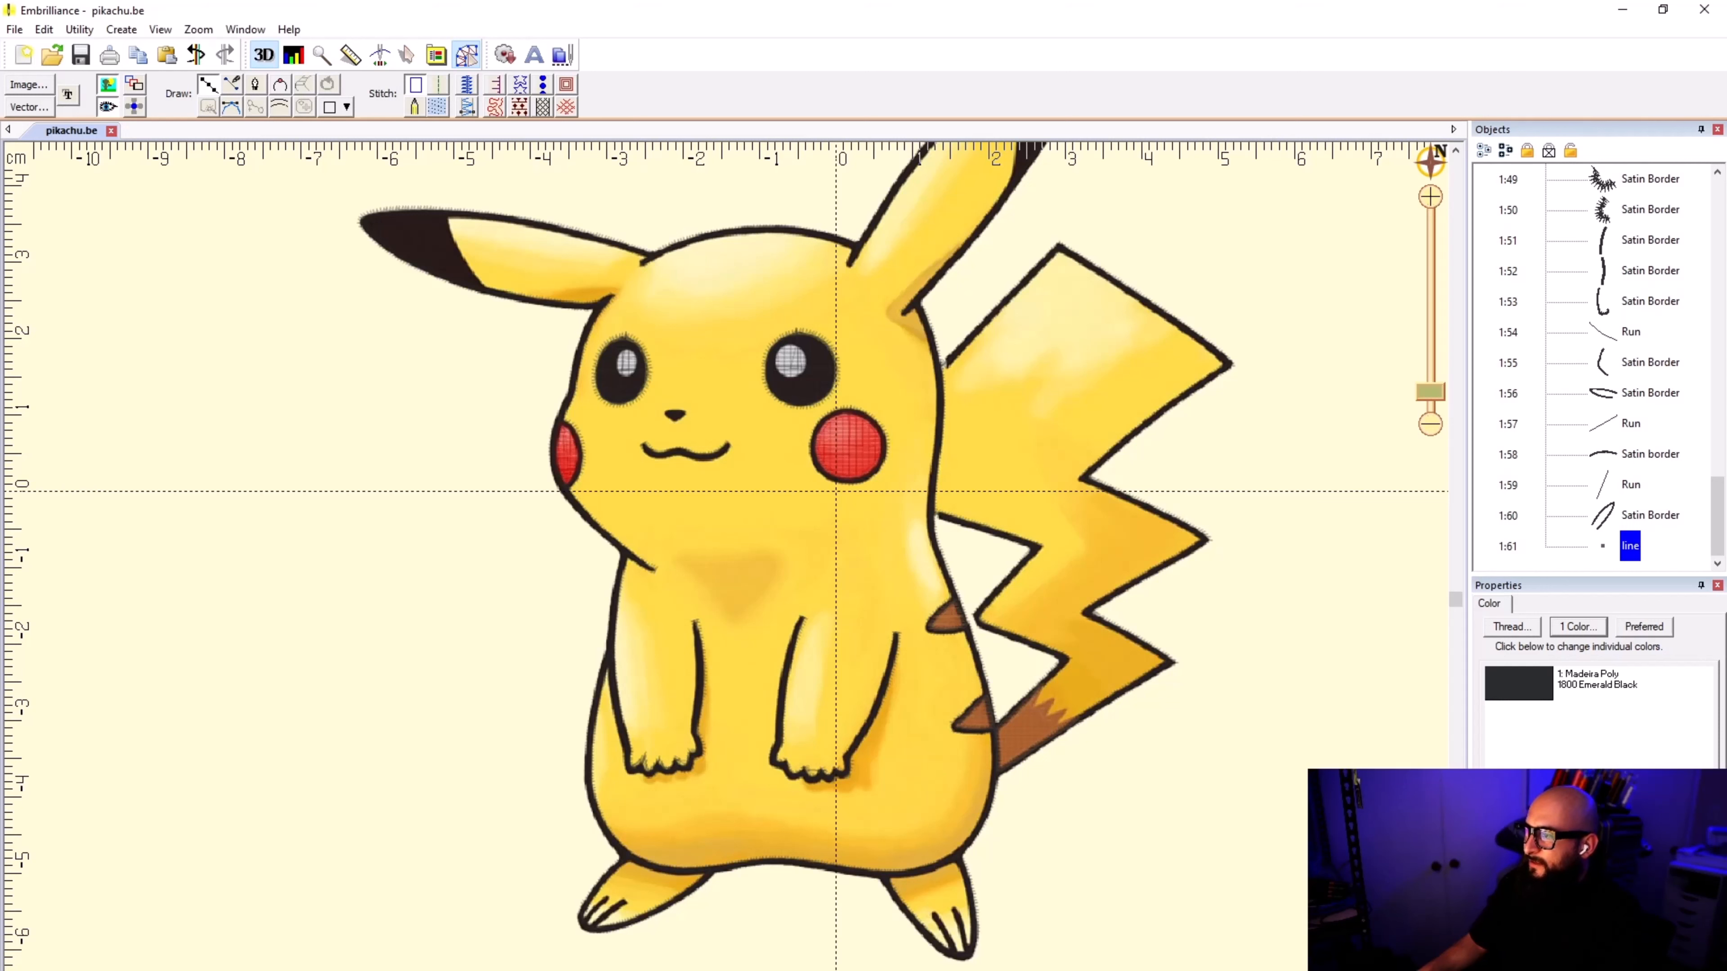
scroll(929, 230, down, 1)
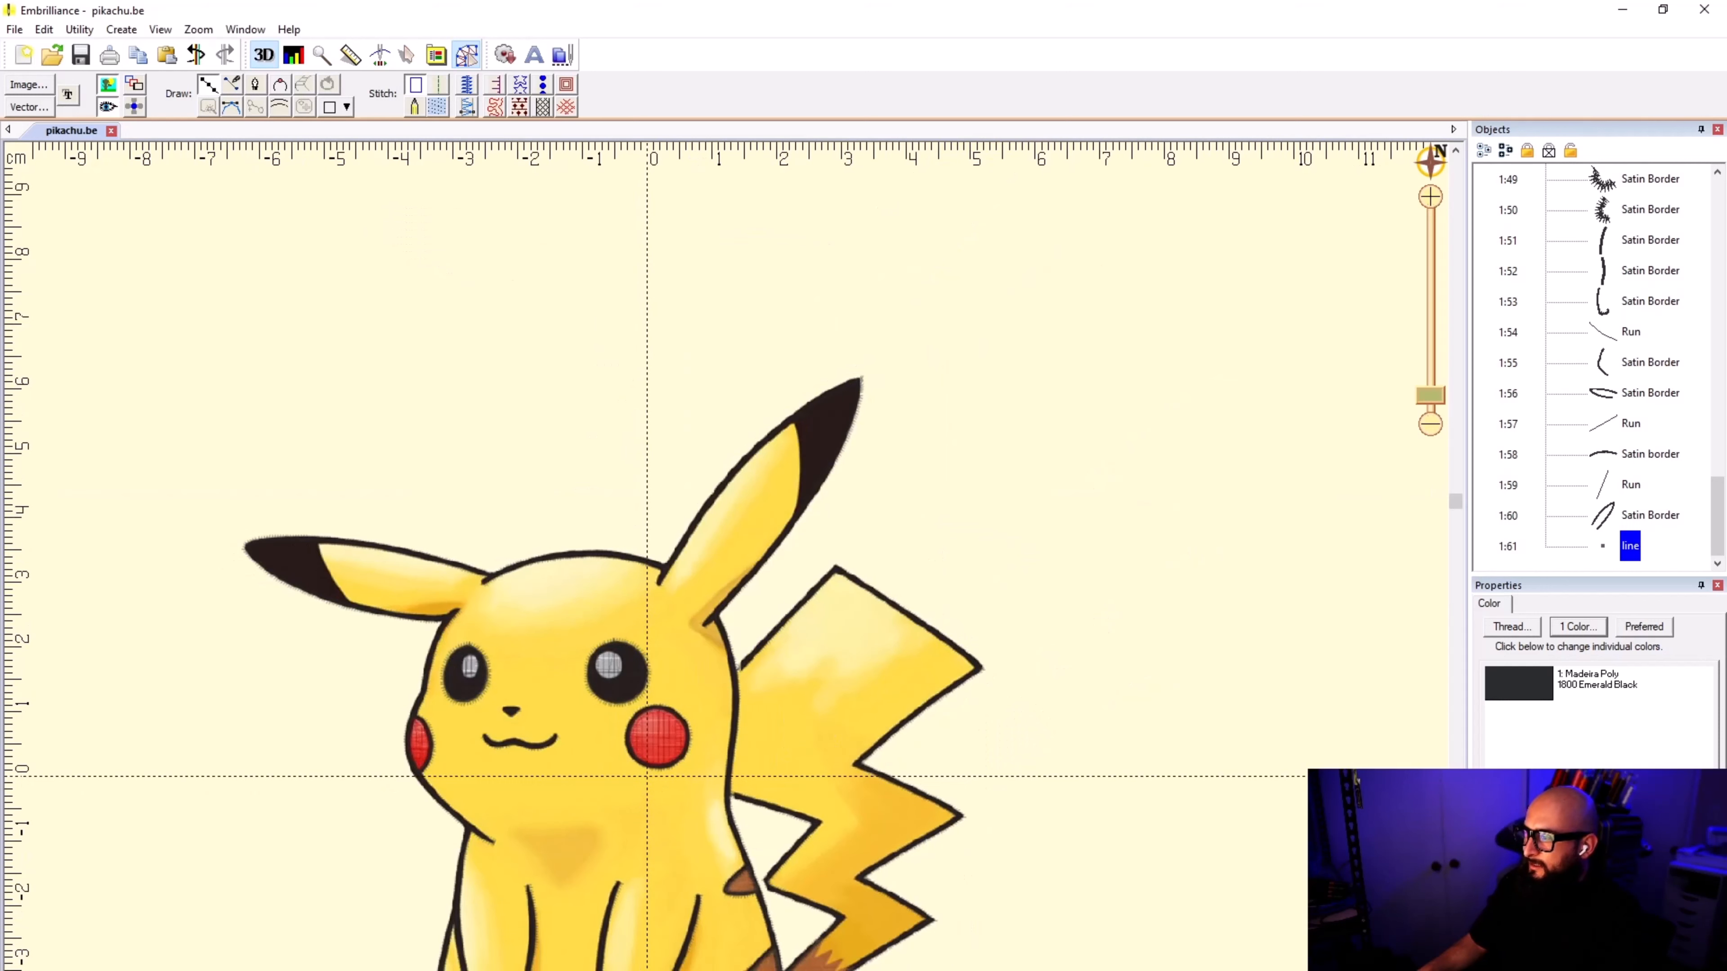
scroll(724, 564, down, 1)
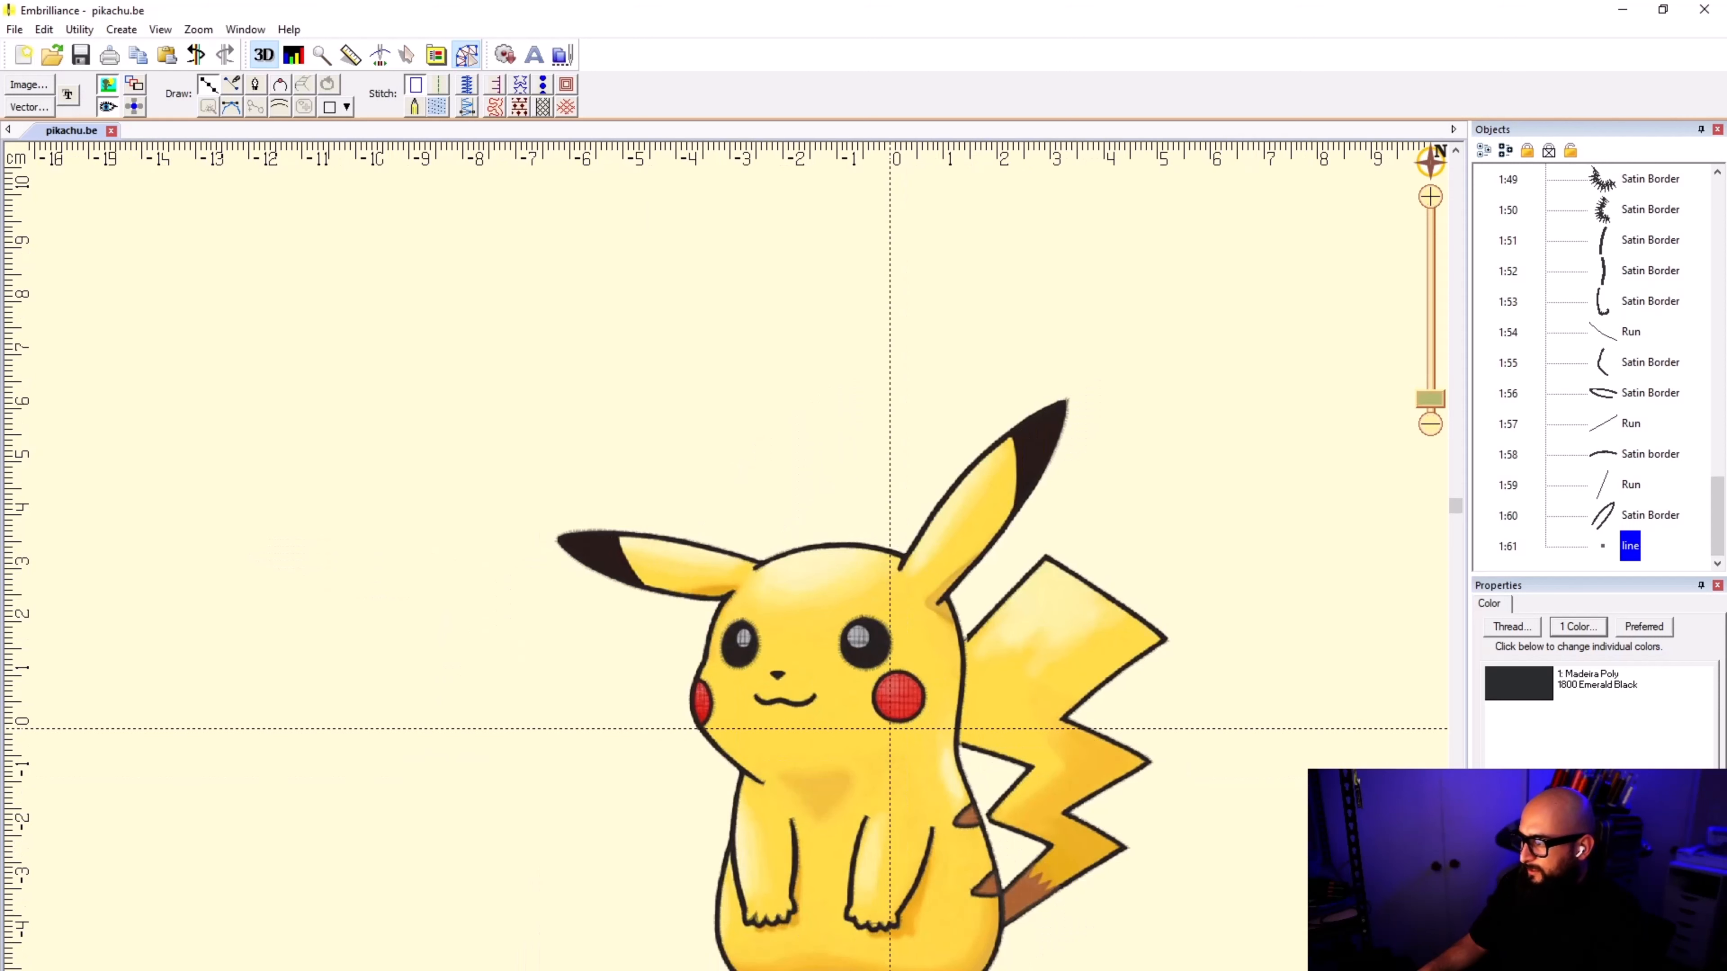
scroll(724, 556, down, 1)
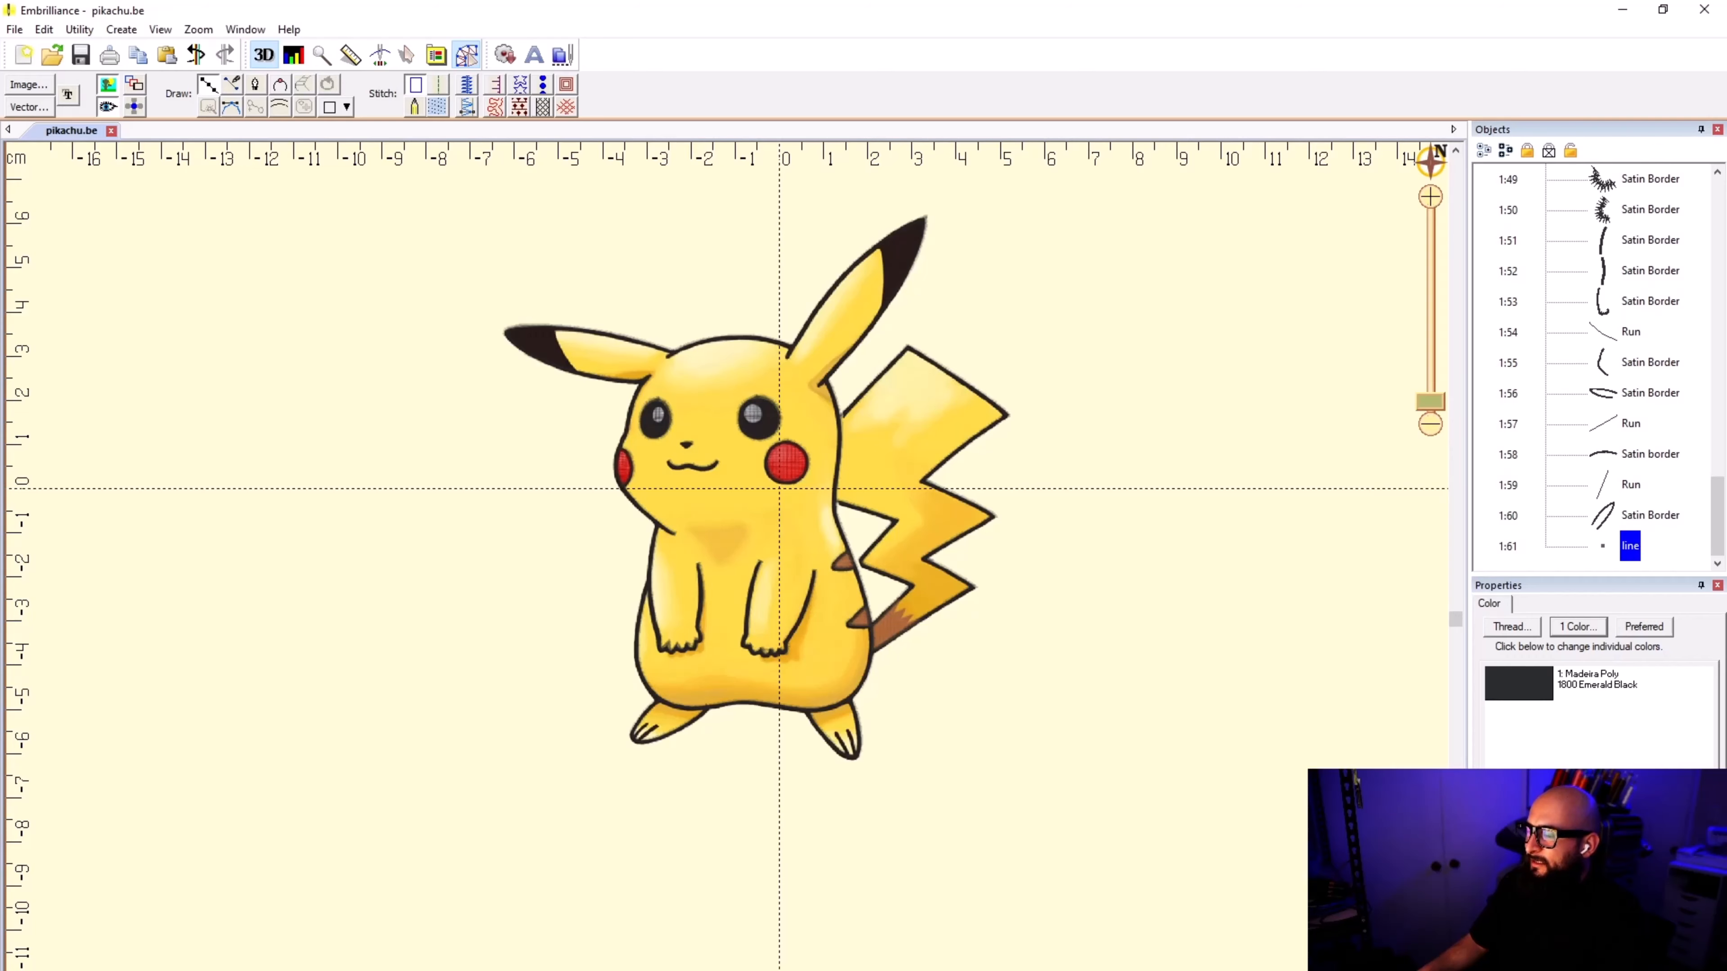
scroll(641, 336, up, 10)
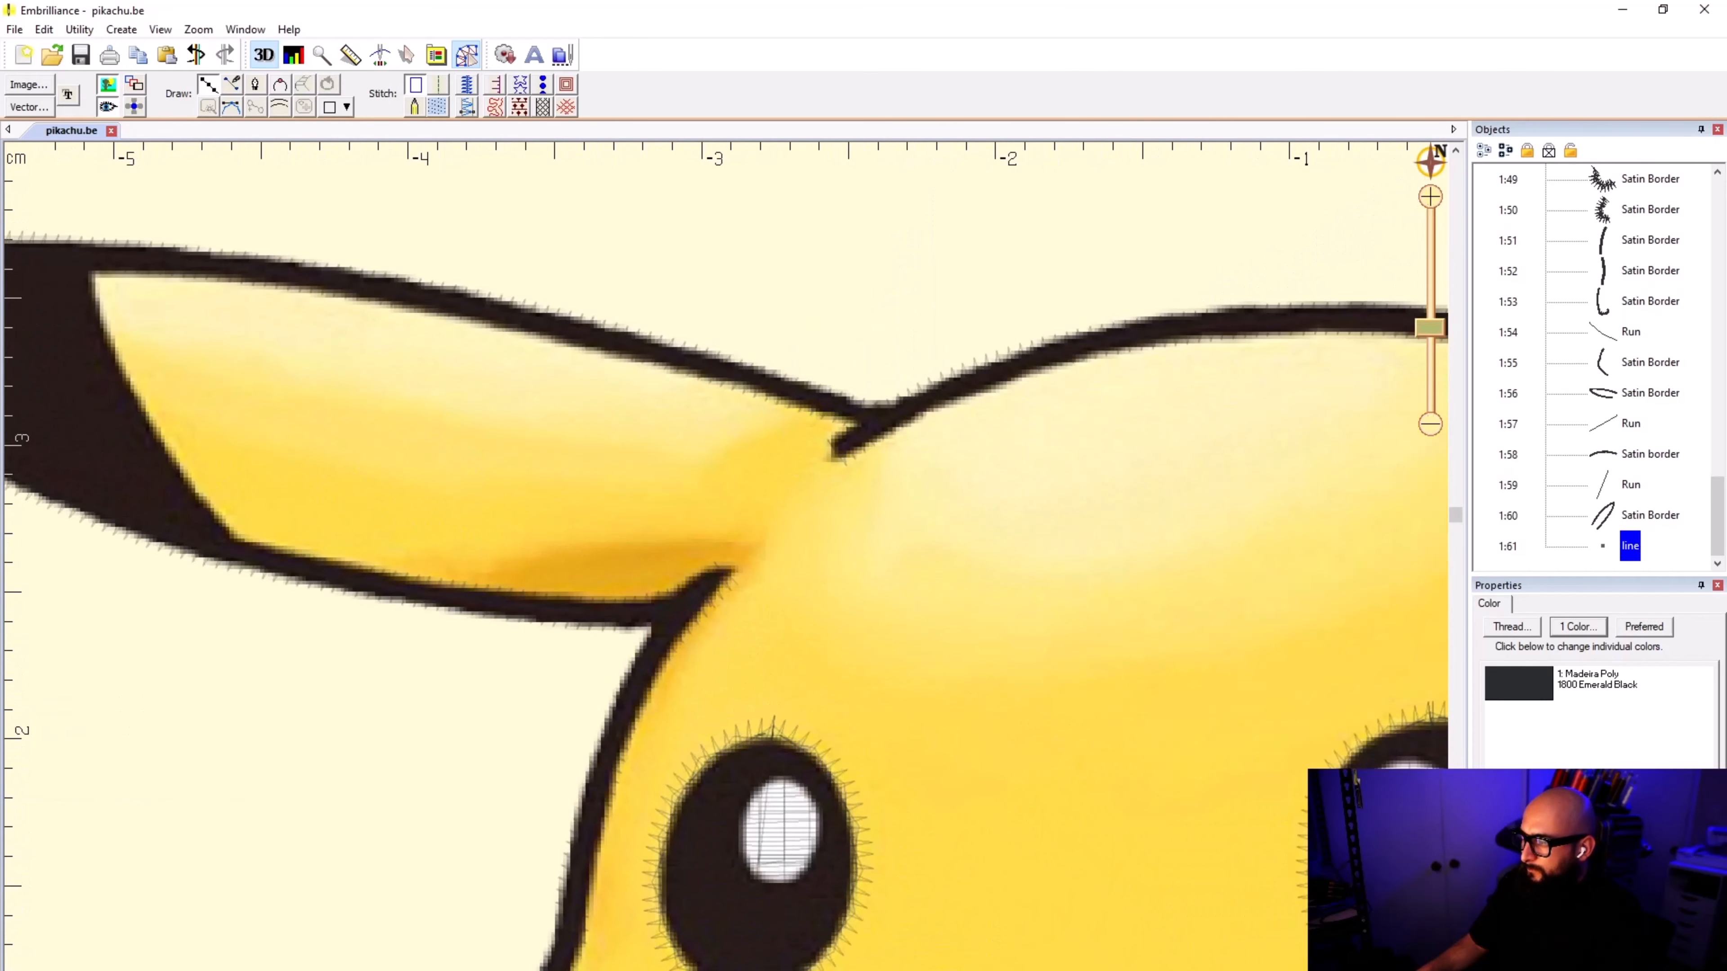
click(711, 582)
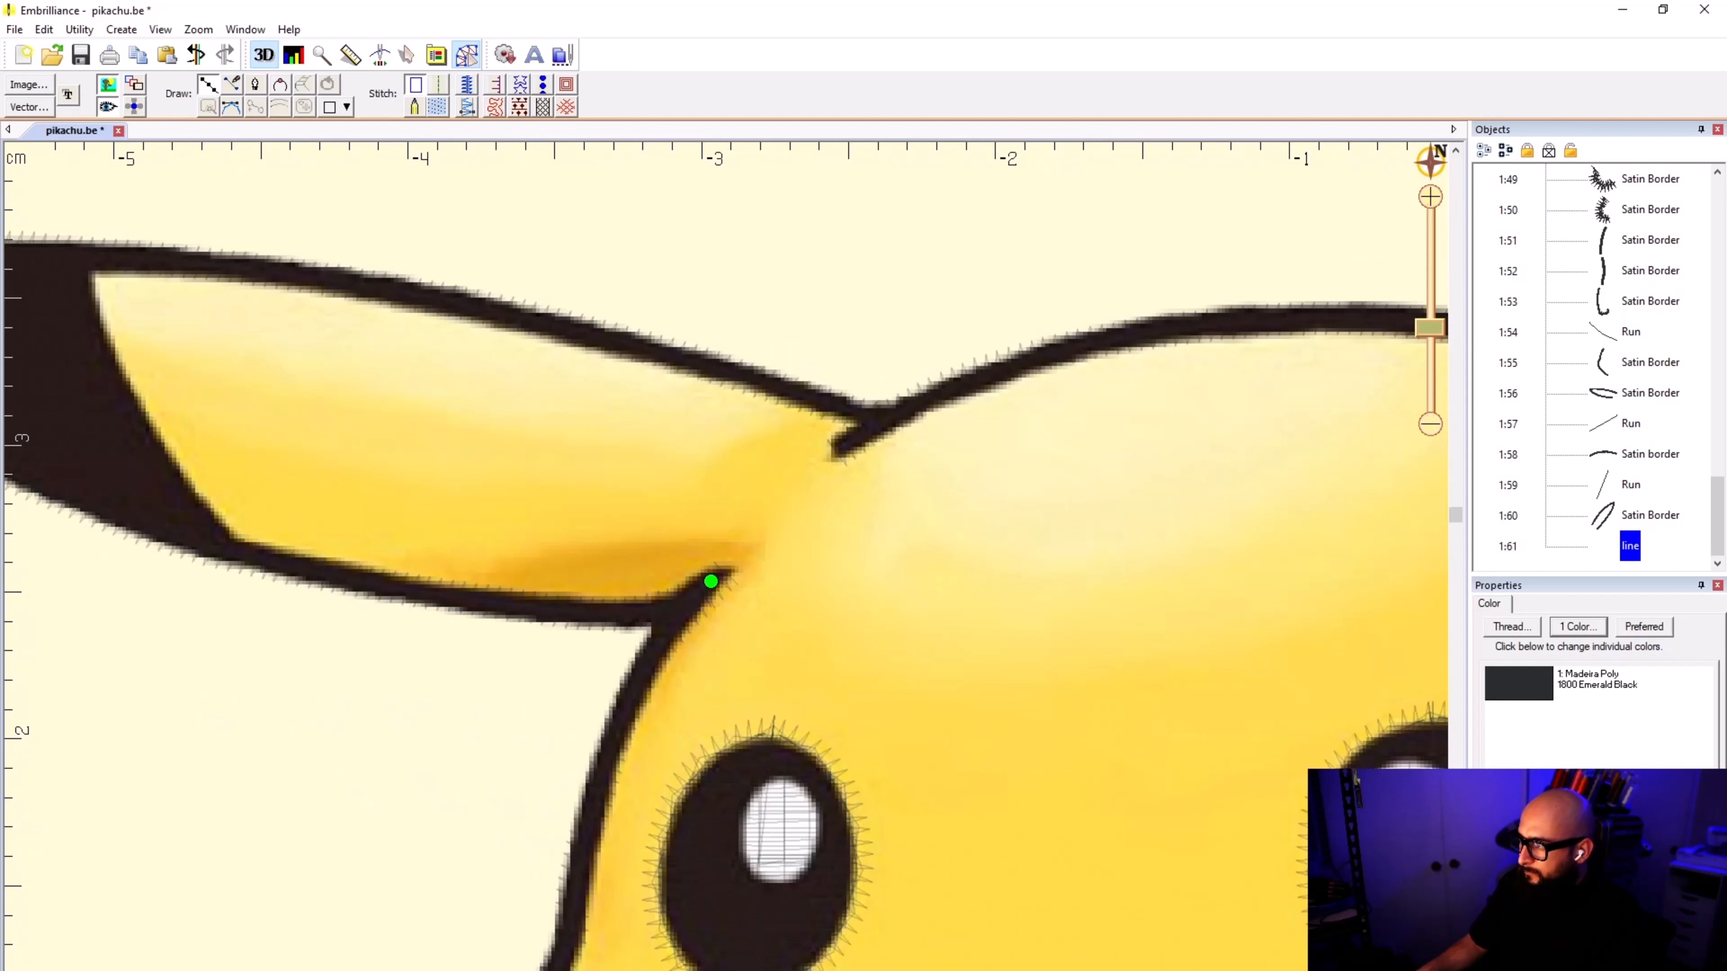
click(872, 433)
drag(871, 432, 886, 421)
click(835, 402)
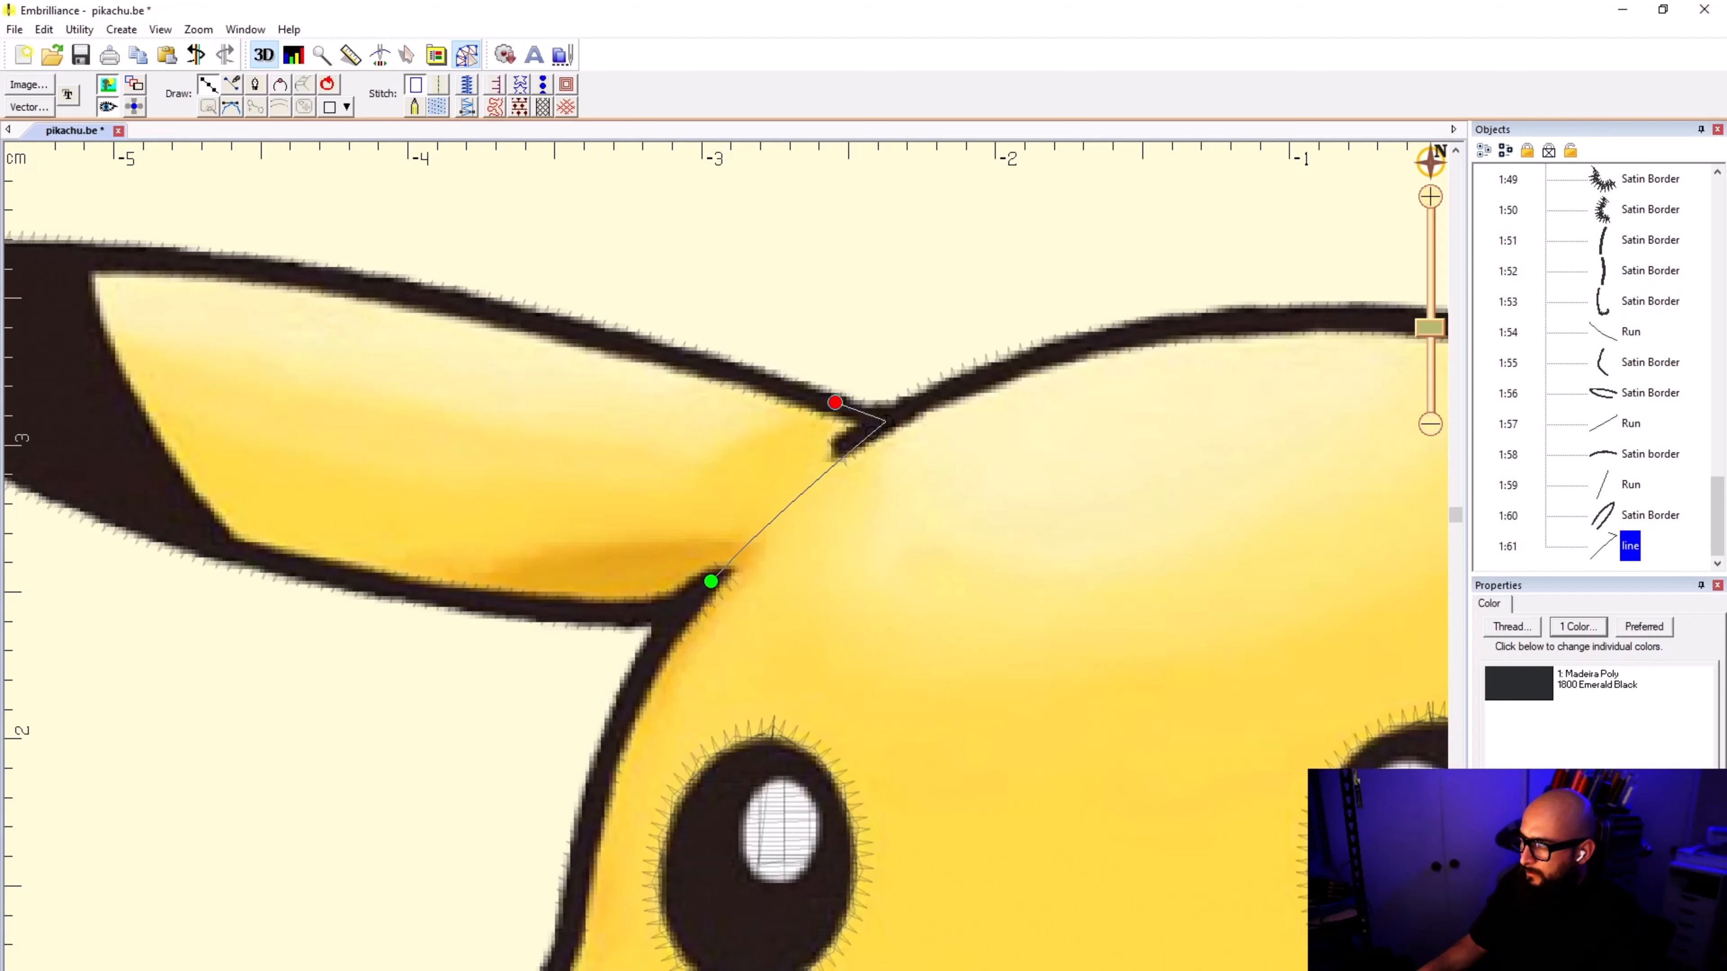
scroll(835, 402, up, 3)
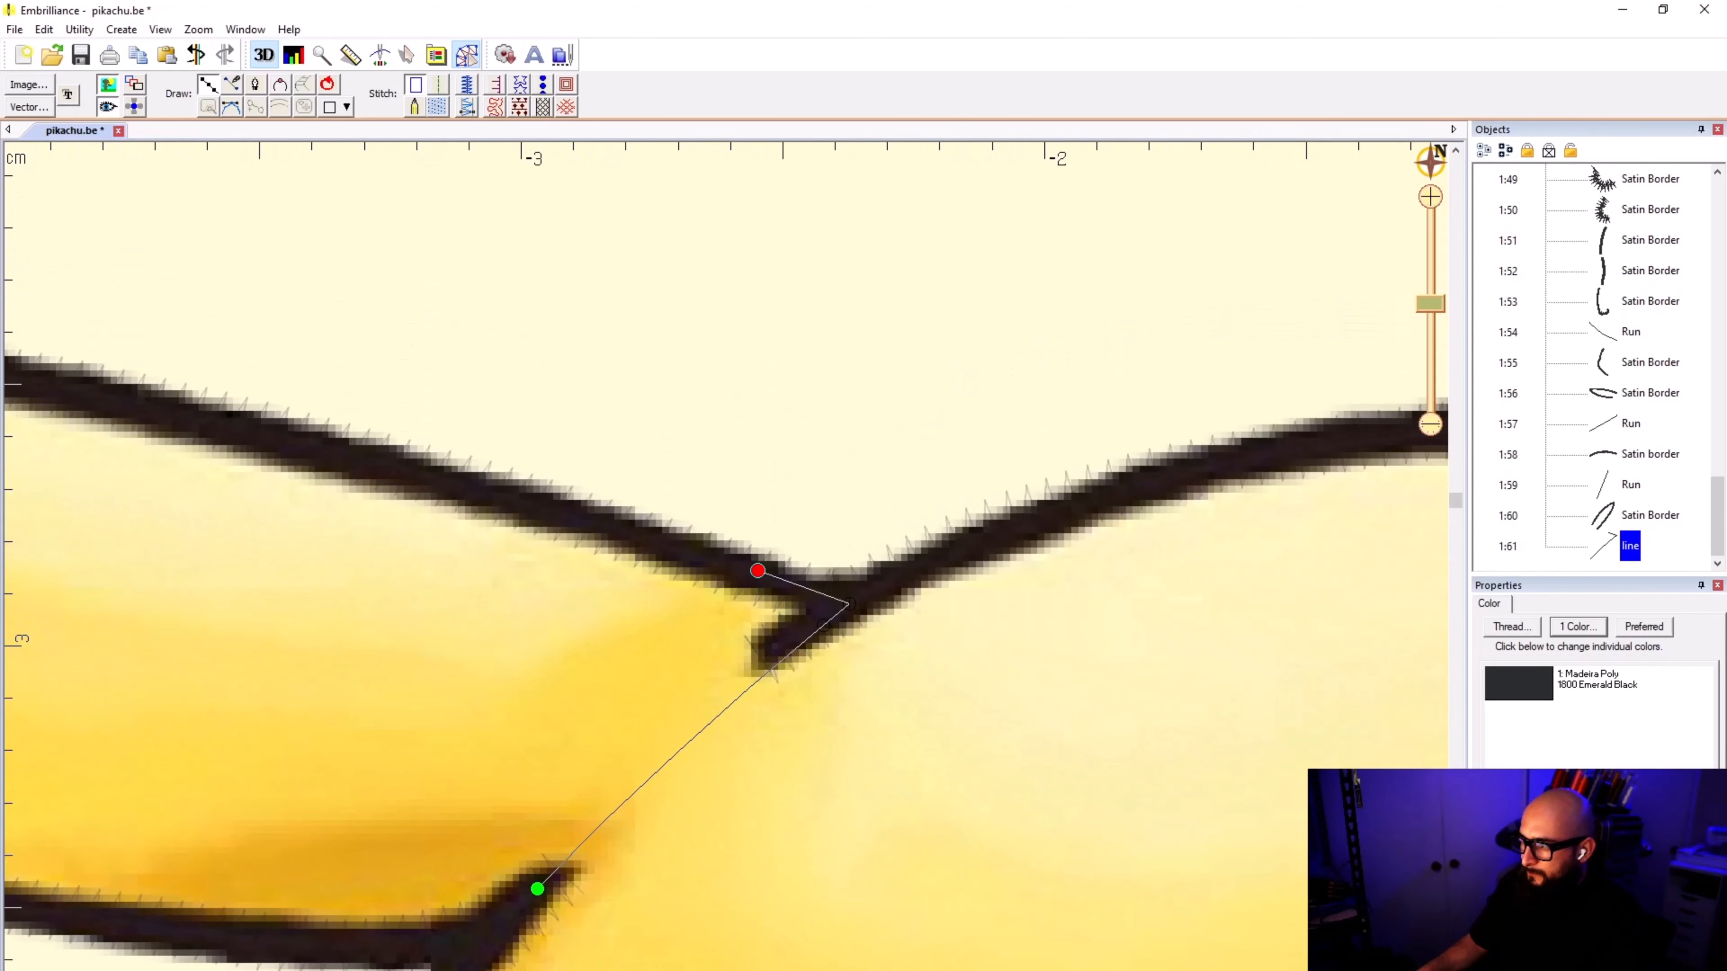
click(507, 497)
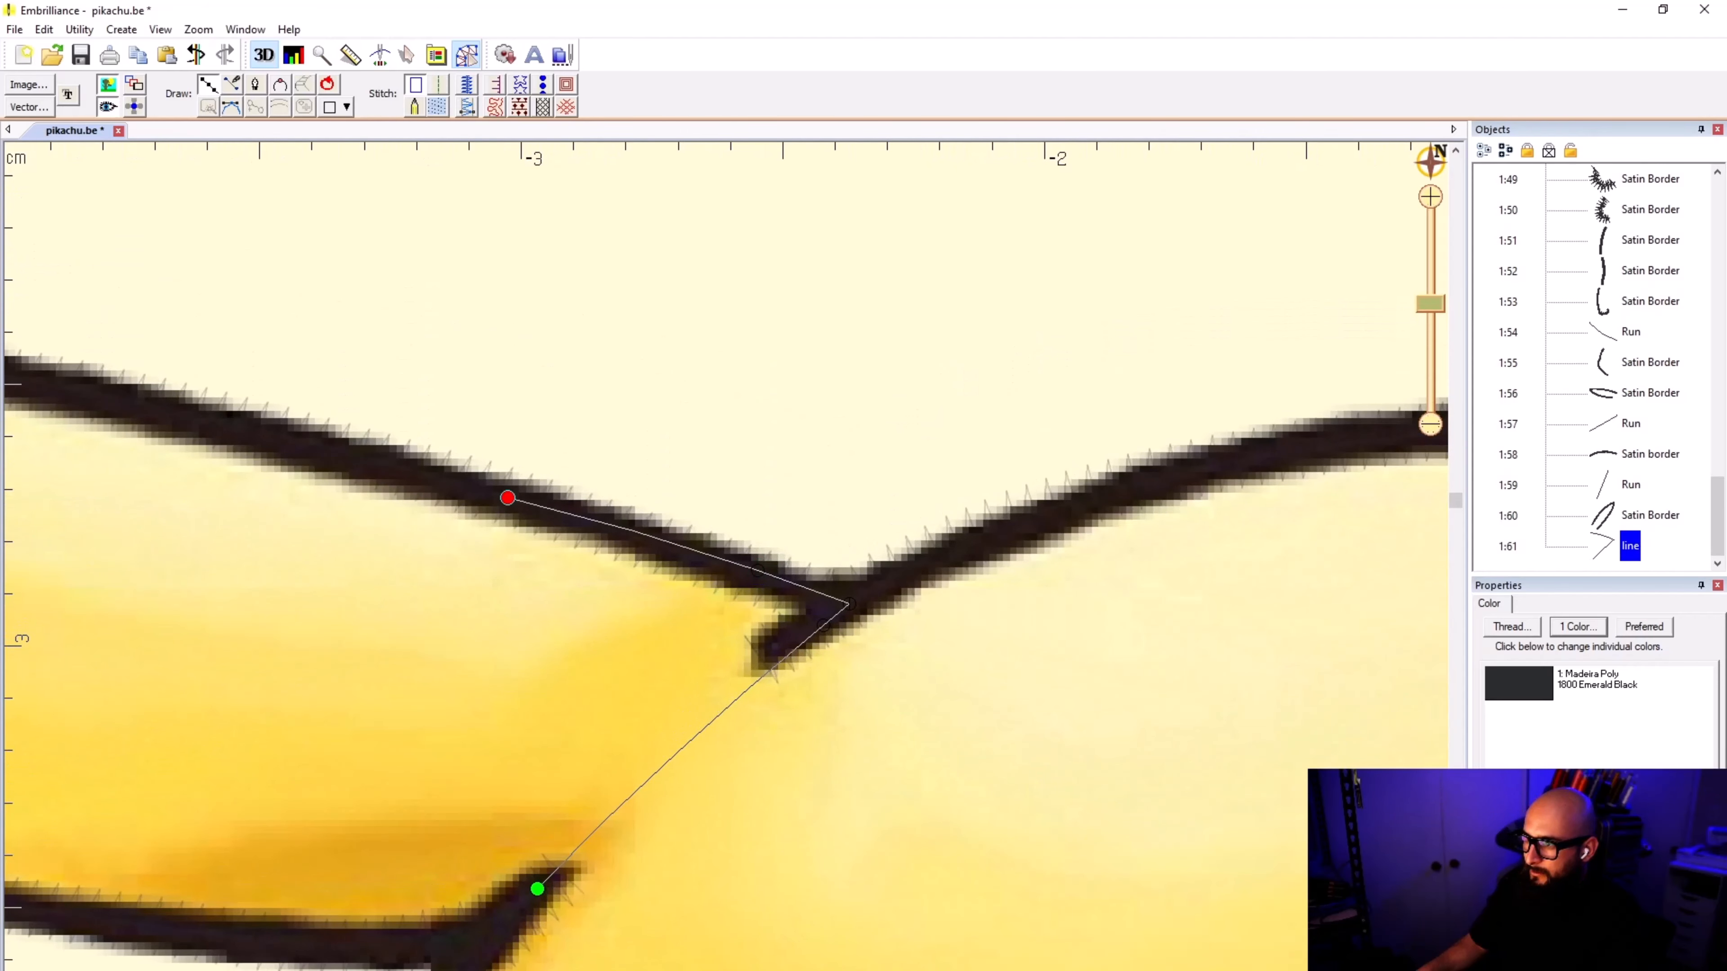
Step: Continue the ear outline along the upper black border to the corner where the yellow area meets the black tip
scroll(724, 554, down, 2)
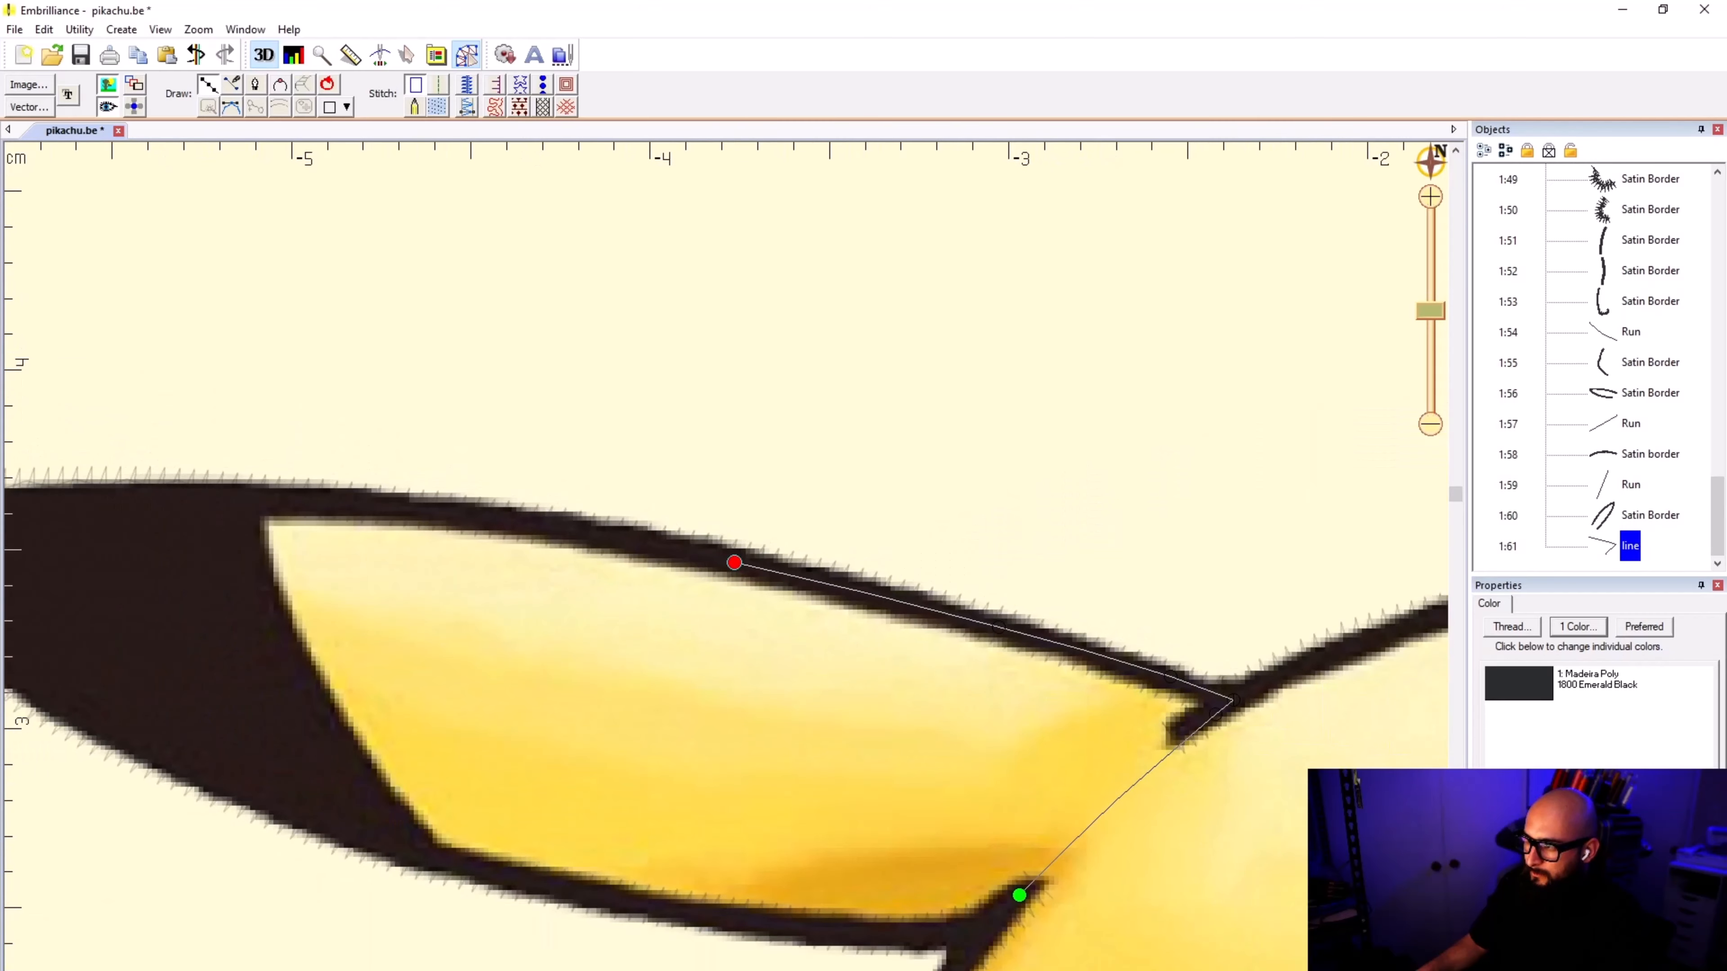
click(390, 506)
scroll(535, 528, up, 5)
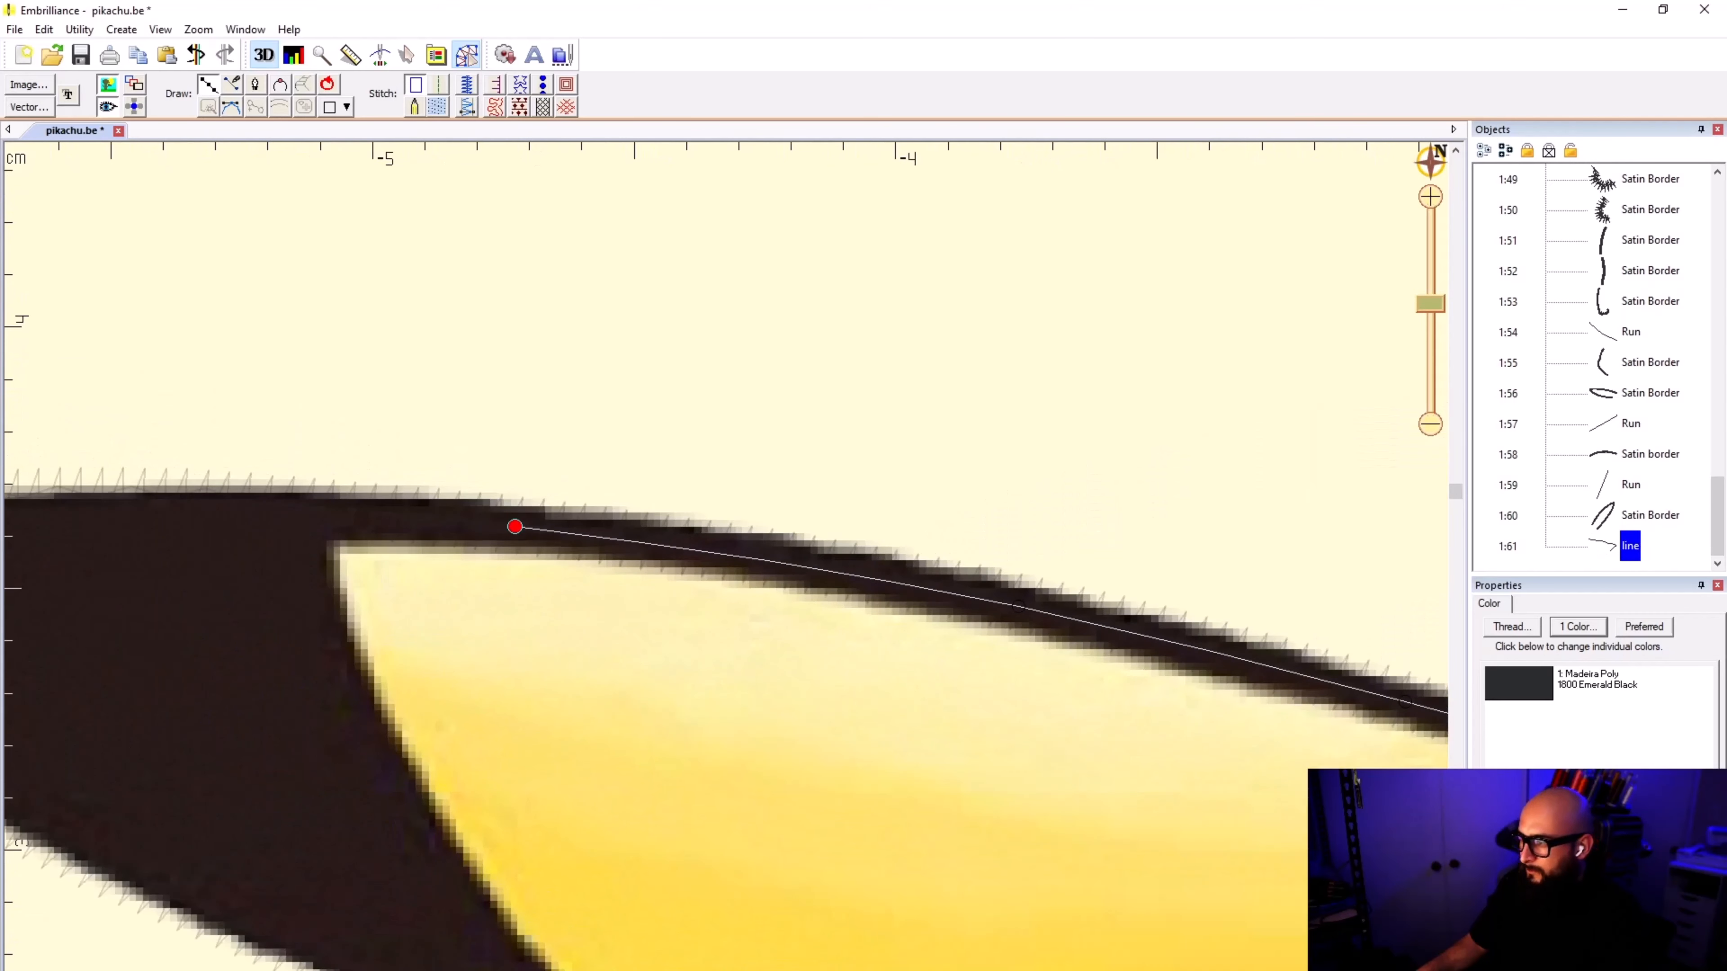
key(BackSpace)
click(805, 563)
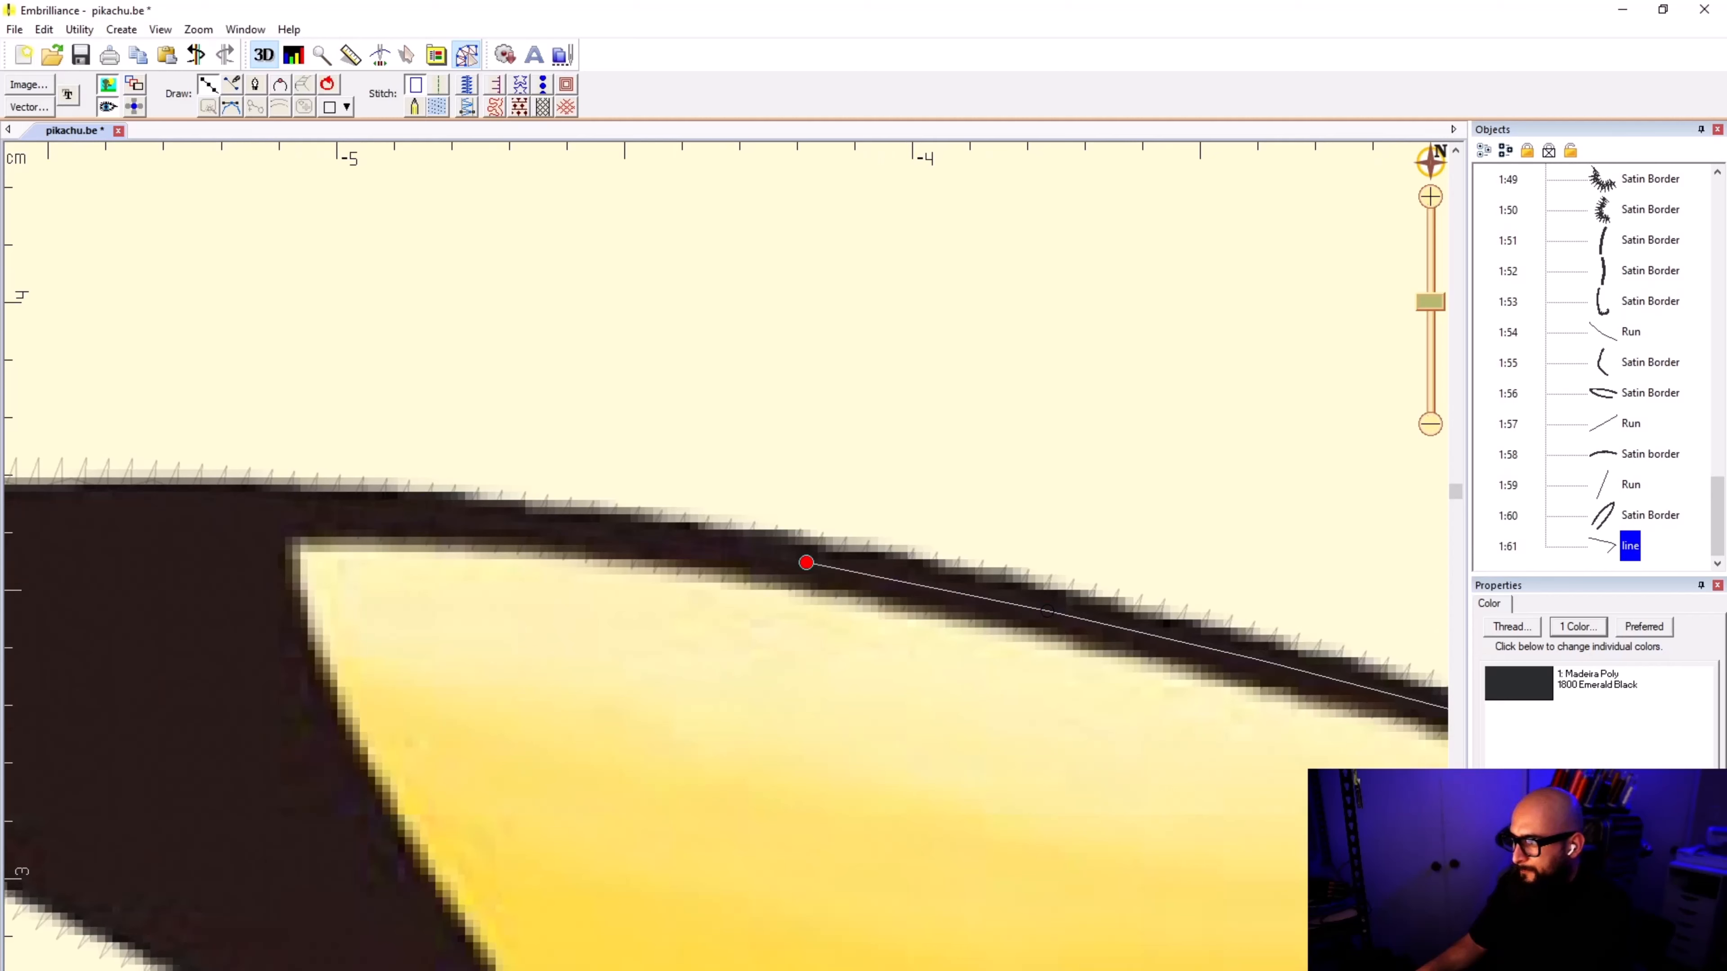
click(472, 518)
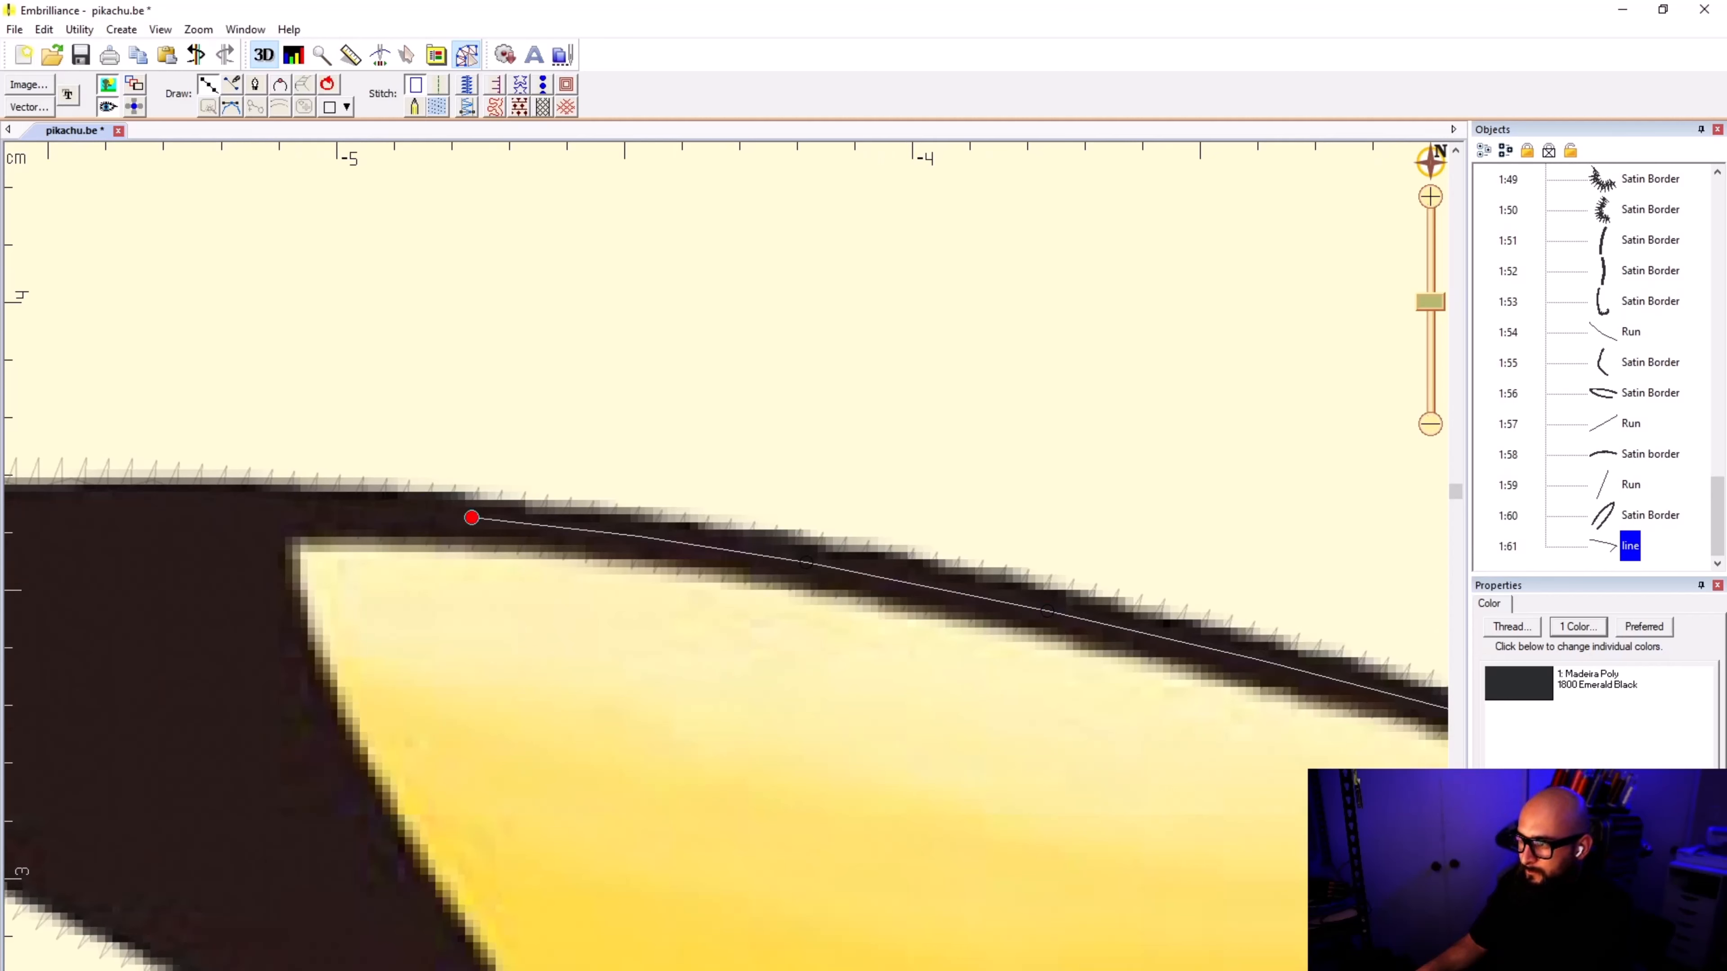
click(301, 512)
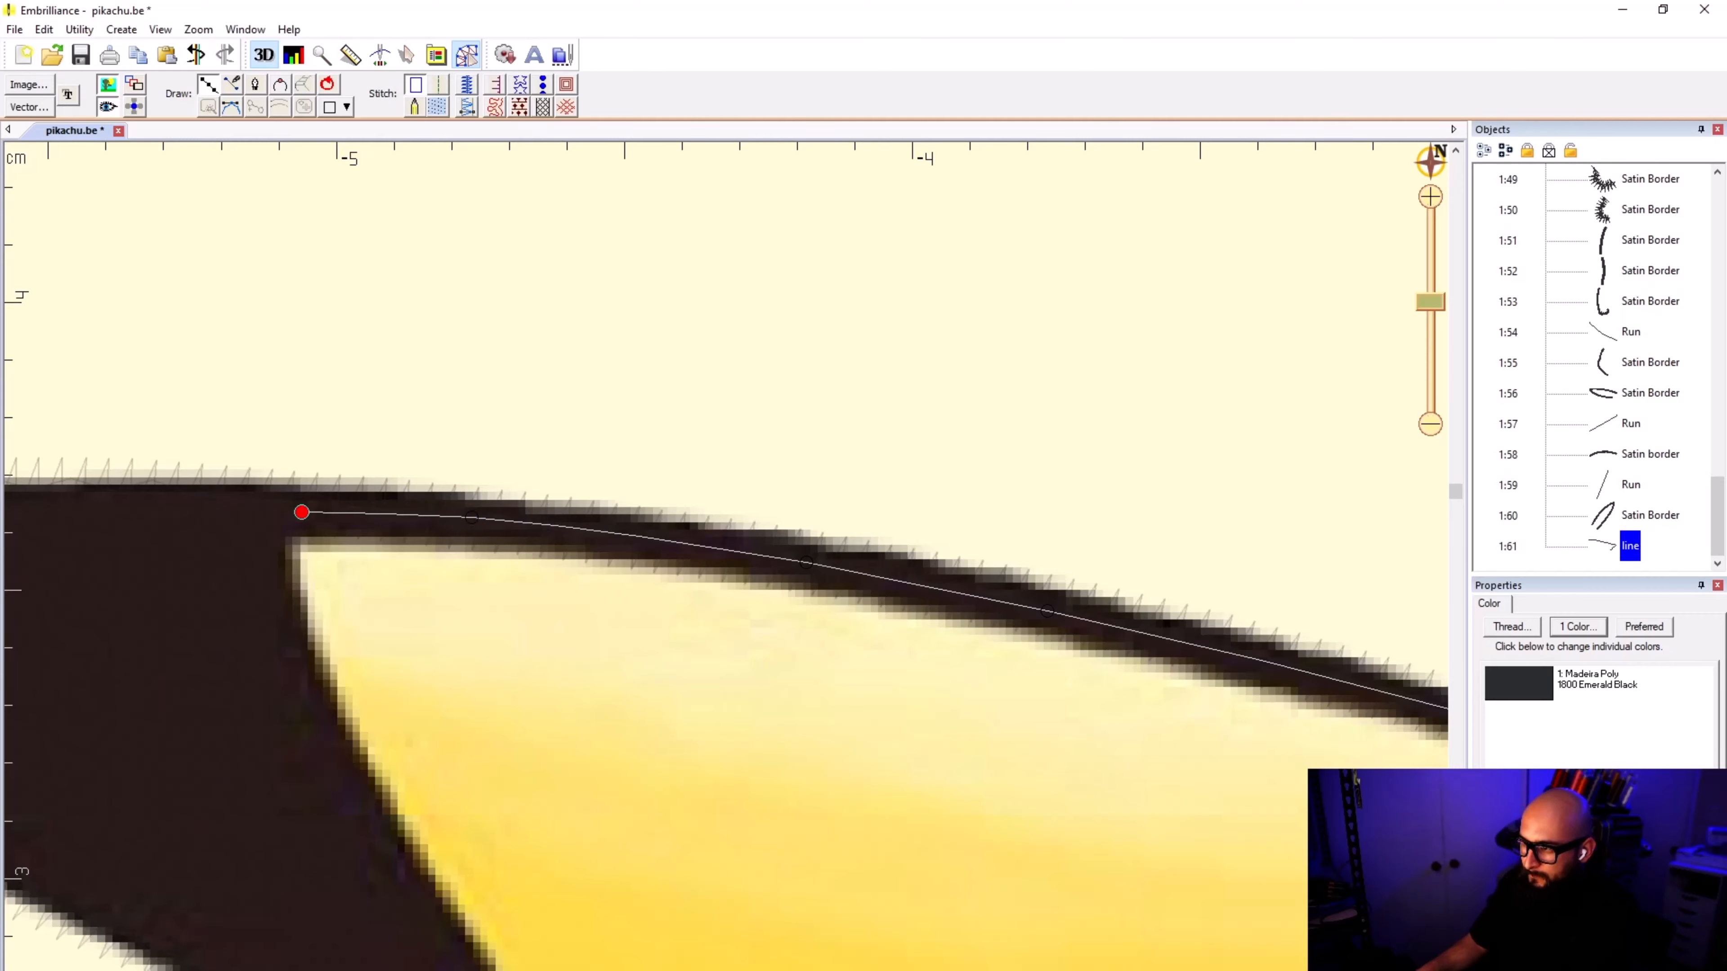
click(261, 511)
Step: Trace the curved boundary between the yellow area and the black ear tip down to the lower border
click(286, 628)
scroll(363, 779, down, 1)
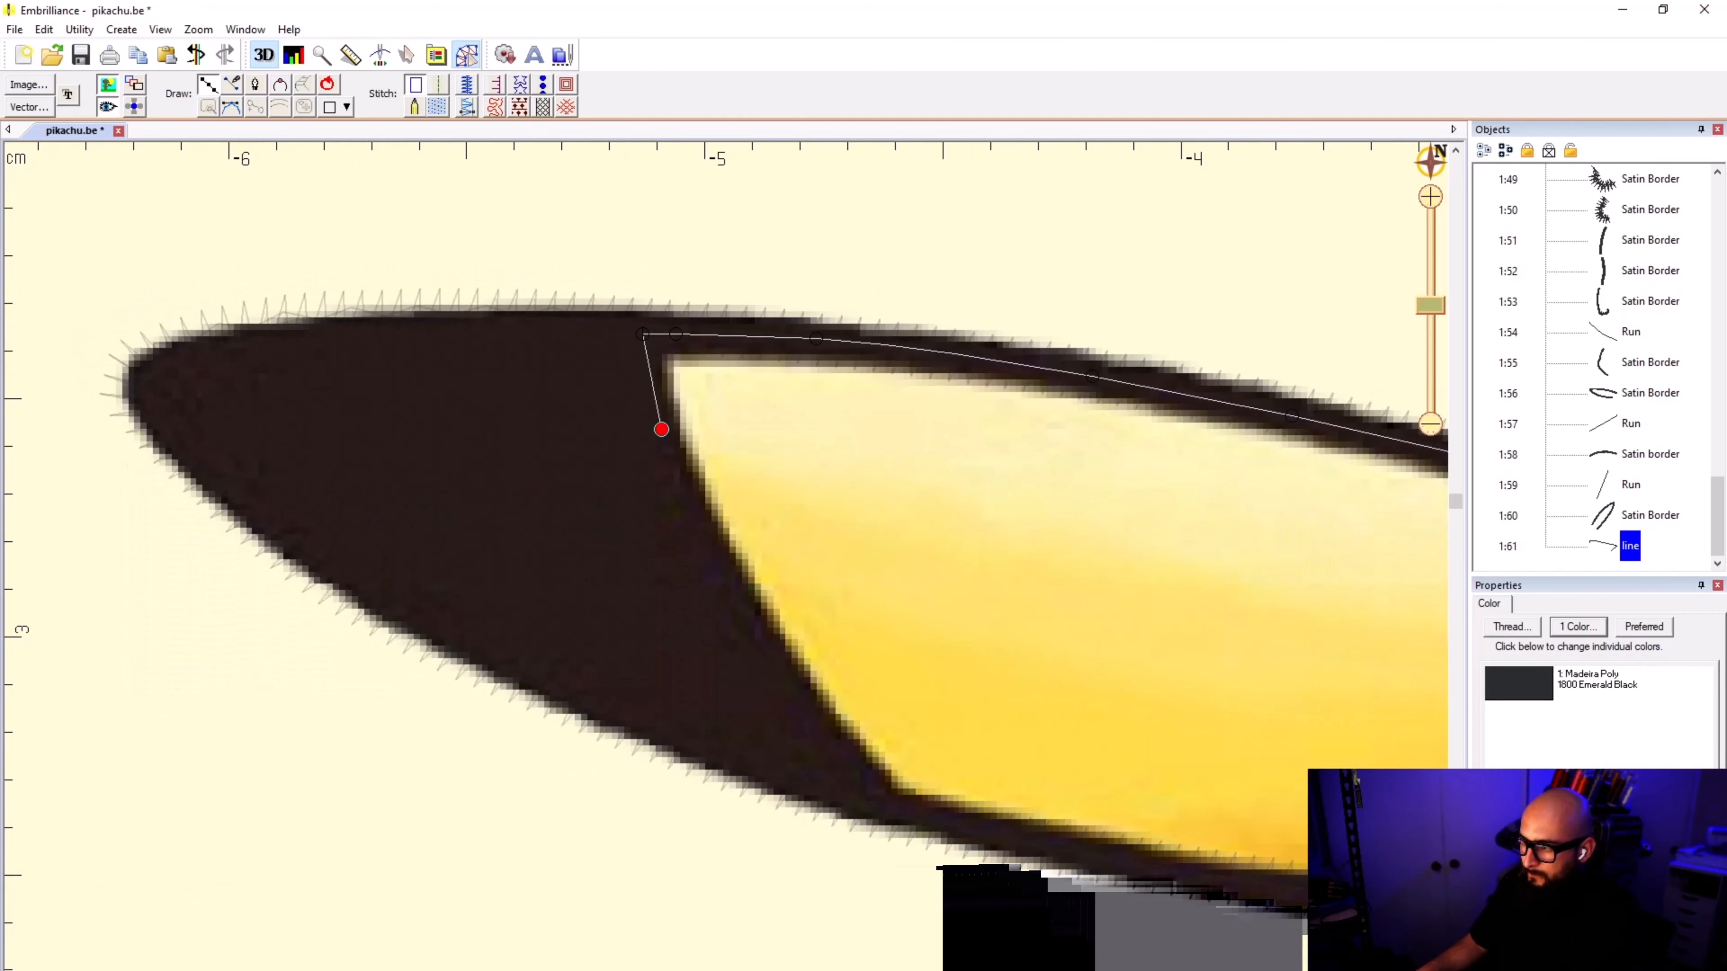
click(765, 640)
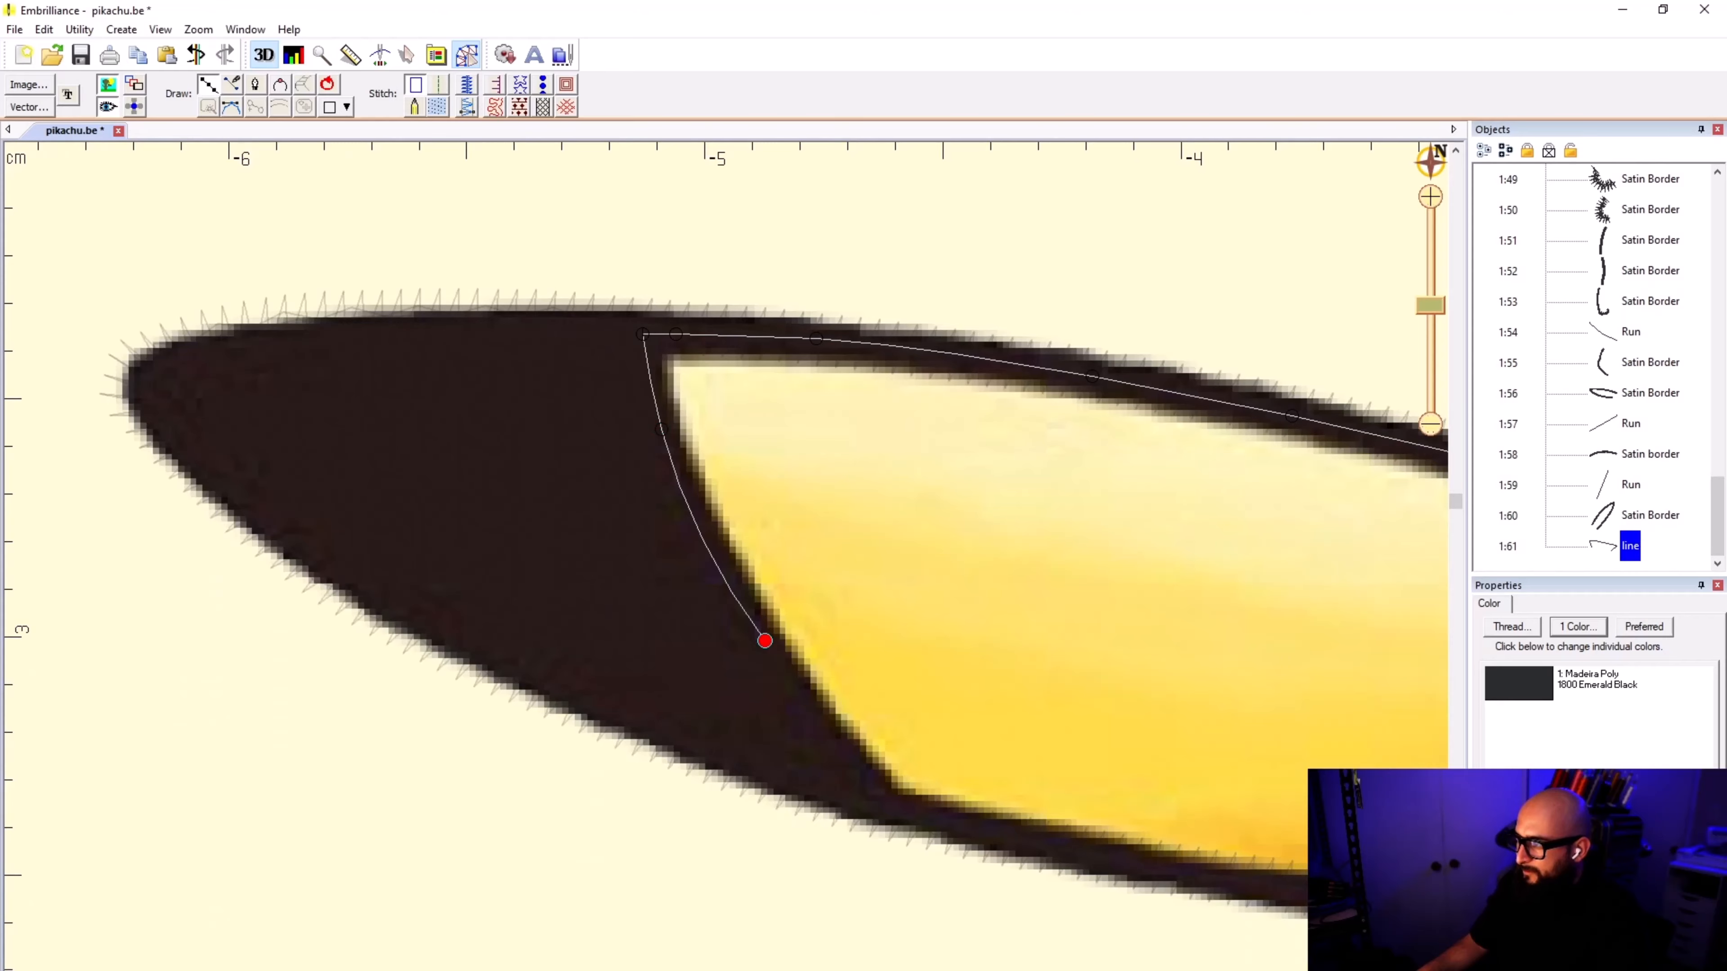
scroll(788, 666, down, 3)
scroll(724, 571, up, 4)
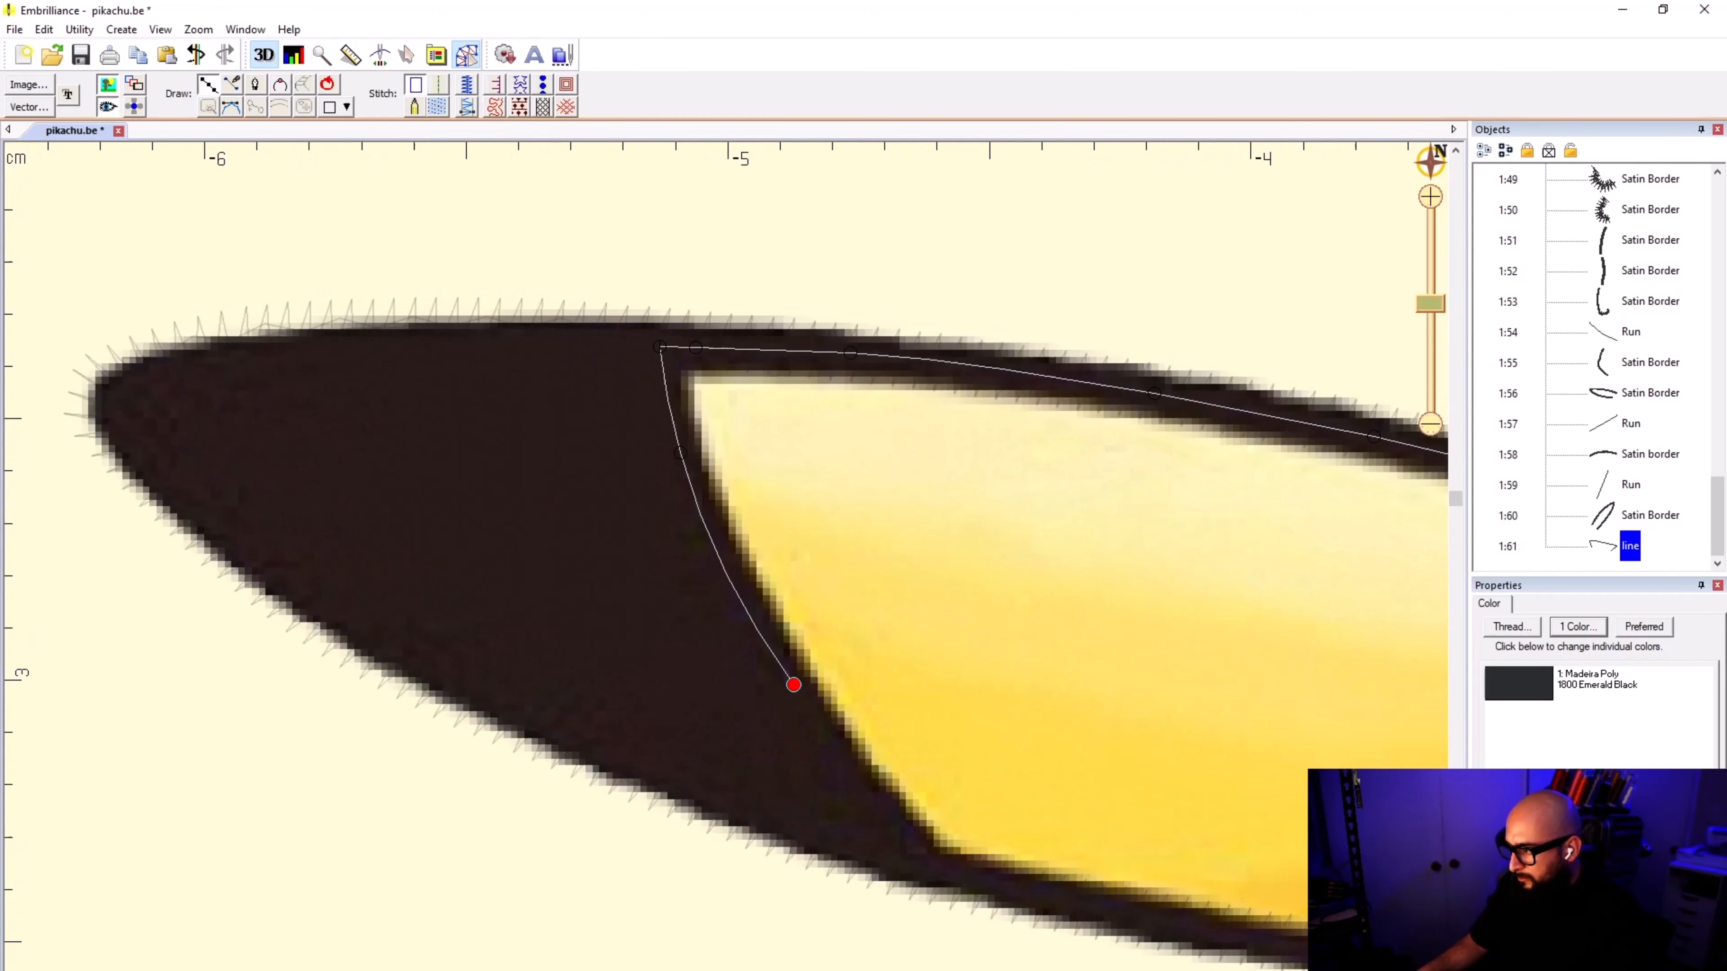
click(937, 868)
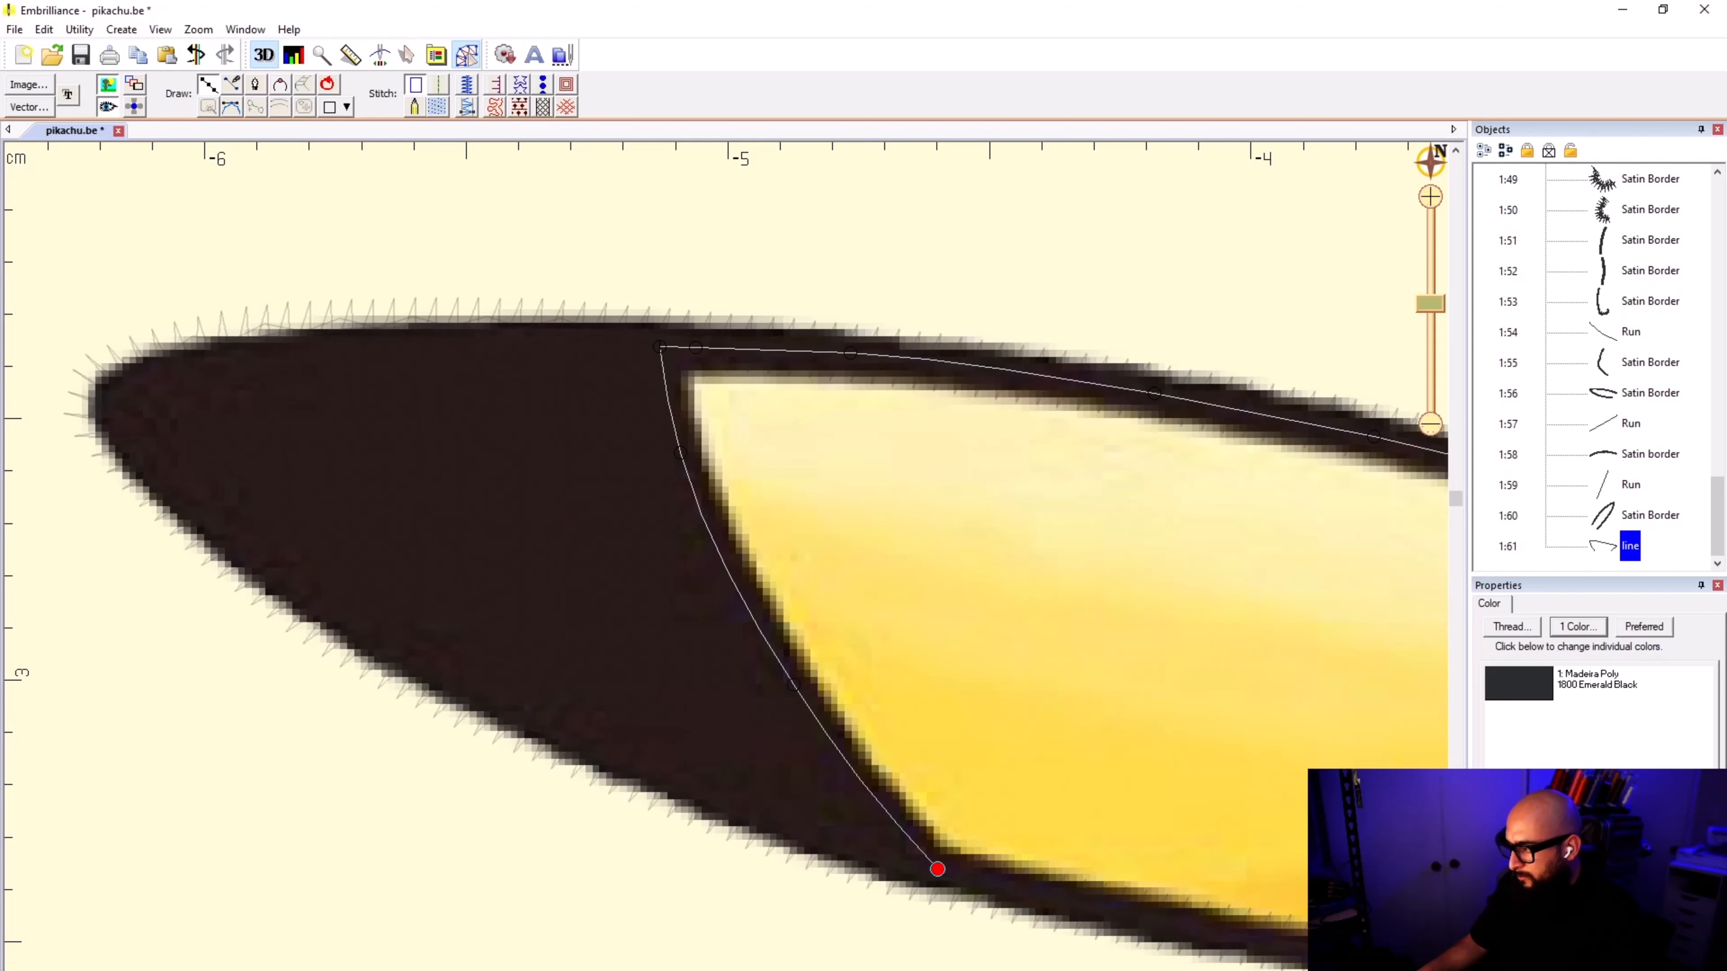
Step: Hide the reference image and trace the ear shape's lower edge along the center of the satin border toward the head
click(107, 85)
scroll(1062, 753, down, 2)
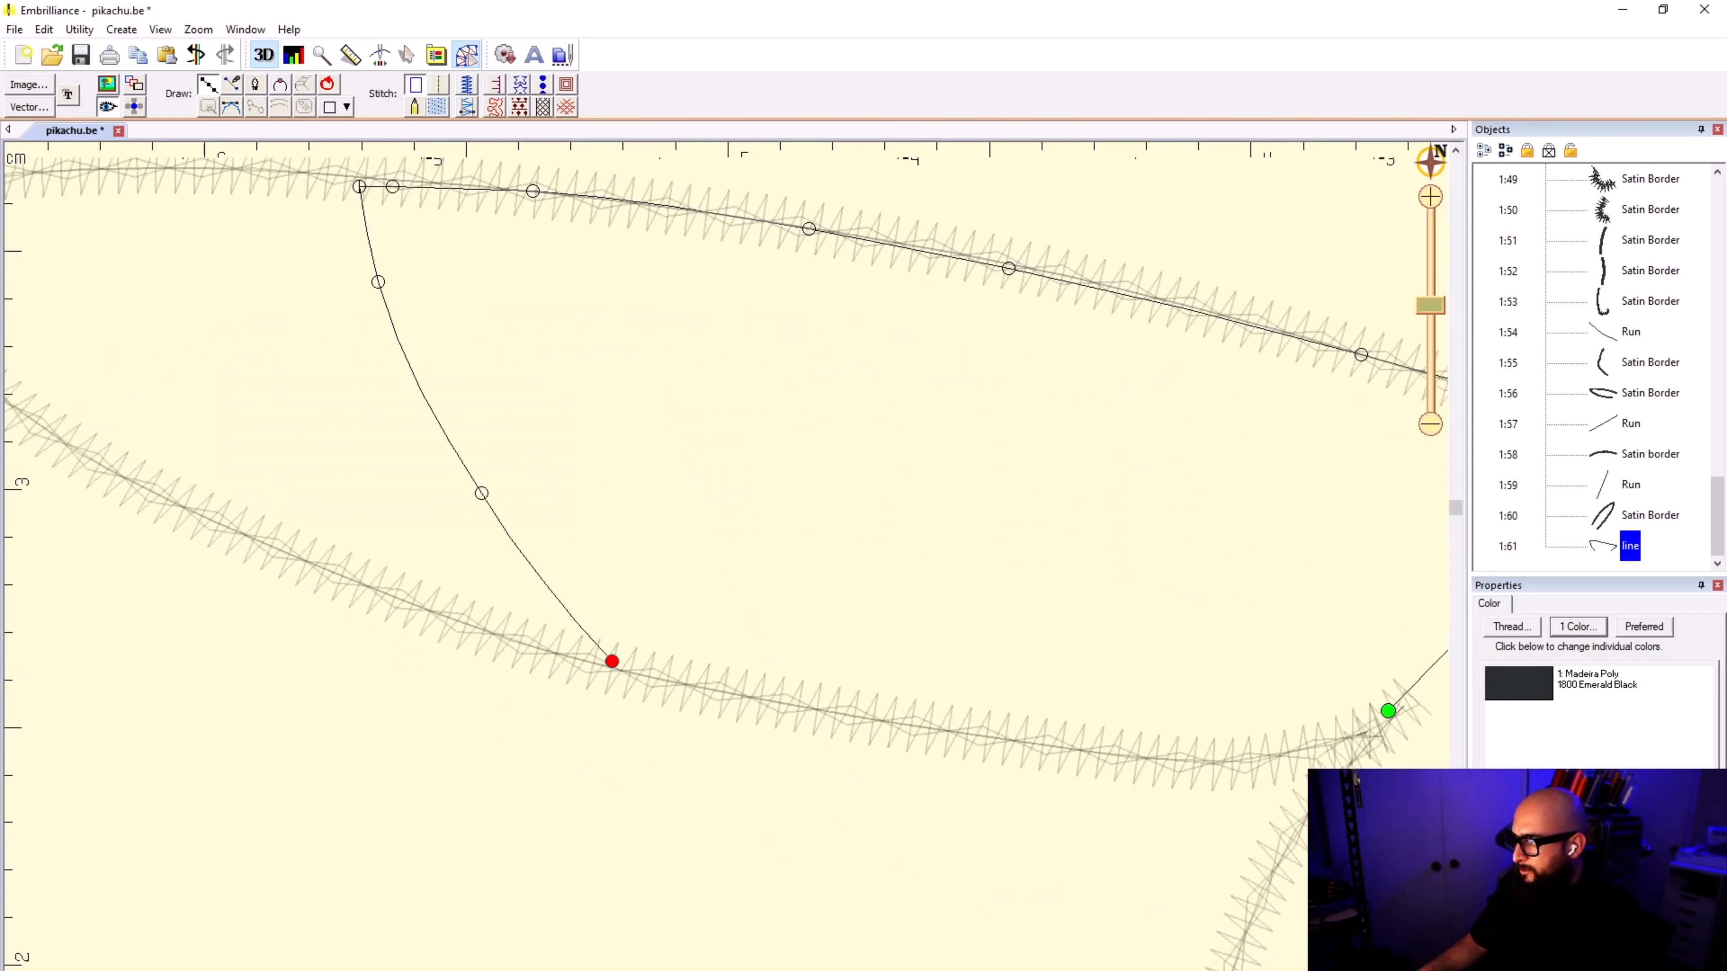
scroll(693, 591, up, 2)
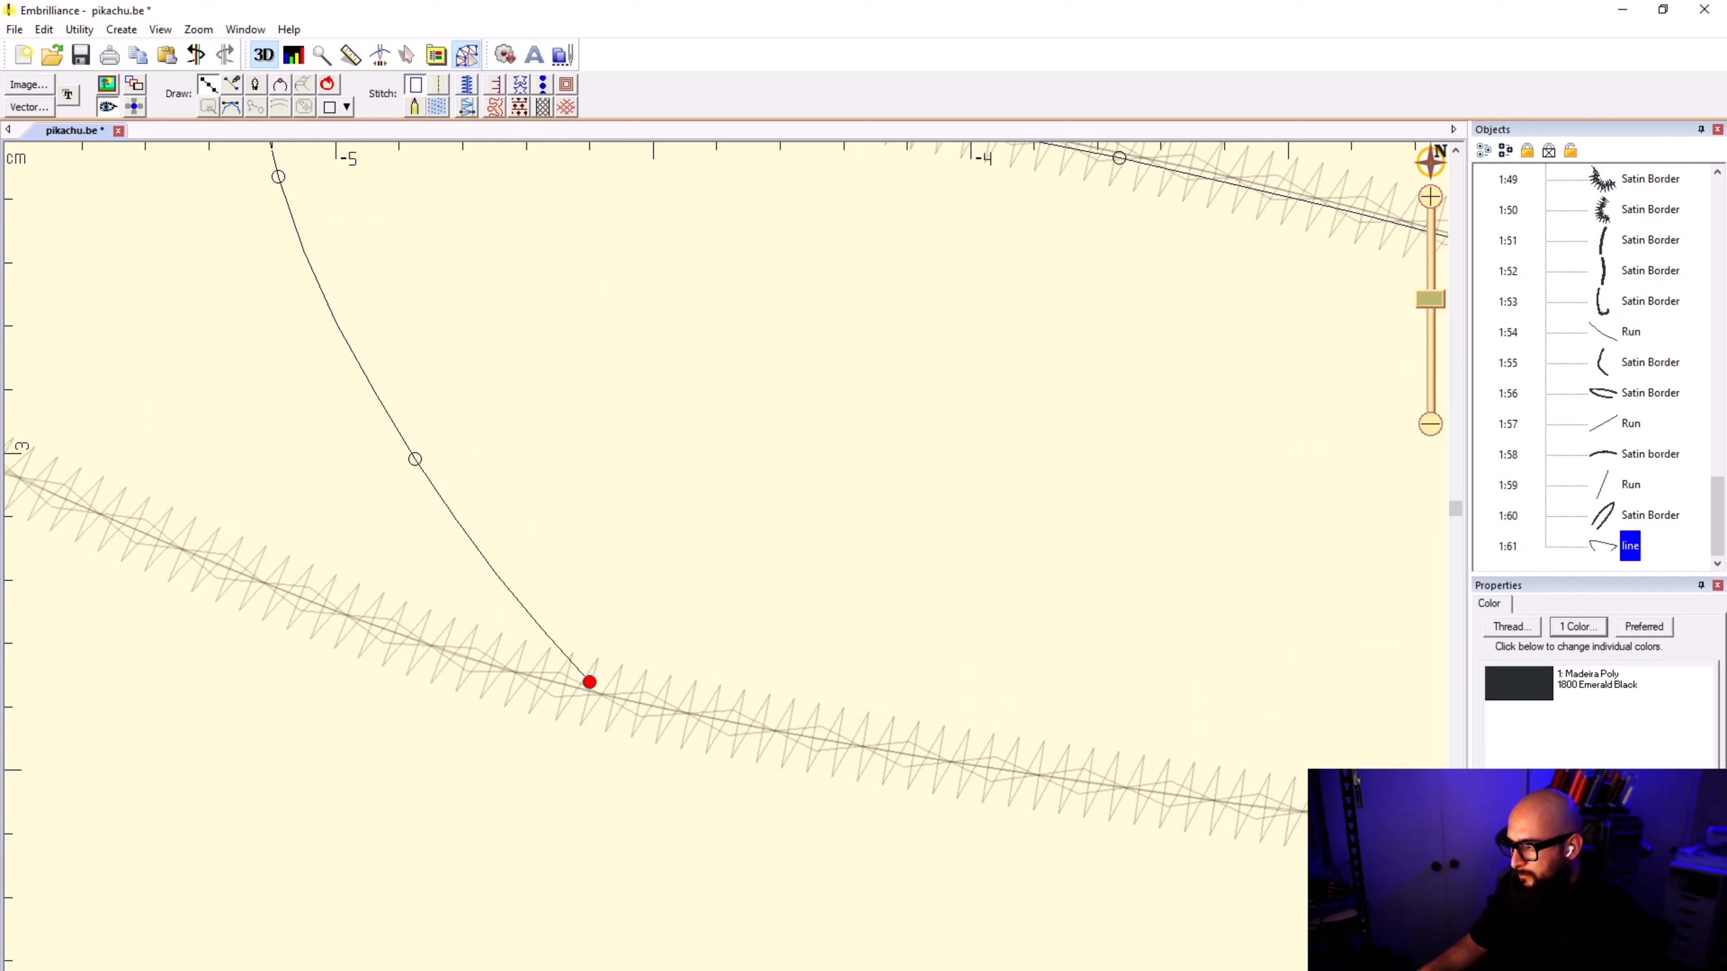
click(603, 692)
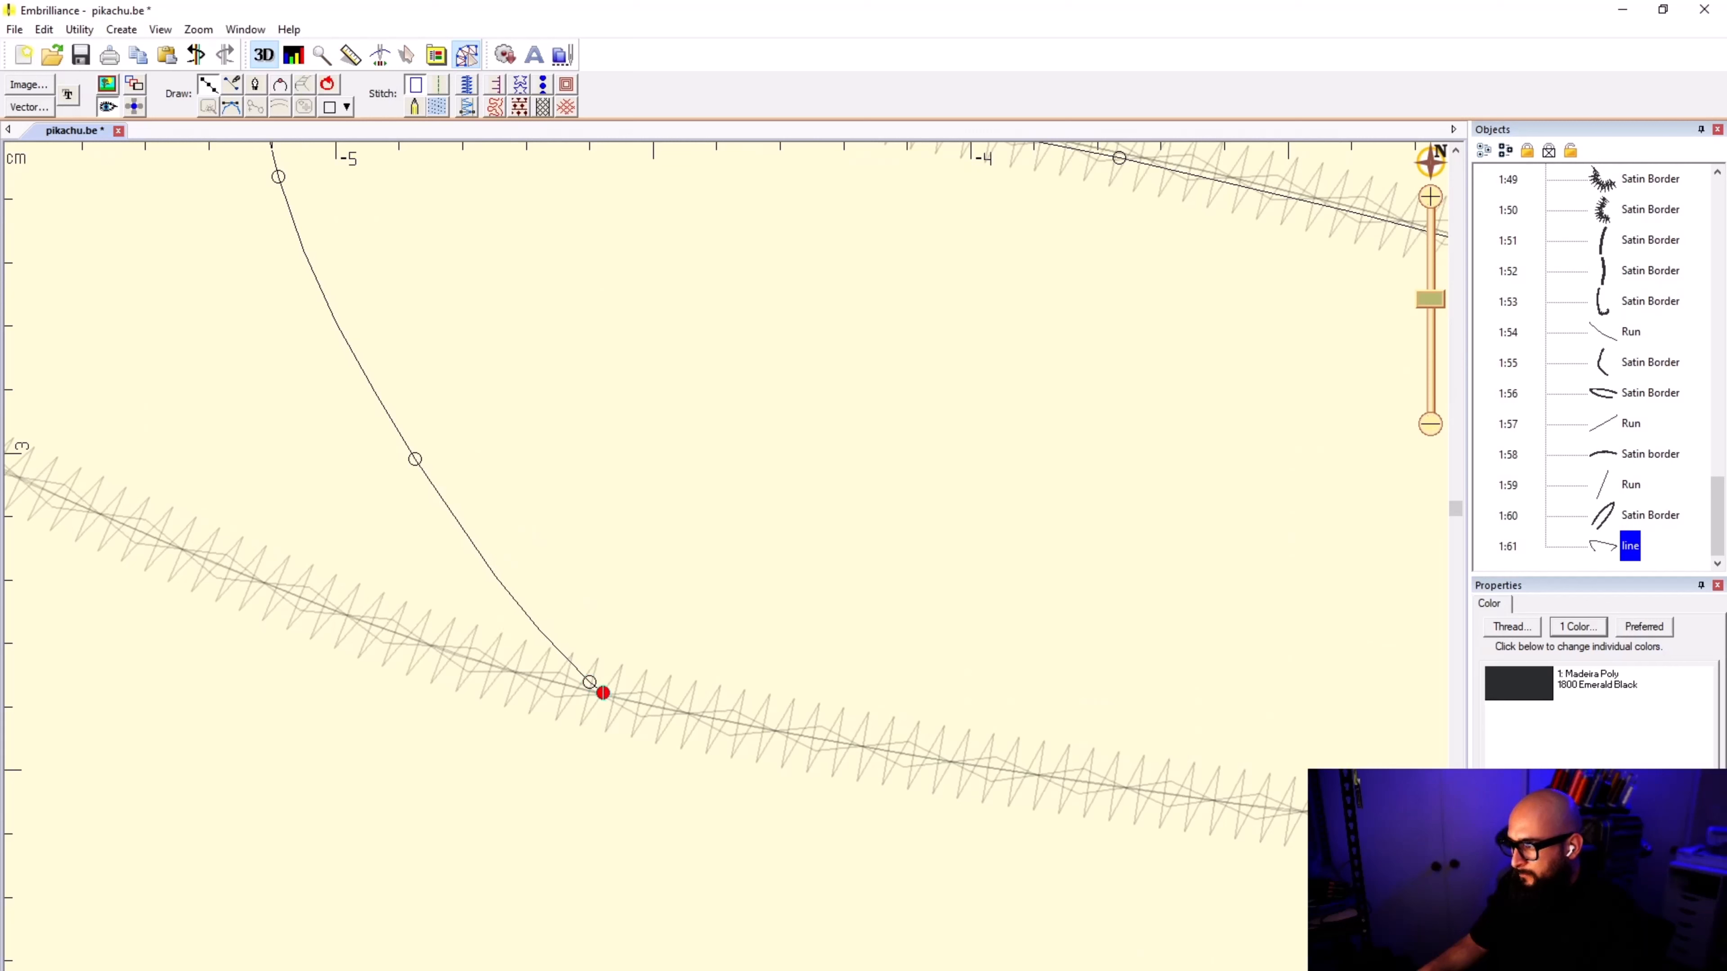
click(713, 717)
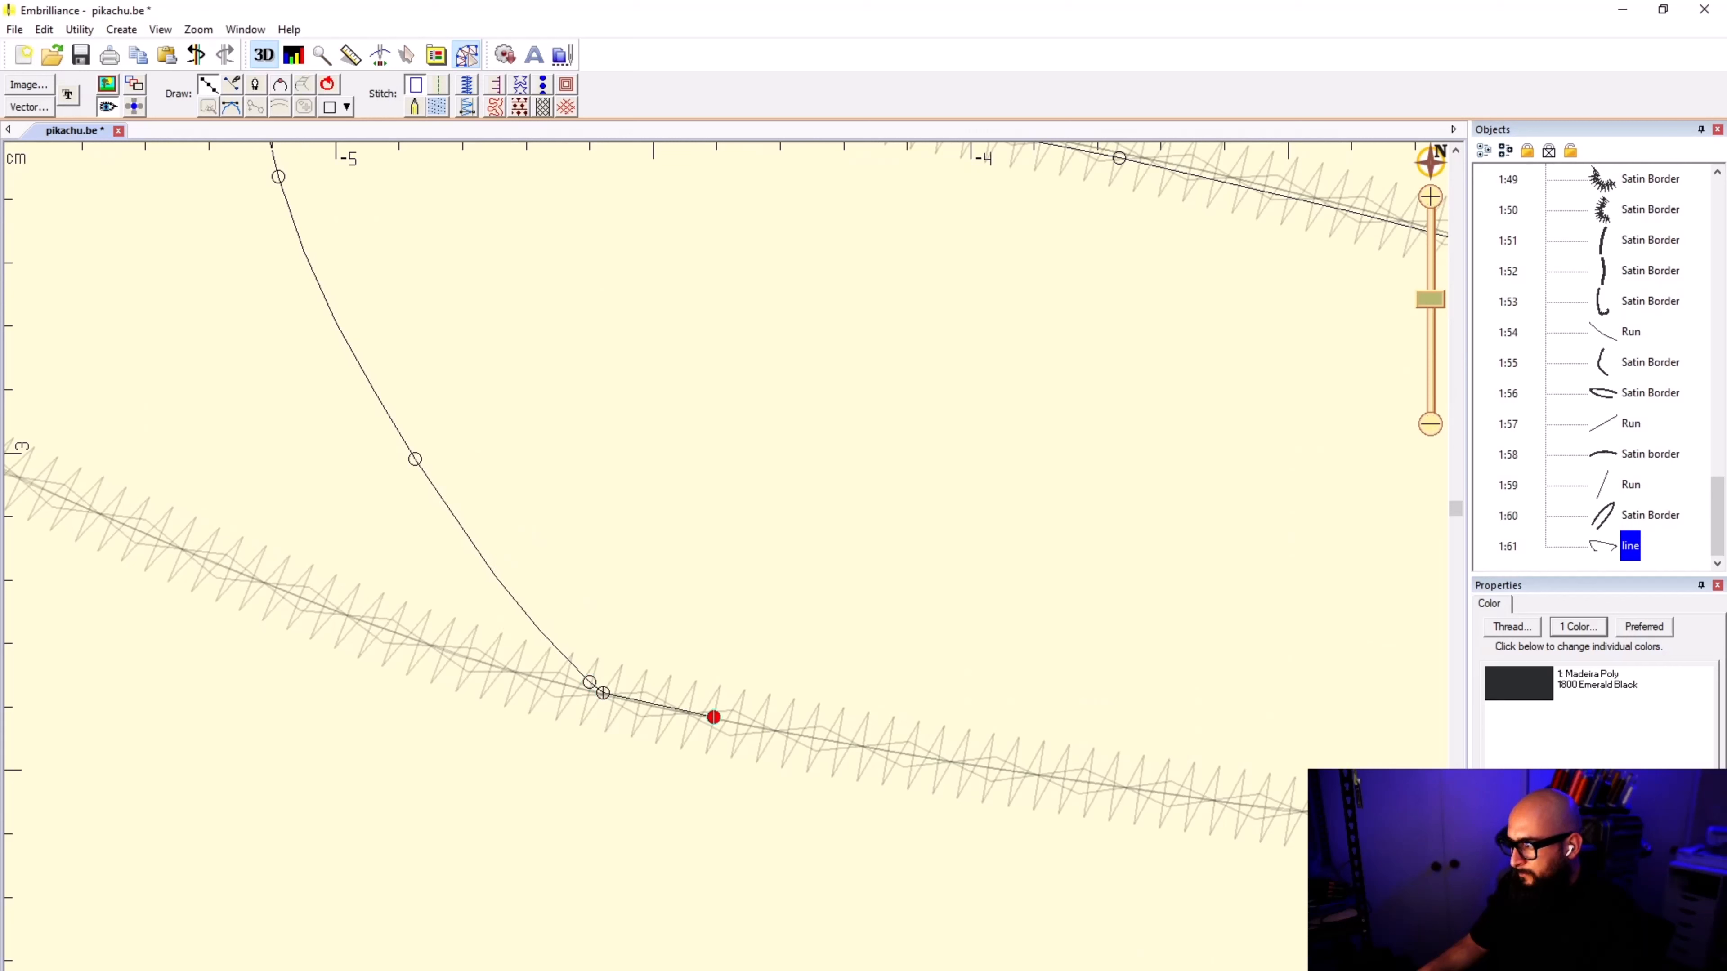
click(975, 764)
click(1272, 807)
Step: Close the ear shape along the lower border back to its starting point and convert it to a fill
scroll(1295, 792, down, 1)
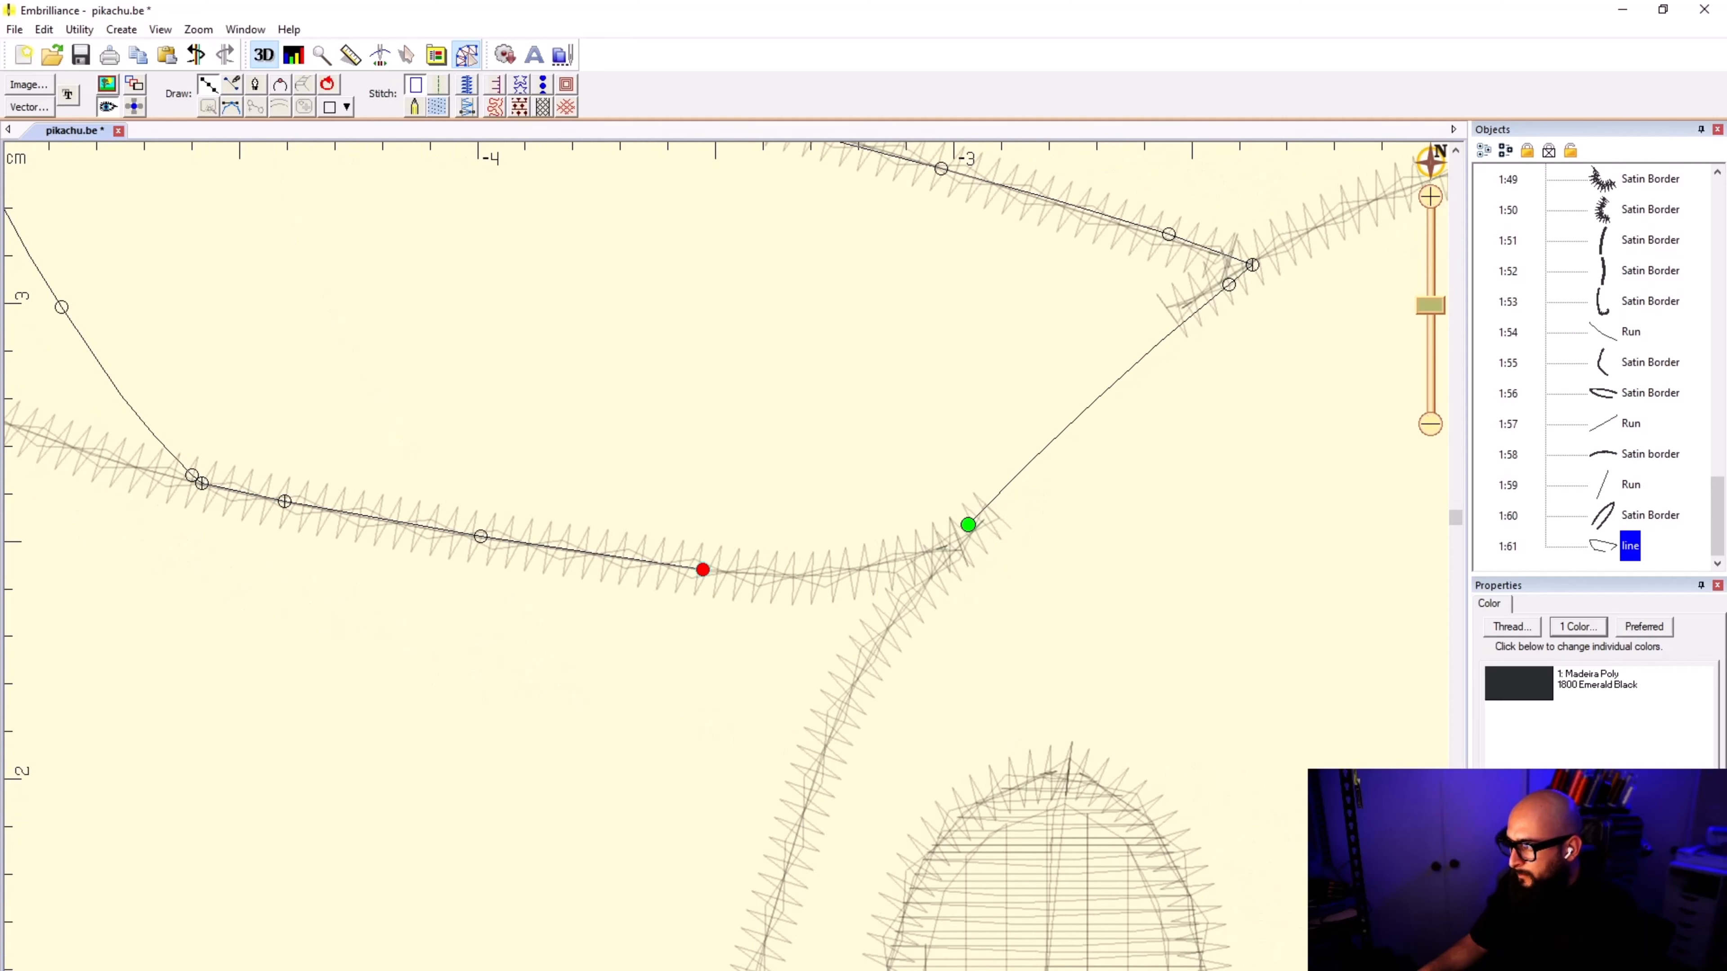
click(853, 572)
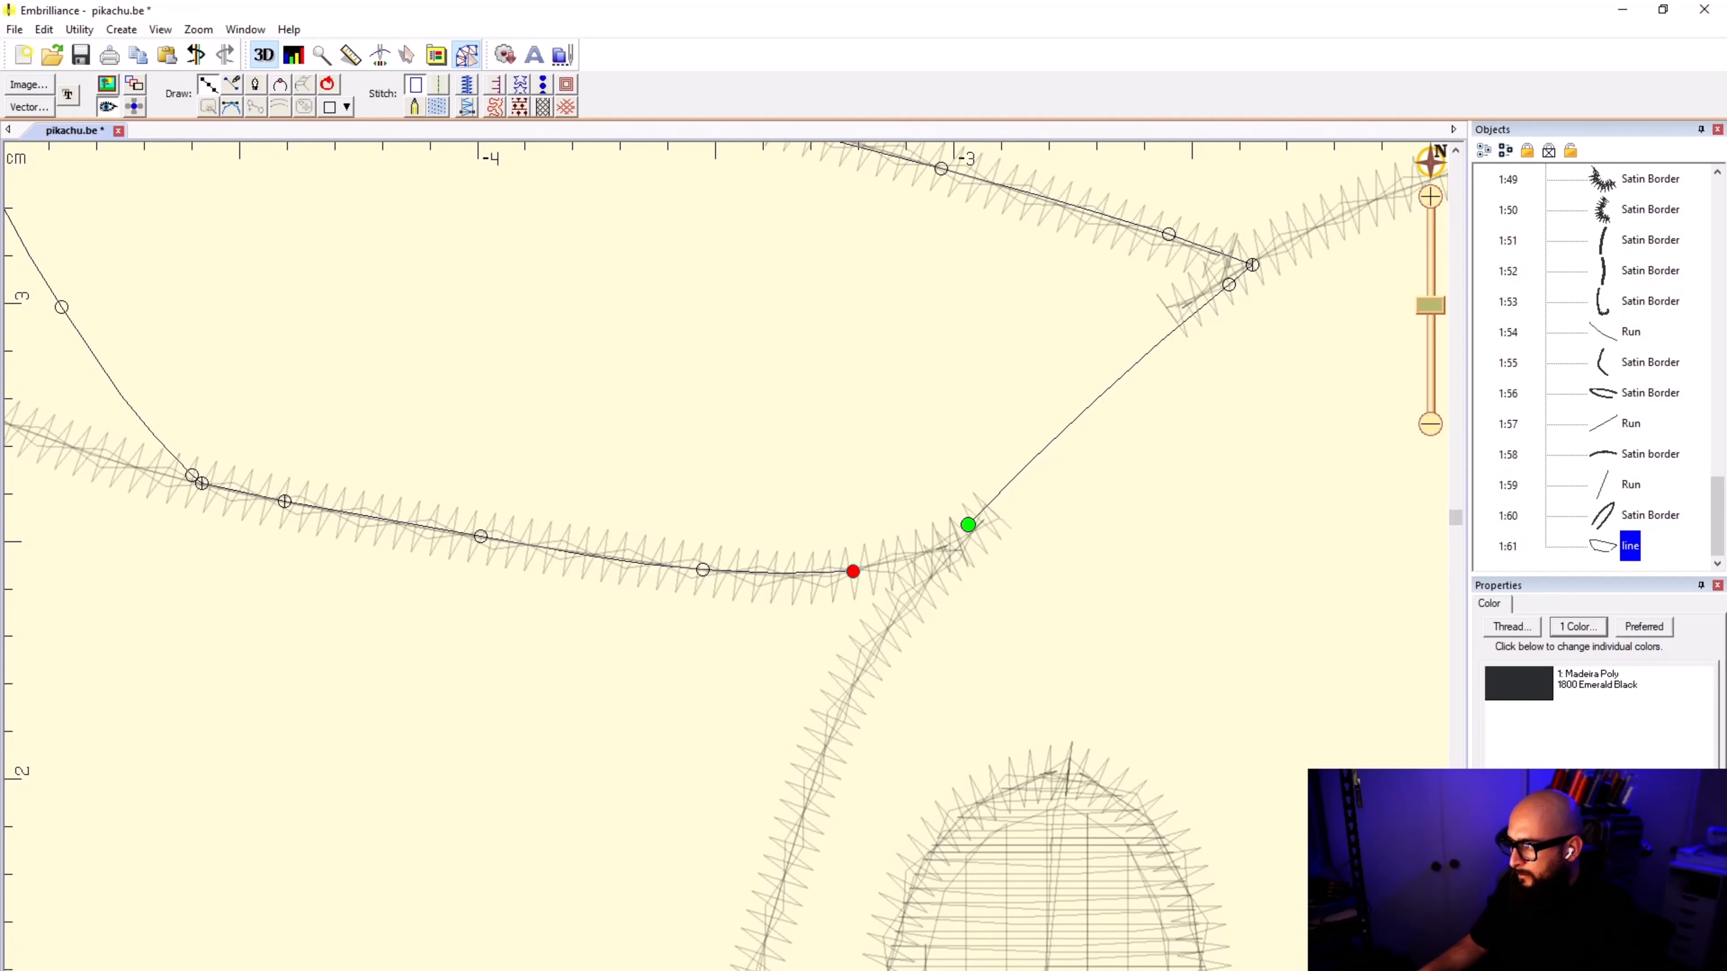
click(914, 557)
click(952, 541)
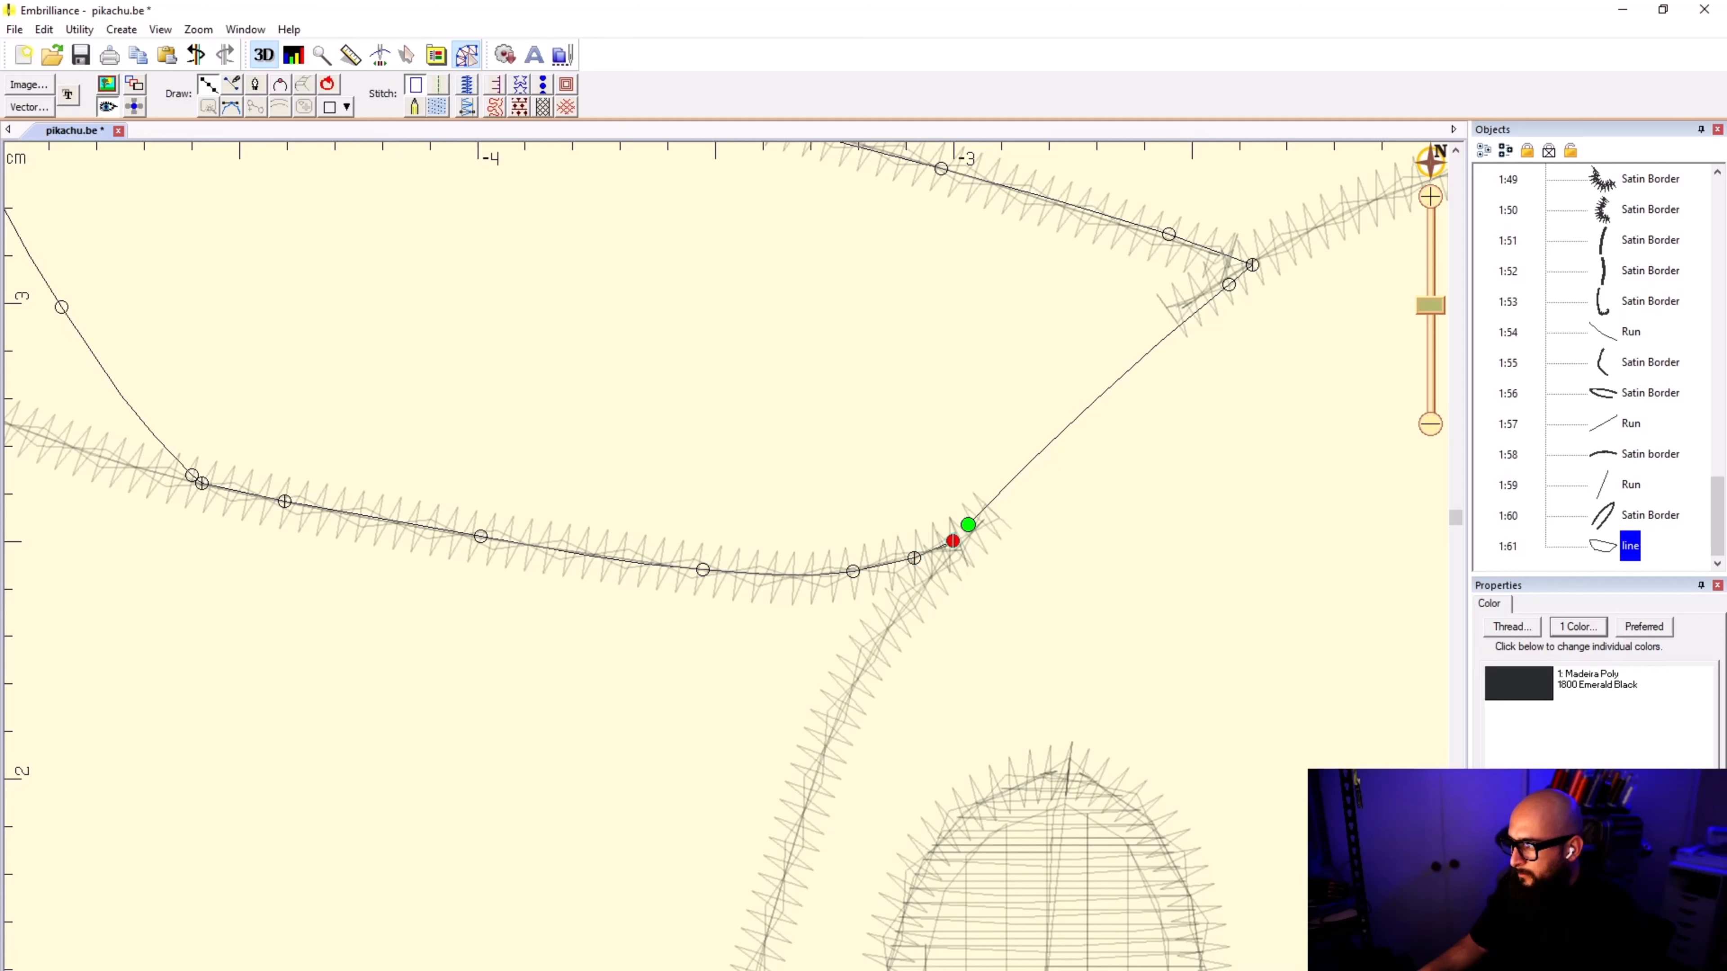
click(968, 525)
key(Escape)
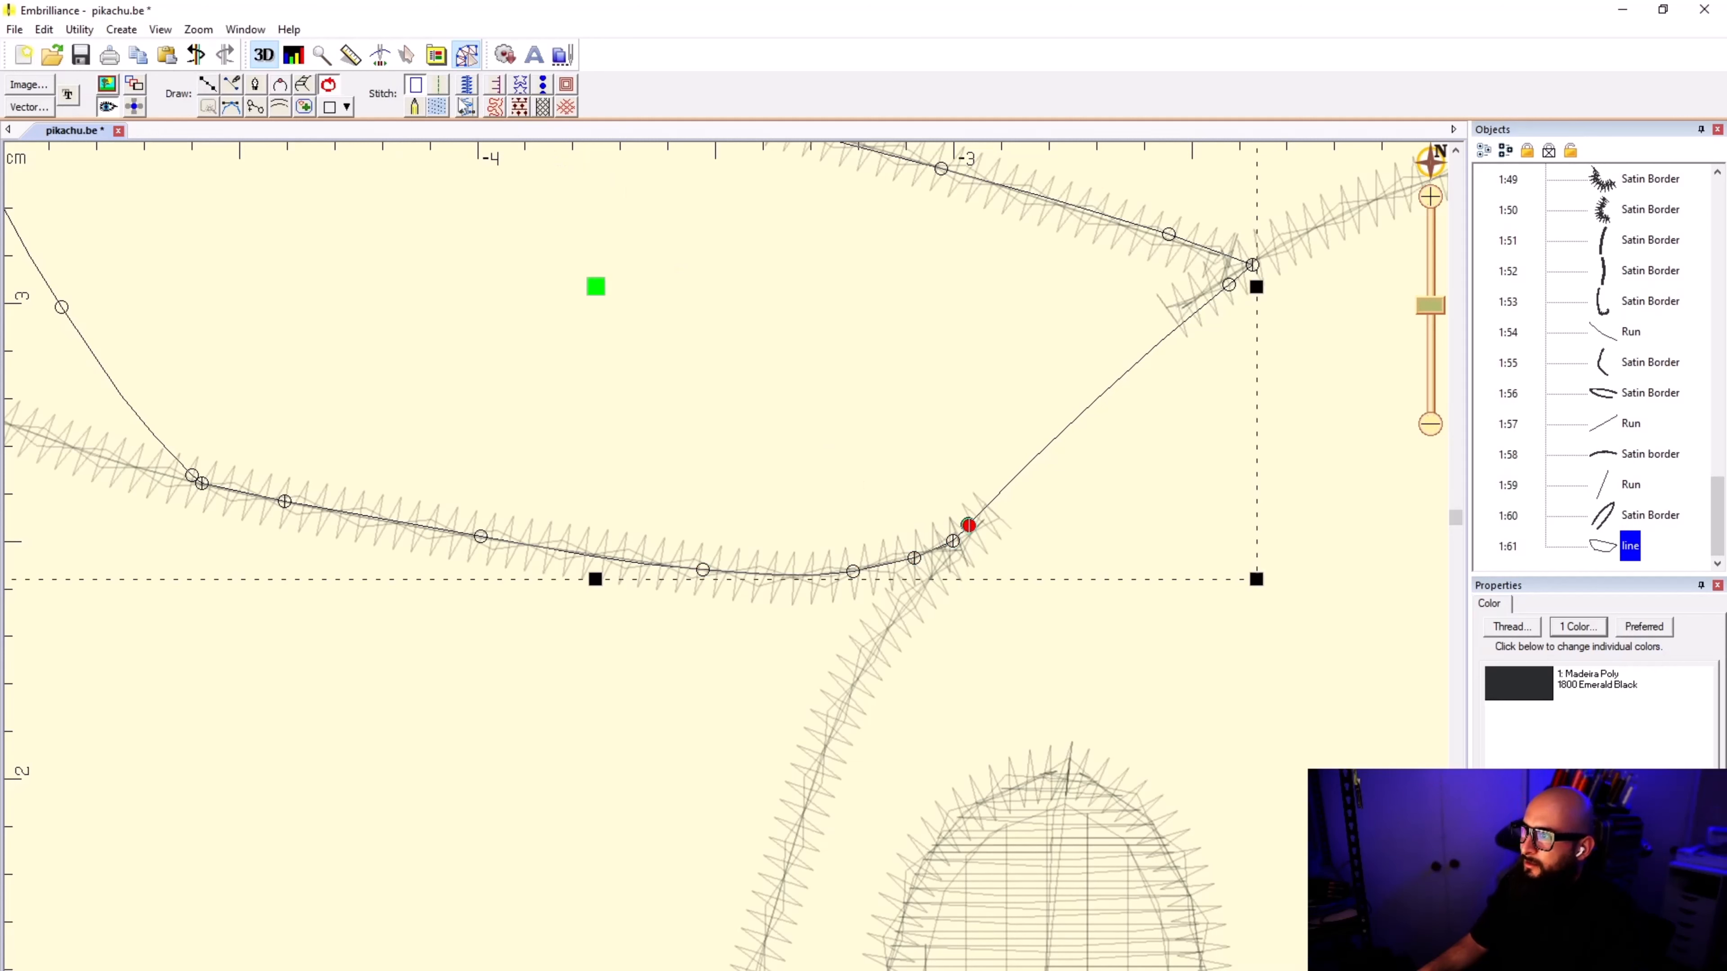
click(438, 106)
Step: Open the thread selection for the ear fill and search the Madeira Poly threads for "GOLDEN"
click(1498, 608)
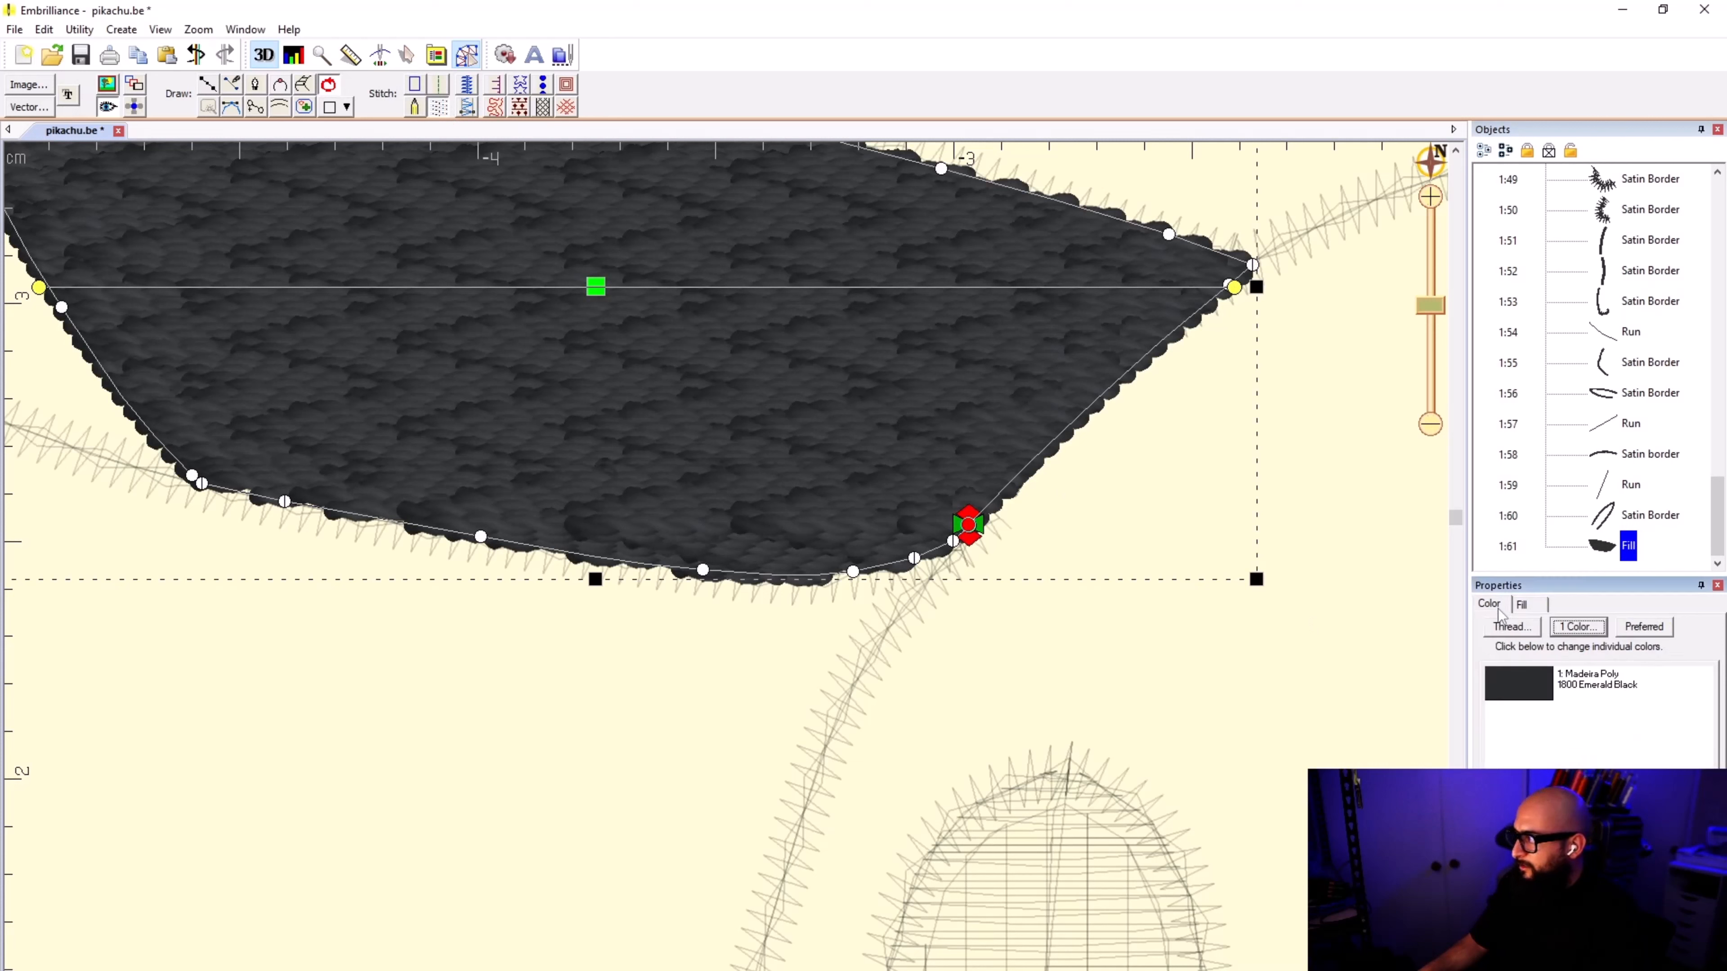
click(1510, 625)
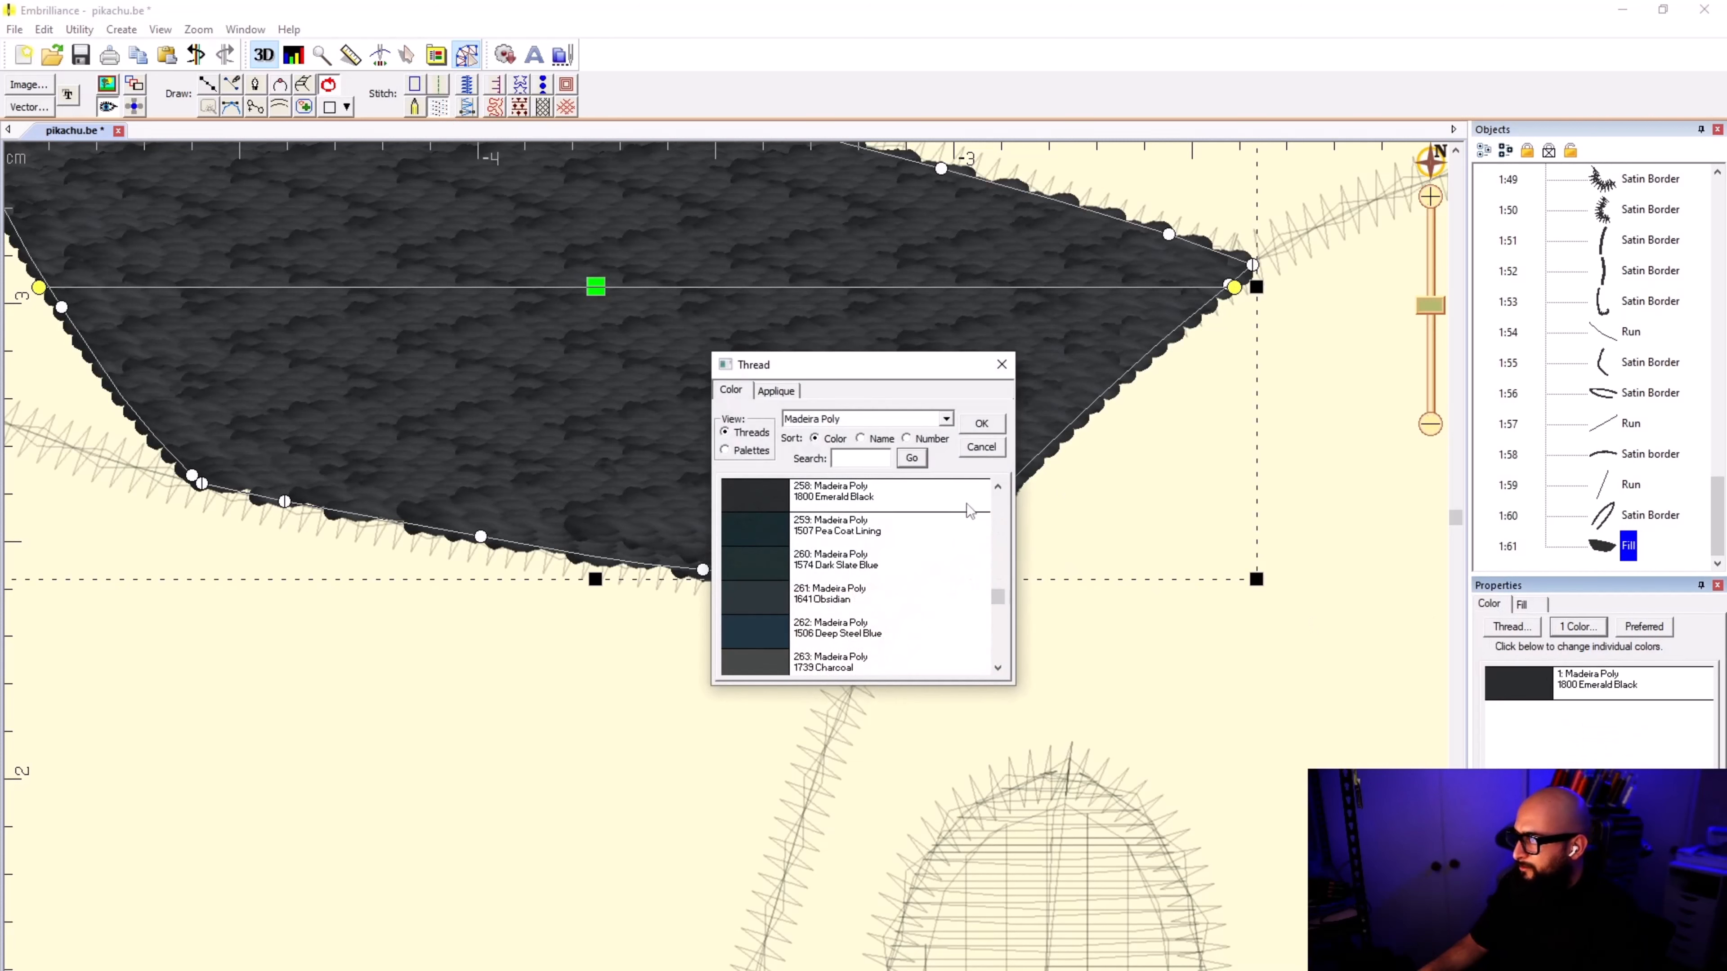
click(861, 458)
text(GO)
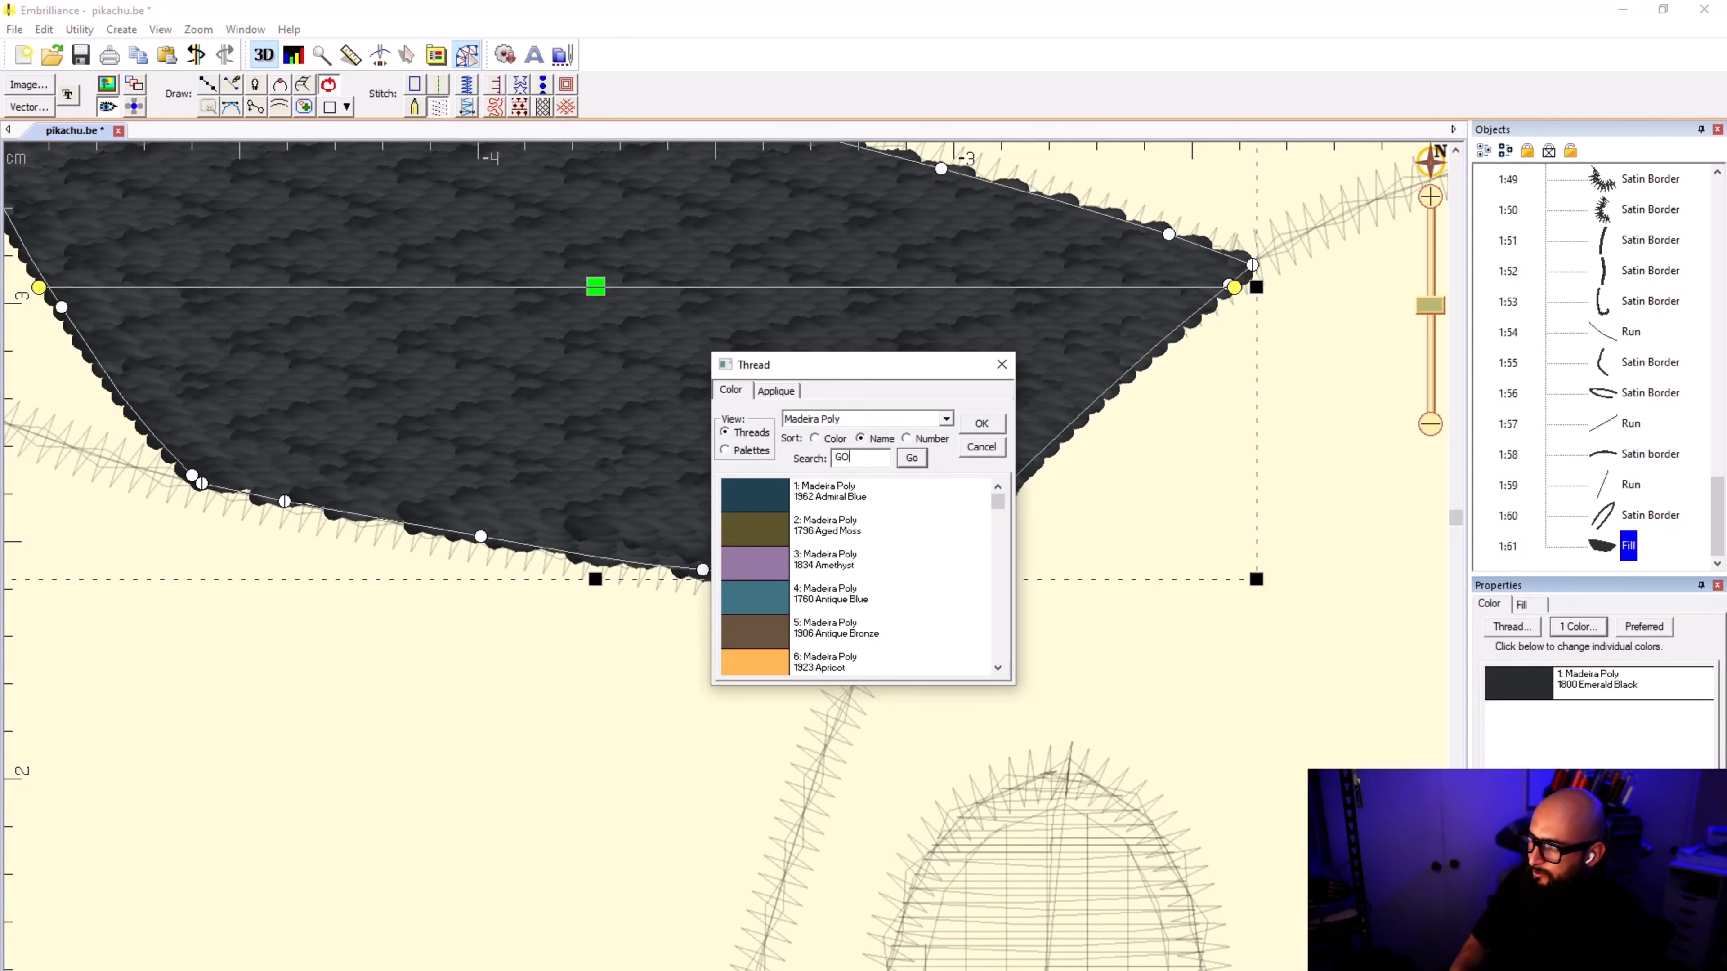
text(LDE)
key(BackSpace)
text(N)
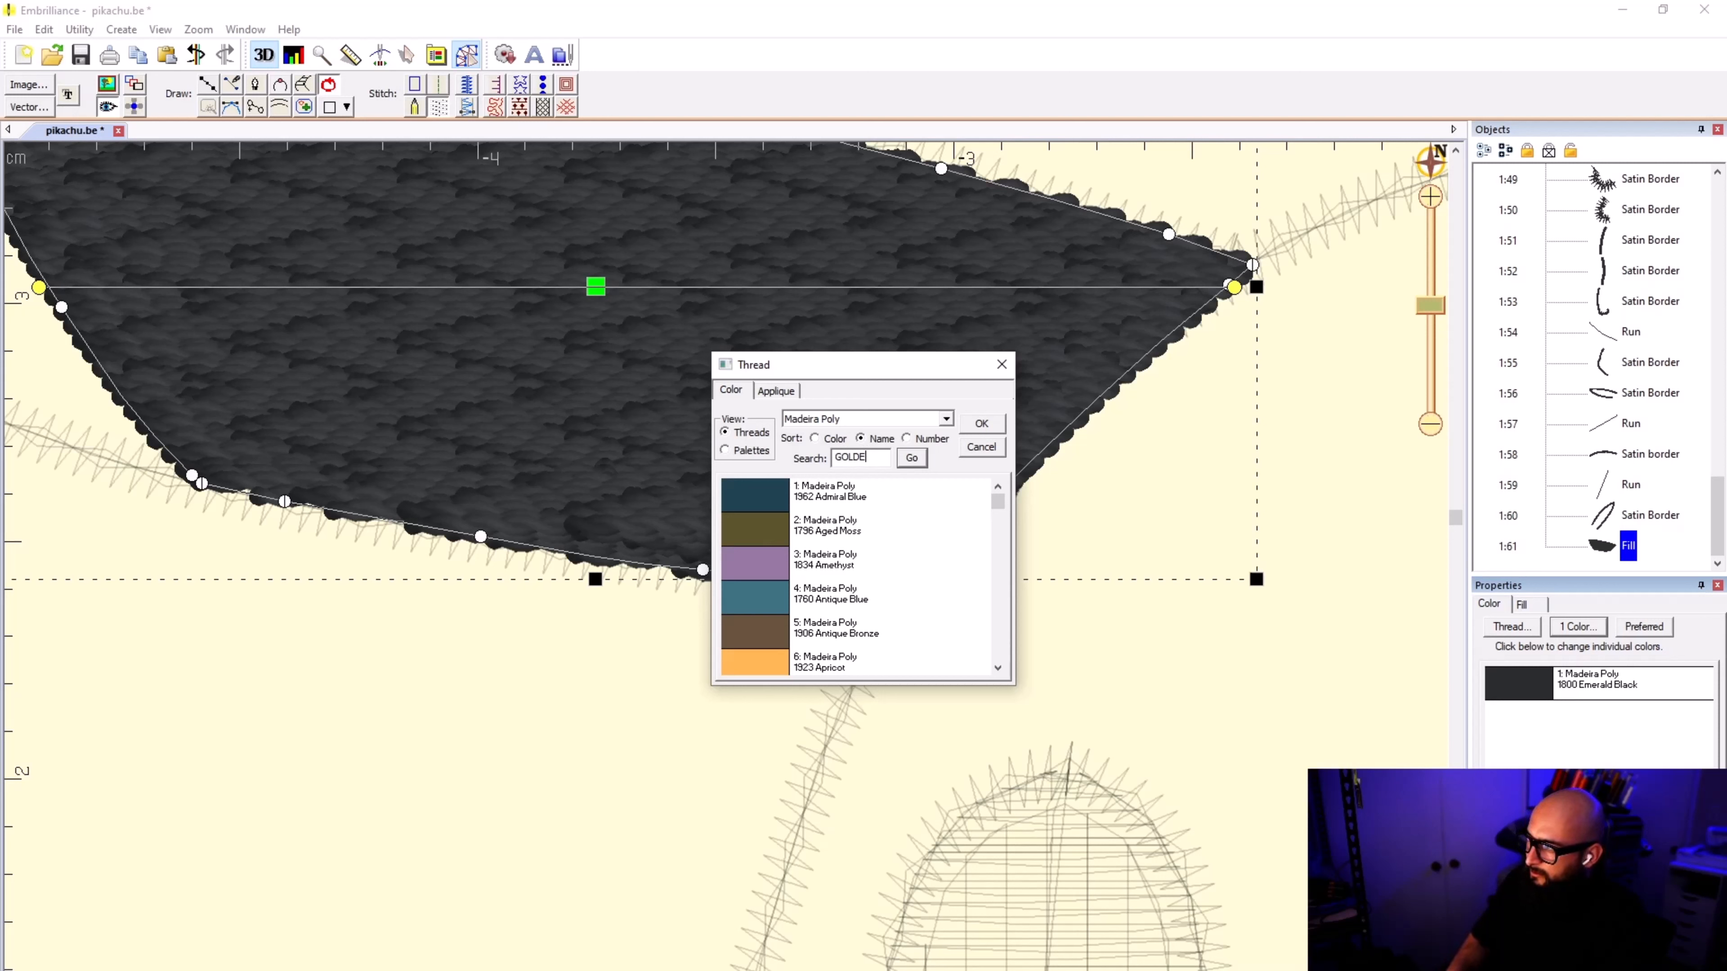
text(N)
click(911, 457)
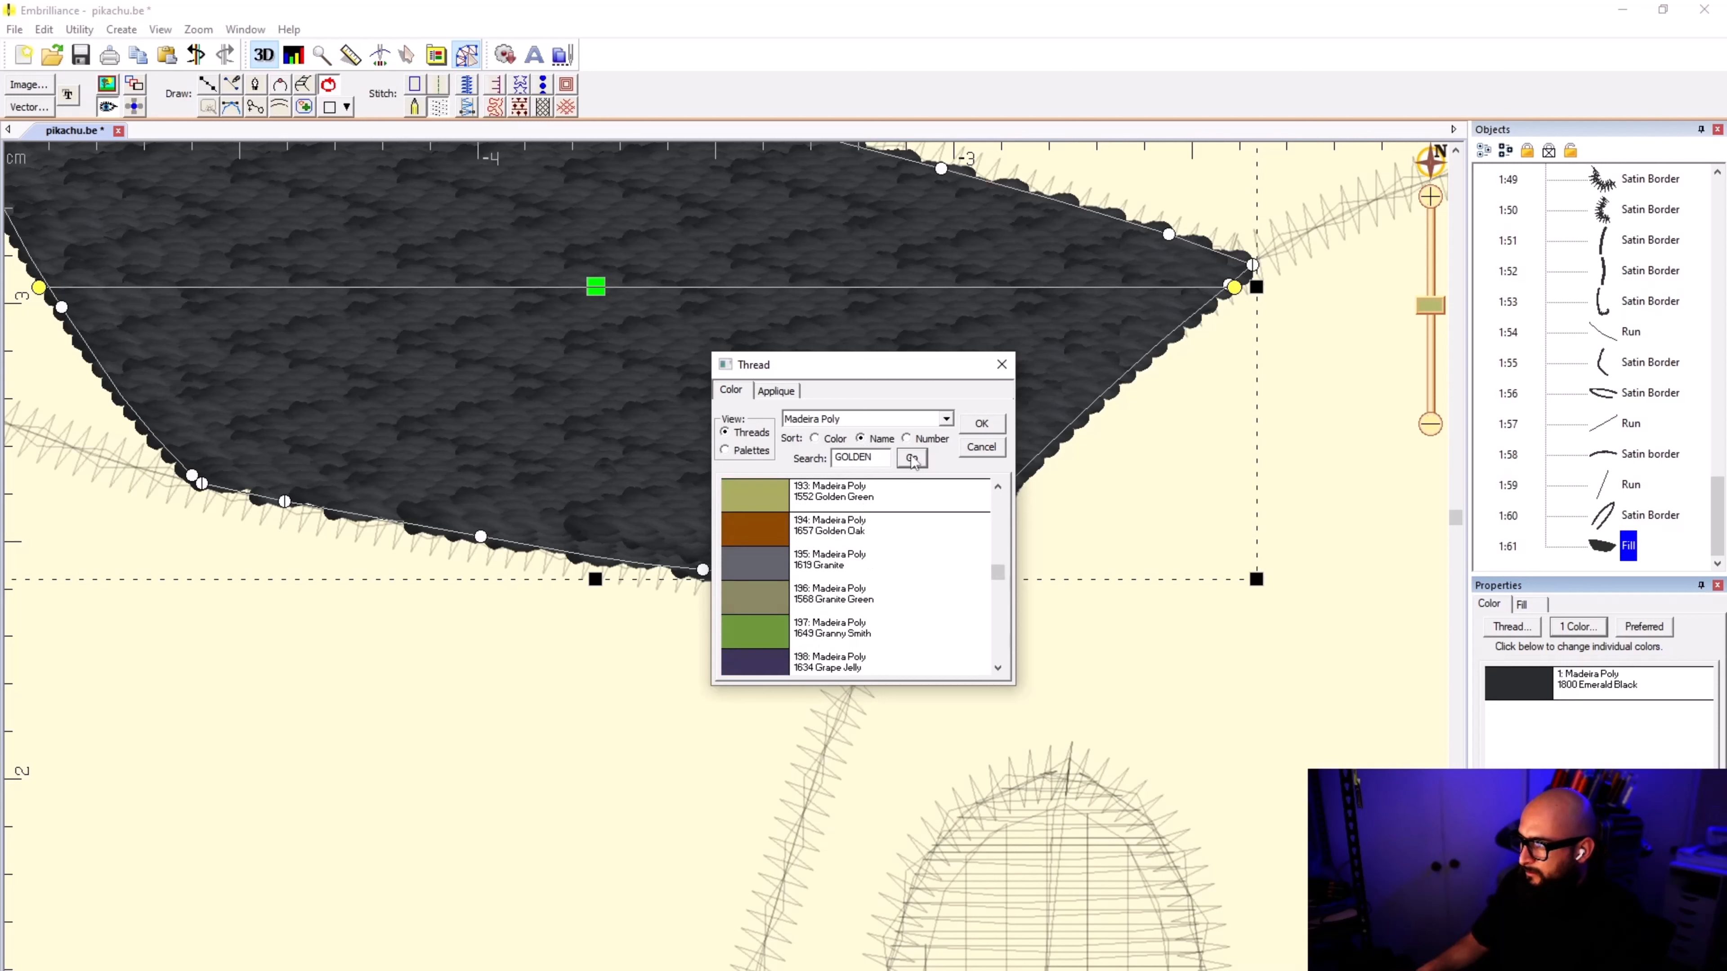
Step: Search the threads for "YELLOW", assign Madeira Poly 1883 Fluorescent Yellow to the ear fill and deselect it
double_click(874, 458)
text(YE)
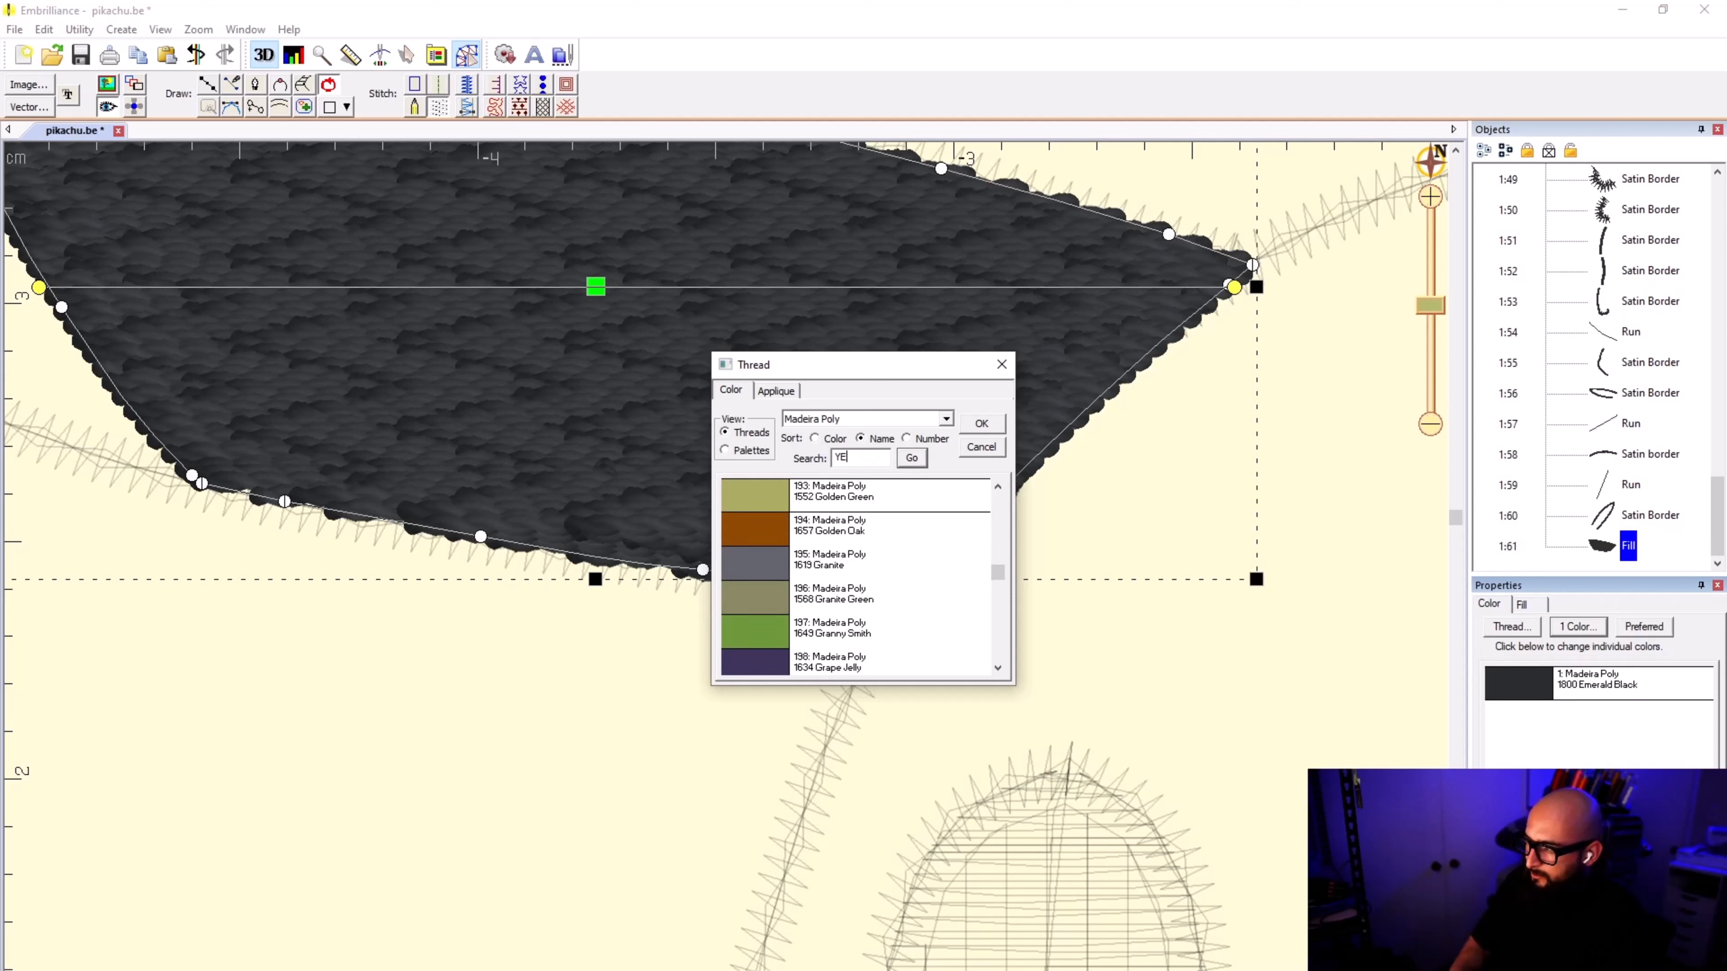
text(LLOW)
click(912, 457)
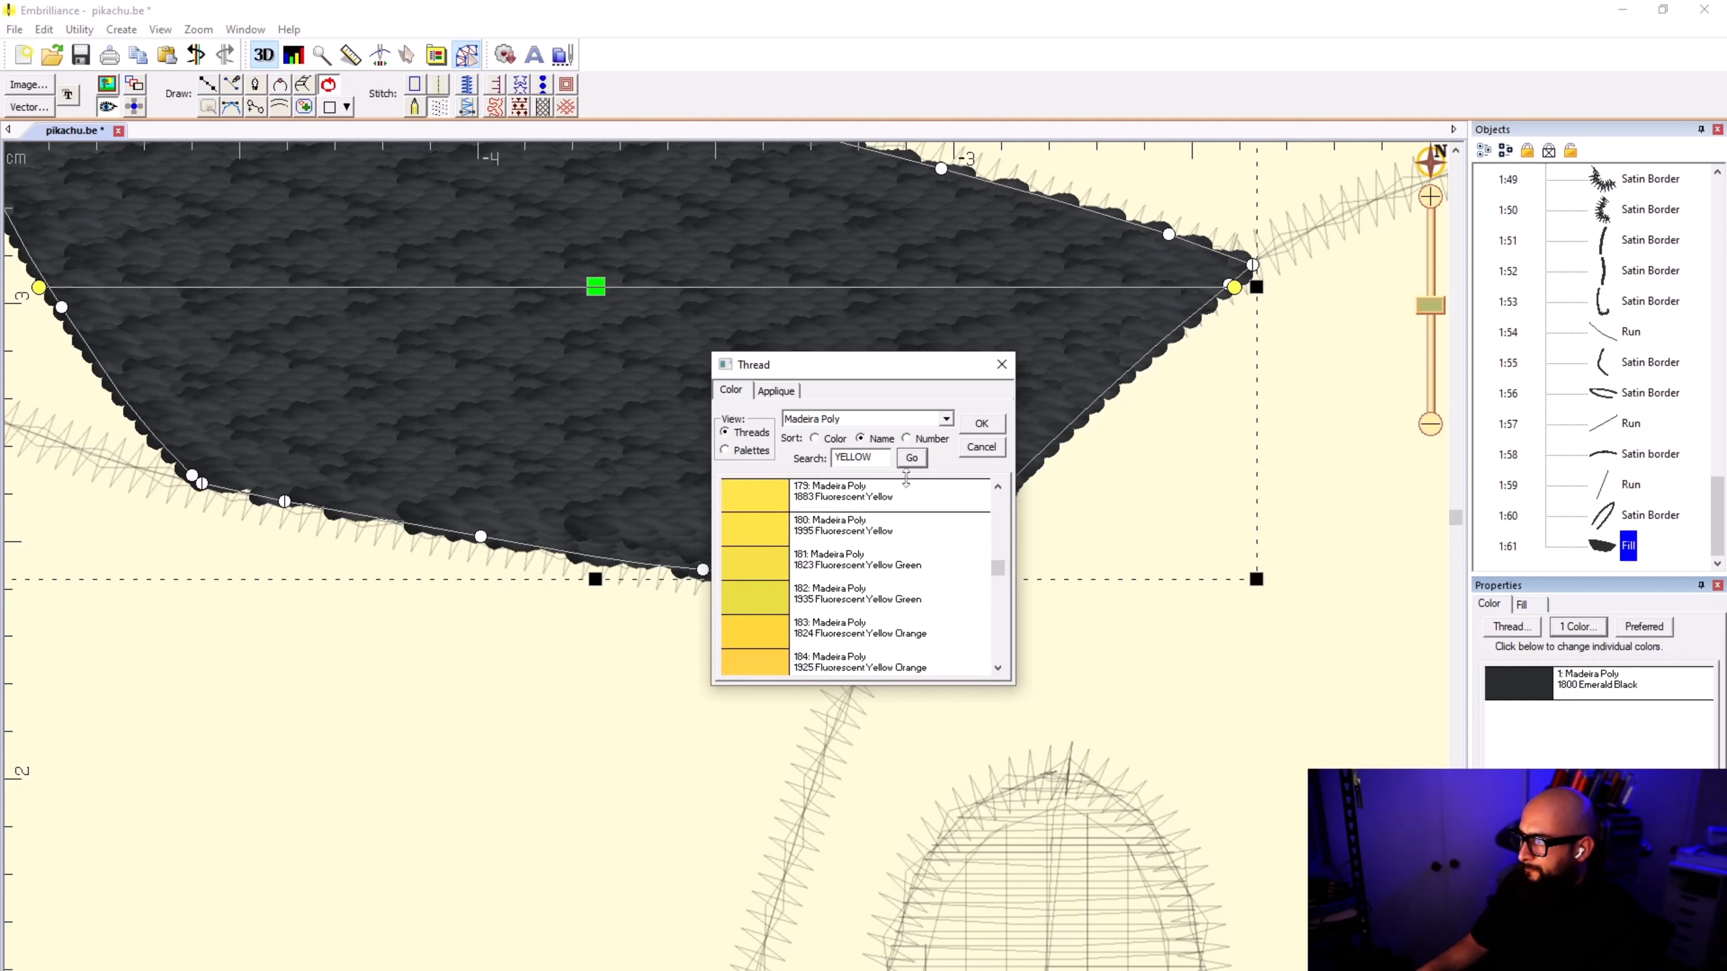
double_click(890, 499)
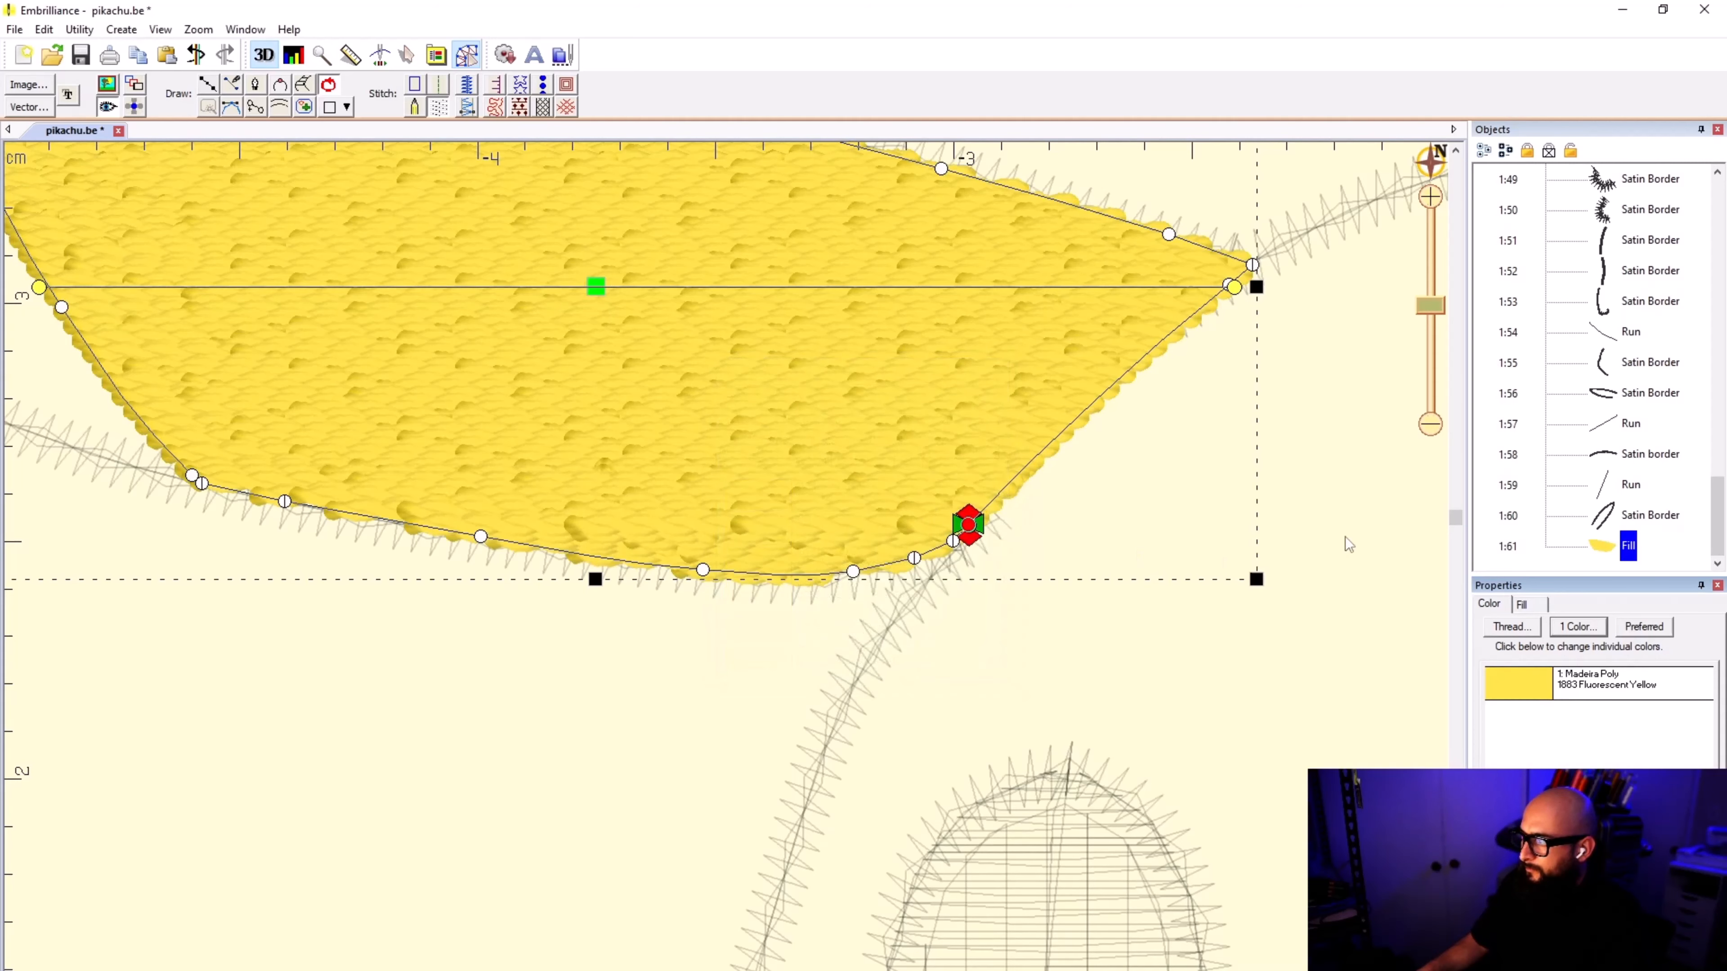
click(1323, 526)
scroll(1128, 513, down, 5)
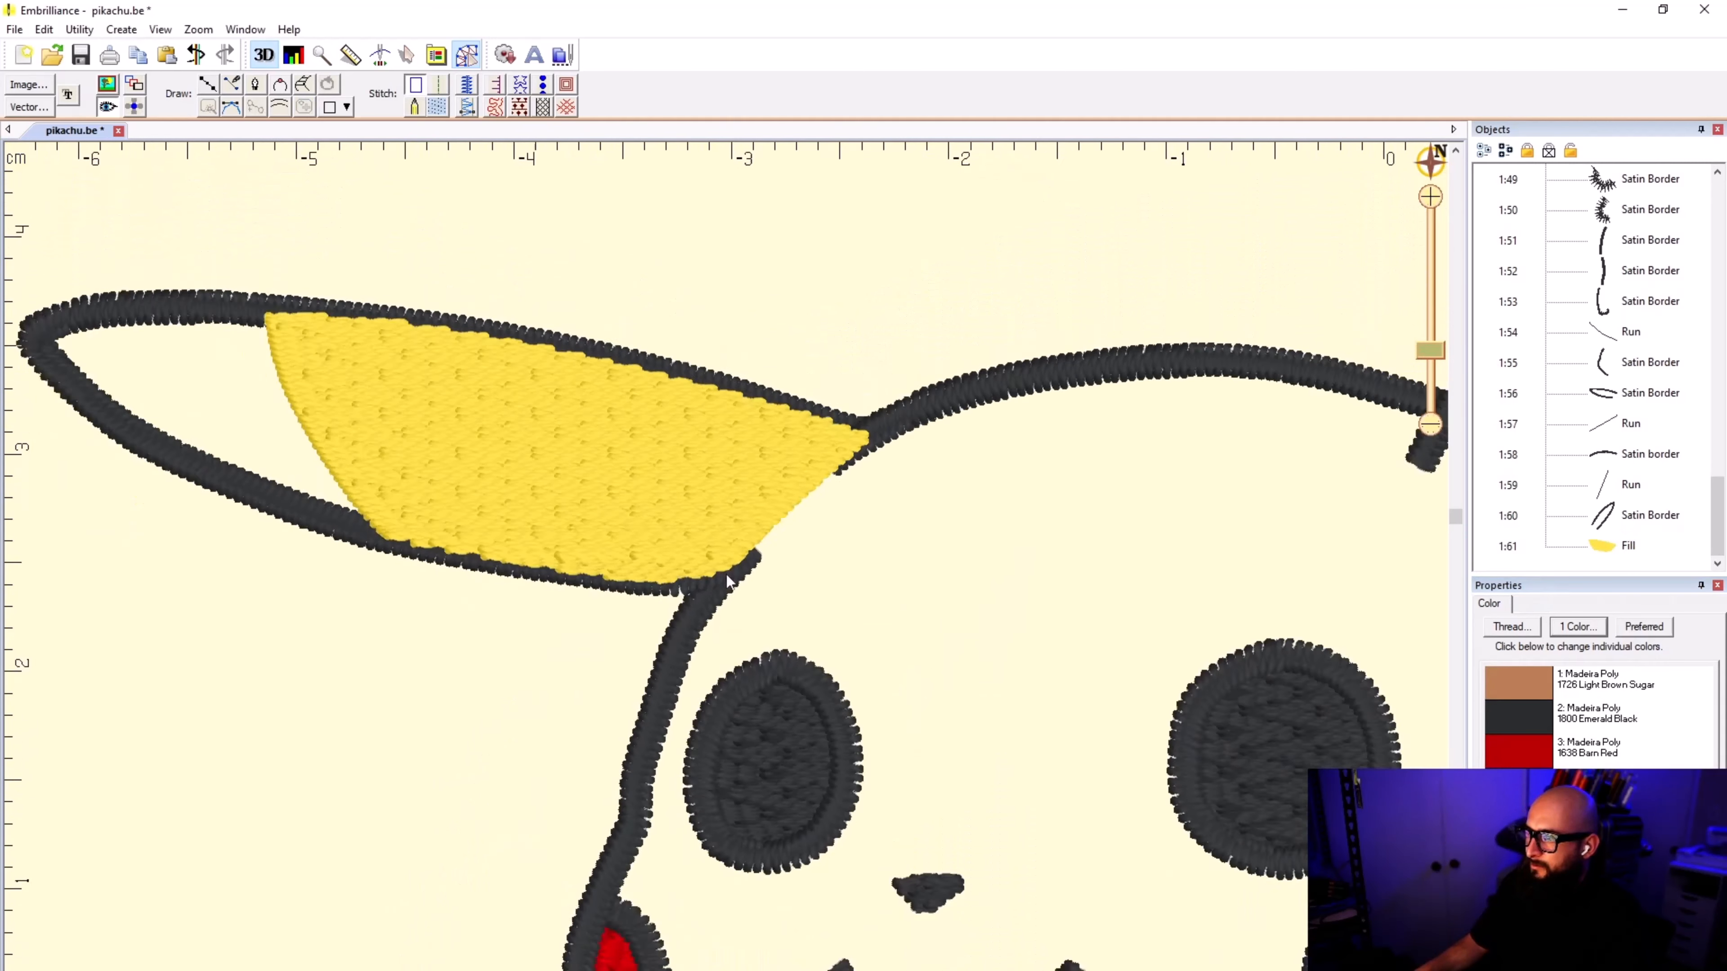
Step: Change the yellow ear fill's stitch pattern from Zig-Zag to Tatami and deselect it
scroll(729, 581, down, 1)
click(566, 489)
click(1634, 719)
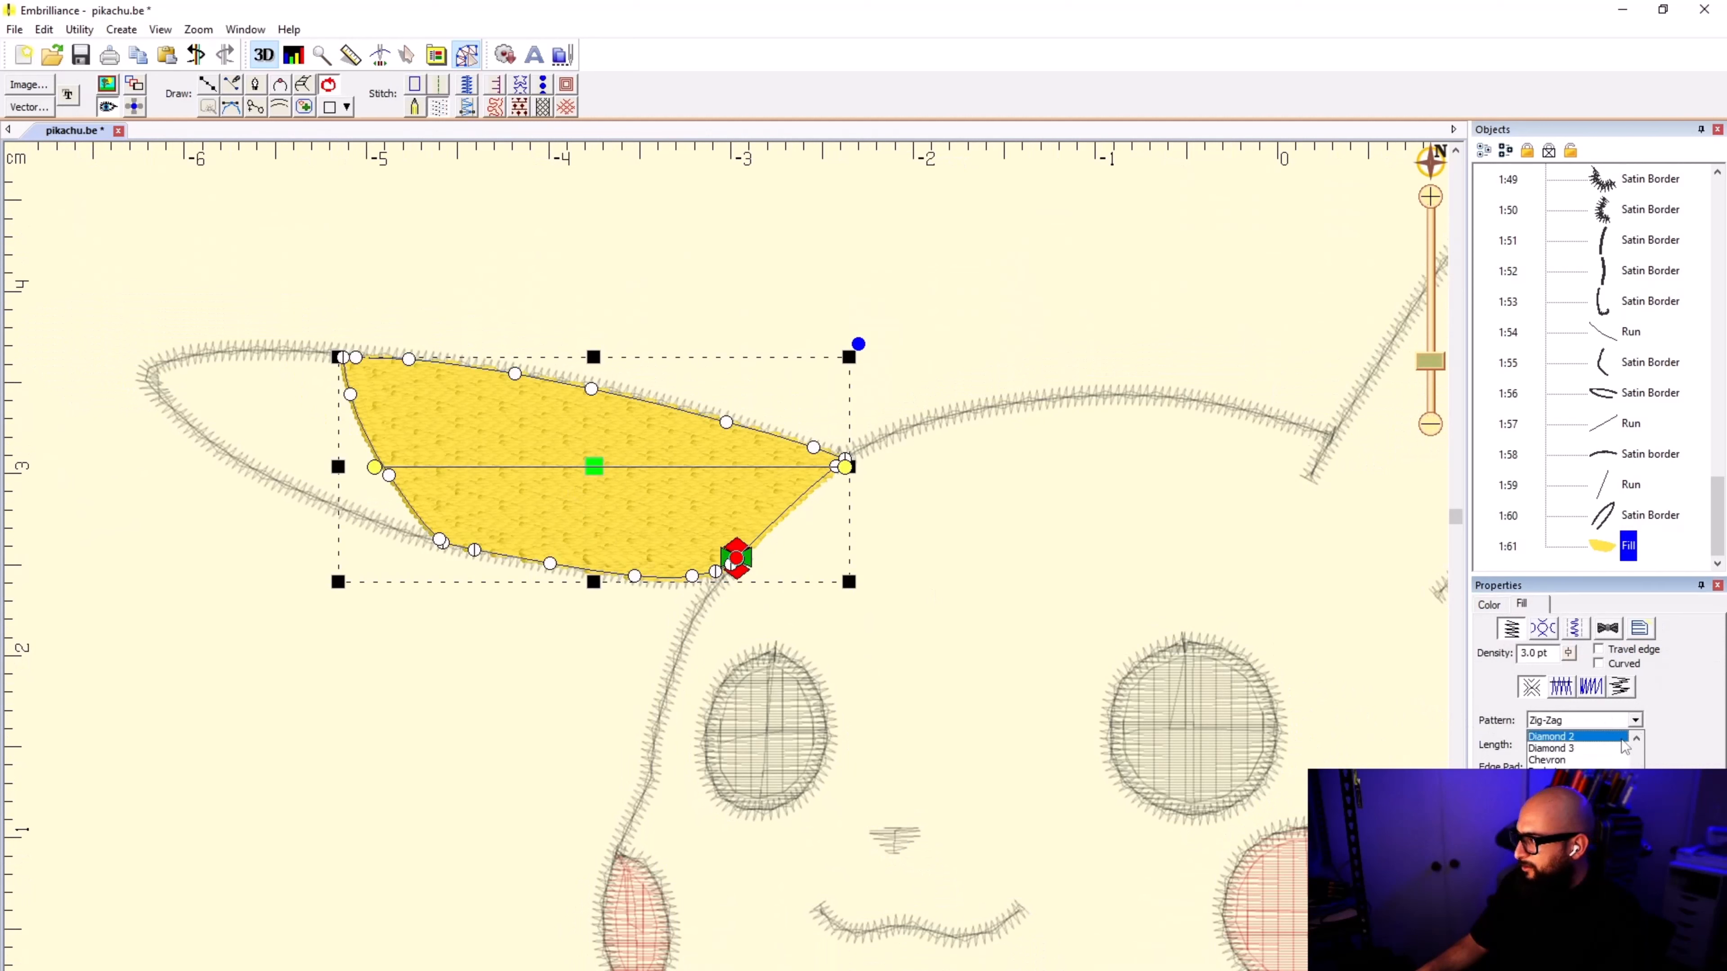
scroll(1624, 746, up, 4)
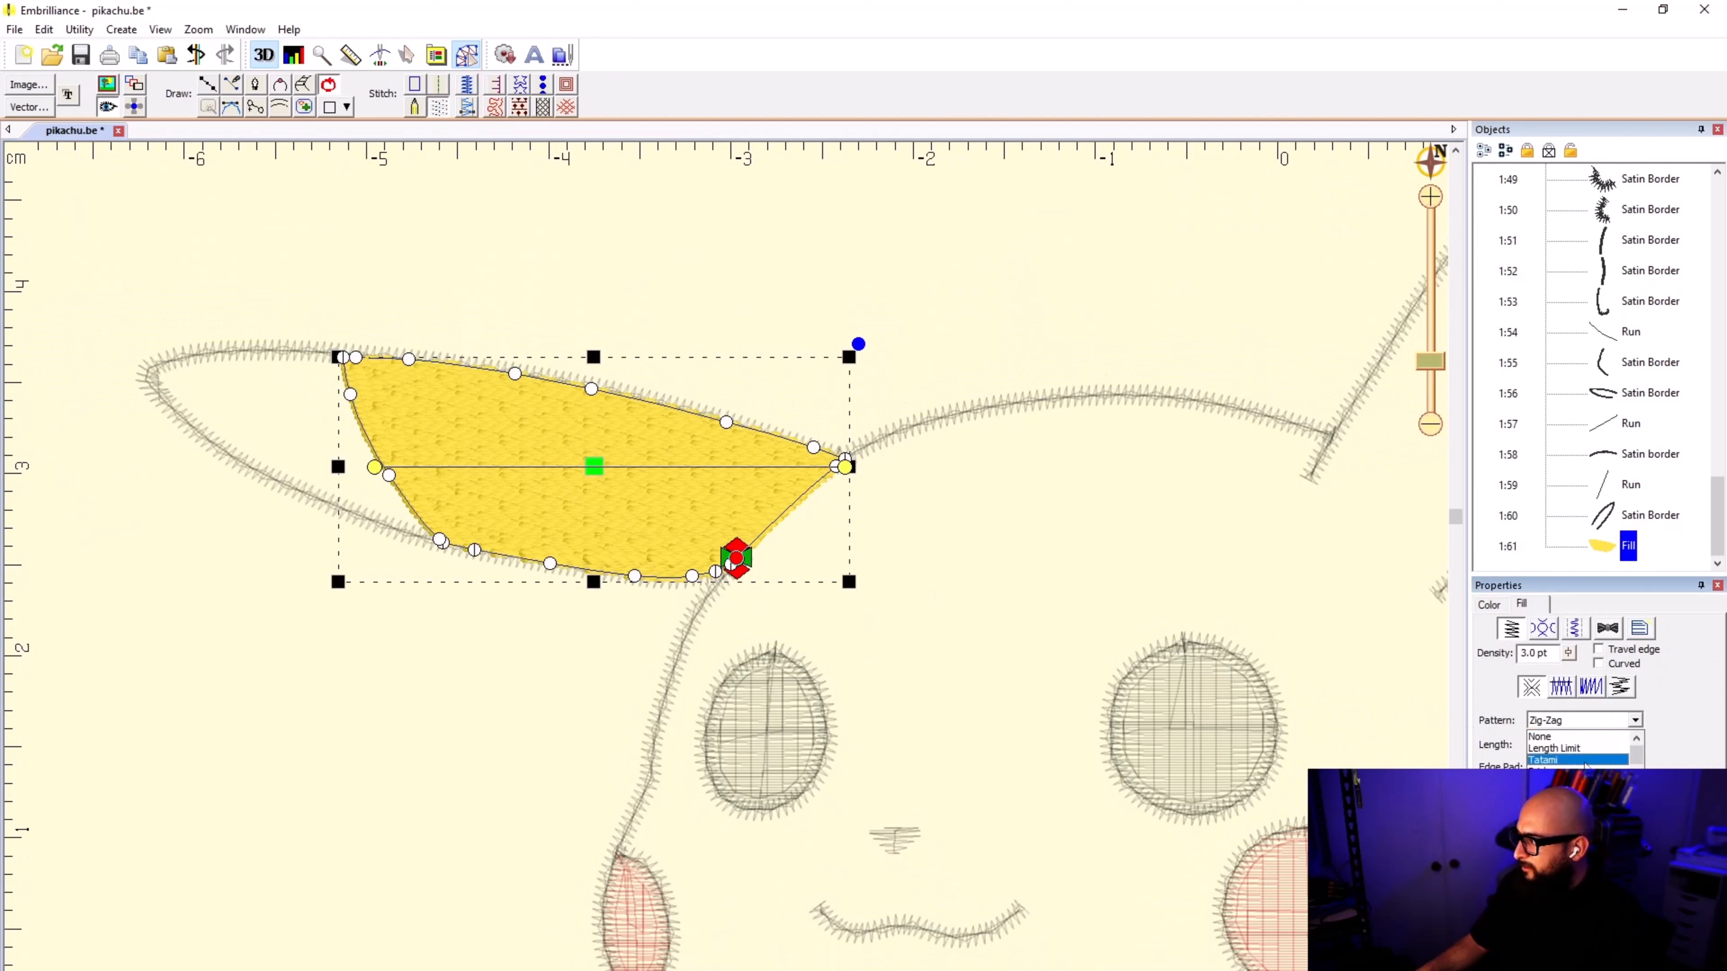
click(1585, 761)
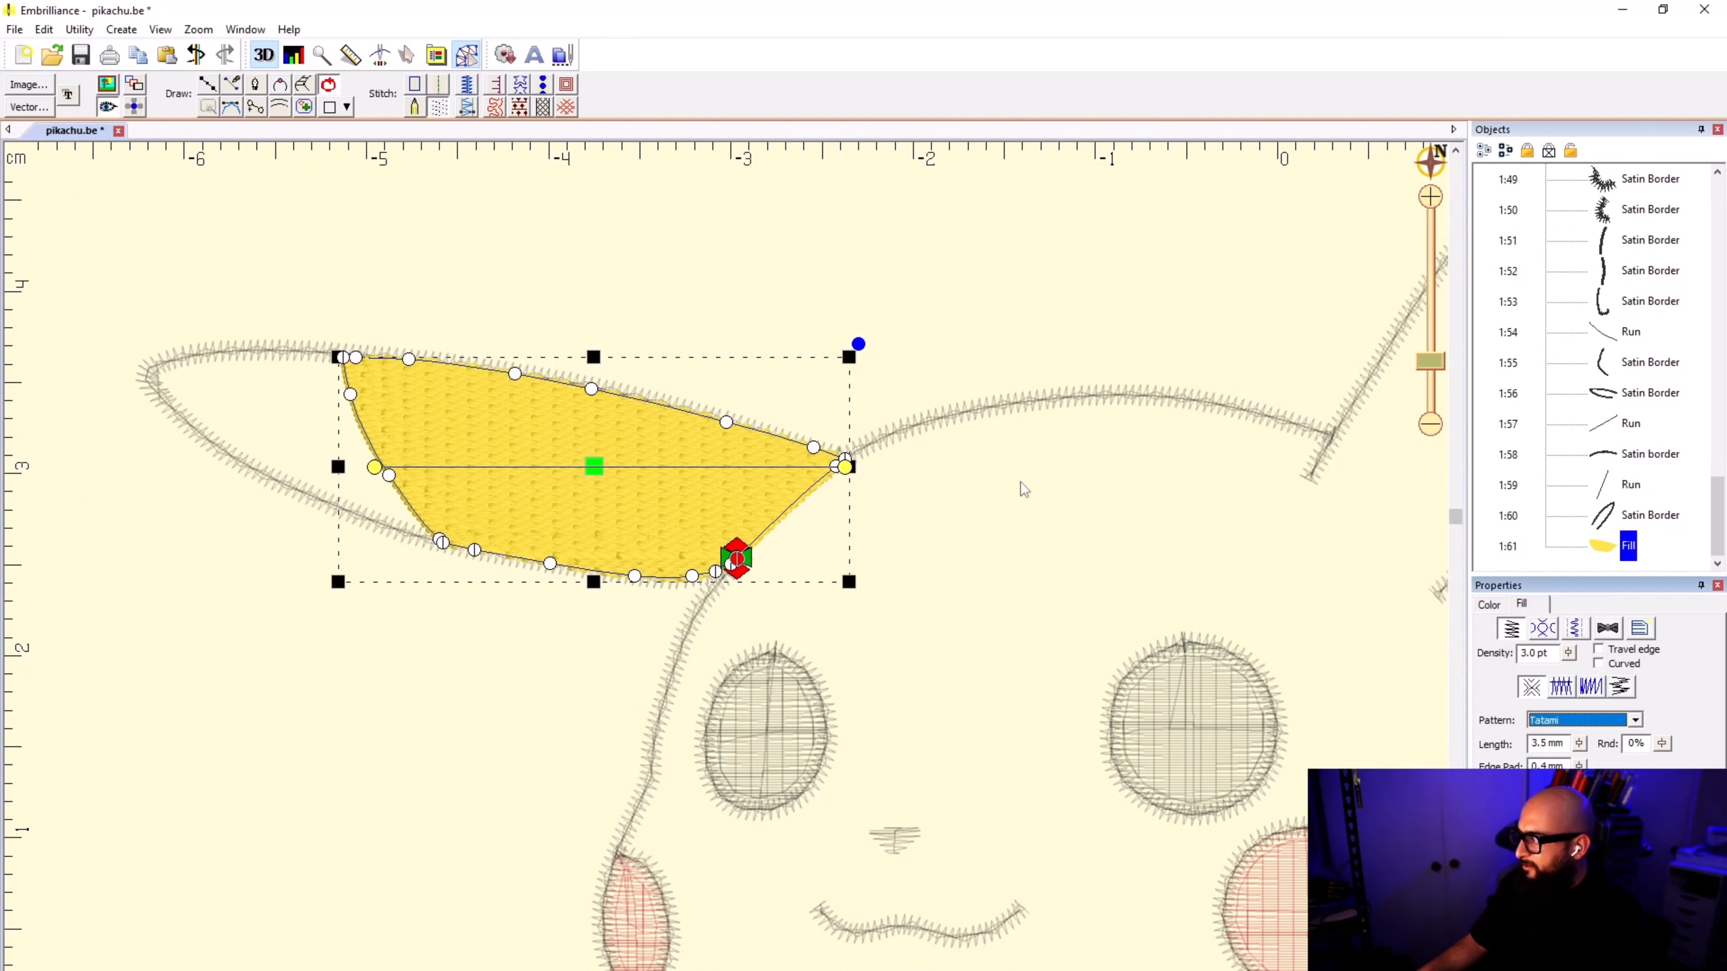
click(966, 272)
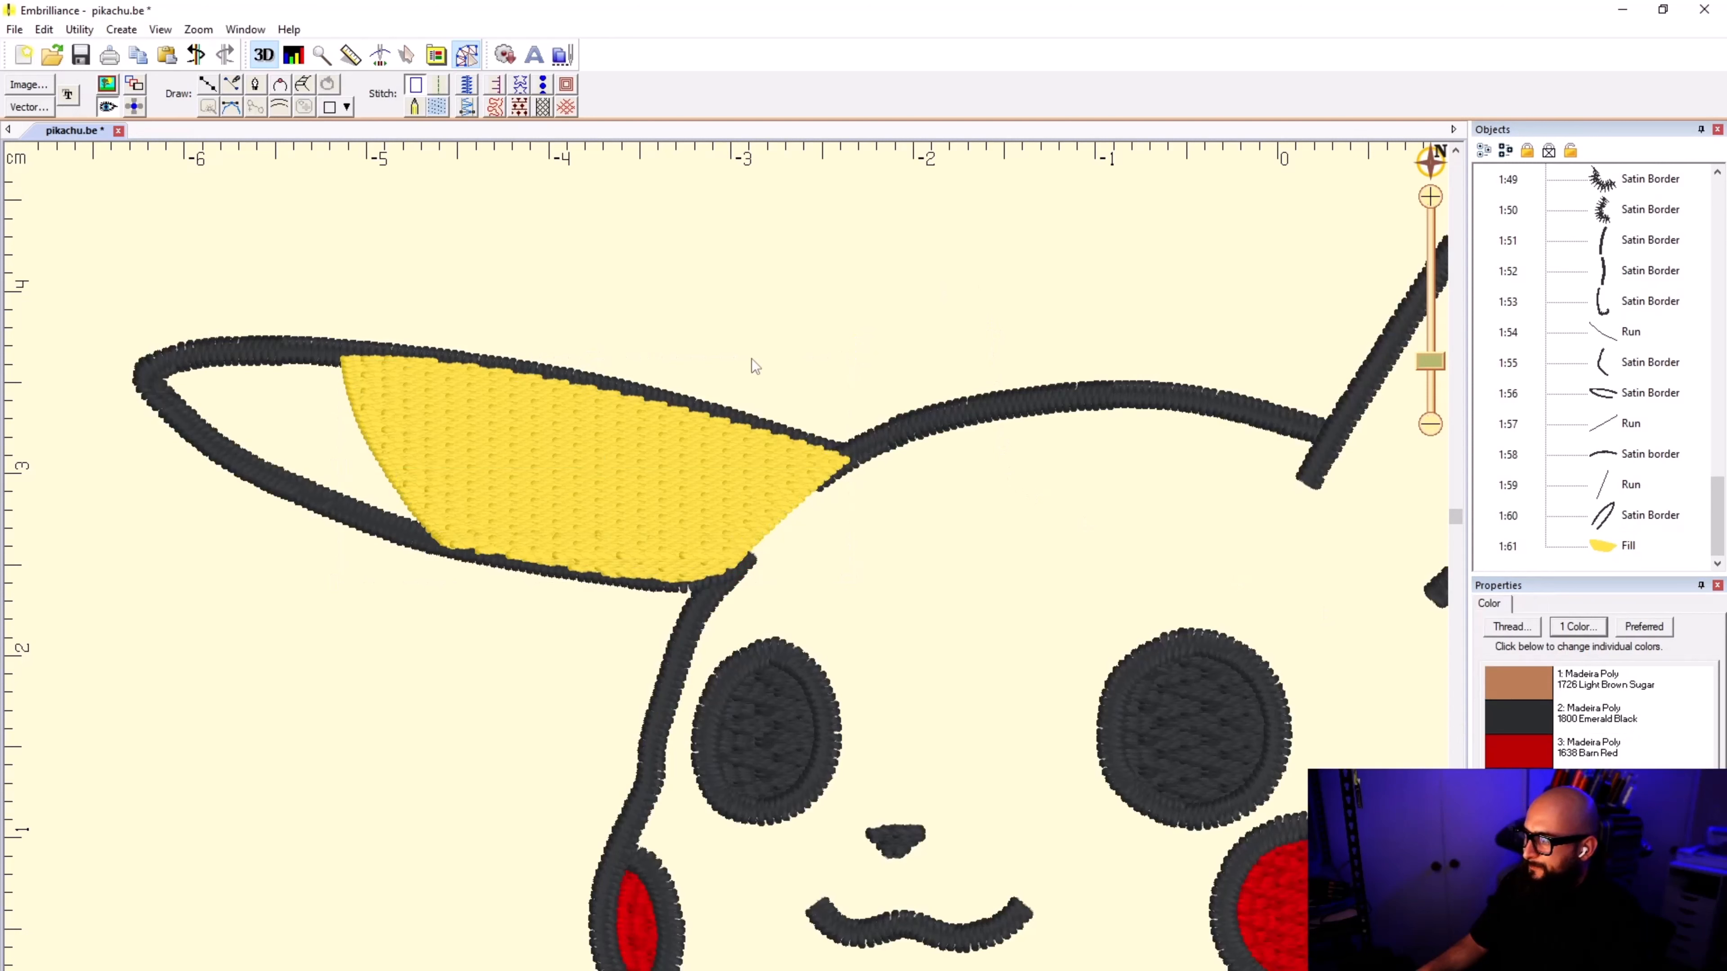
Step: Rotate the ear fill's stitch direction to nearly vertical, from the ear's lower edge to its upper edge
click(665, 433)
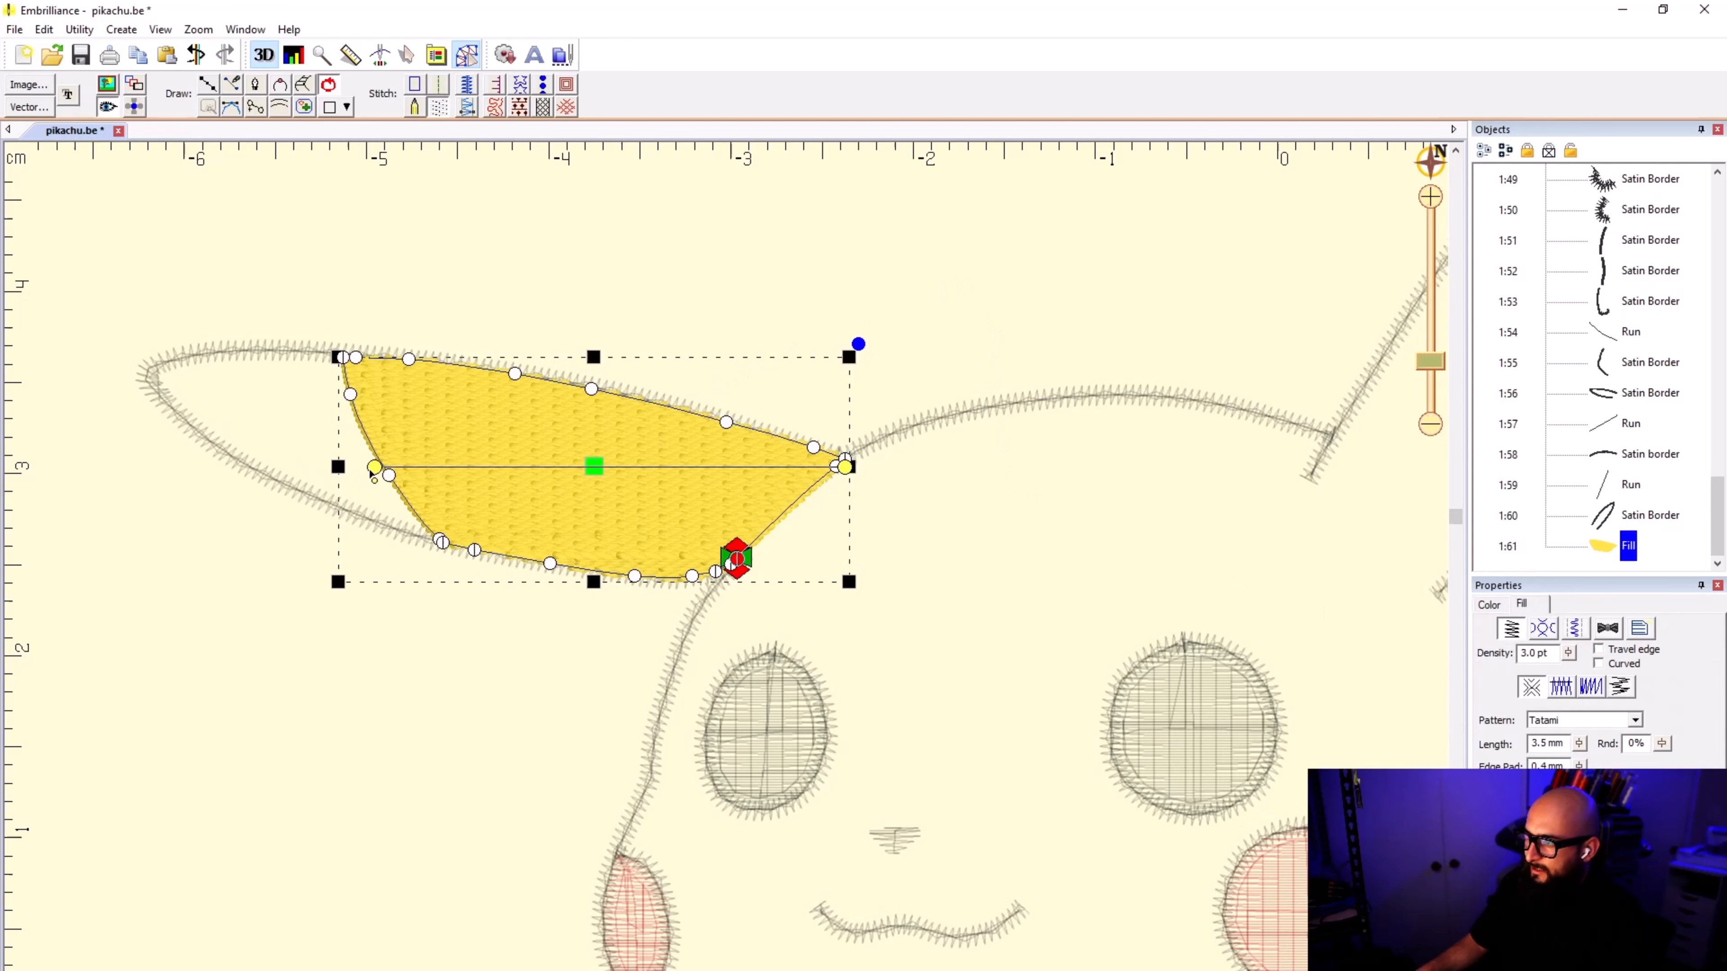
drag(375, 471, 556, 648)
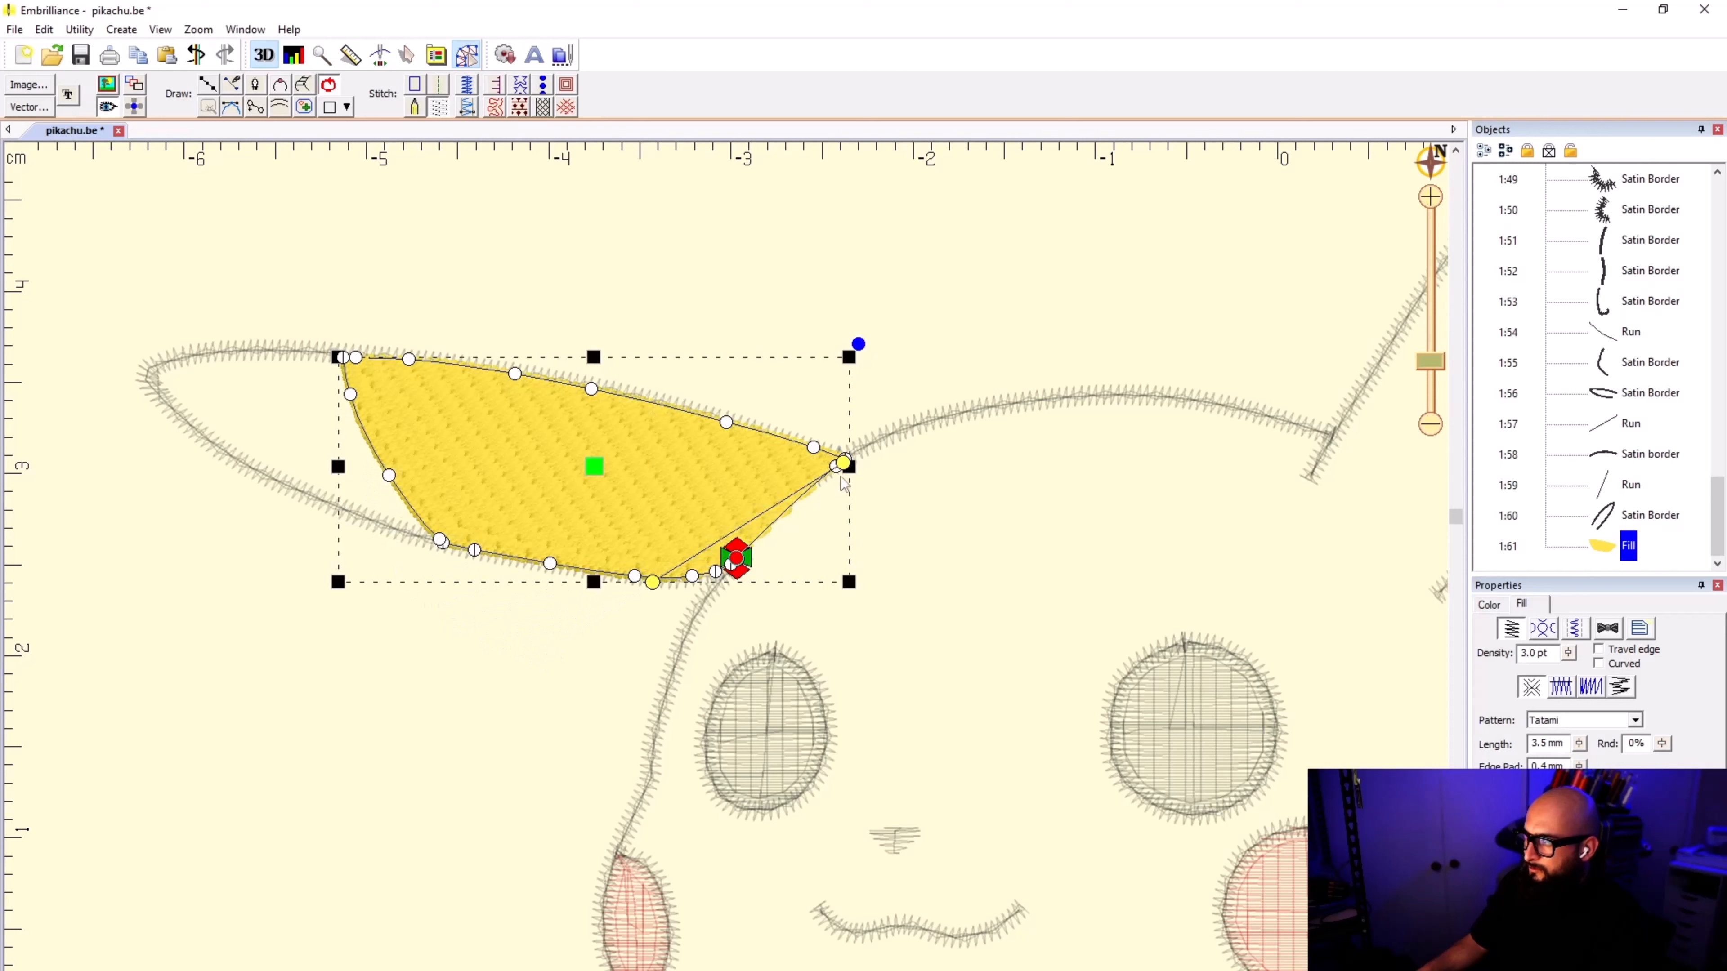
drag(844, 465, 688, 351)
mouse_move(663, 598)
mouse_down()
mouse_move(639, 663)
mouse_move(640, 646)
mouse_up()
Step: Reposition the ear fill's start and stop points at the two corners where the ear meets the head, and deselect the fill
drag(750, 568, 844, 460)
drag(737, 558, 886, 476)
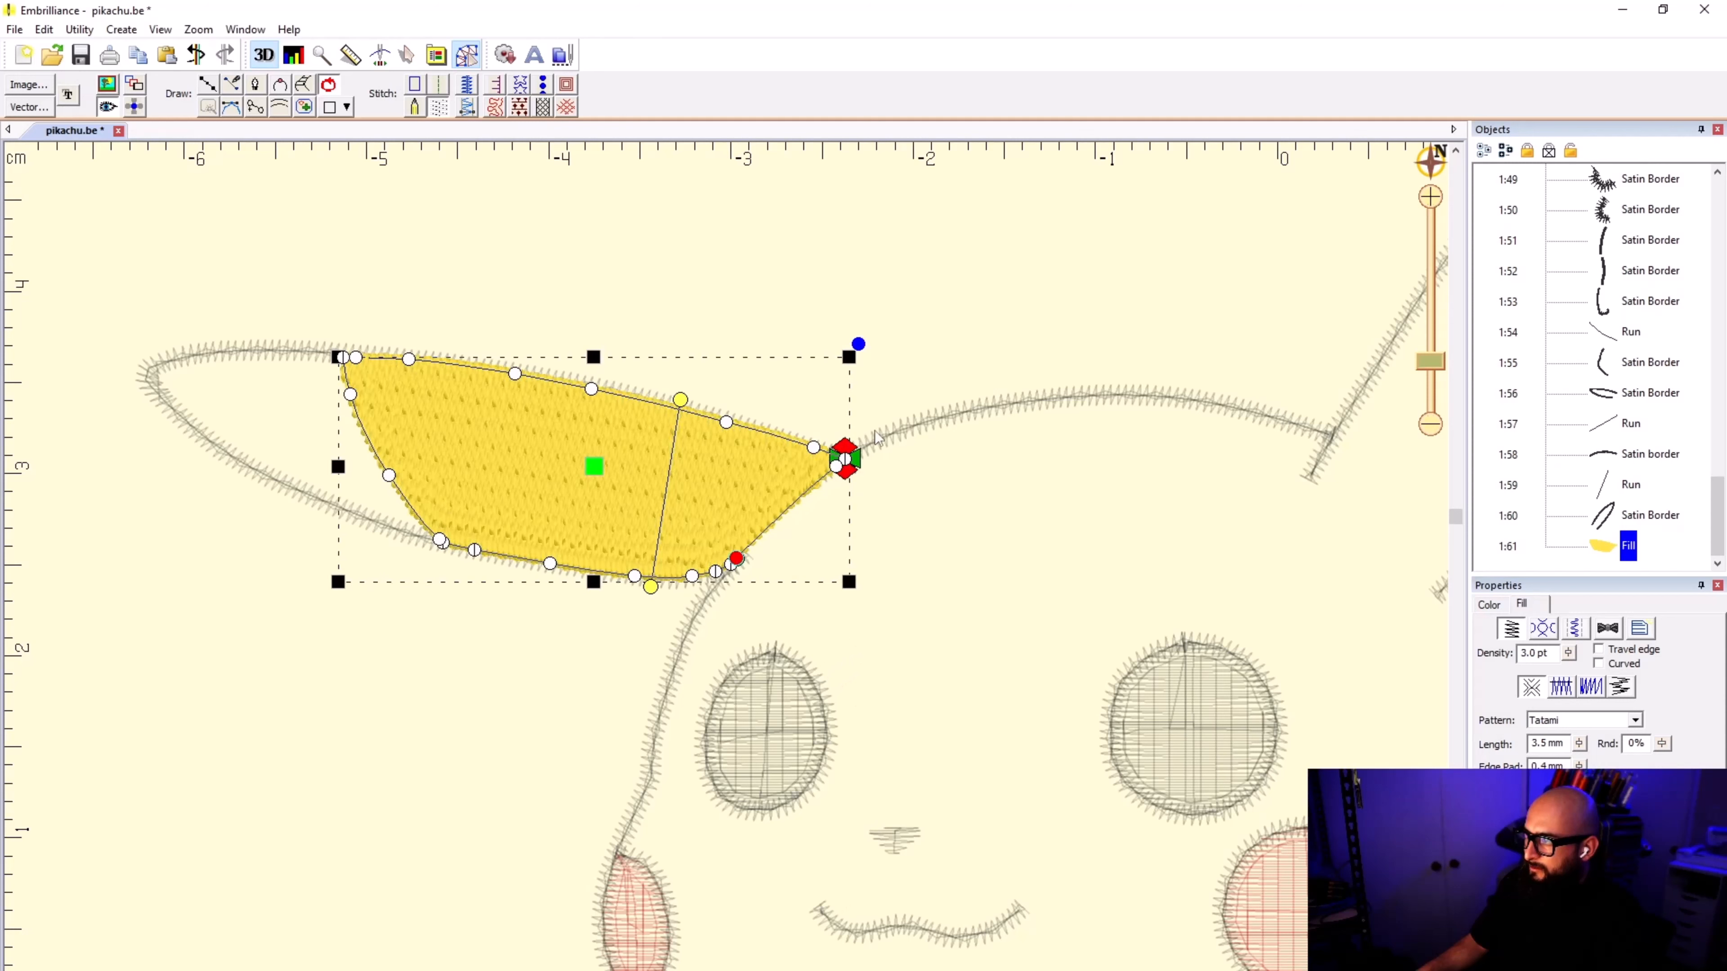
drag(856, 464, 739, 629)
click(920, 372)
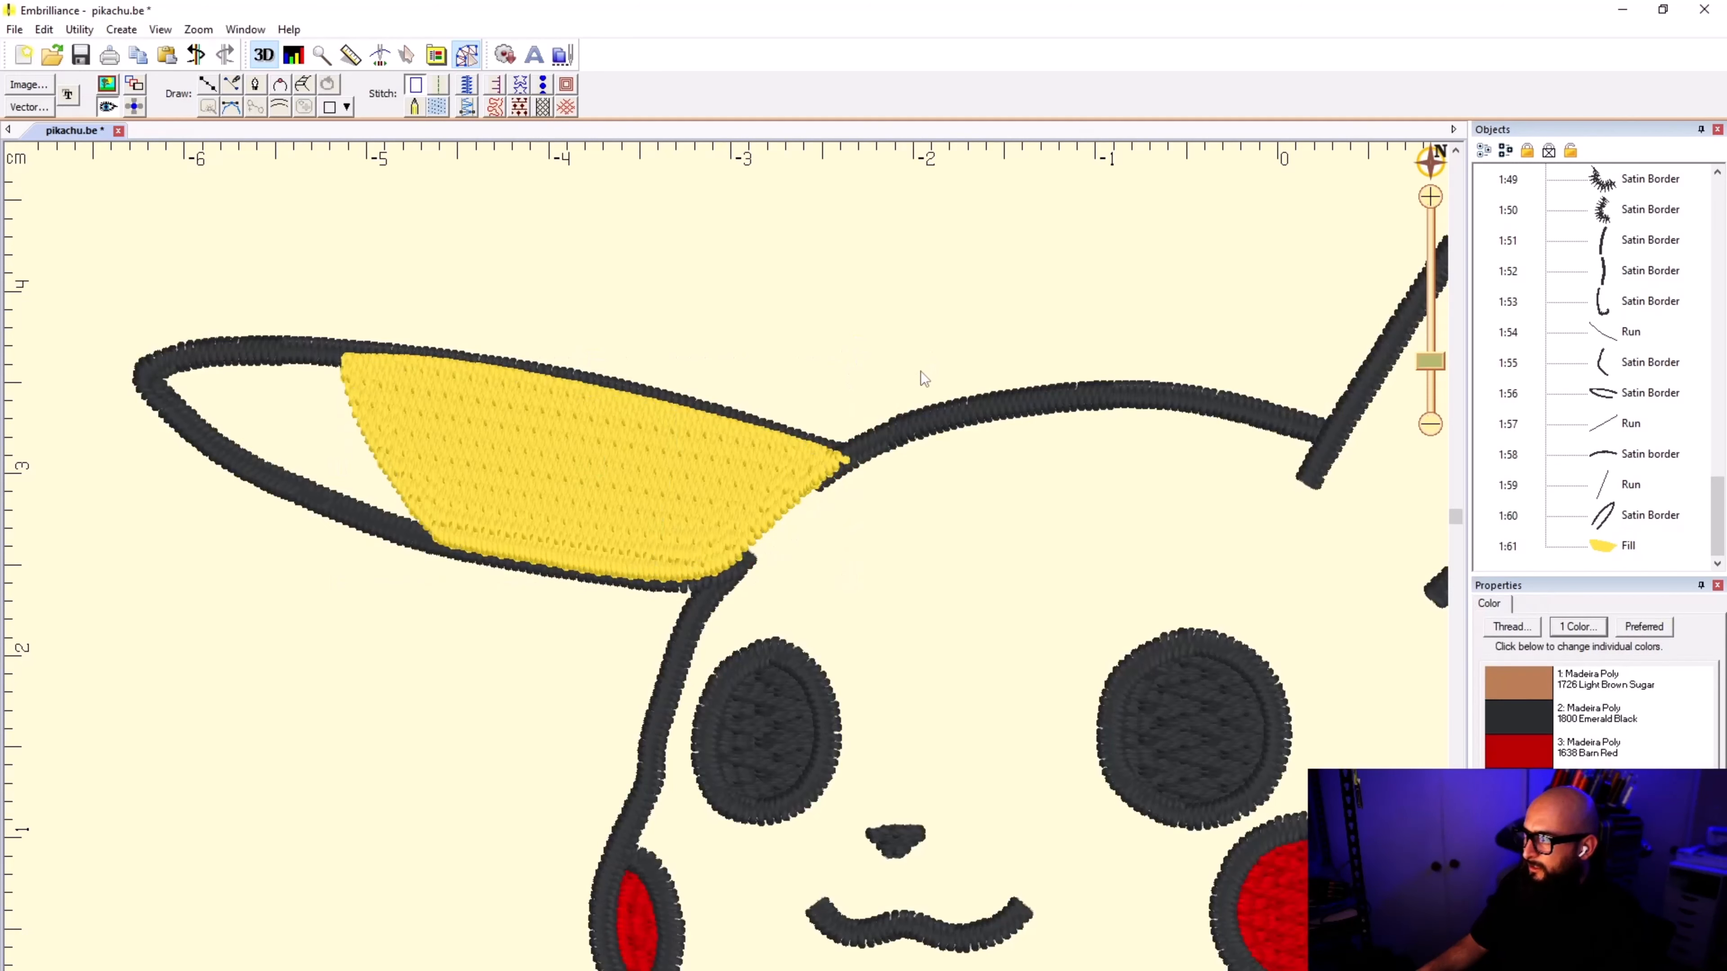
Step: Examine the whole design to plan the path from the filled ear to the remaining uncolored areas
scroll(919, 371, down, 2)
scroll(585, 573, down, 1)
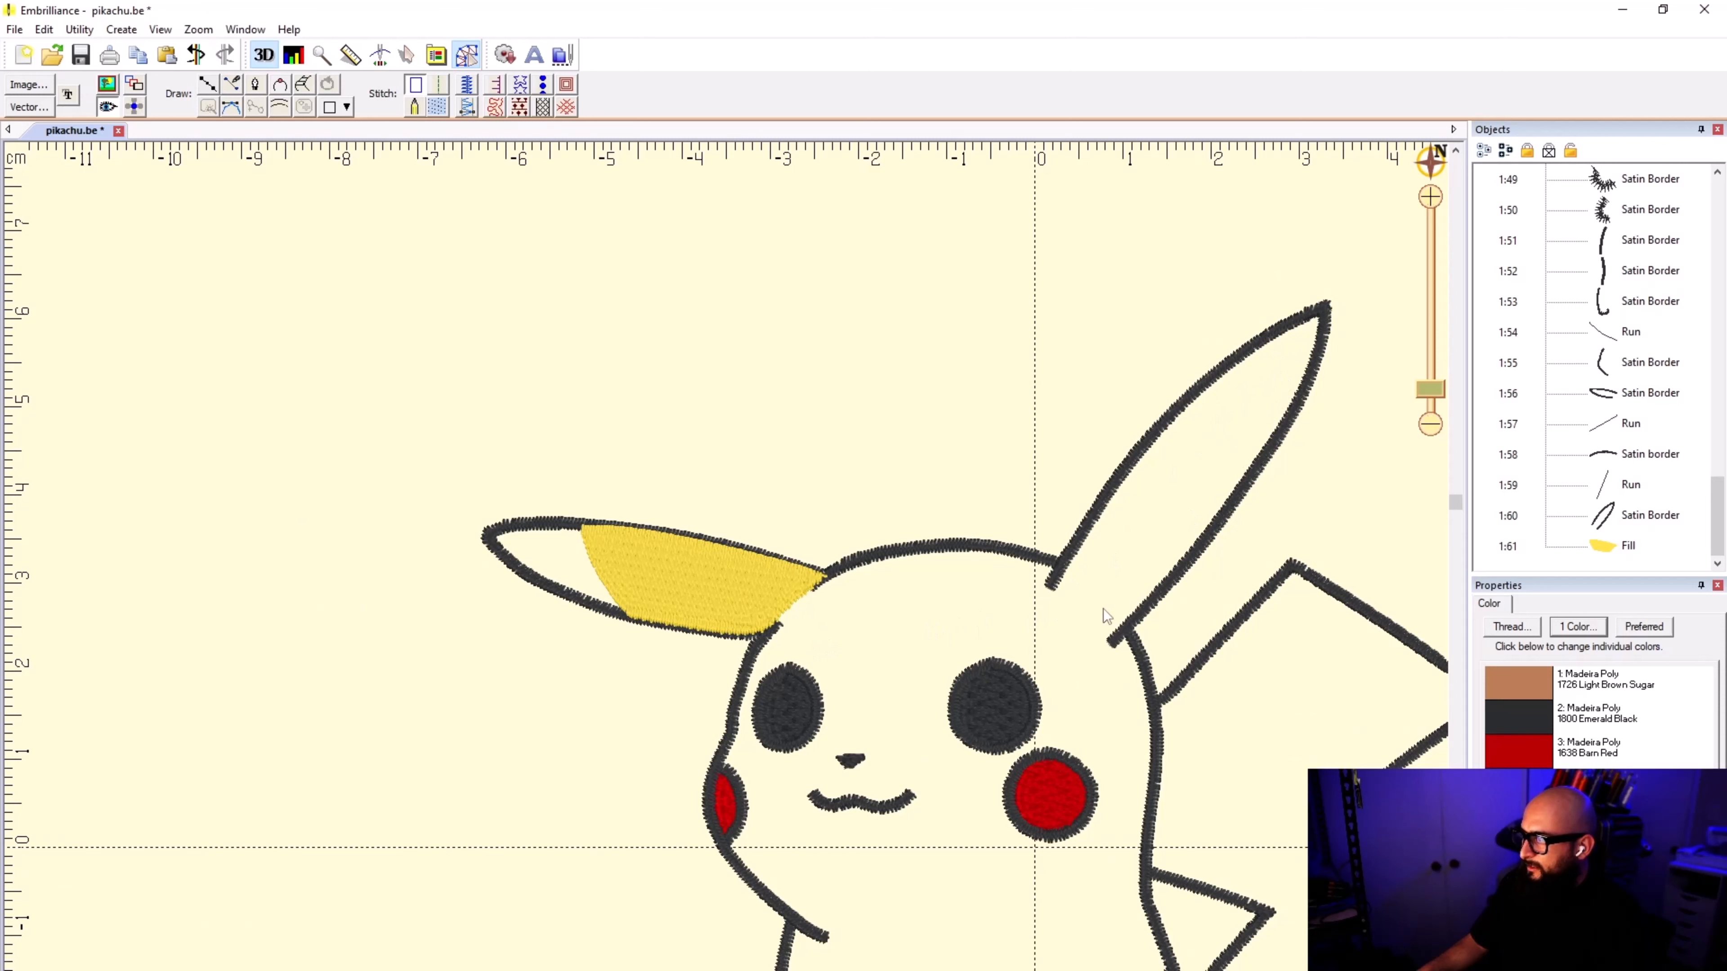
scroll(726, 576, down, 2)
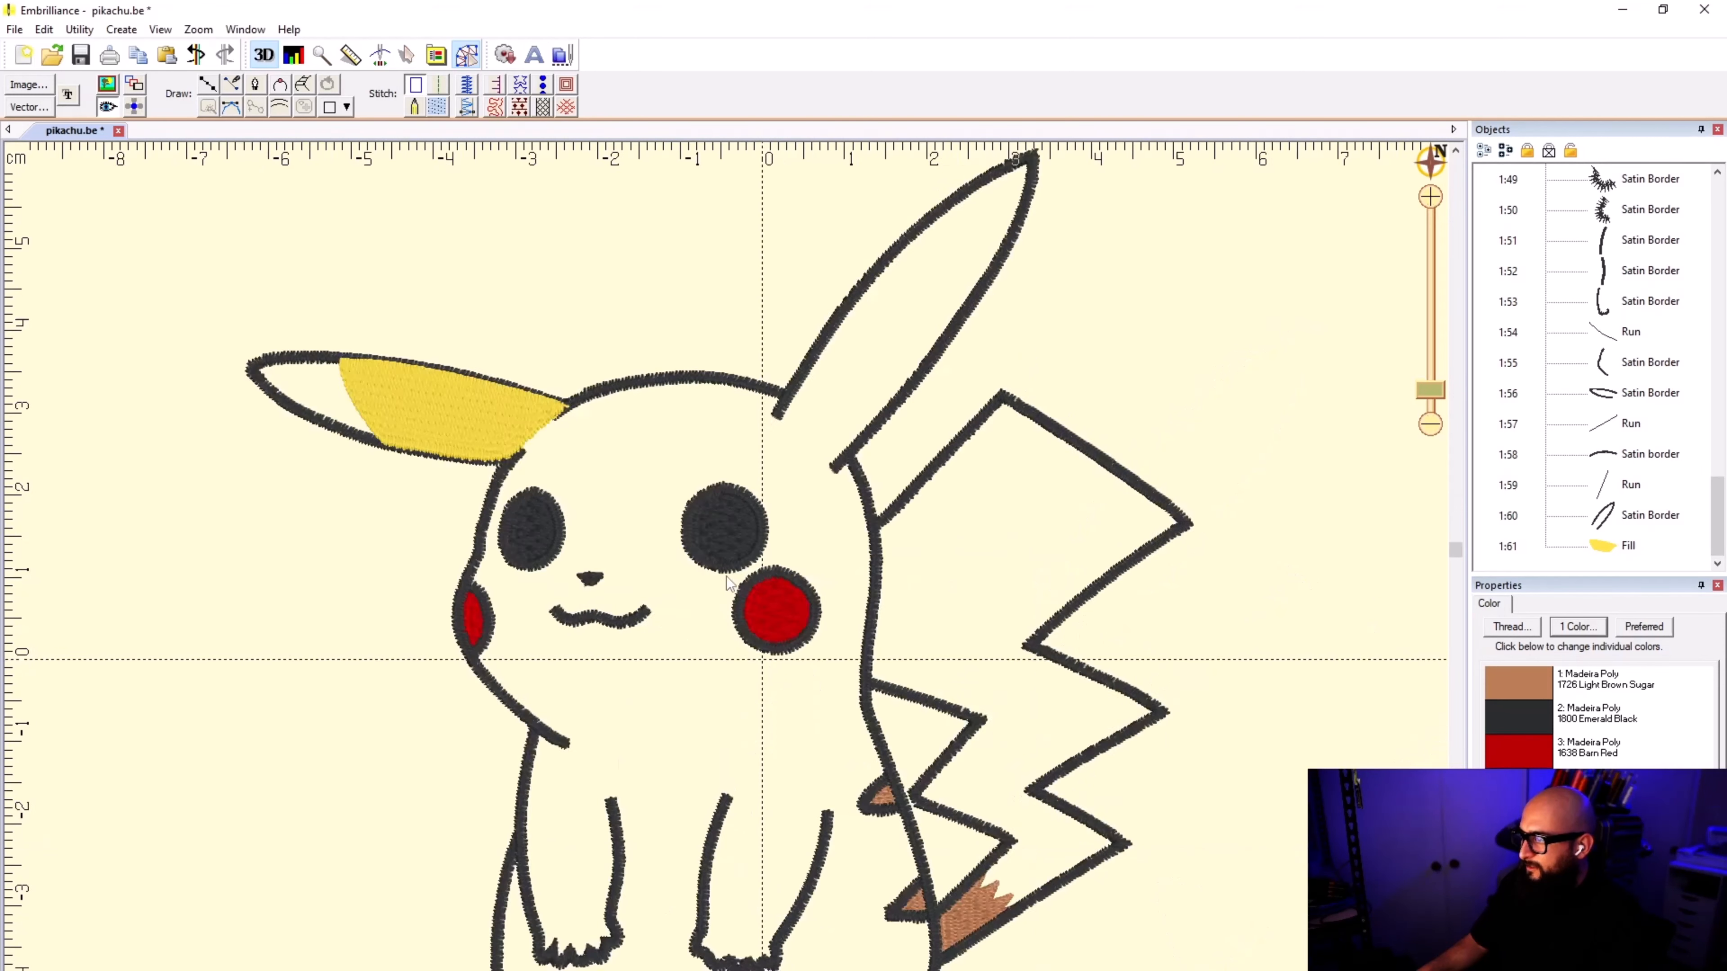
scroll(799, 720, down, 2)
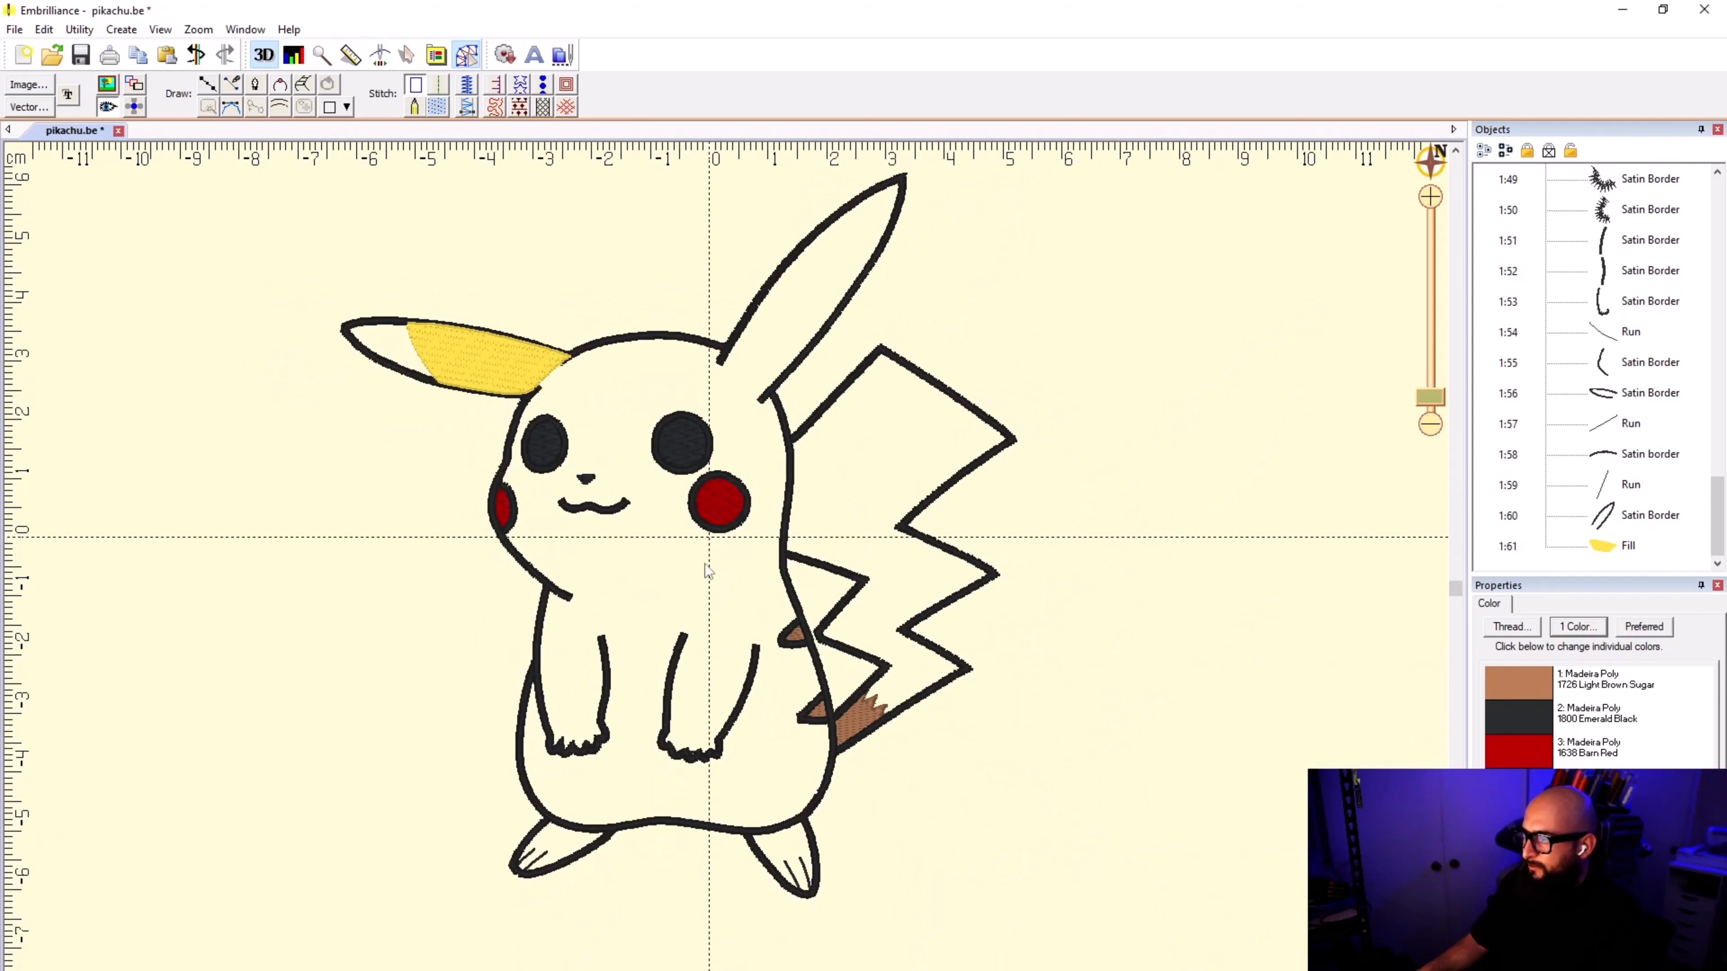
scroll(726, 574, up, 3)
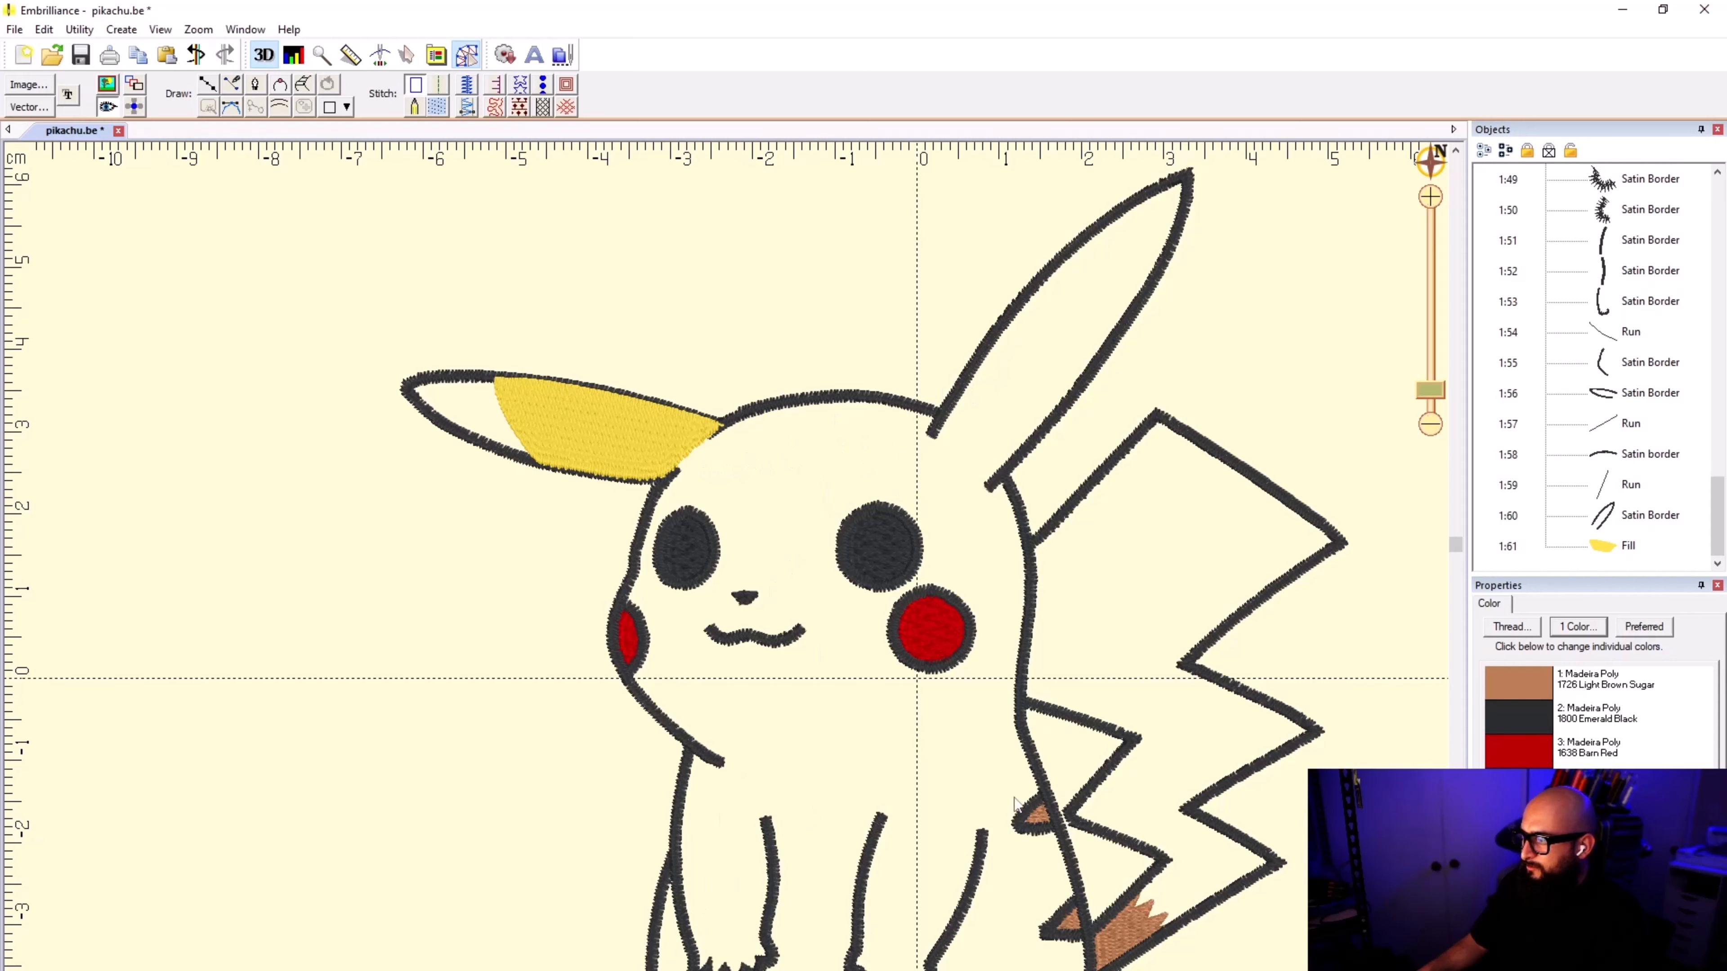
scroll(727, 574, down, 1)
scroll(726, 575, up, 4)
scroll(726, 575, down, 4)
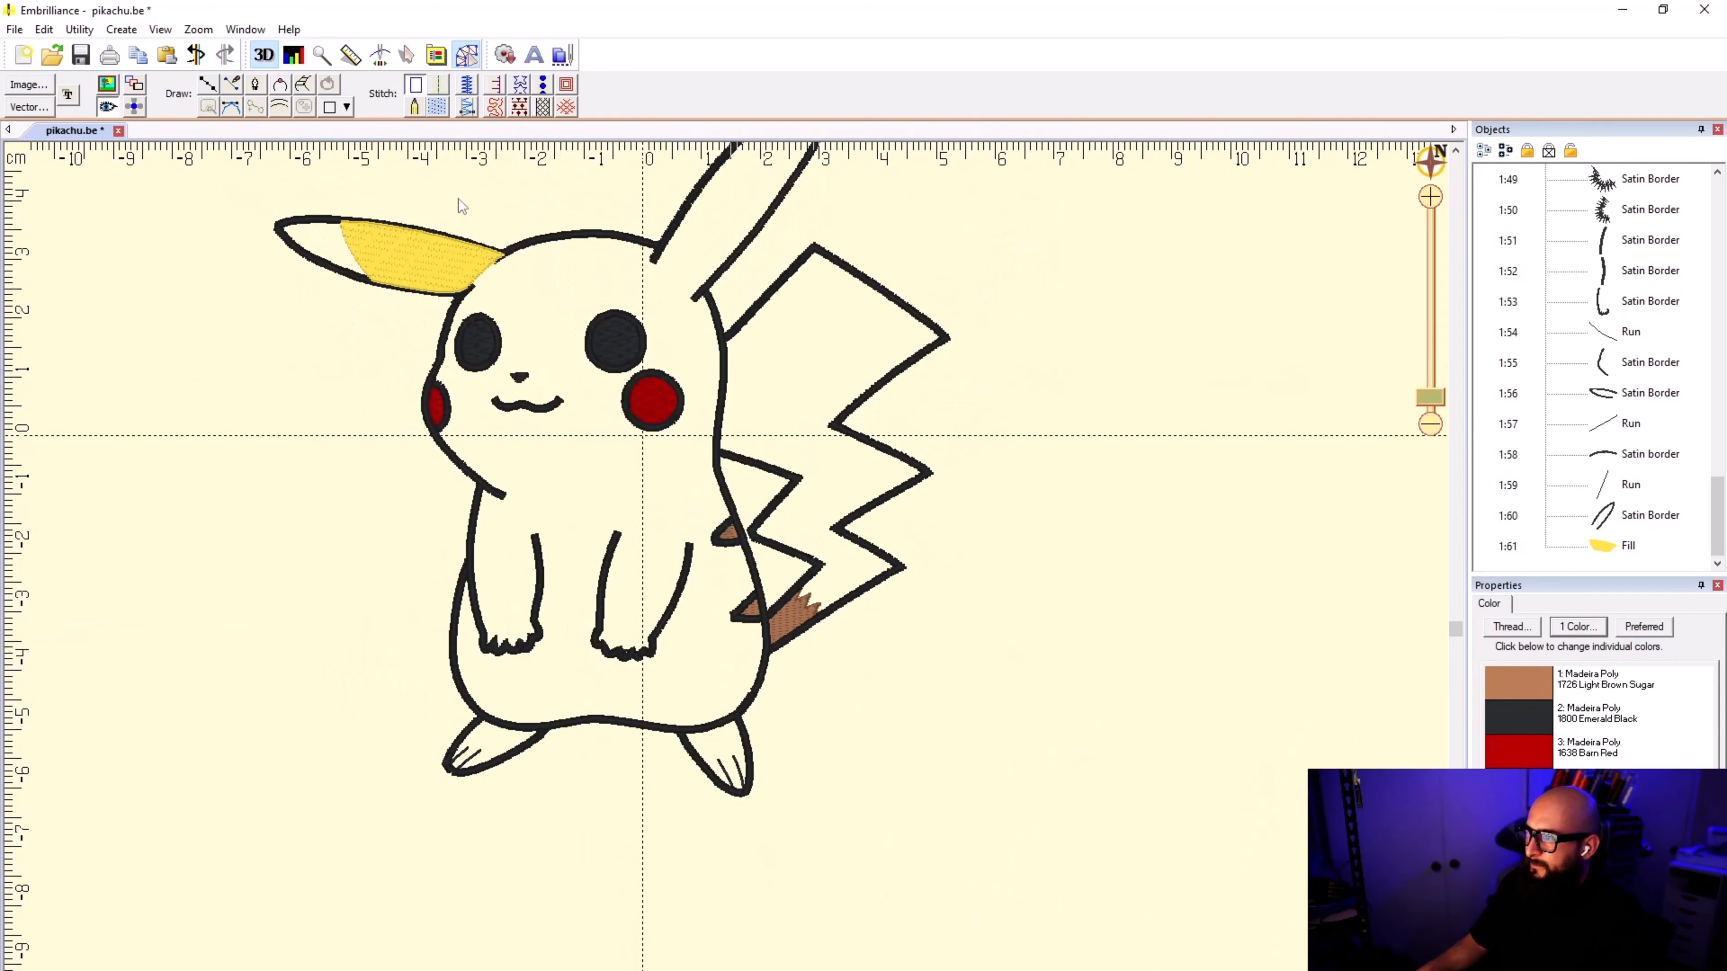
scroll(457, 204, down, 1)
scroll(727, 574, up, 3)
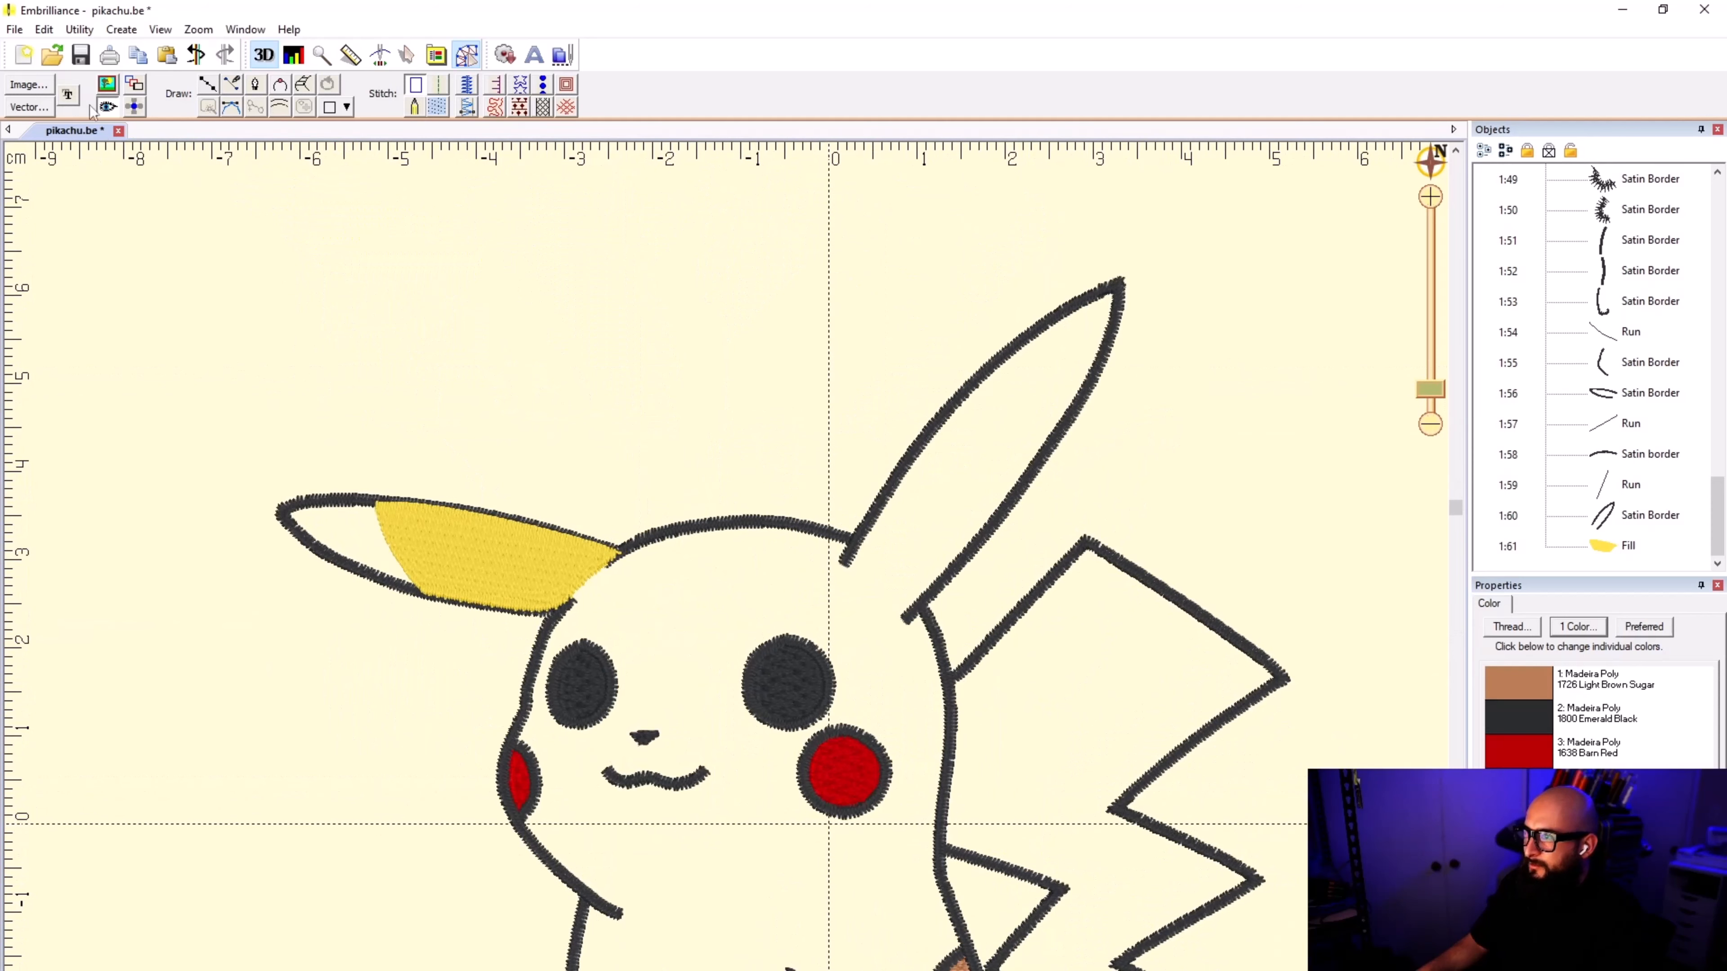
Step: Draw a connecting line from the filled ear across the forehead to the raised ear's tip and convert it to a run stitch
click(207, 86)
click(595, 587)
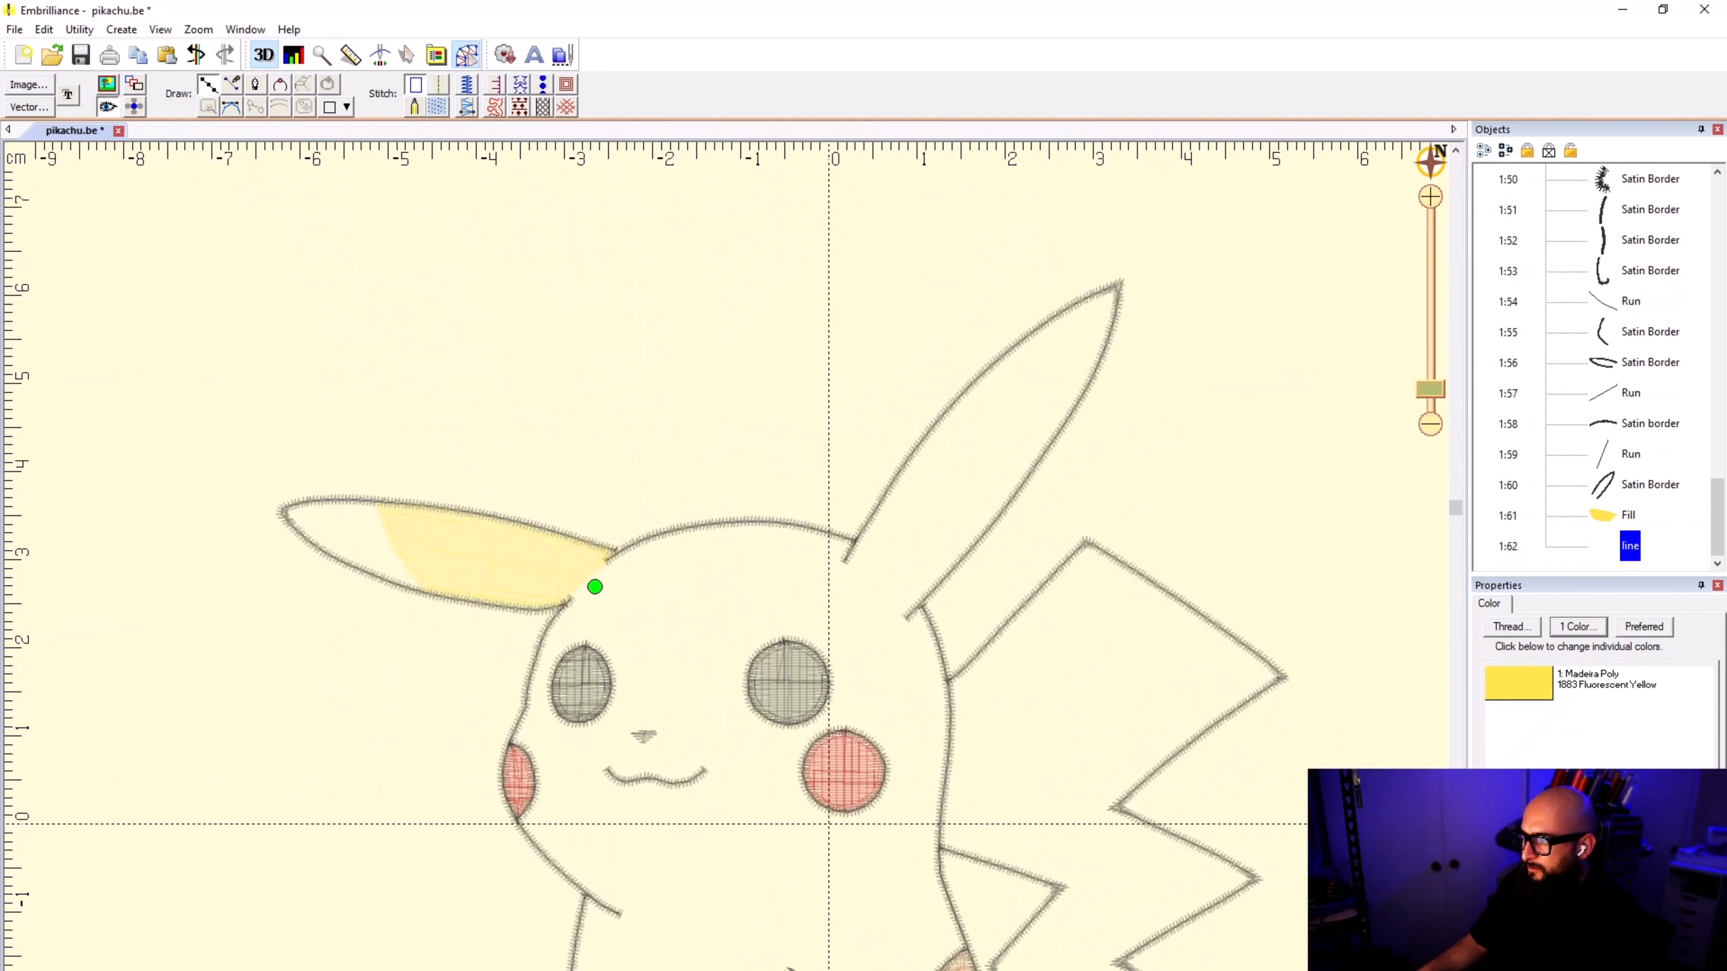
click(702, 583)
click(819, 595)
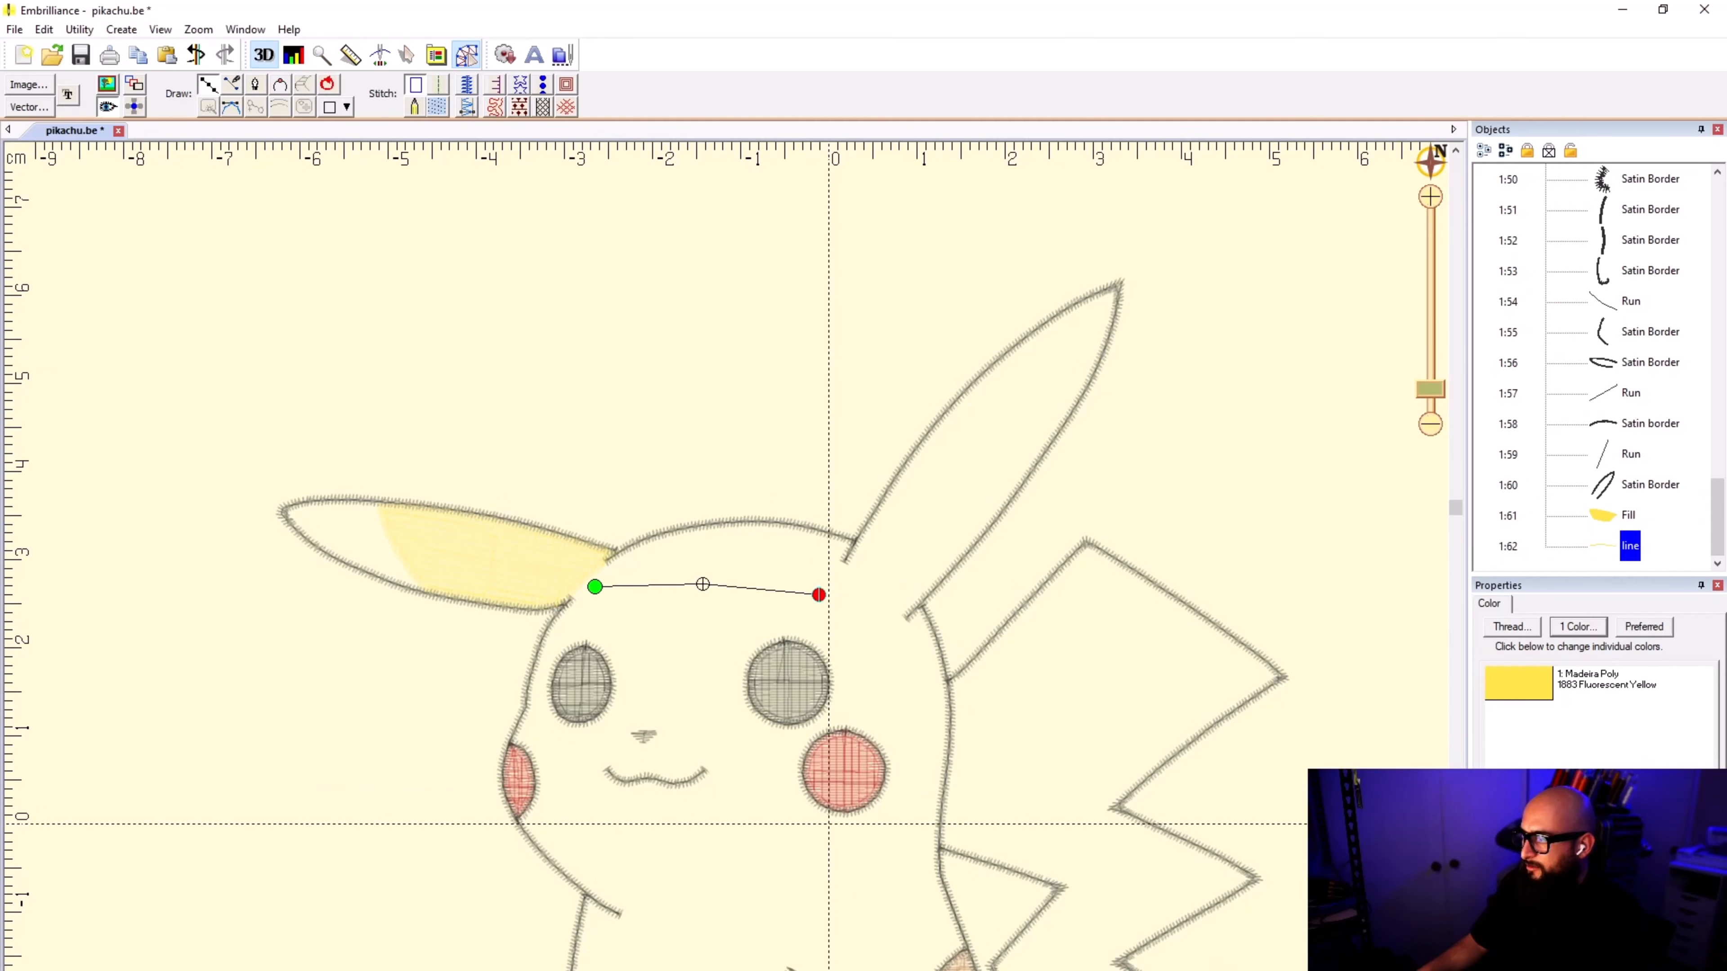
click(860, 597)
click(1072, 338)
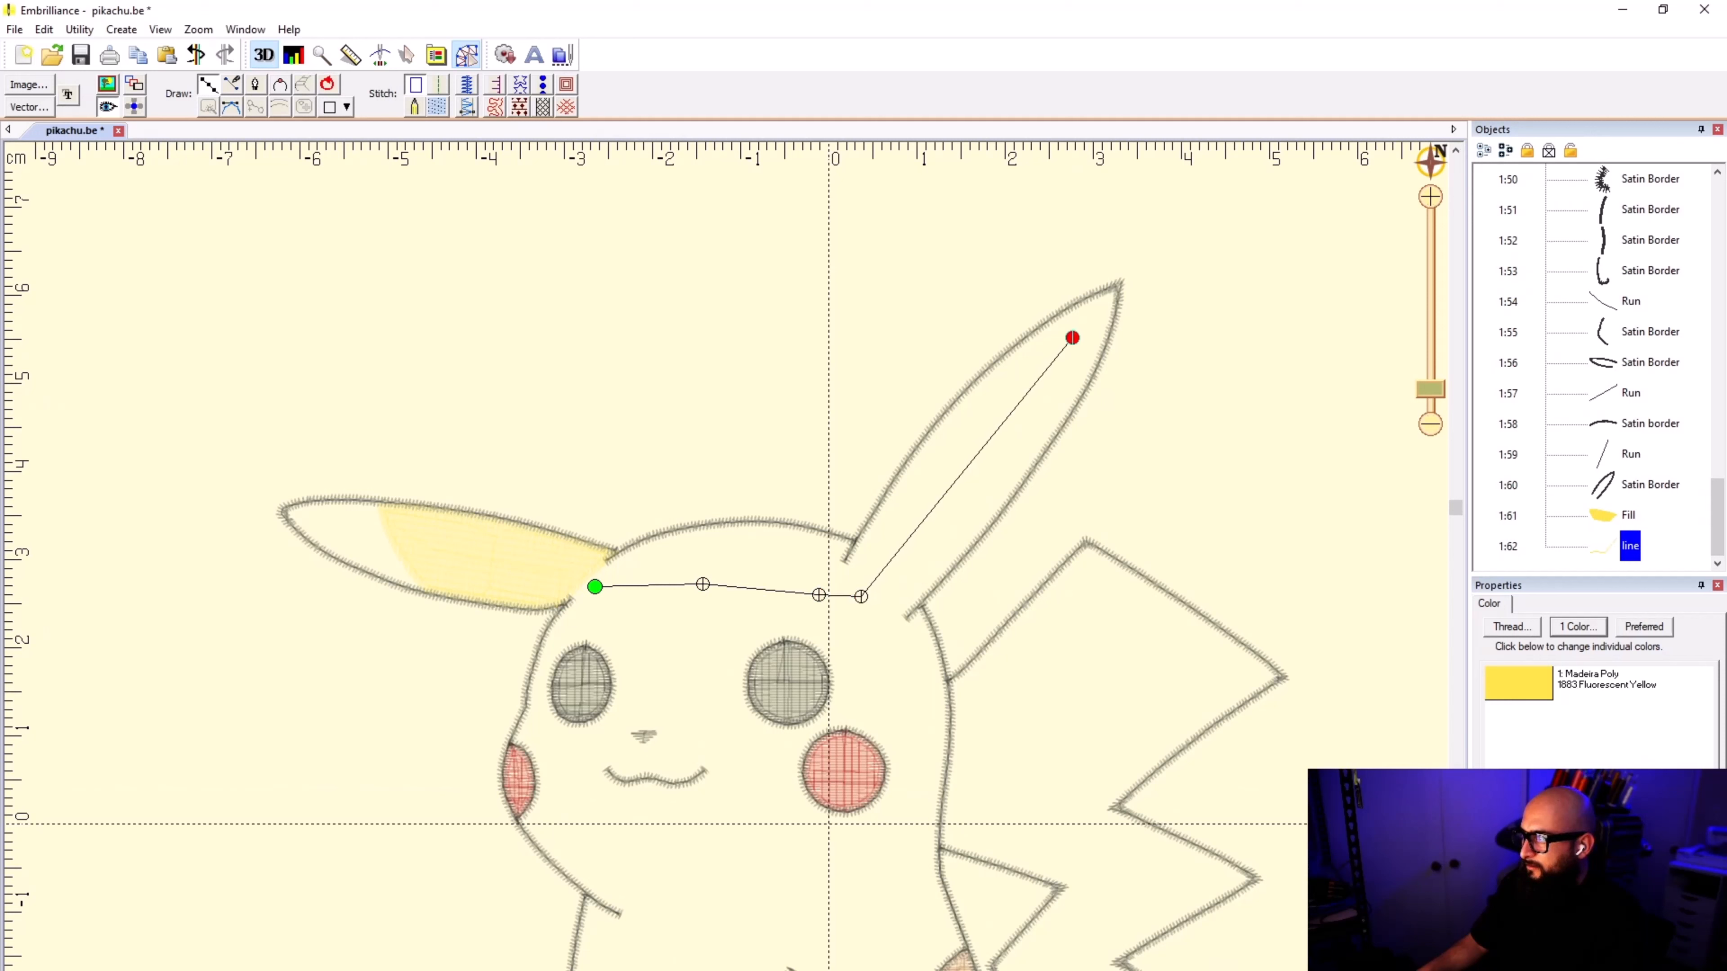
click(1114, 289)
key(Return)
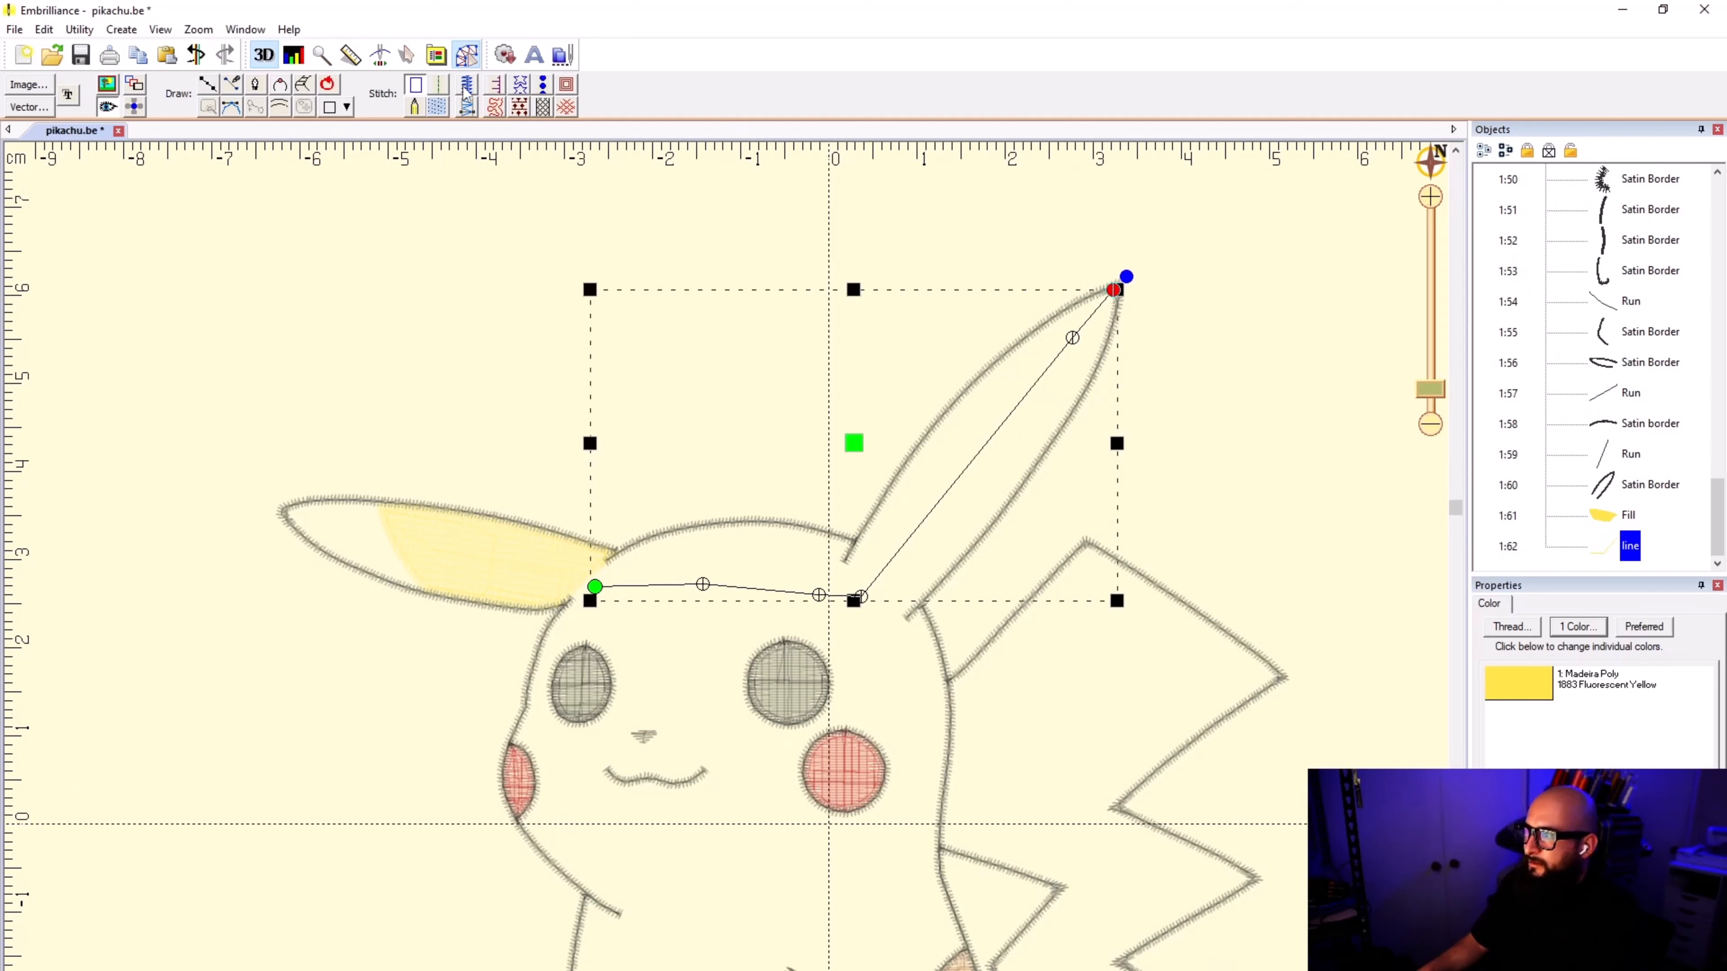
click(439, 84)
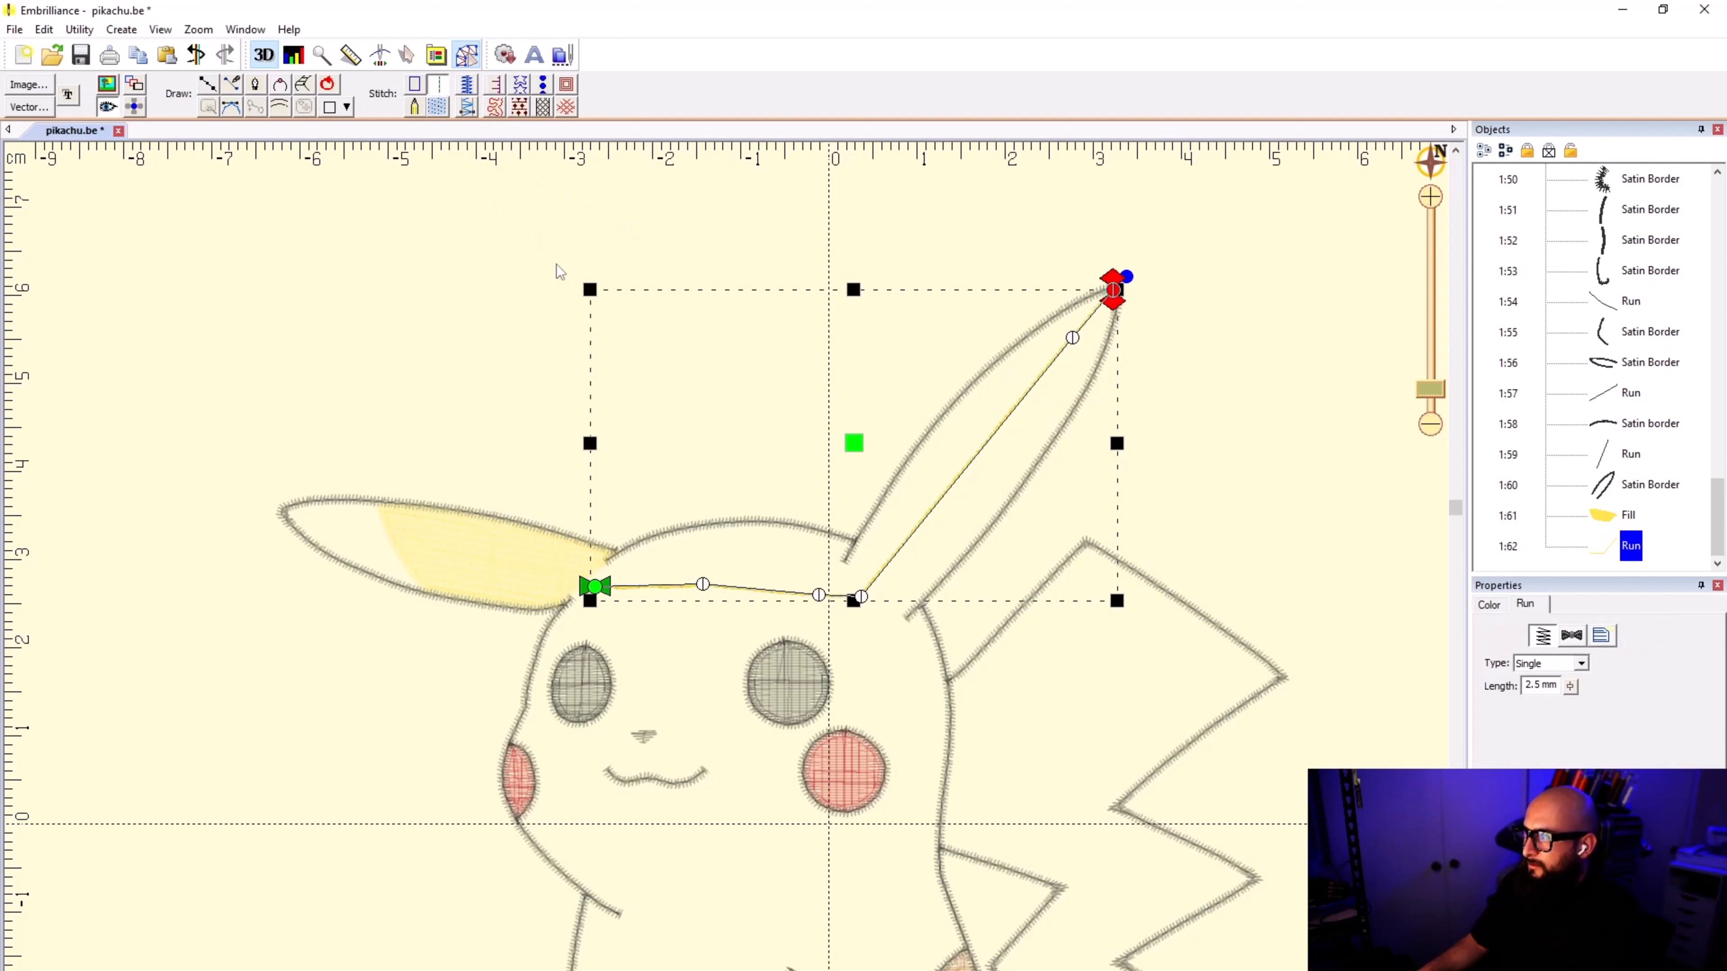
click(556, 287)
Step: Nudge the connecting run's end point slightly down so it sits on the satin border at the raised ear's tip
scroll(1092, 318, up, 3)
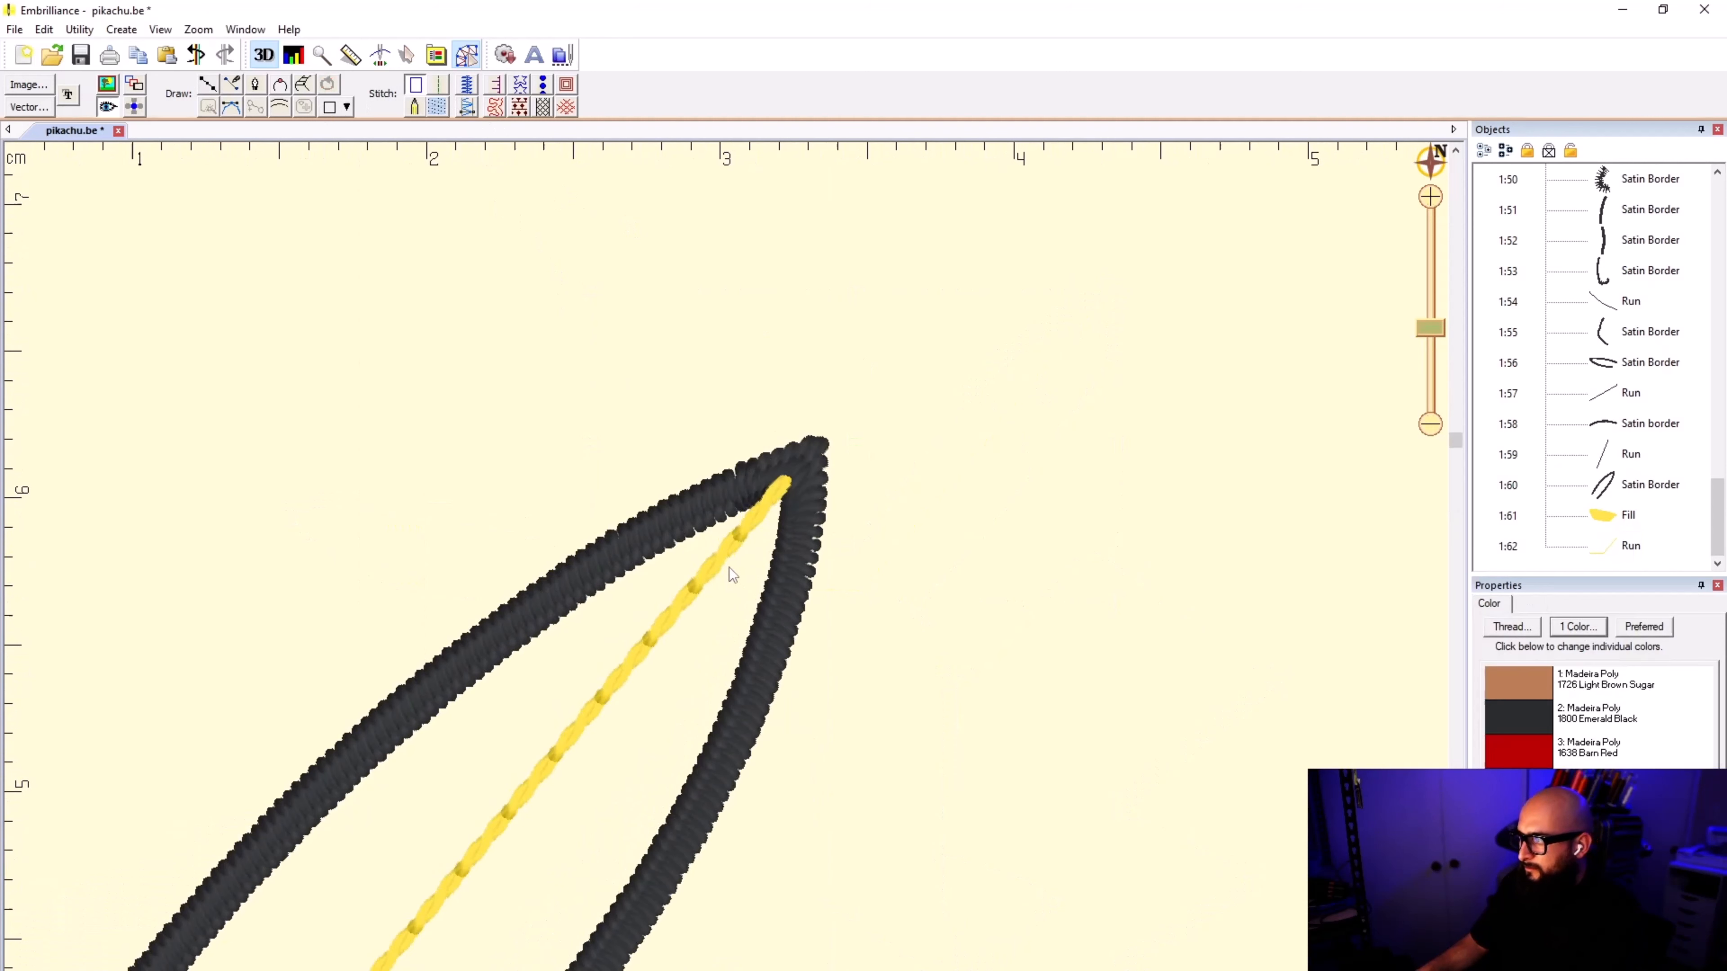
click(729, 567)
drag(786, 482, 786, 490)
key(Delete)
click(858, 475)
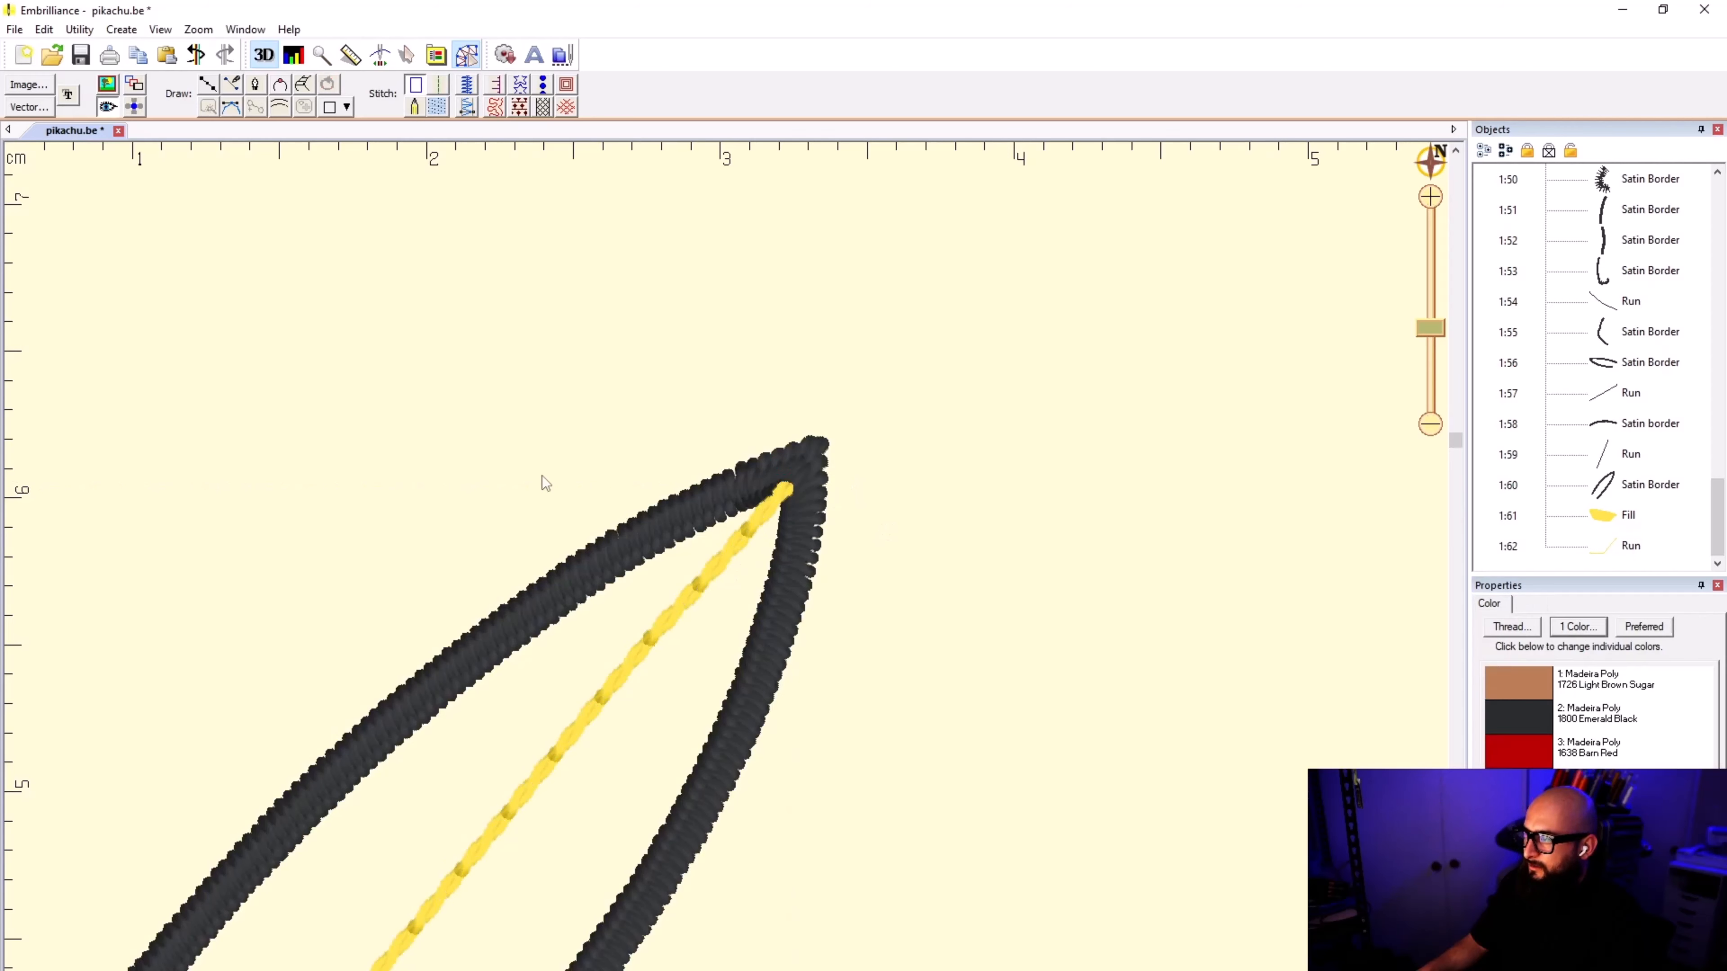
Step: Start a new outline at the raised ear's tip and trace down the center of the satin border on the tail side
click(206, 86)
scroll(791, 469, up, 1)
scroll(734, 574, up, 2)
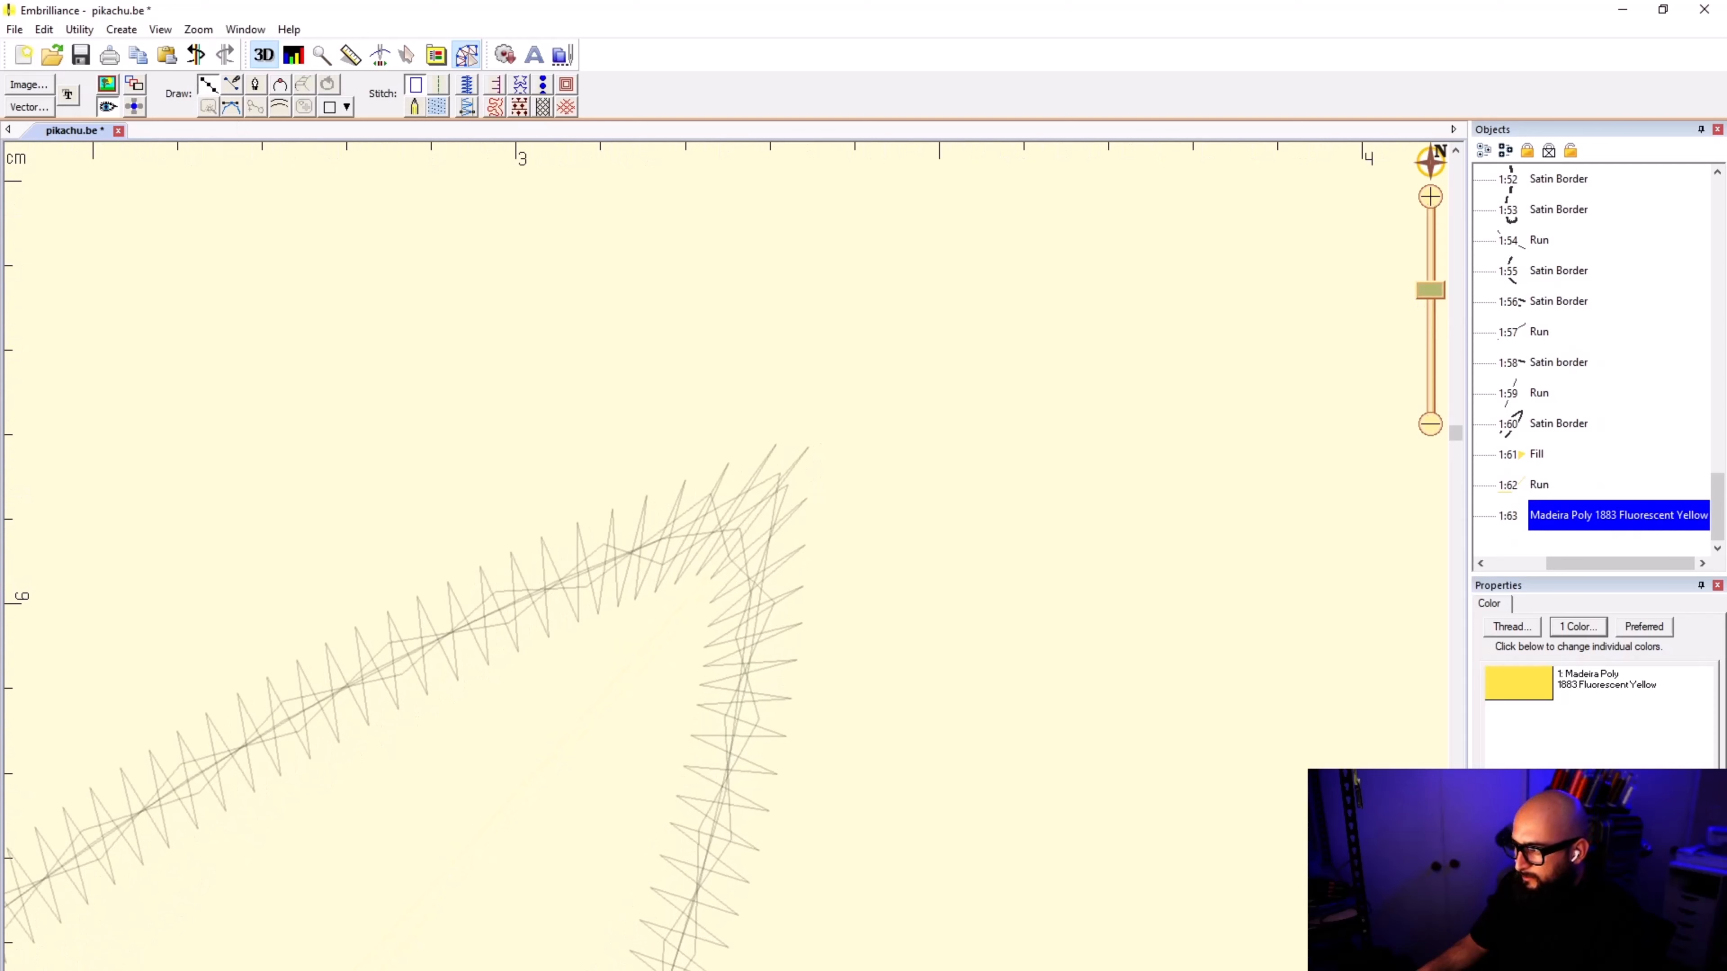
click(741, 527)
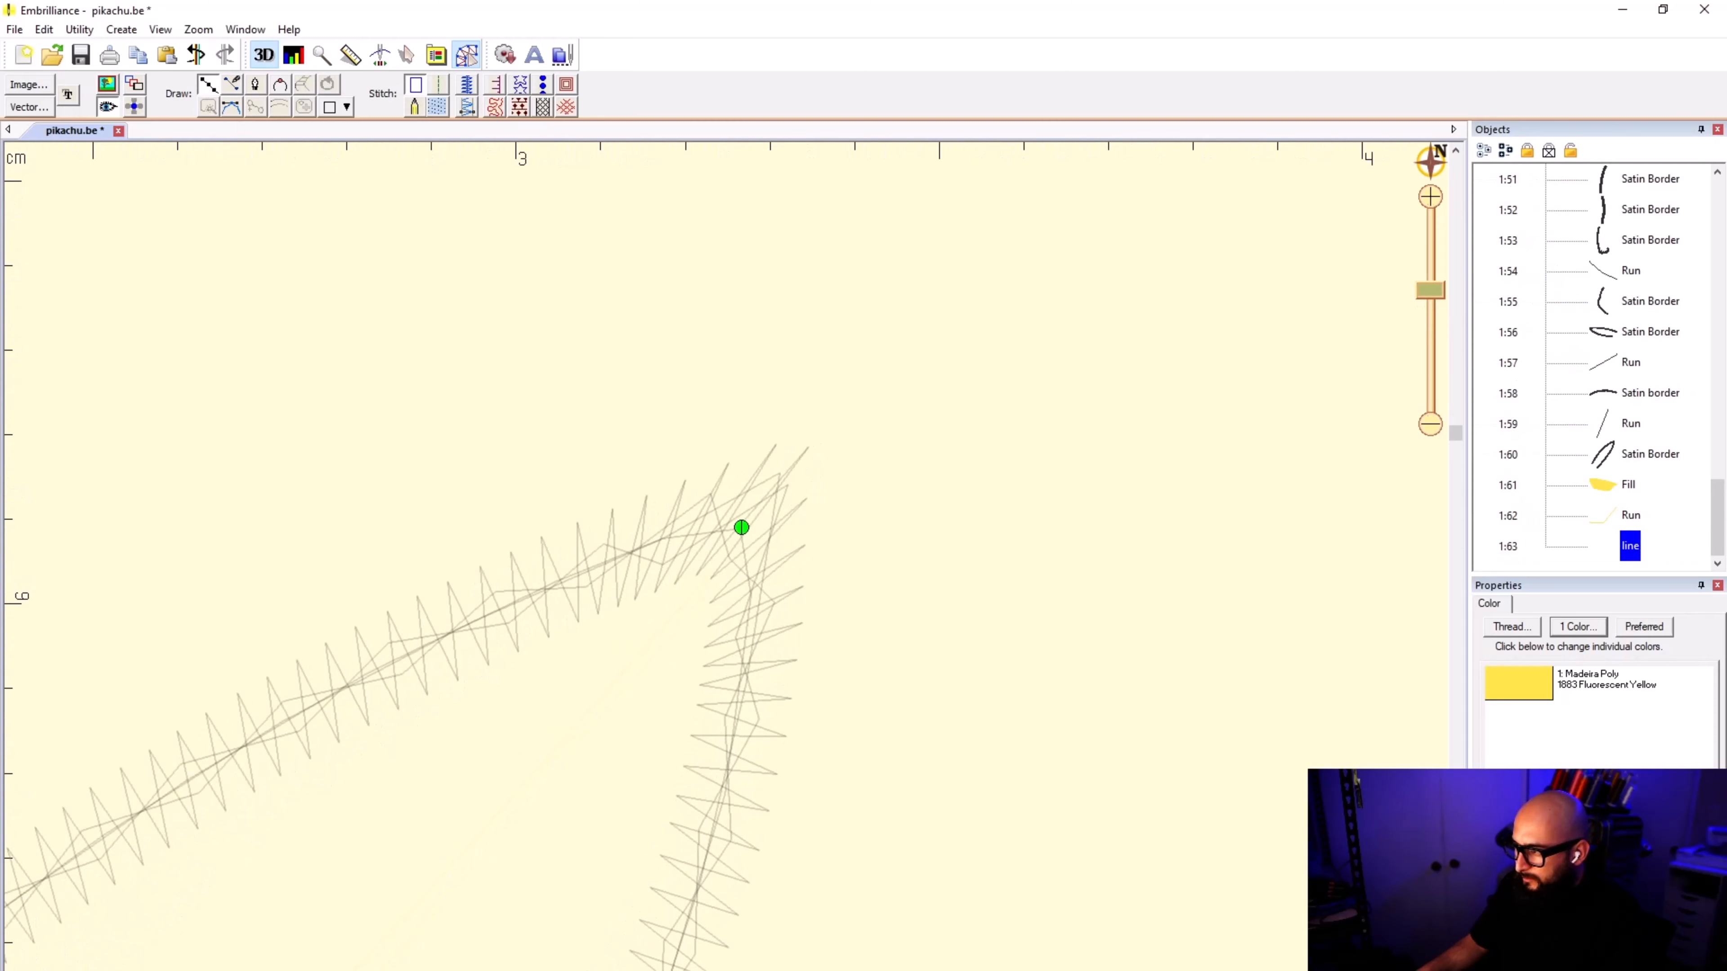
click(750, 594)
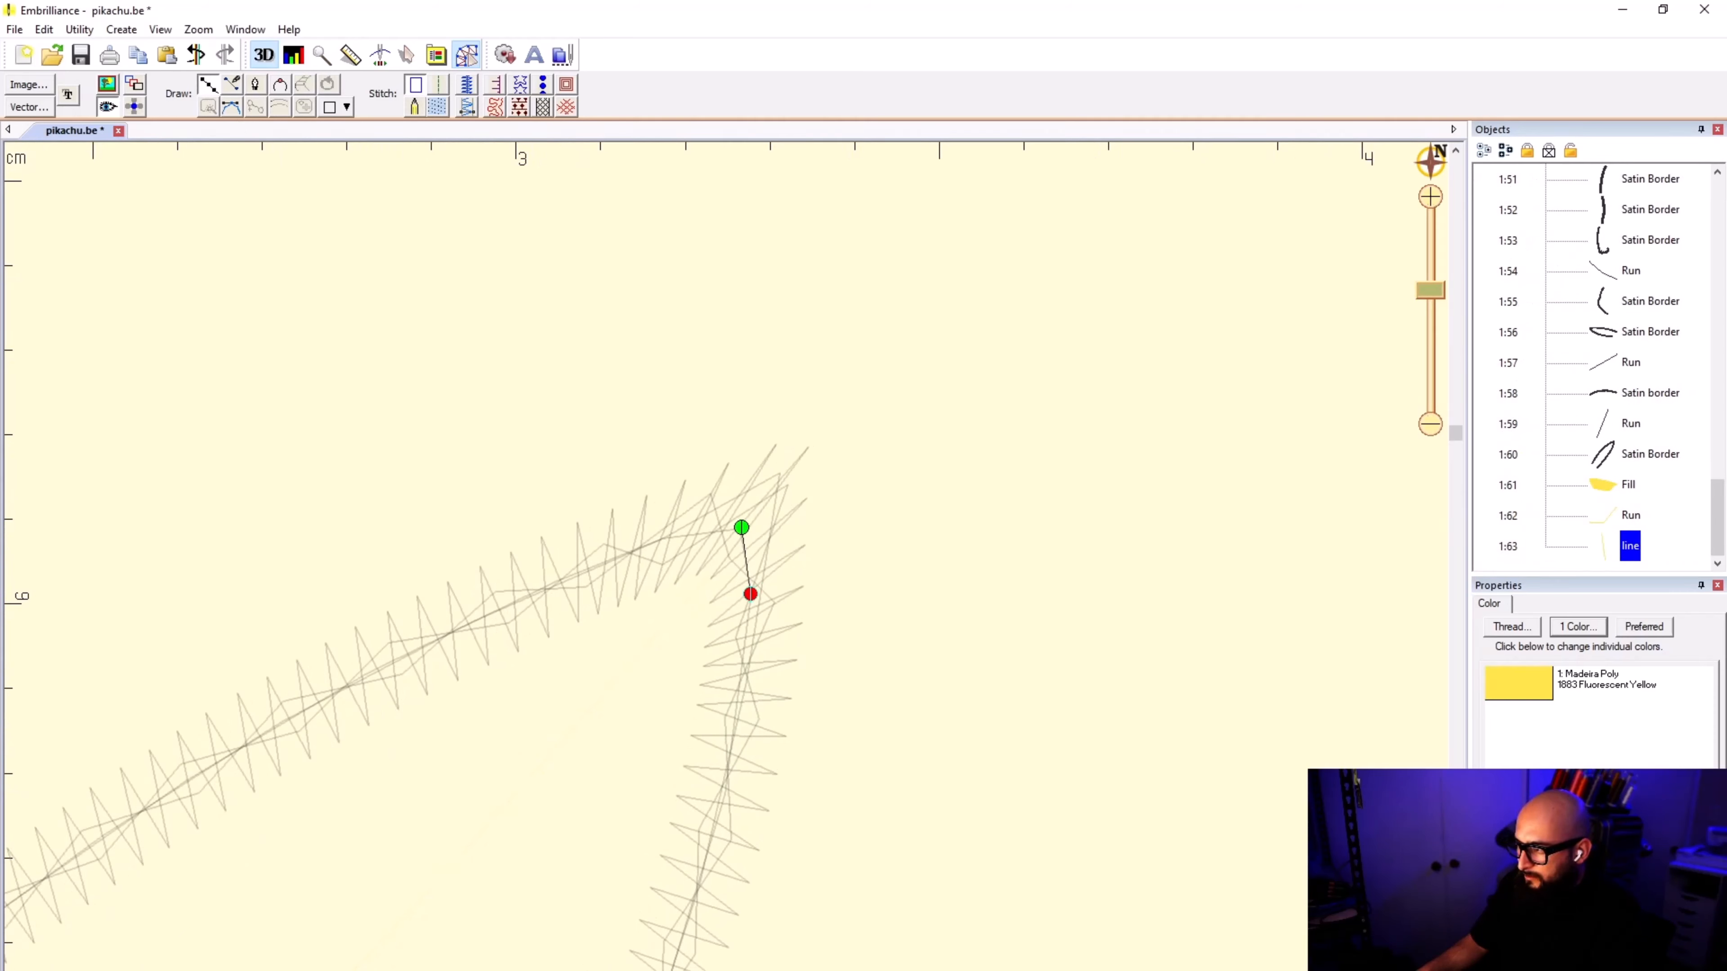
click(747, 667)
click(726, 781)
scroll(726, 780, down, 2)
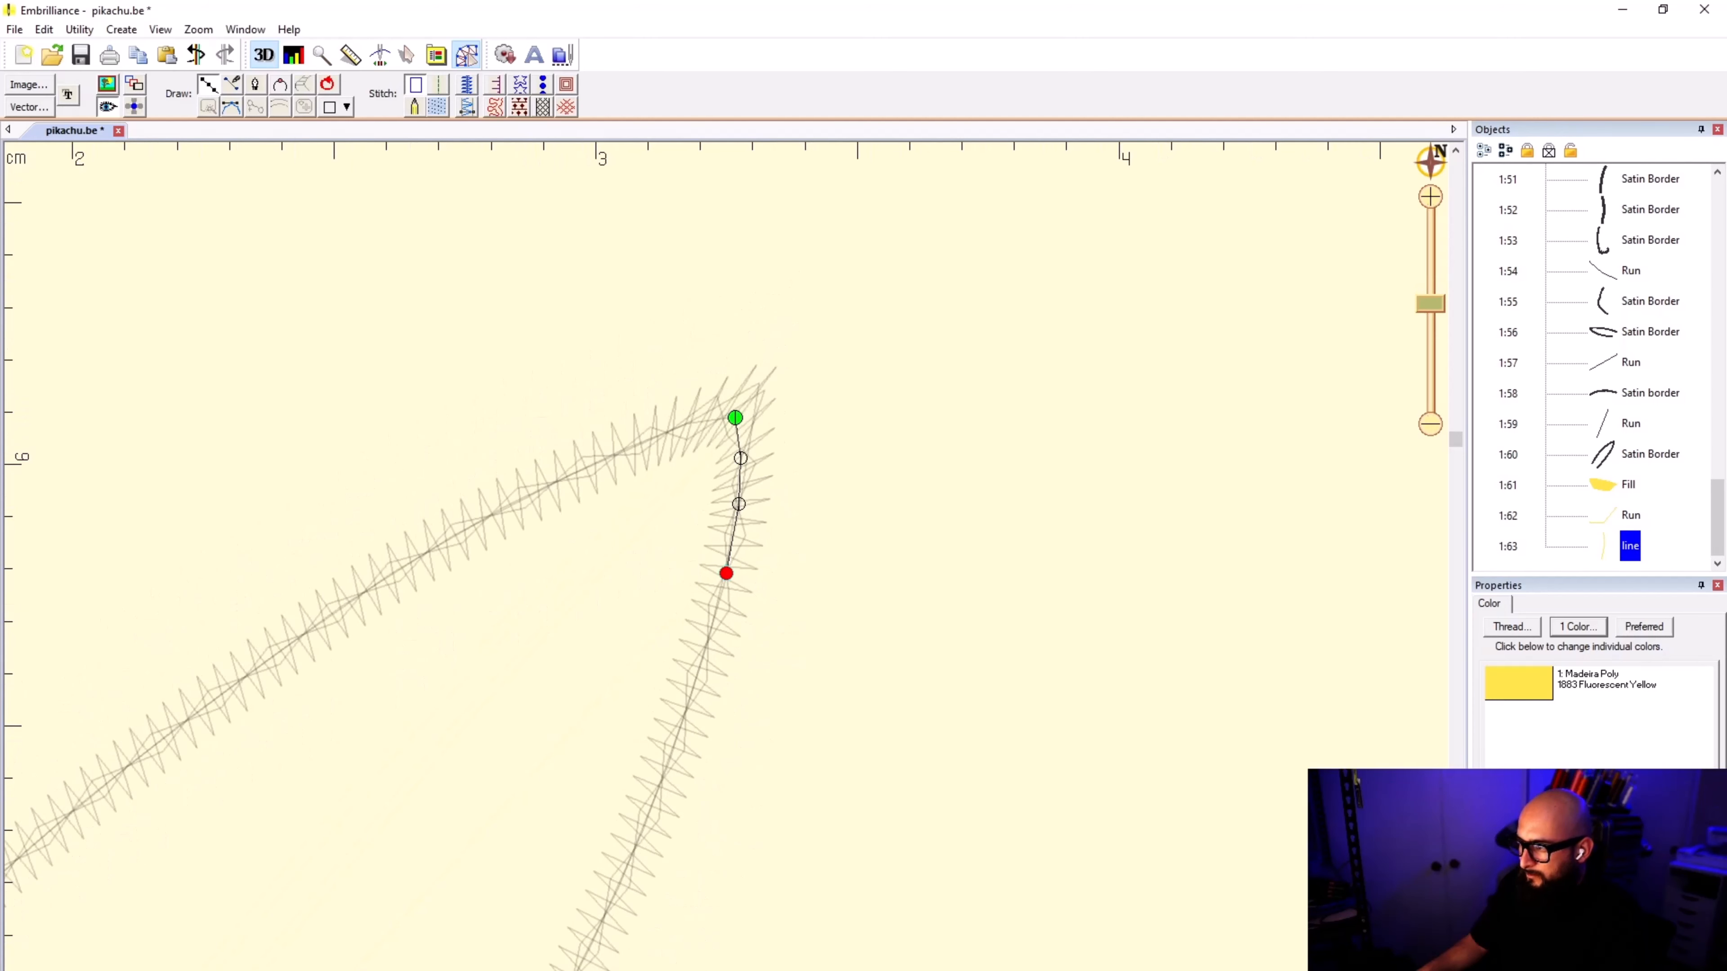
click(679, 721)
scroll(680, 721, down, 1)
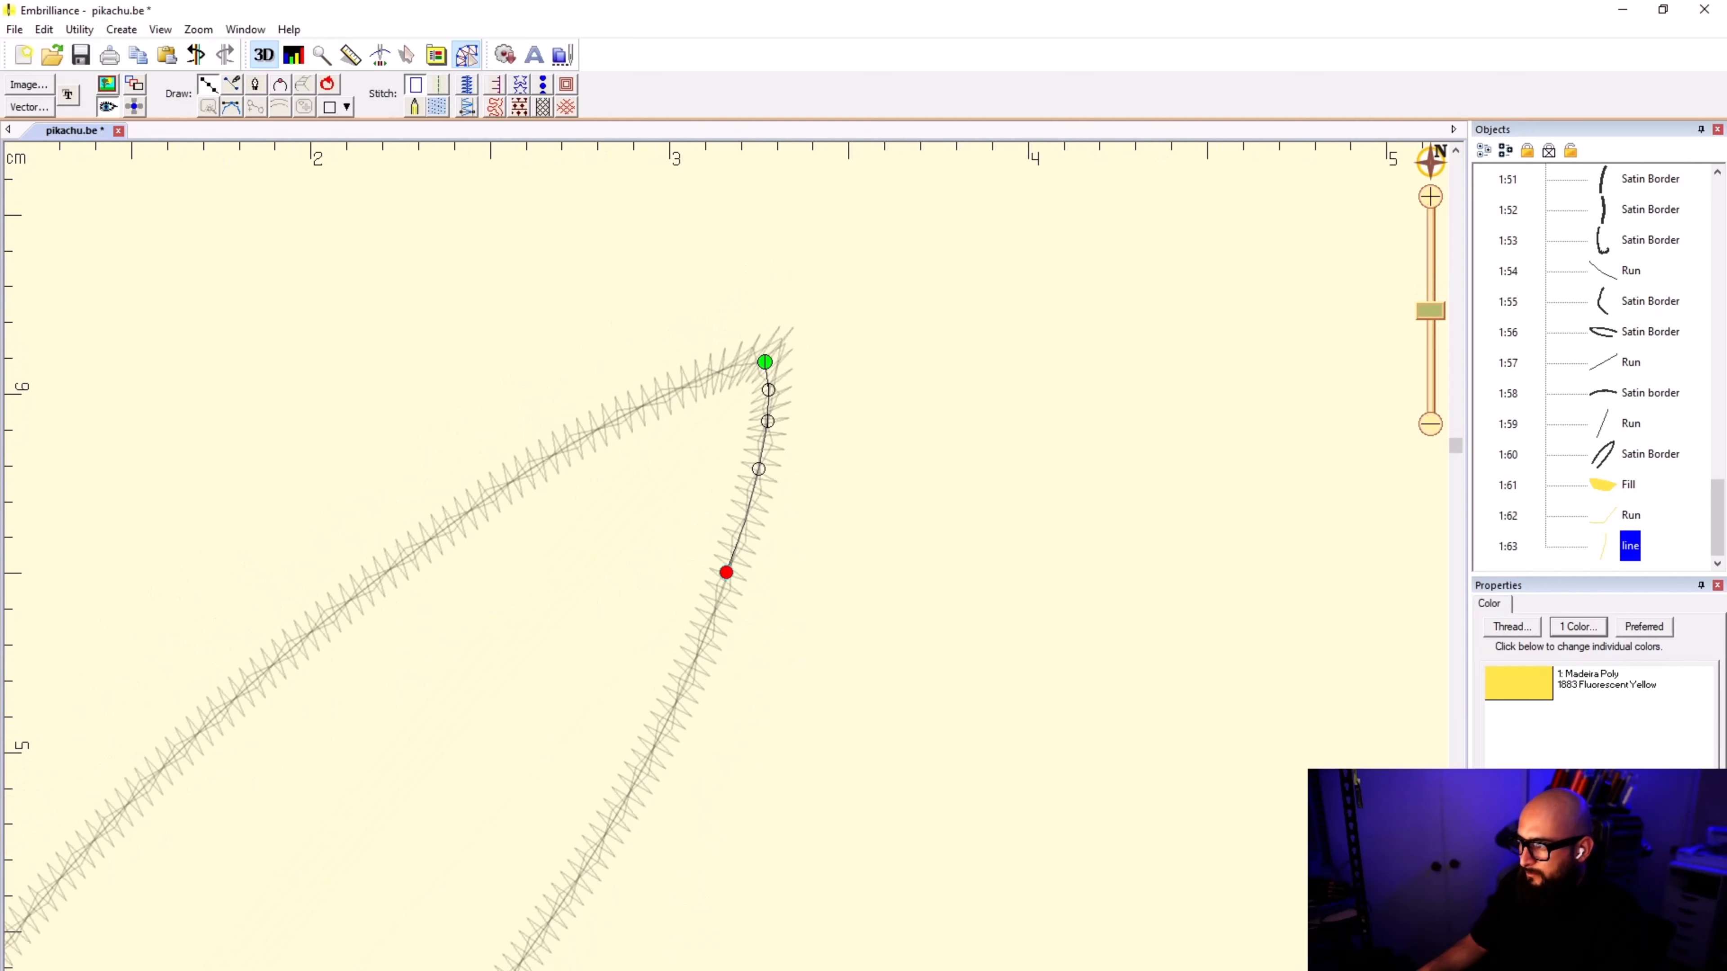
Step: Continue the outline down the raised ear's tail-side border to about the middle of the ear
click(677, 703)
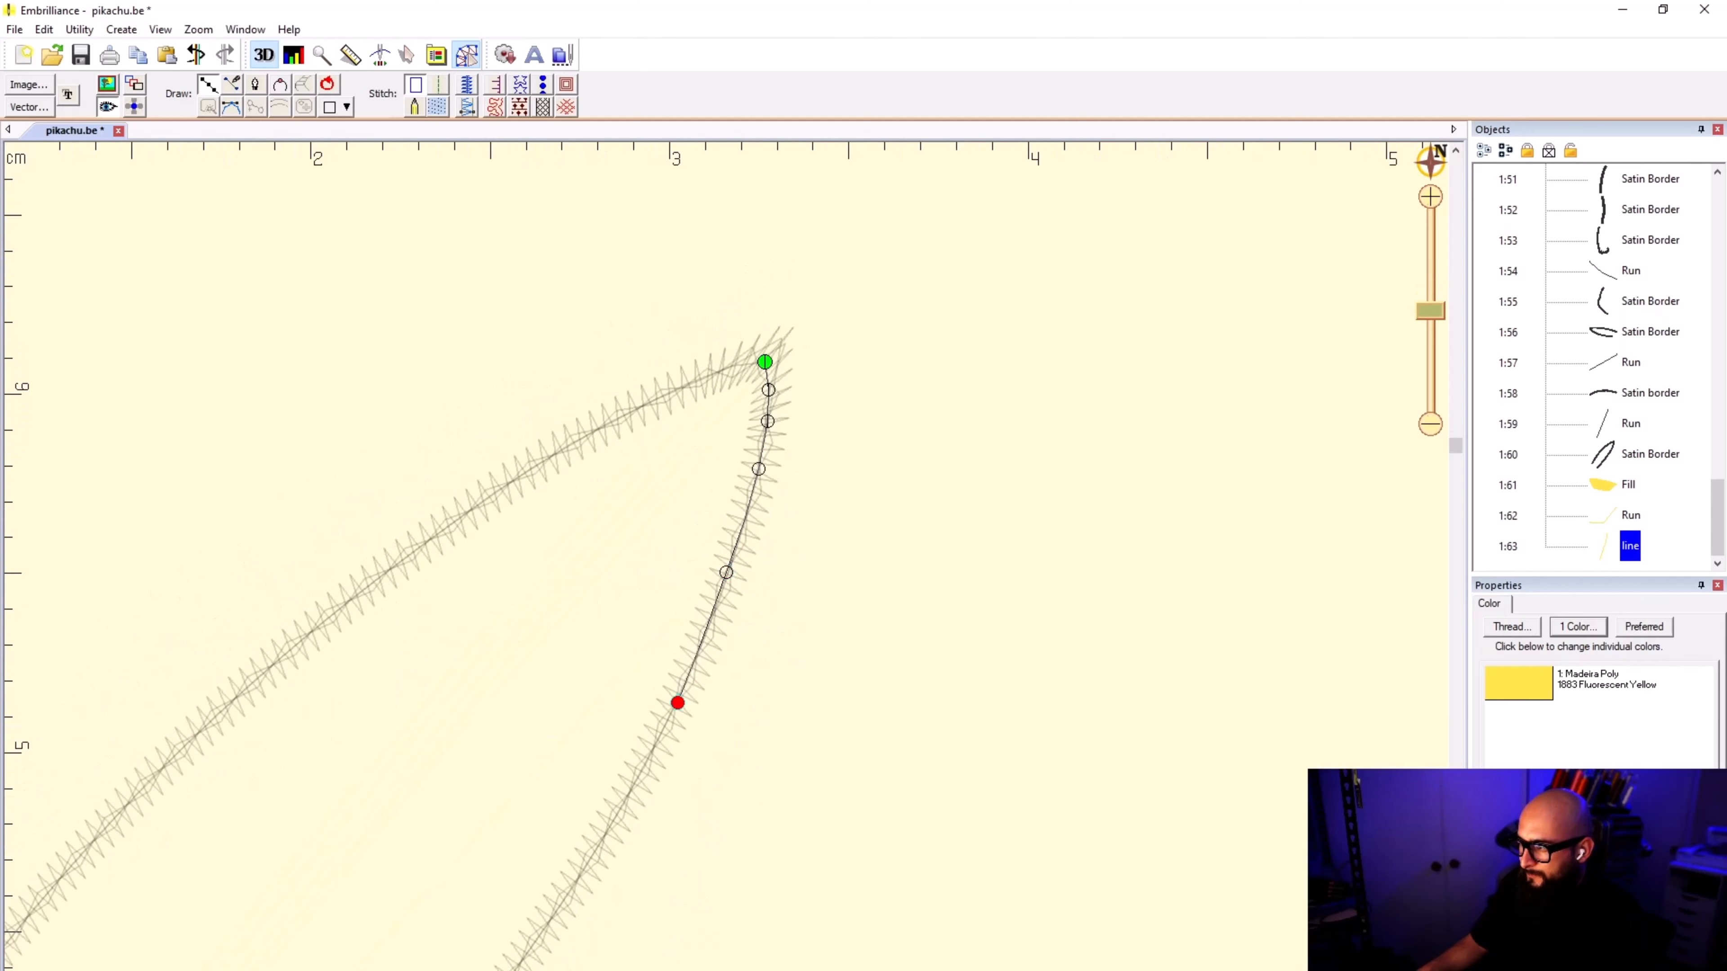
click(610, 822)
scroll(609, 821, down, 1)
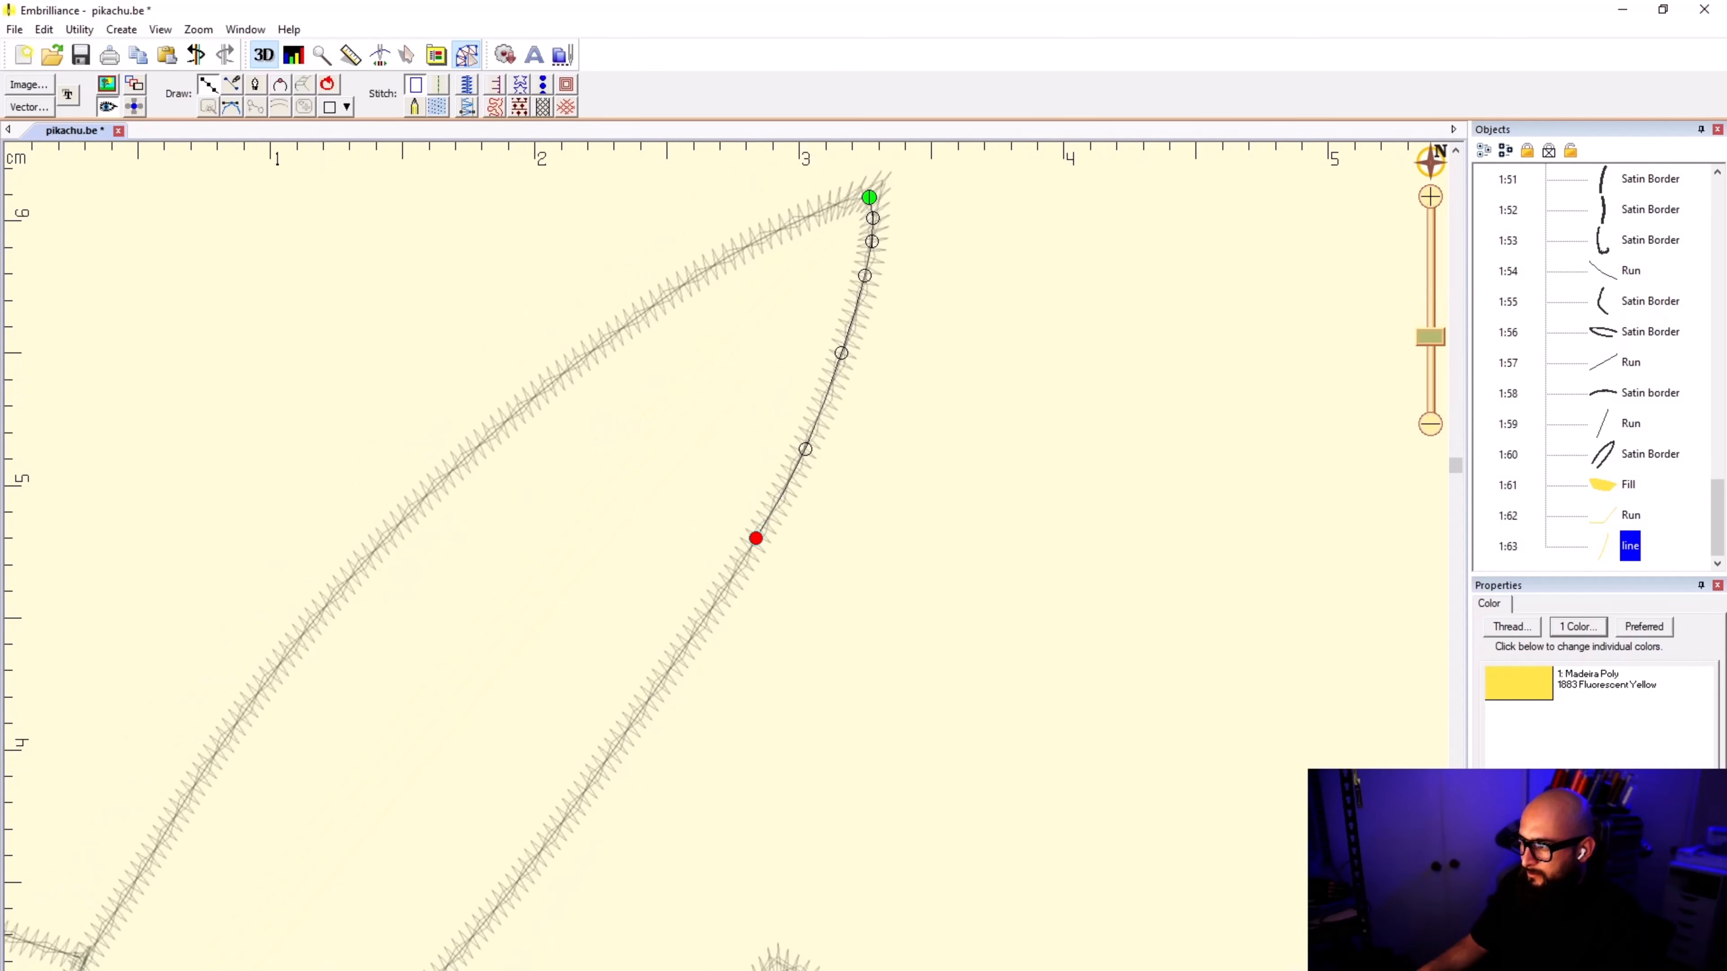
click(684, 649)
scroll(684, 649, down, 1)
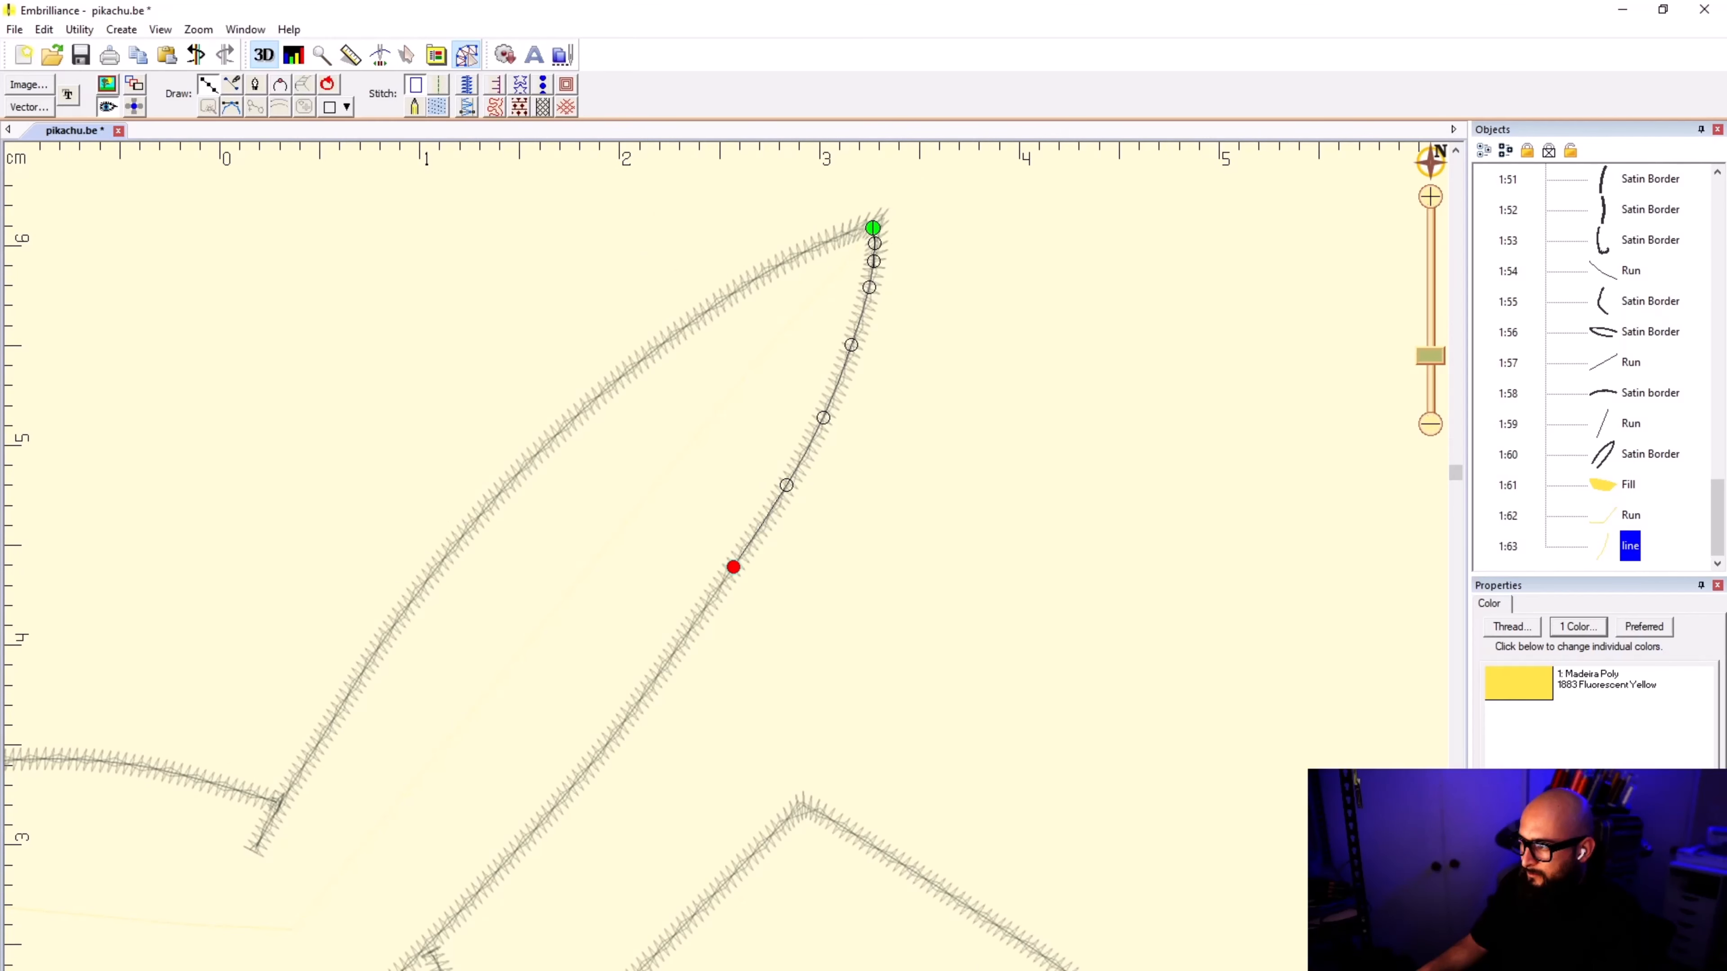
click(682, 641)
scroll(682, 641, down, 2)
scroll(641, 677, up, 2)
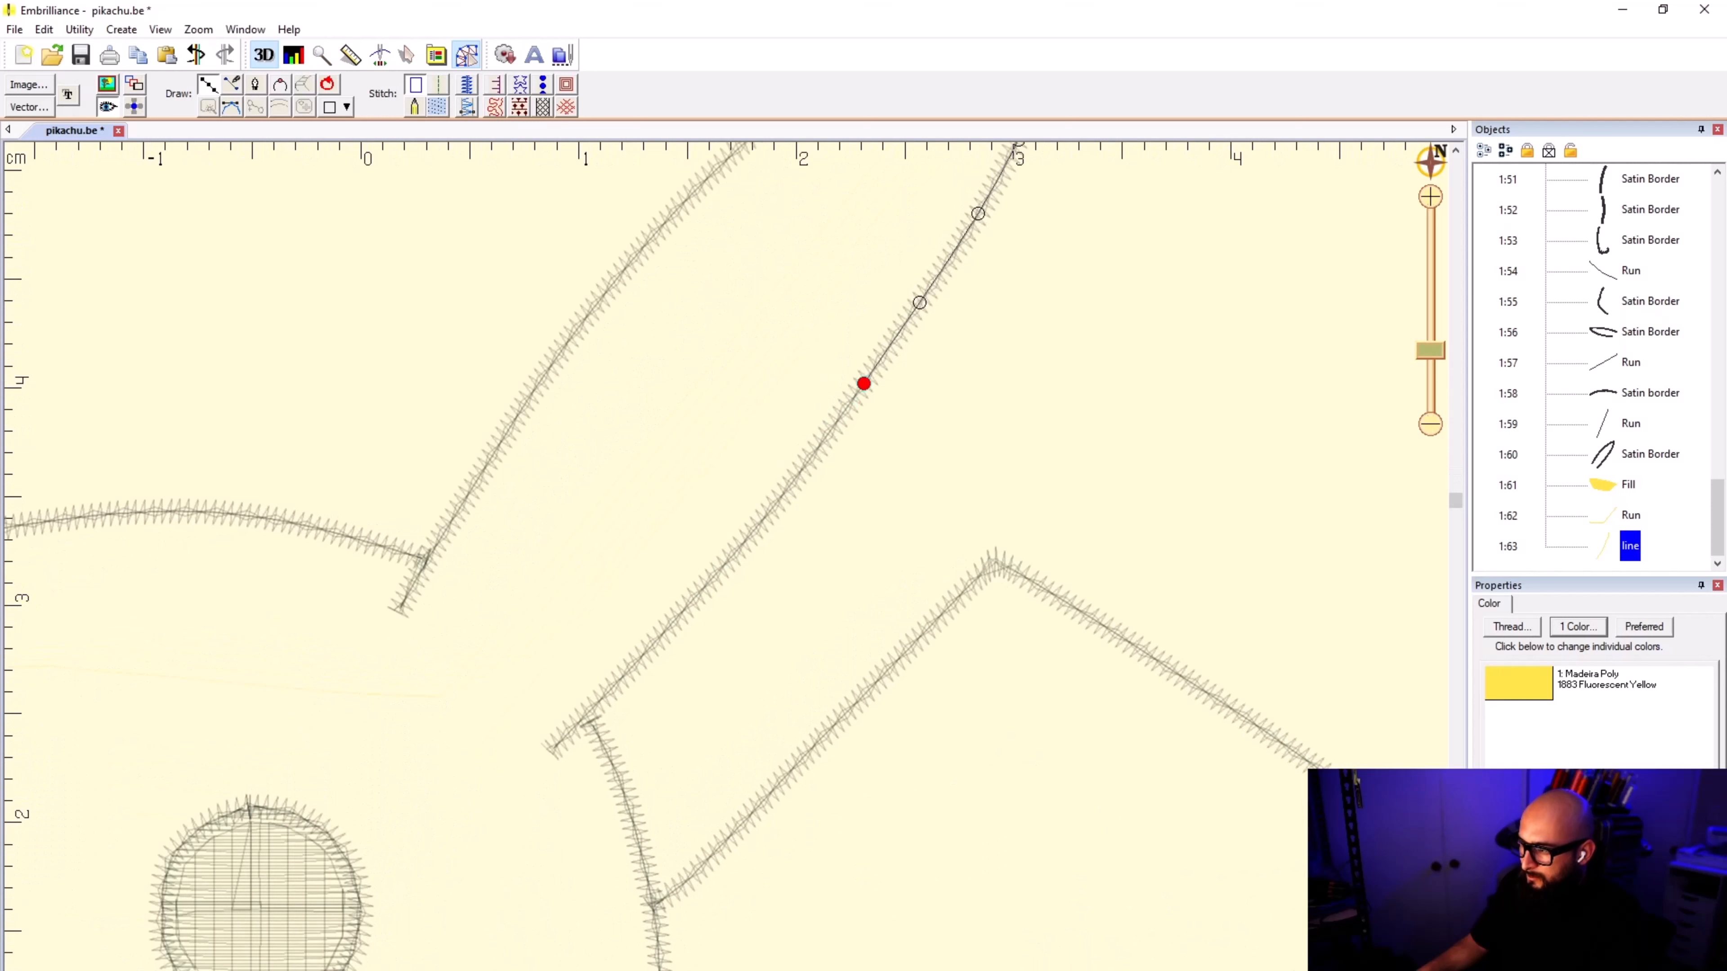
click(627, 672)
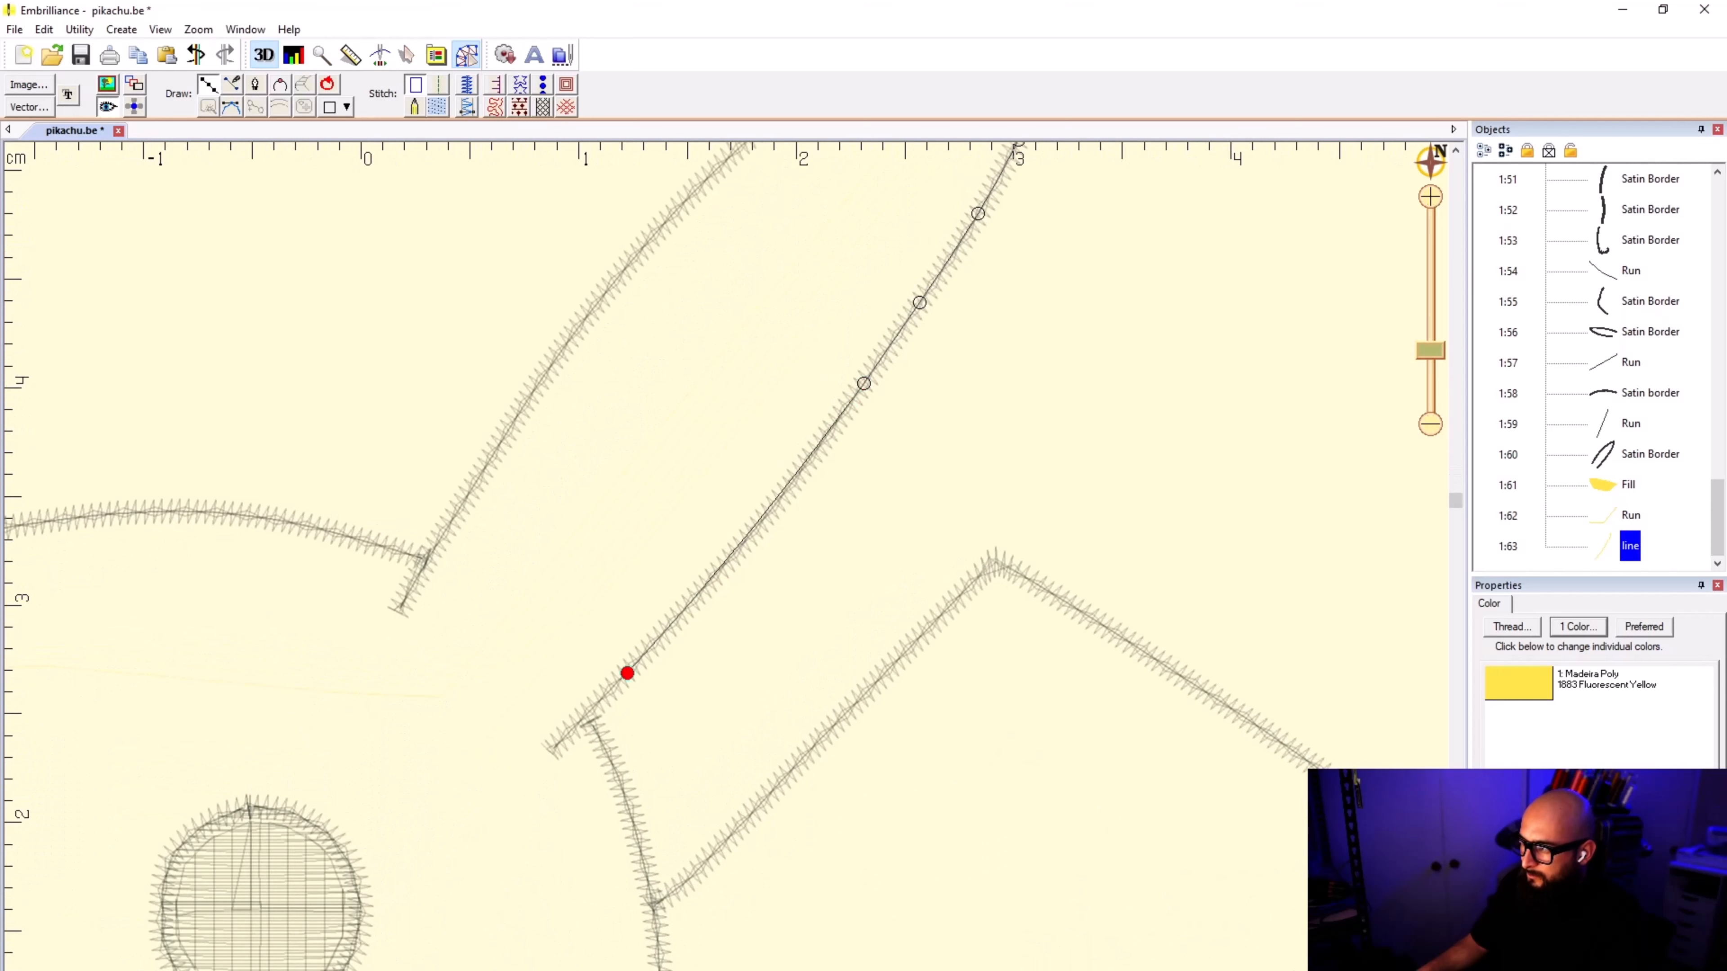
scroll(1056, 381, up, 1)
key(BackSpace)
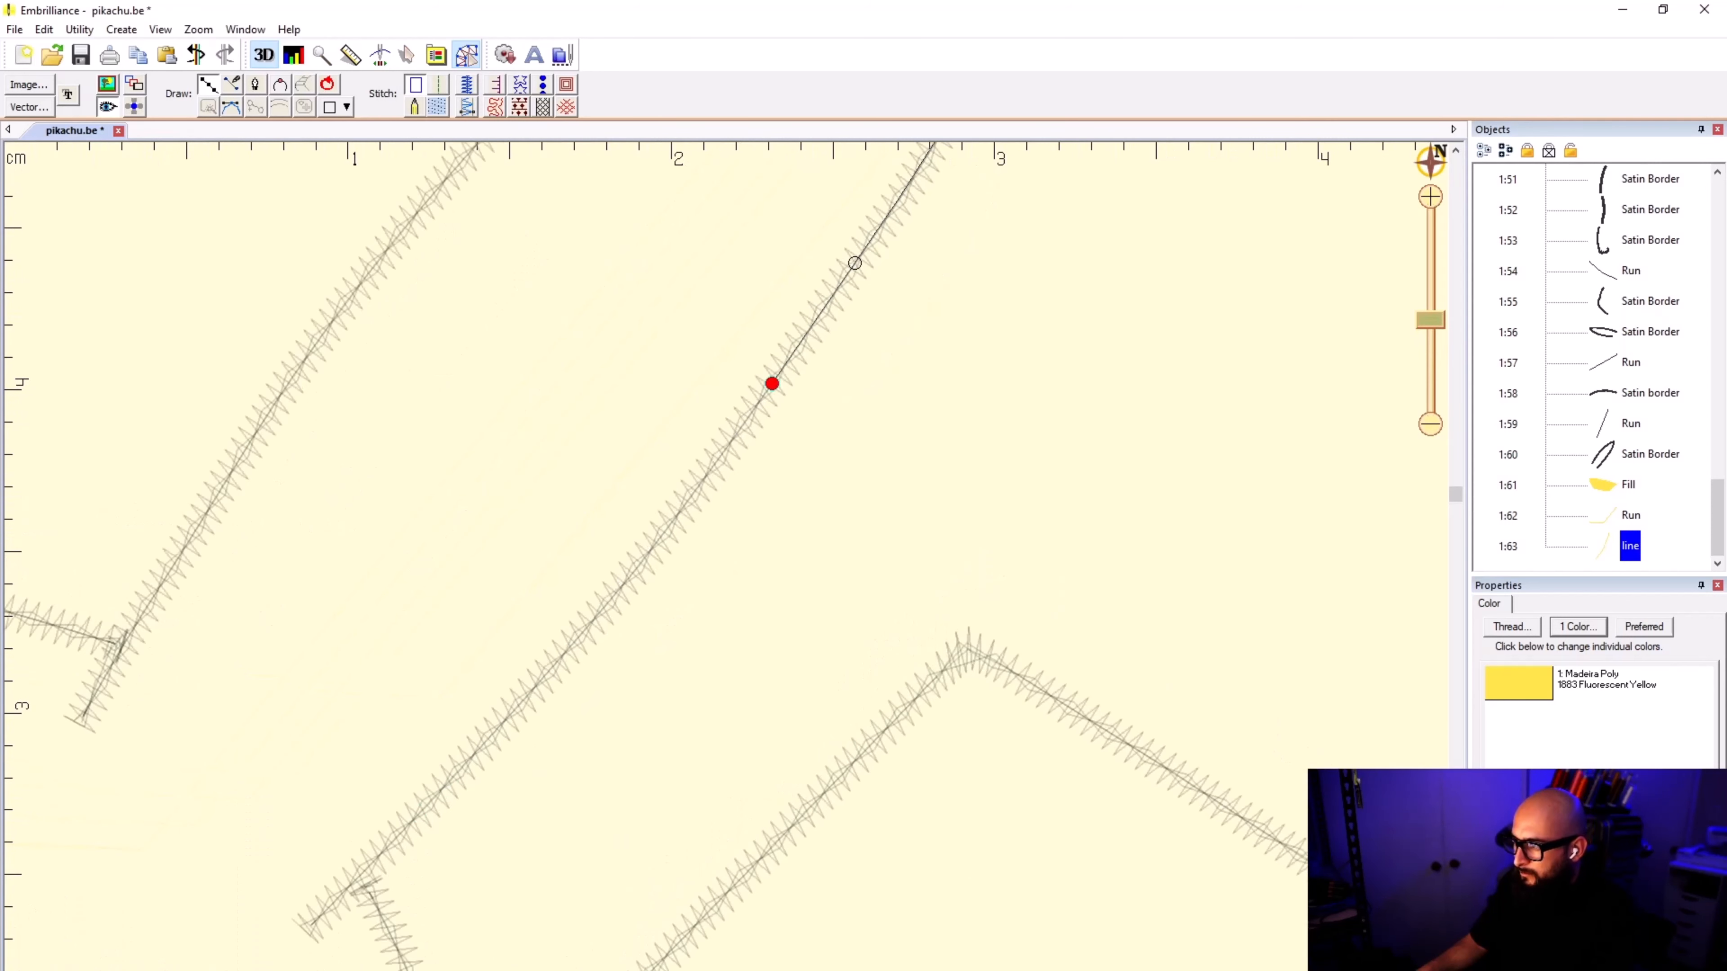
Step: Extend the outline in short segments along the tail-side border to the border's lower end inside the head
click(667, 531)
click(542, 678)
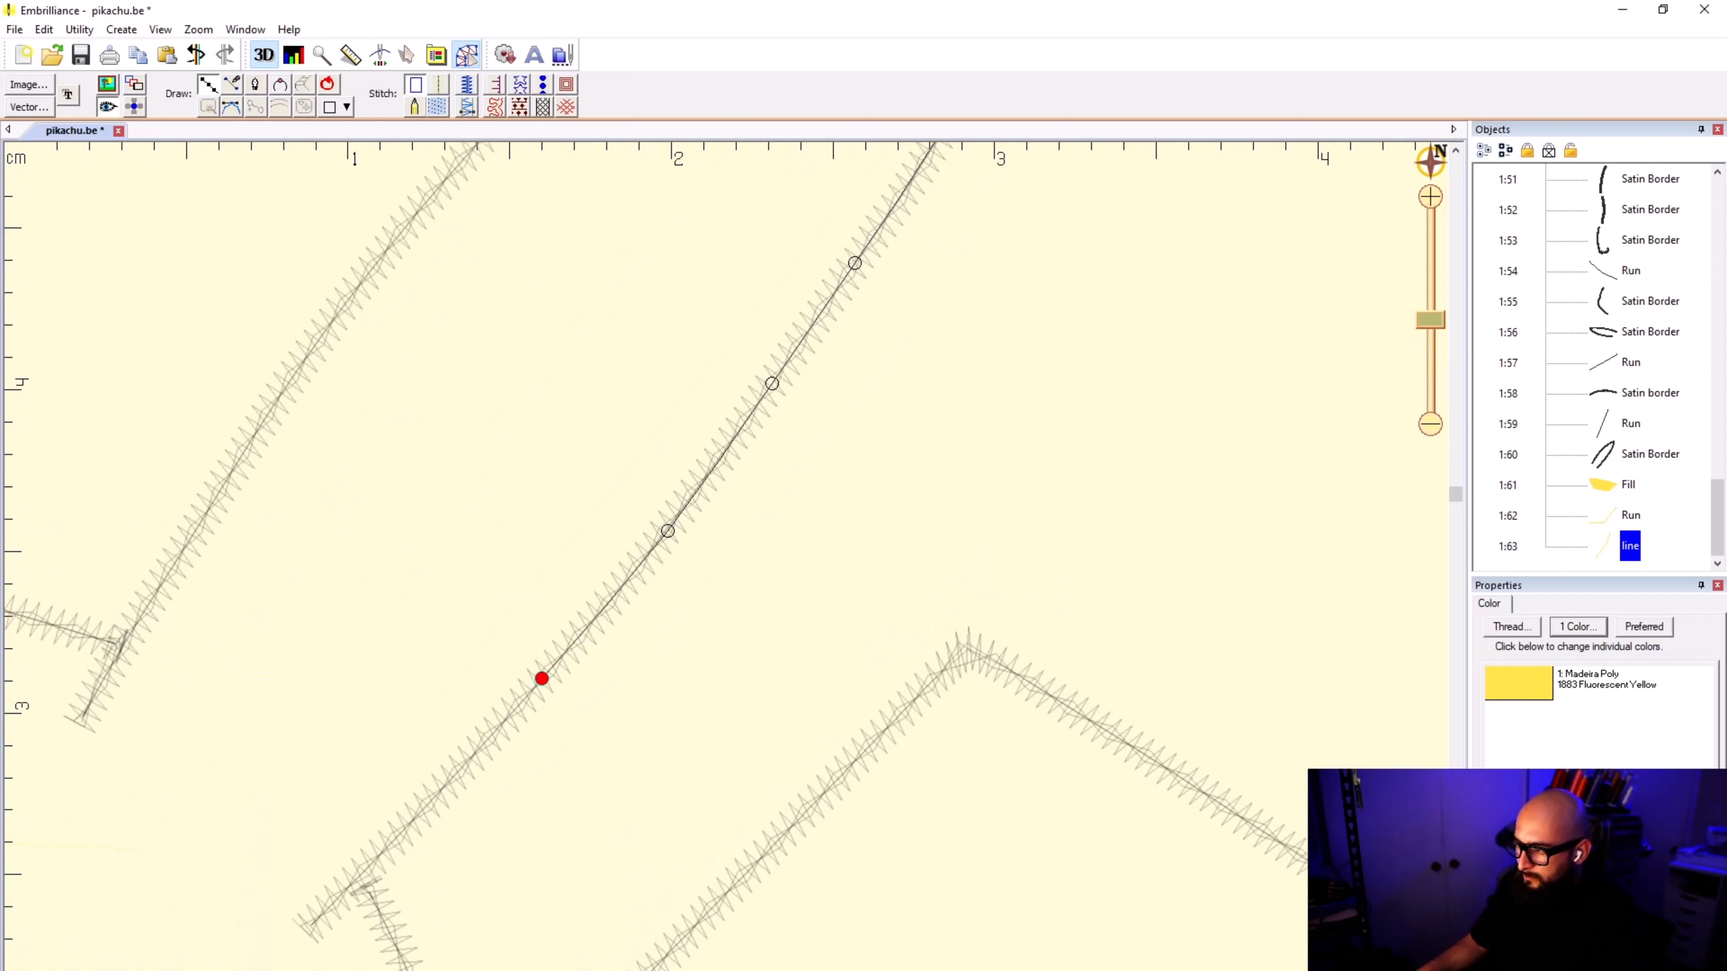
click(417, 816)
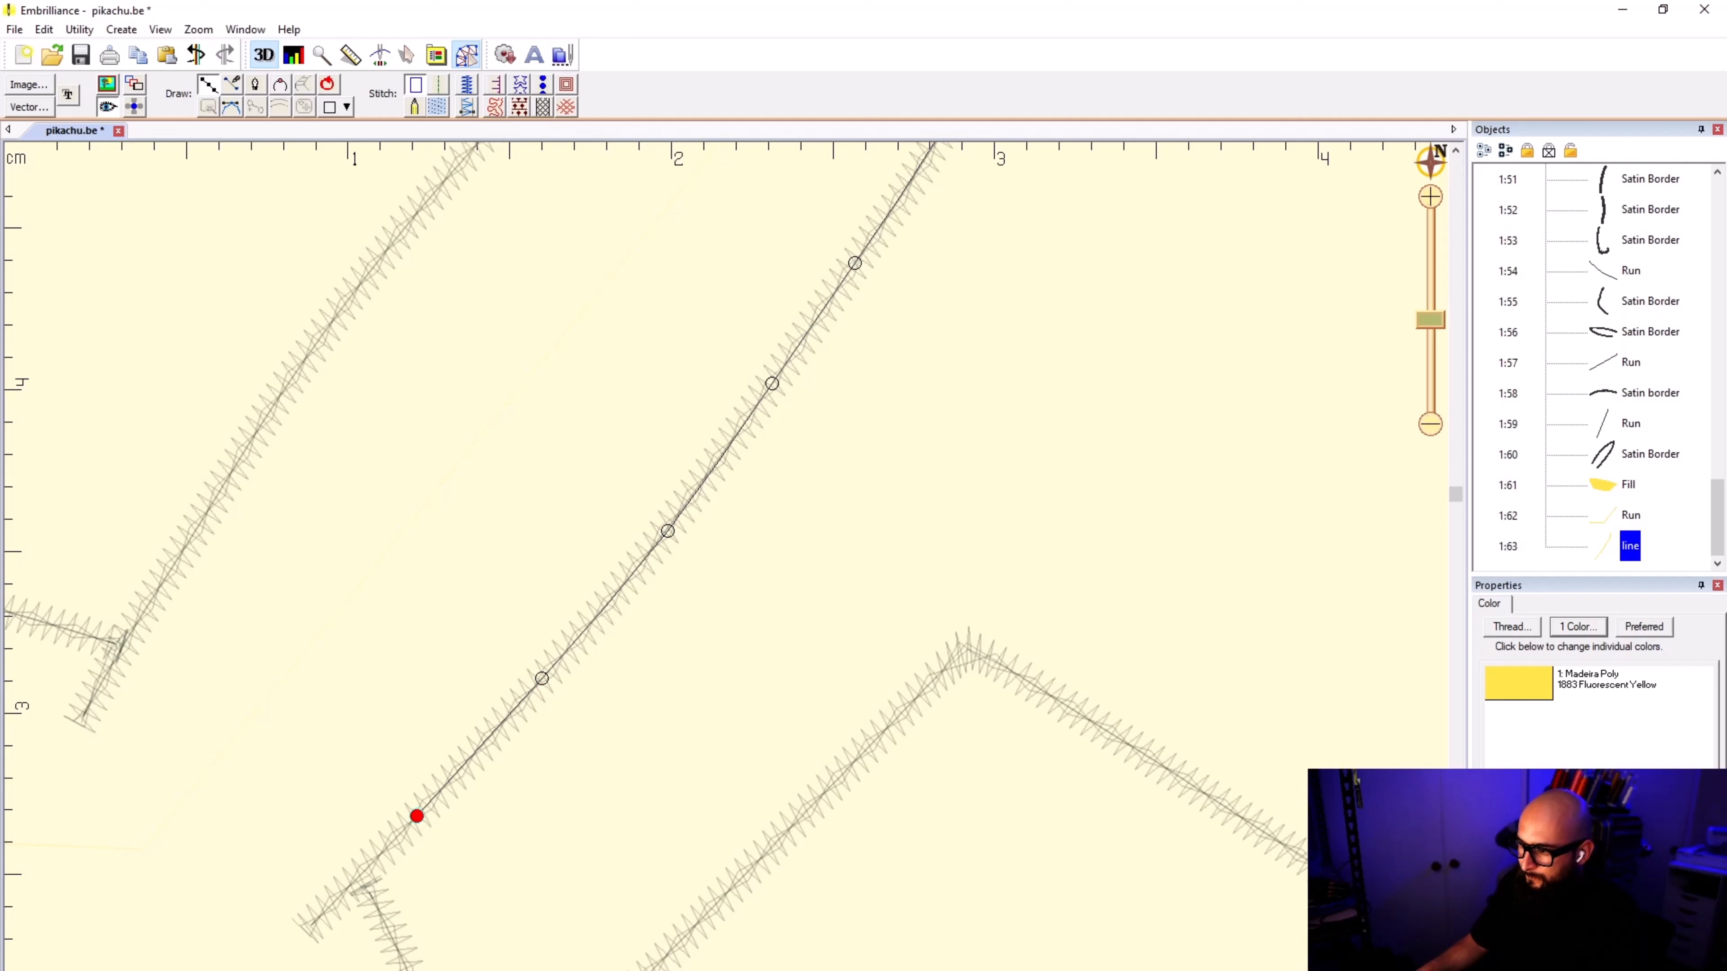
click(320, 914)
click(309, 925)
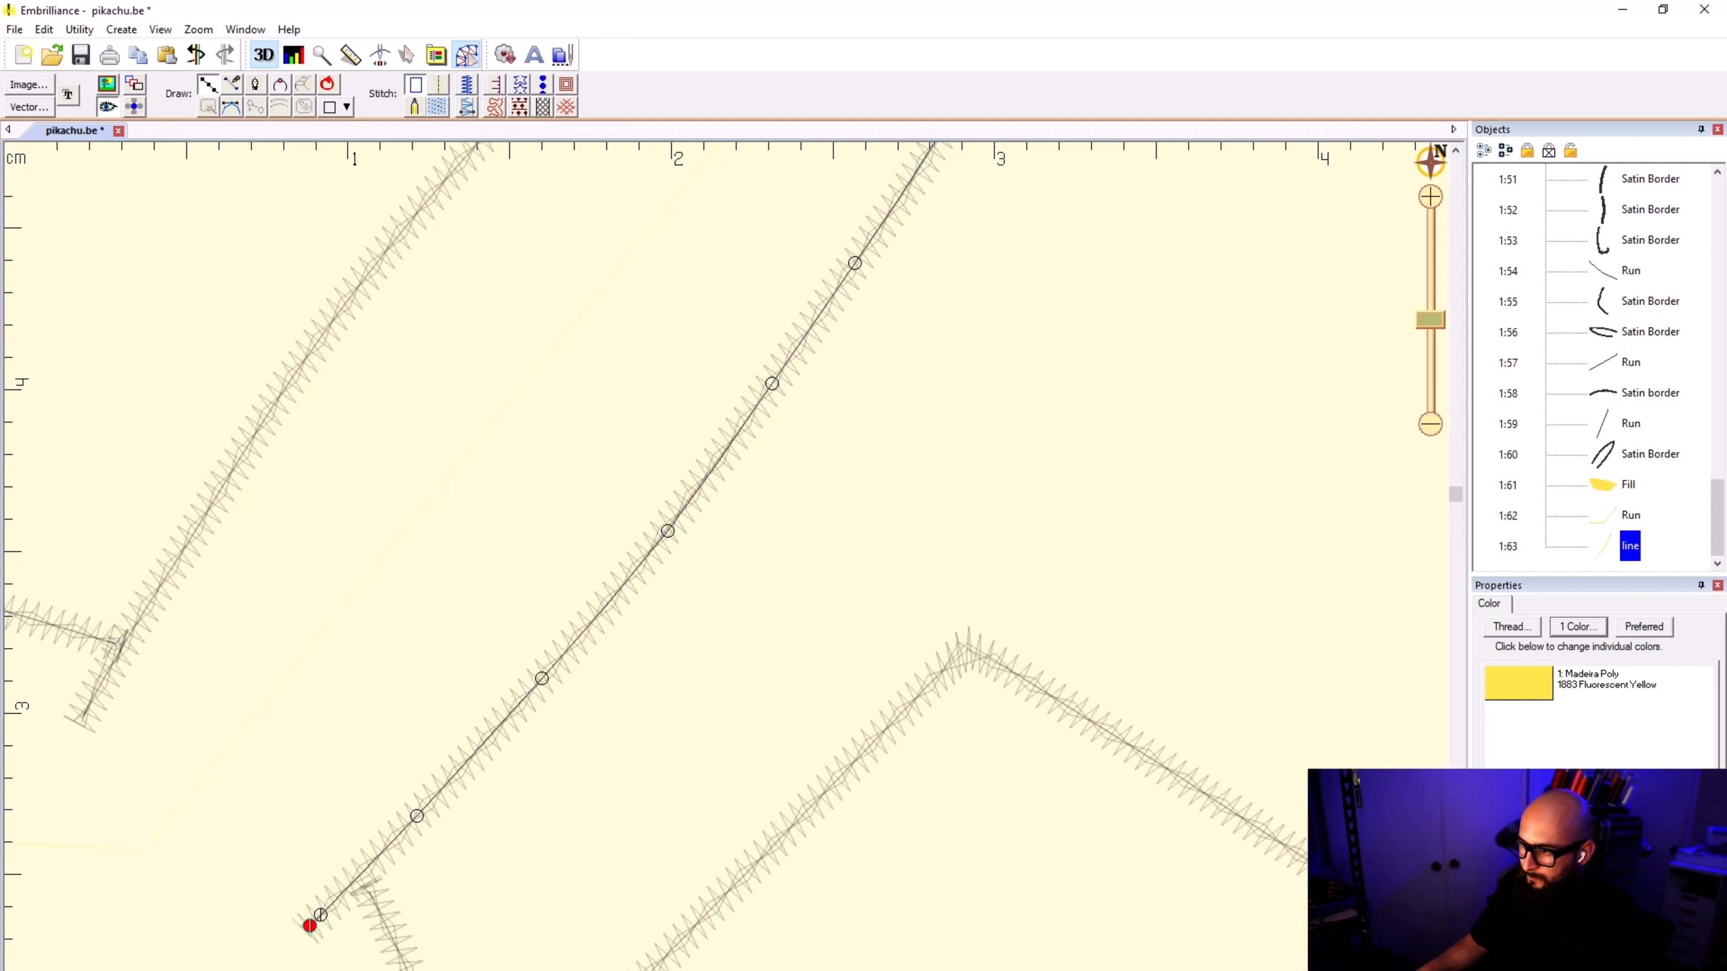
Step: Carry the outline across the raised ear's base and trace up the center of the head-side satin border toward the tip
click(80, 715)
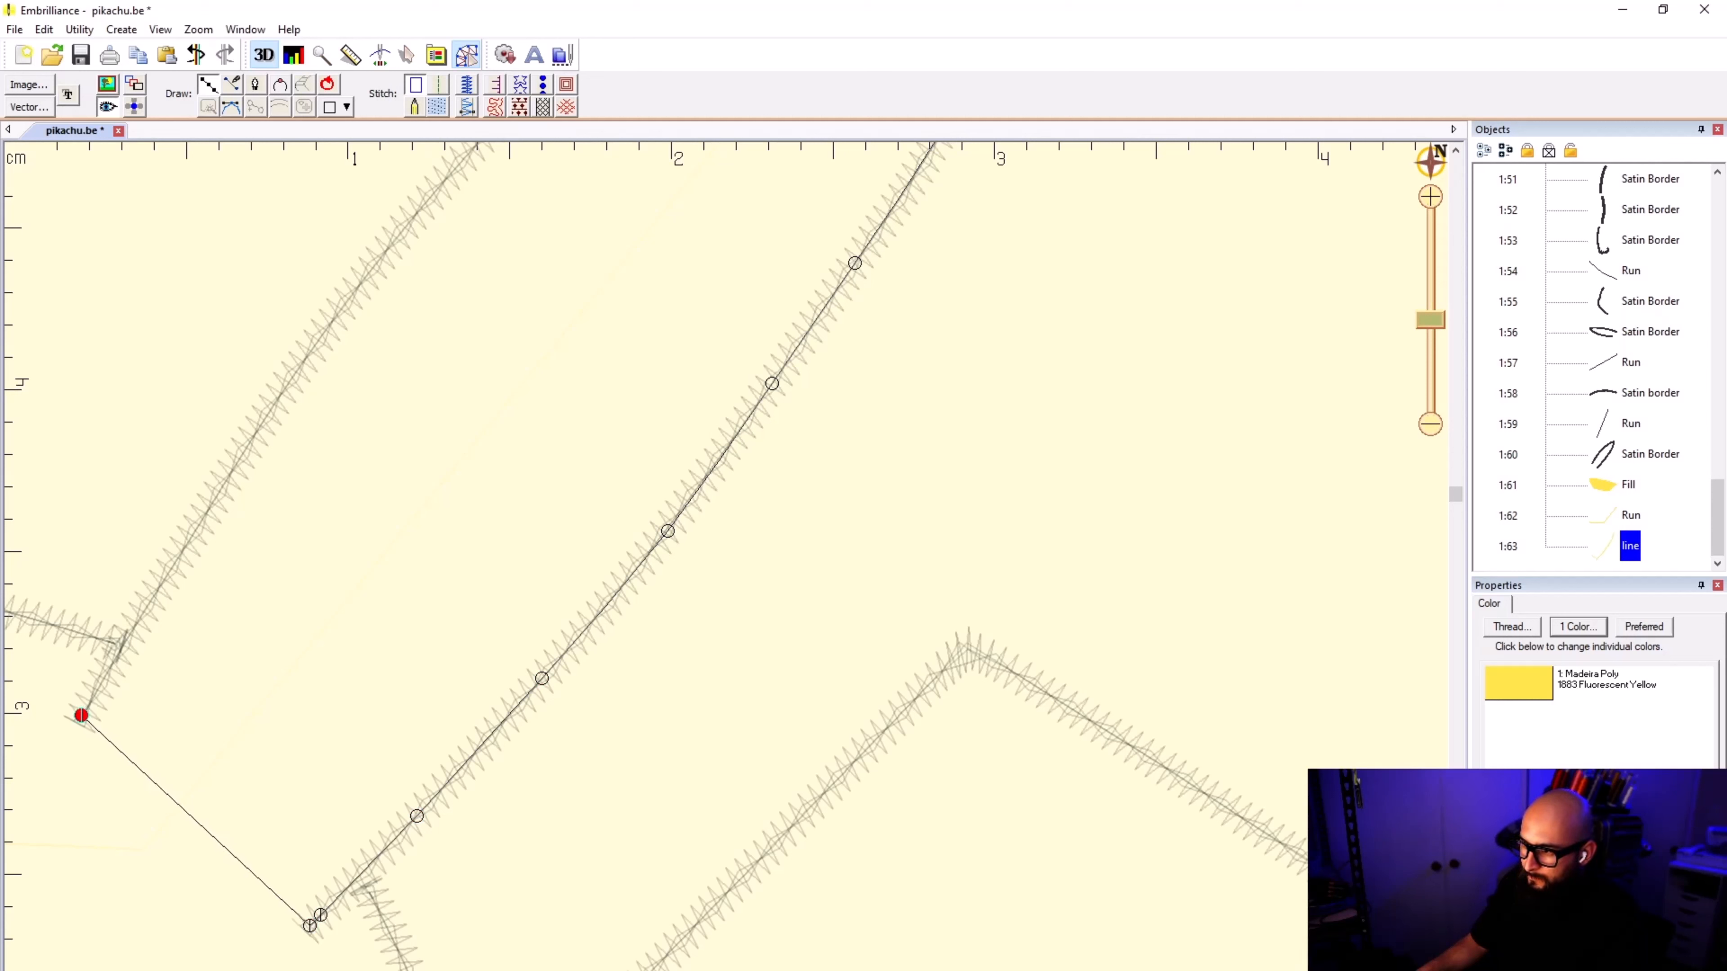
click(125, 638)
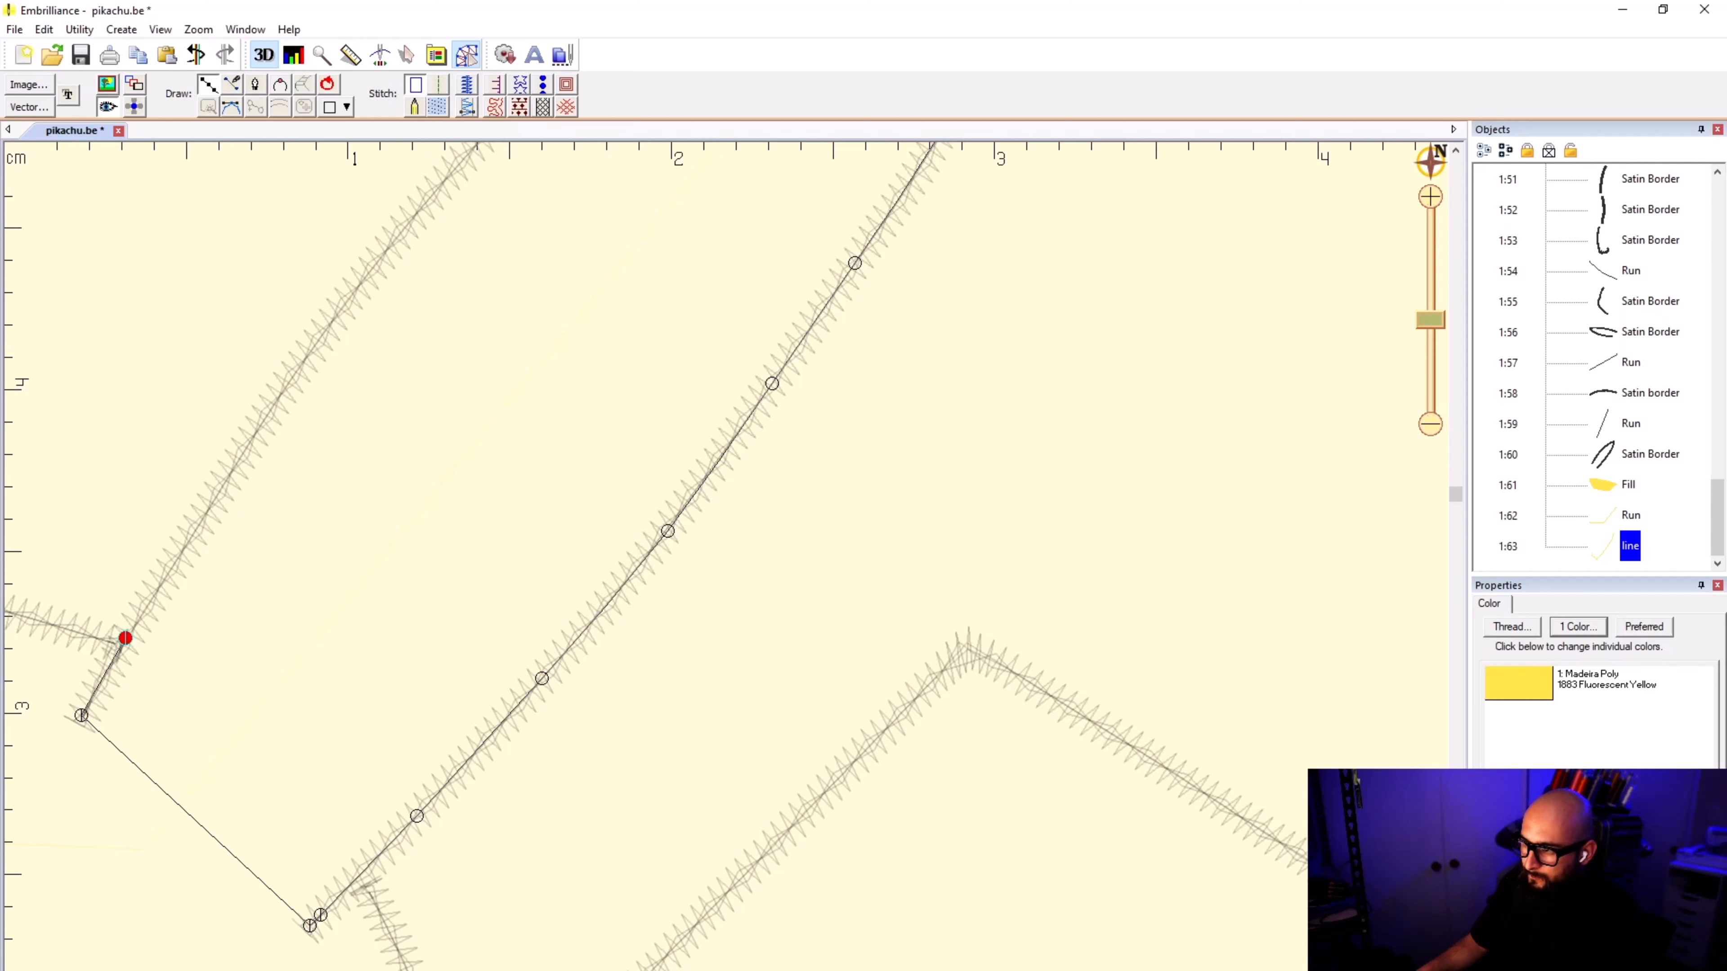
click(194, 527)
click(333, 312)
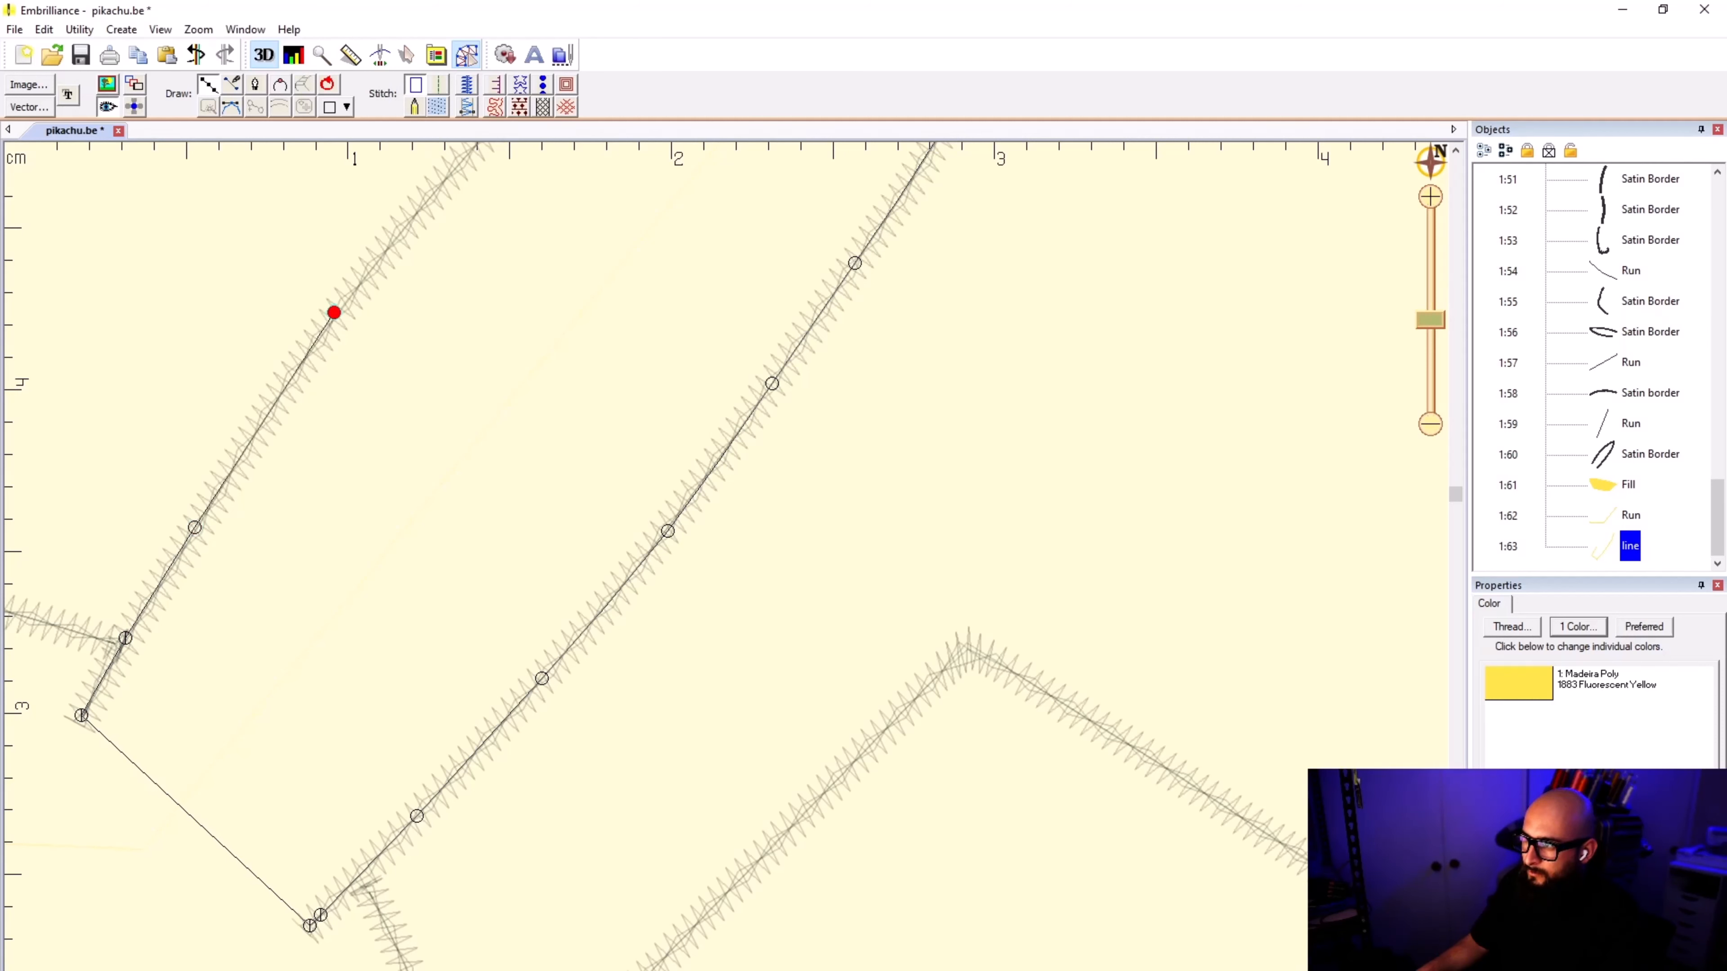
scroll(446, 213, down, 1)
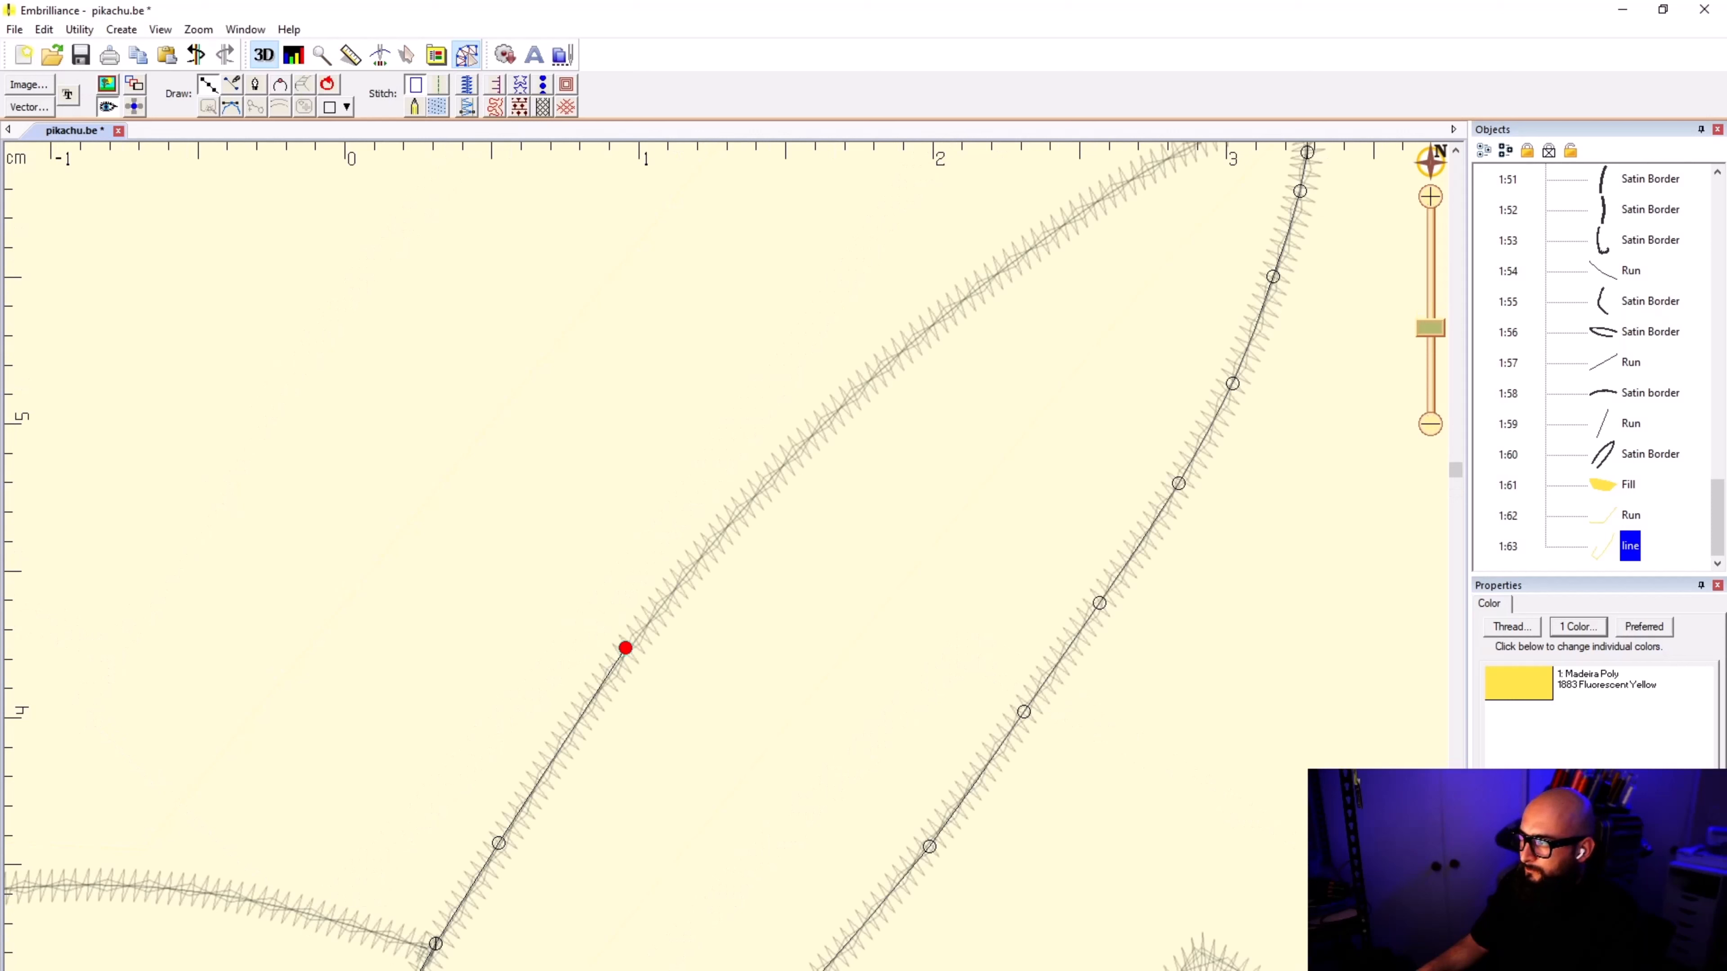
click(743, 503)
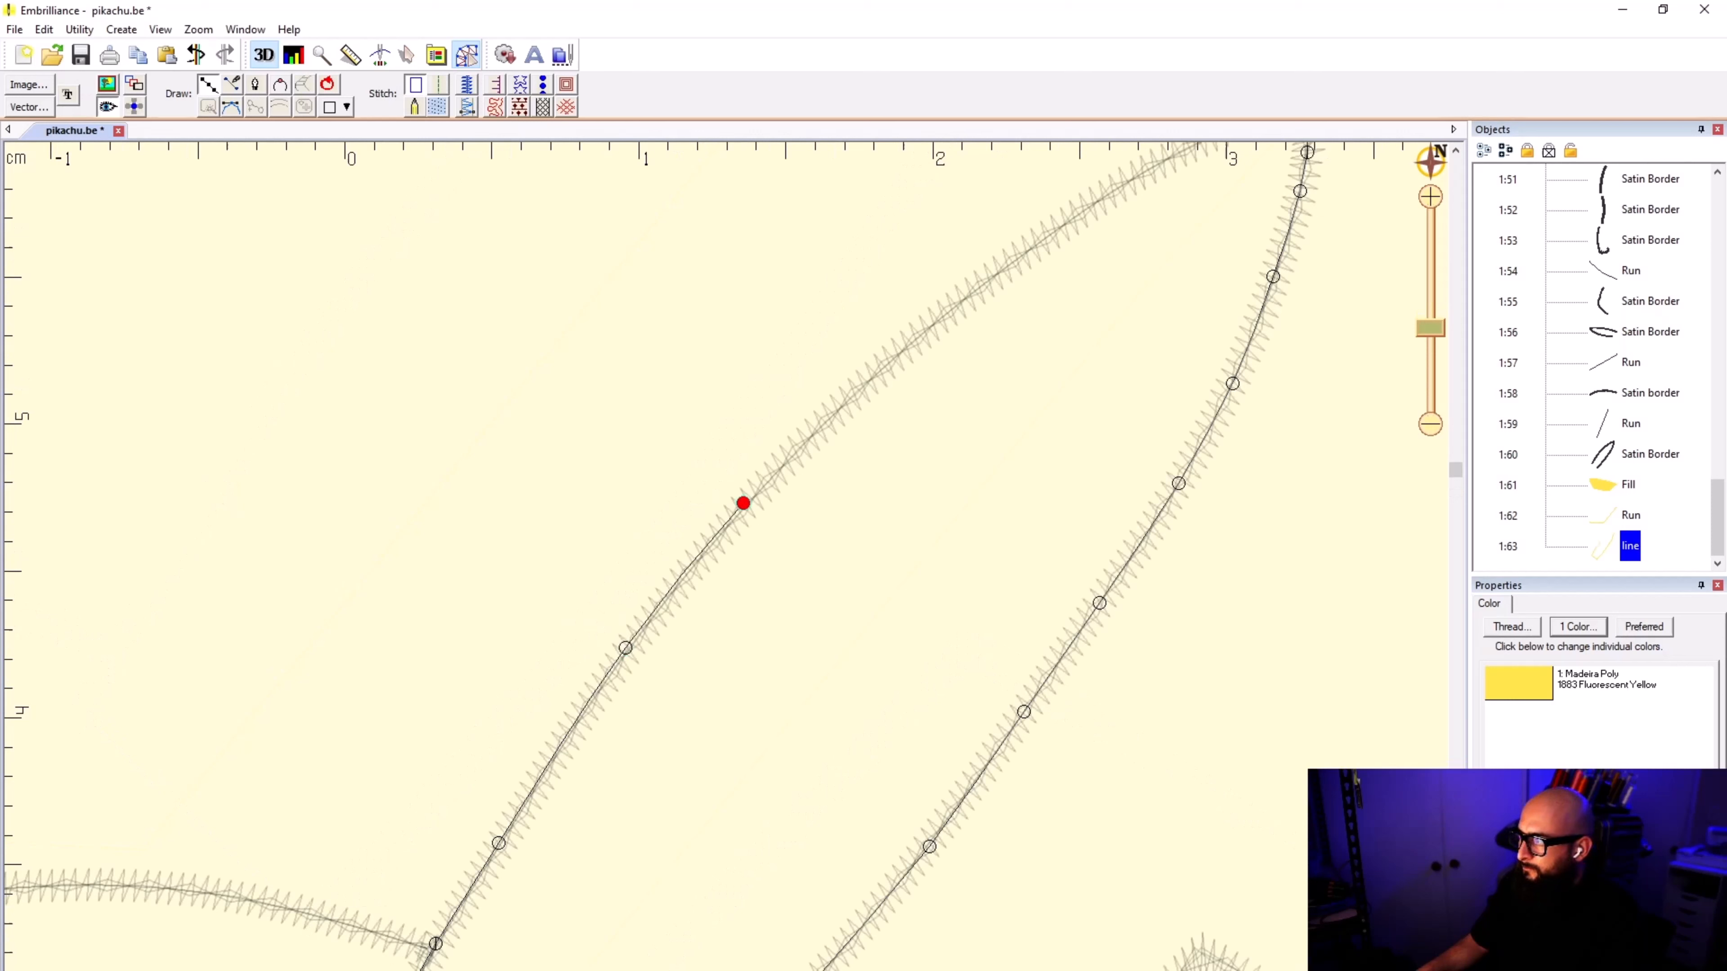
click(914, 336)
Step: Close the outline at the raised ear's tip, following the satin border, and convert it to a fill
scroll(727, 555, down, 1)
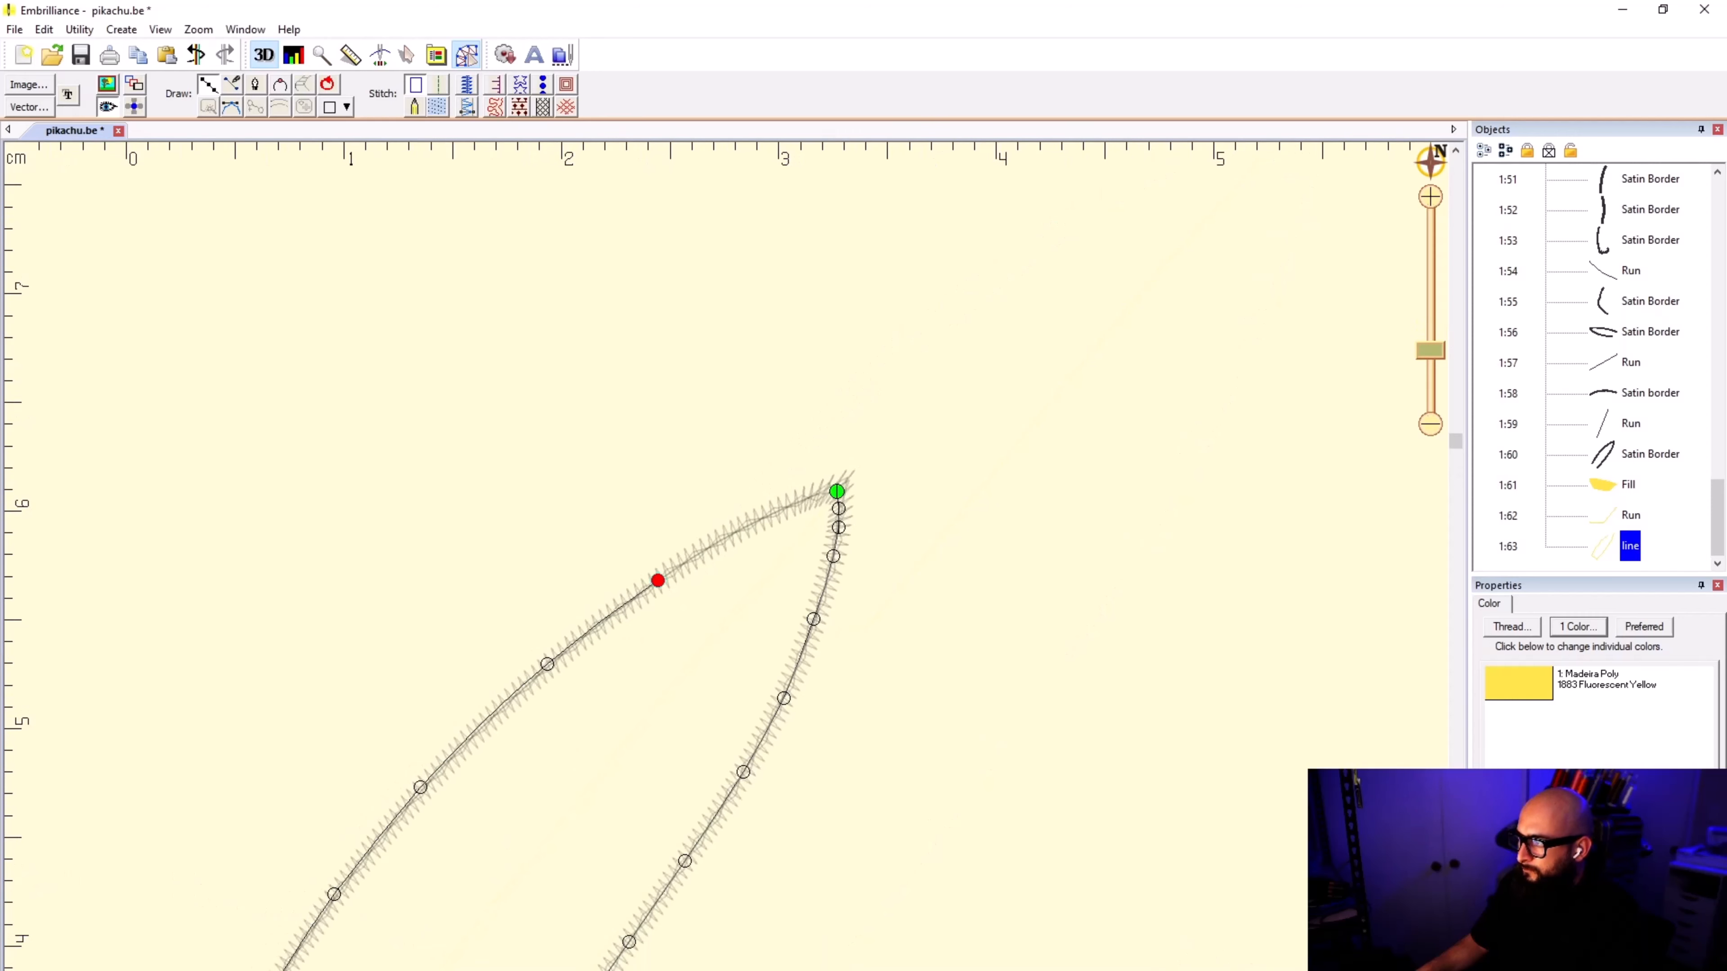
click(810, 493)
scroll(883, 429, up, 2)
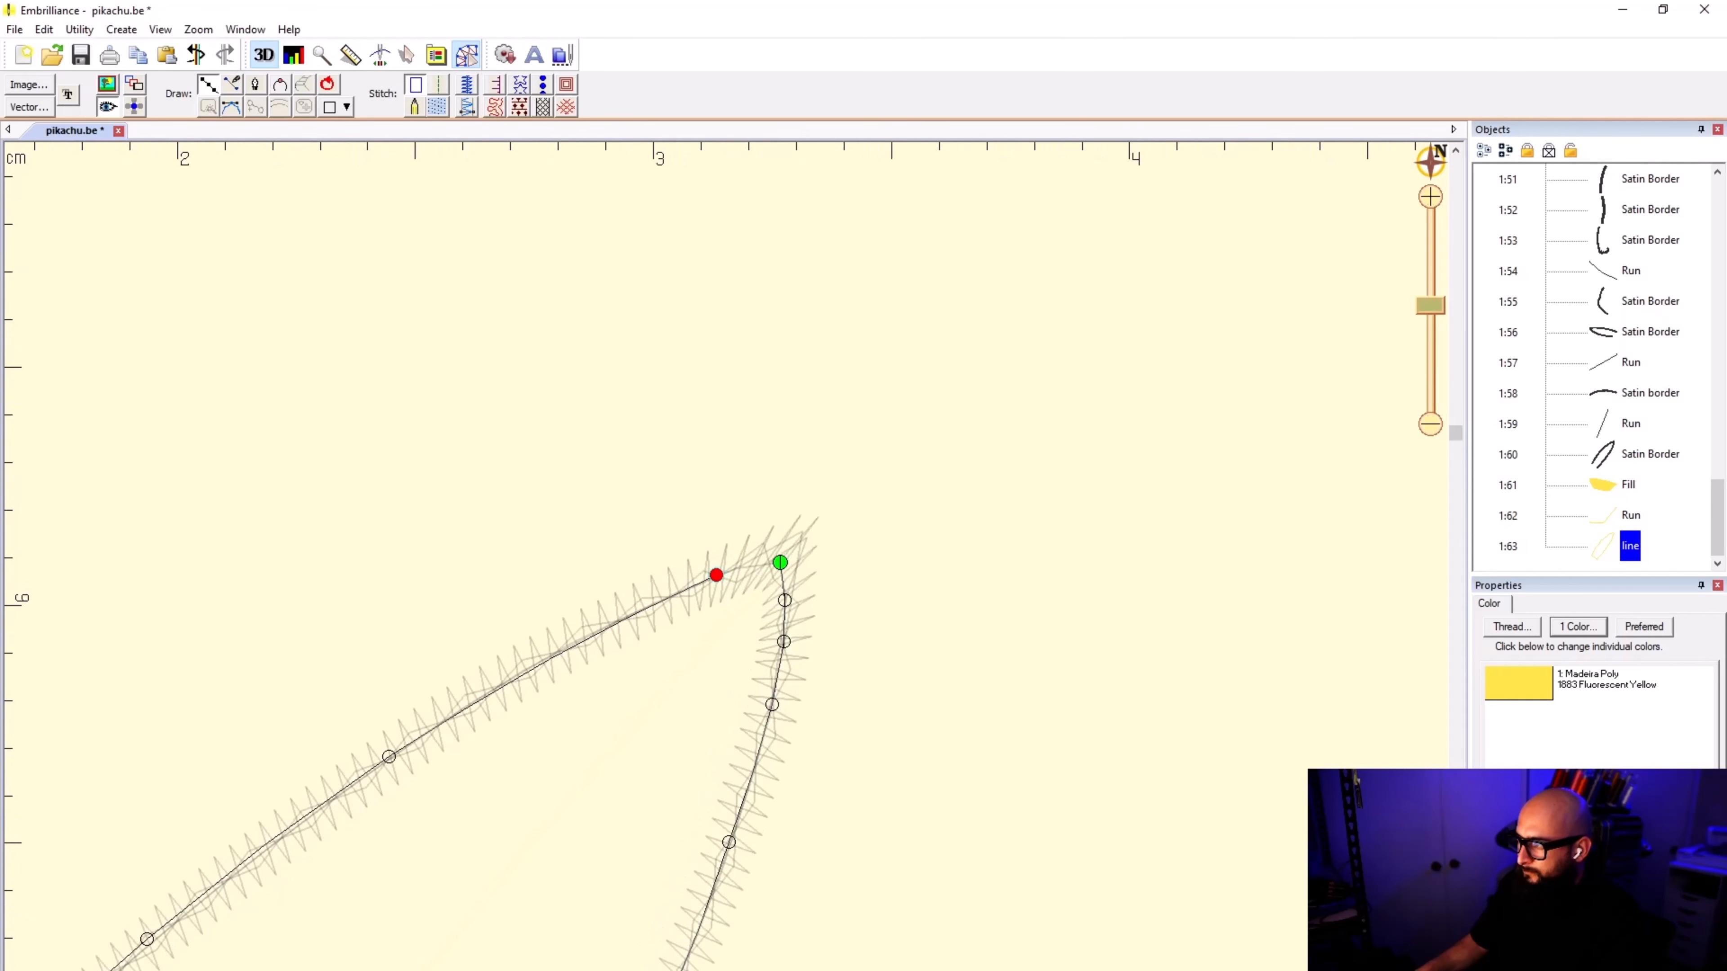
click(762, 555)
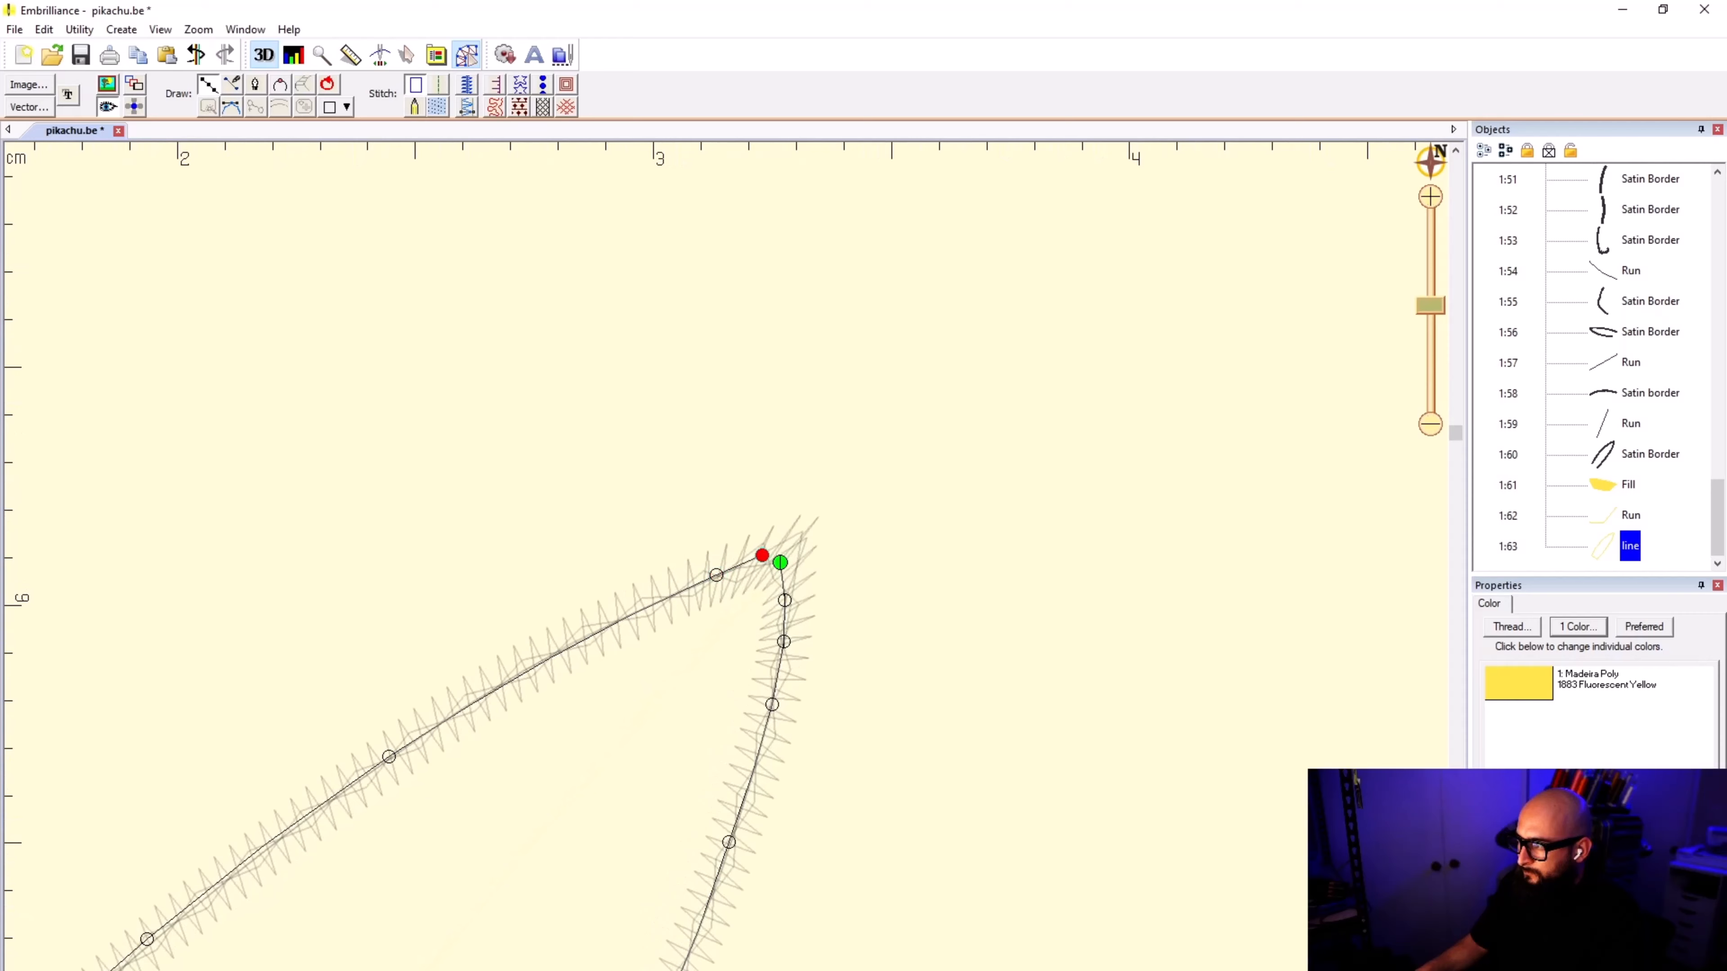
click(780, 564)
key(Return)
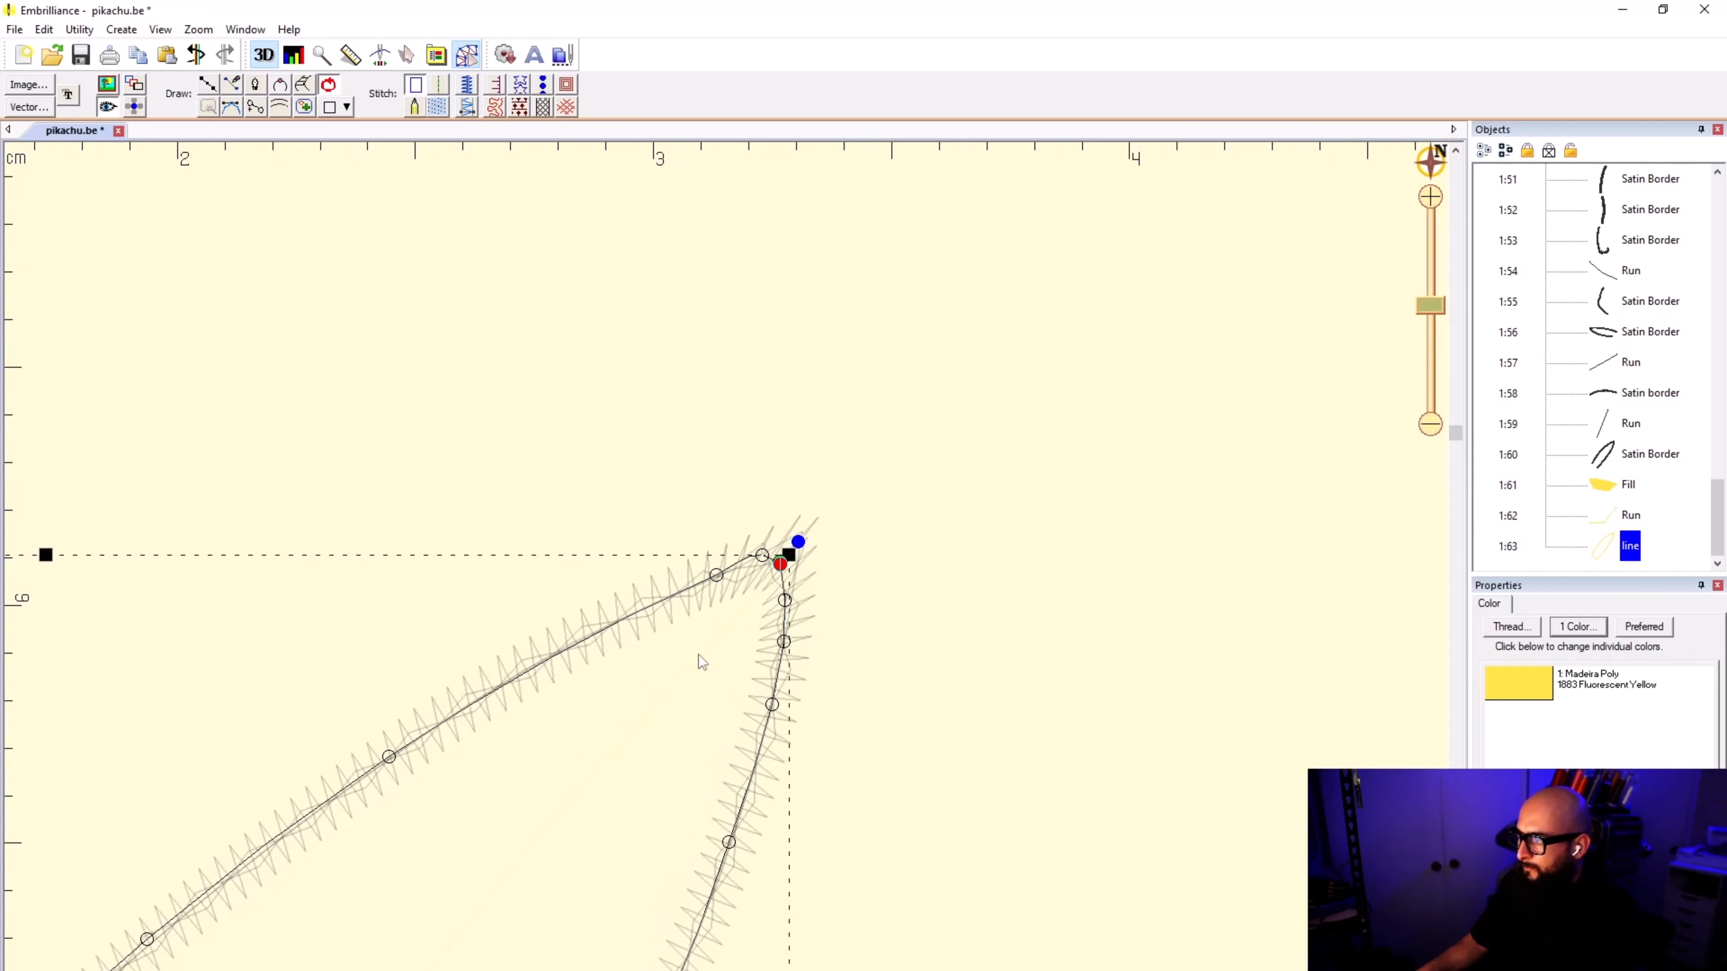
click(437, 106)
click(992, 392)
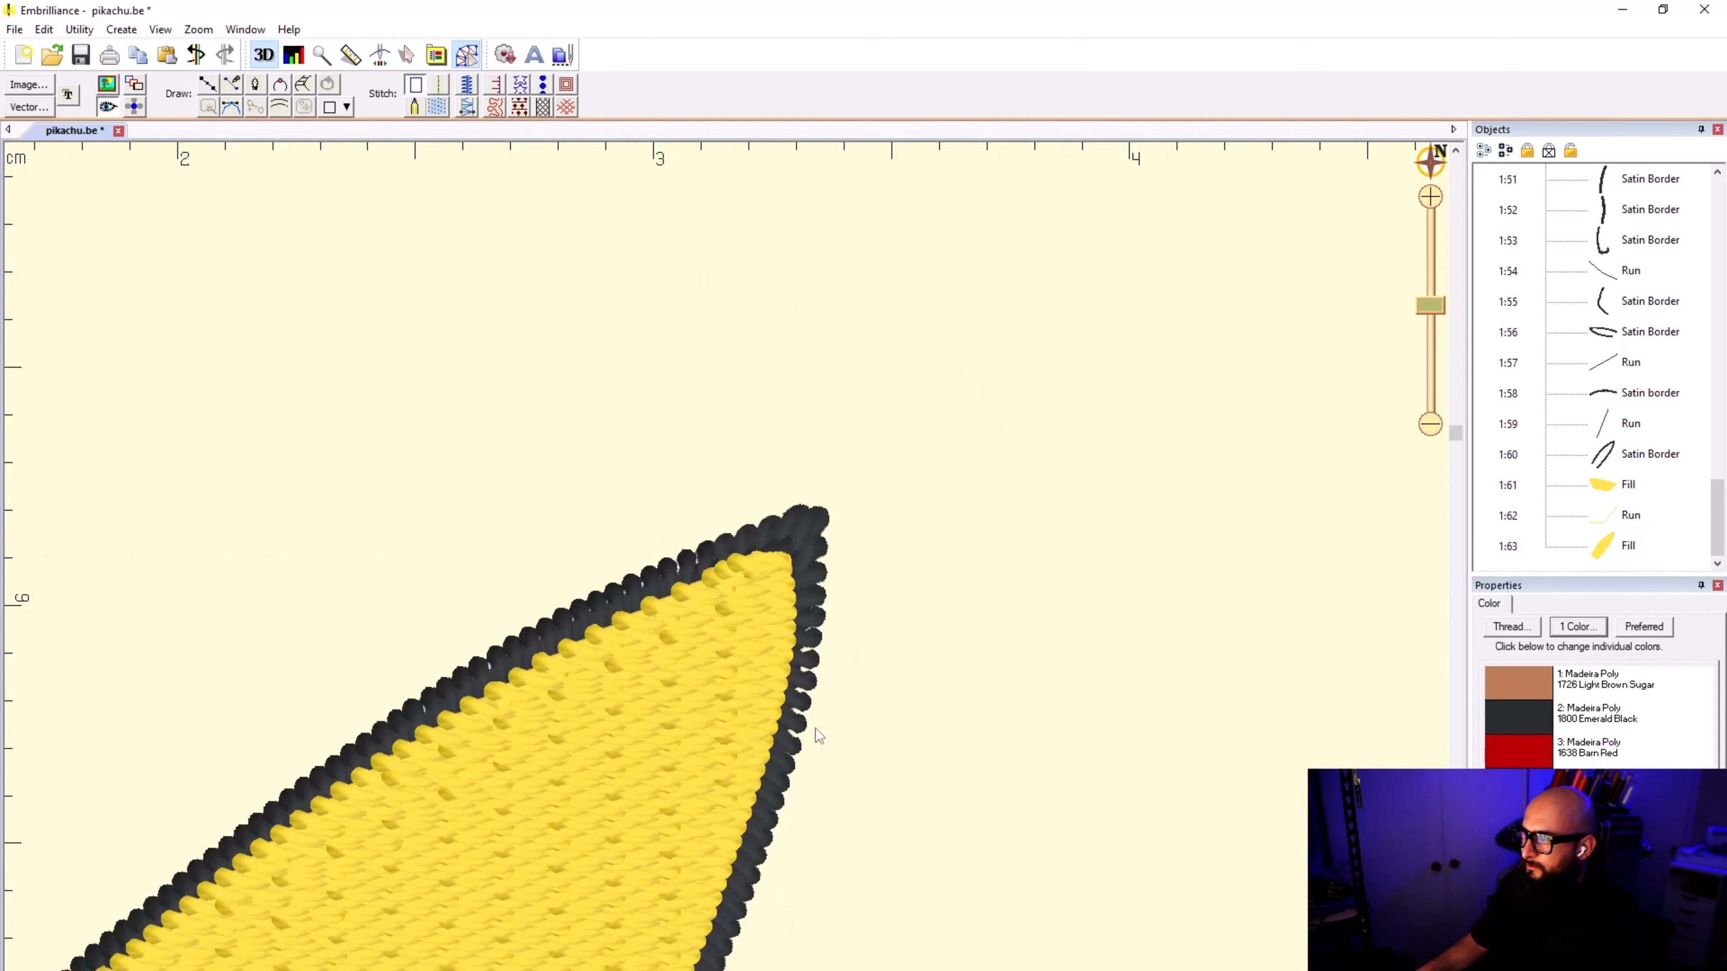
Step: Move the raised ear fill's stitch end point from the tip down toward the head
scroll(815, 730, down, 5)
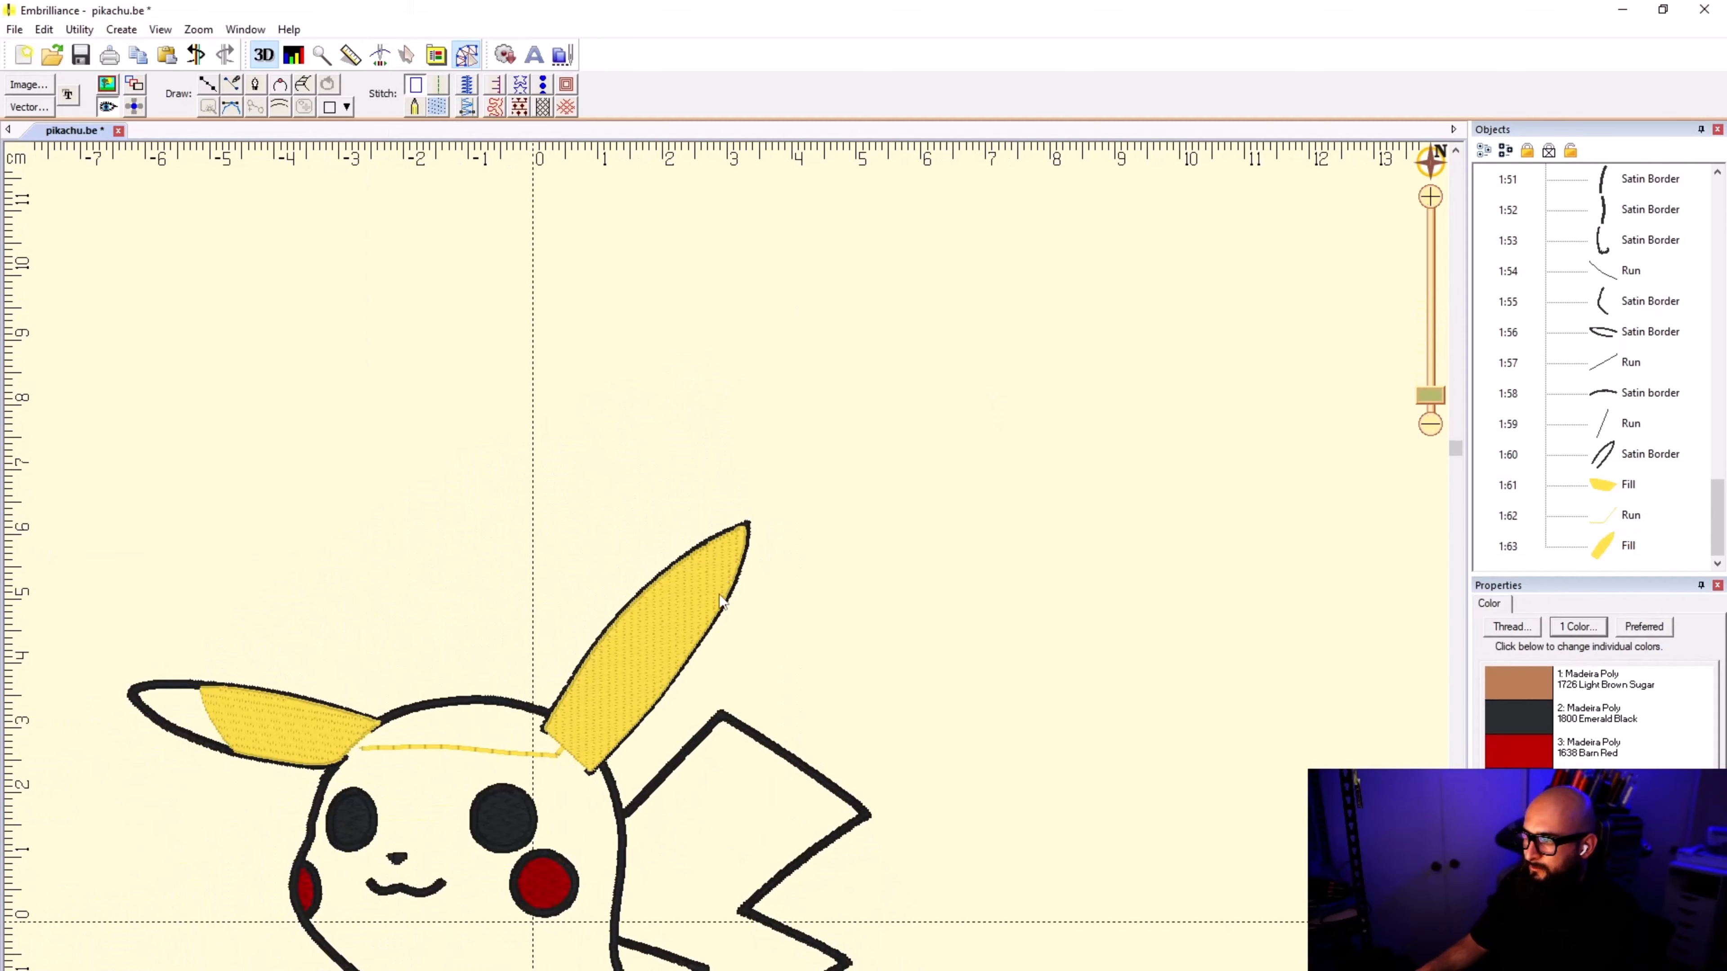
scroll(722, 598, up, 3)
click(1128, 394)
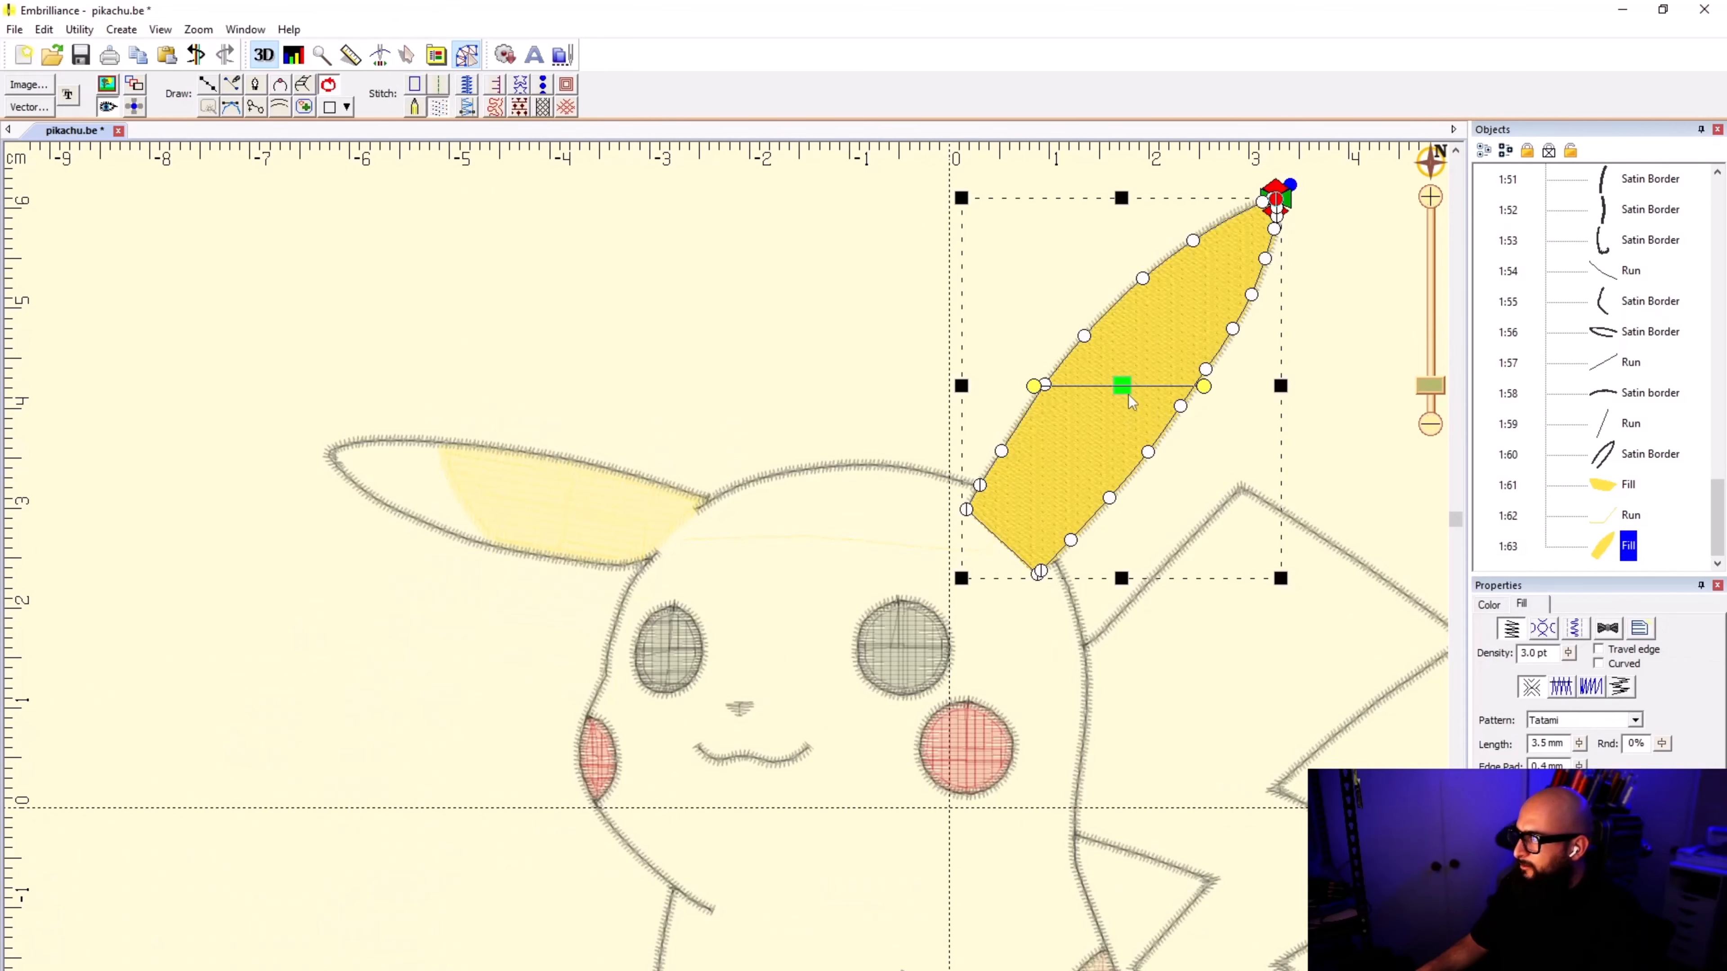
mouse_move(1276, 197)
mouse_down()
mouse_move(1014, 433)
mouse_move(961, 597)
mouse_move(901, 571)
mouse_up()
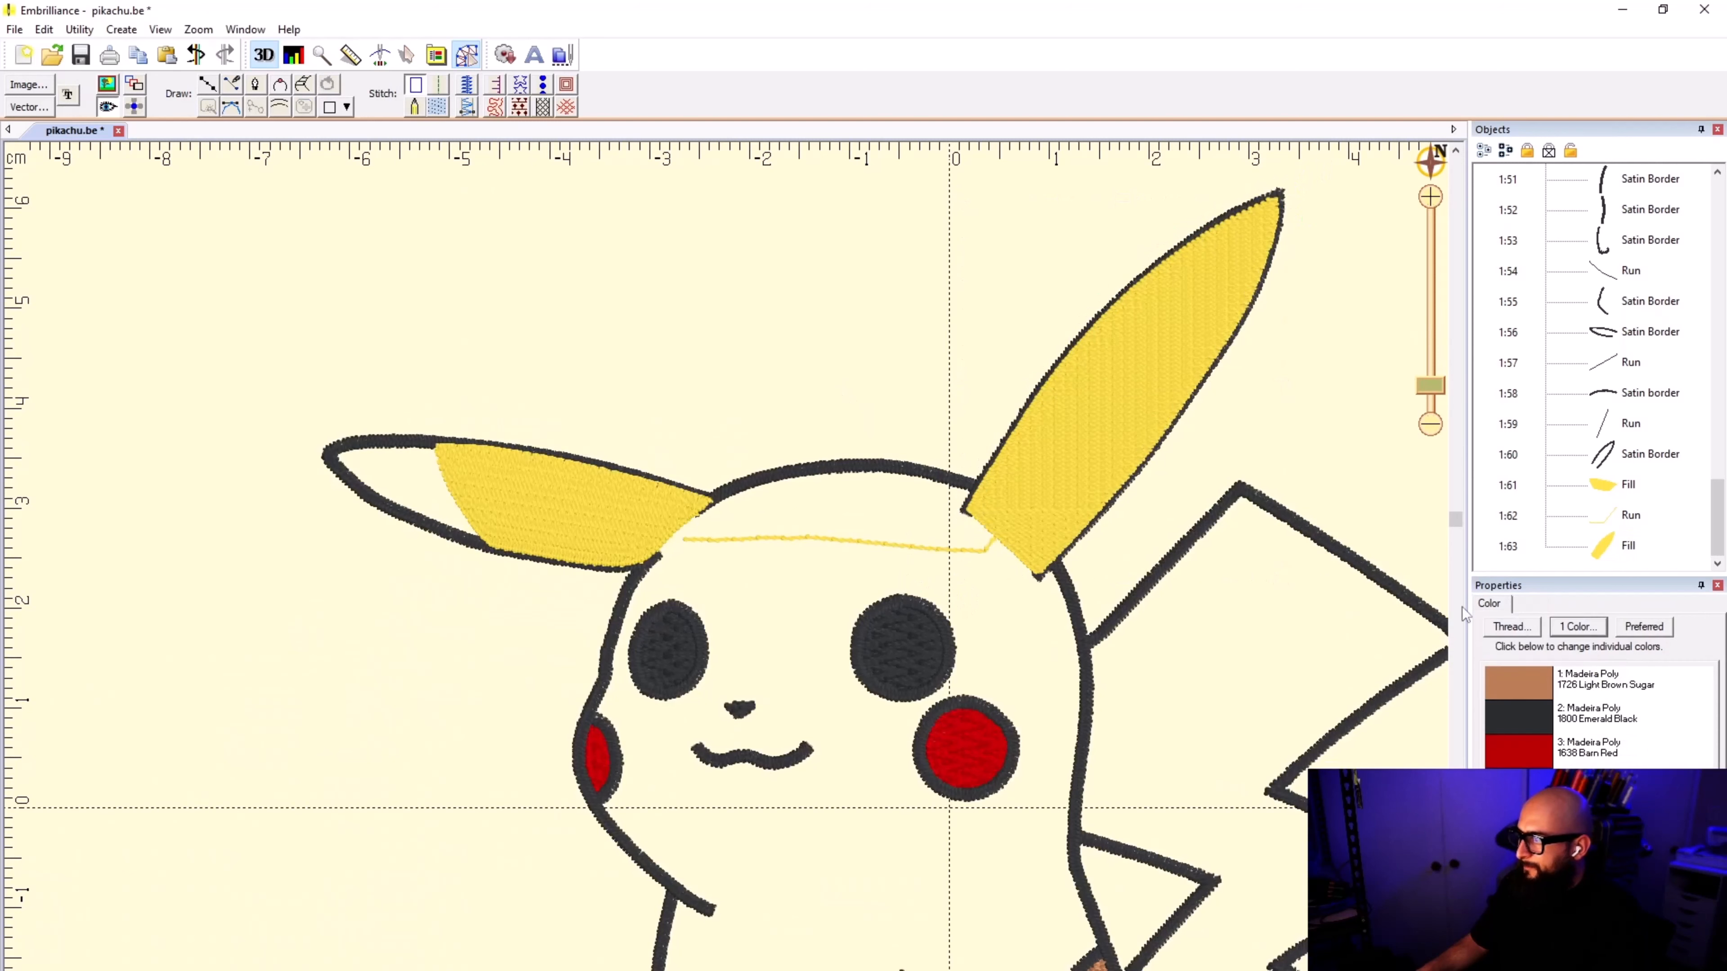
Step: Move both yellow ear fills and the run connecting them to the very start of the stitching order
click(1594, 485)
shift+click(1594, 550)
right_click(1594, 550)
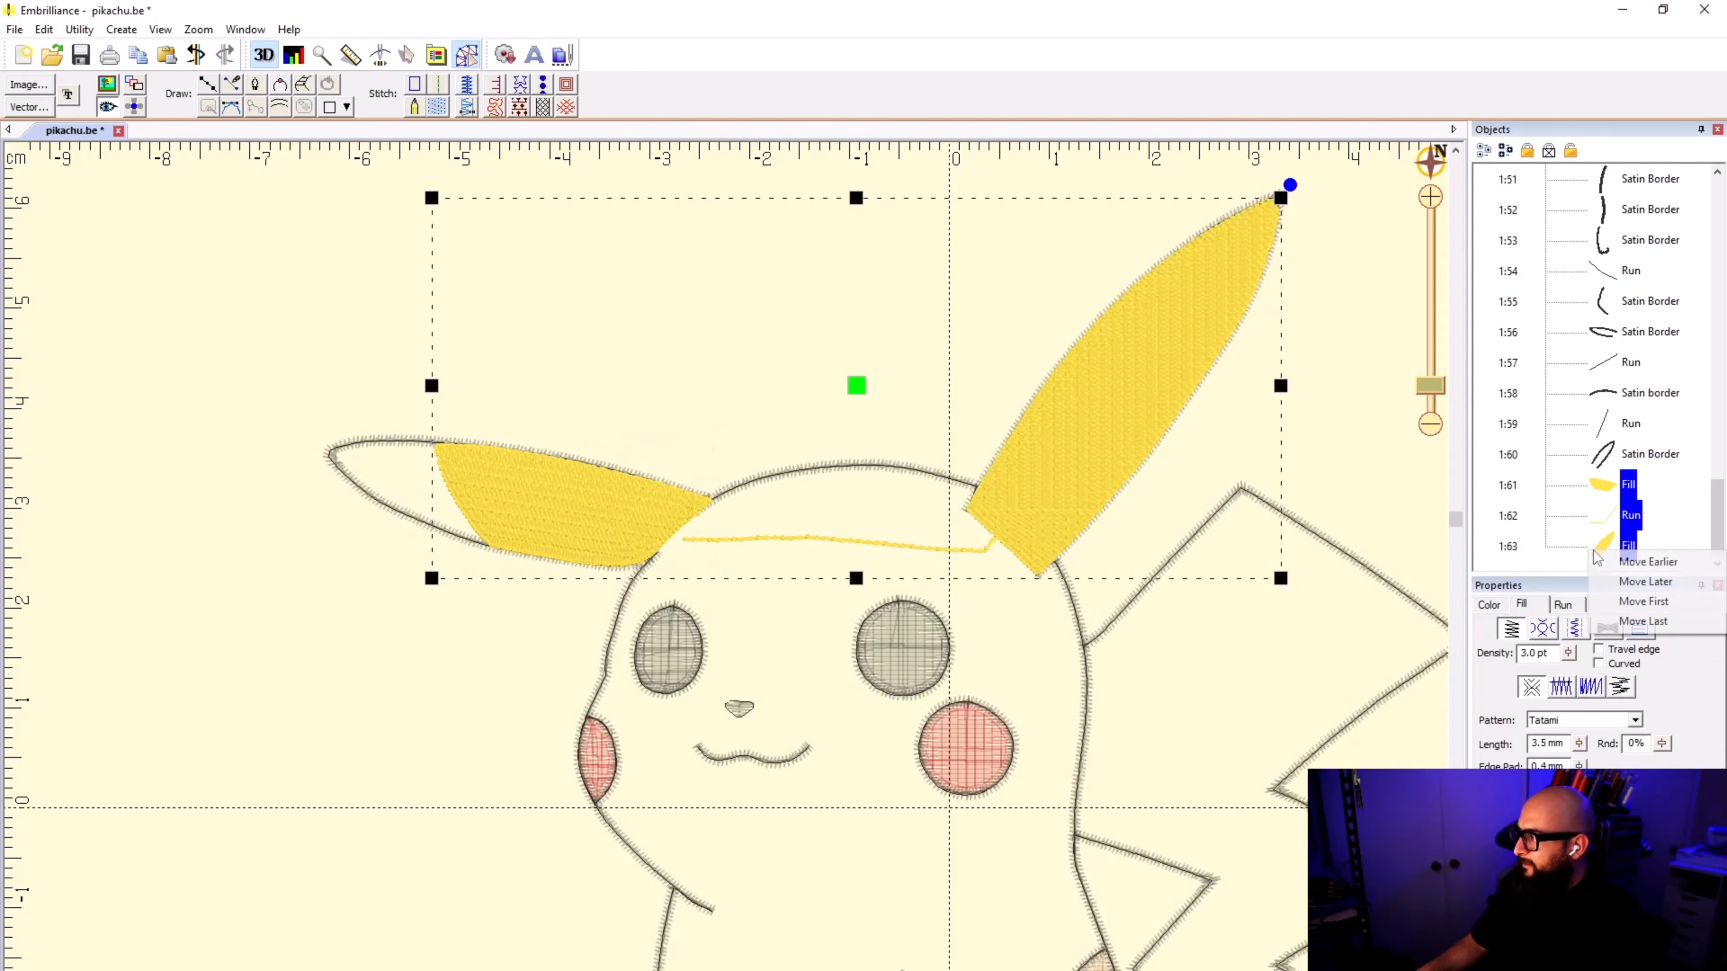
click(1644, 601)
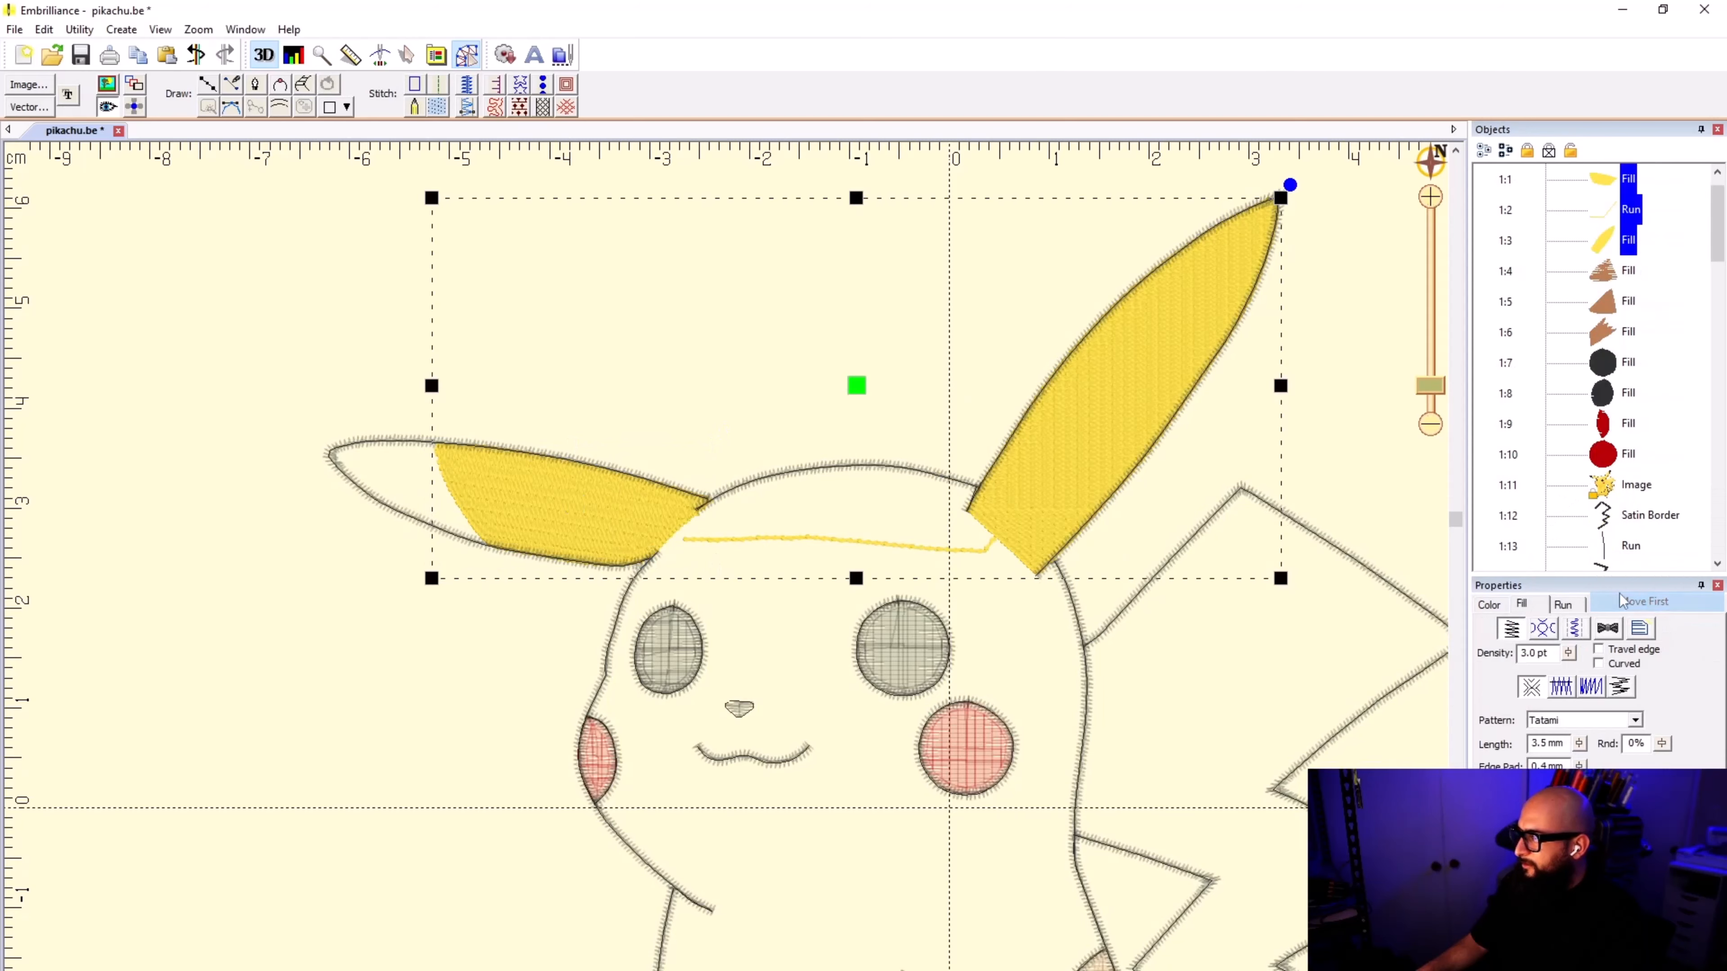
click(869, 348)
scroll(715, 572, down, 2)
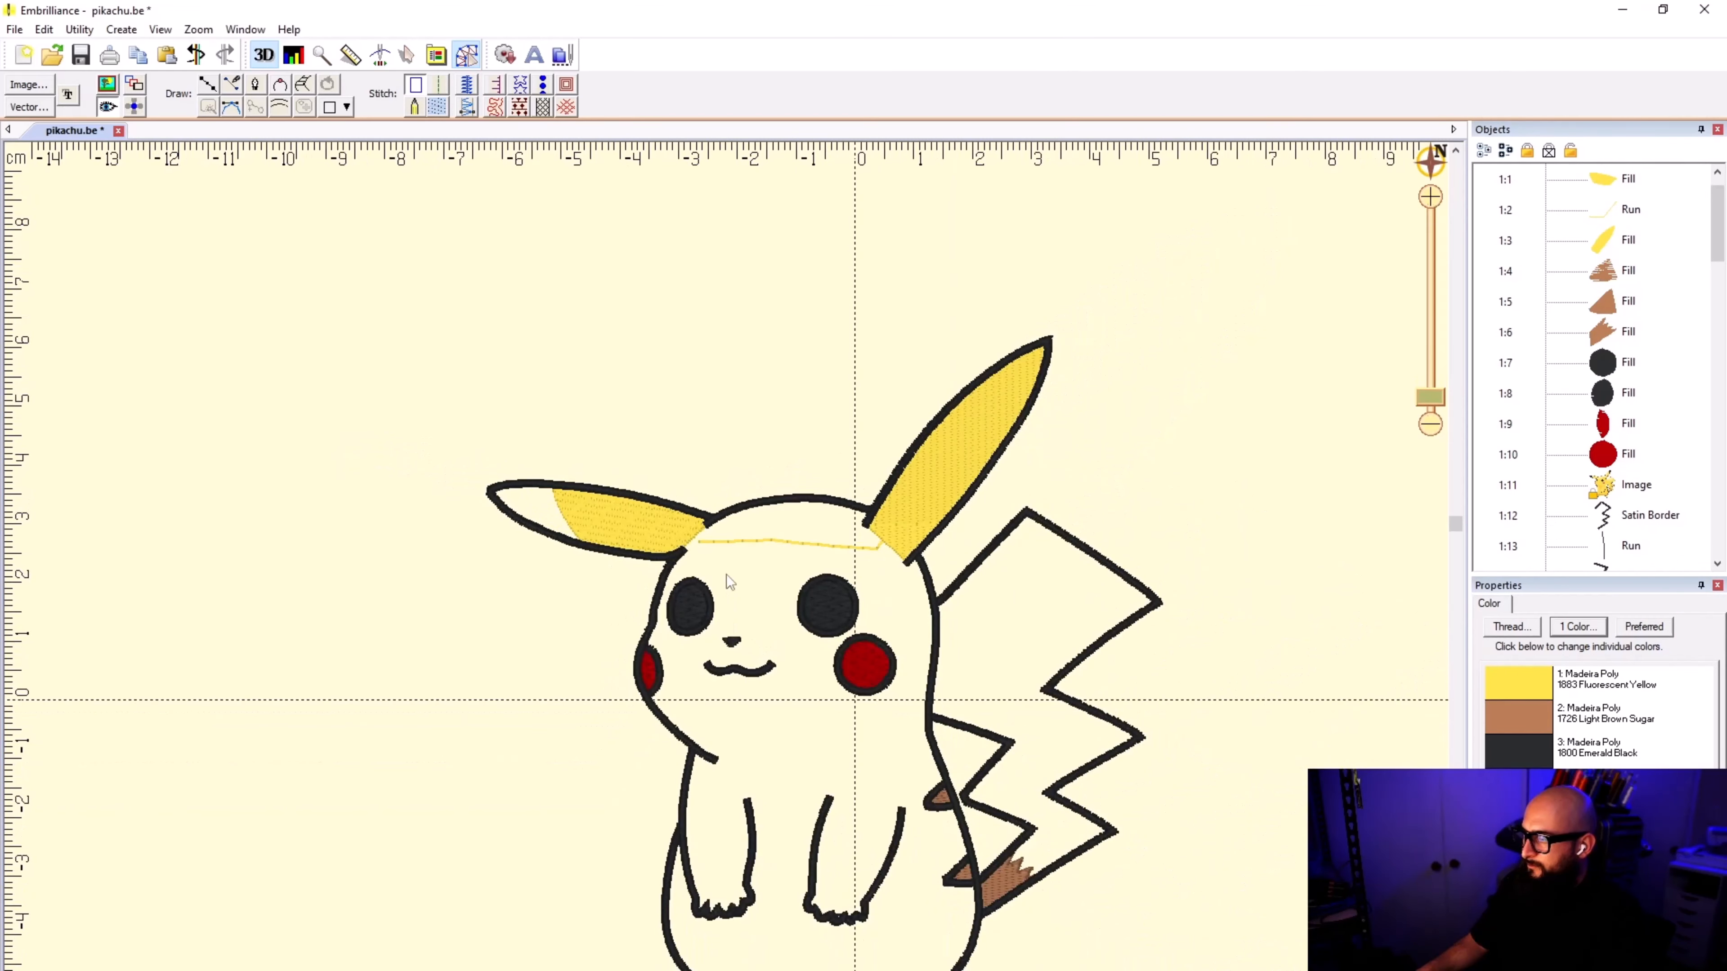
scroll(726, 574, down, 1)
scroll(745, 588, up, 4)
scroll(728, 578, down, 2)
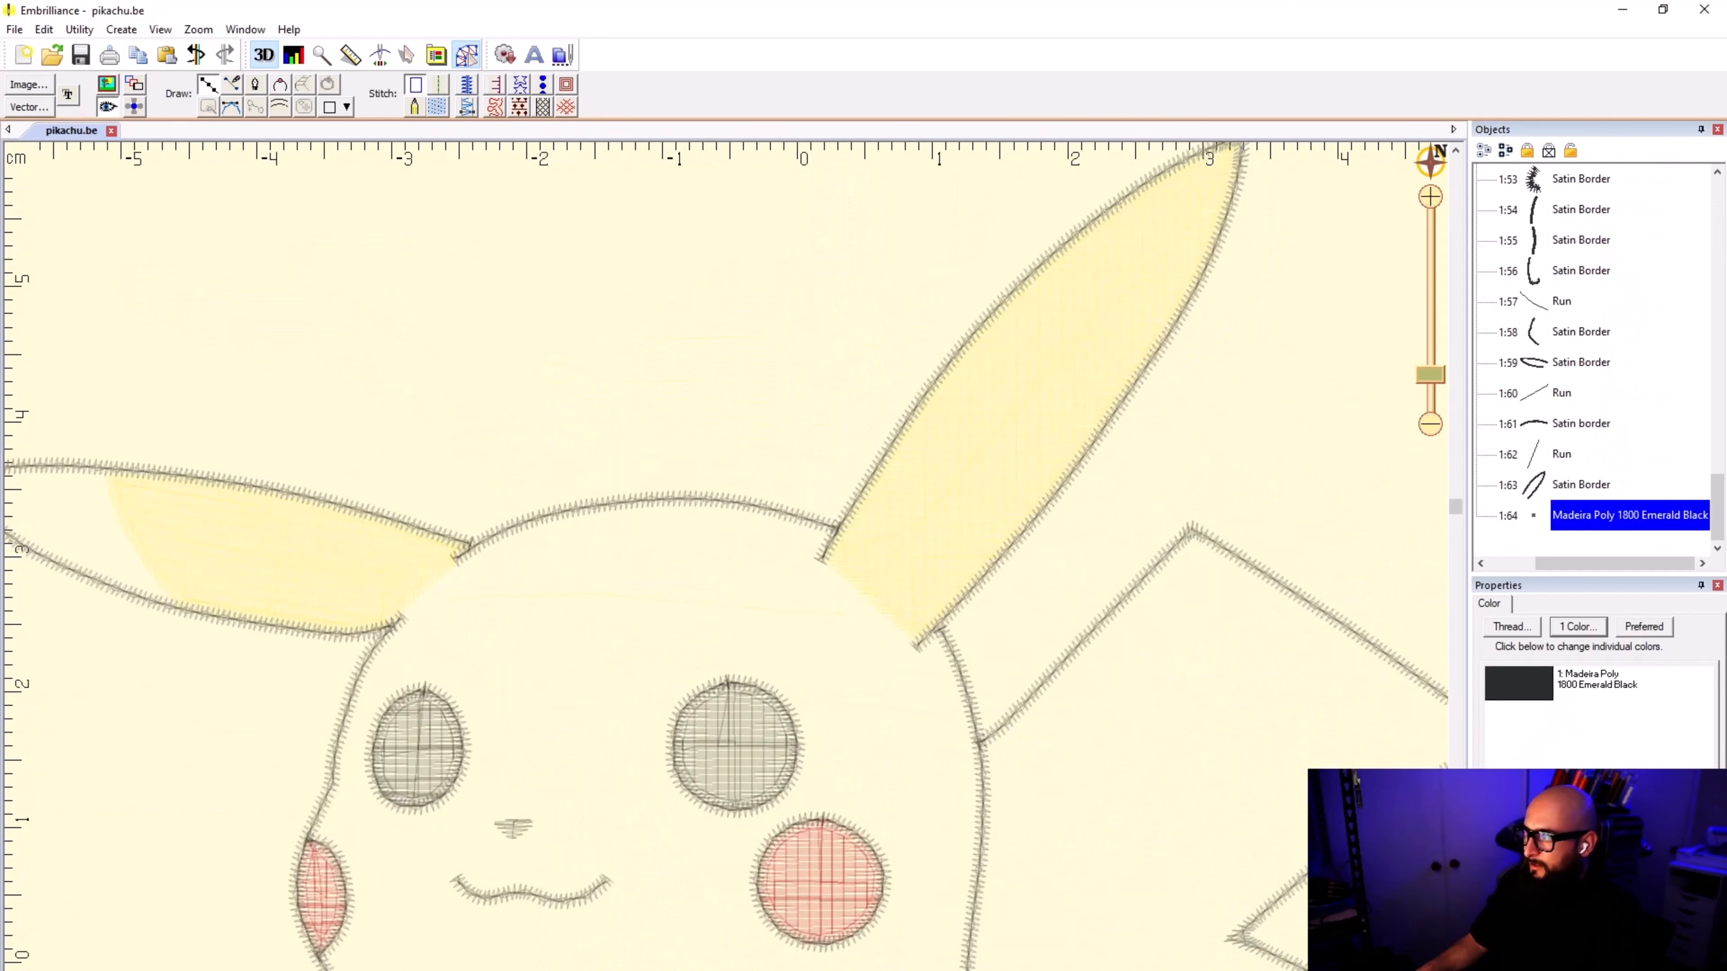
scroll(882, 523, up, 3)
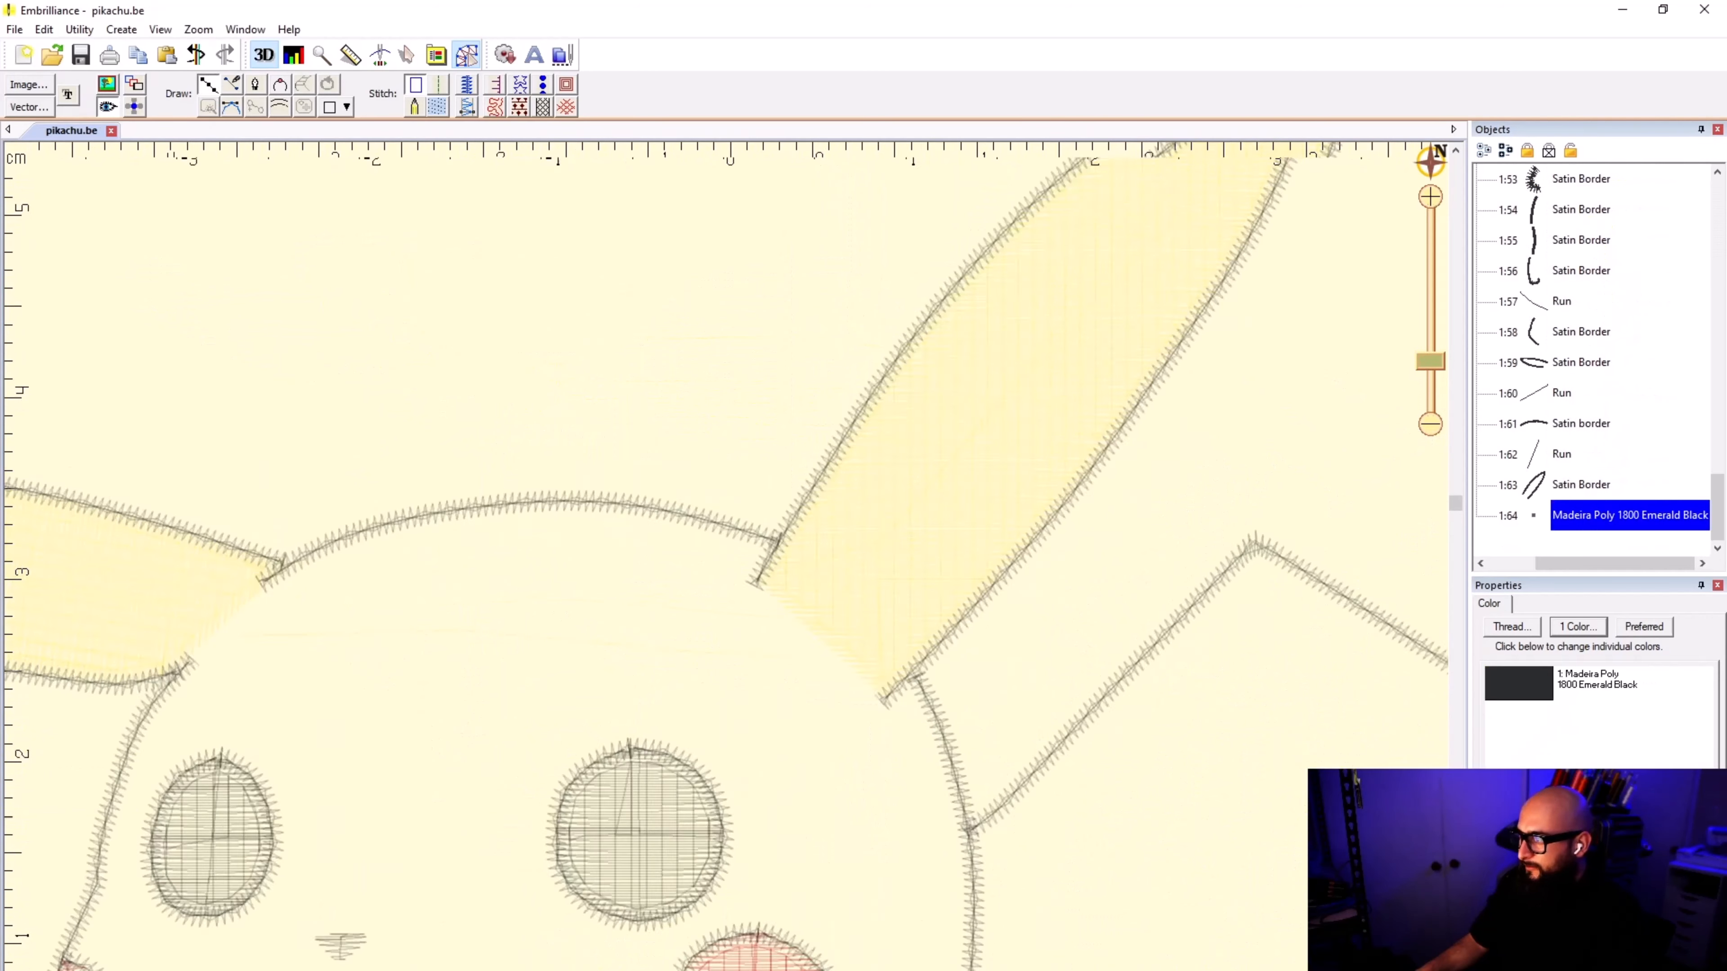
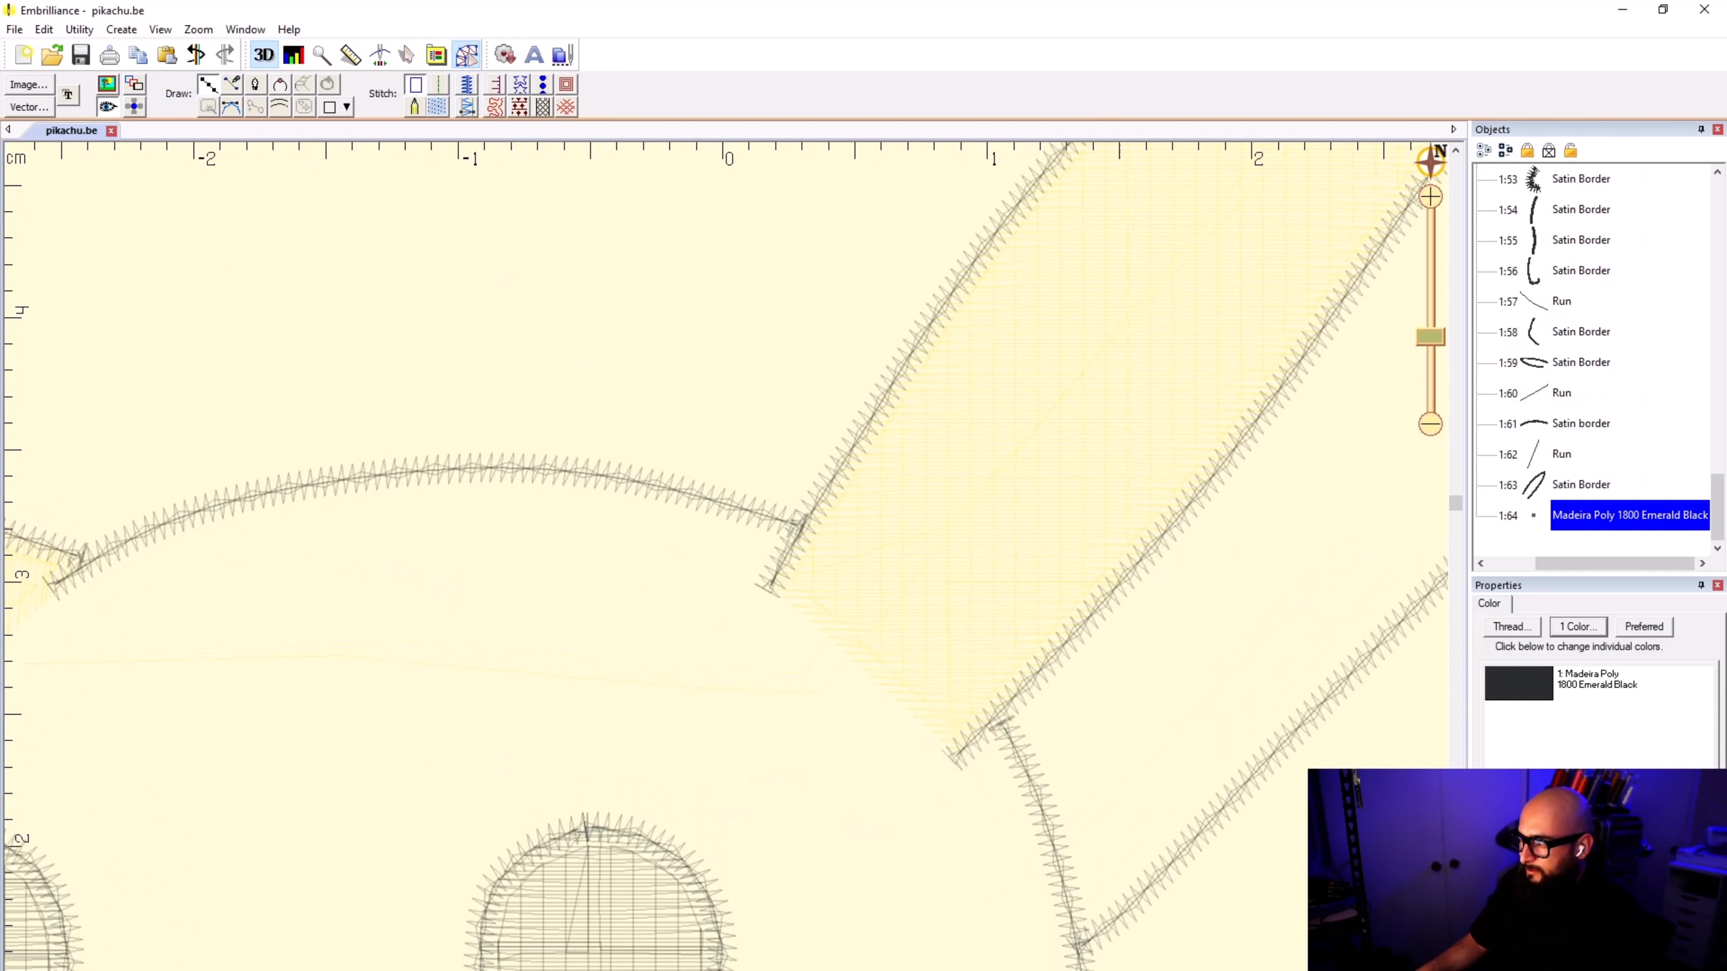
Step: Start the head outline at the raised ear's inner base, curve it across the ear, and follow the head's side border toward the tail
click(794, 523)
click(1000, 720)
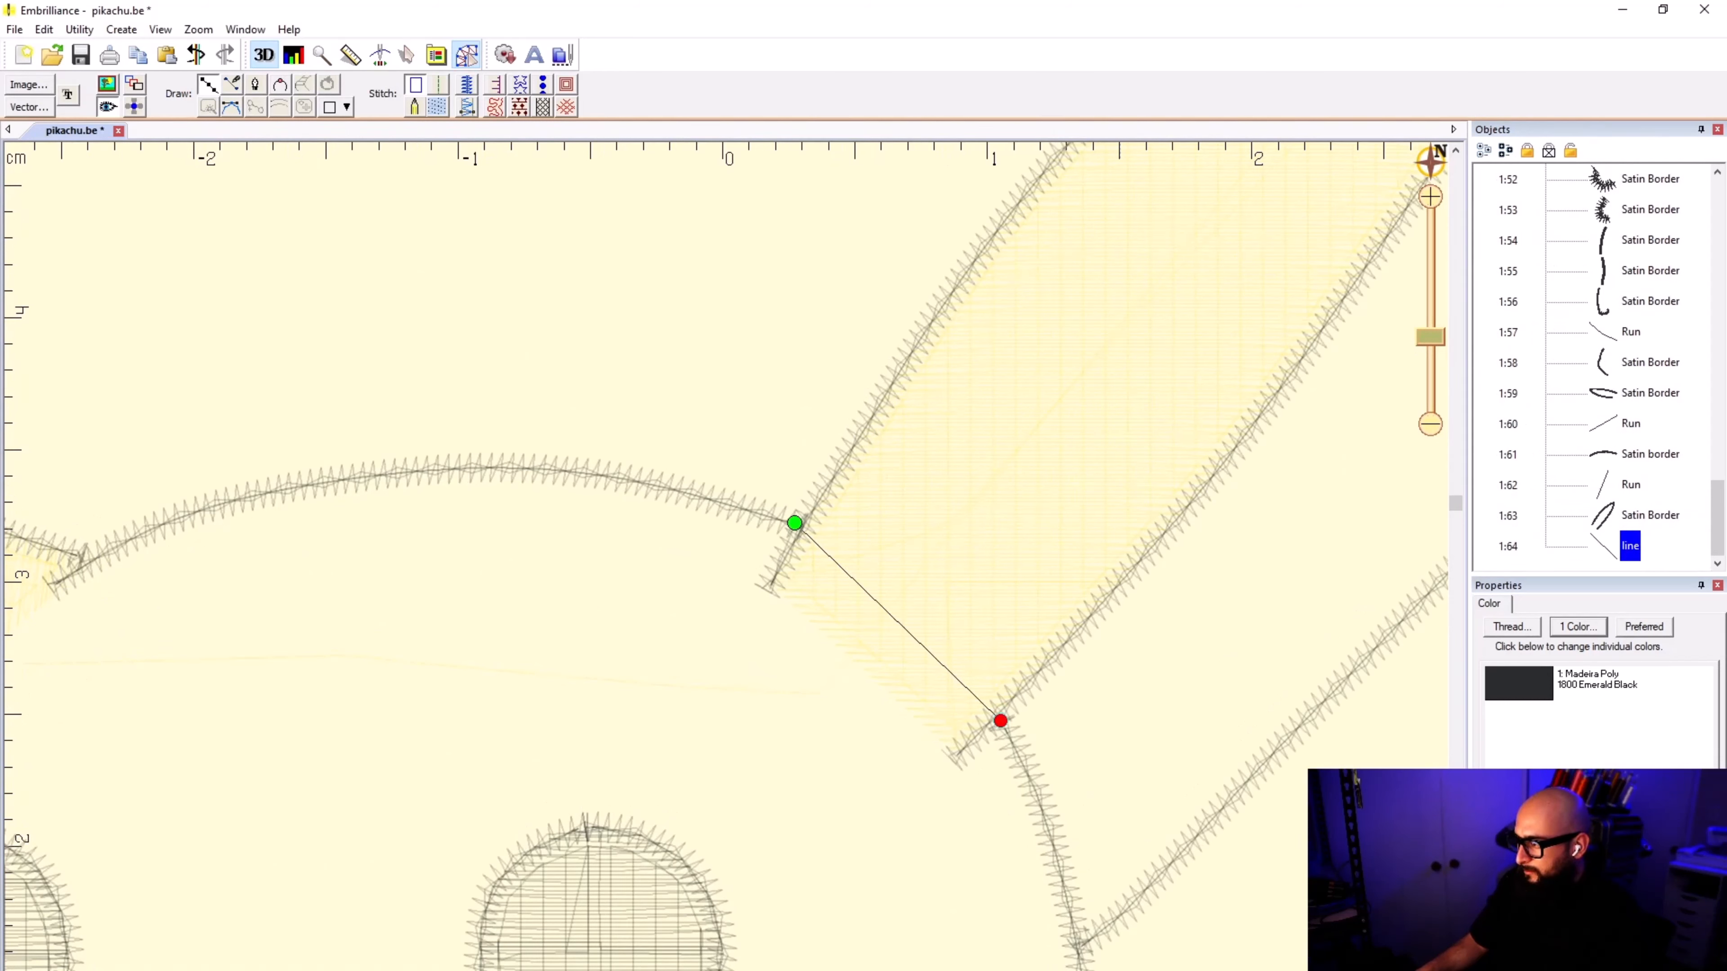
click(1029, 774)
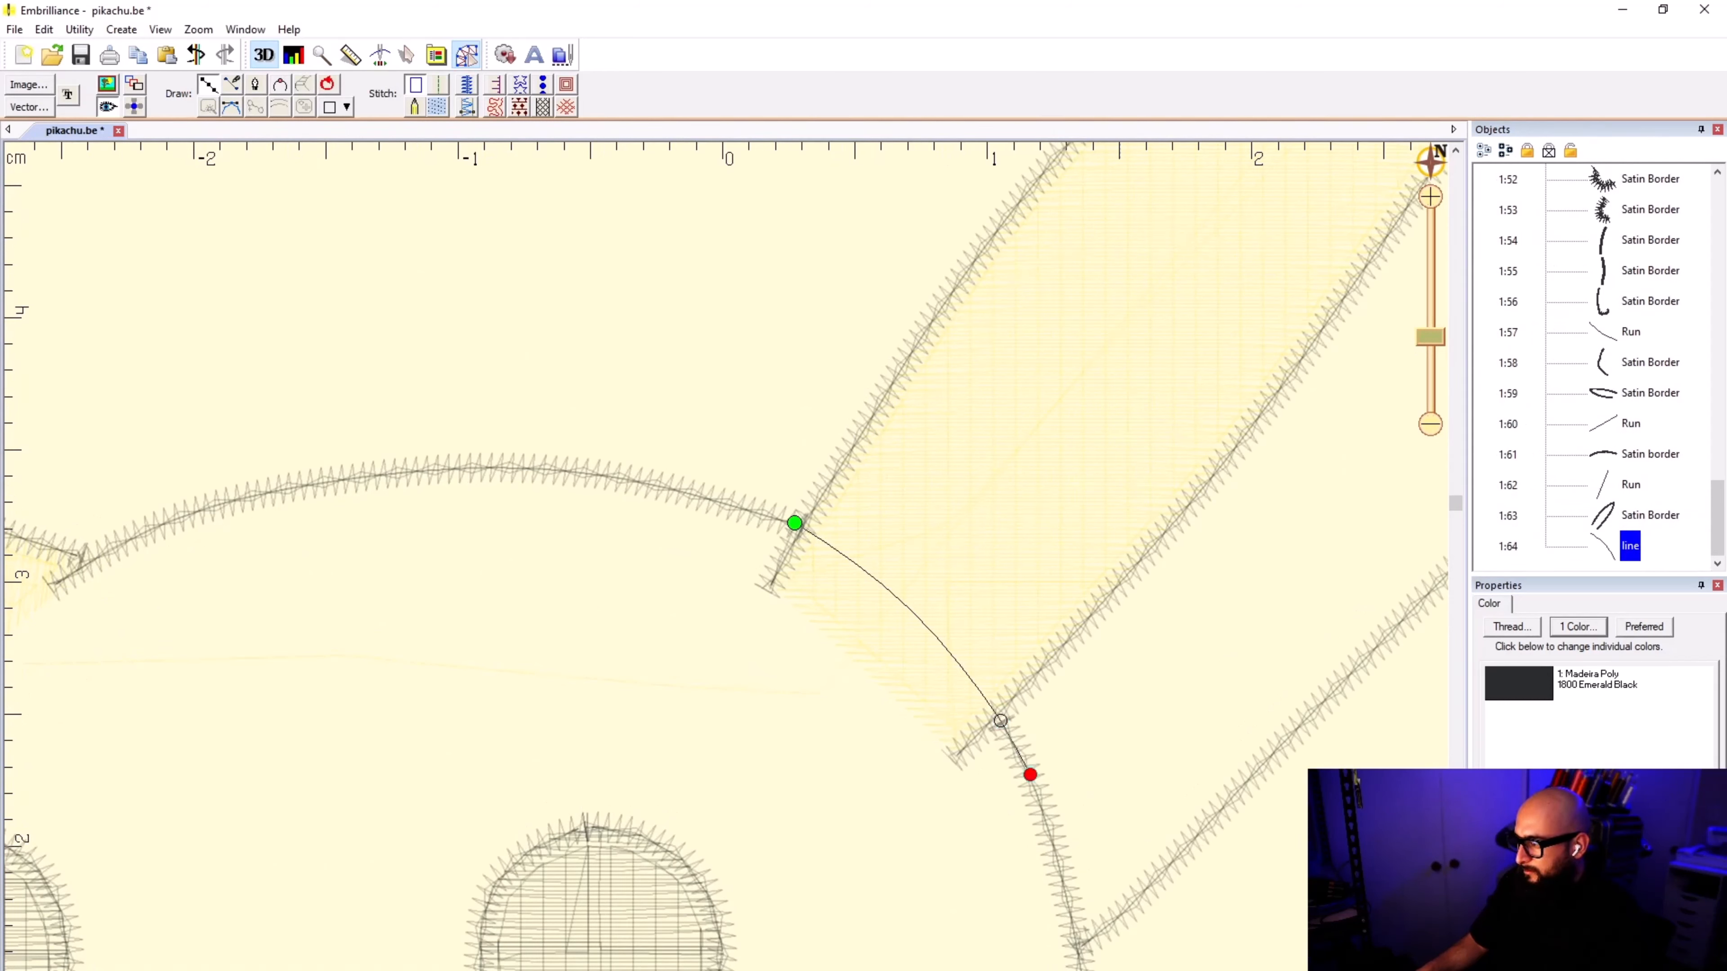
click(1060, 882)
scroll(1061, 883, down, 1)
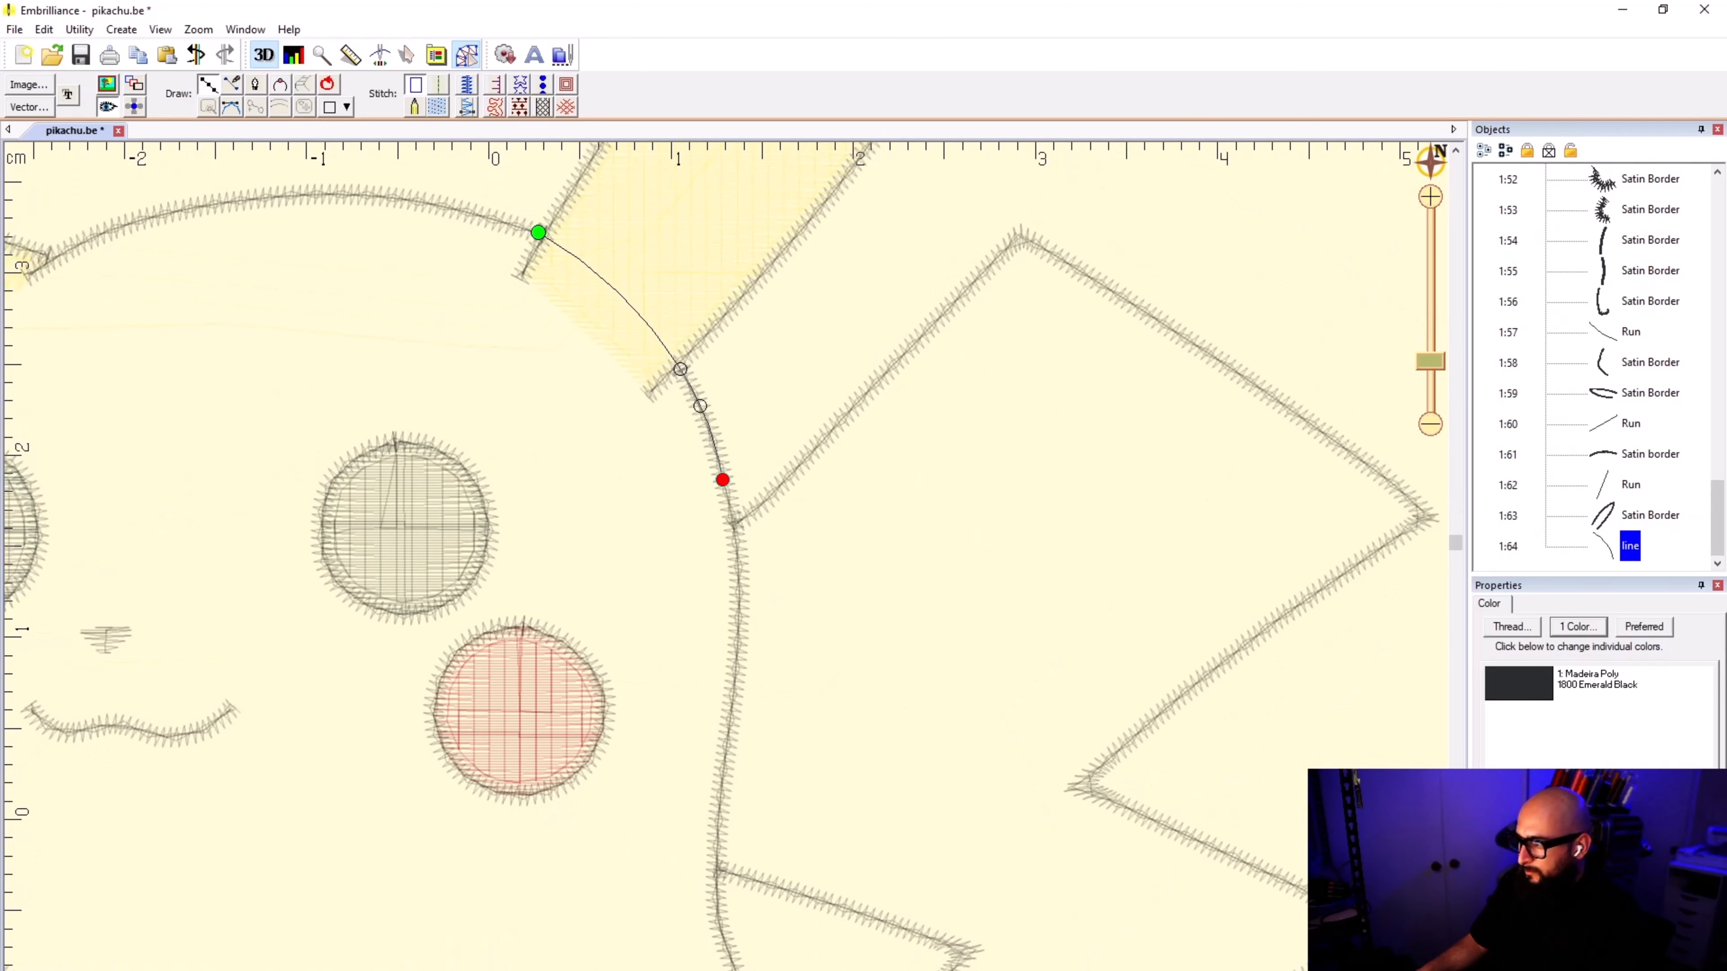
Step: Continue the head outline down the satin border beside the tail to just below the lower tail junction
click(739, 617)
scroll(739, 617, down, 4)
scroll(765, 510, up, 3)
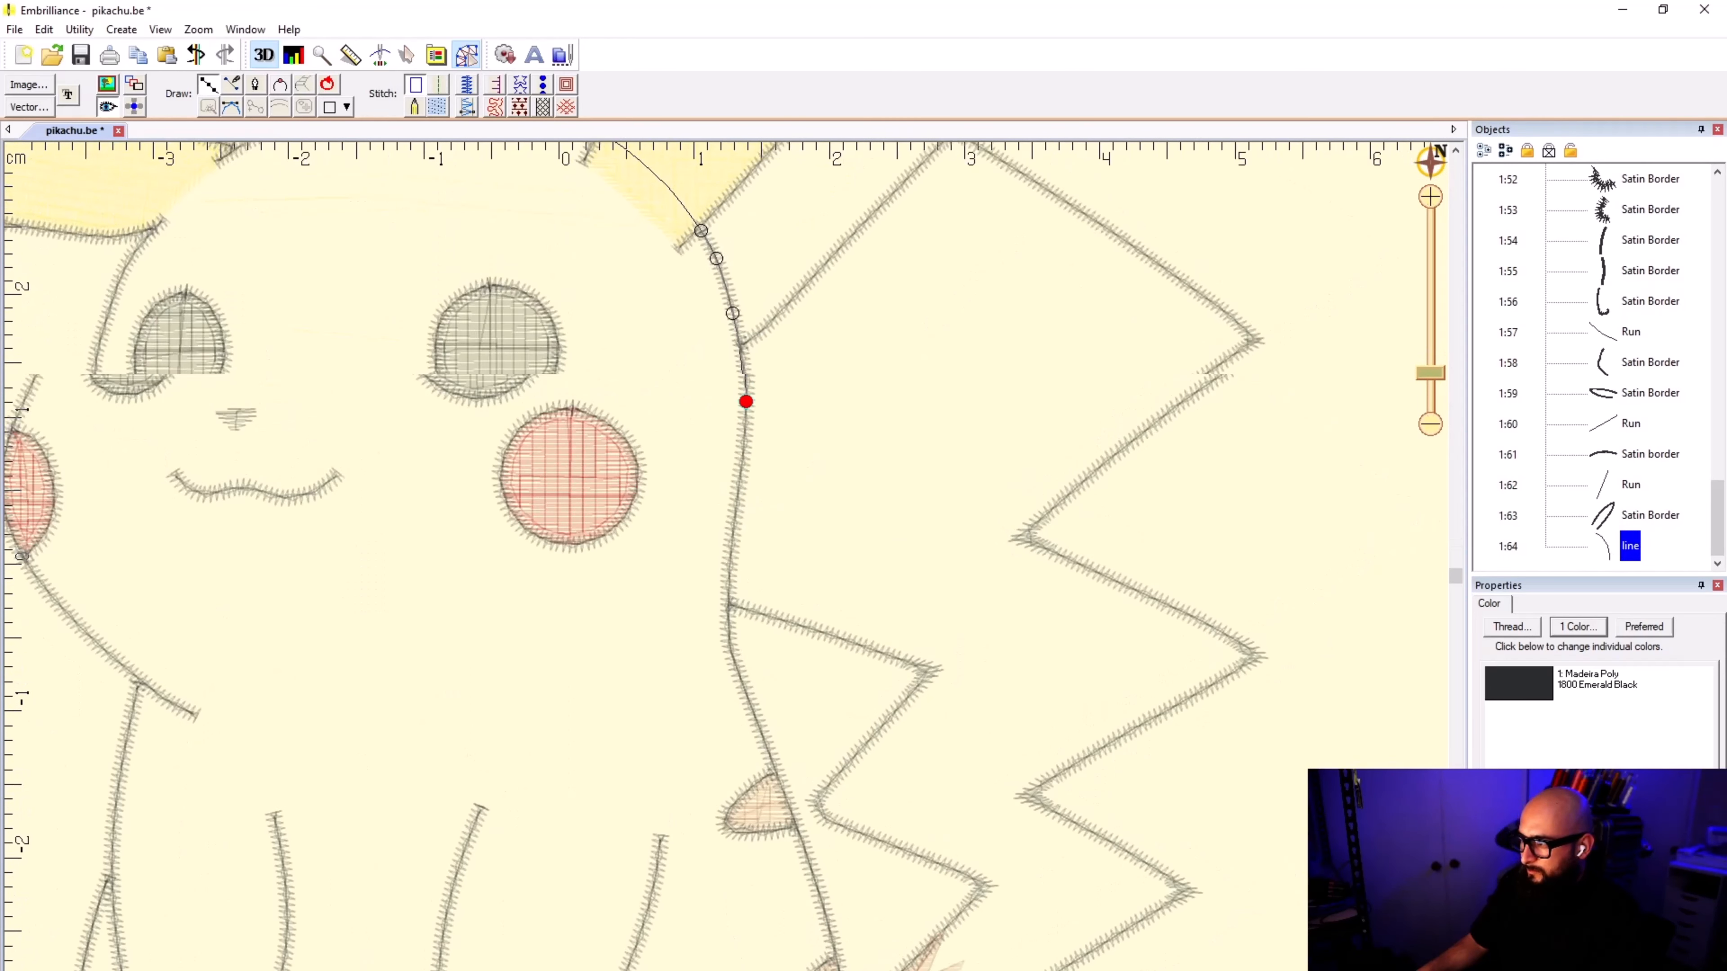
click(729, 566)
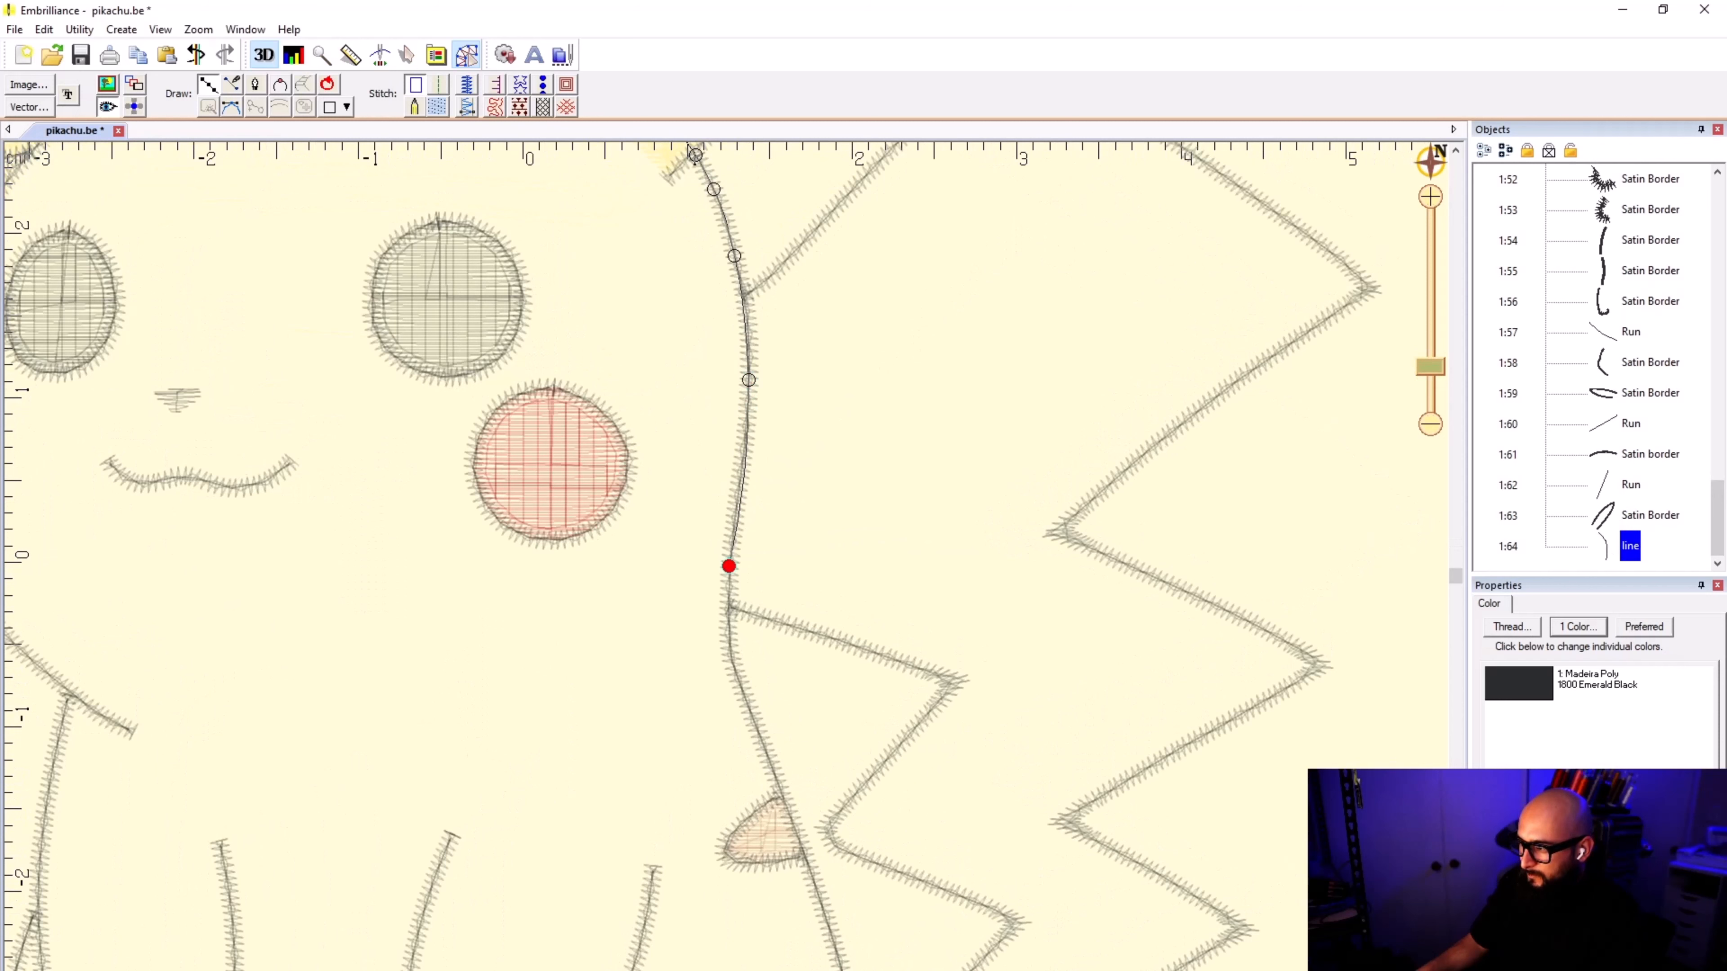
click(727, 603)
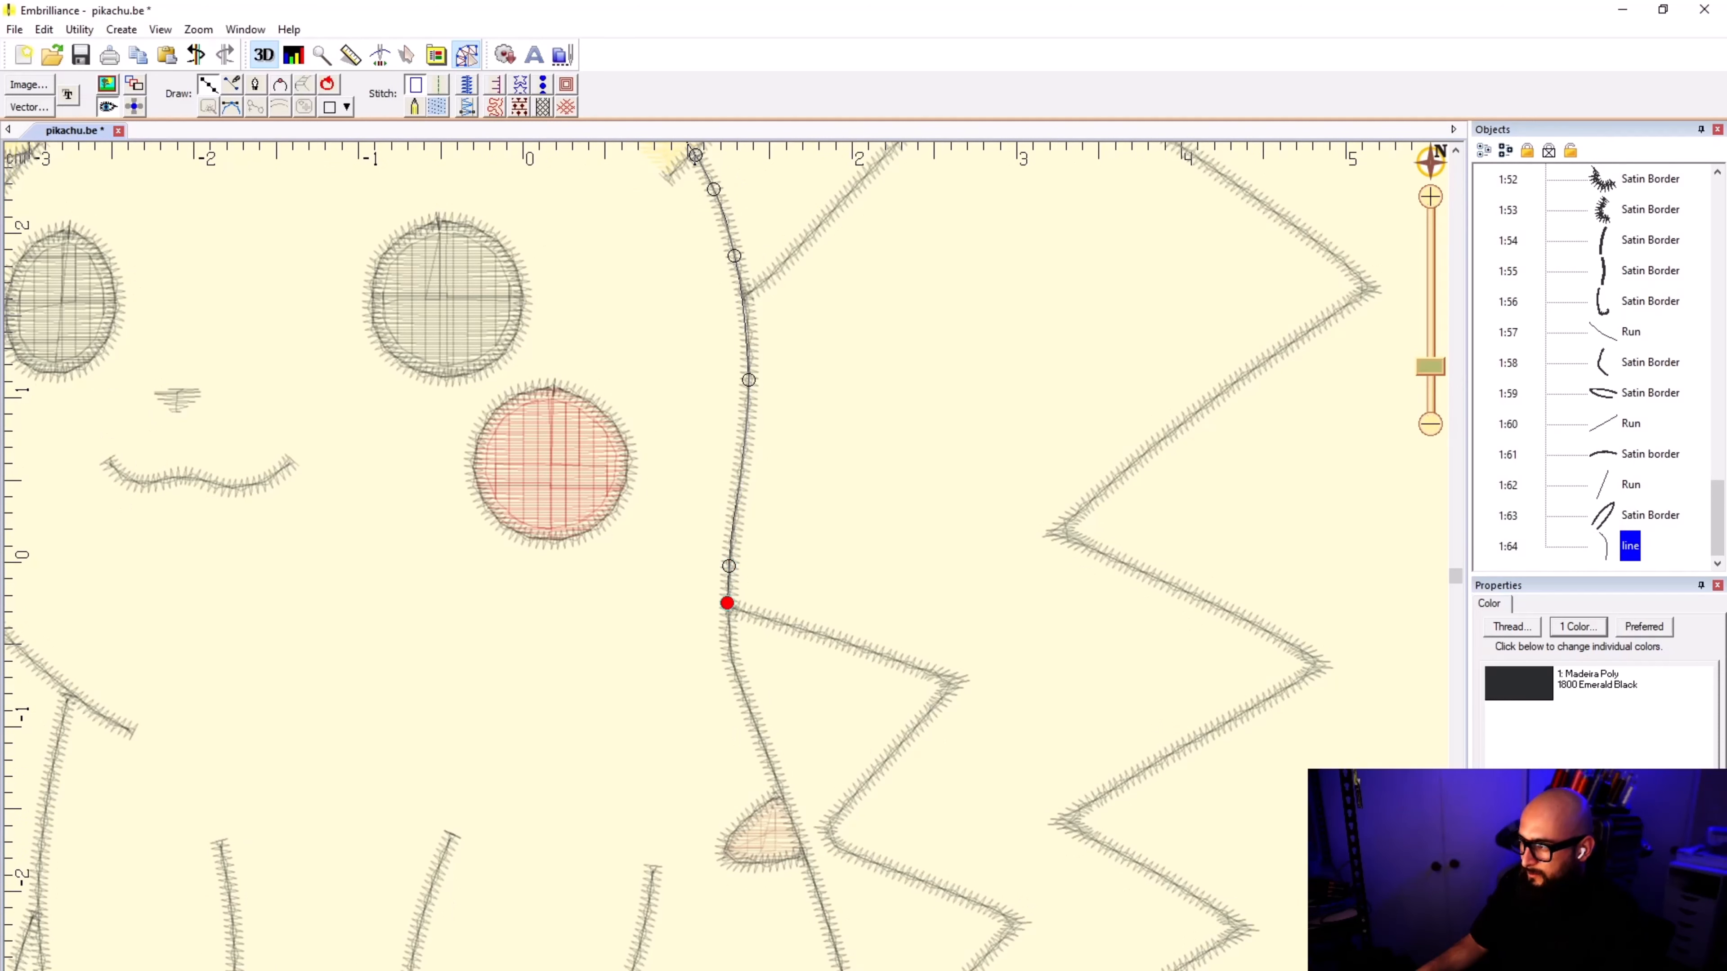
scroll(730, 482, down, 1)
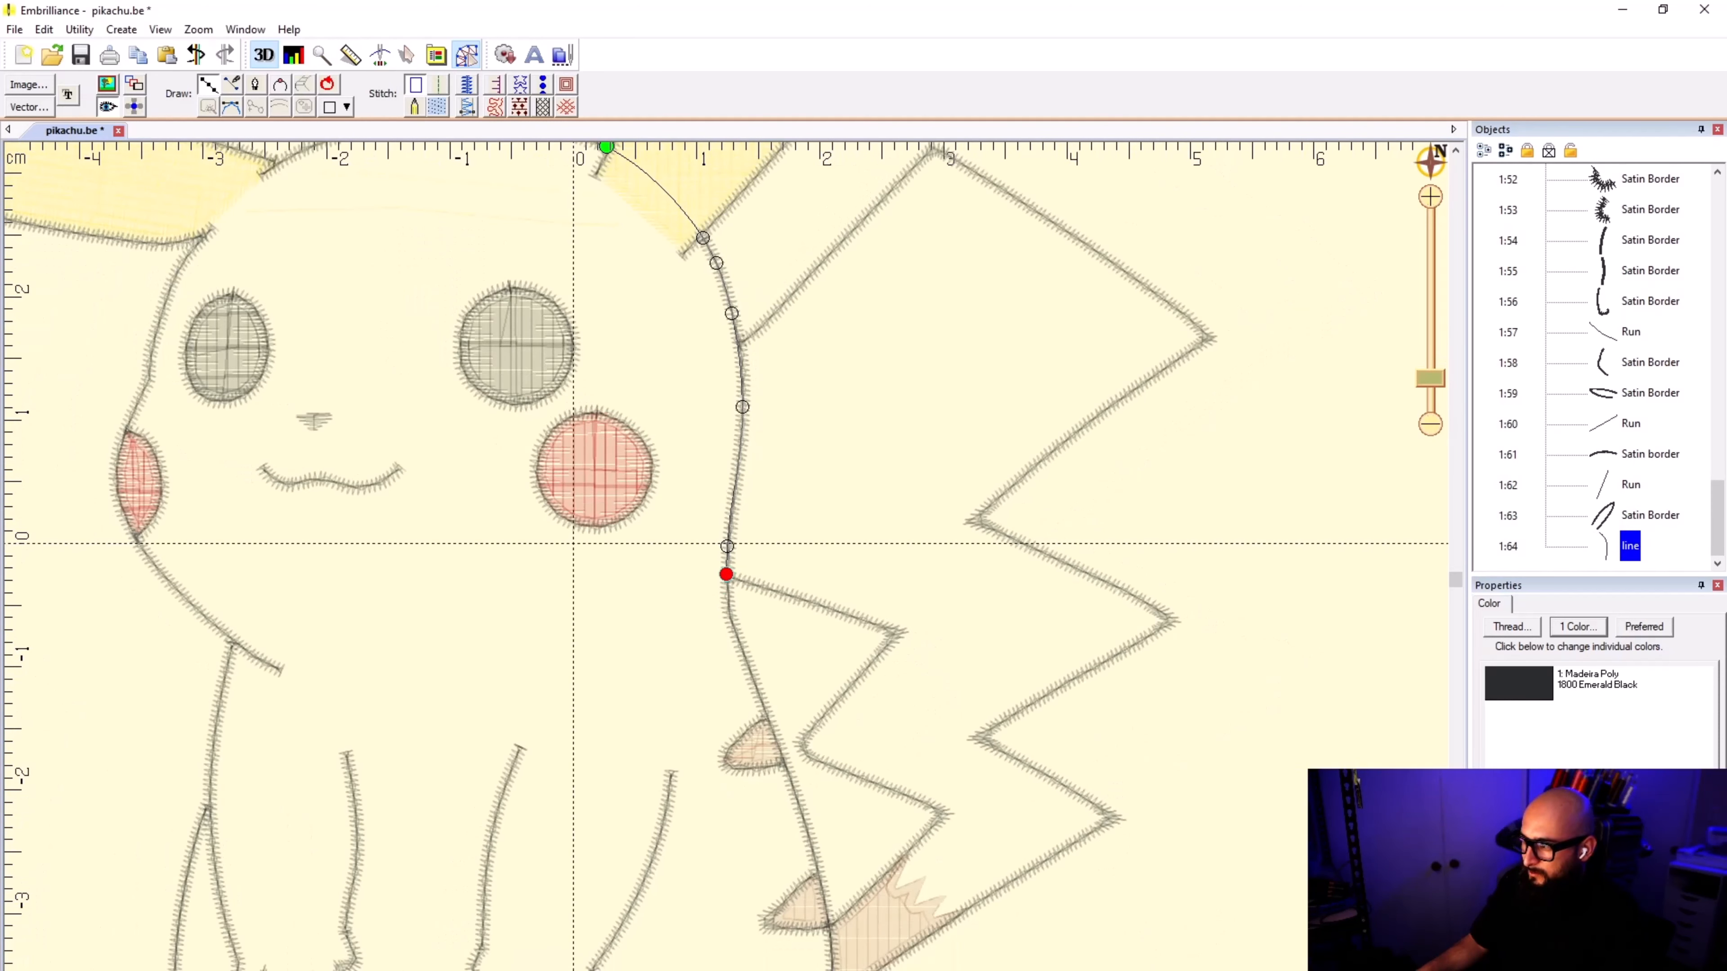
click(728, 610)
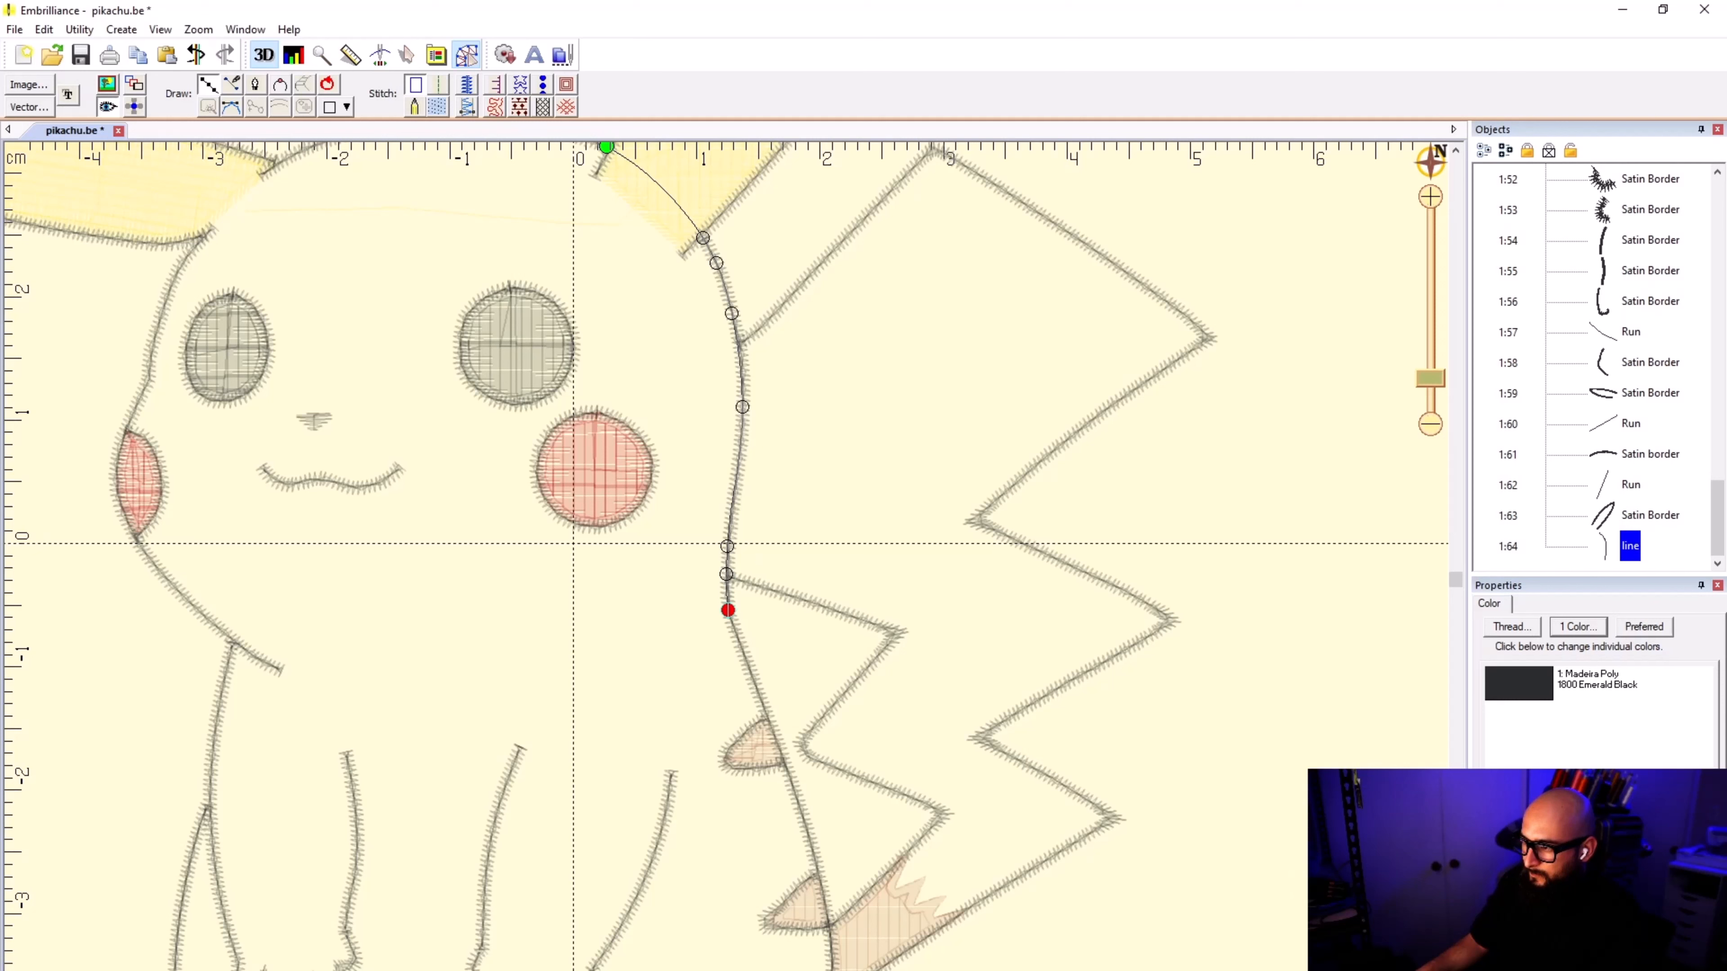
Step: Curve the outline across the neck to the open end of the jaw's satin border and up to the arm junction
click(341, 672)
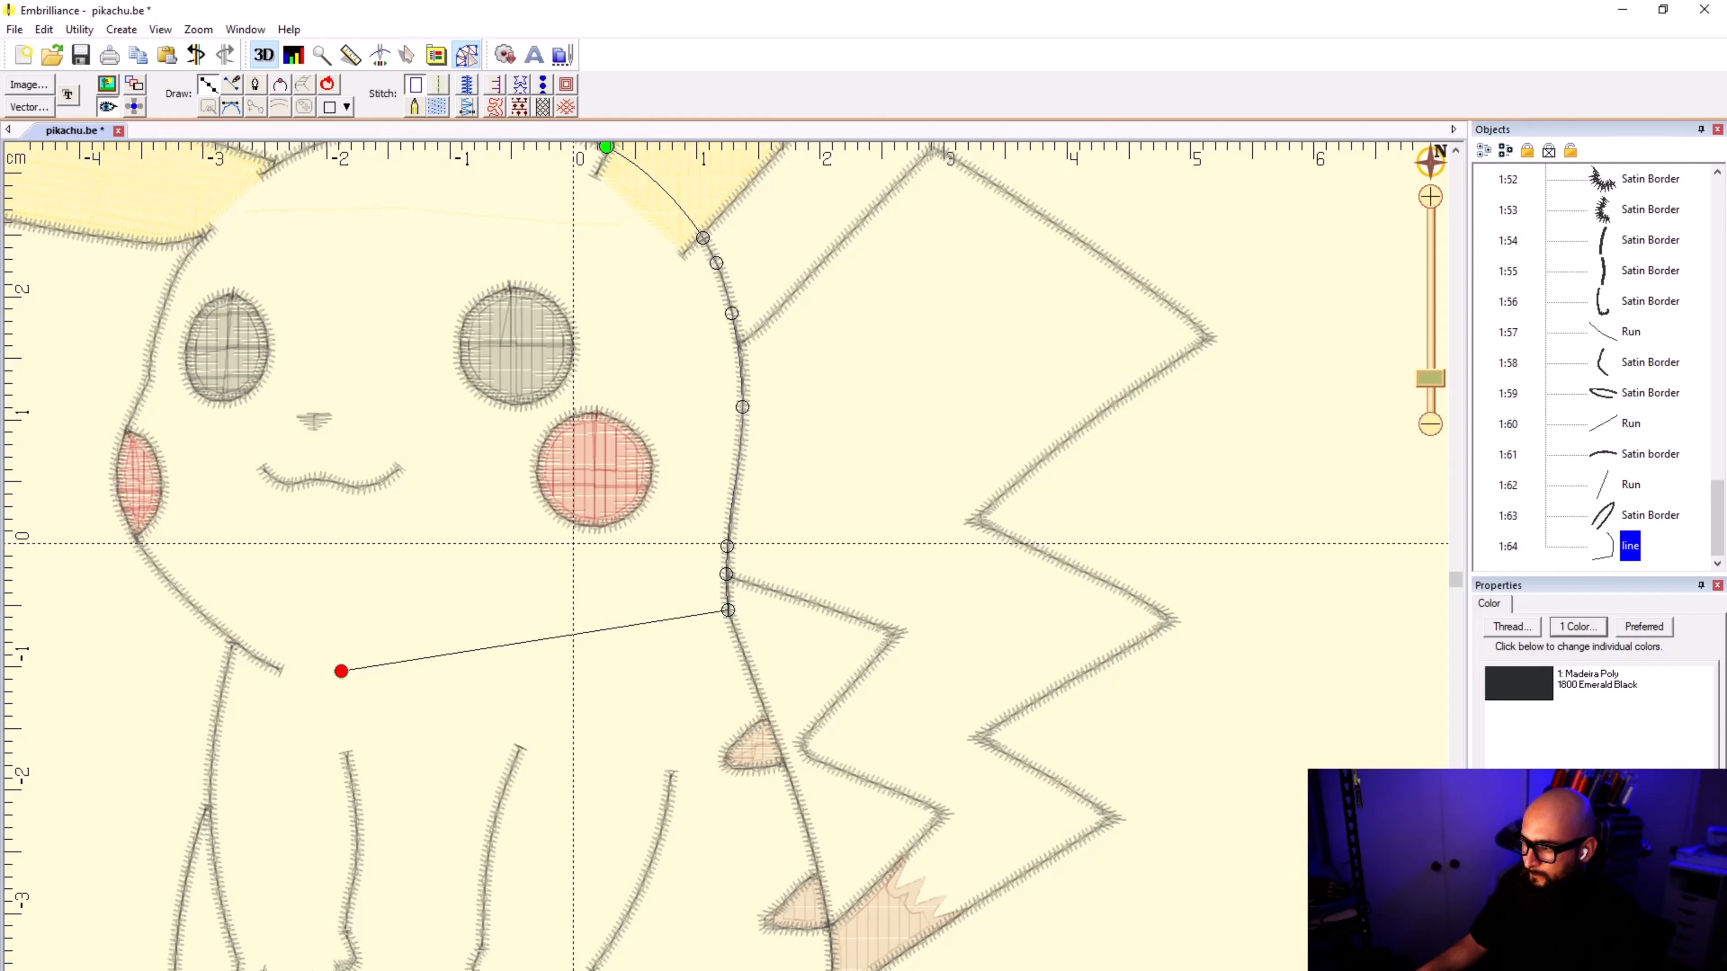
click(274, 669)
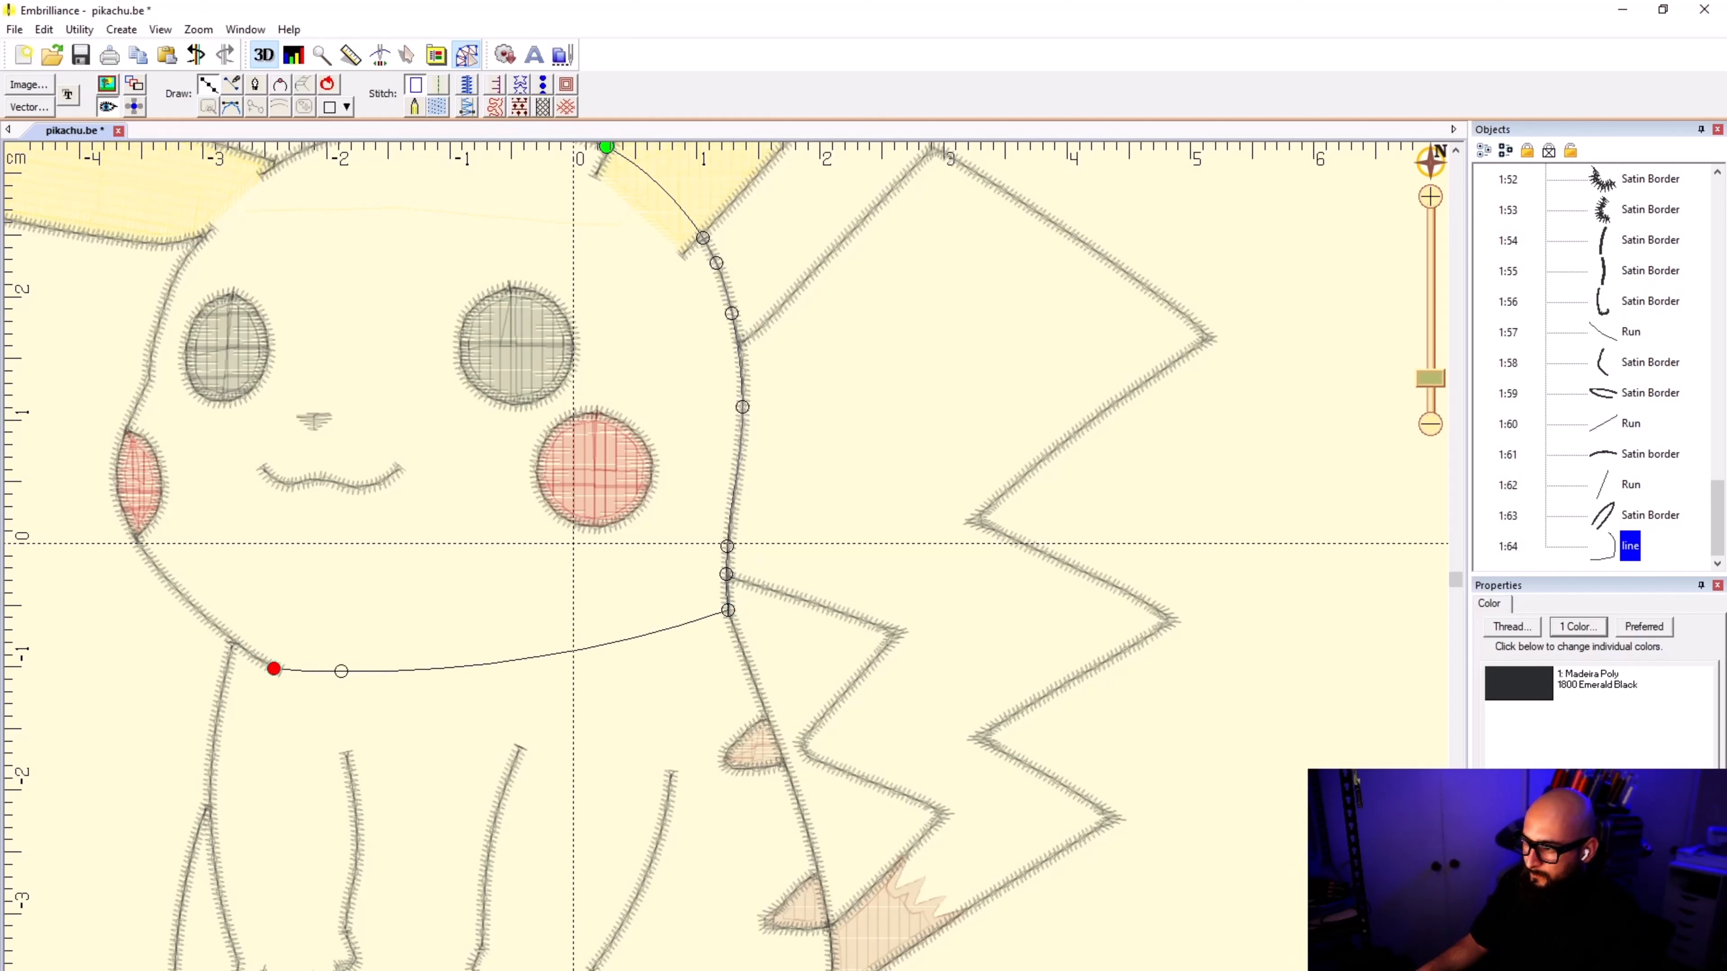
click(242, 647)
Step: Trace the jaw's satin border upward and around the outer edge of the partly hidden red cheek to its upper tip
scroll(218, 594, up, 3)
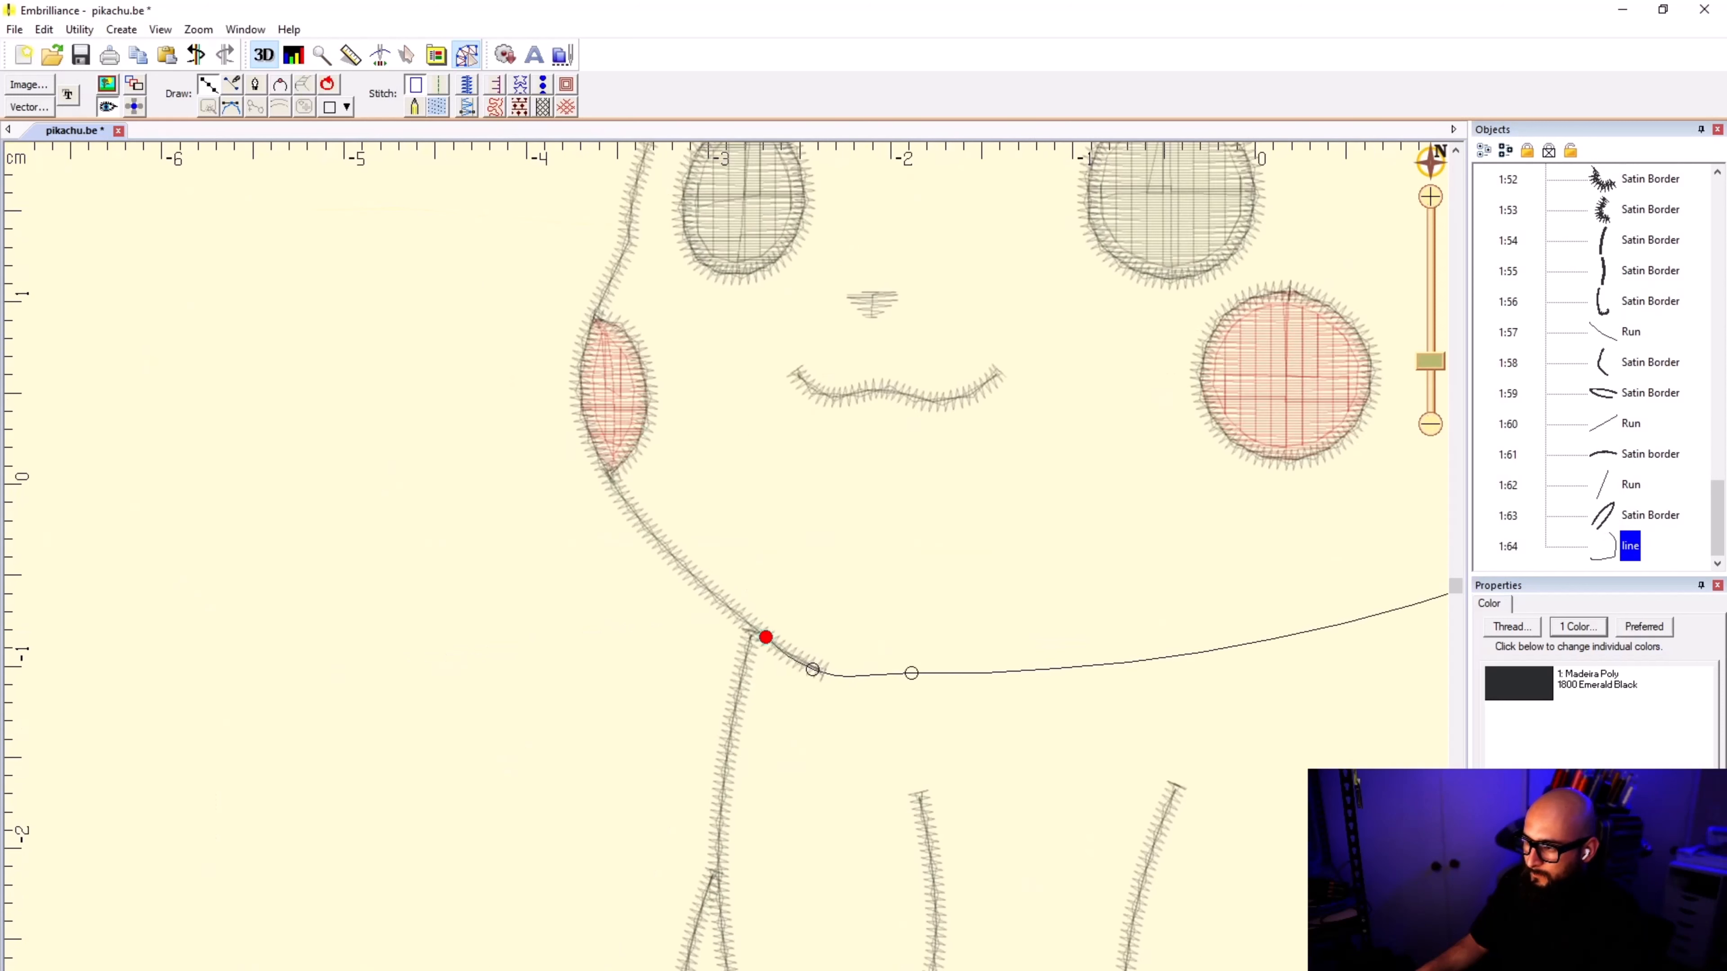
click(668, 560)
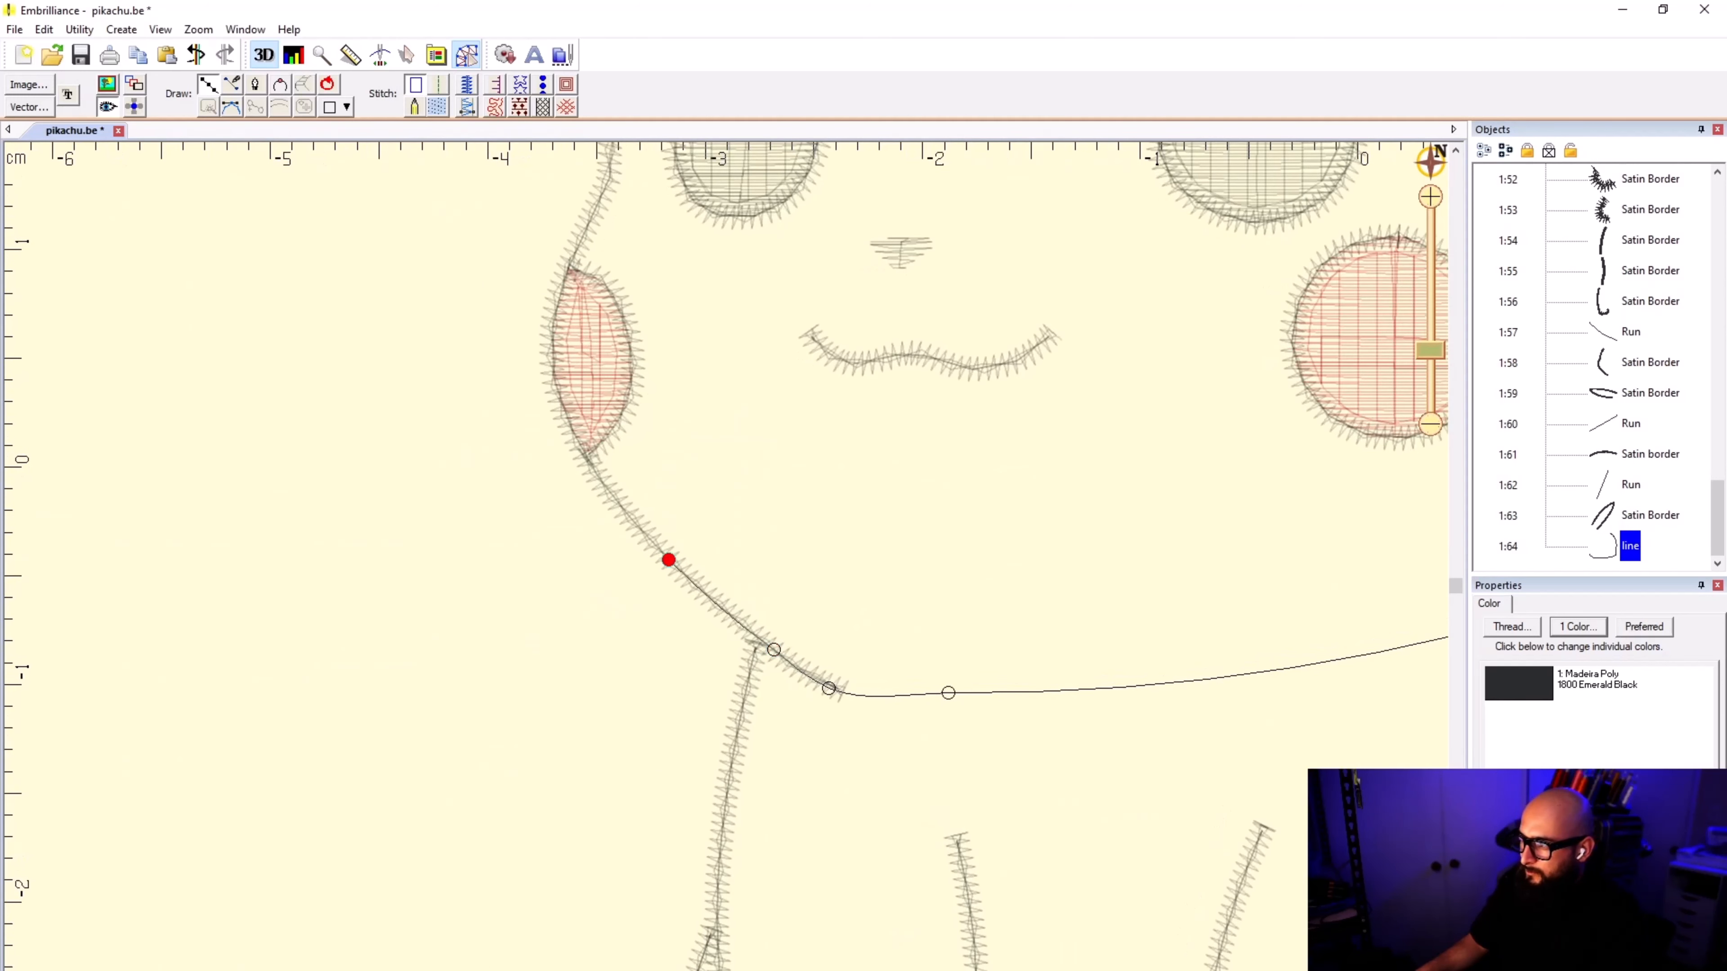
click(569, 424)
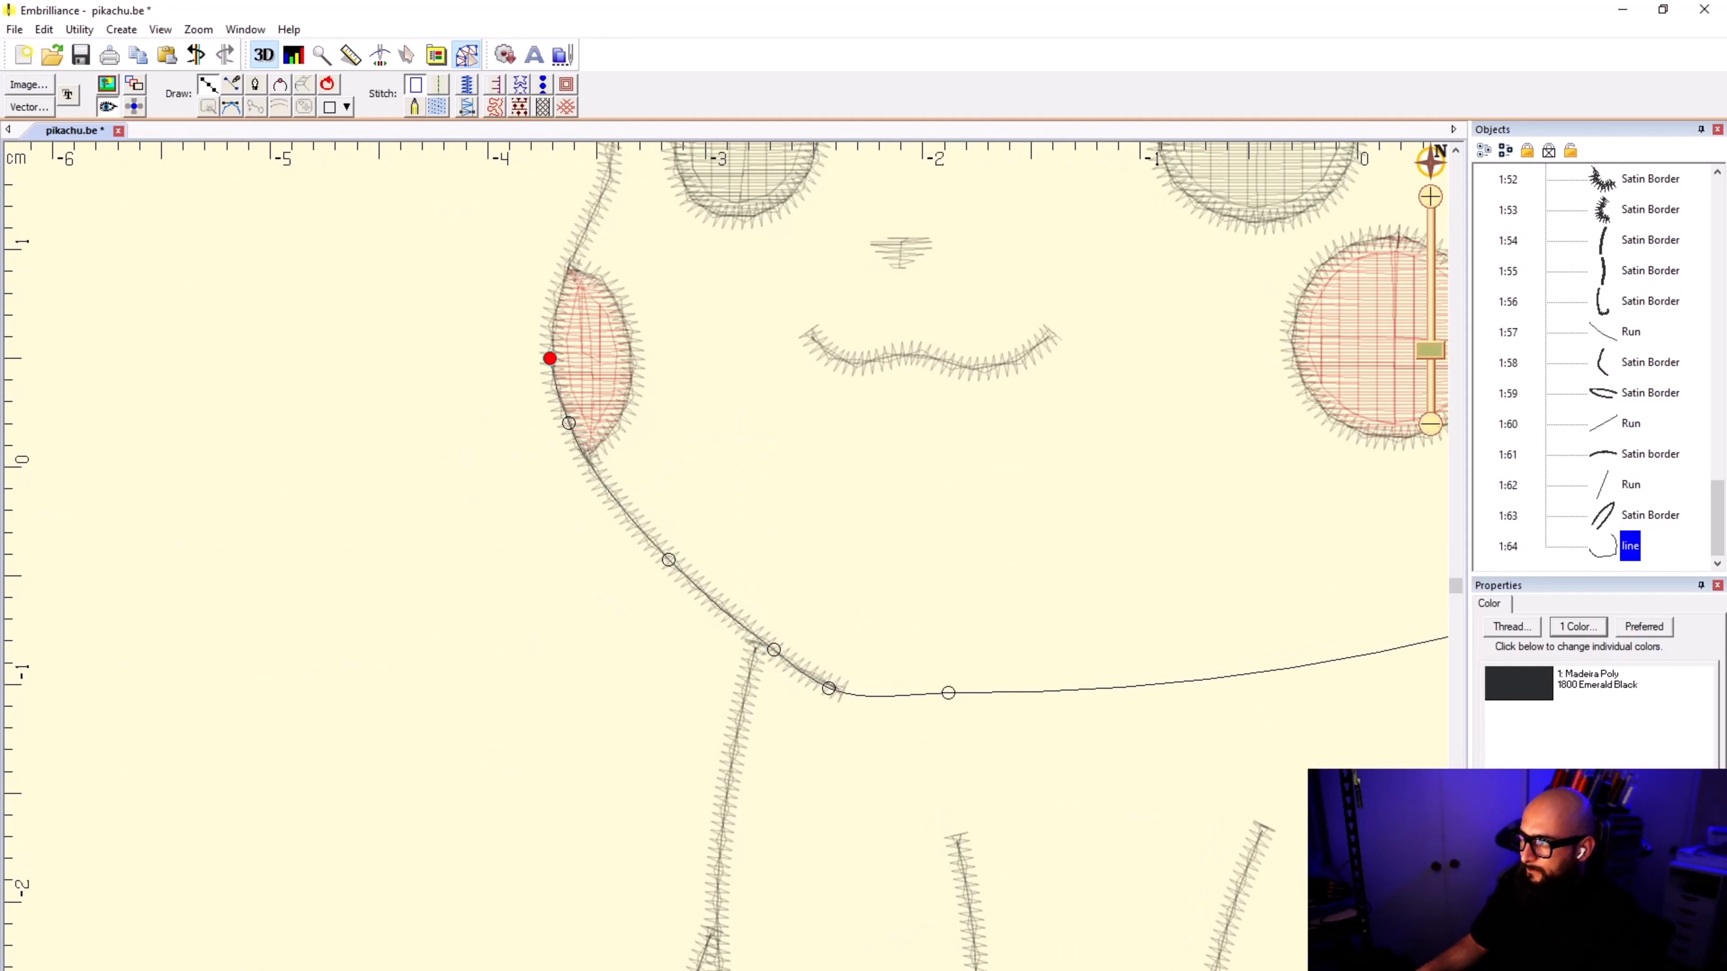
scroll(486, 235, up, 3)
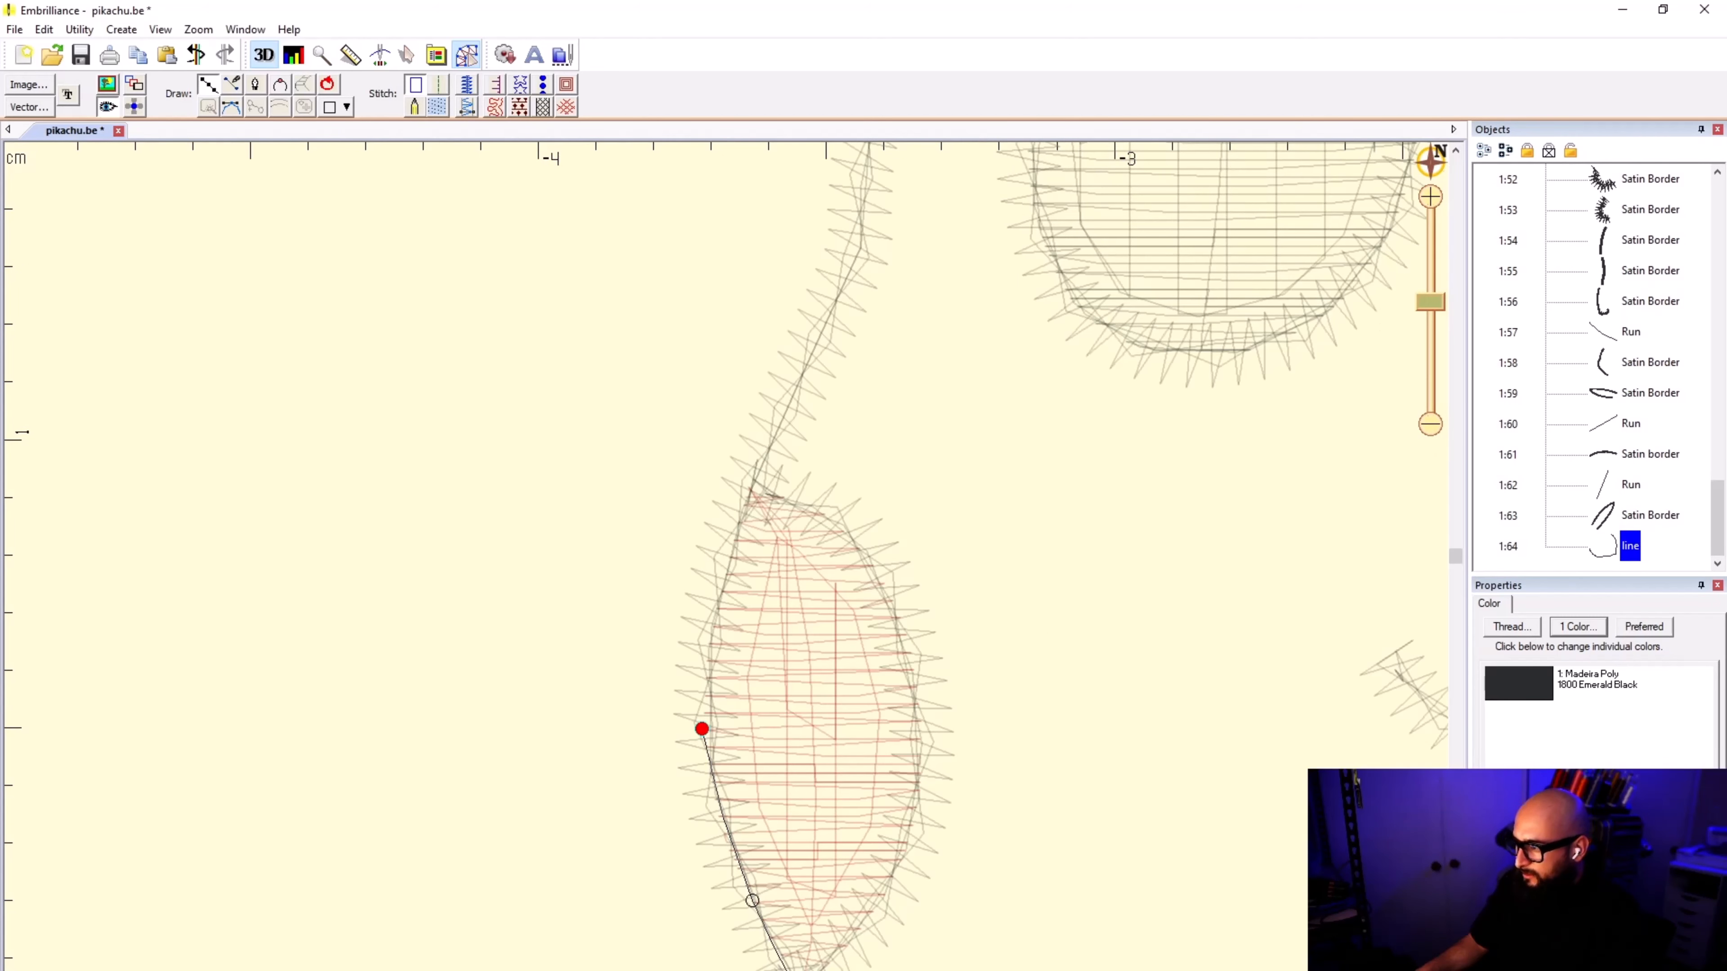
click(712, 630)
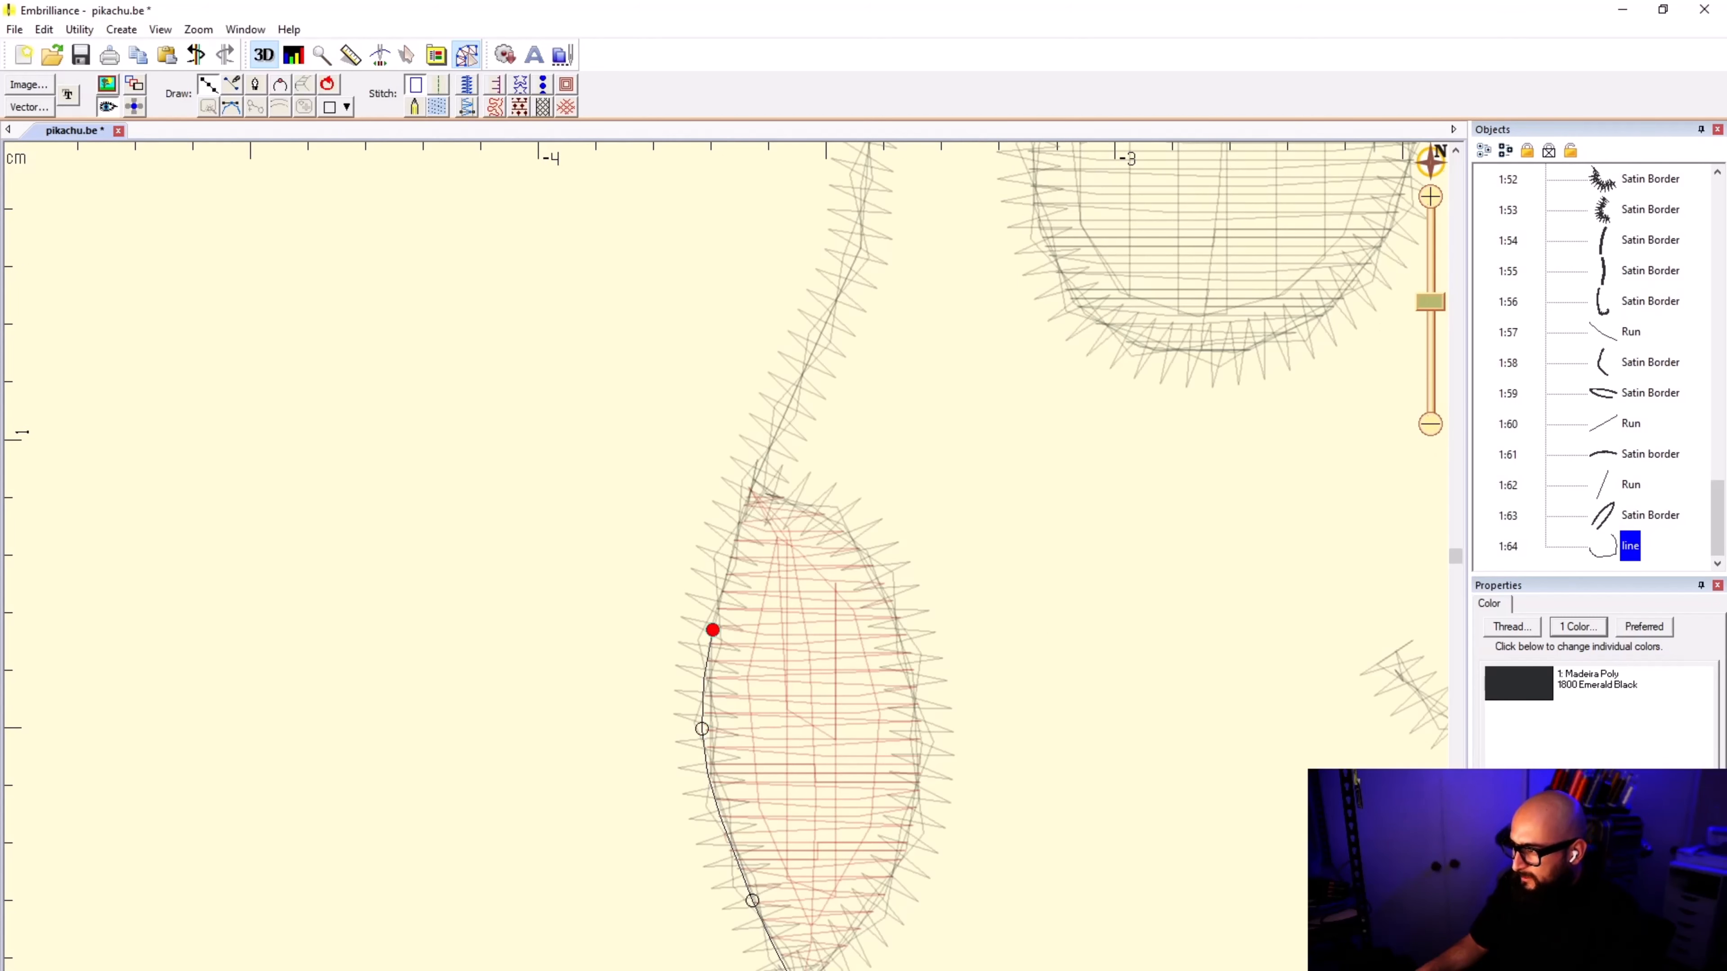
click(755, 485)
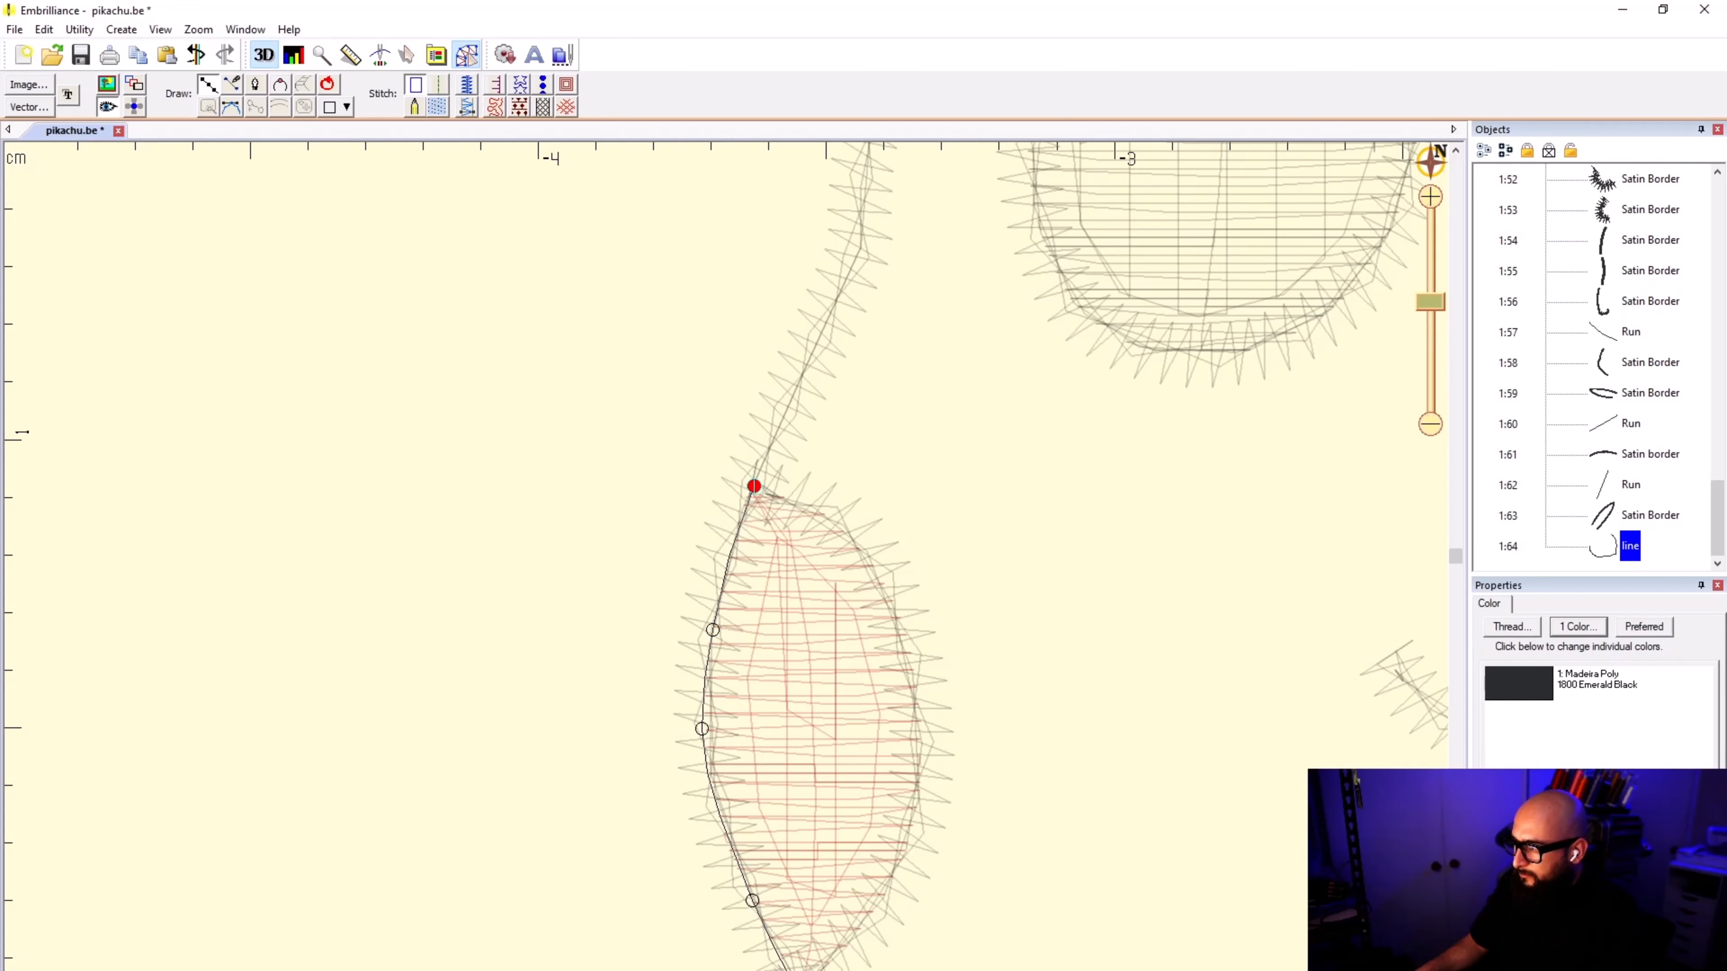
Step: Follow the center of the face's satin border from the cheek's upper tip past the bend beside the smaller eye
click(805, 373)
scroll(805, 373, down, 3)
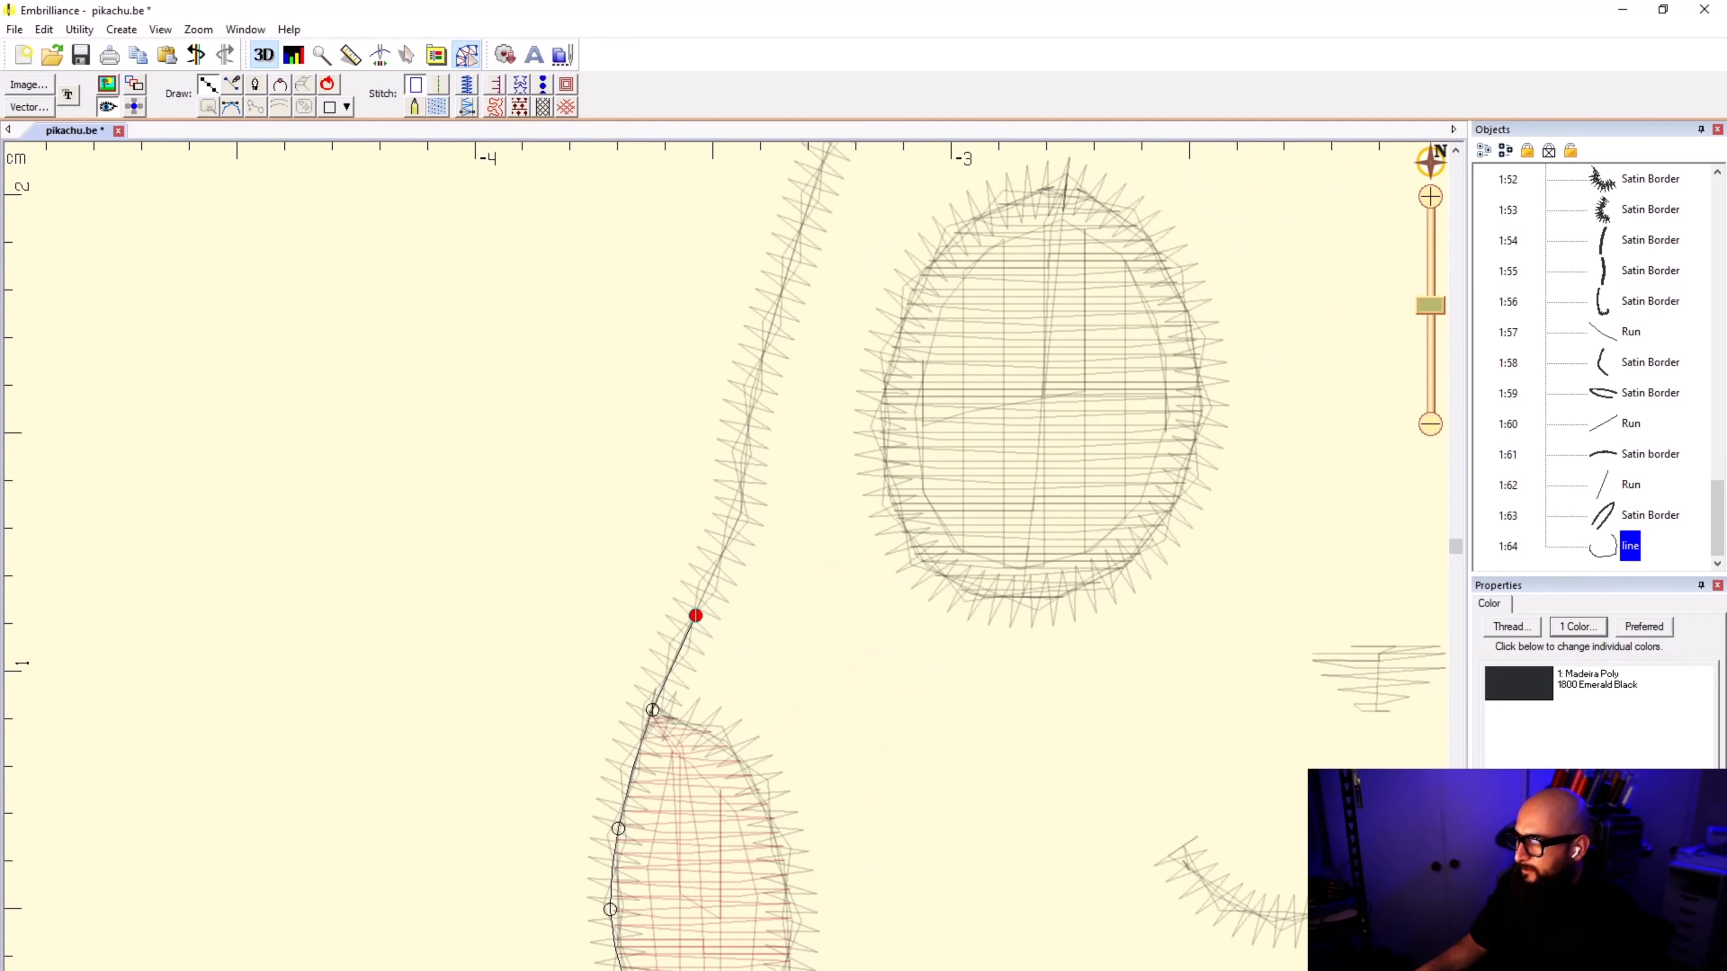
scroll(789, 334, up, 4)
scroll(646, 777, up, 2)
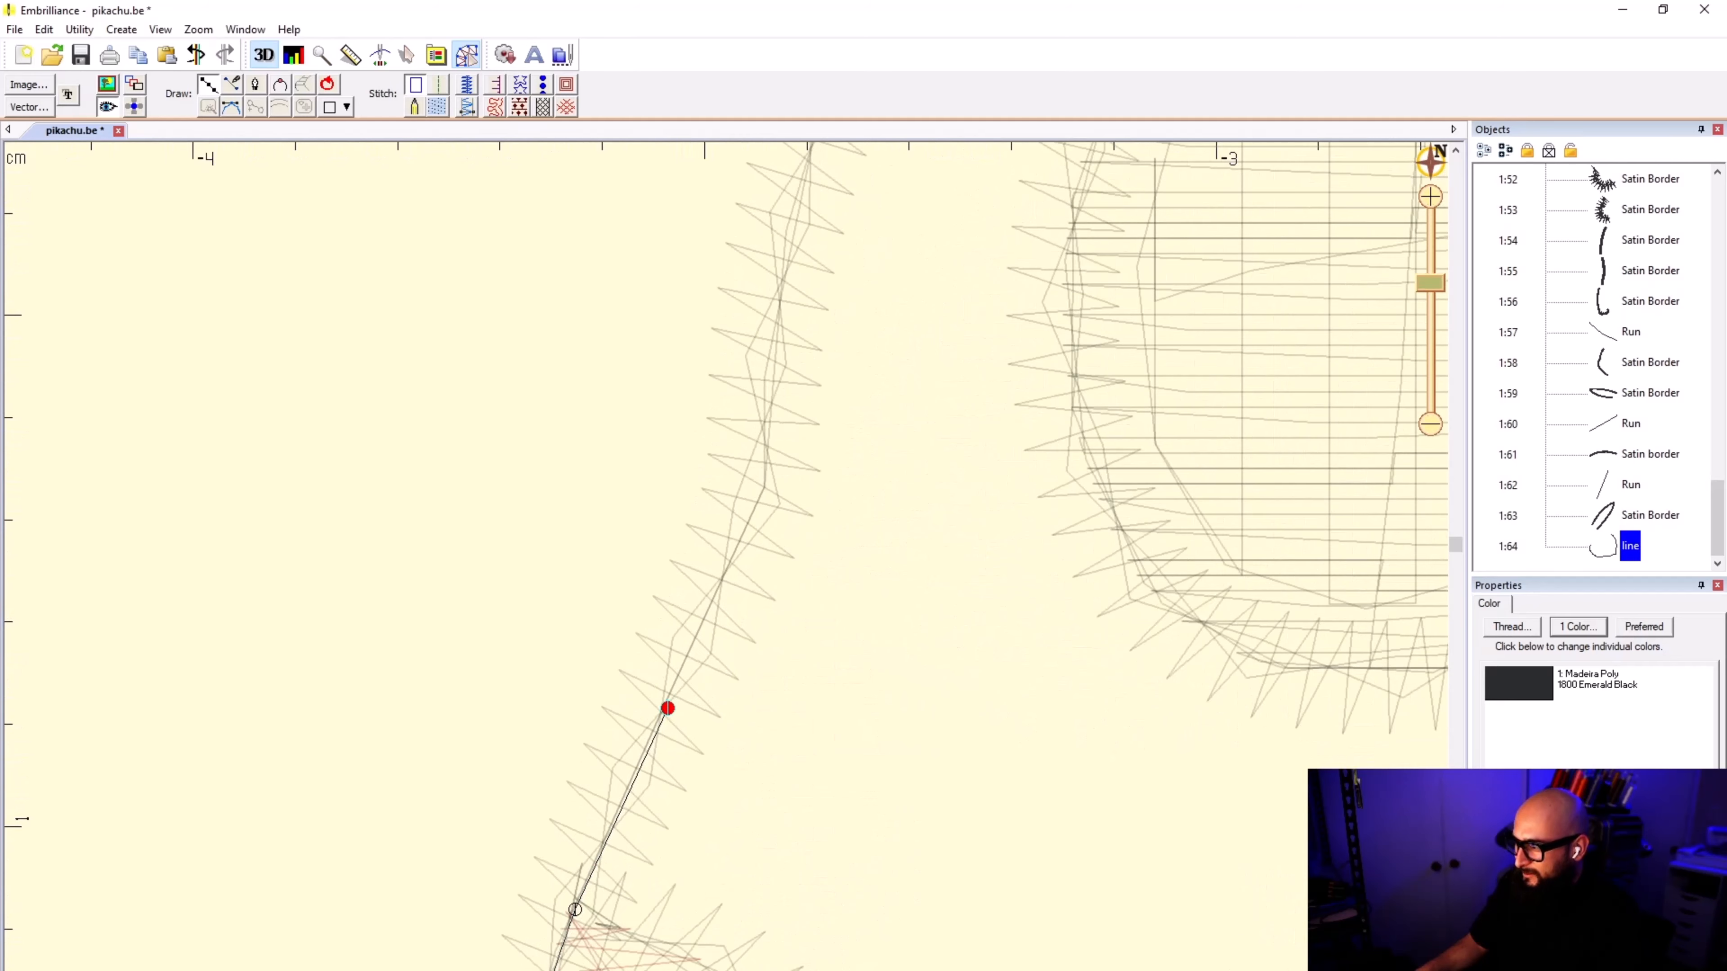
click(721, 576)
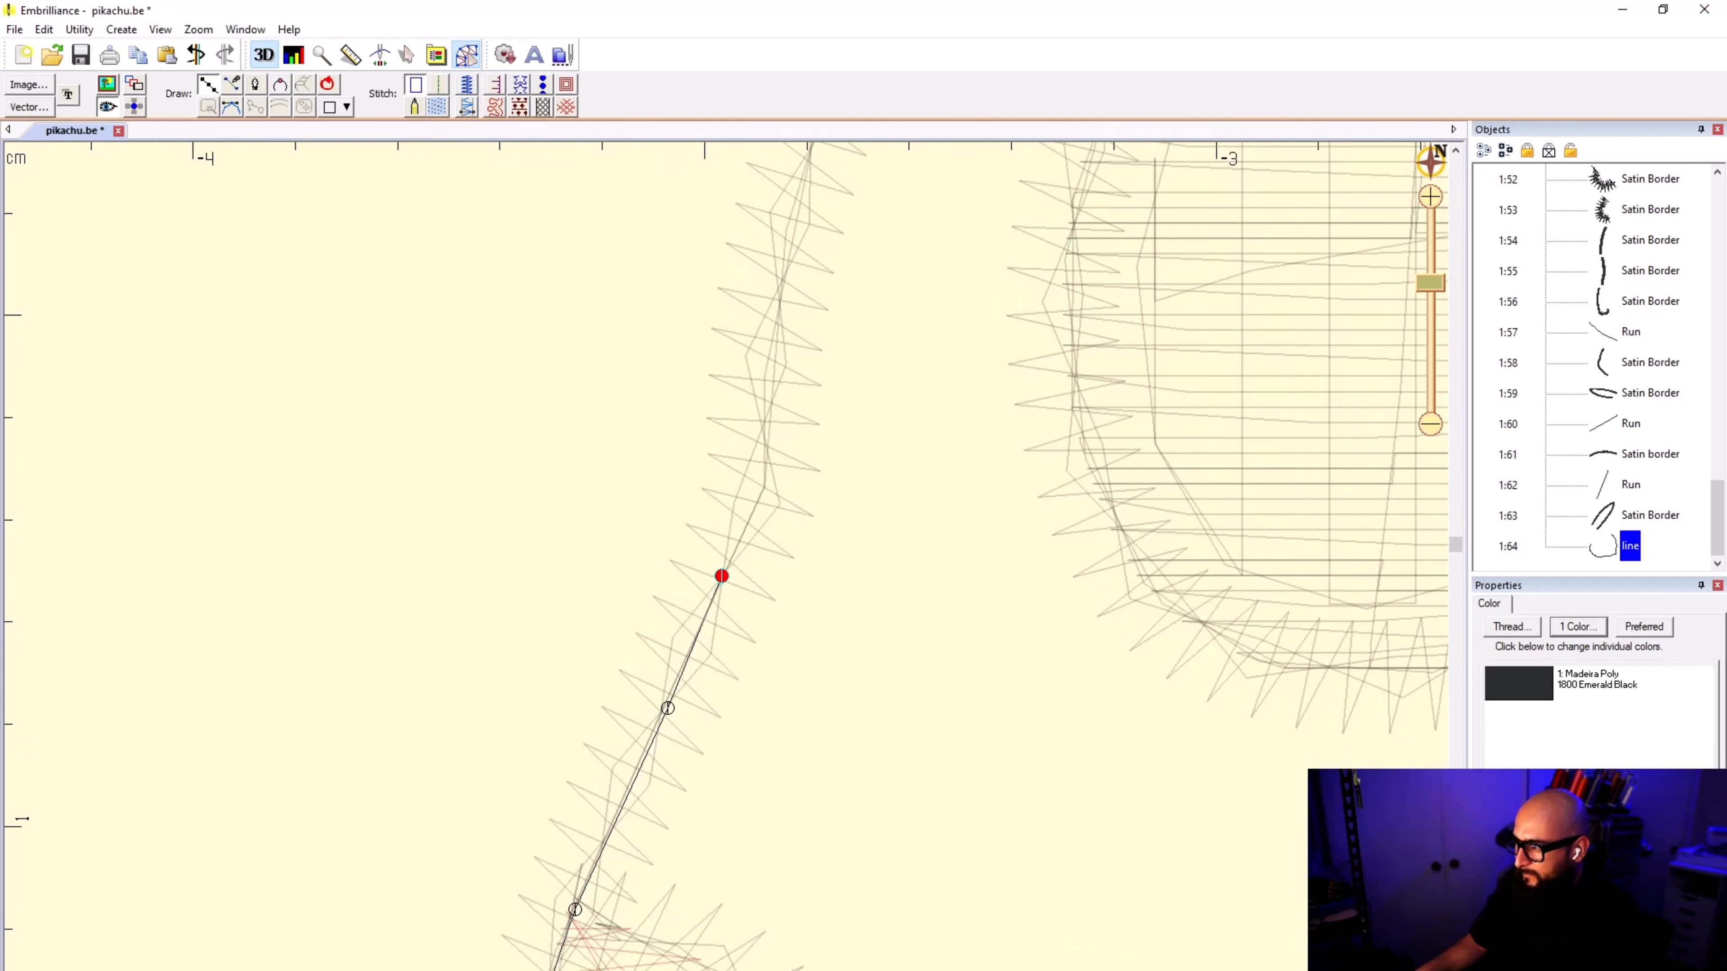
click(765, 415)
Step: Trace the rest of the face border beside the smaller eye up to the lower corner of the horizontal ear's base
scroll(765, 415, down, 2)
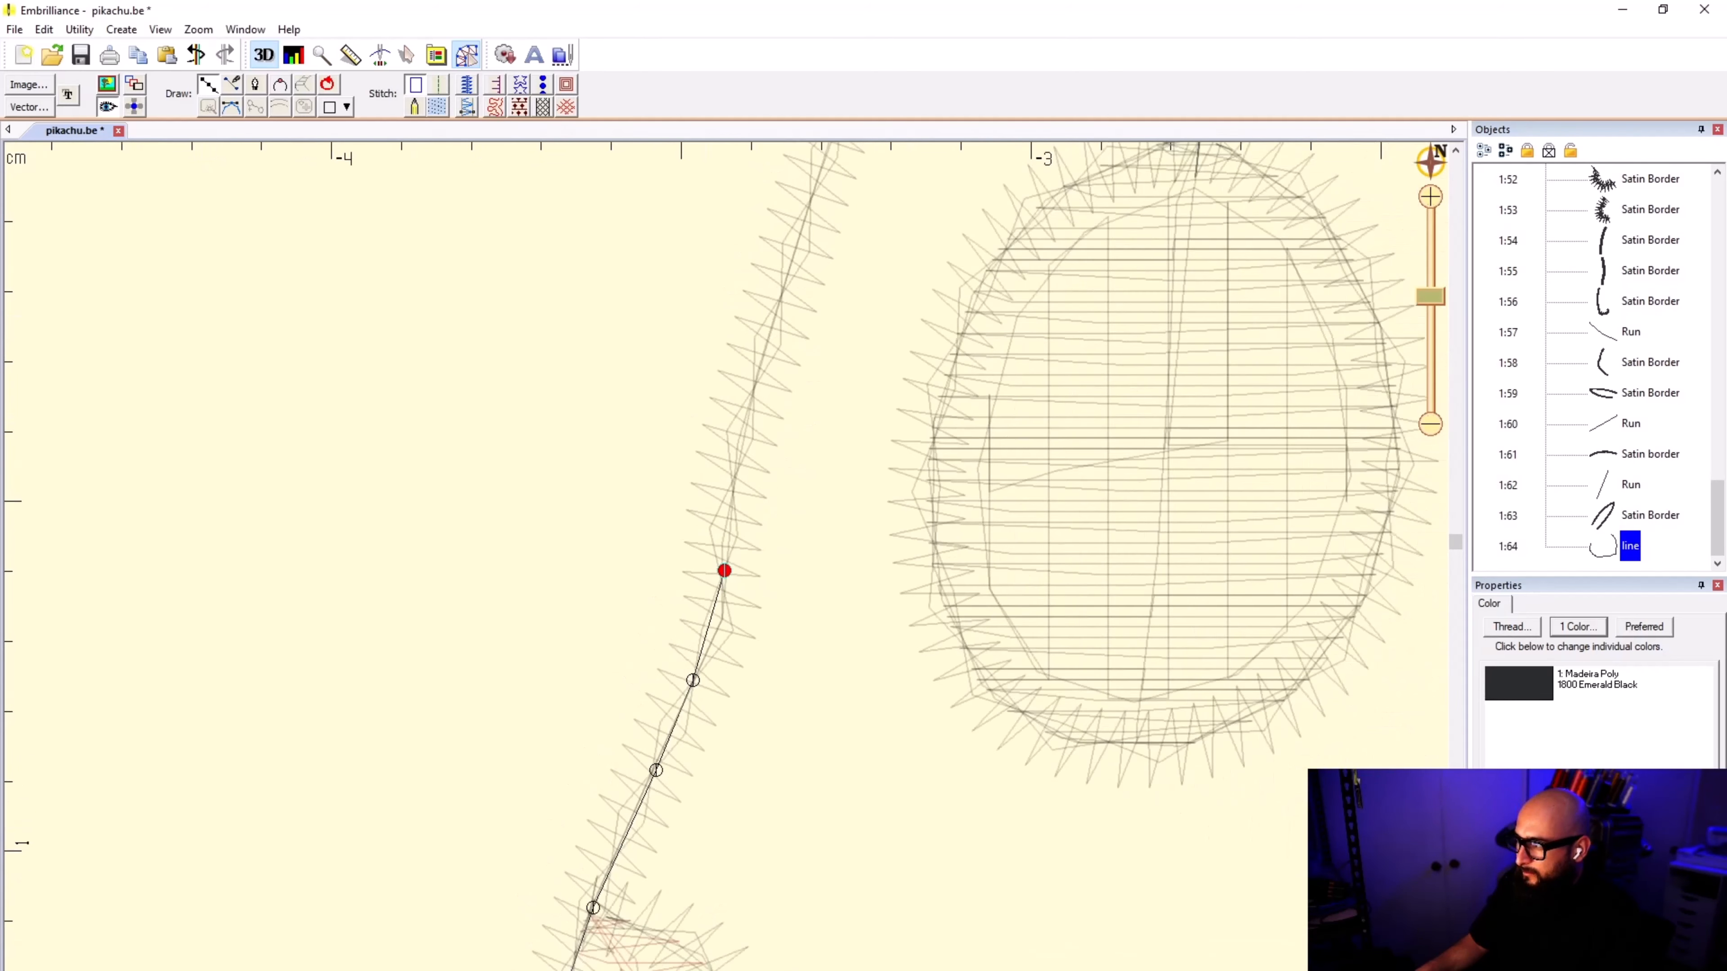
click(754, 399)
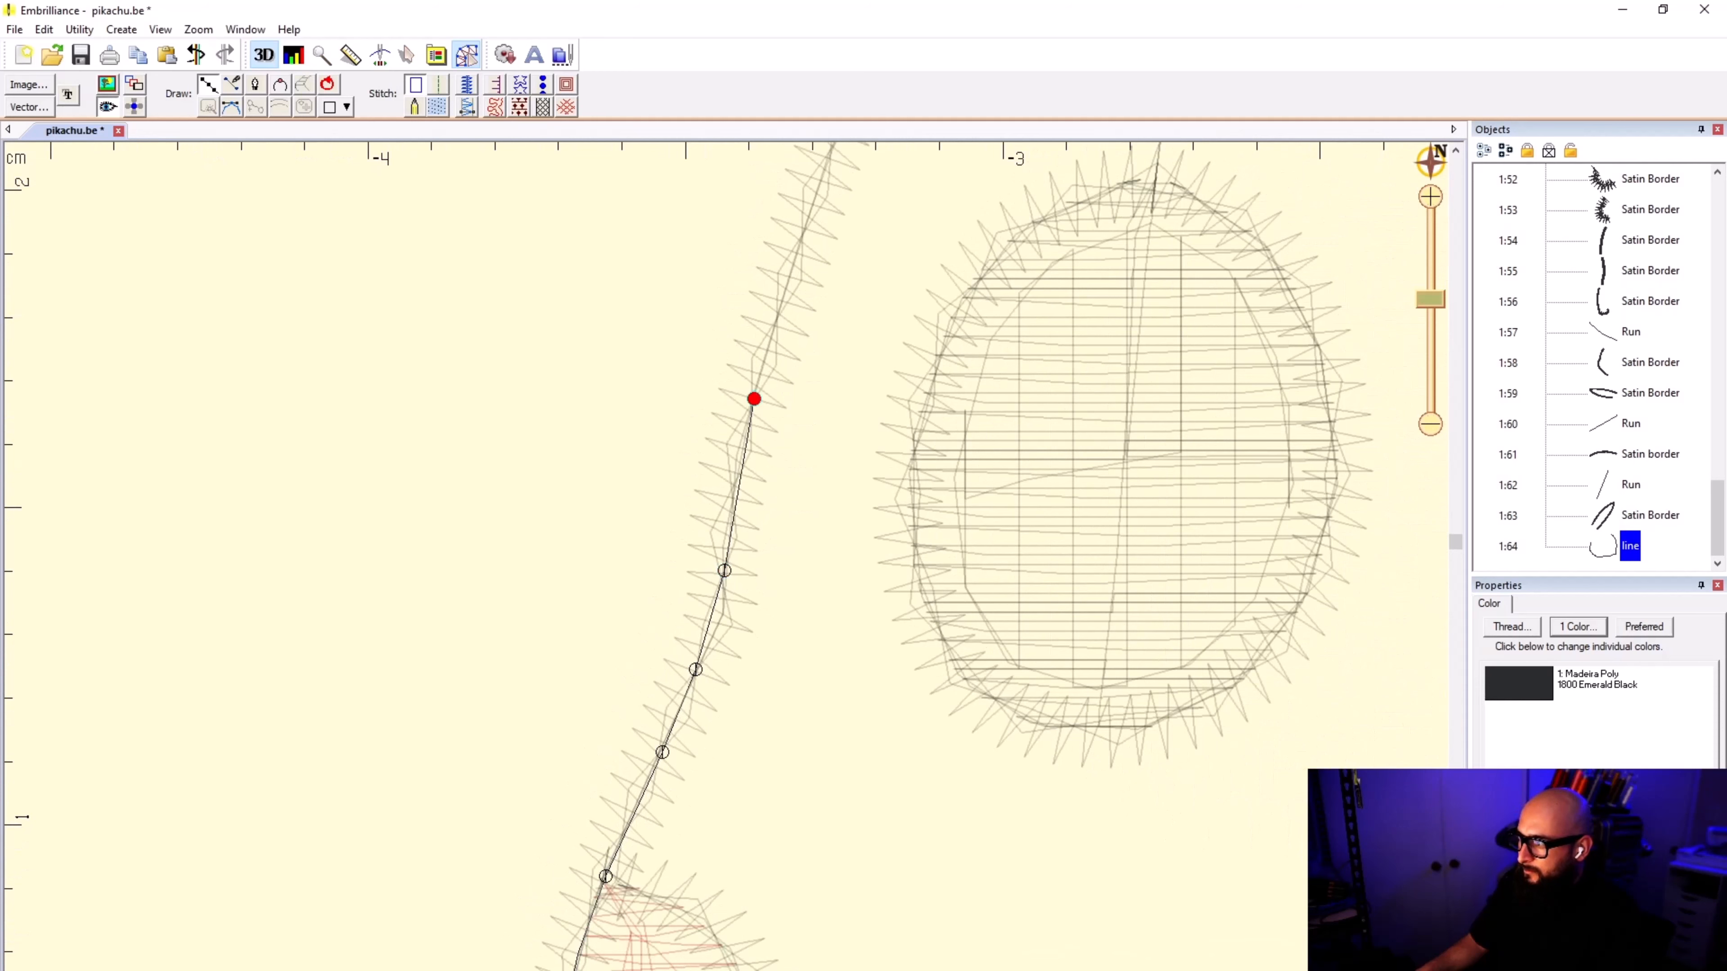
click(790, 275)
scroll(790, 274, down, 2)
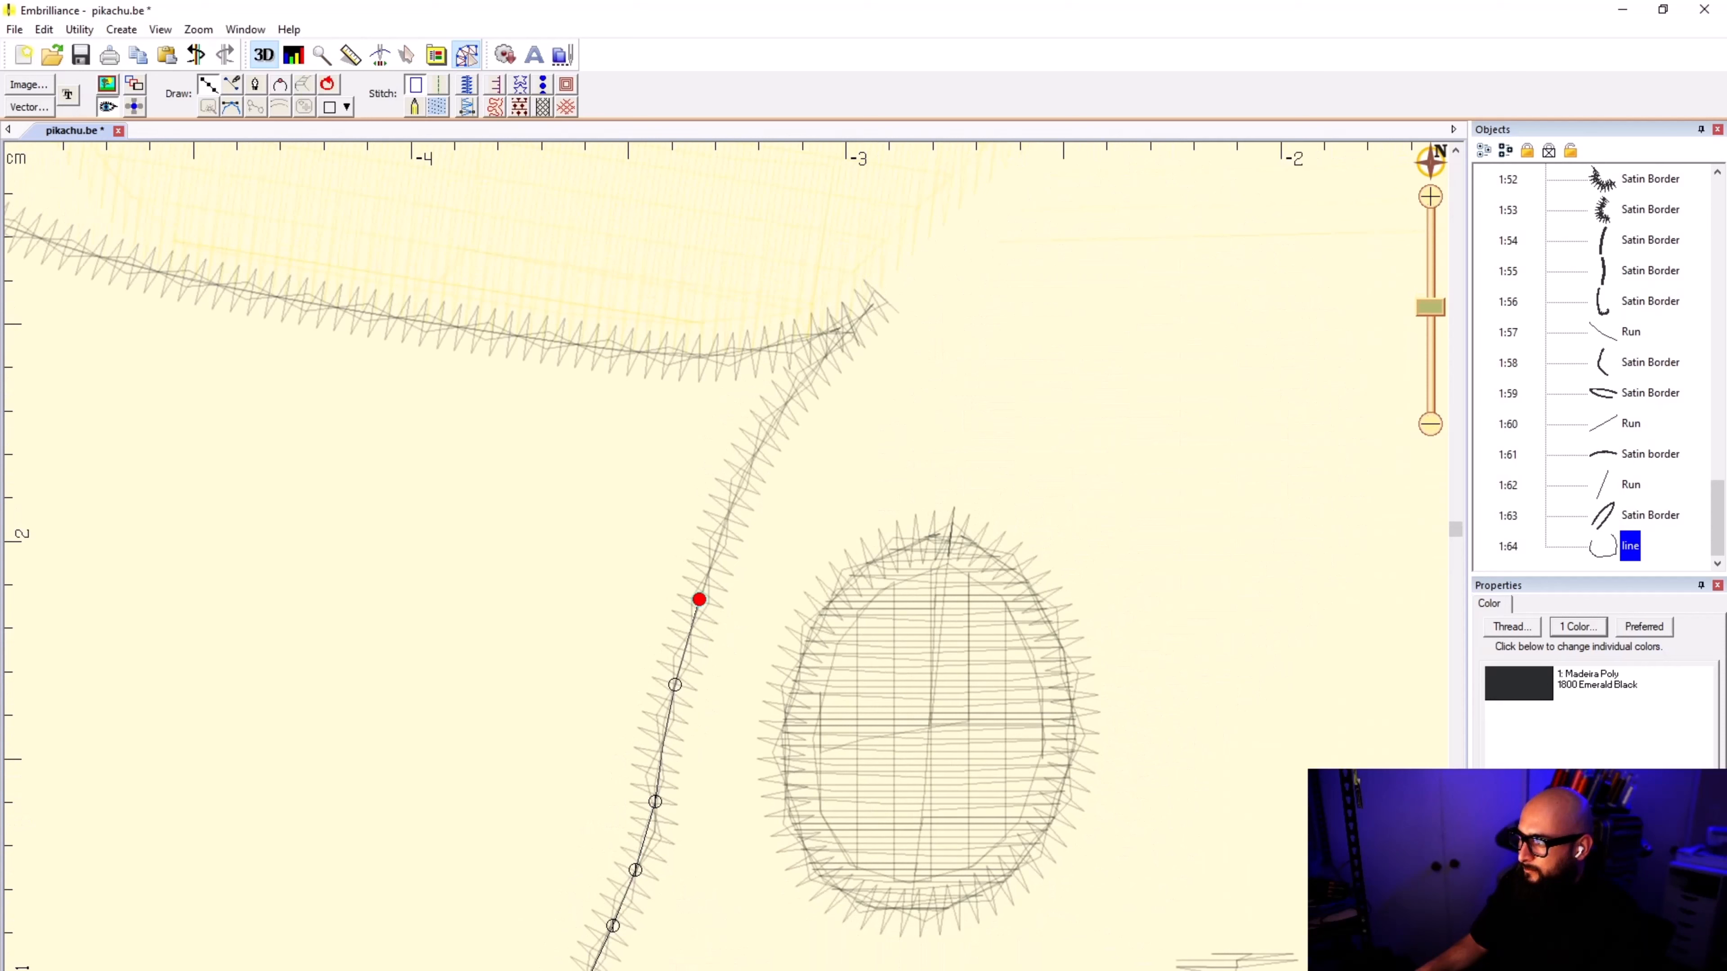
click(773, 420)
scroll(715, 574, down, 2)
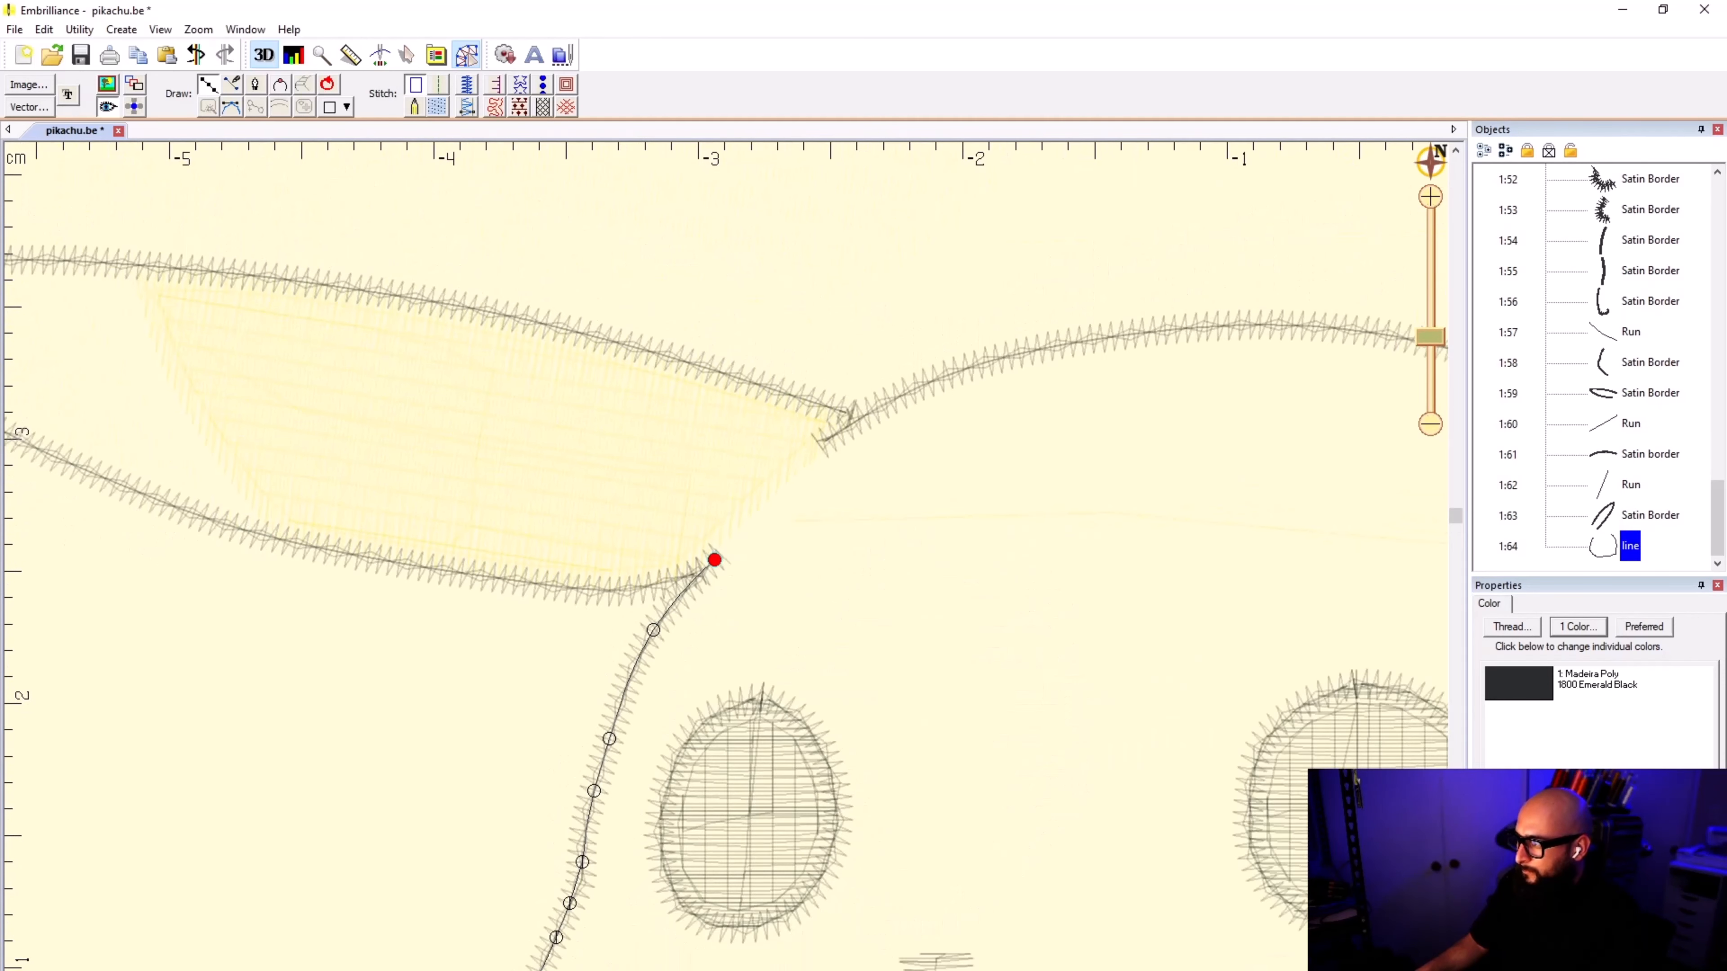
Step: Carry the outline across the horizontal ear's base and onto the satin border along the top of the head
click(834, 430)
scroll(836, 436, up, 3)
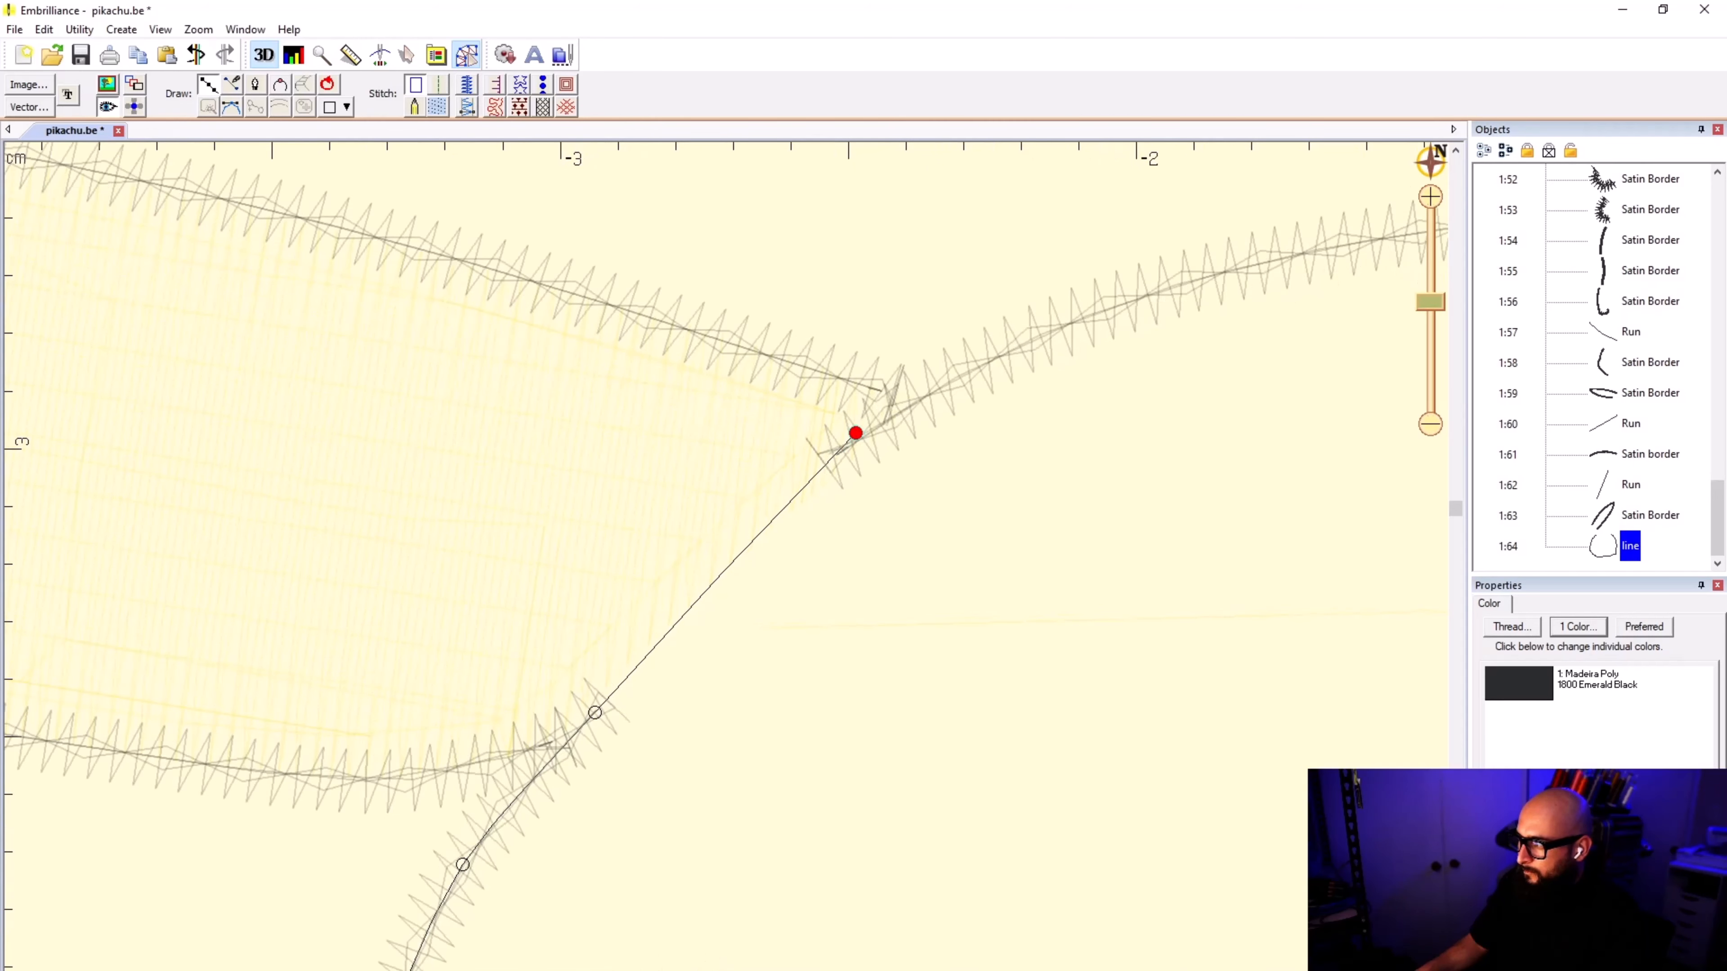
scroll(837, 435, down, 2)
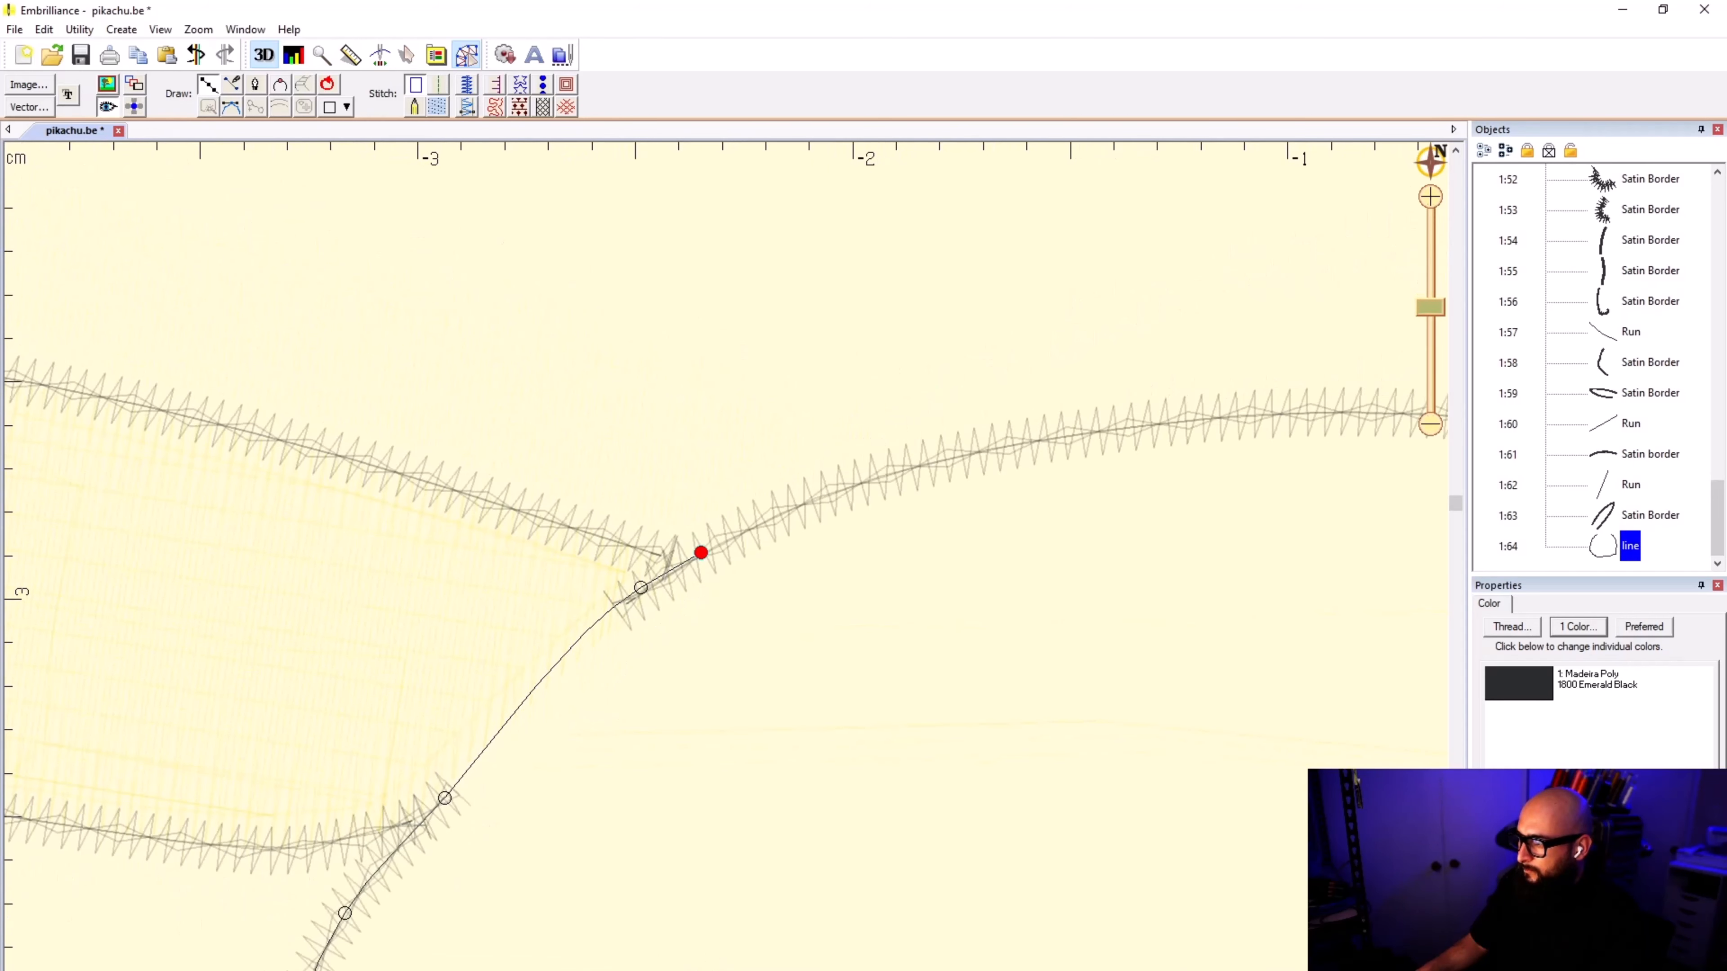
click(931, 462)
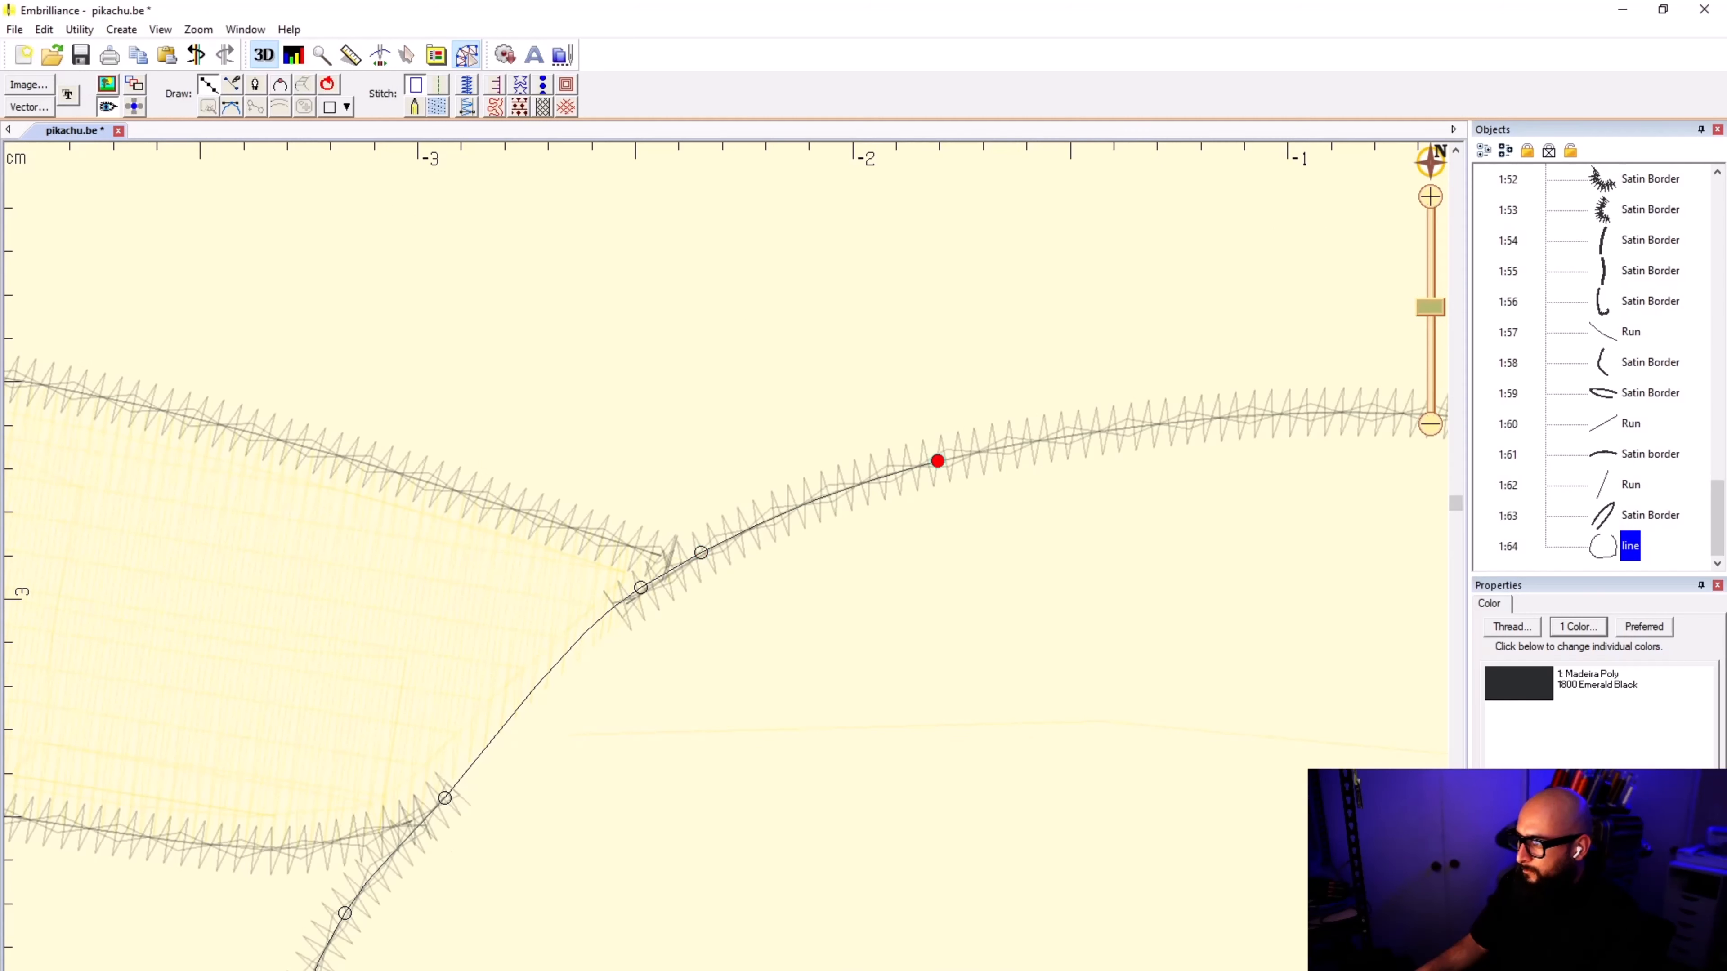
Step: Trace the top of the head back to the starting point at the raised ear, close the outline, and convert it to a fill
scroll(931, 462, down, 1)
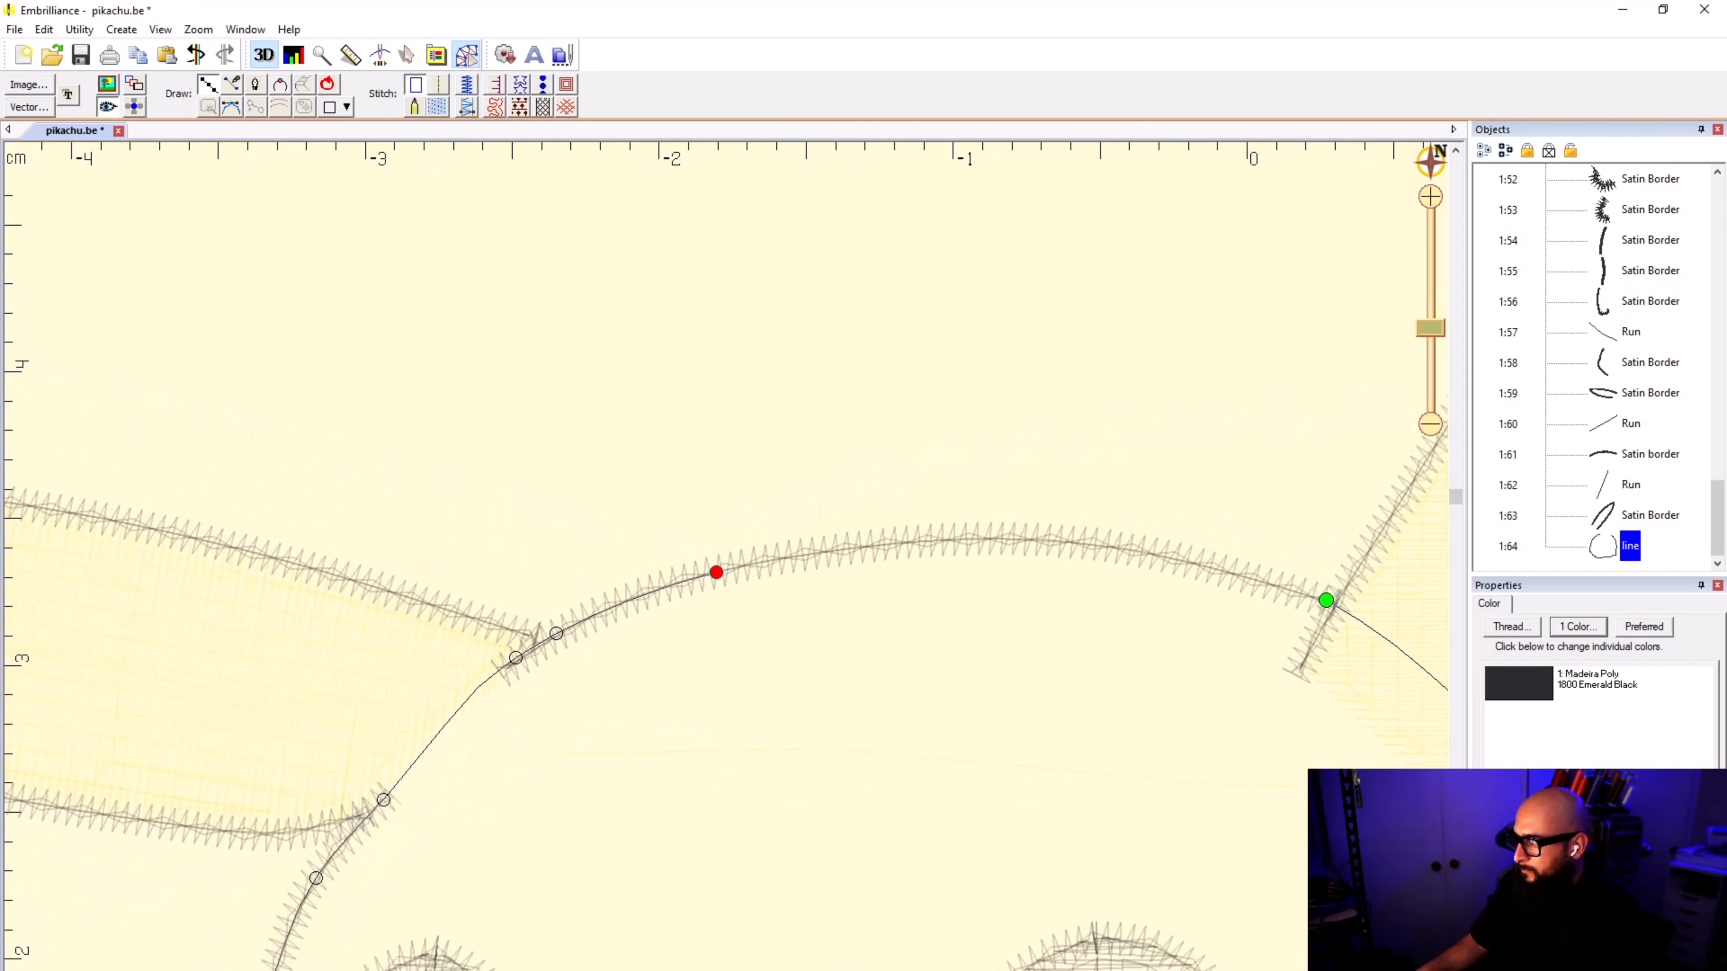
click(1077, 540)
click(1308, 596)
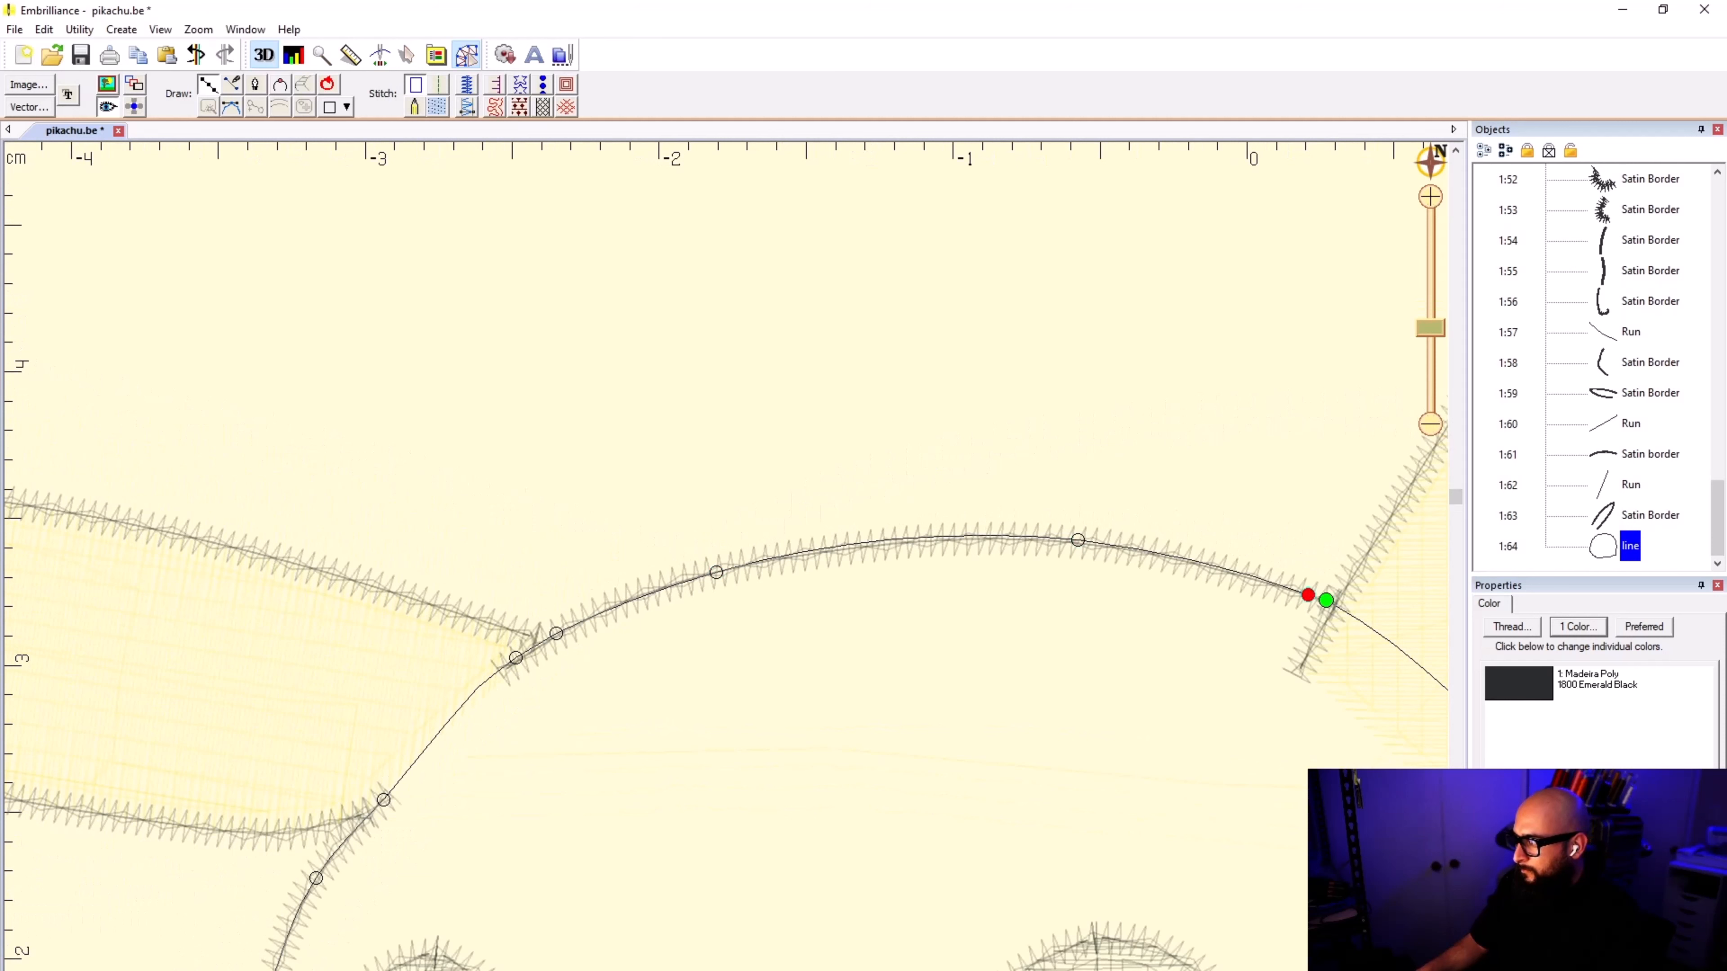
click(1325, 600)
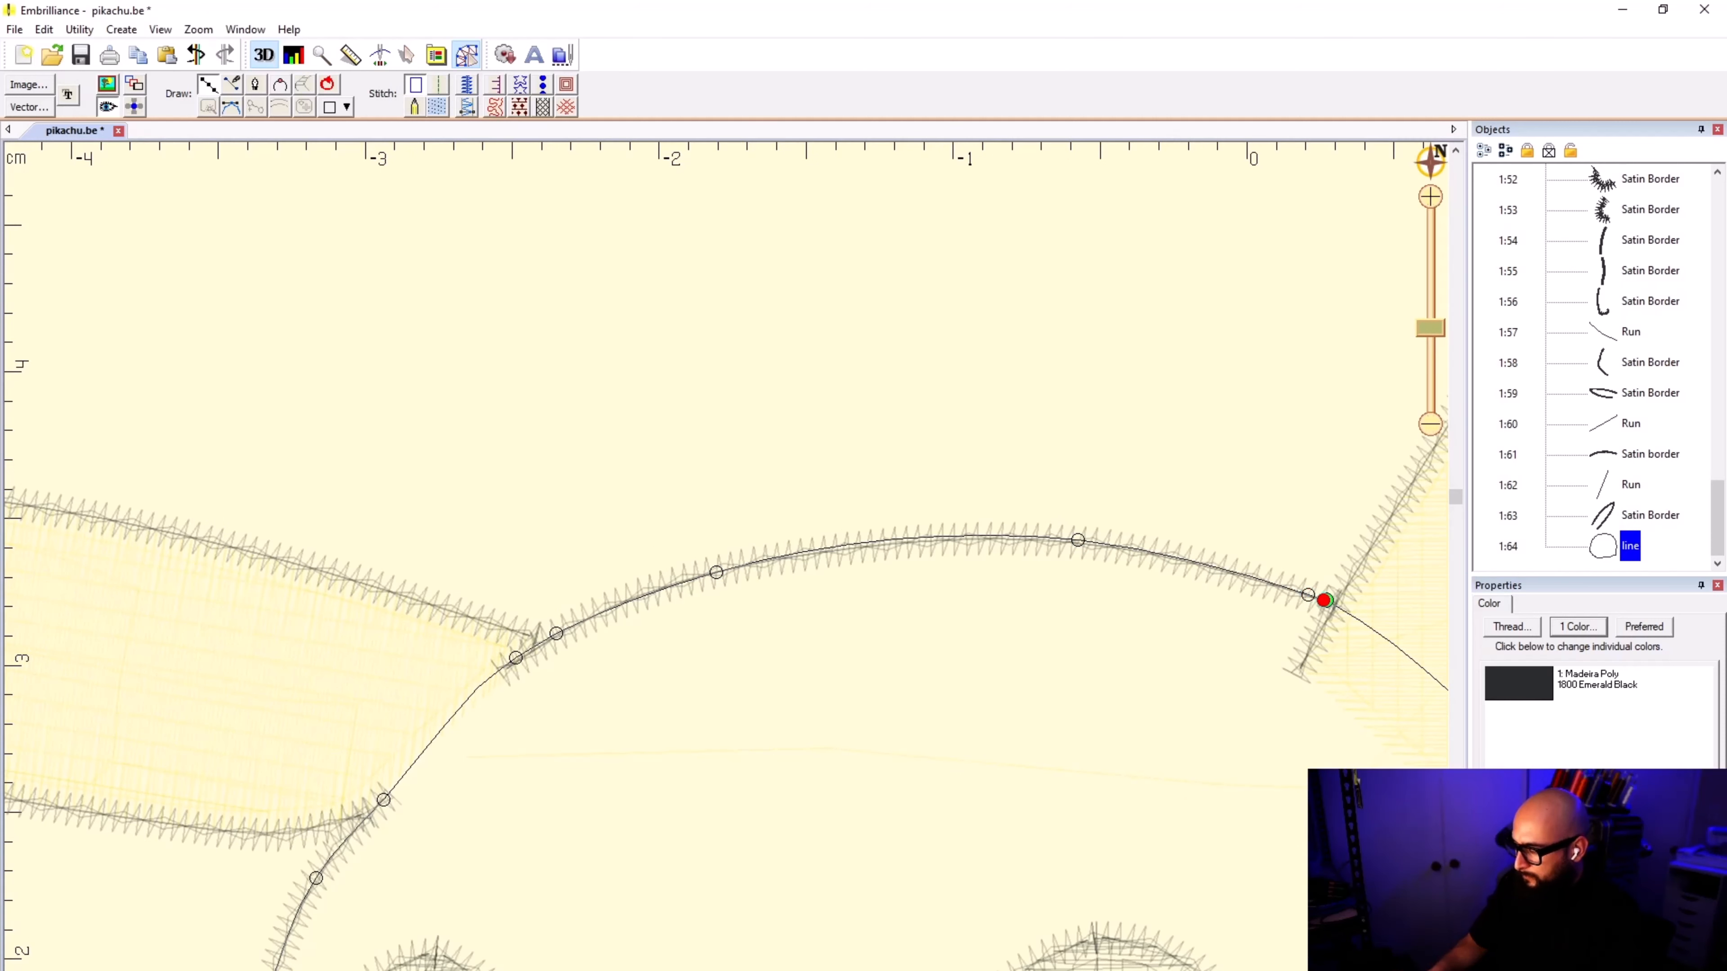
key(Return)
click(437, 107)
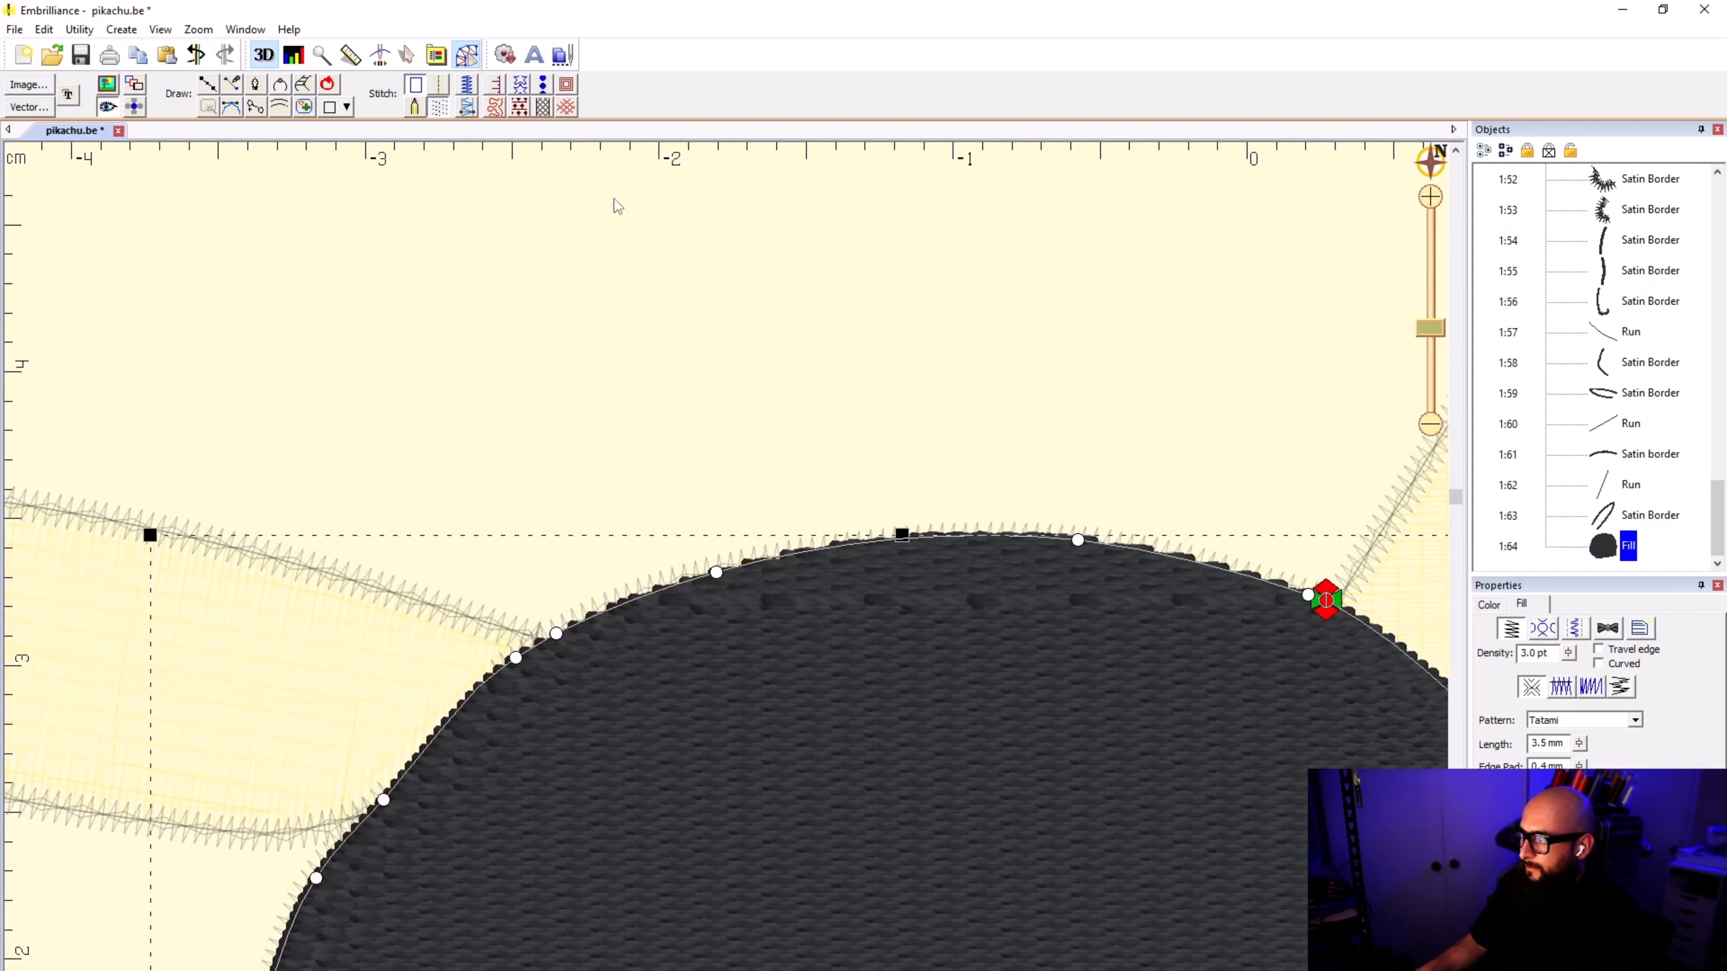
Step: Search the Madeira Poly threads for "YELLOW" and set the head fill's color to 1883 Fluorescent Yellow
click(1083, 355)
click(1680, 547)
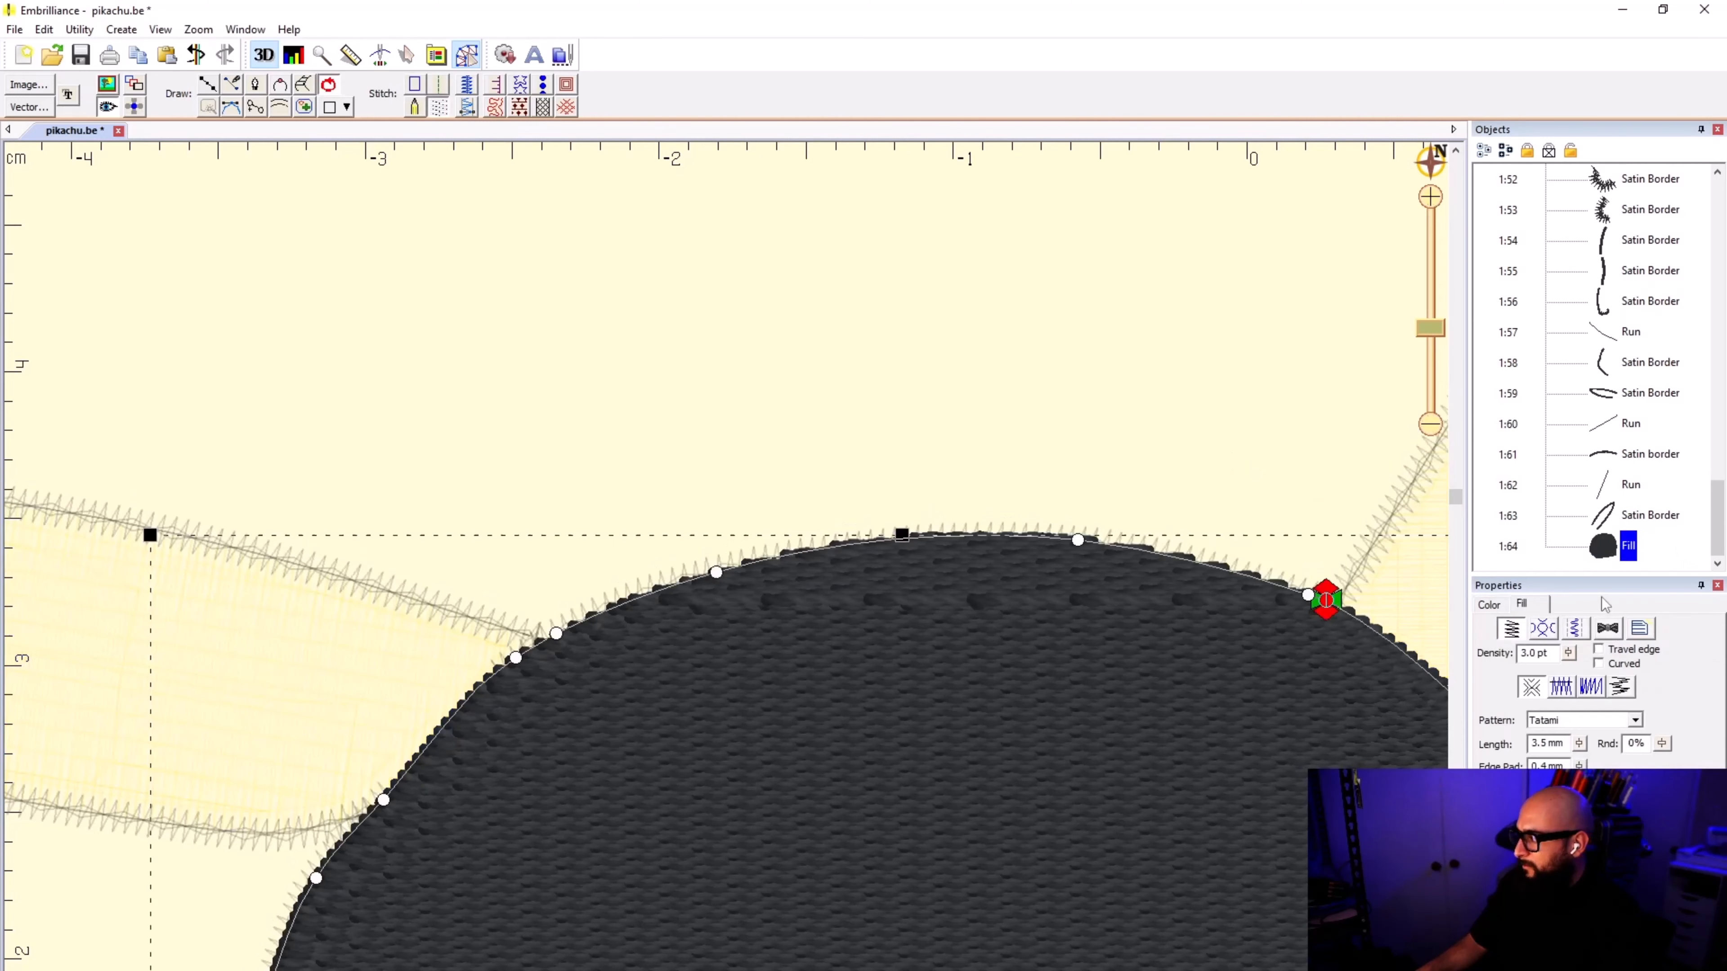
double_click(1570, 682)
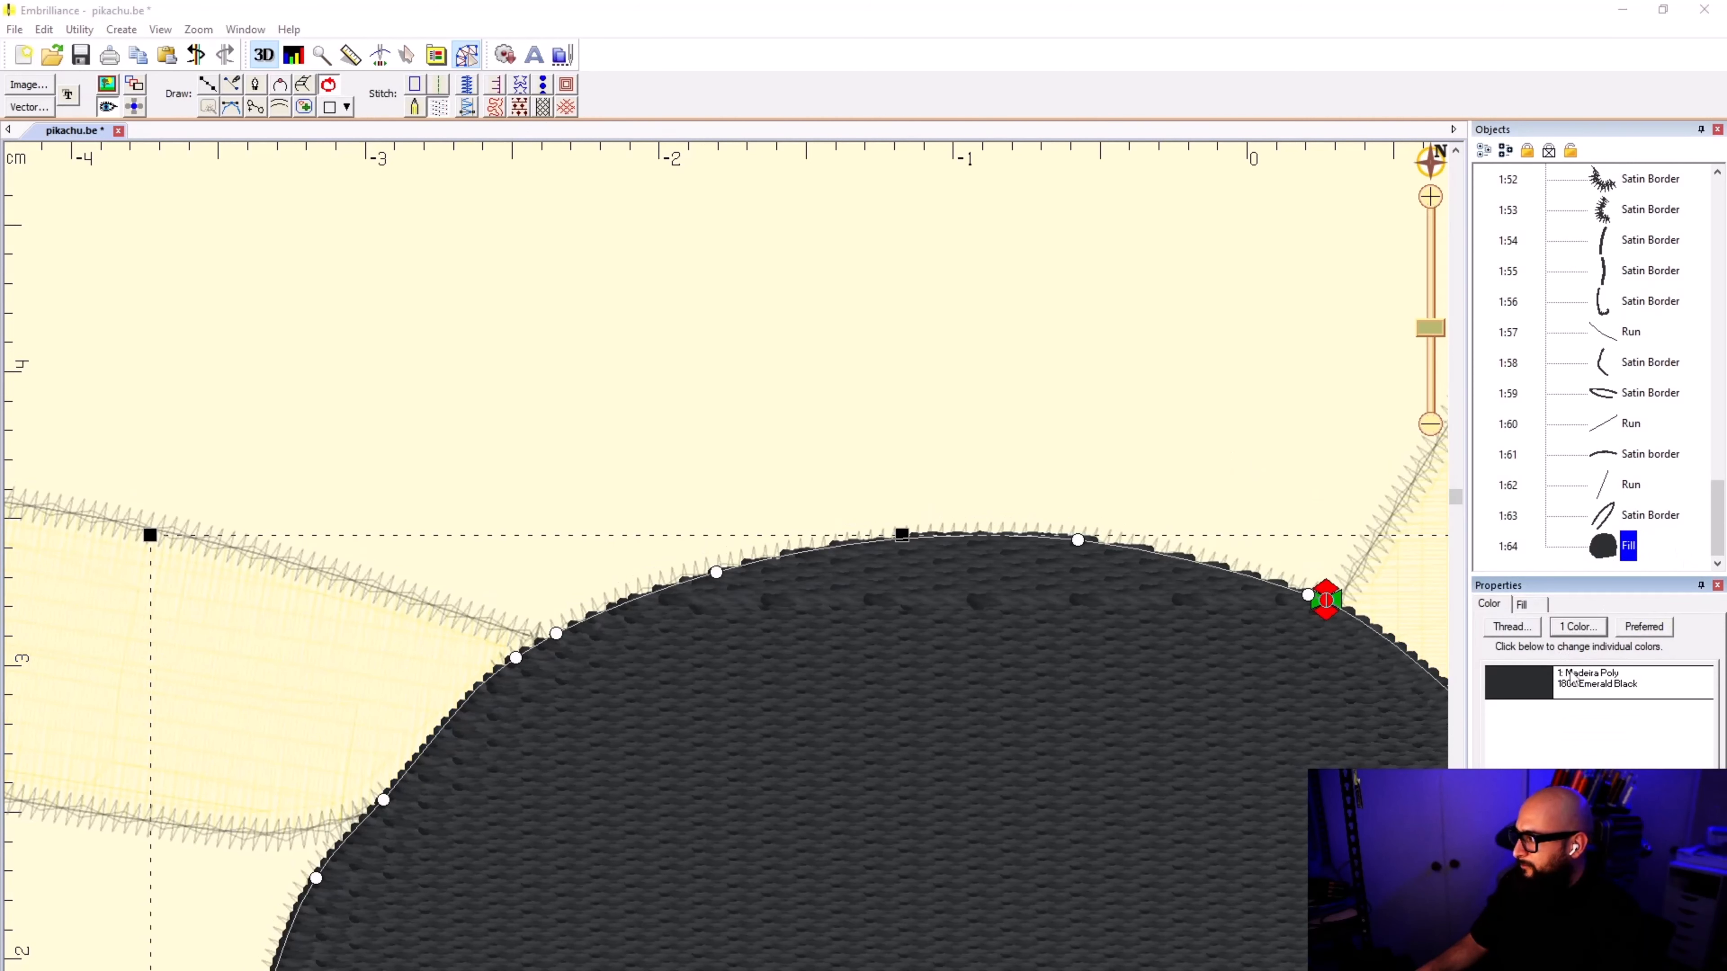
click(860, 458)
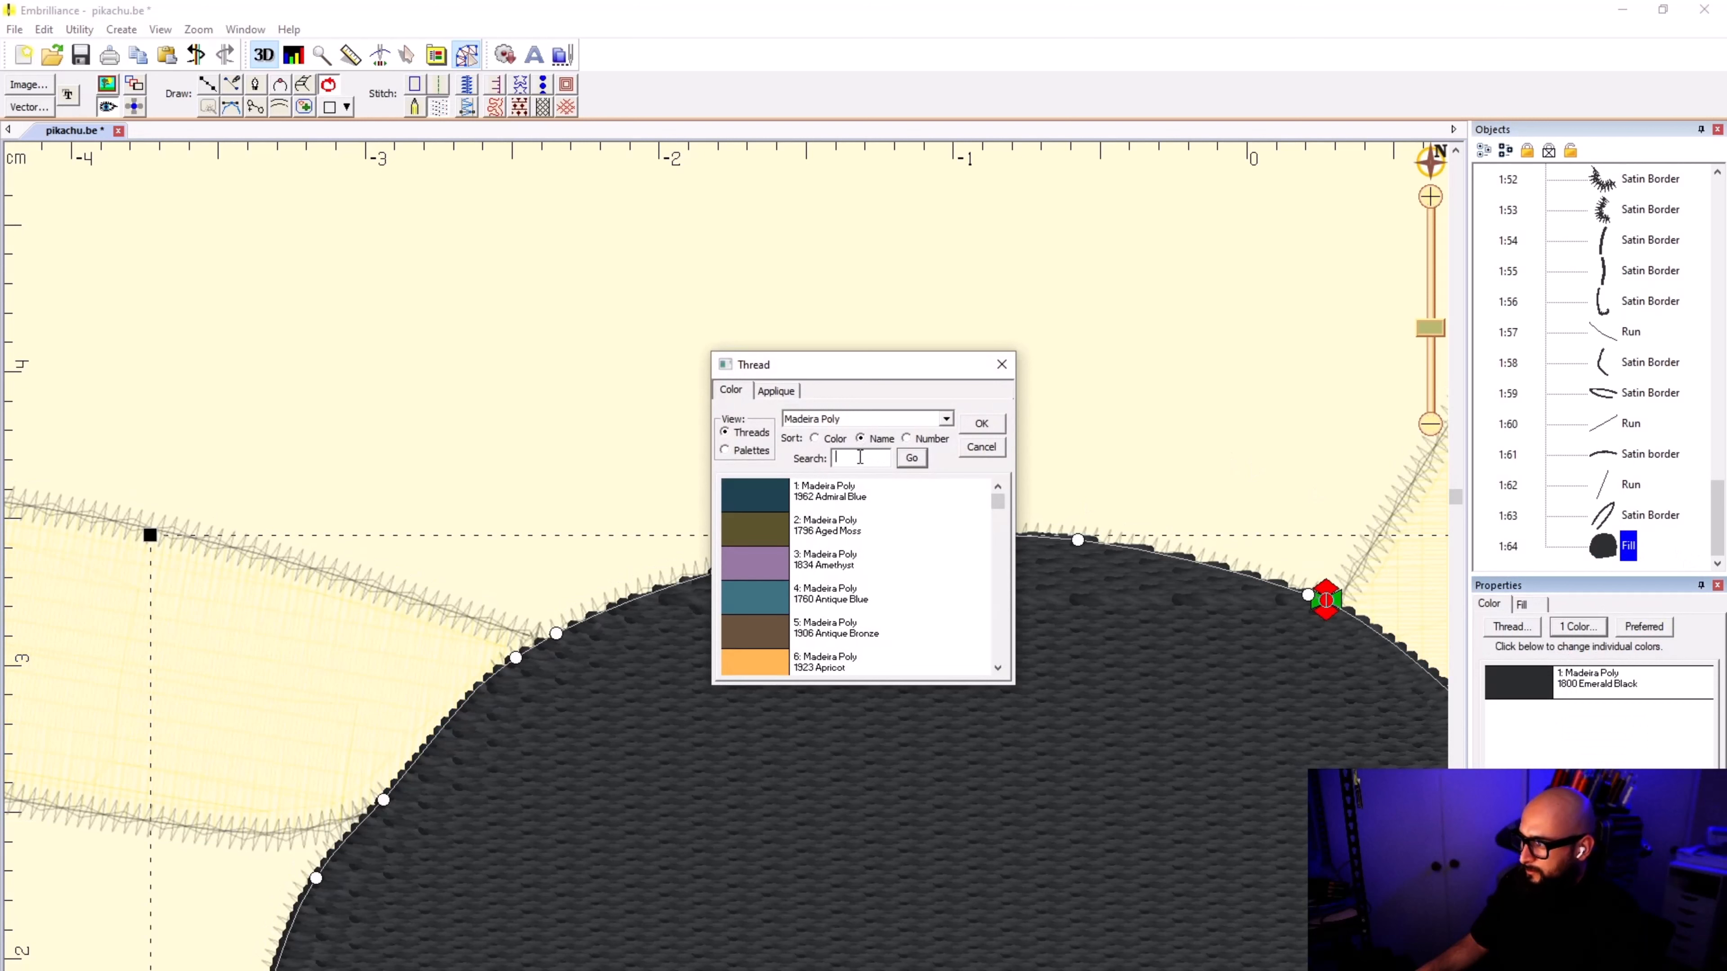
text(YELLOW)
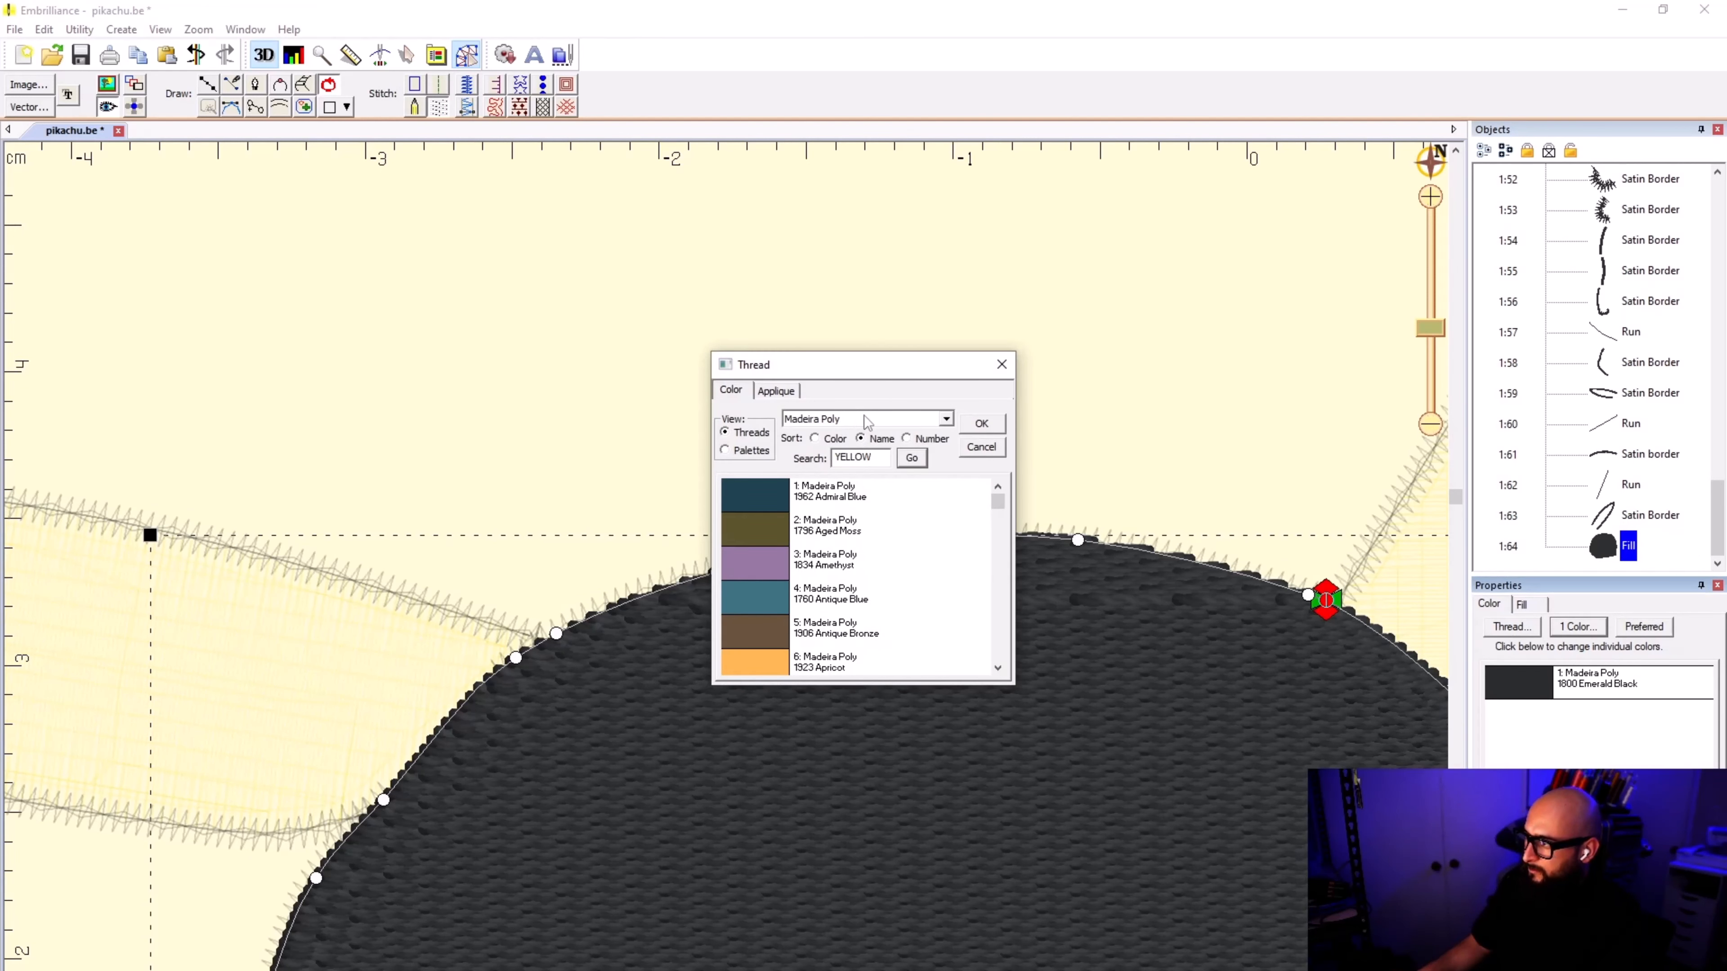
click(911, 458)
click(982, 425)
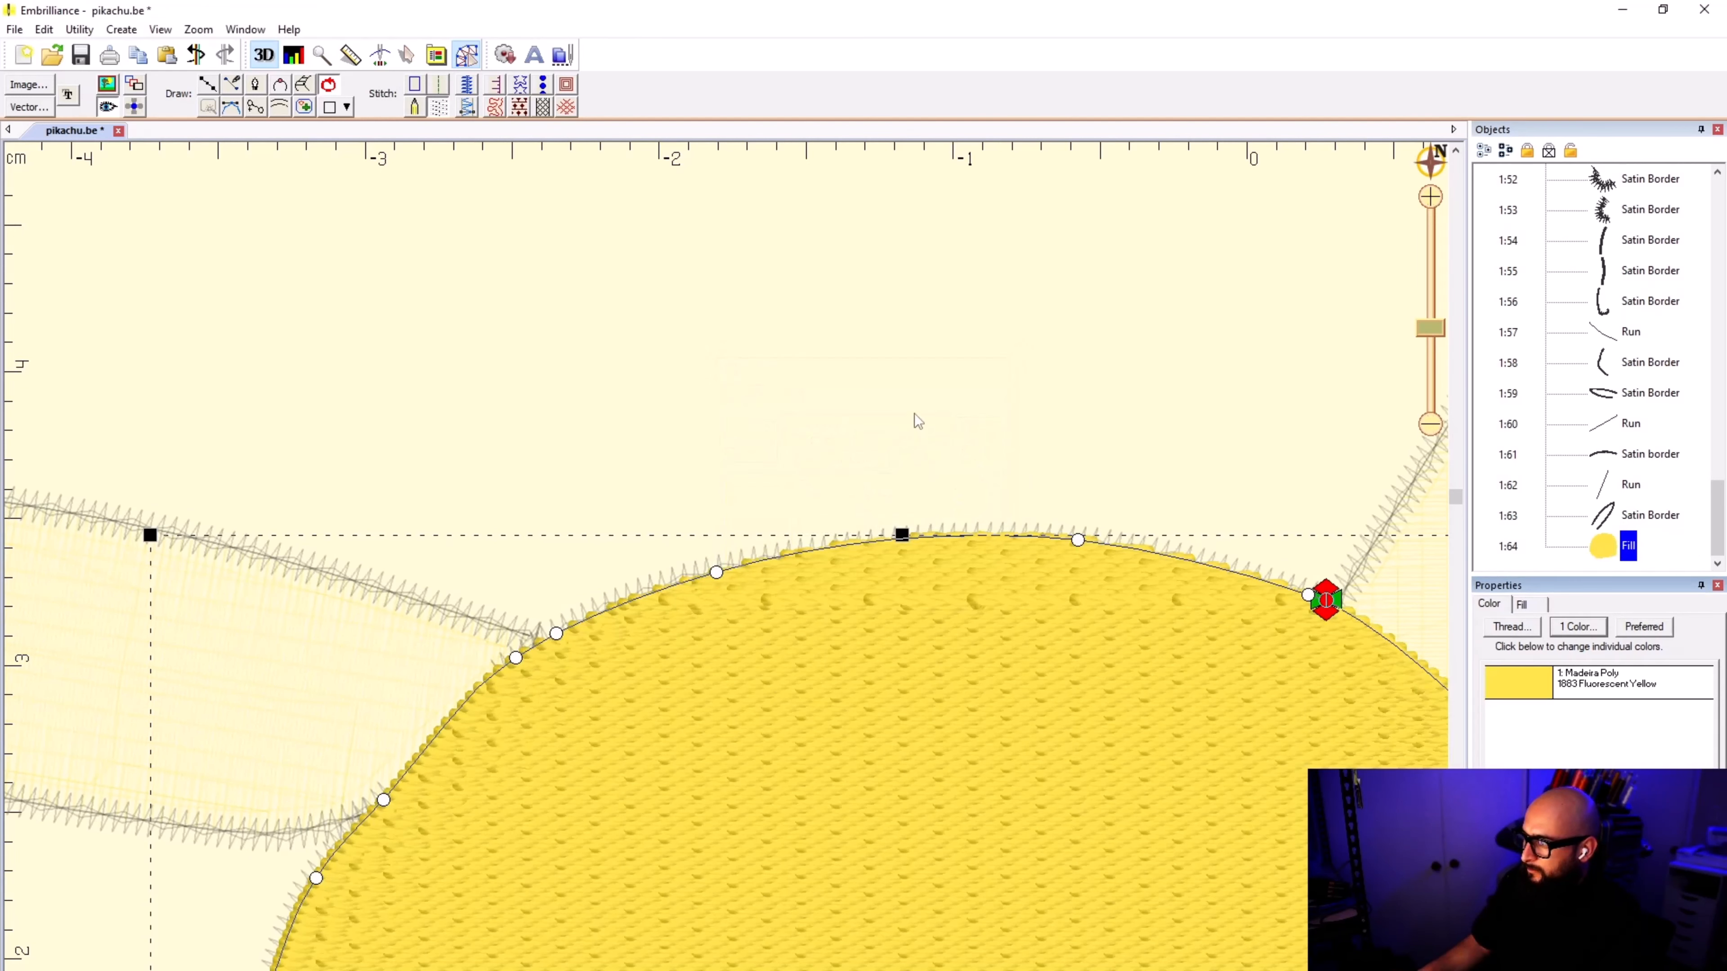
Step: Move the head fill to the start of the stitching order, then reposition it right after the raised ear's fill
click(915, 413)
scroll(721, 612, down, 3)
scroll(728, 614, down, 2)
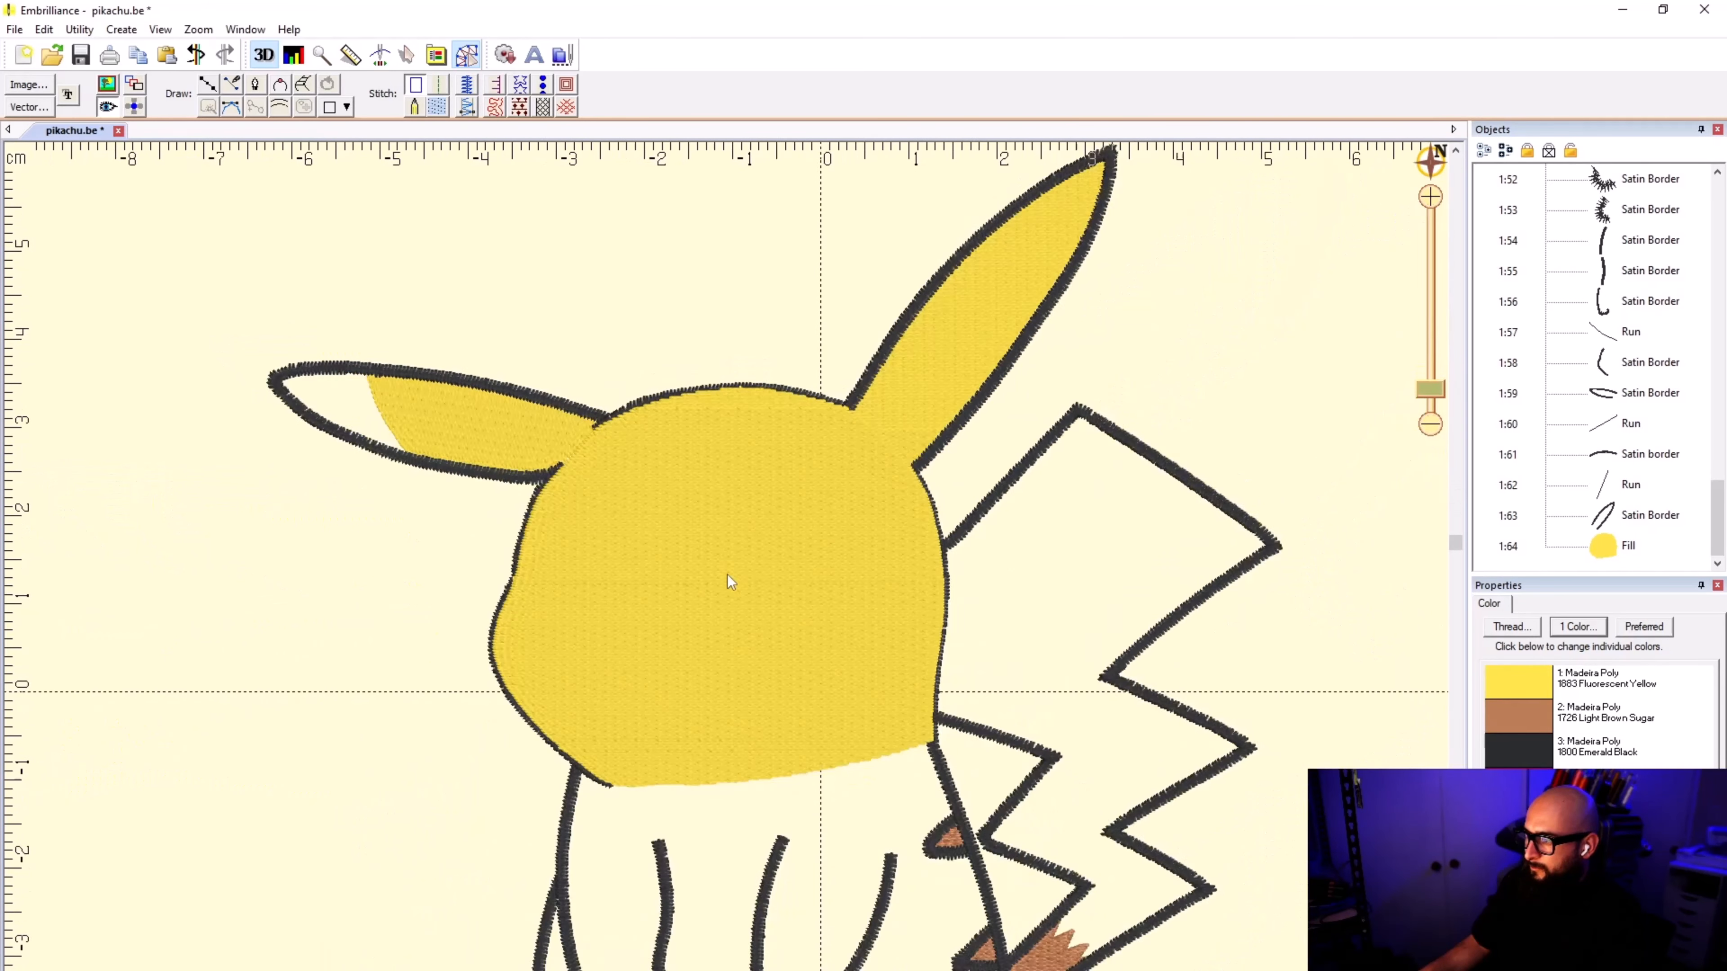
right_click(1622, 551)
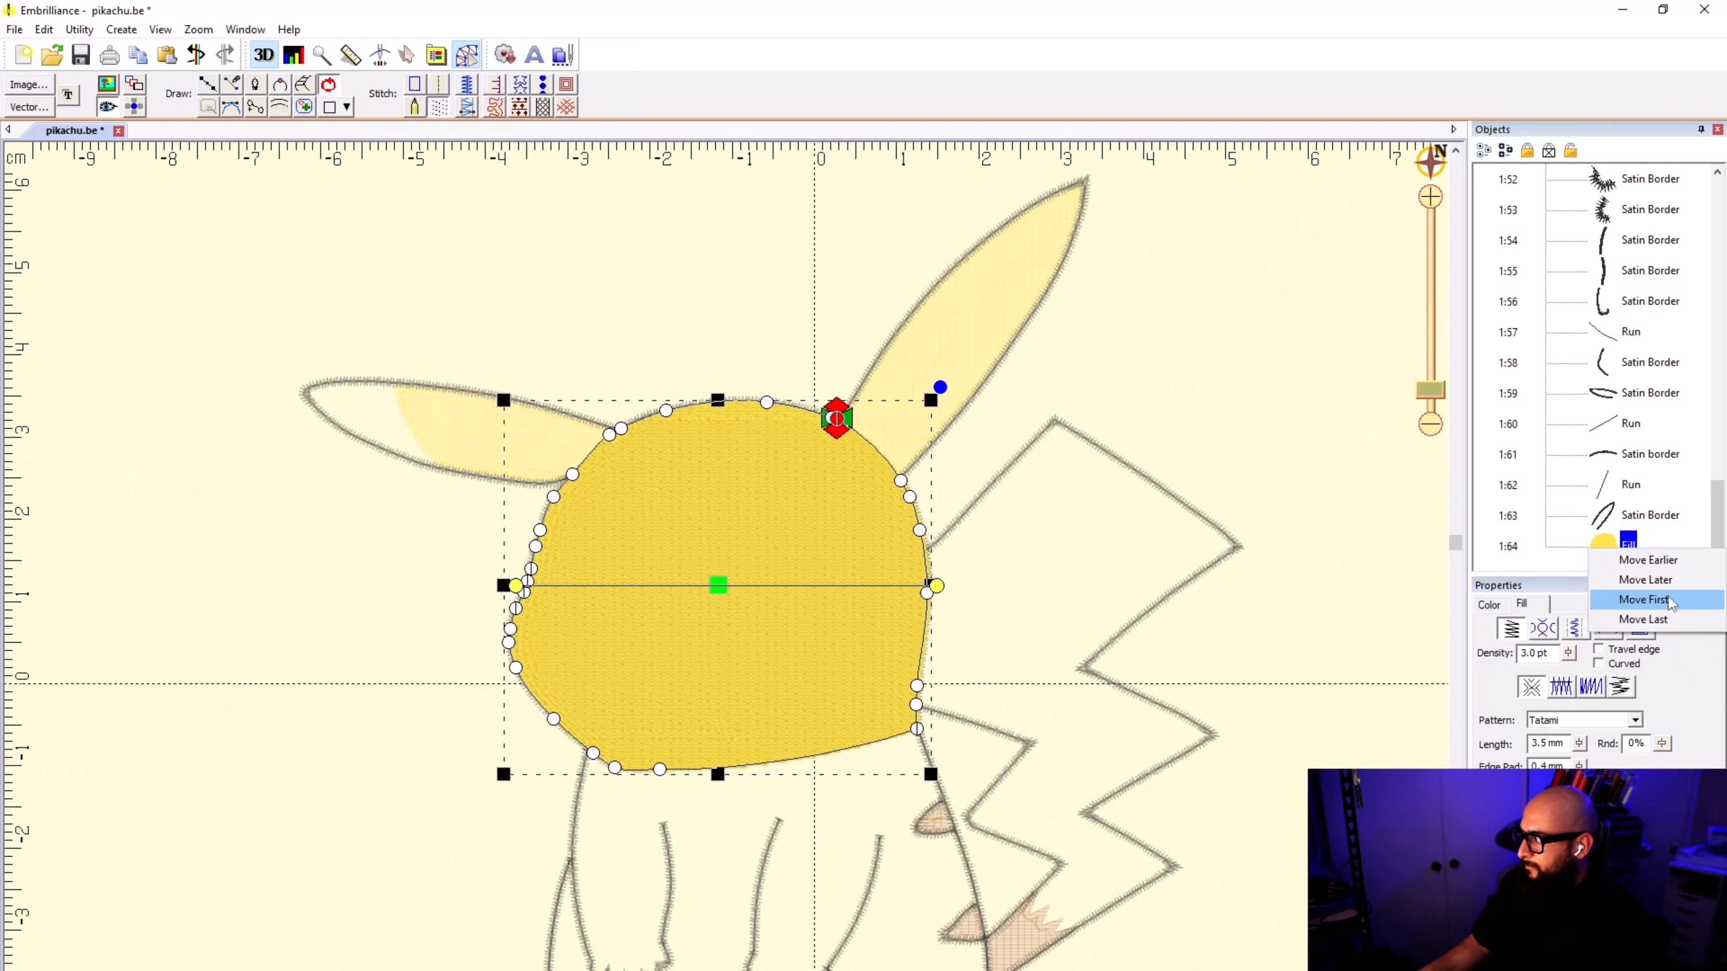
click(1643, 599)
drag(1612, 184, 1608, 275)
click(1210, 361)
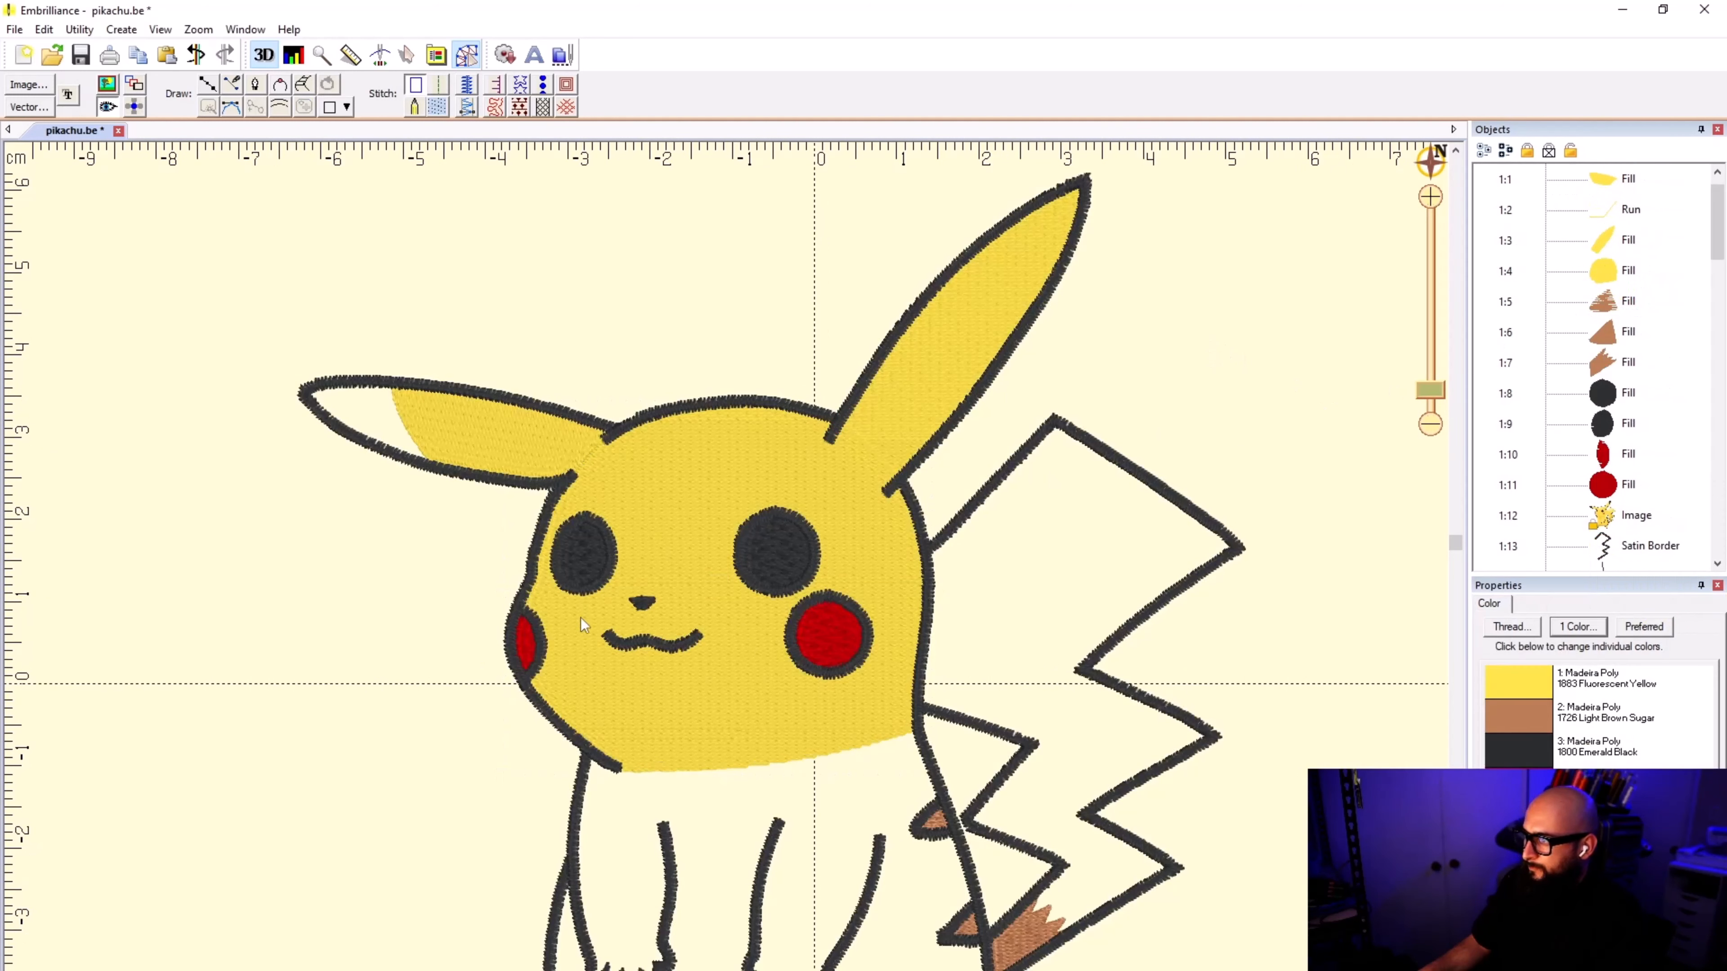
scroll(731, 616, down, 2)
scroll(730, 726, up, 3)
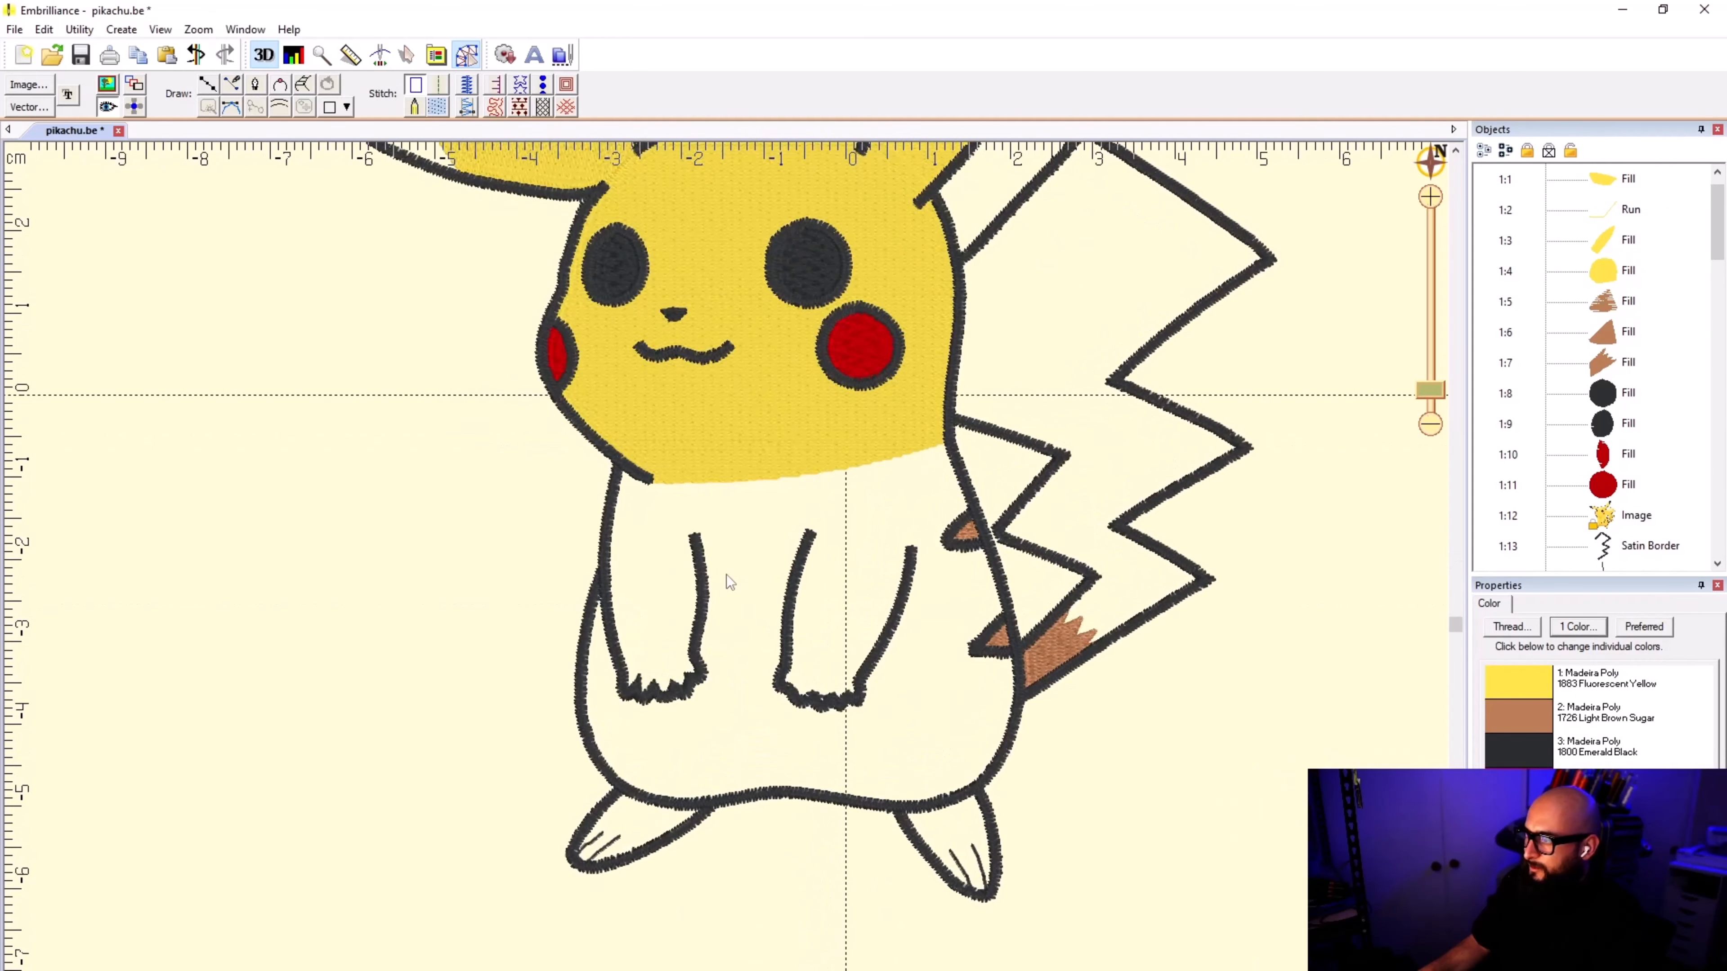
click(731, 455)
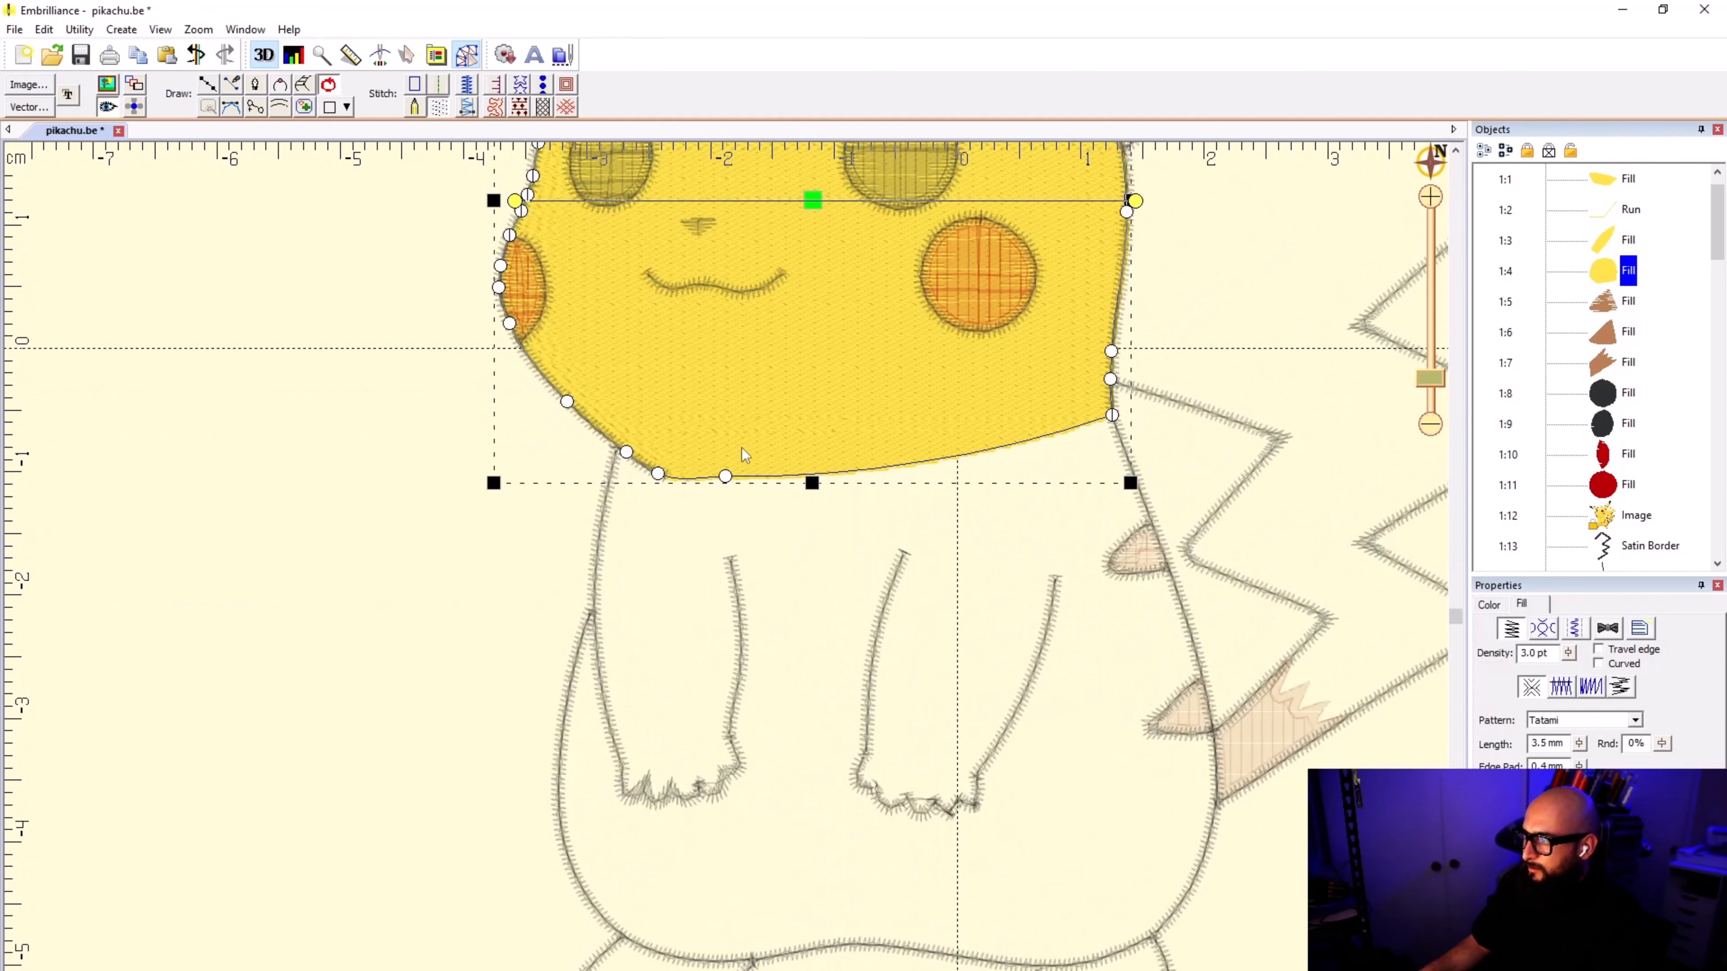
scroll(741, 448, down, 1)
drag(932, 246, 609, 756)
click(638, 736)
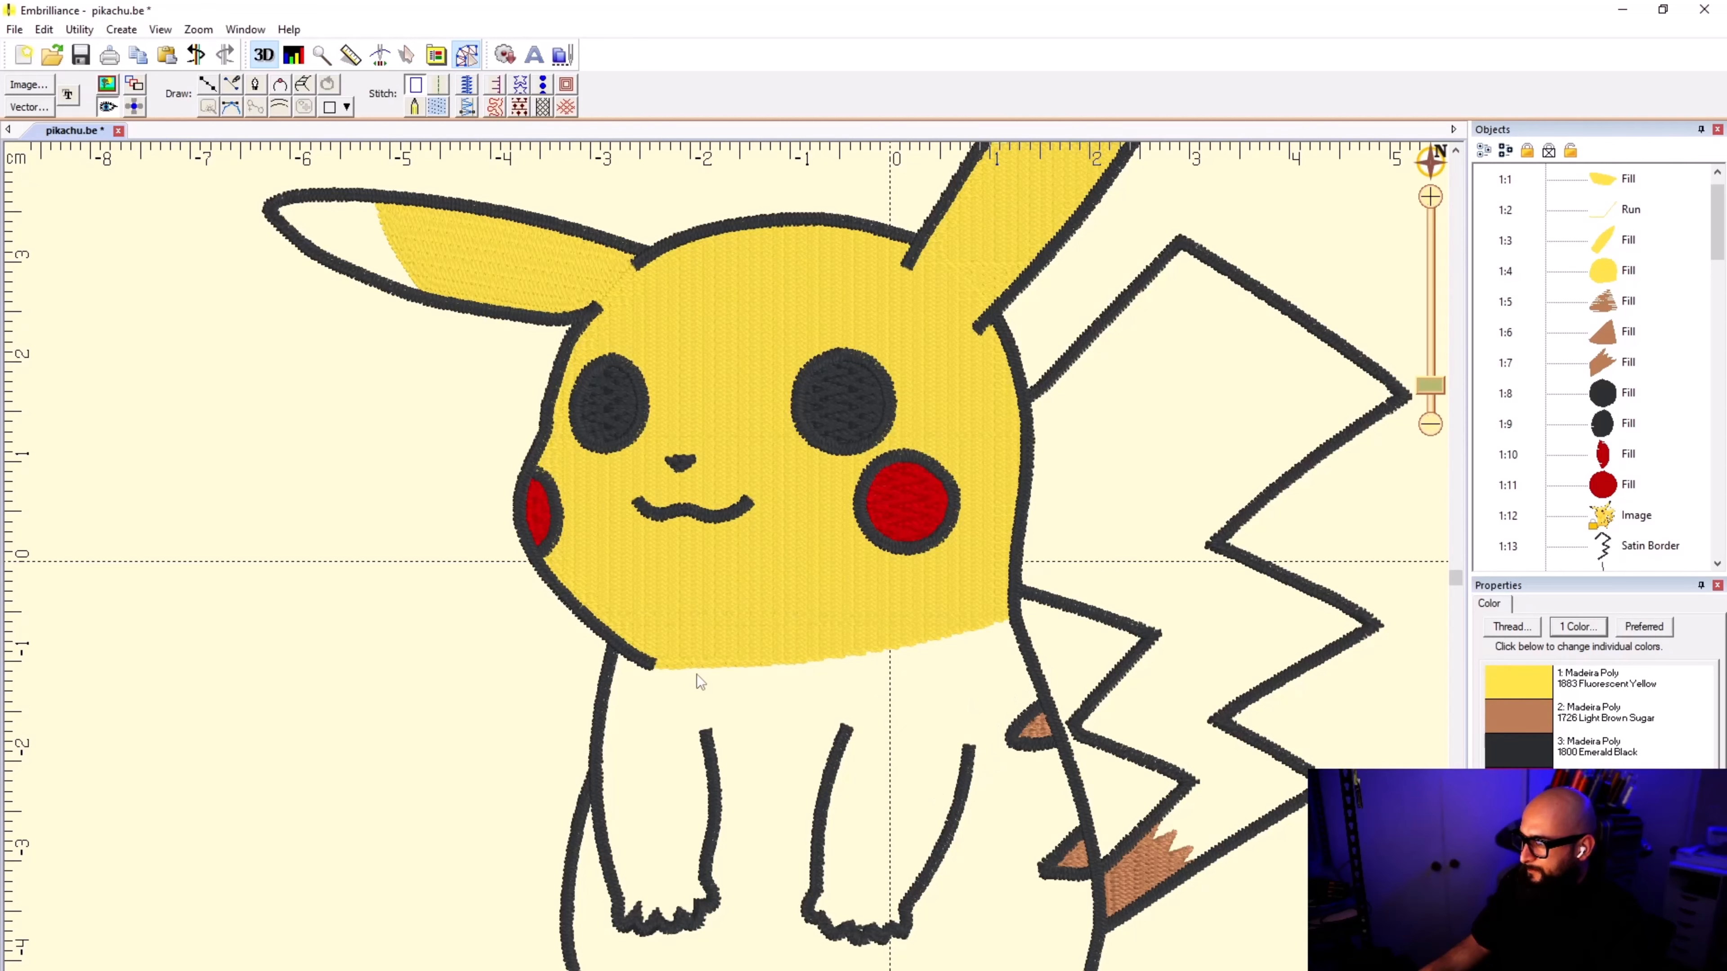
Step: Start an outline where the arm beneath the smaller eye meets the face border and trace the head fill's lower edge above that arm
scroll(722, 692, down, 2)
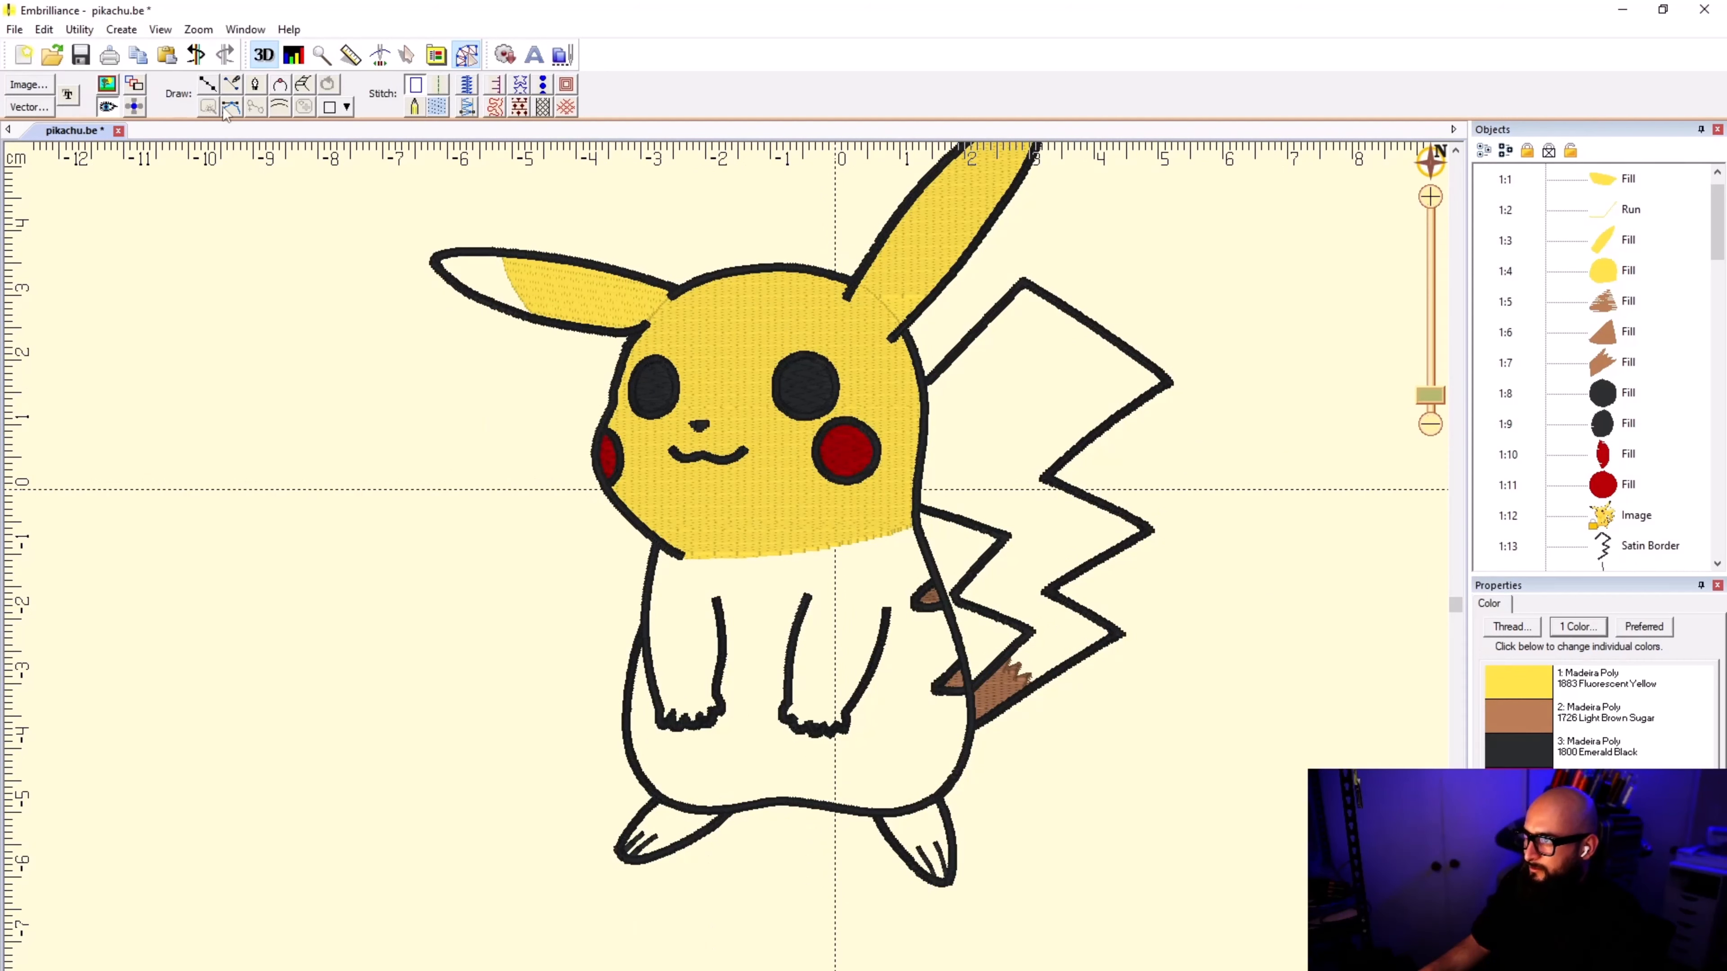
click(205, 85)
scroll(836, 791, up, 3)
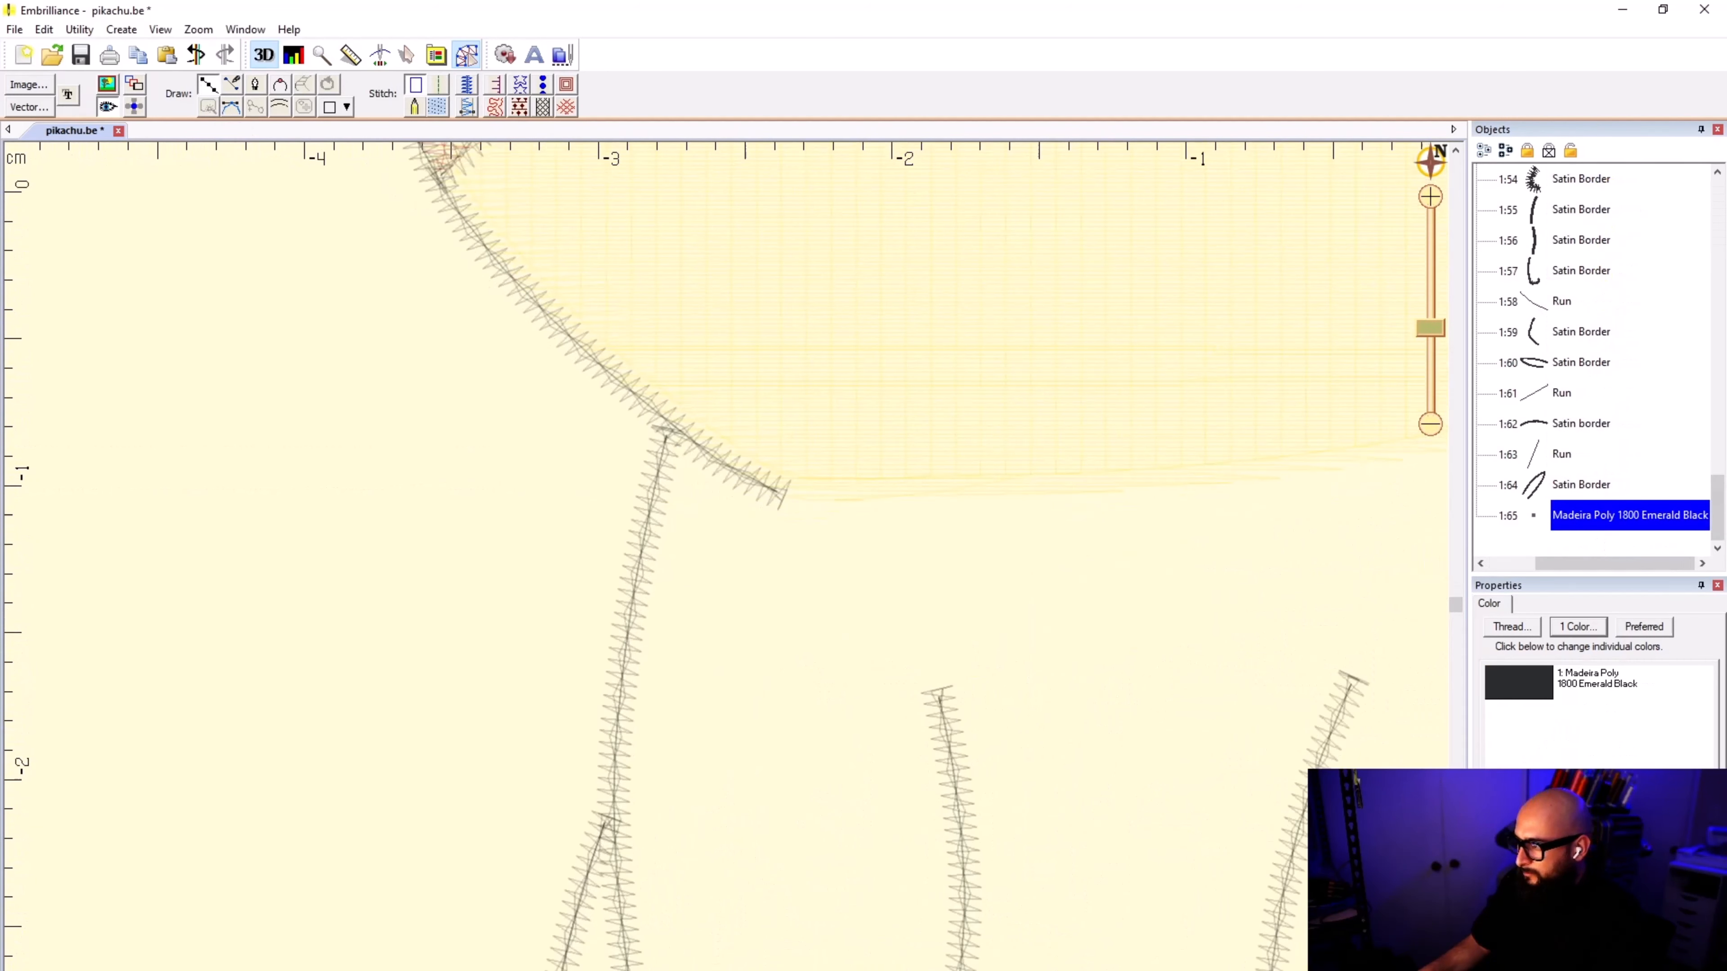
click(675, 427)
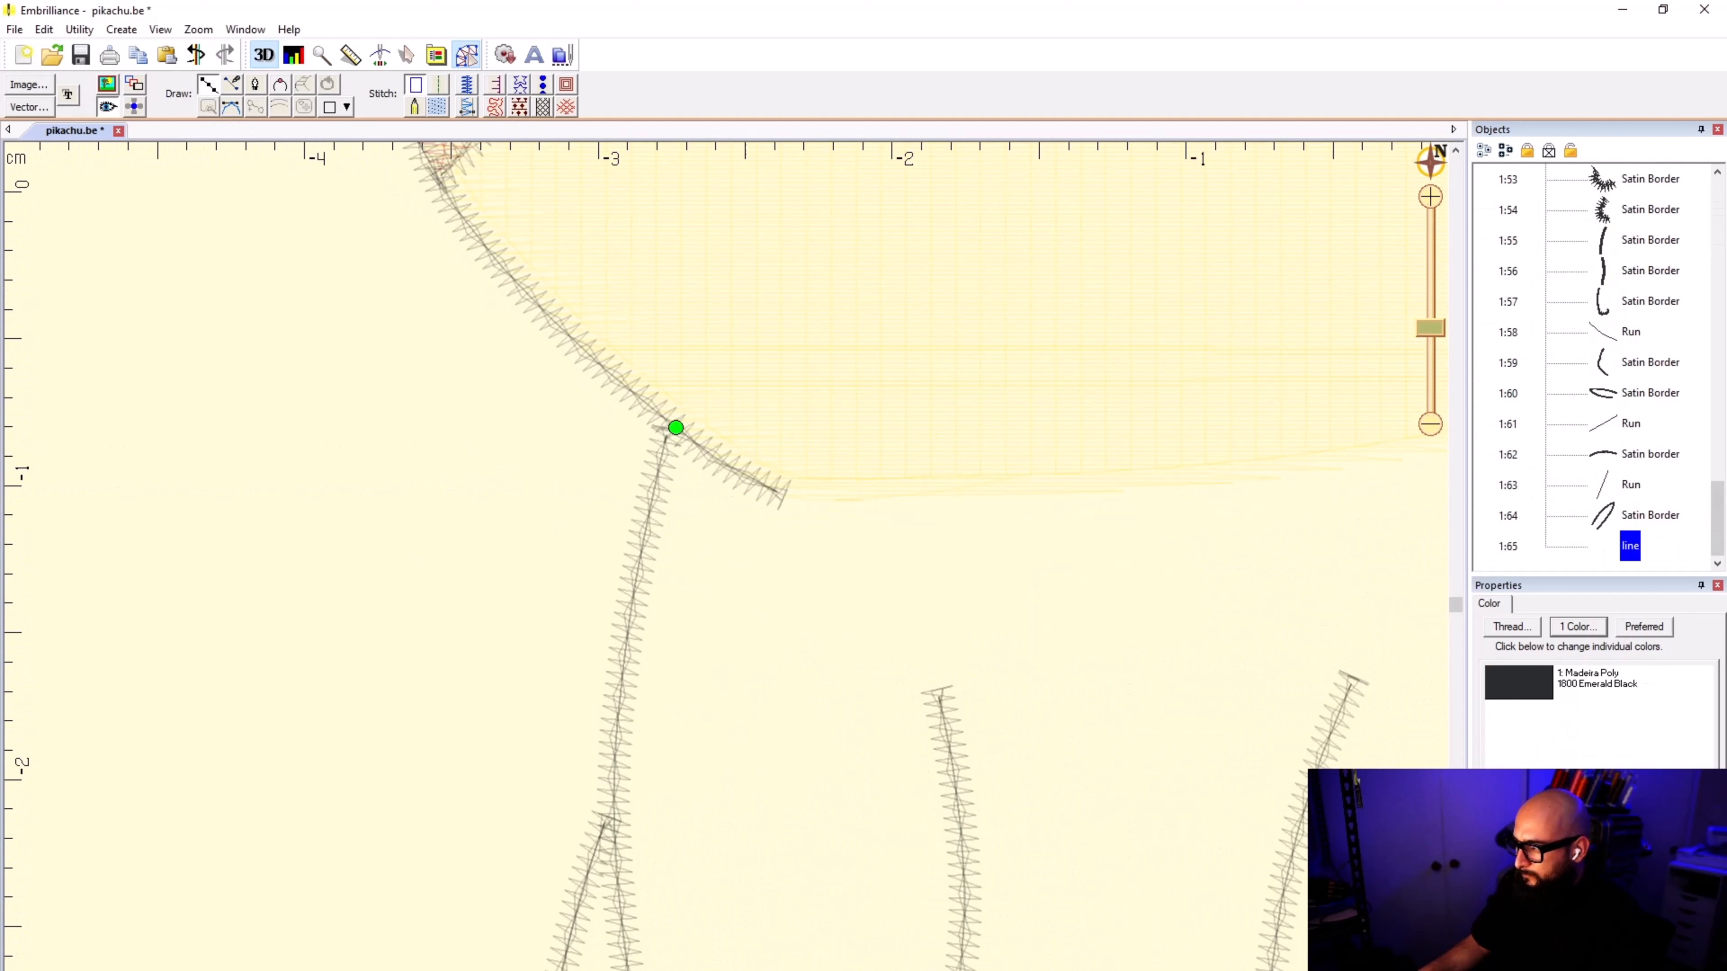
click(814, 488)
click(917, 482)
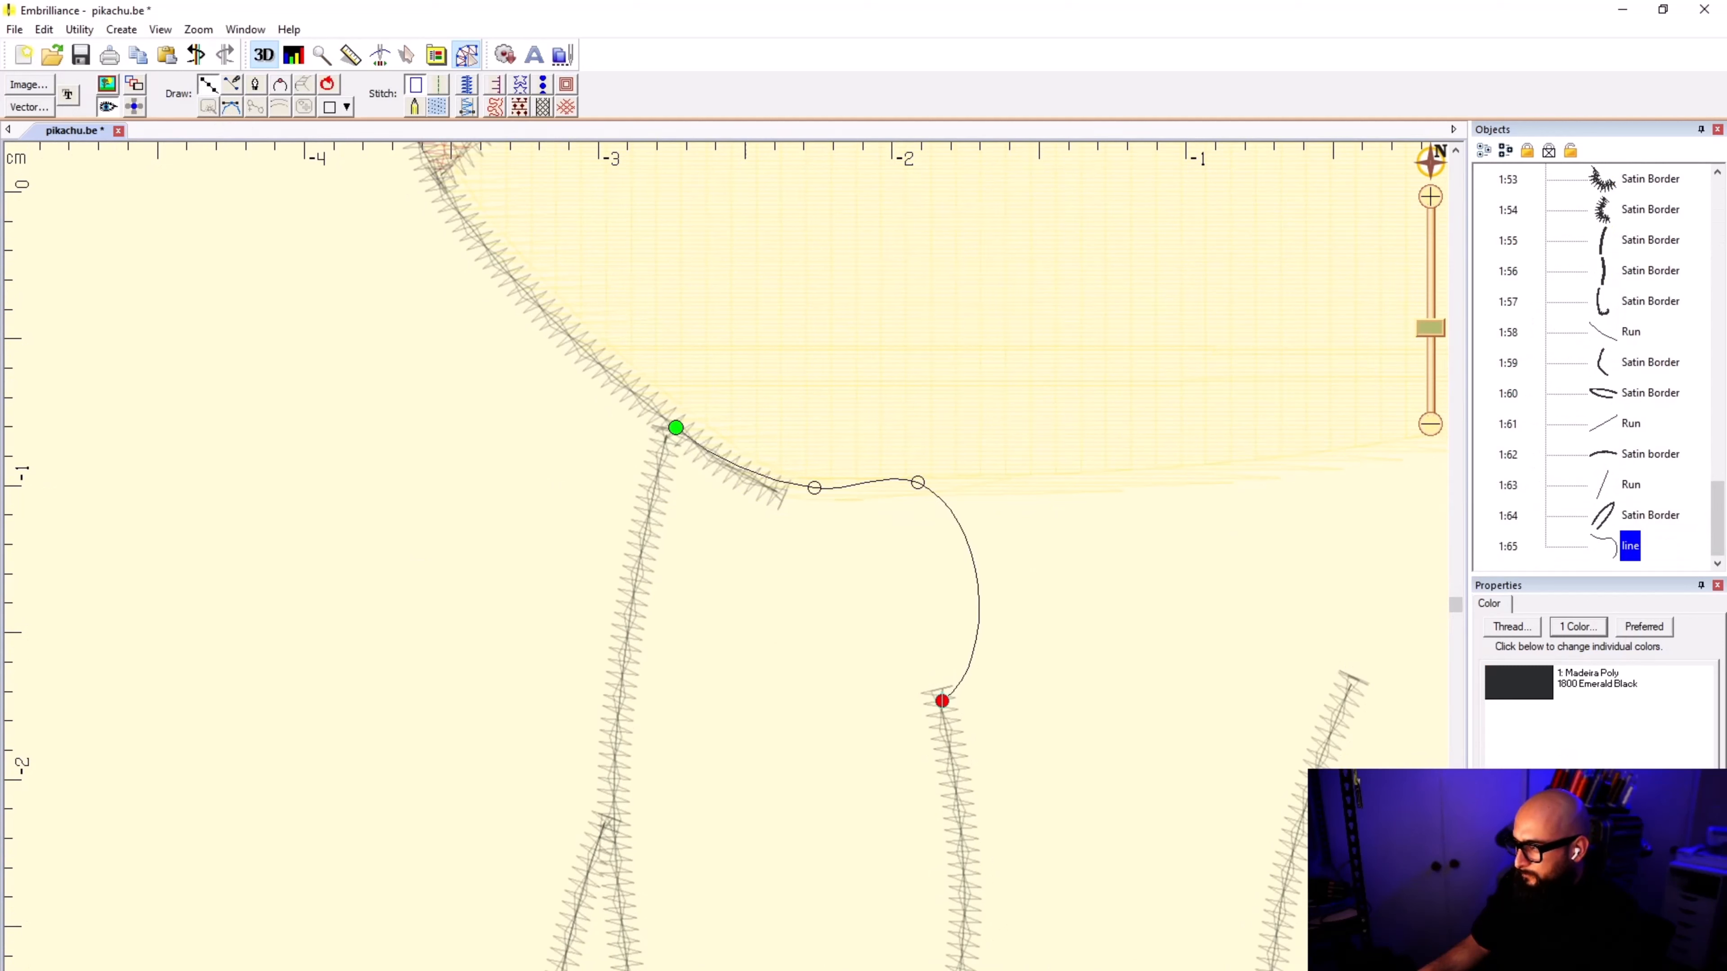
key(BackSpace)
key(BackSpace)
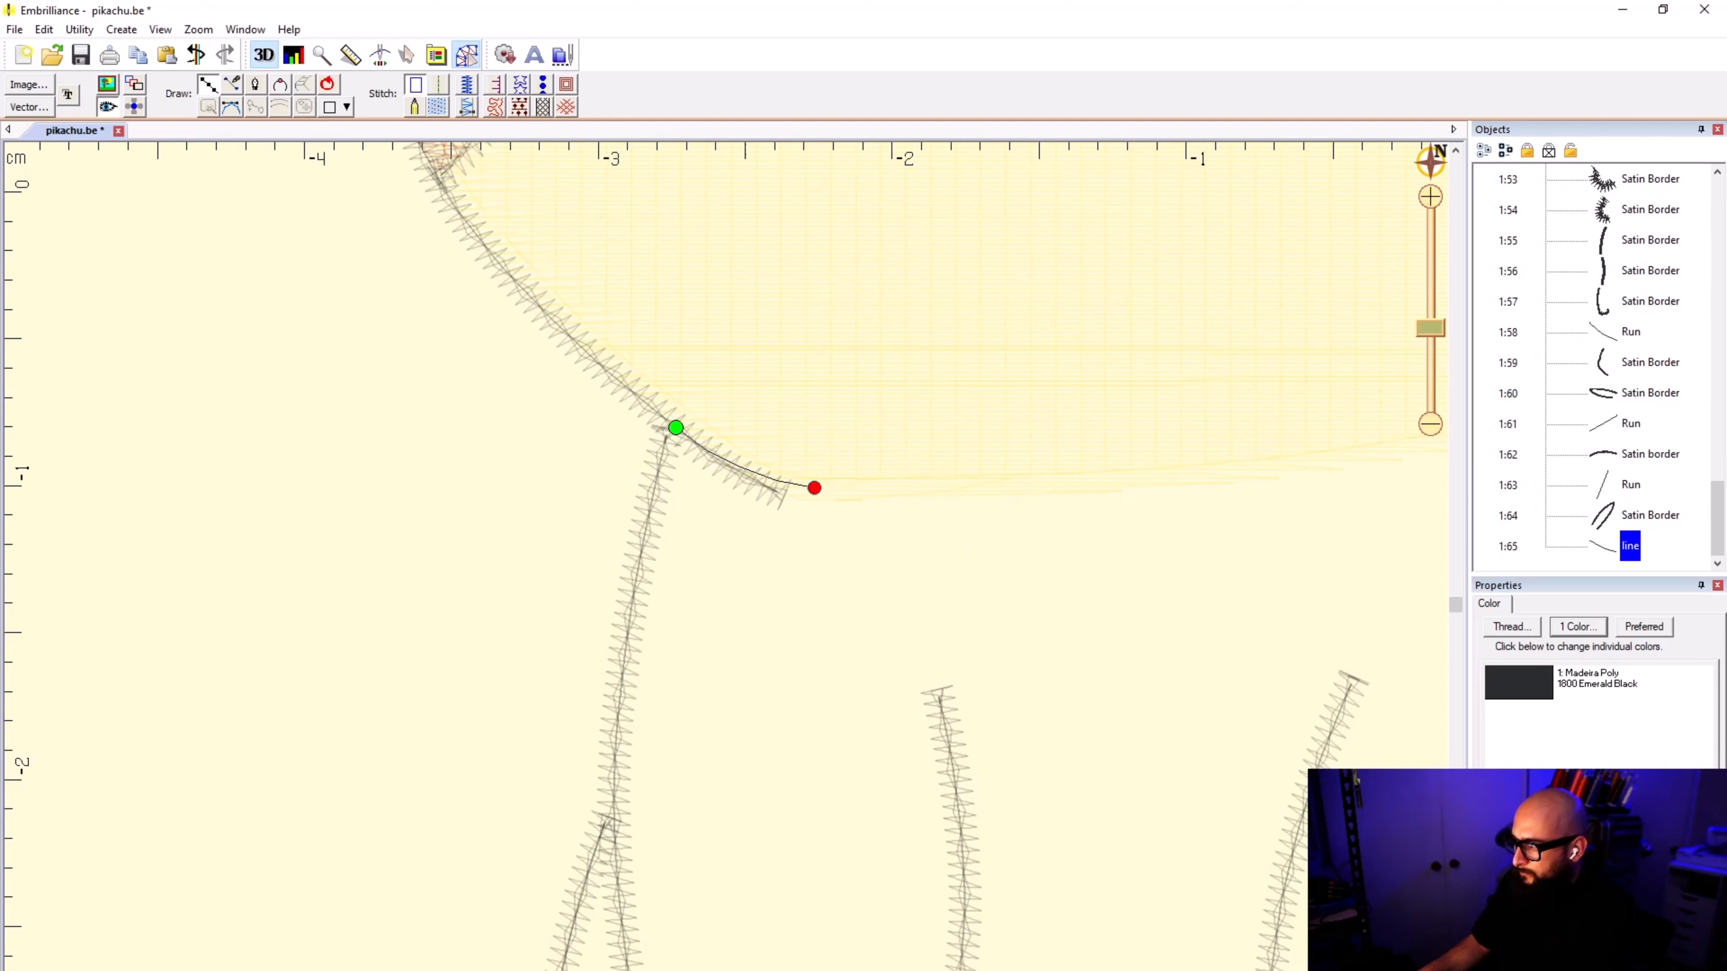
click(917, 487)
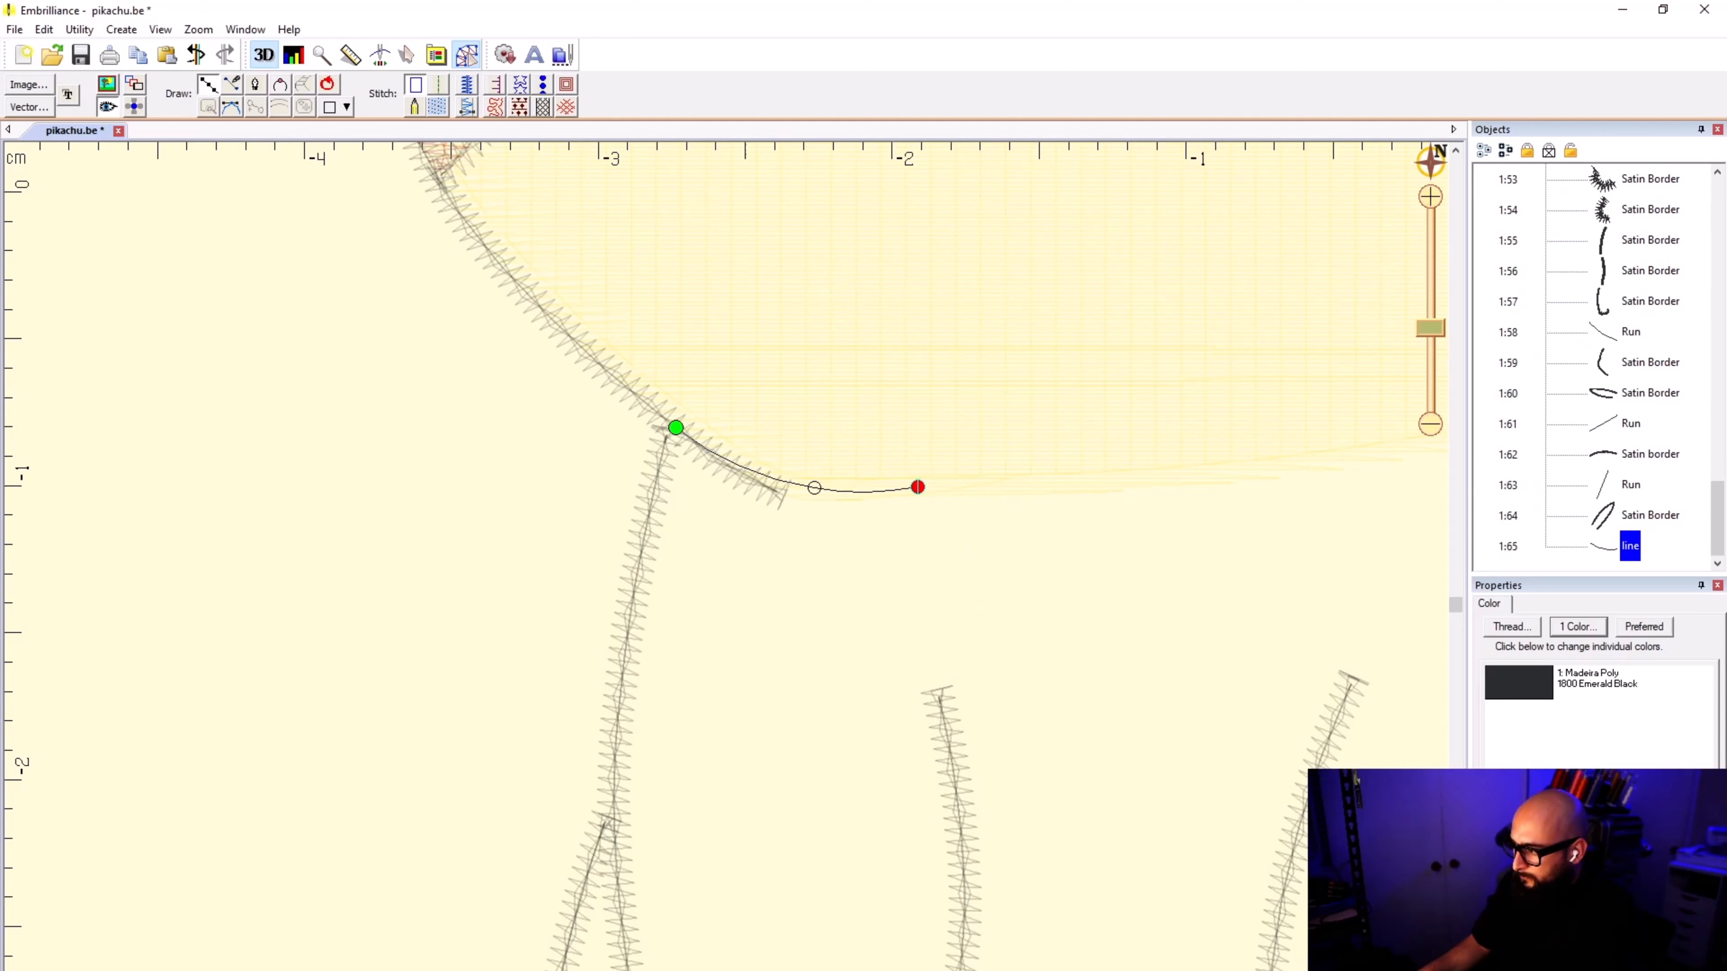
Step: Carry the outline down from the head fill onto the arm's inner satin border and along its upper half
click(941, 703)
click(961, 815)
scroll(963, 908, down, 1)
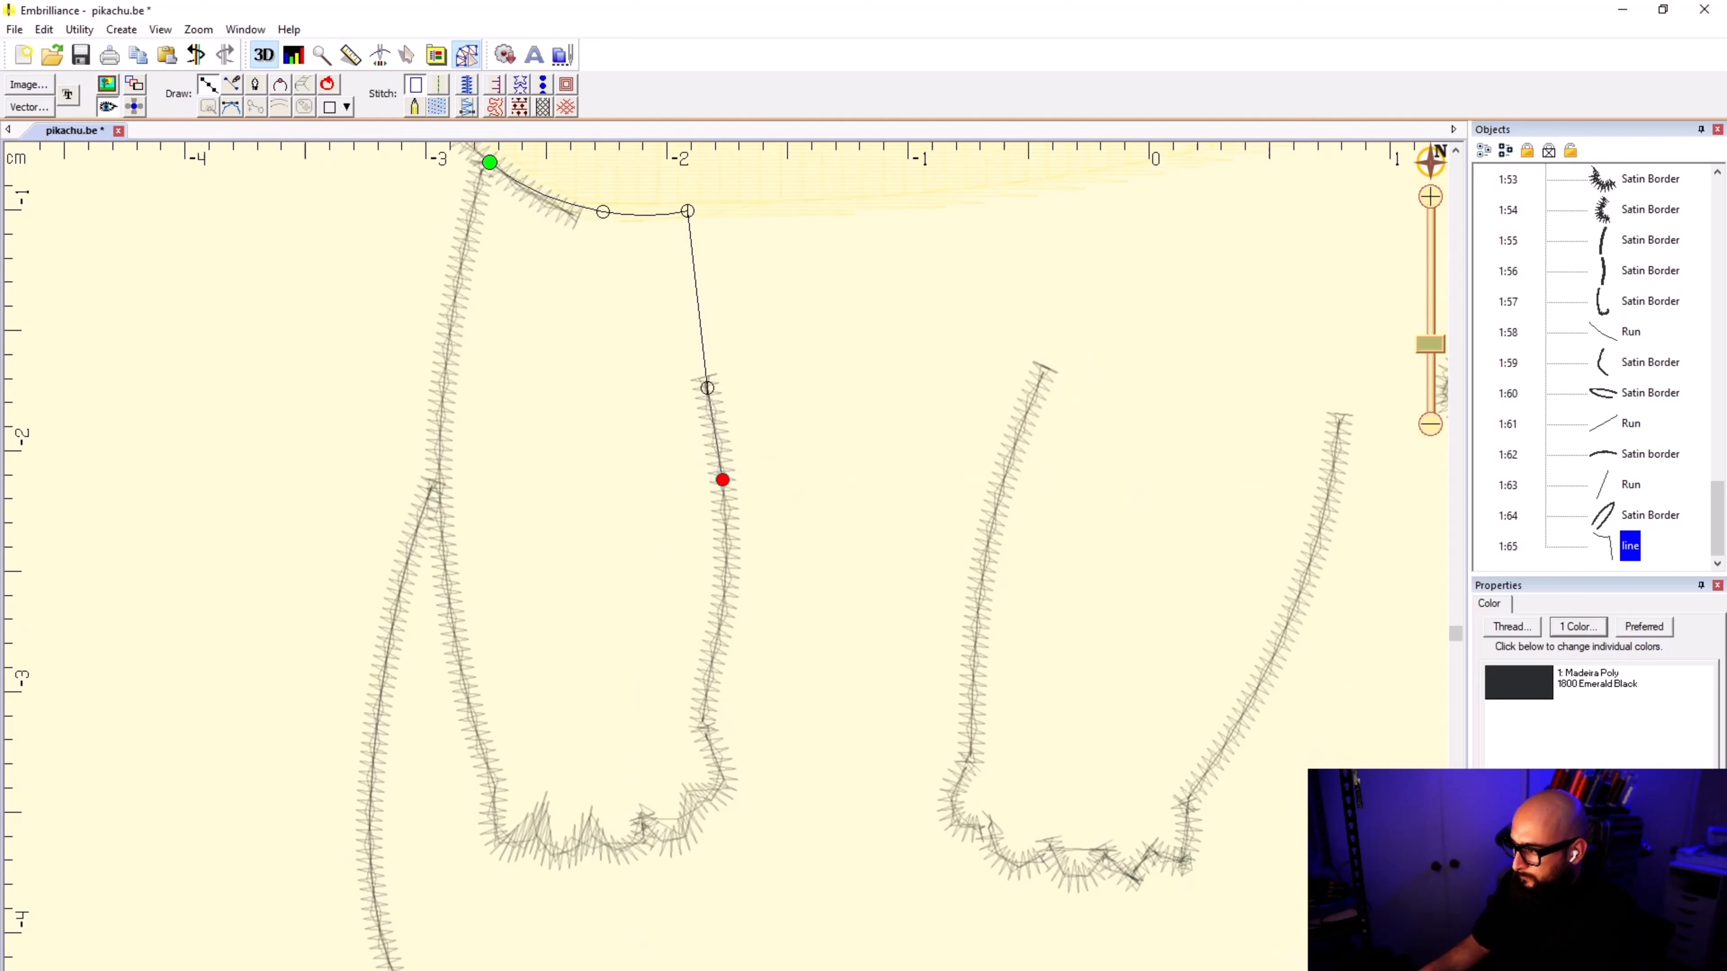
click(723, 616)
scroll(724, 616, down, 1)
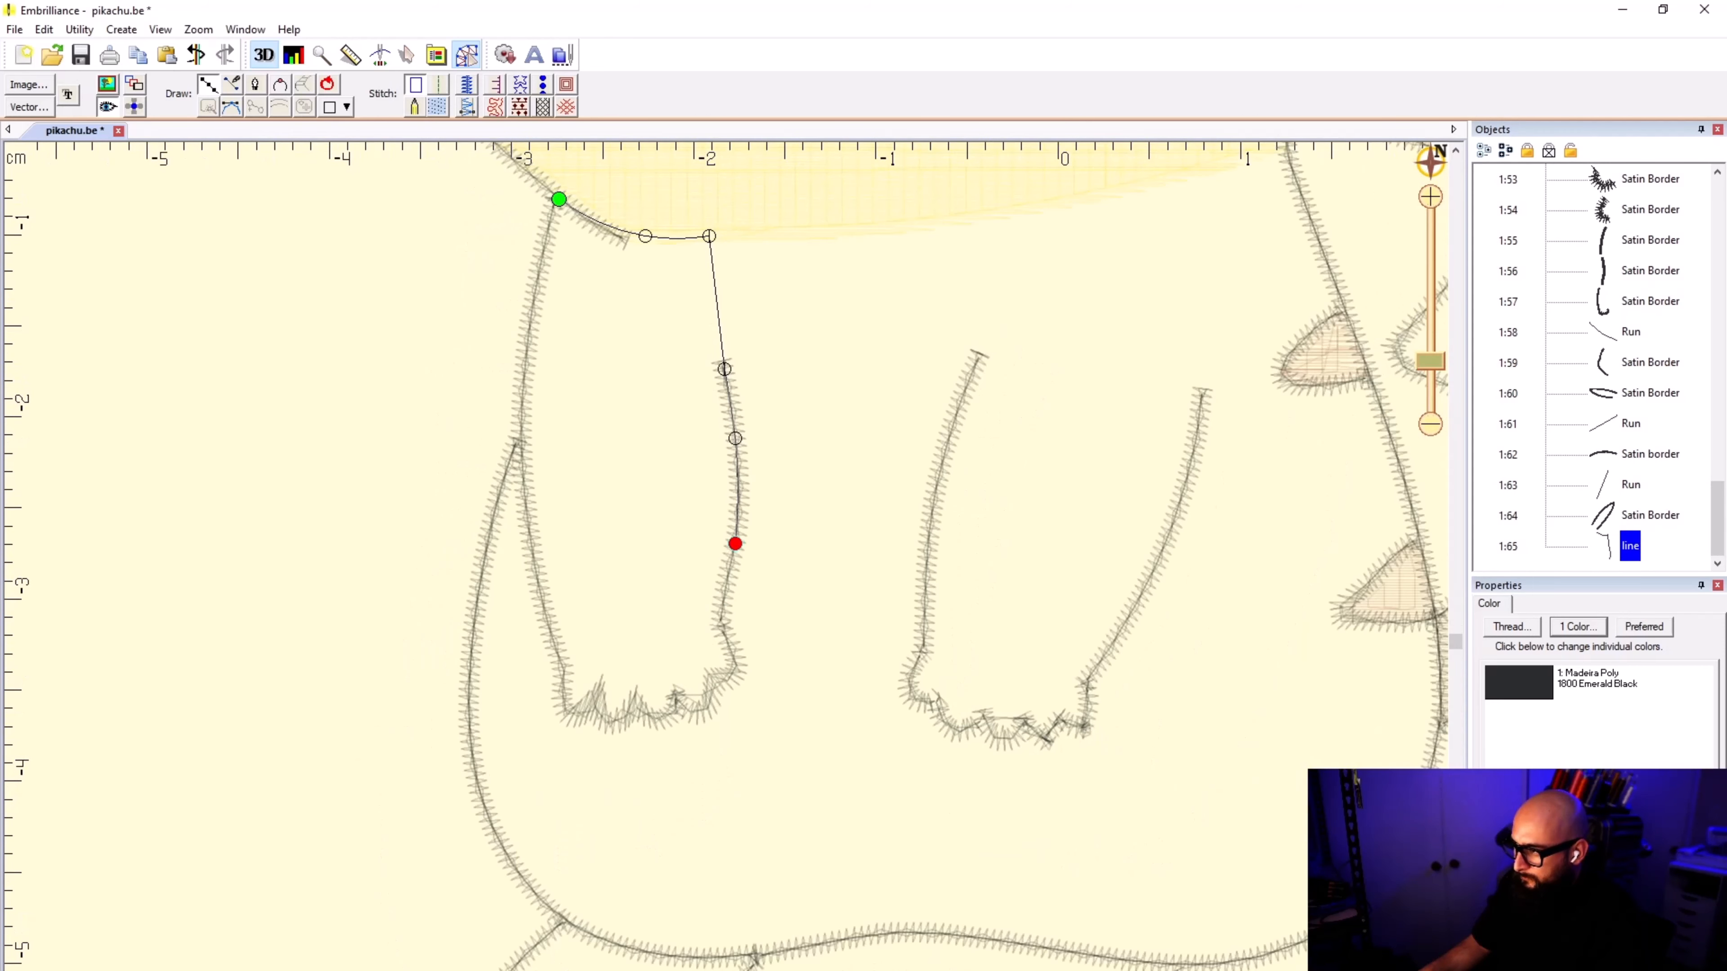
Step: Trace the lower part of the arm's inner border around the wrist and the inner corner of the paw
scroll(732, 540, up, 2)
scroll(738, 572, up, 1)
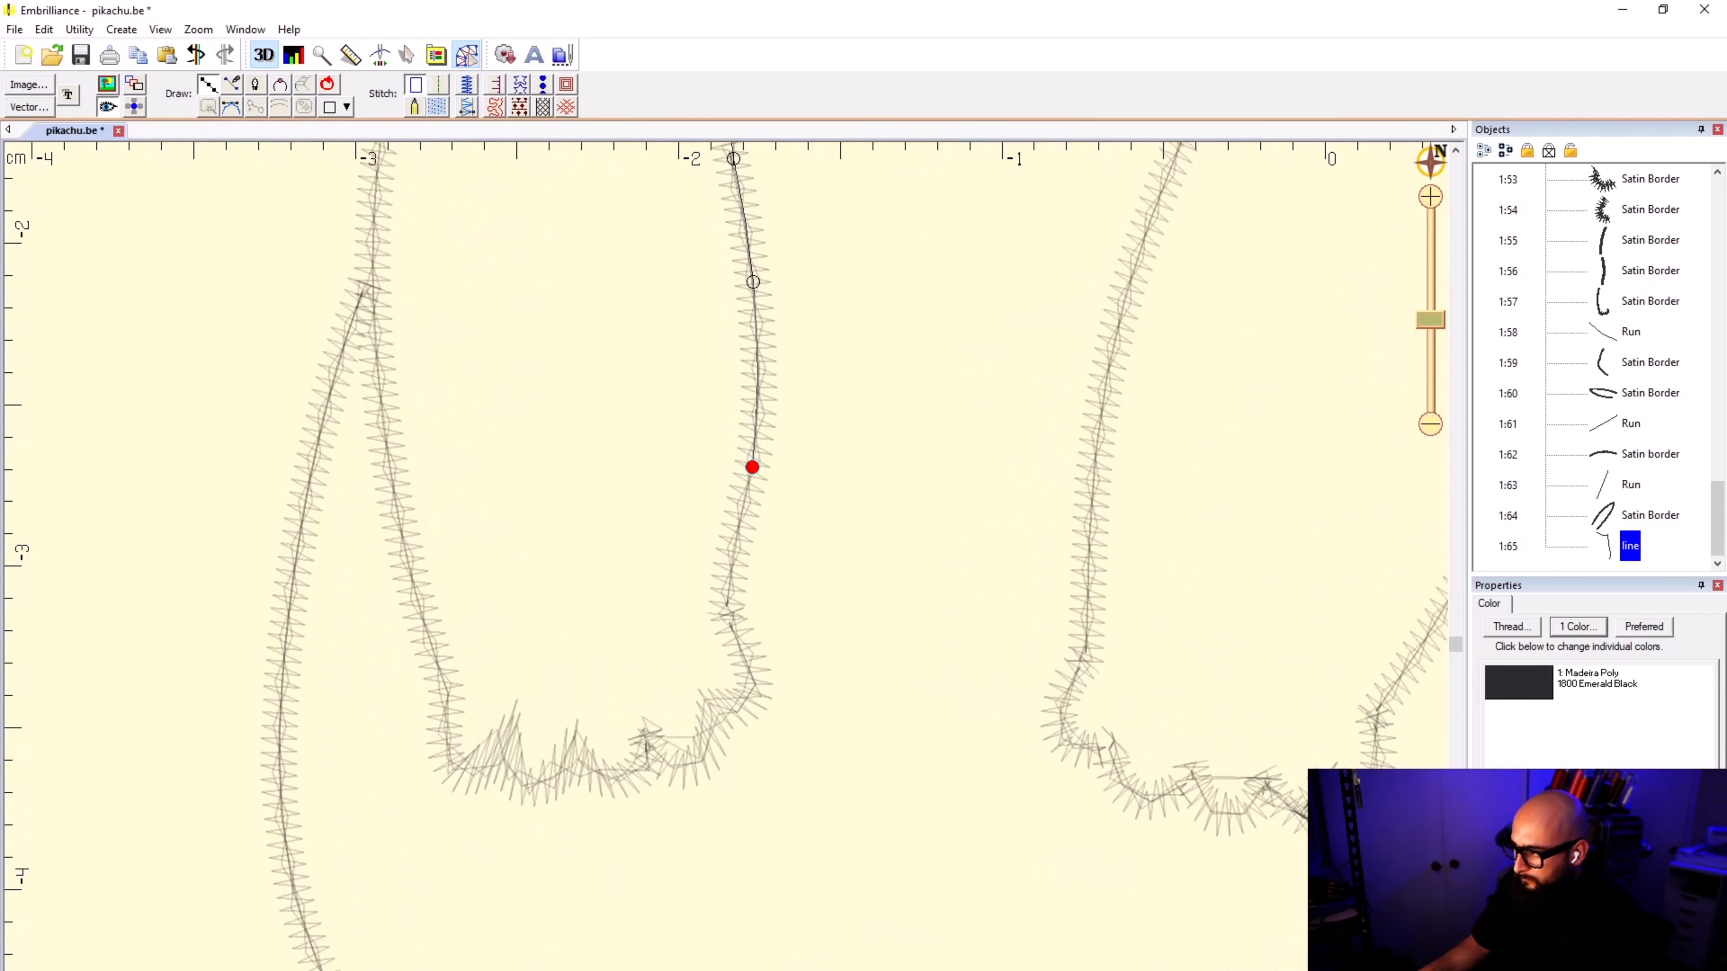
click(726, 611)
click(741, 638)
click(749, 666)
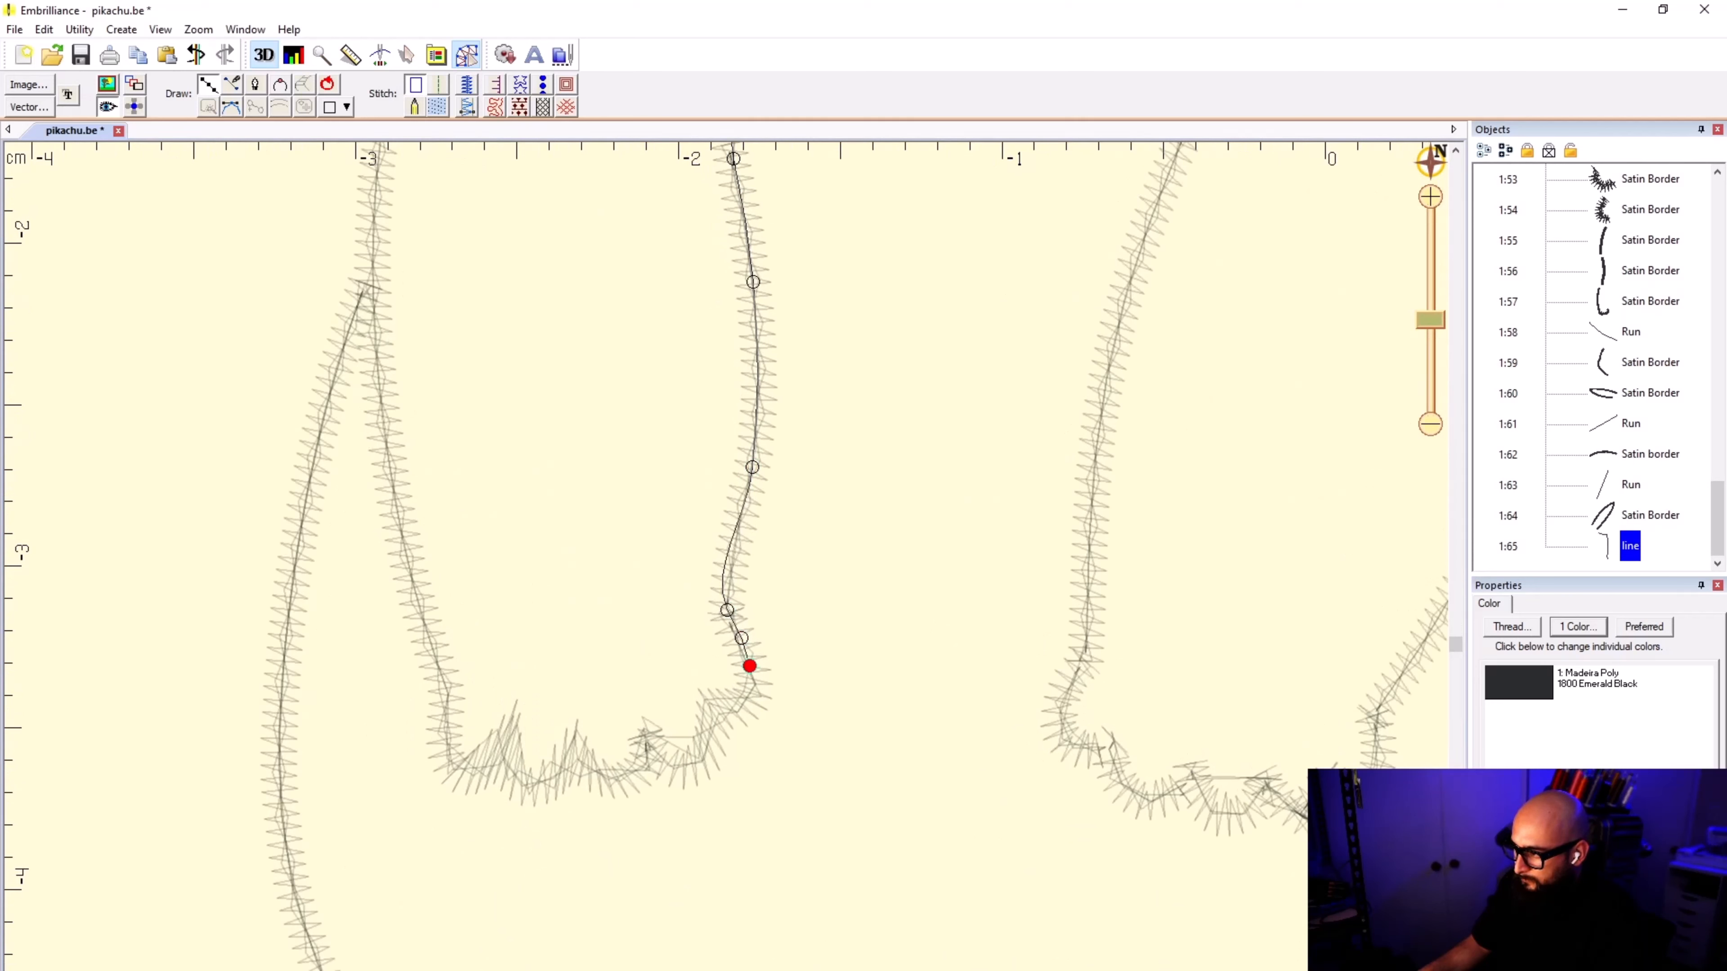
click(752, 690)
click(734, 708)
click(719, 715)
click(702, 761)
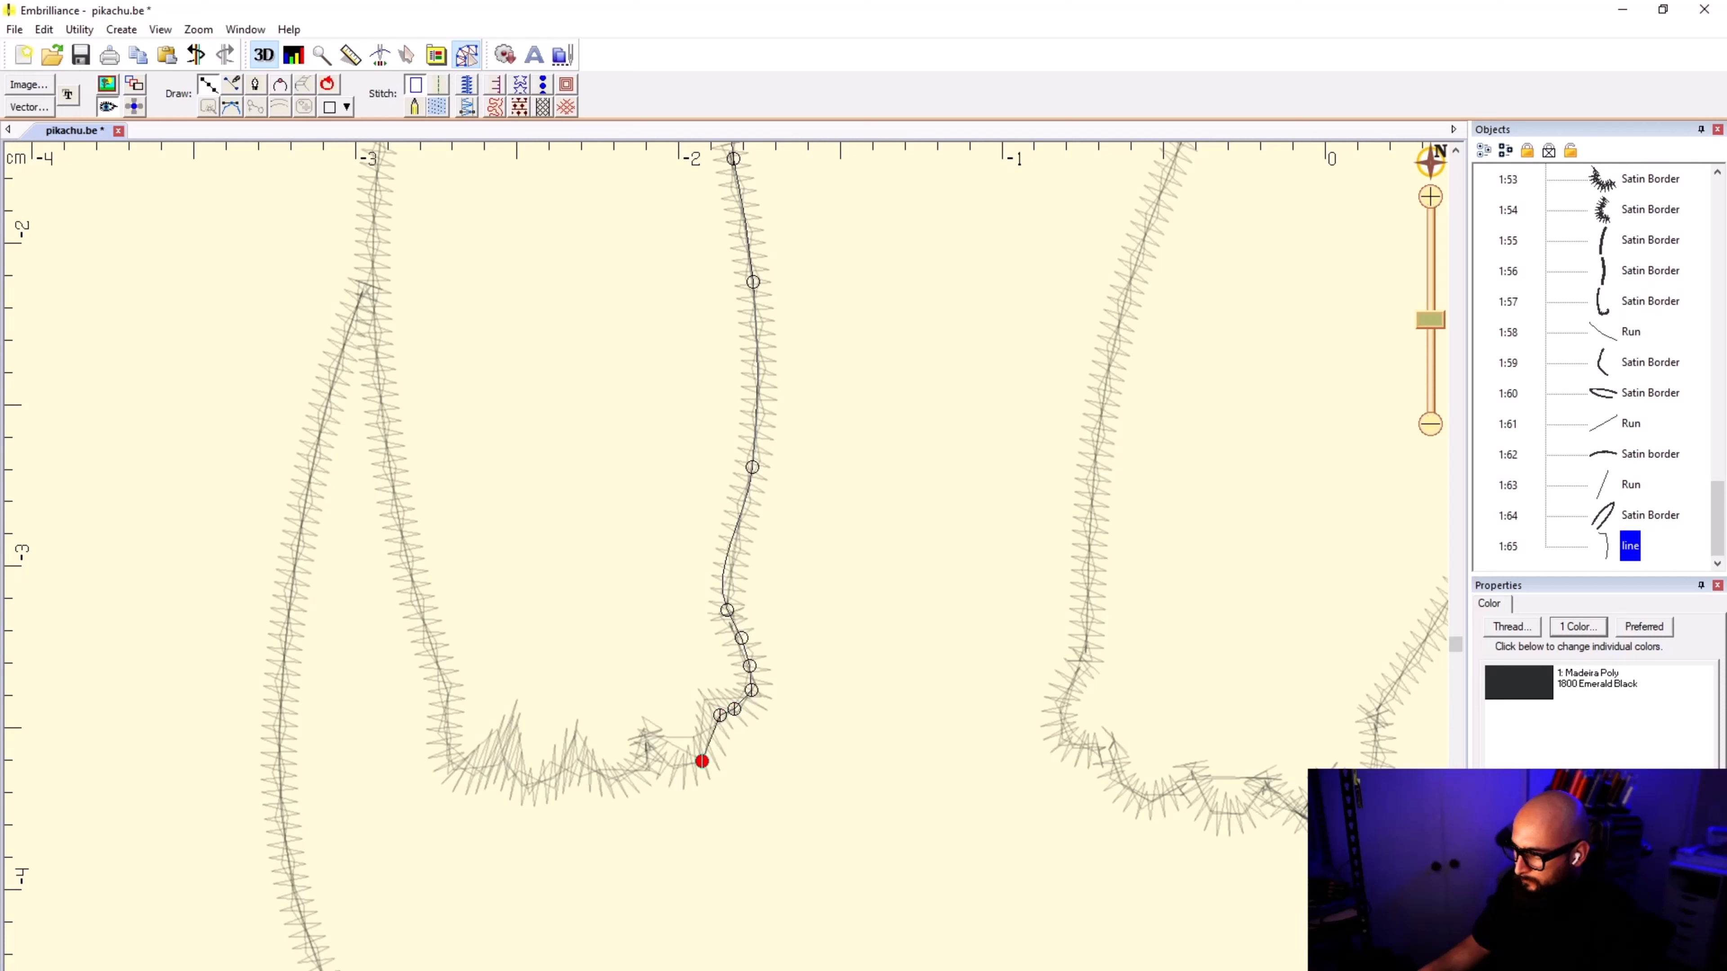
Step: Trace the jagged finger edge along the bottom of the paw to its outer corner
click(674, 769)
click(646, 741)
click(647, 767)
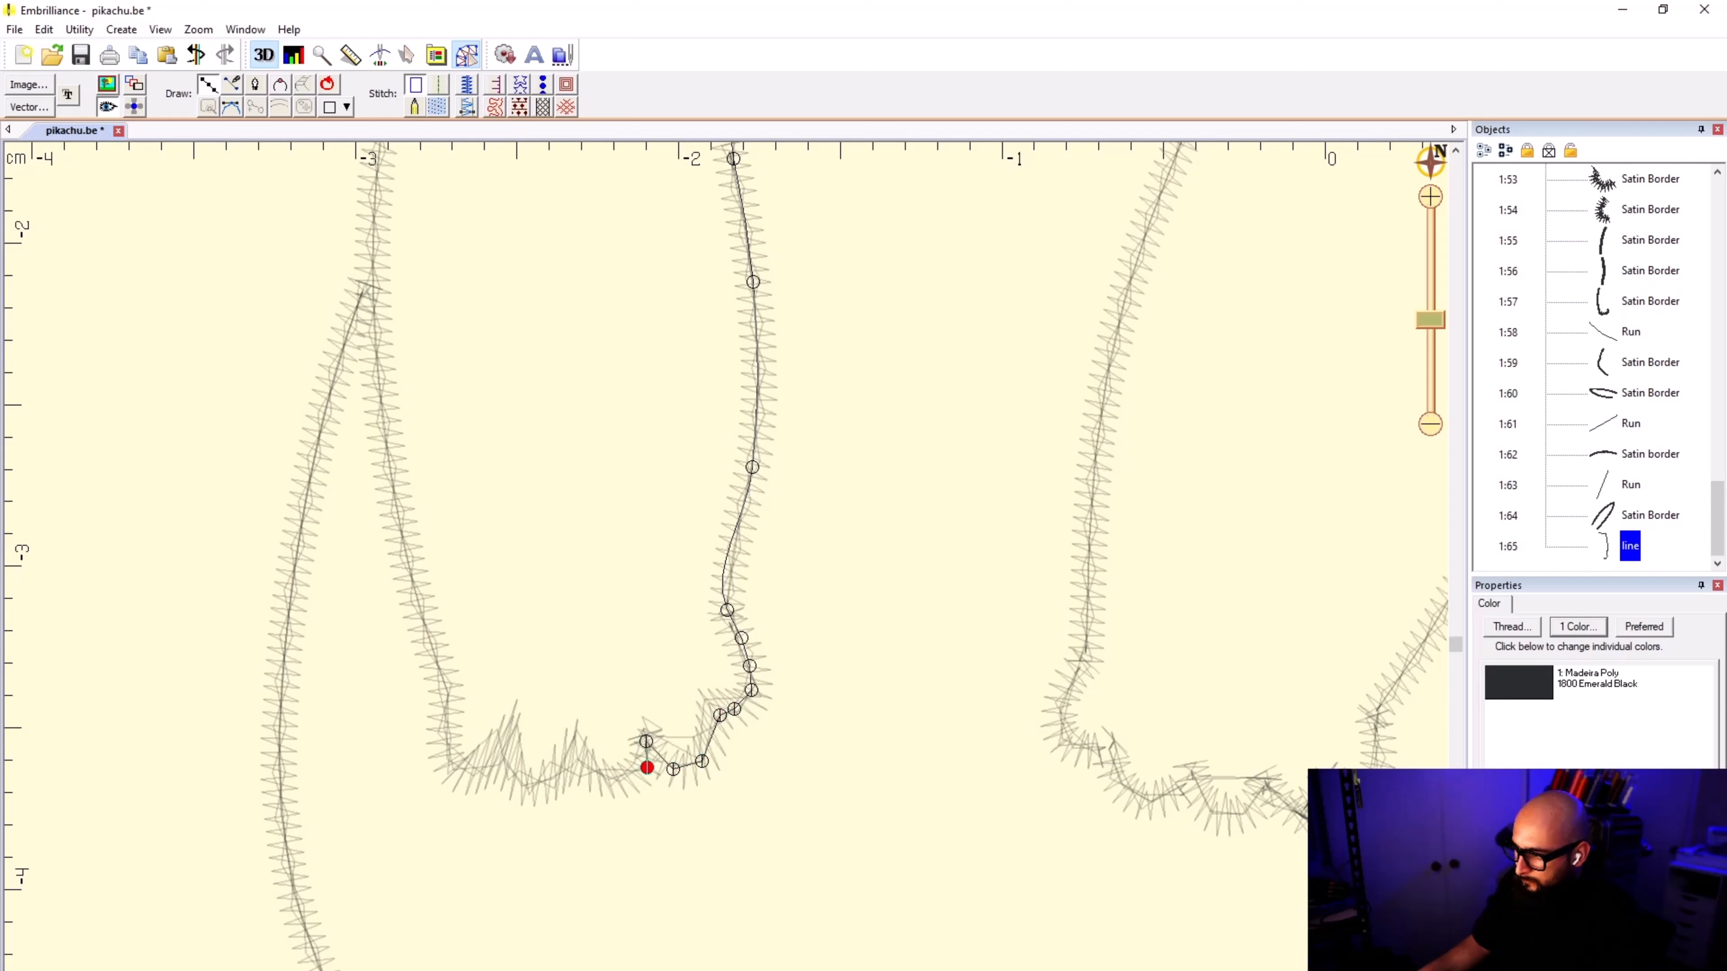
click(608, 776)
click(576, 760)
click(529, 784)
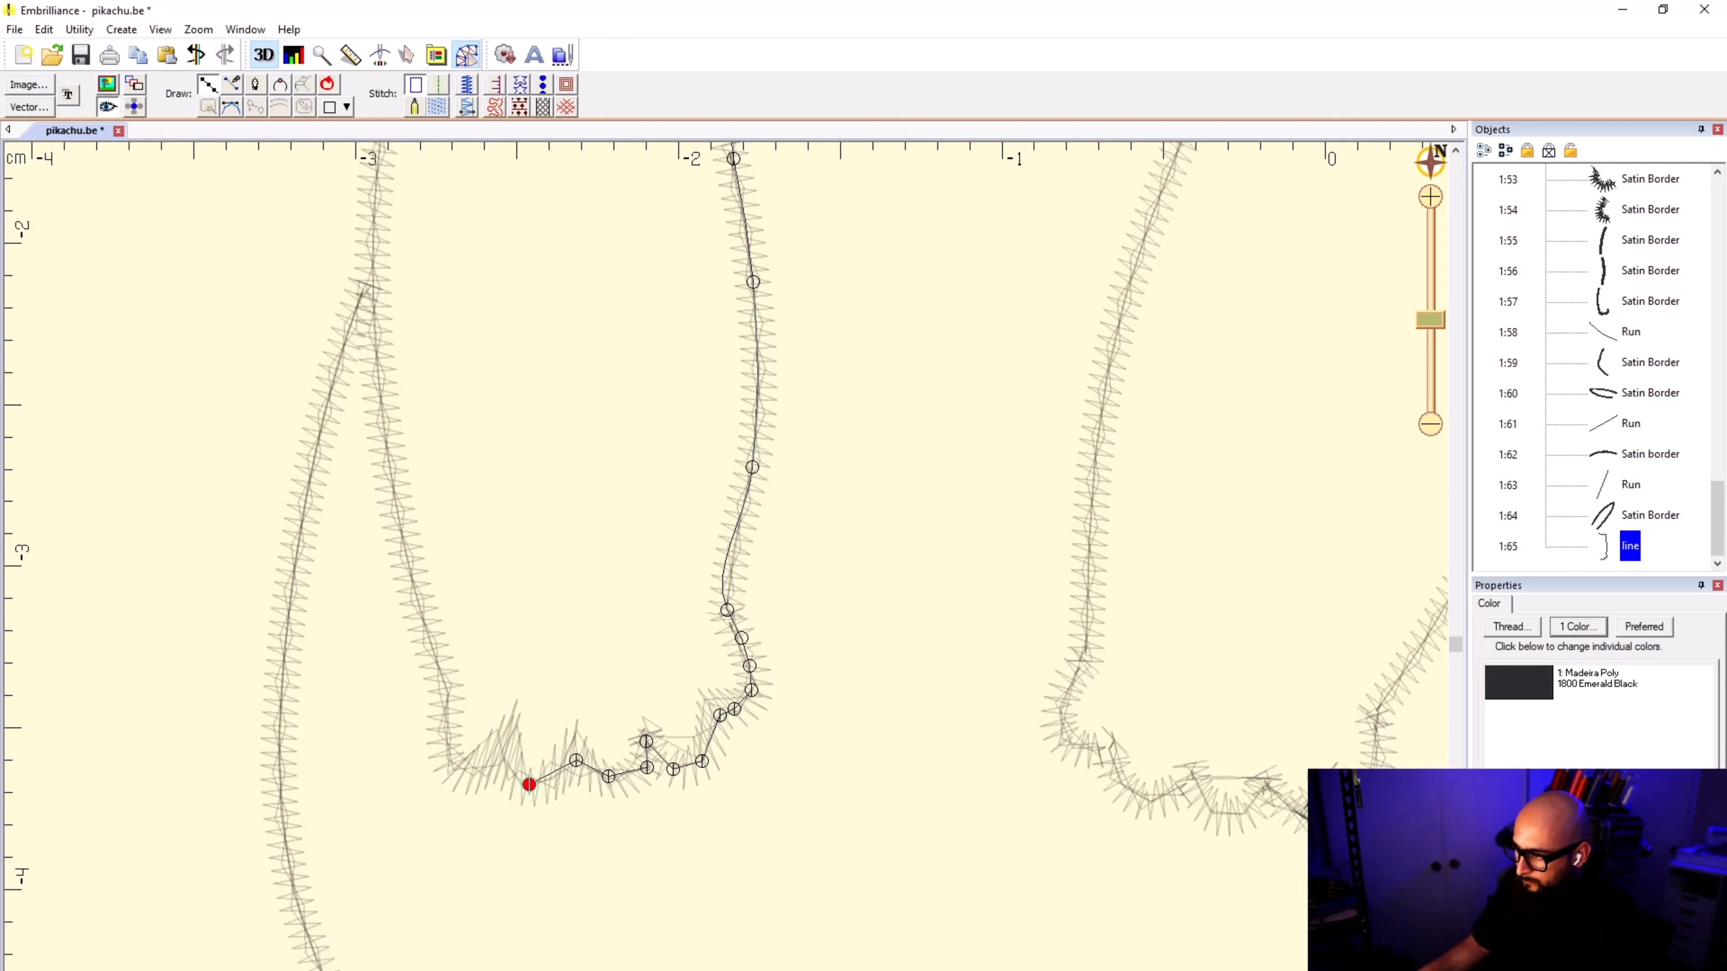
click(502, 764)
click(458, 767)
Step: Trace the arm's outer border upward from the paw to just above its junction with the body border
click(445, 739)
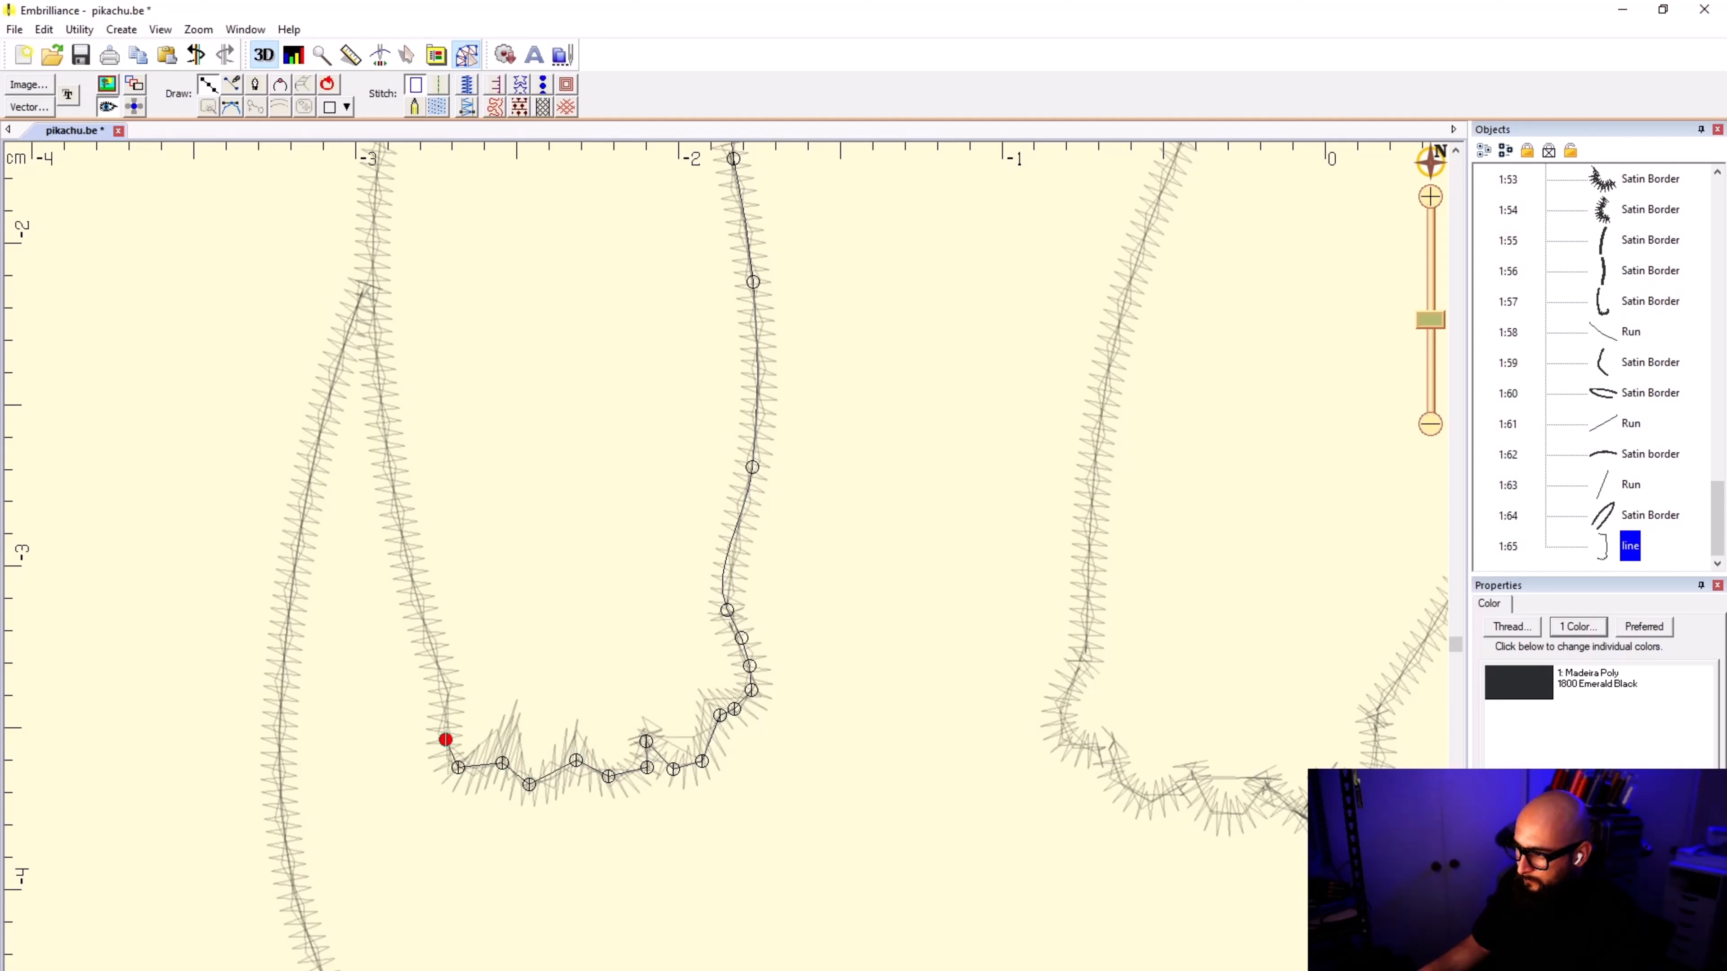
click(449, 692)
click(421, 616)
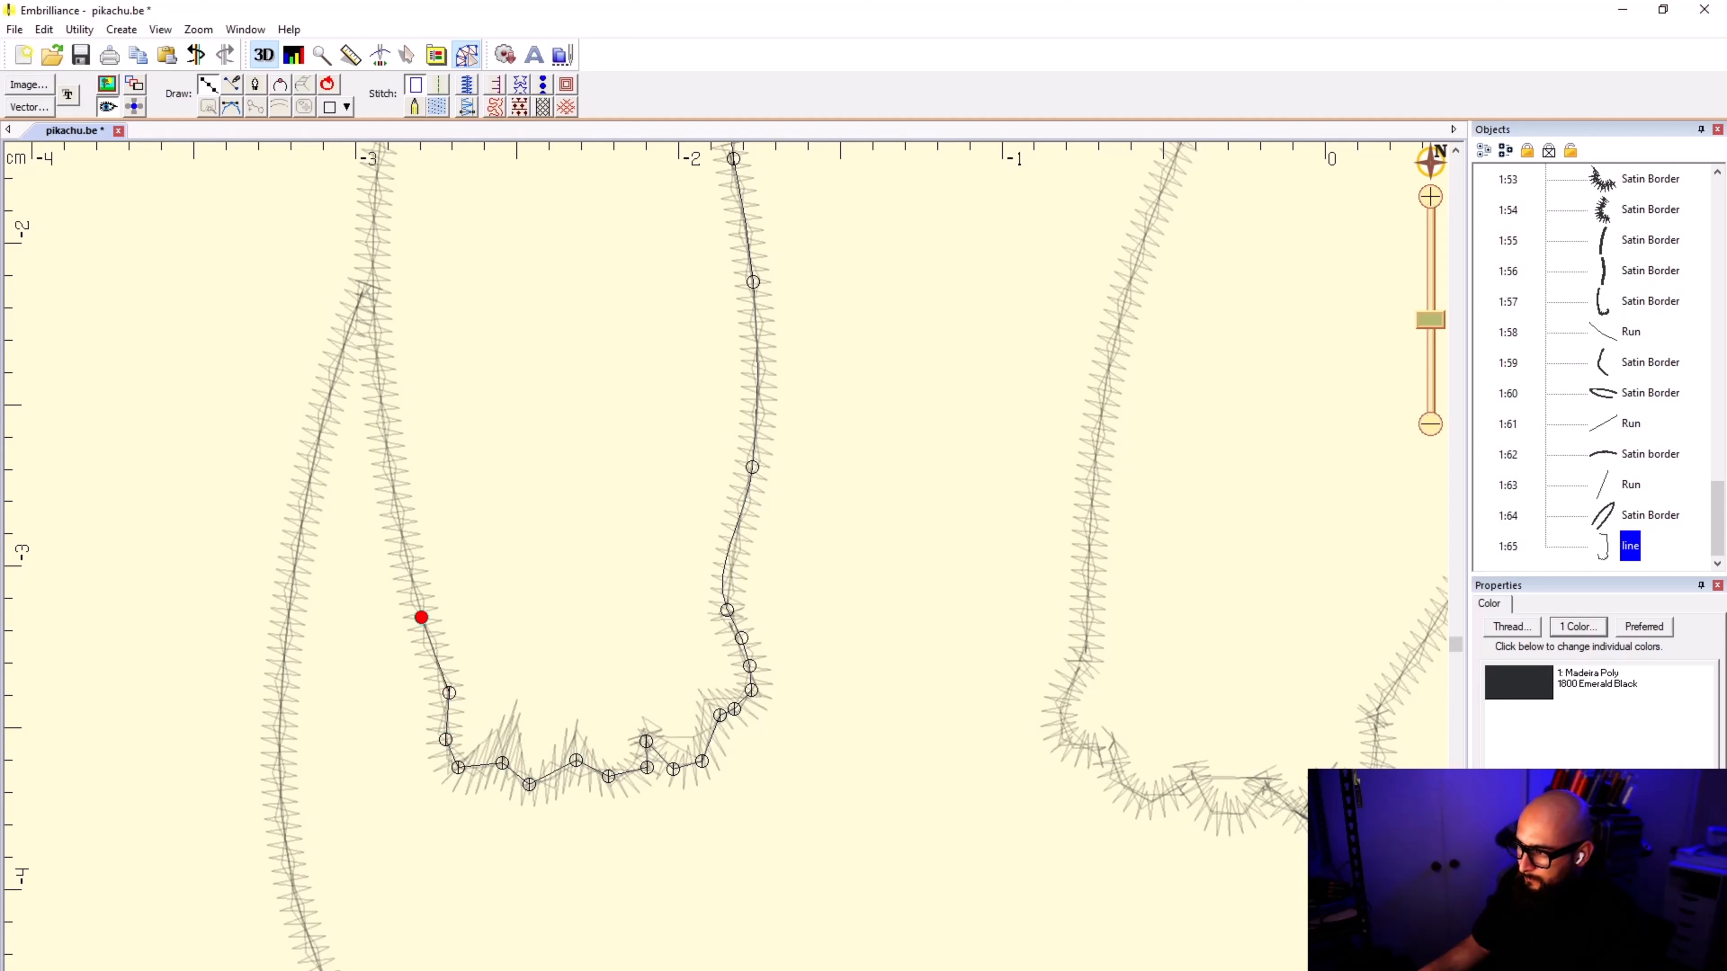
click(382, 409)
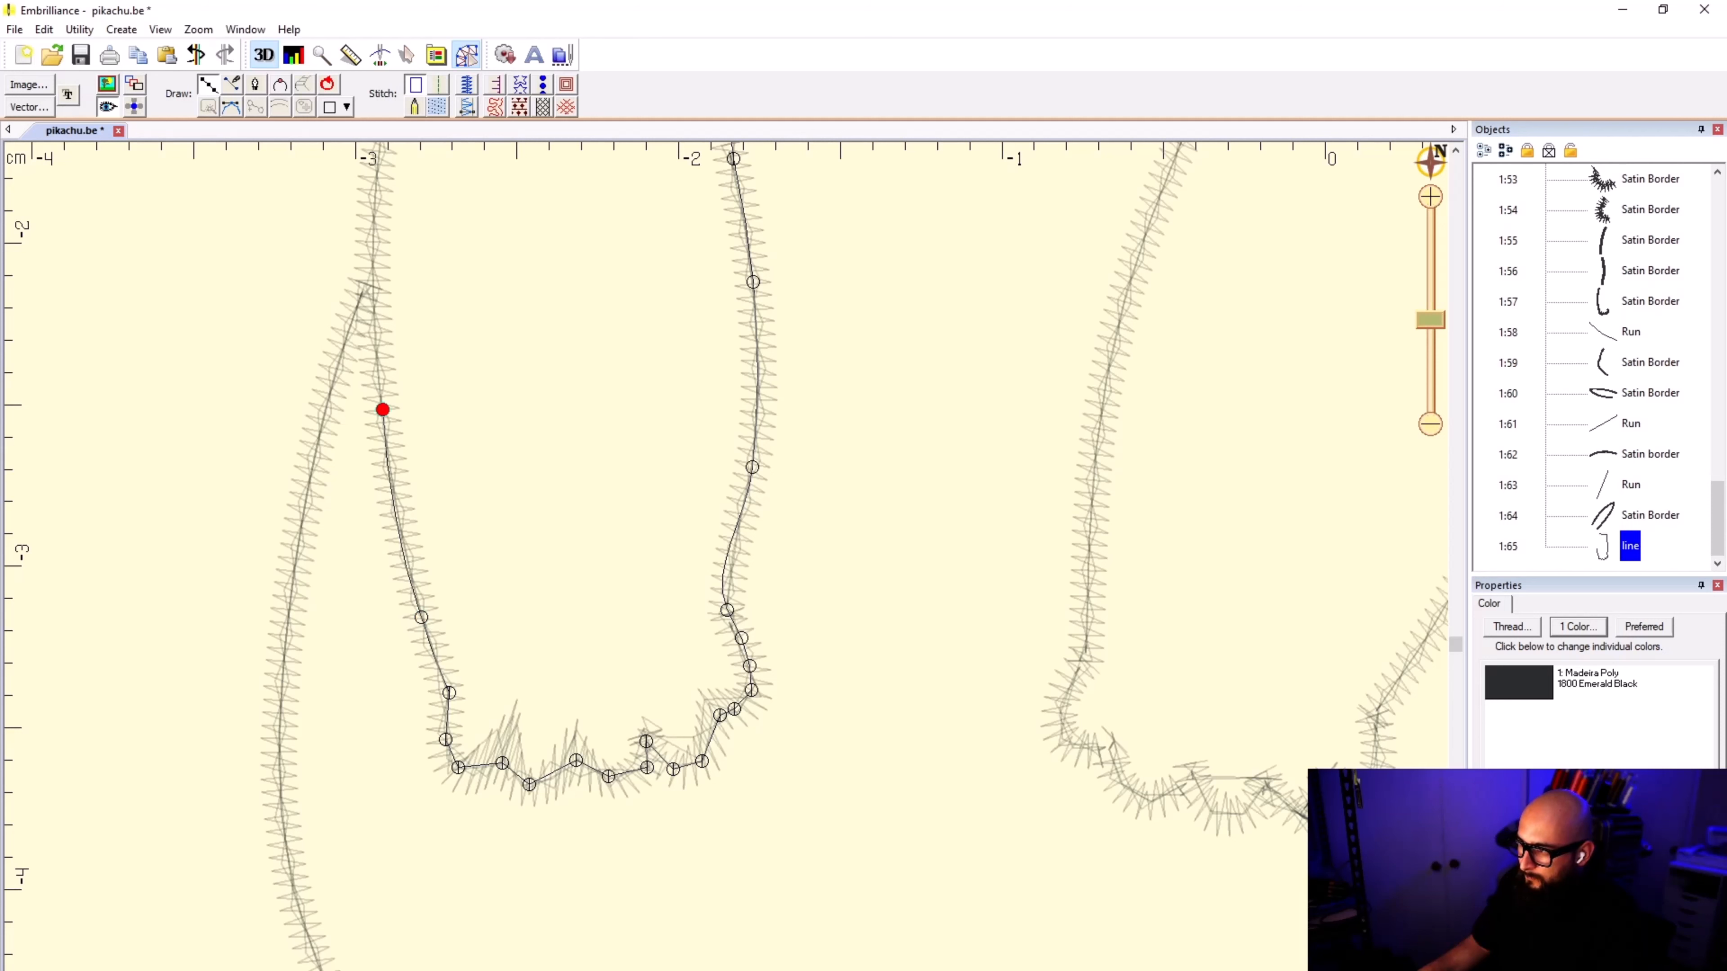
click(372, 219)
Step: Finish the arm outline up to its starting point at the face border, close it, and convert it to a fill
scroll(372, 219, down, 4)
click(737, 423)
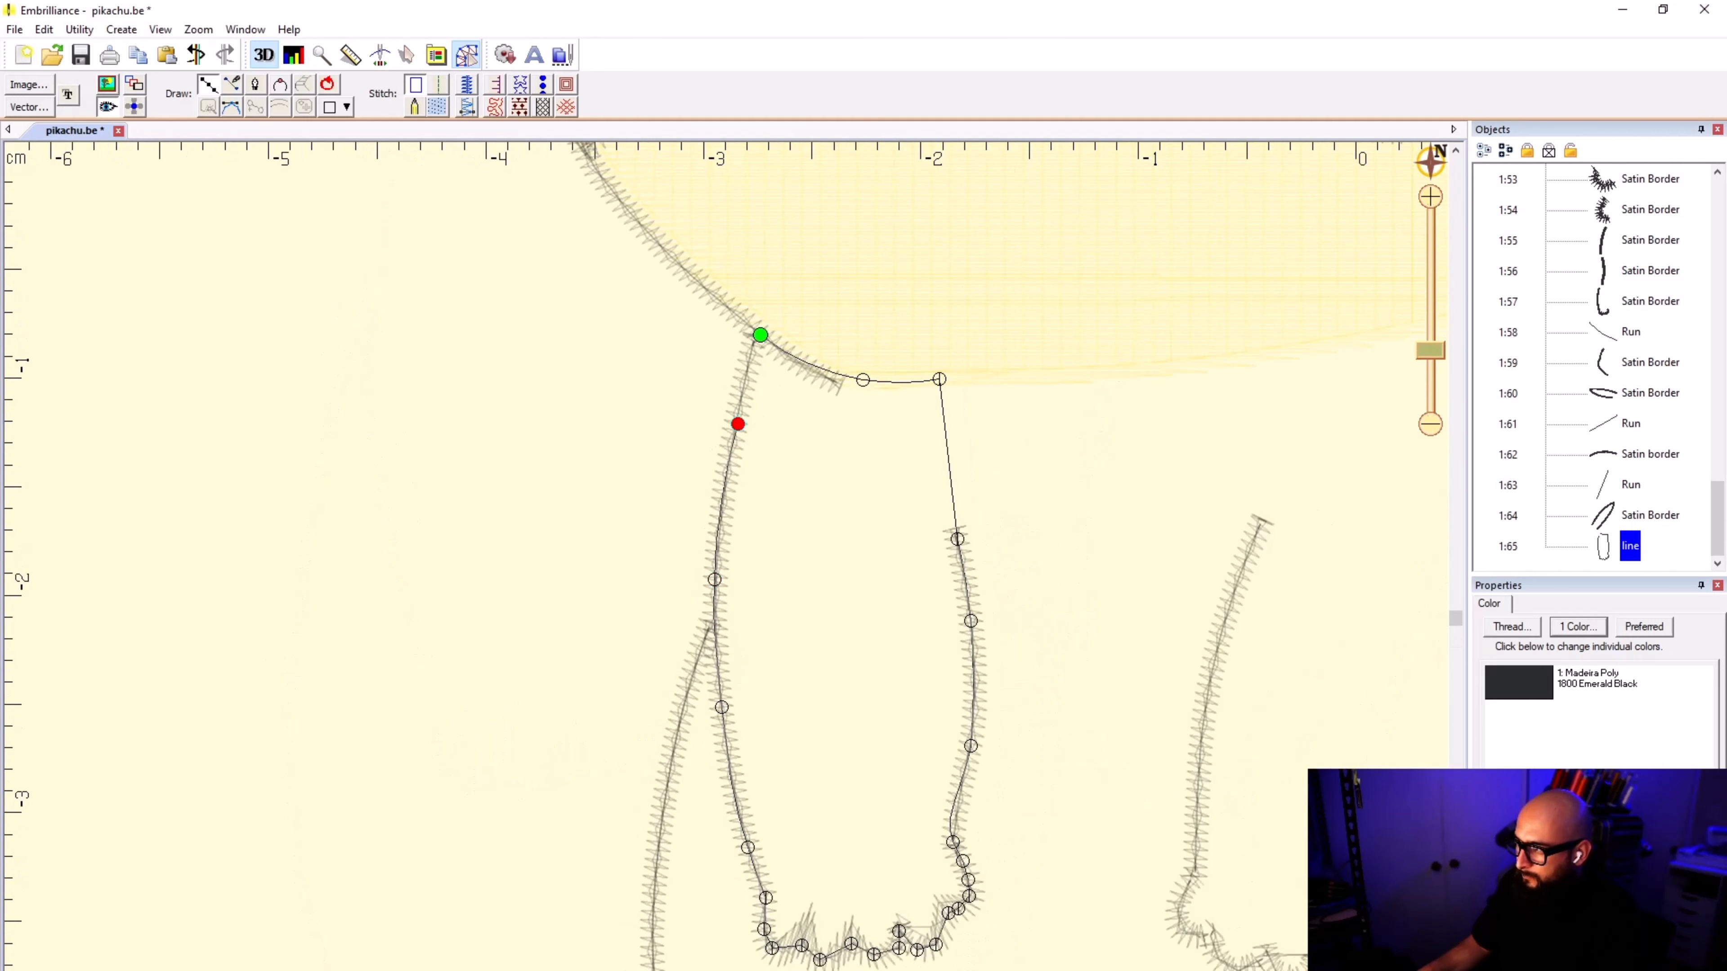
click(752, 349)
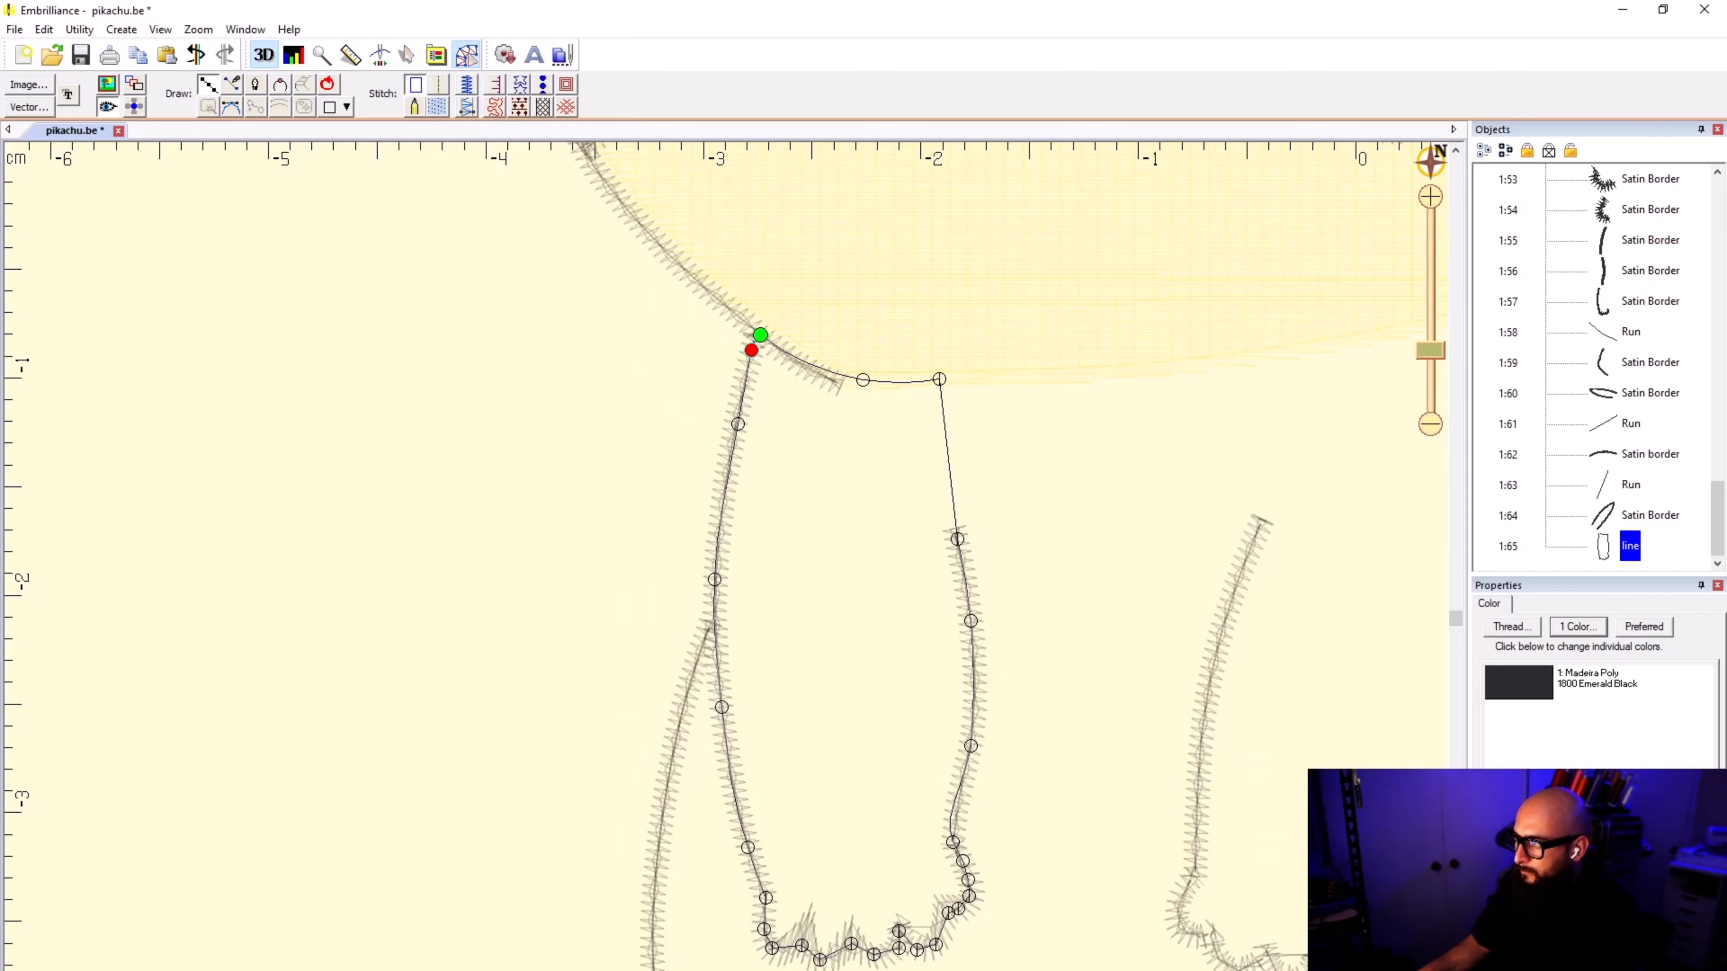
click(760, 335)
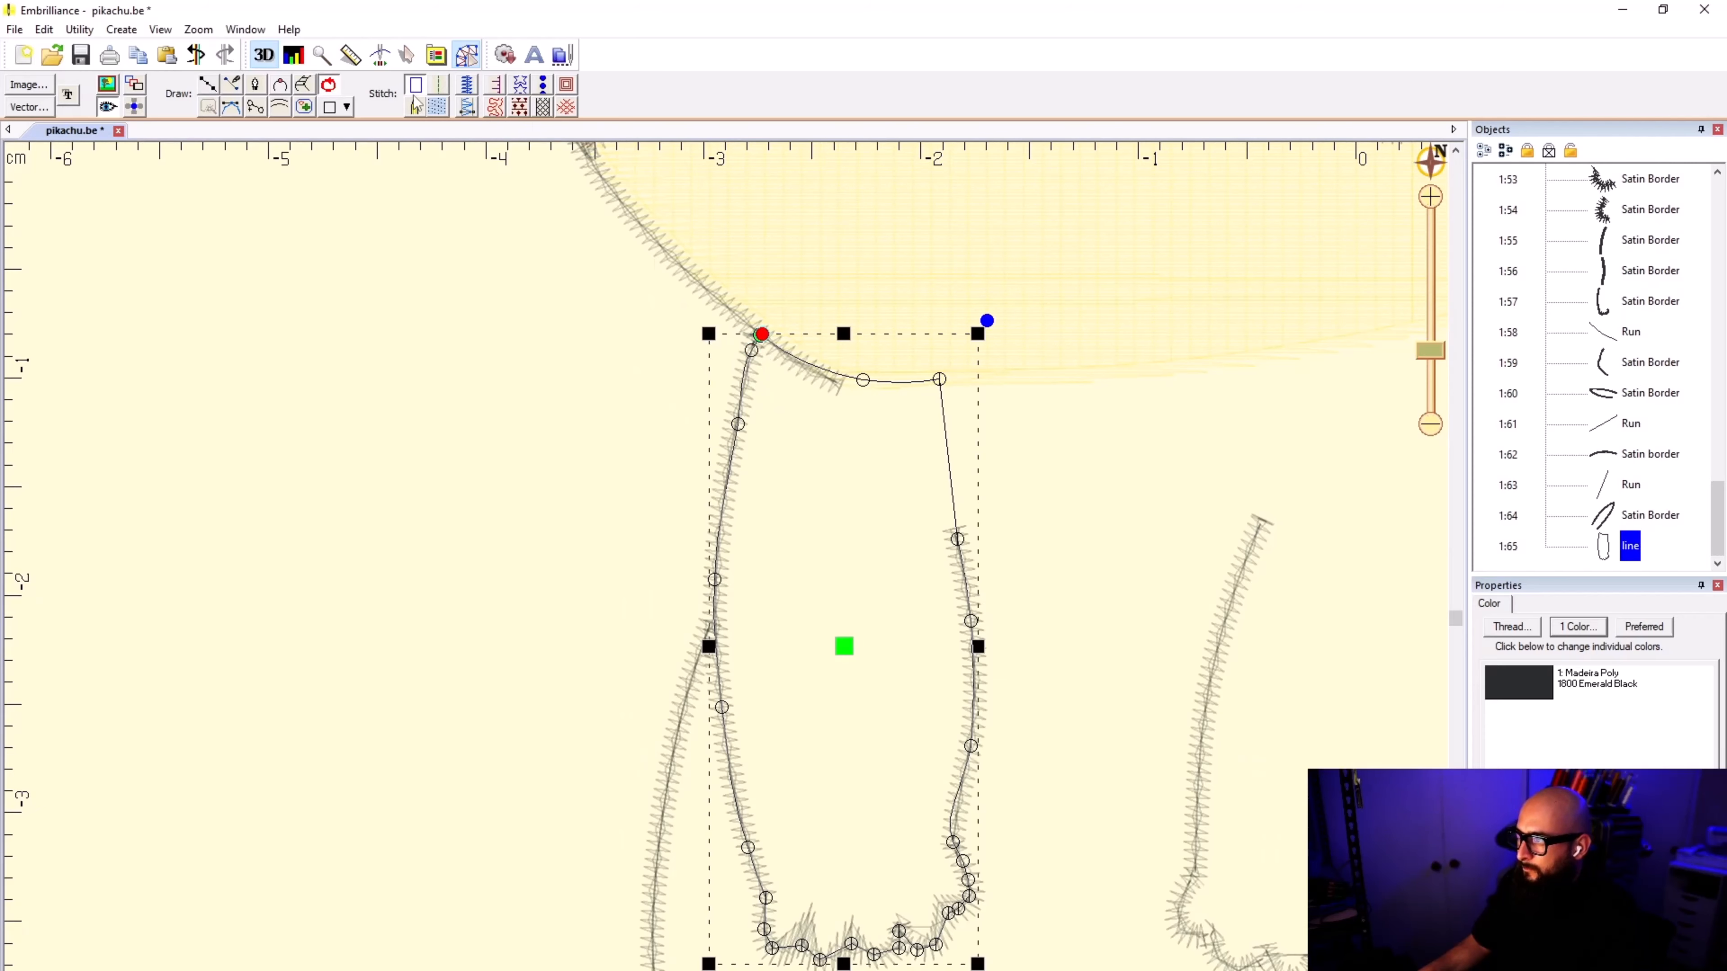
click(439, 105)
click(509, 460)
scroll(728, 573, down, 4)
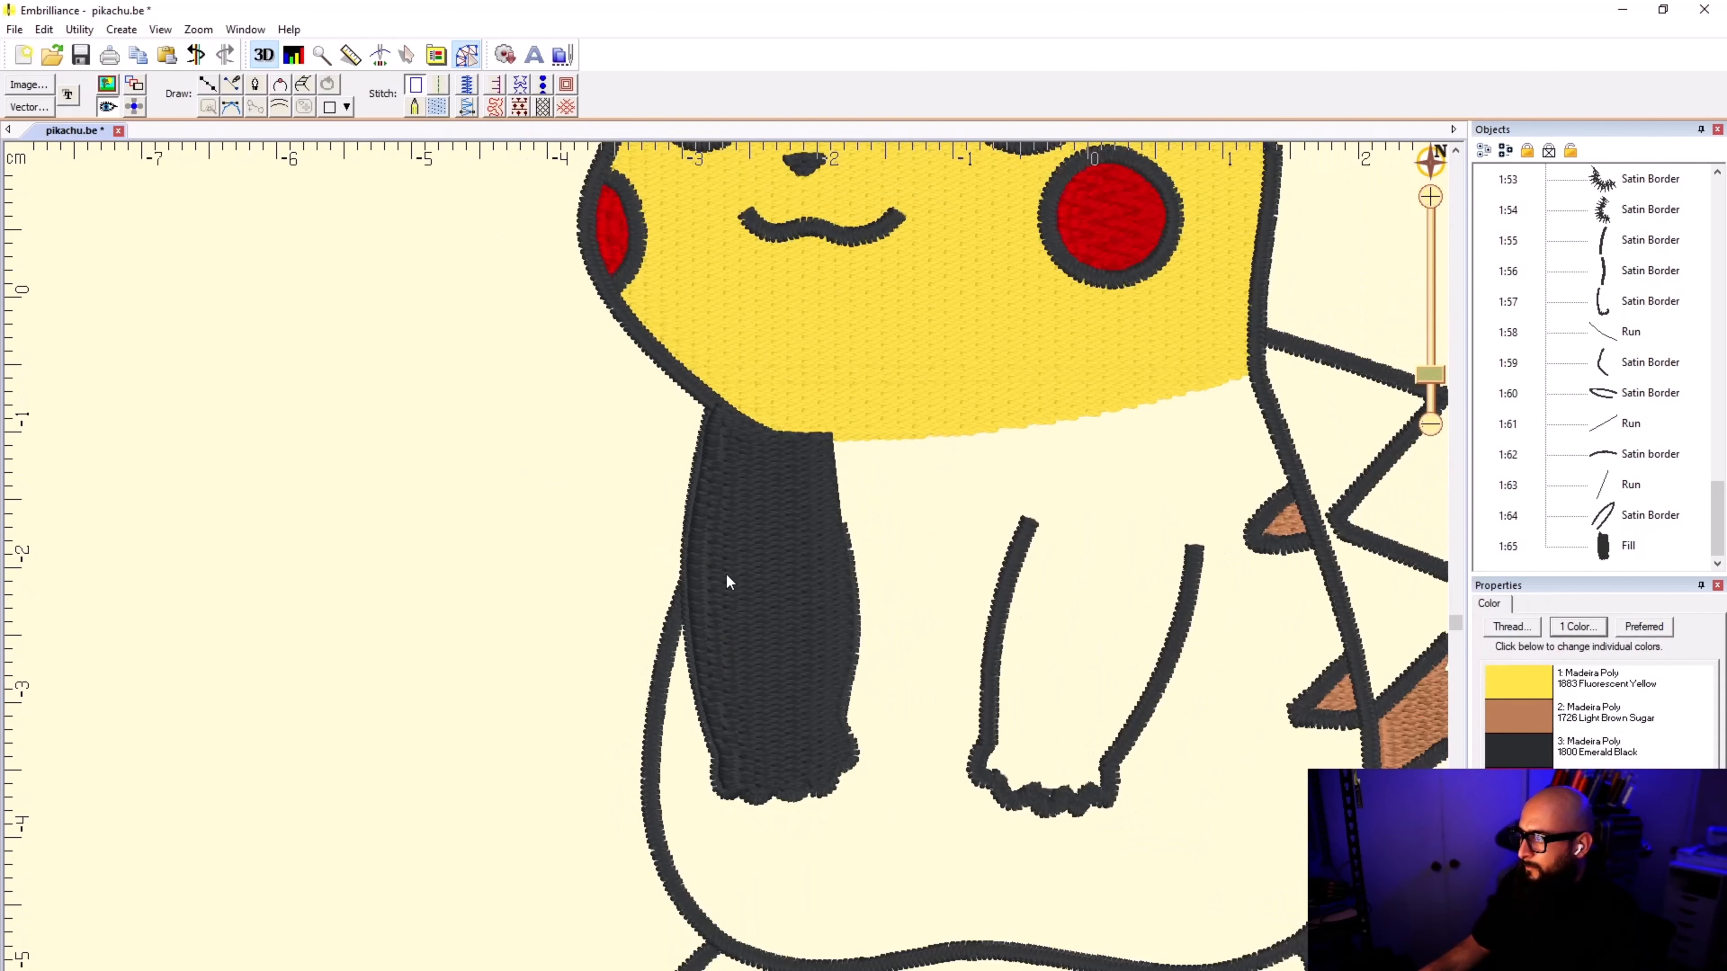
click(787, 516)
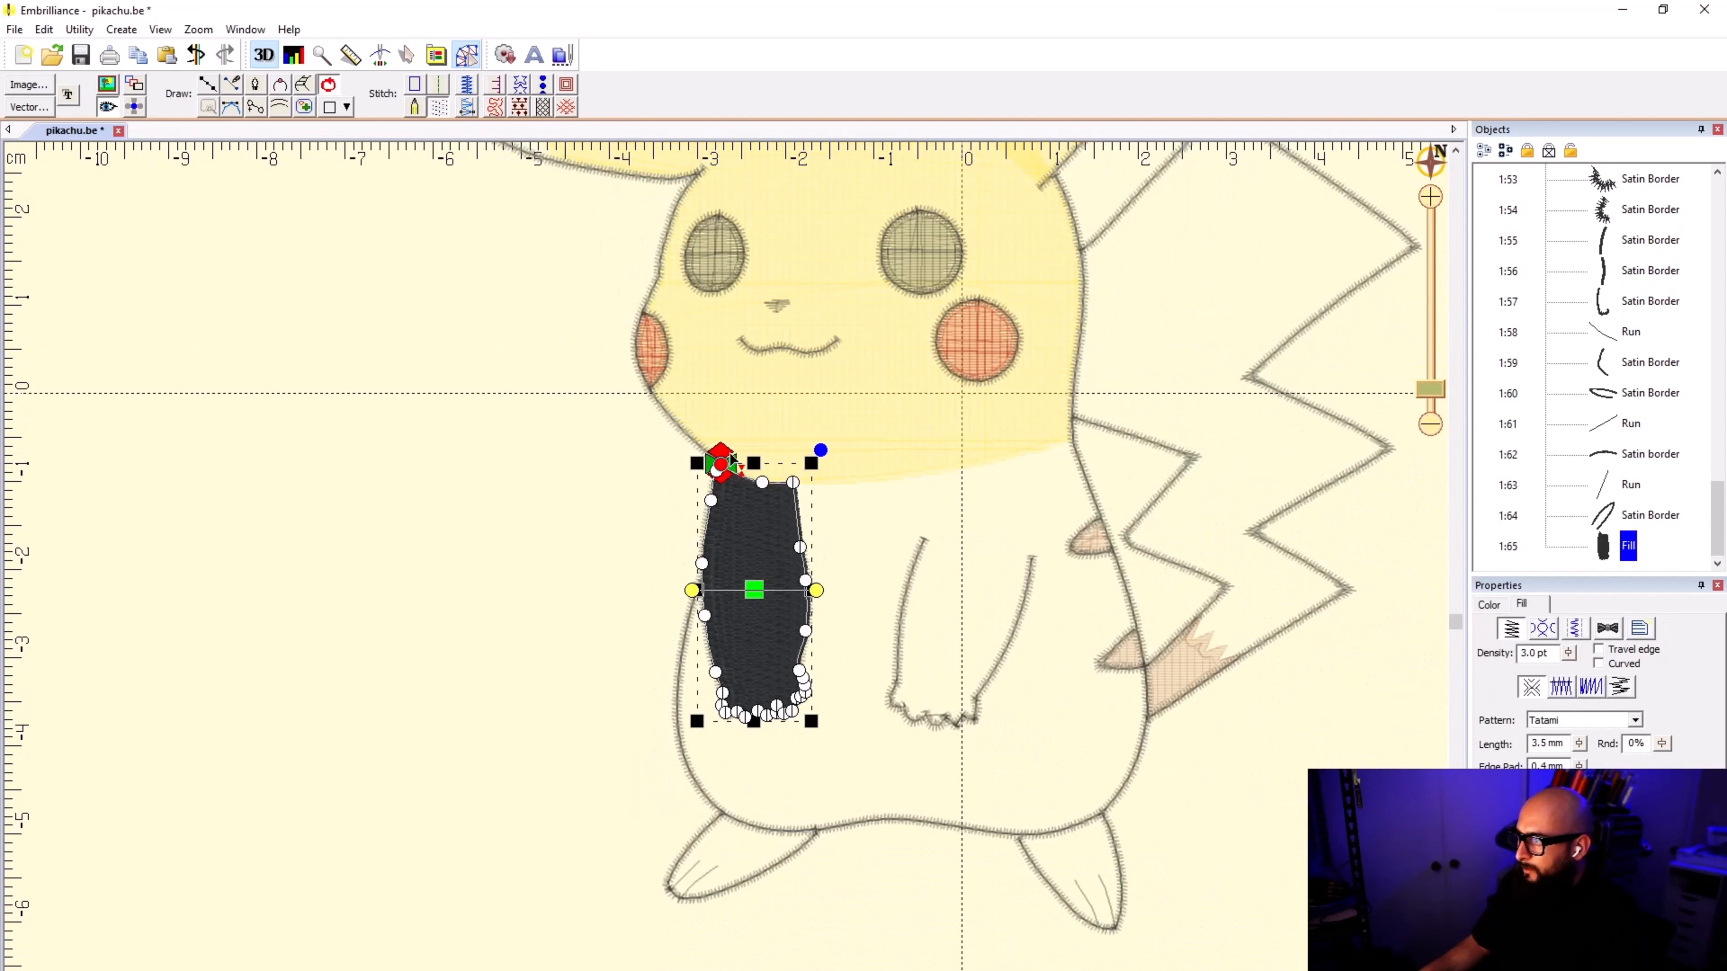
click(881, 530)
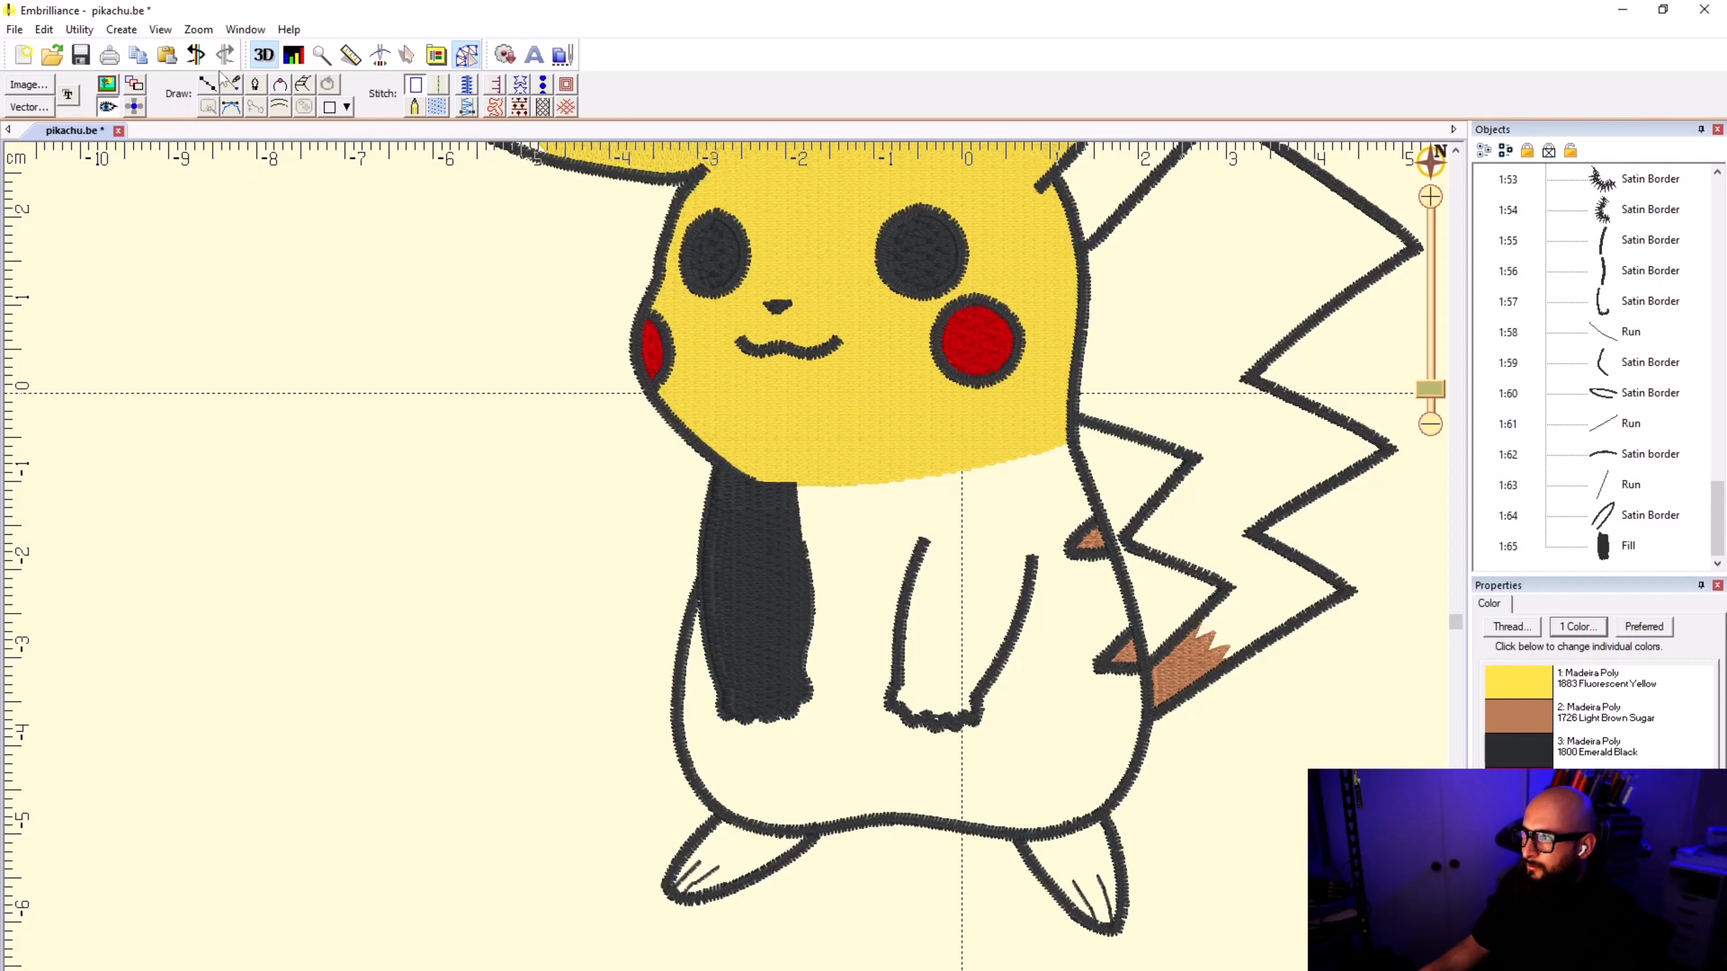
Step: Draw a three-point connecting line from the arm fill across the chest toward the face's opposite lower corner and make it a run stitch
click(209, 84)
click(802, 507)
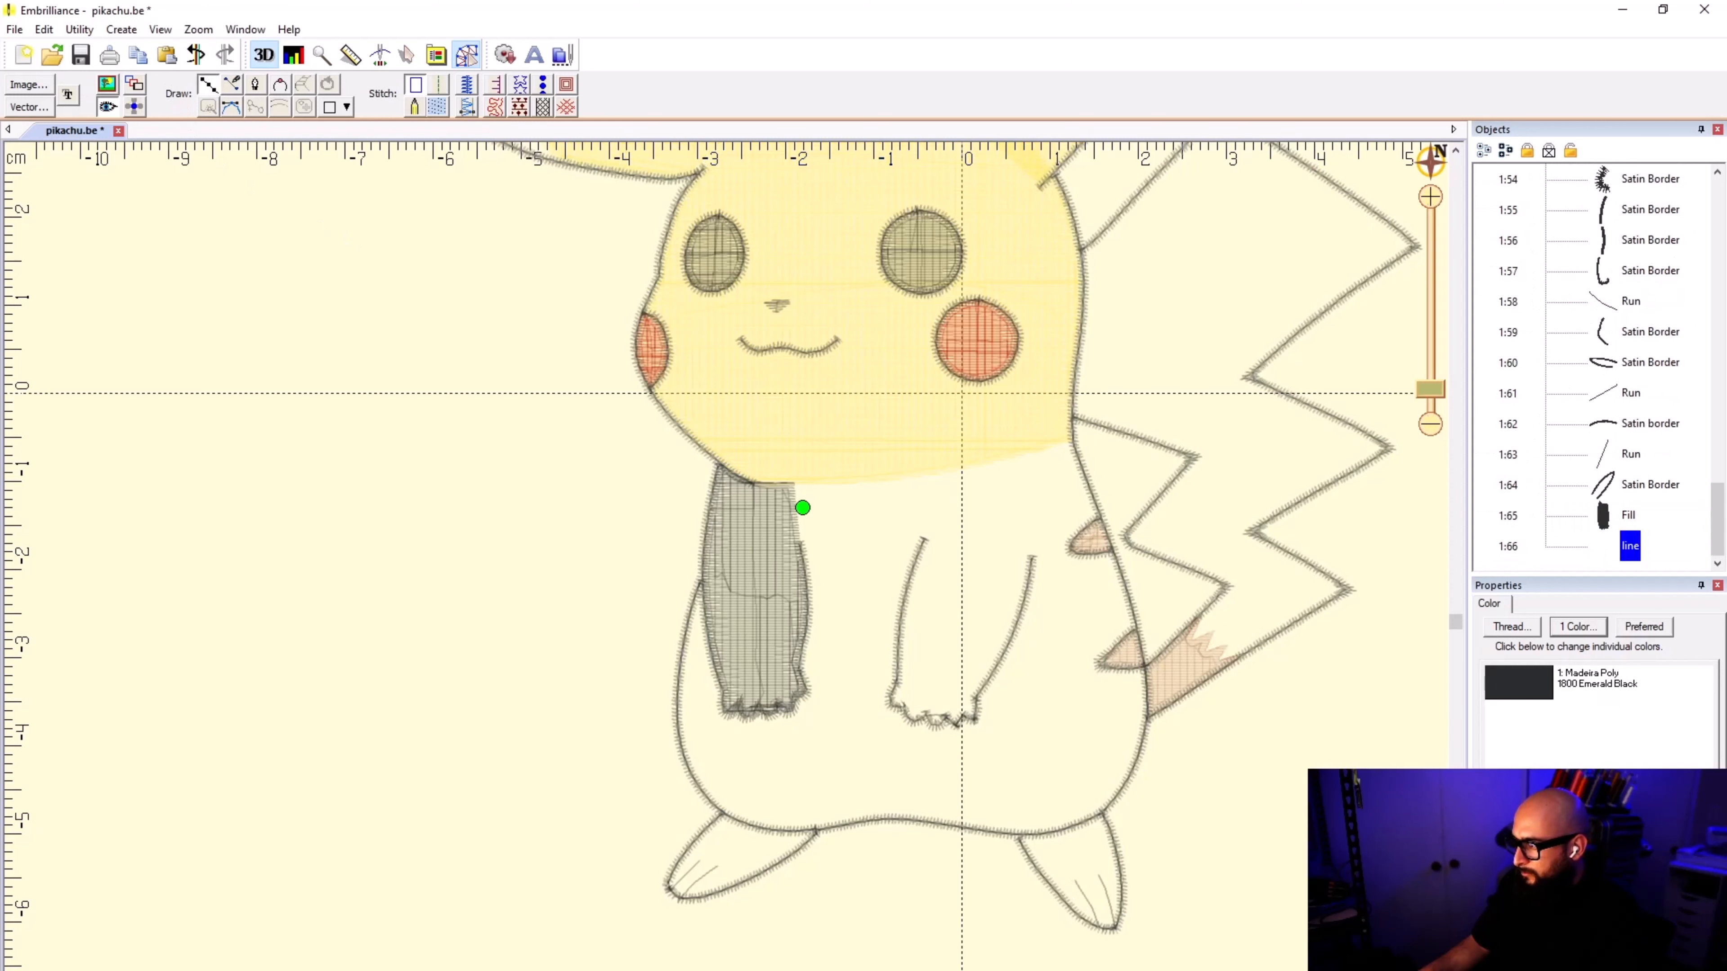
click(940, 504)
click(1051, 471)
key(Return)
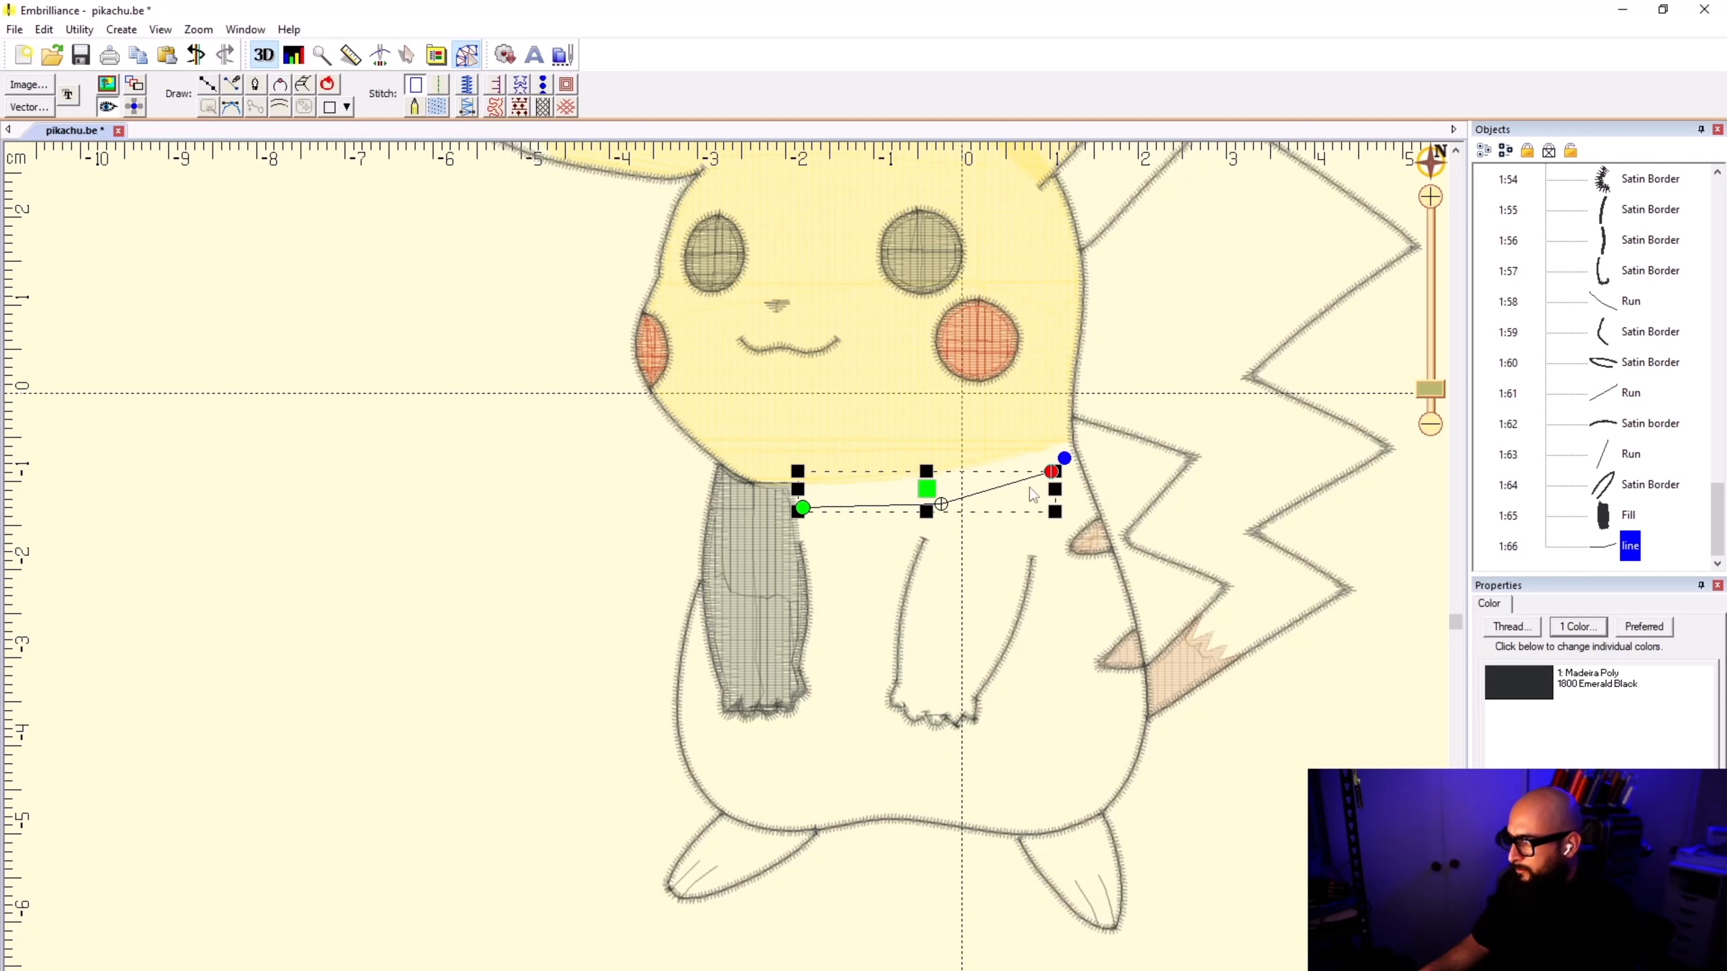
click(439, 83)
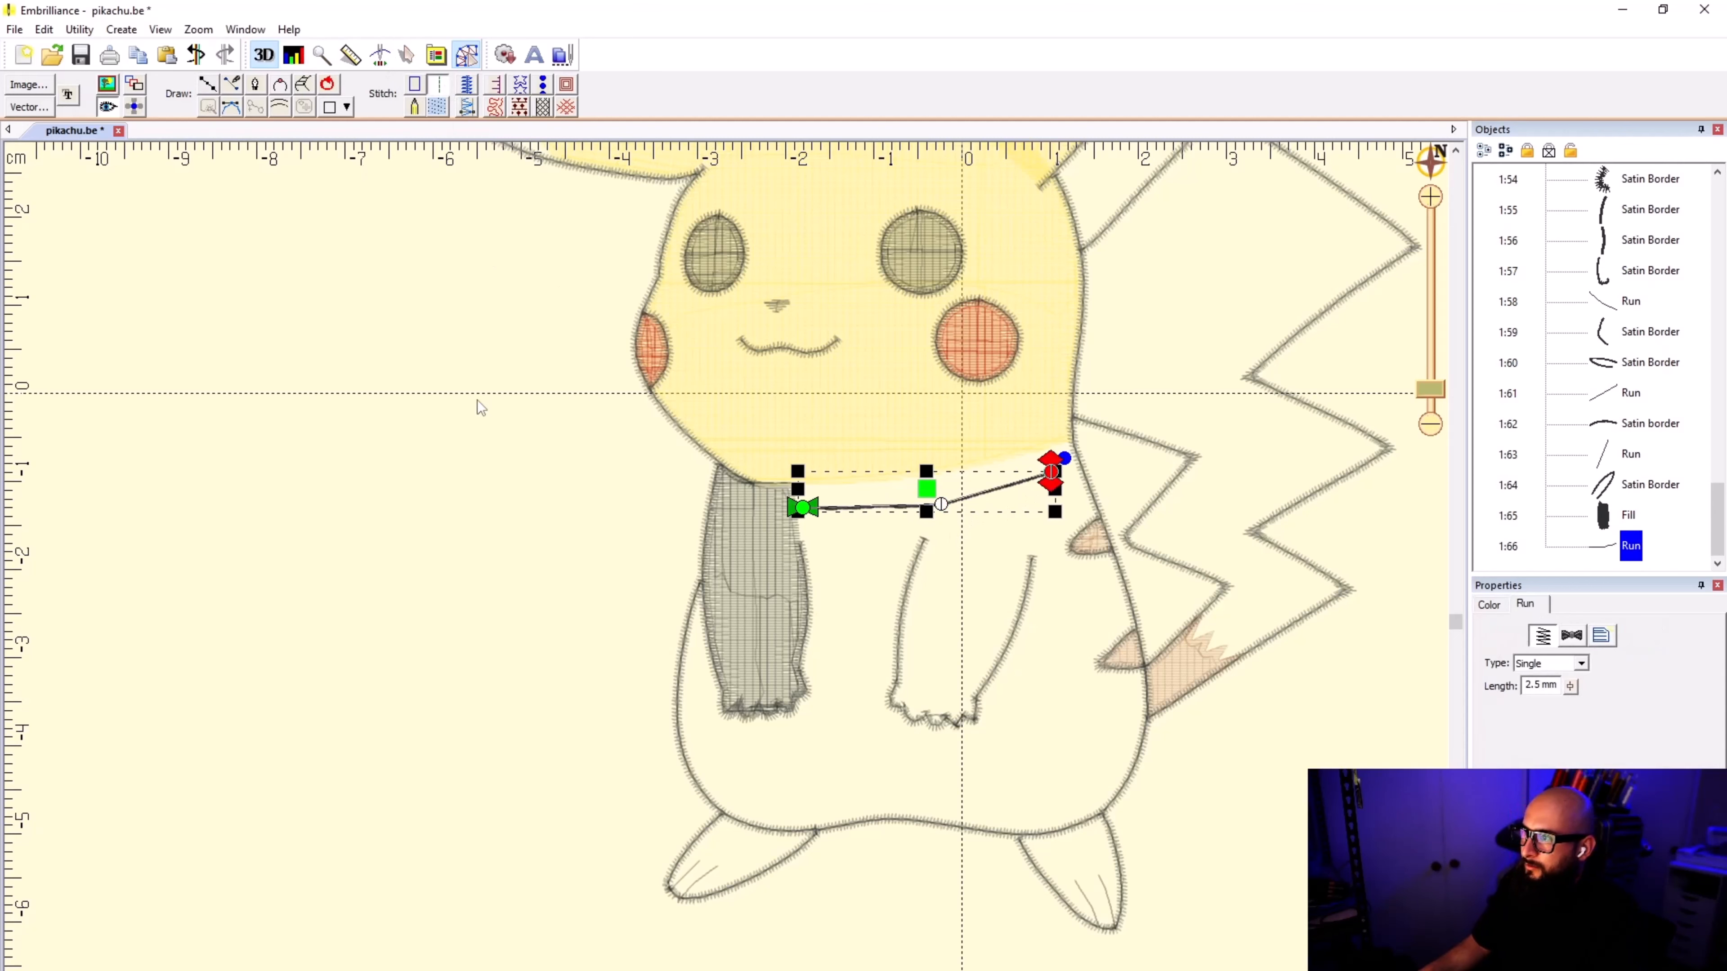
click(482, 401)
Step: Start the second arm's outline at the face and body border junction and trace along the yellow head fill's lower edge
click(210, 86)
scroll(1054, 473, up, 2)
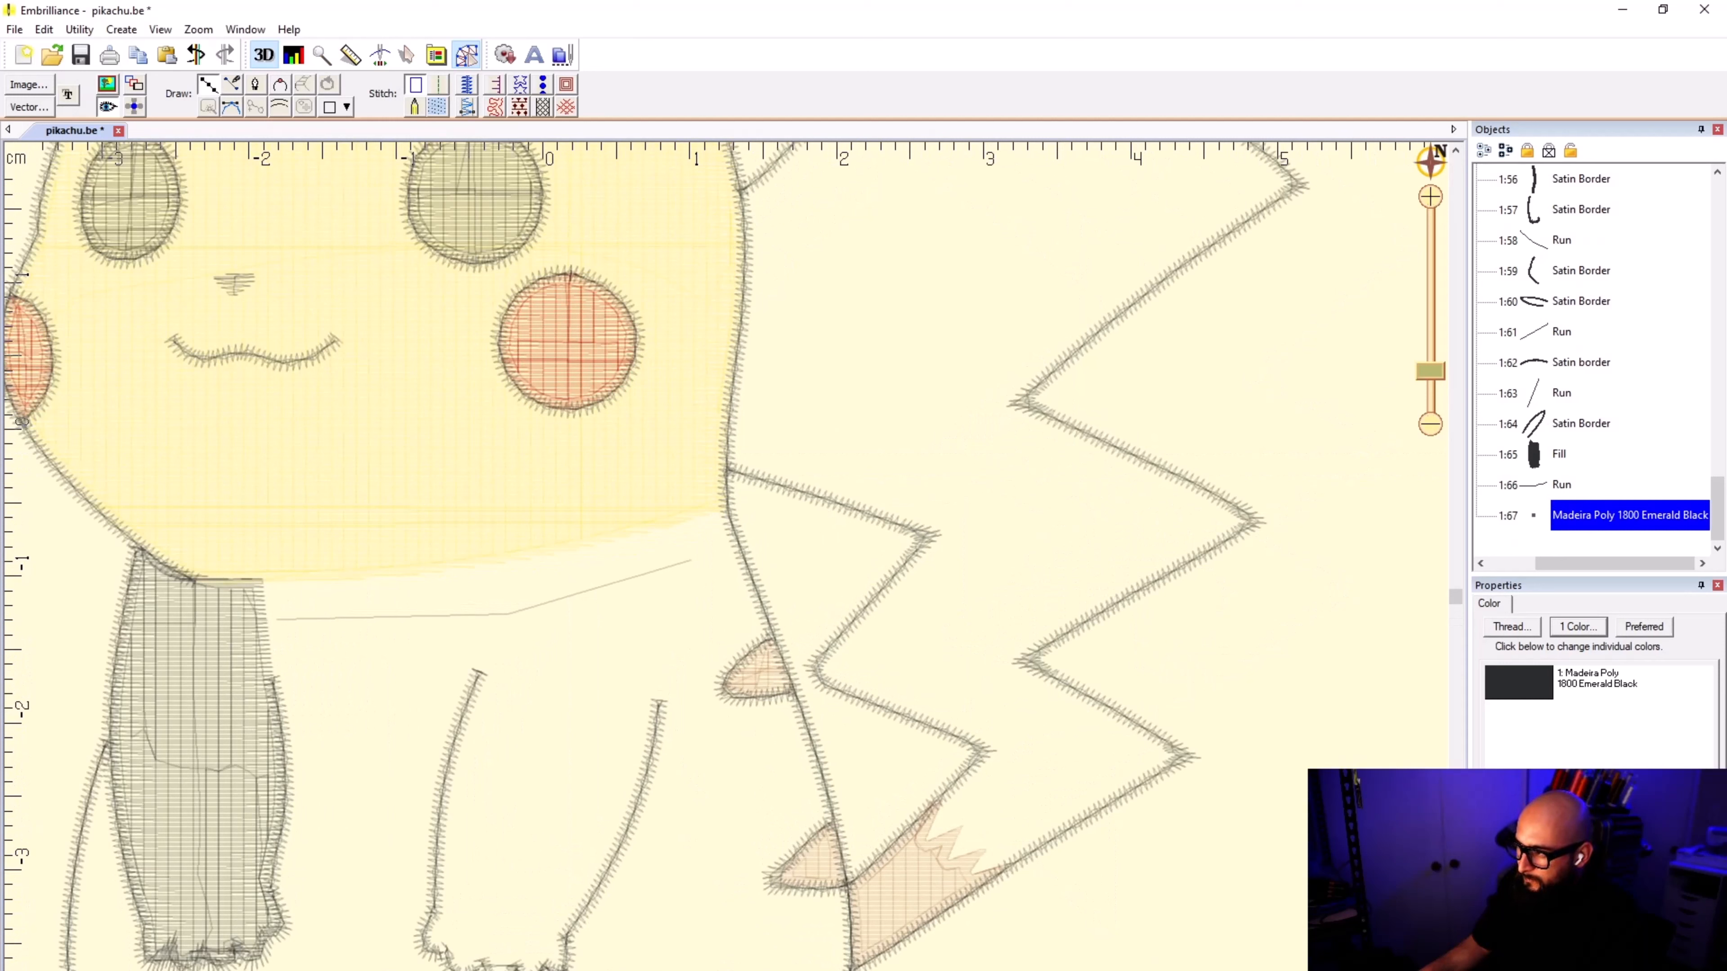
click(727, 497)
click(615, 530)
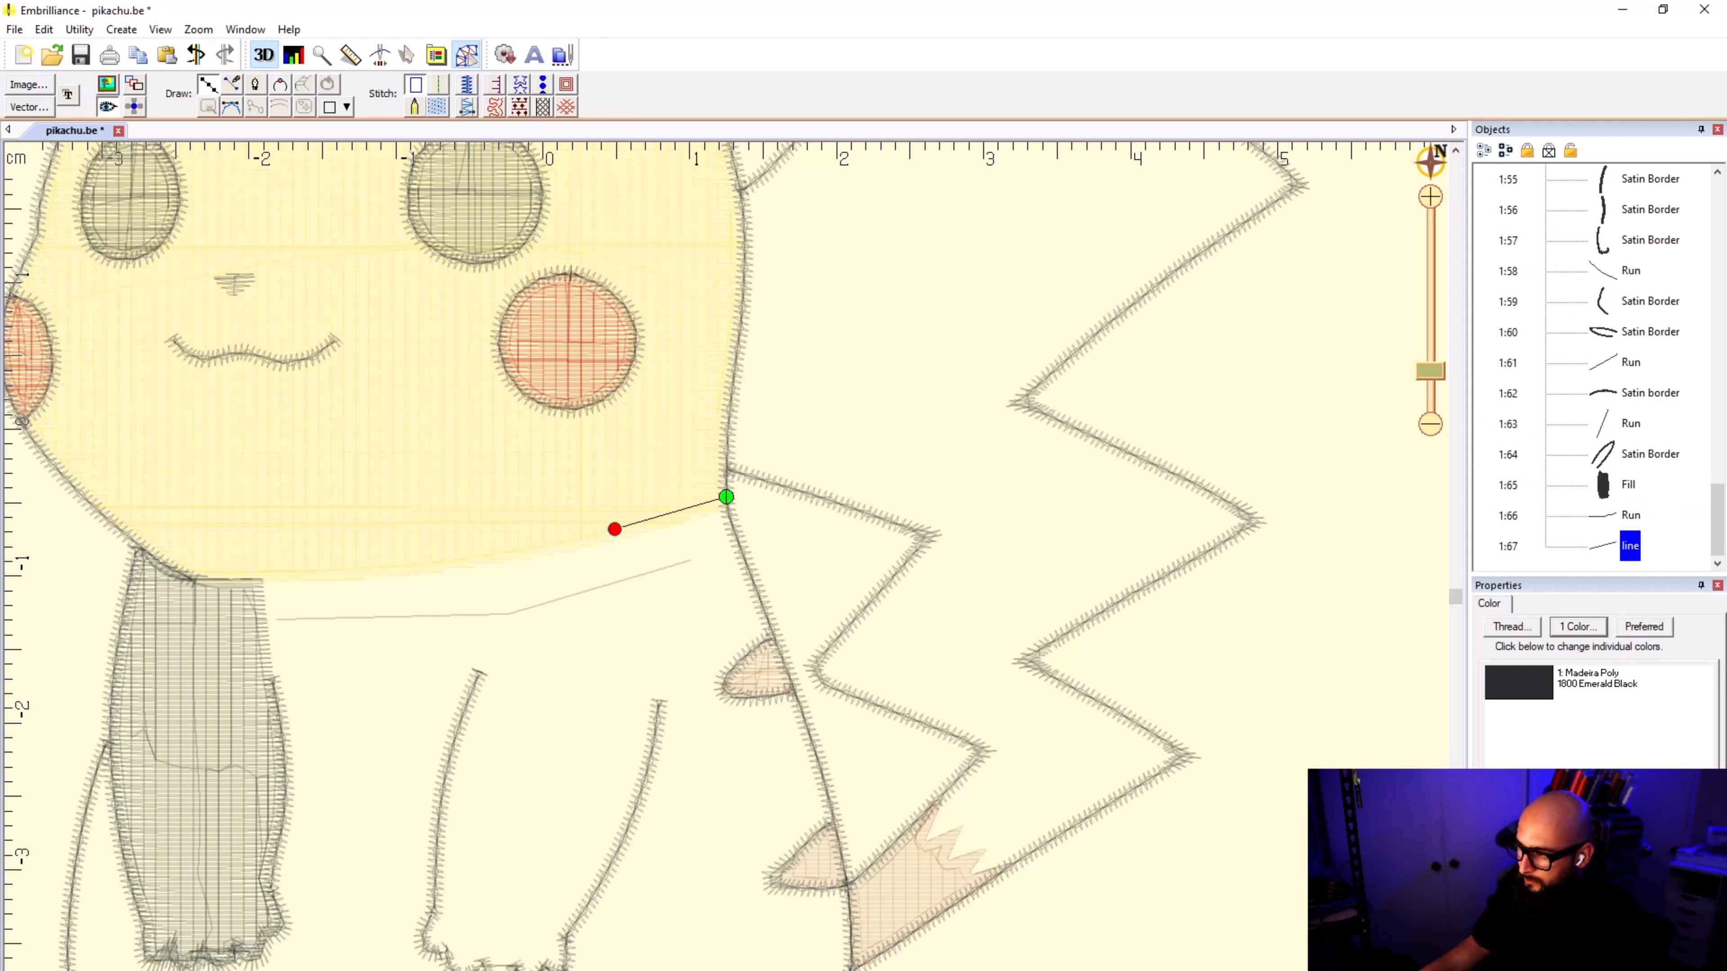
click(481, 554)
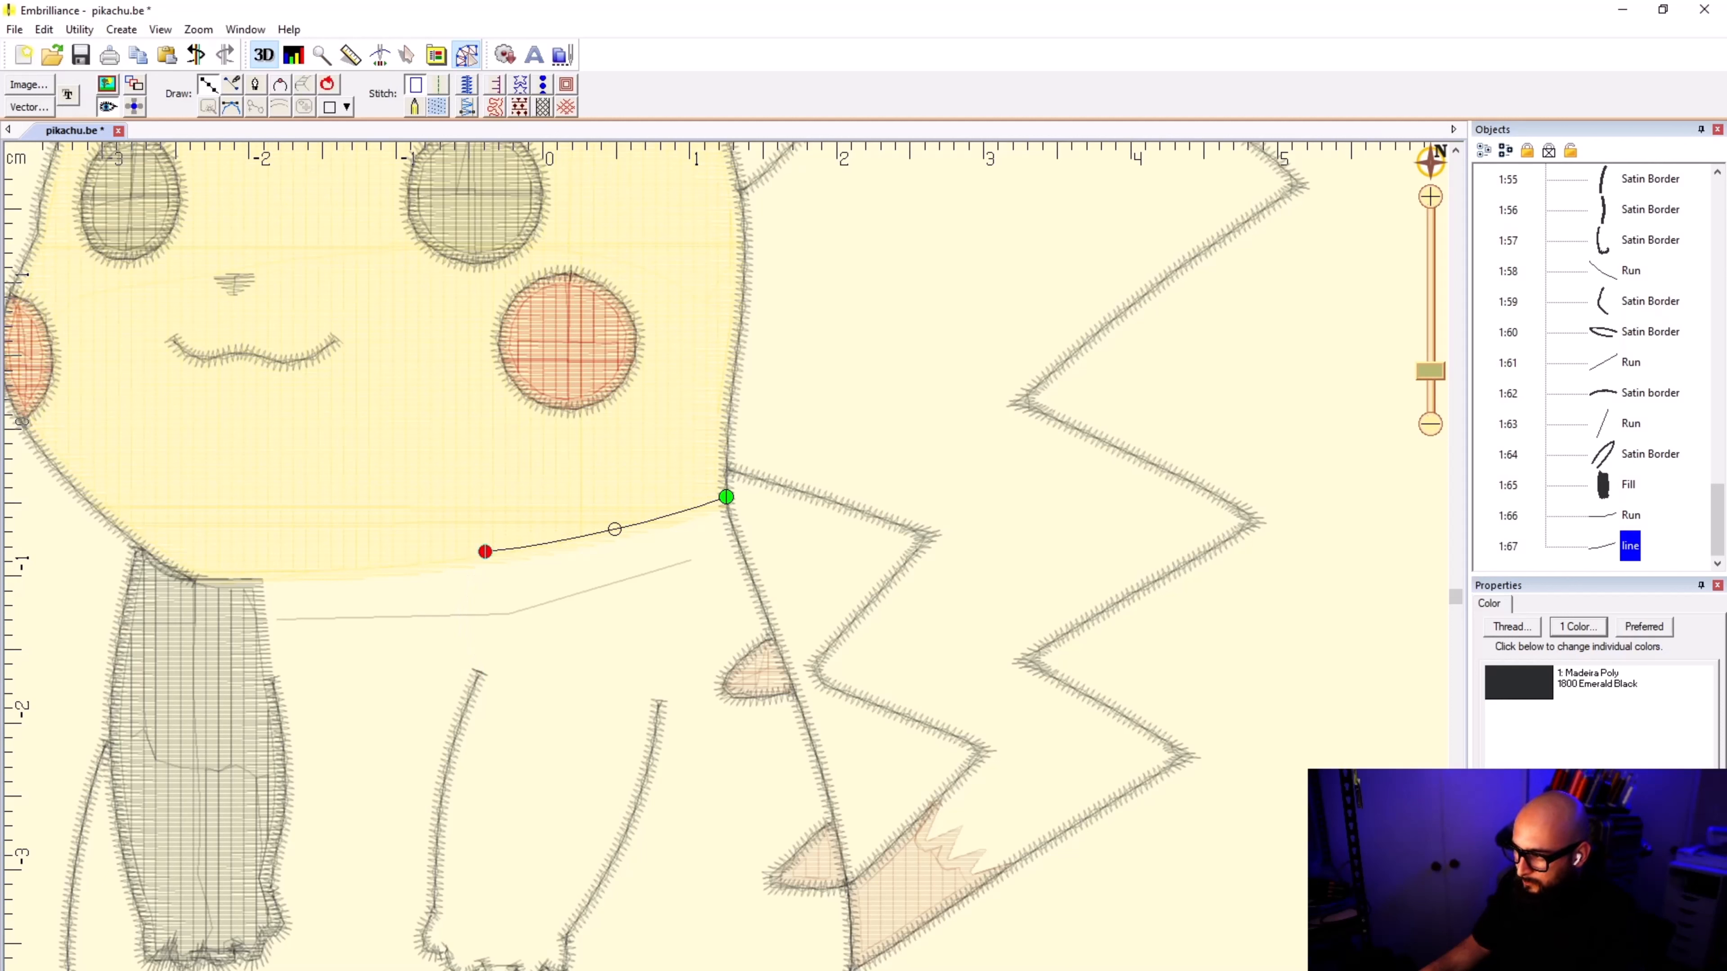
click(485, 552)
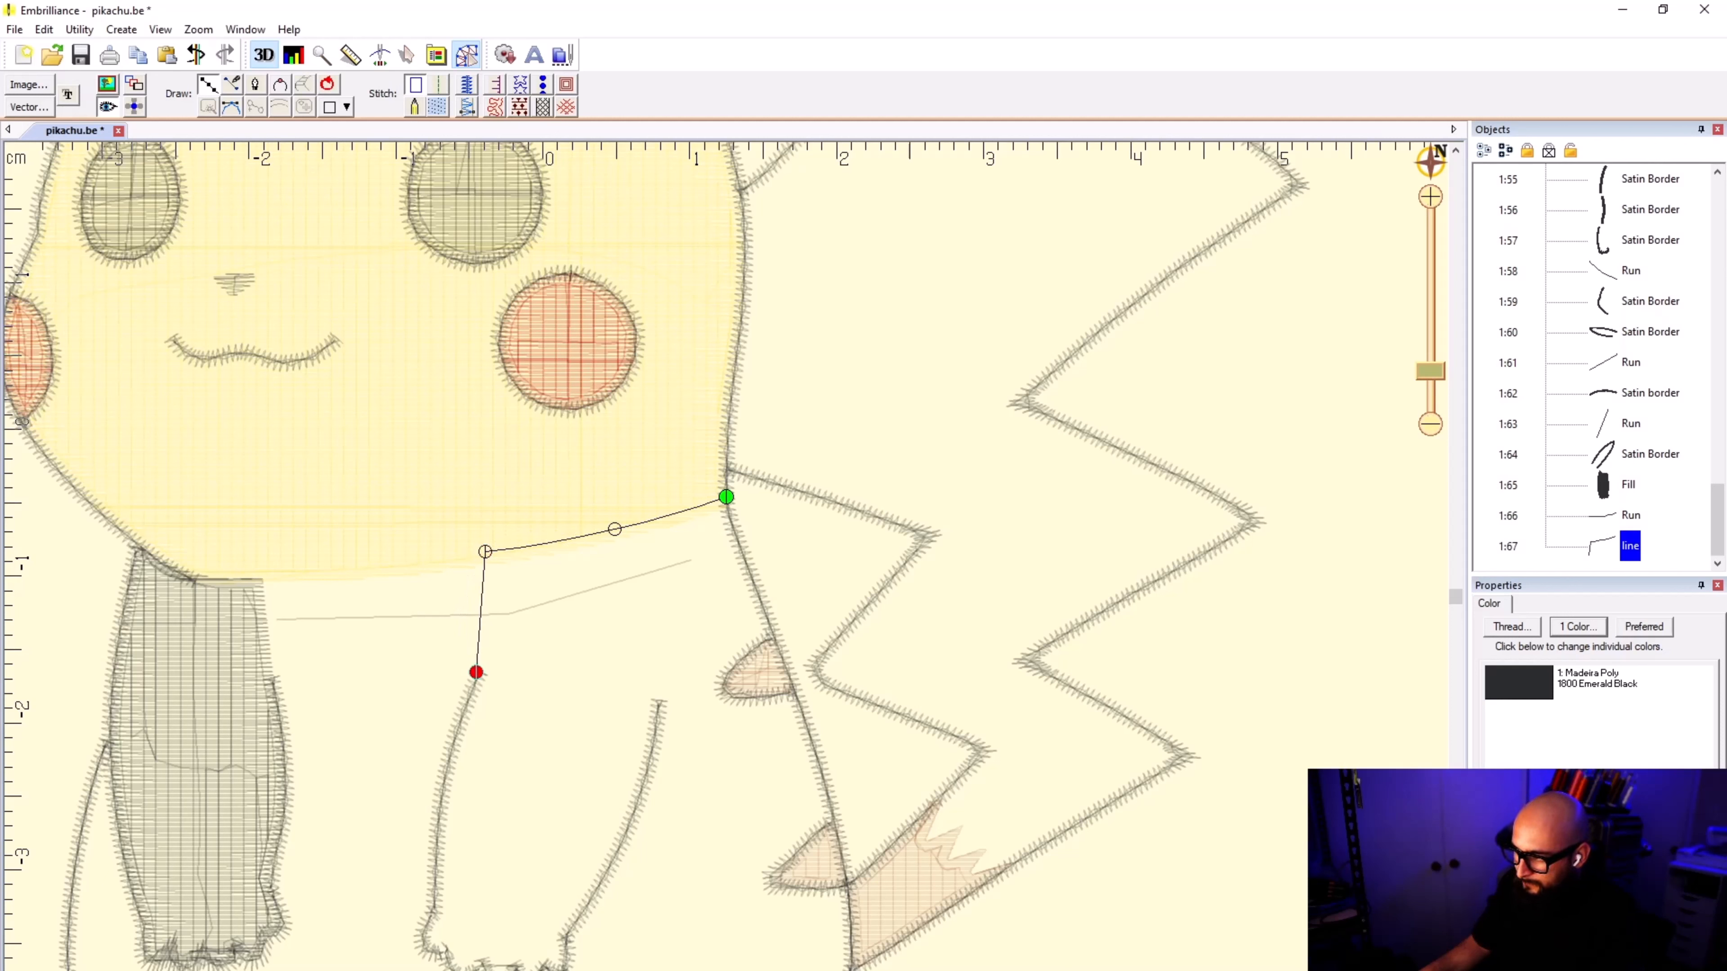
Step: Trace the second arm's inner border down from its upper end to the rounded corner of the paw
click(476, 672)
click(448, 748)
scroll(449, 804, up, 3)
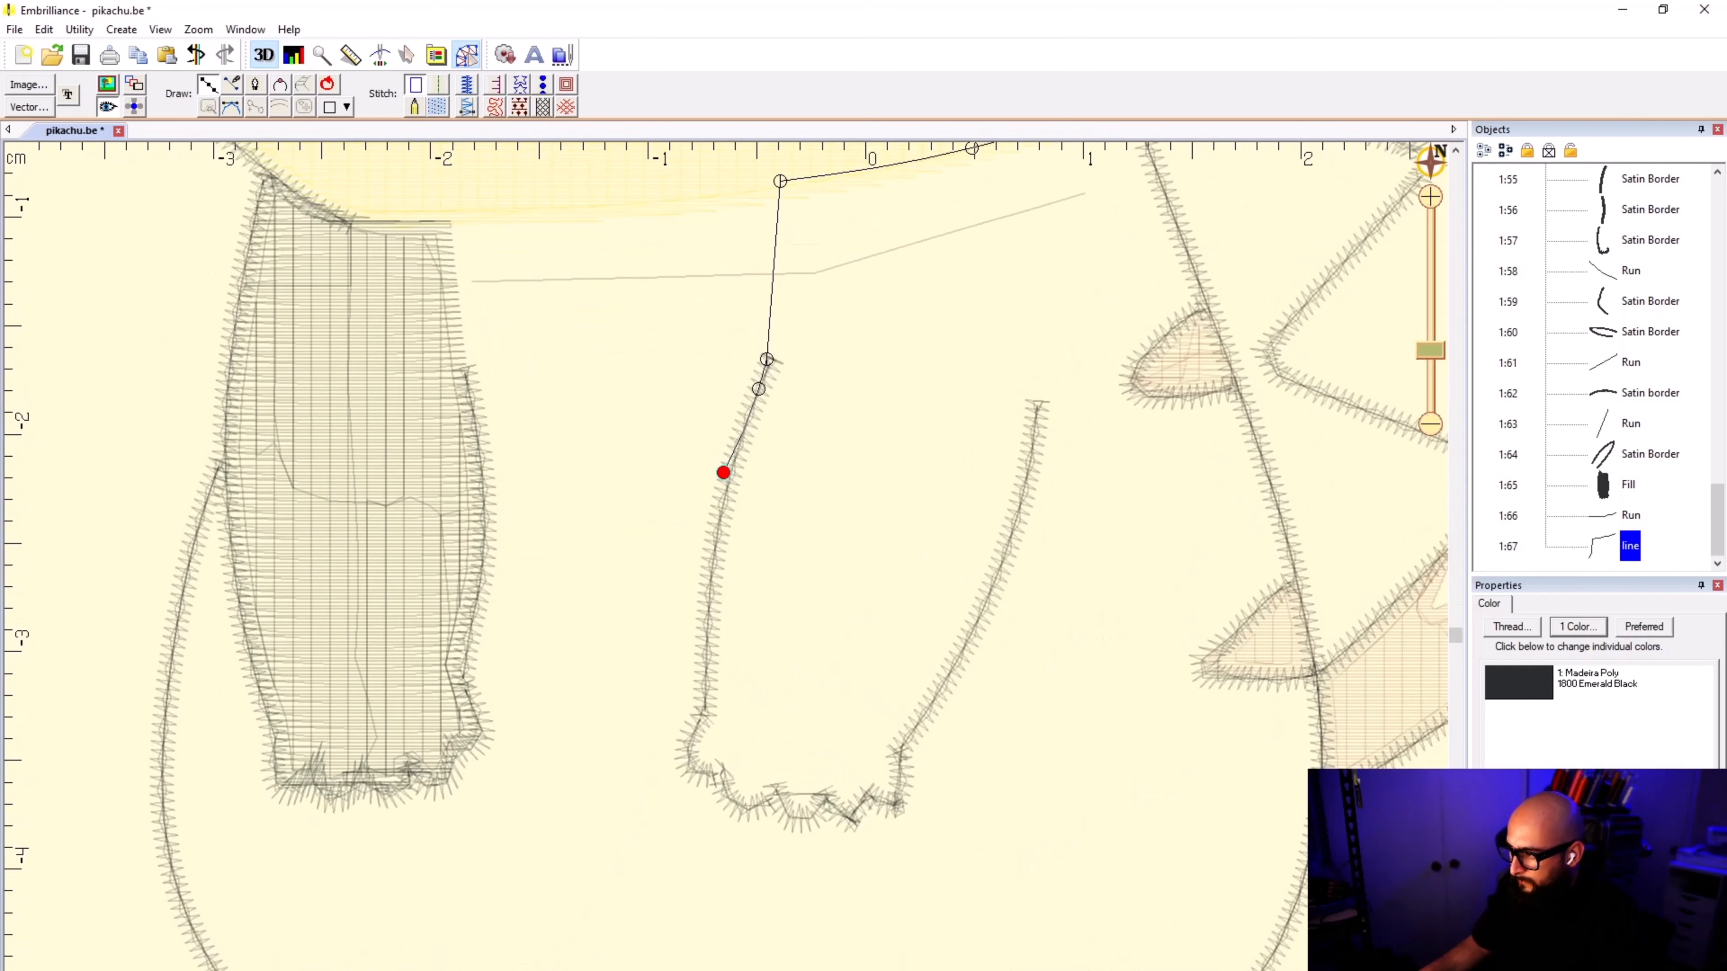
click(707, 626)
click(705, 683)
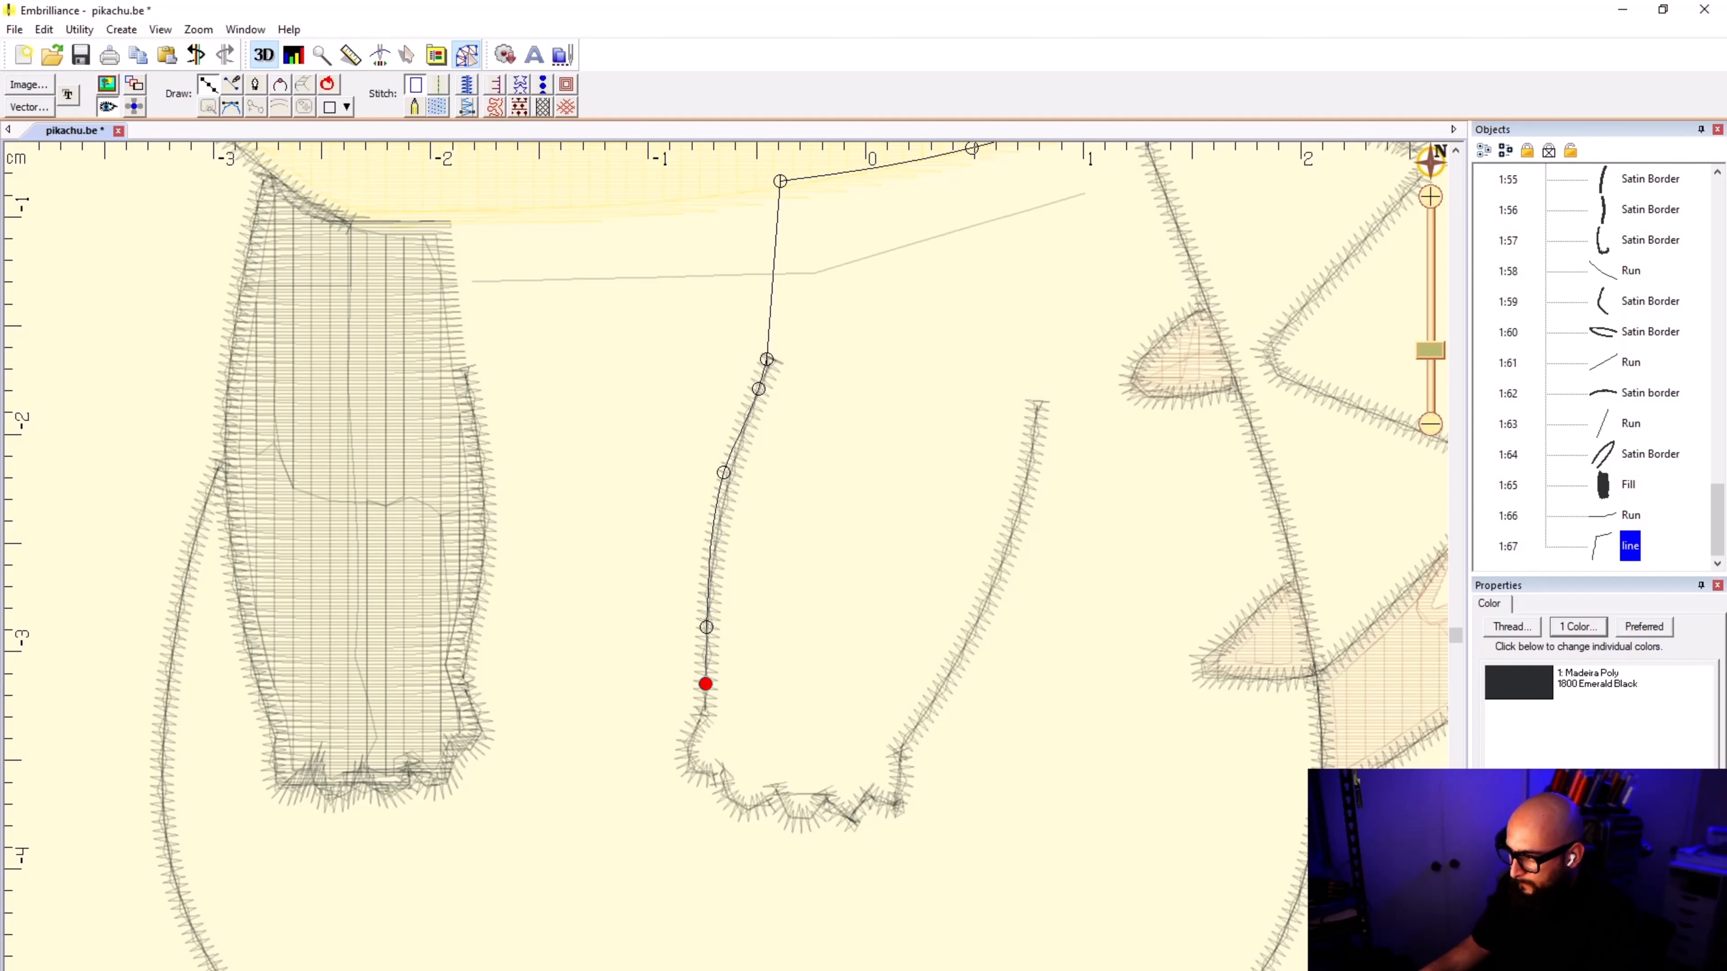
click(703, 714)
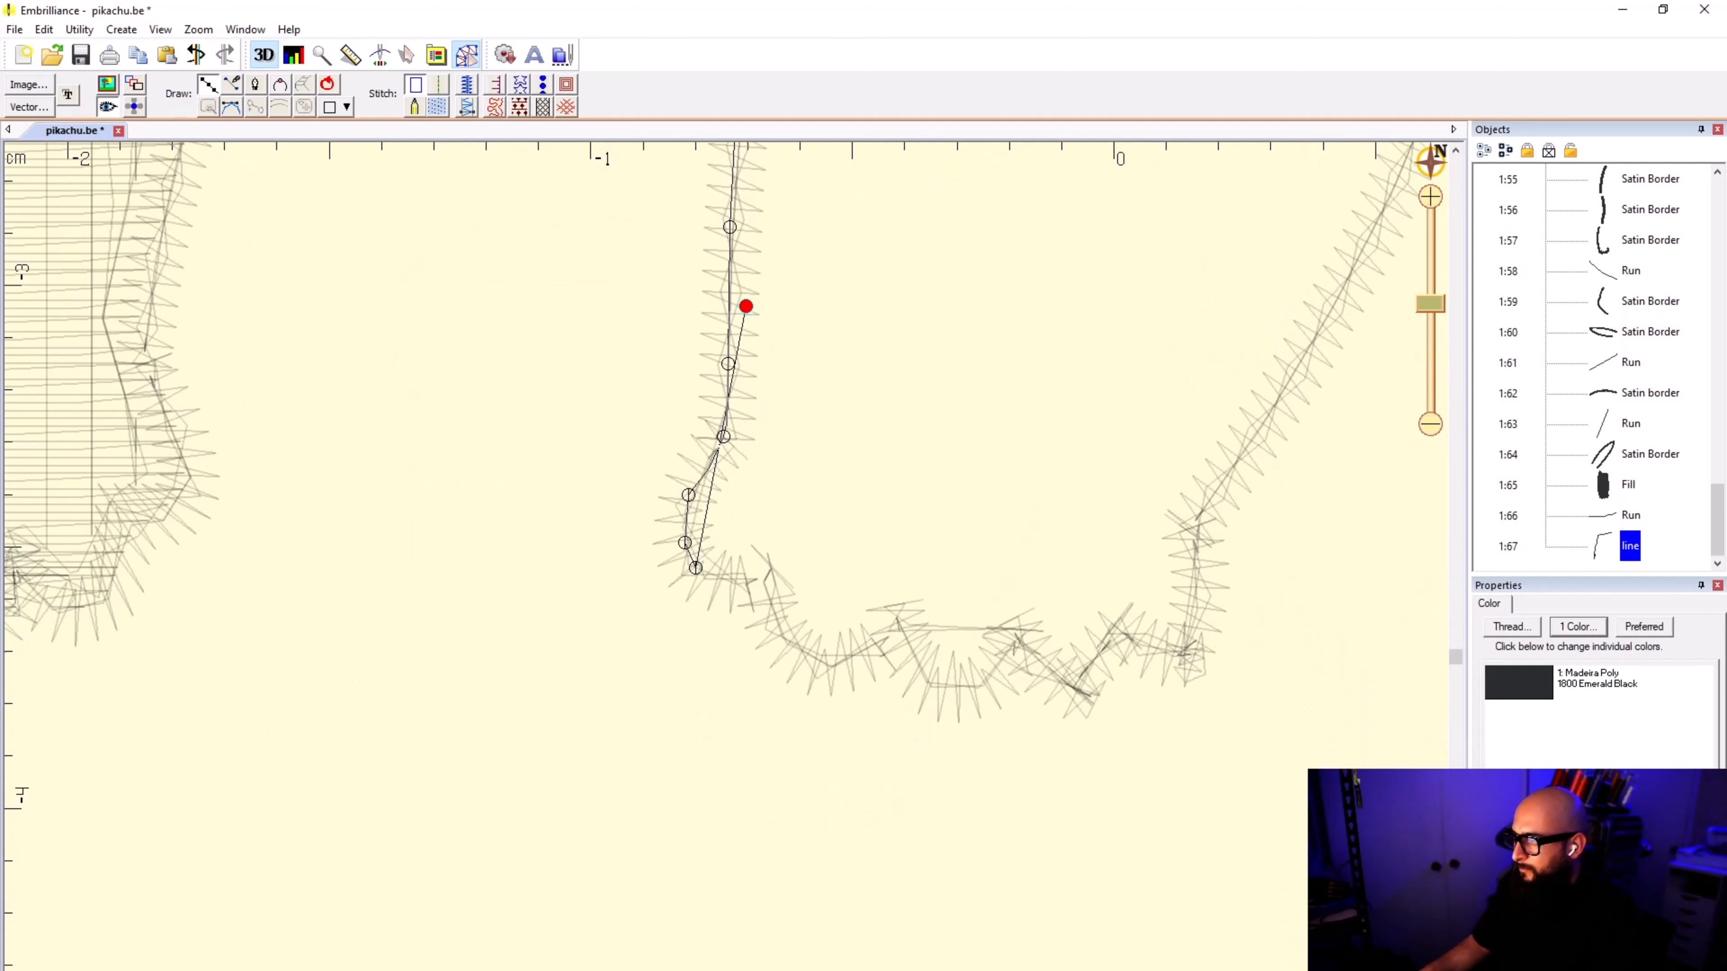
scroll(740, 544, up, 3)
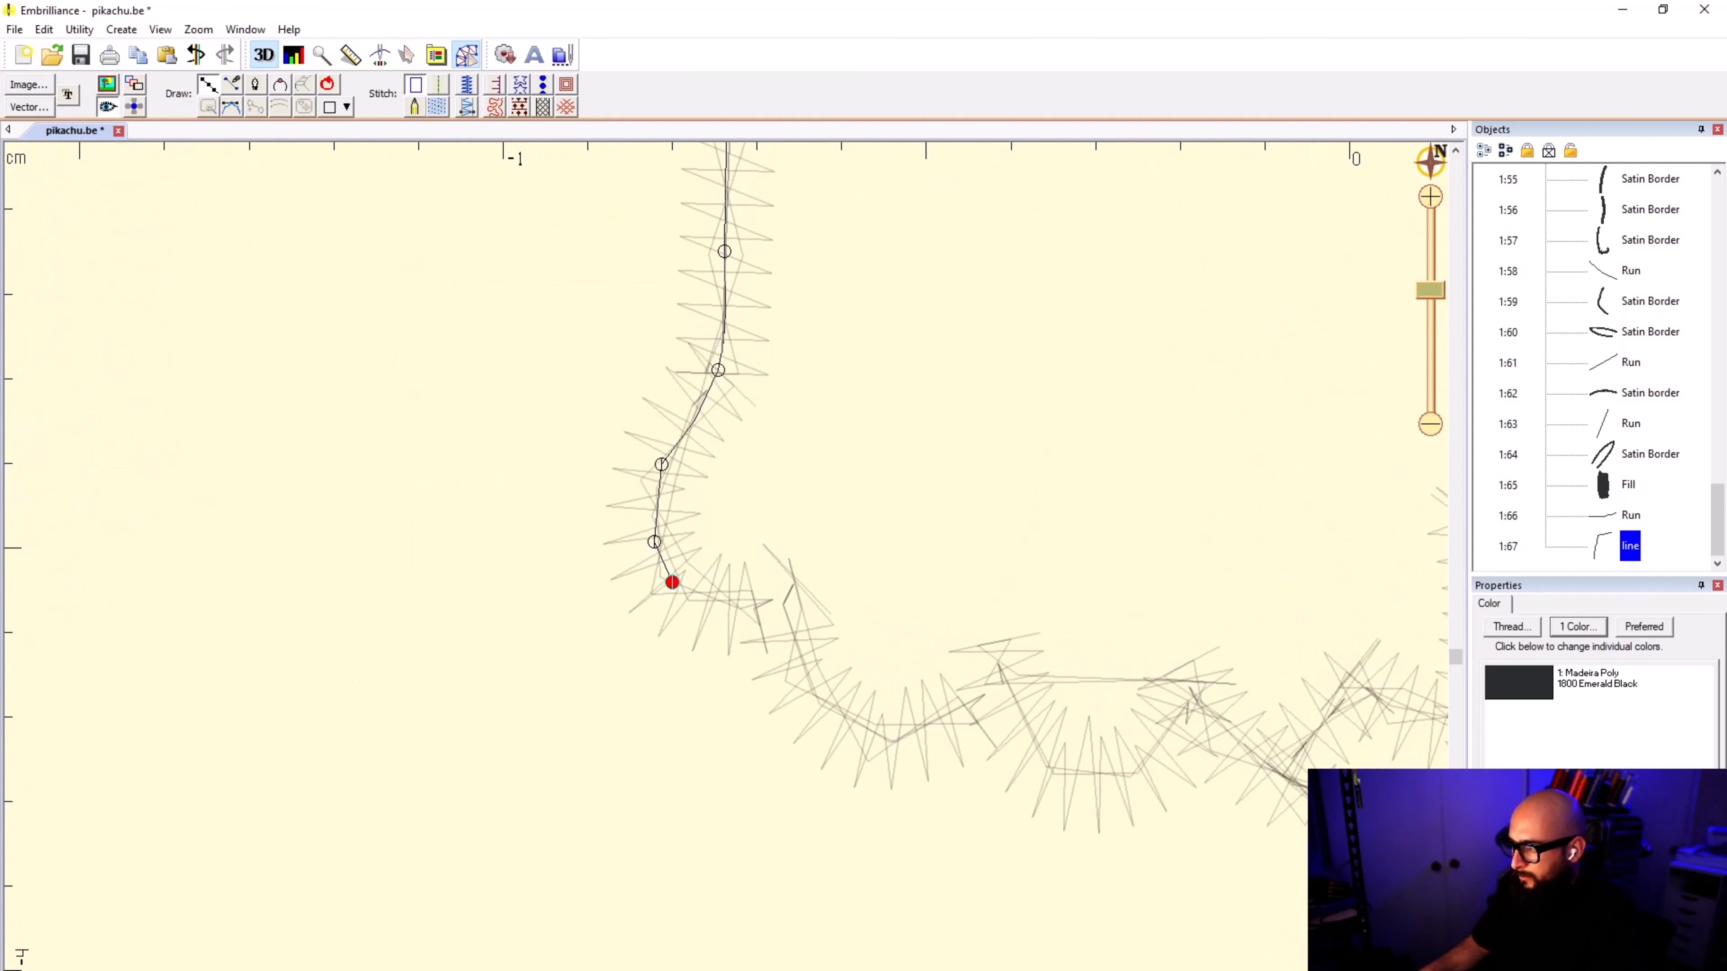
Step: Trace the second paw's first finger up to its notch, replacing the misplaced points past the rounded corner
click(745, 604)
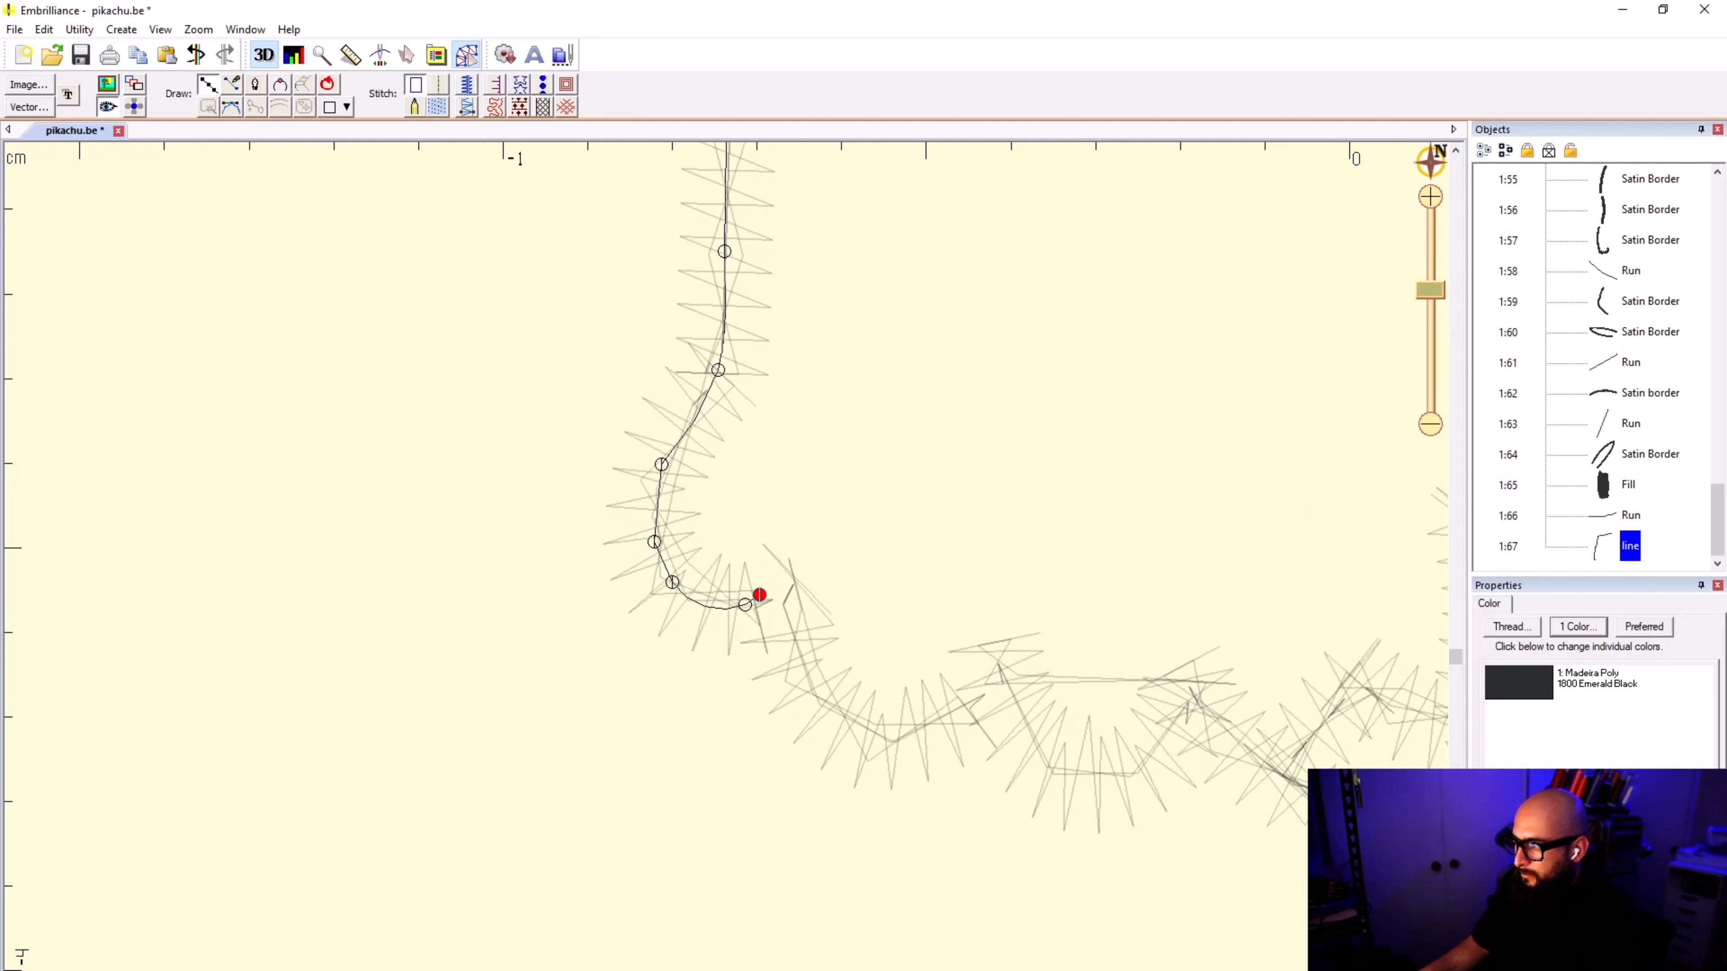
scroll(759, 594, up, 1)
key(BackSpace)
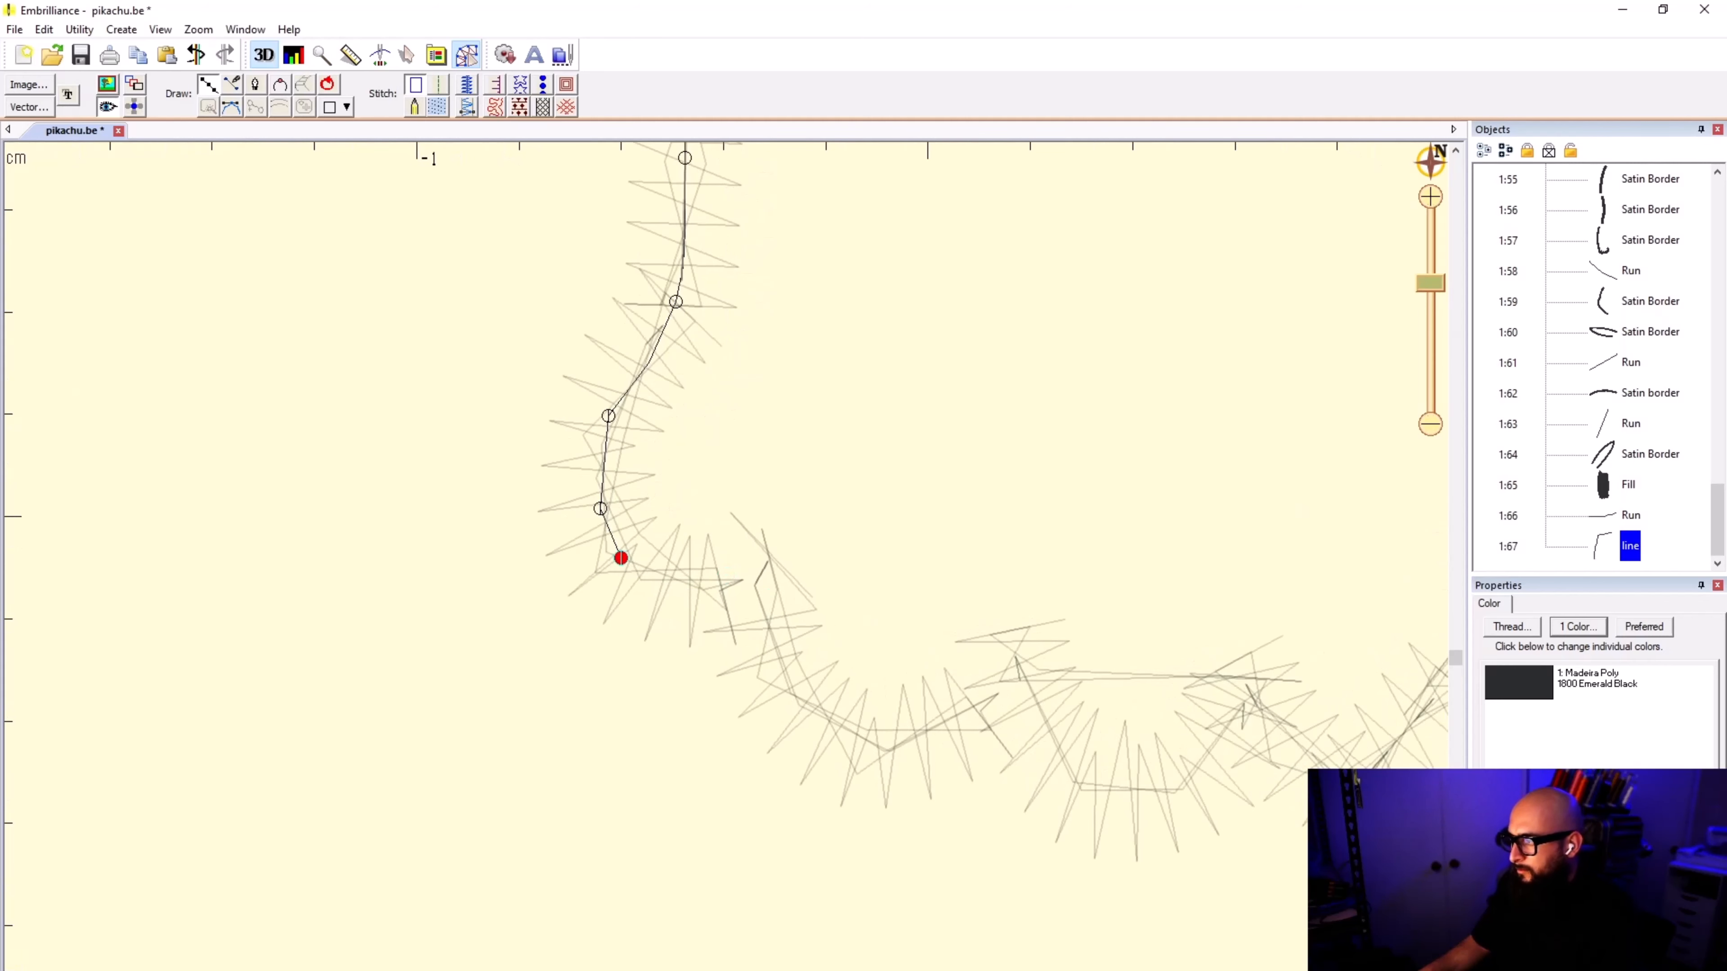
click(698, 584)
click(721, 599)
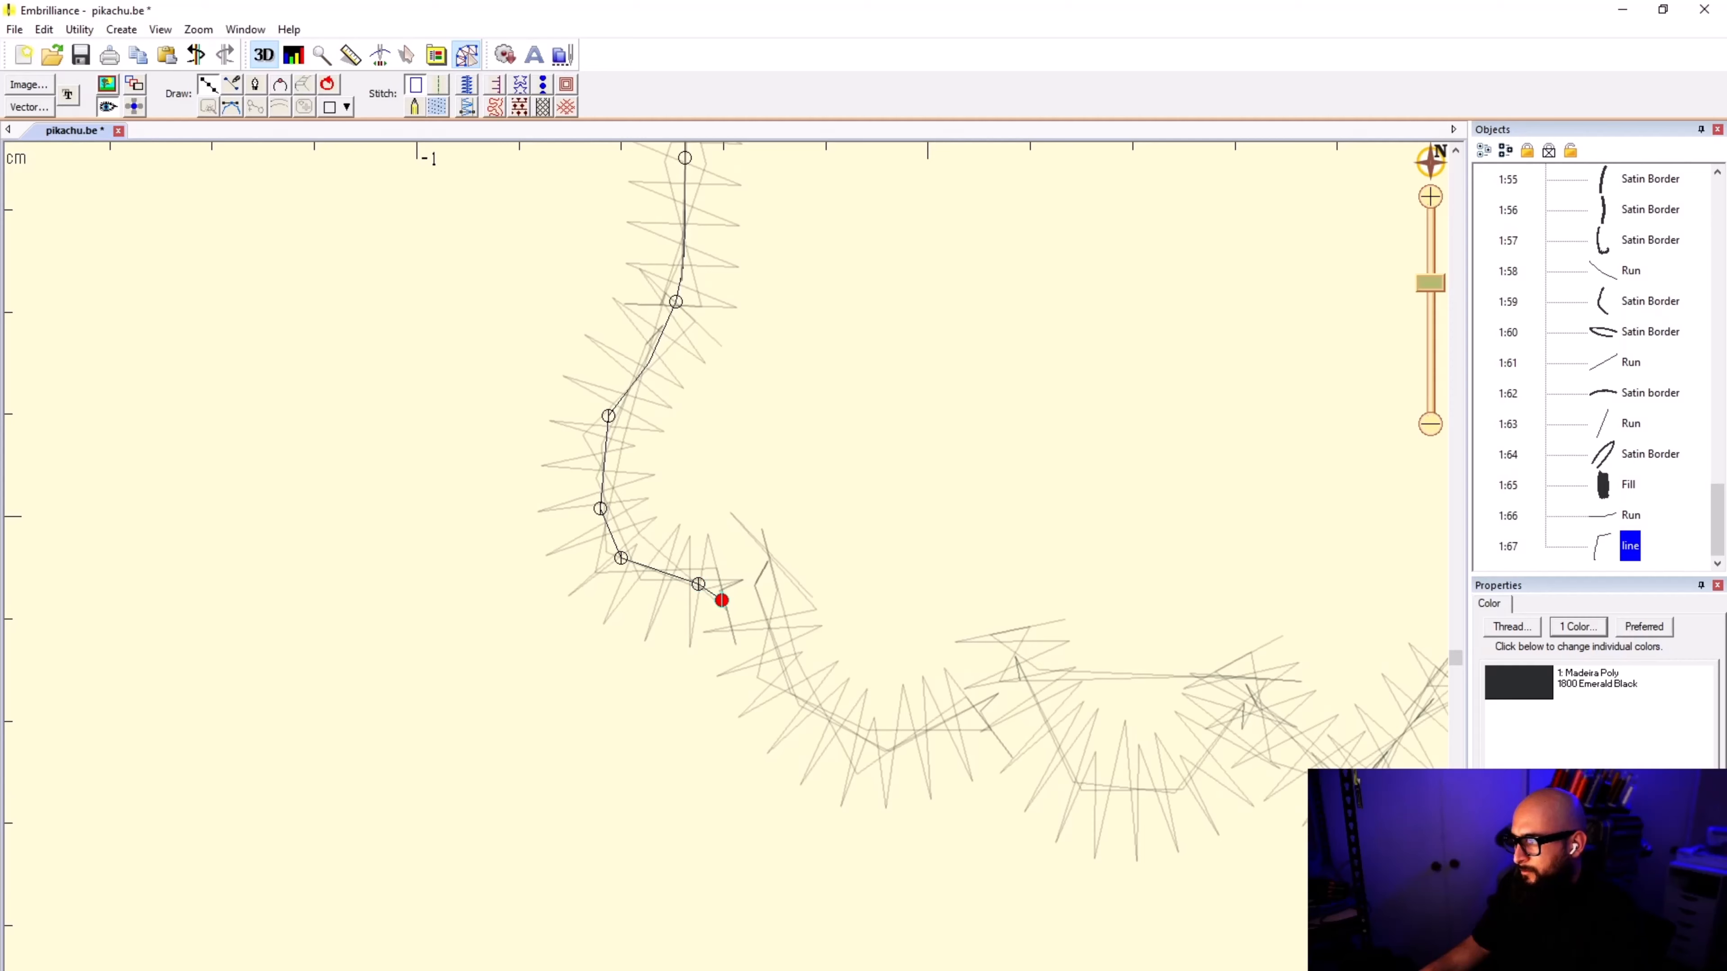
scroll(722, 599, down, 1)
click(715, 515)
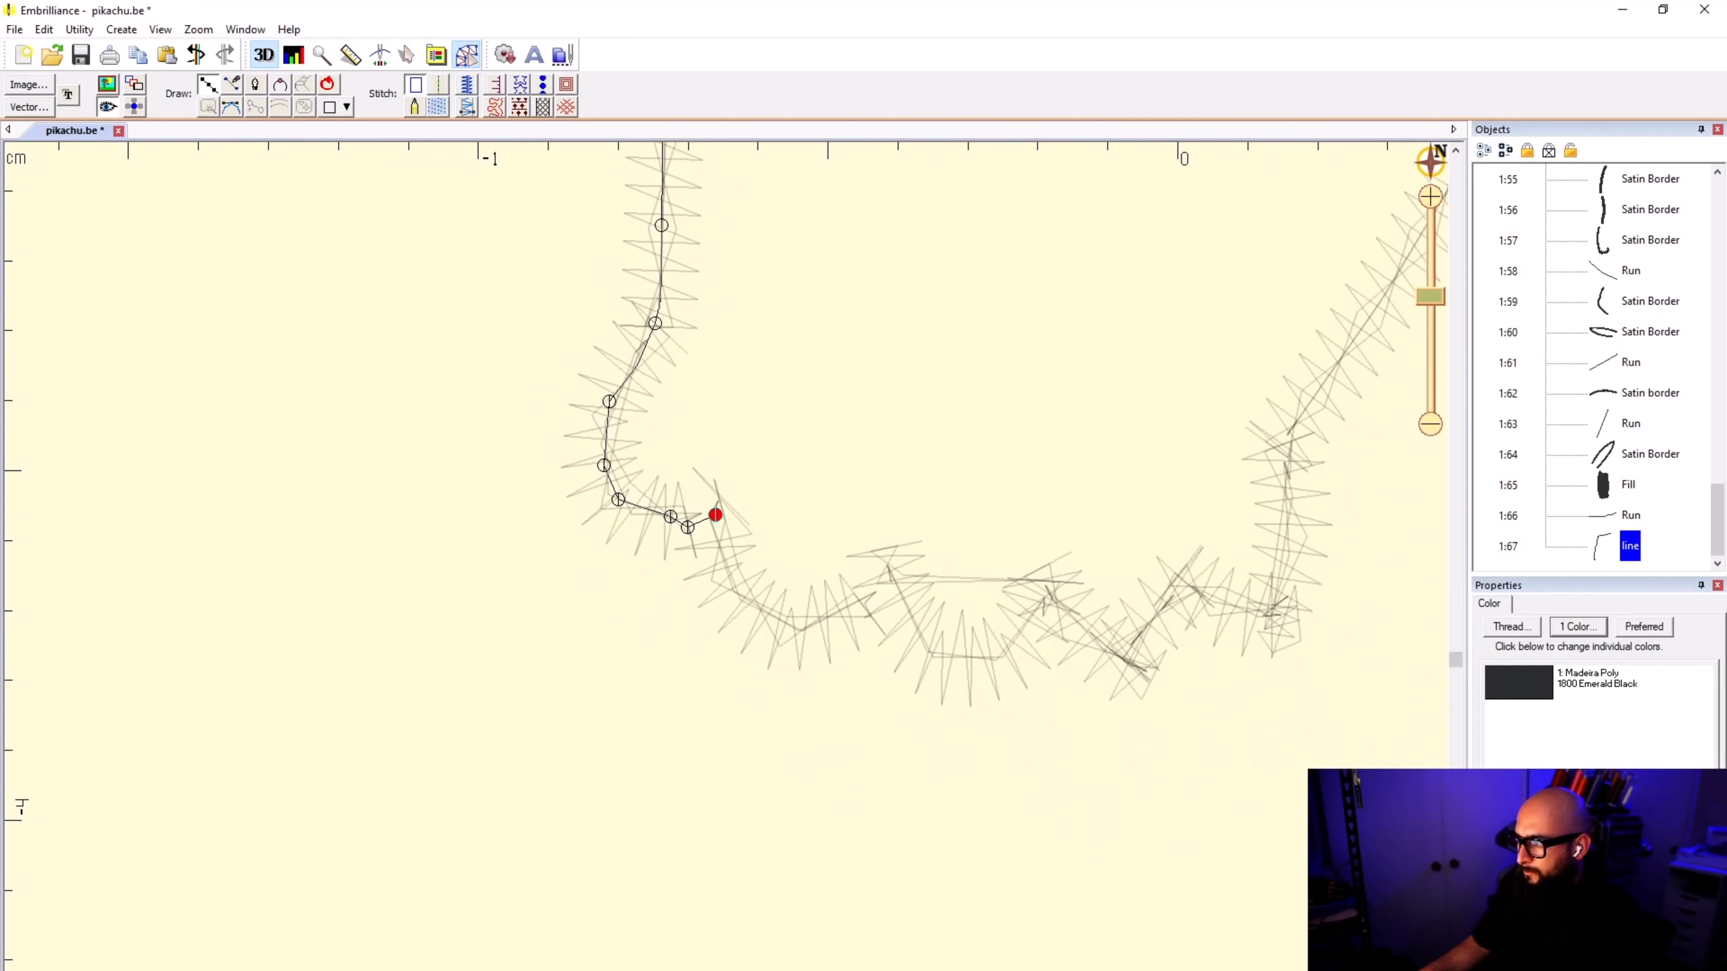
Step: Trace the remaining jagged finger edge along the bottom of the second paw to its outer corner
click(728, 586)
click(795, 630)
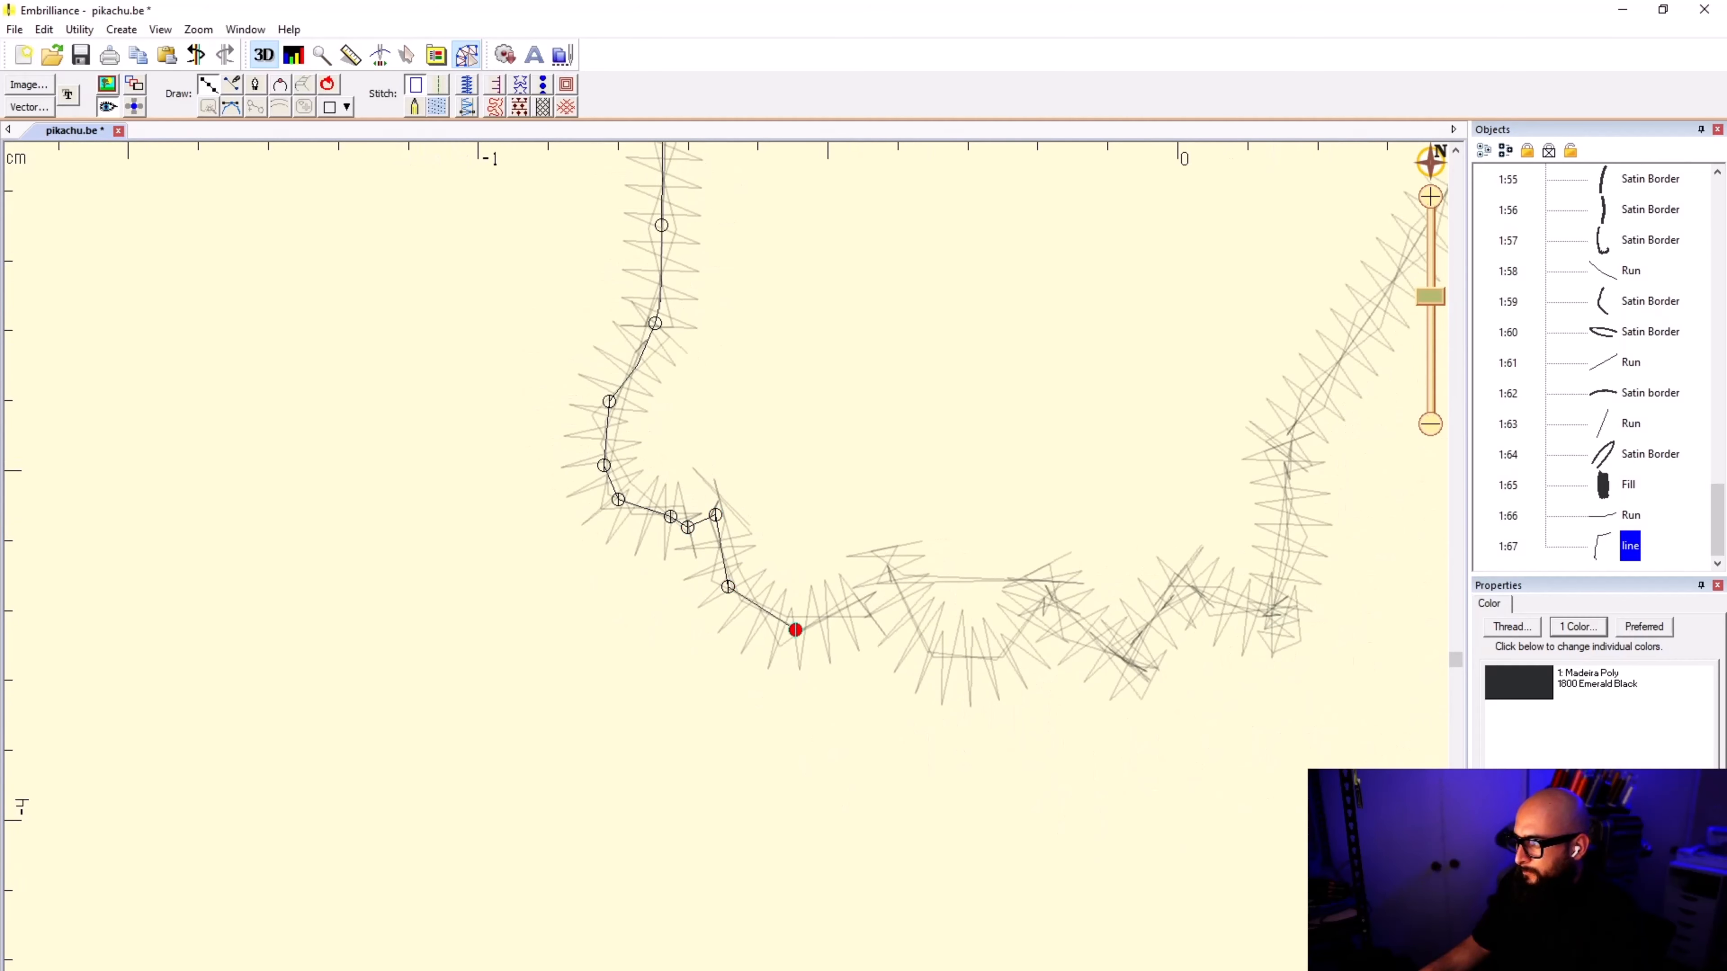
click(891, 576)
click(931, 653)
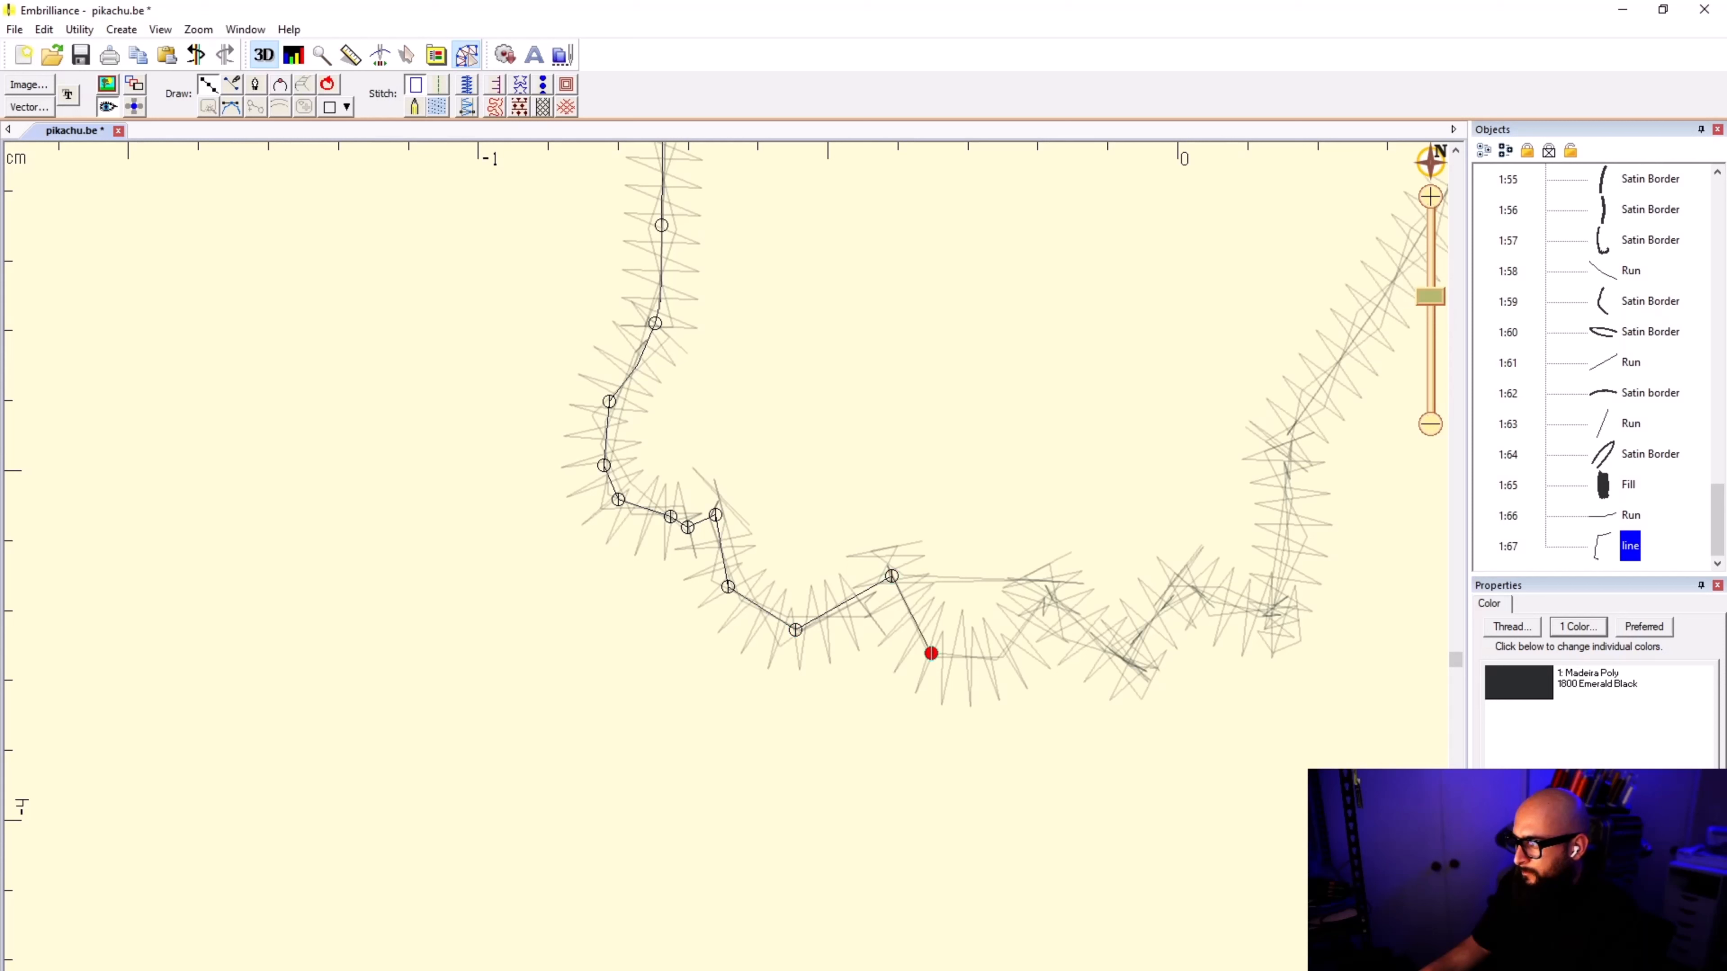
click(1000, 658)
click(1054, 596)
click(1127, 666)
click(1181, 583)
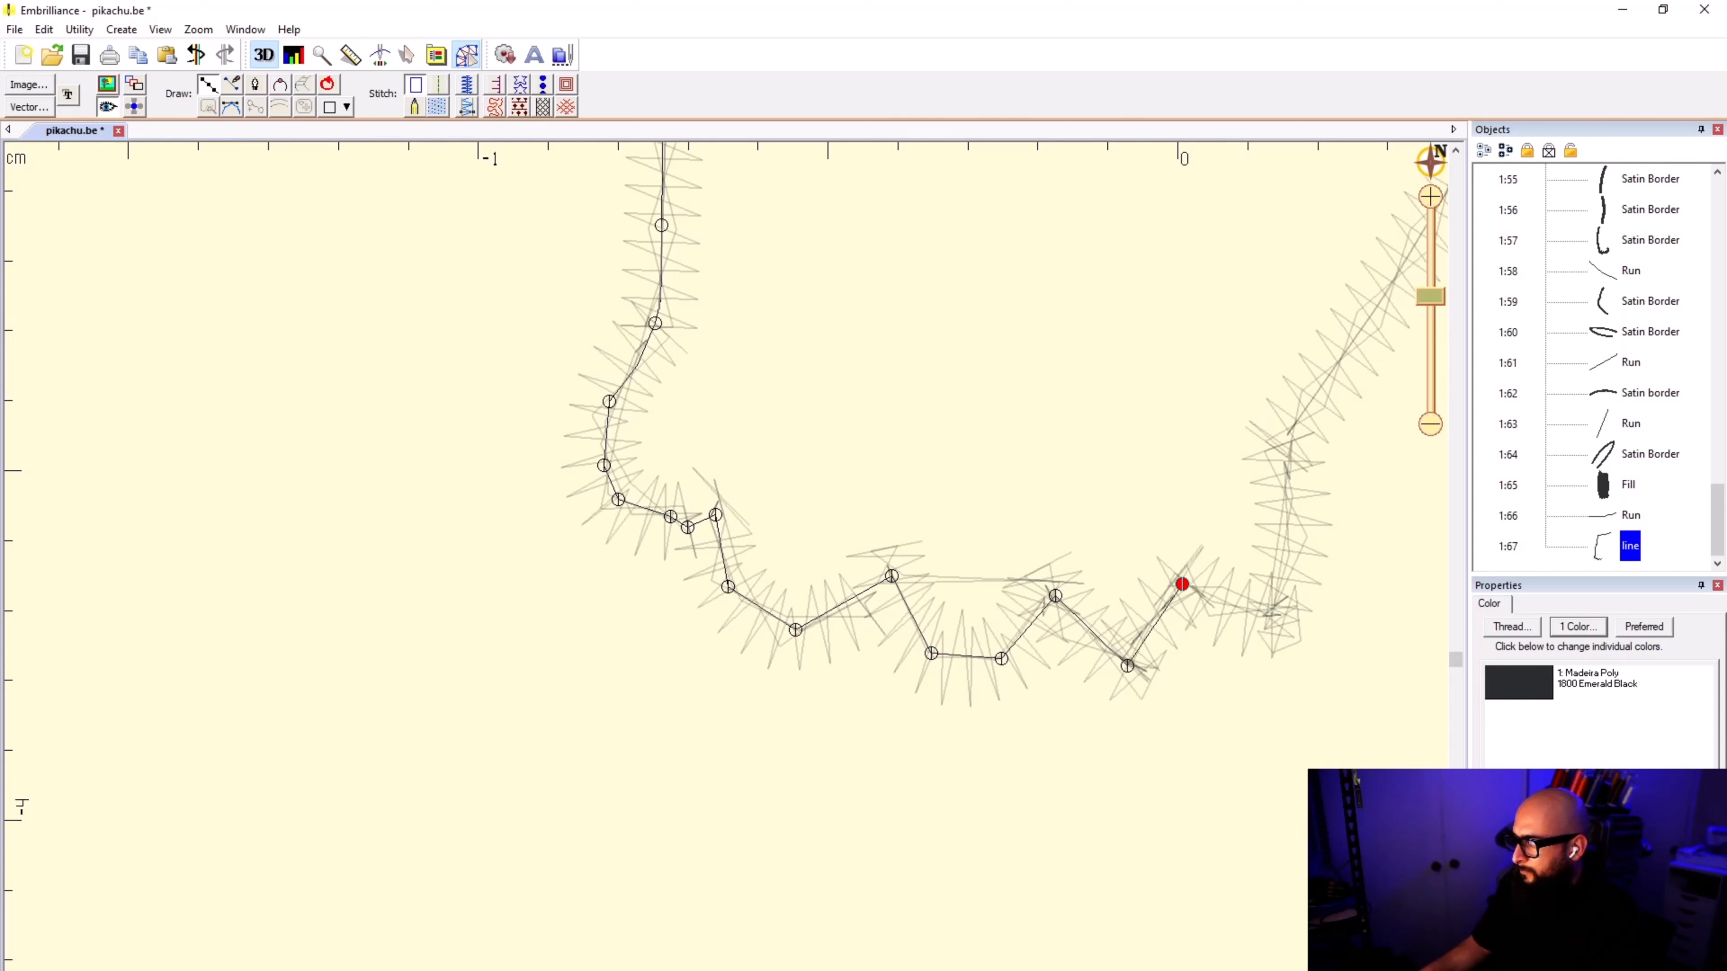
click(1269, 619)
Step: Trace the second arm's outer border upward from the paw corner to the border's upper end
click(1286, 494)
click(1291, 428)
scroll(1291, 427, down, 2)
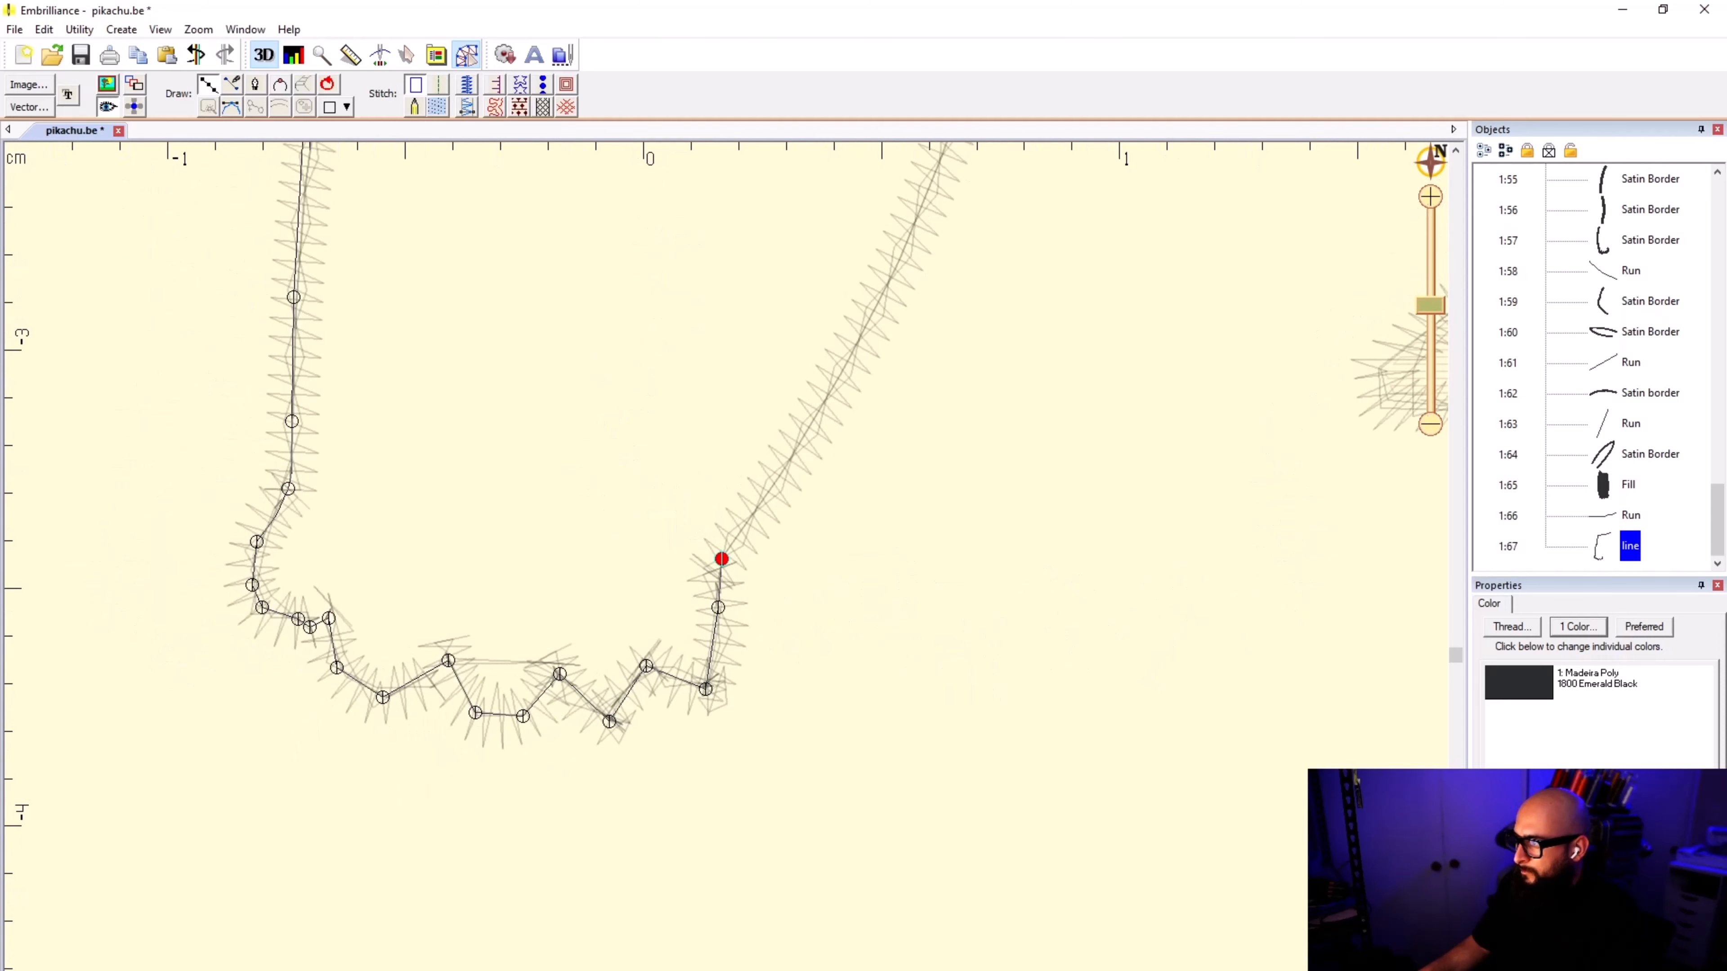
click(765, 494)
click(857, 348)
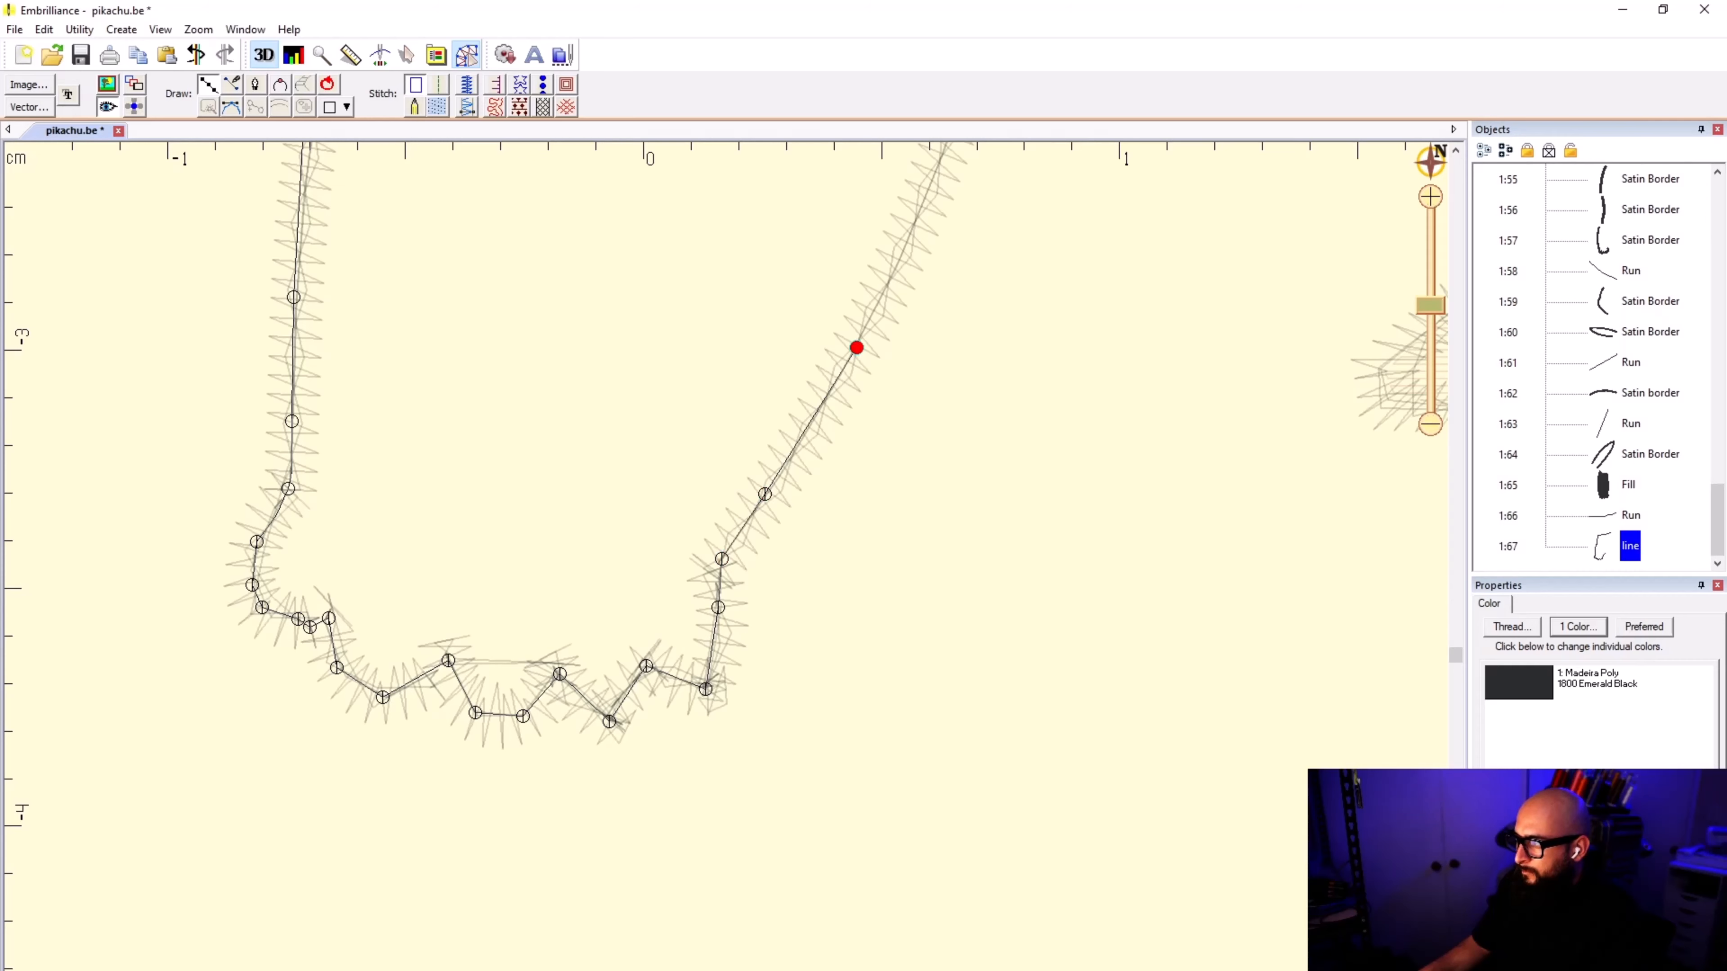
click(934, 172)
scroll(934, 171, down, 4)
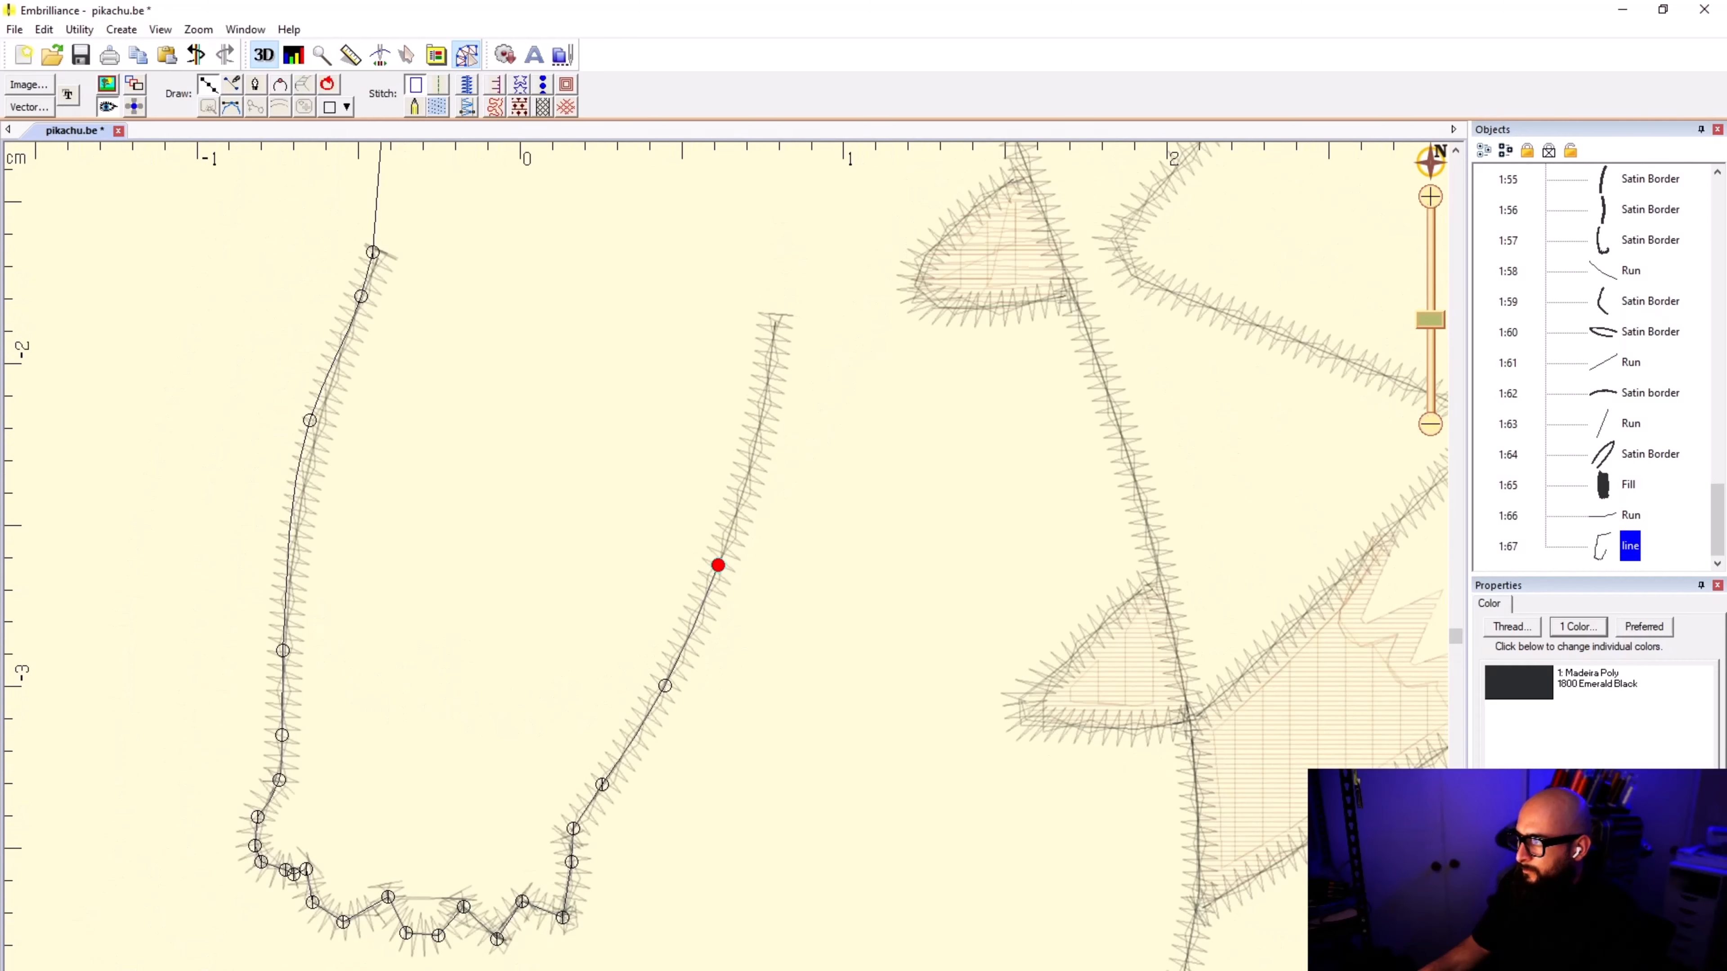
click(768, 392)
click(777, 316)
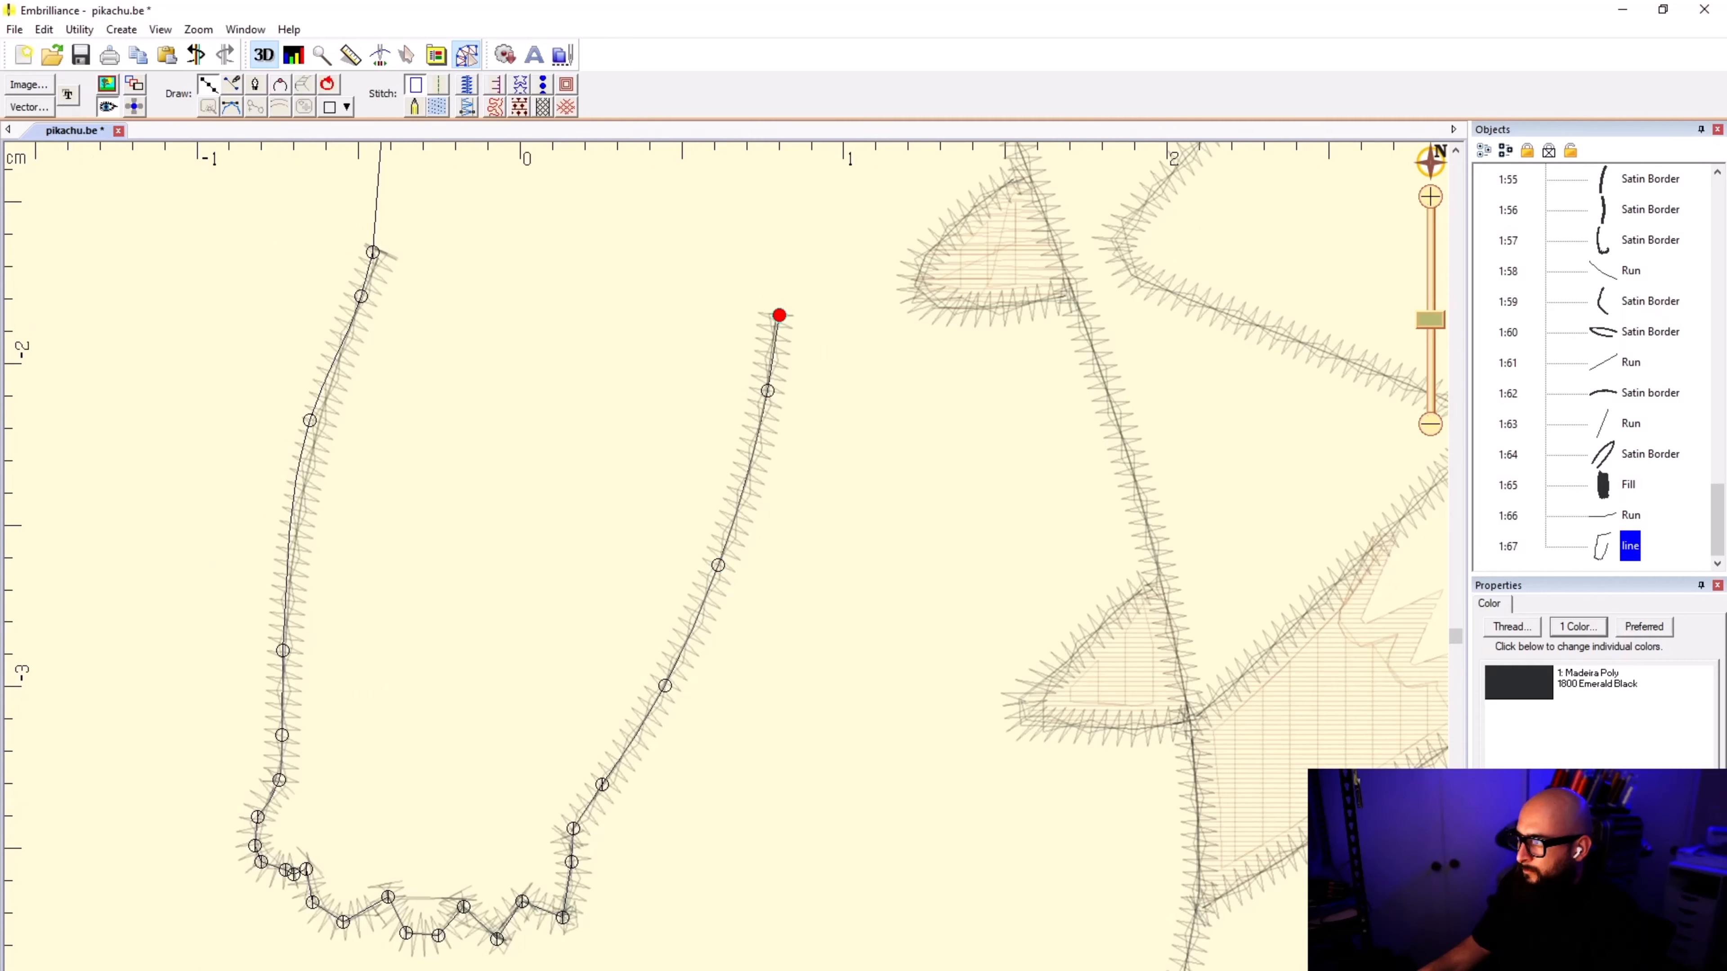
Step: Extend the second arm's outline up to its starting point at the body border, close it, and convert it to a fill
scroll(776, 316, down, 2)
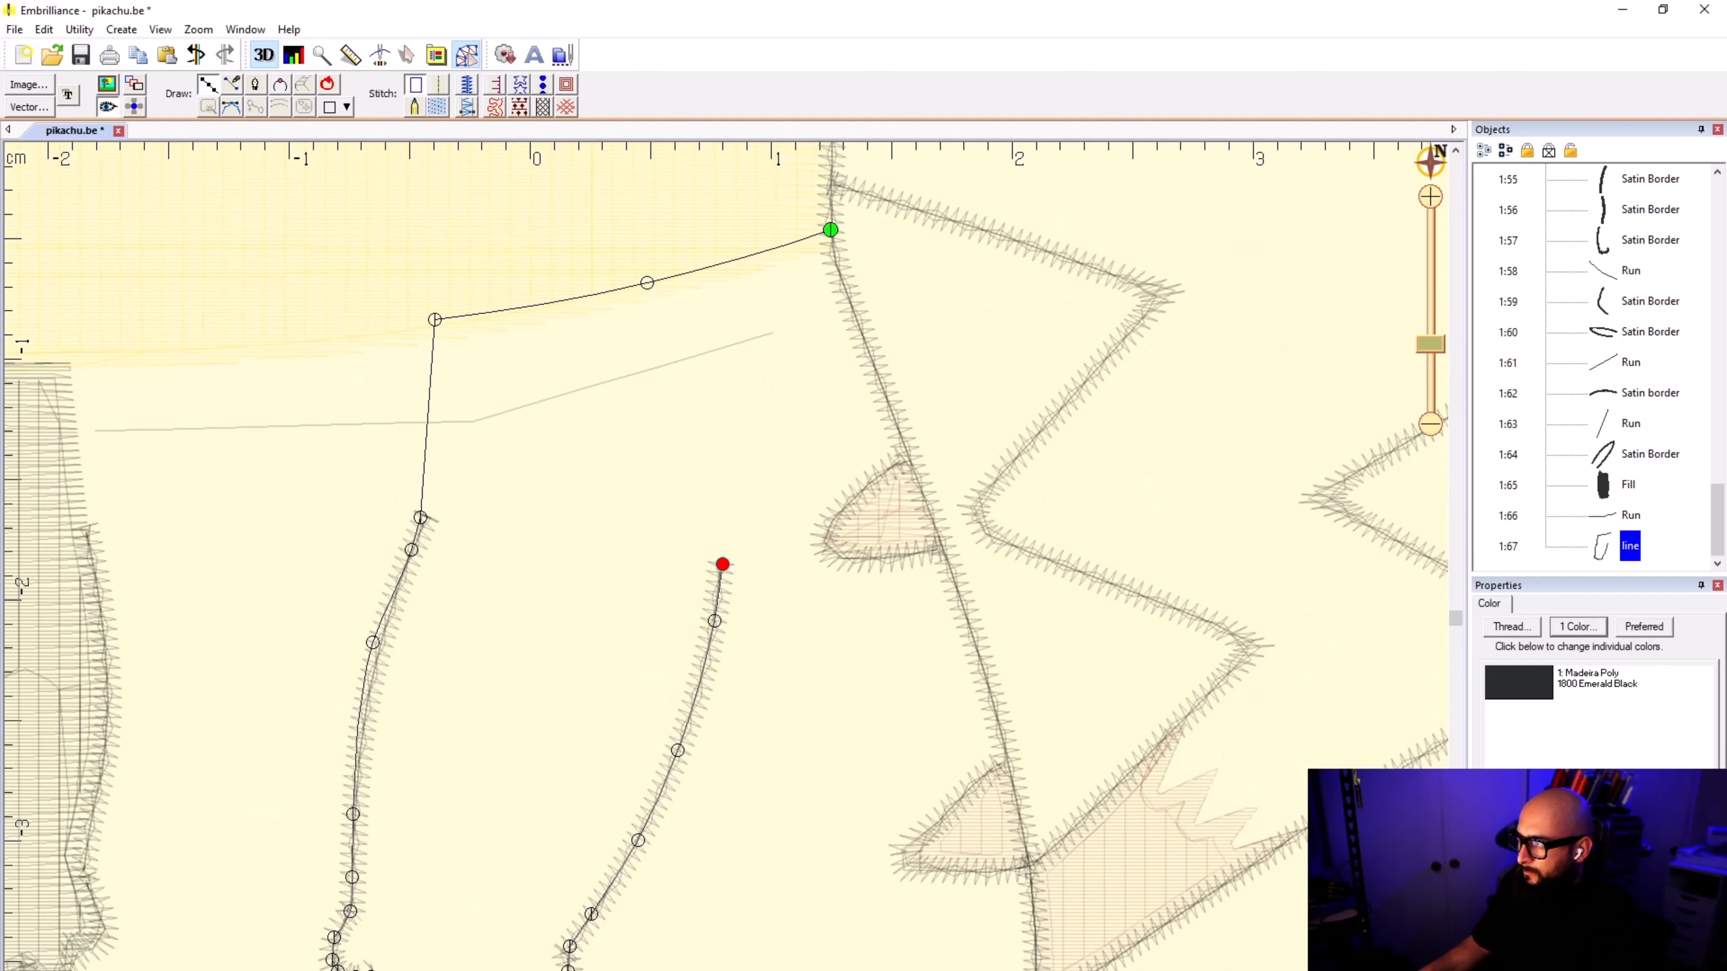
click(834, 252)
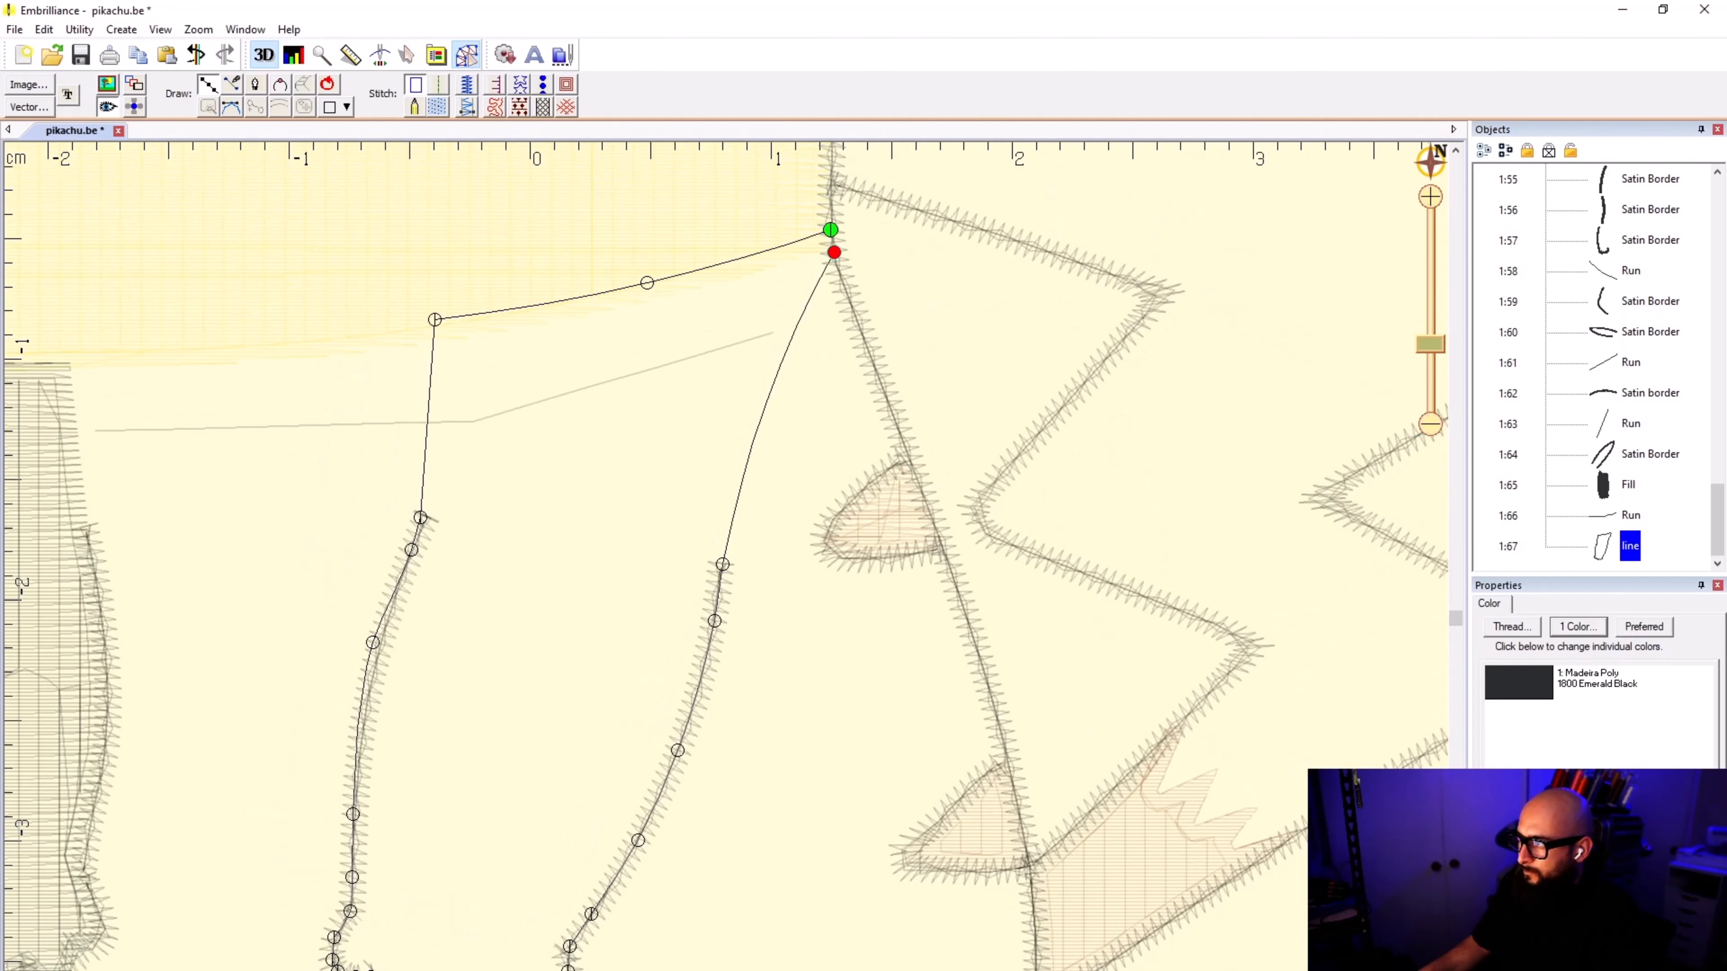
click(829, 230)
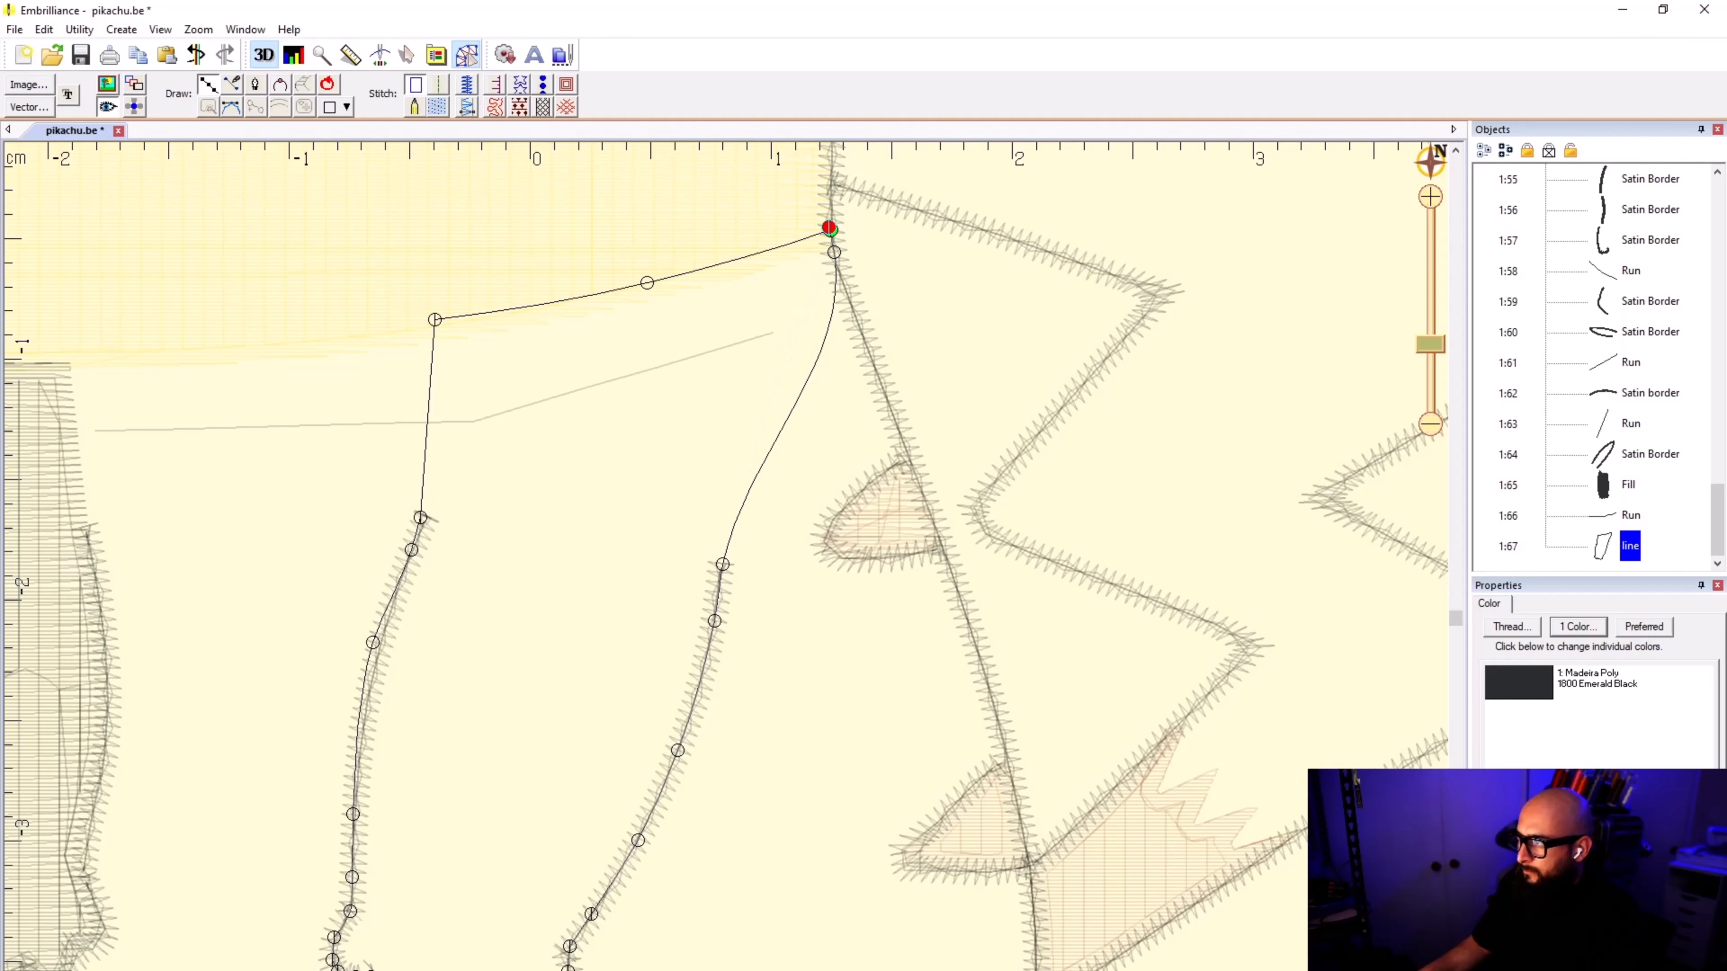
right_click(683, 507)
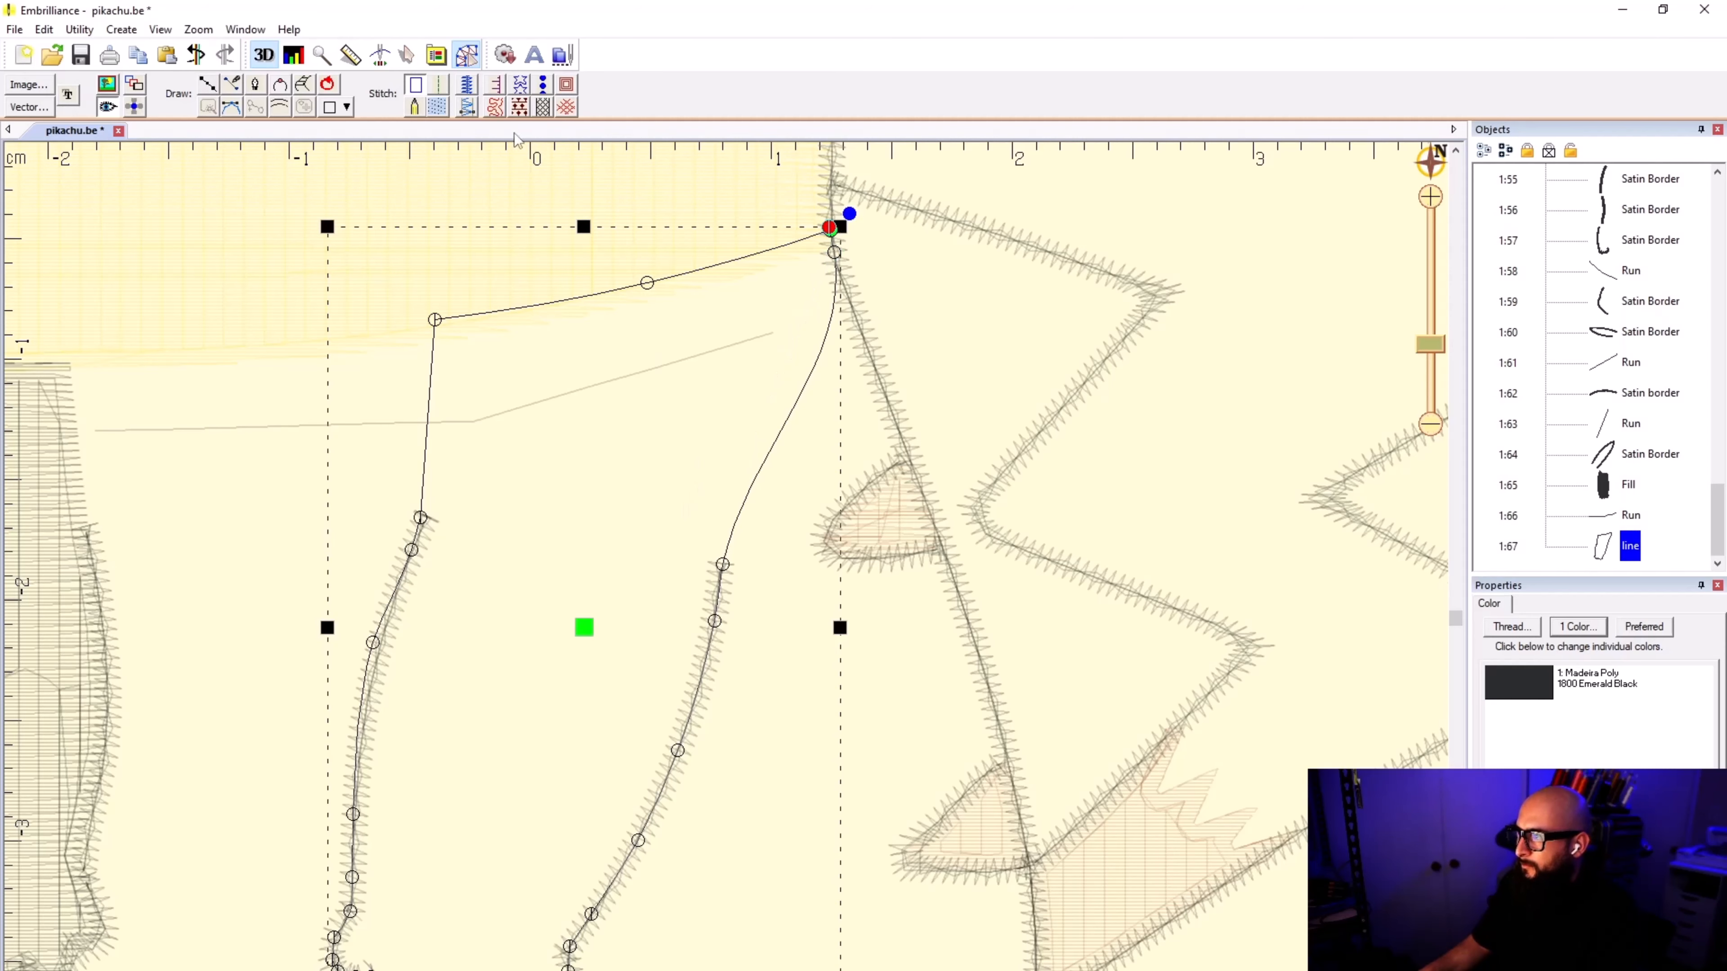
click(437, 107)
click(996, 333)
drag(527, 517, 702, 603)
scroll(707, 599, down, 5)
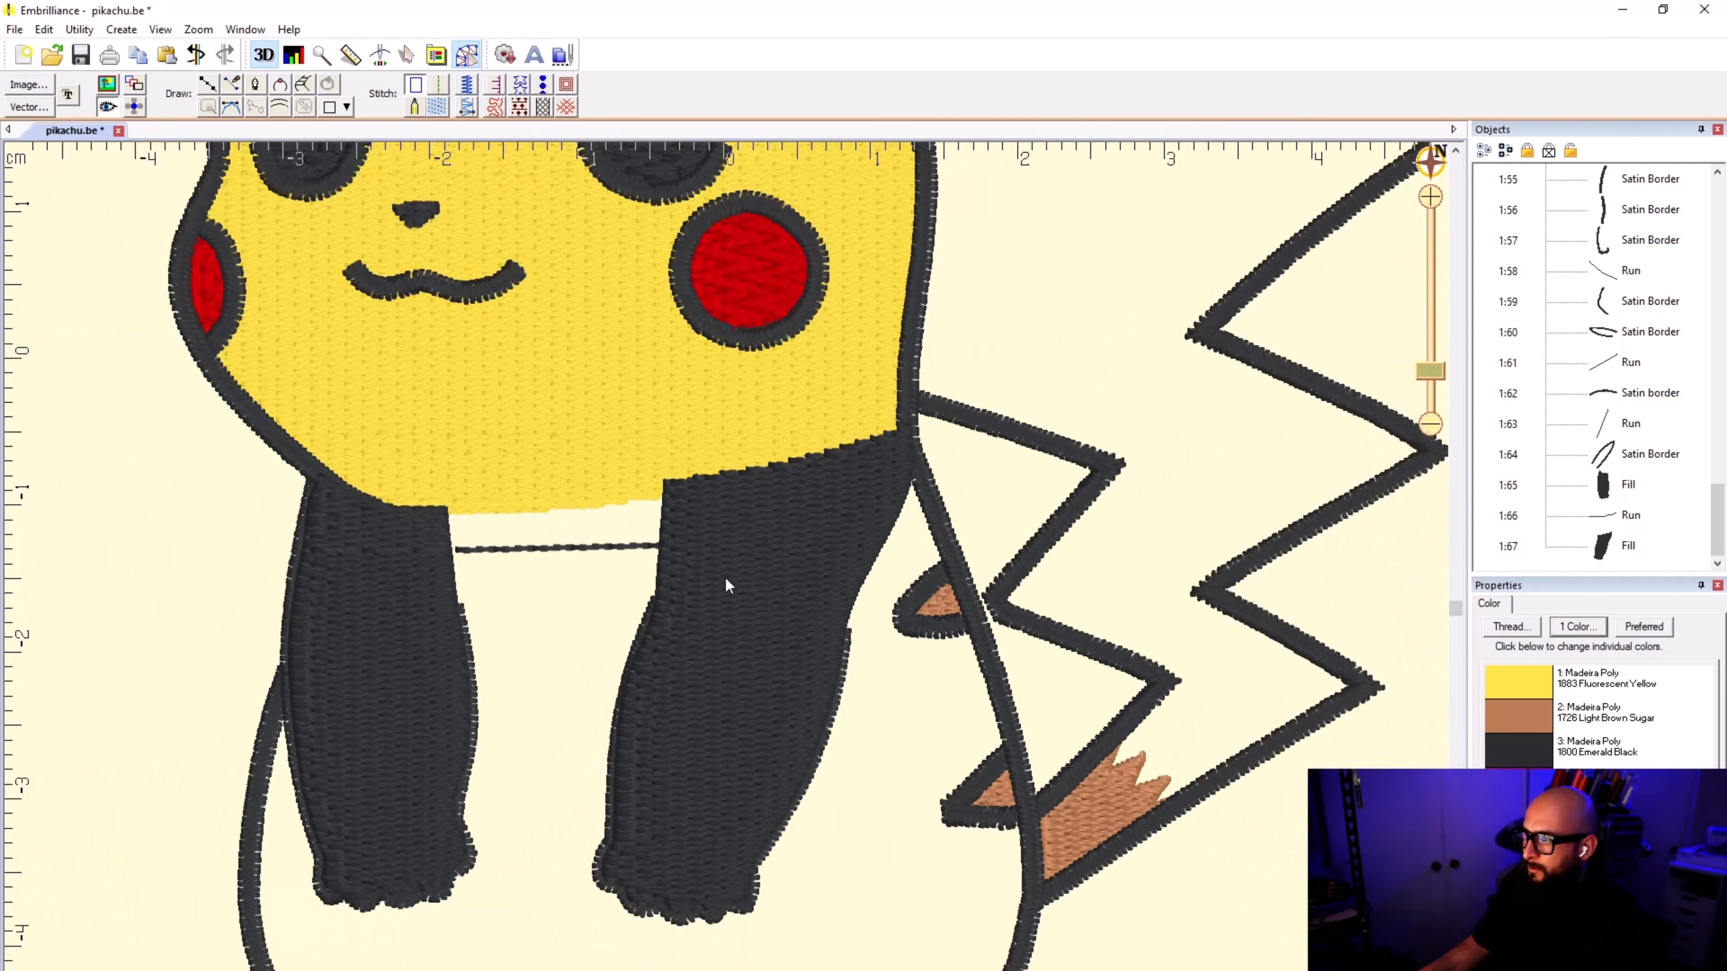
click(1594, 487)
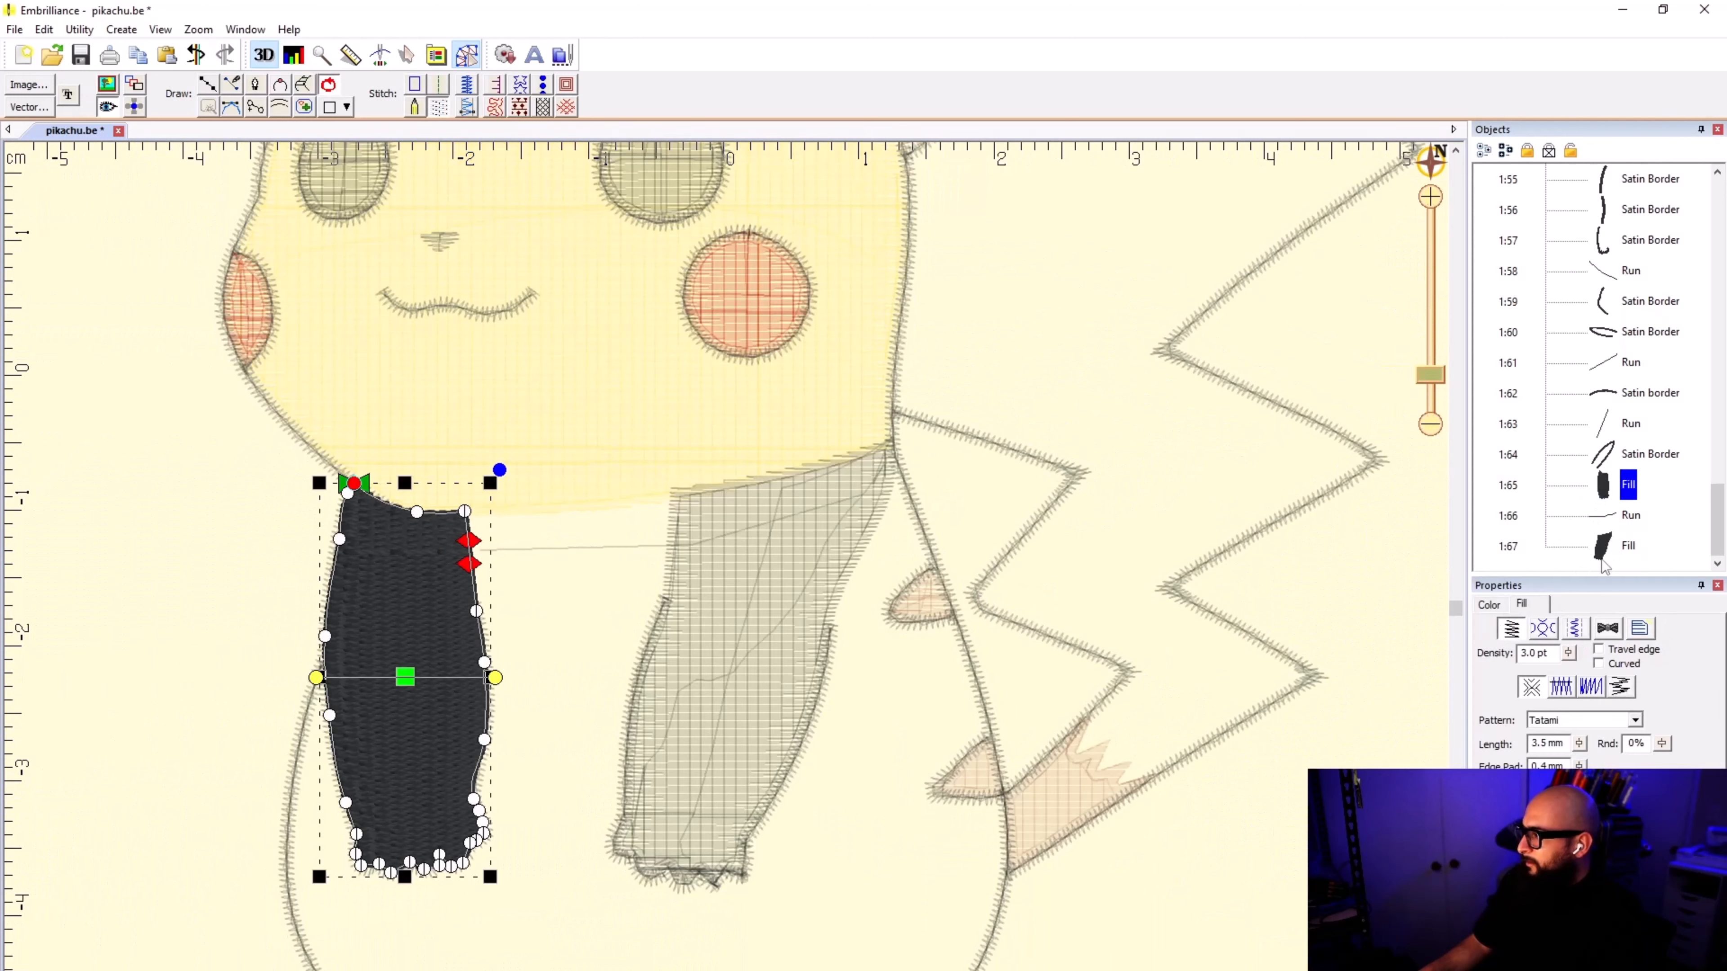
click(1563, 506)
click(1555, 675)
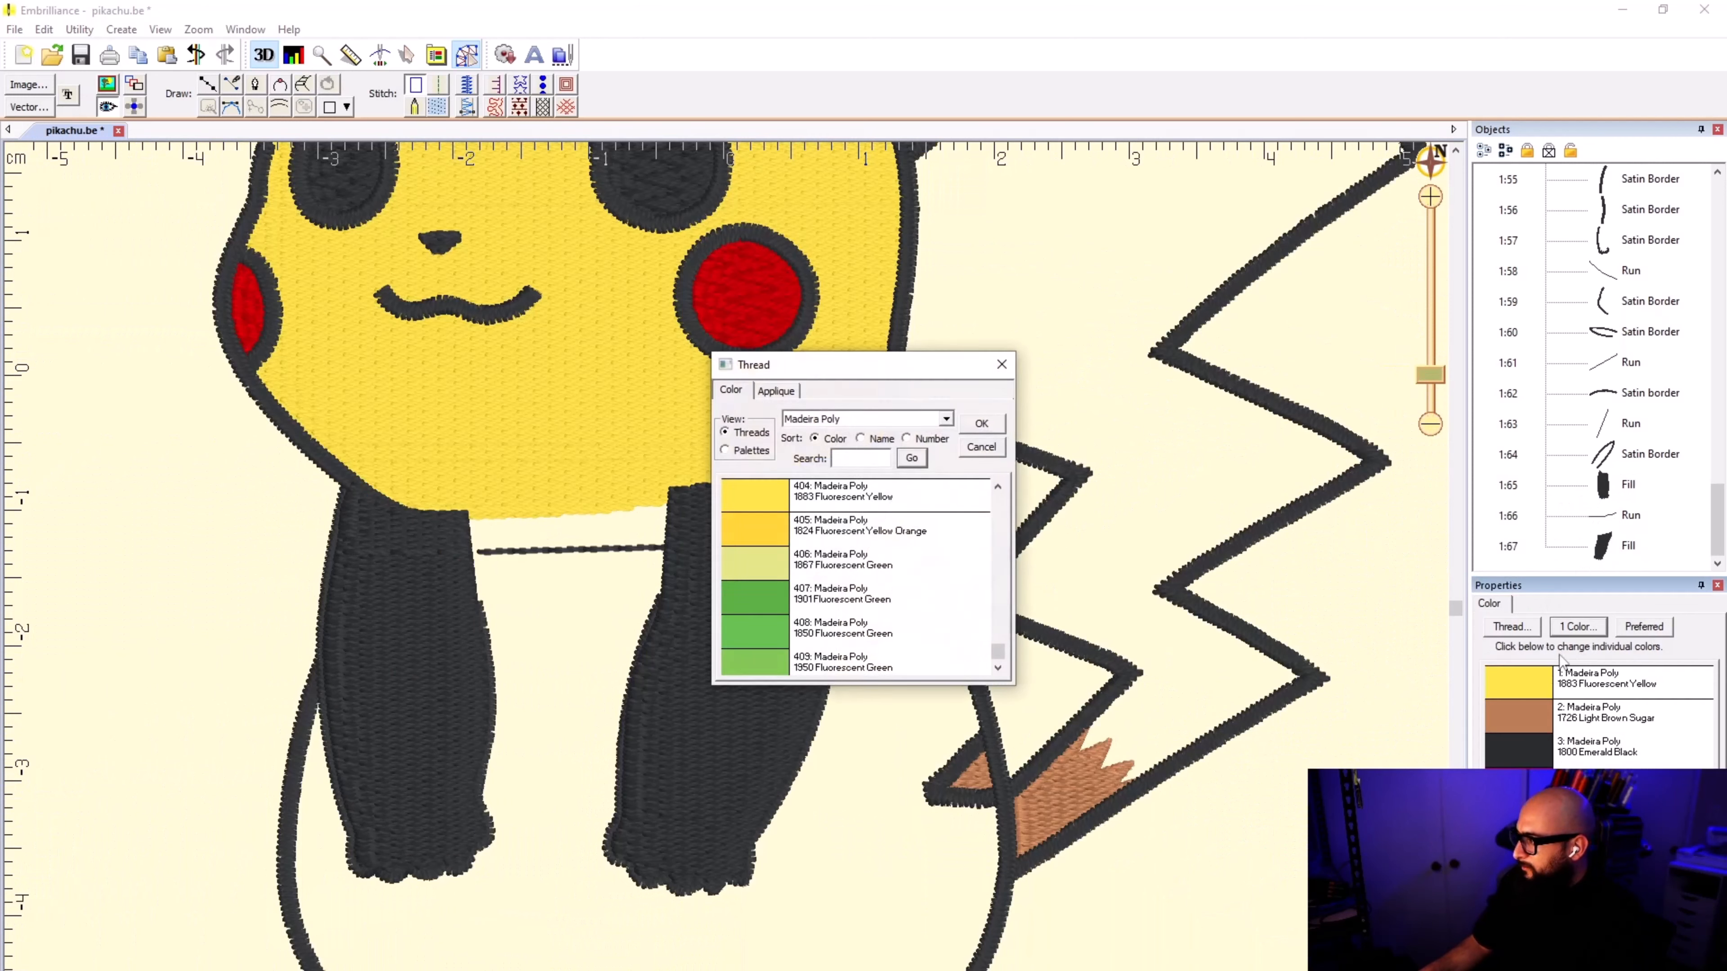
click(982, 423)
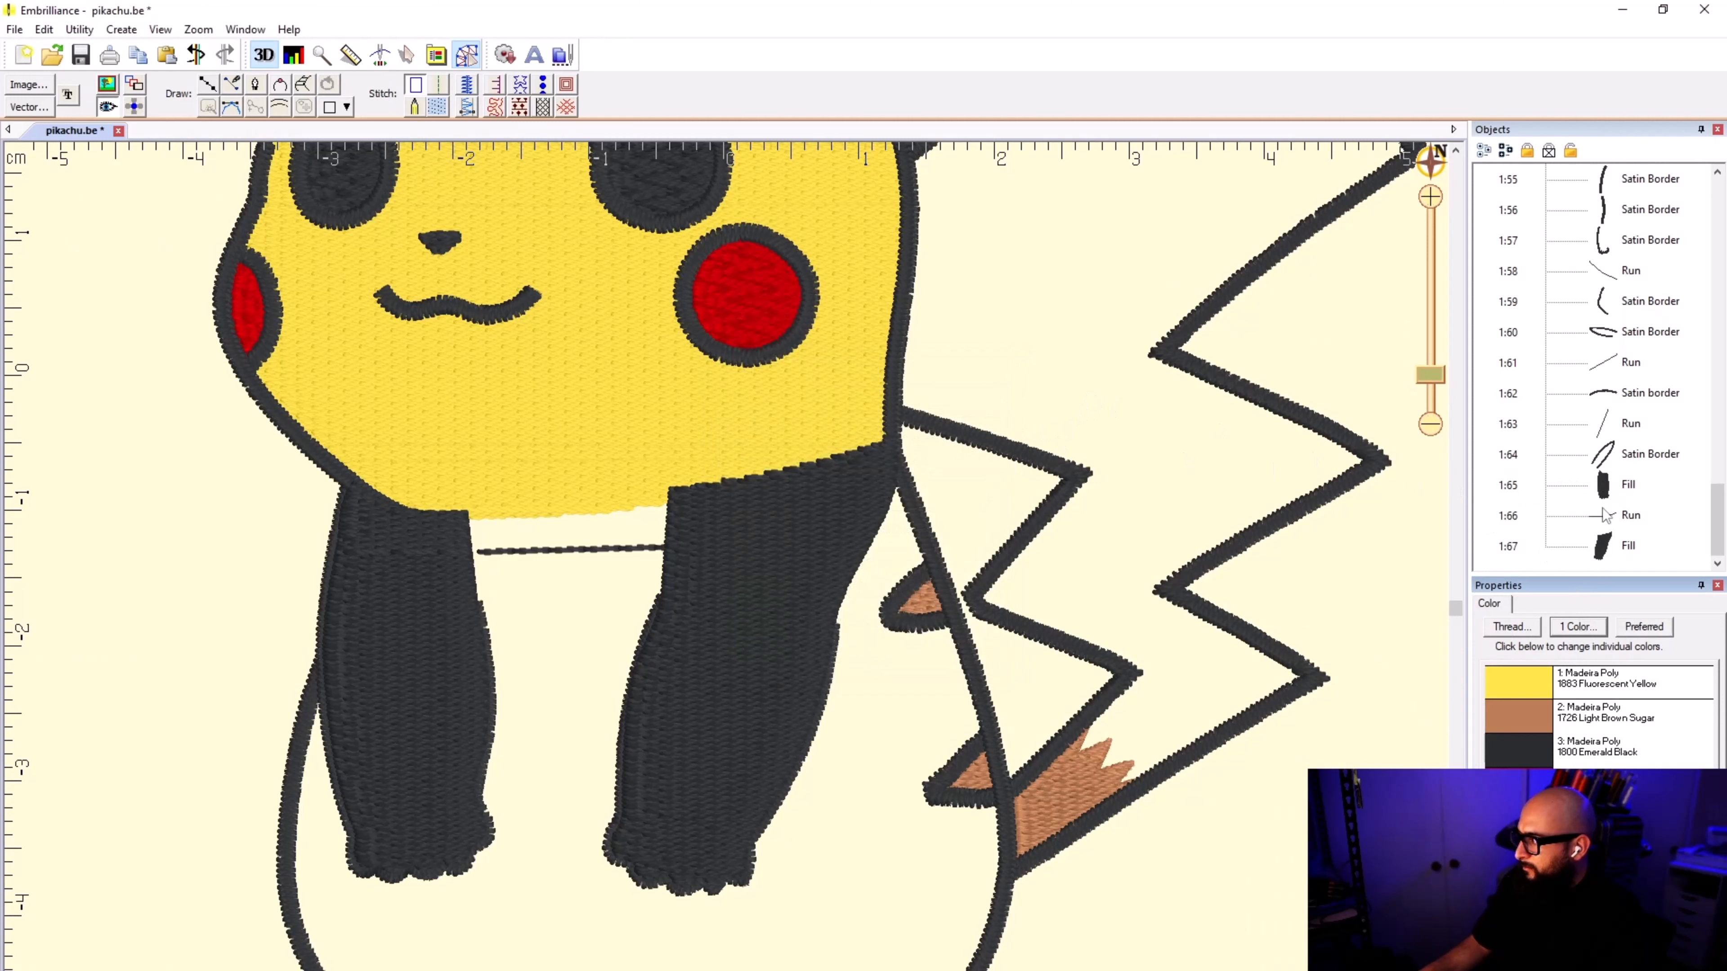
Step: Select both arm fills and their connecting run and set their thread color to Madeira Poly 1883 Fluorescent Yellow
click(1606, 489)
shift+click(1606, 546)
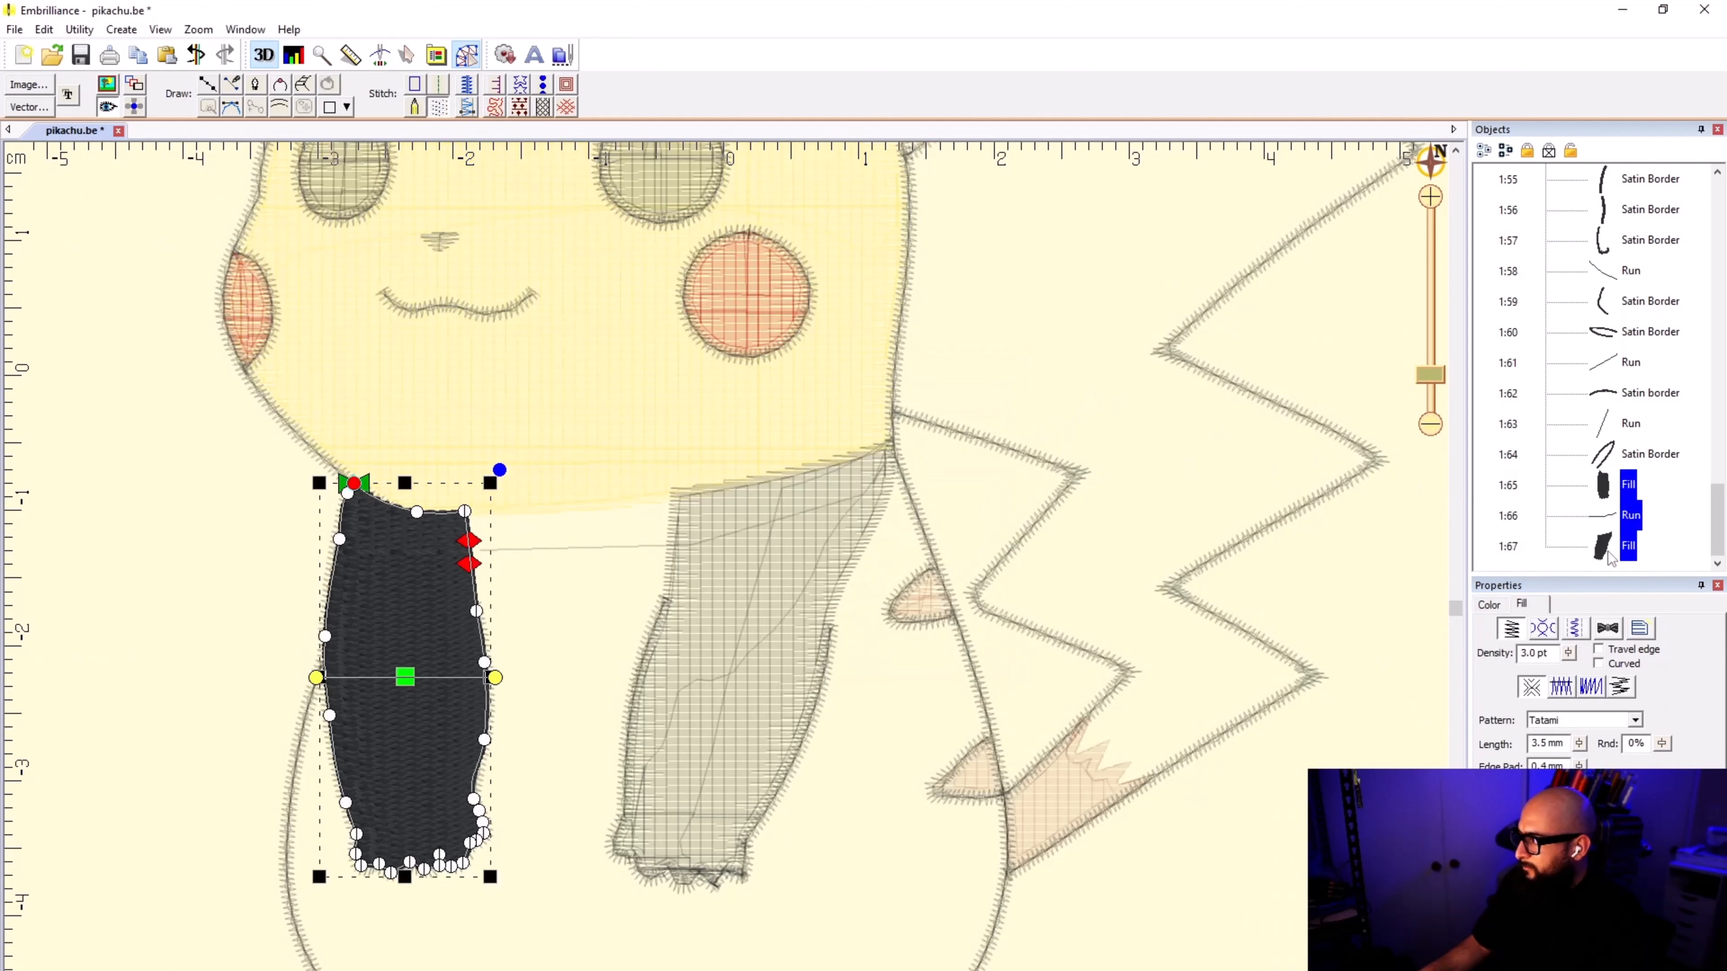
click(1511, 626)
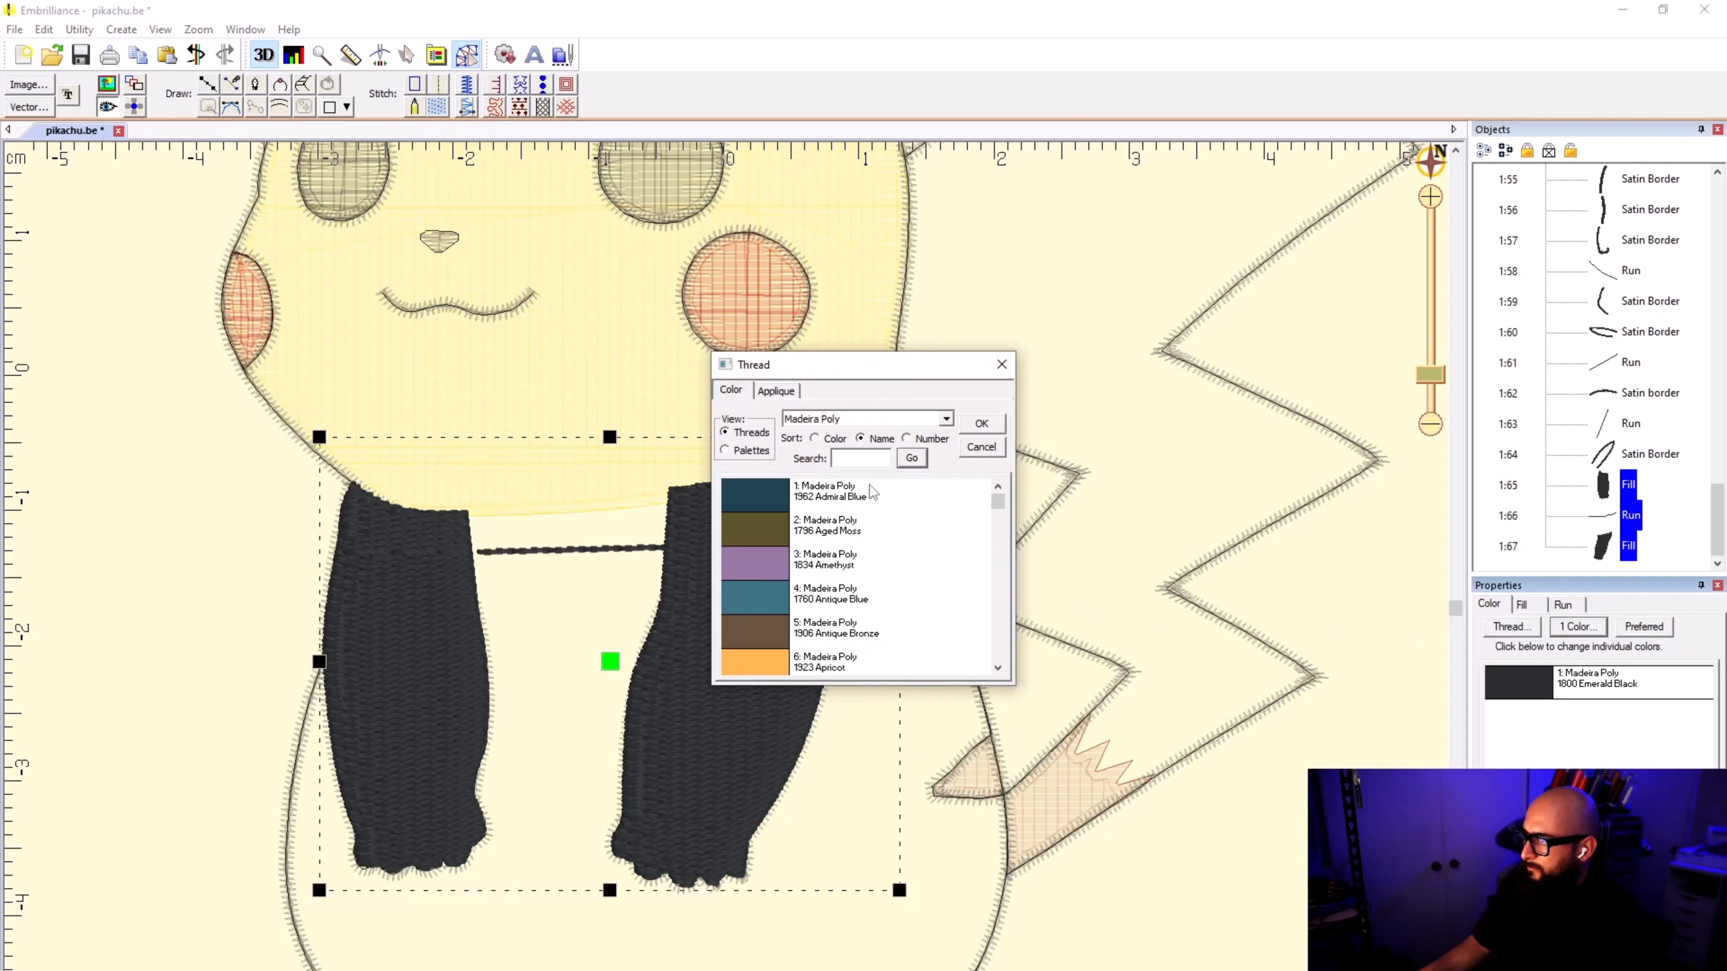
text(YELLOW)
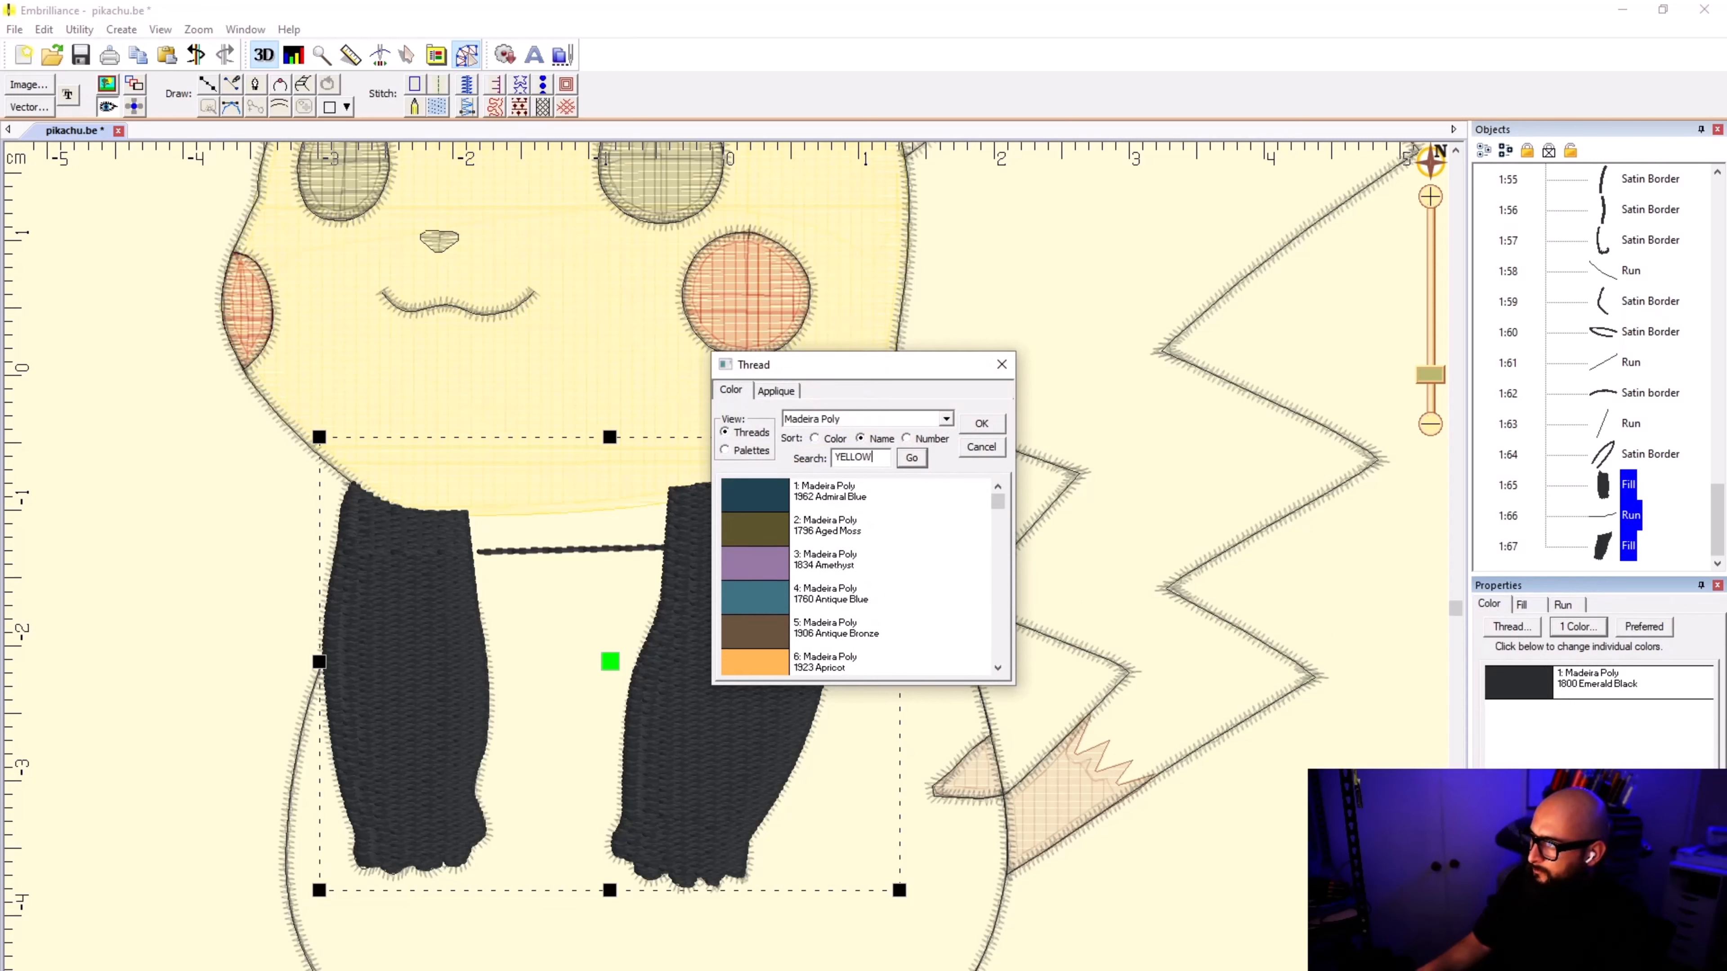
click(913, 461)
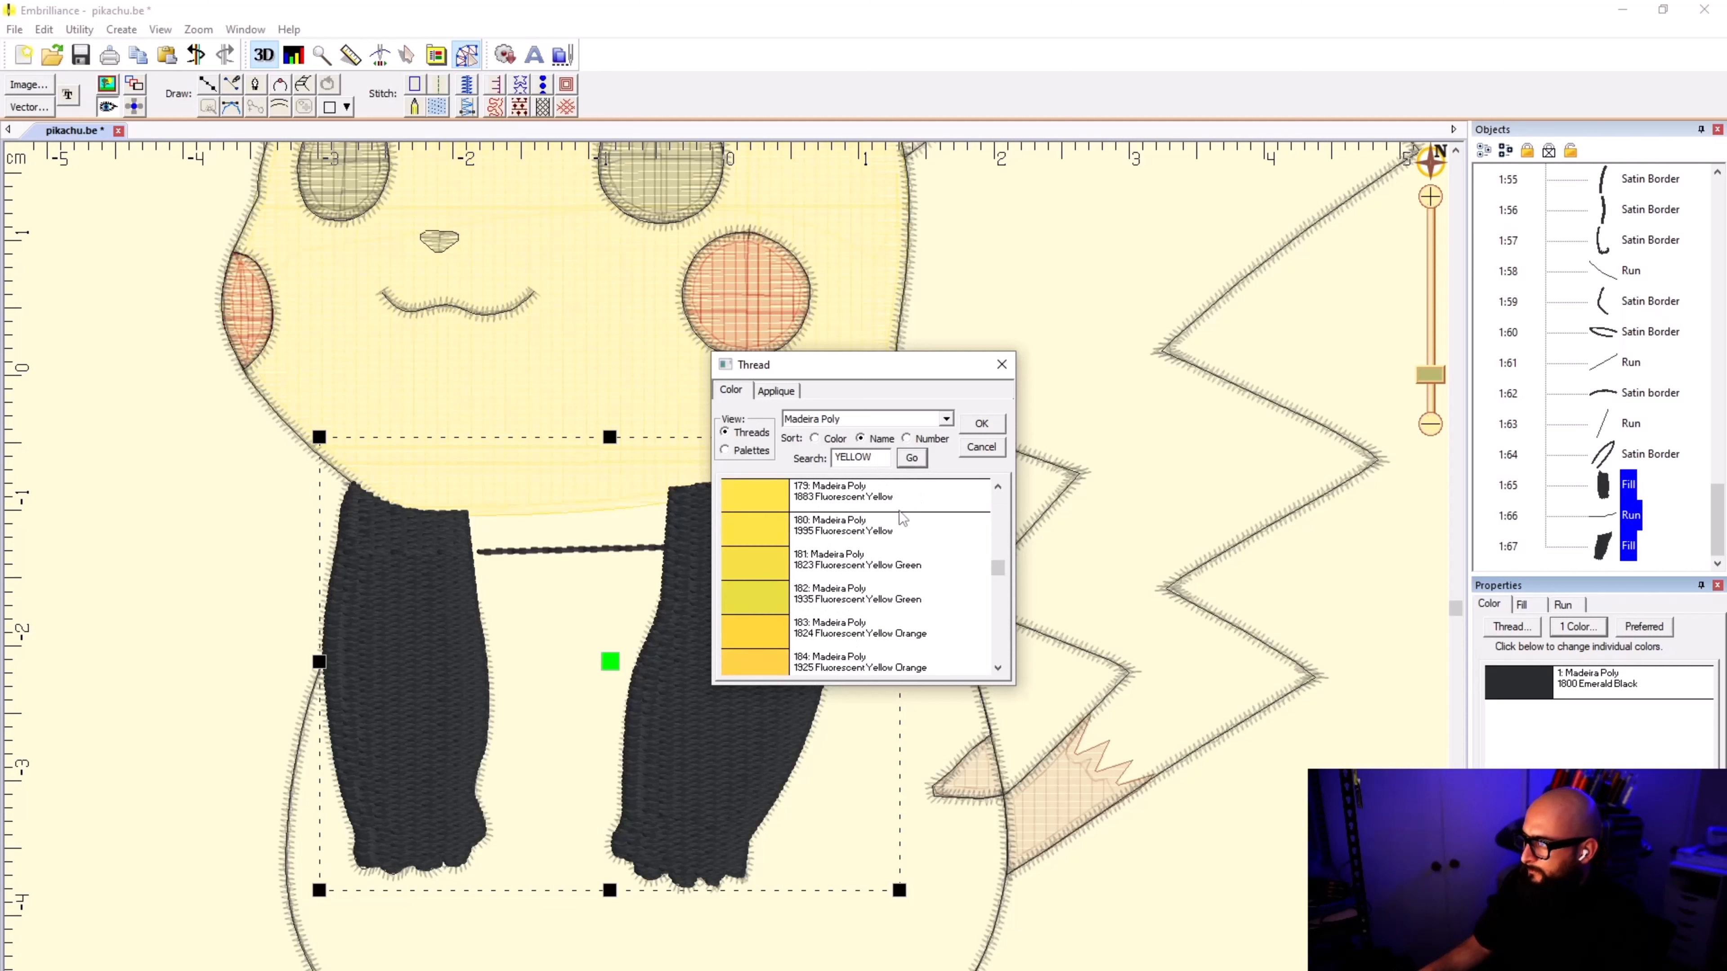
click(896, 507)
click(966, 428)
Step: Reorder the two arm fills and their connecting run to stitch right after the yellow head fill and before the brown fills
right_click(1599, 486)
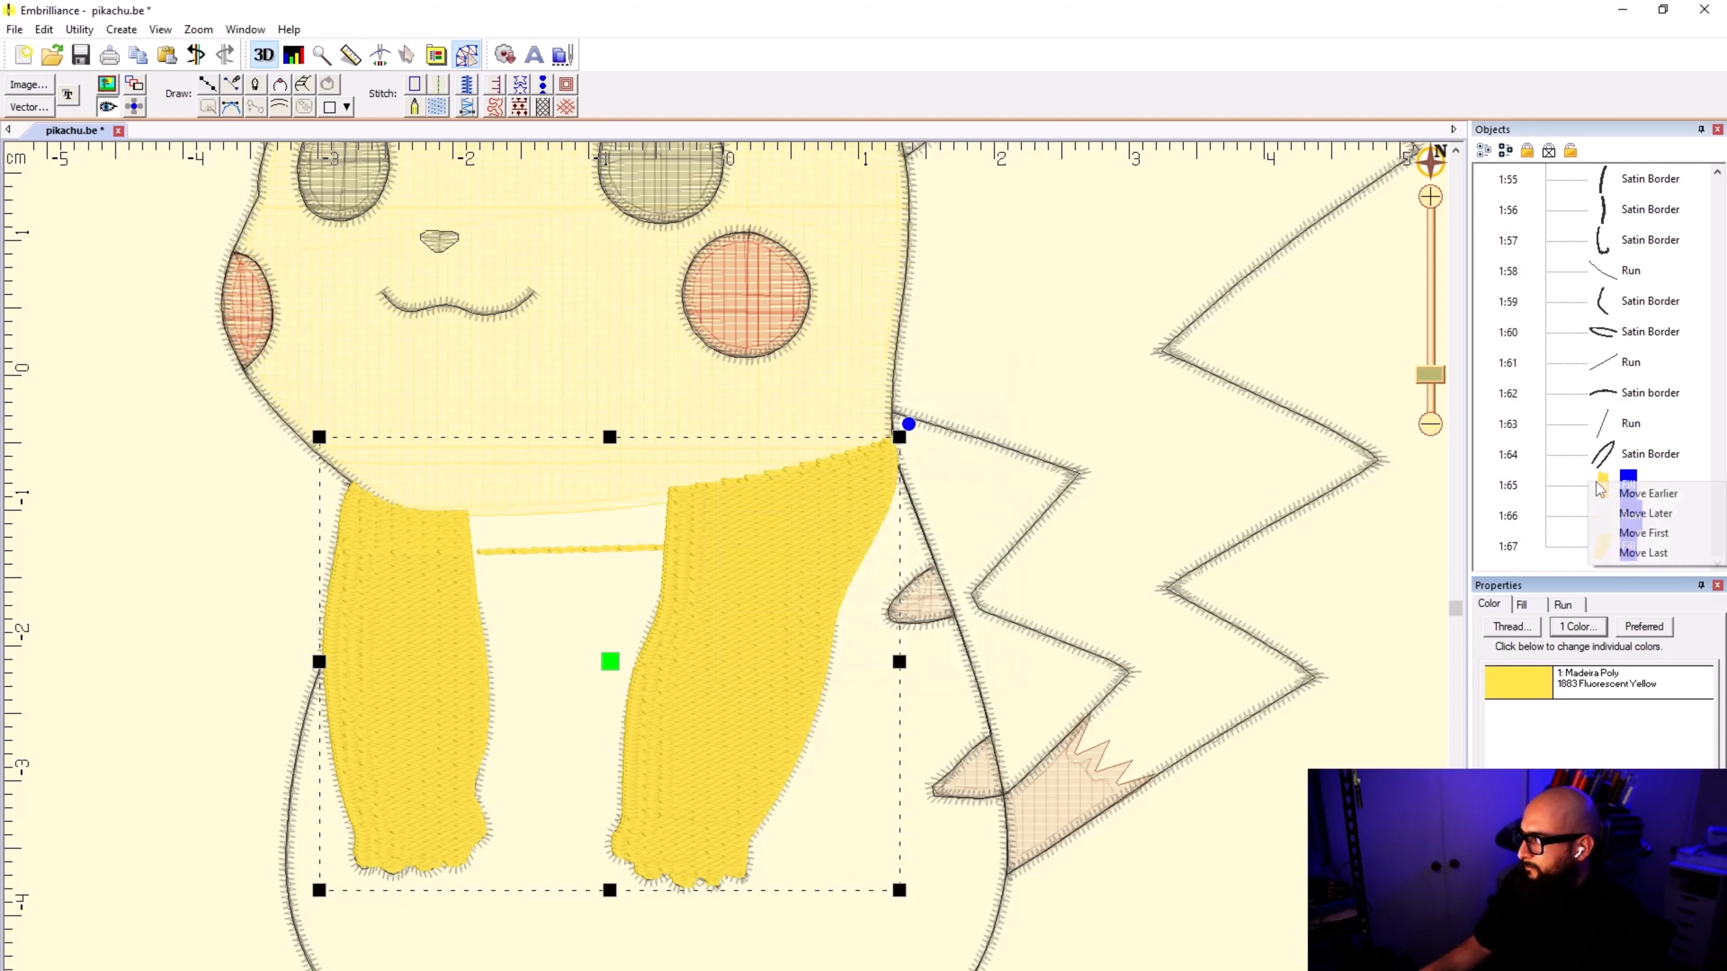
click(1652, 533)
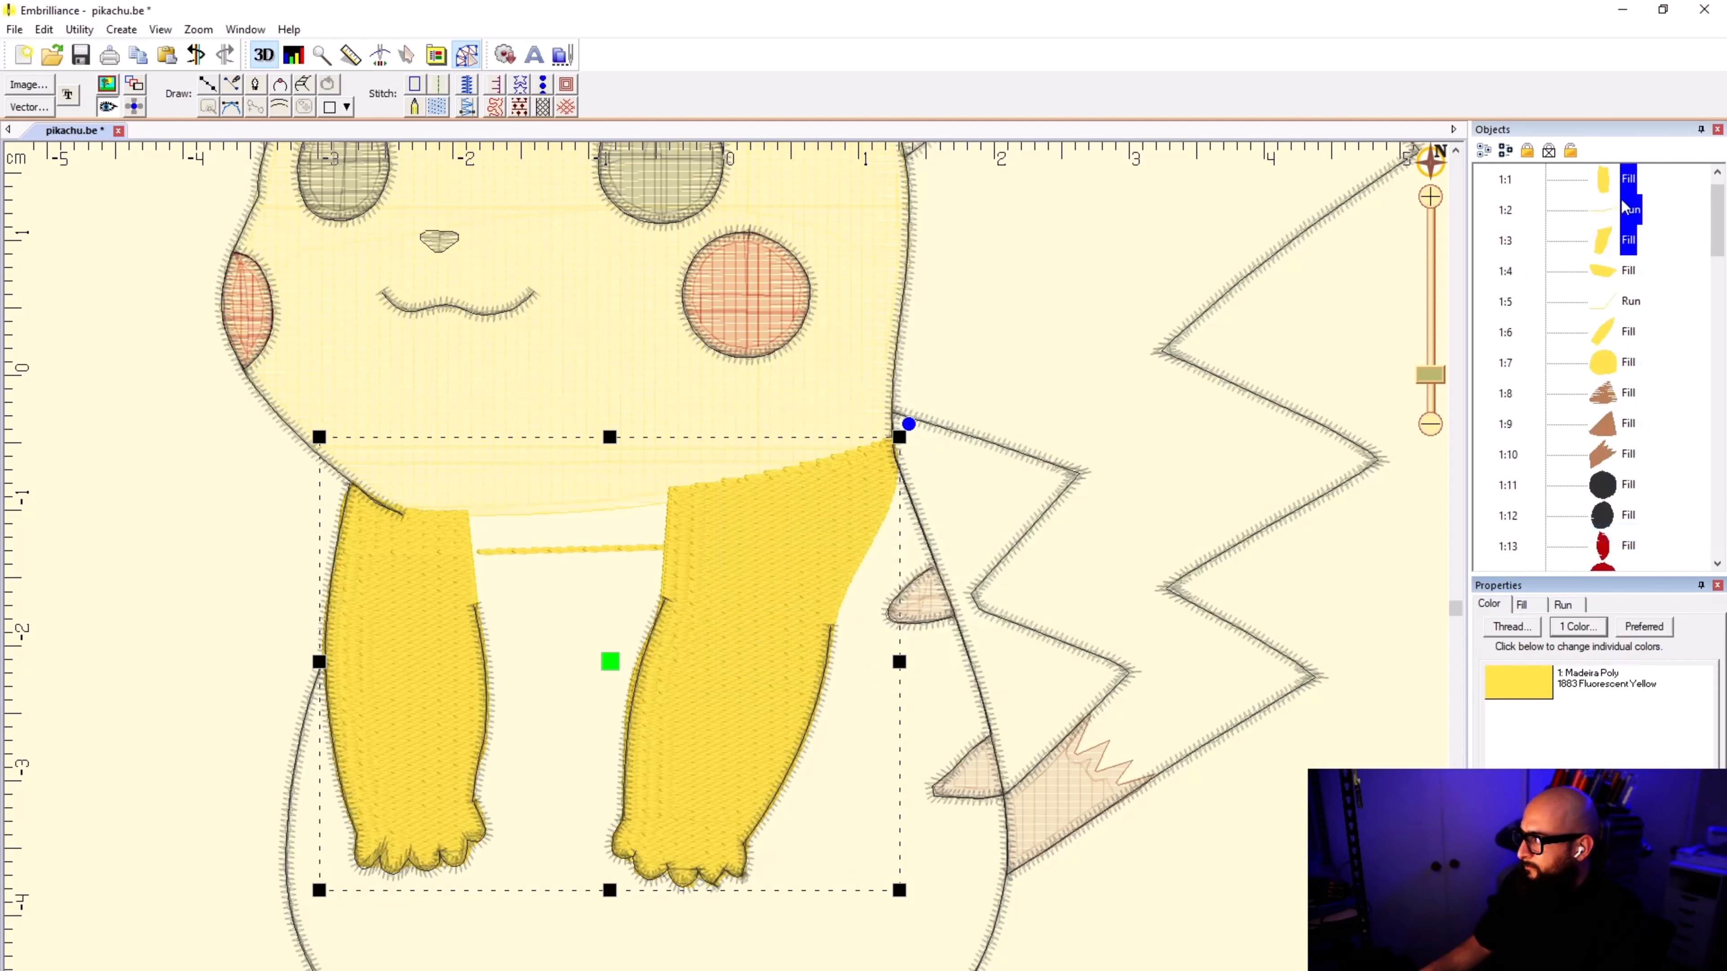
drag(1610, 371, 1608, 389)
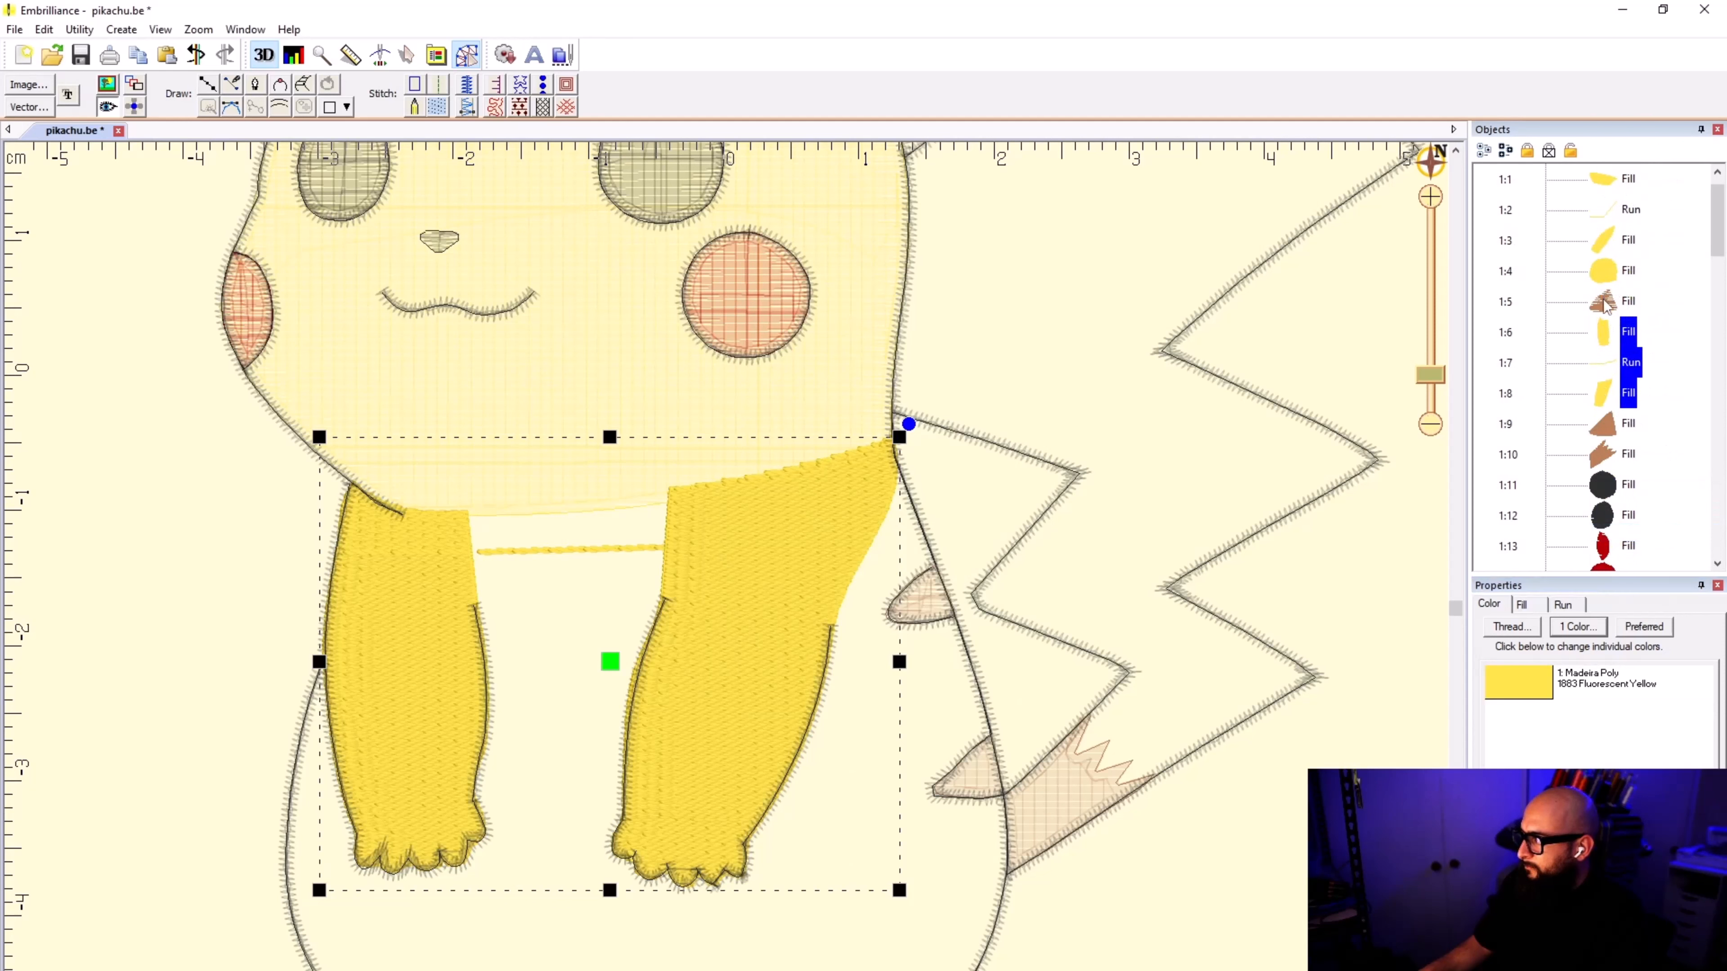
click(1606, 305)
drag(1606, 308, 1606, 408)
click(1272, 427)
scroll(739, 665, down, 4)
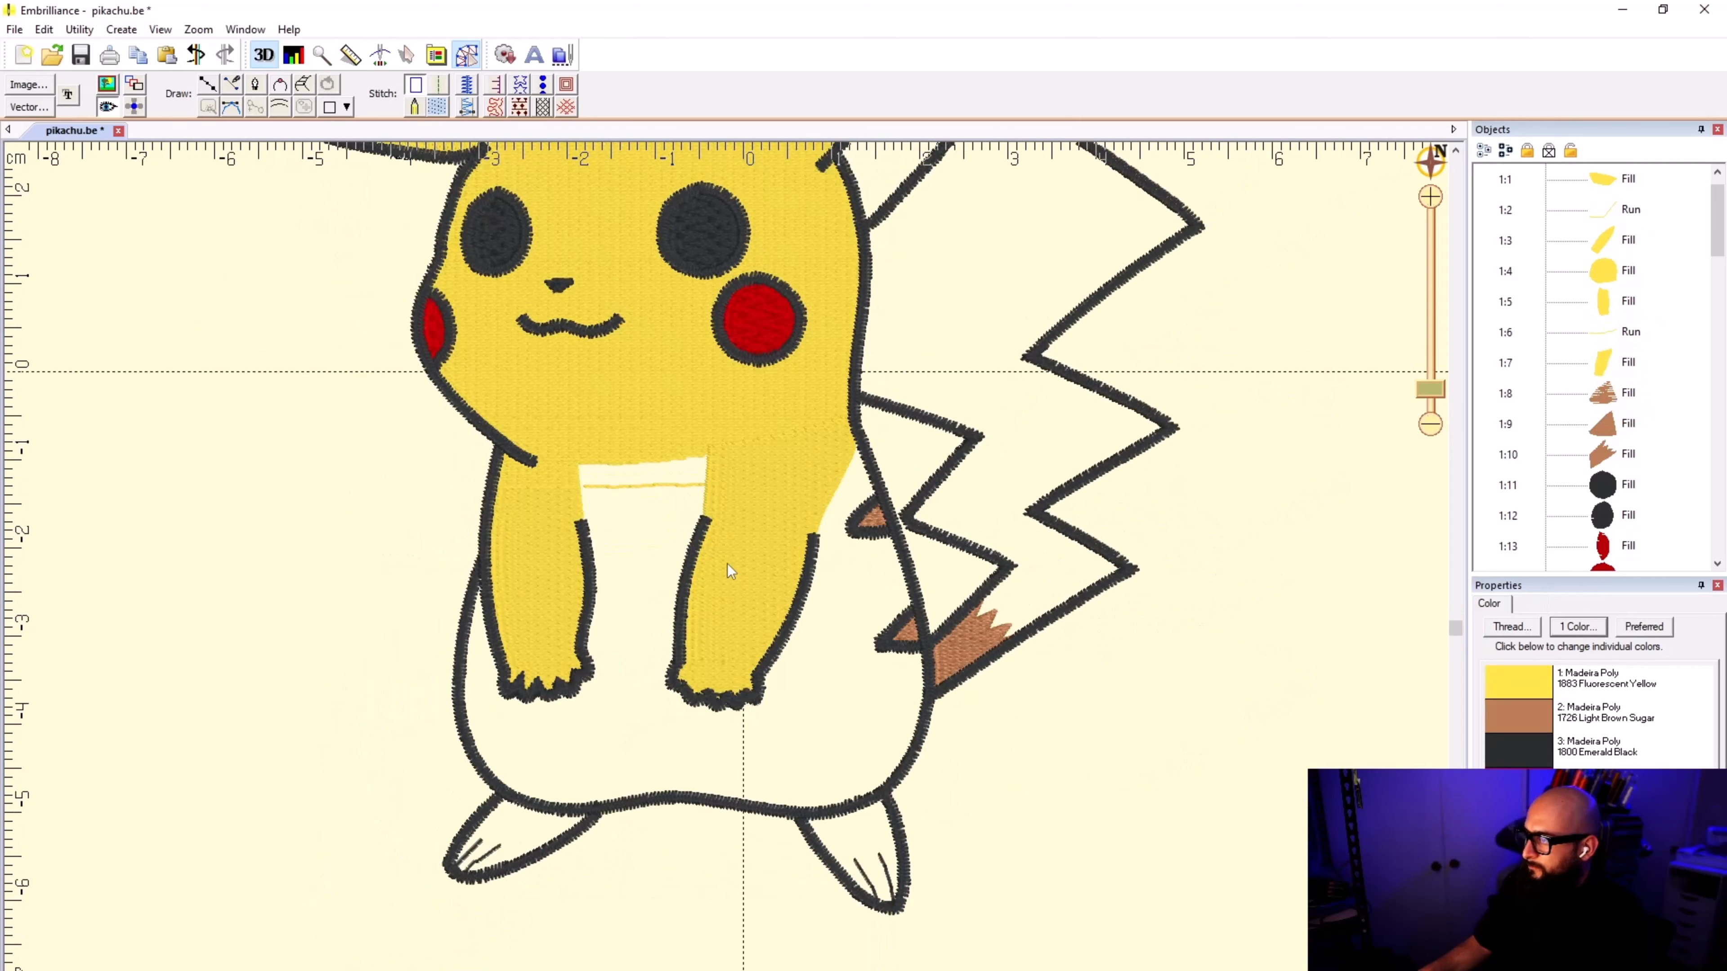
Step: Start drawing a new outline for the body area below the head
scroll(721, 478, down, 1)
scroll(726, 575, up, 2)
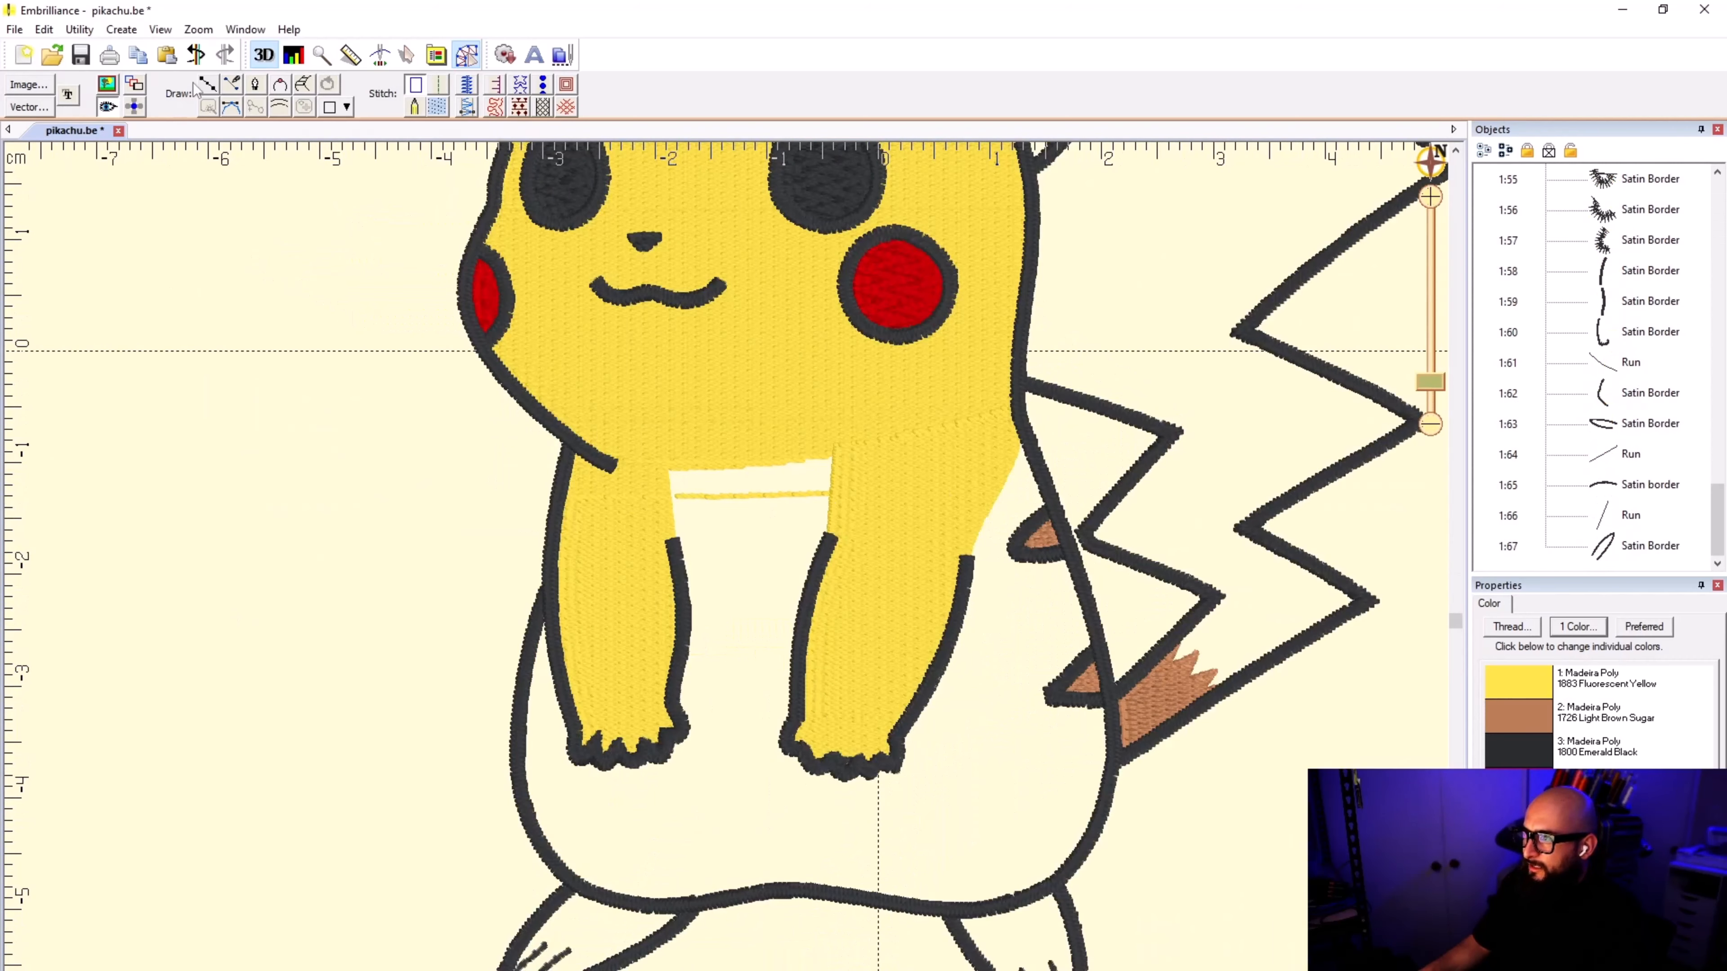
click(207, 85)
click(653, 456)
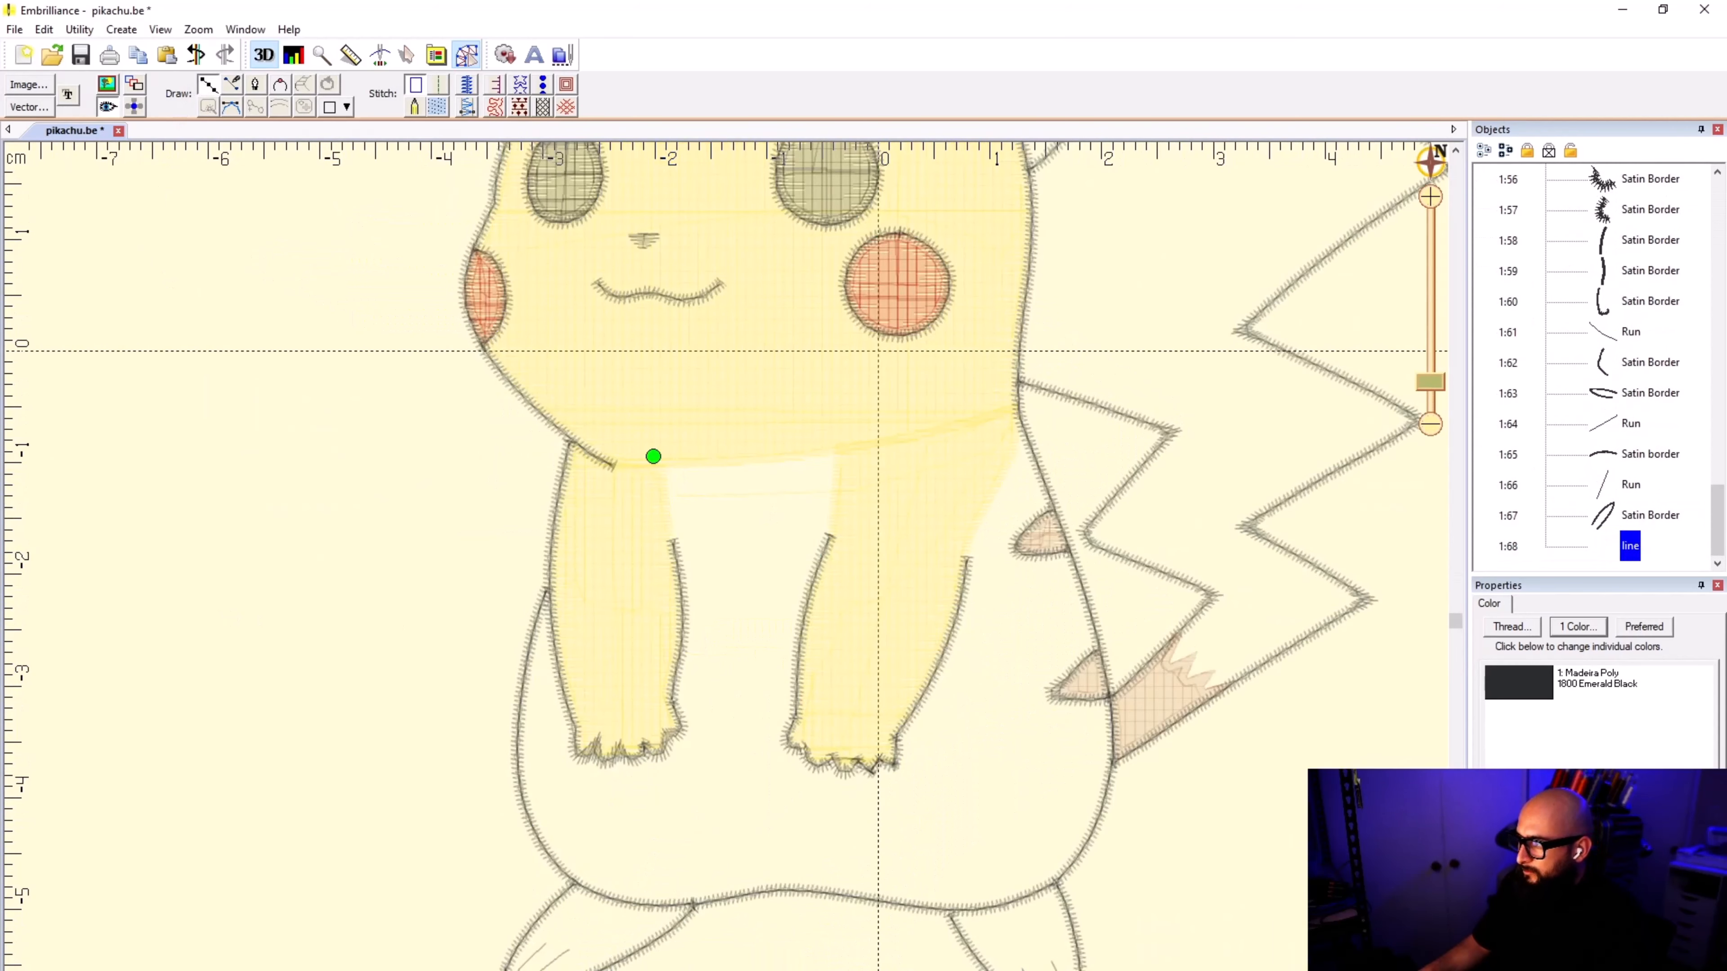
click(850, 443)
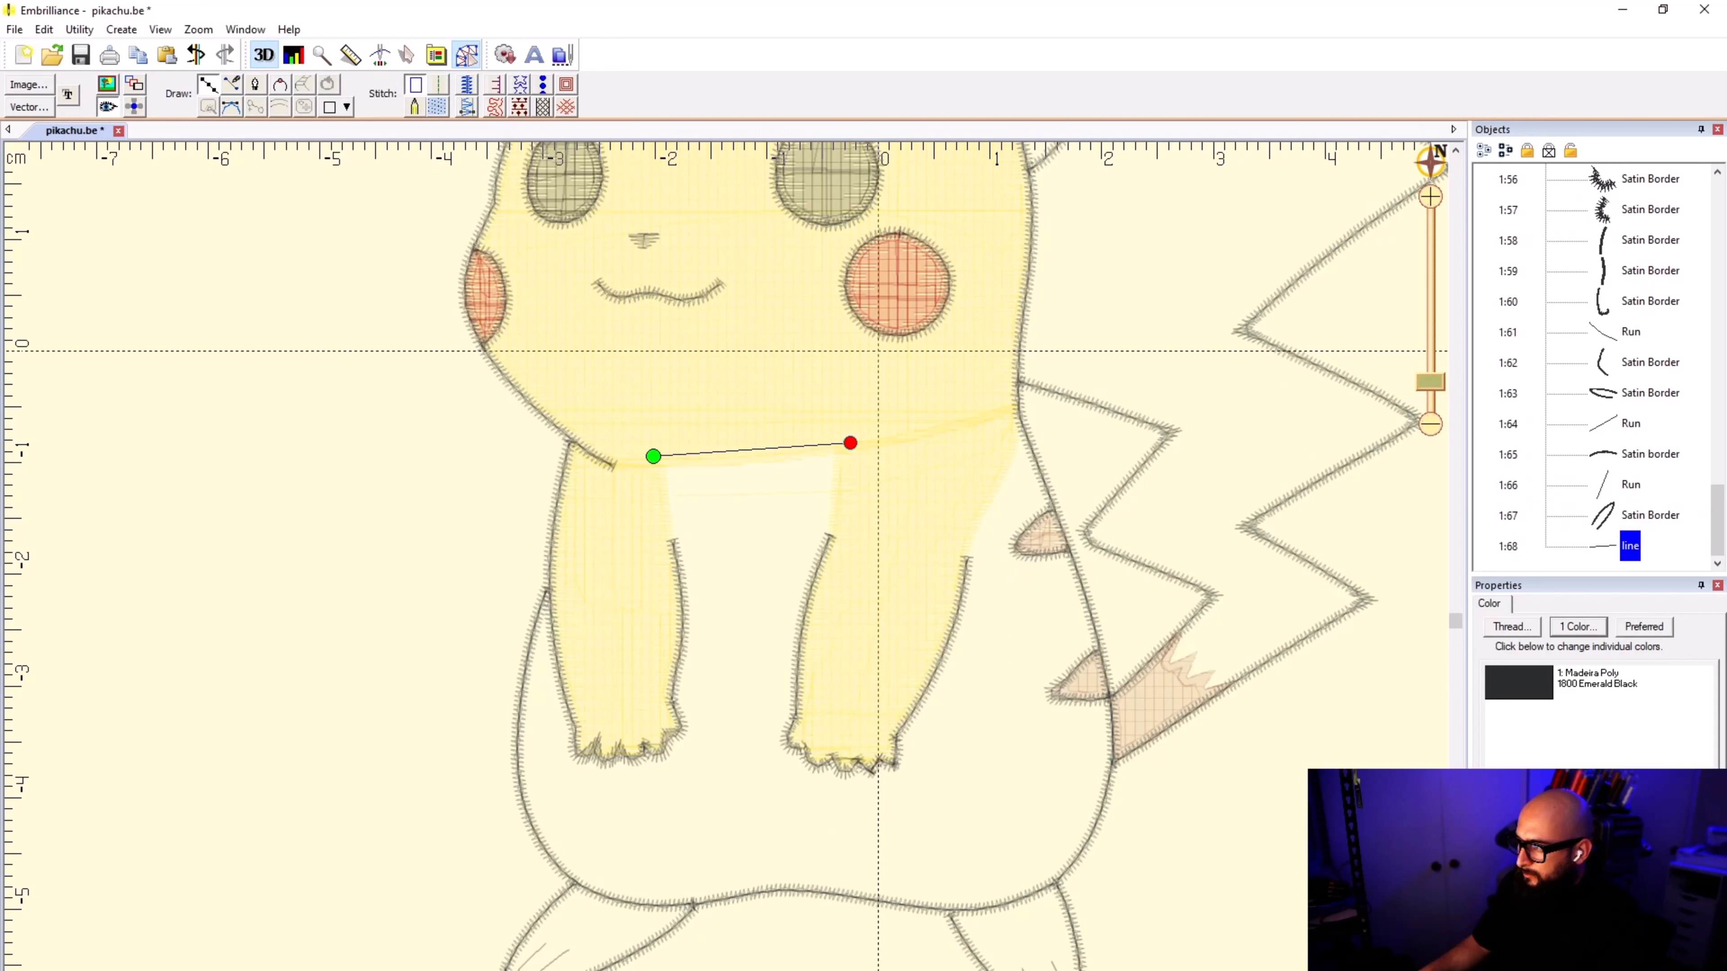
click(842, 514)
key(BackSpace)
key(BackSpace)
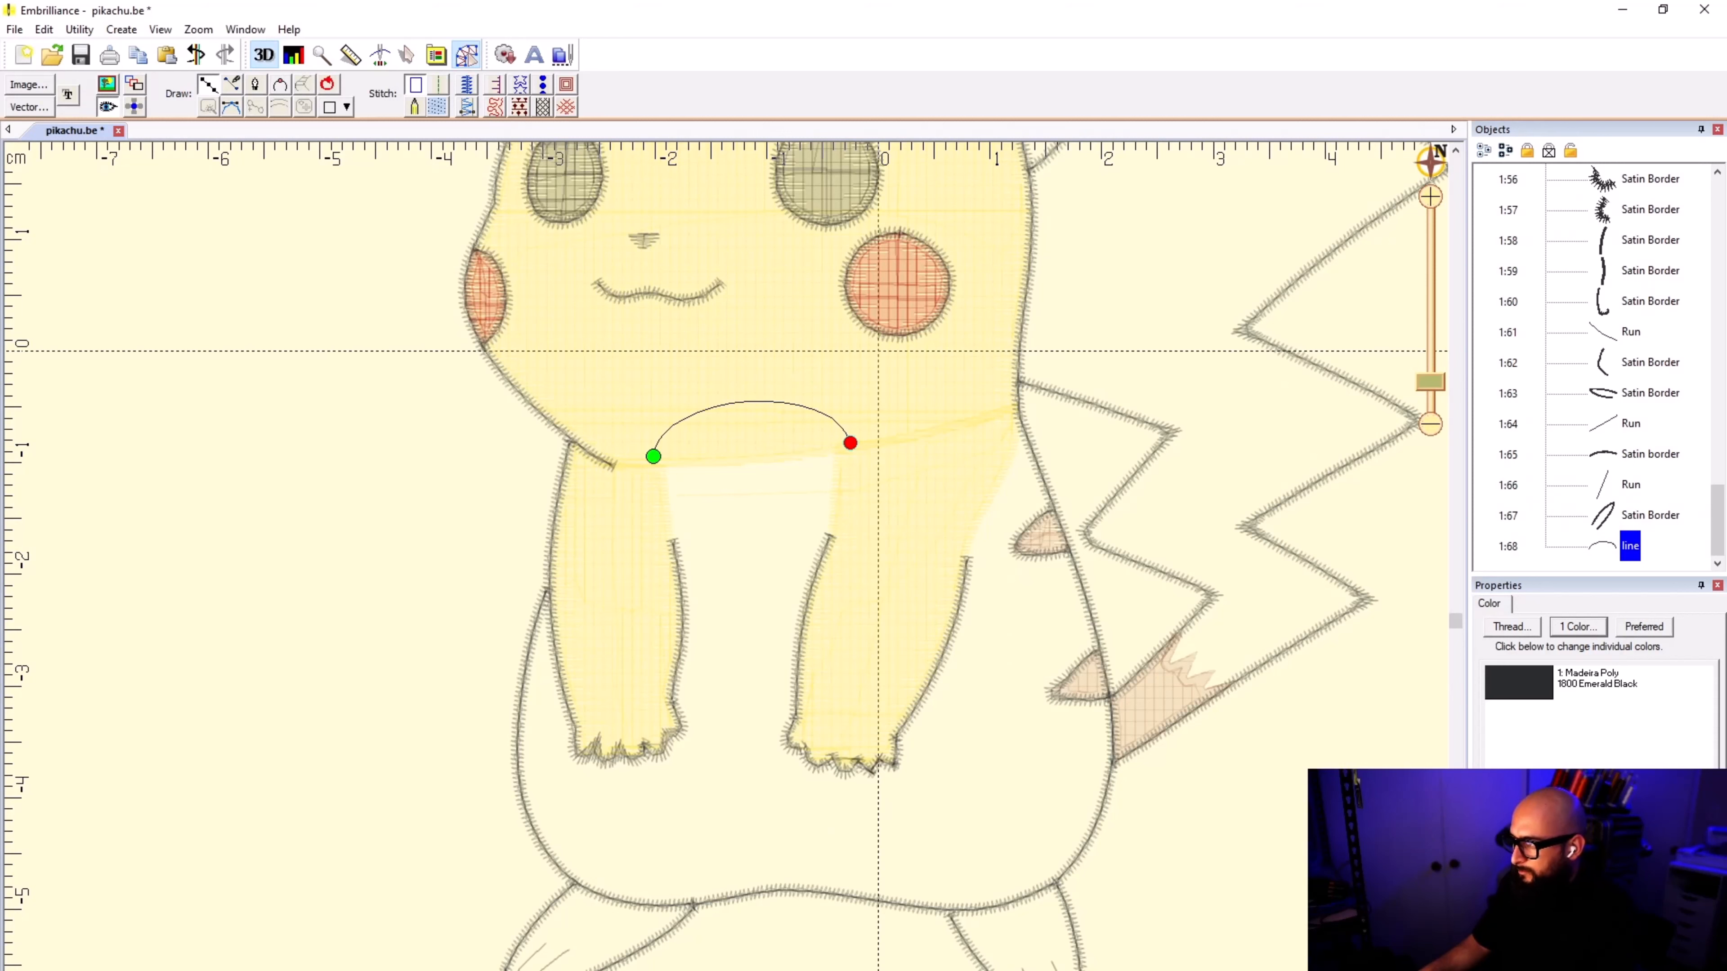
click(848, 440)
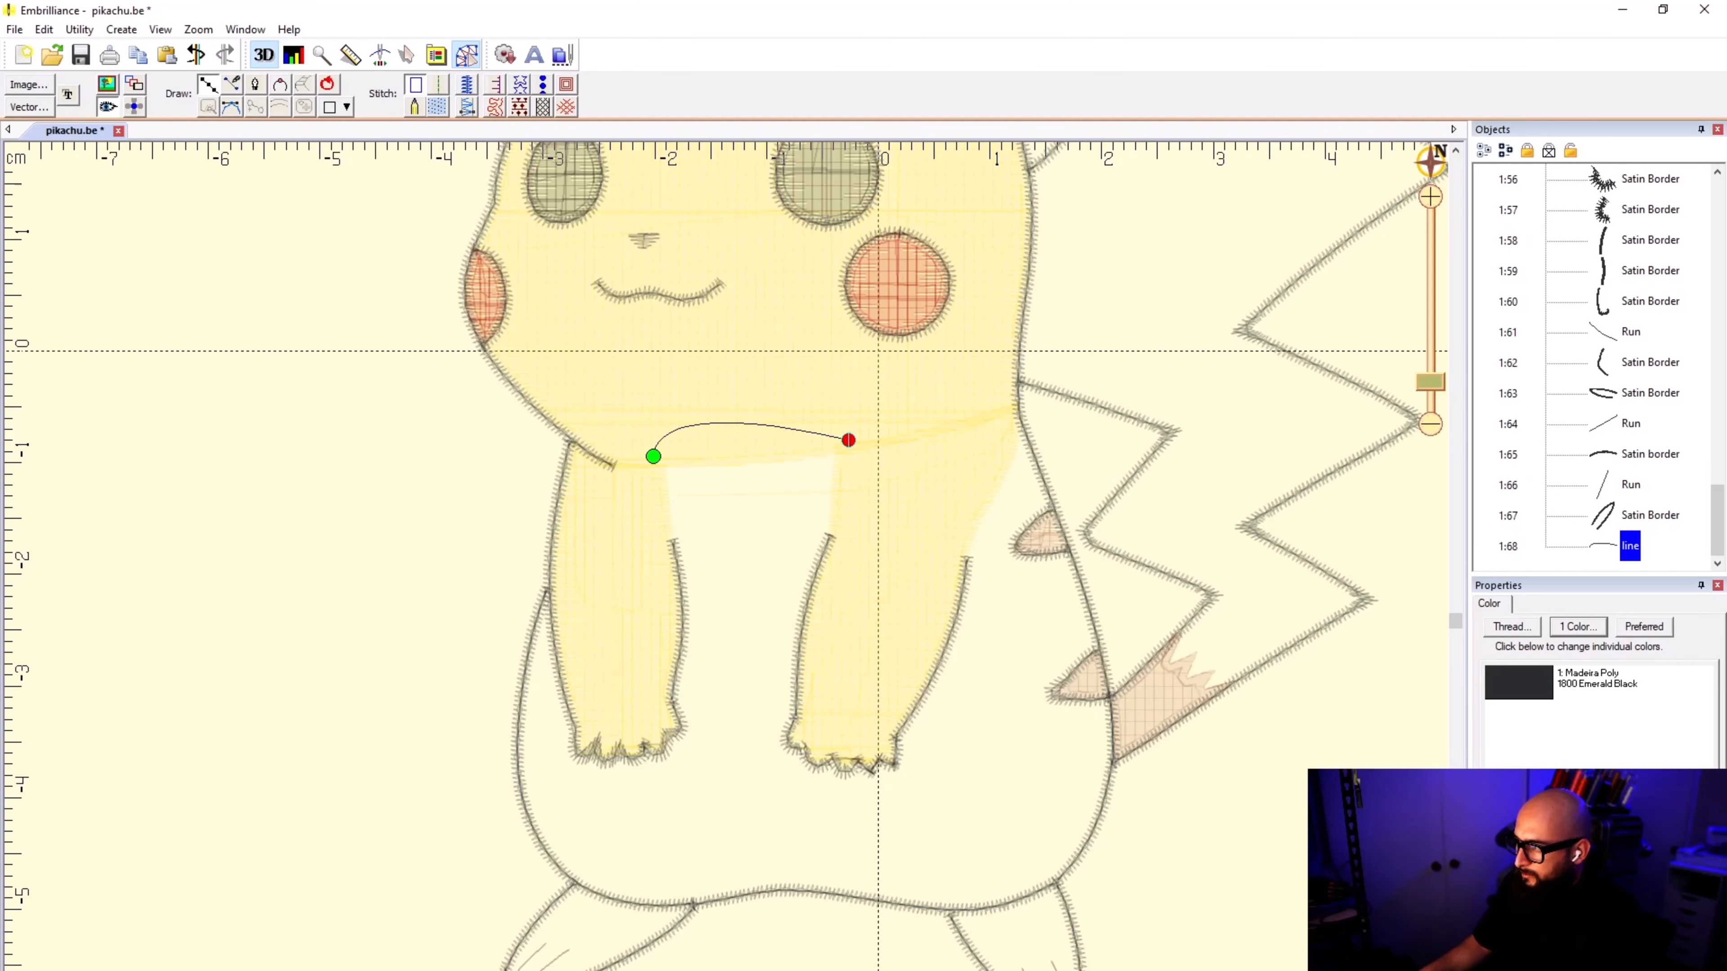
scroll(844, 441, up, 1)
key(BackSpace)
key(BackSpace)
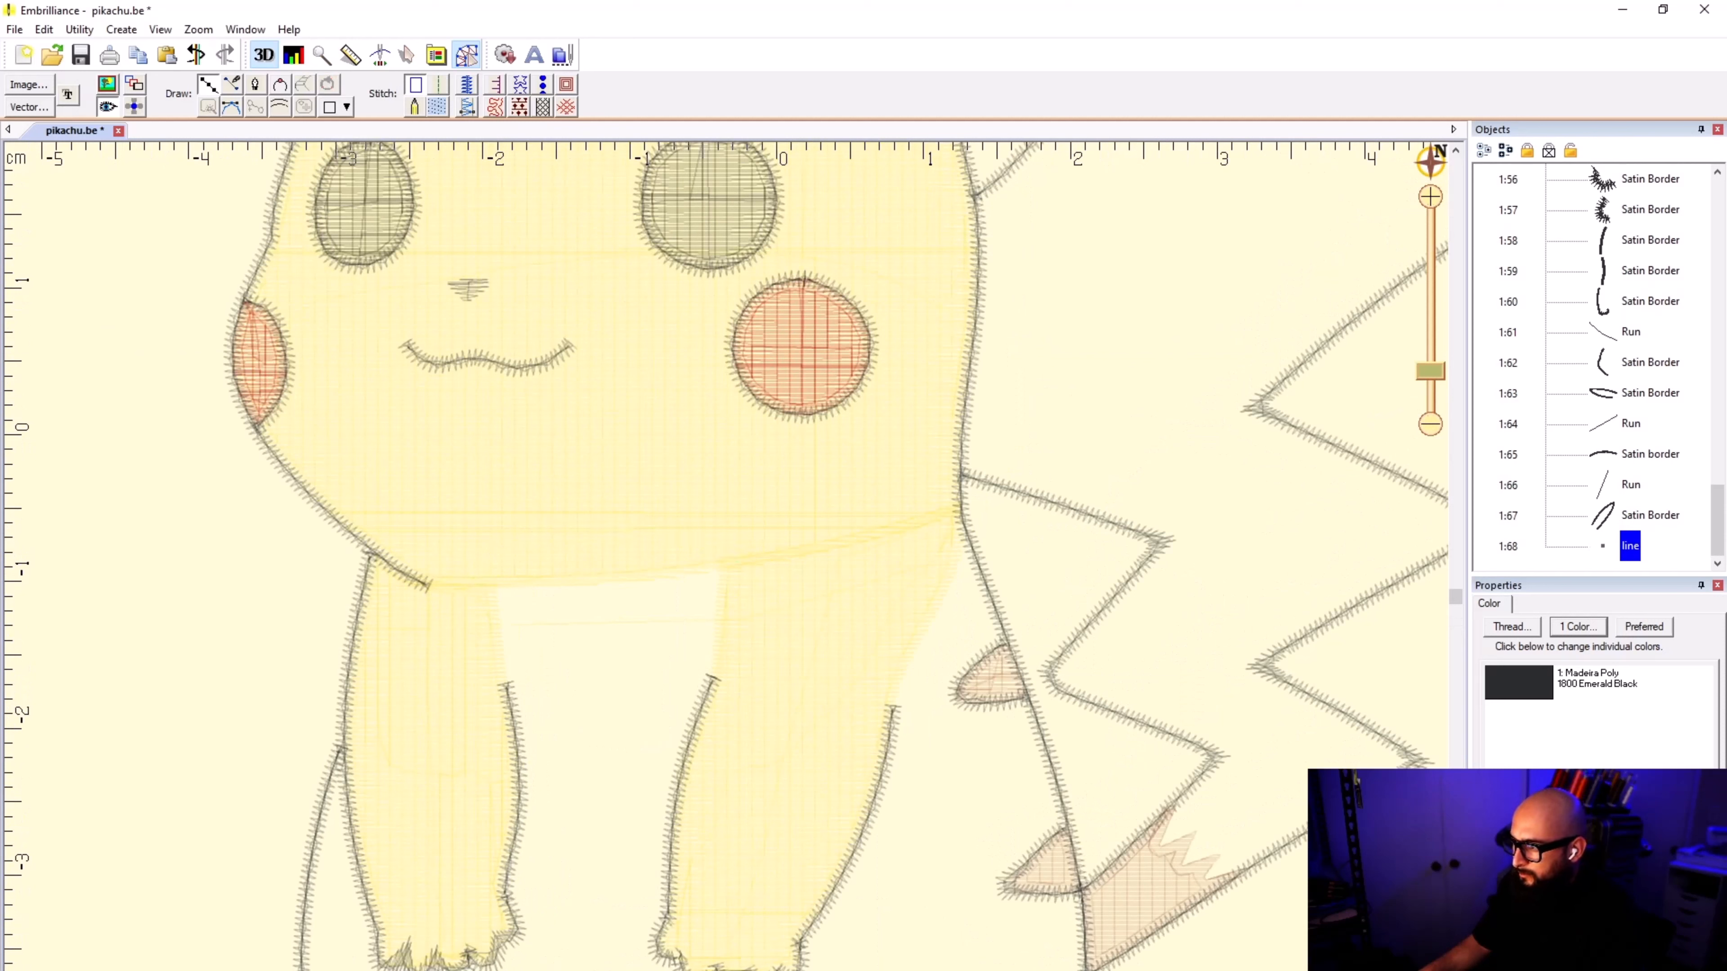
Step: Trace the body outline across the chest between the arms, just inside the head fill, and down the second arm's inner border to the paw
click(483, 568)
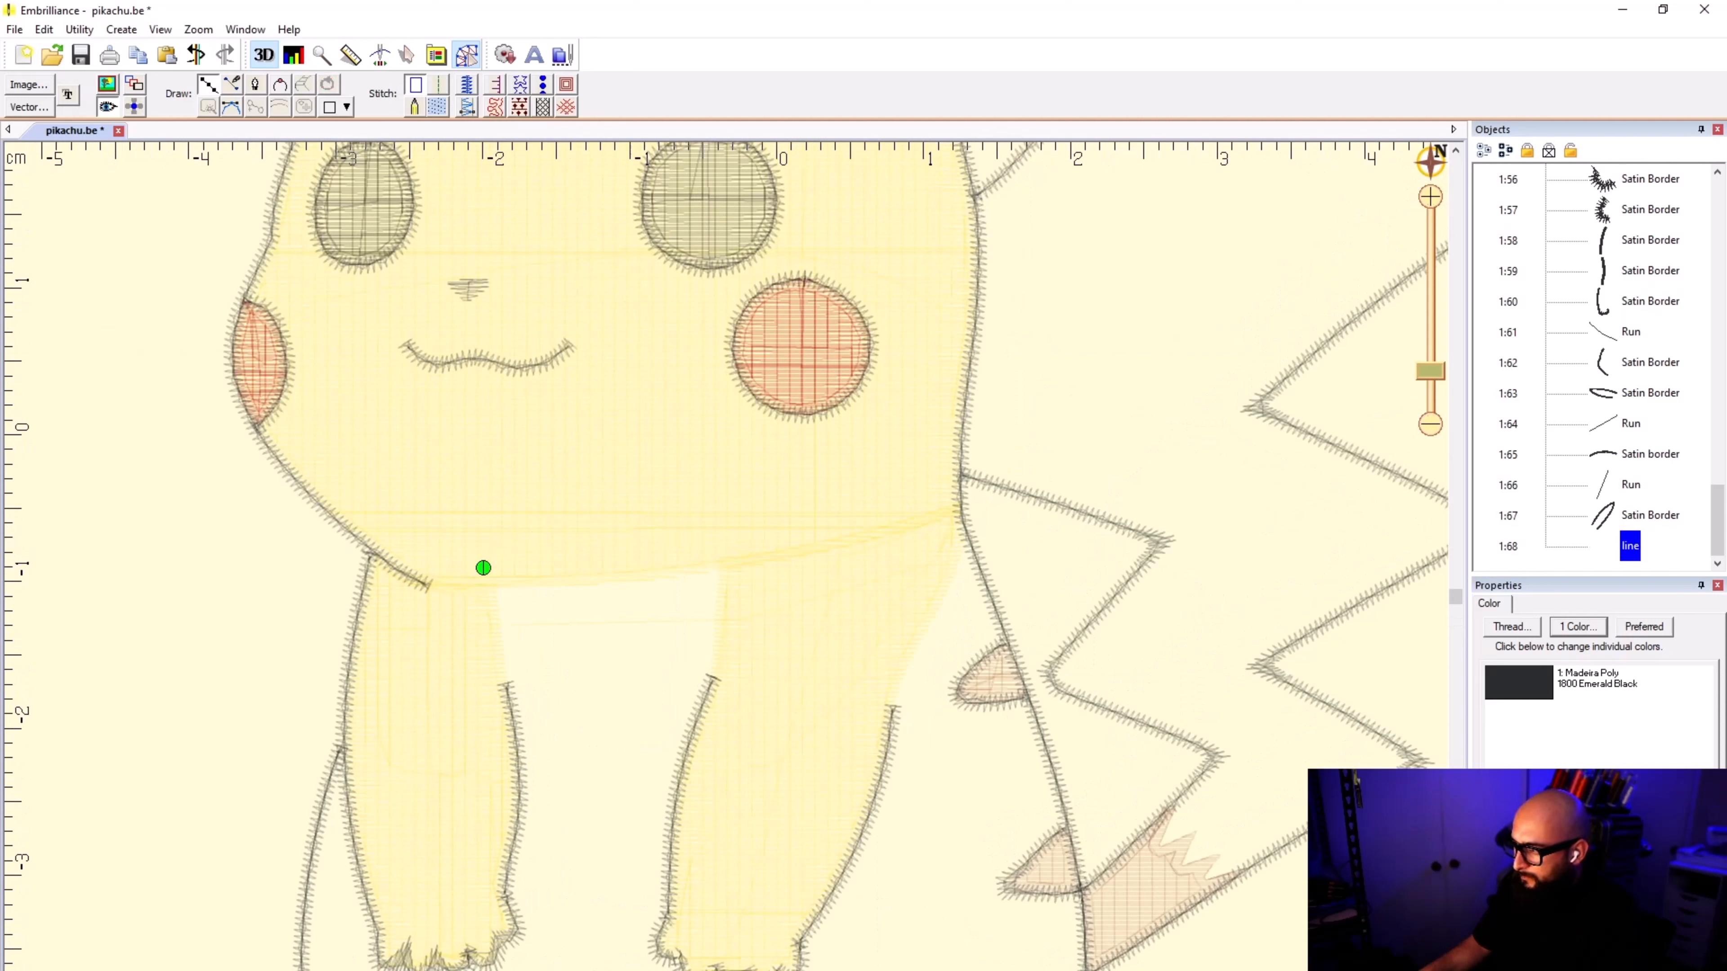
click(736, 547)
click(744, 578)
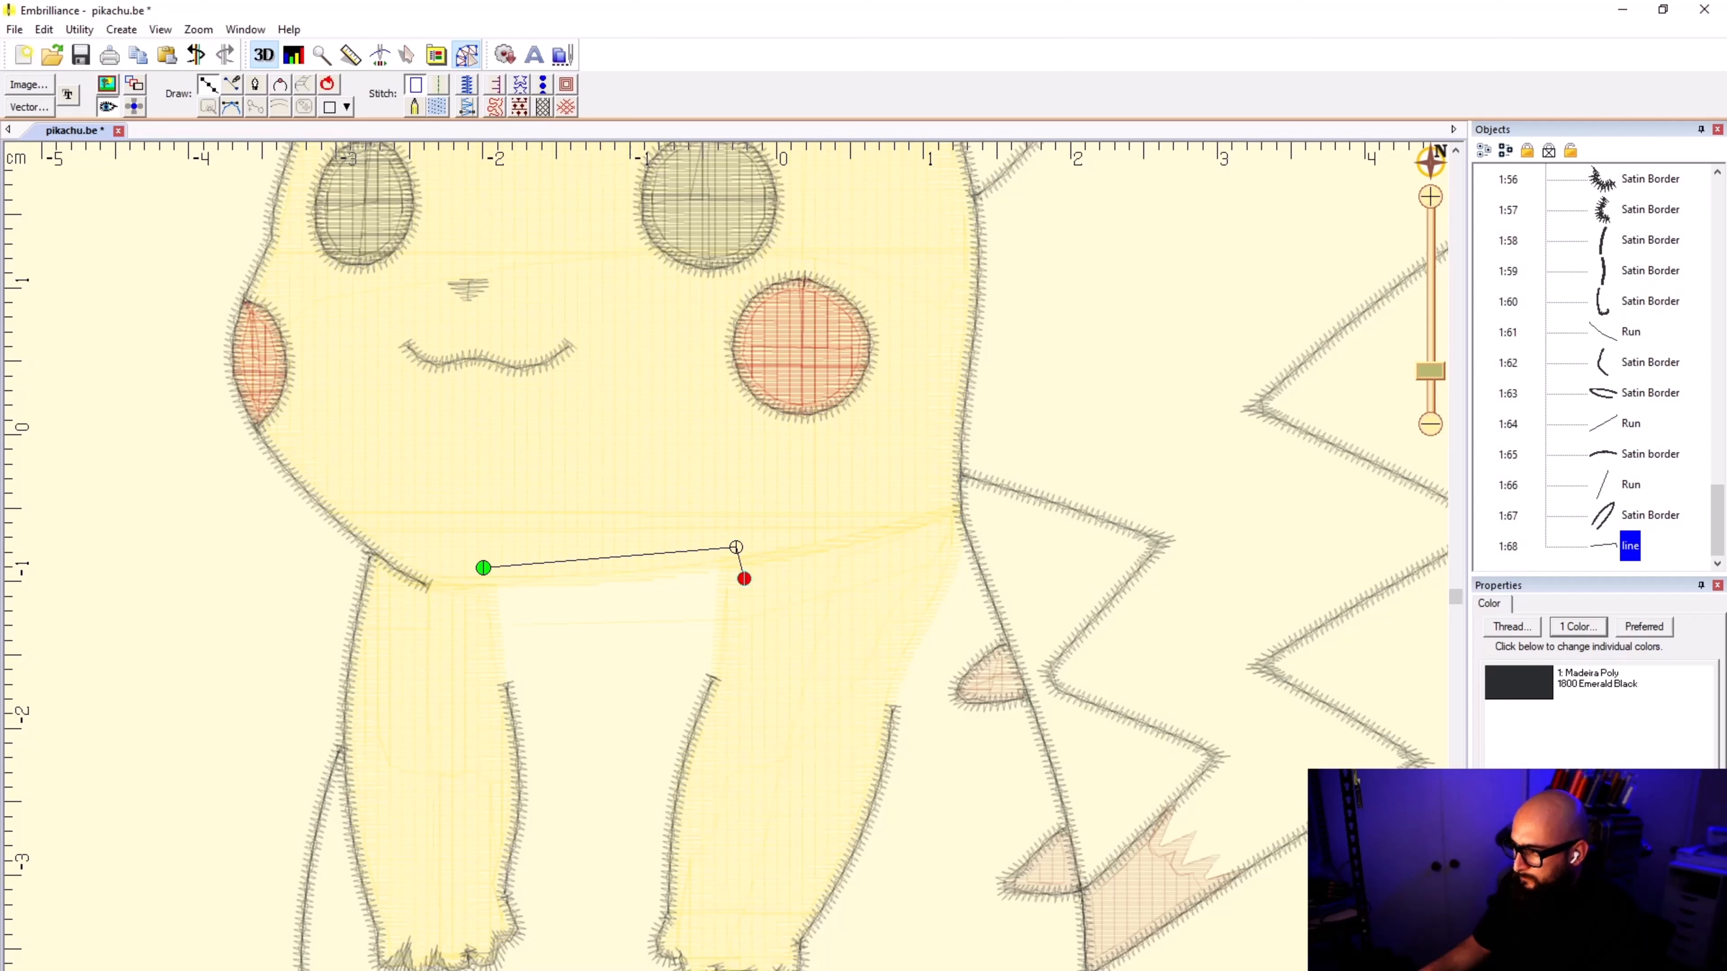
click(713, 705)
click(684, 809)
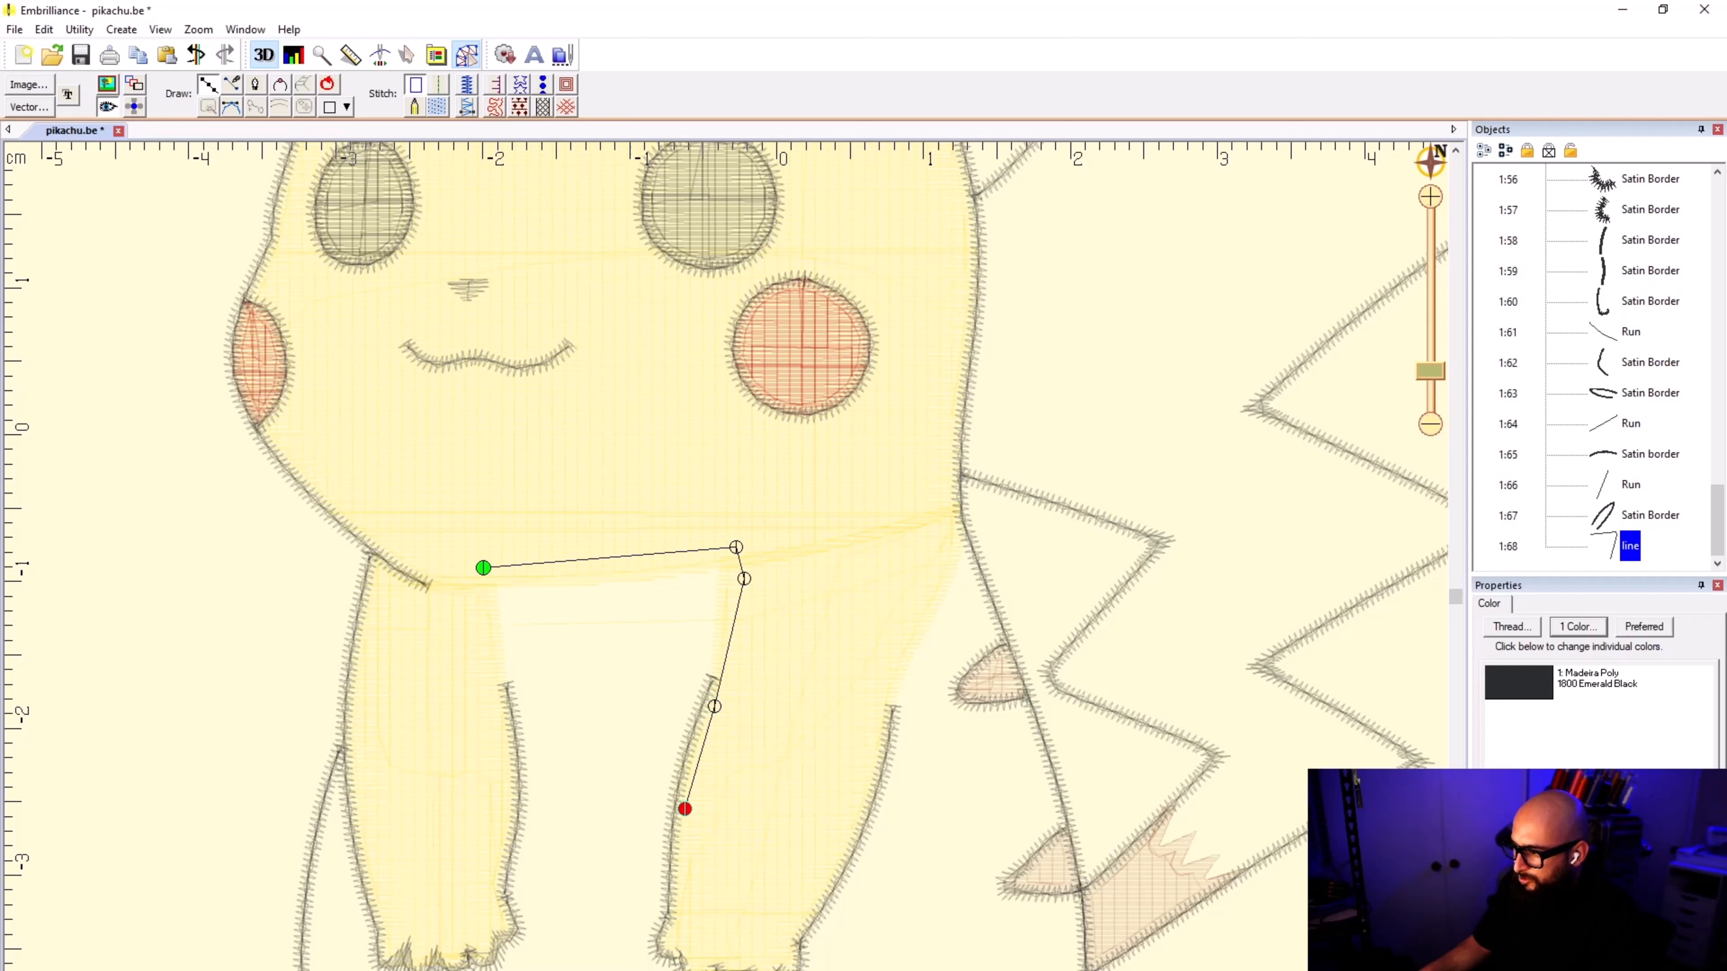
click(680, 882)
click(673, 923)
click(665, 946)
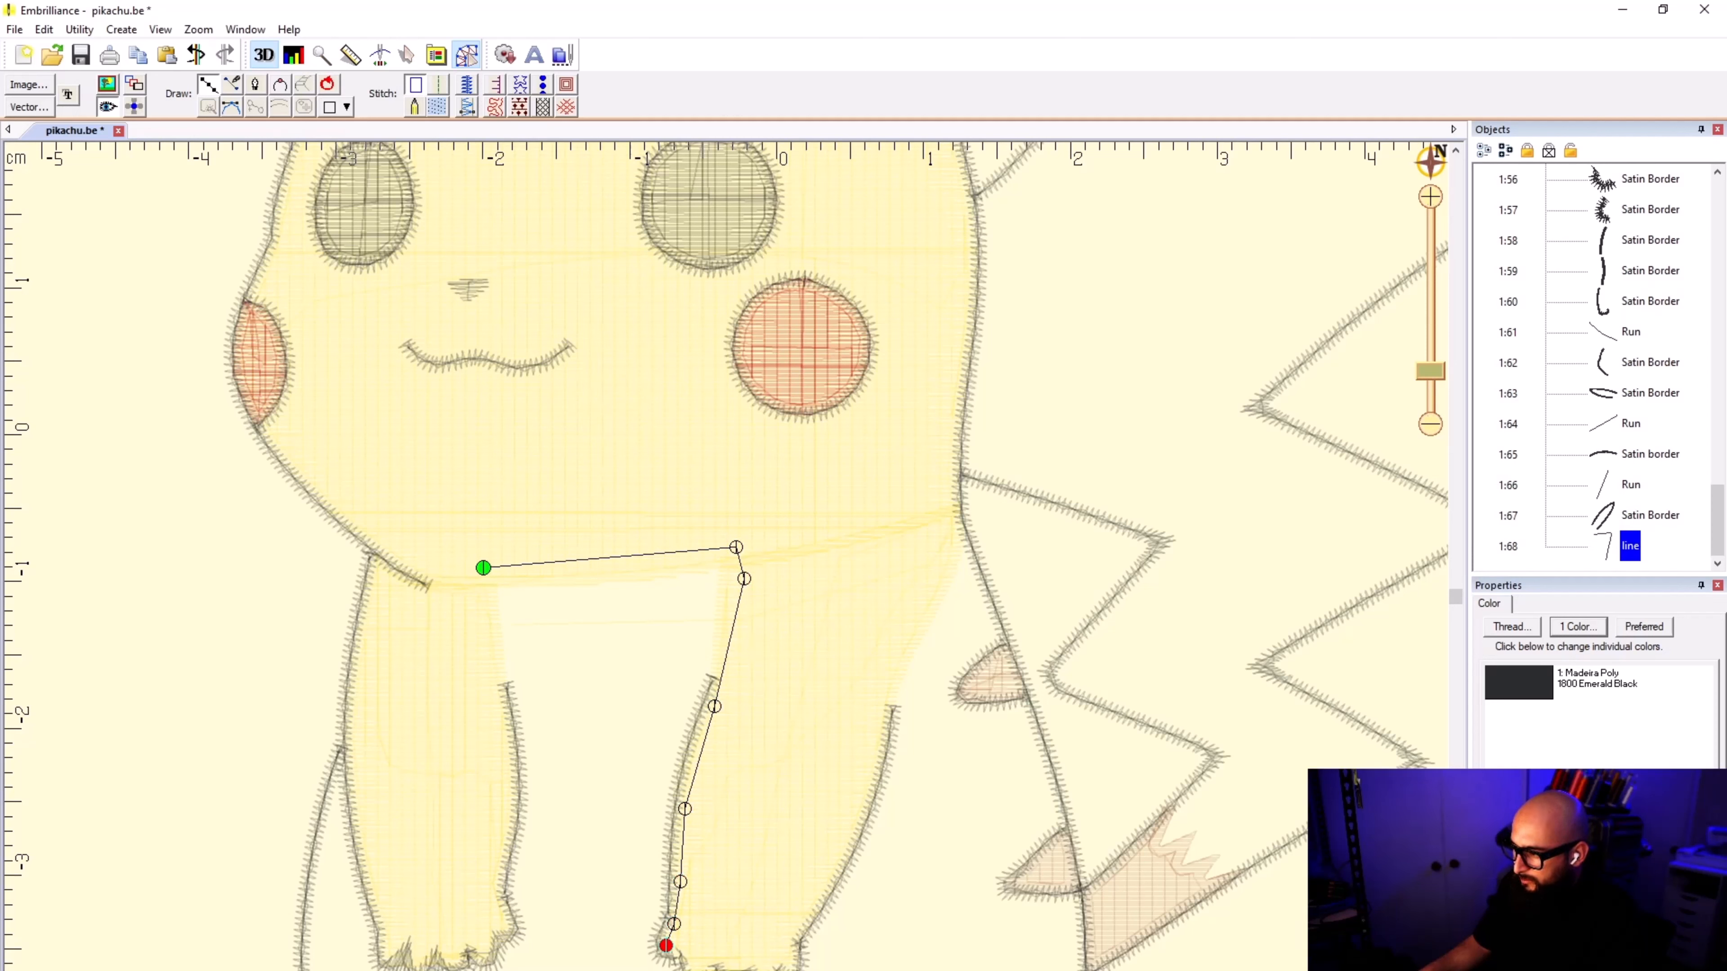
Step: Continue the body outline across the second arm's paw and up the arm's outer side to the body border below the head
click(784, 964)
click(793, 933)
click(887, 686)
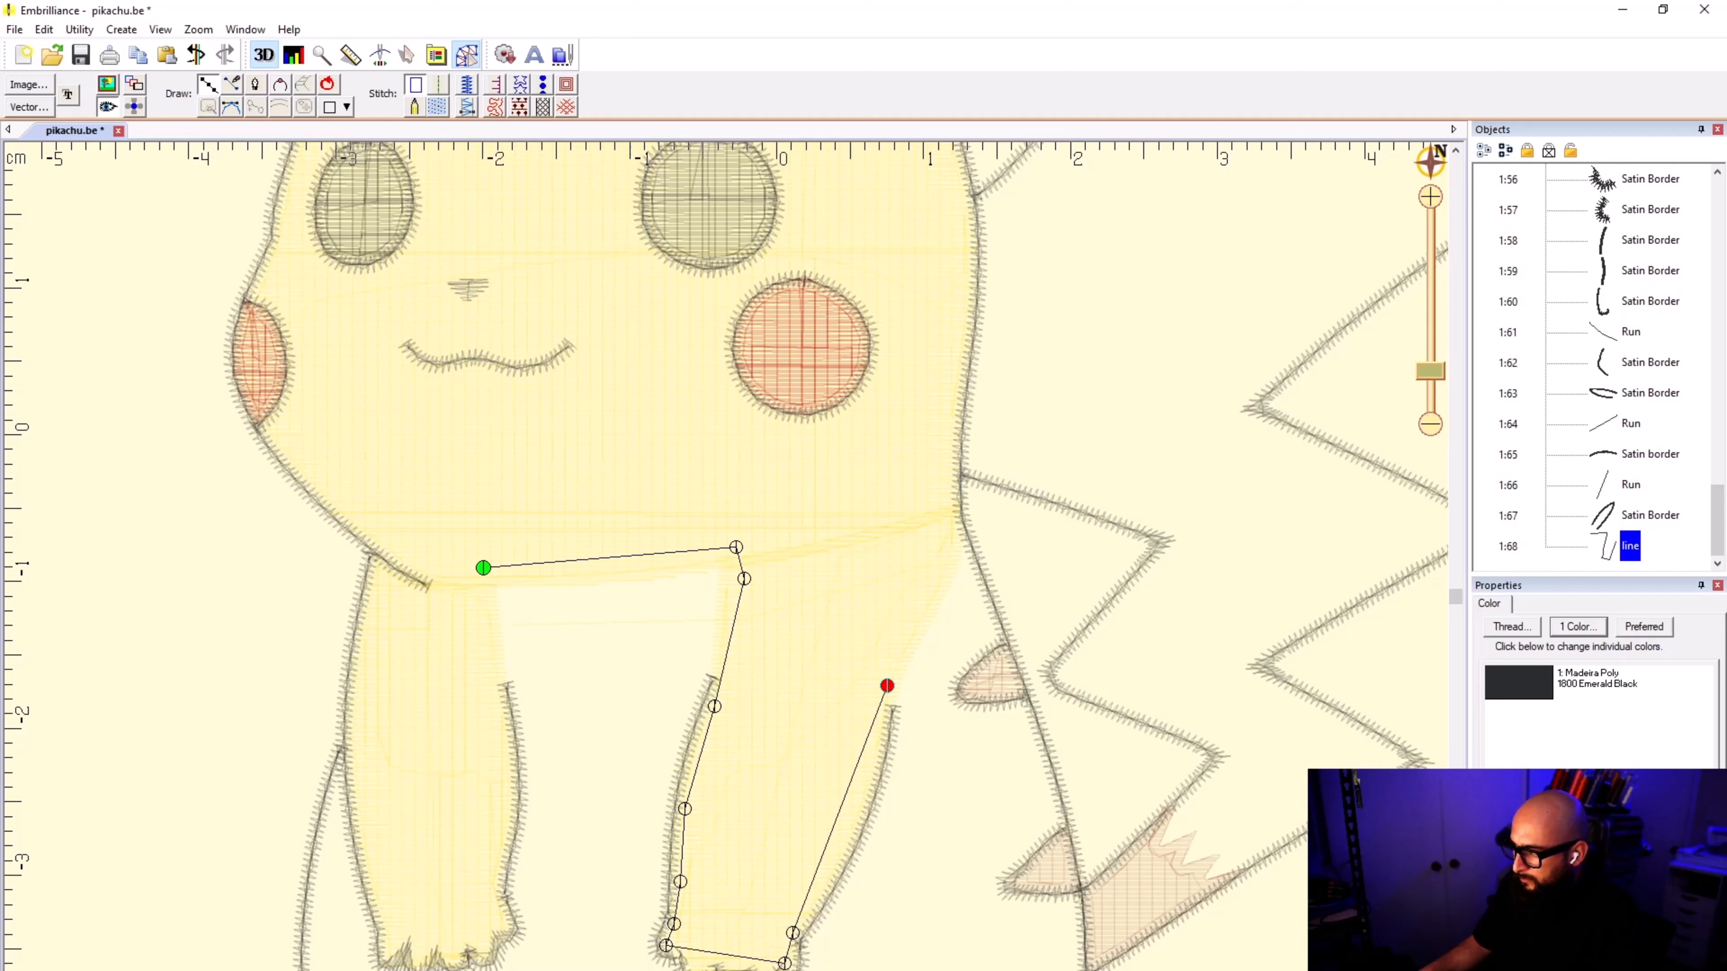
click(962, 517)
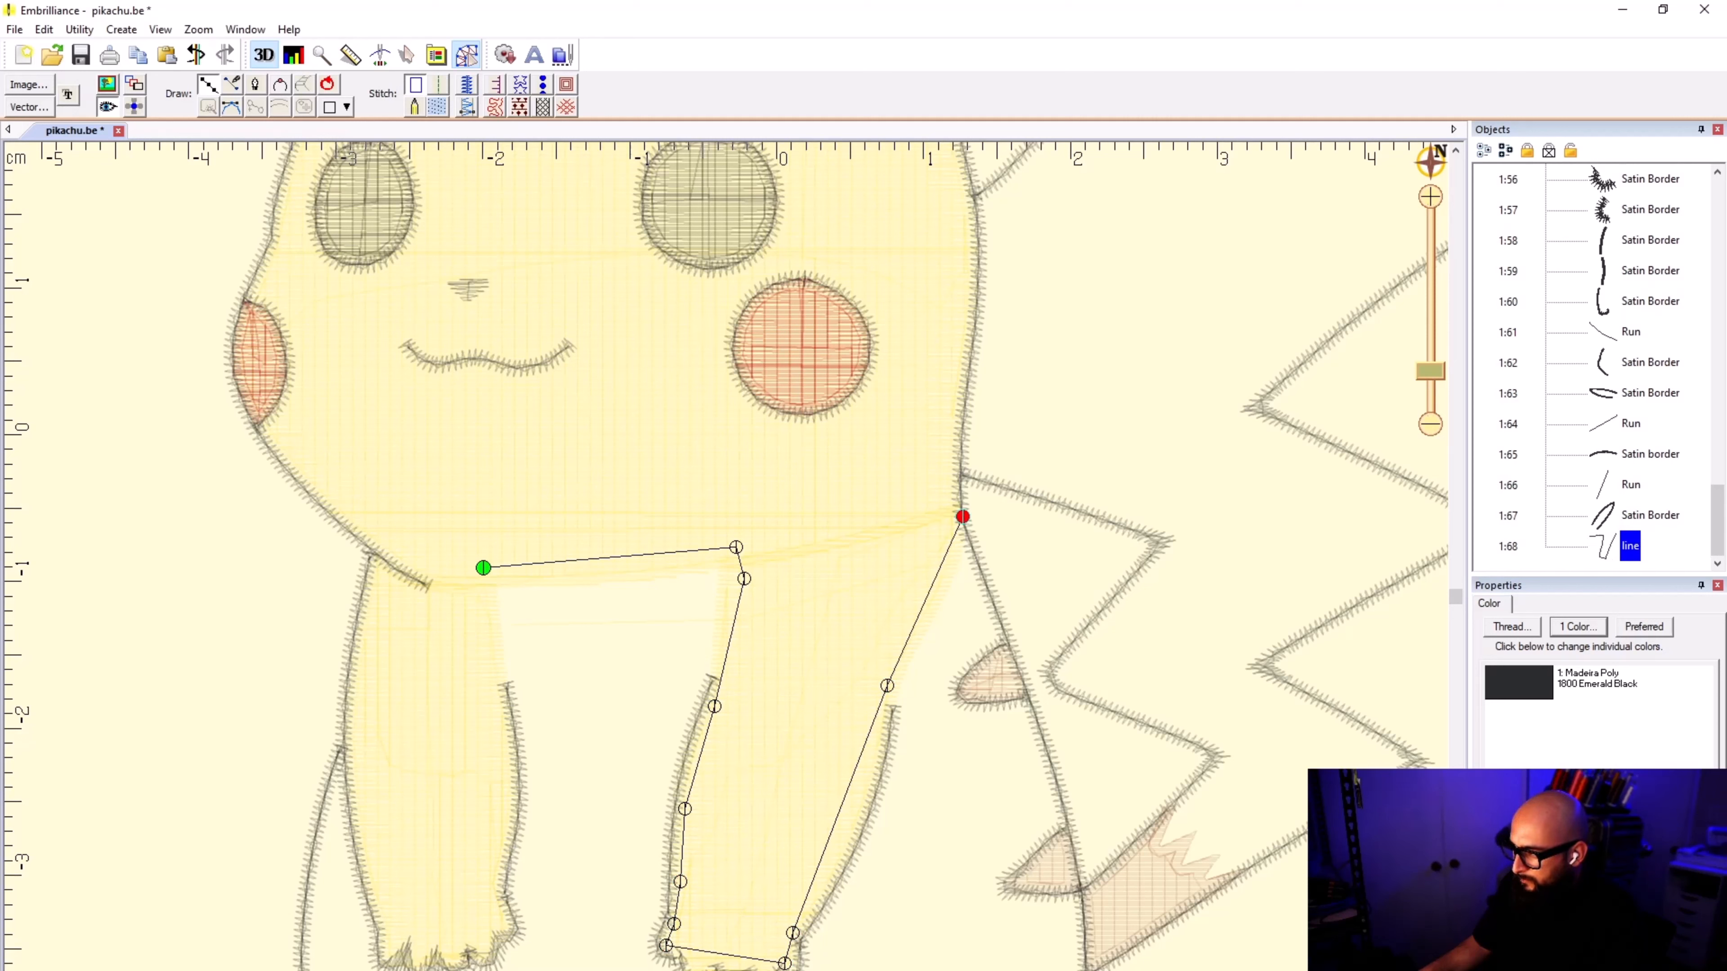
Step: Continue the outline down the back border of the body, past the upper brown stripe to the top of the lower brown stripe
scroll(985, 578, up, 2)
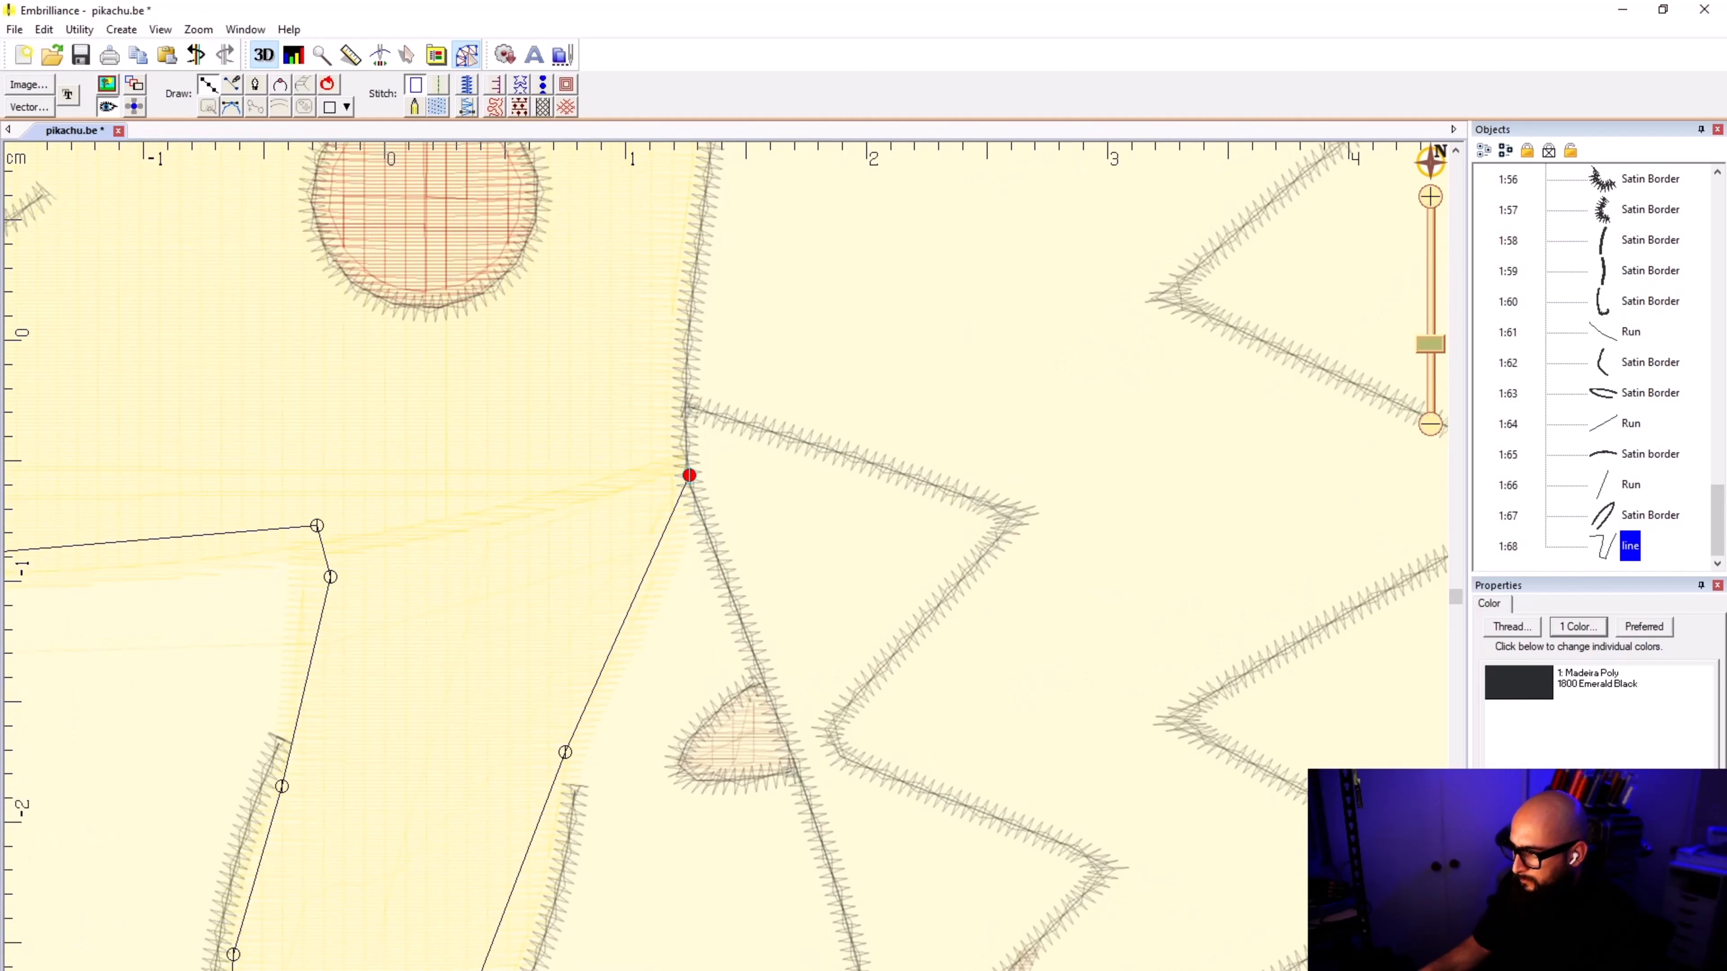
click(723, 578)
click(793, 756)
click(843, 900)
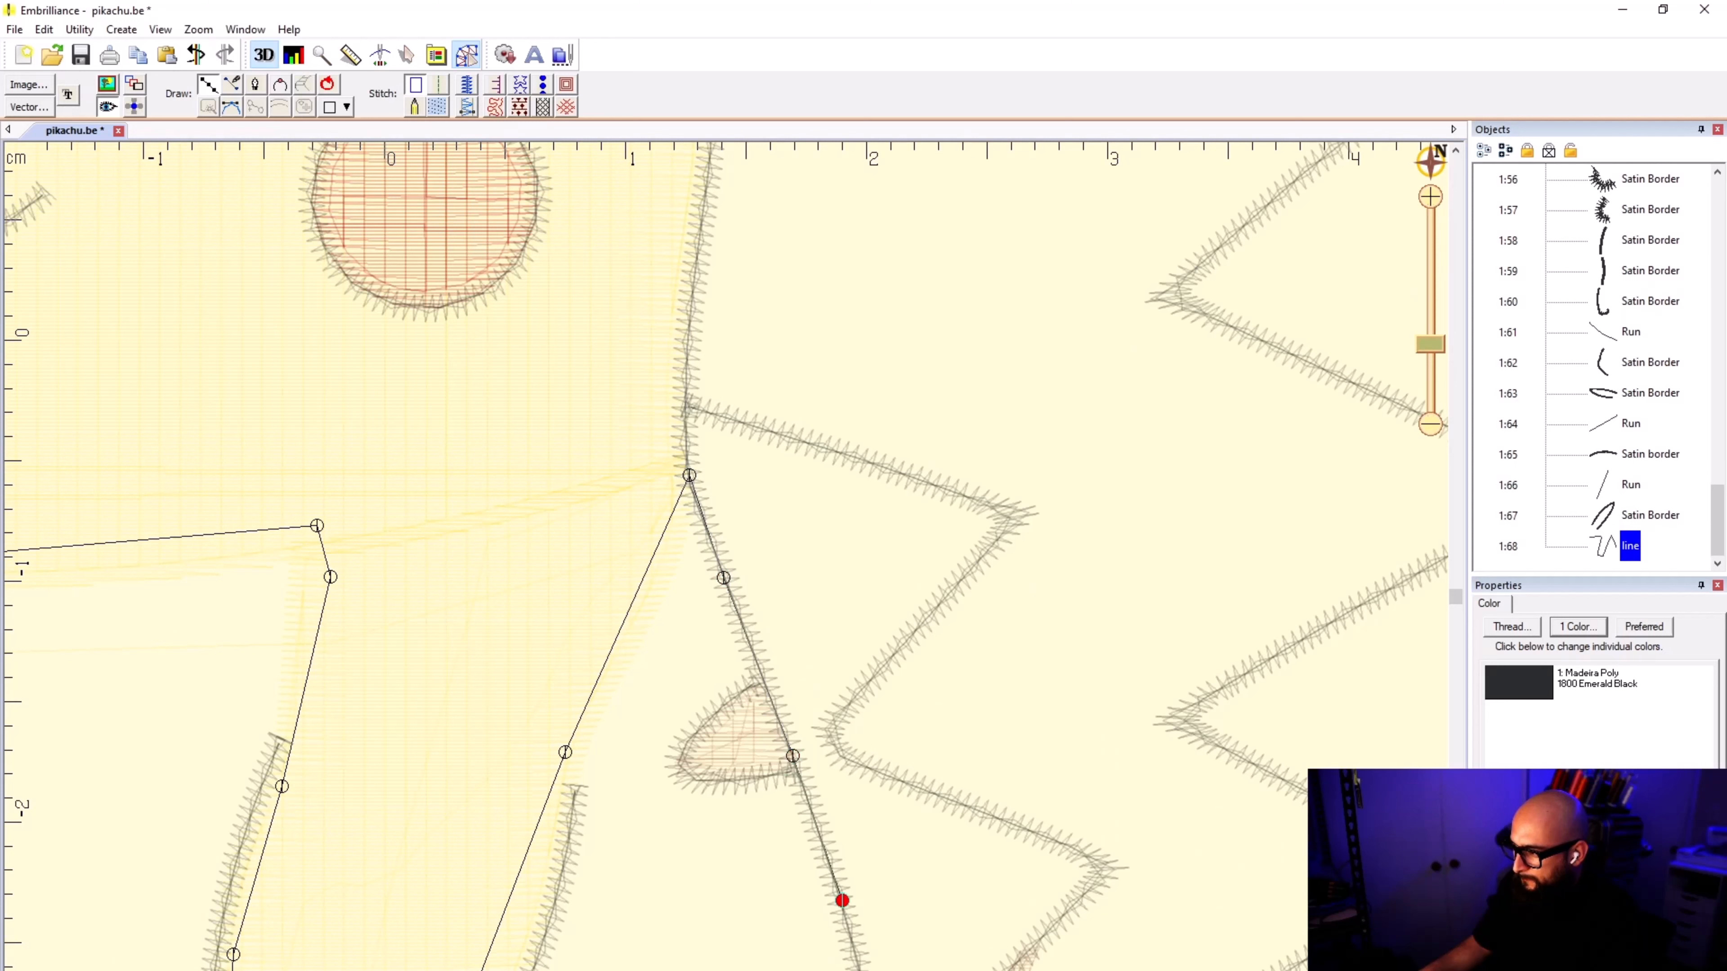
scroll(855, 949, down, 4)
scroll(729, 634, up, 5)
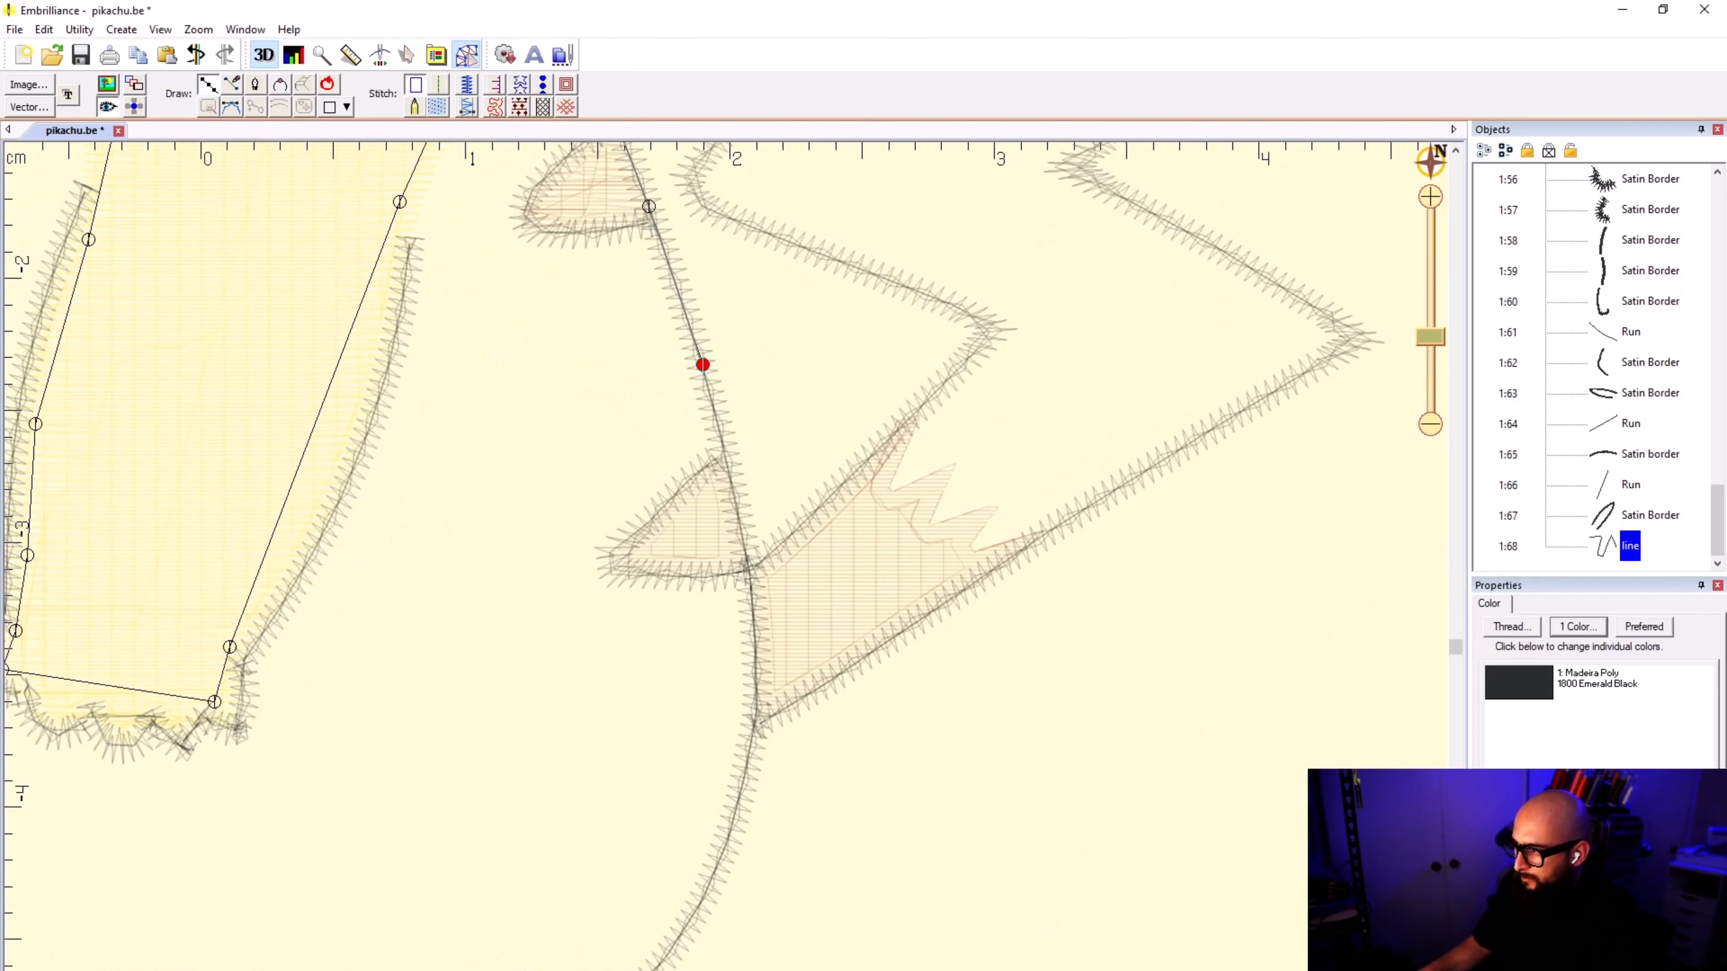
click(728, 461)
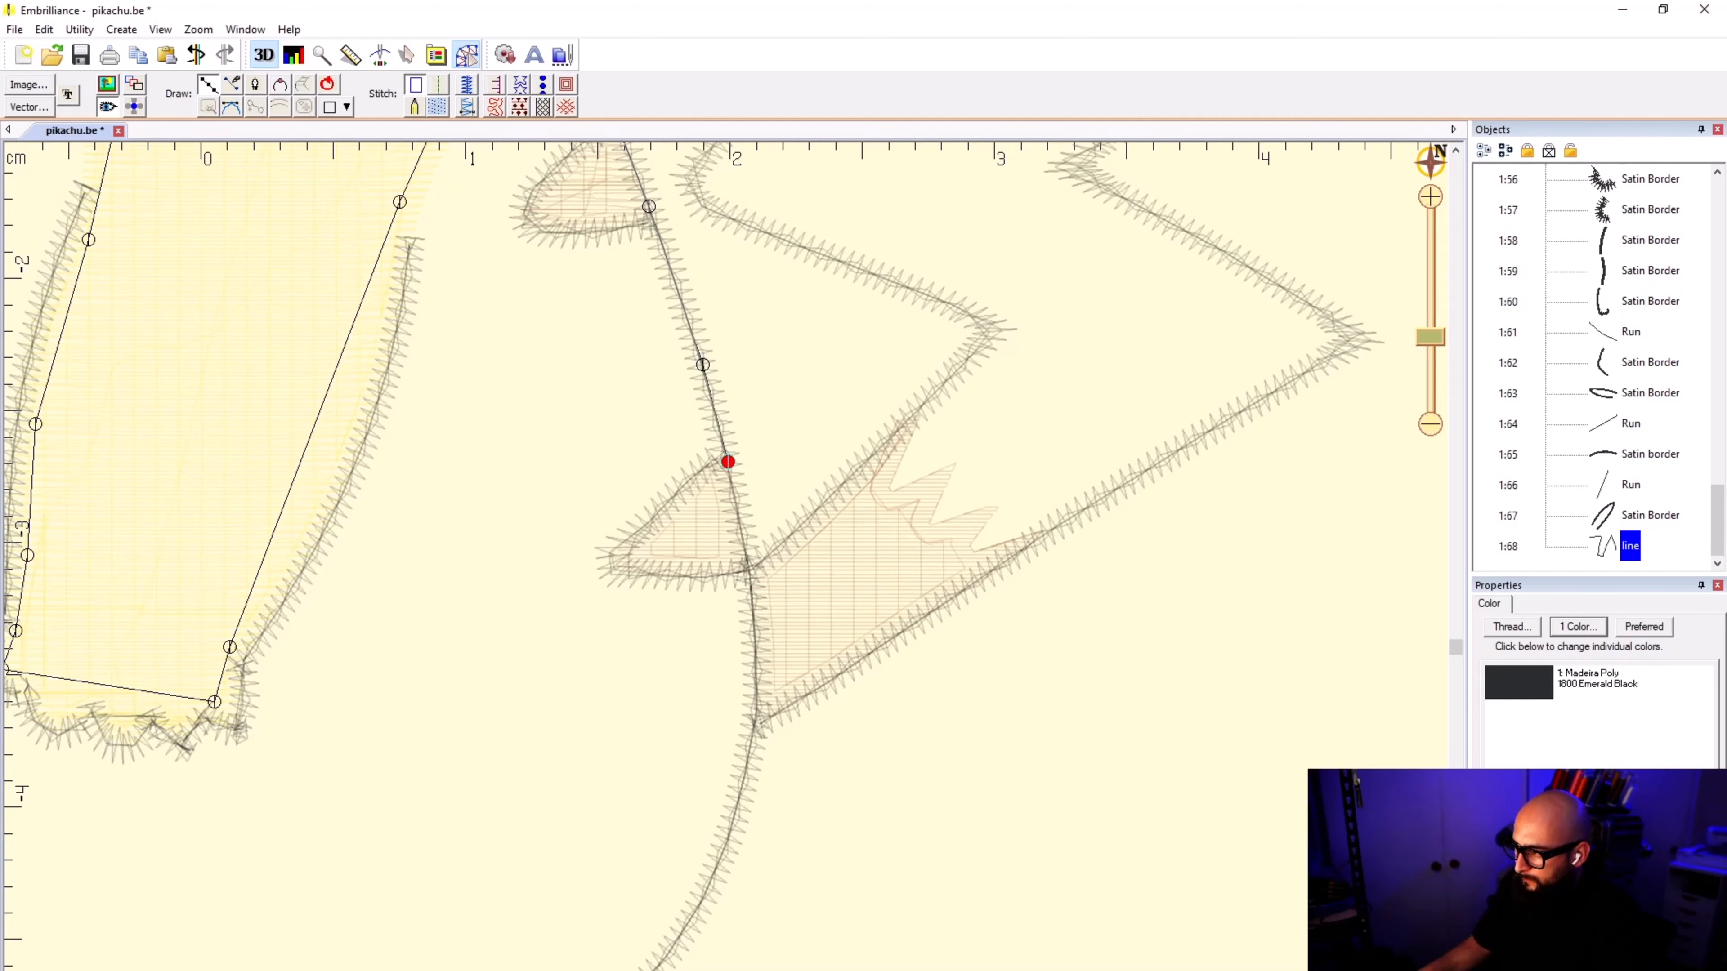
Step: Trace the outline around the lower brown stripe and down the back border past the base of the tail
click(632, 555)
click(656, 559)
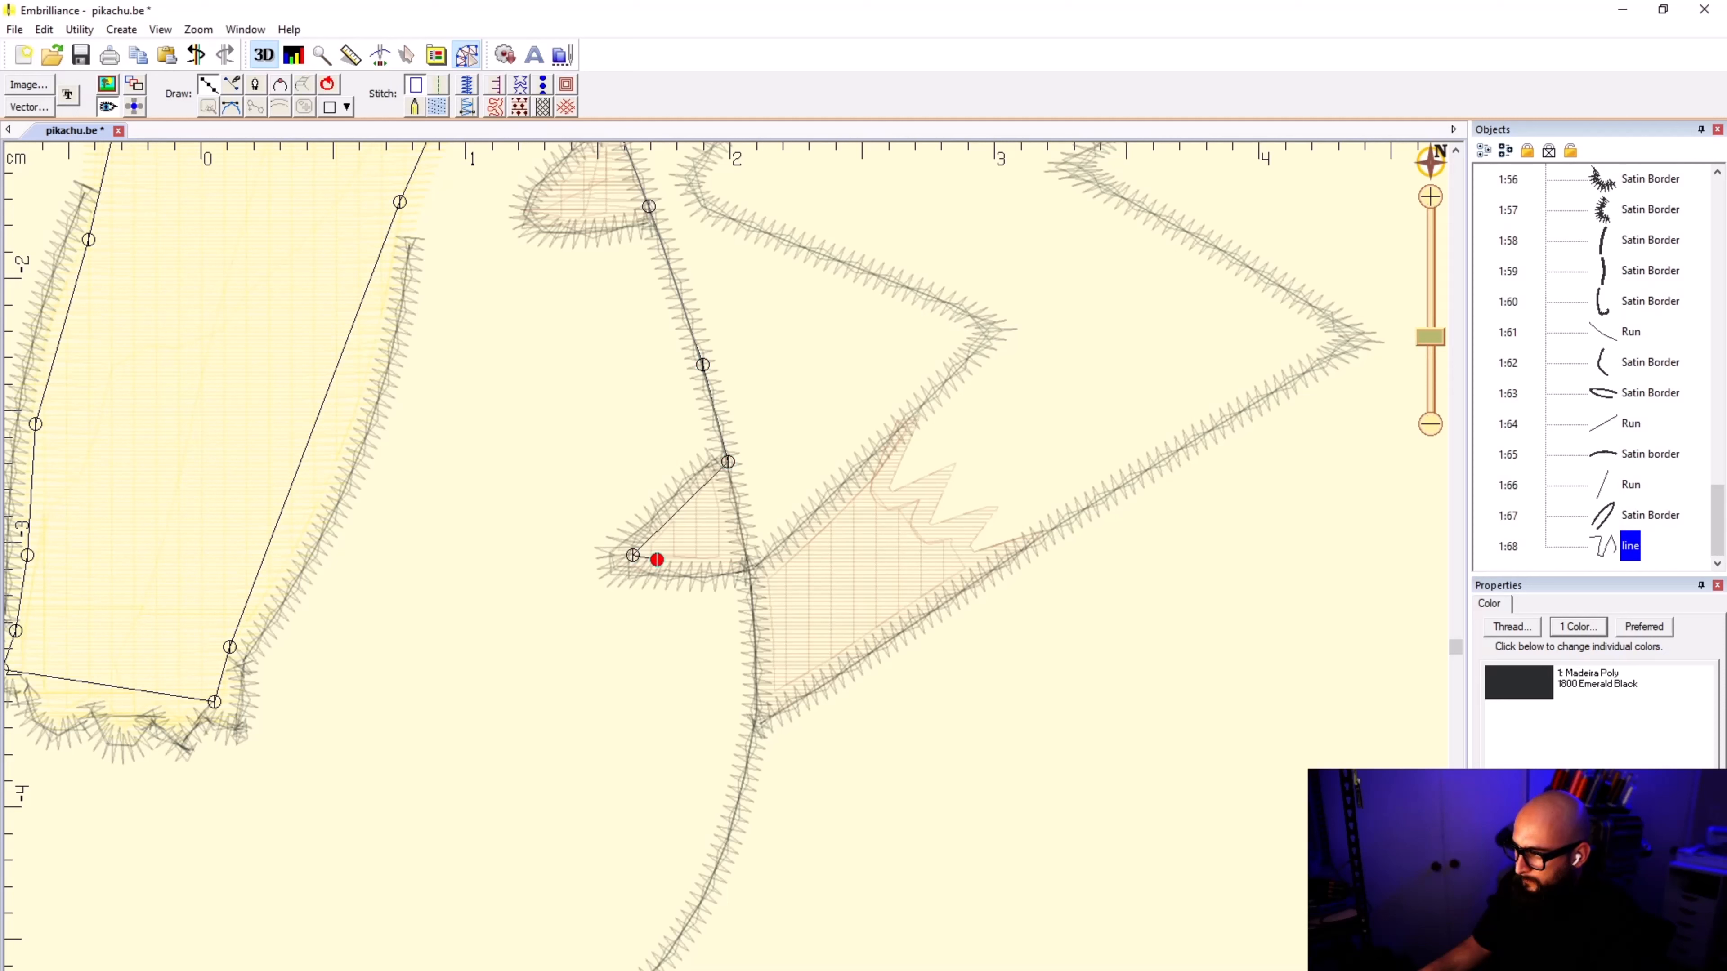
click(748, 563)
click(755, 623)
click(749, 754)
click(715, 867)
Step: Continue the outline around the lower body curve and along the border above the foot below the tail
scroll(635, 949, down, 3)
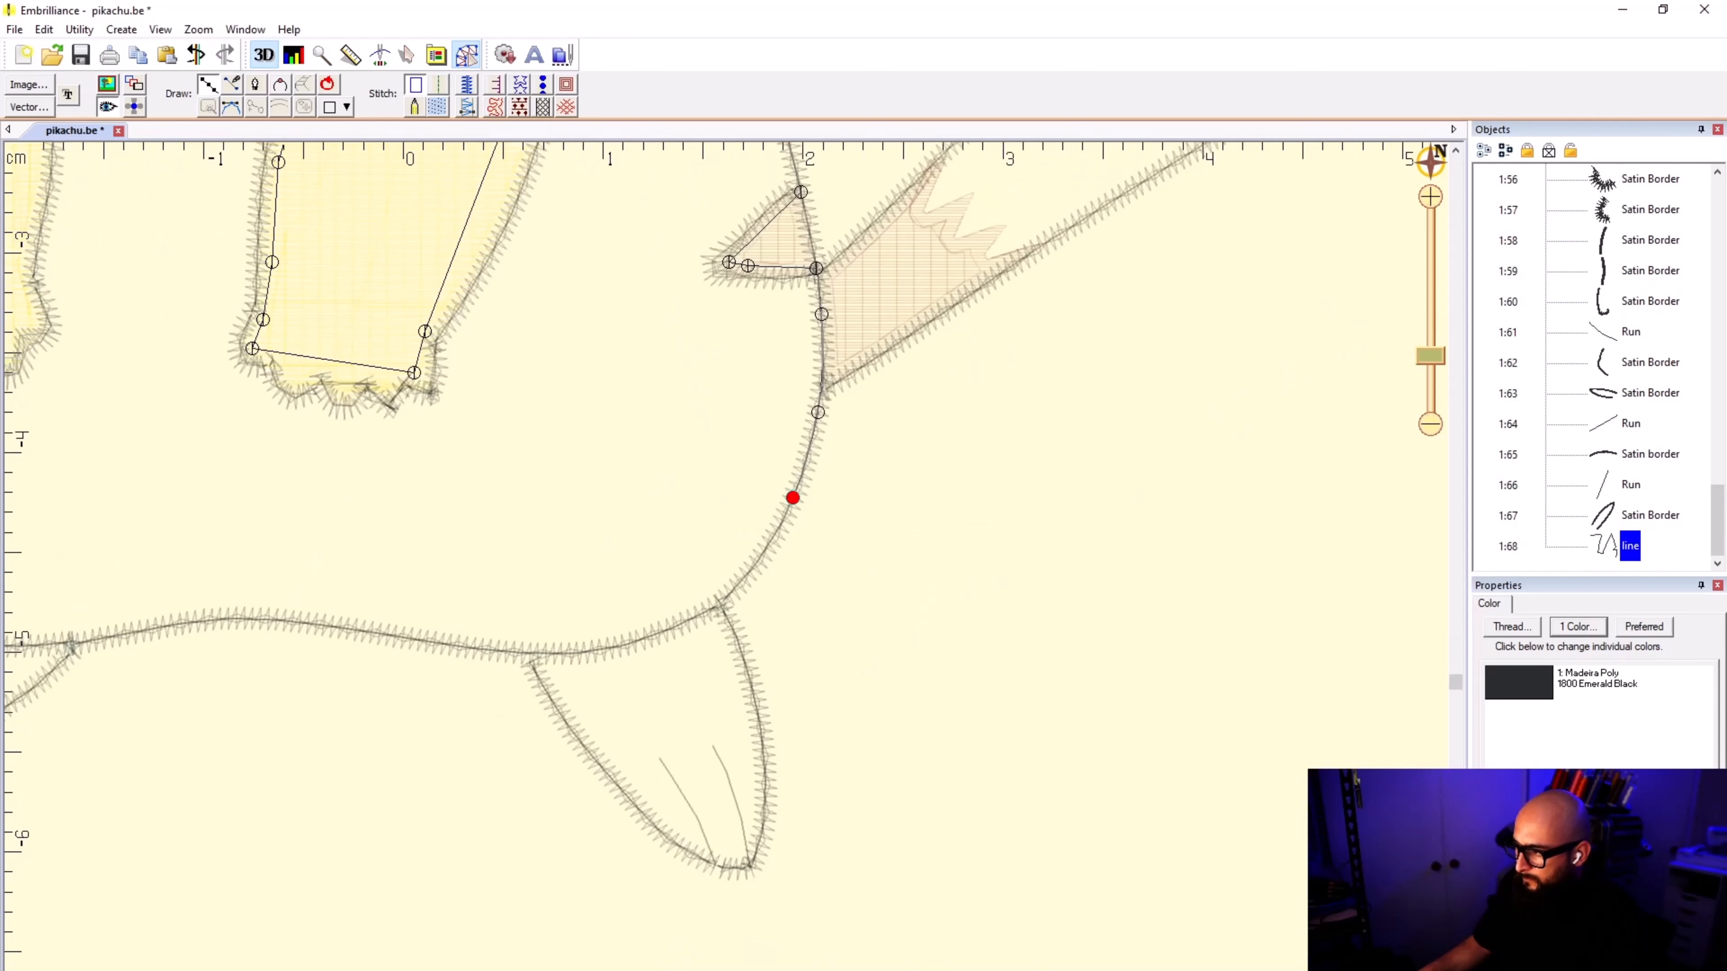
scroll(728, 590, up, 4)
click(720, 605)
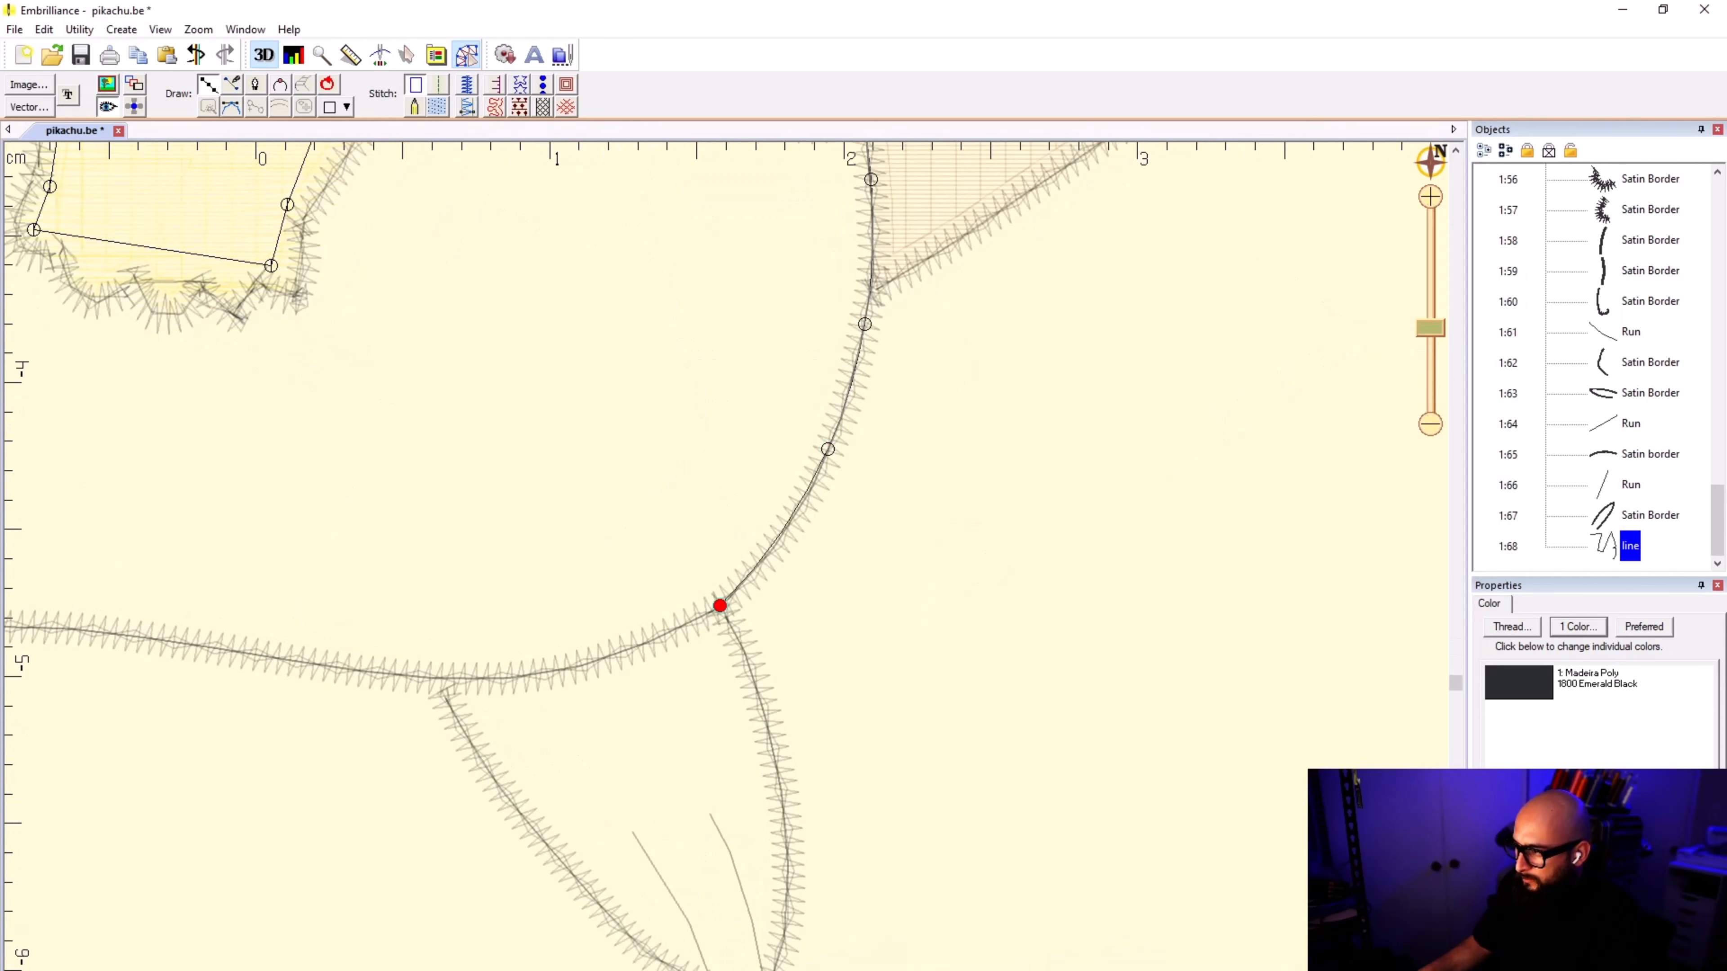
click(615, 654)
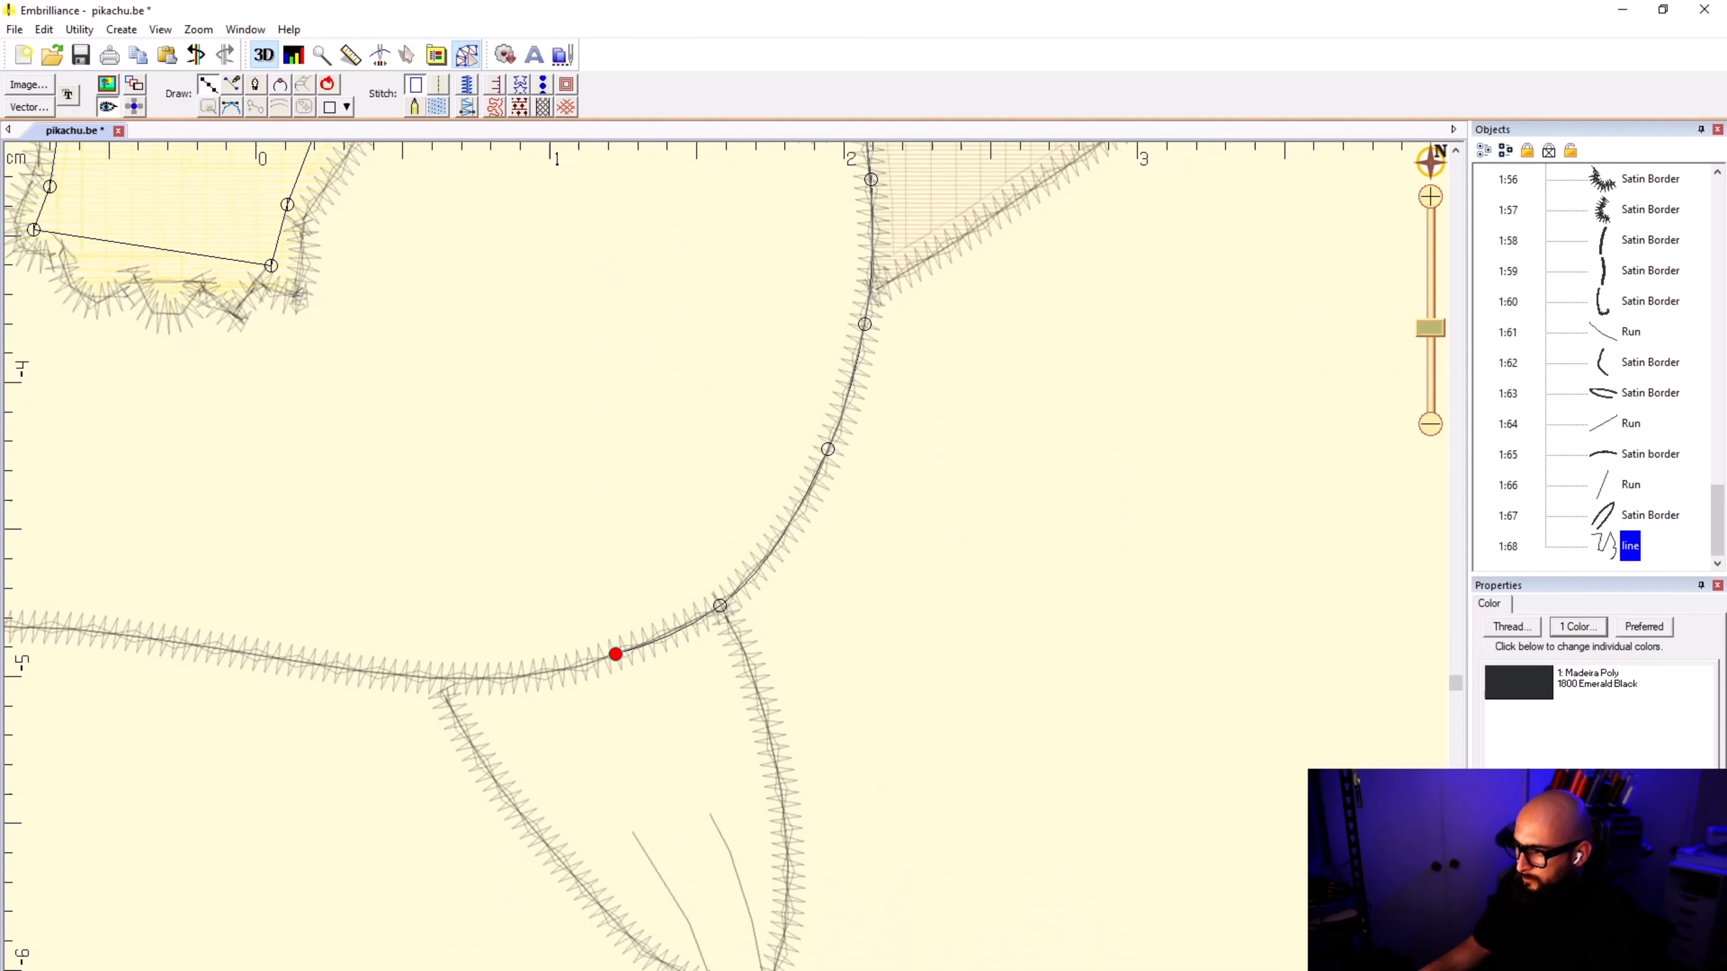
click(495, 679)
click(443, 678)
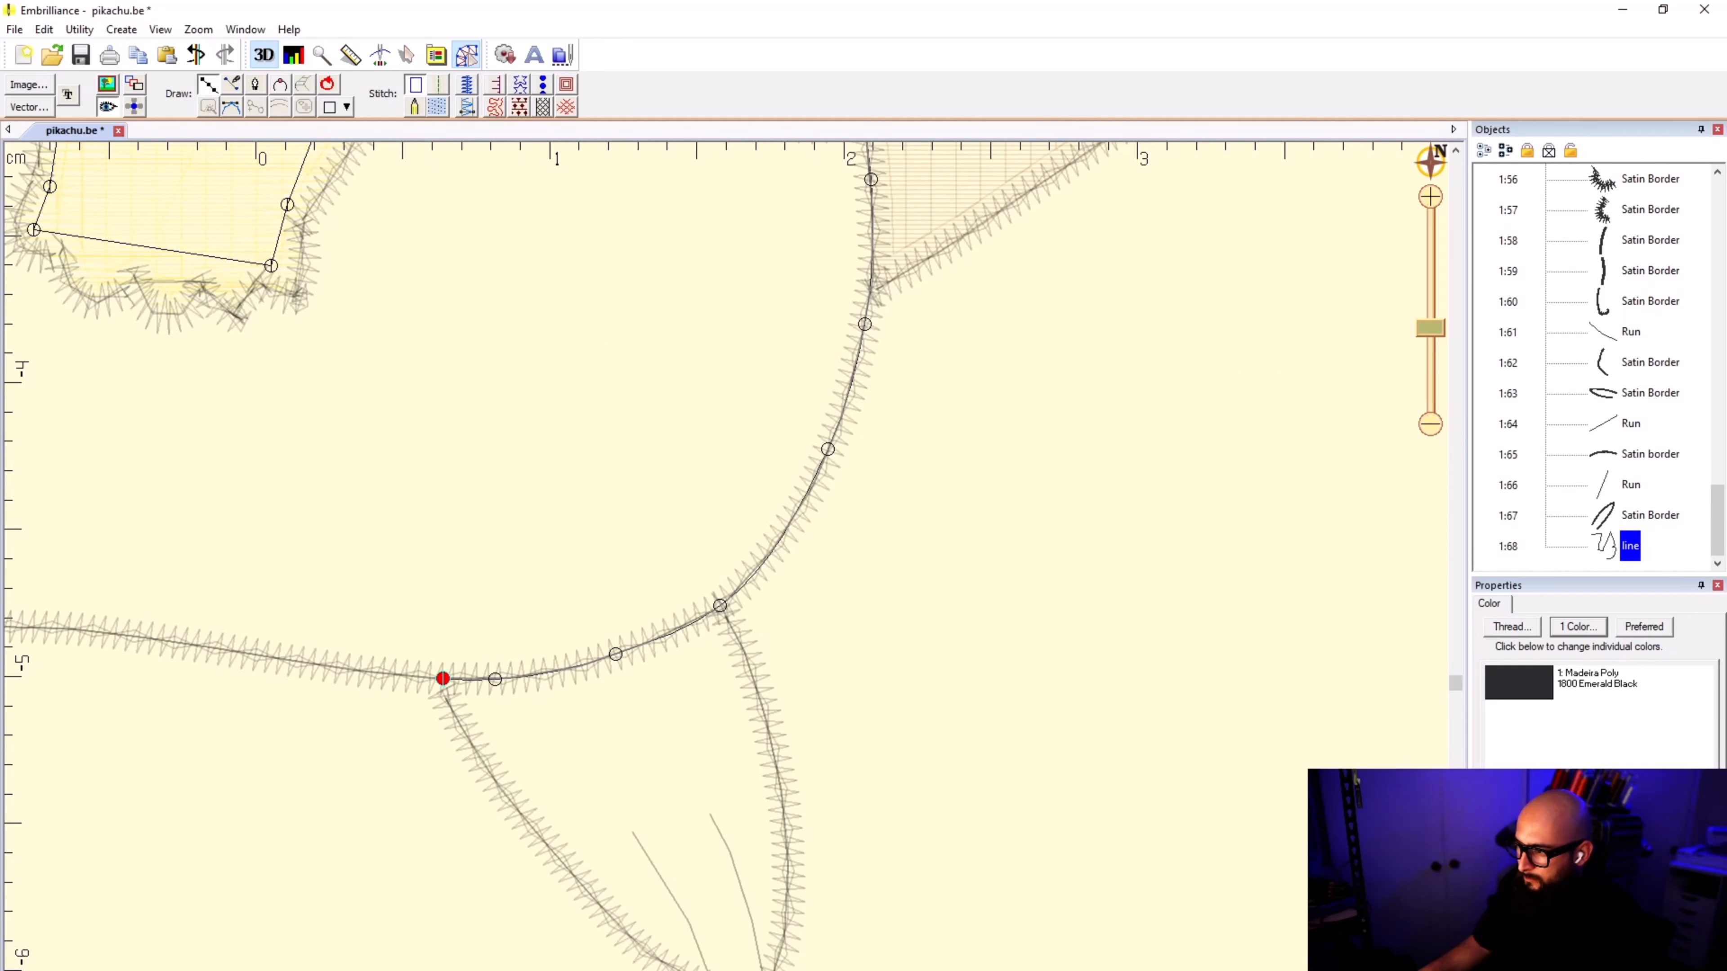
click(347, 669)
Step: Trace the body outline along the wavy lower border between the feet until just past the second foot's inner corner
scroll(347, 669, down, 4)
scroll(491, 547, up, 5)
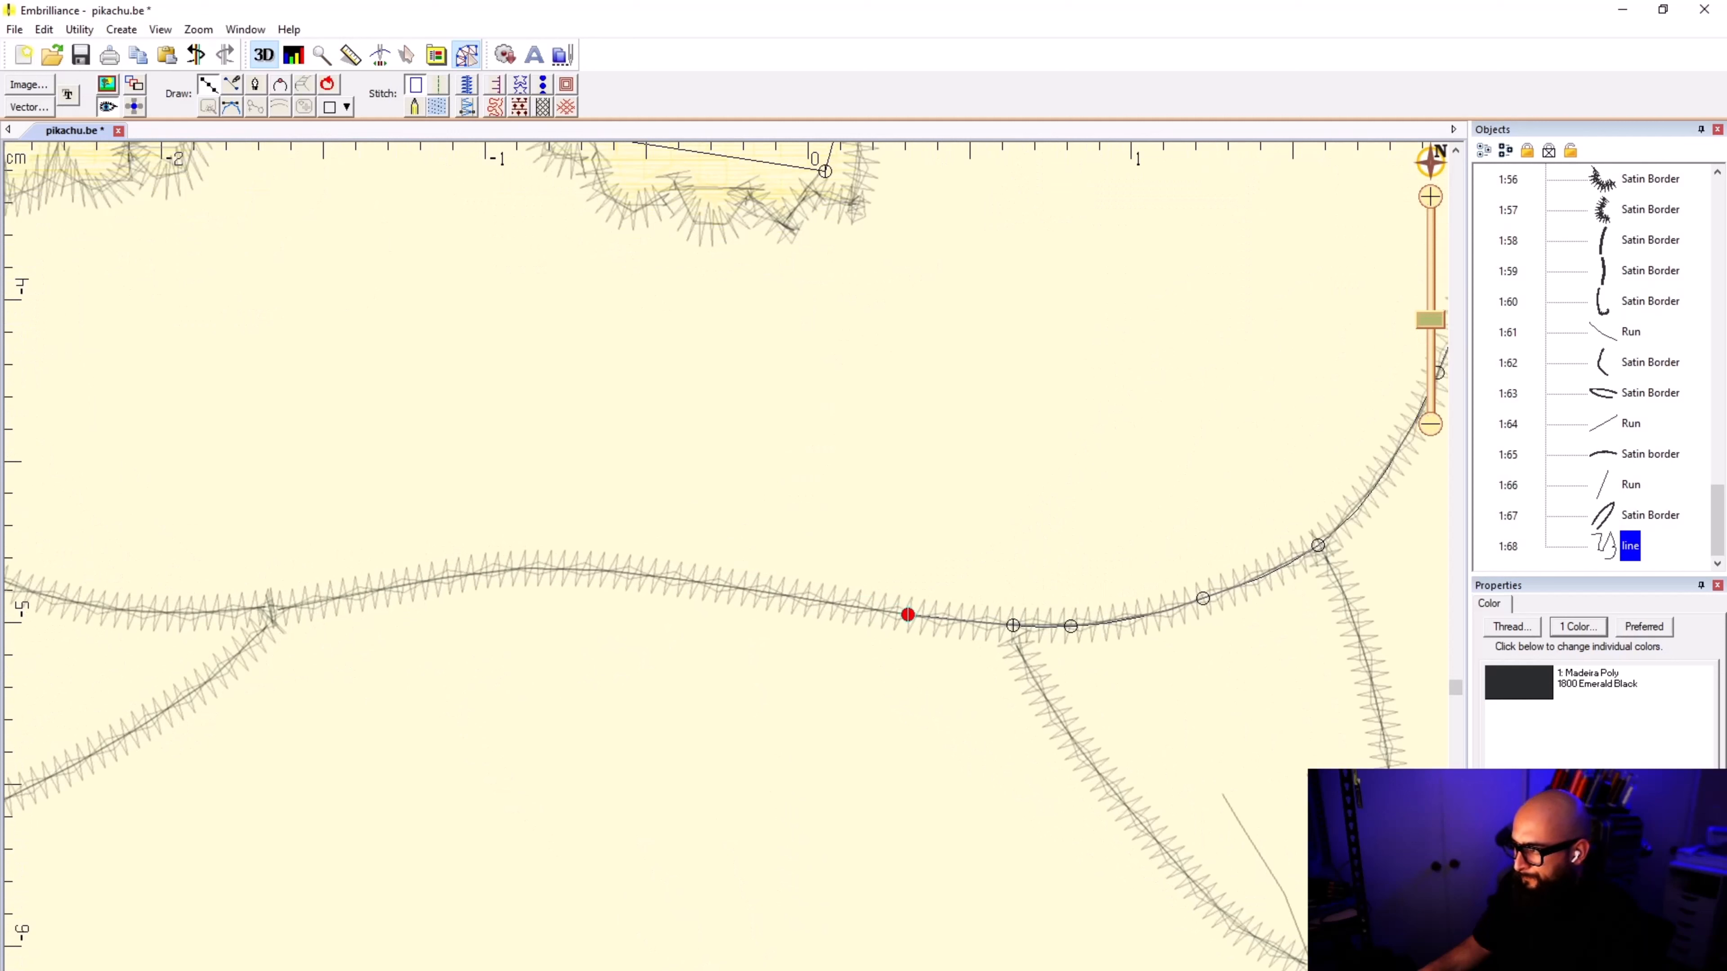
click(750, 590)
click(614, 570)
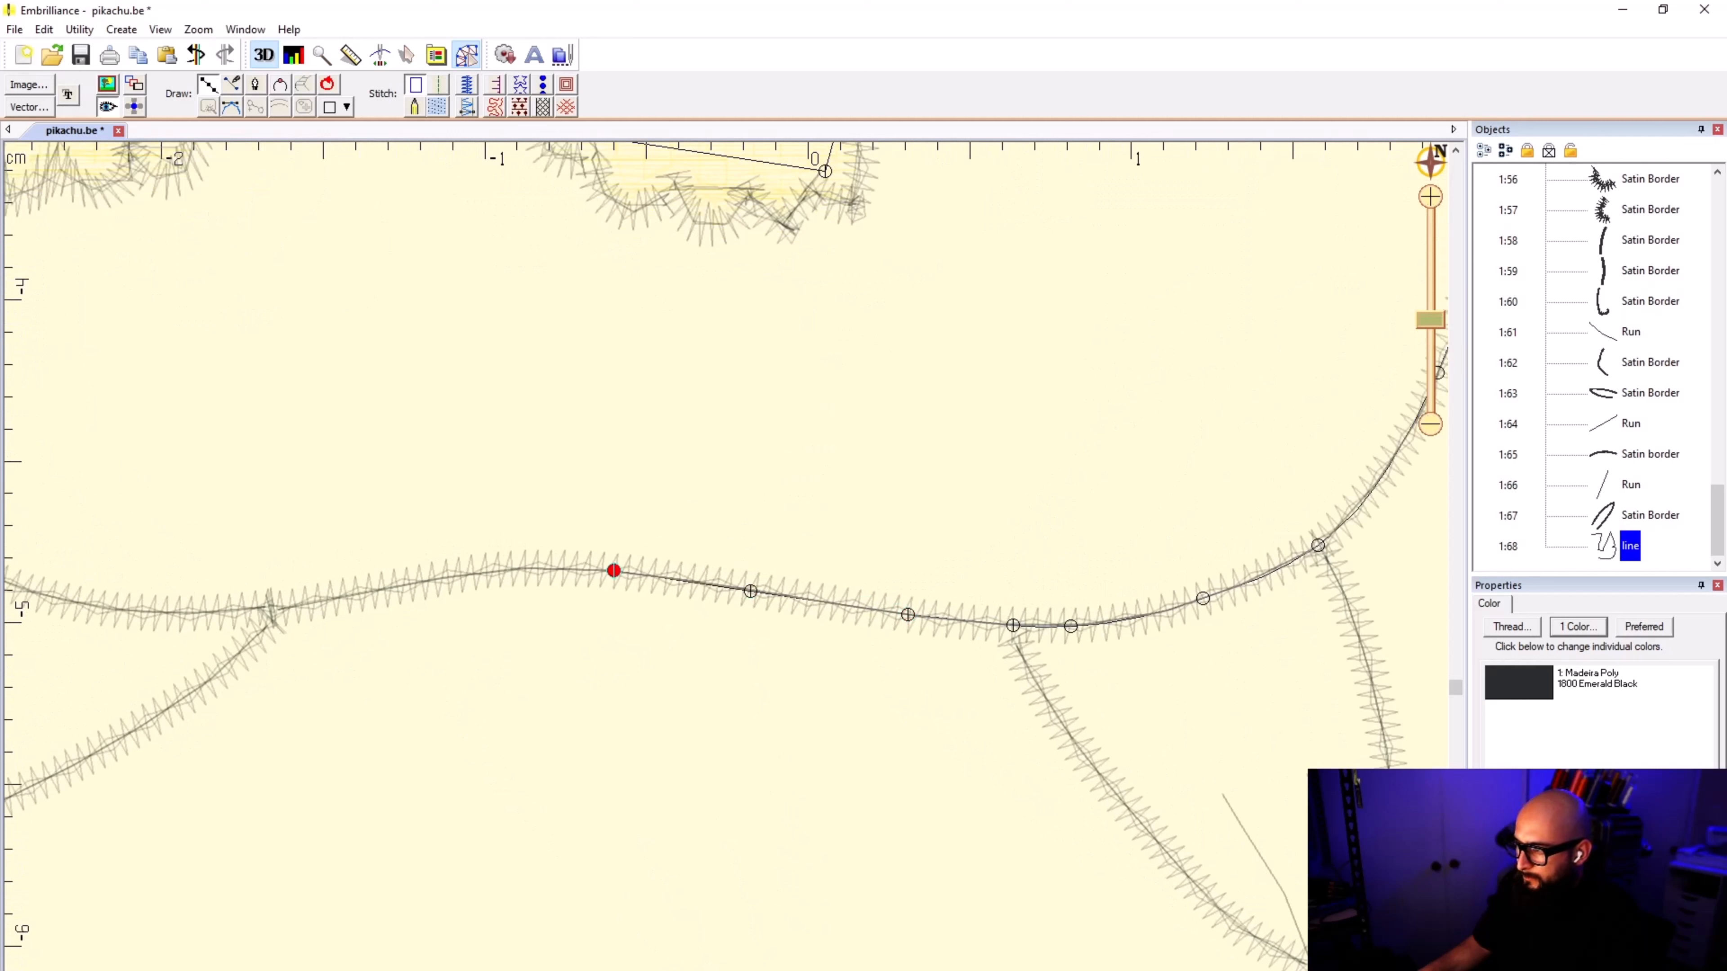
click(563, 568)
click(516, 570)
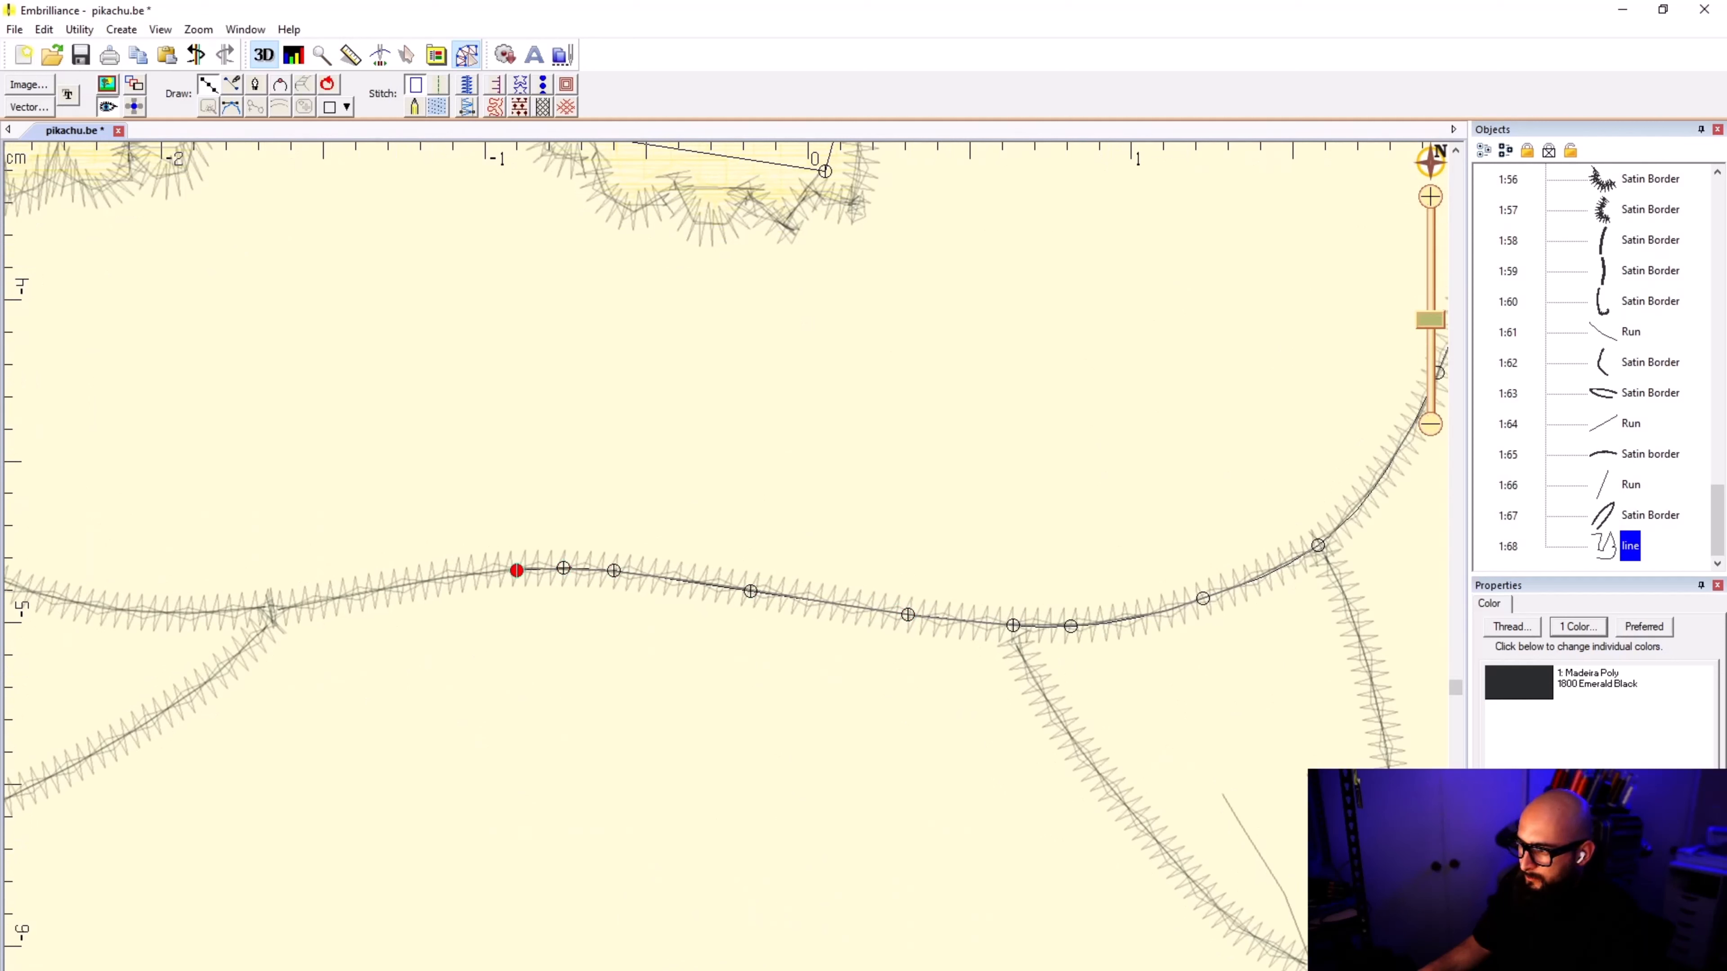
click(386, 586)
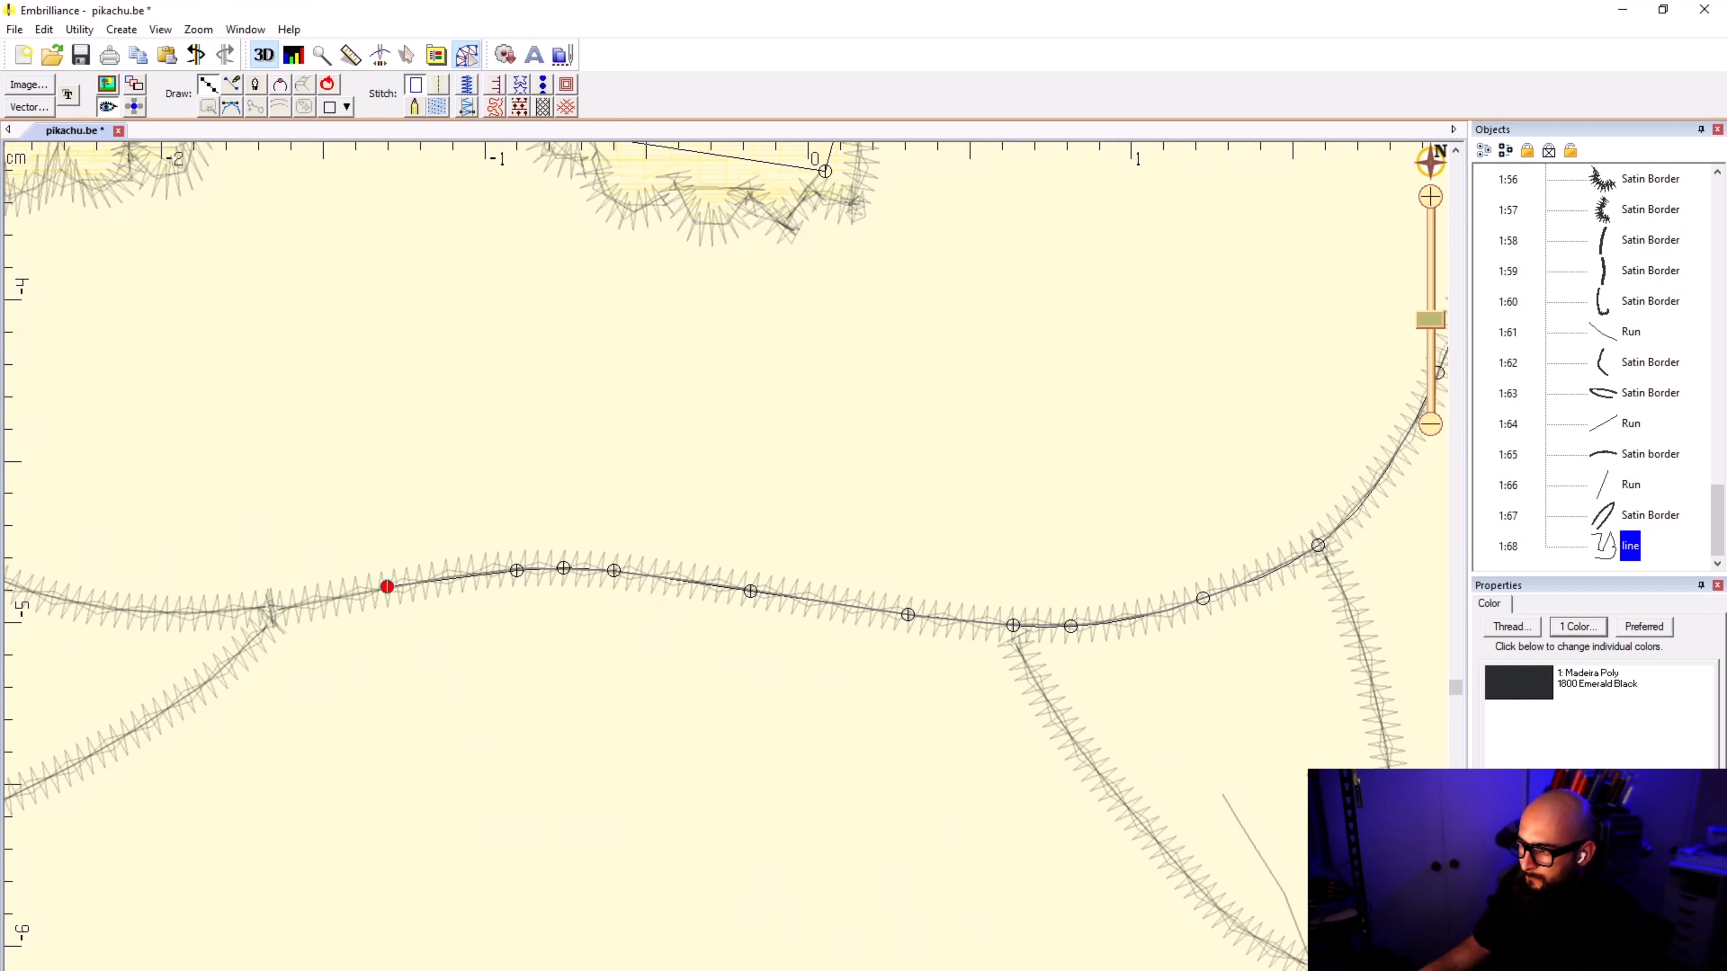
click(281, 611)
click(208, 613)
Step: Continue the outline over the top of the second foot and up onto the body's front border
scroll(102, 572, down, 1)
click(666, 572)
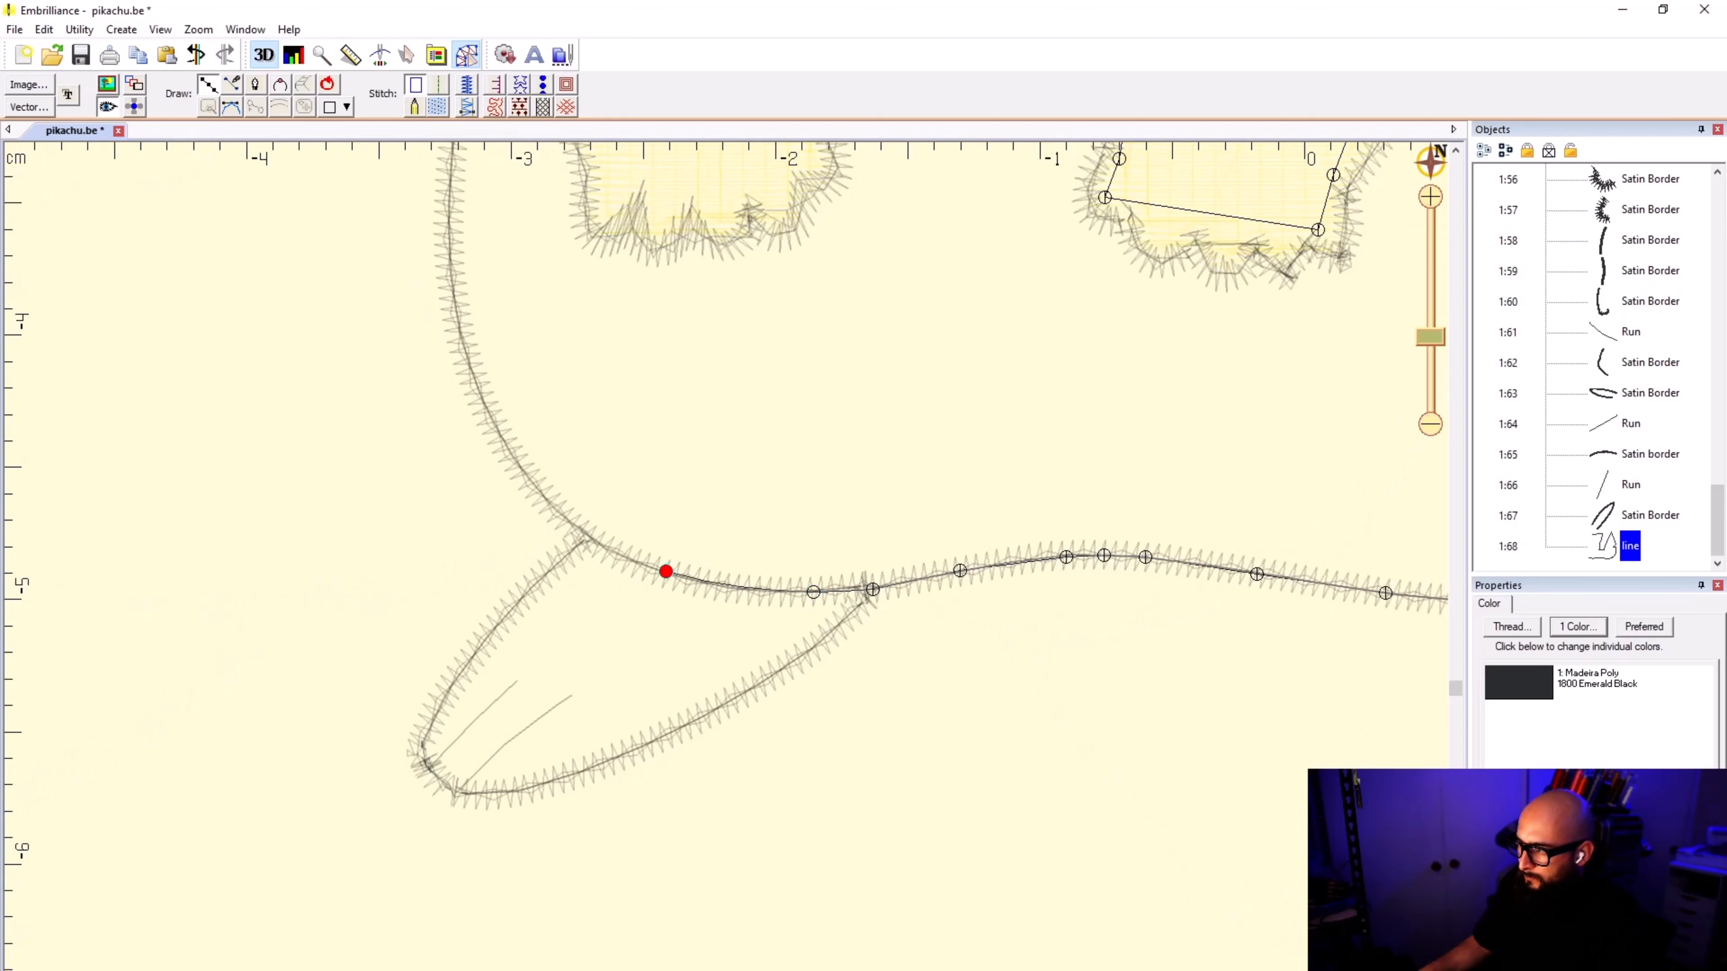
scroll(646, 560, up, 2)
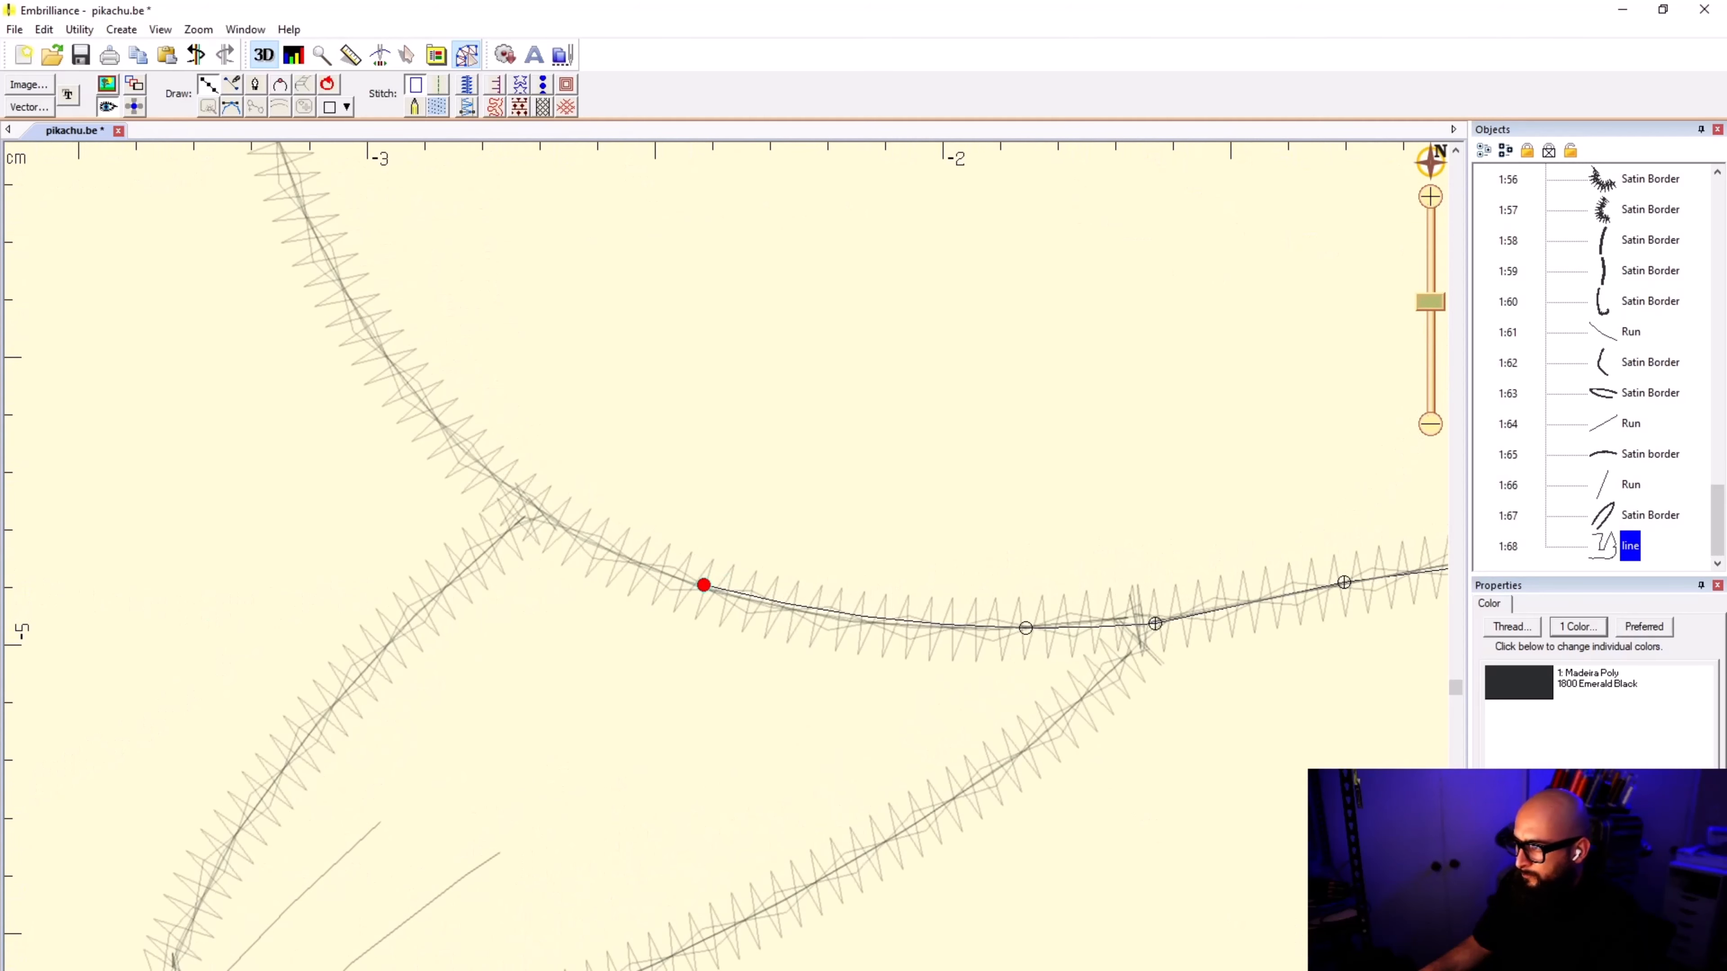
click(532, 507)
click(442, 426)
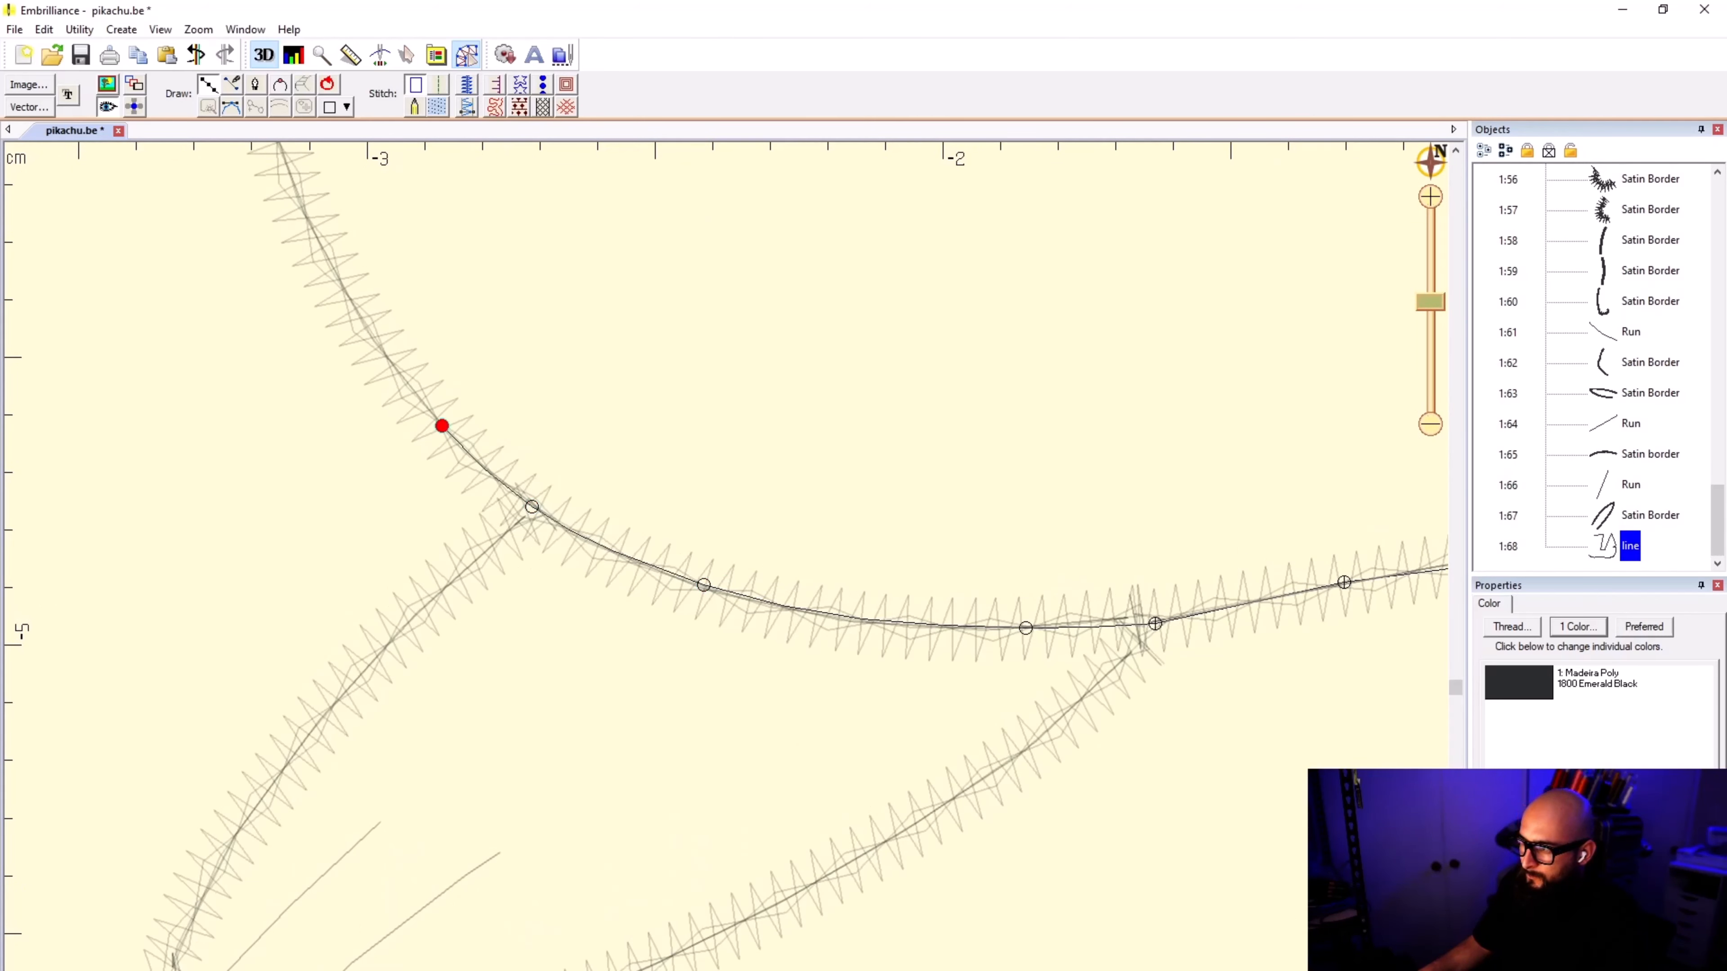
click(304, 208)
Step: Continue the outline up the body's front border toward the arm
scroll(304, 209, down, 2)
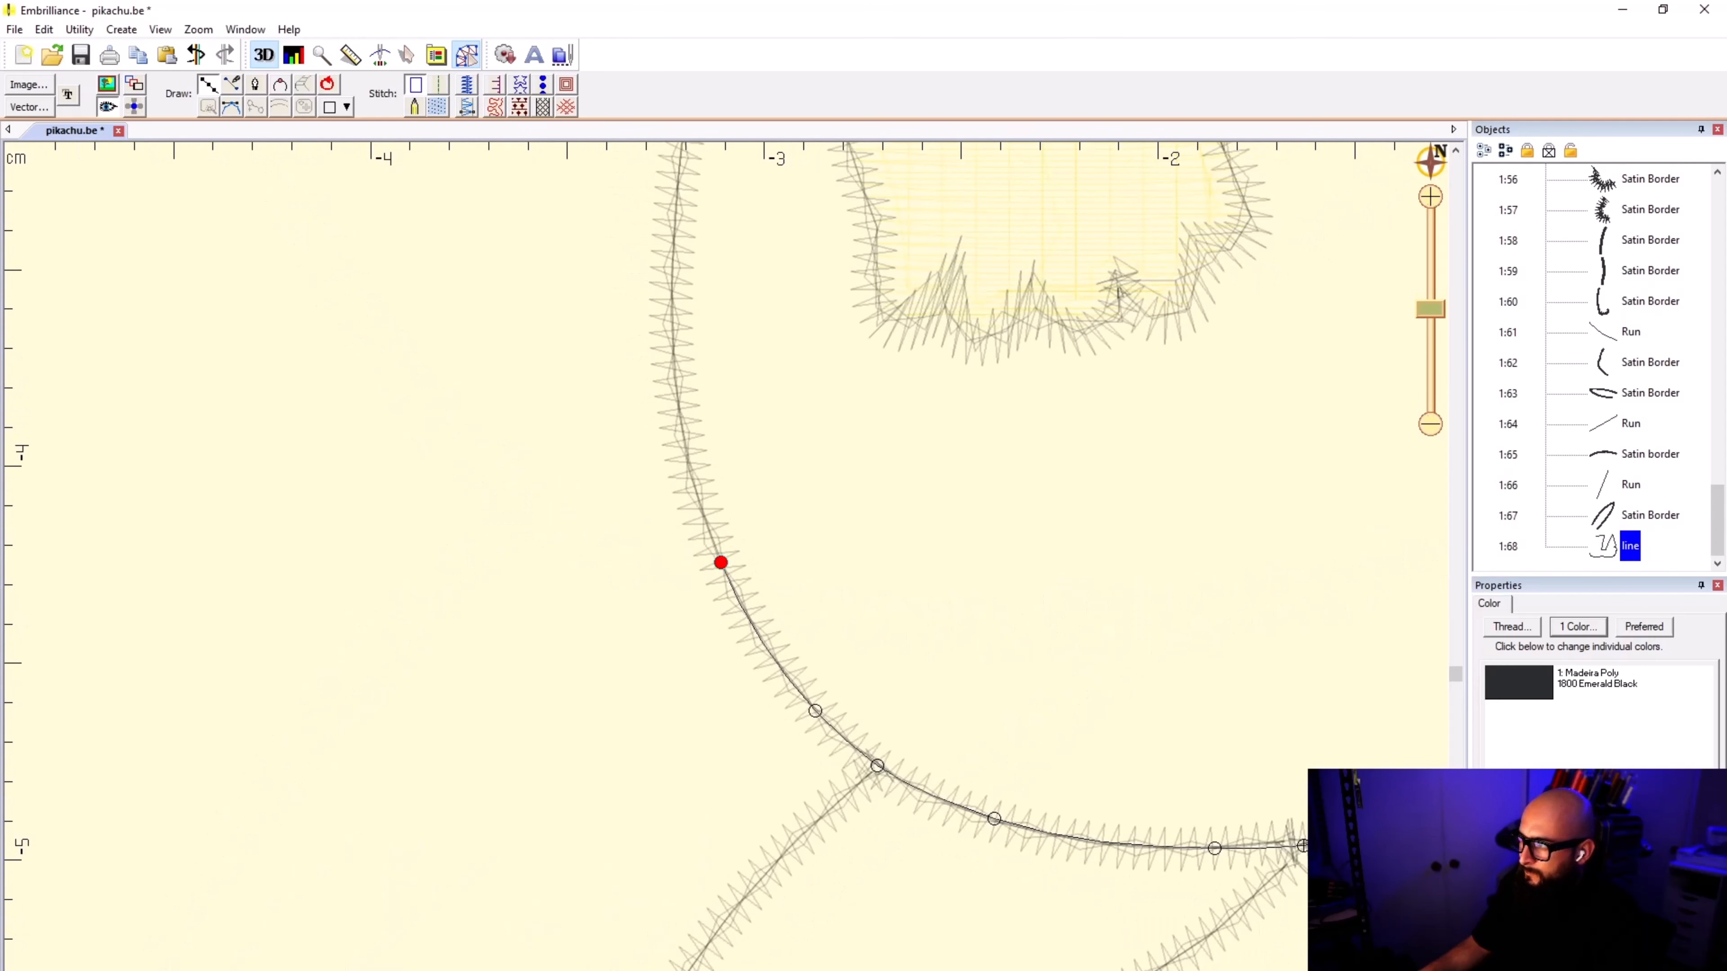
click(674, 372)
scroll(707, 257, down, 1)
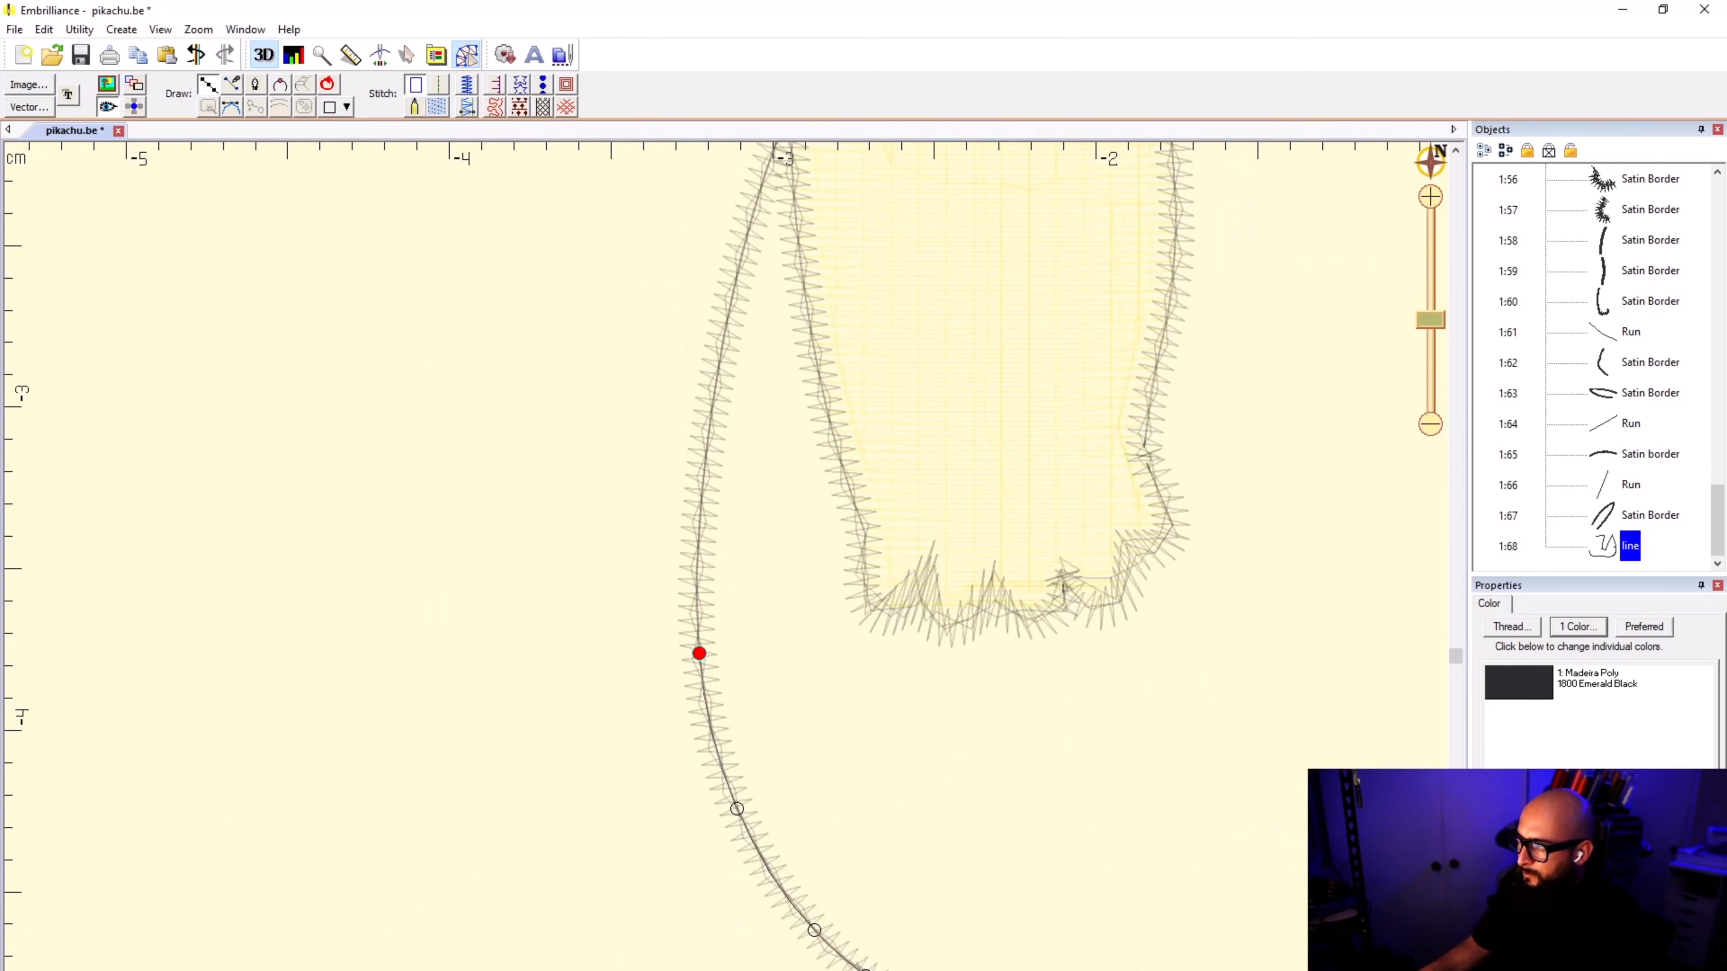
click(708, 398)
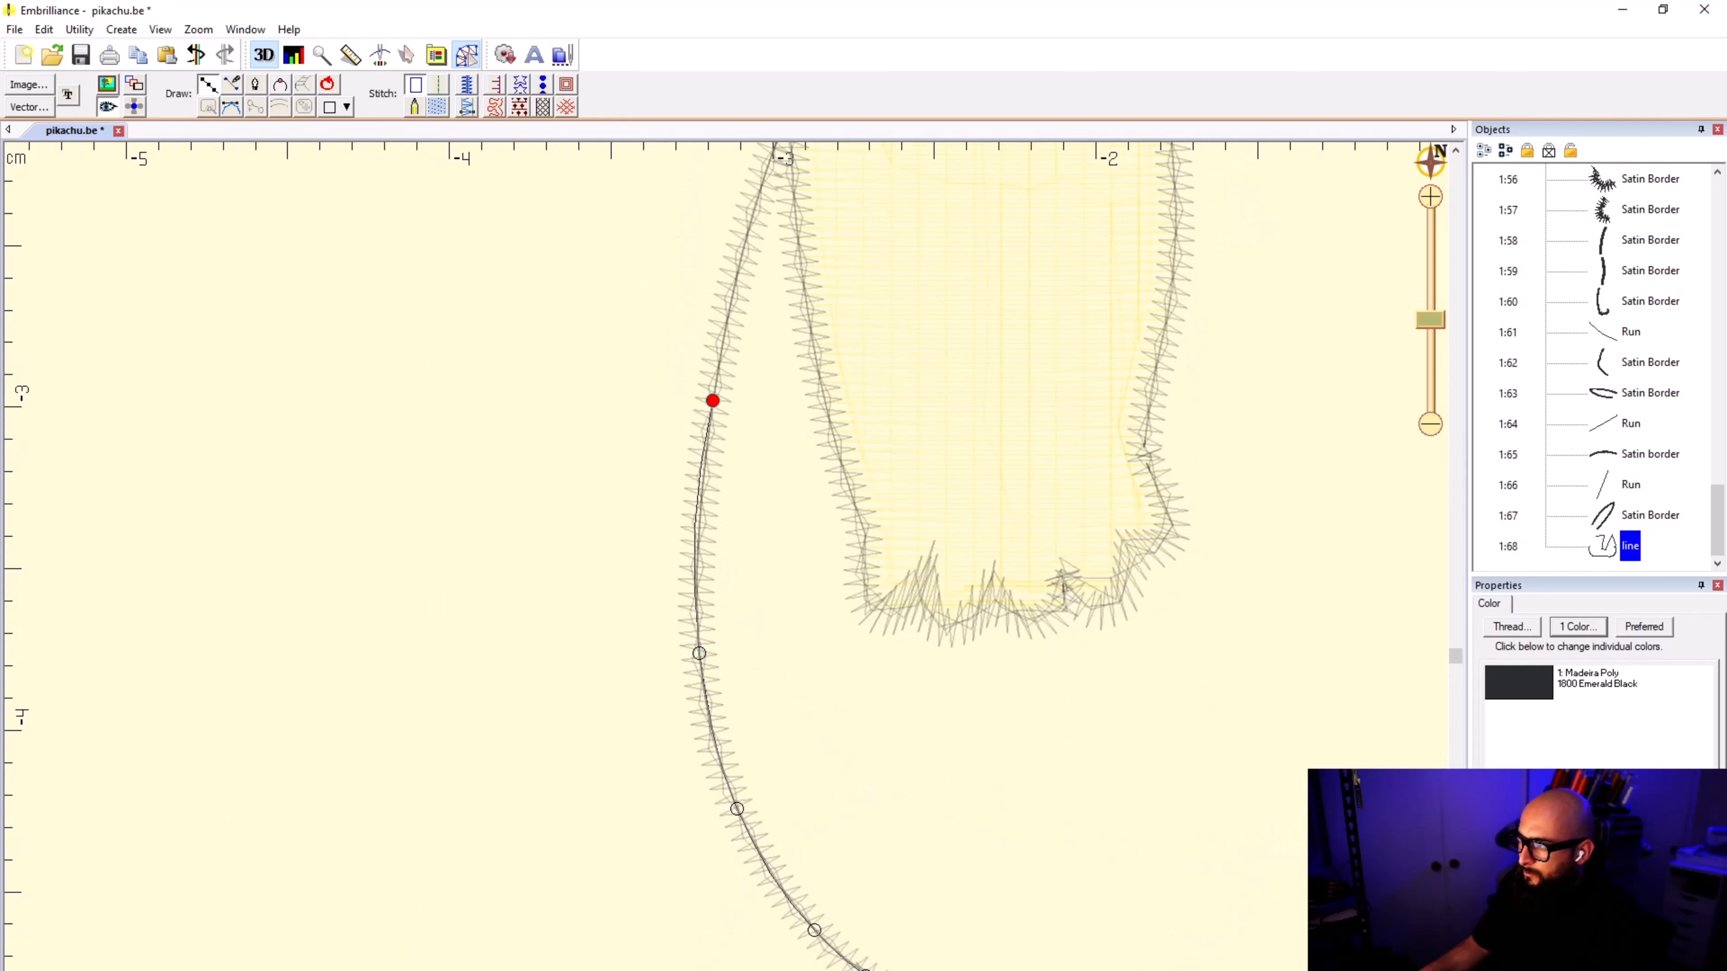
scroll(708, 398, down, 1)
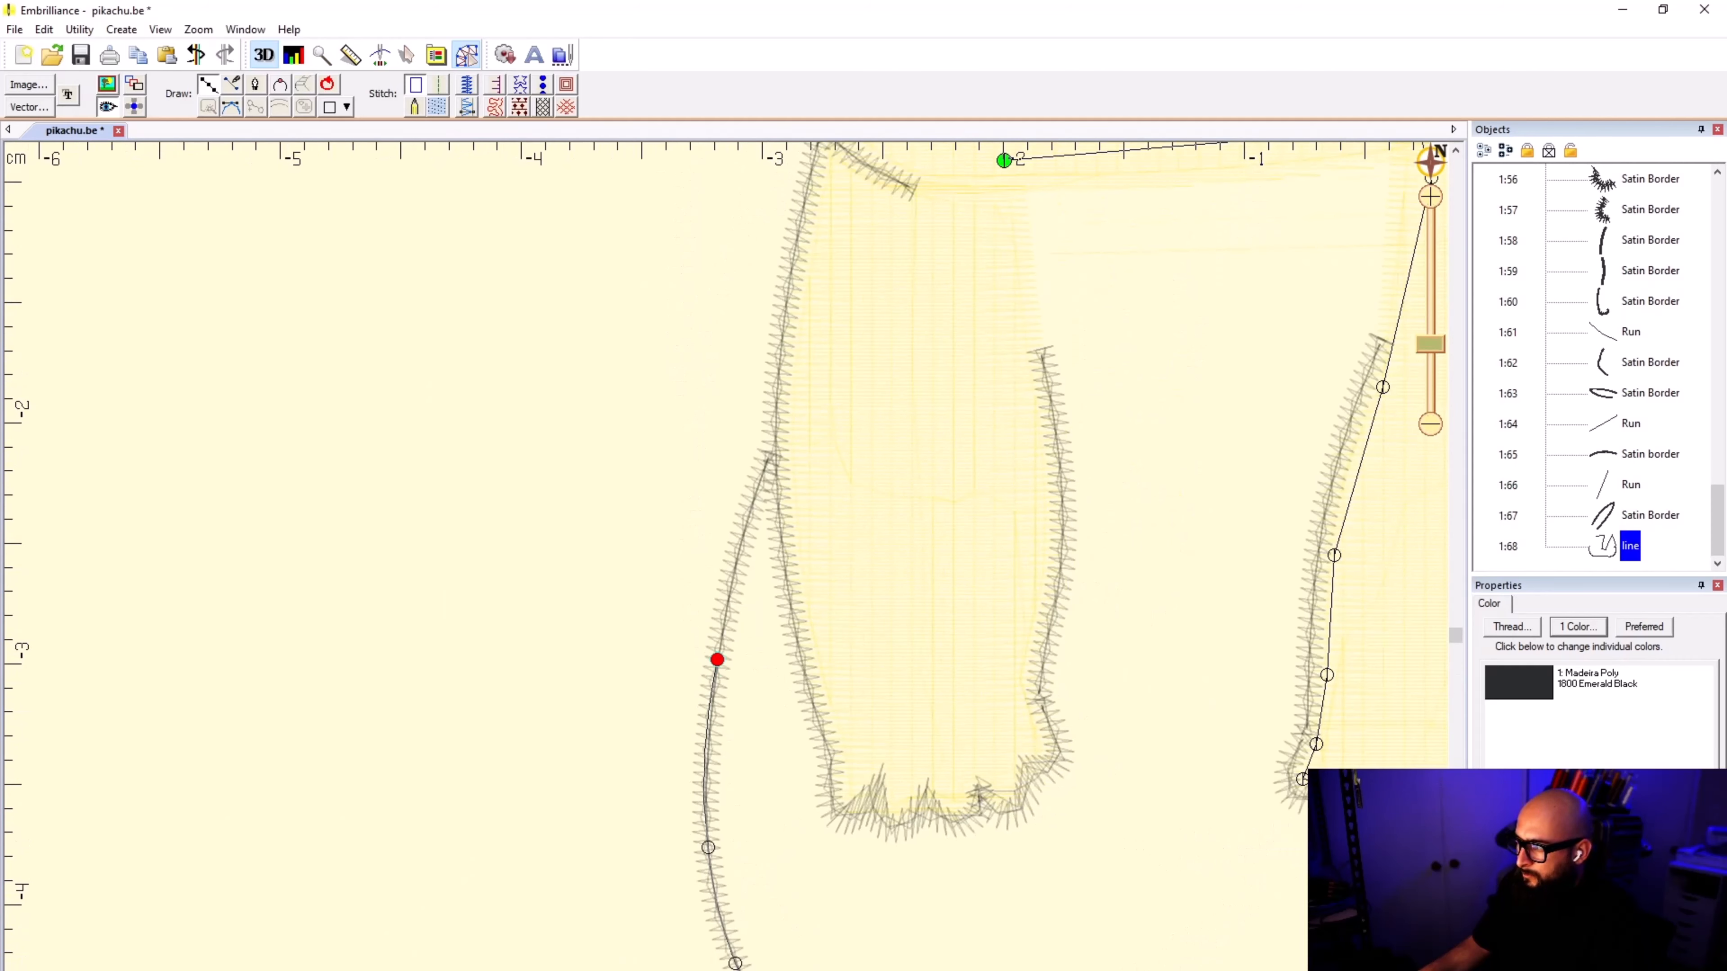
Step: Remove the misplaced points and bring the outline up to the corner where the body's front border meets the arm
click(767, 456)
scroll(768, 456, up, 2)
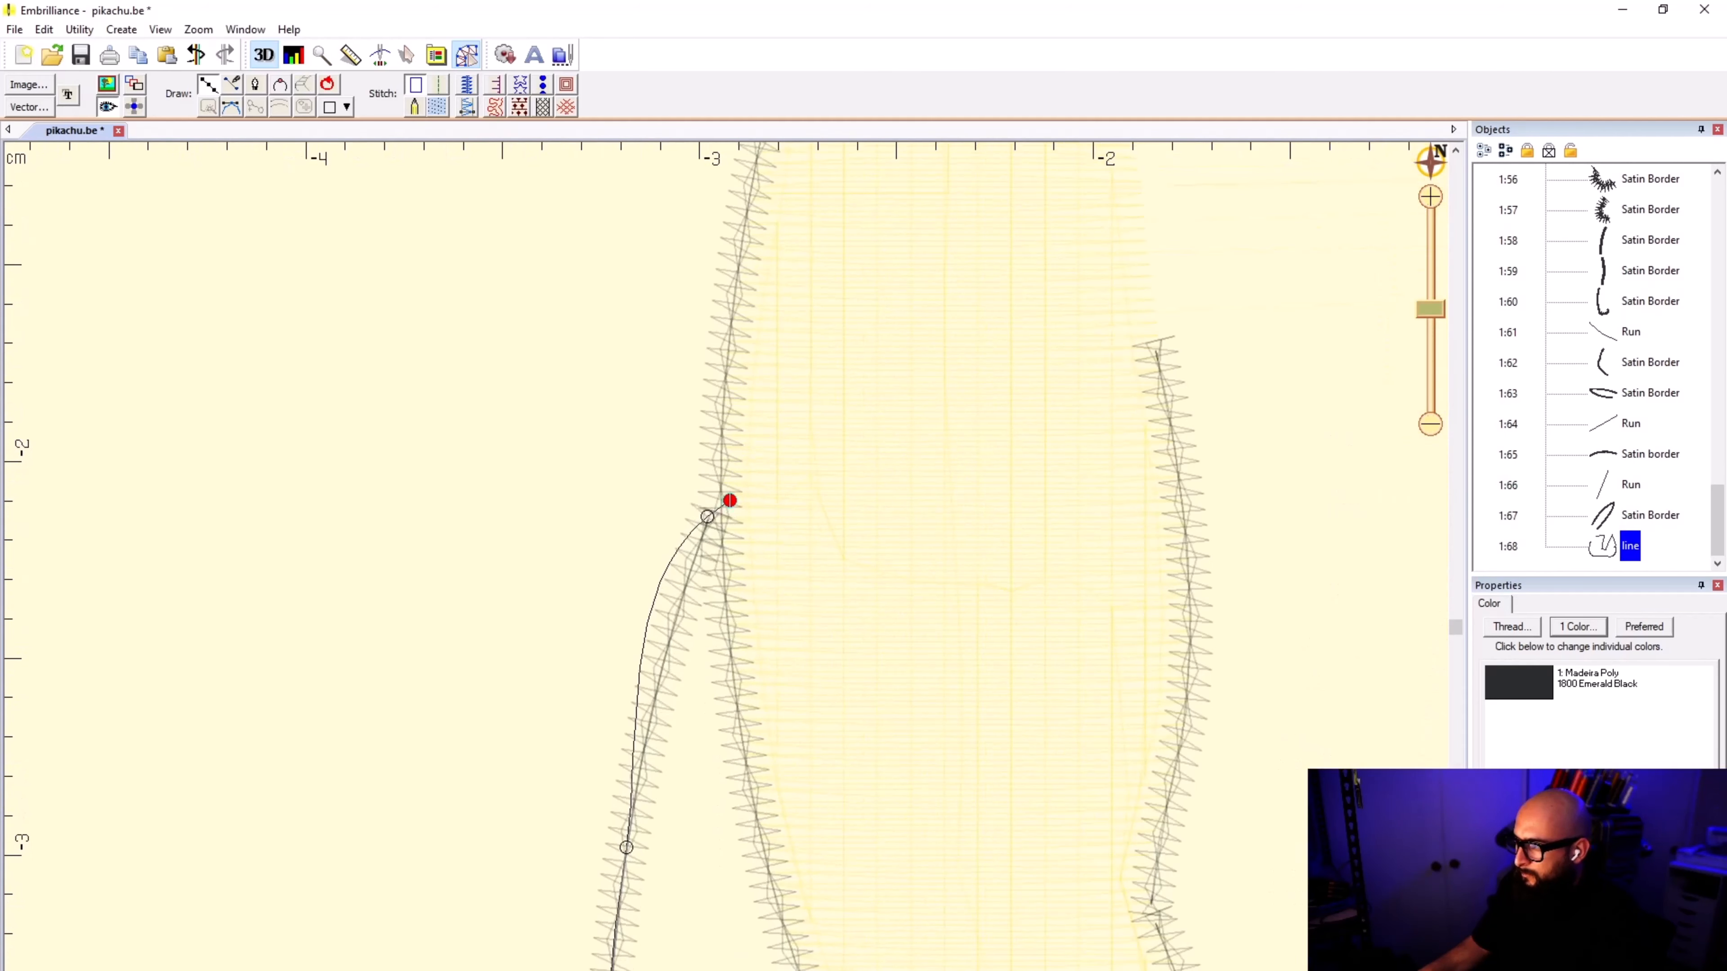
key(BackSpace)
key(BackSpace)
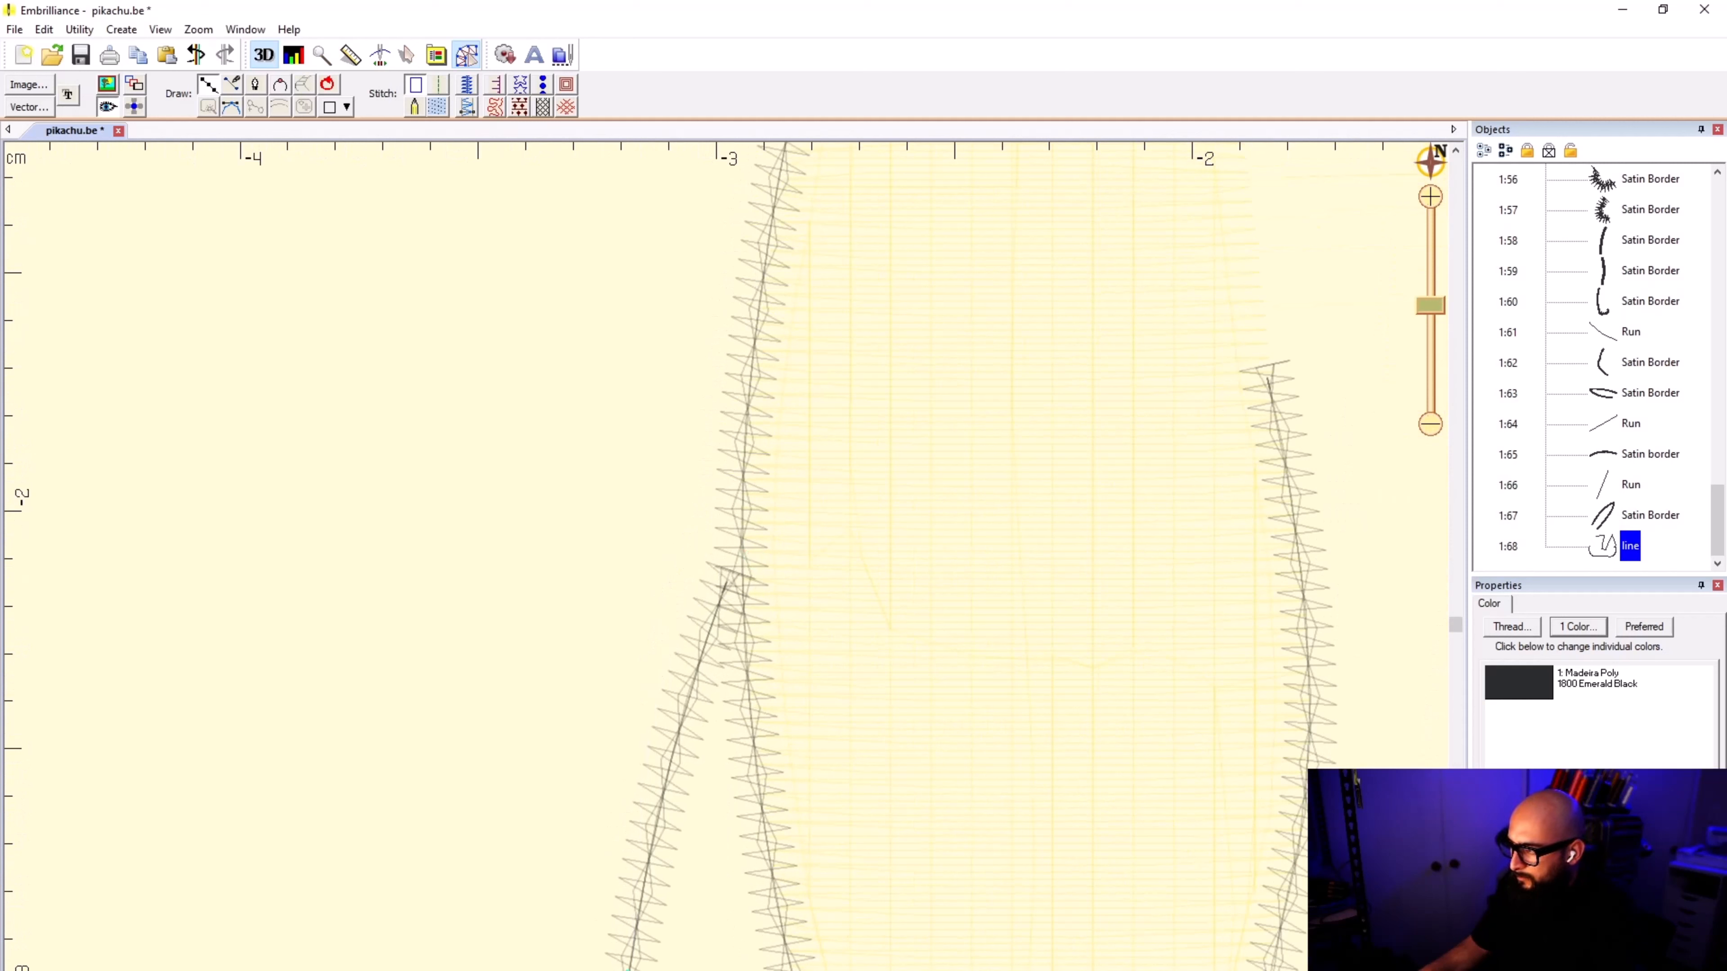
click(711, 619)
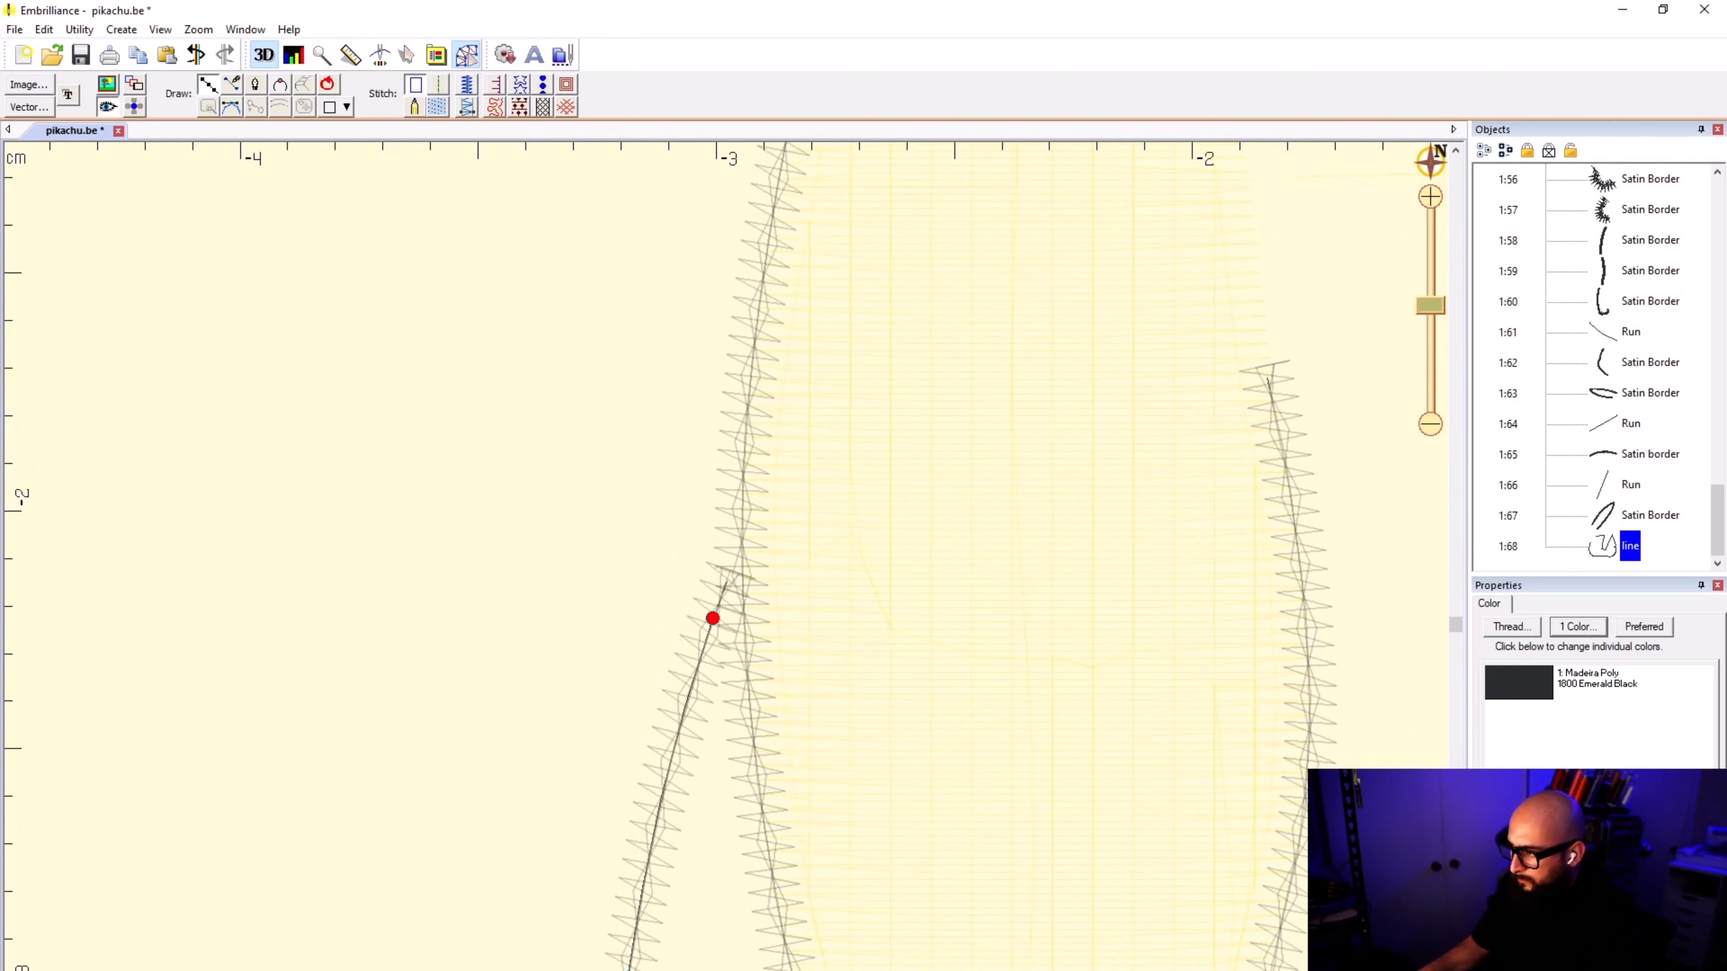
click(727, 591)
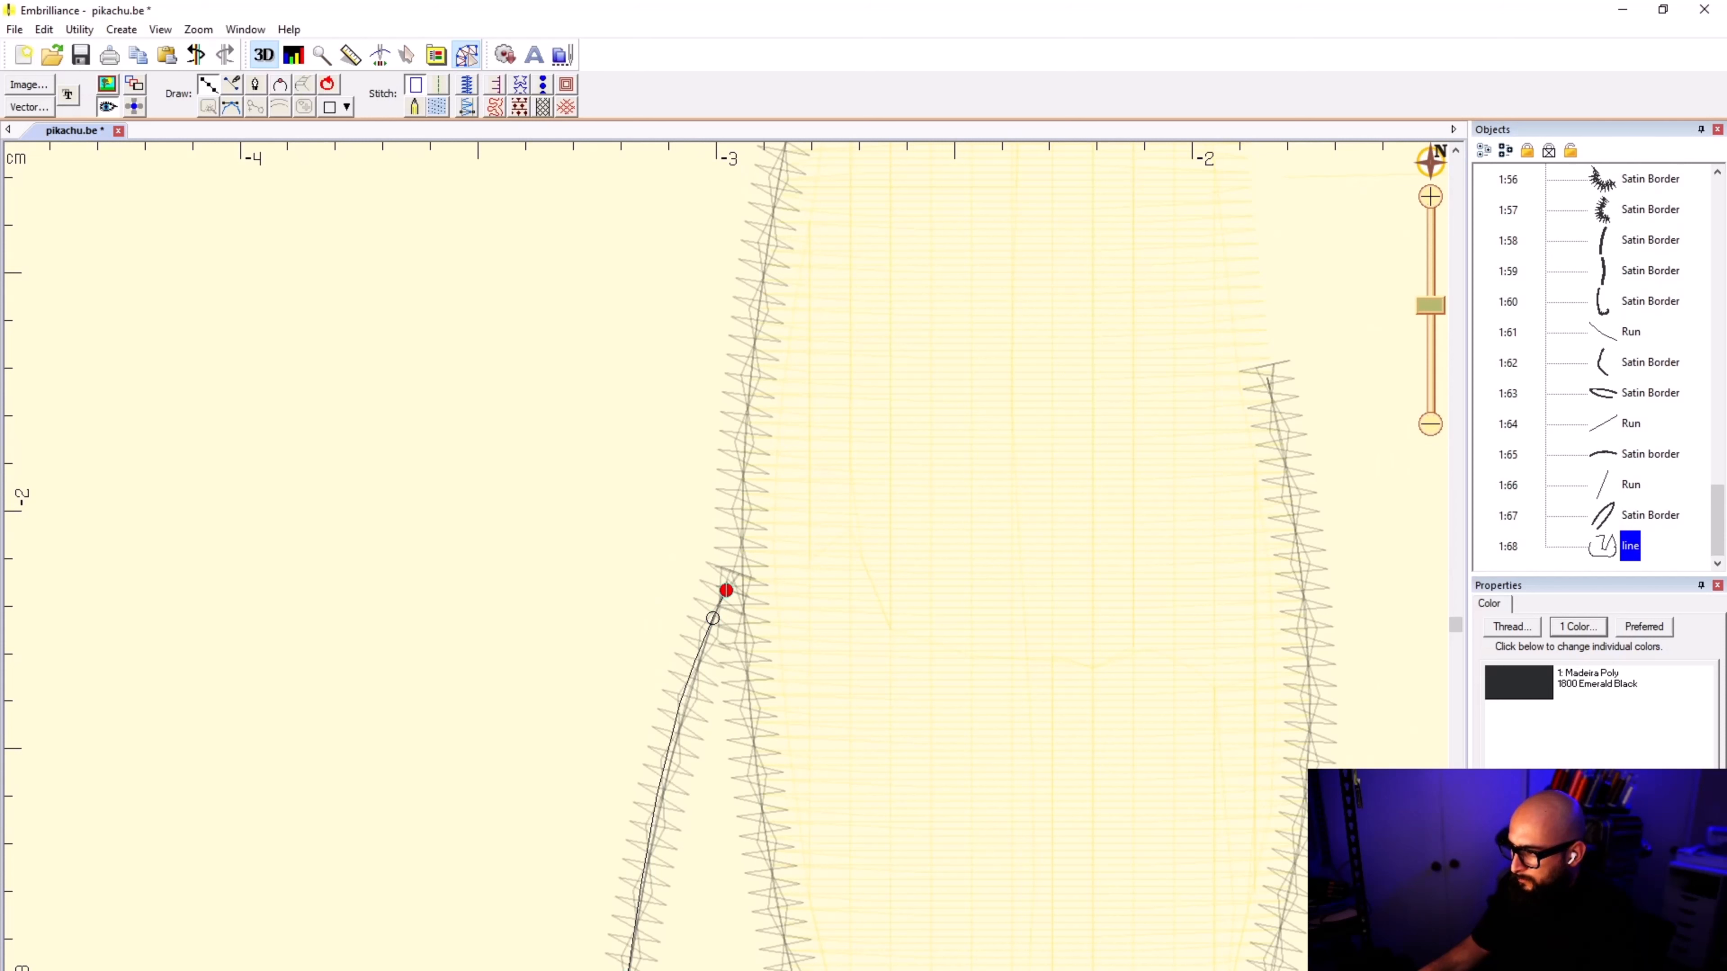
click(747, 559)
Step: Trace the outline down just inside the arm's outer edge and straight across above the paw's jagged border
click(774, 682)
scroll(822, 875, down, 1)
click(752, 704)
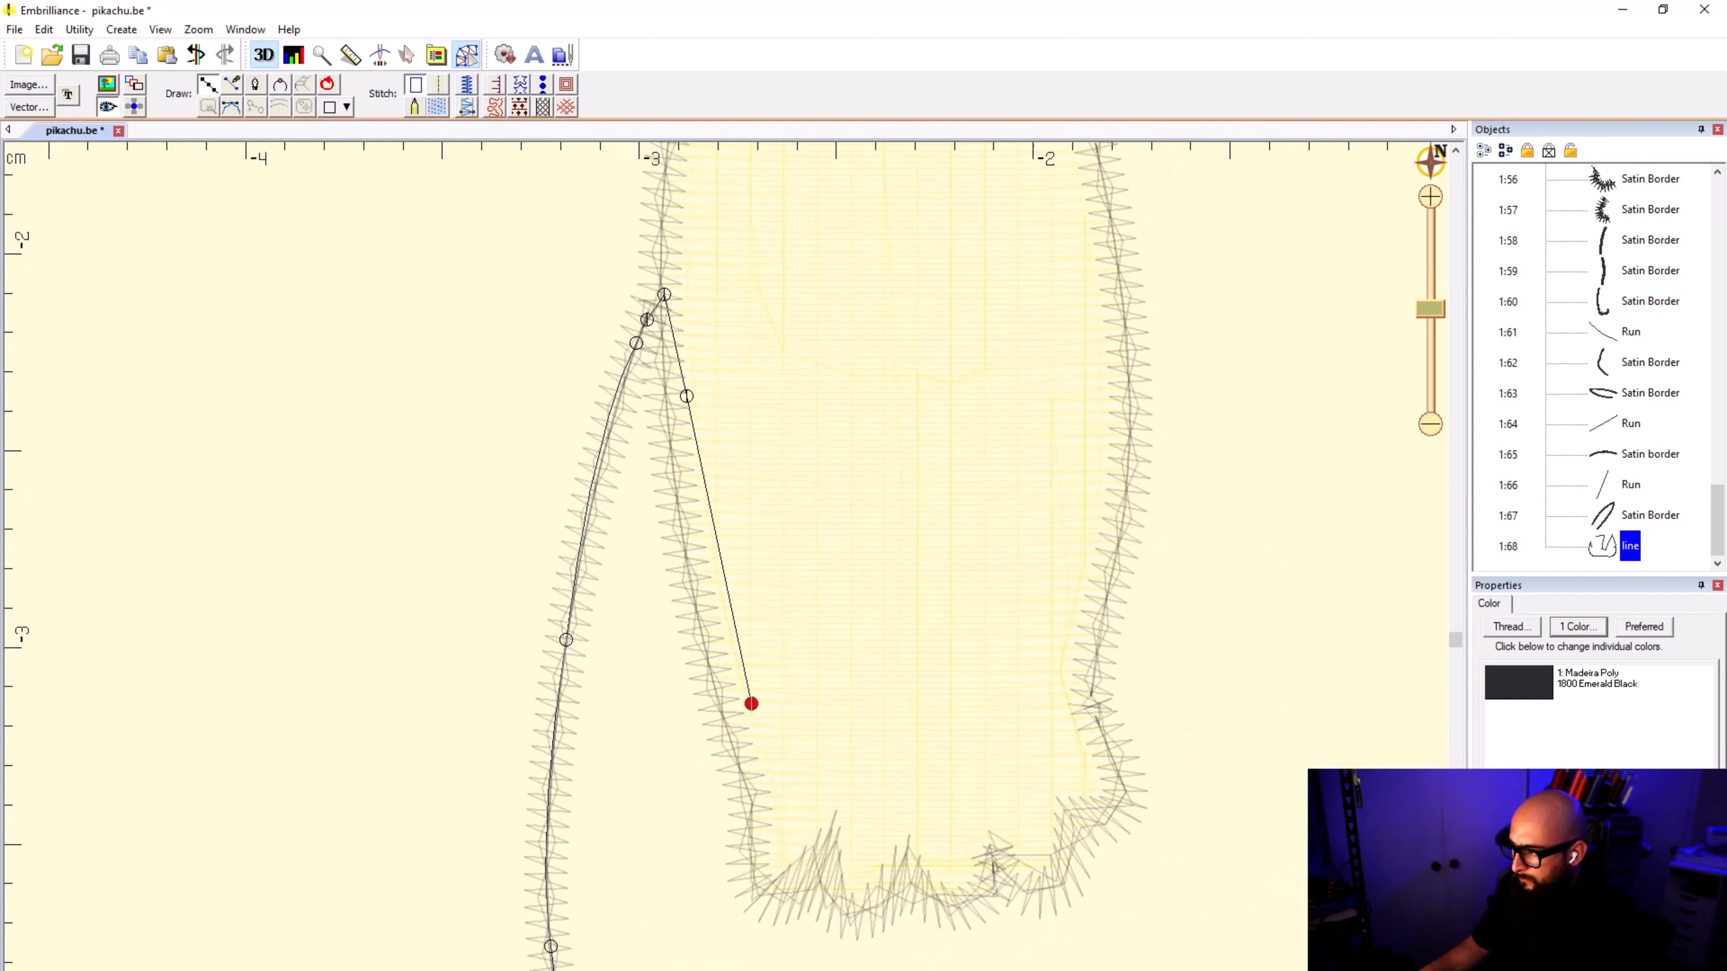
click(776, 808)
click(1036, 822)
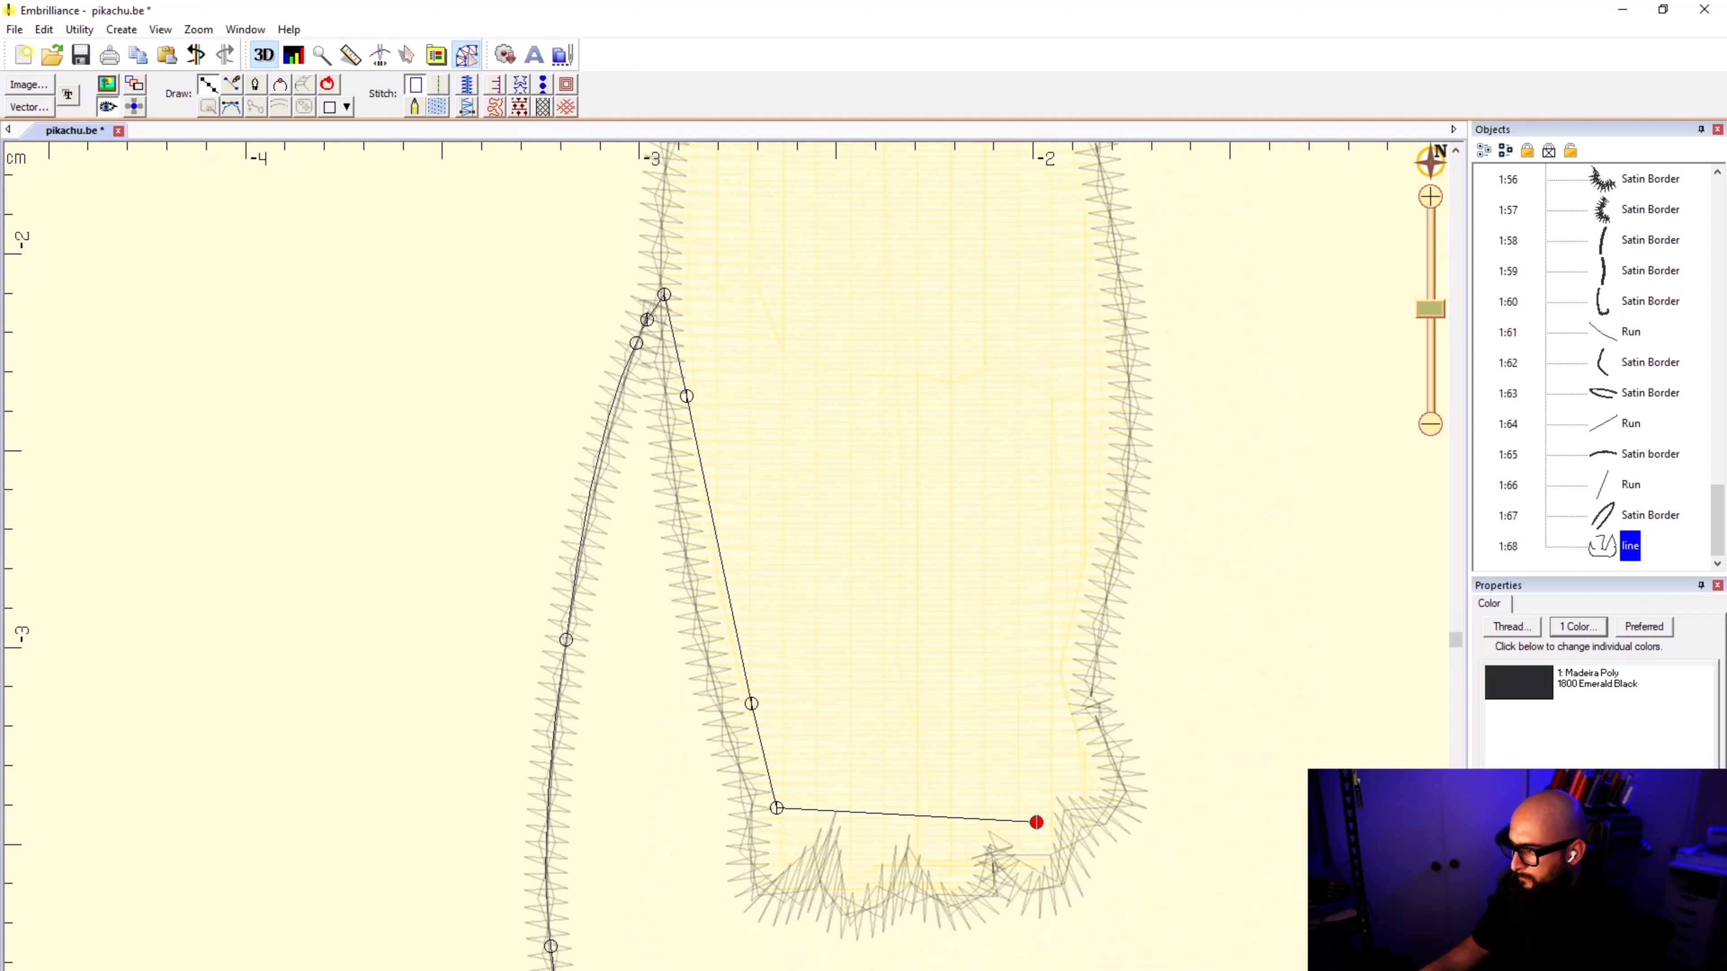
Step: Trace the outline up along the inside of the arm's other edge and close it at its starting point
click(1071, 770)
click(1053, 668)
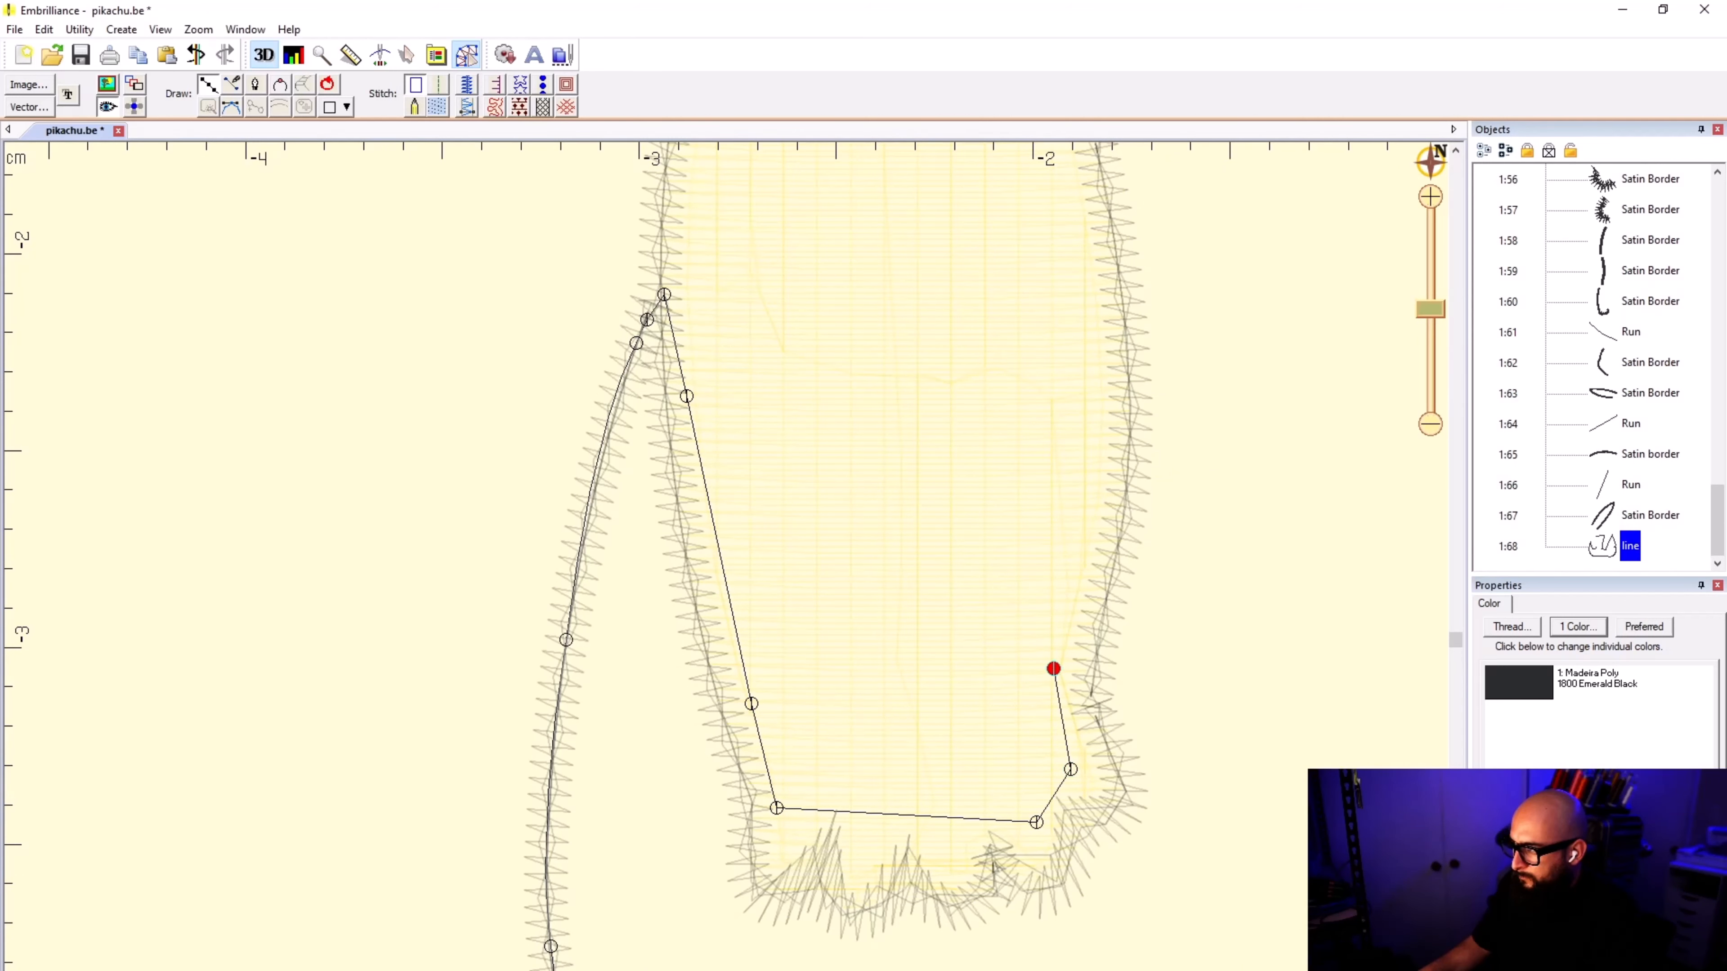
click(1091, 479)
scroll(1092, 476, down, 1)
click(716, 431)
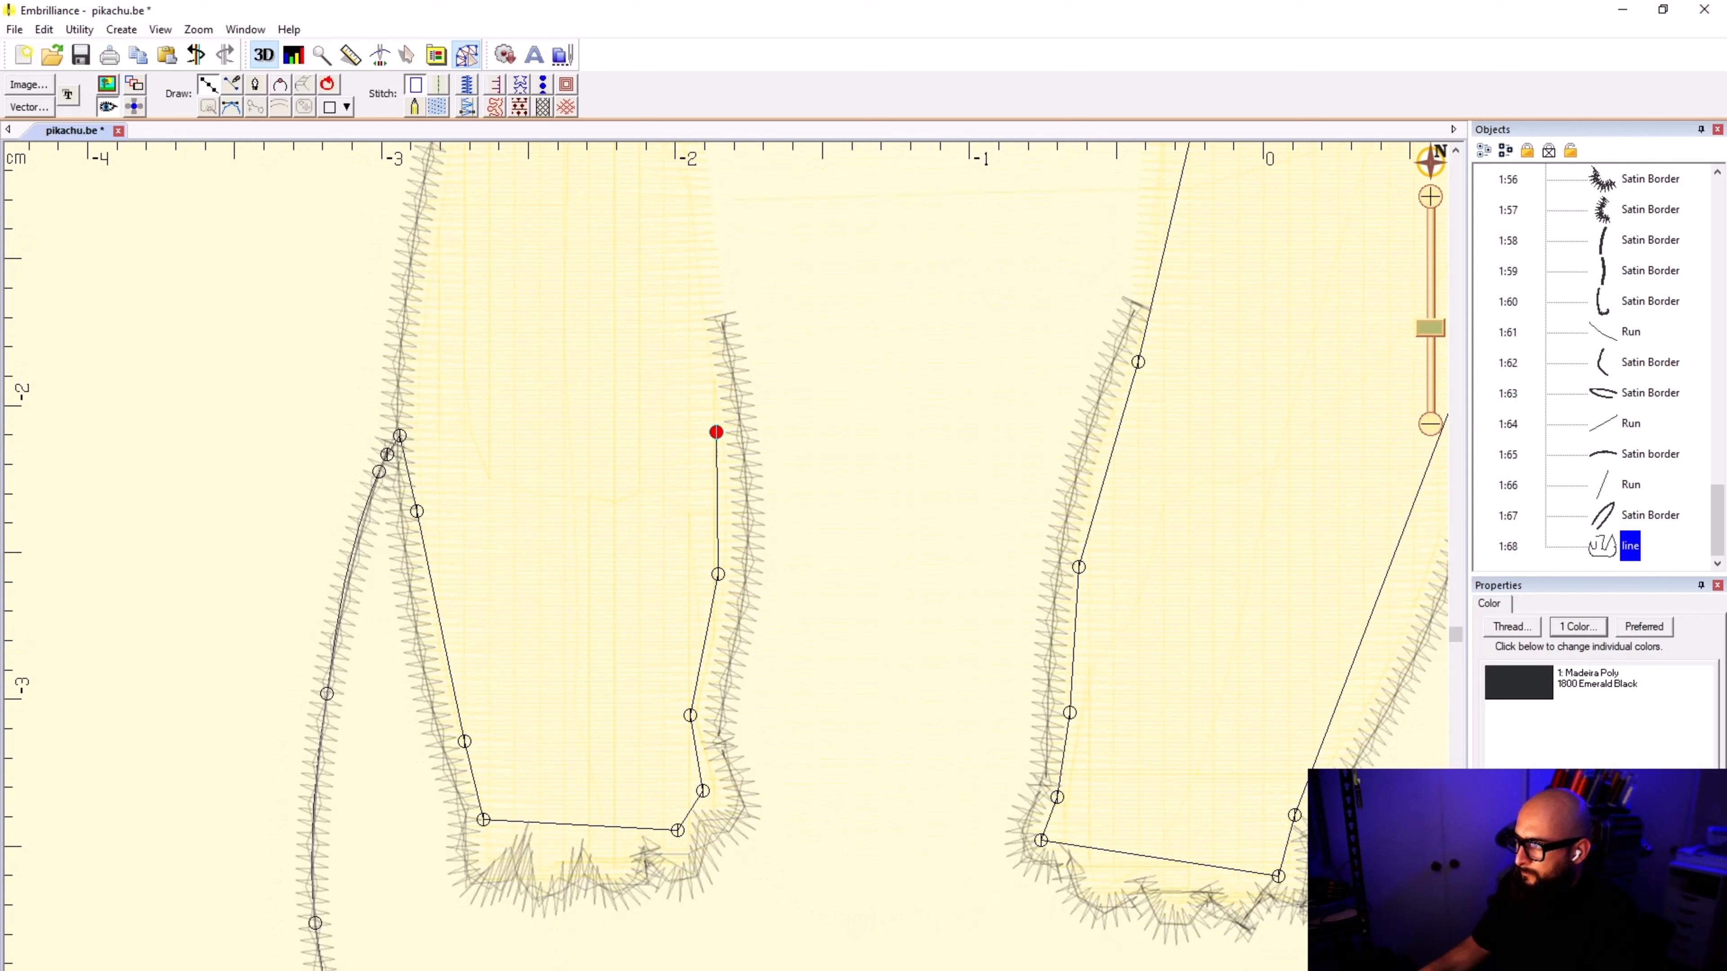
click(680, 282)
scroll(680, 283, down, 1)
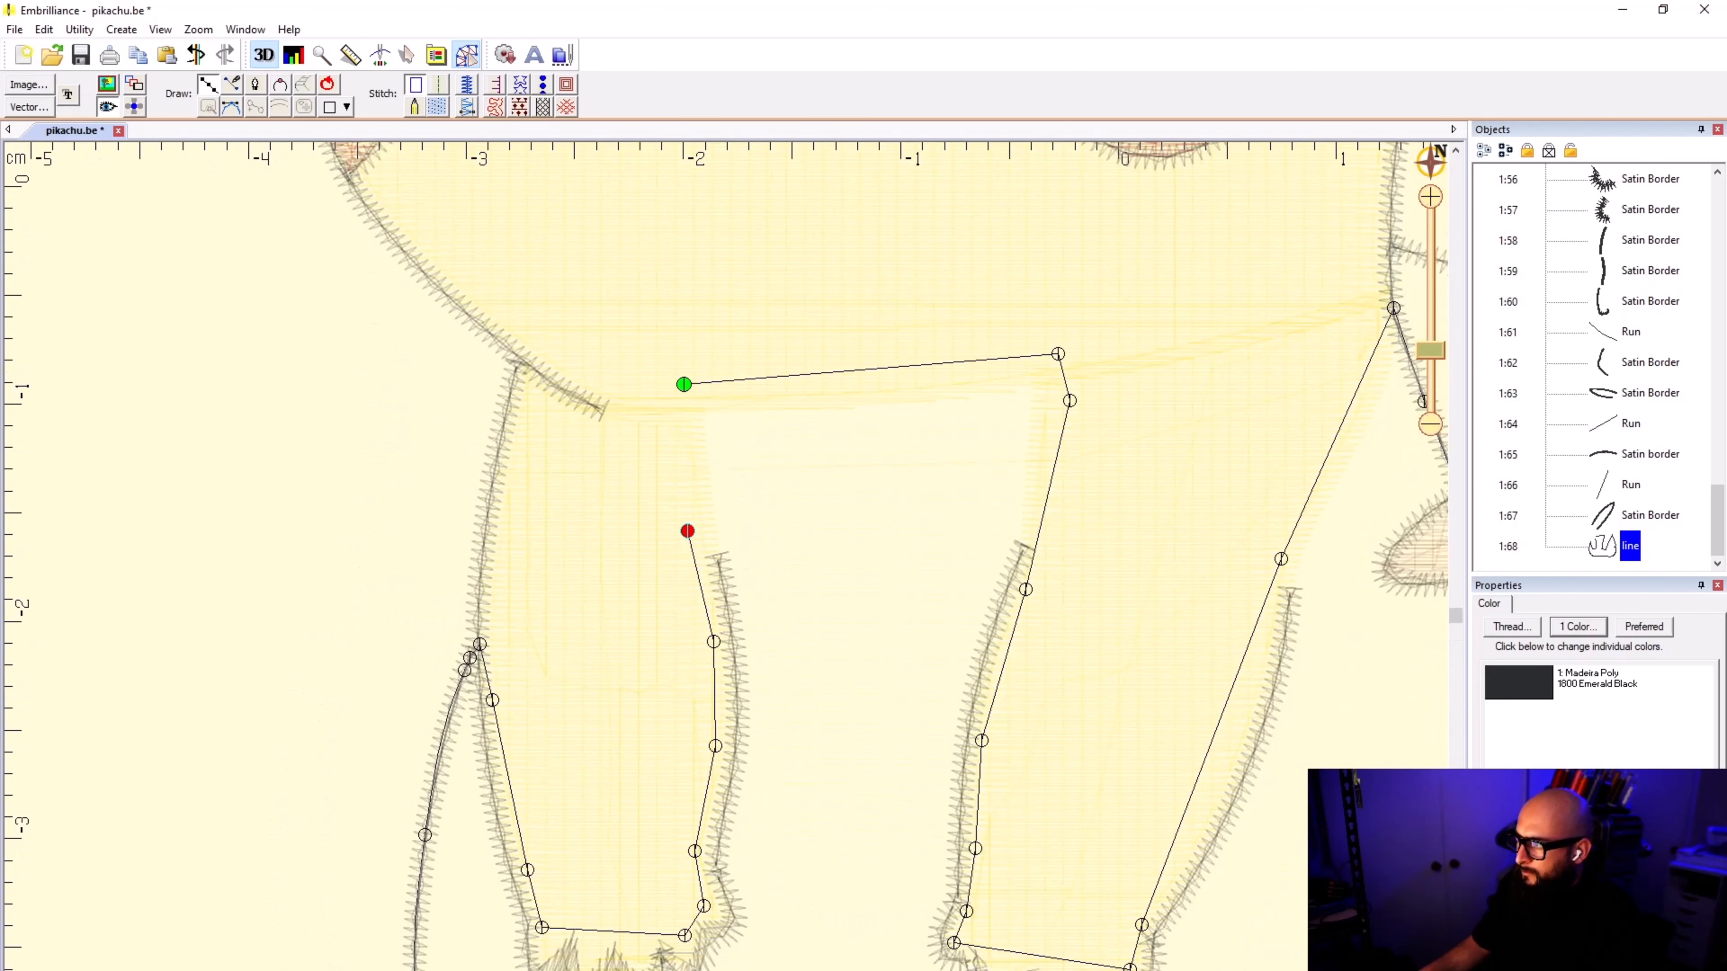
click(683, 384)
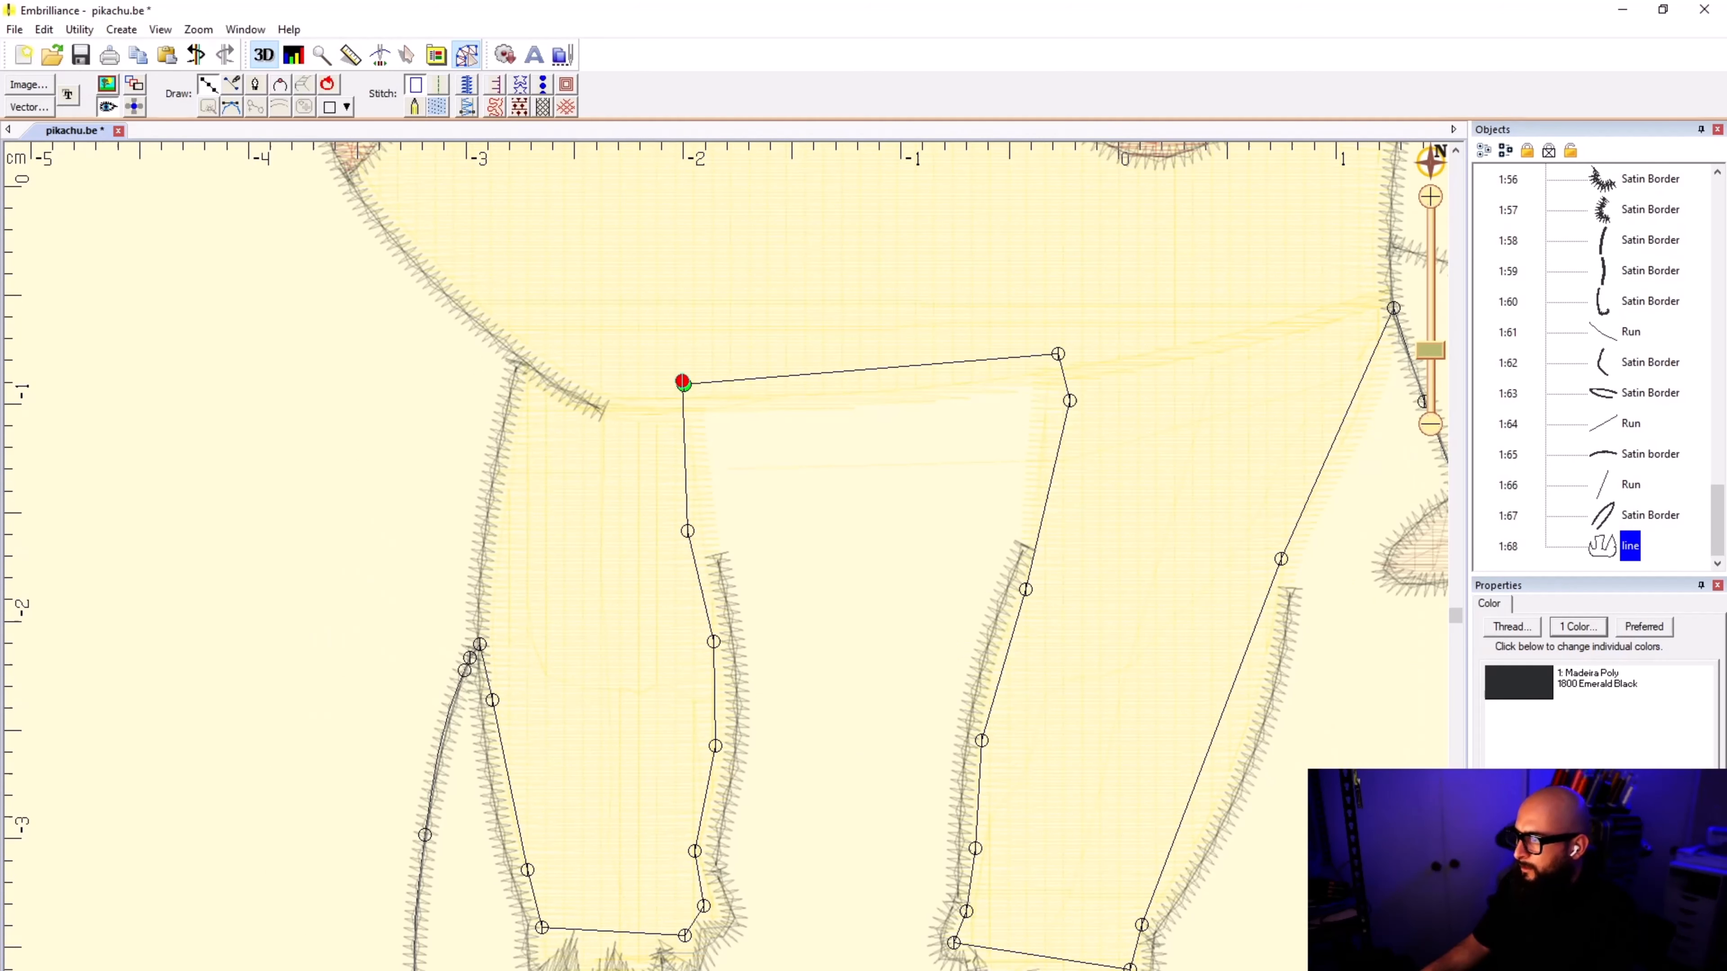
Step: Finish the body outline and convert it to a fill
key(Return)
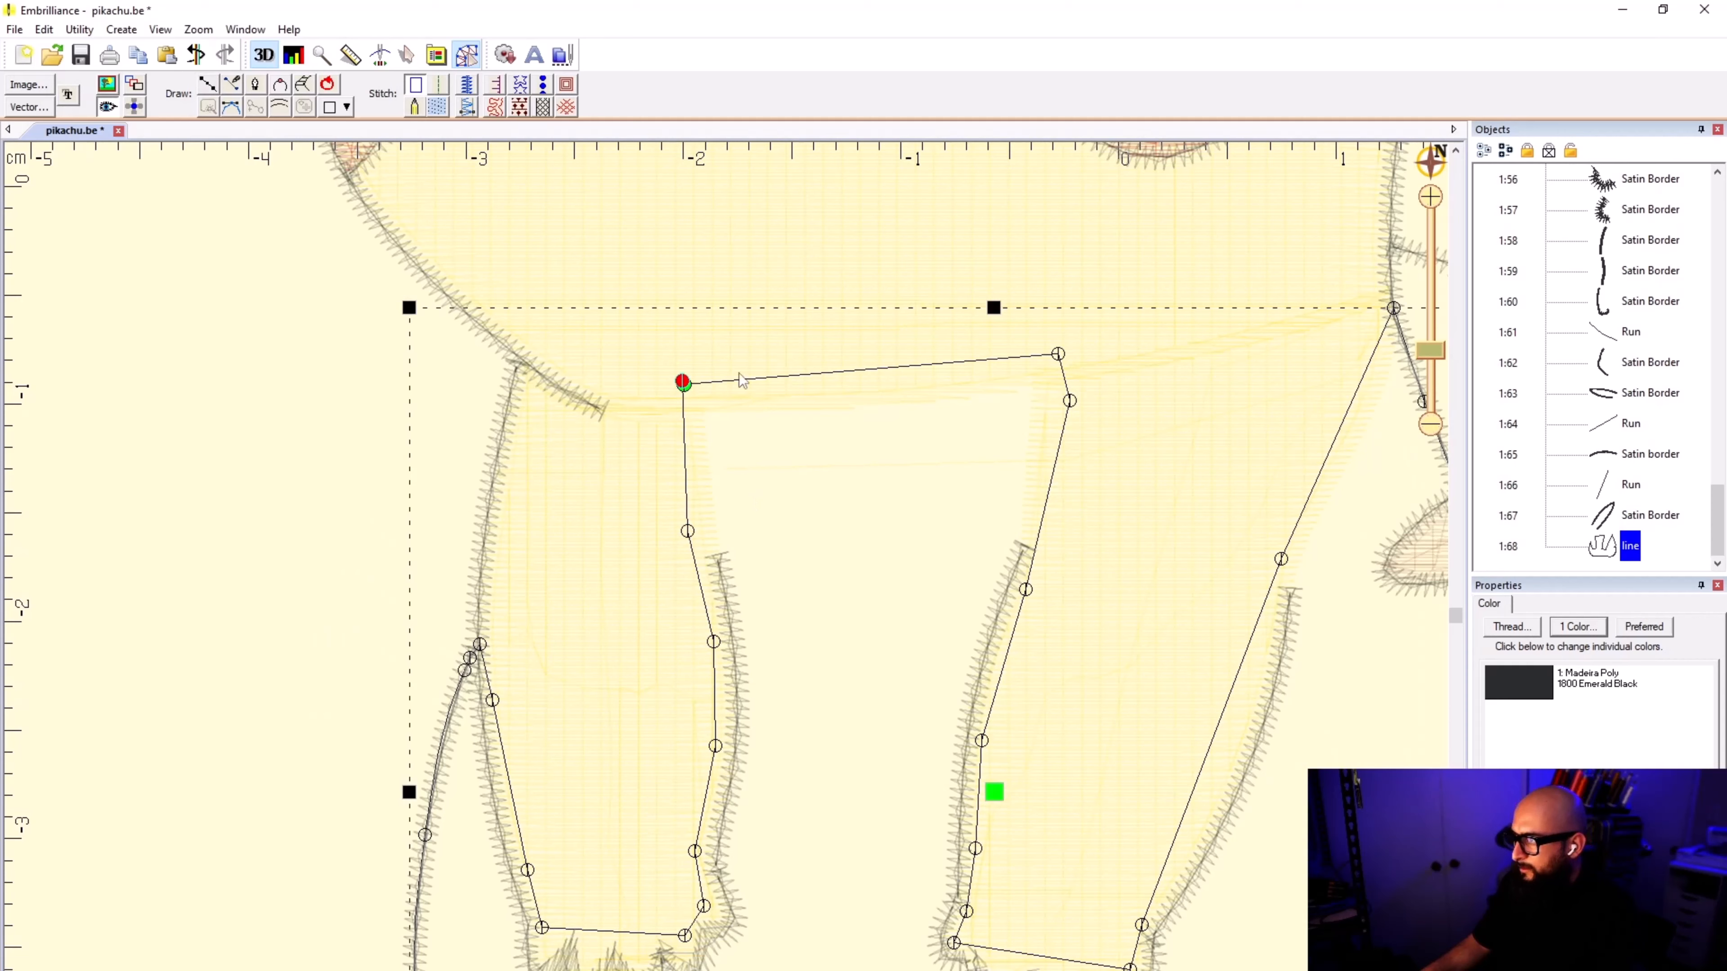
click(438, 107)
click(290, 640)
scroll(290, 638, down, 6)
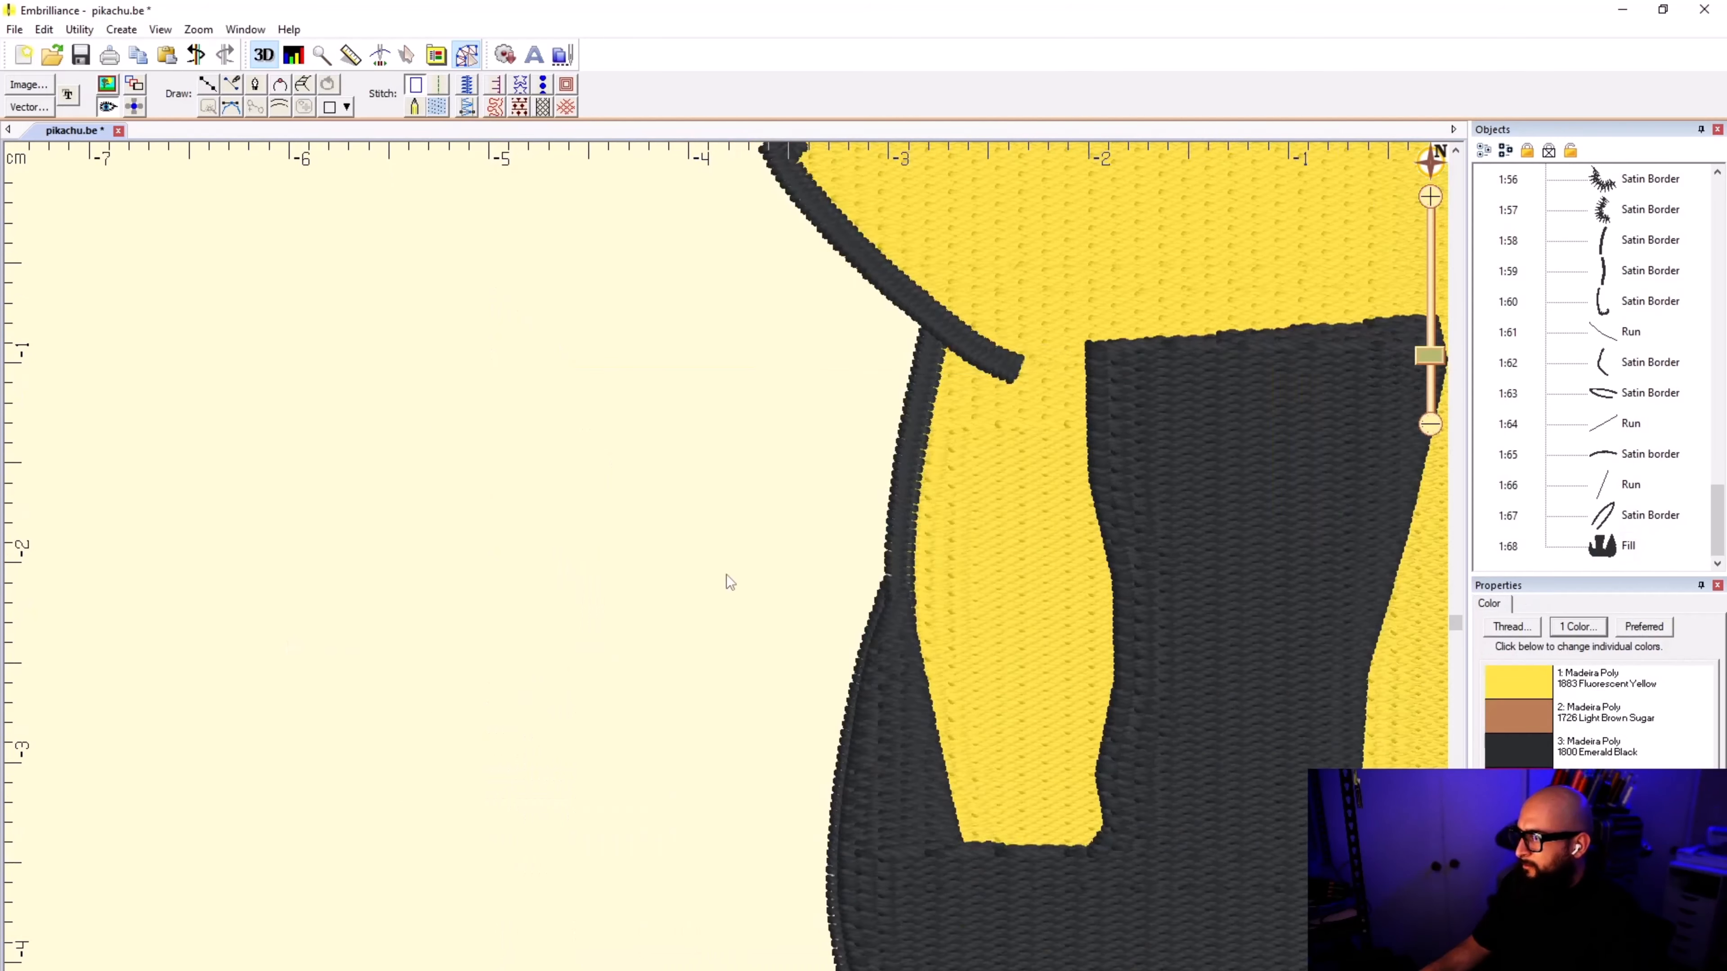
Step: Search the Madeira Poly threads for YELLOW and set the body fill's color to 1935 Fluorescent Yellow Green
click(1094, 816)
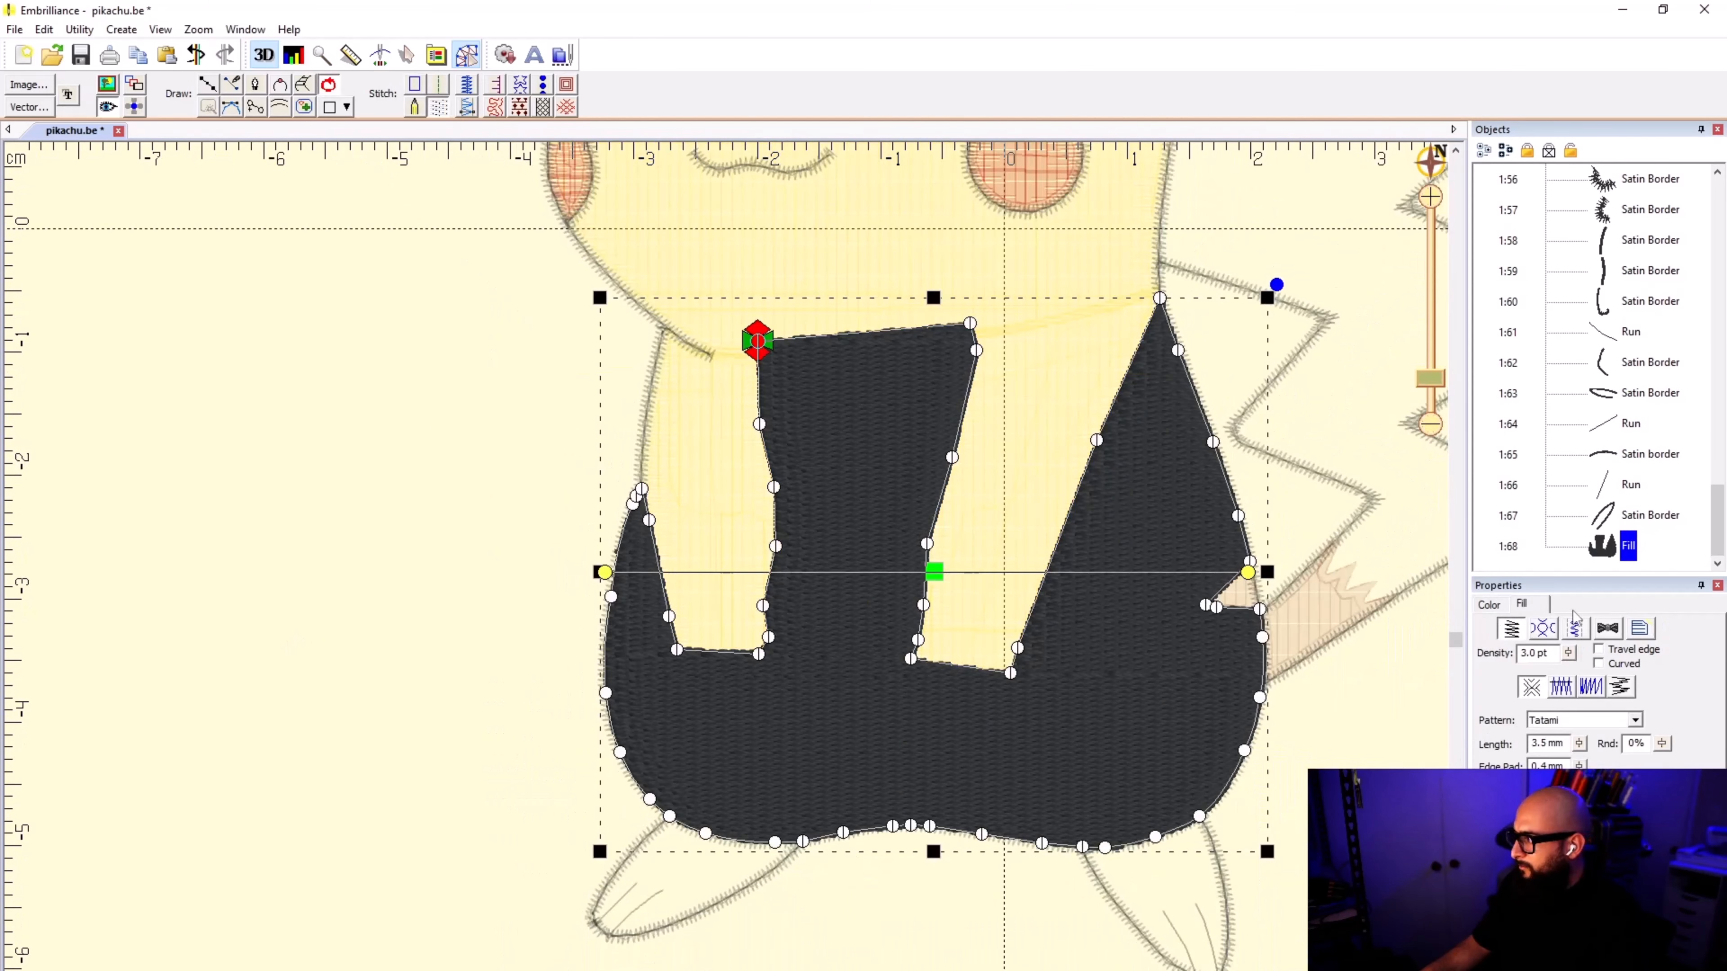
click(1504, 607)
click(1511, 626)
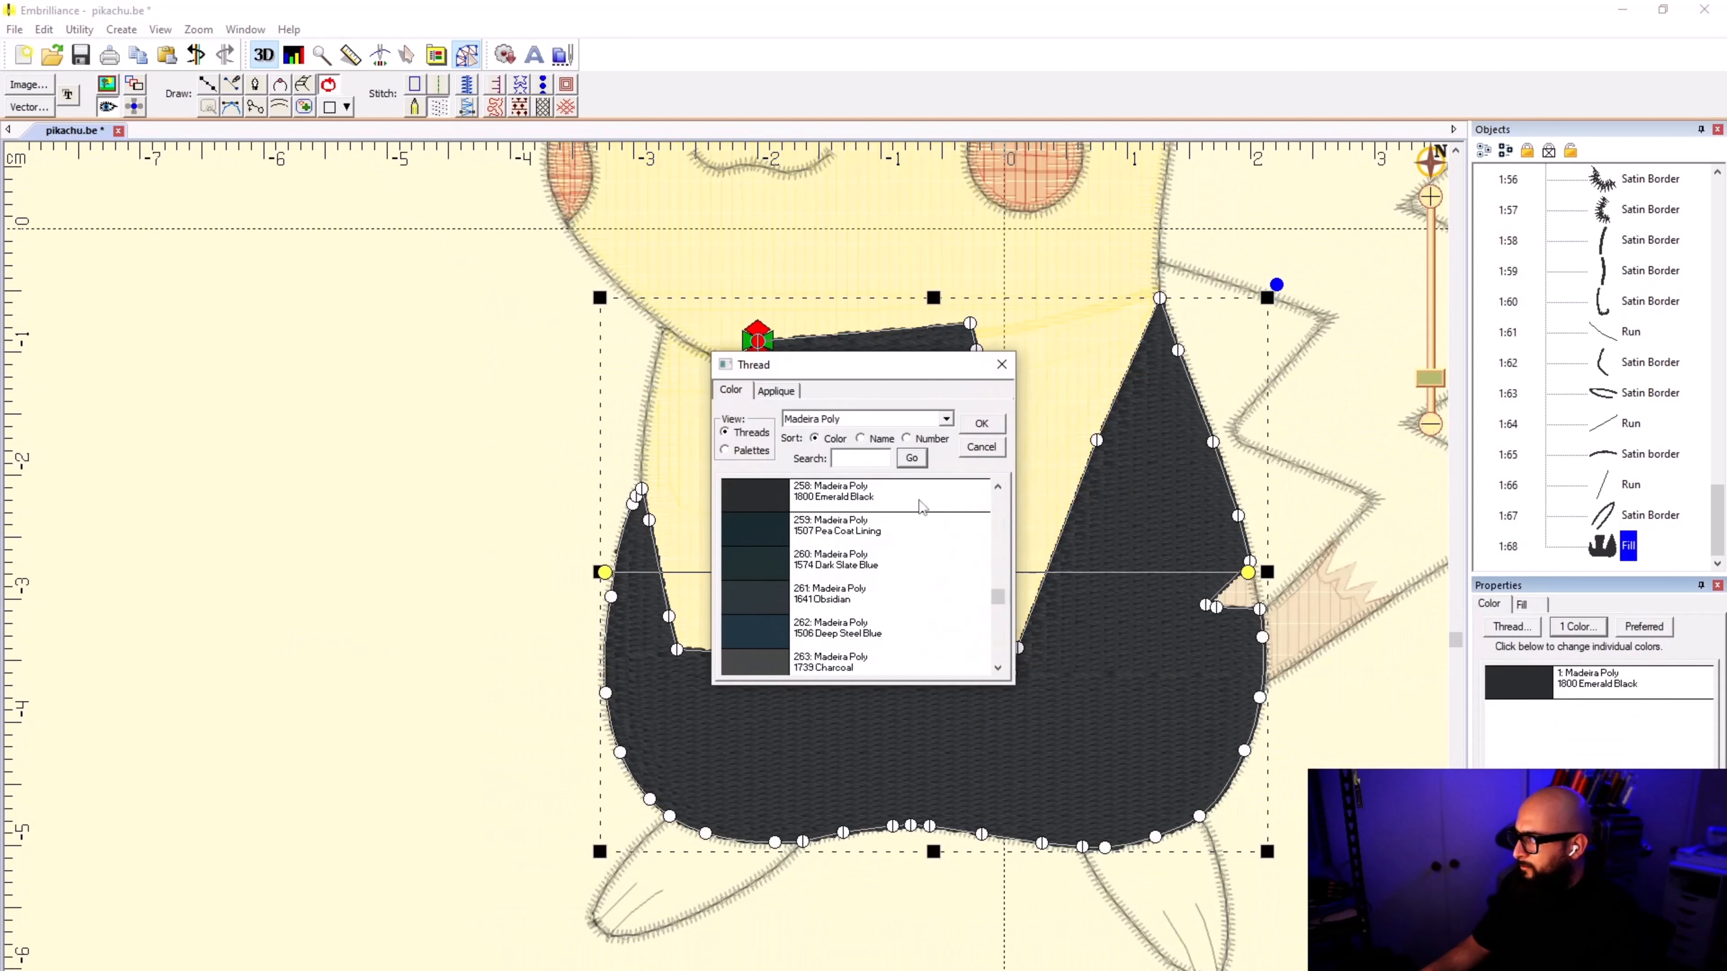
text(YELLOW)
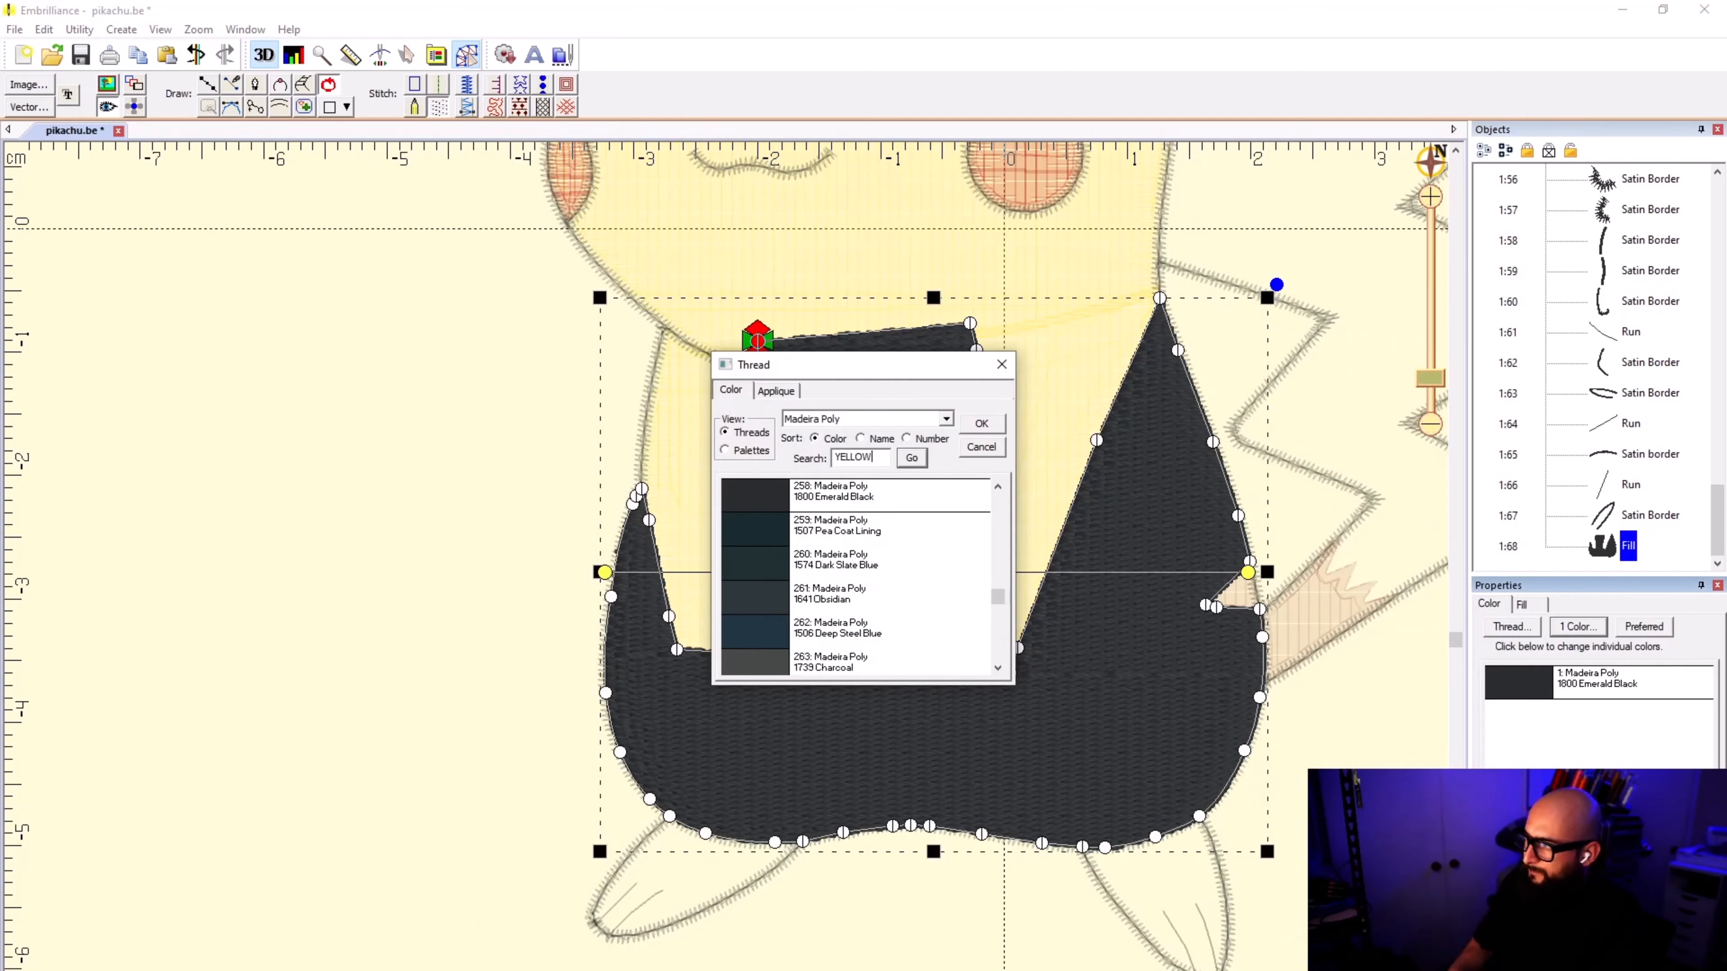
click(912, 458)
click(928, 490)
click(981, 424)
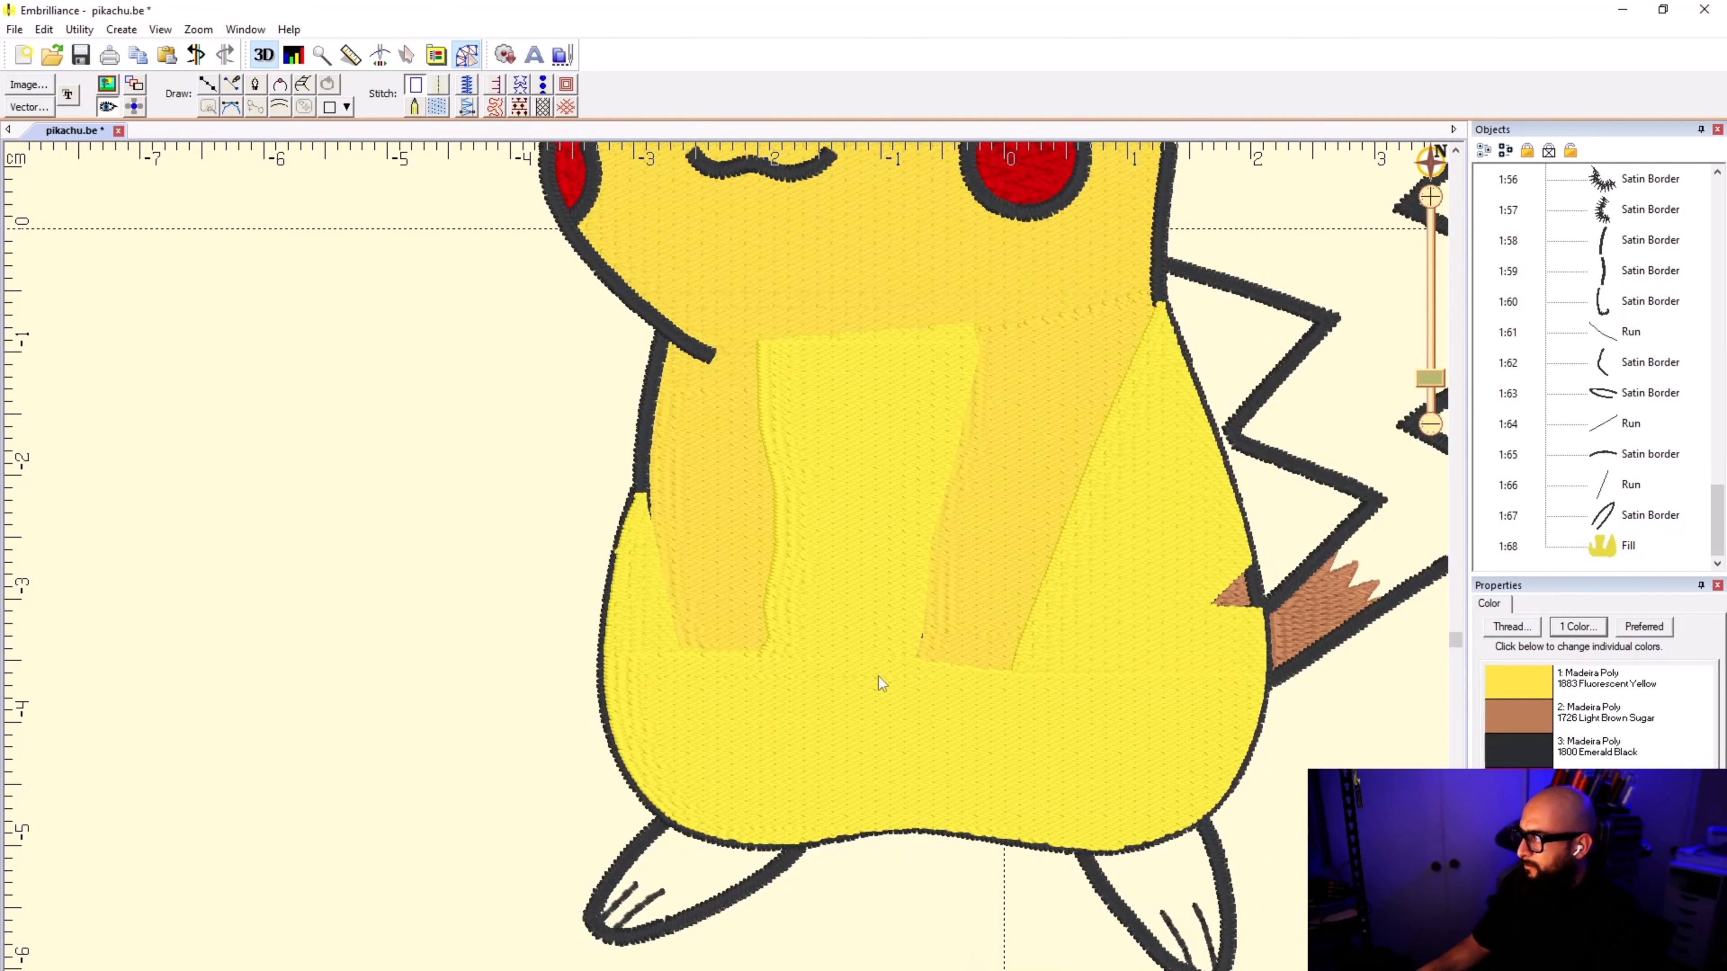
click(1607, 548)
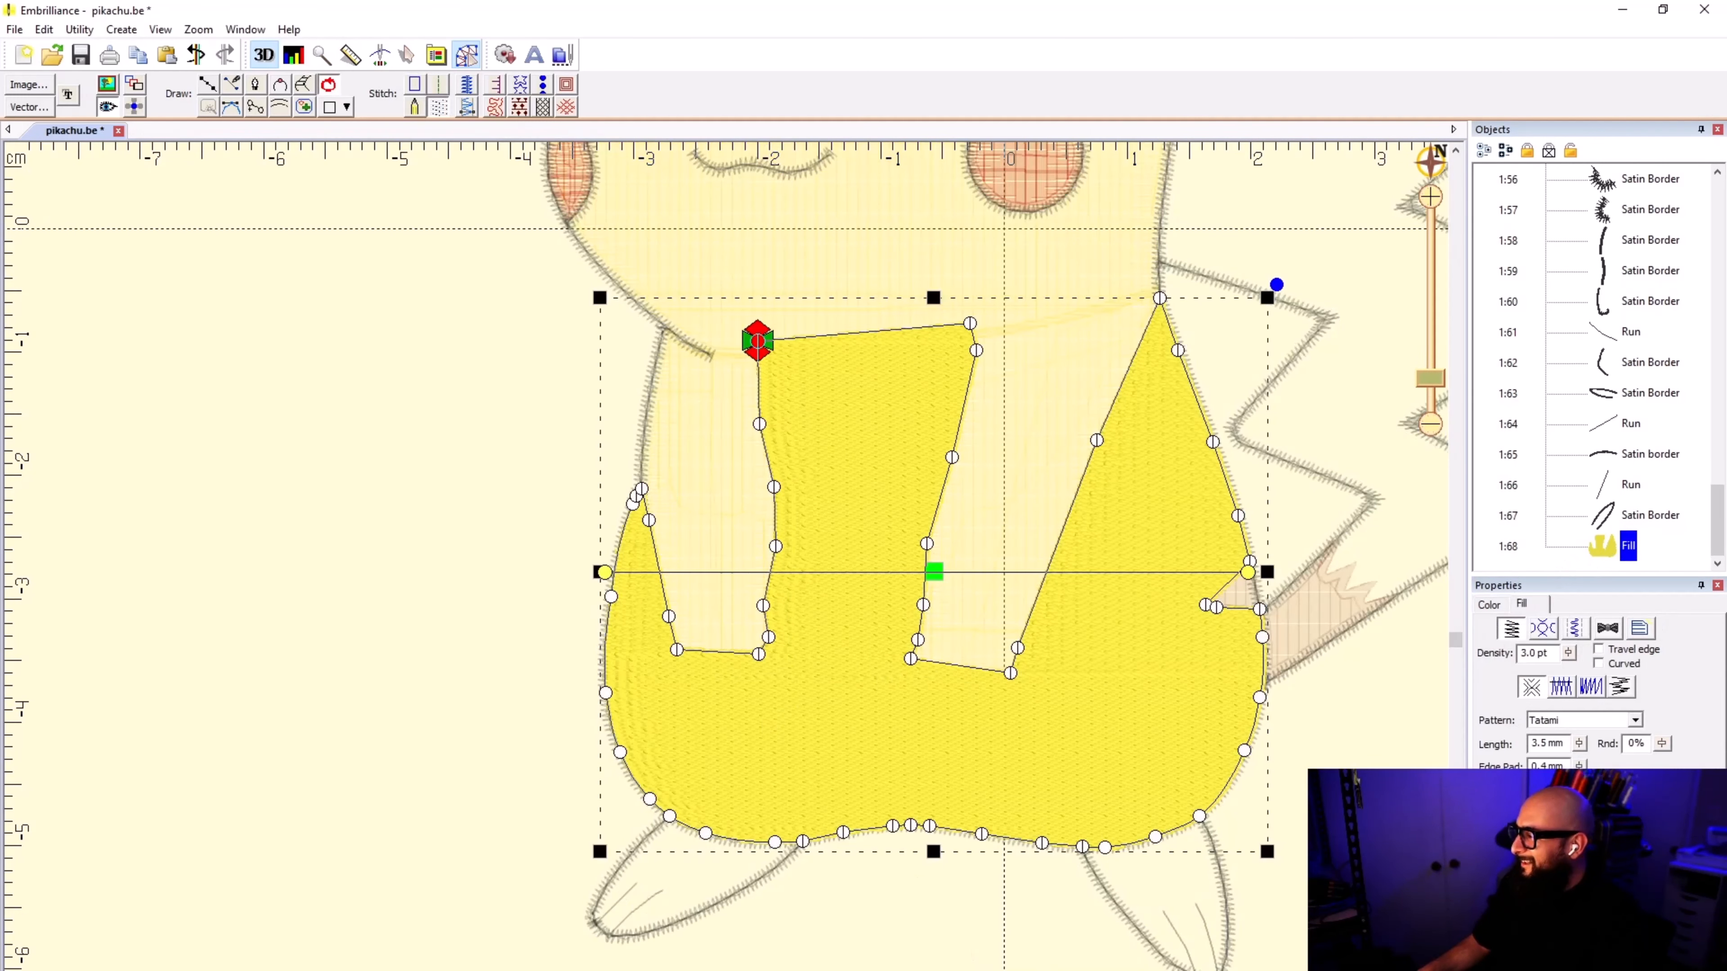
key(Escape)
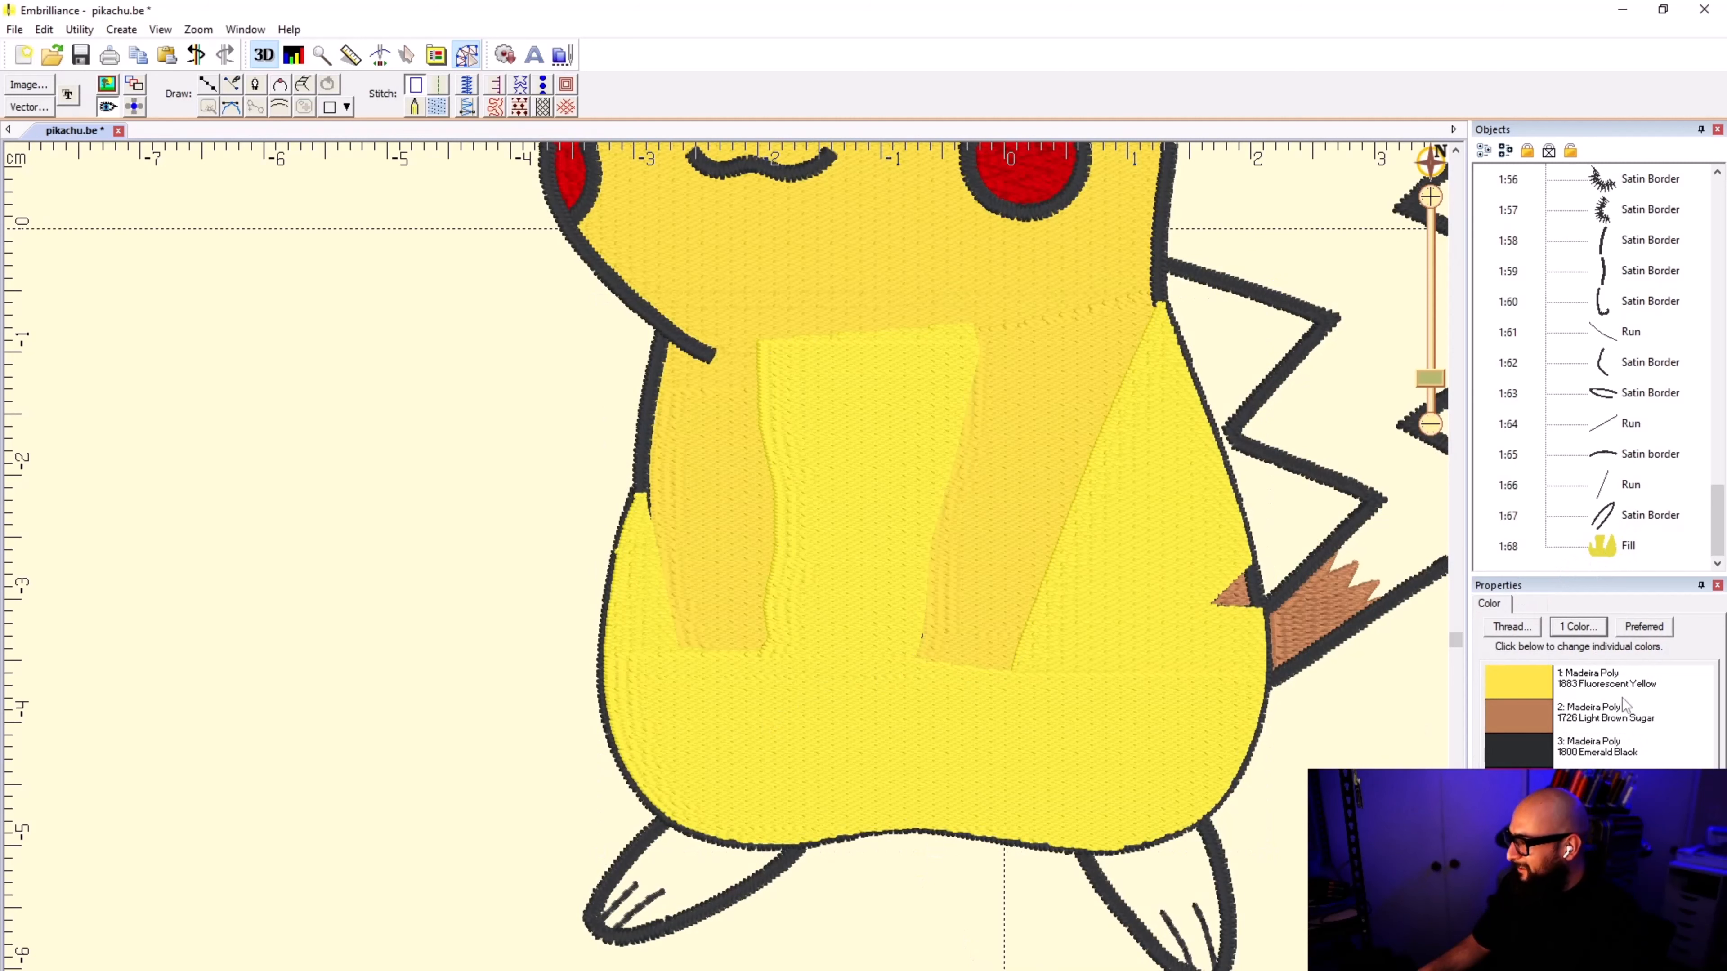
click(1603, 546)
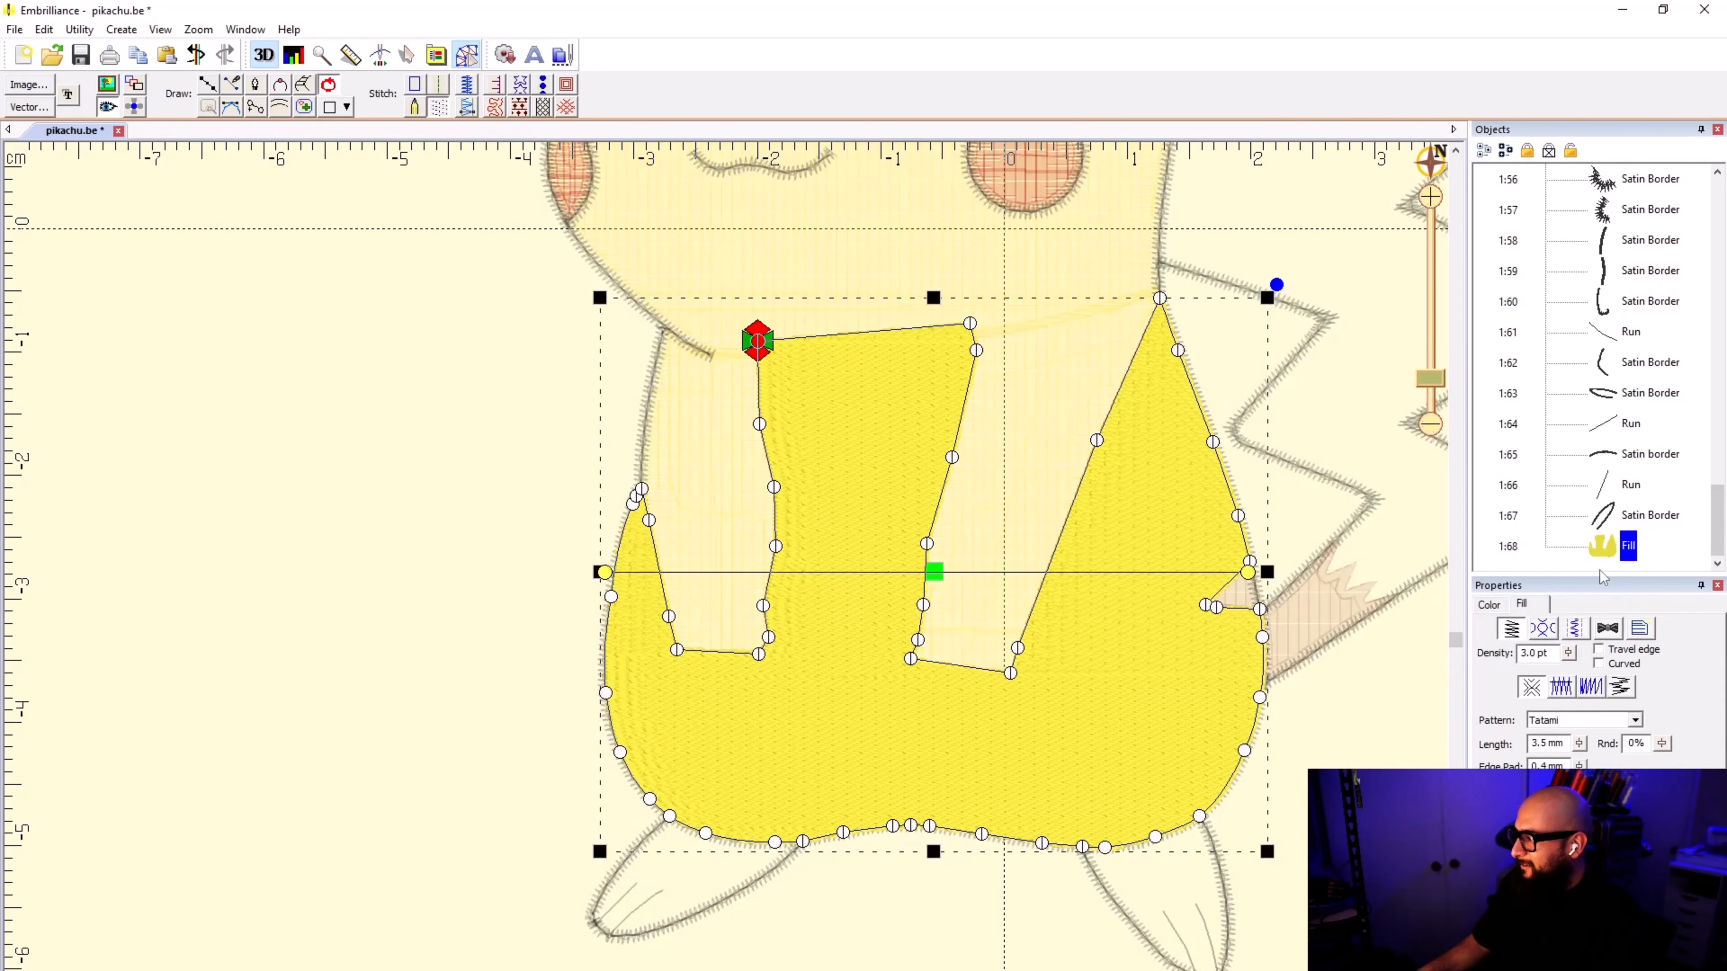
click(1489, 604)
click(1510, 626)
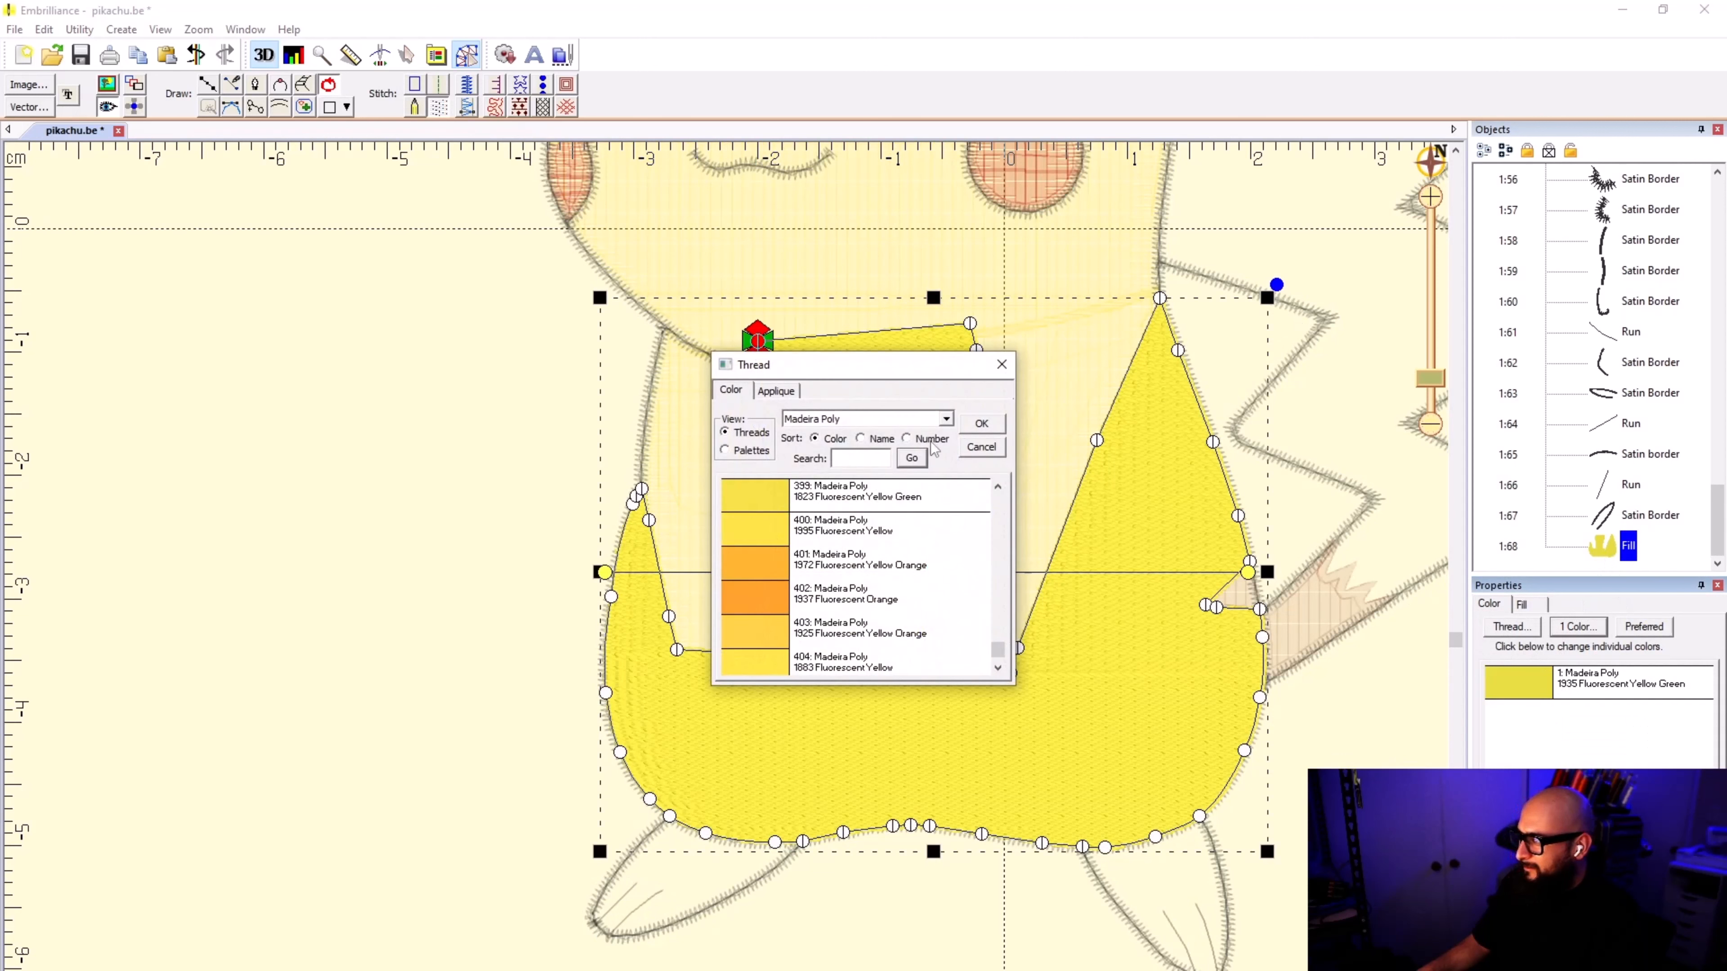
click(906, 438)
click(860, 458)
text(1833)
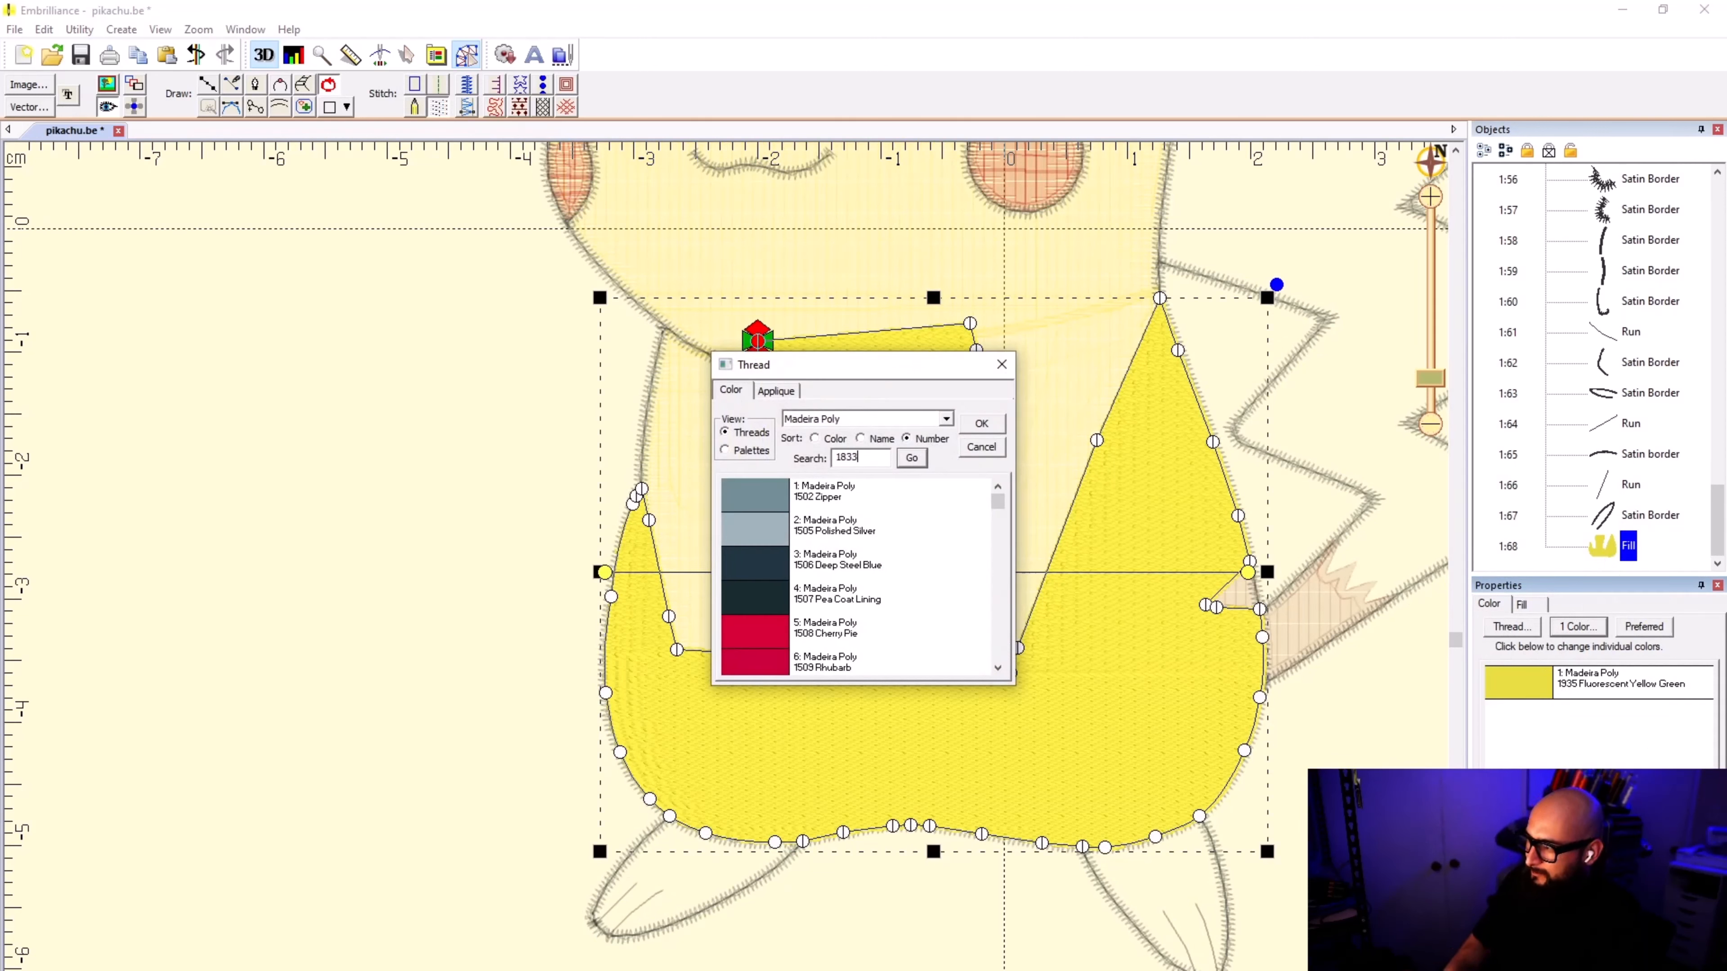
click(911, 458)
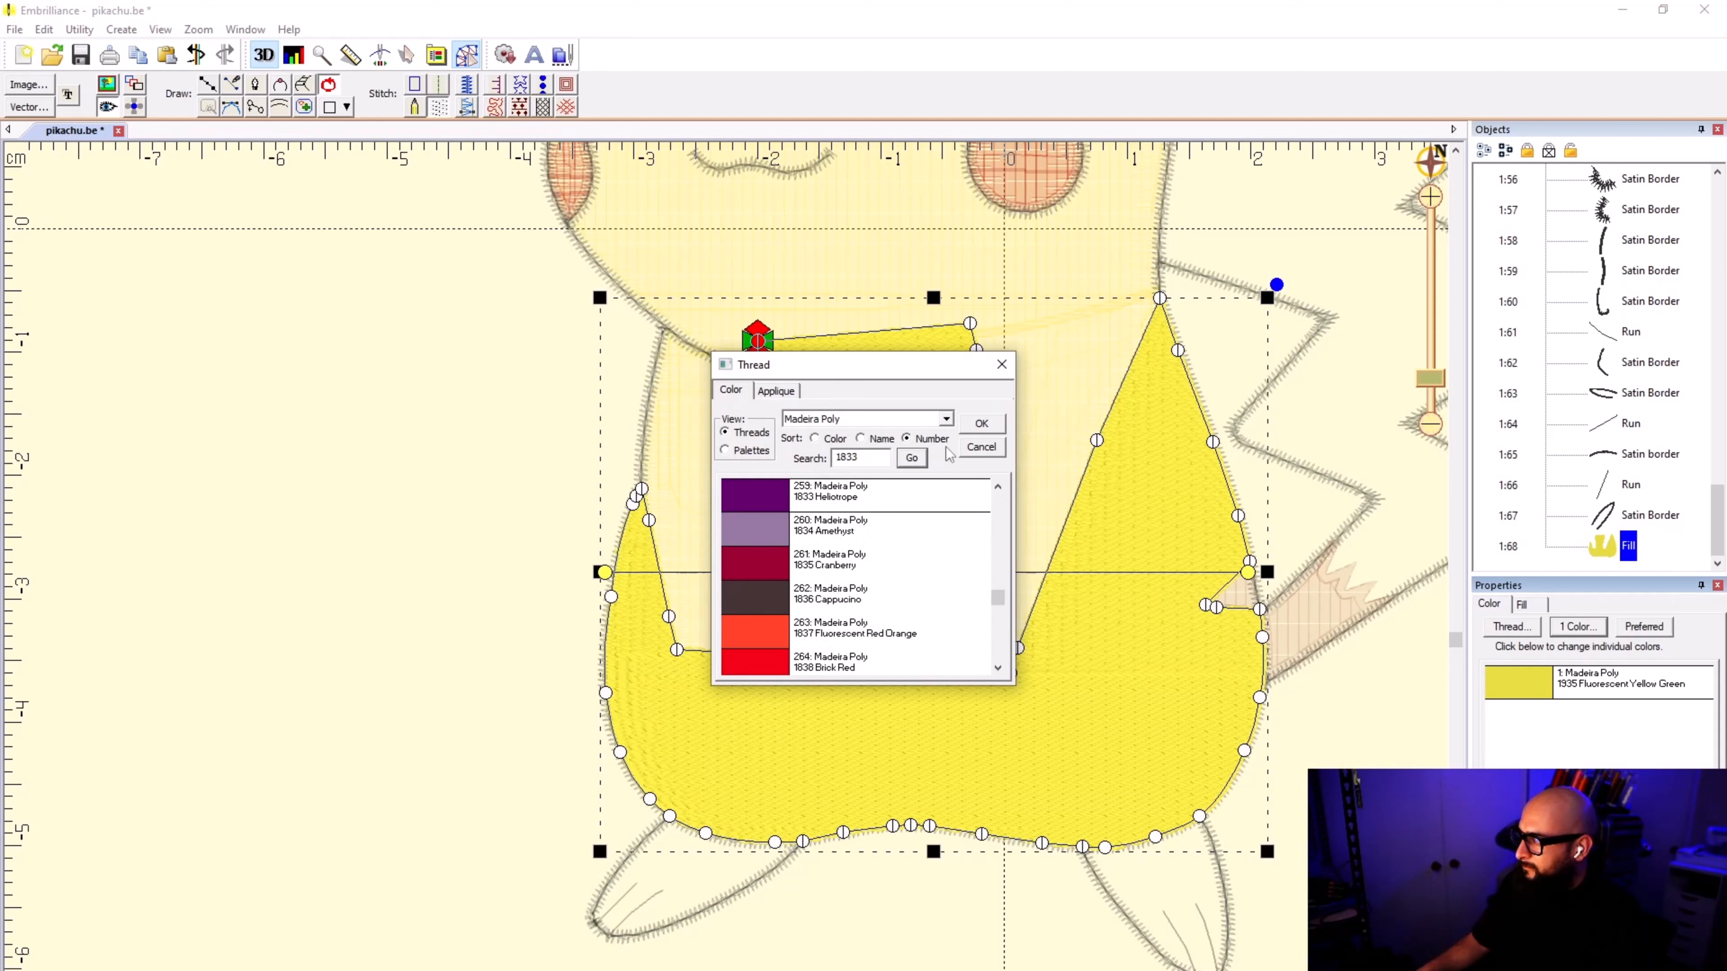
click(983, 448)
Step: Set the body fill's thread color to Madeira Poly 1995 Fluorescent Yellow
click(1511, 629)
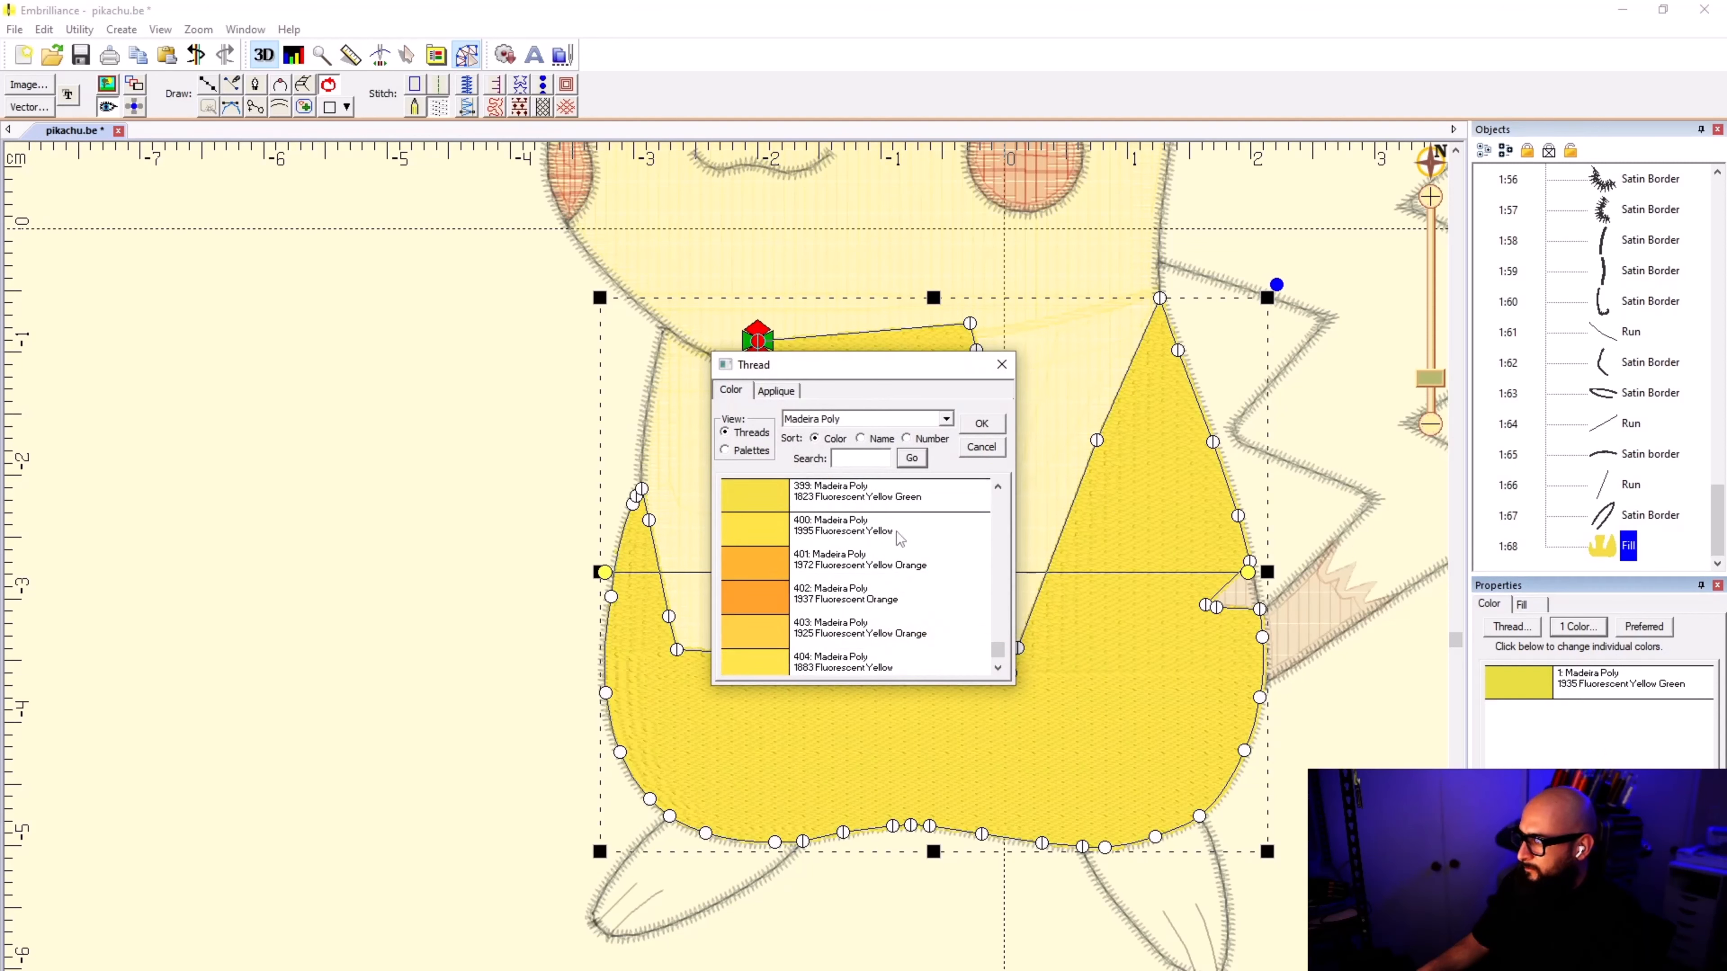
scroll(900, 538, up, 1)
click(885, 632)
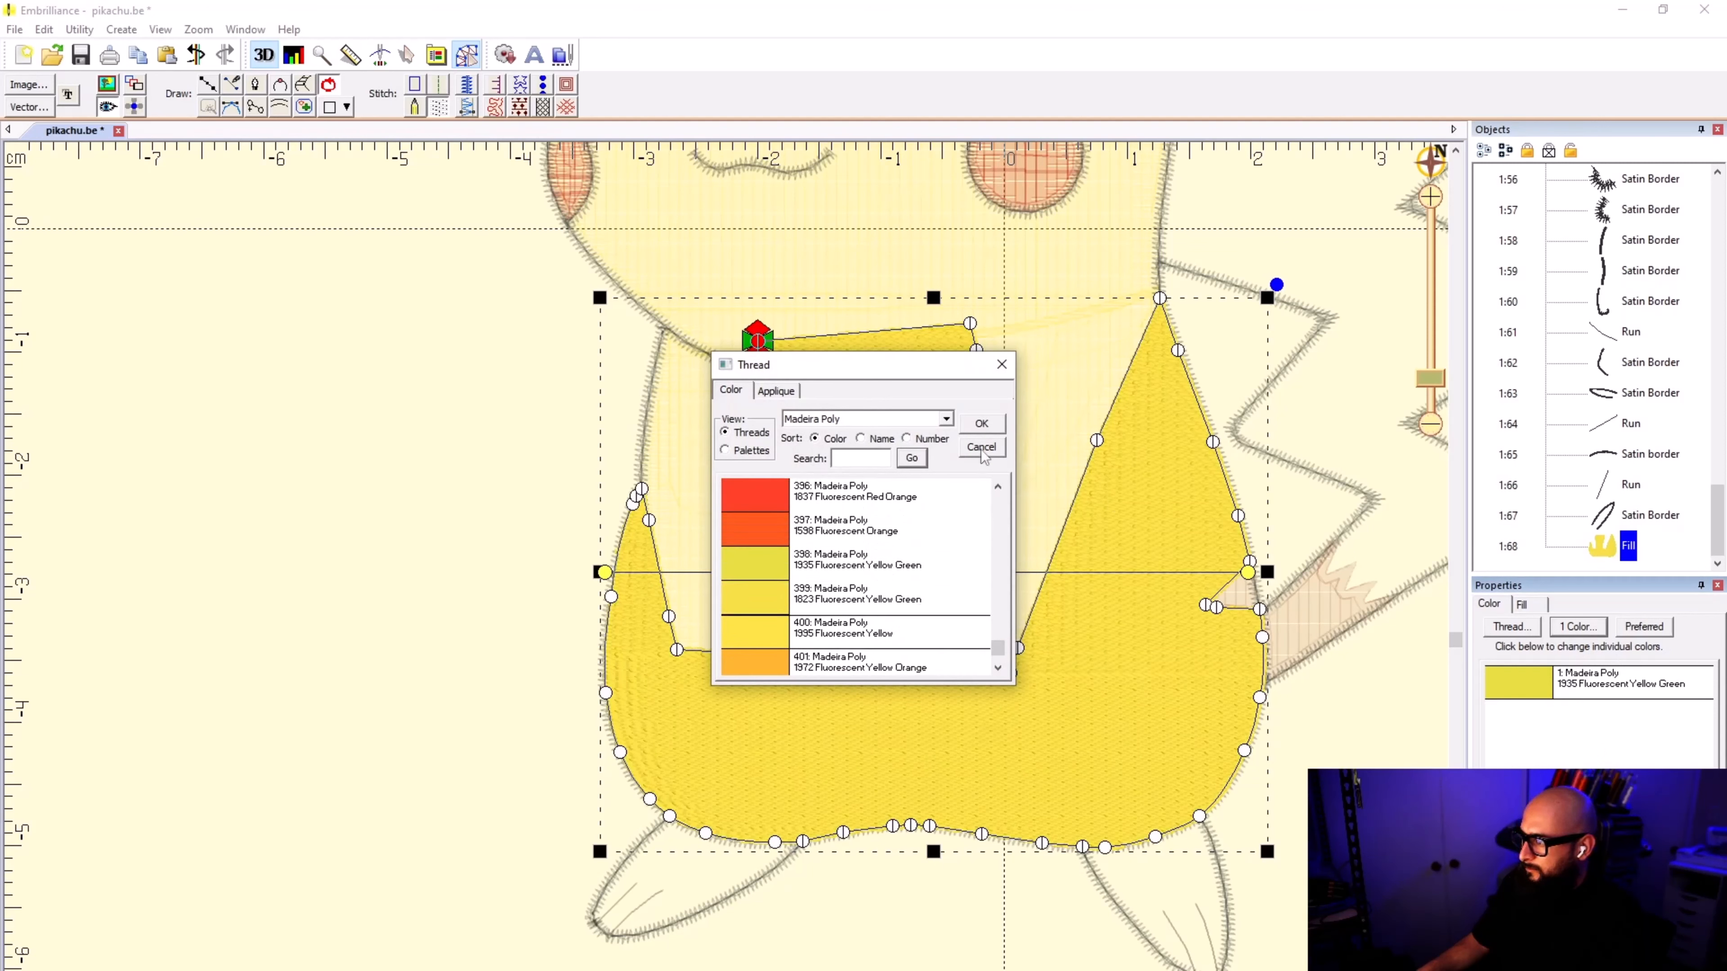
click(982, 447)
key(Escape)
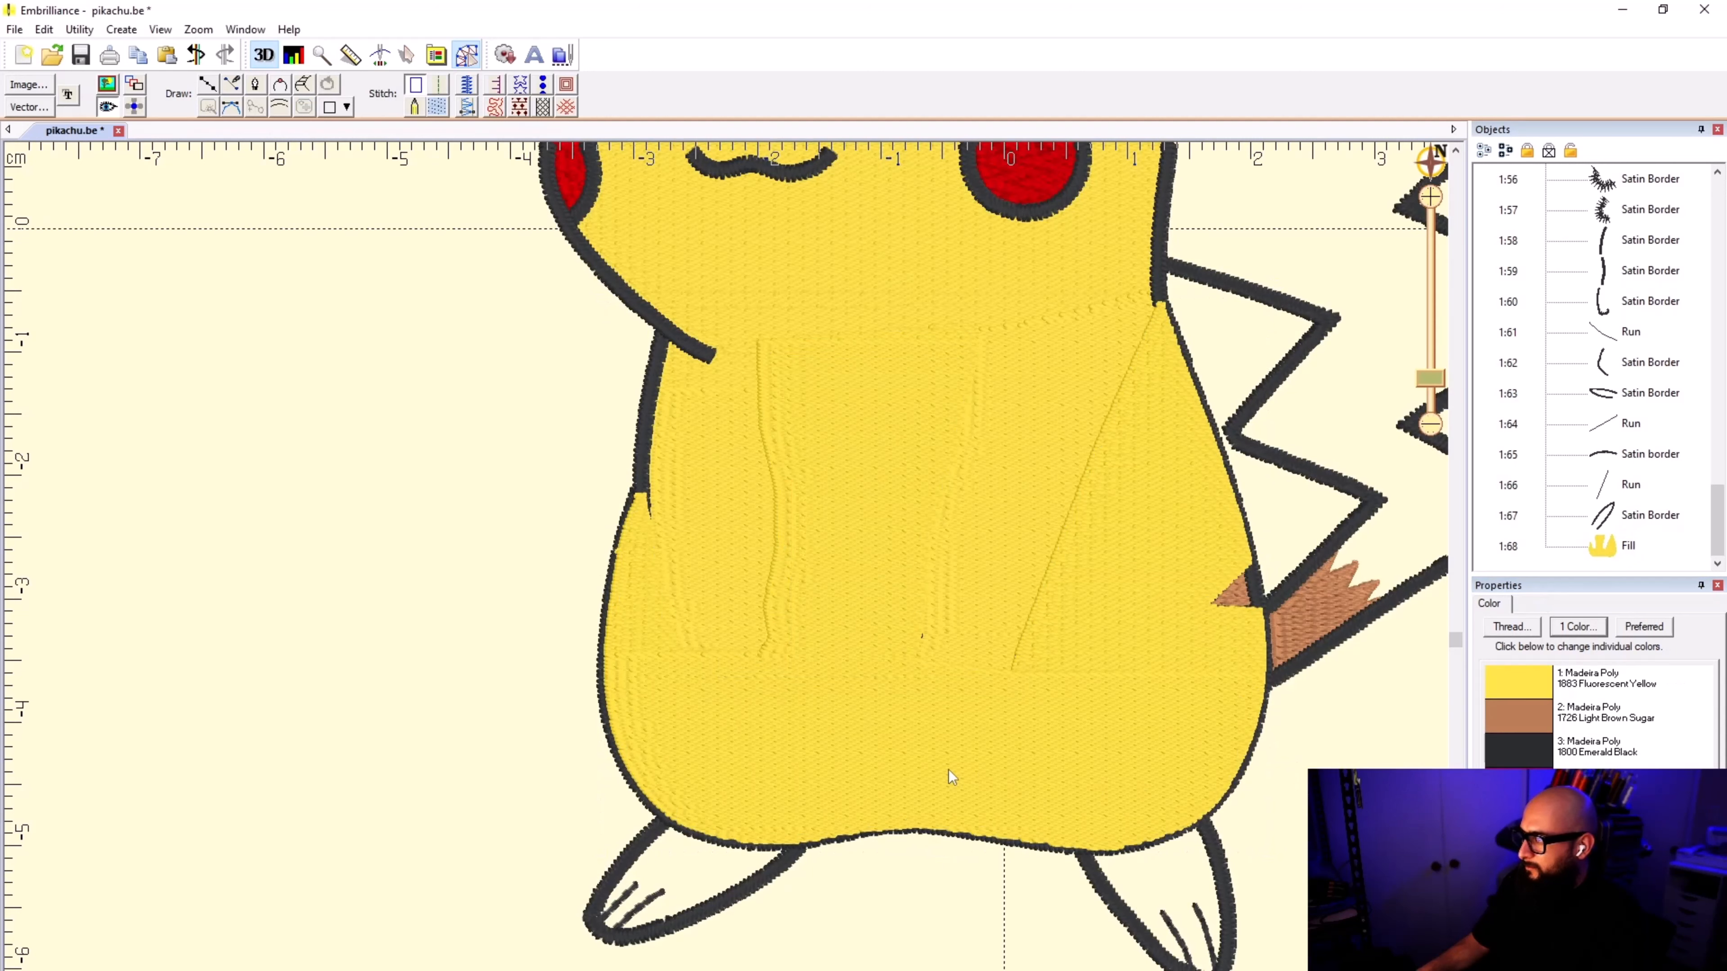
Step: Find thread number 1883 and set the body fill's color to Madeira Poly 1883 Fluorescent Yellow
scroll(950, 777, down, 2)
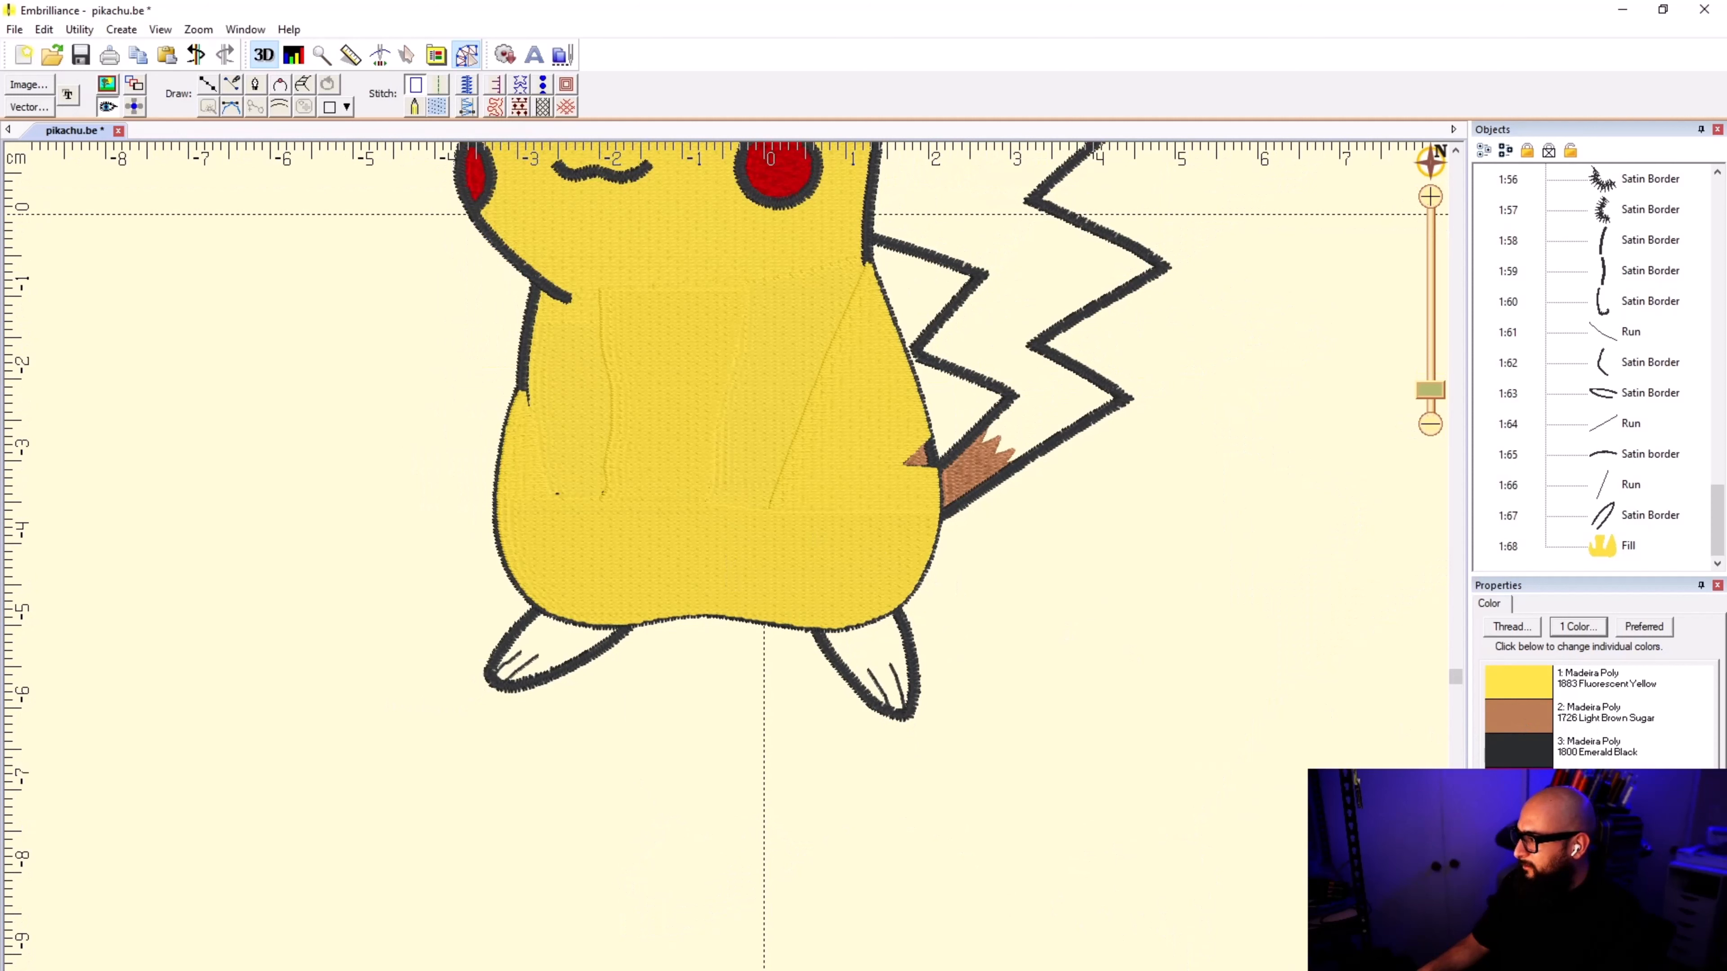
click(1607, 558)
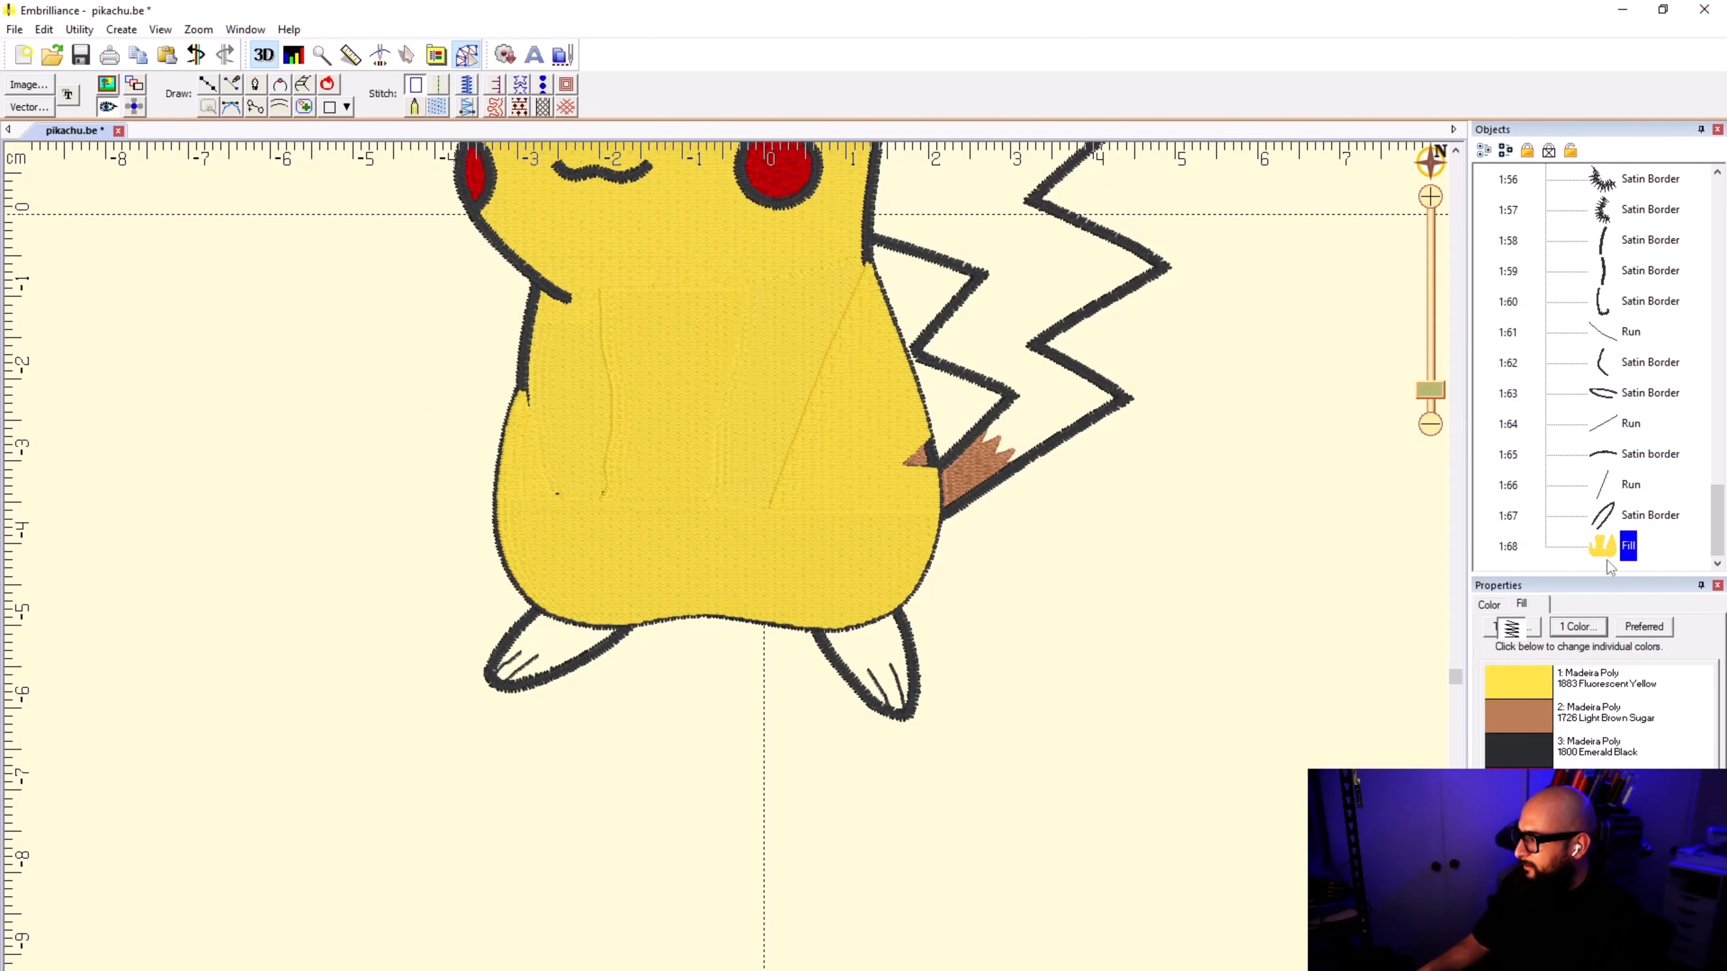
click(1489, 604)
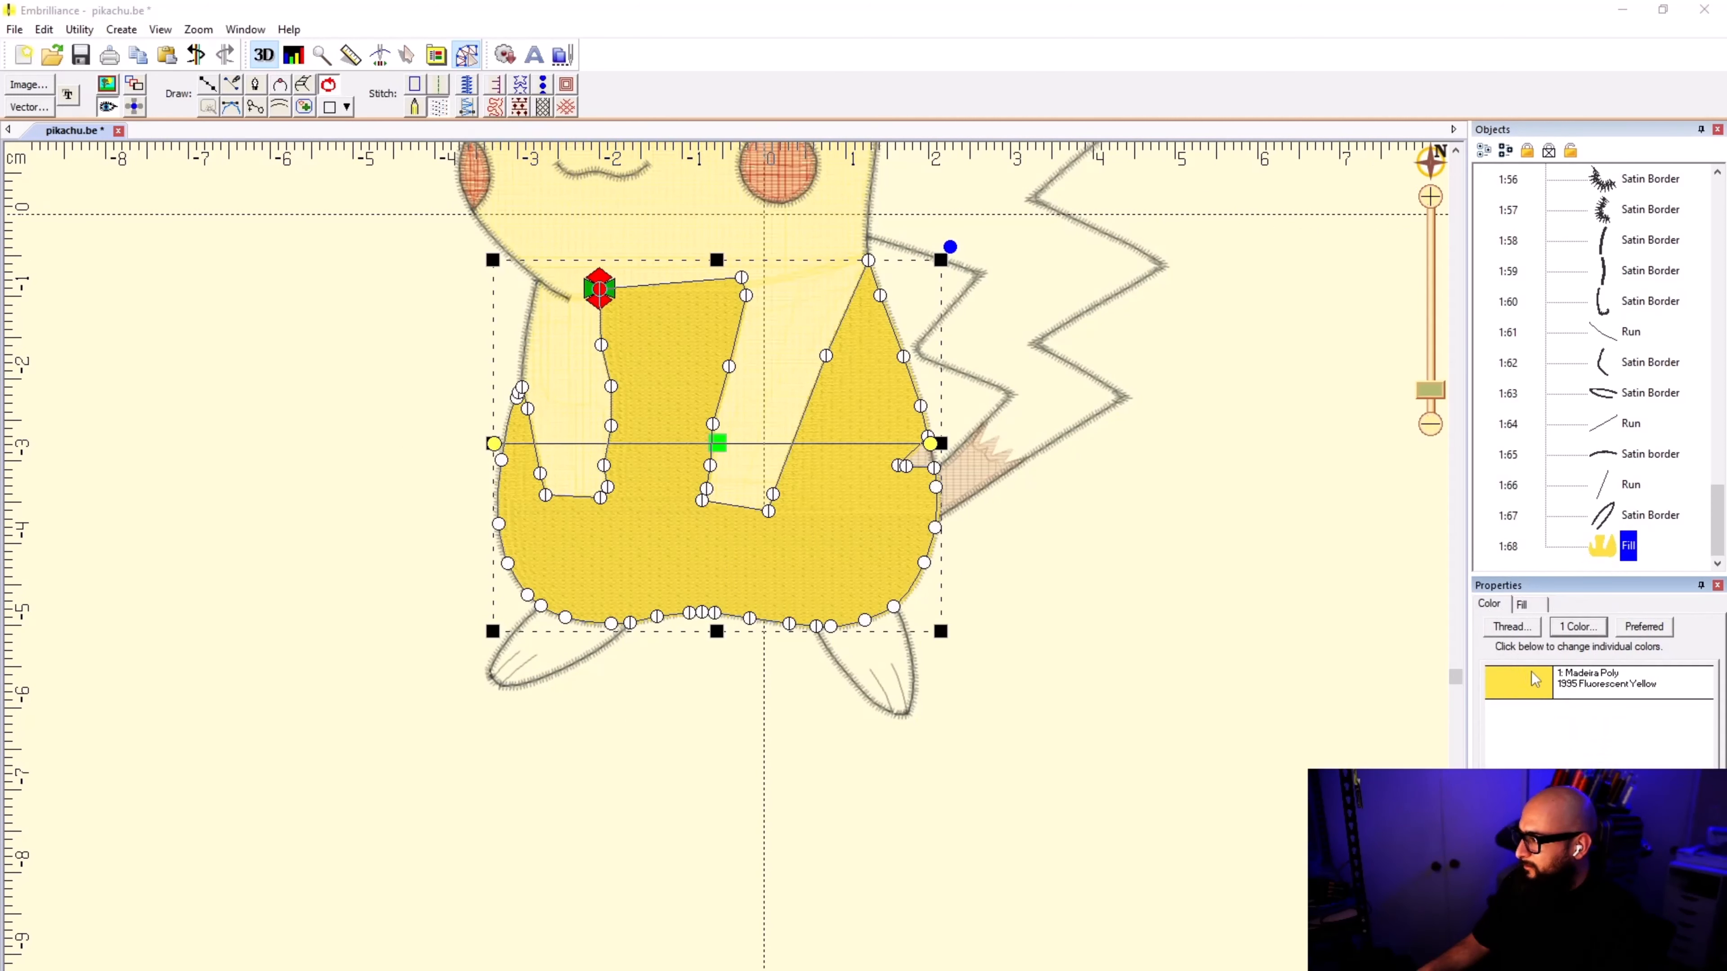
click(1510, 627)
click(906, 438)
click(857, 458)
text(1883)
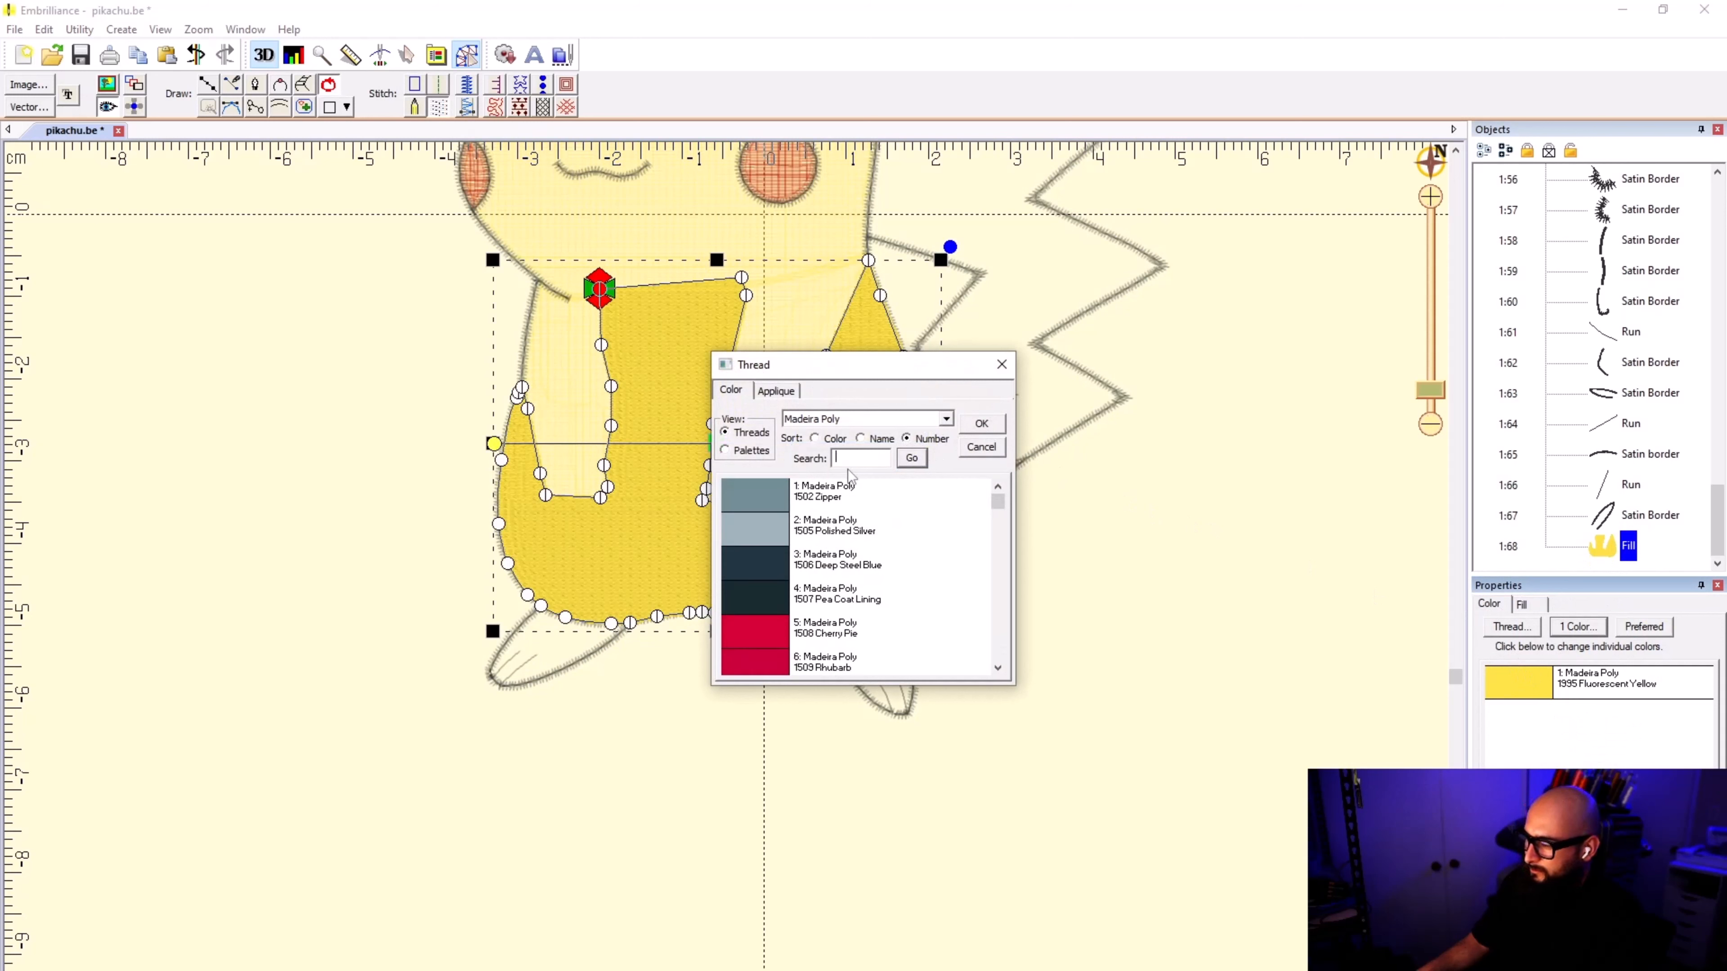
key(Return)
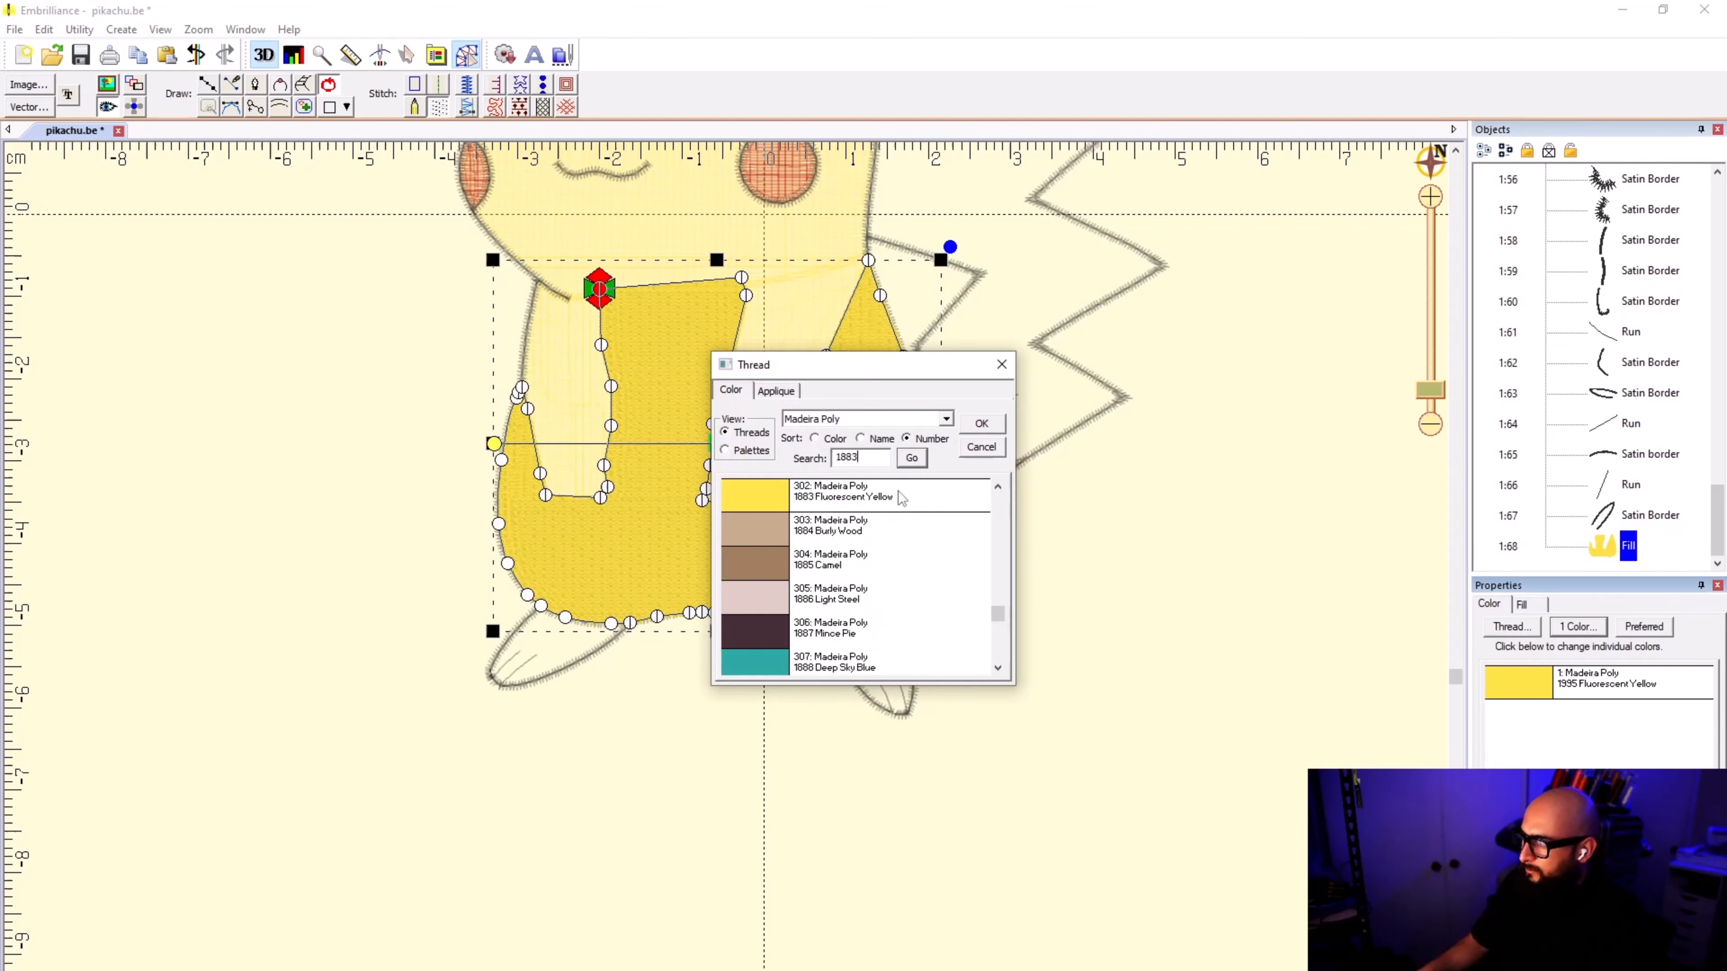
click(981, 423)
click(1108, 590)
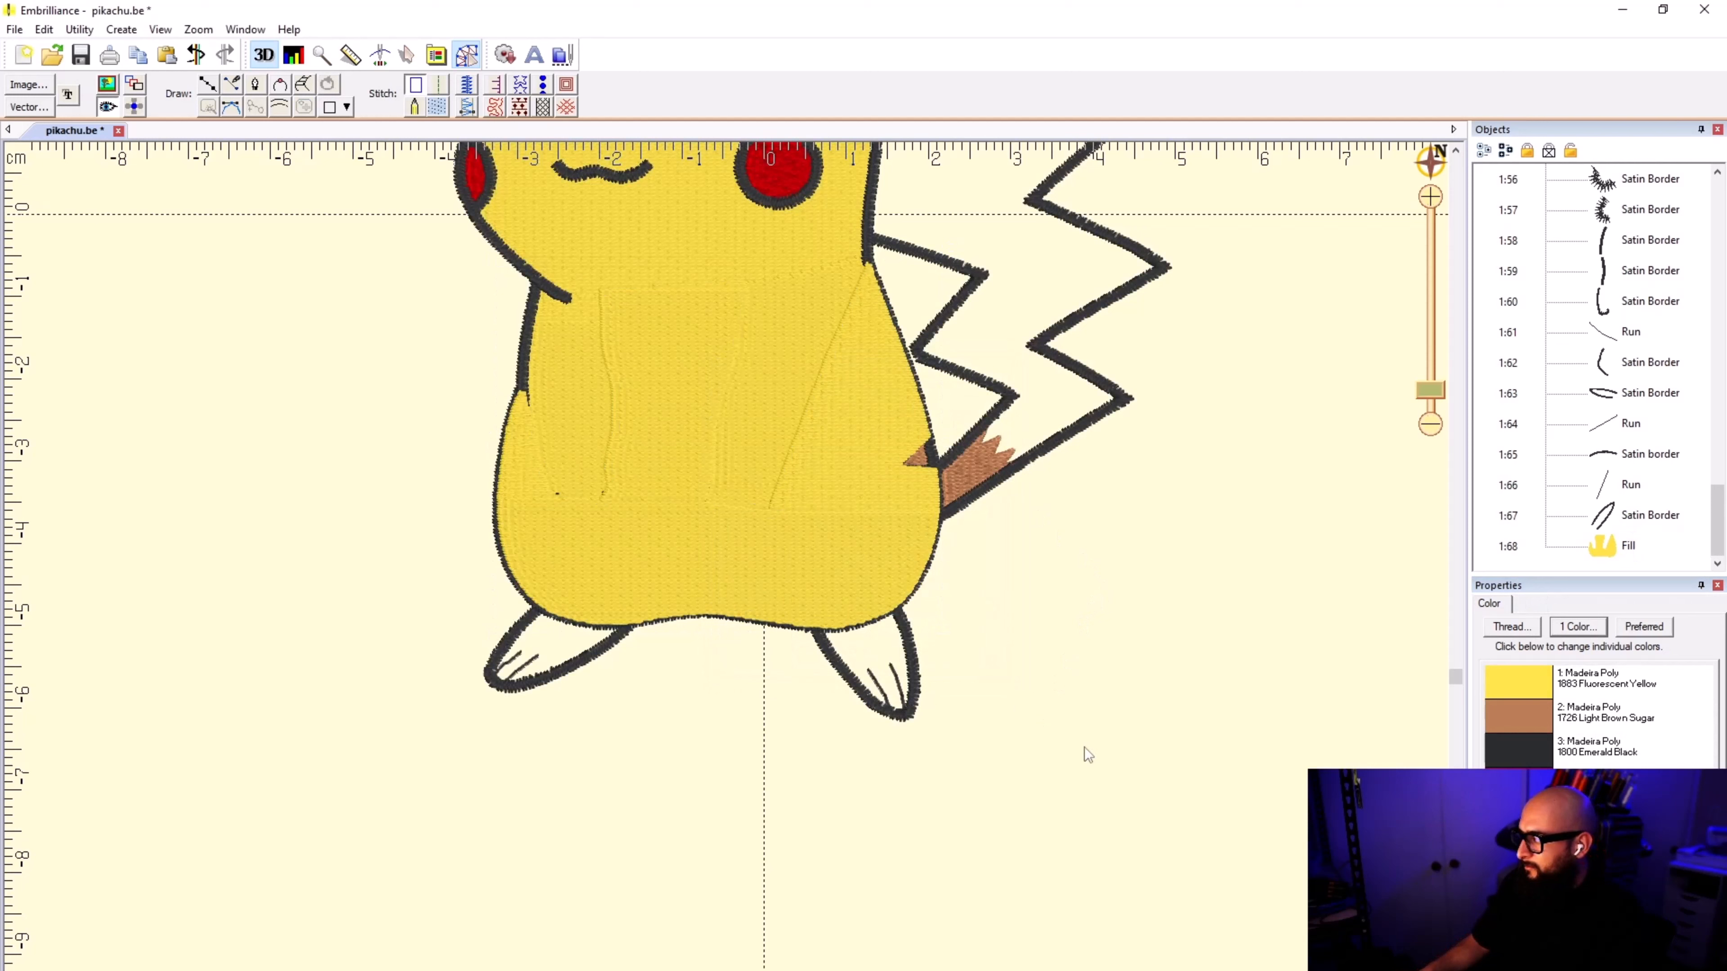
click(1586, 632)
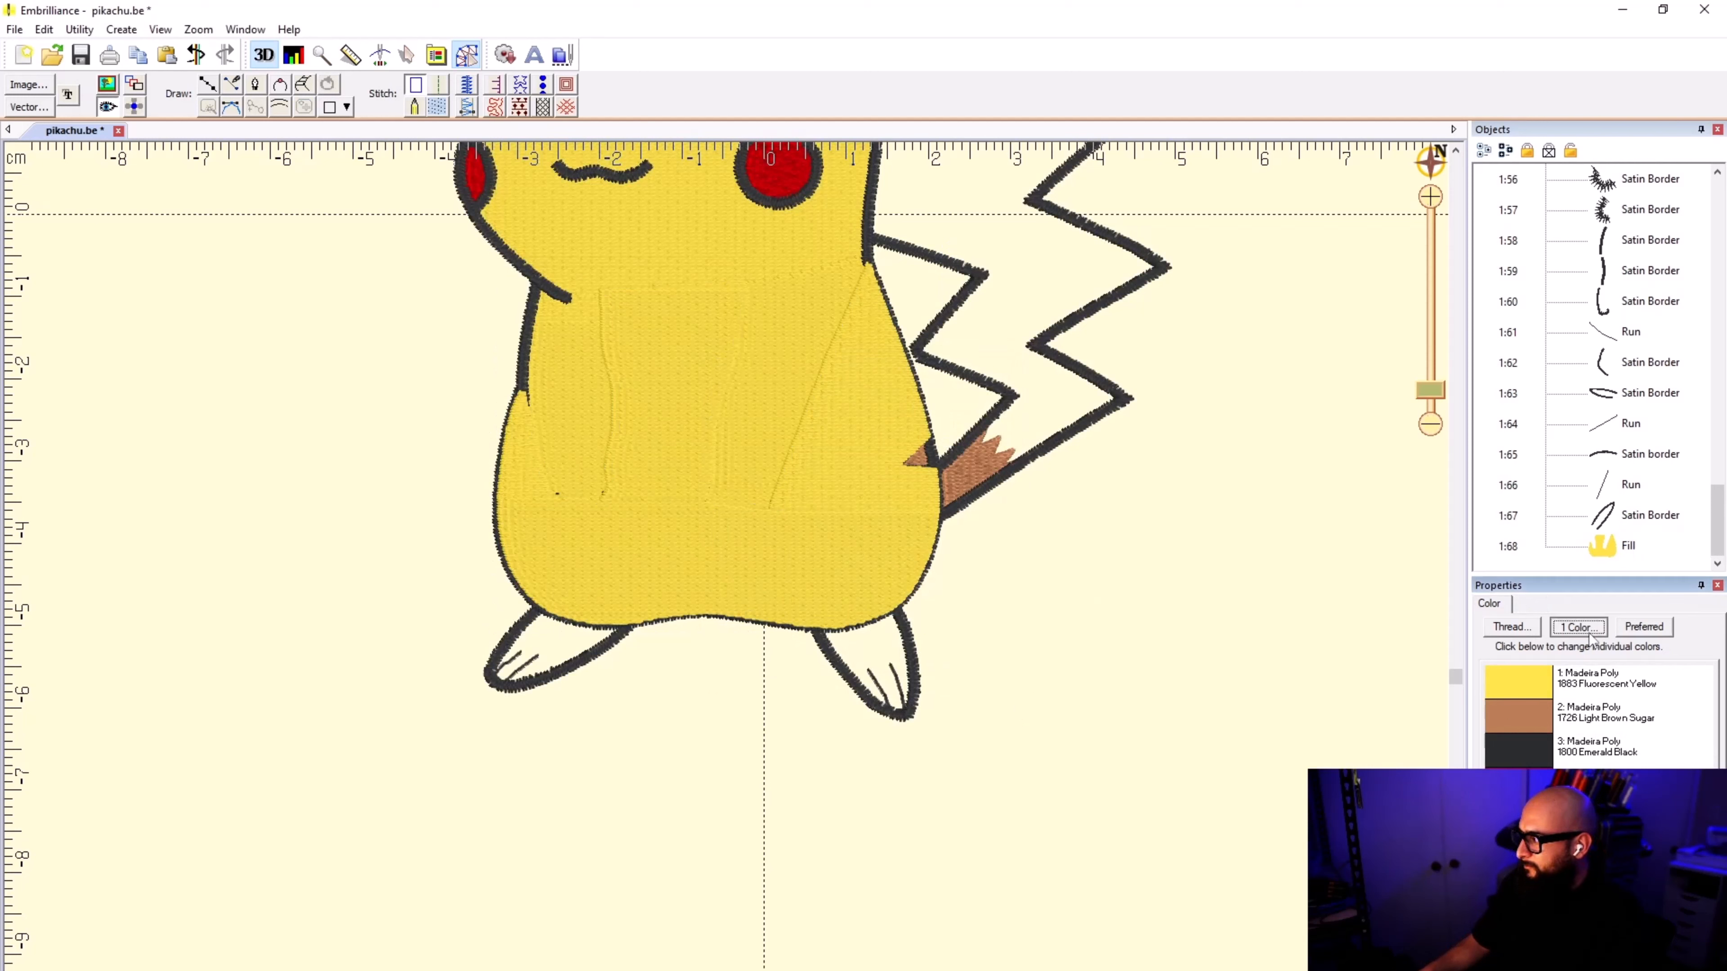
click(981, 447)
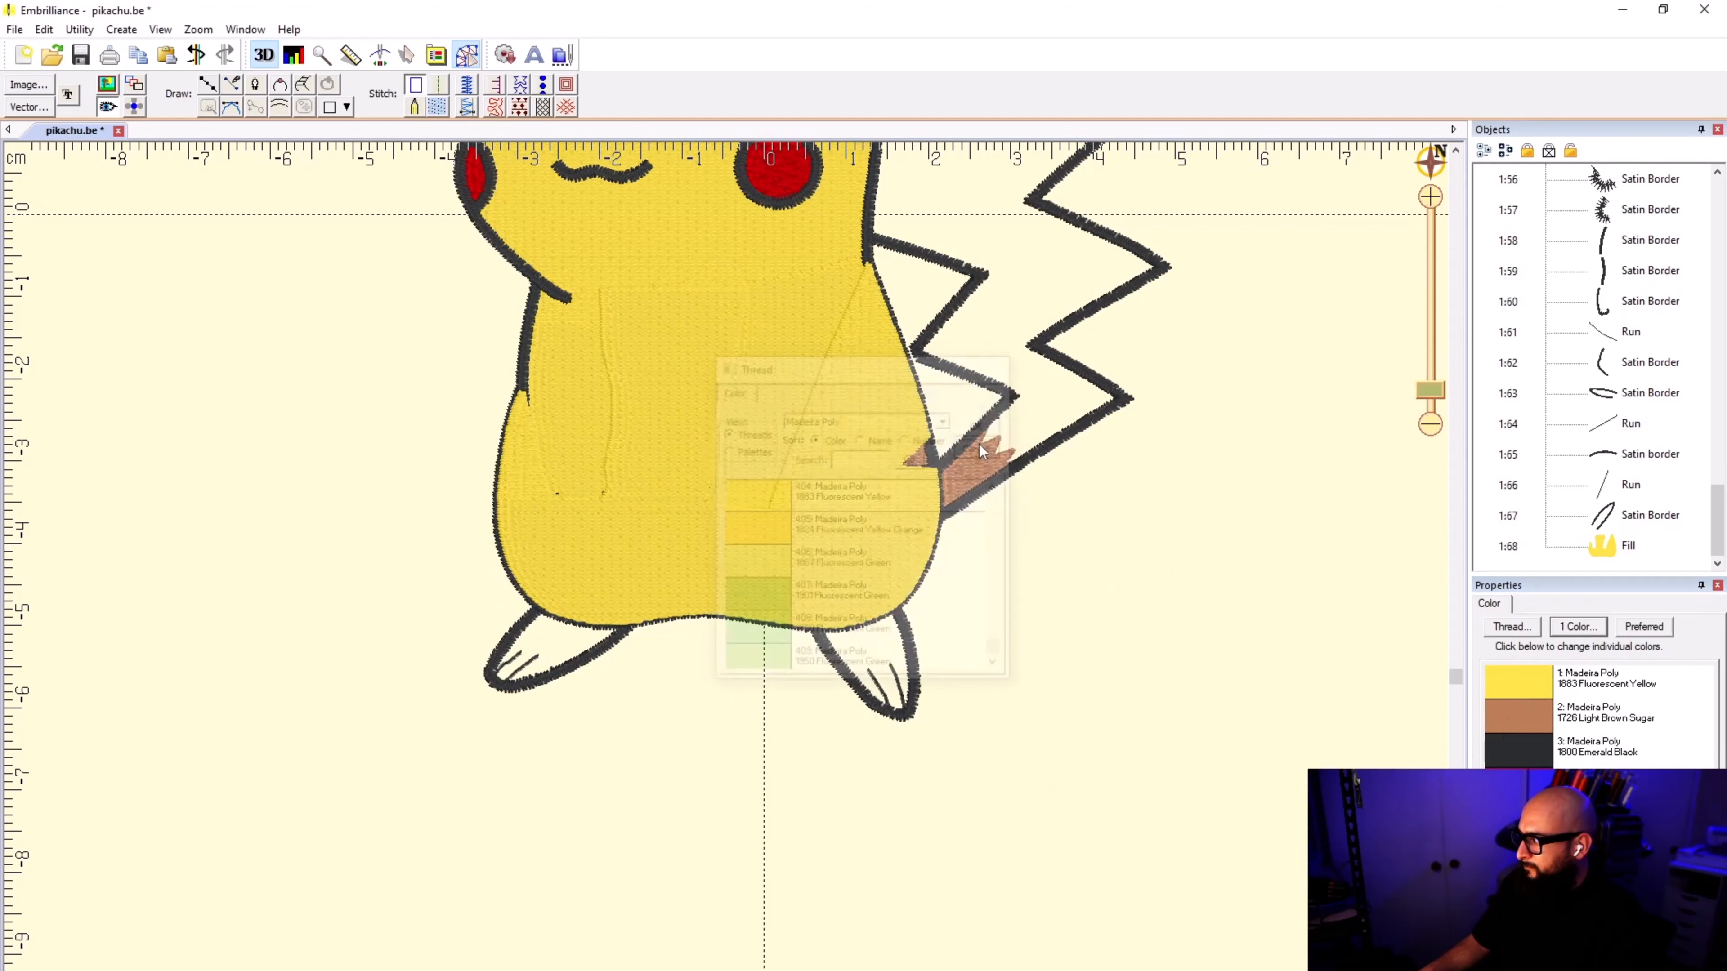
click(1518, 850)
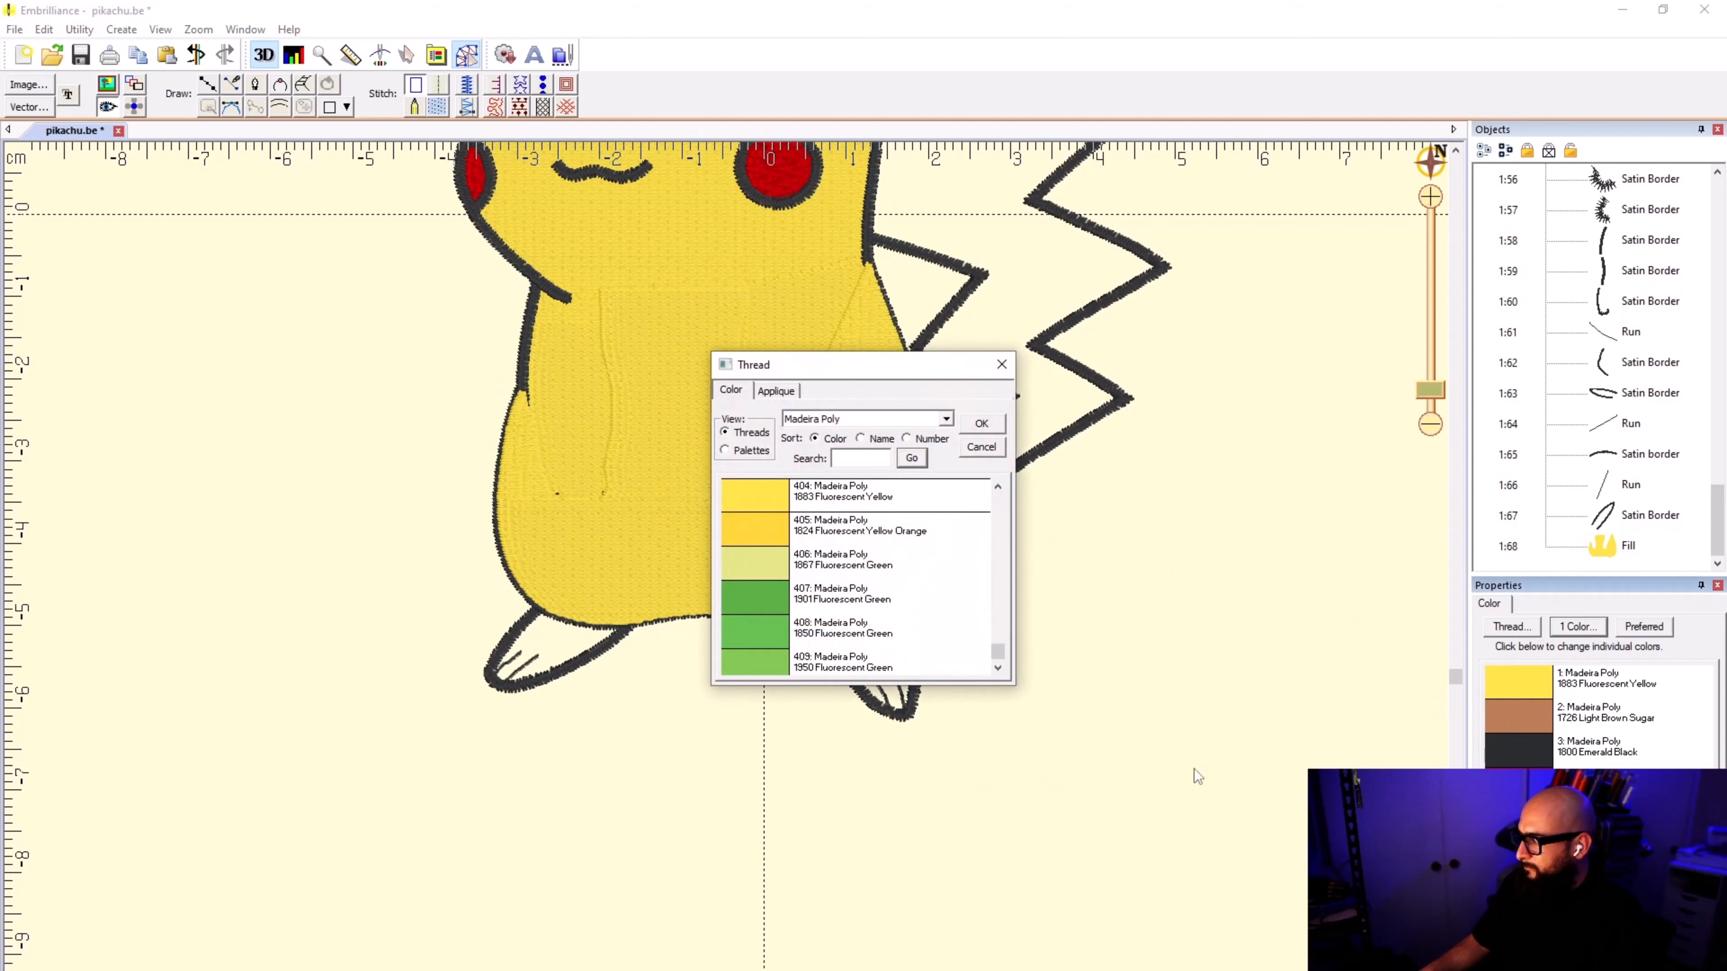
click(983, 423)
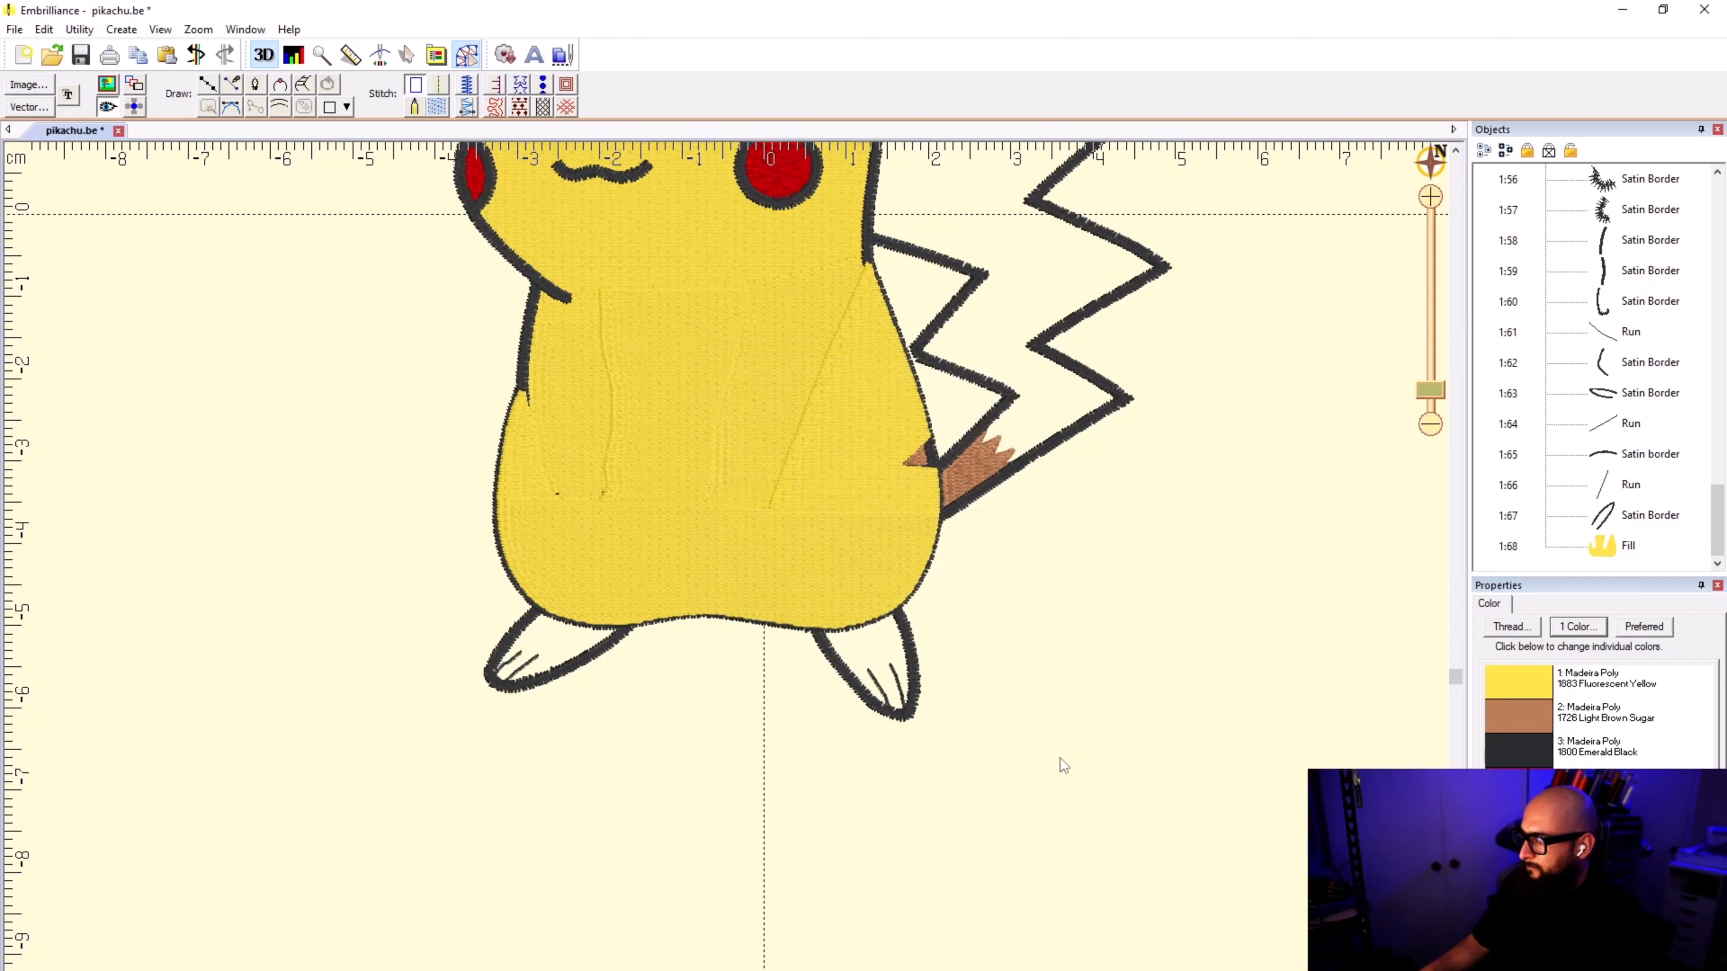
Step: Begin a yellow outline for the left foot, tracing its lower edge from the body junction to the toes
click(767, 446)
click(585, 683)
scroll(586, 683, up, 5)
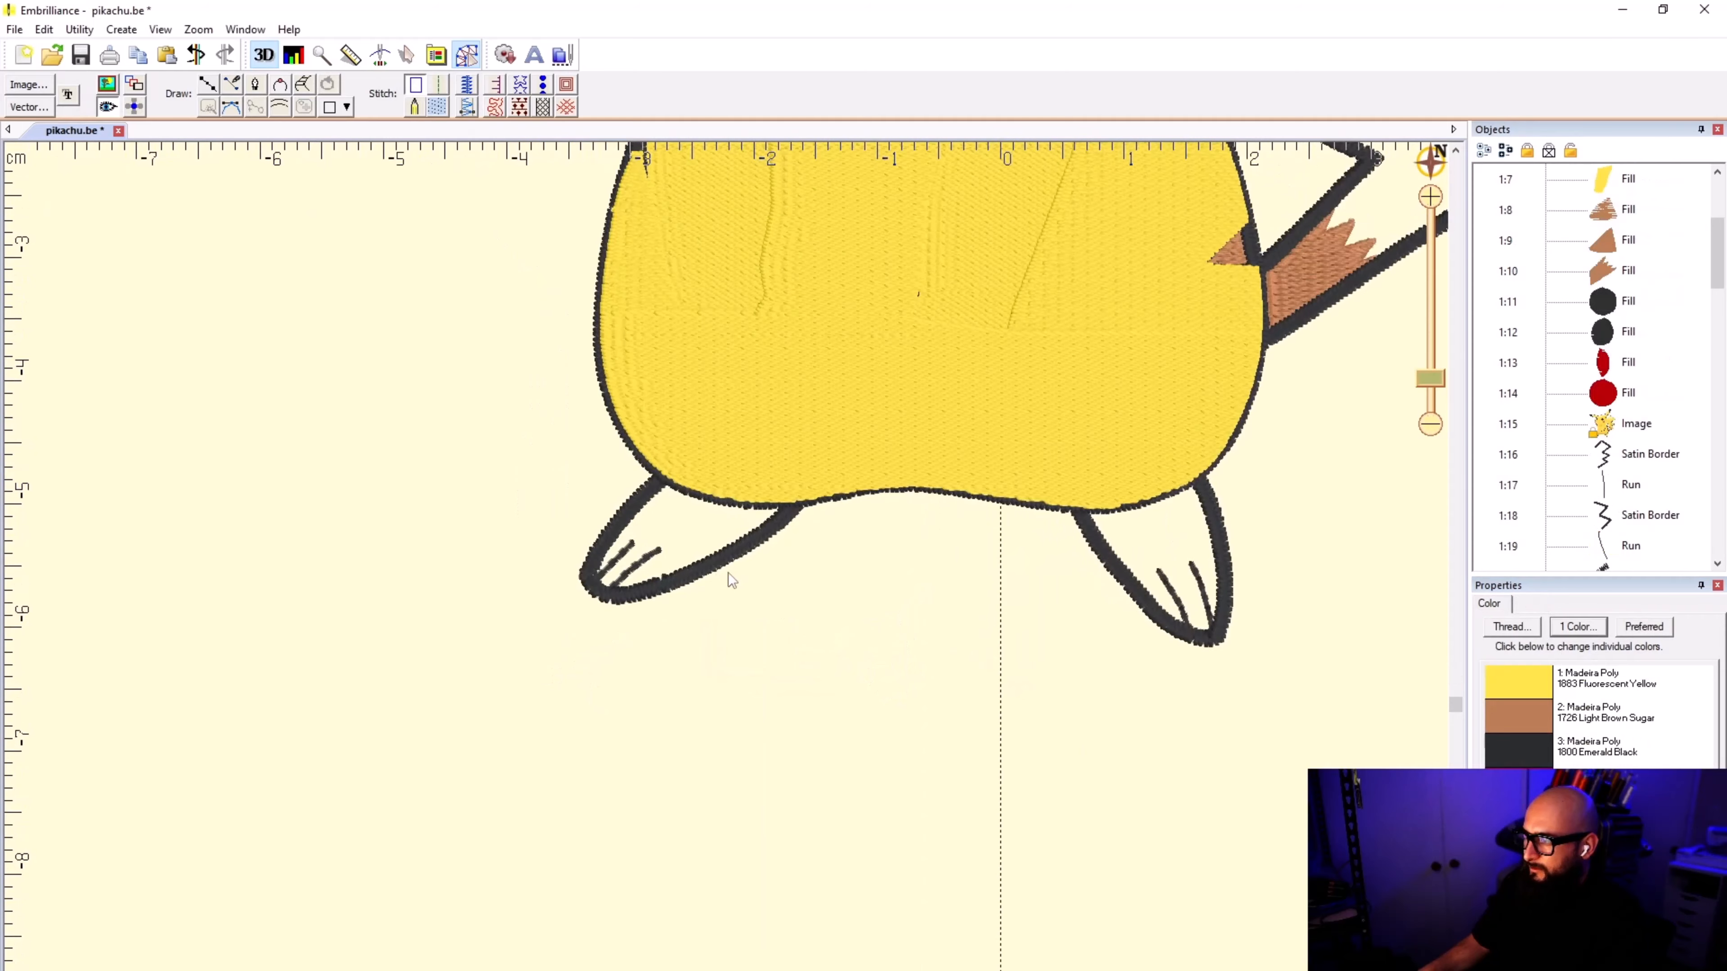
click(209, 85)
scroll(944, 551, up, 5)
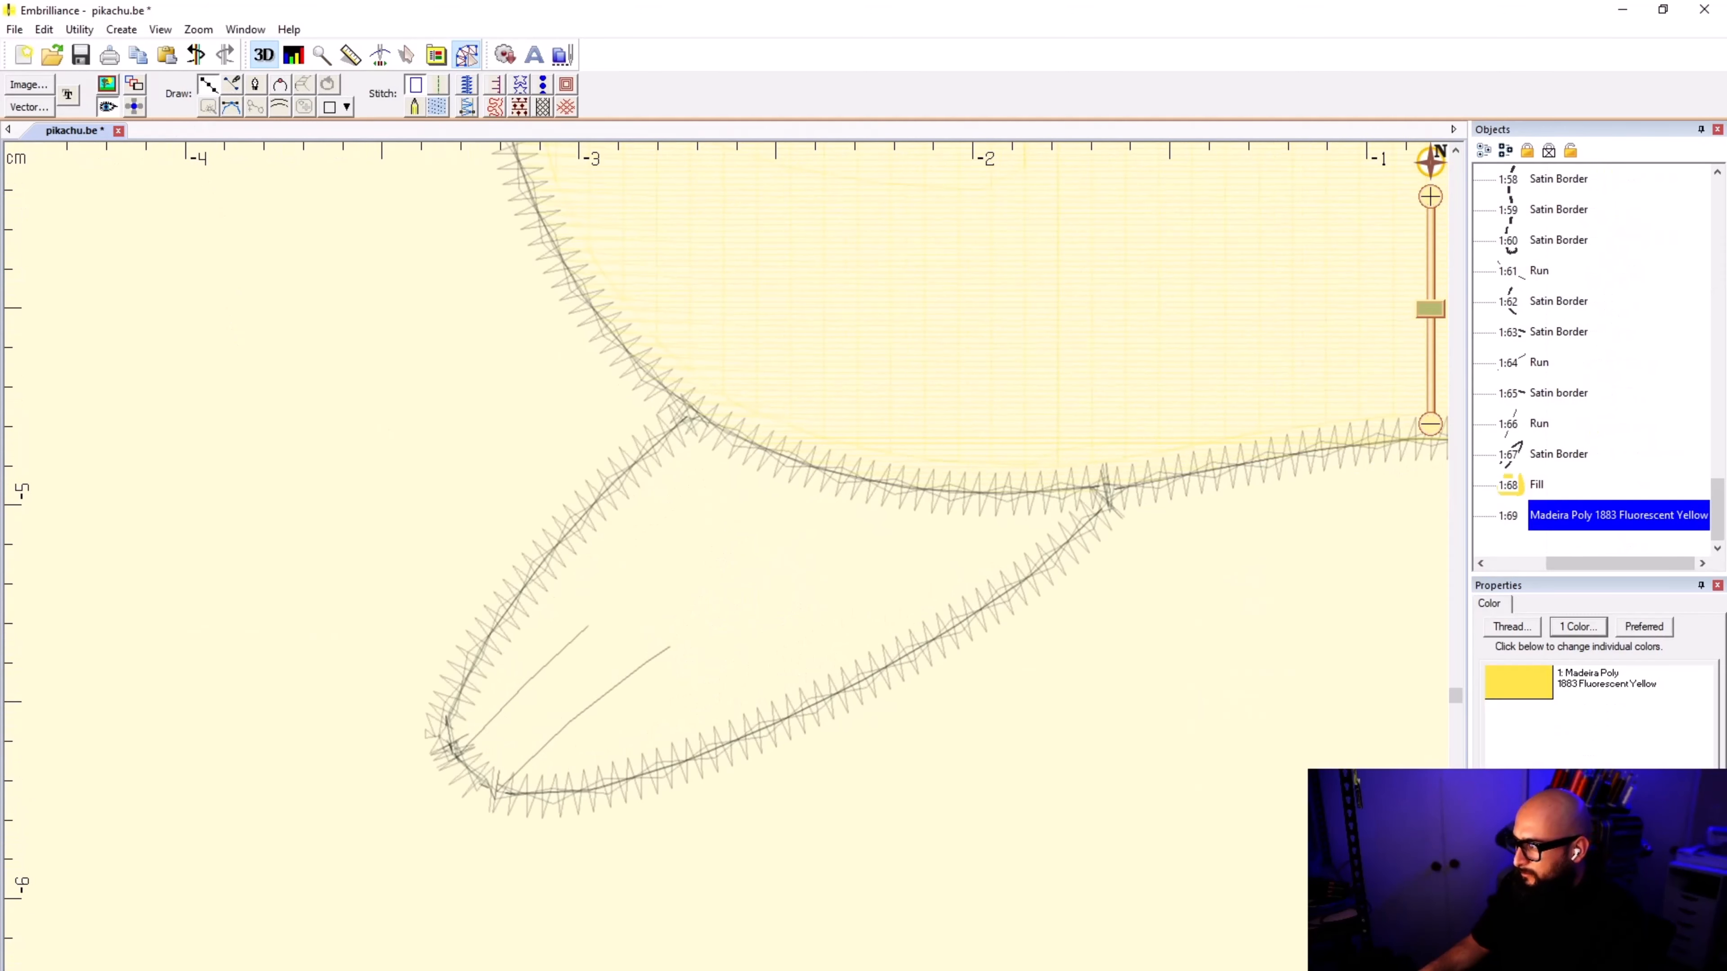
click(1116, 481)
click(1087, 523)
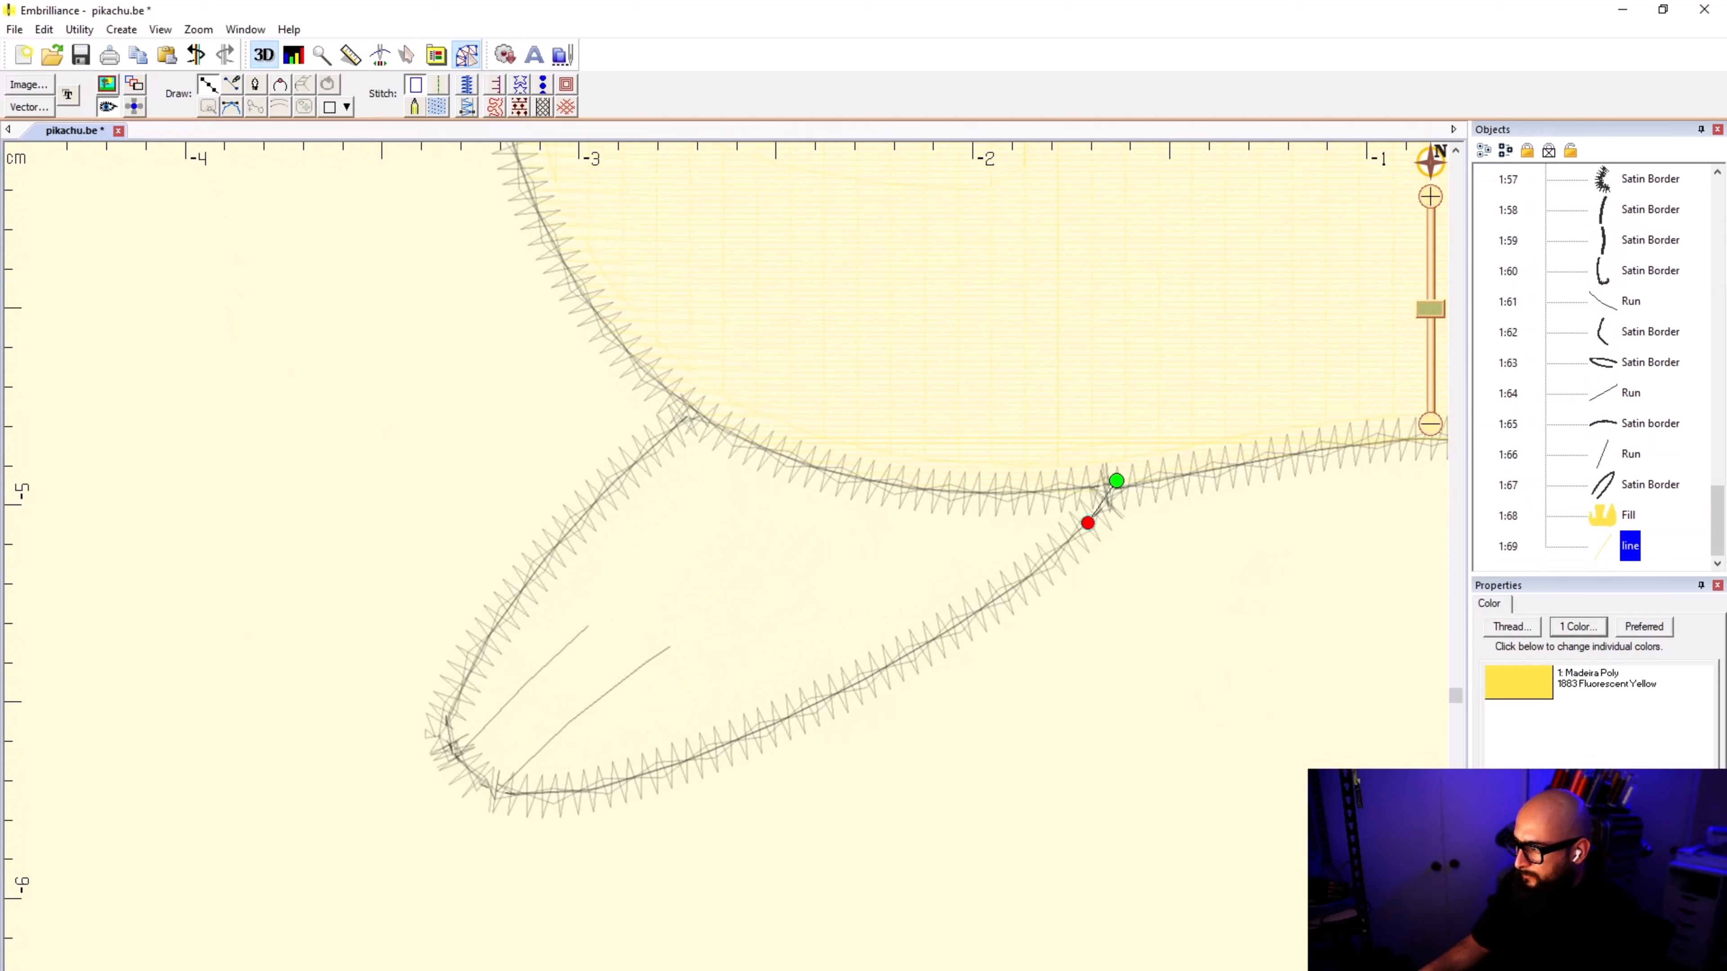
right_click(917, 651)
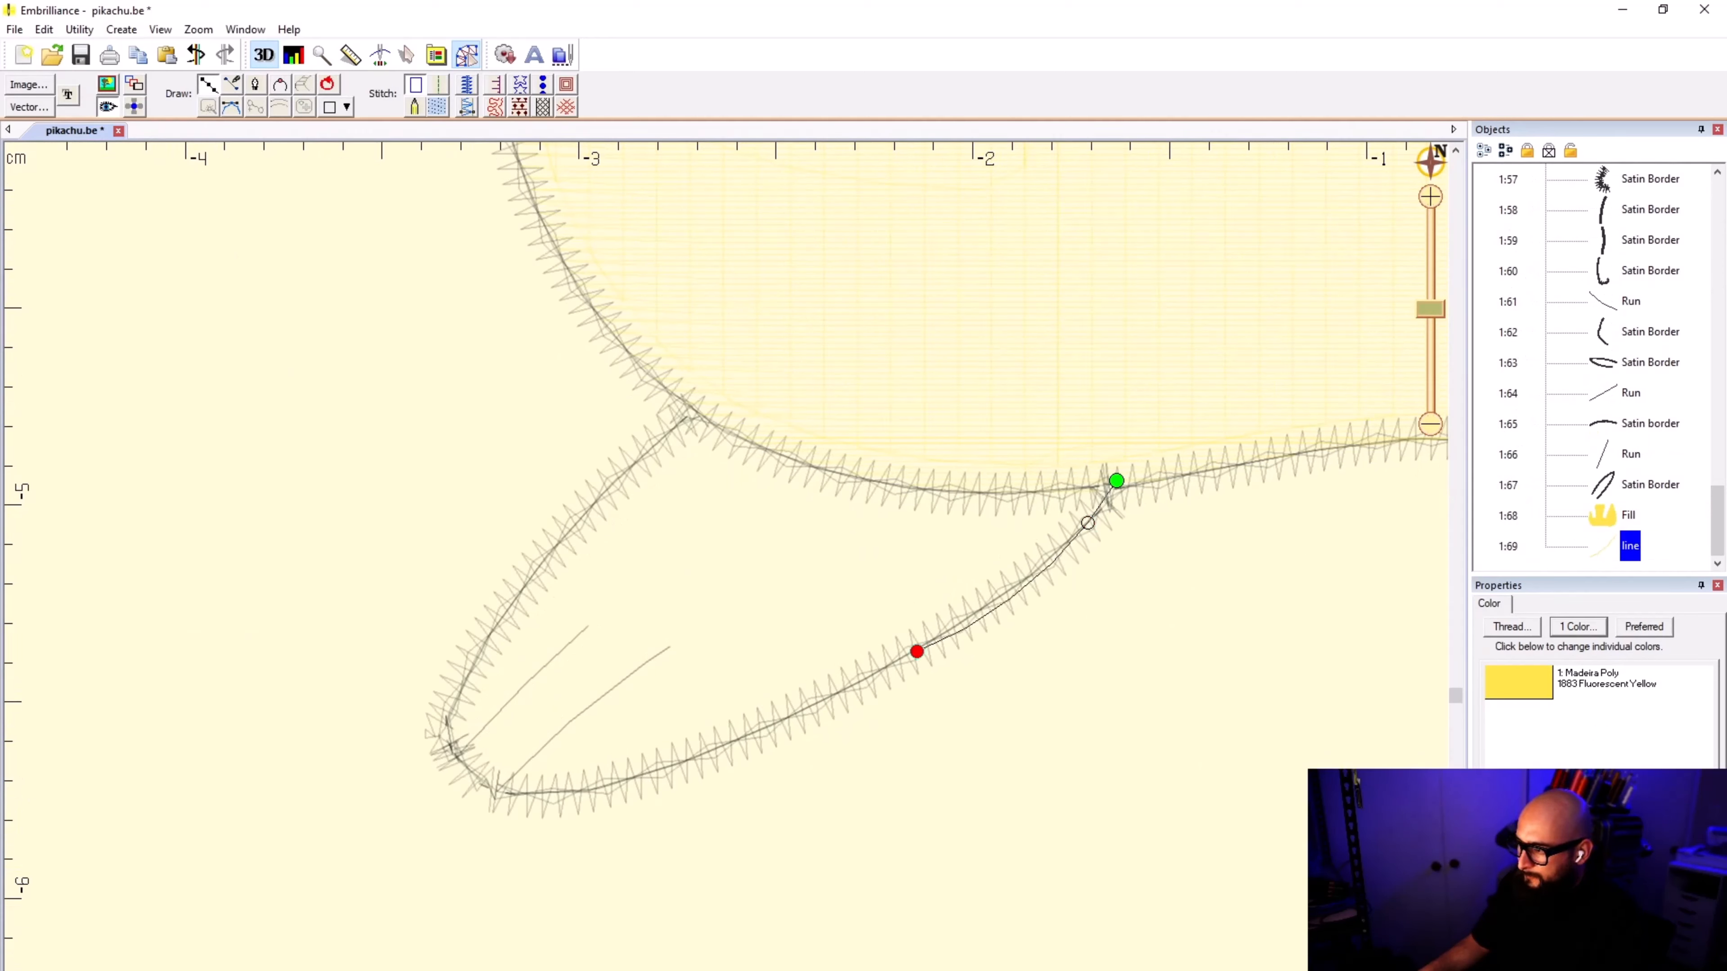
right_click(646, 774)
right_click(537, 797)
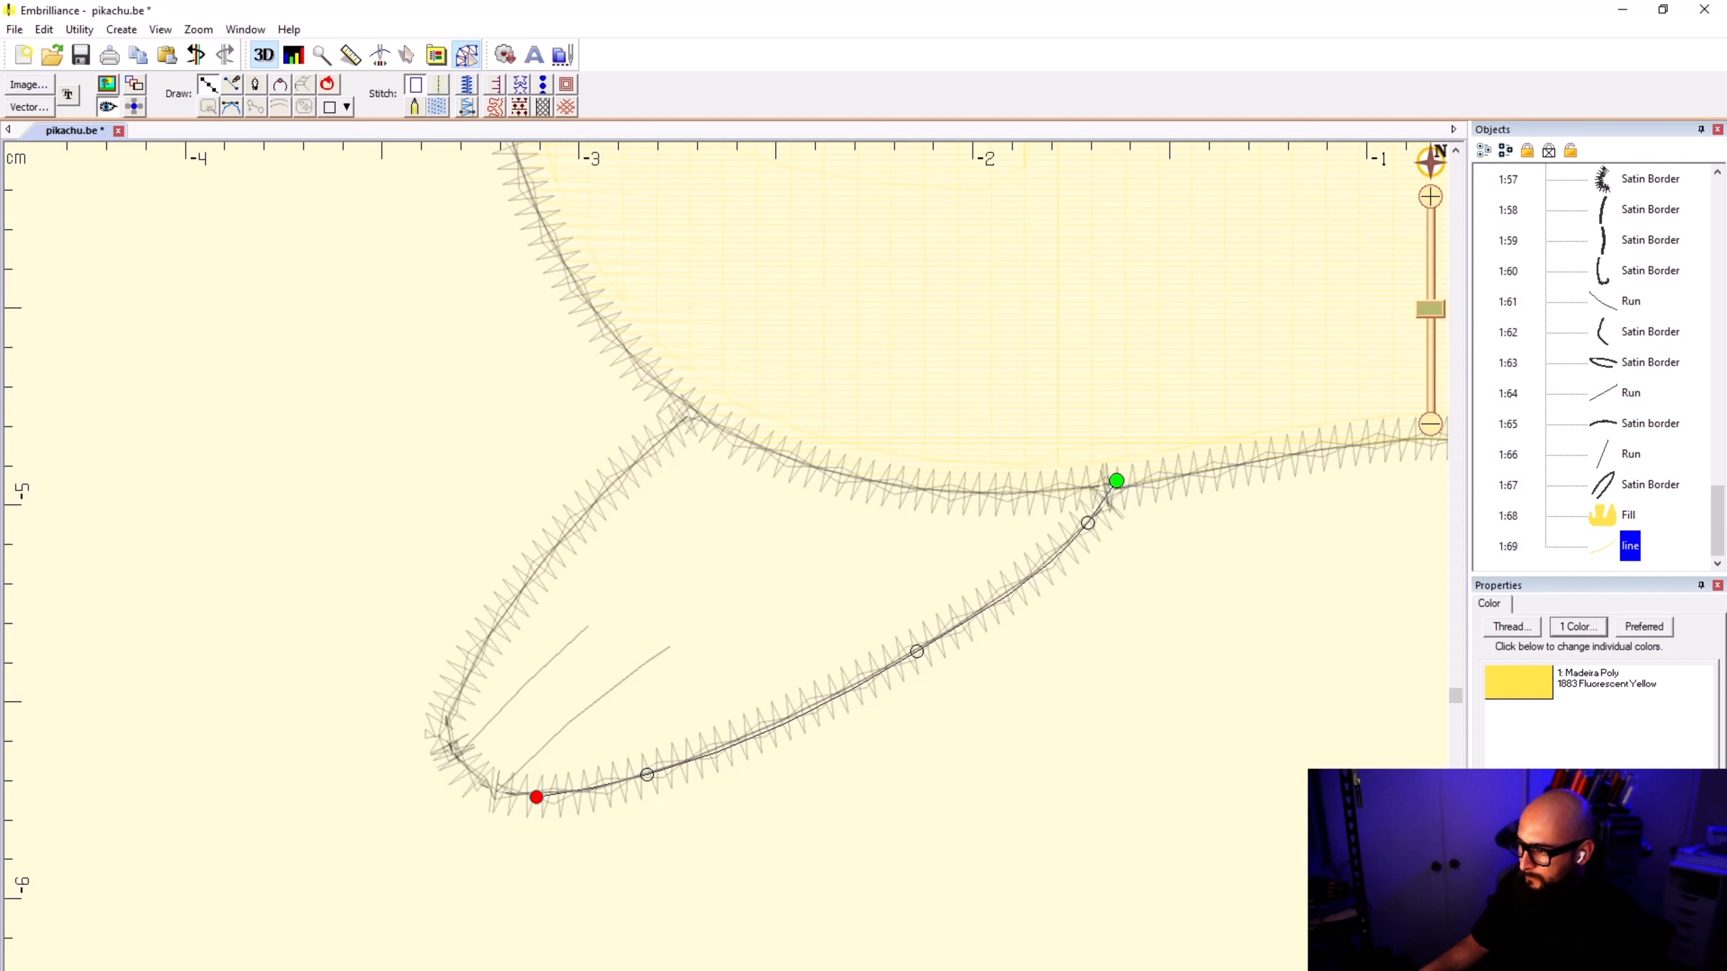
Step: Trace the left foot's outline around the toe tip with curve points, replacing misplaced points so it follows the satin border
right_click(466, 767)
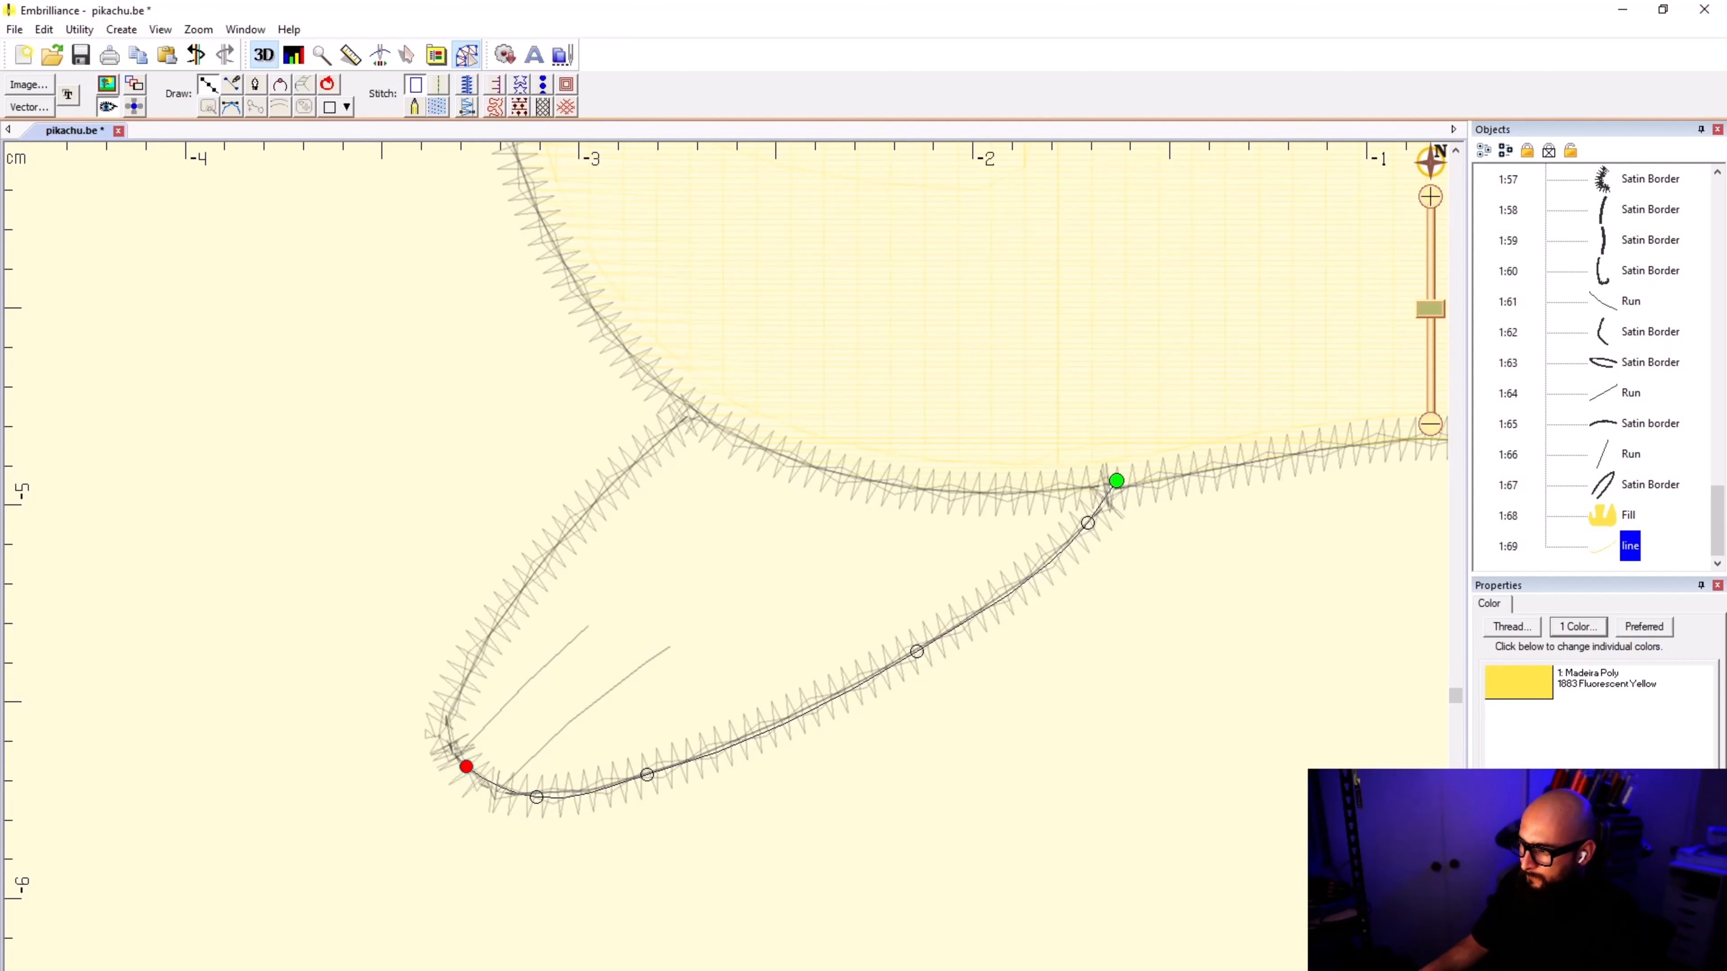
scroll(466, 766, up, 2)
key(BackSpace)
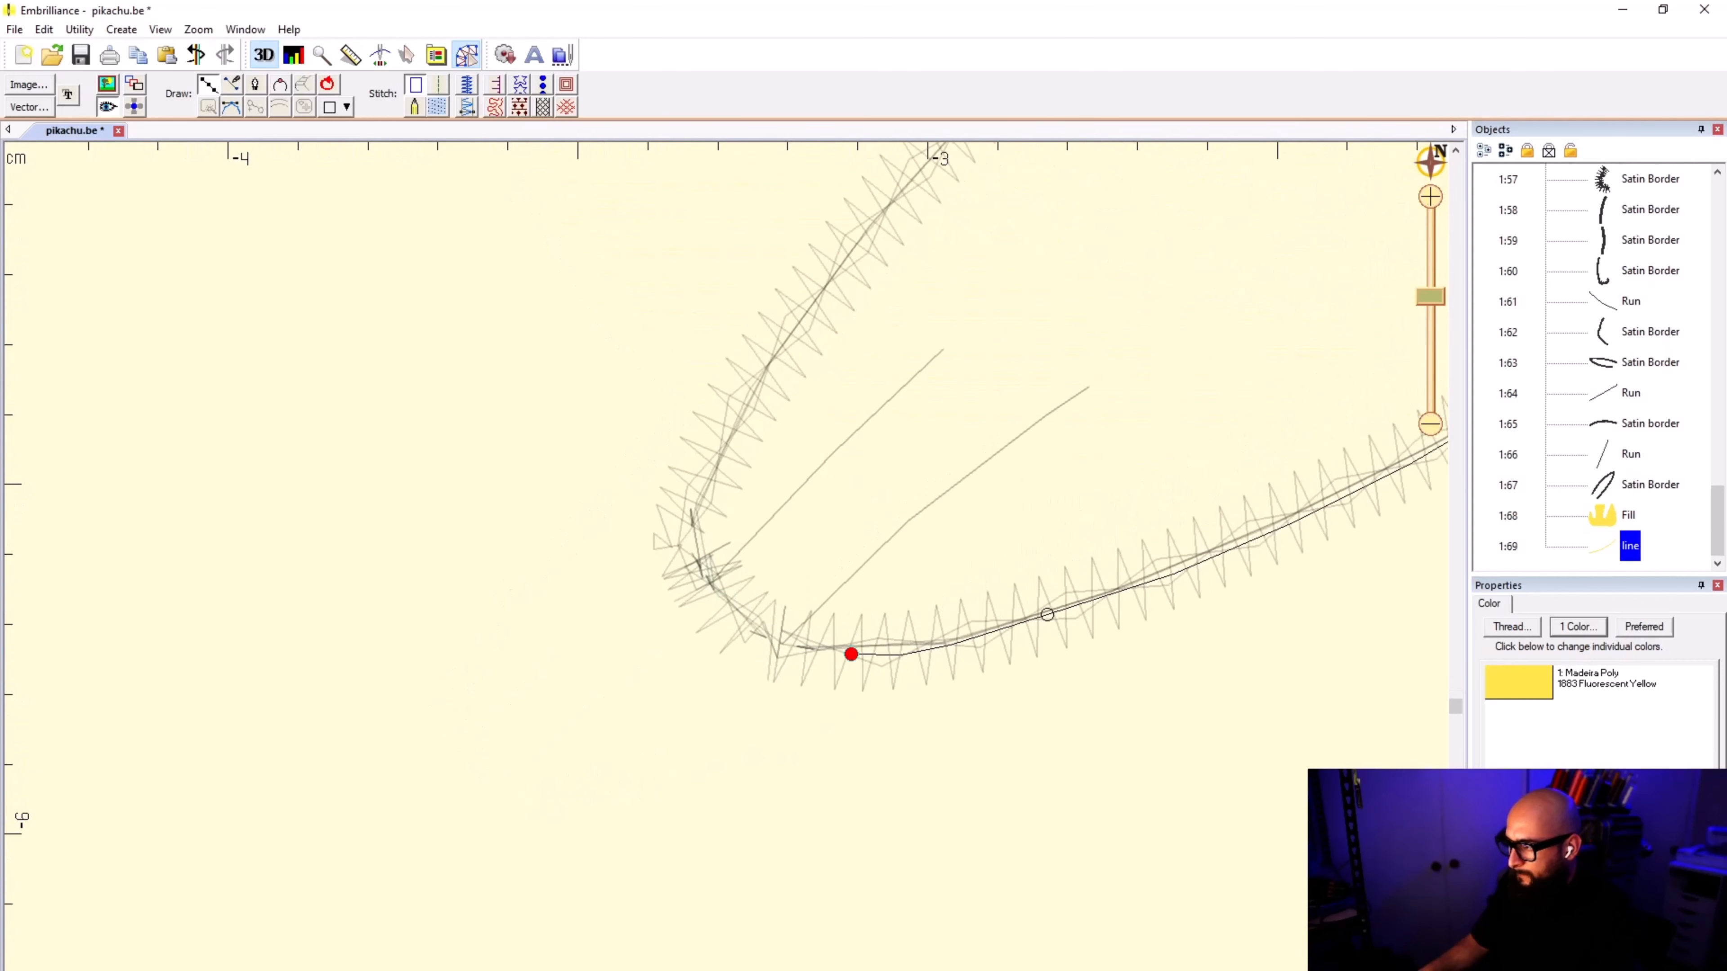
right_click(758, 631)
right_click(689, 559)
right_click(682, 525)
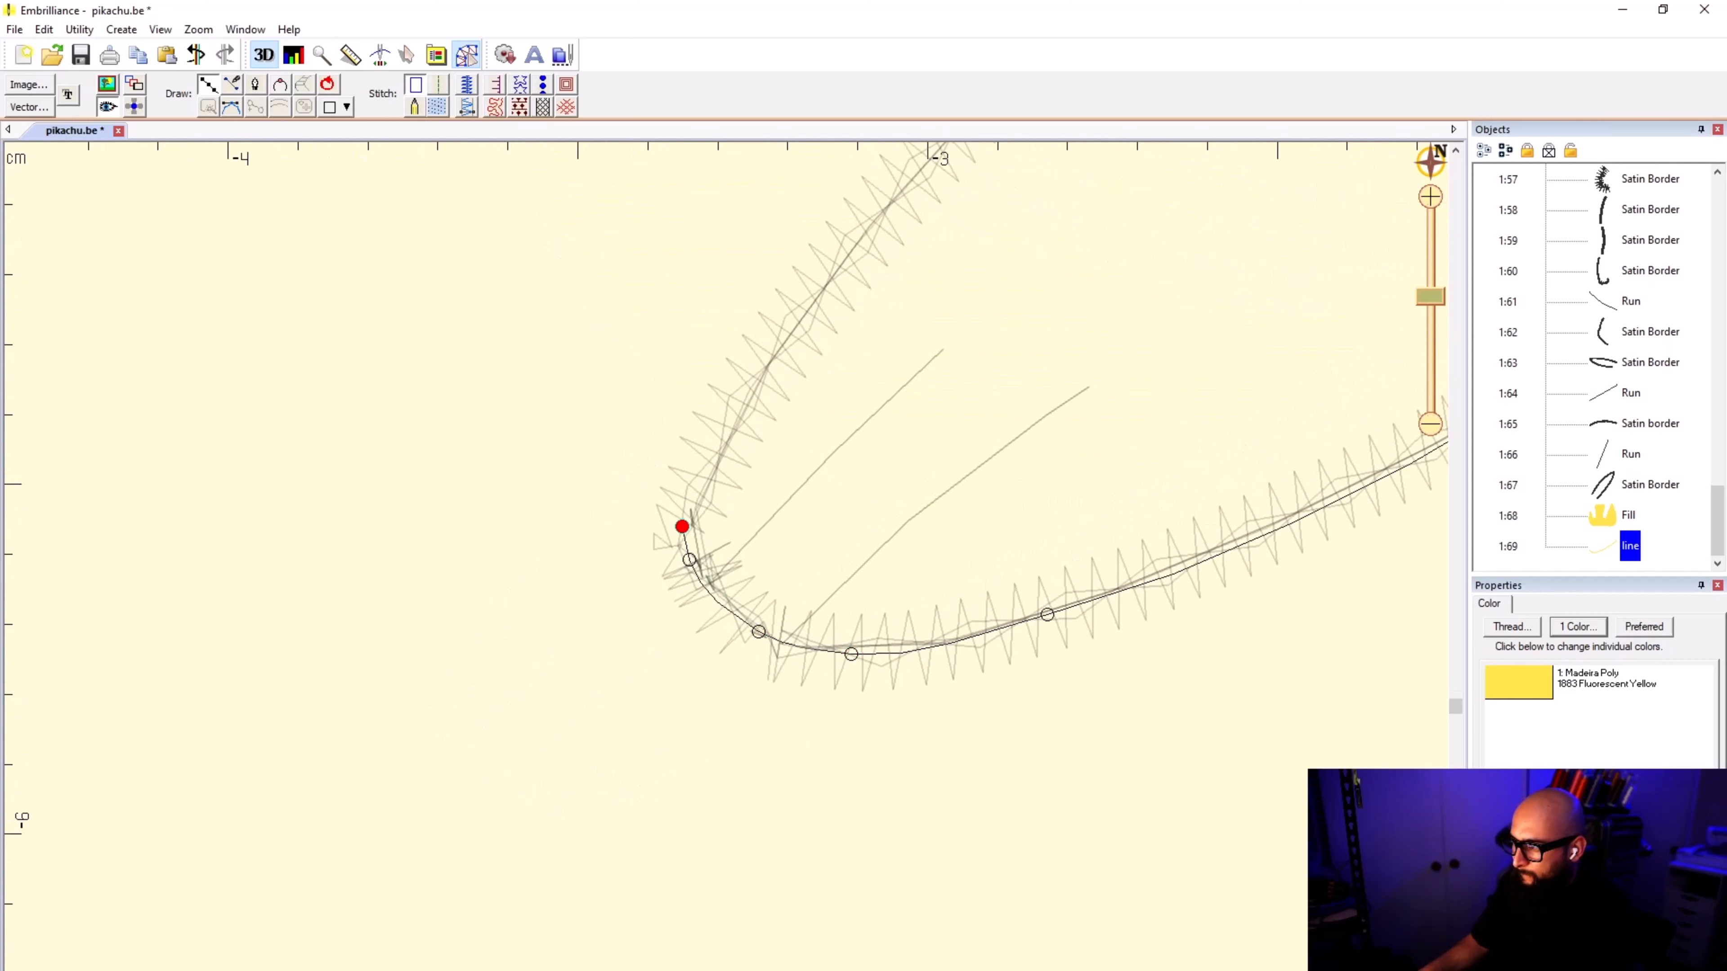
right_click(737, 411)
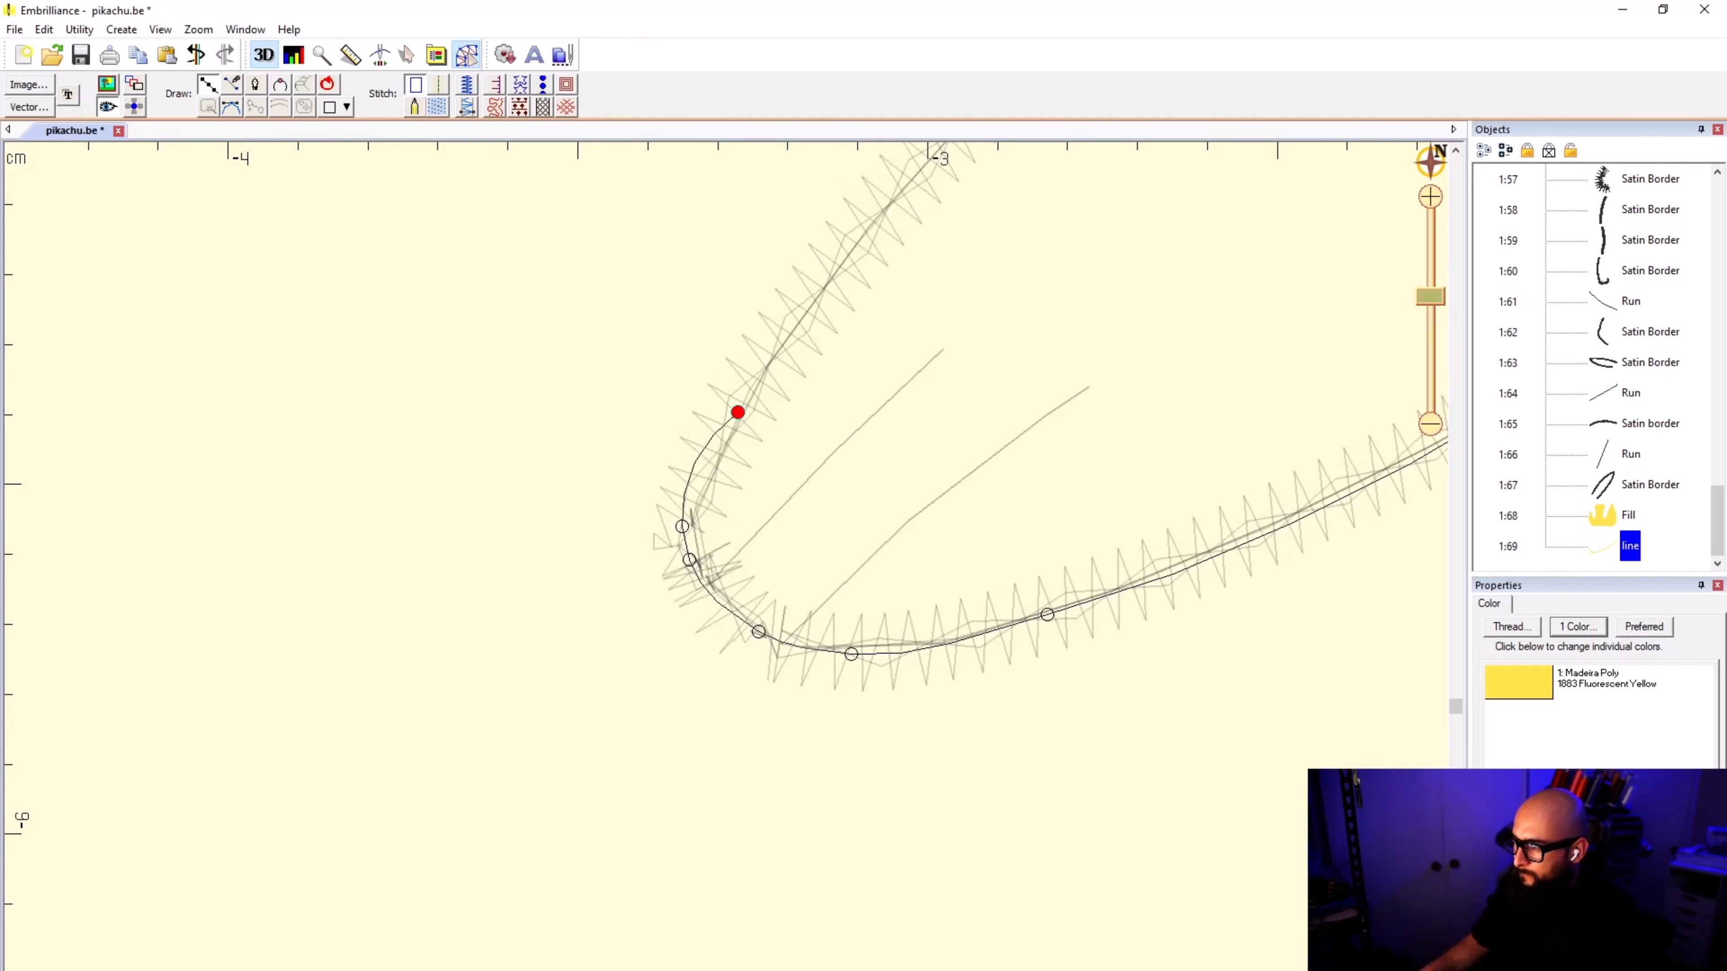
scroll(809, 524, up, 1)
key(BackSpace)
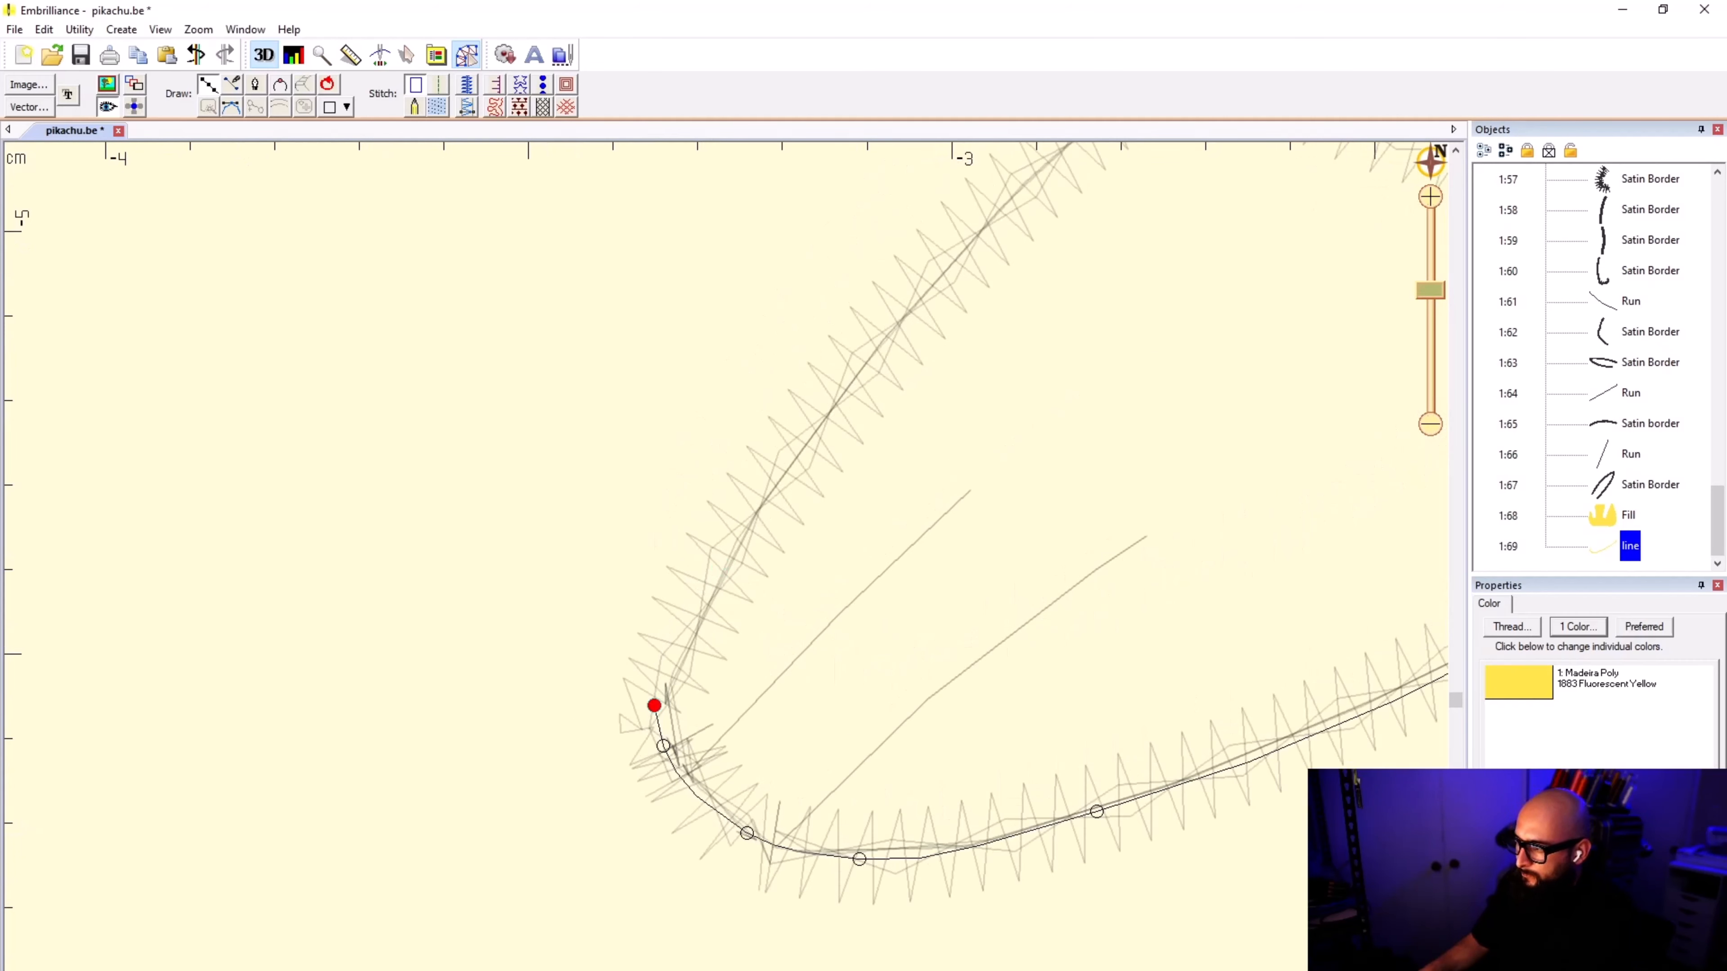
right_click(670, 681)
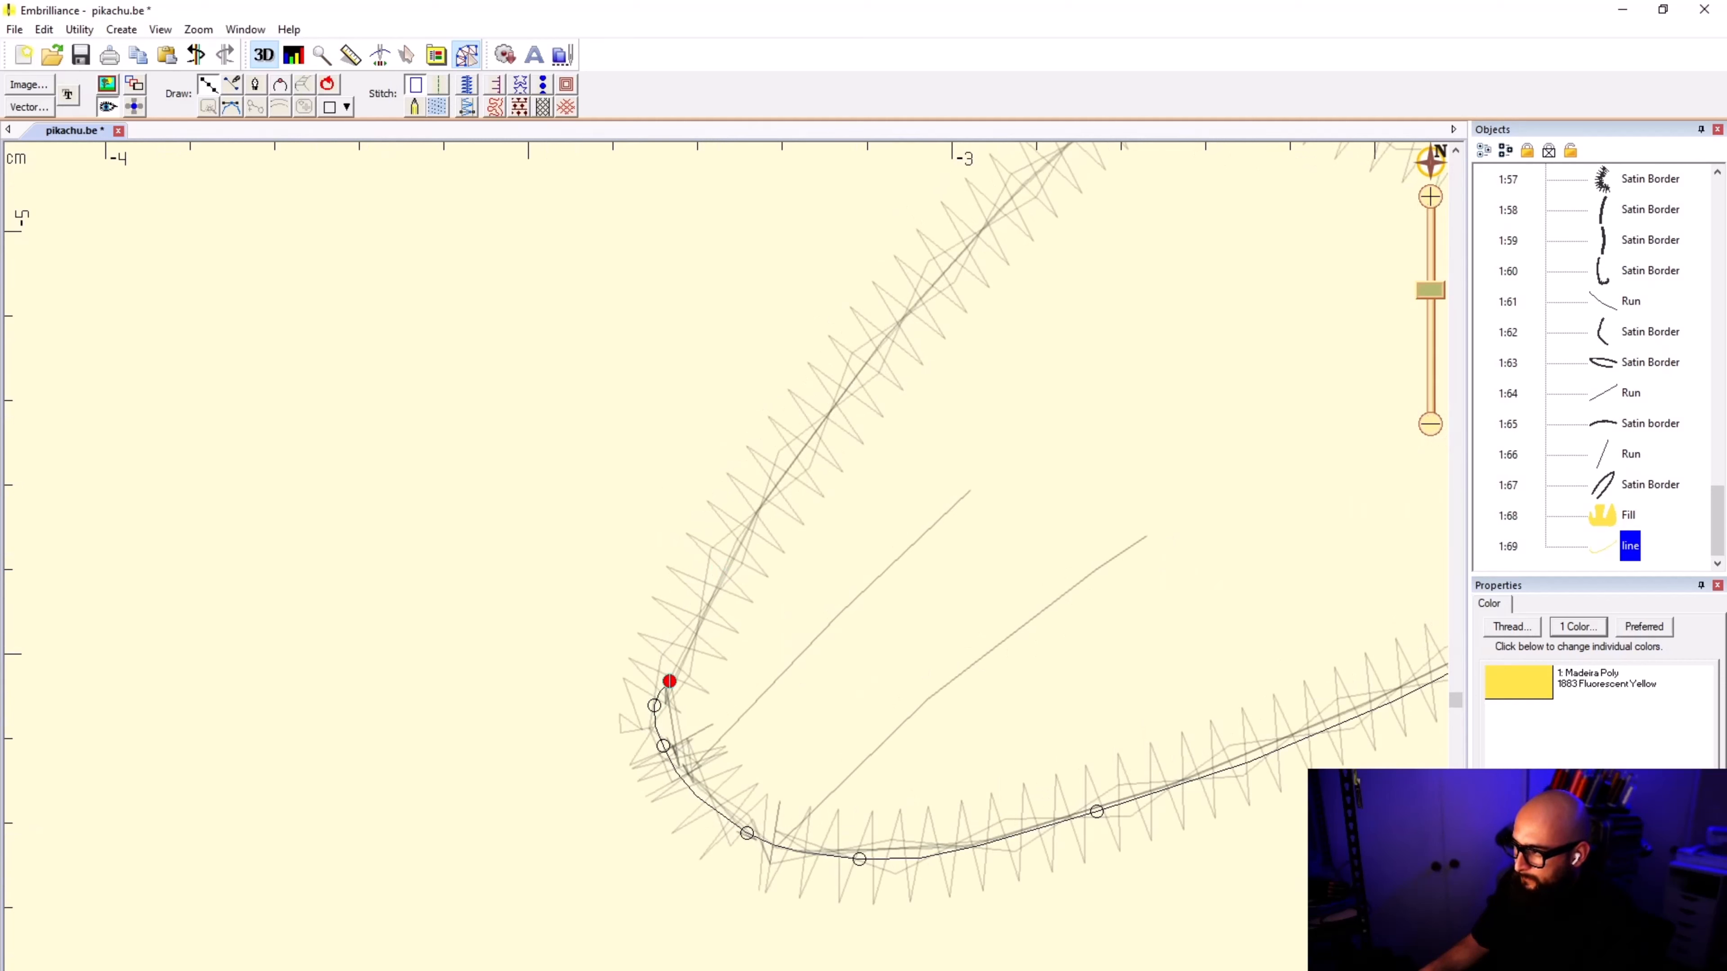
Step: Continue the left foot's outline along its upper edge to the corner where it meets the body
click(720, 581)
click(788, 467)
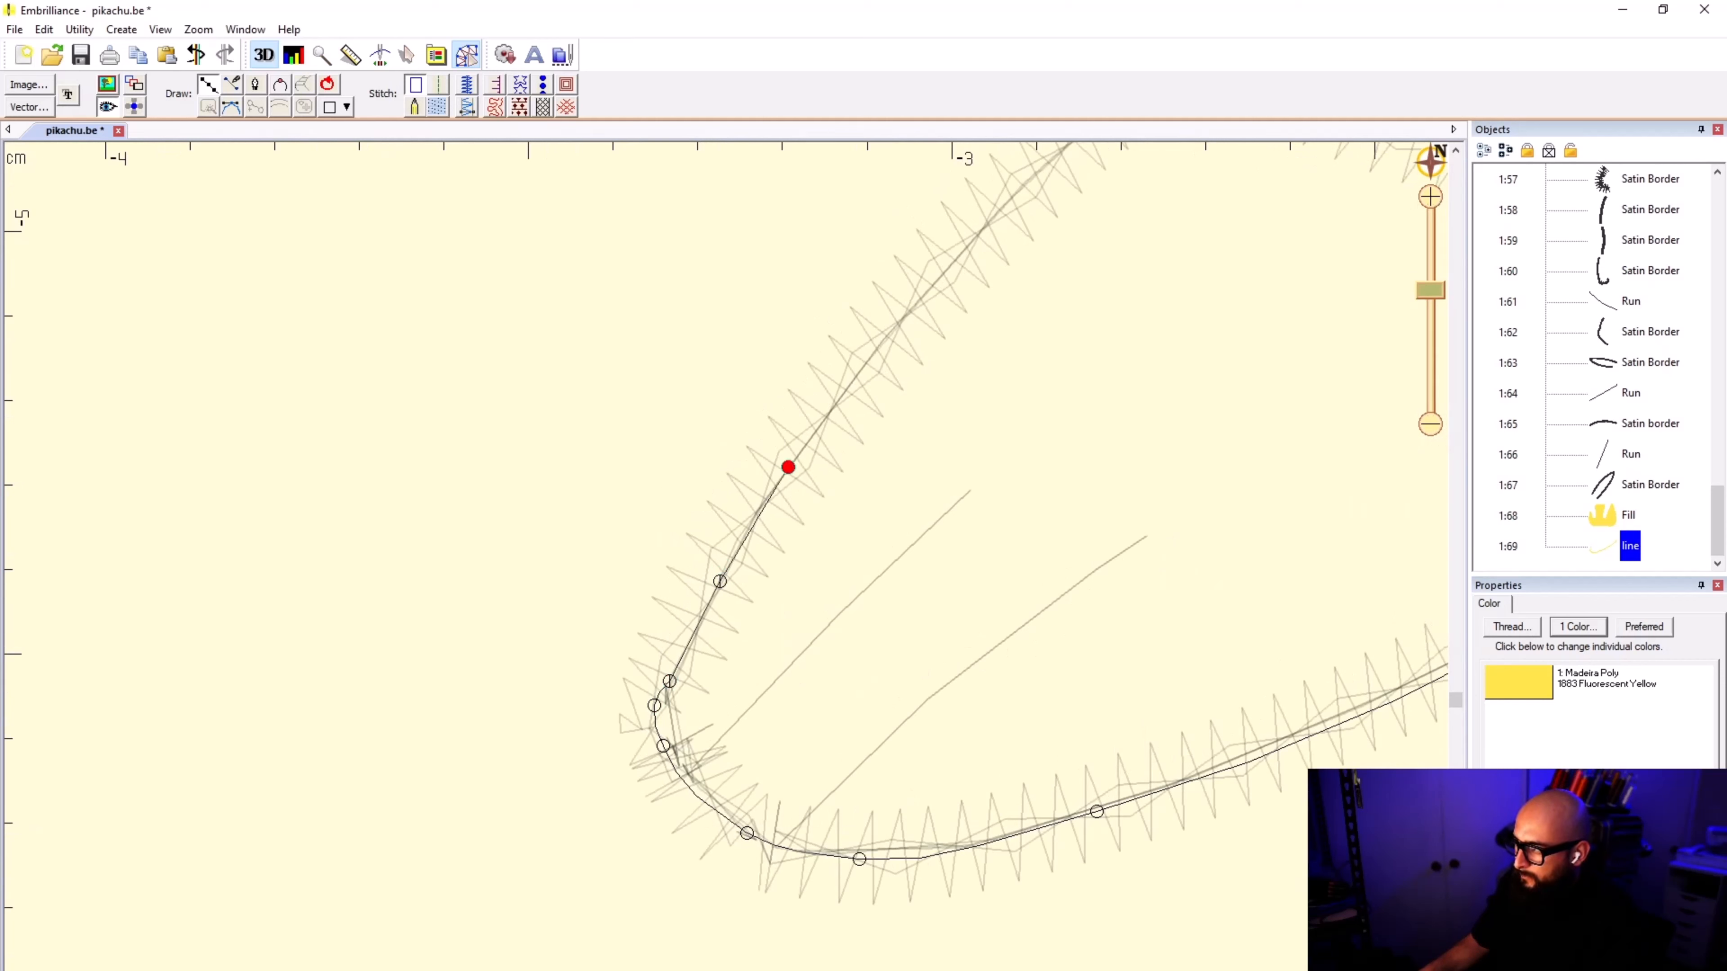
right_click(933, 285)
scroll(951, 247, down, 1)
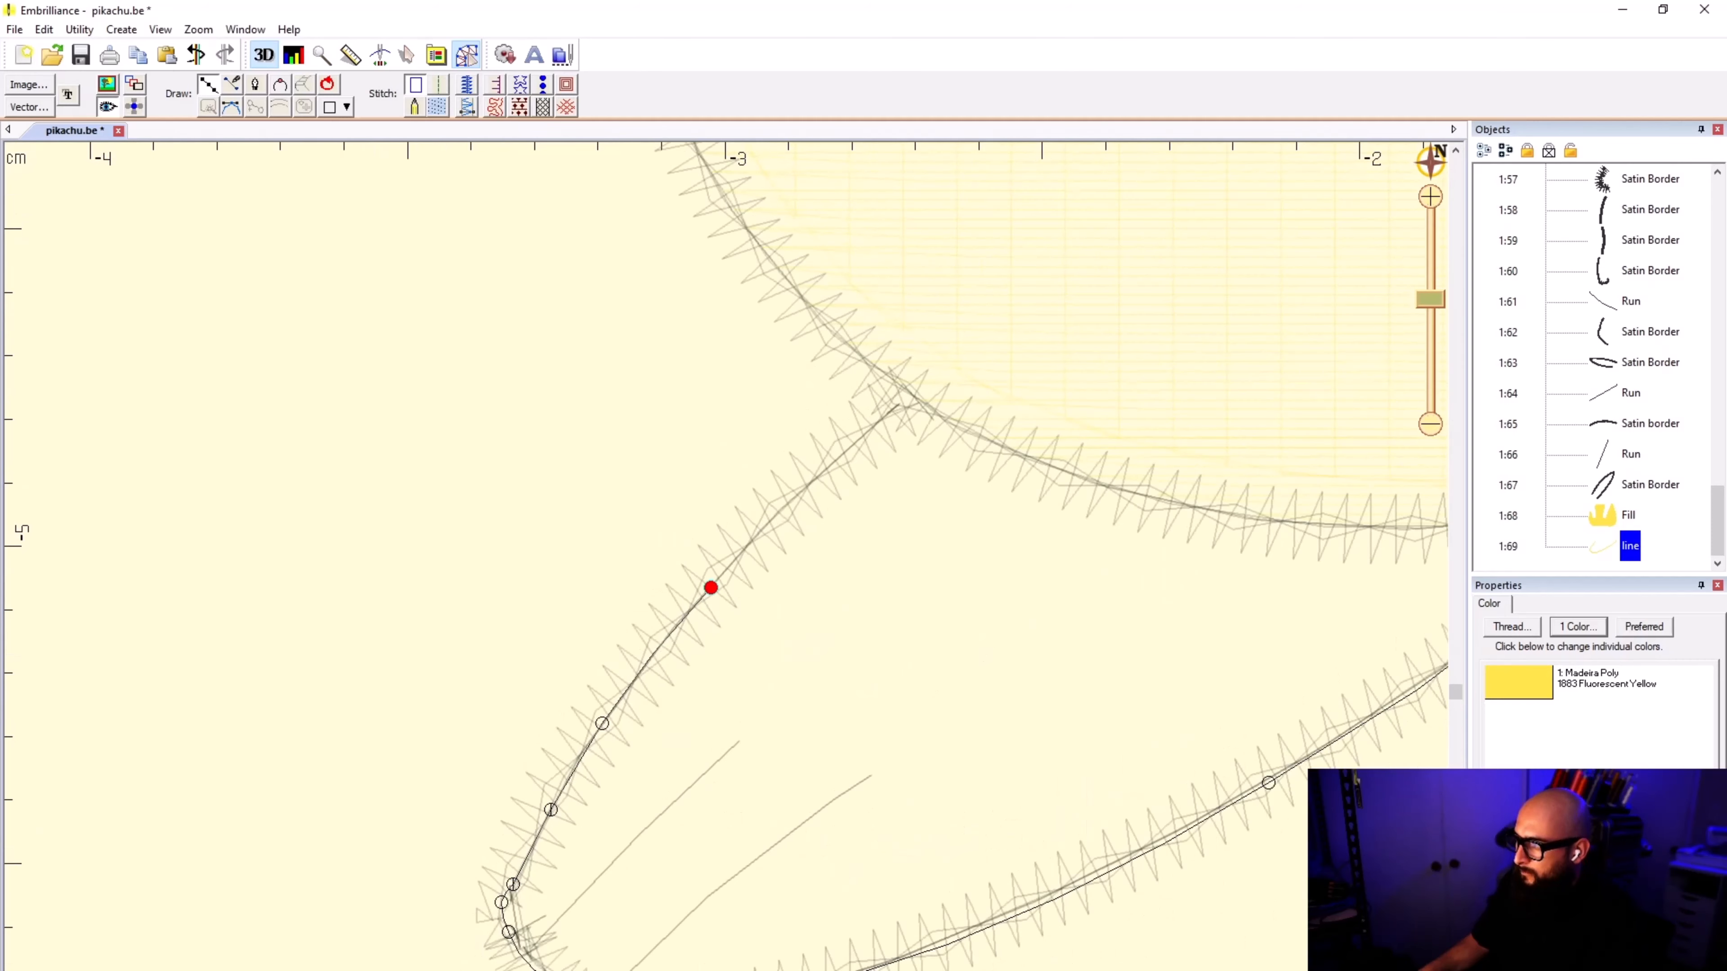
click(838, 460)
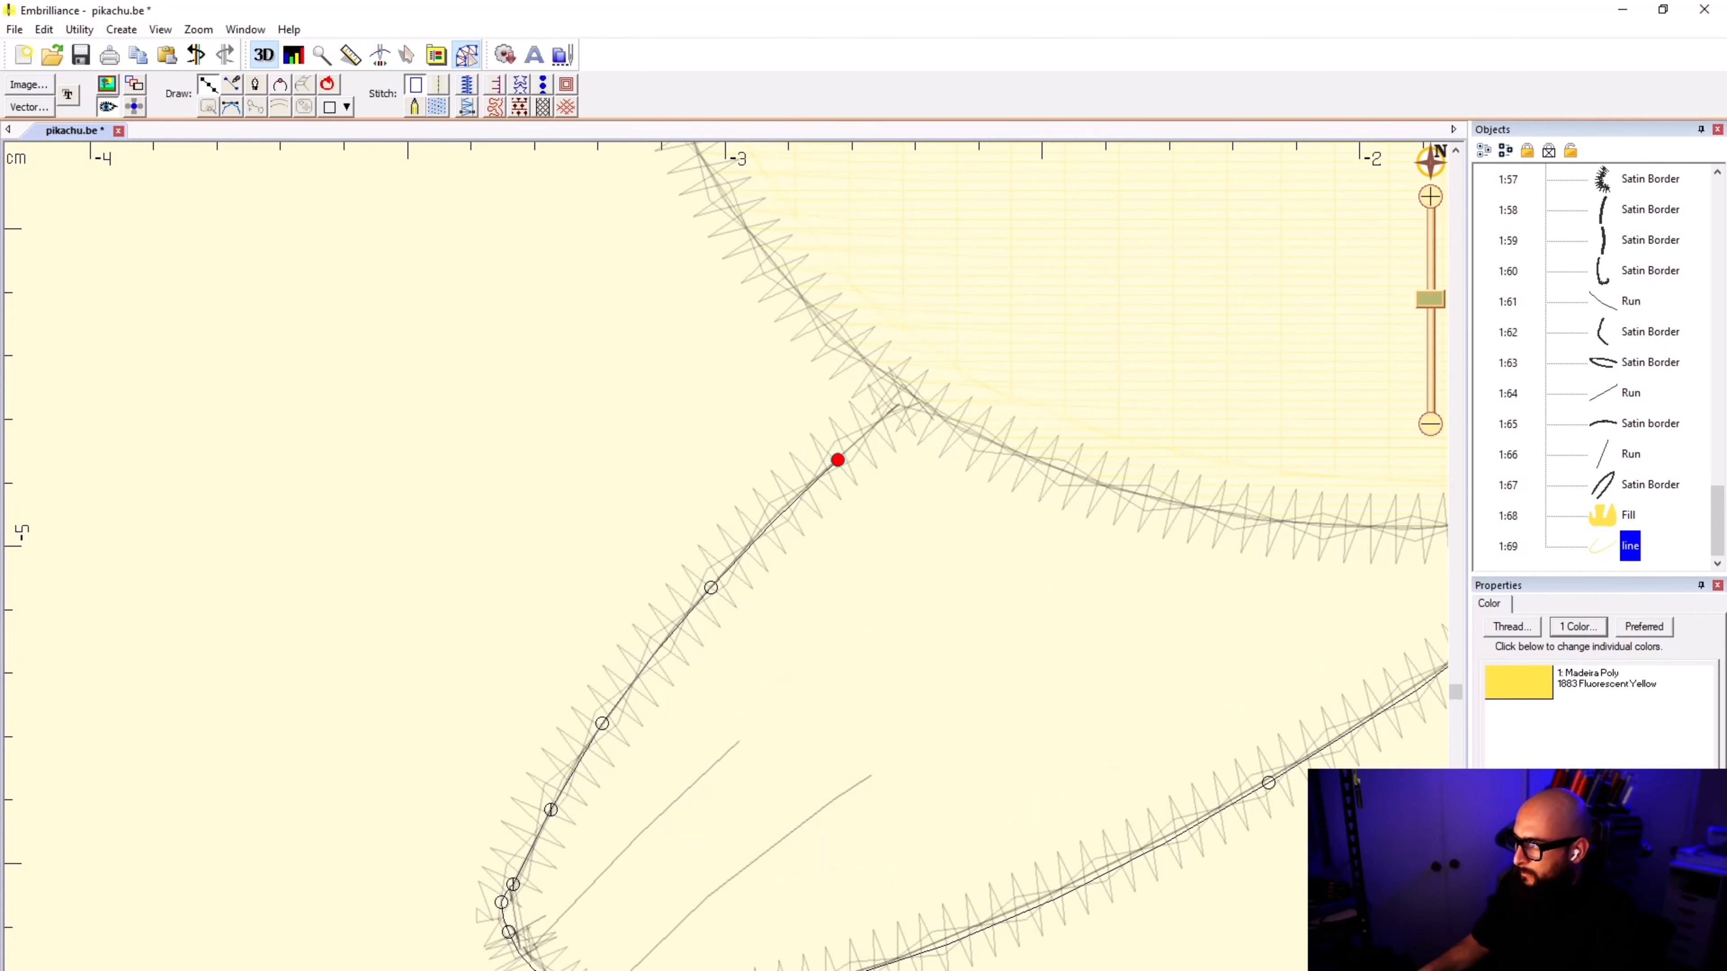
click(909, 390)
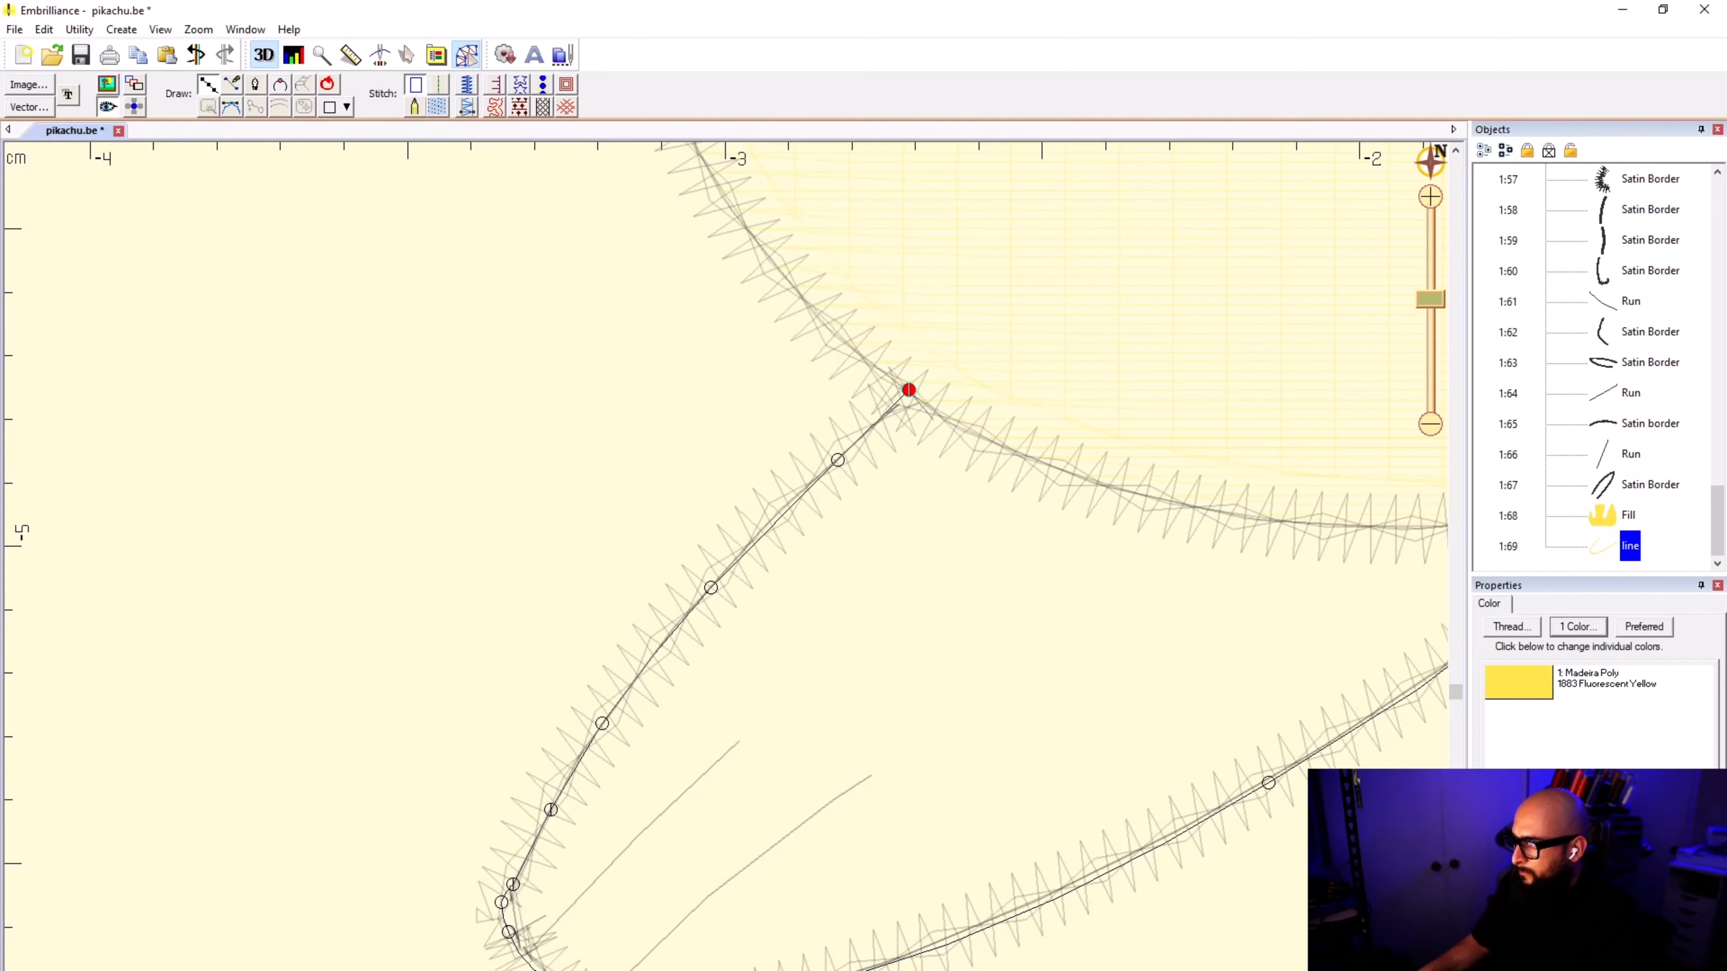
Step: Close the left foot's outline just inside the body's lower edge and convert it to a fill
click(1032, 432)
click(1334, 497)
scroll(1334, 497, down, 1)
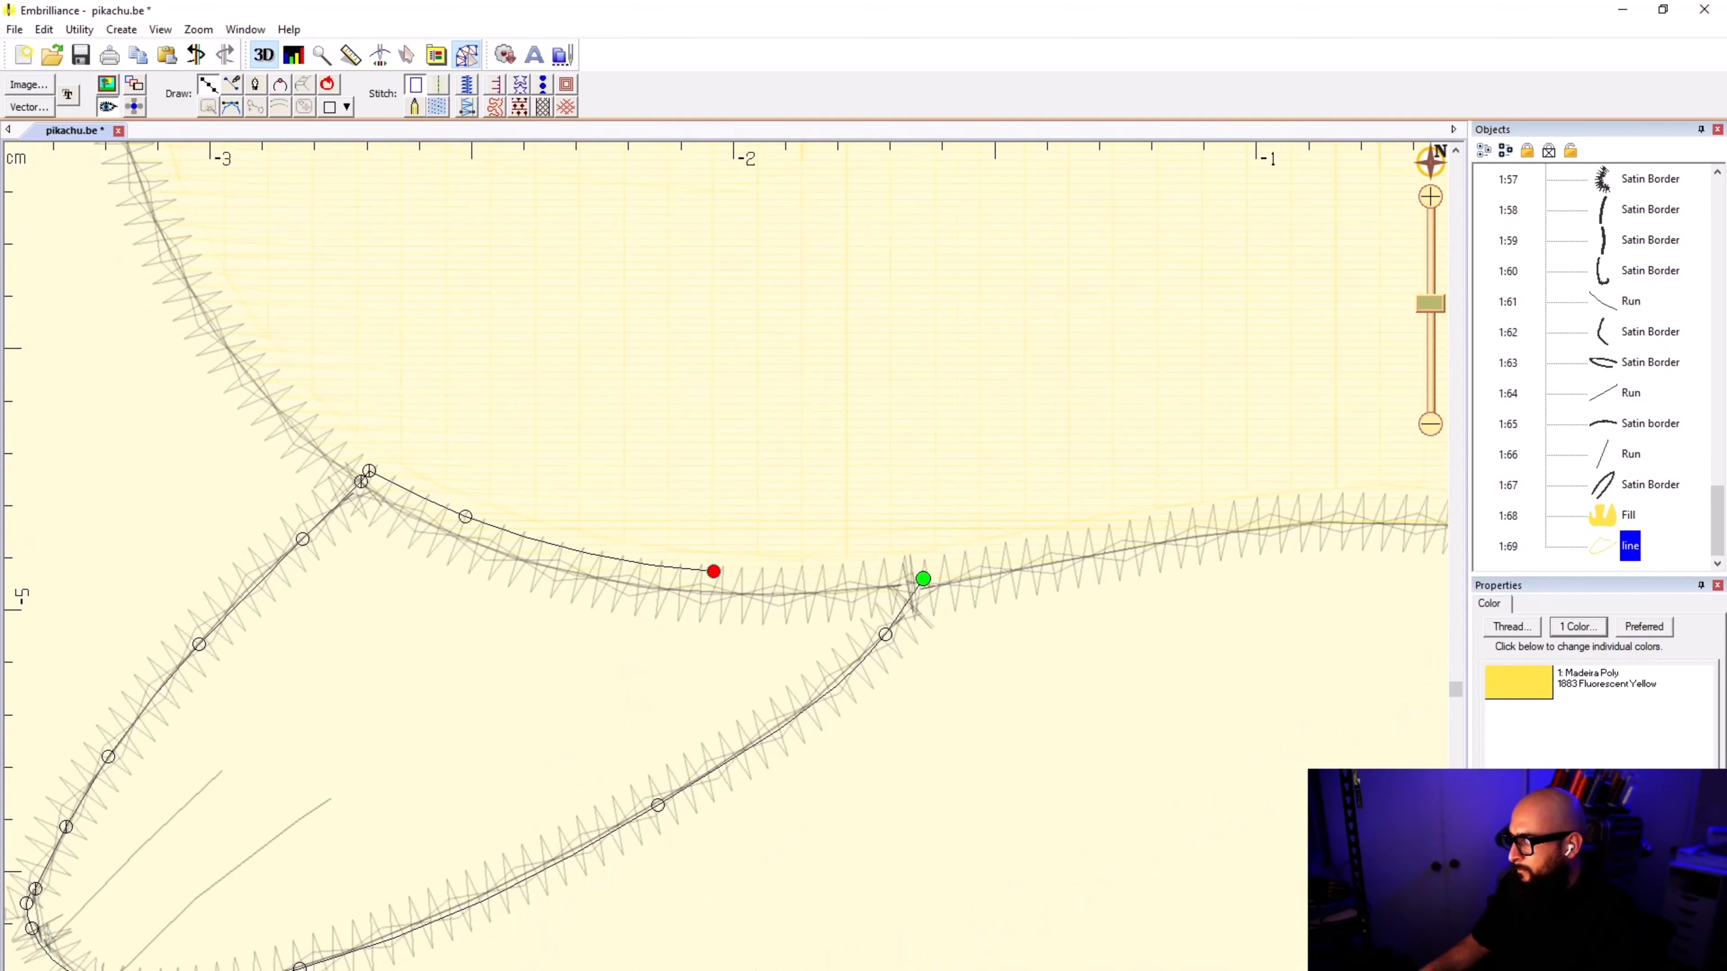
click(923, 579)
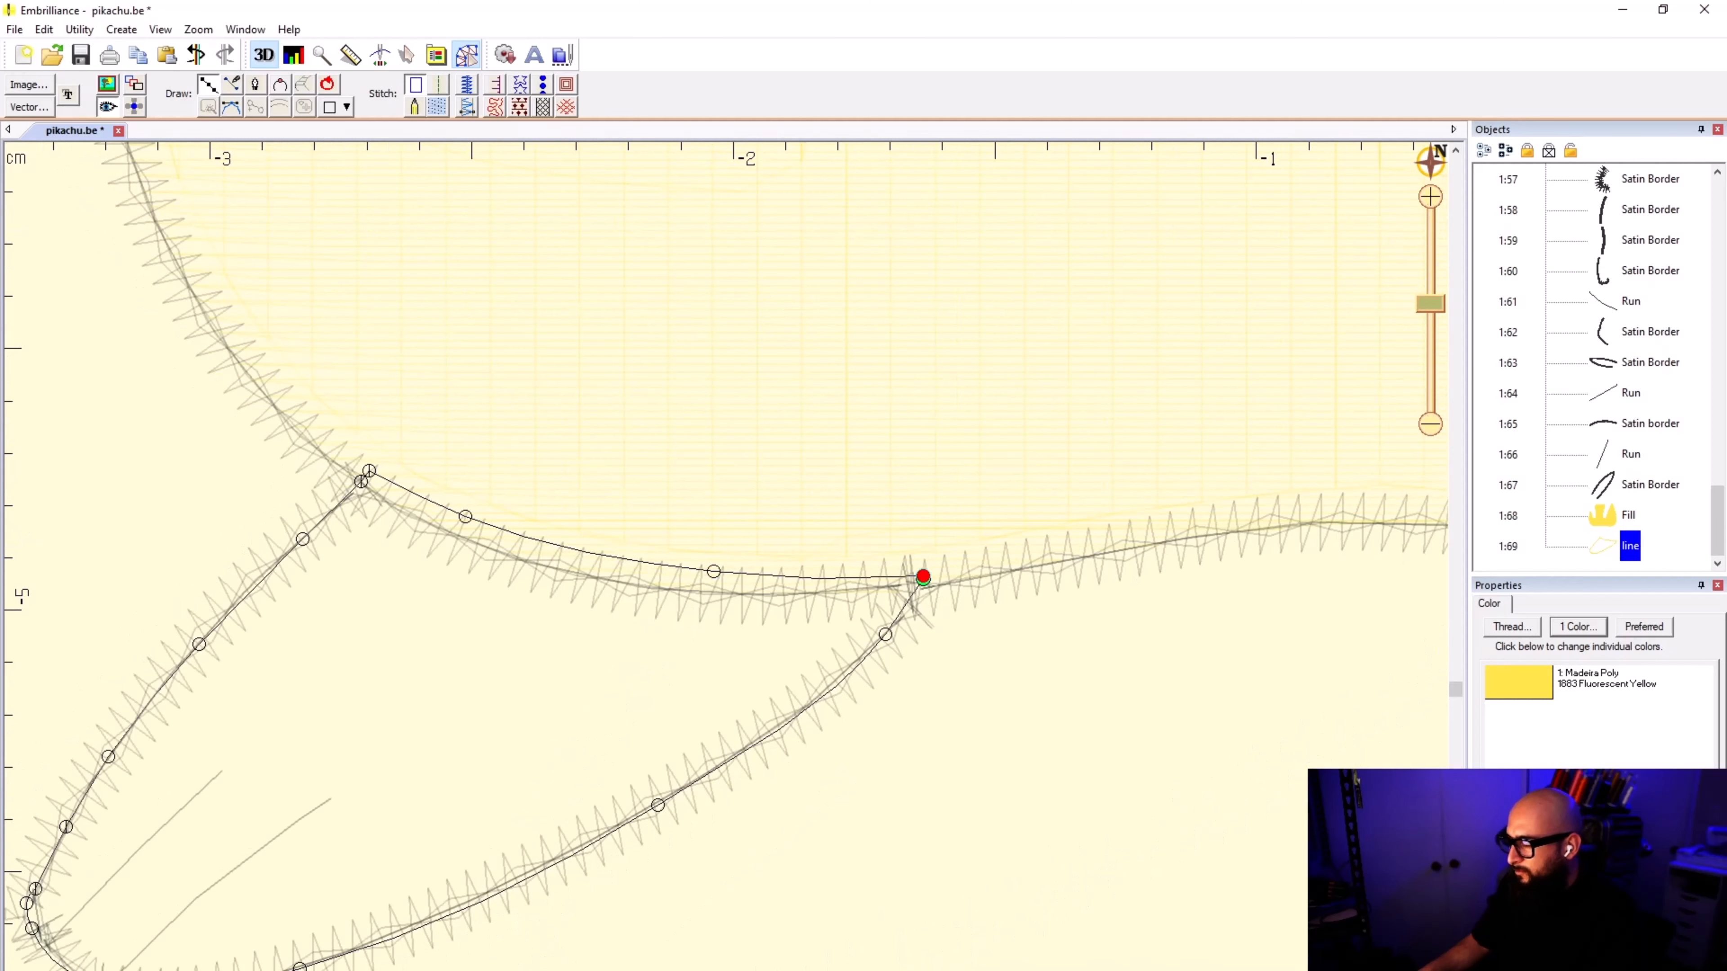
key(Return)
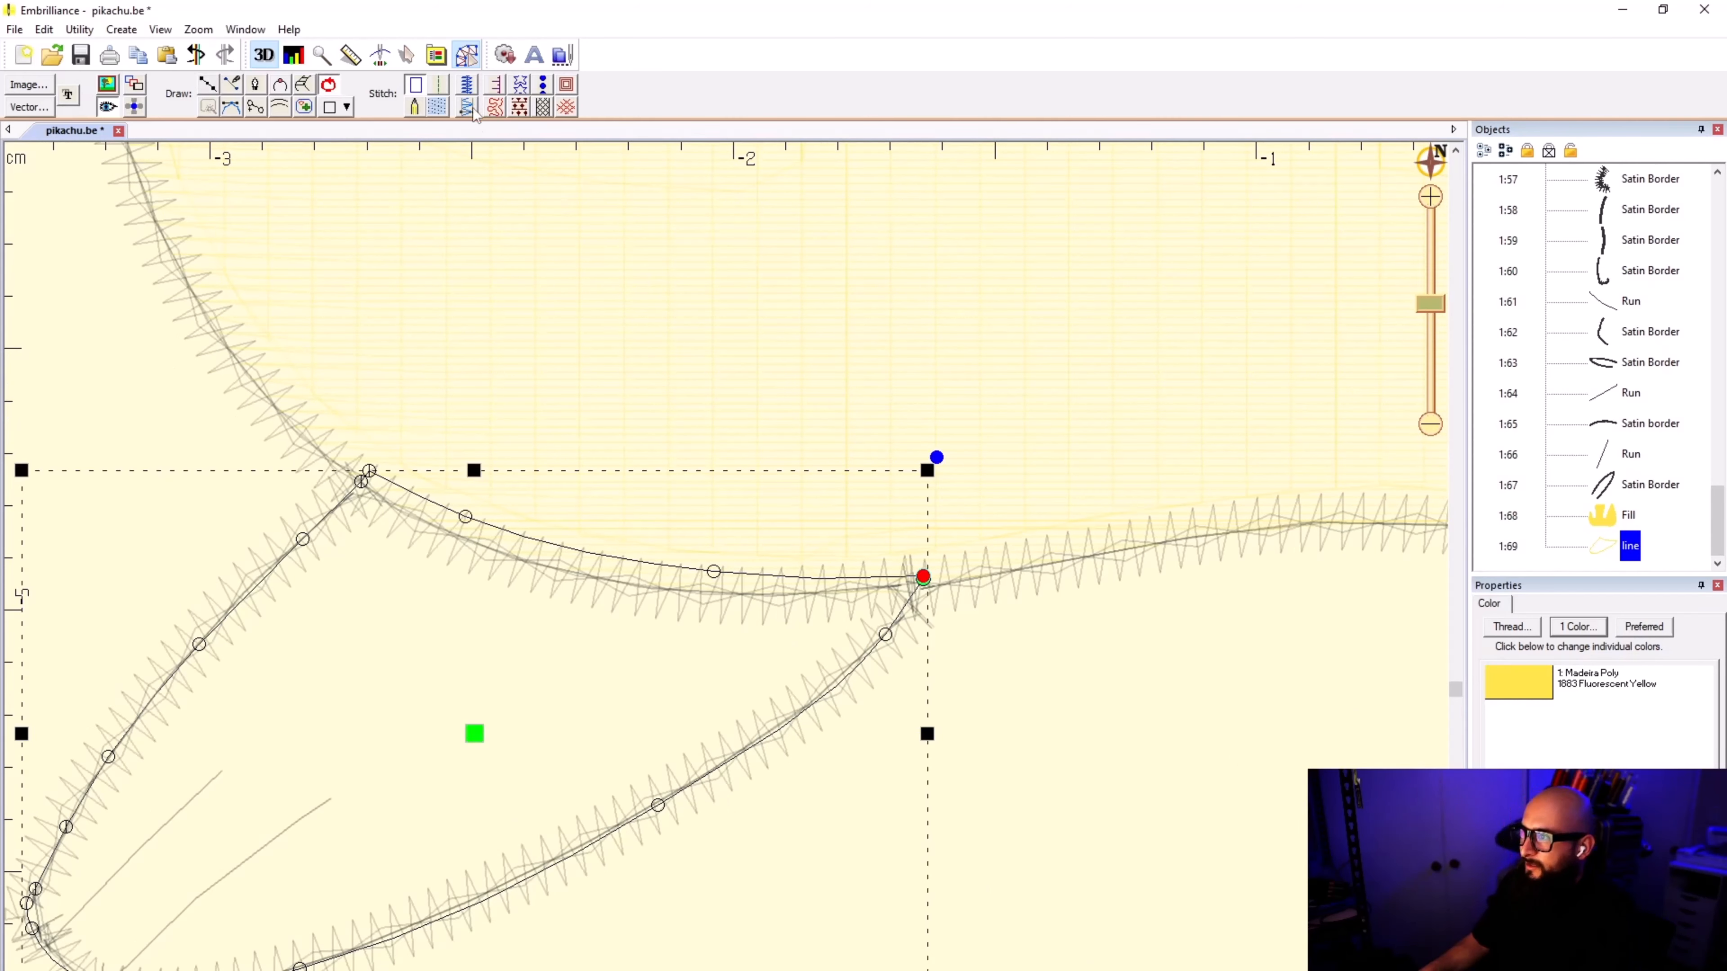
click(437, 106)
click(1262, 720)
scroll(726, 574, down, 3)
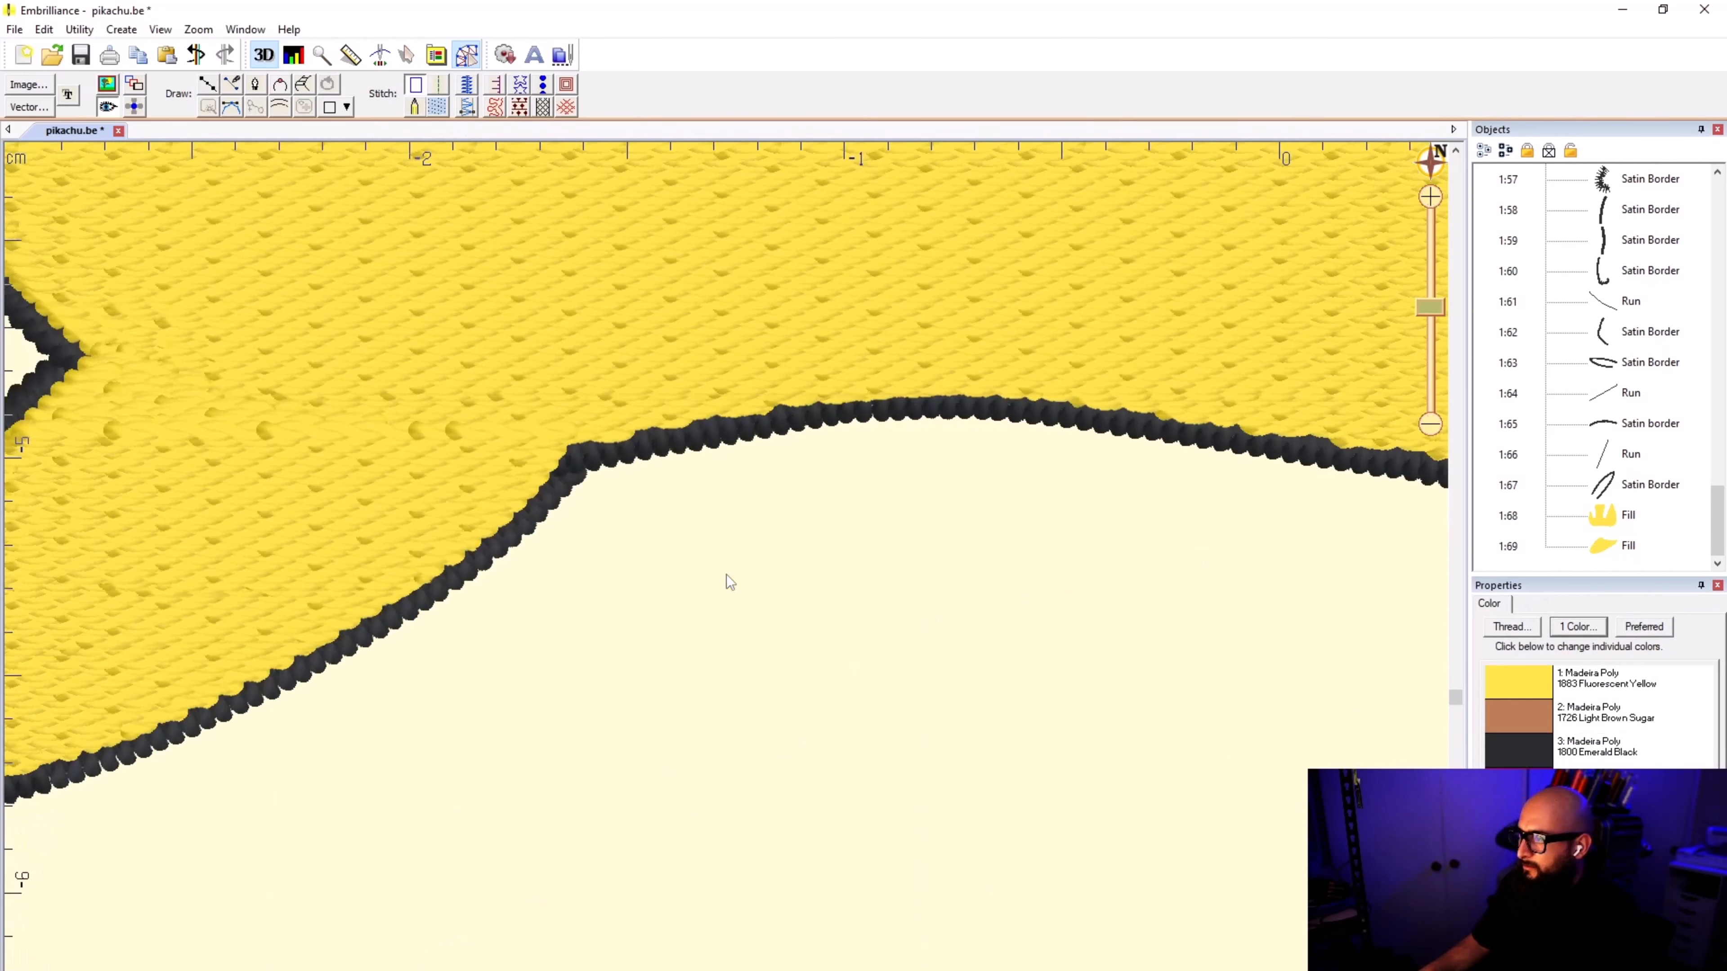
Step: Draw an arched connecting line through the lower body from the left foot to the right foot and convert it to a run
scroll(1099, 466, down, 1)
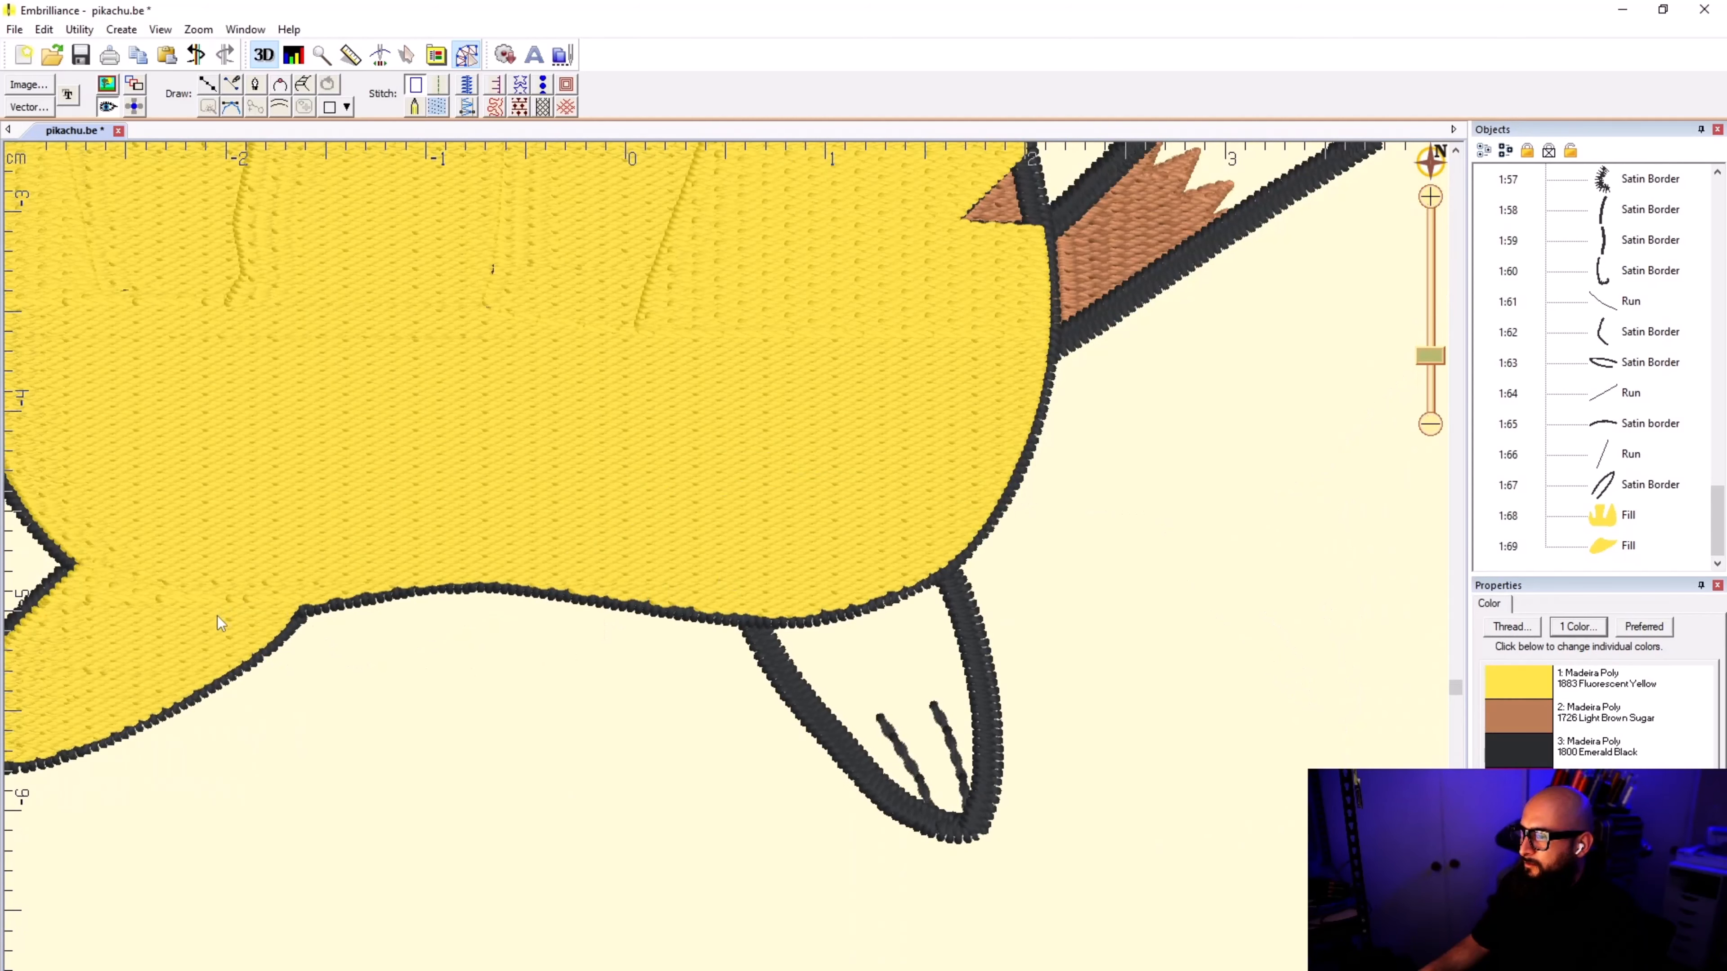
click(208, 84)
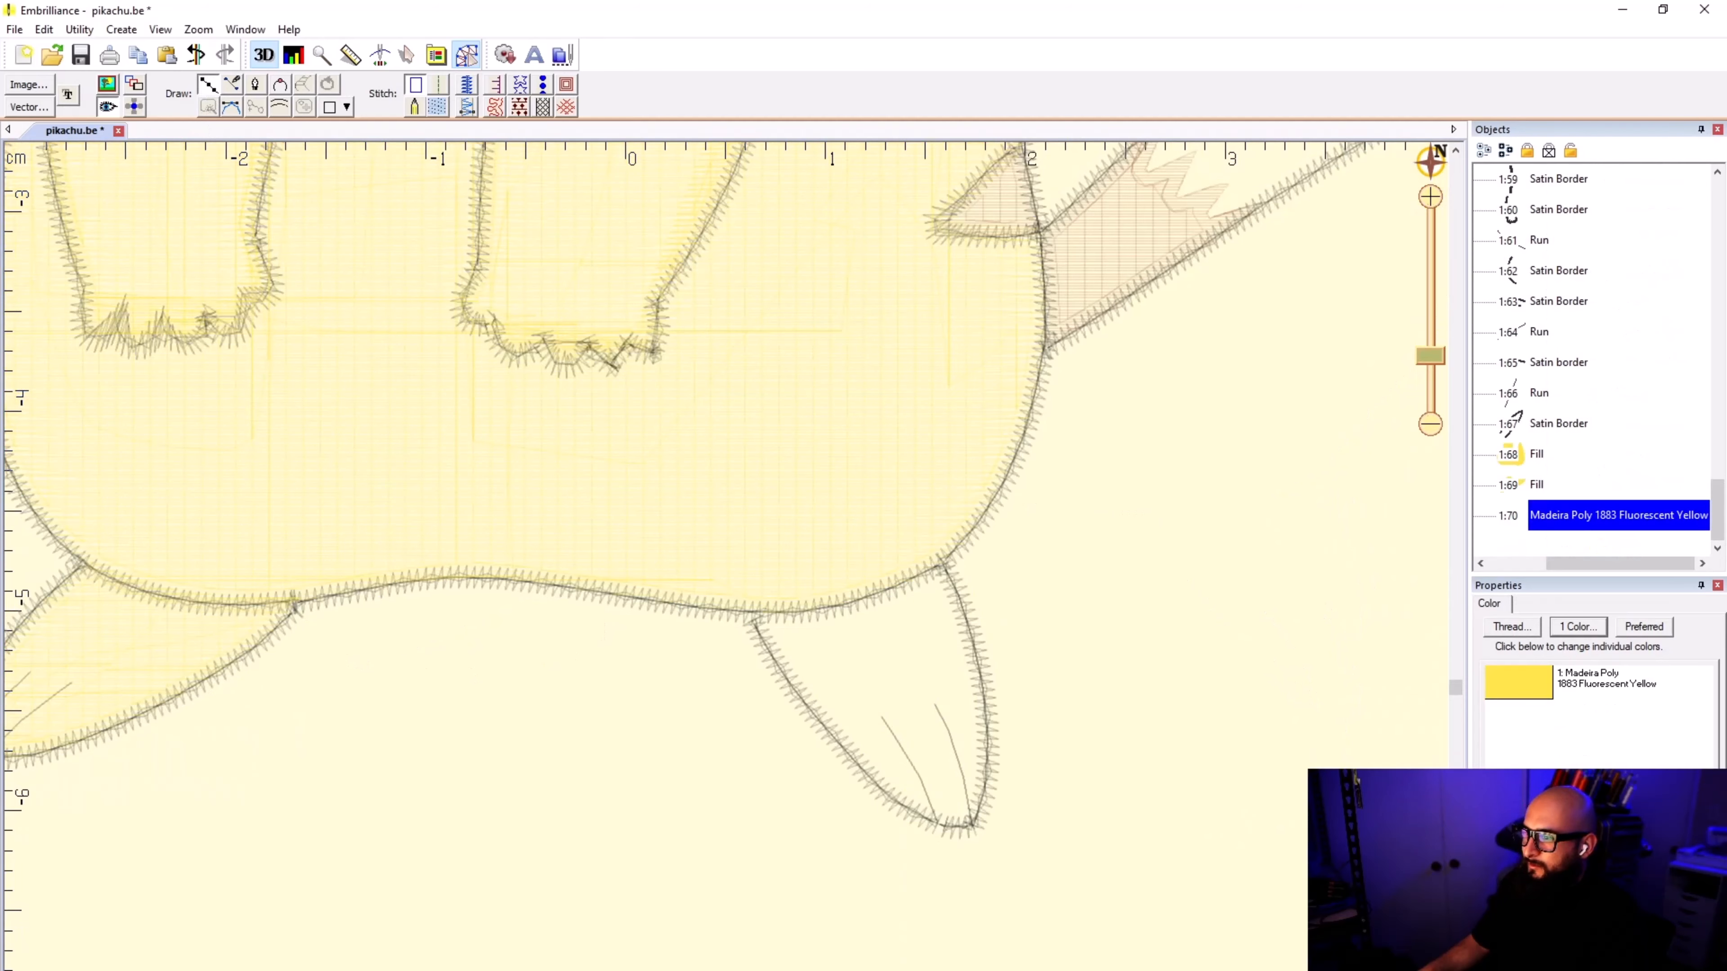
click(227, 586)
click(242, 555)
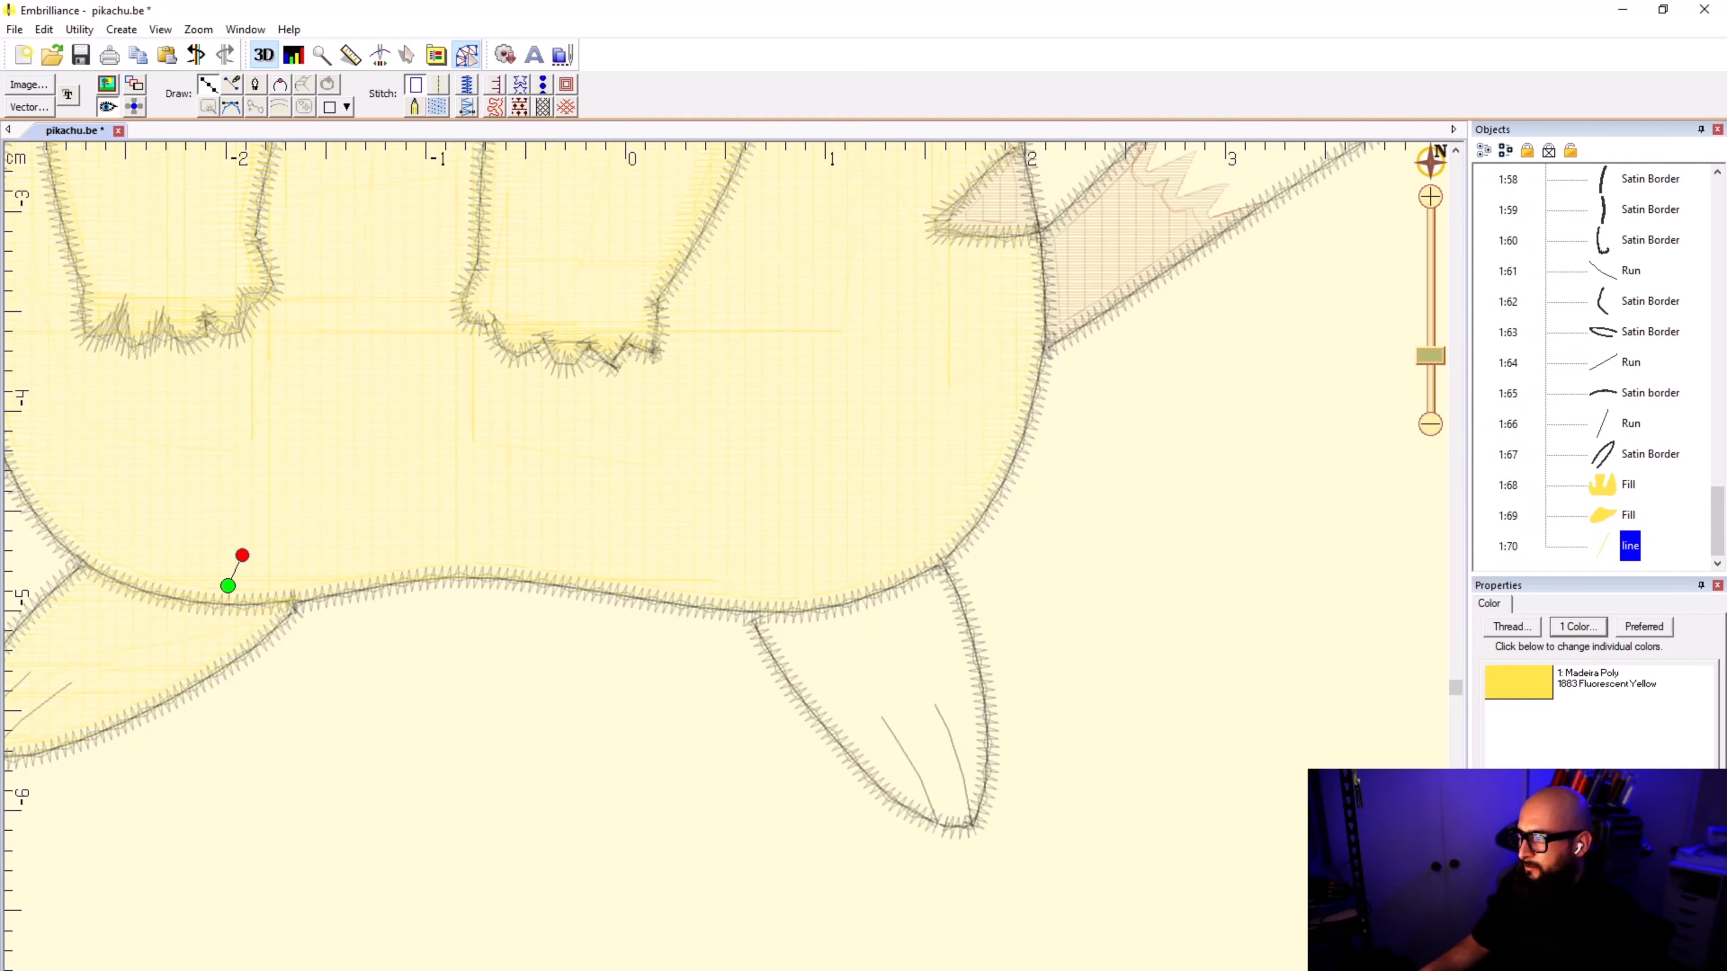
click(774, 576)
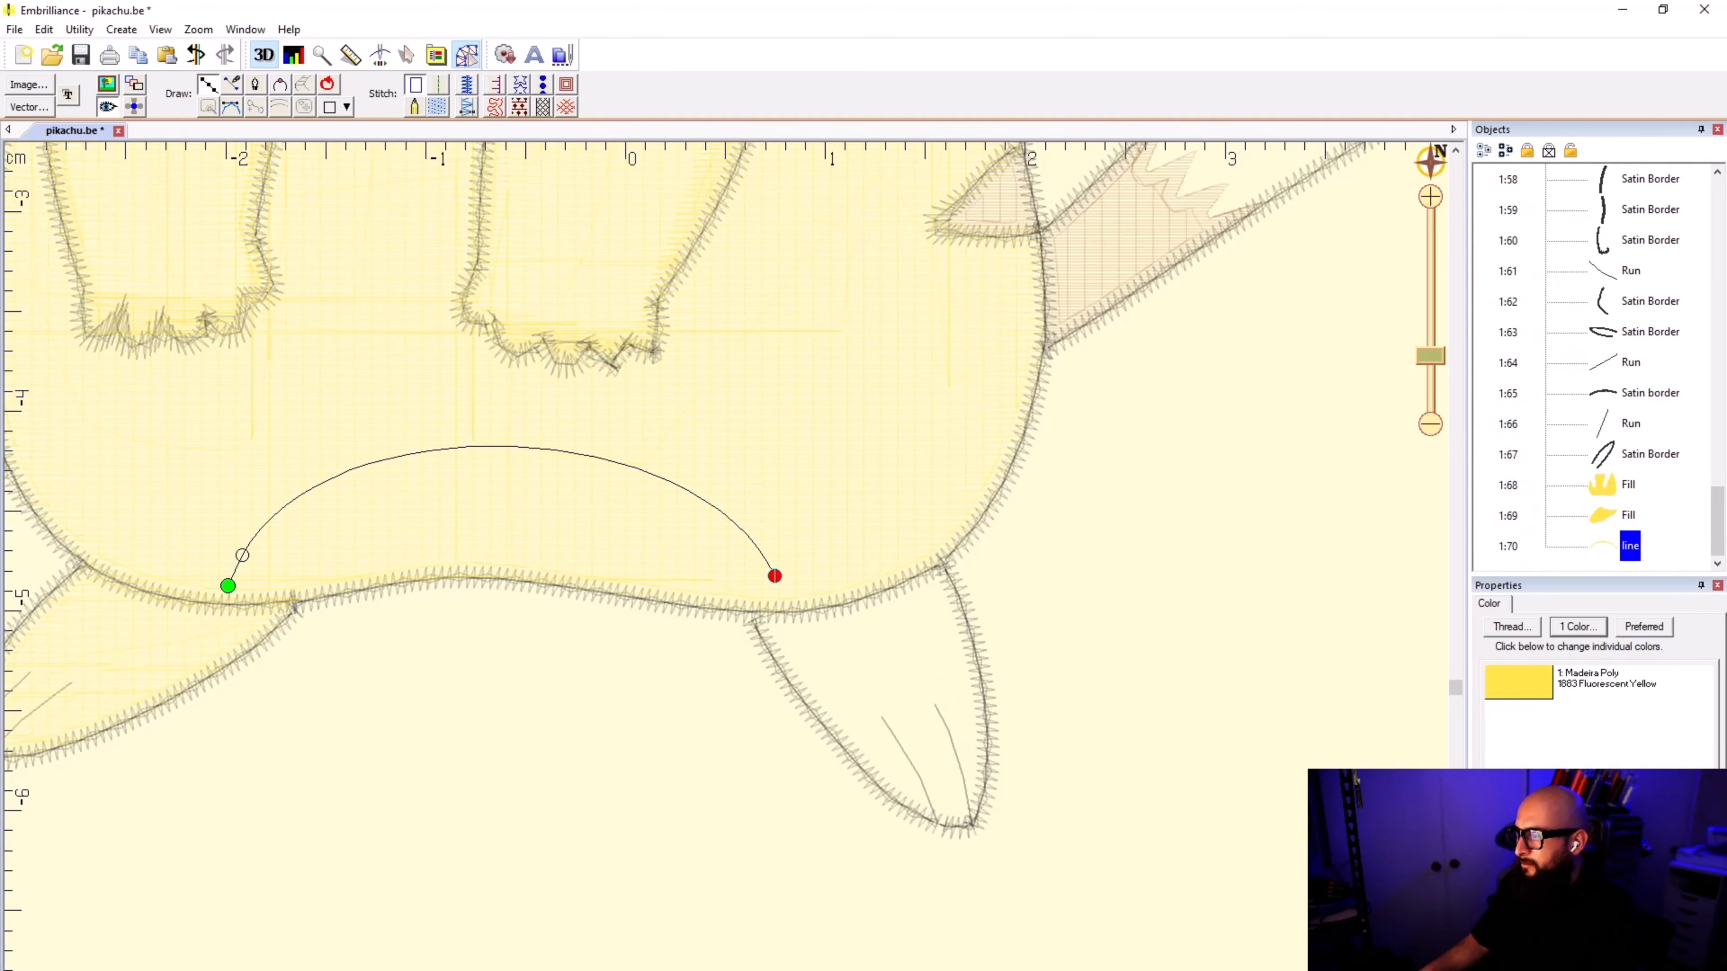
click(788, 600)
key(Return)
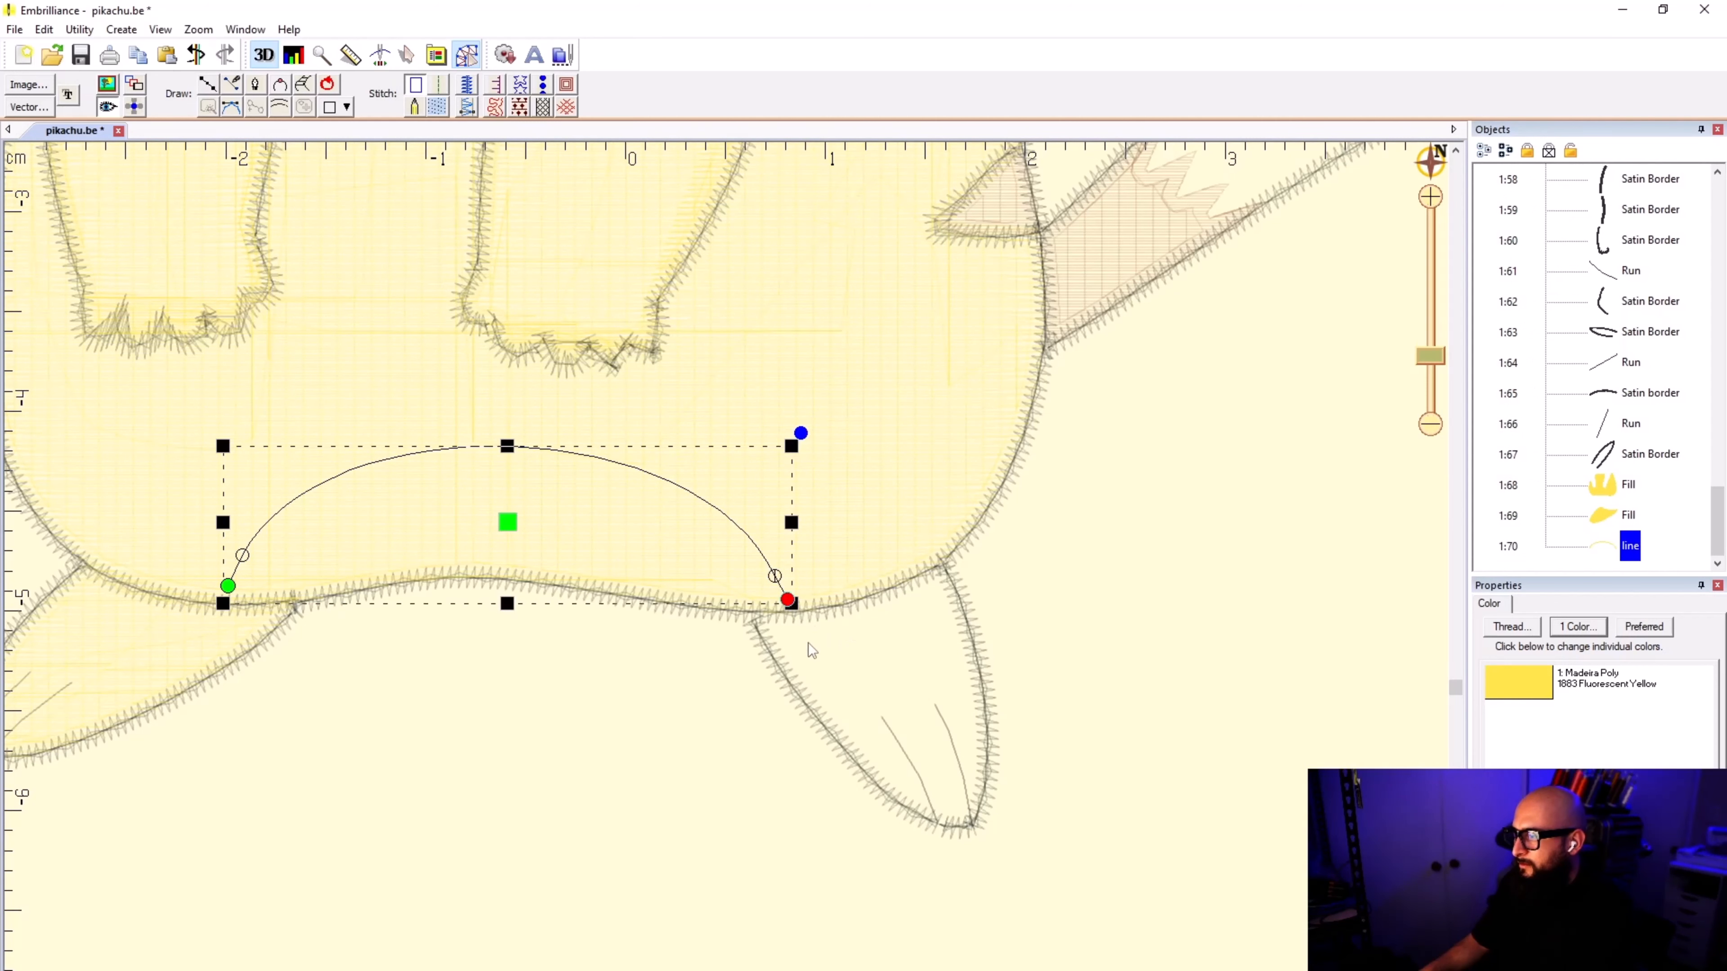
click(439, 85)
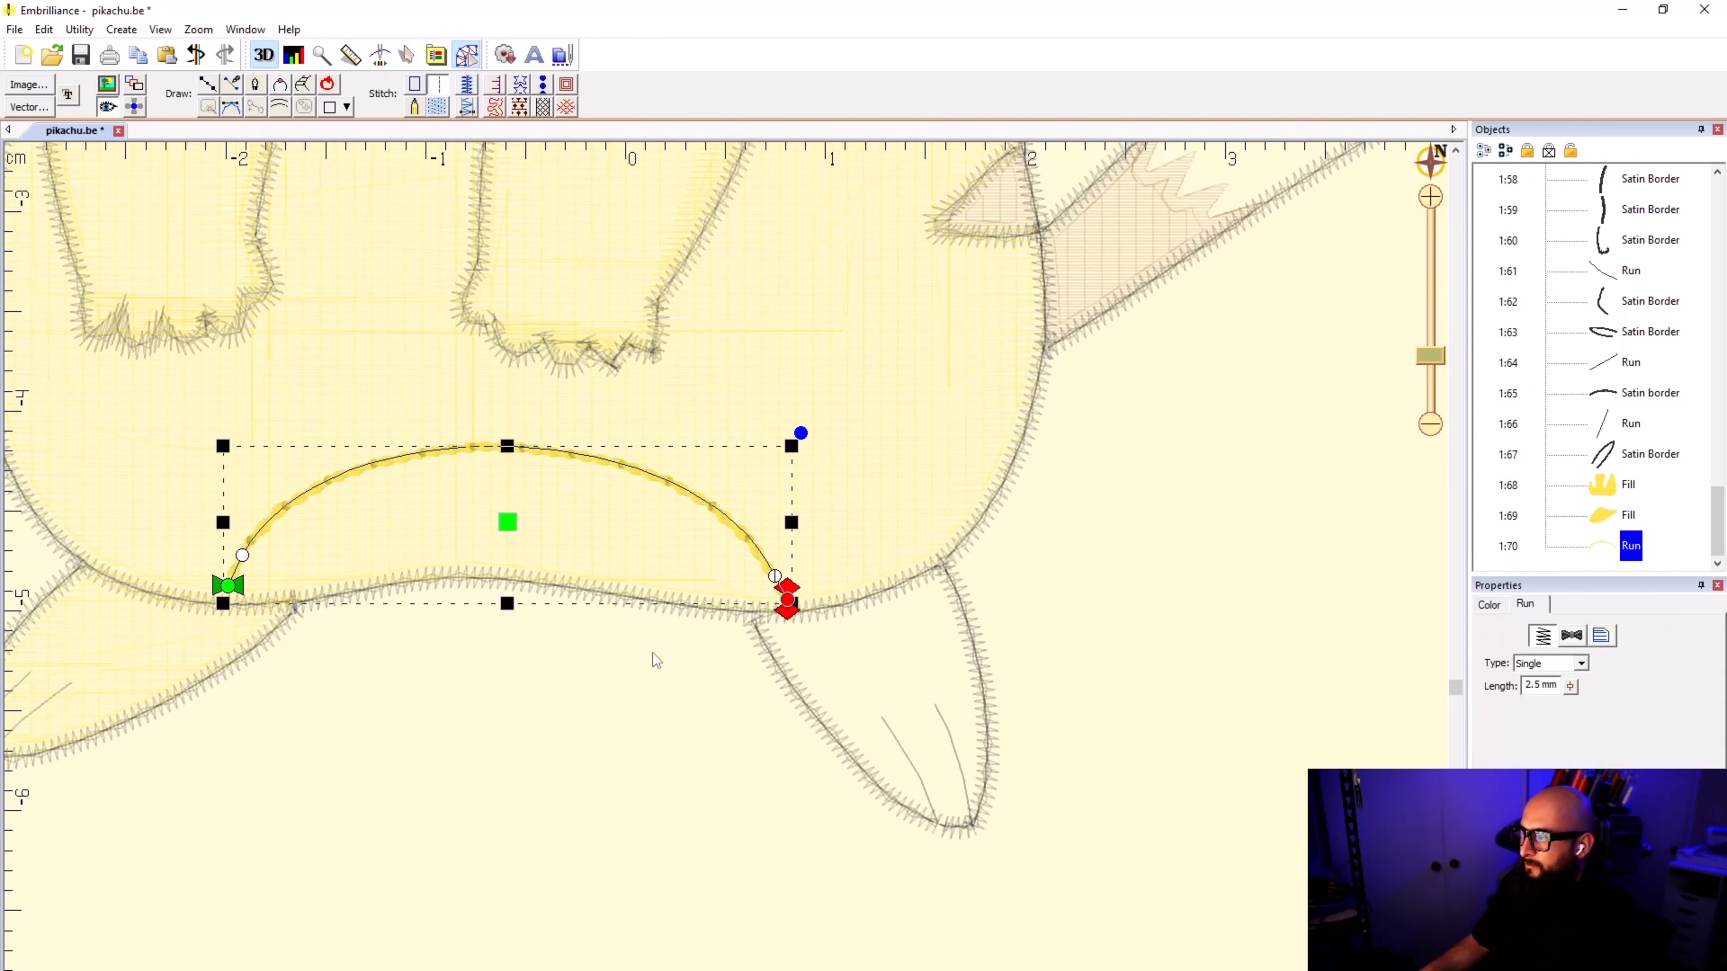
click(605, 616)
Step: Start the right foot's outline just inside the body's lower edge, ending at the foot's outer corner
click(208, 85)
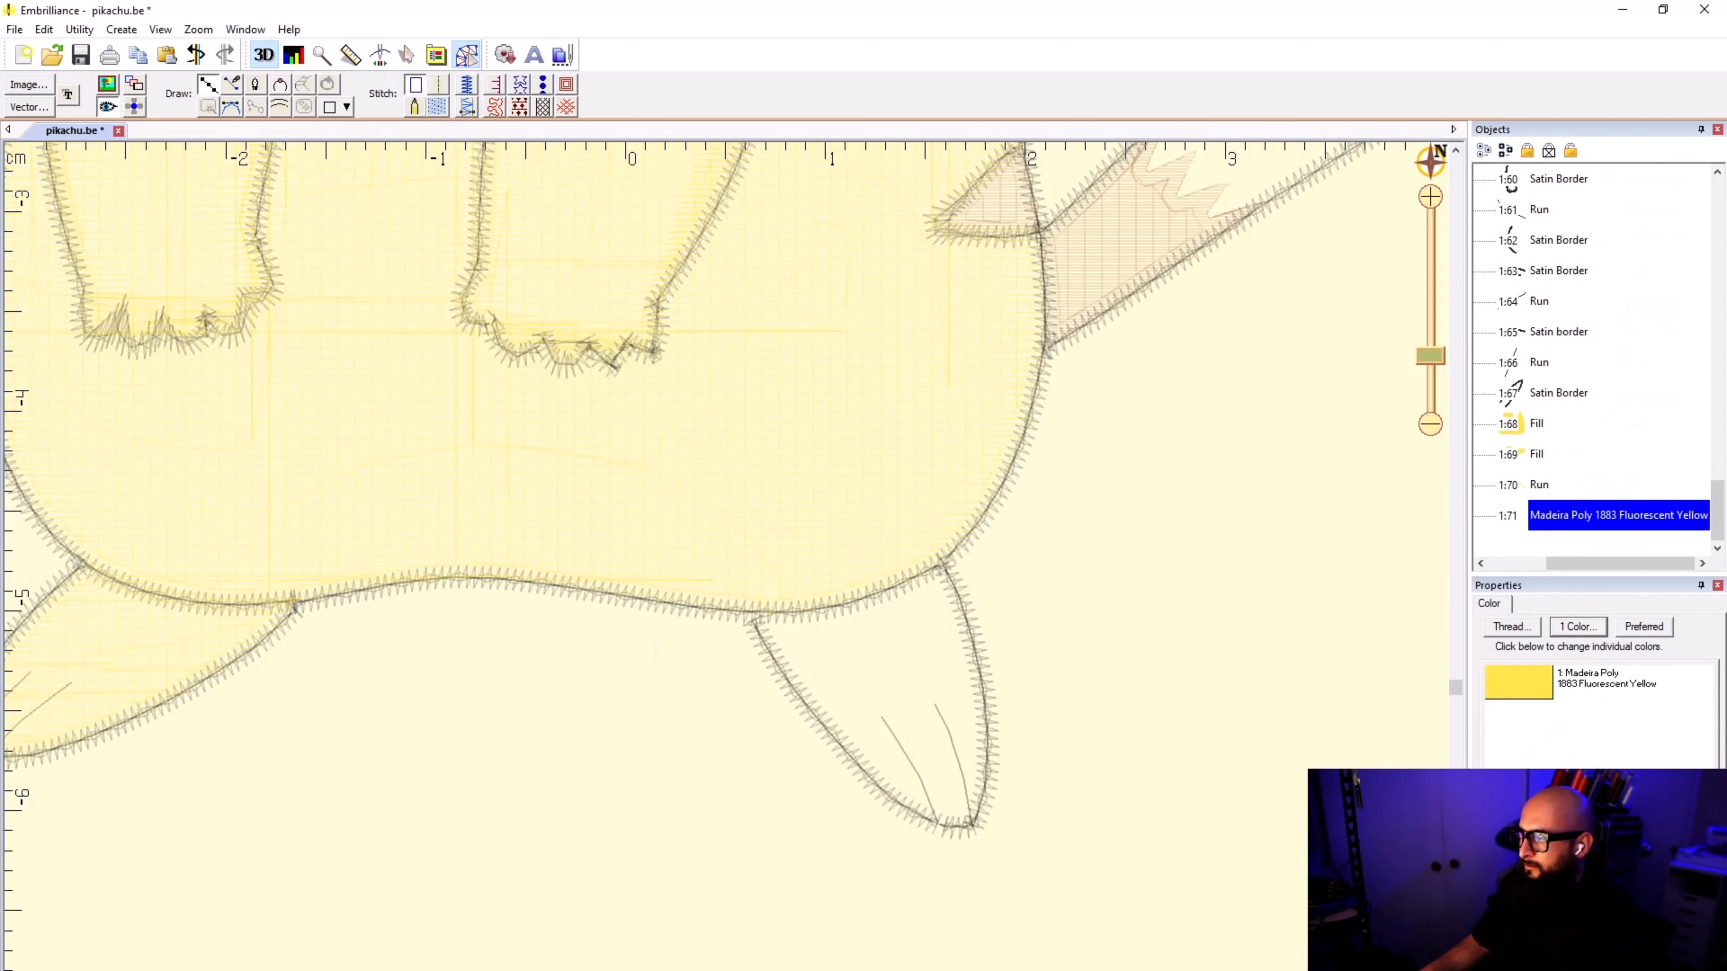
scroll(1019, 639, up, 4)
click(413, 555)
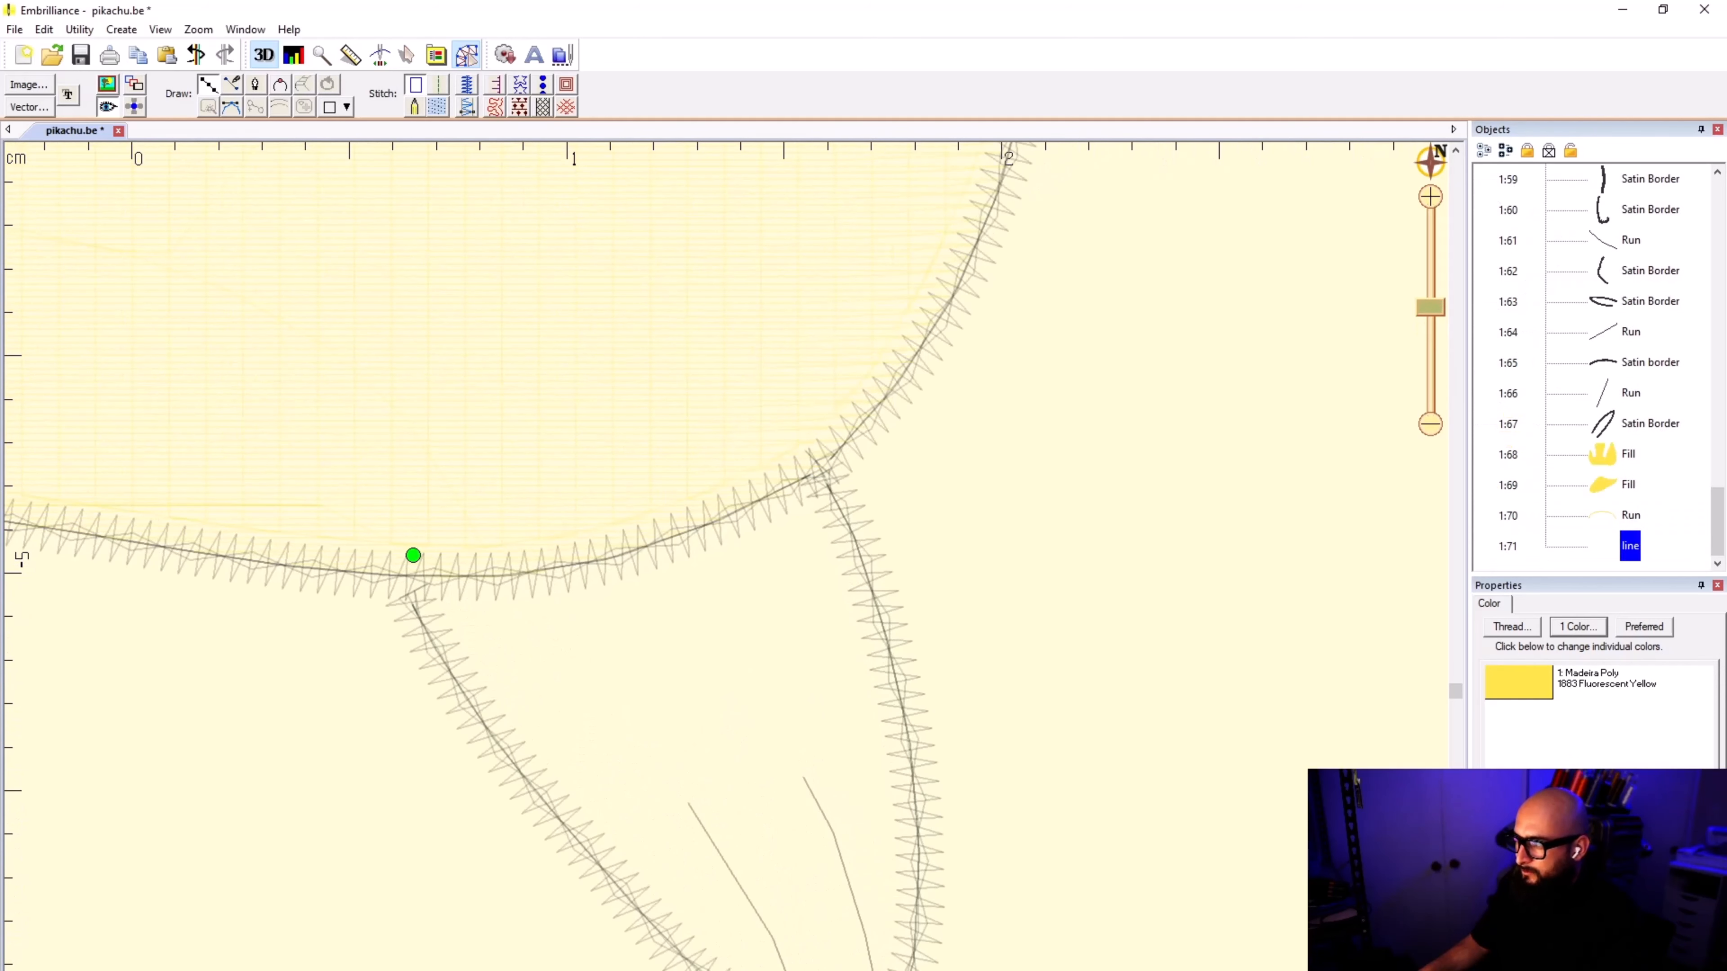
click(757, 475)
click(818, 445)
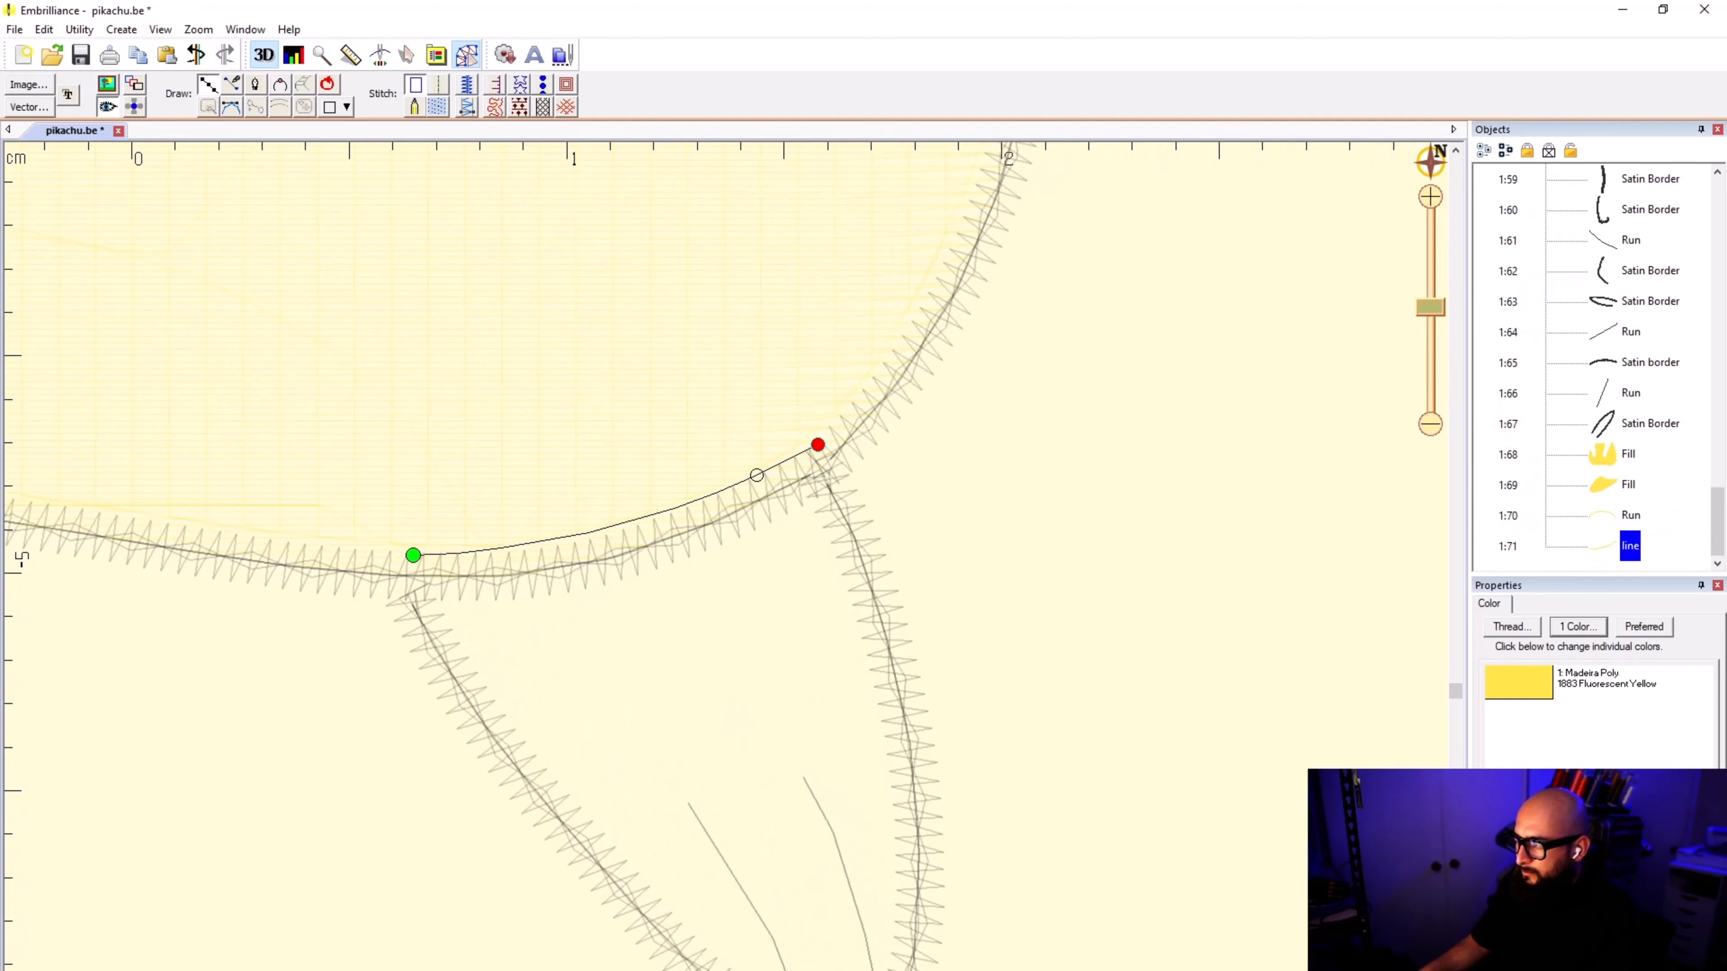
click(822, 455)
Step: Continue the right foot's outline down its outer edge and around the corner of the toe
scroll(823, 455, up, 1)
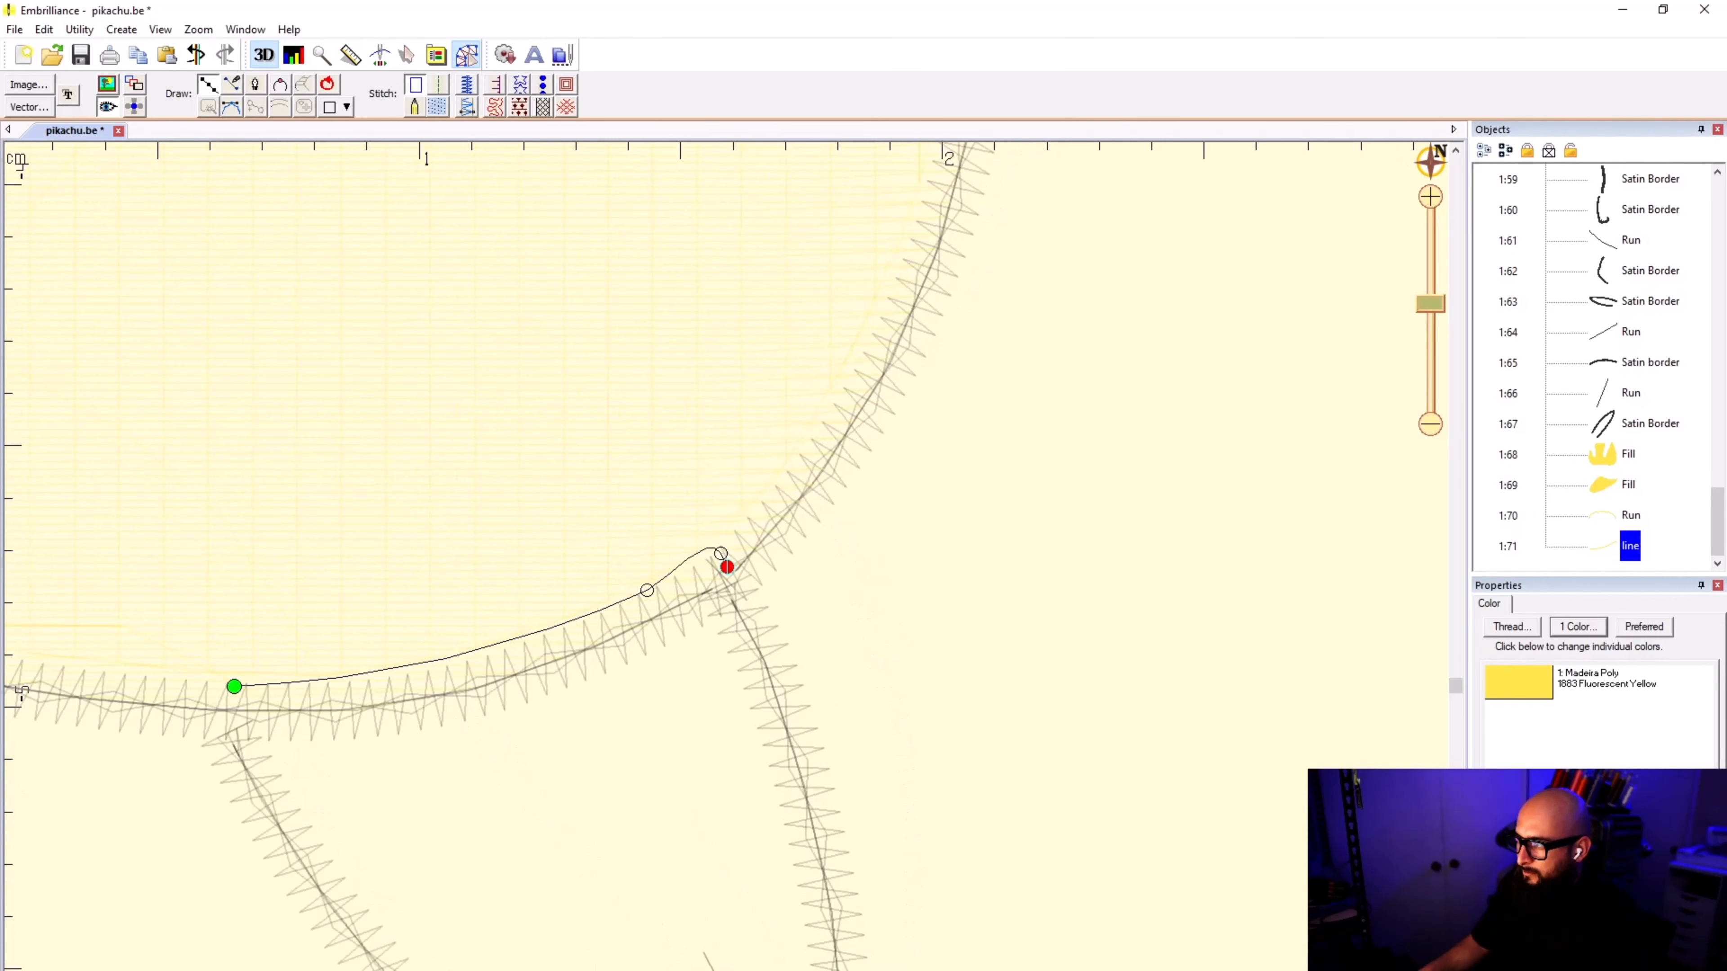
click(738, 605)
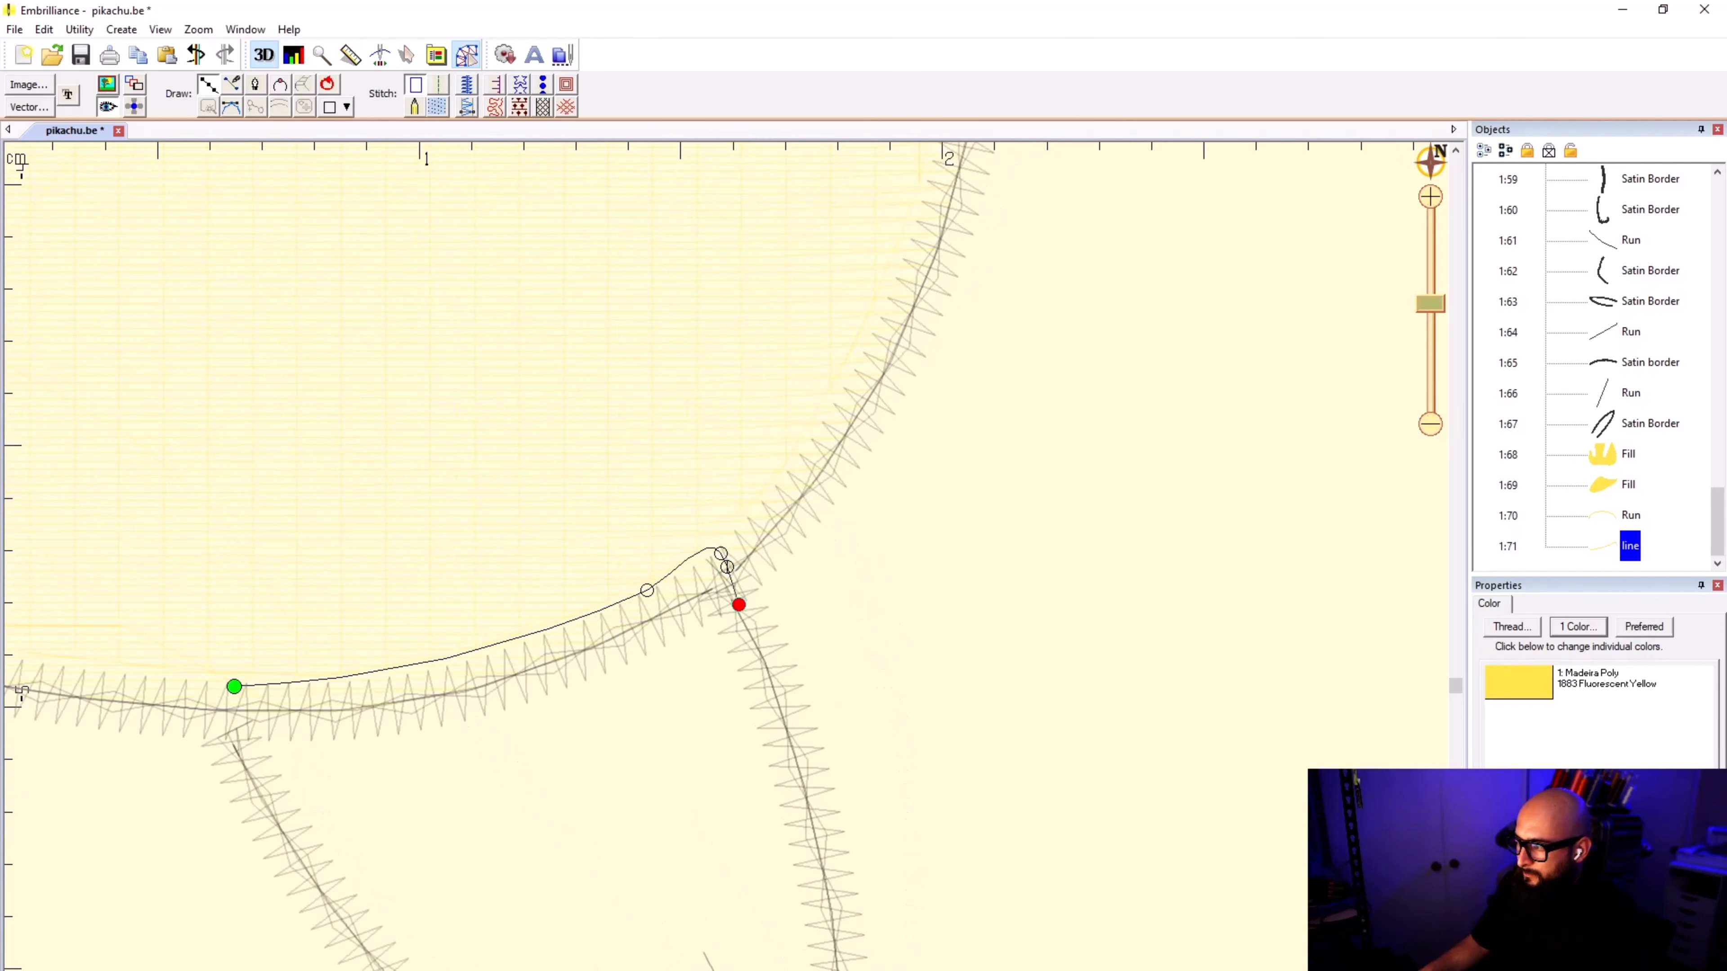
click(782, 711)
scroll(782, 711, down, 1)
click(750, 657)
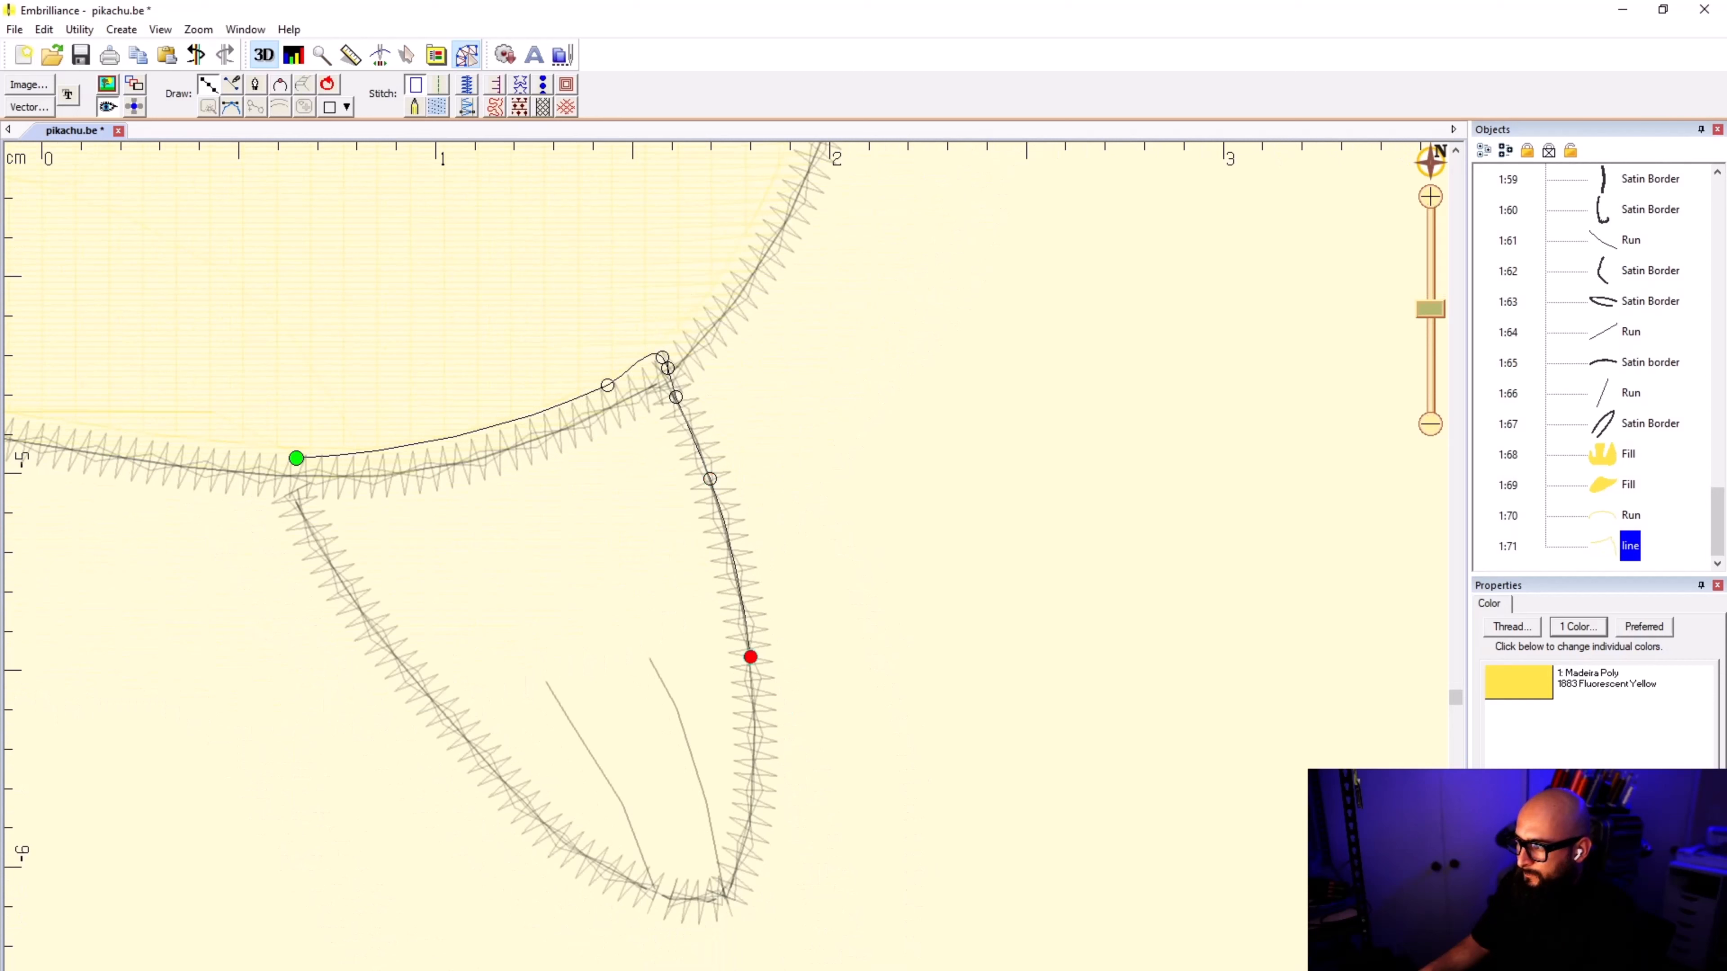
click(752, 794)
click(740, 861)
click(715, 901)
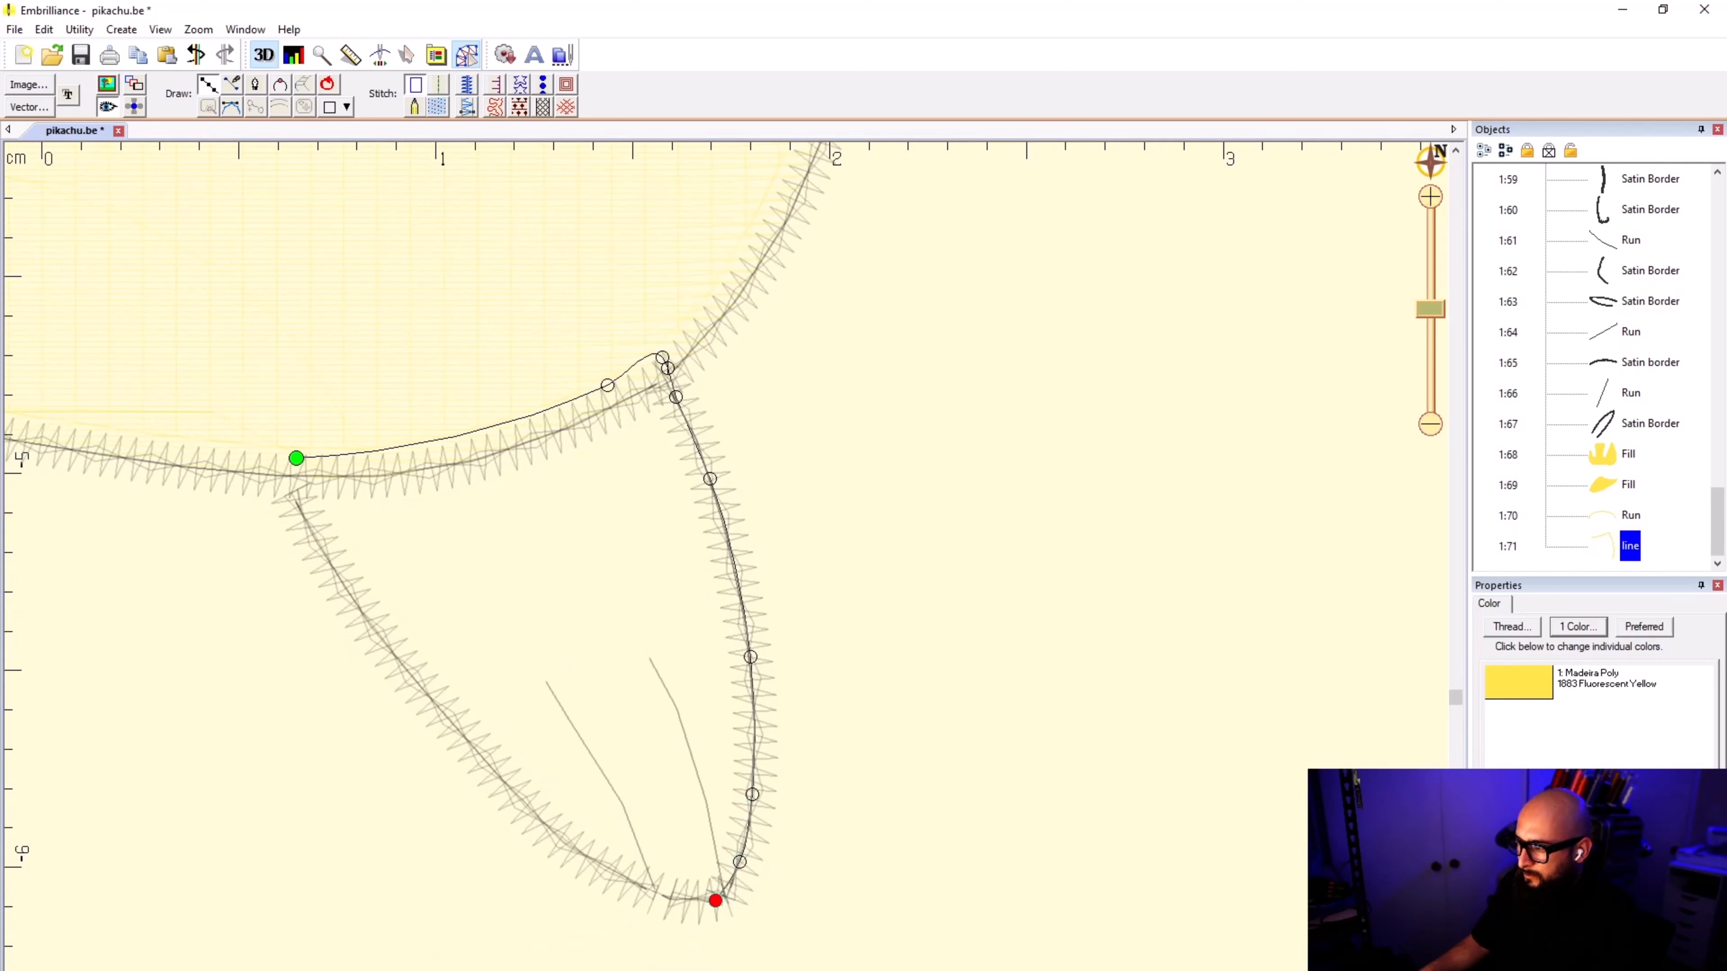
click(705, 899)
click(648, 888)
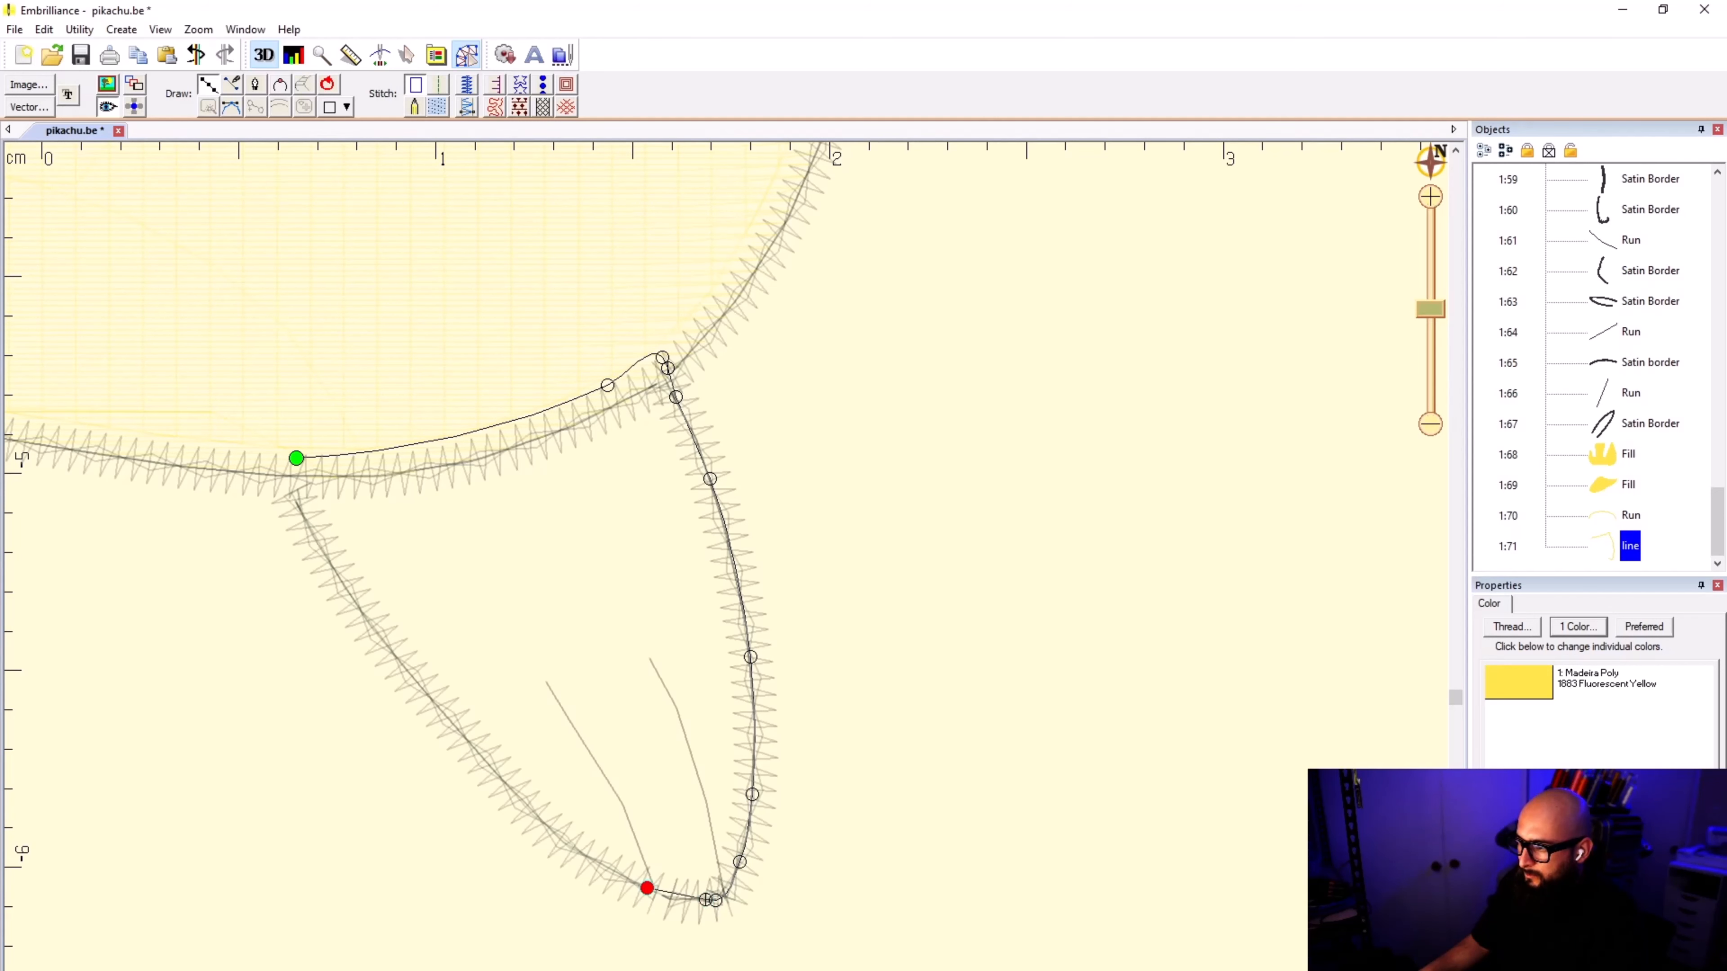
click(507, 794)
scroll(650, 840, up, 4)
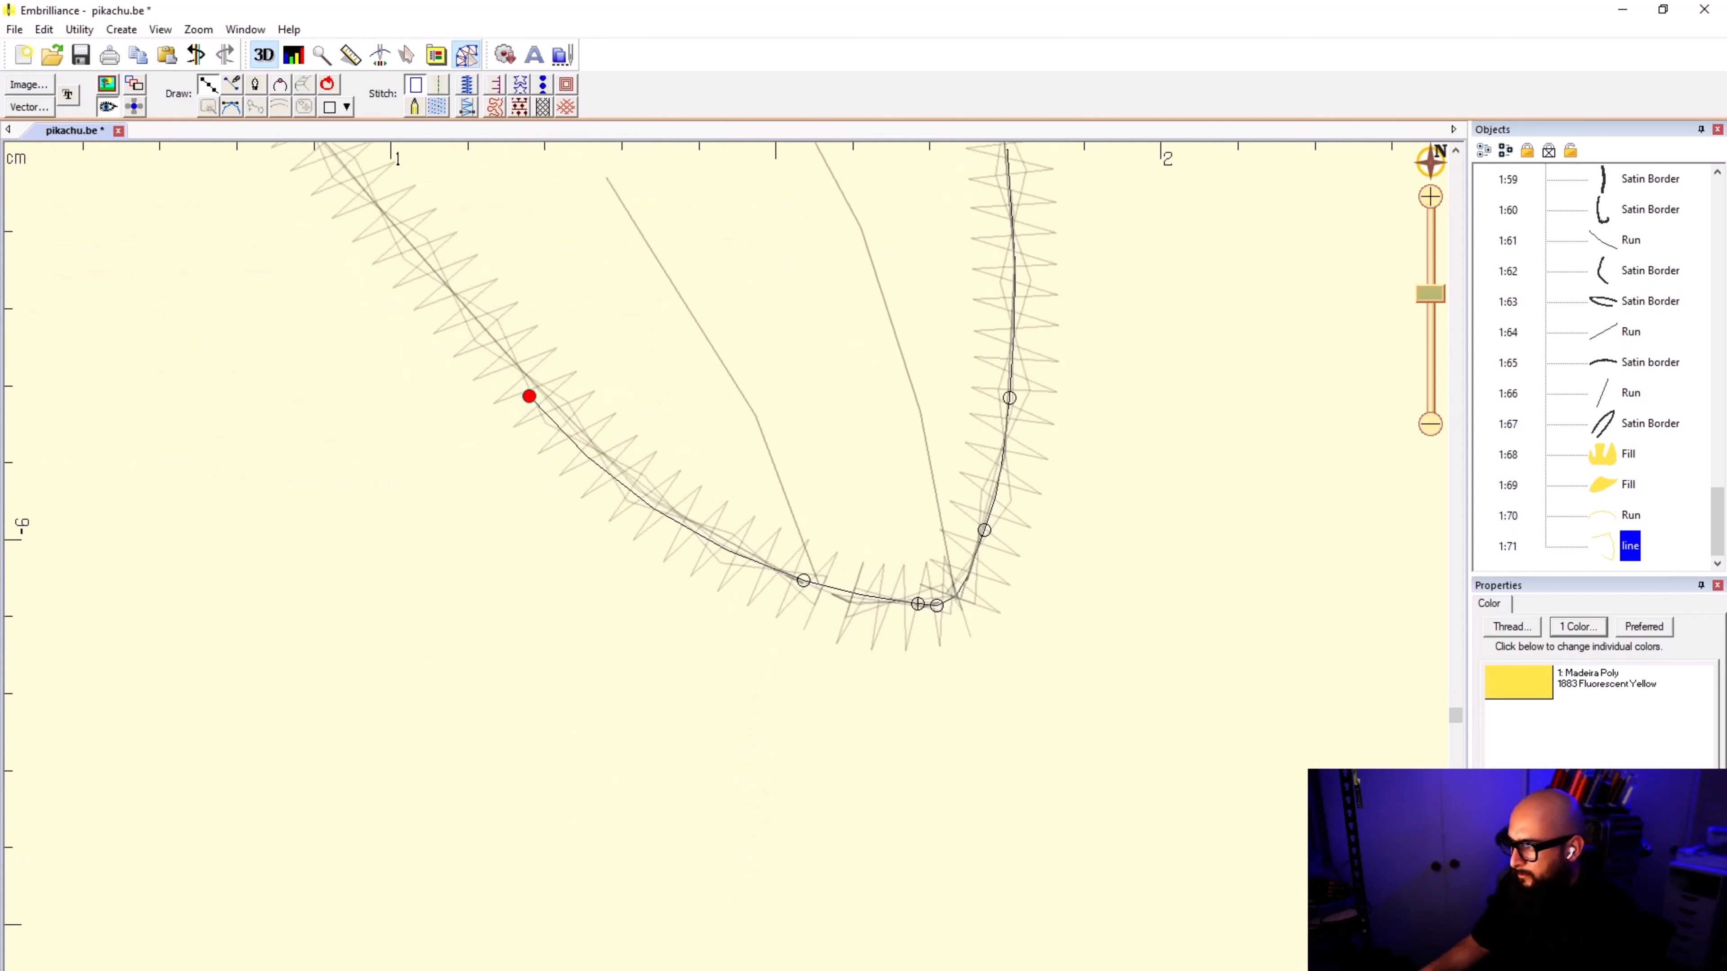
key(BackSpace)
key(BackSpace)
Step: Trace the right foot's outline along the rounded toe and up the inner edge towards the body
click(897, 609)
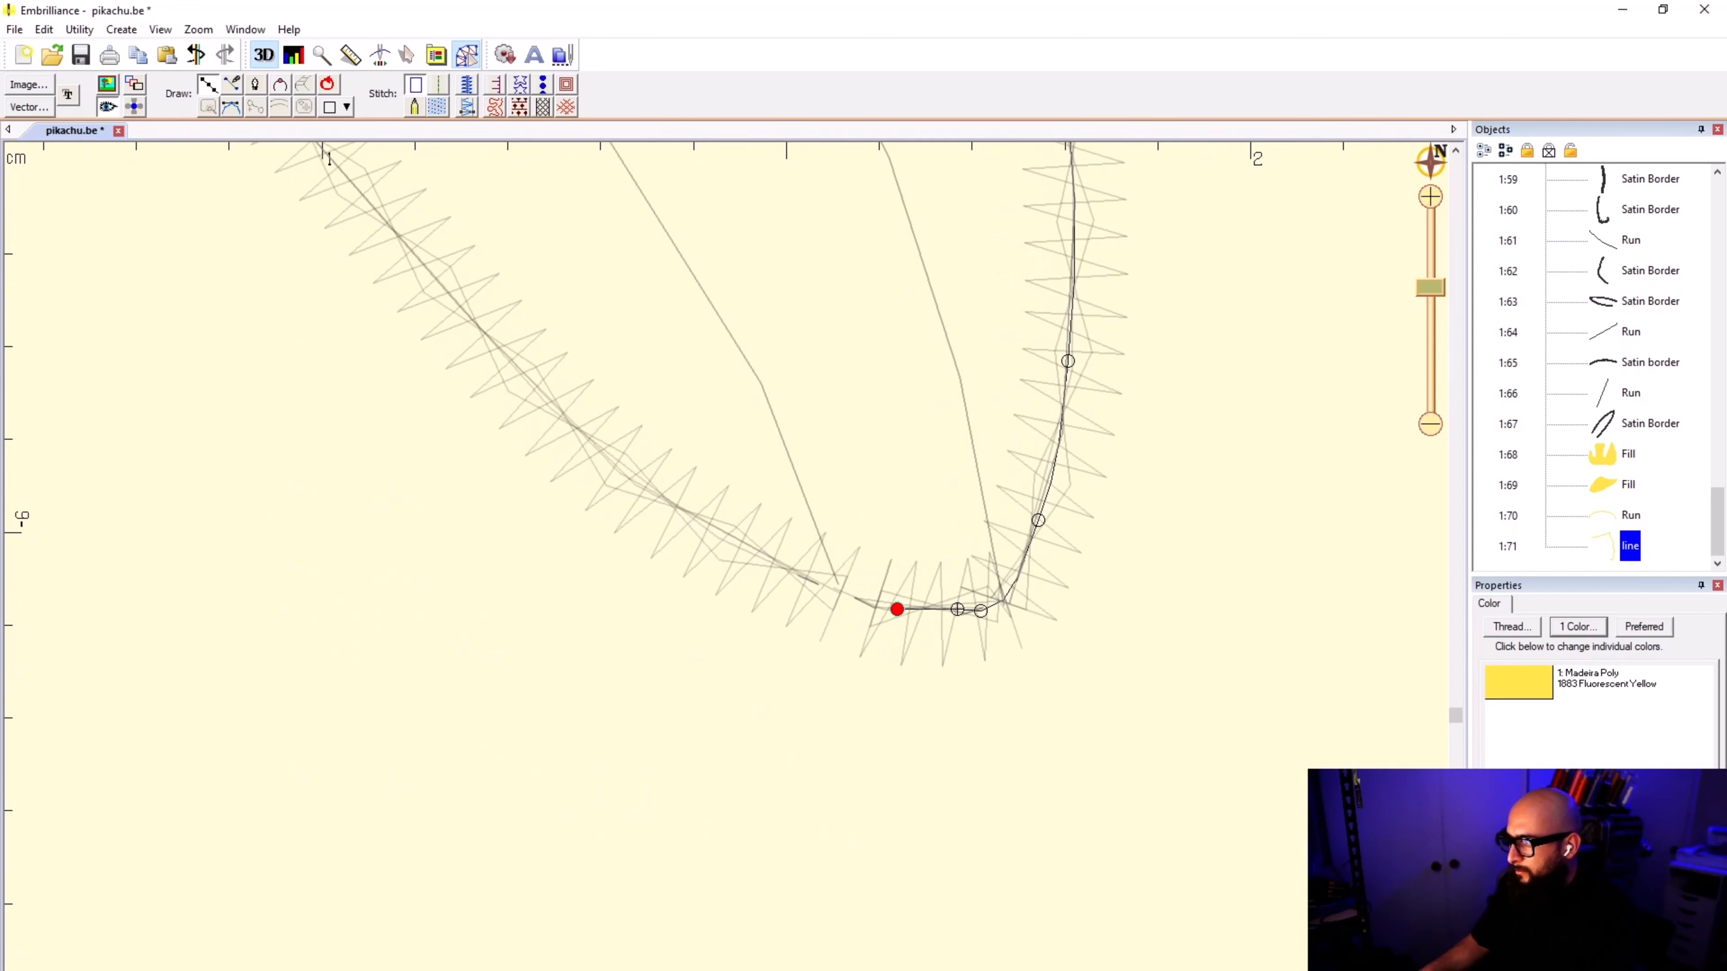
click(858, 601)
click(777, 562)
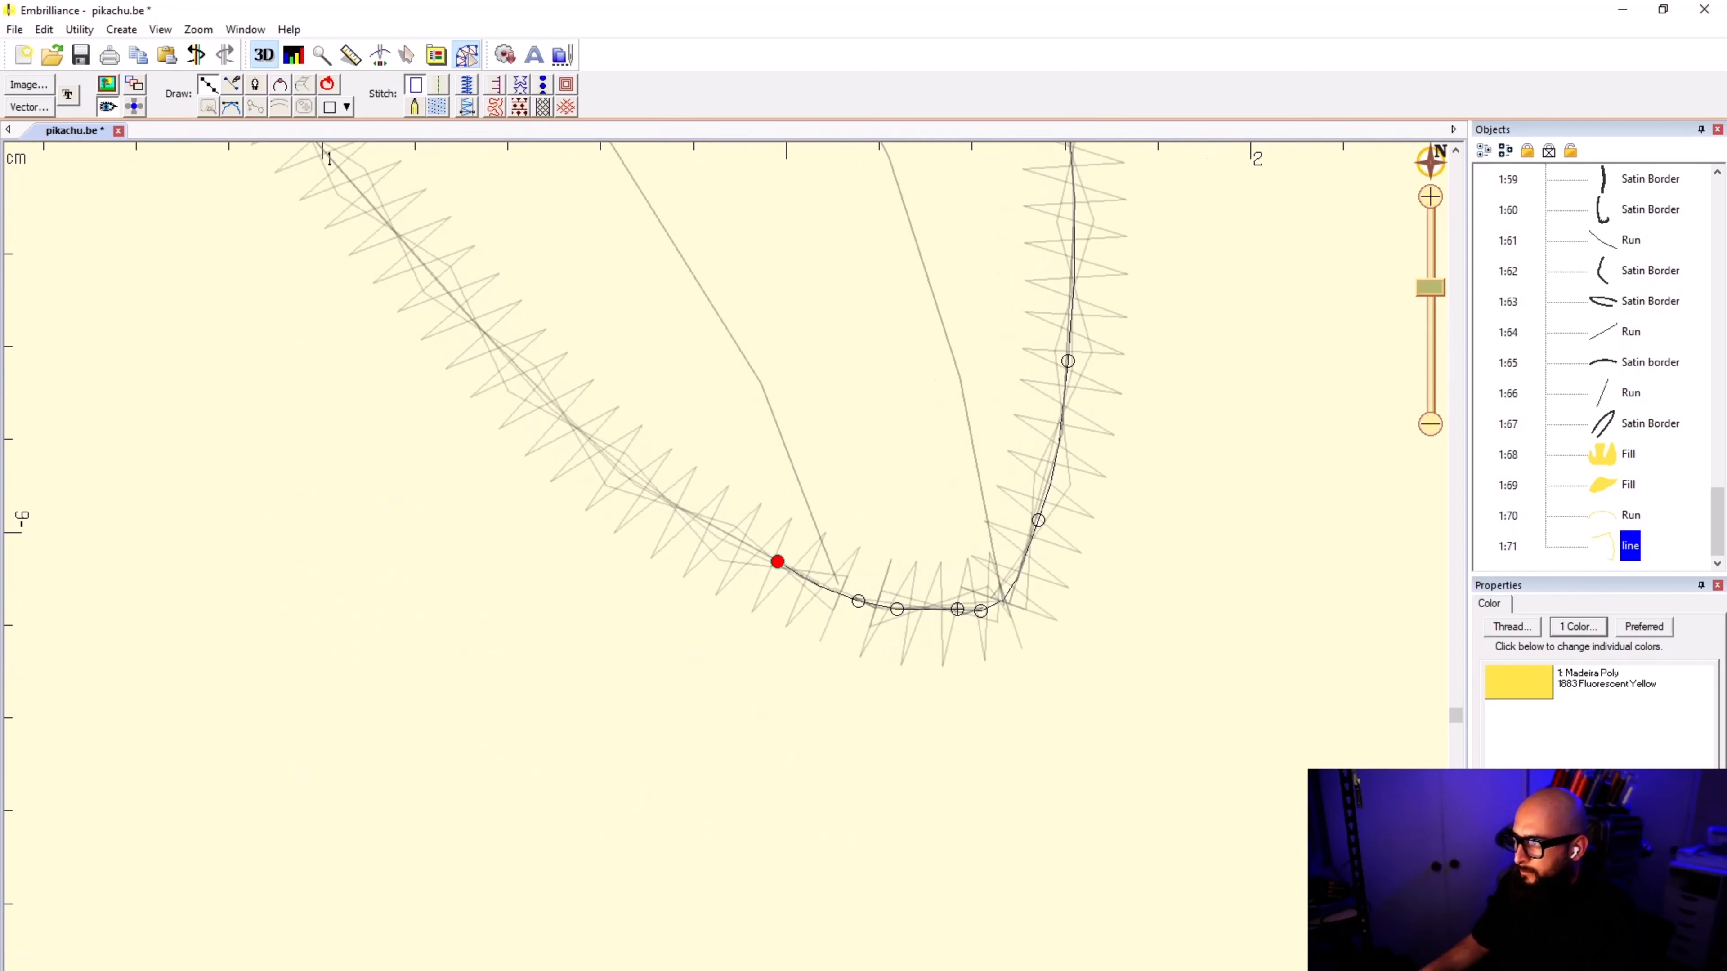
click(596, 446)
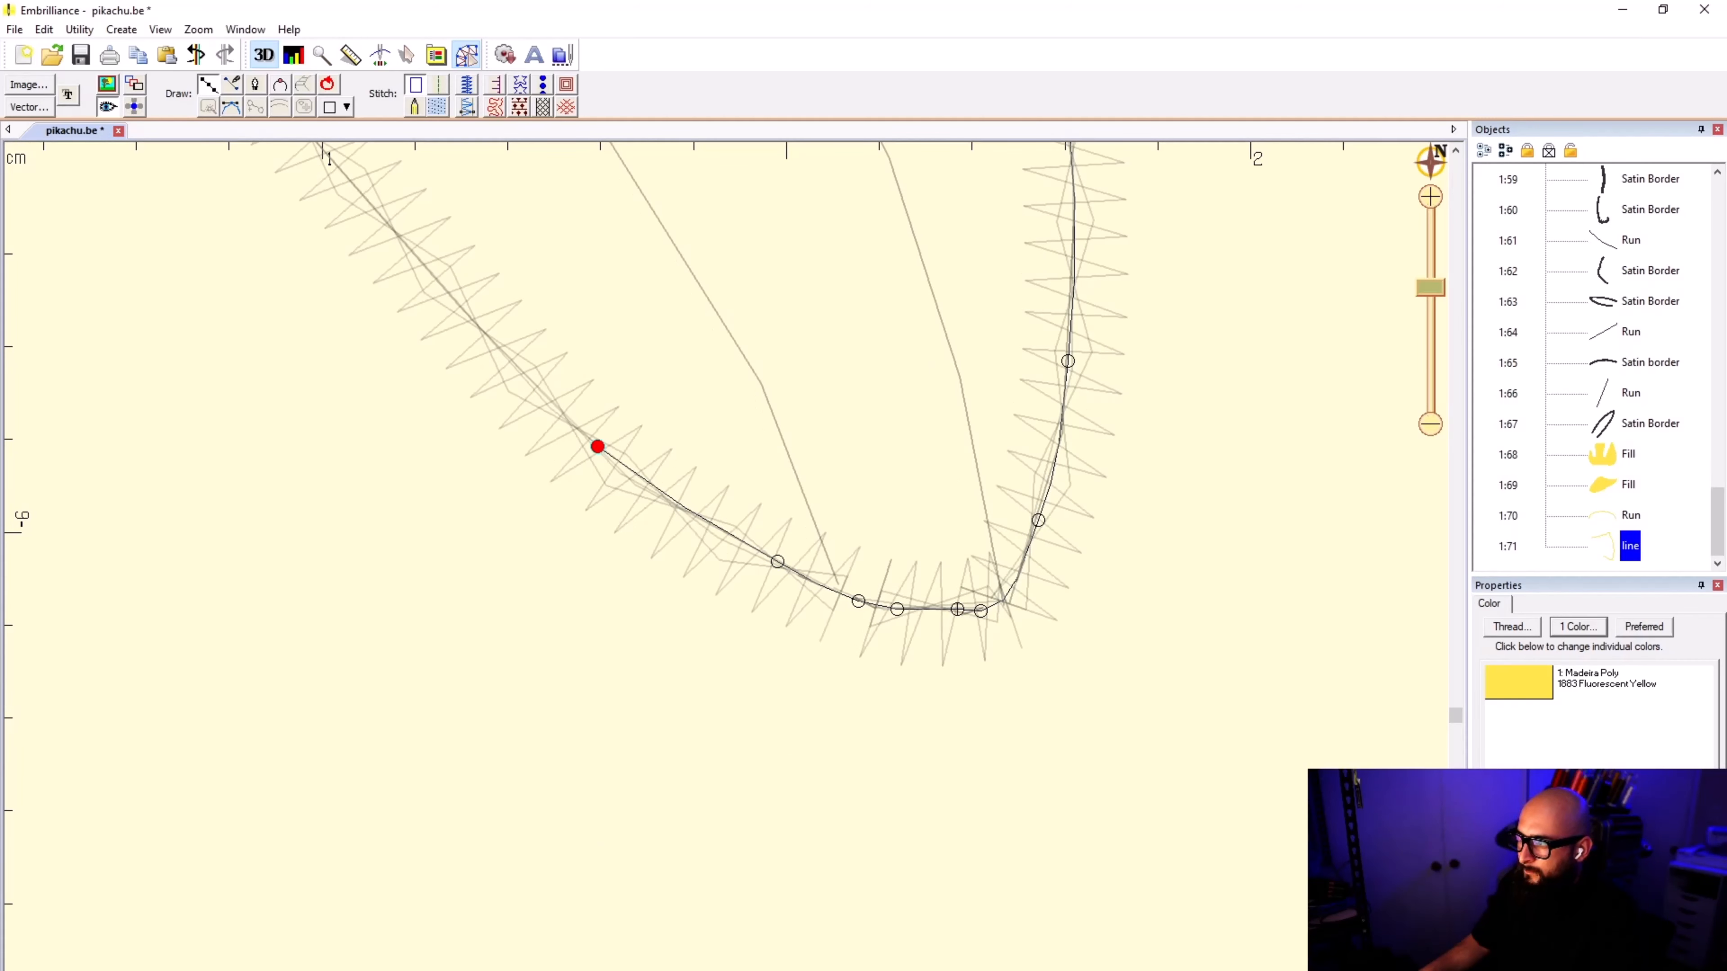
click(446, 293)
scroll(355, 202, down, 1)
click(586, 383)
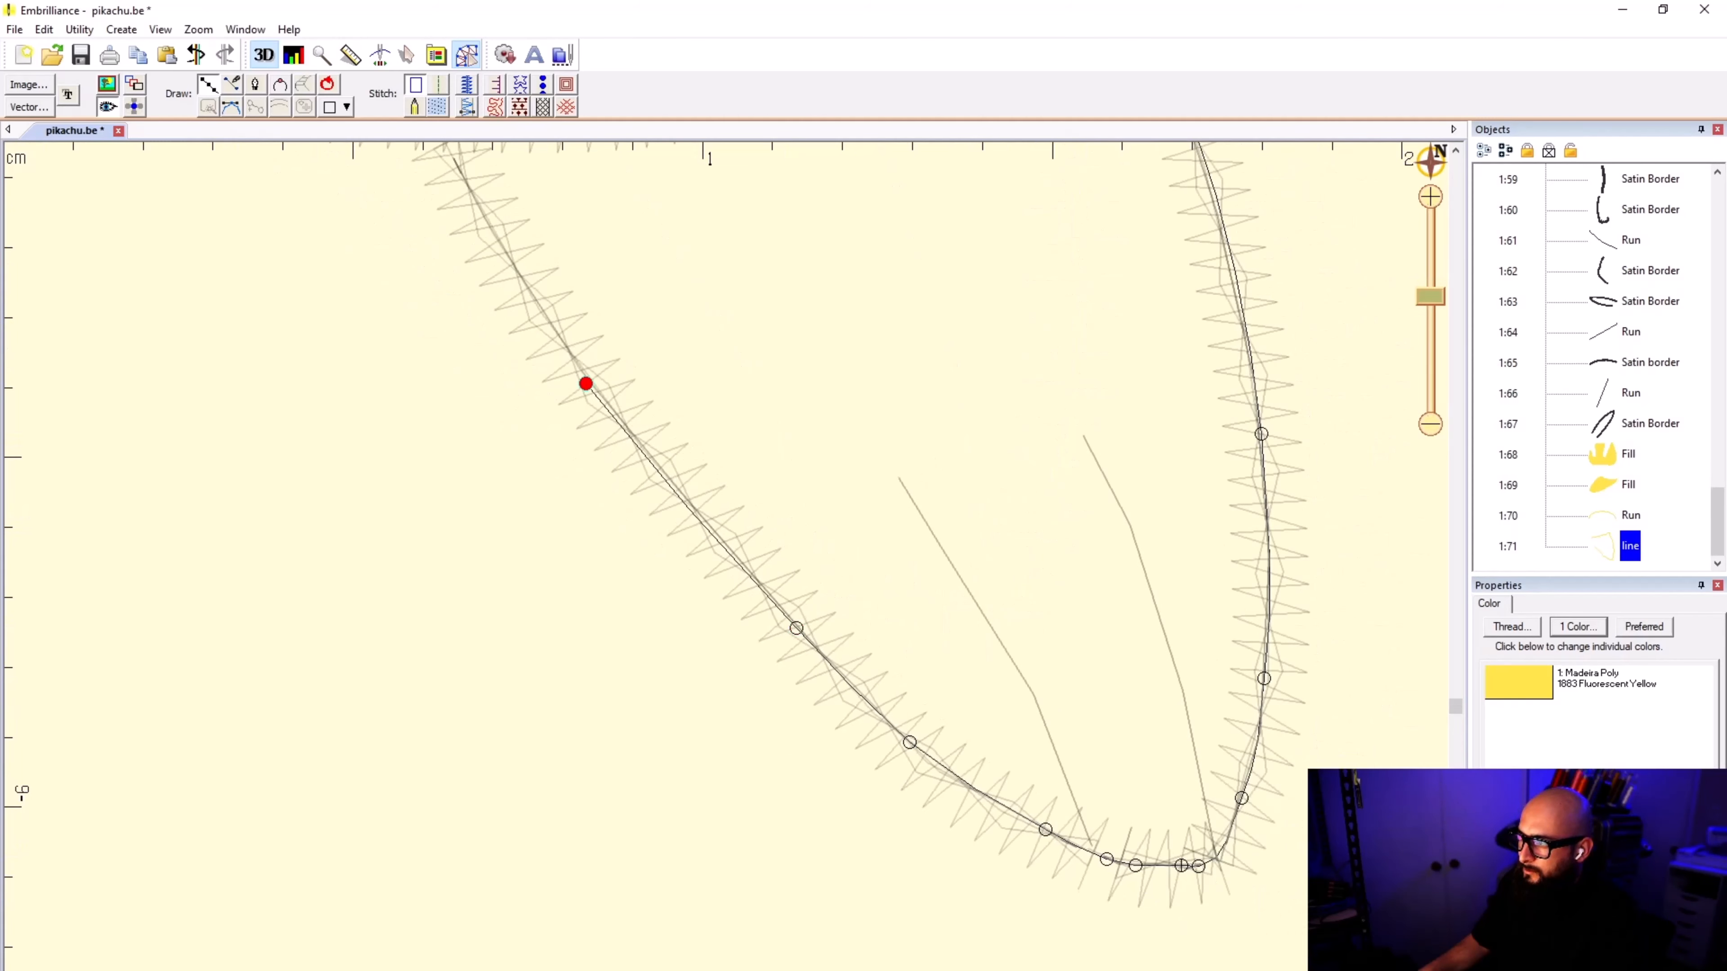
key(BackSpace)
click(590, 380)
scroll(589, 381, down, 3)
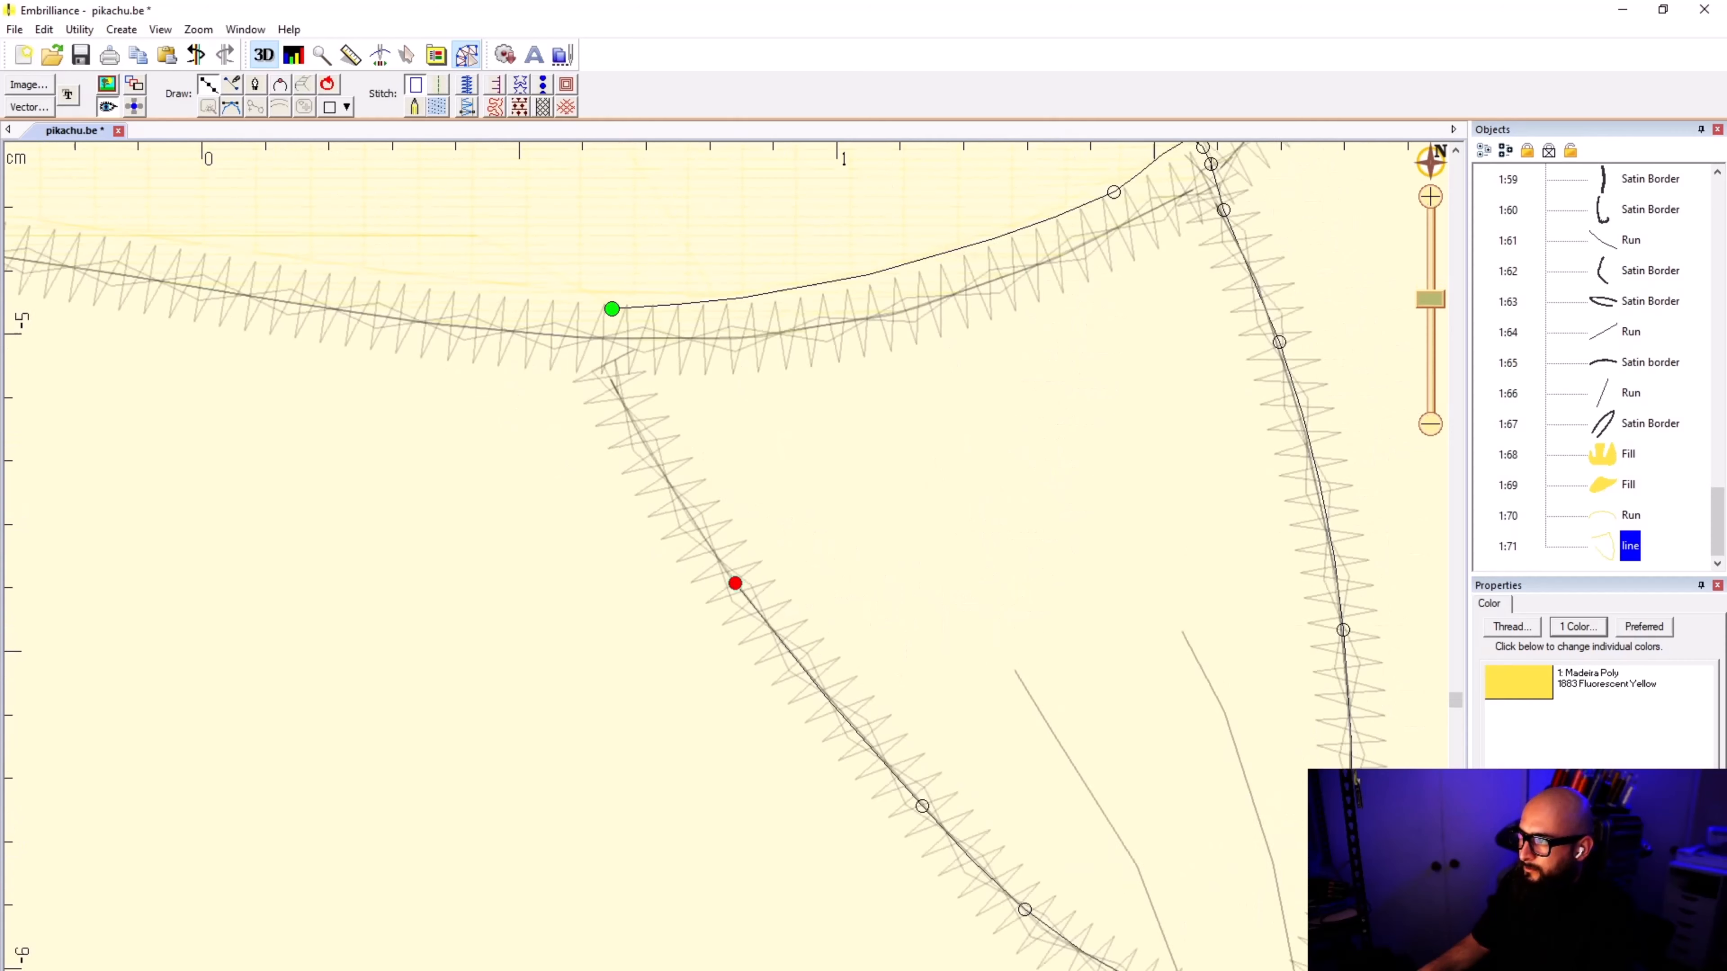
Step: Close the right foot's outline just inside the body's lower edge and convert it to a fill
click(631, 416)
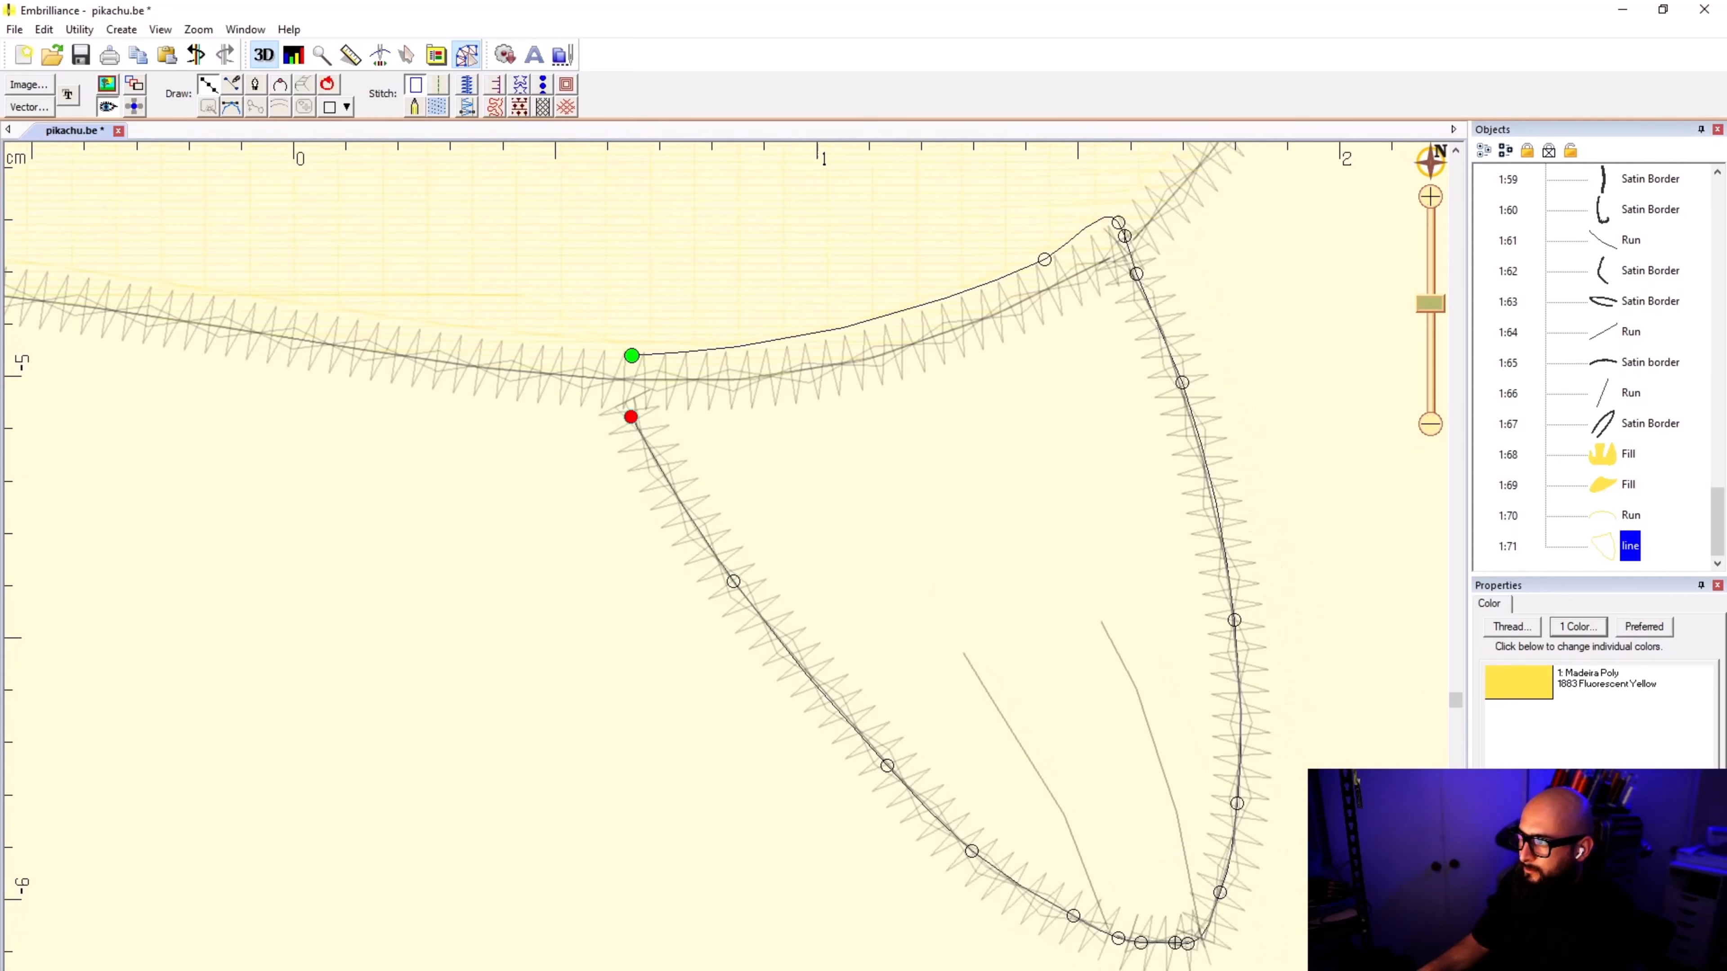
click(610, 365)
click(631, 356)
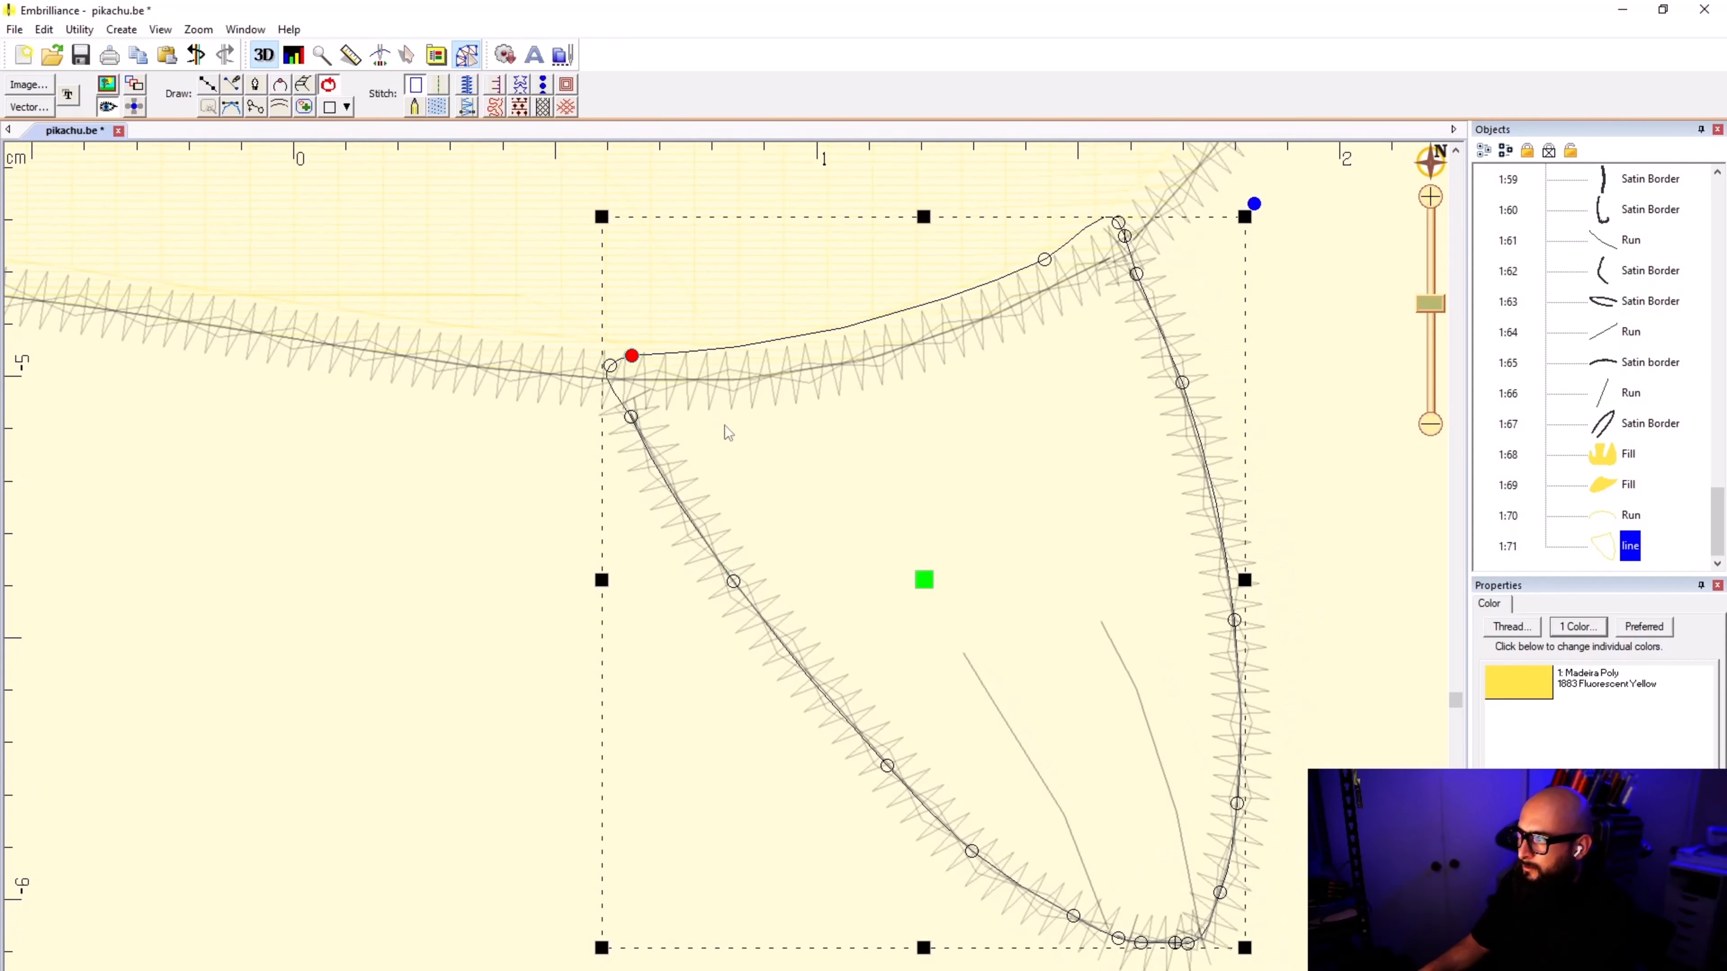
click(437, 106)
click(473, 564)
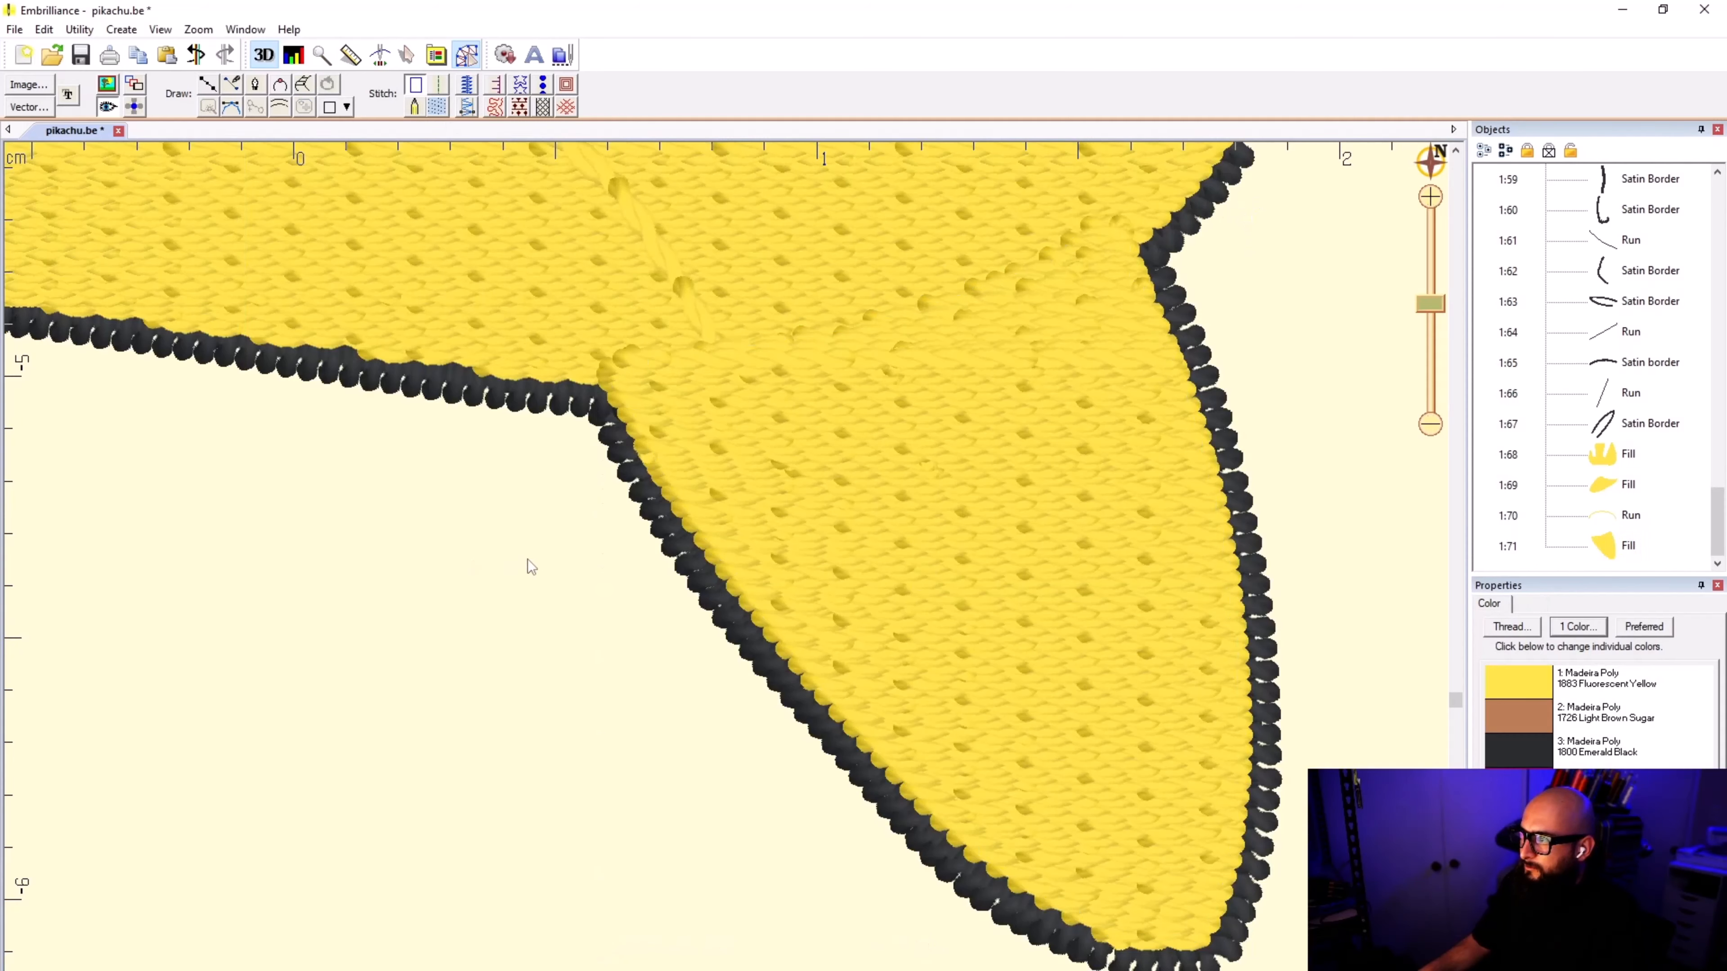
Step: Move both foot fills and their connecting run ahead of the body fill in the stitching order
scroll(527, 559, down, 3)
scroll(726, 574, down, 5)
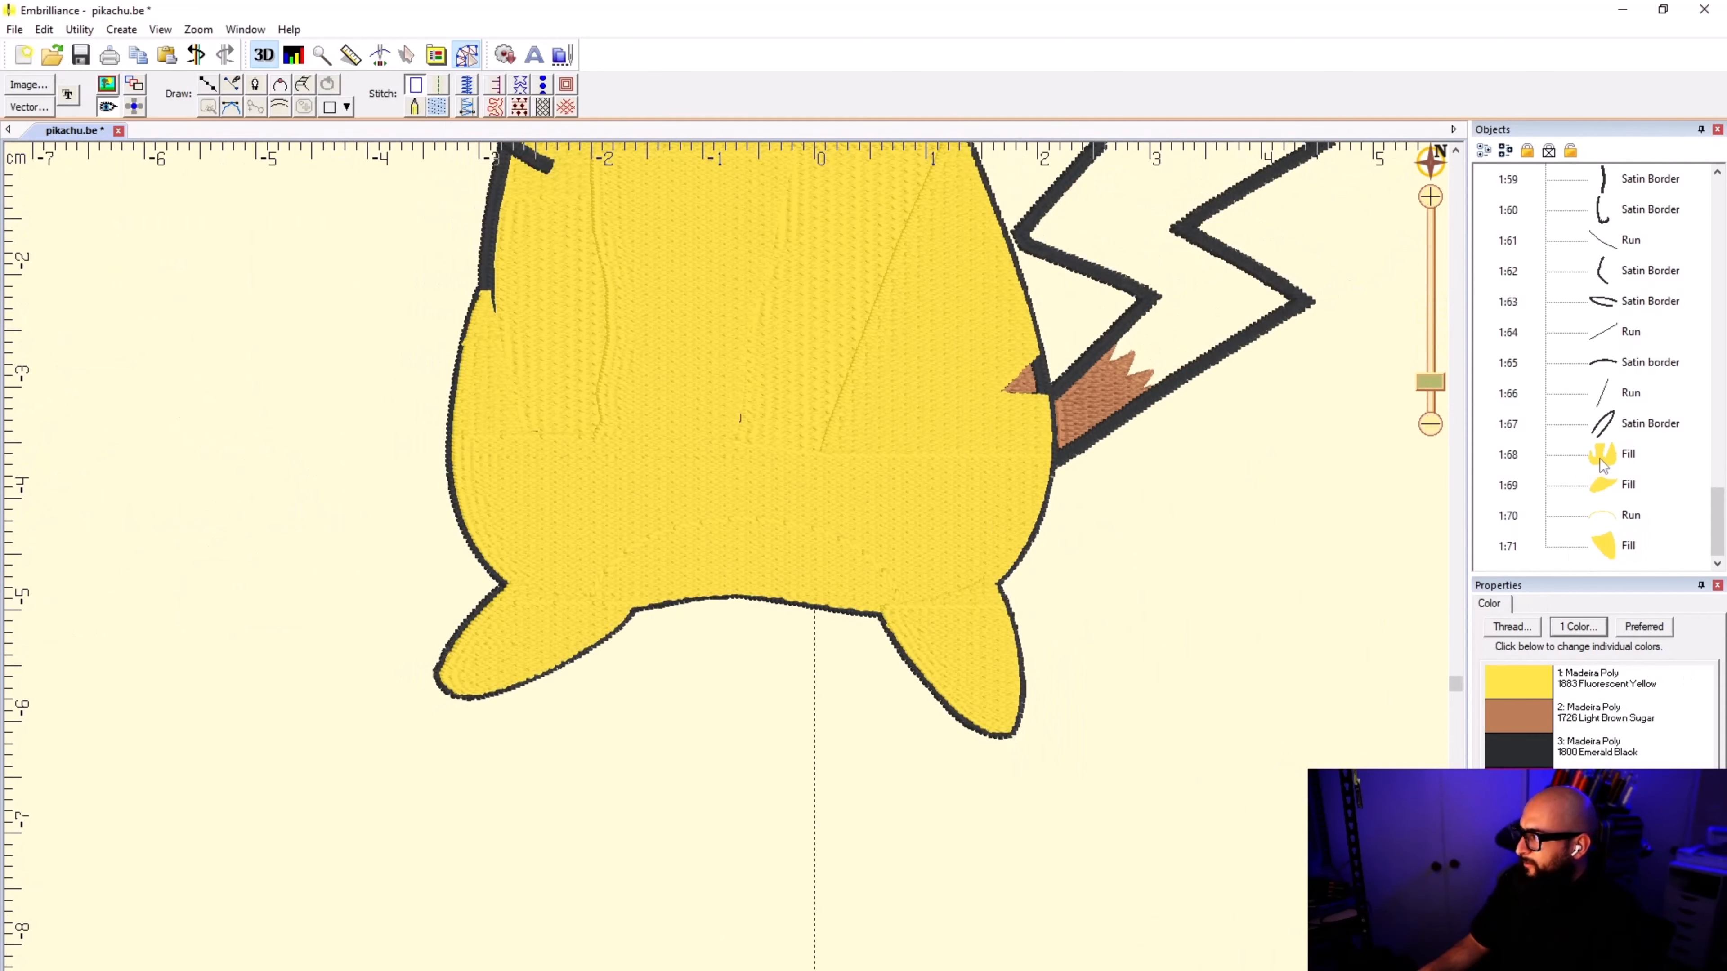
click(1609, 484)
shift+click(1608, 544)
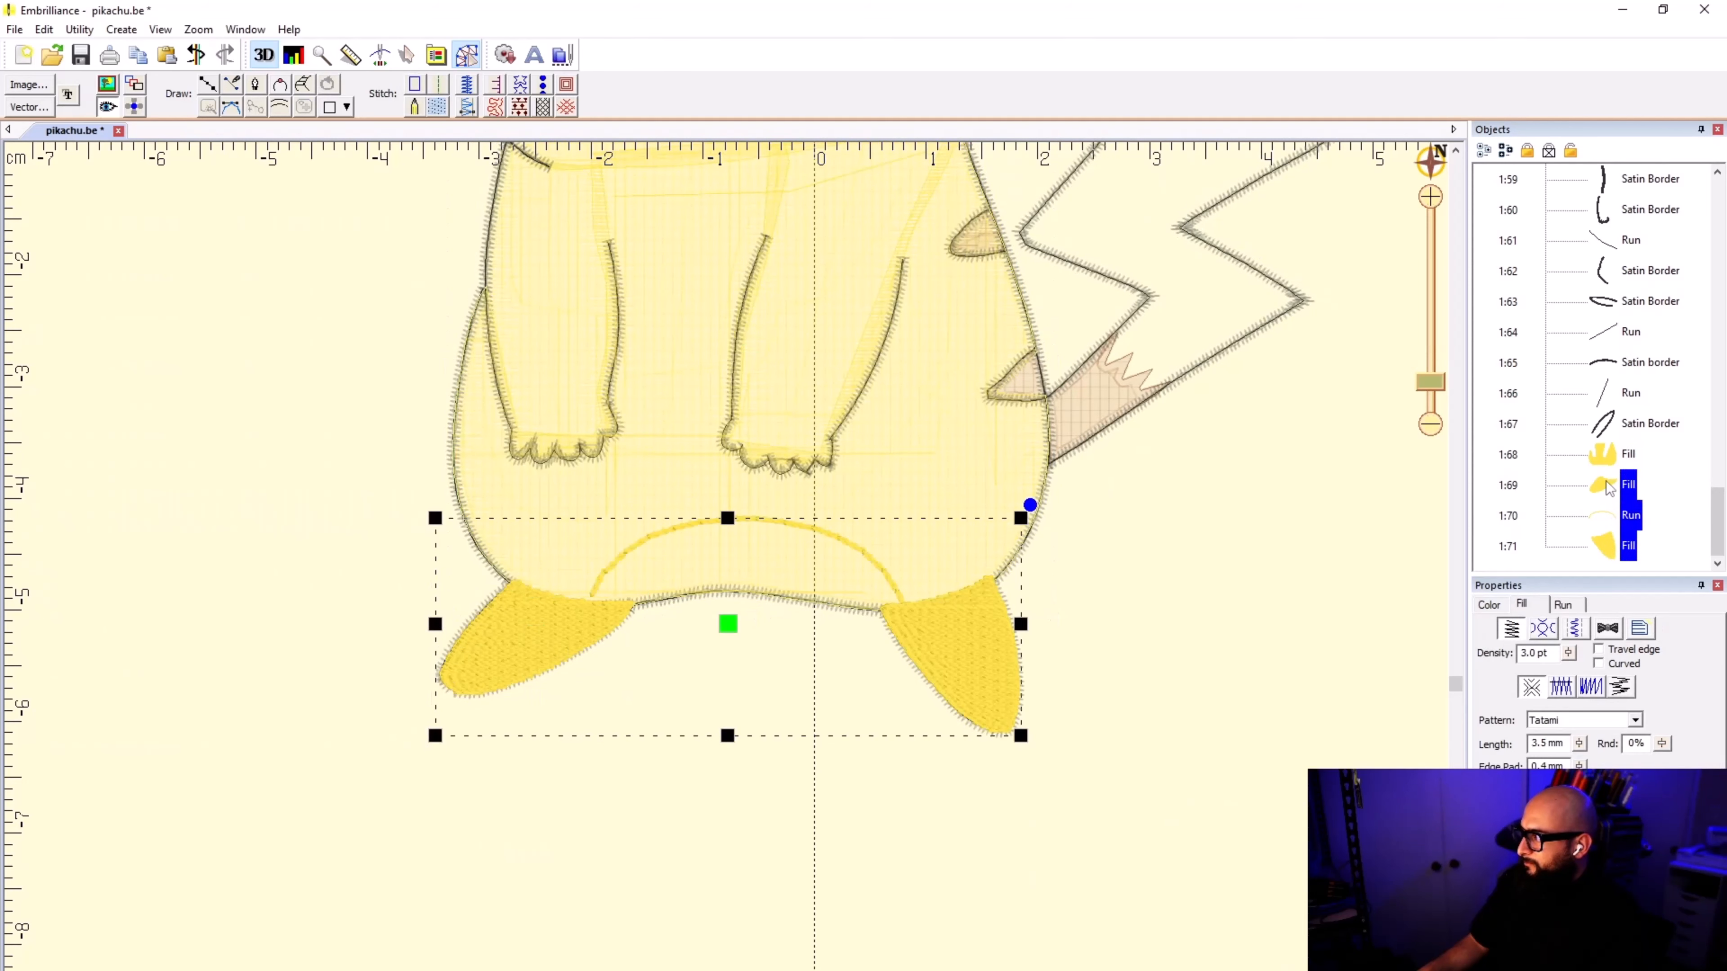
drag(1609, 483, 1610, 437)
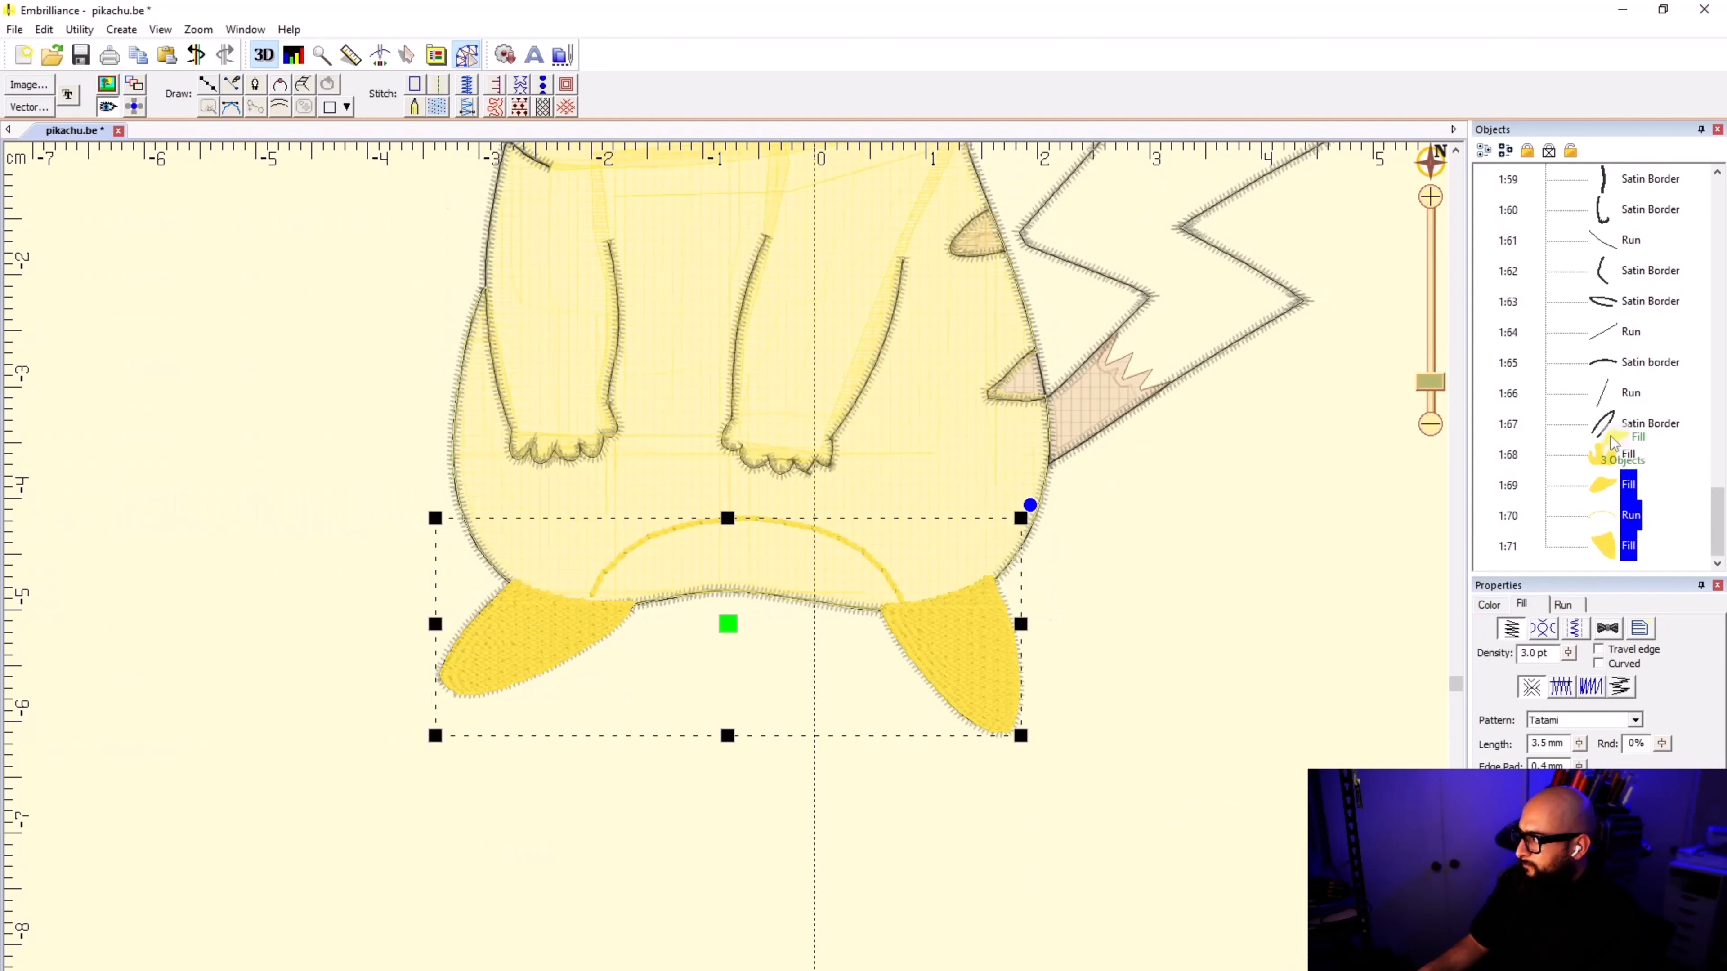
Step: Move the foot fills, their connecting run and the body fill to the very start of the stitching order
click(1606, 547)
click(1604, 464)
shift+click(1608, 542)
right_click(1599, 464)
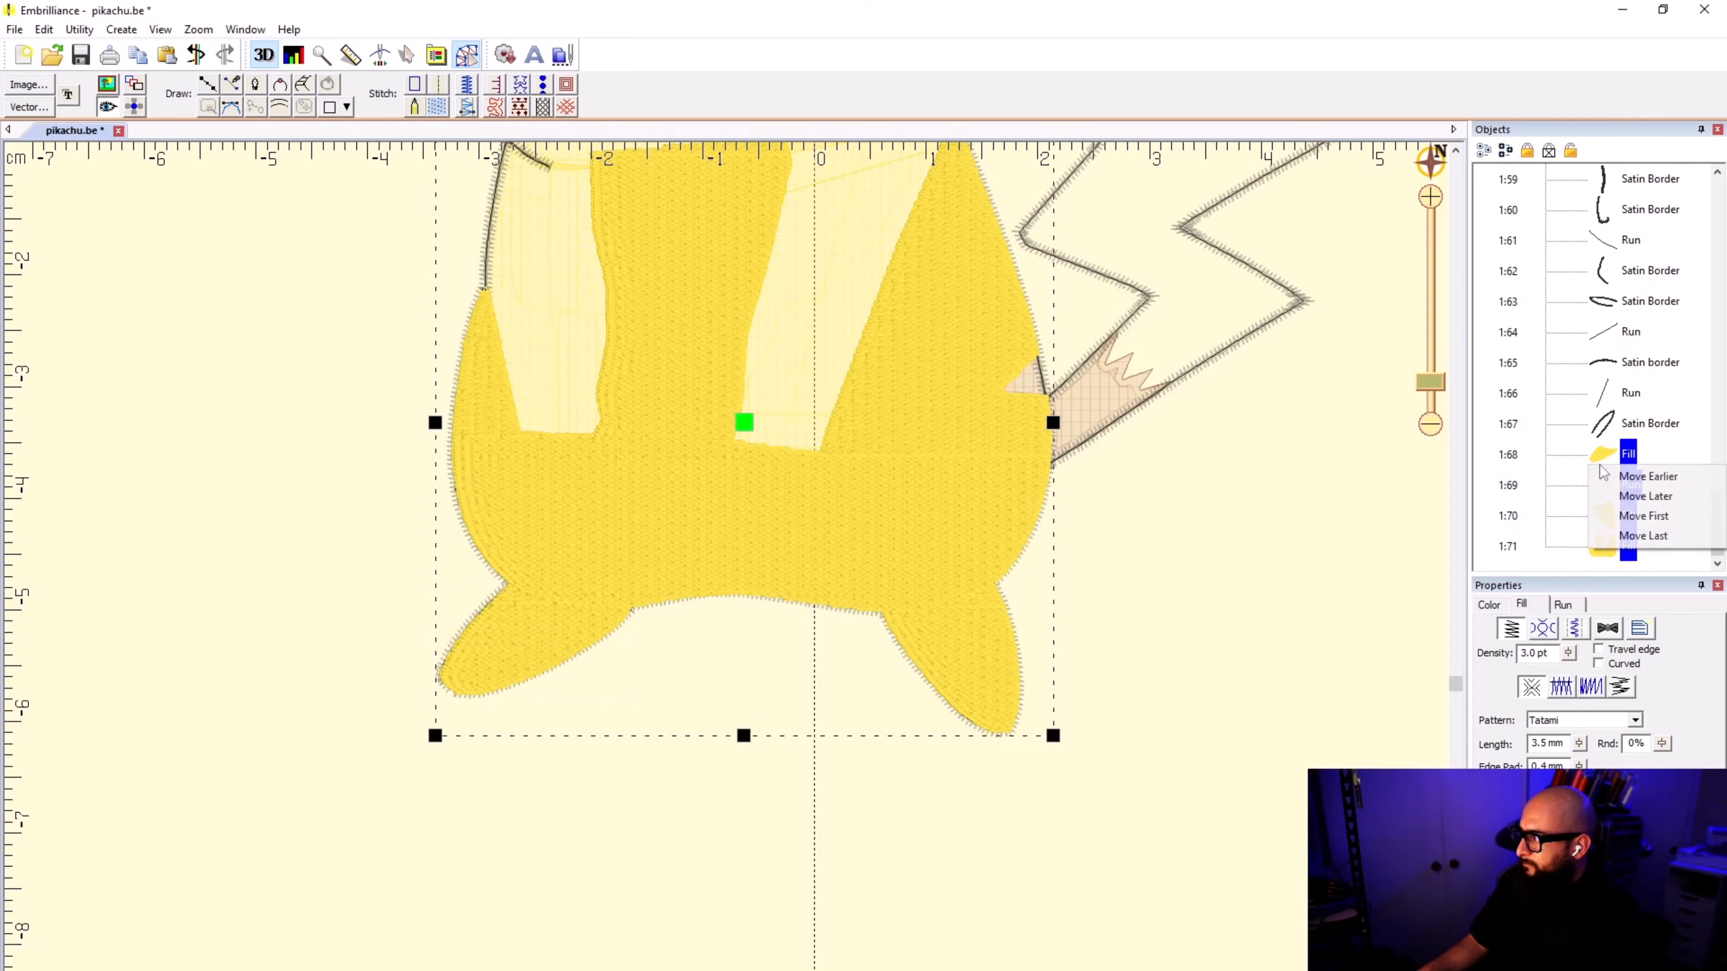
click(1639, 515)
click(1312, 568)
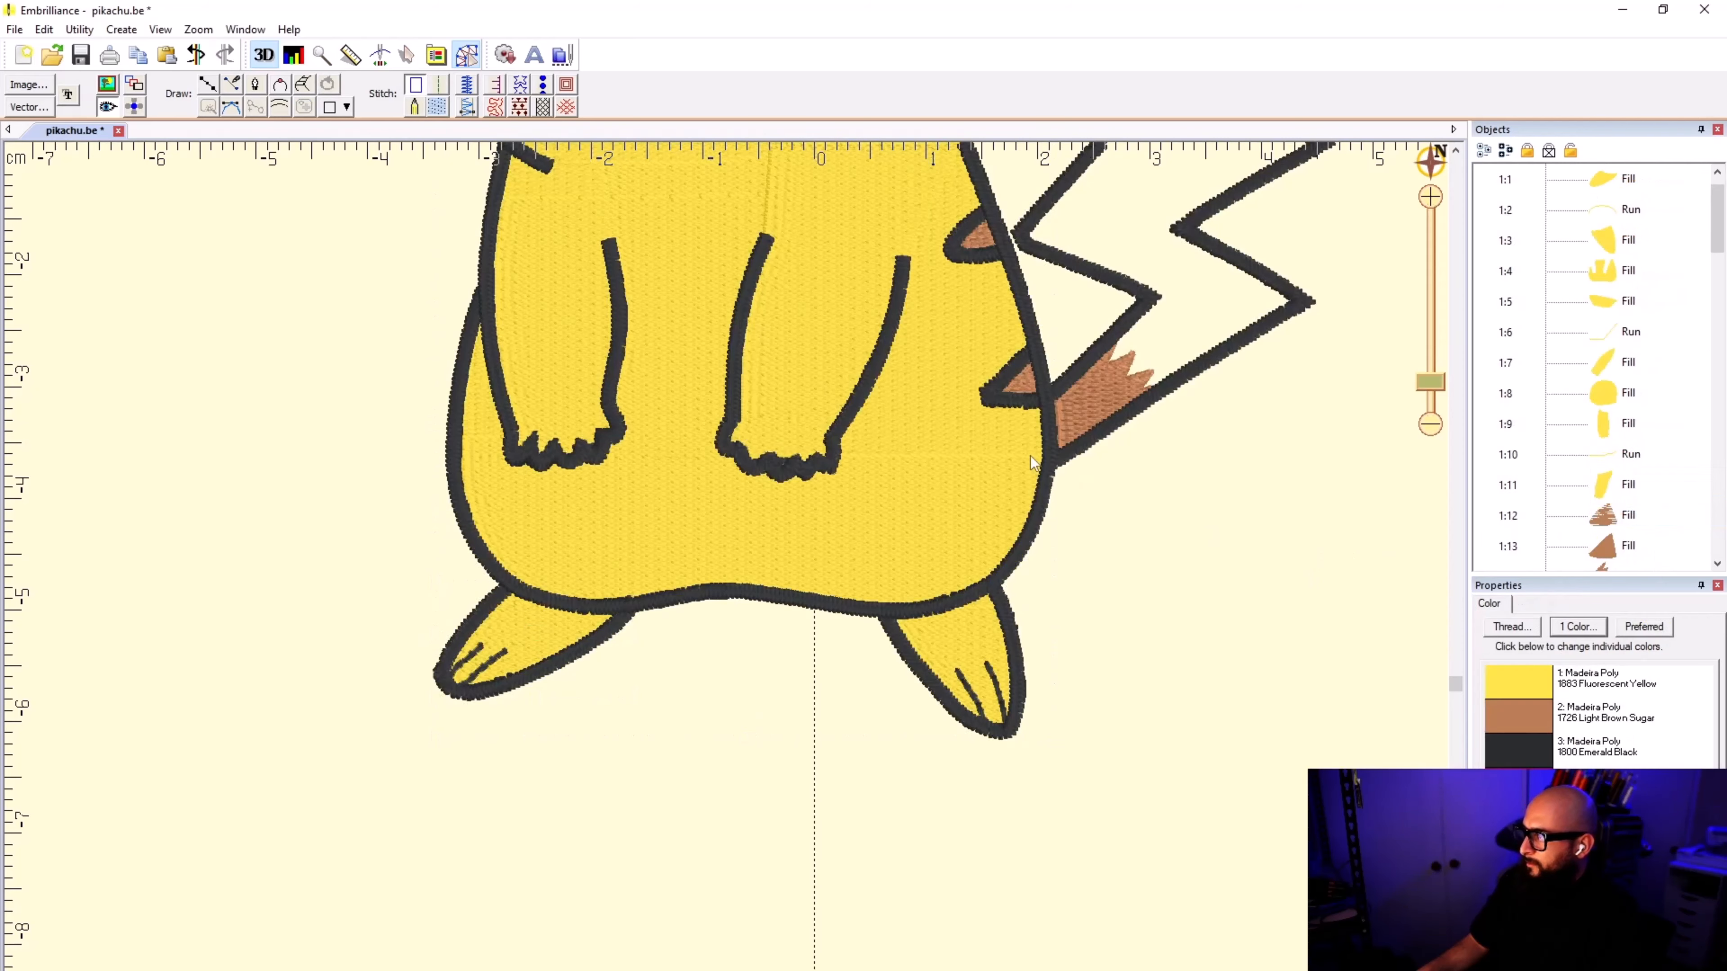
Step: Review the stitching sequence and the start and end points of the left foot, connecting run and right foot
scroll(1033, 463, down, 5)
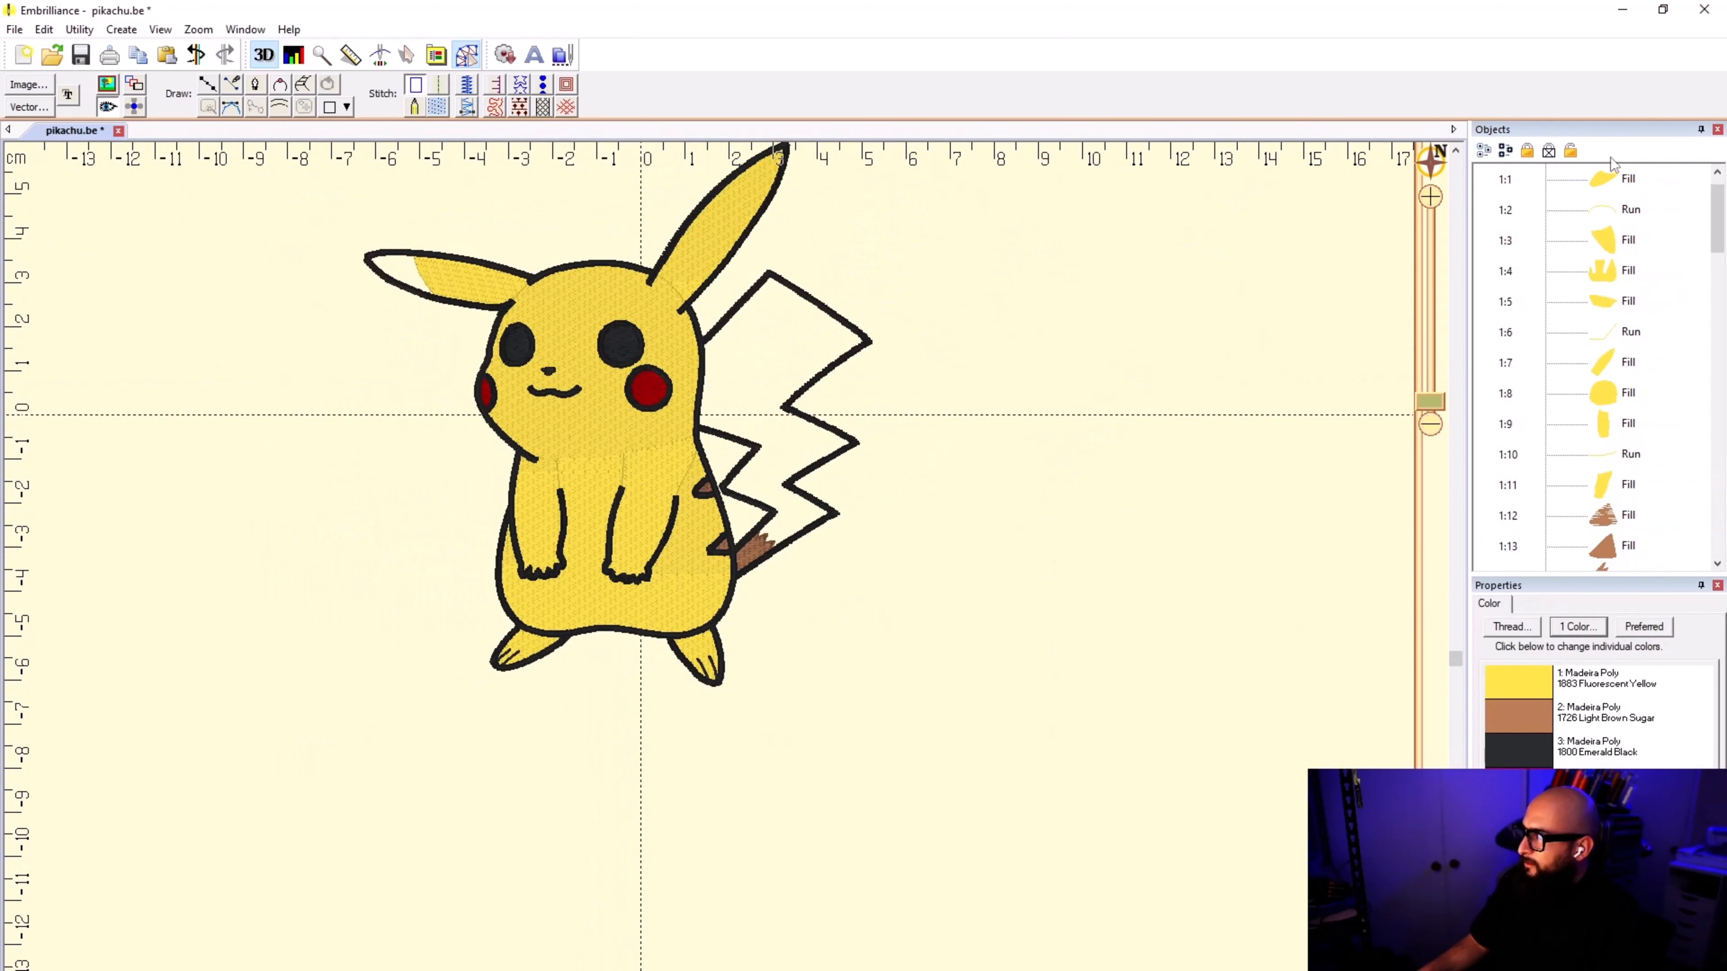
scroll(1580, 260, up, 1)
click(1604, 214)
click(1606, 239)
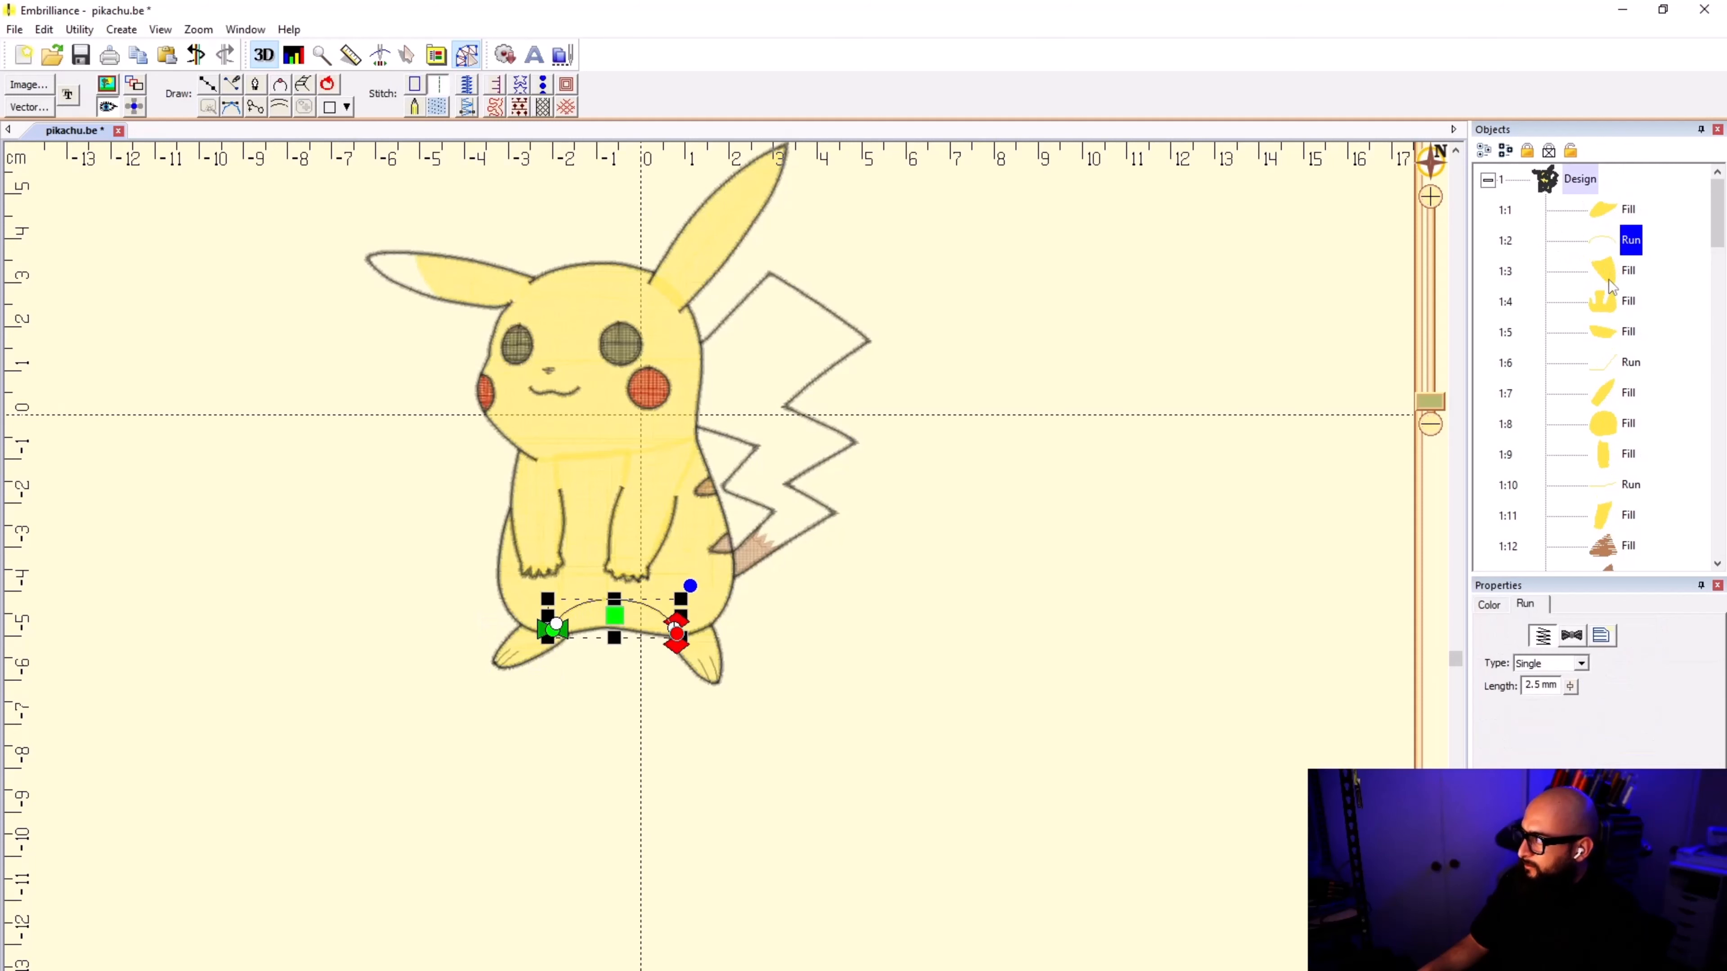
click(1607, 279)
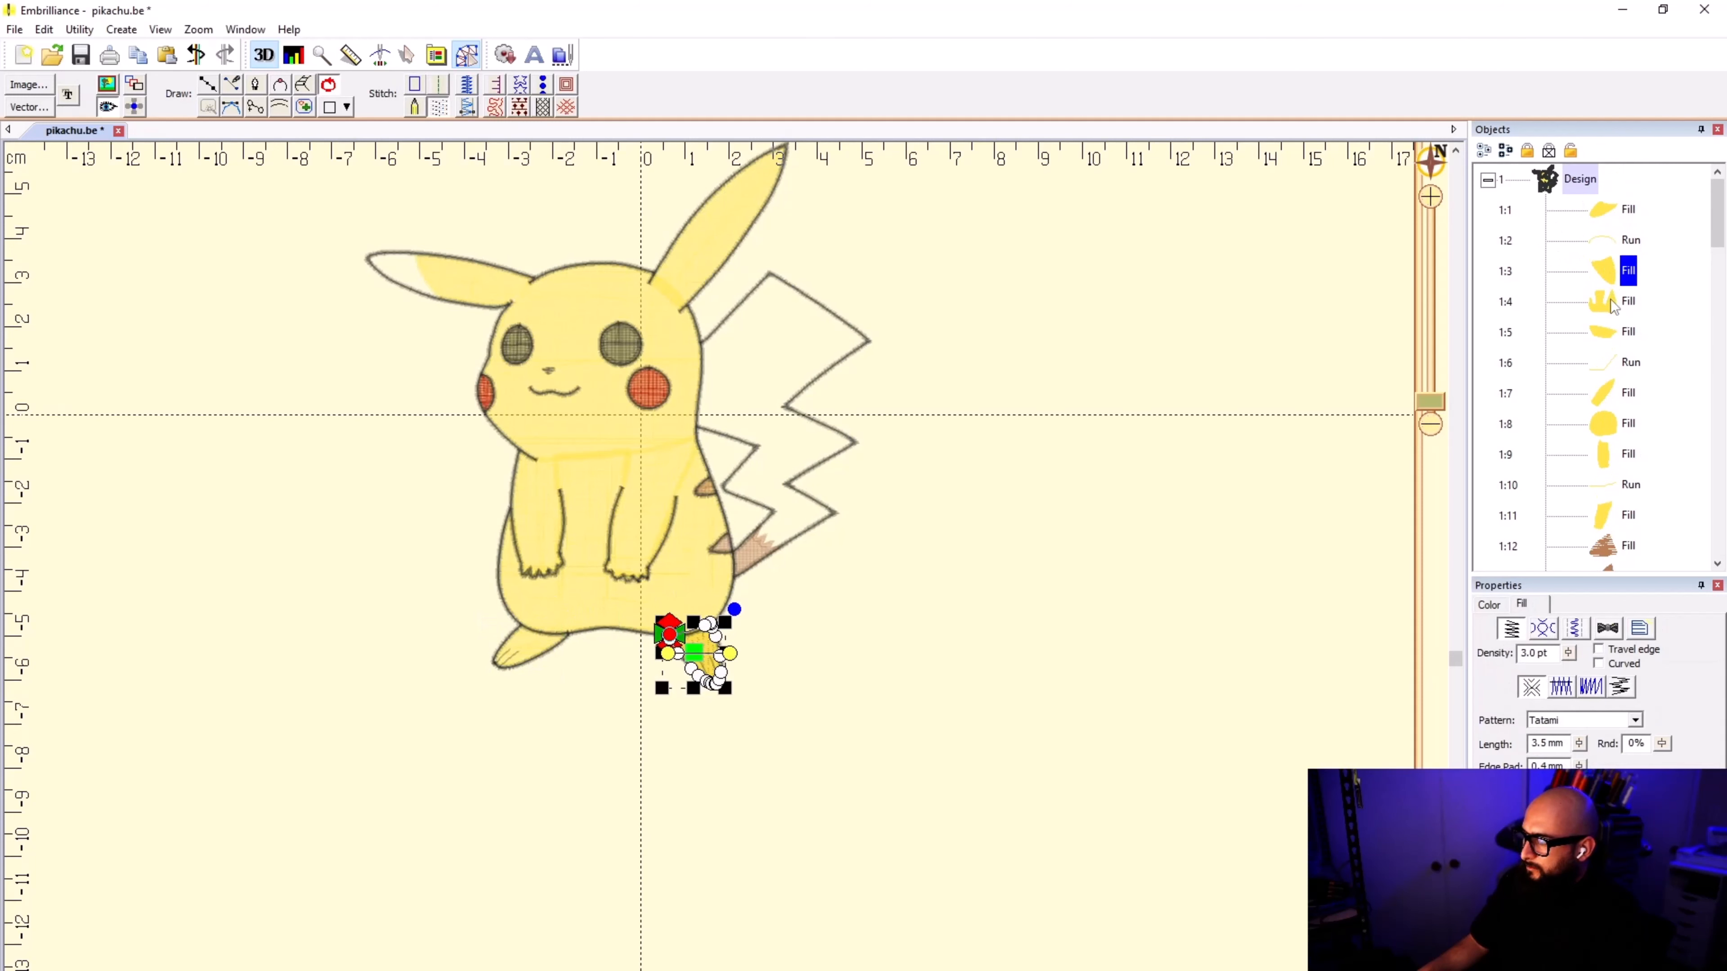
click(1601, 214)
scroll(729, 579, up, 1)
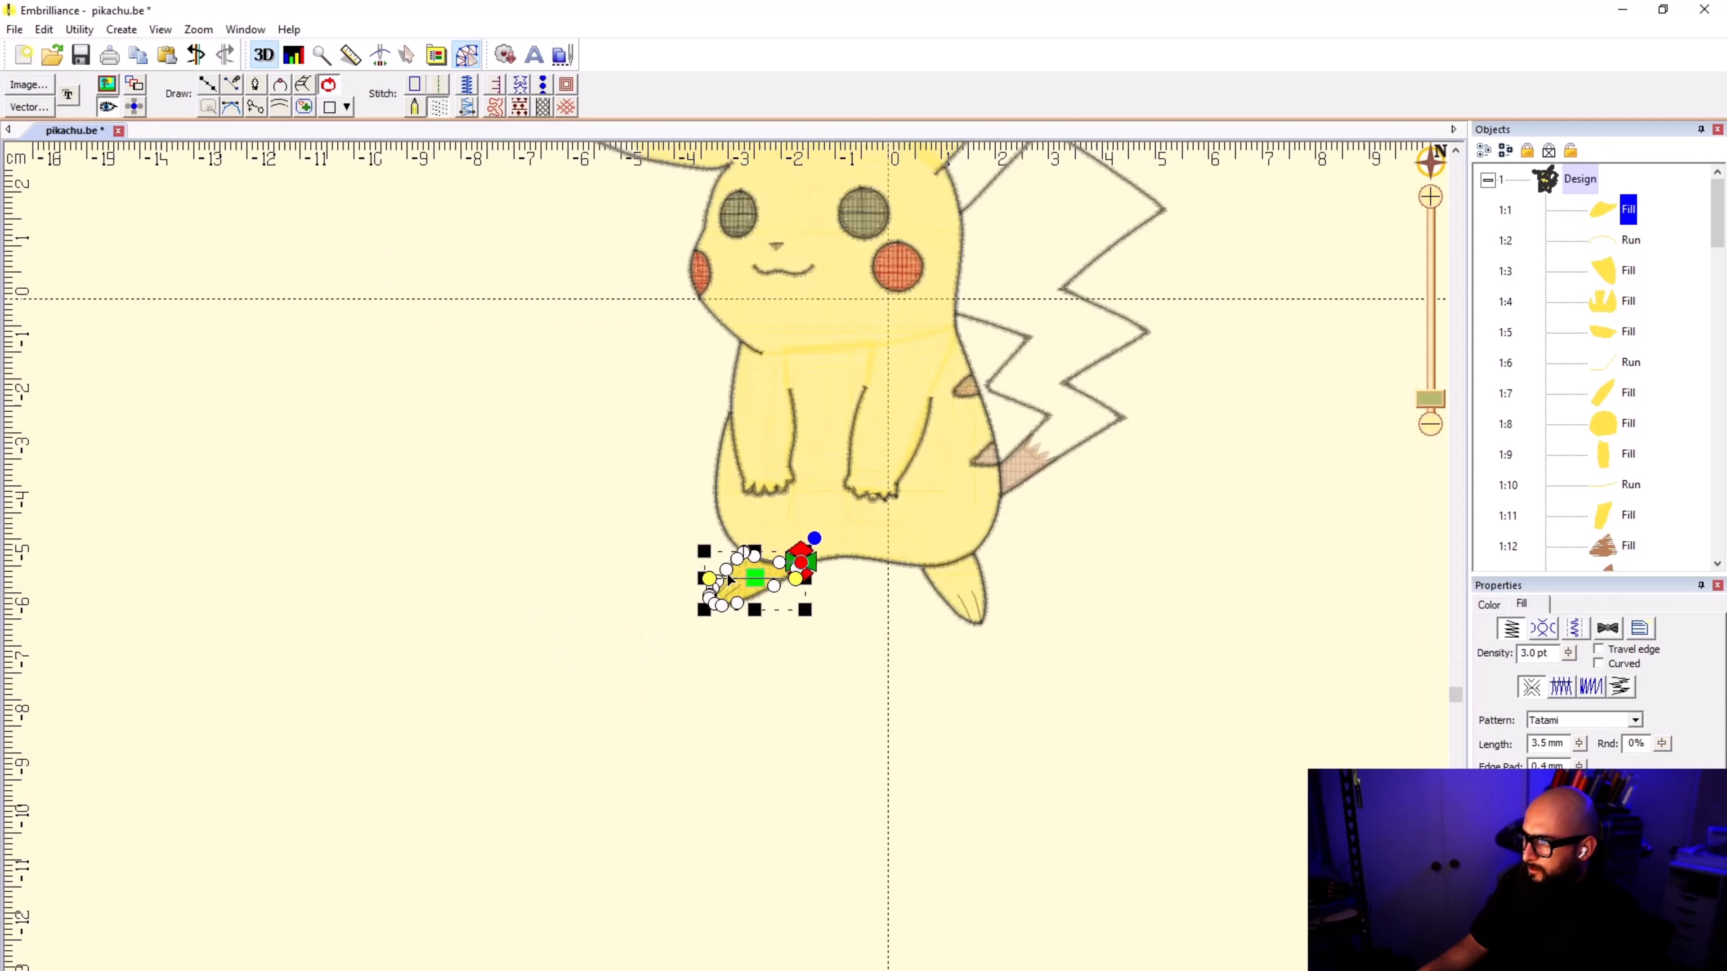
scroll(729, 579, up, 2)
click(1602, 247)
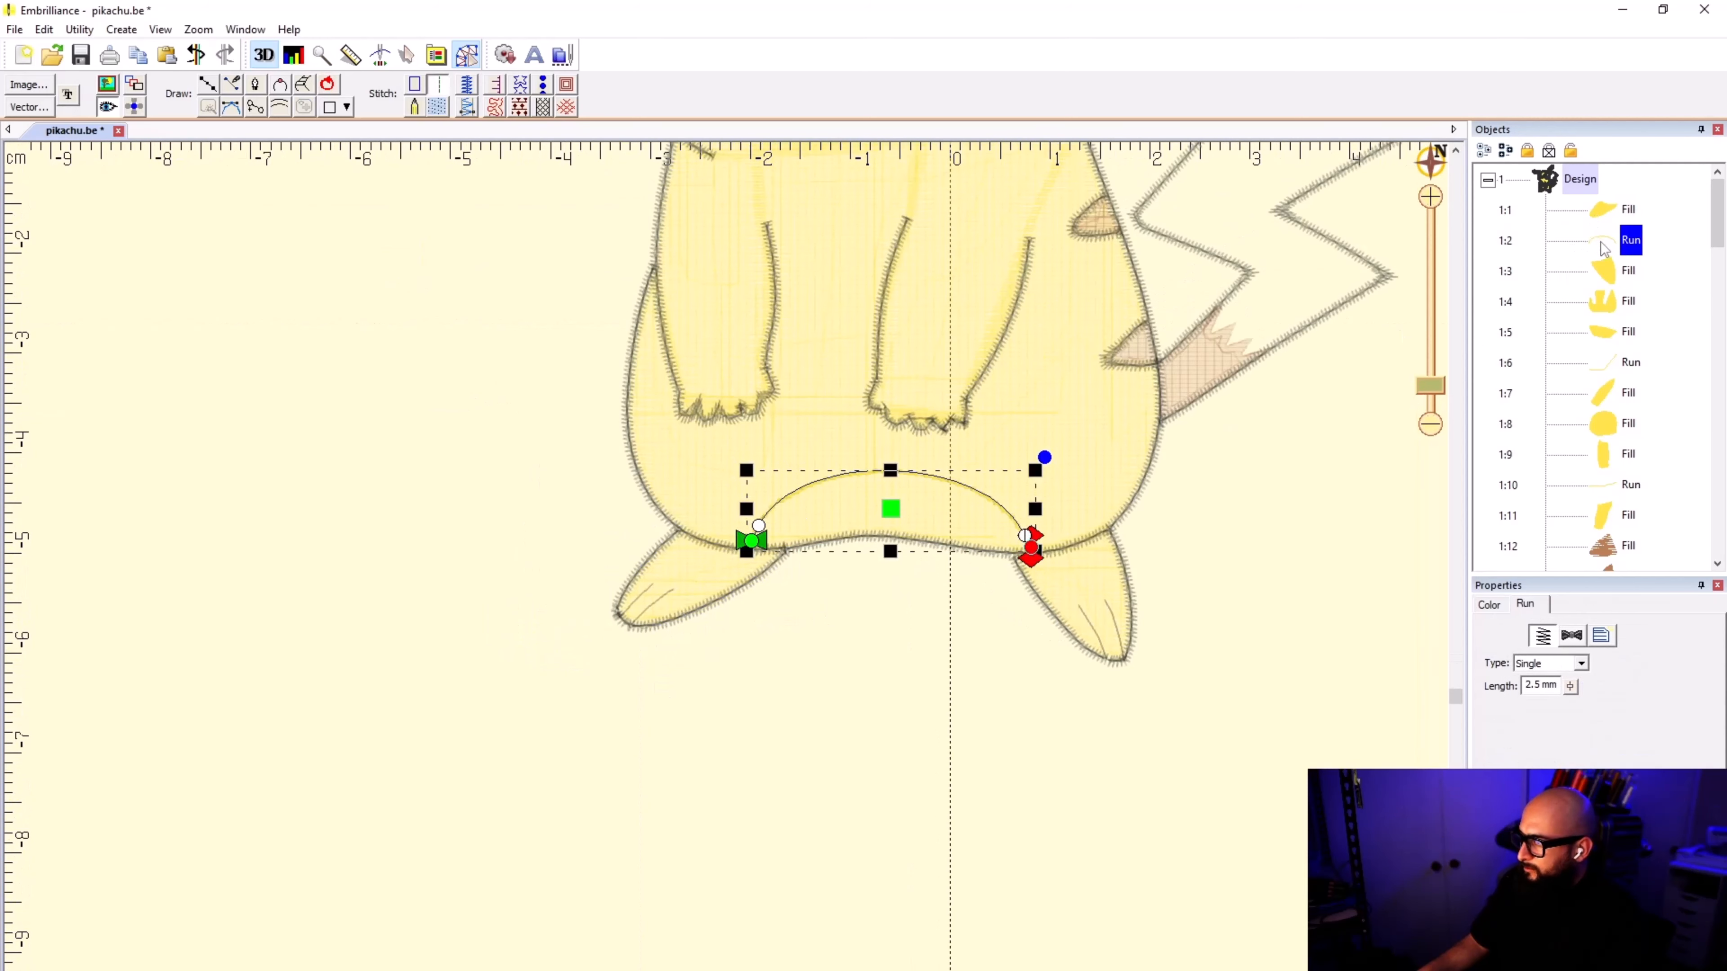
click(1609, 274)
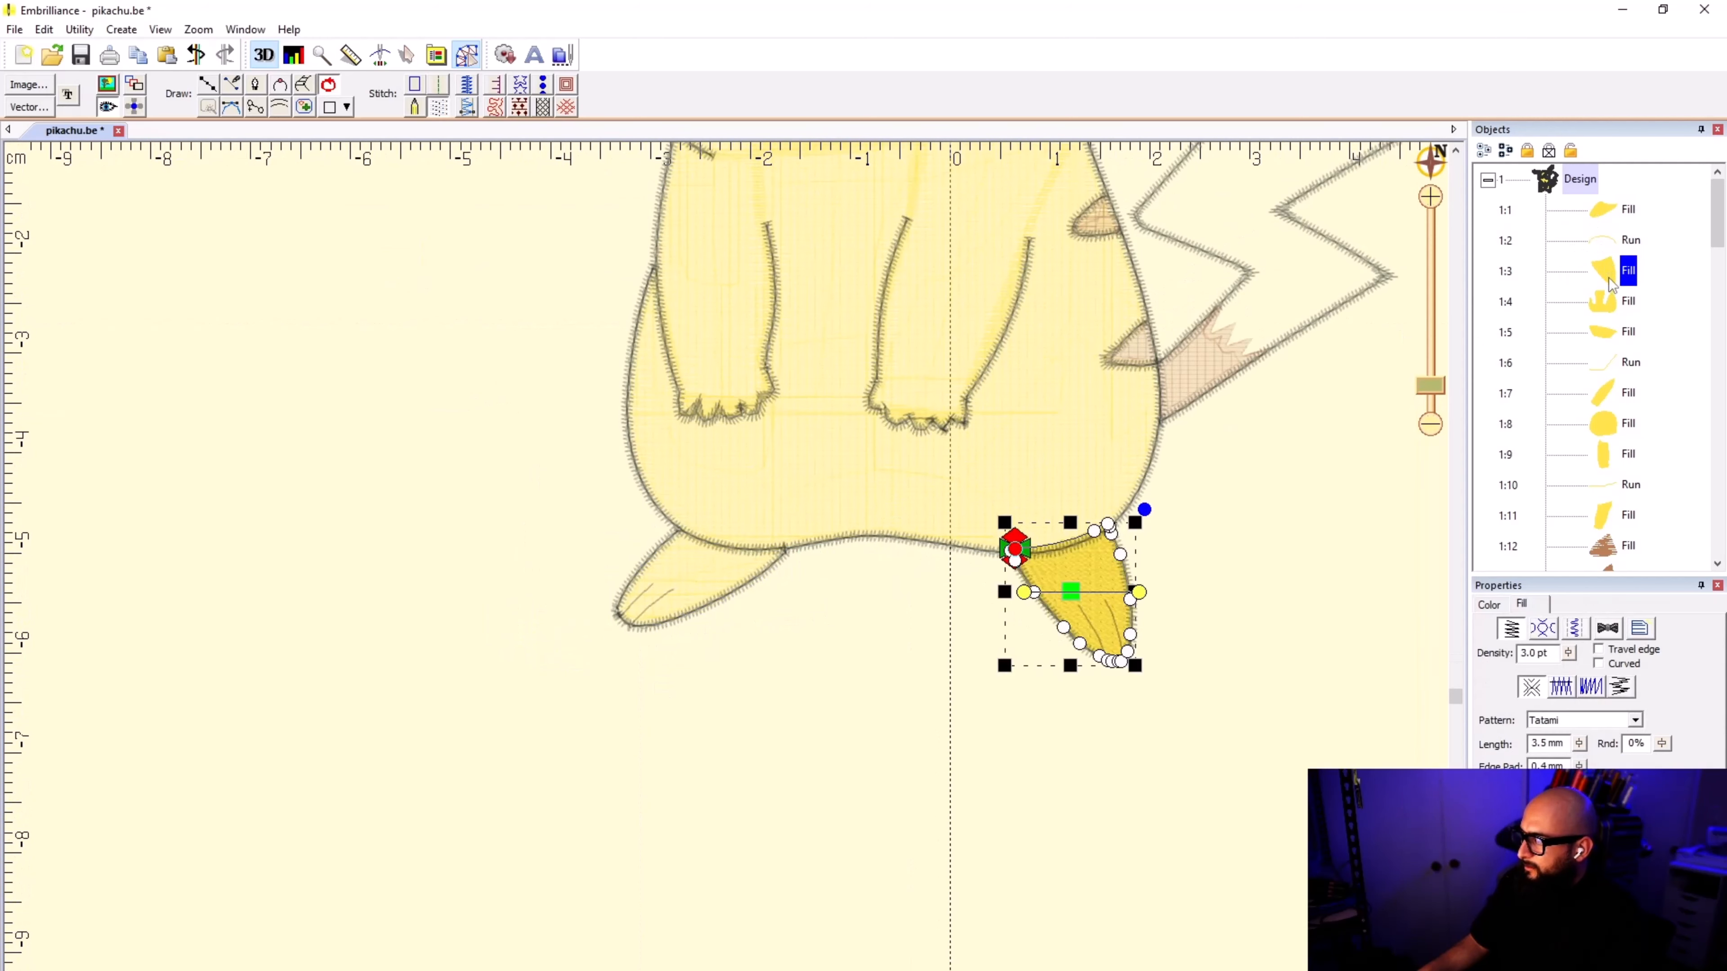
Step: Move the body fill's start point to the body's lower edge where the right foot's fill ends
click(1617, 302)
scroll(727, 580, down, 1)
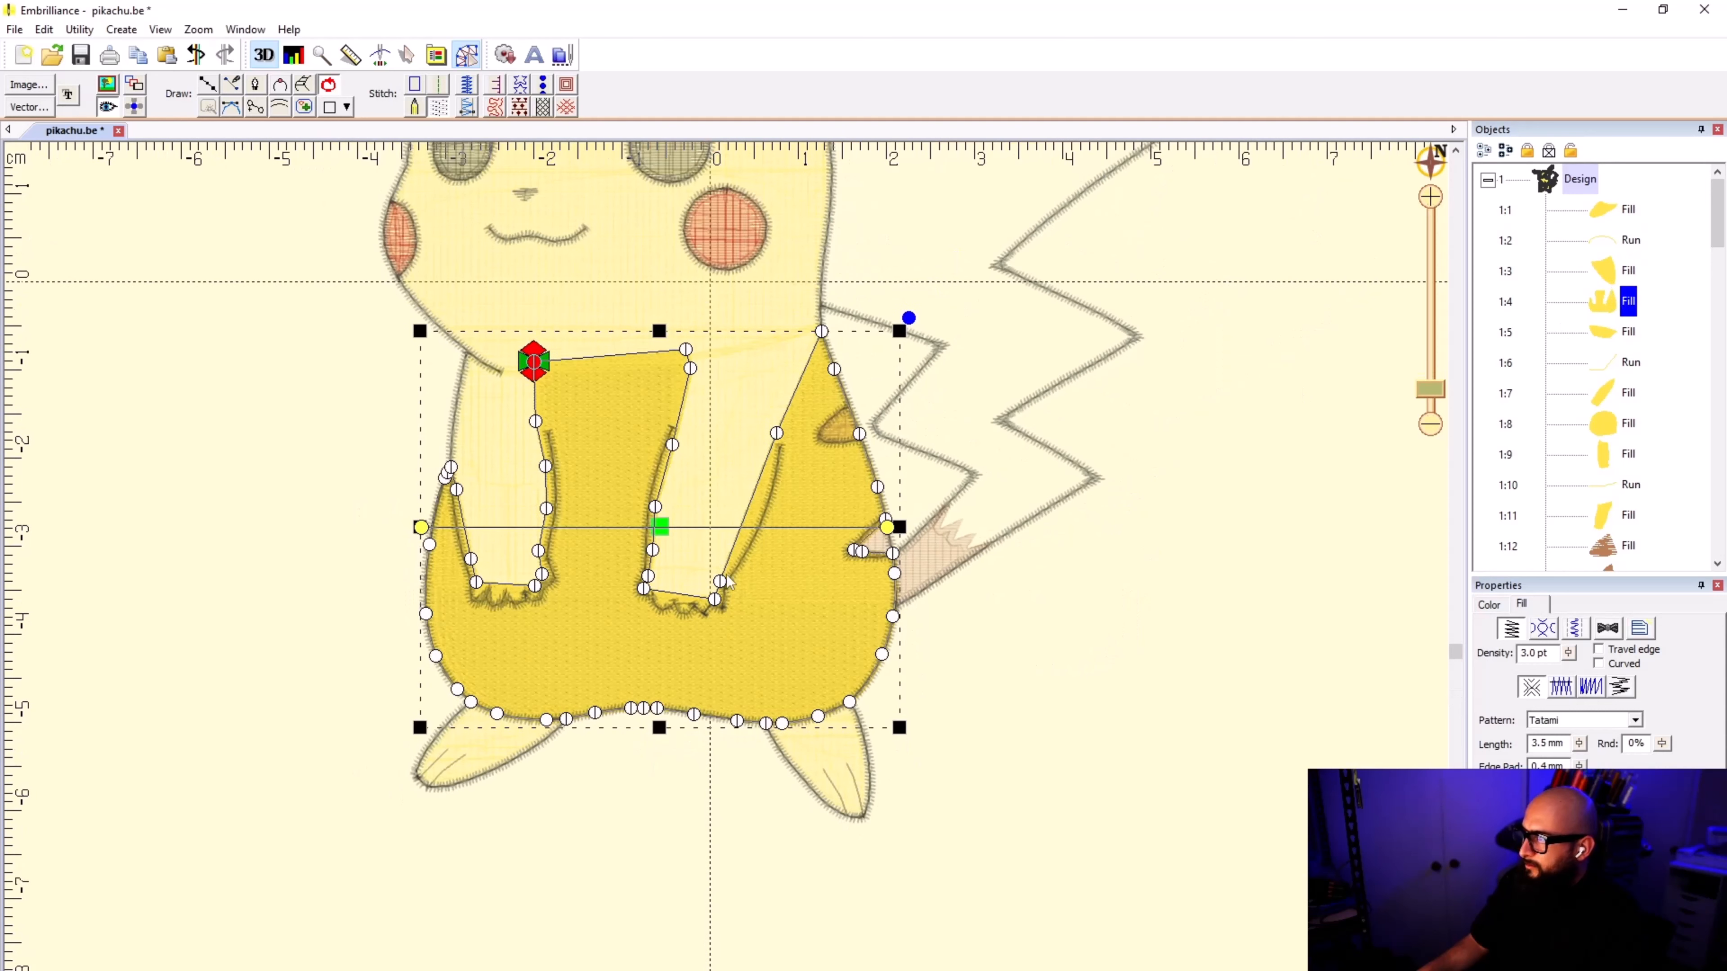
mouse_move(550, 366)
mouse_down()
mouse_move(540, 435)
mouse_move(795, 783)
mouse_up()
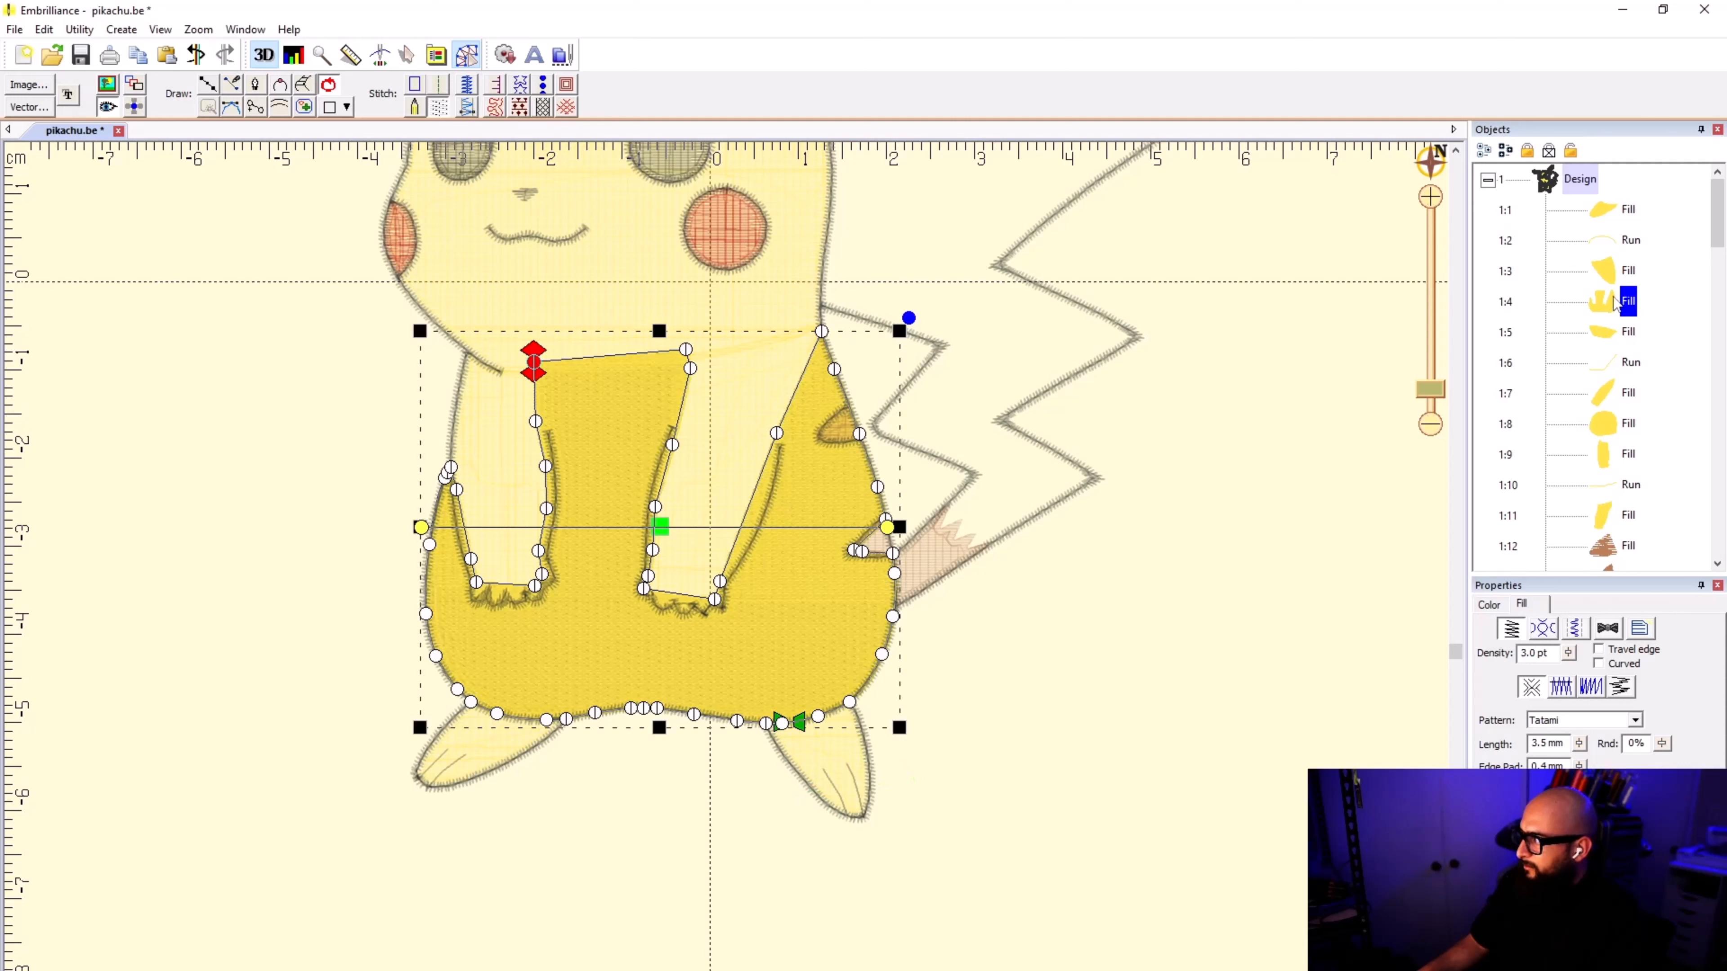
click(1611, 275)
click(1617, 304)
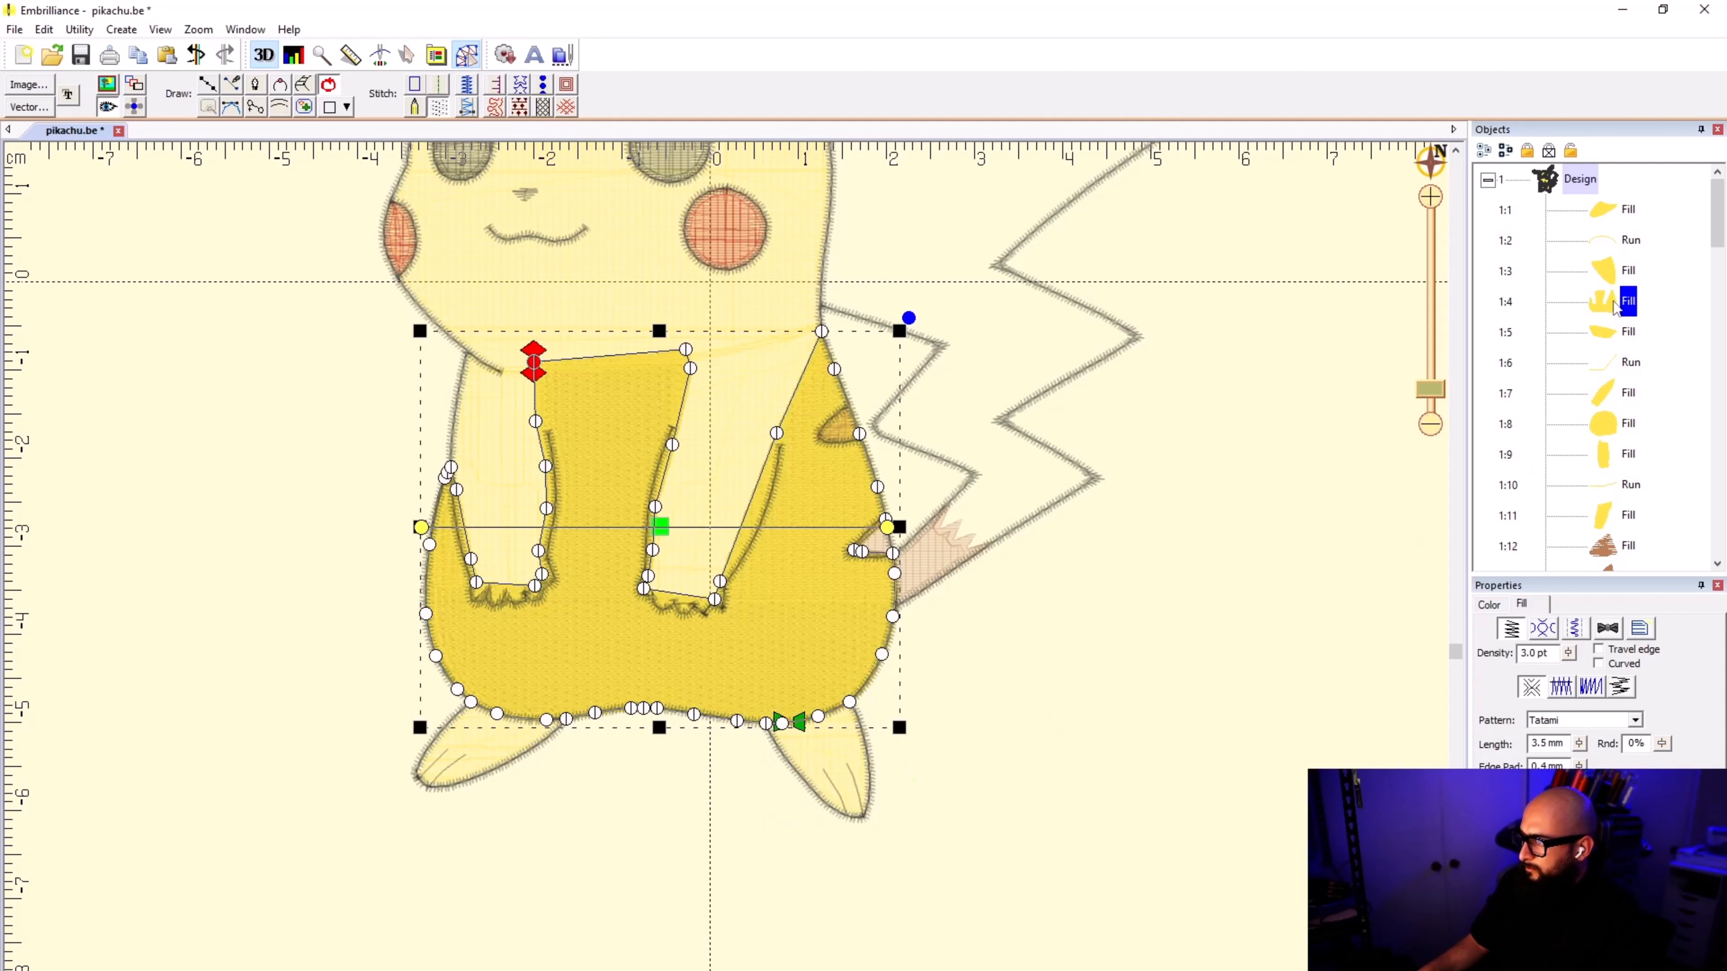
drag(798, 722, 782, 722)
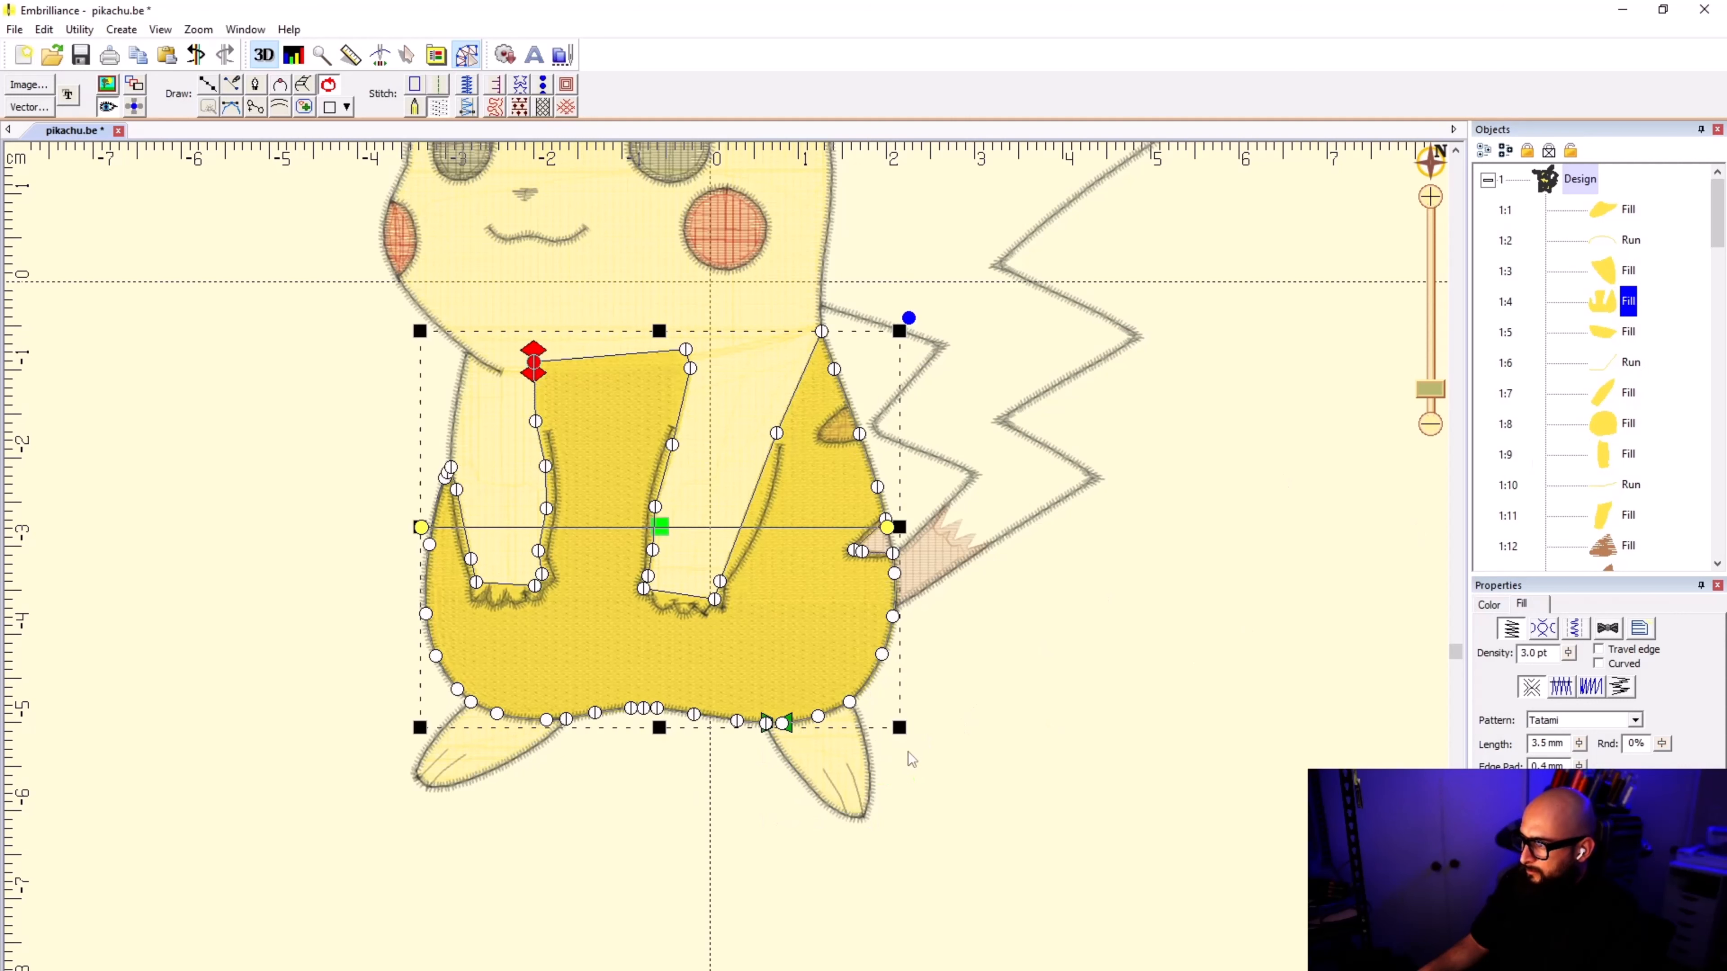
Step: Move the left arm fill, its connecting run and the right arm fill directly after the body fill in the stitching order
click(503, 449)
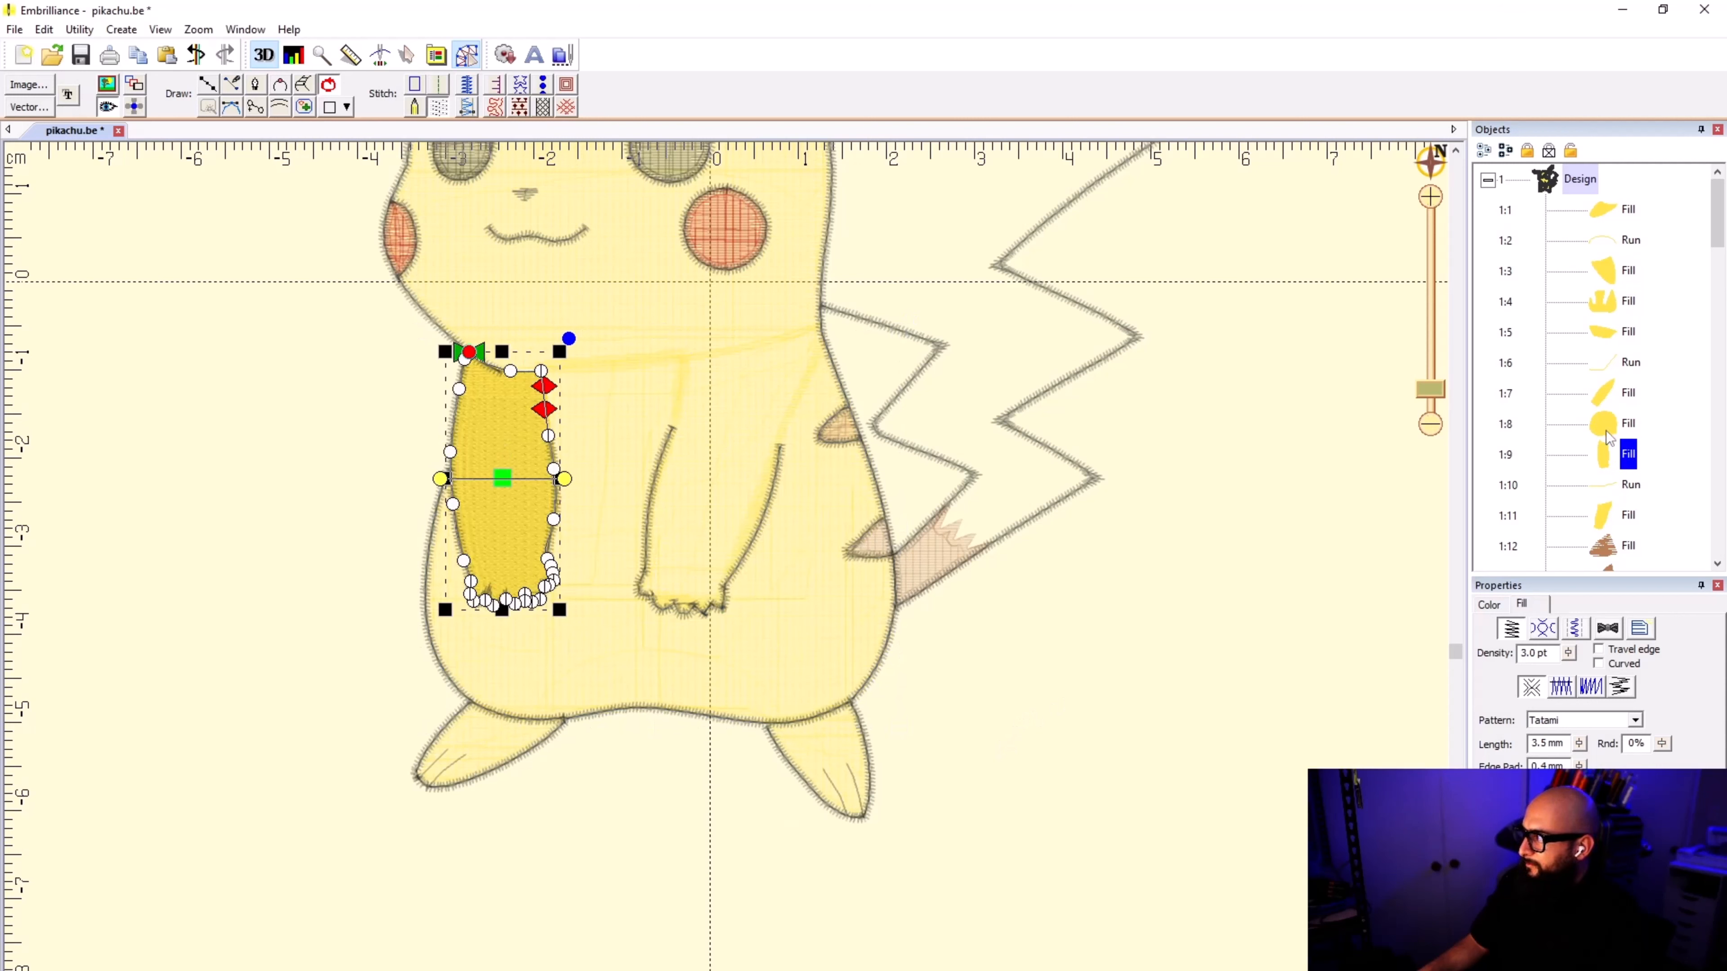
click(834, 645)
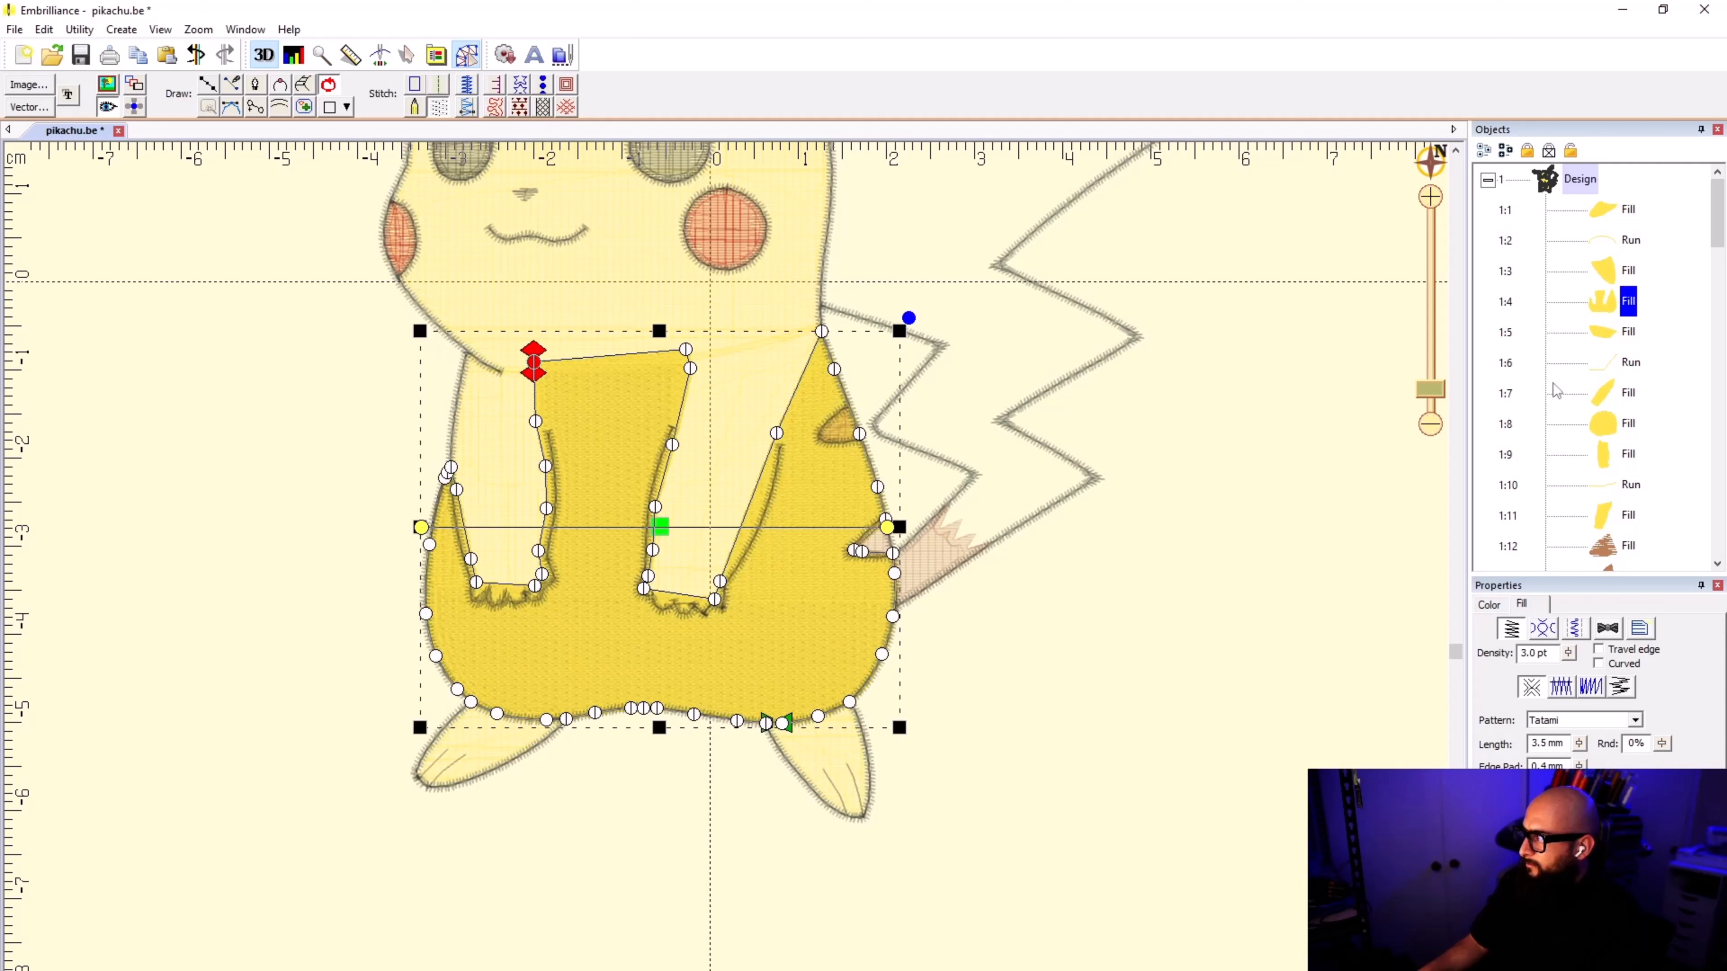
click(503, 480)
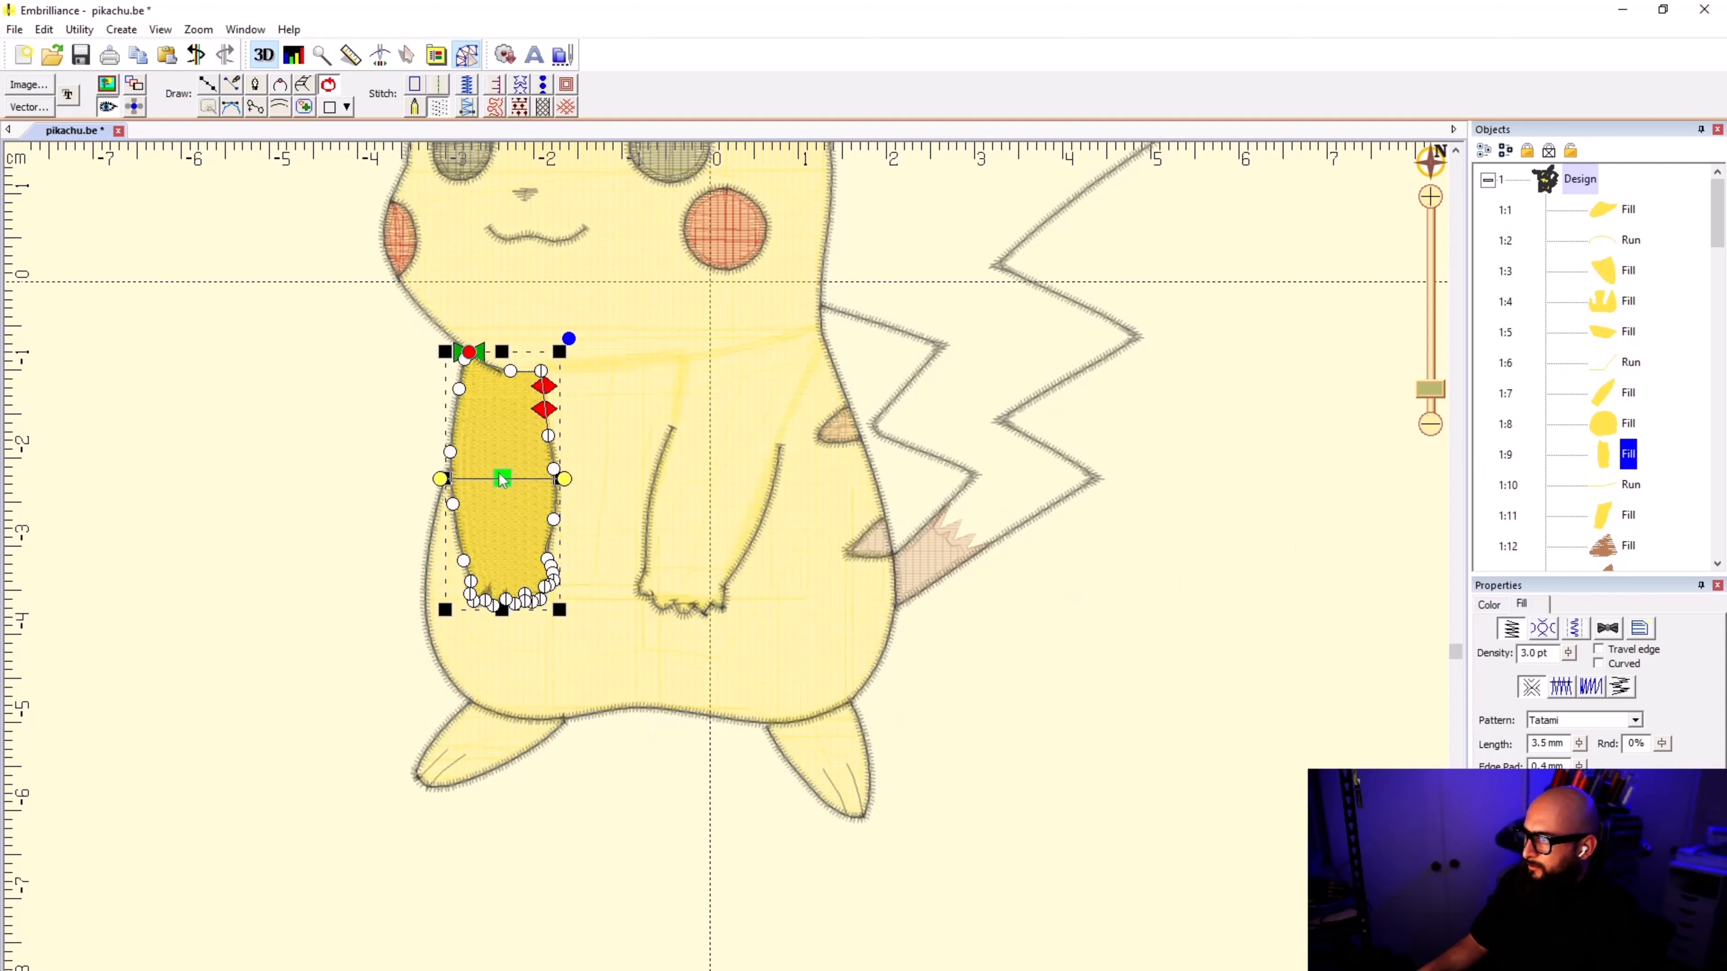
click(1607, 476)
shift+click(1609, 515)
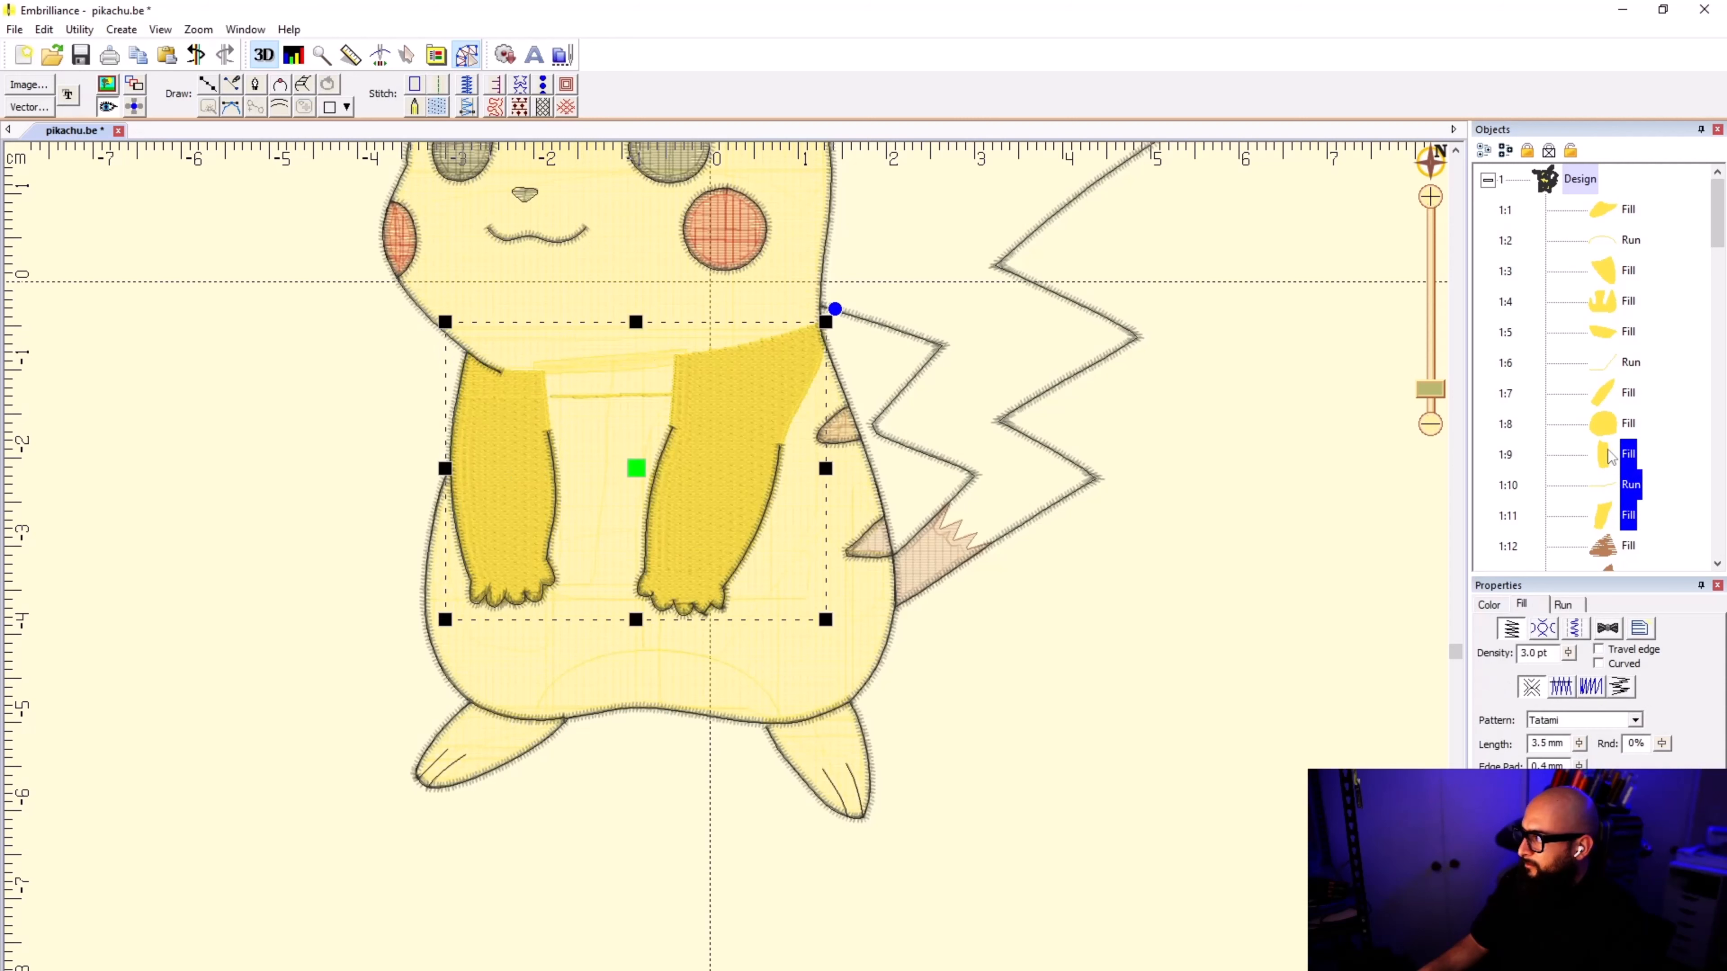
drag(1607, 444, 1605, 317)
click(1605, 309)
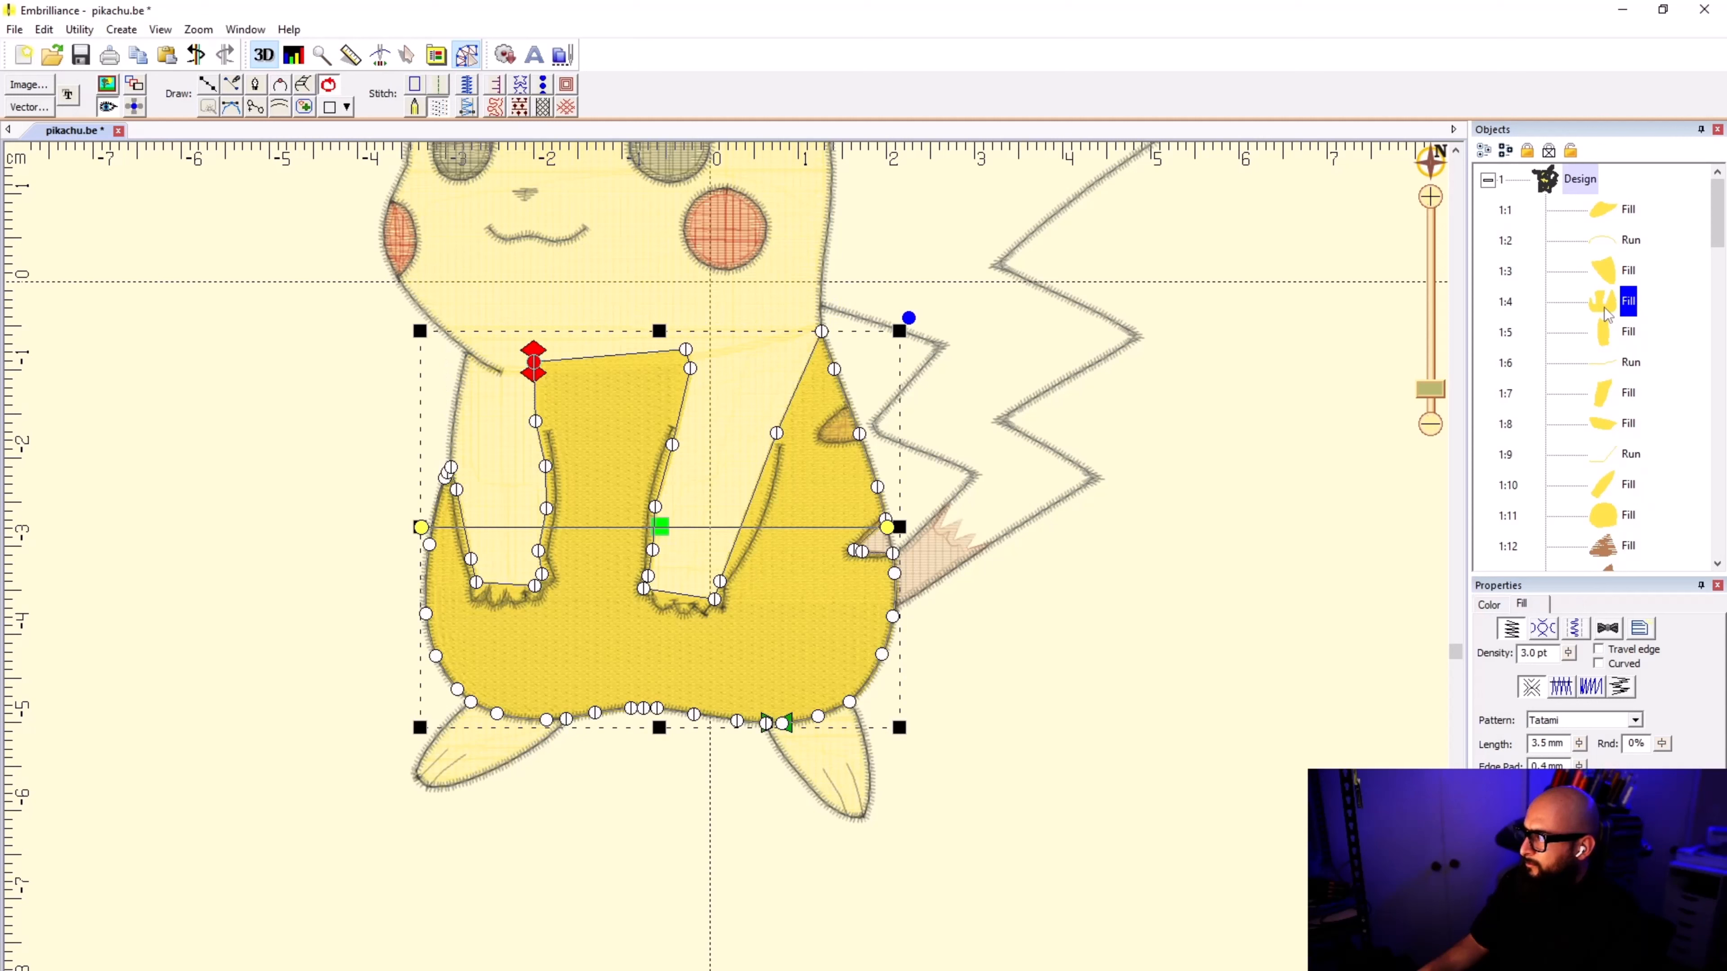
click(1609, 333)
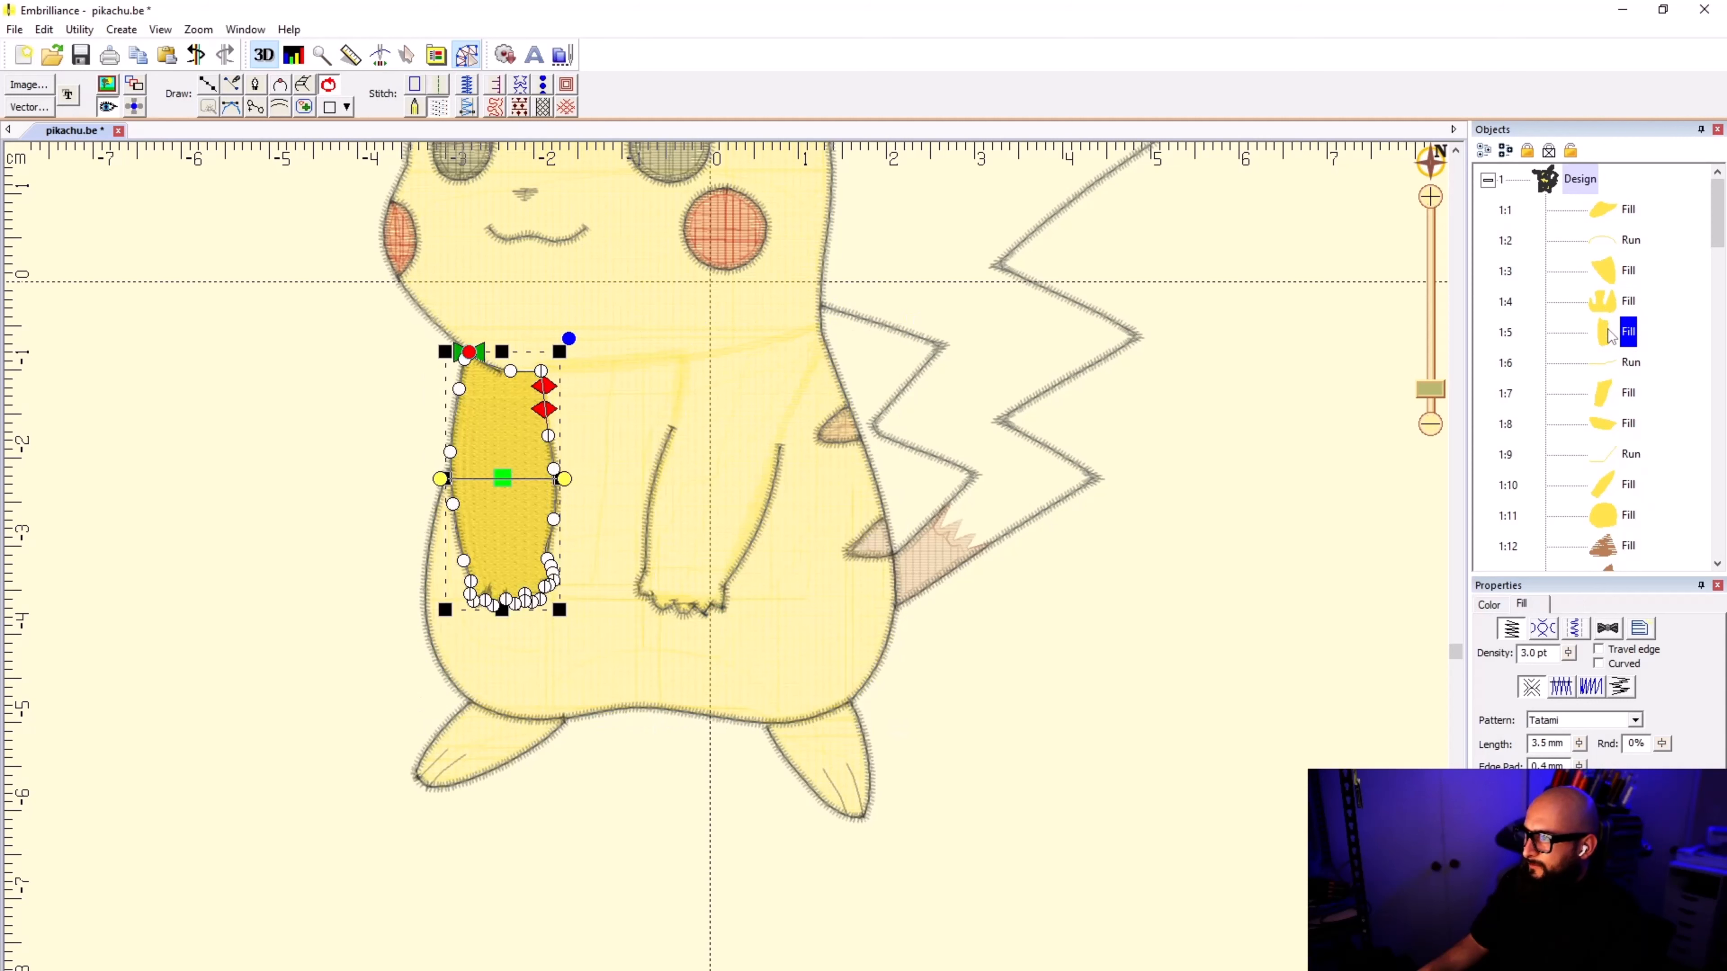
Step: Move the left arm fill's start point to its upper inner corner and its end point just below, near the connecting run's start
drag(486, 361, 542, 371)
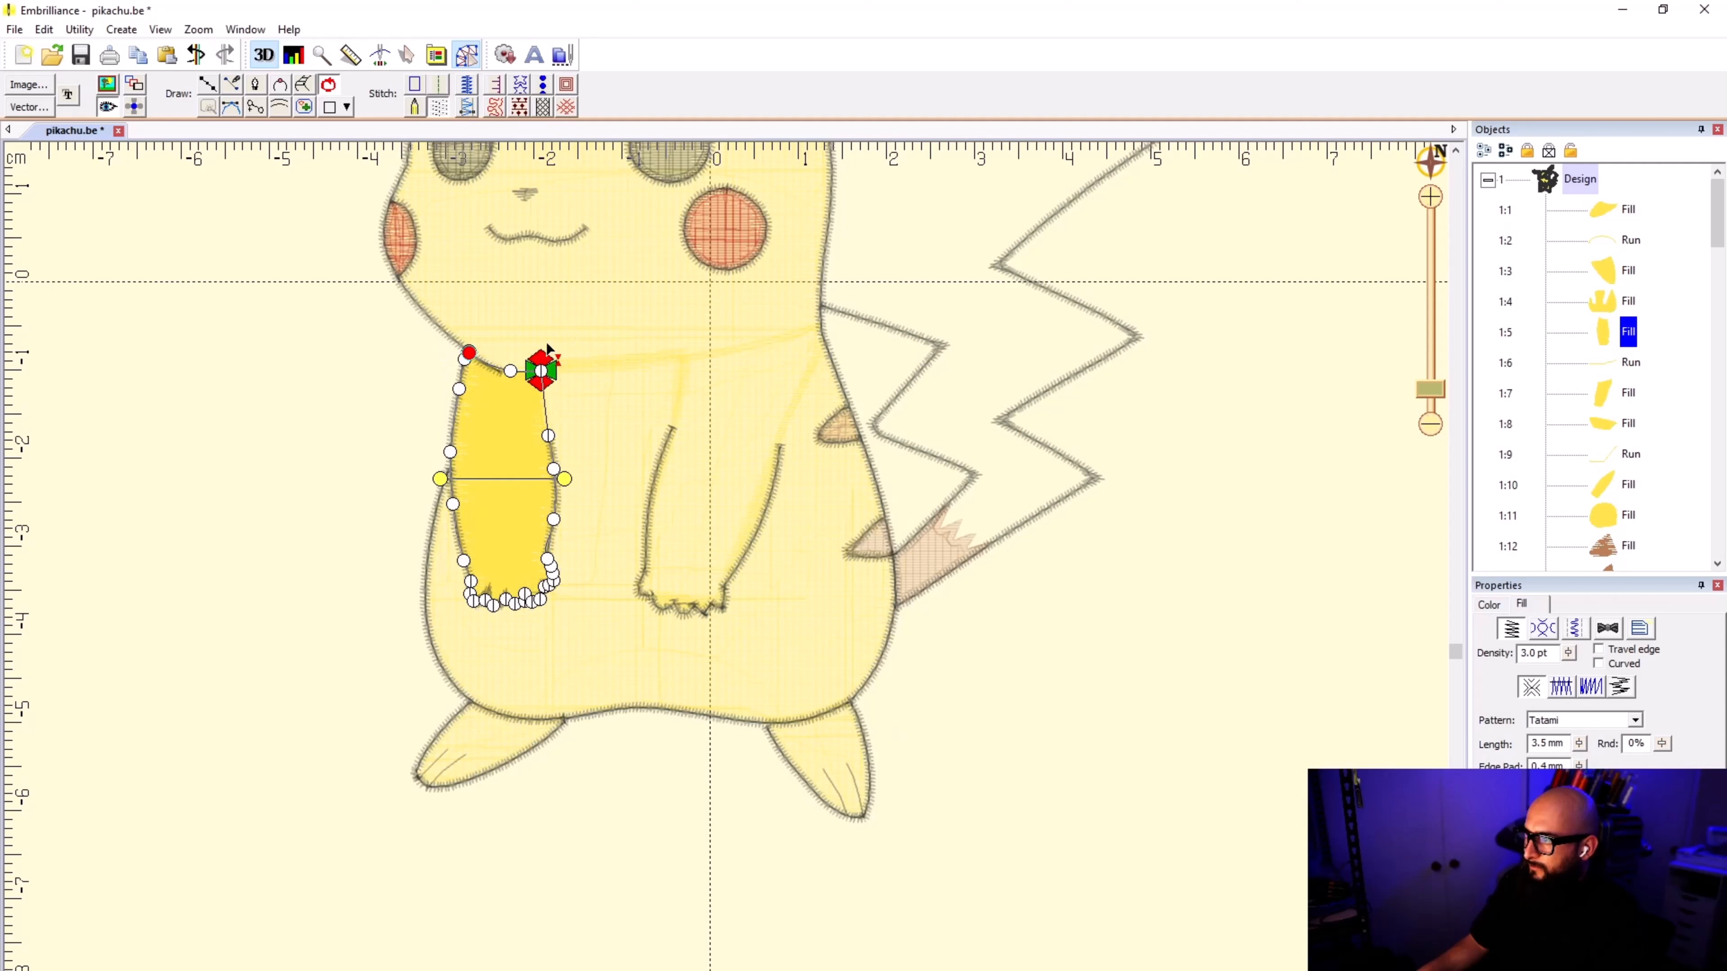
click(1611, 360)
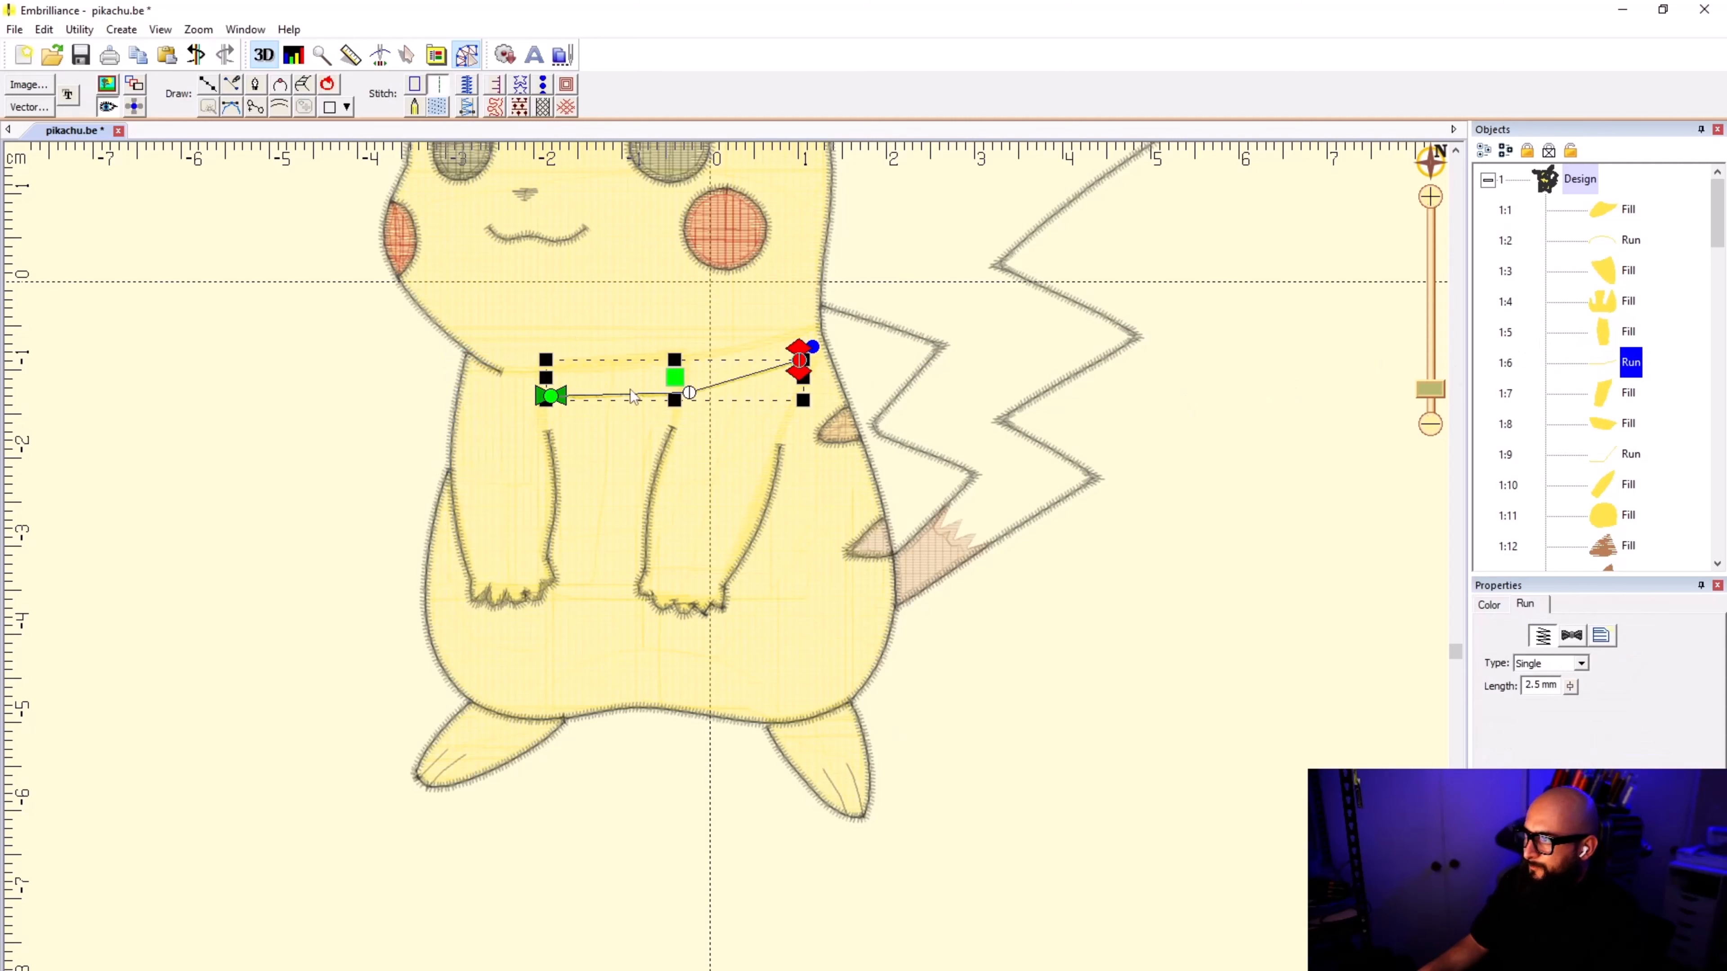
click(1610, 333)
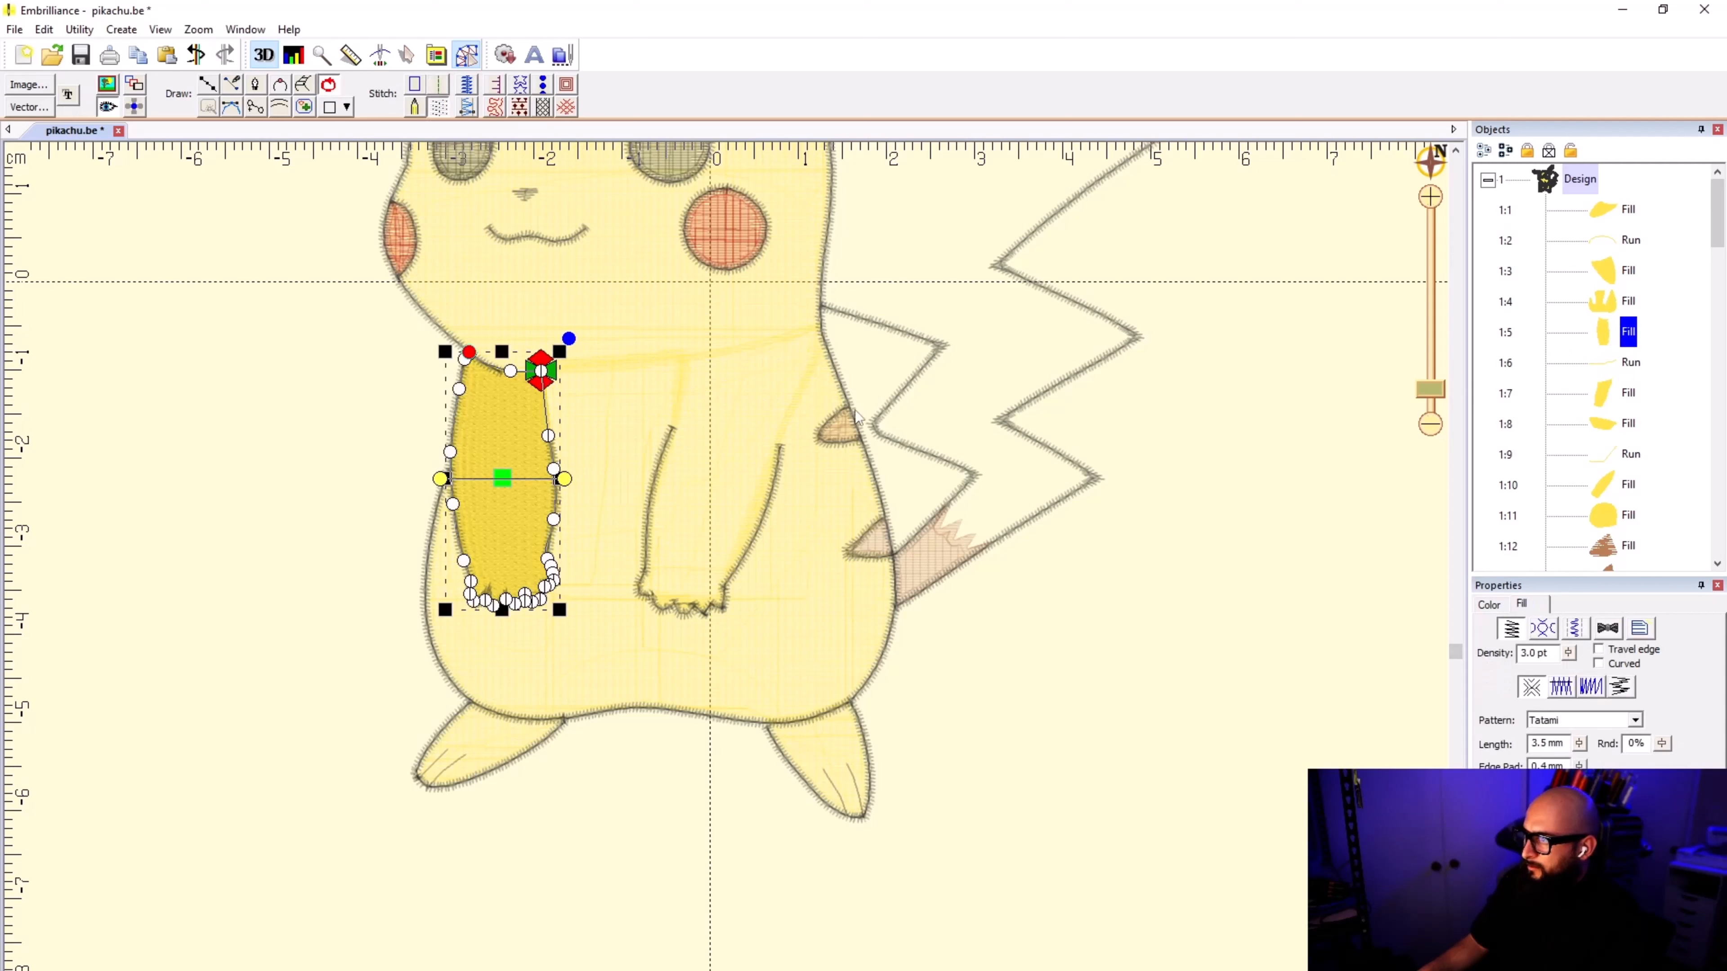
drag(552, 365, 578, 381)
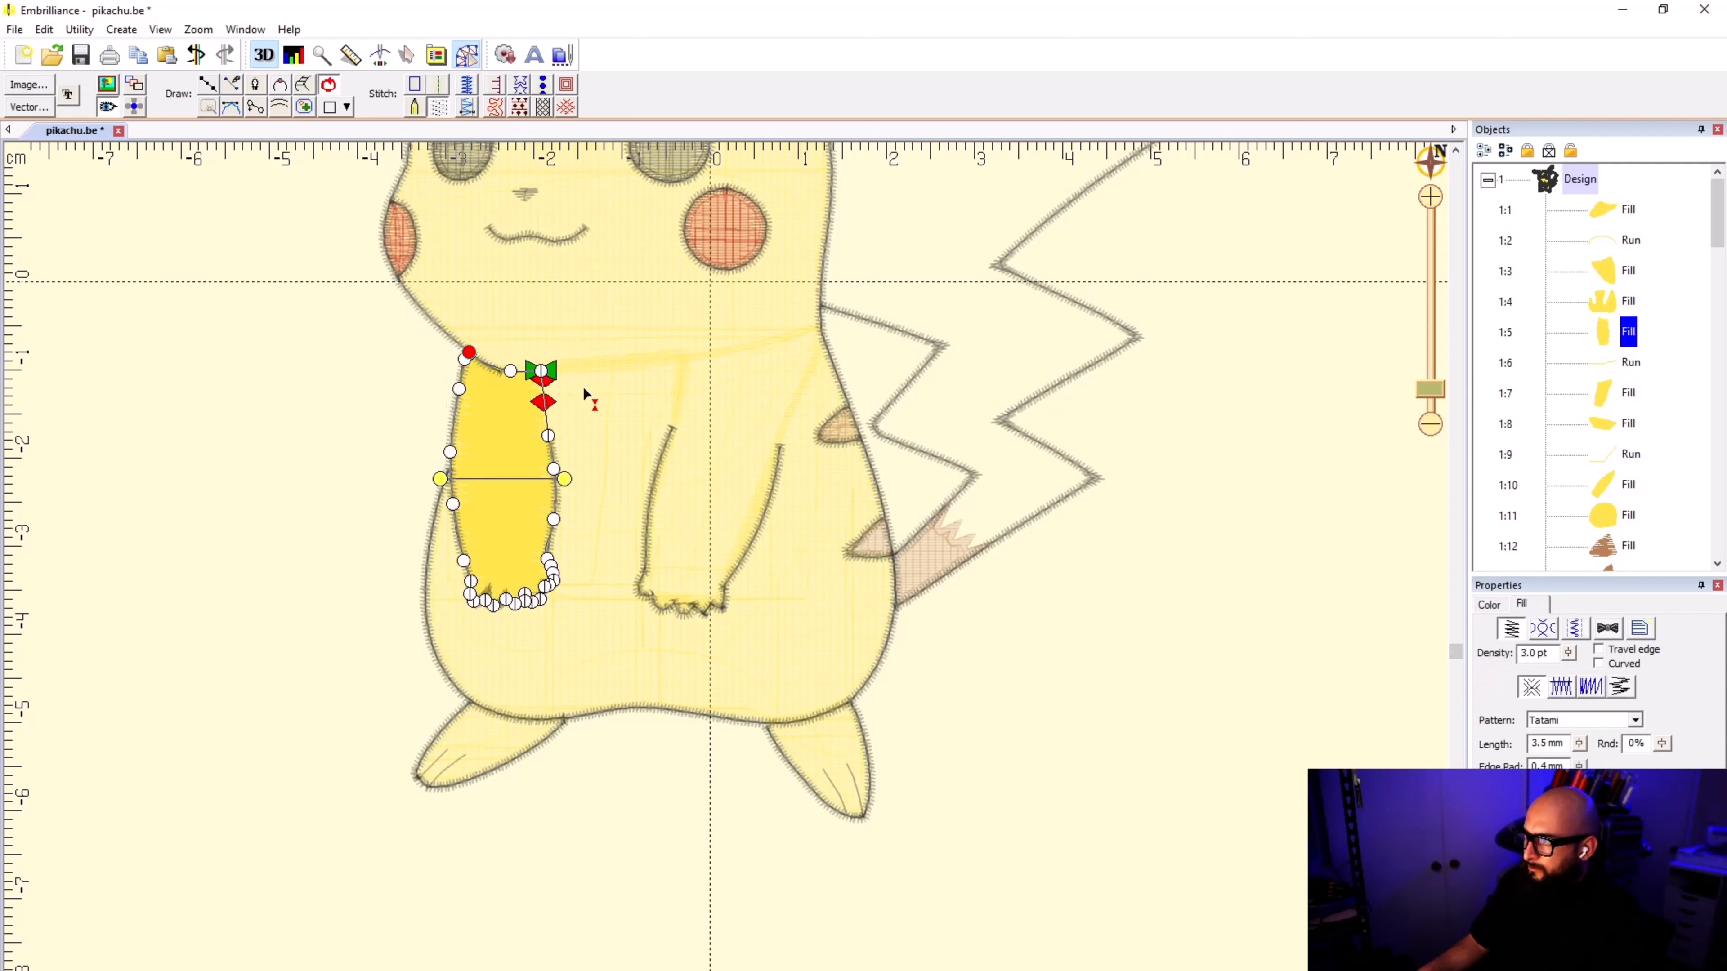
Step: Move the end of the run connecting the arms up to the right arm fill's start point at the shoulder
click(1609, 367)
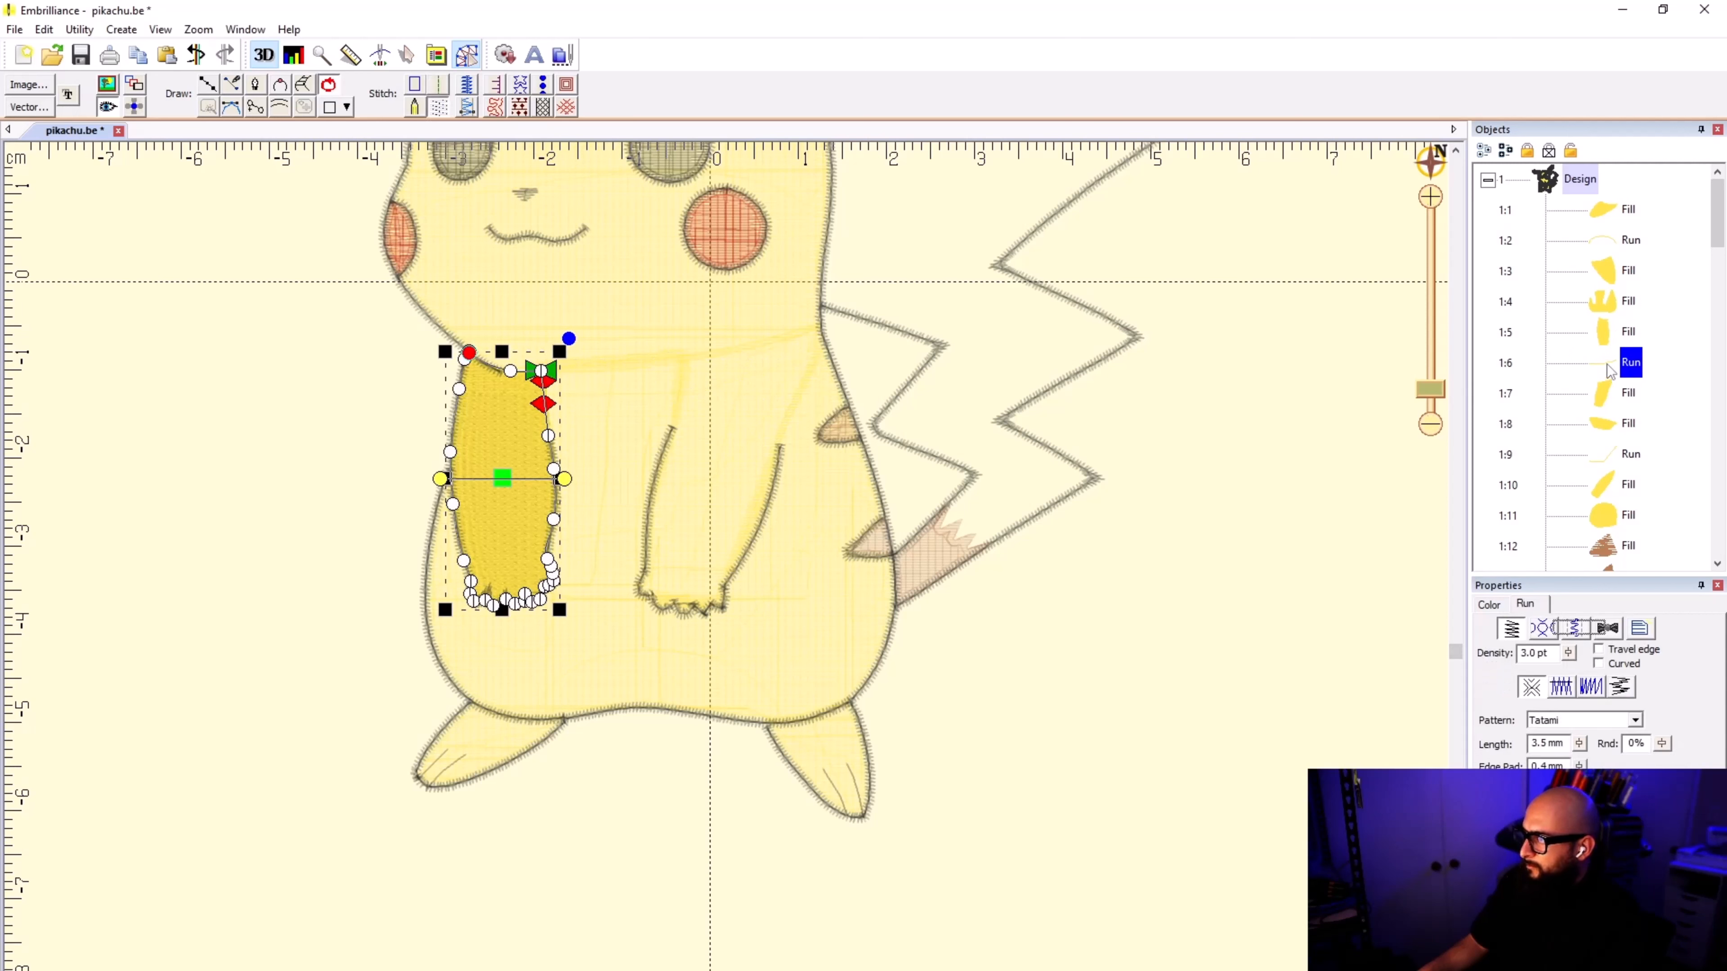
click(1604, 393)
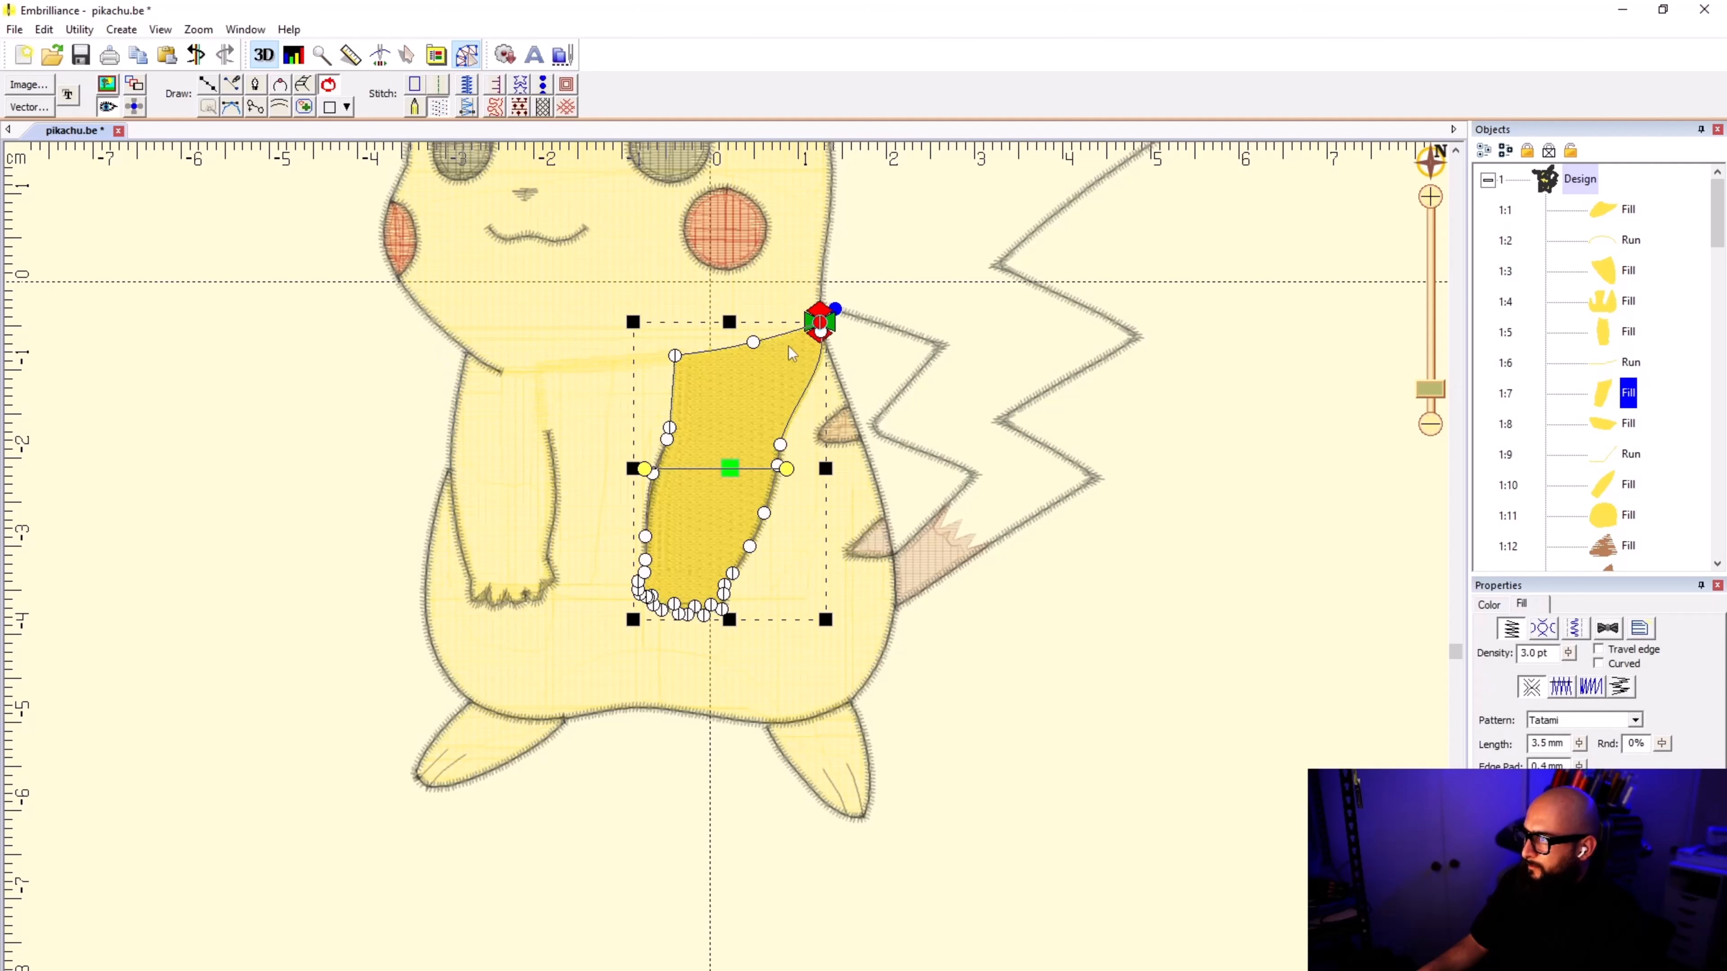
click(1585, 371)
scroll(727, 575, up, 2)
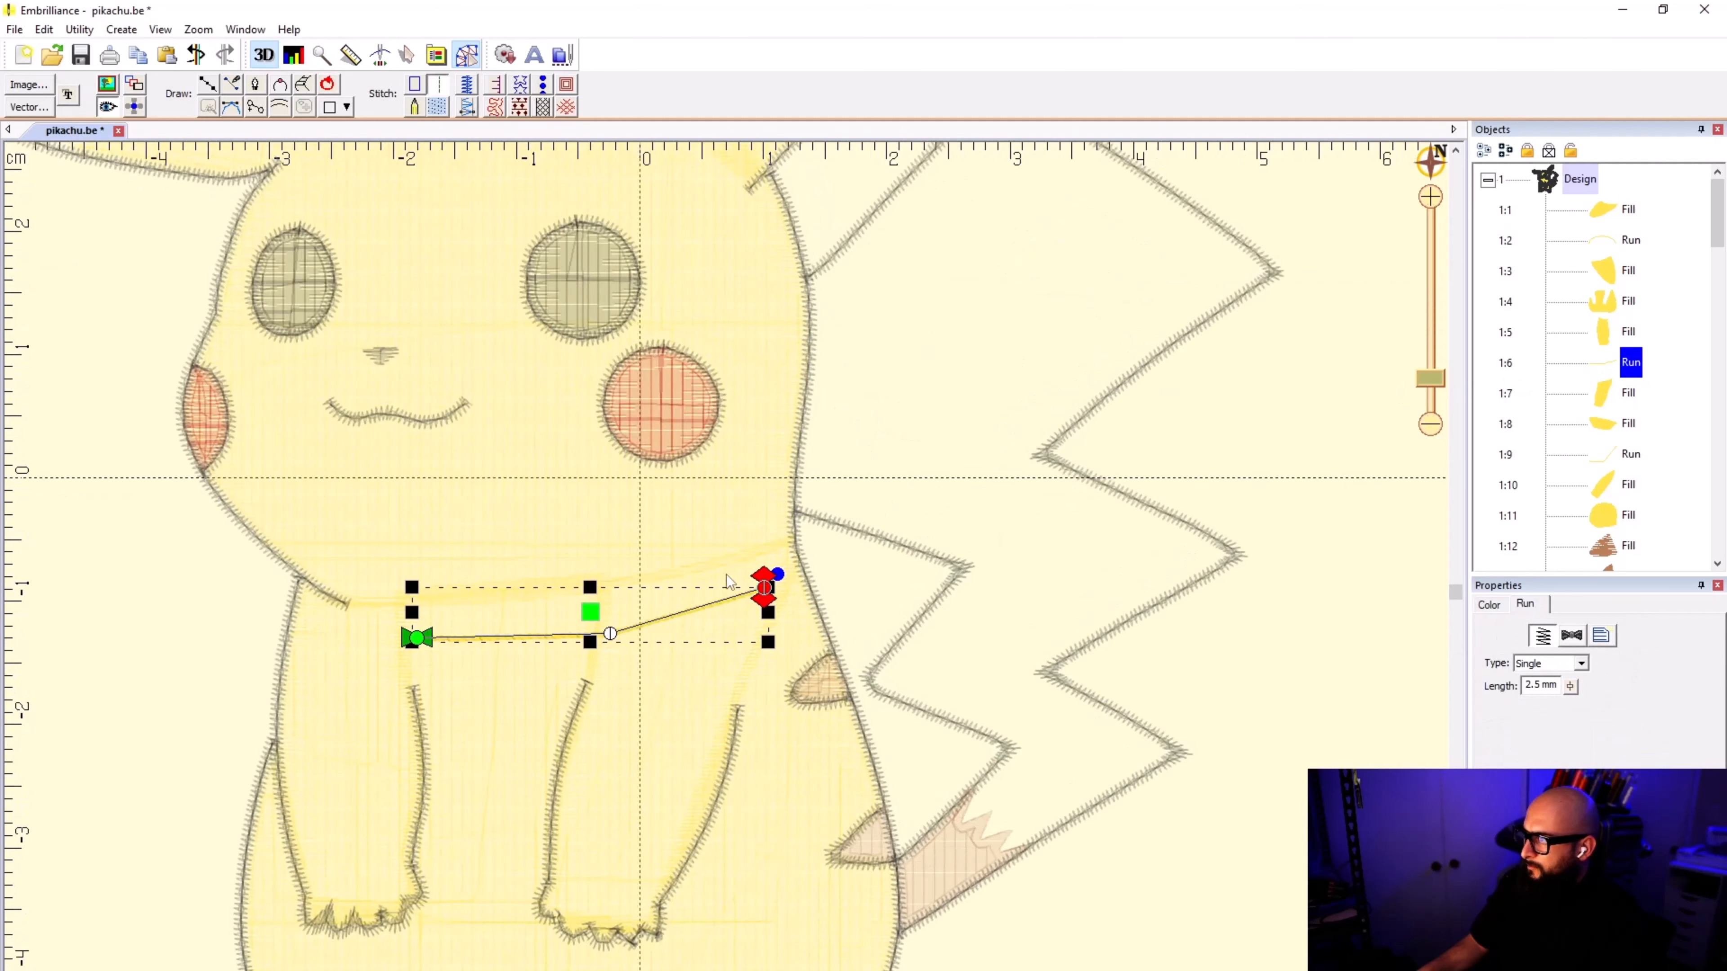
drag(767, 596, 792, 547)
click(1612, 401)
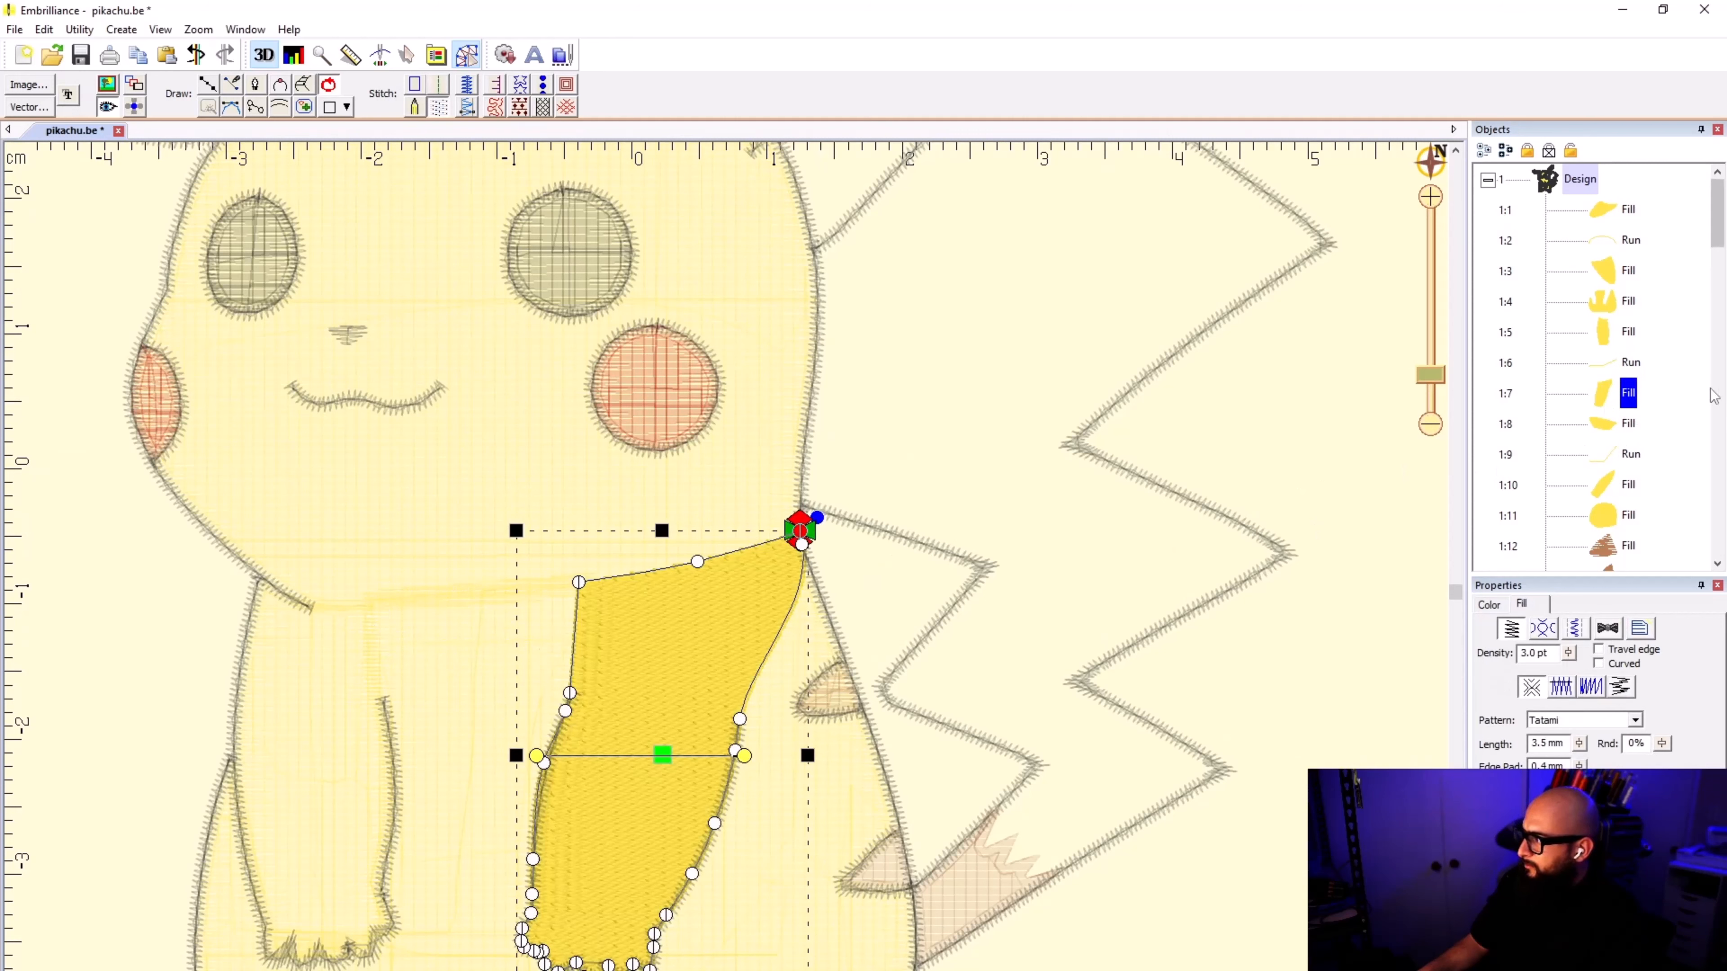
Step: Move the head fill directly after the right arm fill in the stitching order, ahead of the ear fills and their connecting run
click(1596, 429)
scroll(727, 575, down, 5)
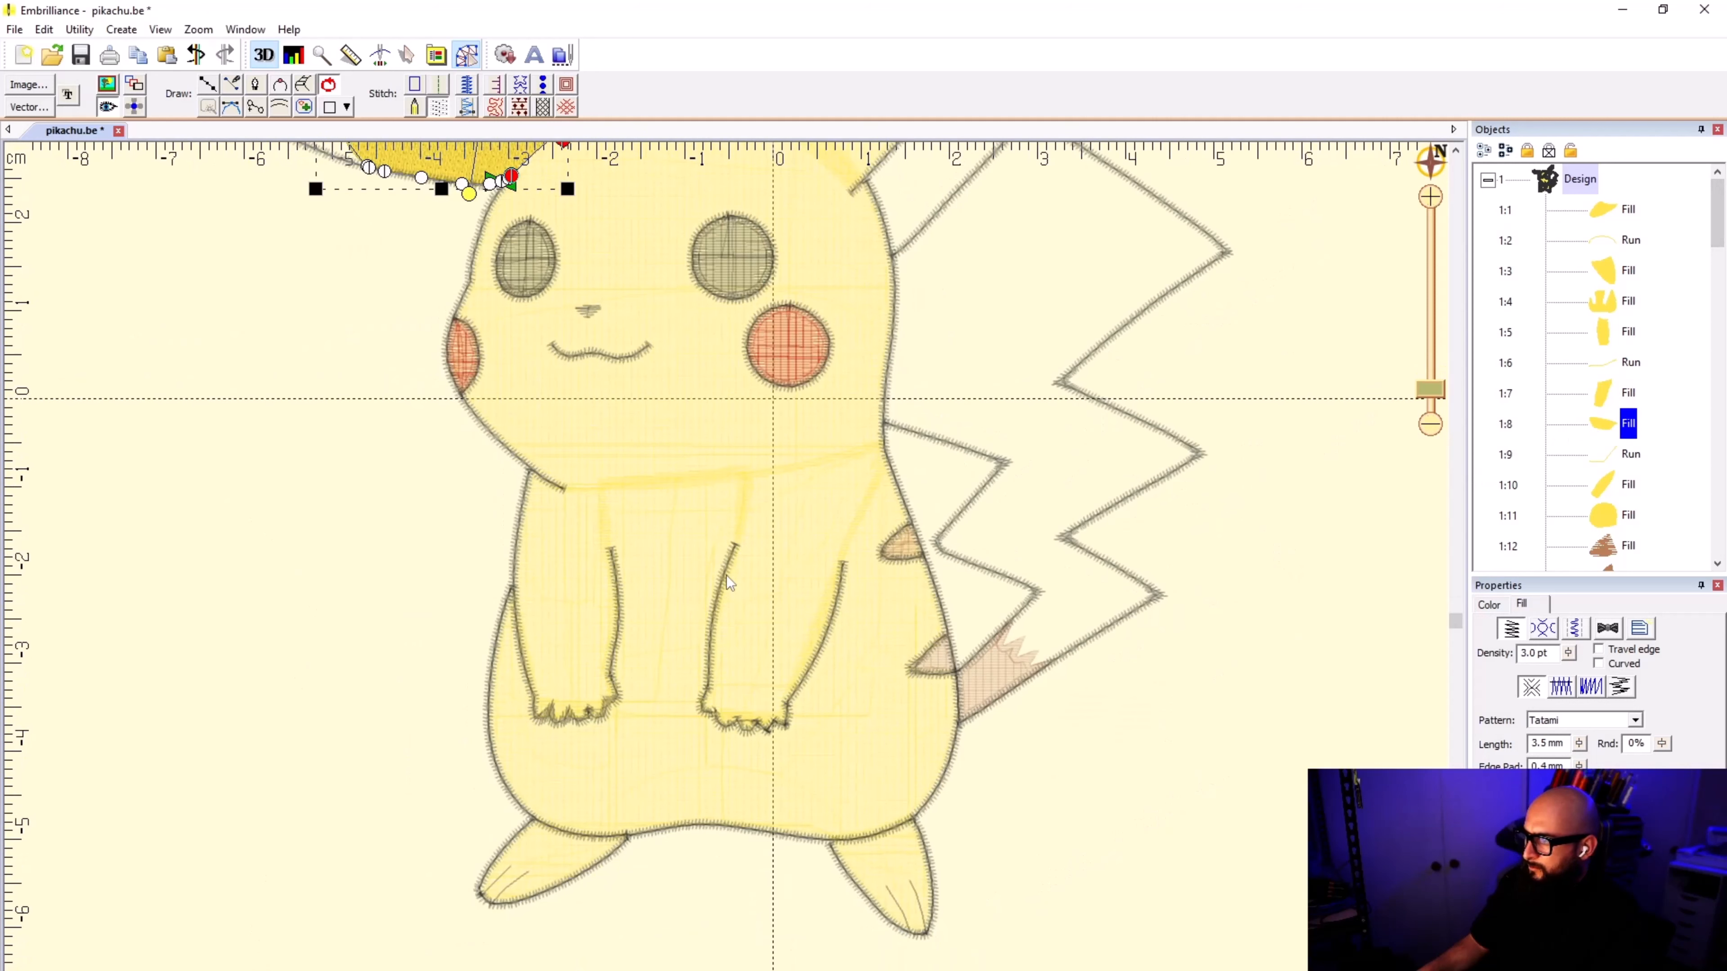
scroll(729, 580, down, 1)
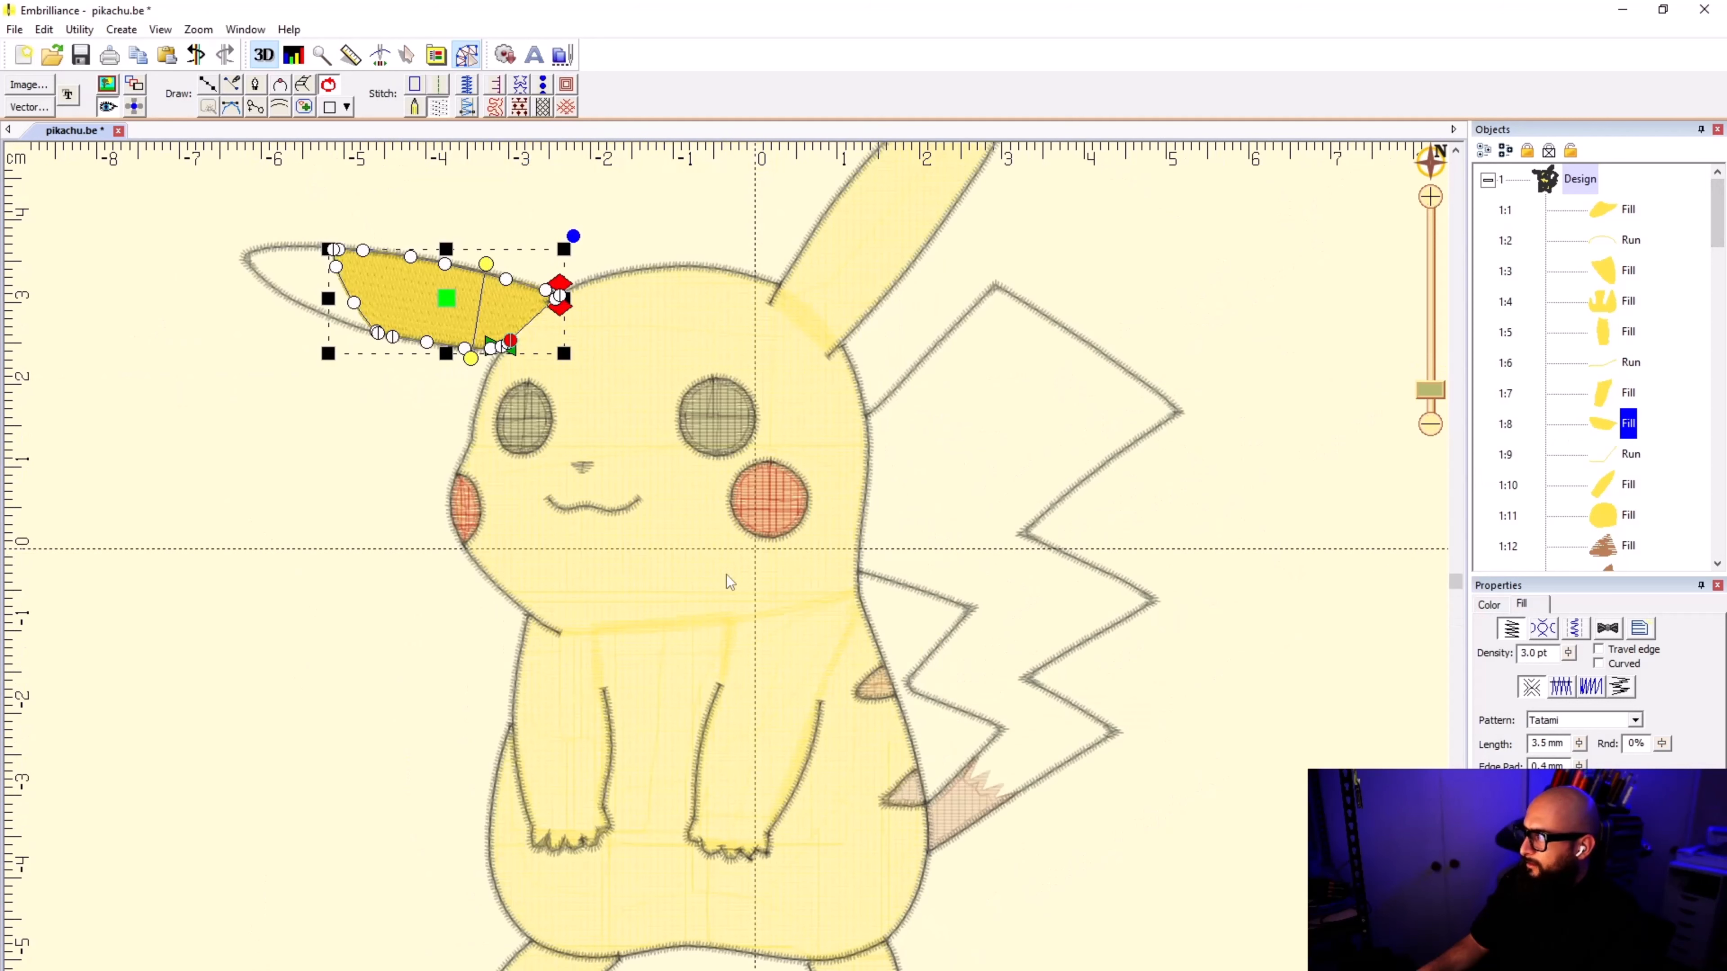
click(1610, 517)
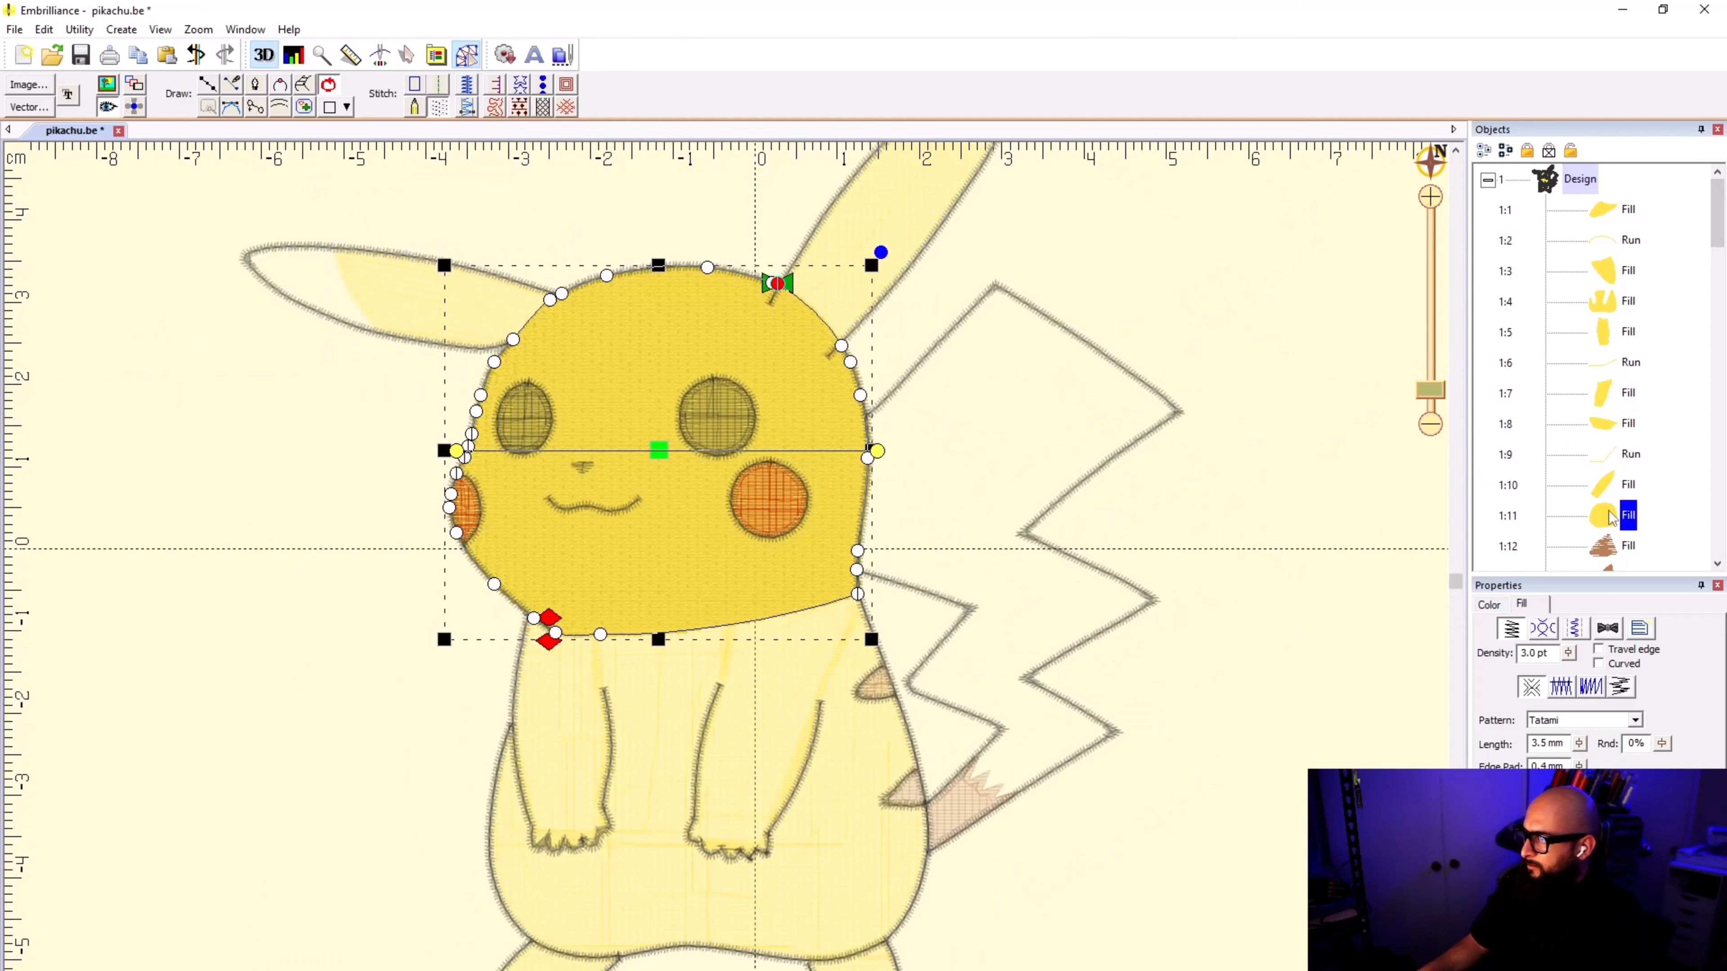
click(1609, 431)
click(1603, 394)
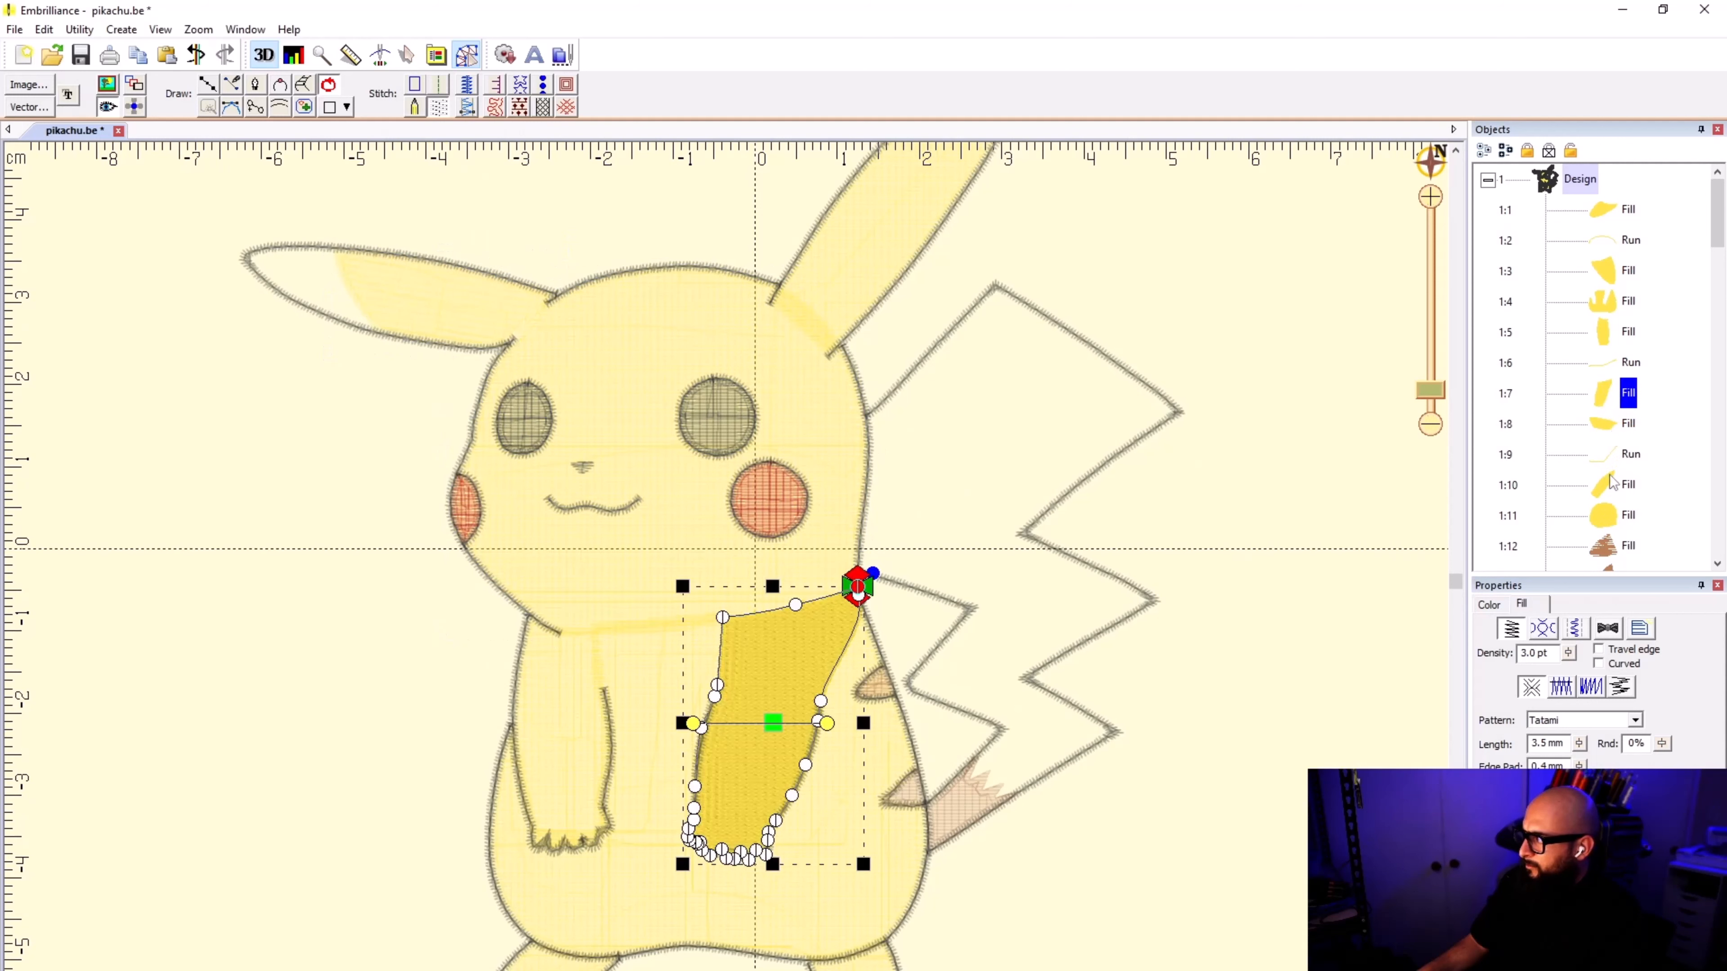
click(1612, 516)
drag(1612, 515, 1605, 425)
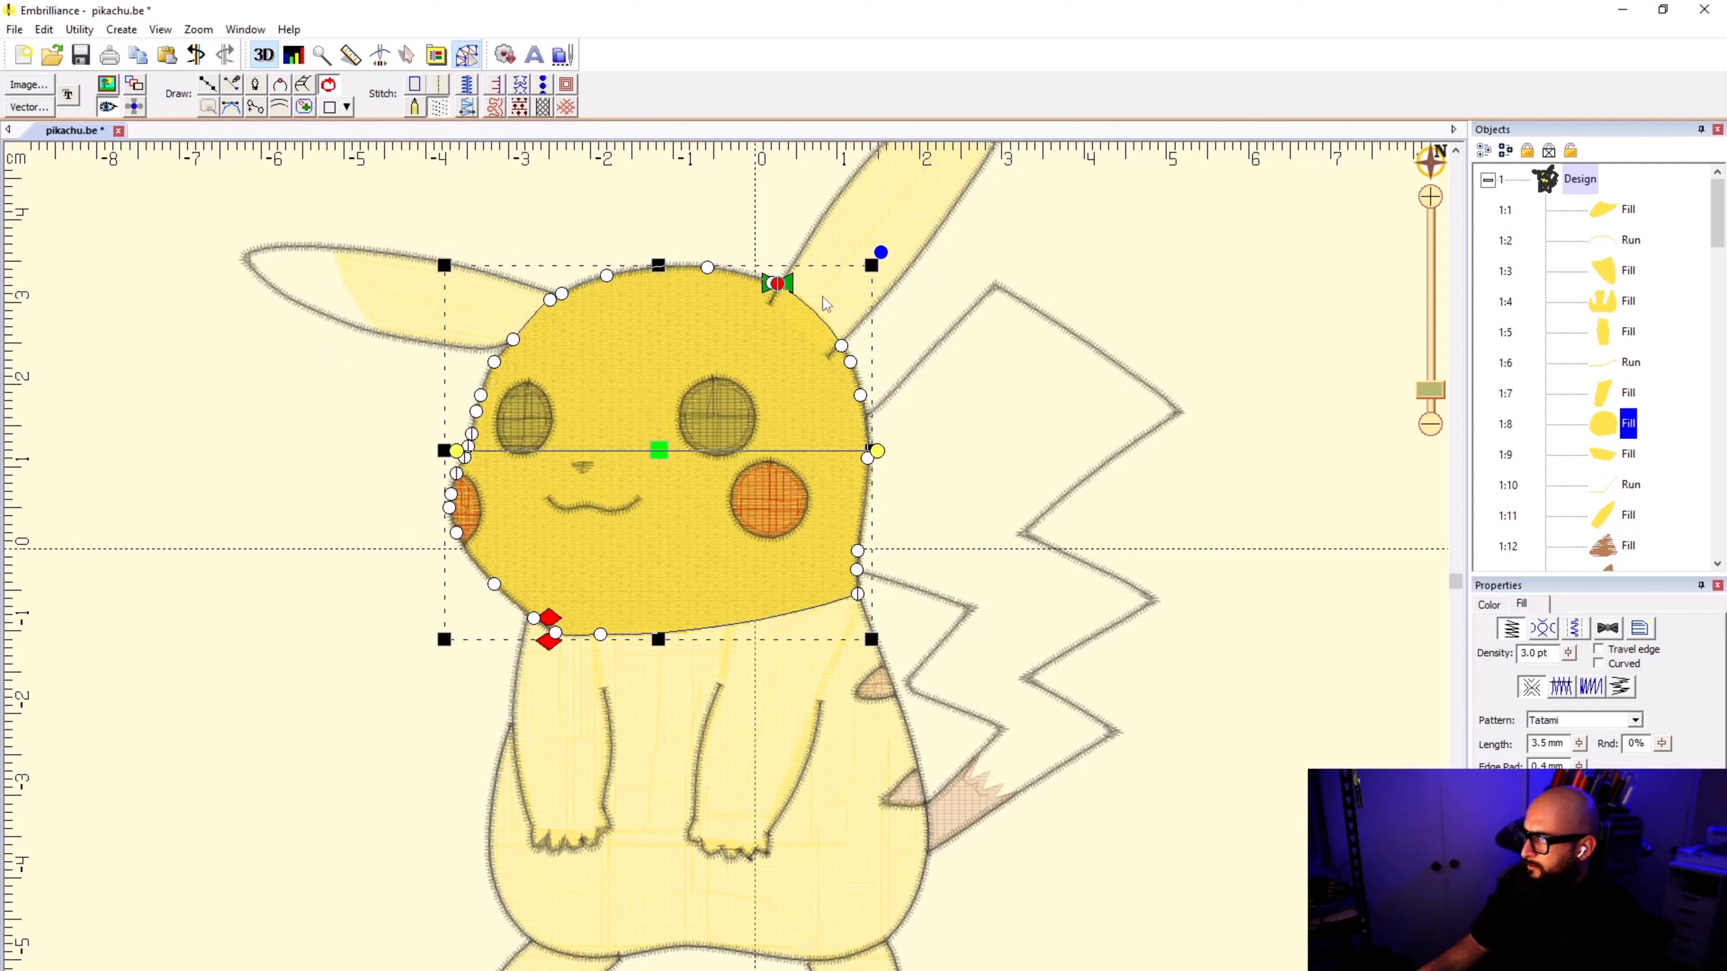
Step: Move the head fill's start point to the head's lower edge, above the right arm
mouse_move(781, 284)
mouse_down()
mouse_move(842, 346)
mouse_move(732, 638)
mouse_up()
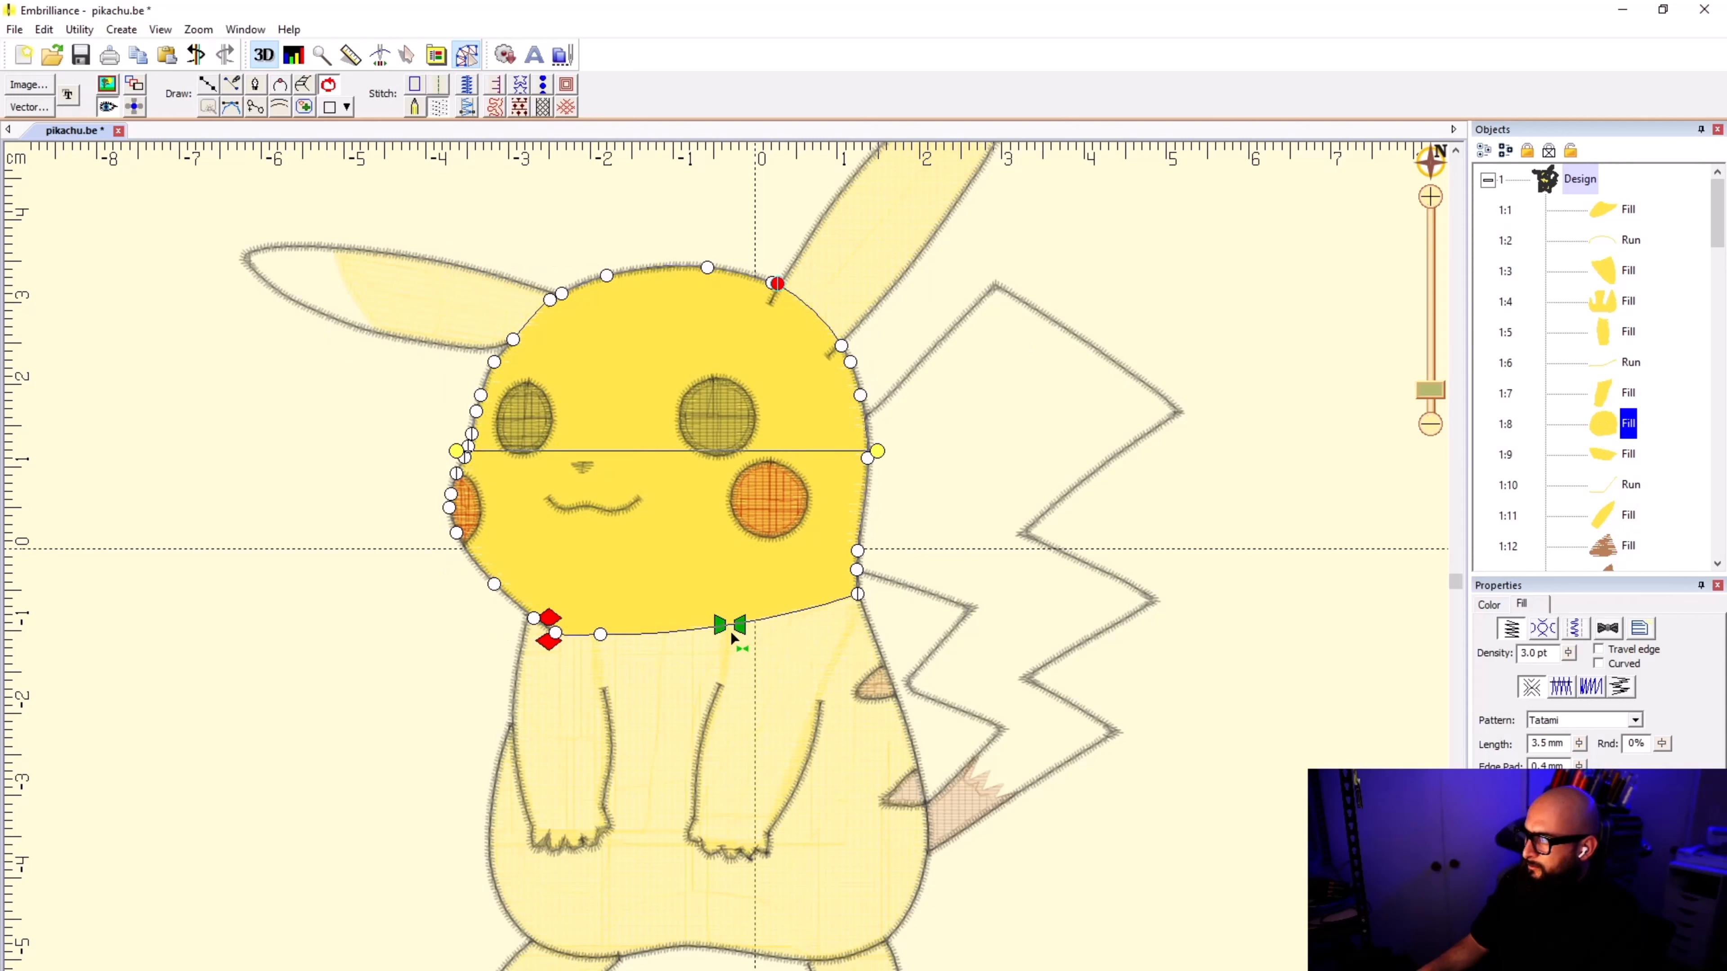
drag(730, 630, 730, 631)
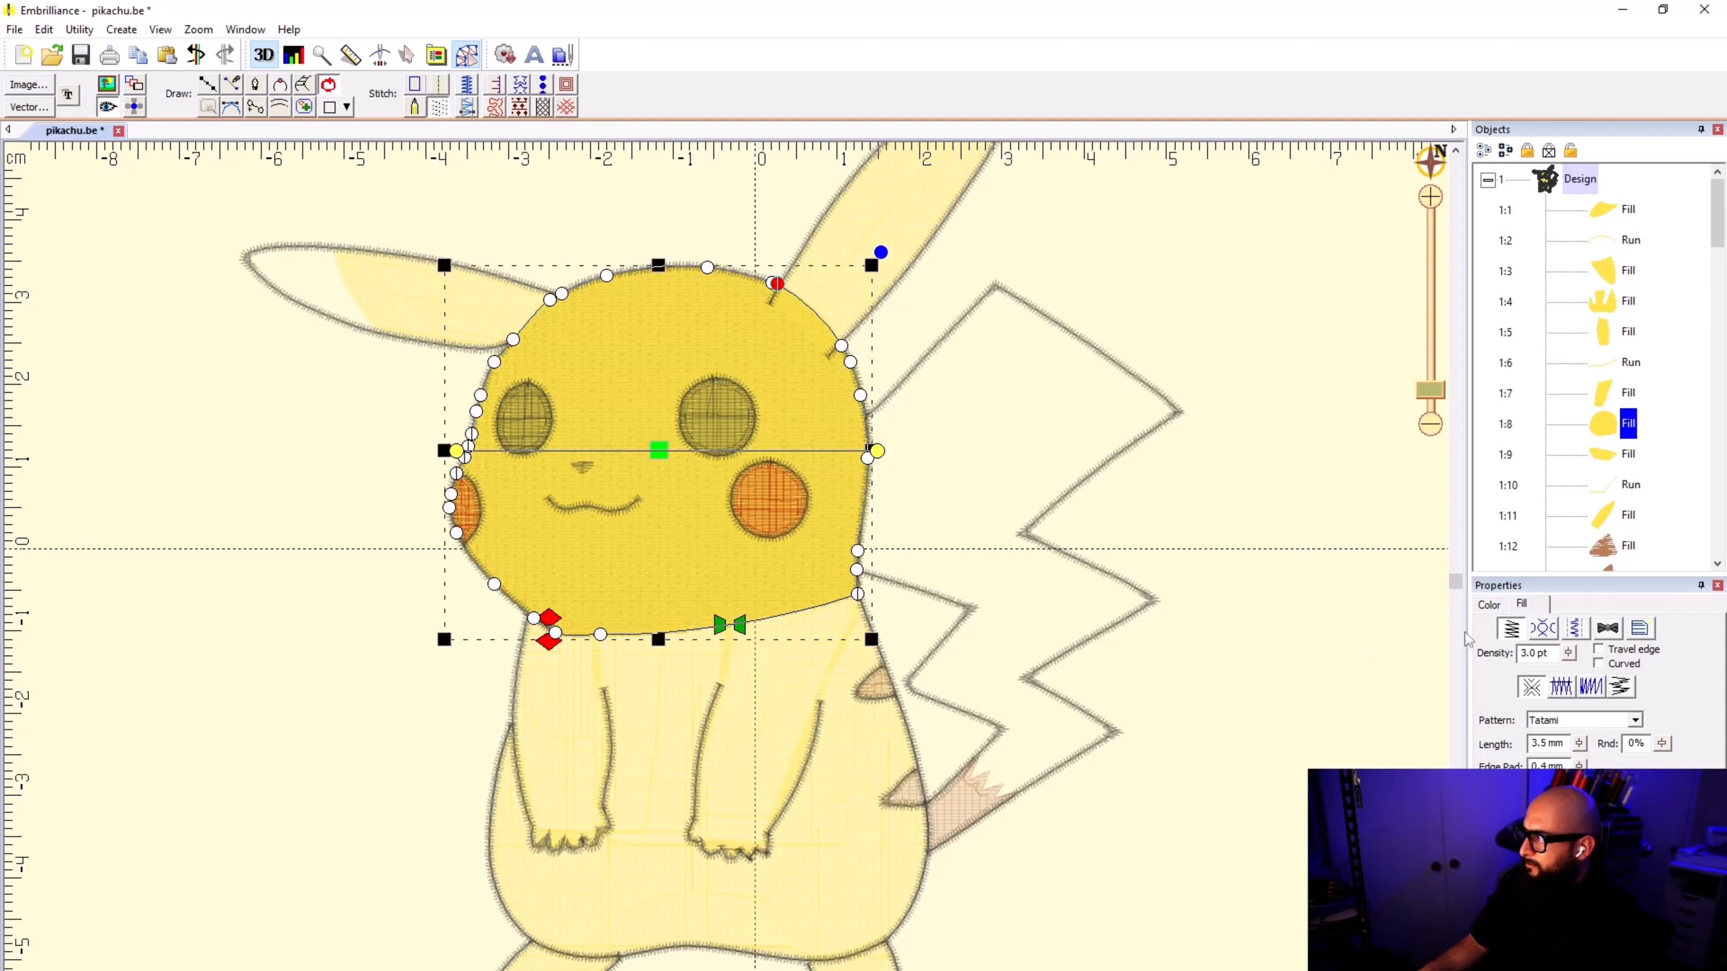
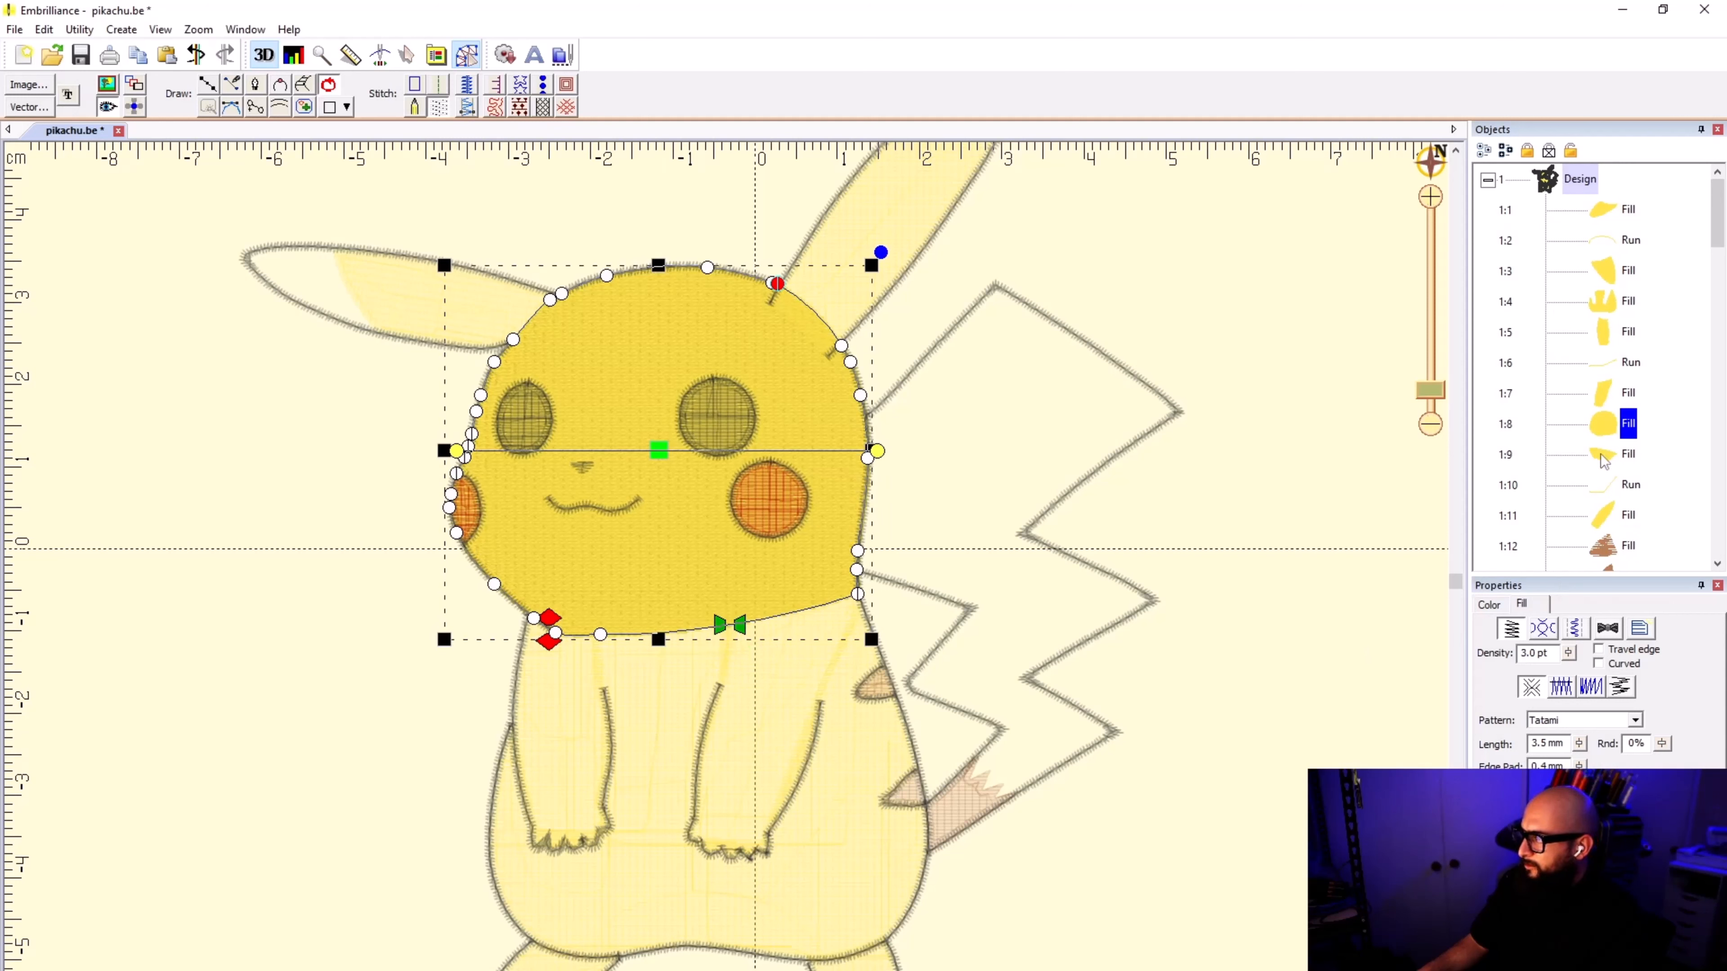
Step: Undo the last move of the head fill's start point and expand the design's object list again
click(1168, 523)
key(ctrl+z)
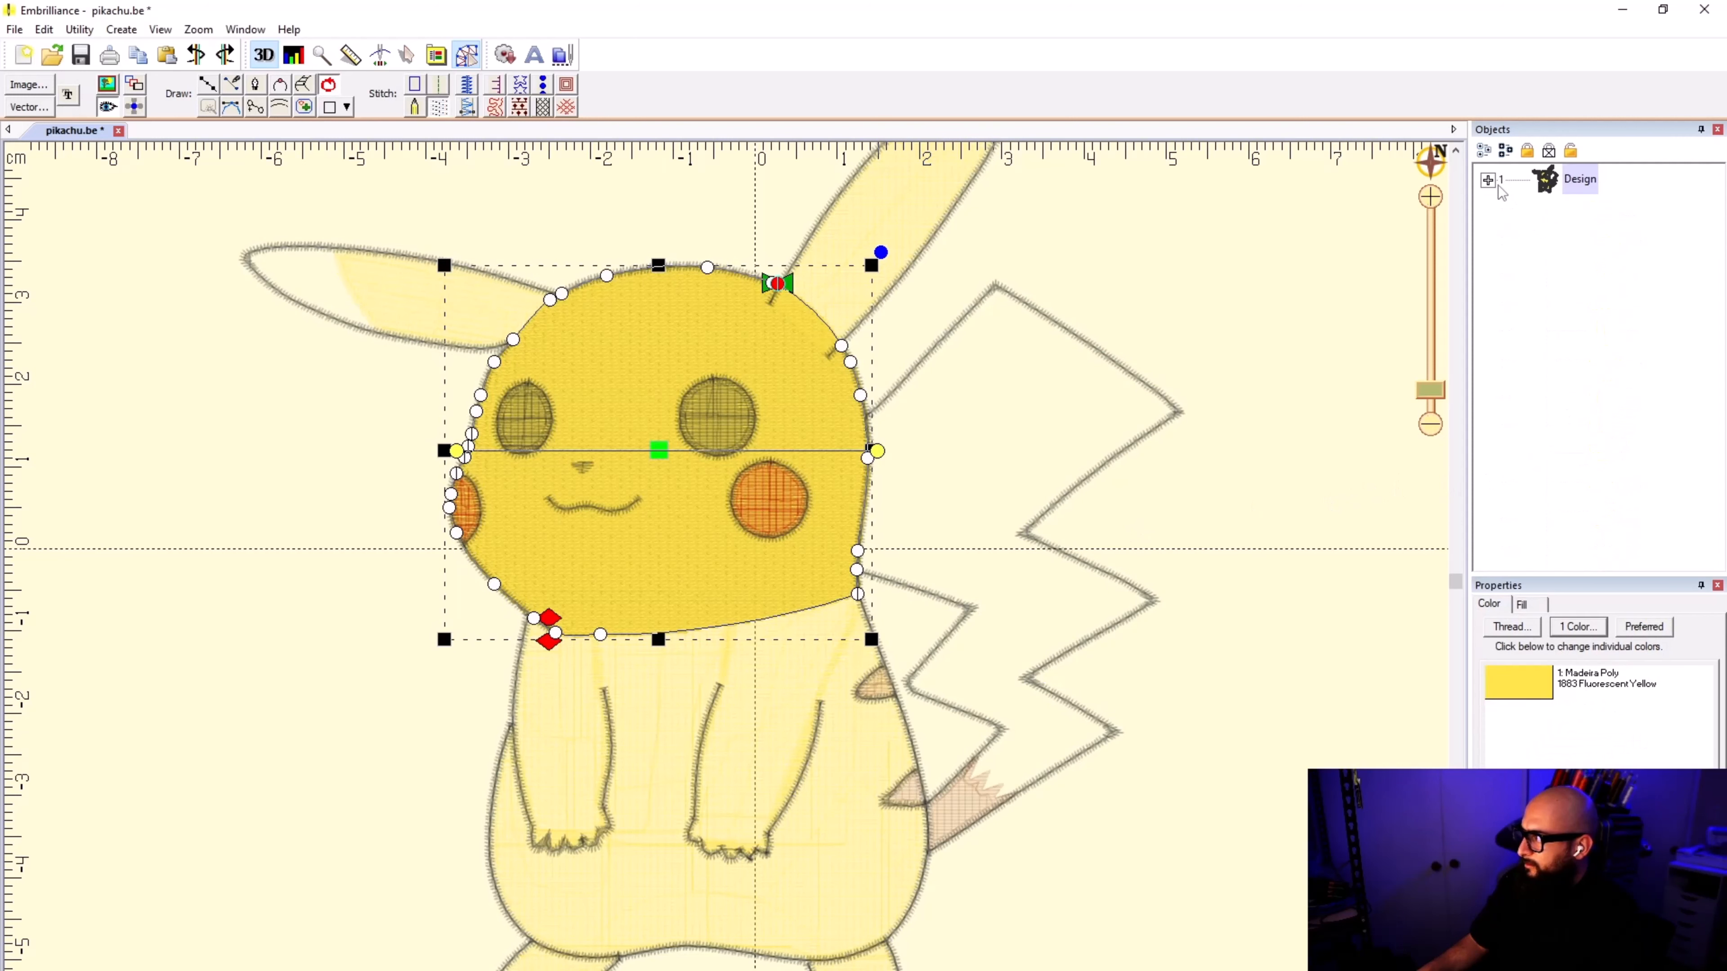
click(1488, 179)
Step: Move the head fill behind both ear fills and their connecting run, directly after the right ear fill in the stitching order
click(1606, 401)
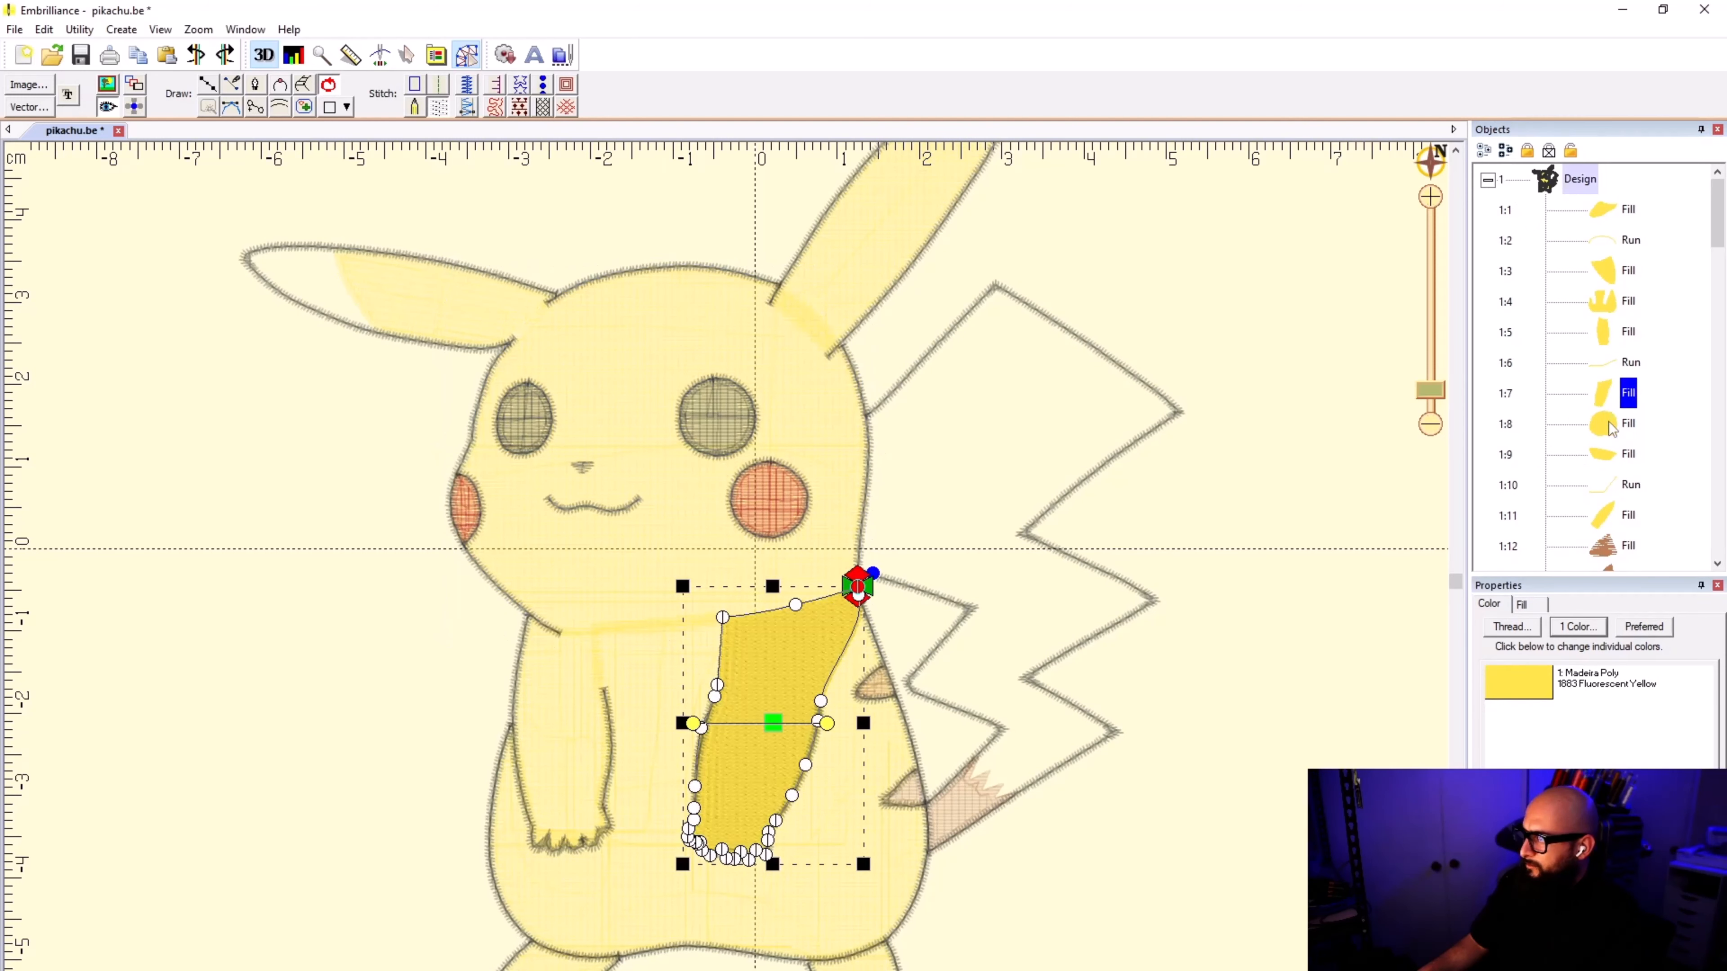
click(1605, 459)
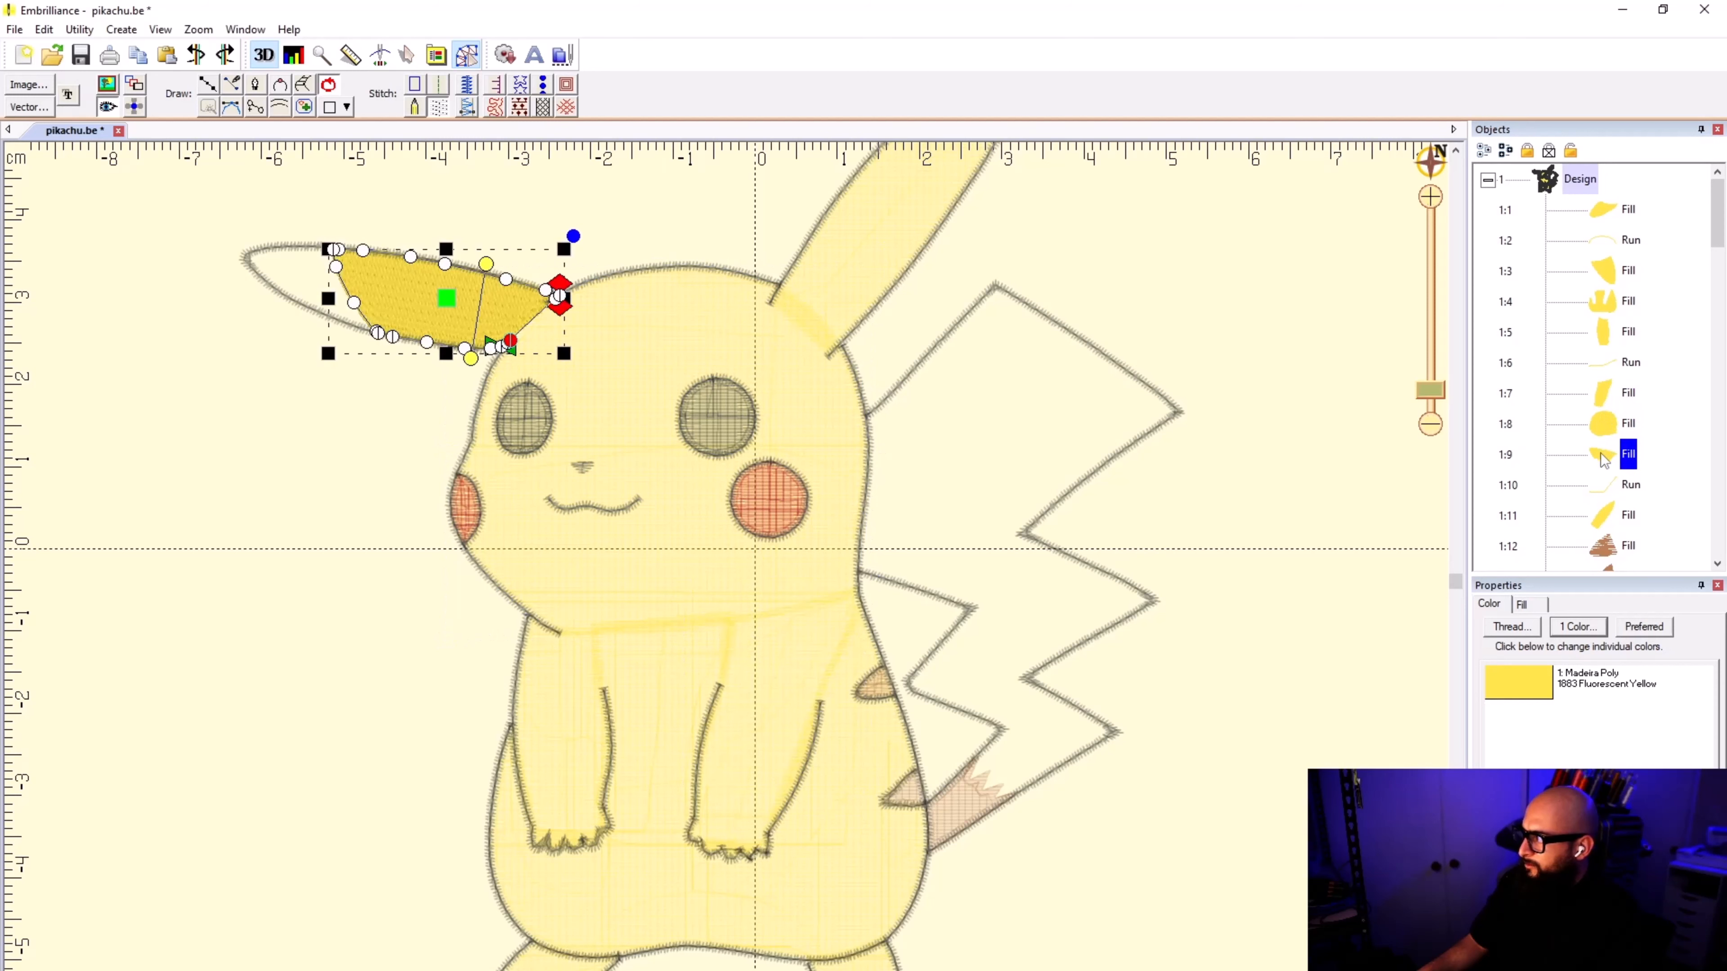
click(1605, 430)
drag(1610, 437, 1601, 491)
click(1601, 491)
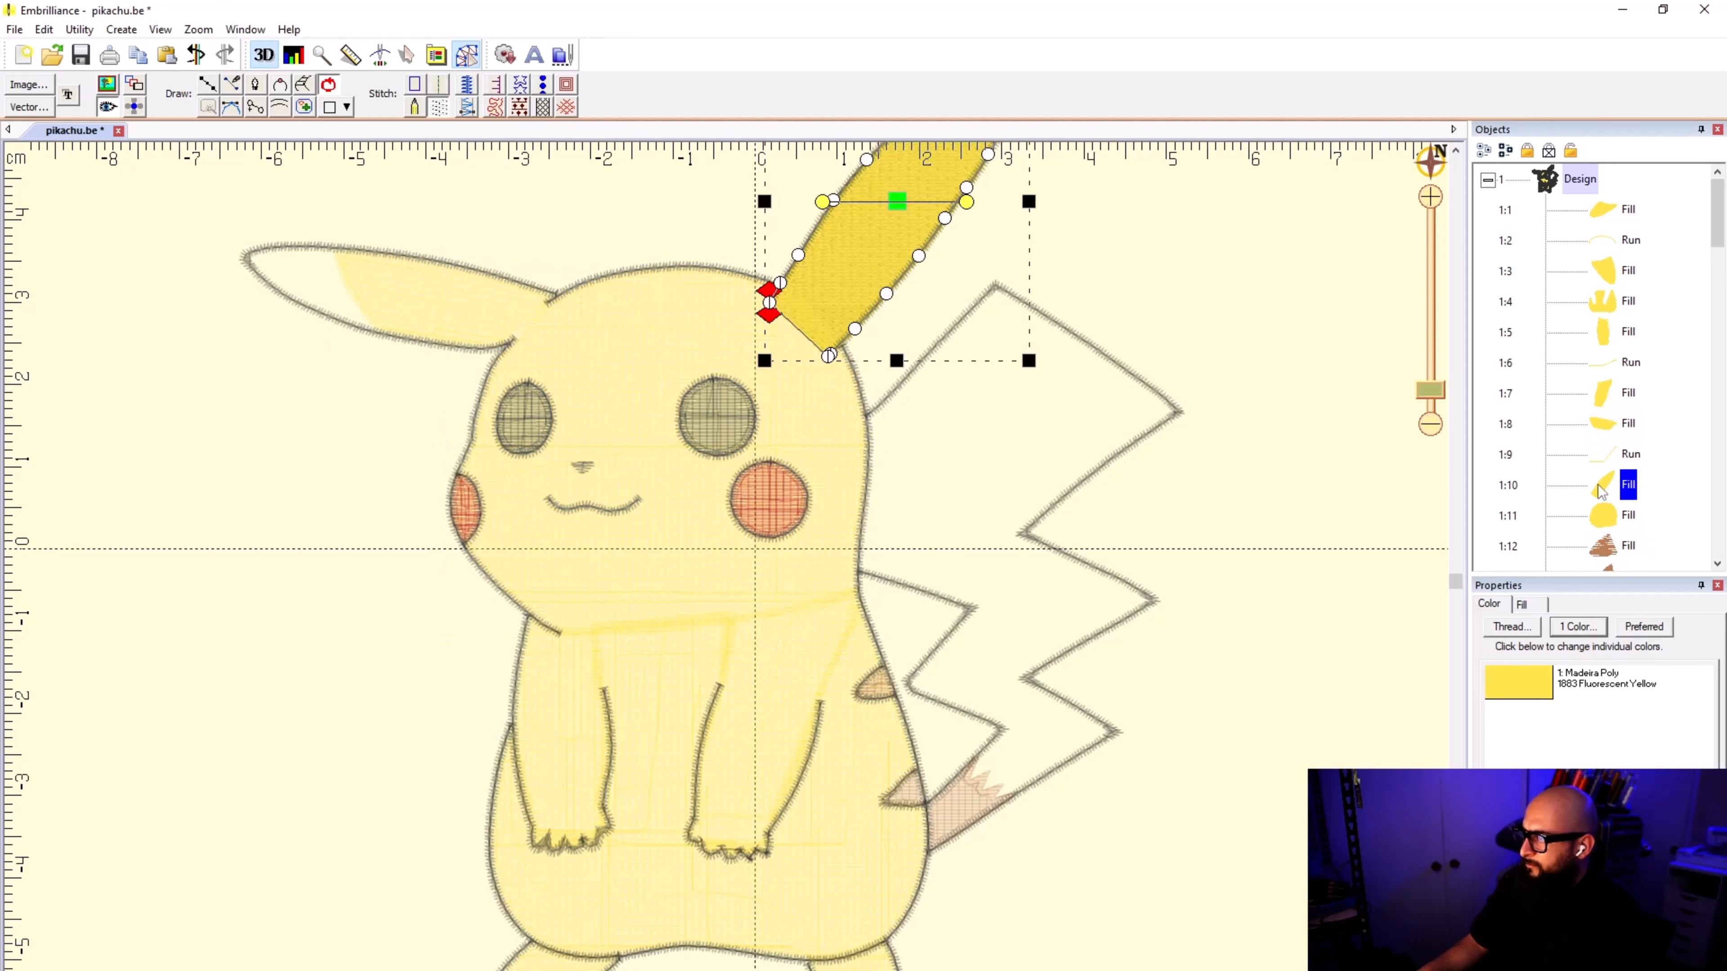
Step: Draw a curved run from the right arm's shoulder across the face to the base of the left ear
click(1604, 407)
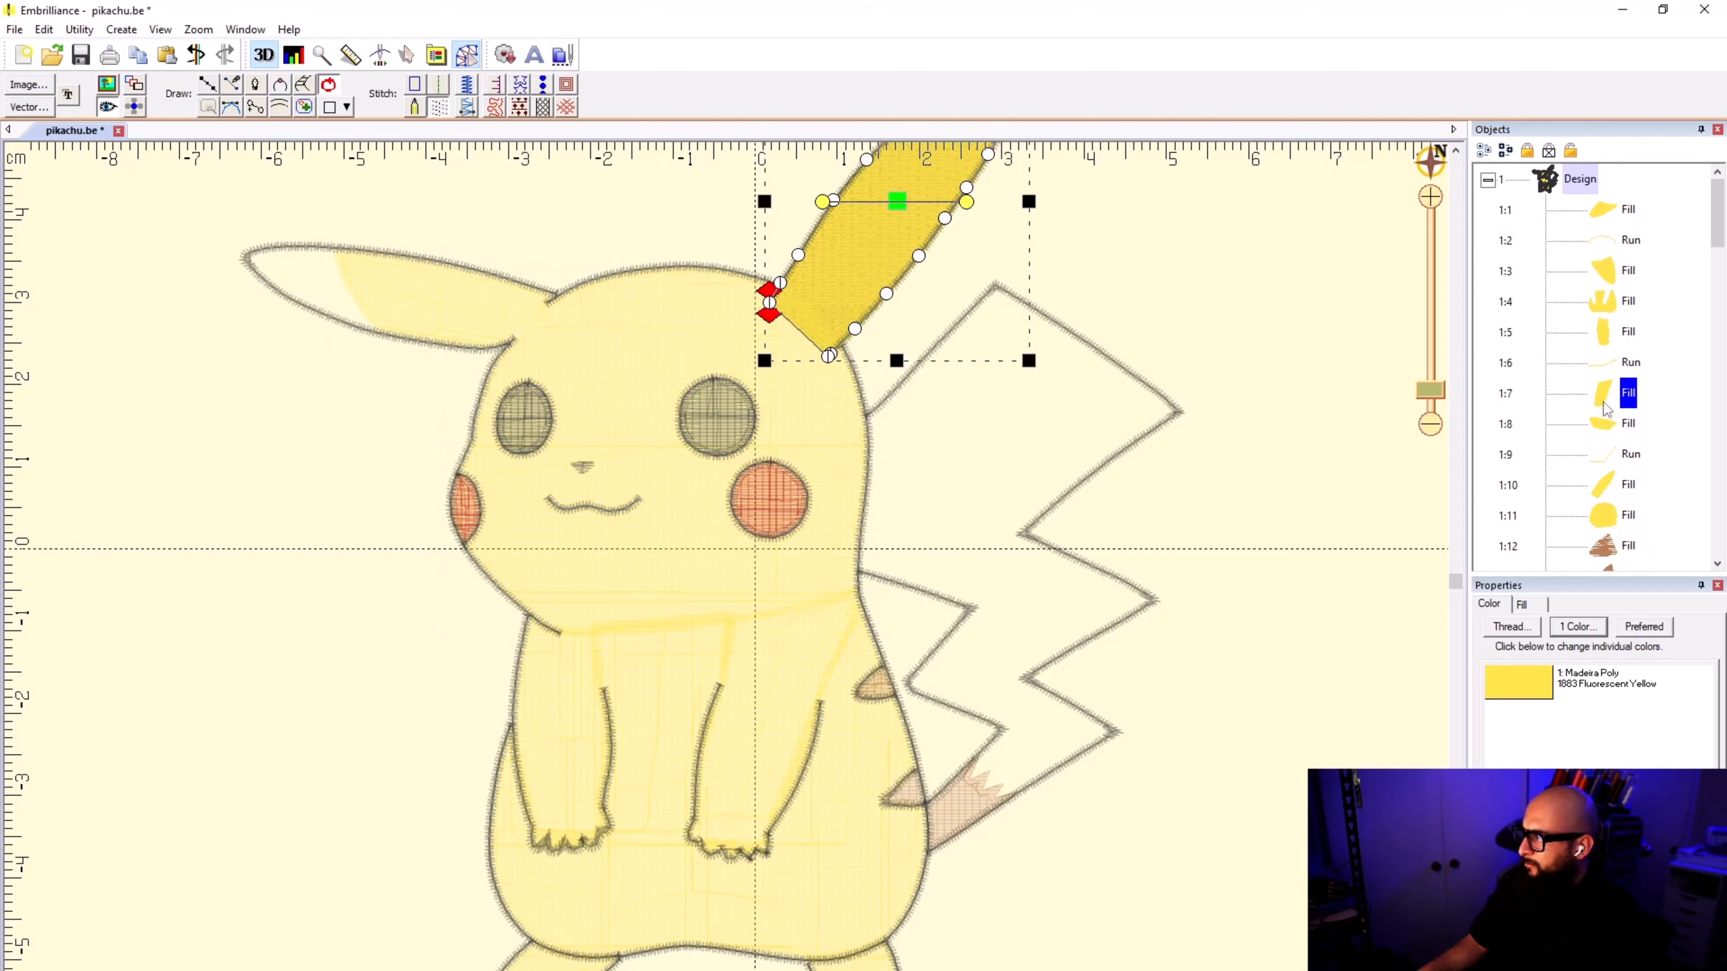
click(1612, 438)
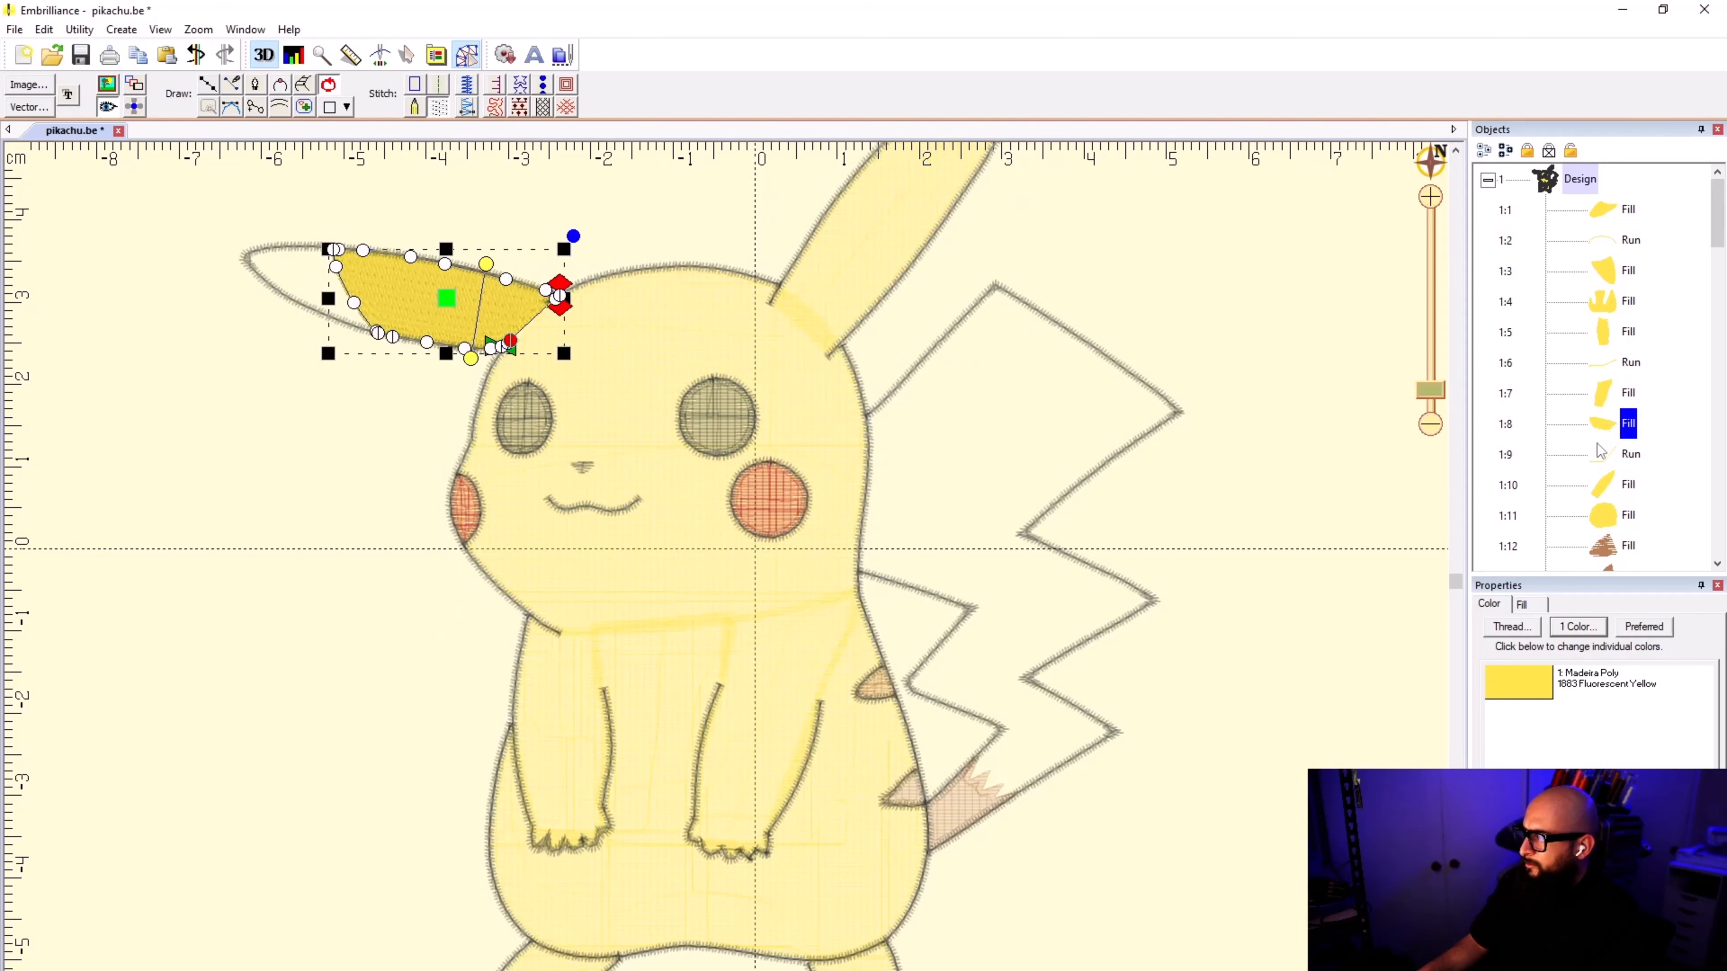
click(359, 470)
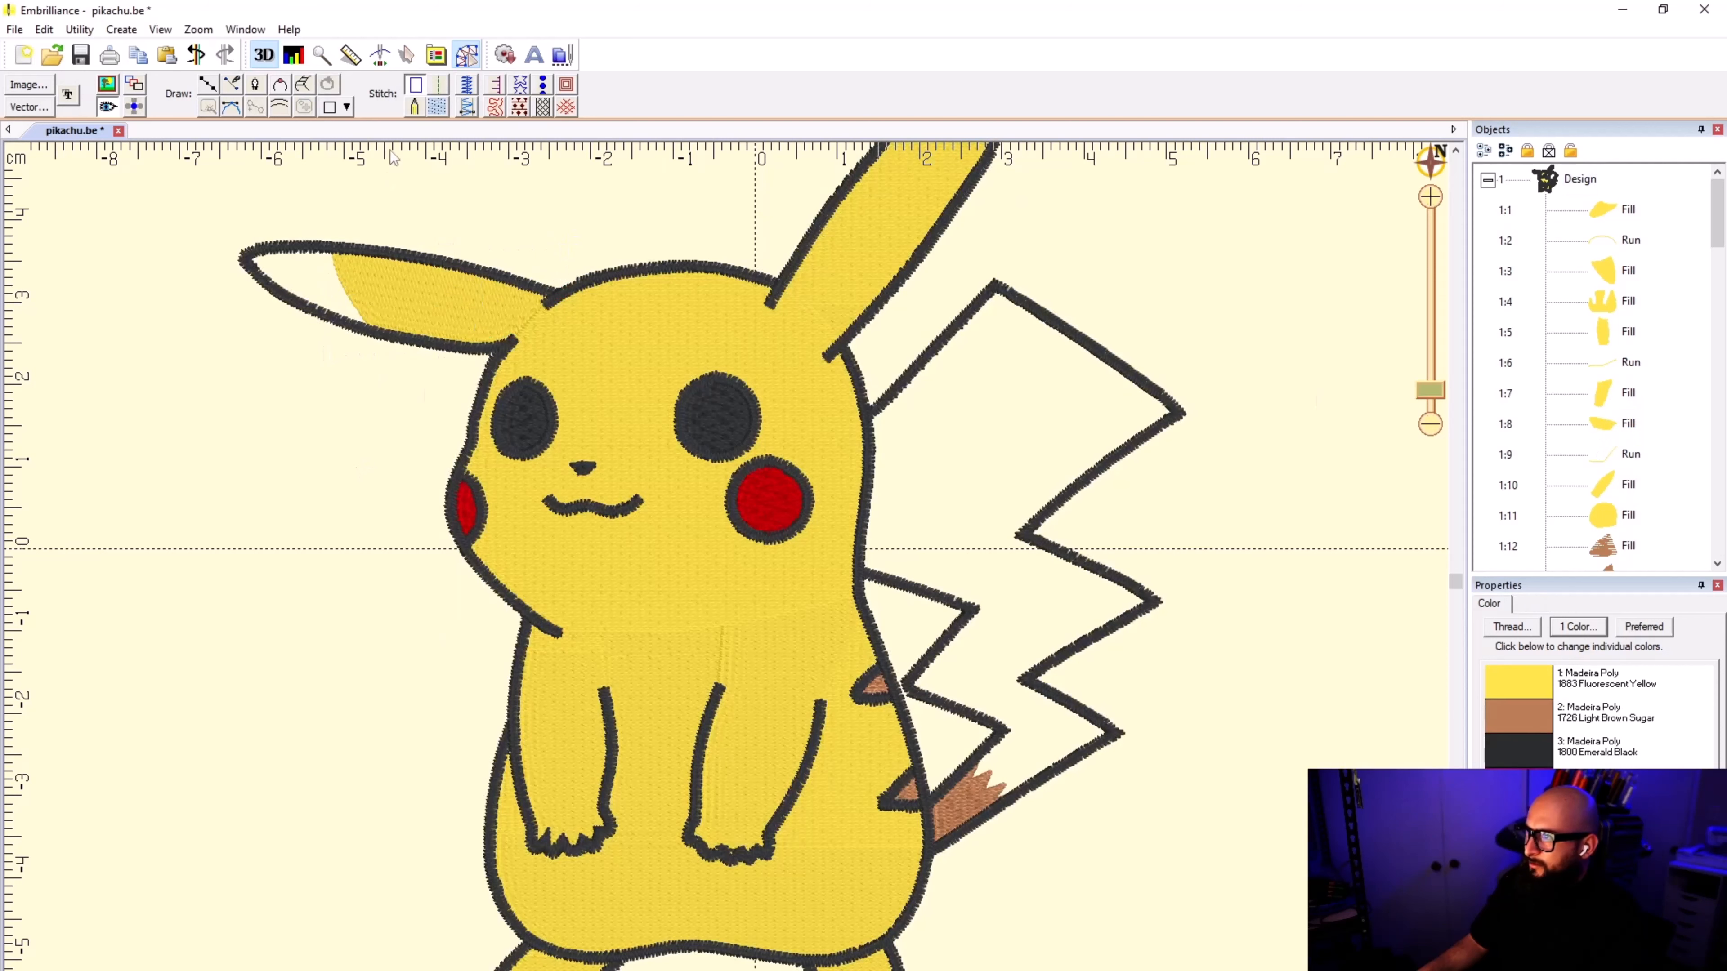
click(208, 86)
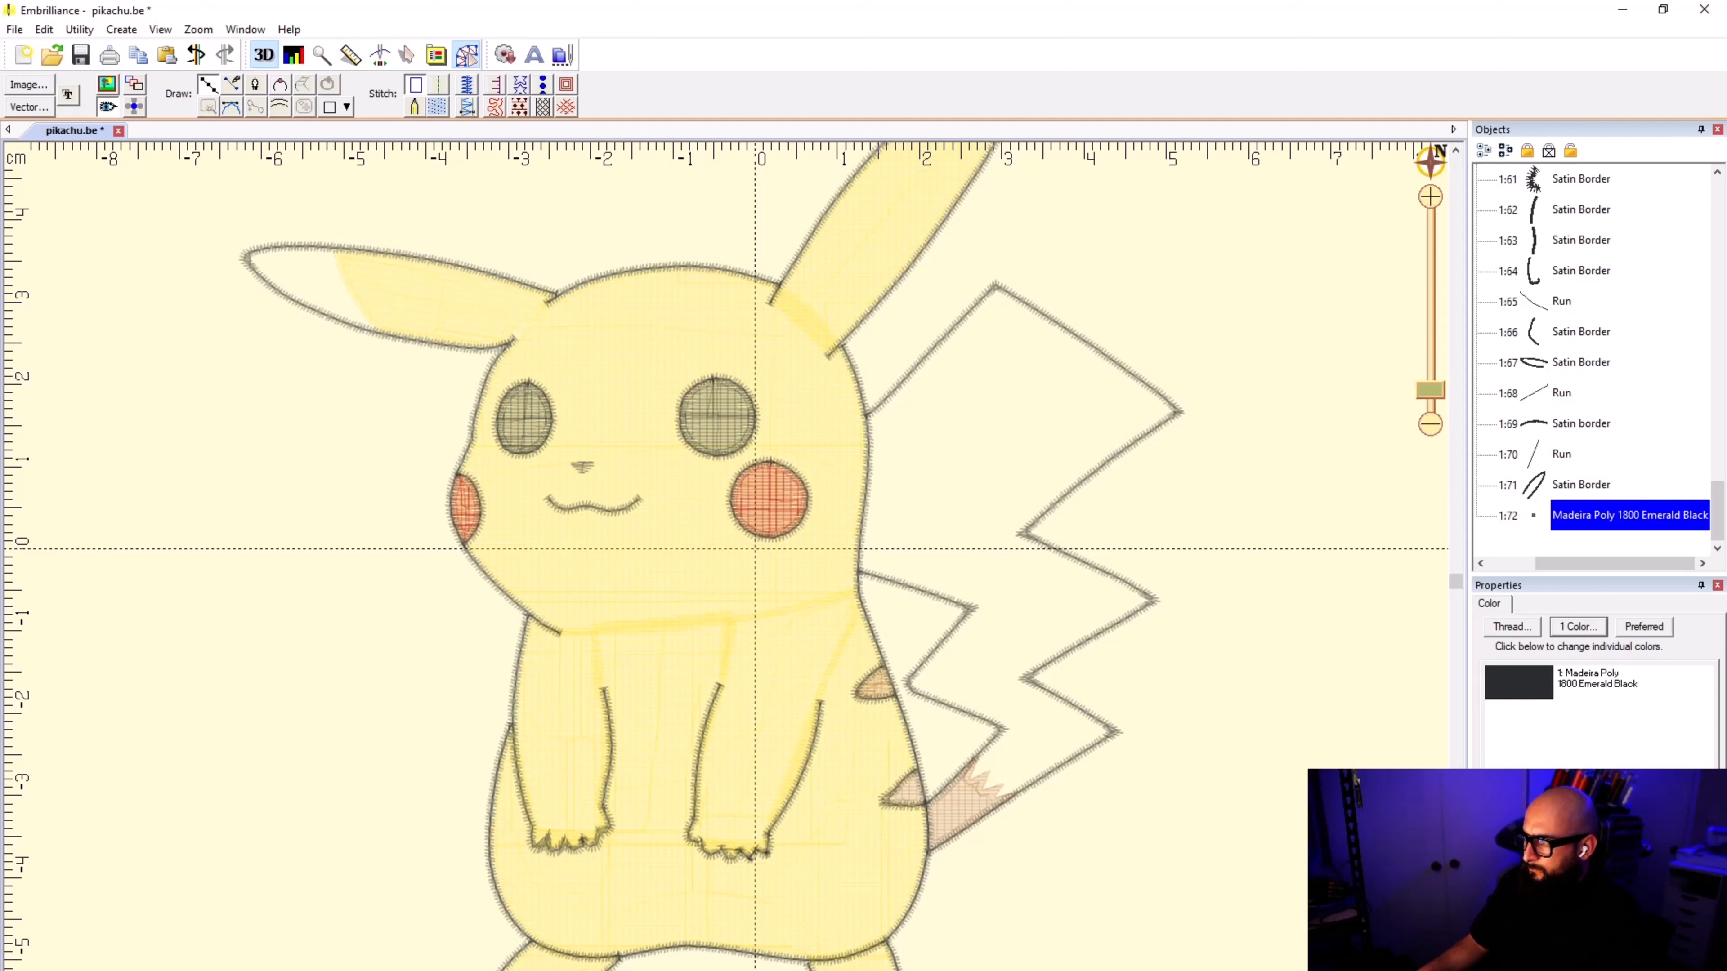
click(830, 581)
click(724, 544)
click(613, 395)
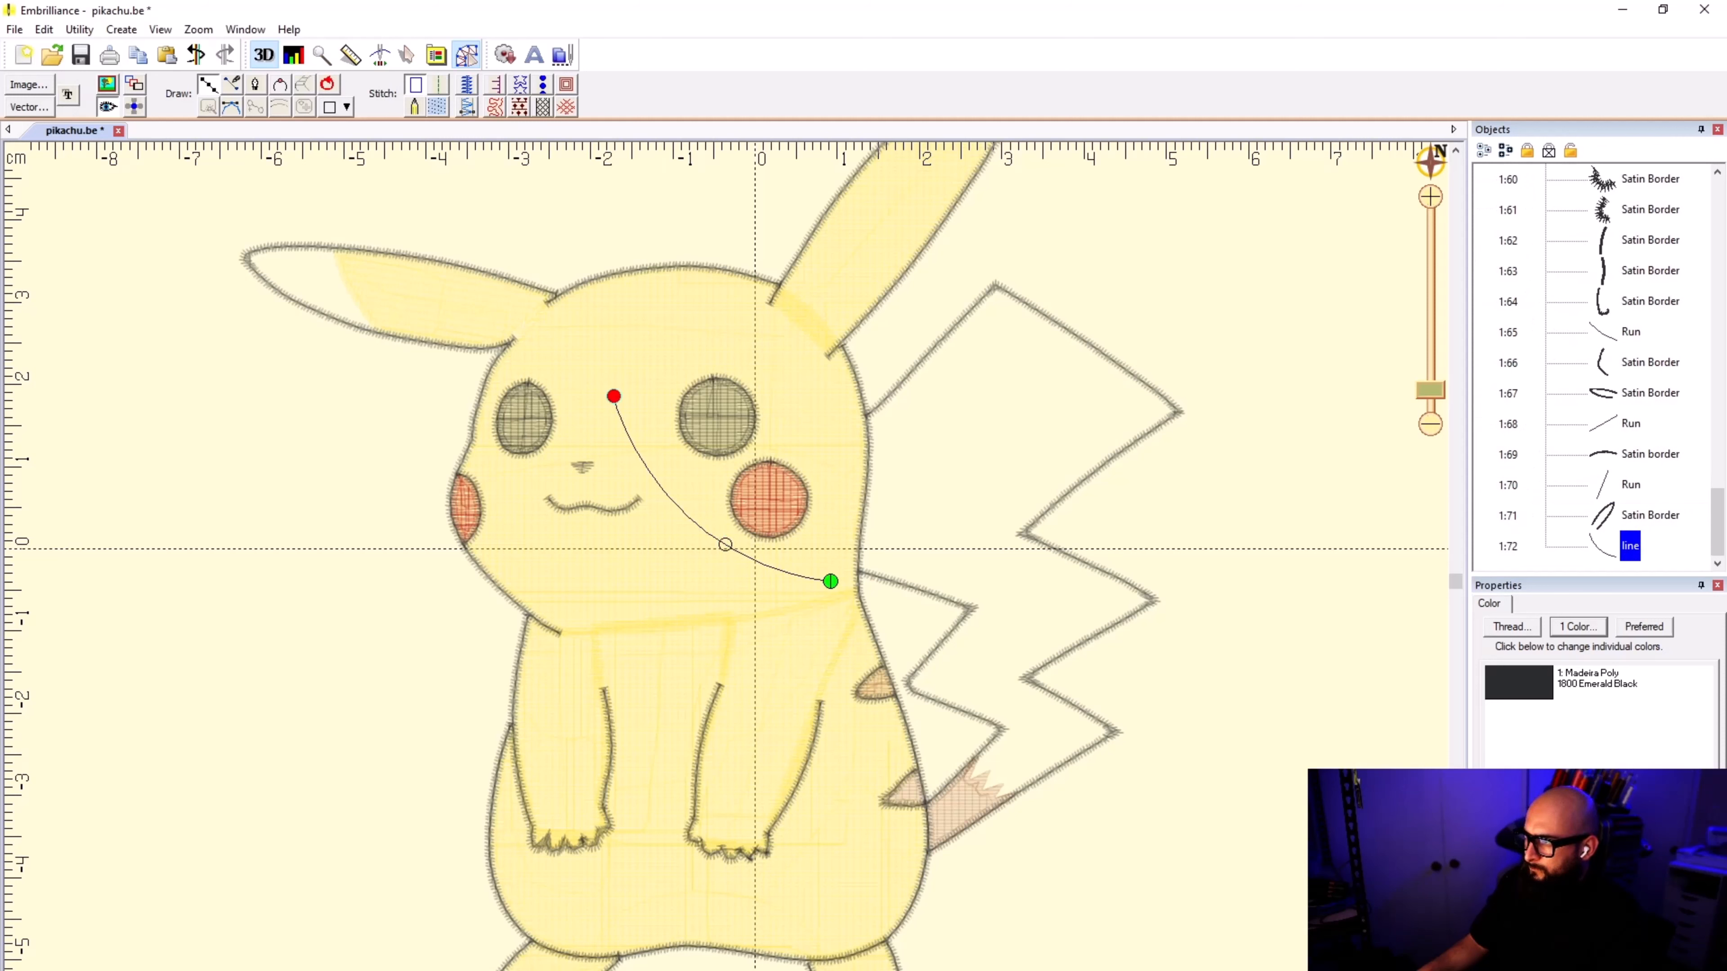
click(539, 322)
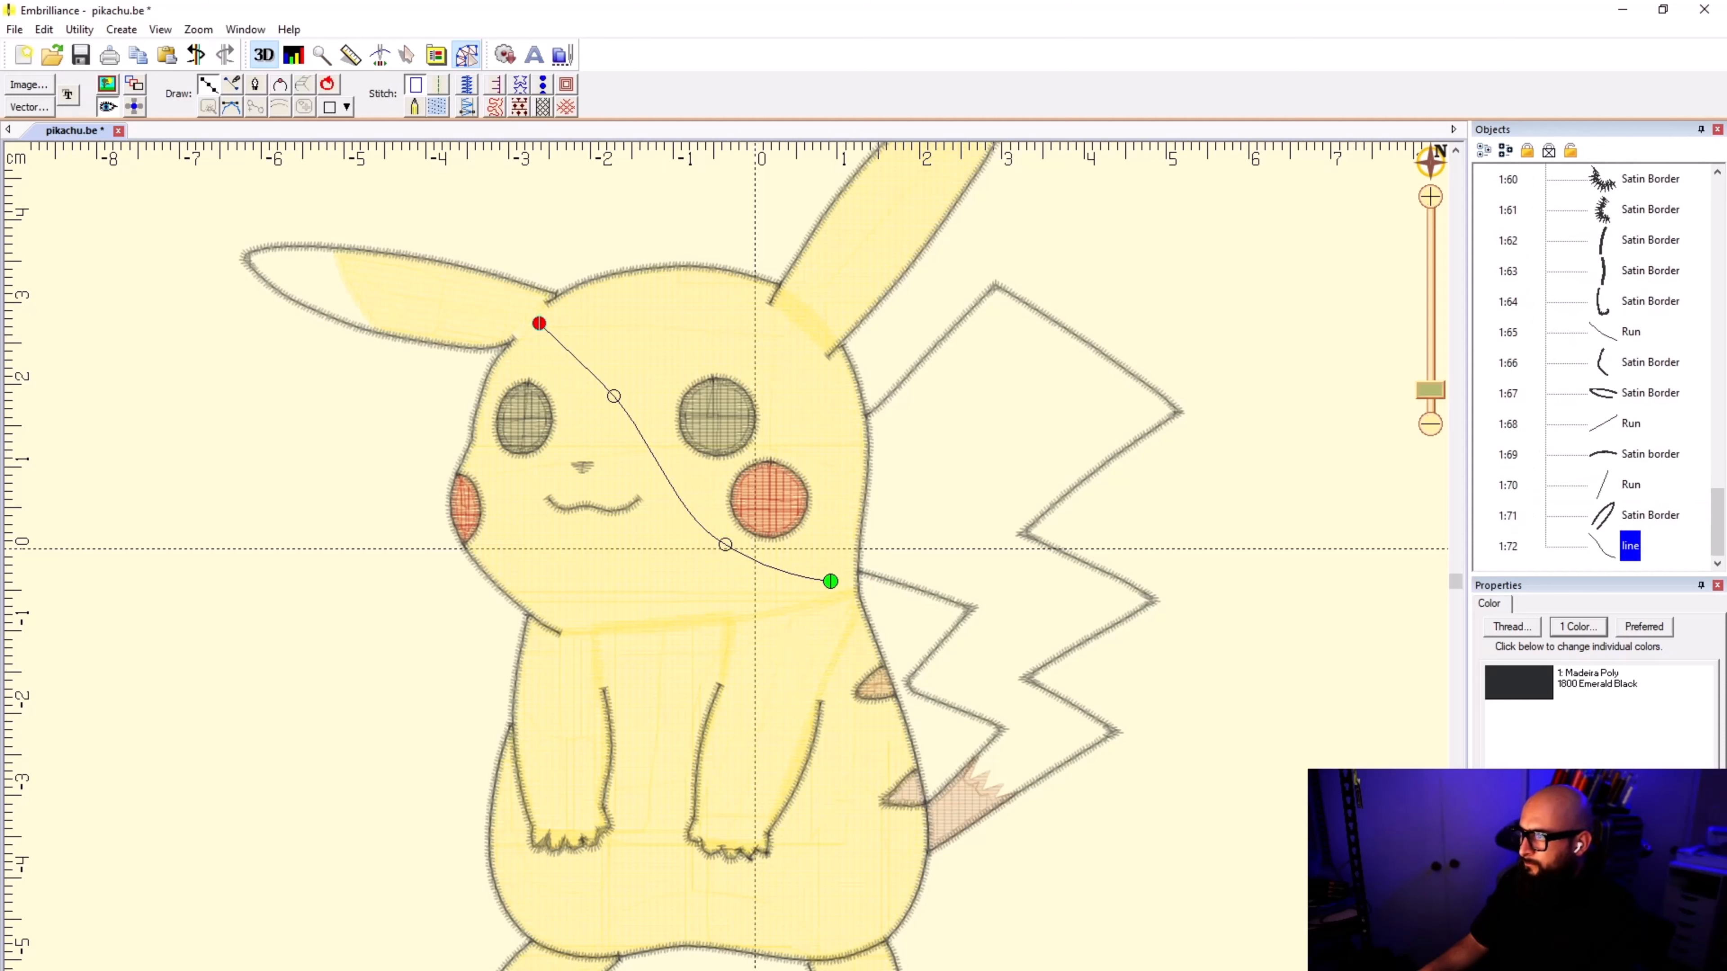
key(Return)
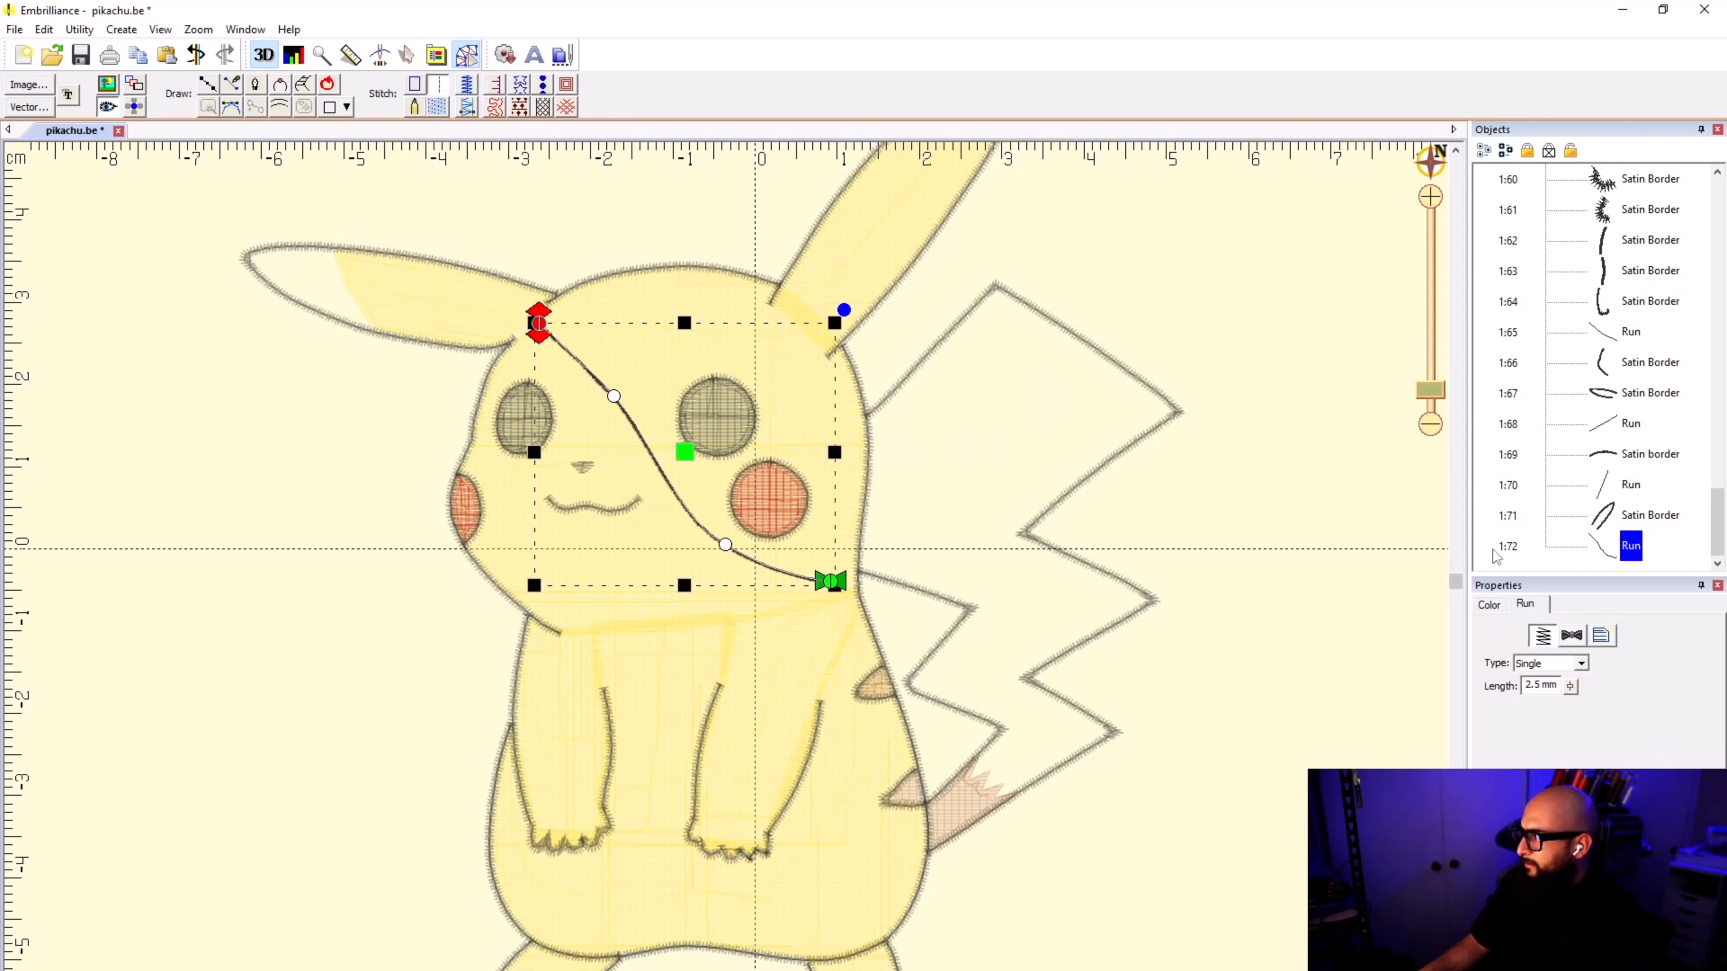
Step: Set the new run's thread color to Madeira Poly 1883 Fluorescent Yellow, found by searching the thread names for YELLOW
click(1489, 604)
double_click(1553, 681)
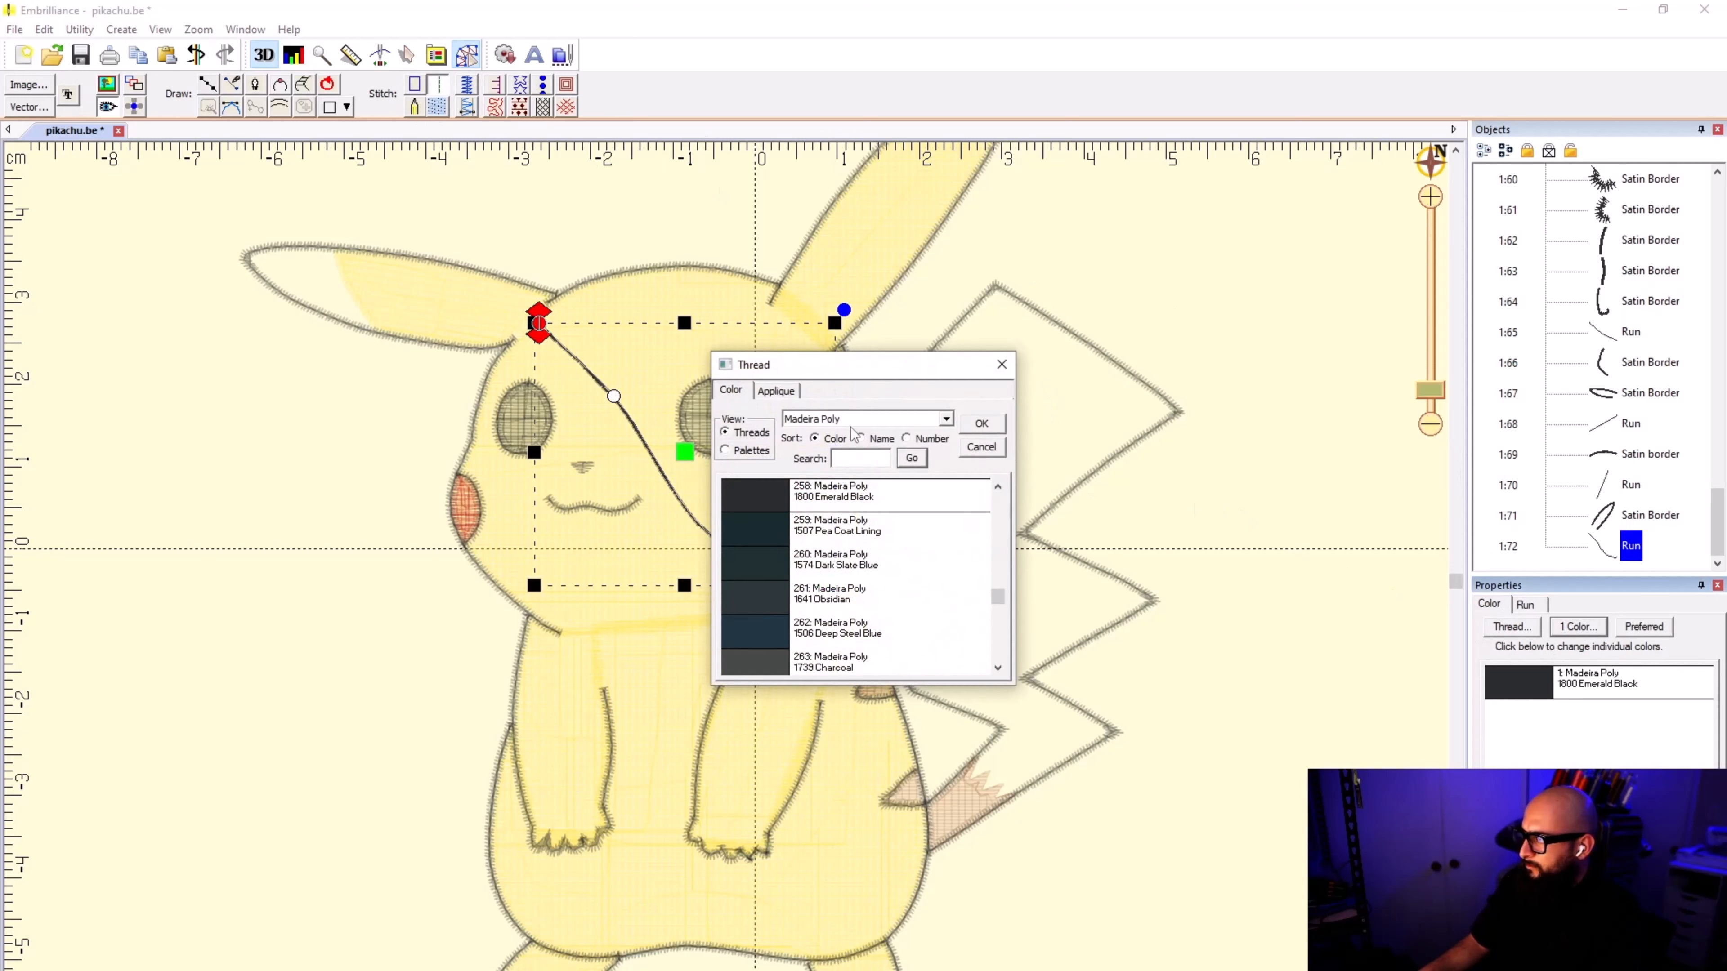
click(860, 439)
click(859, 458)
text(YE)
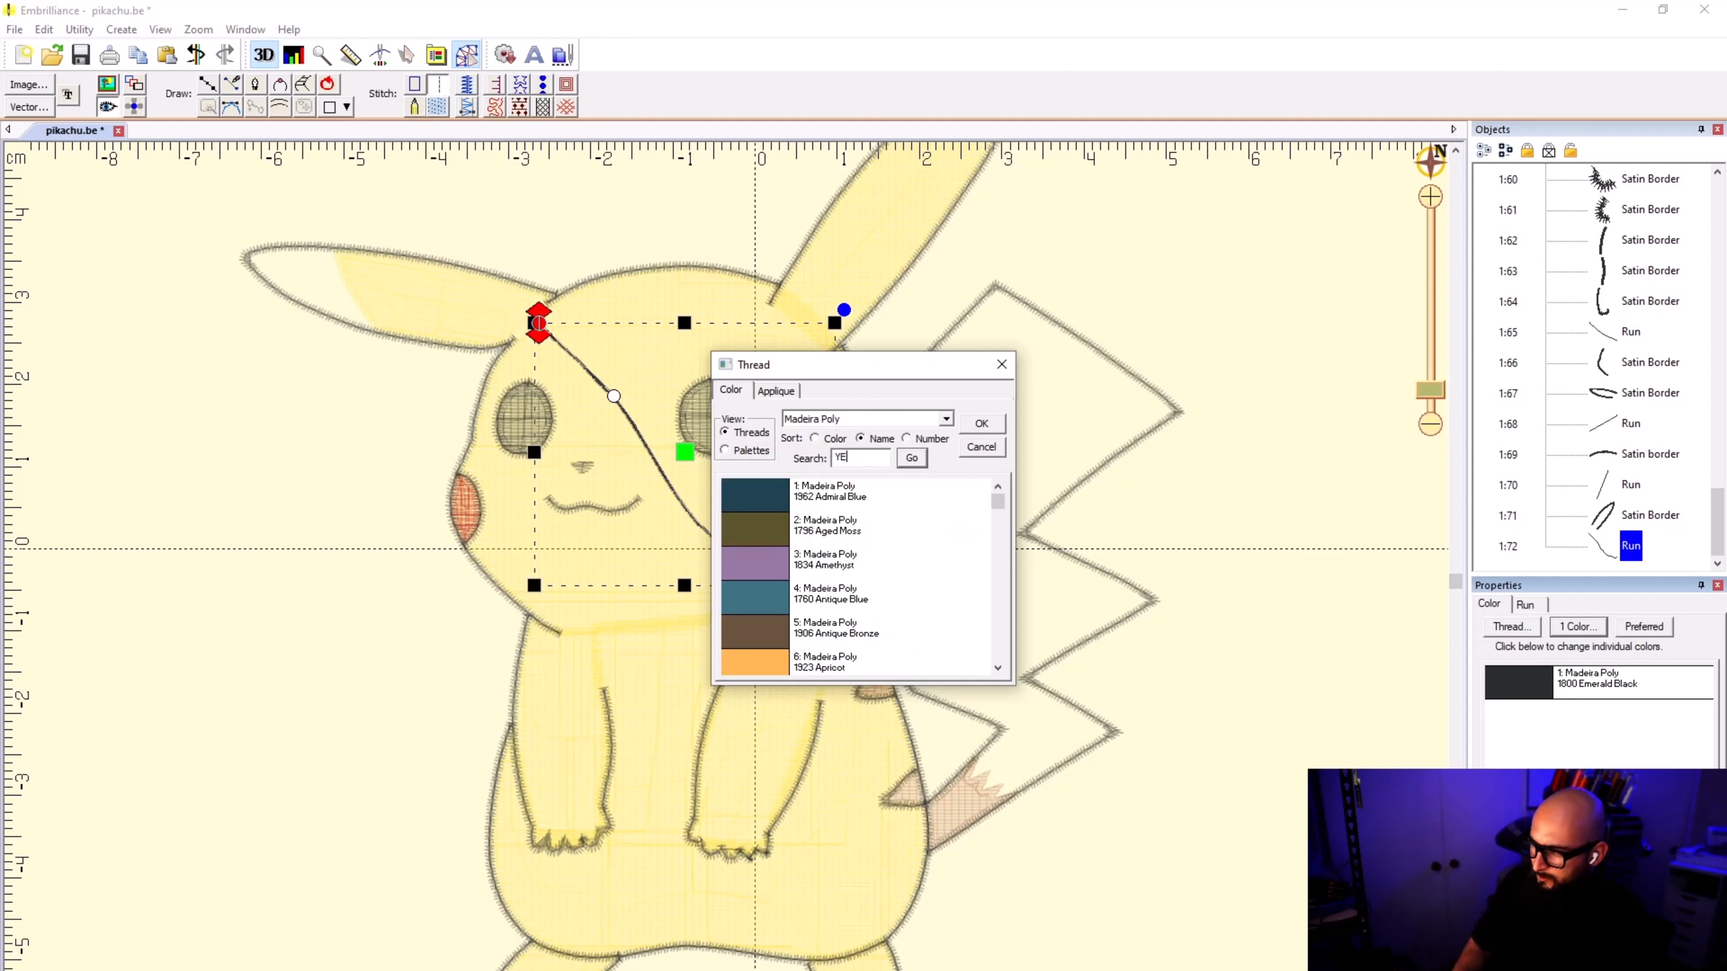
text(LLOW)
click(911, 457)
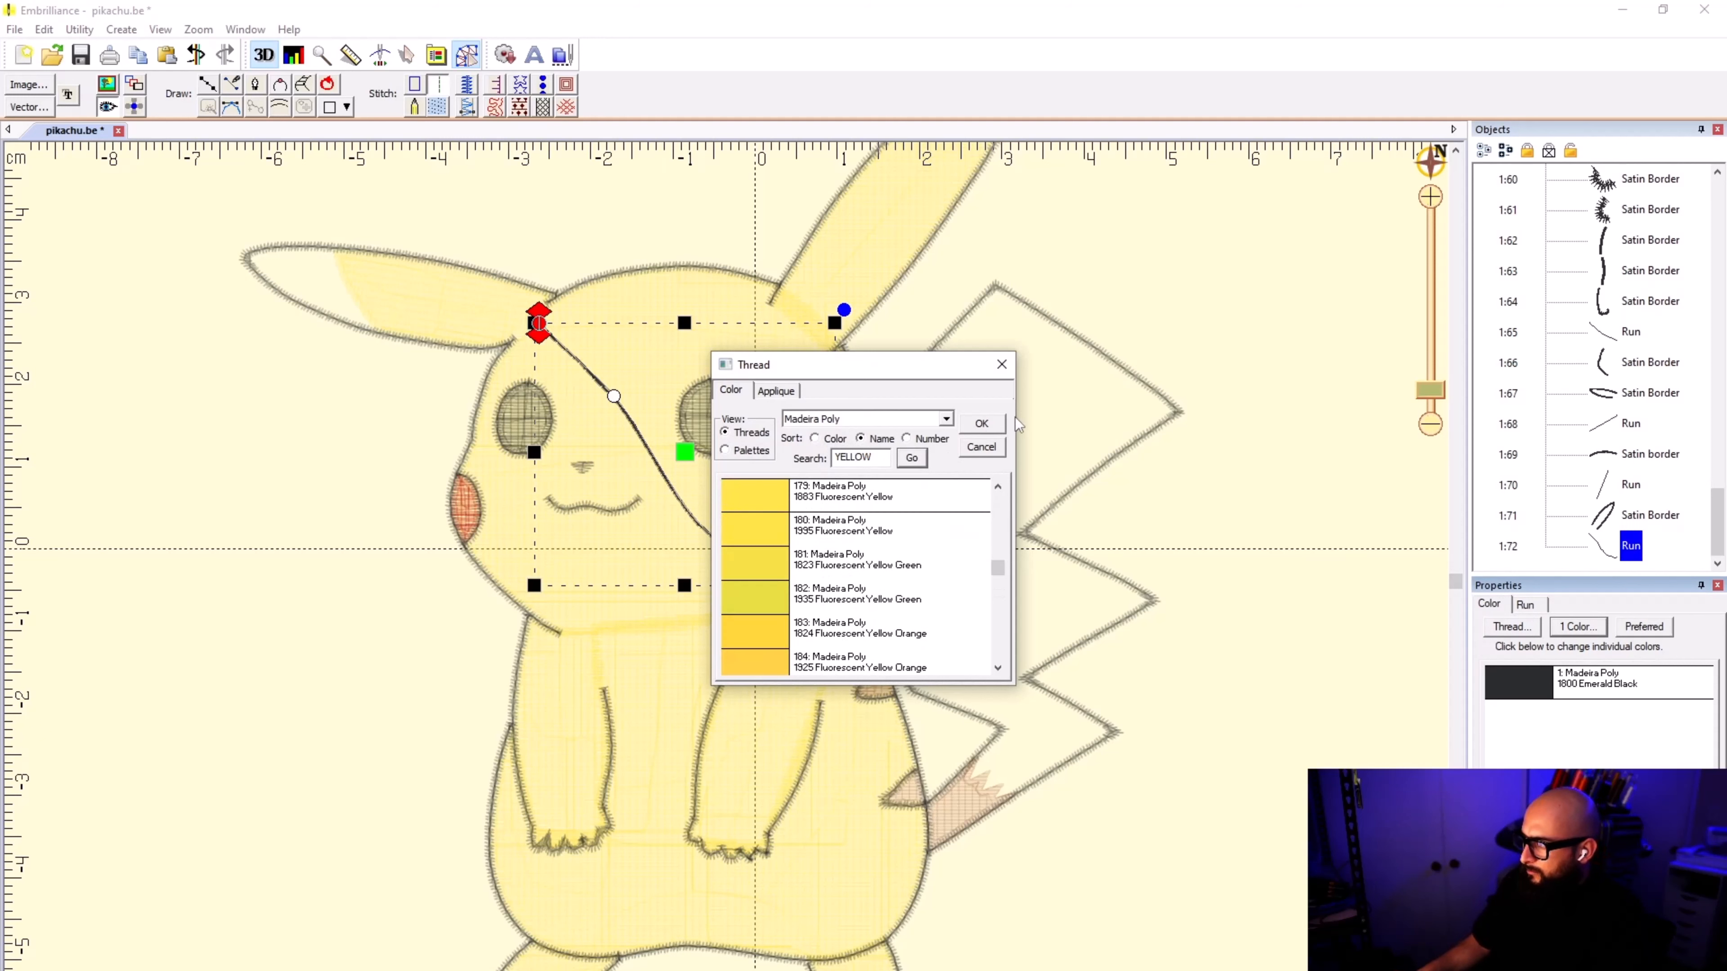
click(994, 424)
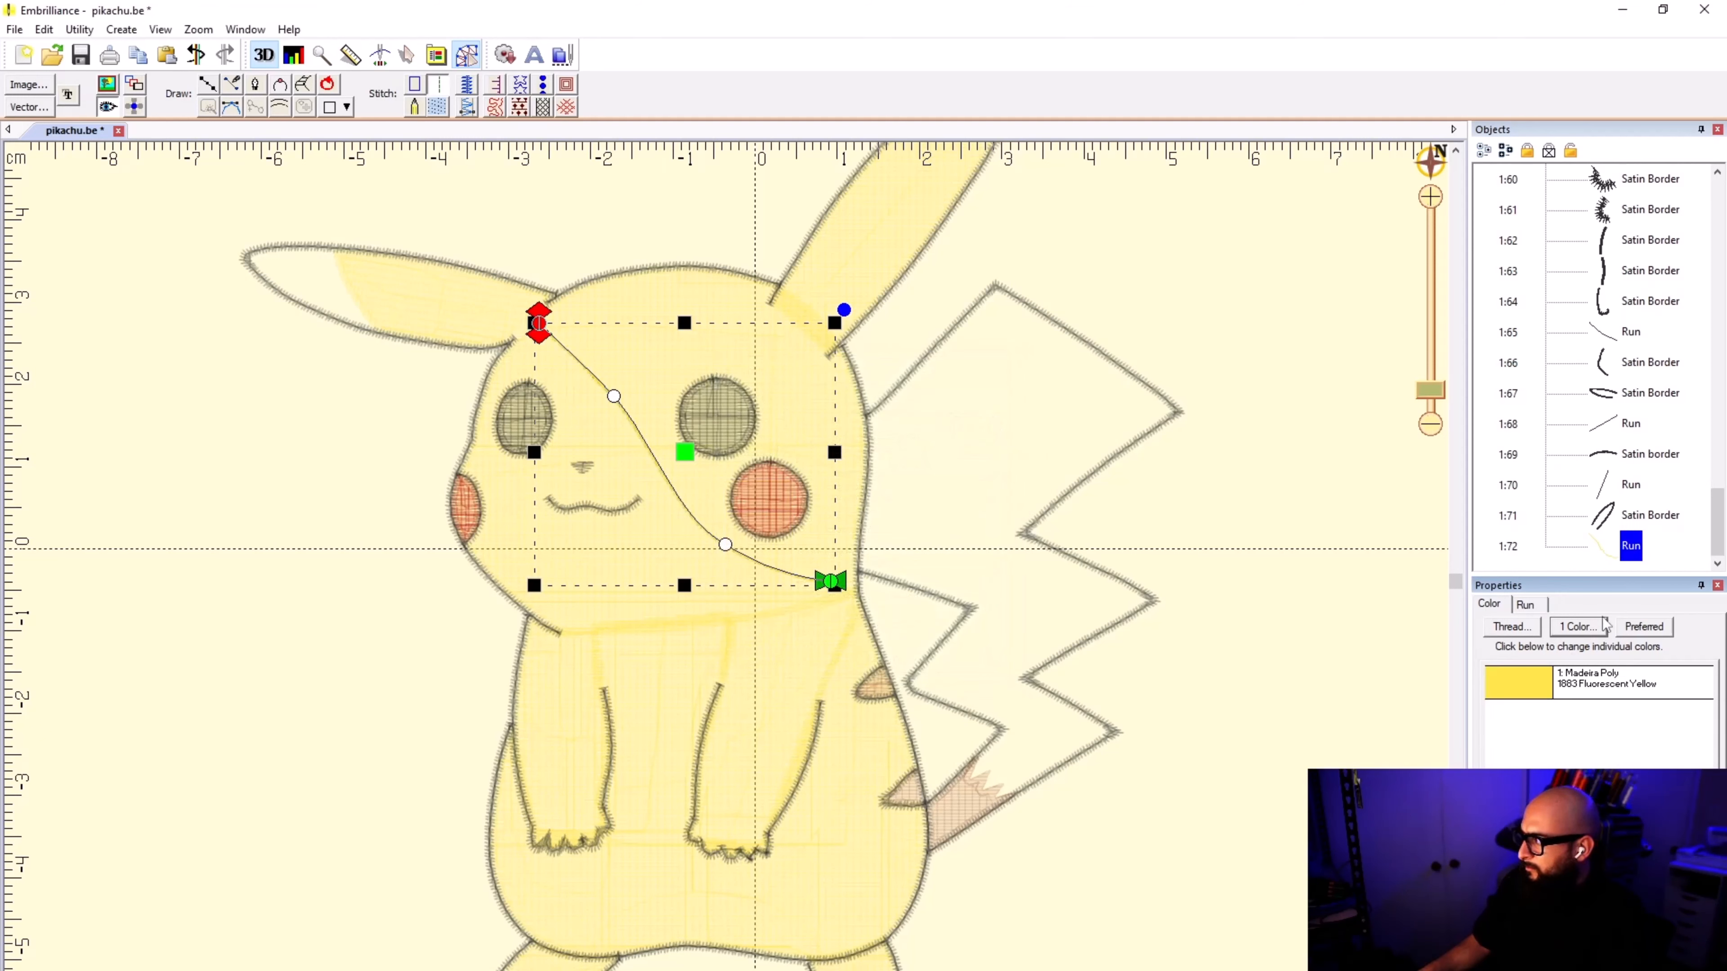
Step: Send the new run to the beginning of the stitching order, and reposition it directly after the left ear fill
right_click(1623, 549)
click(1639, 590)
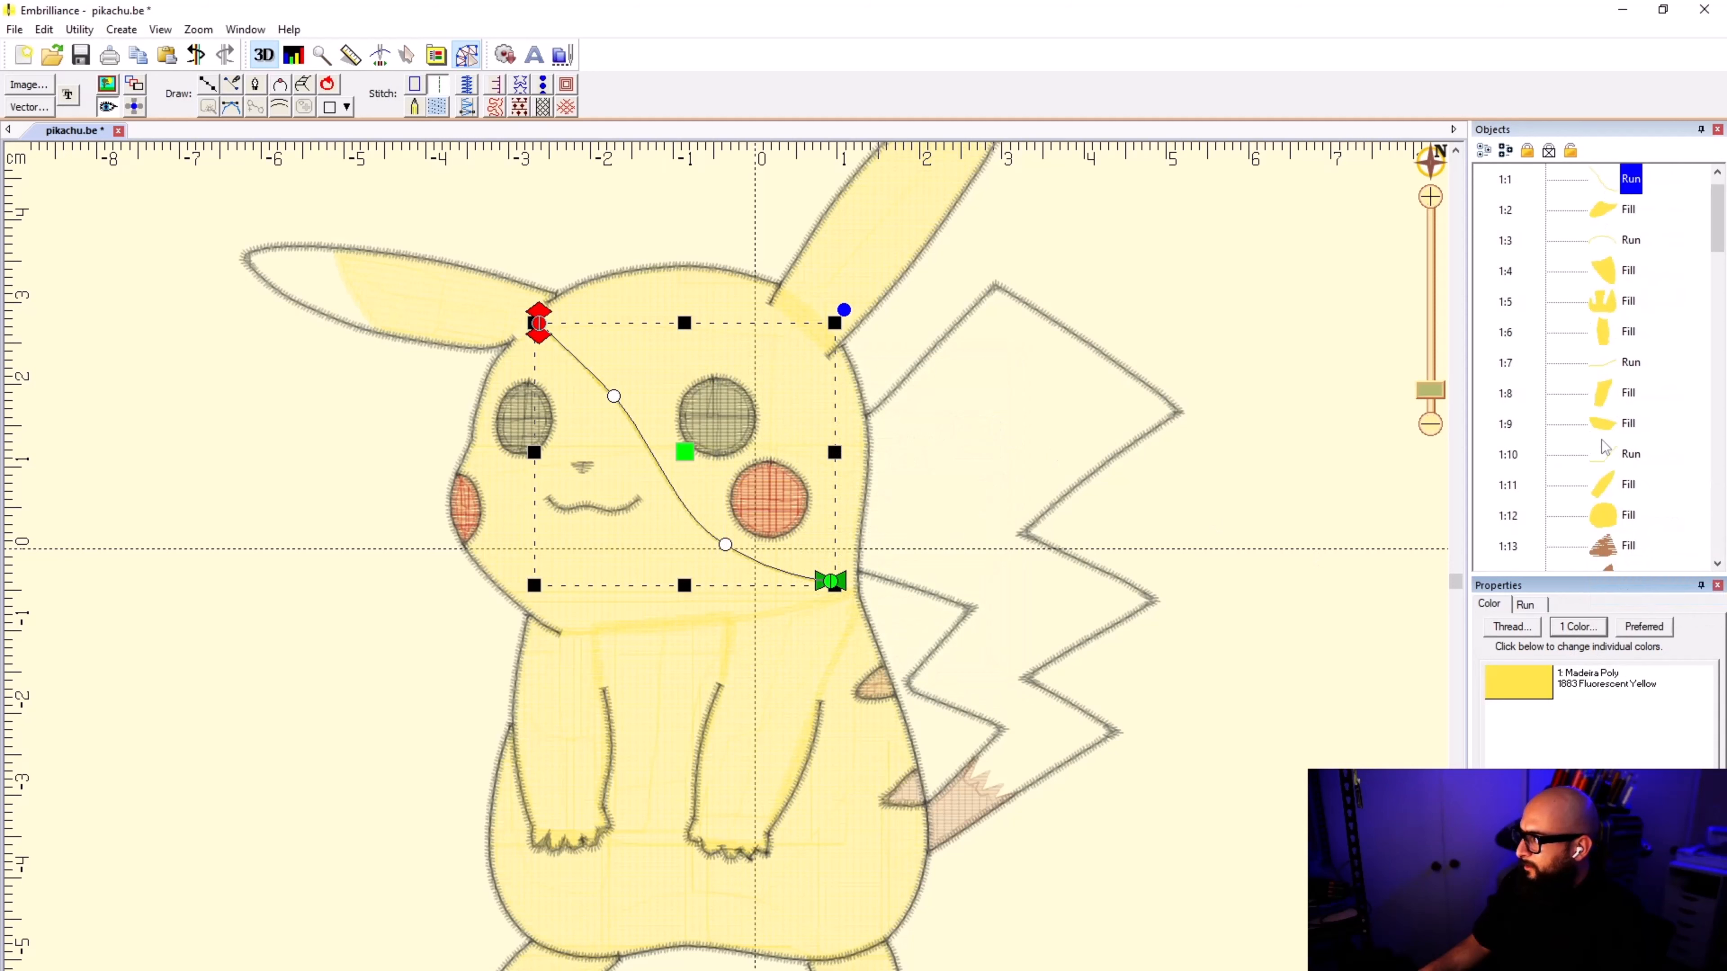
click(793, 663)
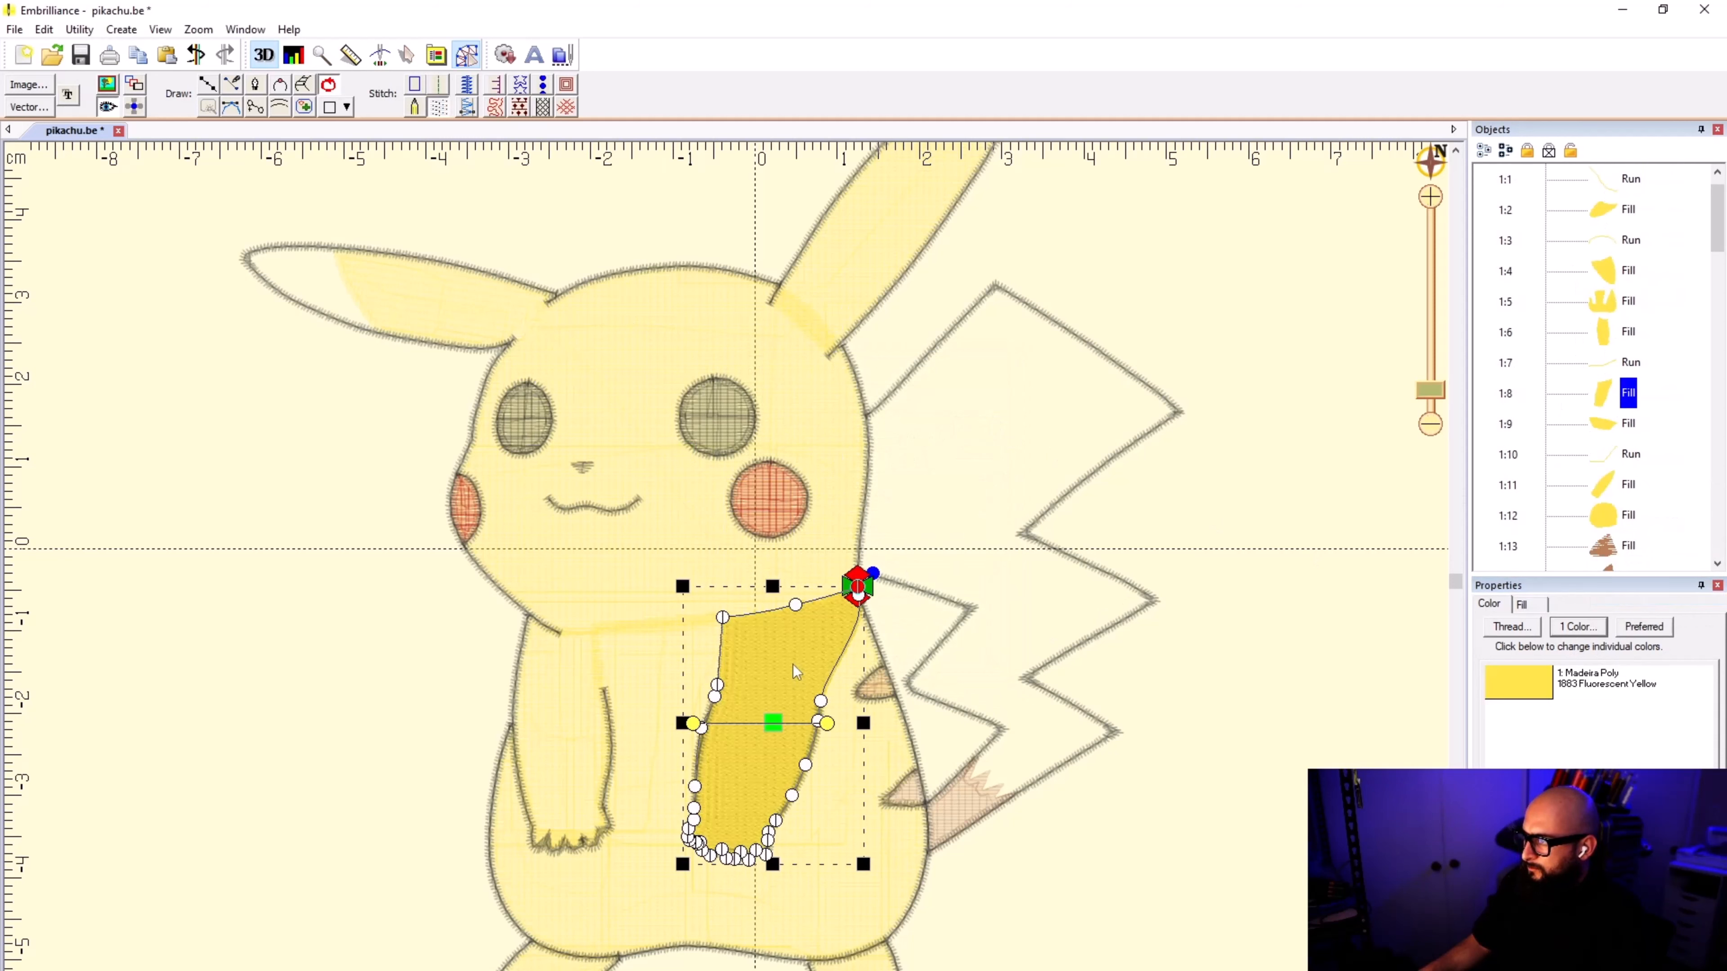
scroll(1611, 231, up, 1)
click(1608, 216)
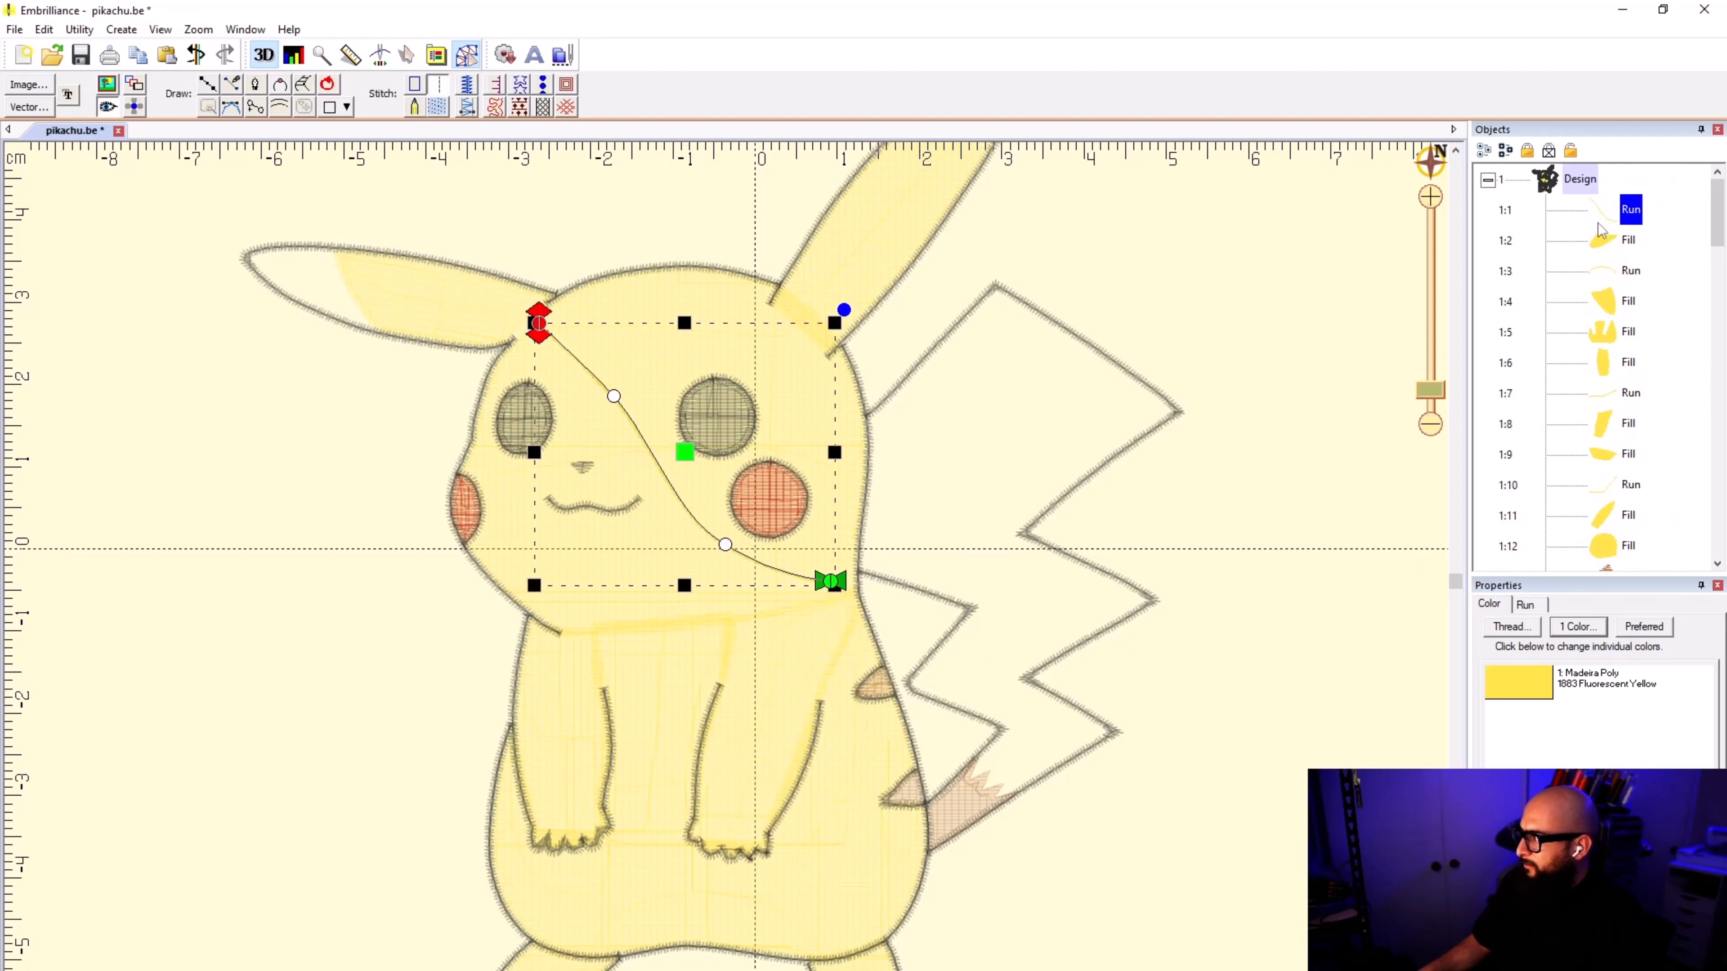
drag(1604, 454, 1606, 459)
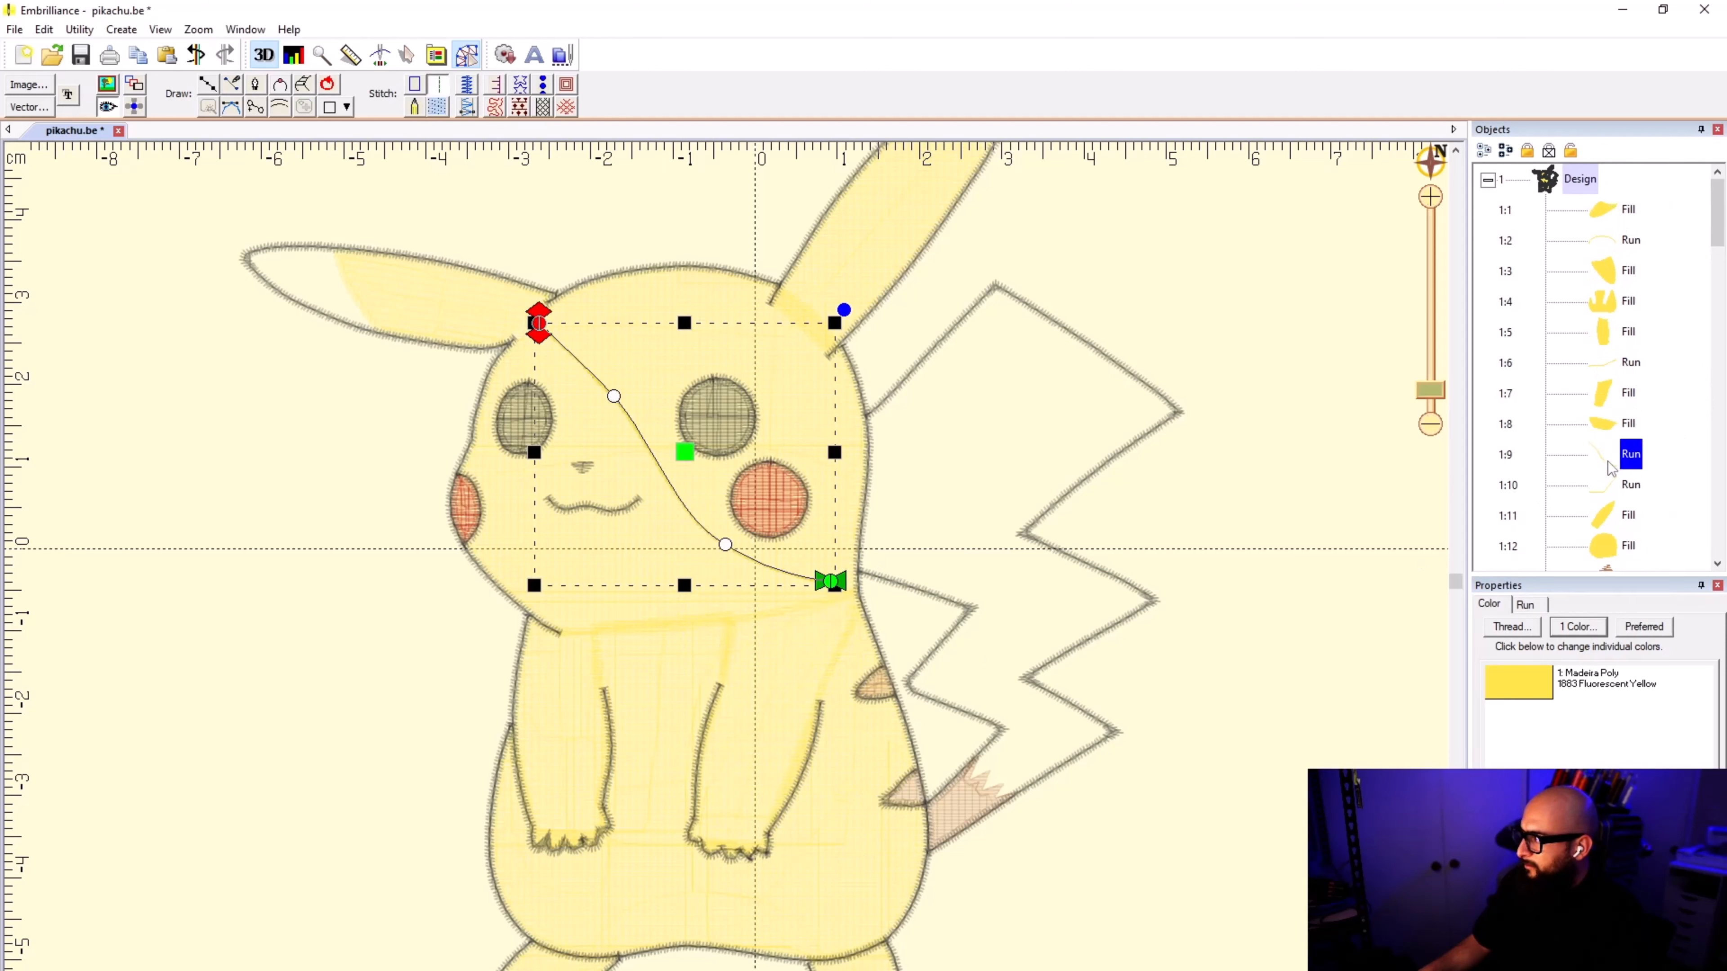
Step: Reorder the ear objects so the new run precedes the left ear fill and the ear-connecting run follows it
click(1615, 436)
click(1617, 454)
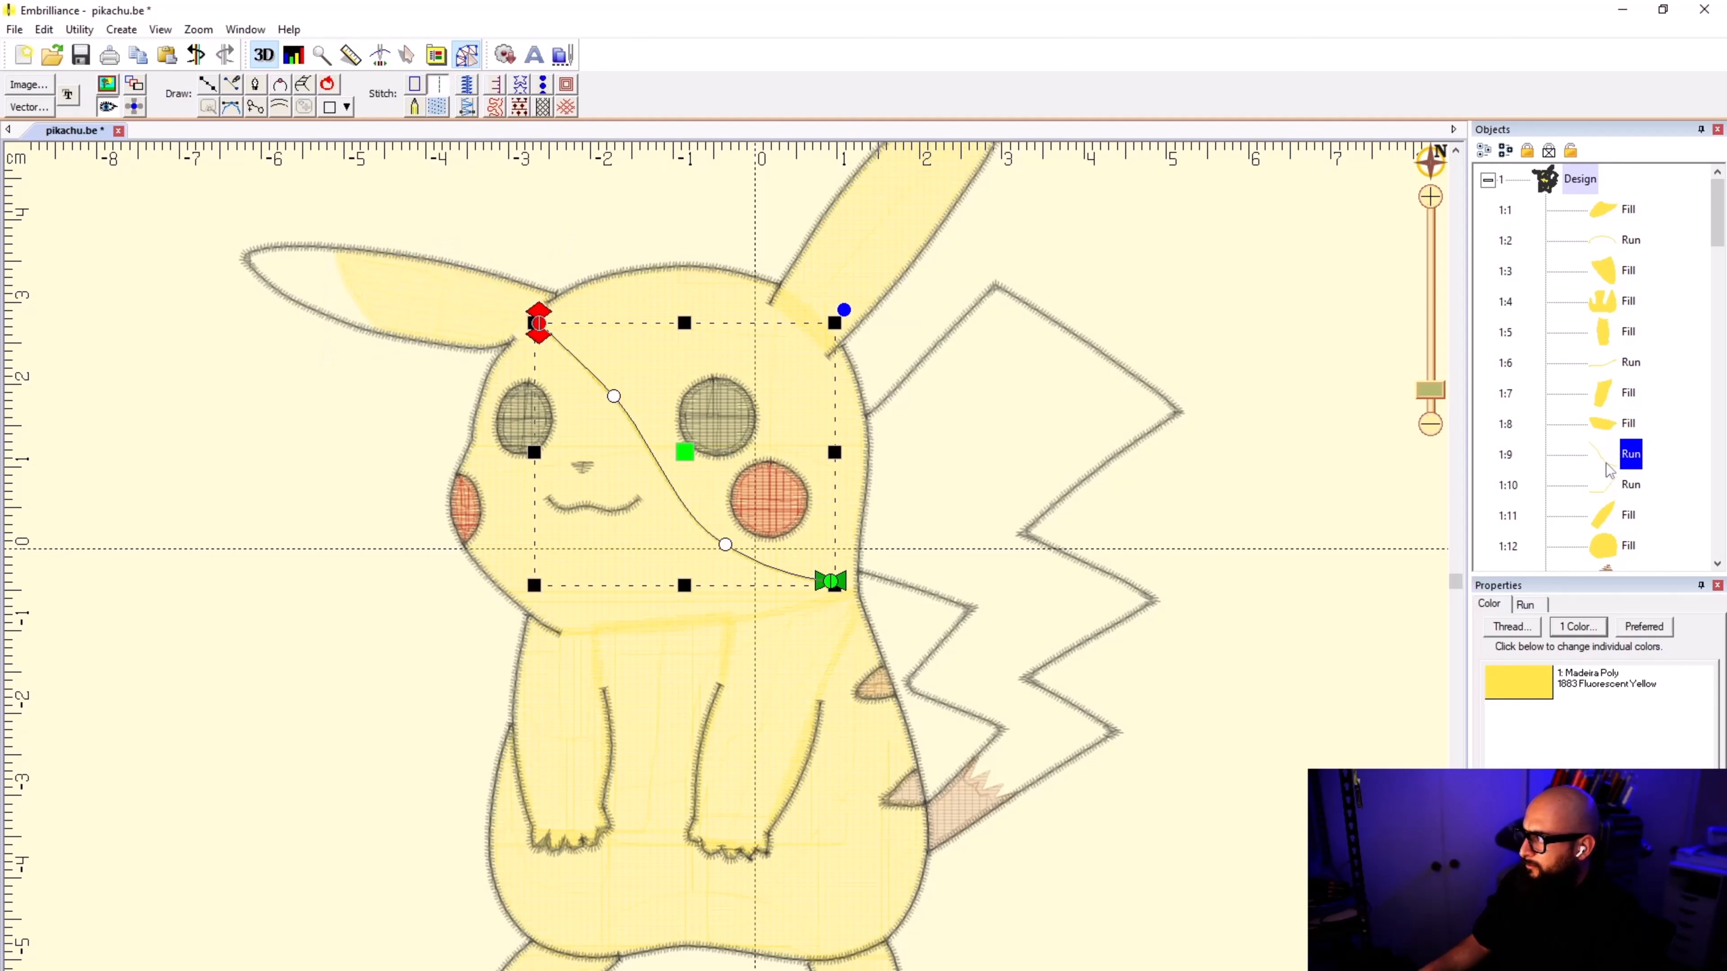
mouse_move(1617, 457)
mouse_down()
mouse_move(1615, 415)
mouse_move(1602, 471)
mouse_up()
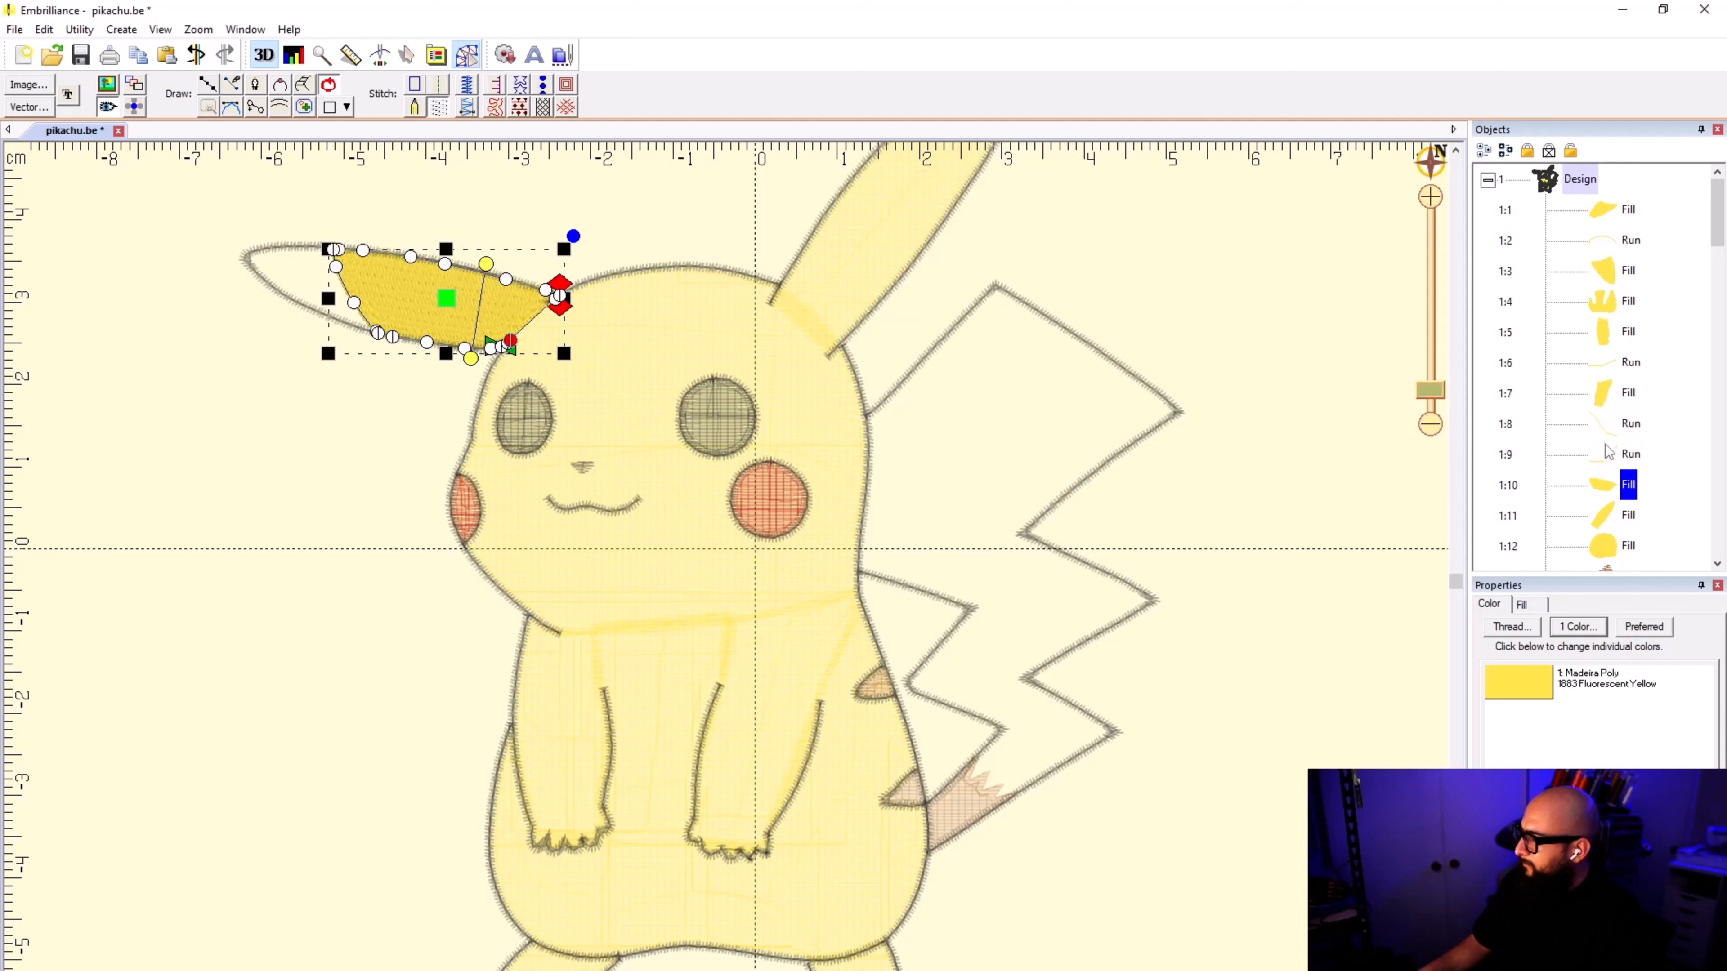
click(1608, 454)
click(1605, 496)
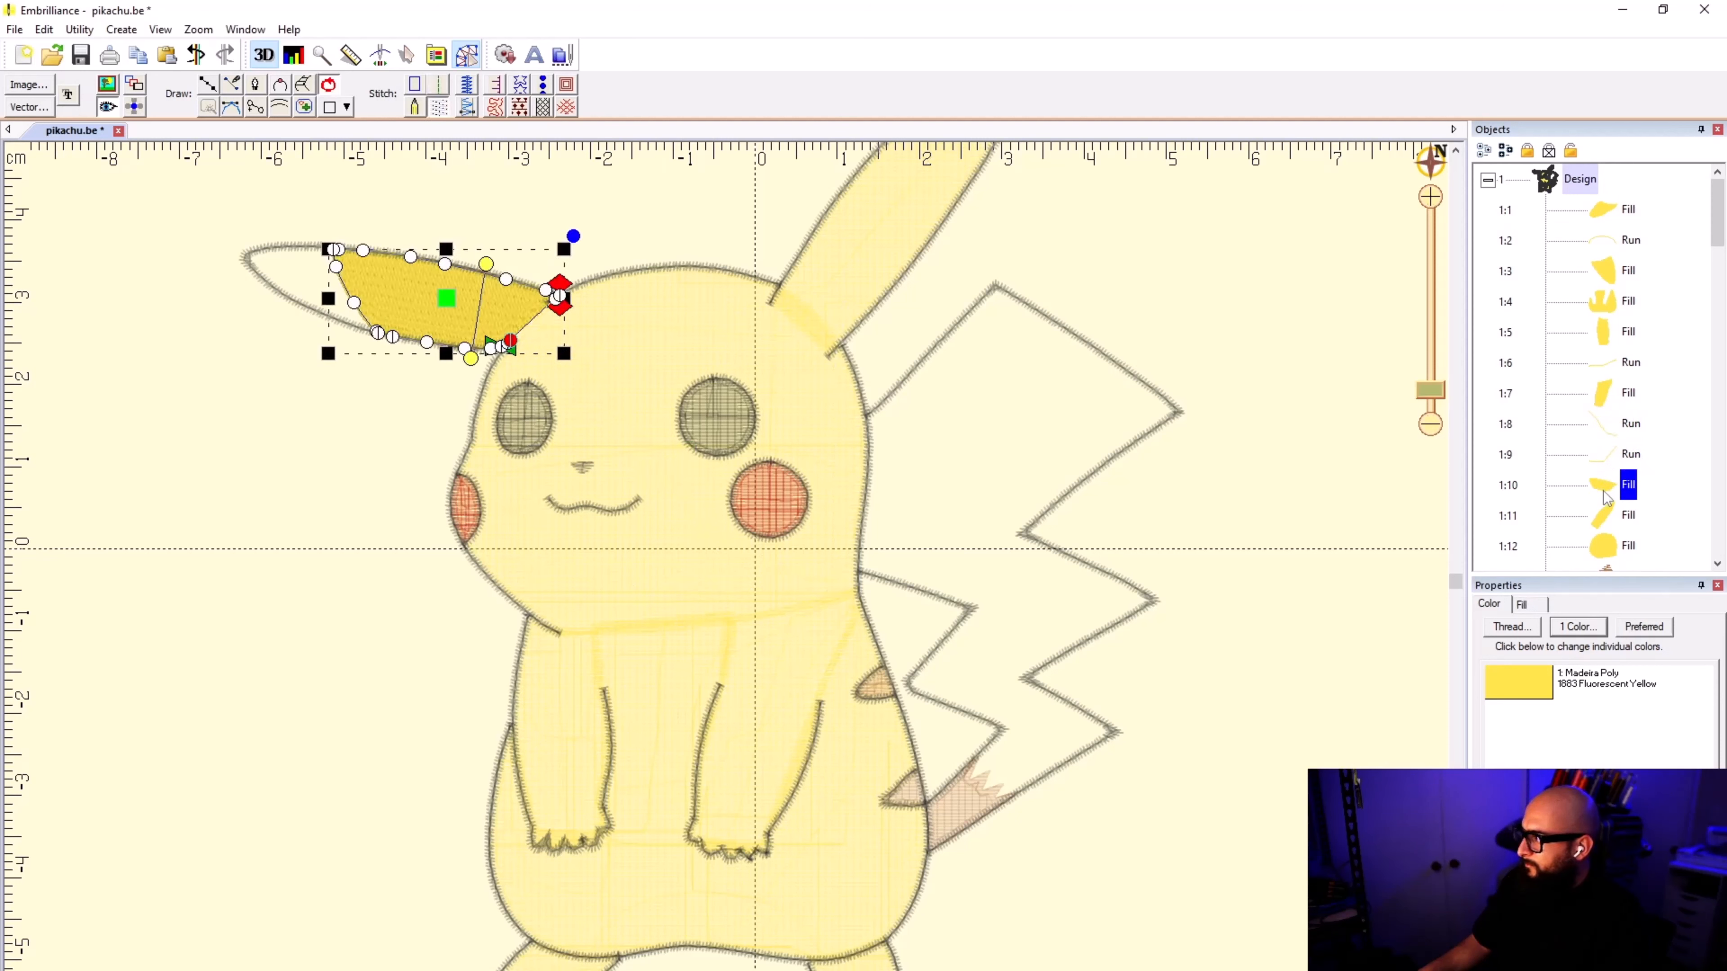
drag(1601, 451, 1600, 496)
click(1600, 455)
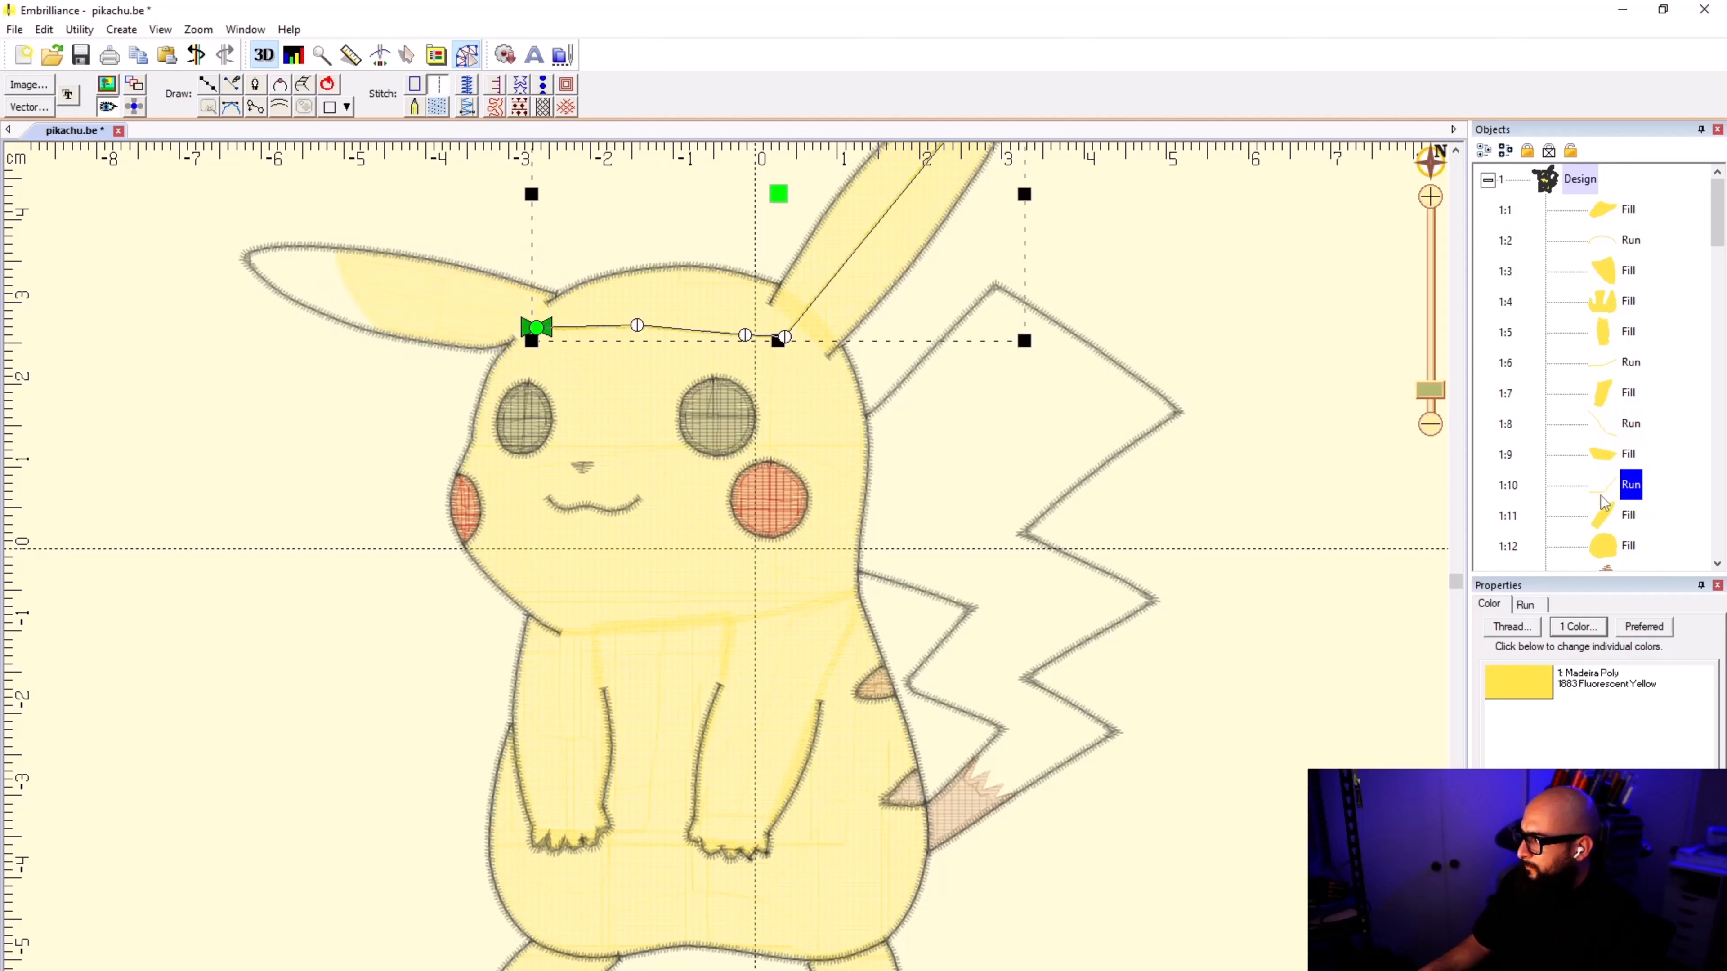
Step: Examine the objects from the right arm fill to the head fill for their stitching order and start and end points
click(1606, 429)
click(1606, 452)
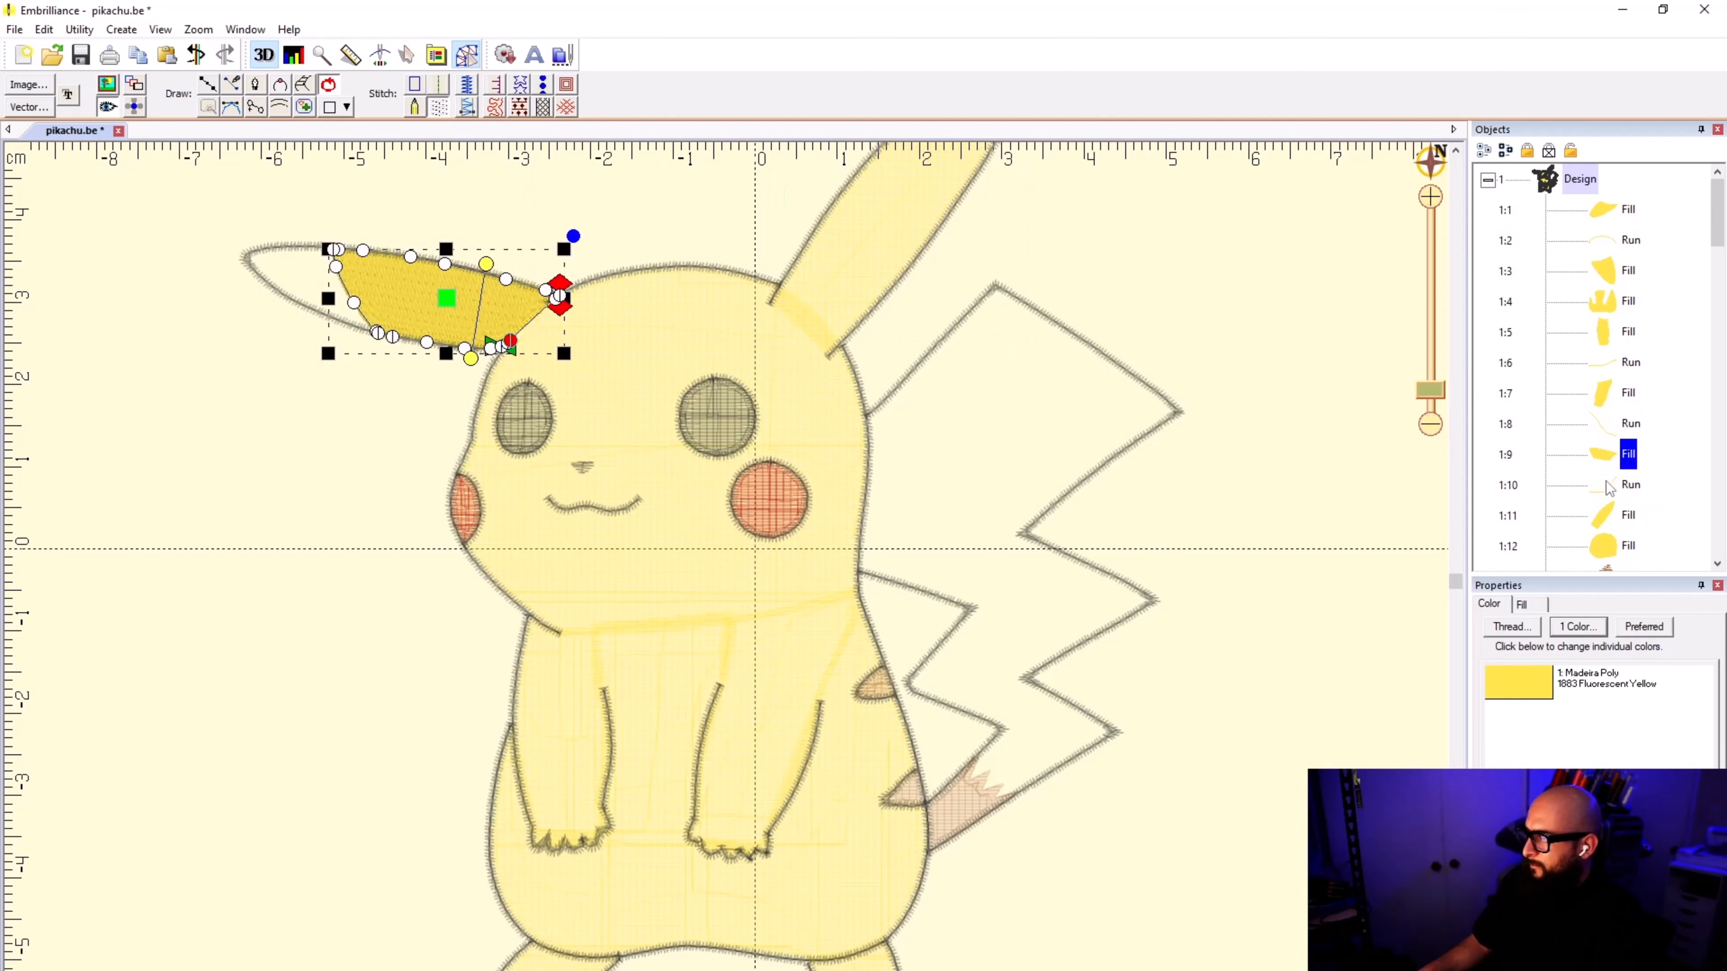
click(1605, 480)
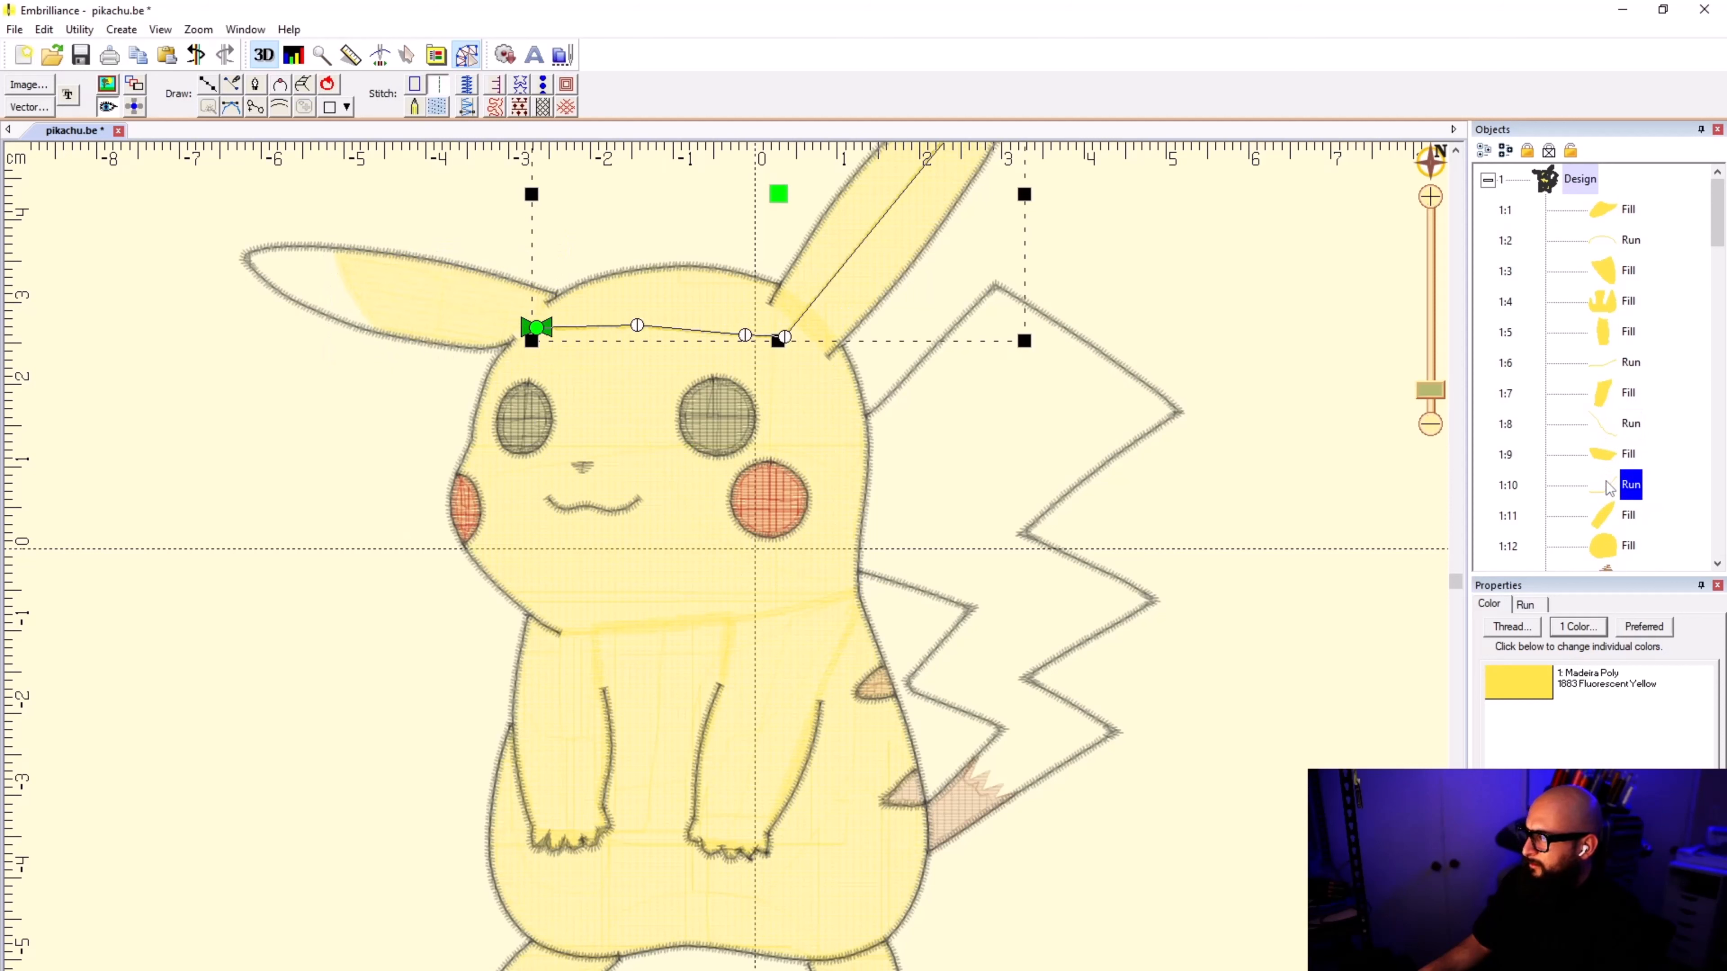
click(1609, 519)
click(1609, 543)
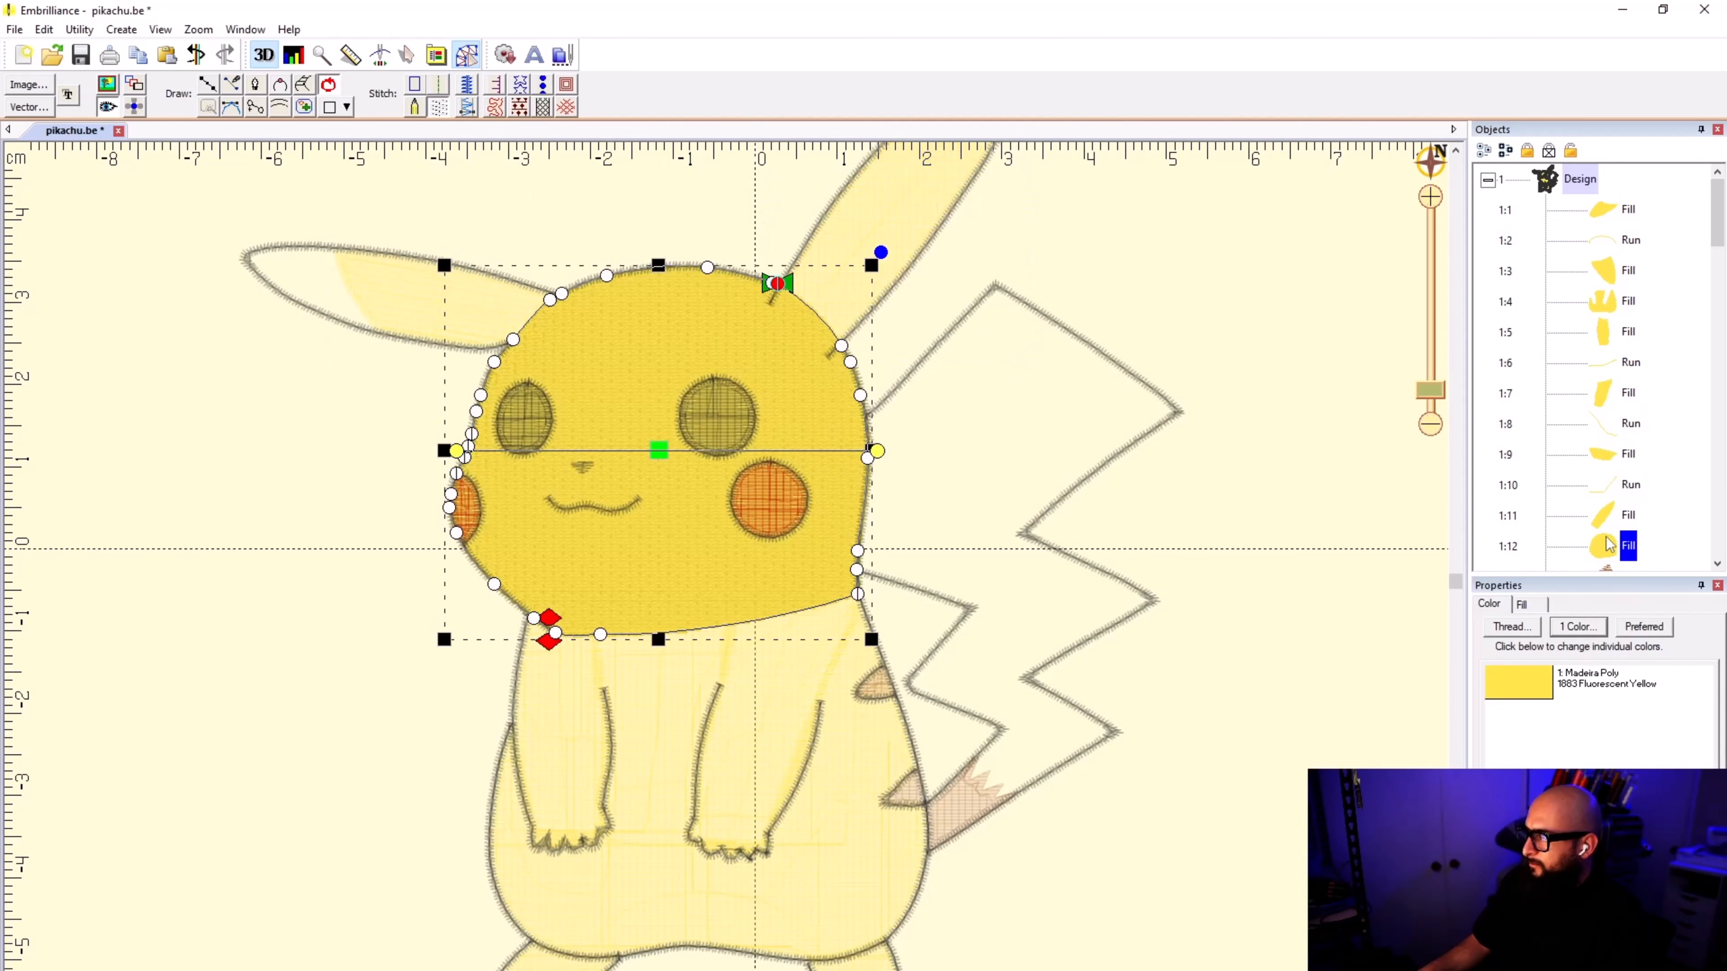
click(1602, 401)
click(1604, 434)
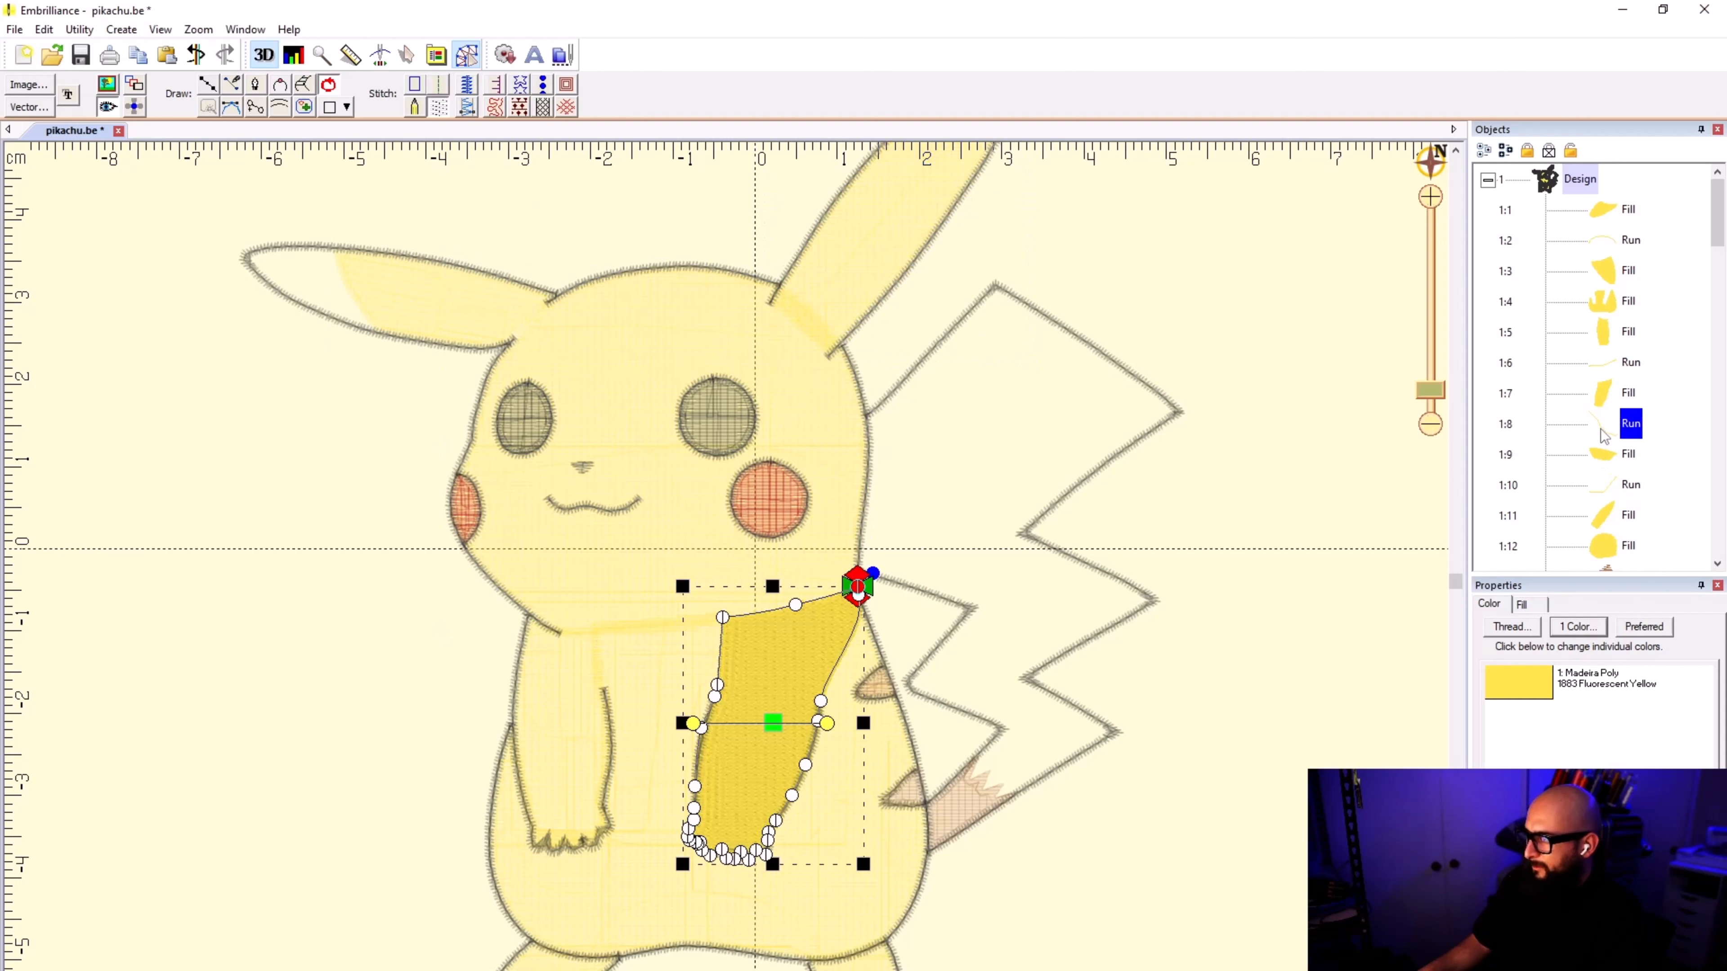
click(1607, 458)
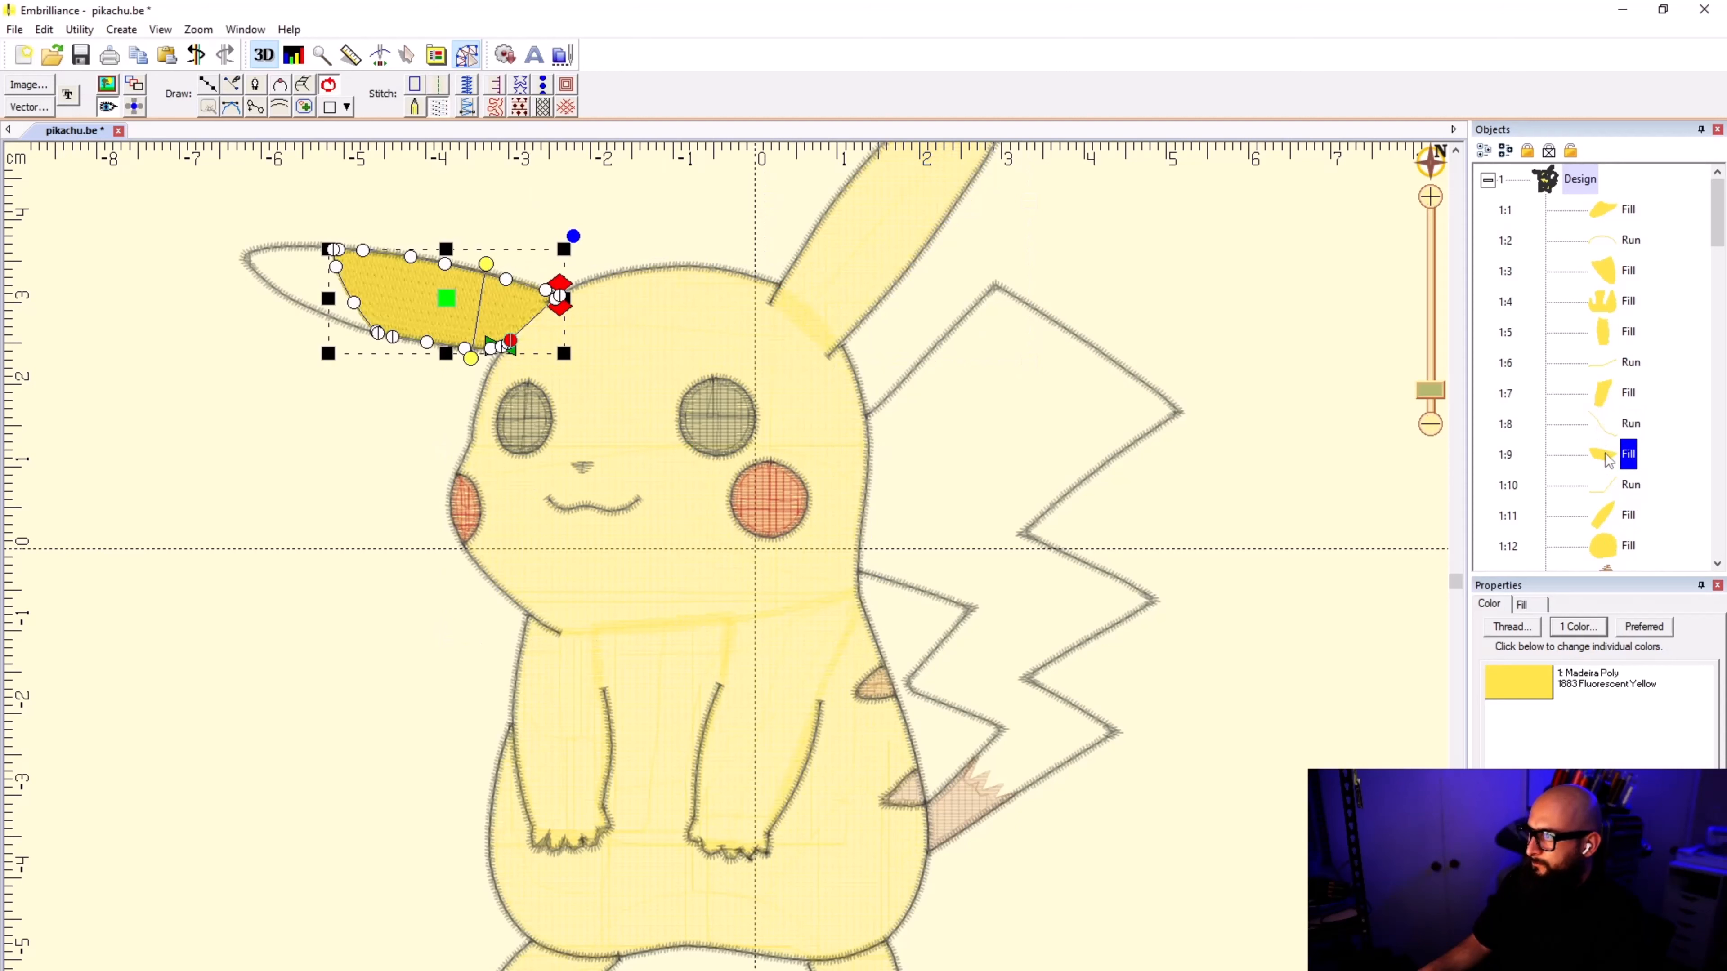
Step: Shift the left ear fill's start point toward the new run's end, and the ear-connecting run's start toward the fill's end point
drag(510, 348, 564, 344)
click(1594, 487)
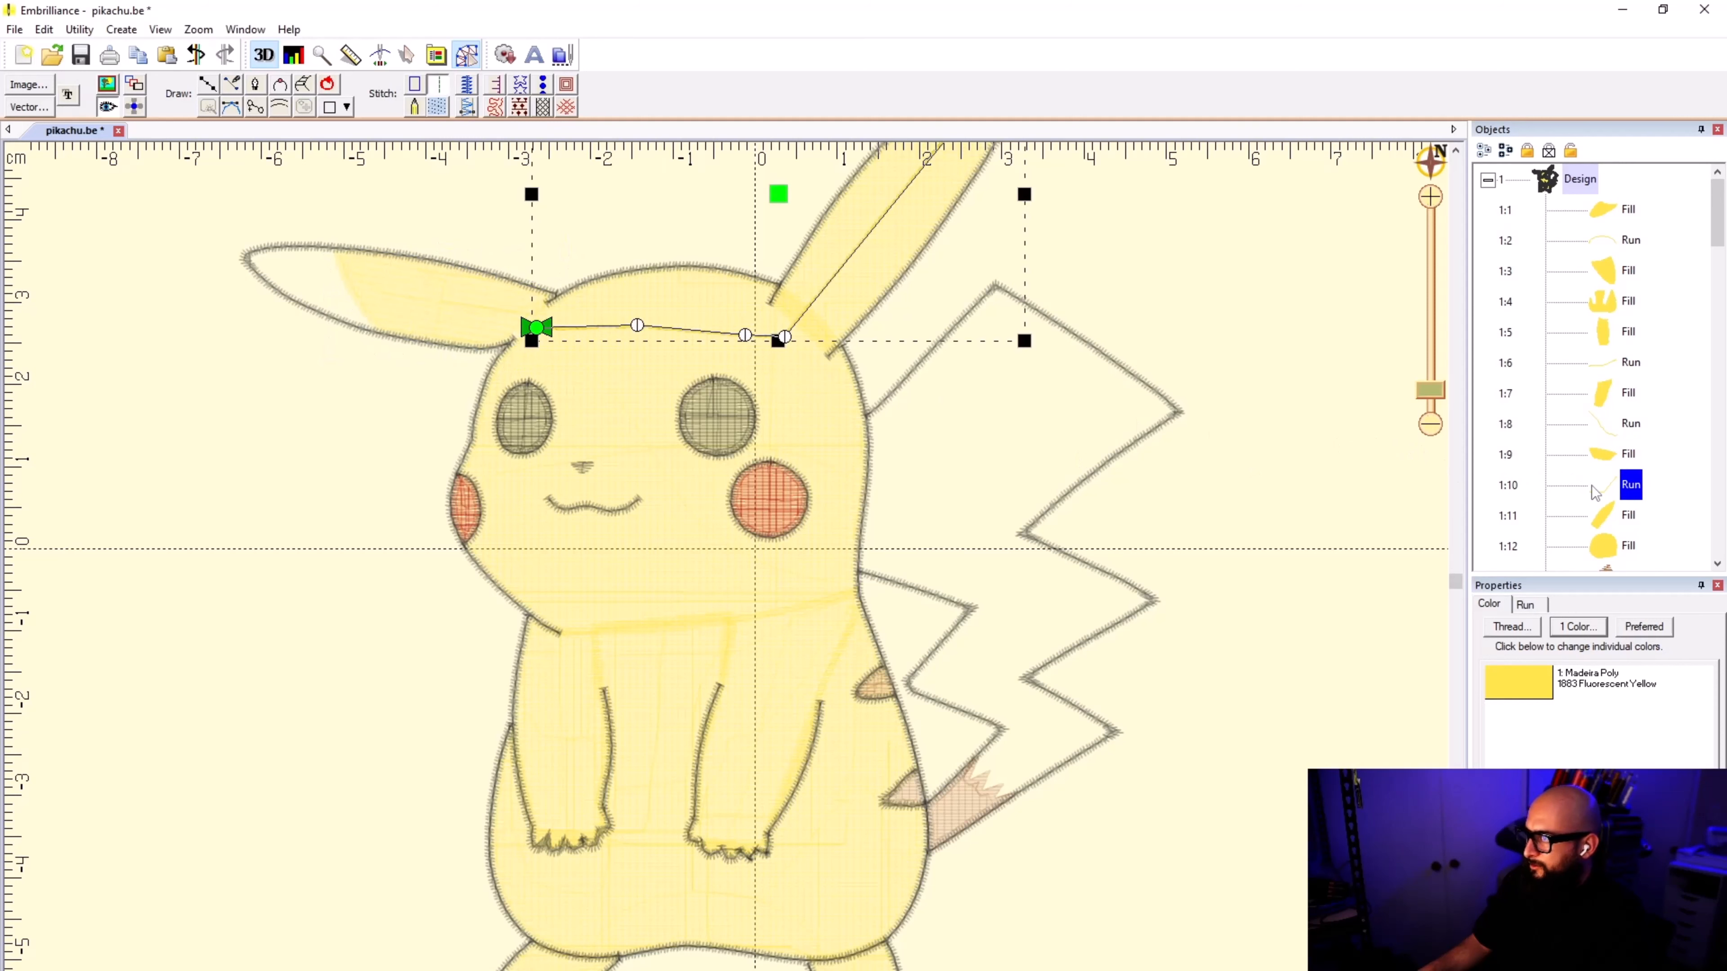
drag(538, 327, 548, 305)
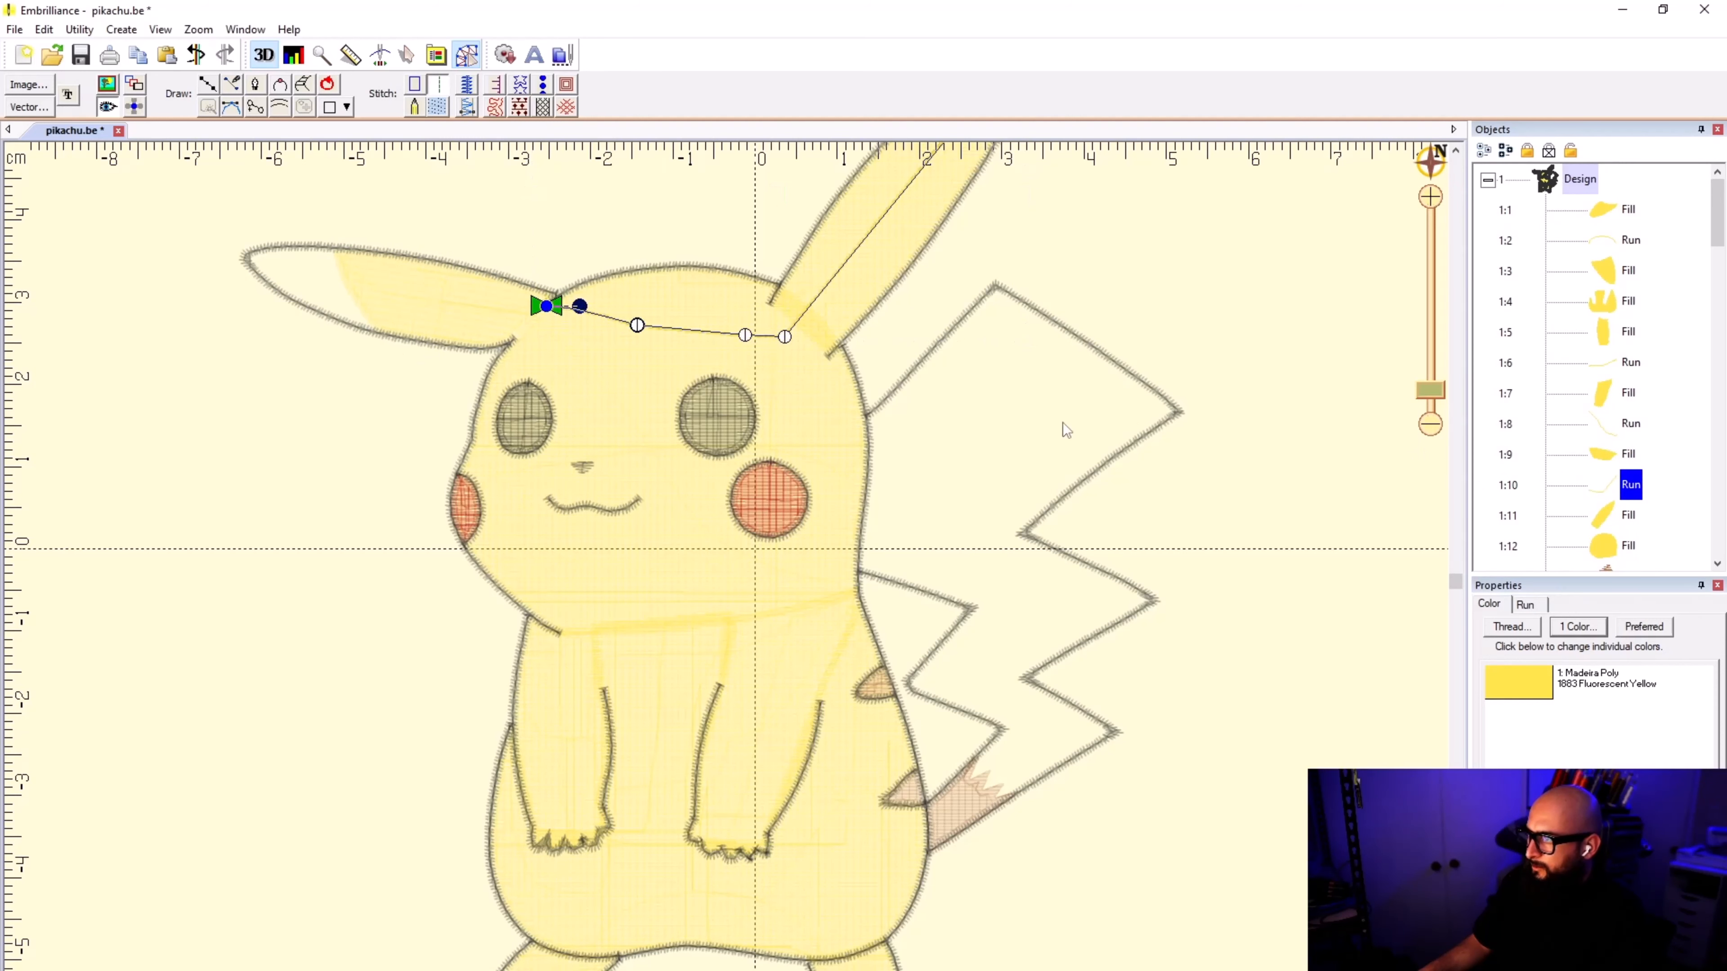
Step: Move the head fill's end point from the lower edge of the head up to its start point beside the right ear
scroll(843, 310, down, 1)
click(1592, 523)
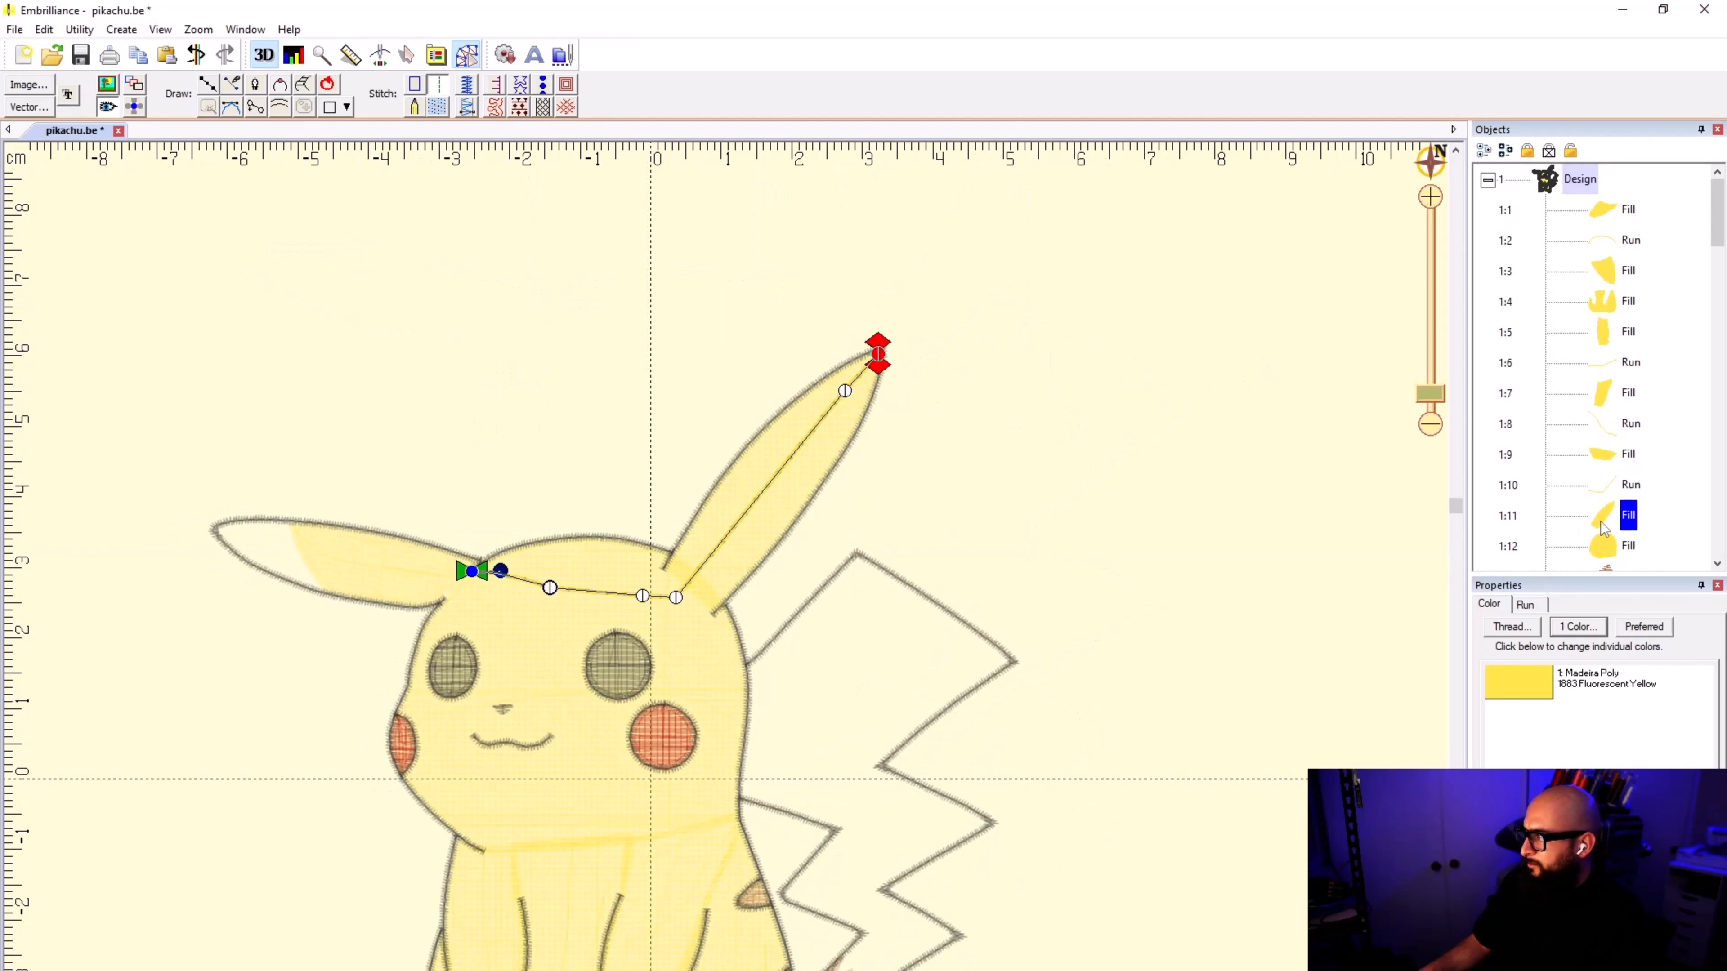
click(1601, 550)
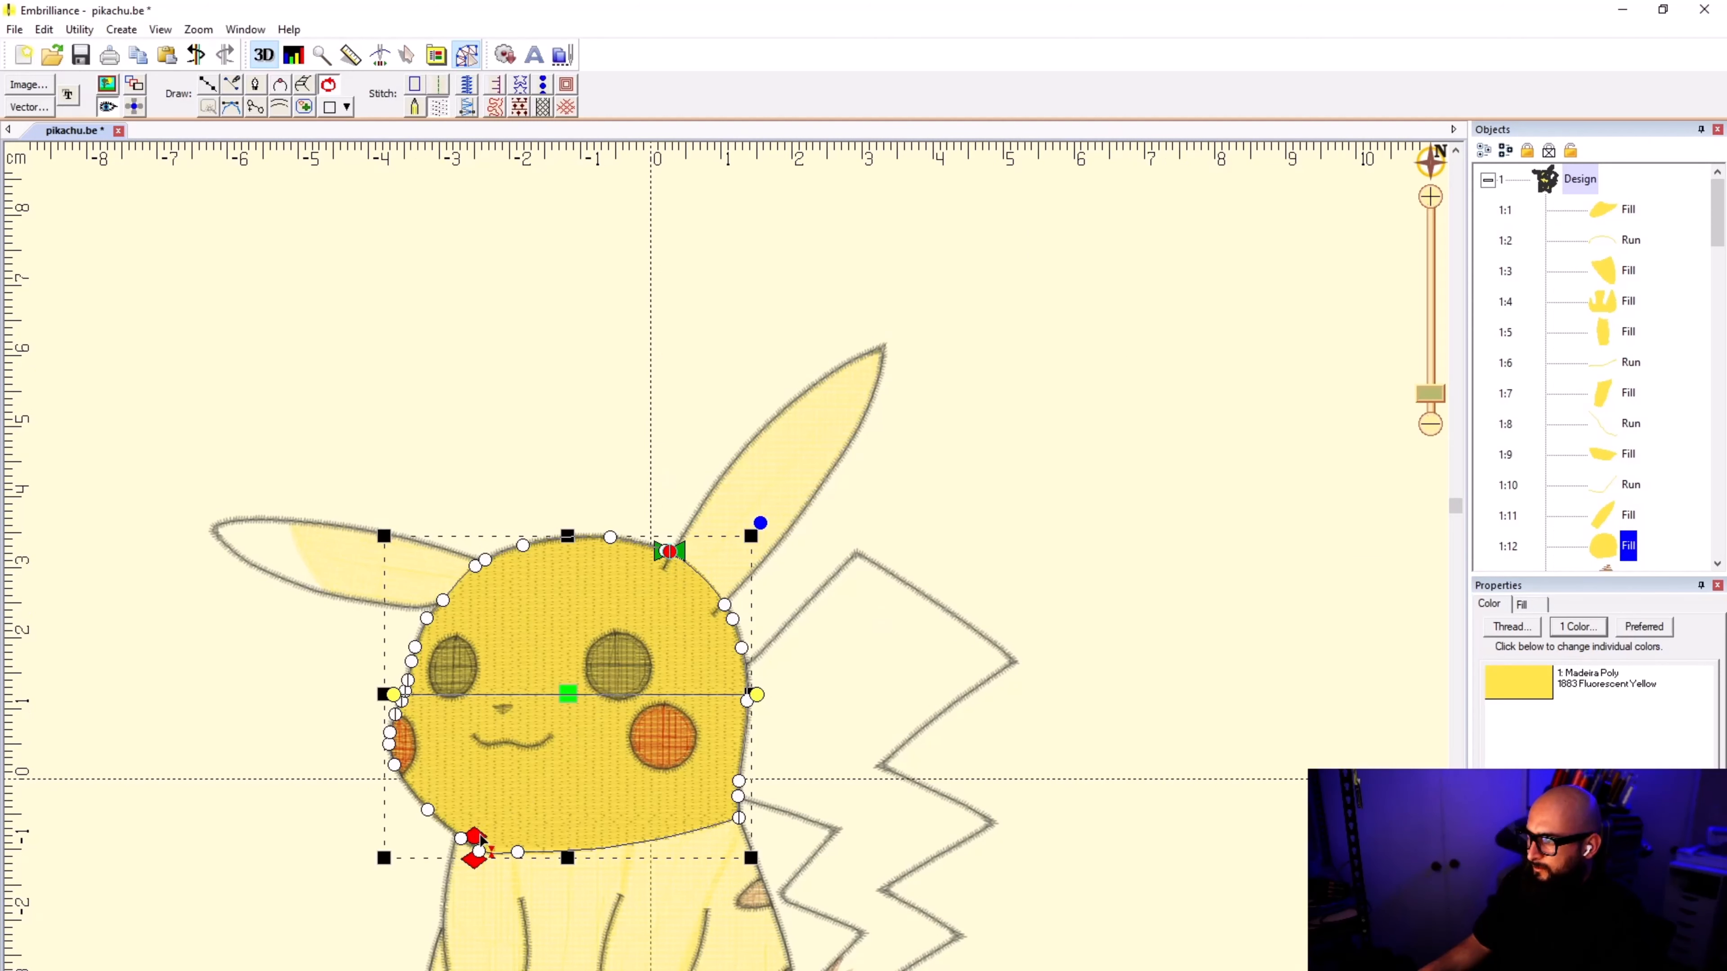
drag(478, 836, 669, 551)
click(1045, 529)
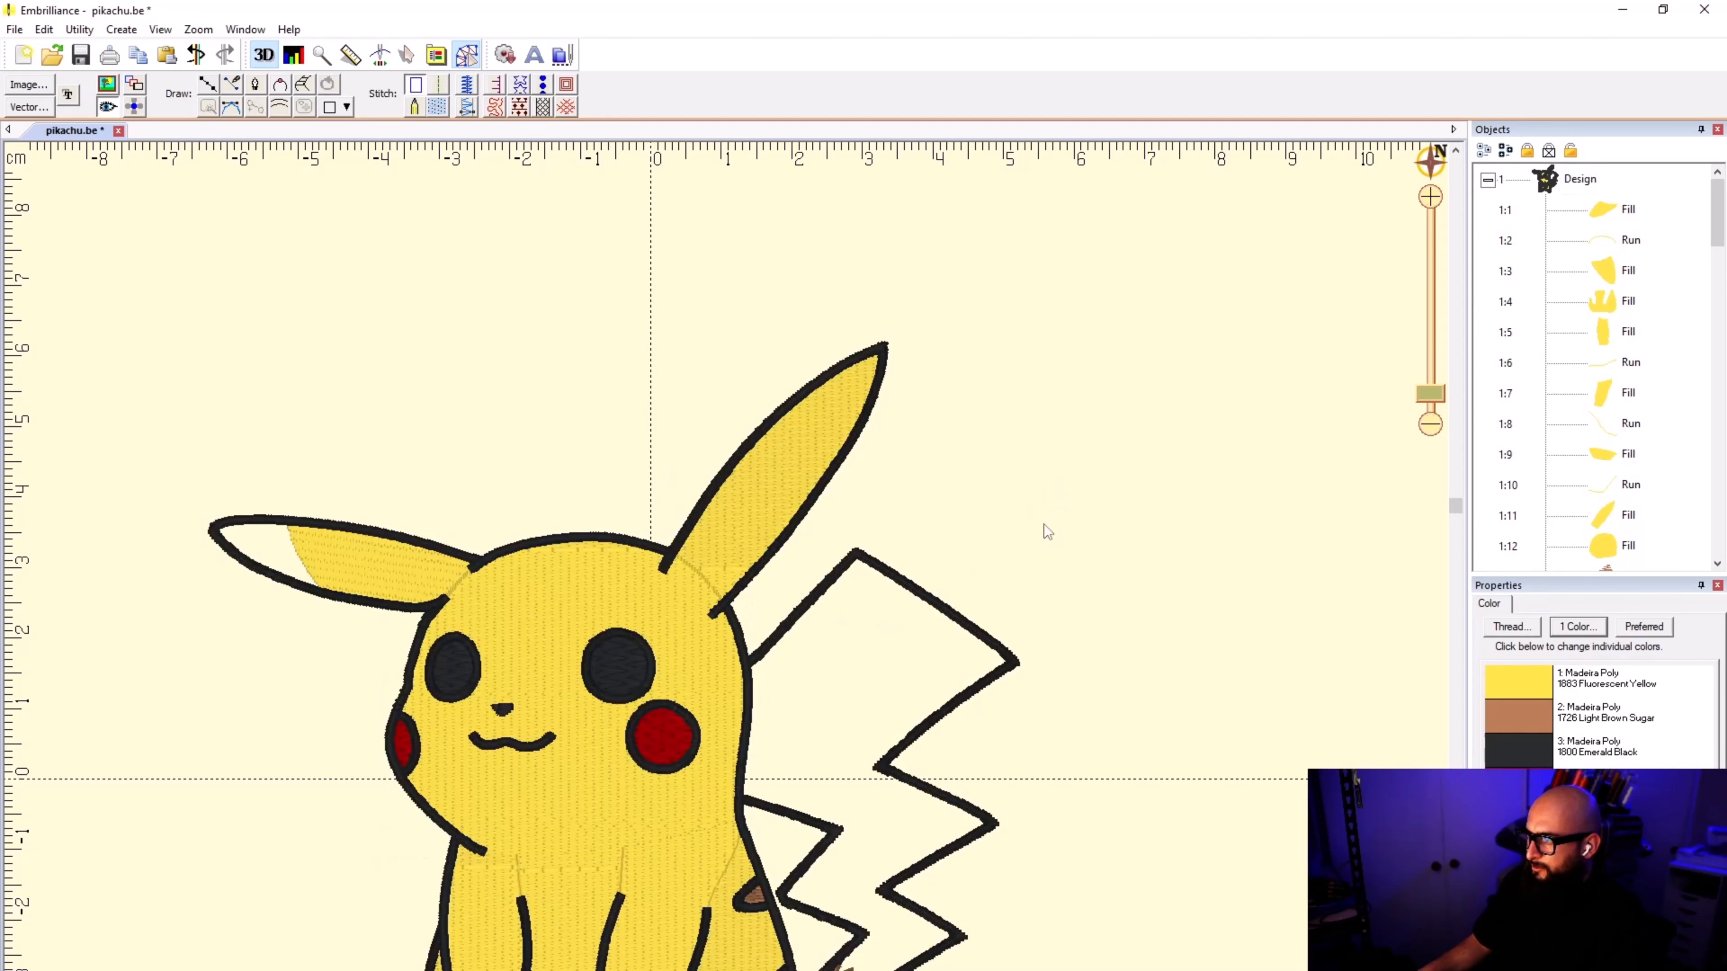
Step: Save the Pikachu design with the whole figure in view
scroll(598, 684, down, 1)
scroll(726, 581, down, 1)
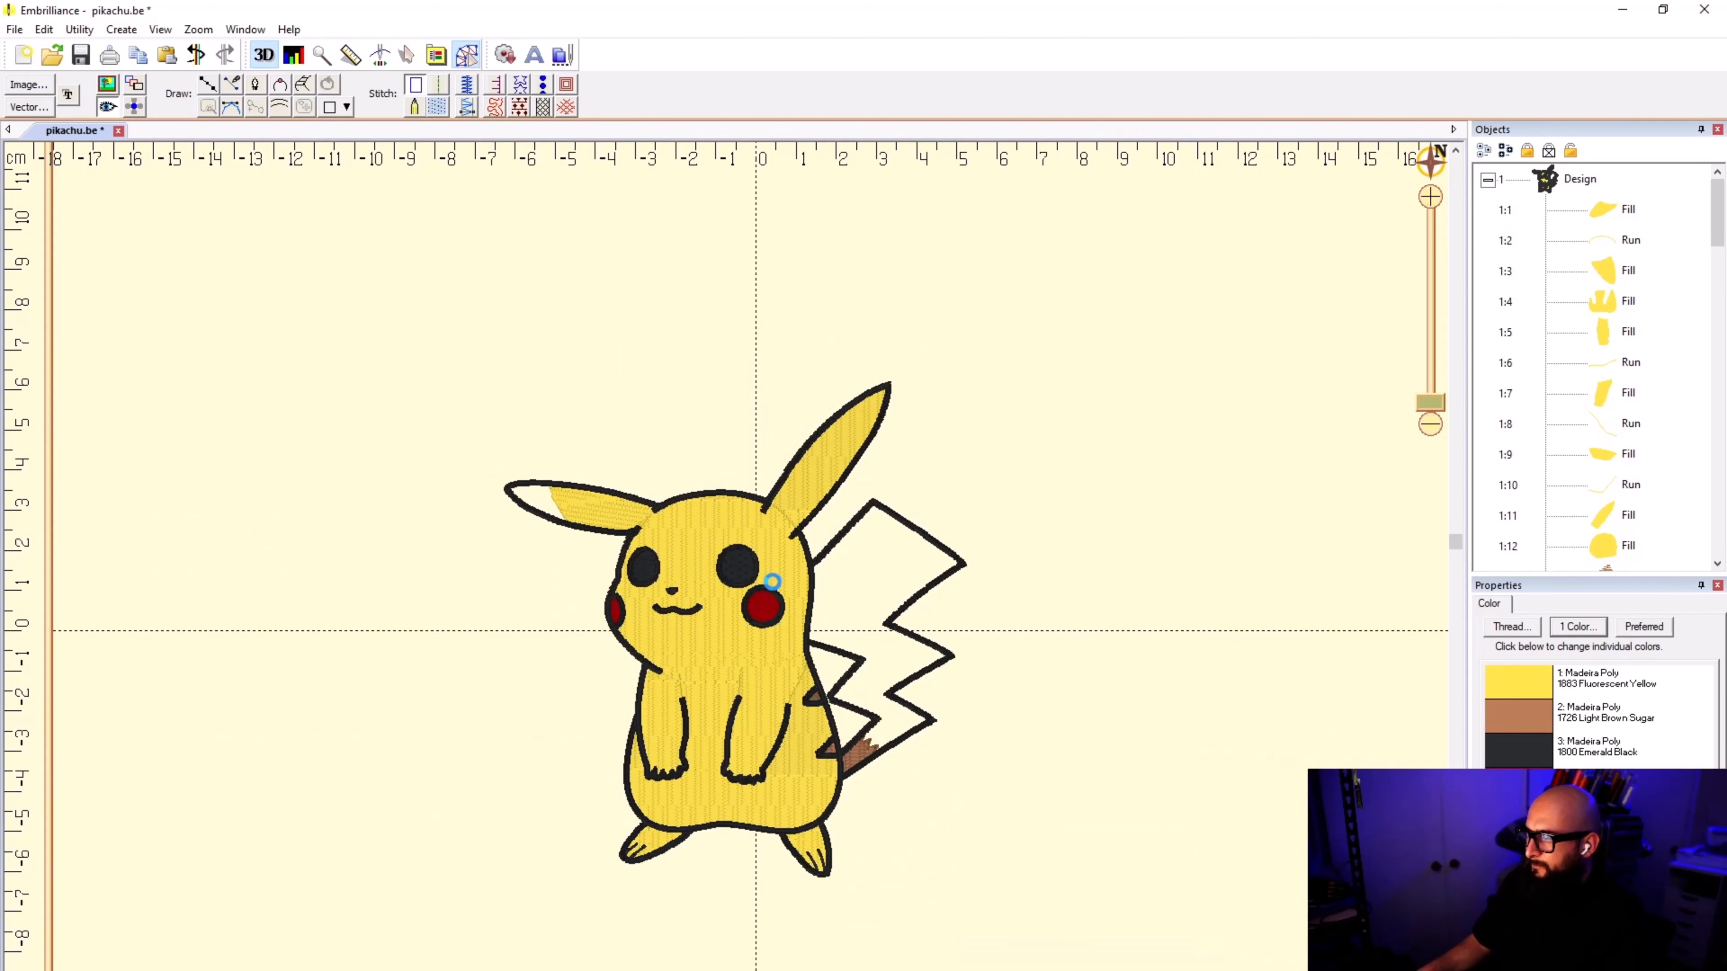
scroll(737, 592, up, 1)
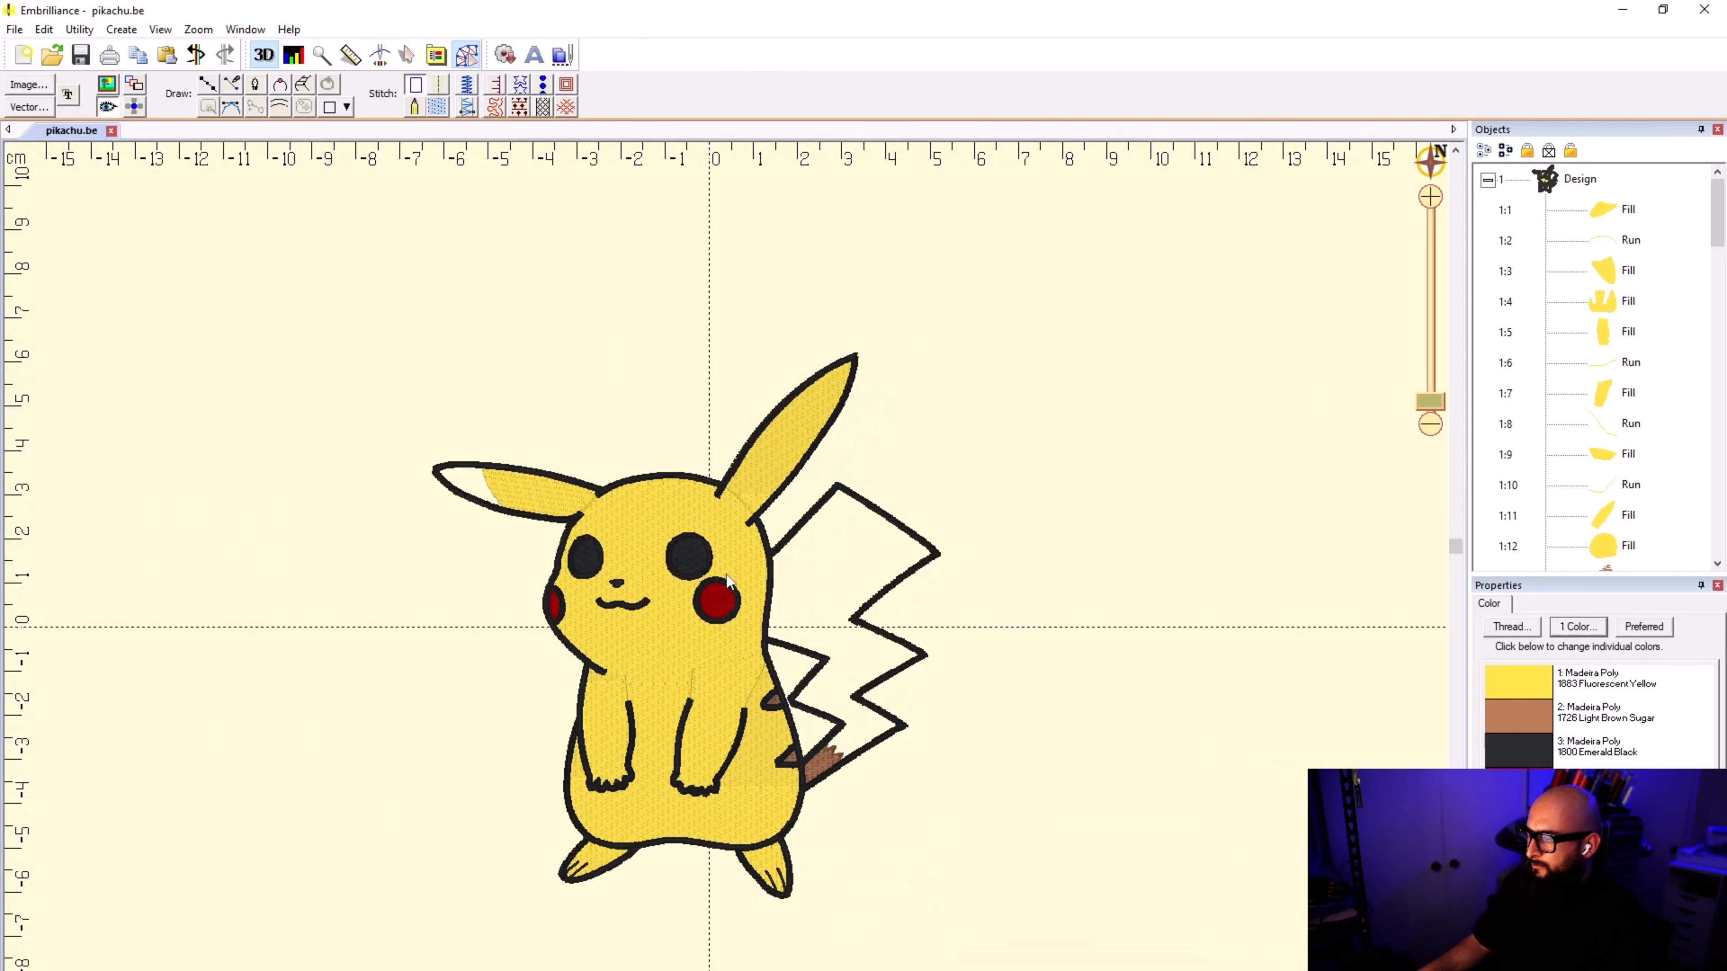
Step: Save the current changes to pikachu.be
key(ctrl+s)
scroll(727, 579, up, 1)
scroll(728, 582, up, 1)
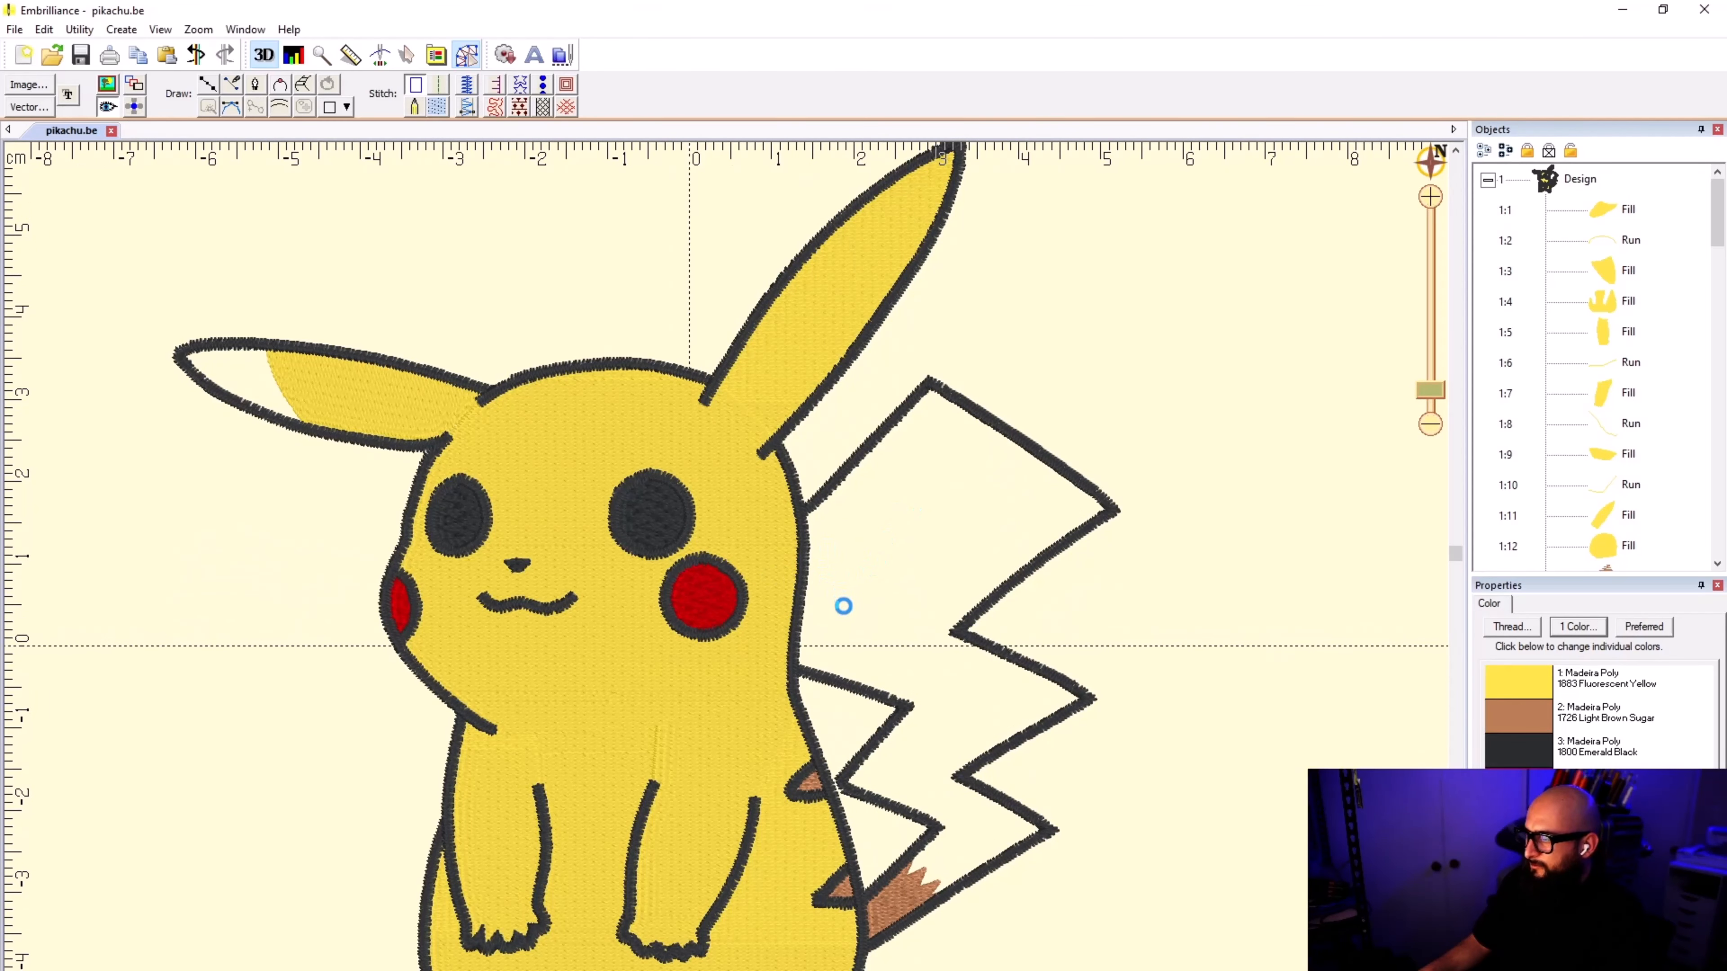
scroll(837, 622, down, 1)
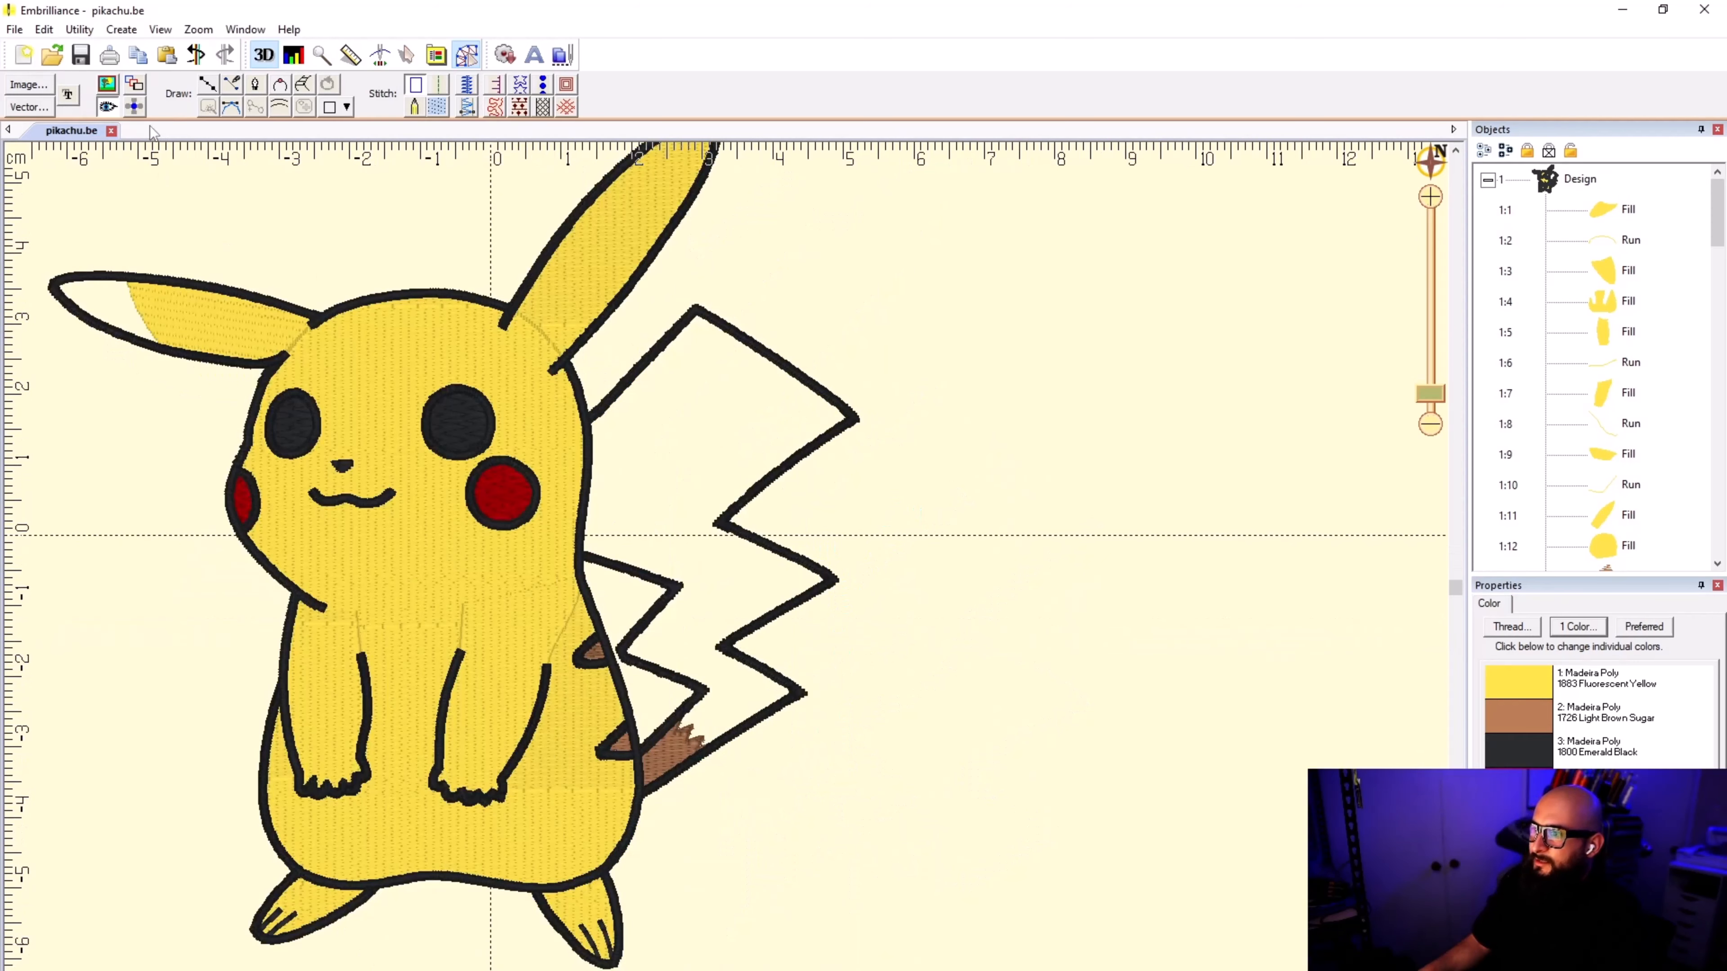
Step: Hide the stitches in drawing mode so that only the objects' thin outlines show, and leave the empty line
click(207, 84)
scroll(523, 320, up, 4)
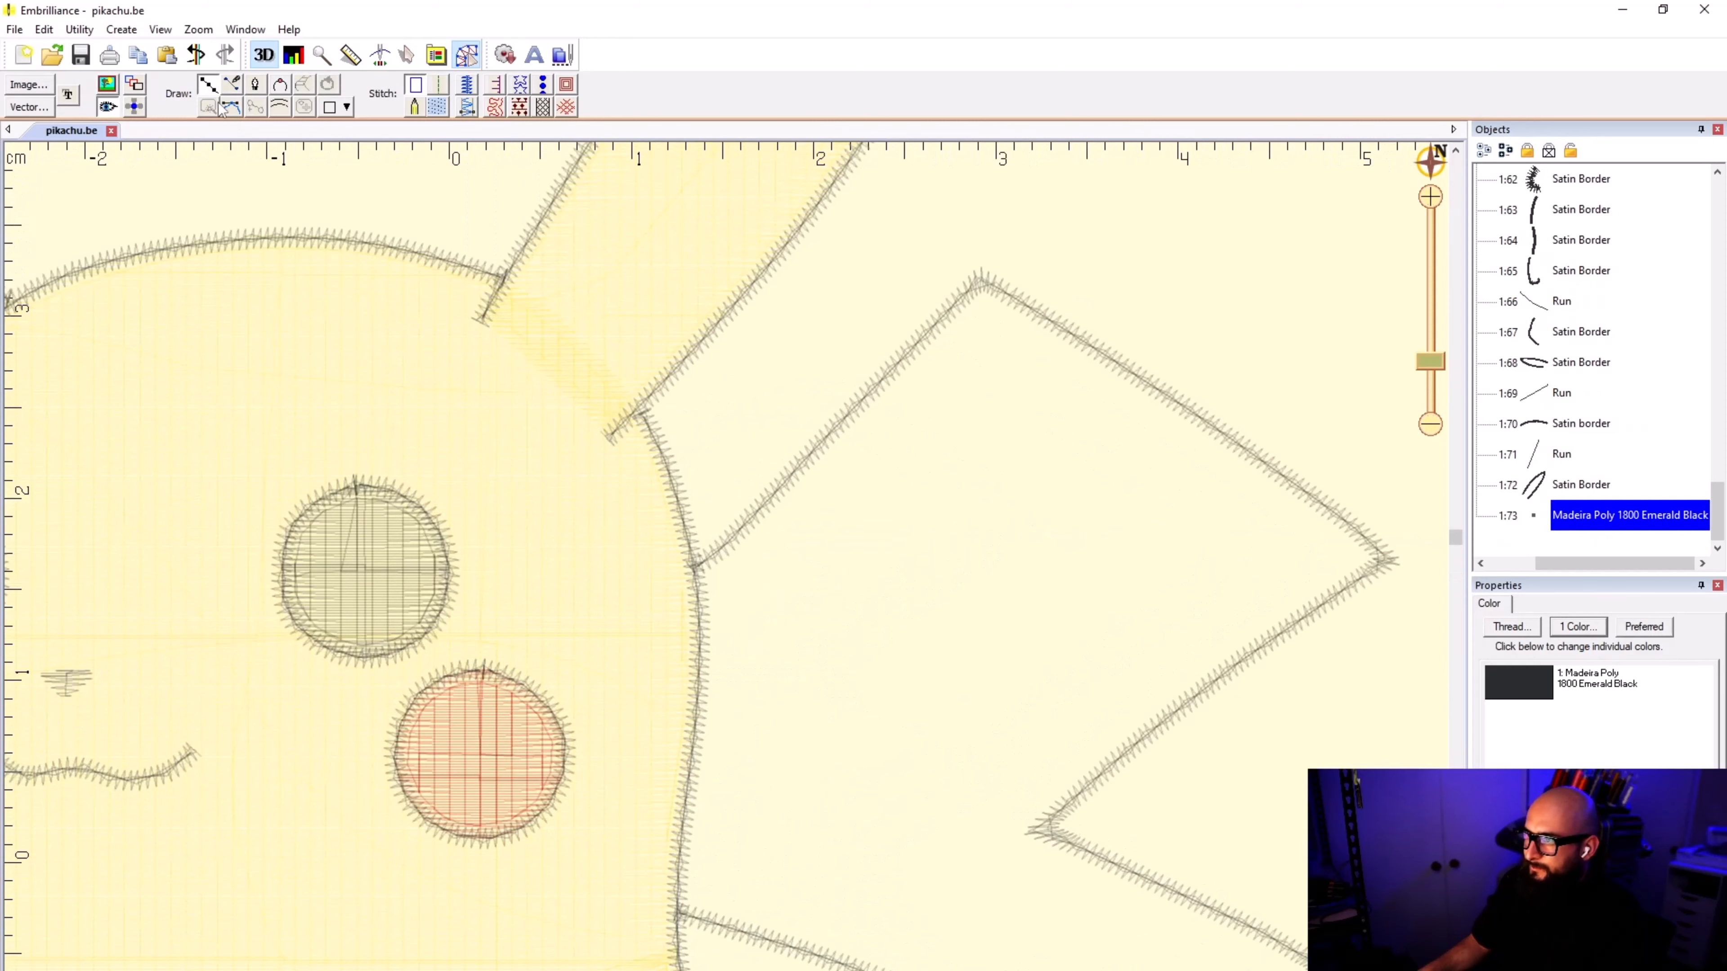
click(118, 88)
click(115, 86)
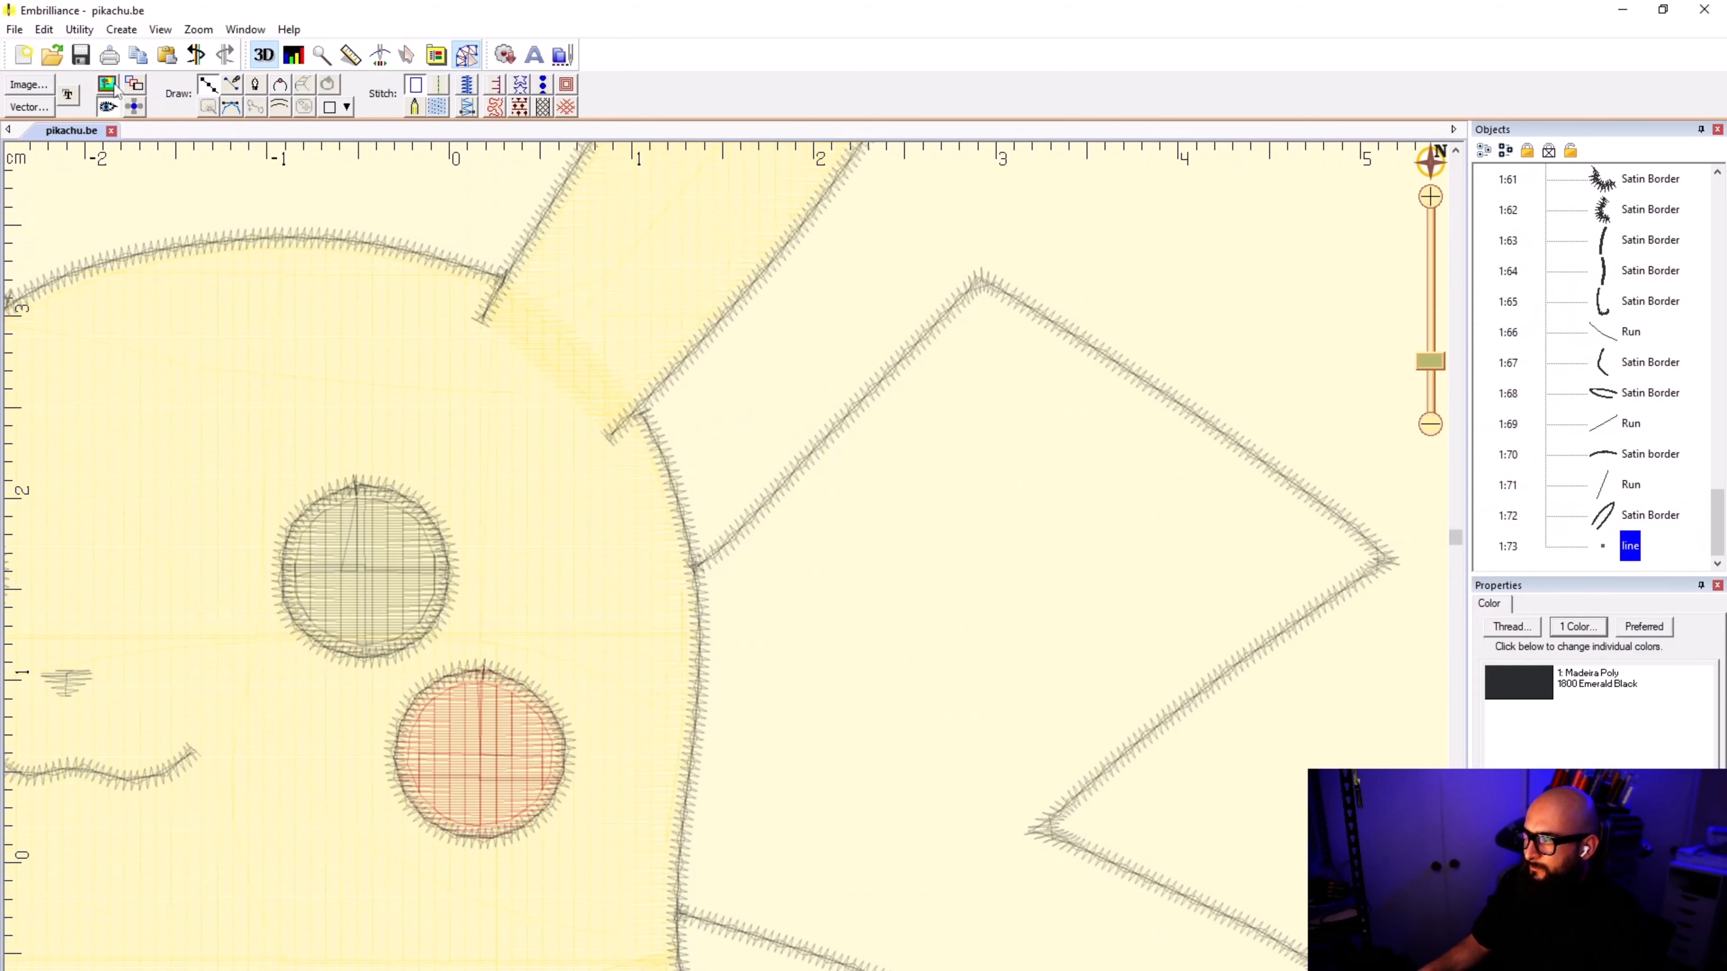
click(113, 111)
click(111, 112)
click(110, 116)
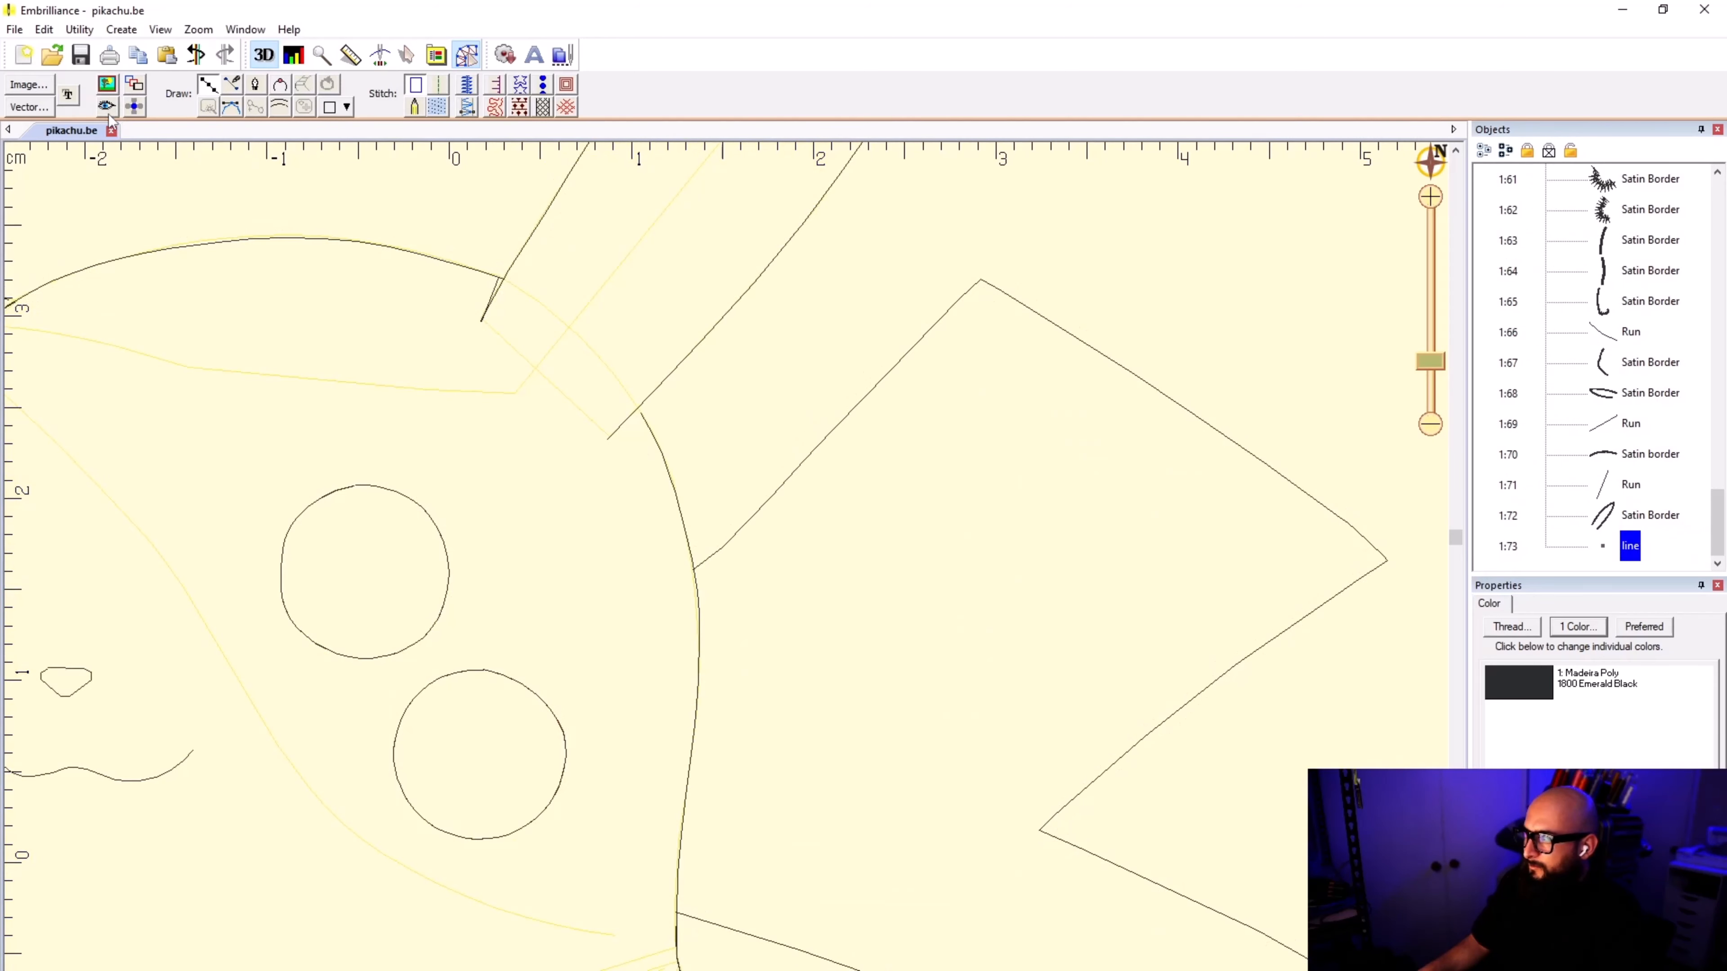
click(109, 115)
click(109, 115)
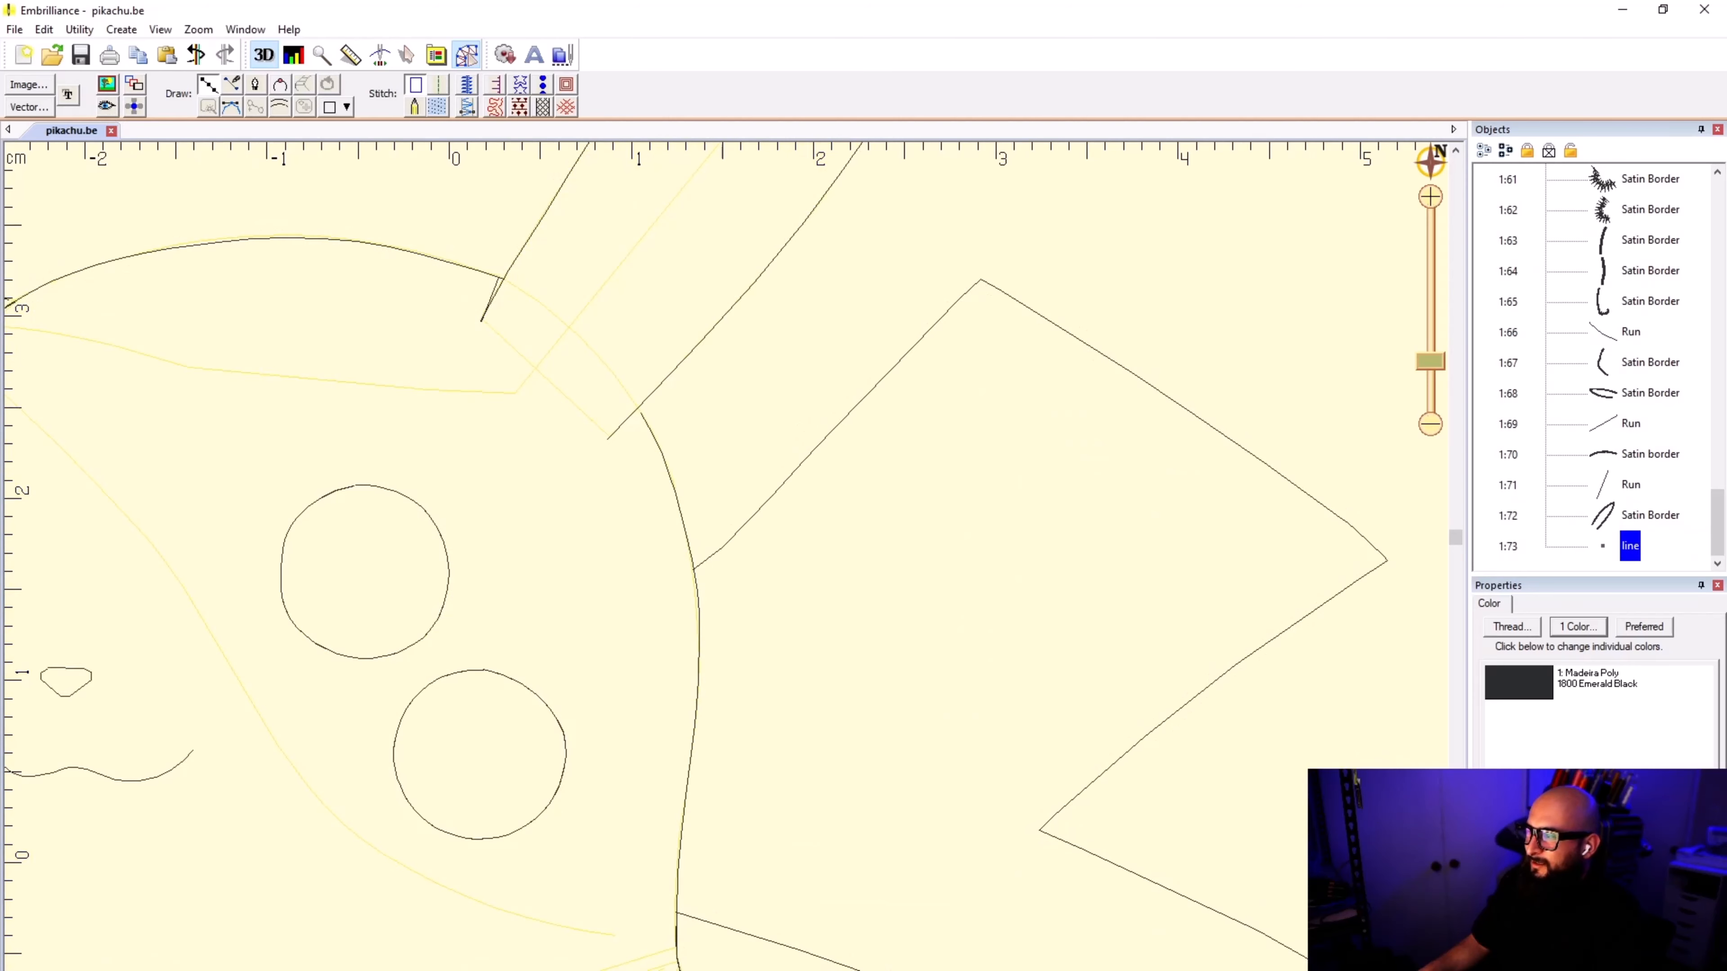
key(Escape)
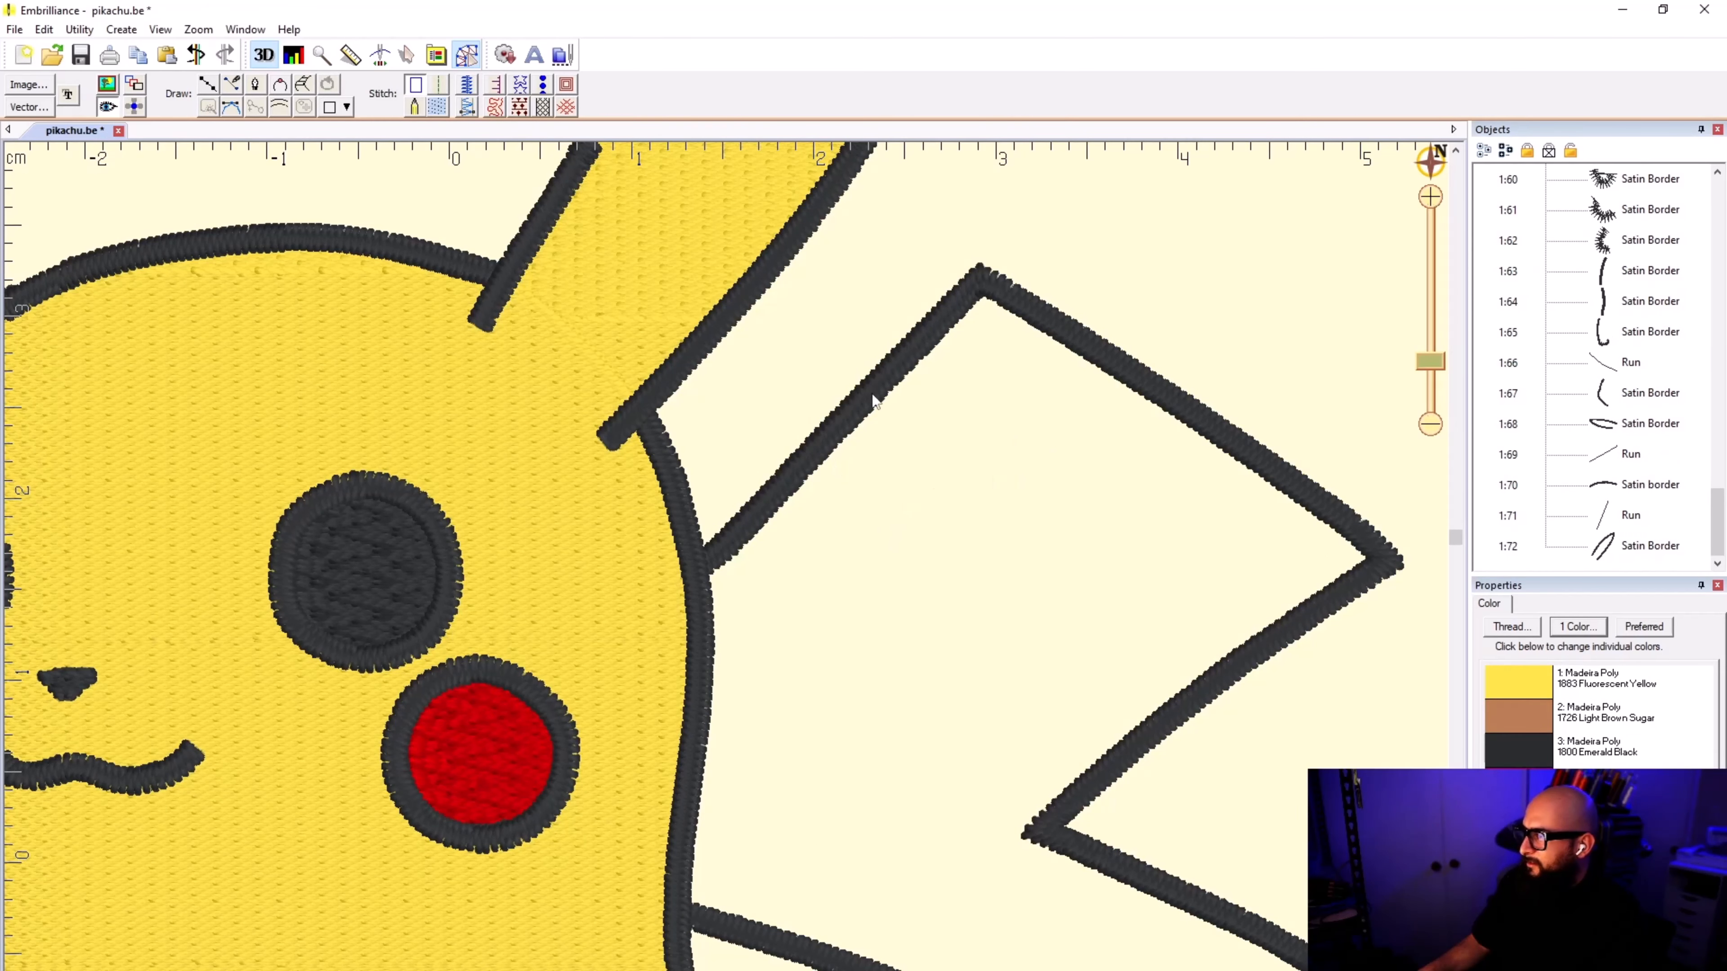
Step: Start a line where the tail's upper edge meets the body, and place its first points up along that edge
click(210, 85)
click(110, 87)
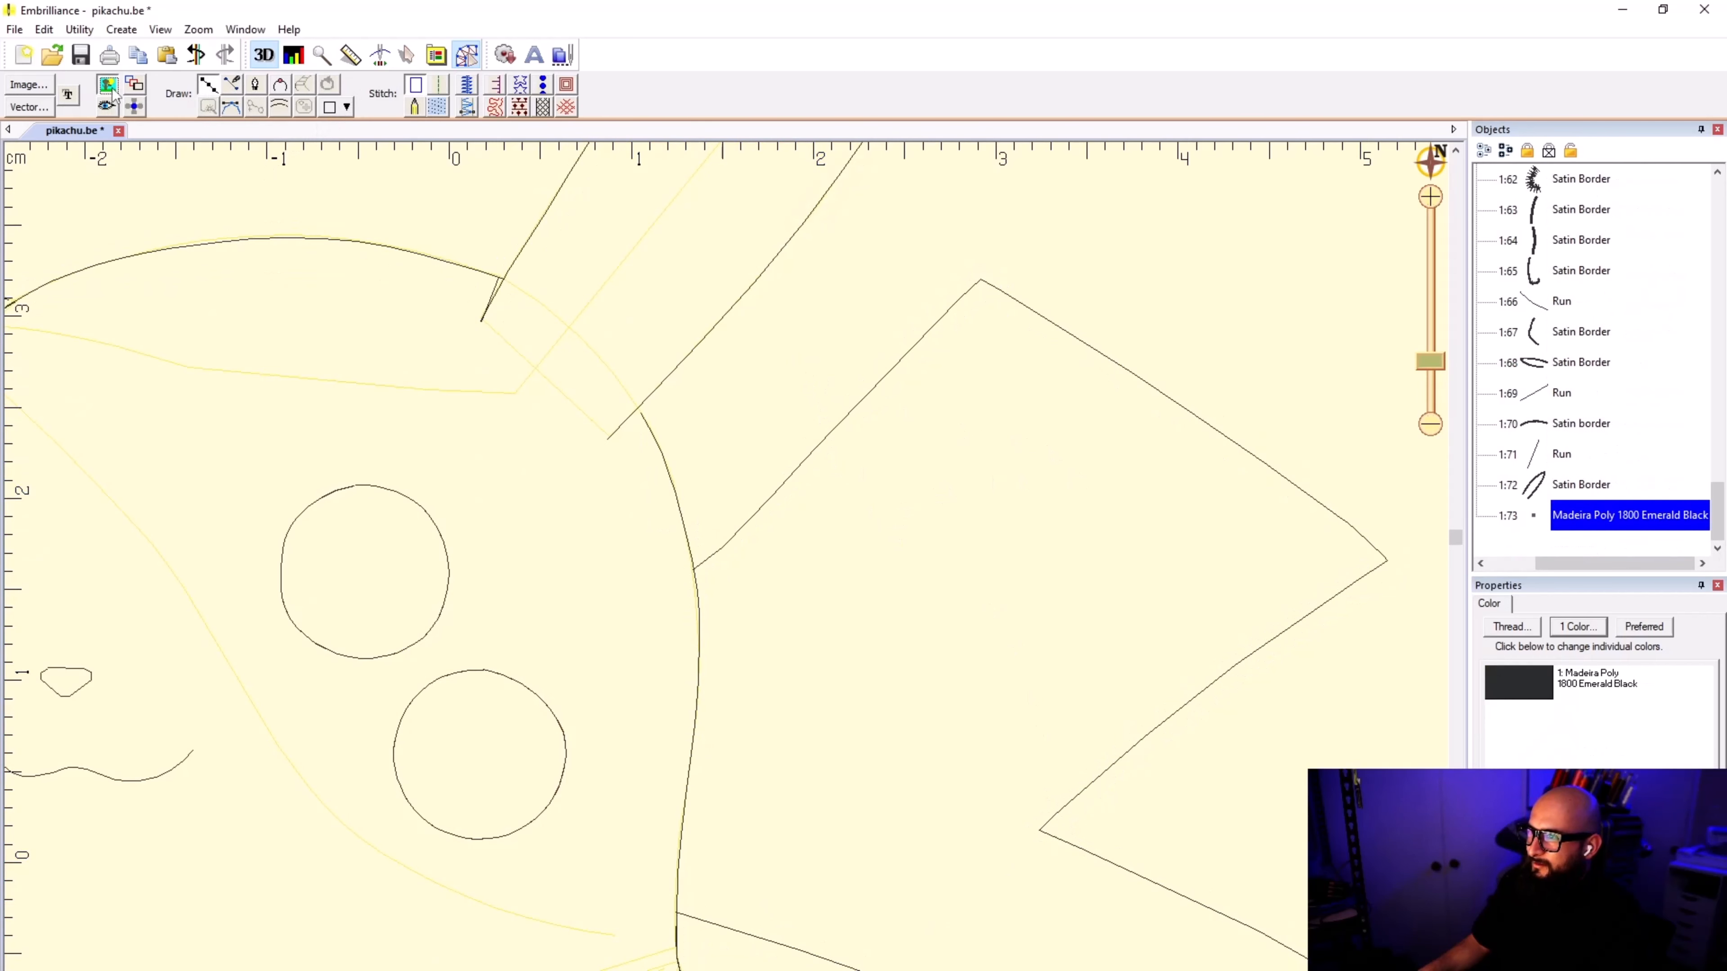
click(112, 88)
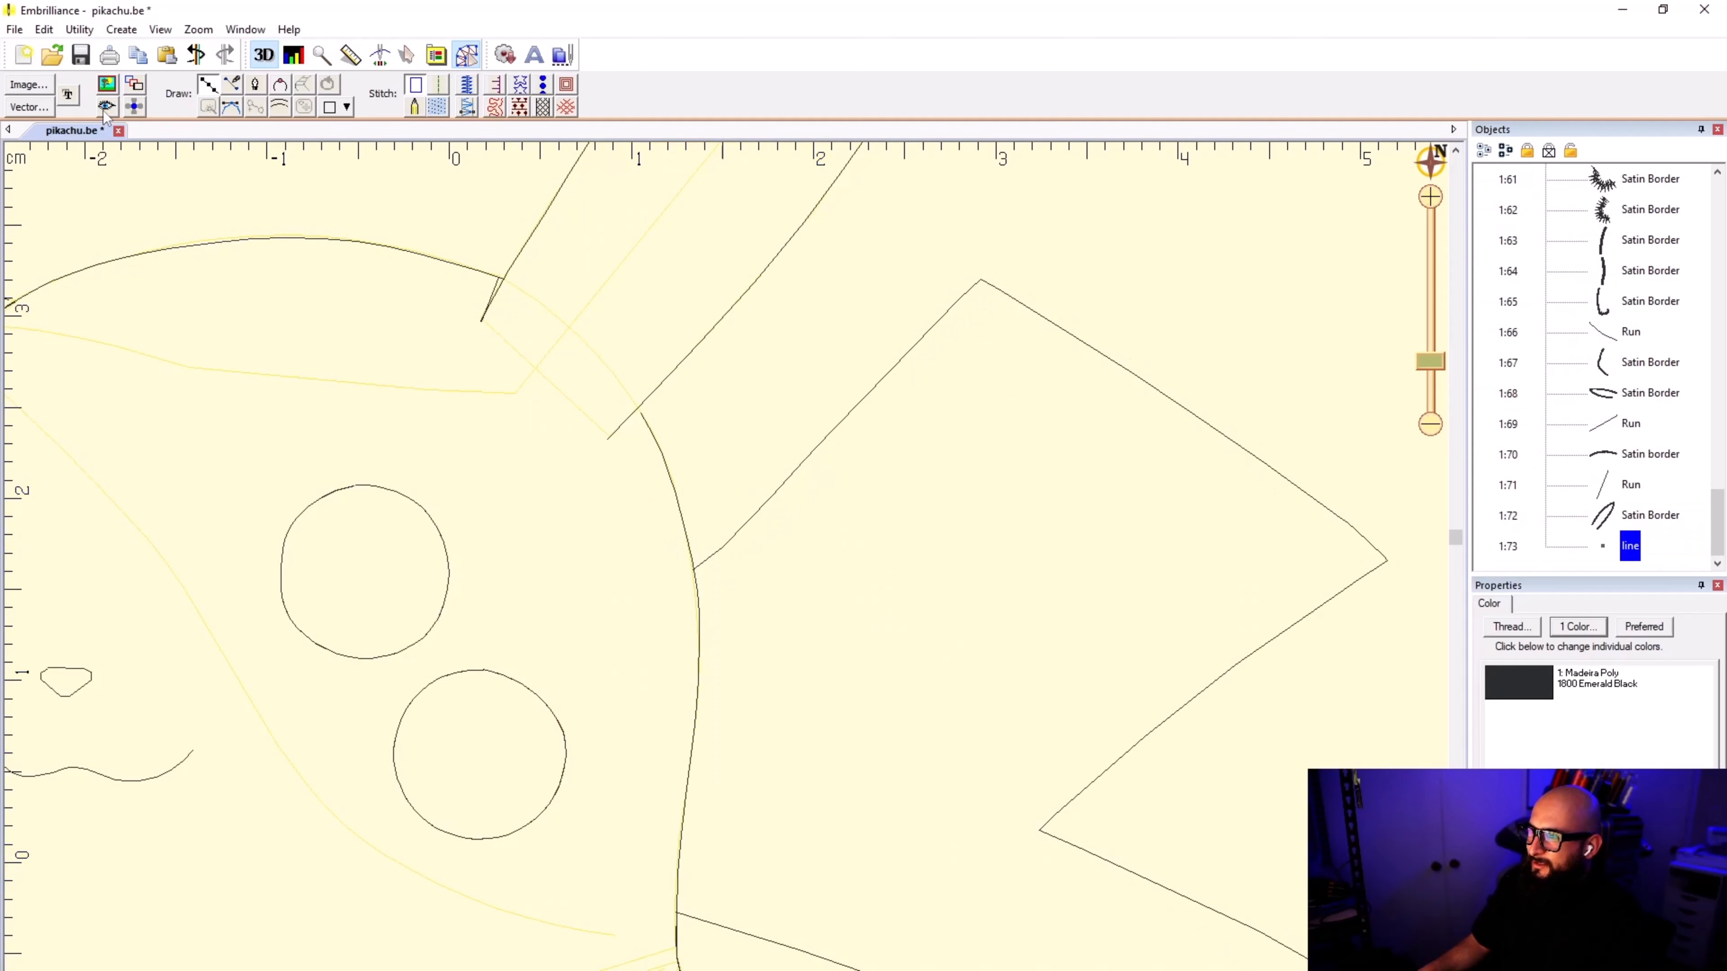
scroll(614, 428, down, 1)
scroll(724, 557, down, 2)
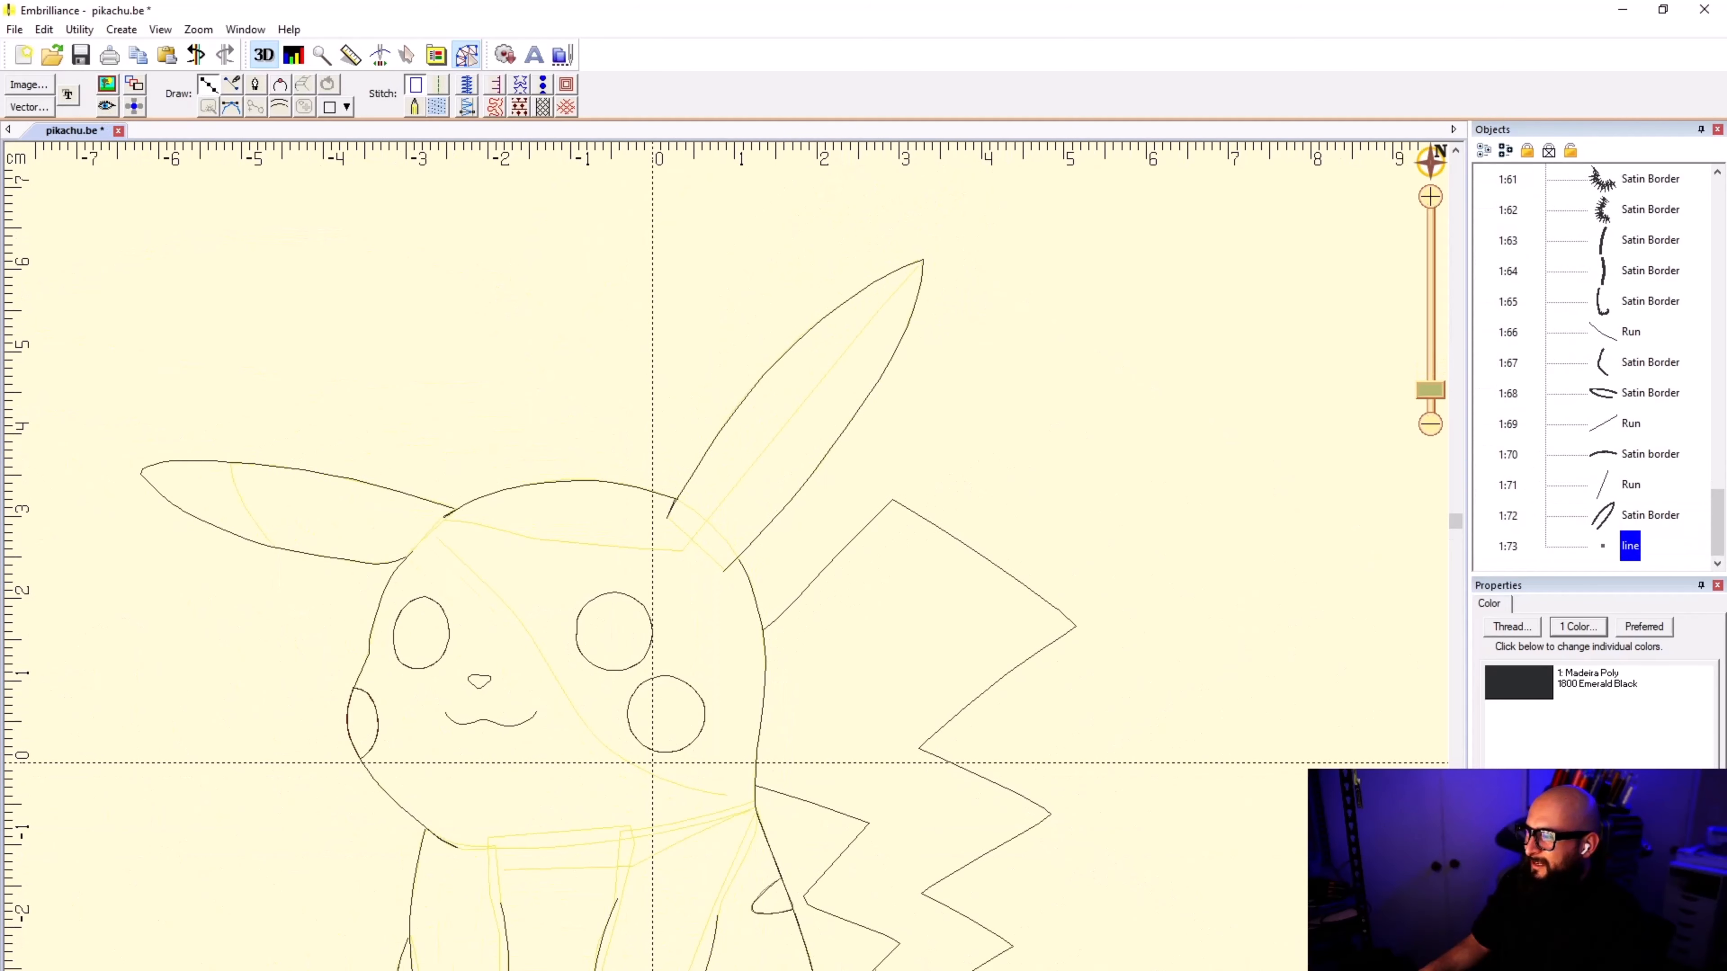
scroll(680, 557, up, 6)
scroll(793, 544, up, 4)
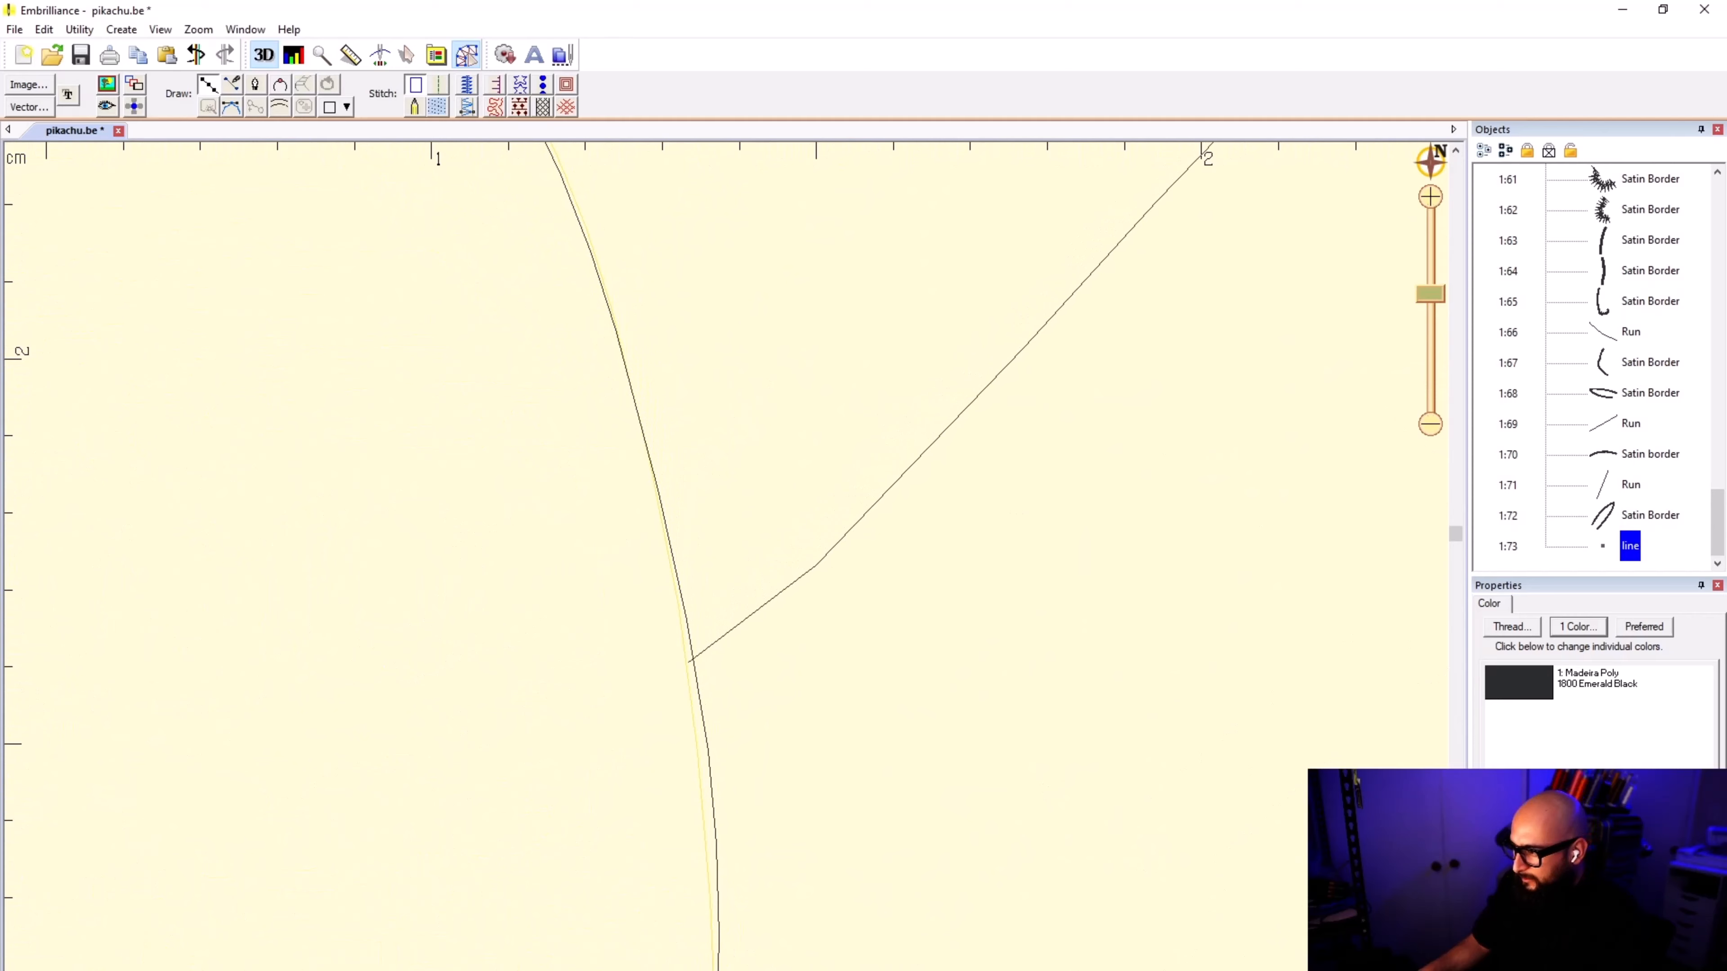
click(693, 657)
click(727, 634)
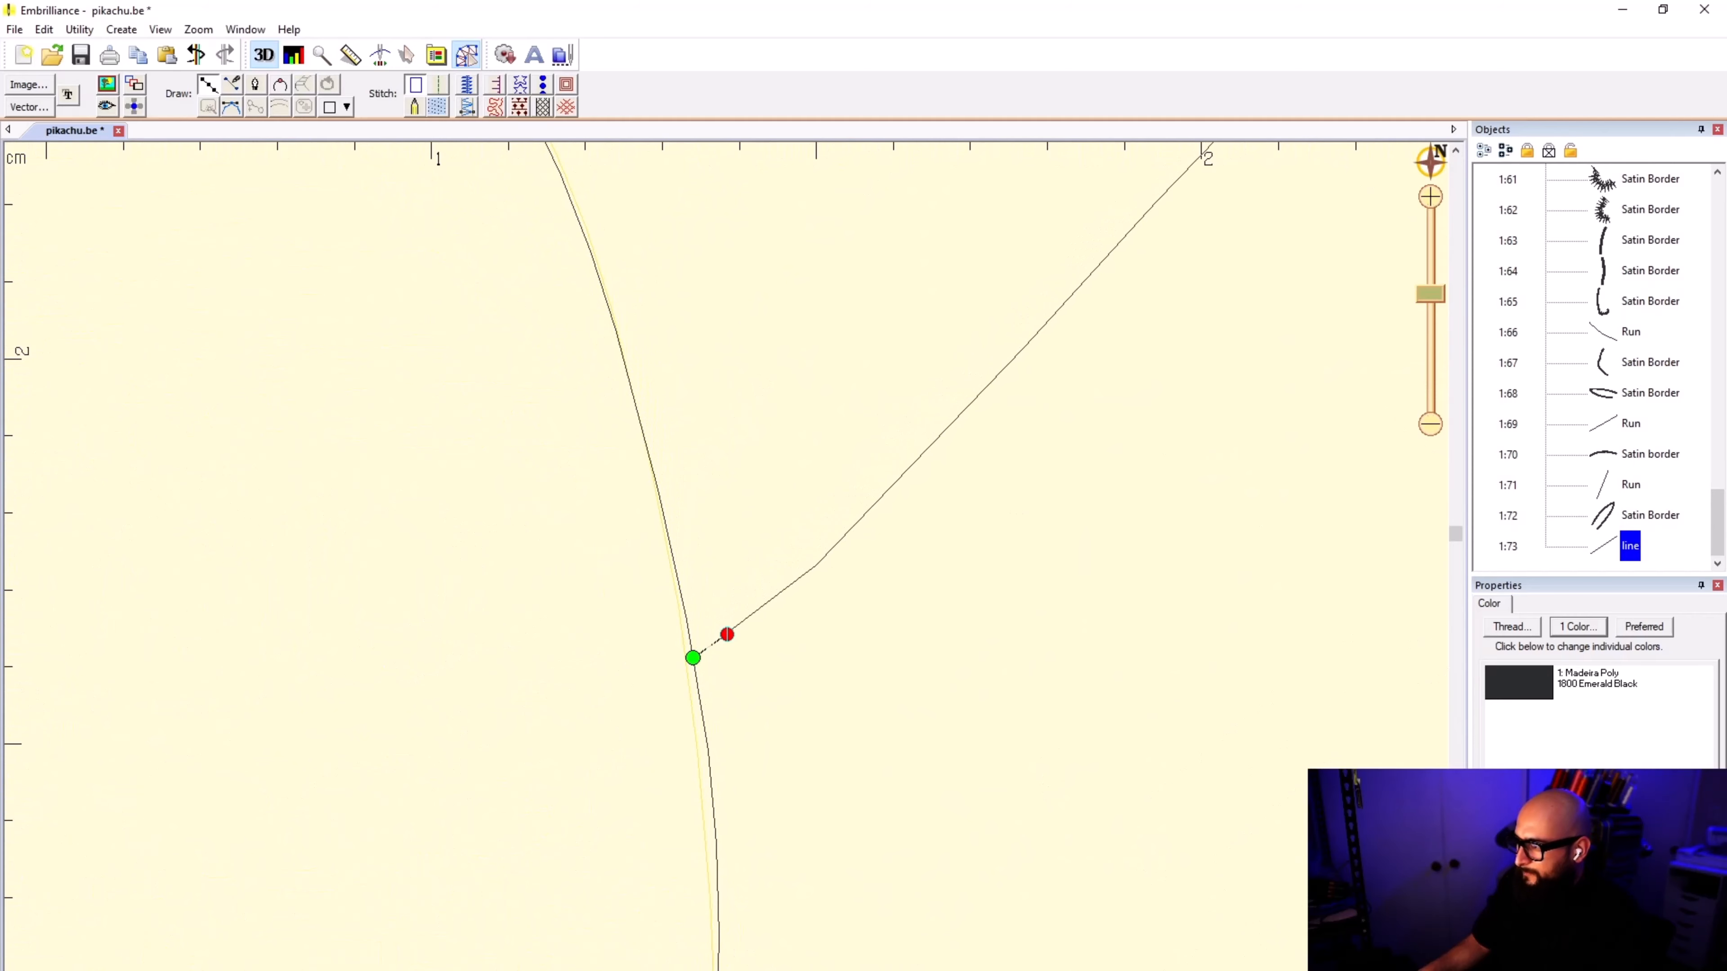
click(819, 562)
click(882, 499)
click(1049, 320)
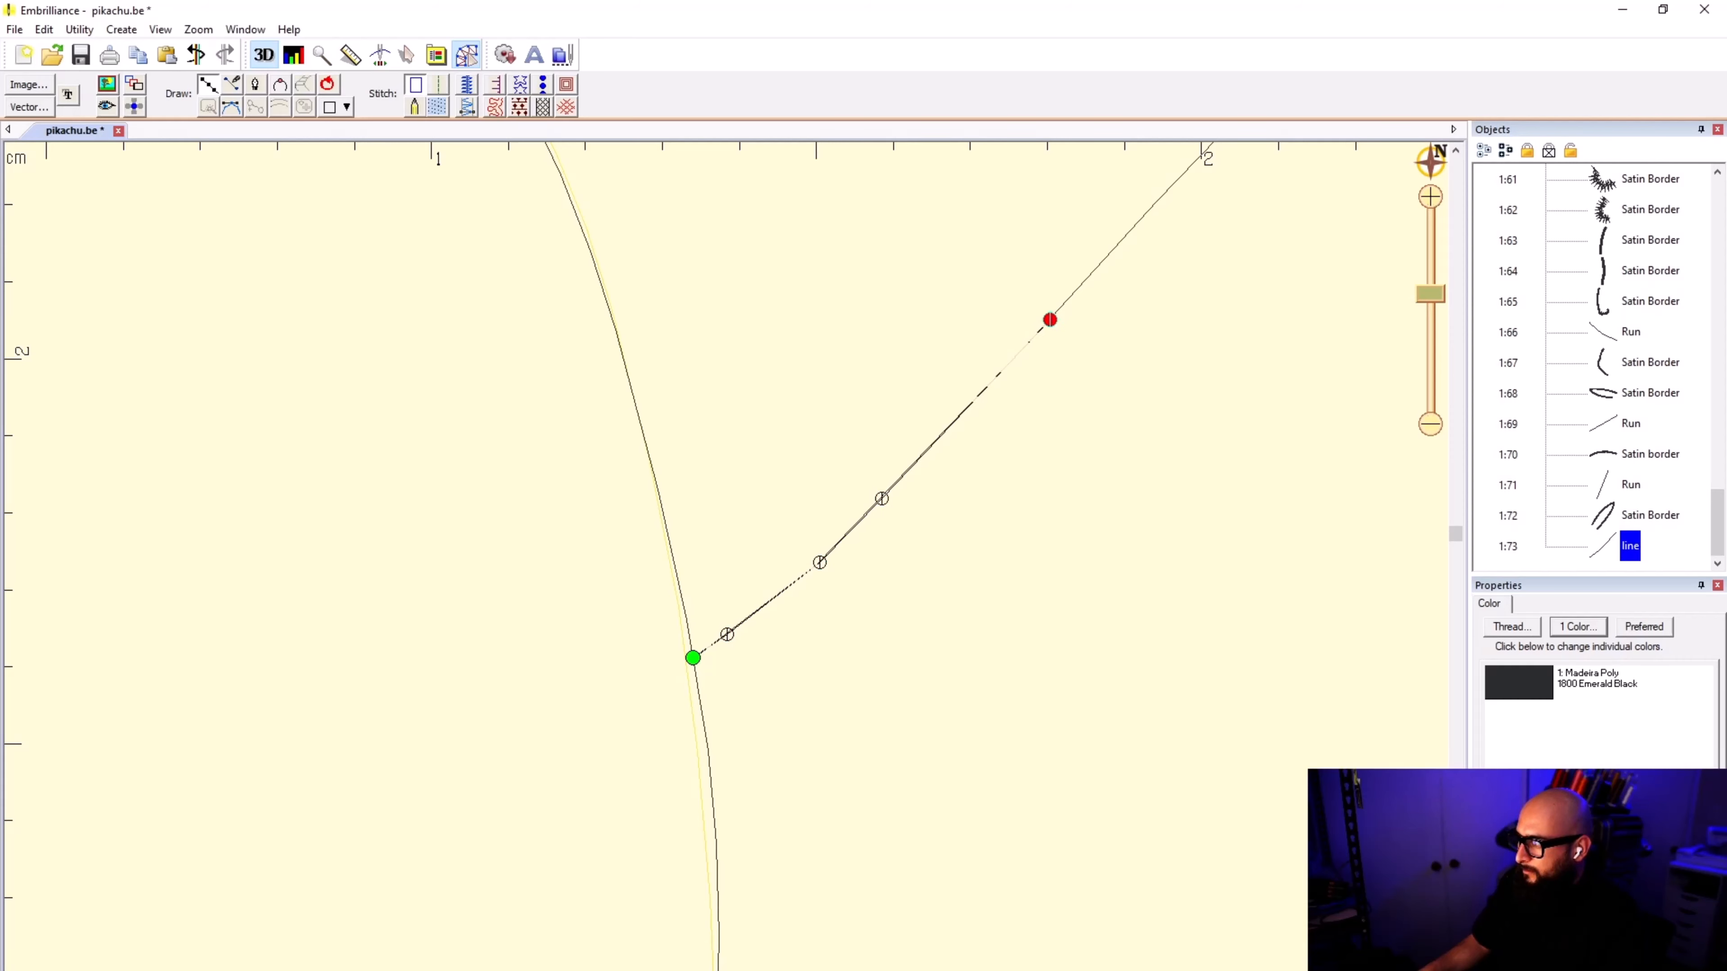
Step: Continue the line along the tail's rising edge to its upper peak, ending with a point just past the corner
scroll(1049, 320, down, 1)
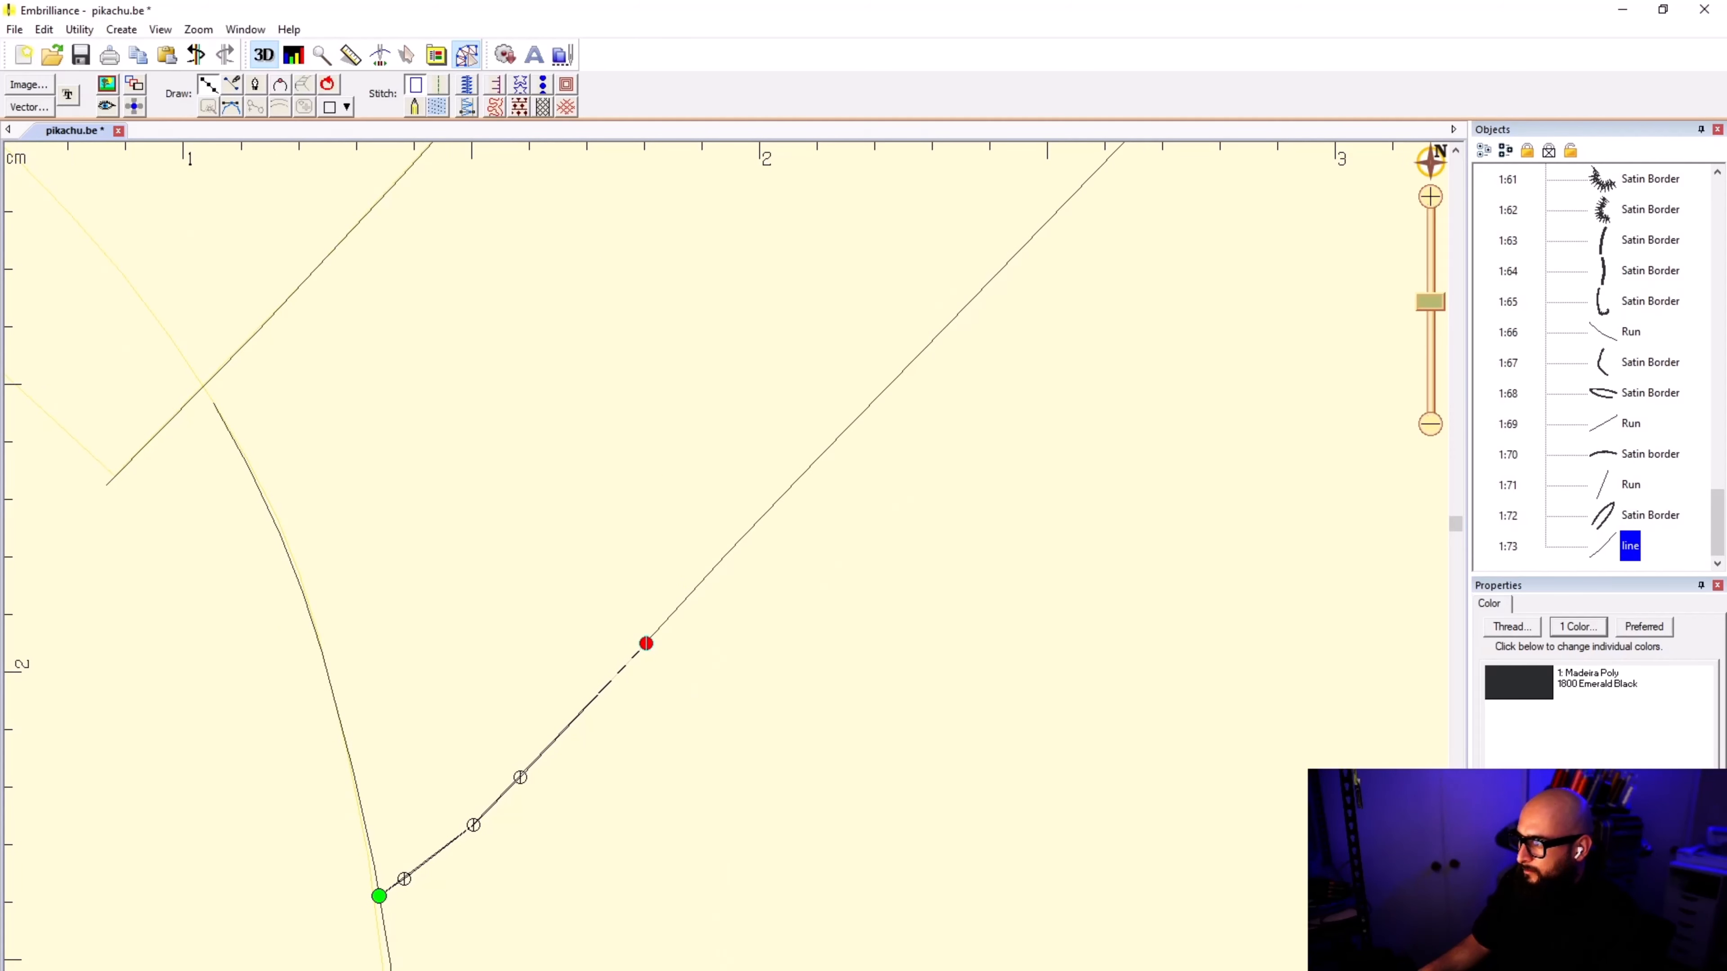
click(782, 496)
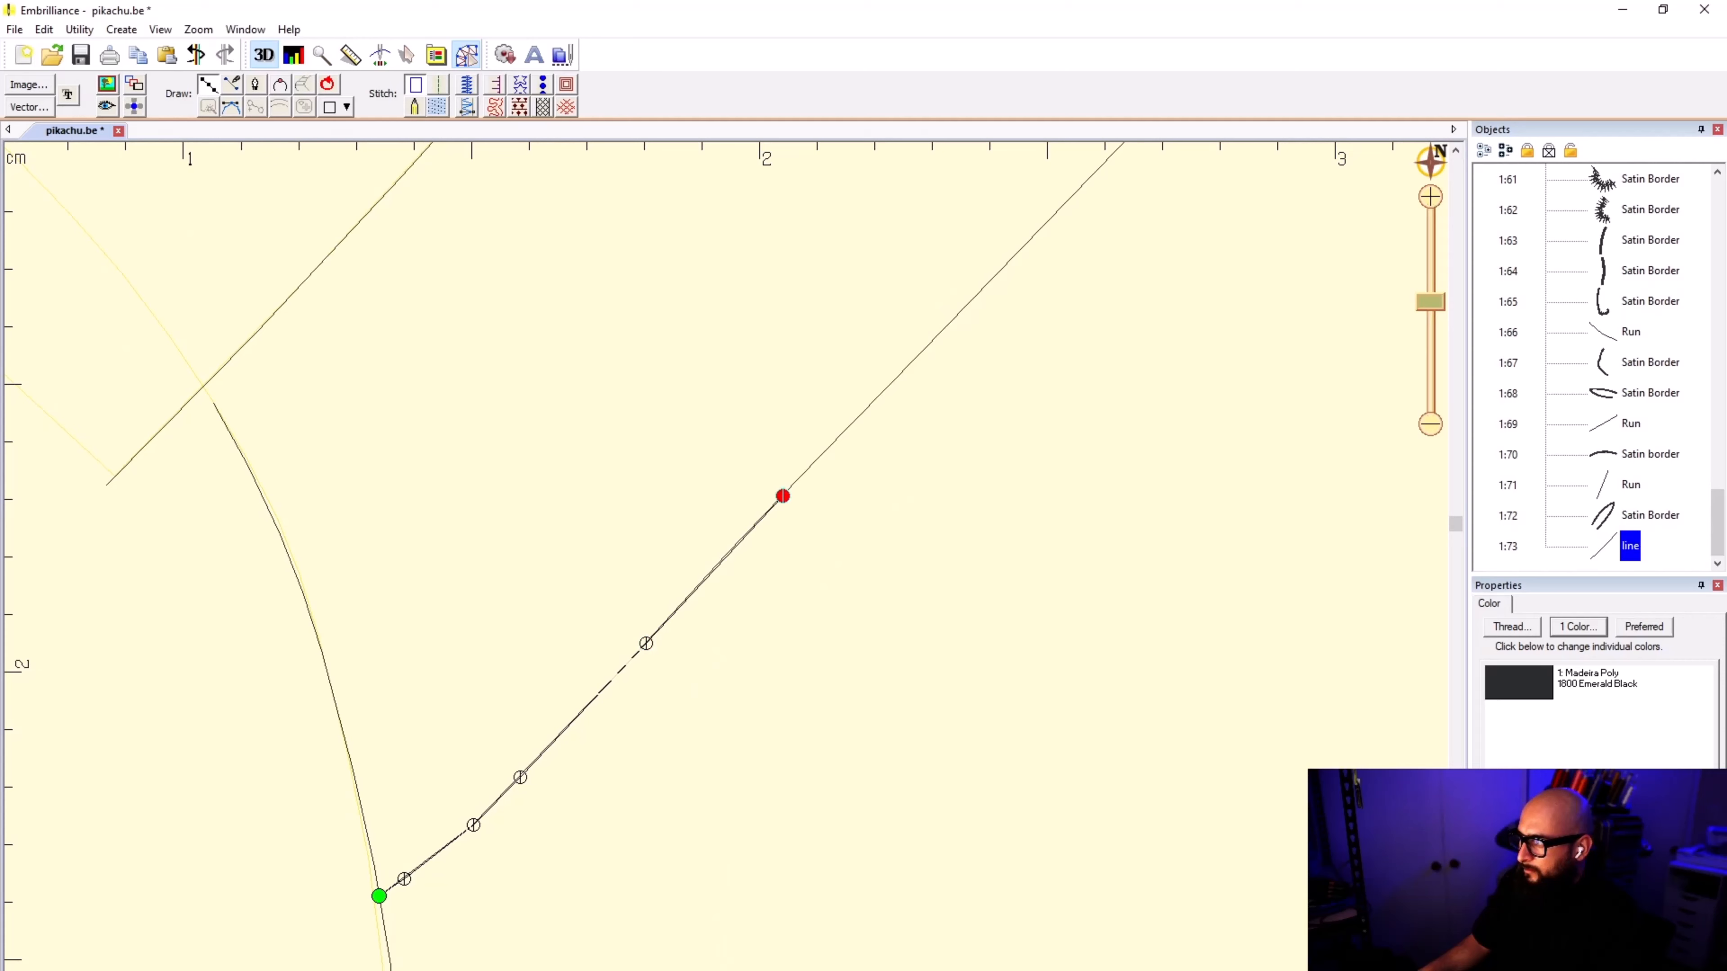
click(980, 290)
scroll(980, 290, down, 1)
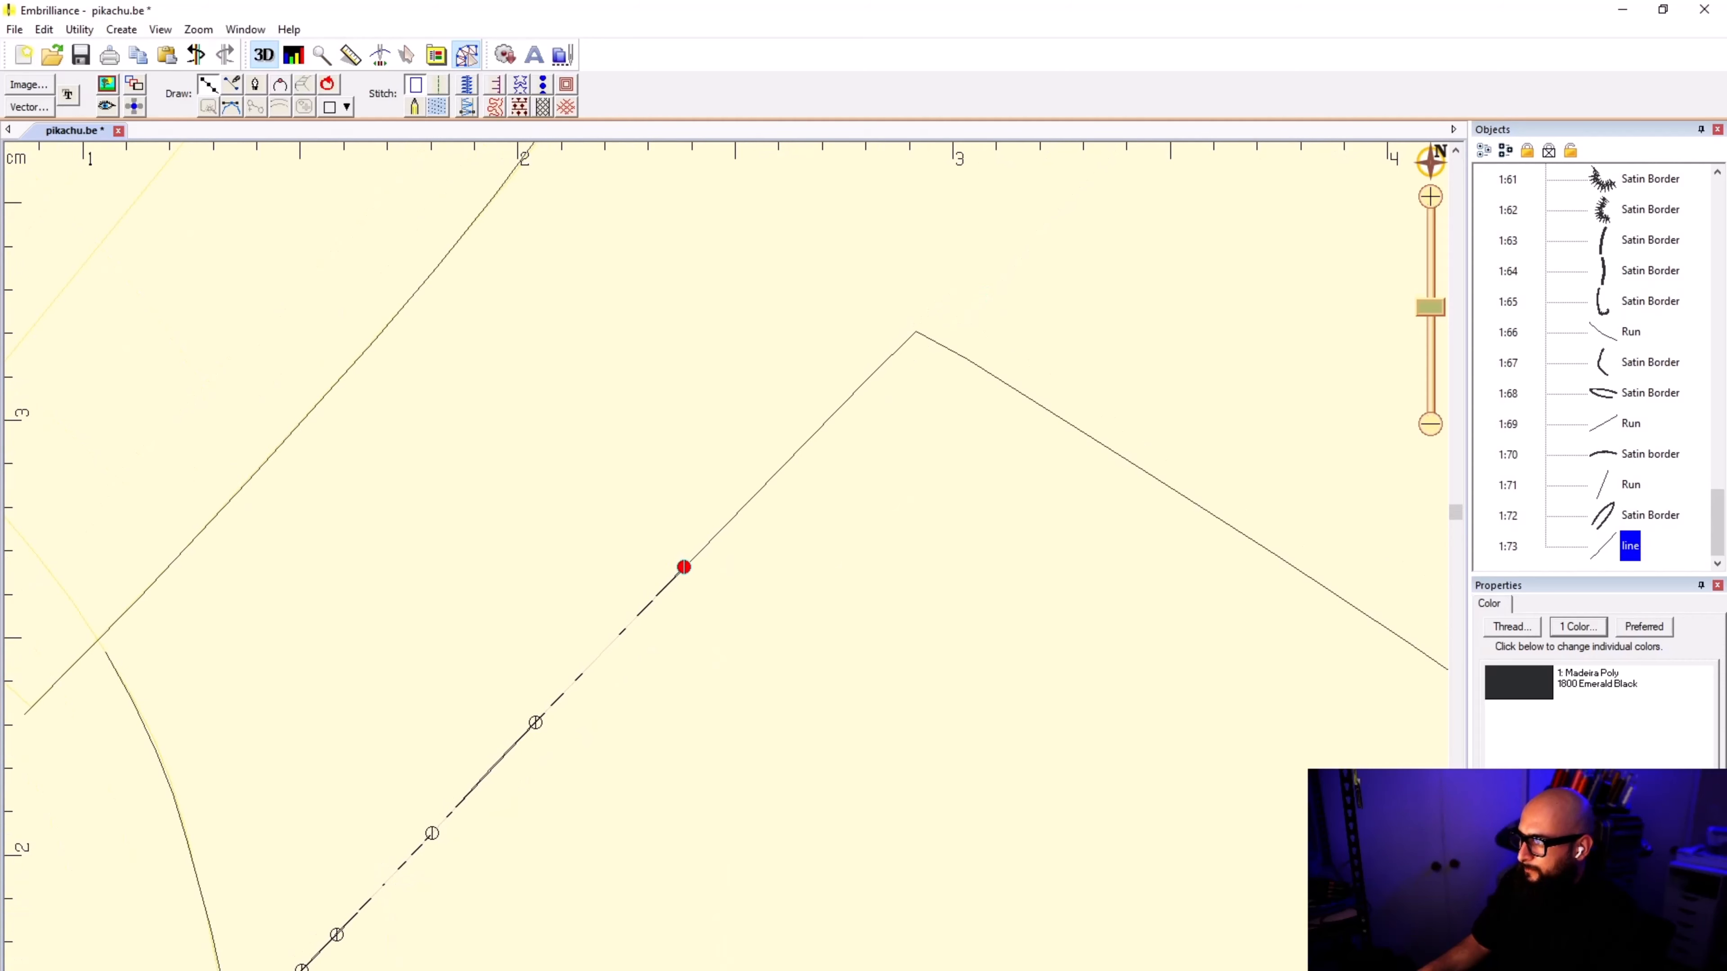
click(825, 423)
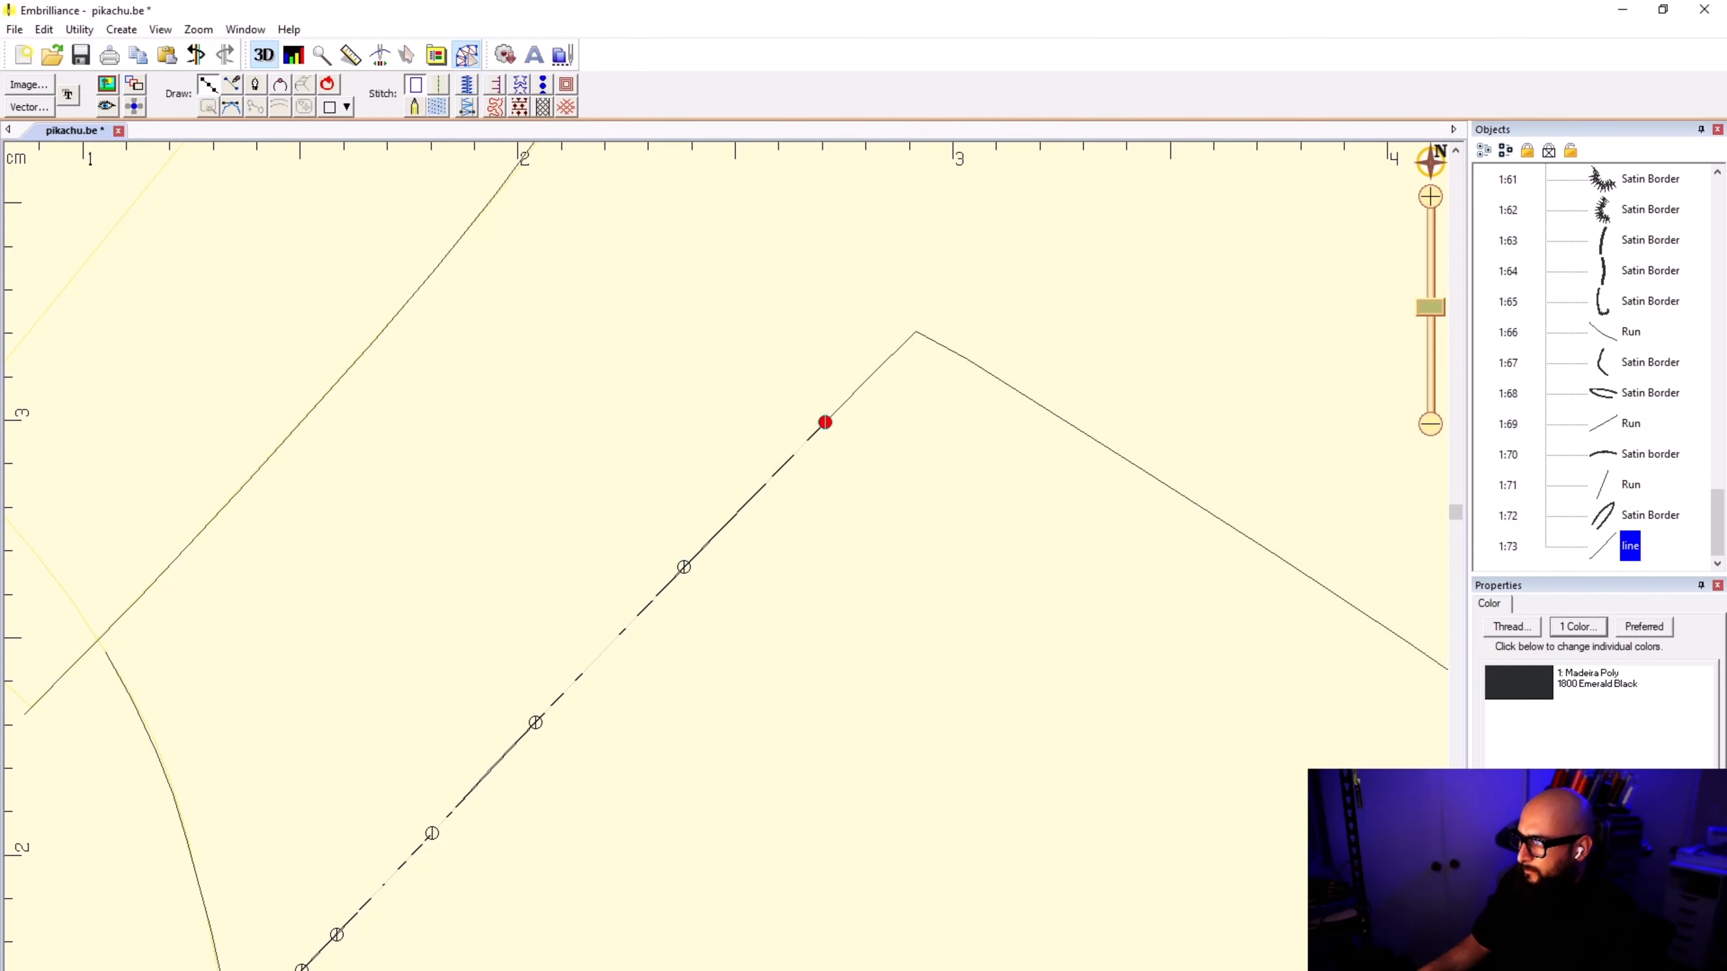
click(916, 331)
click(978, 364)
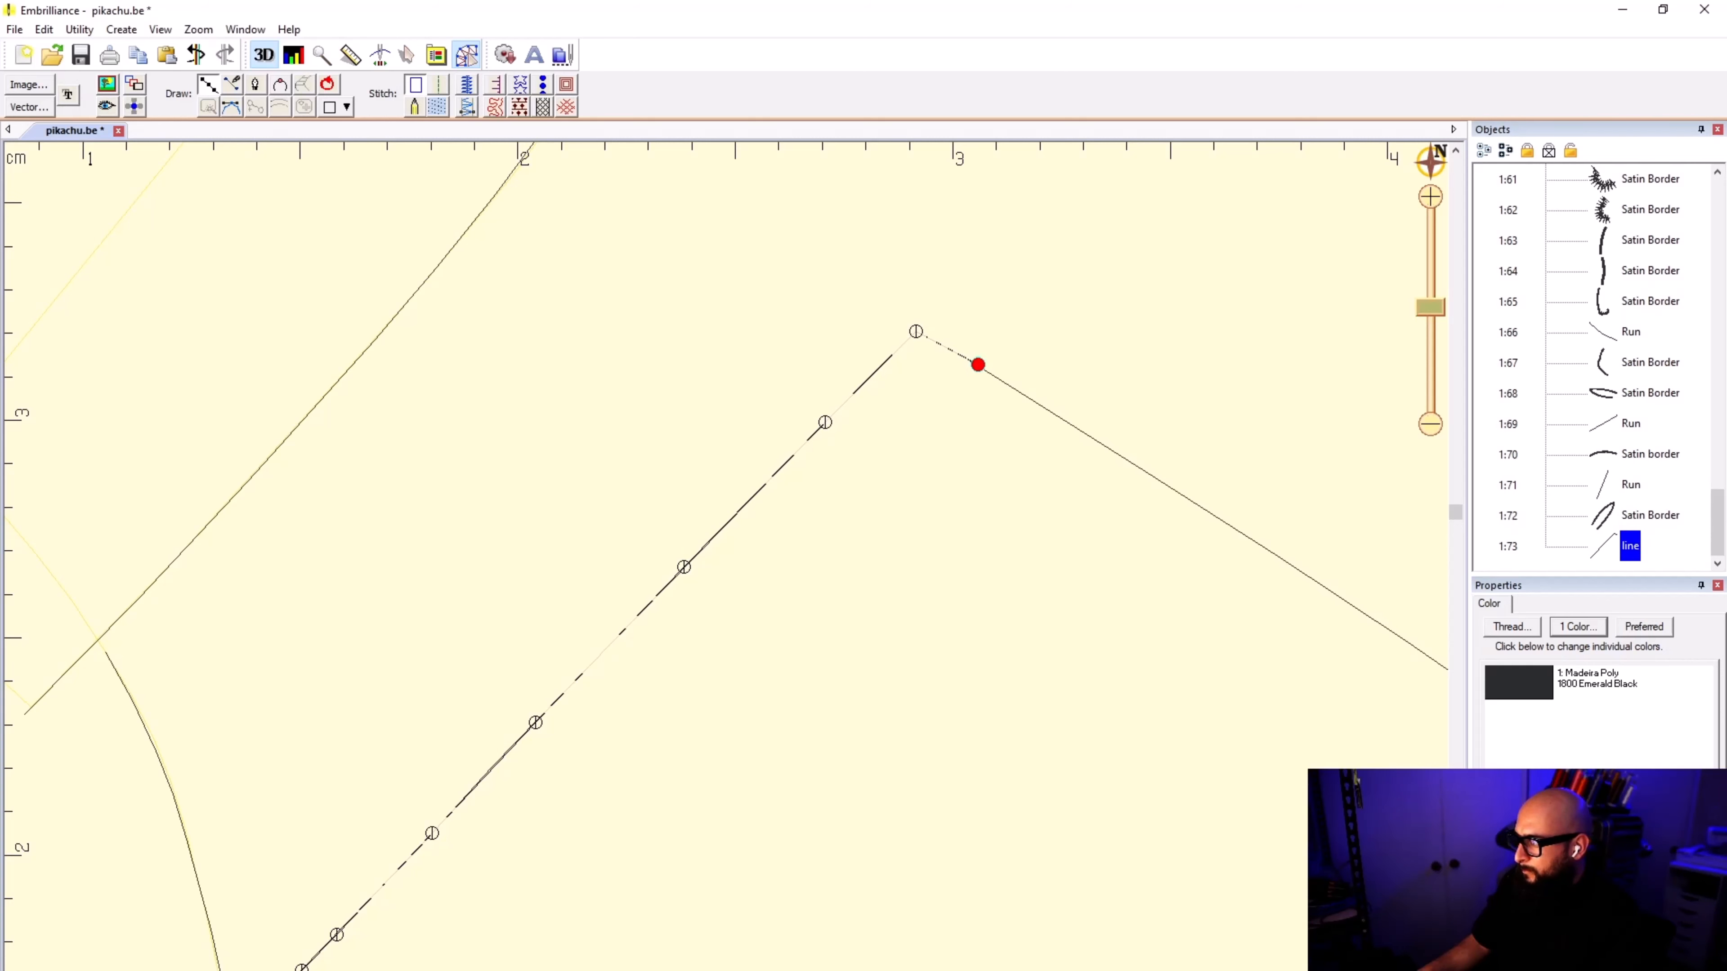
click(1179, 493)
scroll(1258, 558, down, 4)
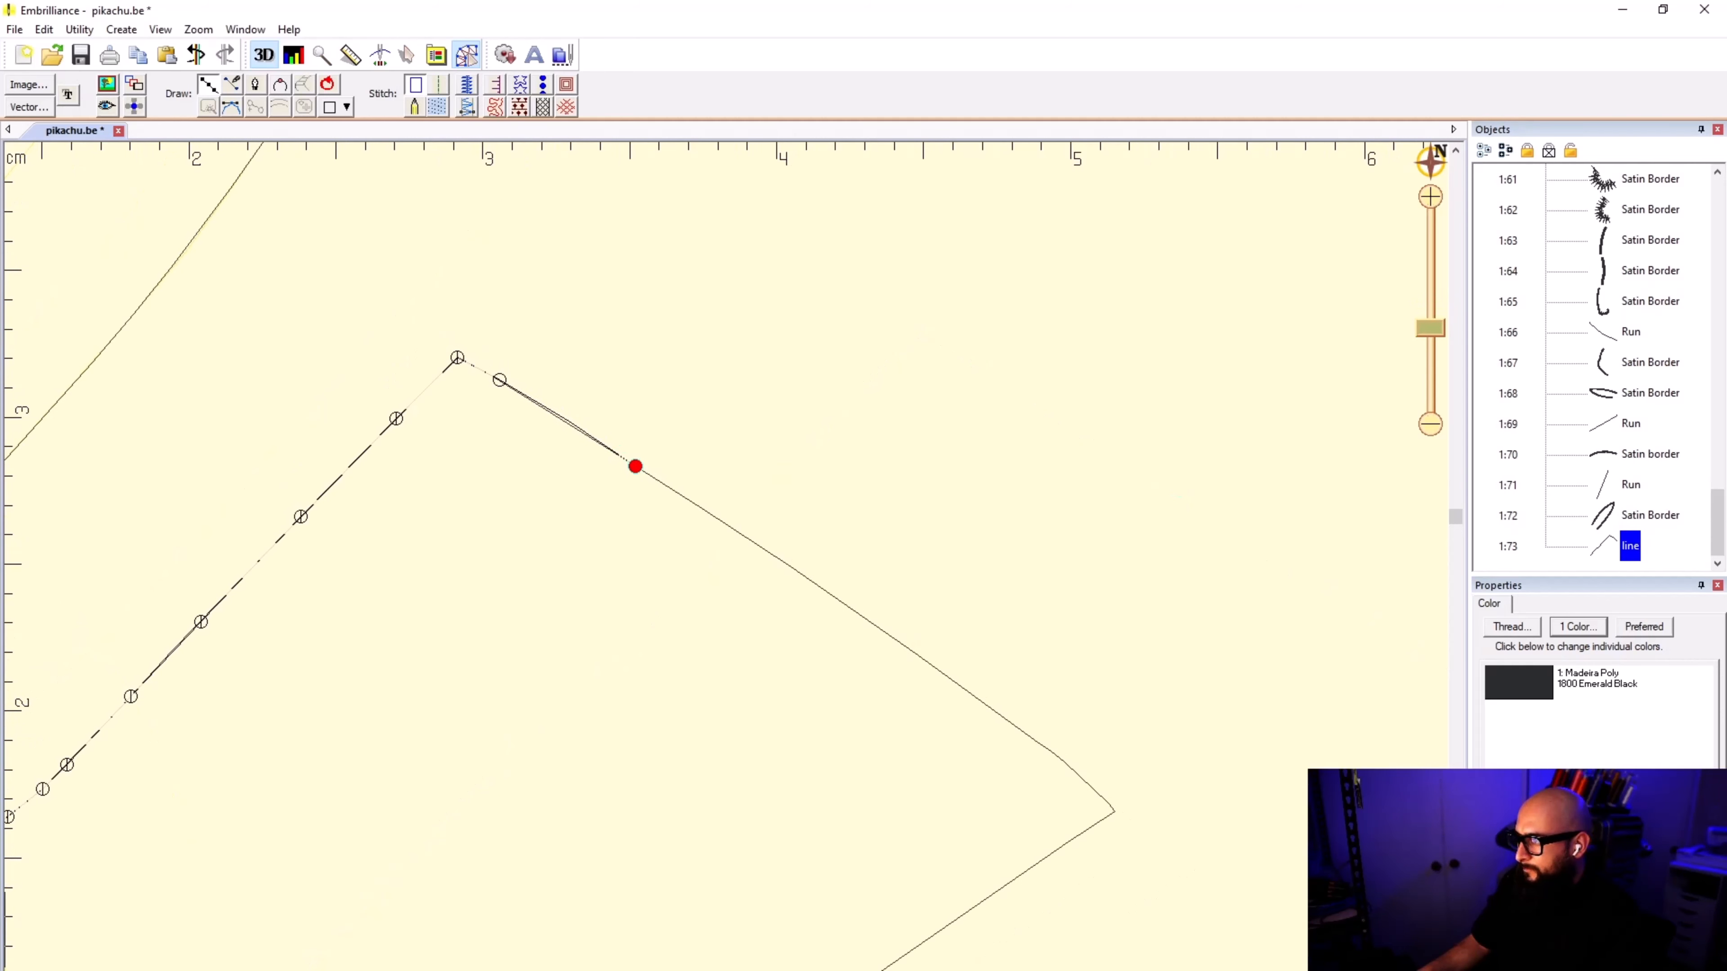
scroll(656, 471, up, 5)
scroll(268, 456, up, 2)
key(Delete)
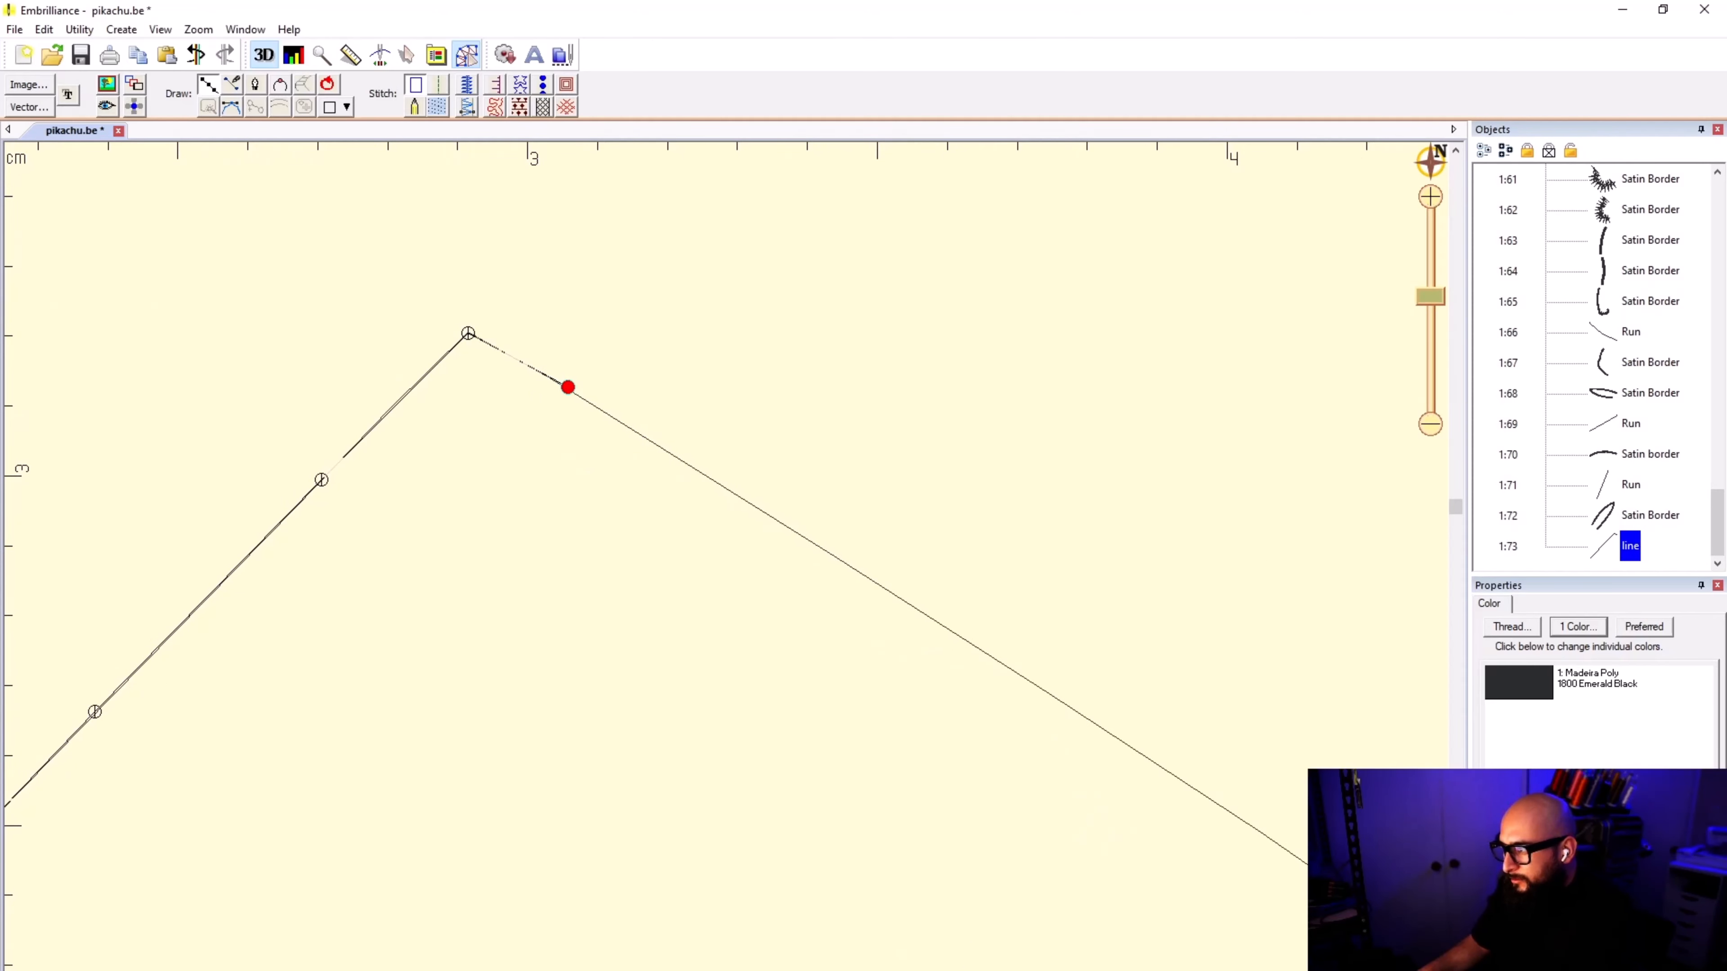
Step: Trace the tail's descending edge from the upper peak toward the outer tip with five closely spaced points
click(717, 482)
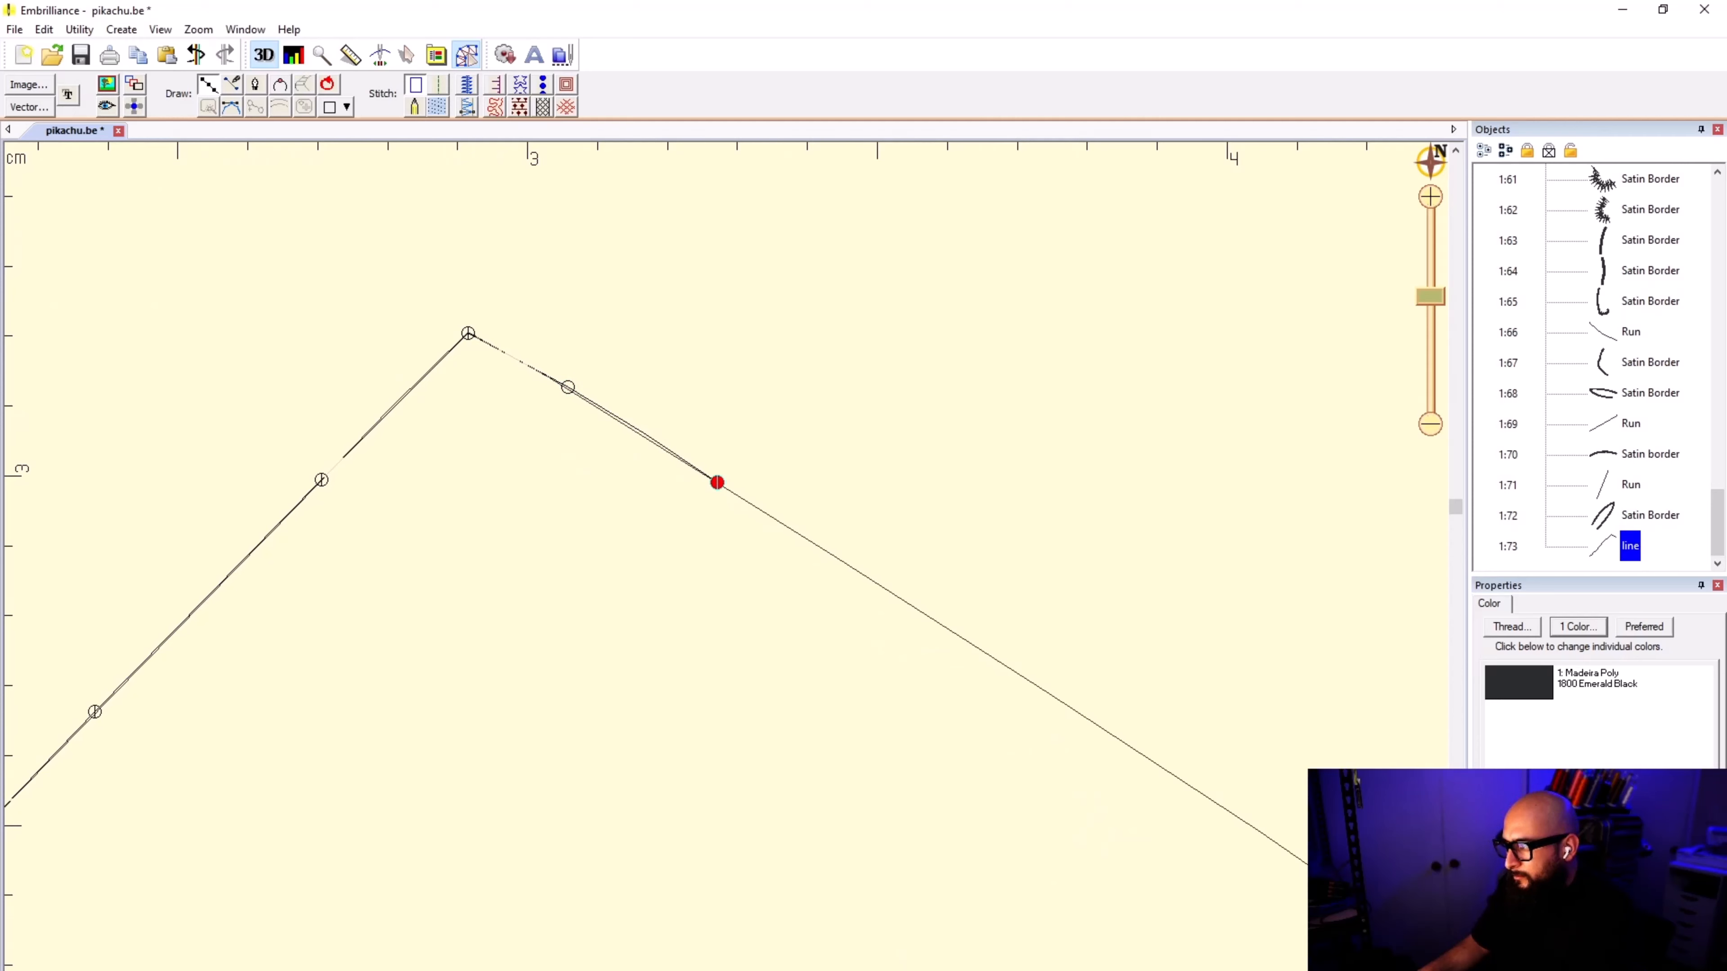
click(939, 620)
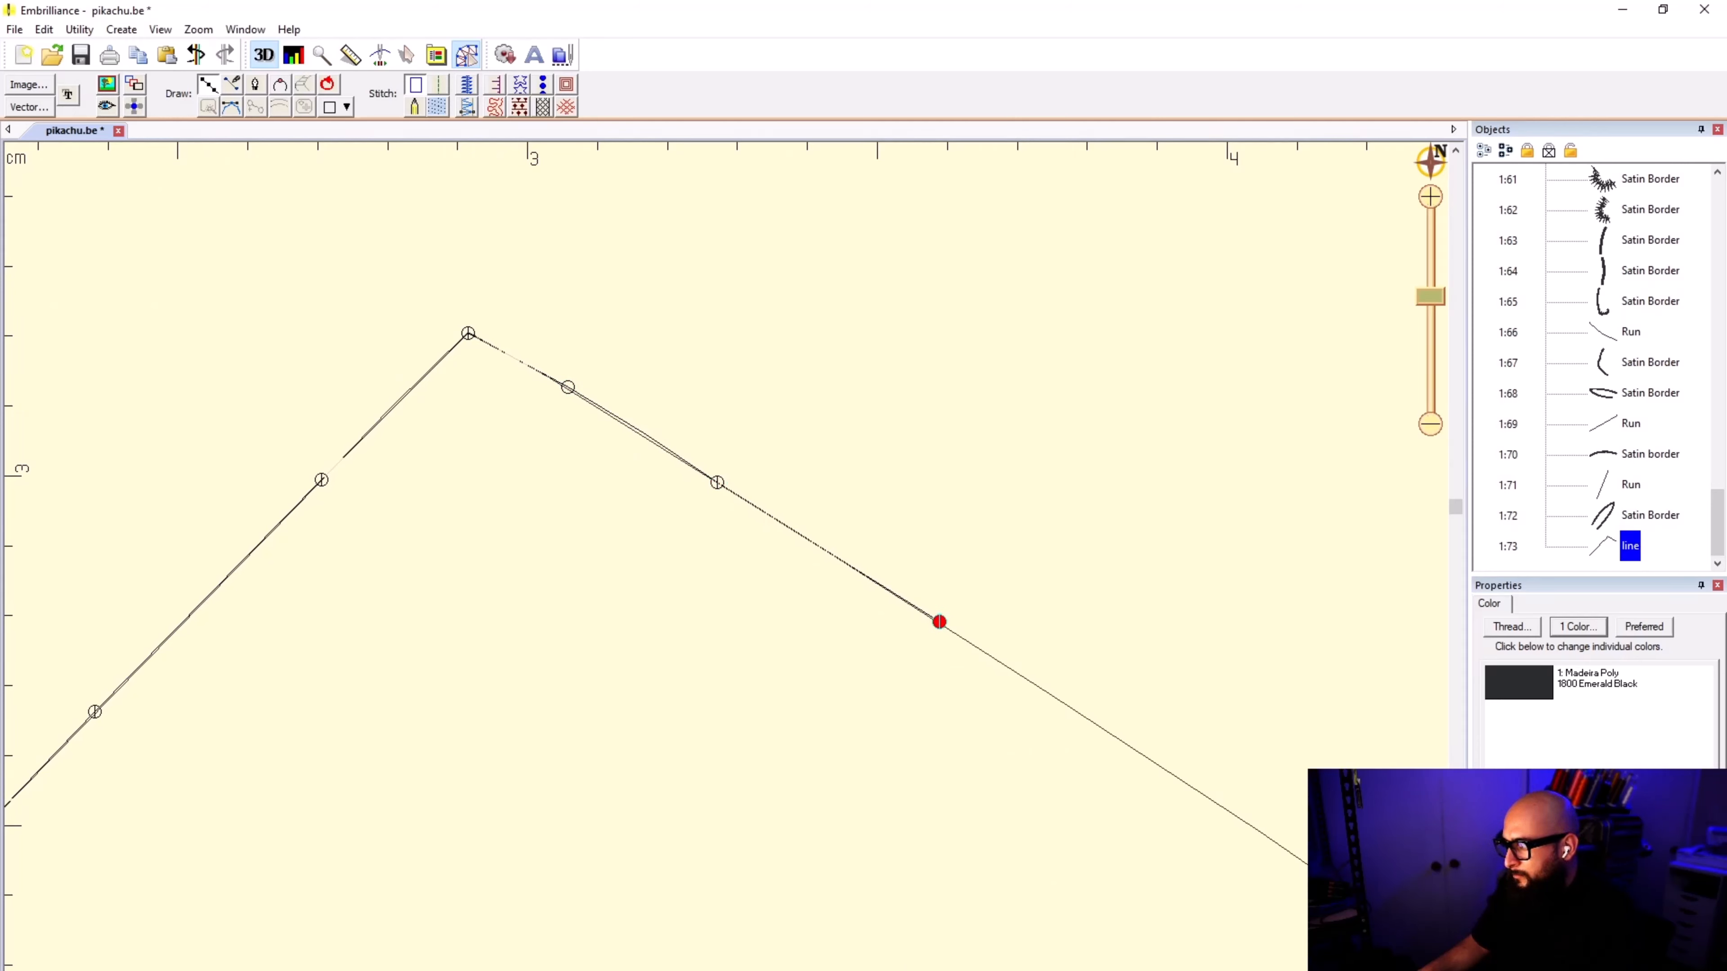
click(1119, 738)
scroll(1244, 829, down, 3)
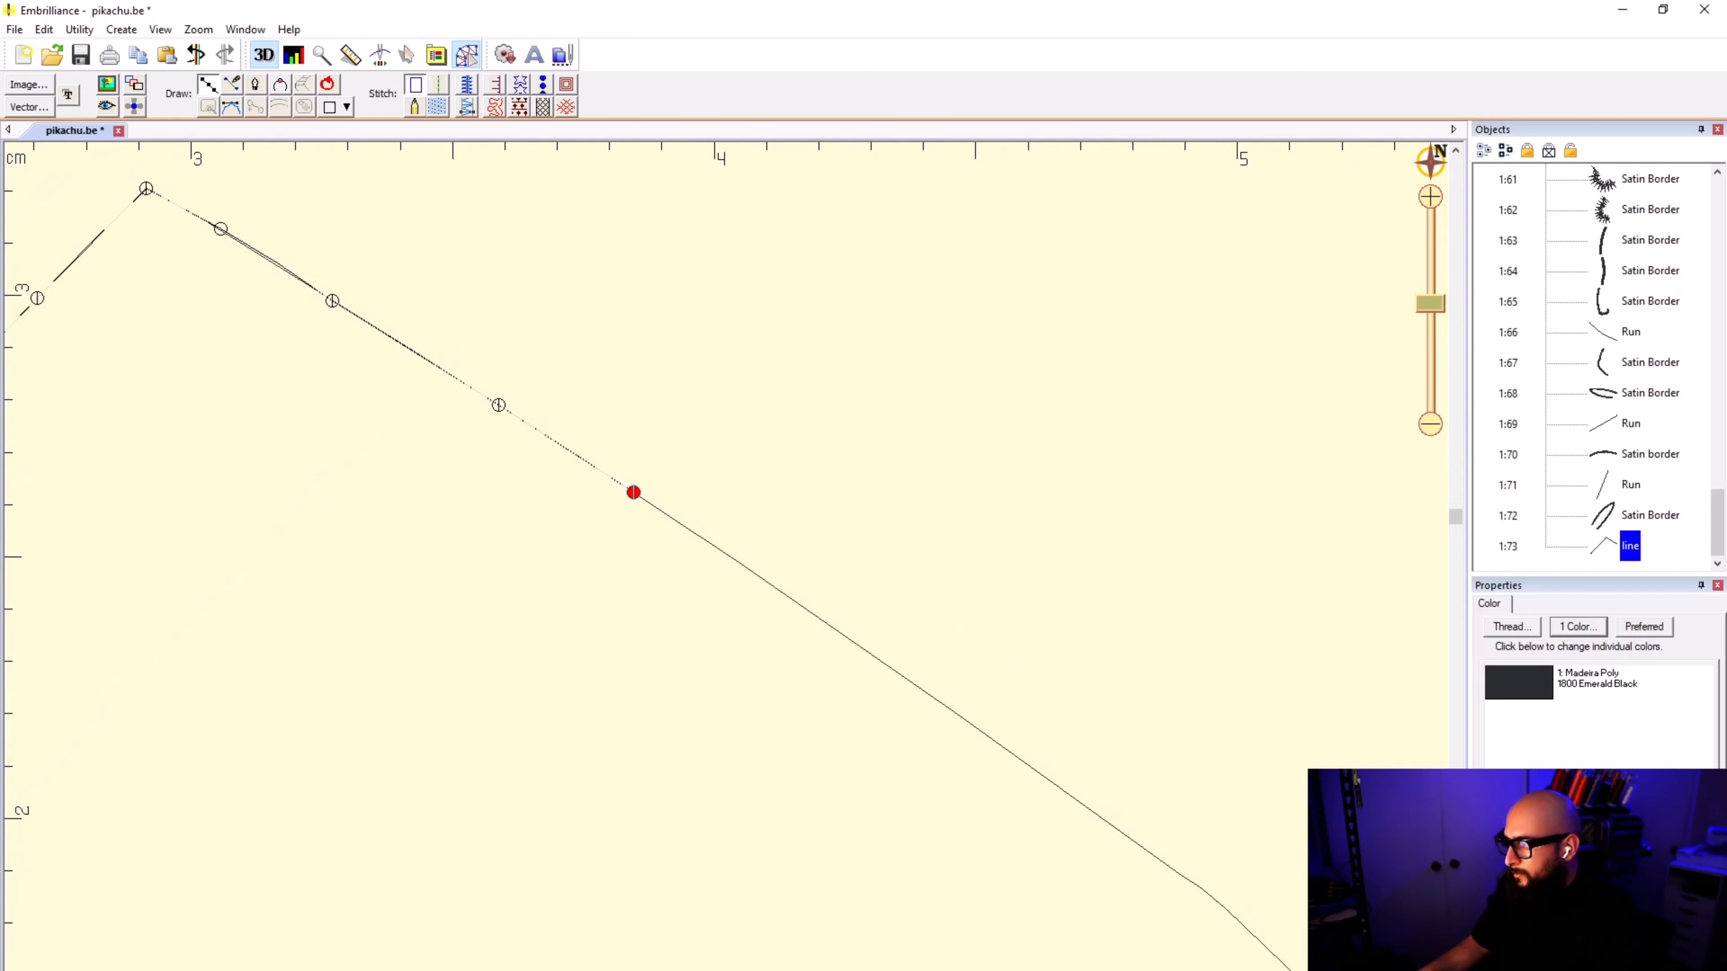
click(799, 604)
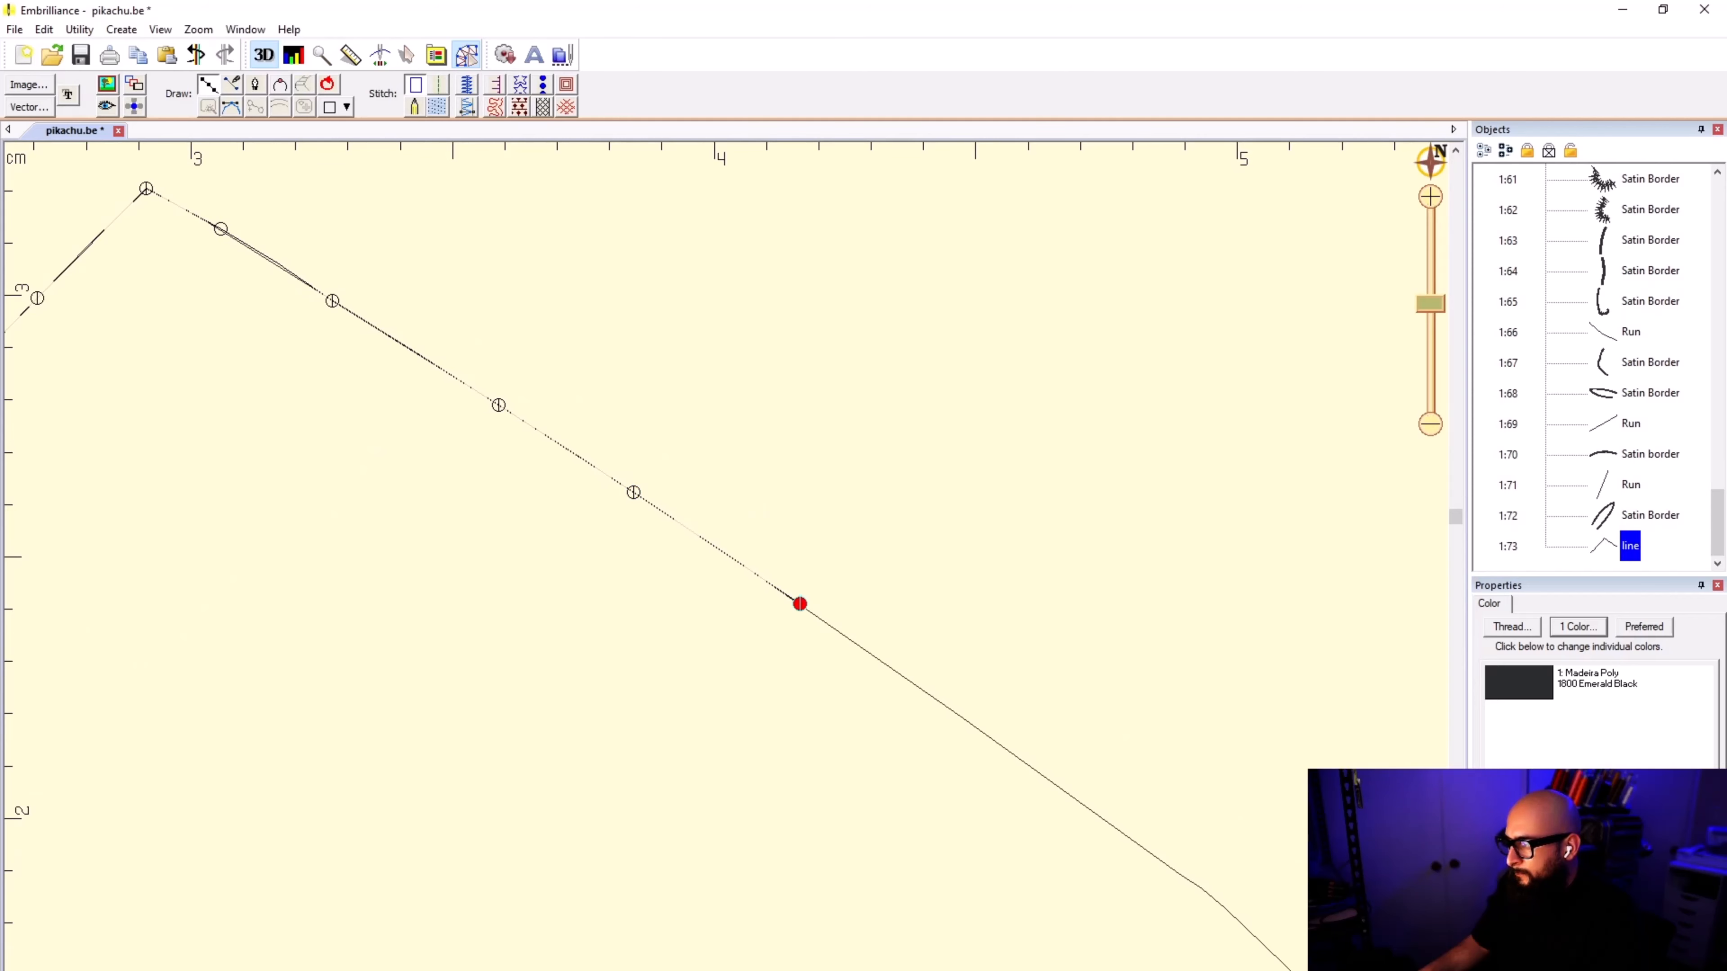
click(942, 712)
scroll(942, 712, down, 2)
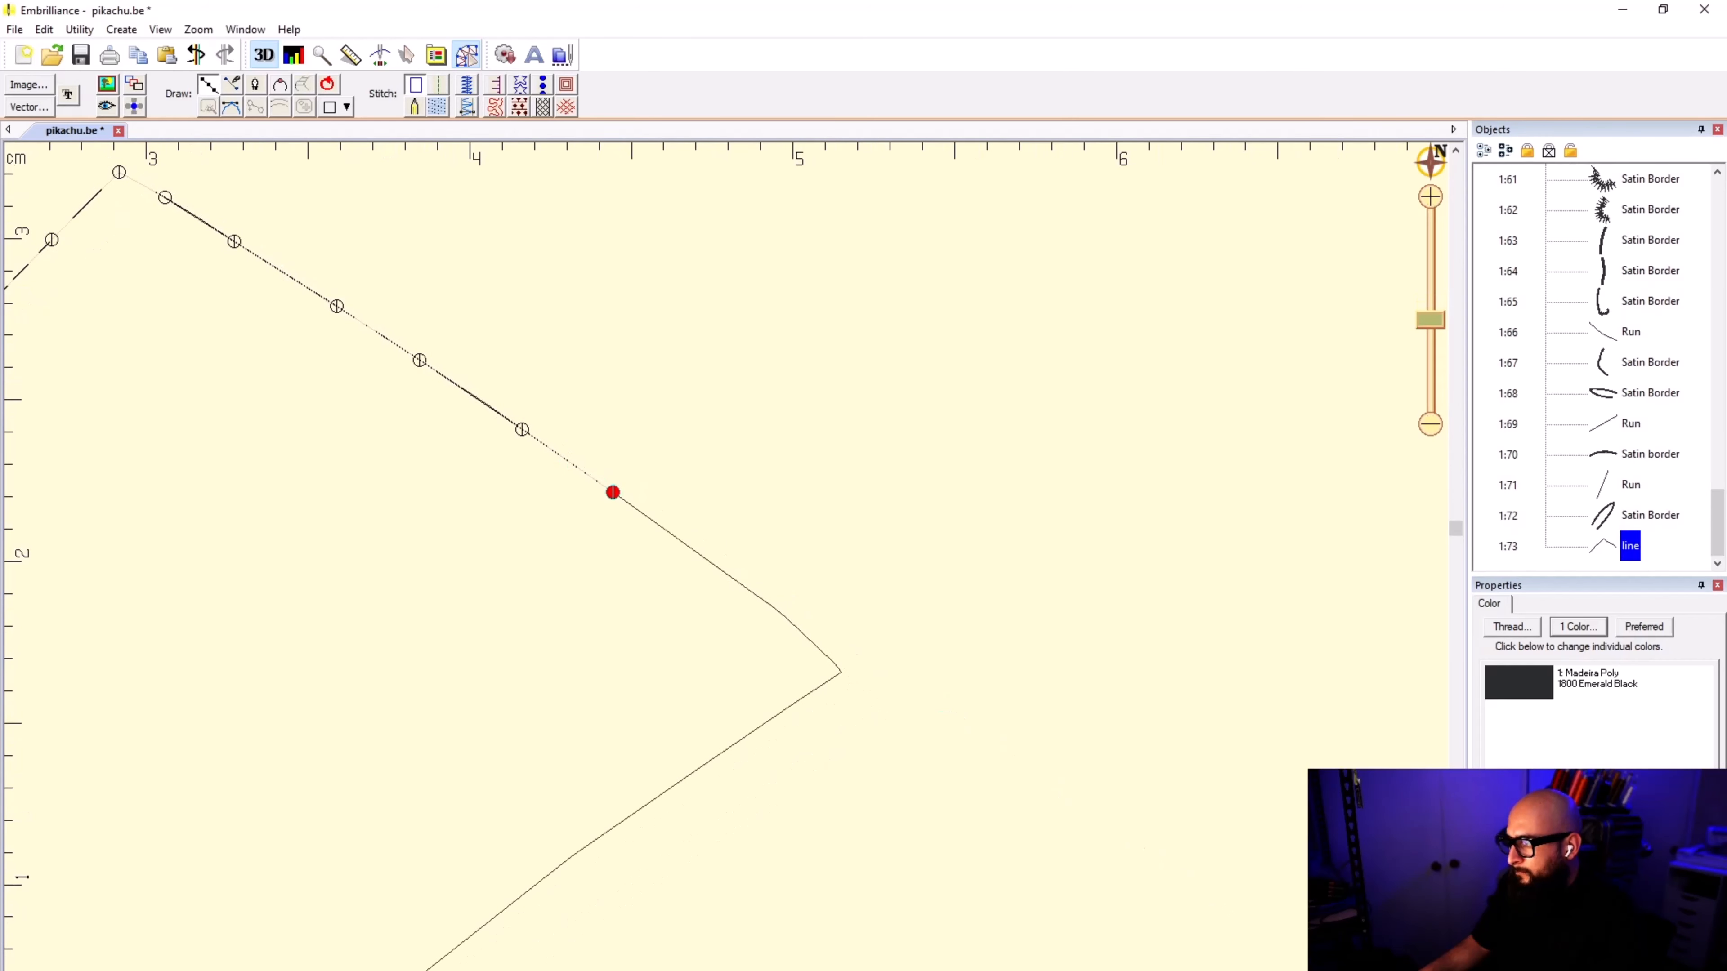
Step: Follow the curved end of the descending edge with closely spaced points up to the tail's outer tip
click(763, 602)
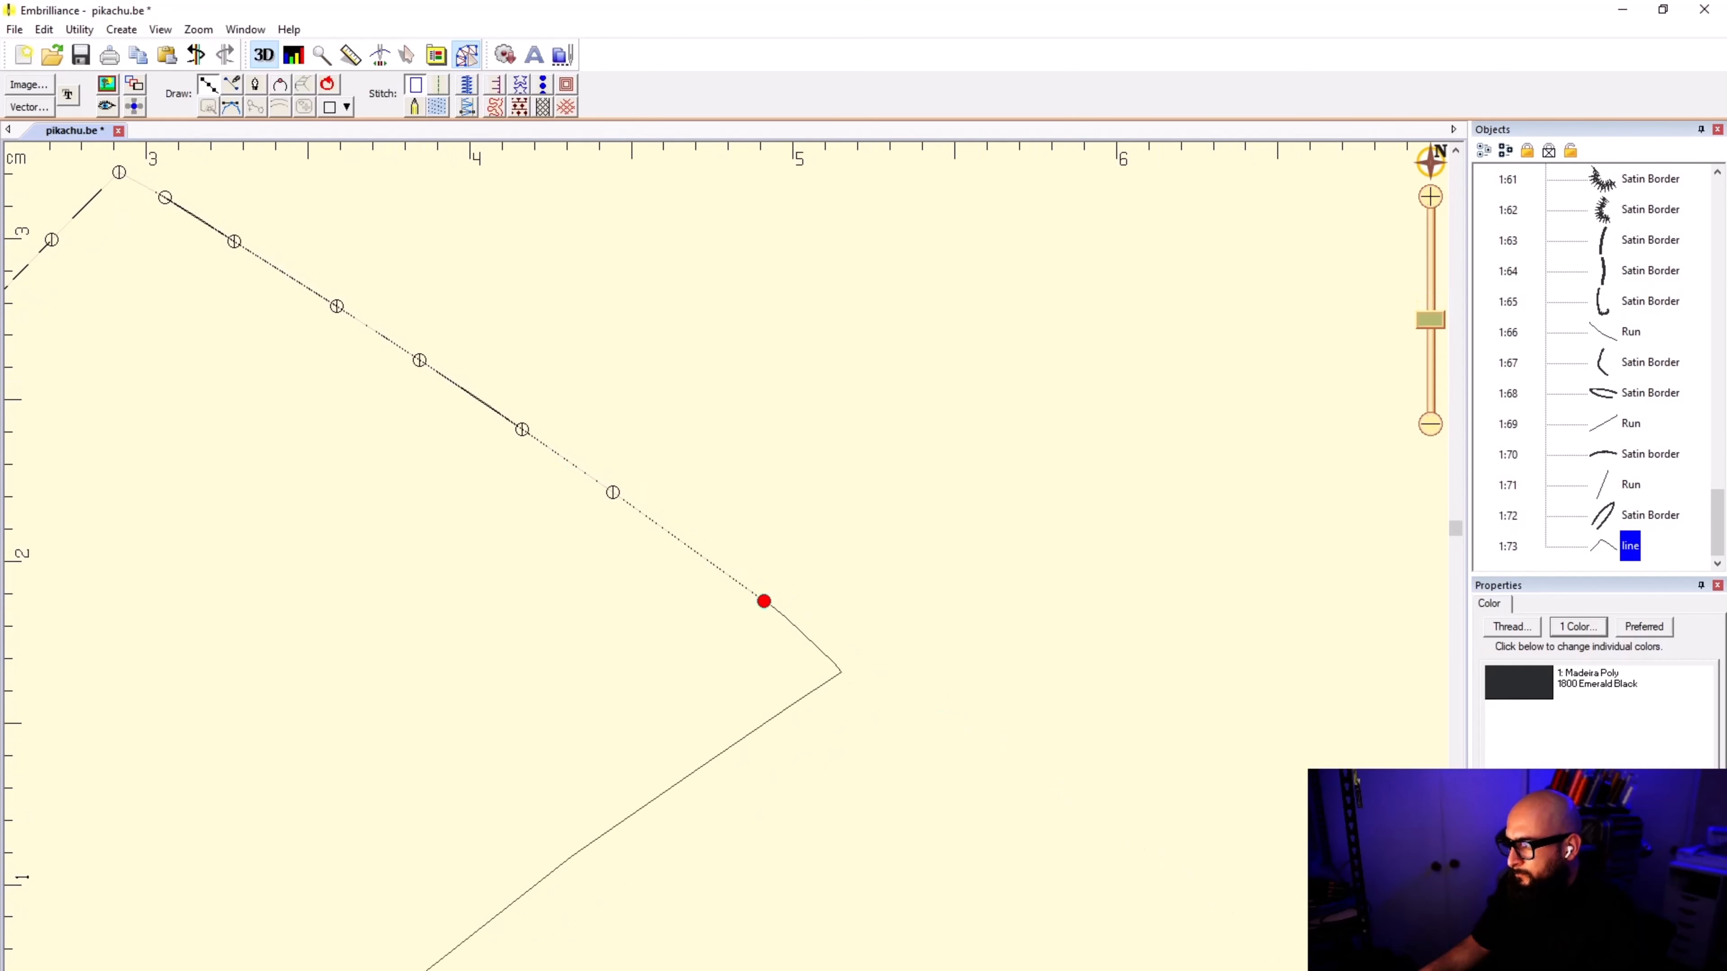
click(816, 644)
click(832, 661)
scroll(917, 757, up, 3)
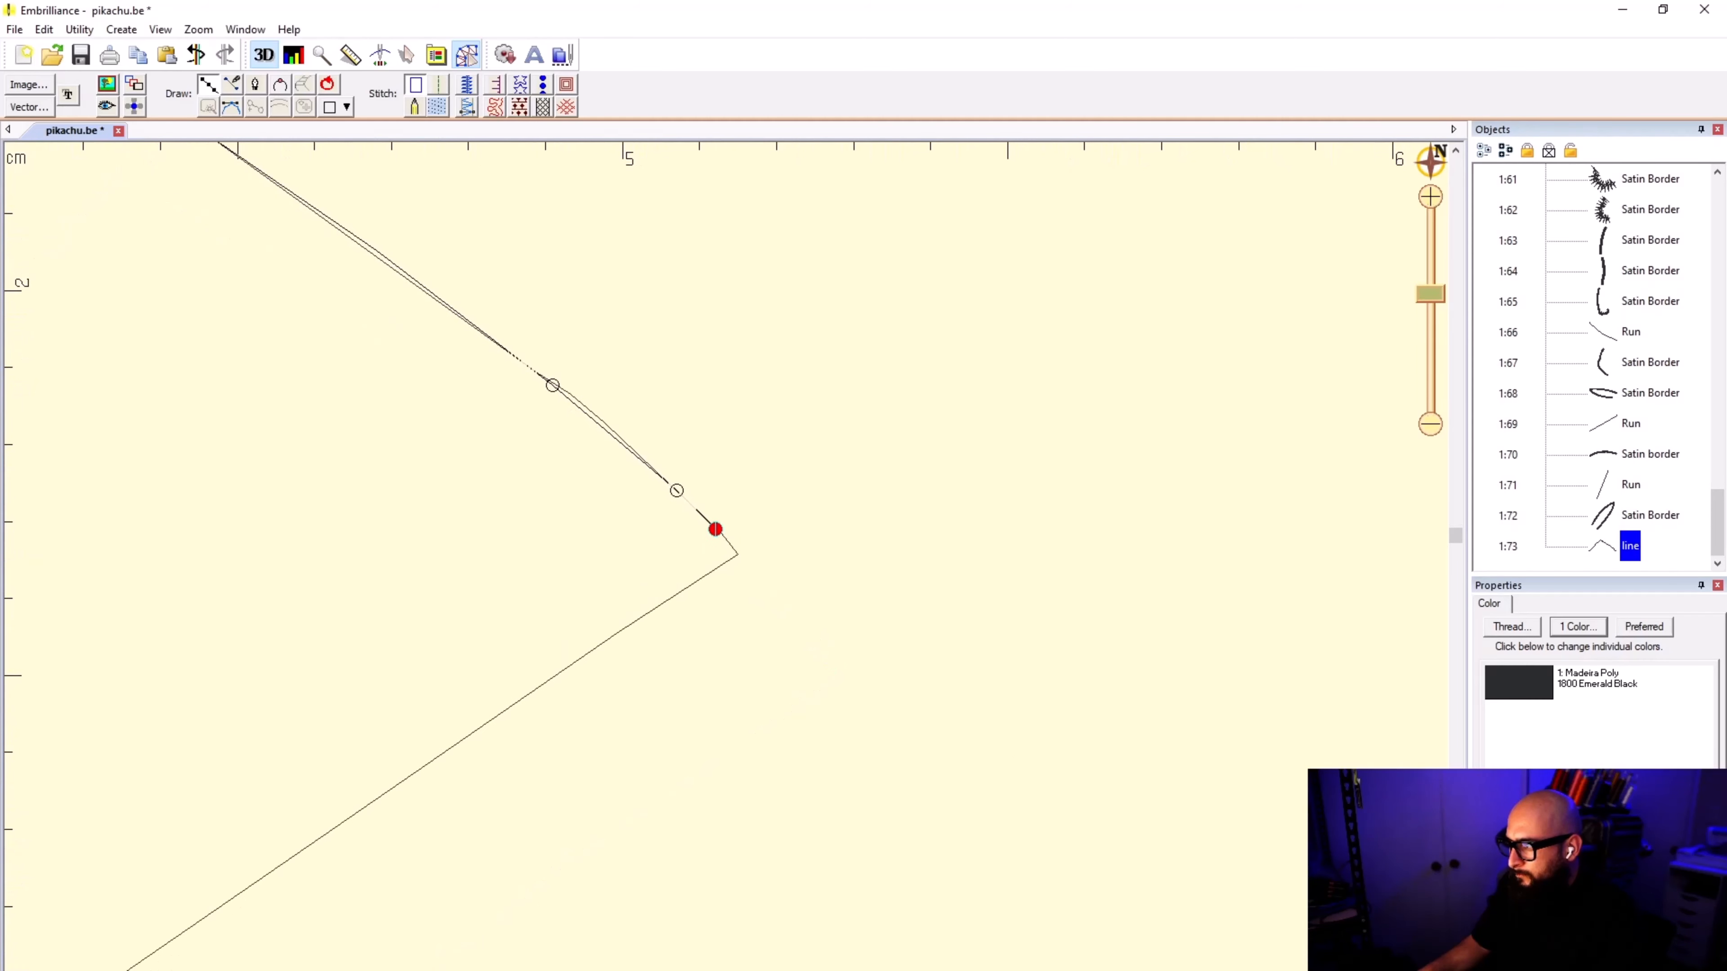
click(737, 554)
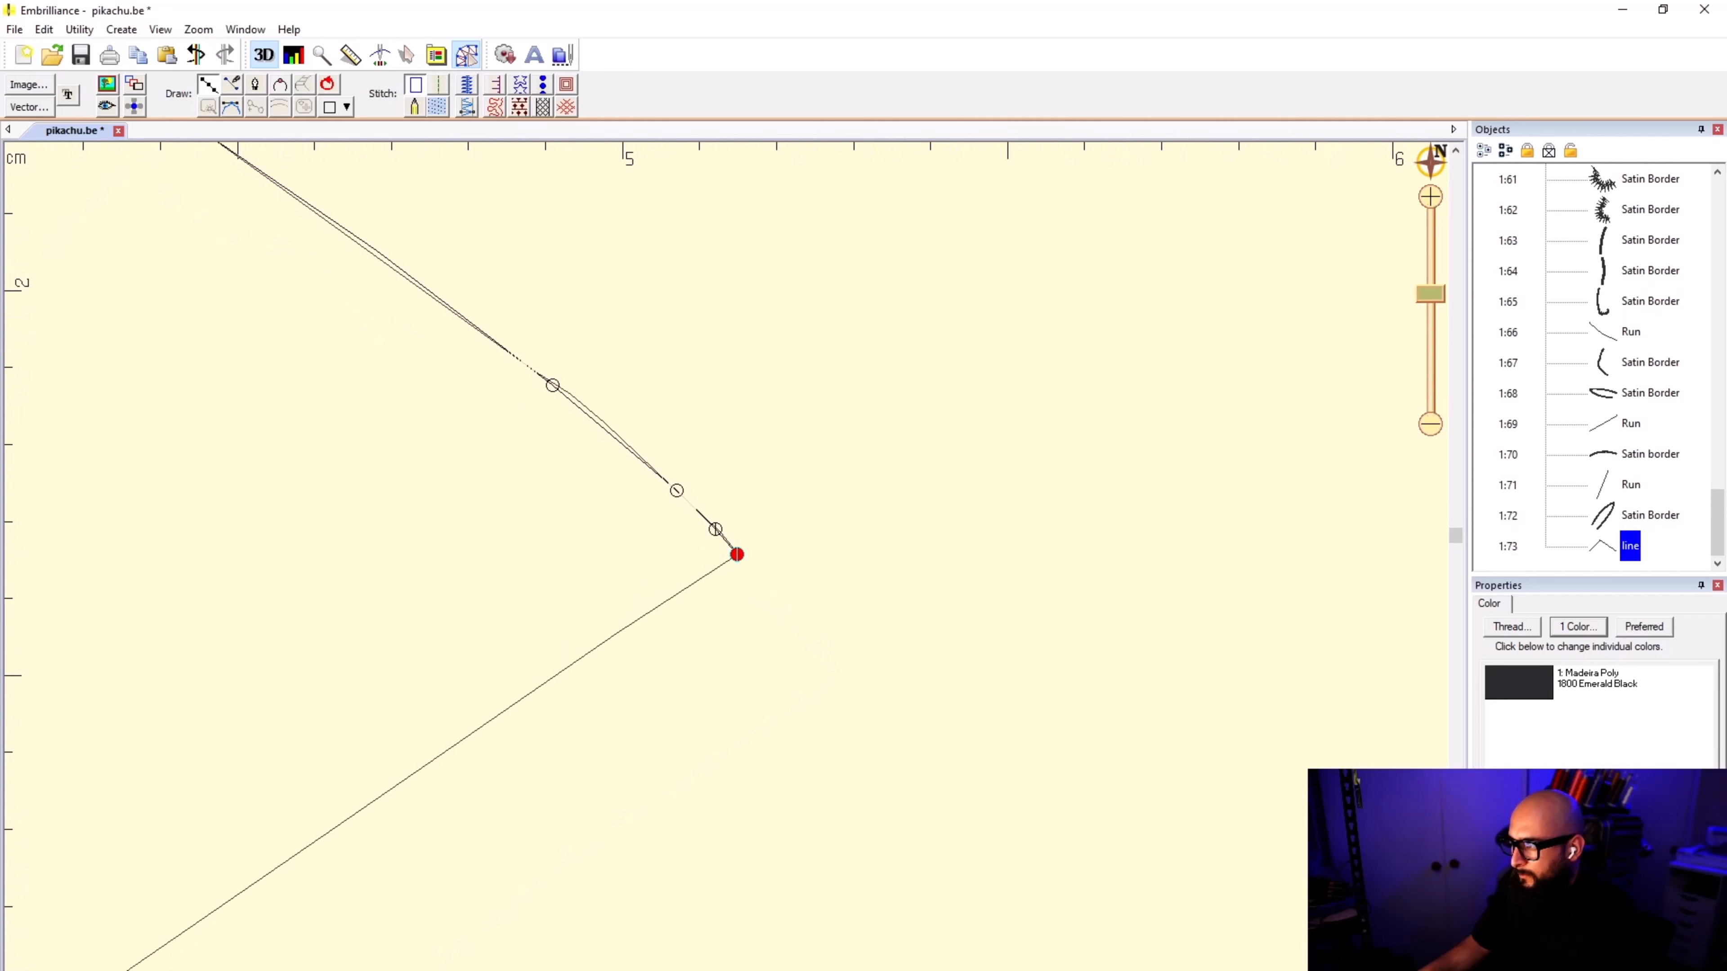
Step: Continue the line around the outer tip and back along the tail's lower edge, re-placing the second point closer to the outline
click(698, 582)
scroll(699, 582, down, 1)
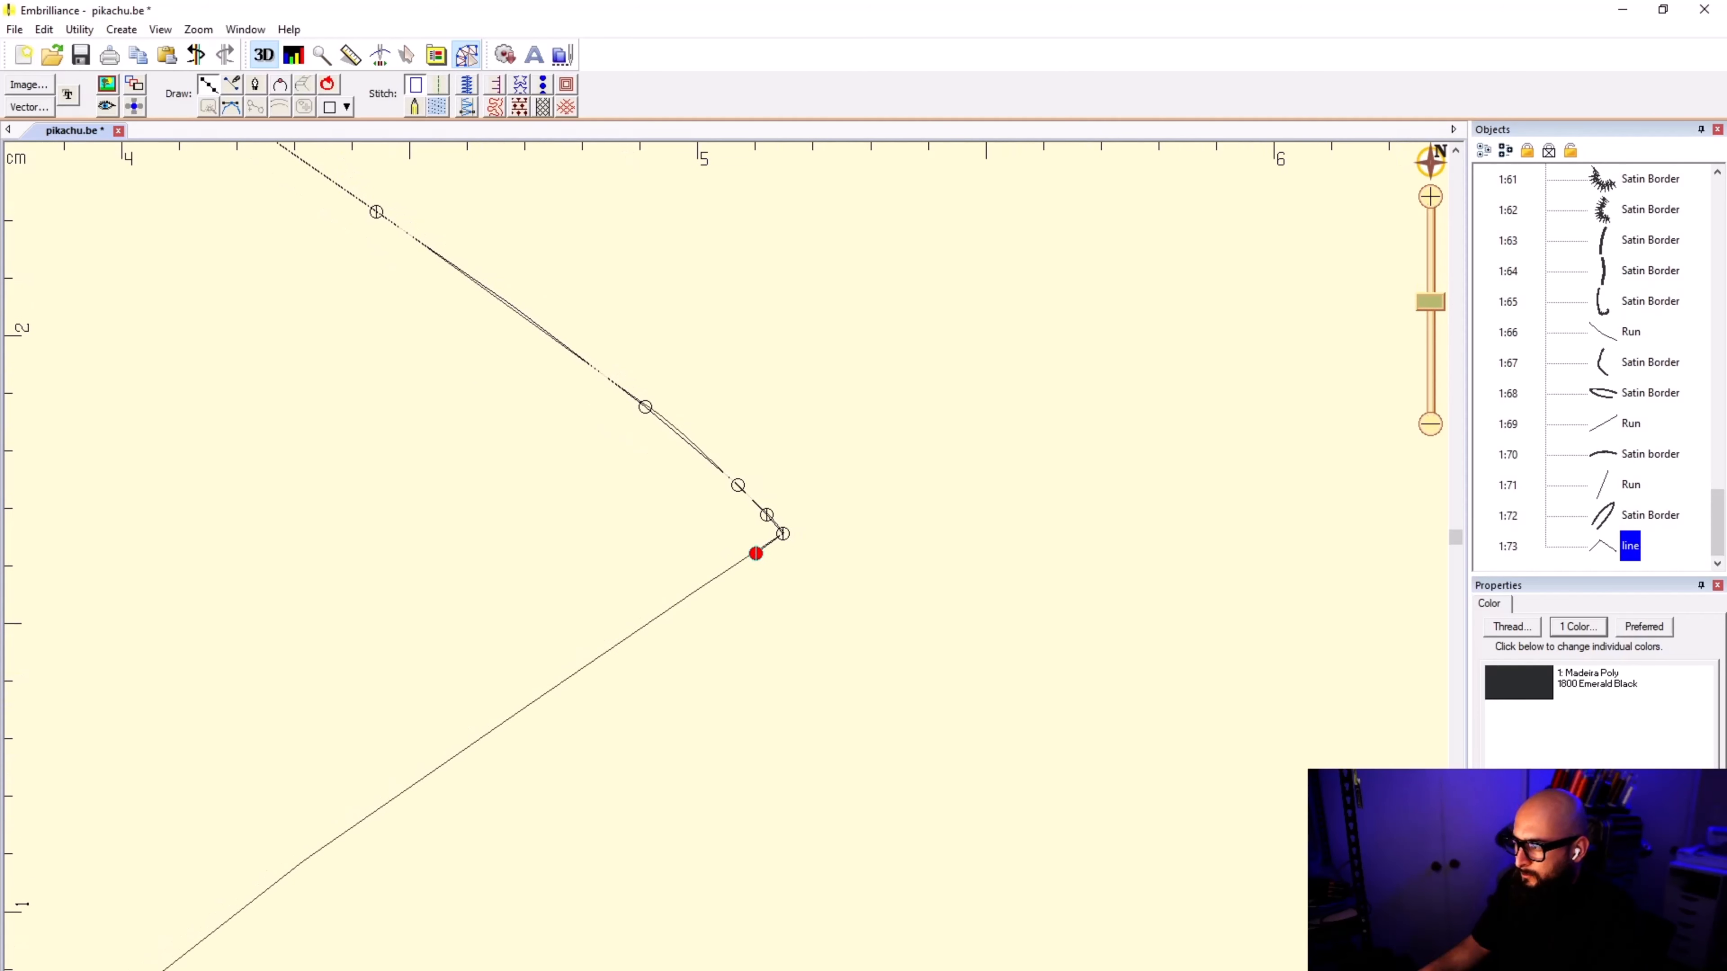
click(636, 631)
scroll(636, 631, down, 1)
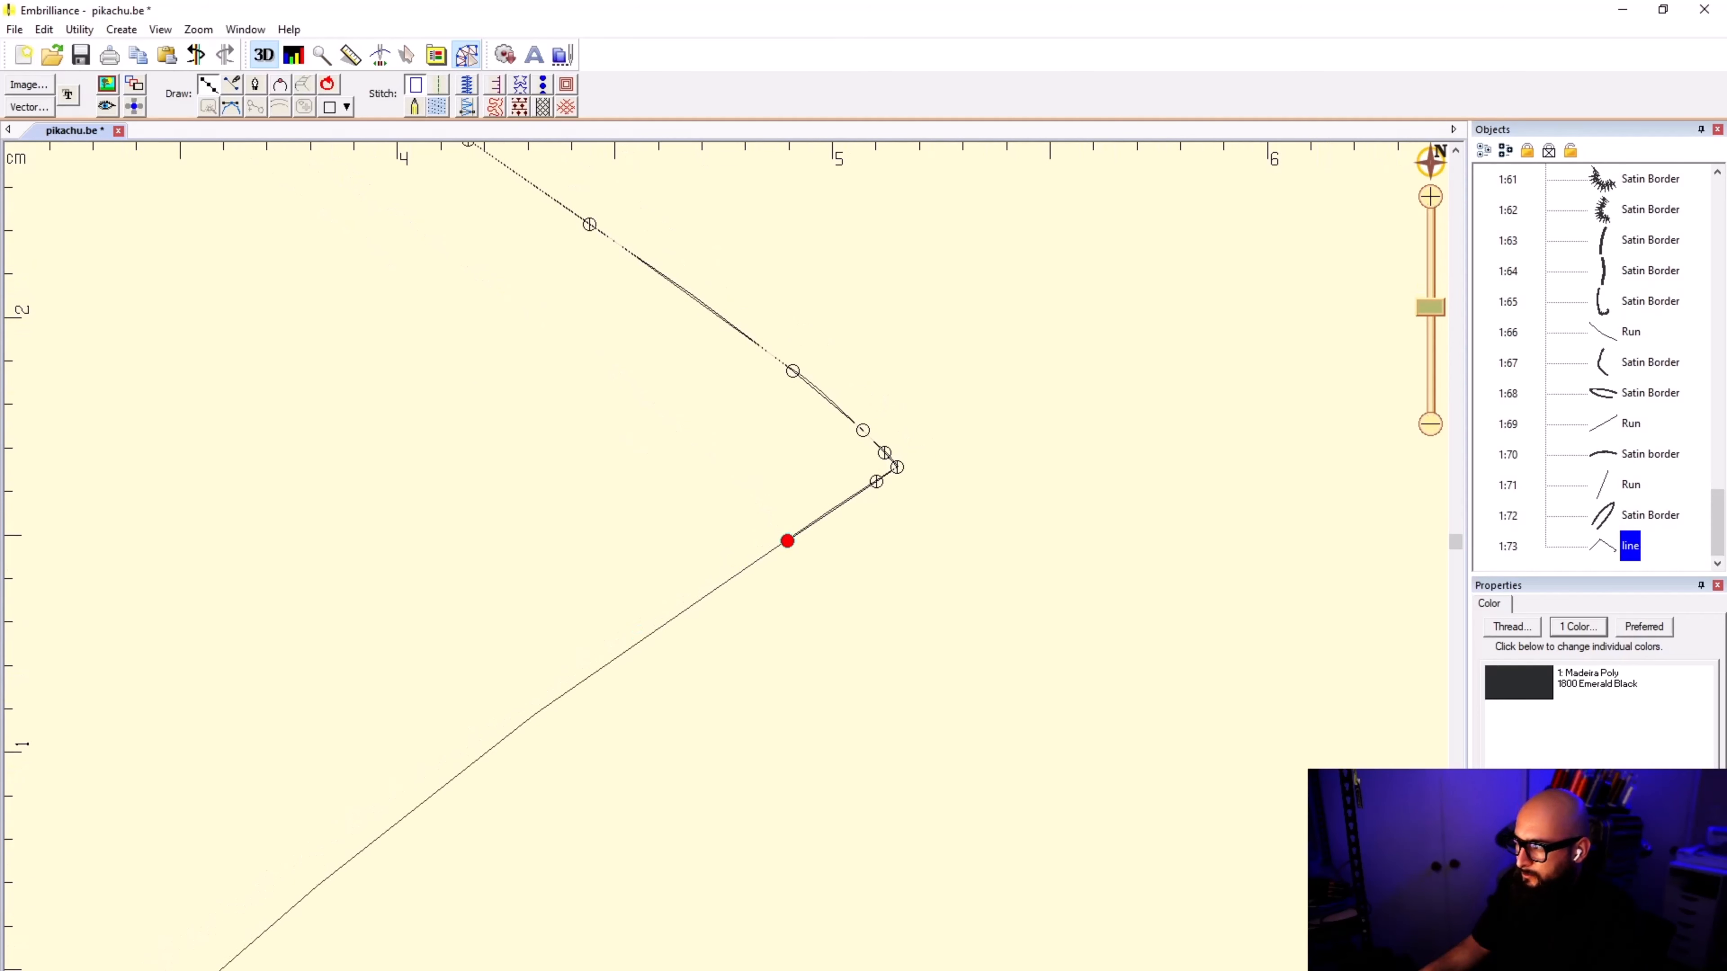
scroll(742, 554, up, 6)
key(Delete)
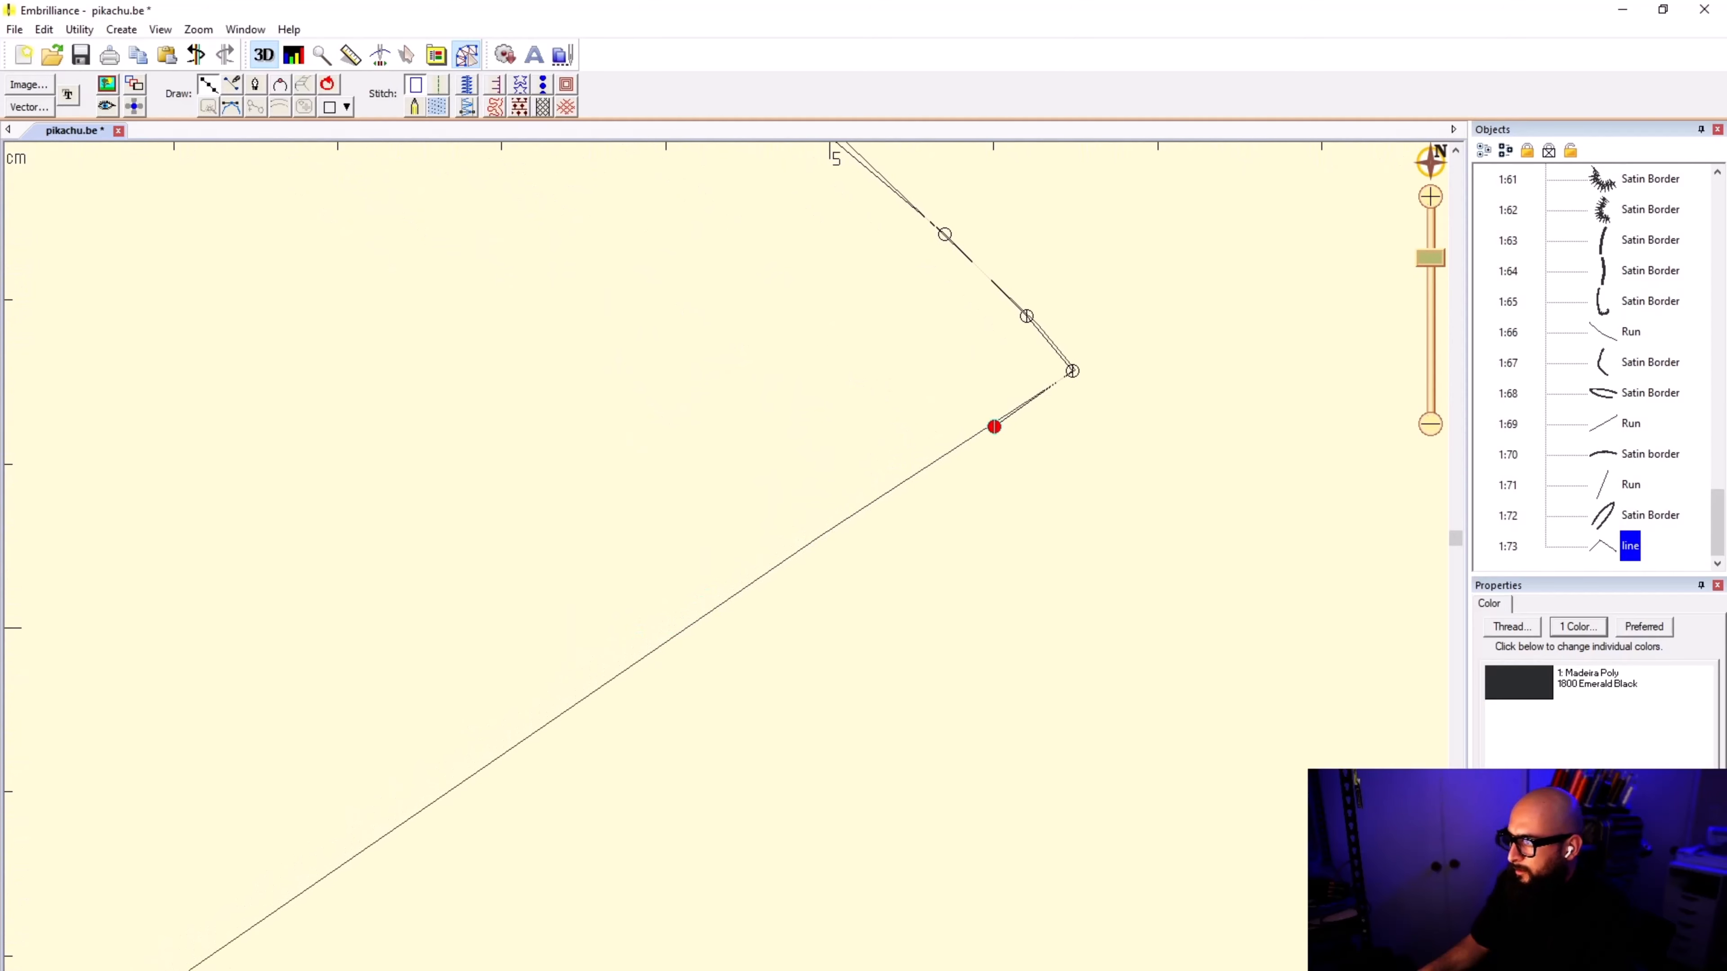
click(794, 555)
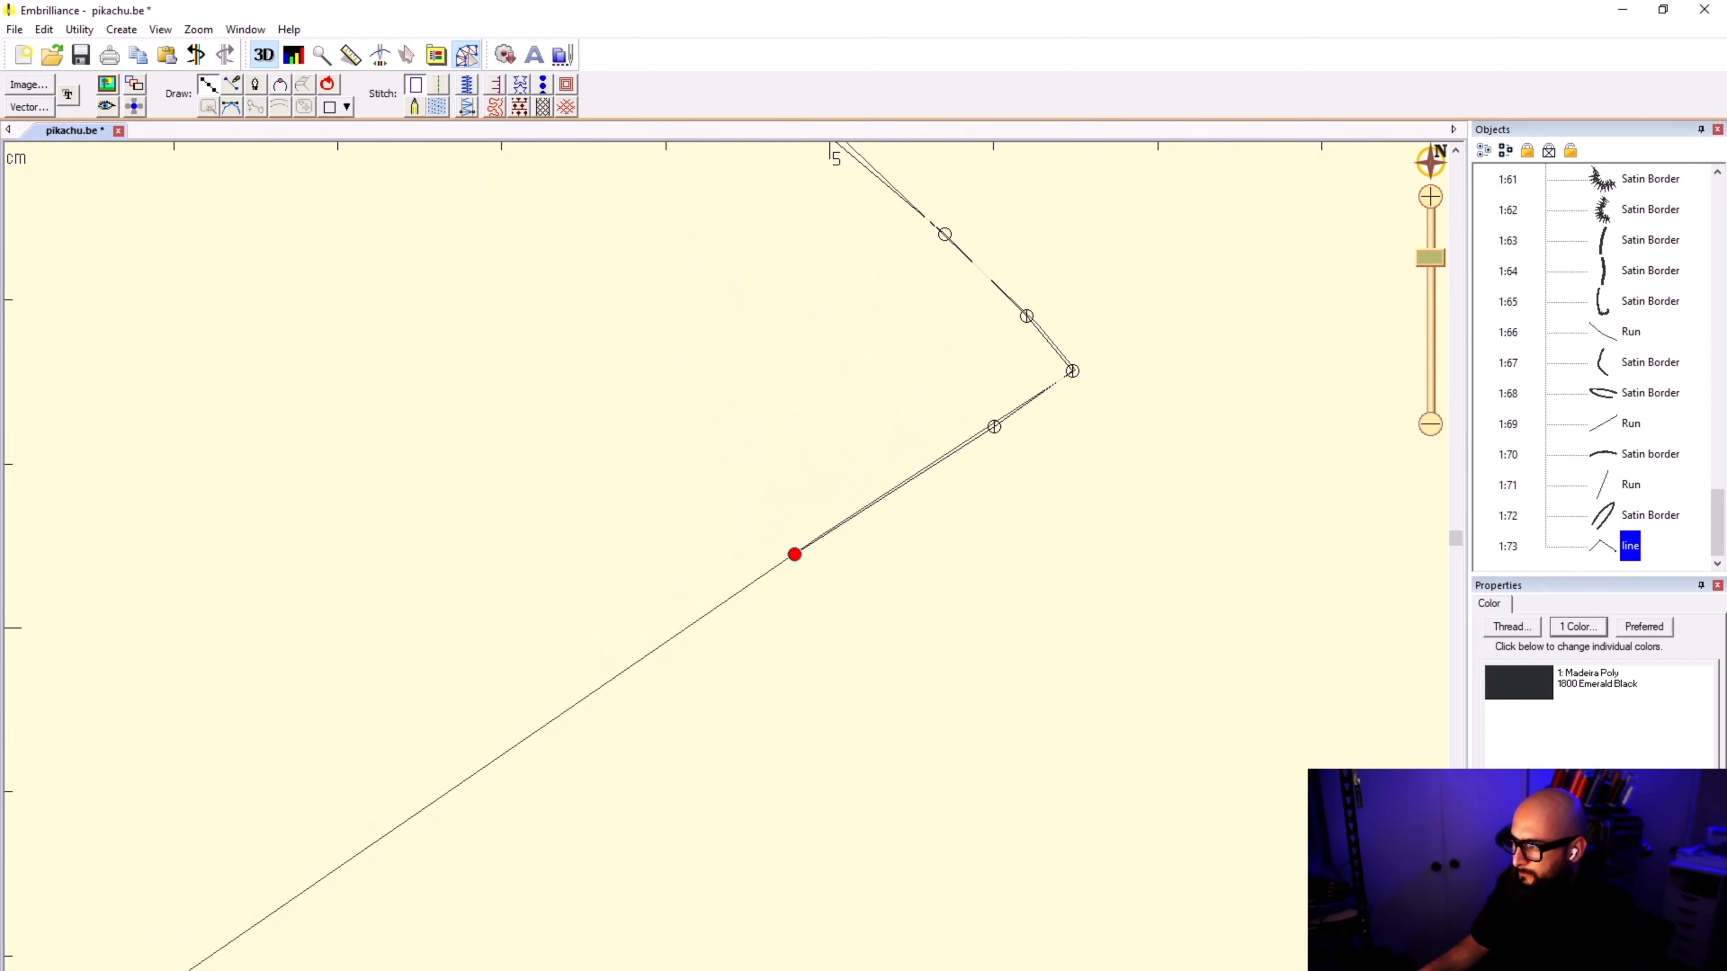
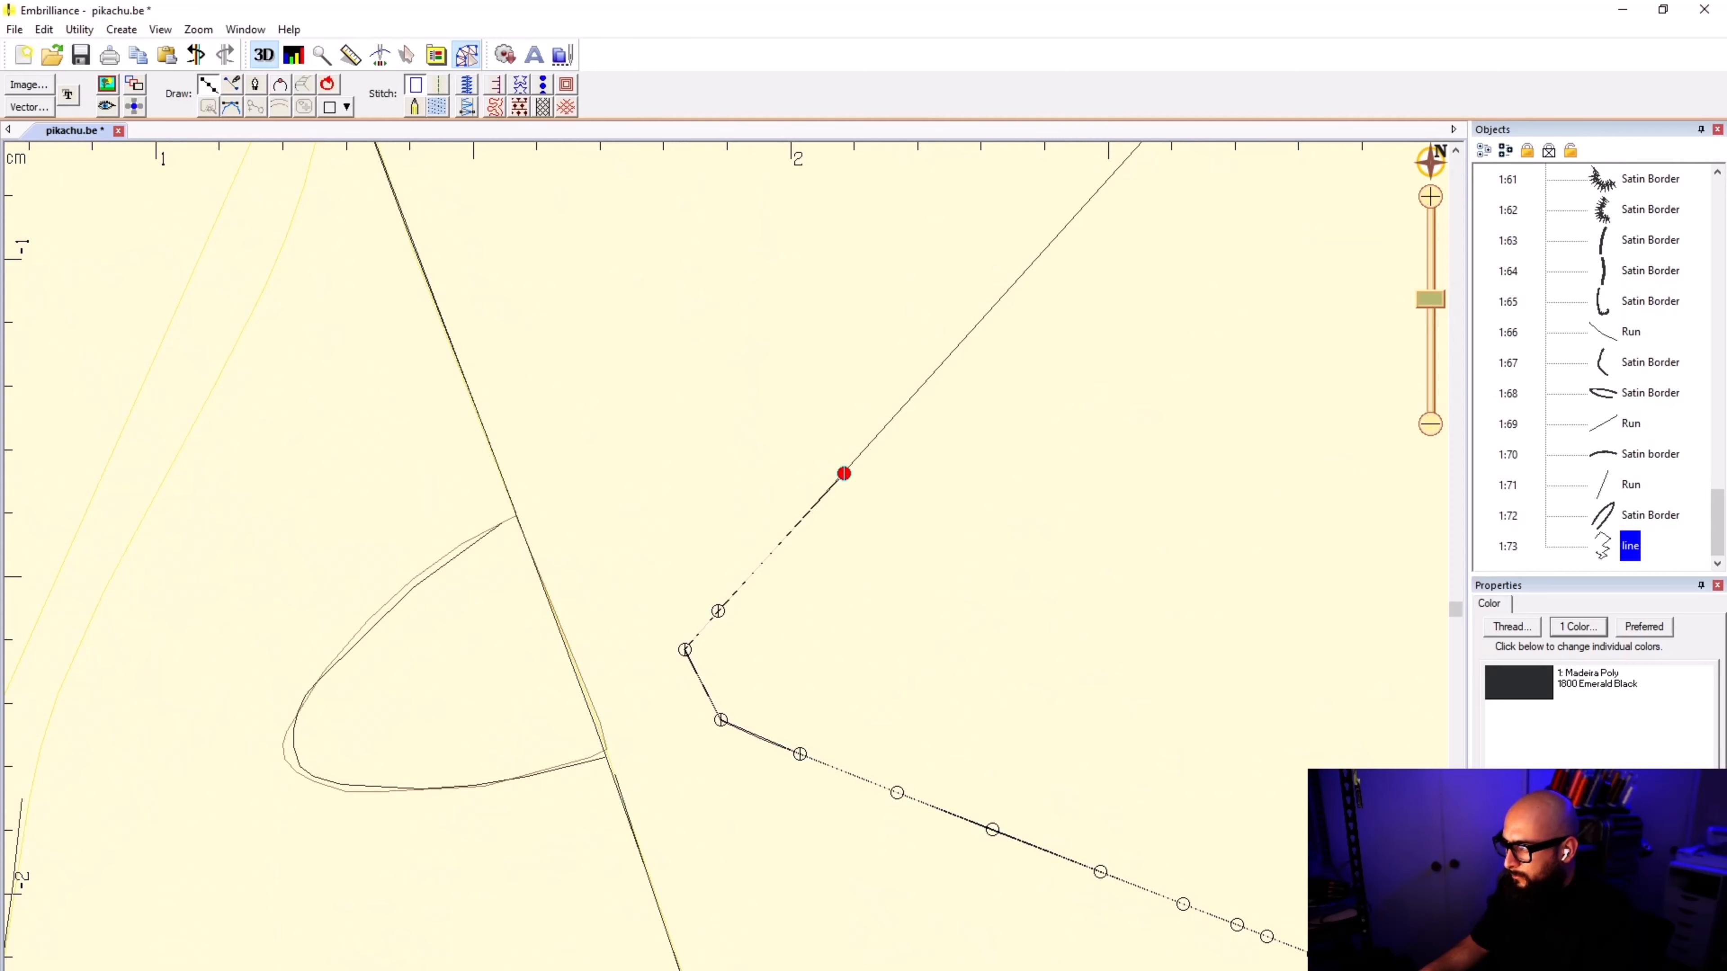
Step: Continue the line up the tail's inner rising edge to its corner, ending with a point just past the corner
click(1025, 269)
scroll(1034, 246, down, 1)
scroll(726, 557, up, 1)
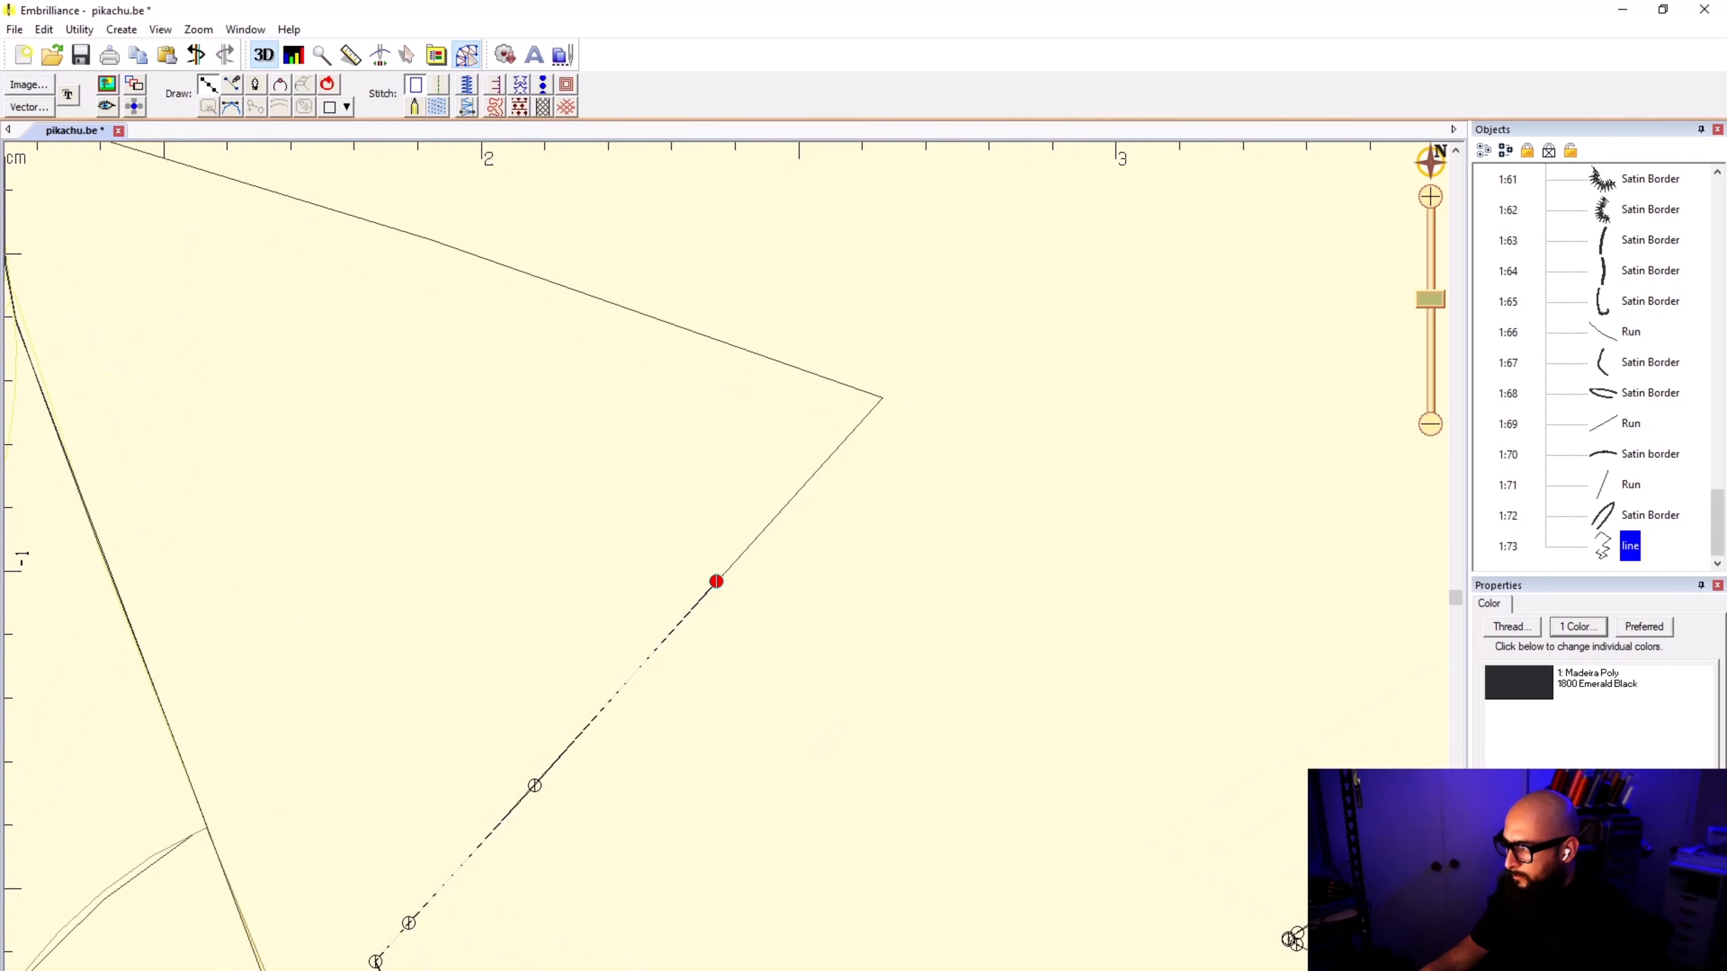
click(883, 396)
click(830, 379)
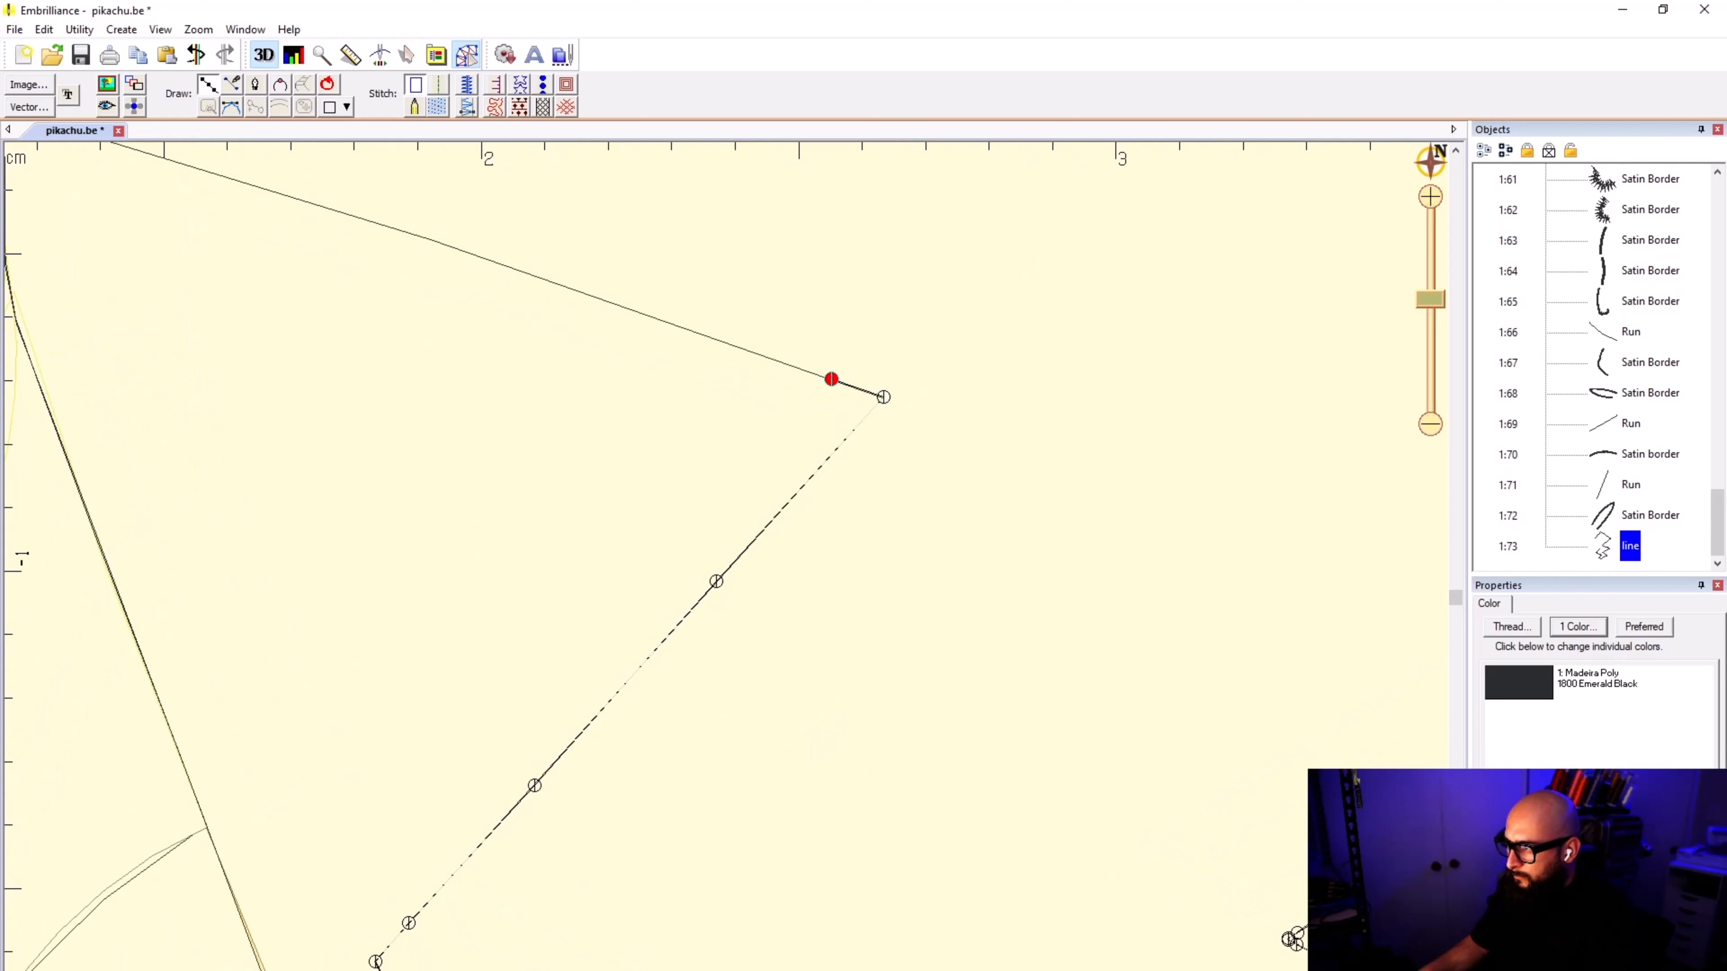
Step: Trace the tail's inner upper edge from the corner back to the body outline with three spaced points
click(496, 262)
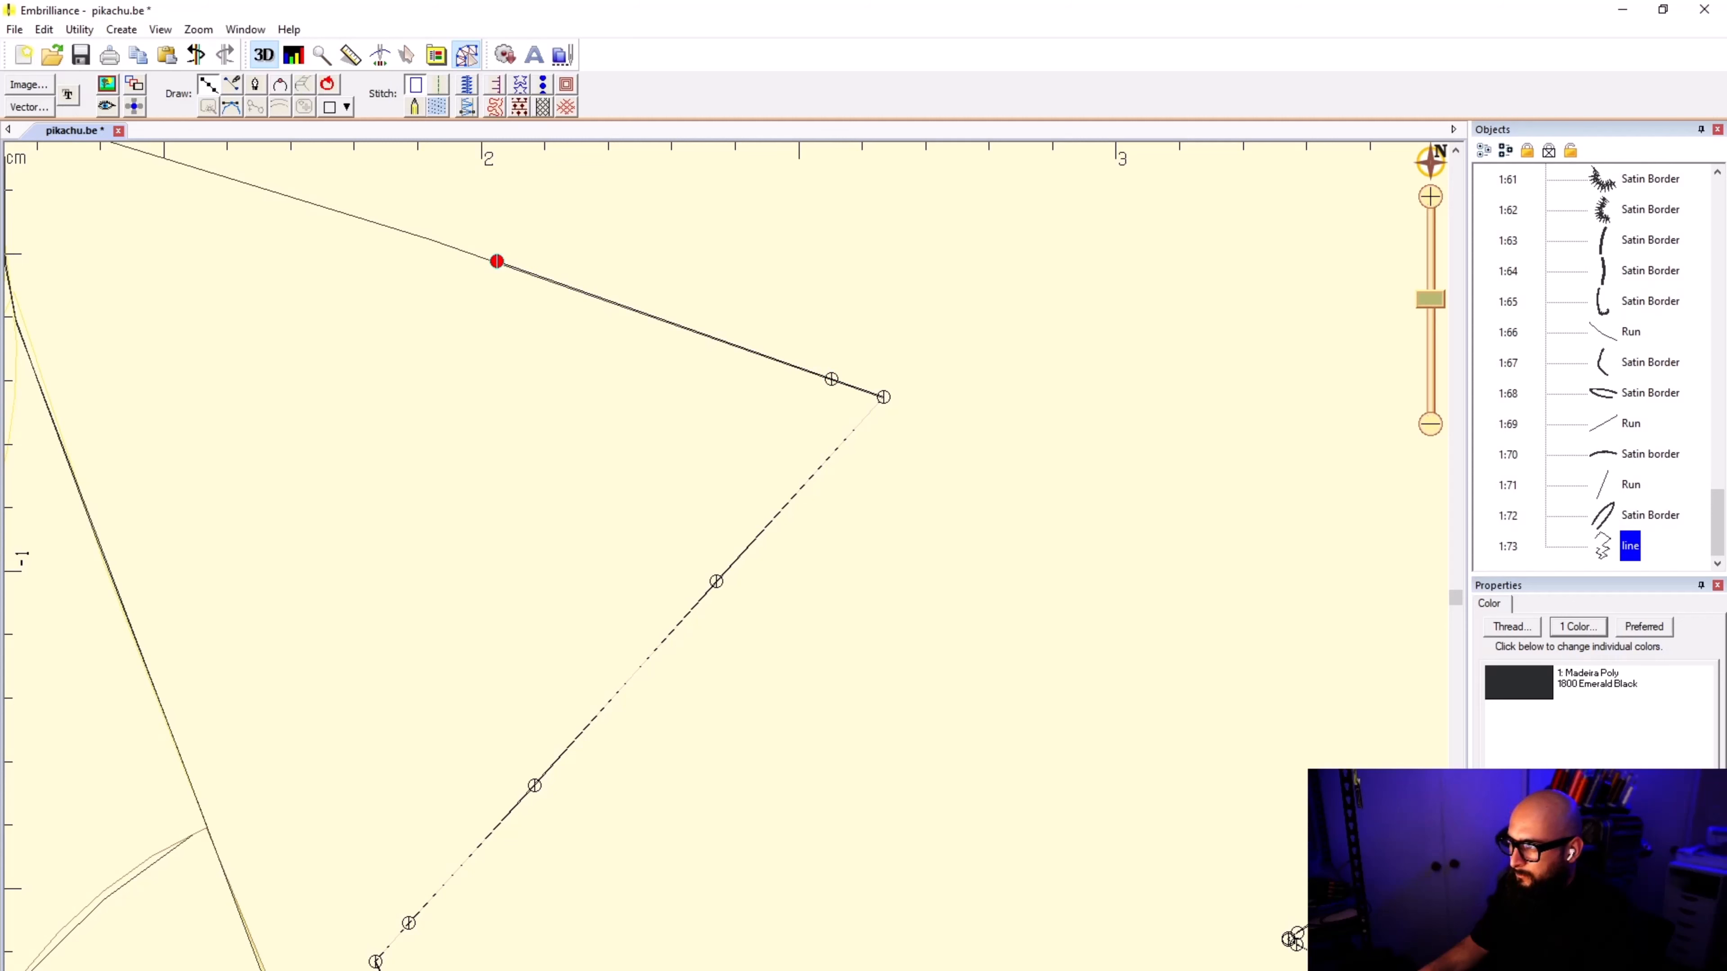
click(242, 181)
scroll(241, 181, down, 2)
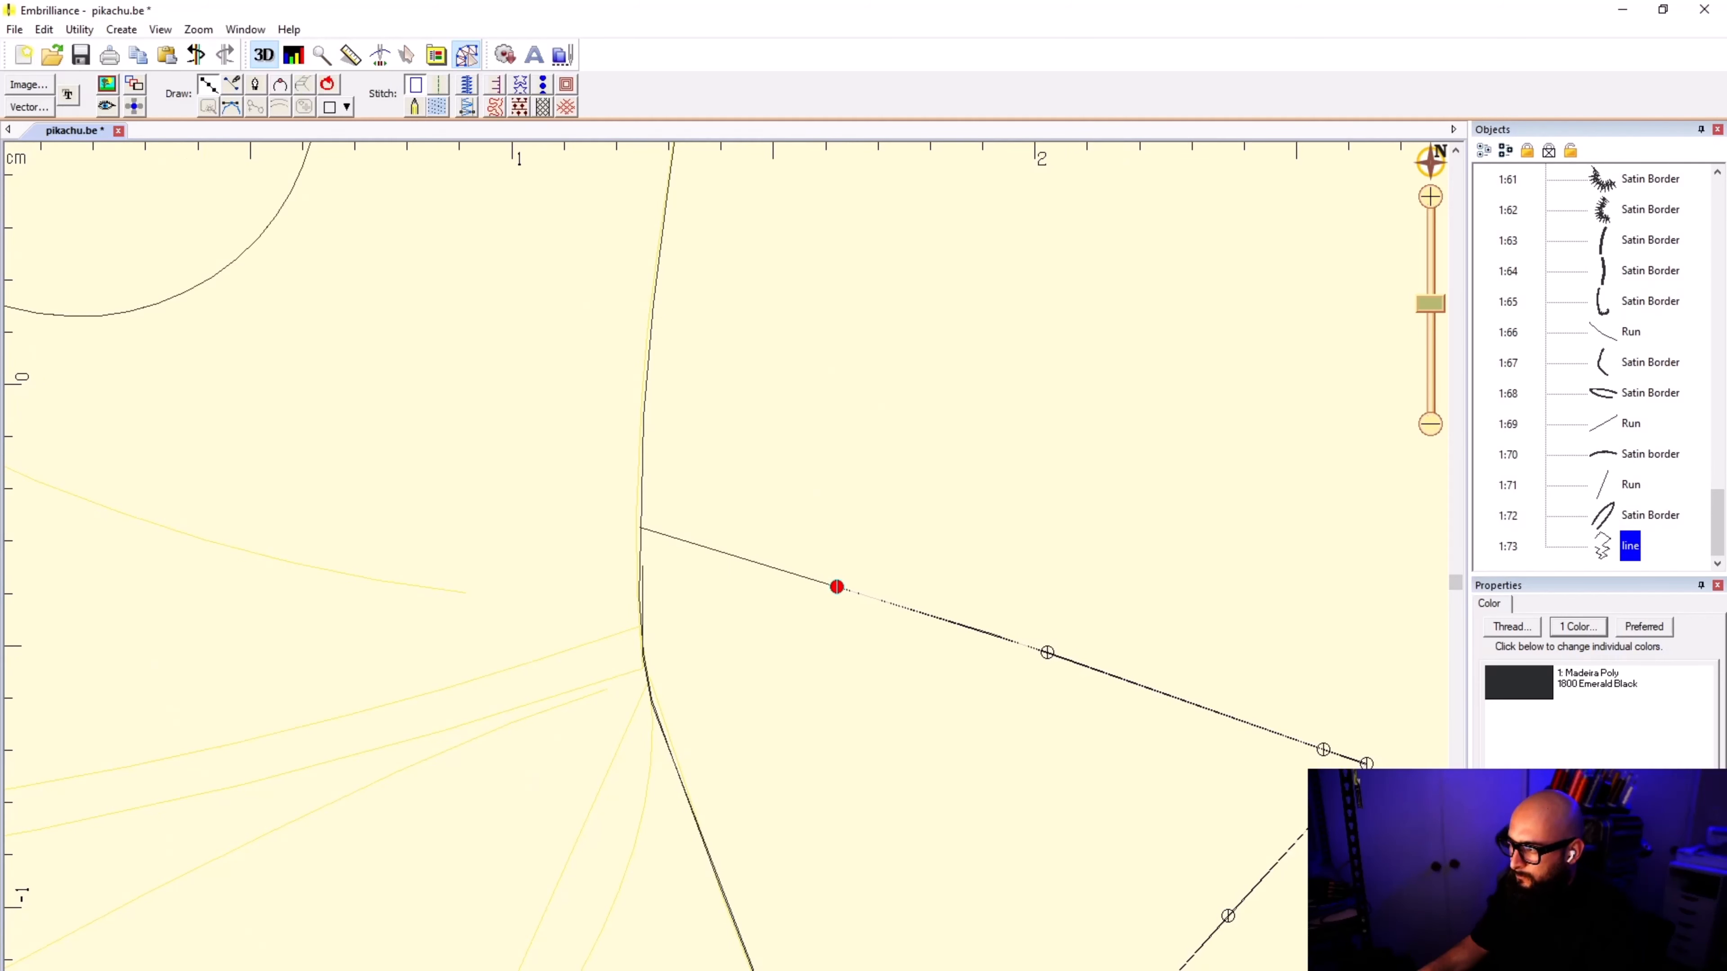
click(640, 527)
scroll(640, 527, down, 3)
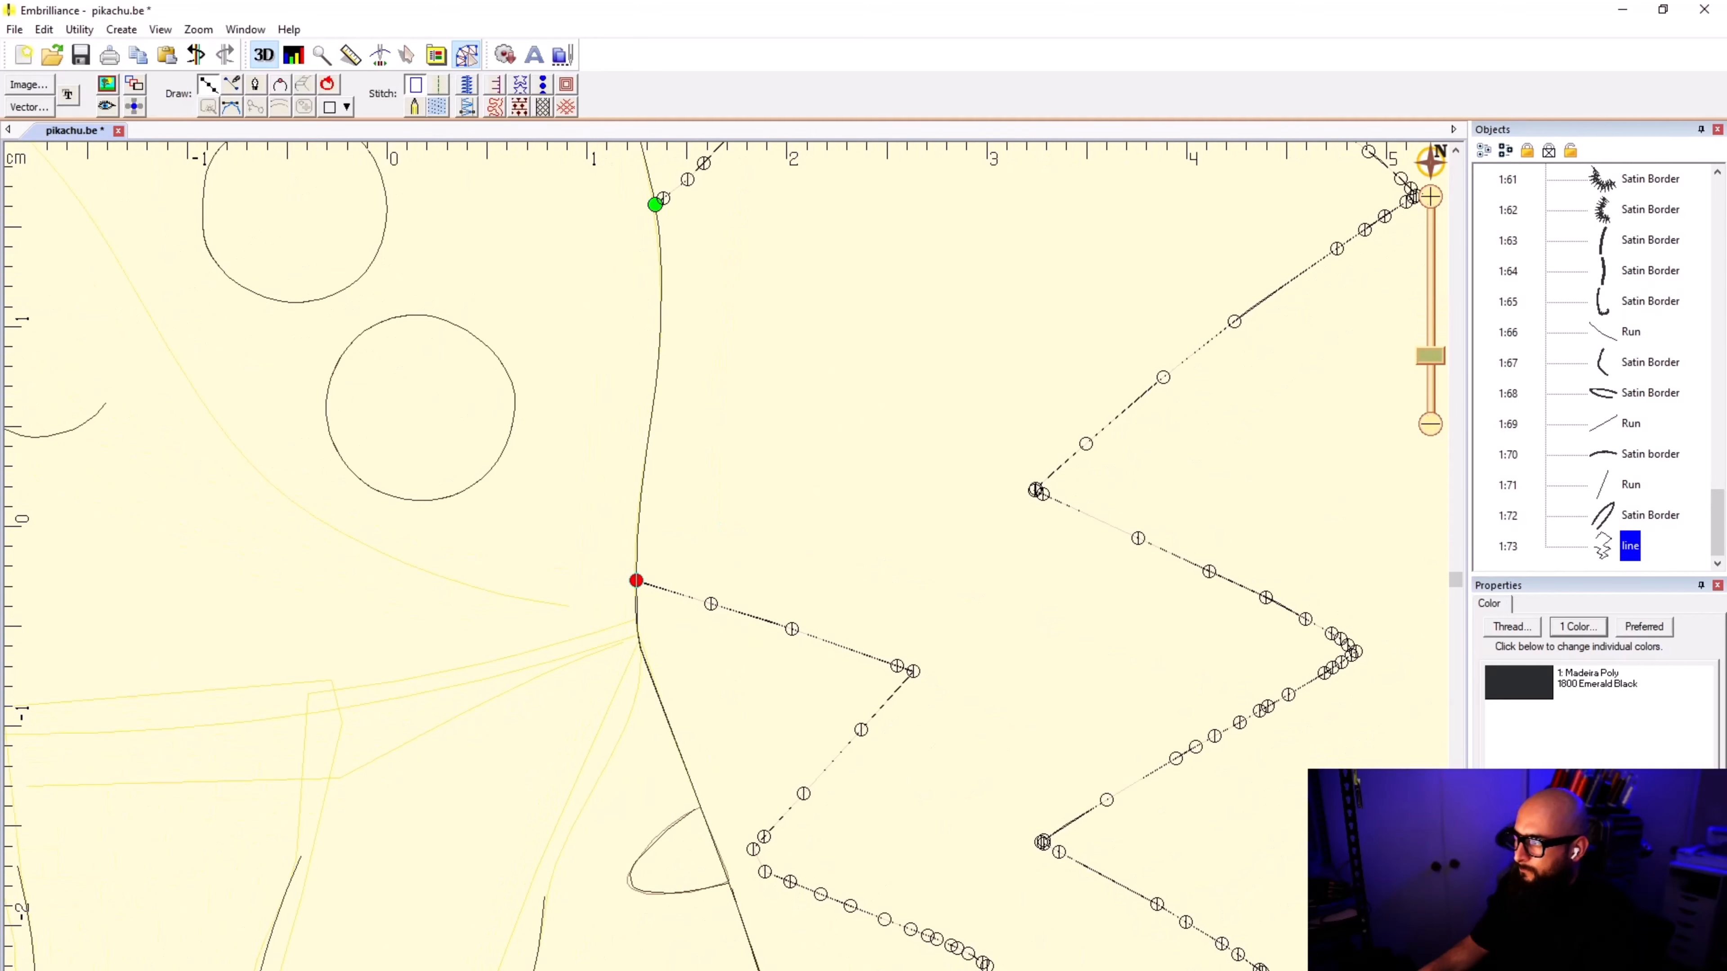
Step: Follow the body outline upward from the tail's lower junction and close the tail line at its start point
scroll(567, 511, up, 4)
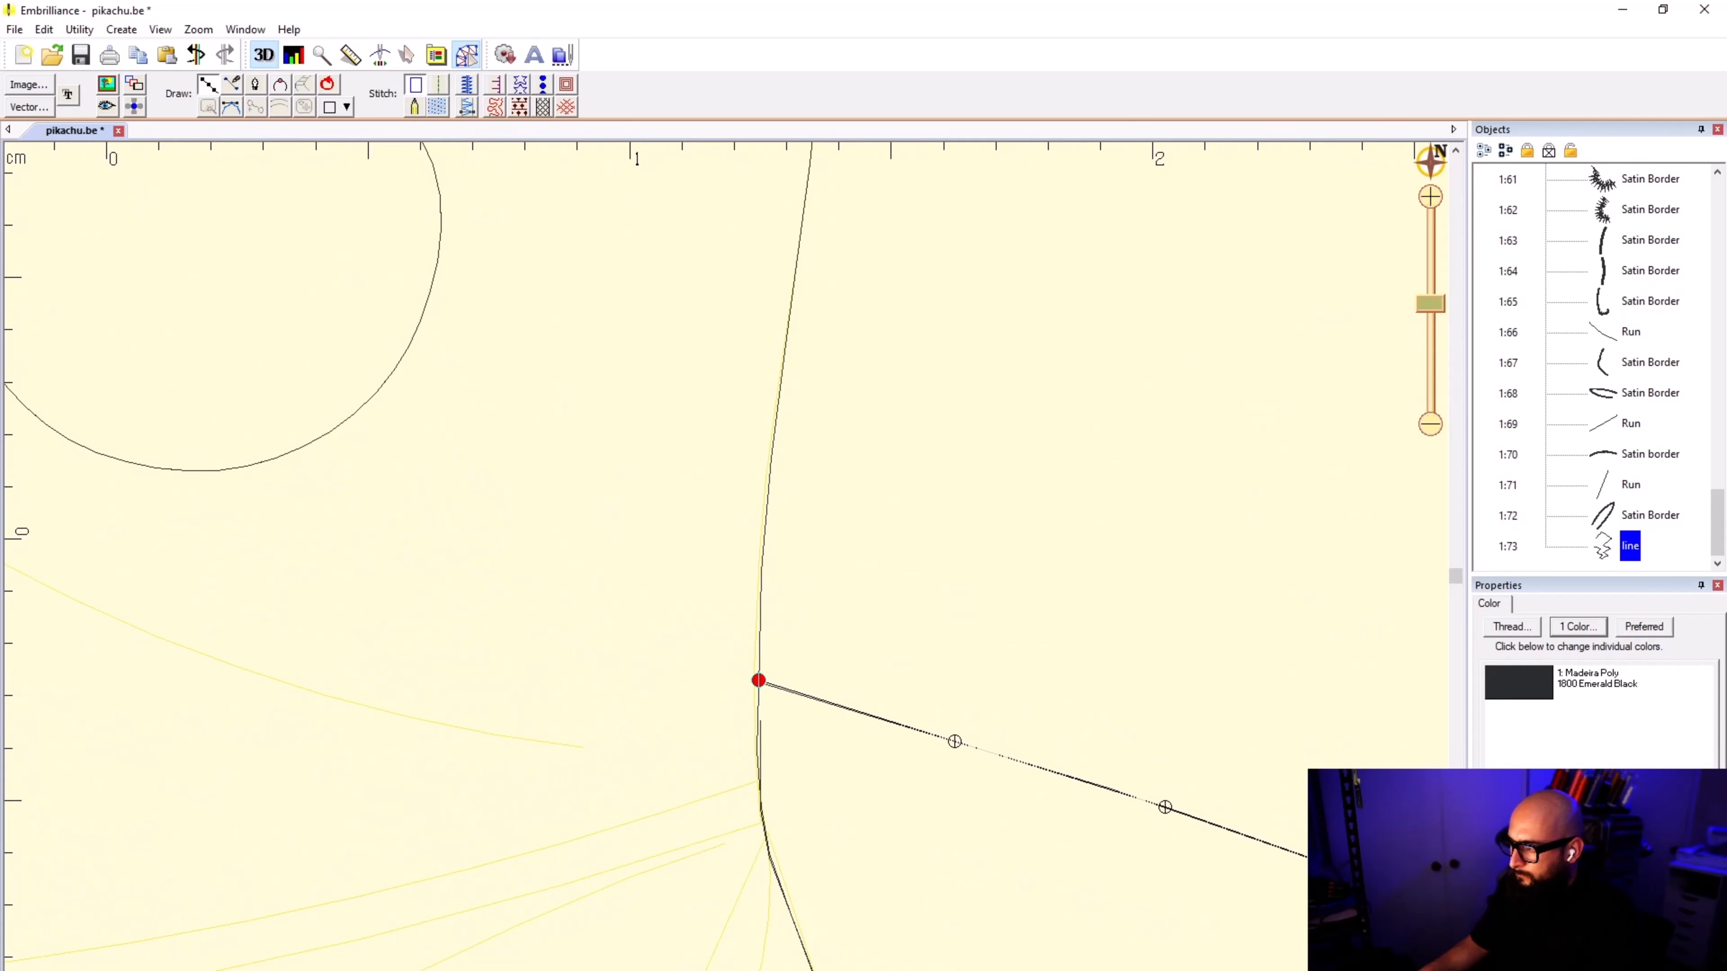
click(759, 681)
click(760, 567)
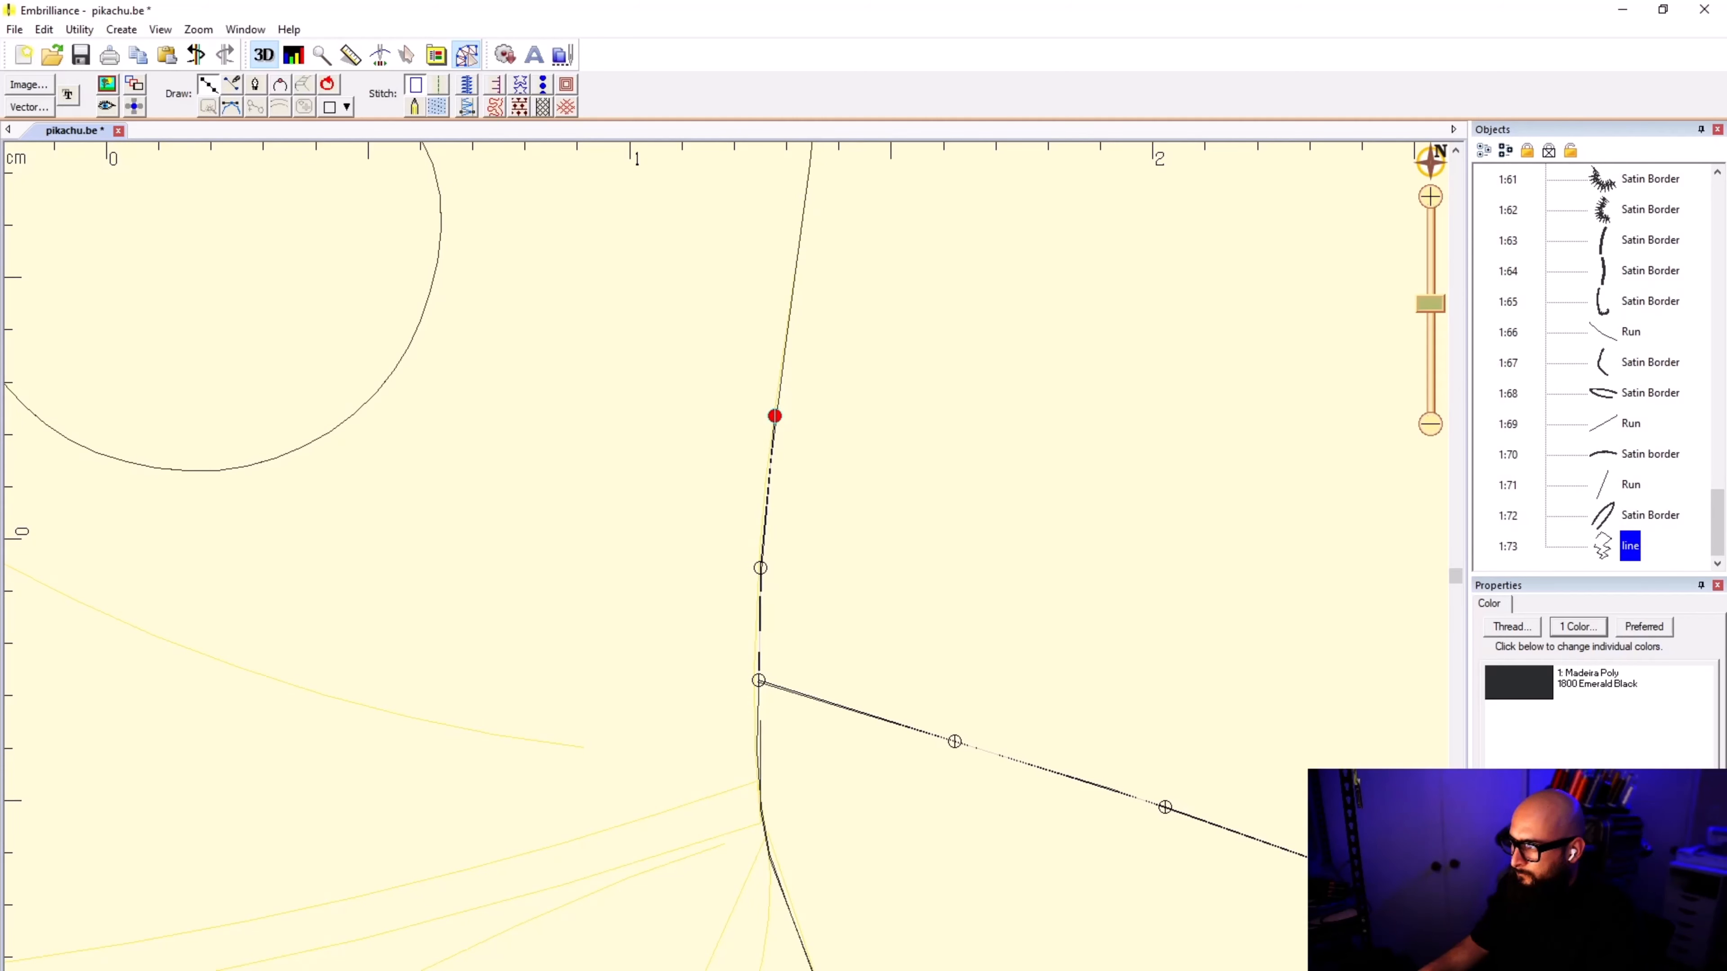
click(775, 416)
scroll(790, 278, down, 1)
click(713, 633)
click(734, 440)
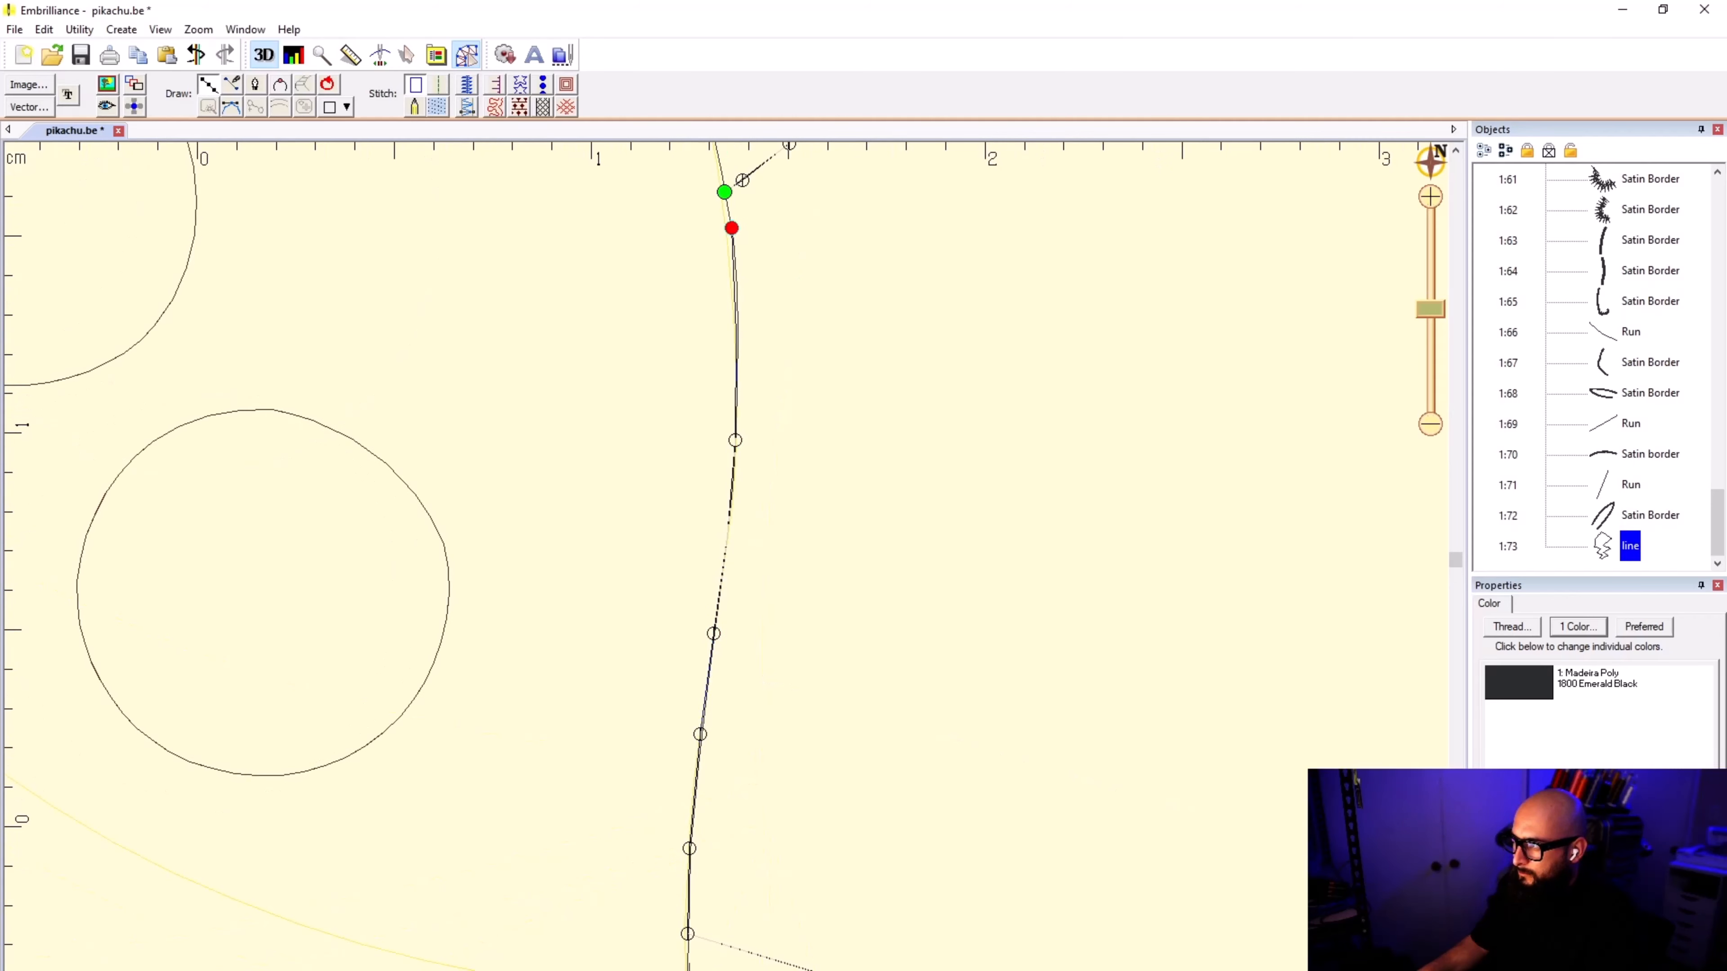
click(725, 192)
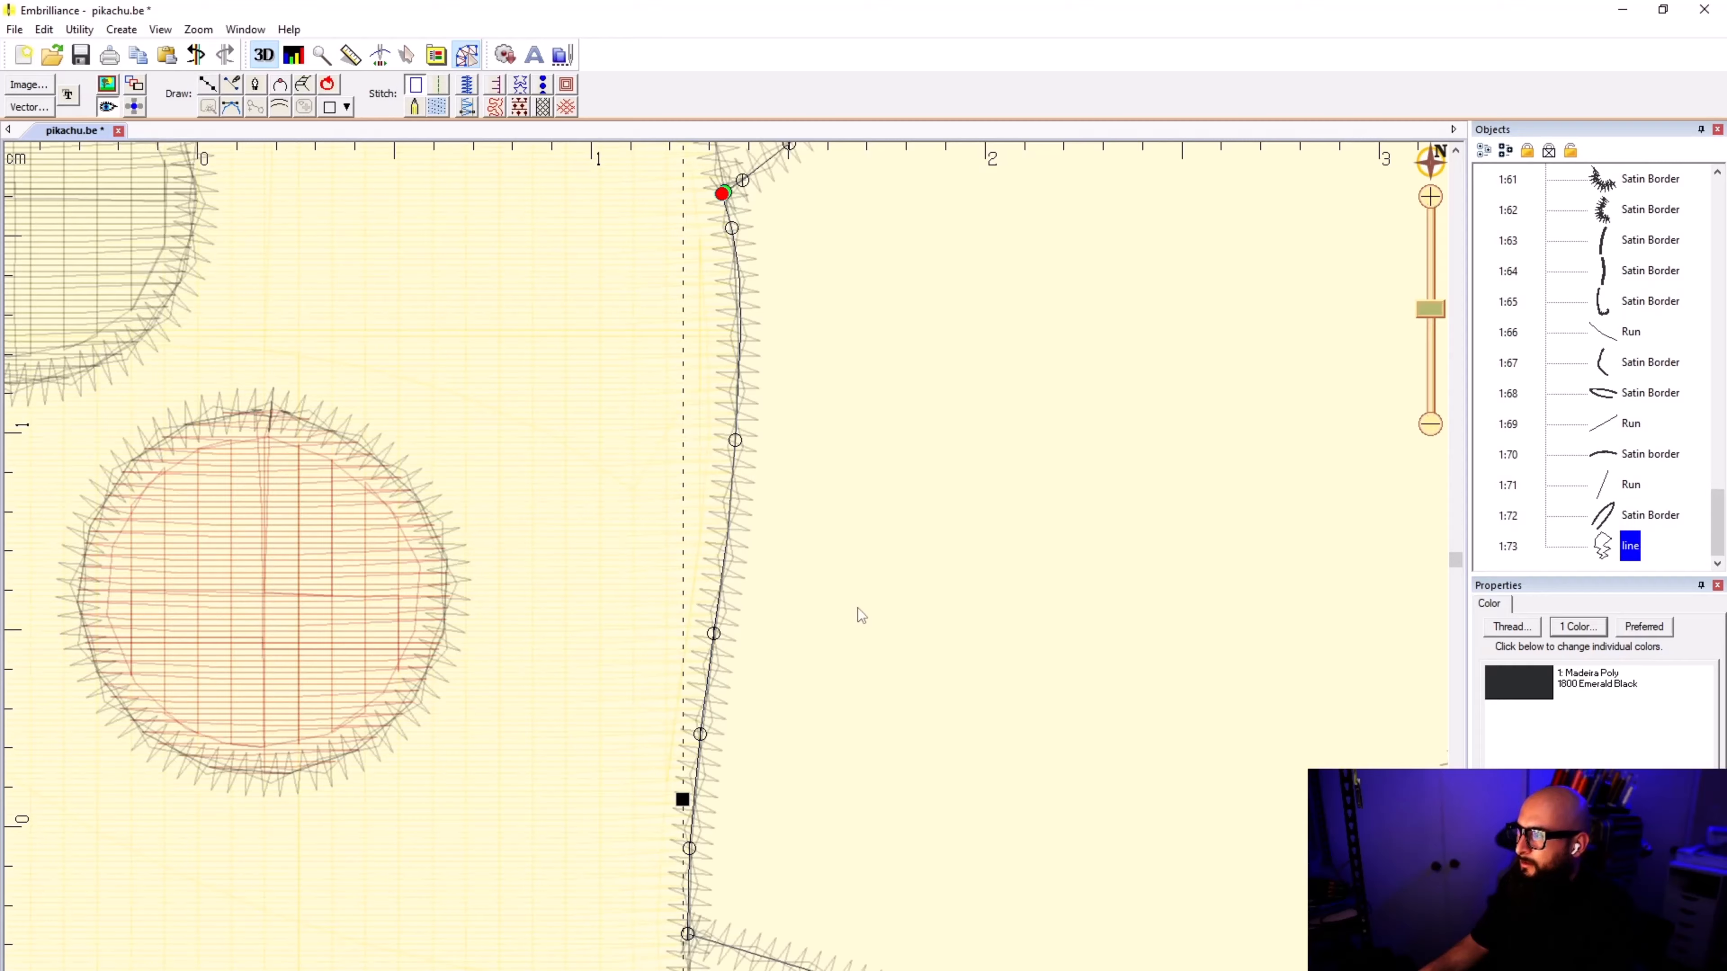
Step: Finish the tail outline and convert it into a fill stitch object
scroll(702, 523, down, 2)
scroll(702, 522, down, 2)
click(438, 106)
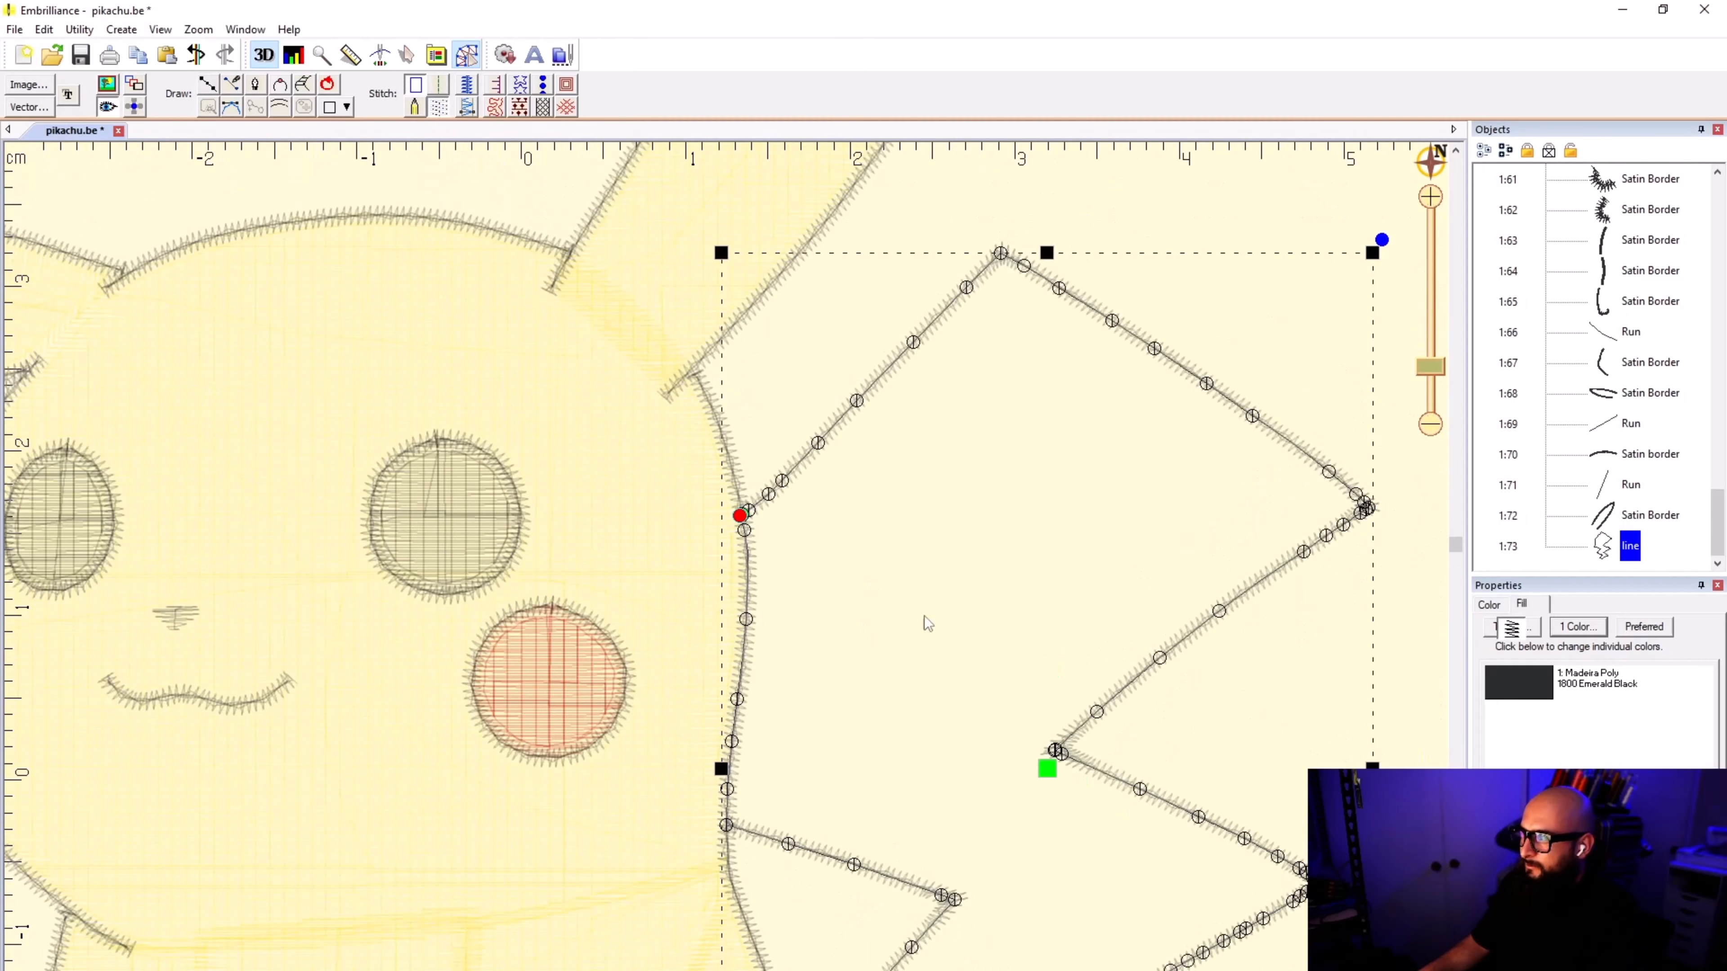
scroll(727, 575, down, 1)
scroll(726, 574, down, 2)
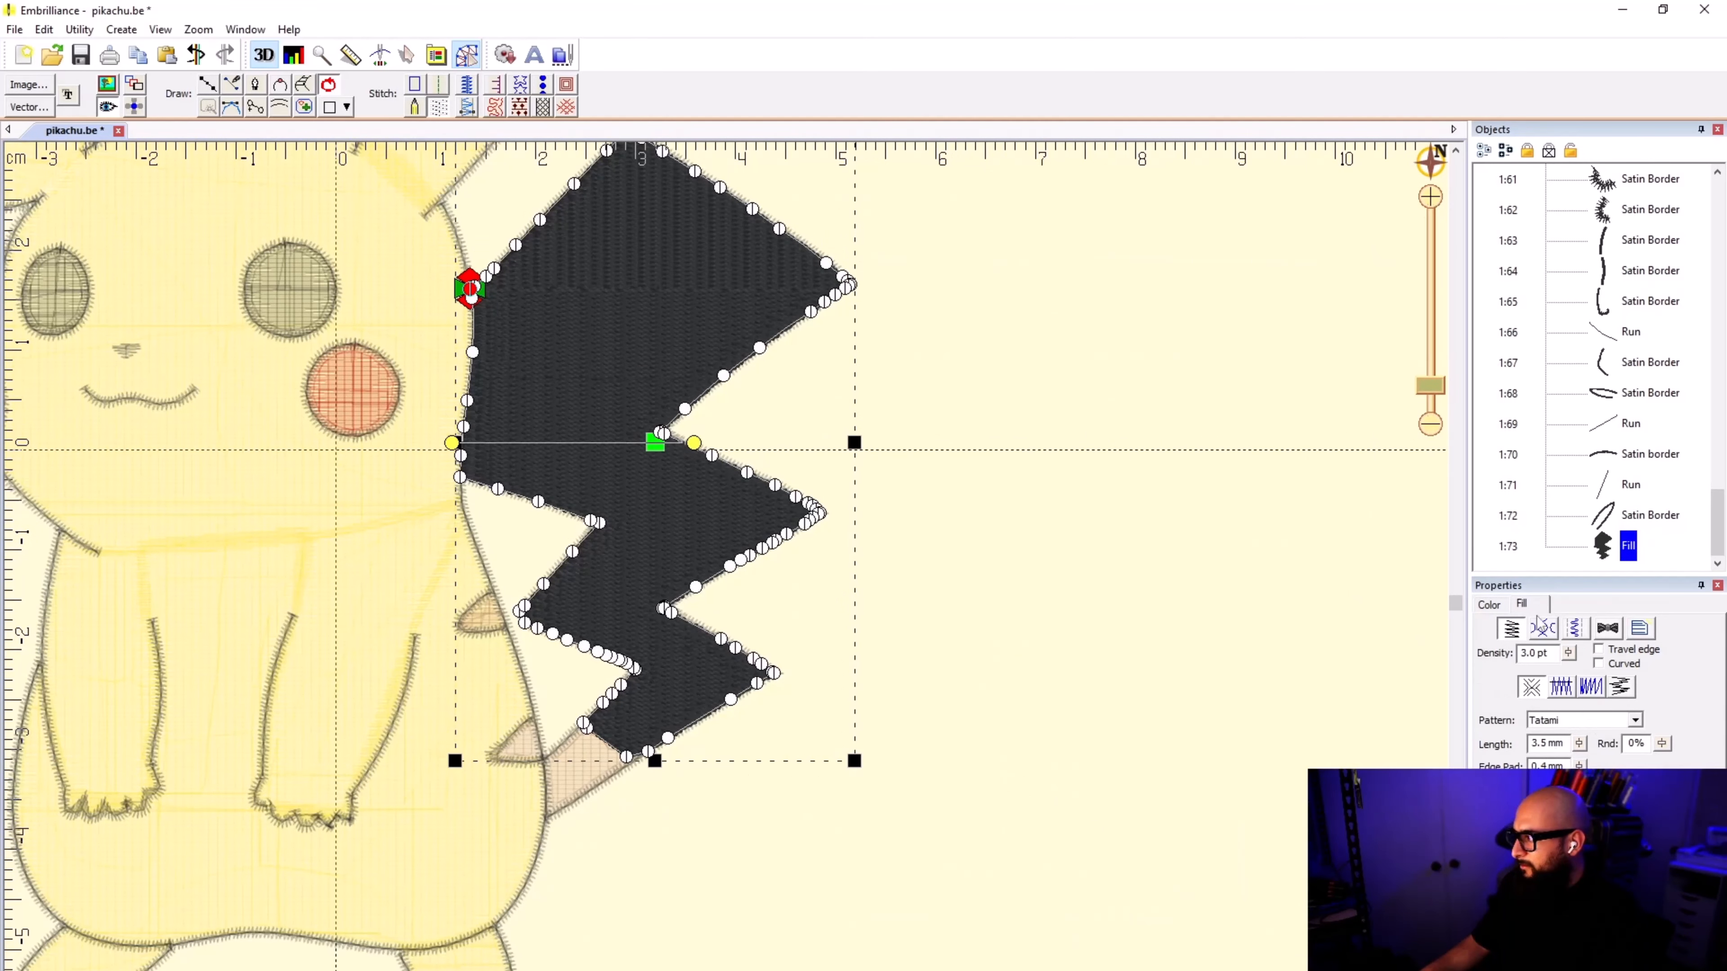
Step: Open the thread selection for the tail fill and search the Madeira Poly threads for YELLOW
click(1488, 604)
double_click(1597, 680)
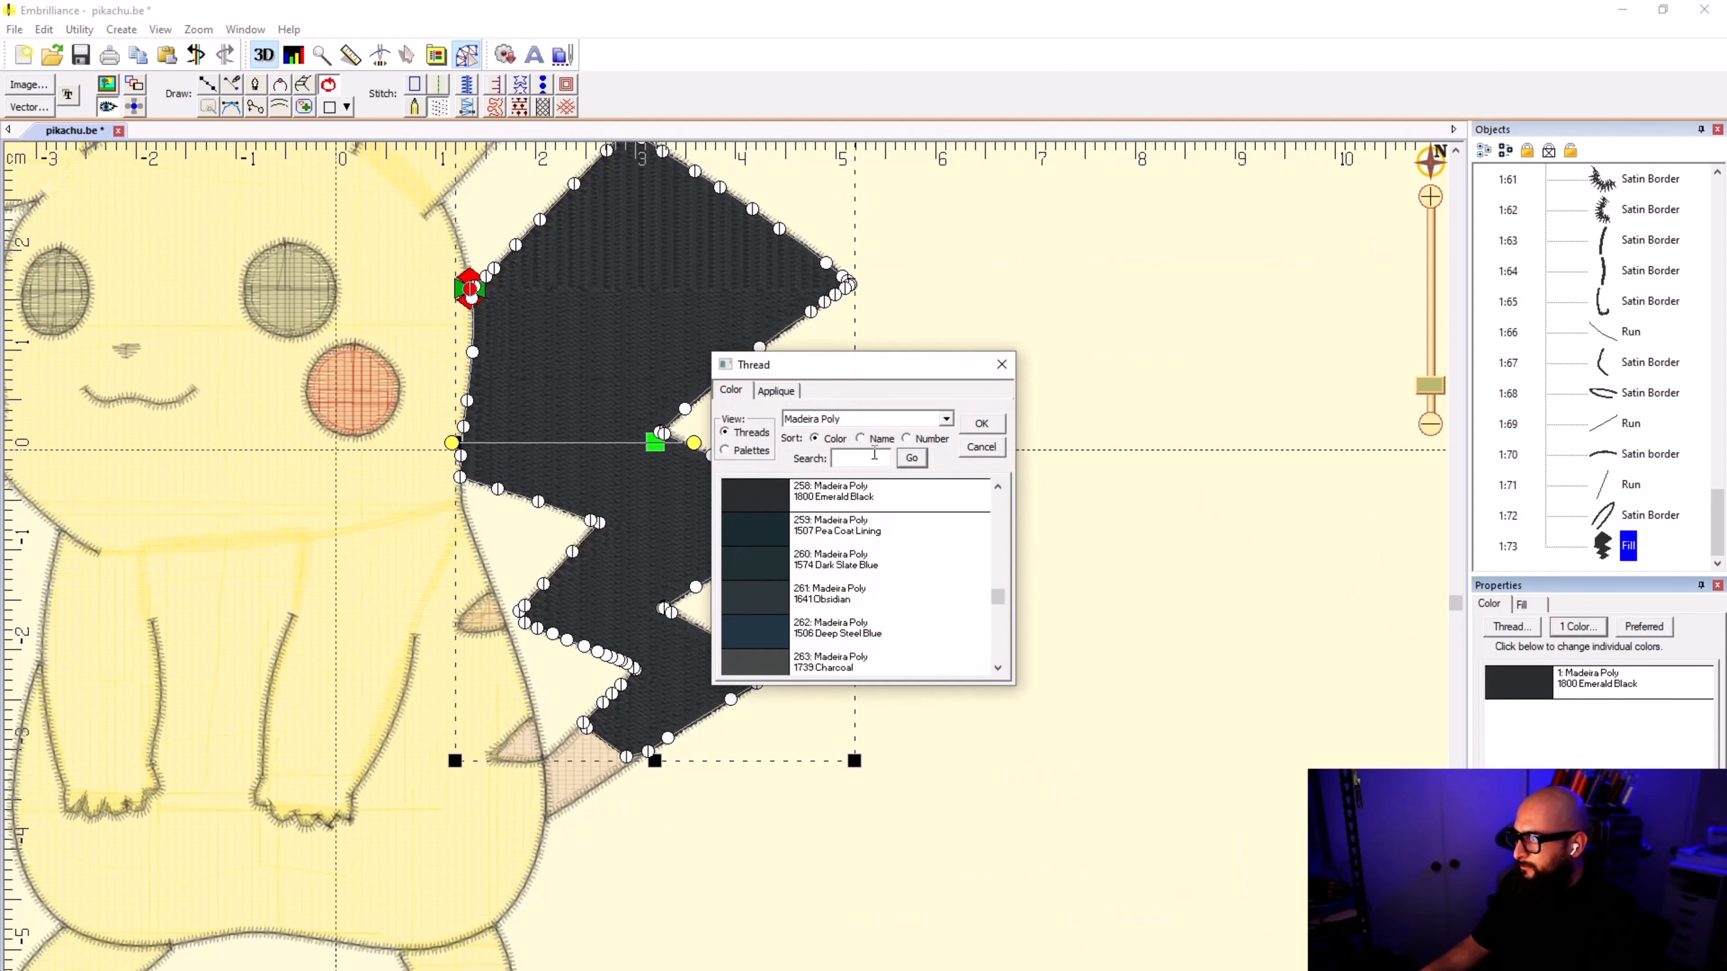
text(YELLOW)
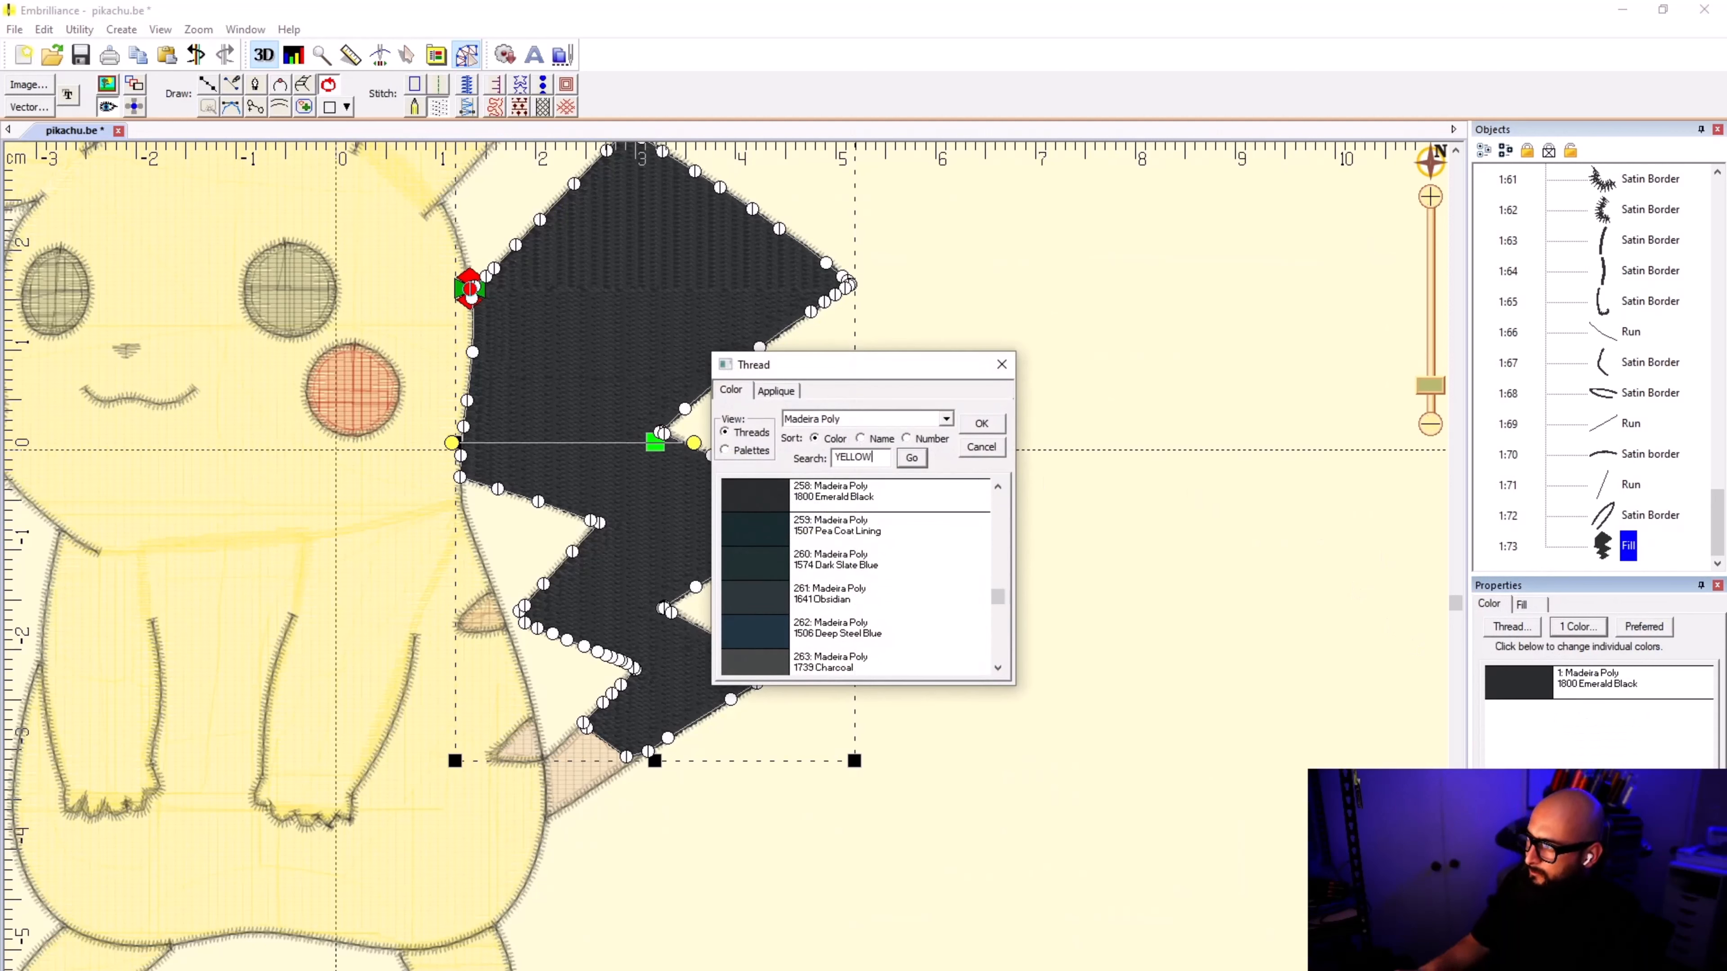
click(911, 457)
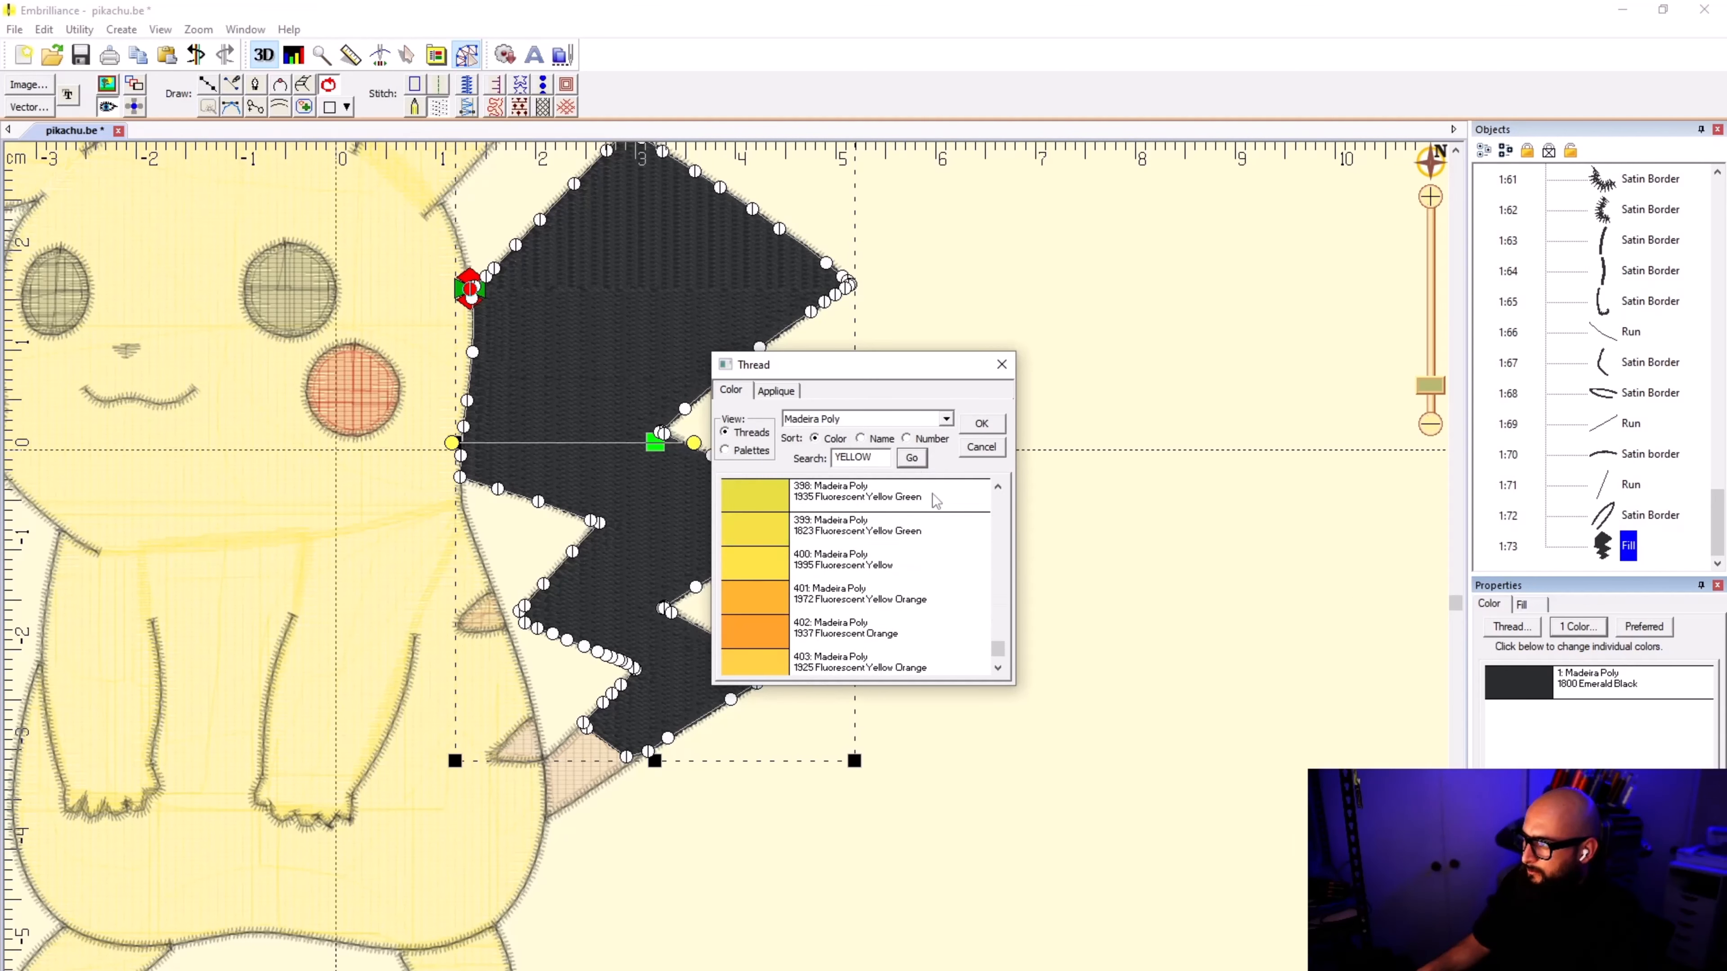
scroll(883, 576, up, 2)
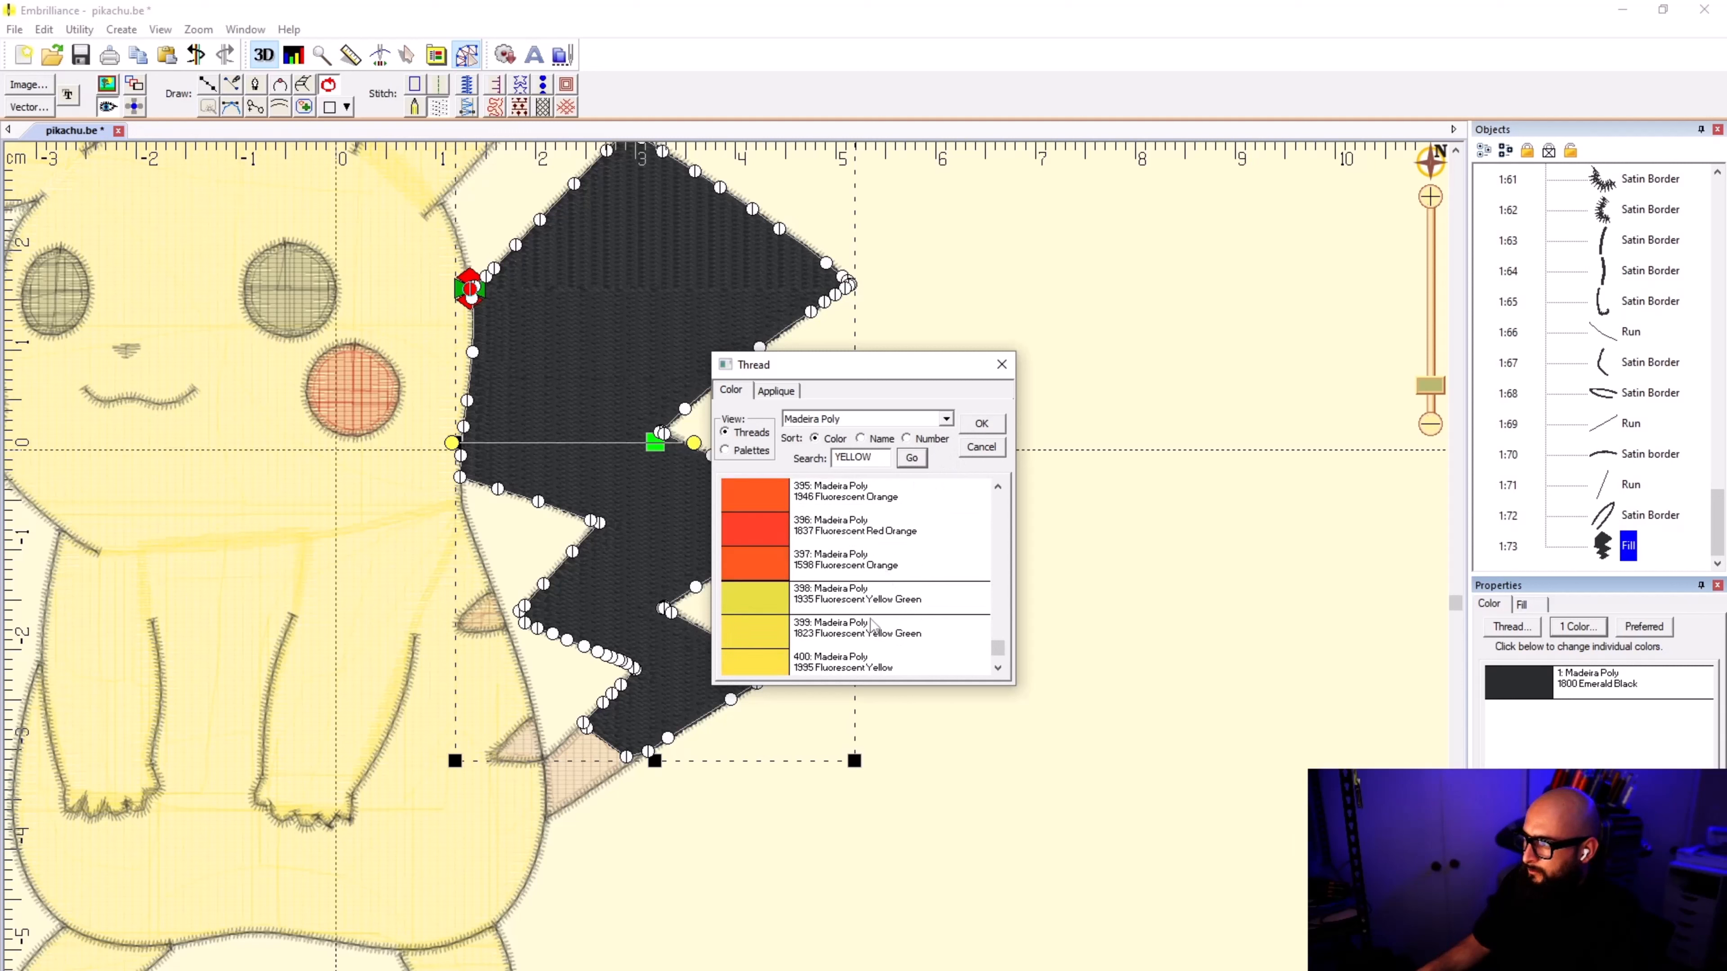
scroll(874, 626, down, 2)
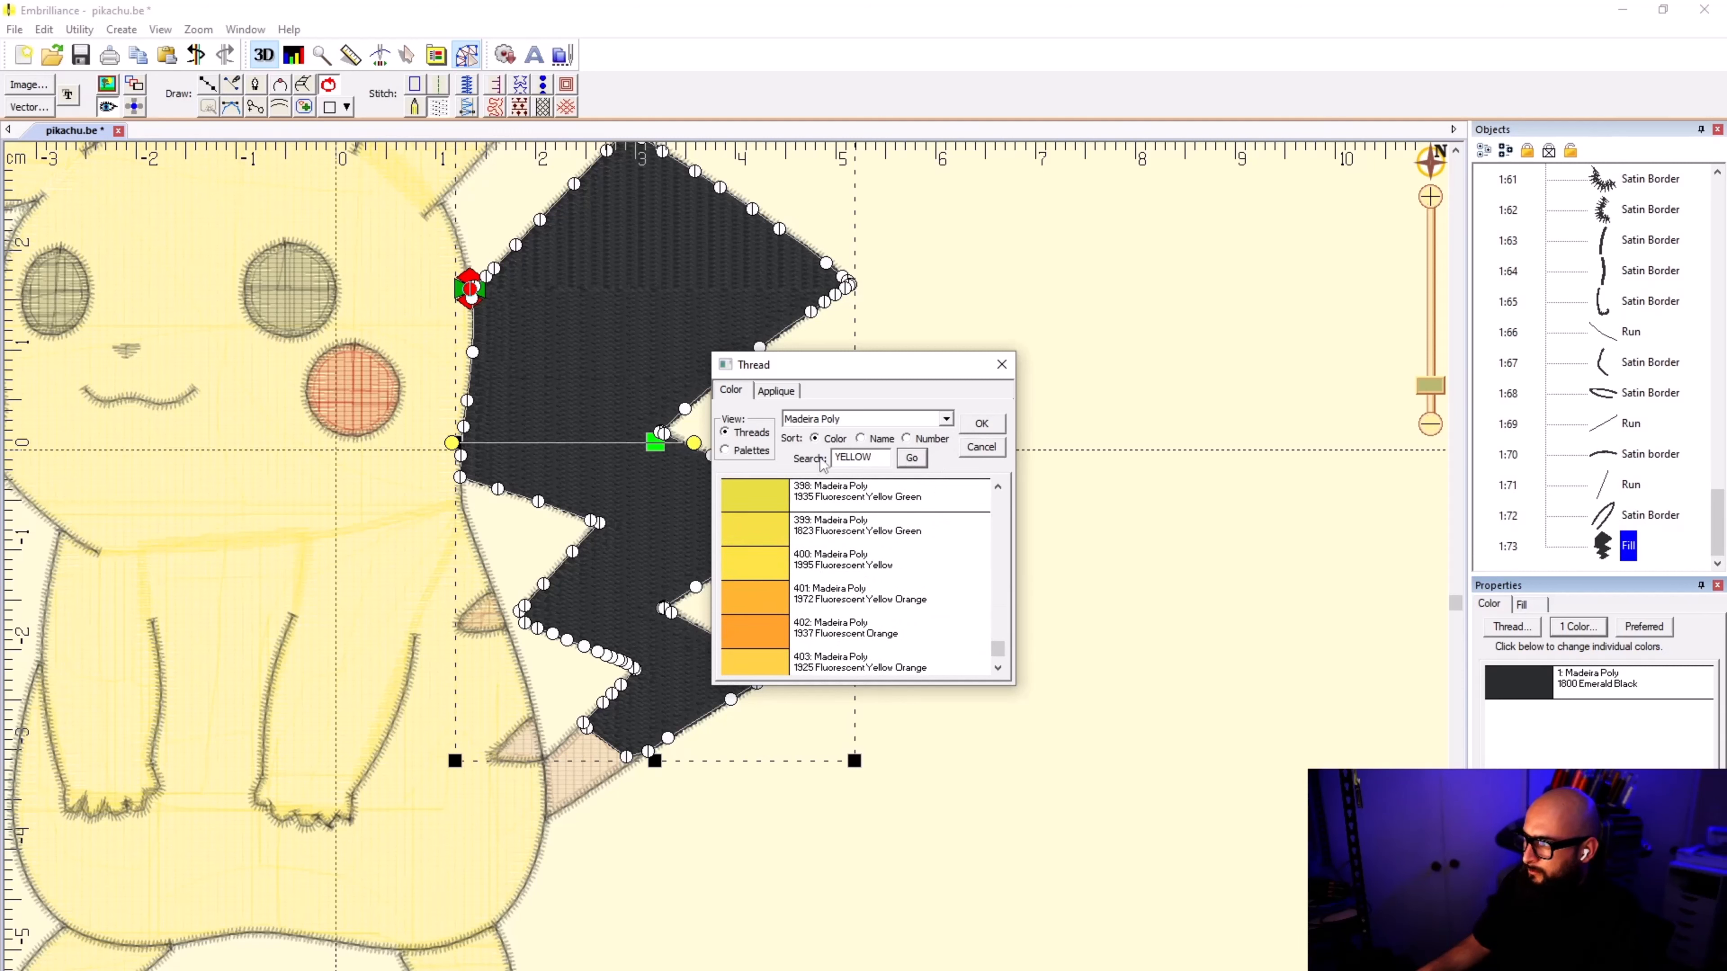
Step: Sort the threads by number, find 1883 and apply Madeira Poly 1883 Fluorescent Yellow to the tail fill
click(907, 439)
drag(874, 460, 788, 459)
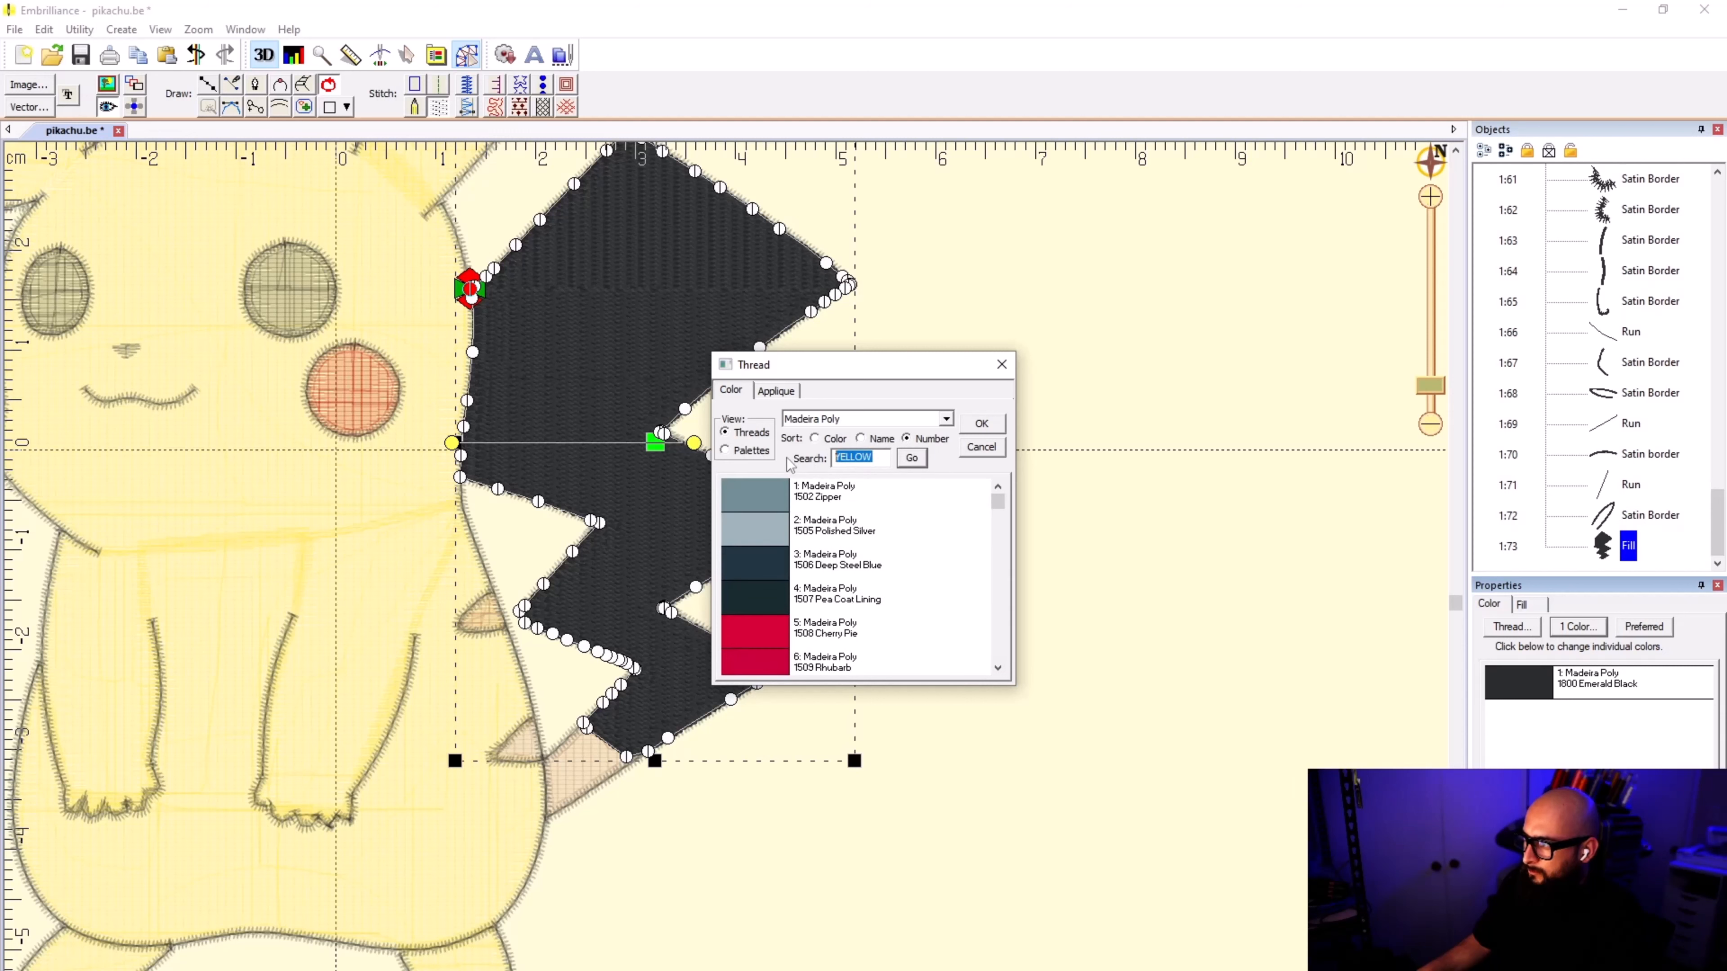
text(1883)
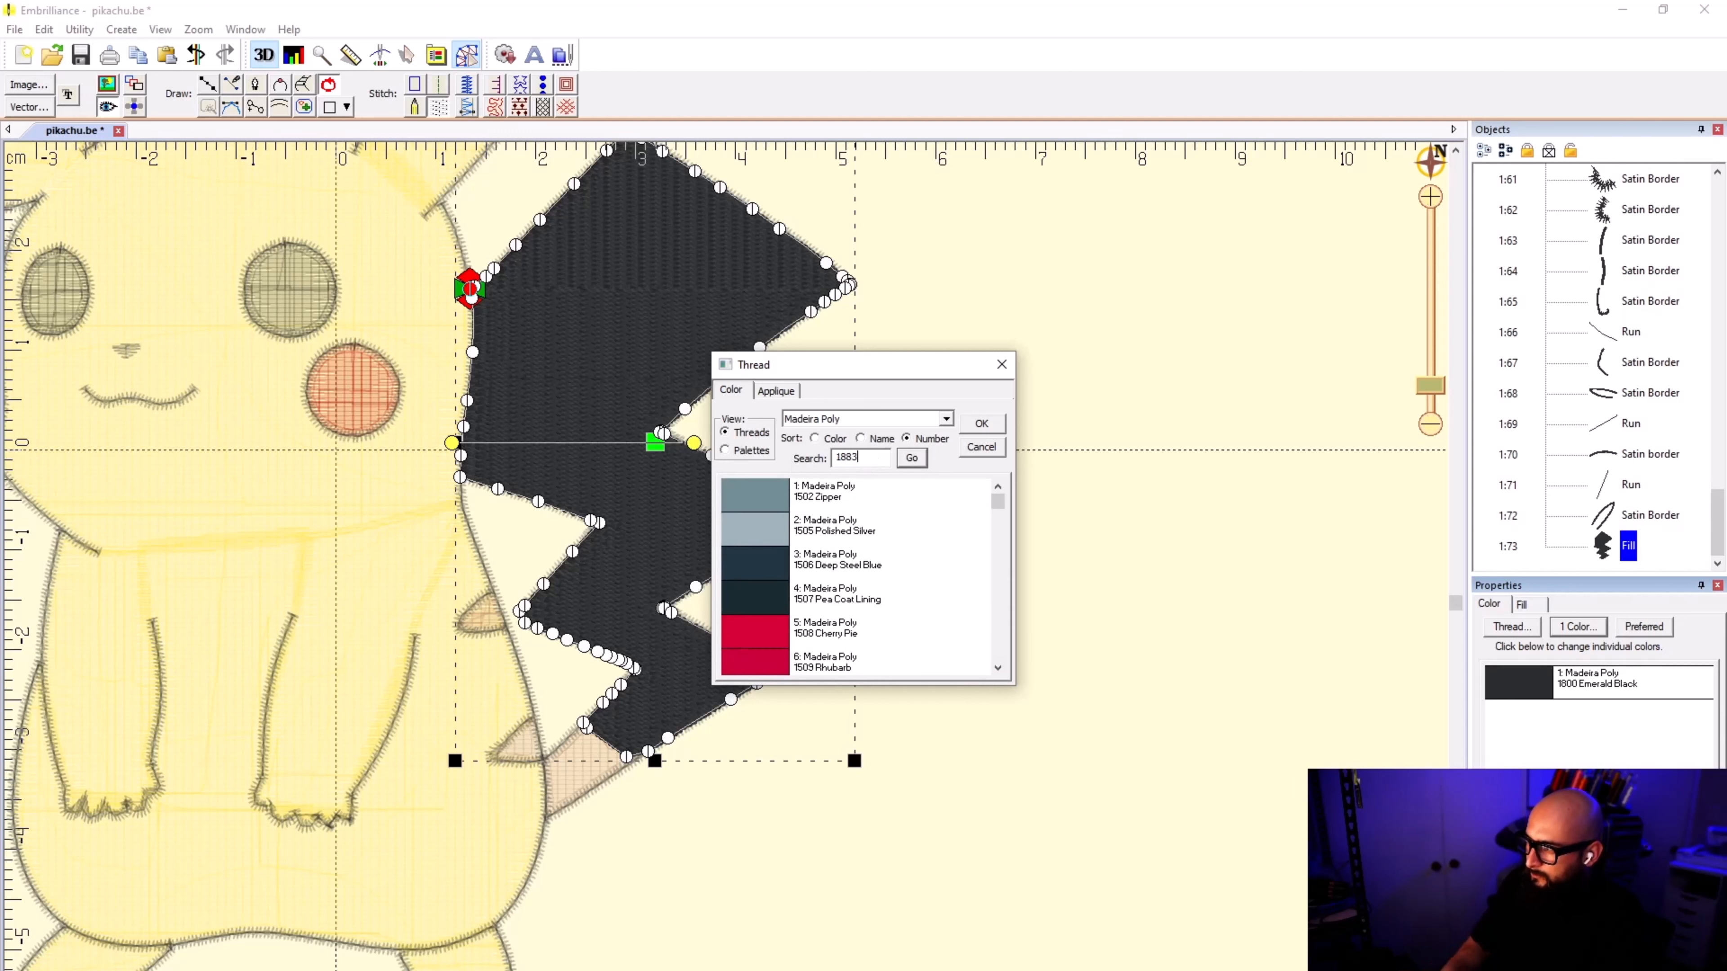
click(912, 463)
click(978, 429)
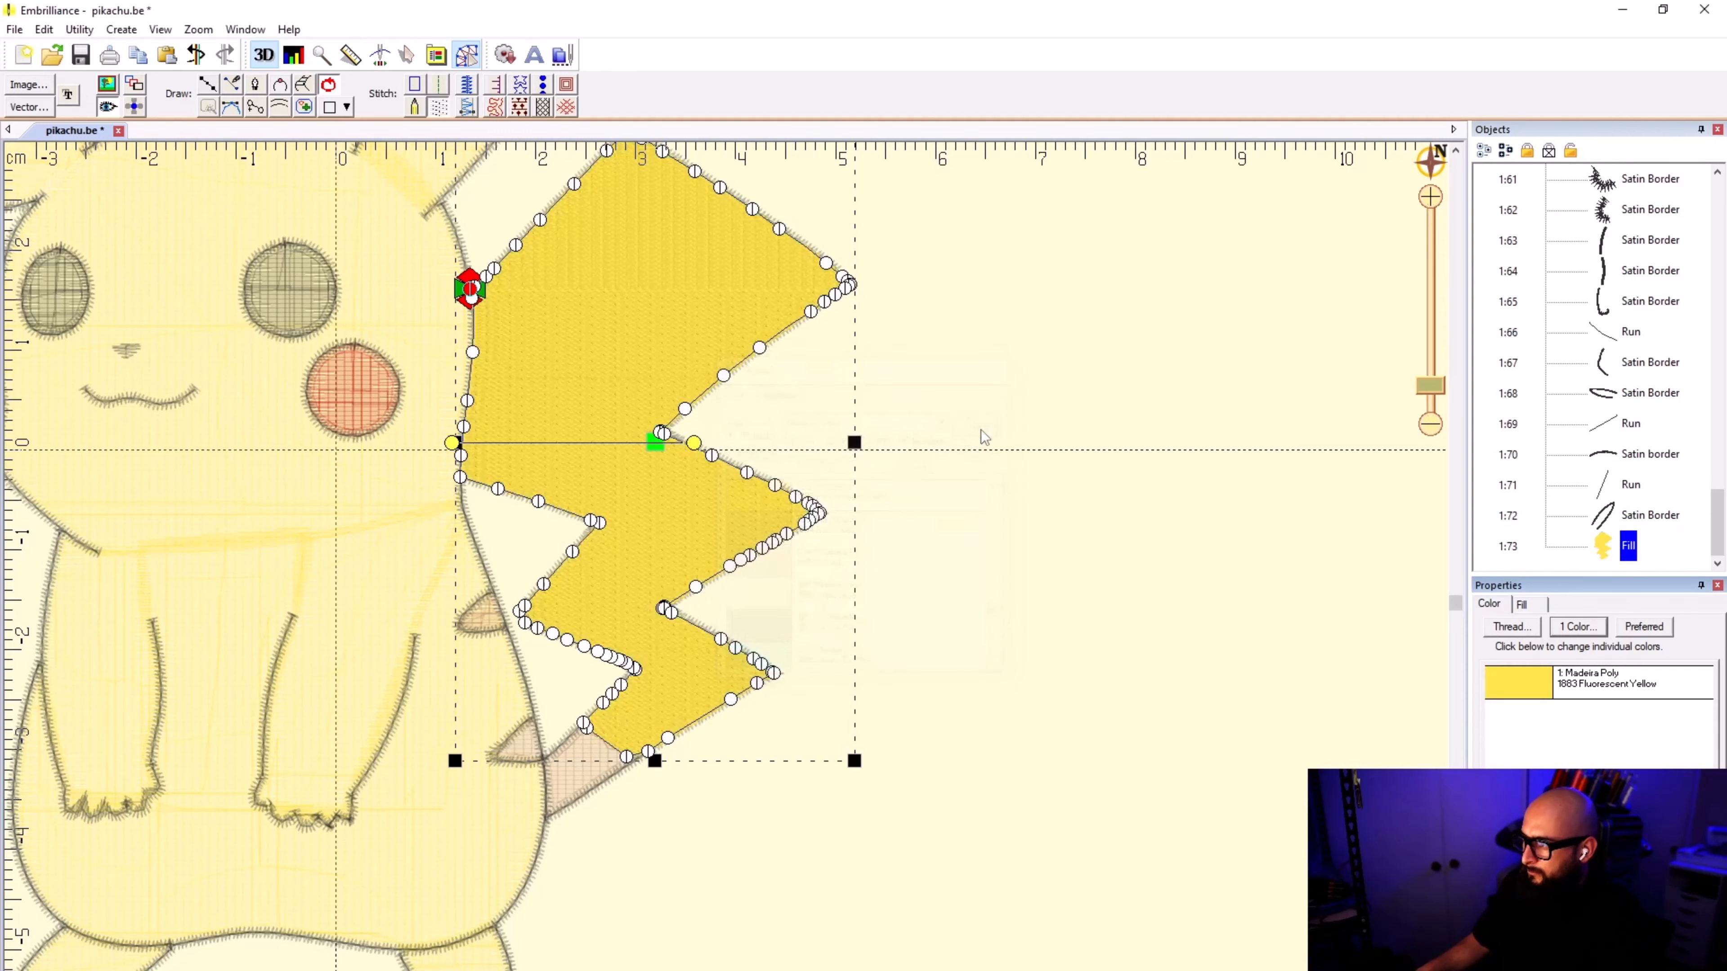
Step: Move the tail fill to first place in the stitching order and compare its position with the following foot fill
click(1025, 532)
scroll(217, 719, down, 1)
right_click(1601, 548)
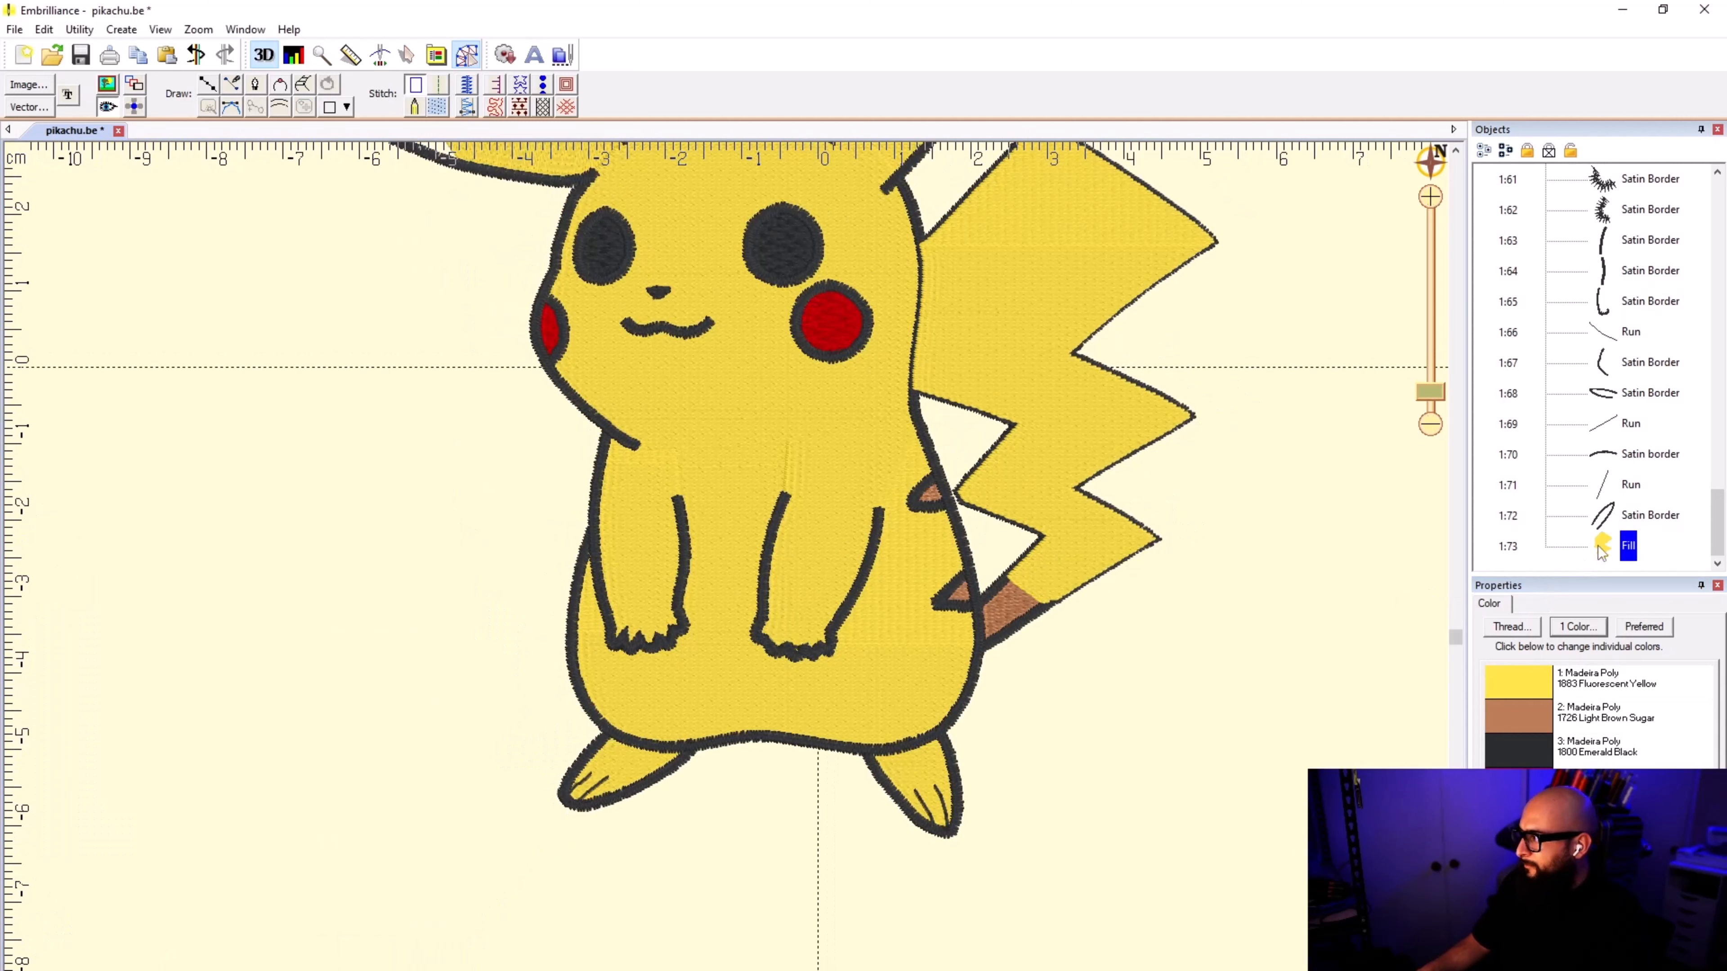
click(1644, 596)
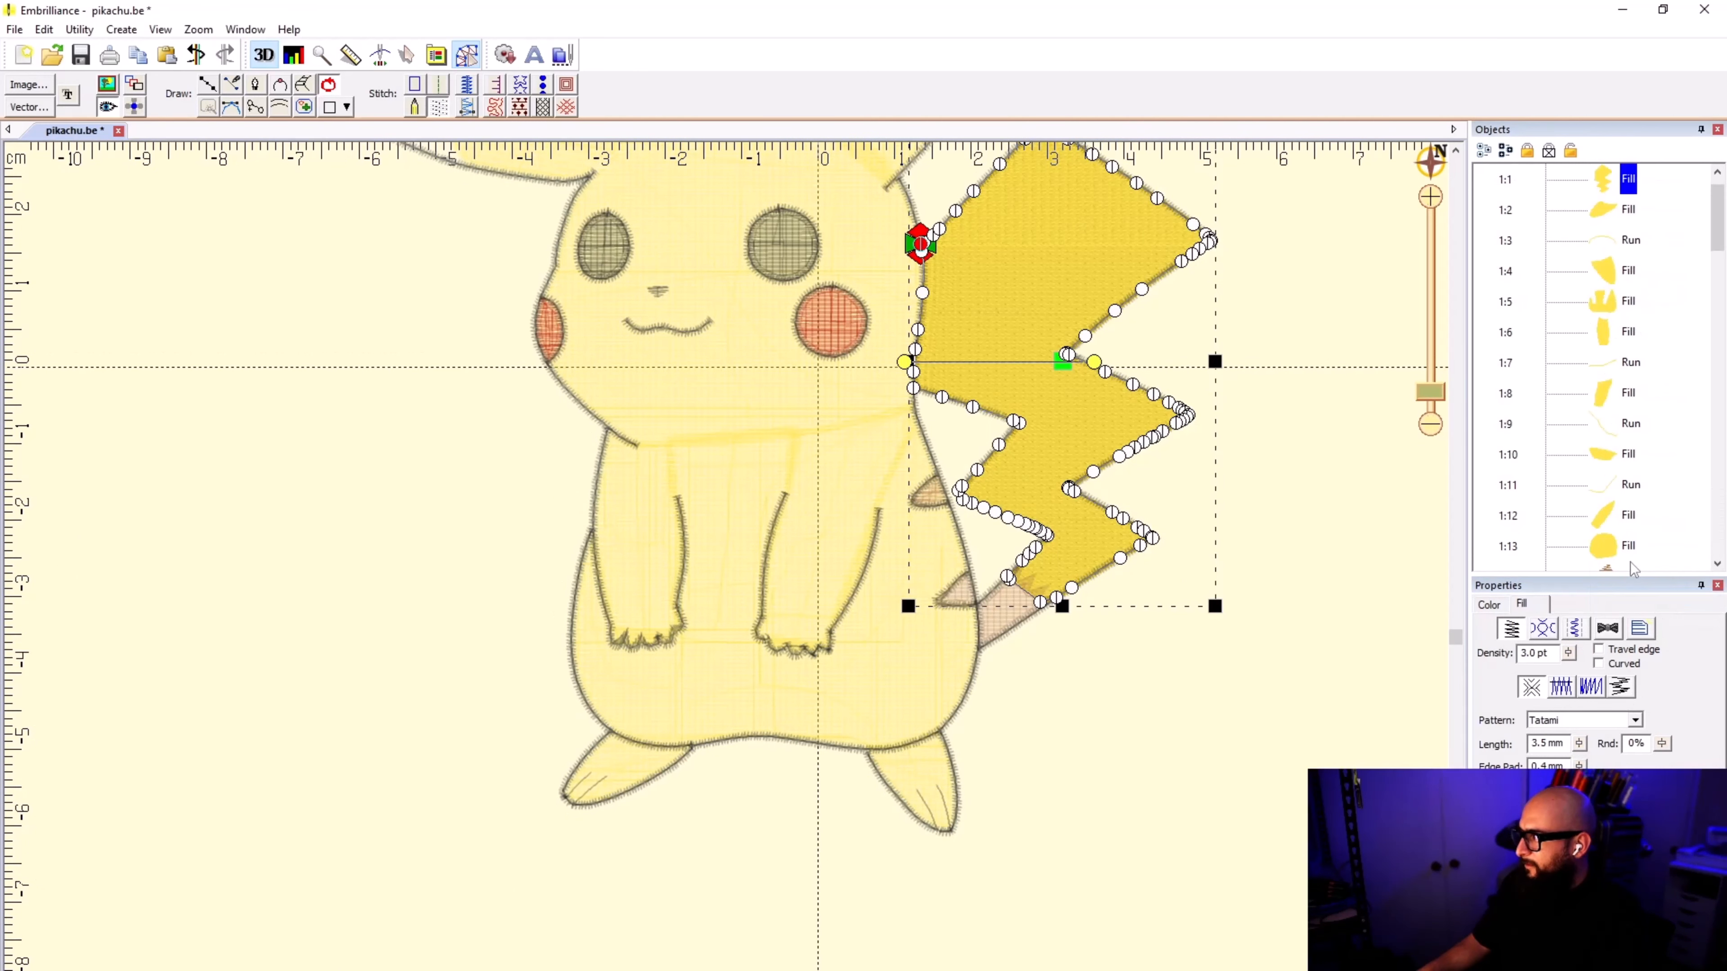
click(1610, 212)
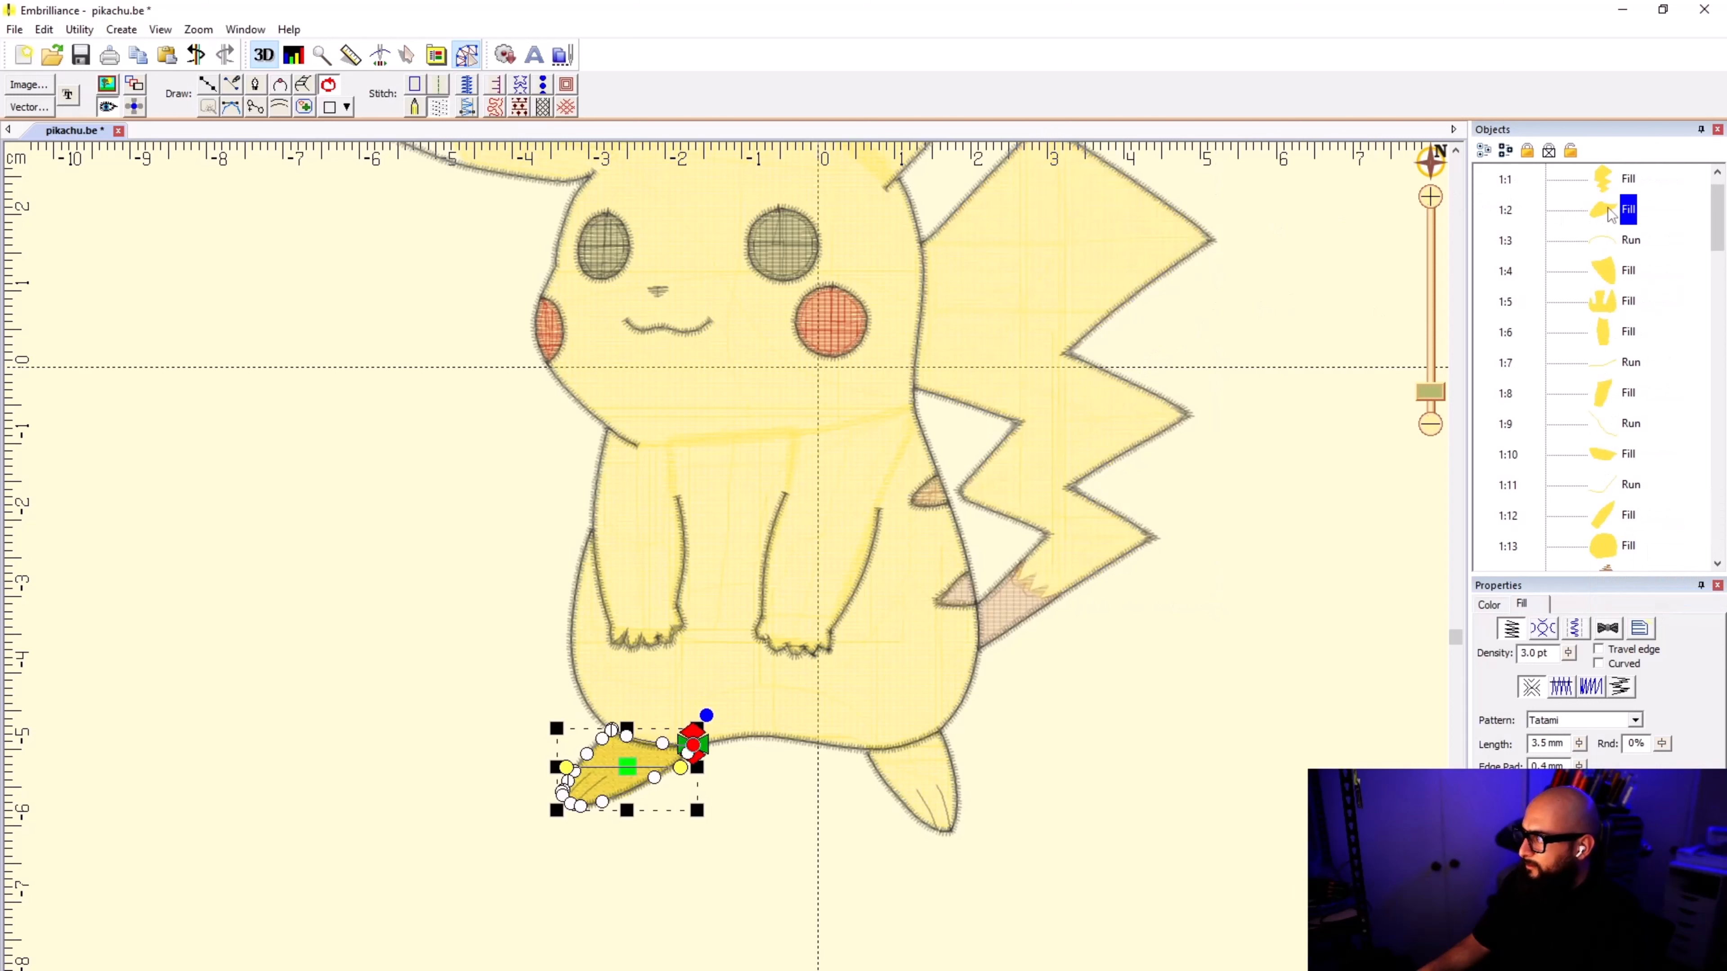
click(1606, 179)
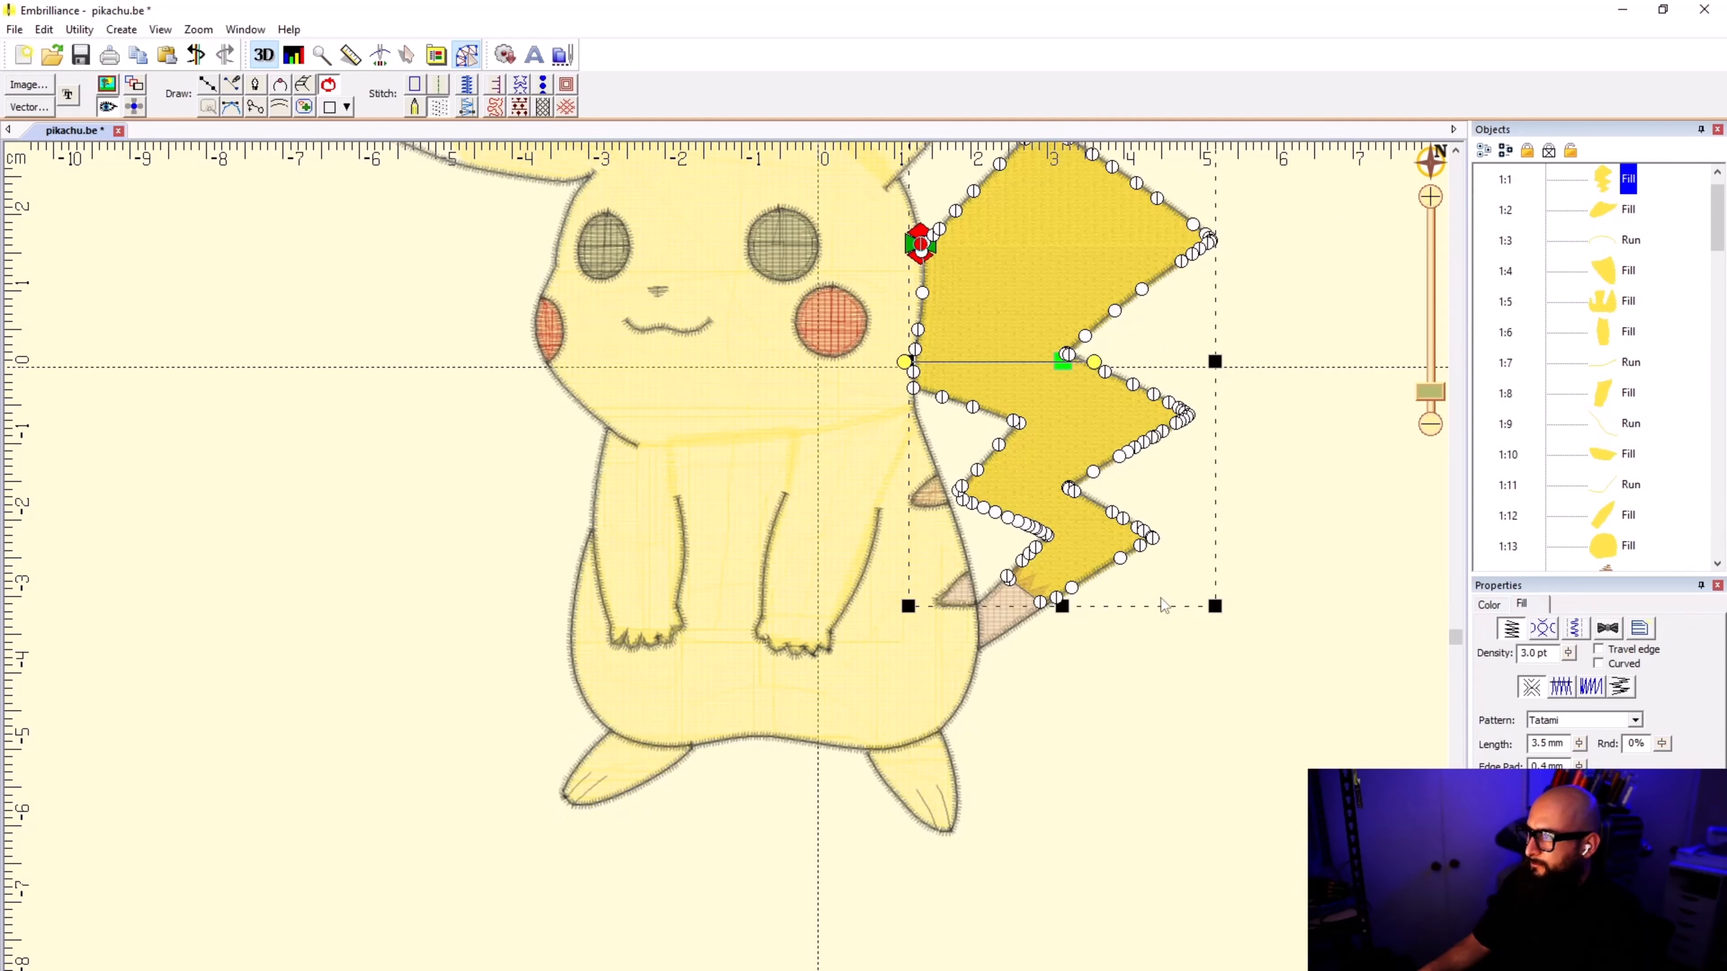
click(1142, 719)
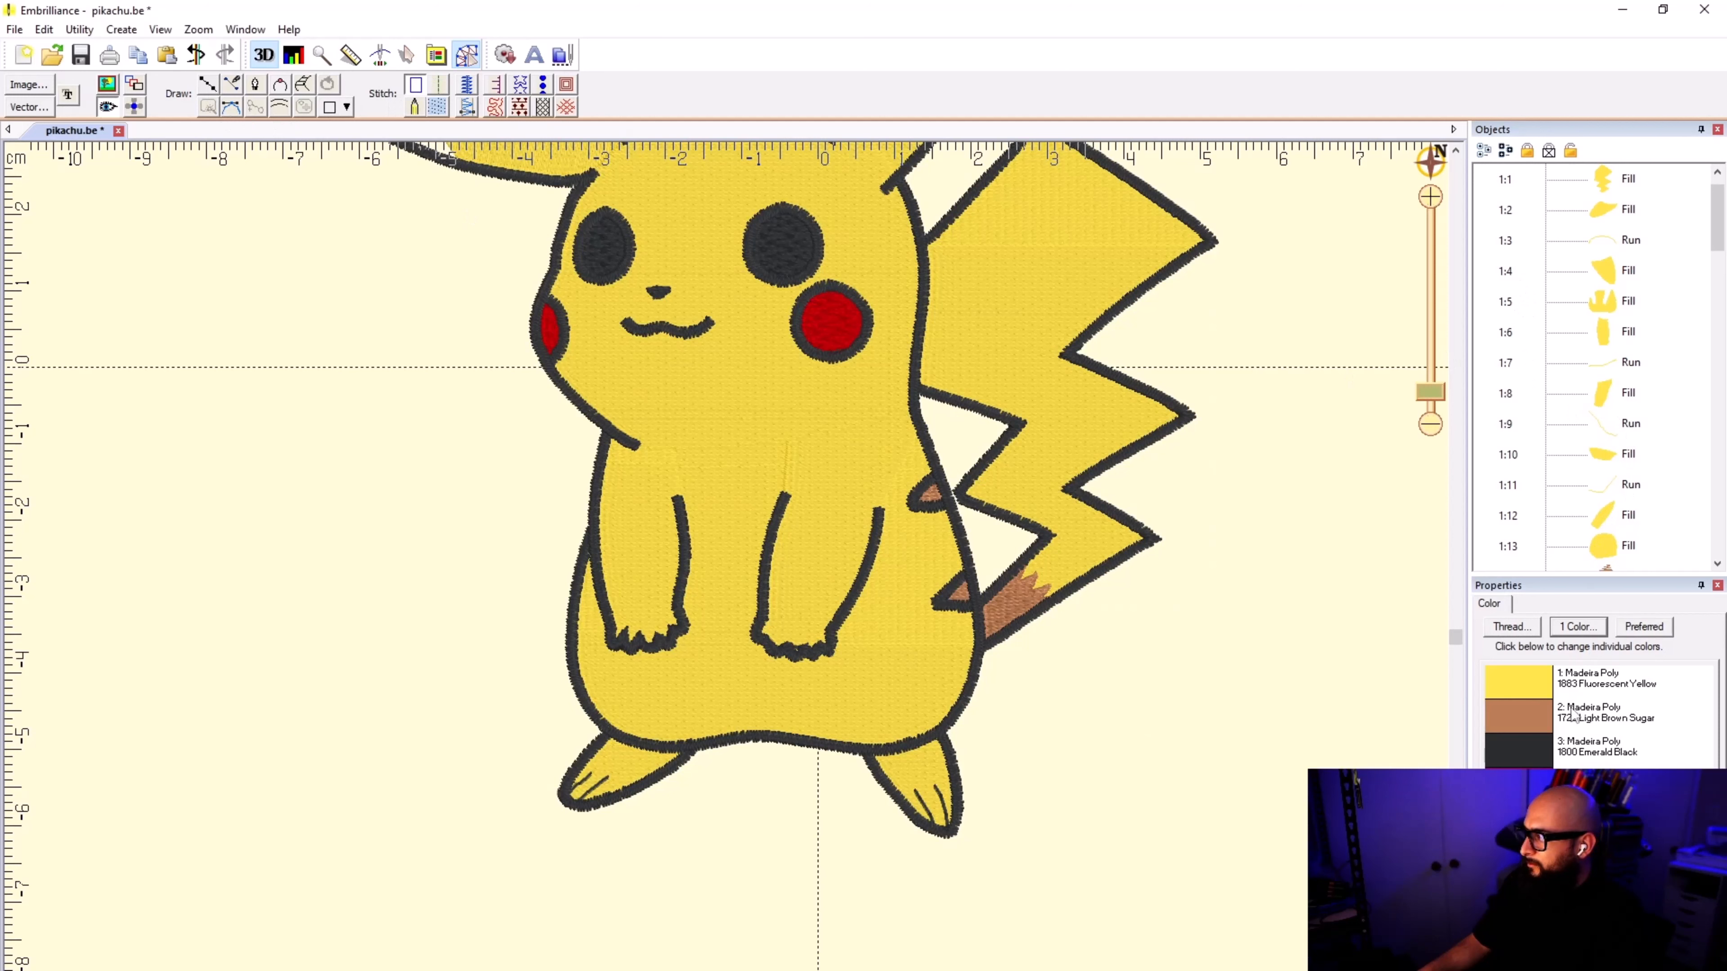
click(1539, 686)
click(983, 446)
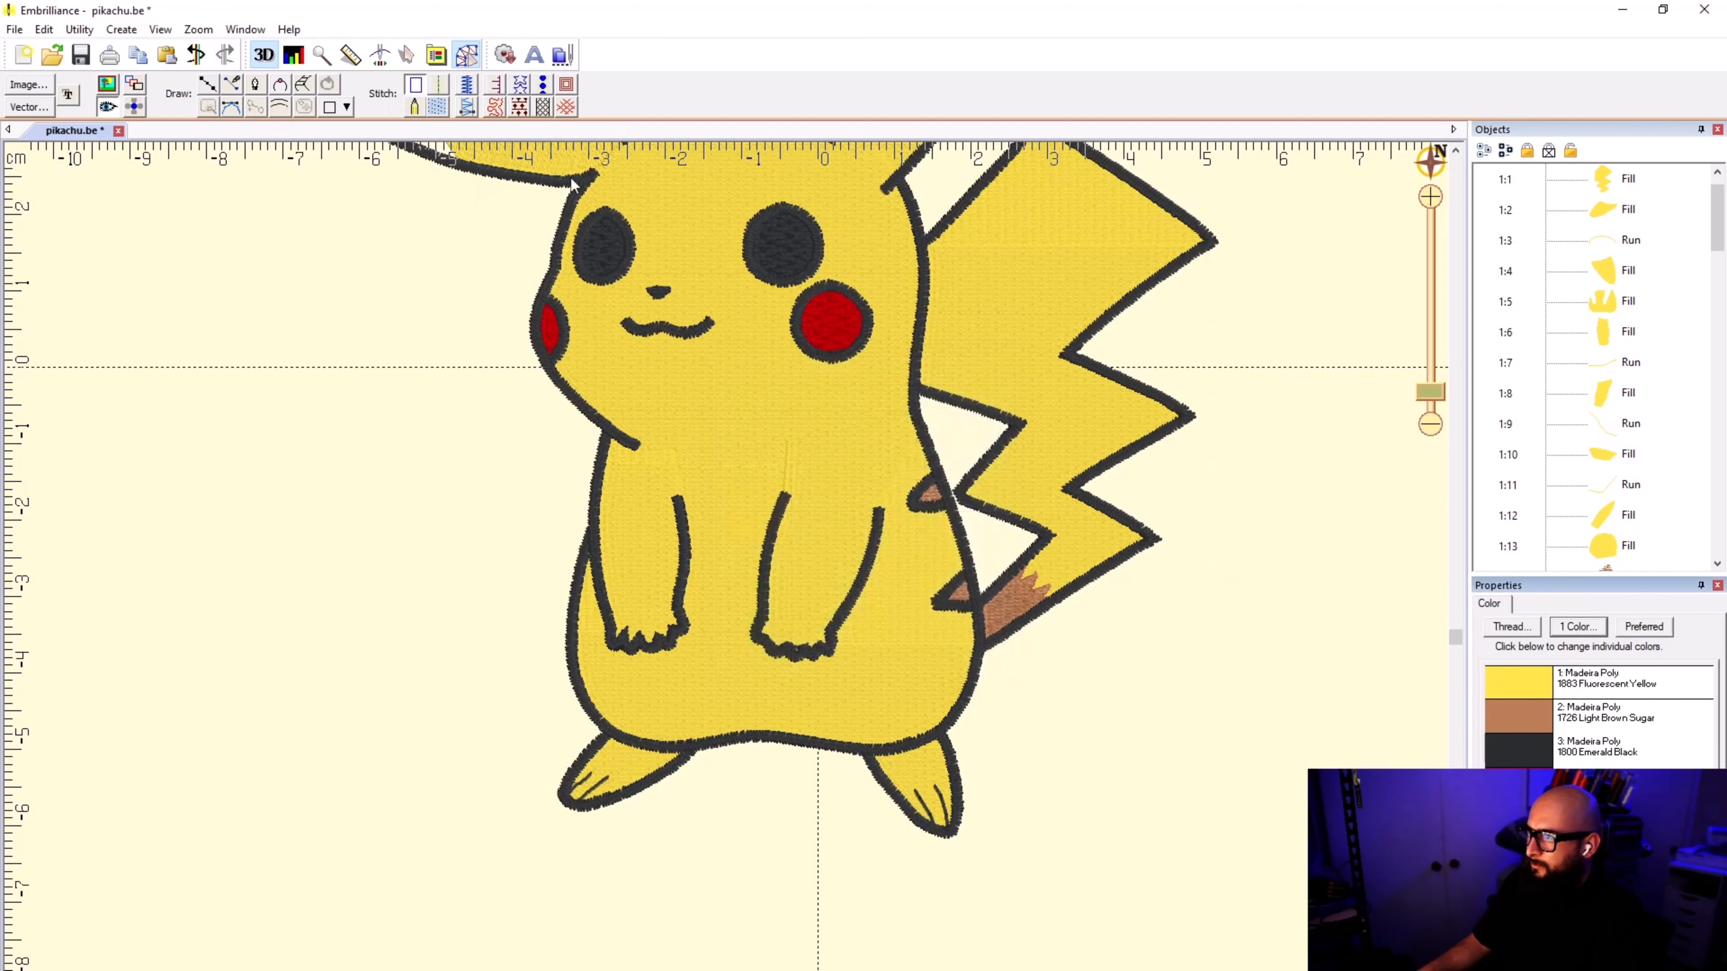
Step: Draw a curved seven-point line from the head's edge near the tail across the body to the left foot and convert it to a run
click(208, 85)
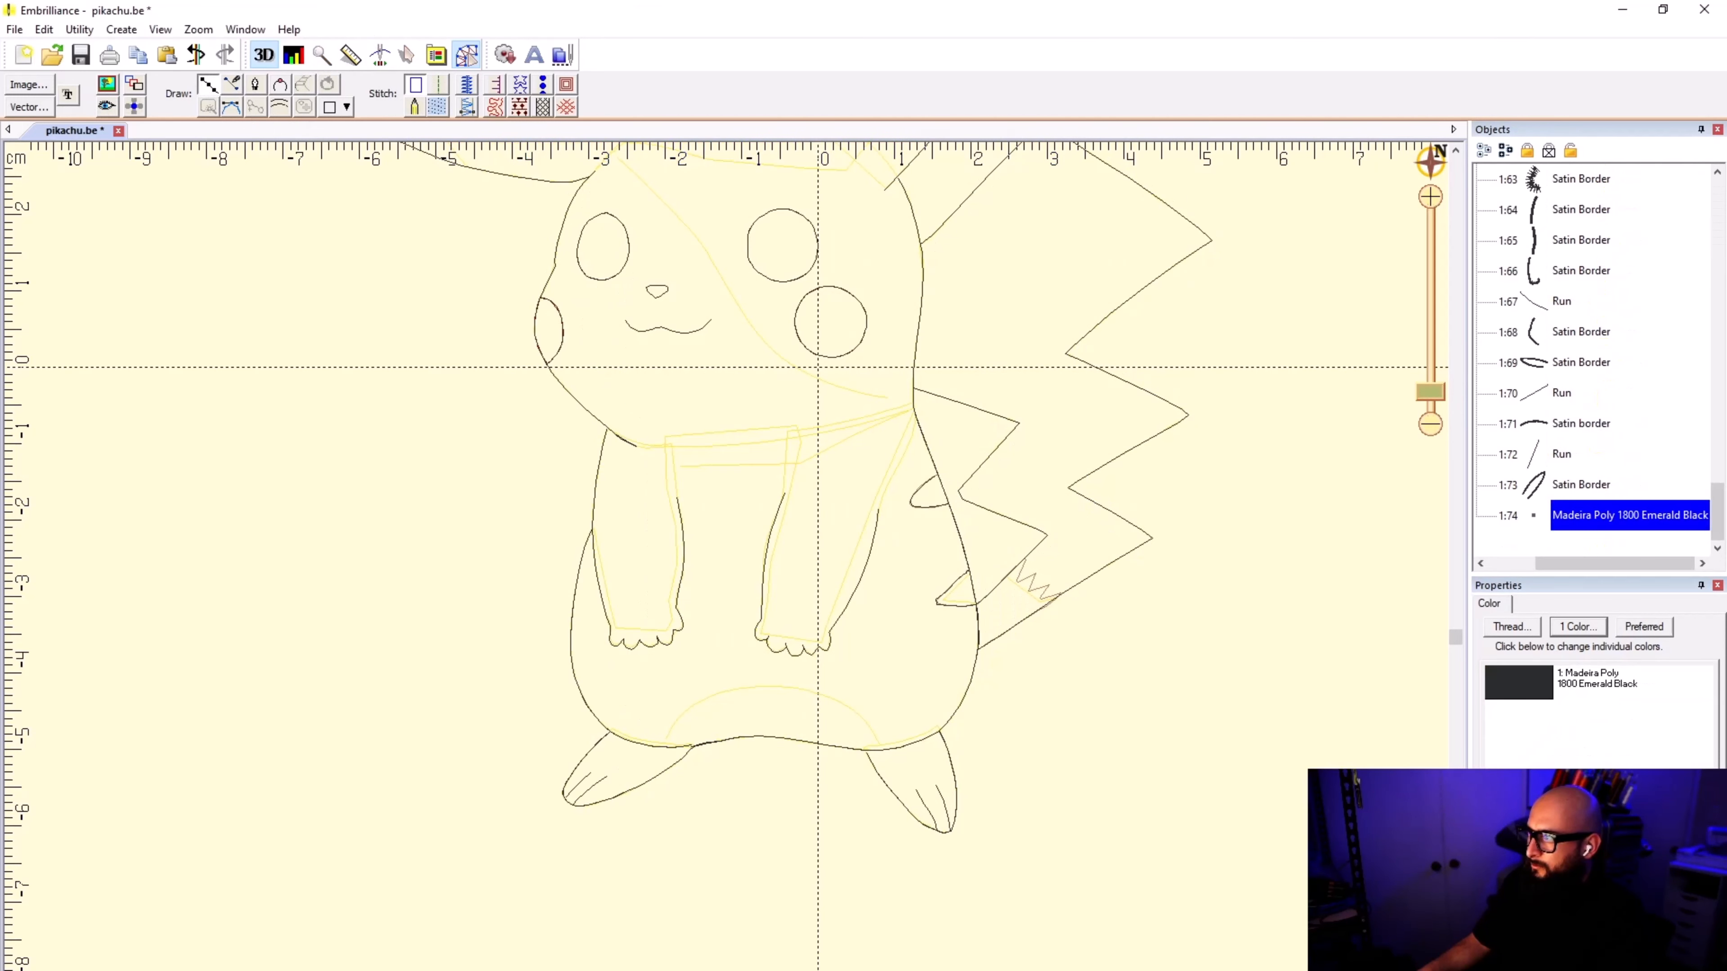
click(915, 308)
click(856, 420)
click(781, 467)
click(738, 524)
click(696, 646)
click(670, 715)
click(642, 742)
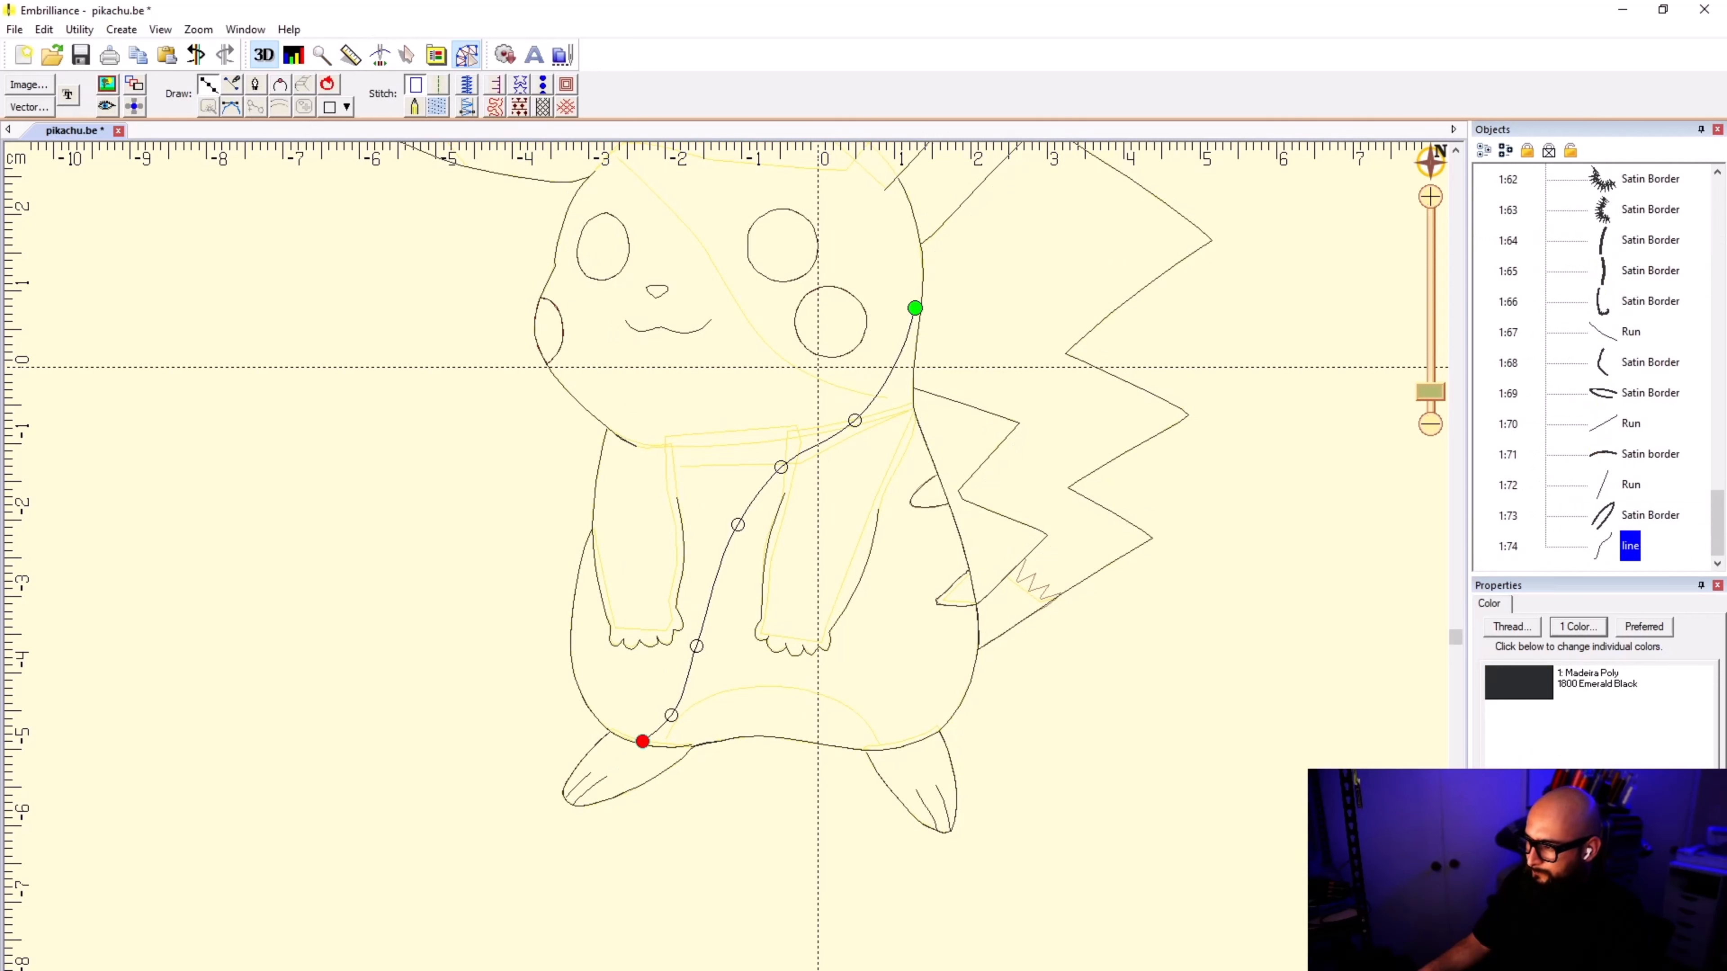
key(Return)
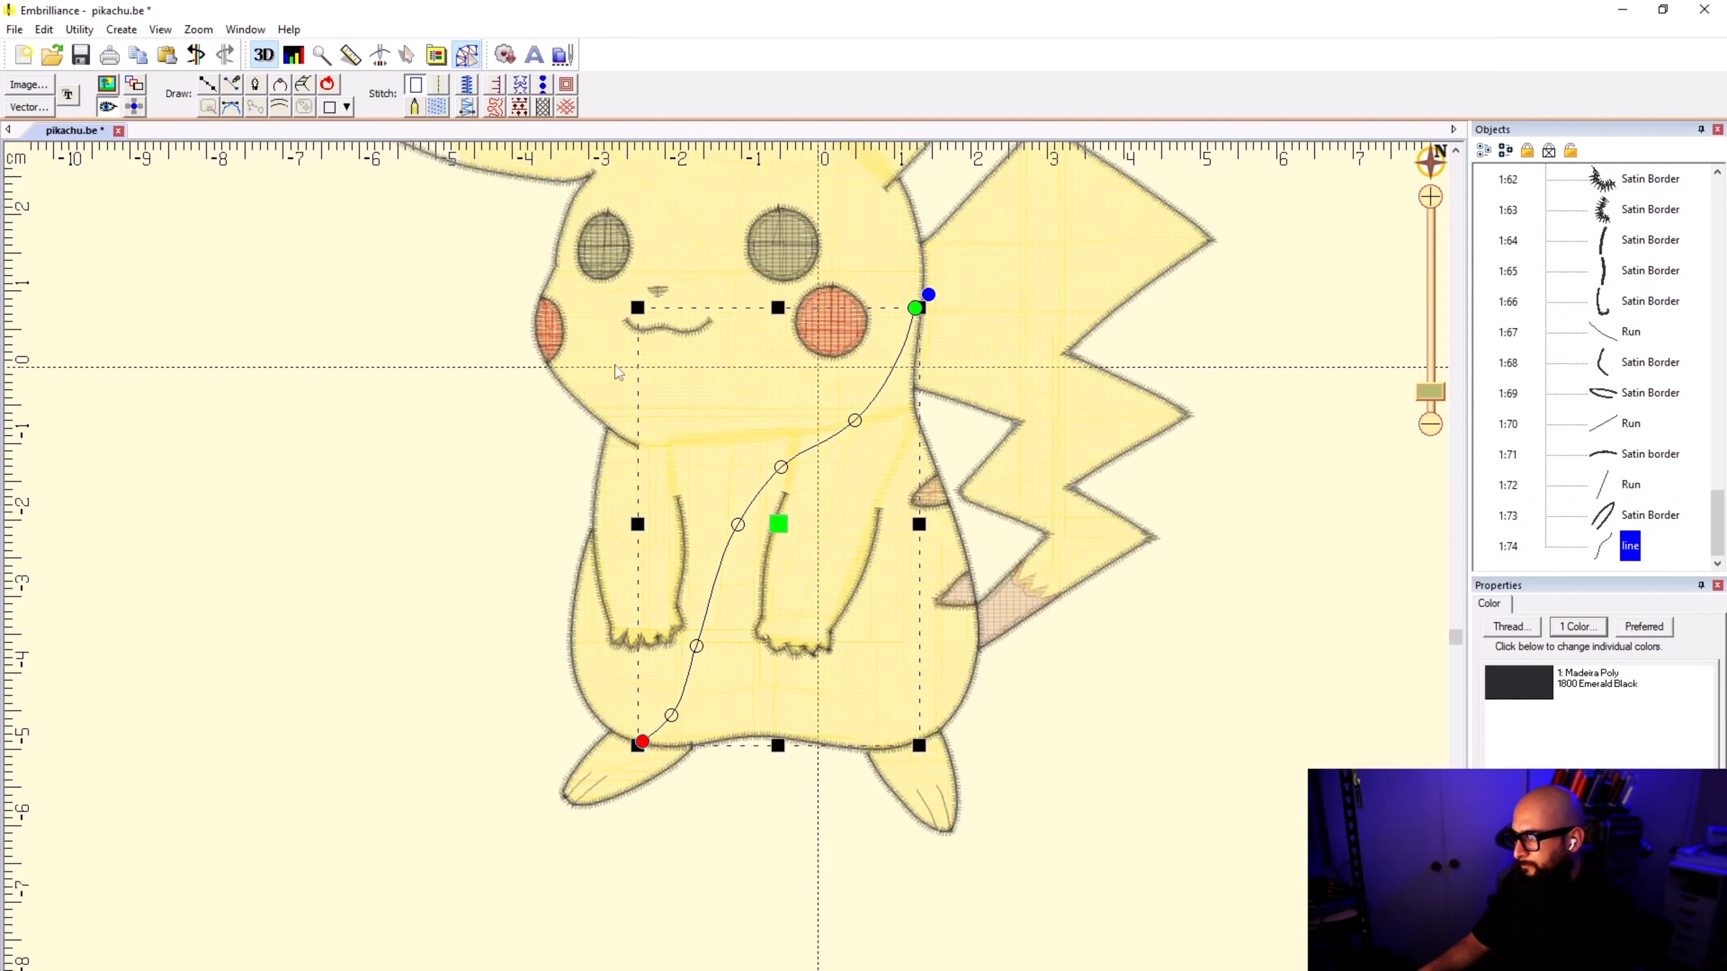
click(442, 89)
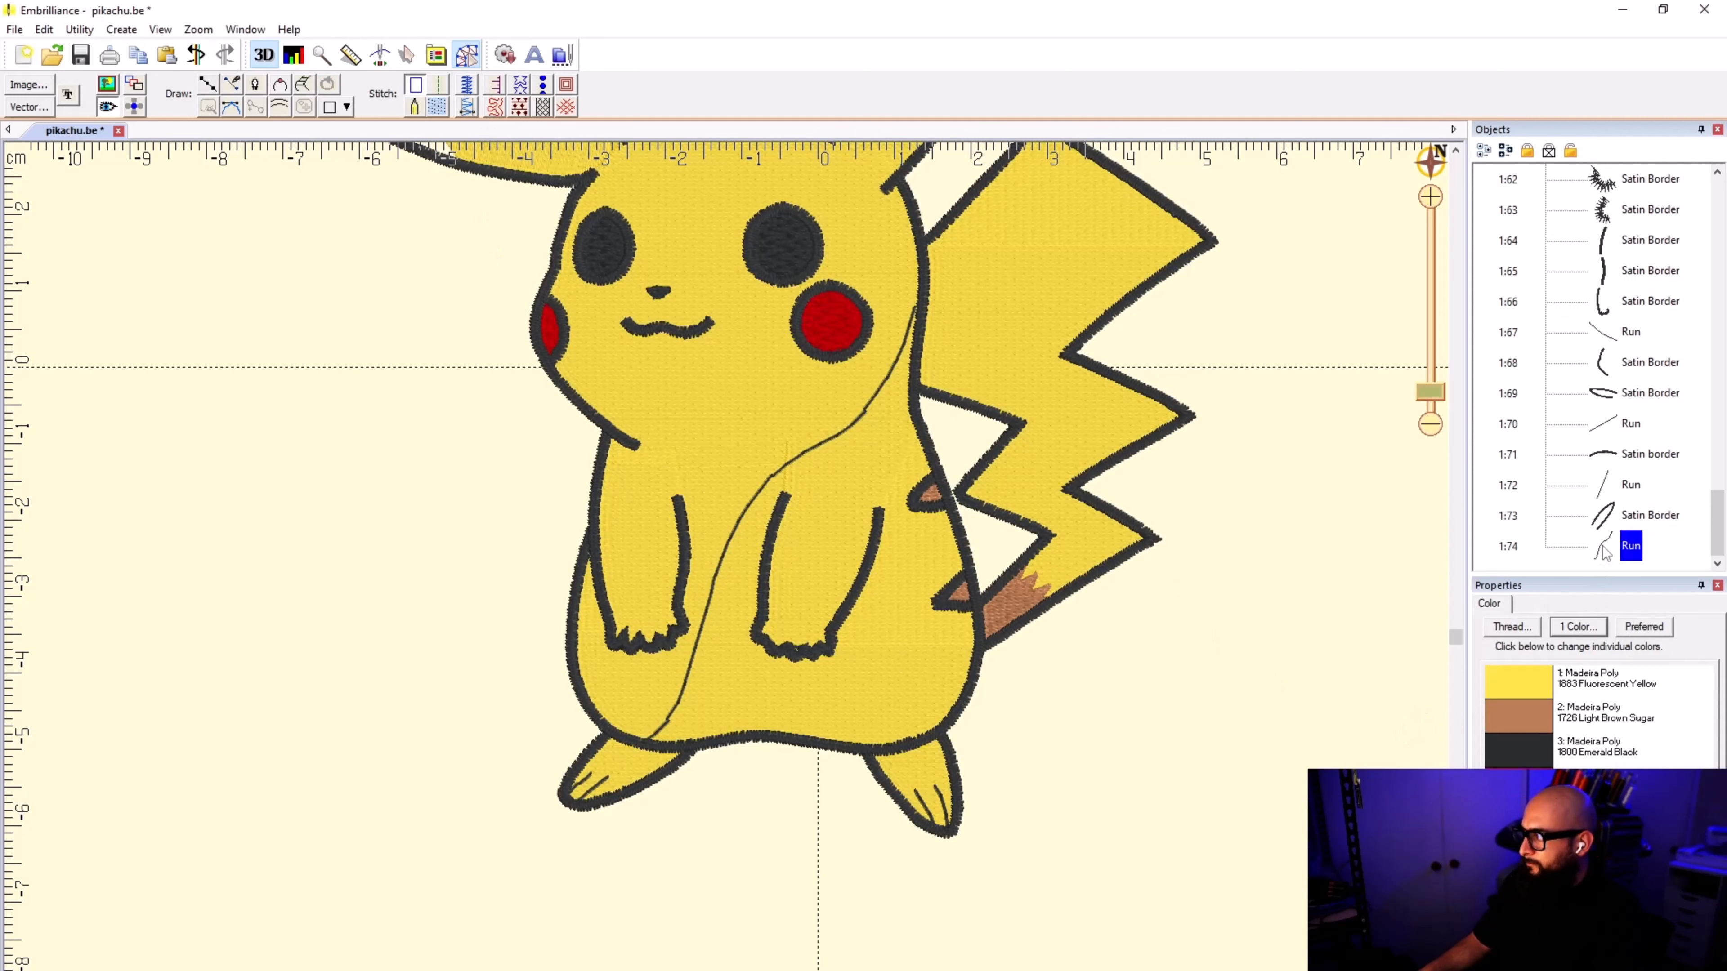
Step: Move the new run to the start of the stitching order, placing it directly after the tail fill
right_click(1630, 547)
click(1643, 597)
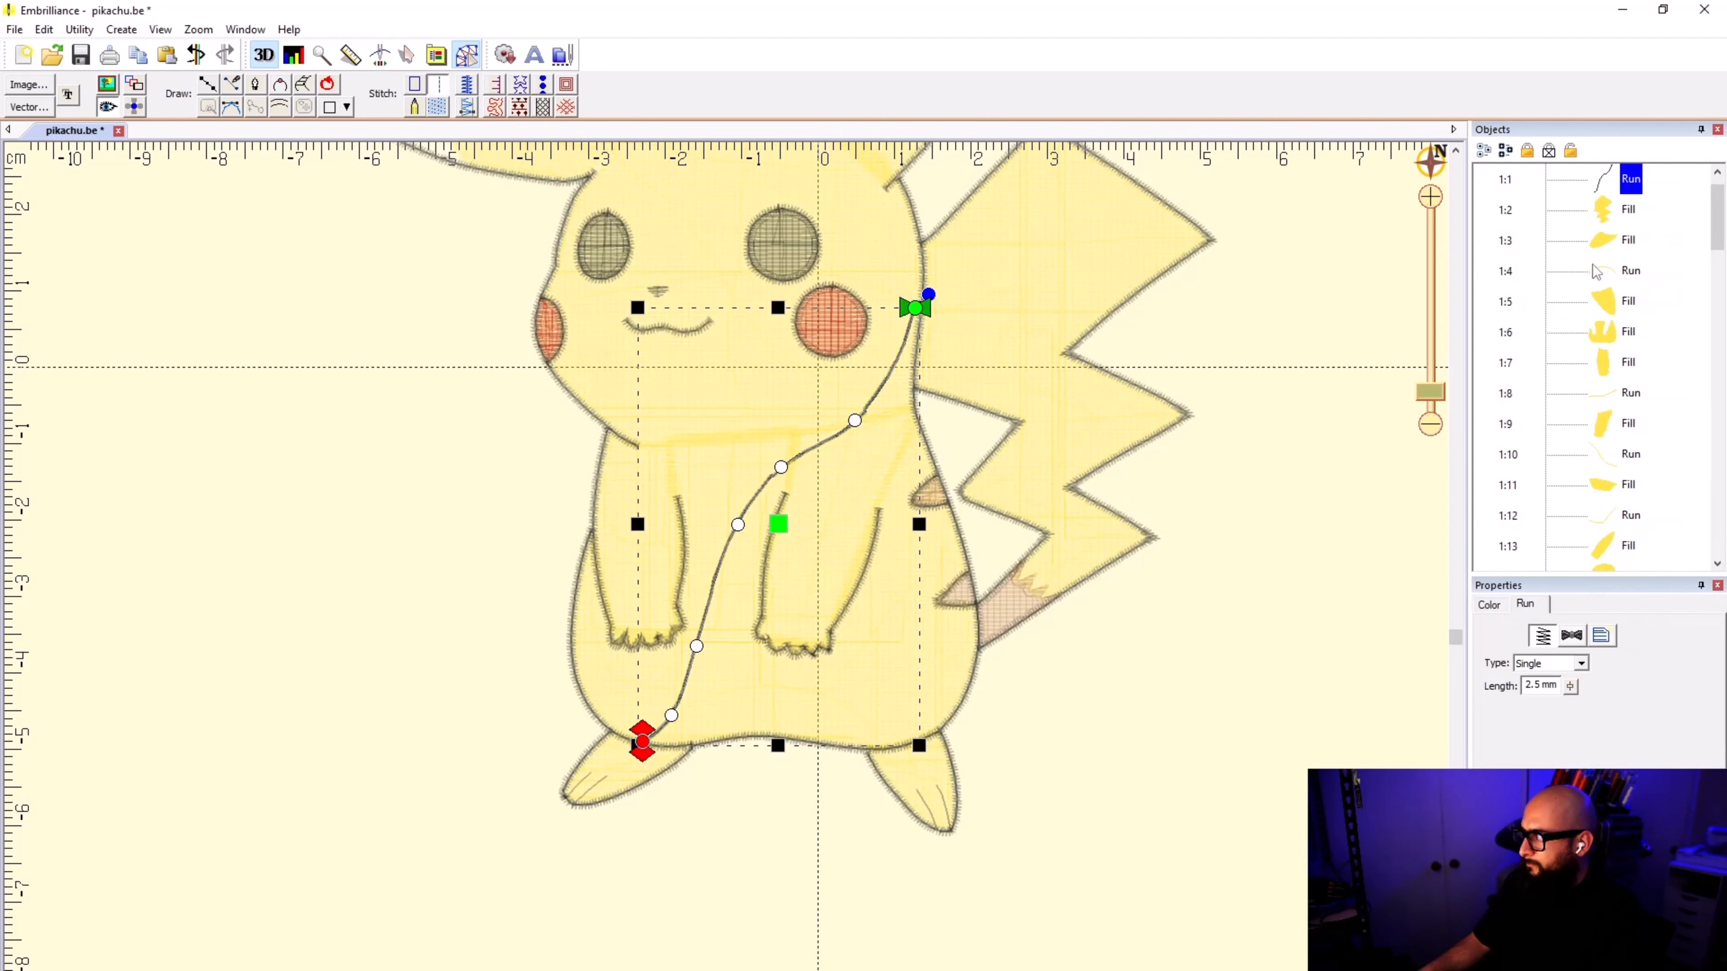
drag(1607, 533, 1593, 252)
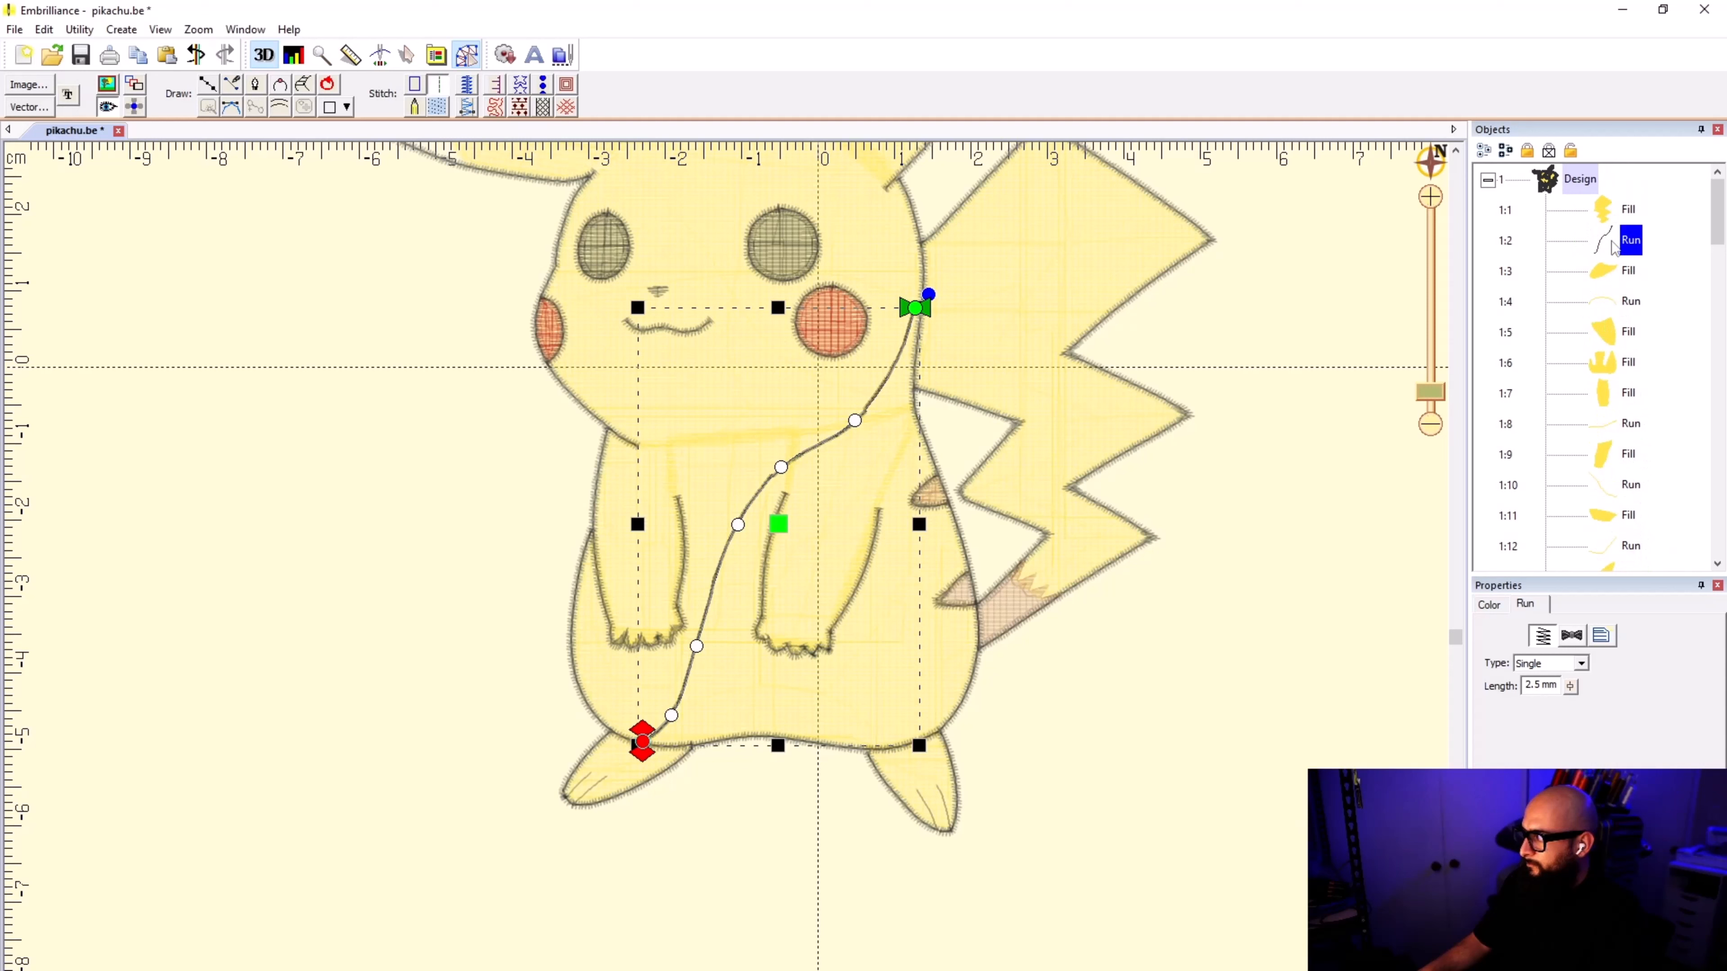
Step: Look up the tail fill's thread number in the thread list and leave the thread selection without changes
click(1626, 210)
click(1584, 684)
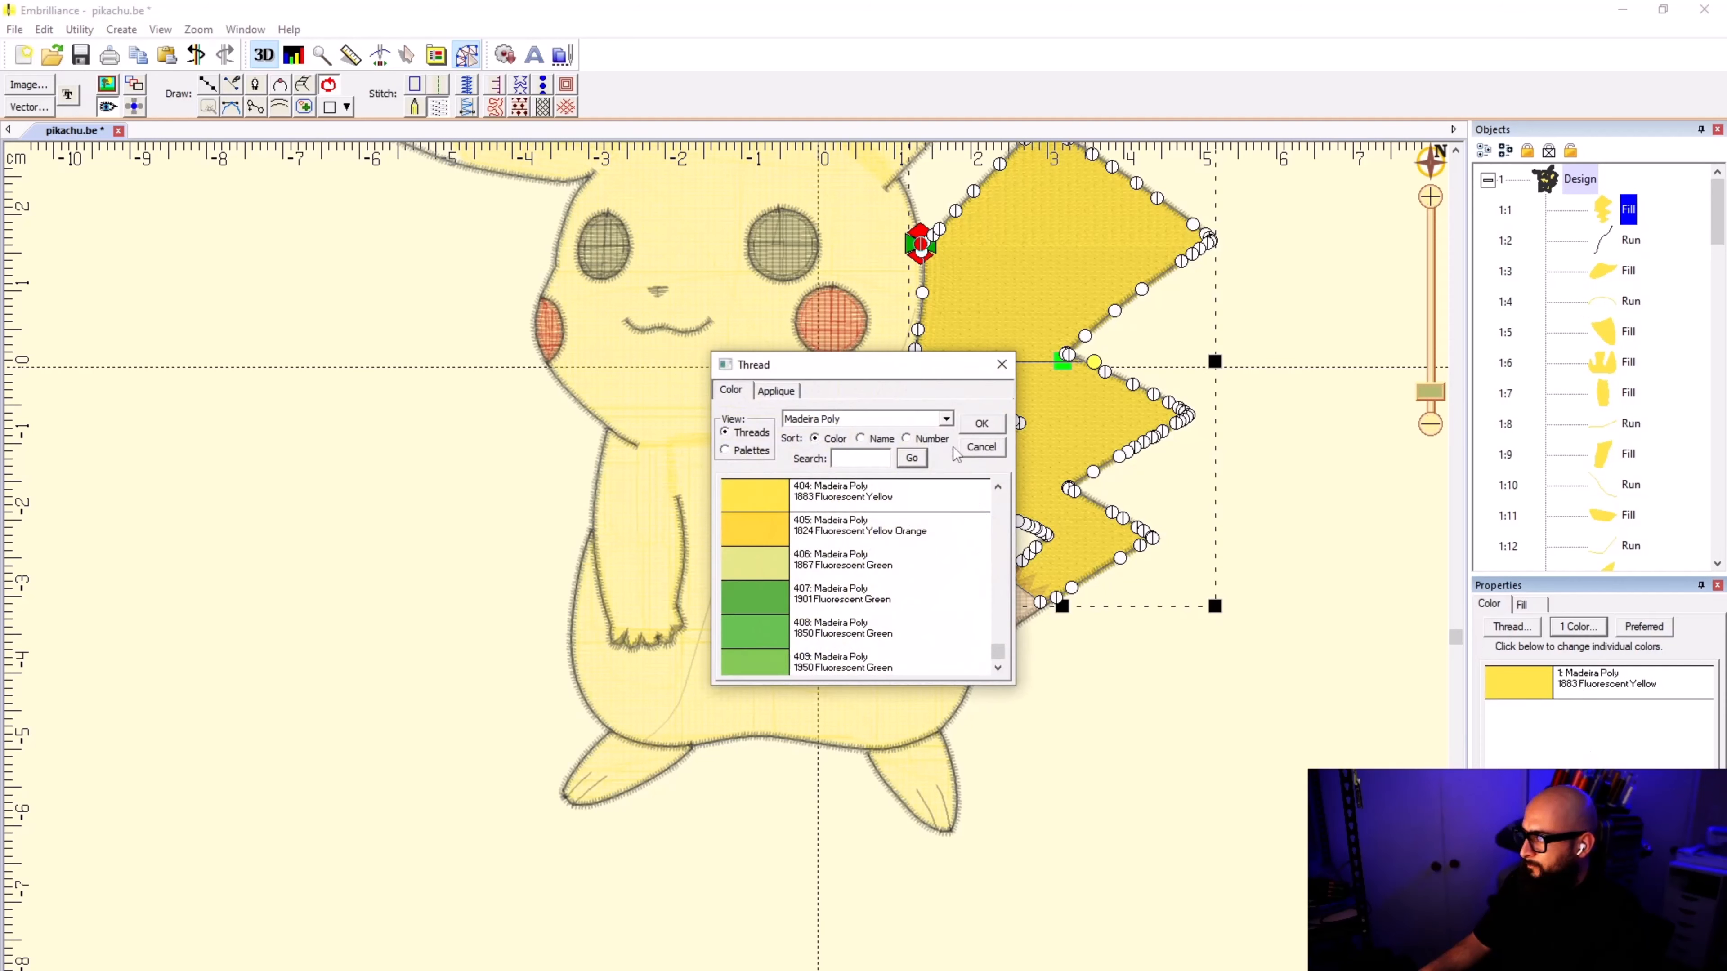
click(968, 449)
Step: Try to recolor the black run following the tail fill by looking up thread number 1833 in Madeira Poly
click(1631, 239)
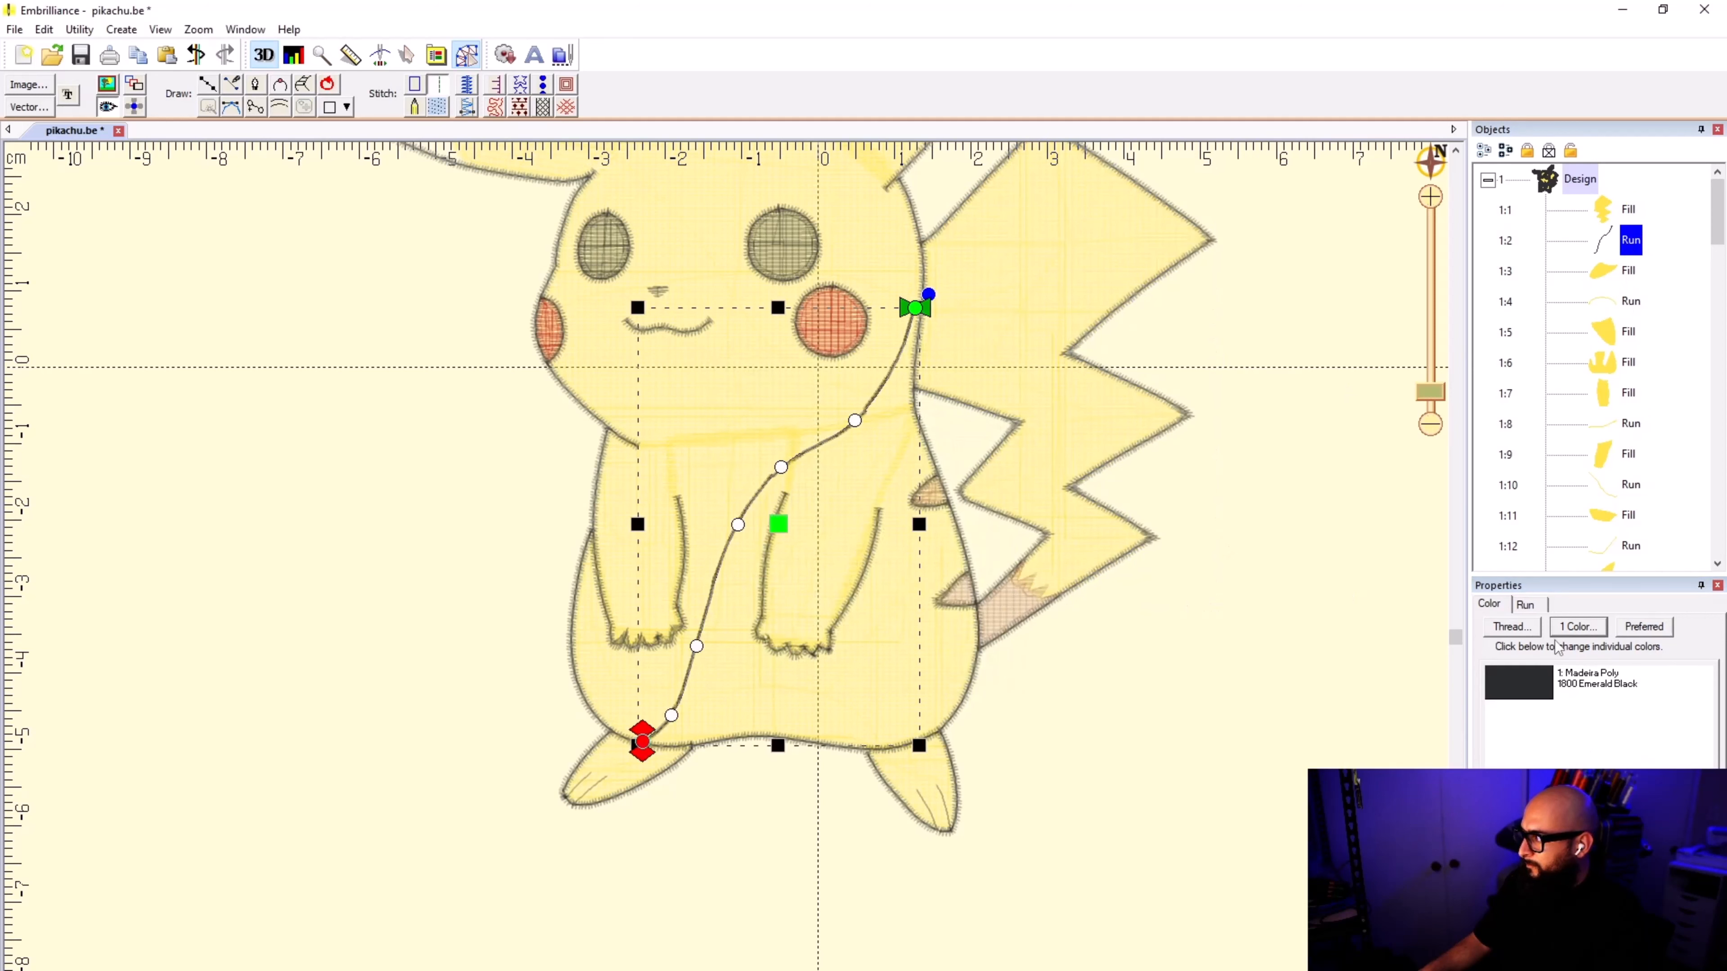
click(1572, 677)
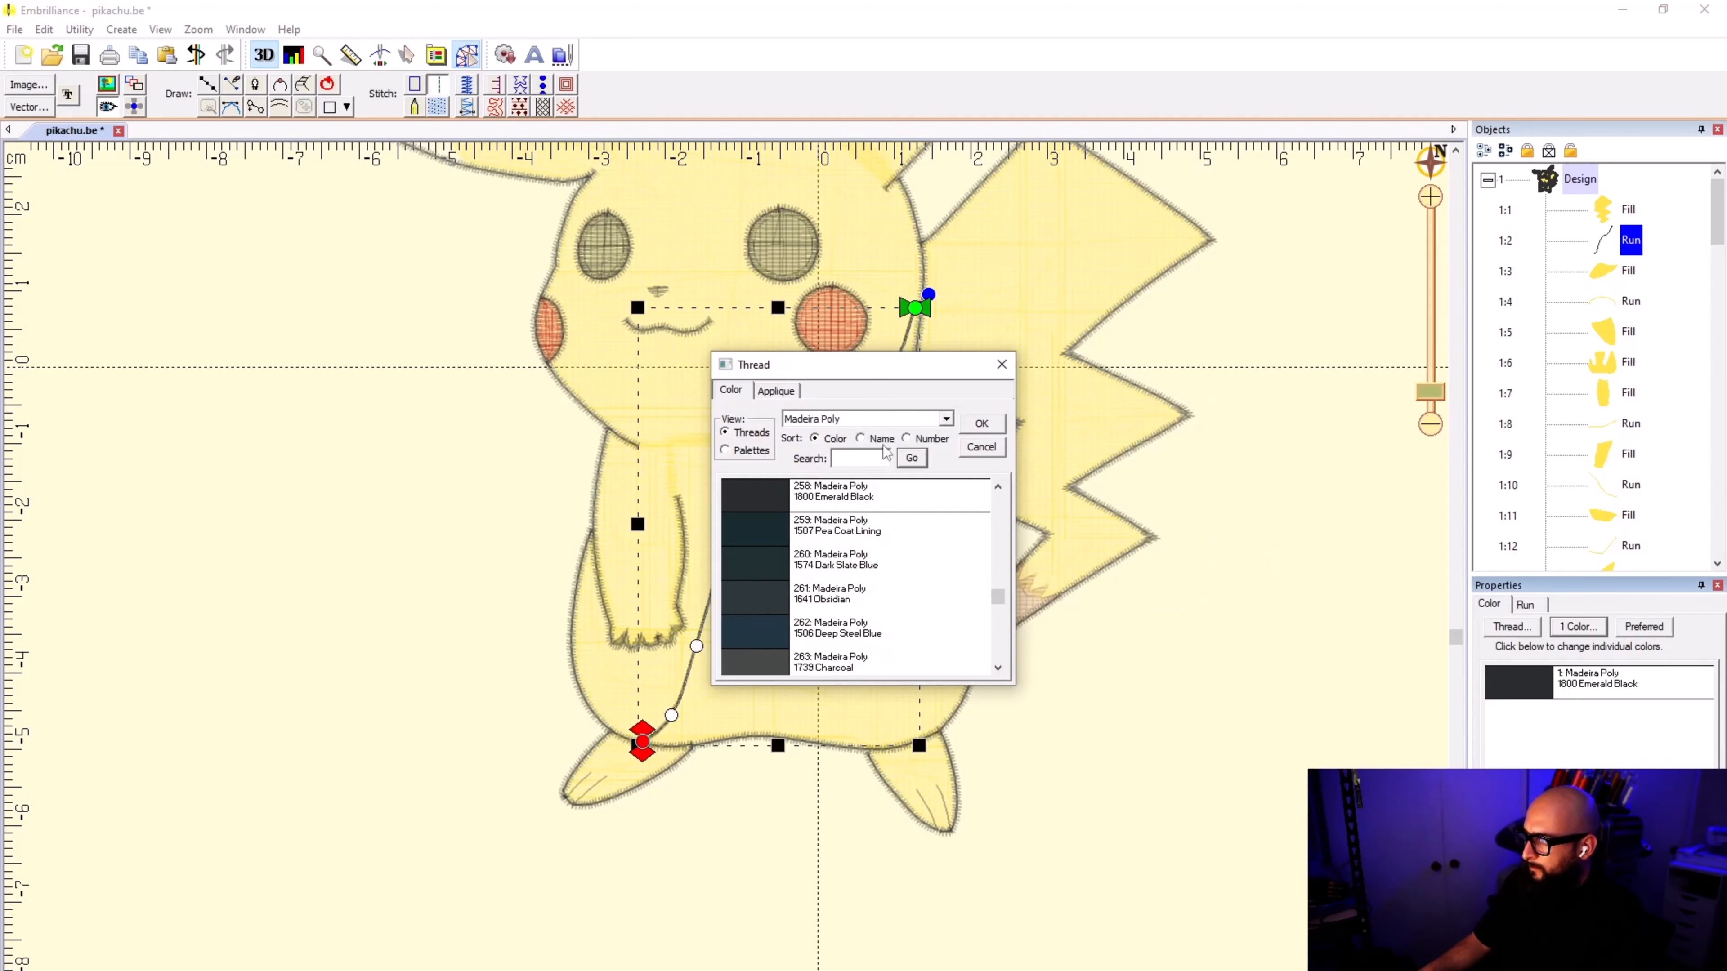
click(907, 438)
click(862, 458)
text(1833)
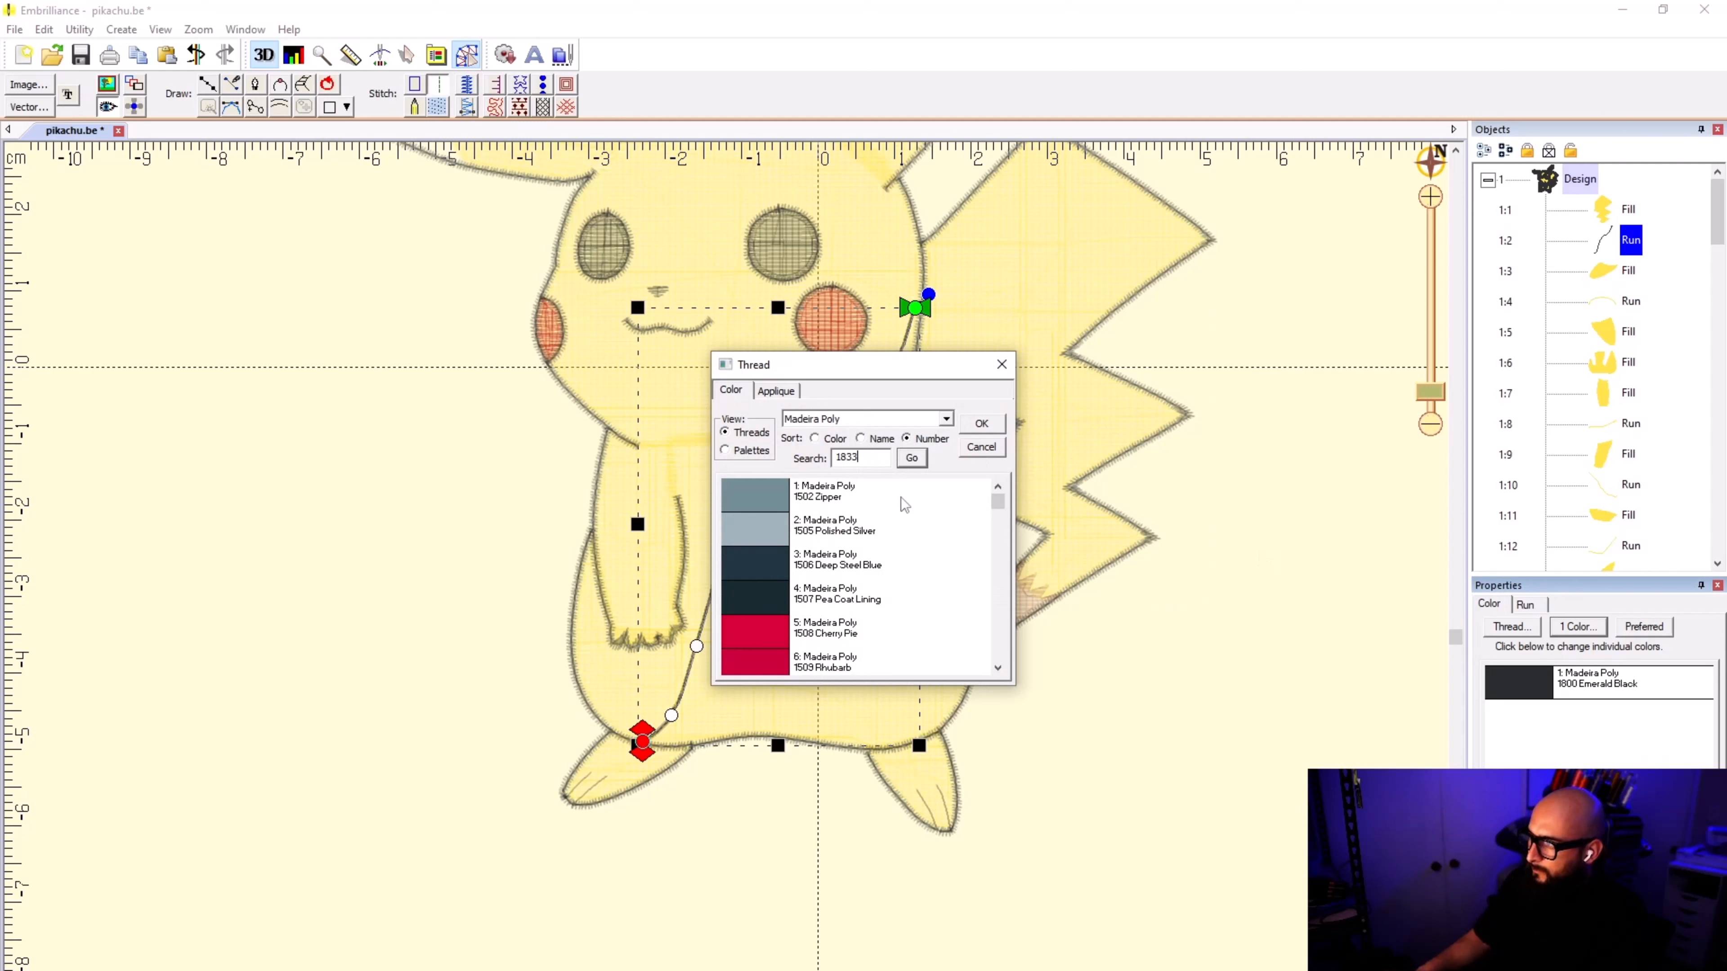
click(981, 425)
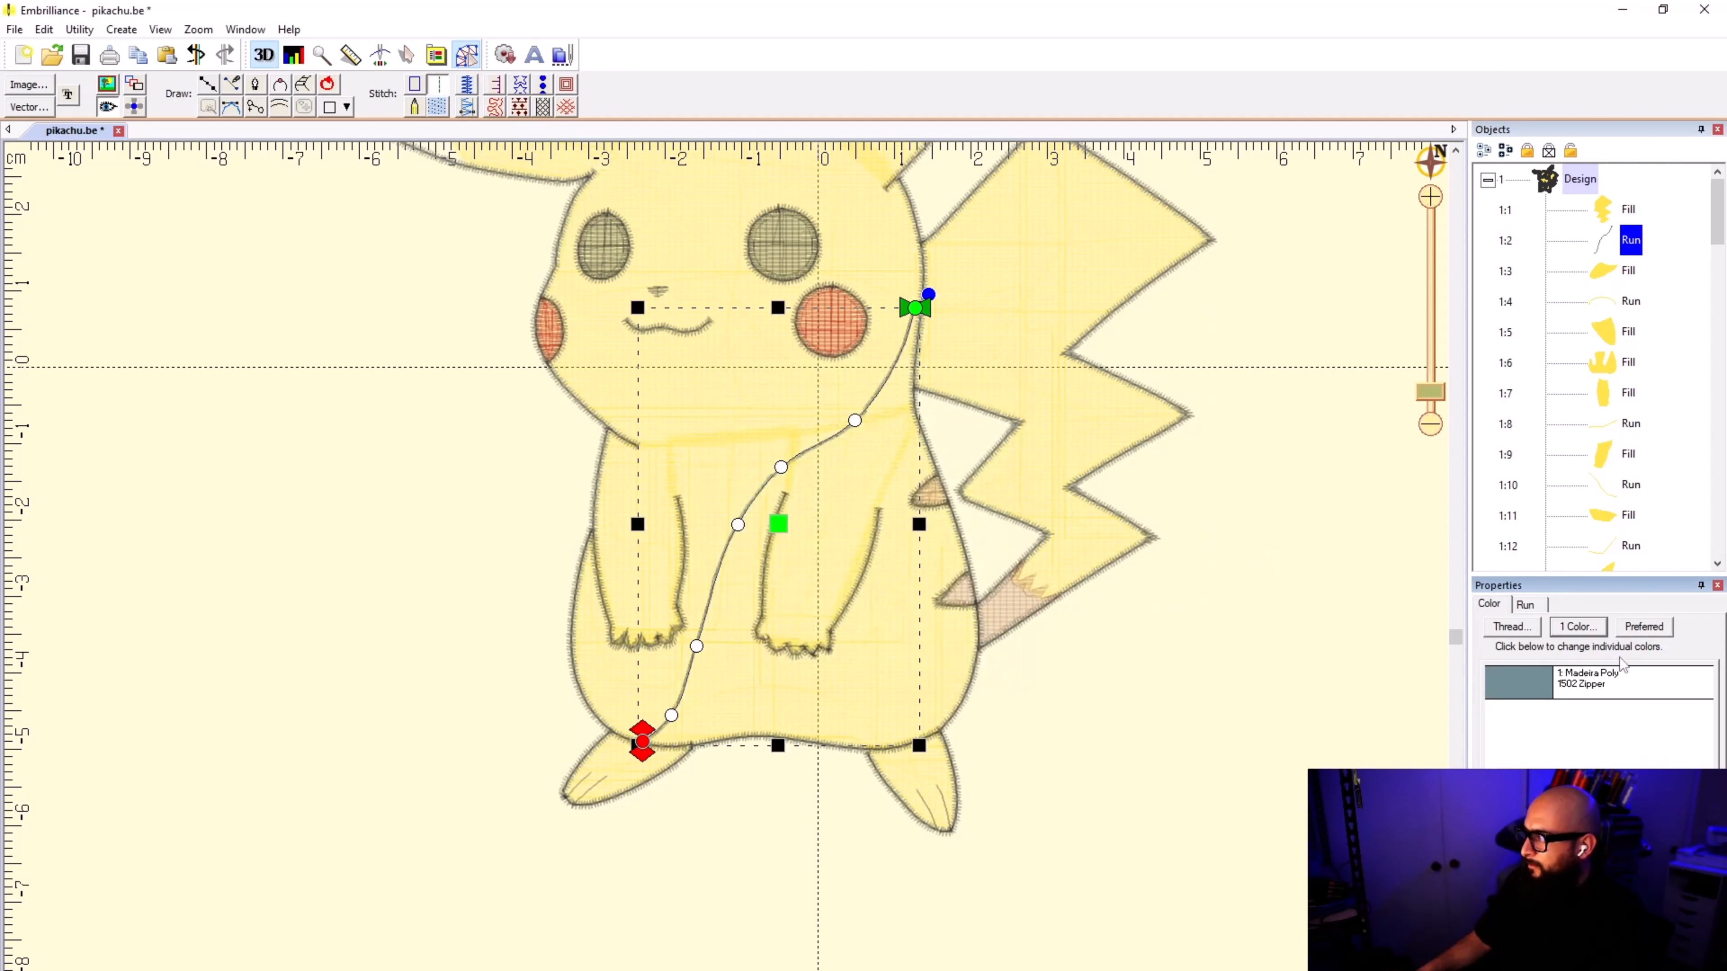
Step: Set the run's thread to Madeira Poly 1883 Fluorescent Yellow by its number and deselect it
click(1616, 686)
click(907, 438)
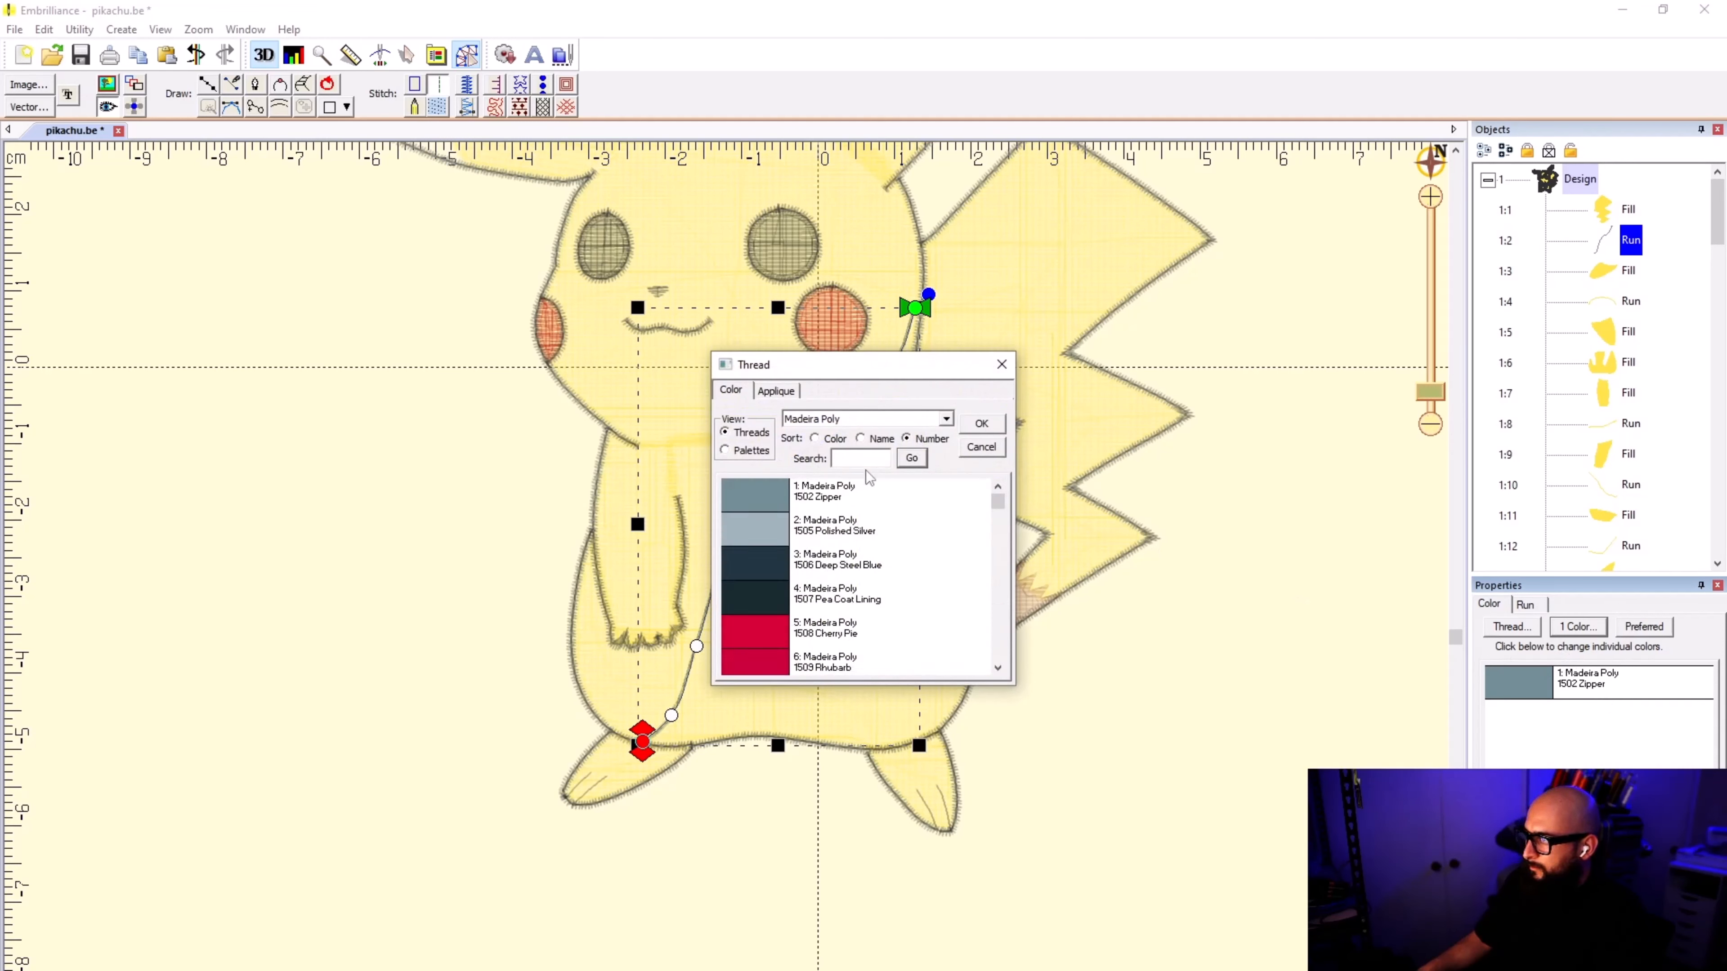
click(862, 458)
text(1883)
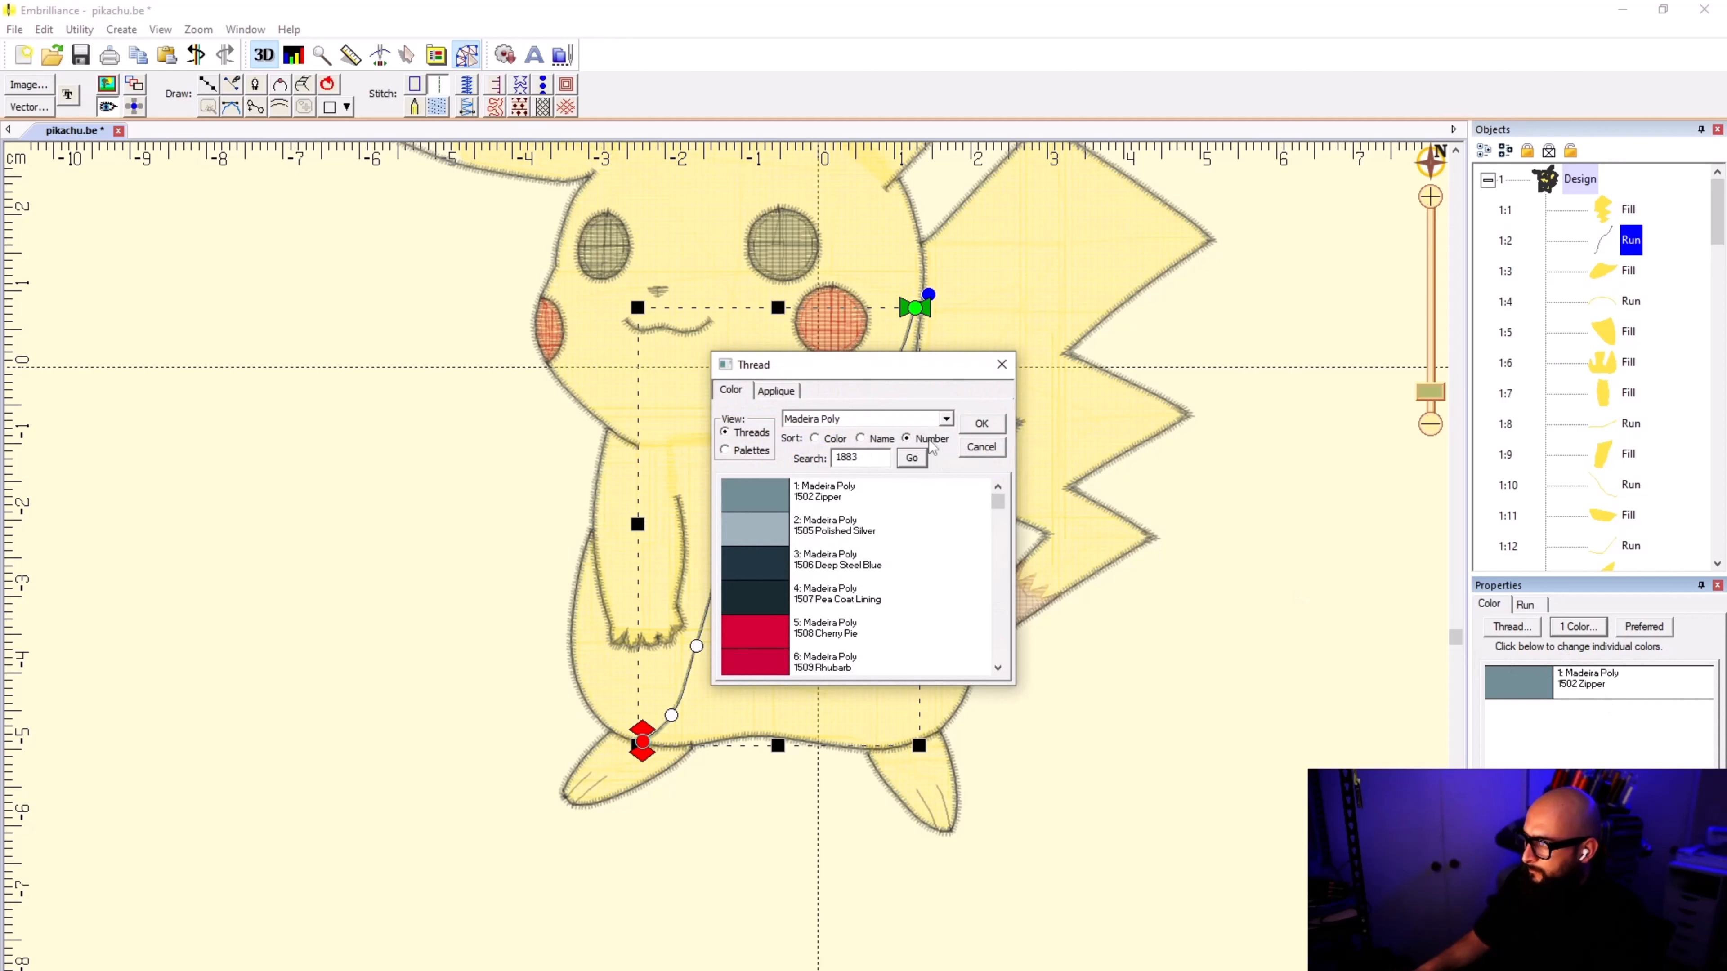
click(912, 458)
click(991, 423)
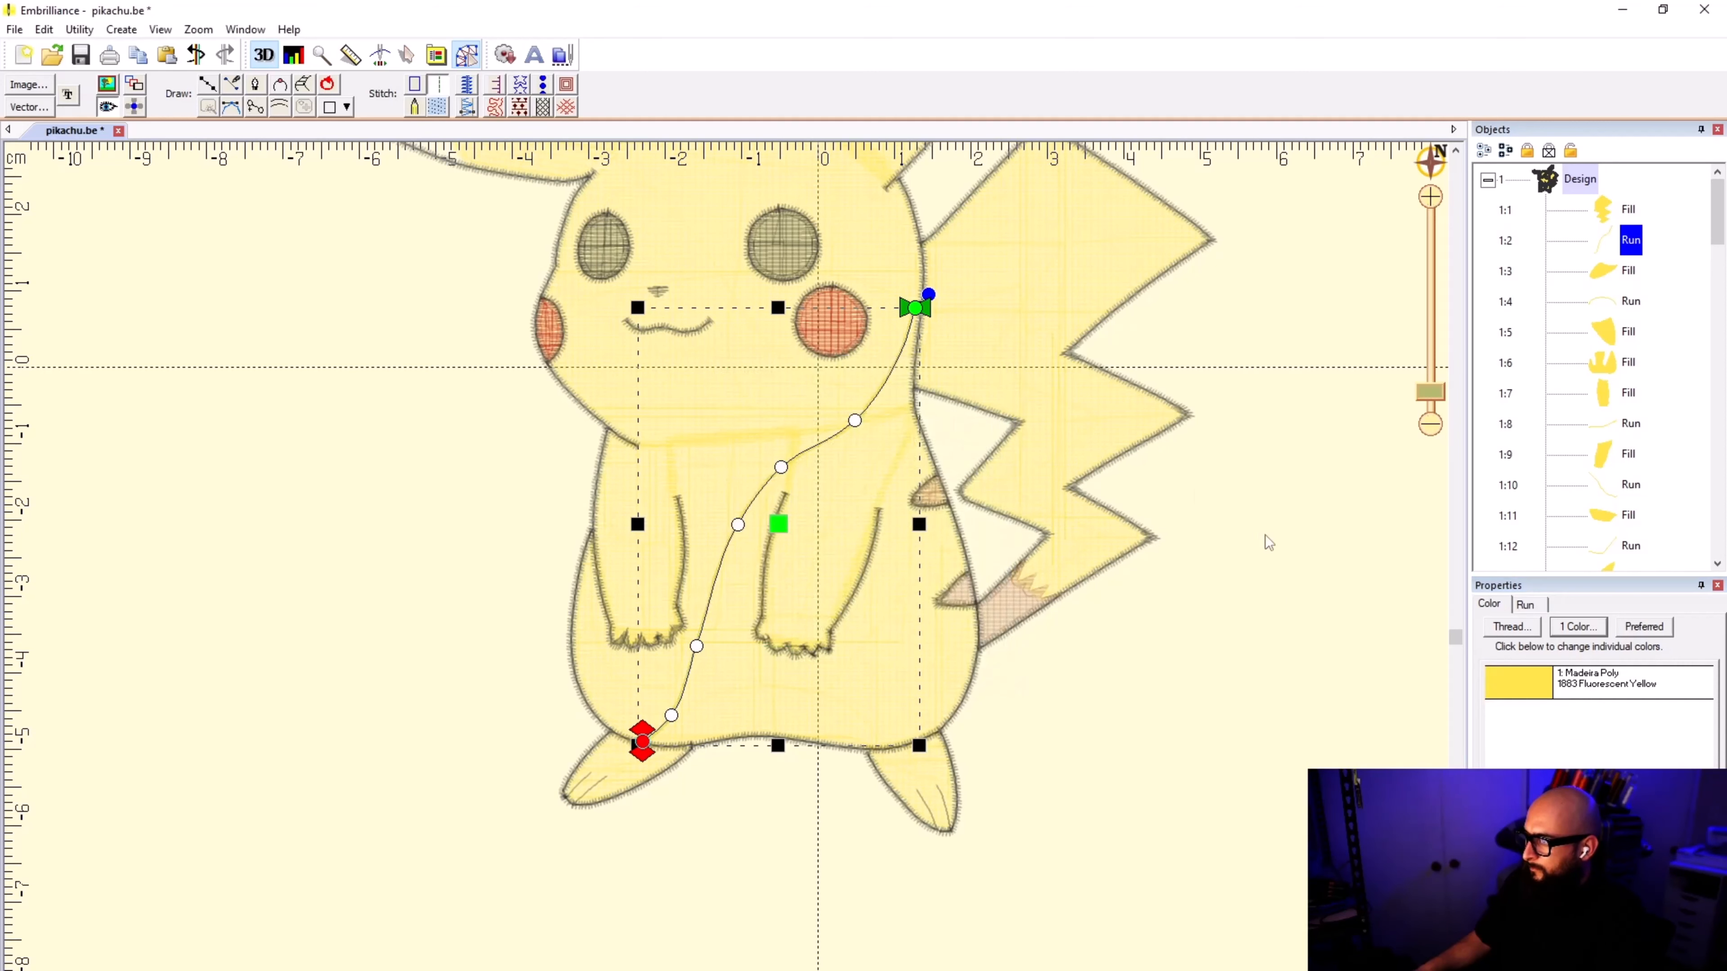
click(1273, 531)
scroll(725, 578, down, 3)
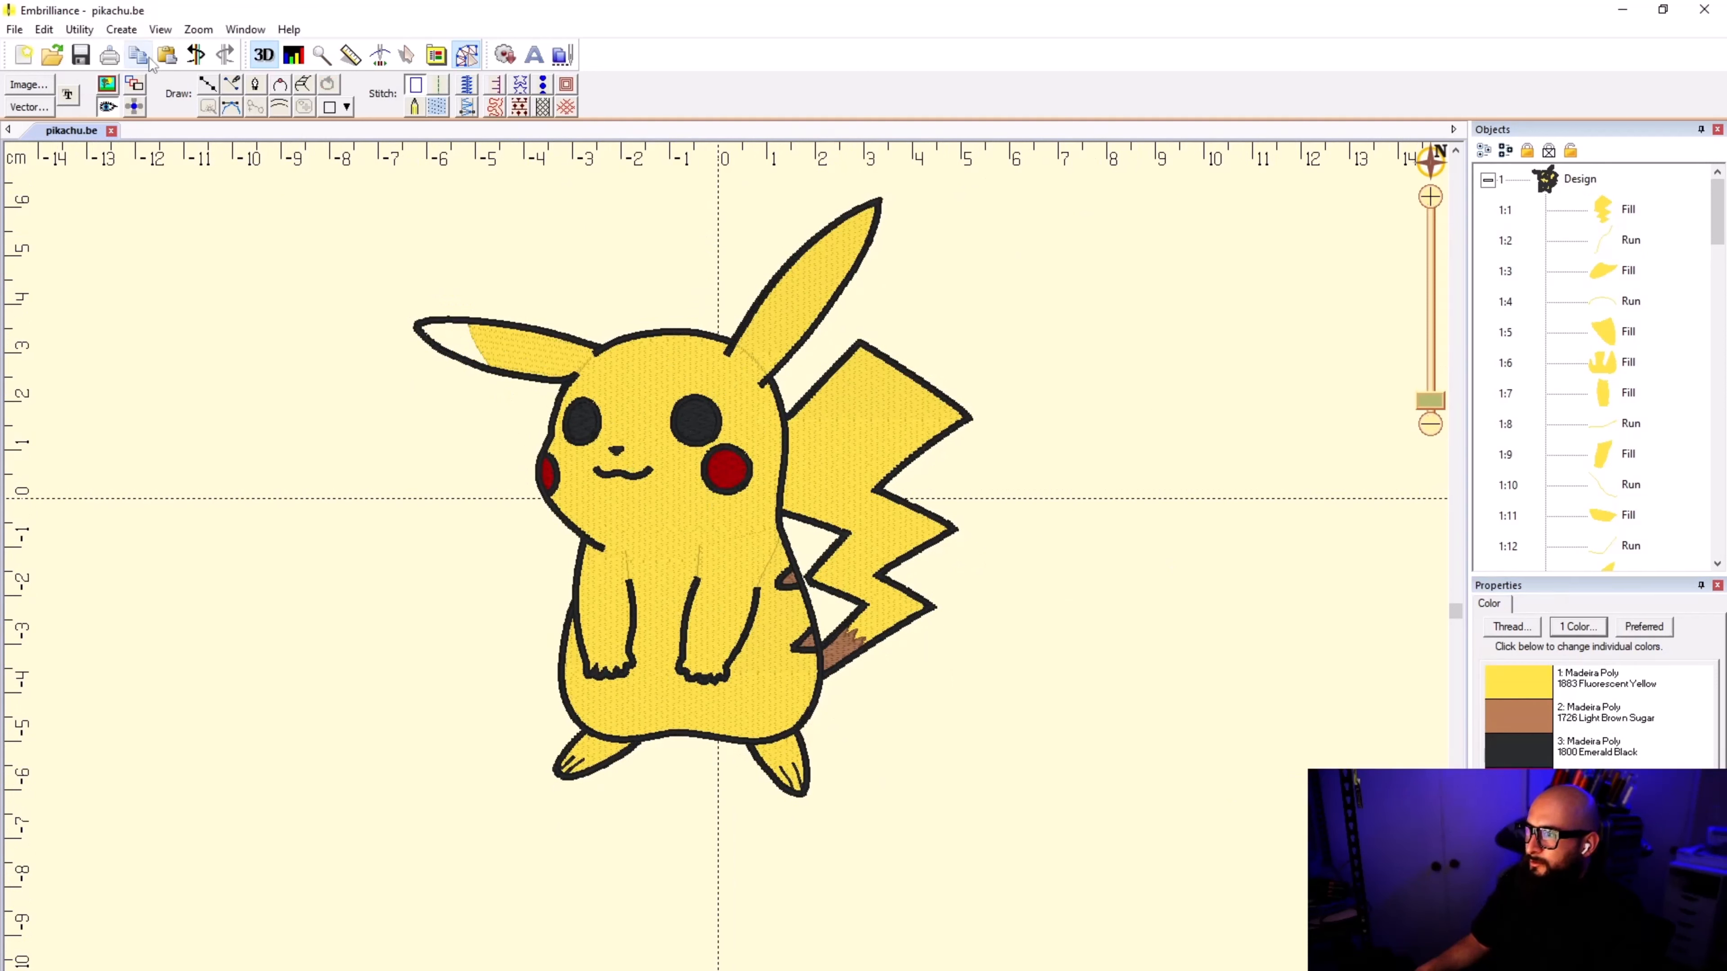
Step: Alternate the visibility of the stitches and the reference image to compare the whole embroidery with the artwork
click(103, 79)
click(107, 83)
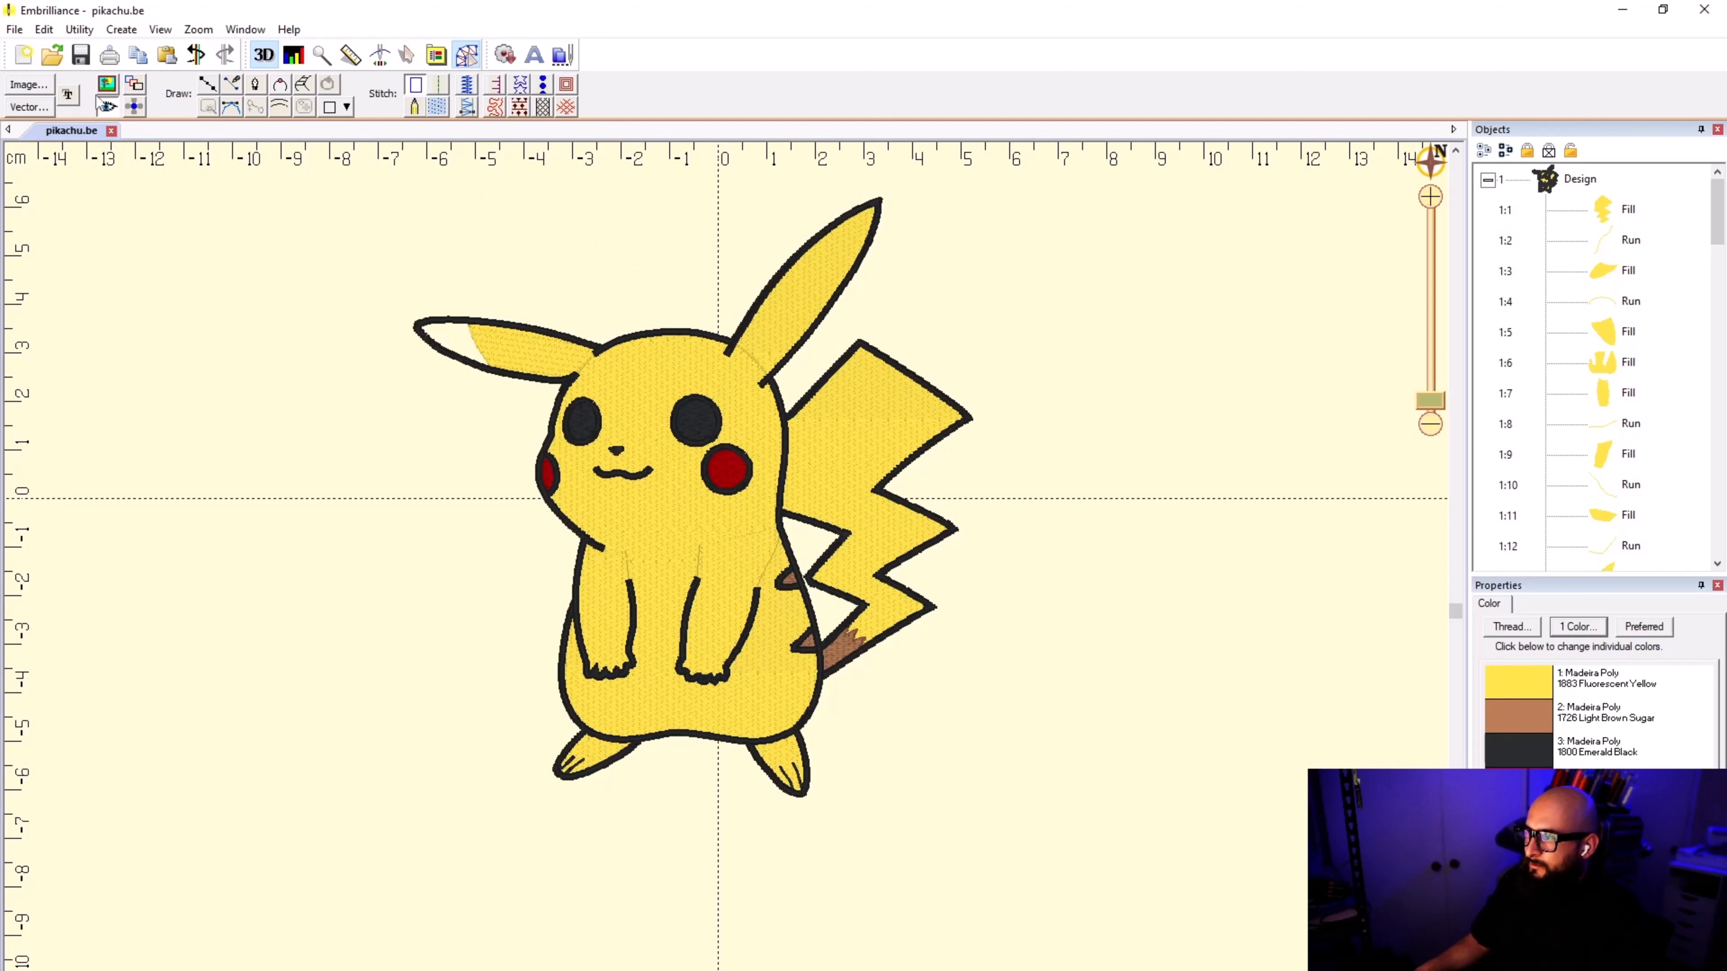
click(103, 108)
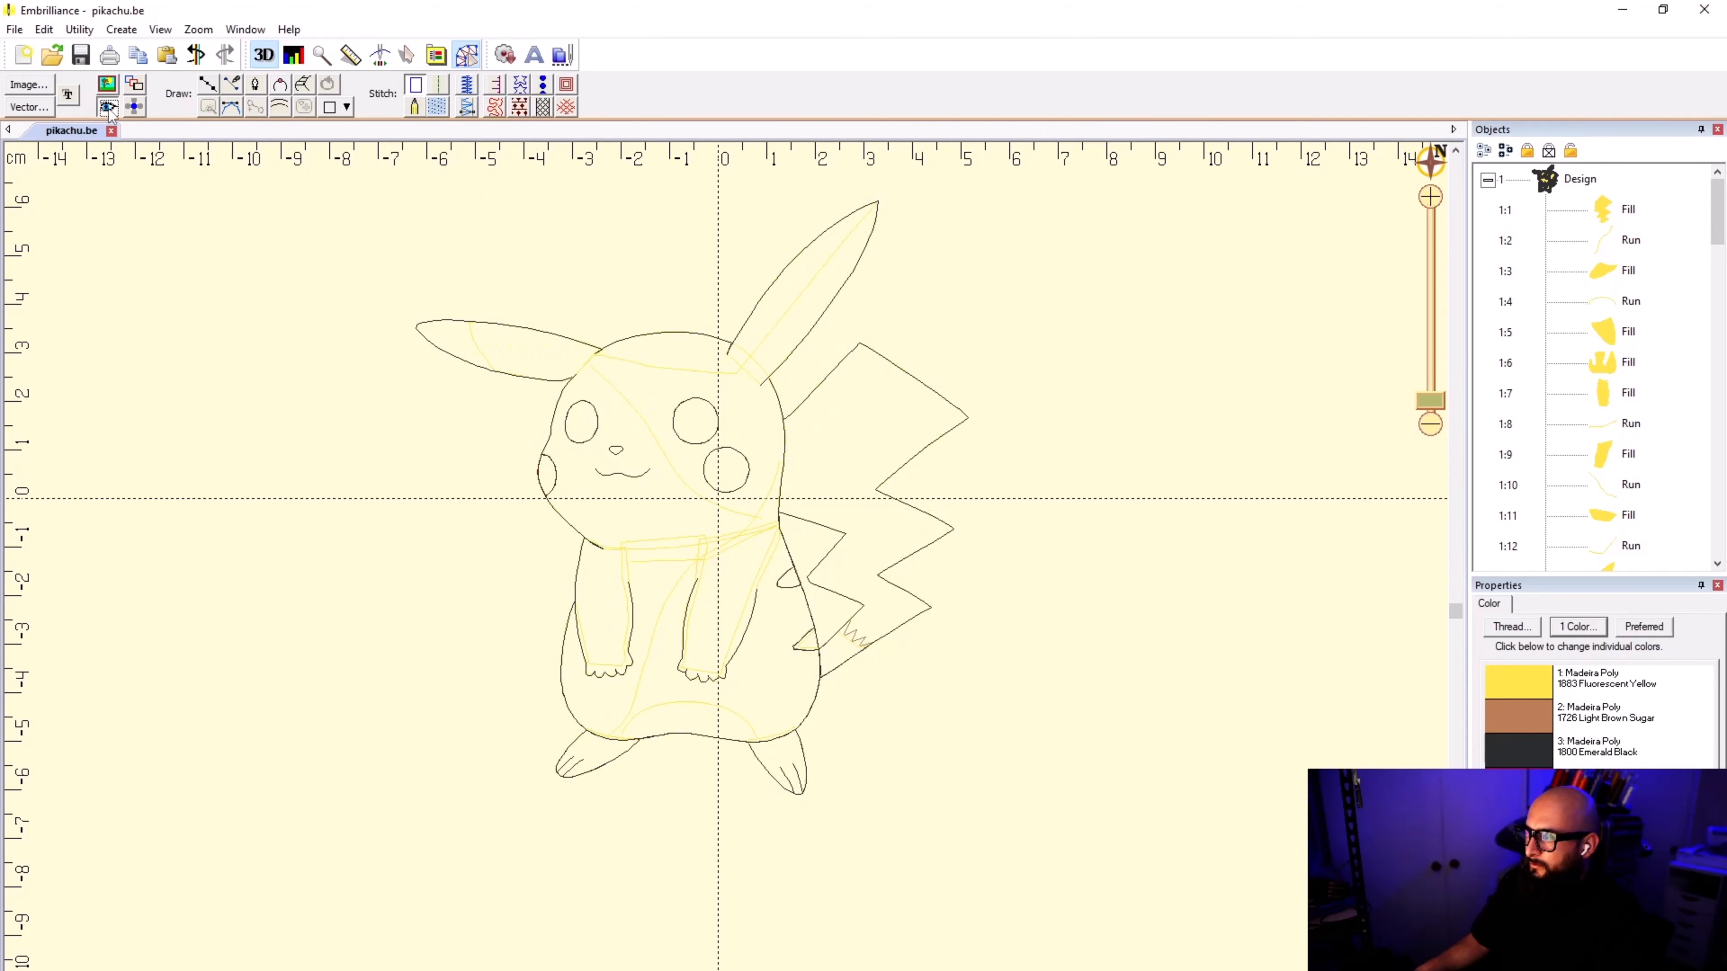
click(105, 108)
click(106, 83)
click(107, 105)
click(107, 107)
click(108, 107)
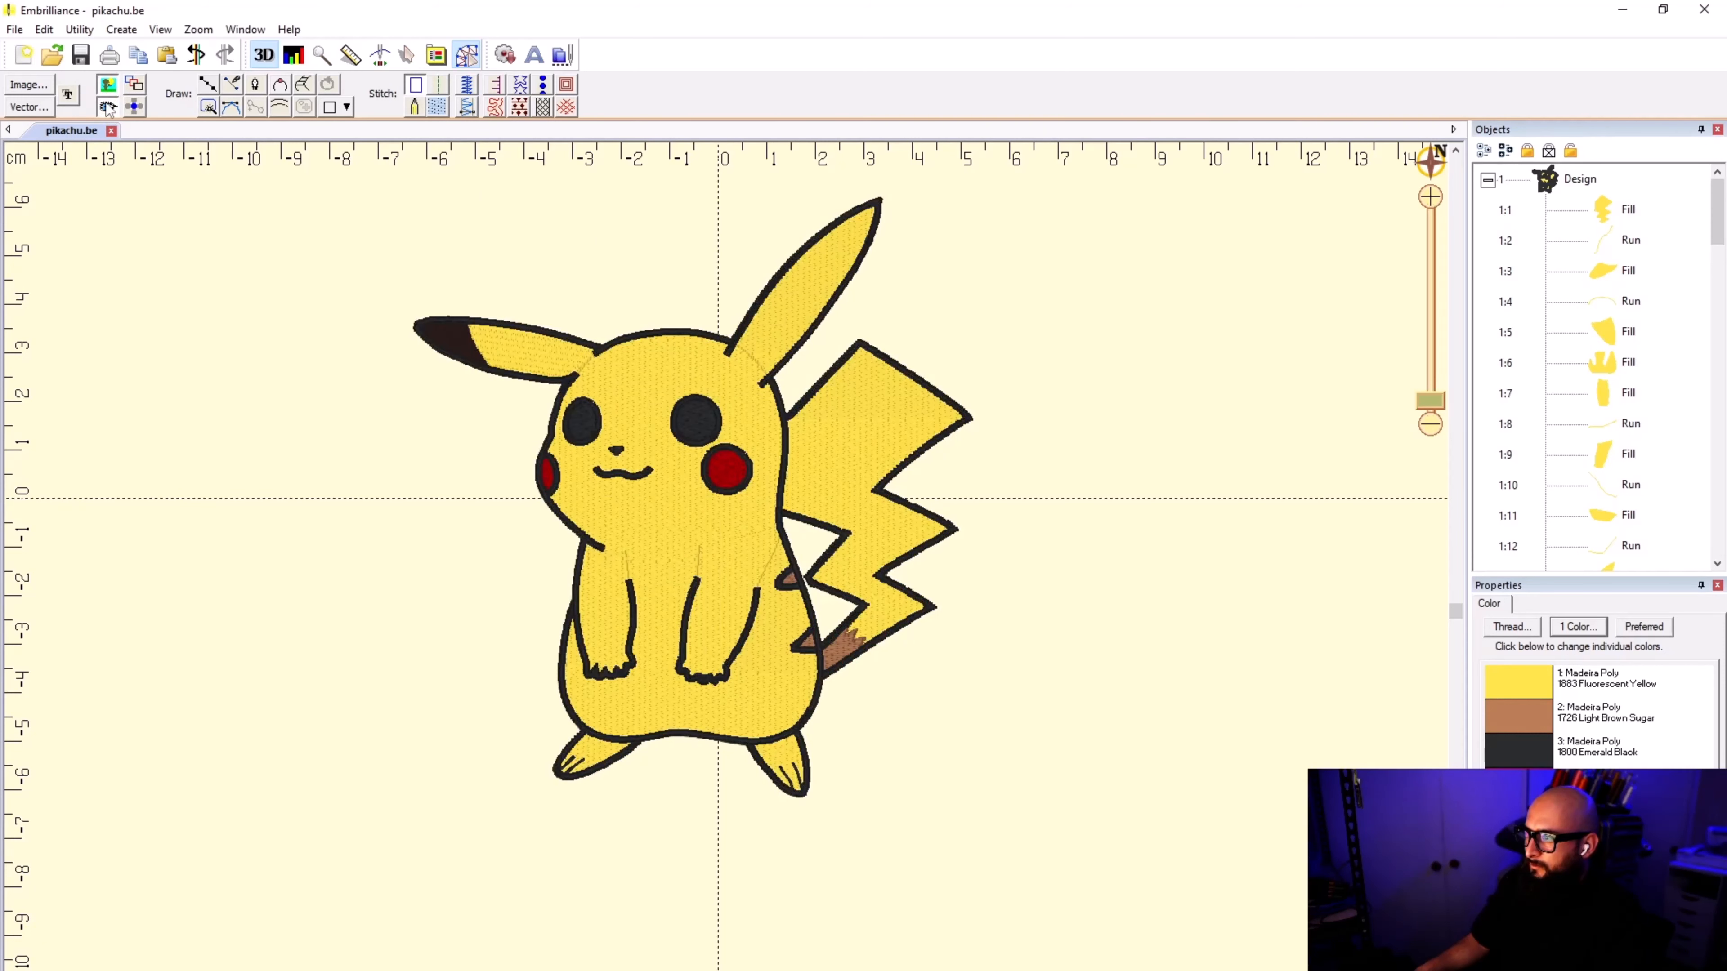
click(107, 107)
click(107, 108)
click(106, 107)
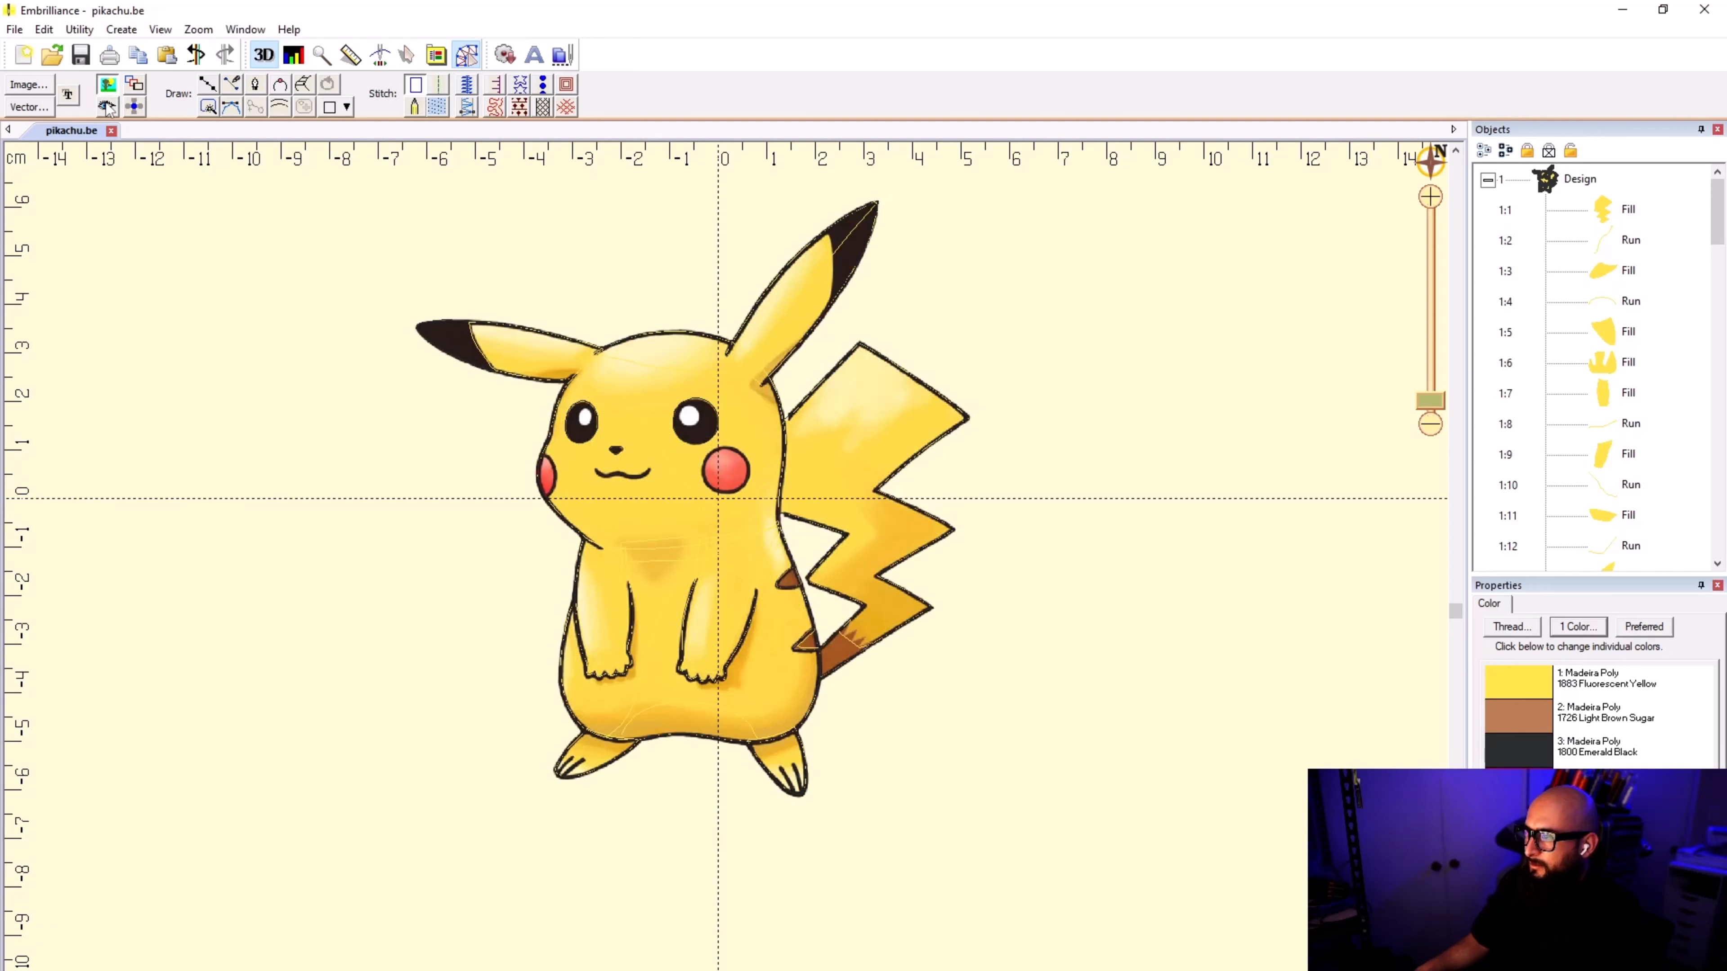
click(106, 107)
click(106, 108)
click(107, 108)
click(106, 107)
click(107, 107)
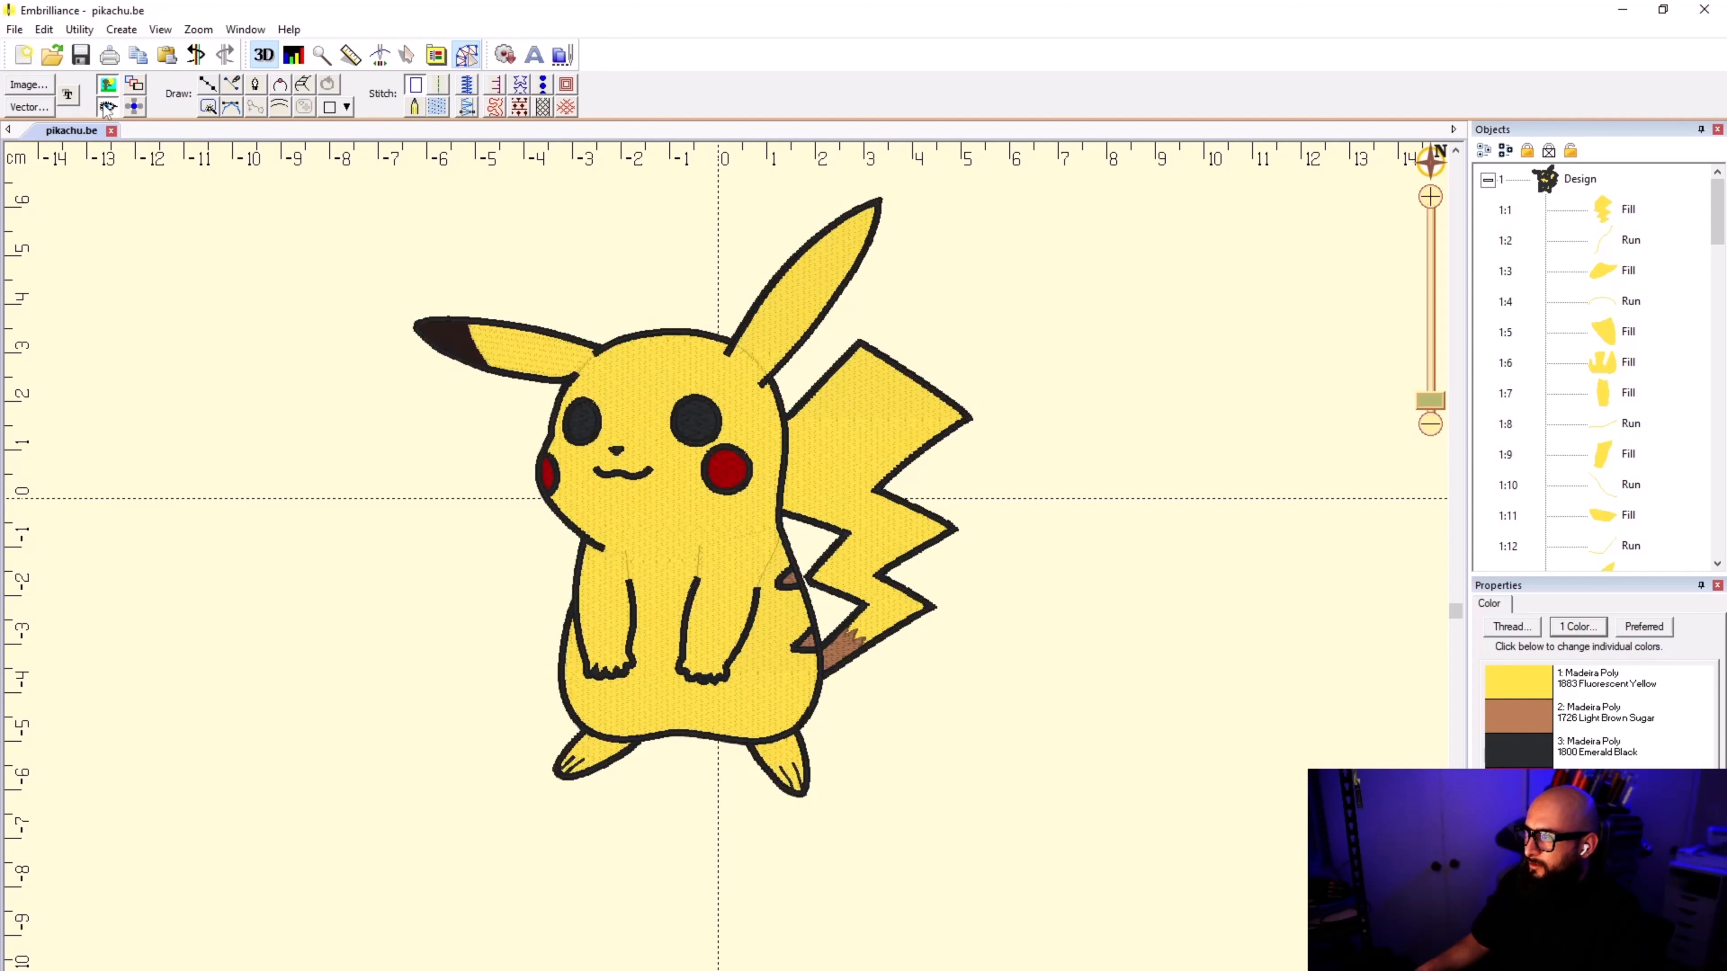
click(106, 107)
click(107, 108)
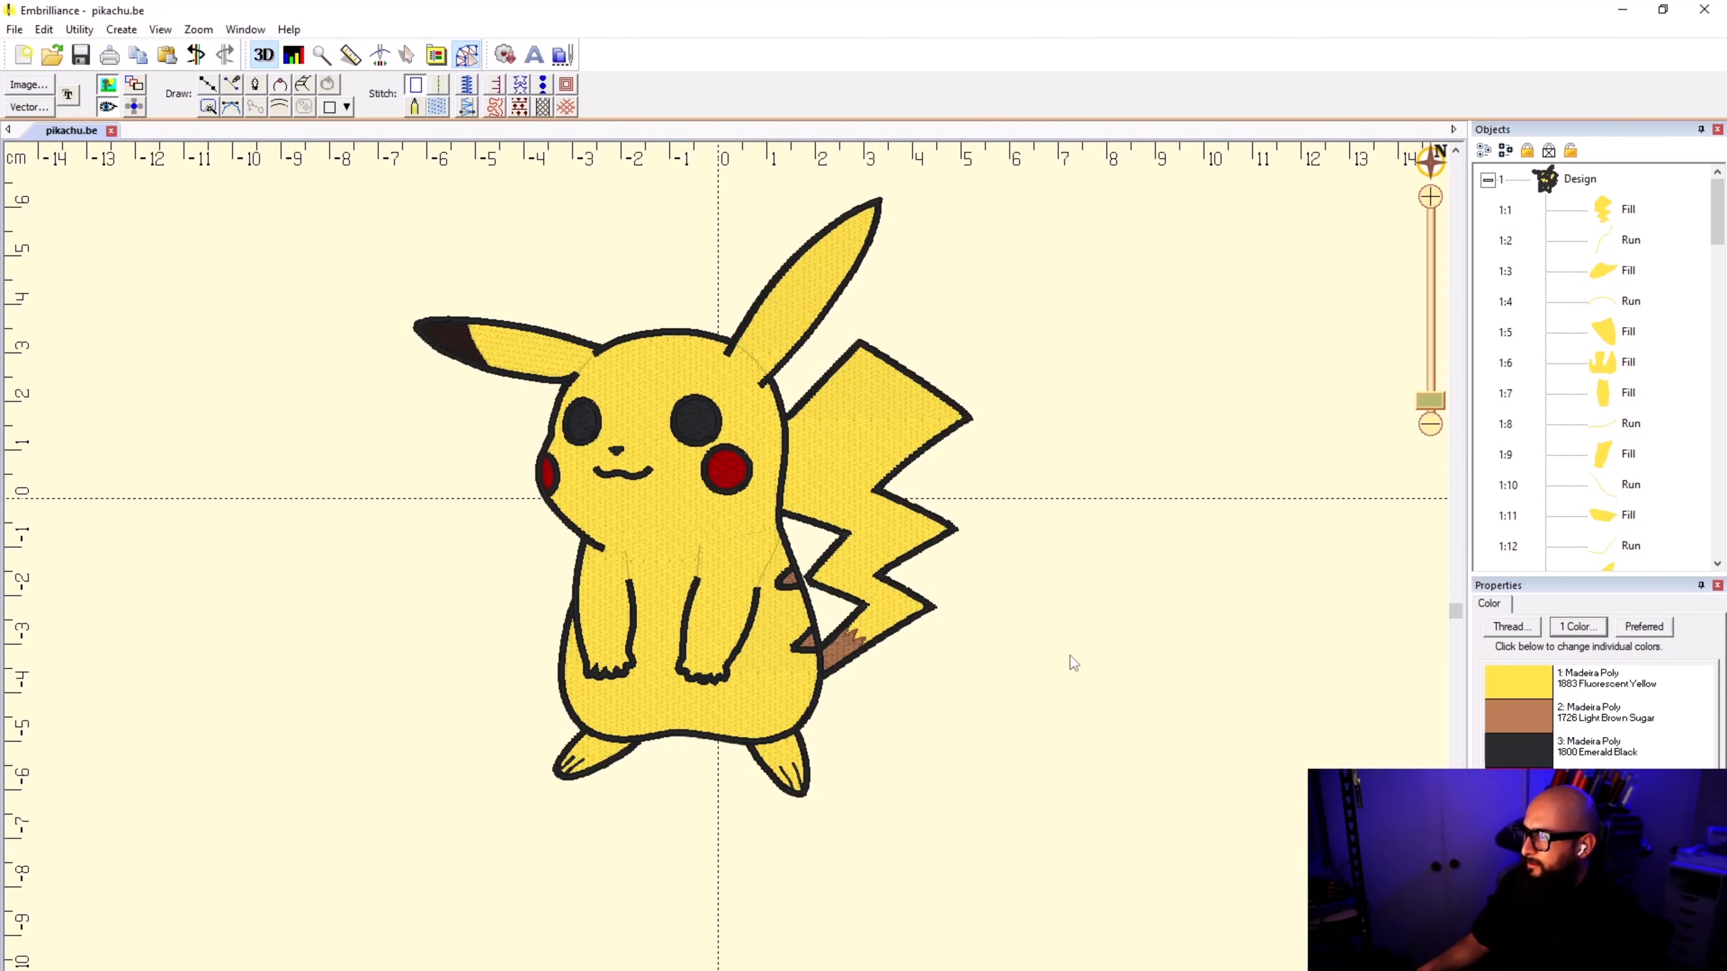
Step: Start outlining the upright ear's black tip with two points, from its upper edge down along the yellow boundary
click(208, 85)
scroll(849, 235, up, 2)
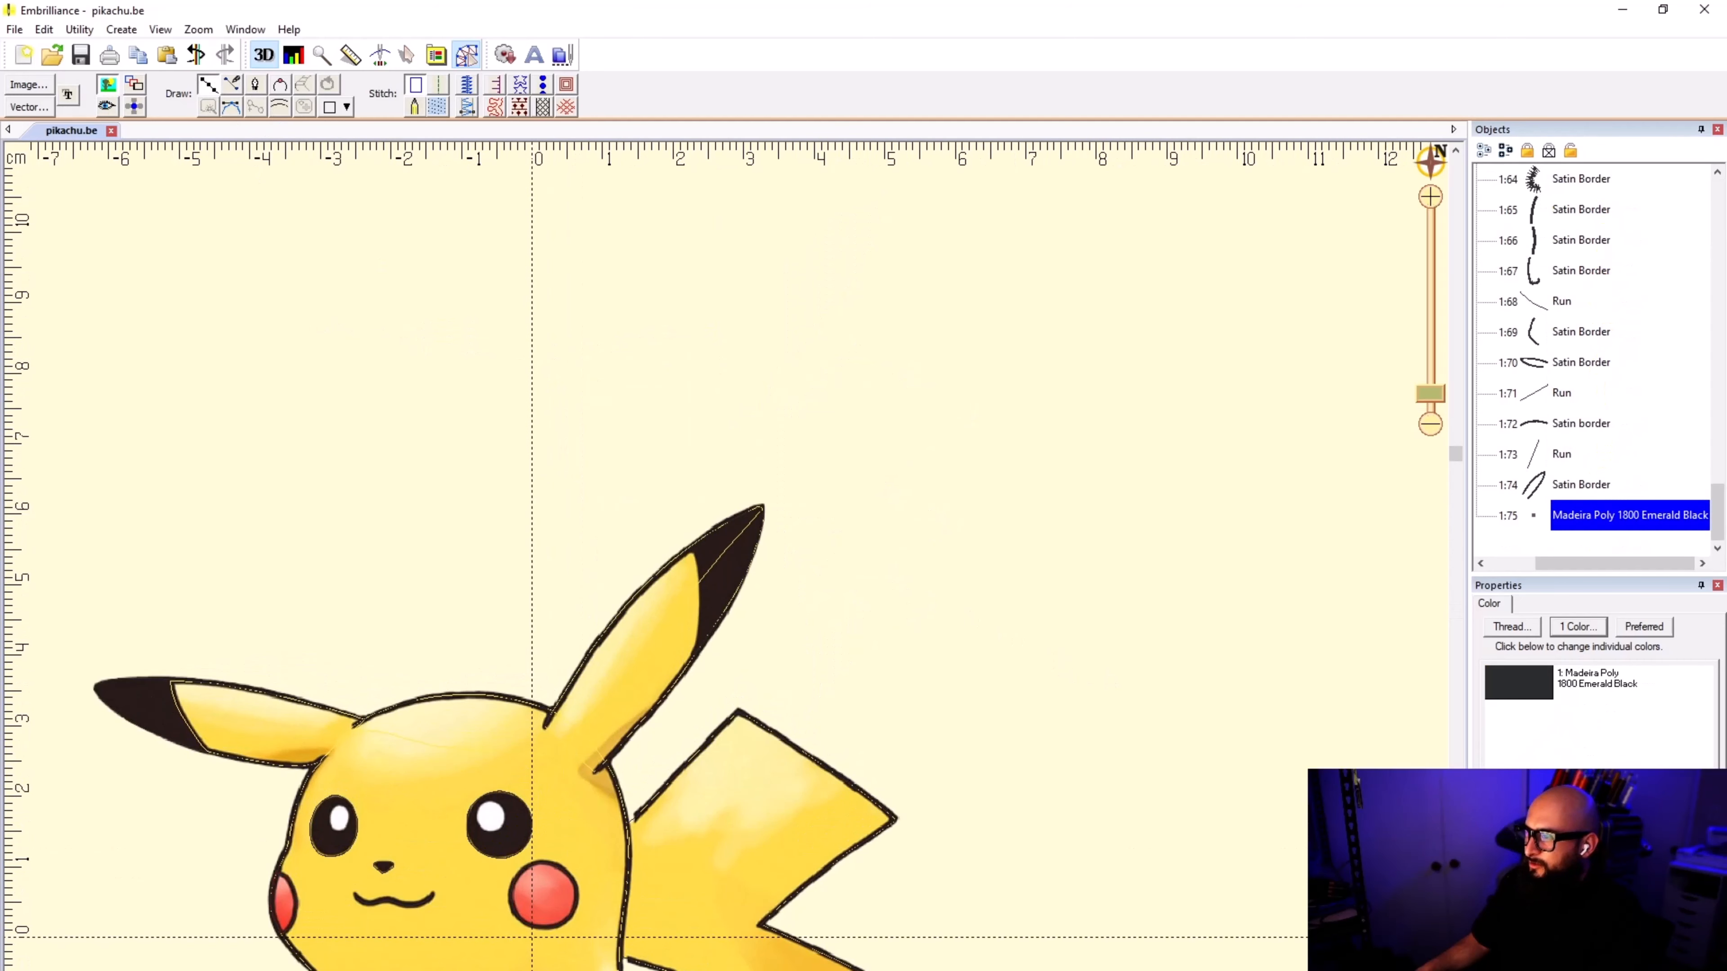
scroll(650, 633, up, 3)
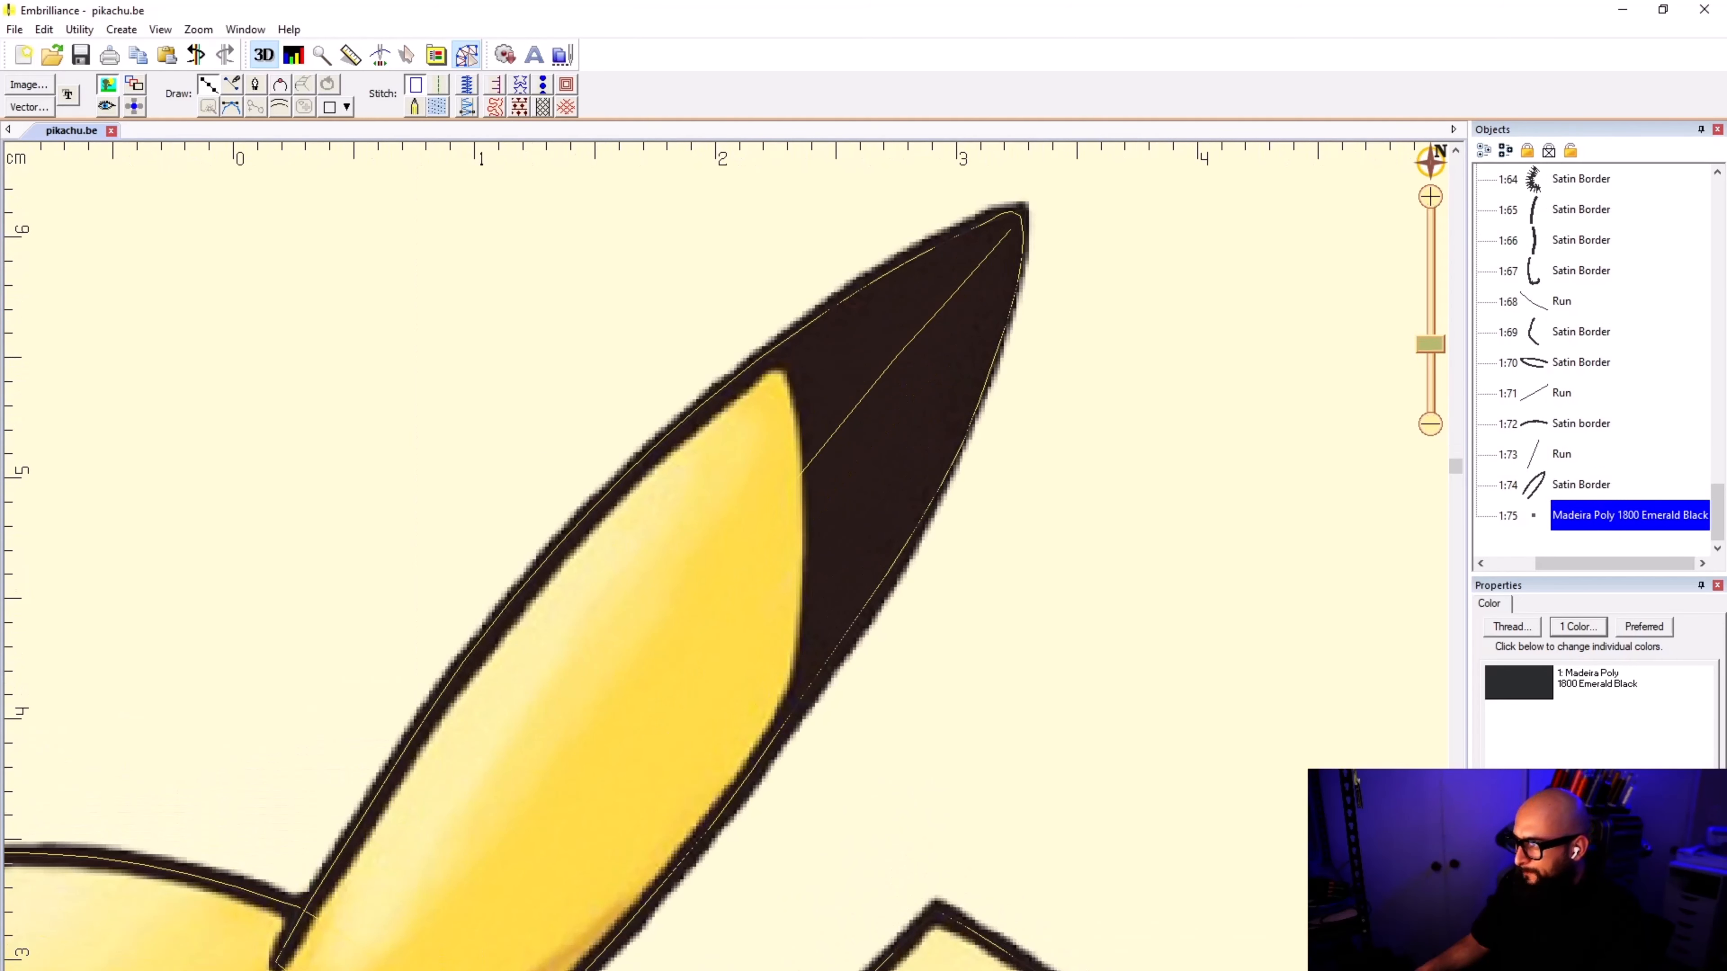
click(762, 357)
click(789, 504)
click(782, 727)
click(829, 659)
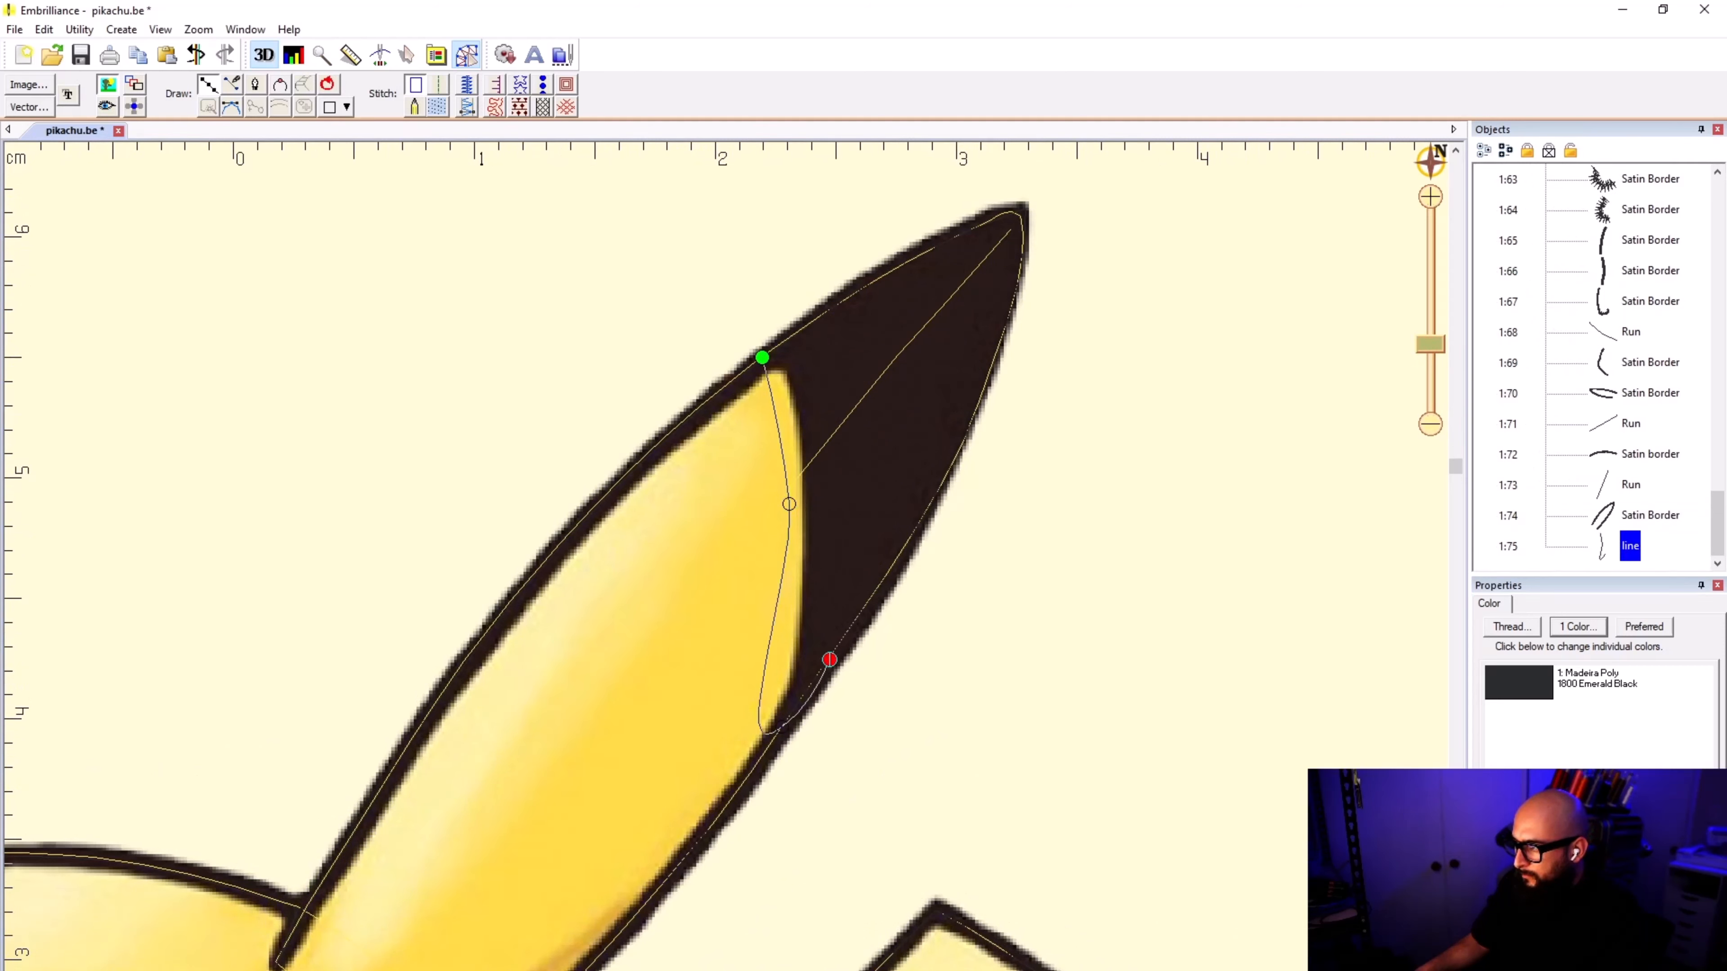
scroll(829, 659, up, 2)
key(BackSpace)
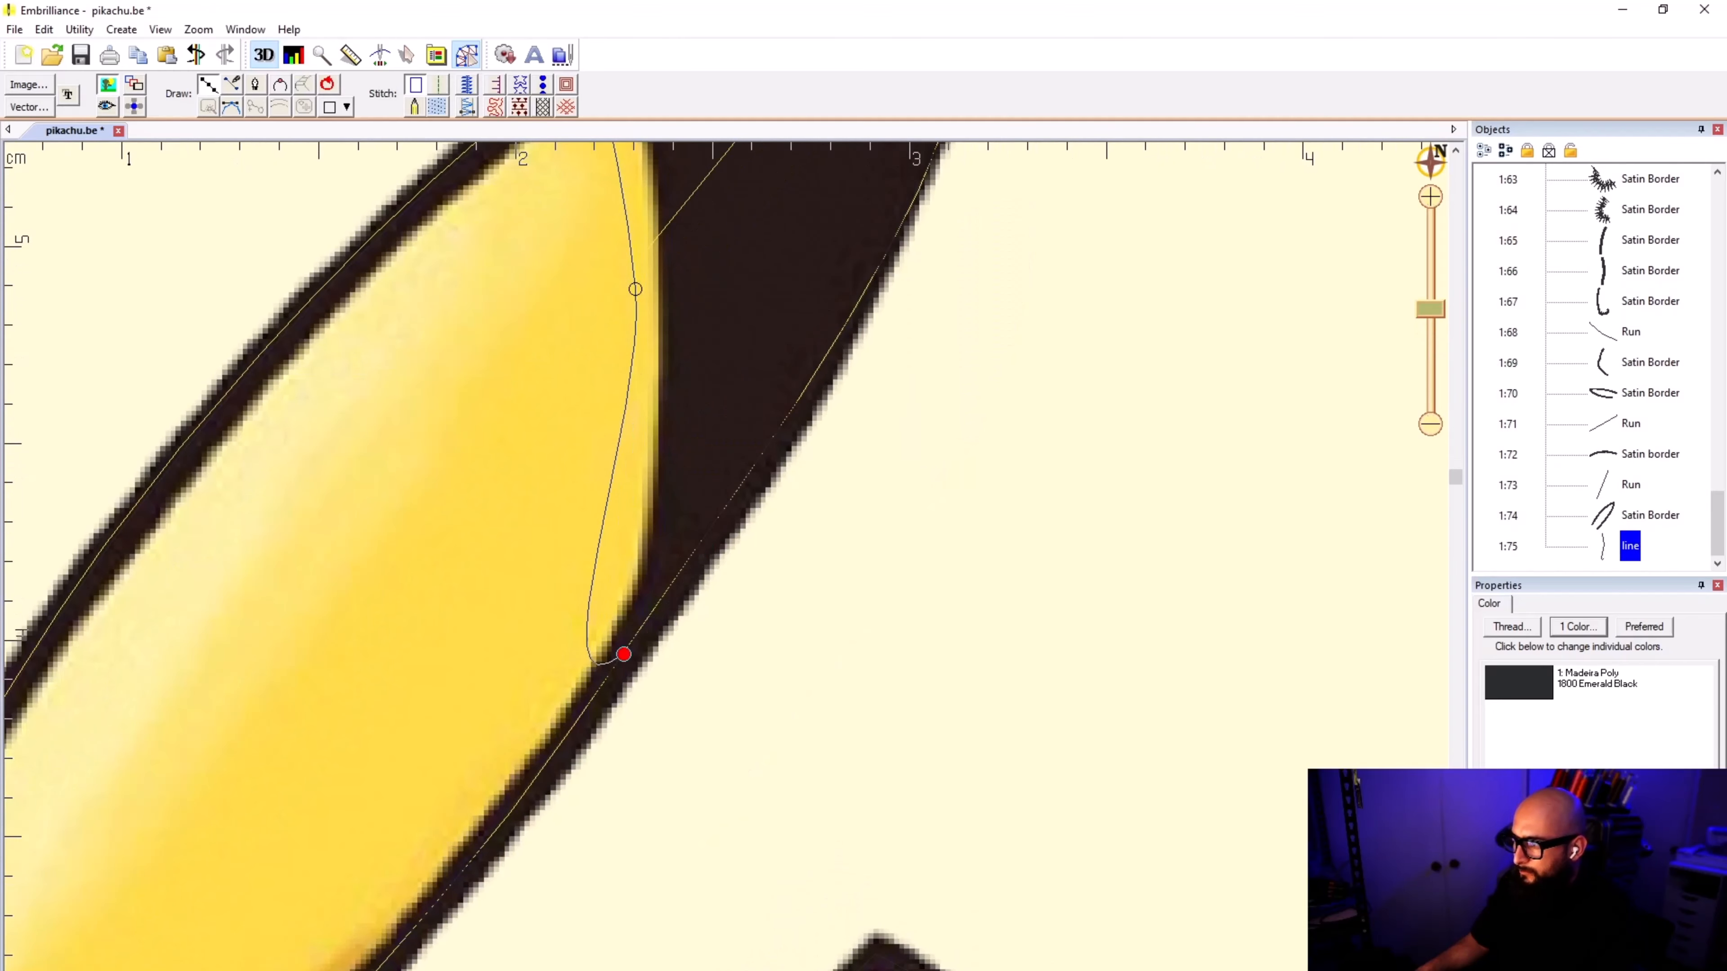
key(BackSpace)
Step: Extend the ear-tip outline with five points, down to the boundary's lower corner and back up the ear's outer edge
click(630, 601)
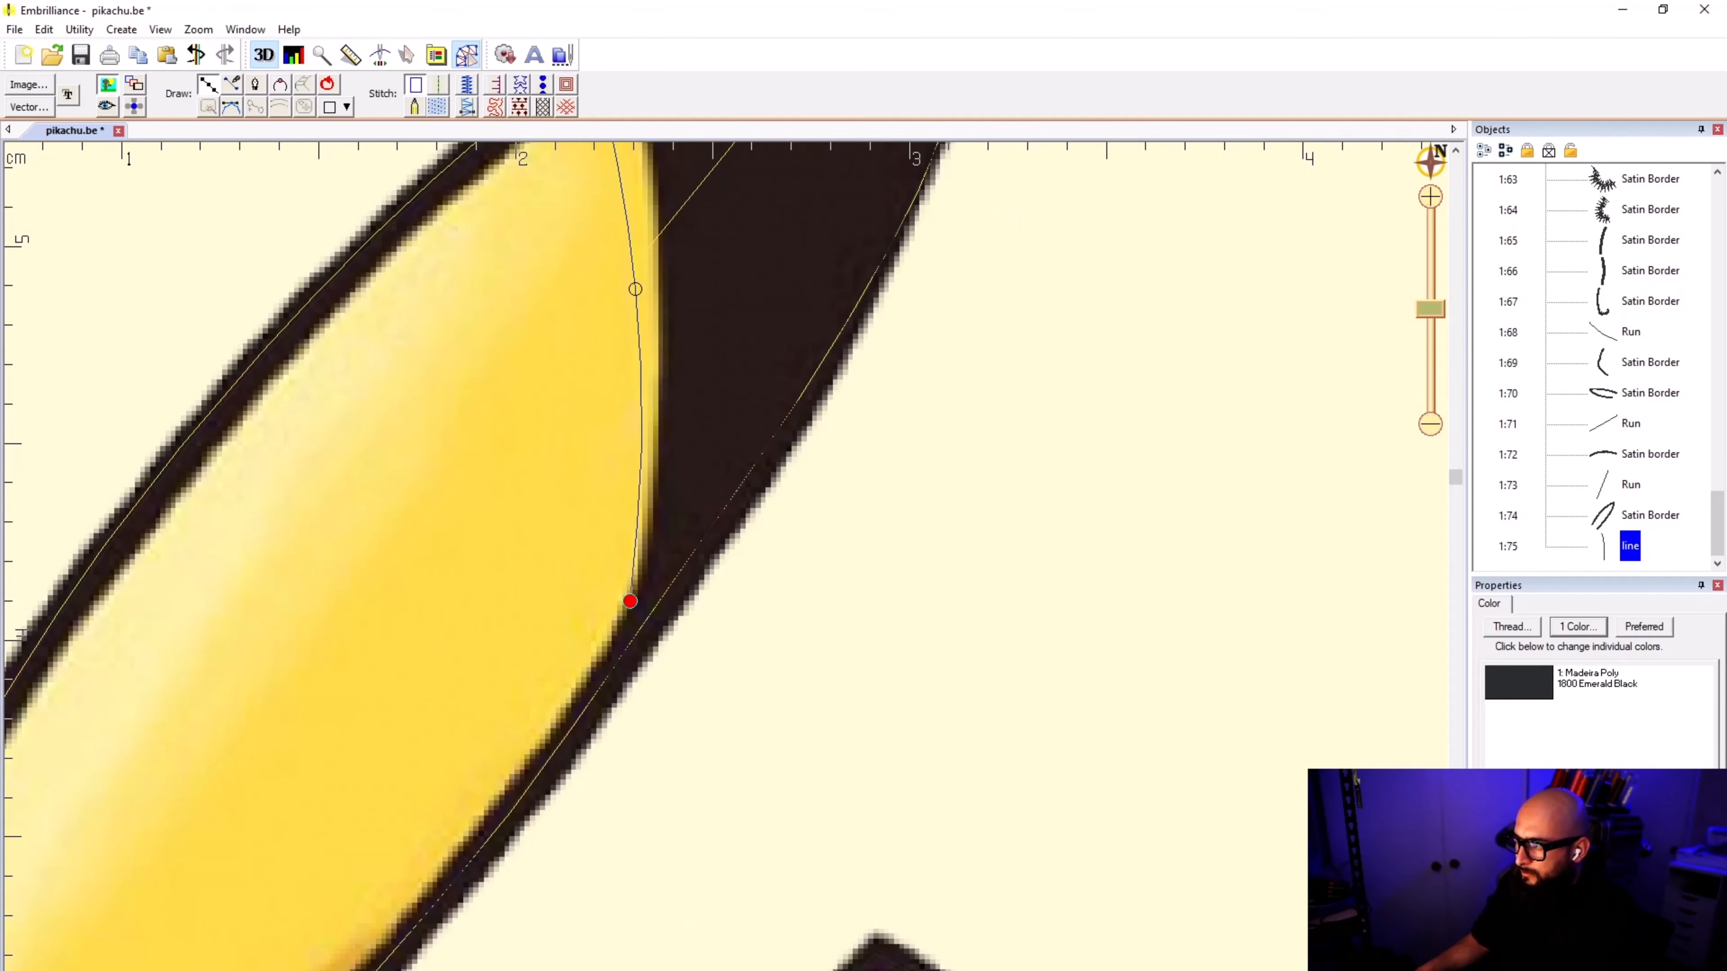
click(630, 642)
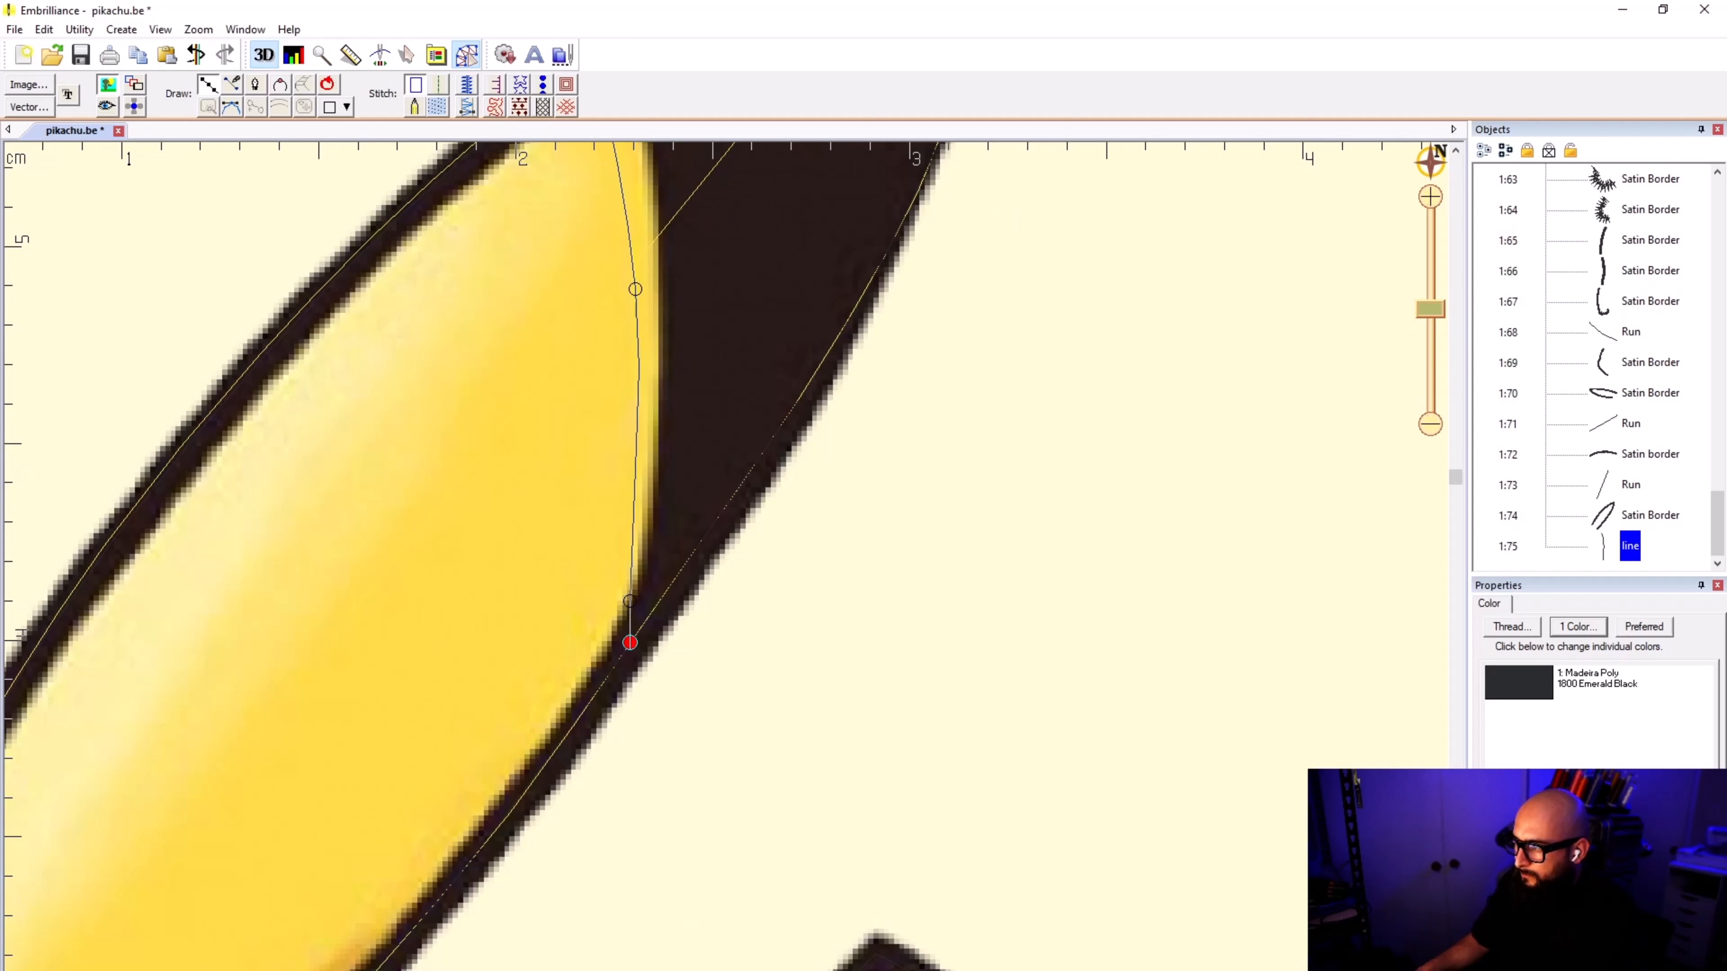
click(695, 551)
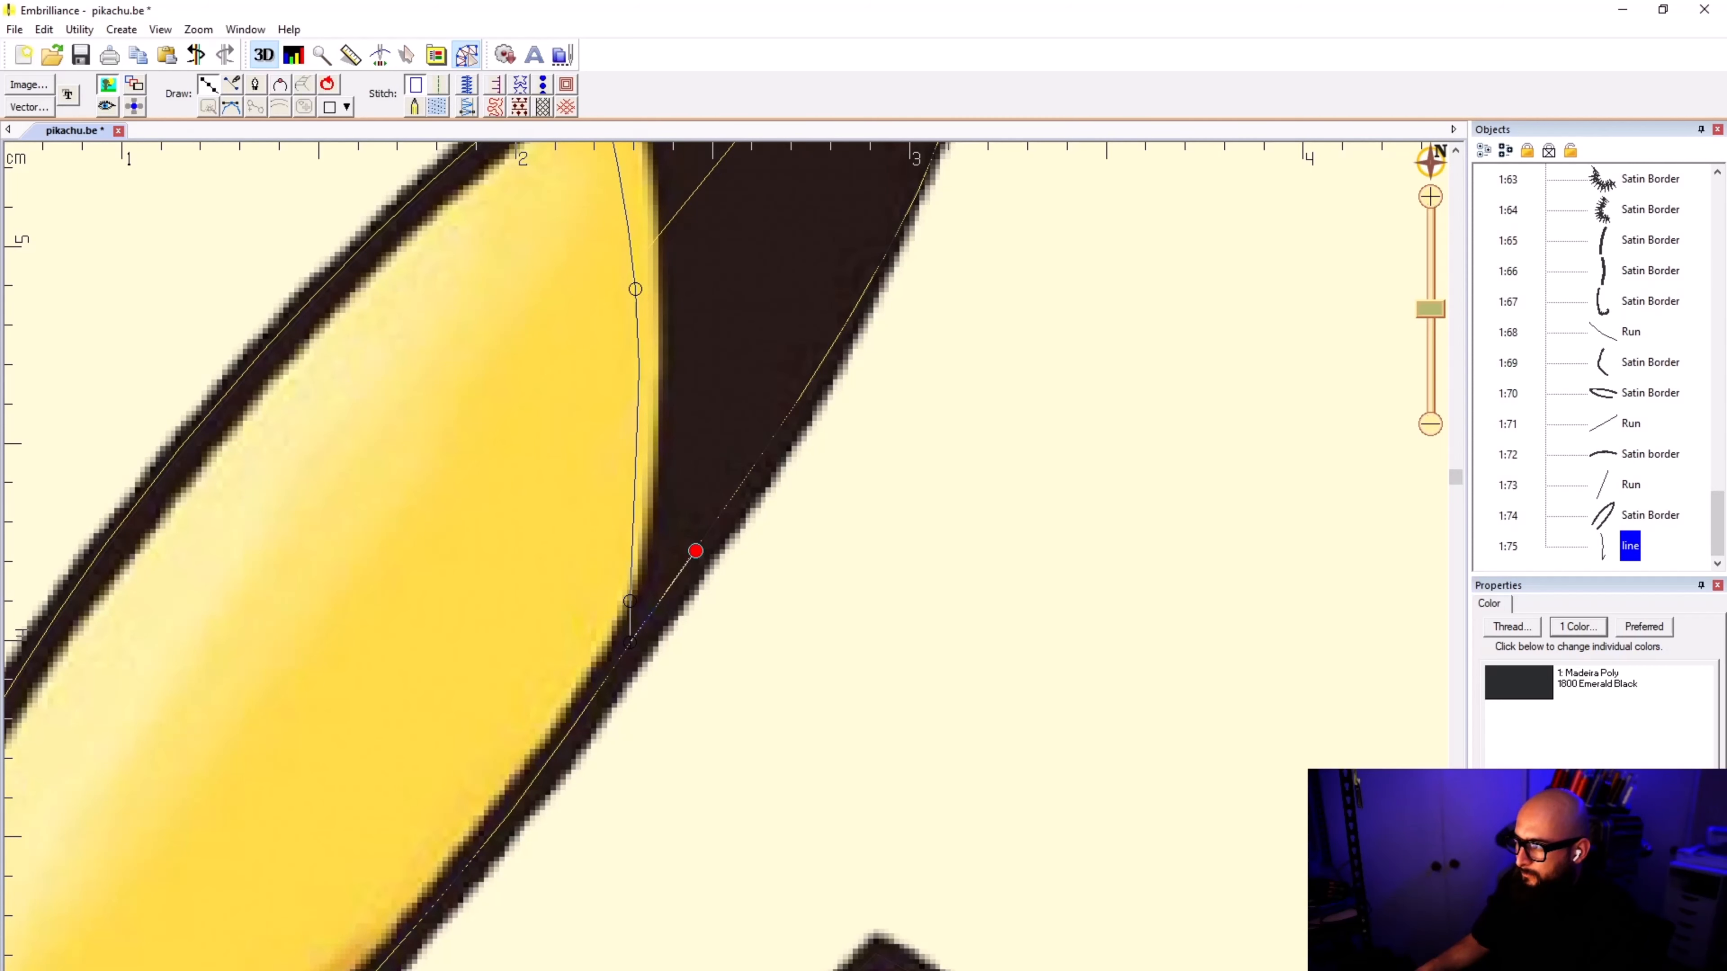
click(818, 368)
click(904, 223)
Step: Hide the reference image and trace the rest of the outer edge up to the ear's point with four points
scroll(914, 220, down, 2)
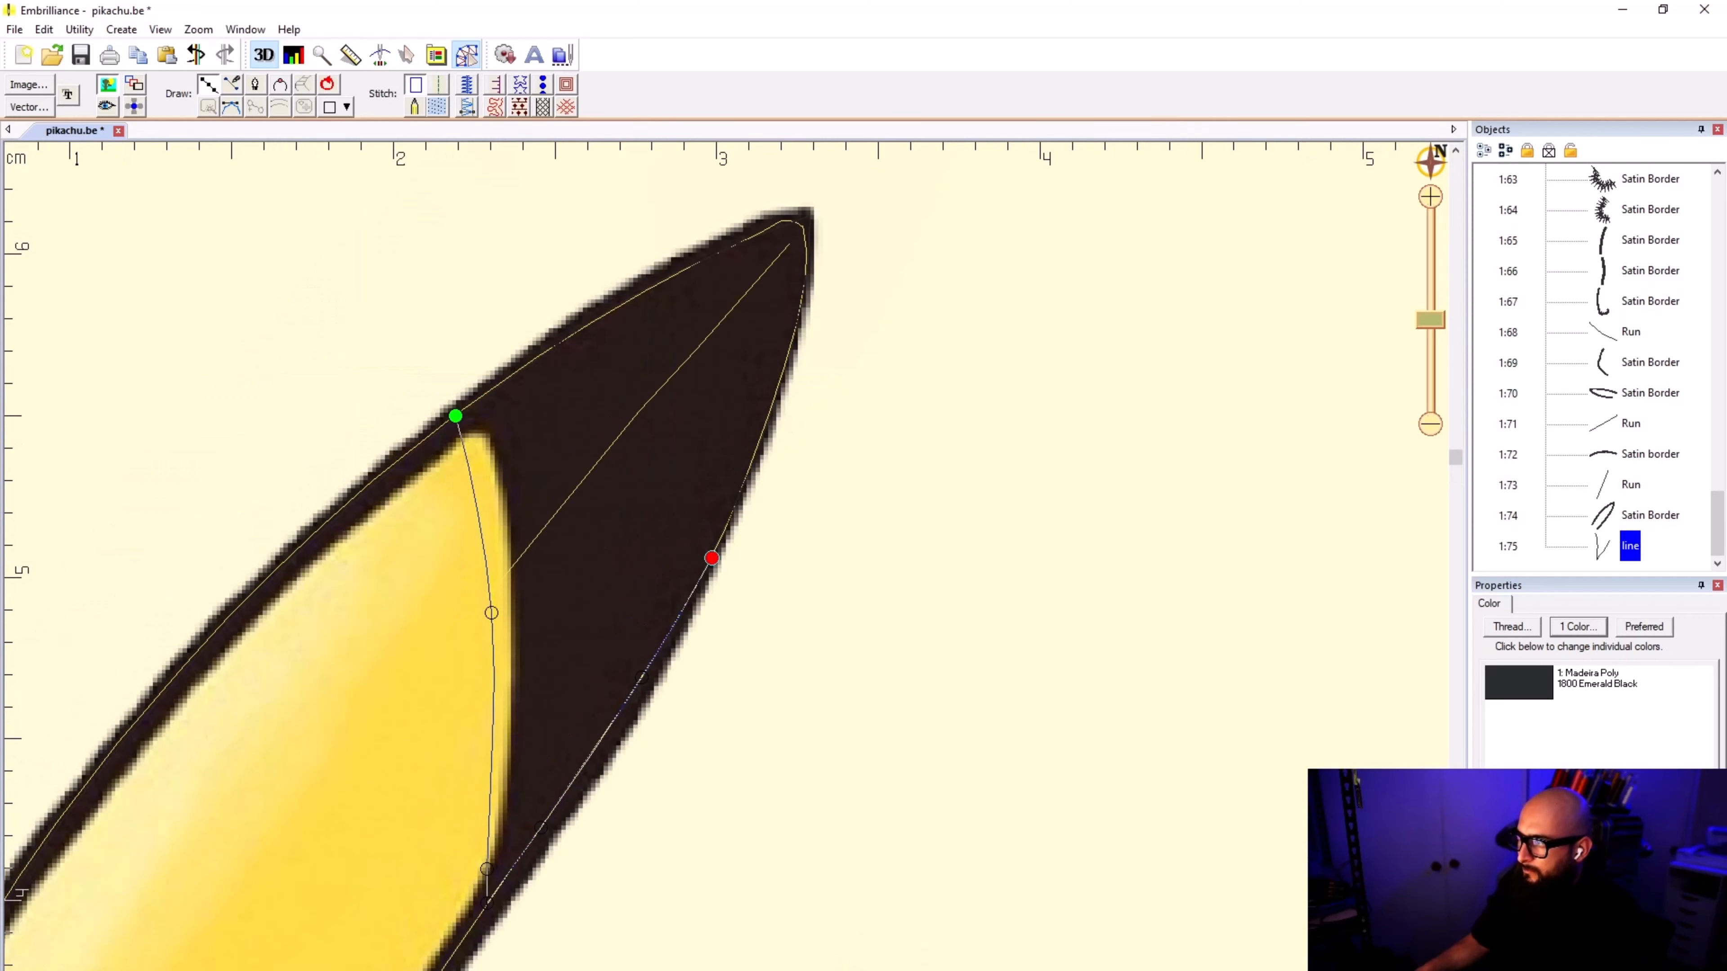
scroll(764, 408, up, 1)
scroll(741, 564, up, 1)
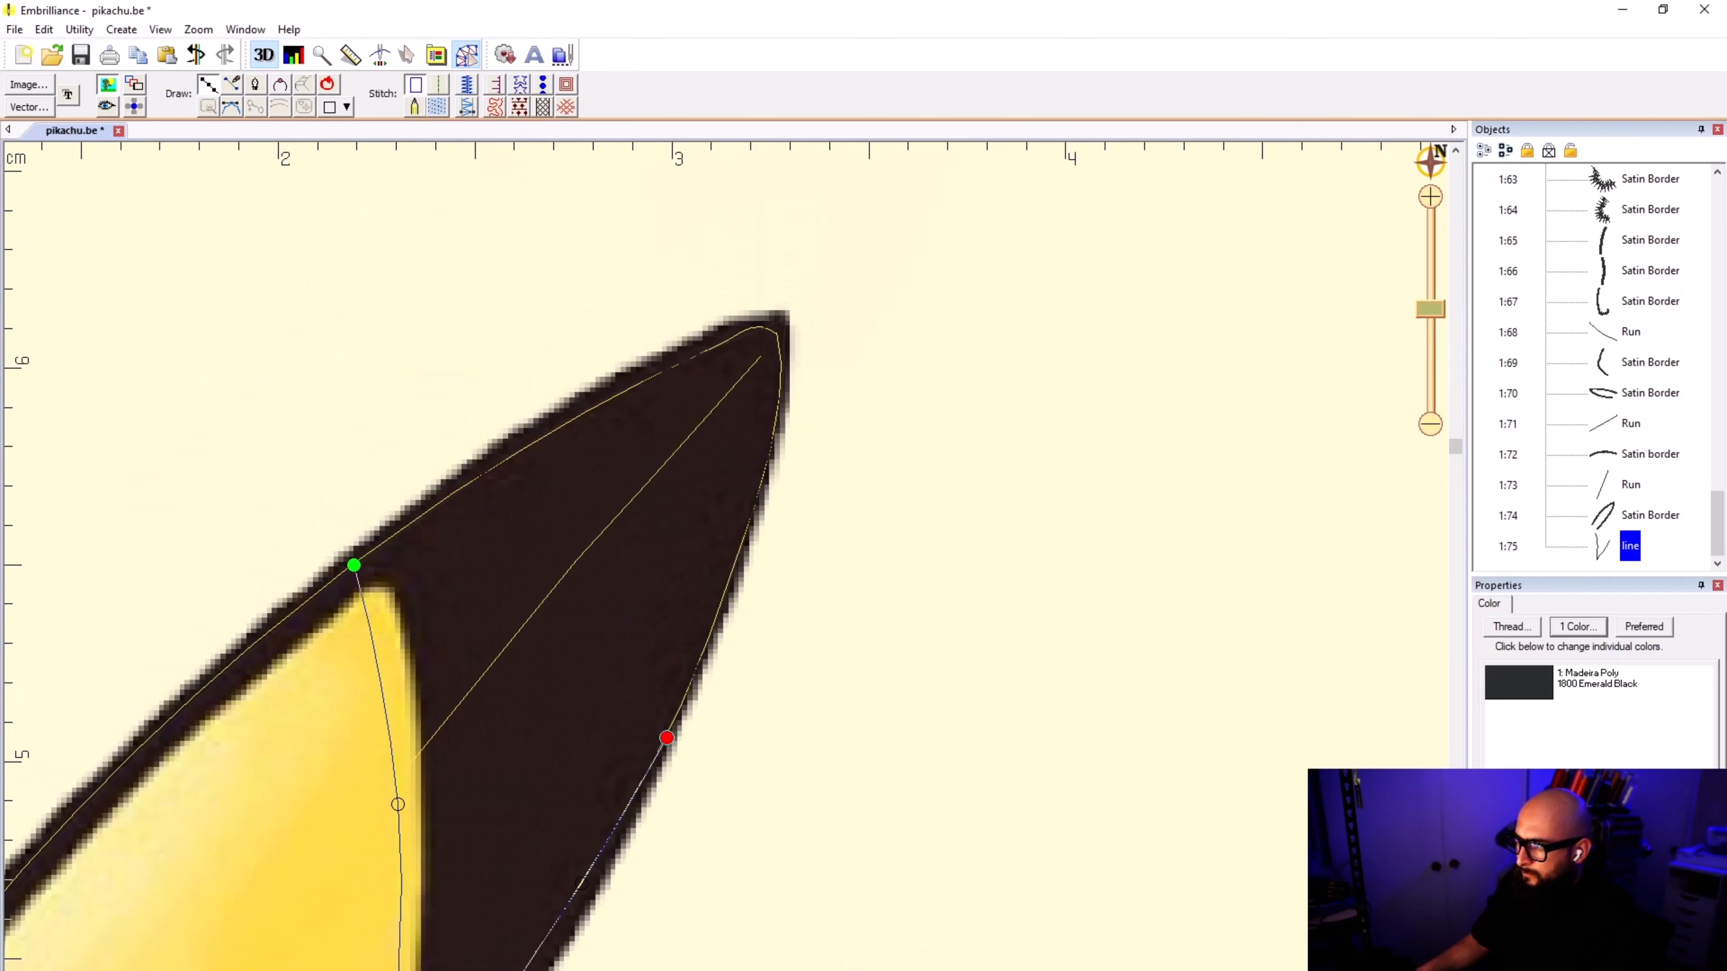
click(107, 84)
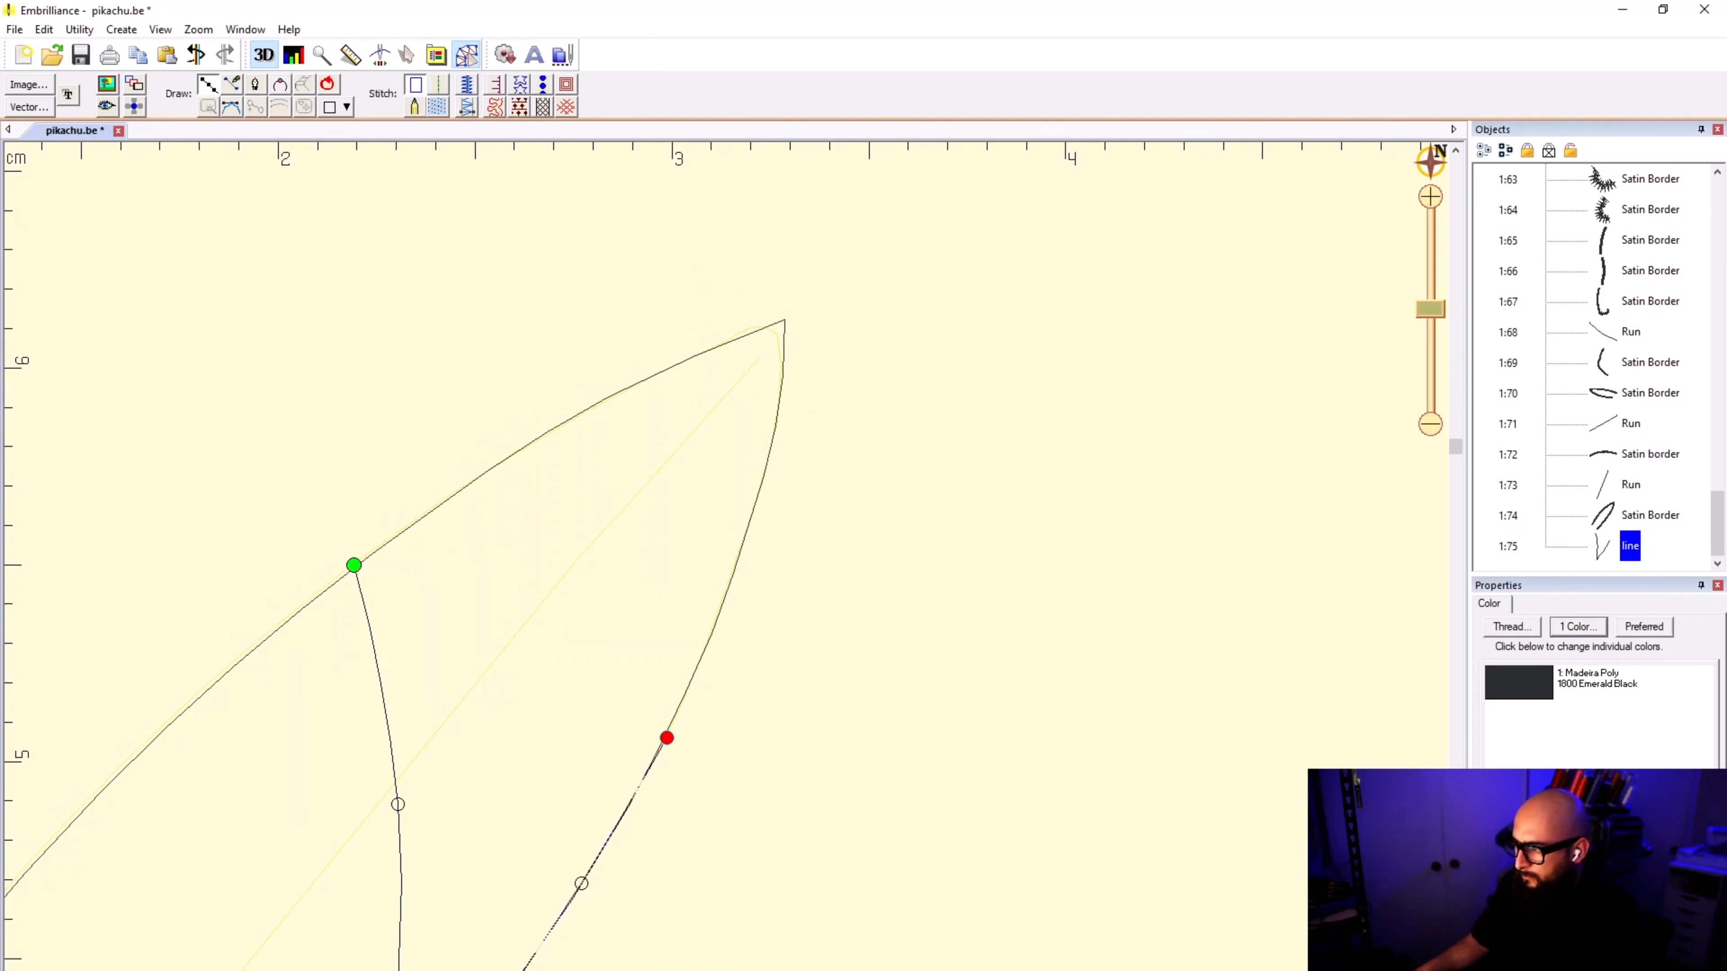
click(729, 582)
click(771, 455)
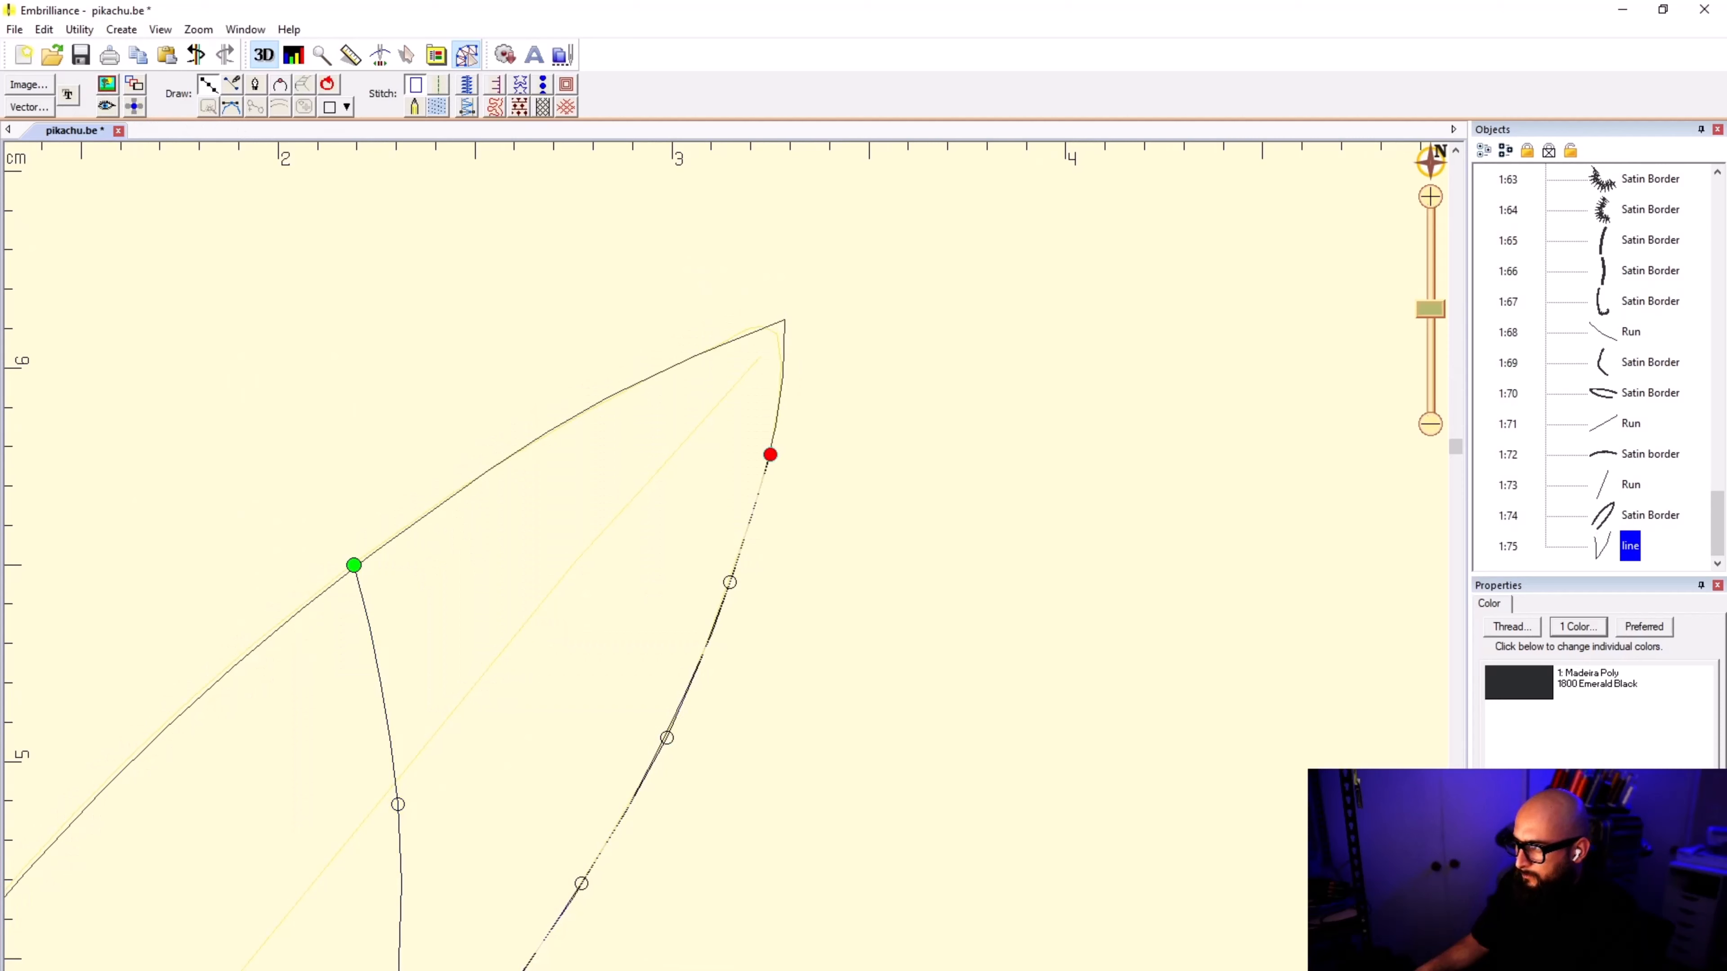
click(782, 370)
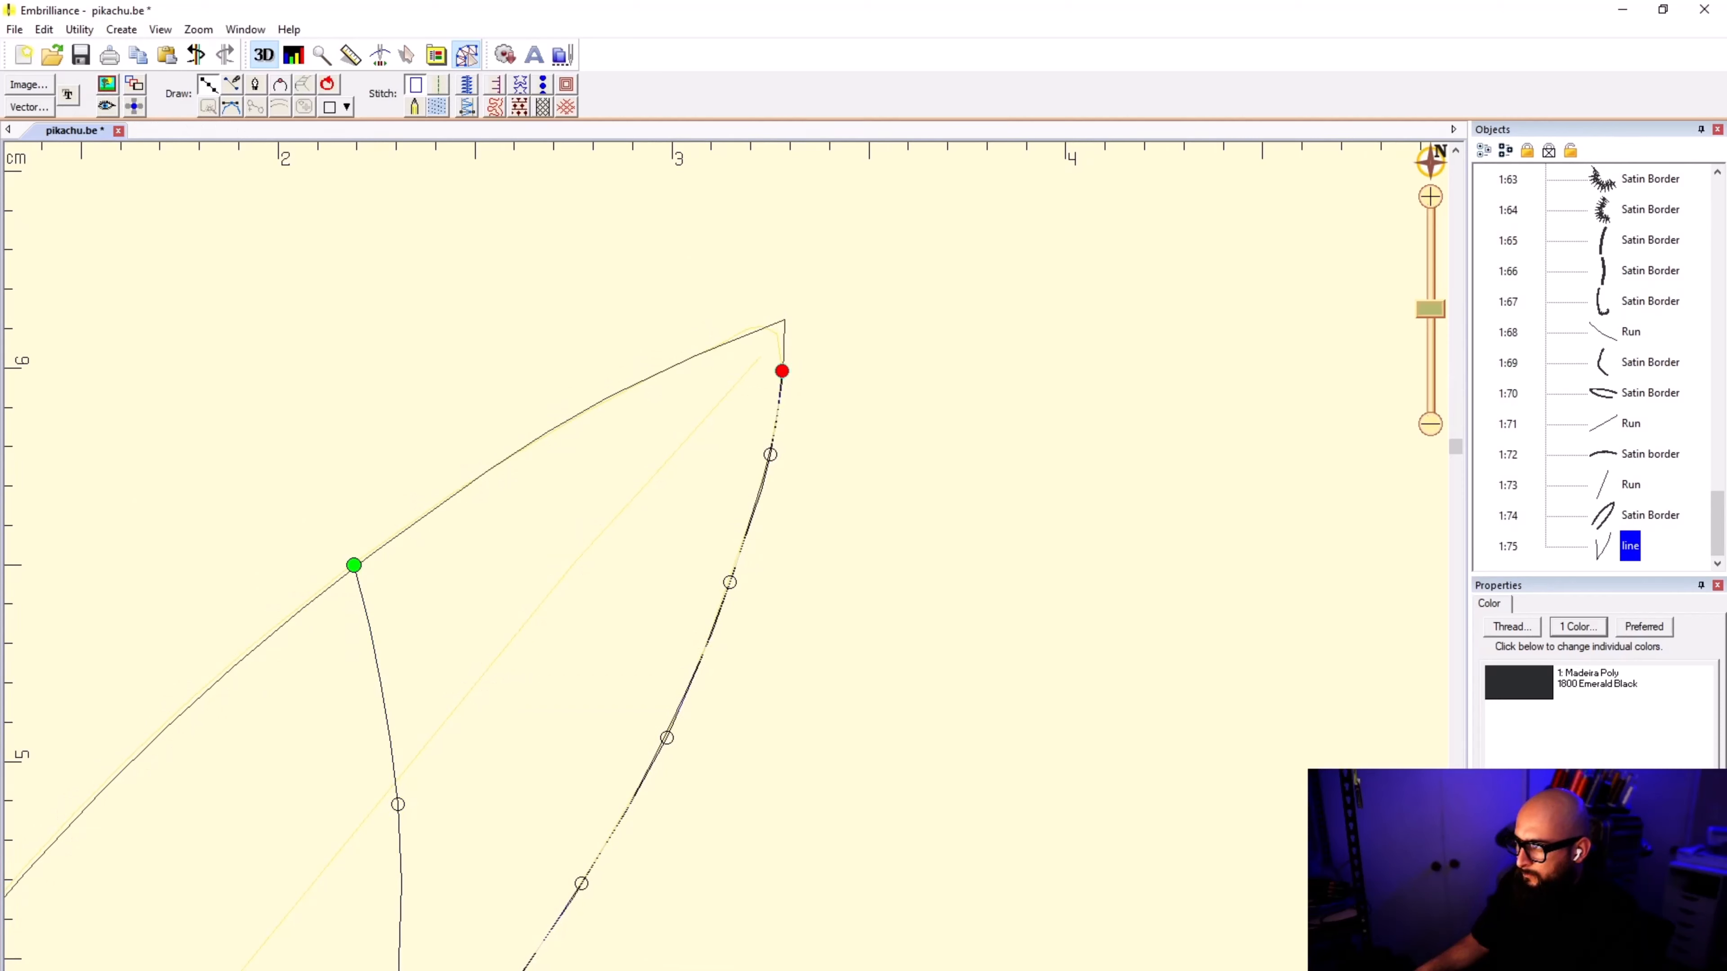
click(784, 320)
Step: Trace the ear's upper edge with four points back to the starting point and finish the outline
click(708, 350)
click(509, 456)
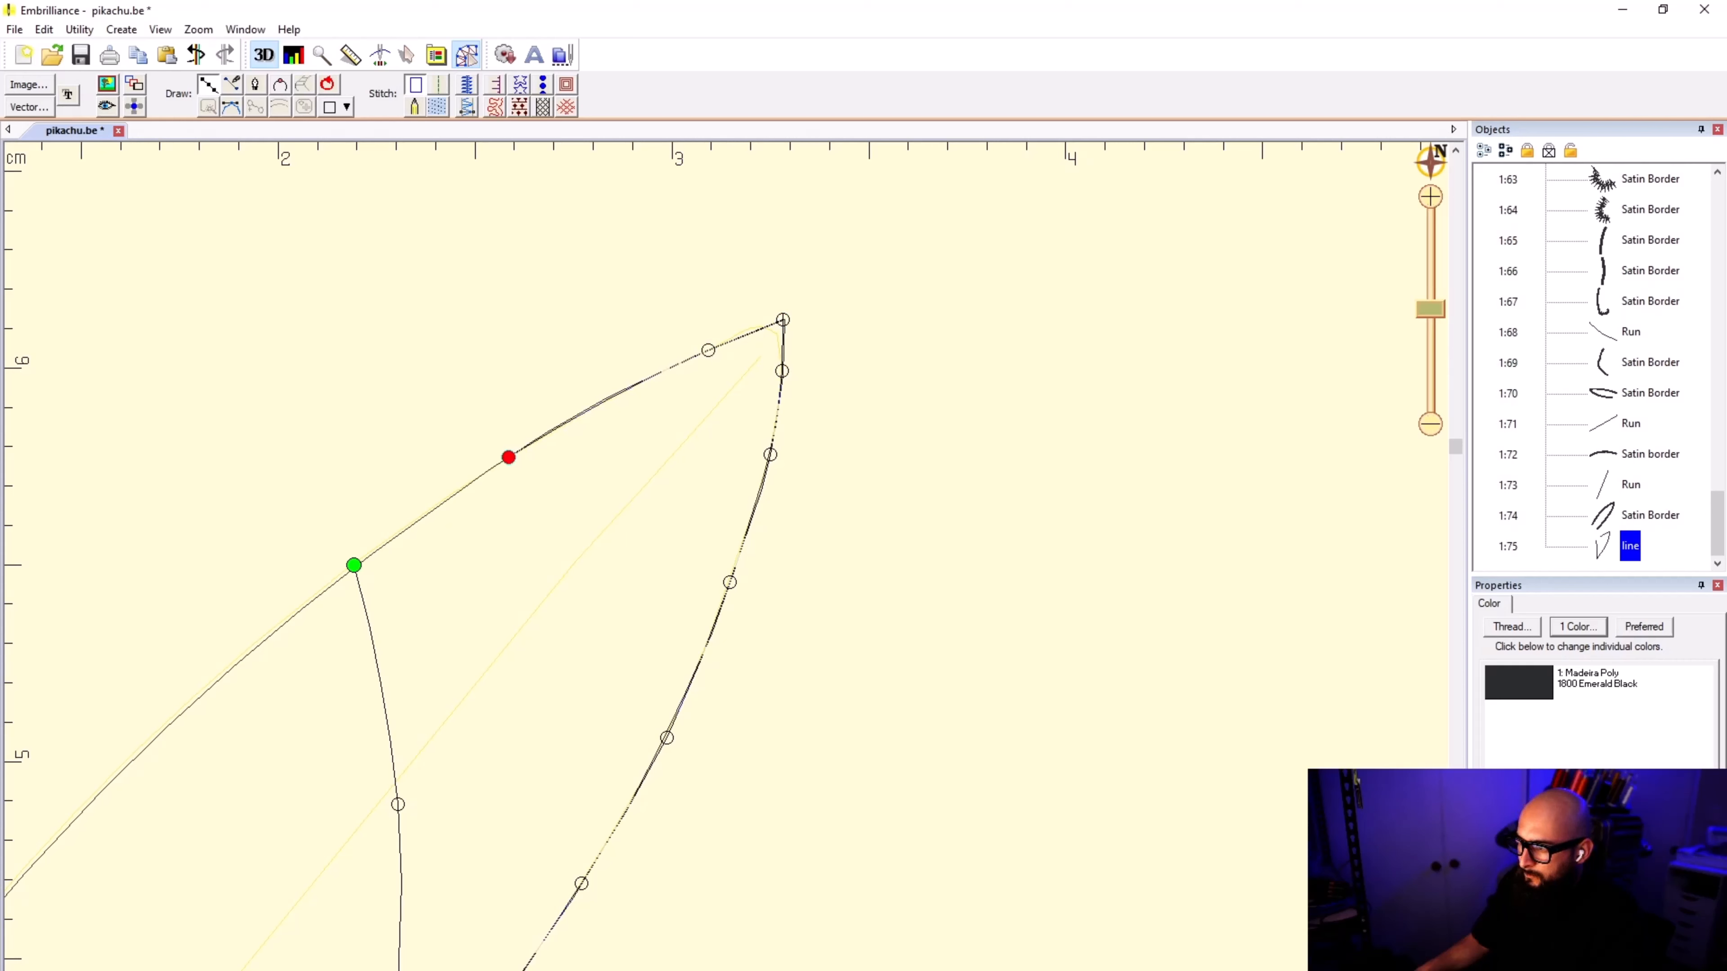
click(391, 540)
click(354, 564)
key(Return)
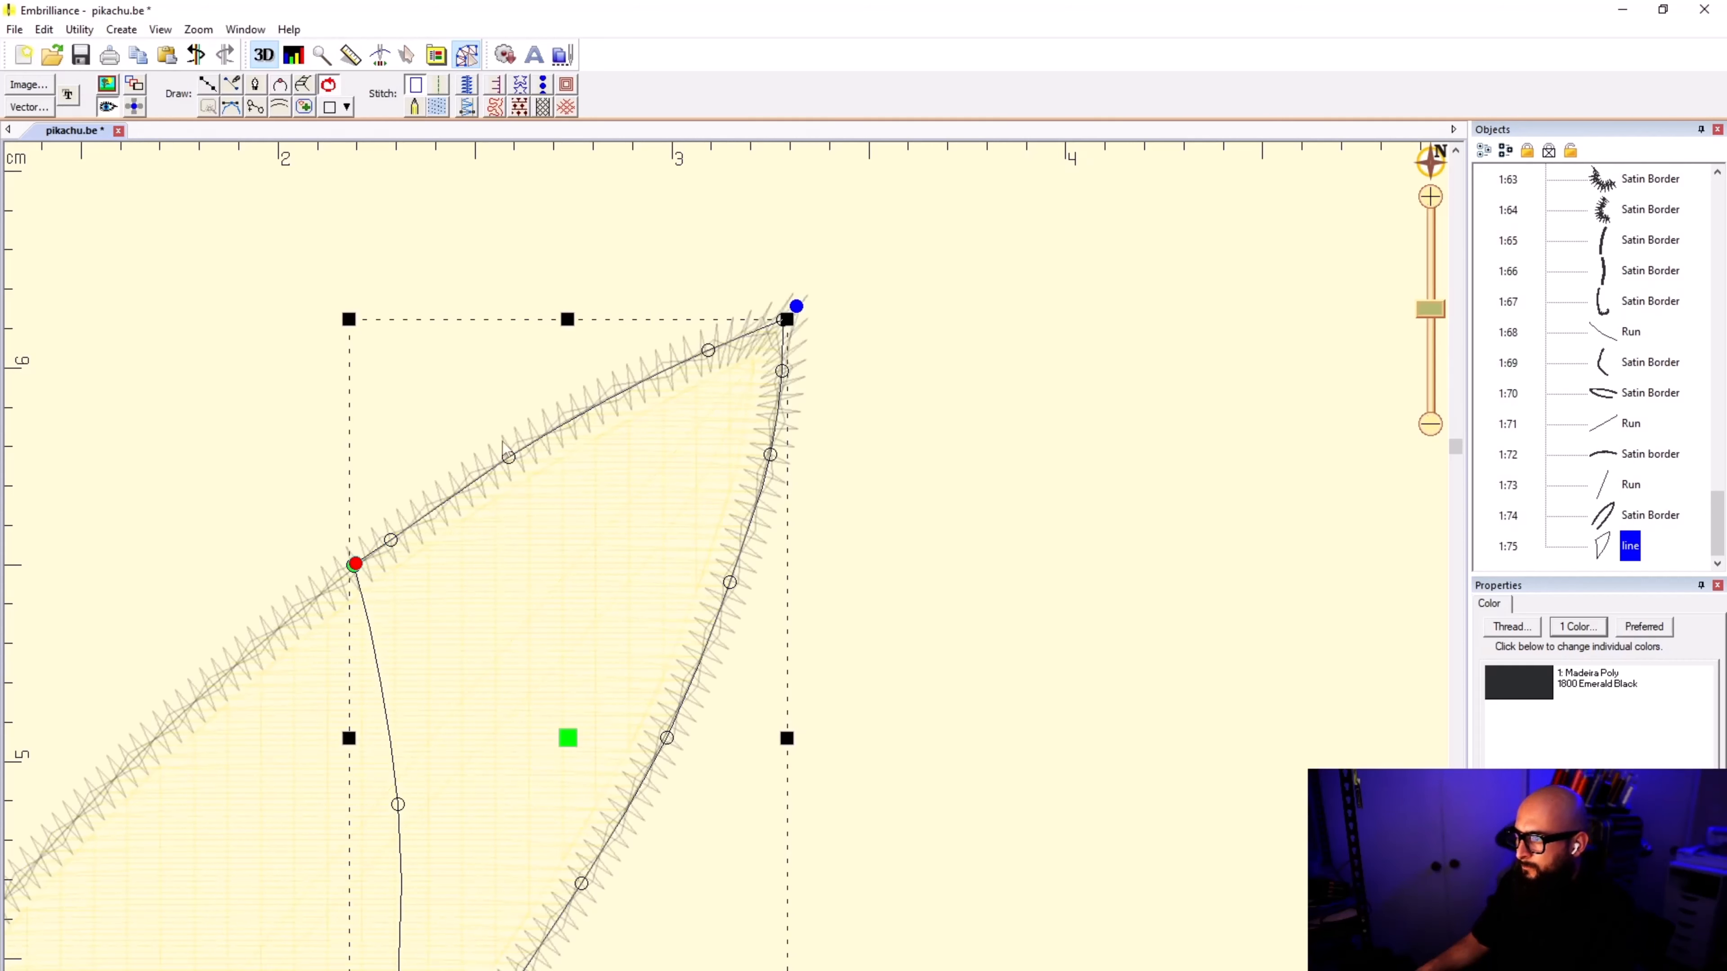
Step: Convert the ear-tip outline to a black fill, then deselect it in selection mode
click(438, 107)
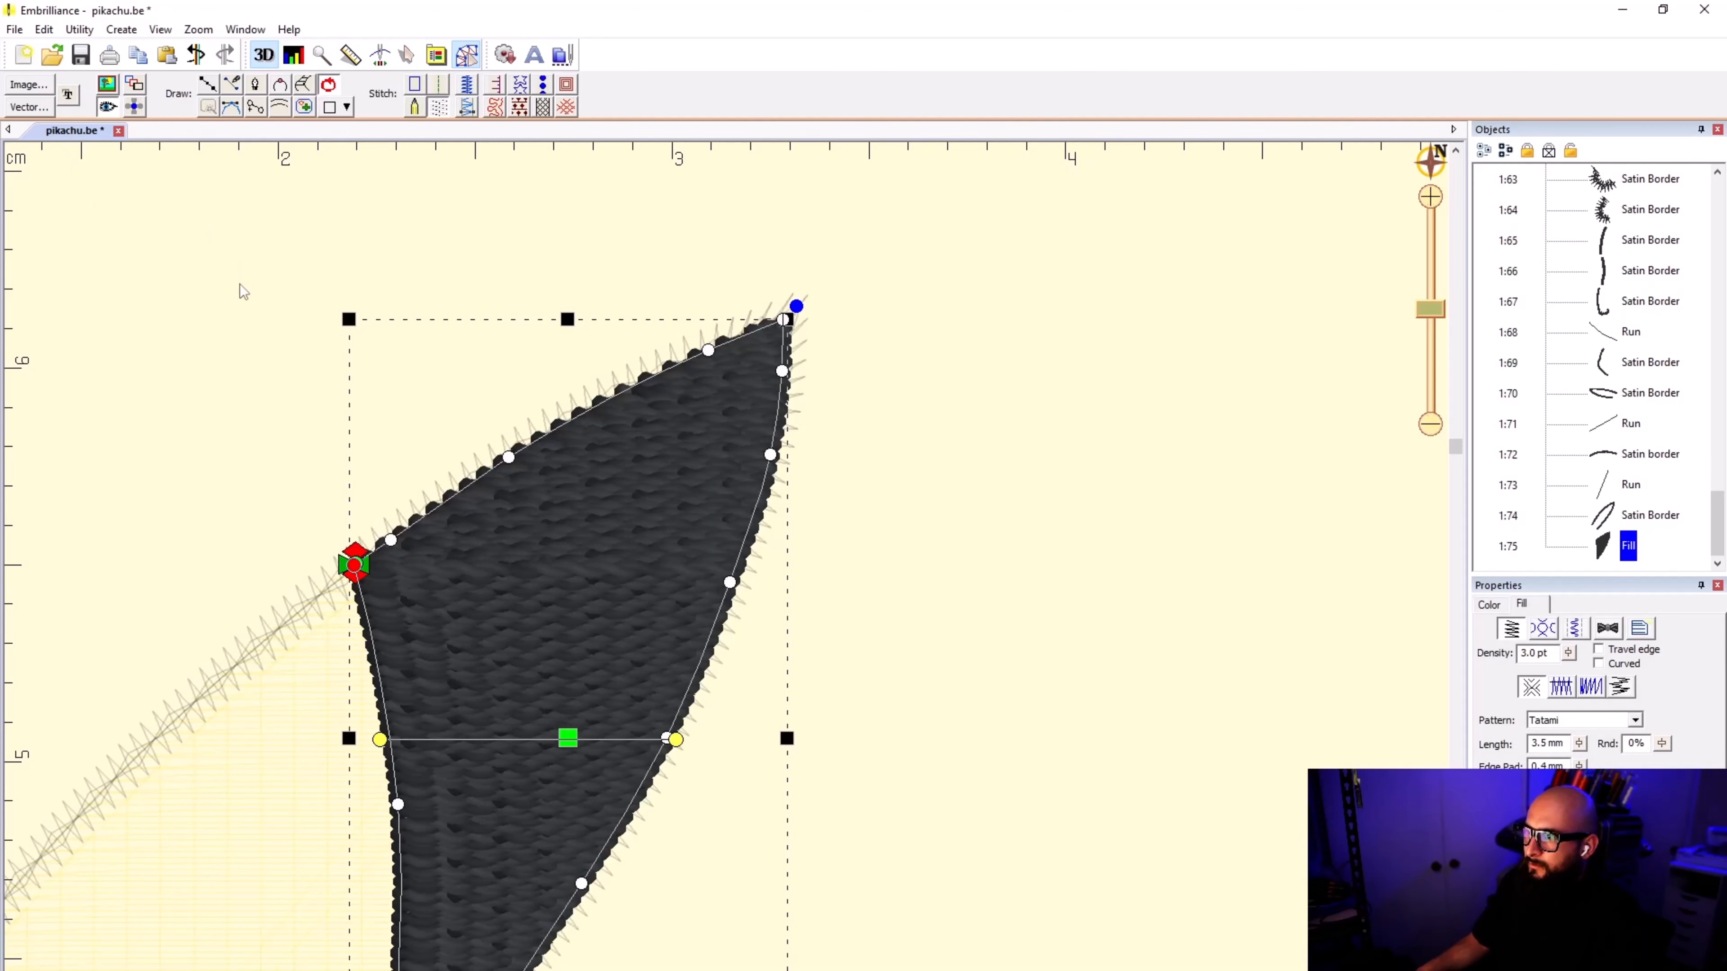
click(406, 54)
click(157, 527)
scroll(157, 527, down, 6)
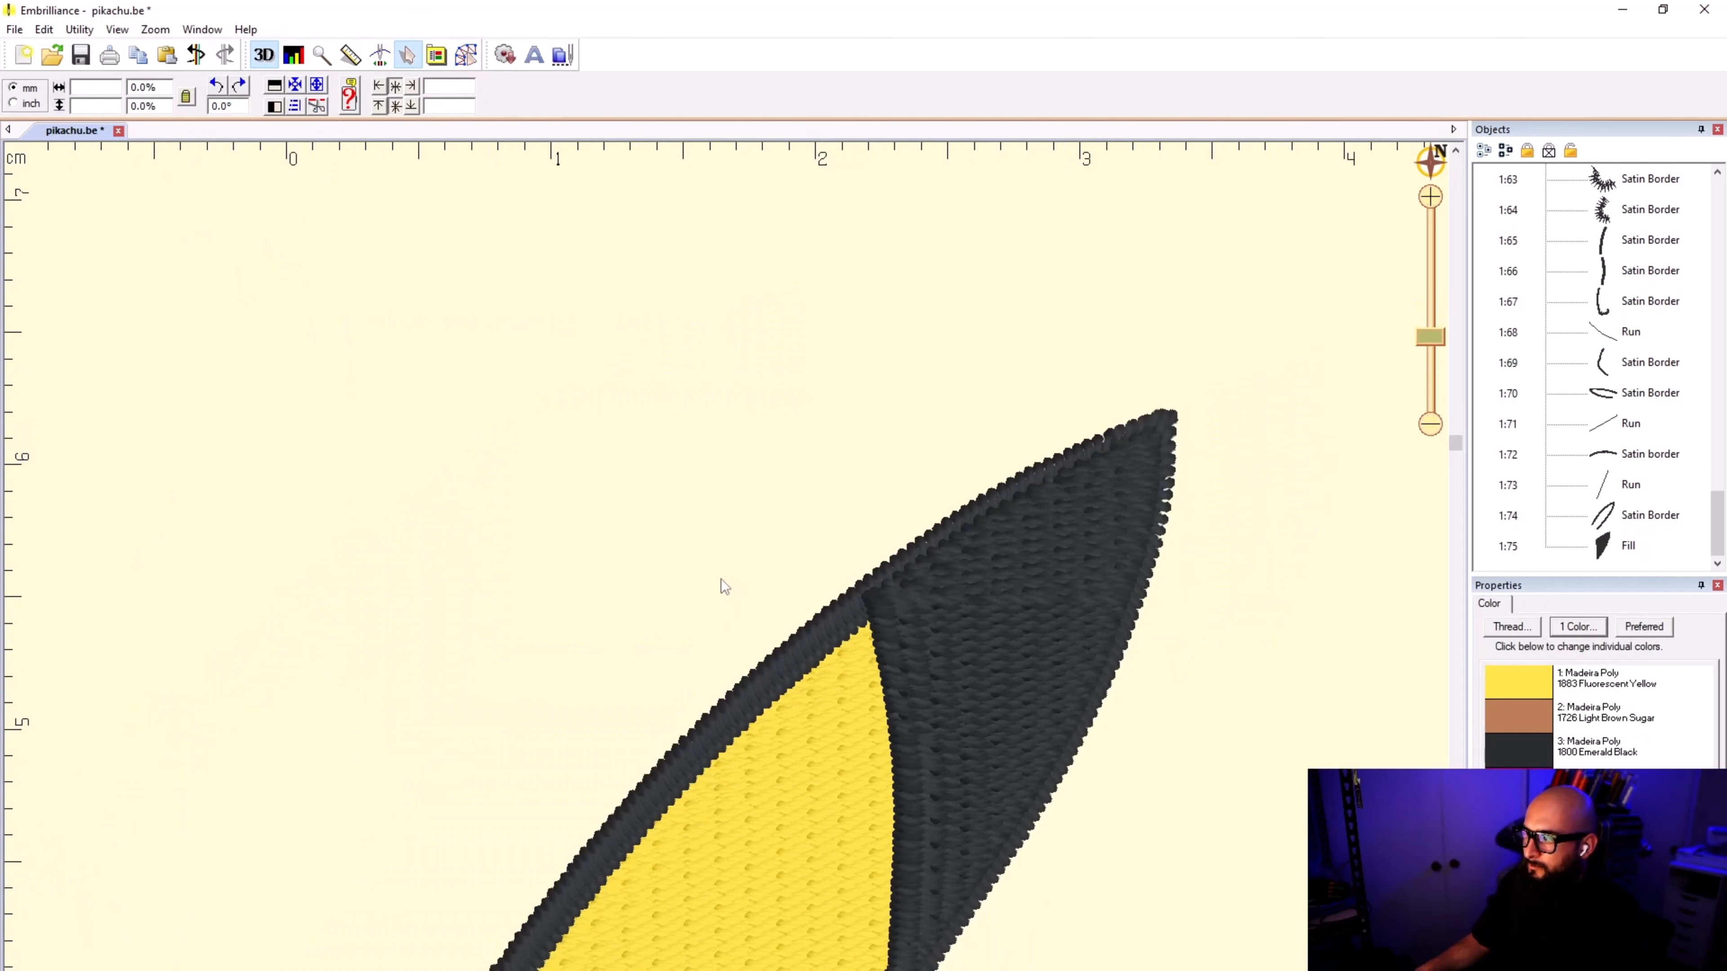
Step: Start outlining the tip of the other, horizontal ear with four points down along the yellow fill's boundary to the lower ear outline
scroll(728, 592, up, 4)
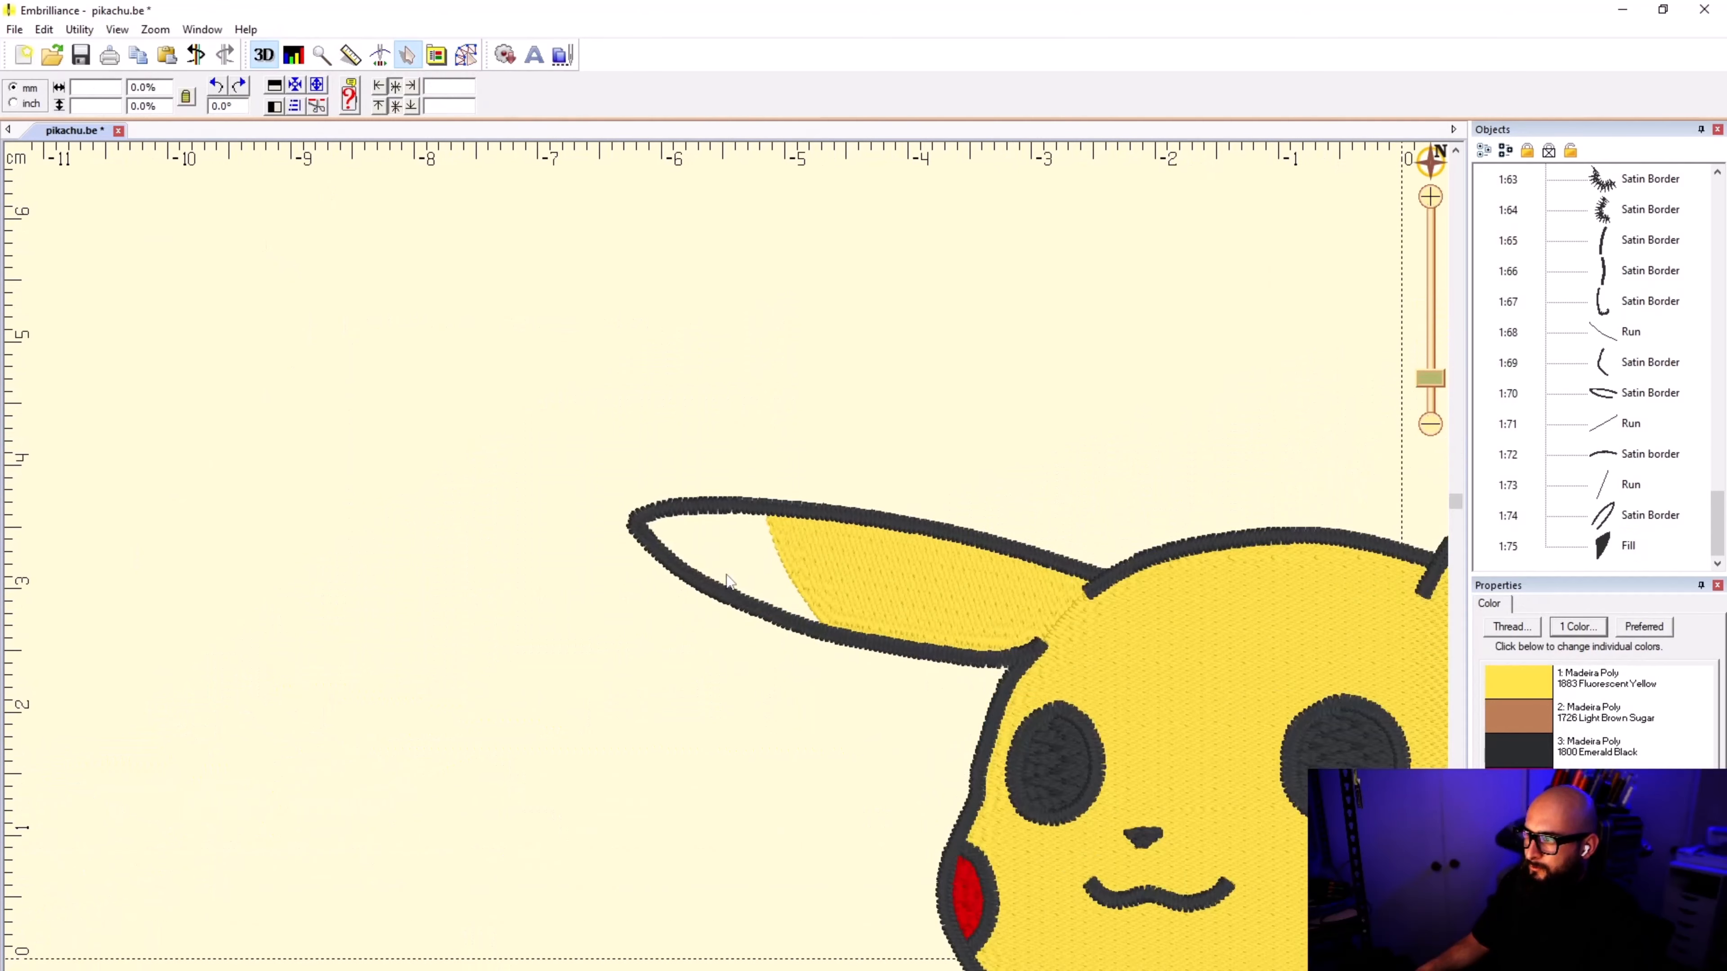
click(466, 55)
click(209, 85)
scroll(1035, 469, up, 2)
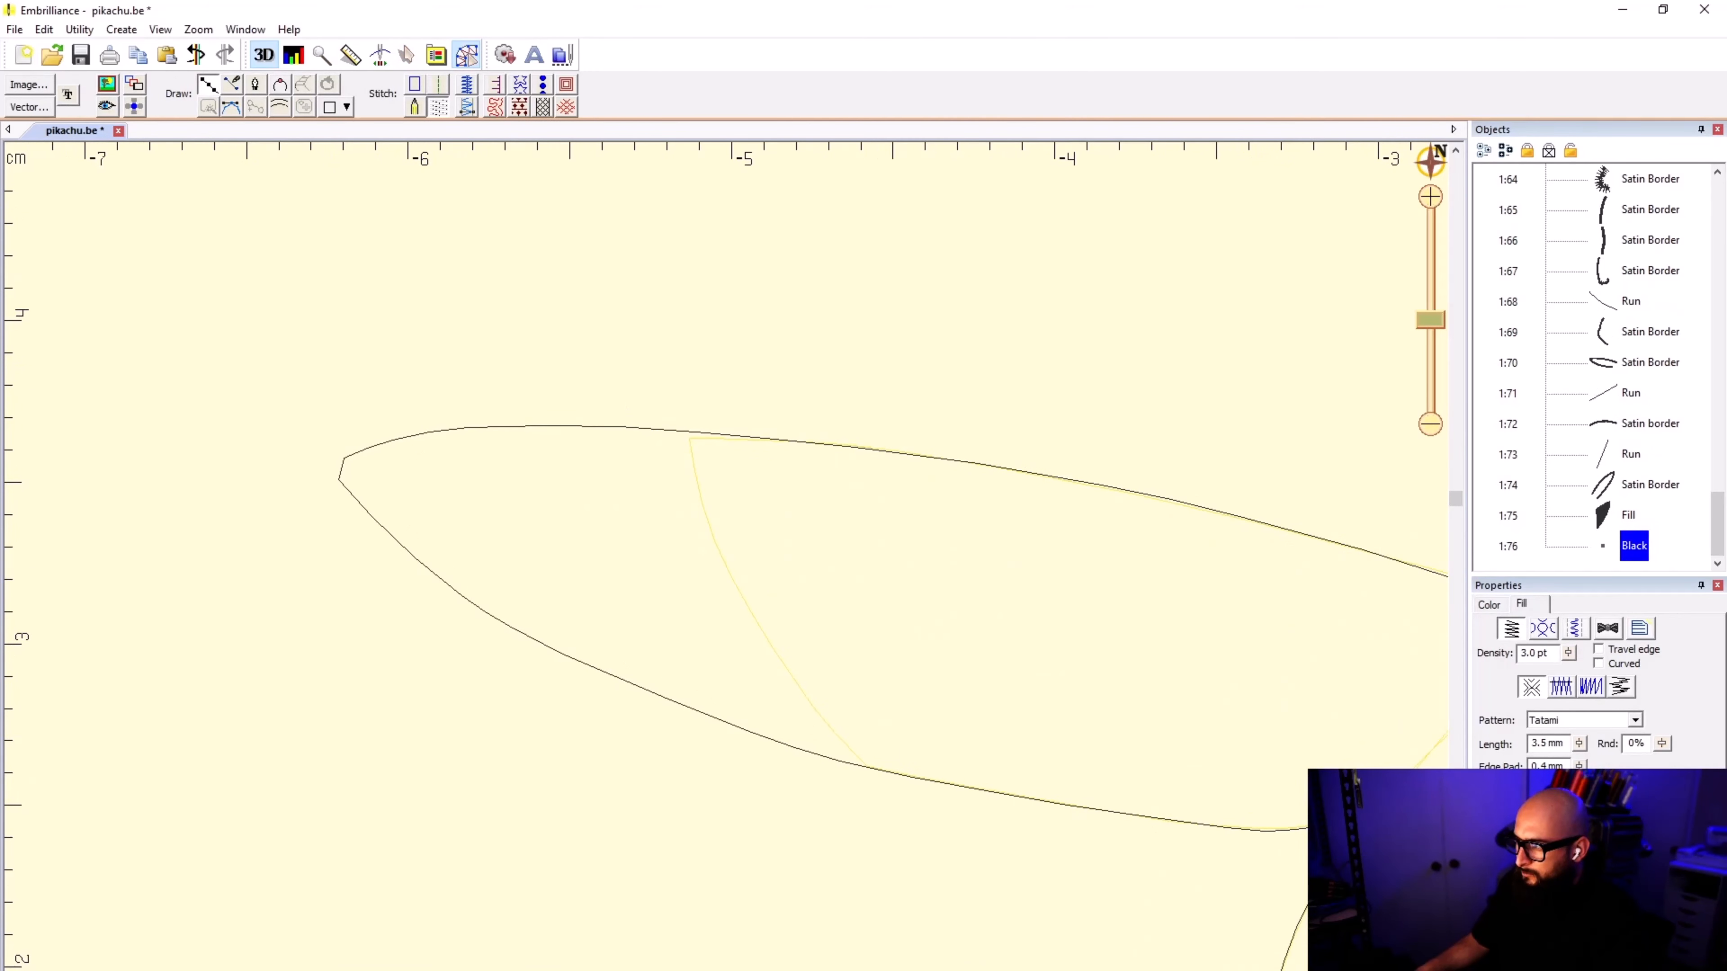
click(705, 432)
click(740, 557)
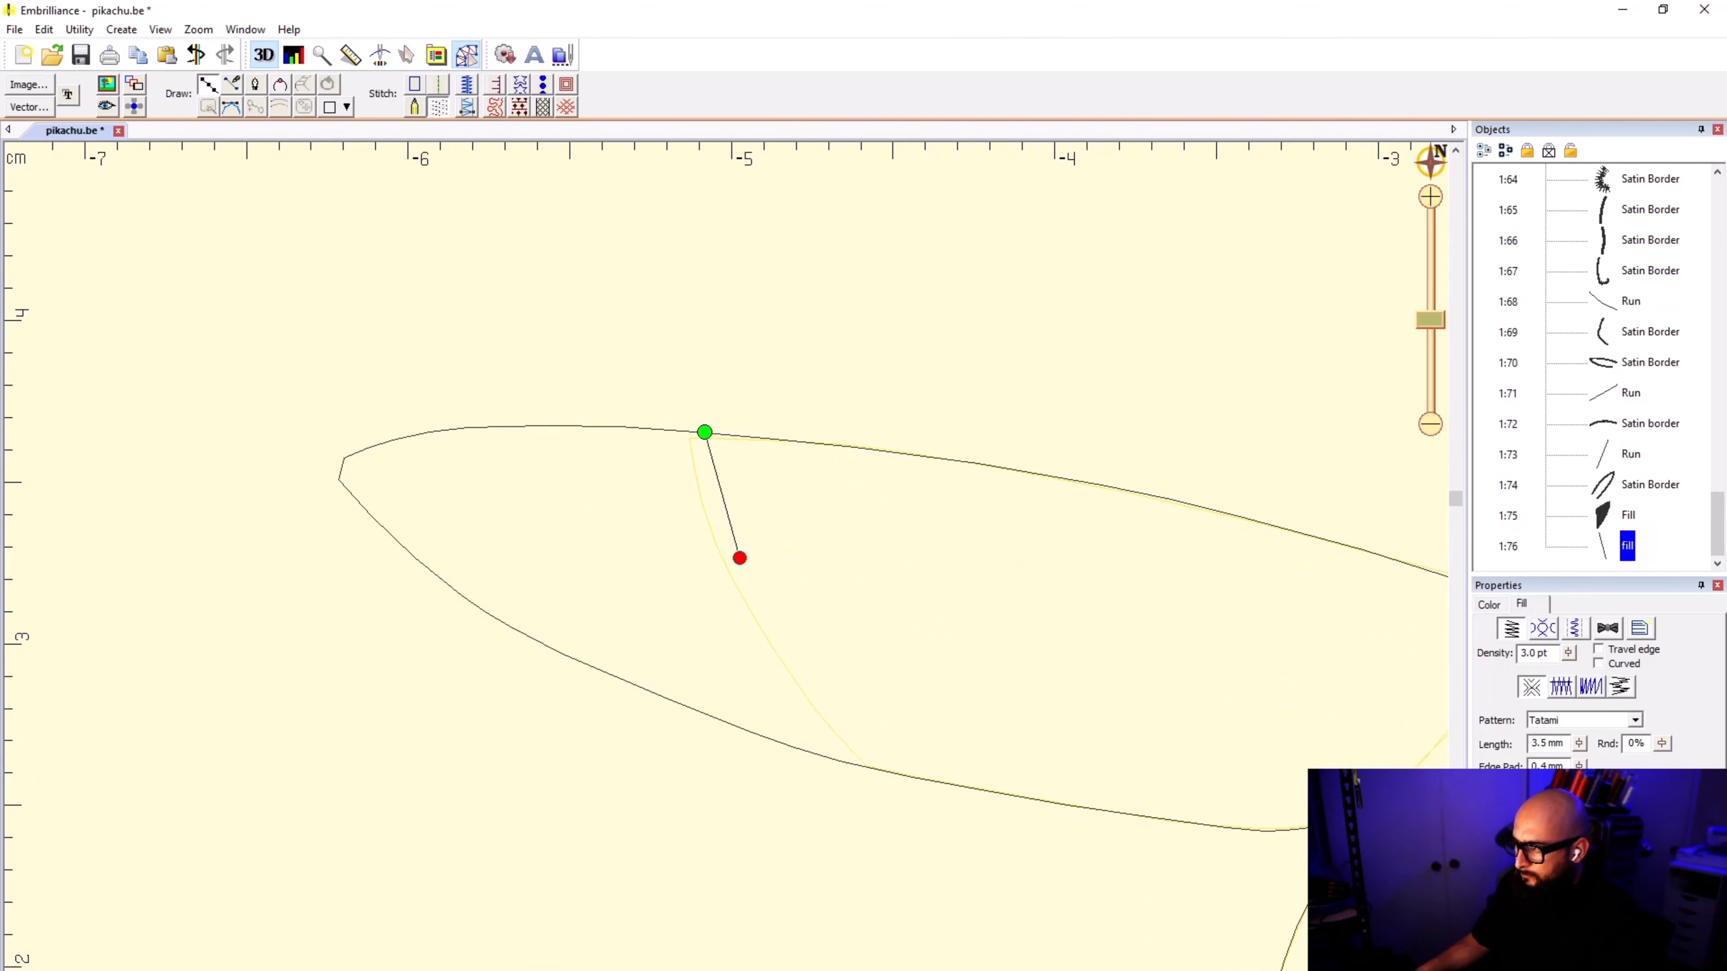
scroll(726, 476, up, 2)
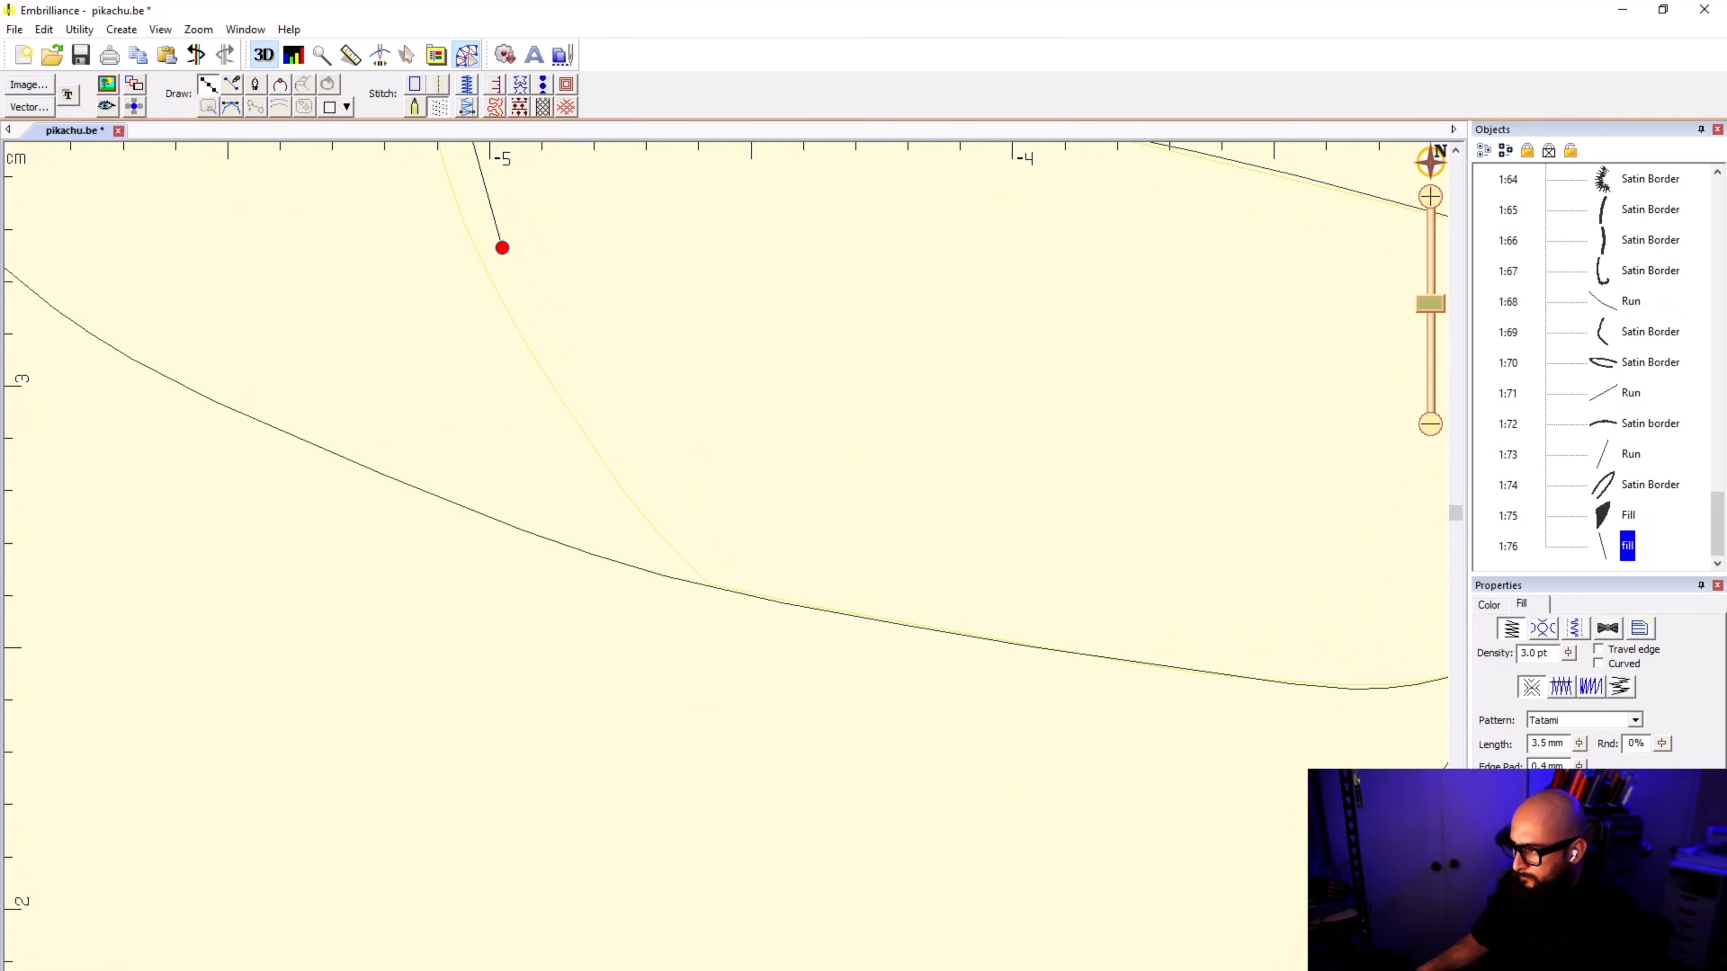
click(721, 572)
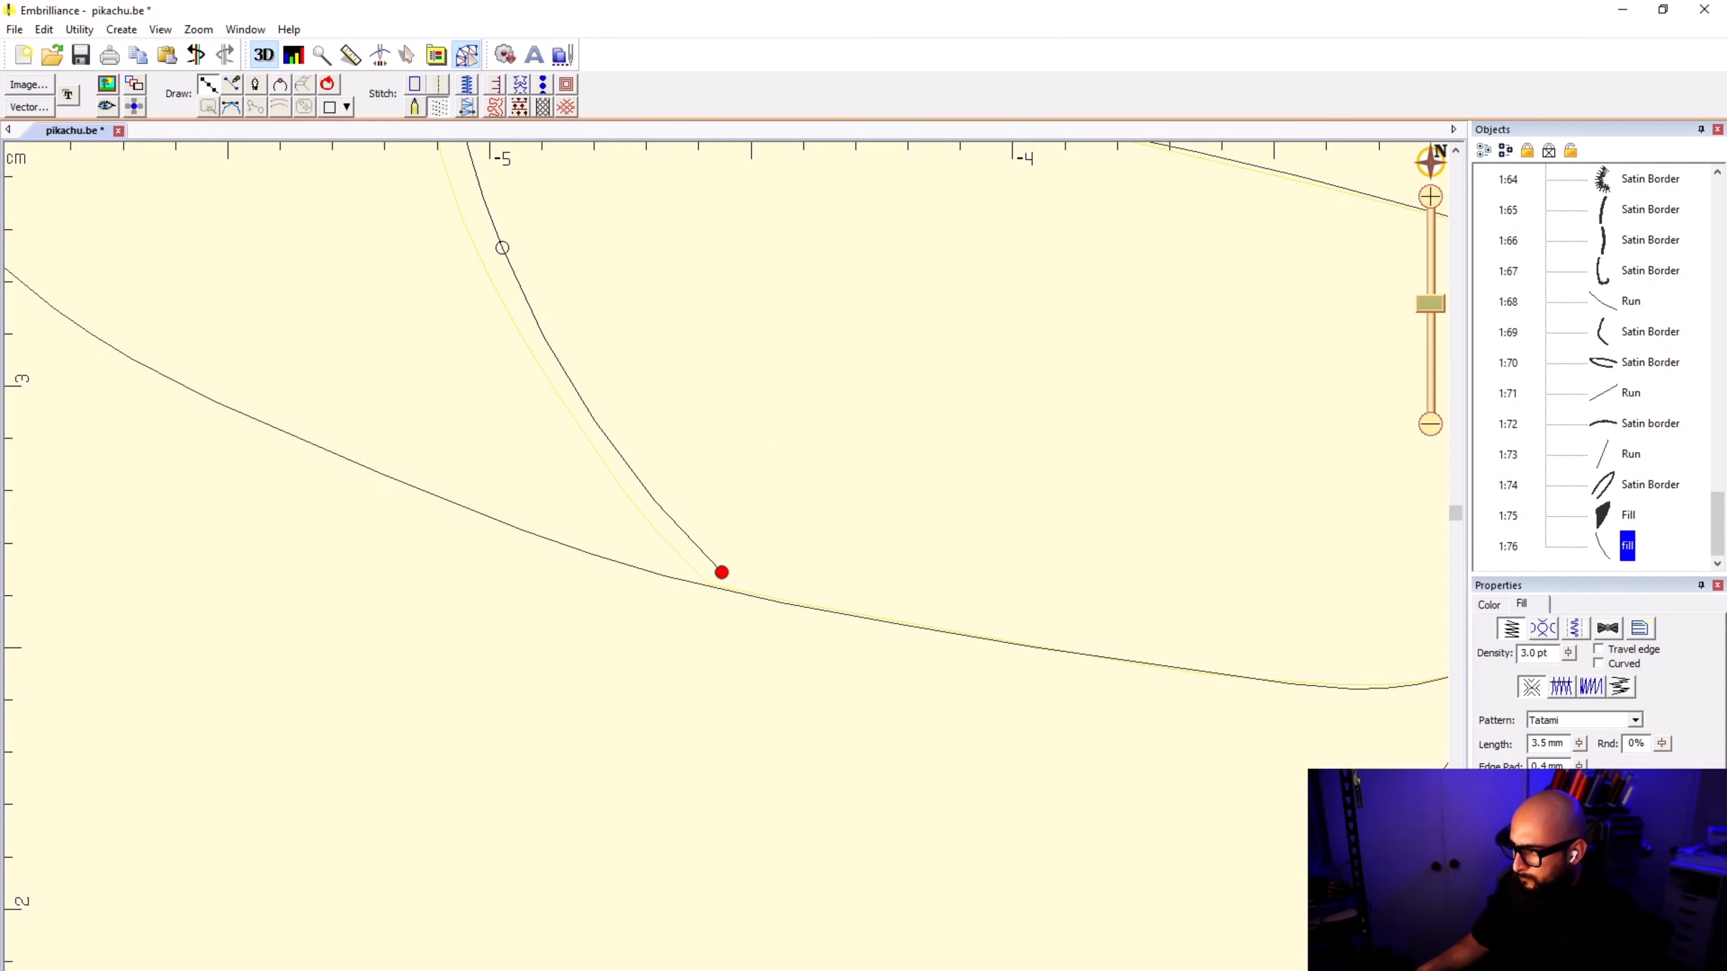
click(737, 590)
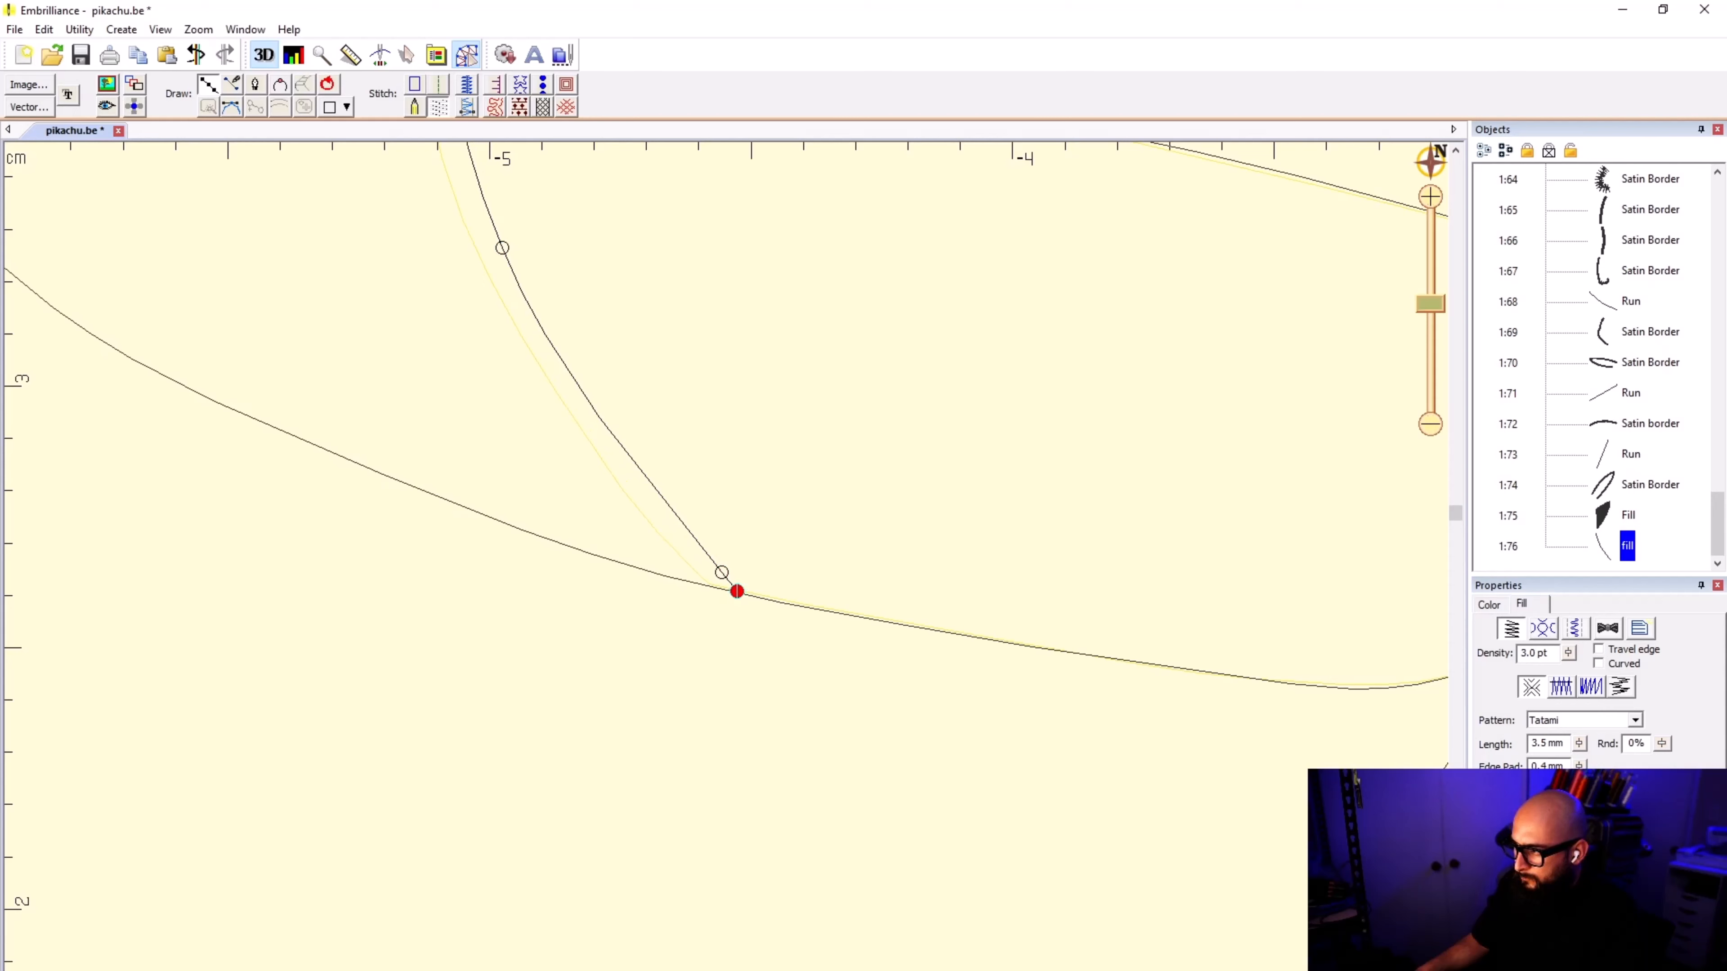
Step: Trace the ear's lower edge toward its point with six points, removing and redoing the one placed too far along
click(671, 577)
click(451, 500)
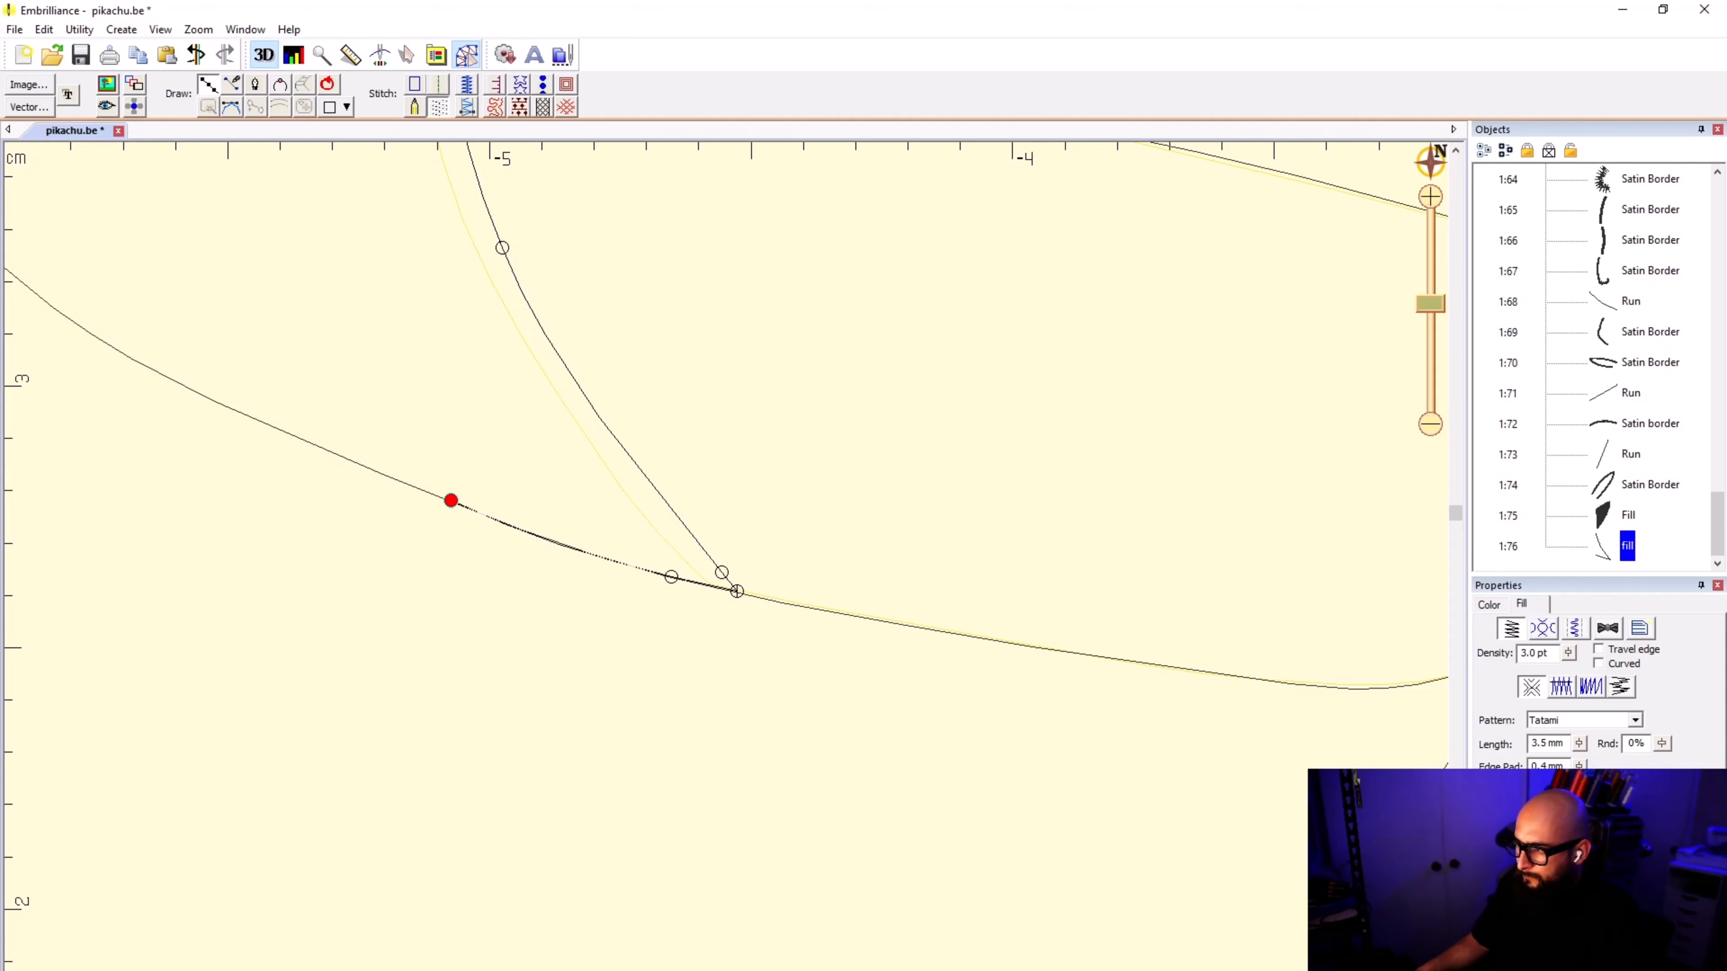
click(158, 374)
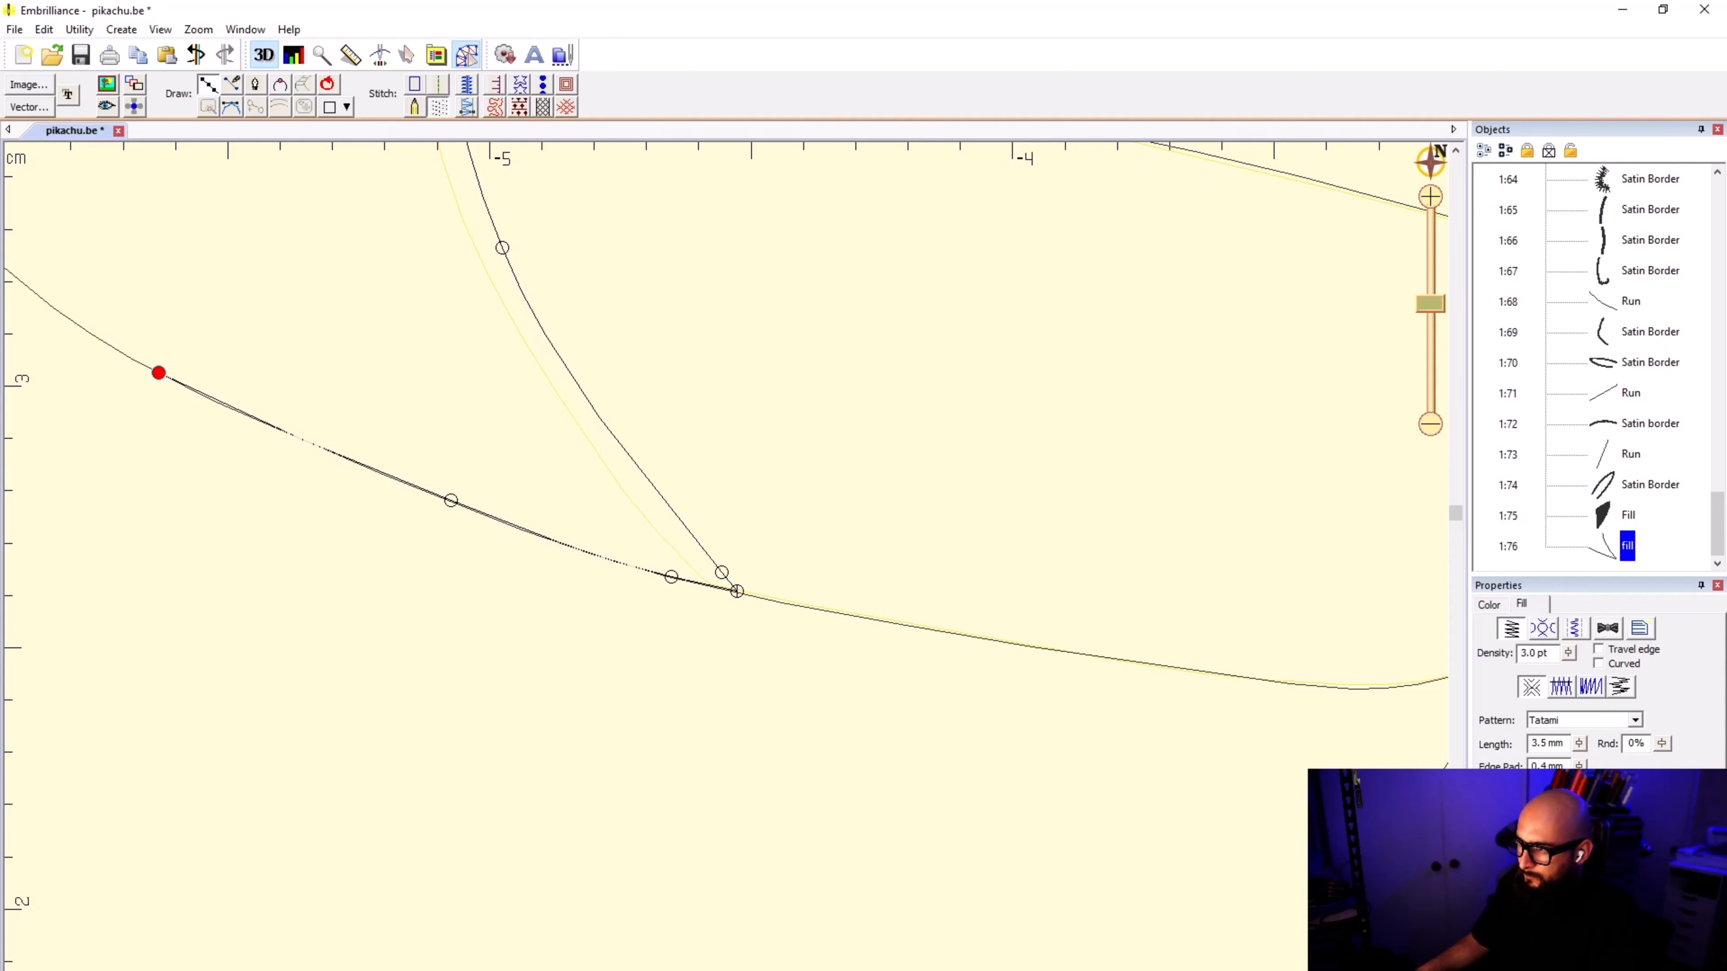
scroll(274, 404, up, 5)
key(BackSpace)
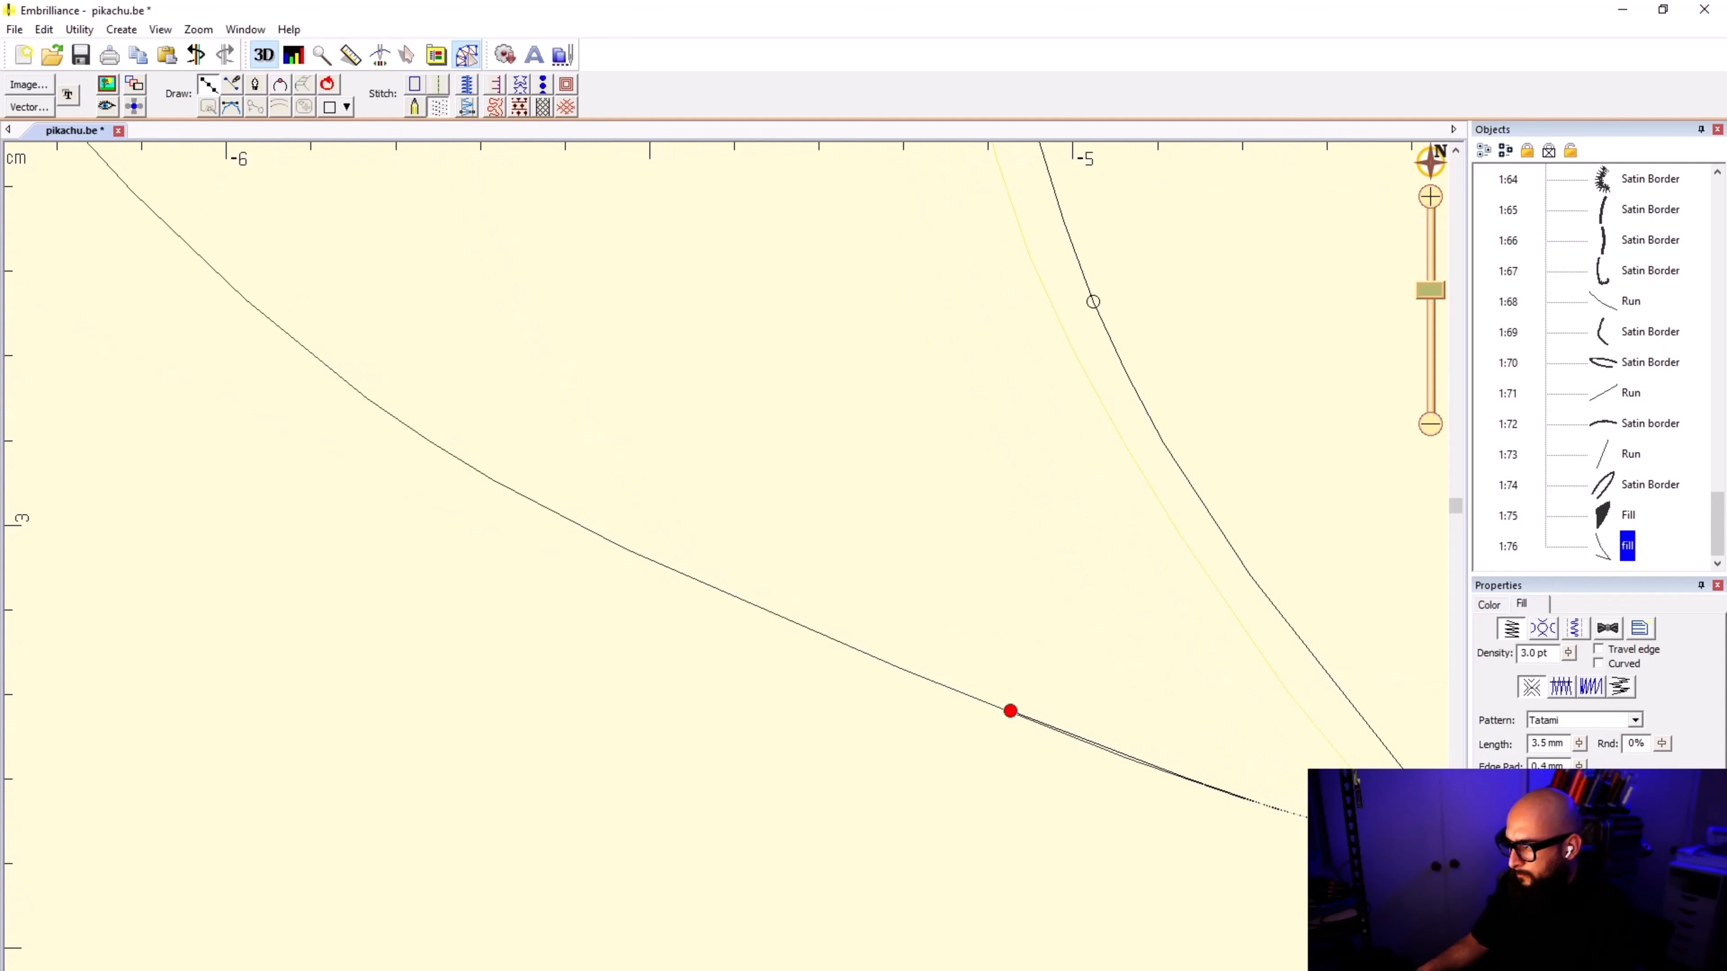
click(705, 583)
click(515, 492)
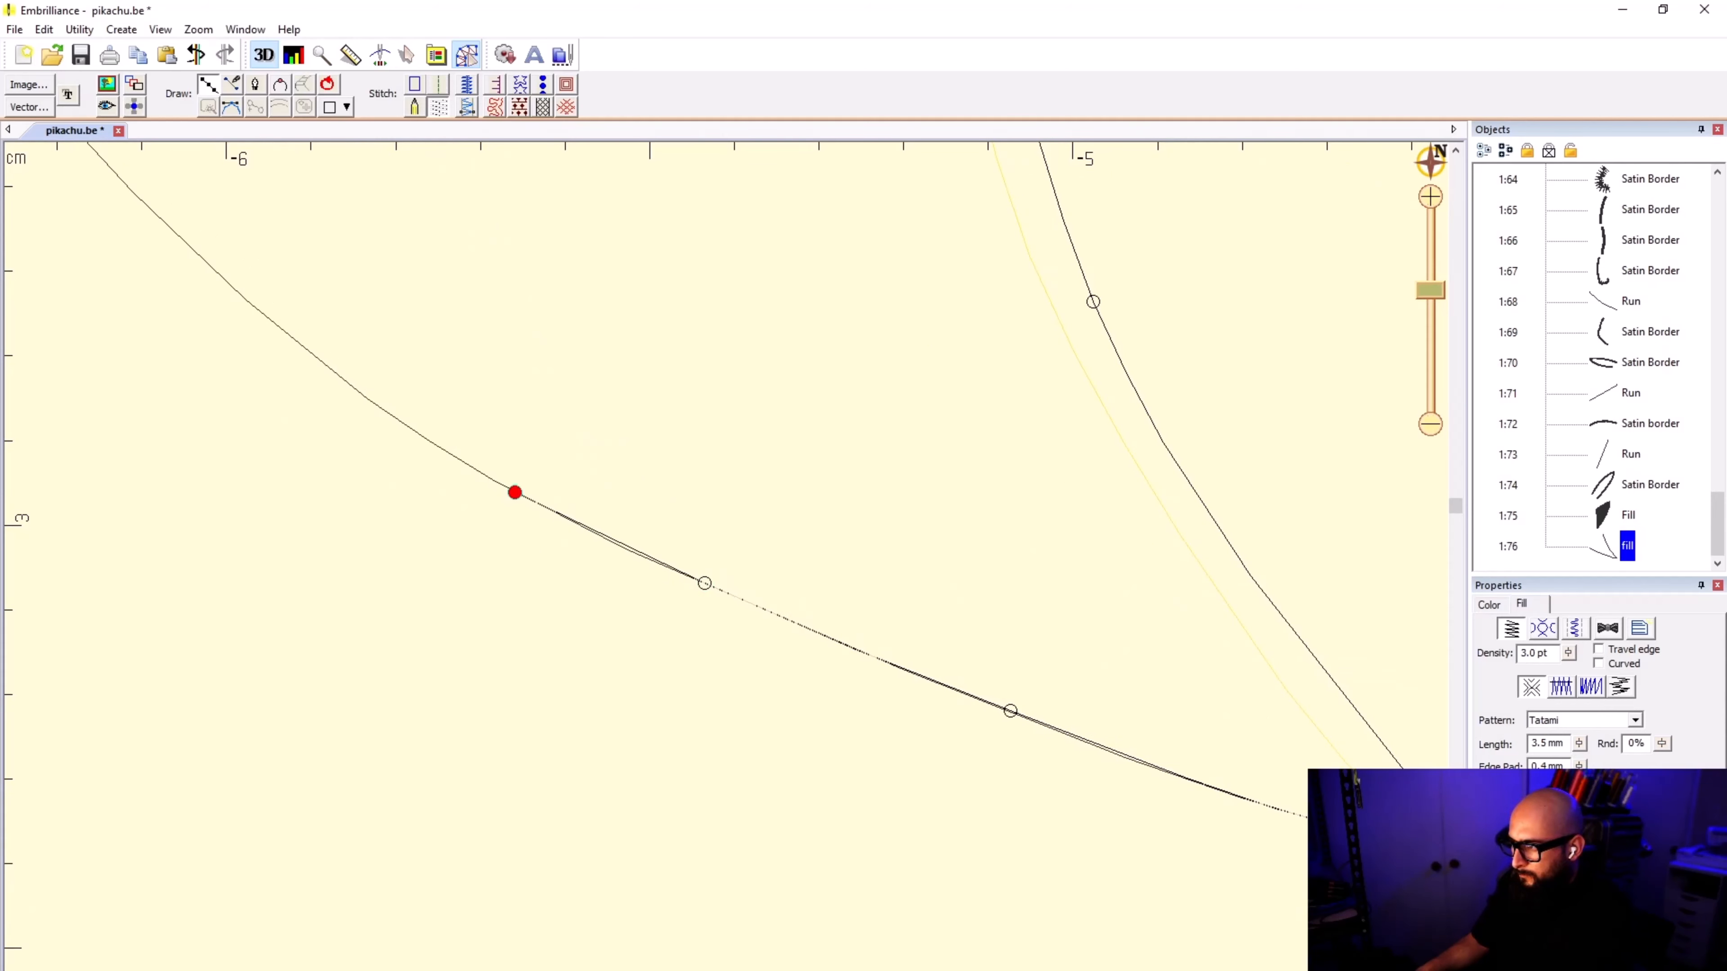
click(331, 368)
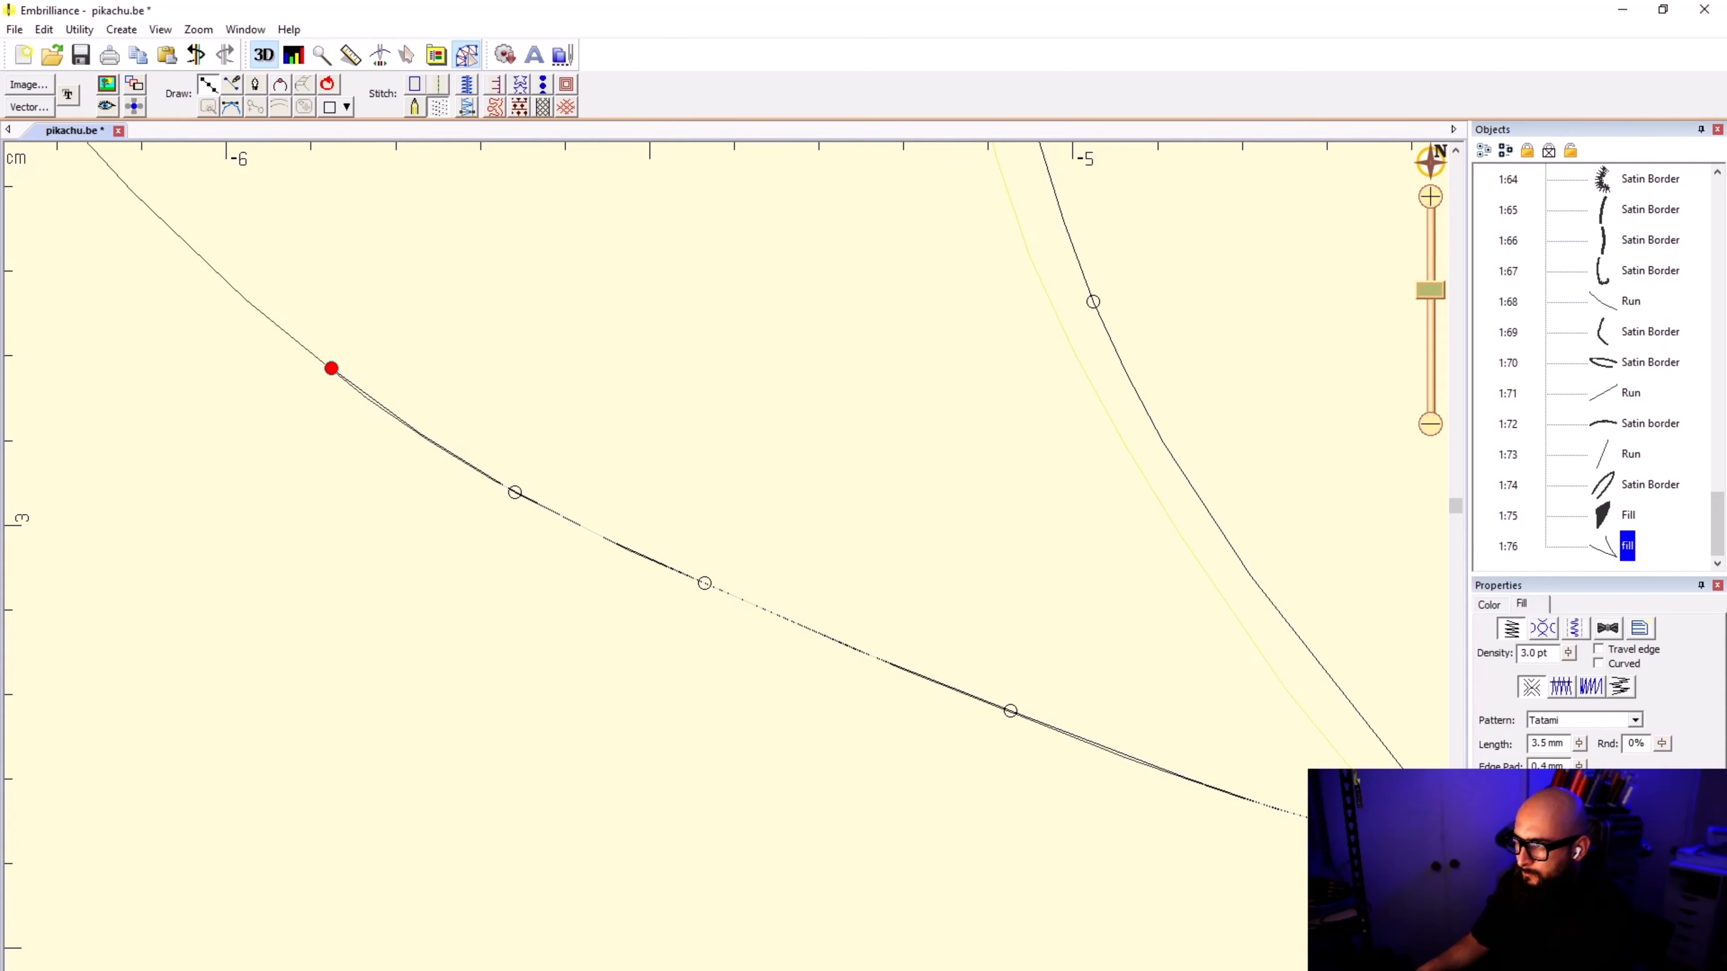
click(174, 229)
Step: Trace around the ear's point and along its upper edge back to the start, and finish the outline as a black fill
scroll(174, 229, down, 3)
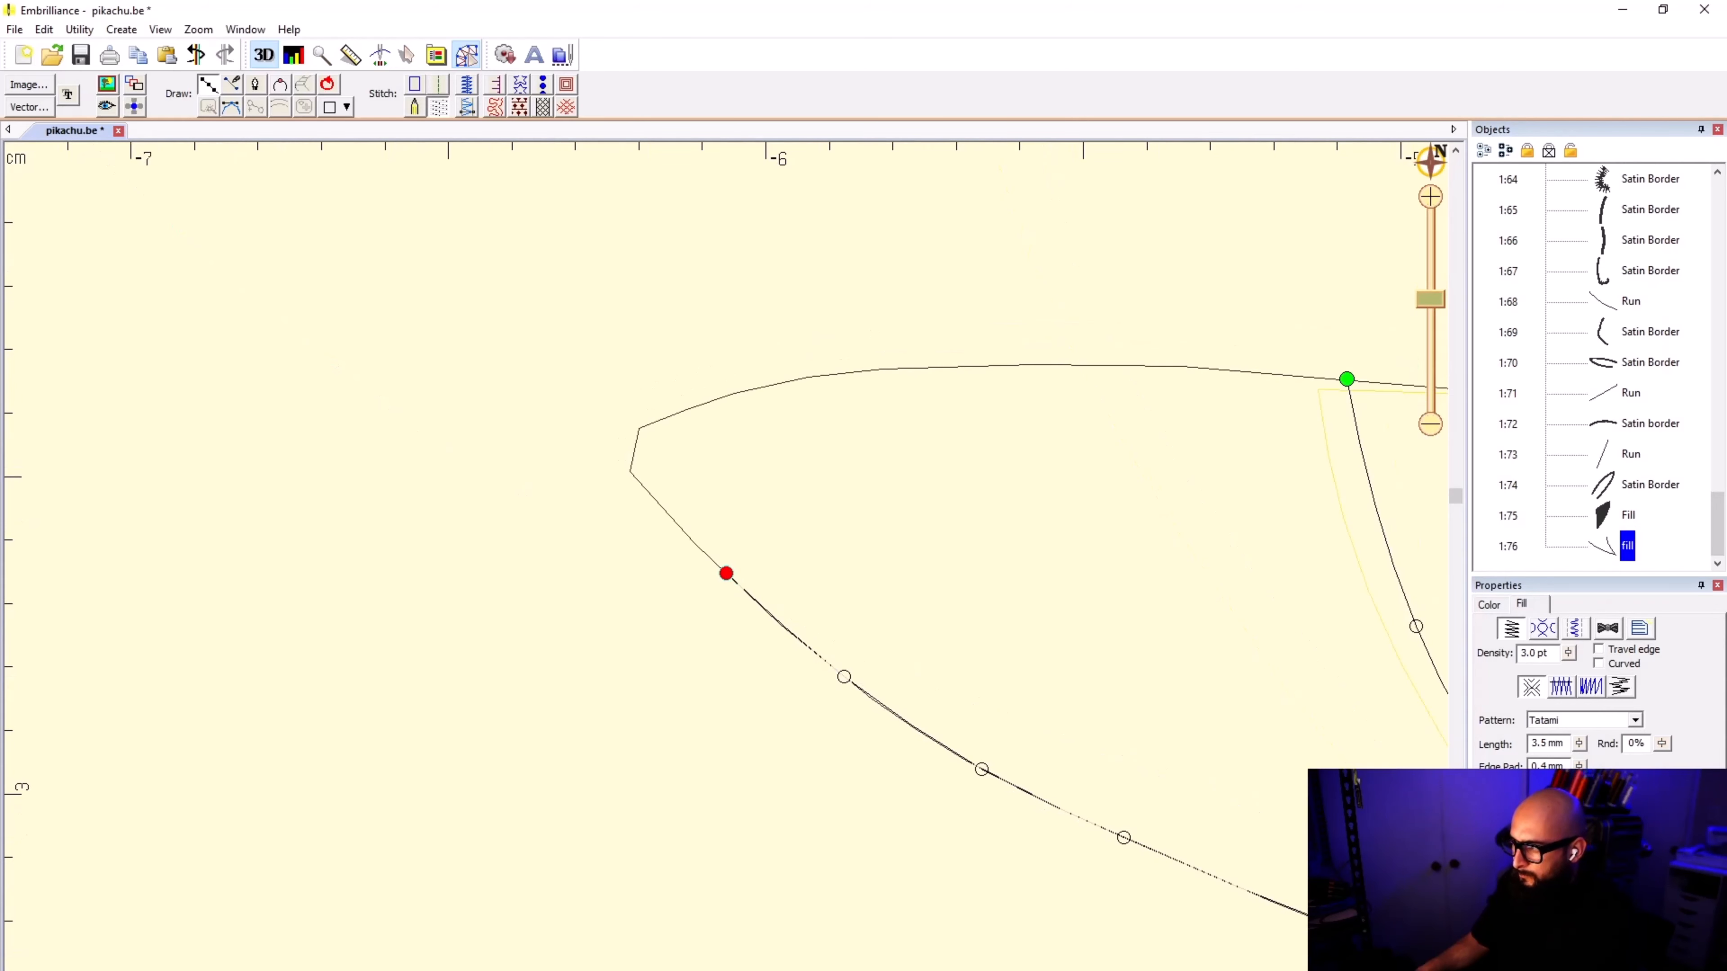
click(640, 482)
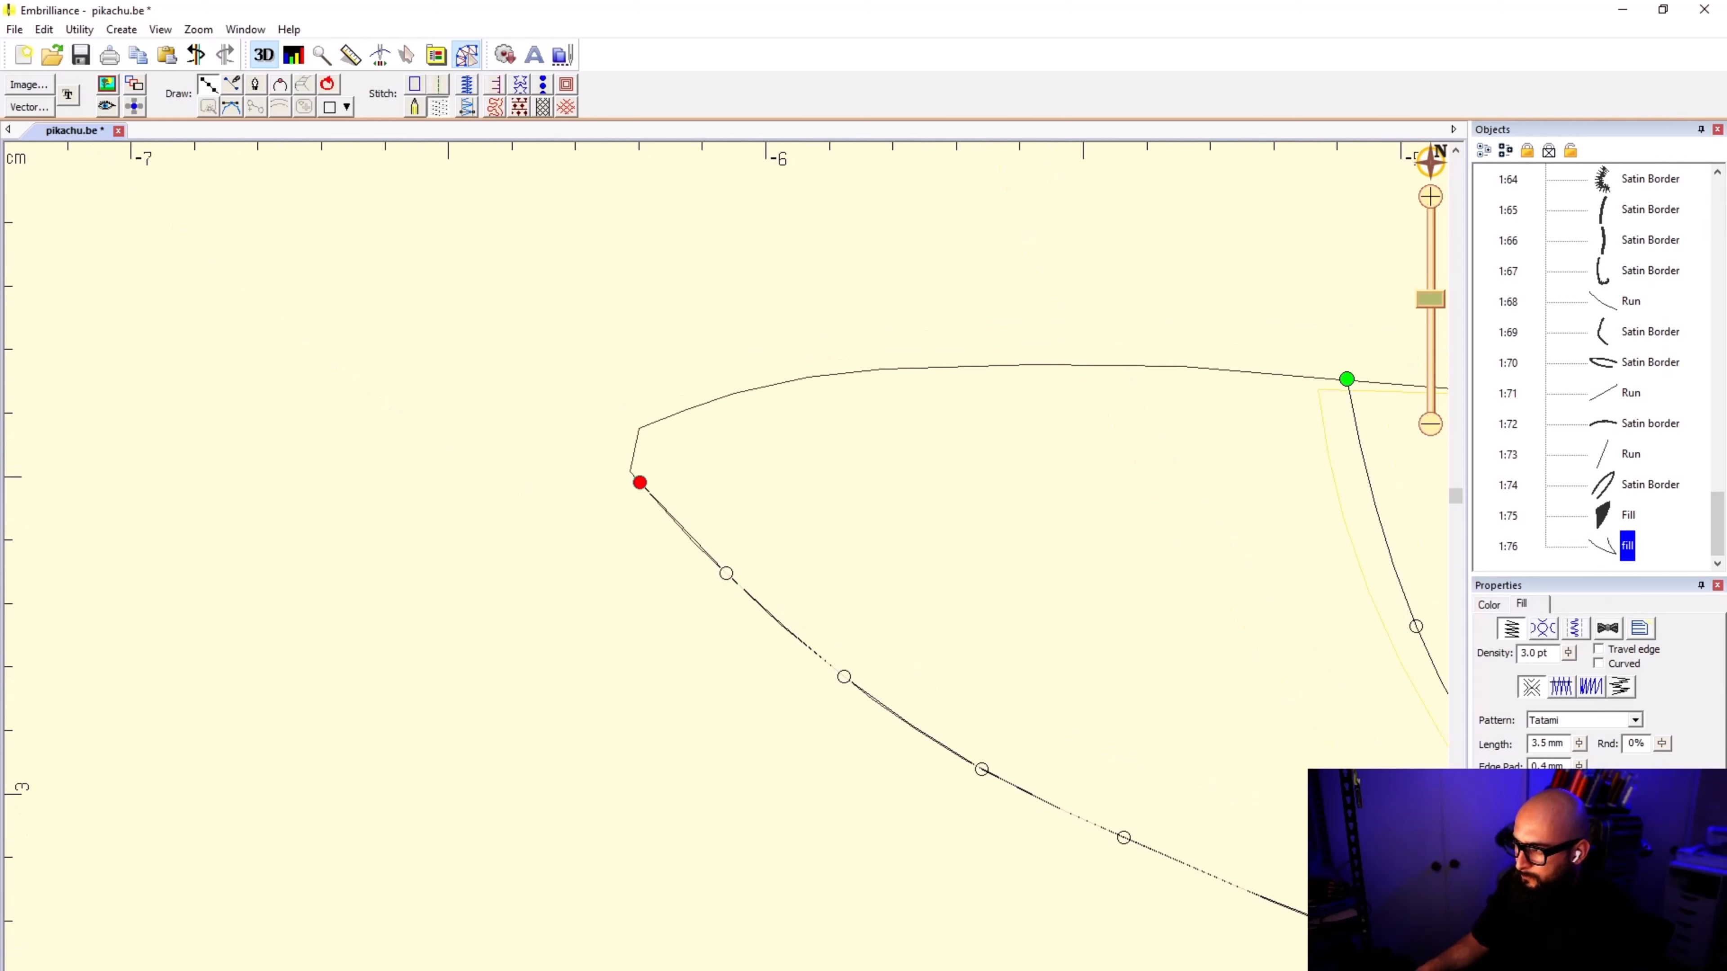
click(631, 471)
click(641, 428)
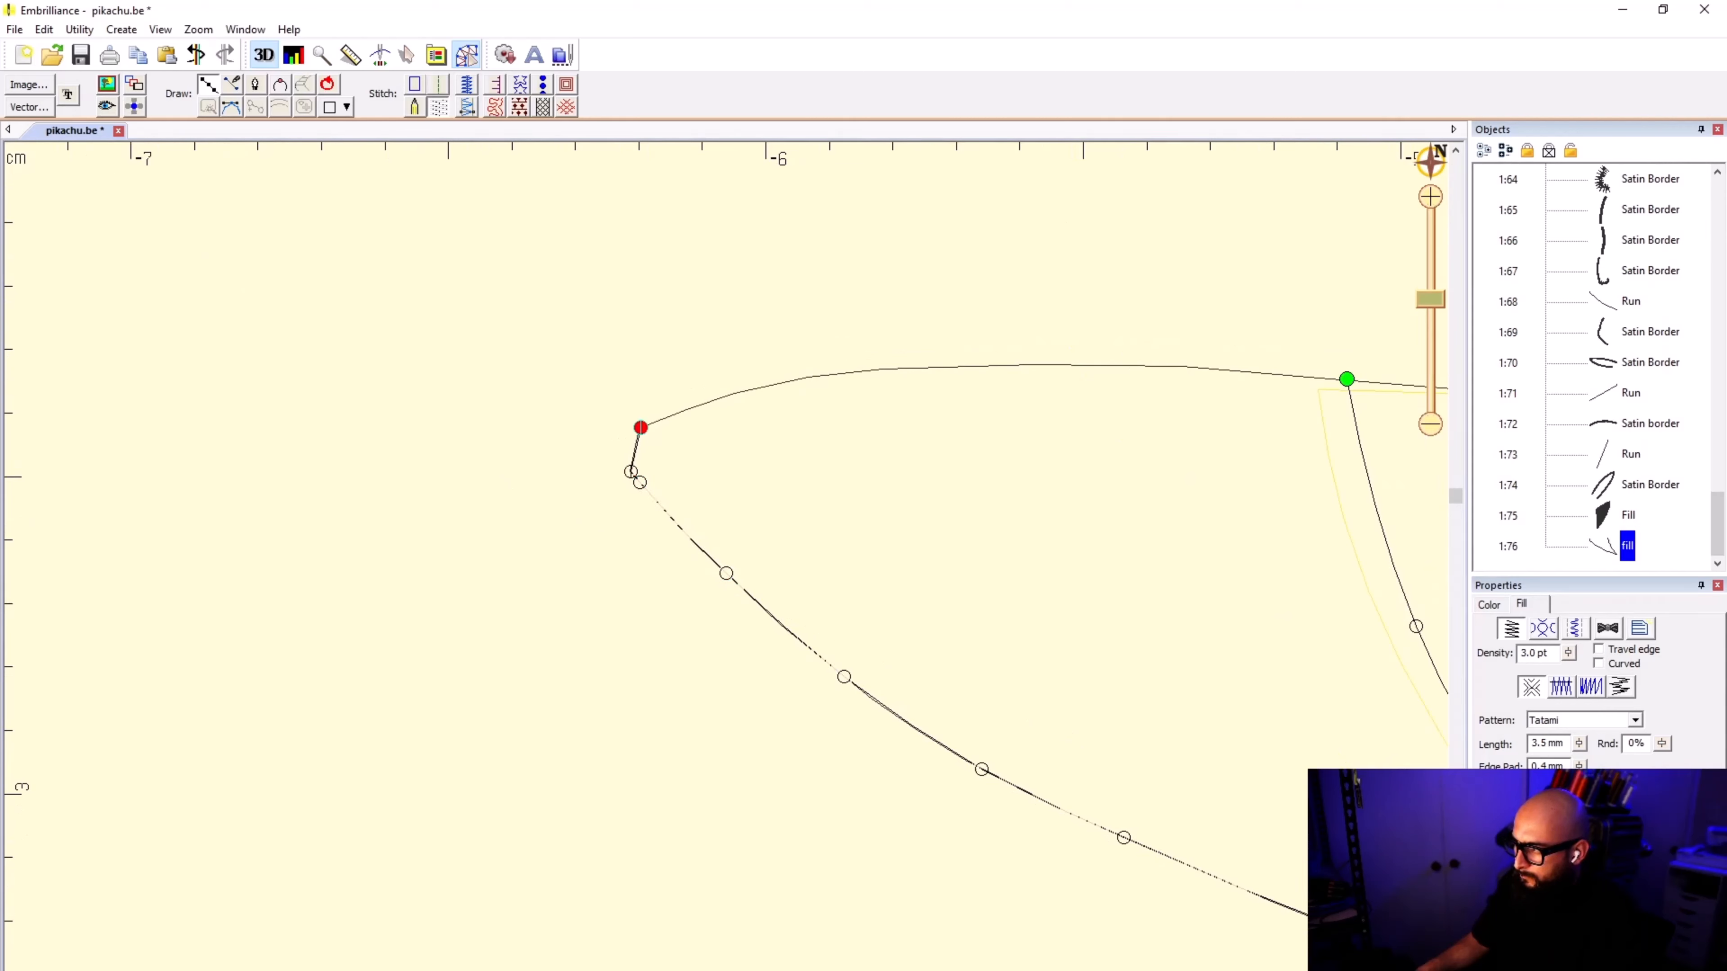
click(754, 388)
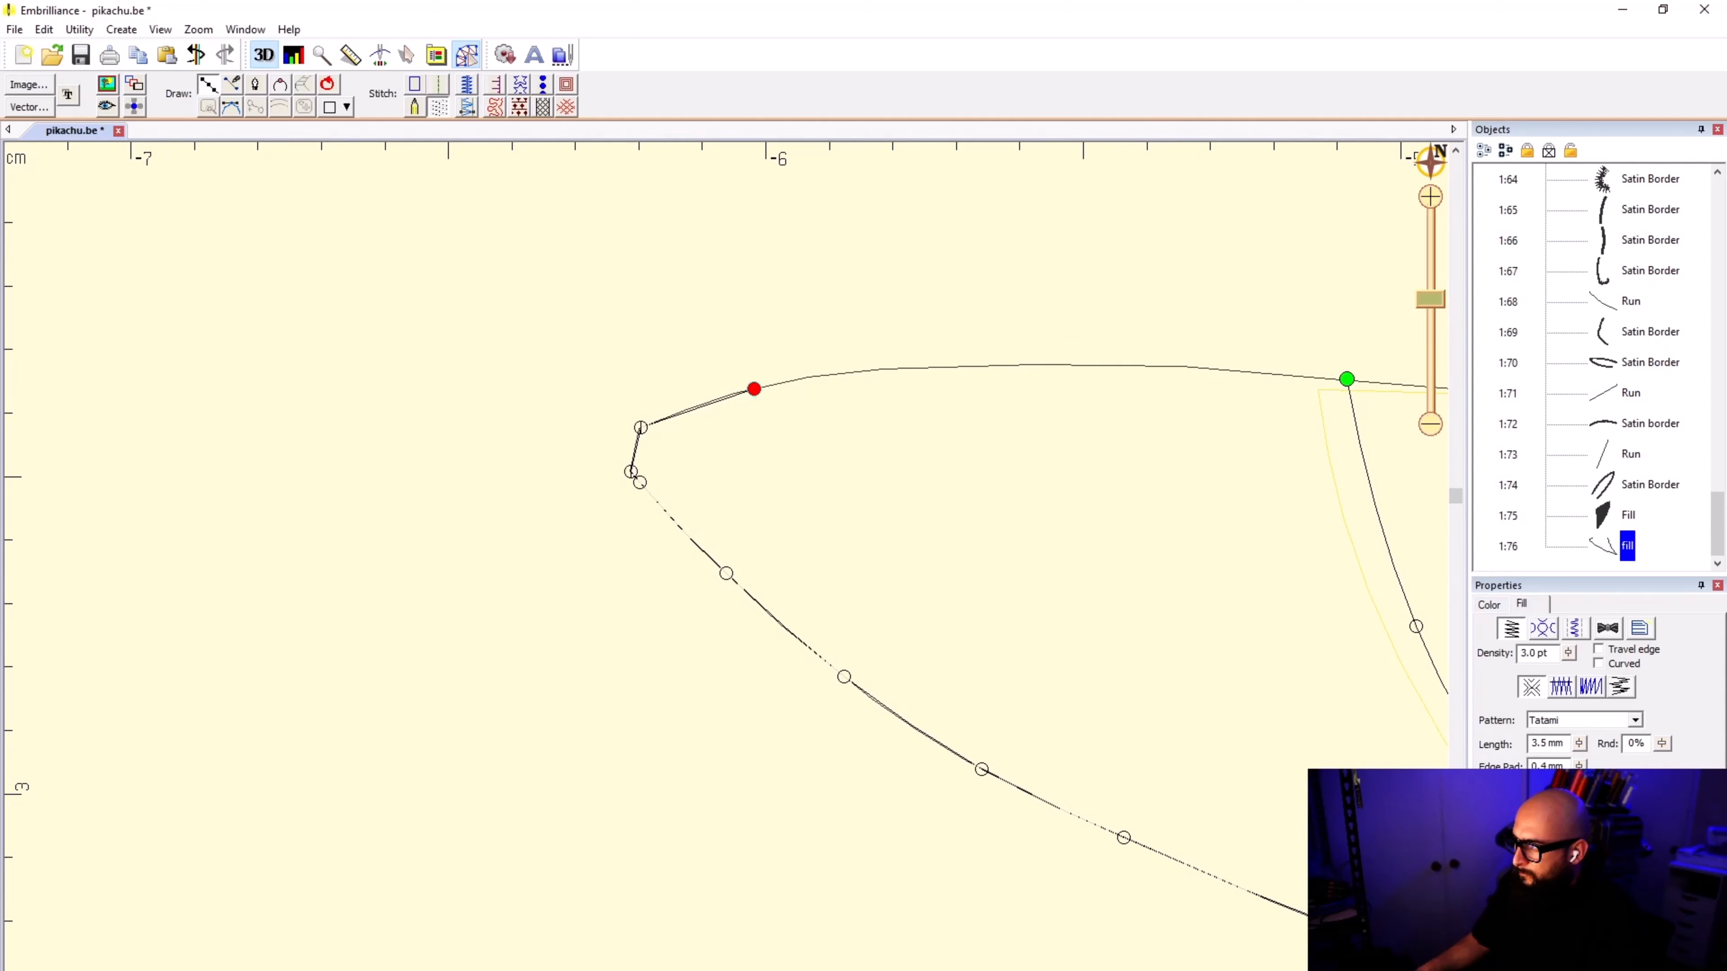
click(929, 367)
click(1138, 365)
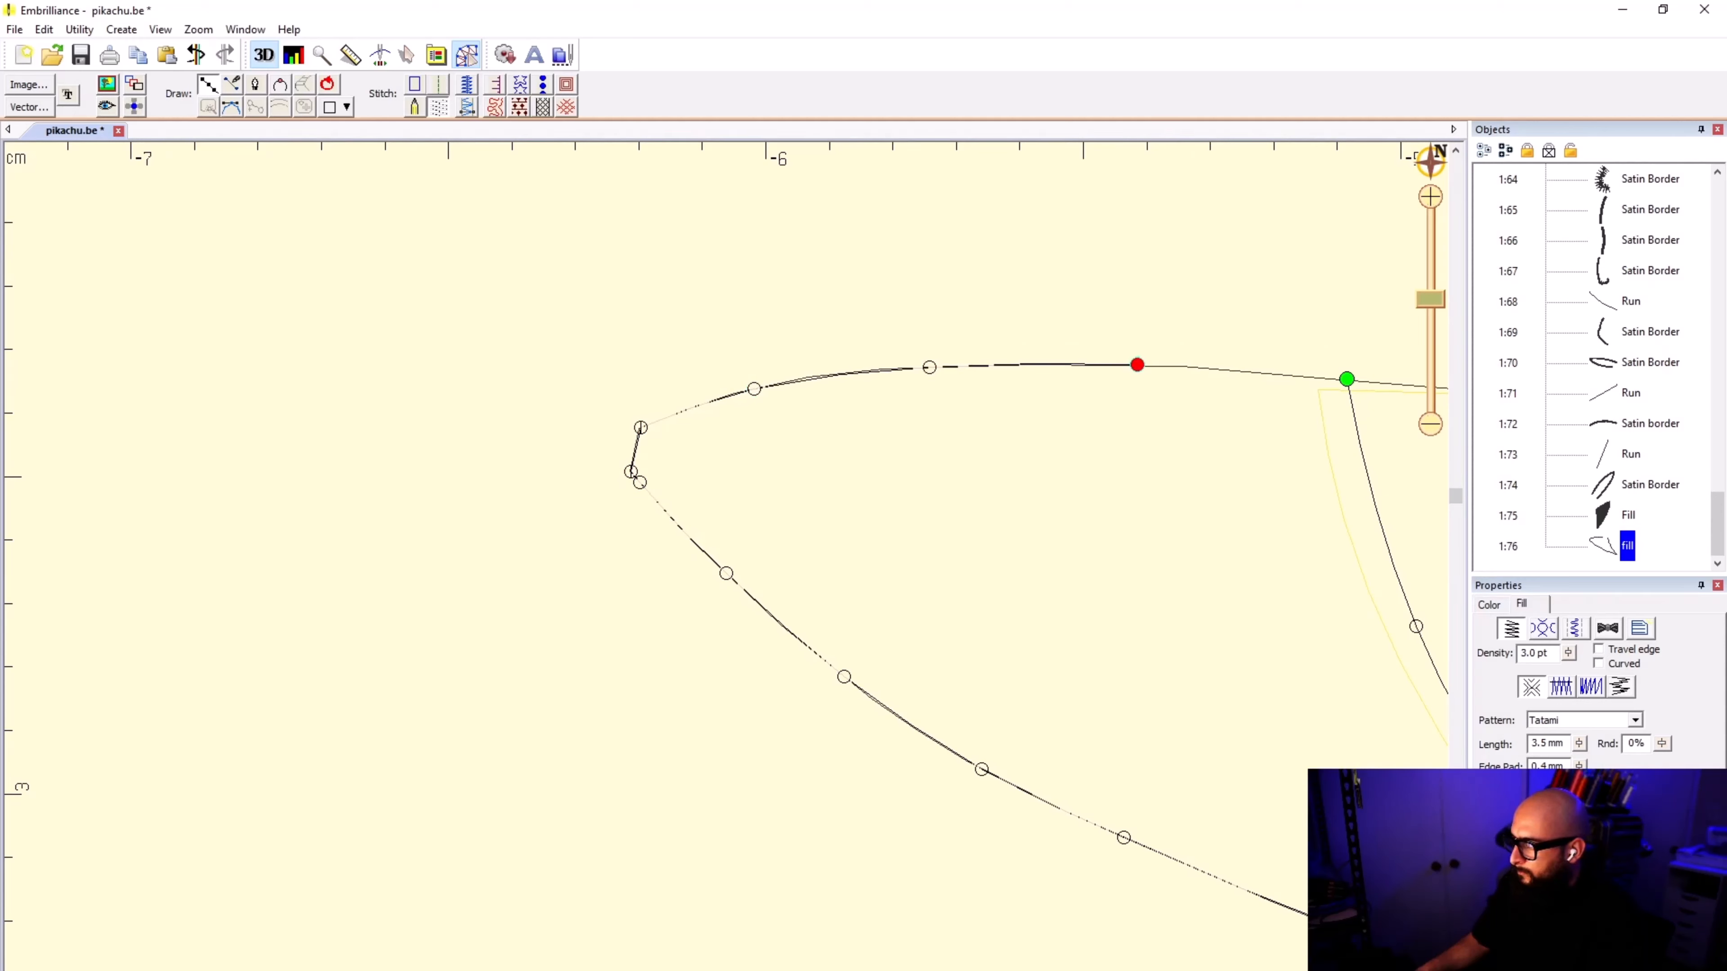
click(1314, 377)
click(1347, 379)
key(Return)
key(space)
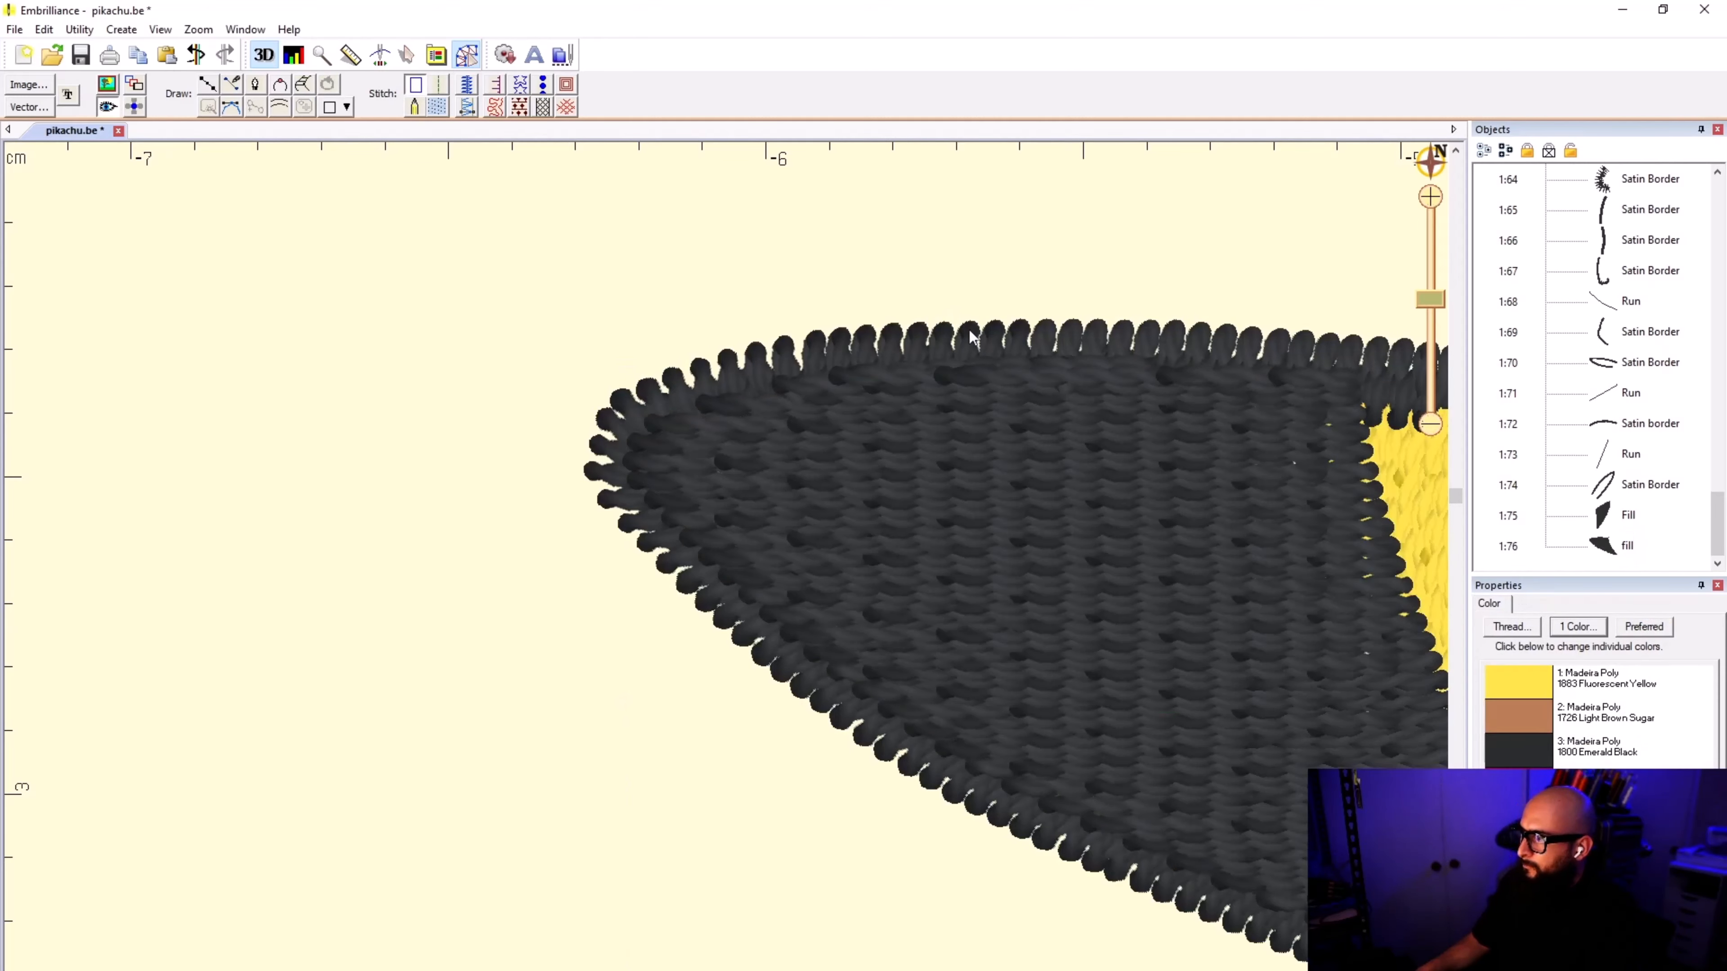
Step: Select both black ear-tip fills and move them to the first position in the stitching order
scroll(730, 569, down, 5)
scroll(744, 583, down, 8)
scroll(884, 727, up, 4)
drag(914, 742, 562, 590)
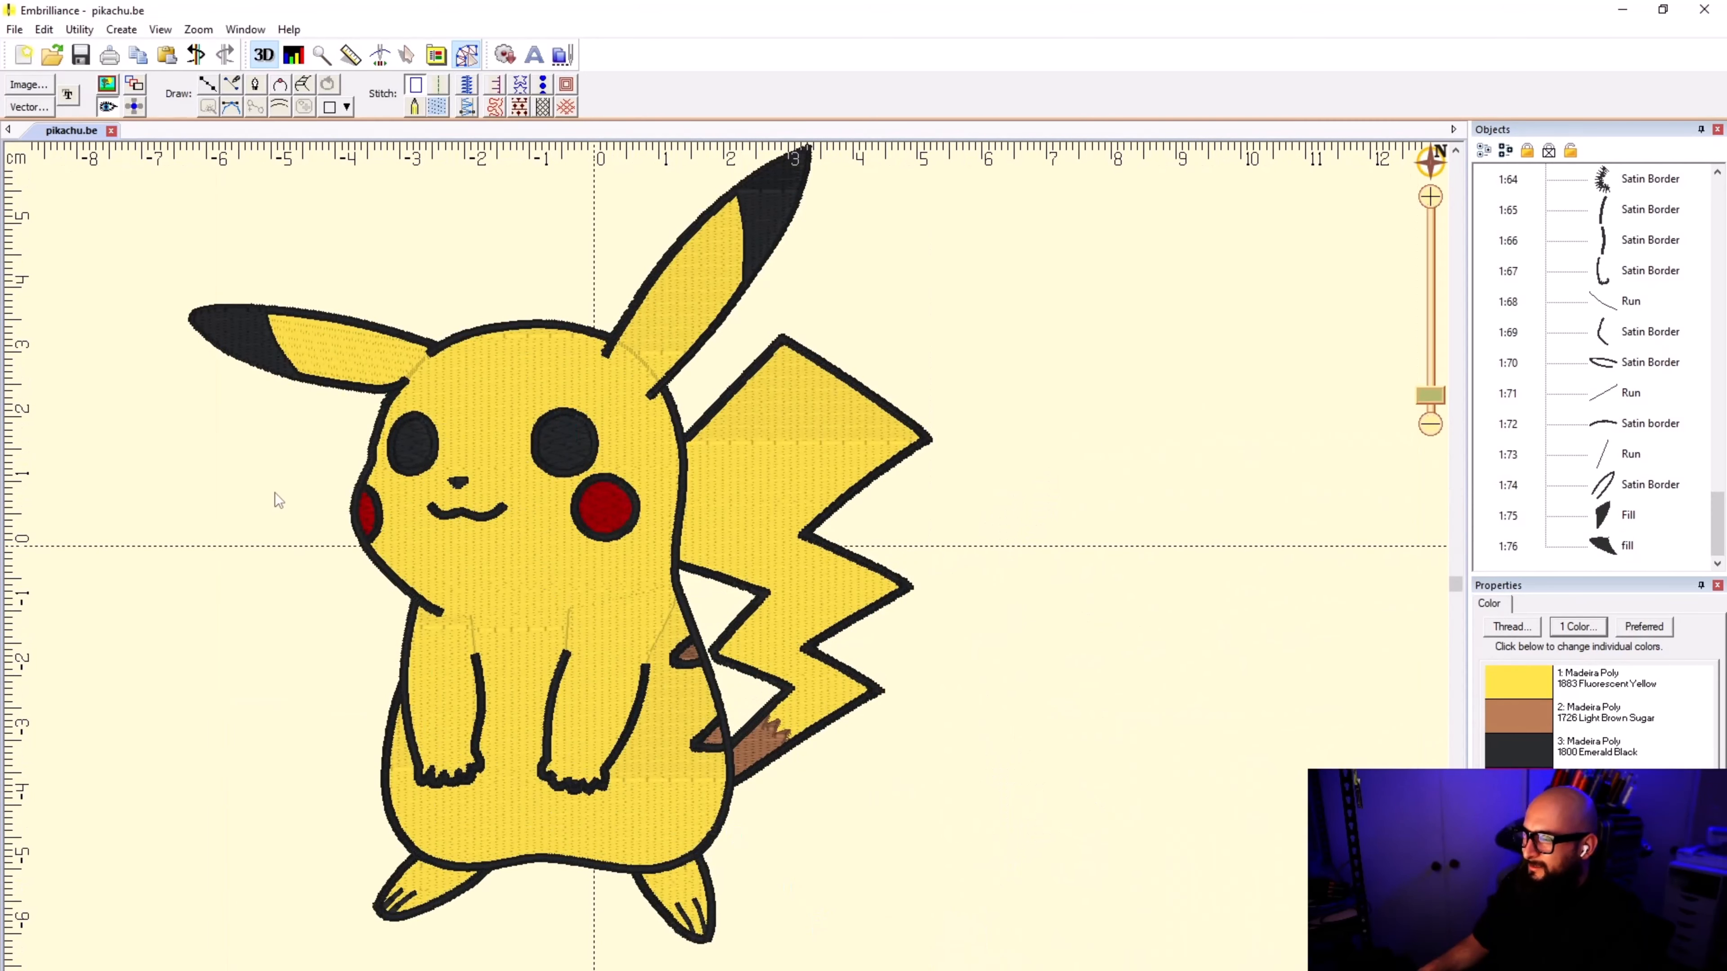
scroll(275, 492, up, 3)
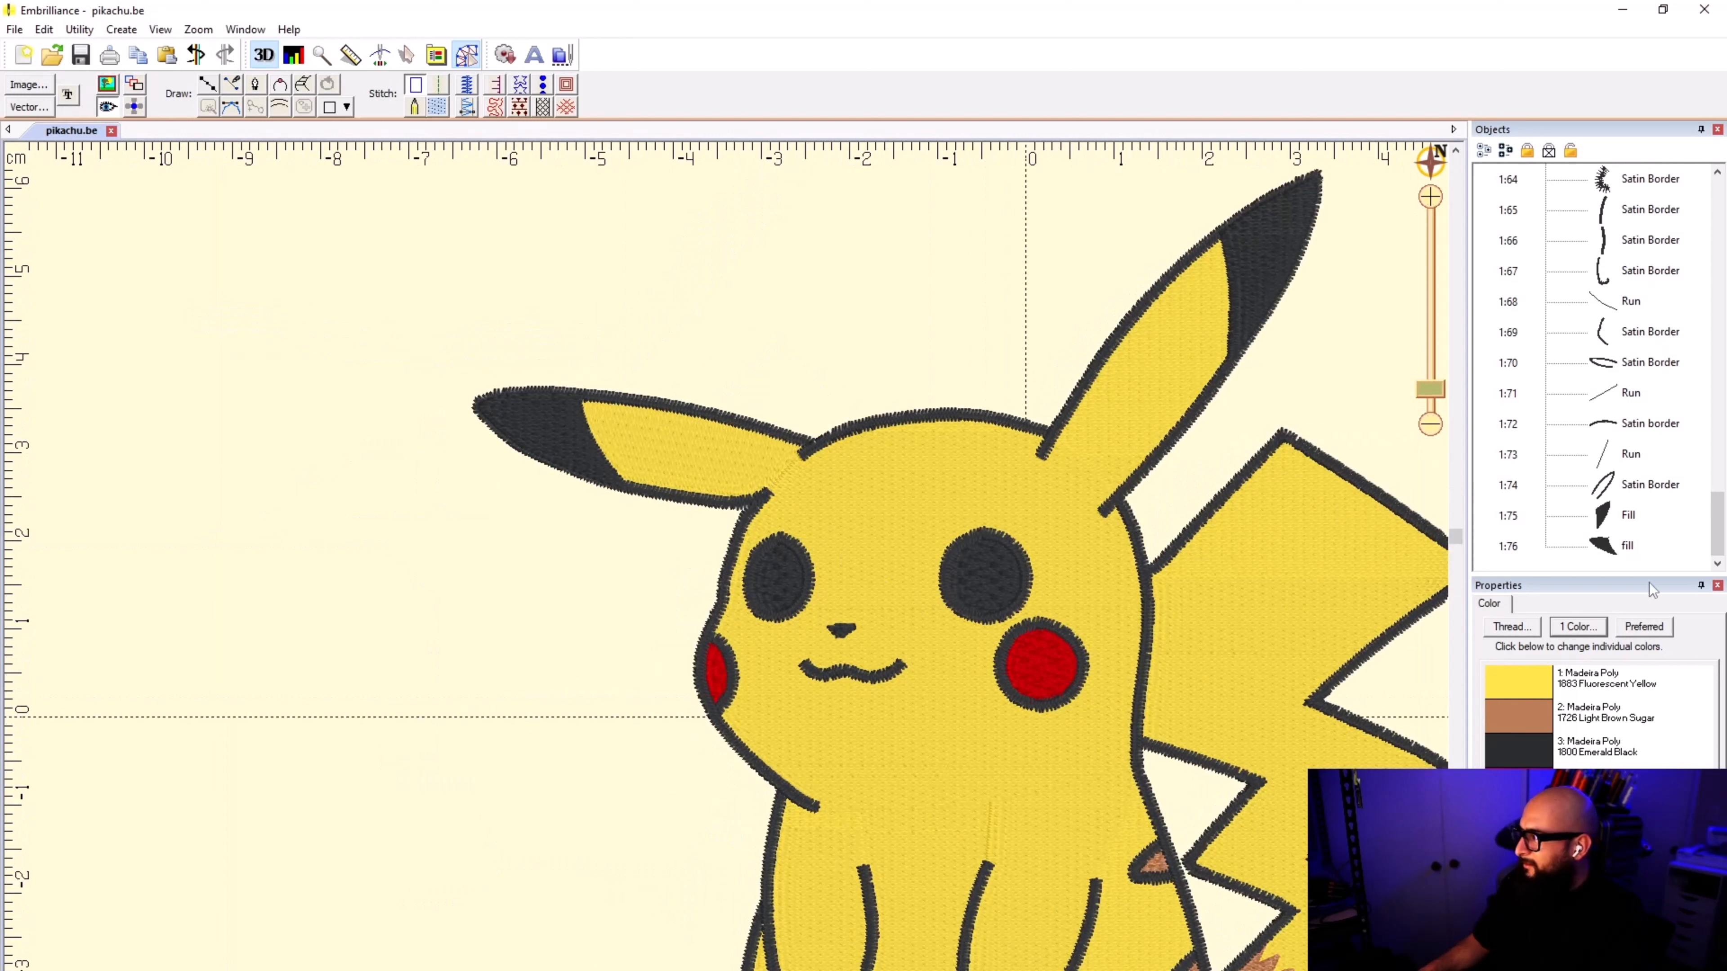
click(1626, 514)
shift+click(1613, 542)
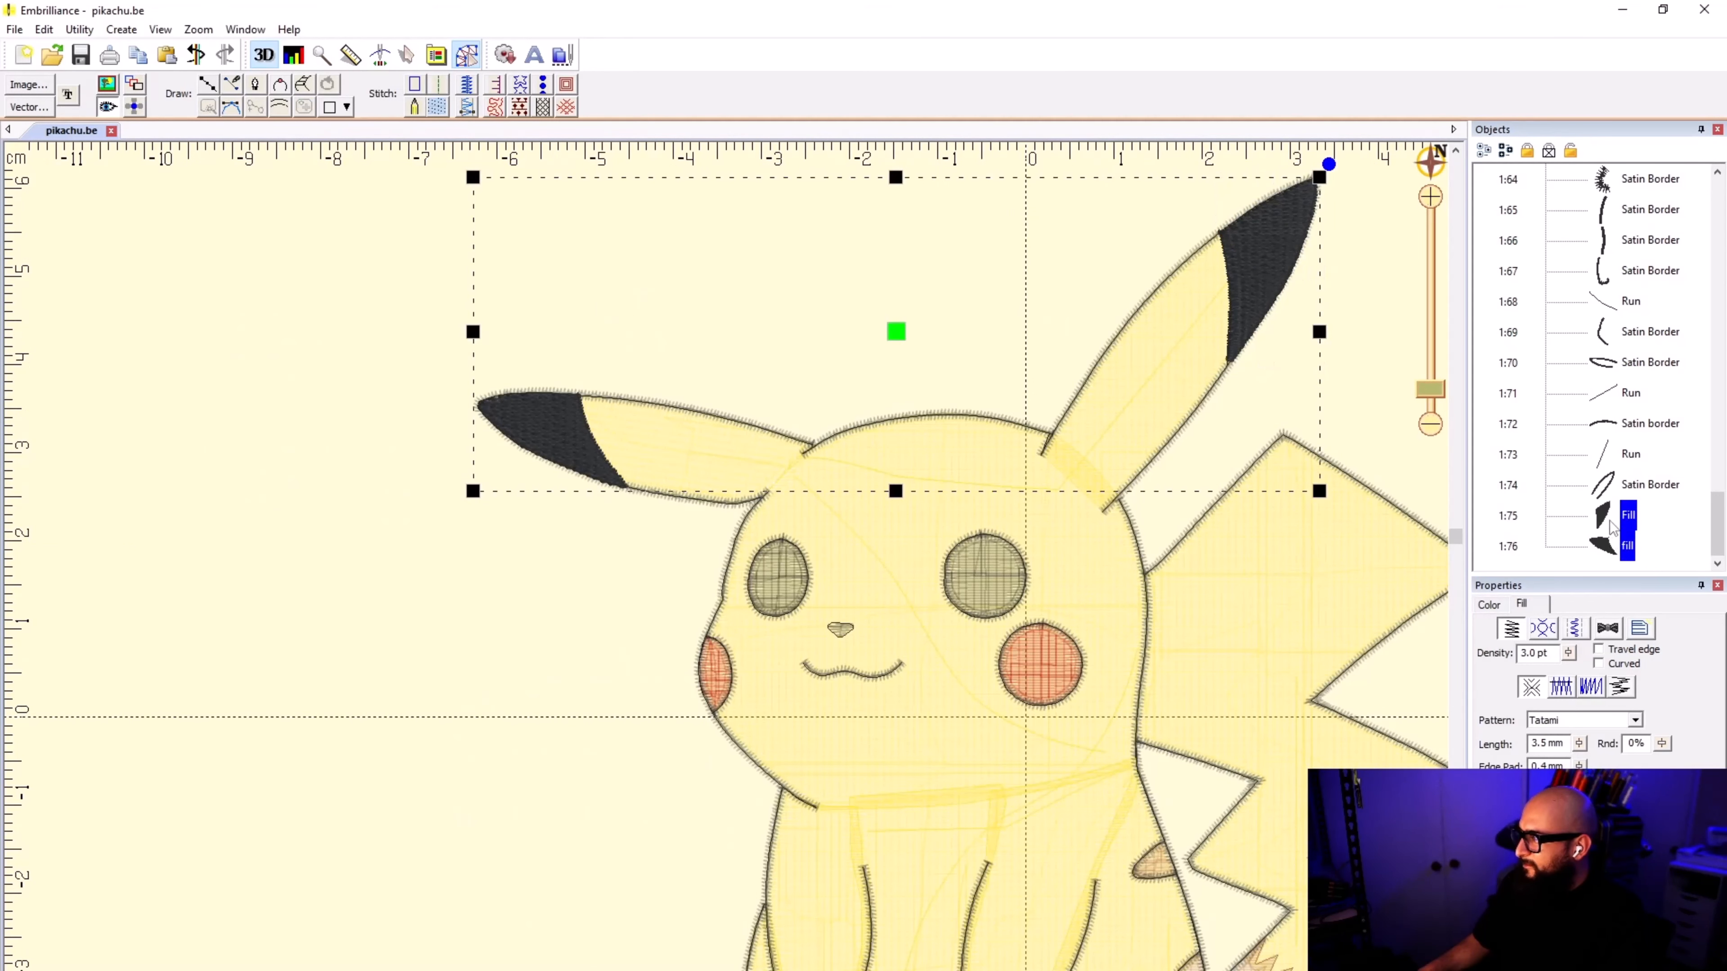
right_click(1591, 515)
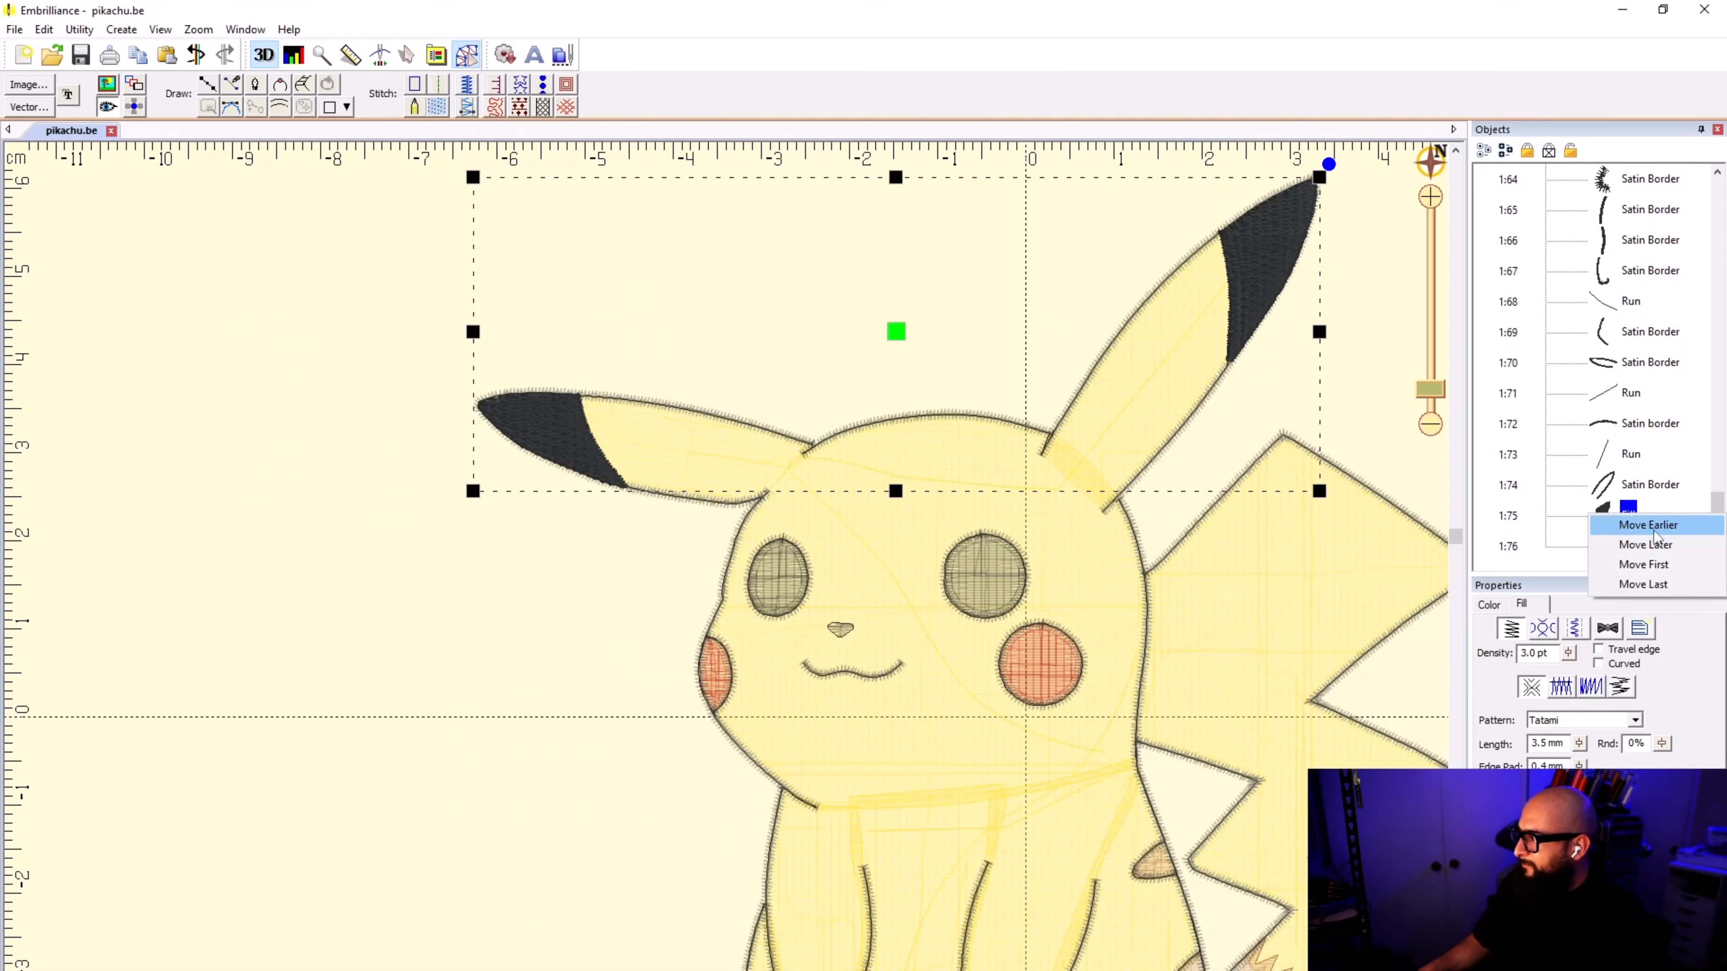
click(1663, 564)
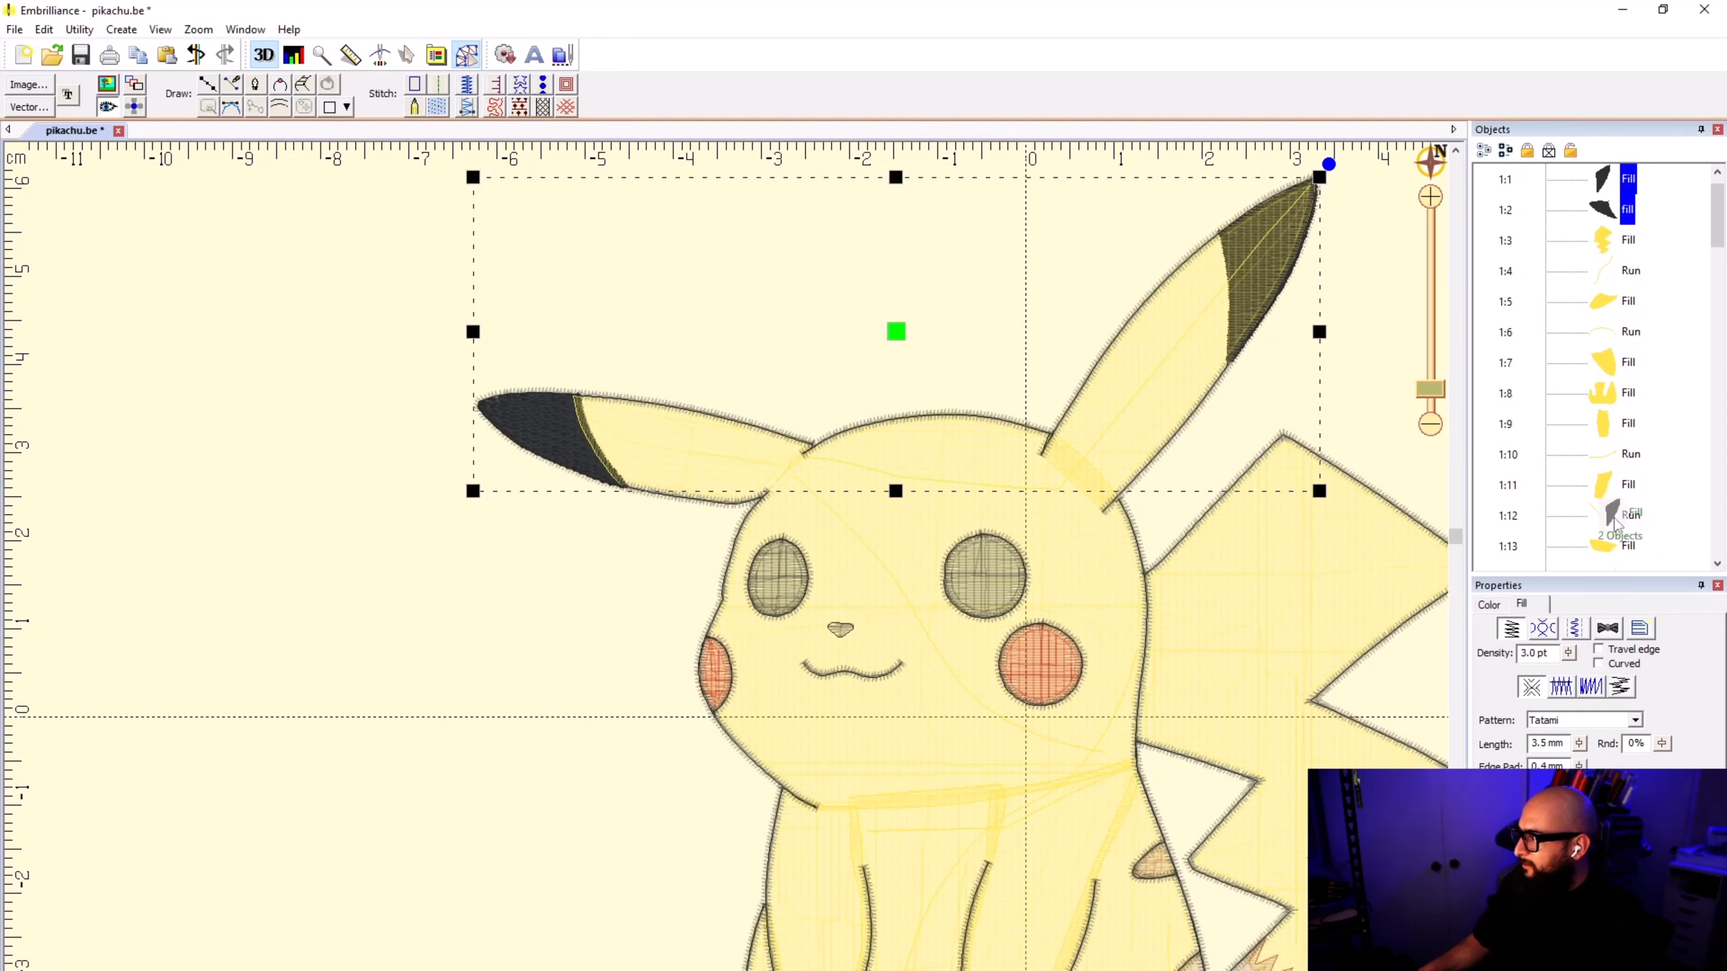
Step: Reorder both ear-tip fills to stitch directly after the two black eye fills and before the red cheeks, and deselect them
mouse_move(1603, 564)
mouse_down()
mouse_move(1584, 463)
mouse_move(1621, 484)
mouse_move(1632, 531)
mouse_move(1611, 537)
mouse_up()
scroll(1631, 449, up, 9)
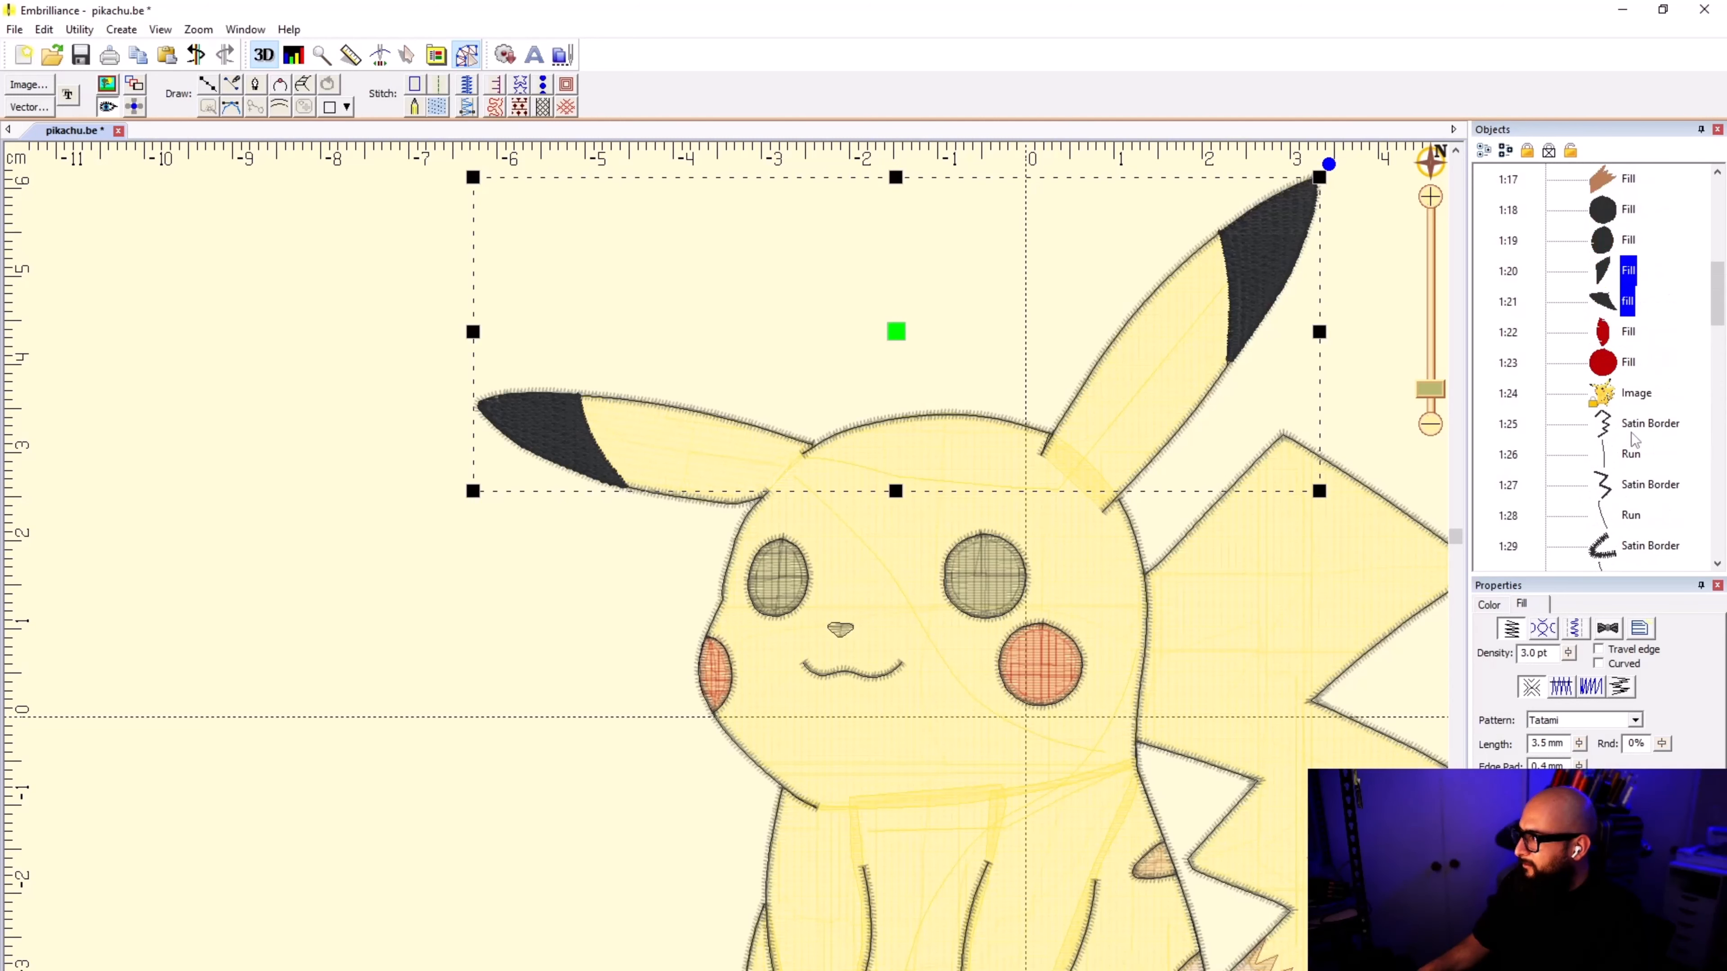
click(786, 284)
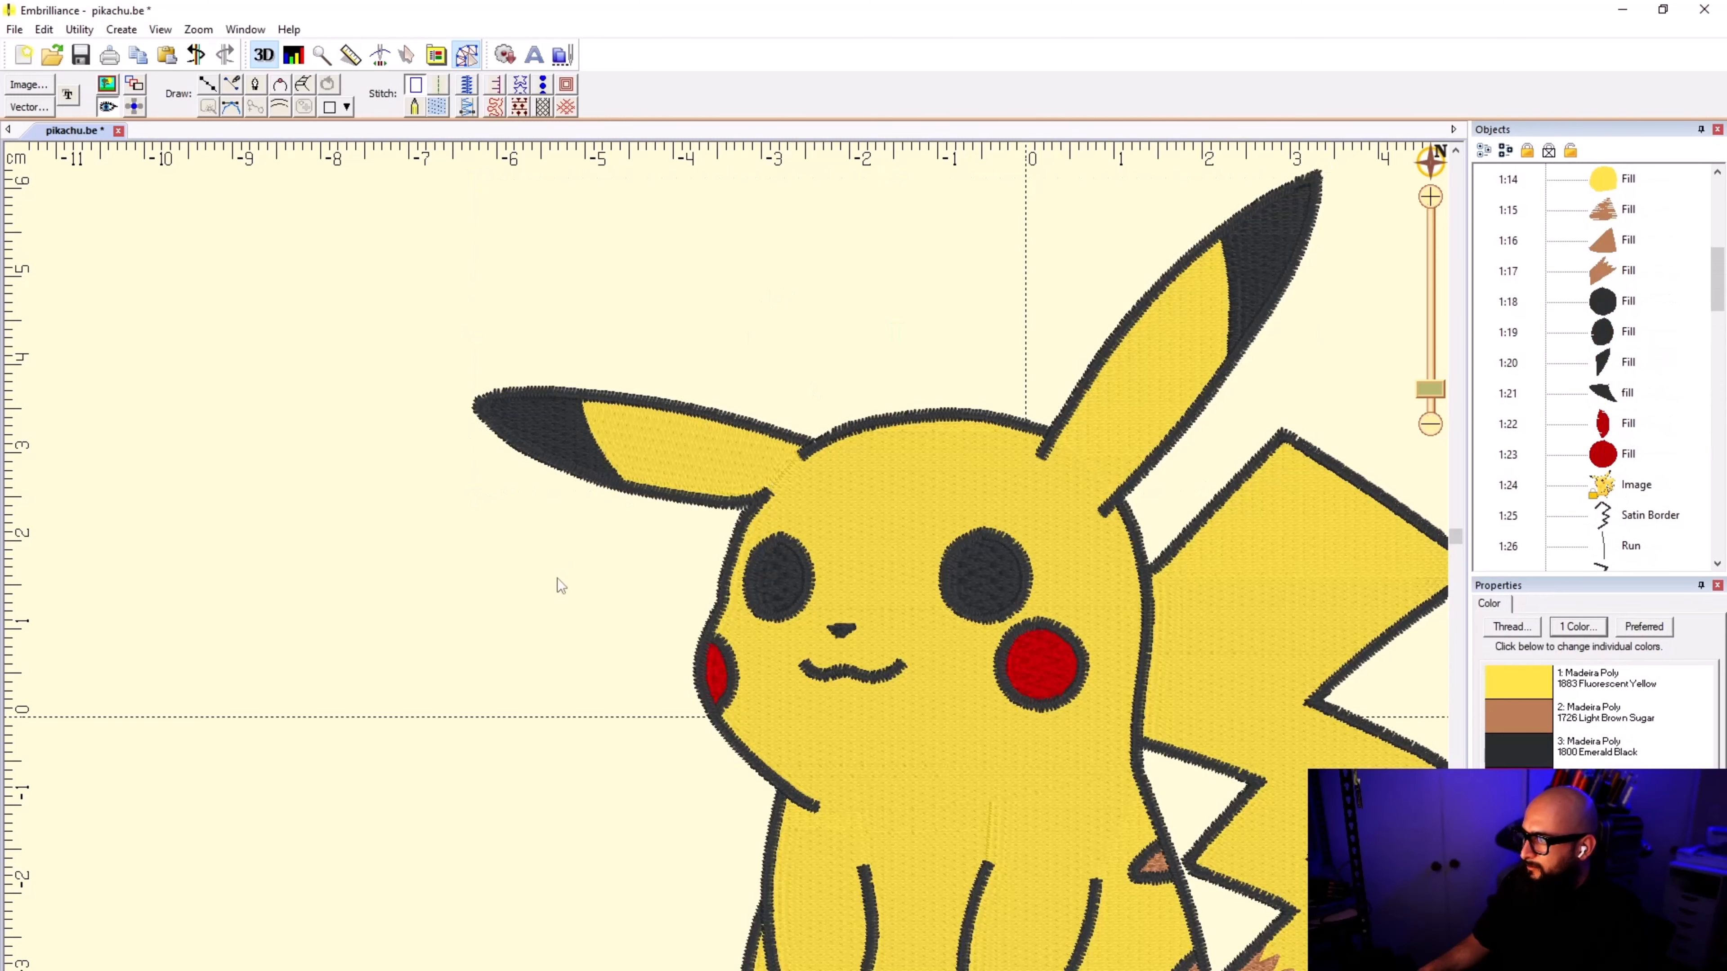
Step: Hide the stitches and show the Pikachu reference image
scroll(992, 546, down, 2)
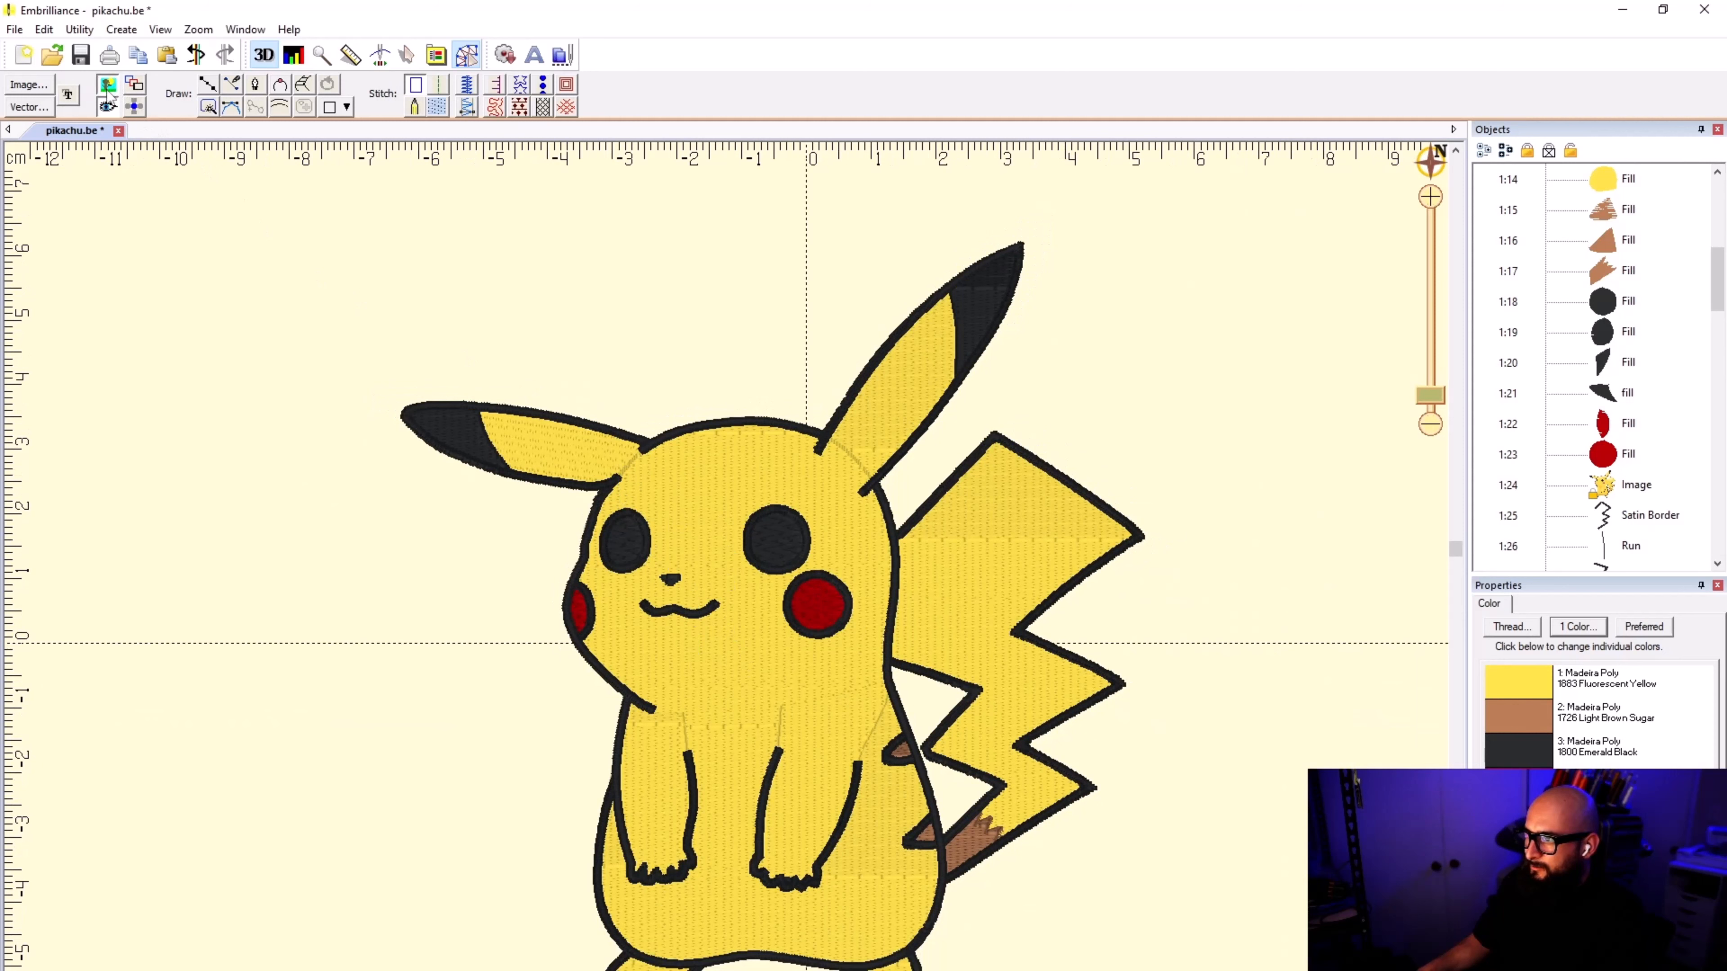
click(107, 107)
click(108, 107)
click(107, 107)
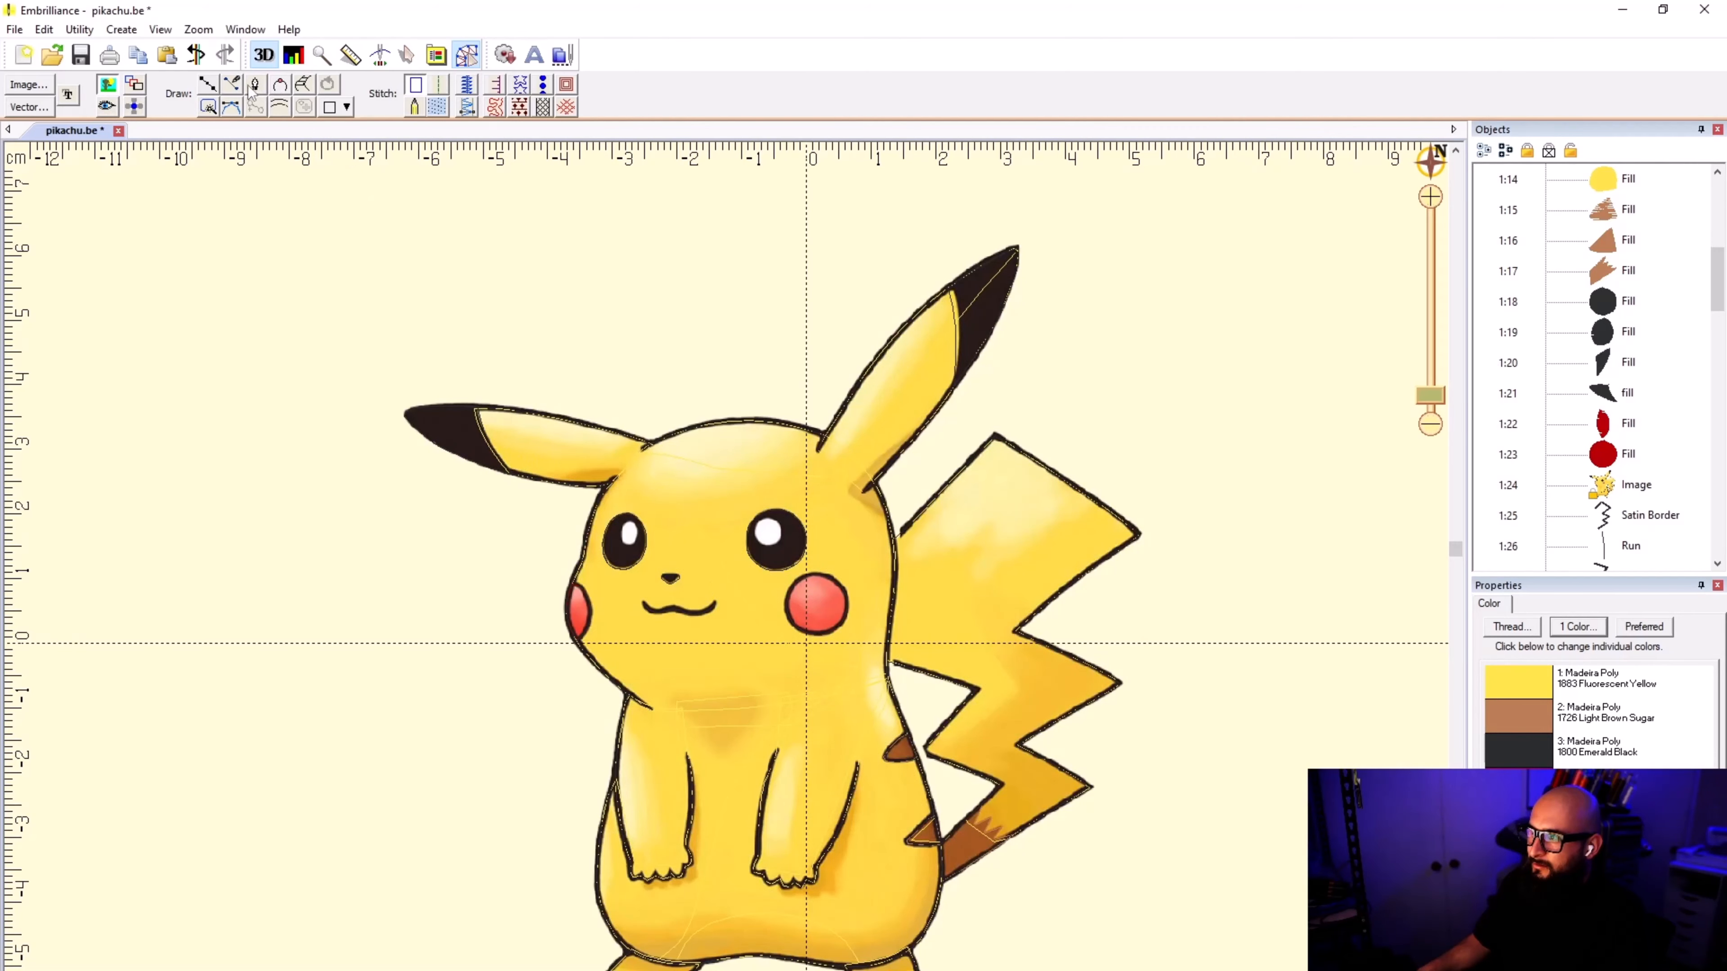
click(208, 84)
scroll(467, 525, up, 5)
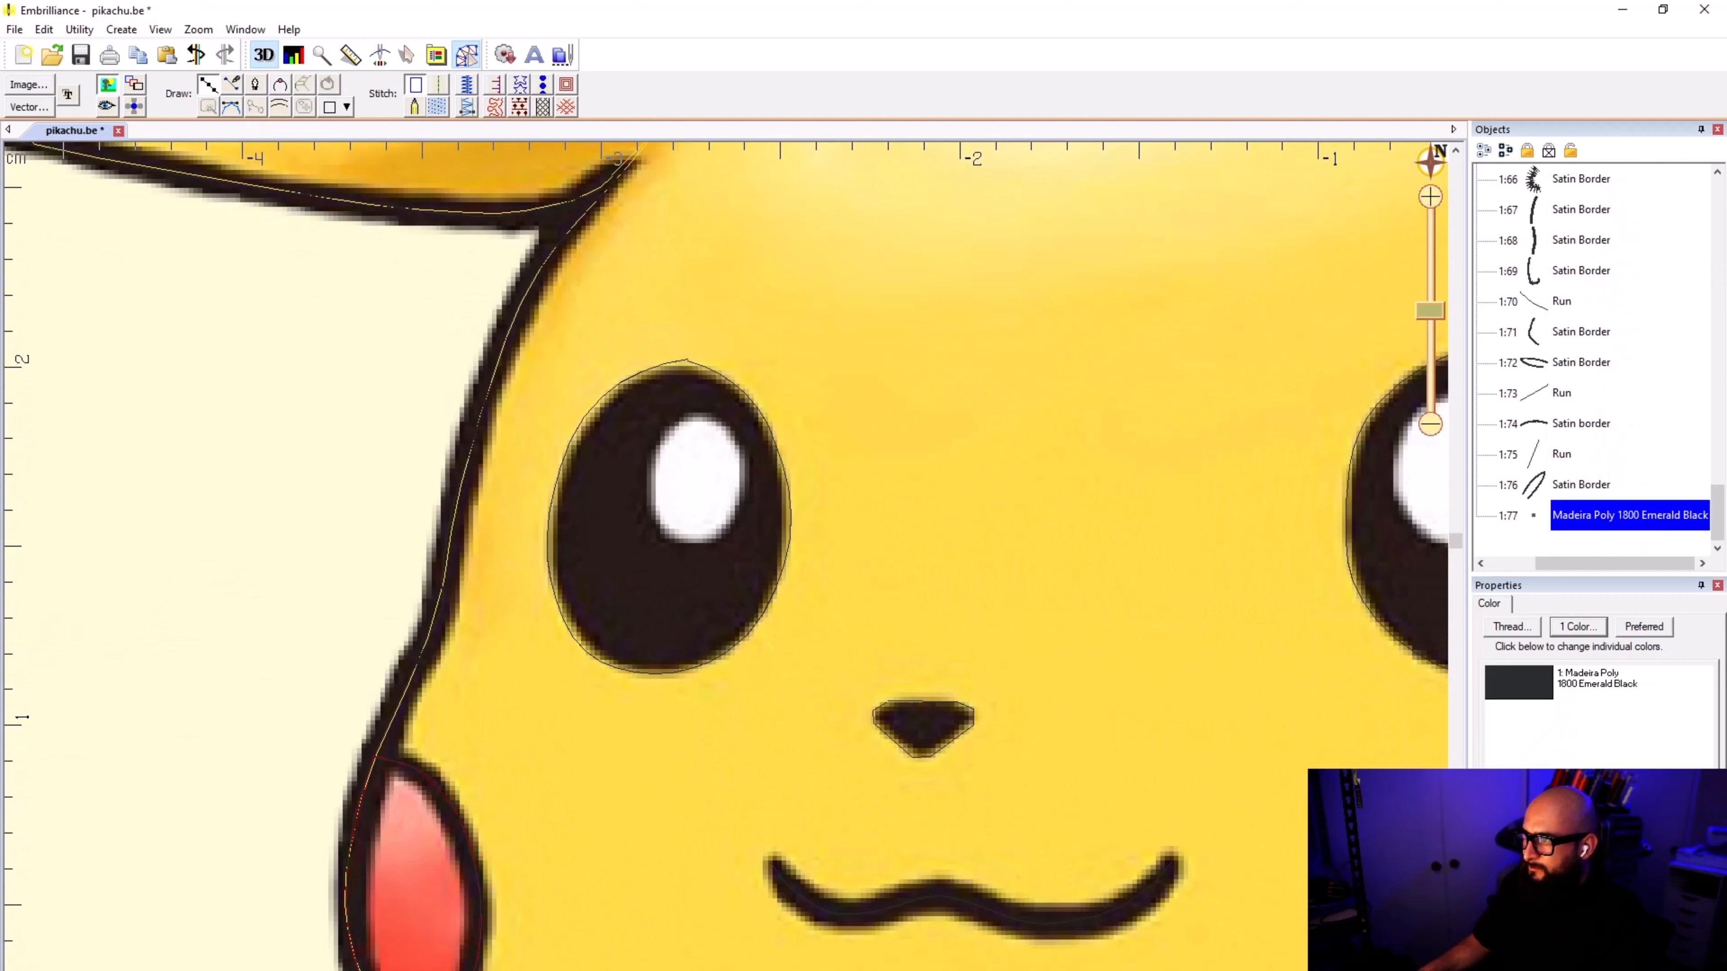
click(346, 107)
click(387, 119)
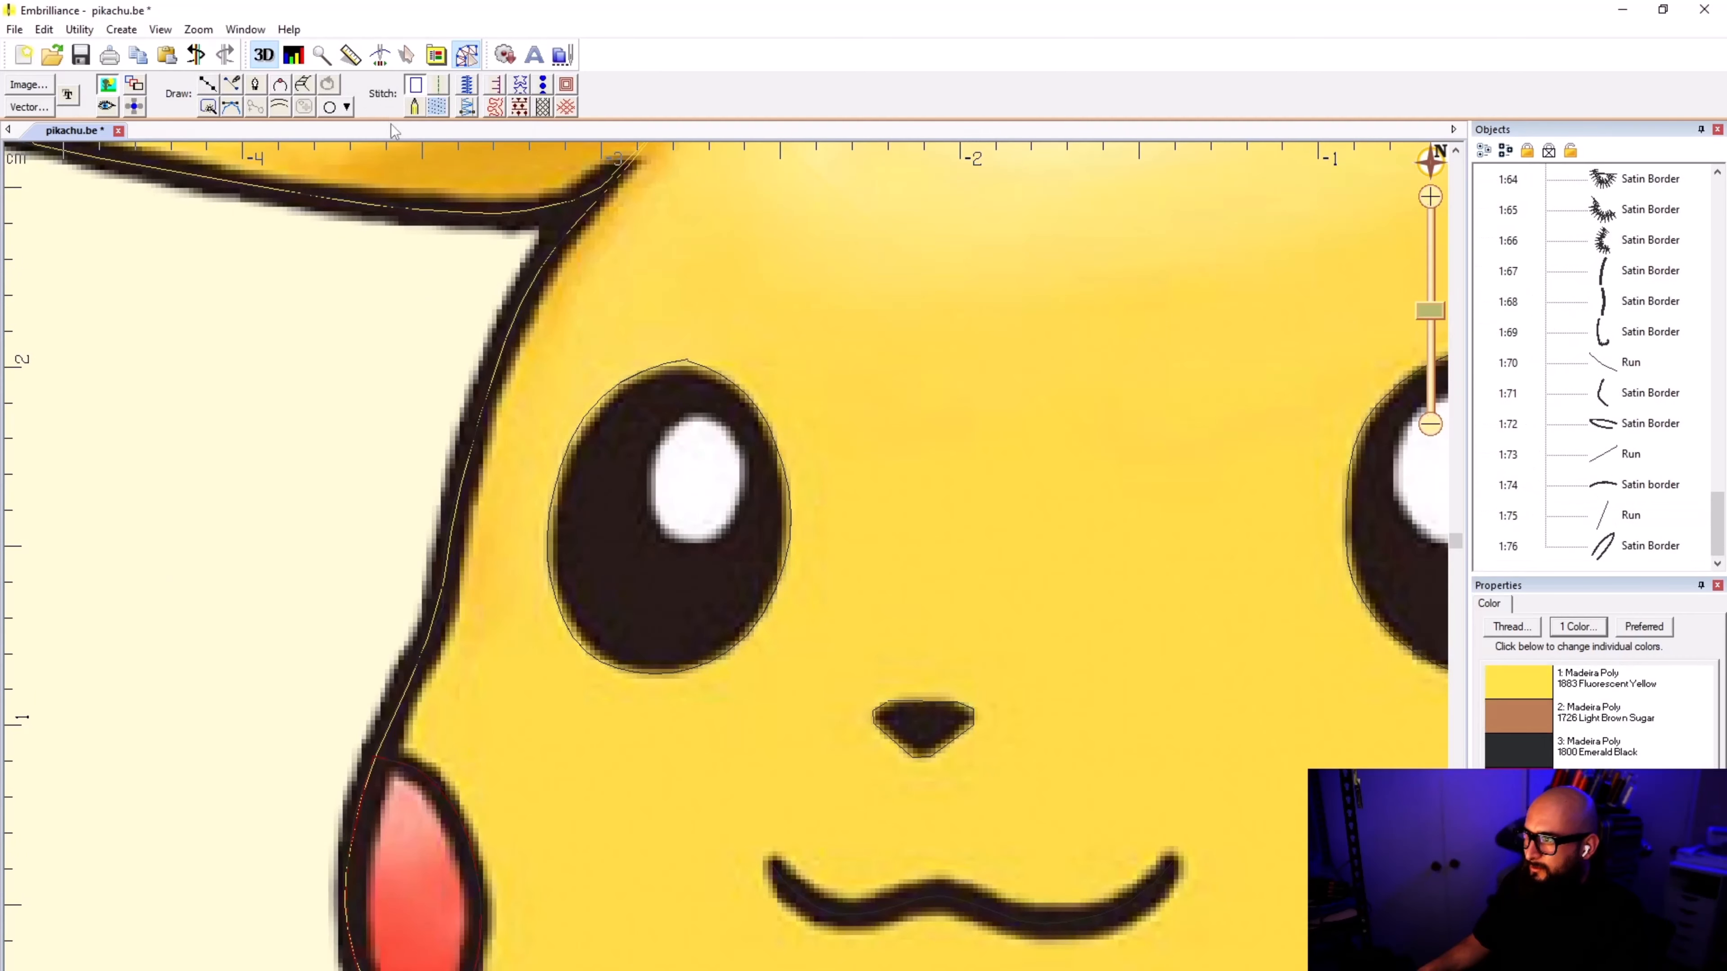
Step: Outline the white highlight in the left eye with nine points, close the shape at its starting point and finish it
click(210, 84)
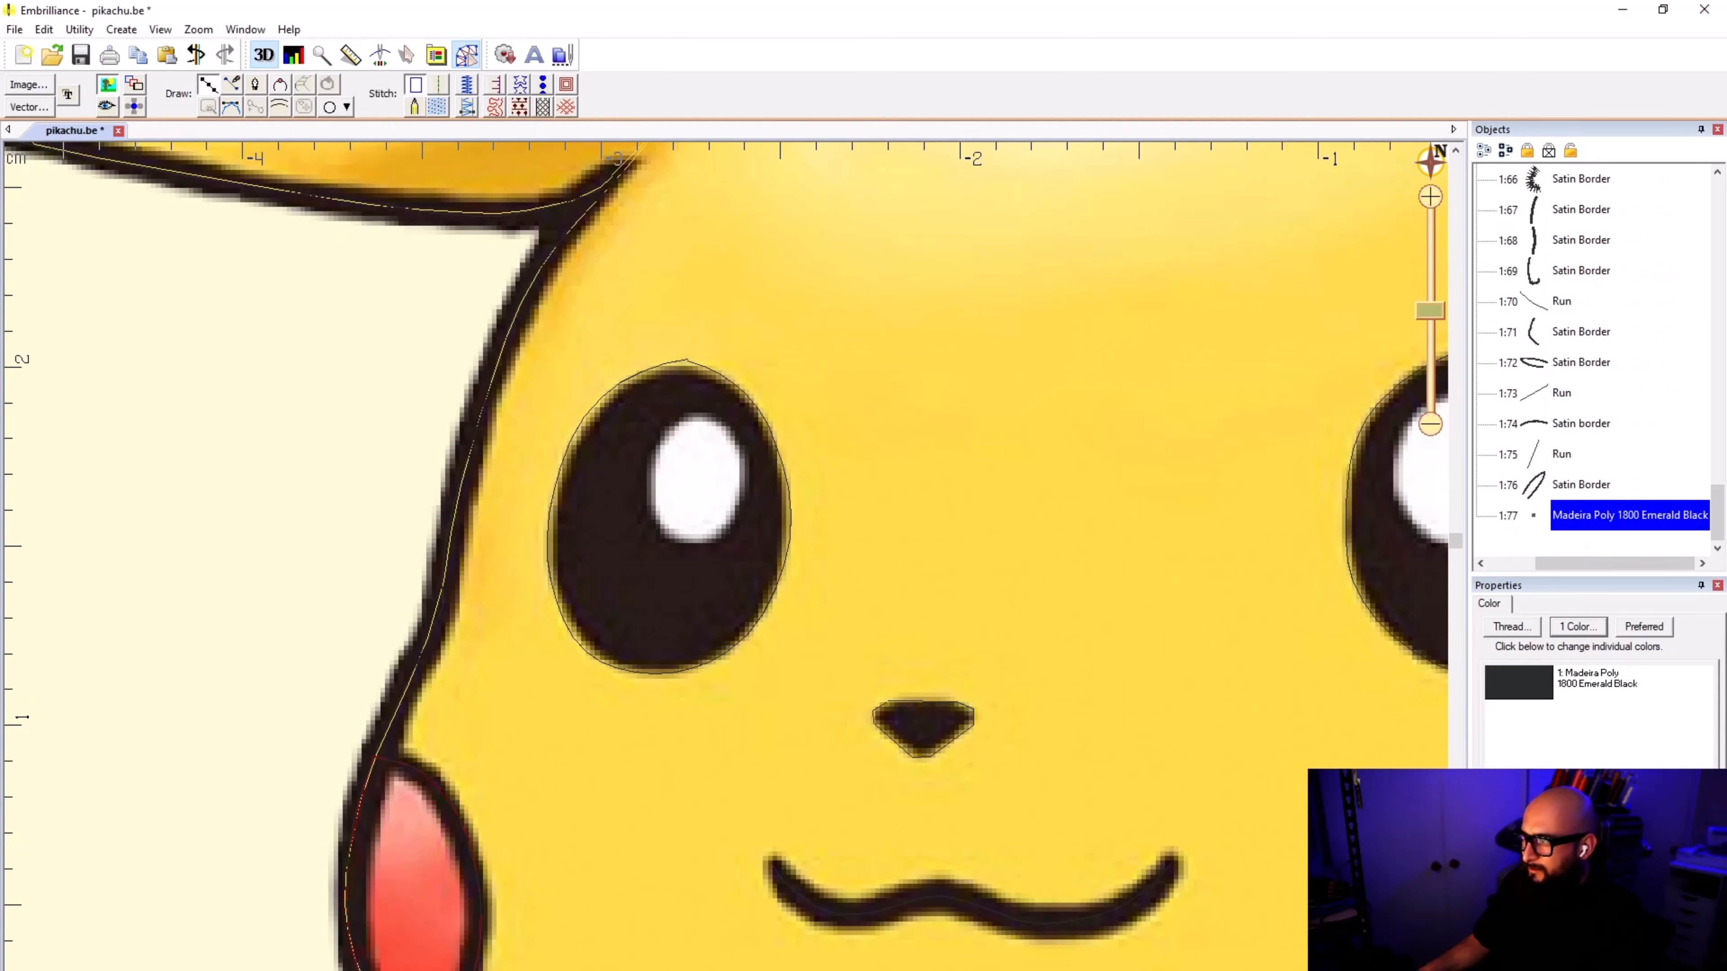
click(702, 415)
click(726, 430)
click(742, 455)
click(741, 503)
click(707, 538)
click(667, 531)
click(653, 500)
click(657, 449)
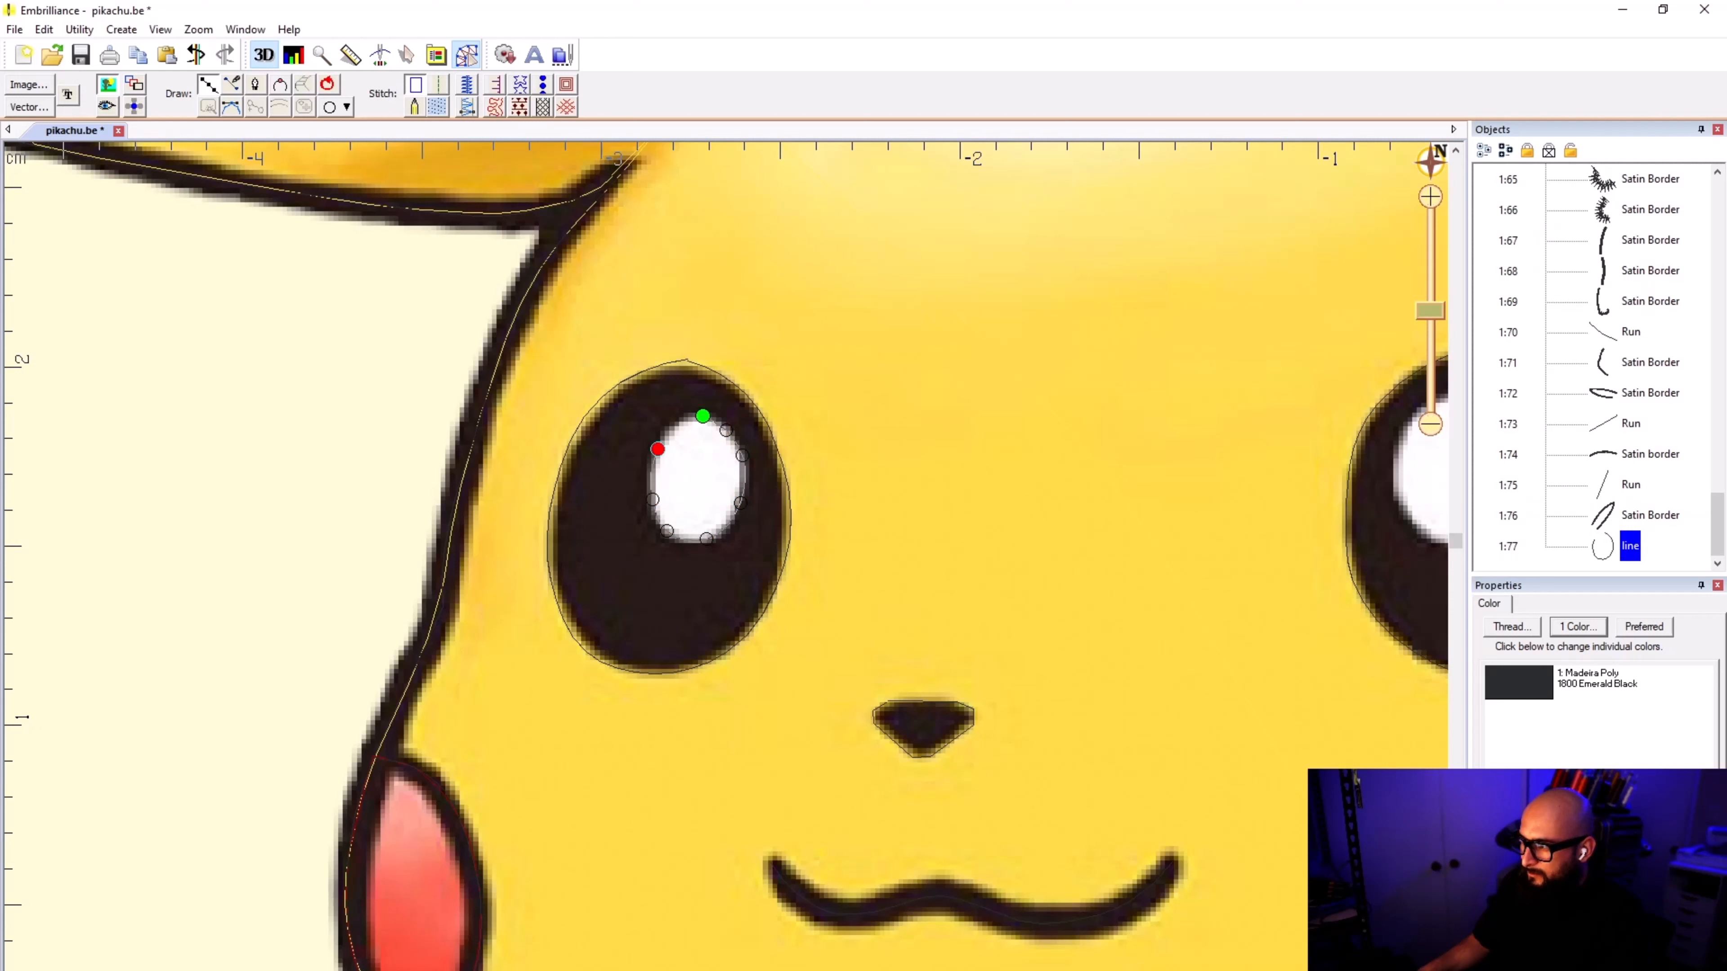
click(688, 417)
click(702, 415)
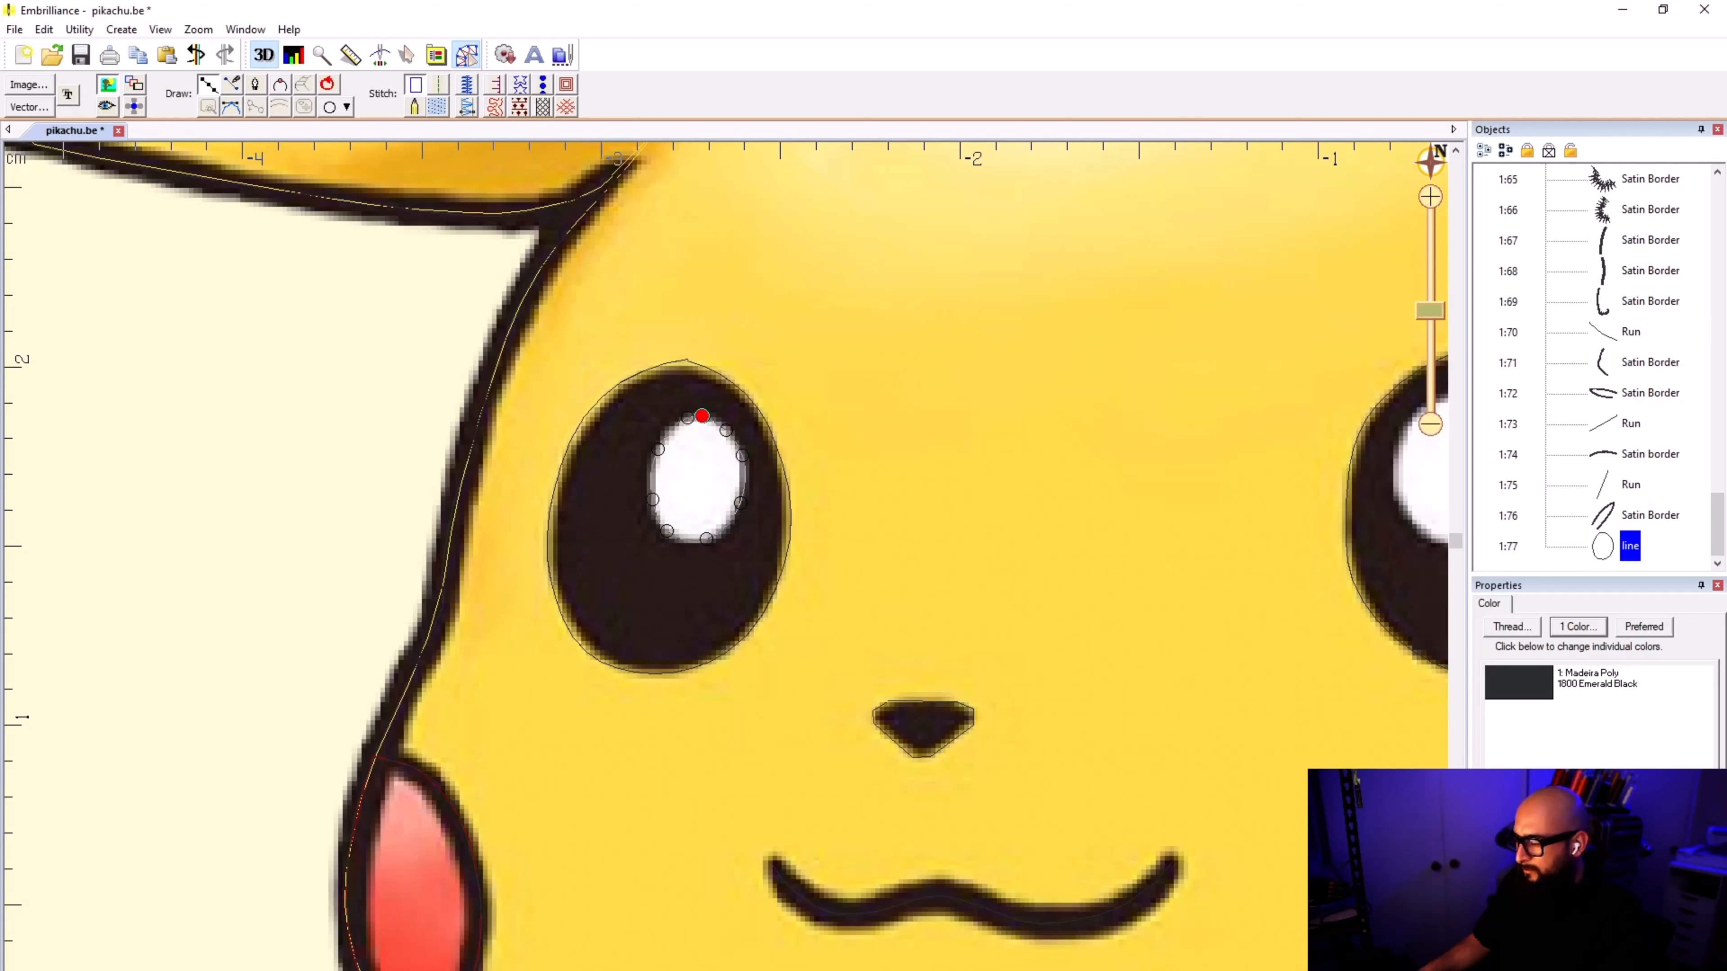
key(Return)
Step: Convert the highlight outline to a fill, tilt its stitch angle to a diagonal running down to the right, and deselect it
click(437, 108)
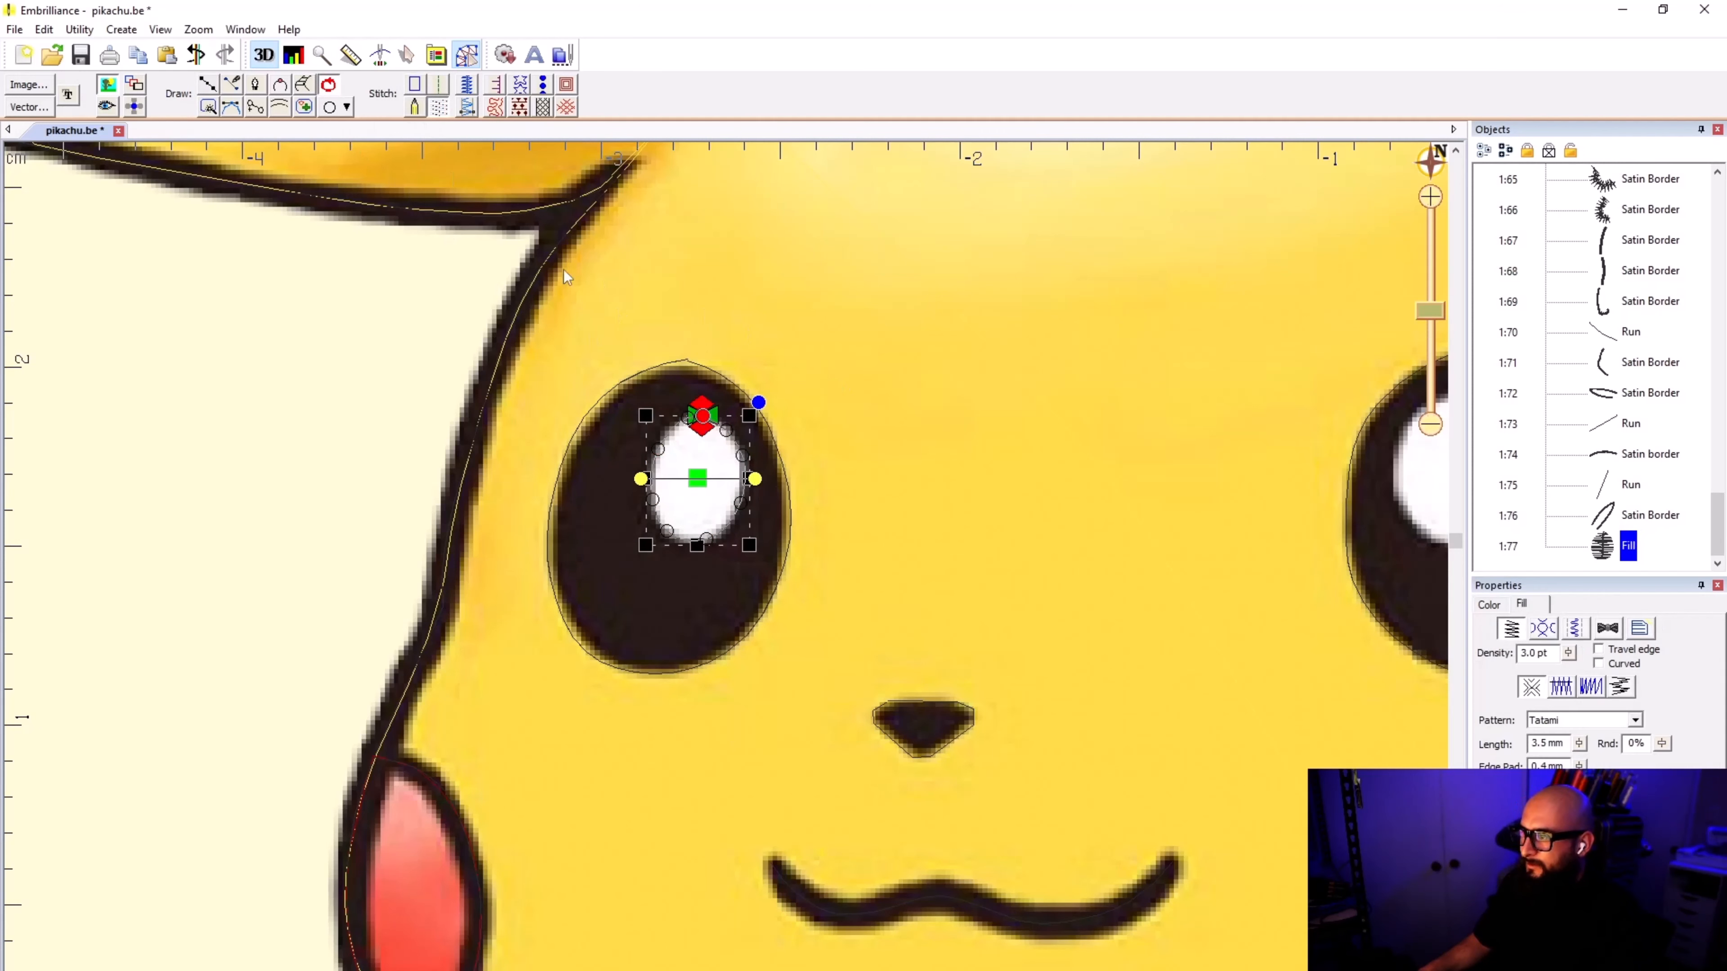
drag(641, 479, 677, 412)
mouse_move(753, 490)
mouse_down()
mouse_move(767, 459)
mouse_move(760, 517)
mouse_move(746, 507)
mouse_up()
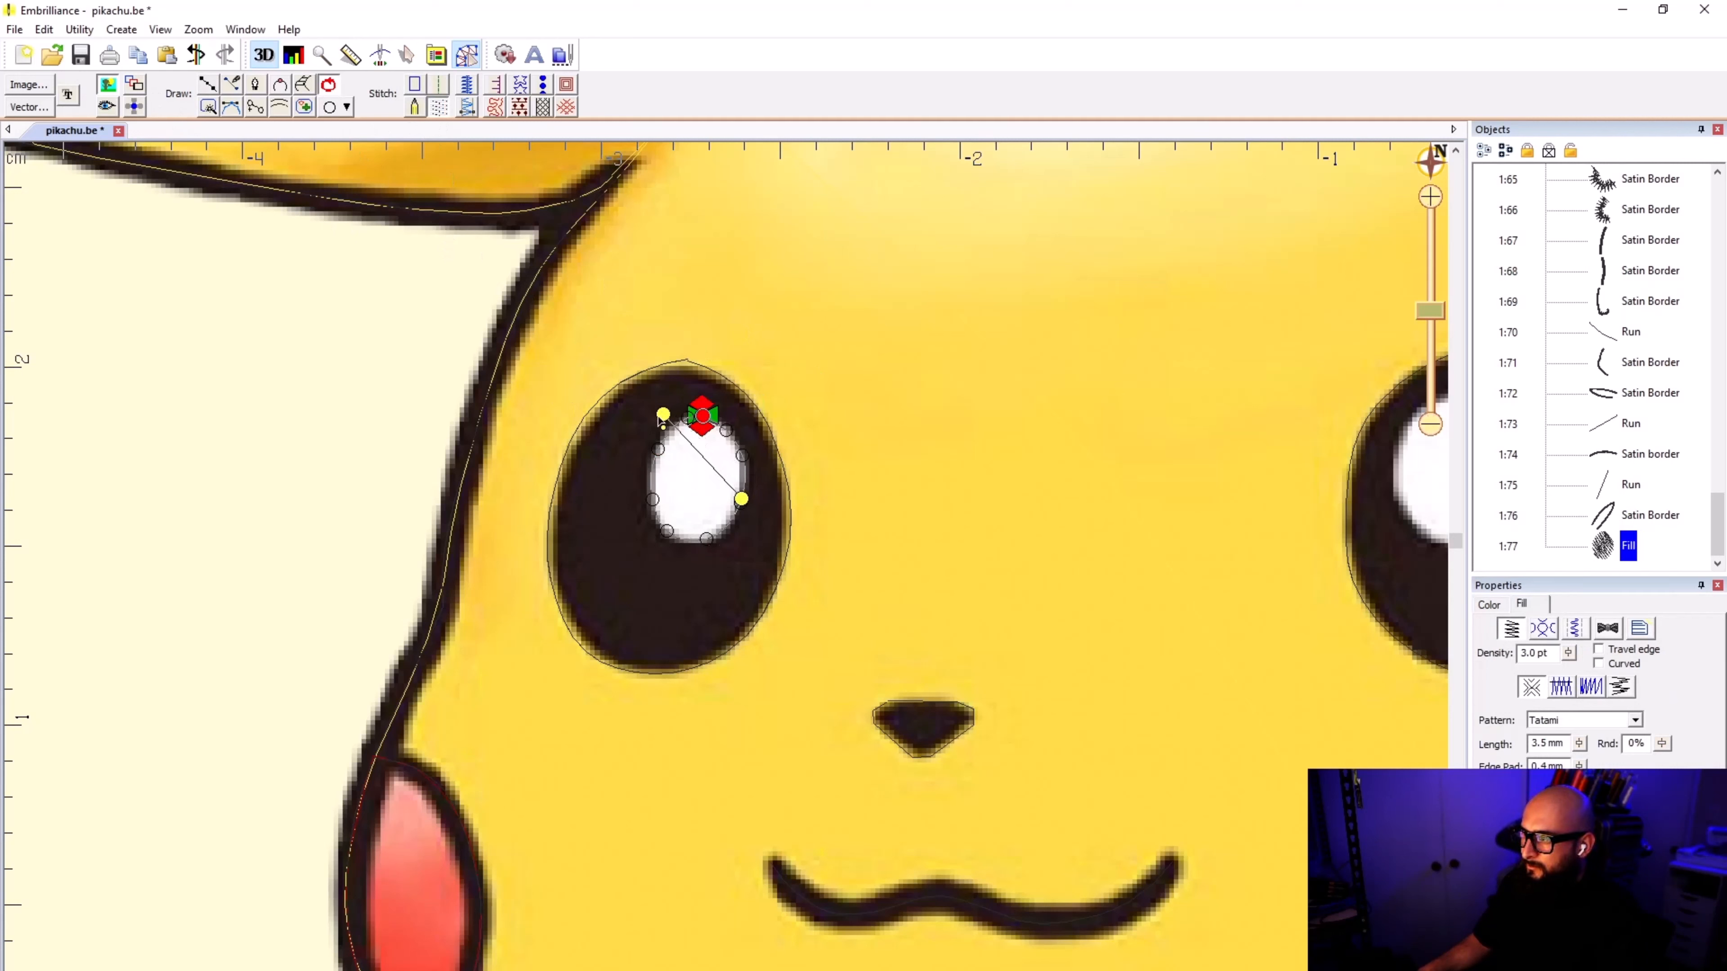
click(835, 399)
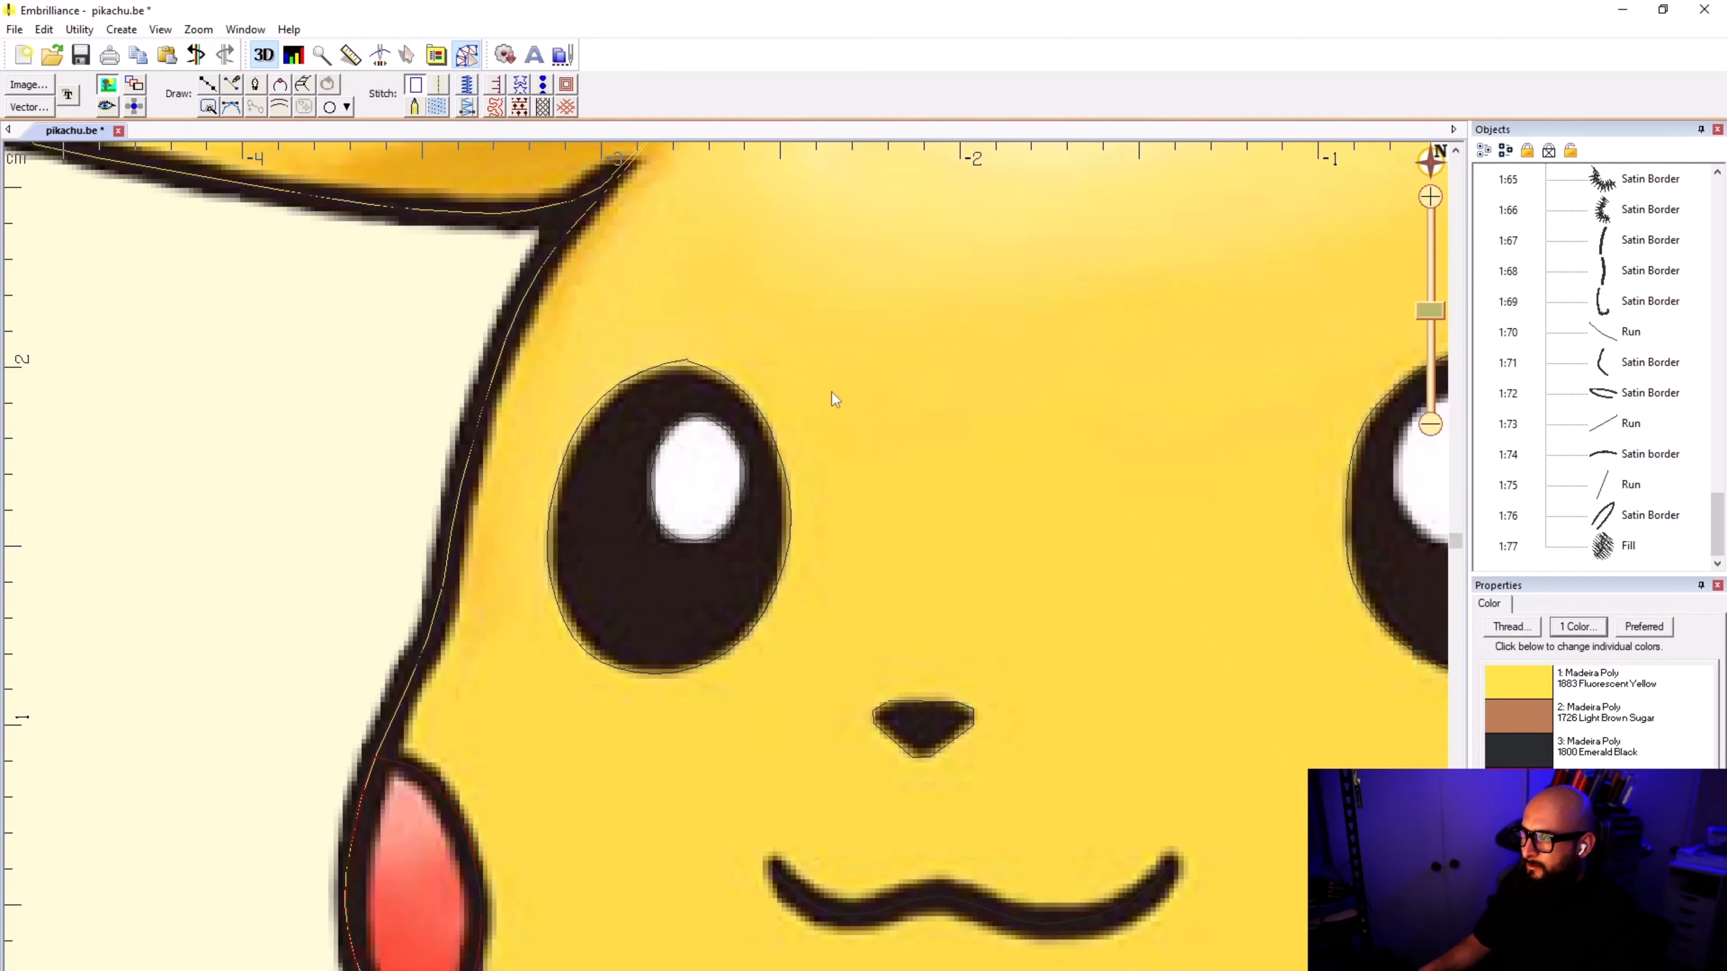
Step: Outline the white highlight in the right eye with nine points, close the shape at its starting point and finish it
click(199, 87)
scroll(562, 627, down, 2)
scroll(1108, 537, up, 2)
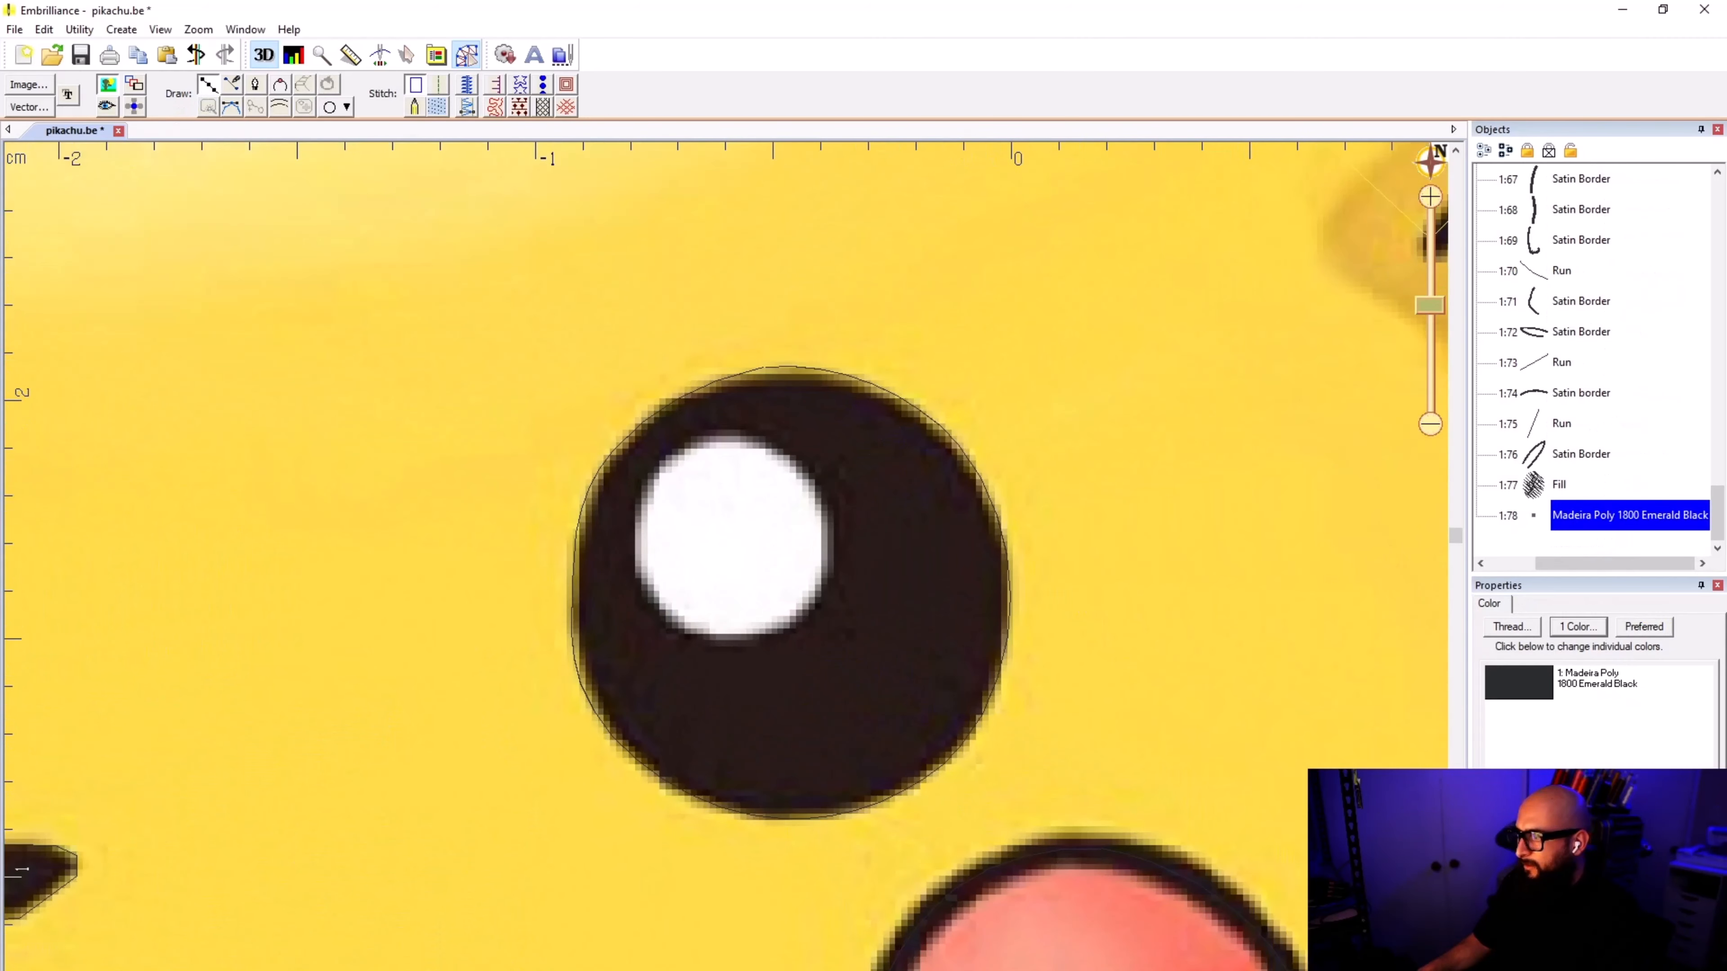
click(742, 439)
click(804, 477)
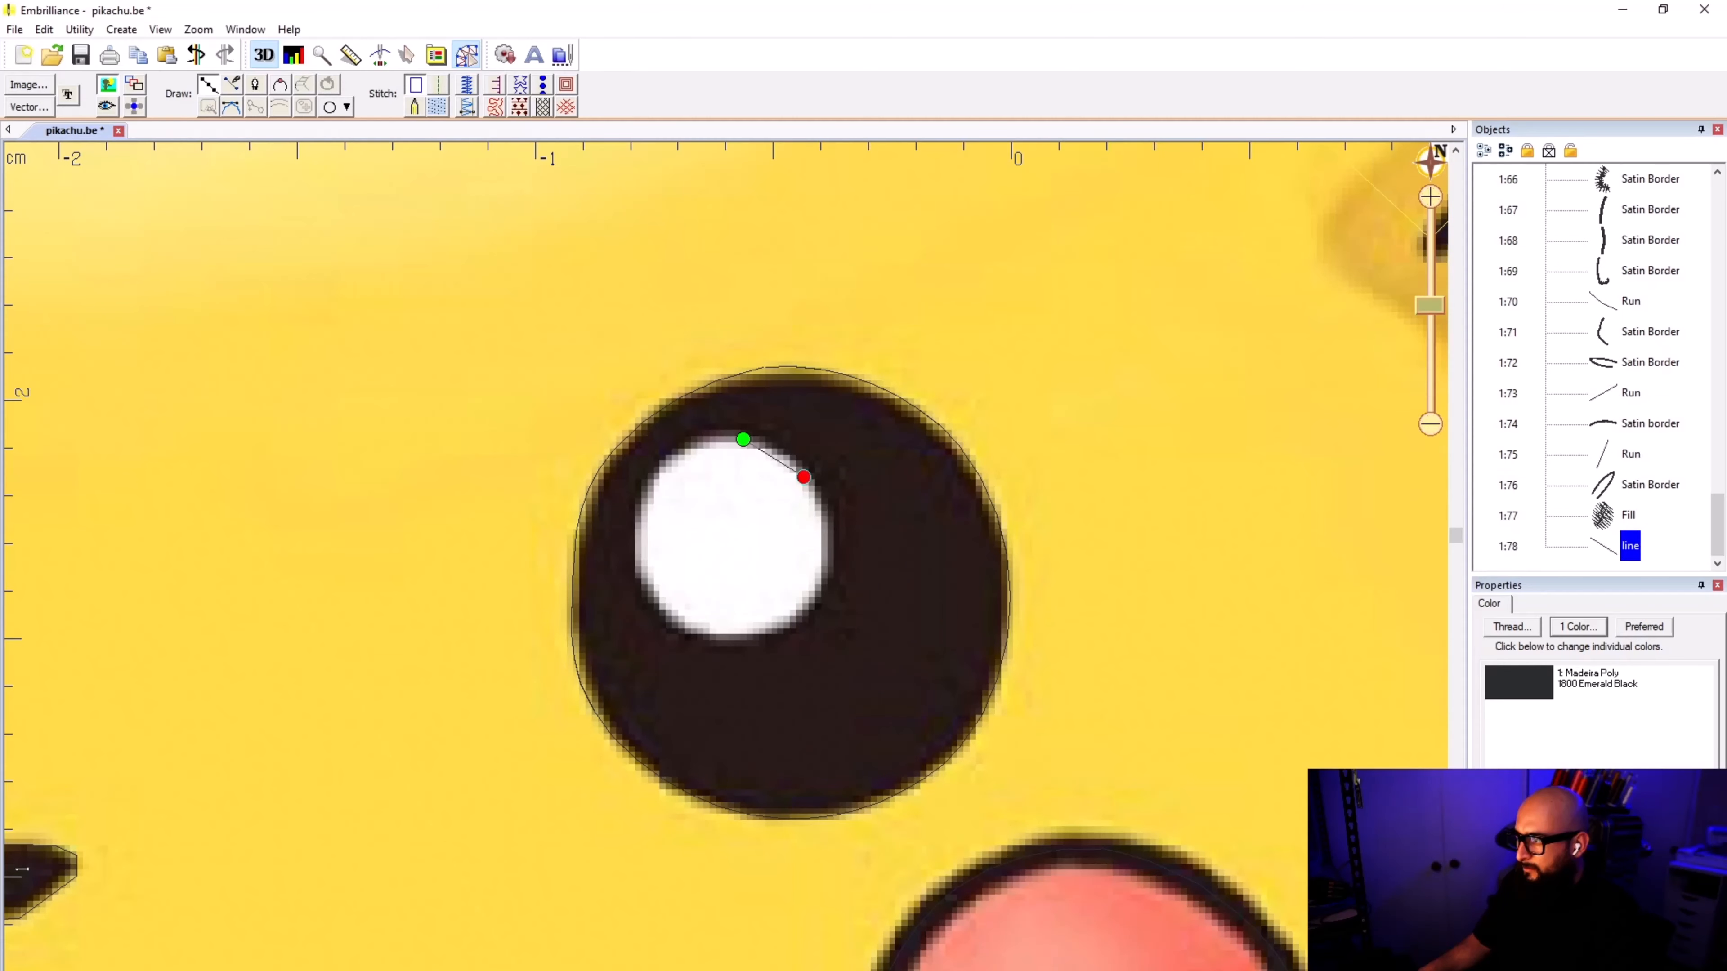
click(831, 543)
click(798, 614)
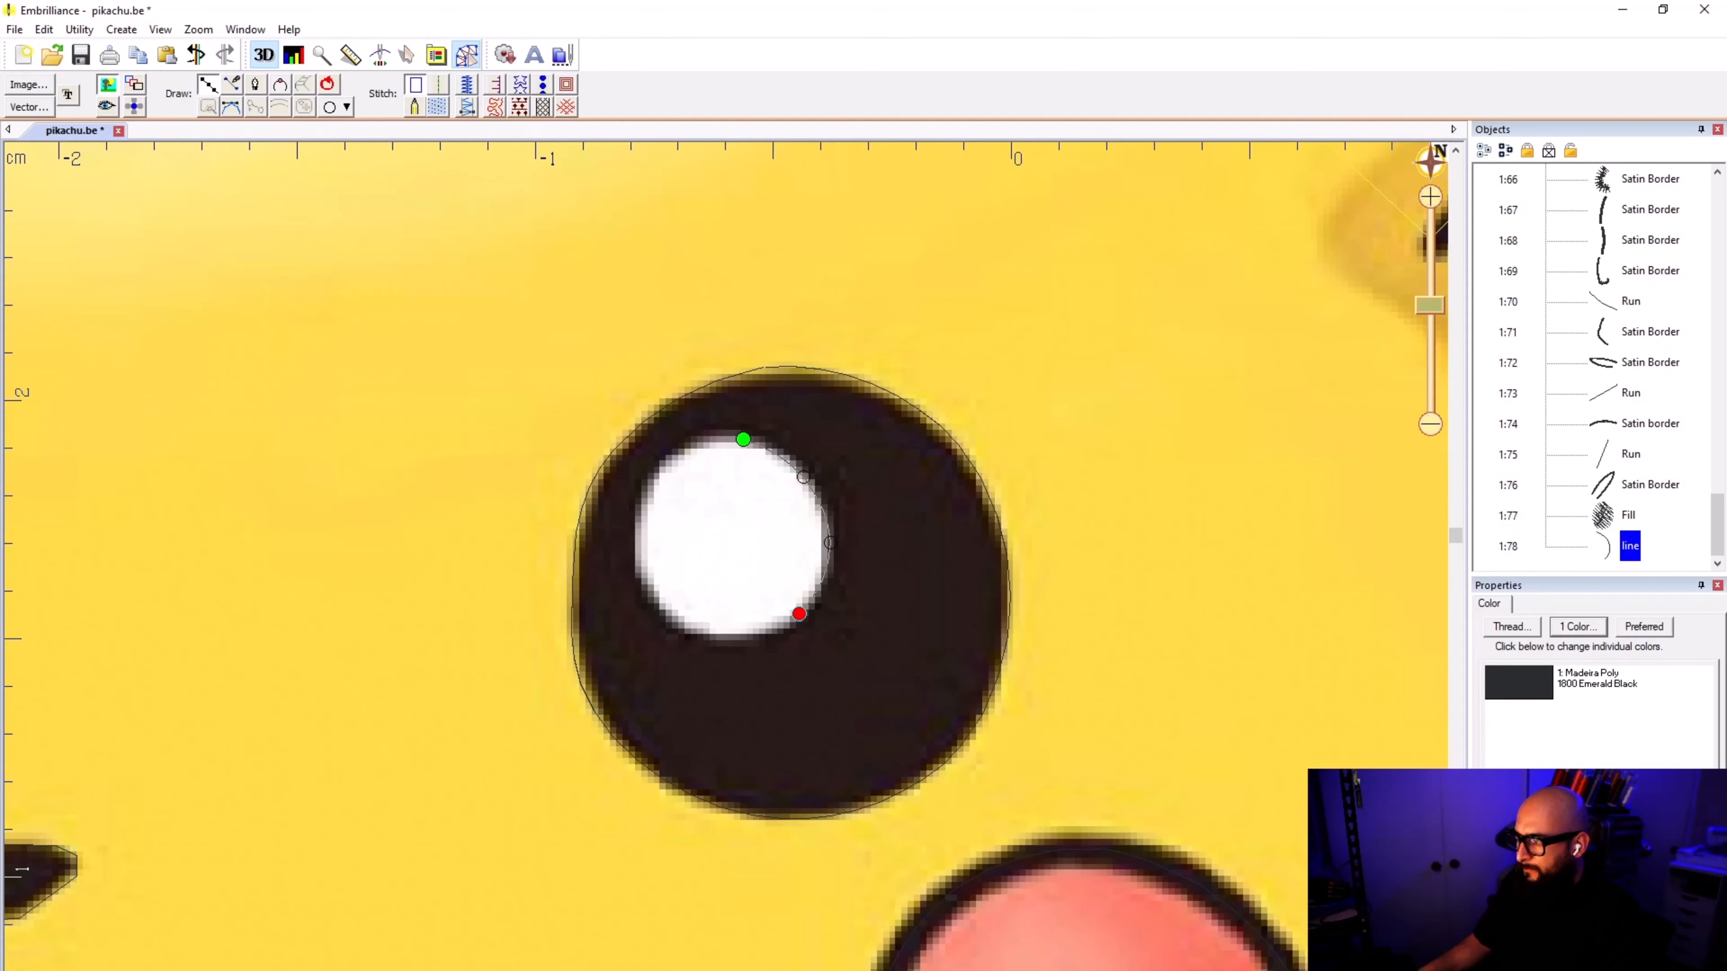
click(770, 631)
click(702, 636)
click(637, 566)
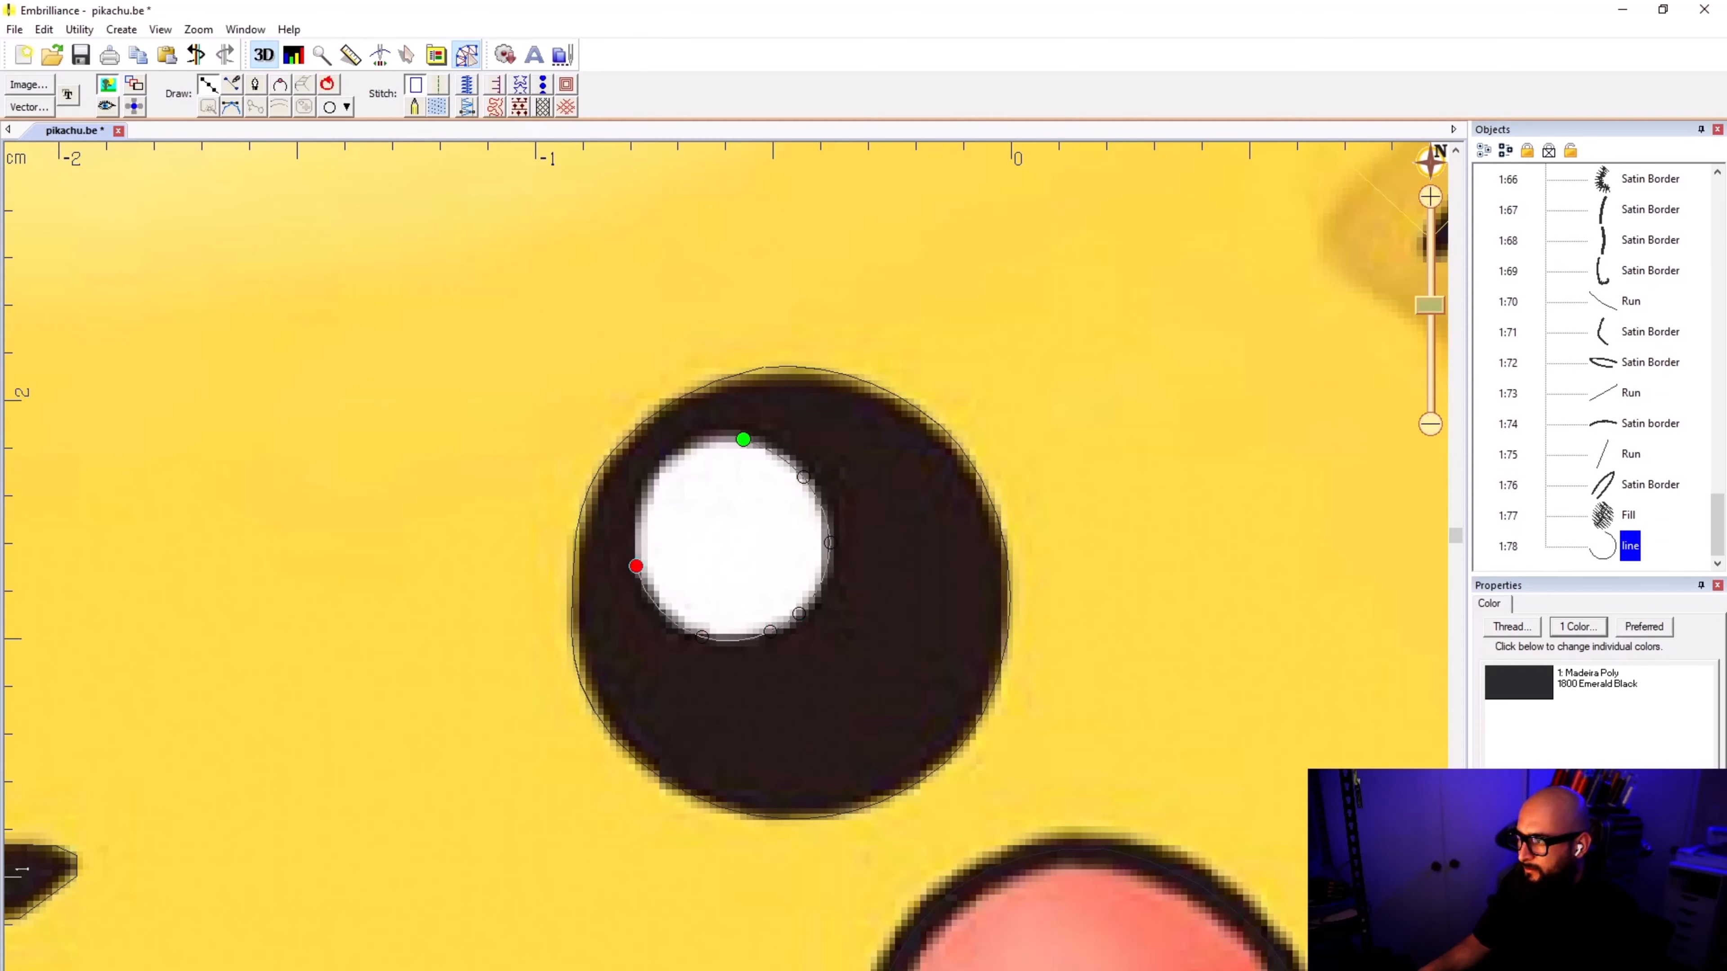
click(644, 492)
click(725, 439)
click(745, 440)
key(Return)
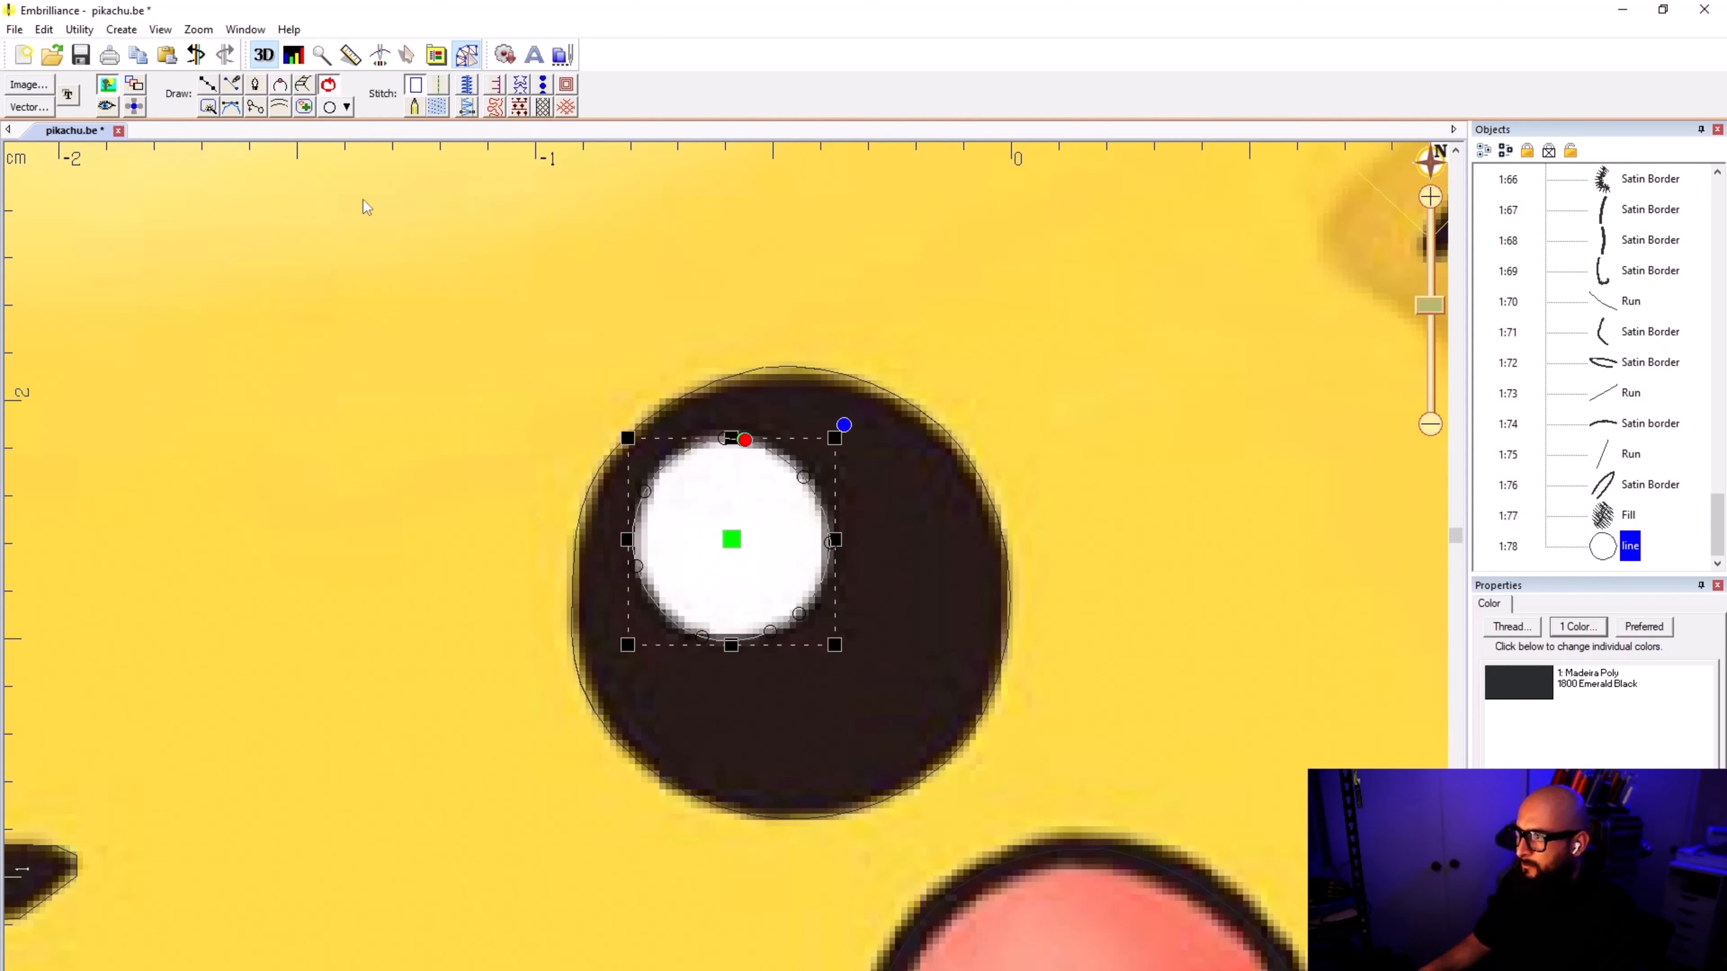
Step: Convert the right-eye highlight outline to a fill, tilt its stitch angle to a diagonal running down to the right, and deselect it
click(437, 106)
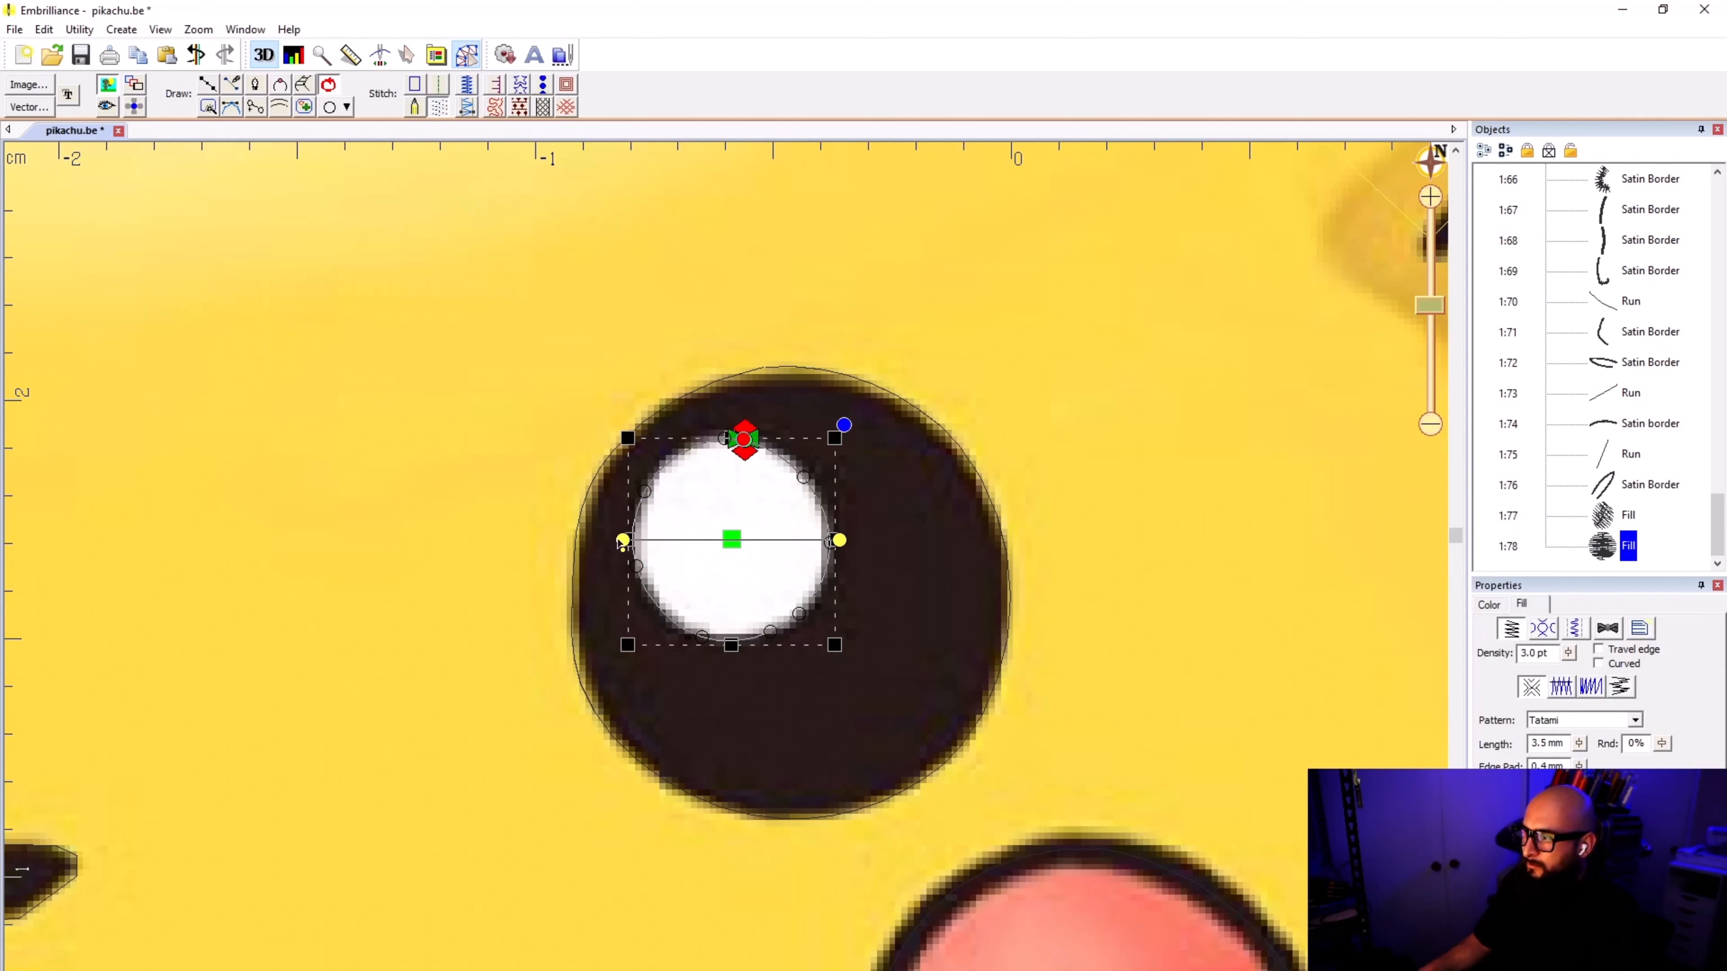
drag(624, 543, 737, 477)
drag(848, 552, 823, 609)
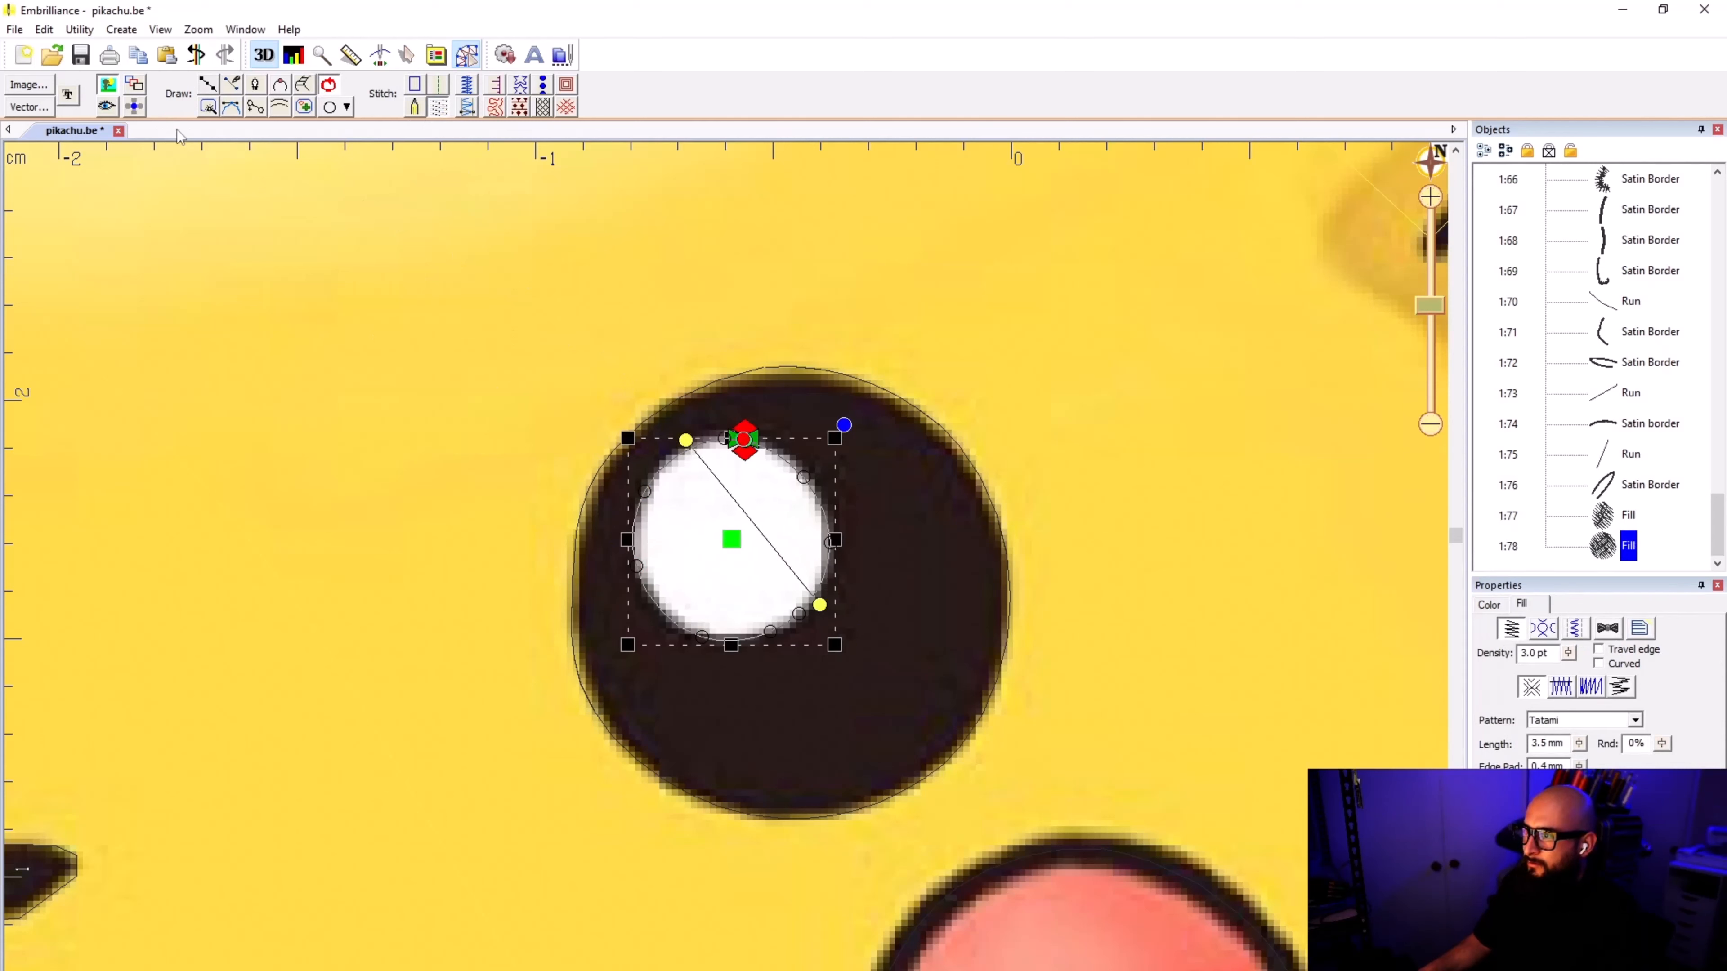
click(407, 55)
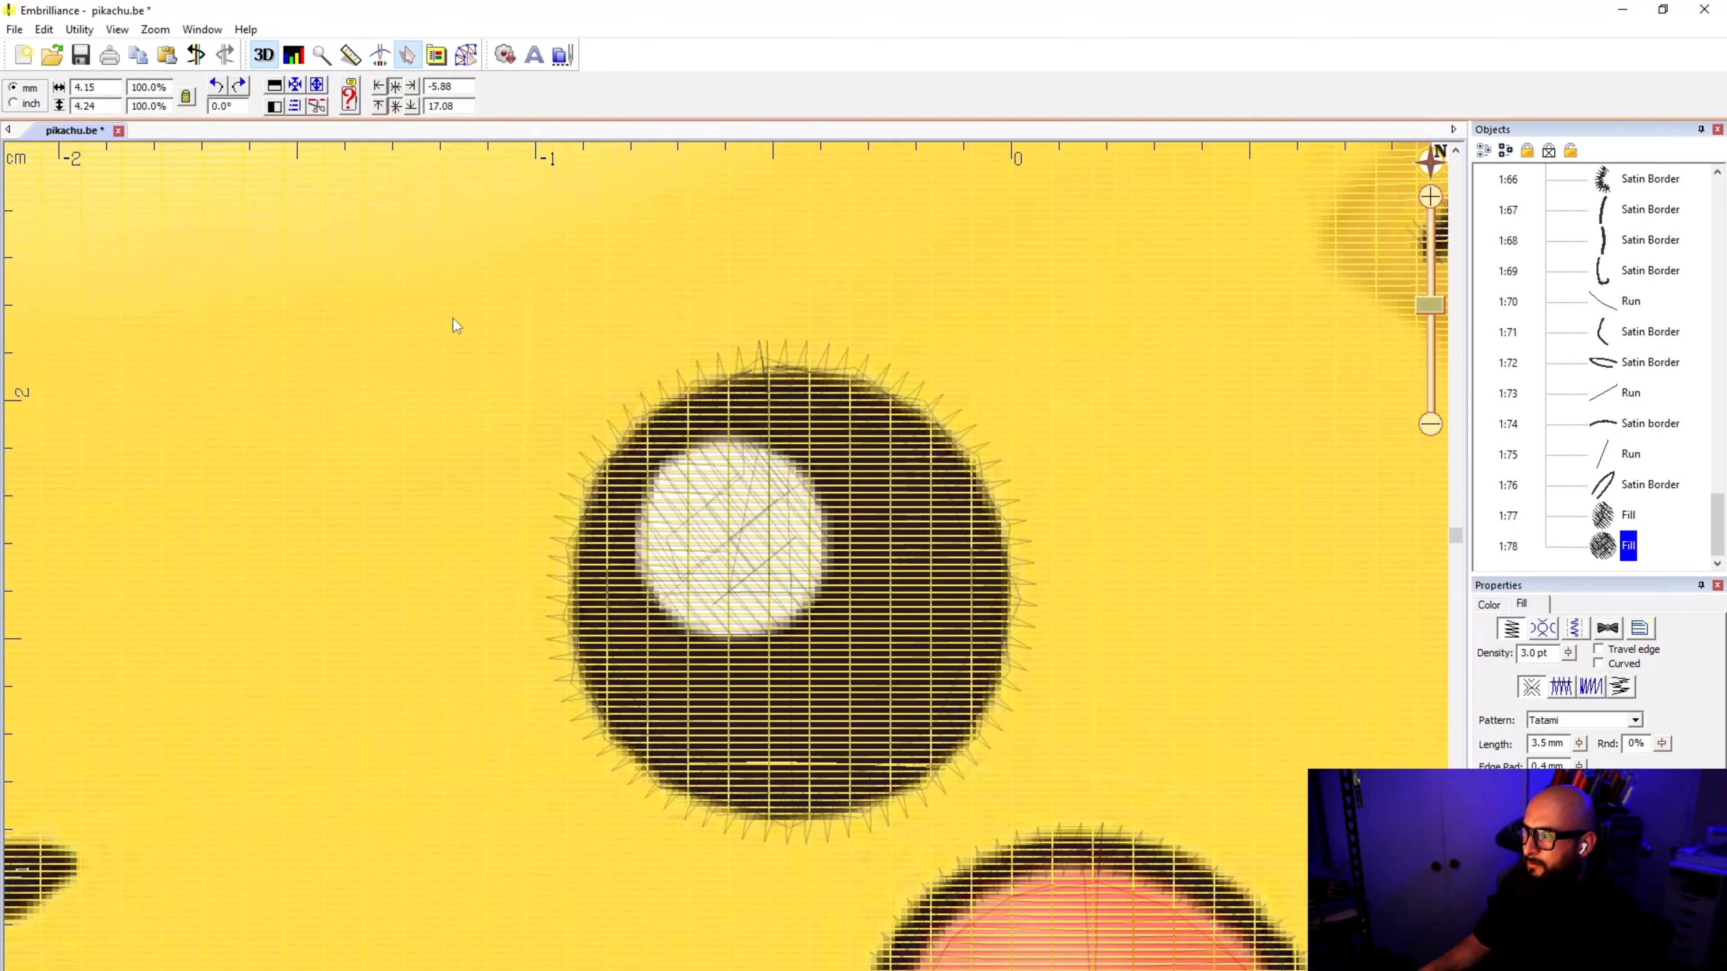
click(726, 589)
scroll(726, 579, down, 5)
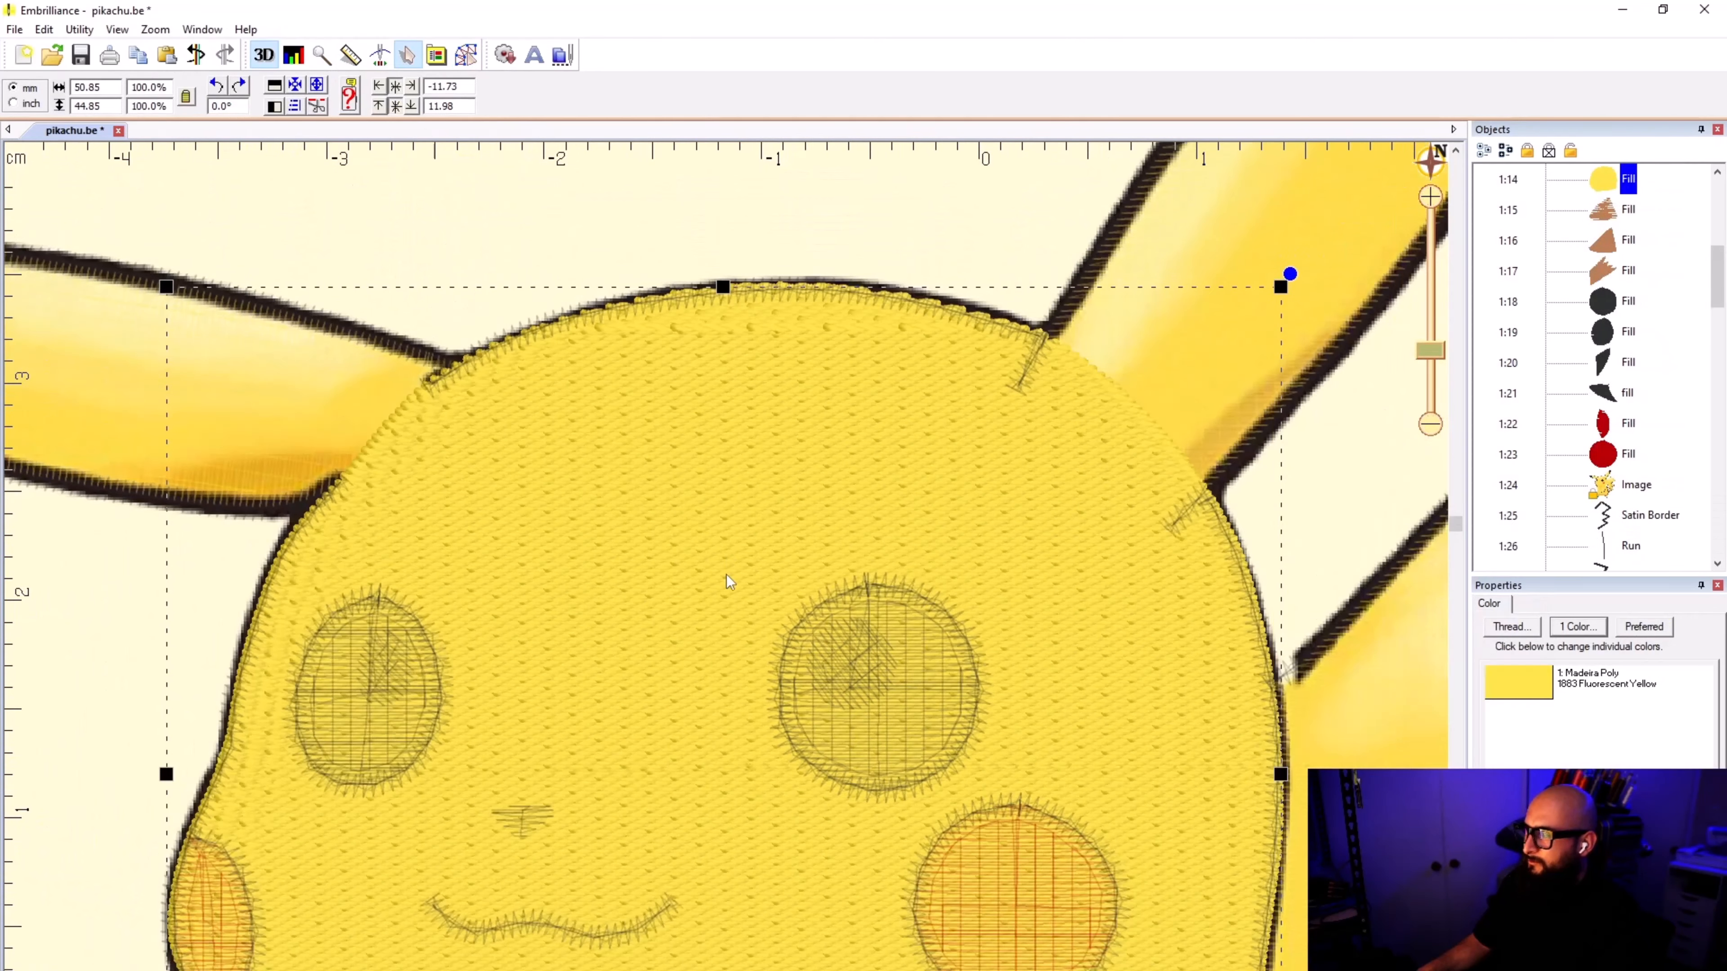
scroll(726, 574, down, 3)
click(780, 295)
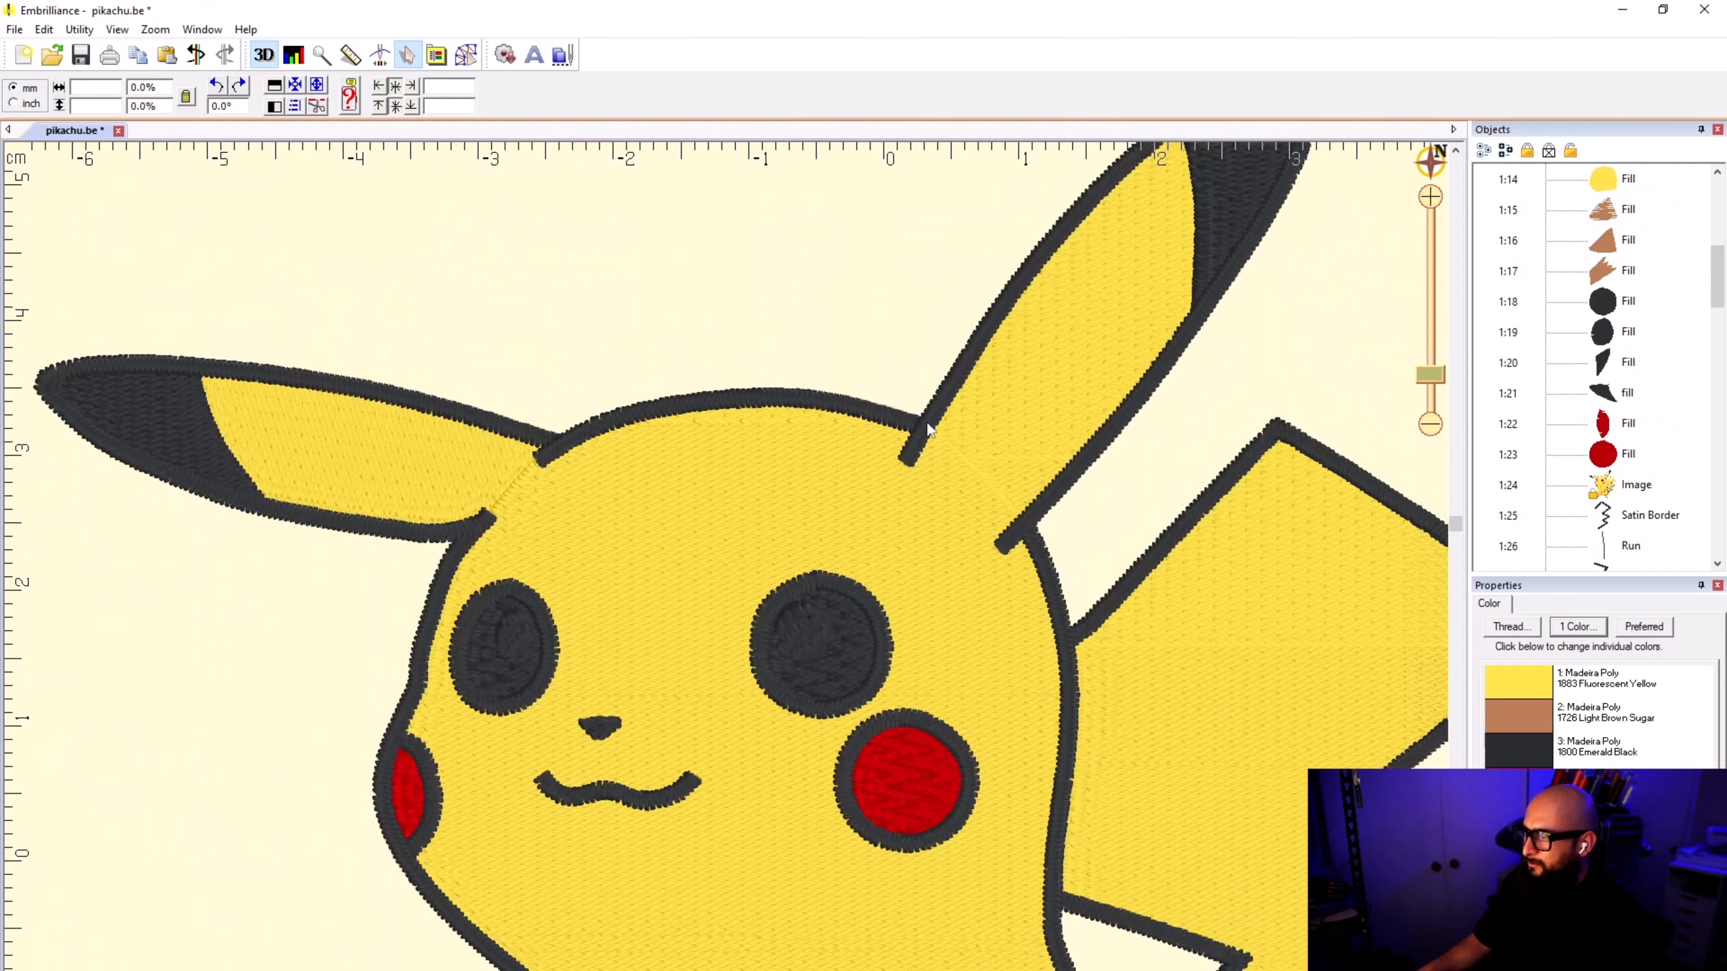
Step: Select both eye-highlight fills, search the Madeira Poly threads for WHITE and assign them 1804 Natural White
drag(1720, 271, 1720, 521)
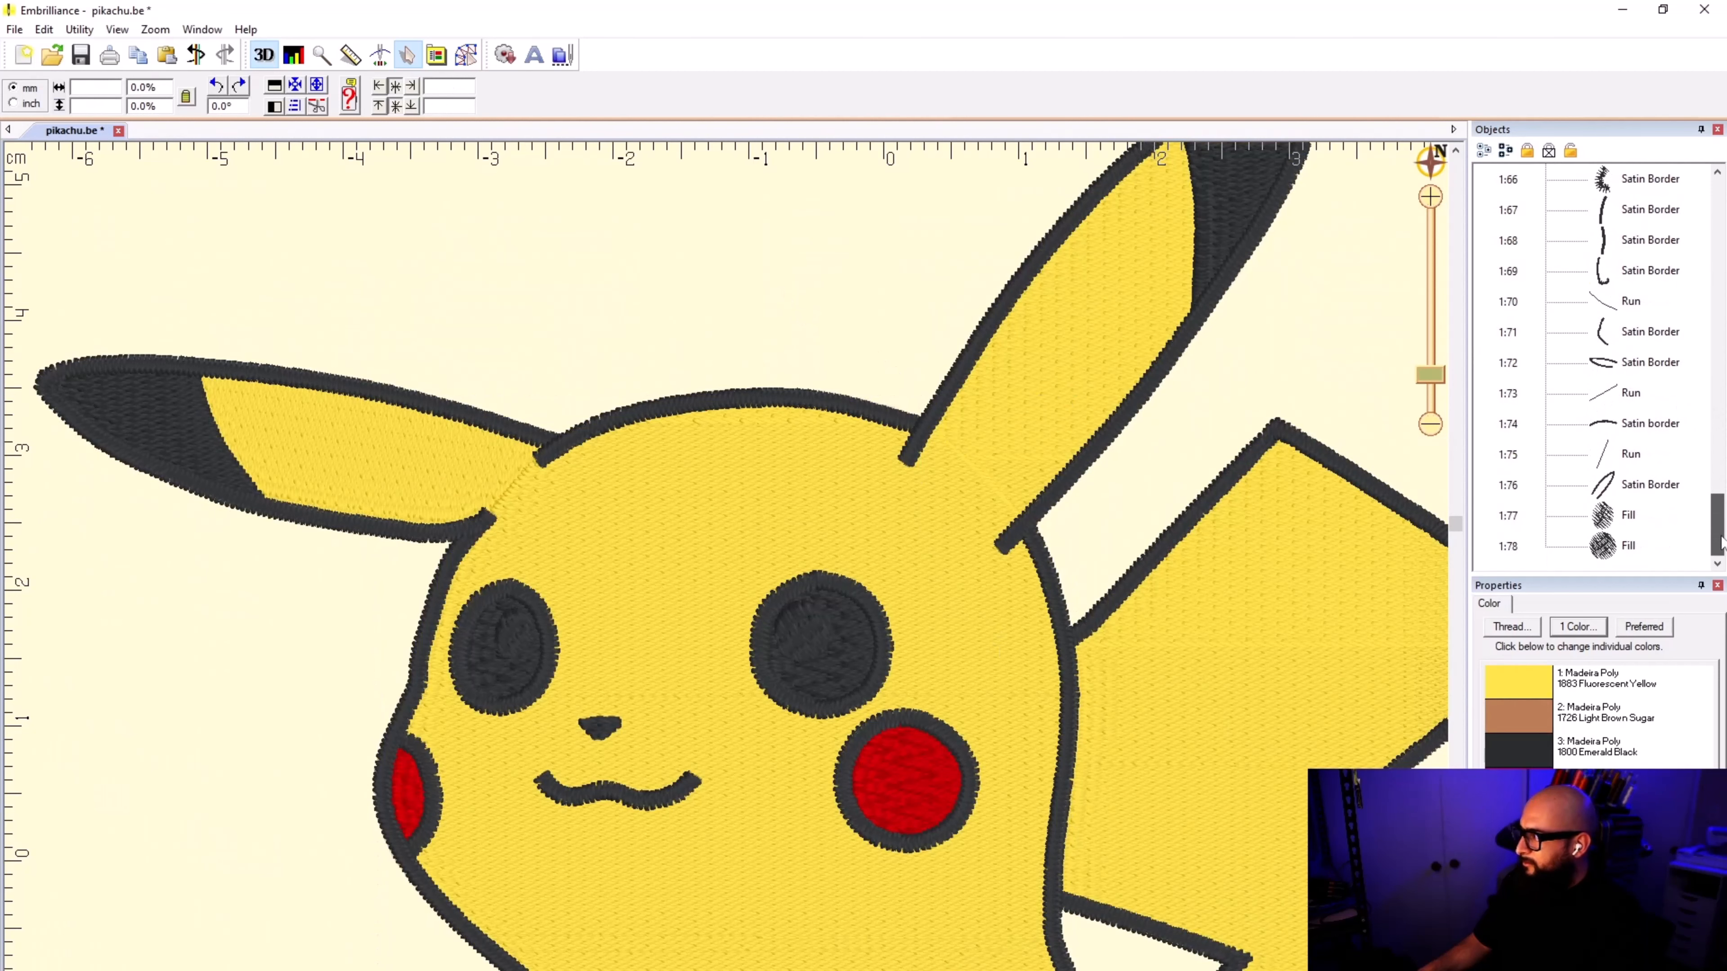
click(1614, 517)
shift+click(1604, 548)
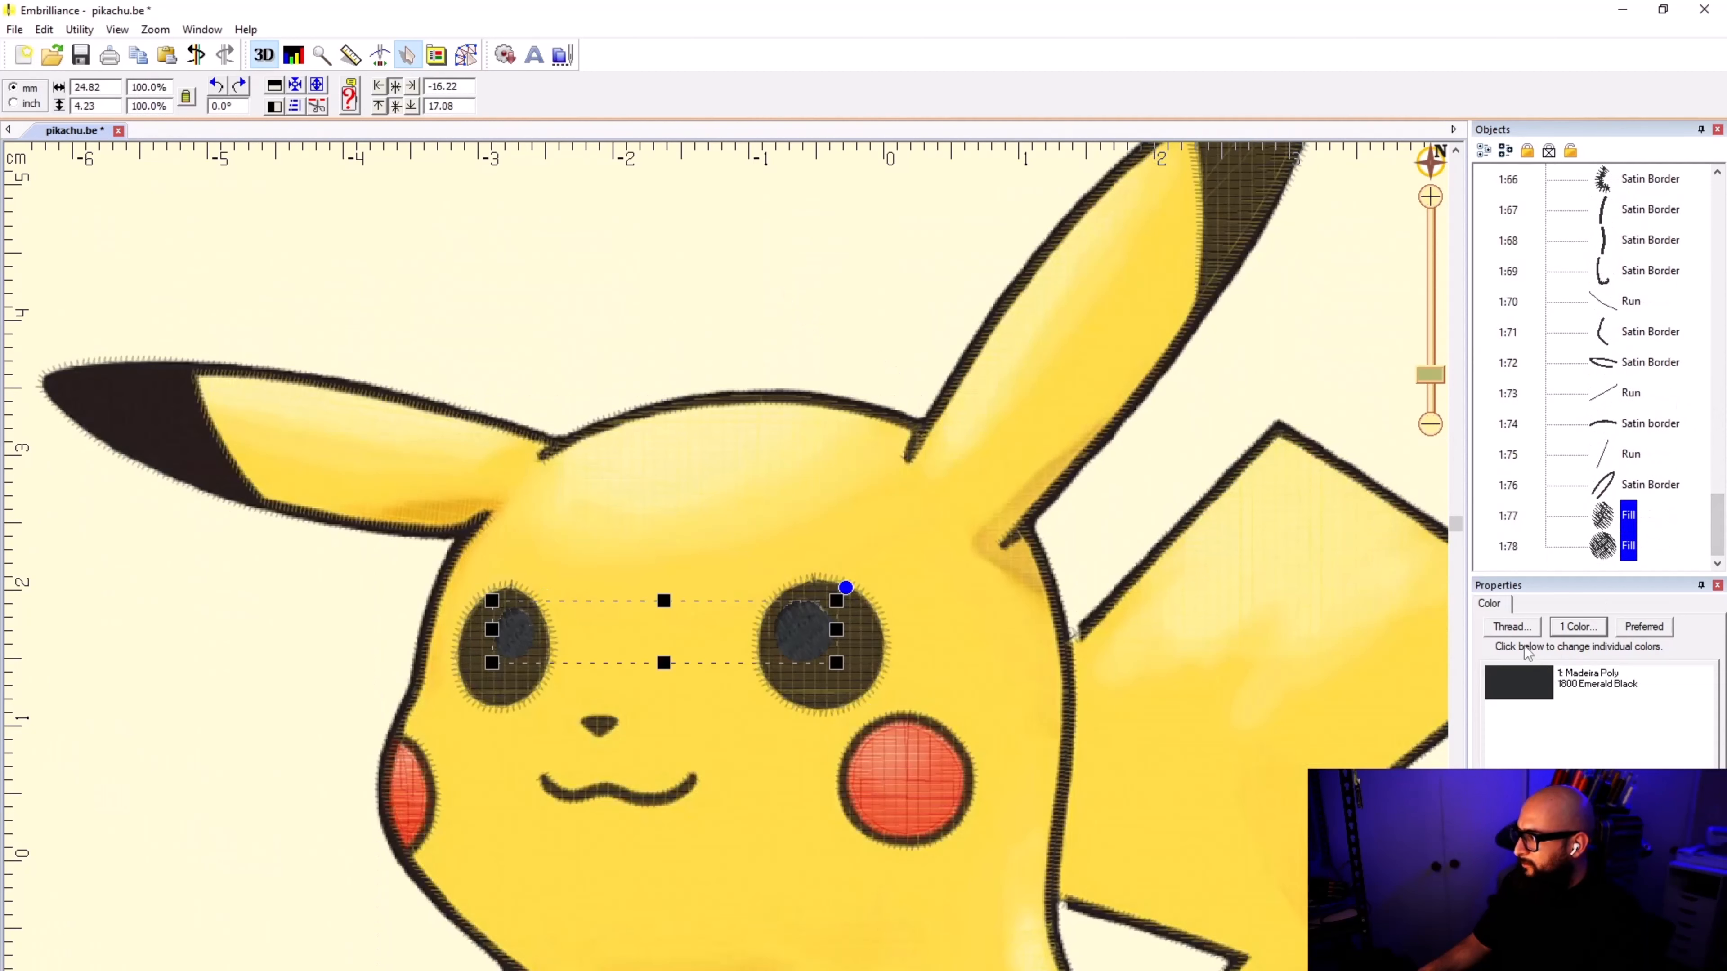
click(1512, 626)
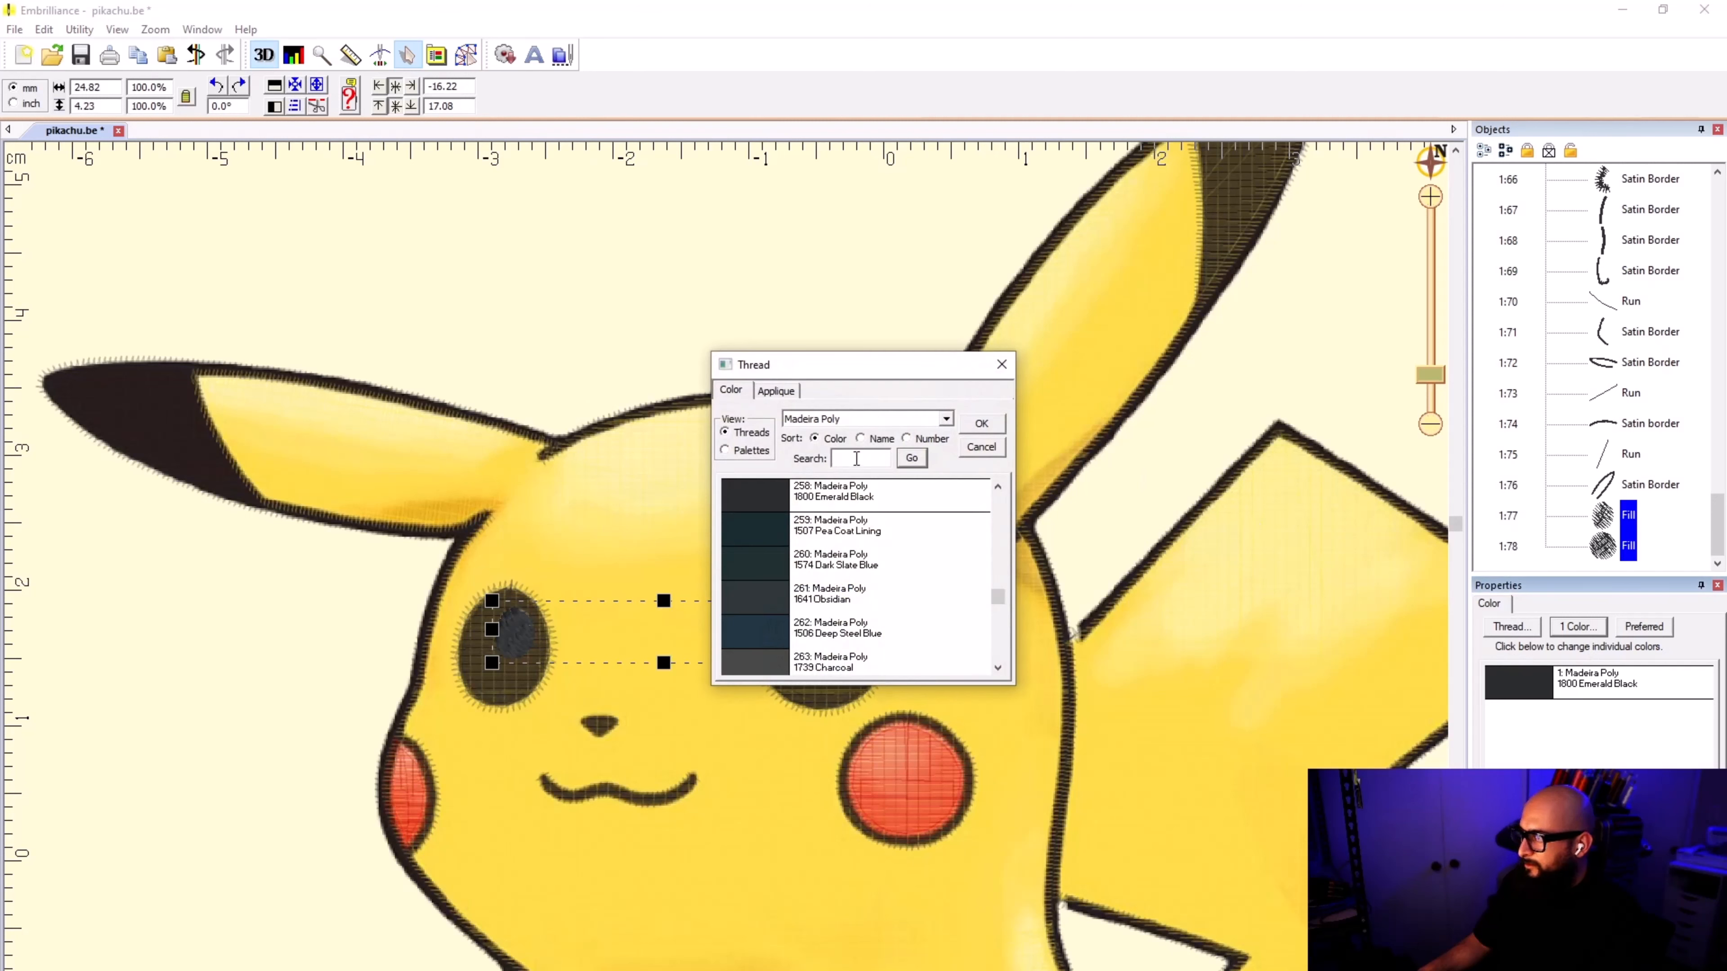
click(861, 438)
click(814, 438)
click(848, 458)
text(WHITE)
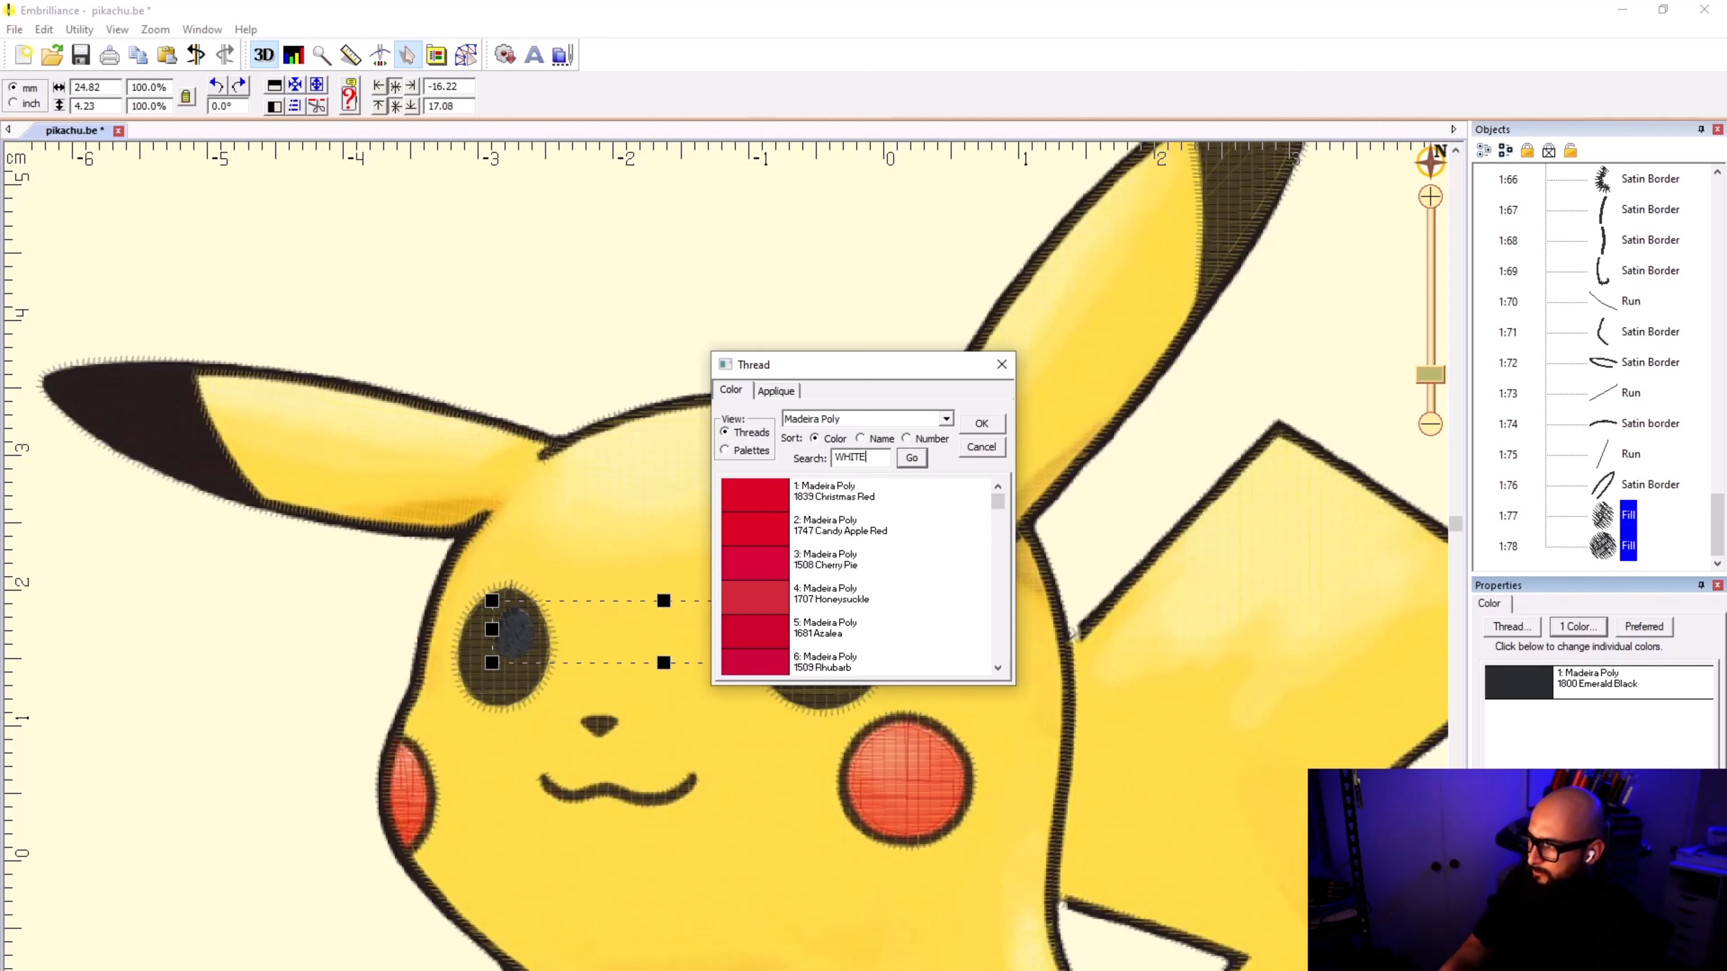
click(911, 457)
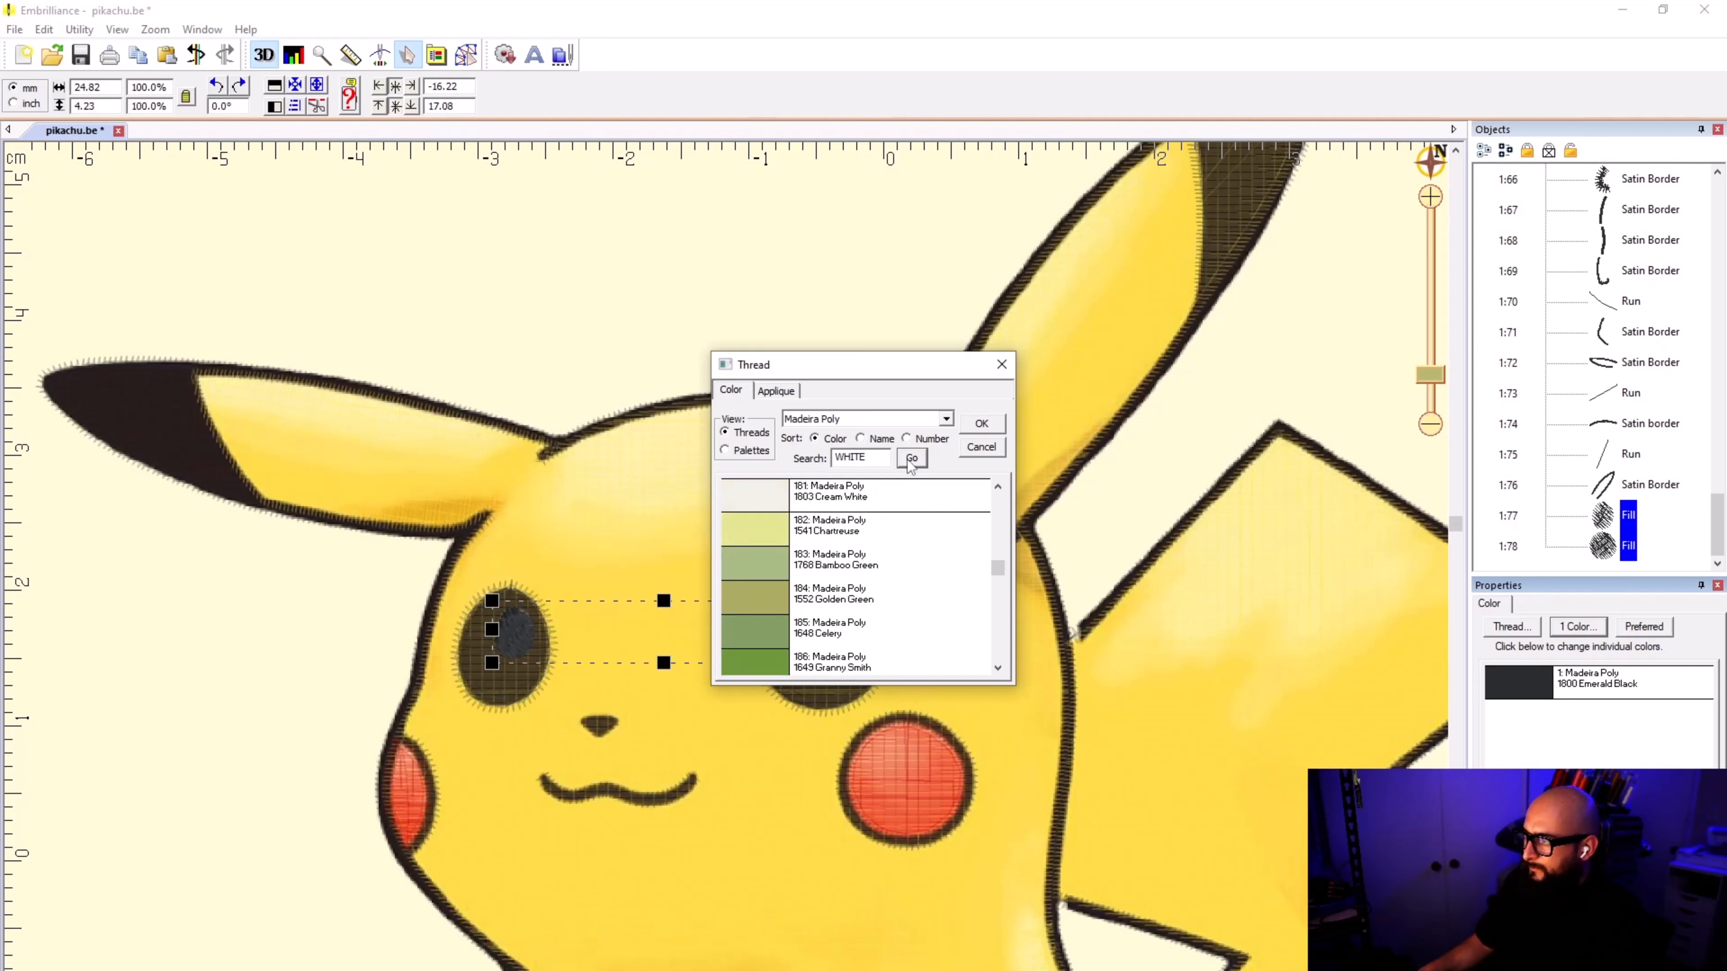
click(891, 506)
click(911, 457)
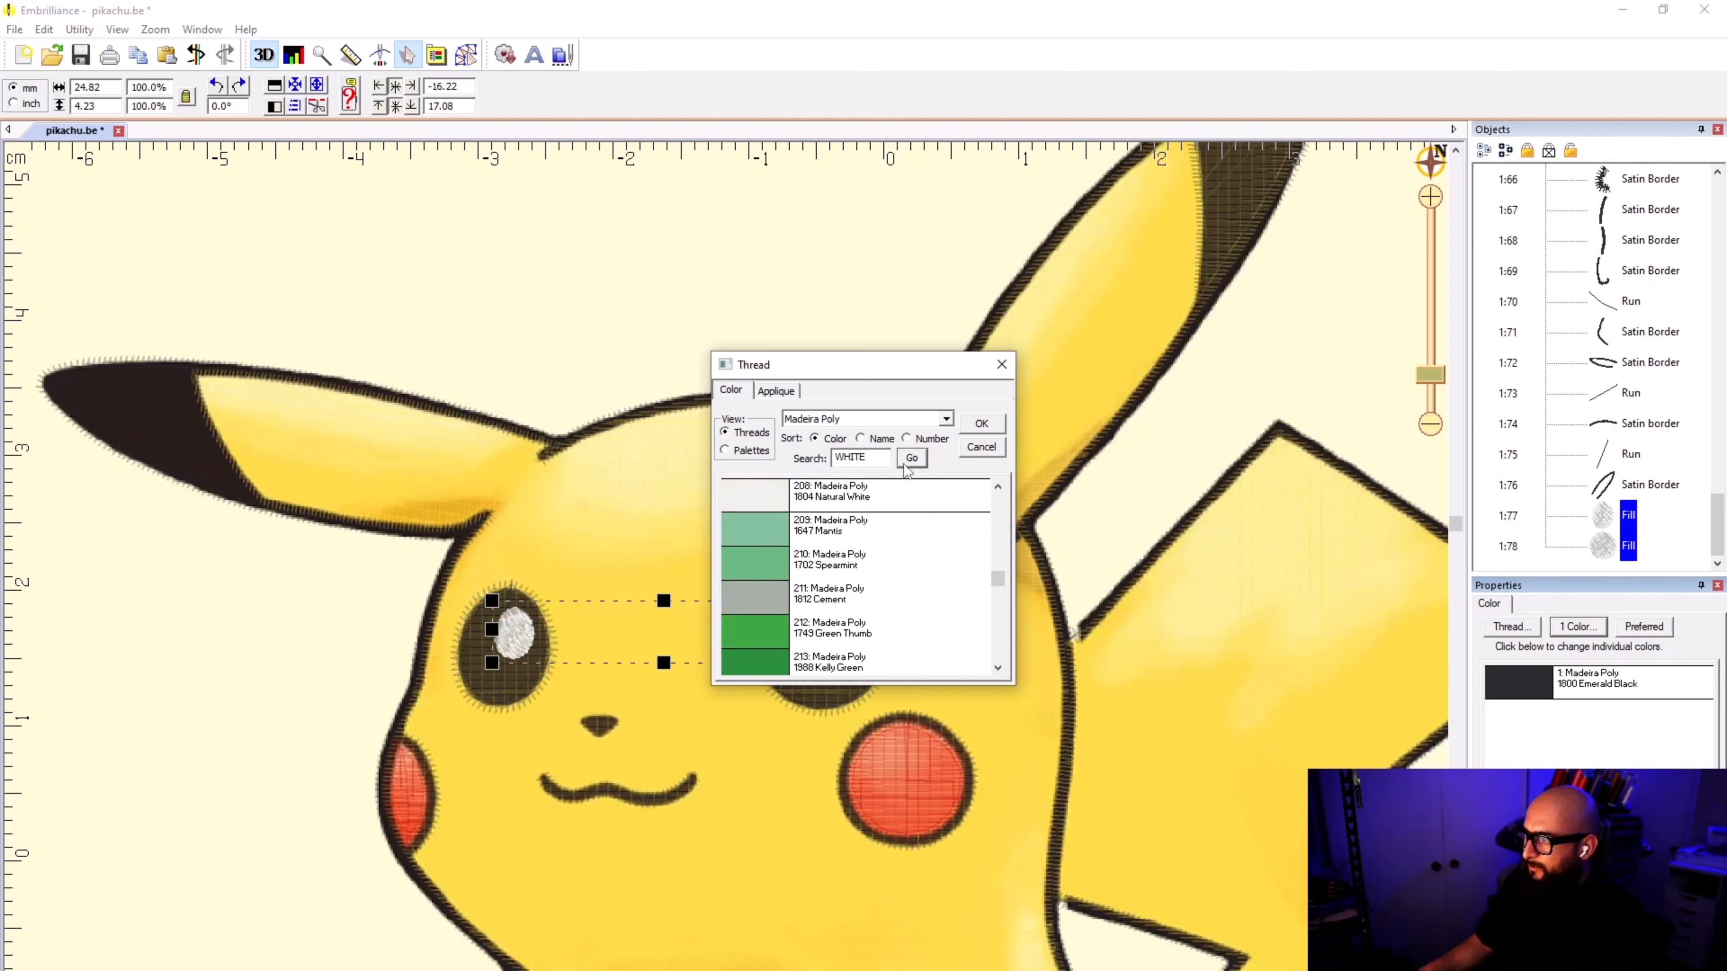
click(898, 495)
click(980, 424)
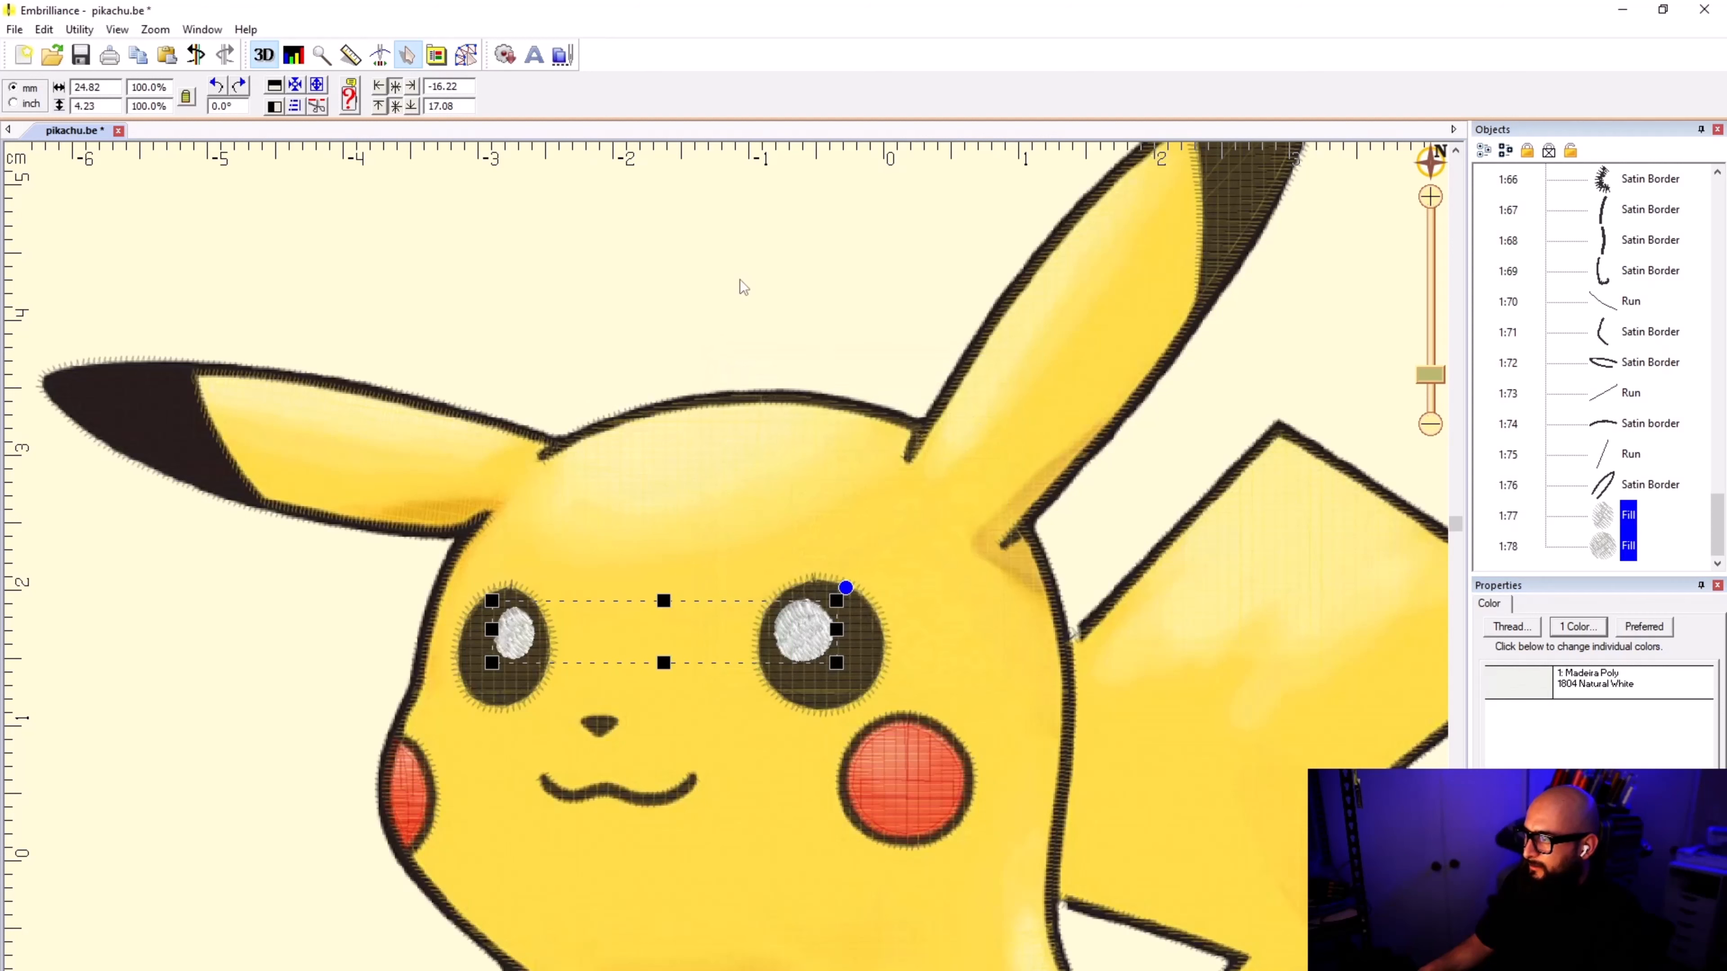
Step: Move both white highlight fills first in the stitching order, reposition them after the black ear-tip fills, and deselect them
click(1621, 516)
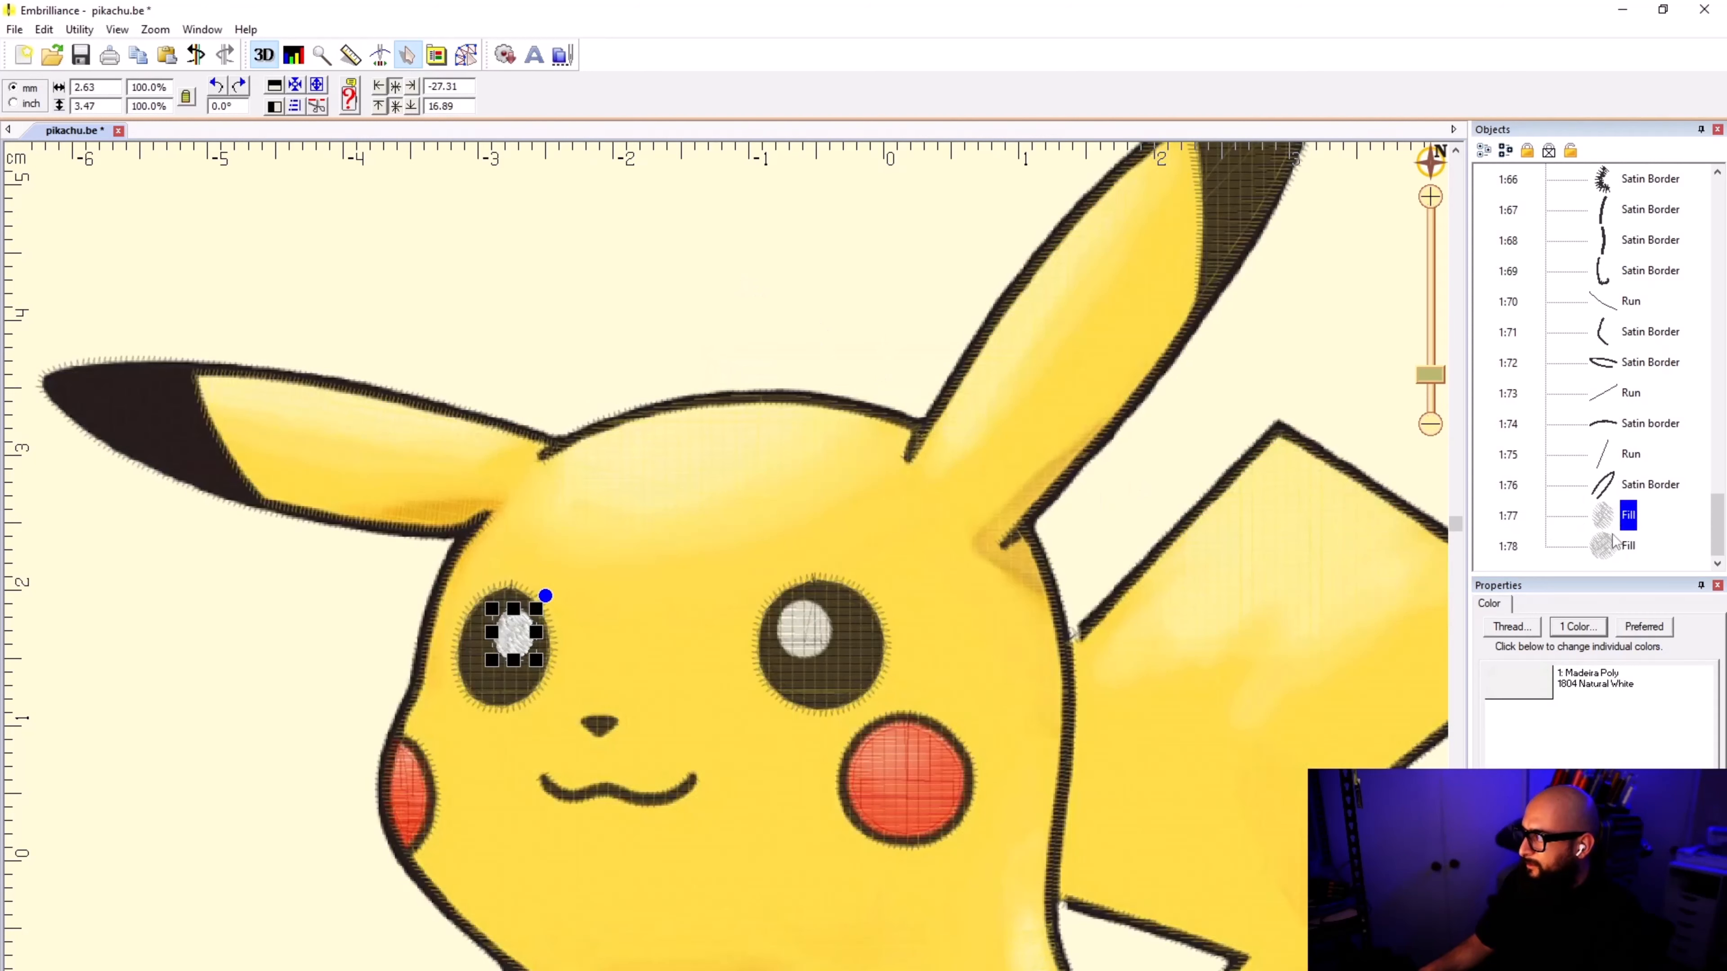
ctrl+click(1622, 545)
right_click(1624, 516)
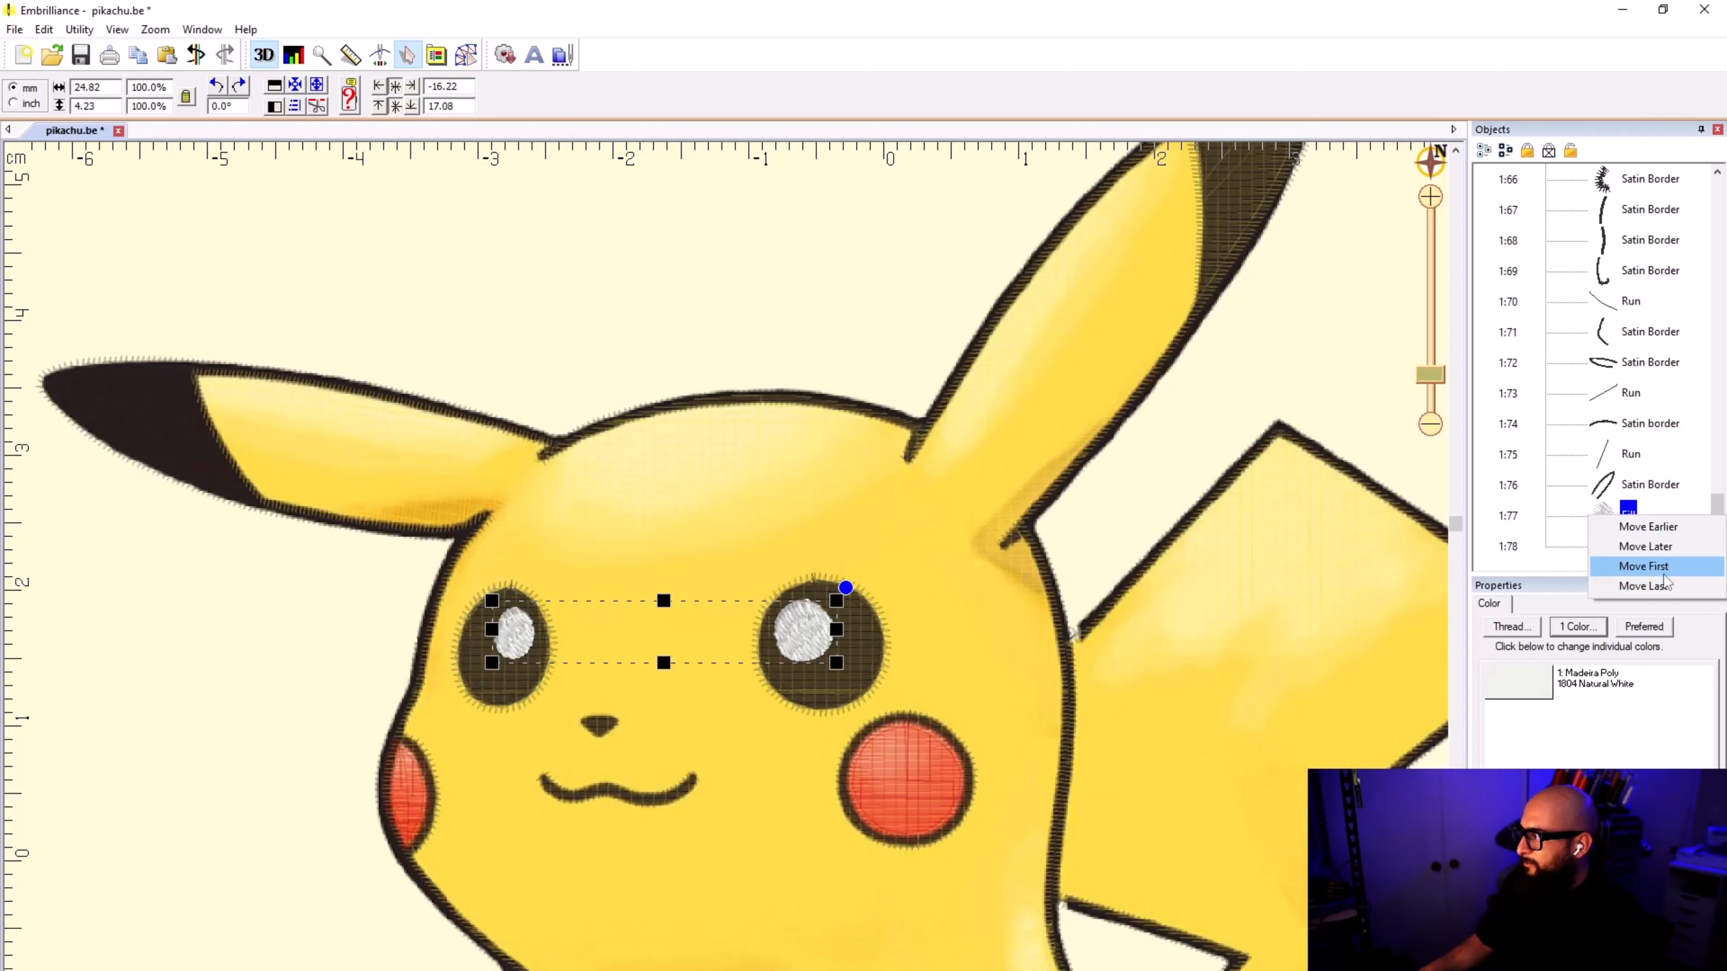
click(1664, 578)
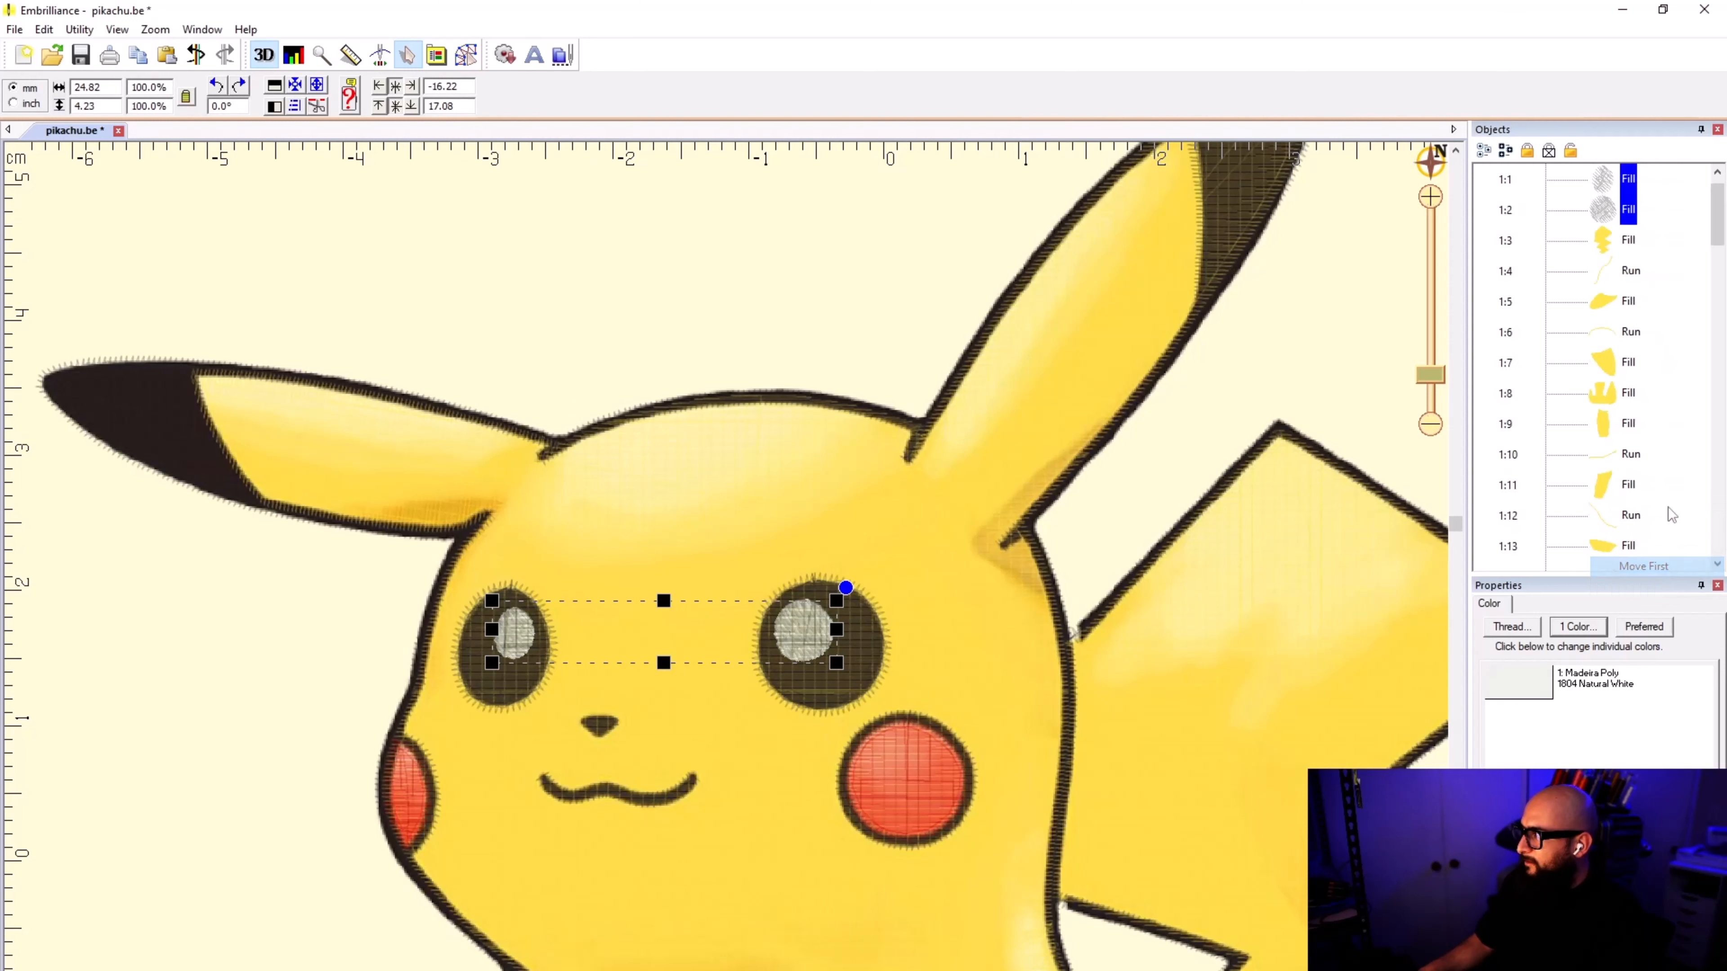
drag(1620, 197, 1612, 322)
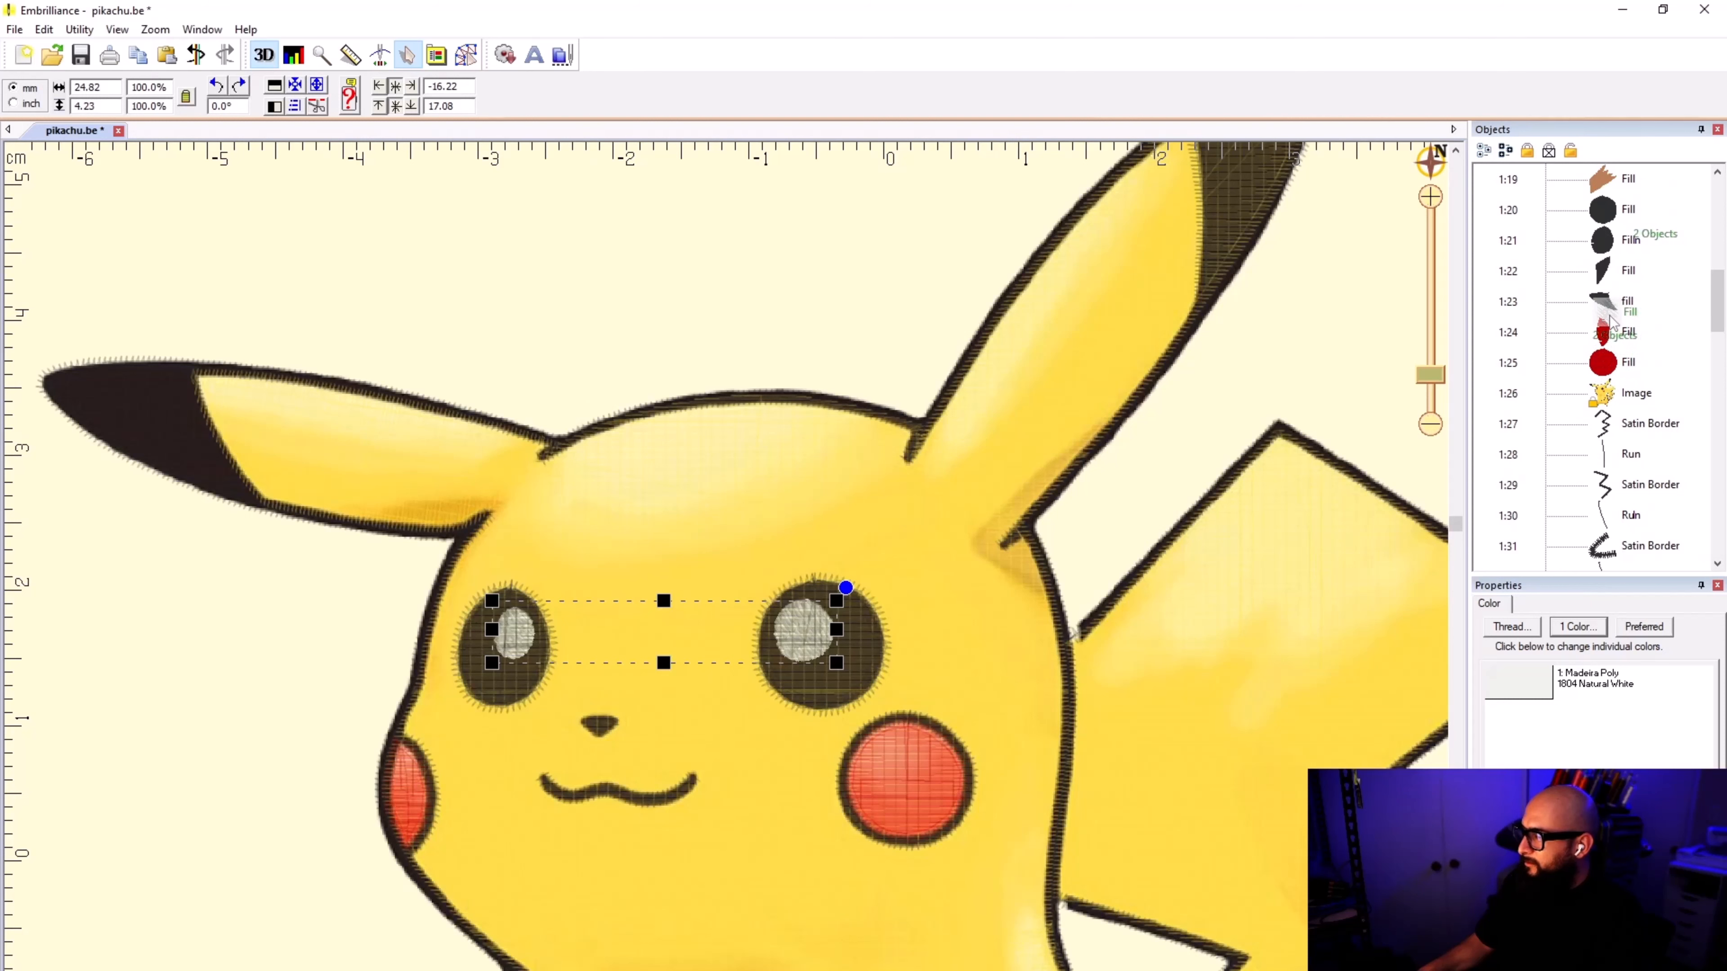
drag(1611, 323, 1612, 325)
click(898, 256)
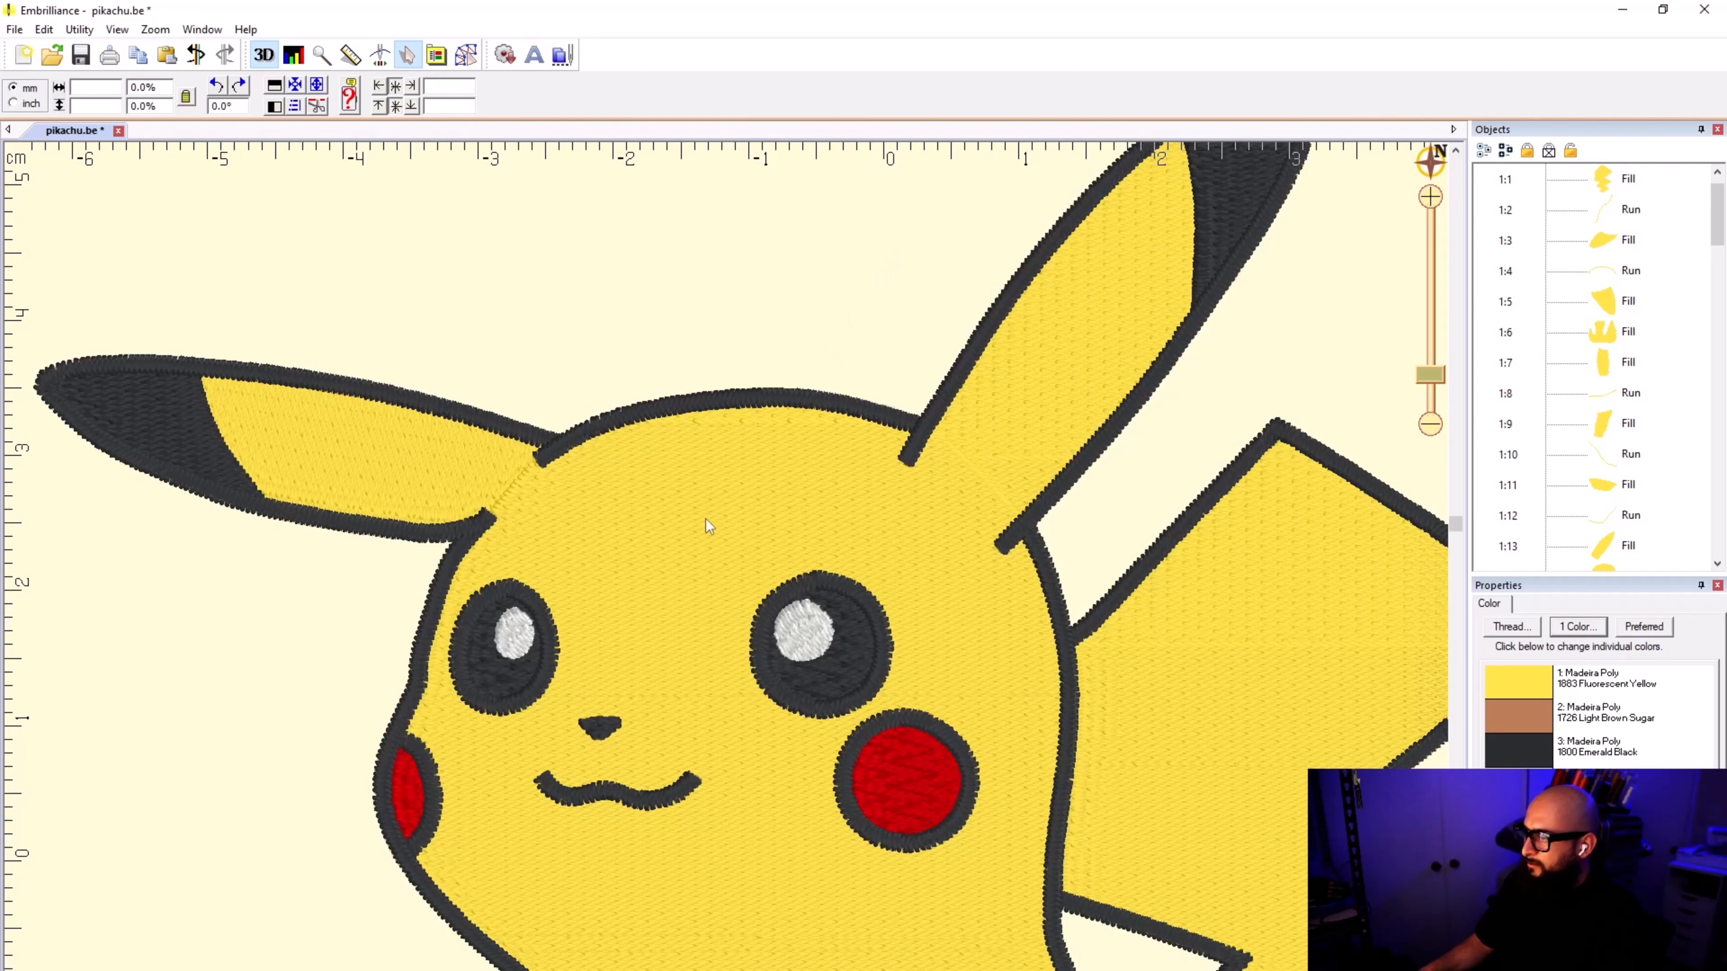
Step: View the whole Pikachu and save the design
scroll(739, 627, down, 5)
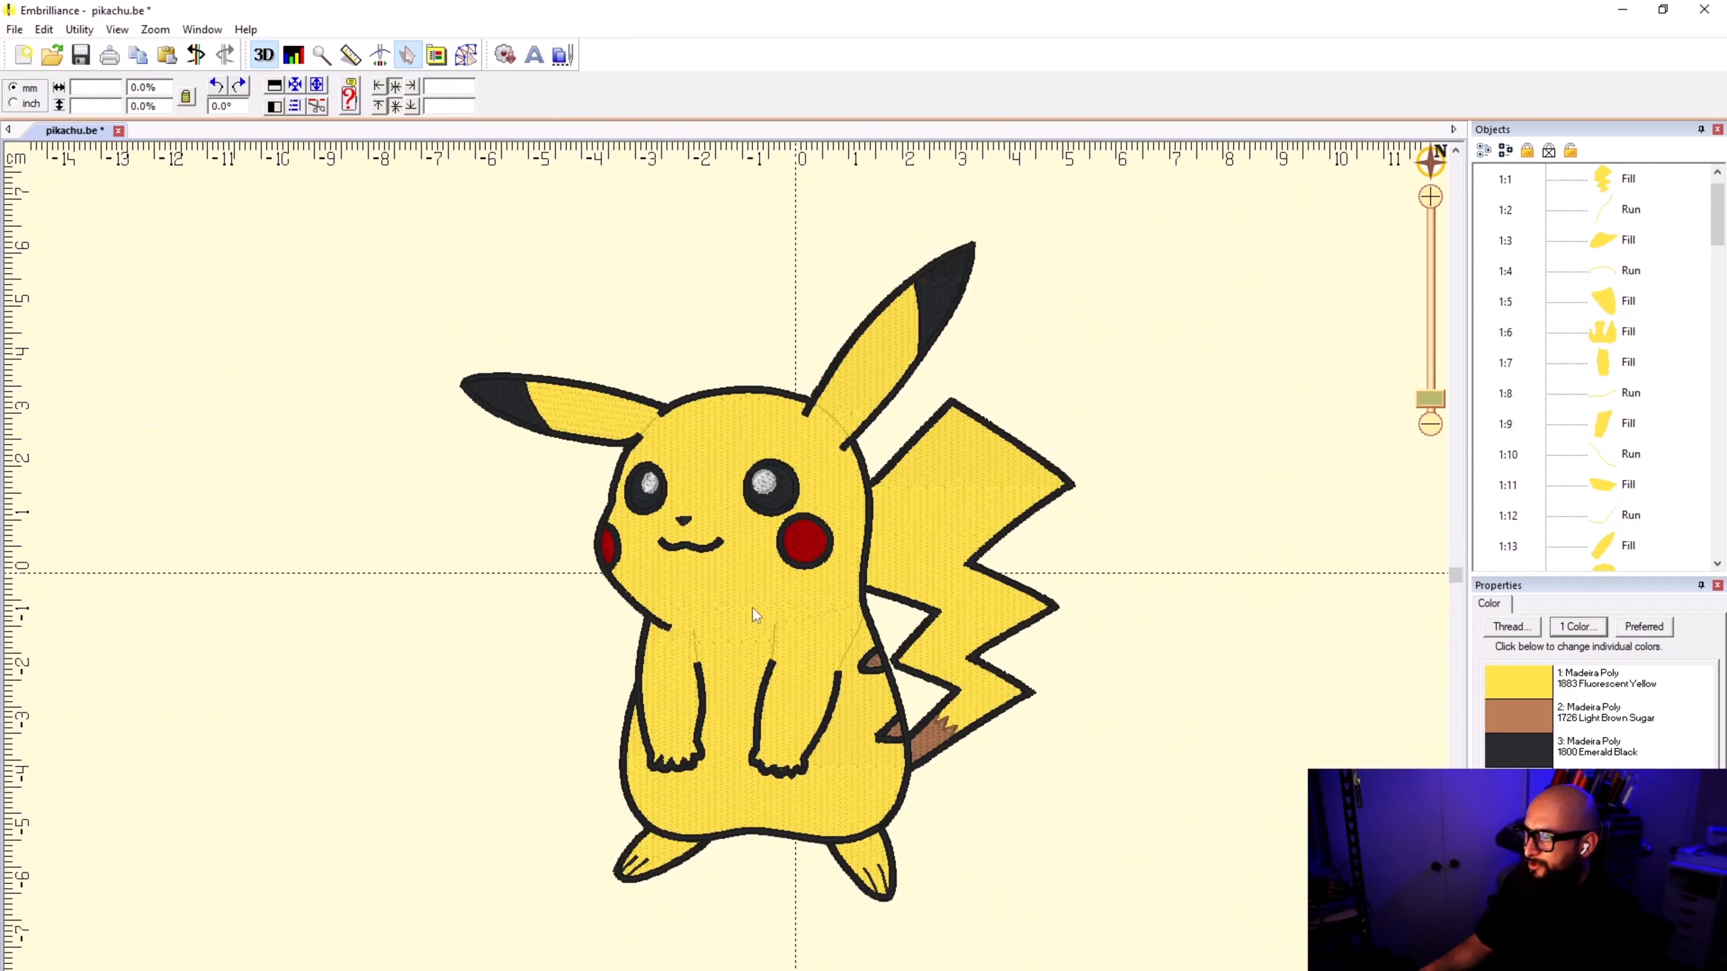
scroll(753, 607, up, 1)
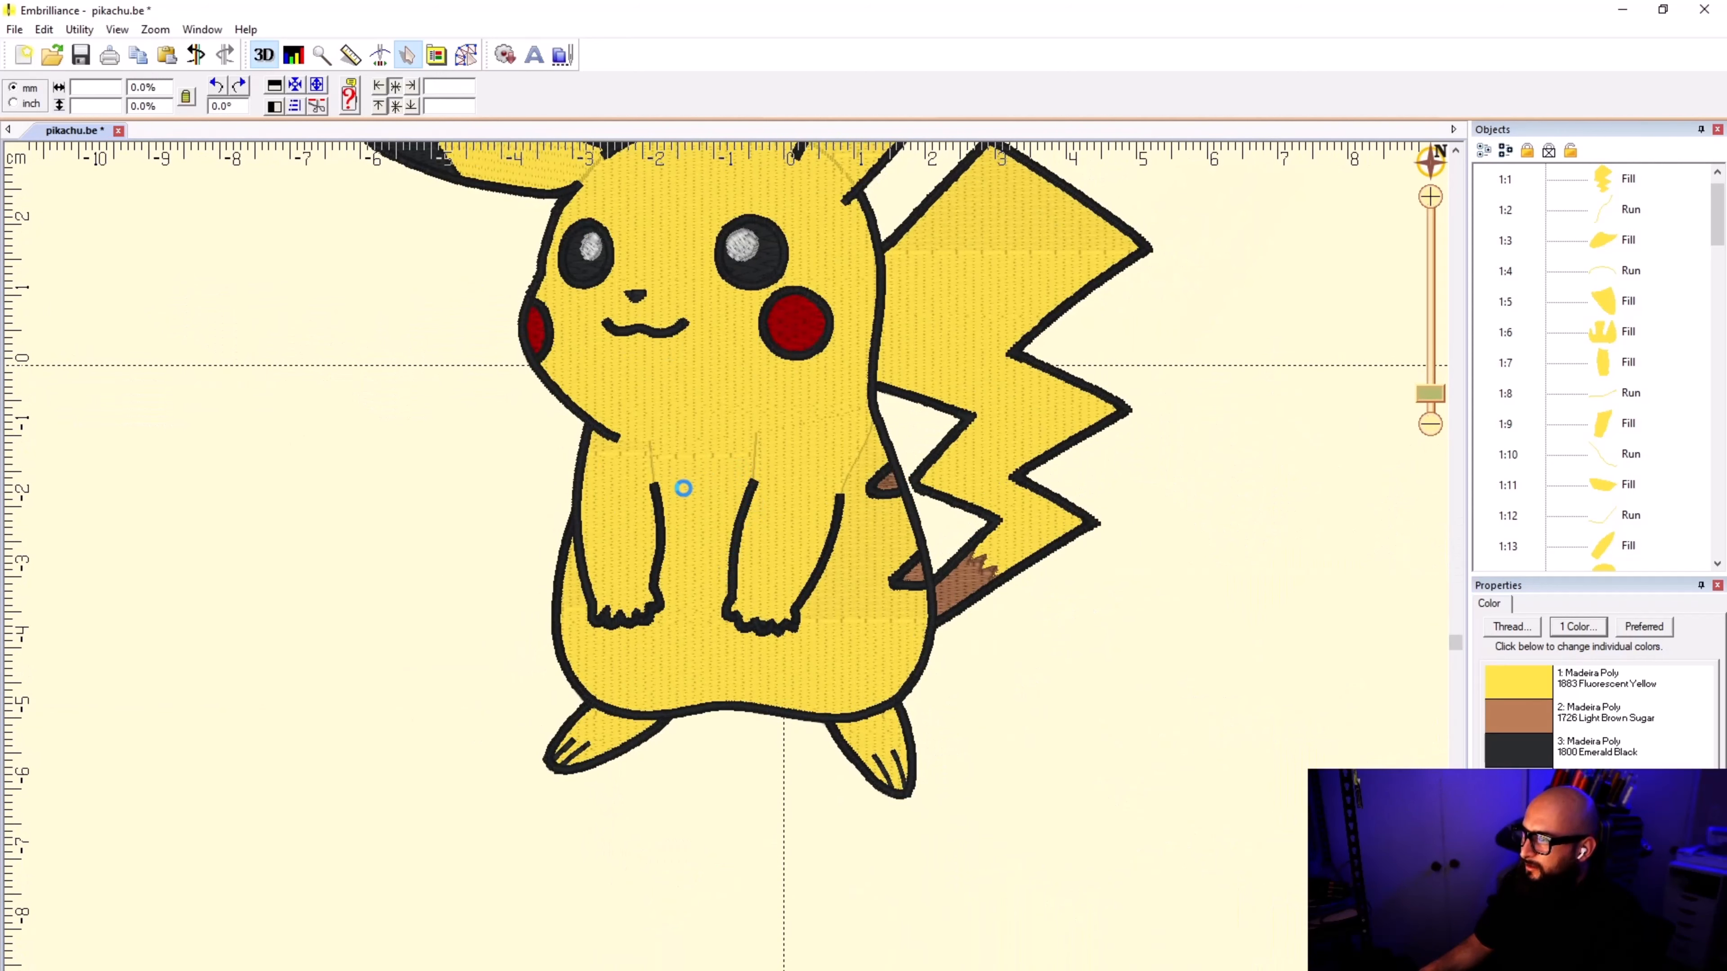
key(ctrl+s)
Step: Hide the reference image and show the stitches again while drawing, return to object selection and leave nothing selected
click(462, 60)
click(109, 92)
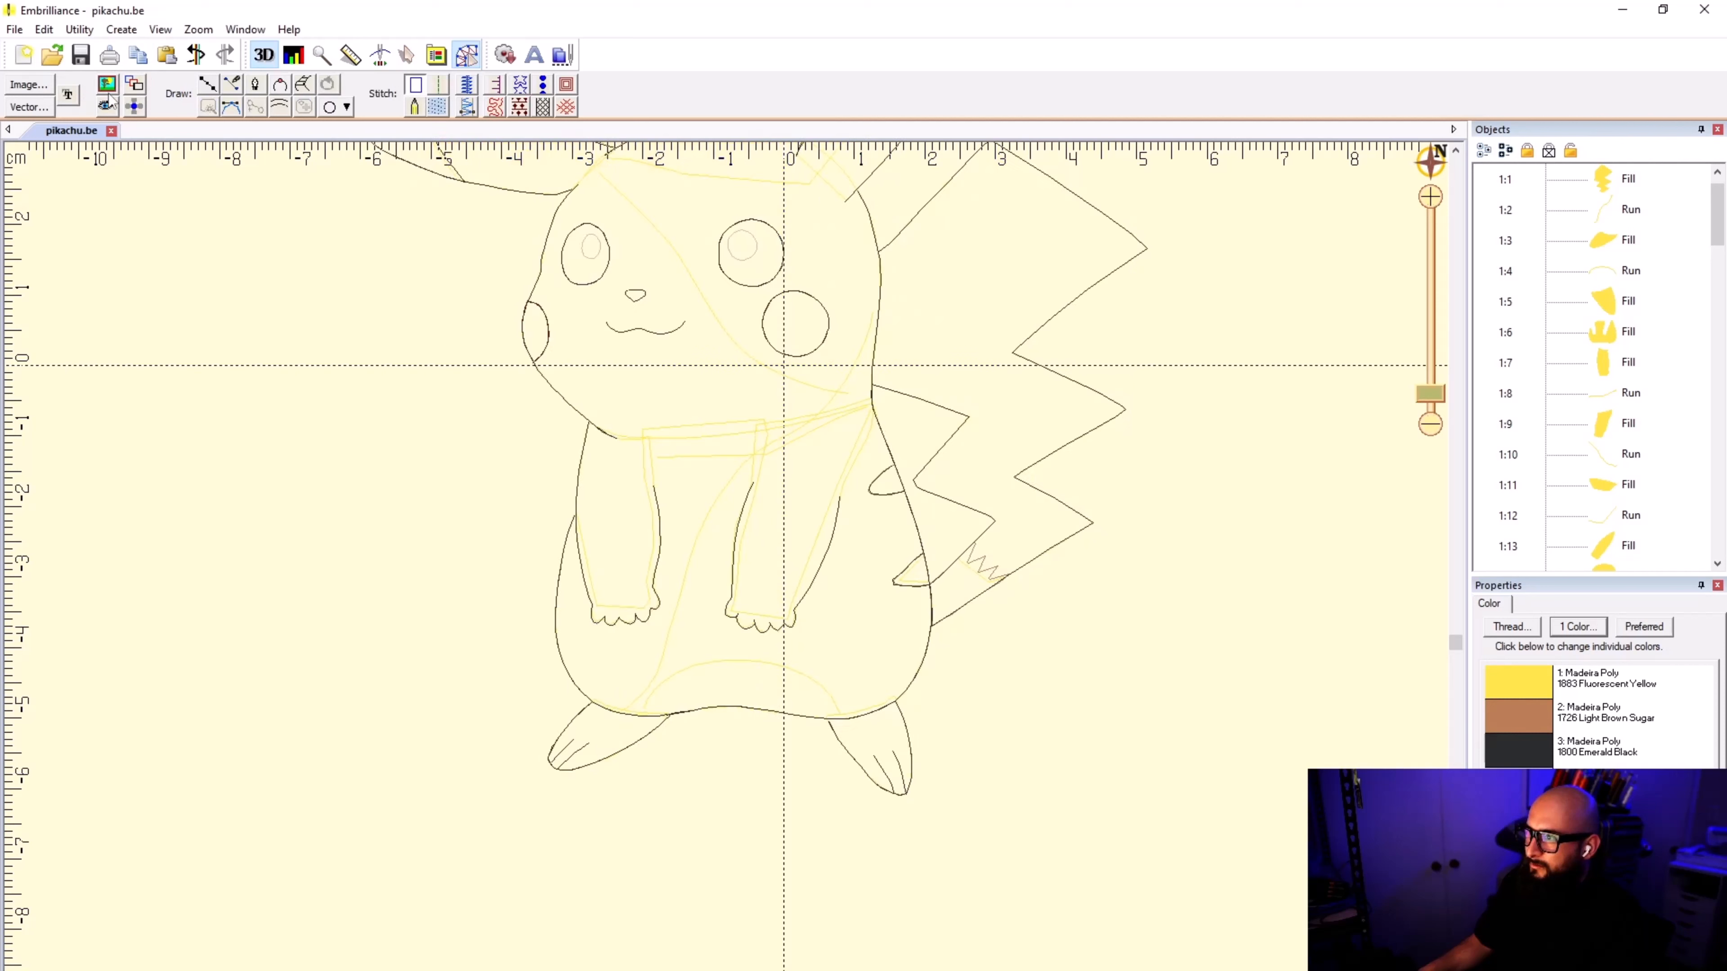
click(107, 106)
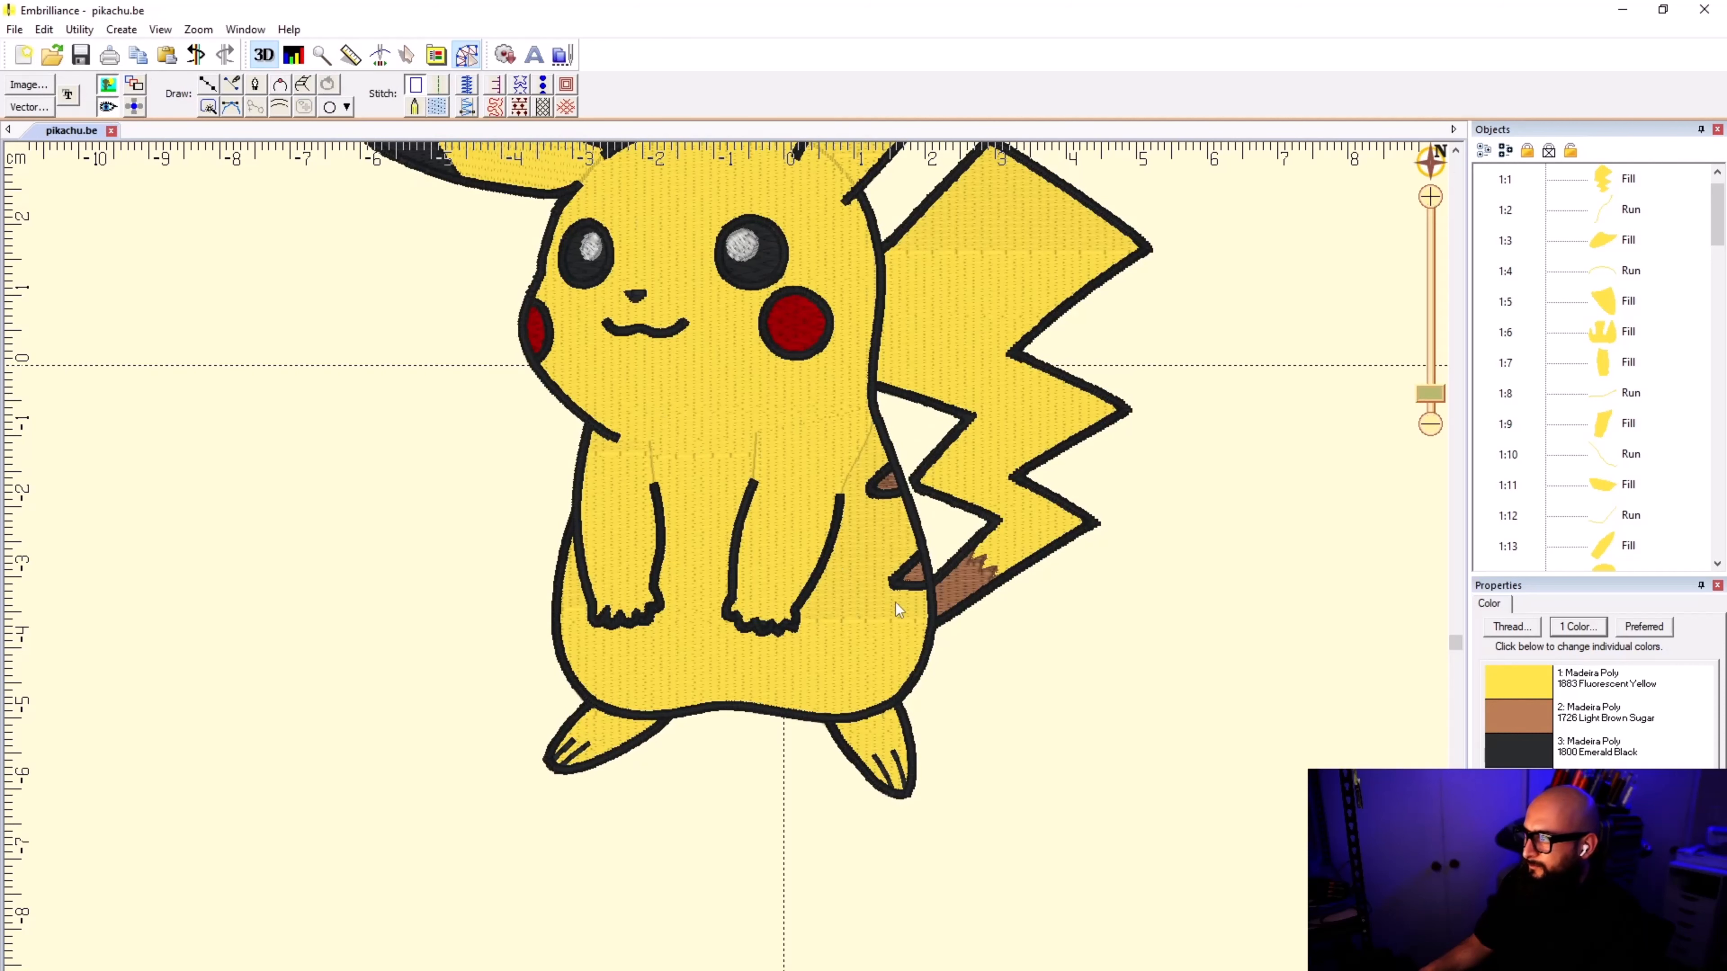
click(407, 55)
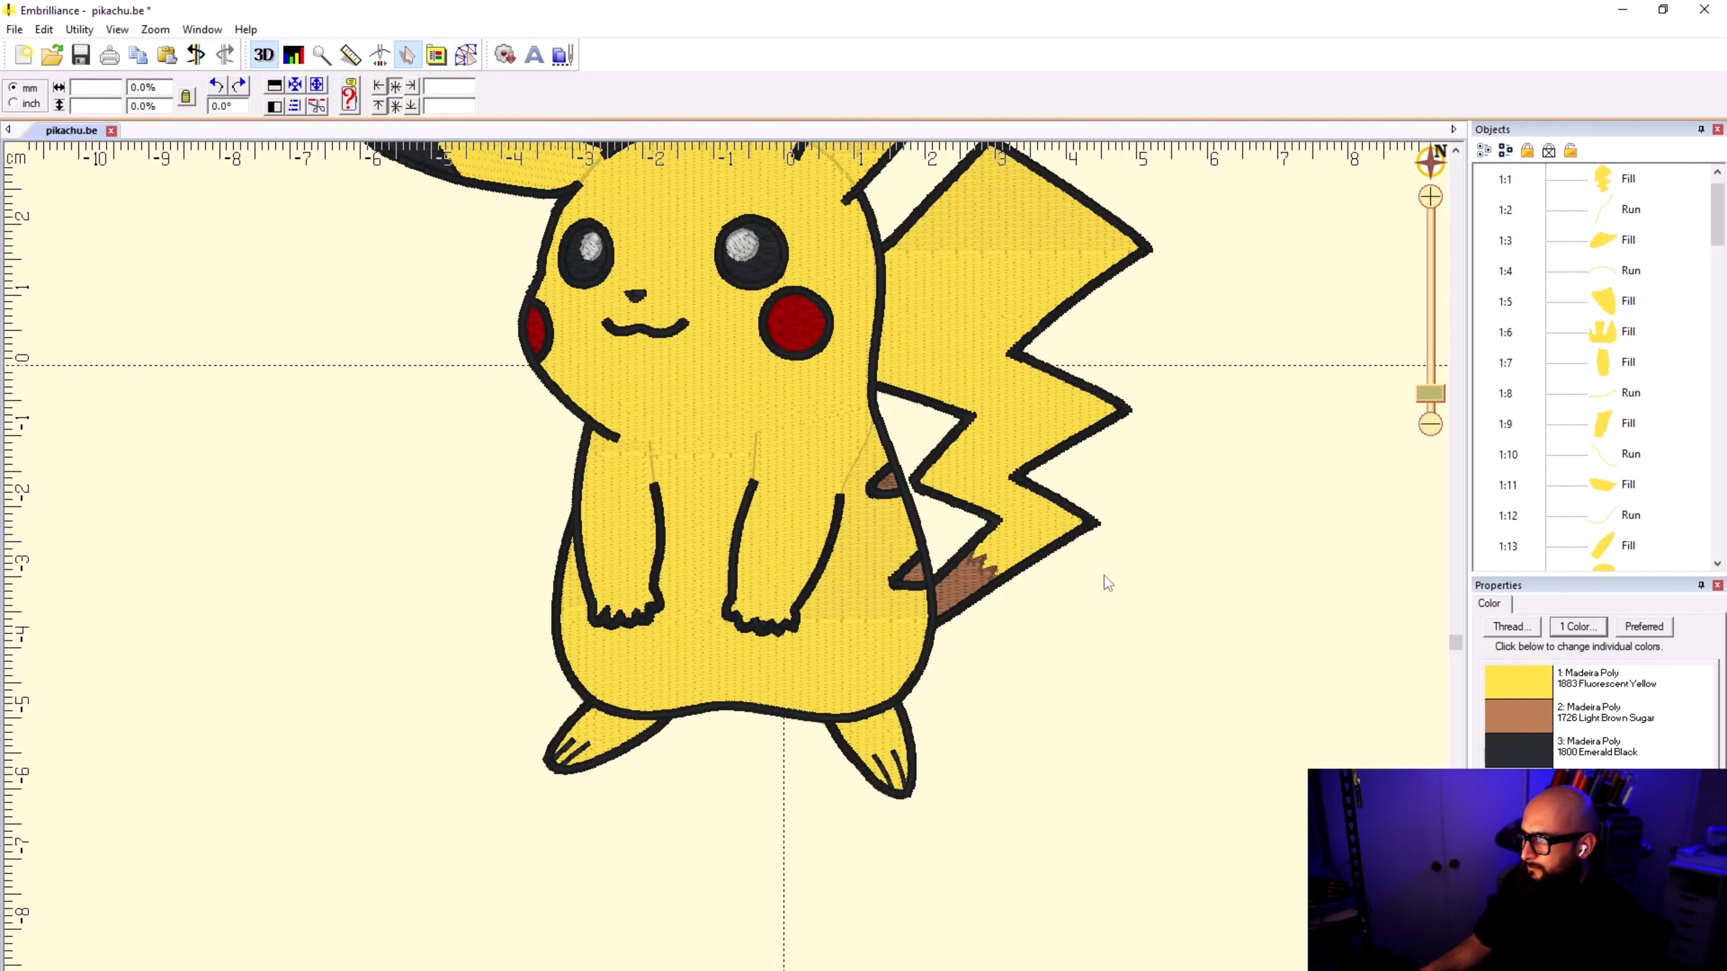
click(1629, 367)
click(1101, 724)
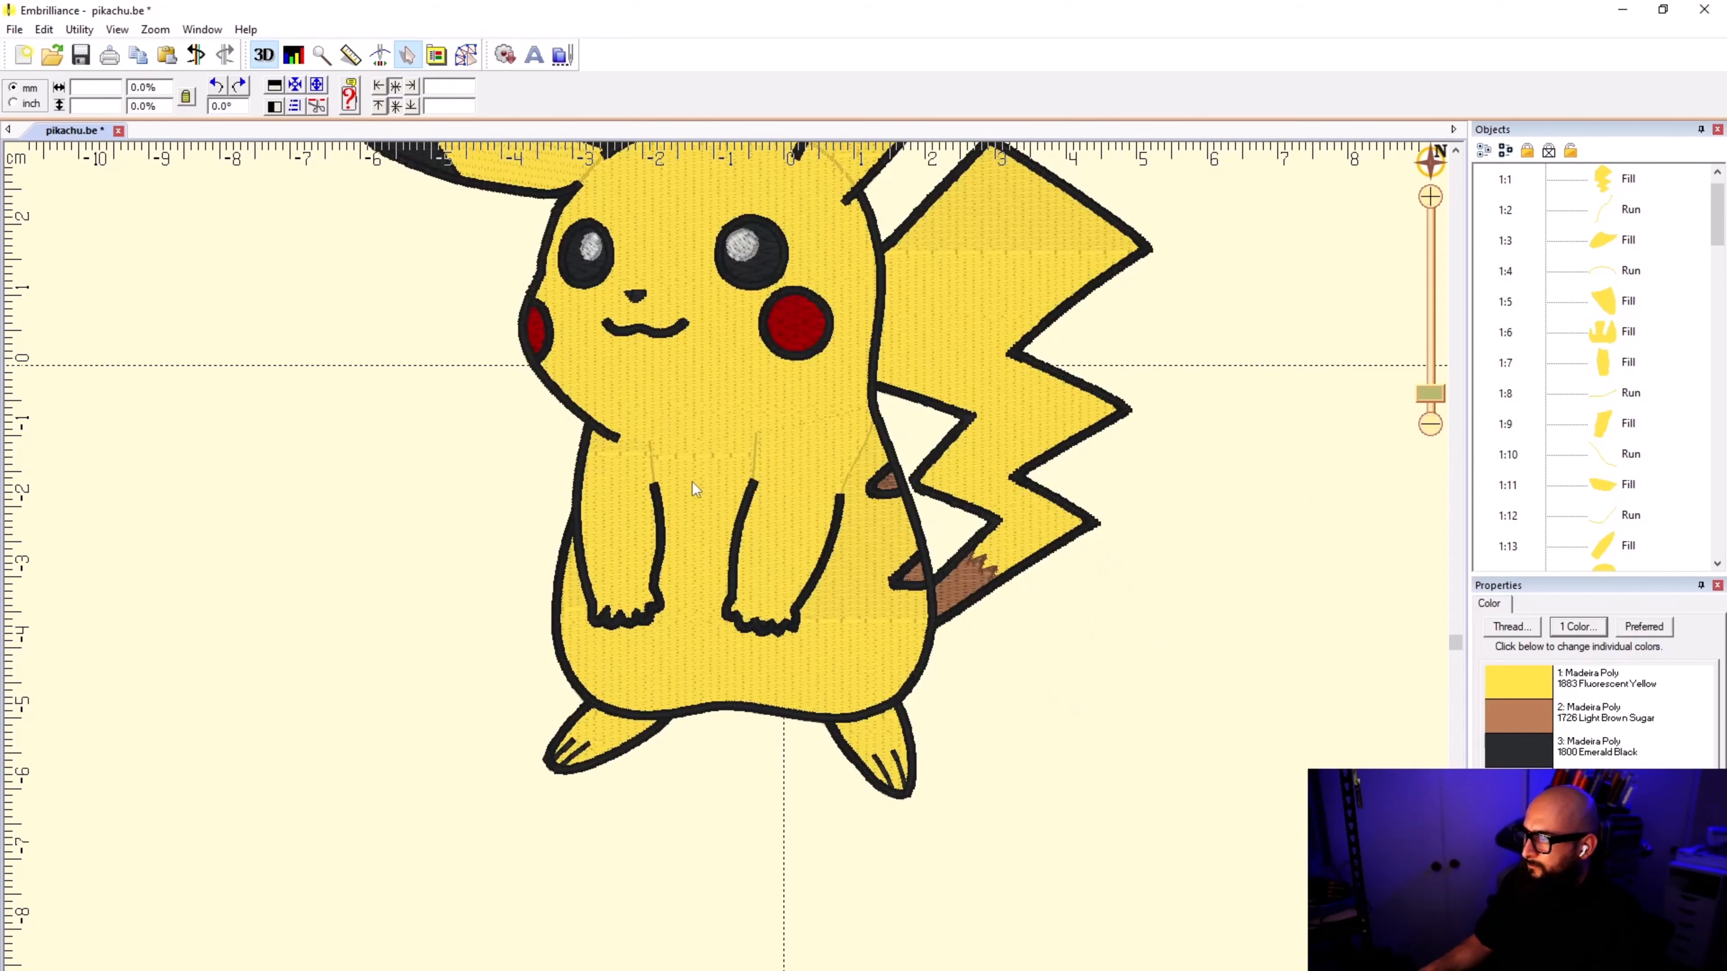
Step: Fit the complete figure from ears to feet in view and save pikachu.be again
scroll(727, 571, down, 4)
scroll(726, 574, up, 2)
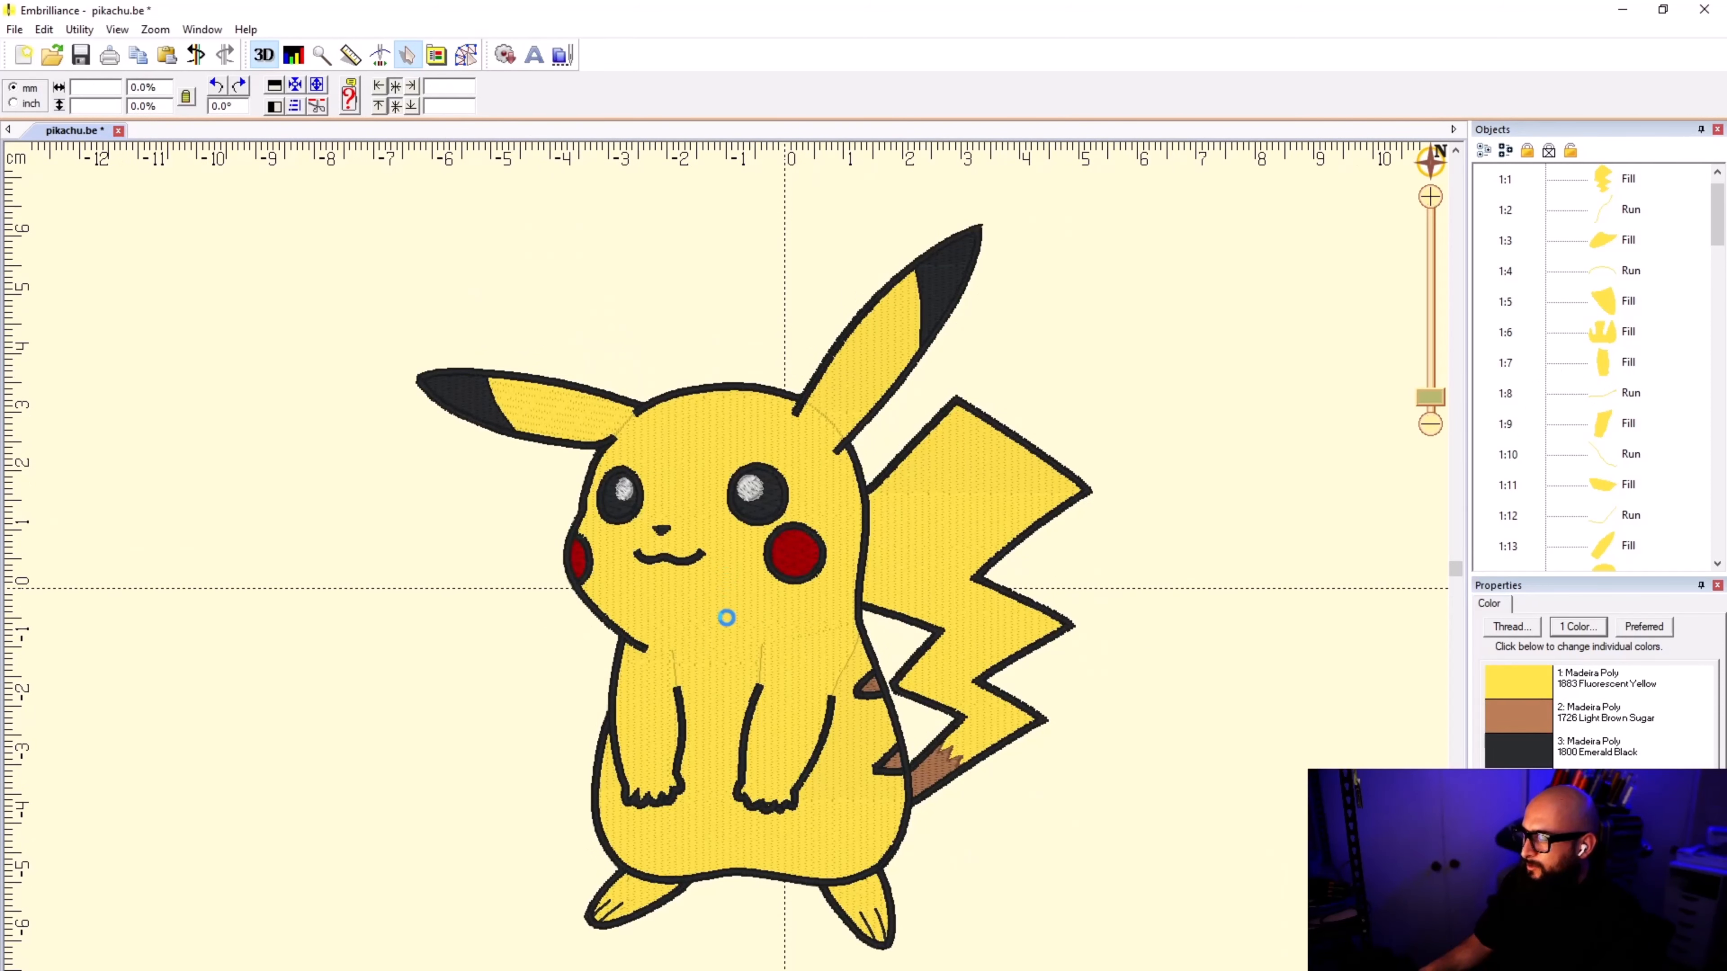
key(ctrl+s)
Step: Return to the drawing mode and repeatedly hide and show the stitches to compare the bare outlines with the stitched design
click(466, 57)
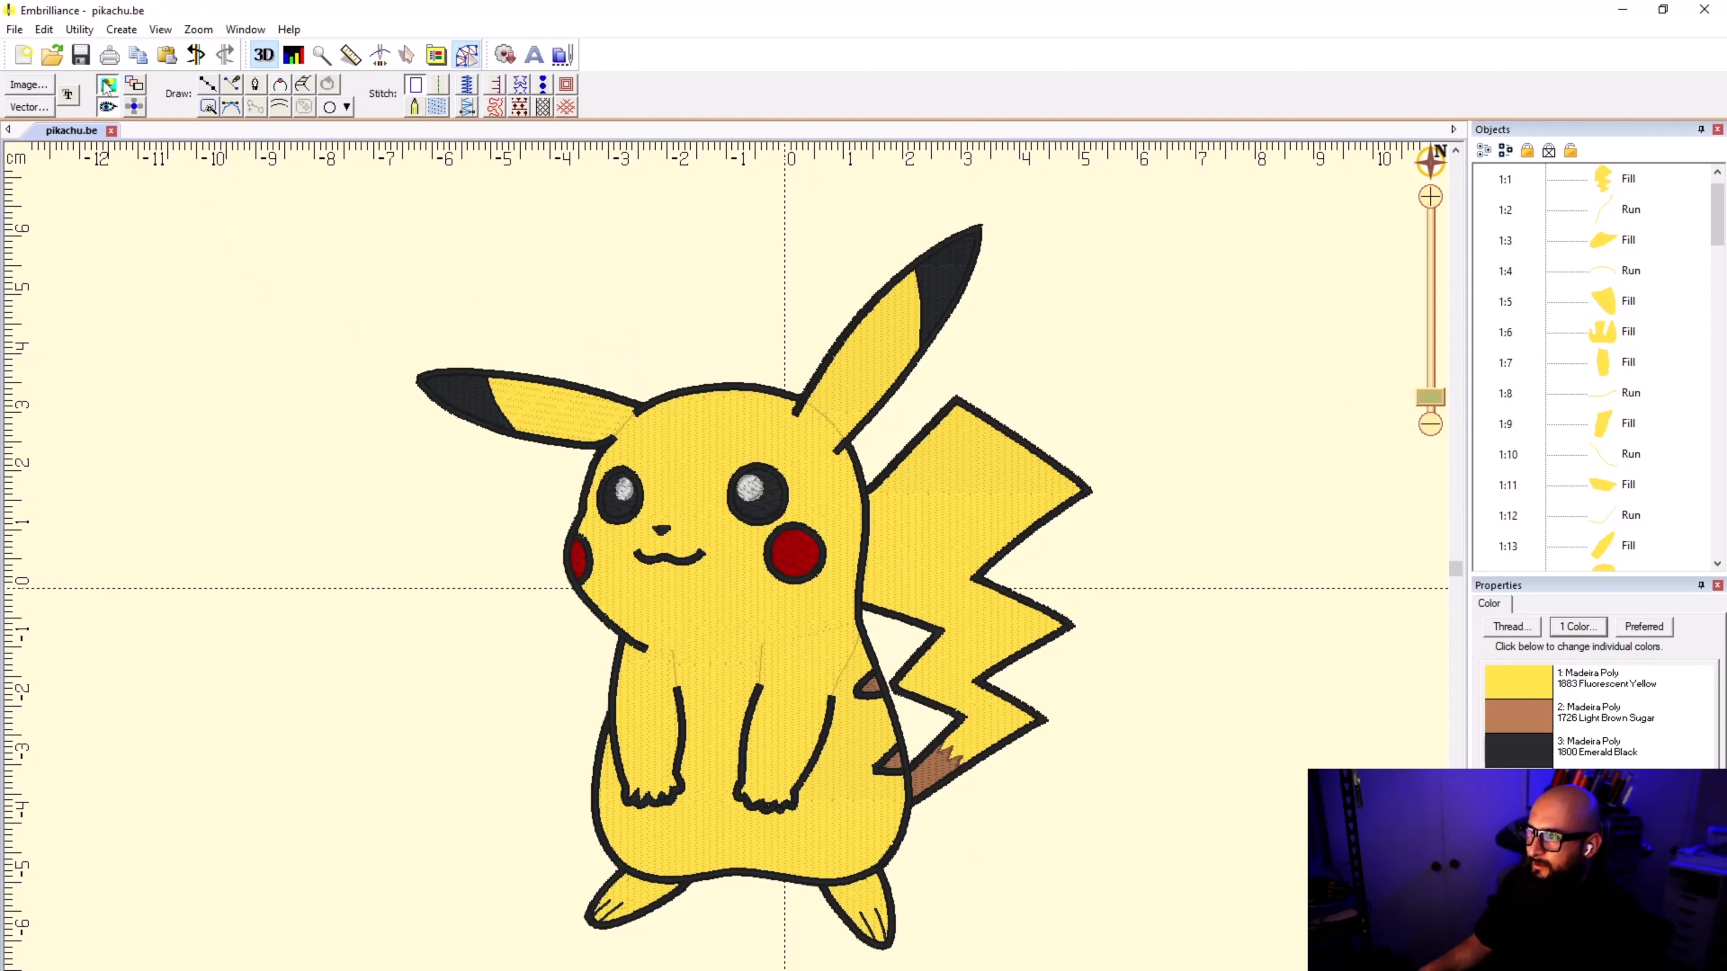
click(117, 112)
click(113, 113)
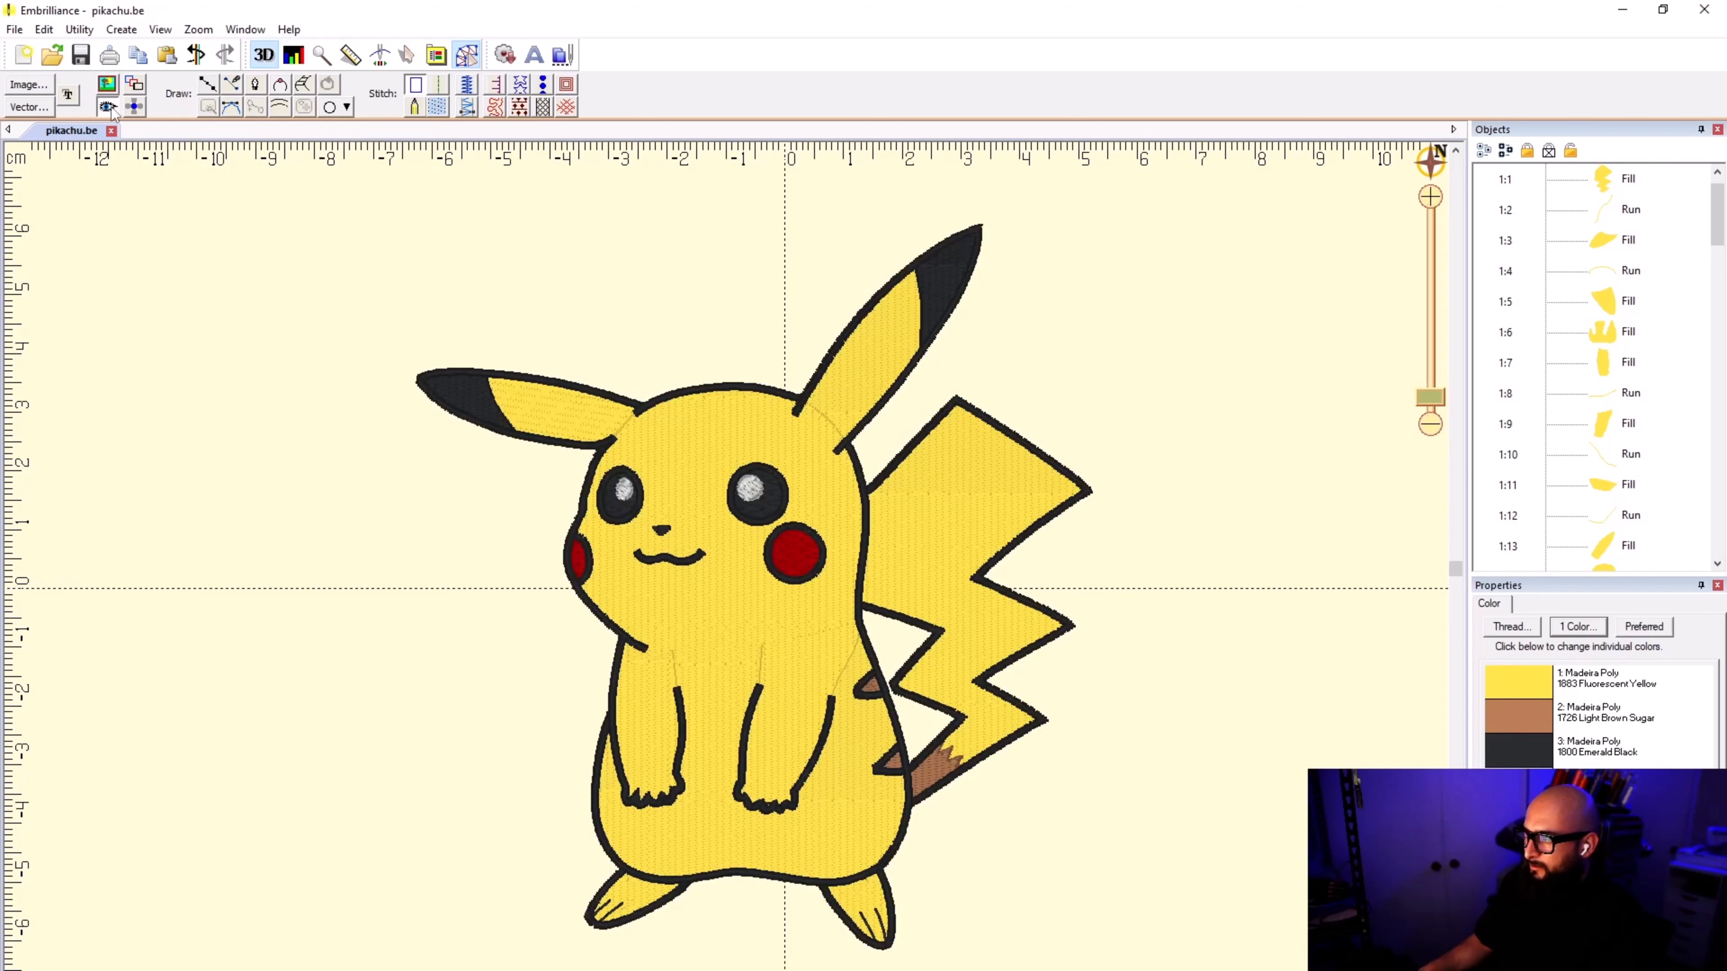
click(107, 109)
click(107, 109)
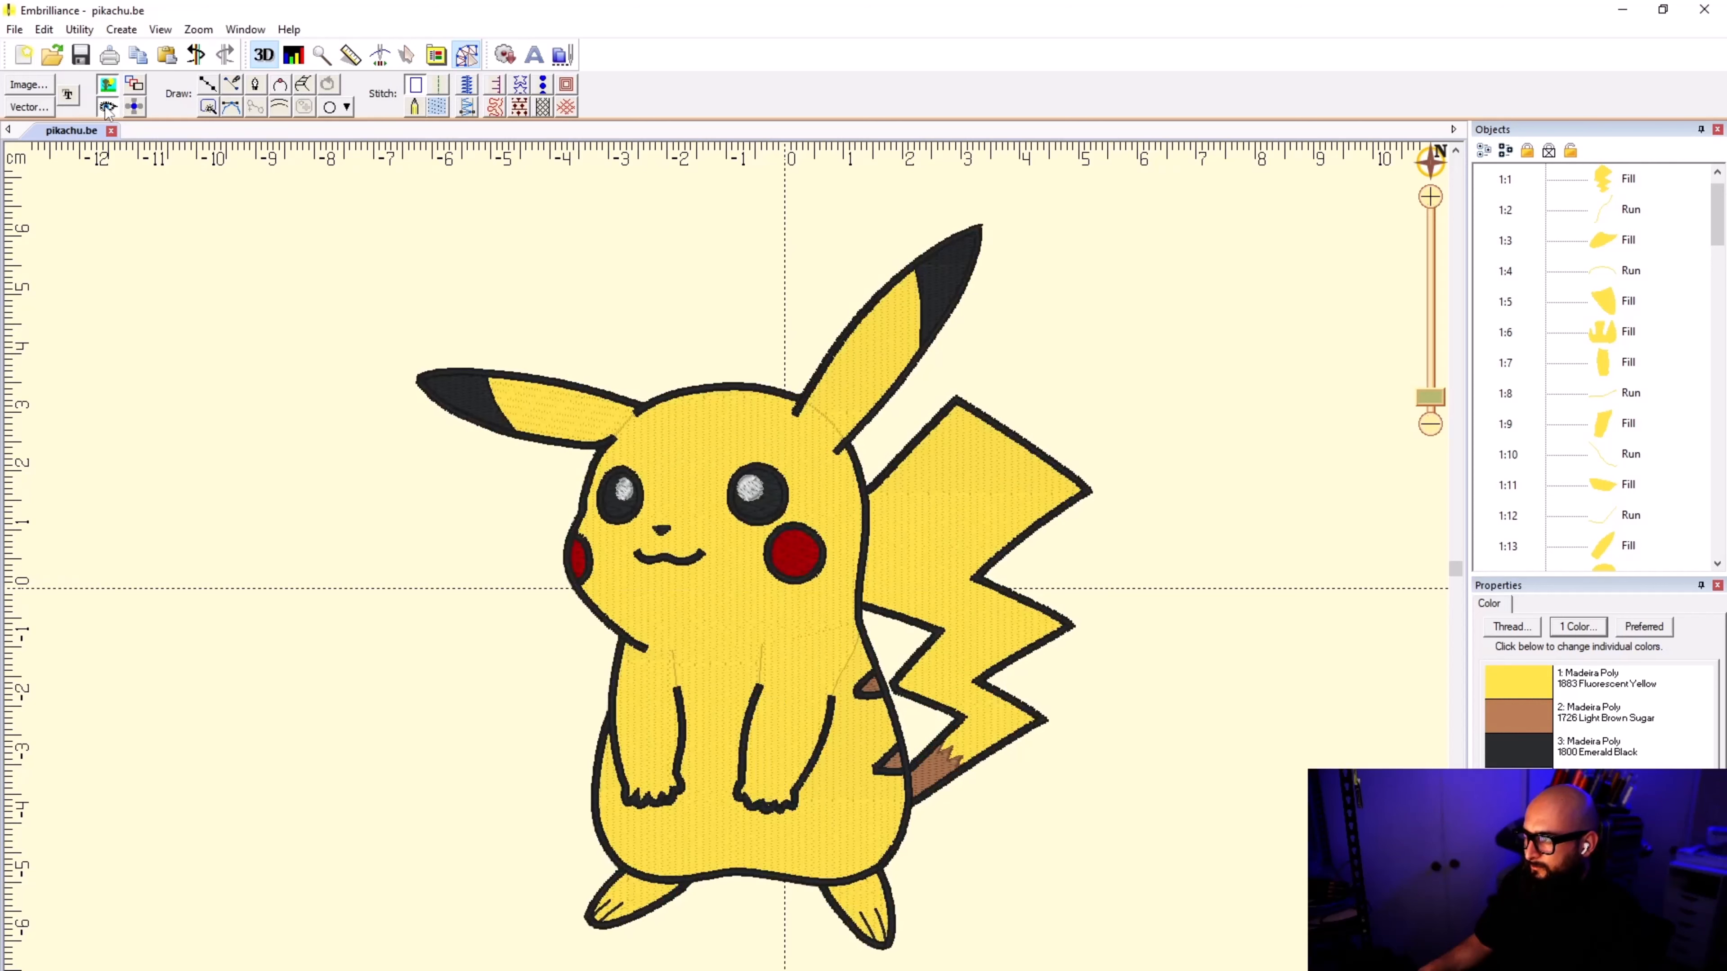
click(107, 109)
click(106, 109)
click(107, 108)
click(107, 109)
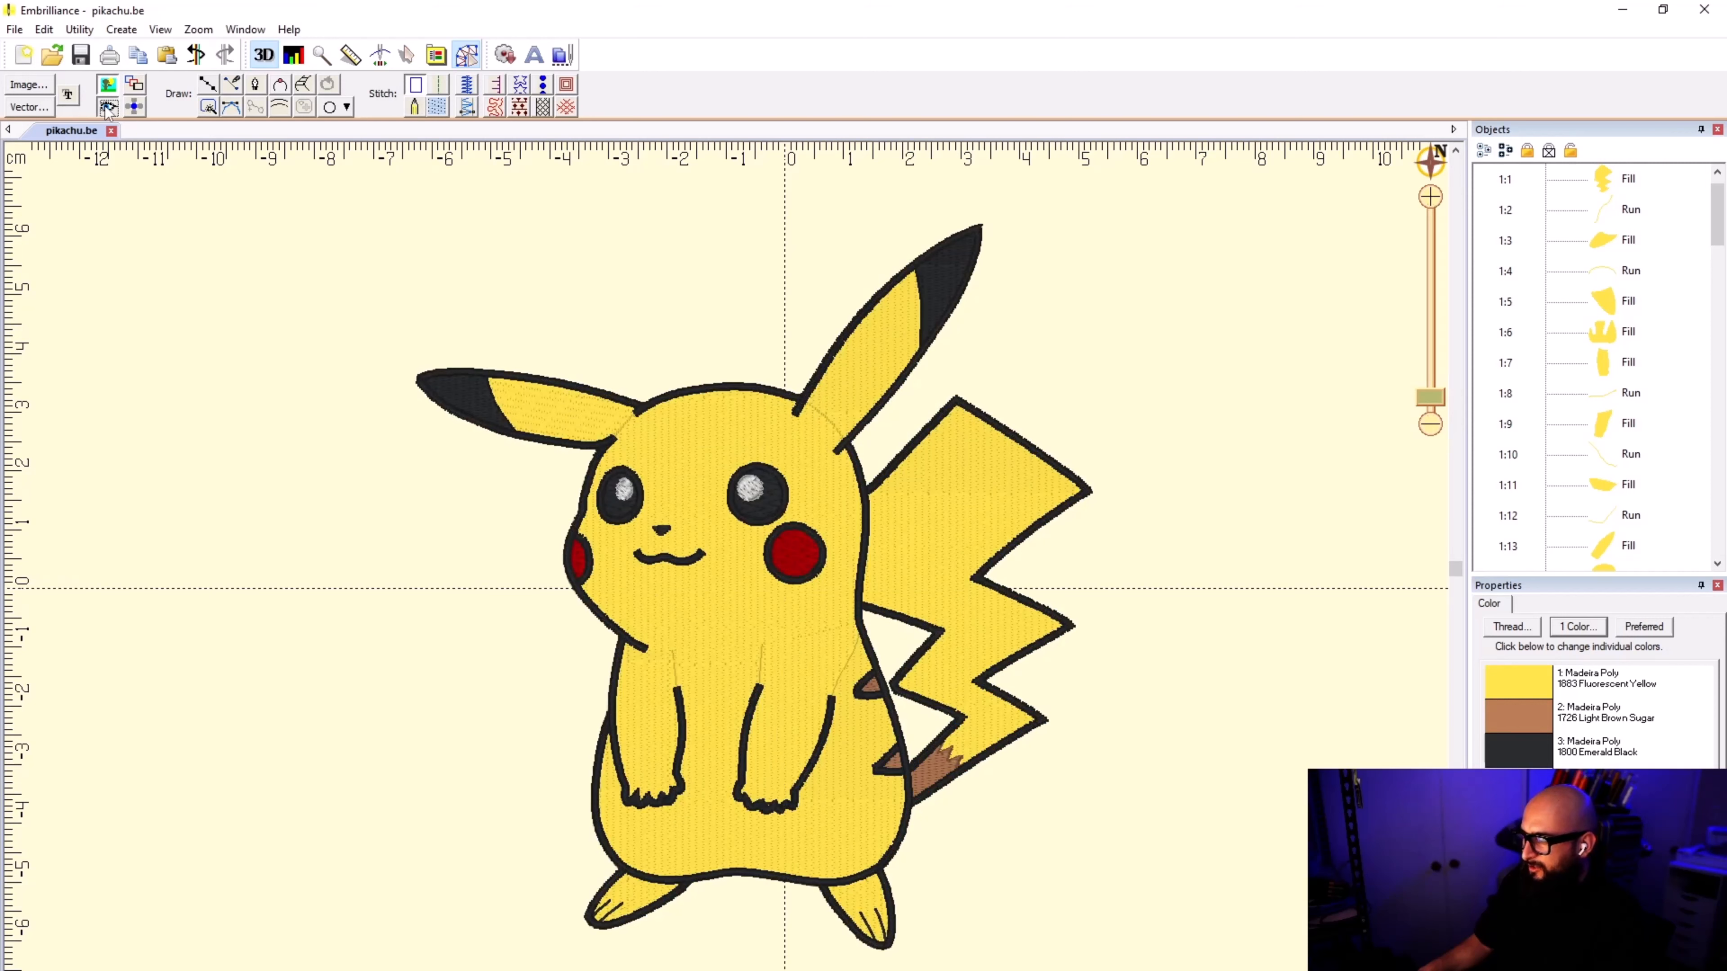
click(106, 108)
click(107, 109)
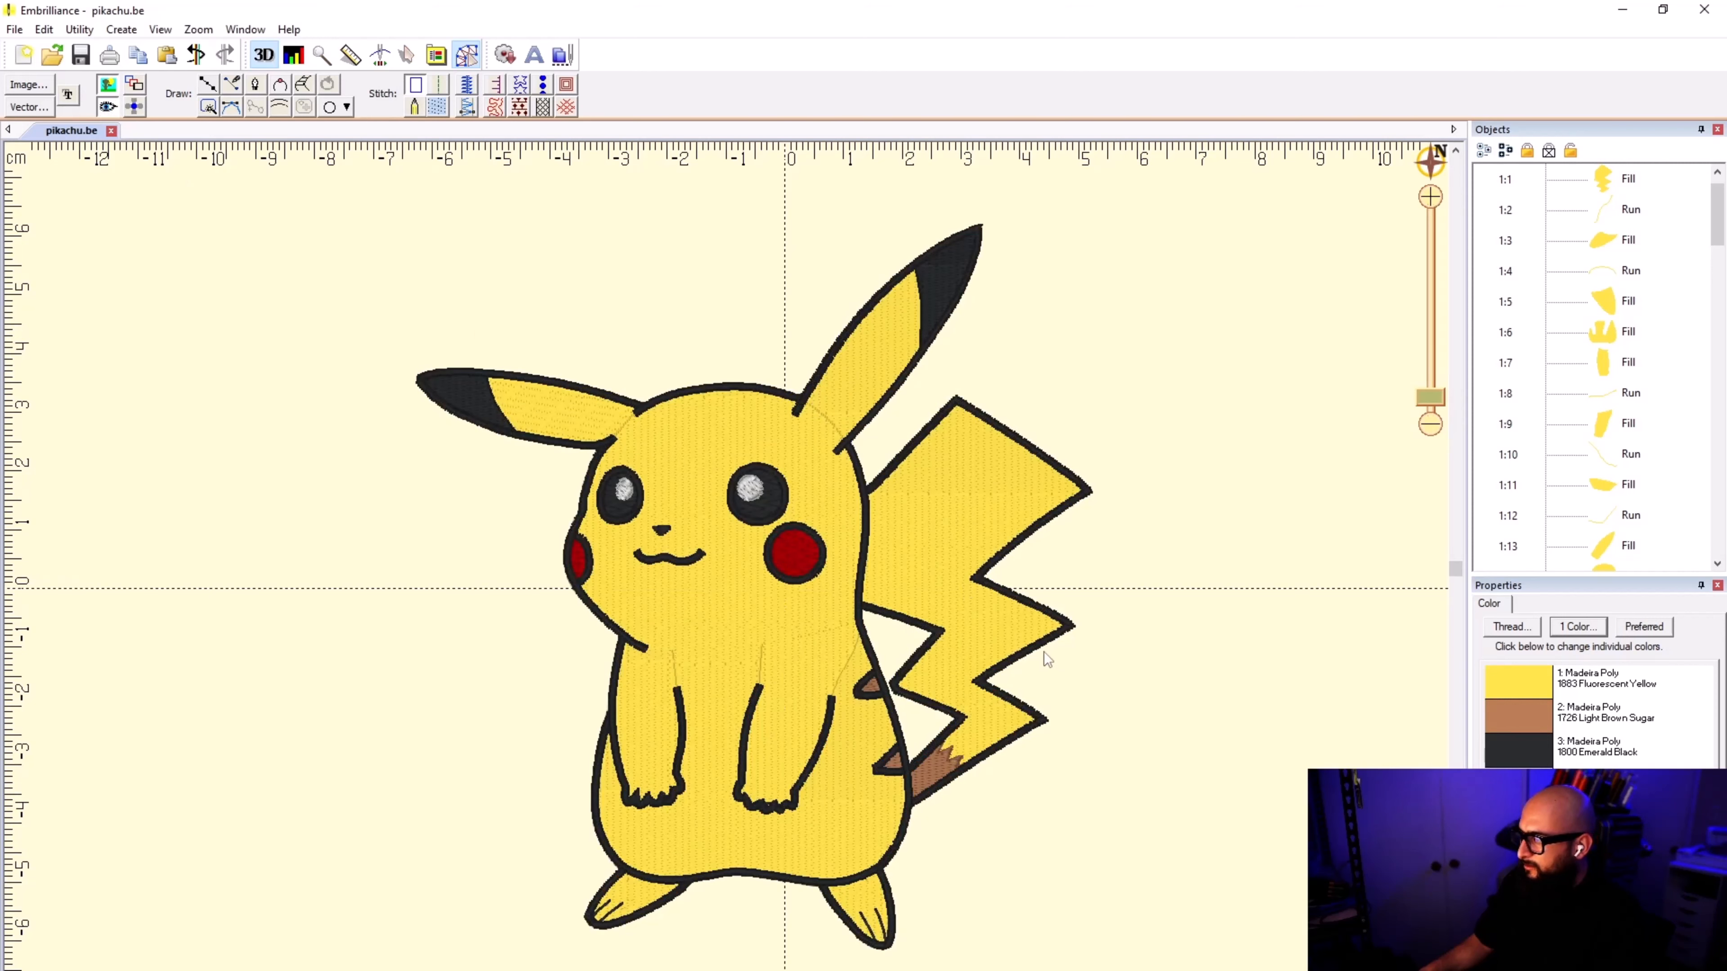
Step: Set the satin border width of both tail outlines and both ear outlines to 1.5 mm
scroll(922, 673, up, 2)
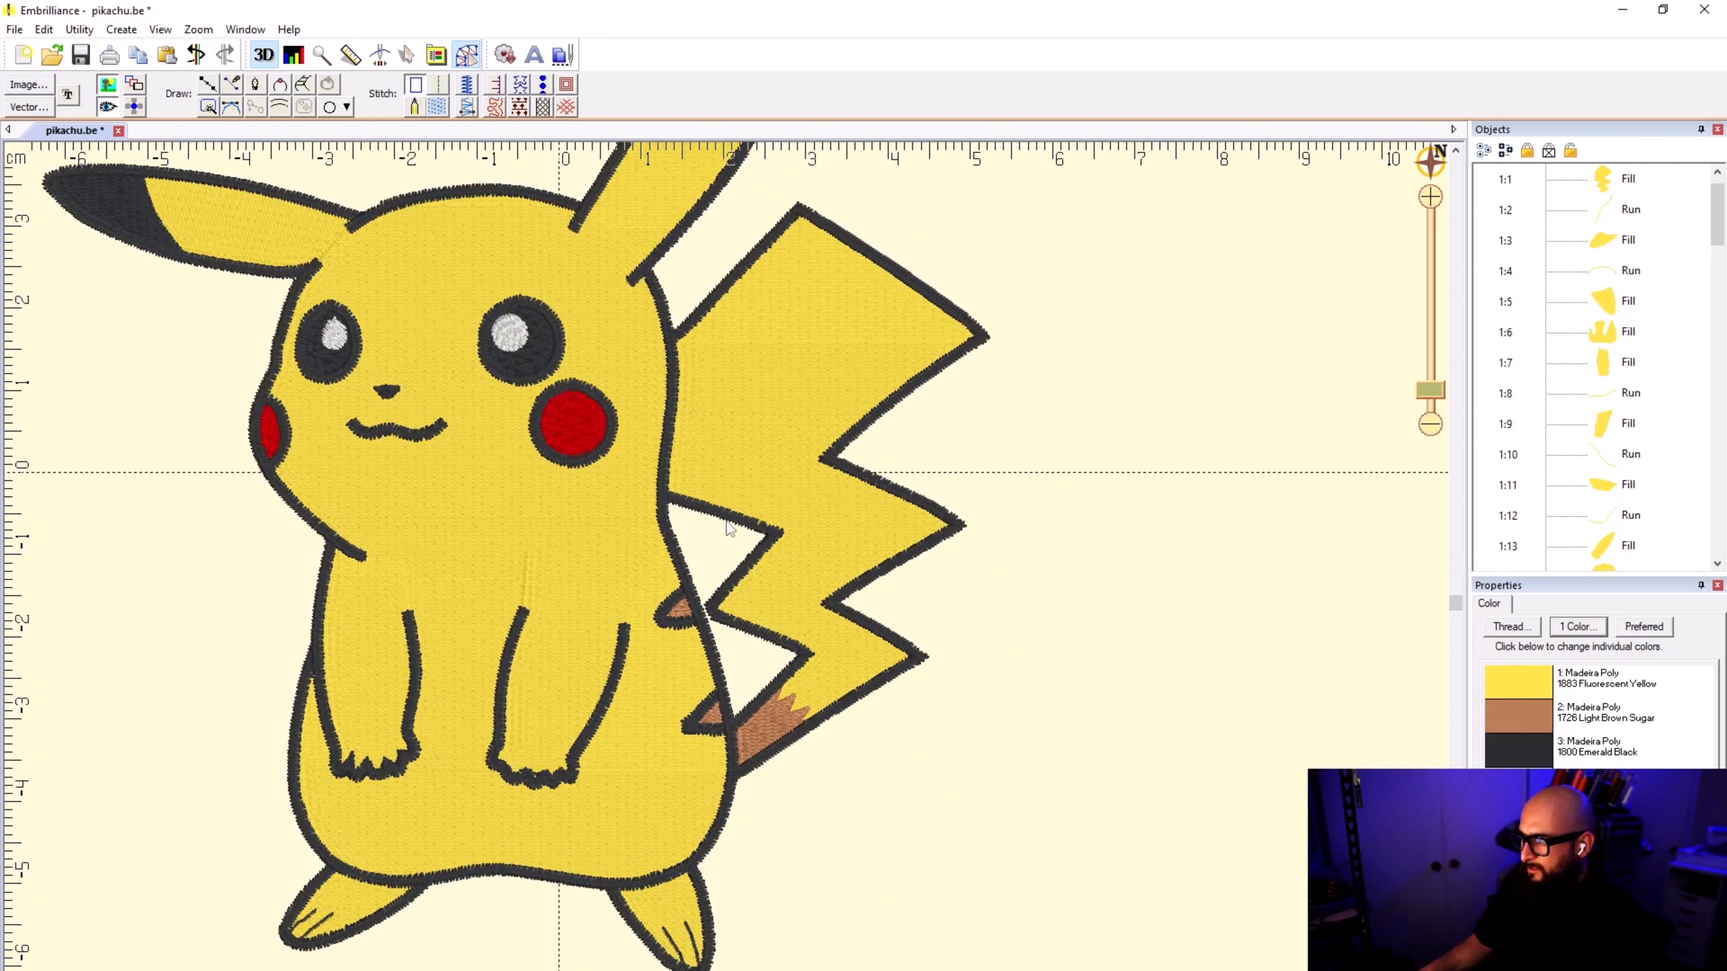
click(719, 519)
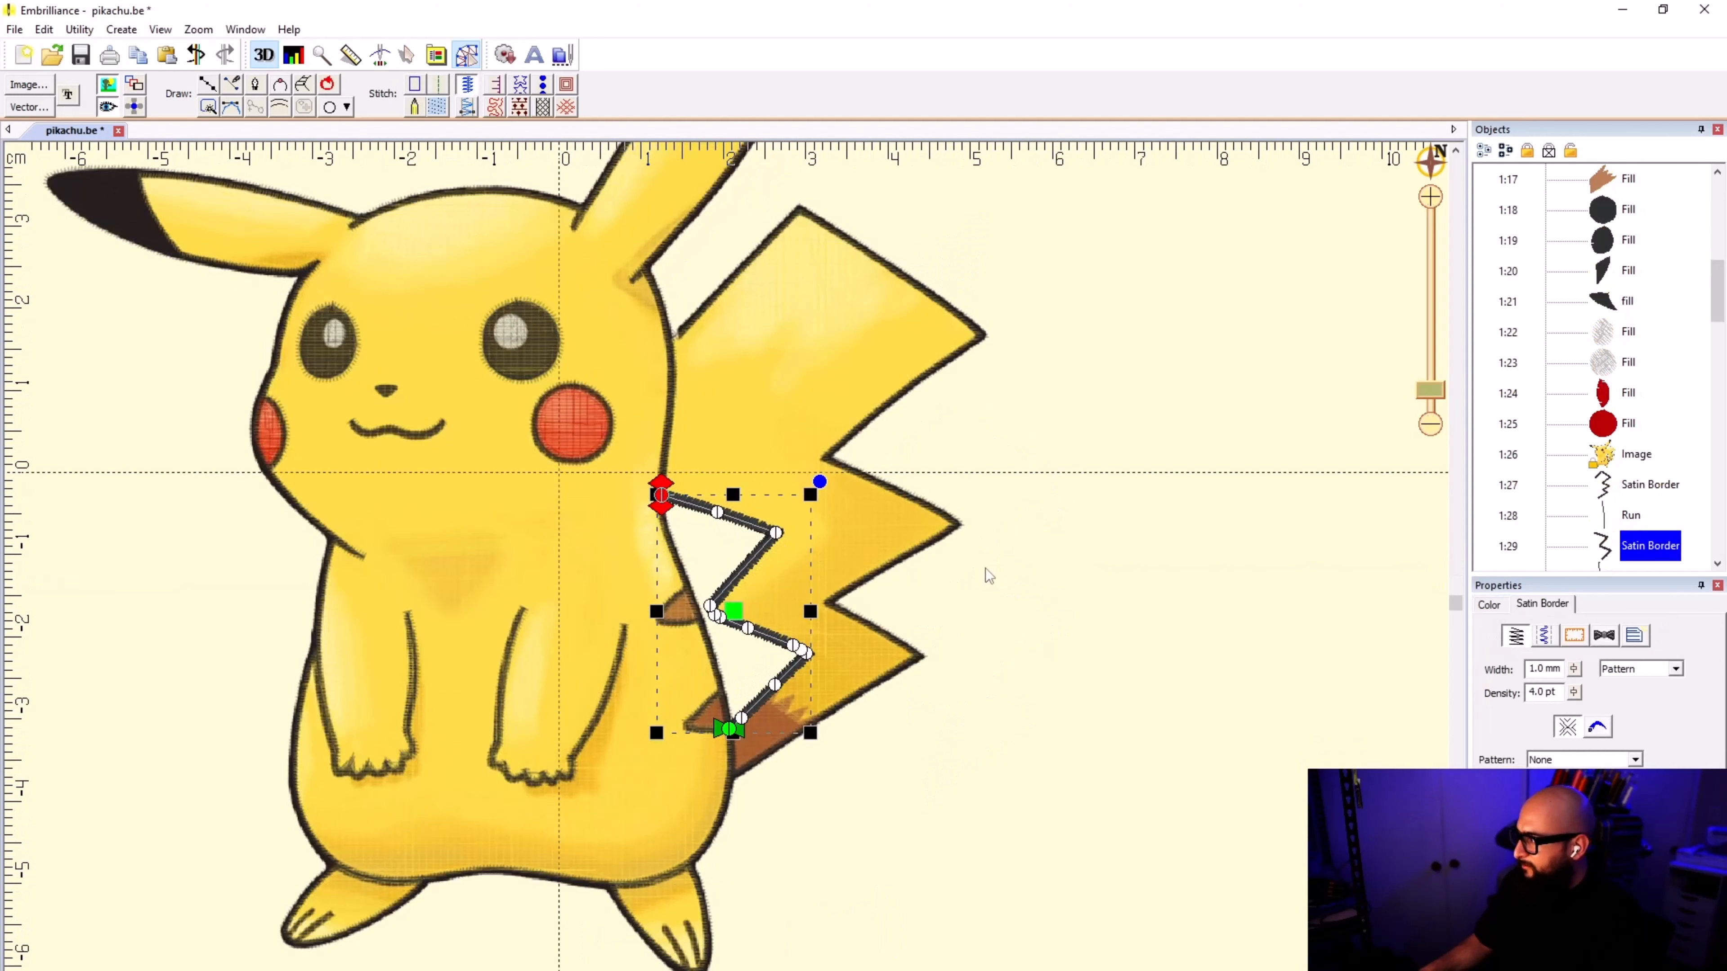
ctrl+click(950, 523)
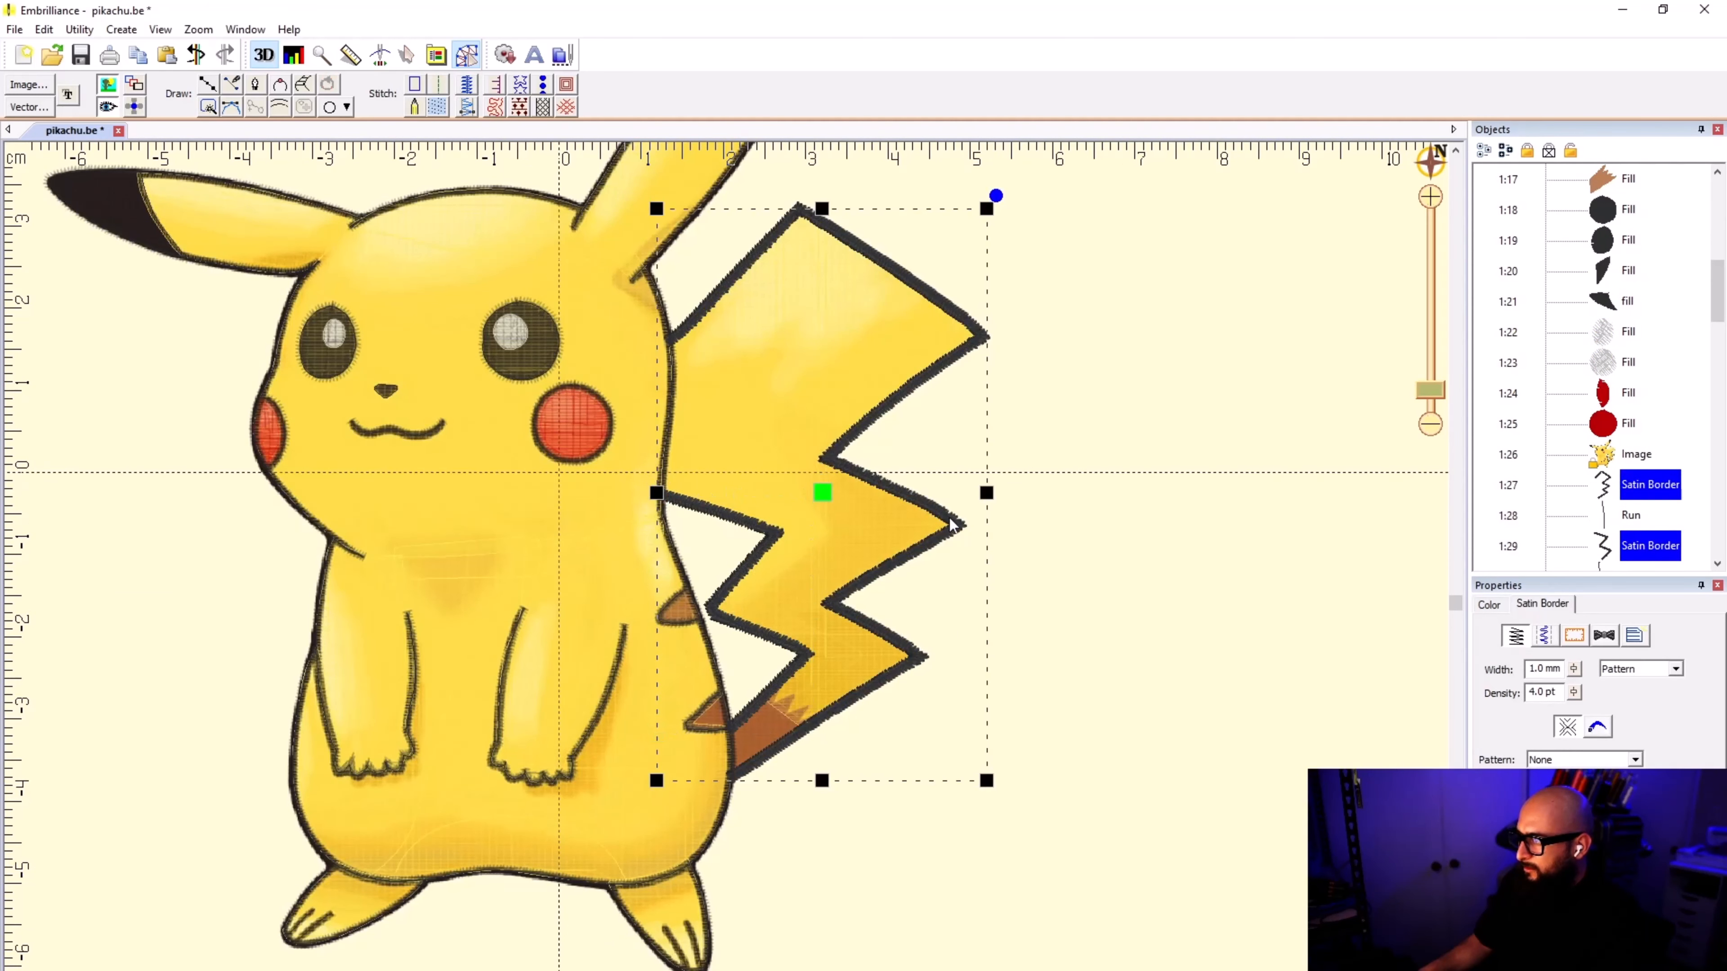
scroll(572, 313, down, 1)
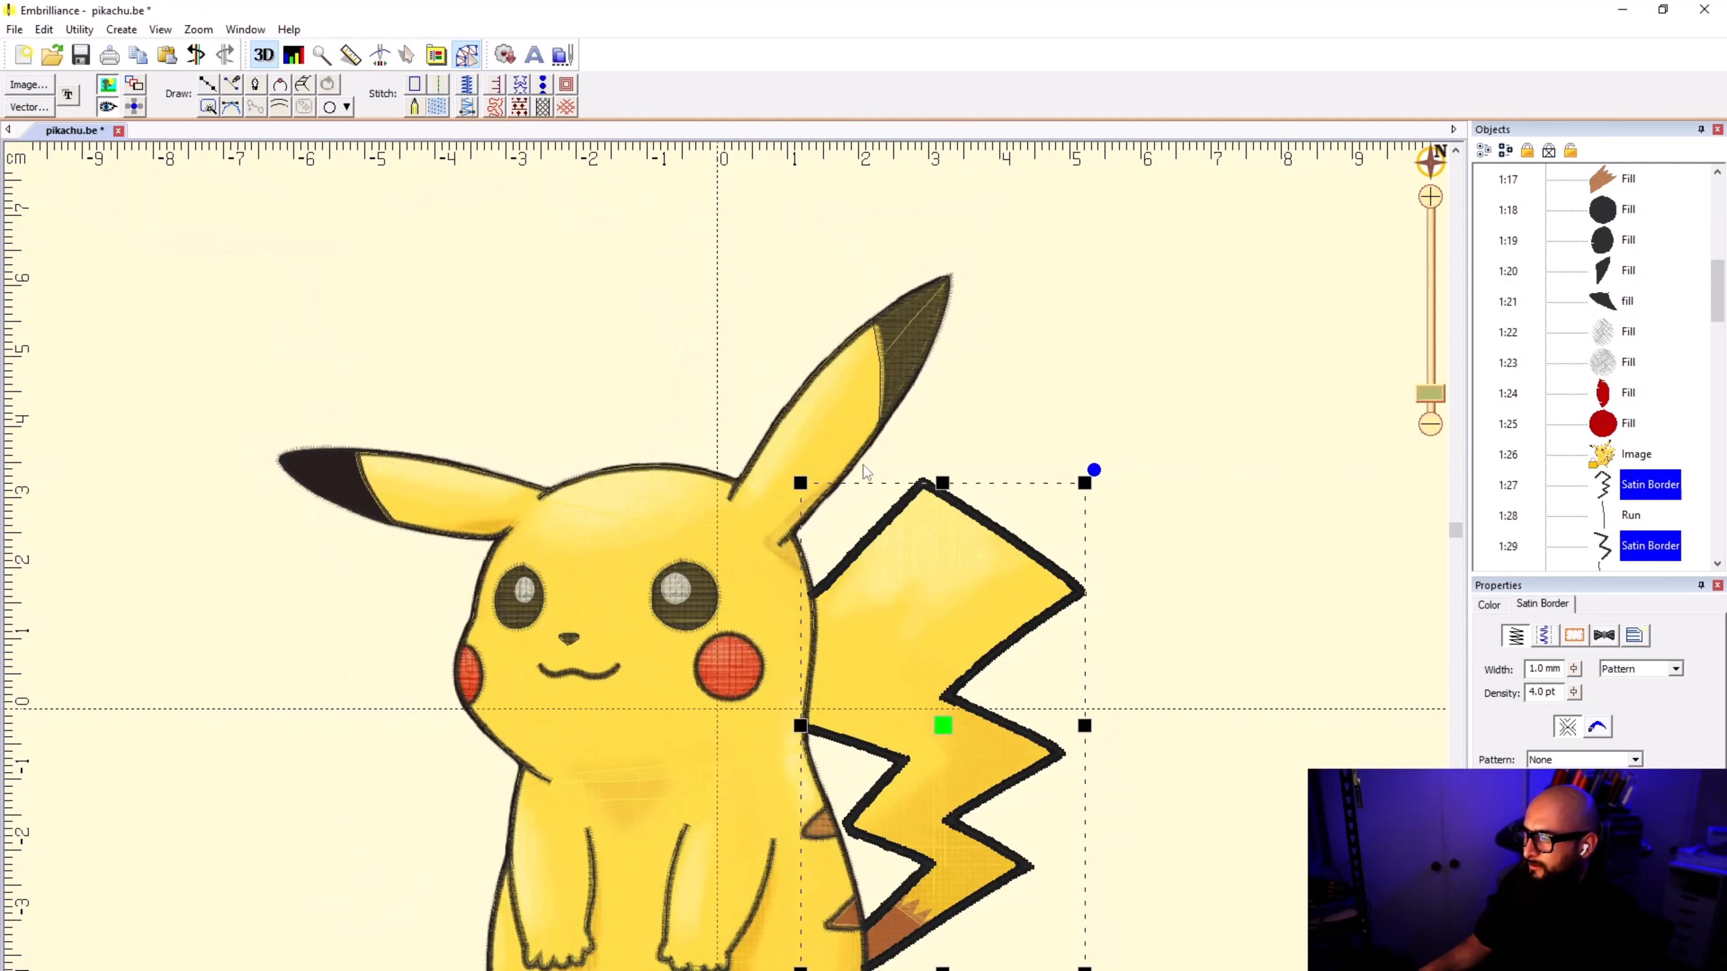
ctrl+click(867, 448)
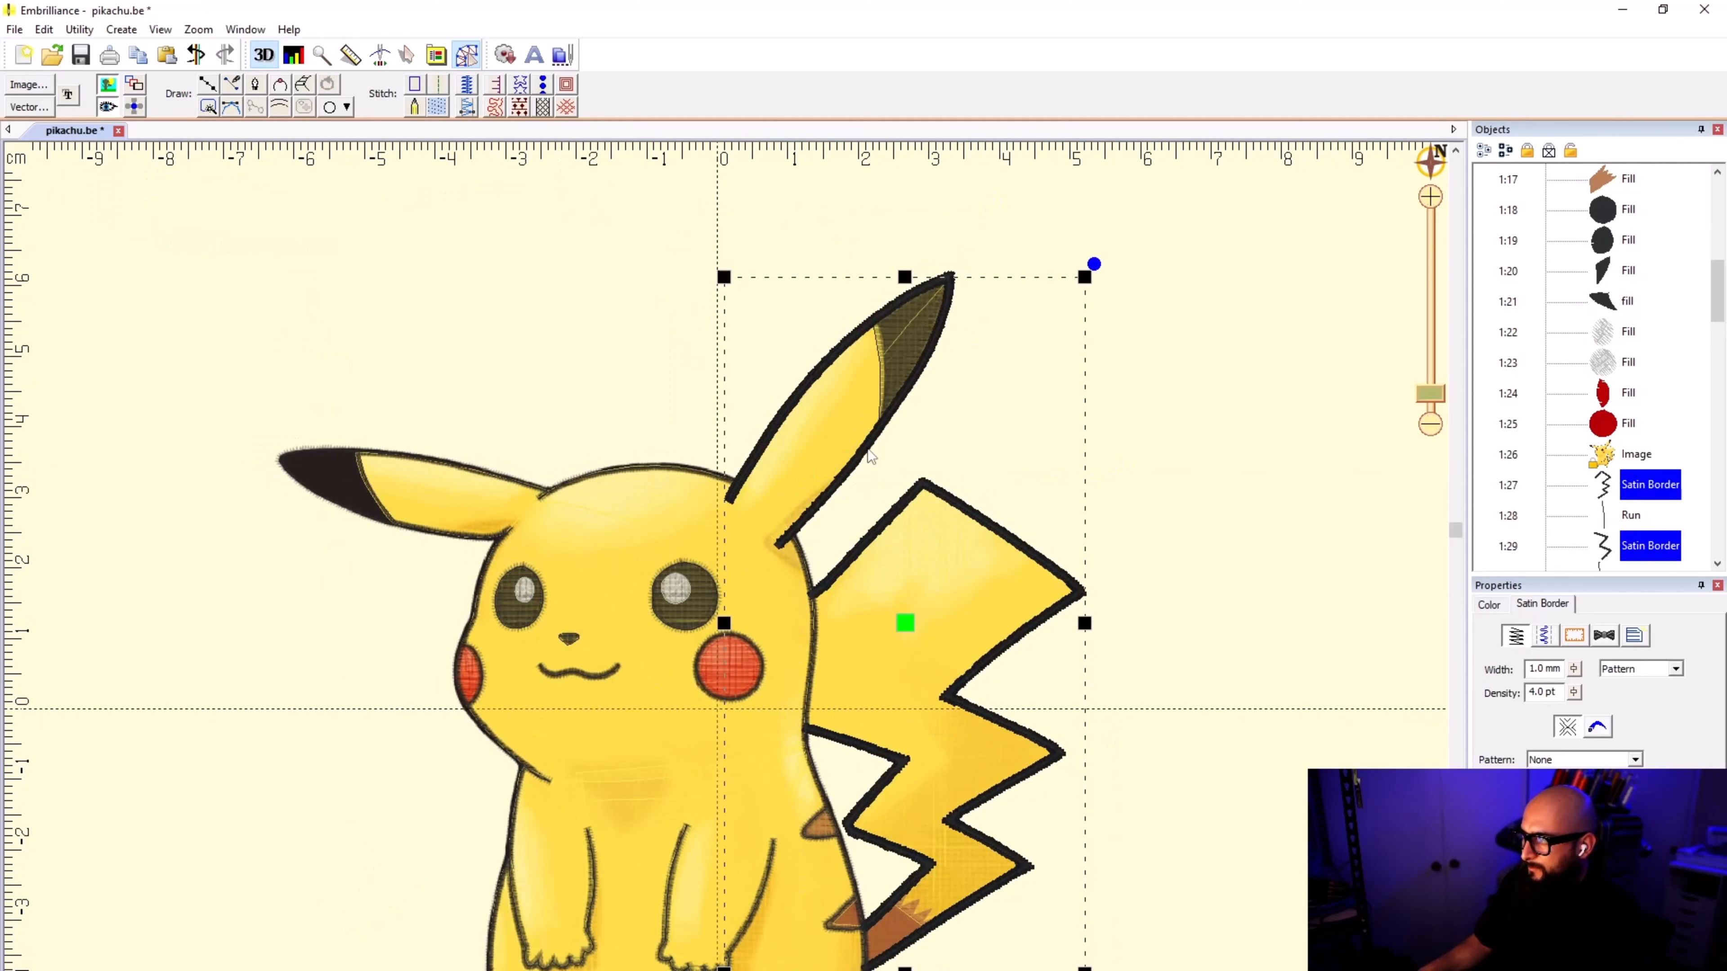
ctrl+click(492, 477)
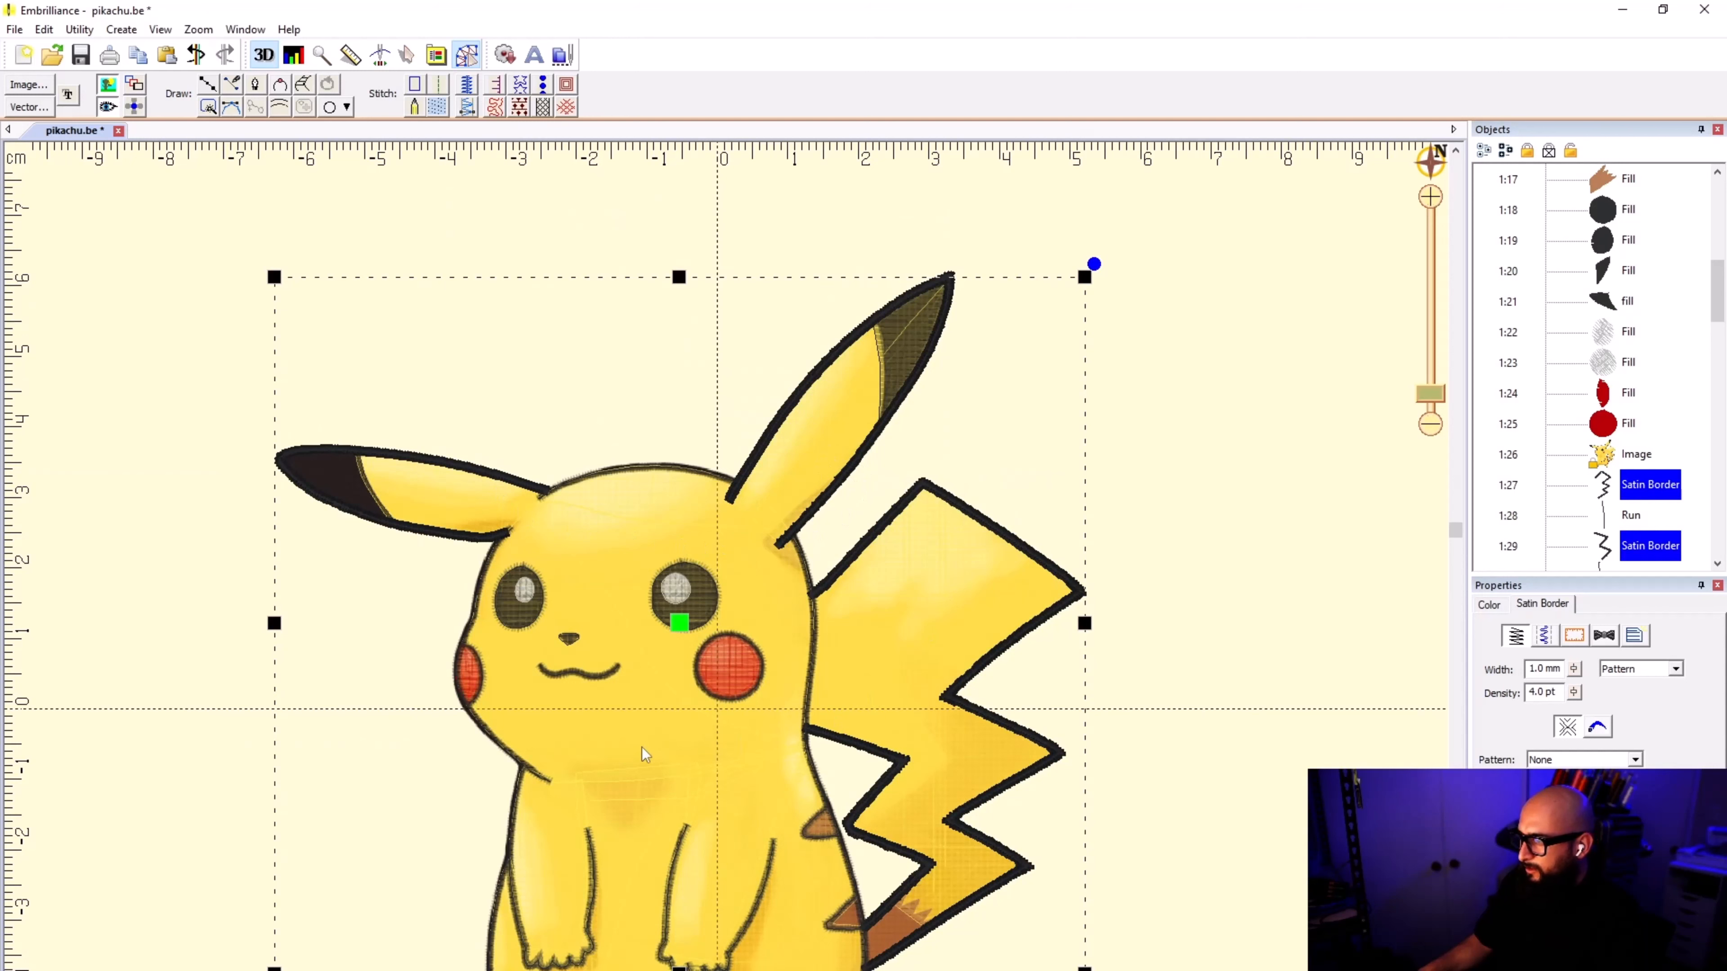
scroll(642, 747, down, 1)
scroll(724, 566, up, 2)
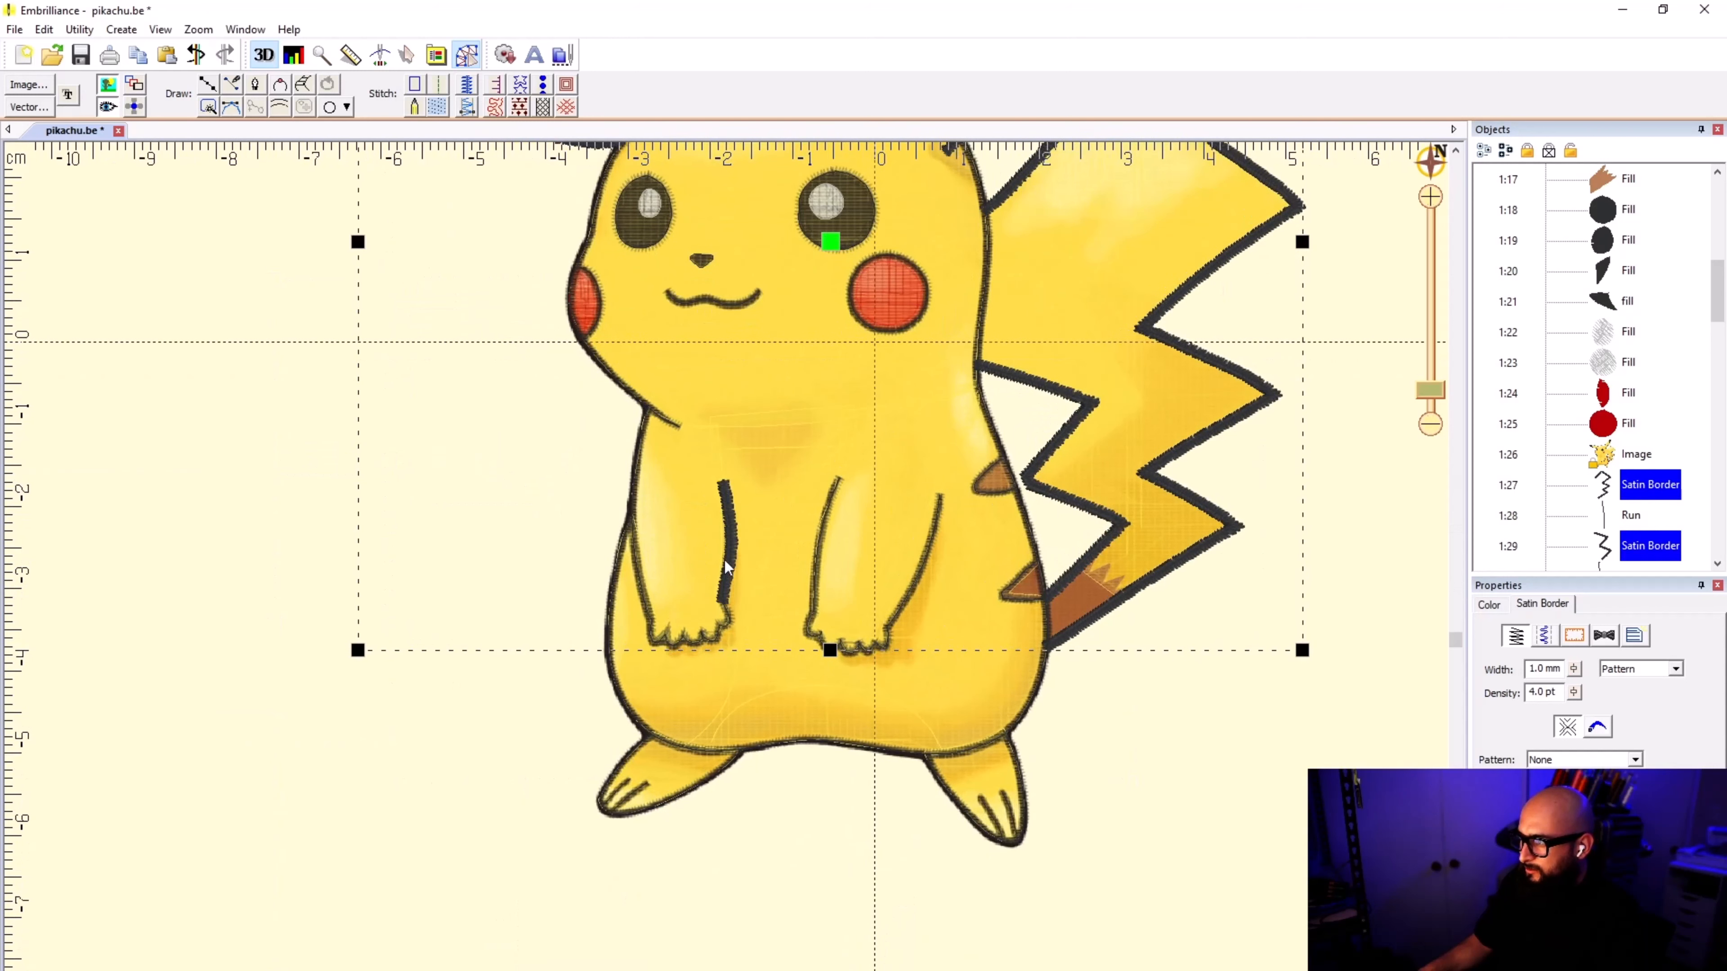
ctrl+click(817, 571)
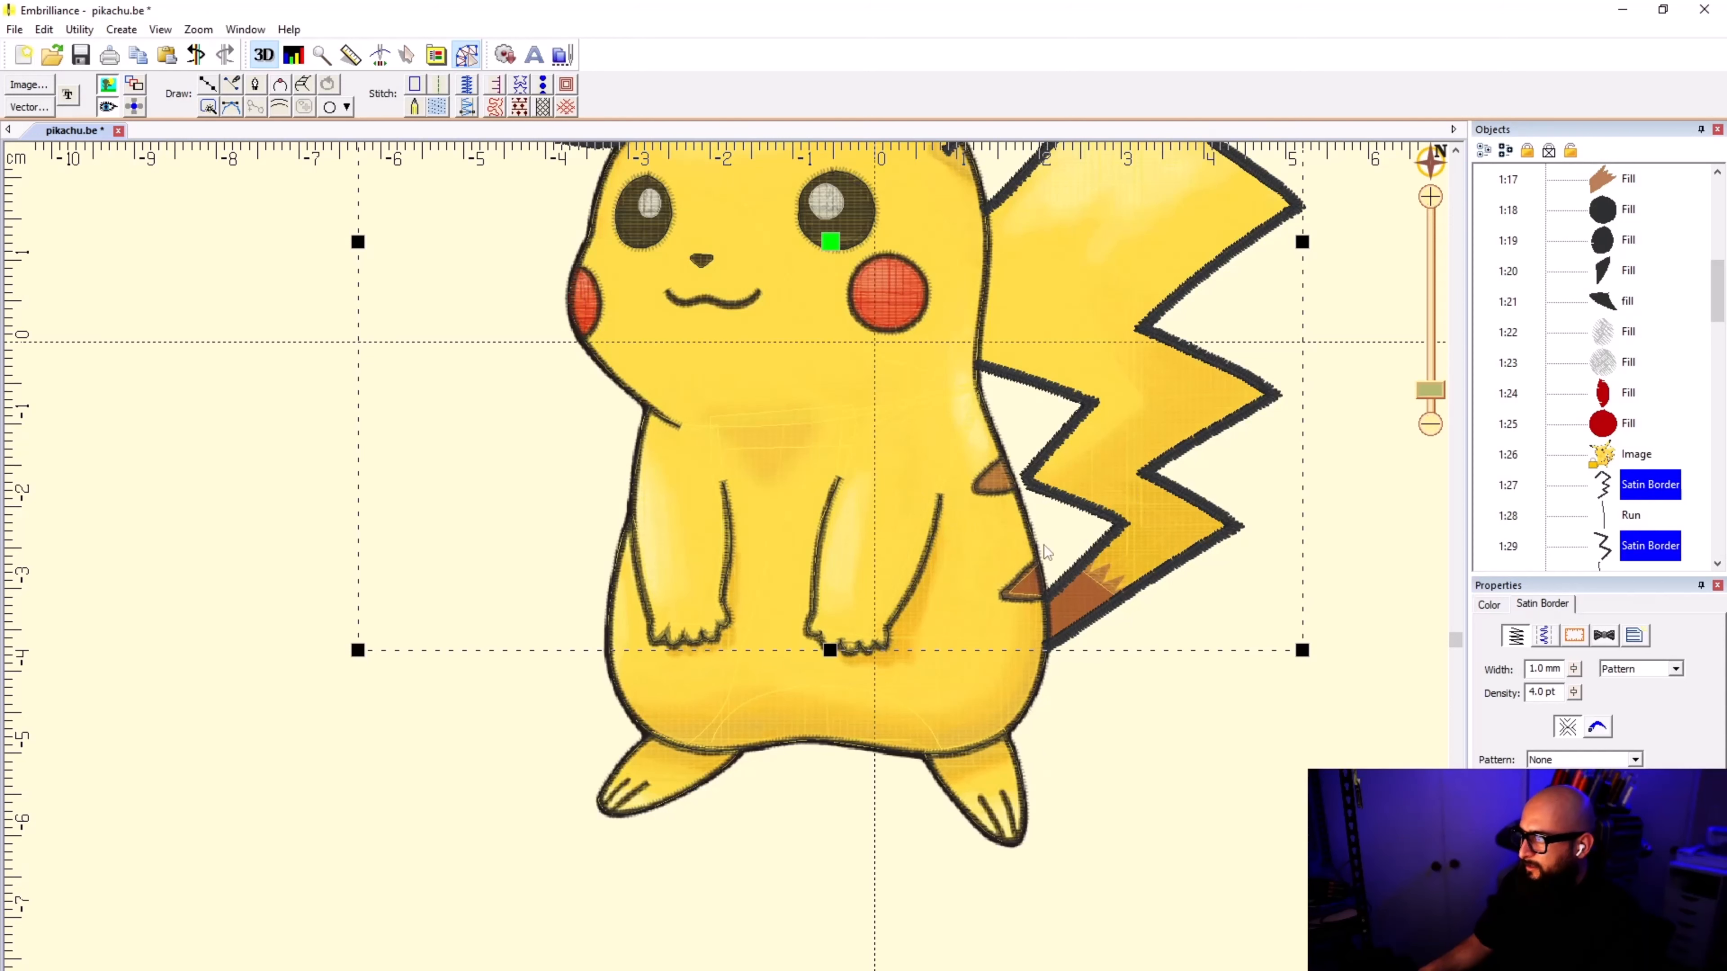
scroll(1044, 551, down, 3)
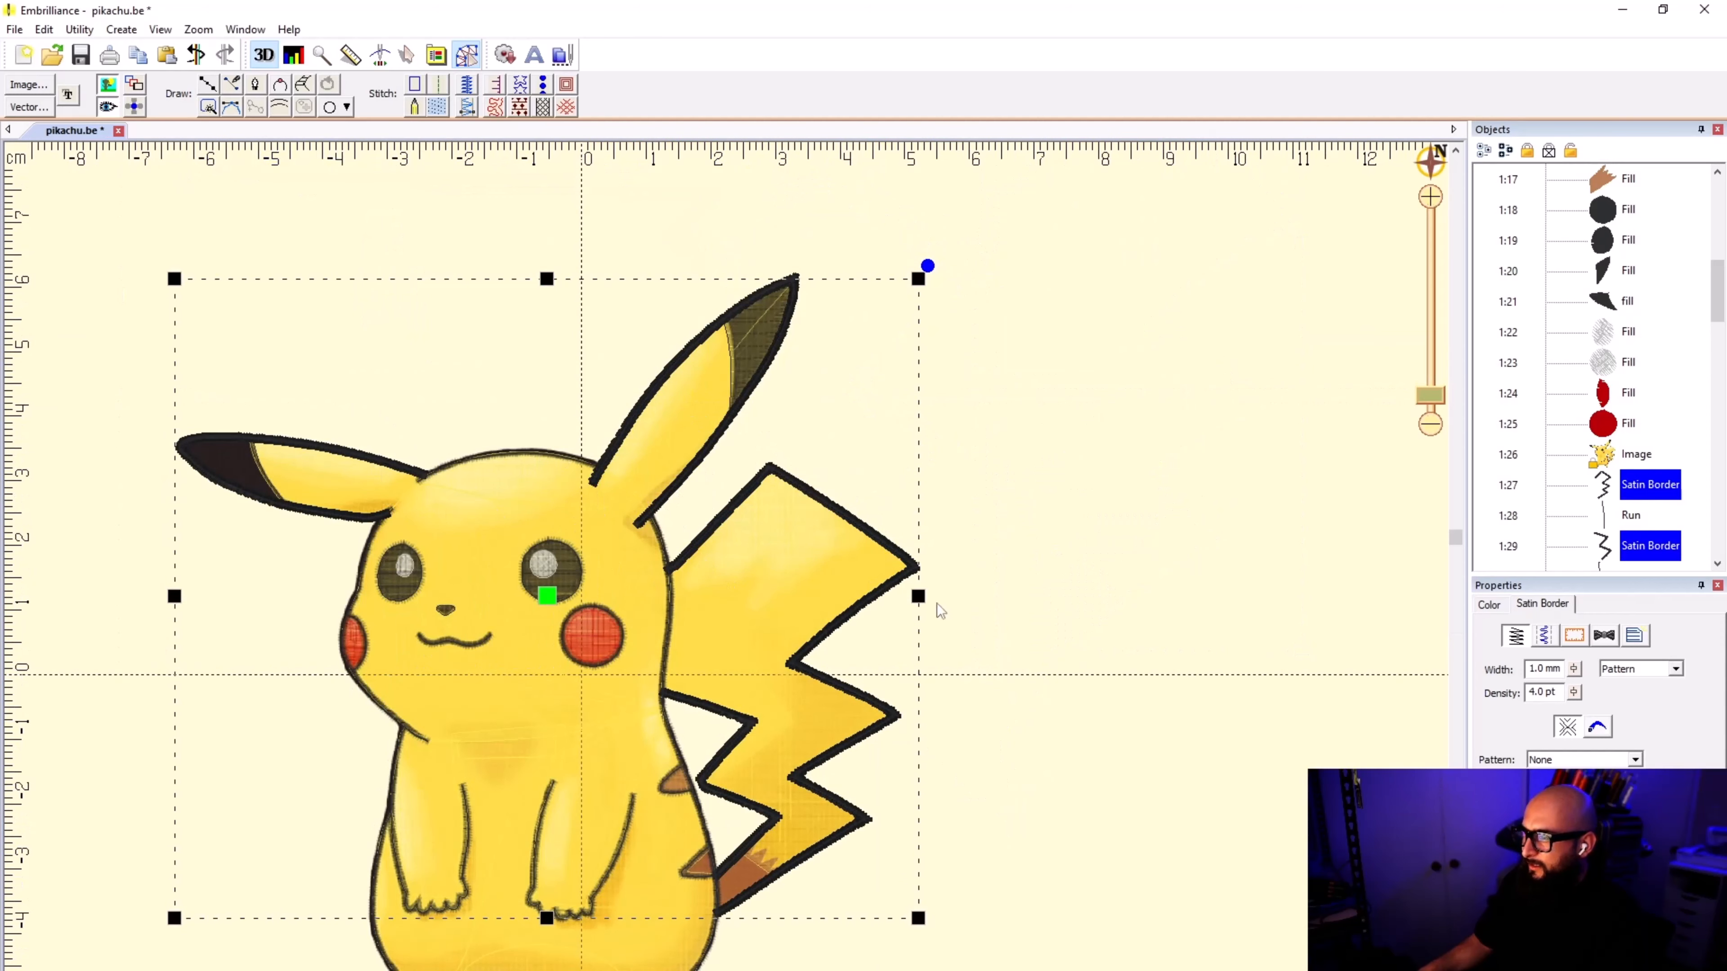
double_click(1541, 668)
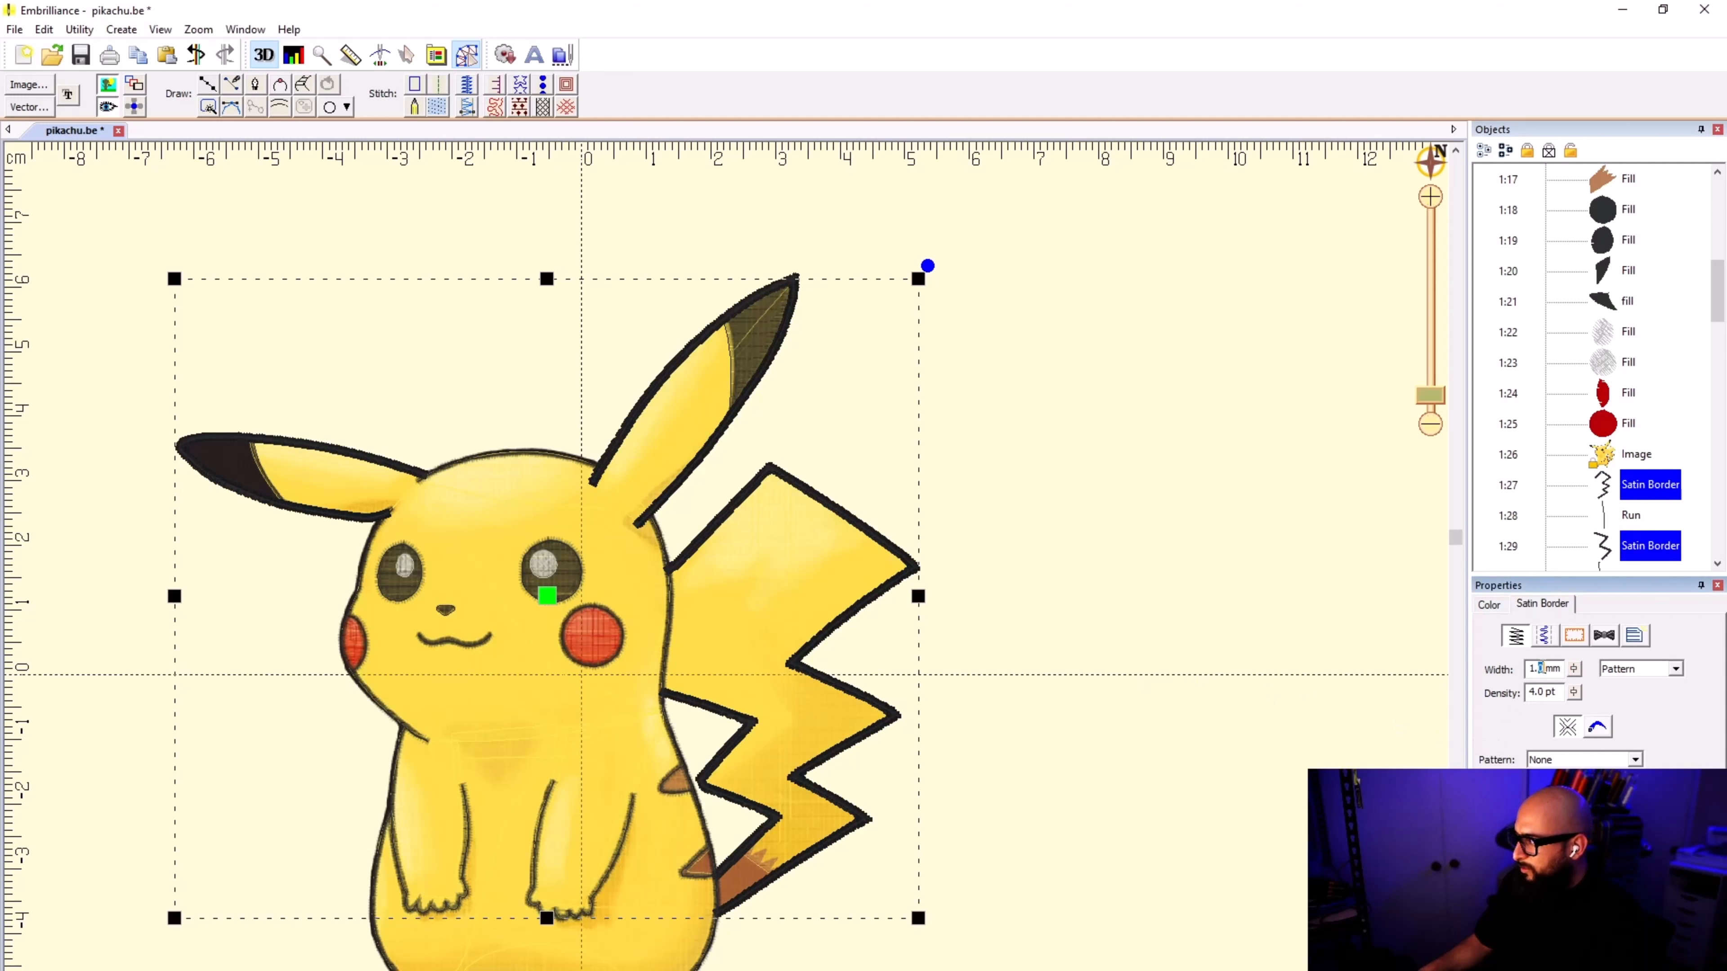
text(5)
key(Return)
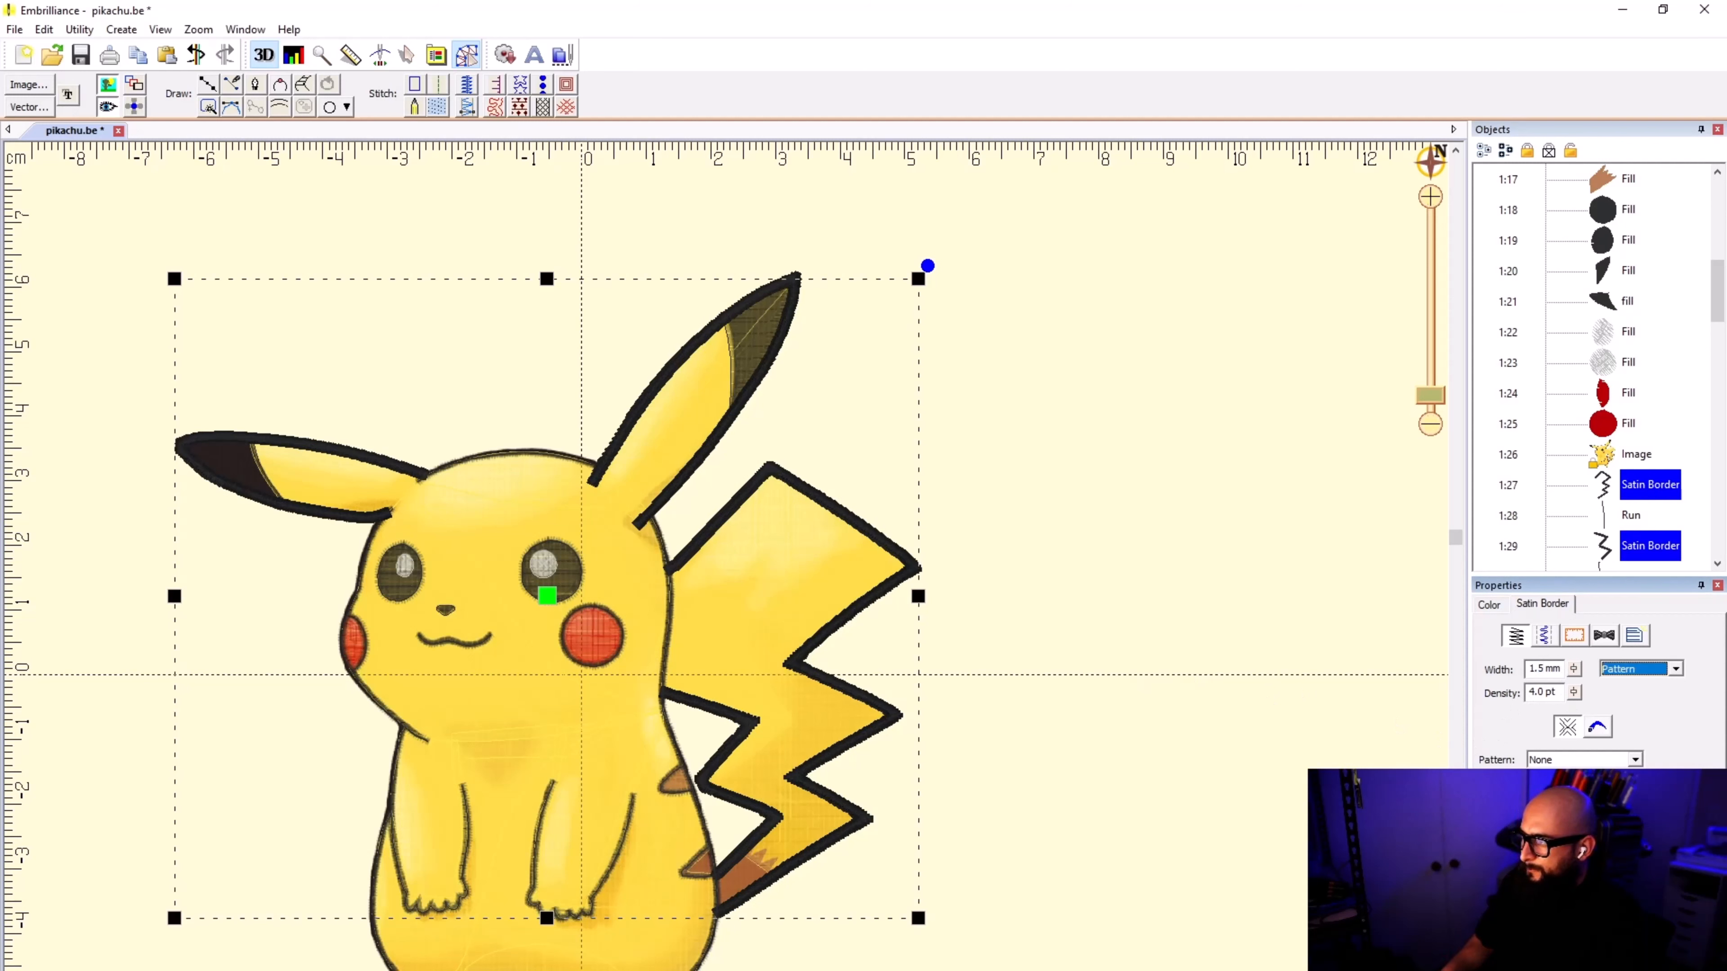
click(1006, 725)
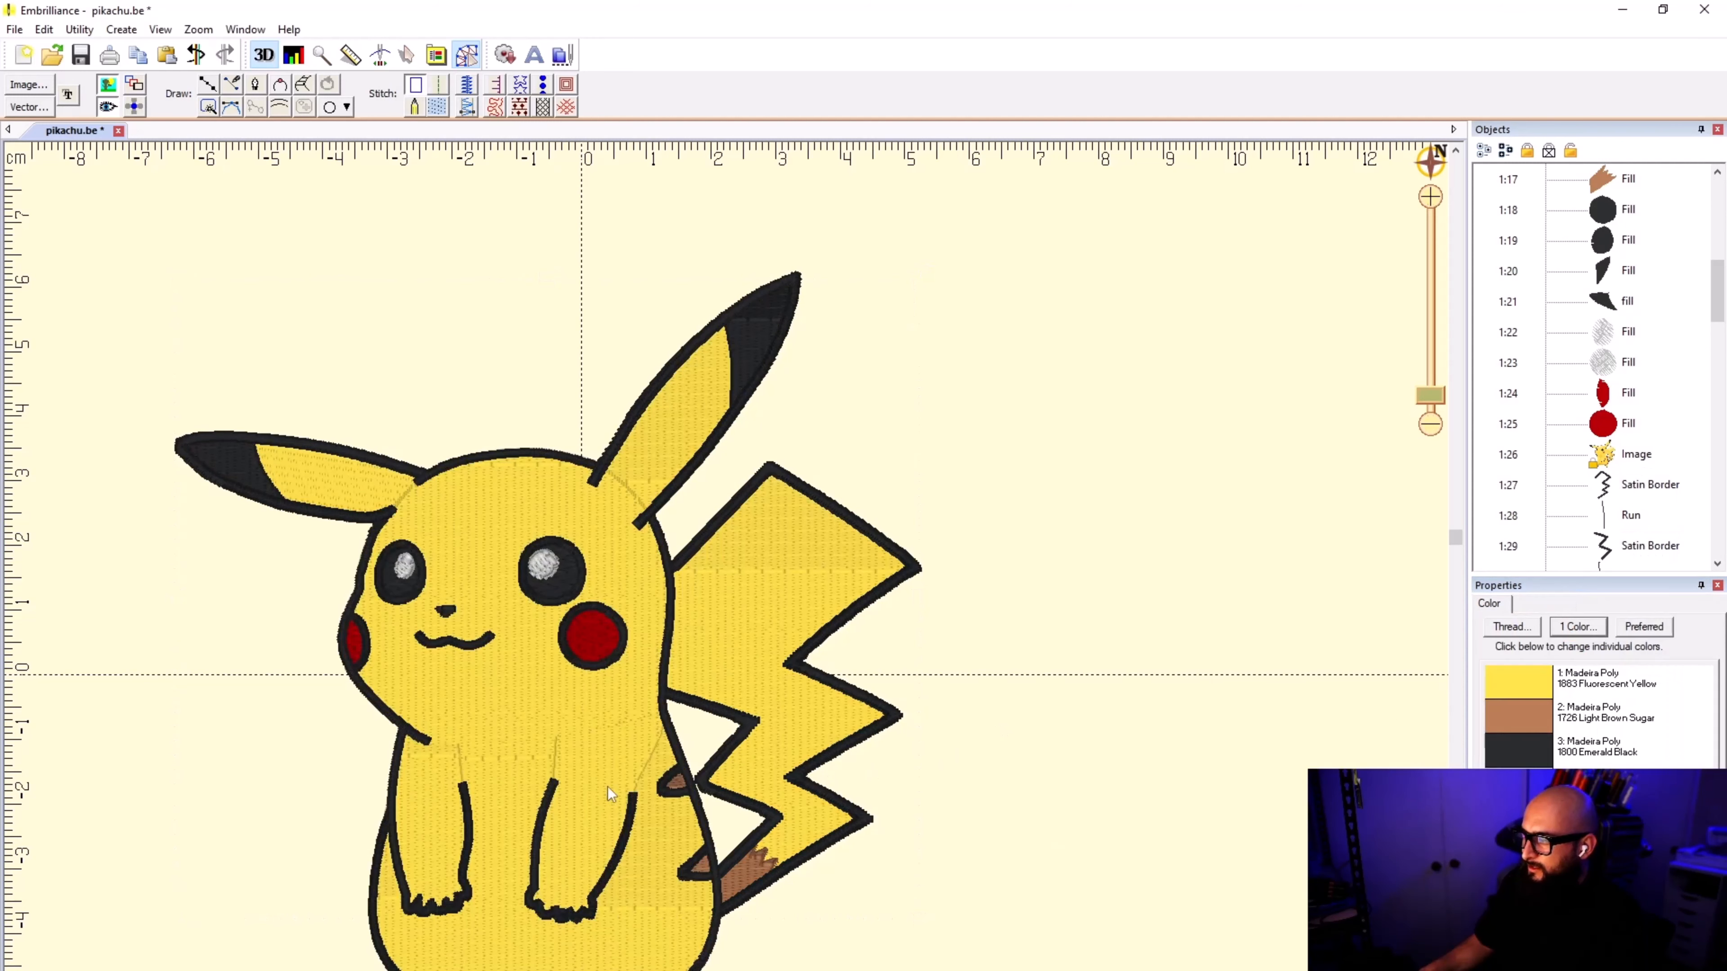
Step: Reorient the yellow tail fill's stitch angle diagonally from the tail's inner edge beside the body up to its top edge
click(753, 645)
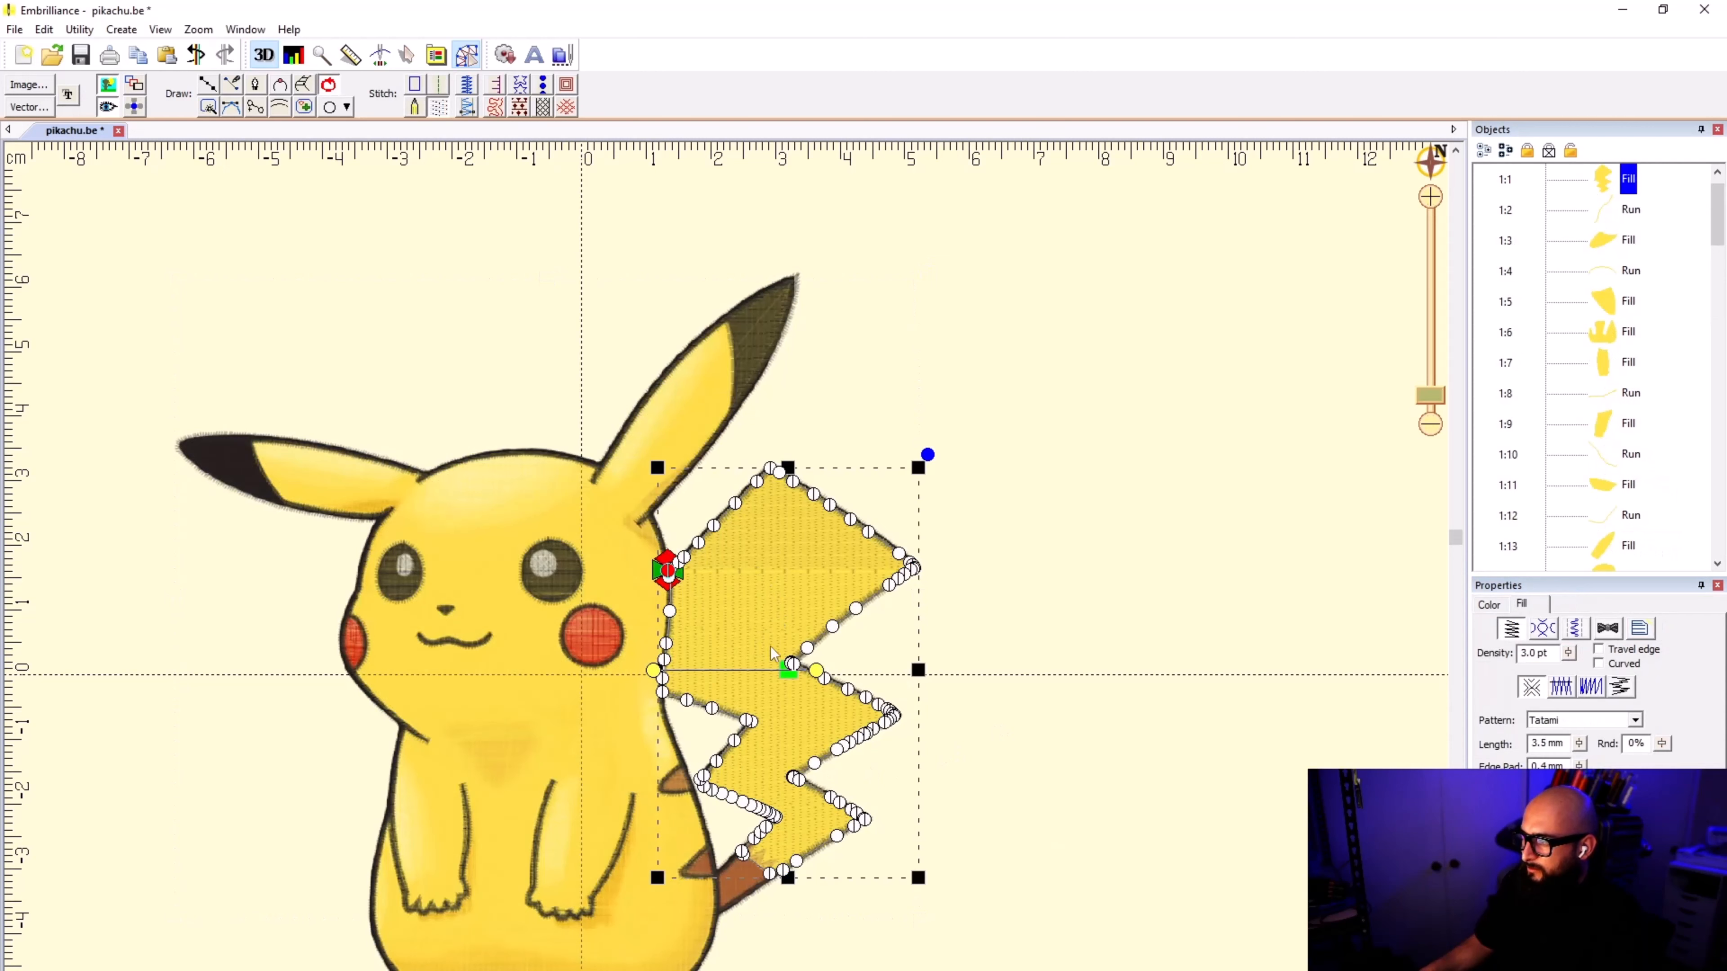
drag(816, 671, 871, 483)
click(872, 485)
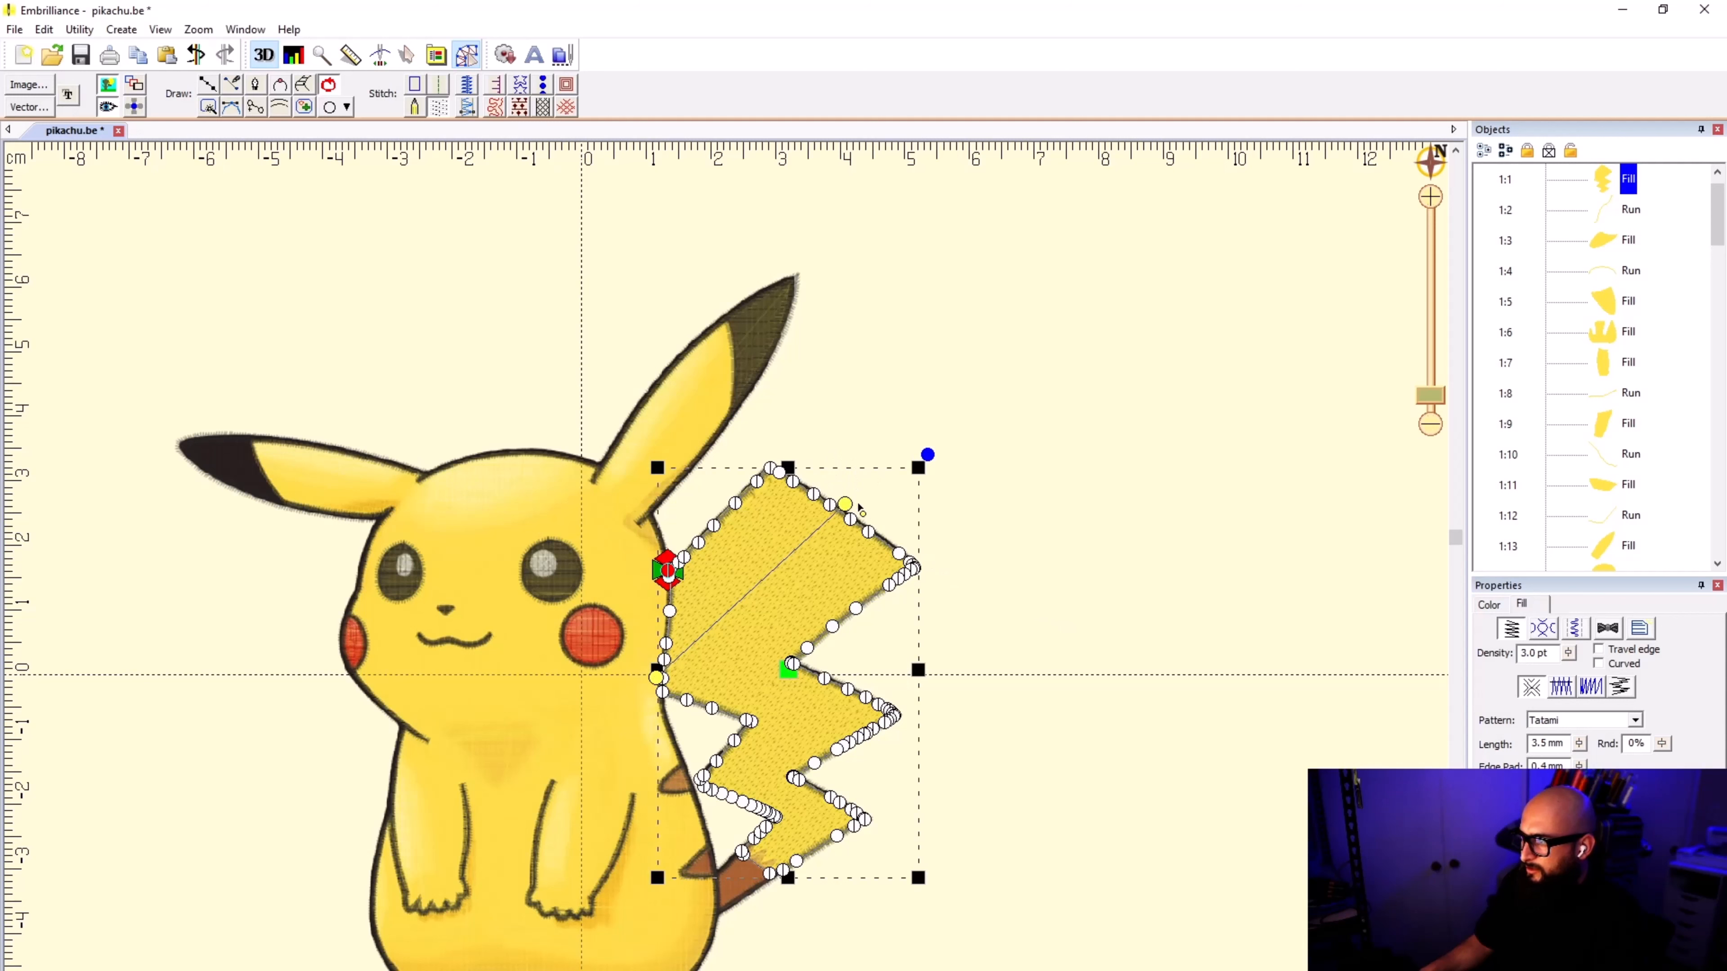
drag(859, 506, 891, 525)
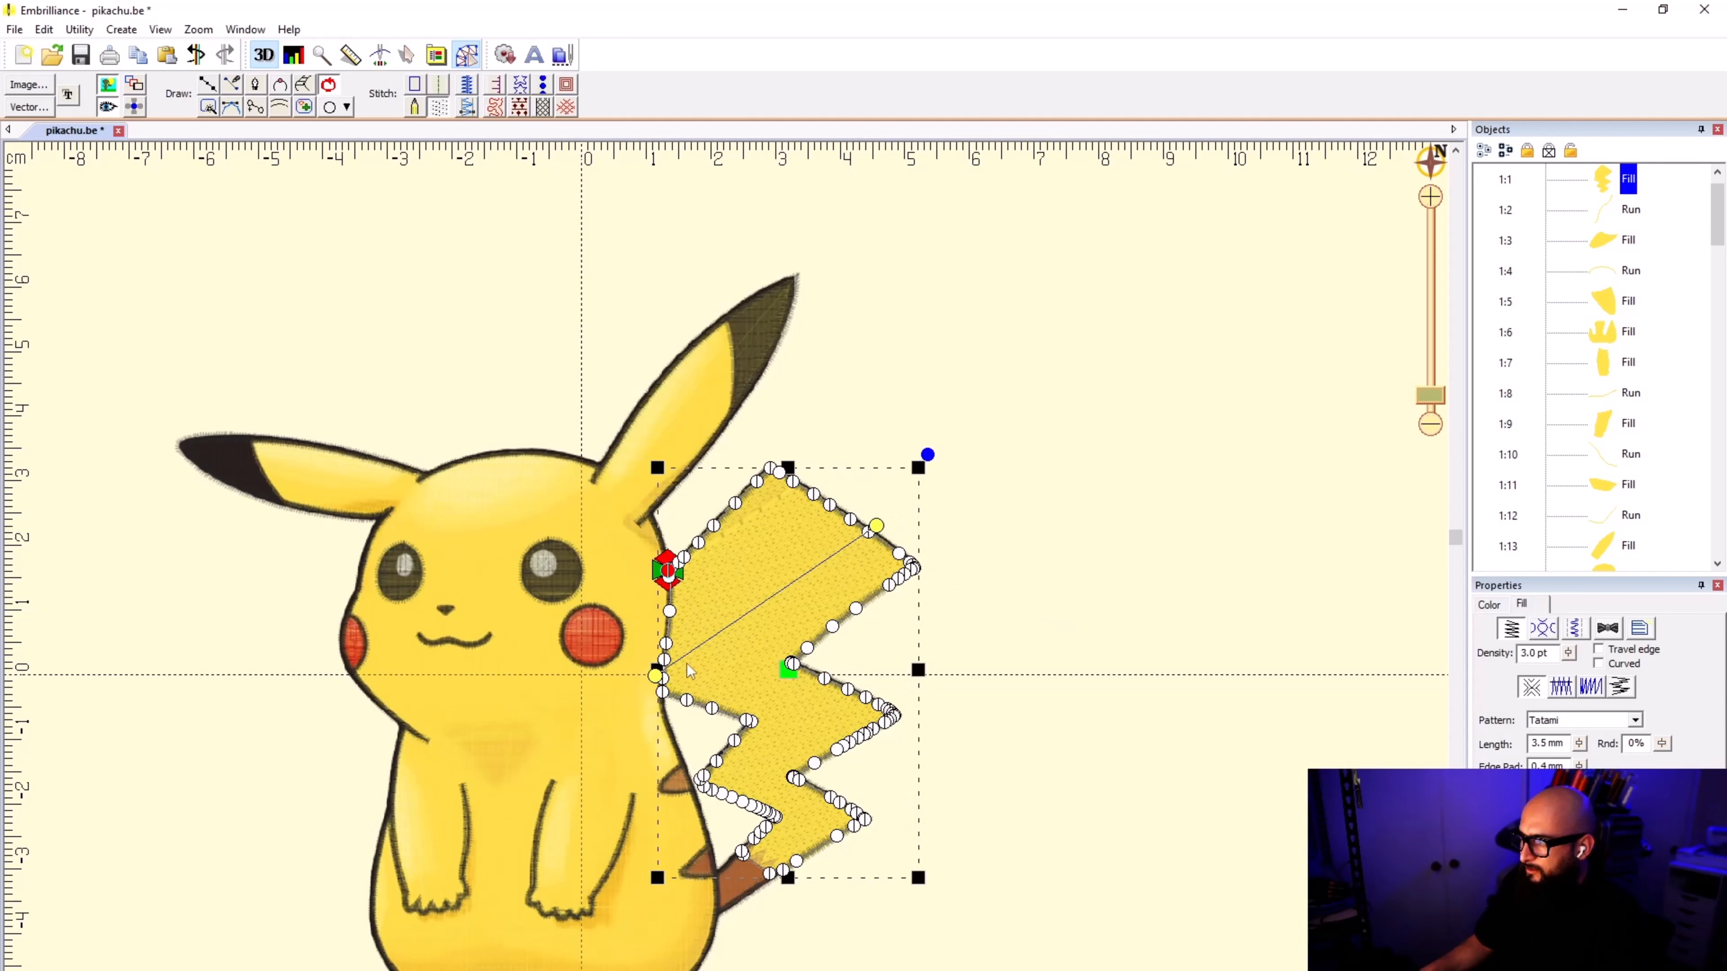
drag(652, 677, 714, 524)
drag(876, 528, 822, 491)
drag(707, 529, 797, 478)
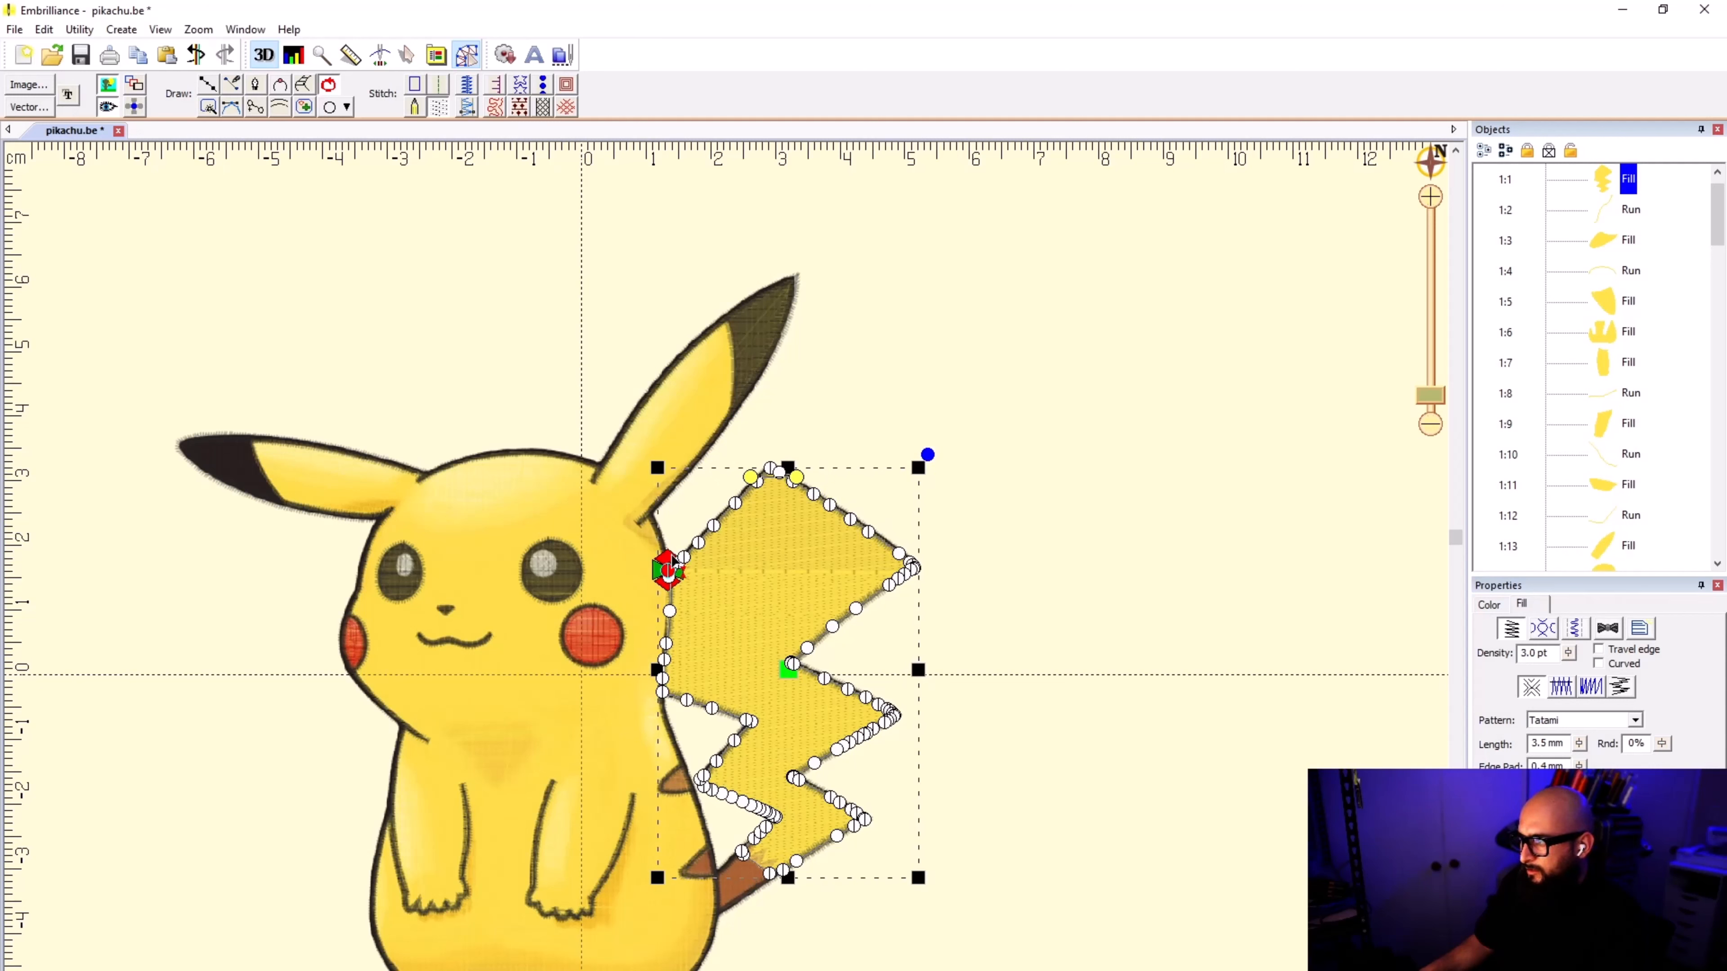
mouse_move(670, 564)
mouse_down()
mouse_move(654, 668)
mouse_move(653, 573)
mouse_up()
drag(797, 478, 887, 687)
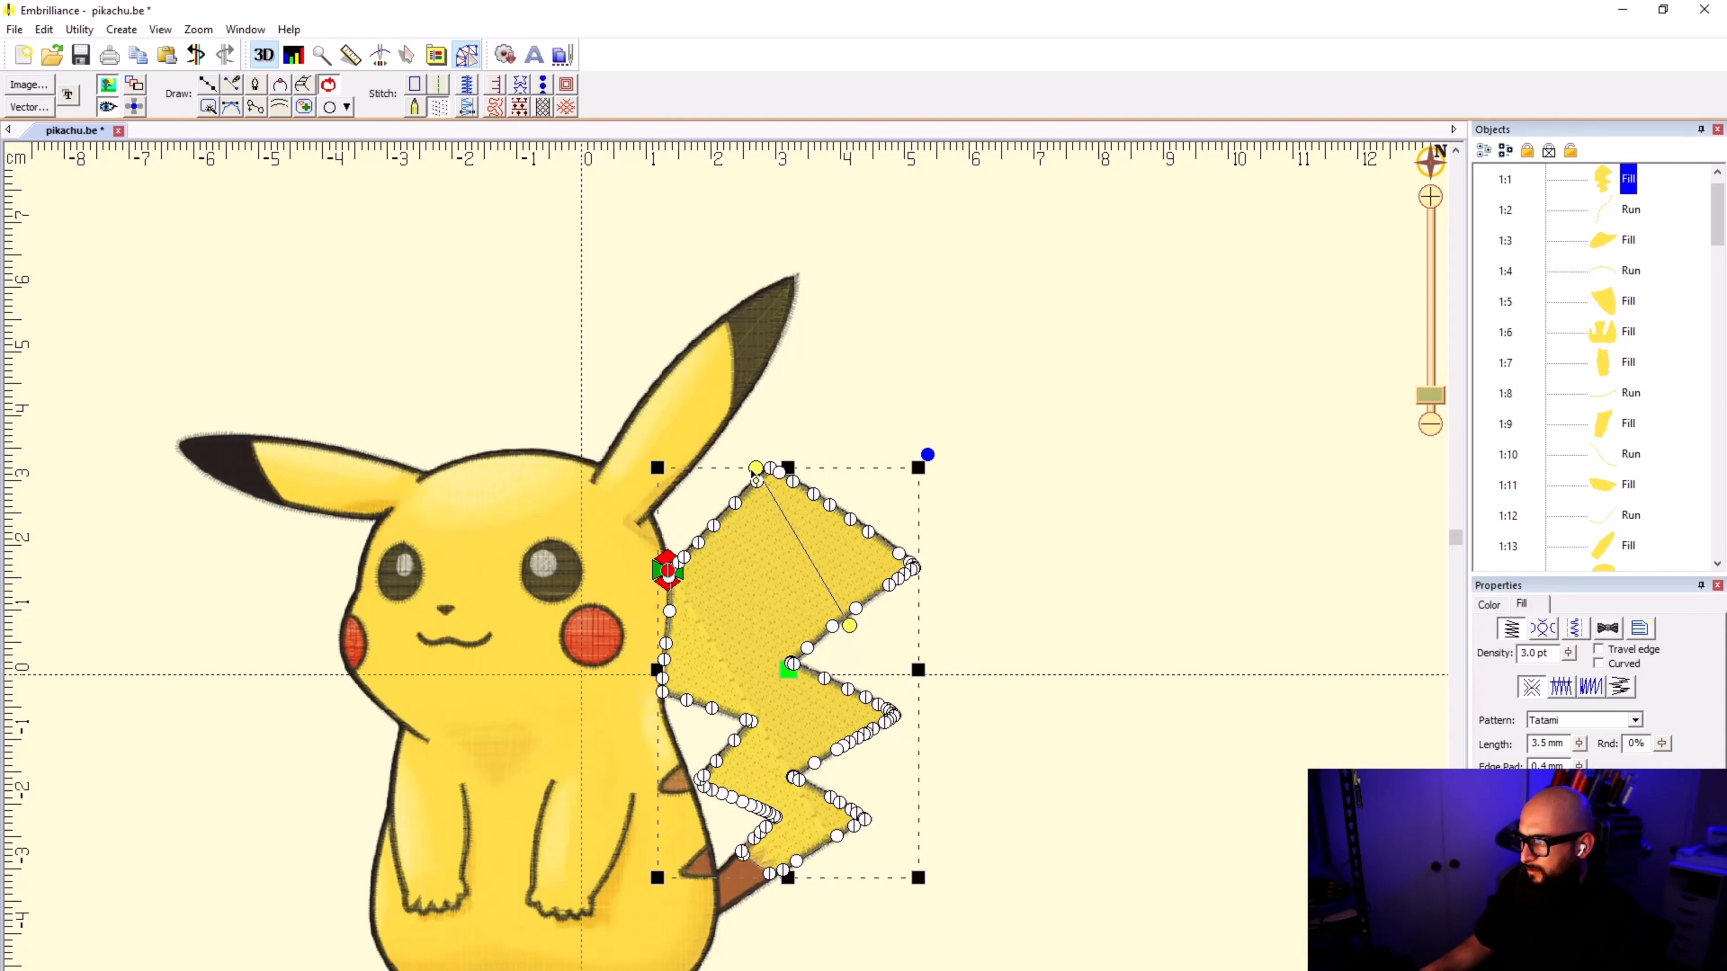
drag(756, 479, 858, 661)
drag(659, 617, 644, 696)
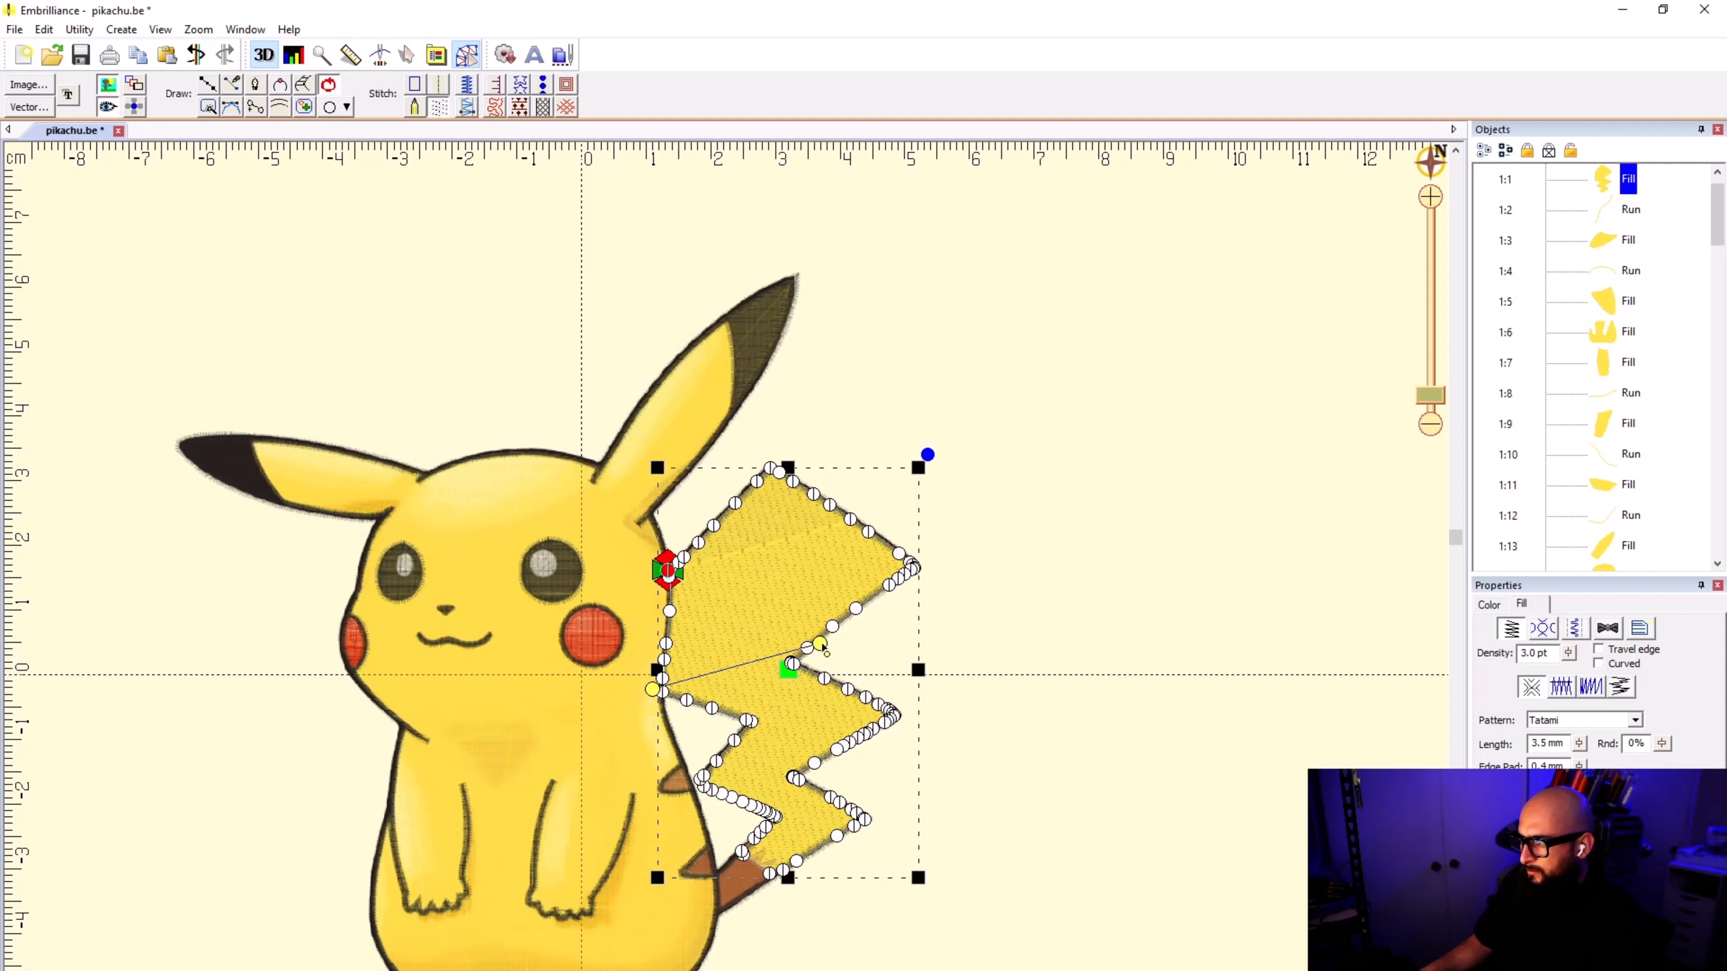
drag(821, 647, 821, 469)
click(1079, 596)
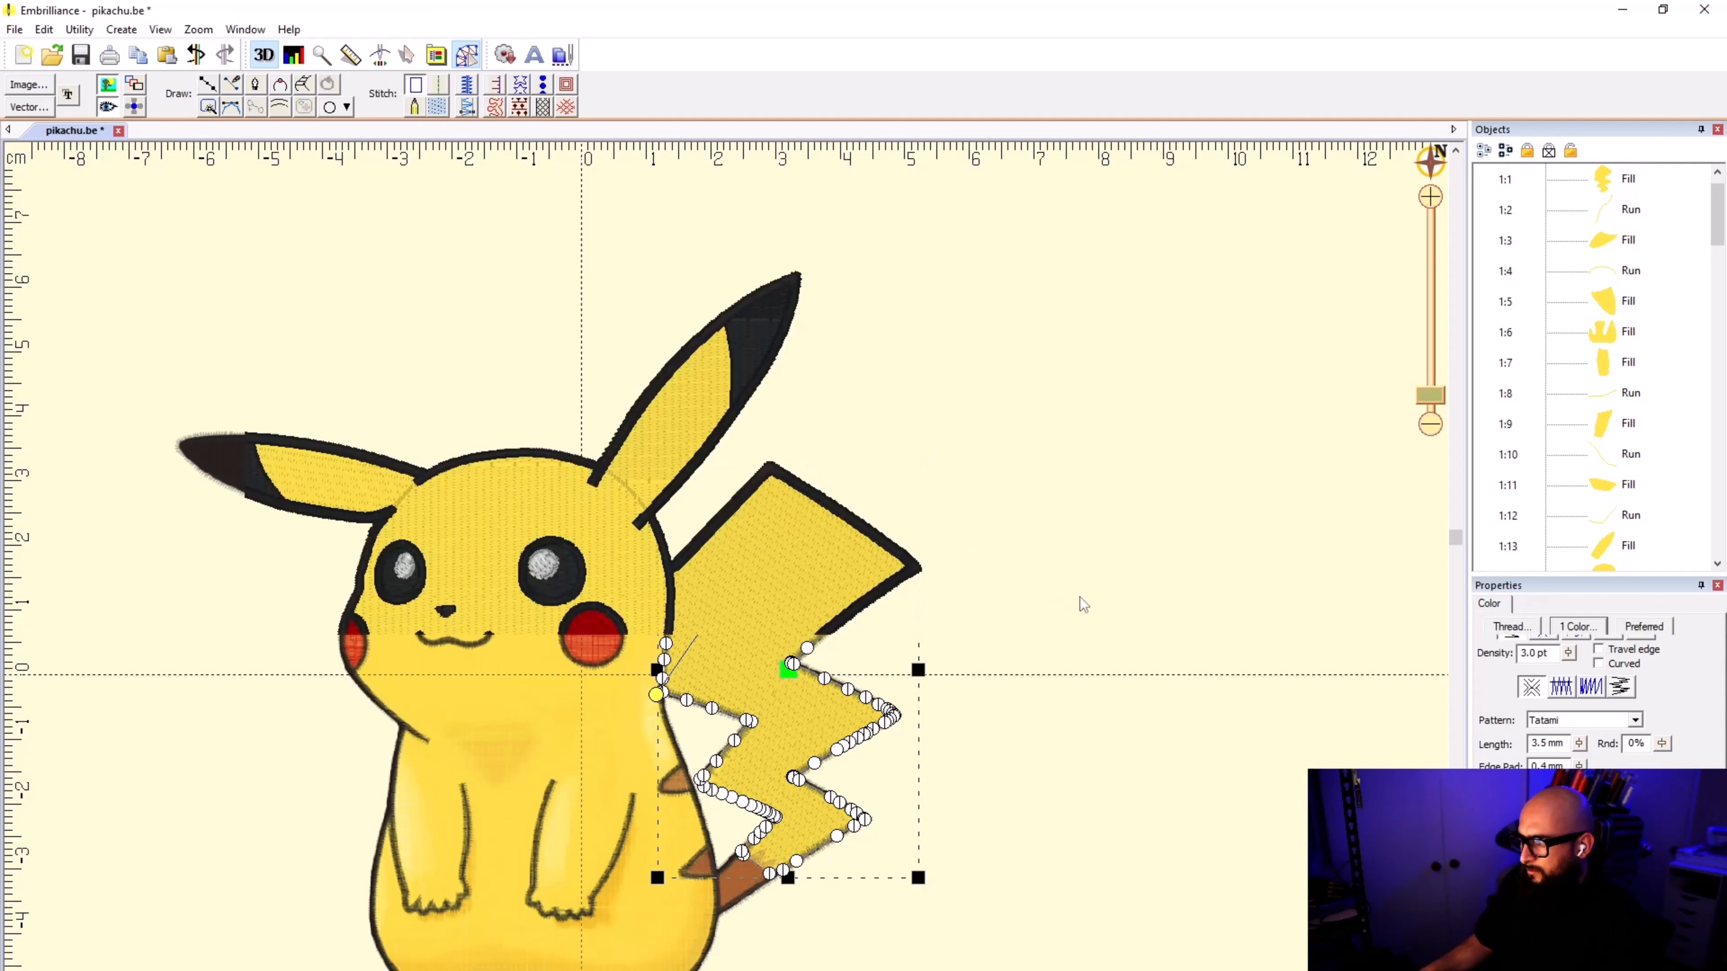
Step: Check the stitch angles of the arm, tail and foot fills and save the design
scroll(721, 816, down, 1)
scroll(722, 580, up, 1)
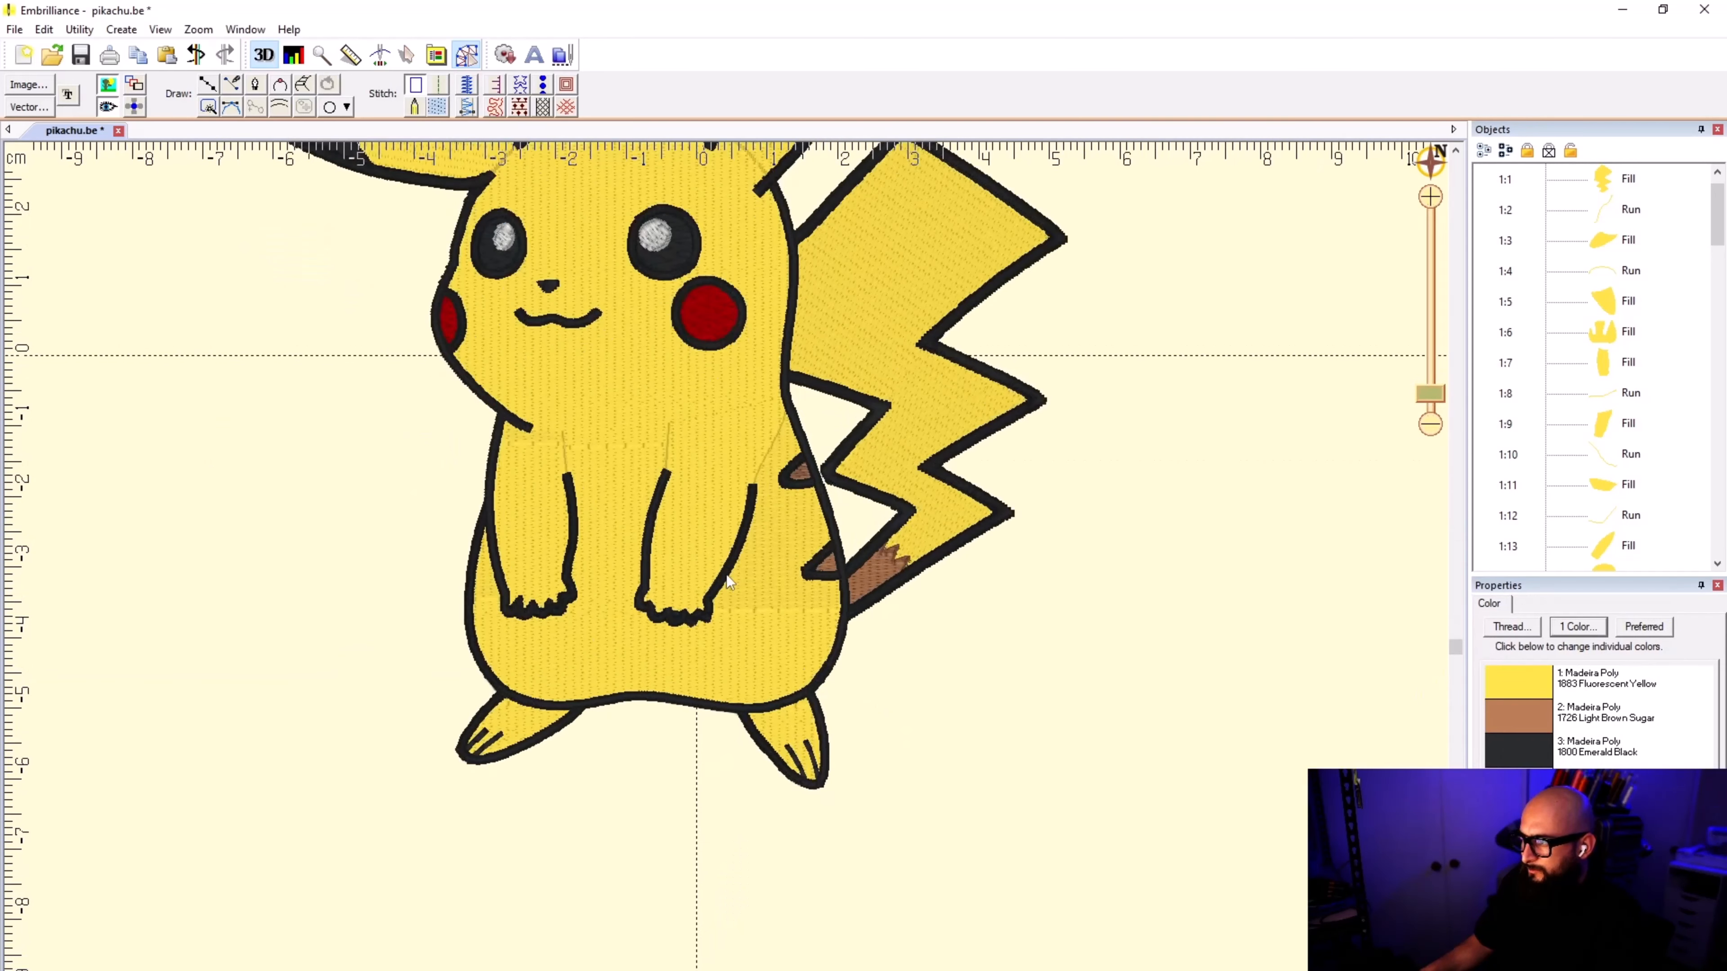
click(716, 447)
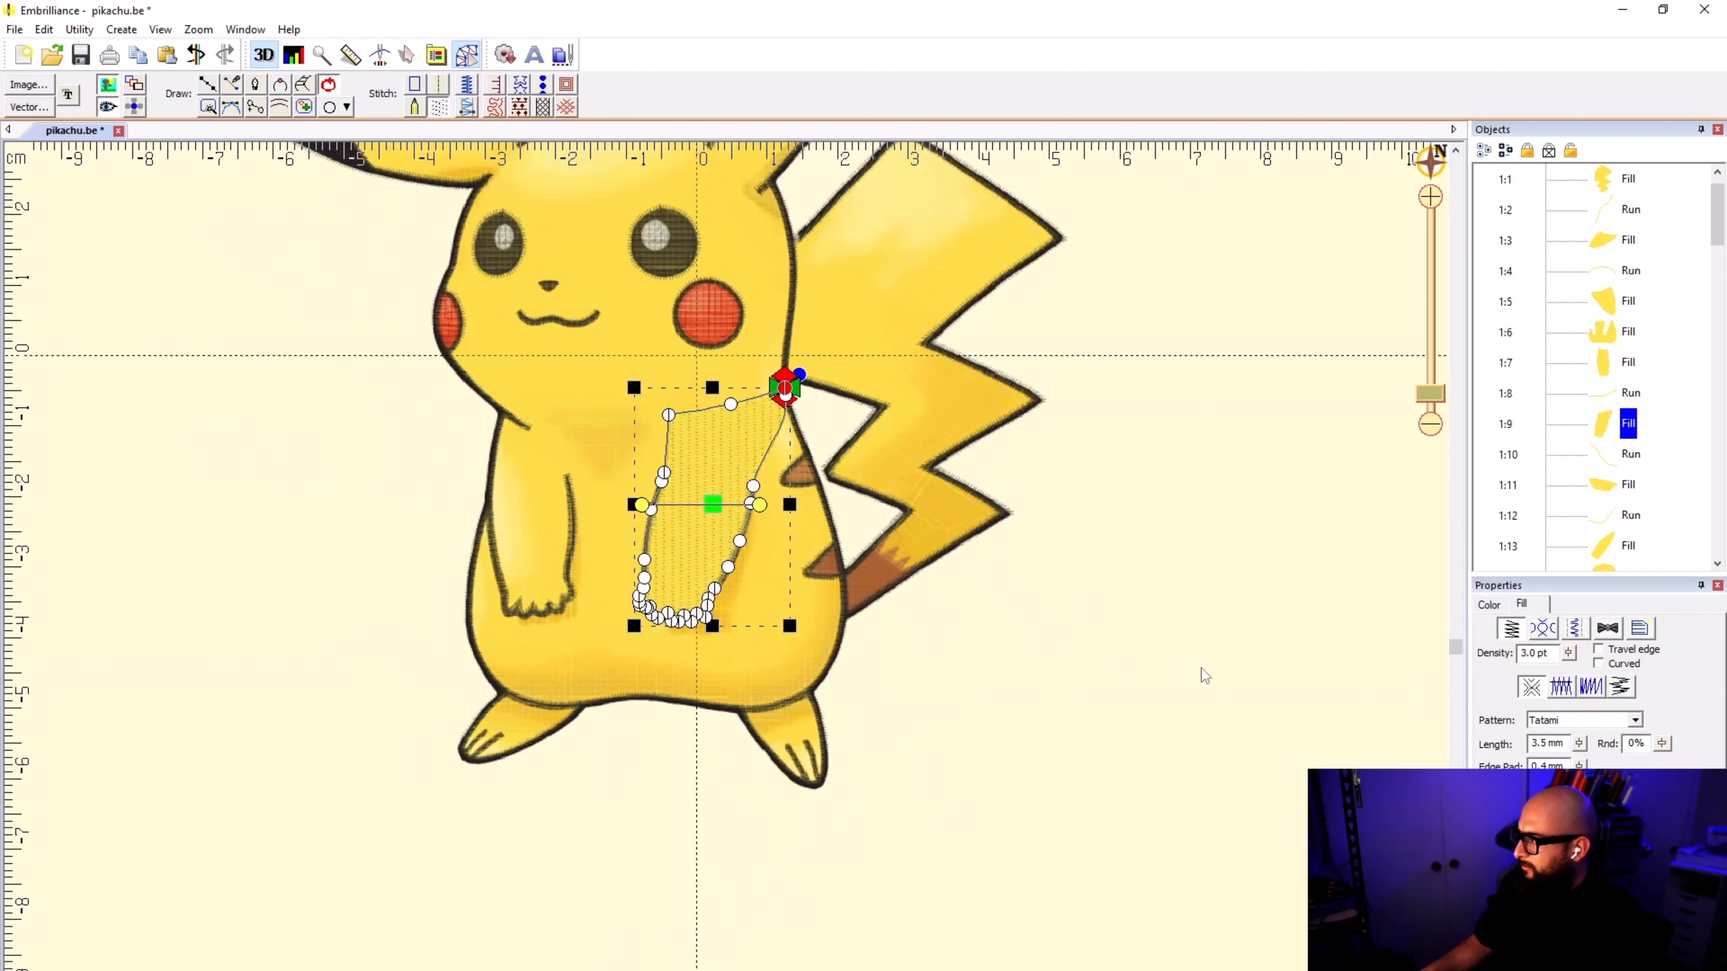
click(881, 307)
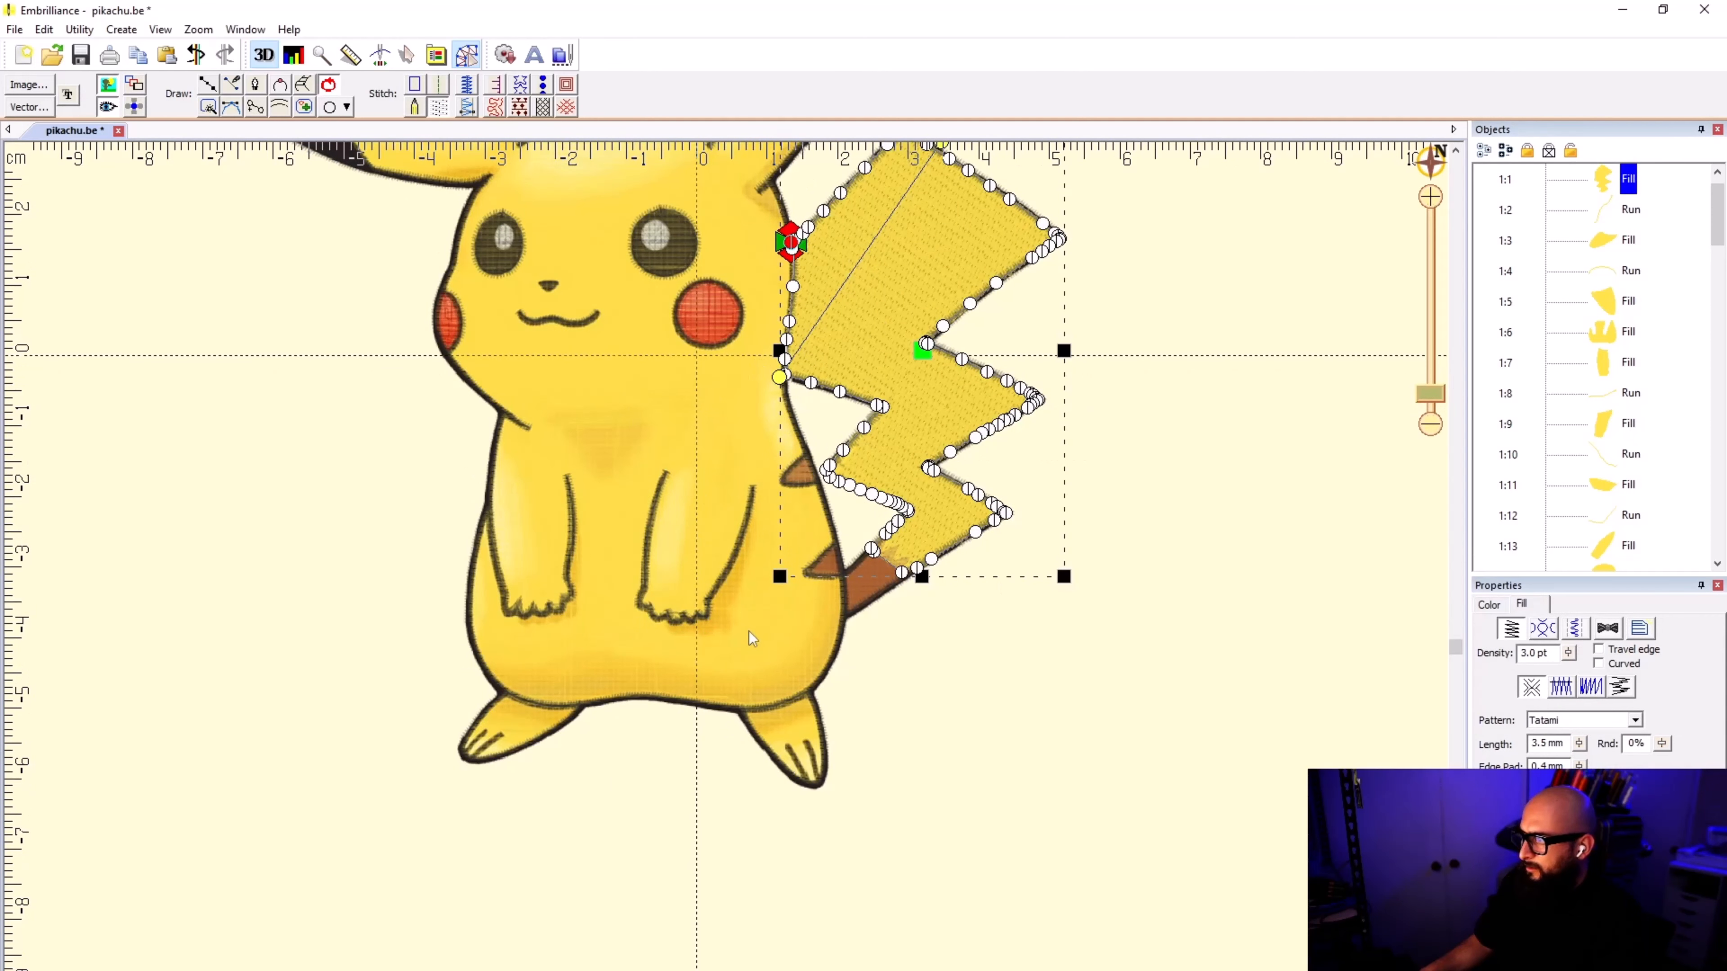
click(802, 719)
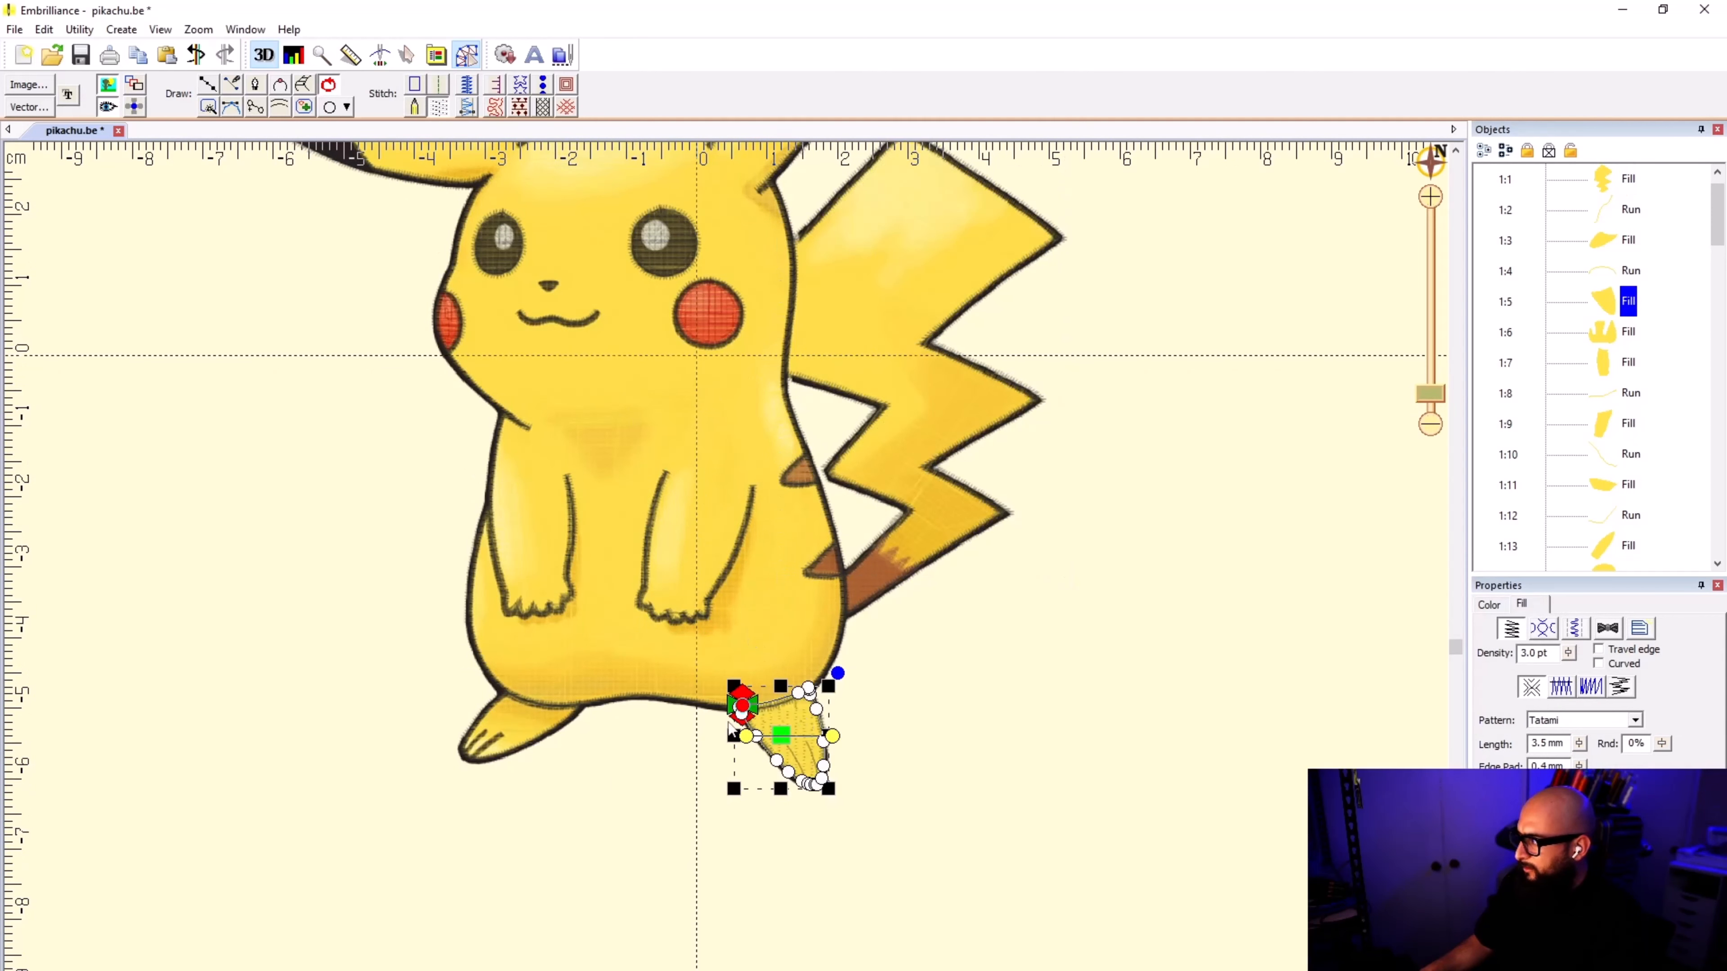
click(524, 713)
click(1080, 637)
drag(719, 454, 727, 574)
scroll(726, 574, down, 5)
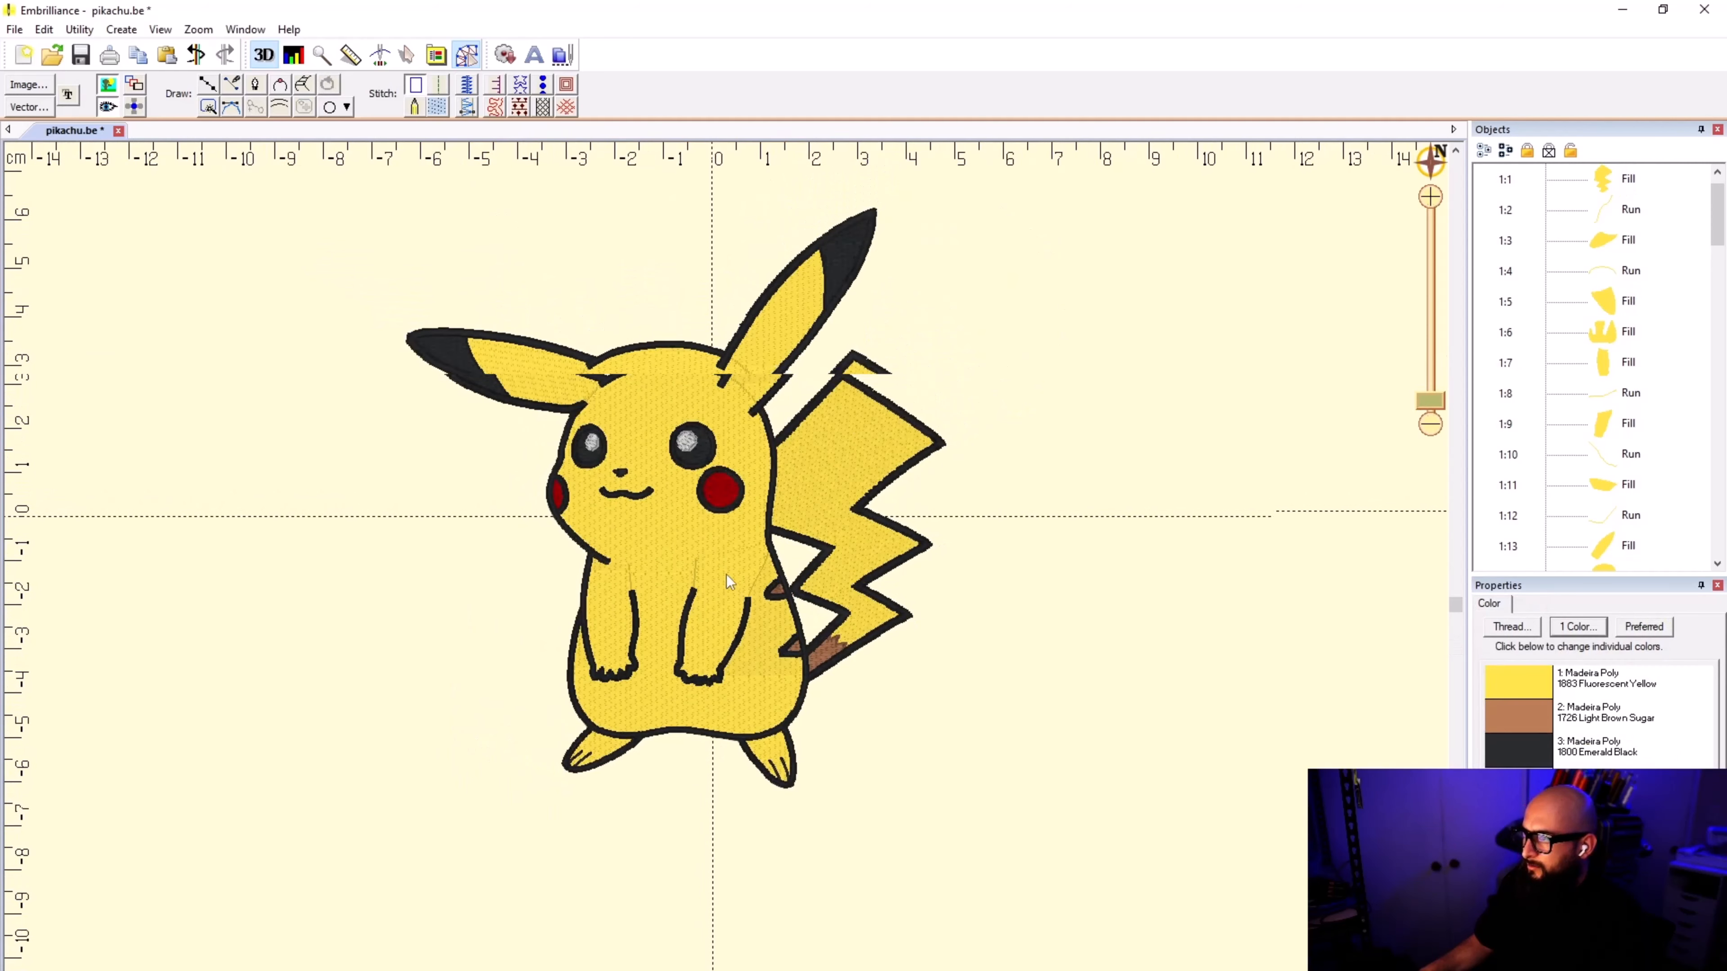
scroll(726, 575, up, 2)
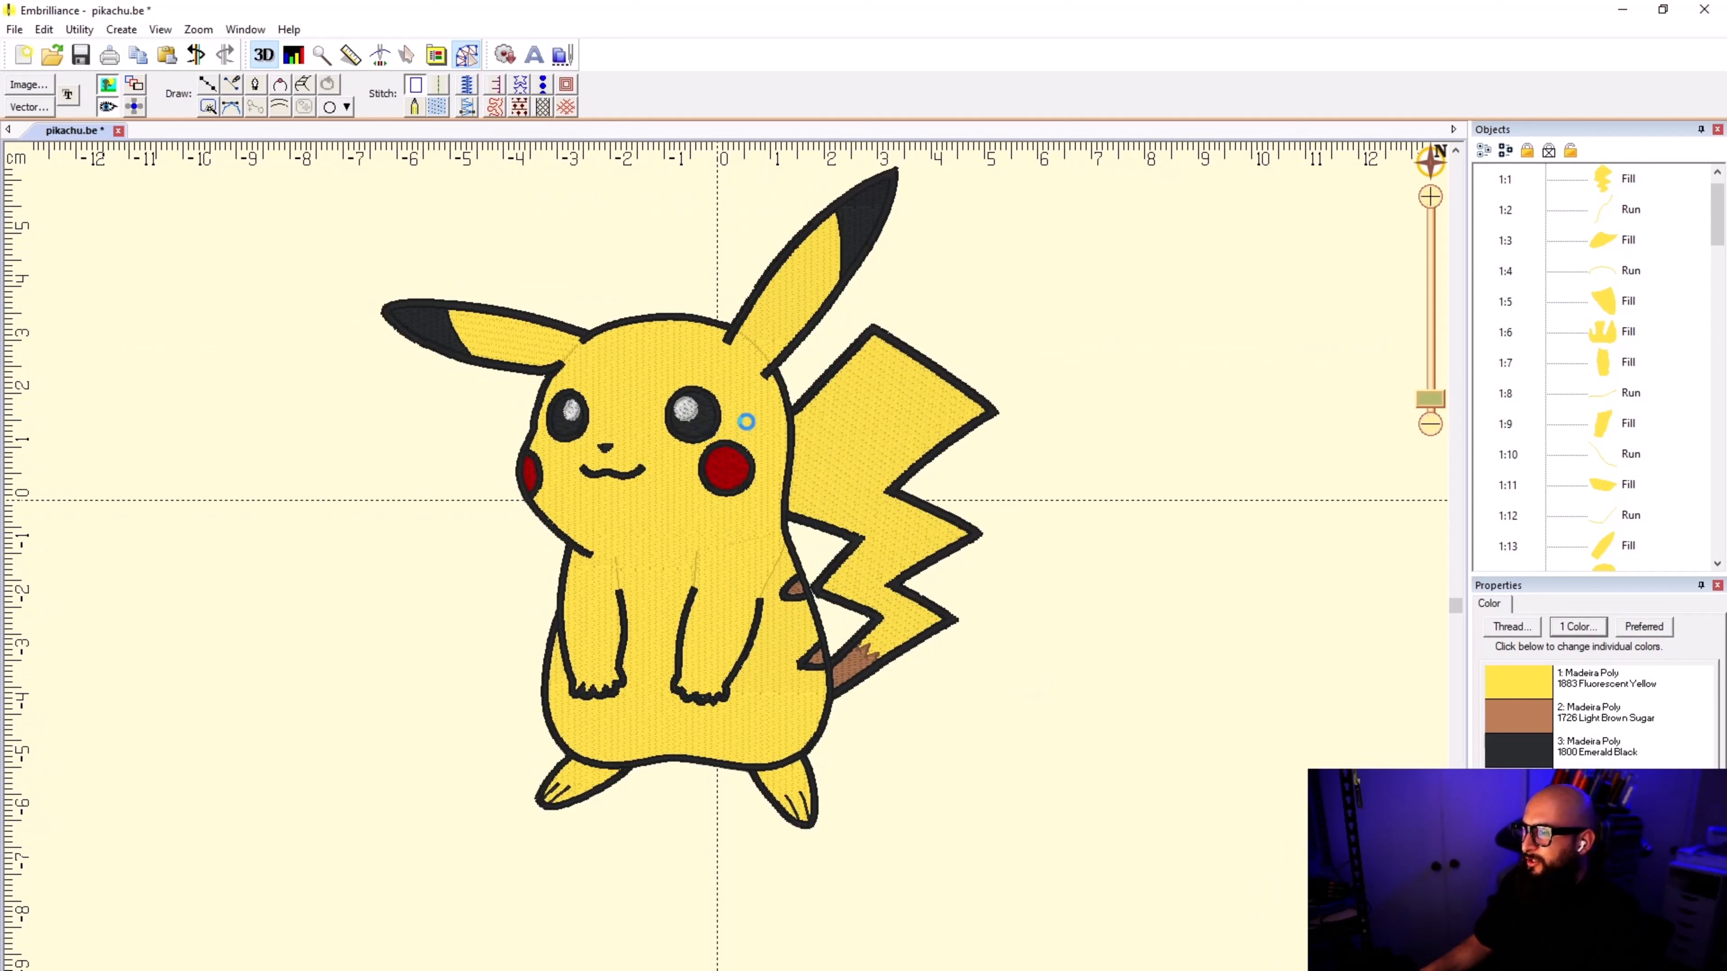
key(ctrl+s)
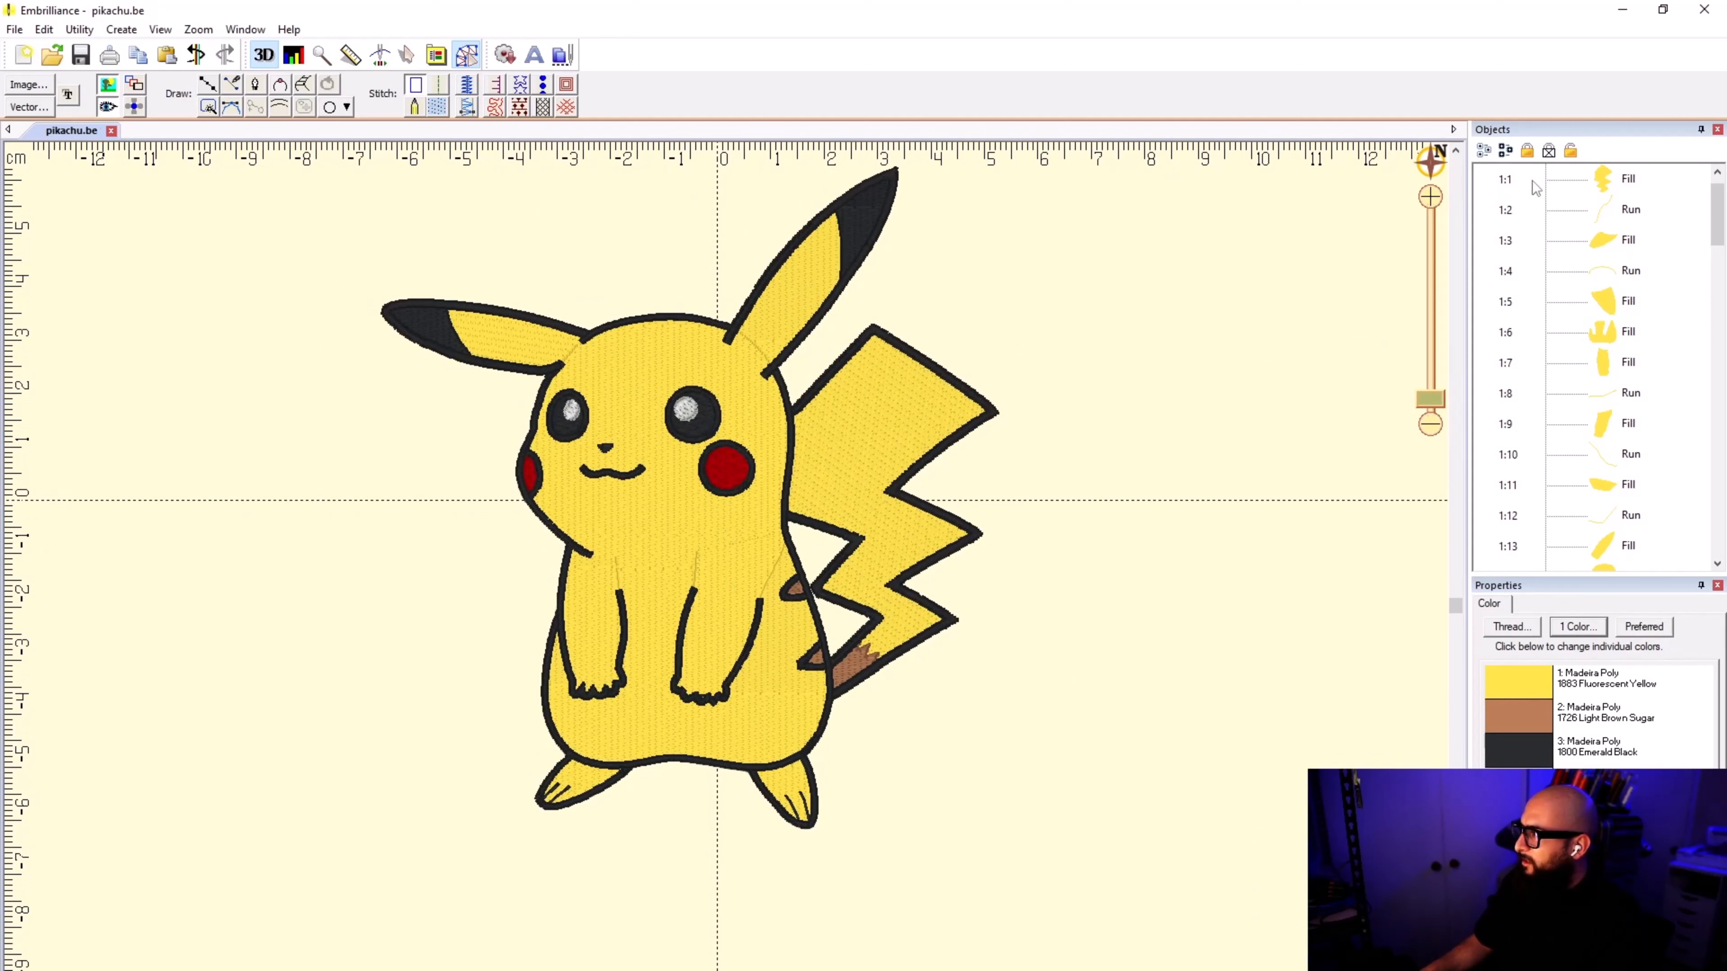
click(1508, 155)
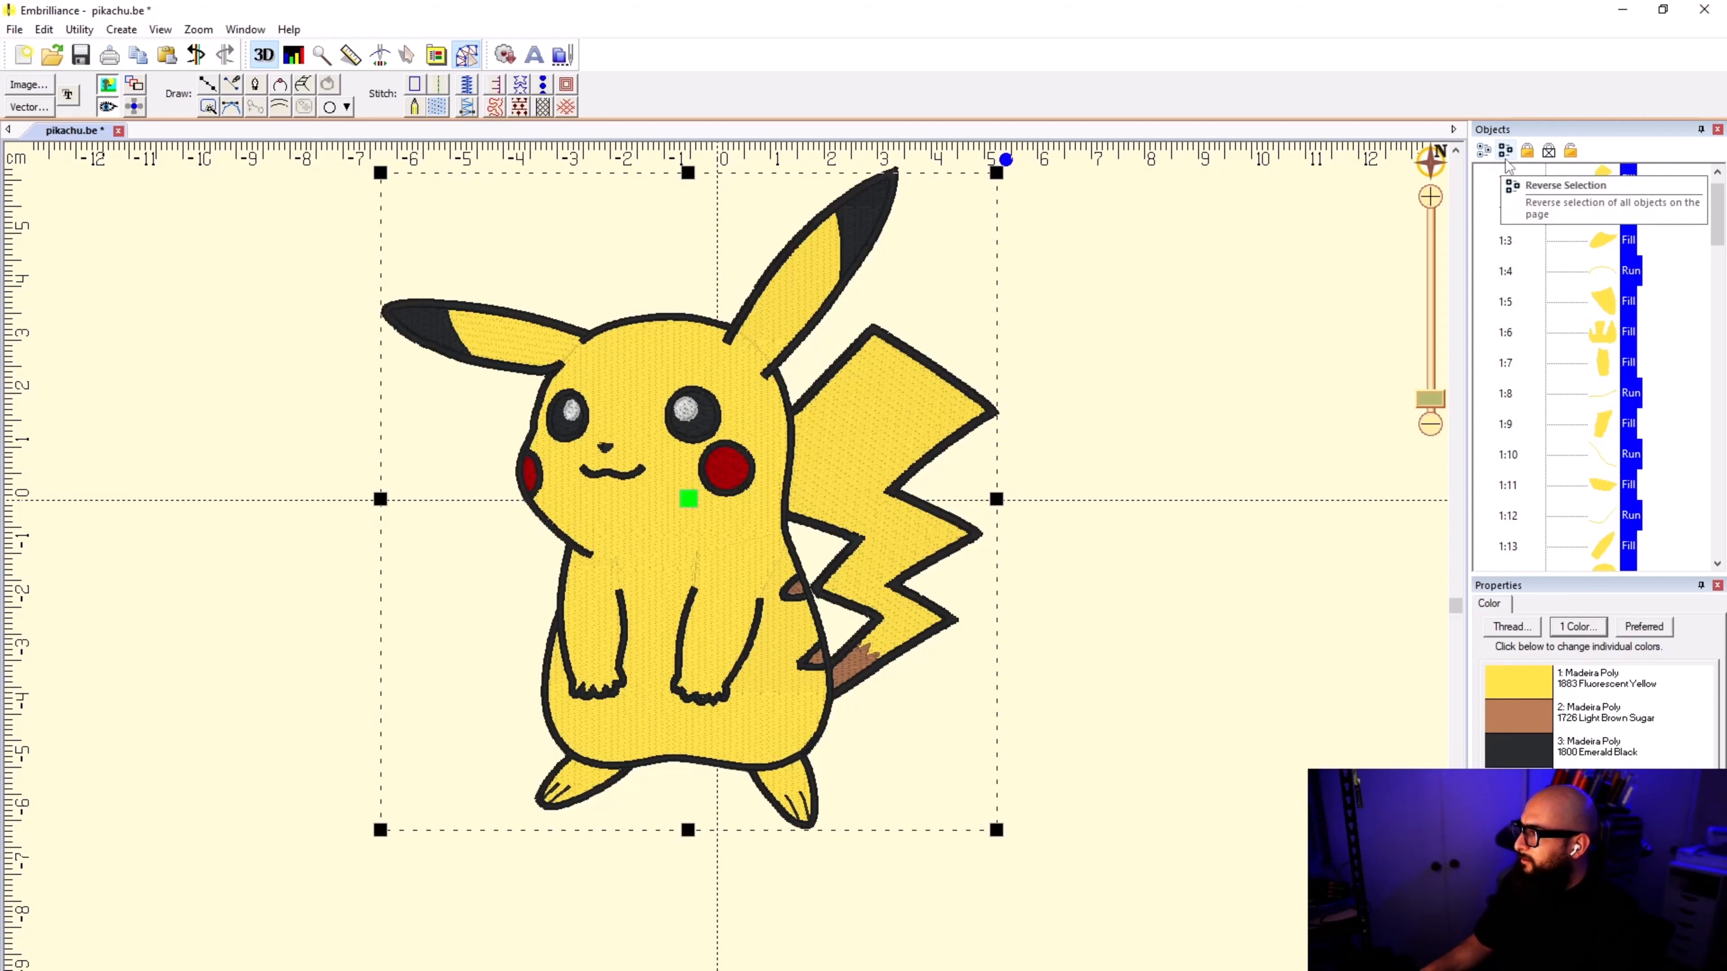
click(1325, 272)
key(ctrl+z)
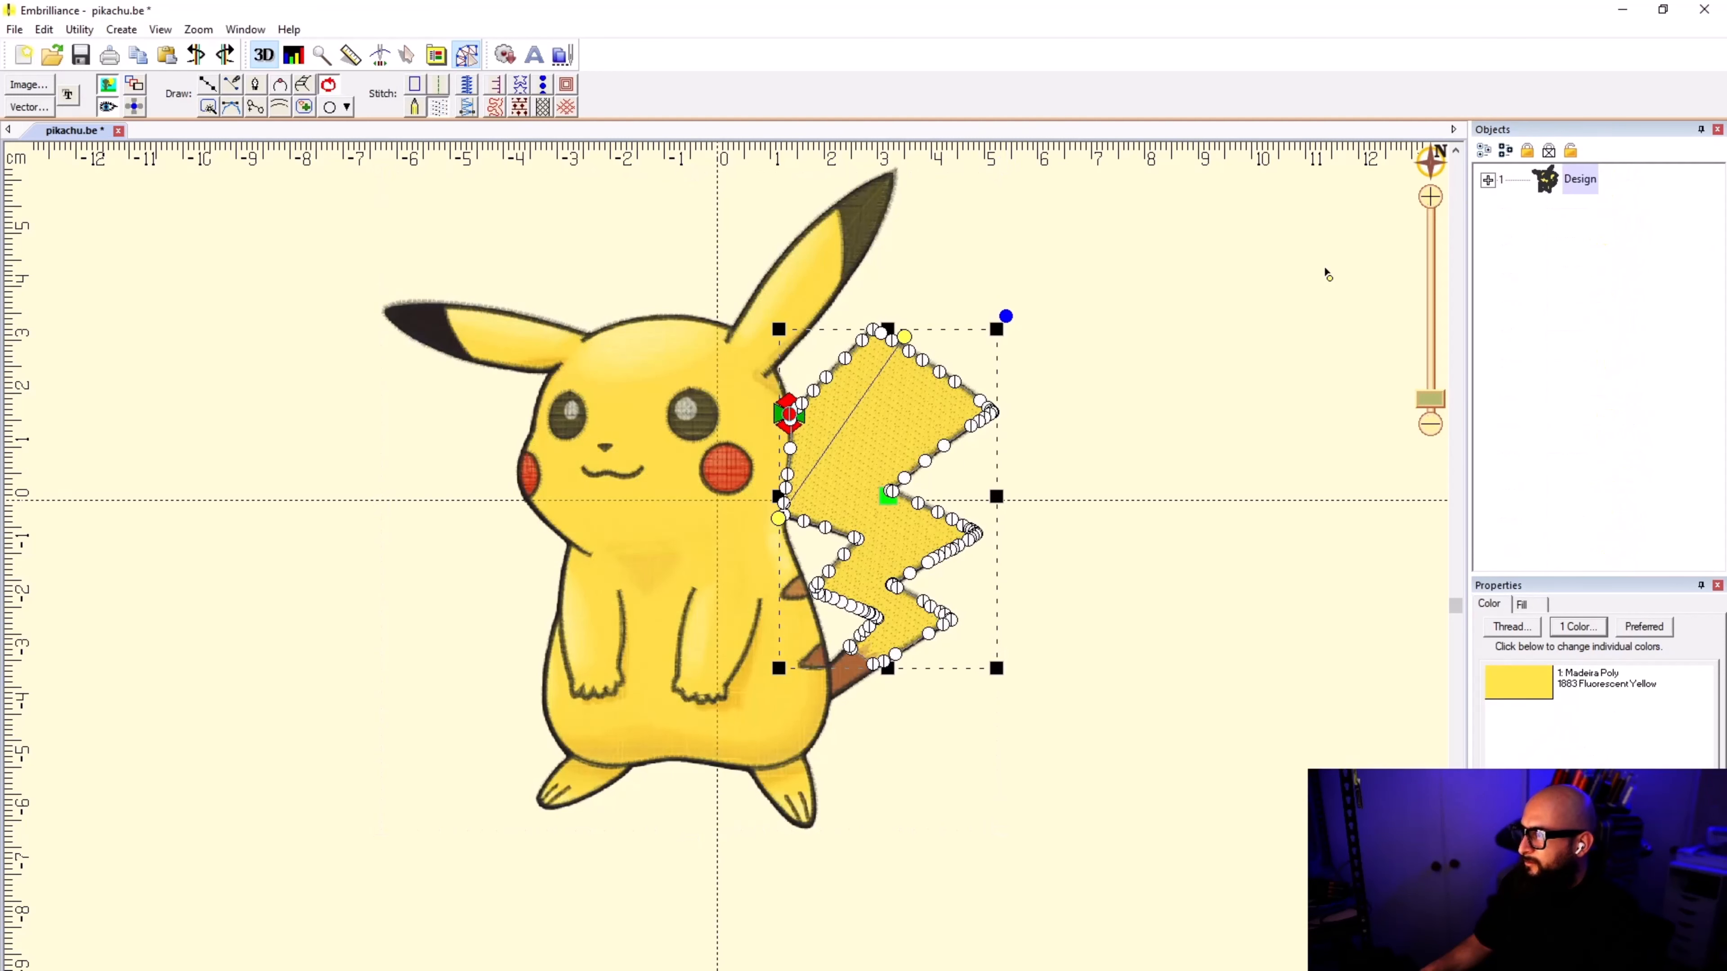
key(ctrl+y)
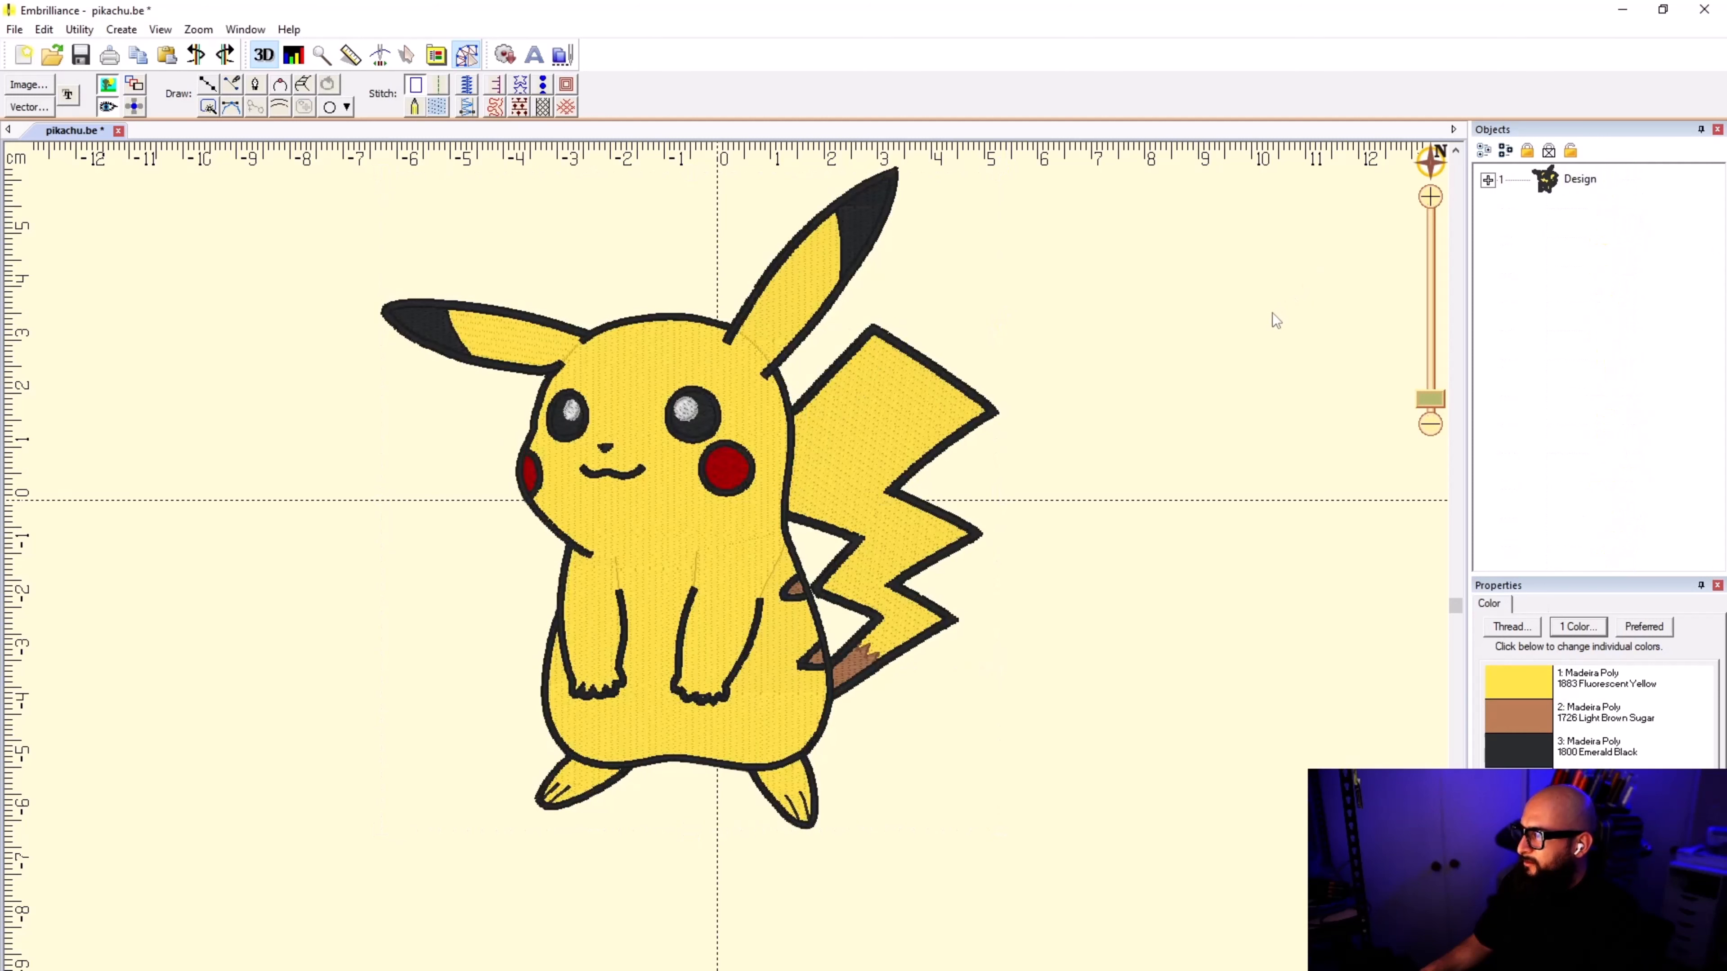
Step: Expand the design's object list and angle the stitches of fill 1:3, the foot farthest from the tail, diagonally across the foot
click(1546, 182)
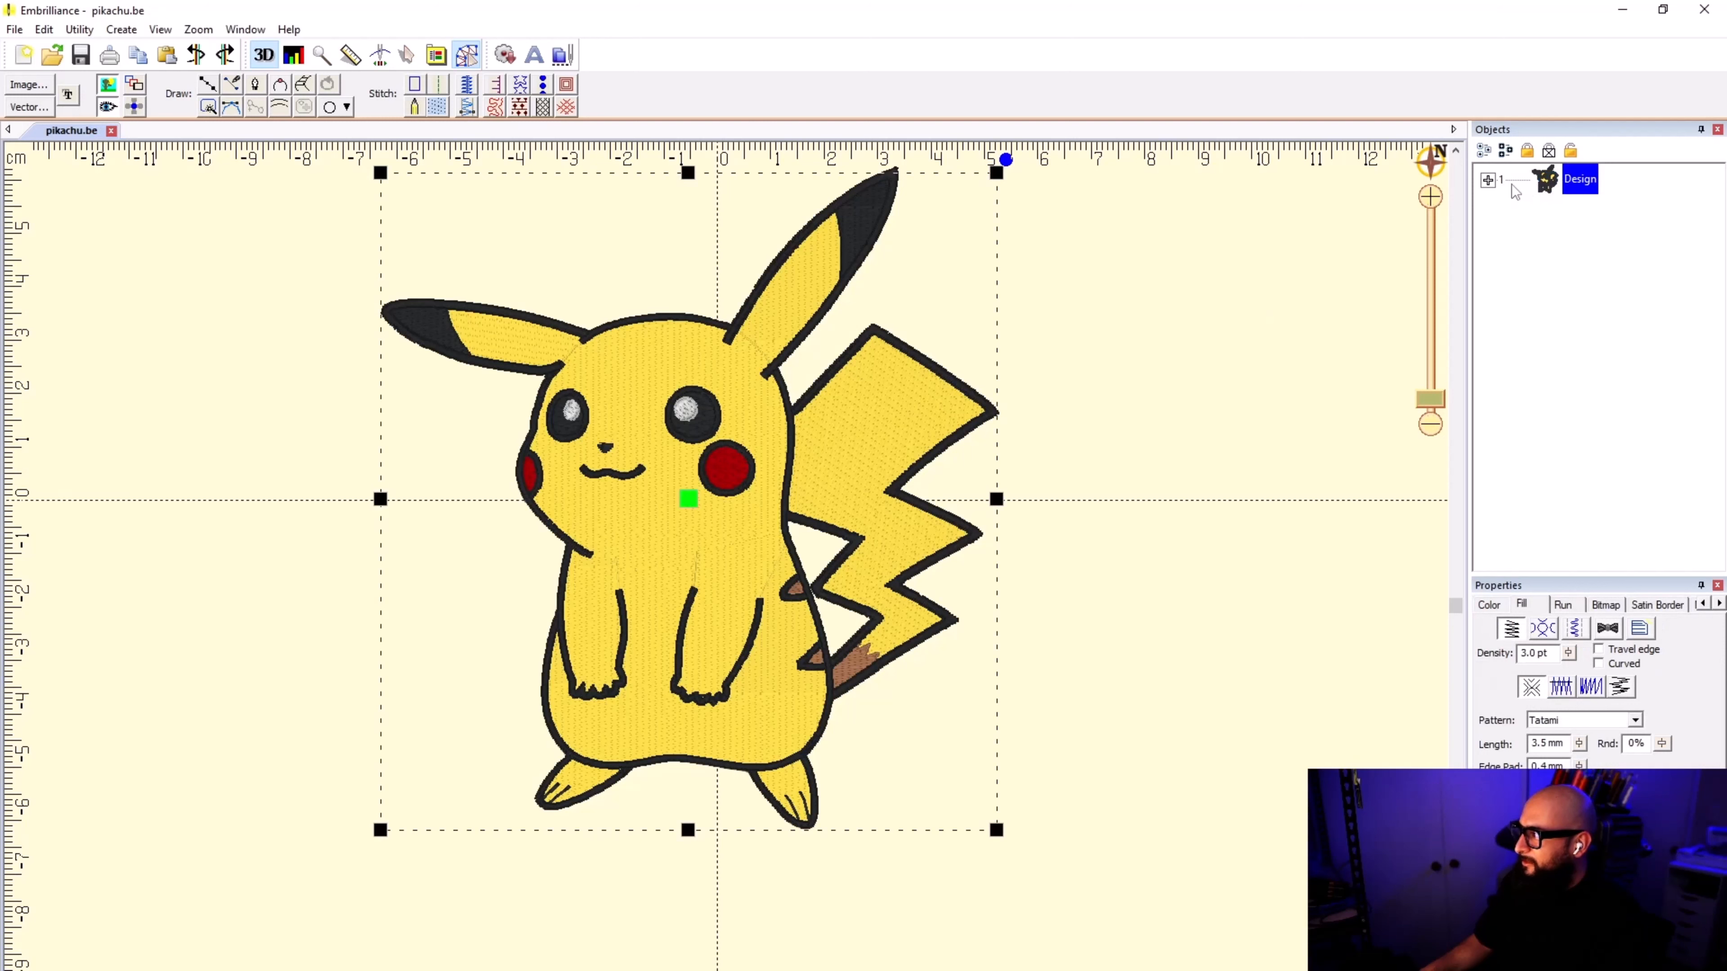
click(1488, 181)
click(1602, 217)
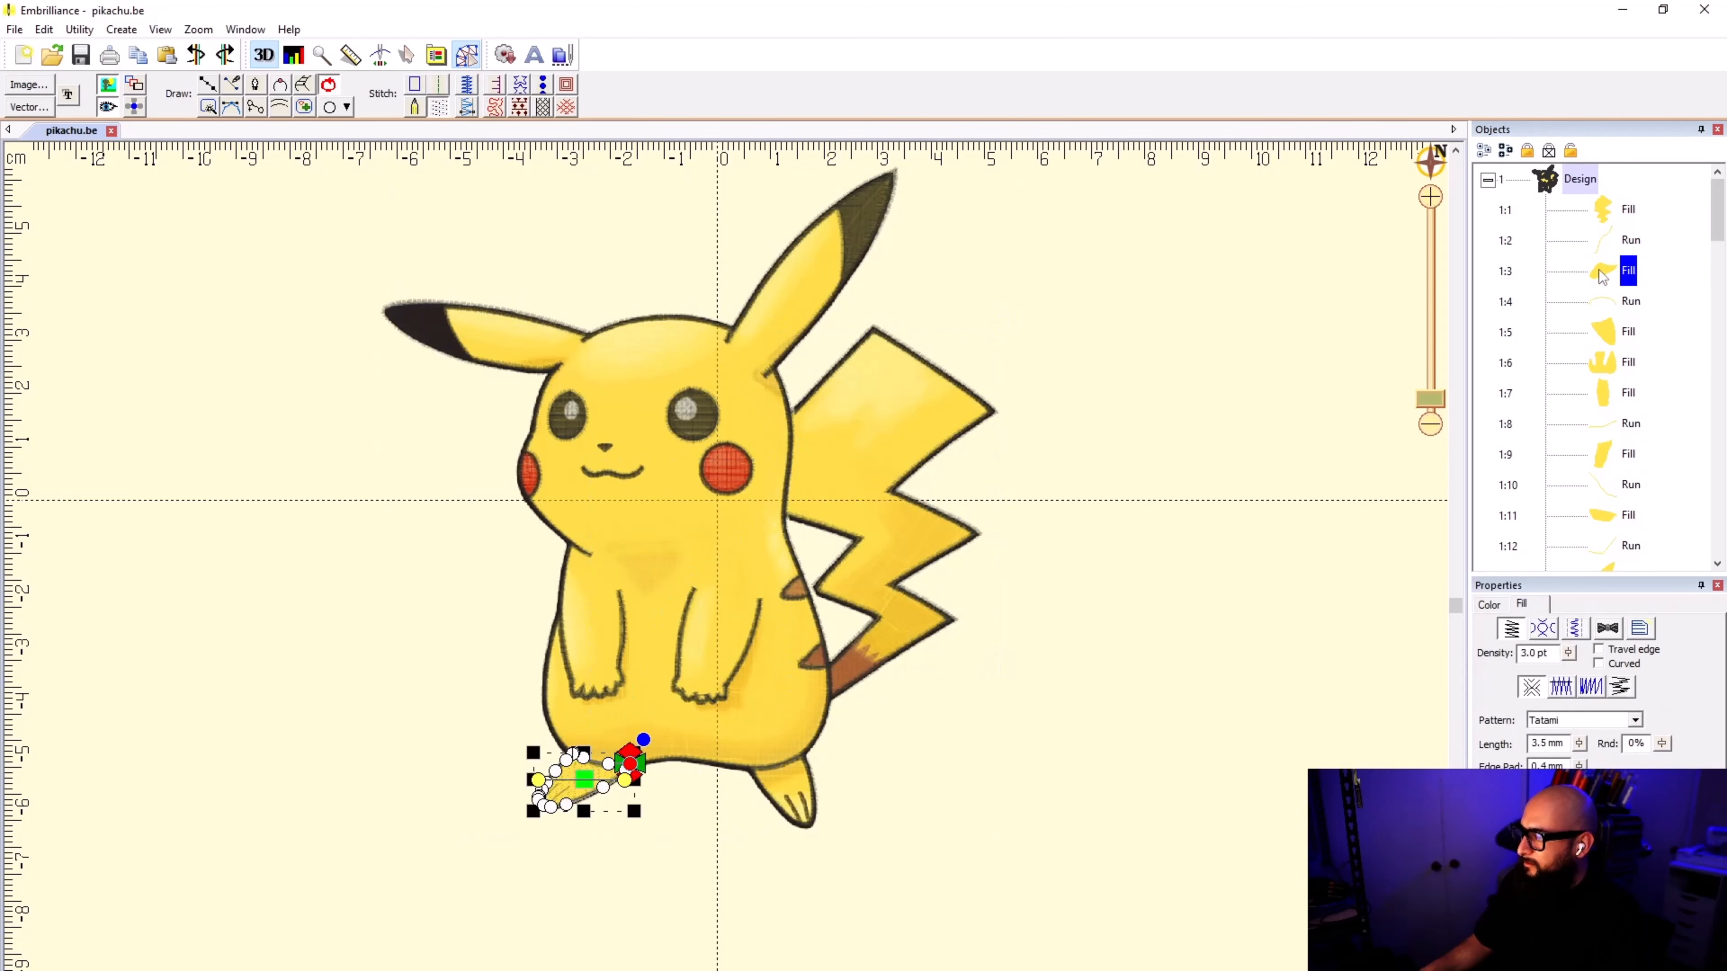
scroll(622, 740, up, 3)
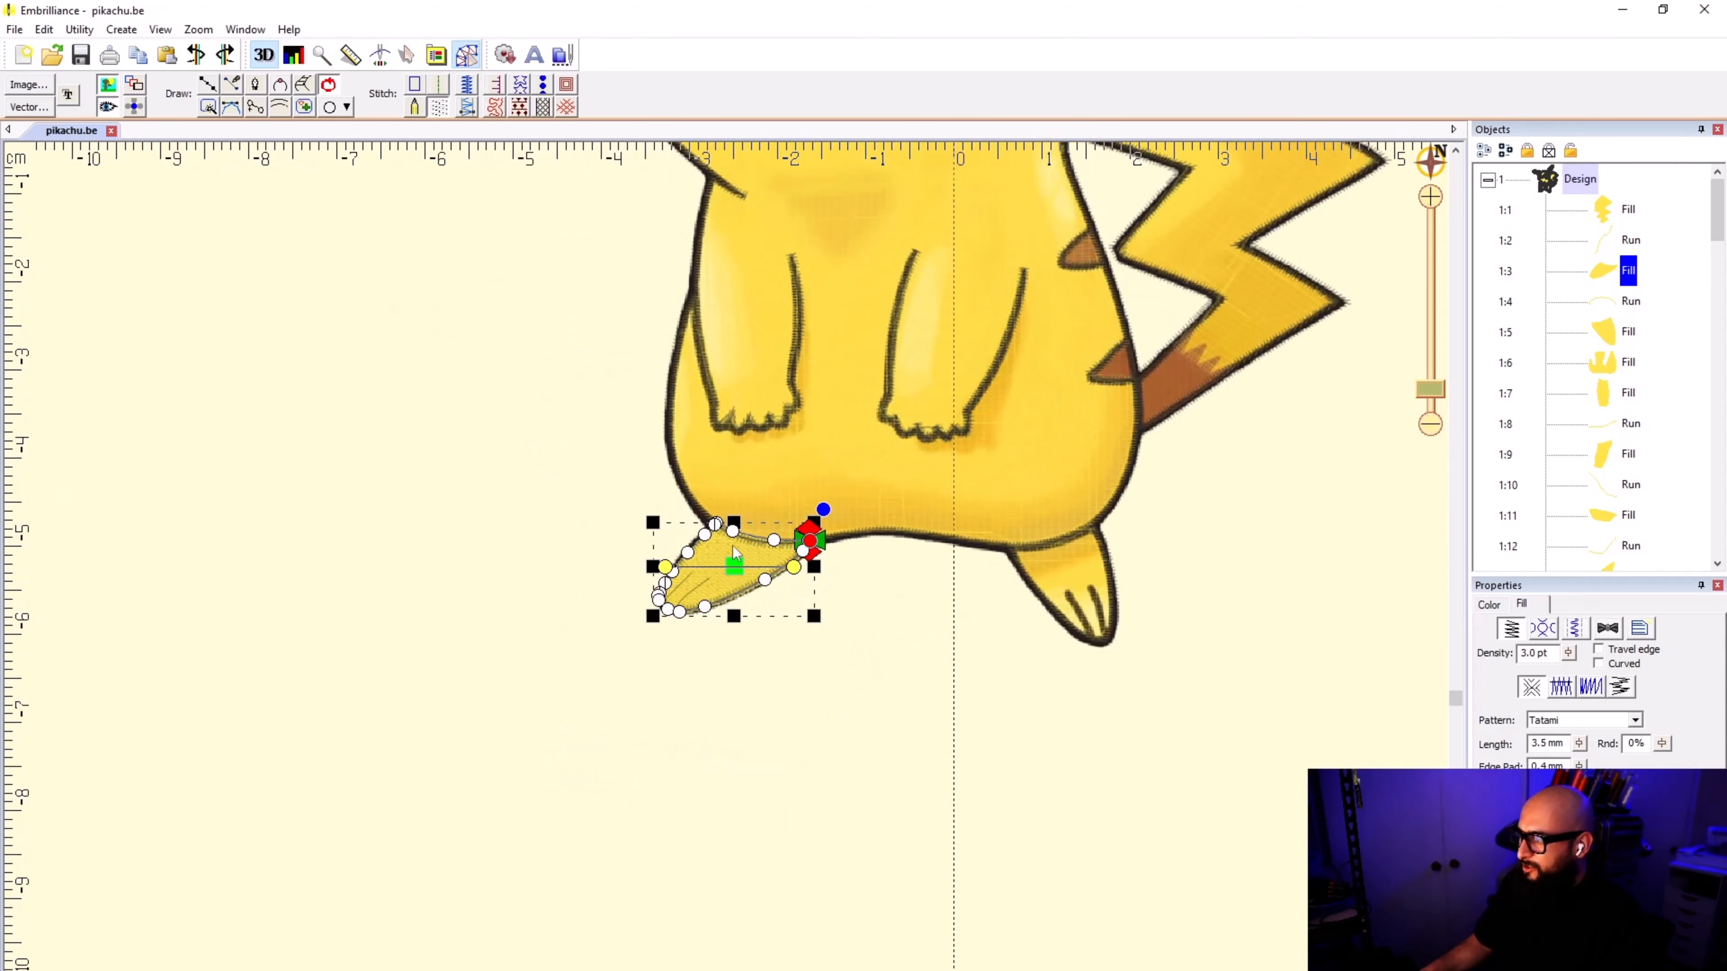
drag(639, 631, 678, 585)
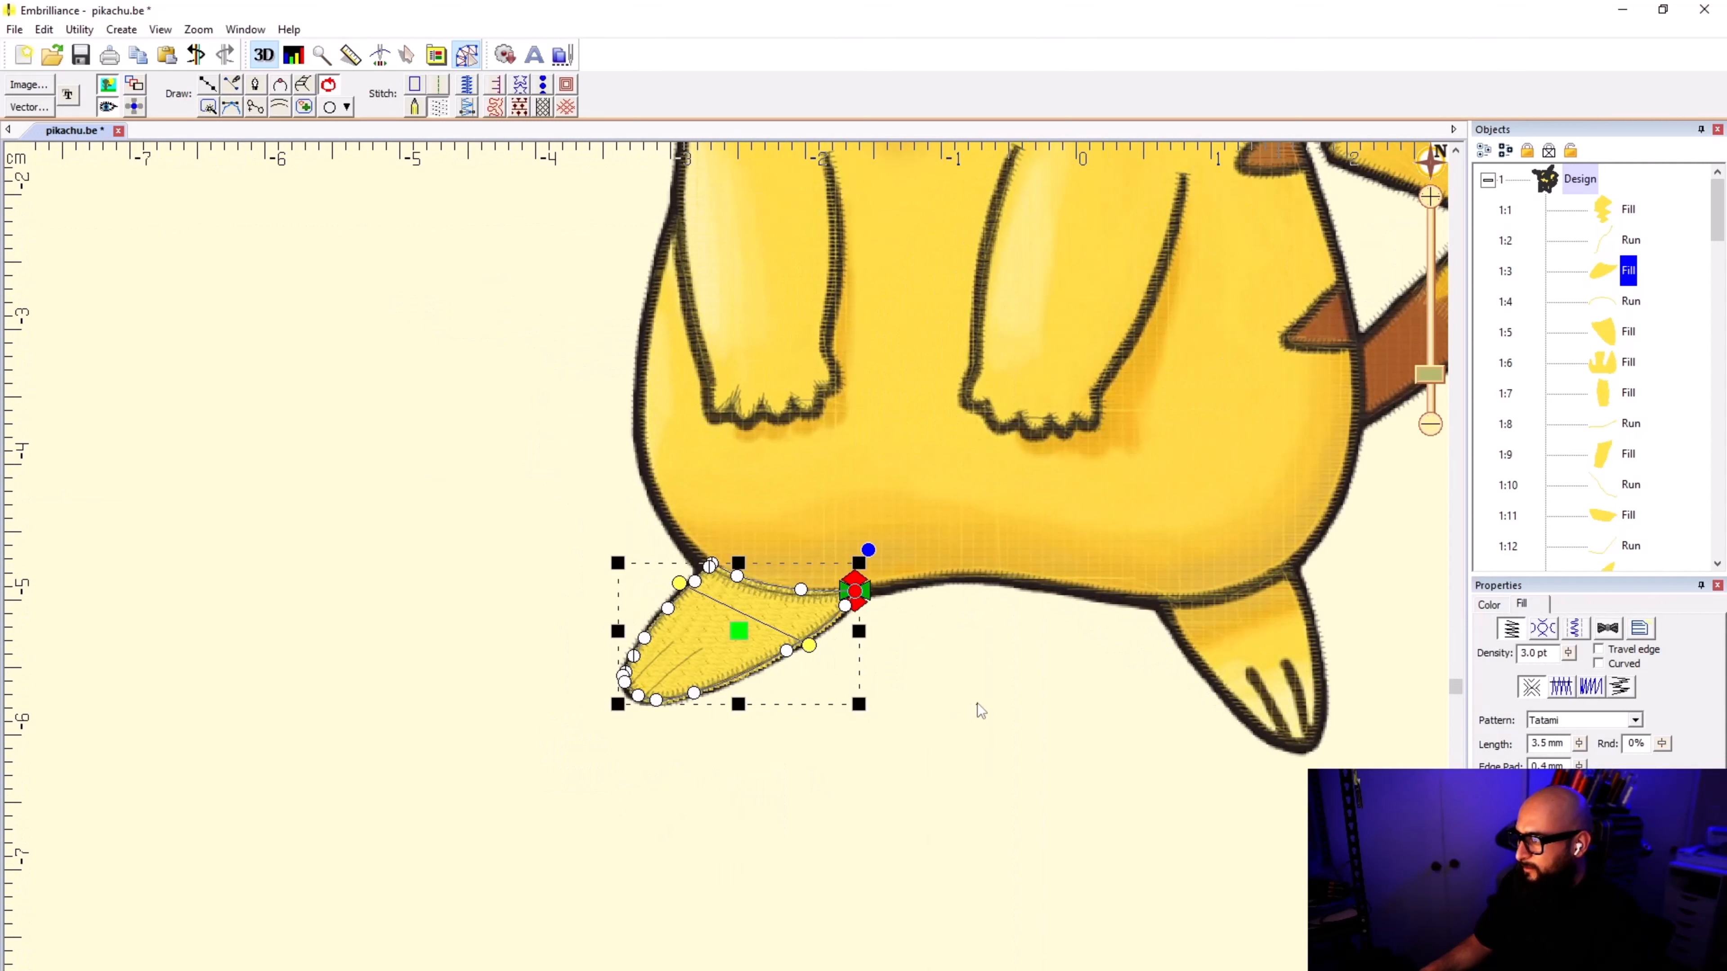
Step: Tilt the stitch angle of the yellow fill on the foot nearest the tail, raising its outer end
click(1253, 654)
drag(1328, 653, 1338, 608)
click(1056, 692)
Step: Tilt the stitch angle of the yellow fill on the arm nearest the tail, slightly raising its tail-side end
click(971, 353)
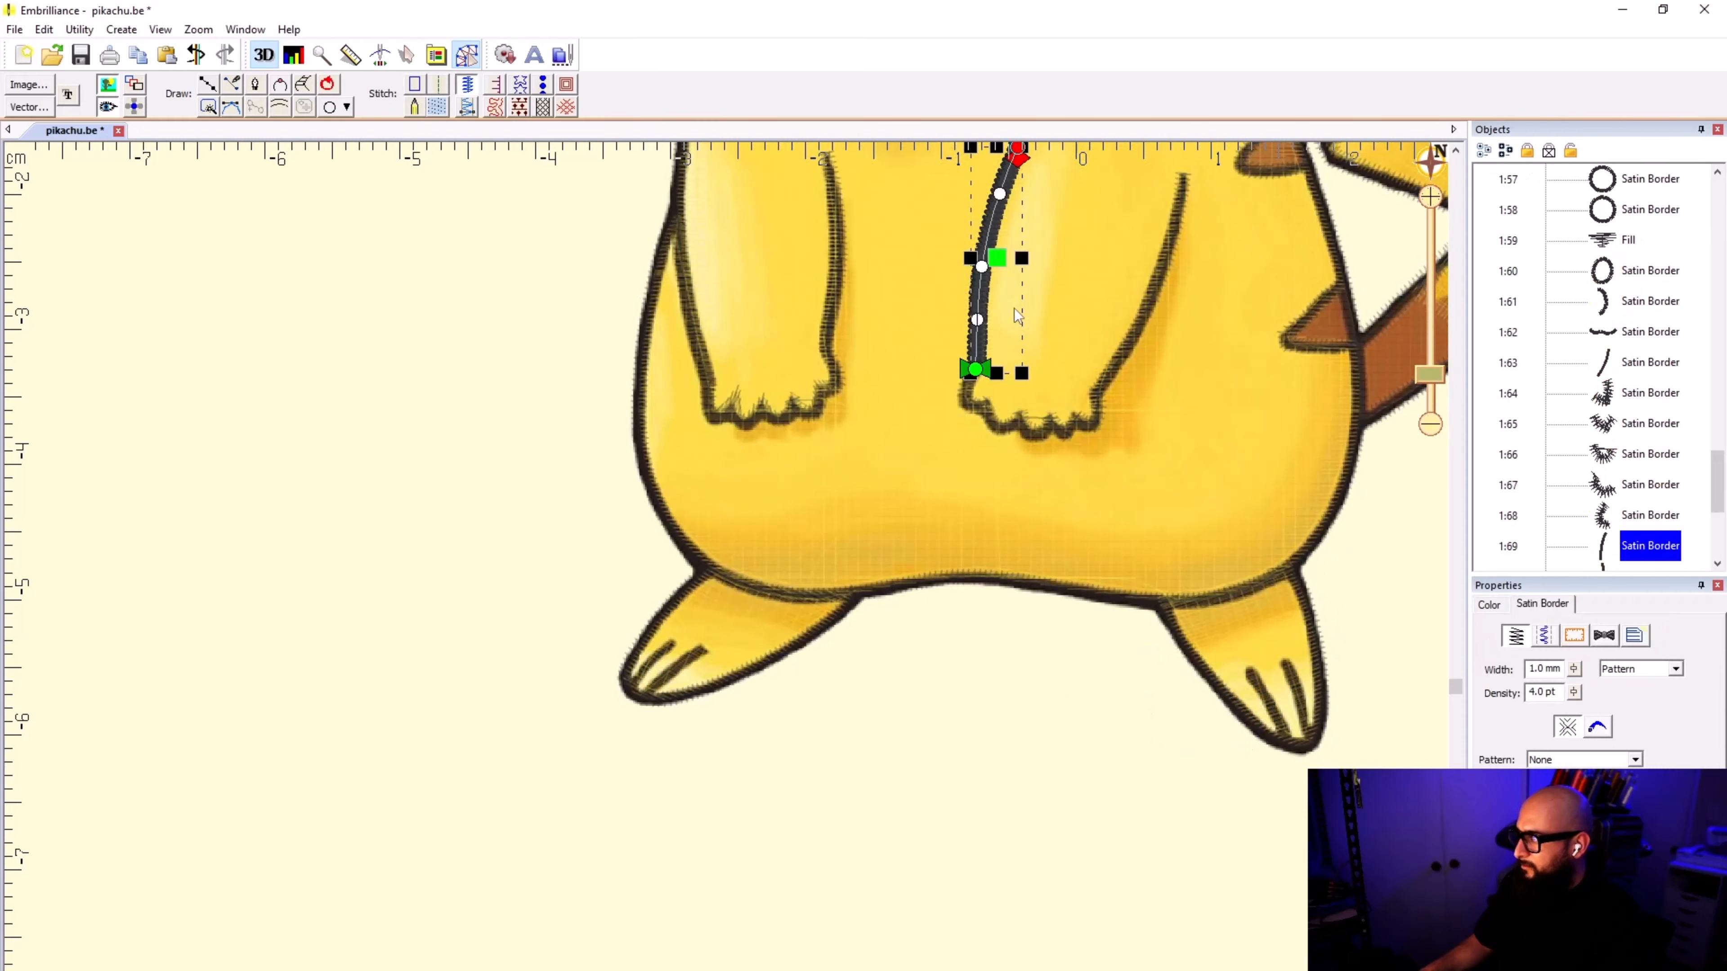
click(956, 737)
click(1035, 370)
scroll(1036, 370, down, 1)
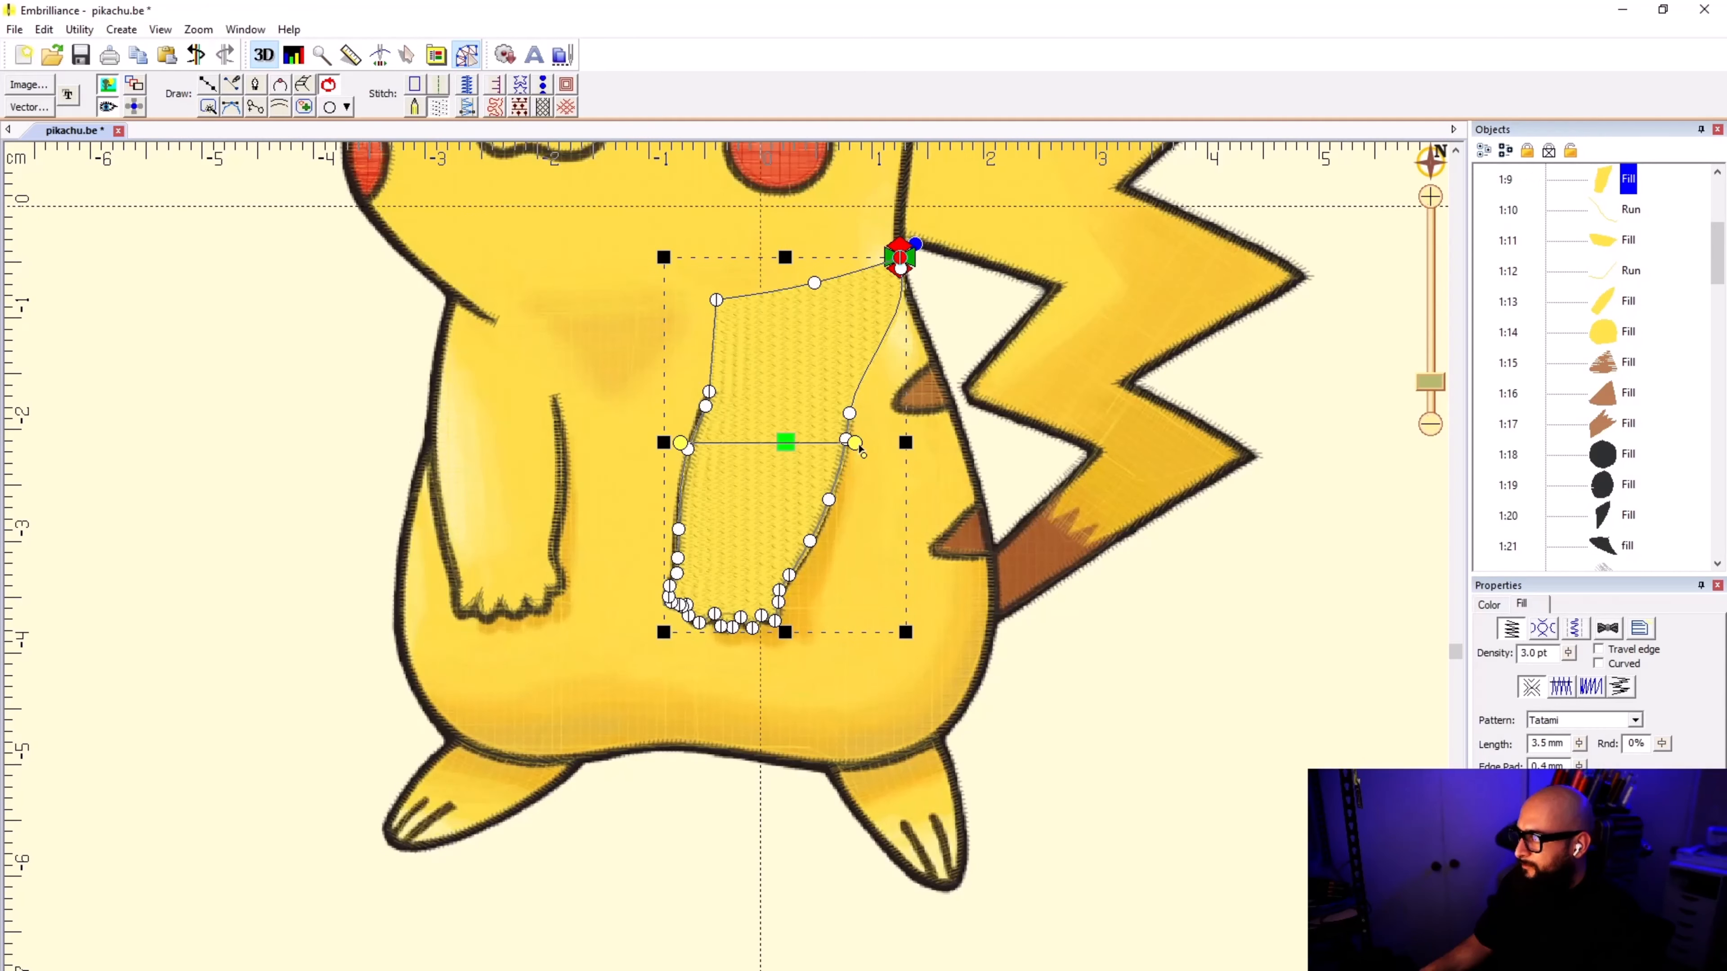
mouse_move(856, 443)
mouse_down()
mouse_move(887, 450)
mouse_move(882, 534)
mouse_move(858, 425)
mouse_up()
Step: Tilt the stitch angle of the yellow fill on the arm farthest from the tail, lowering its inner end
click(475, 429)
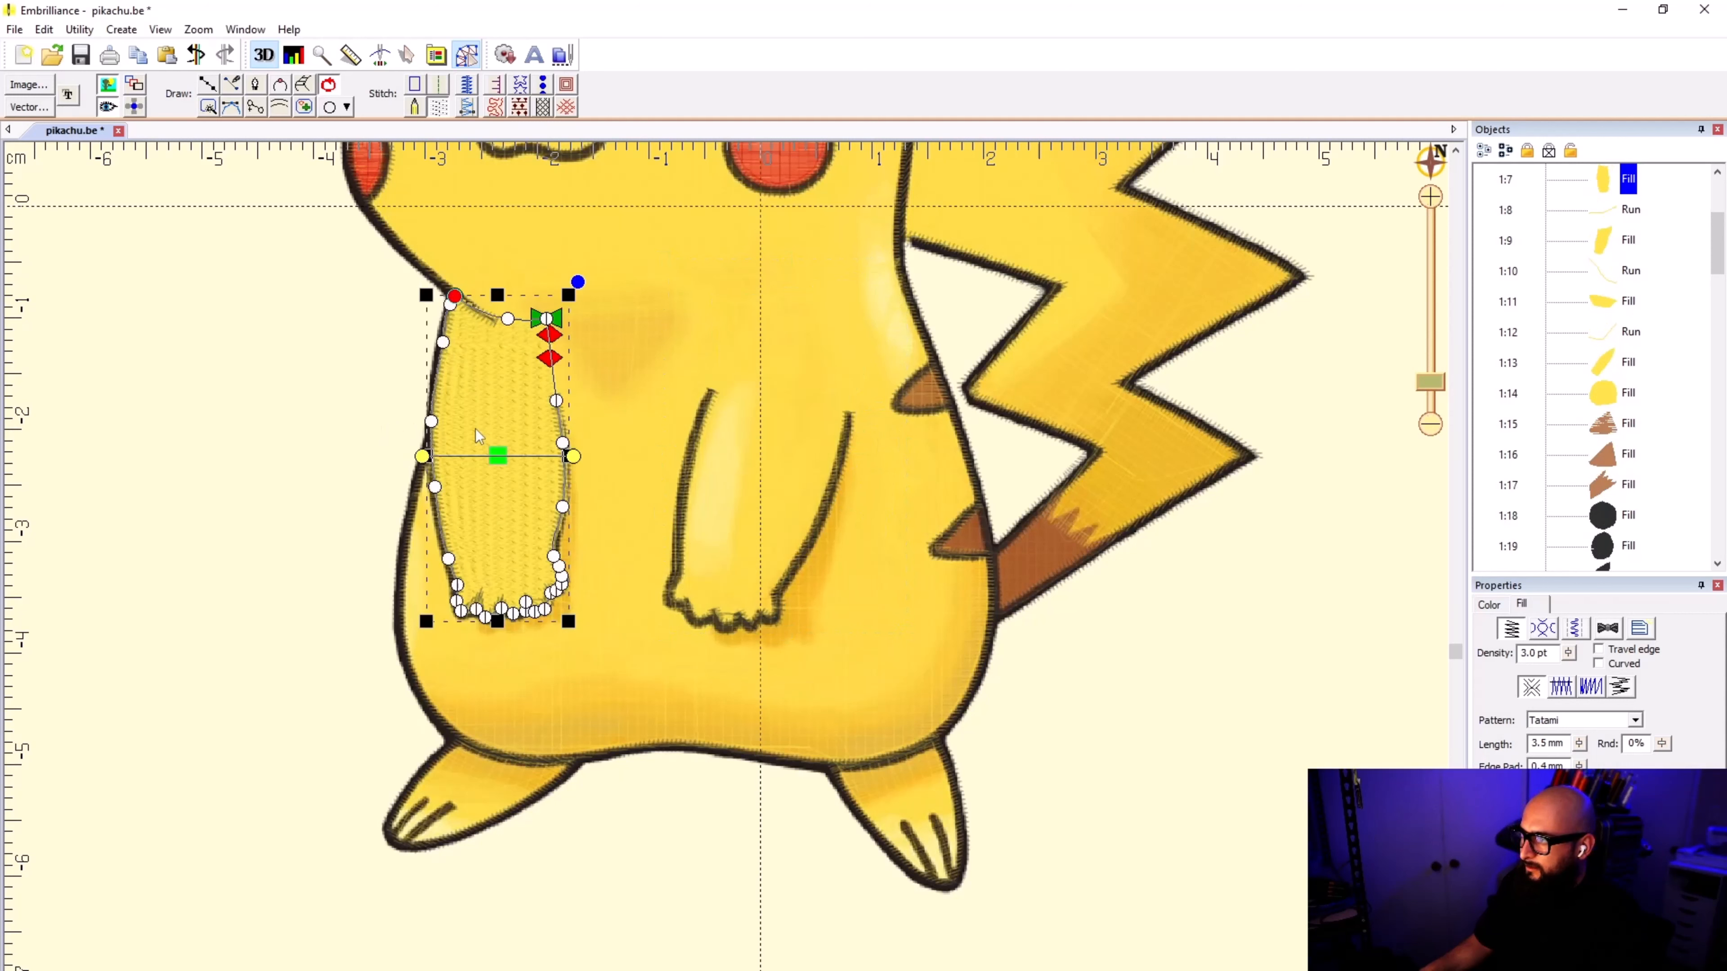
drag(577, 463, 576, 513)
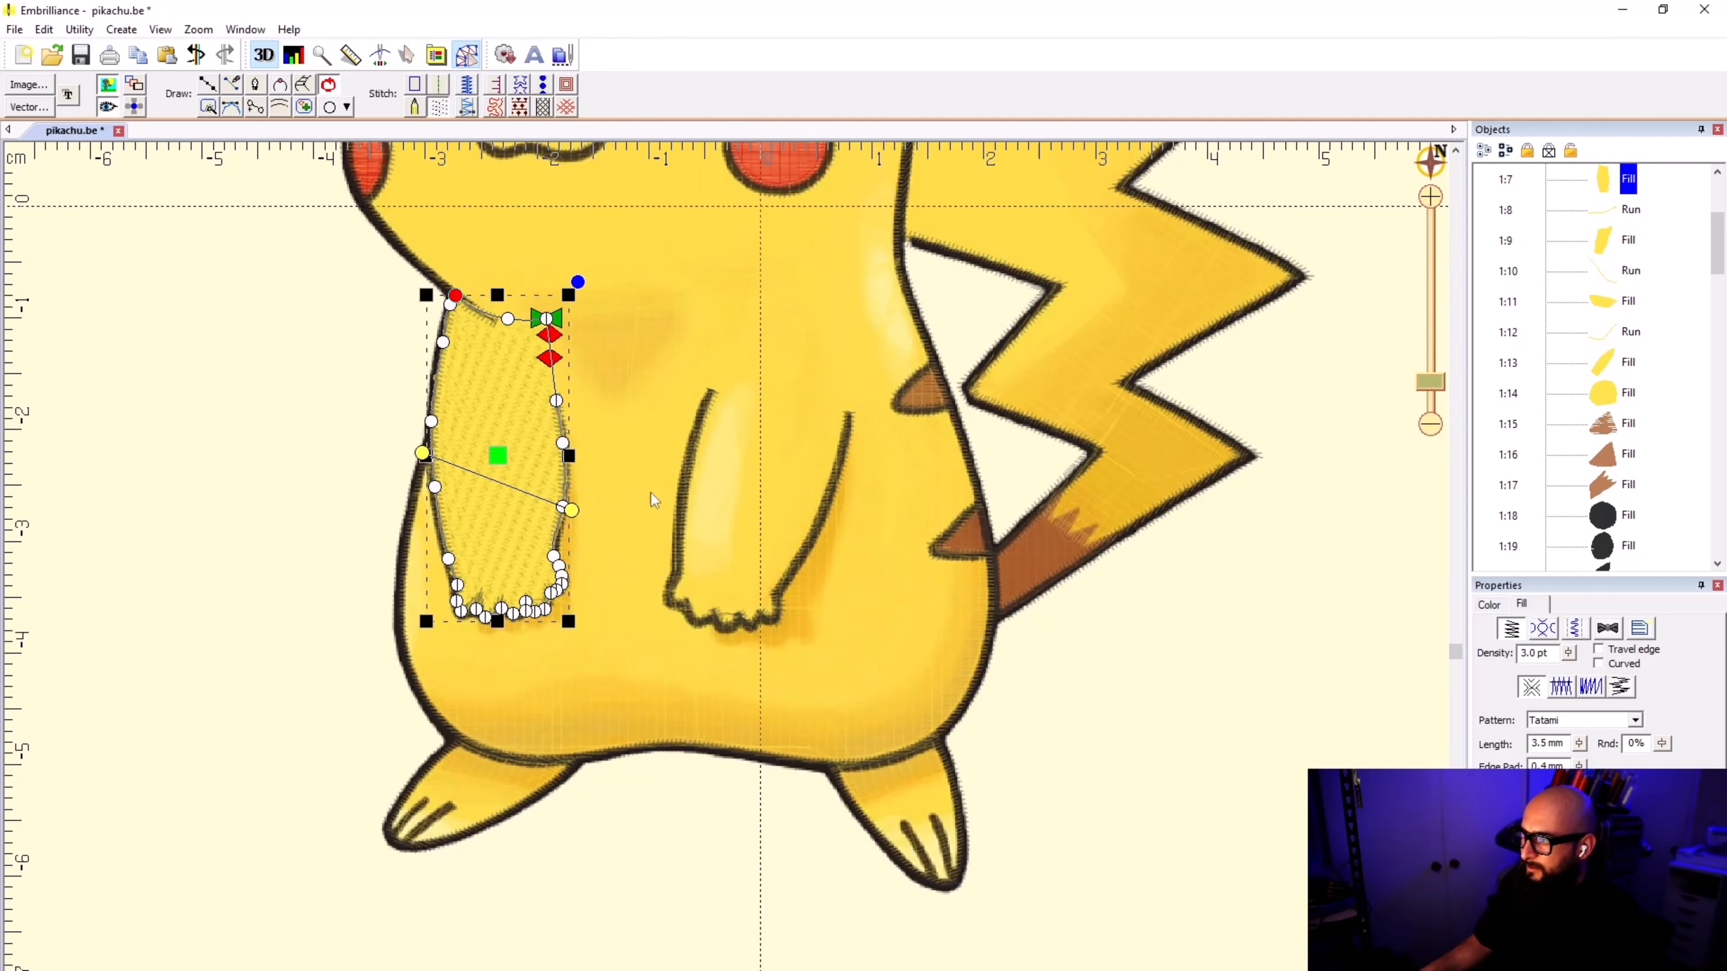
click(1254, 646)
scroll(868, 358, down, 2)
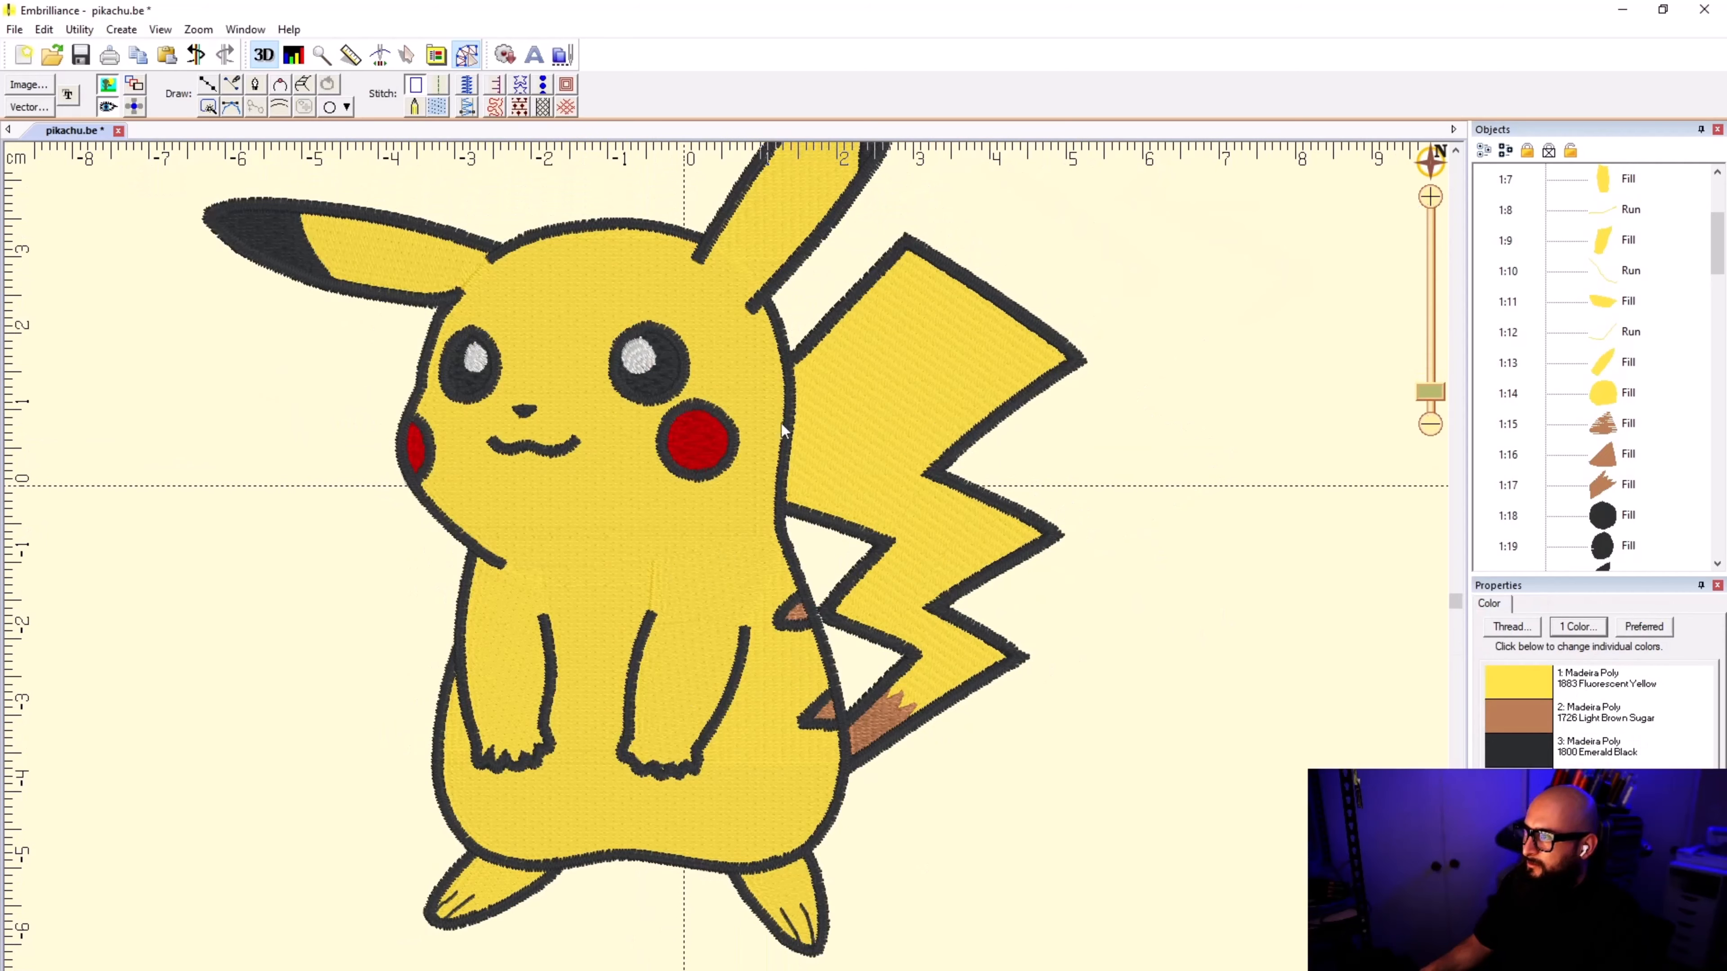
Step: Angle the stitches of the upright ear's yellow fill diagonally across the width of the ear
scroll(774, 466, up, 3)
click(785, 462)
drag(878, 405, 809, 526)
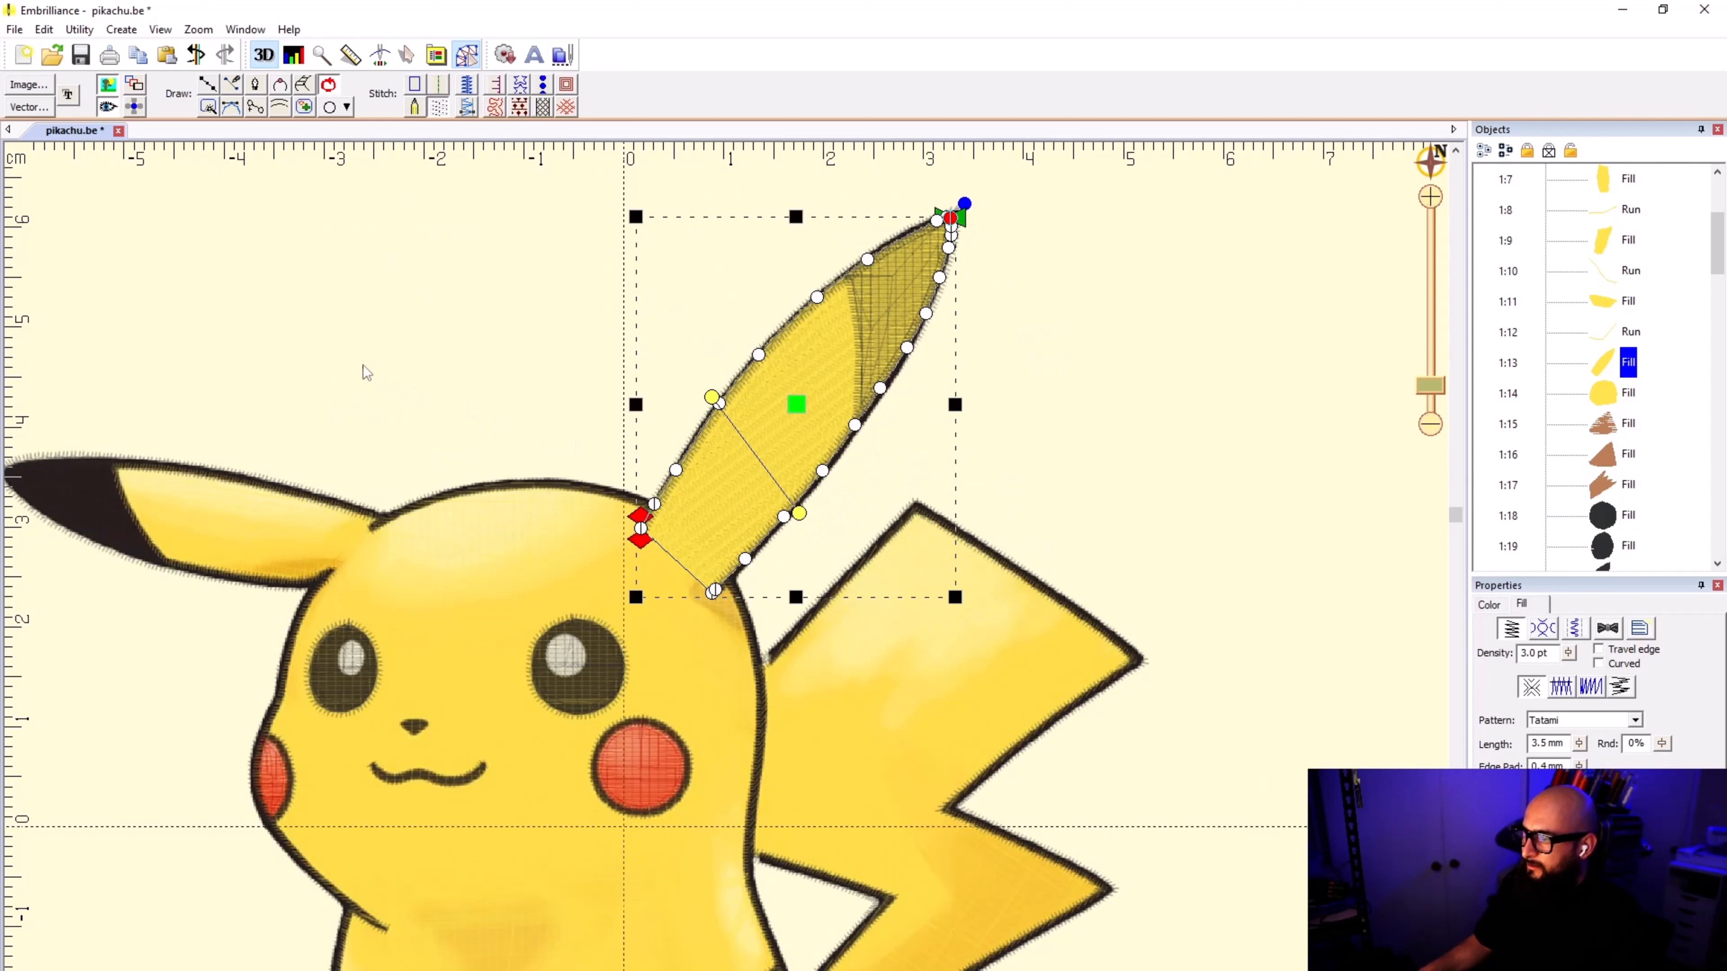
click(363, 365)
click(221, 518)
click(408, 426)
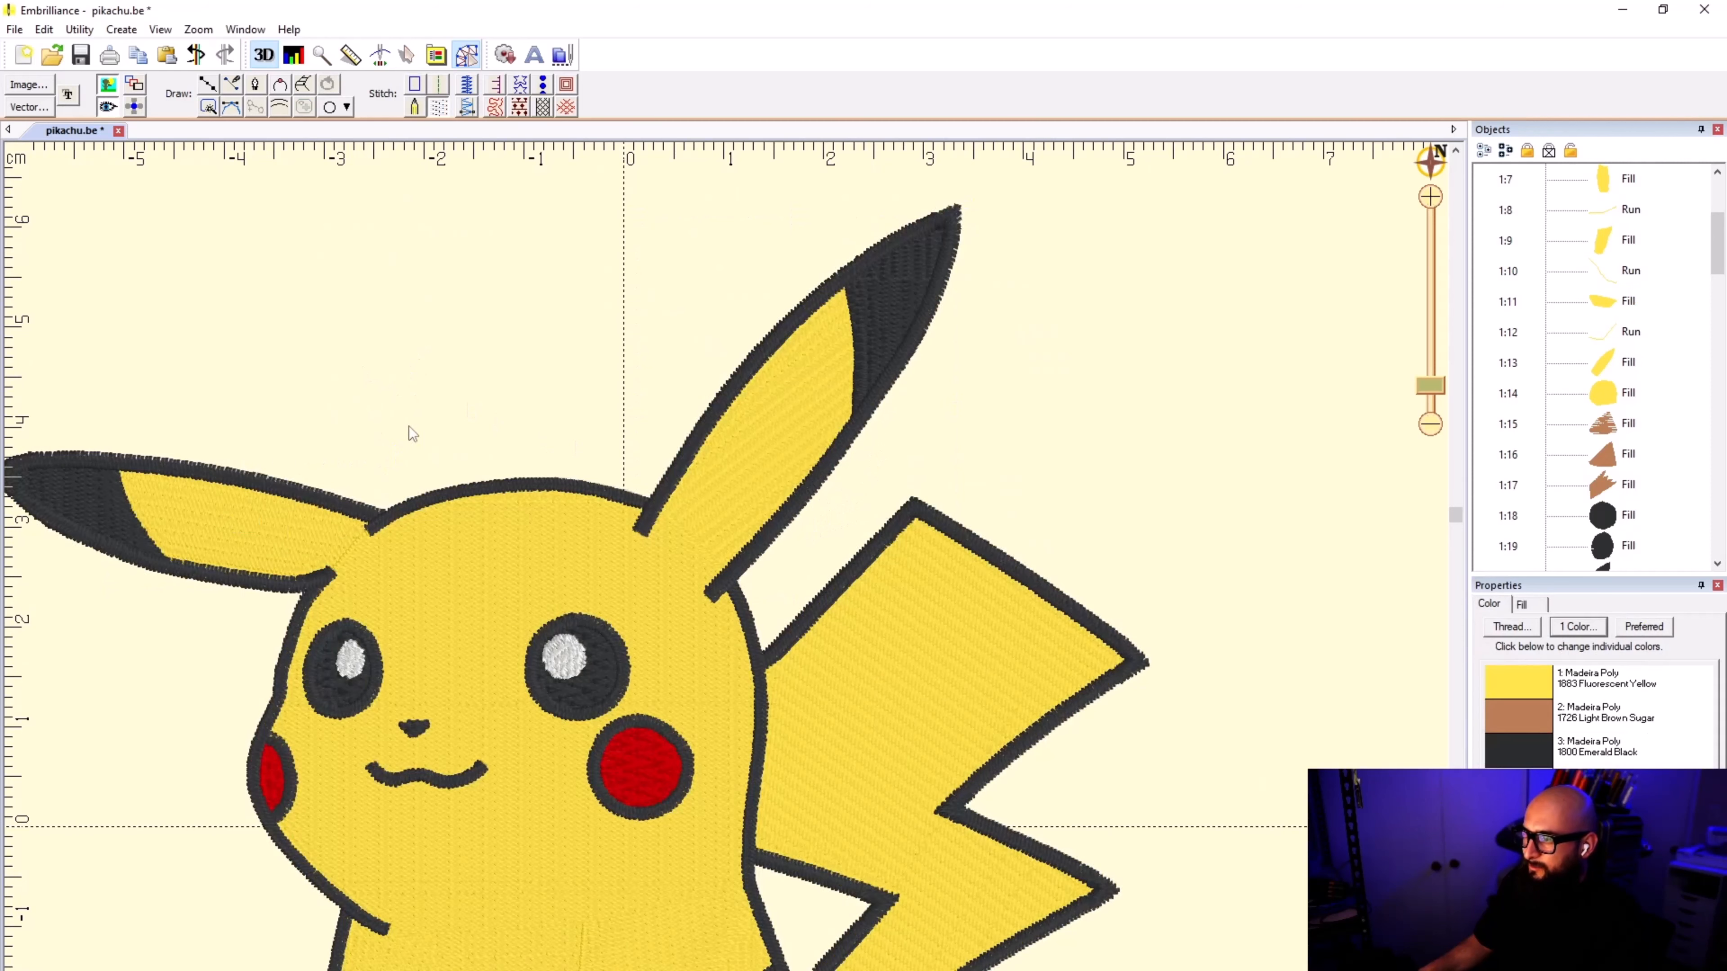
Step: Set the sideways ear's black tip fill to a vertical stitch angle and angle the upright ear's black tip fill diagonally across the ear
click(103, 520)
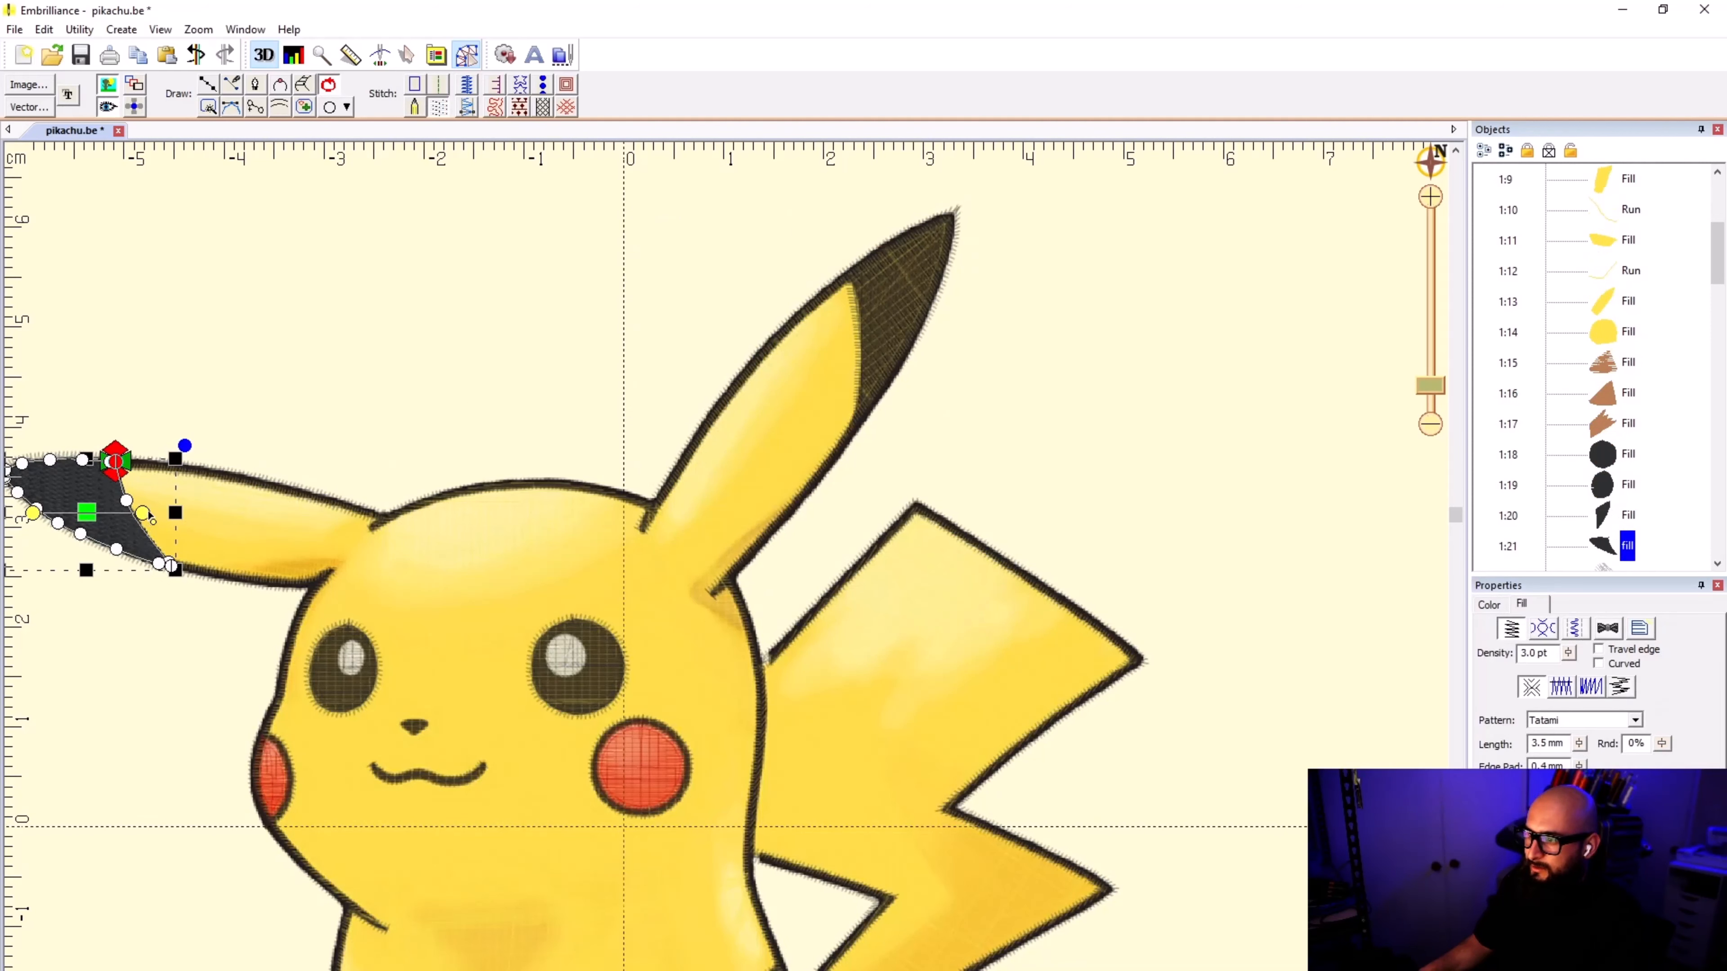
drag(151, 518, 64, 578)
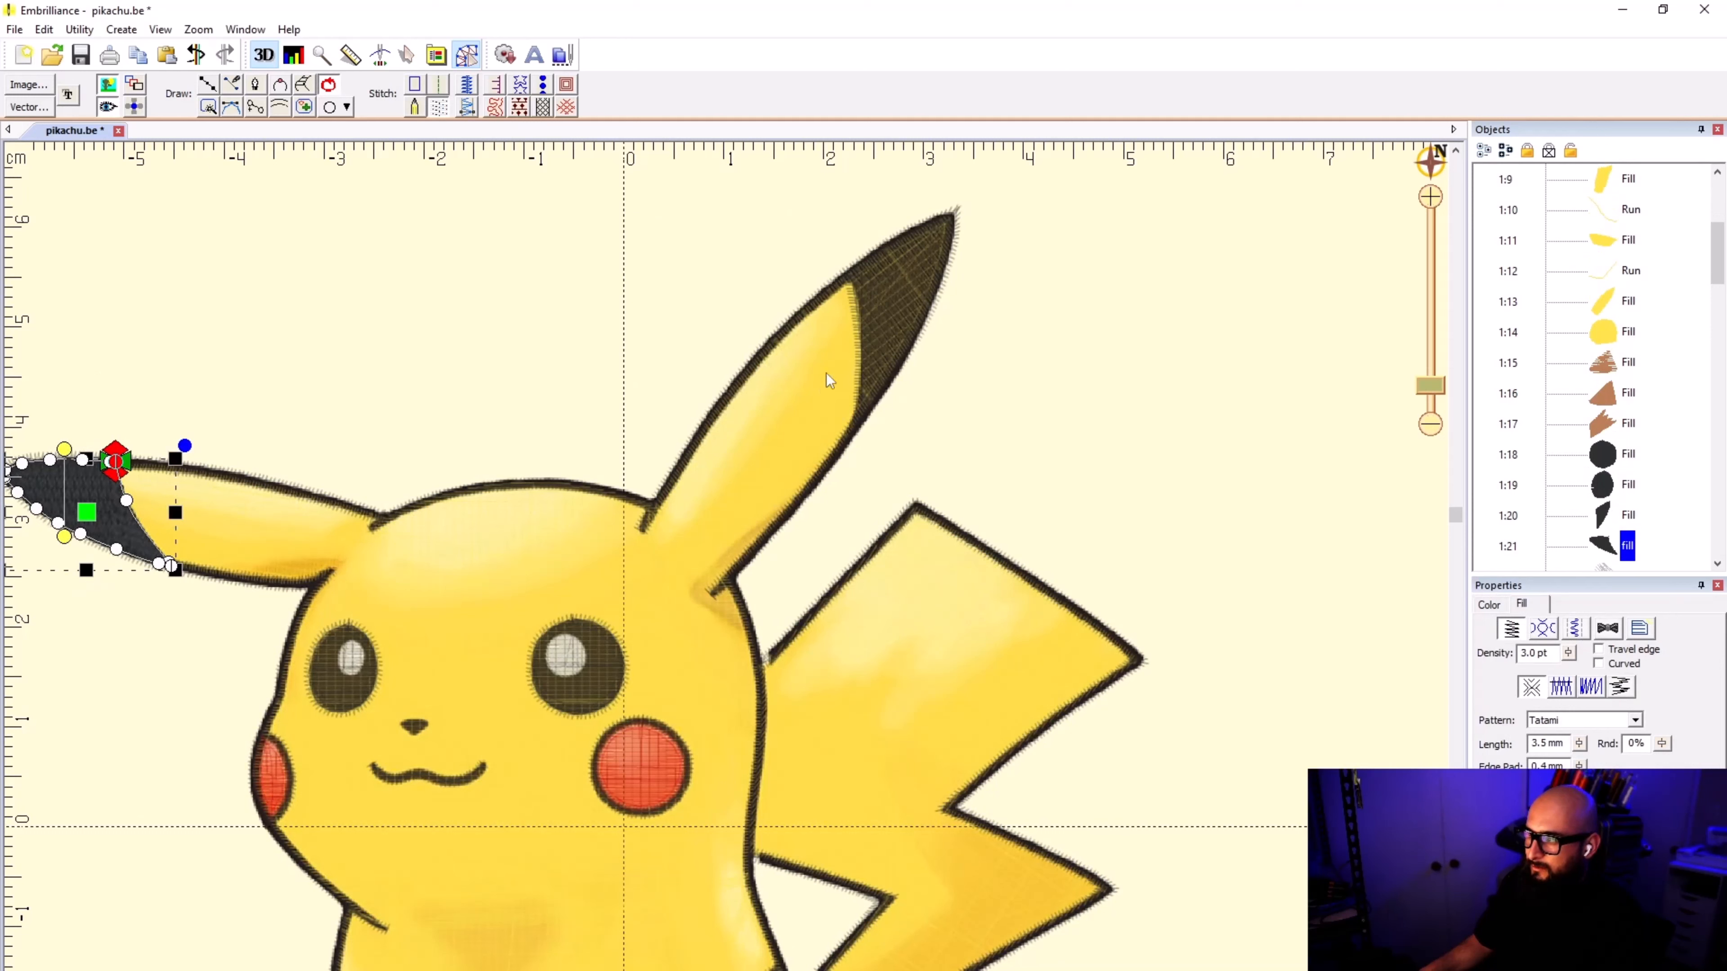
click(886, 313)
drag(843, 321, 867, 229)
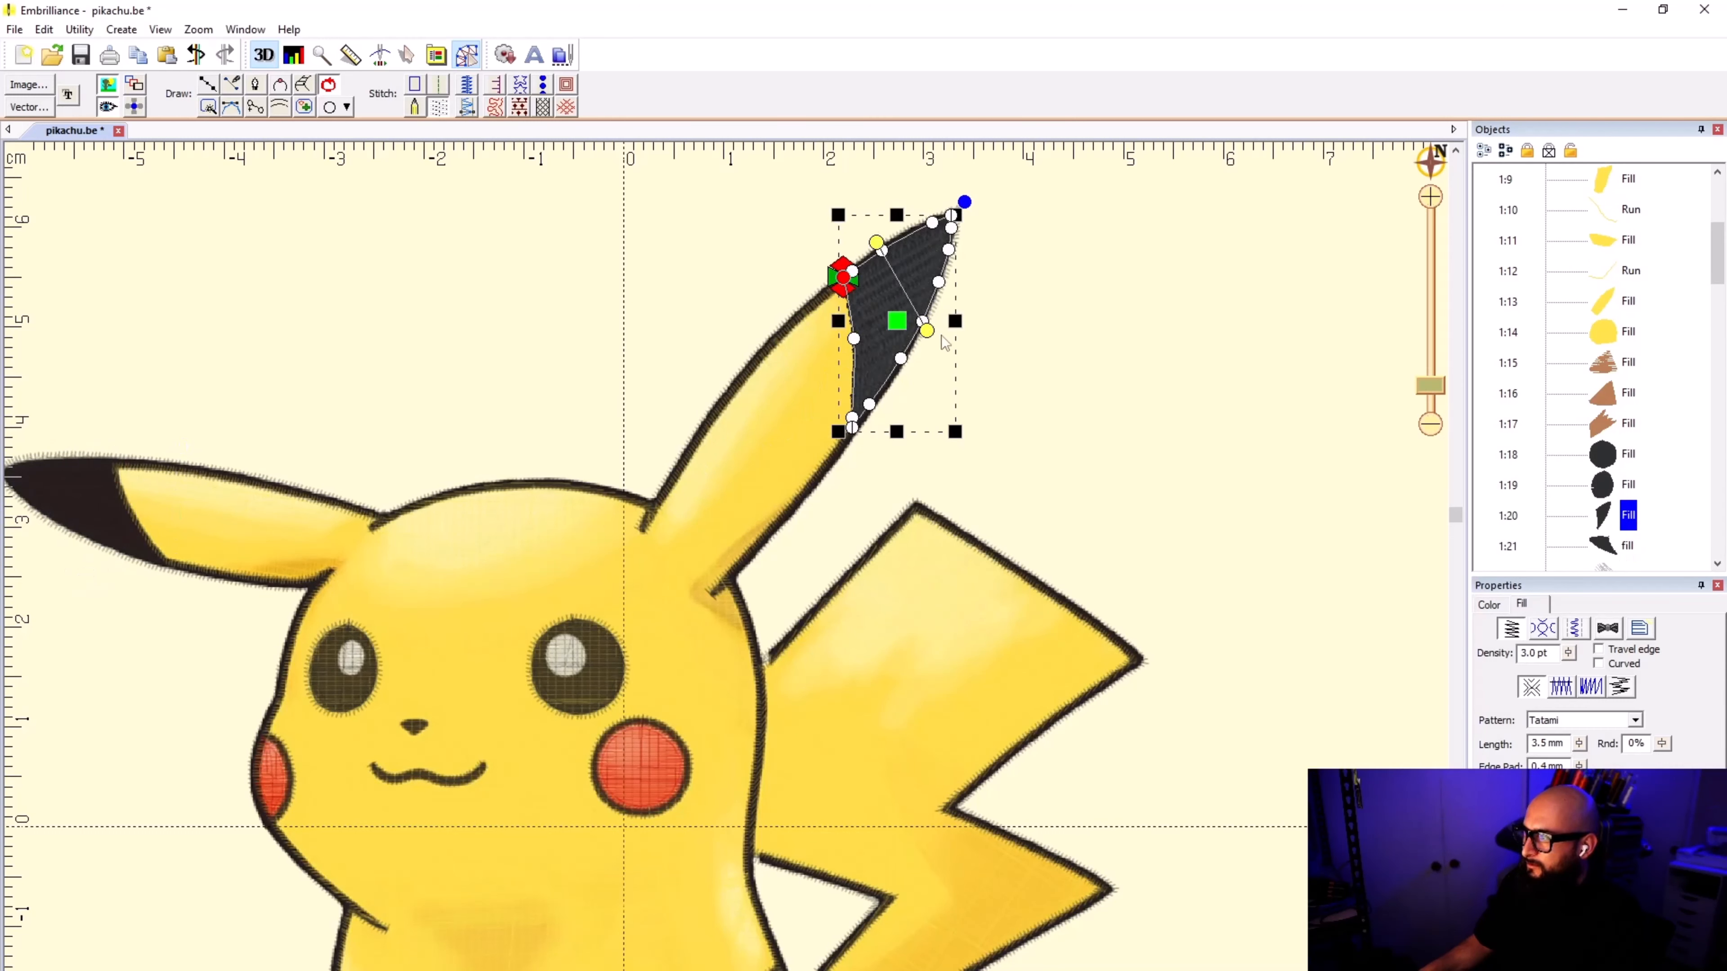
click(1006, 488)
Step: Check the stitch angles of the eye and round cheek fills, and tilt the narrow red cheek fill at the face's edge diagonally
click(596, 683)
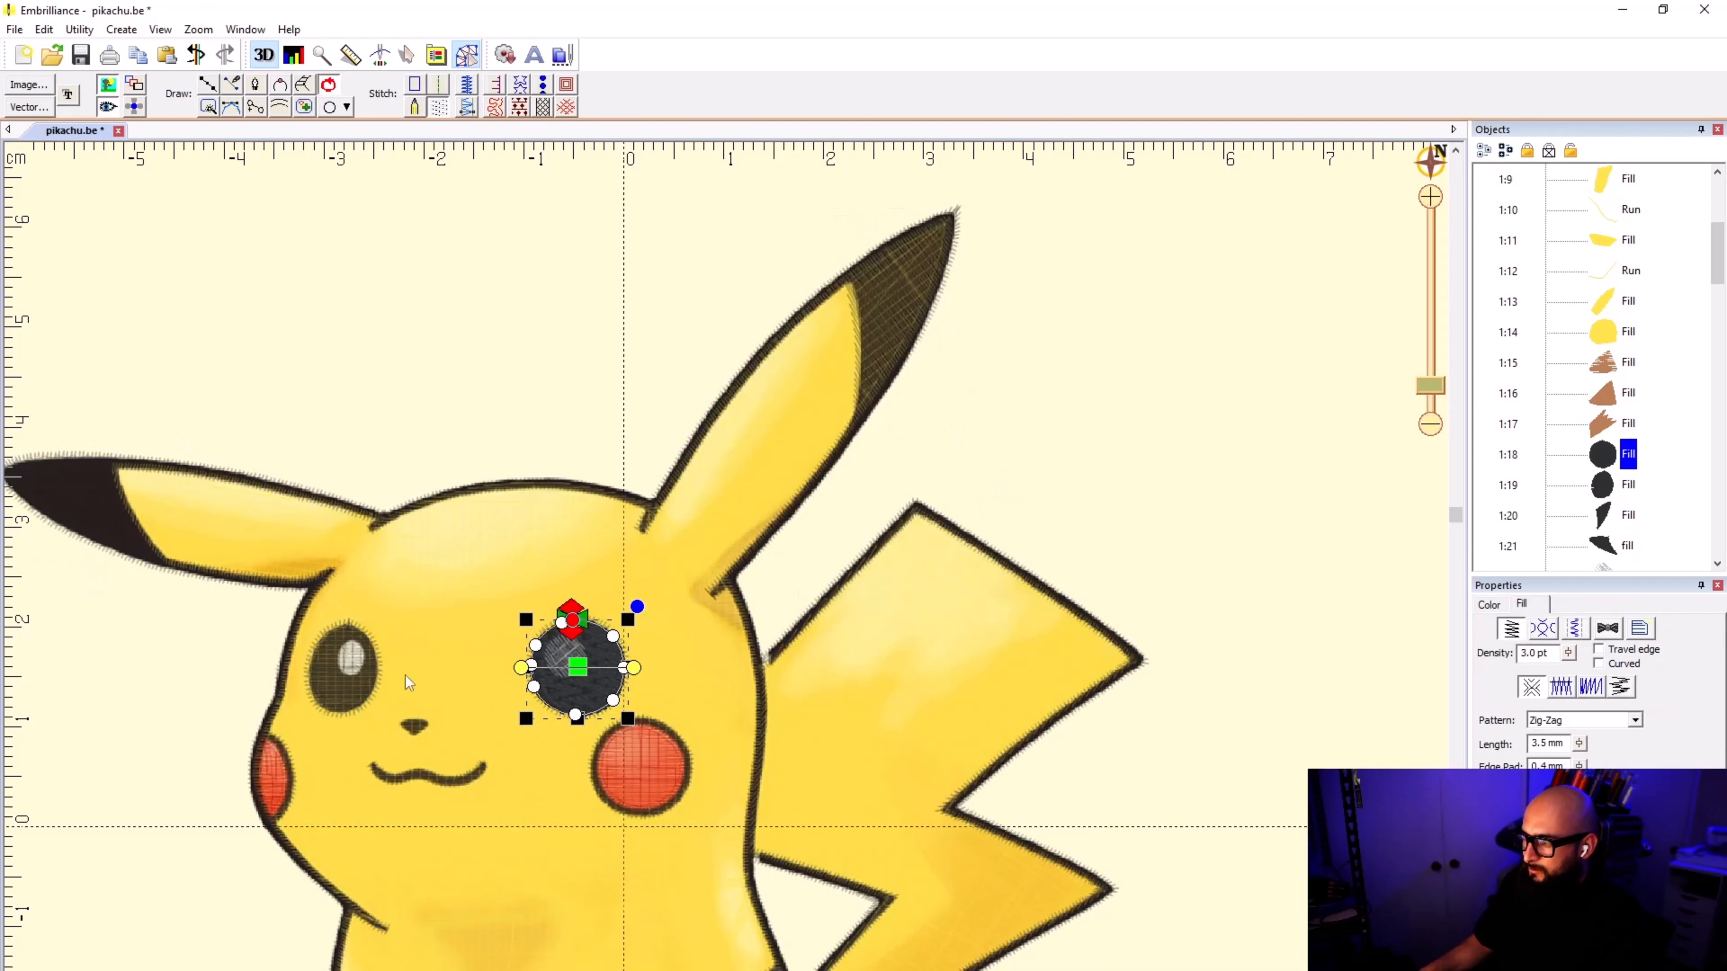
click(340, 686)
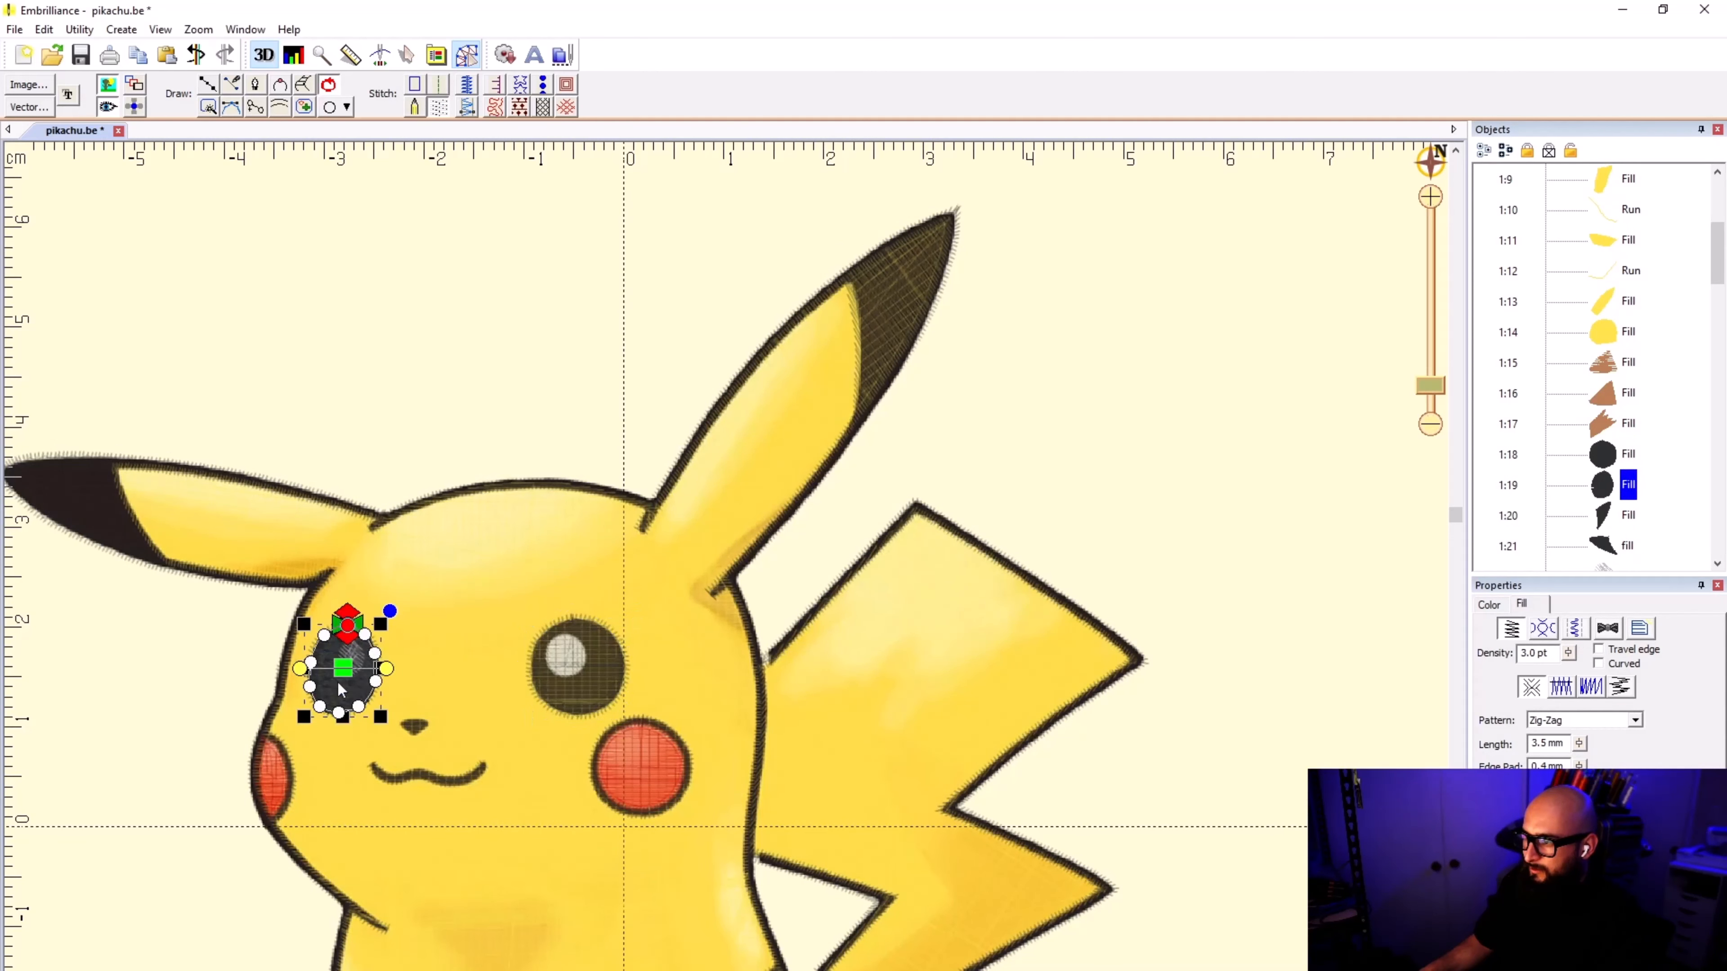
click(646, 761)
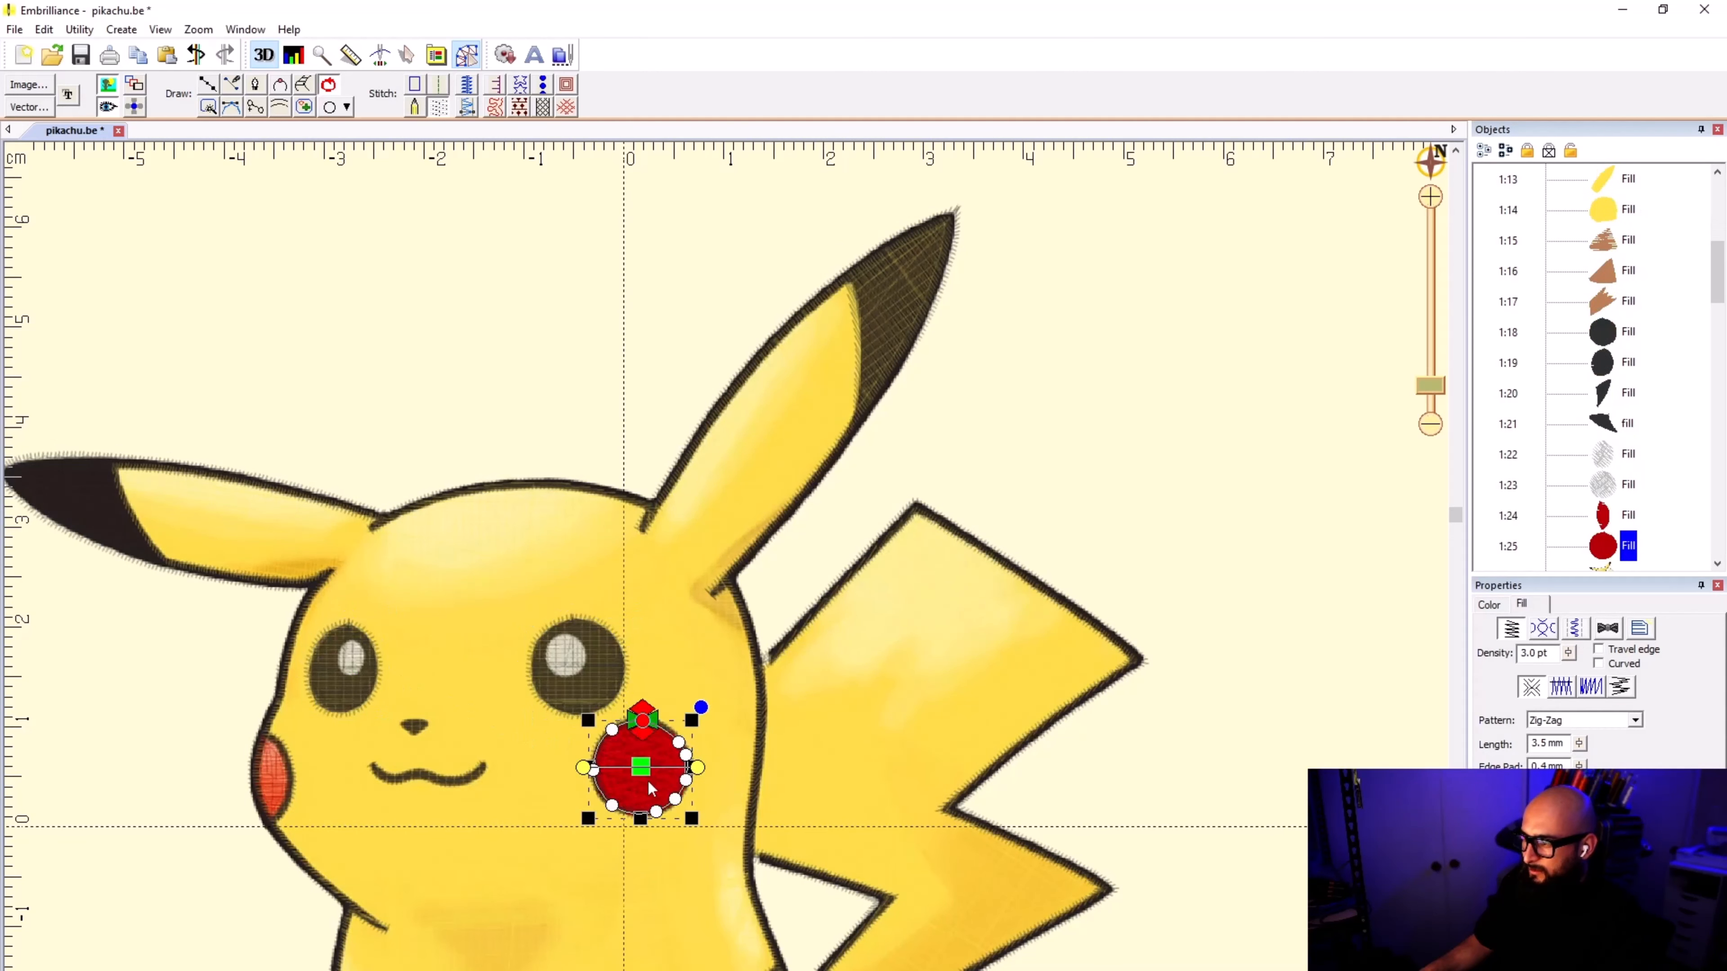
click(274, 779)
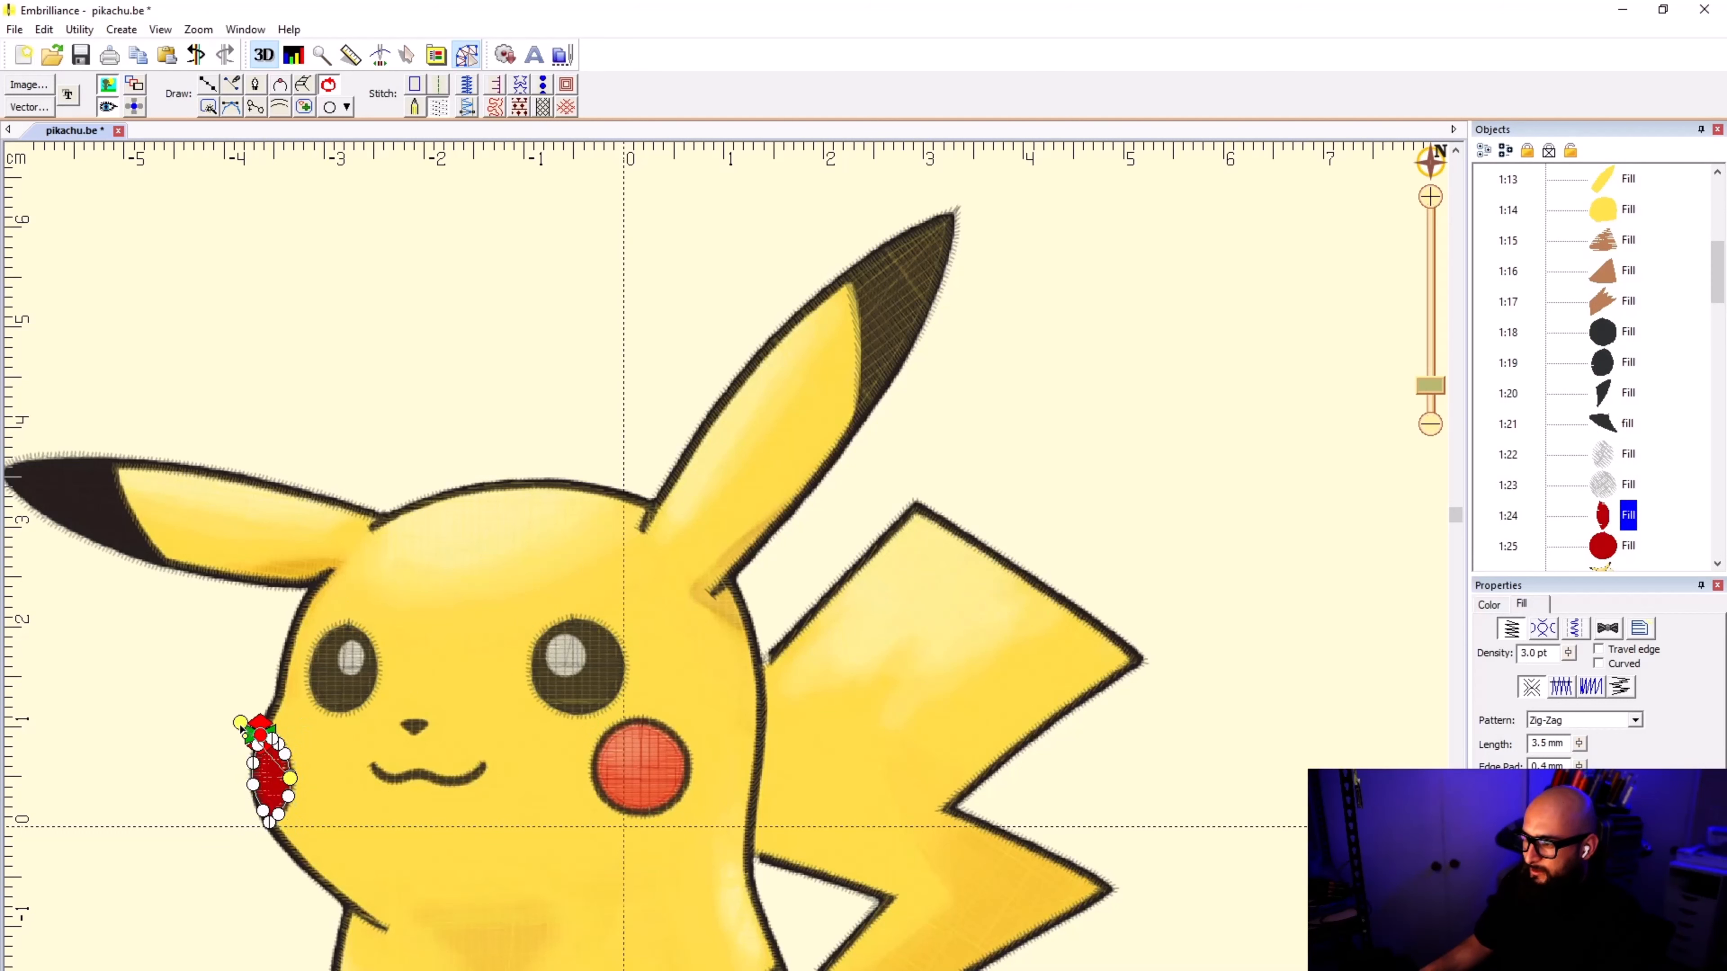
scroll(245, 784, up, 2)
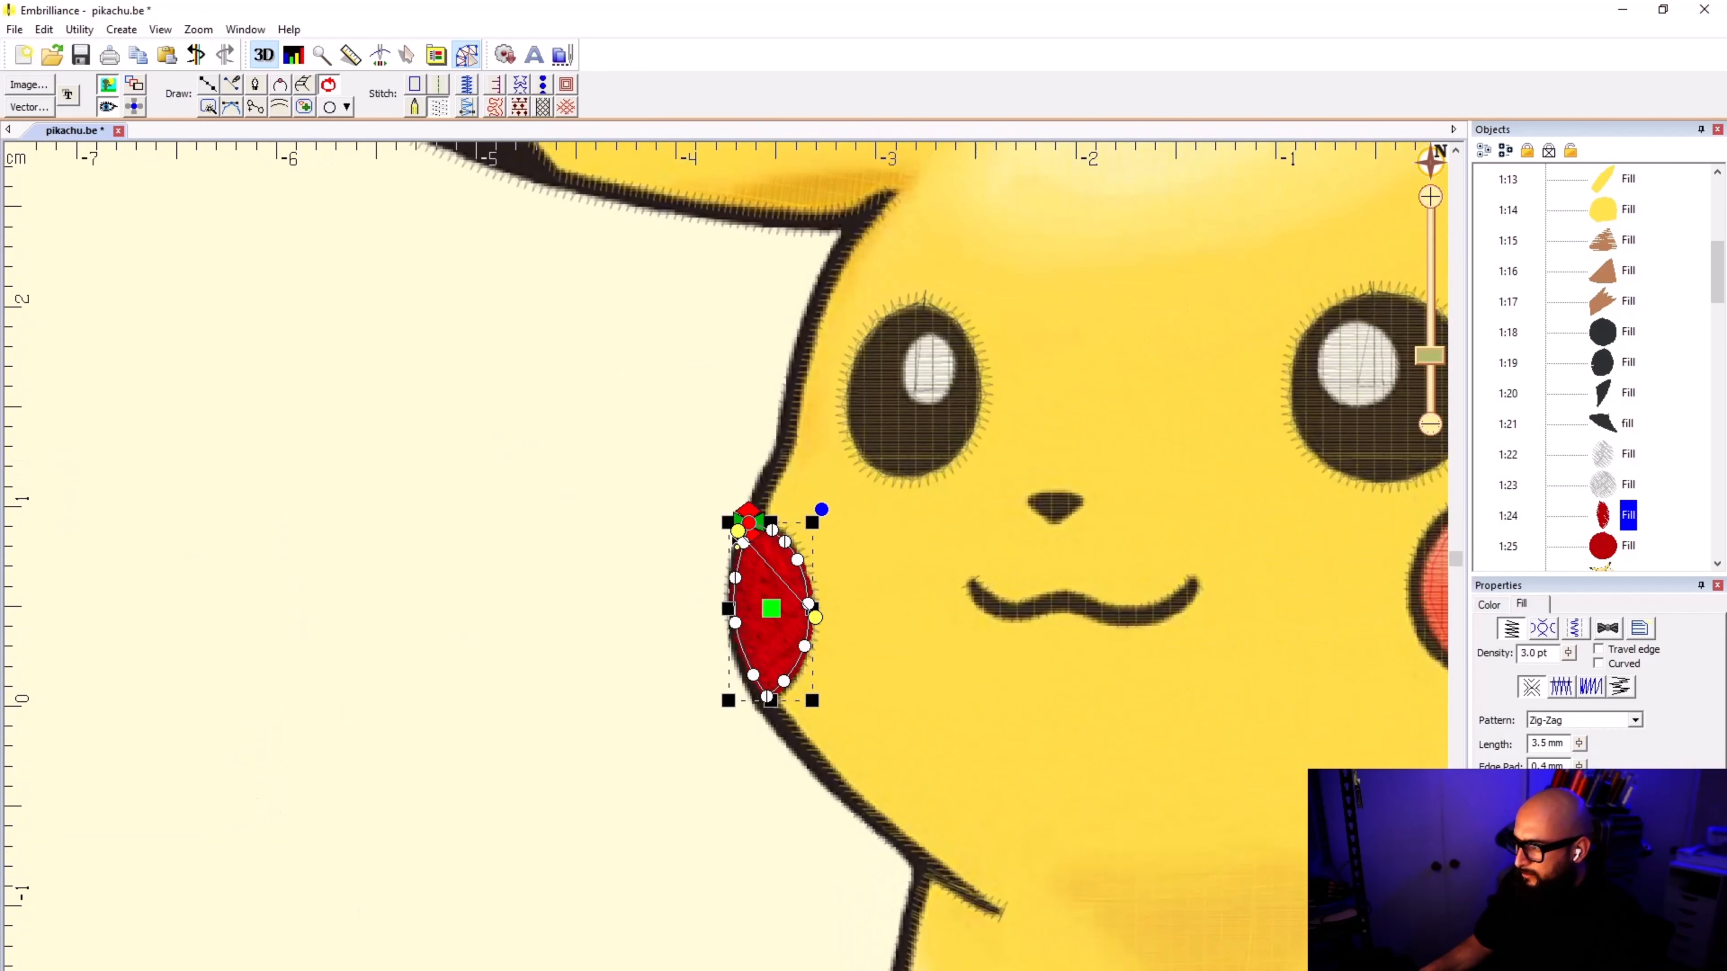
drag(731, 536, 710, 555)
click(595, 651)
scroll(1097, 689, down, 2)
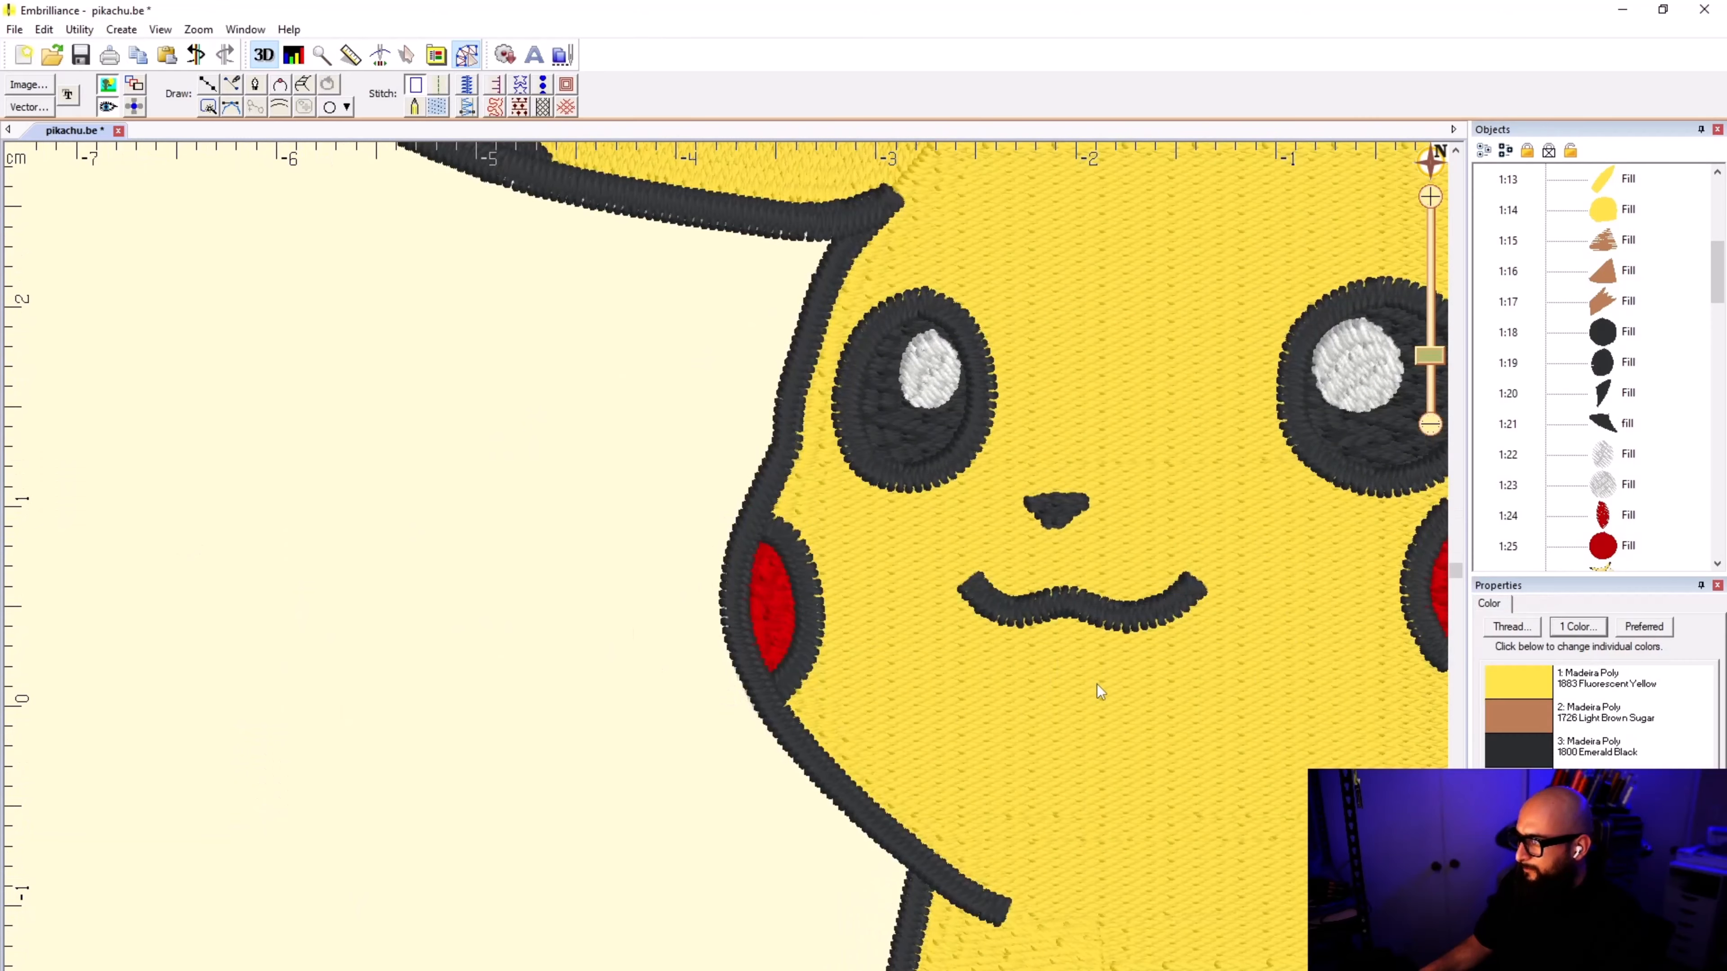
Step: Check the head fill's stitch angle and angle the brown fill at the tail's base diagonally across the width of the tail
scroll(726, 575, down, 2)
click(767, 551)
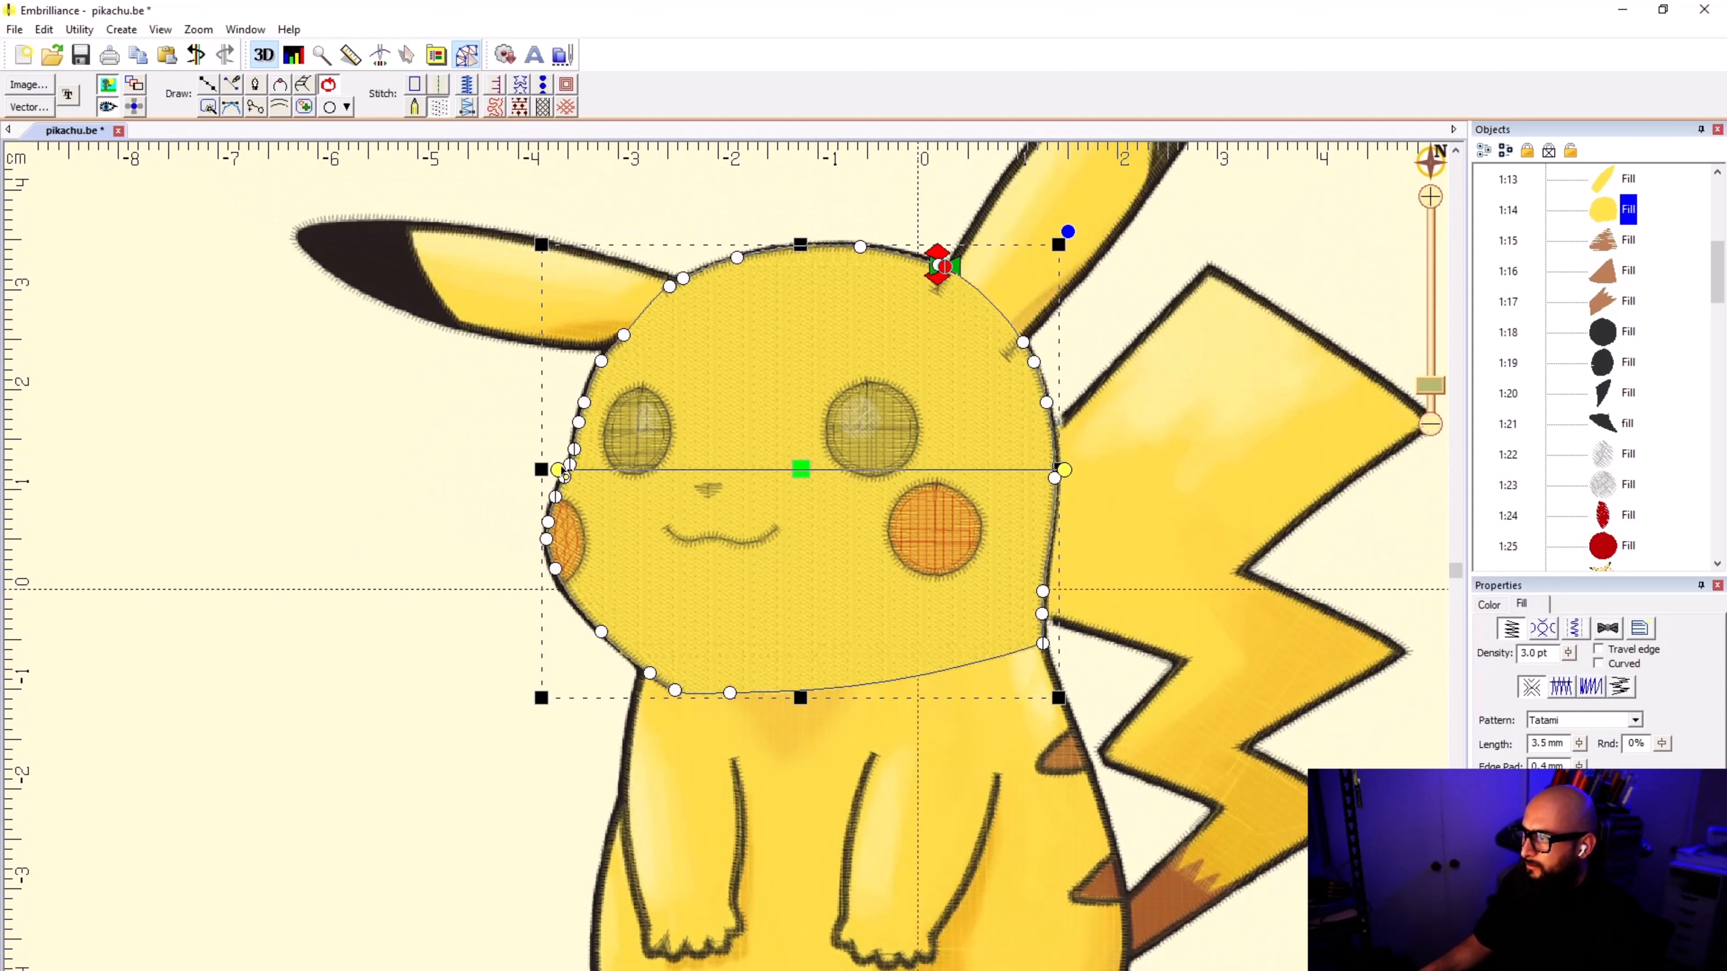
click(389, 697)
scroll(538, 704, down, 2)
click(1165, 713)
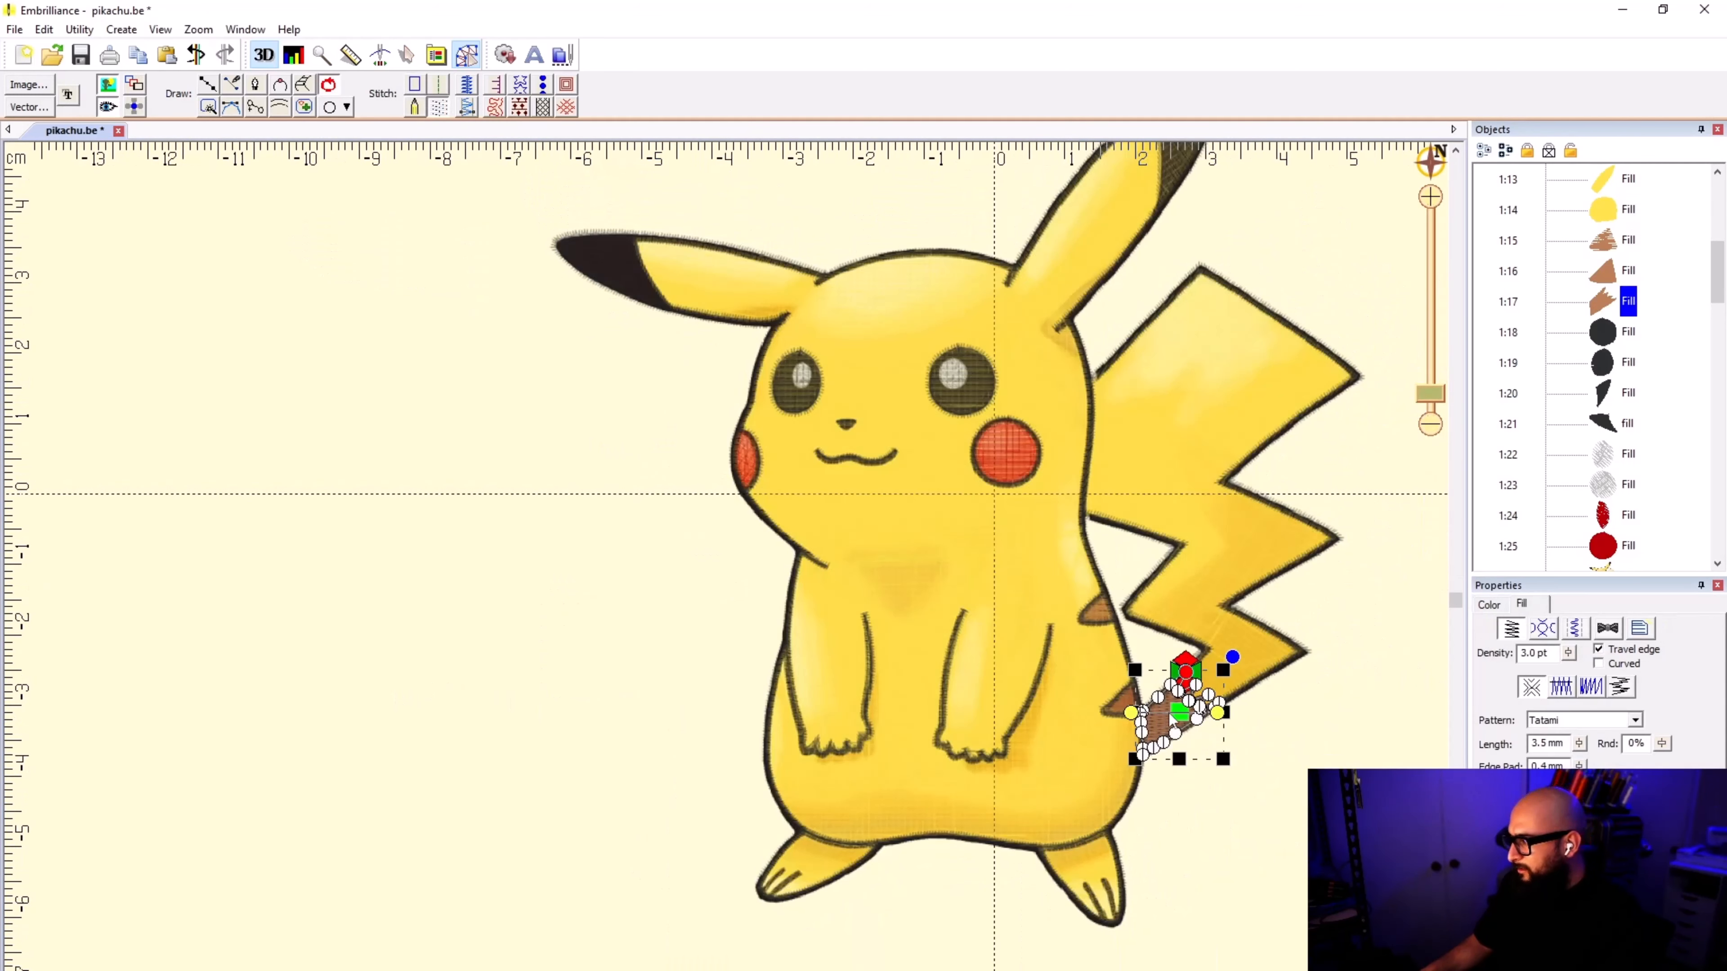
scroll(726, 578, up, 3)
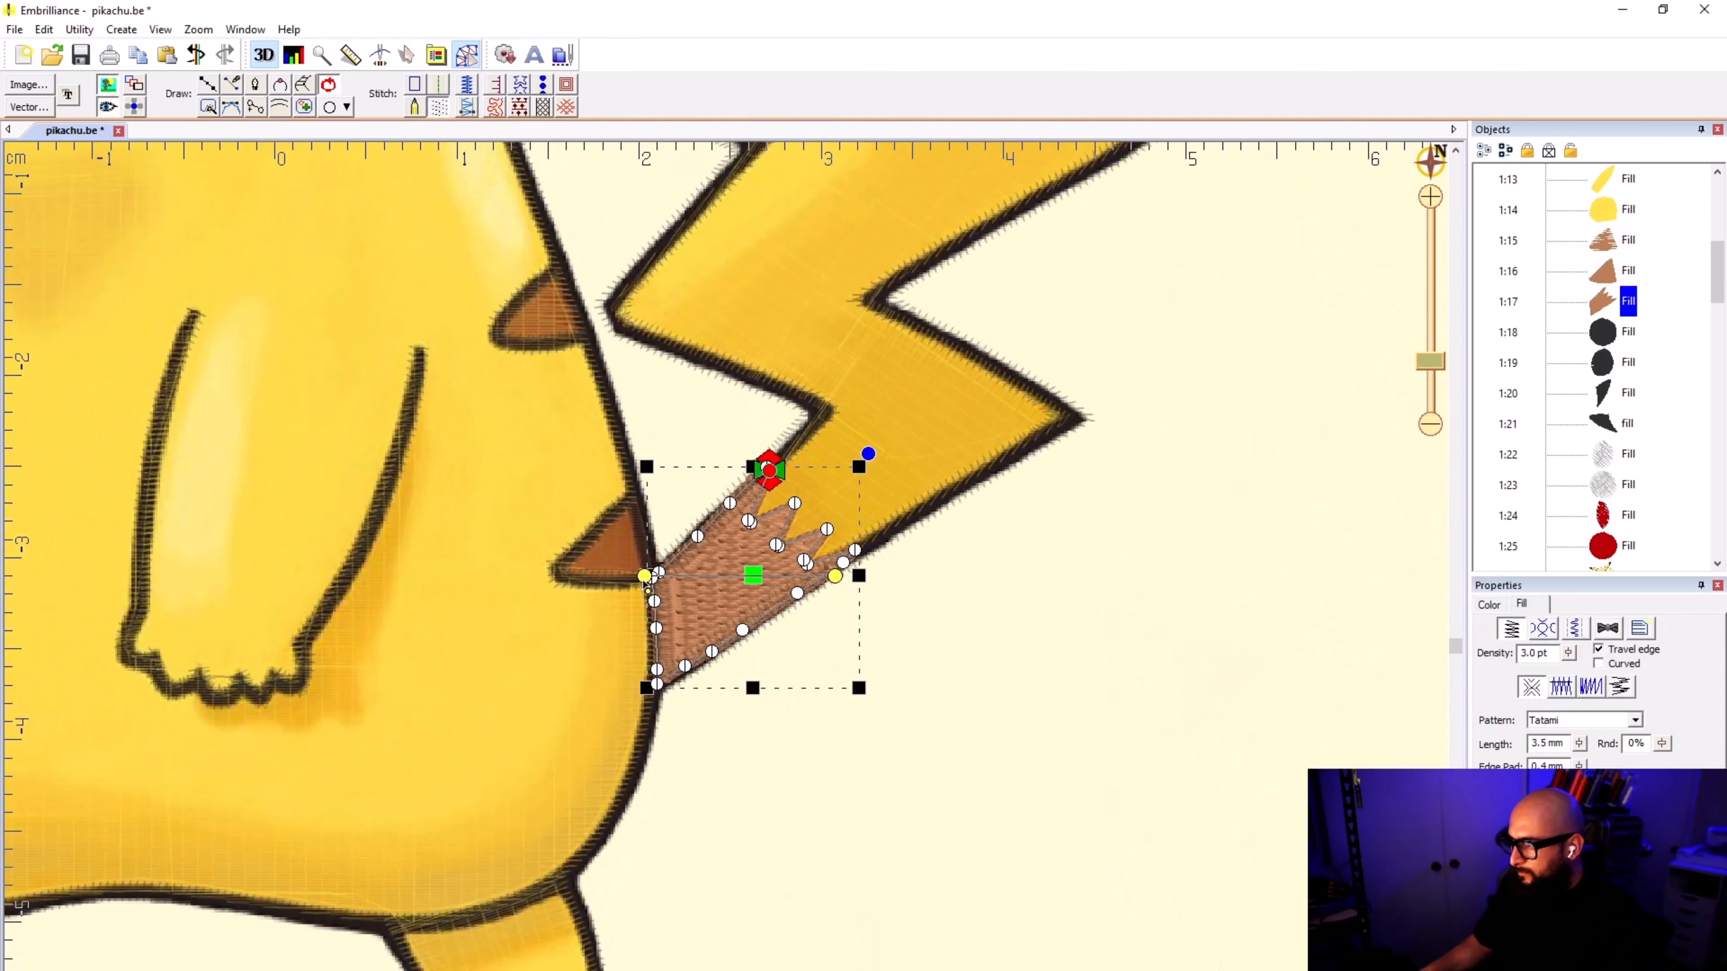
drag(645, 577, 712, 507)
drag(841, 583, 811, 620)
click(671, 414)
click(731, 567)
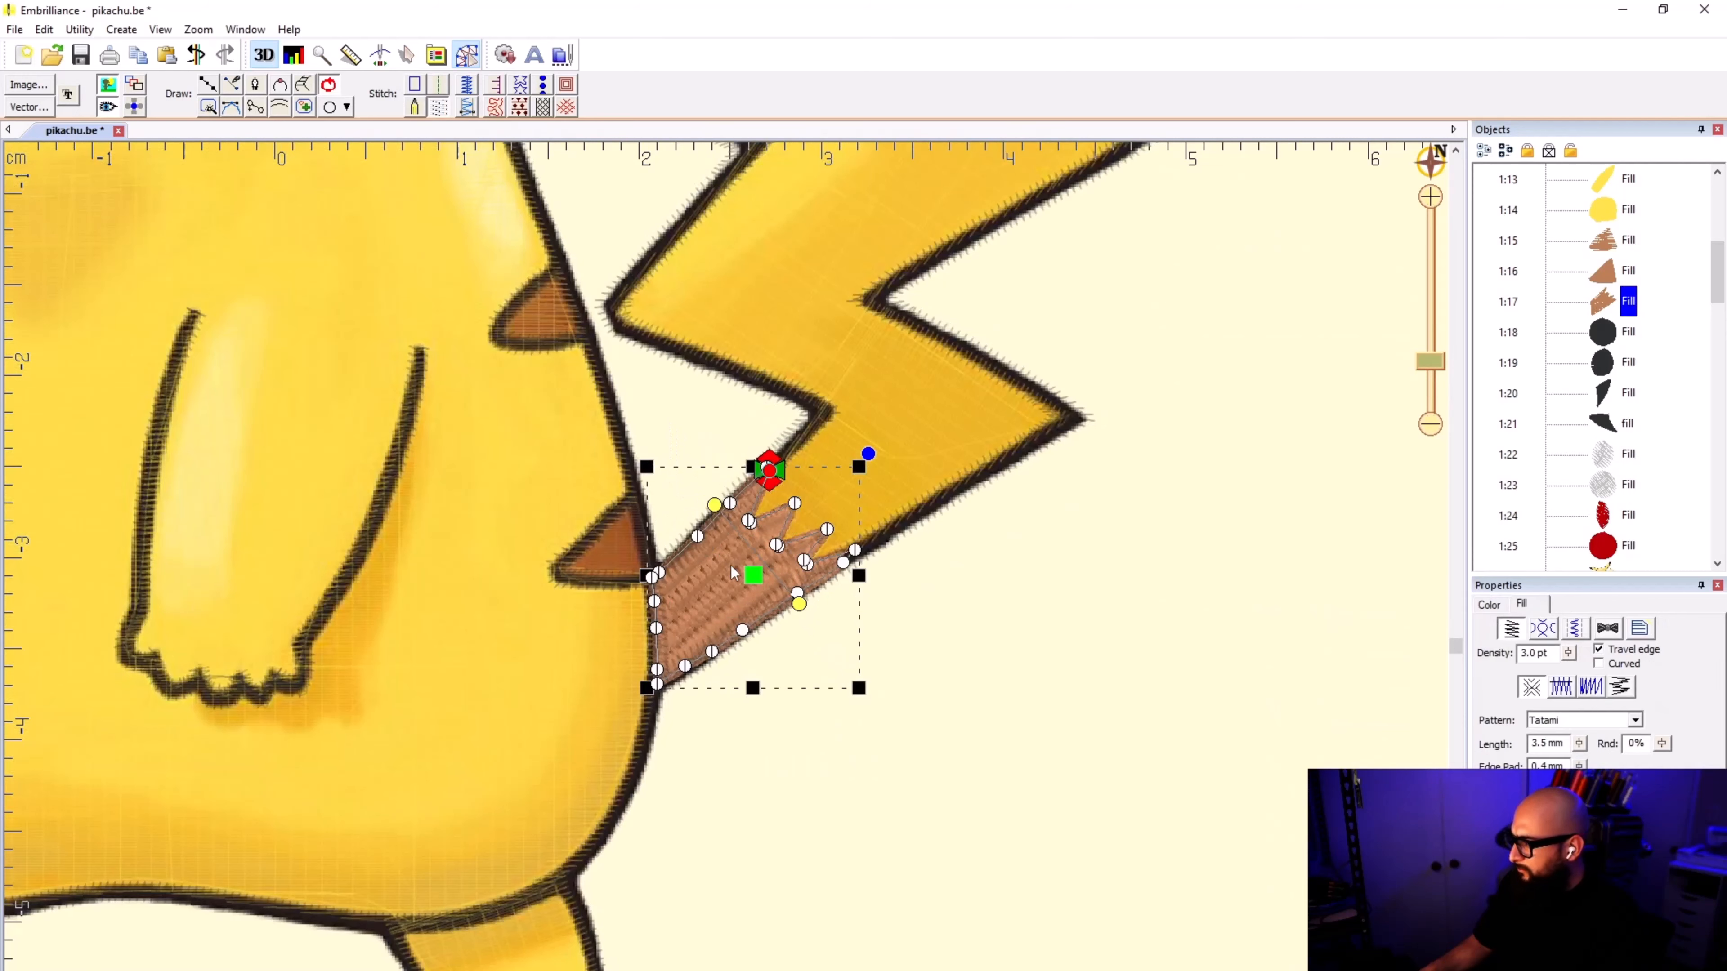
Step: Rotate the stitch angle of the lower brown back-stripe fill to nearly vertical
click(604, 537)
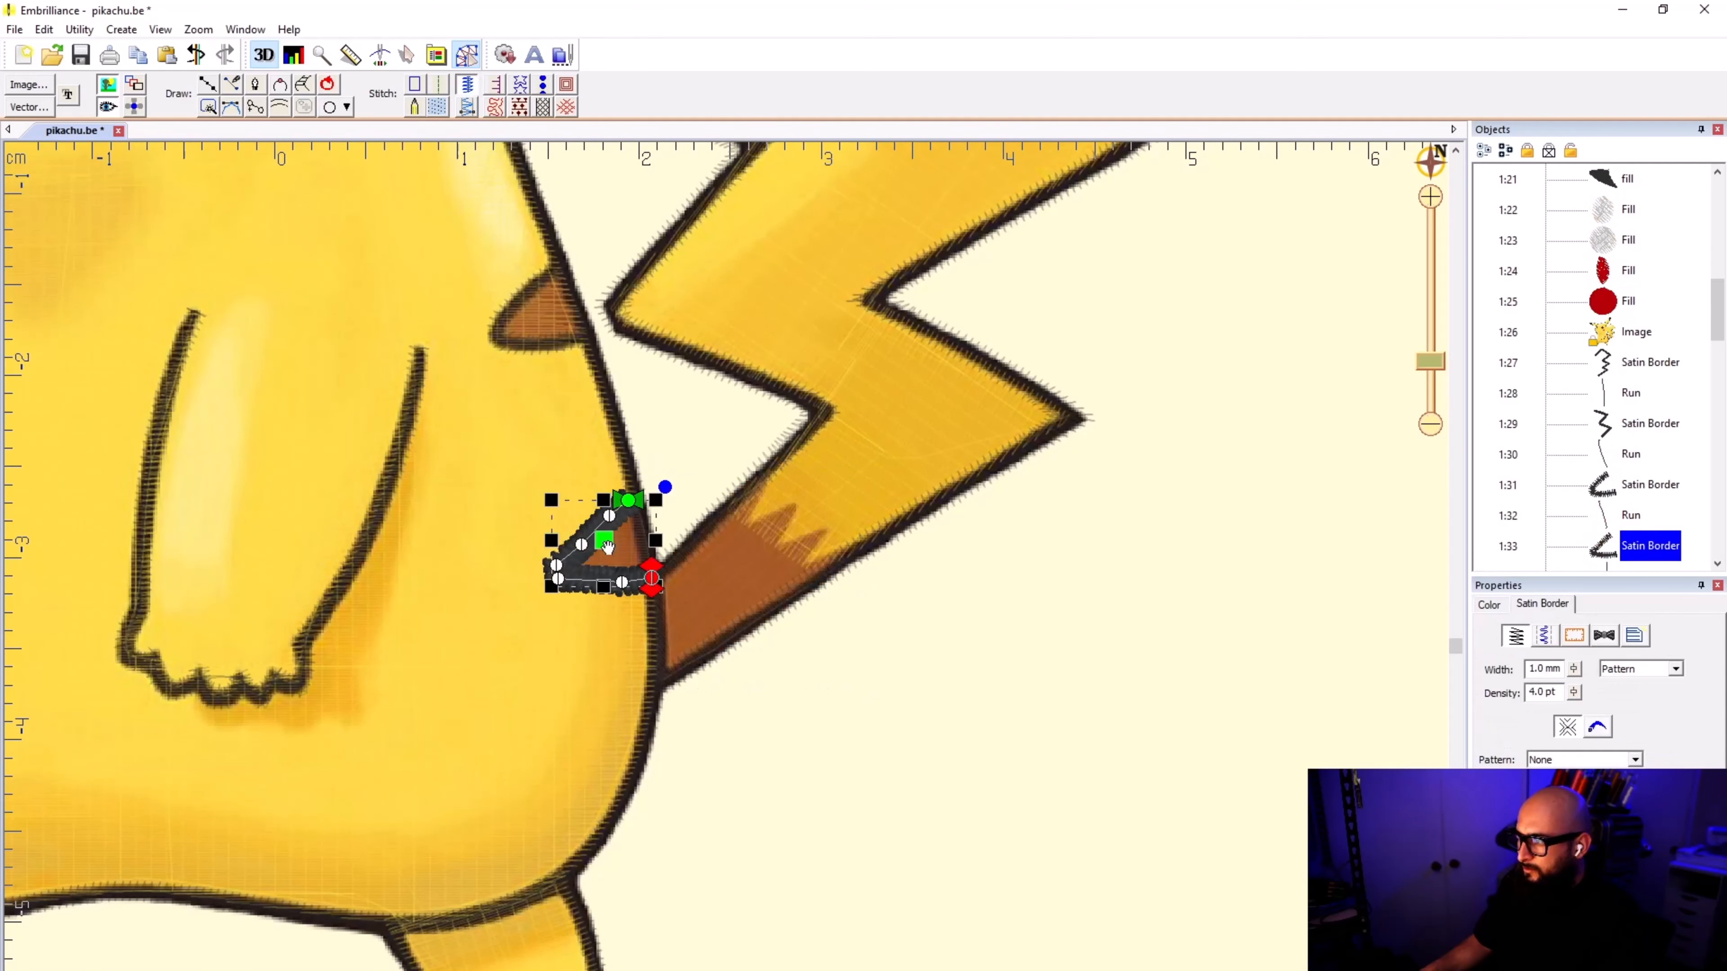
click(667, 456)
click(619, 537)
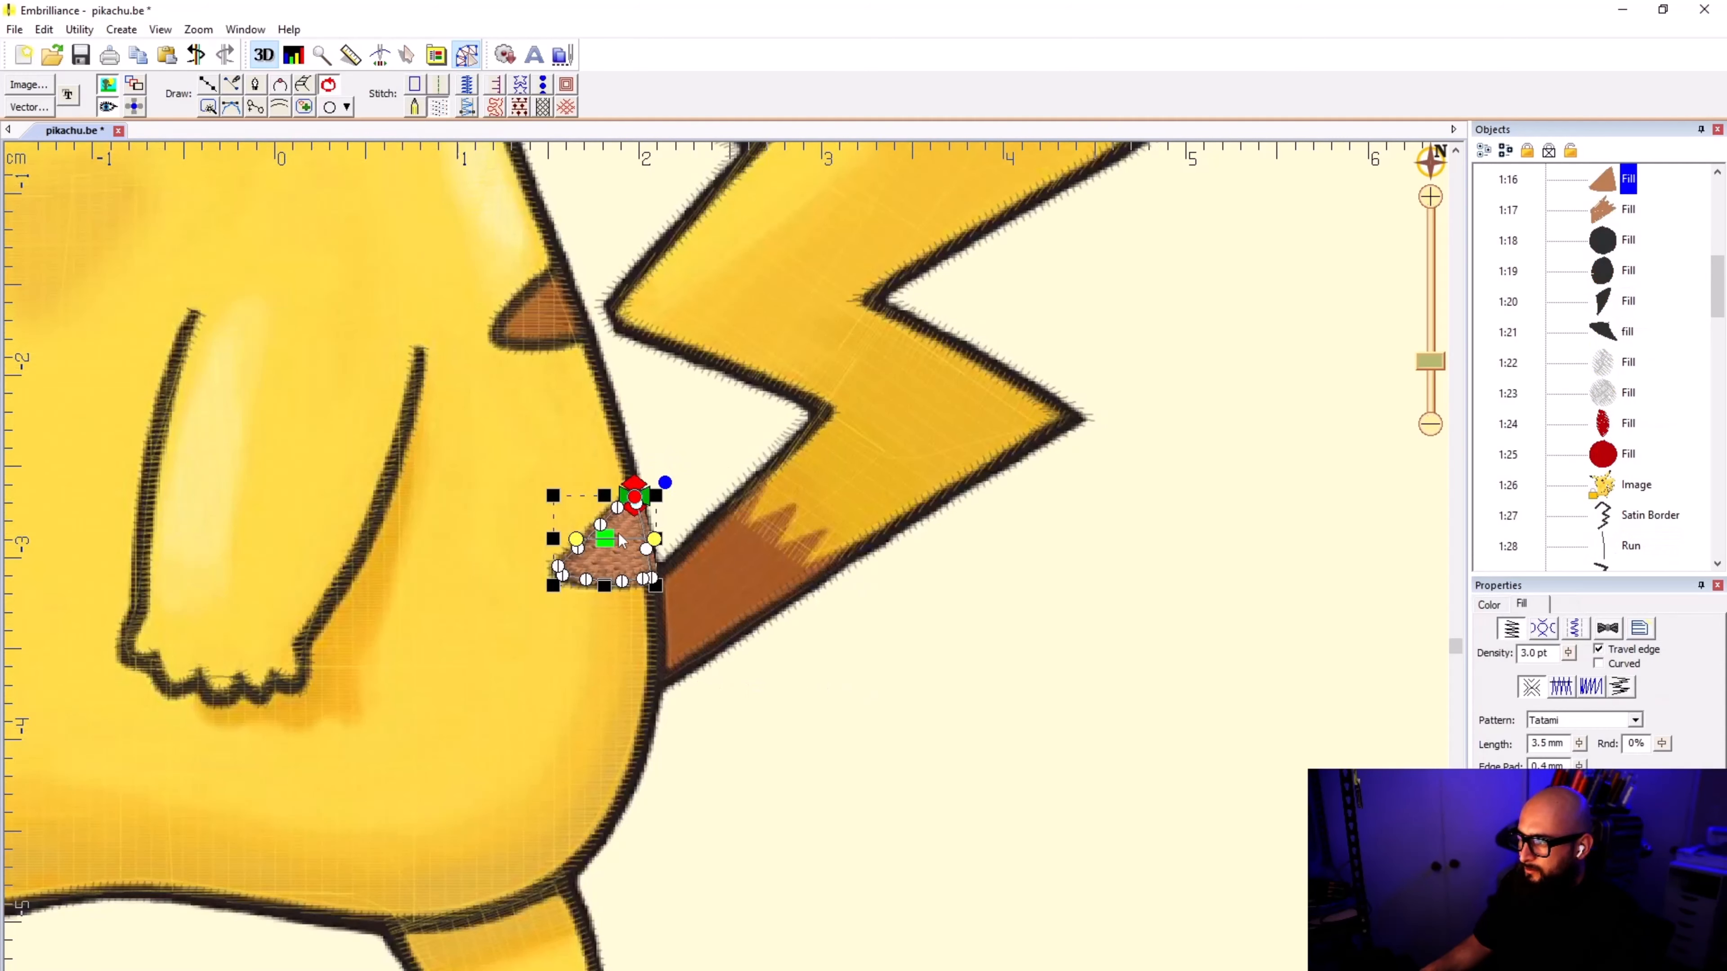
drag(655, 540, 587, 612)
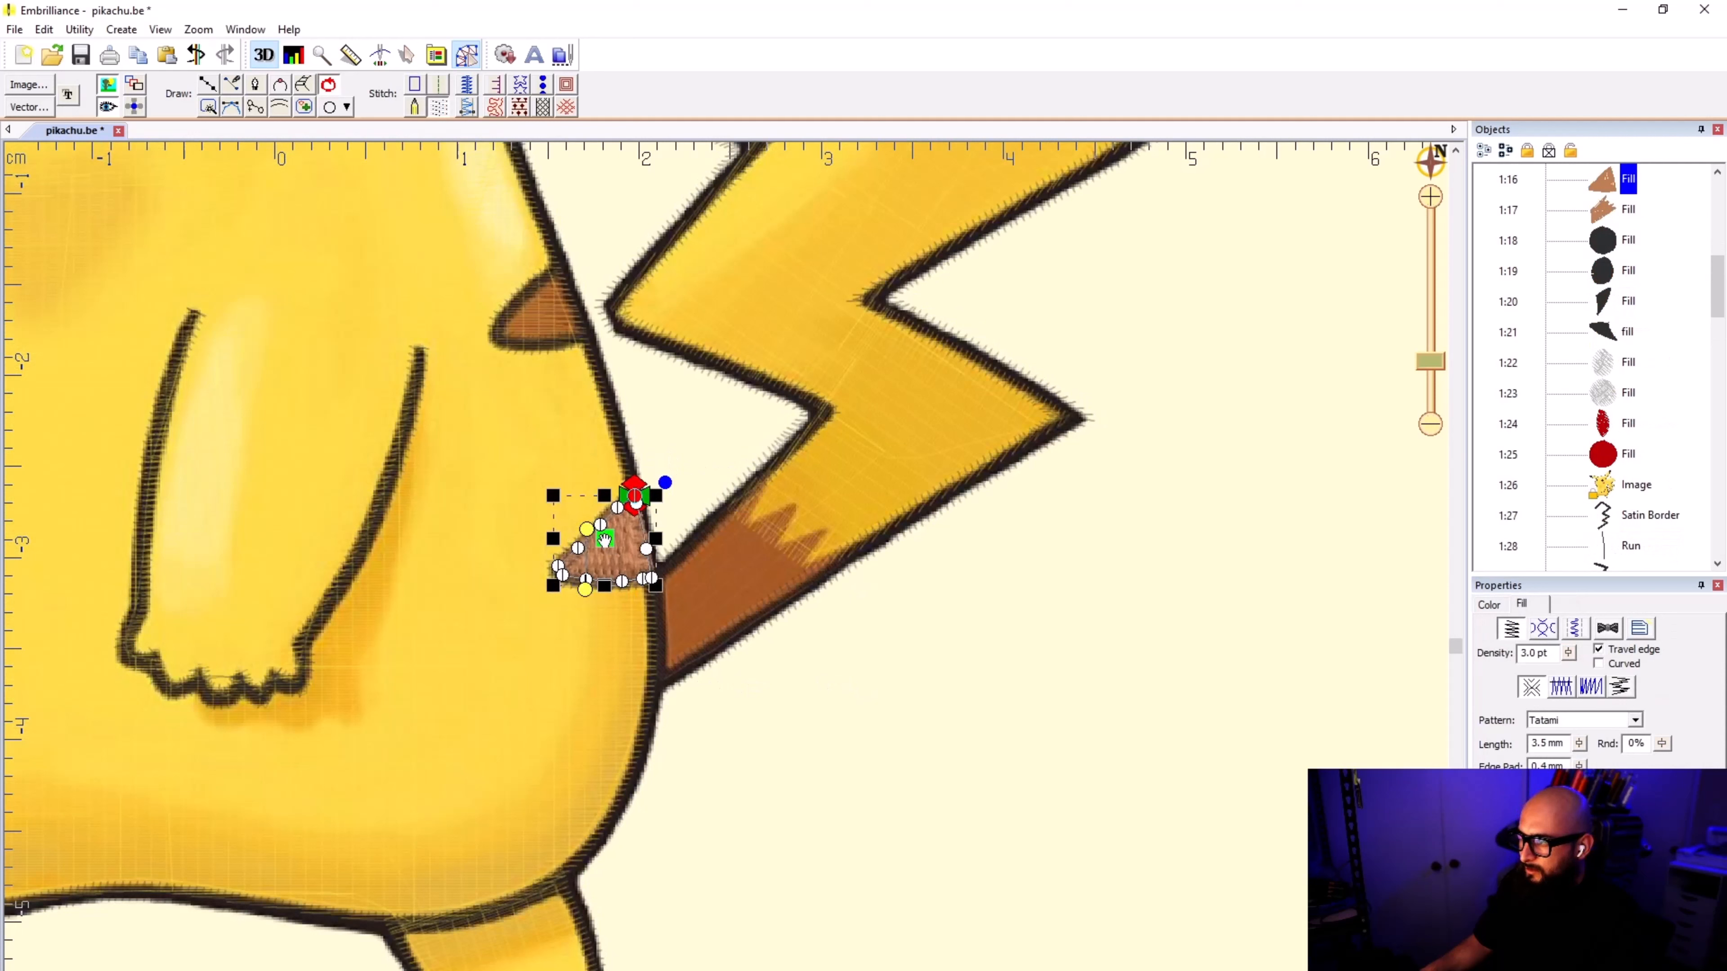
drag(586, 528, 579, 522)
Step: Steepen the stitch angle of the upper brown back-stripe fill by moving its outer end below the stripe
click(538, 329)
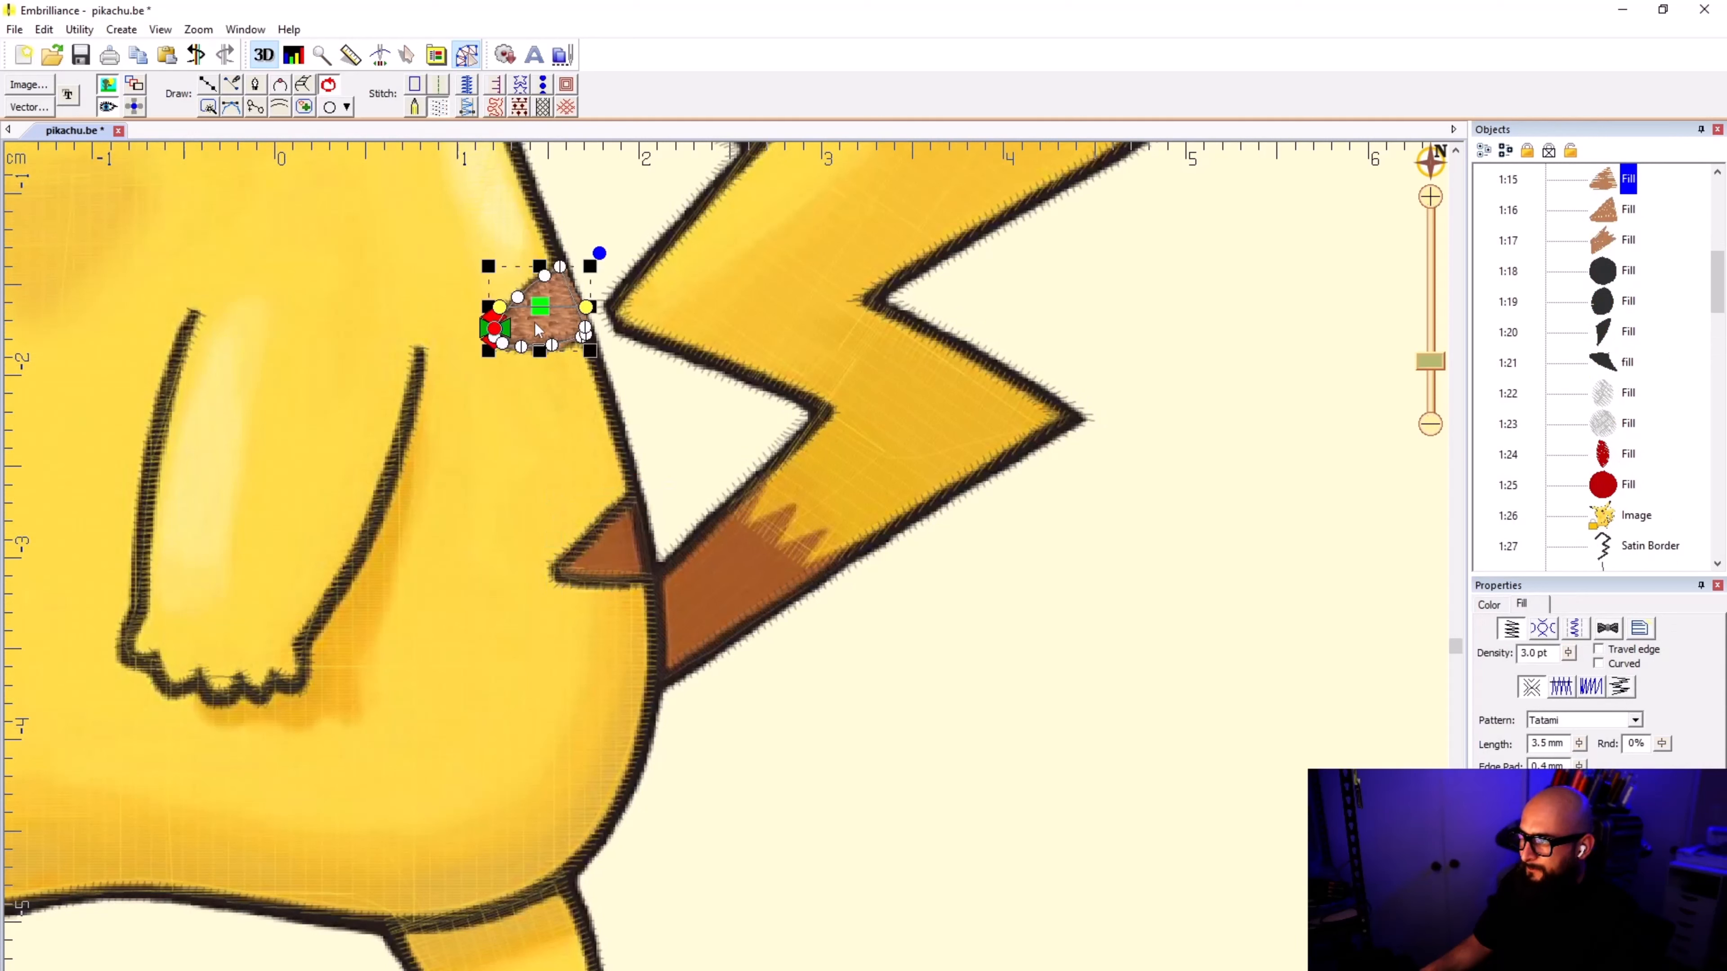
drag(506, 309, 554, 366)
click(907, 604)
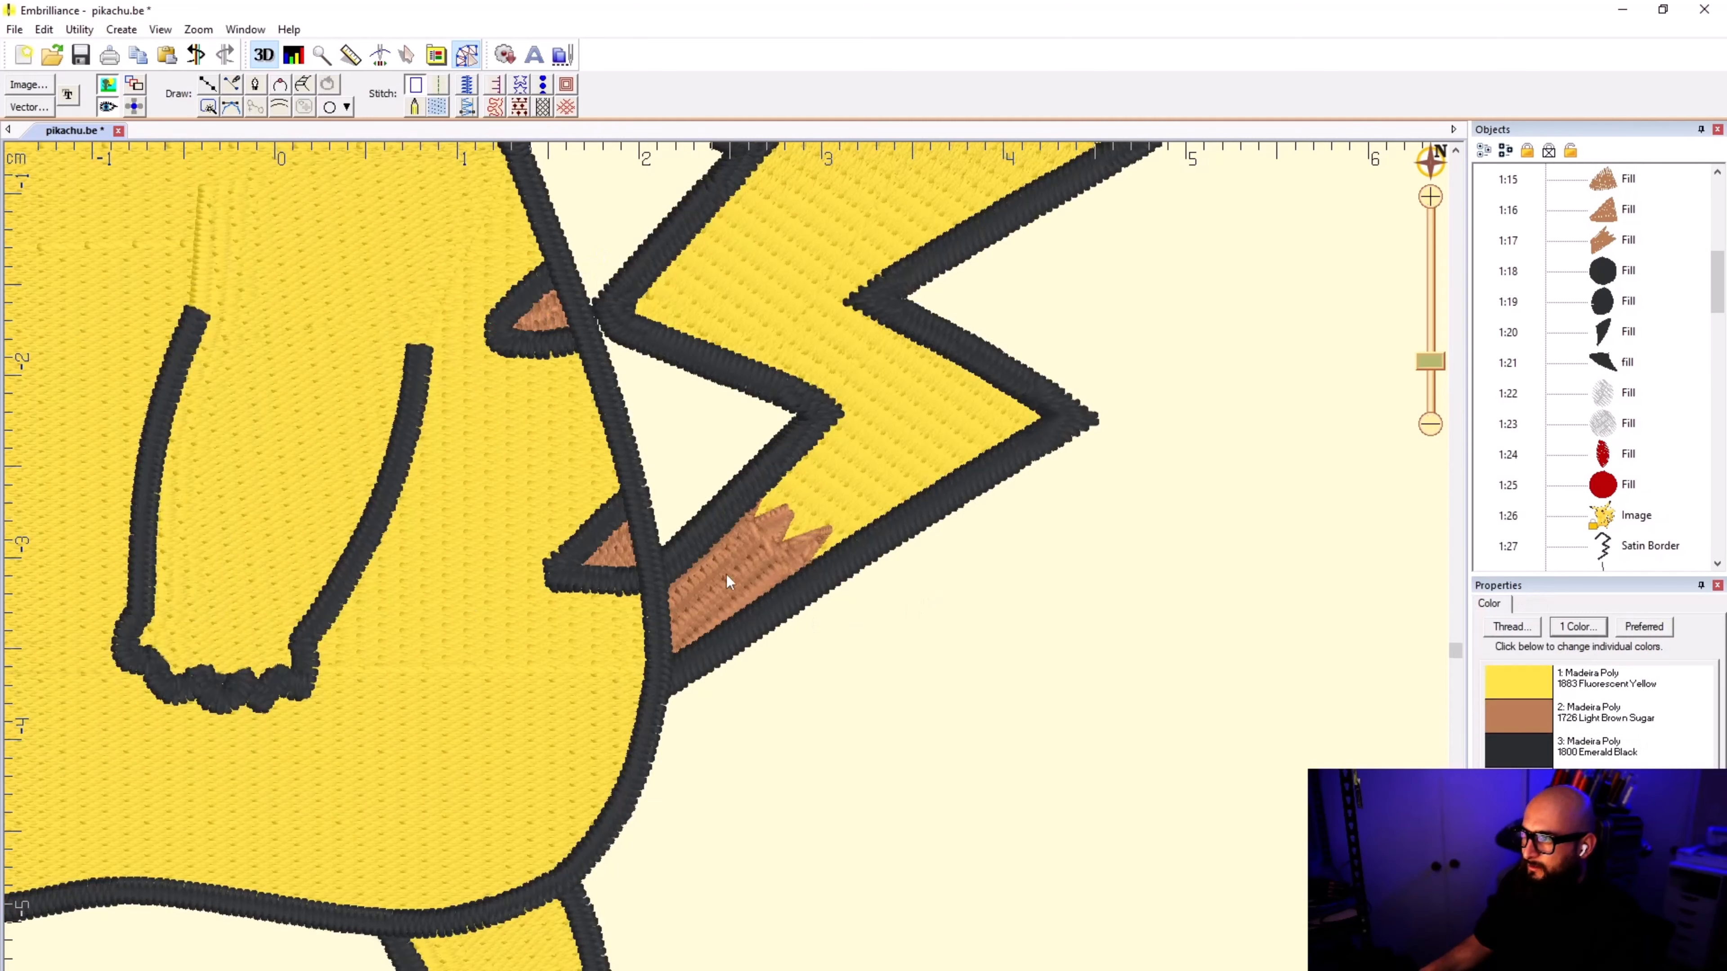
scroll(727, 575, down, 5)
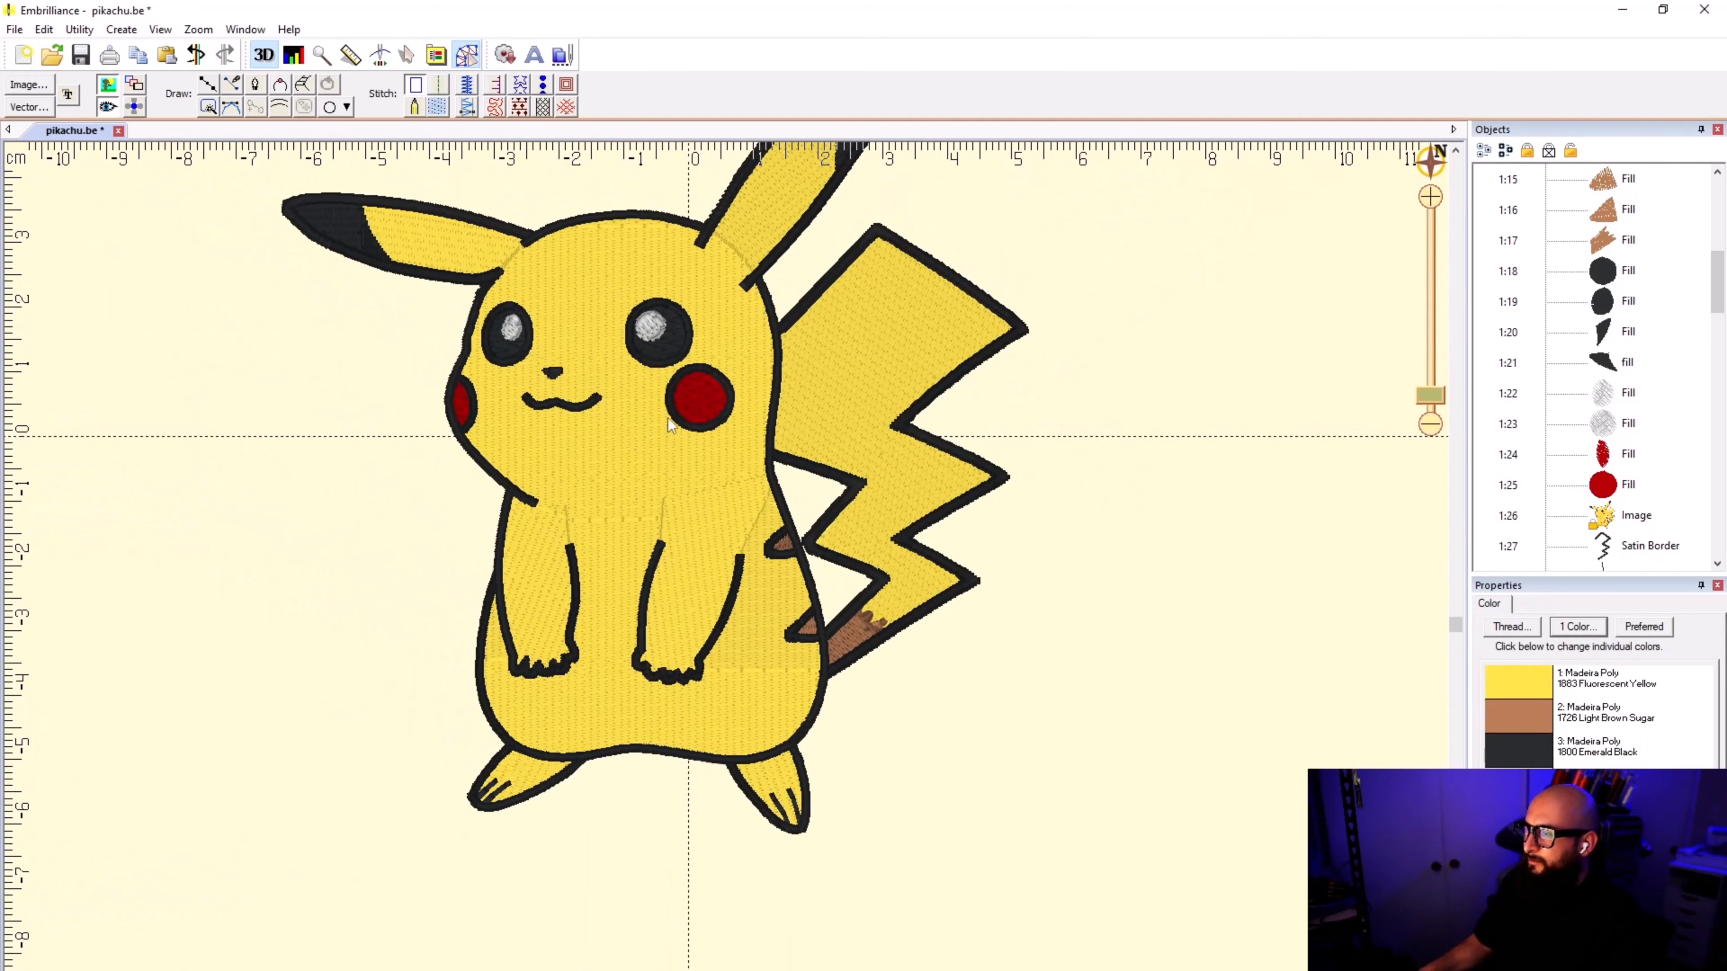
scroll(669, 425, down, 1)
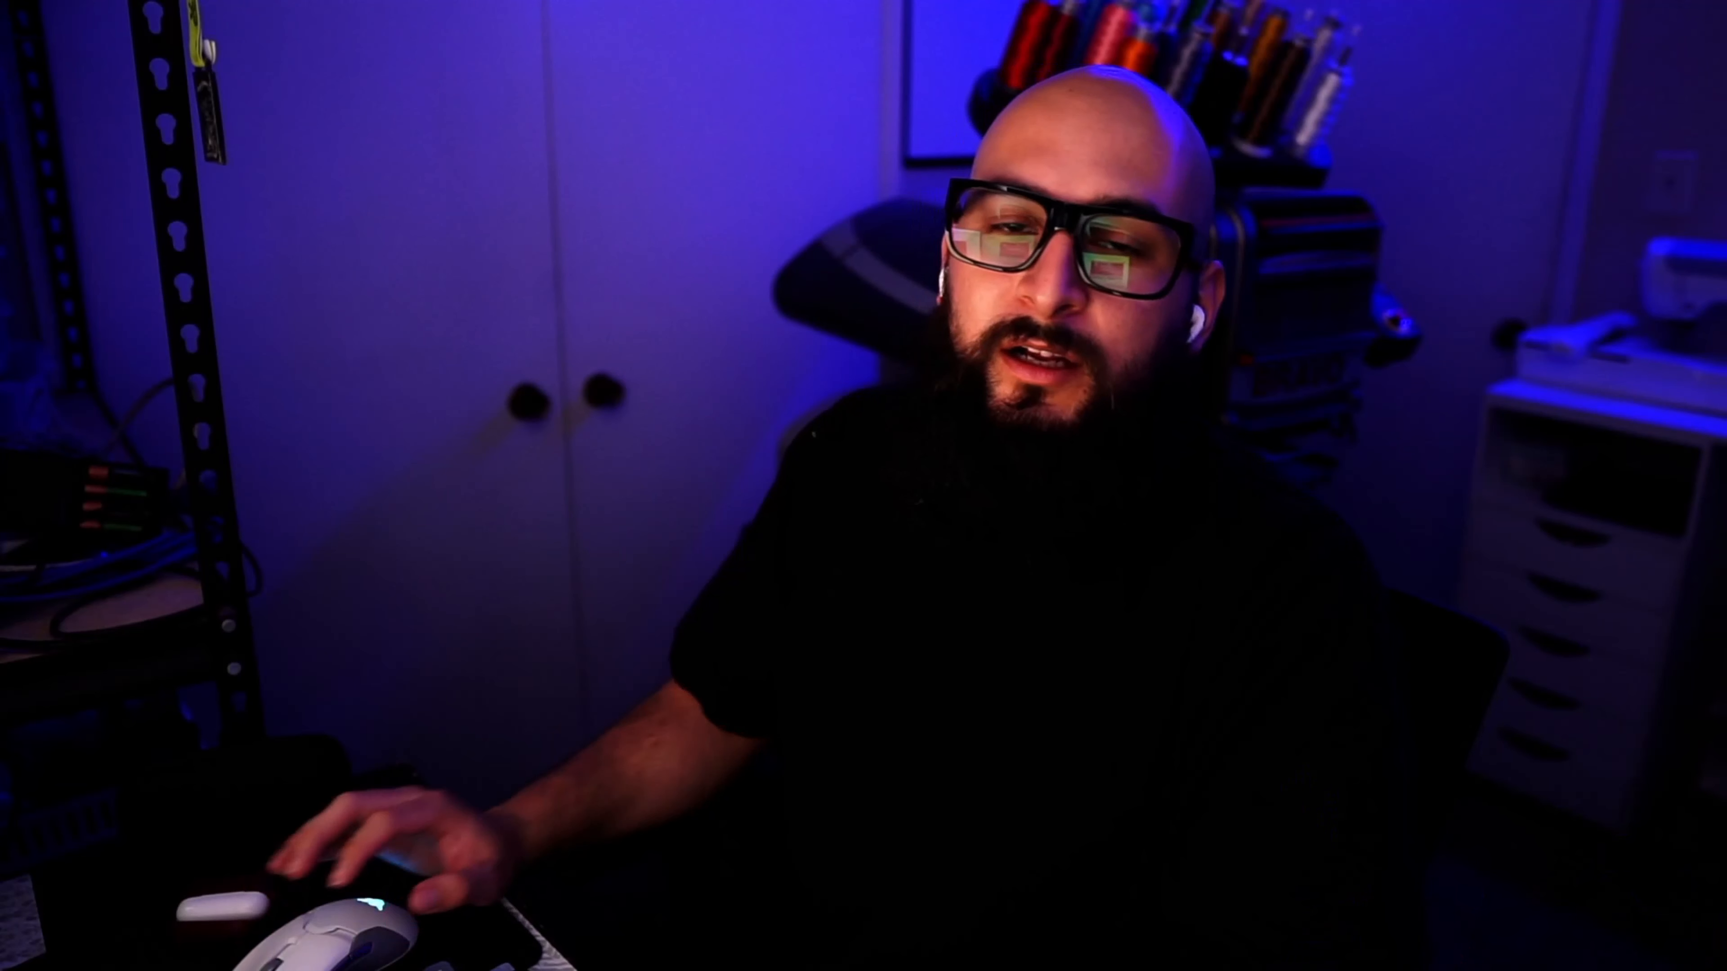
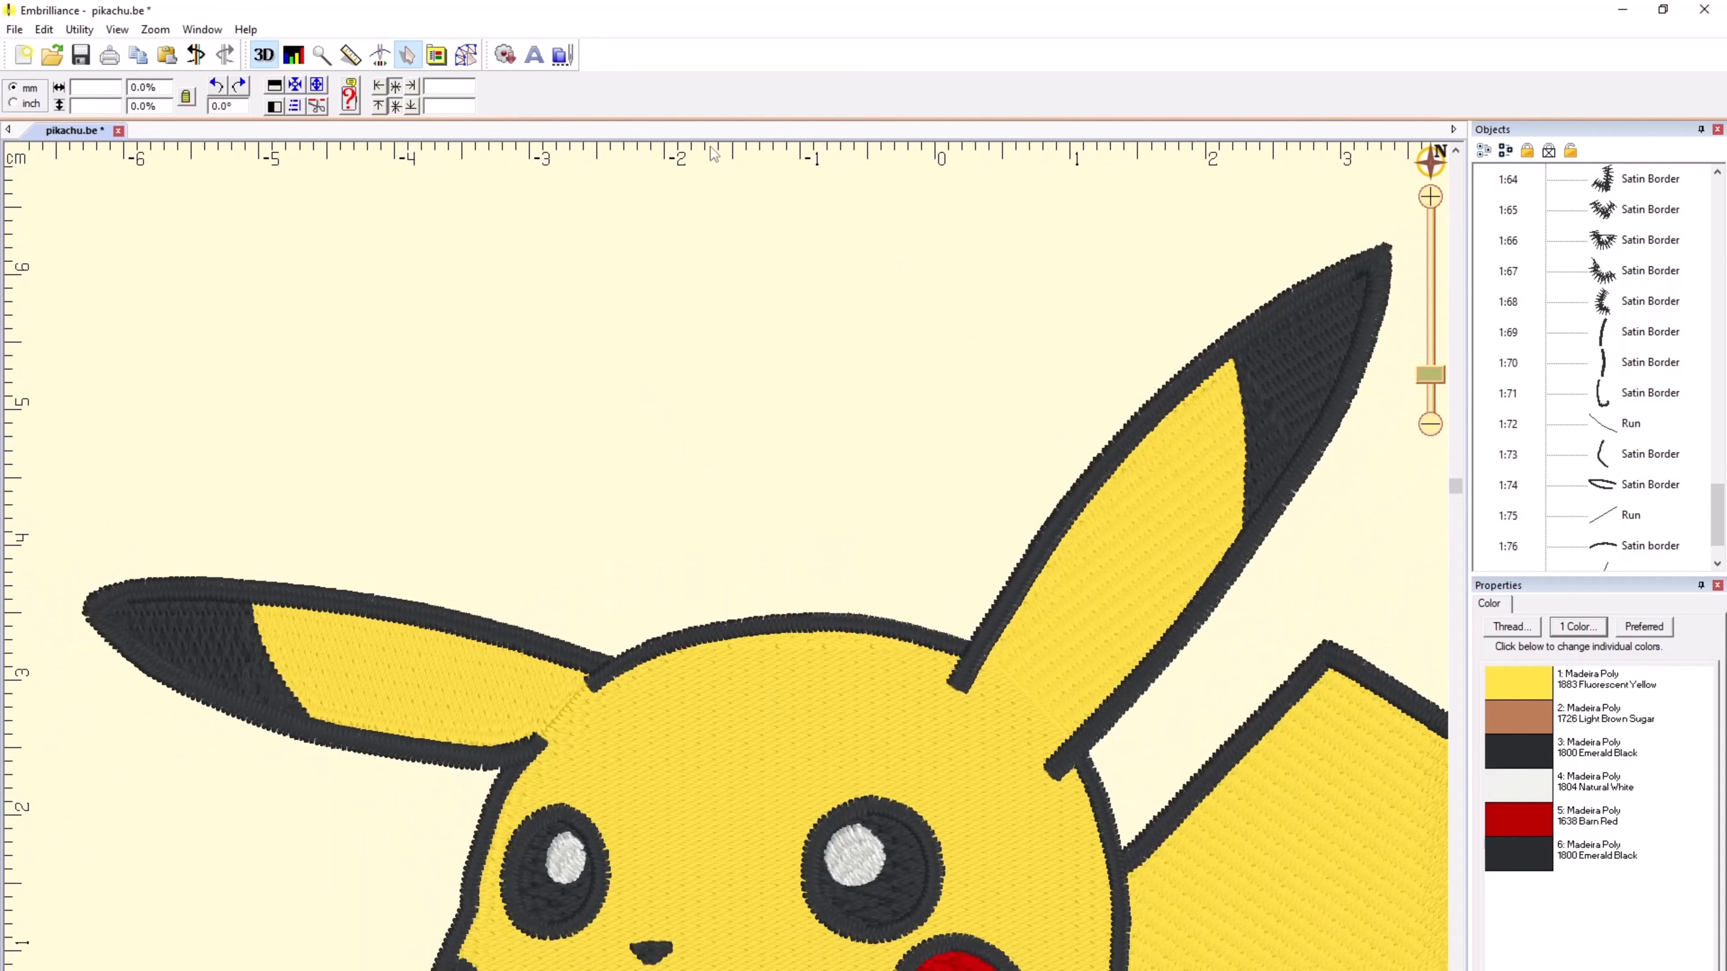
Step: Compare the stitched ears and head with the reference picture in the digitizing mode, and return to the stitch view
click(466, 56)
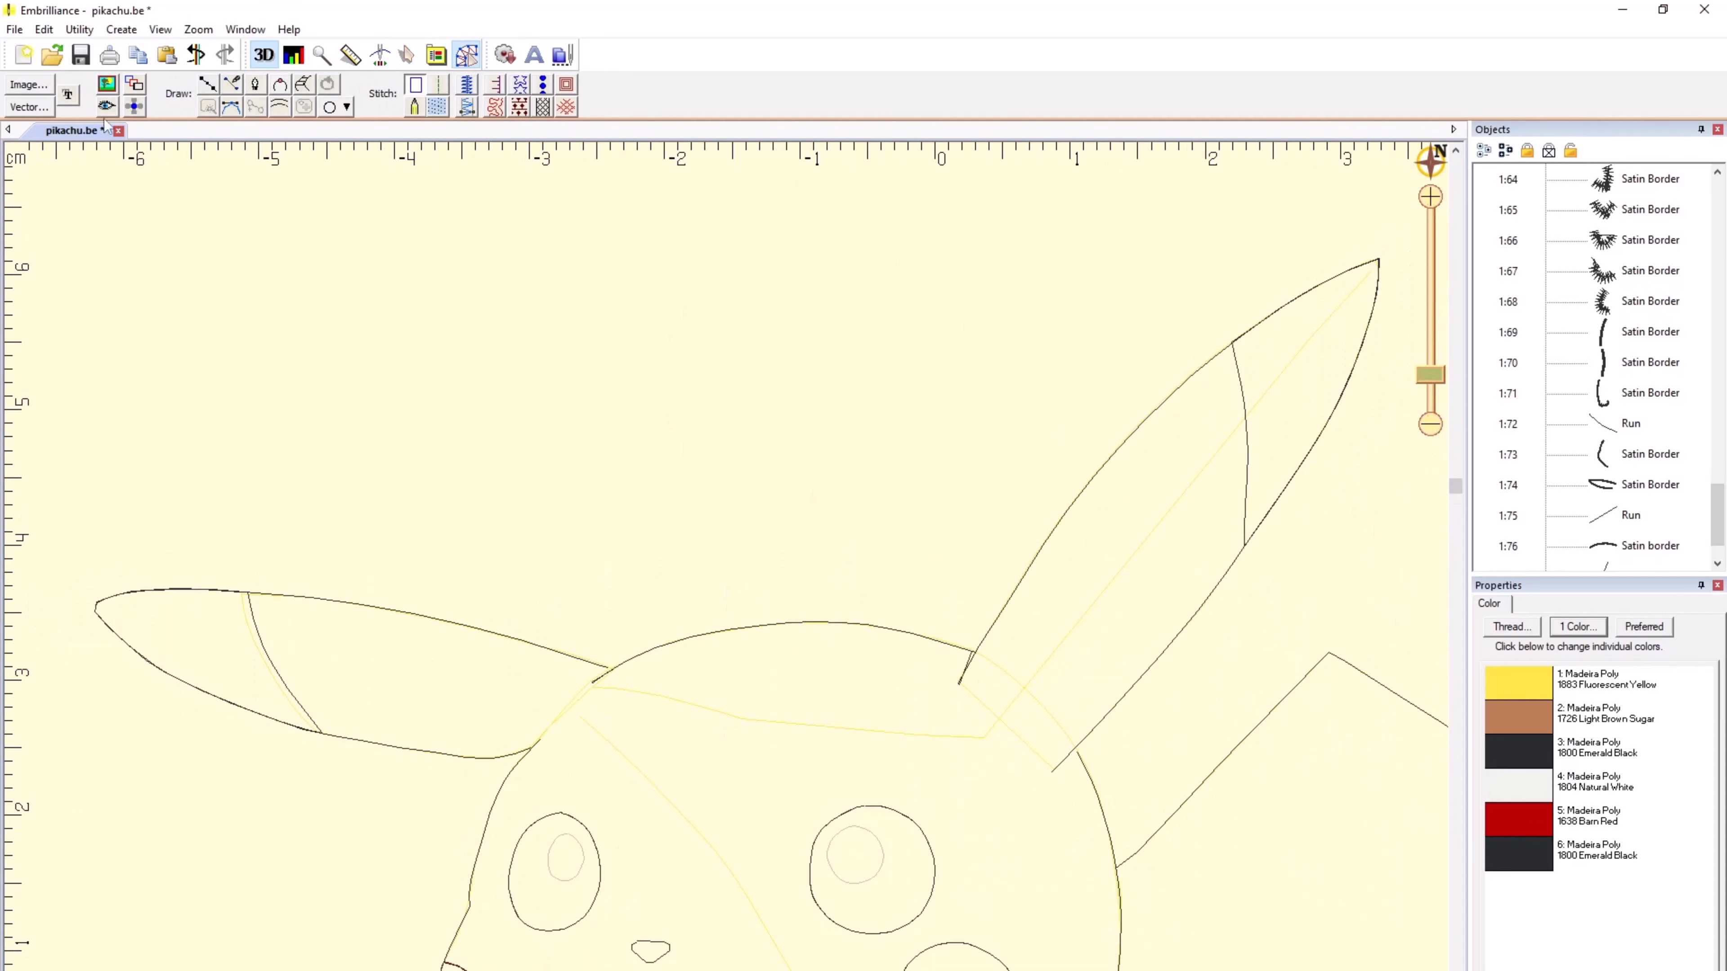
click(110, 104)
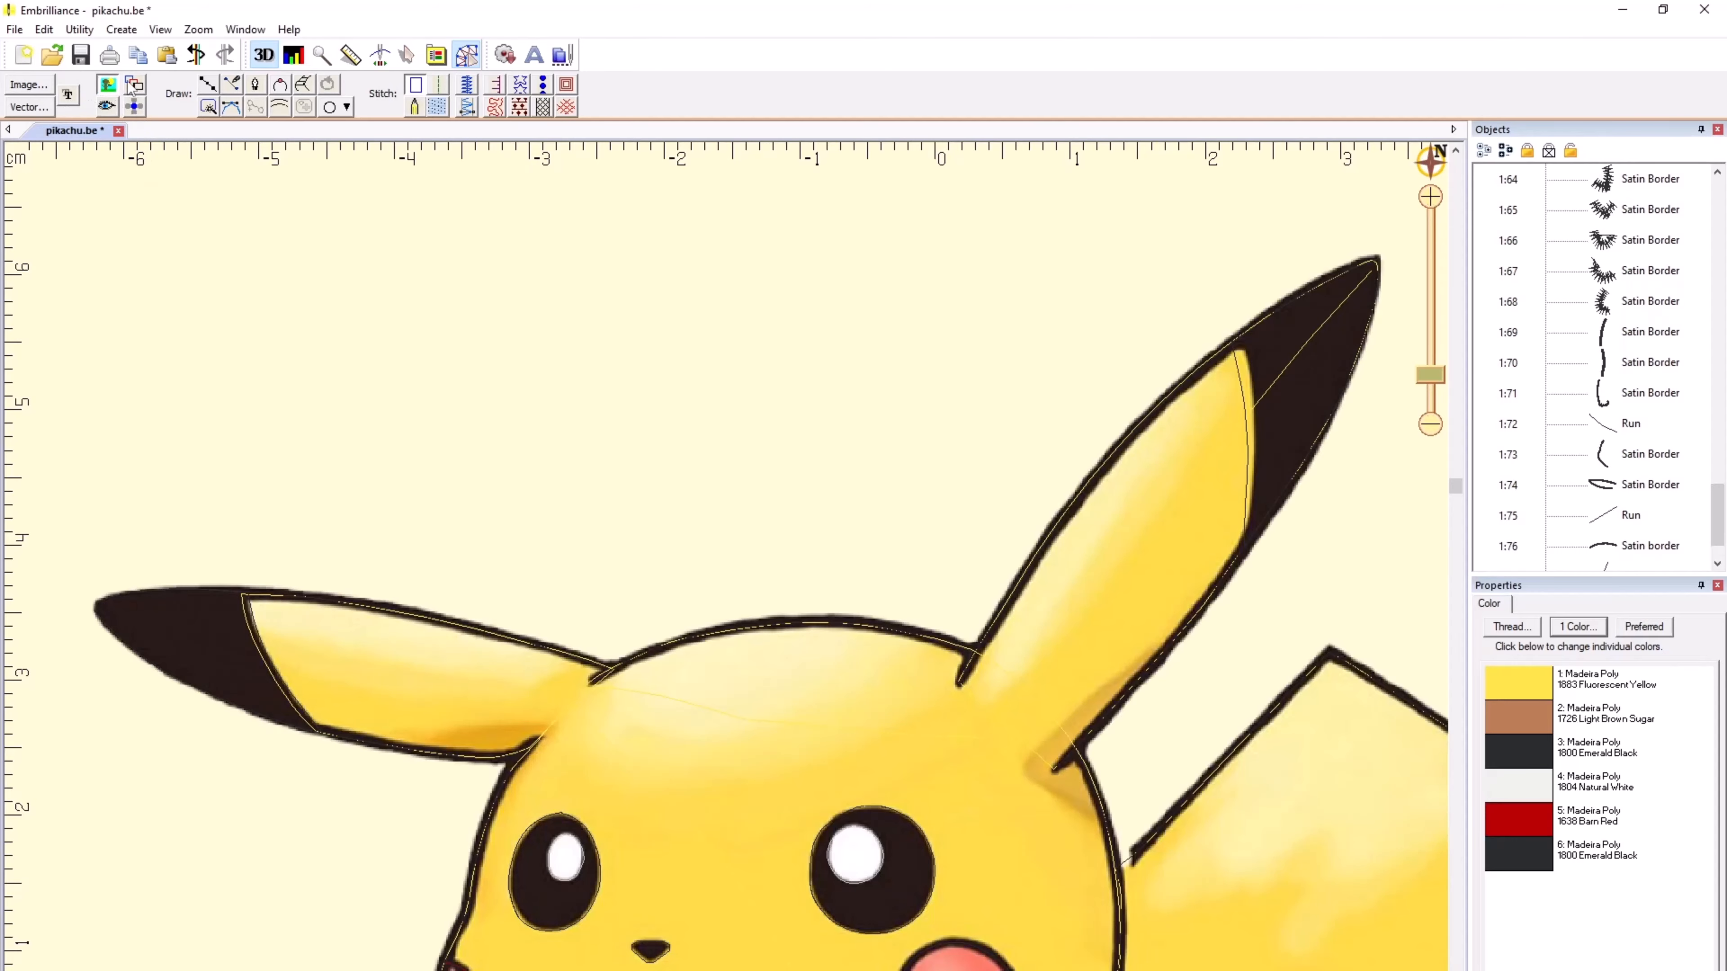
click(108, 106)
click(107, 106)
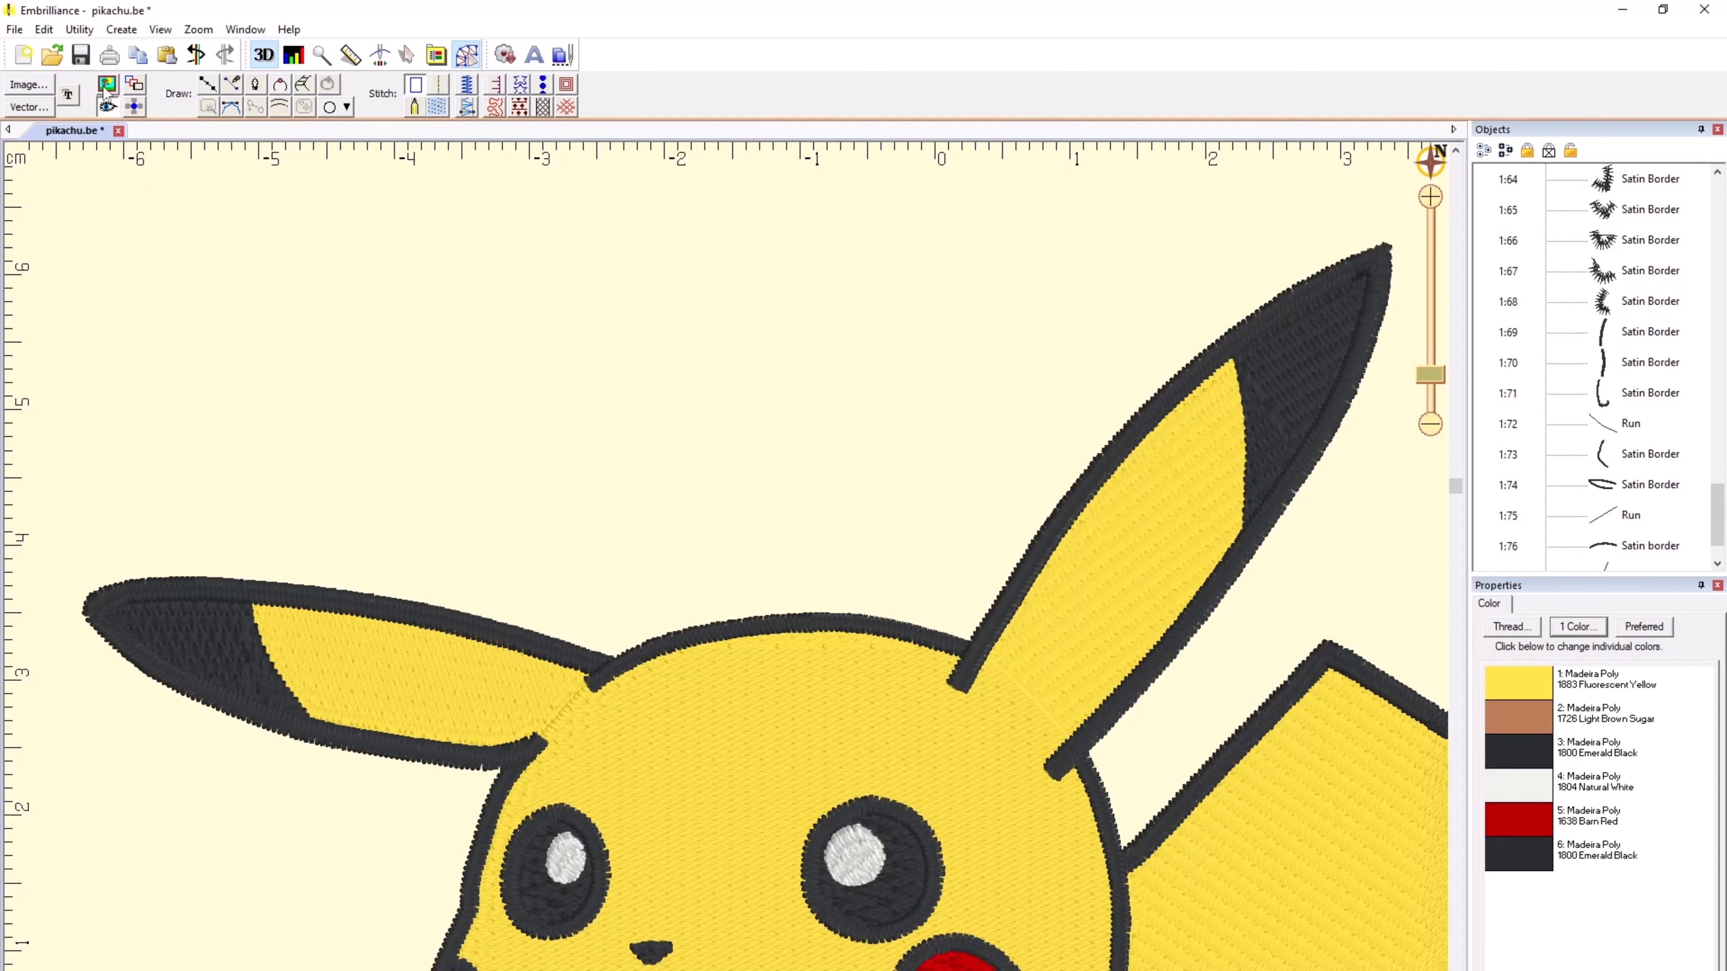
Step: Try to lower a node on the satin border along the top of the head, and undo the reshaping
click(681, 691)
scroll(726, 573, up, 1)
scroll(726, 573, up, 4)
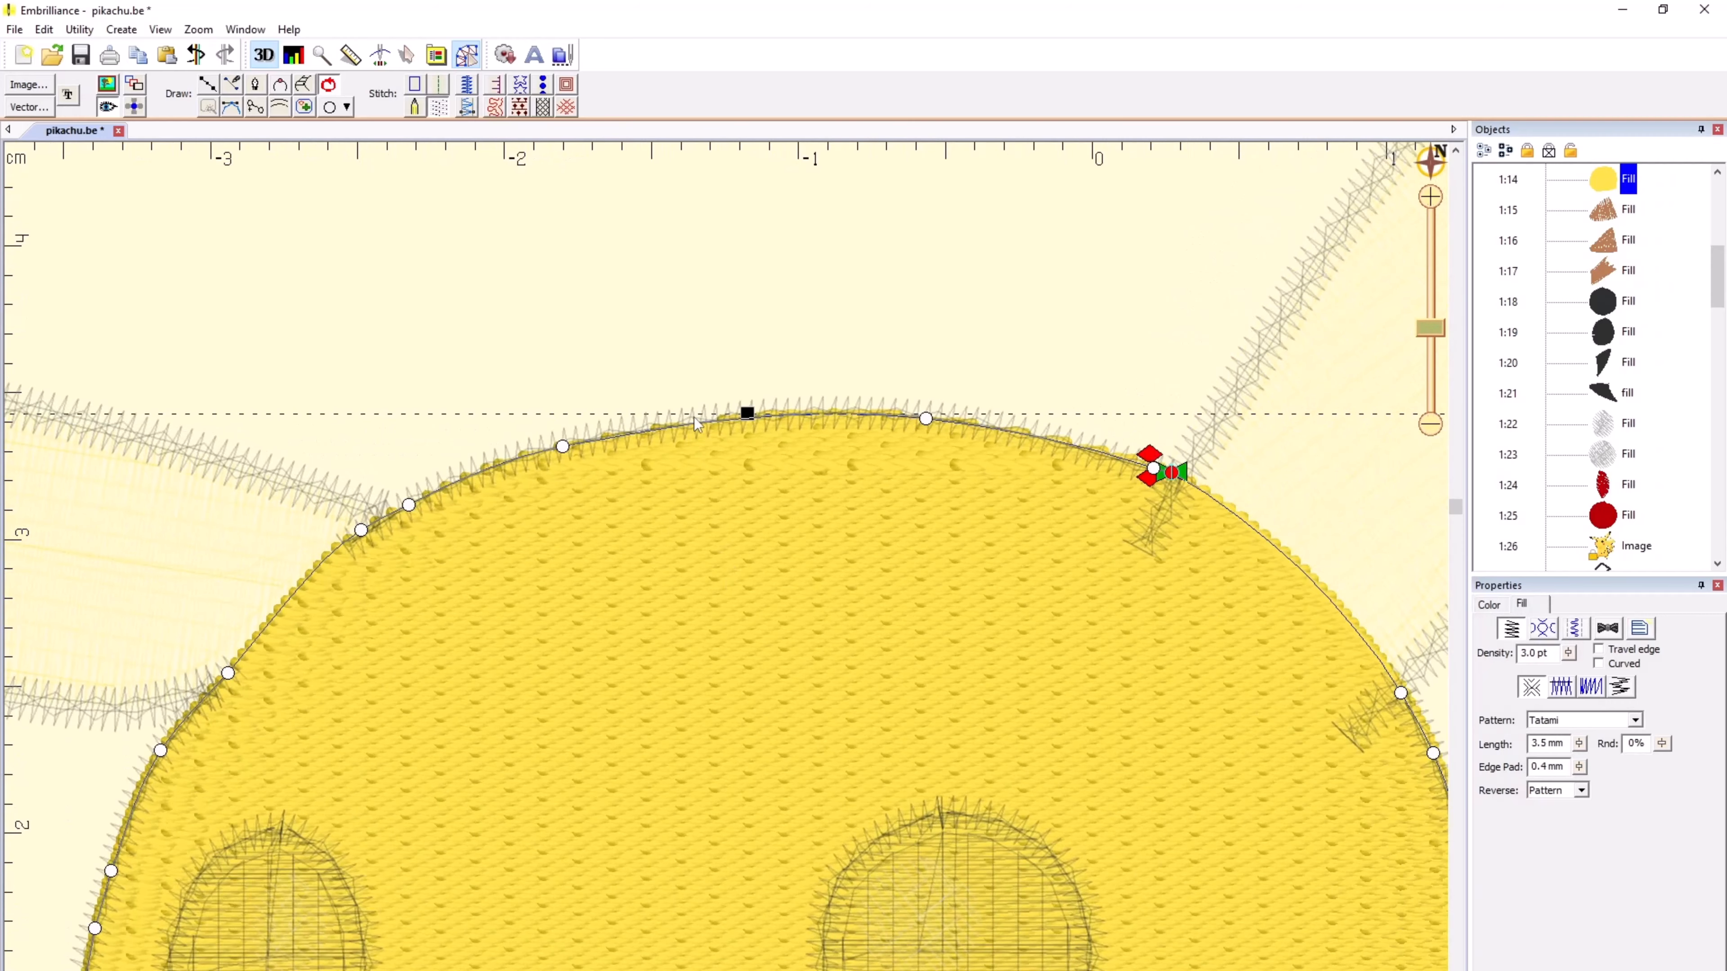
scroll(726, 575, up, 1)
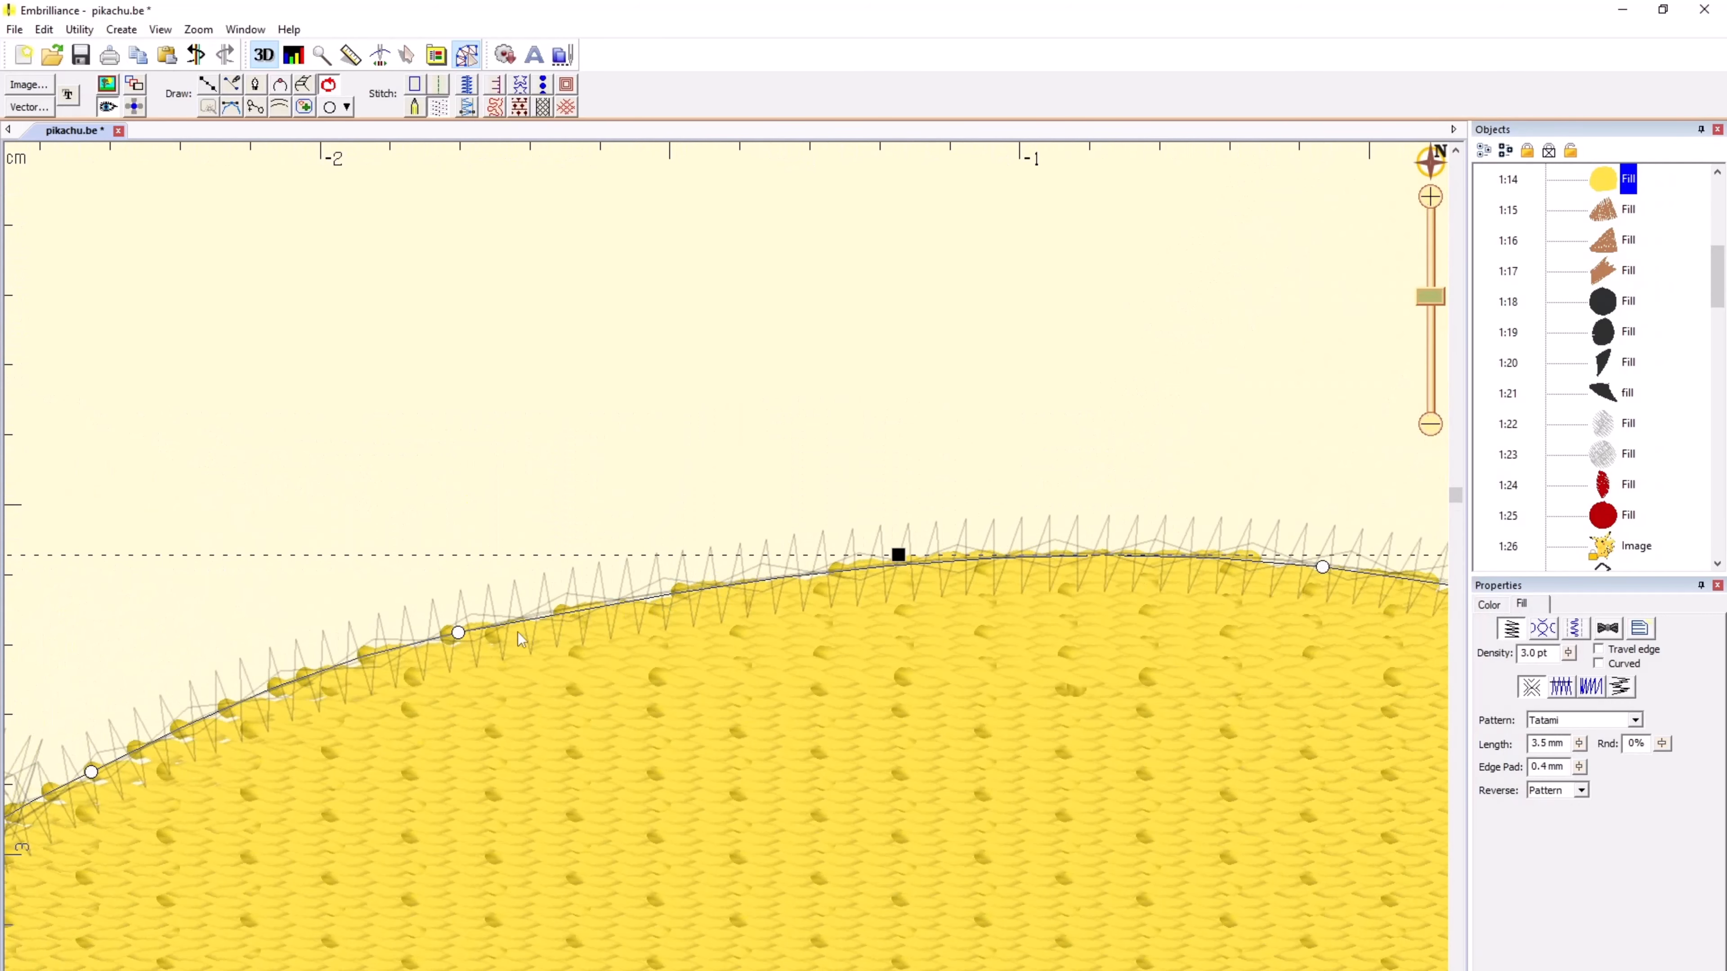
click(590, 612)
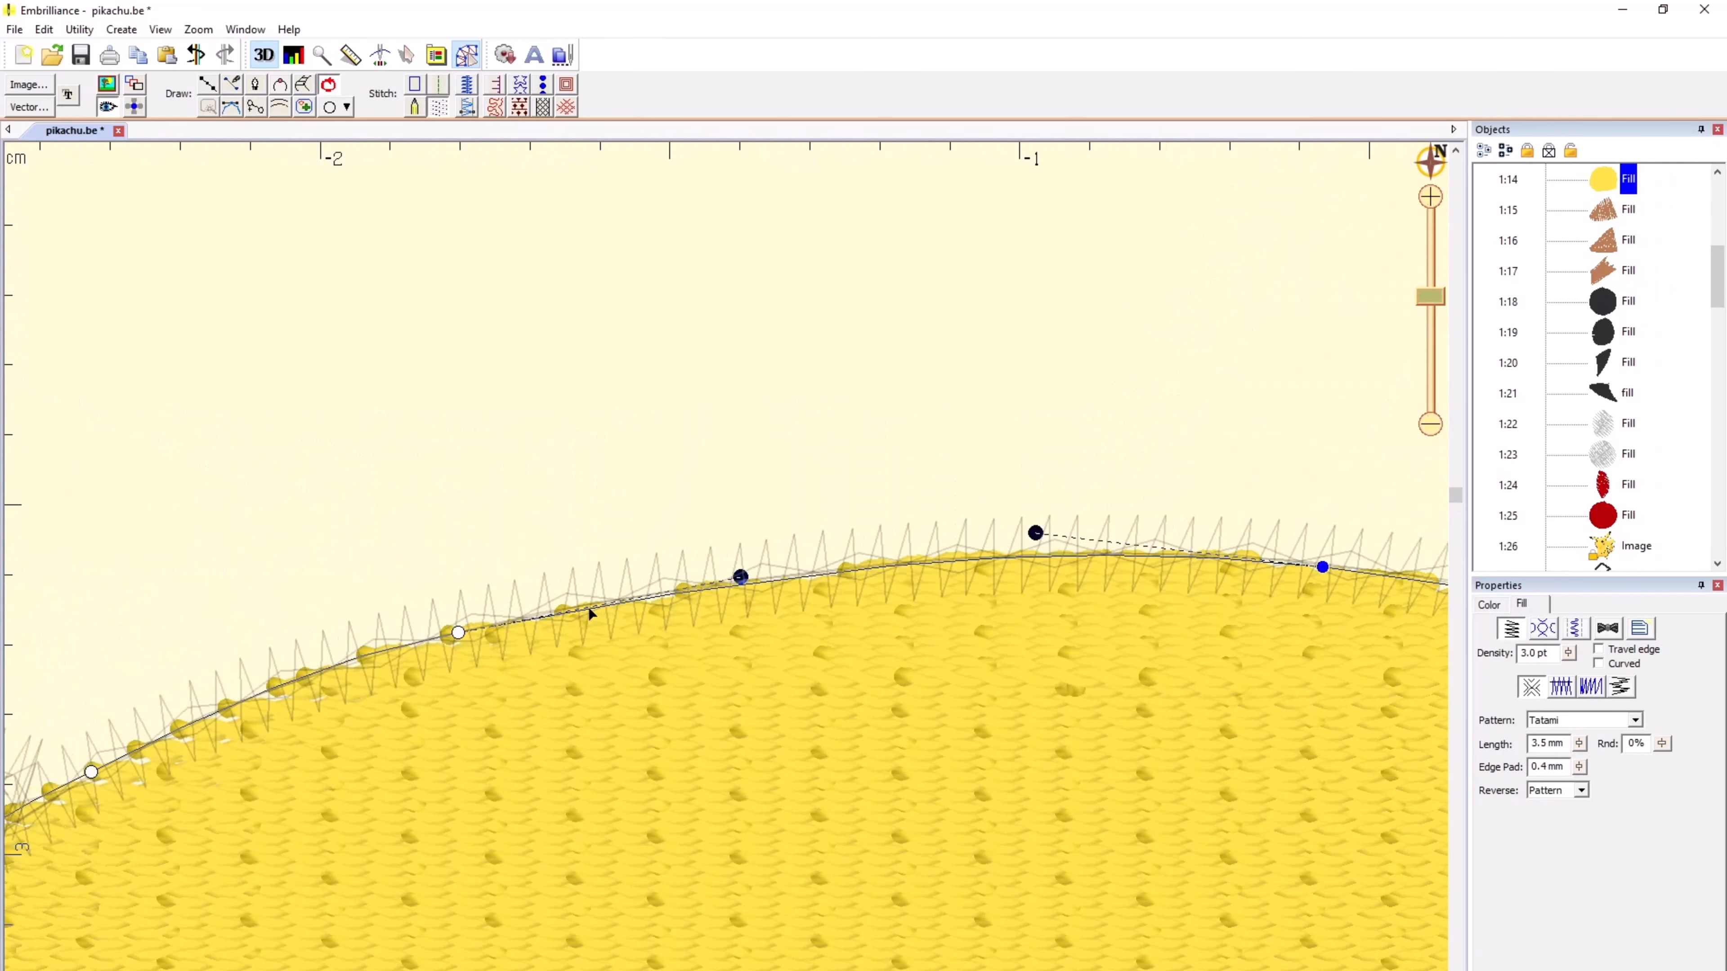
click(585, 614)
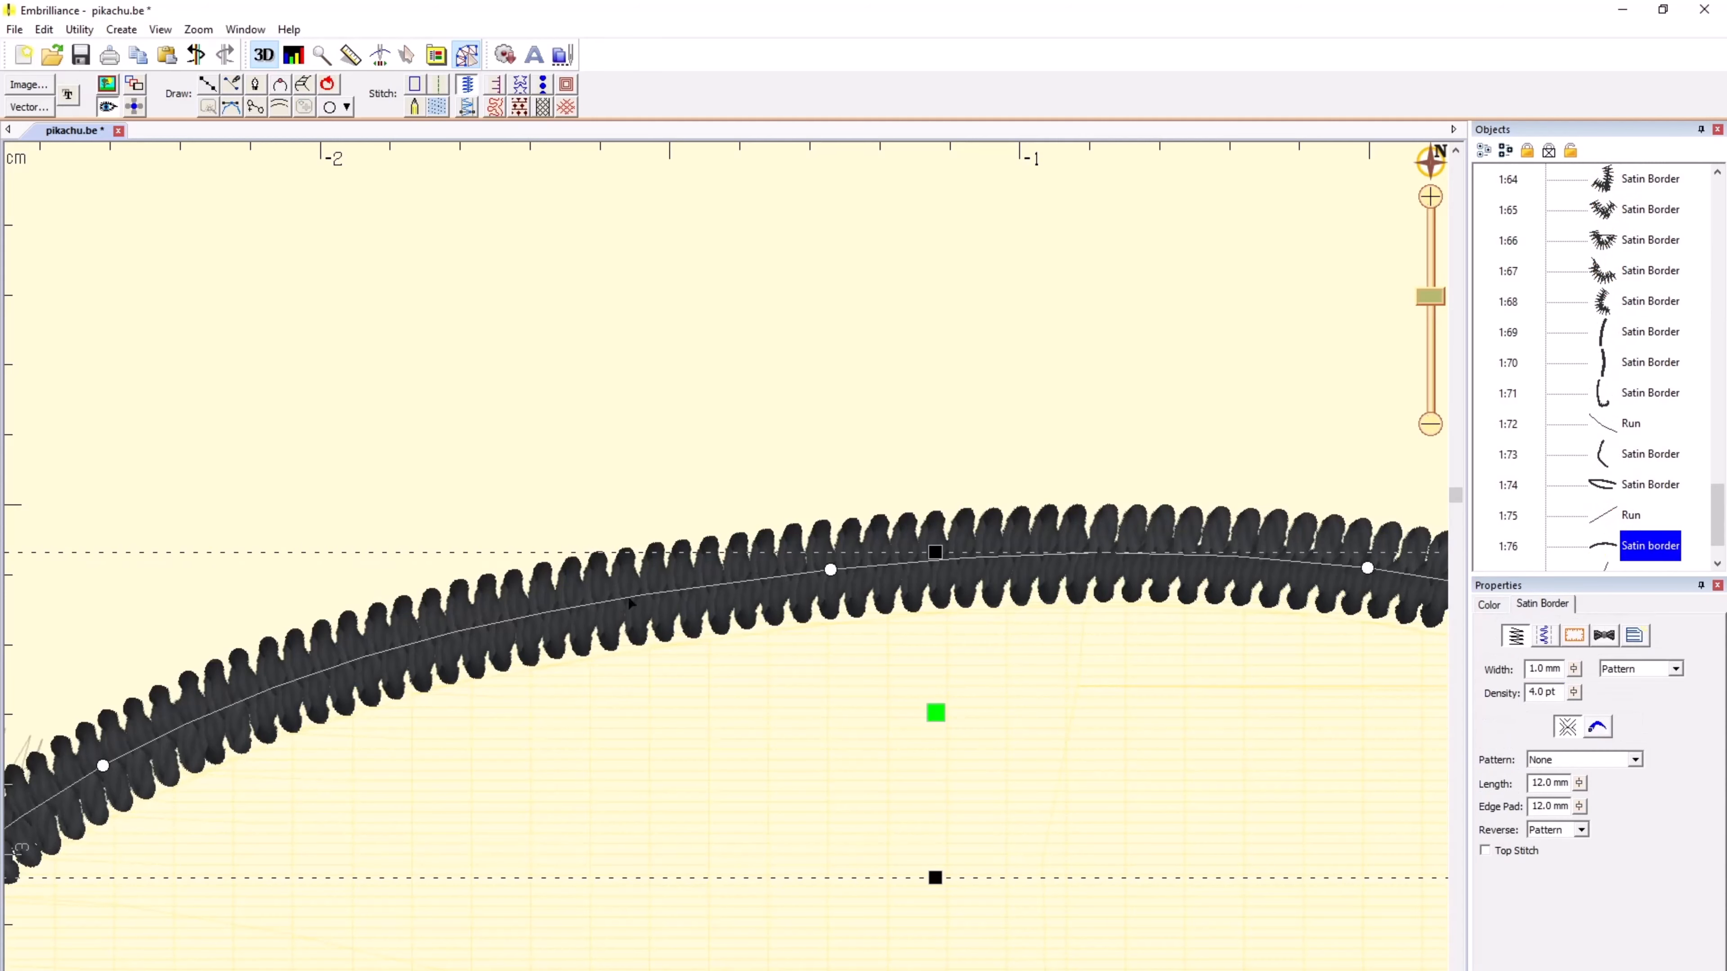
drag(831, 569, 837, 608)
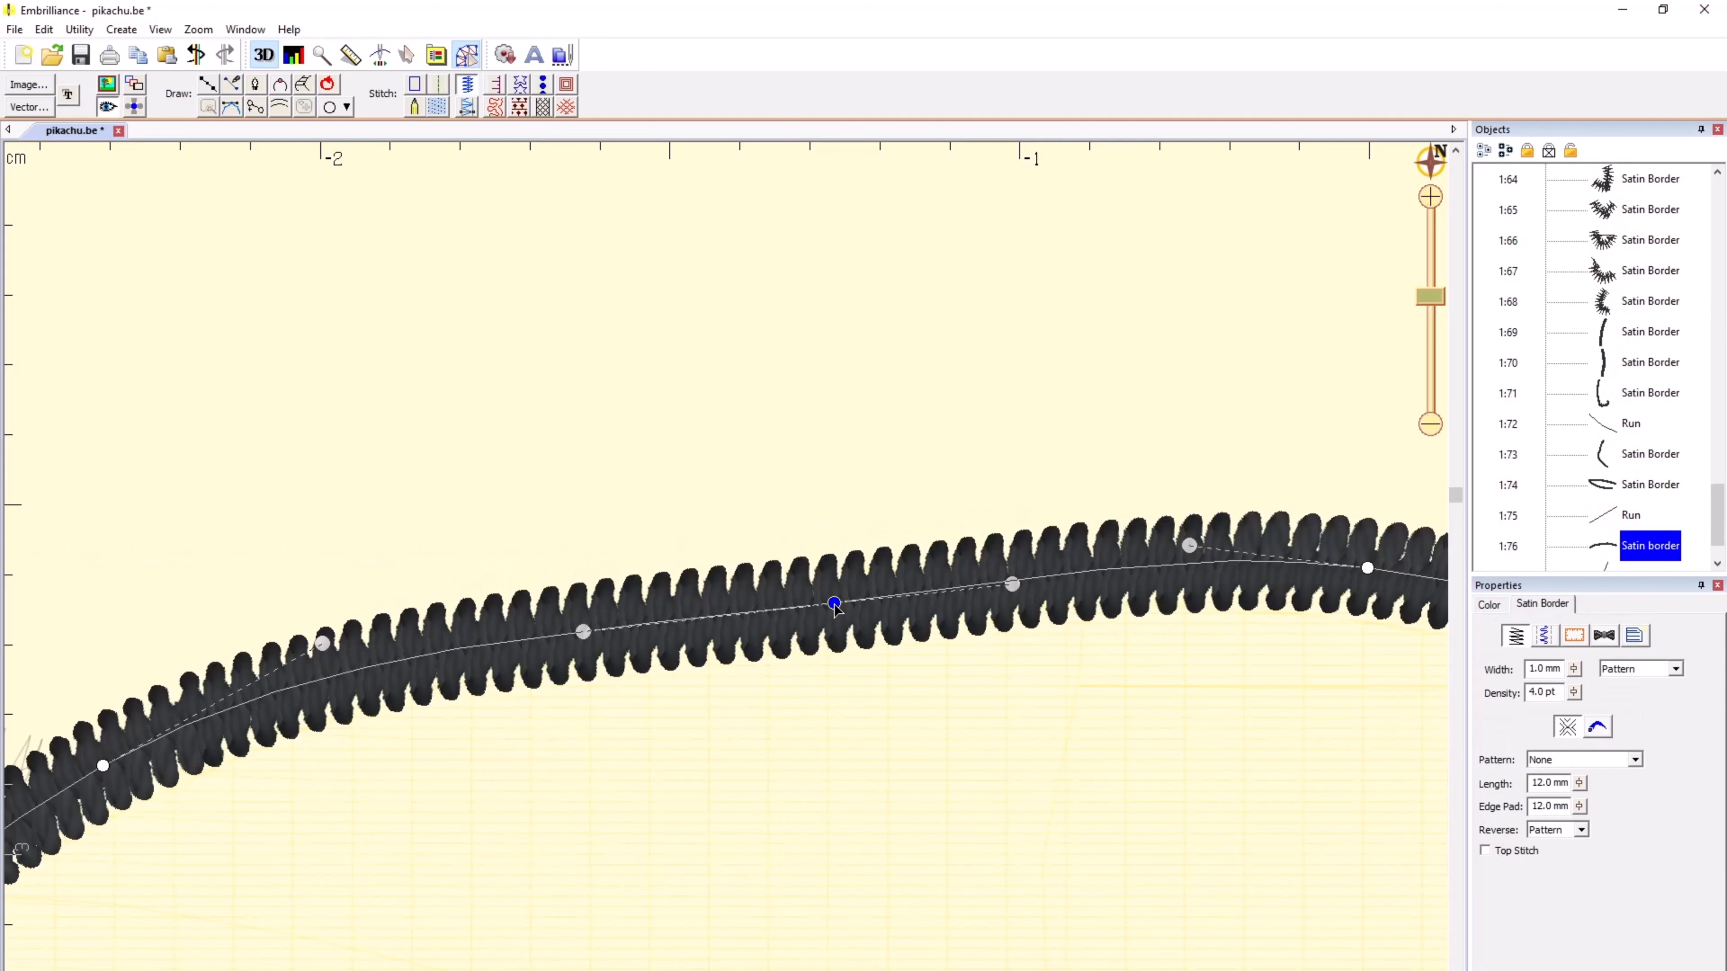
key(ctrl+z)
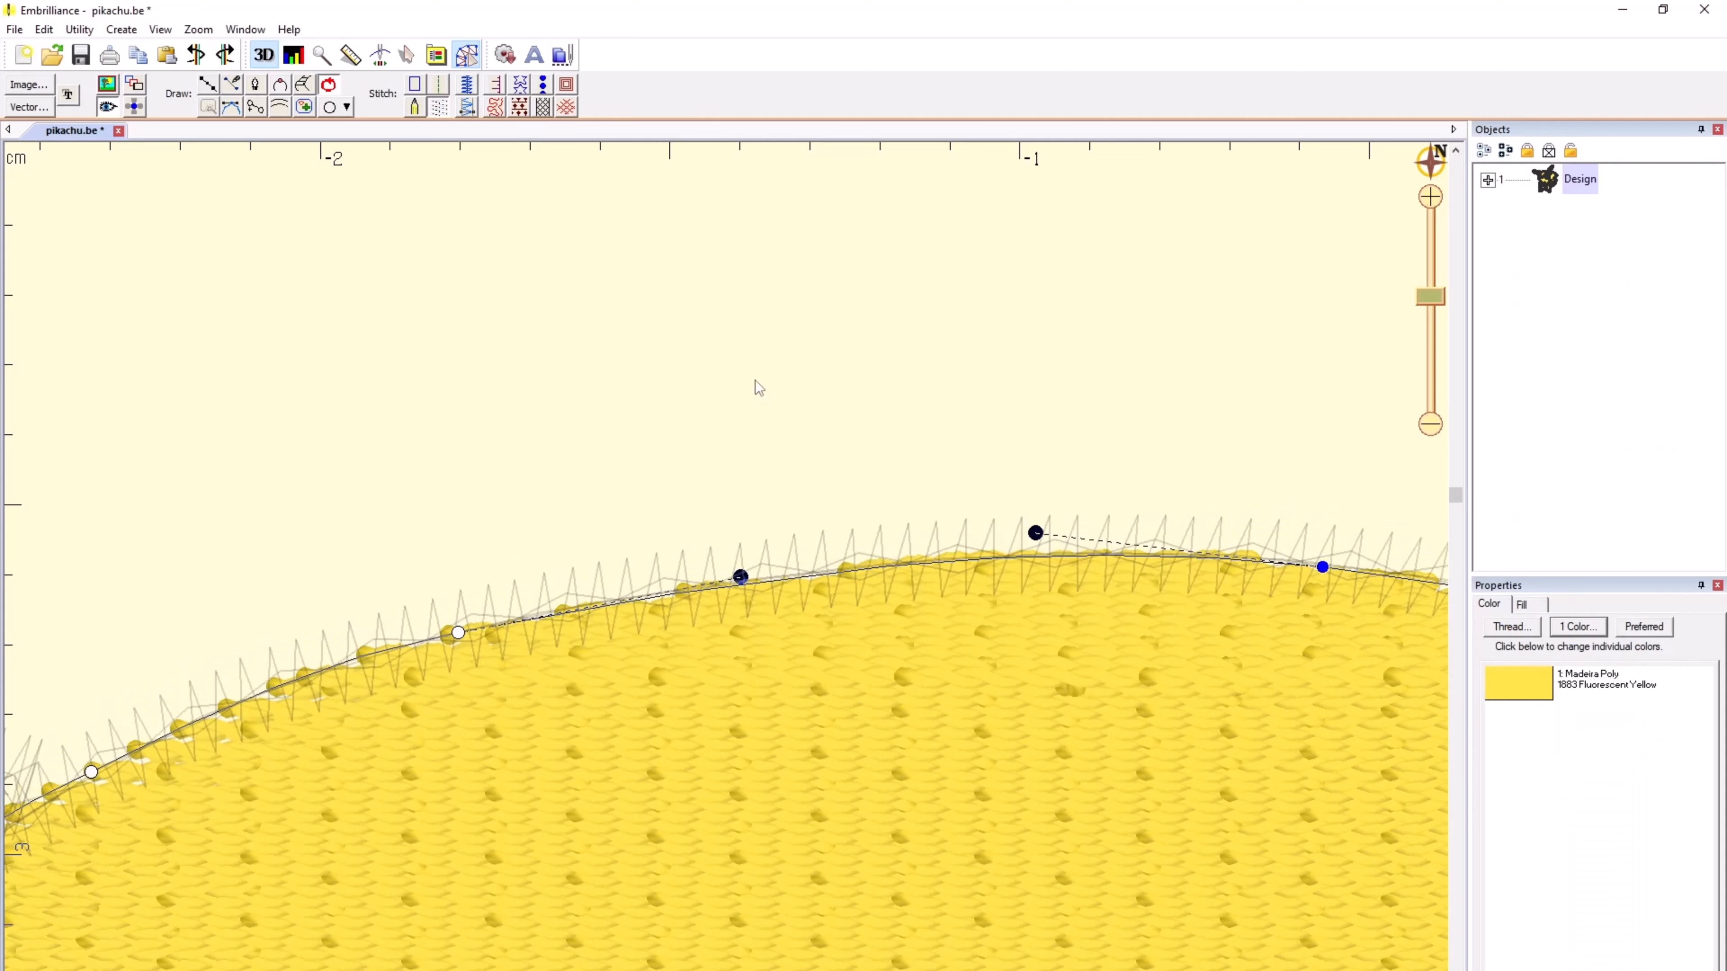
click(764, 390)
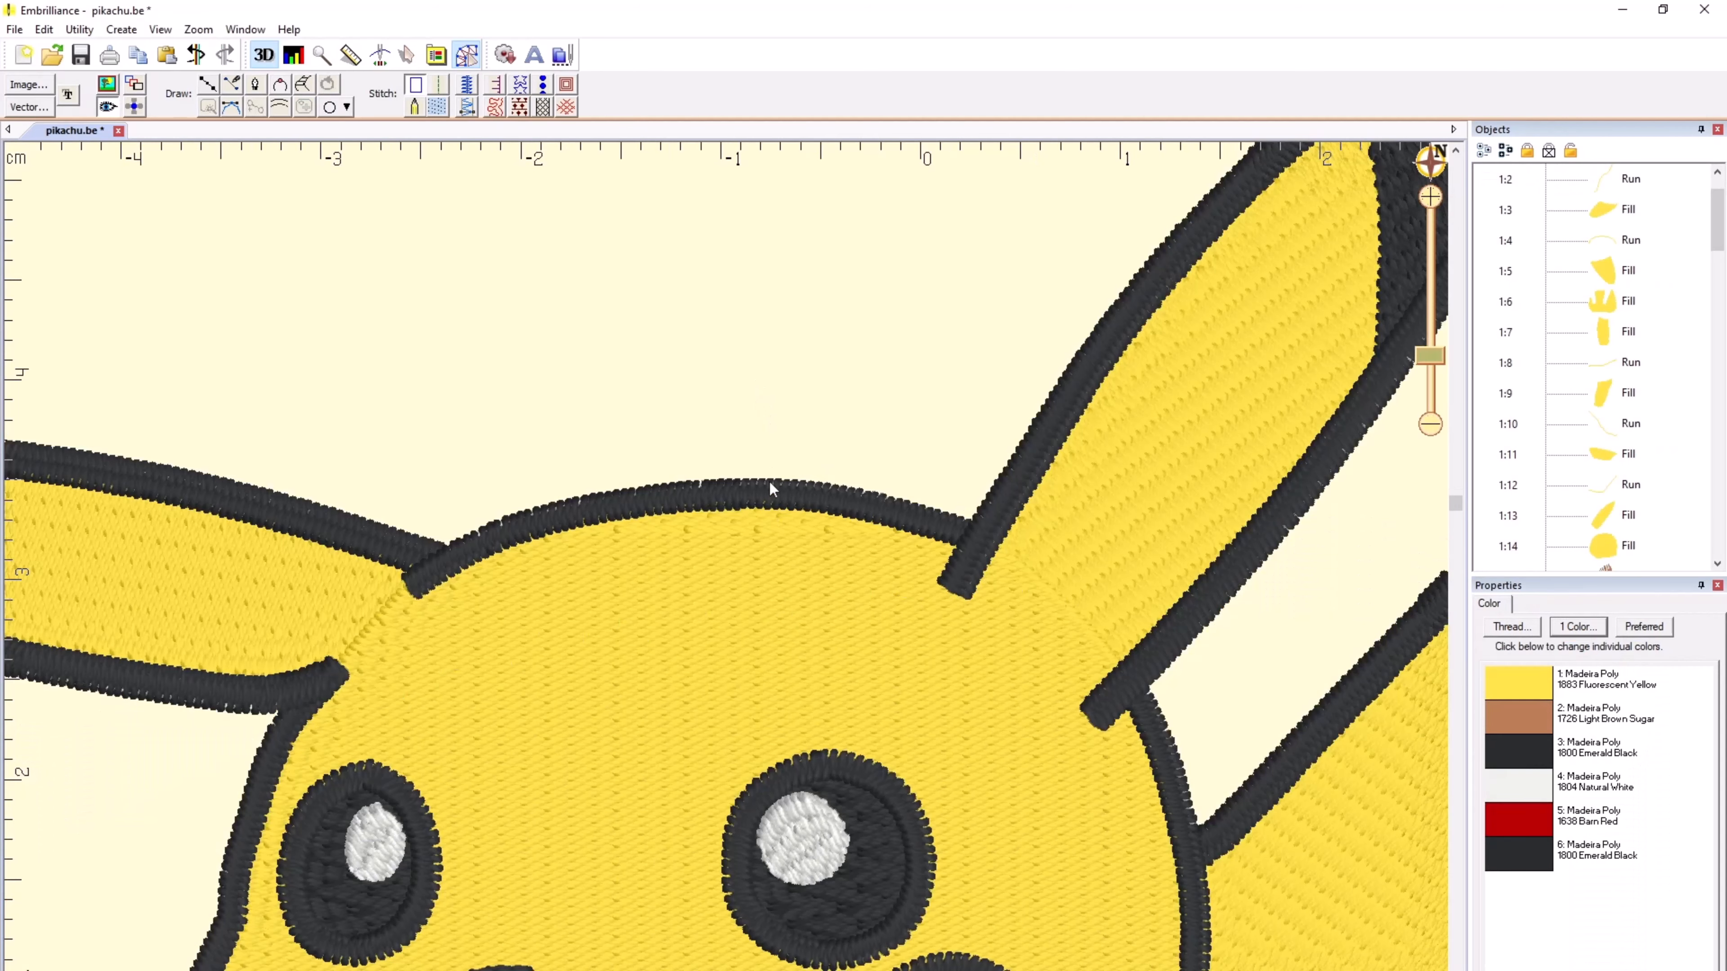
Step: Select the satin border on top of the head together with the outline borders of both ears
click(770, 482)
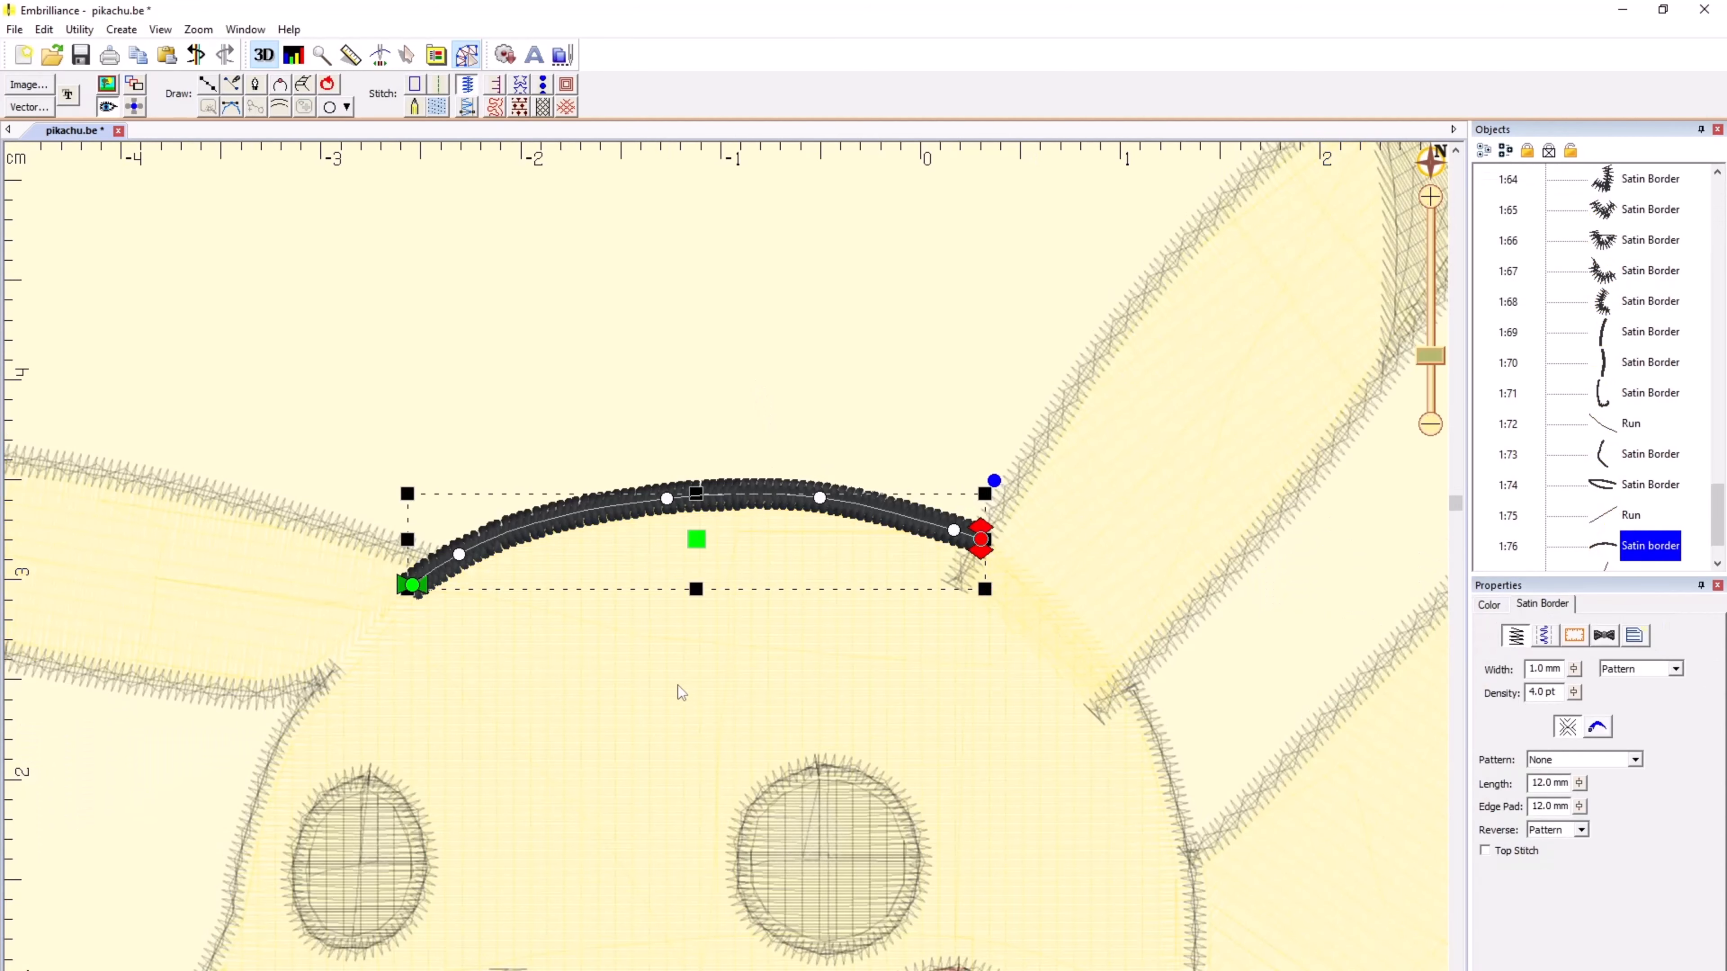
scroll(677, 686, down, 2)
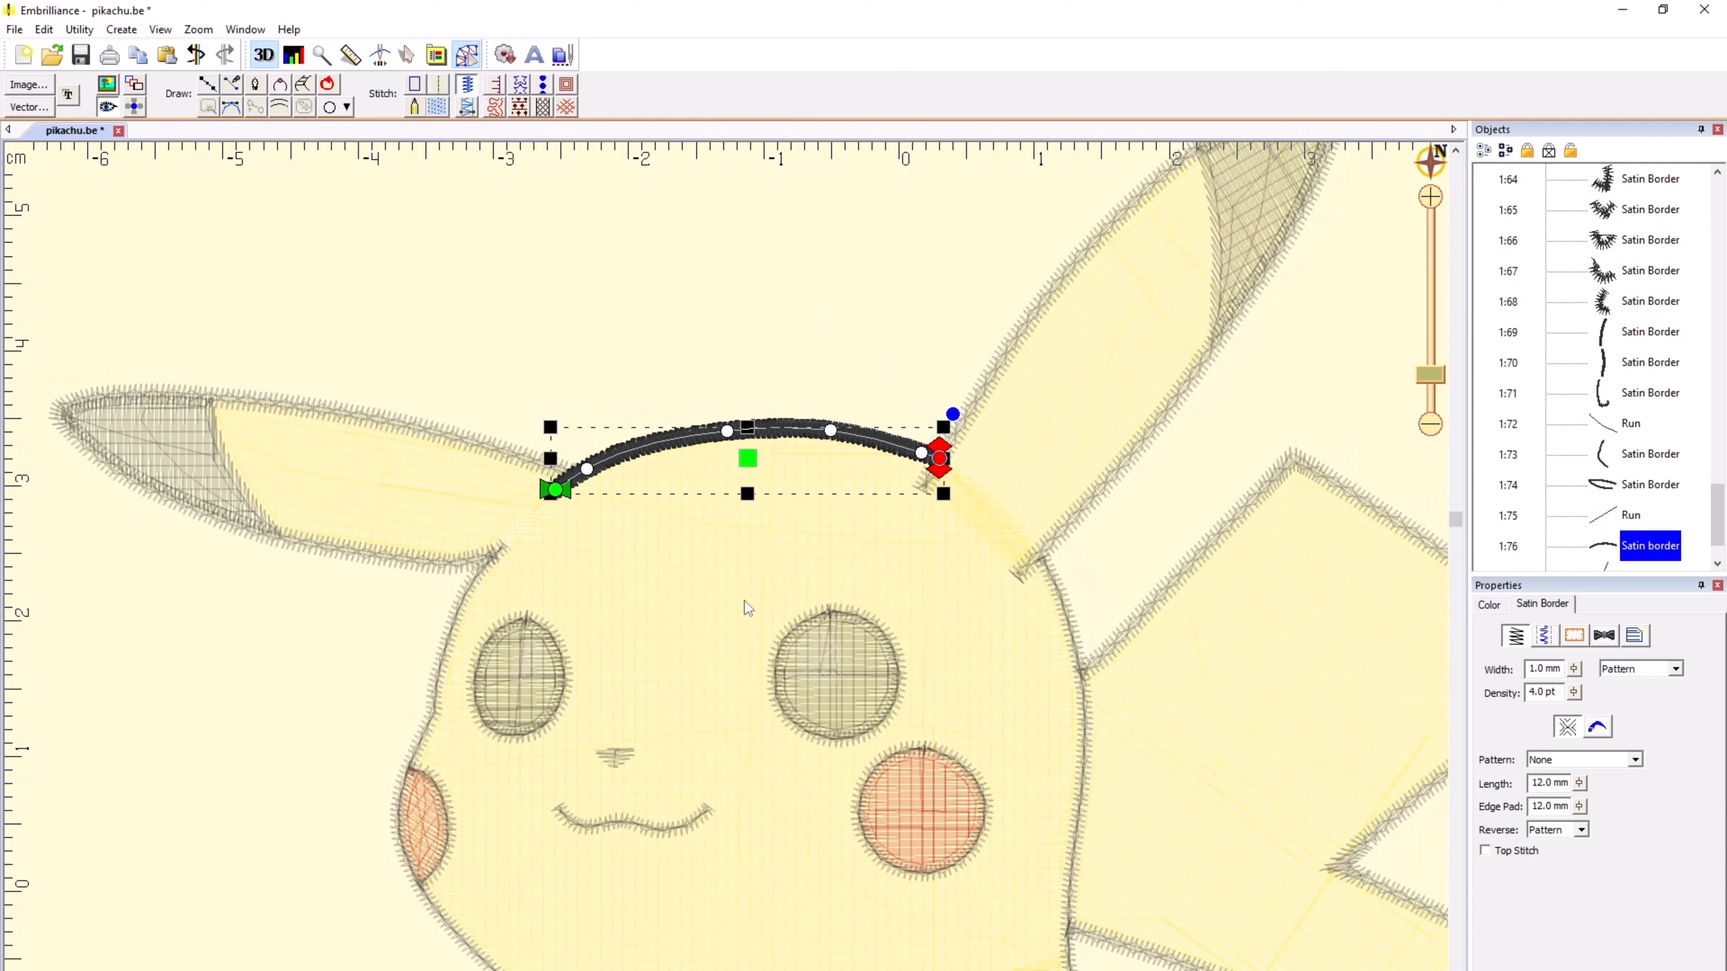
ctrl+click(435, 432)
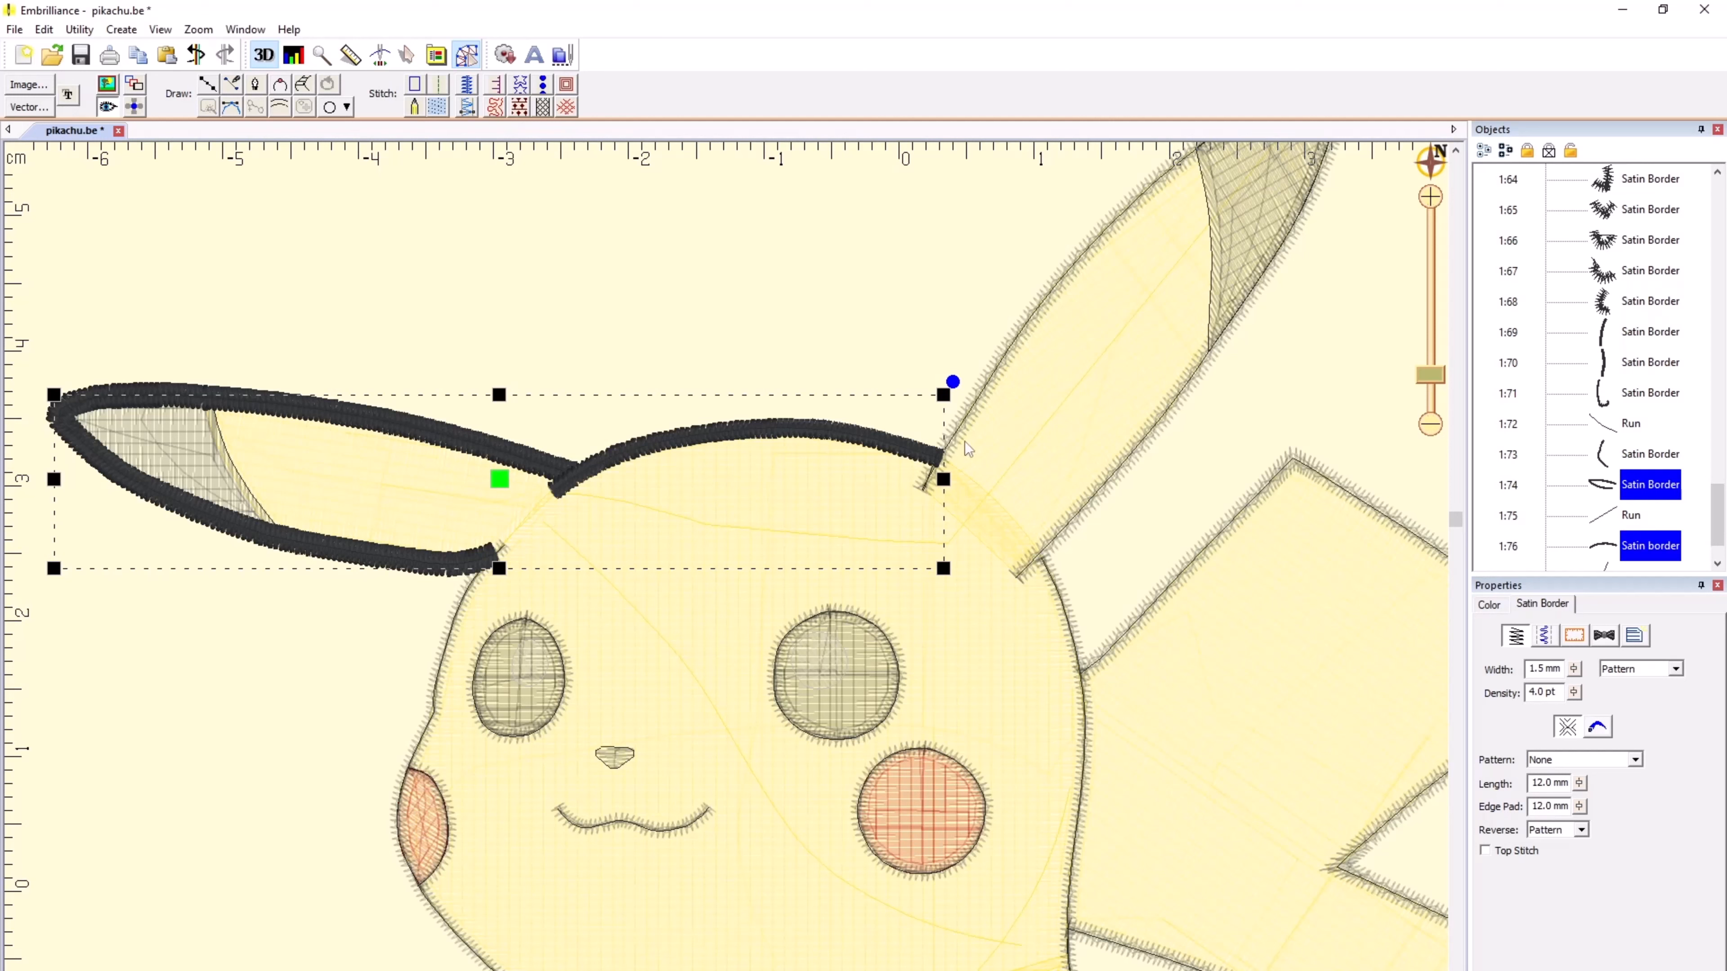
ctrl+click(1011, 345)
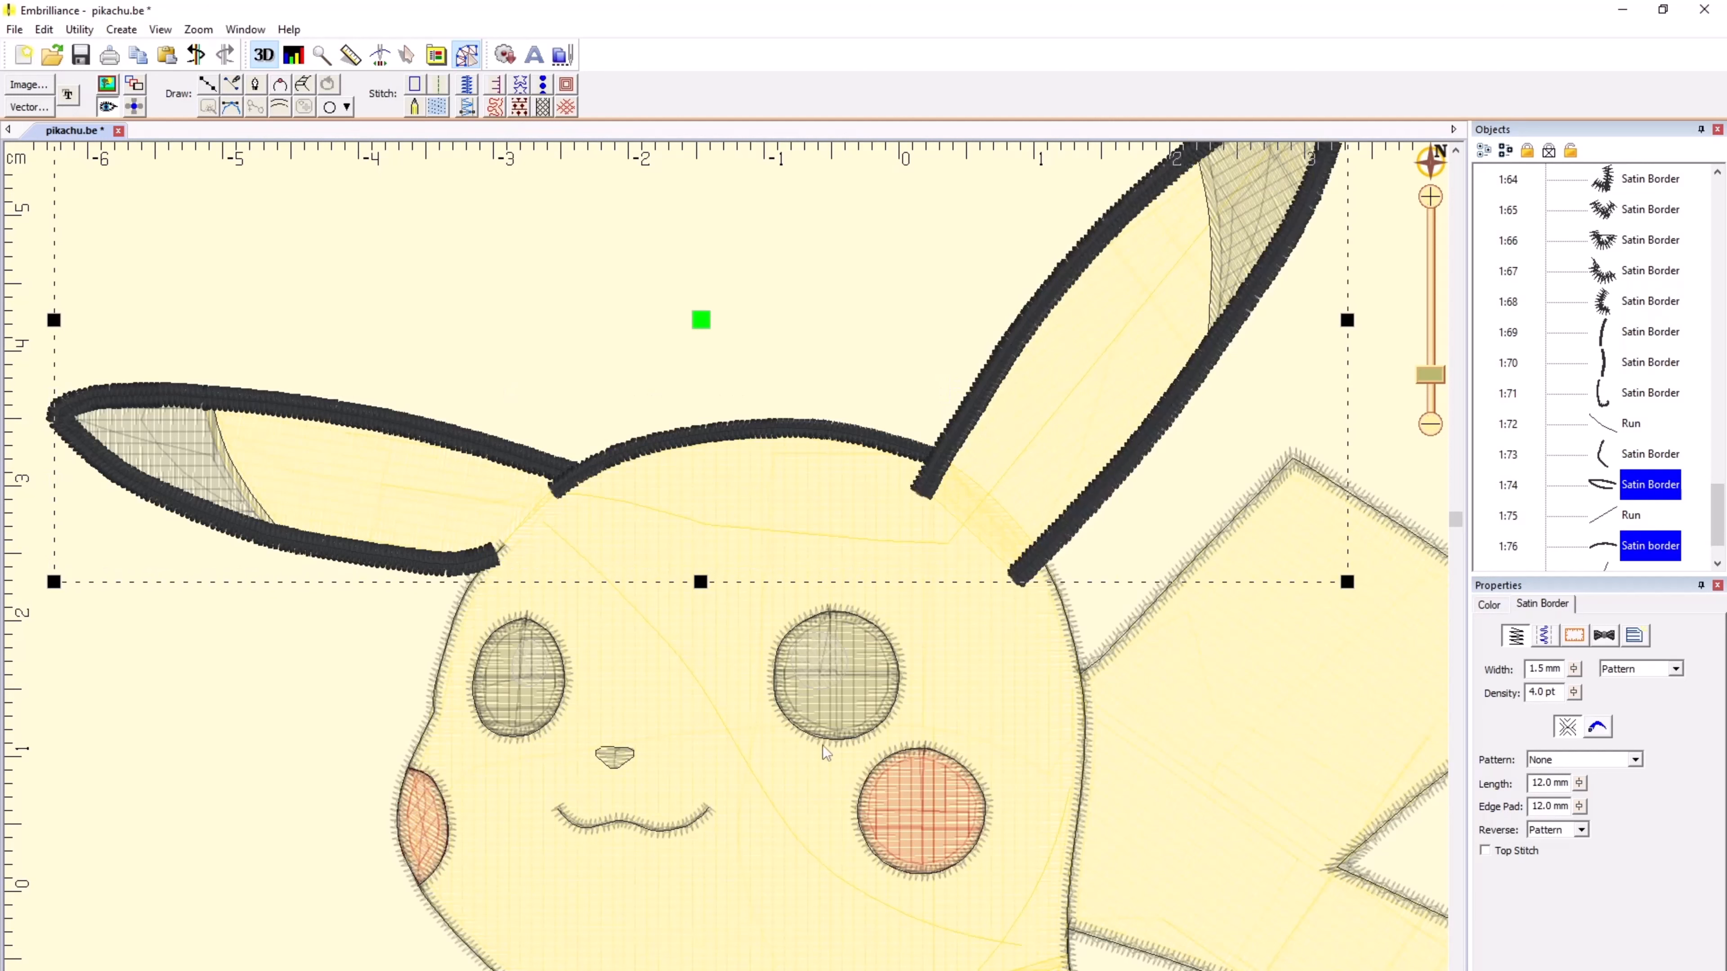
scroll(714, 789, down, 4)
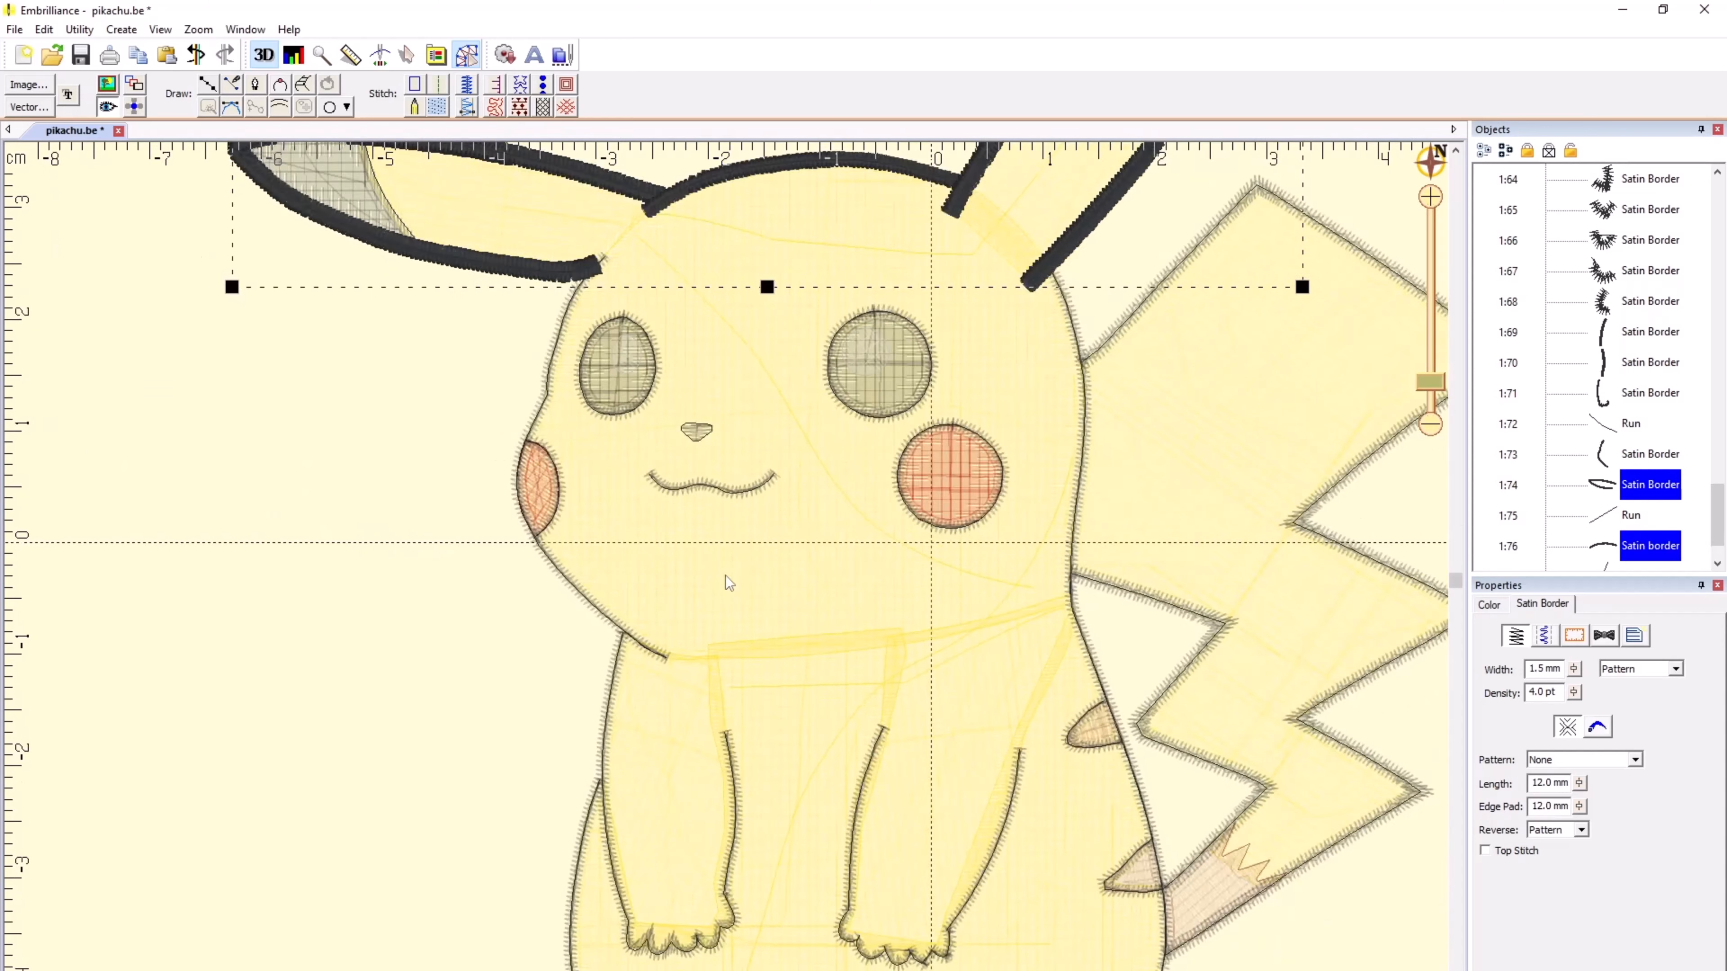
Step: Add all the satin outline borders of both feet to the selection
scroll(713, 789, up, 5)
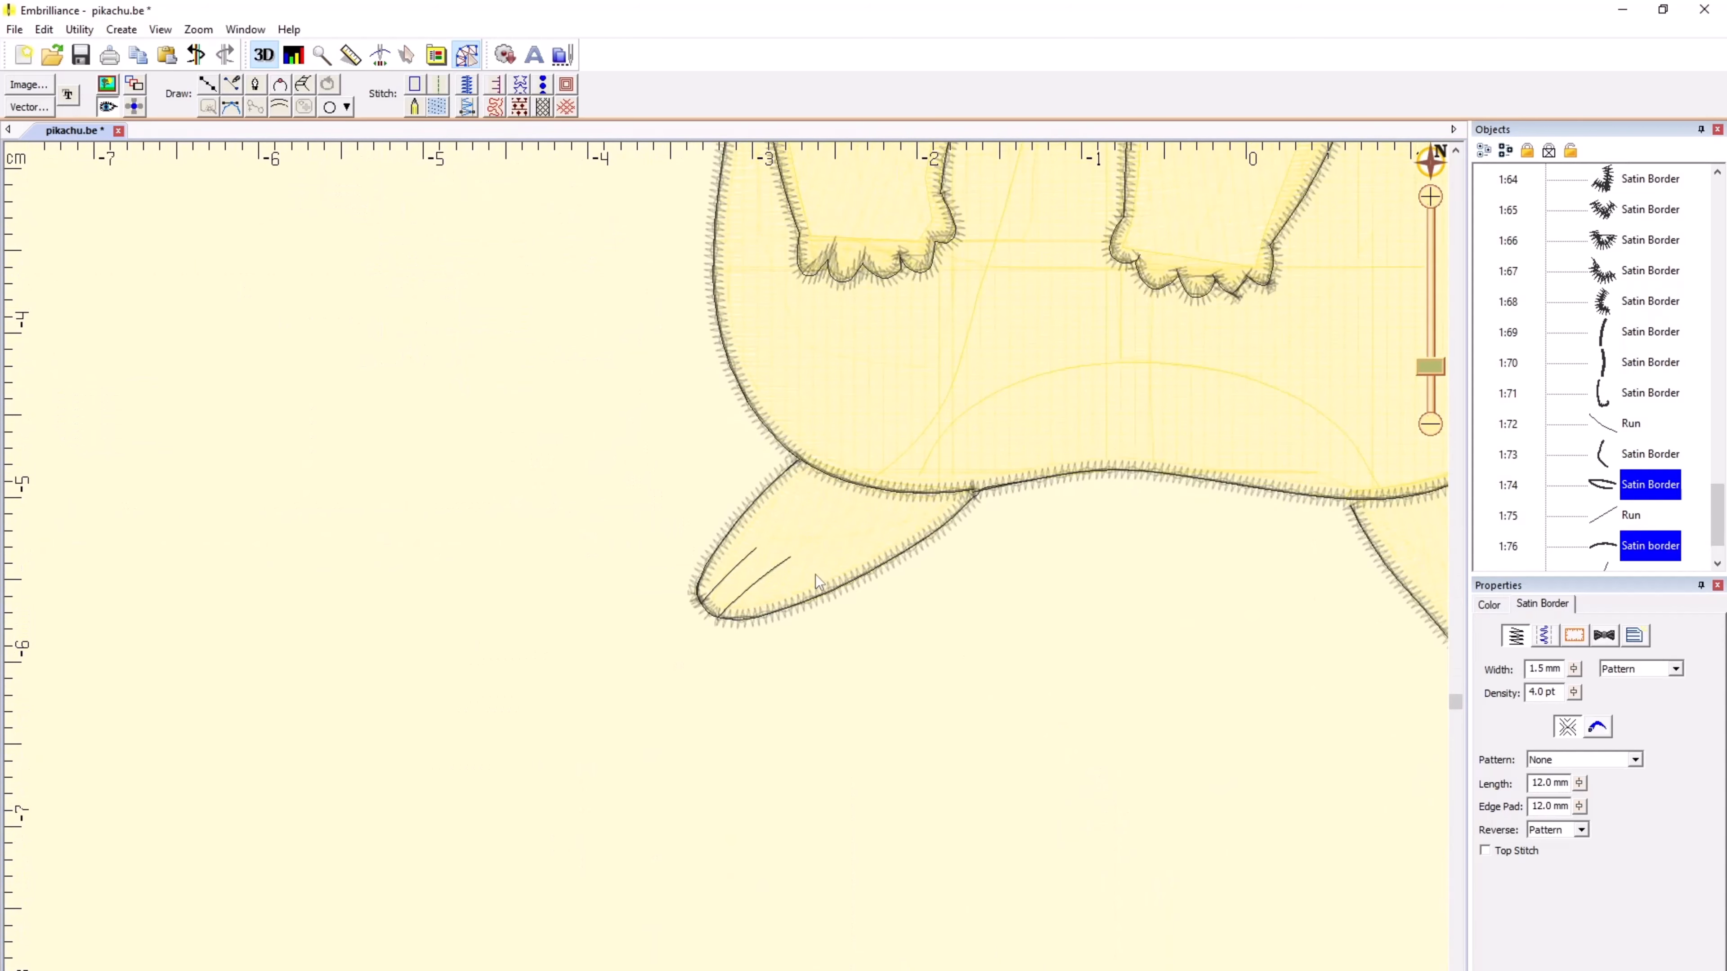
click(854, 585)
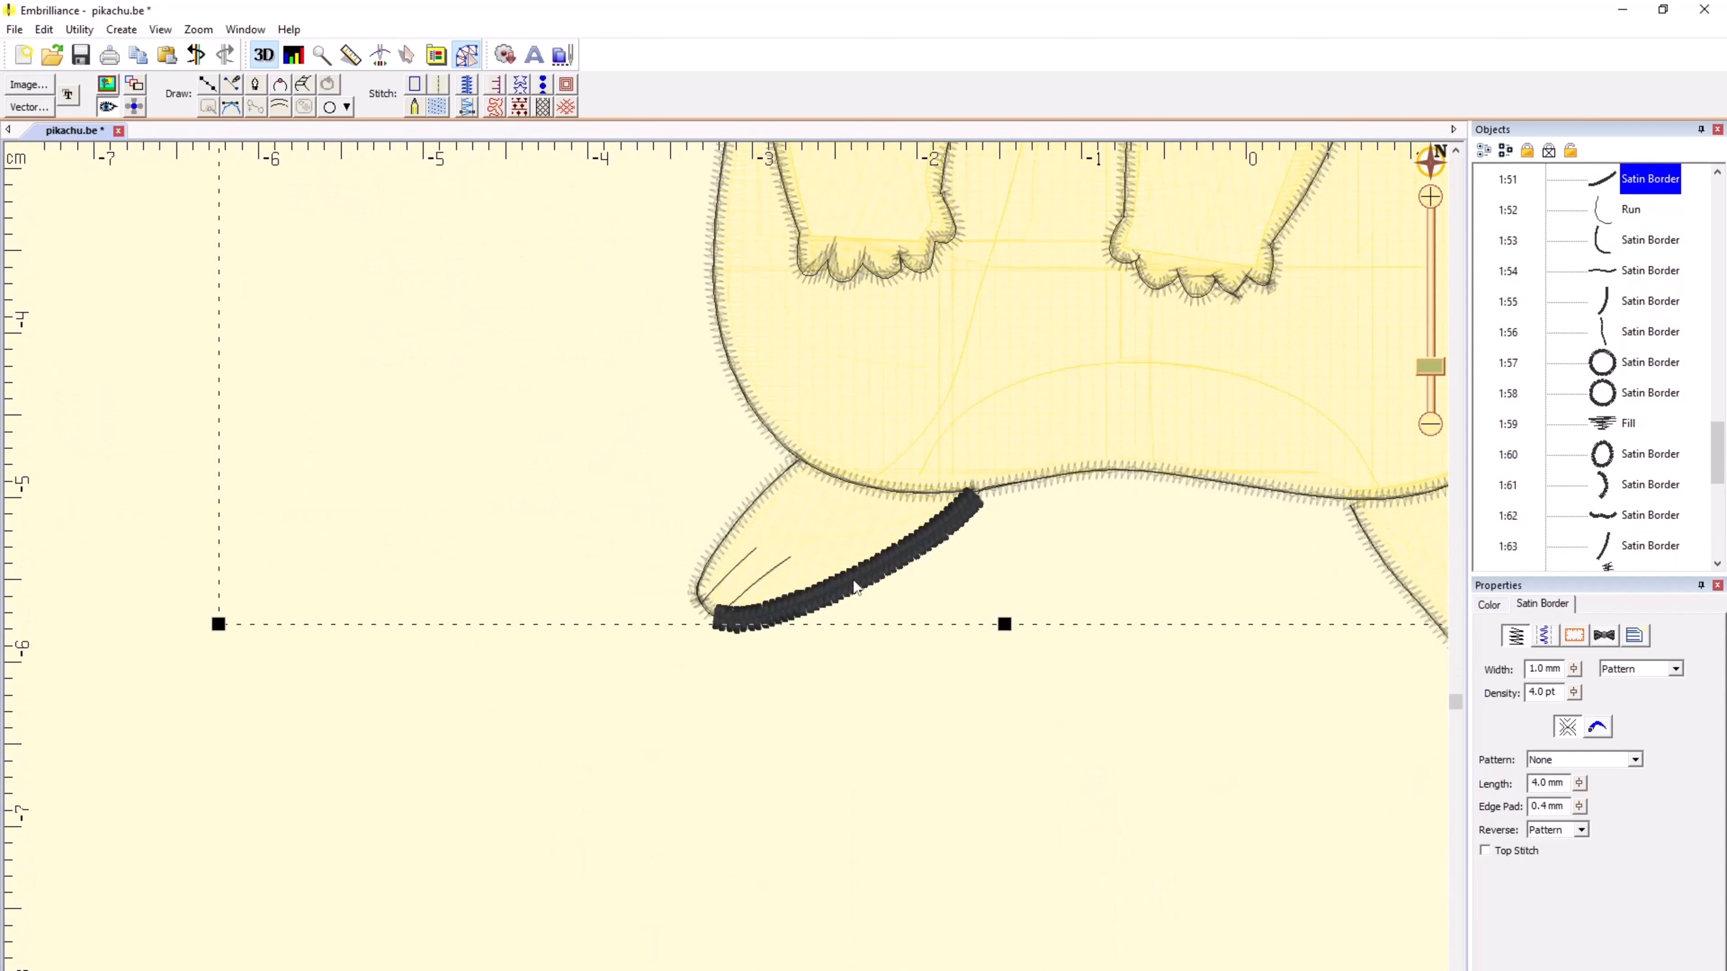
ctrl+click(710, 616)
ctrl+click(710, 568)
scroll(870, 572, down, 2)
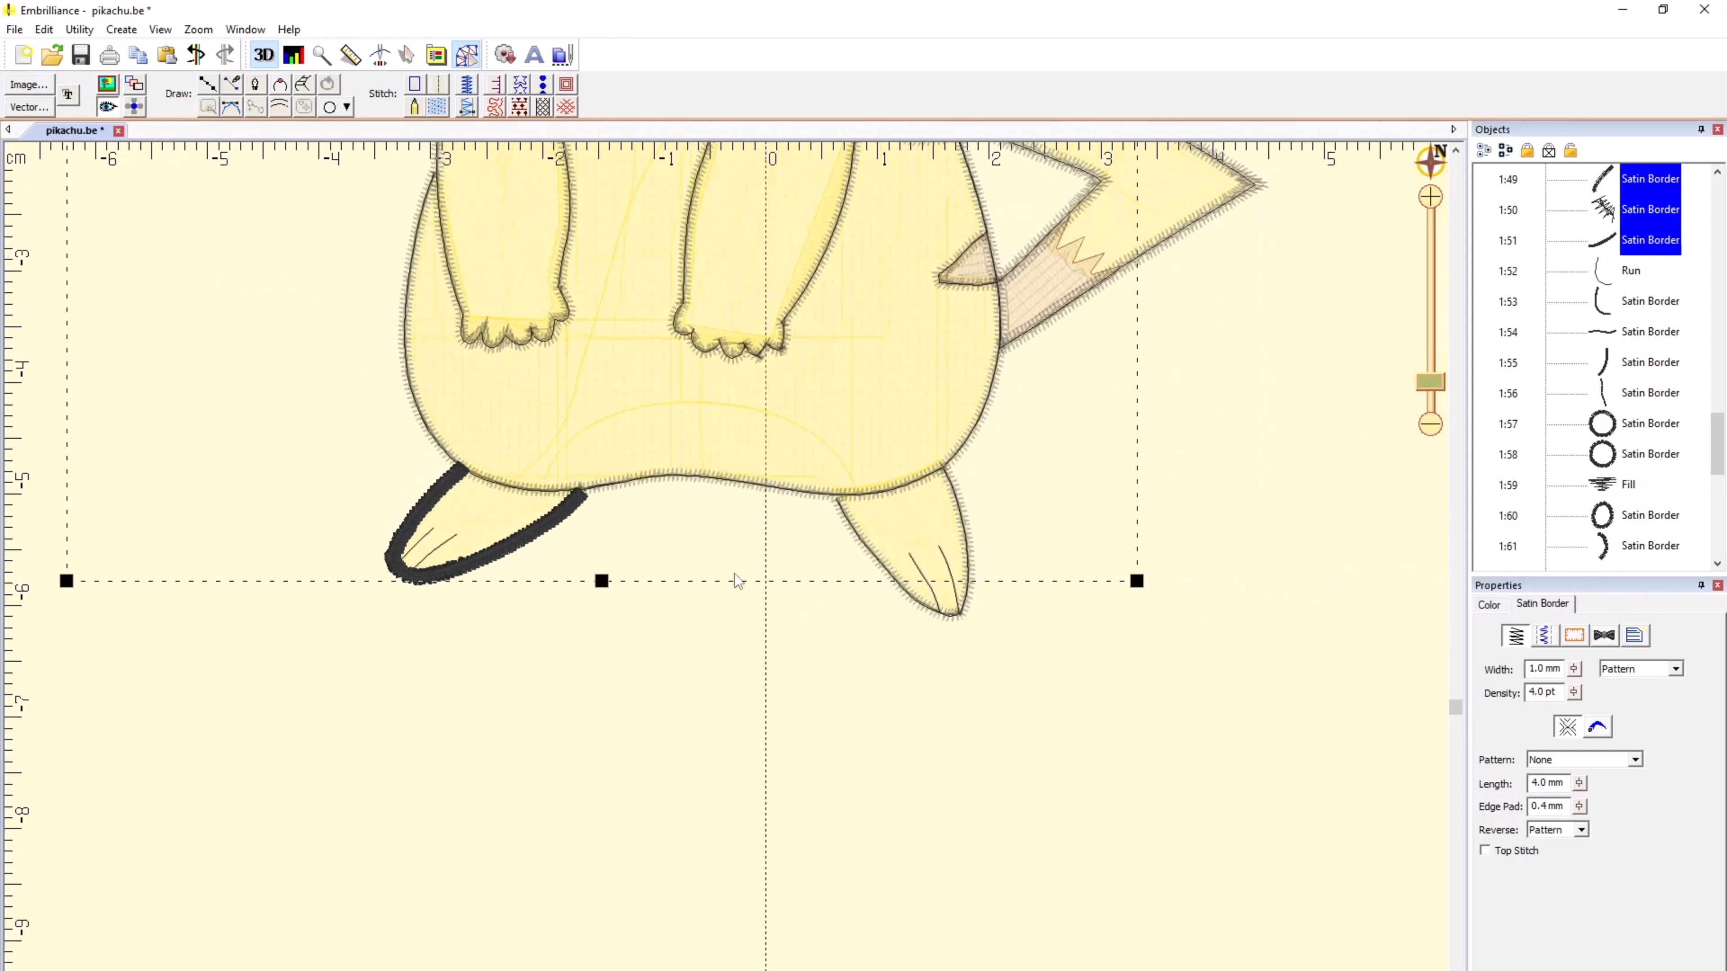
ctrl+click(948, 609)
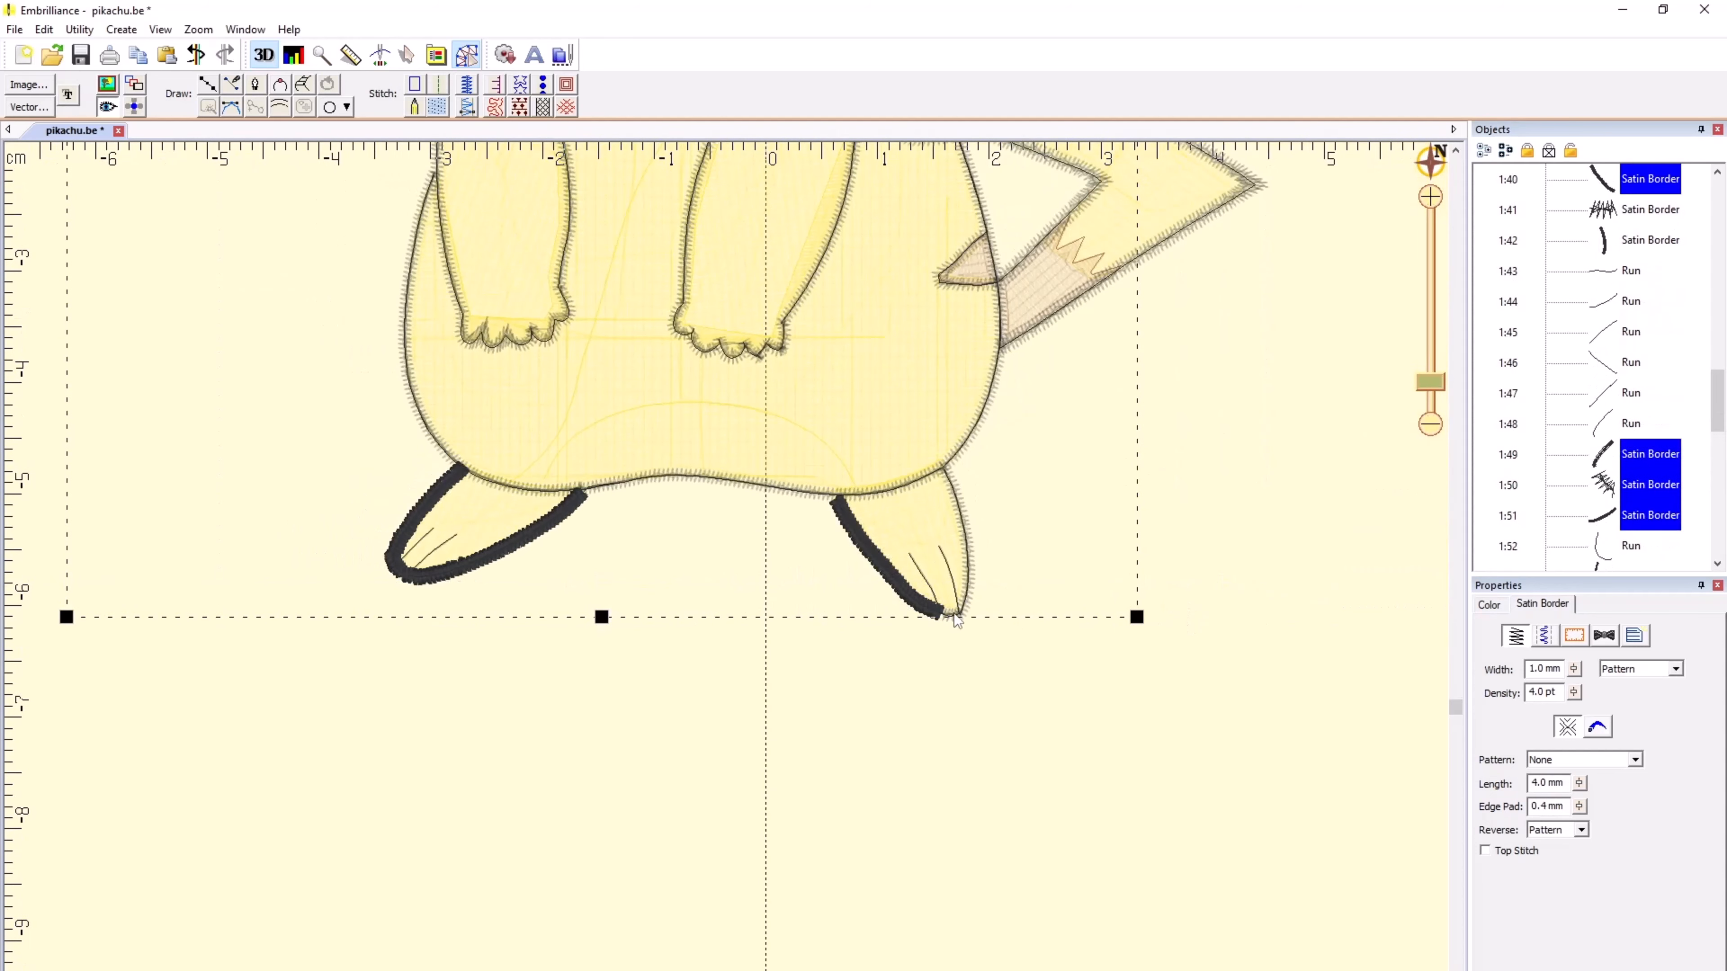
ctrl+click(955, 616)
ctrl+click(973, 584)
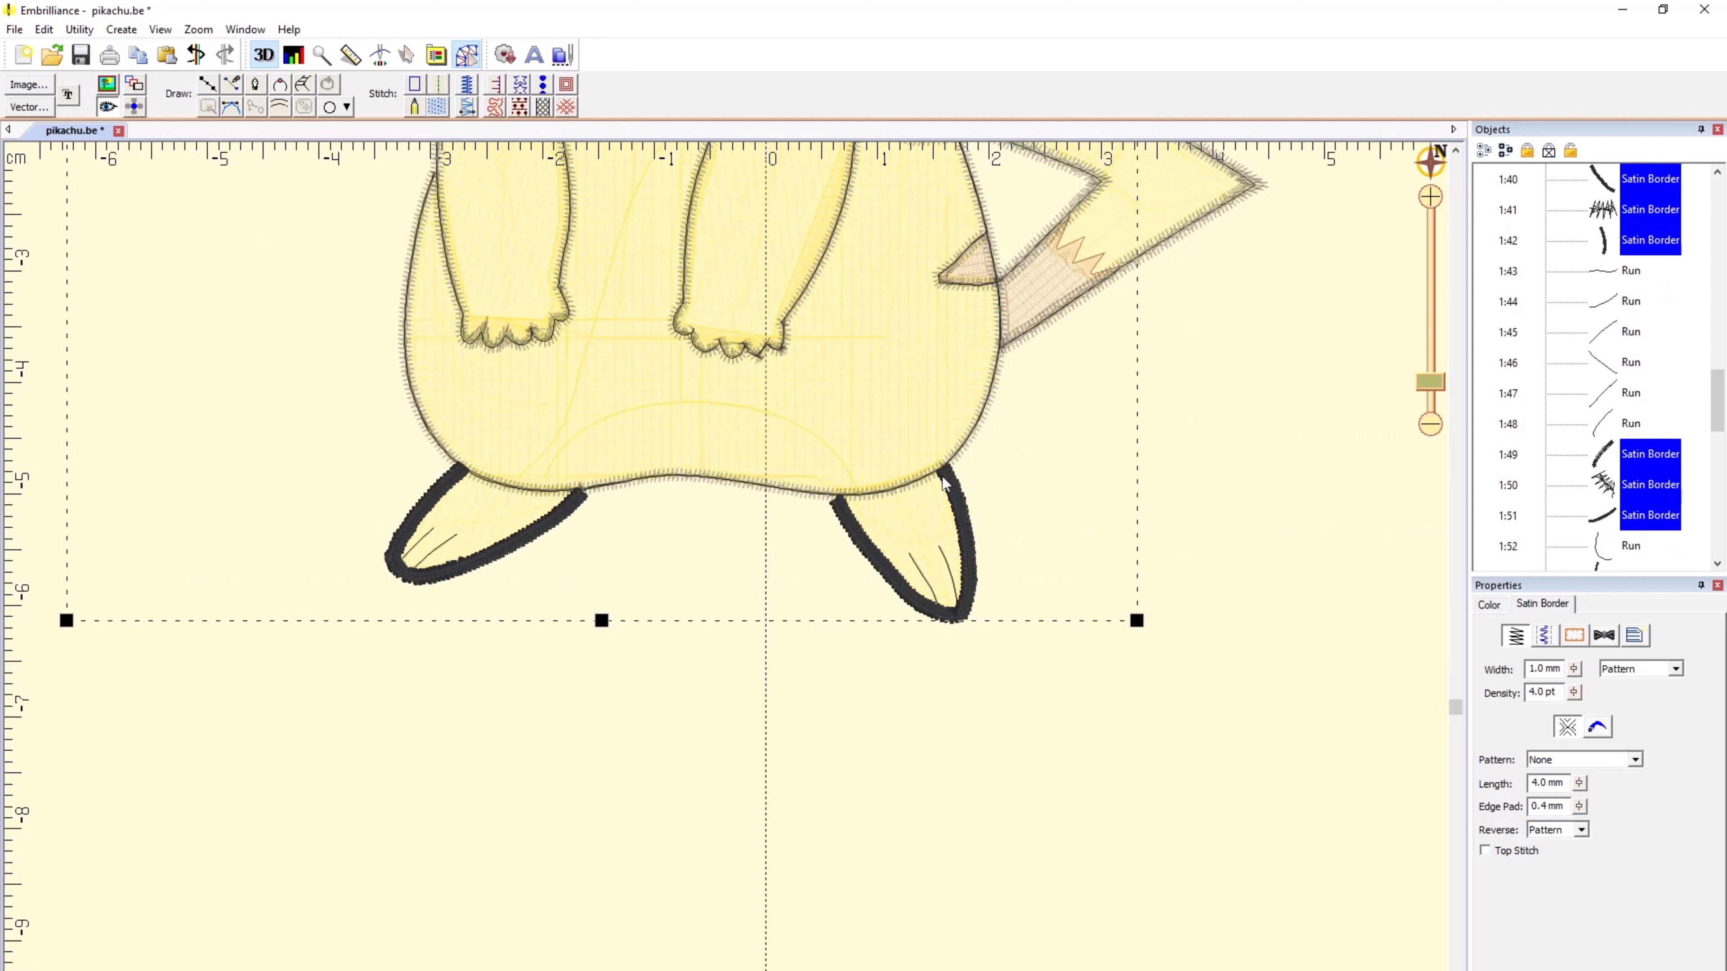
Step: Add the satin borders along the body's underside and back and both zigzag borders of the tail to the selection
ctrl+click(769, 488)
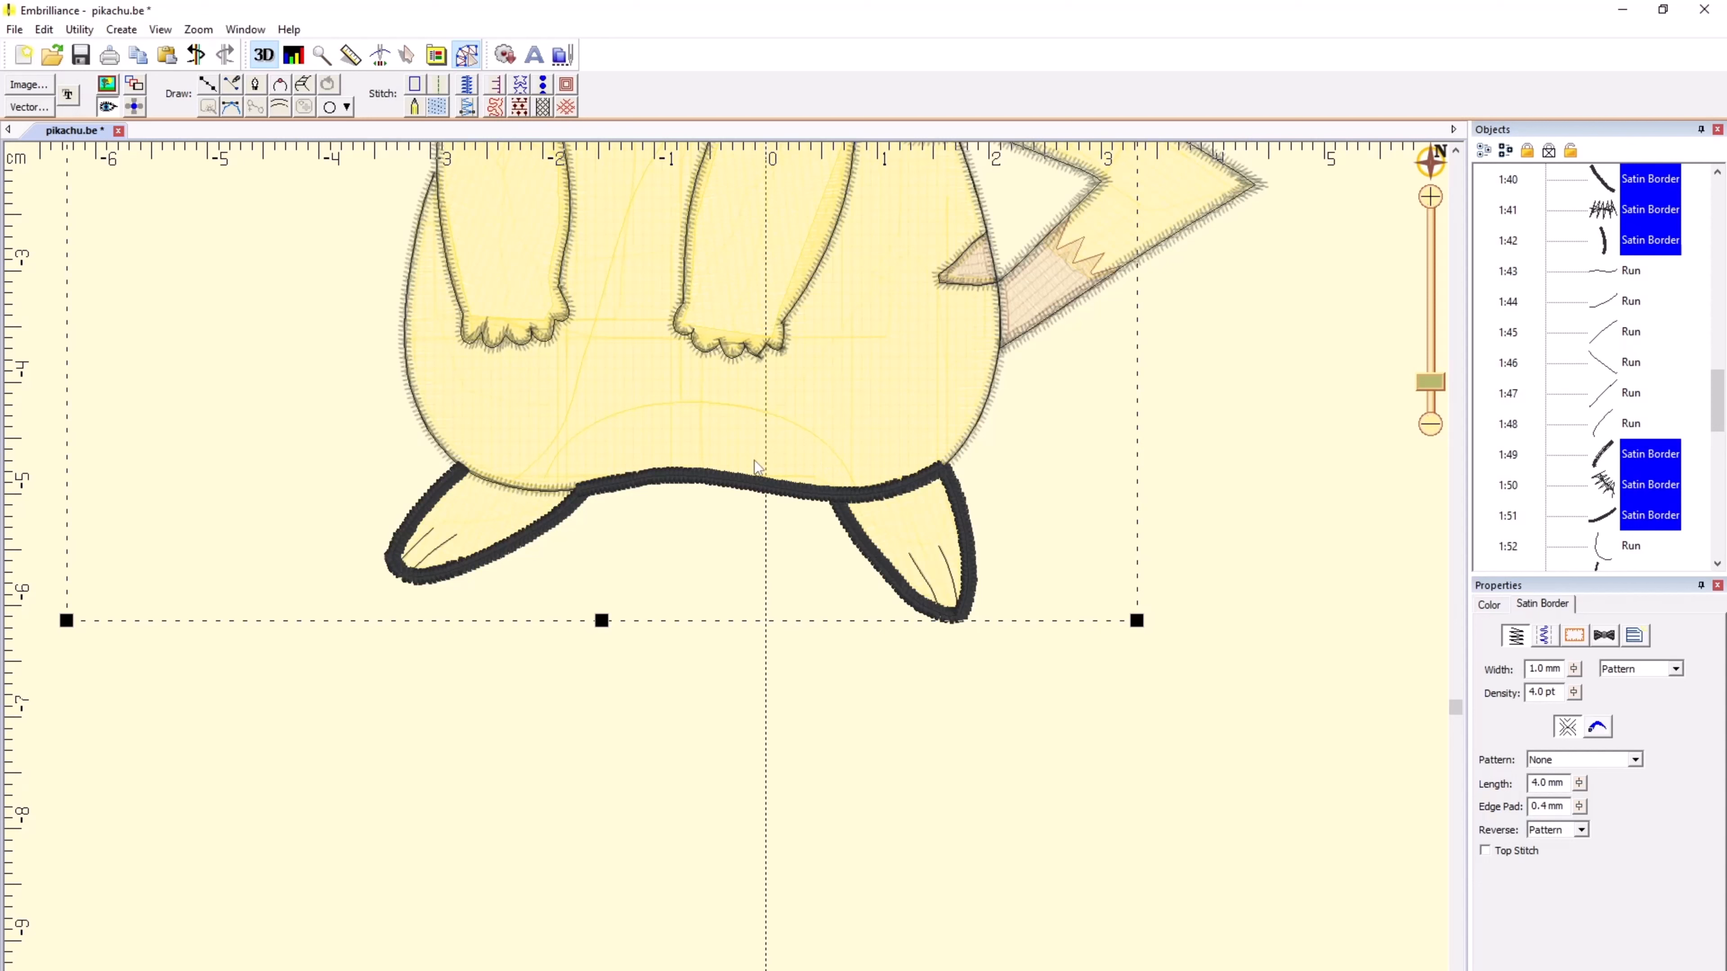
ctrl+click(983, 218)
ctrl+click(995, 369)
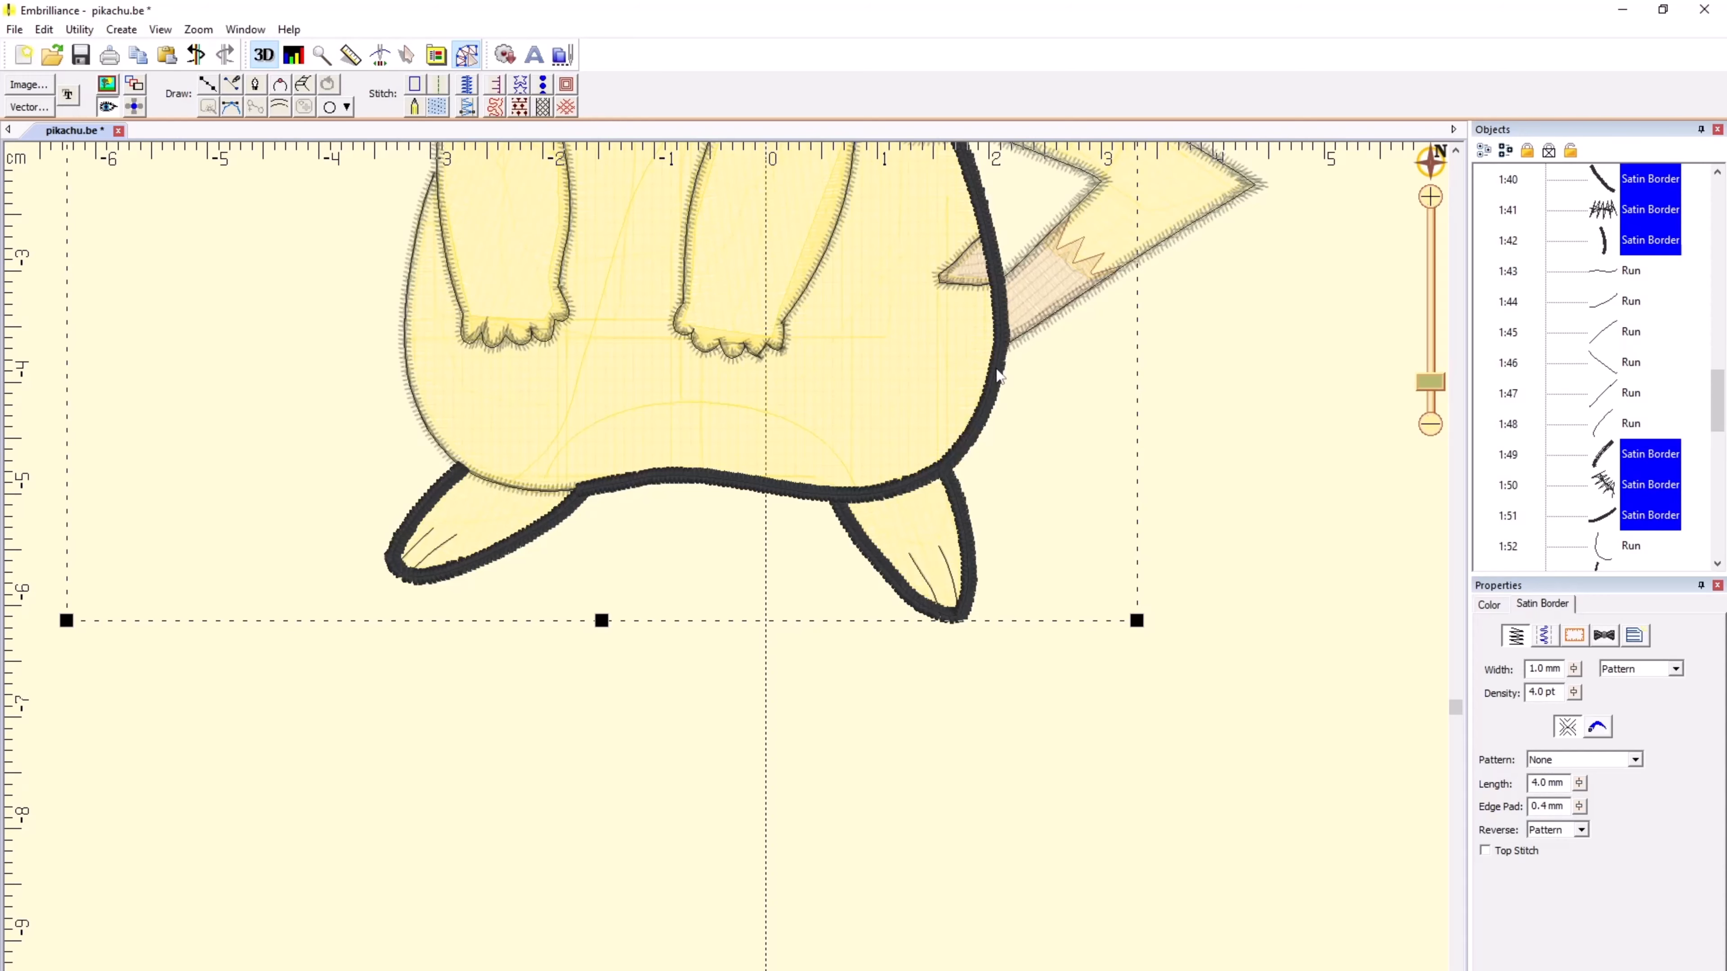
scroll(737, 592, down, 2)
scroll(738, 587, up, 1)
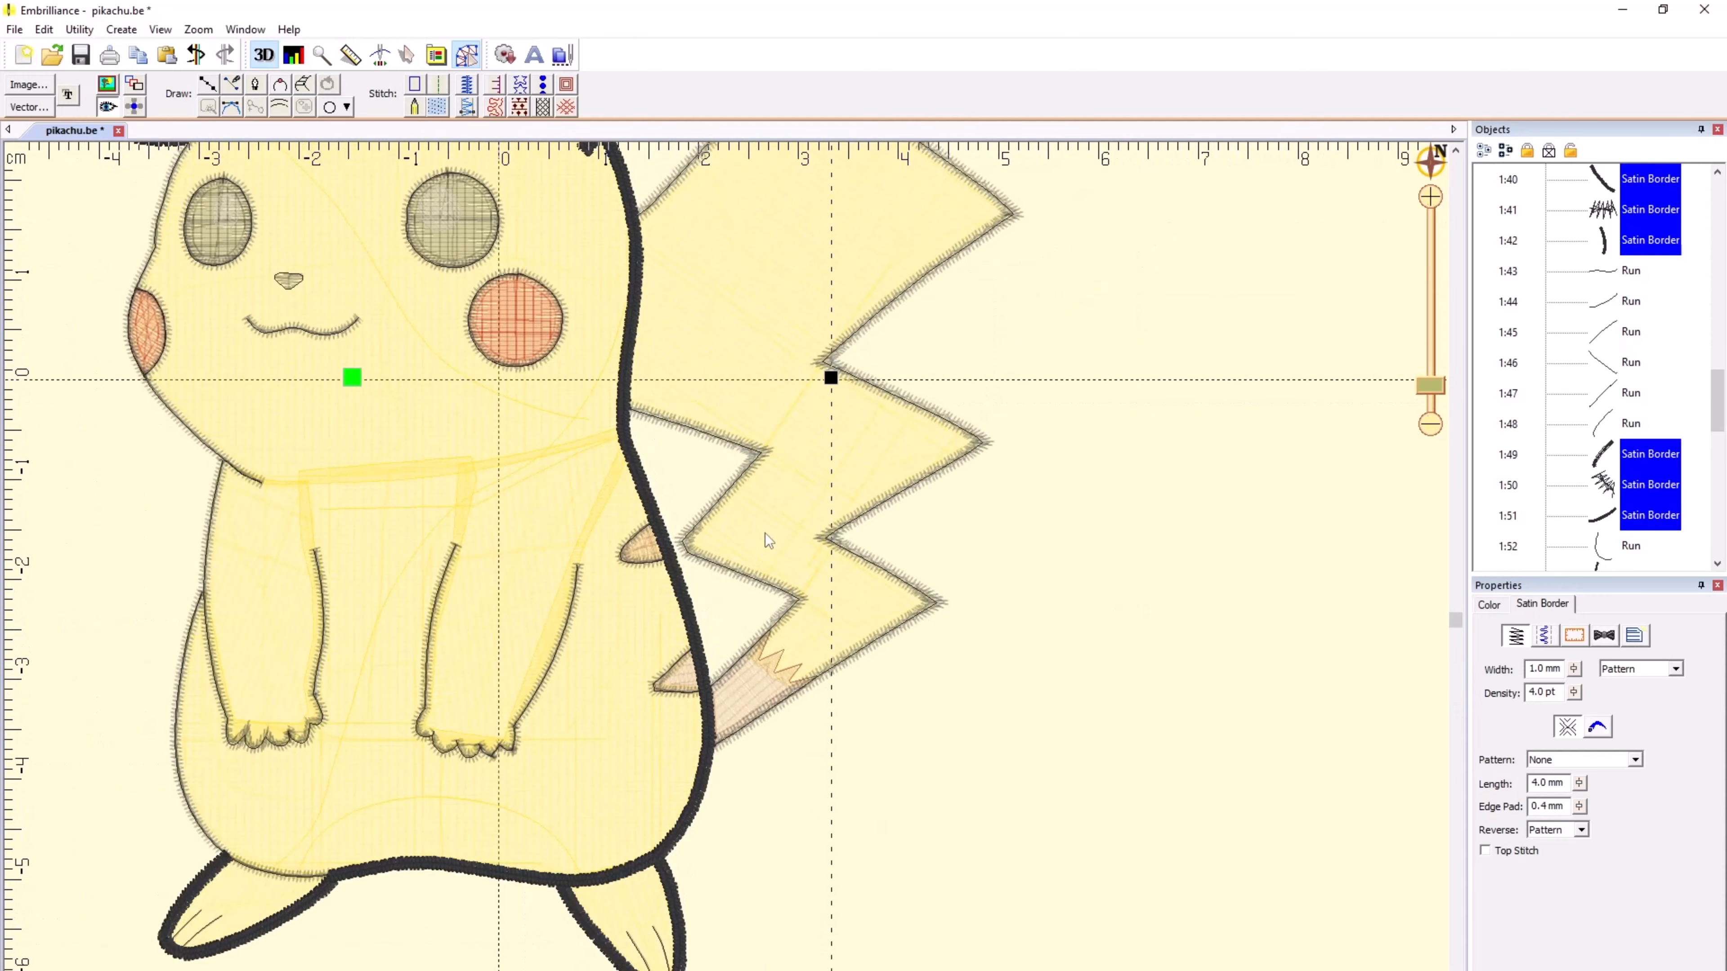
ctrl+click(745, 580)
ctrl+click(865, 572)
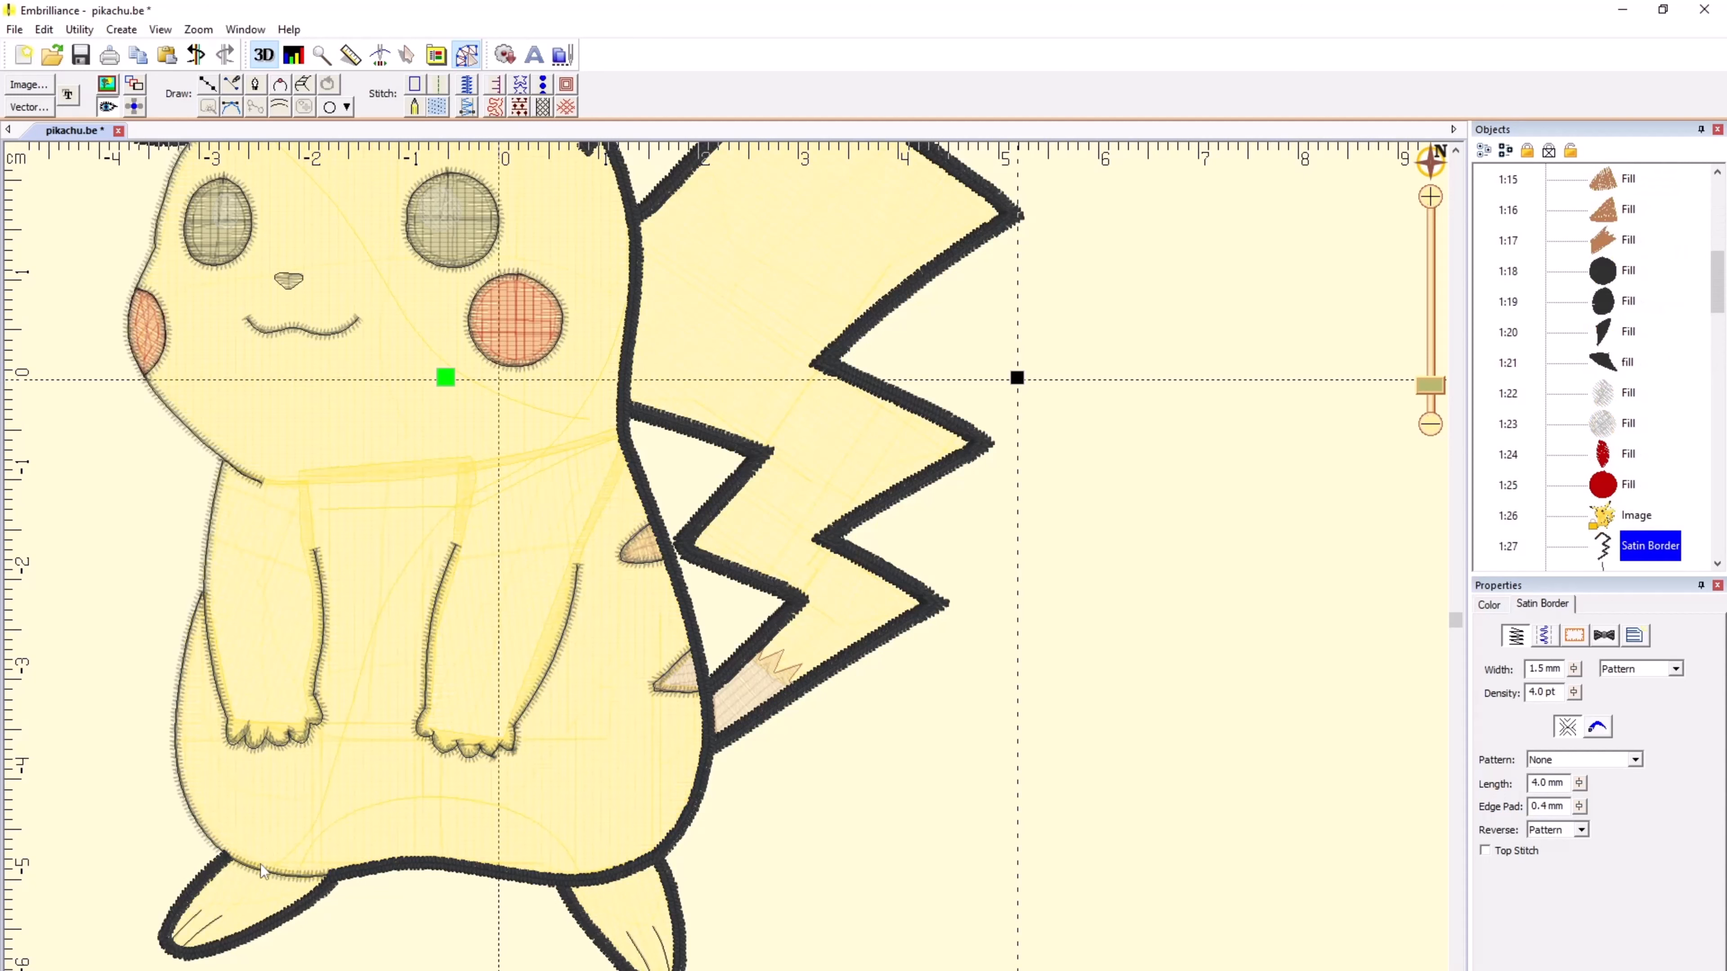
Step: Add the satin borders along the front of the belly and the edge of the face to the selection
ctrl+click(259, 869)
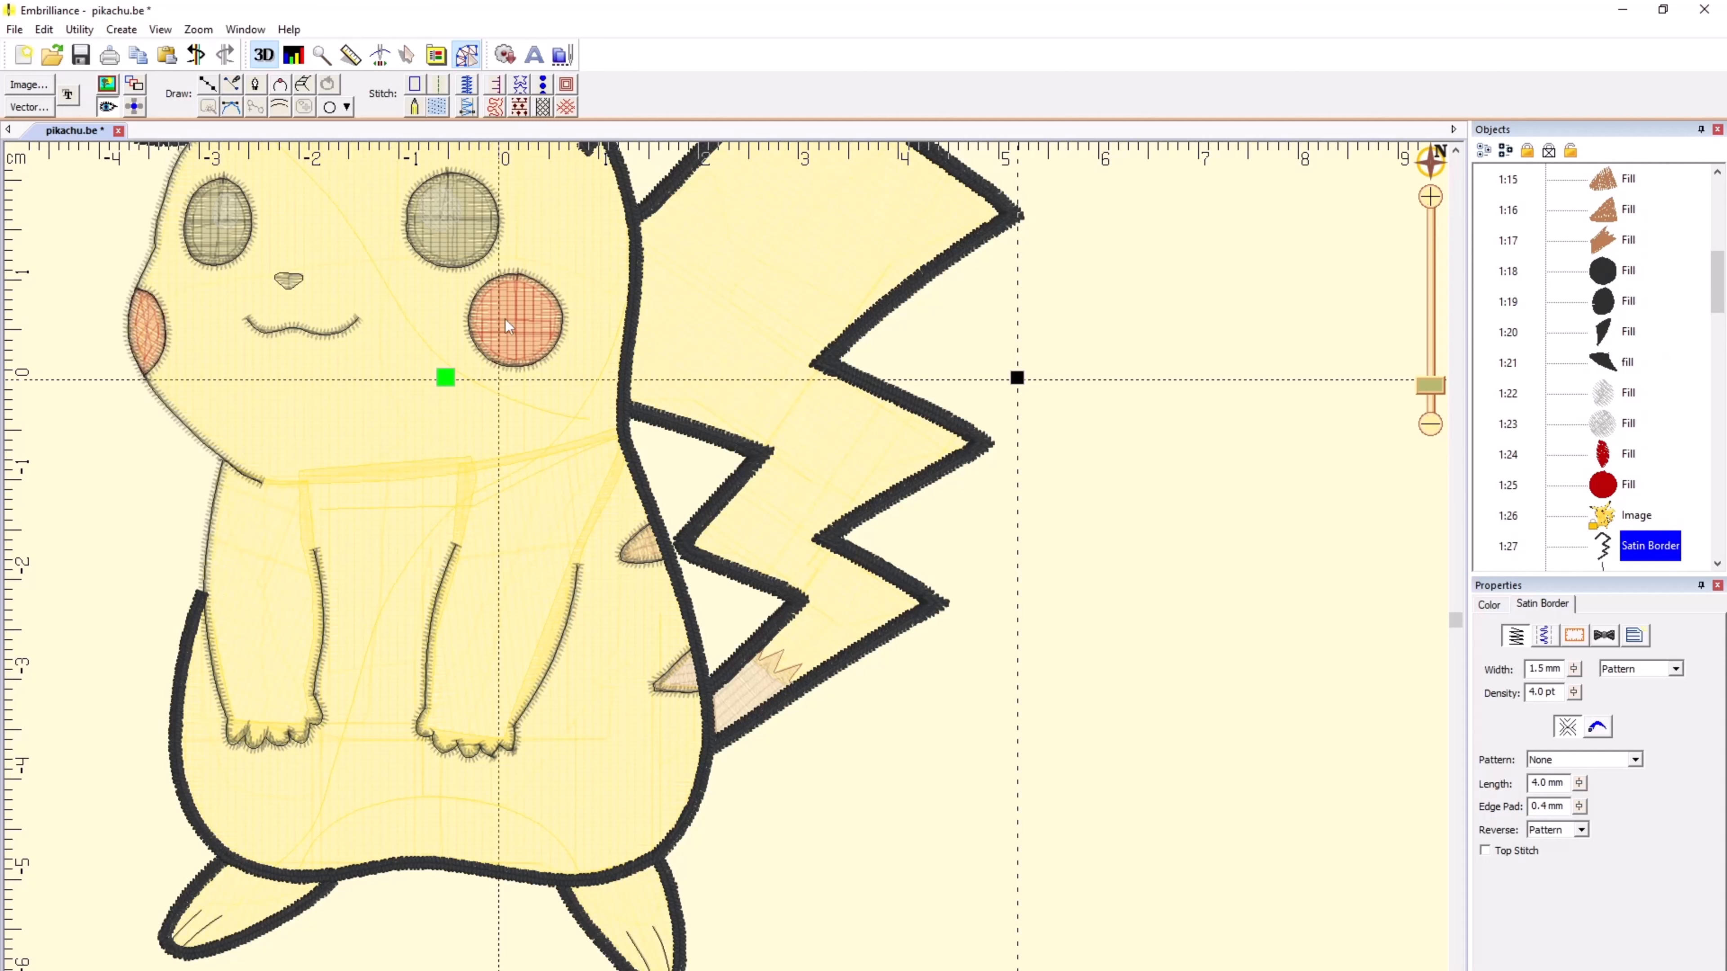
drag(351, 275, 726, 574)
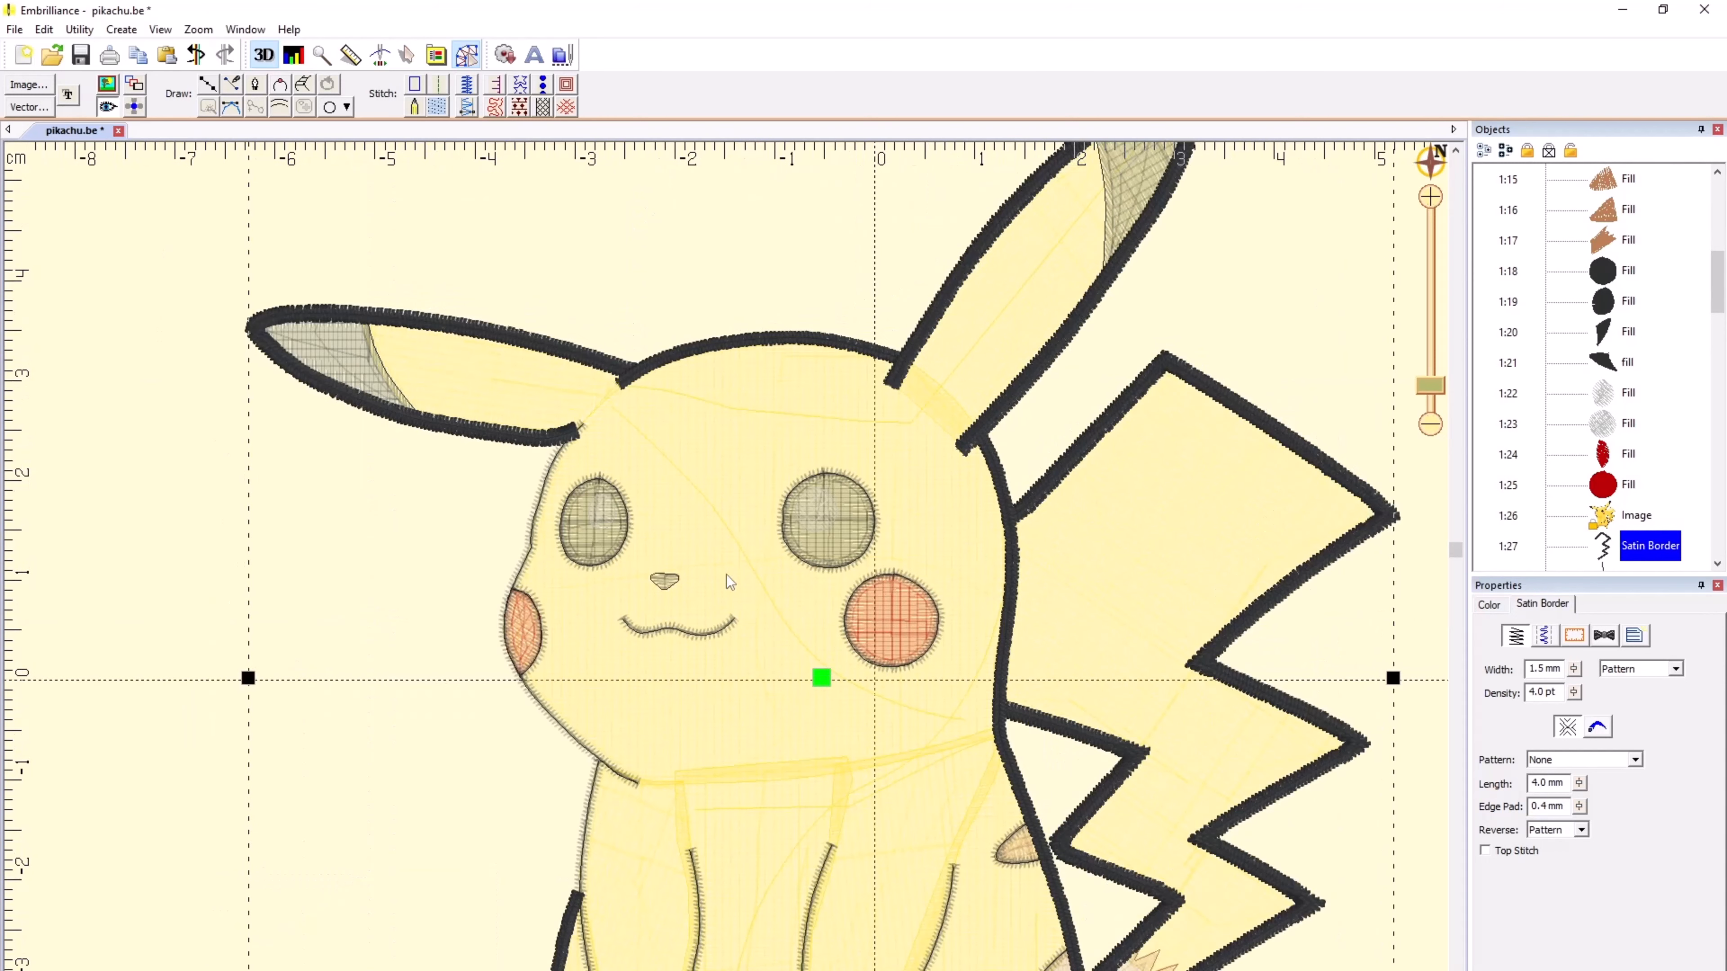
ctrl+click(550, 503)
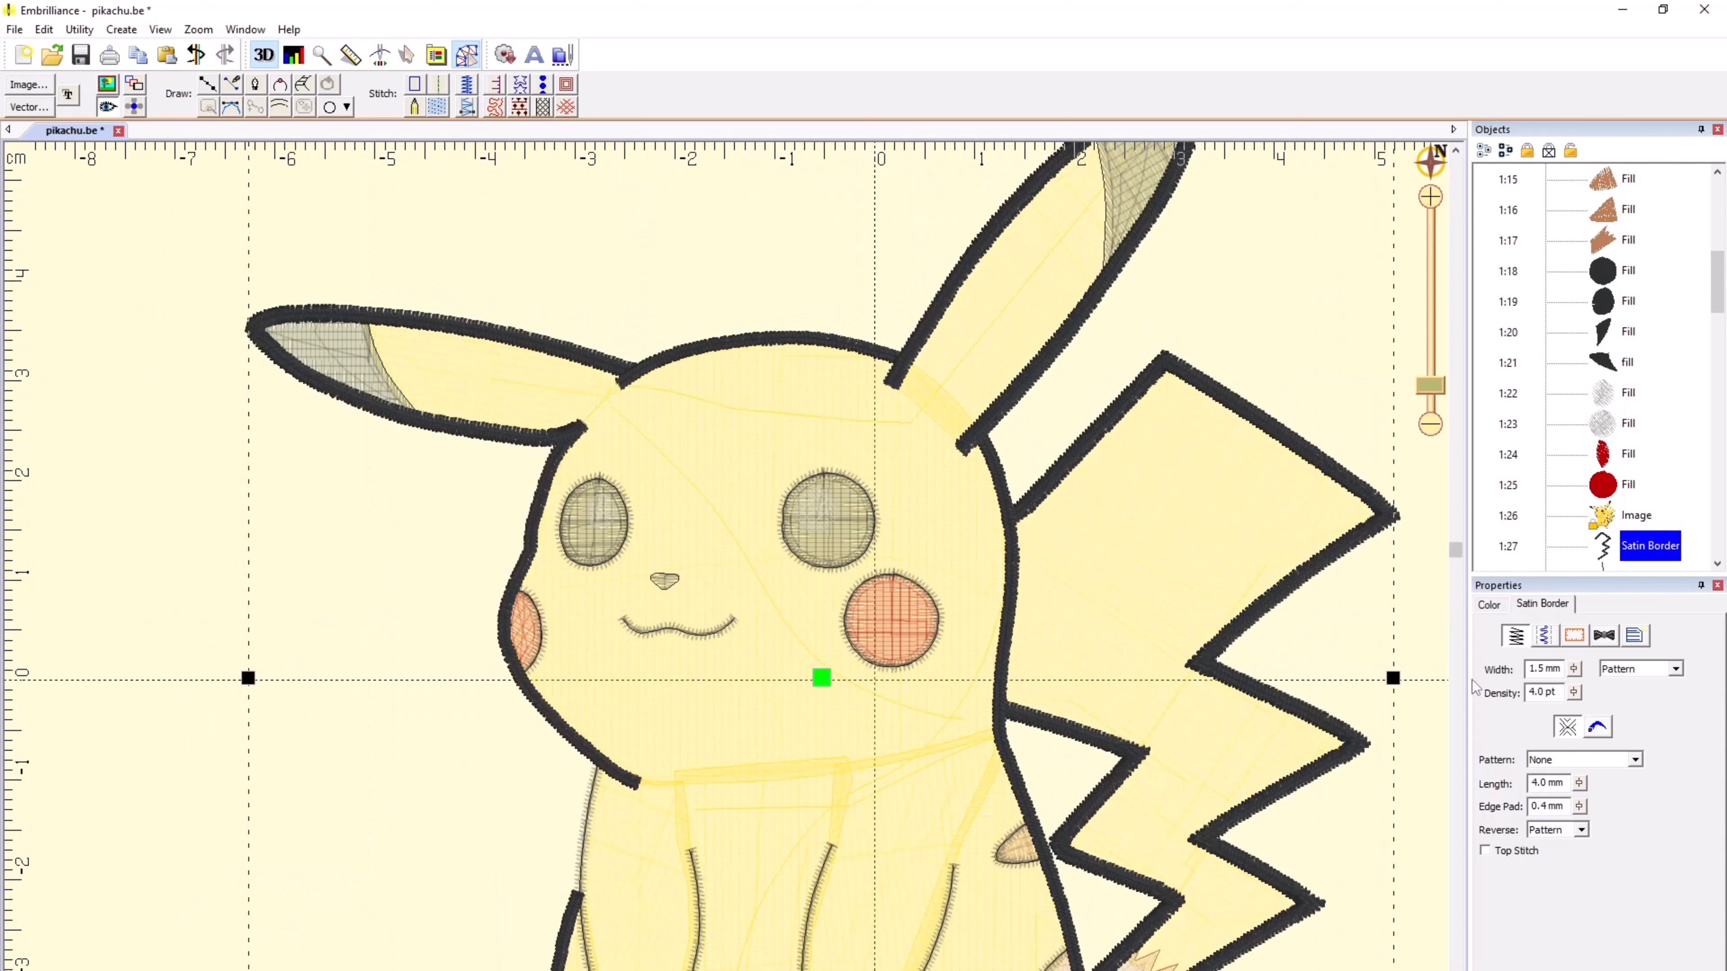
Step: Set the width of all selected outer satin borders to 2.5 mm and deselect them
click(1547, 670)
double_click(1547, 670)
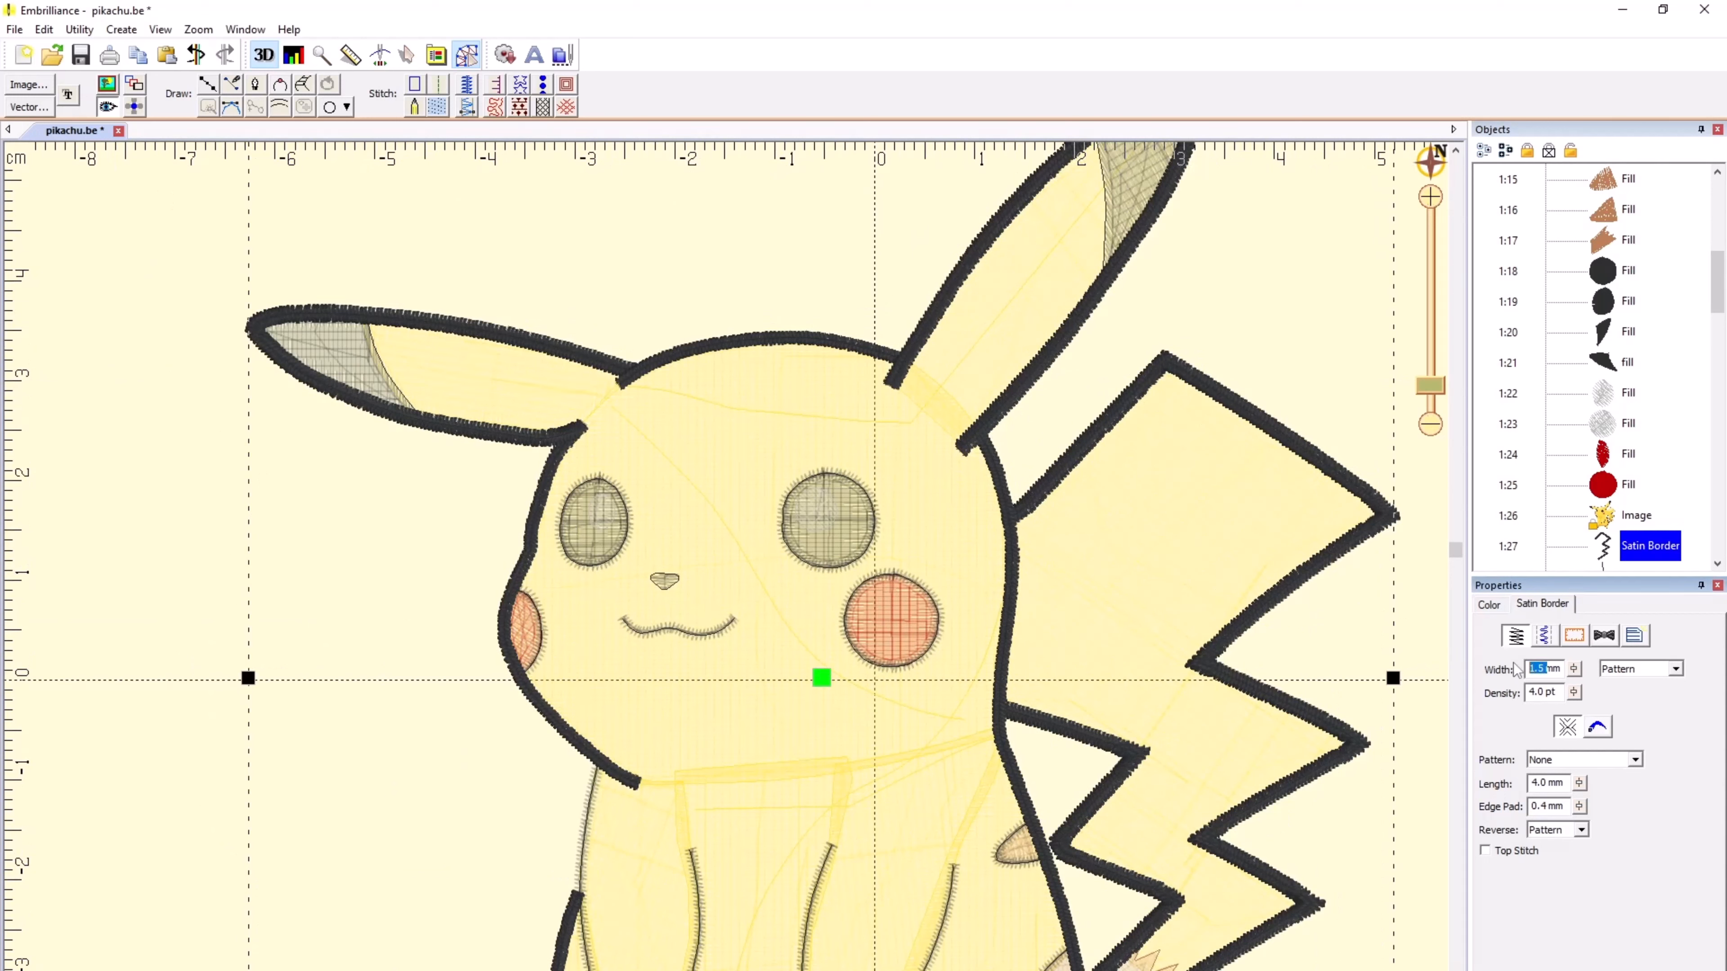
text(2.)
key(Tab)
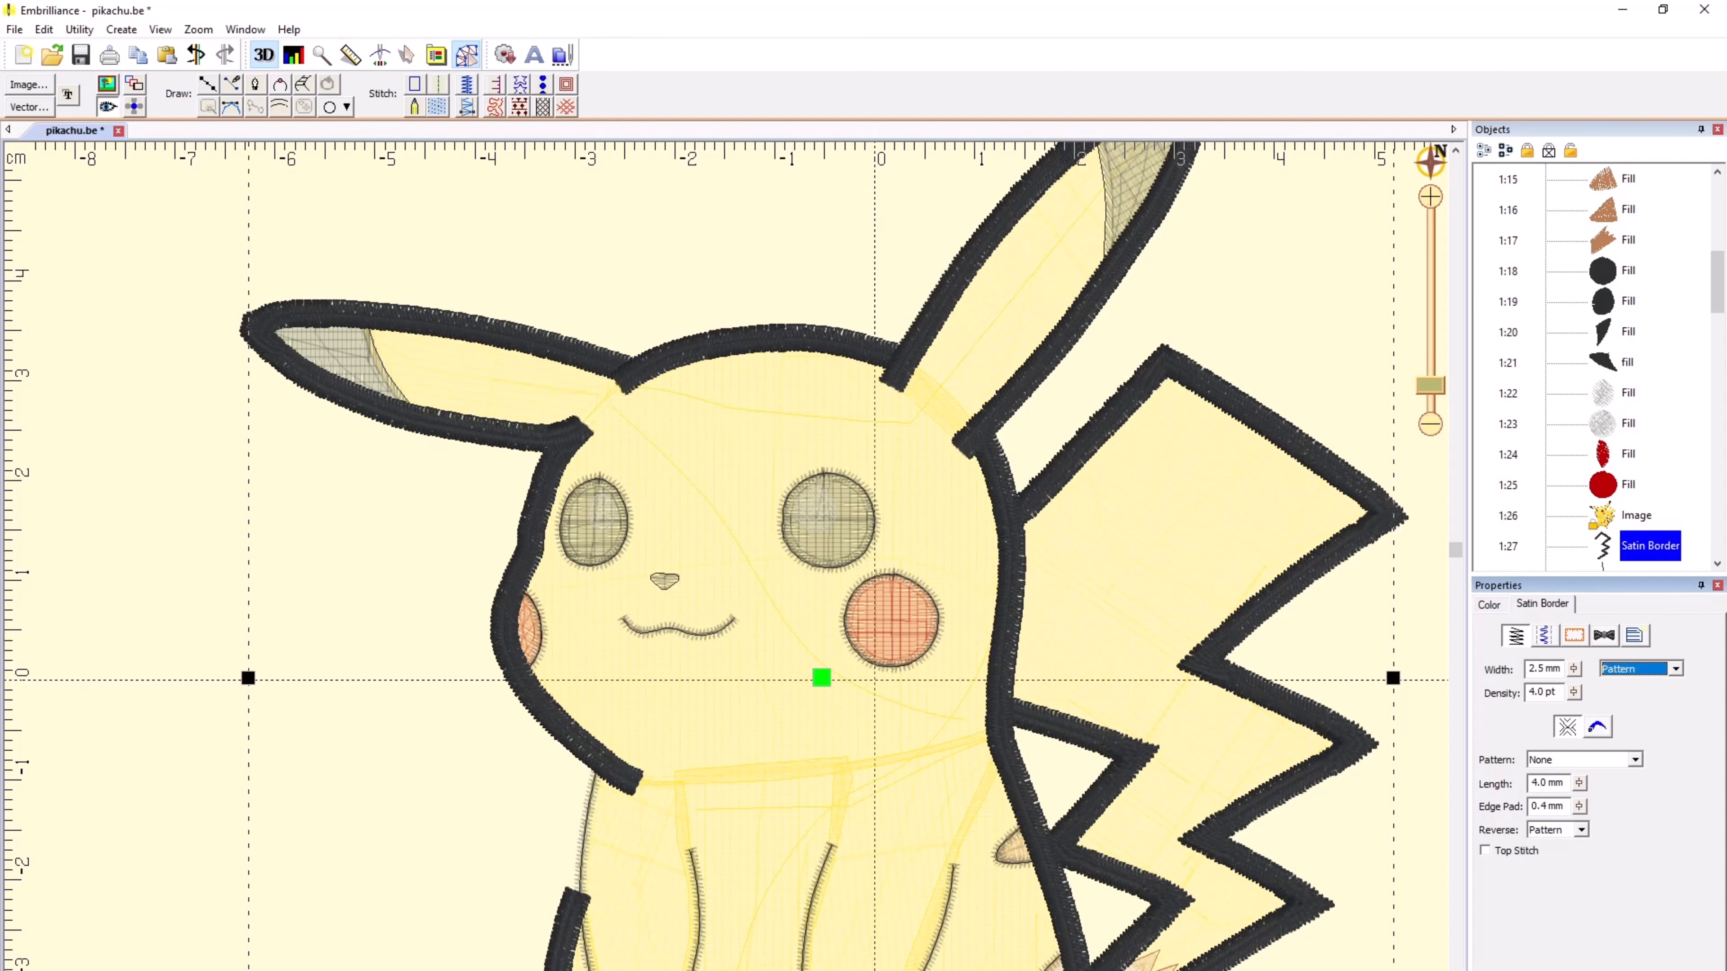
click(499, 791)
scroll(499, 791, down, 1)
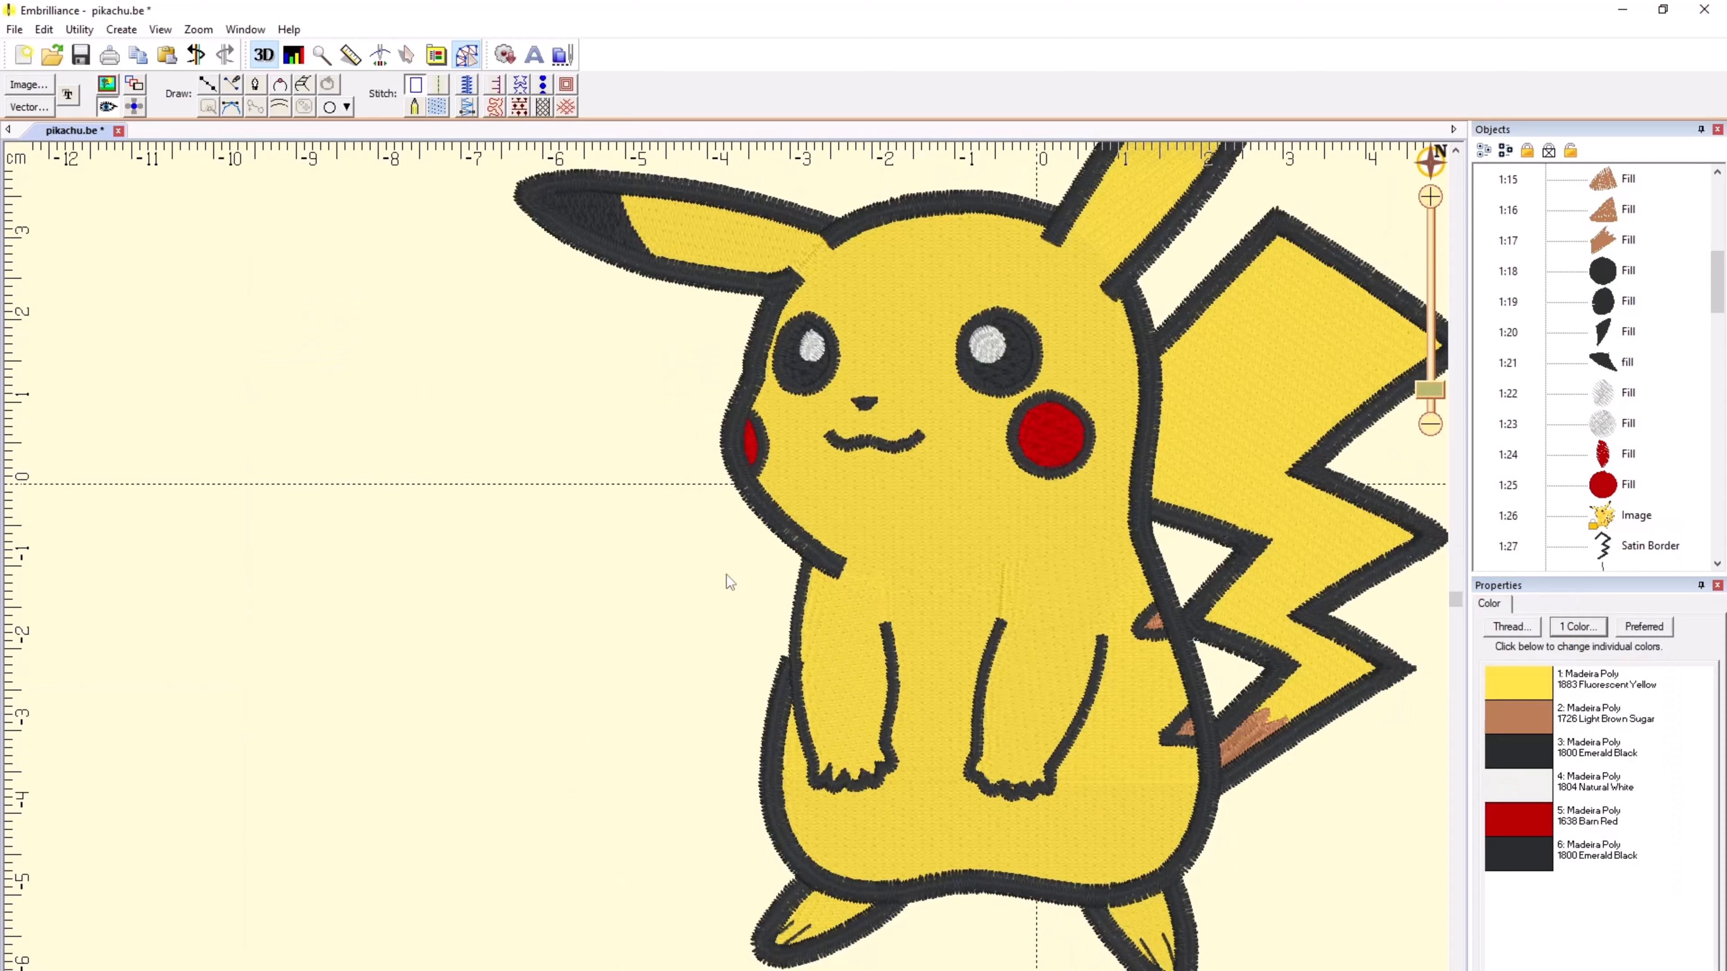
scroll(726, 575, down, 1)
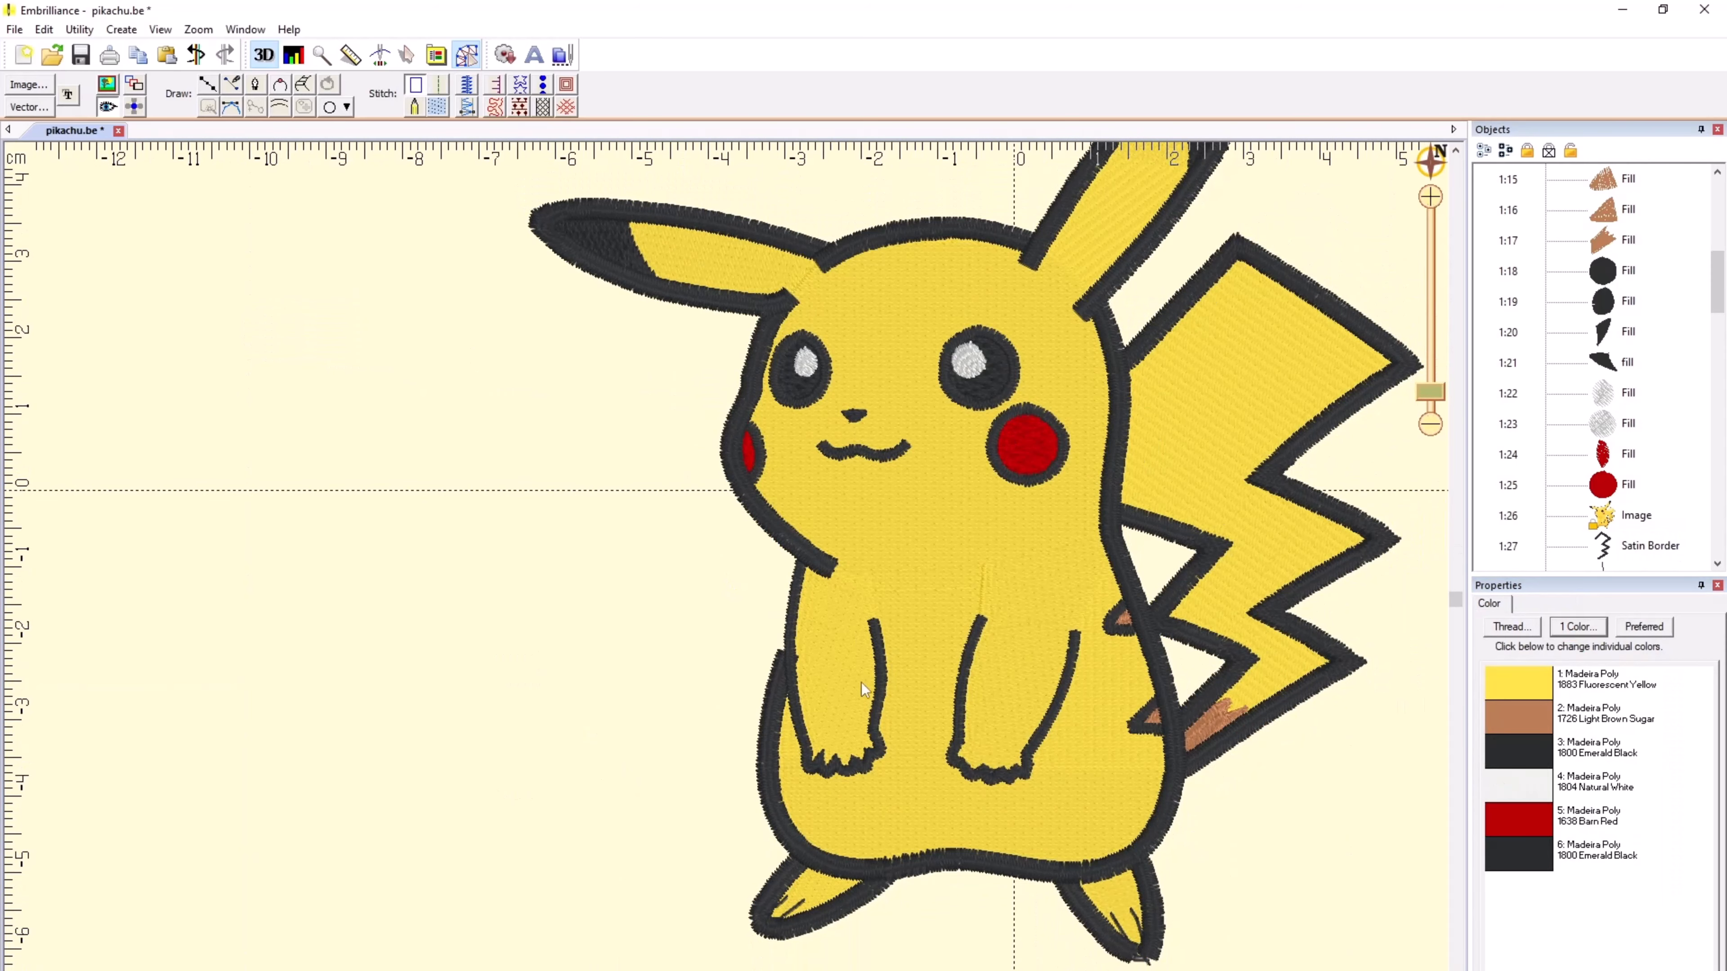
Step: Examine the individual satin border pieces that outline the two arms and their current width settings
scroll(839, 691, up, 1)
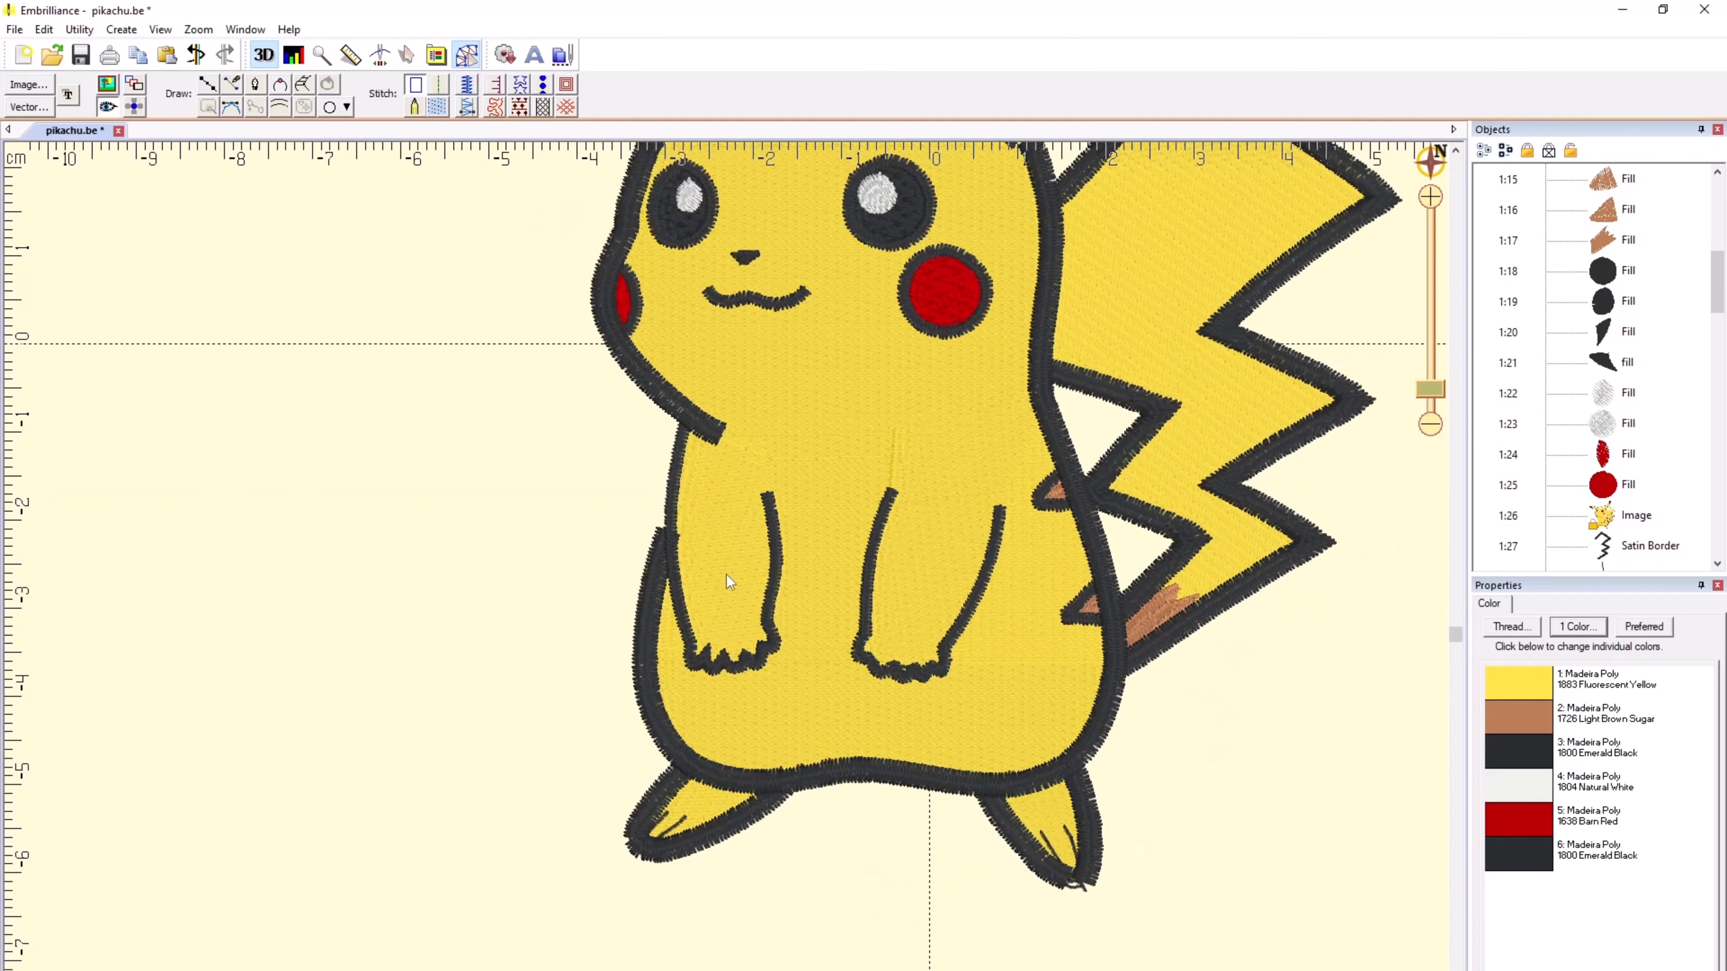
click(667, 510)
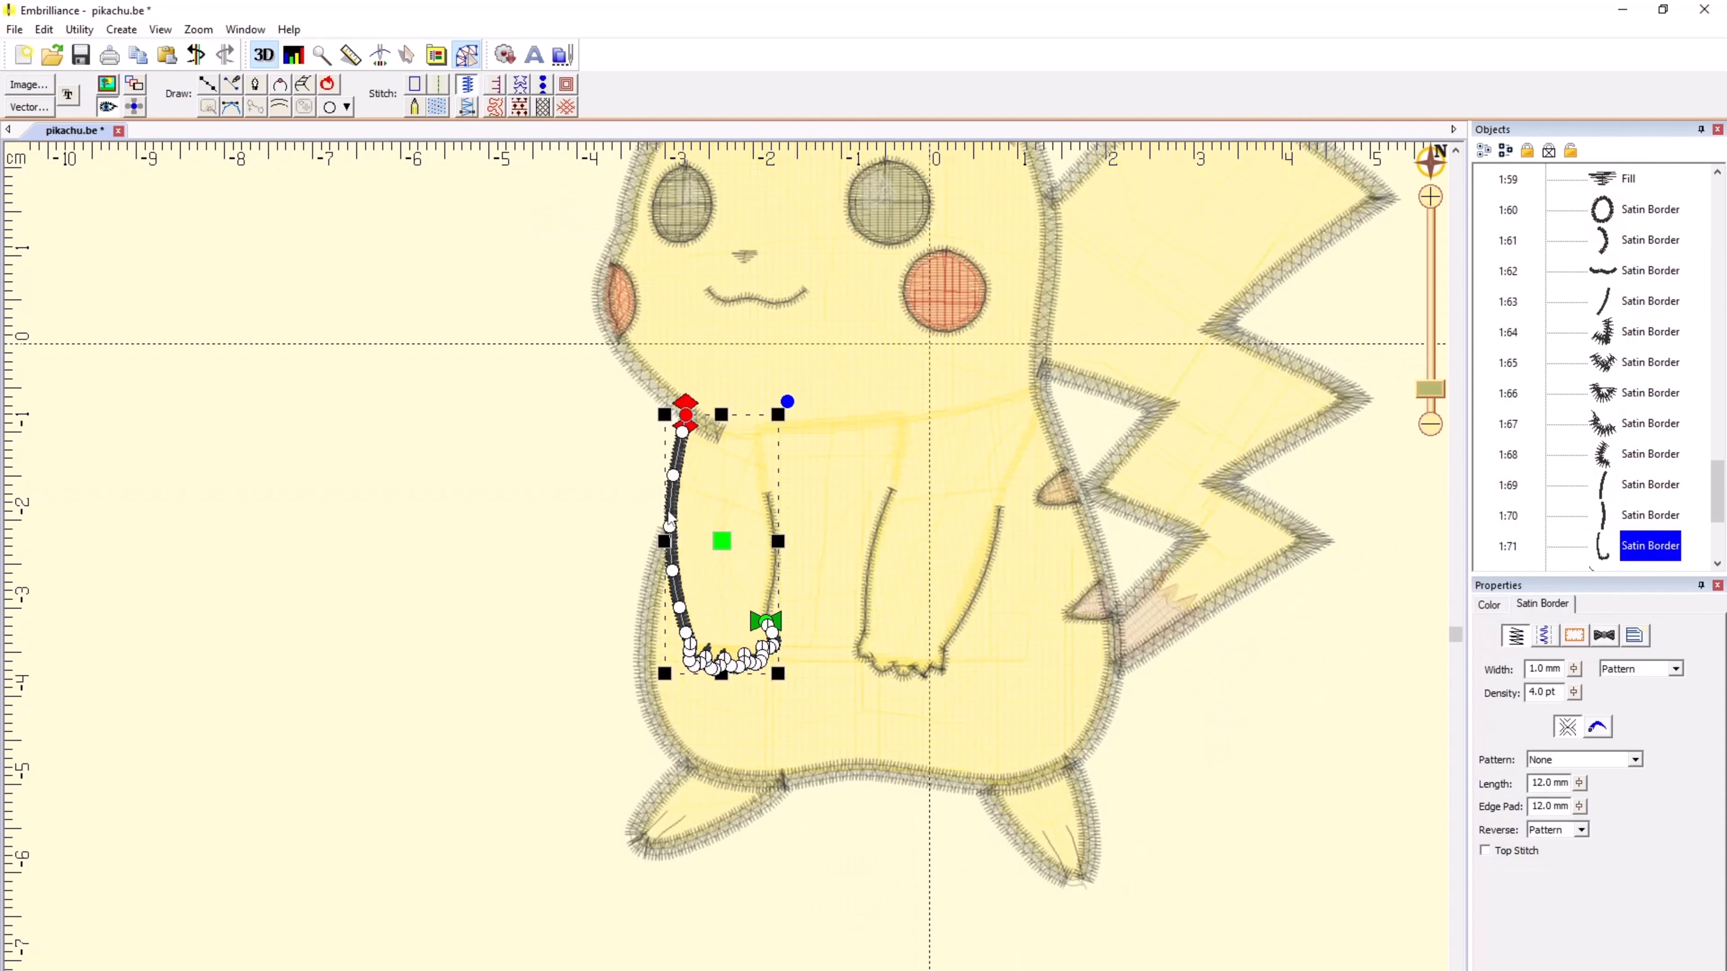
click(549, 541)
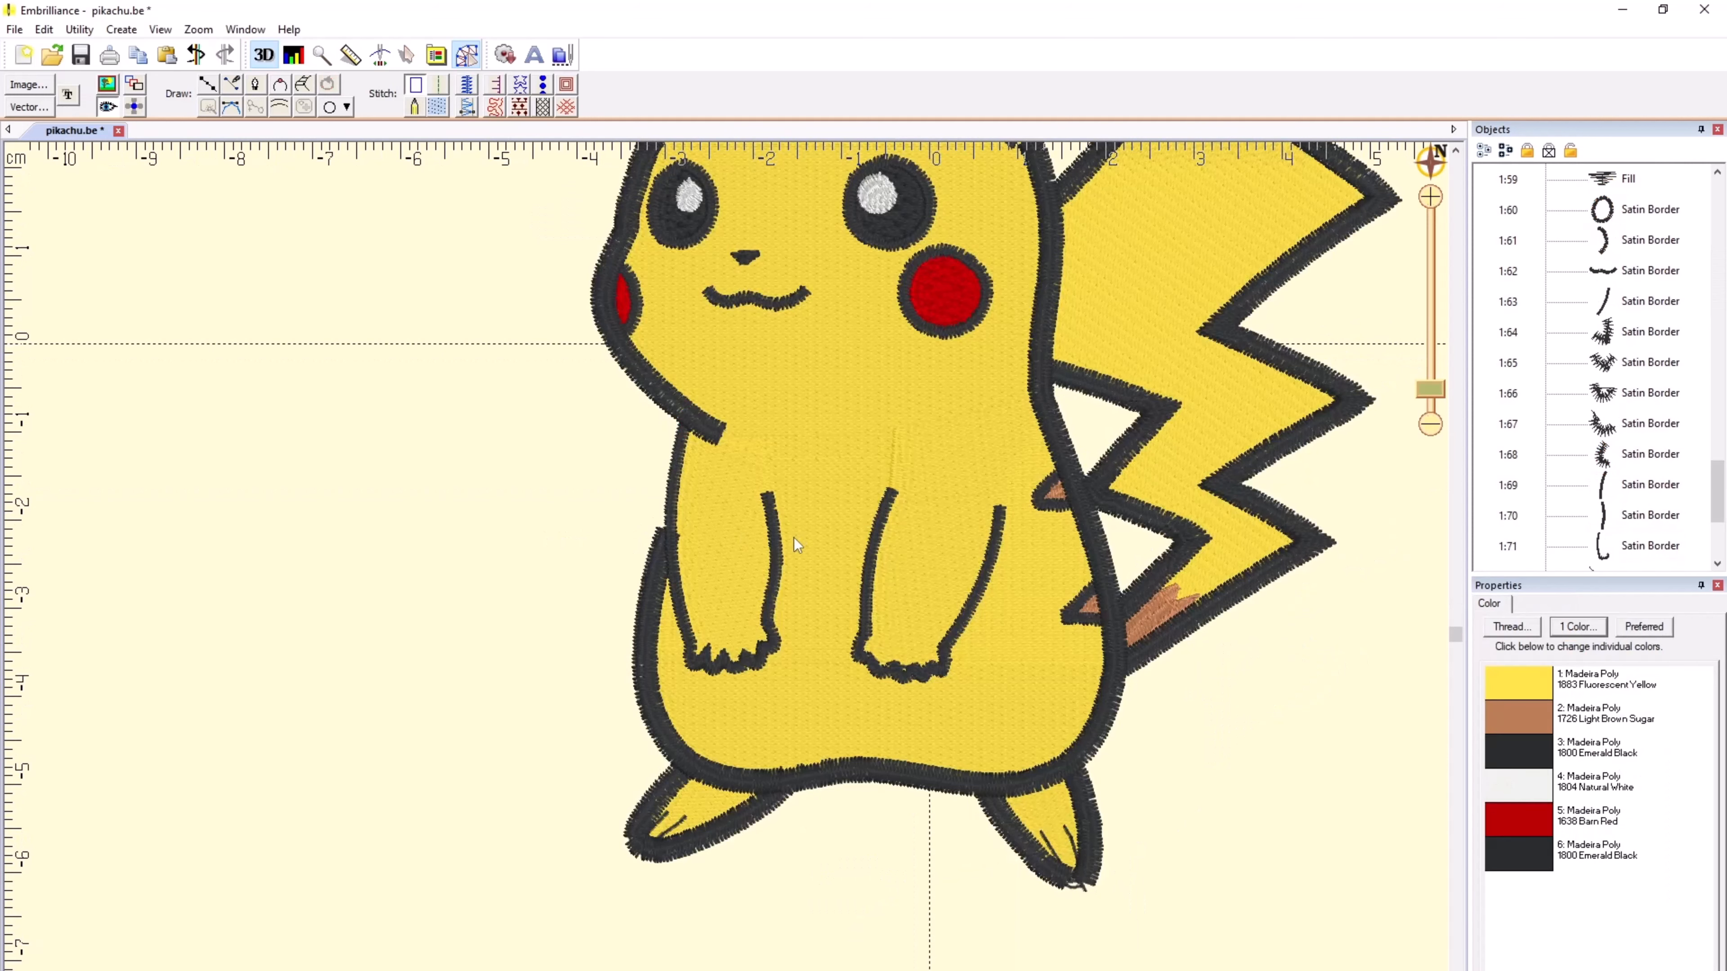
click(778, 565)
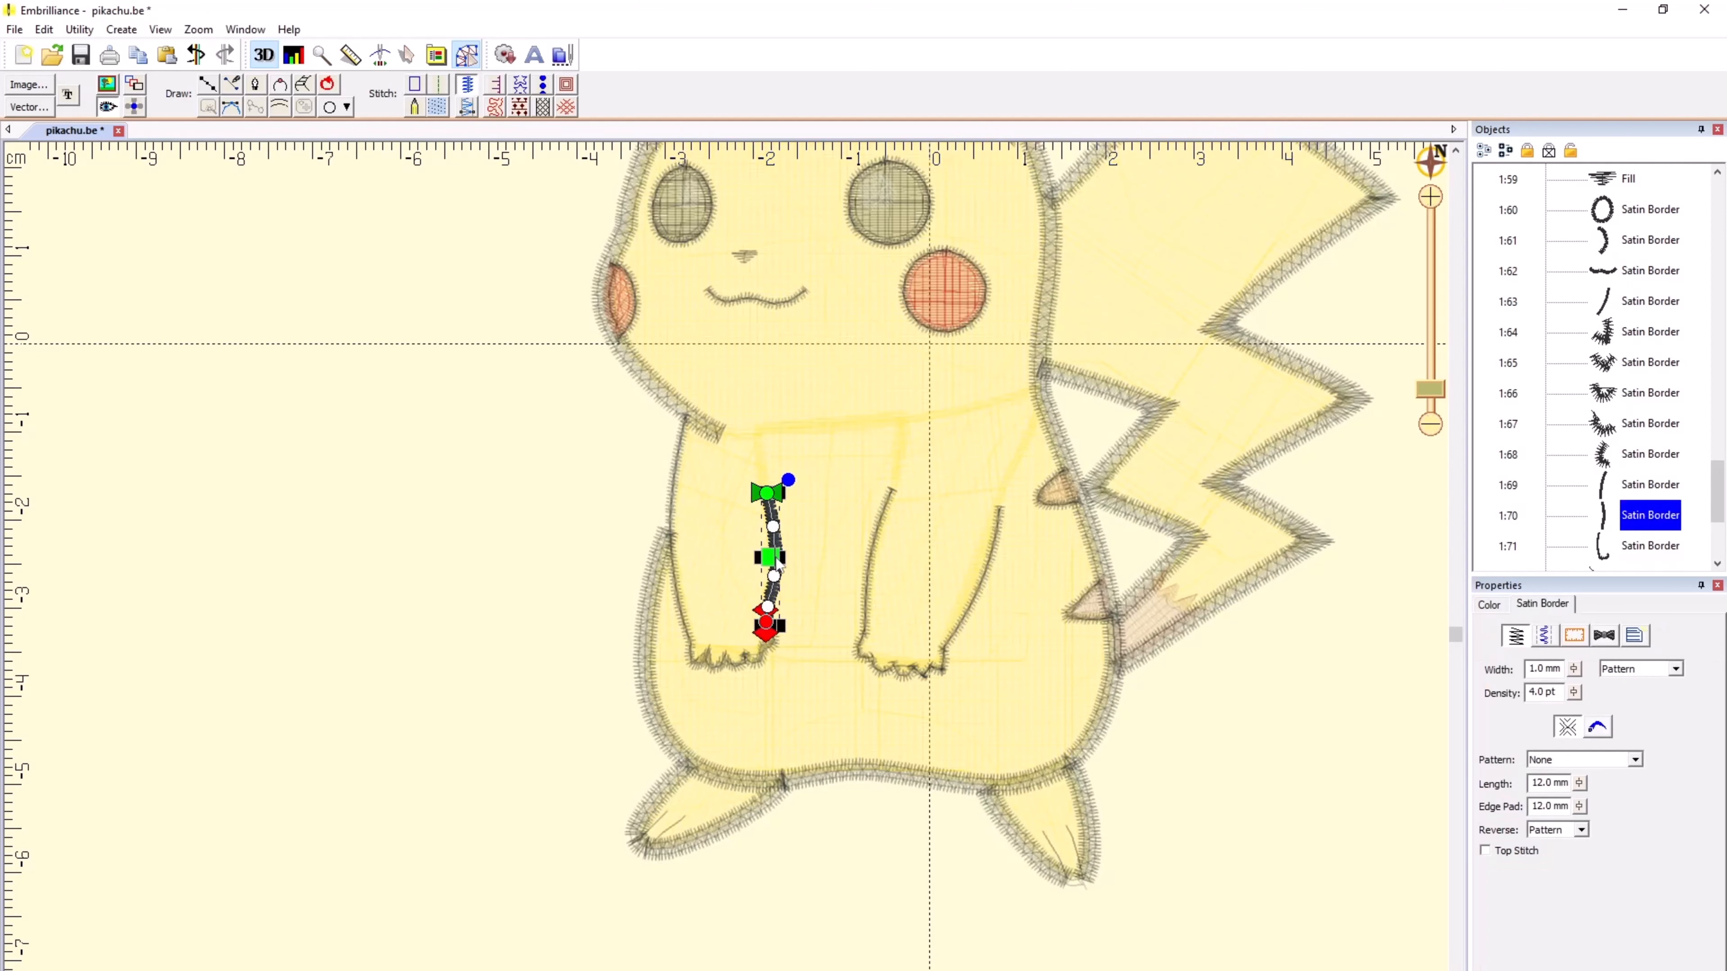
click(1602, 492)
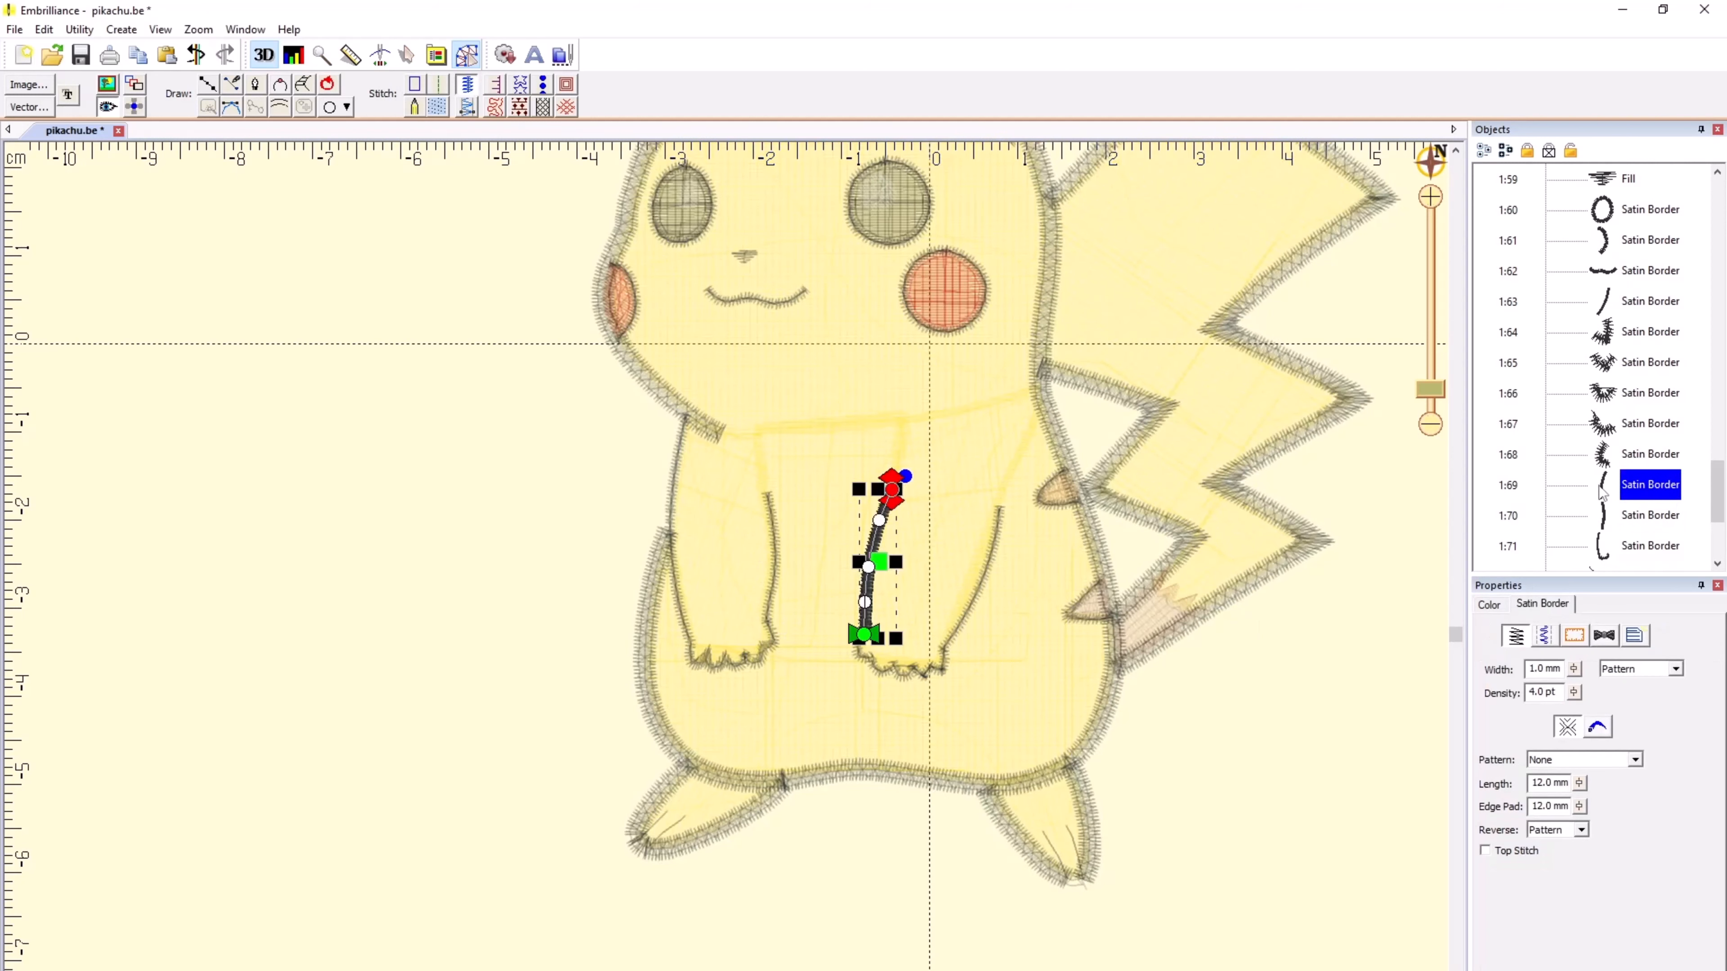
click(1606, 460)
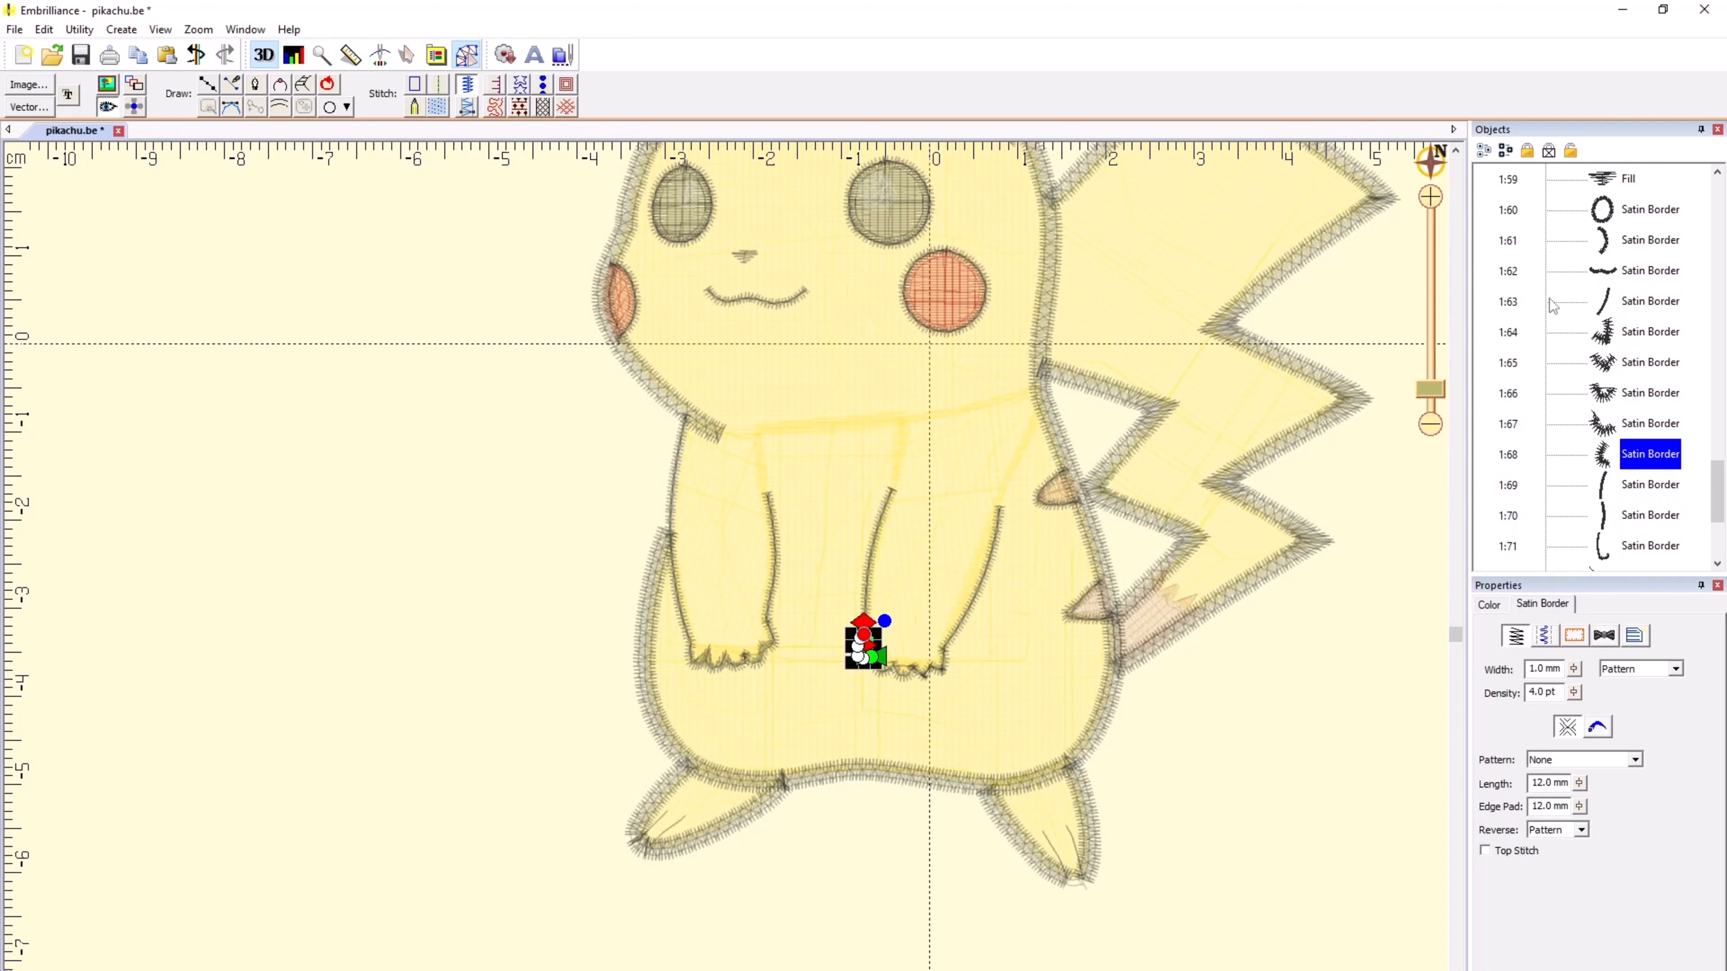
click(573, 532)
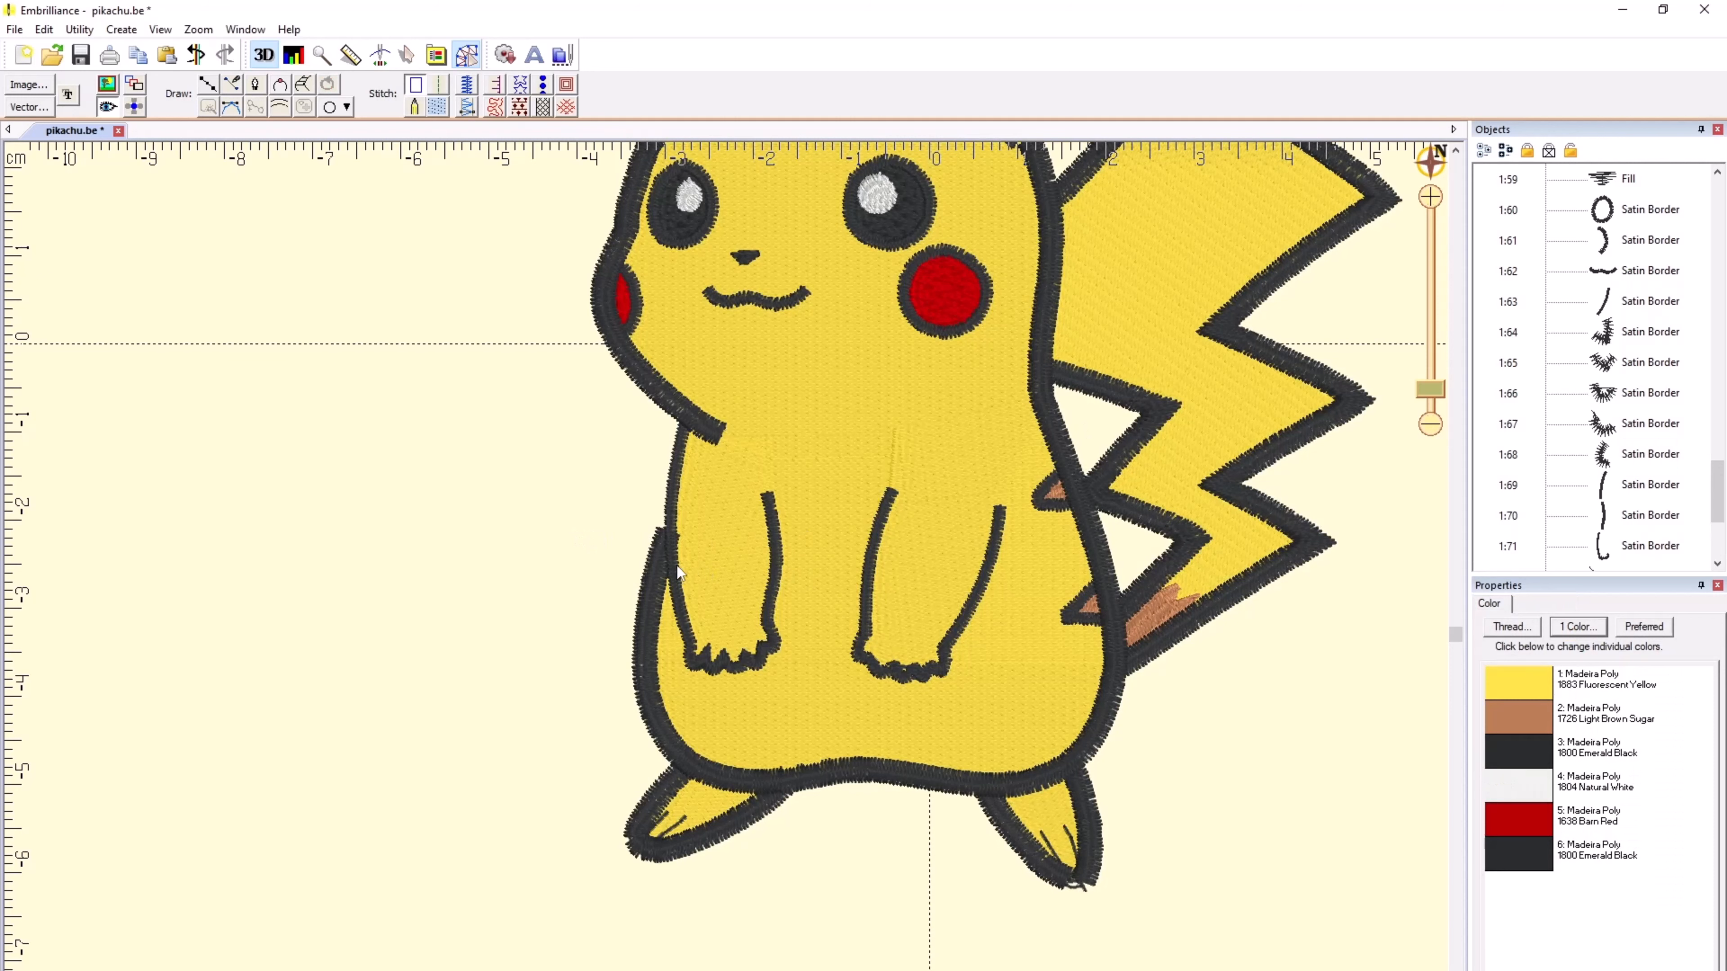
Step: Try a 1.5 mm width on the satin border along the outer edge and paw of the arm beneath the chin
scroll(677, 566, up, 2)
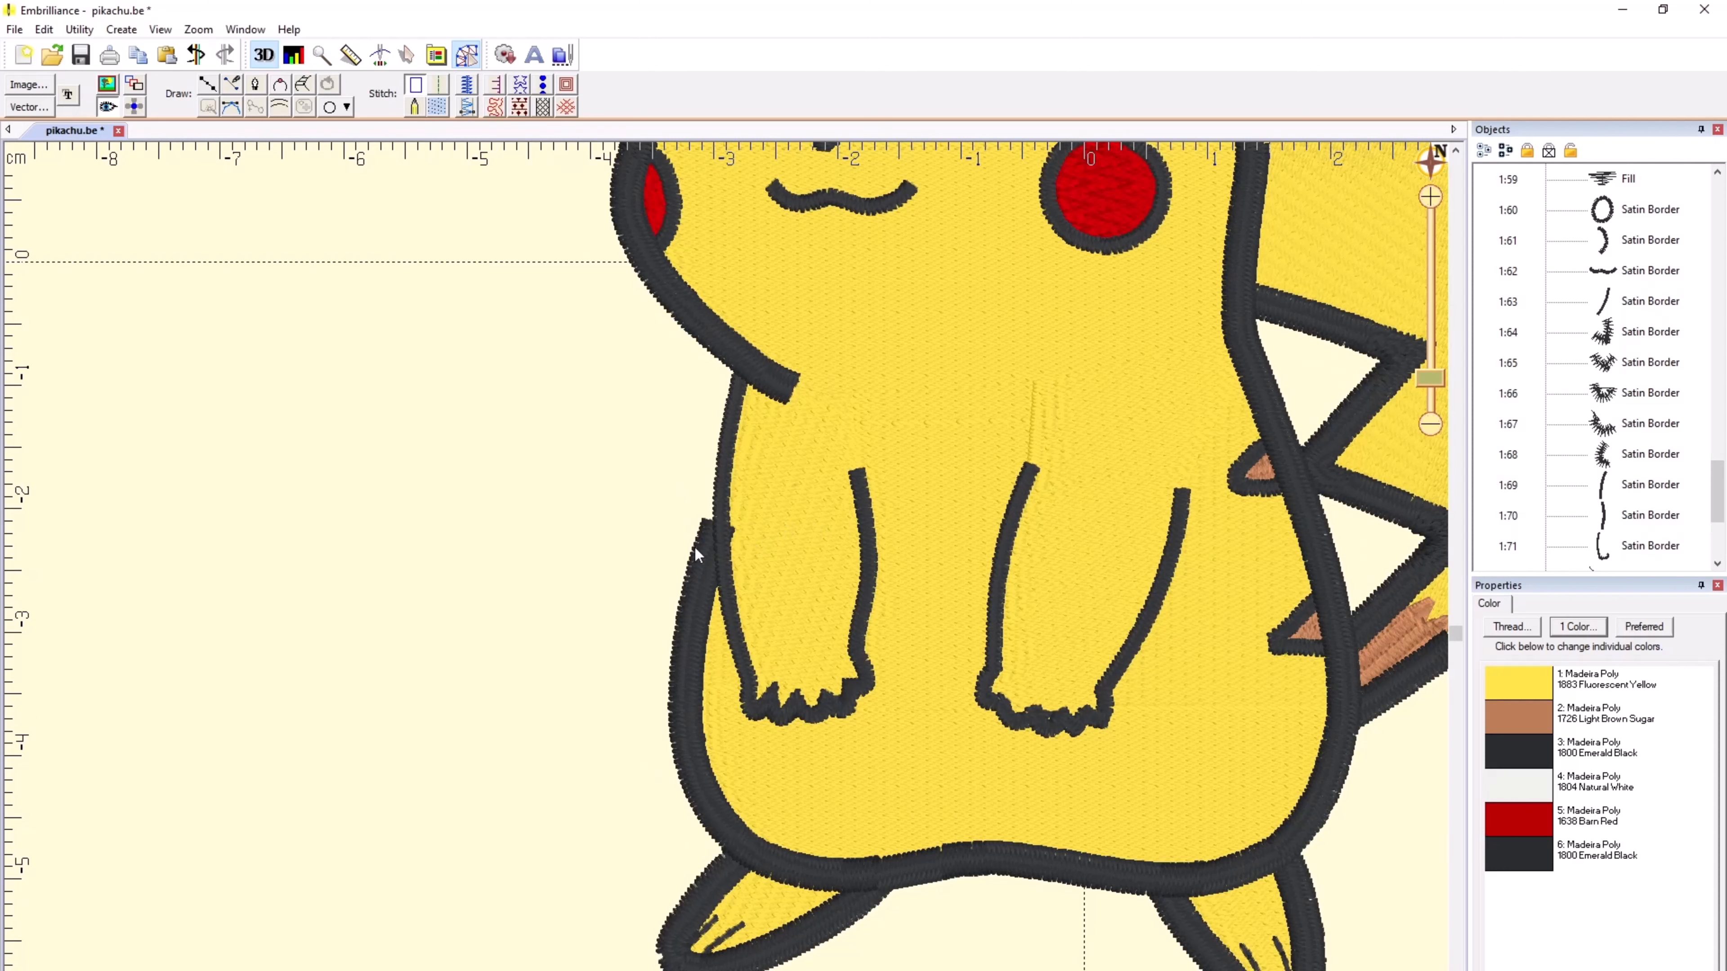
click(726, 440)
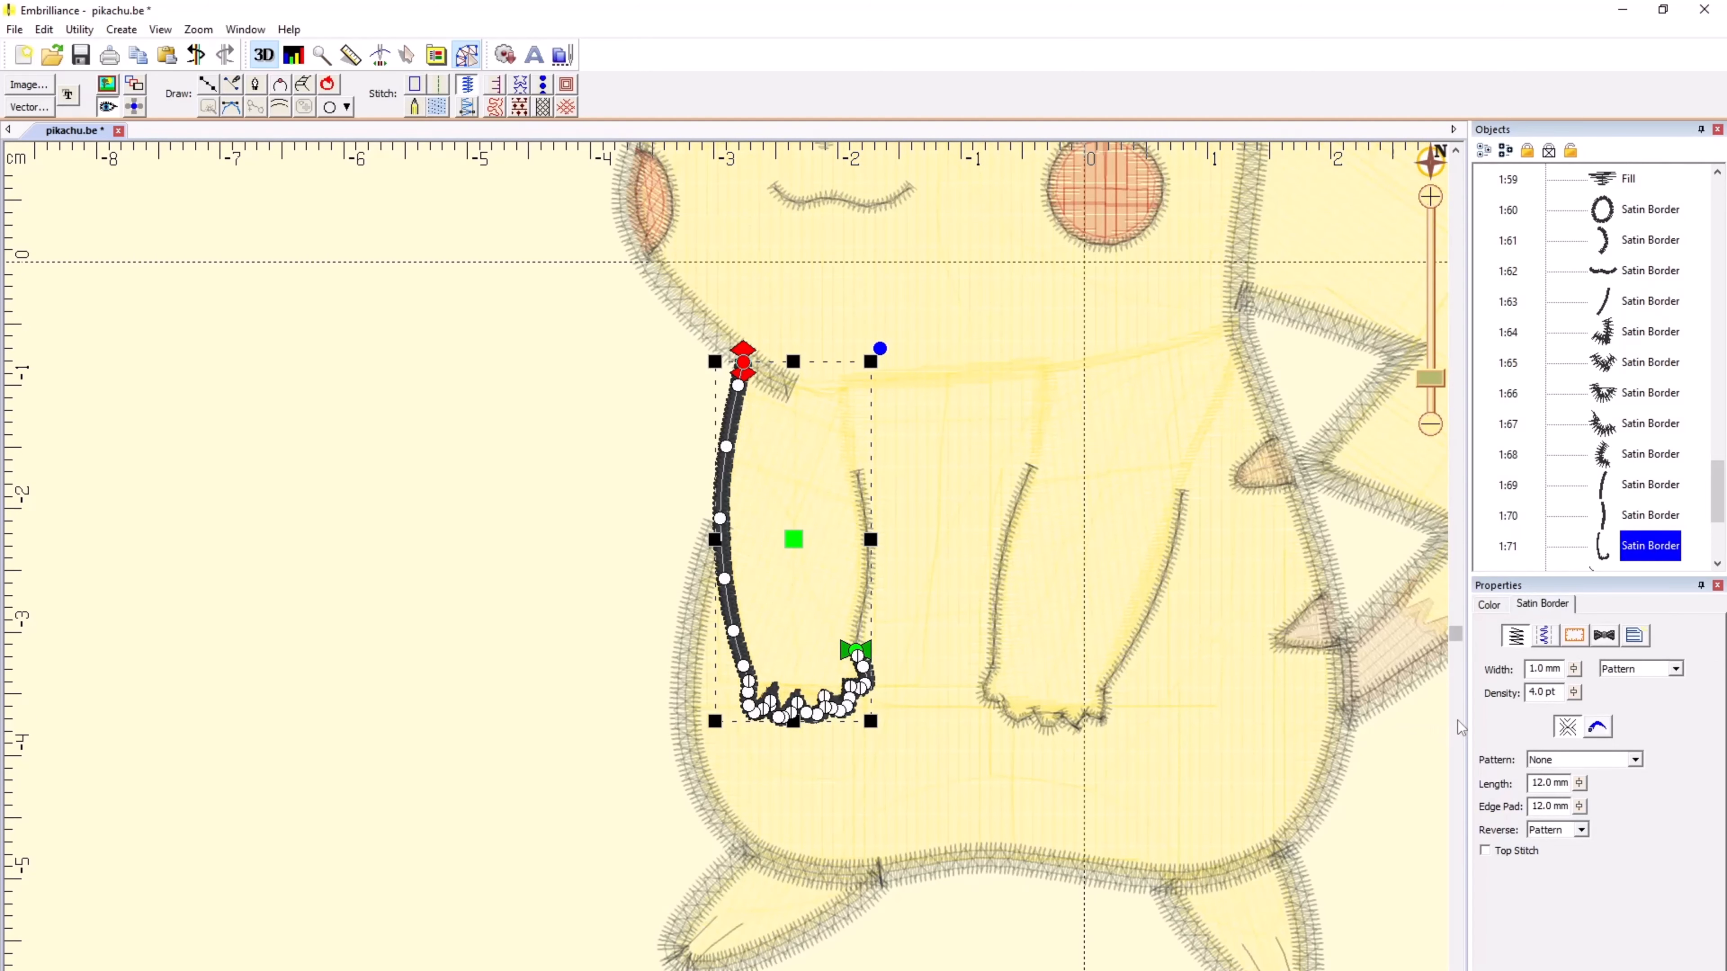
double_click(1539, 669)
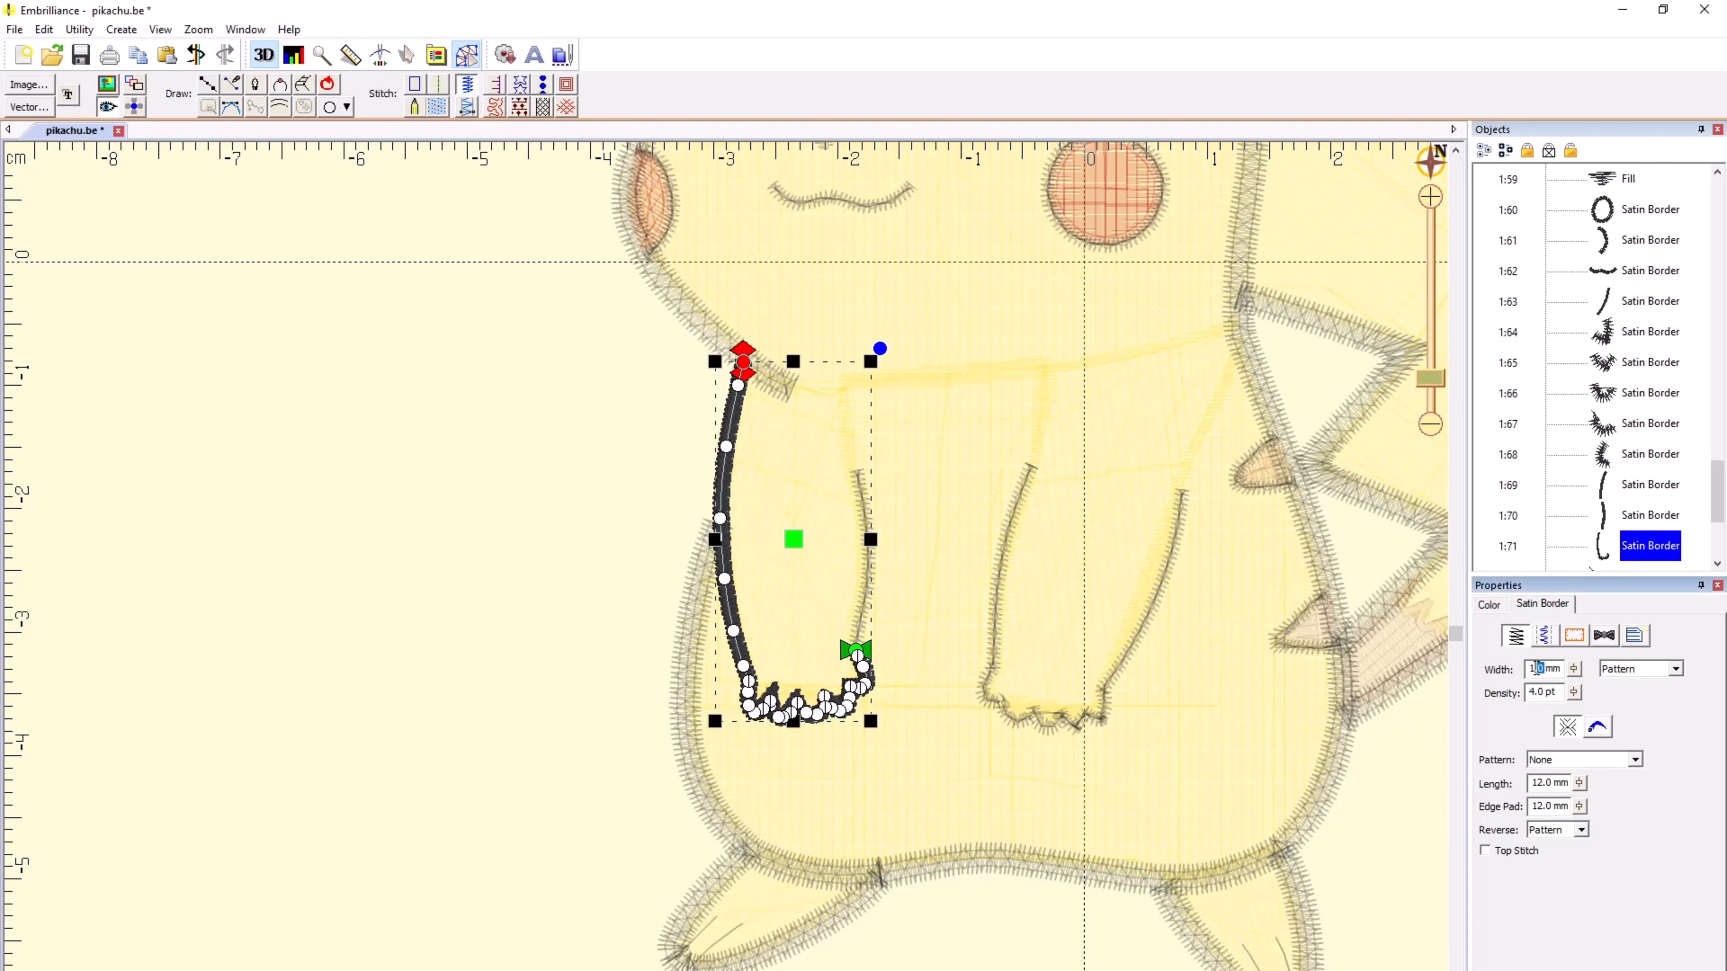
text(5)
key(Tab)
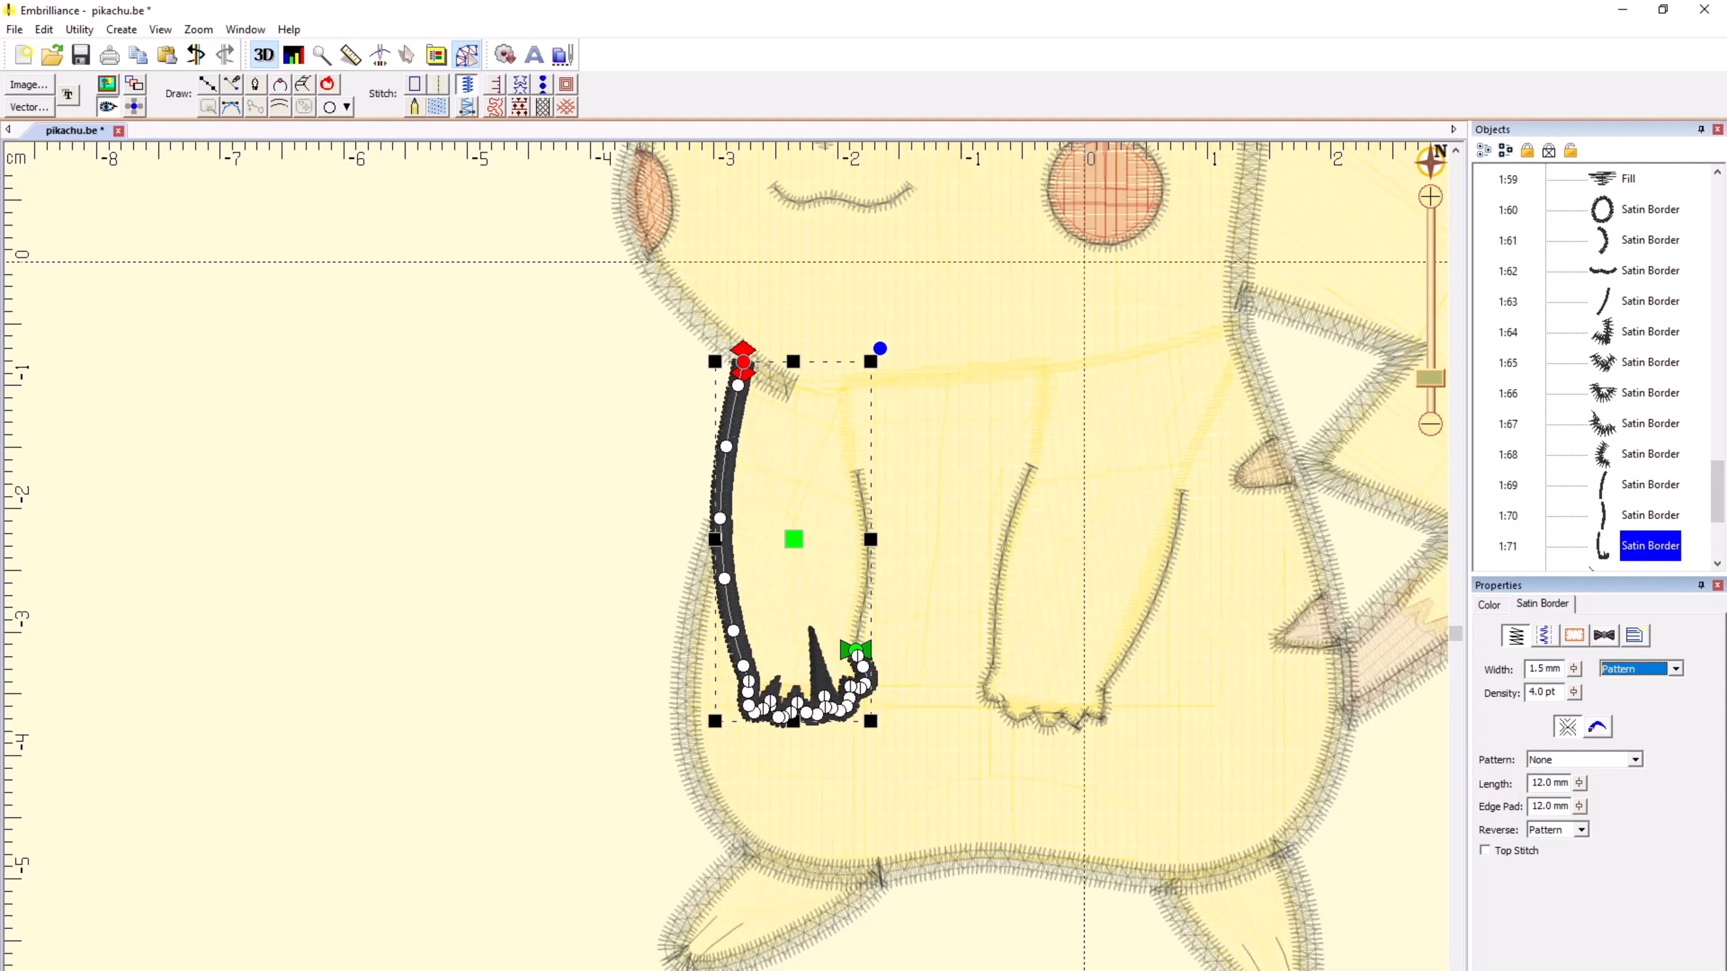
click(399, 556)
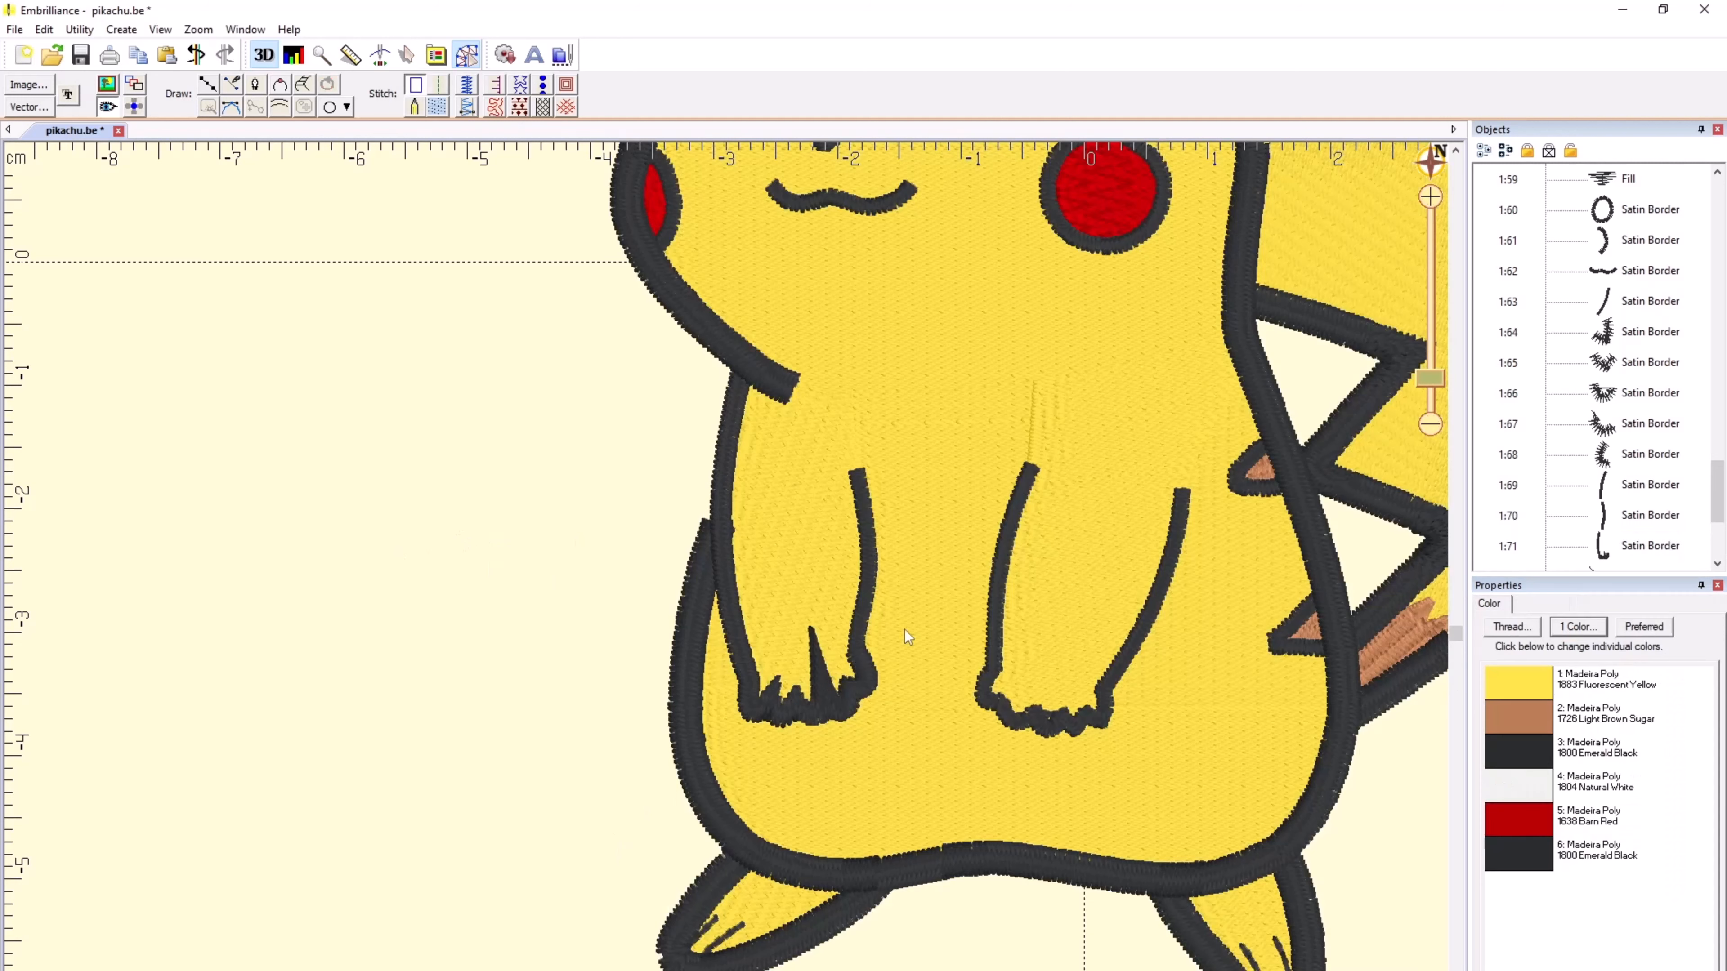
click(822, 679)
click(562, 510)
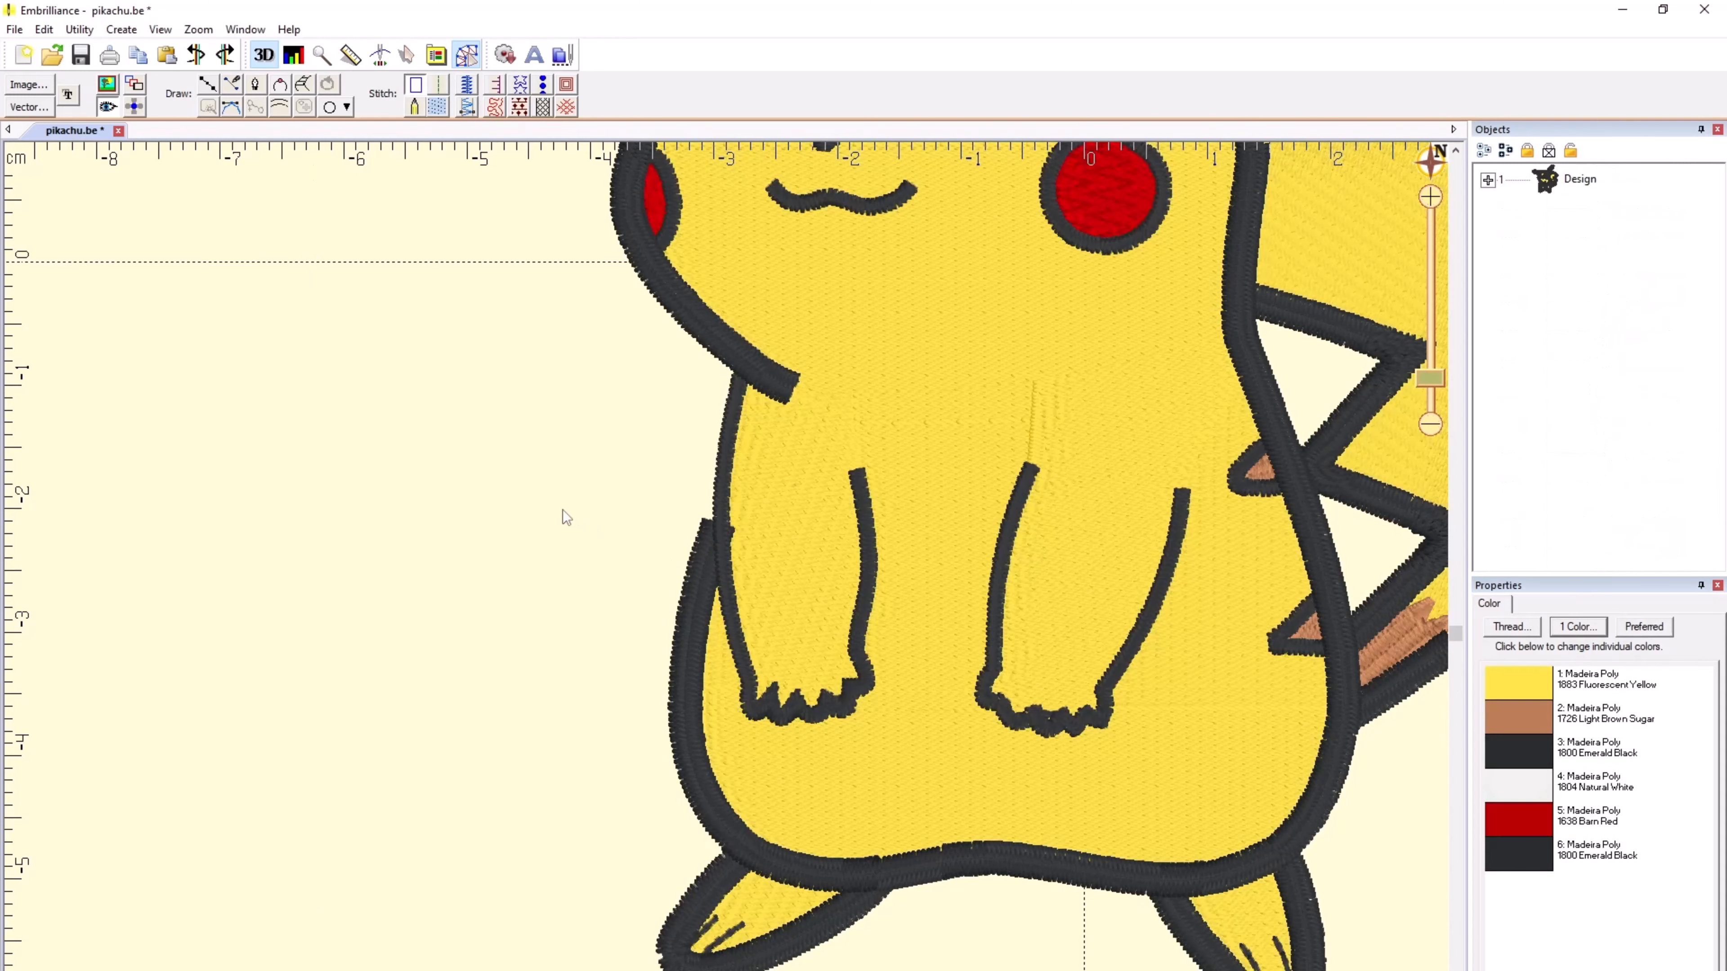
Step: Rotate the stitch angle of the yellow tail fill from steeply diagonal to nearly horizontal
scroll(726, 574, down, 2)
scroll(726, 575, down, 1)
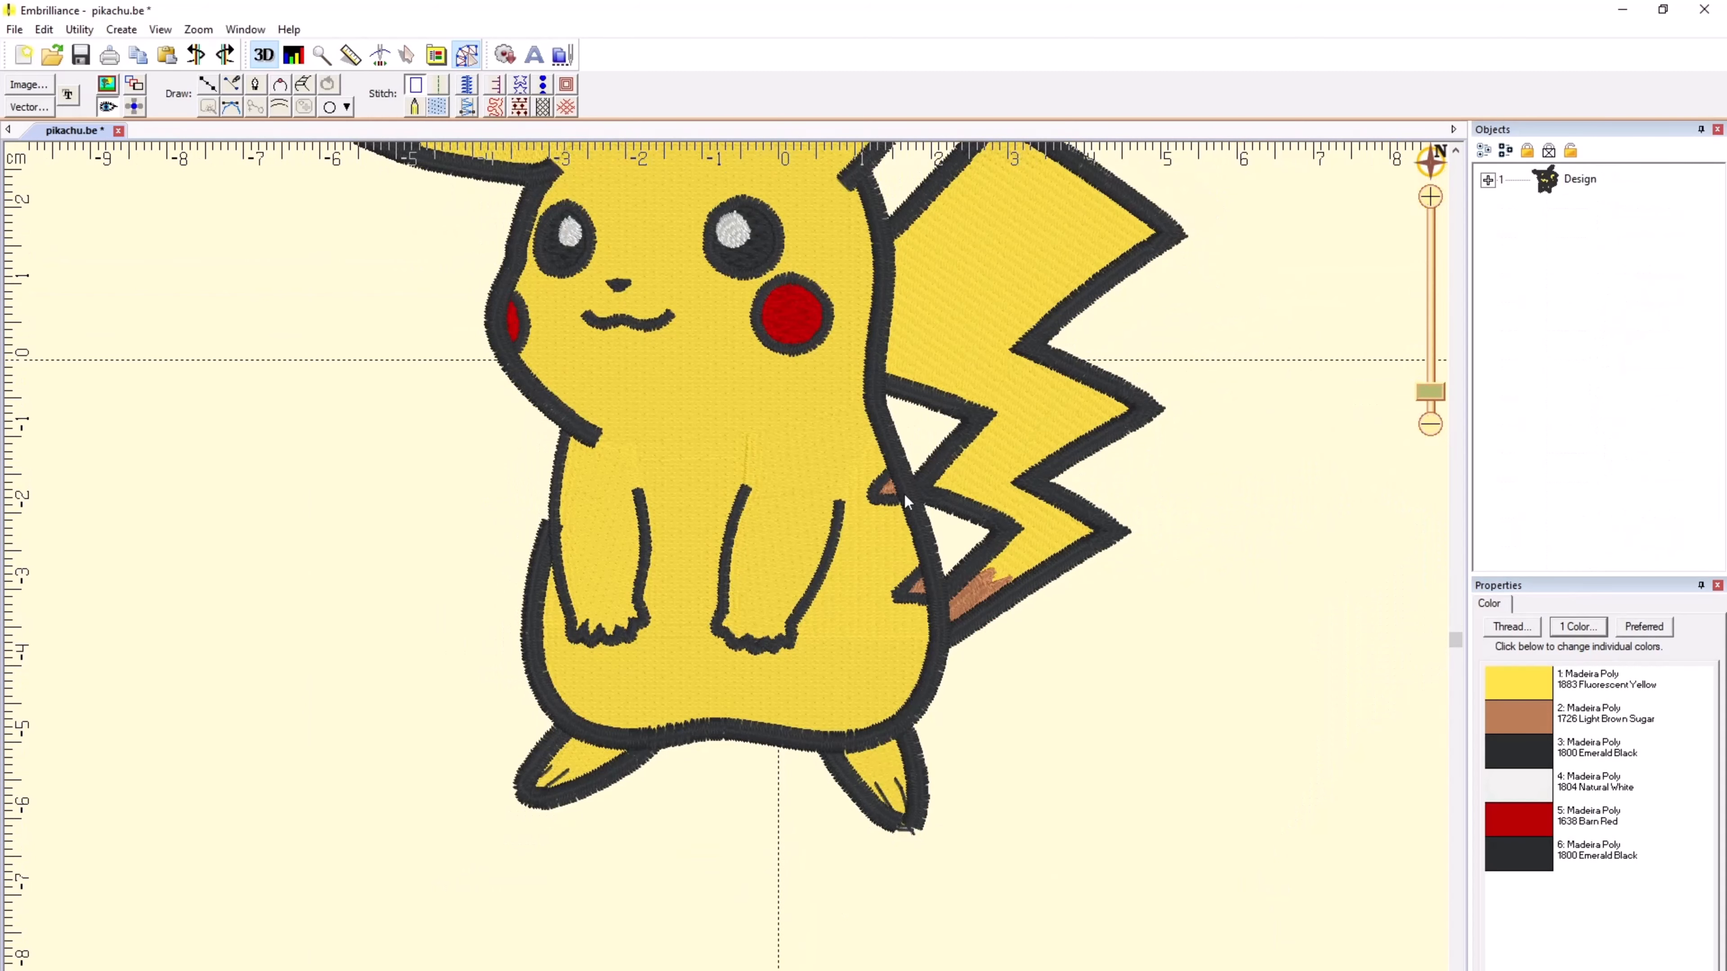
click(936, 304)
scroll(992, 326, down, 1)
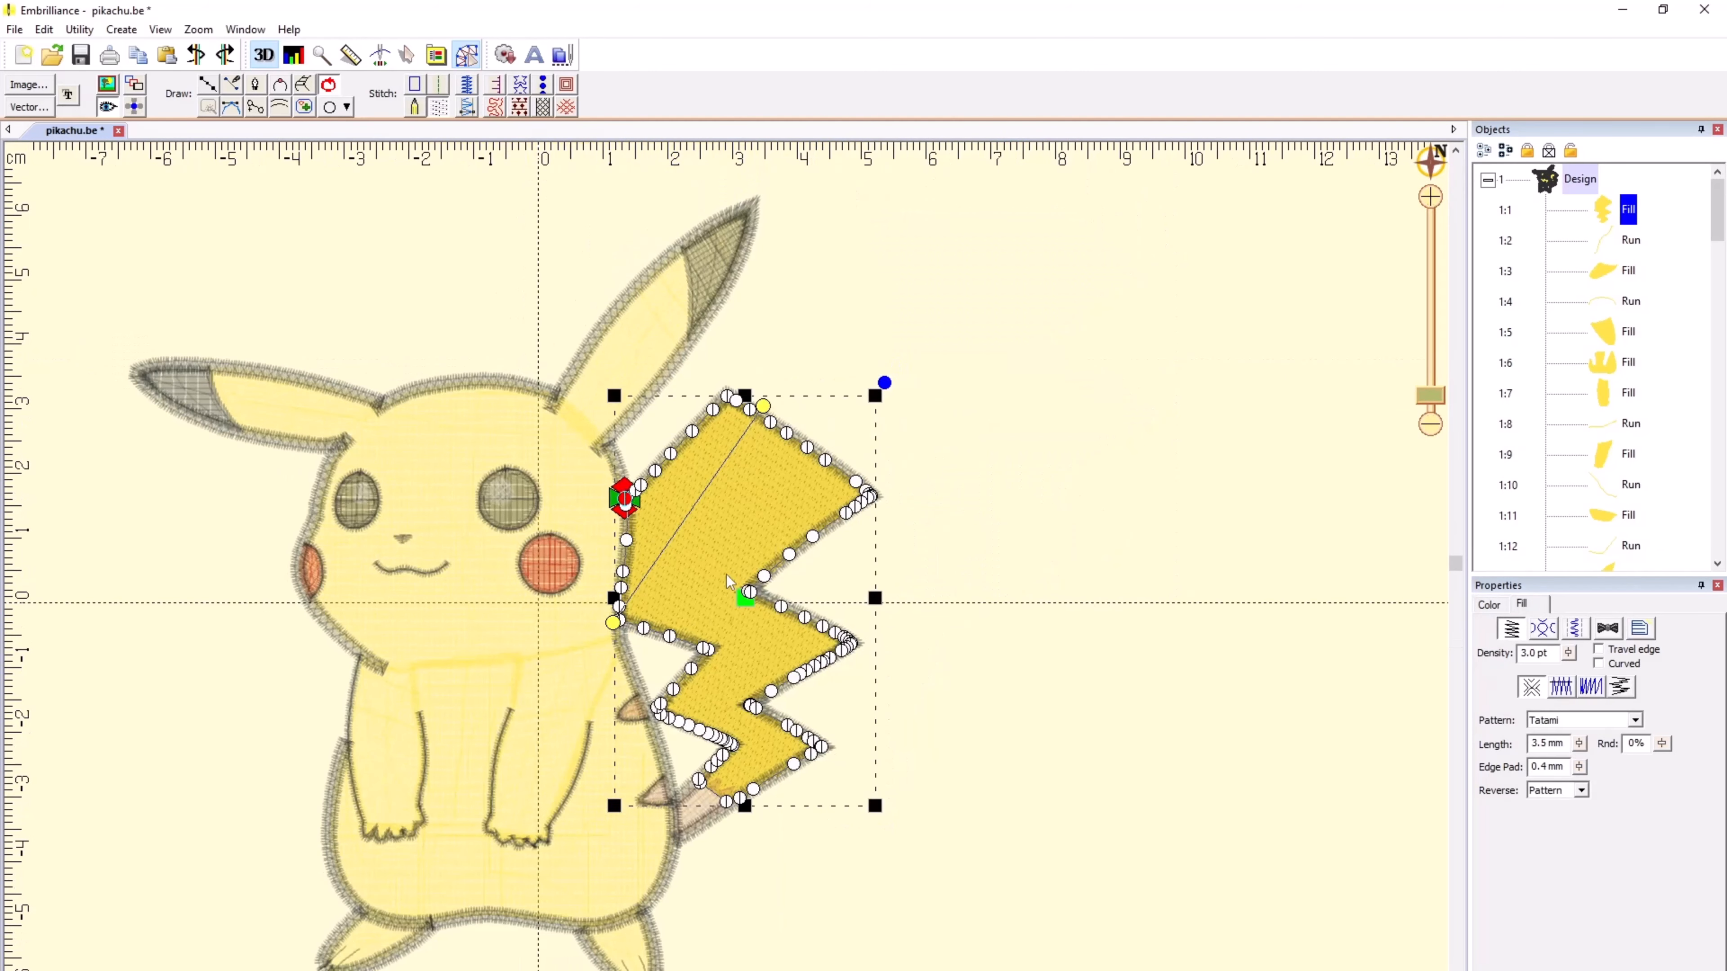
drag(764, 406, 936, 612)
click(986, 695)
Step: Move the tail fill's start point to the tail's upper peak and its stop point to its lower end, tilting the stitch angle slightly
click(715, 516)
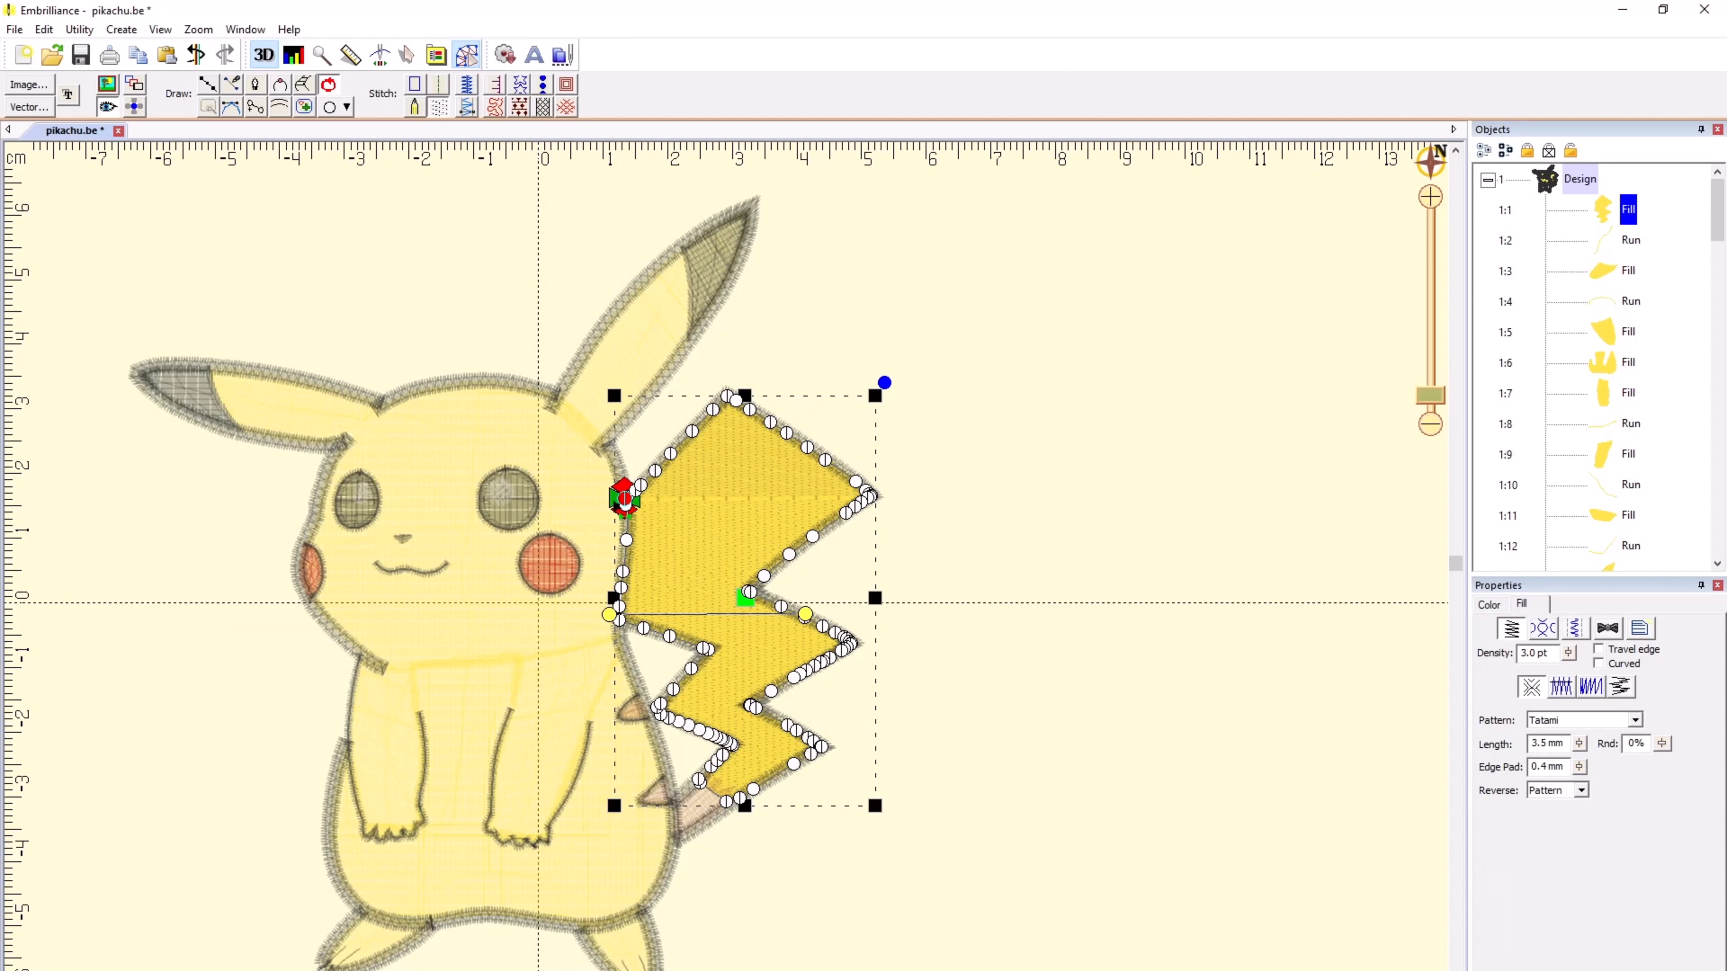
drag(624, 502, 726, 393)
drag(806, 615, 884, 644)
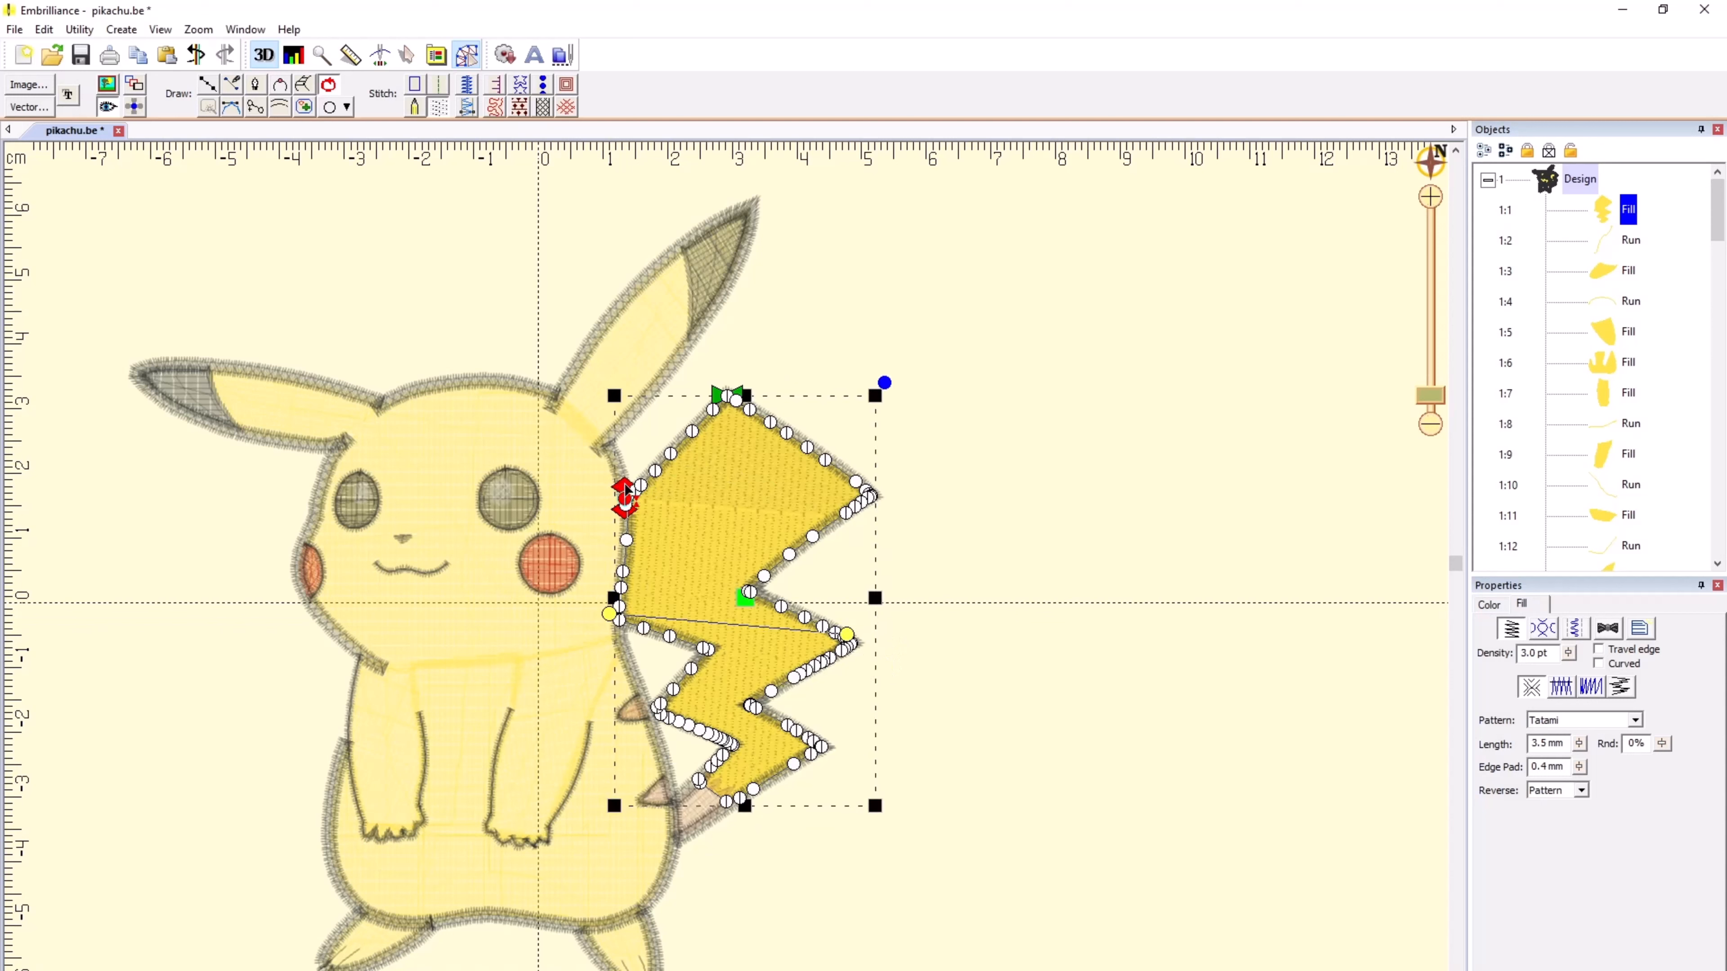
mouse_move(624, 493)
mouse_down()
mouse_move(716, 389)
mouse_move(725, 829)
mouse_move(647, 792)
mouse_move(676, 849)
mouse_up()
click(999, 602)
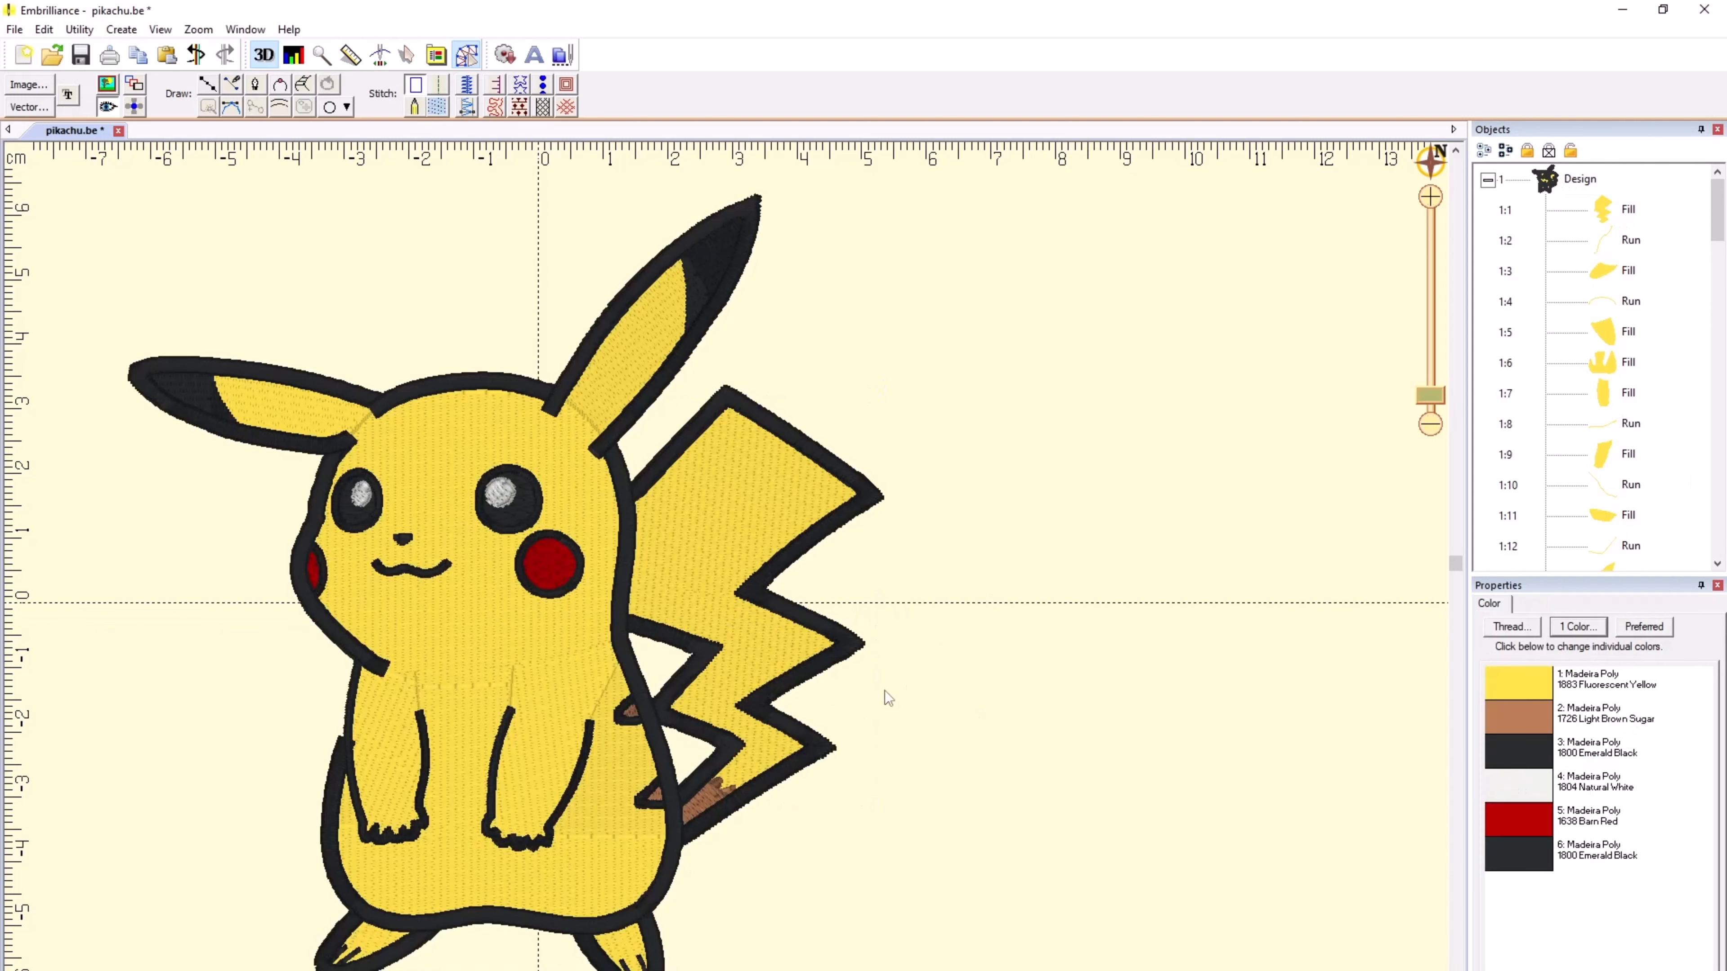
Step: Move the start of the run following the tail fill down to the tail fill's lower end
click(698, 519)
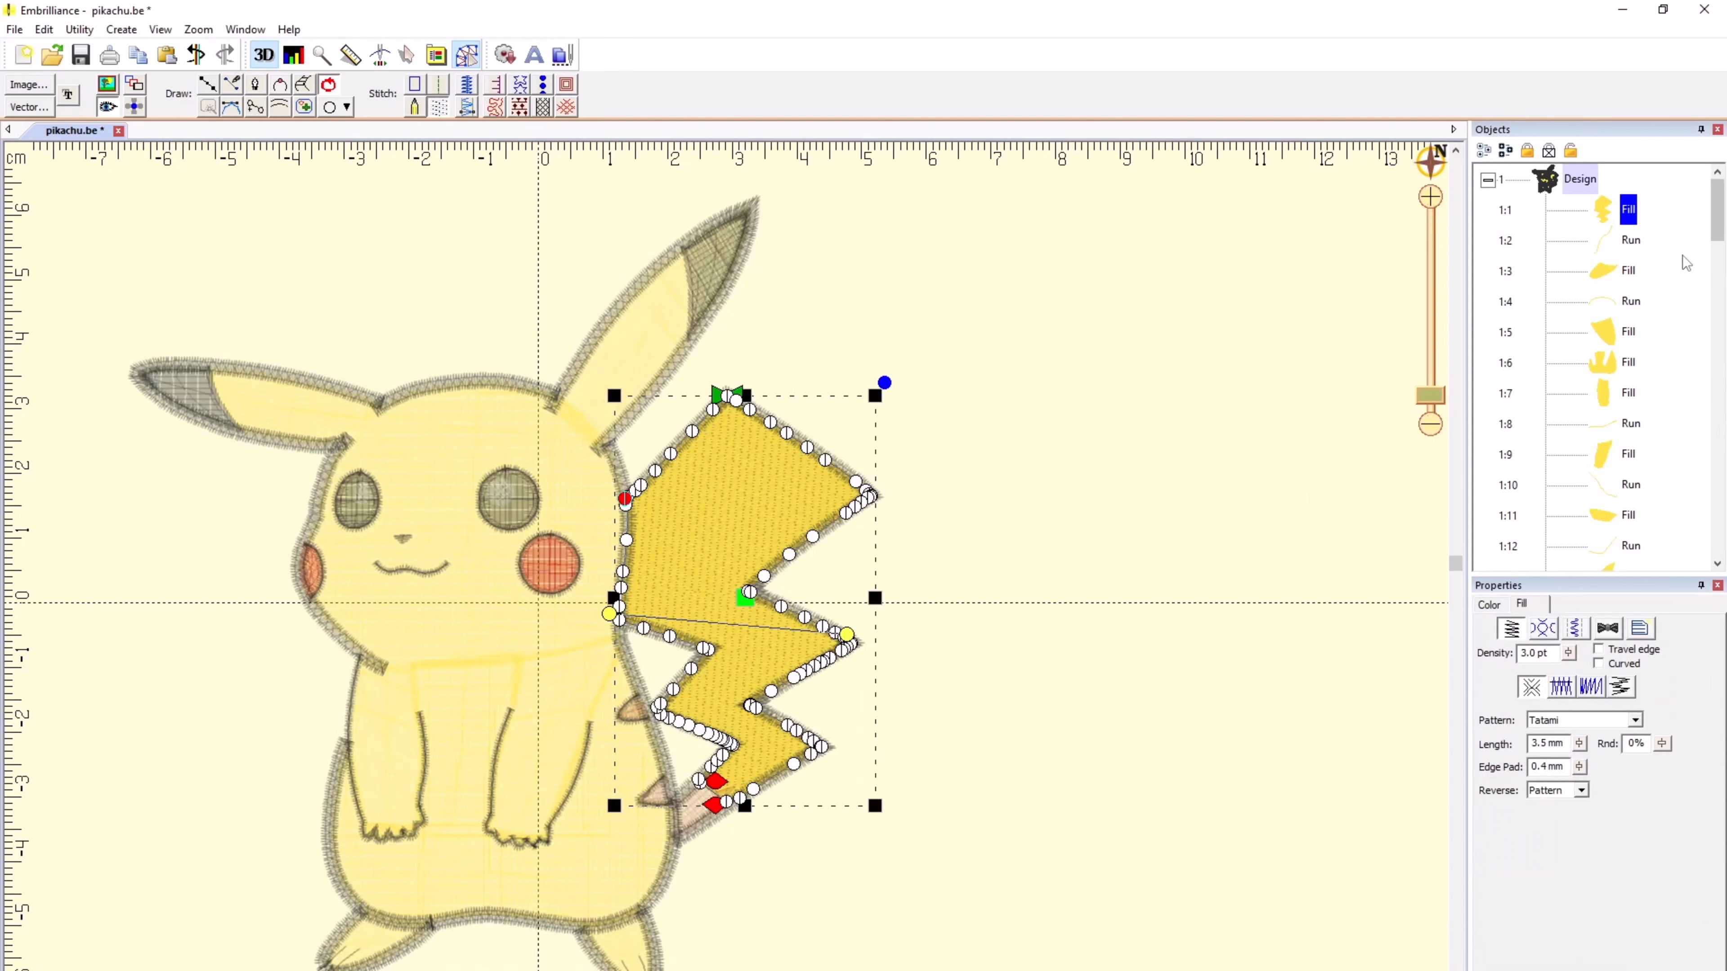
click(1606, 238)
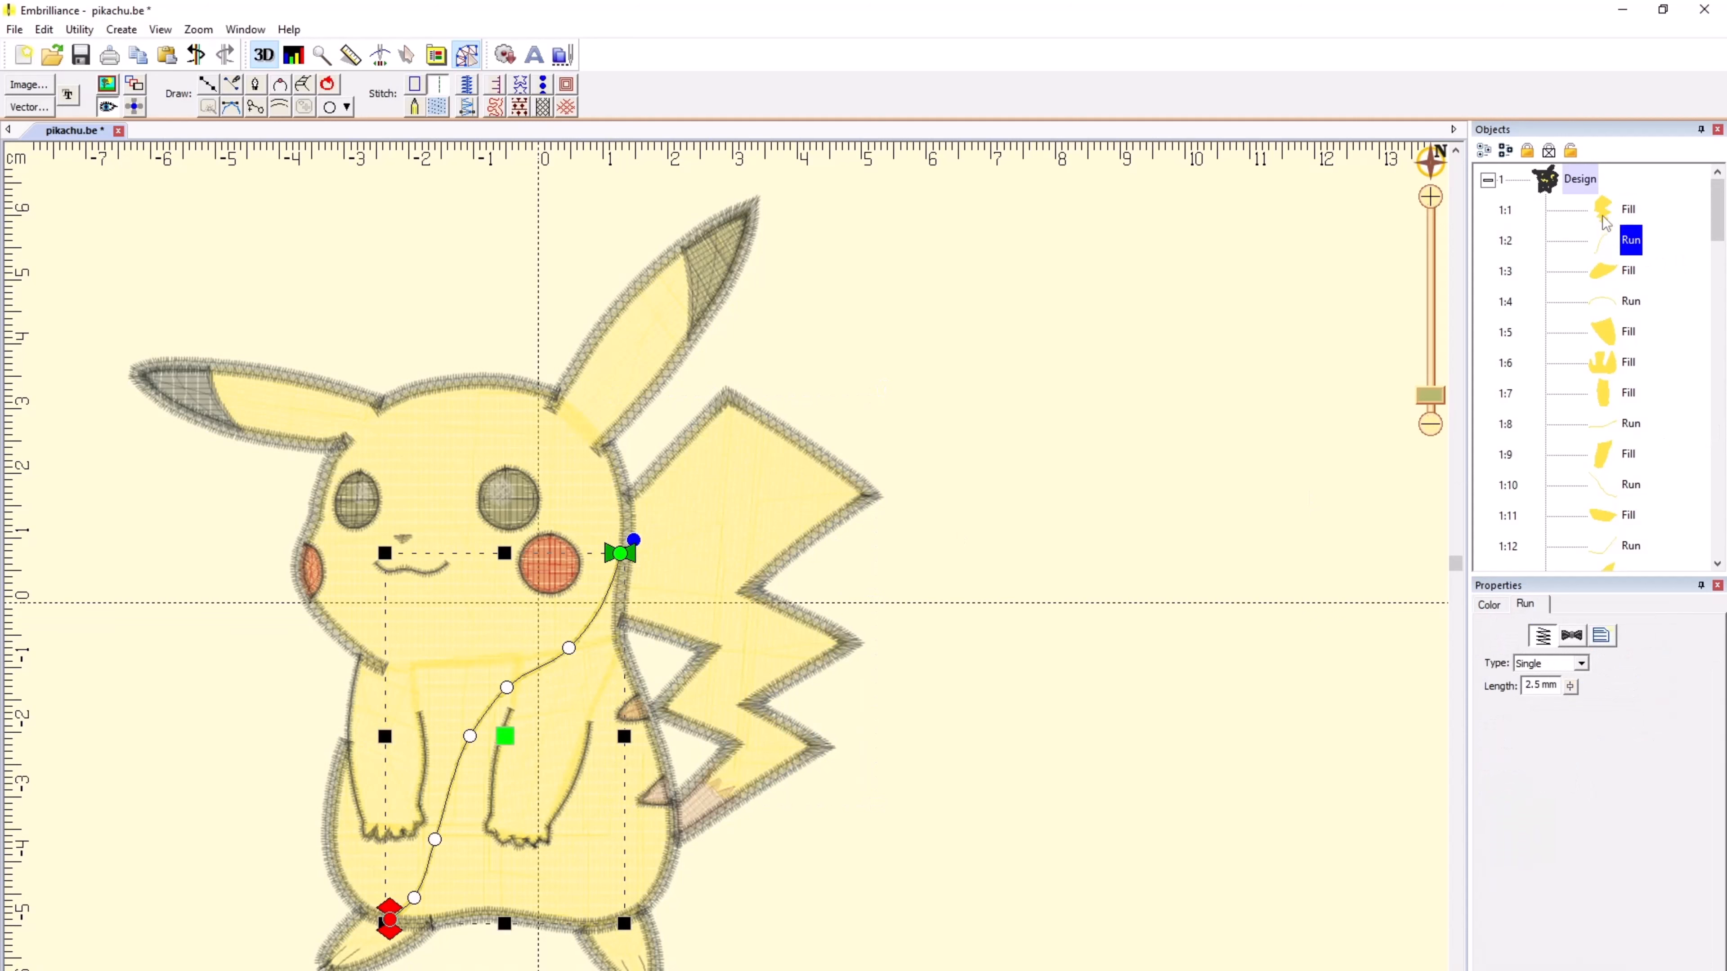
key(Up)
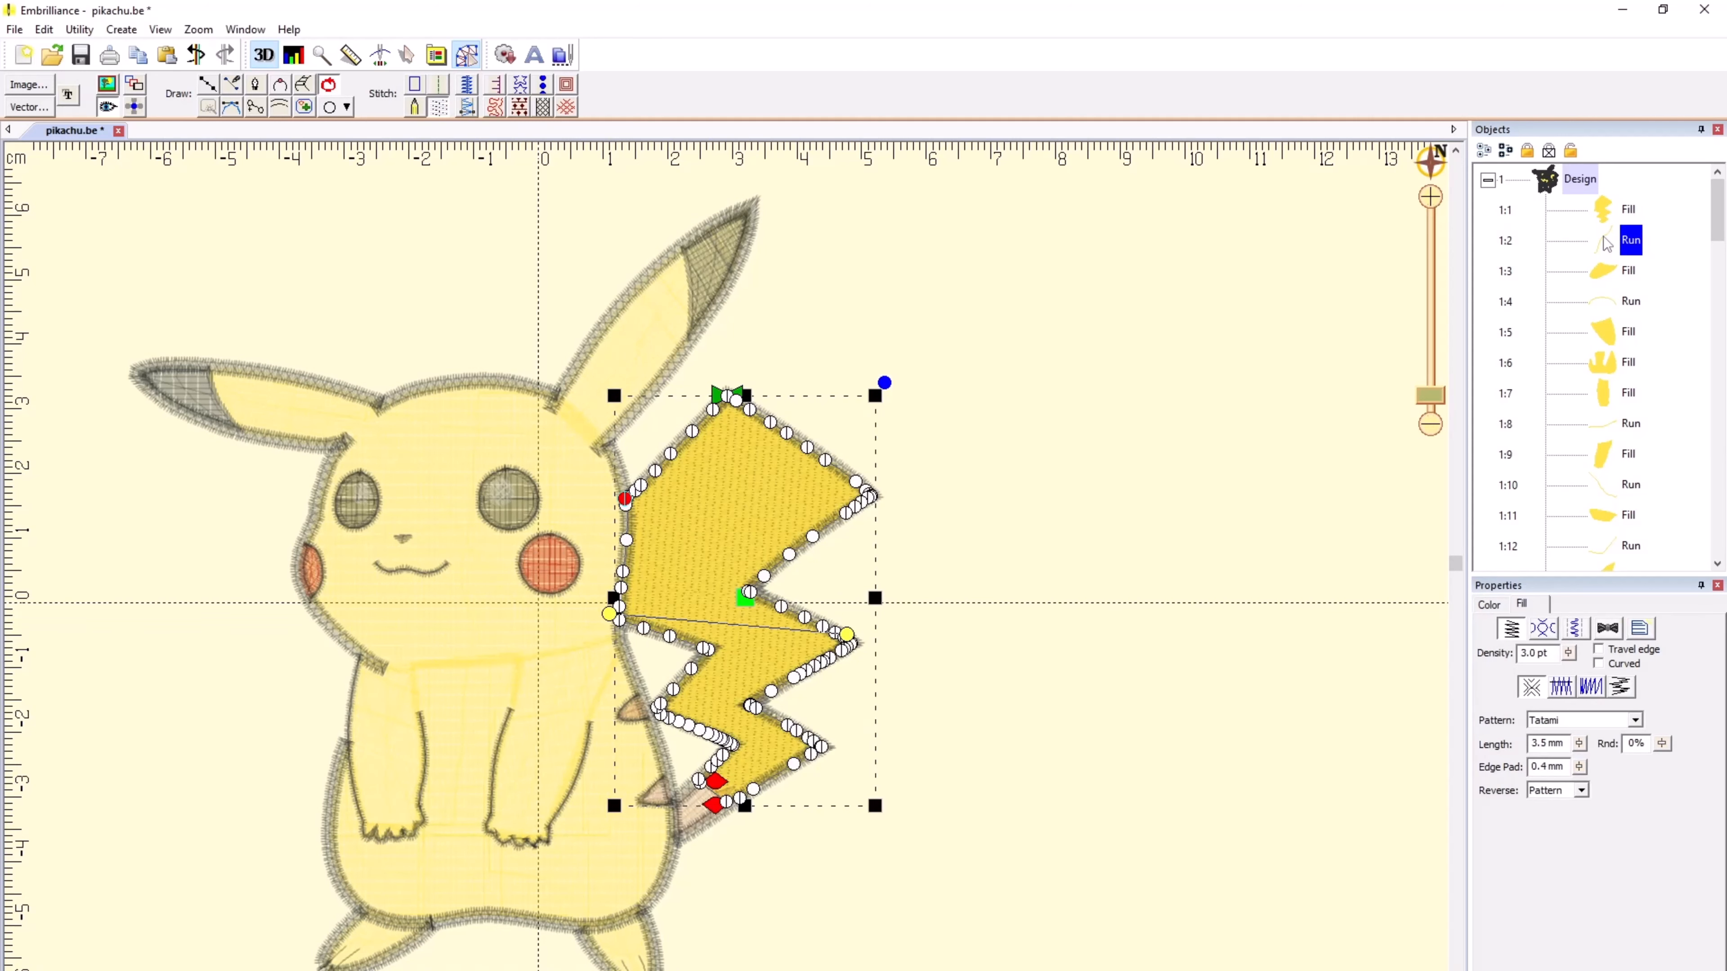
click(1606, 241)
drag(620, 554, 714, 800)
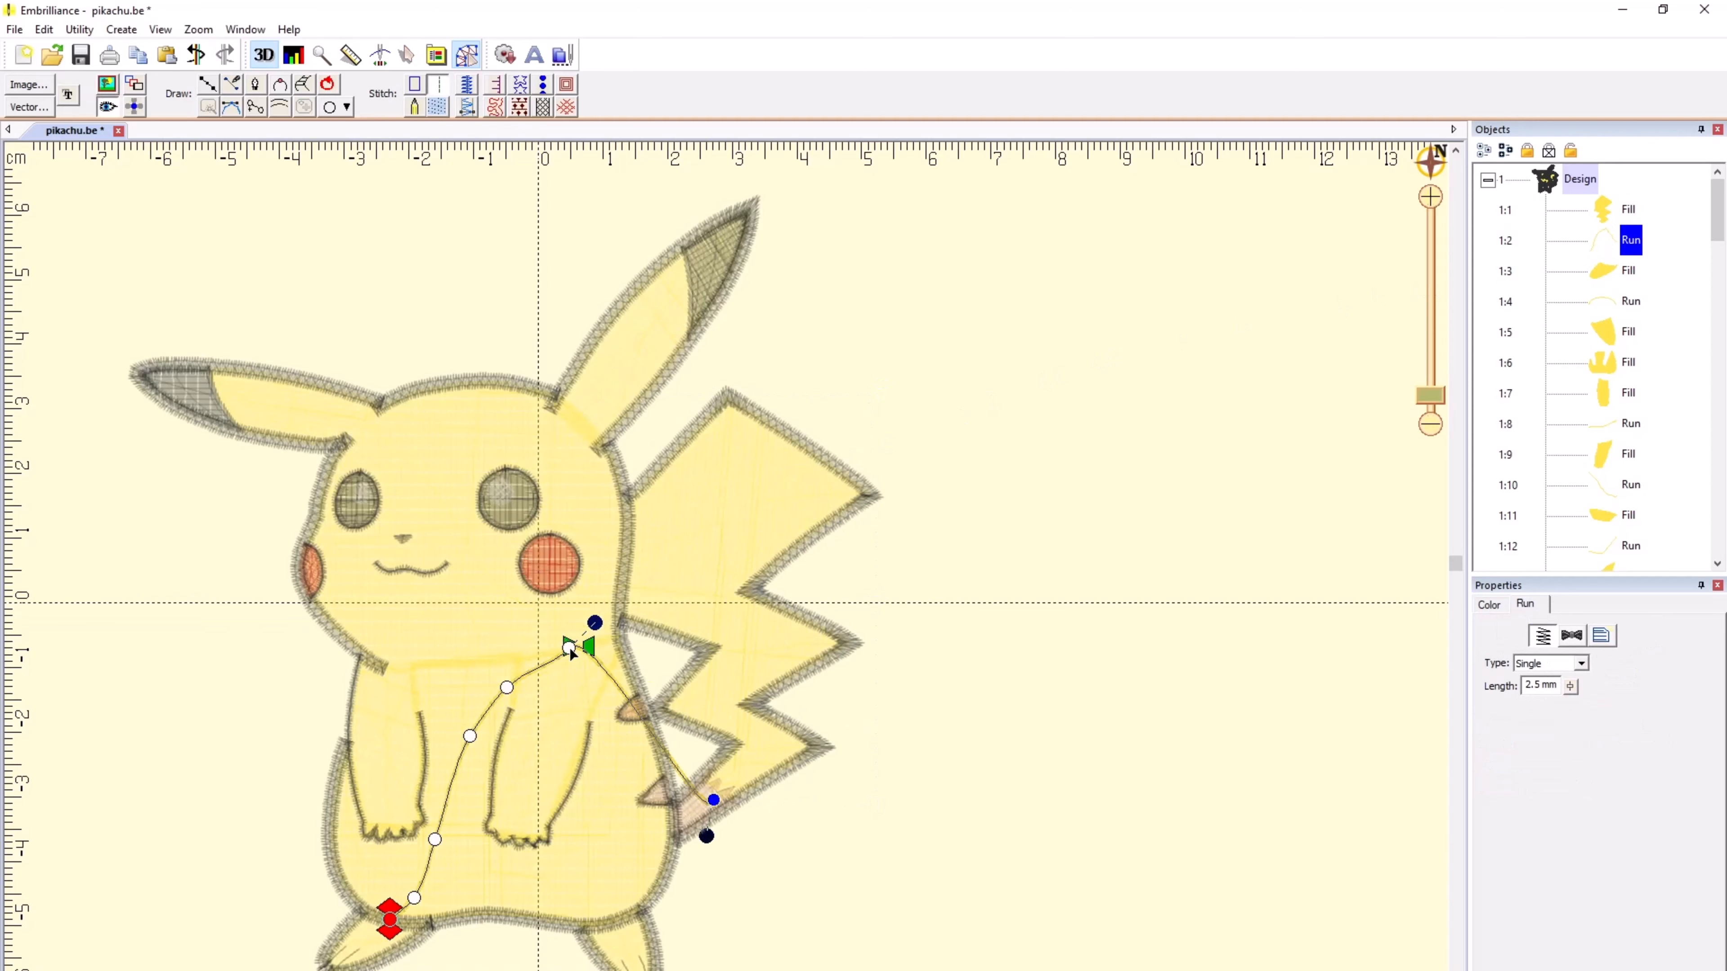
Step: Reshape the run's path so it passes low across the belly beneath the arms, and nudge its start point slightly upward
drag(568, 649, 620, 829)
drag(506, 688, 527, 861)
drag(471, 737, 450, 881)
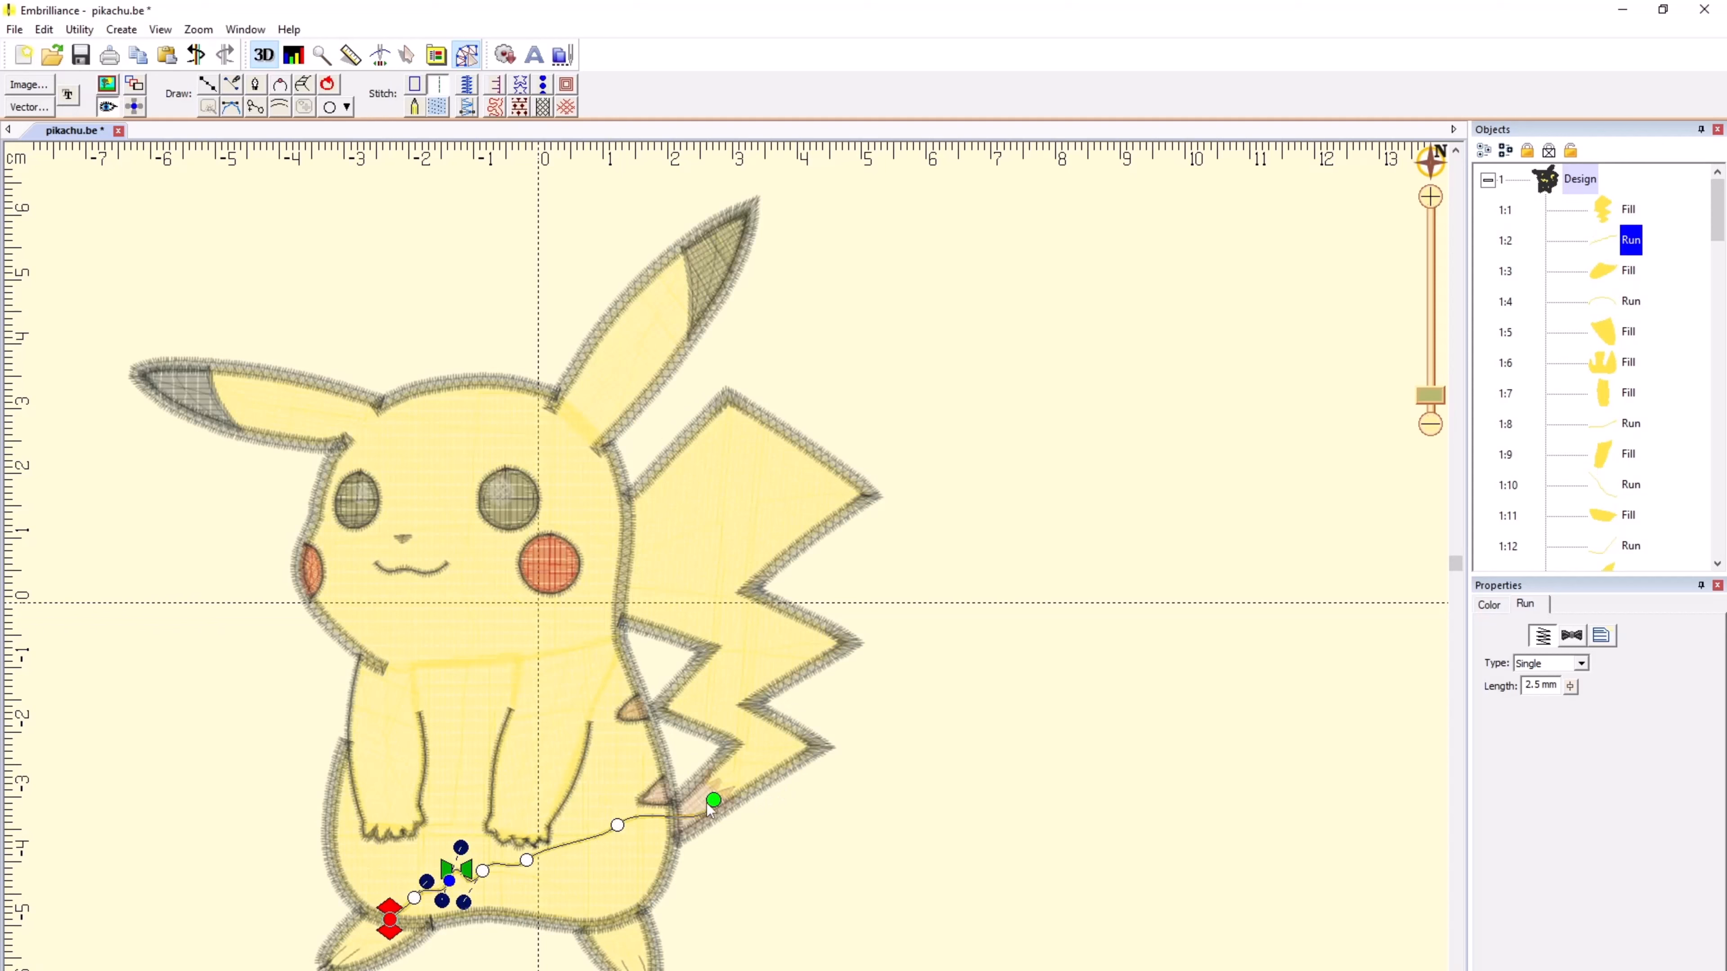
drag(709, 801, 711, 786)
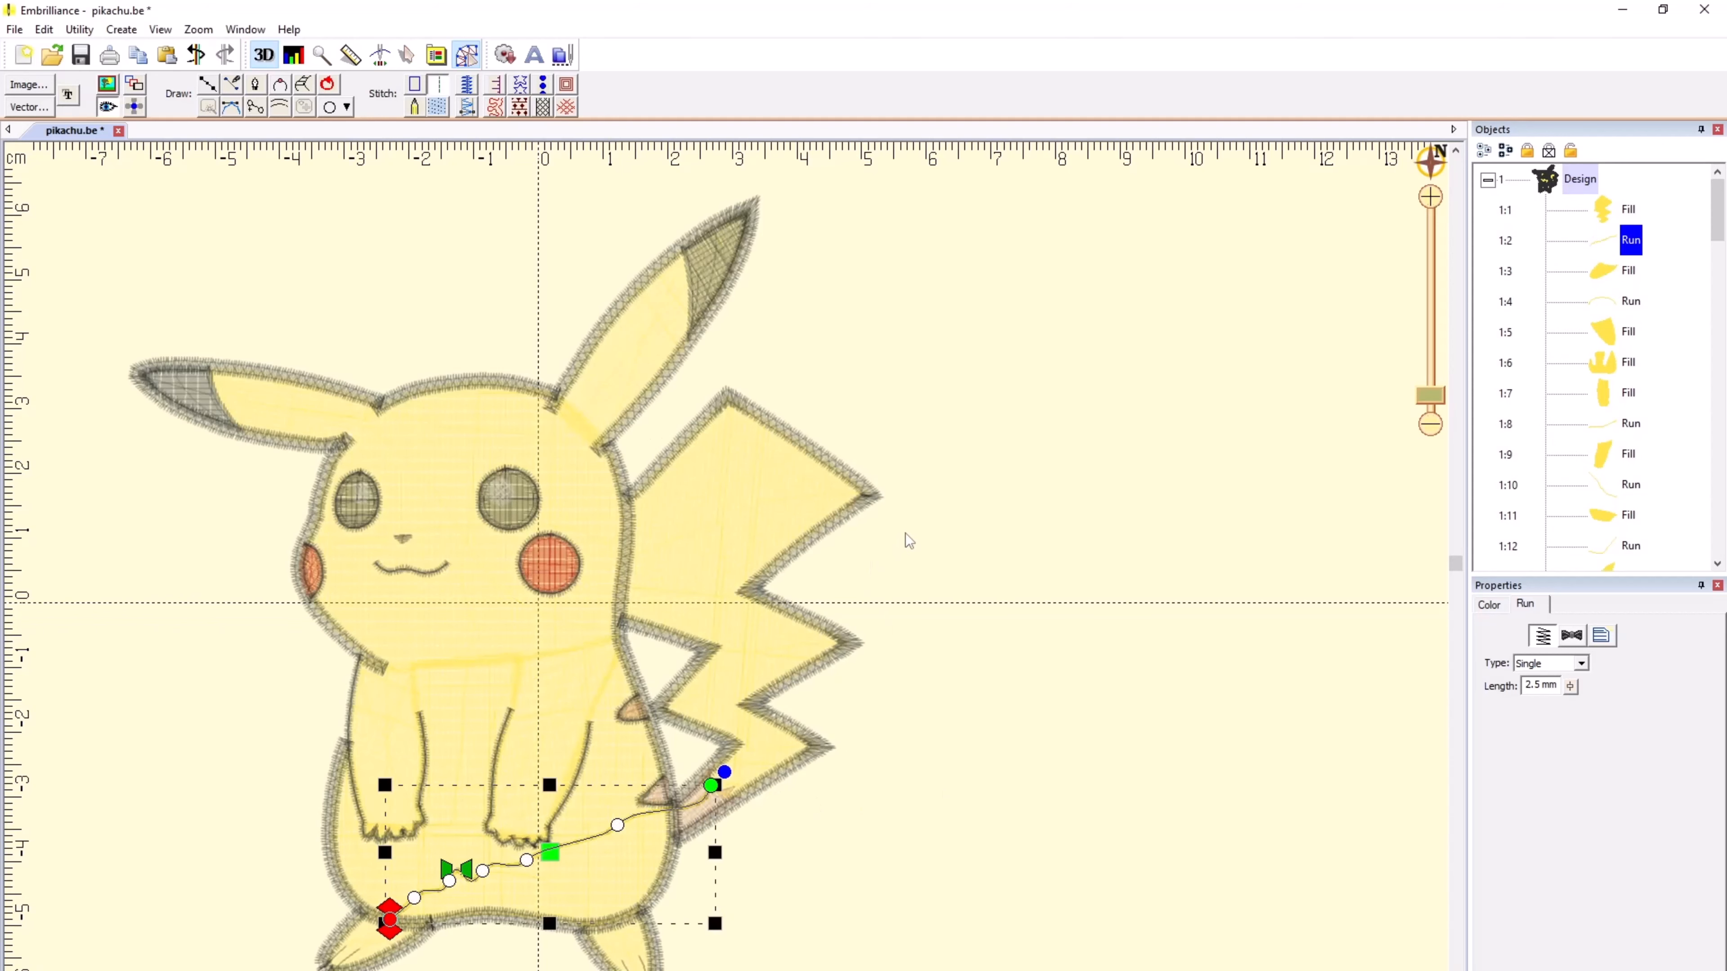
Step: Level the tail fill's stitch angle to nearly horizontal and deselect it
click(744, 478)
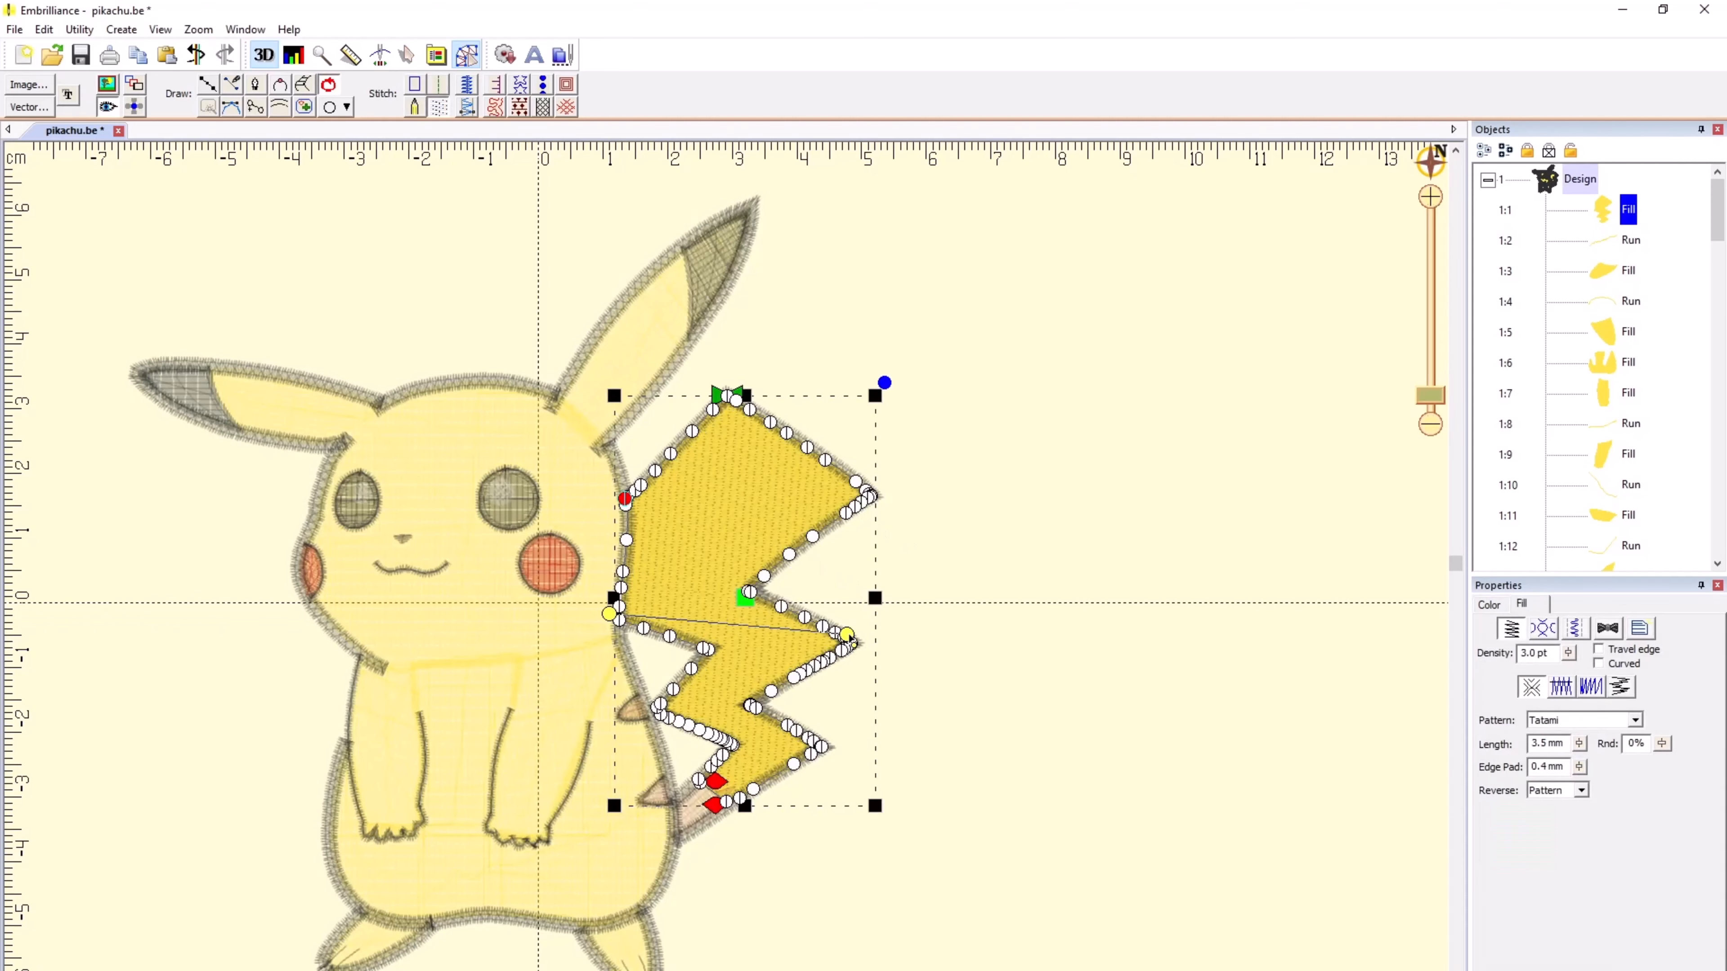
mouse_move(846, 634)
mouse_down()
mouse_move(854, 607)
mouse_move(822, 616)
mouse_up()
click(988, 613)
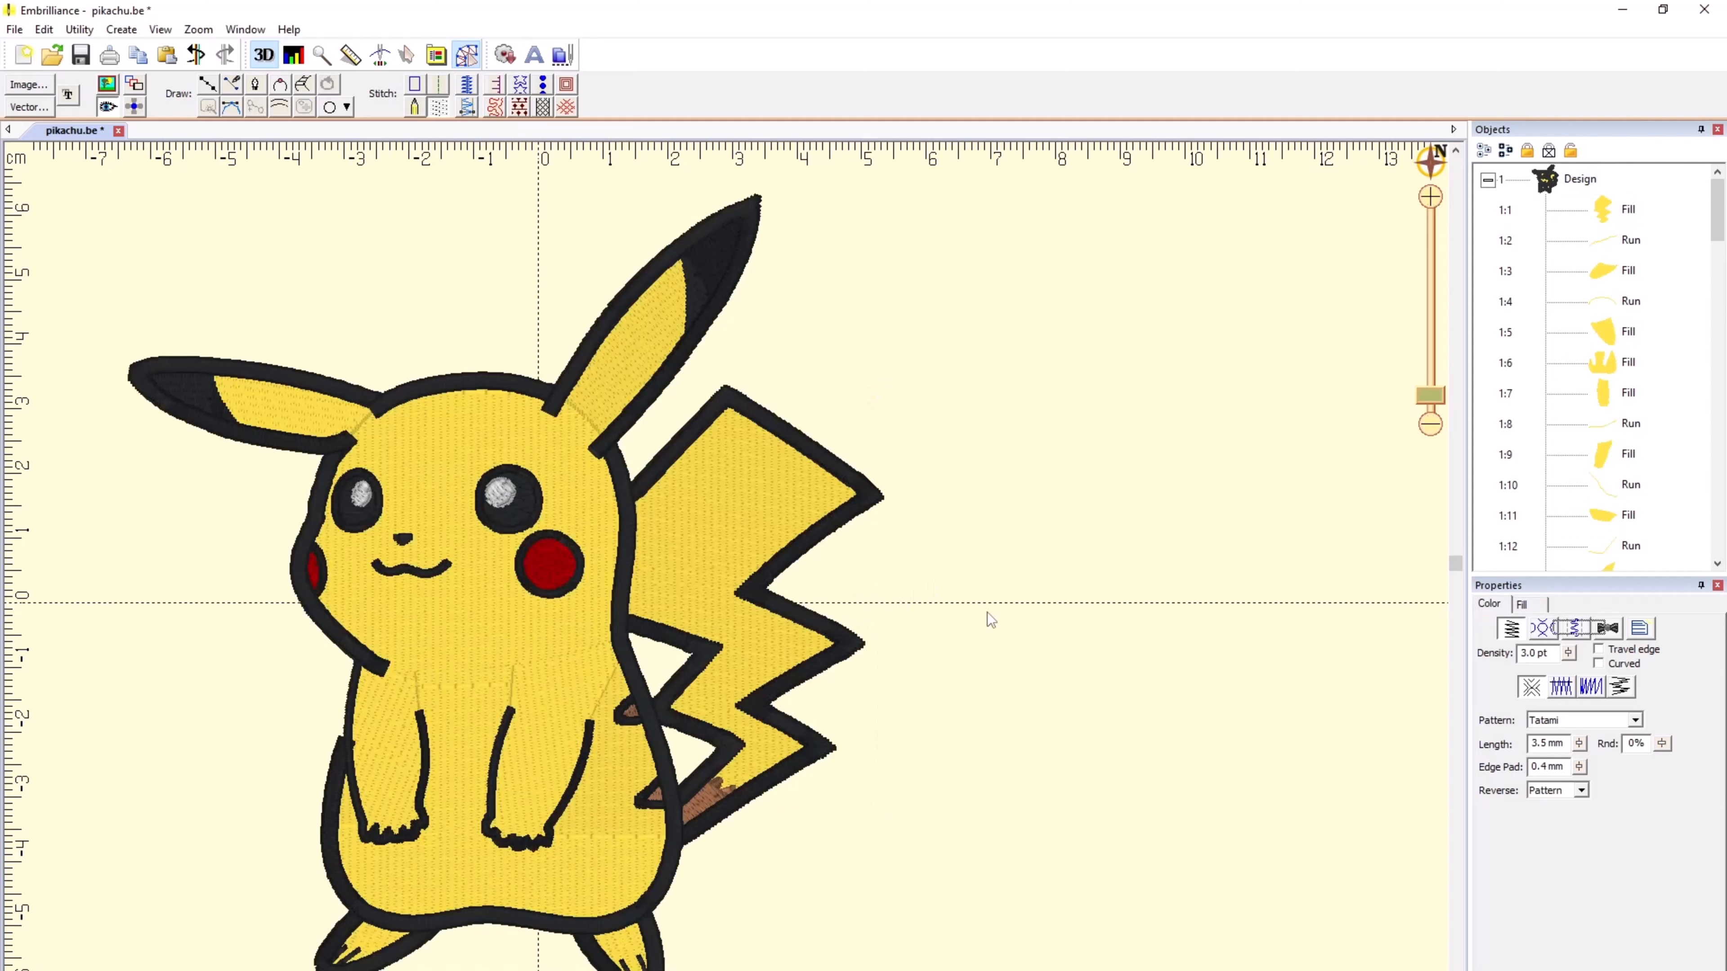
Step: Fine-tune the head fill's stitch angle line around horizontal and deselect it
click(485, 447)
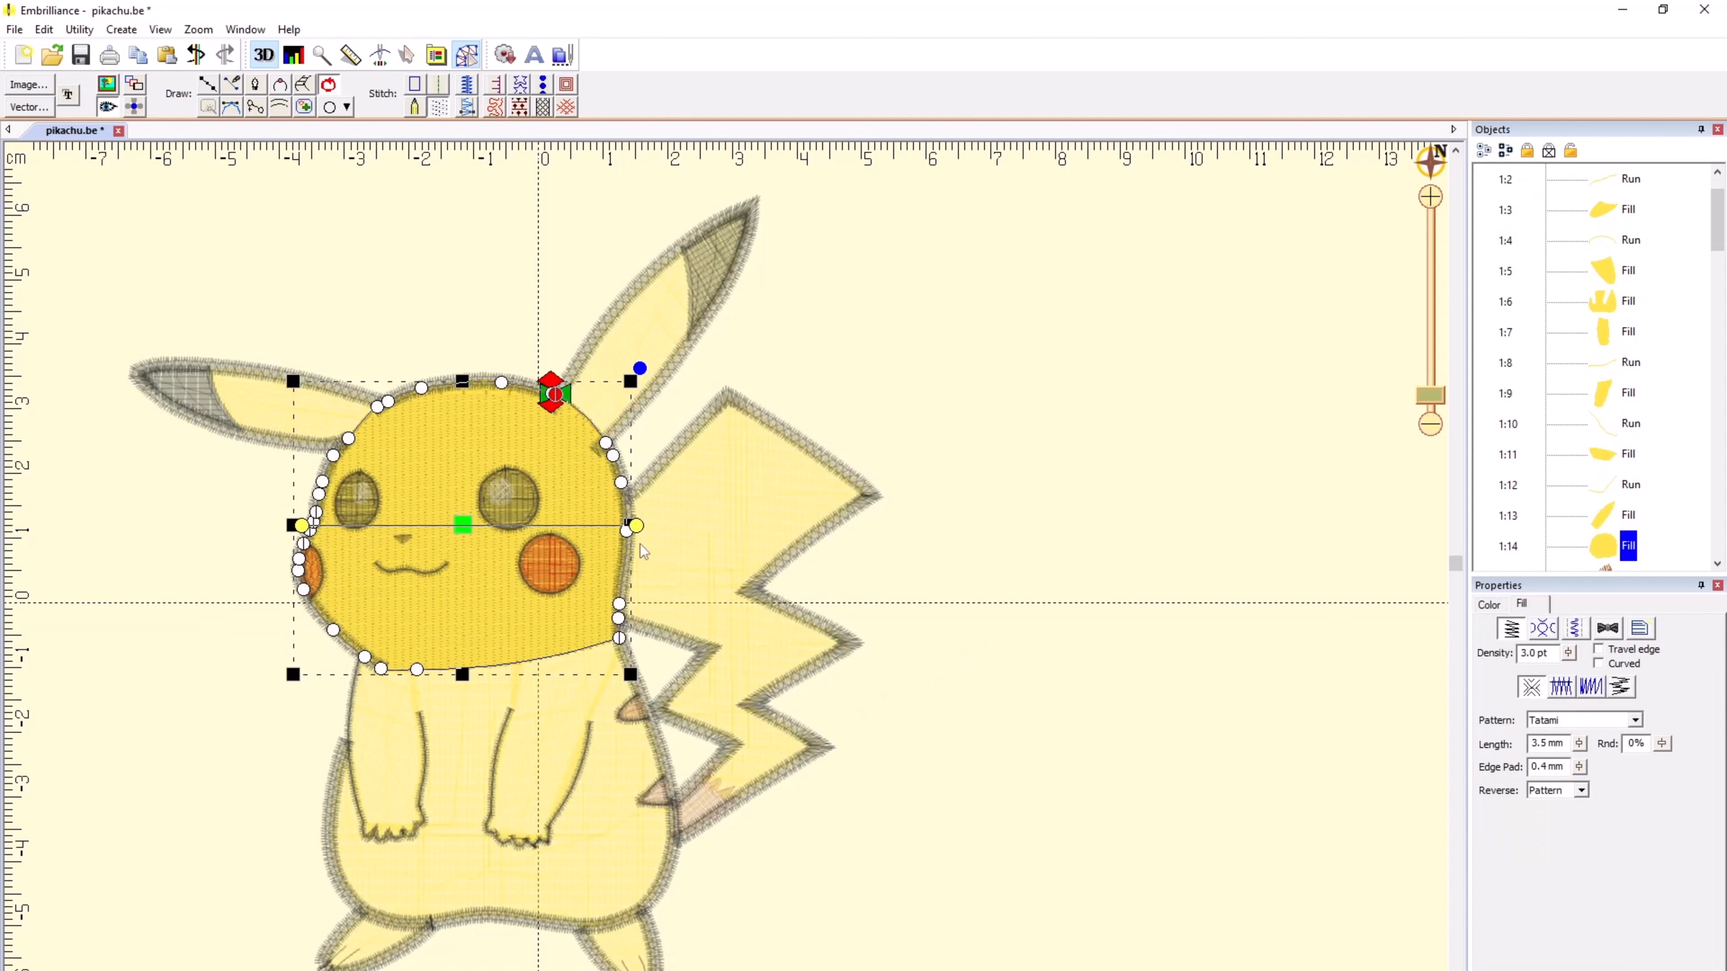
drag(644, 514, 649, 527)
click(1009, 600)
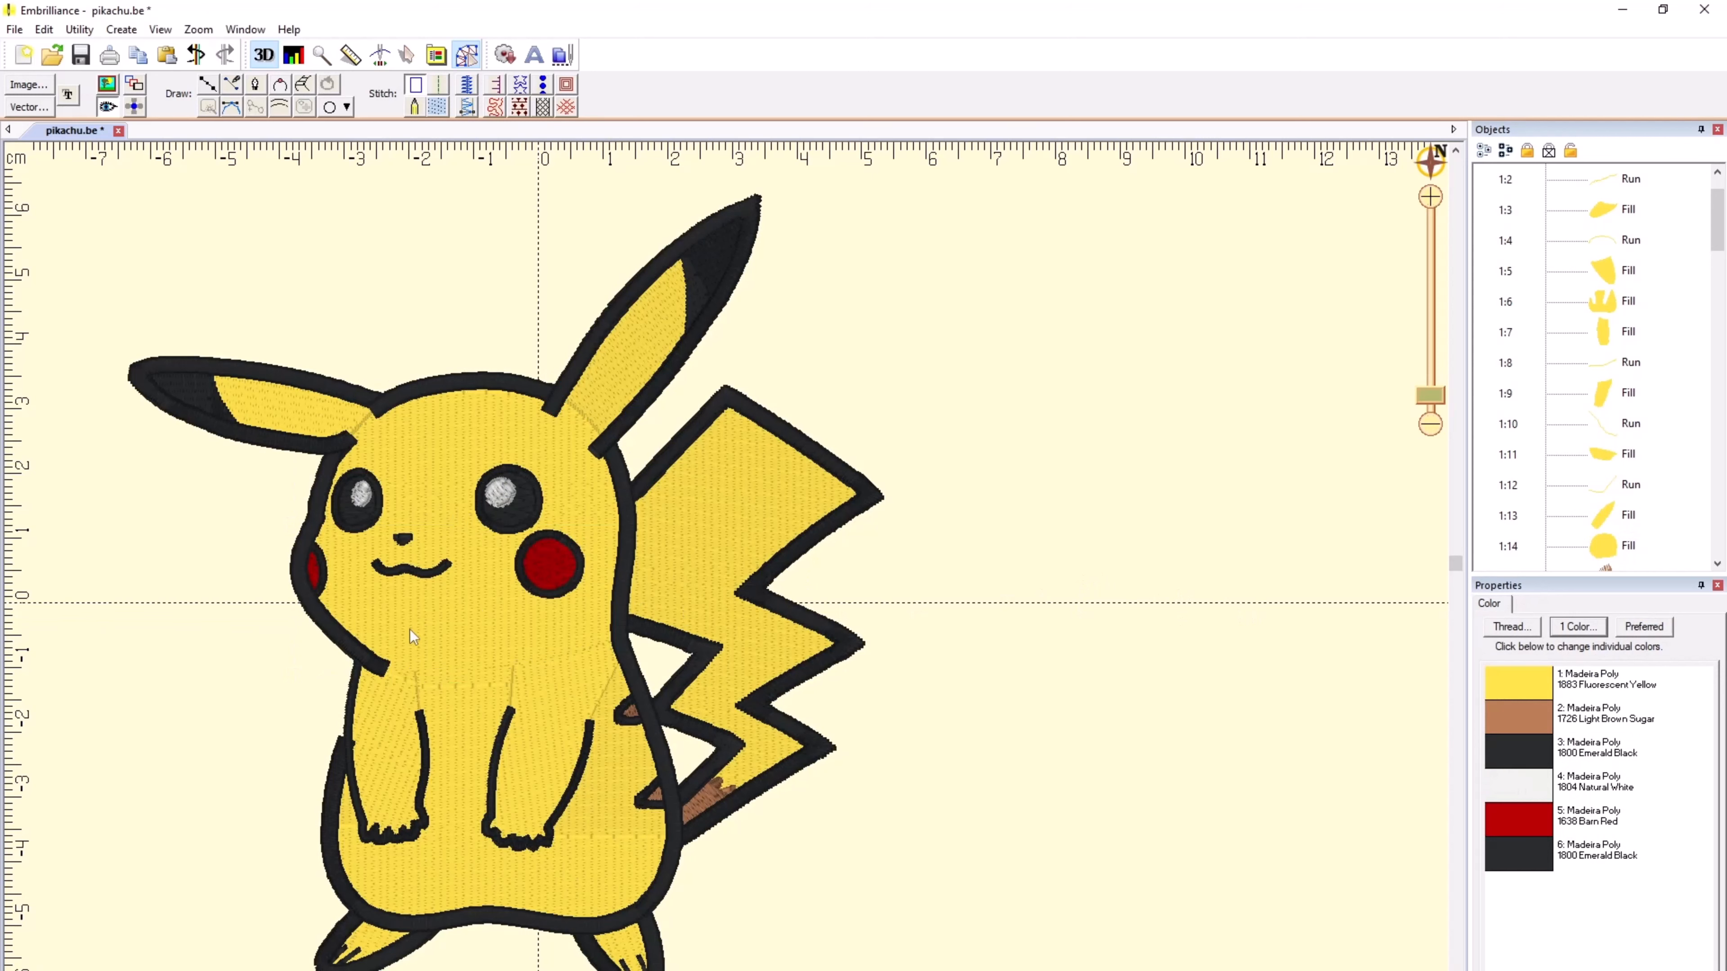
Step: Select the tail fill, then hide the stitches and show the reference image to compare its outline with the artwork
scroll(726, 575, up, 4)
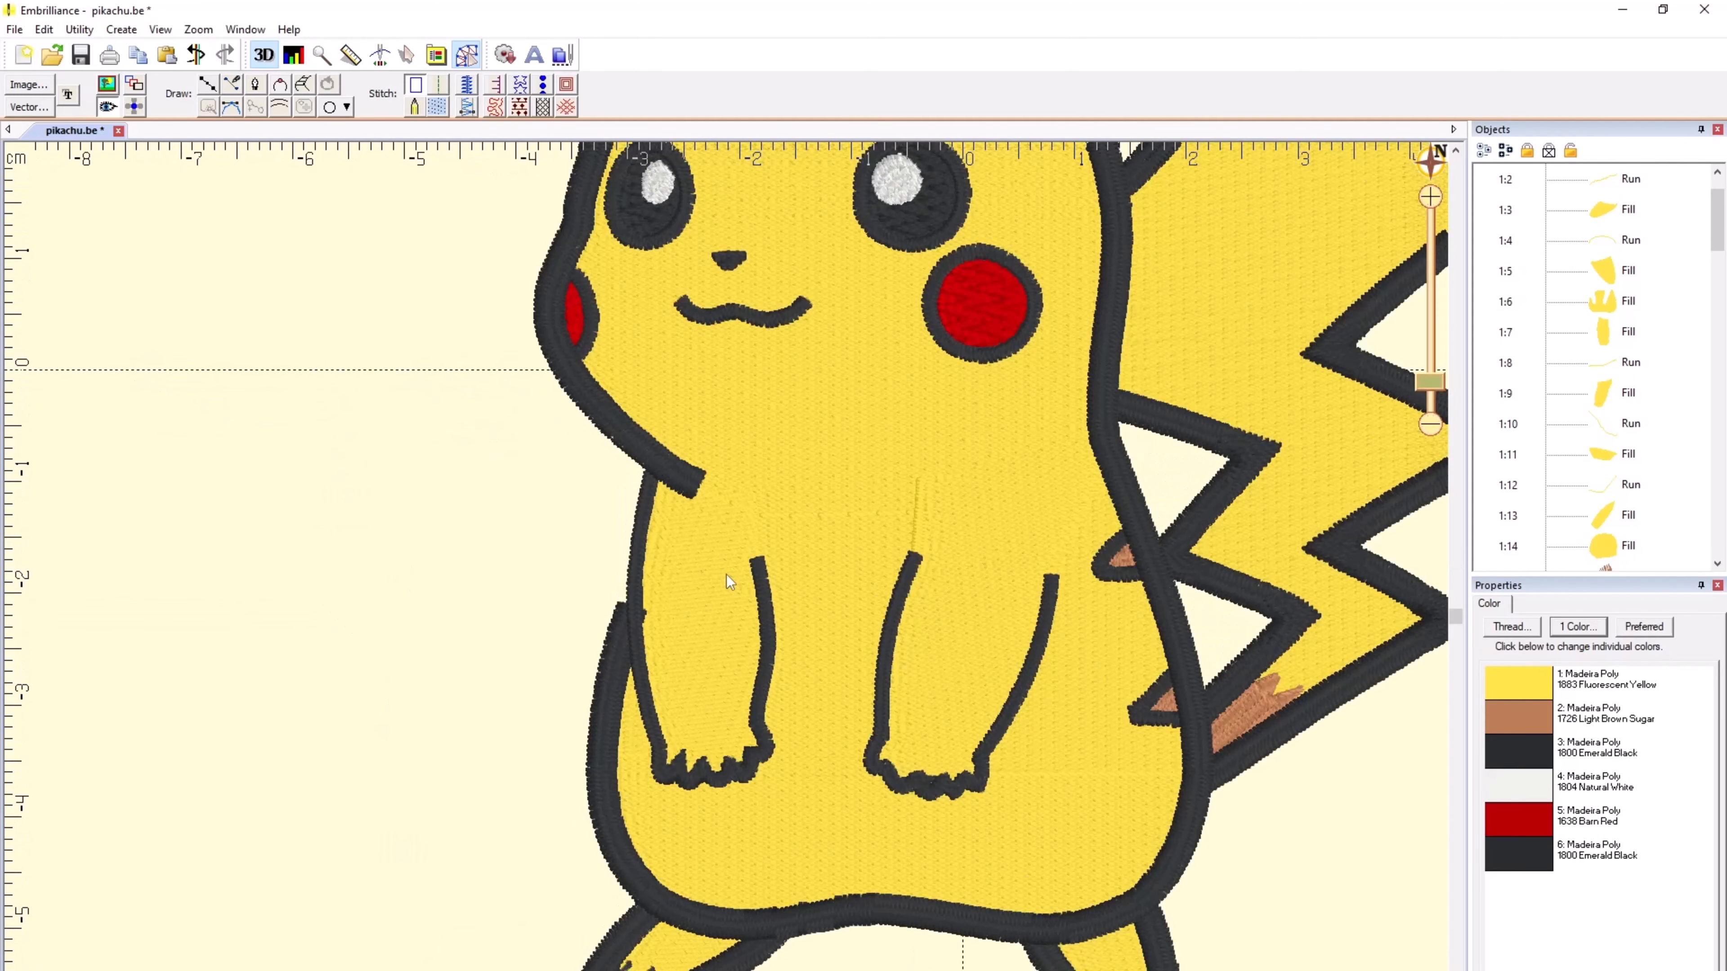
scroll(726, 574, down, 2)
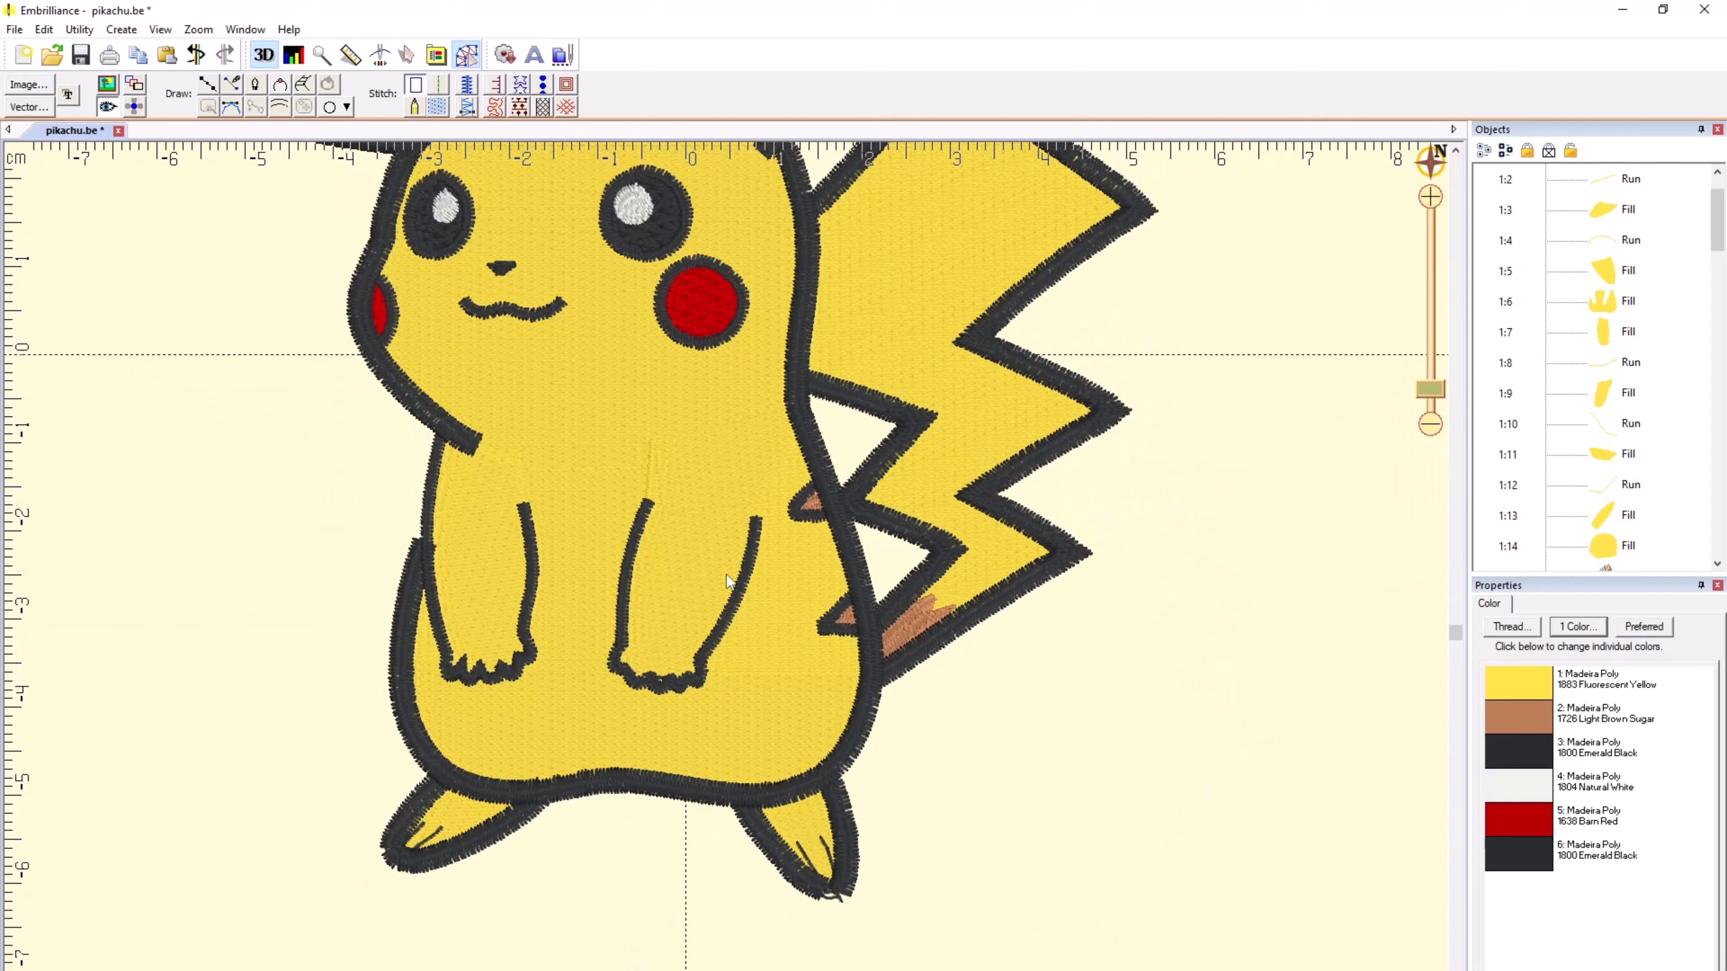
click(920, 487)
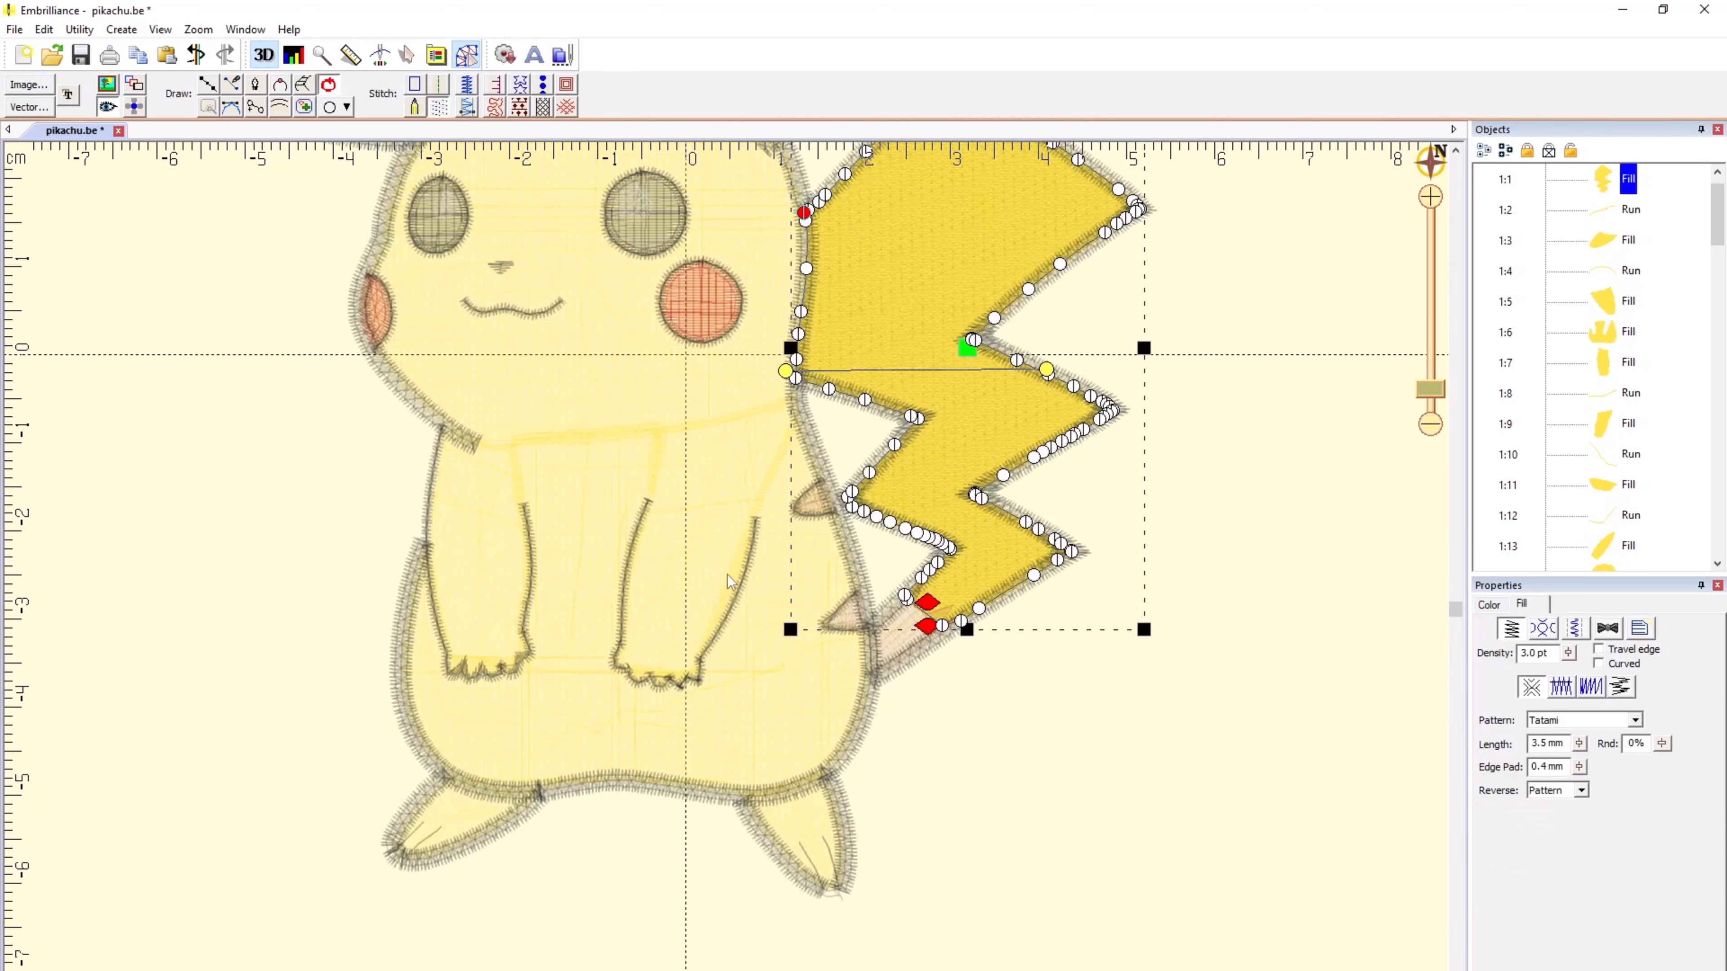
scroll(727, 574, up, 3)
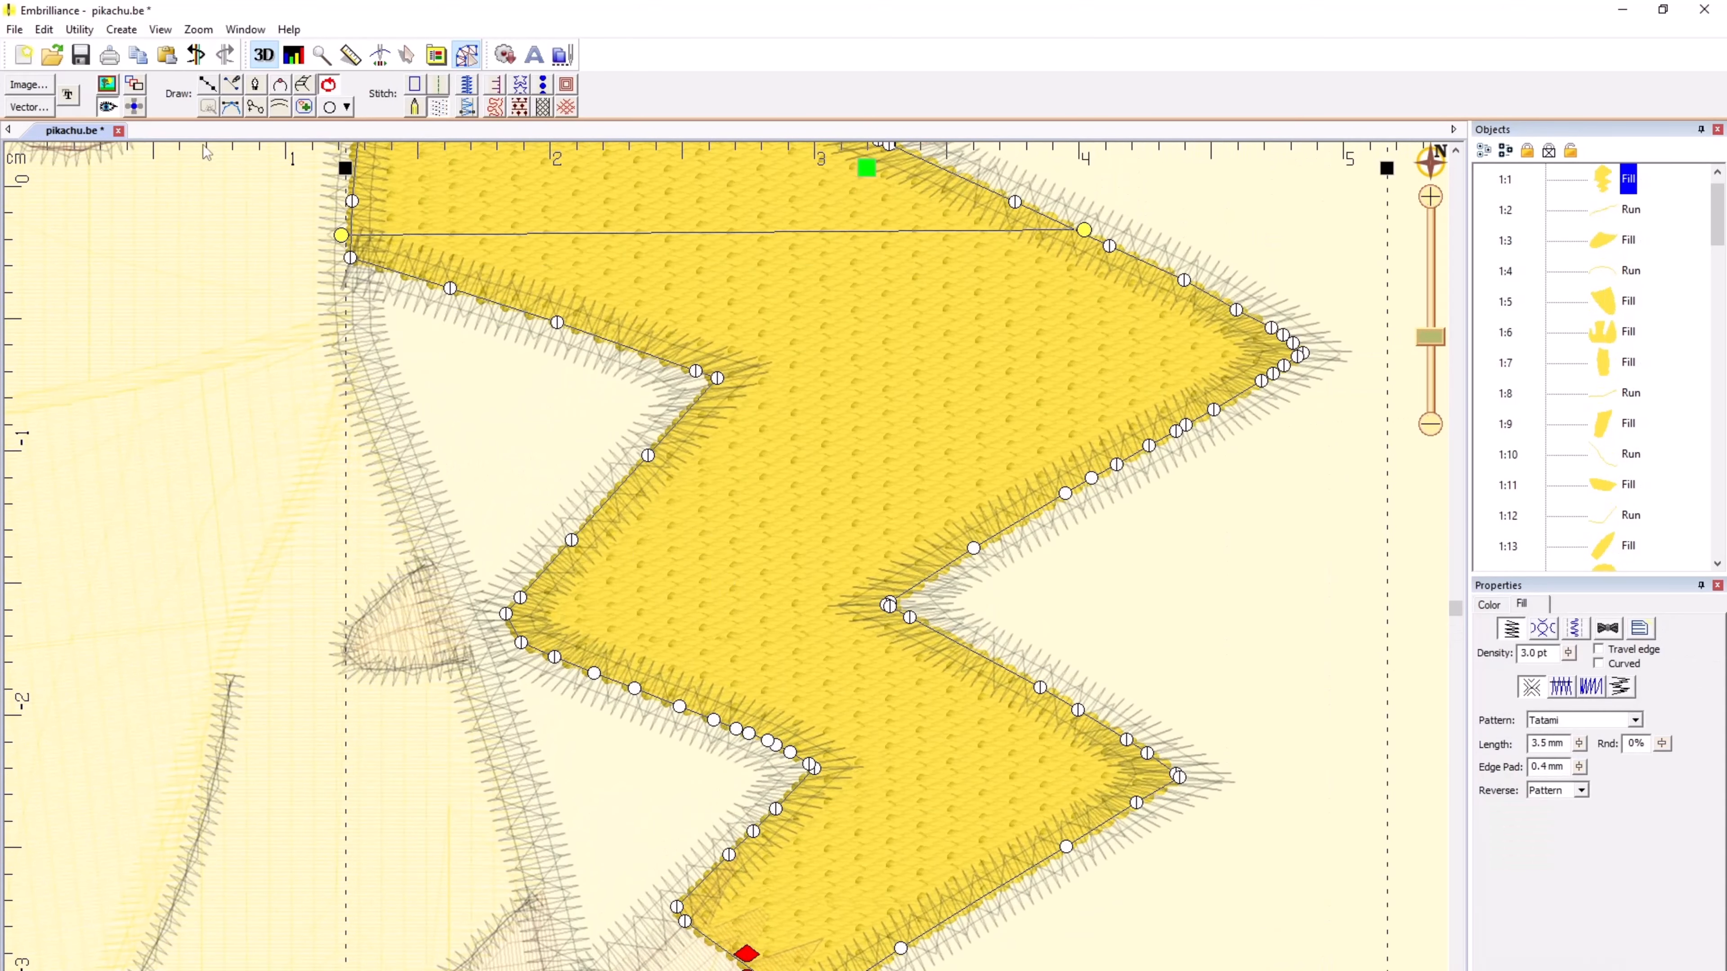
click(108, 108)
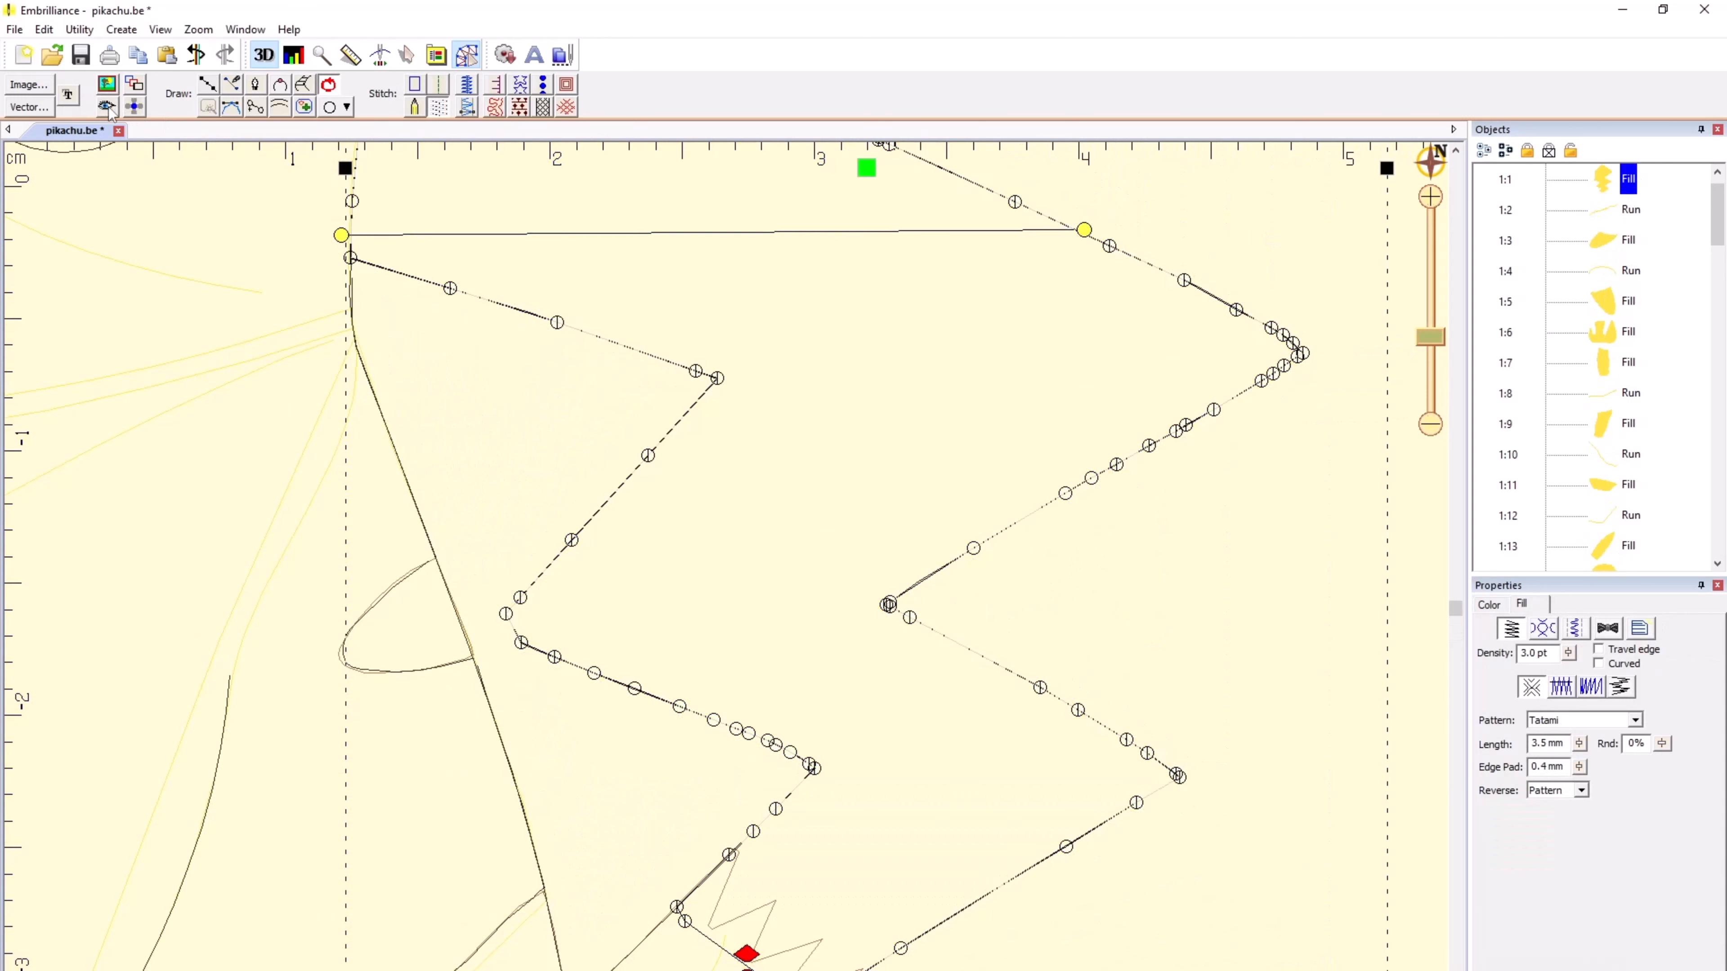
click(108, 107)
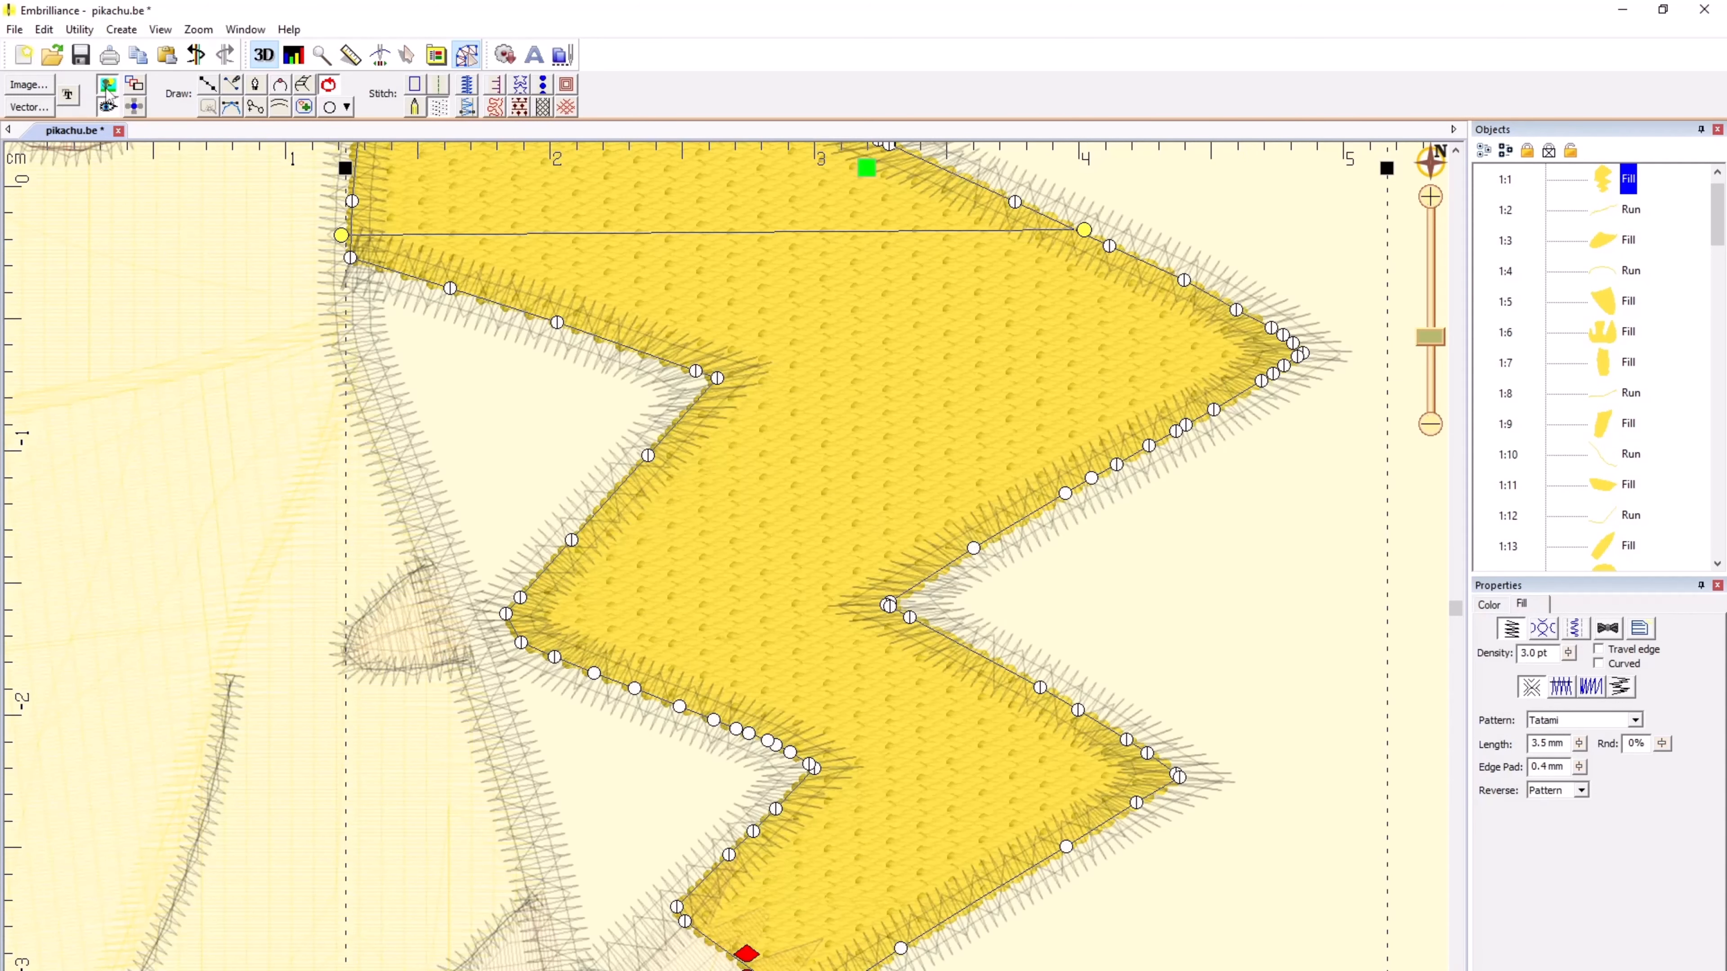
click(107, 85)
click(106, 108)
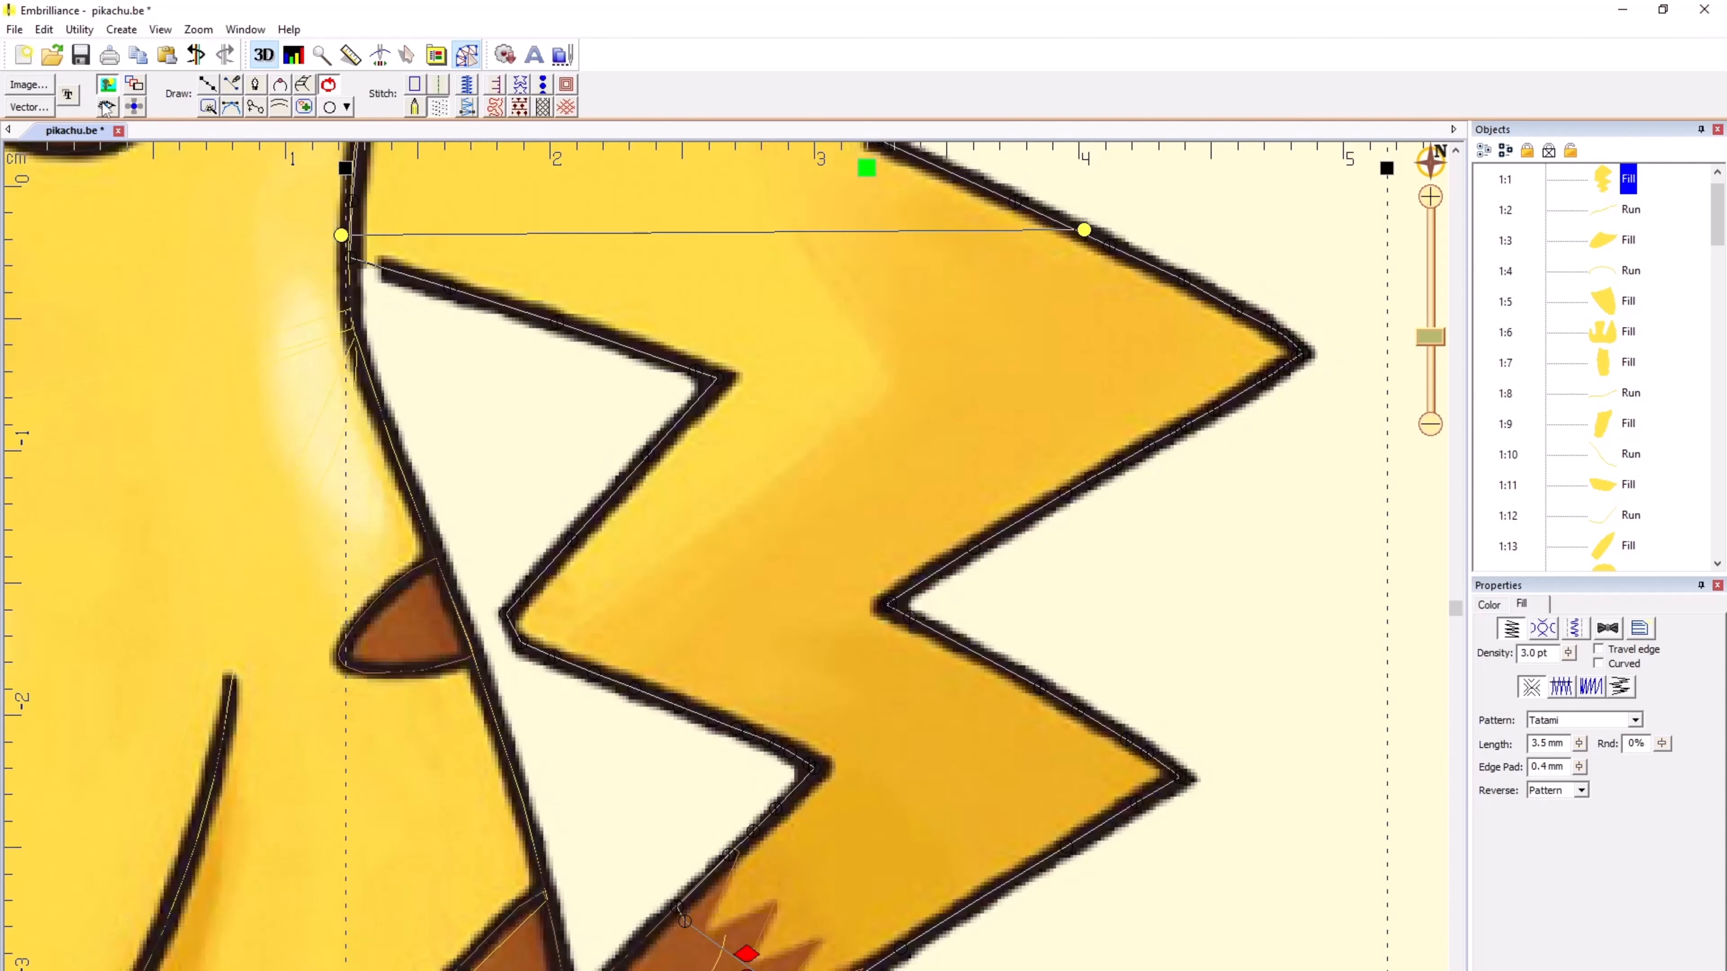
Step: Compare the tail fill's outline with the artwork, switching the reference image and stitches on and off, and leave only the outlines displayed
click(432, 392)
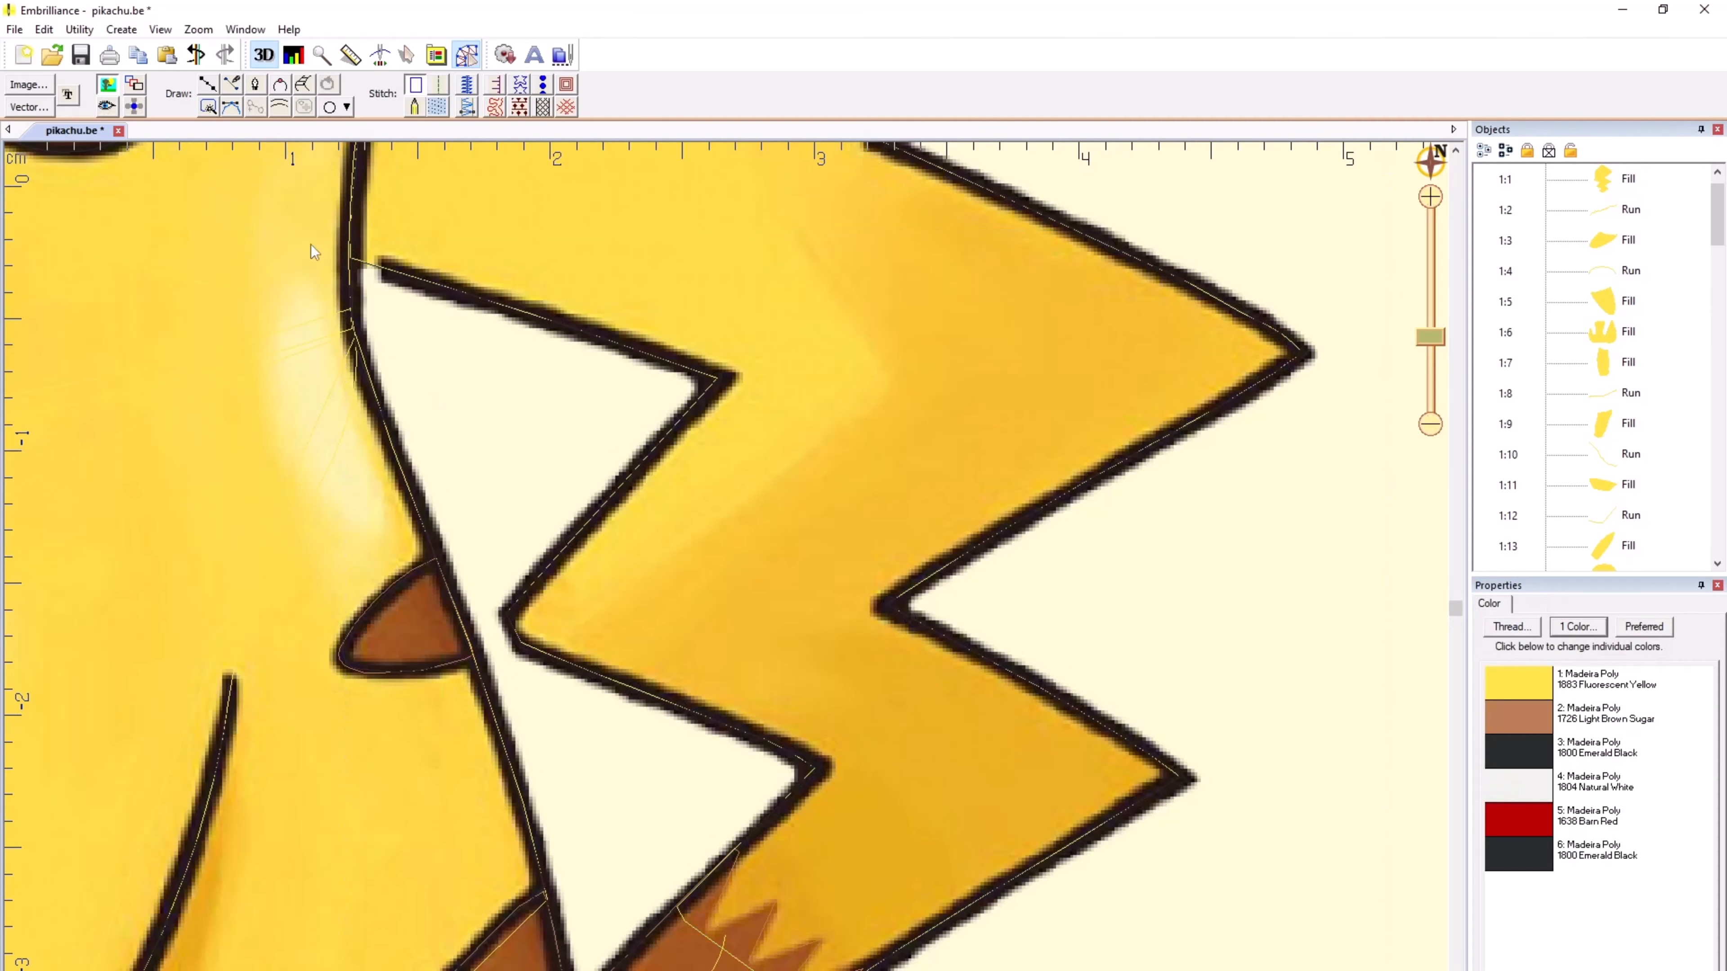
click(113, 93)
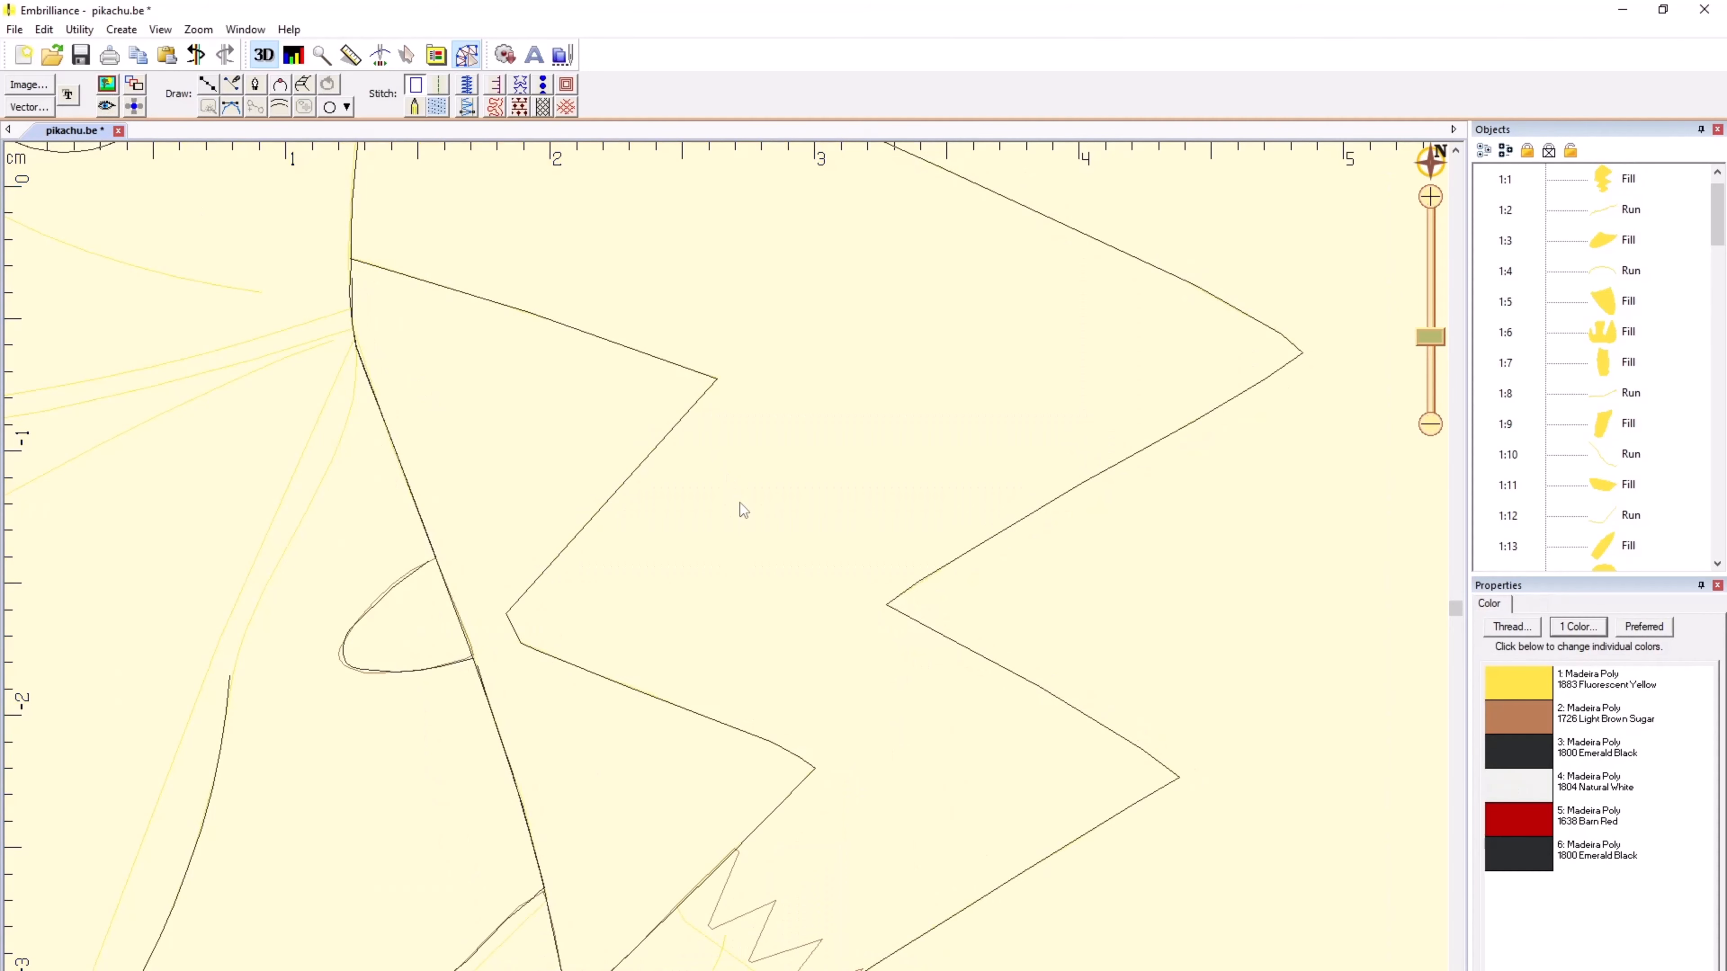
click(108, 86)
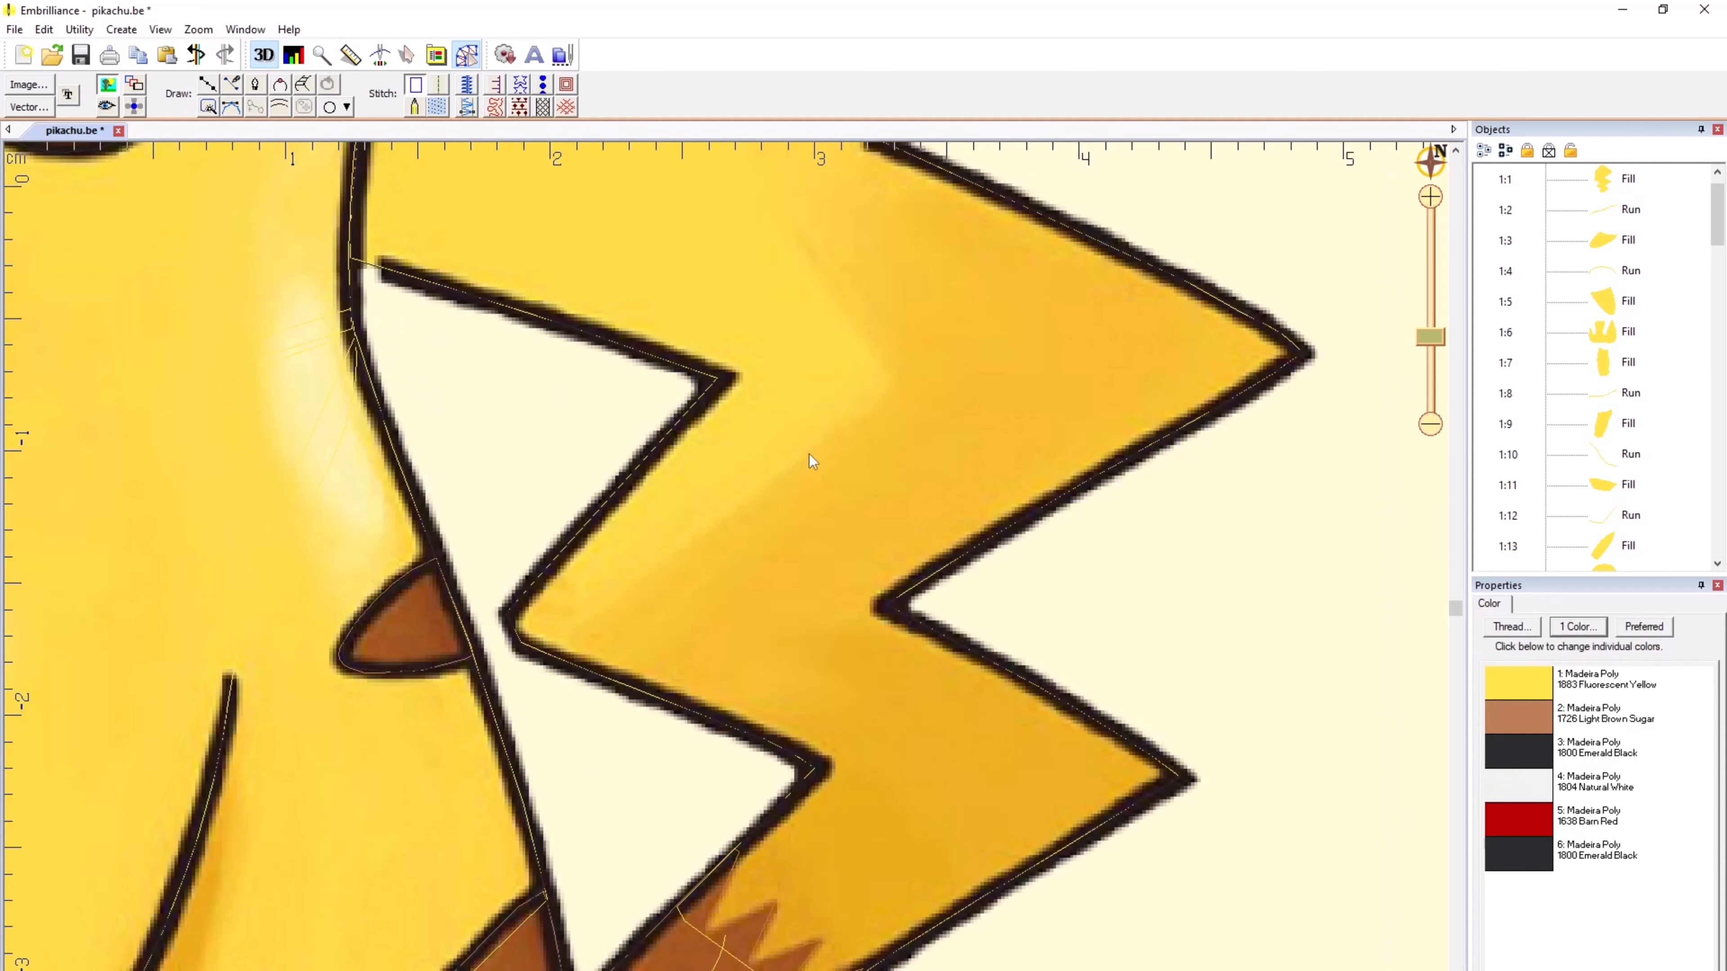
click(109, 106)
click(769, 457)
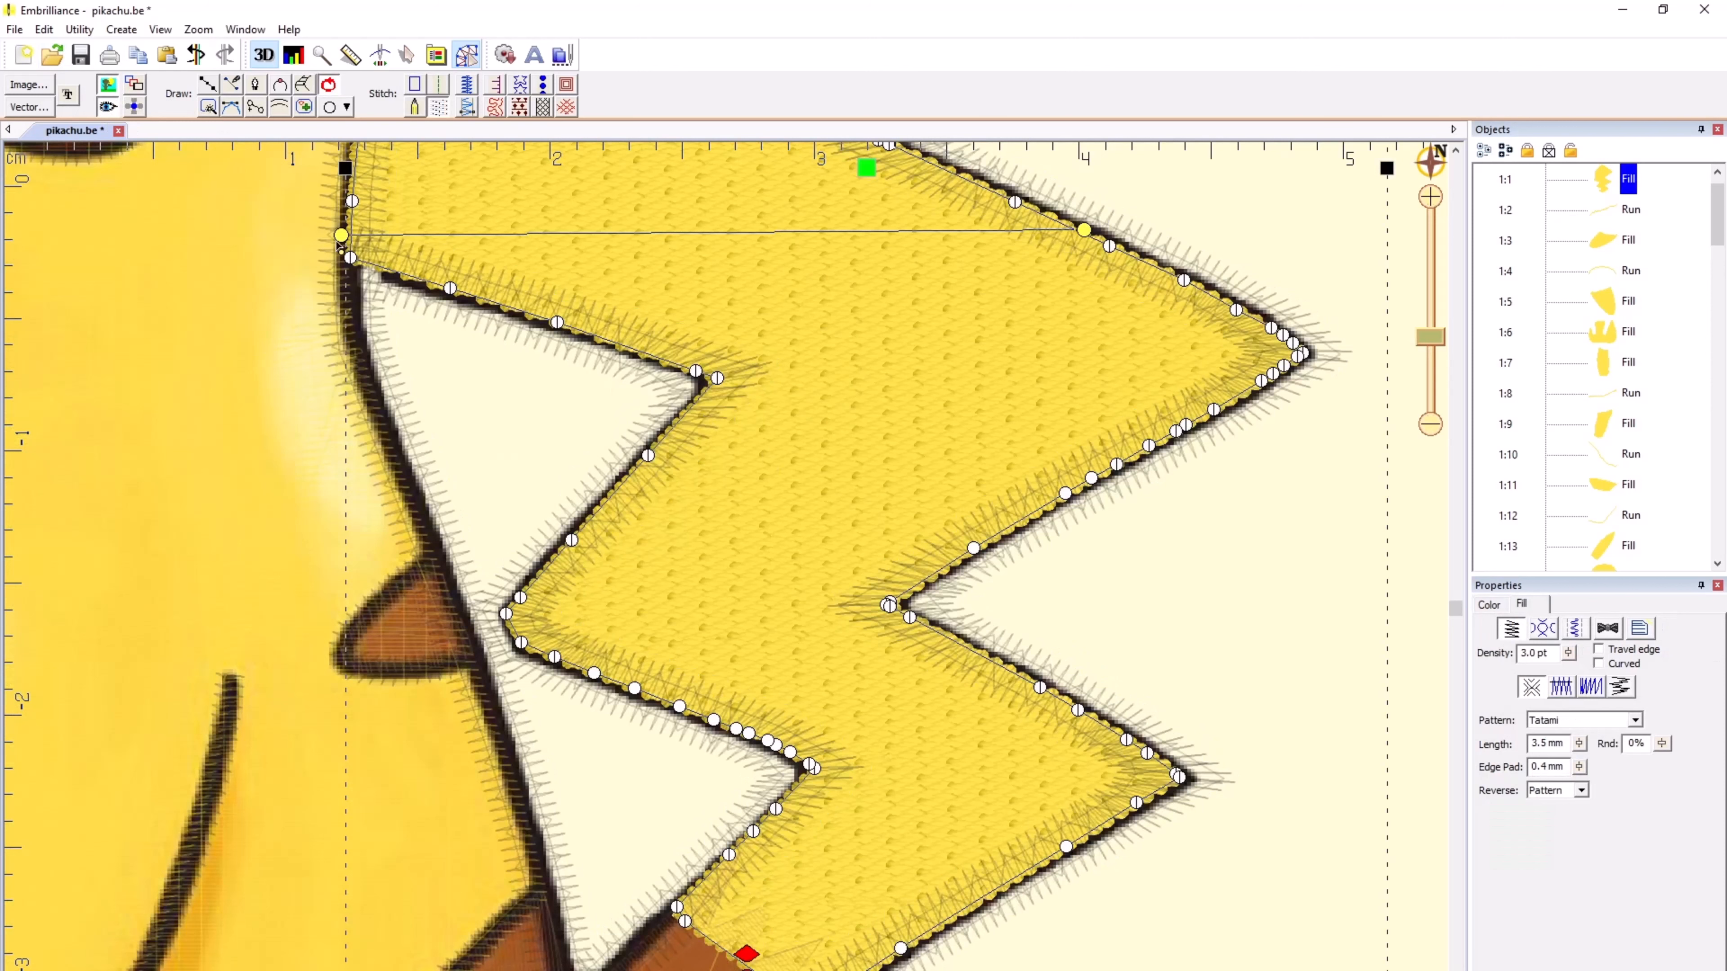
click(108, 86)
click(108, 106)
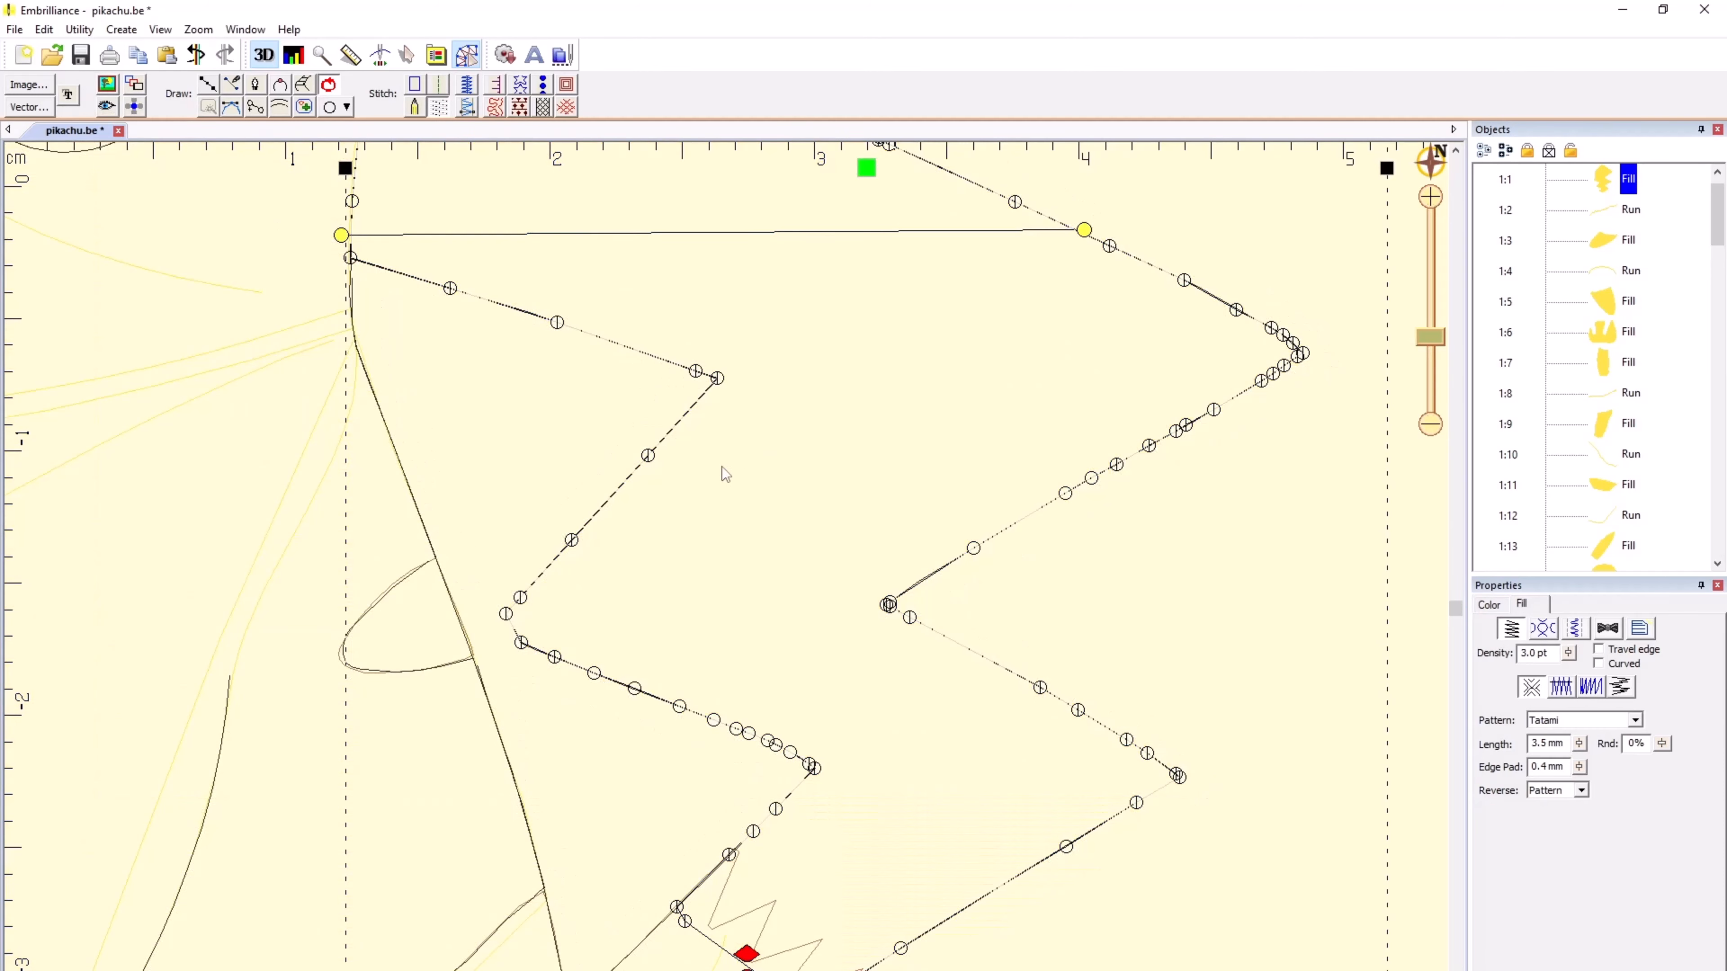
Step: Examine the tail fill's outline nodes along the inner zigzag edge and near the brown base, and deselect the fill
scroll(726, 575, up, 5)
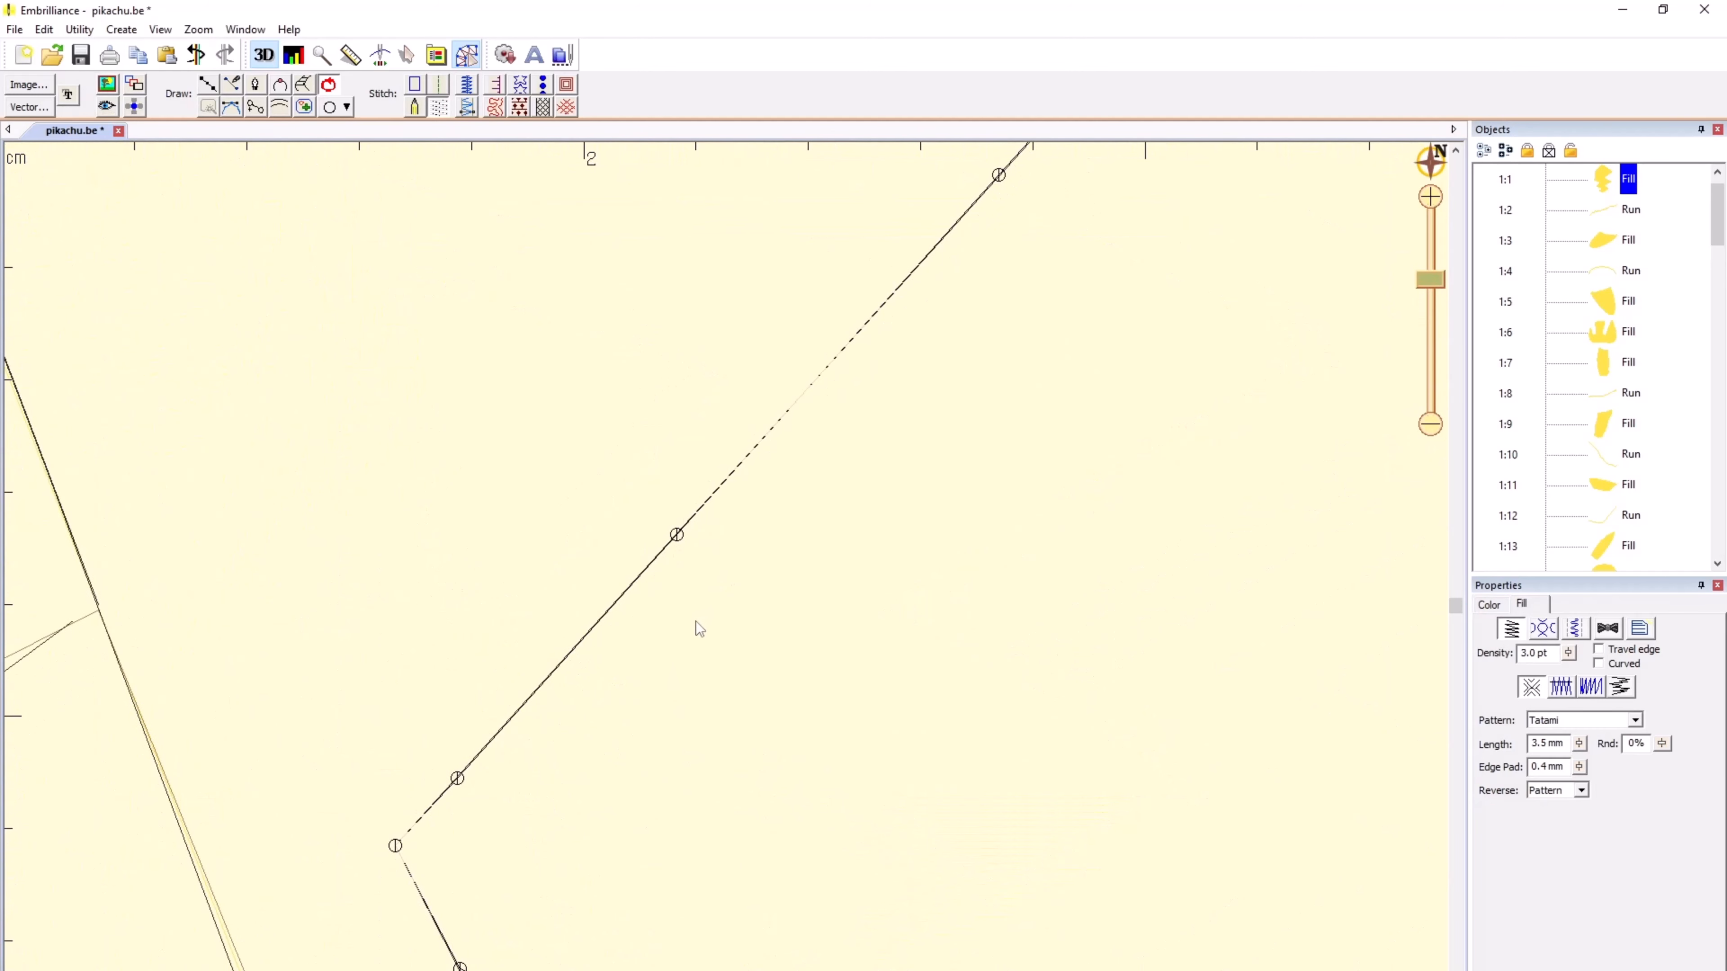
scroll(706, 609, down, 2)
scroll(727, 575, up, 1)
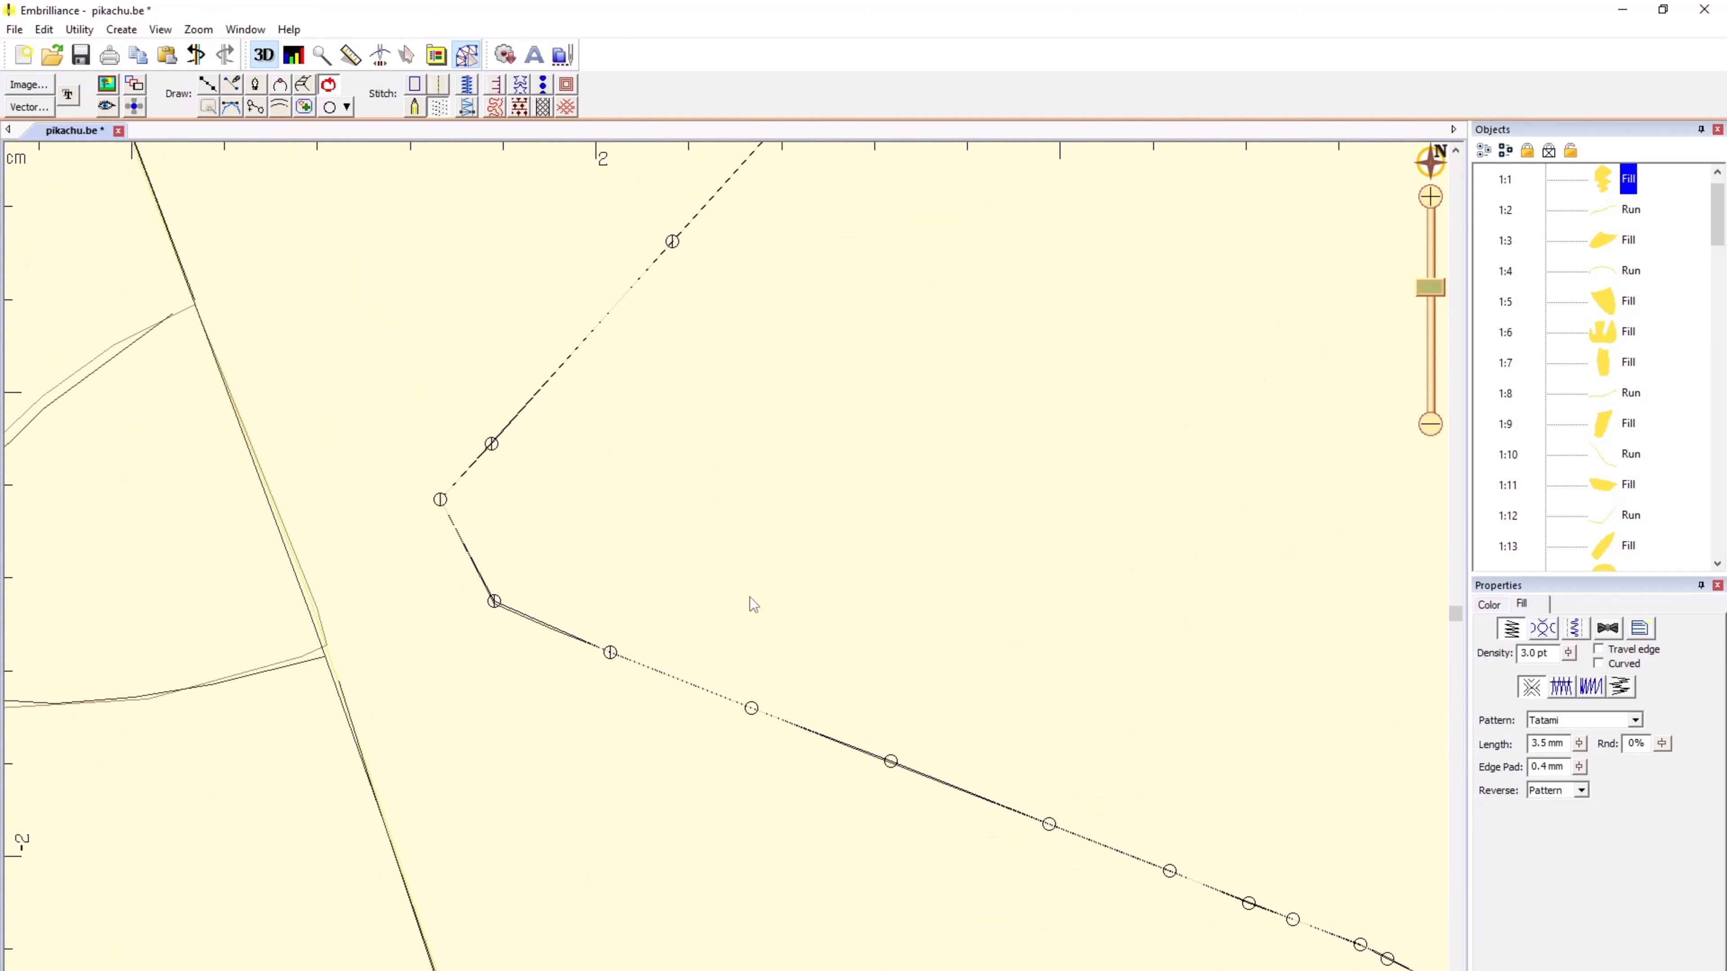
scroll(750, 597, down, 3)
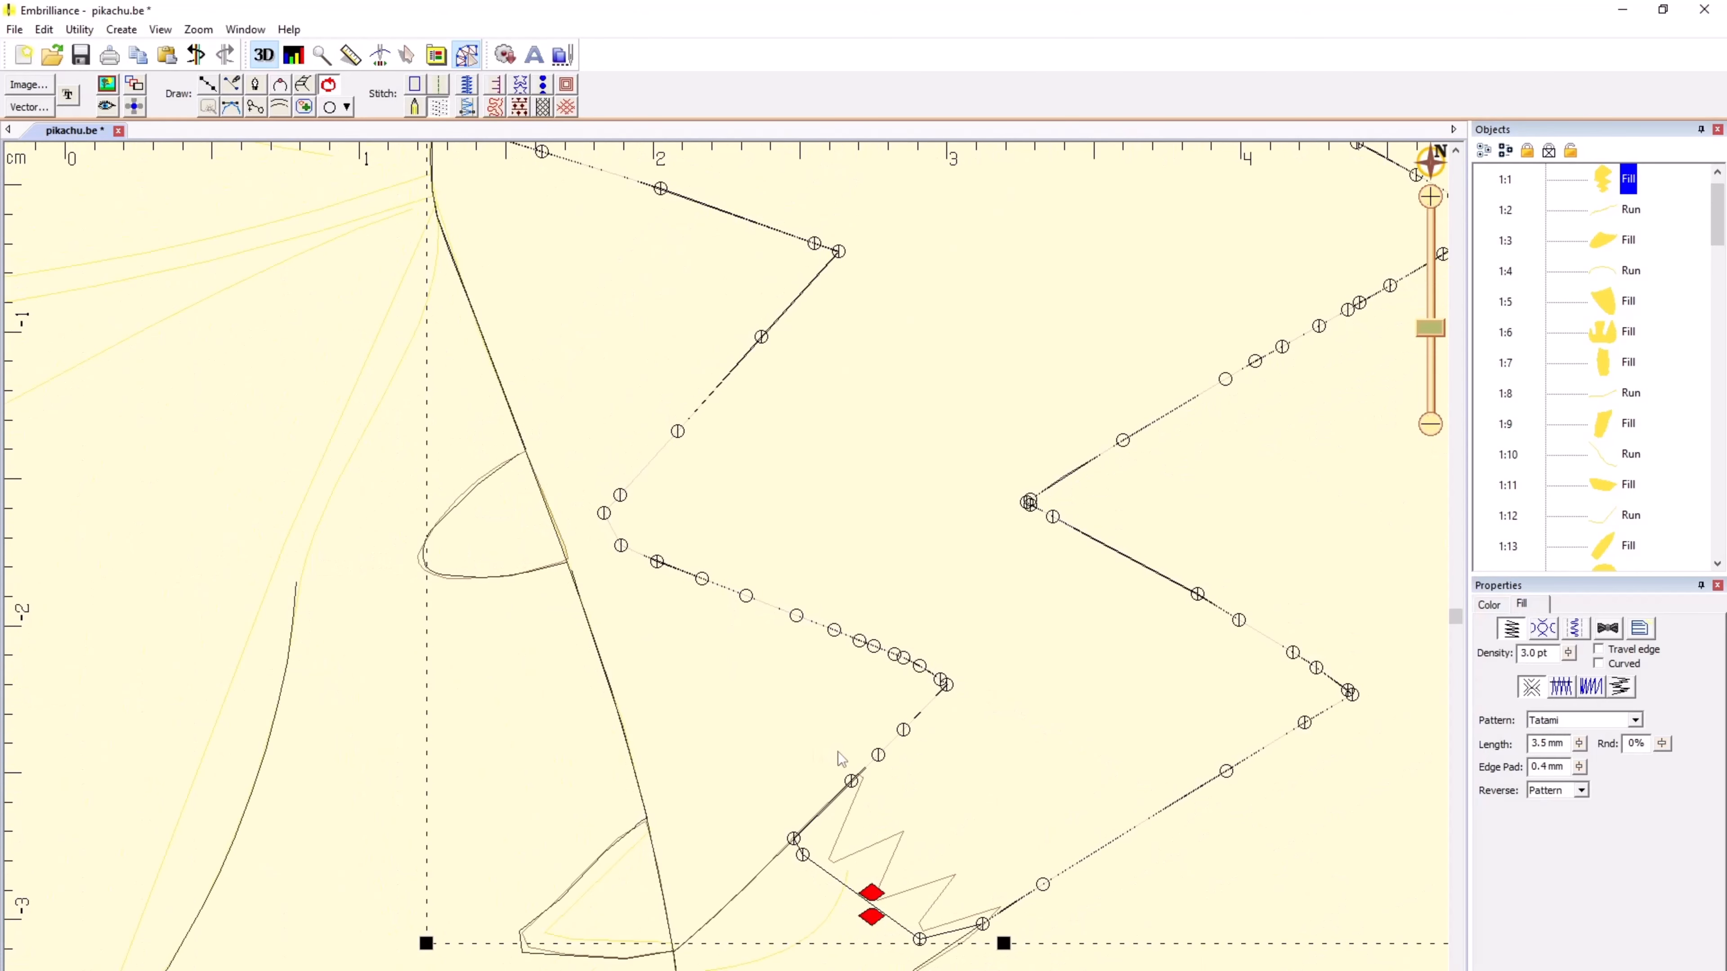
scroll(842, 759, up, 4)
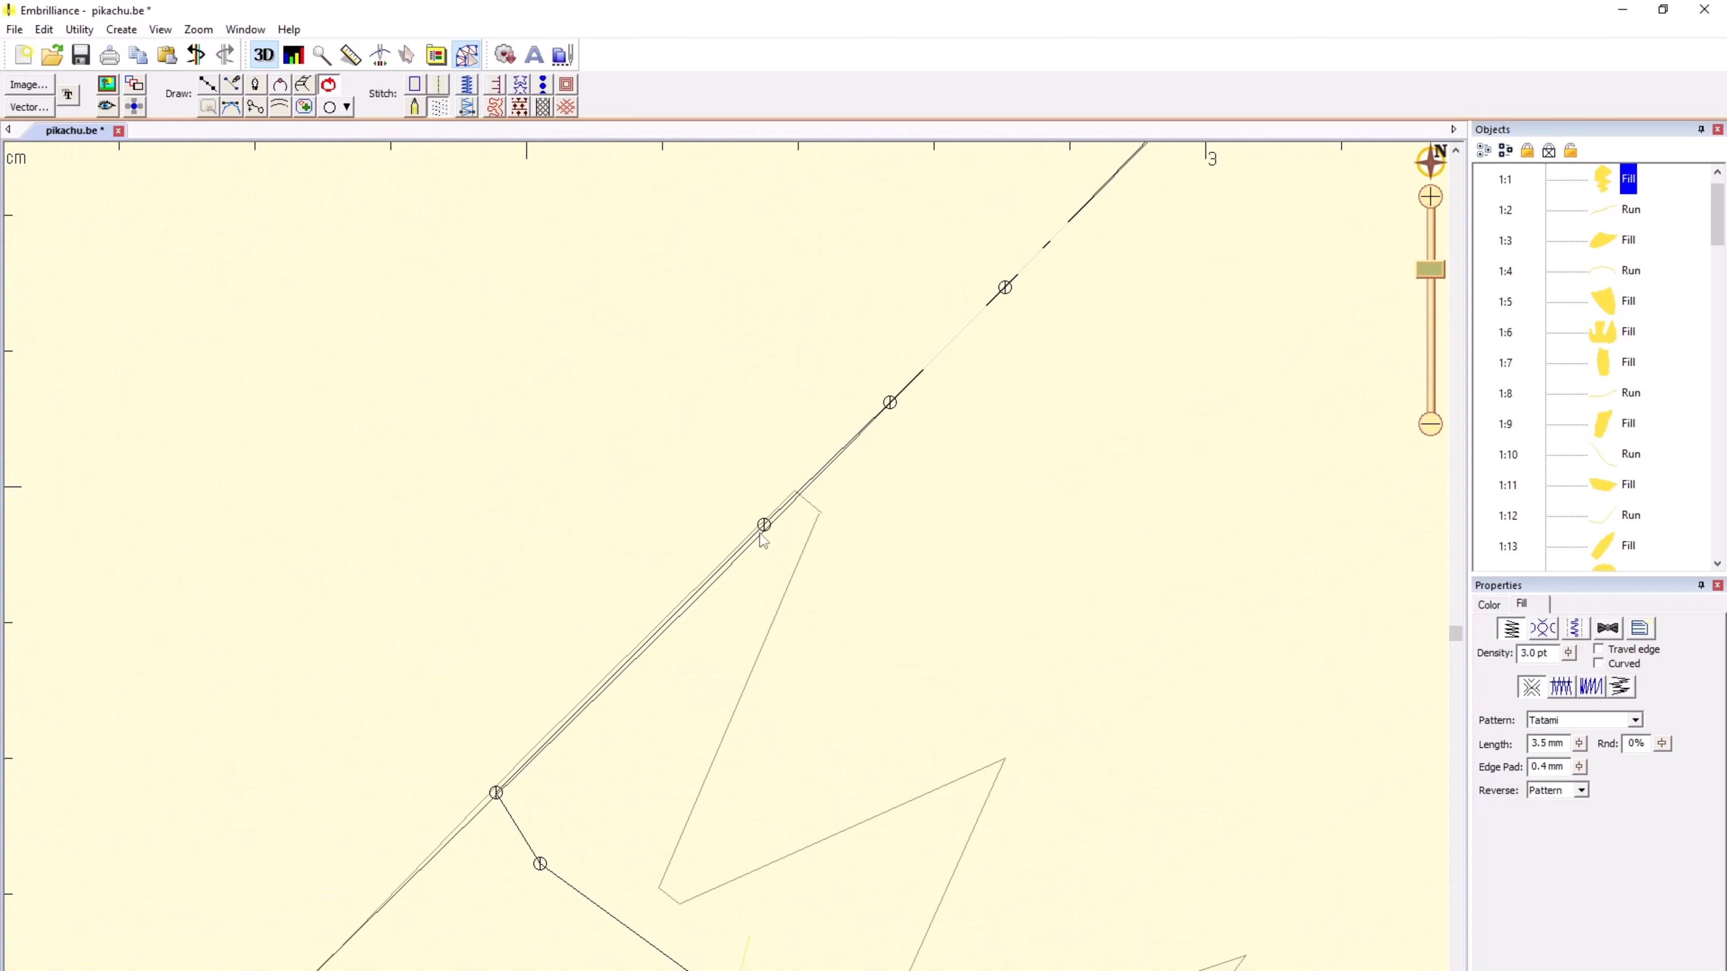
click(692, 474)
scroll(726, 575, down, 1)
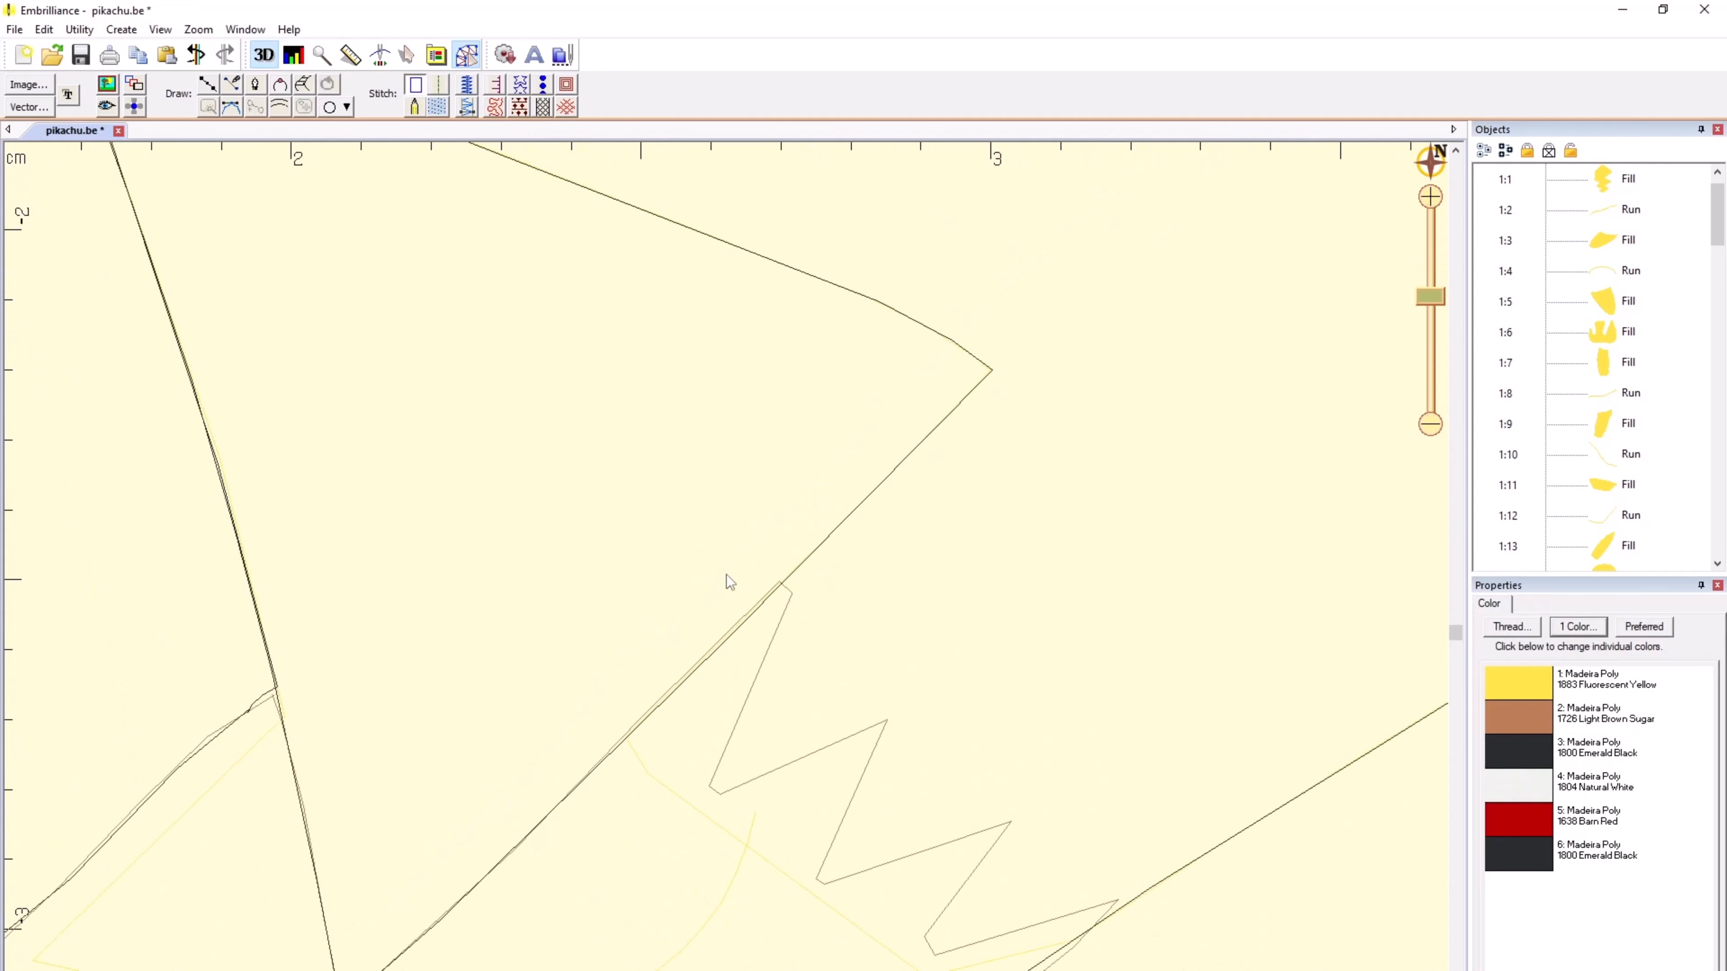
scroll(726, 575, down, 1)
scroll(726, 575, down, 1)
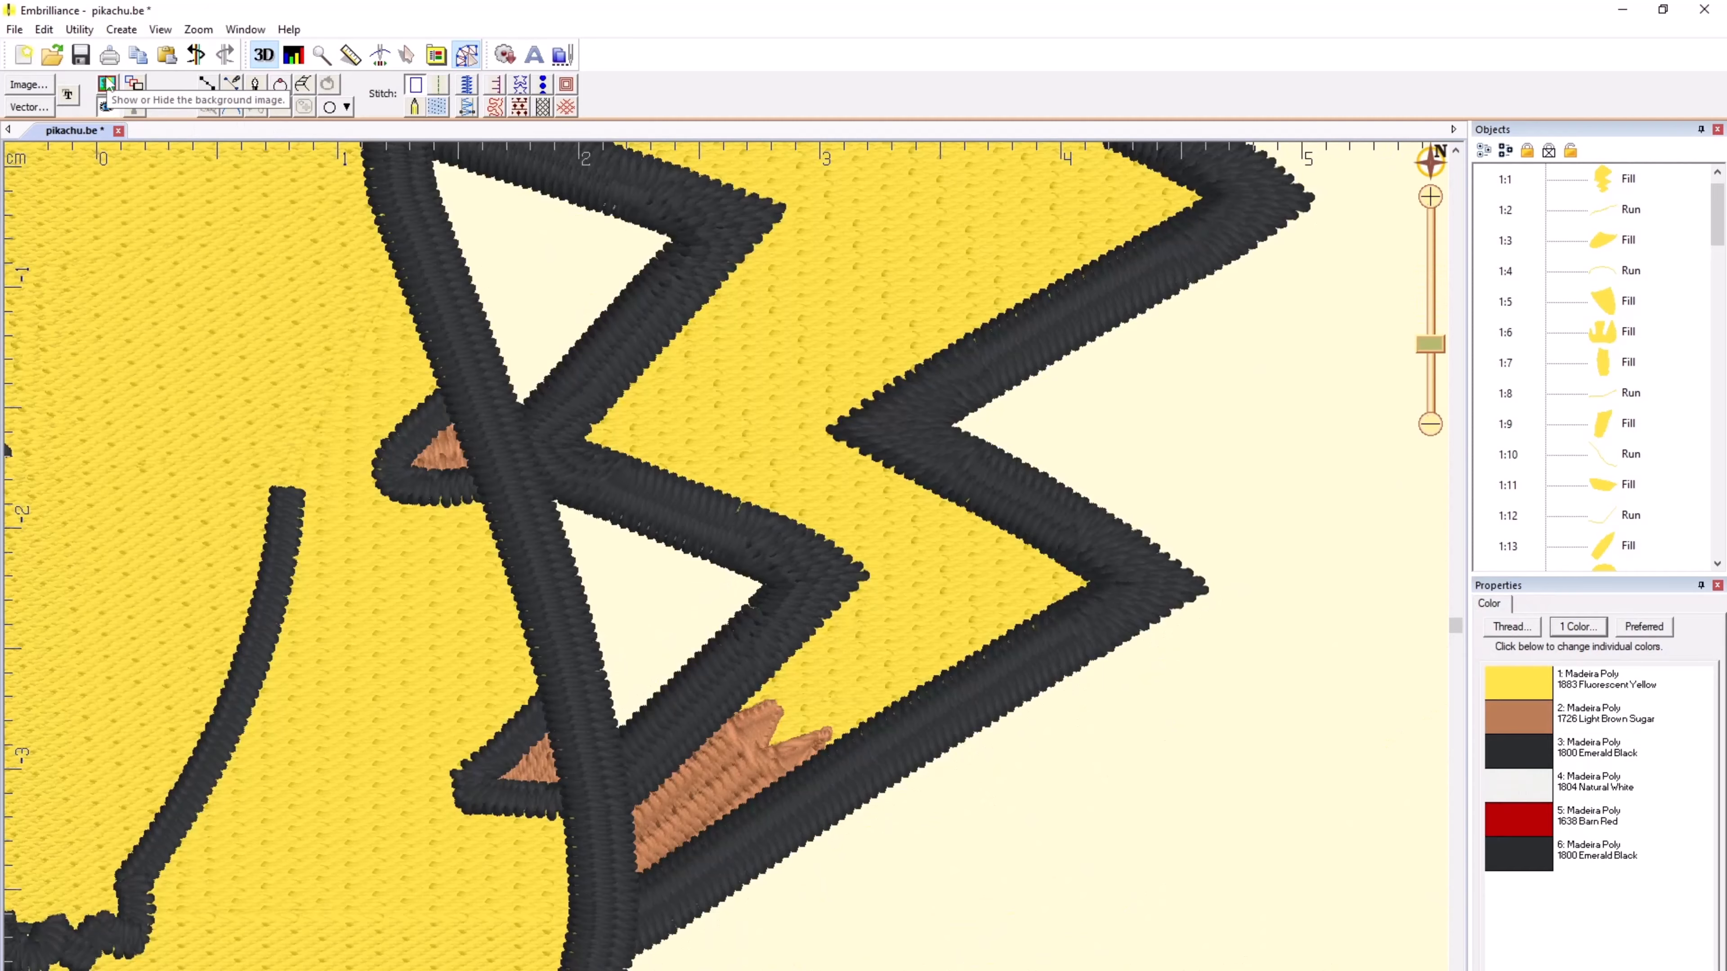
Step: Restore the display of the stitches and reference image, and look over the whole Pikachu design
click(107, 85)
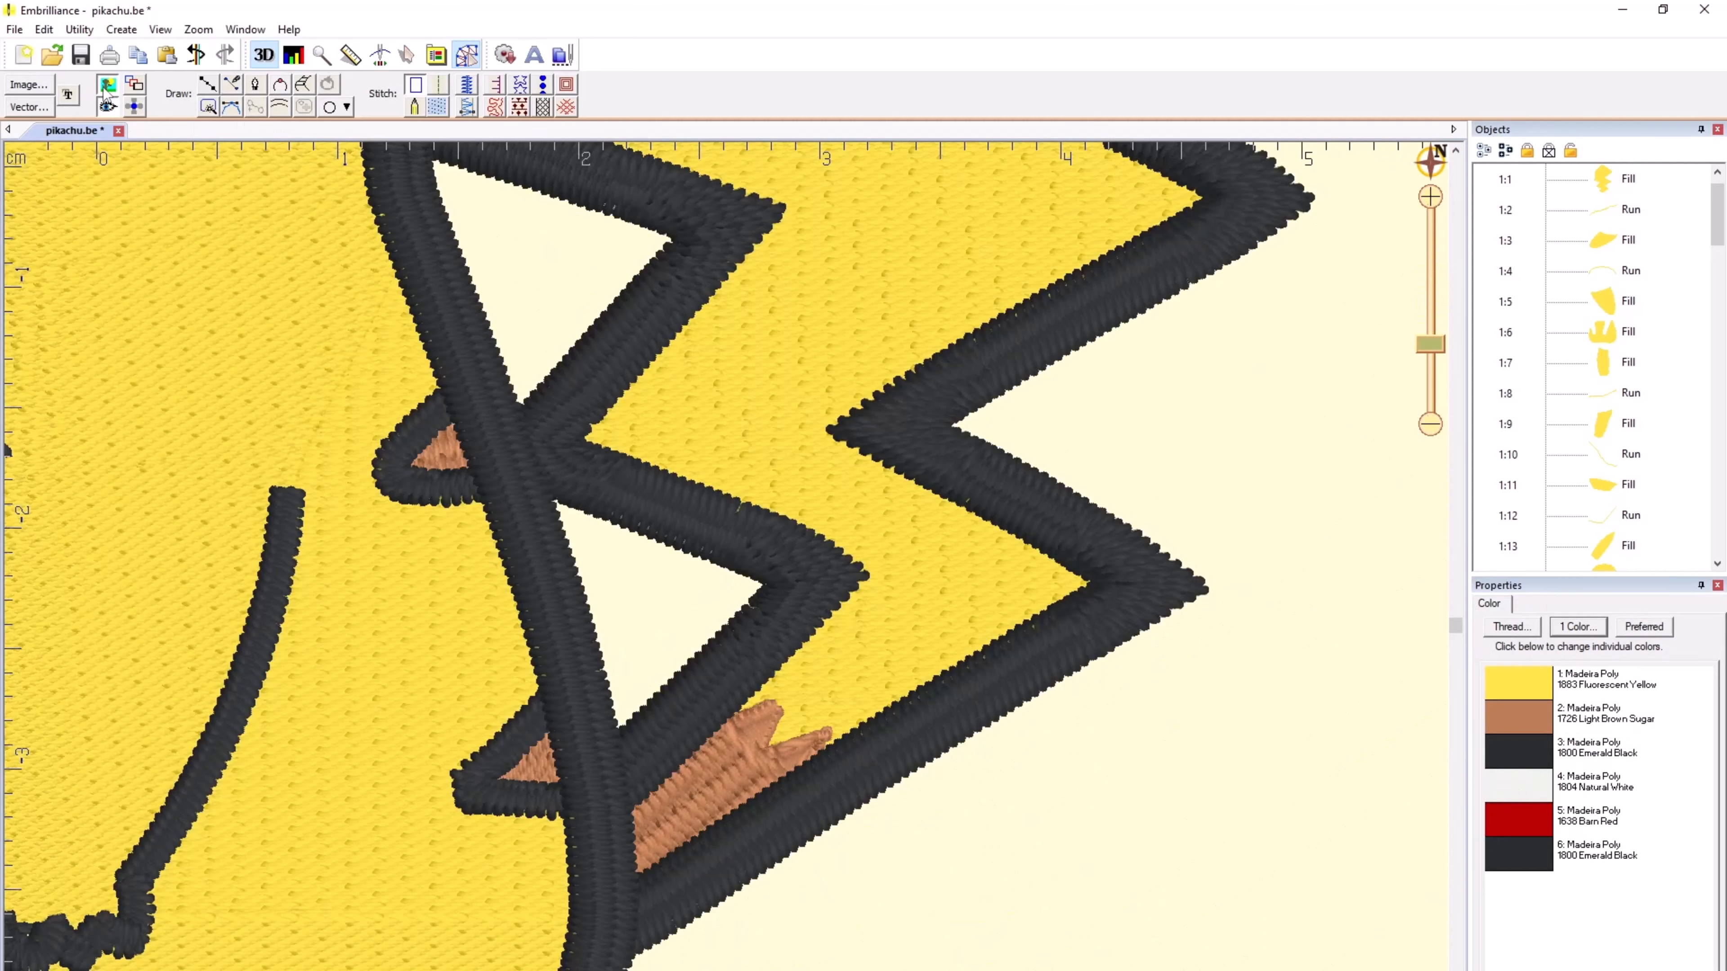
scroll(726, 574, down, 3)
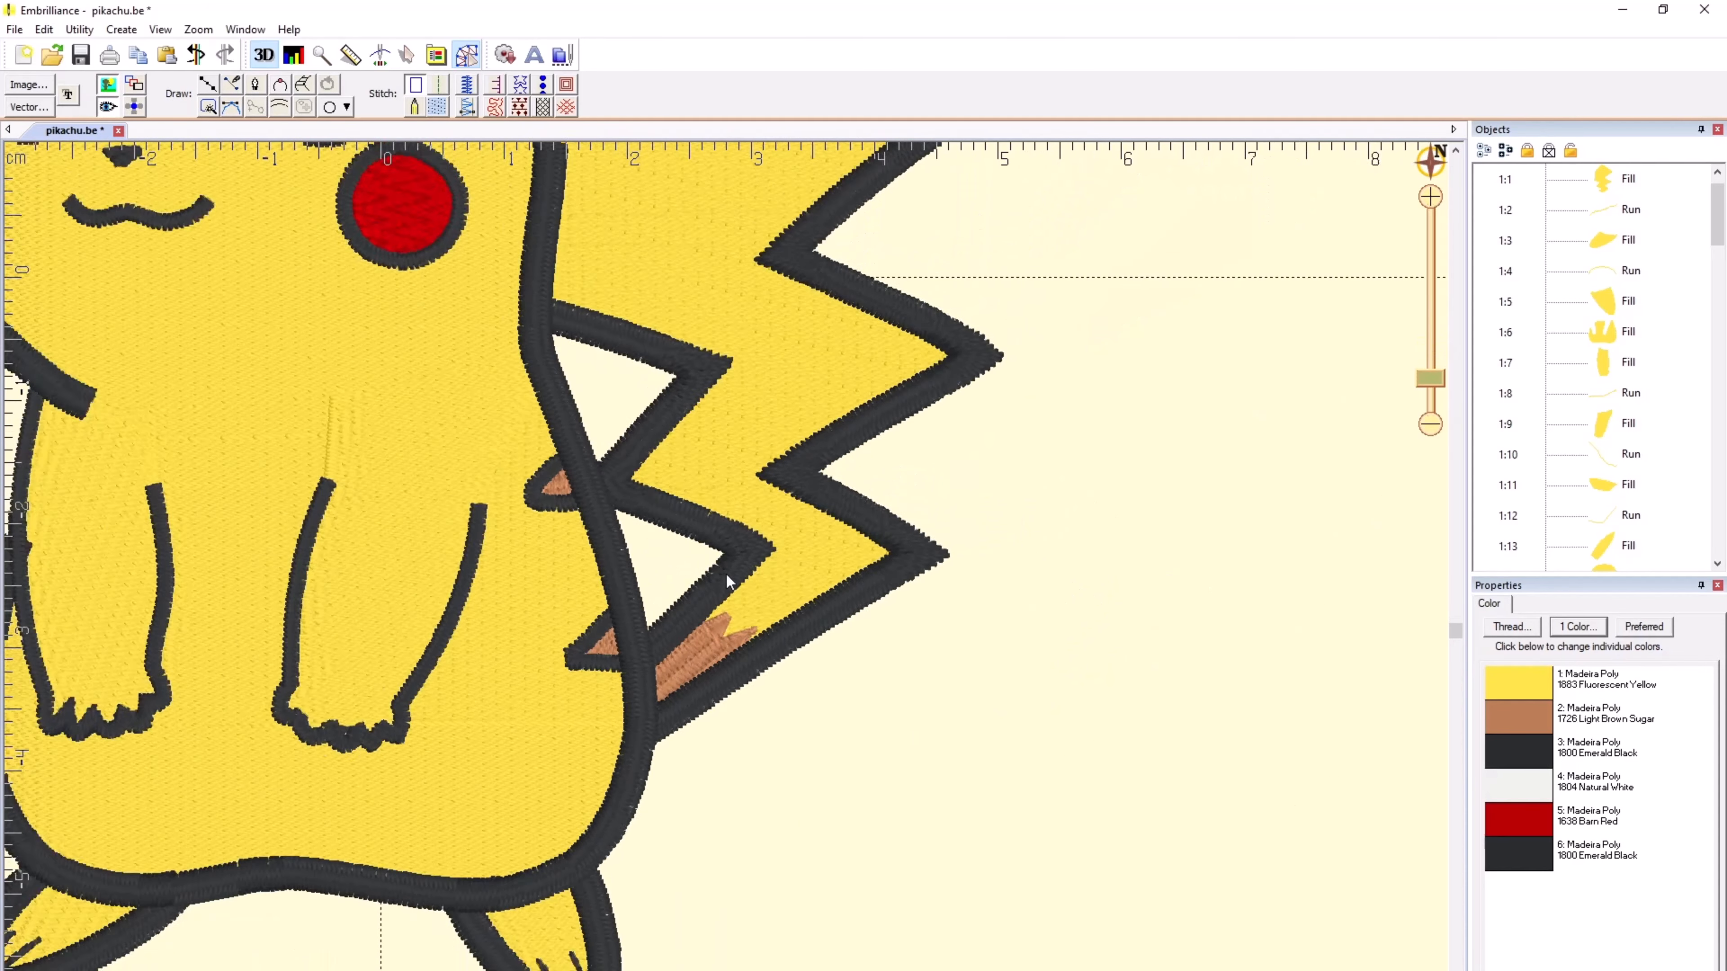
scroll(726, 575, down, 3)
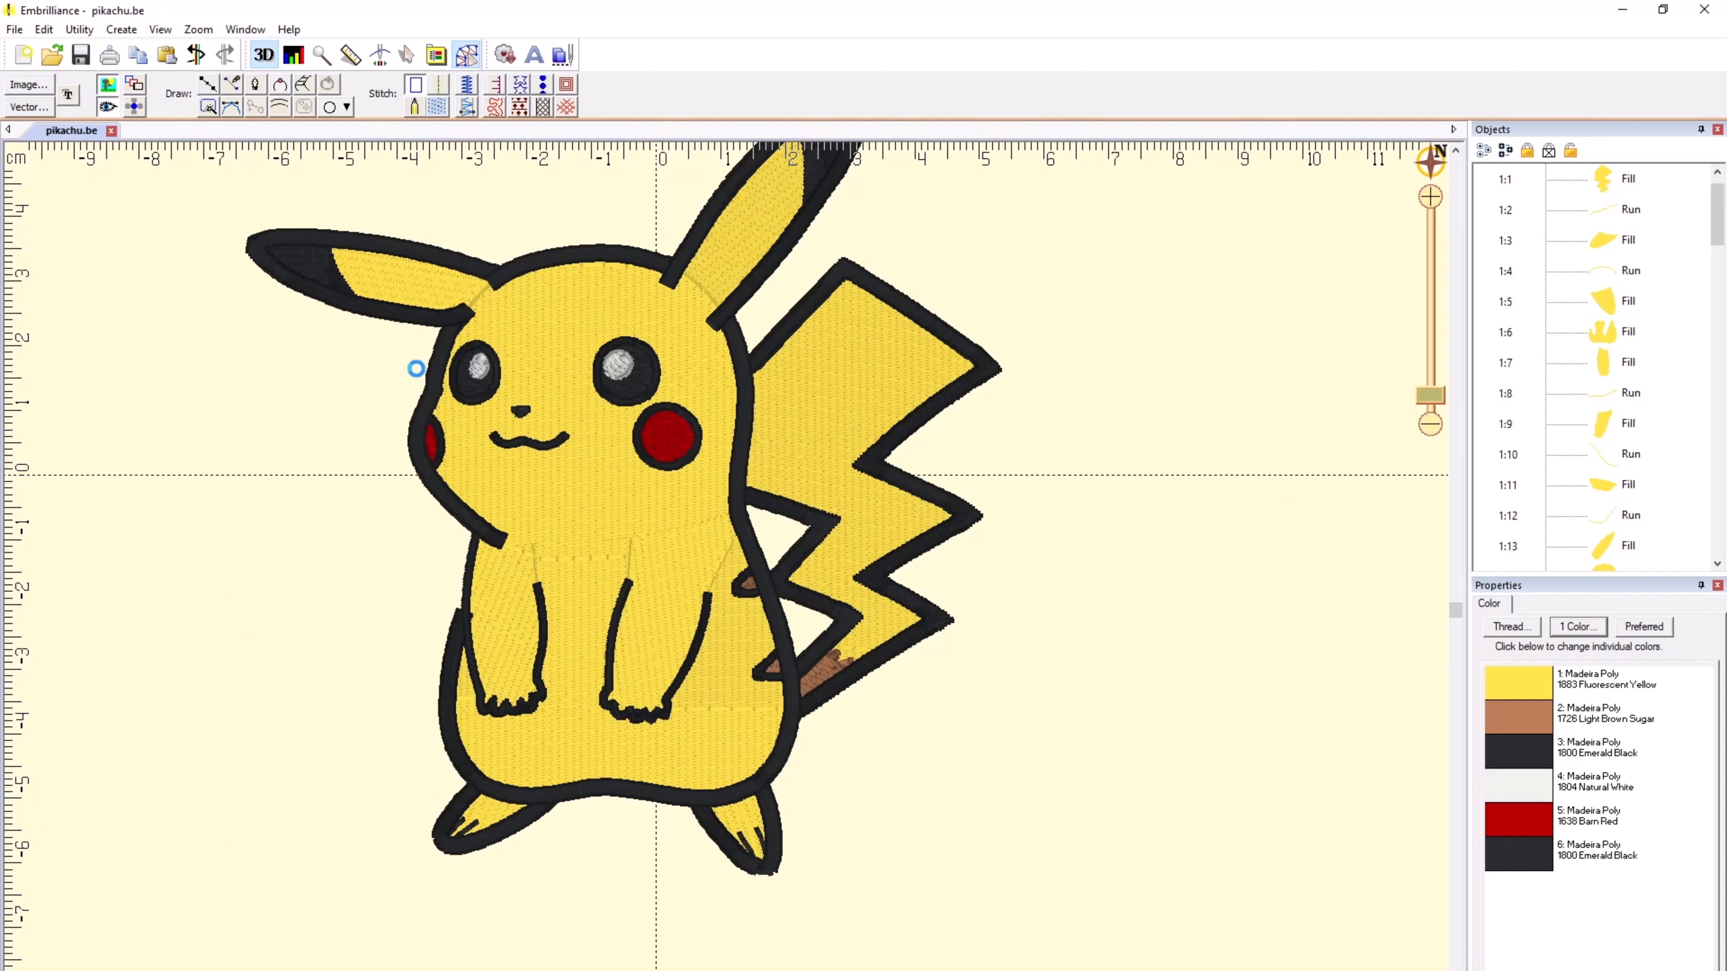
Step: Save the design as the DST stitch file pikachu.dst in Documents, overwriting the existing file
click(15, 30)
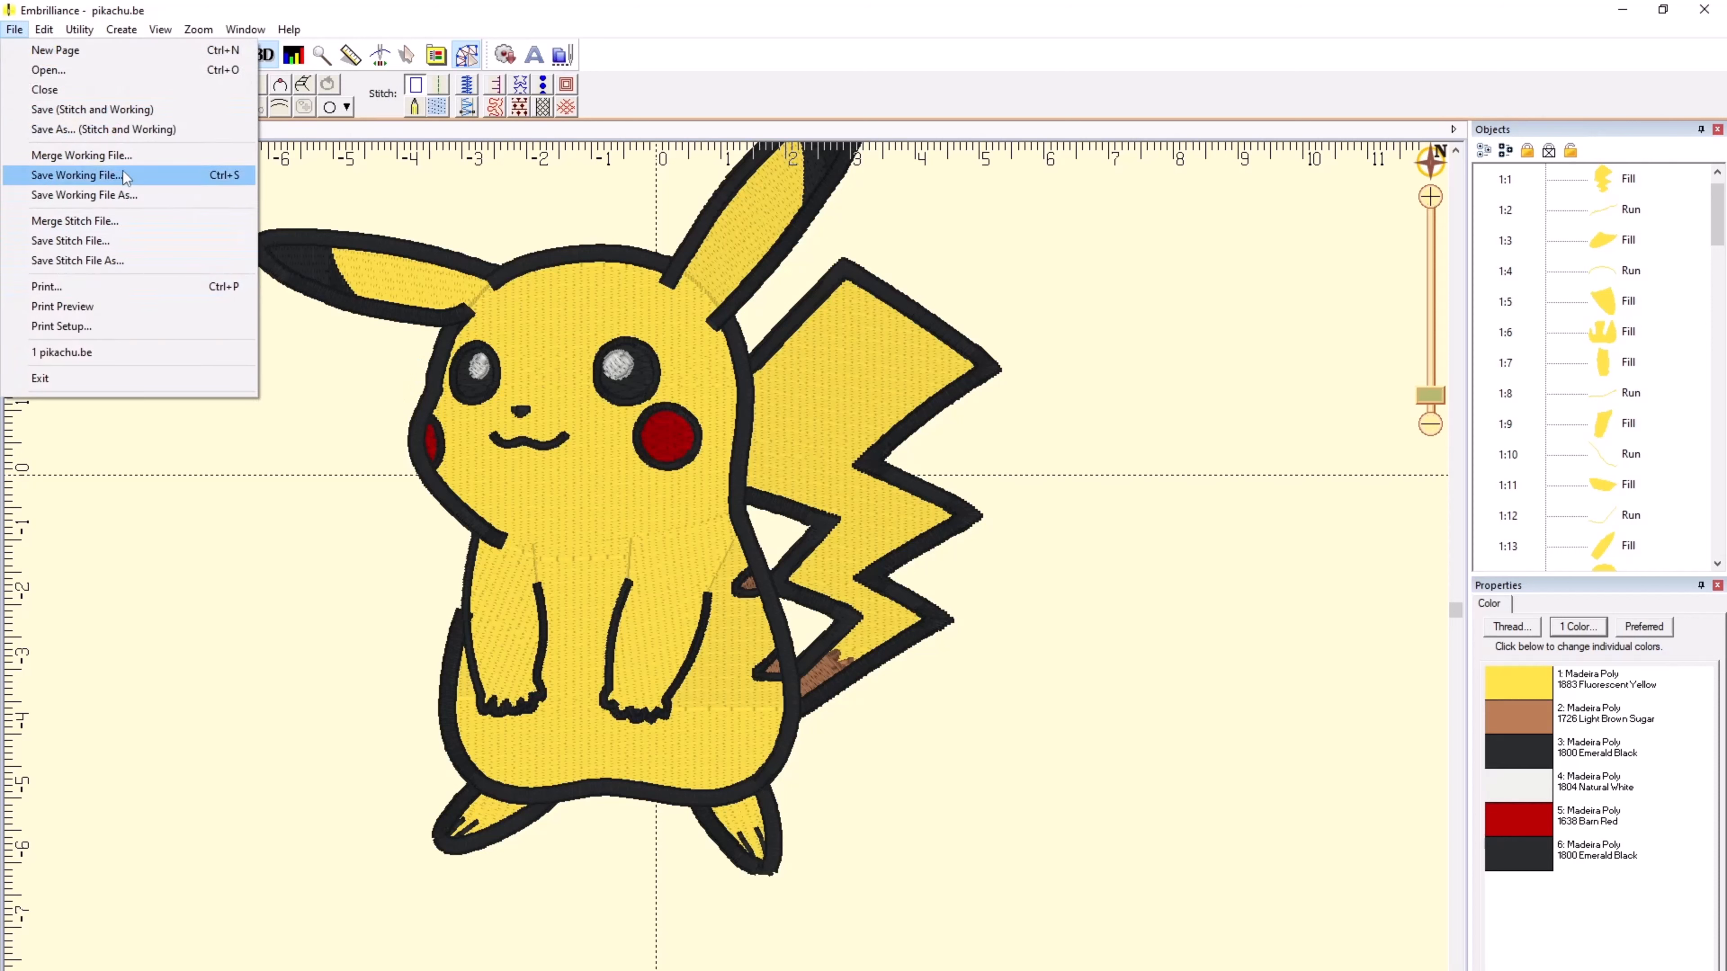
click(123, 137)
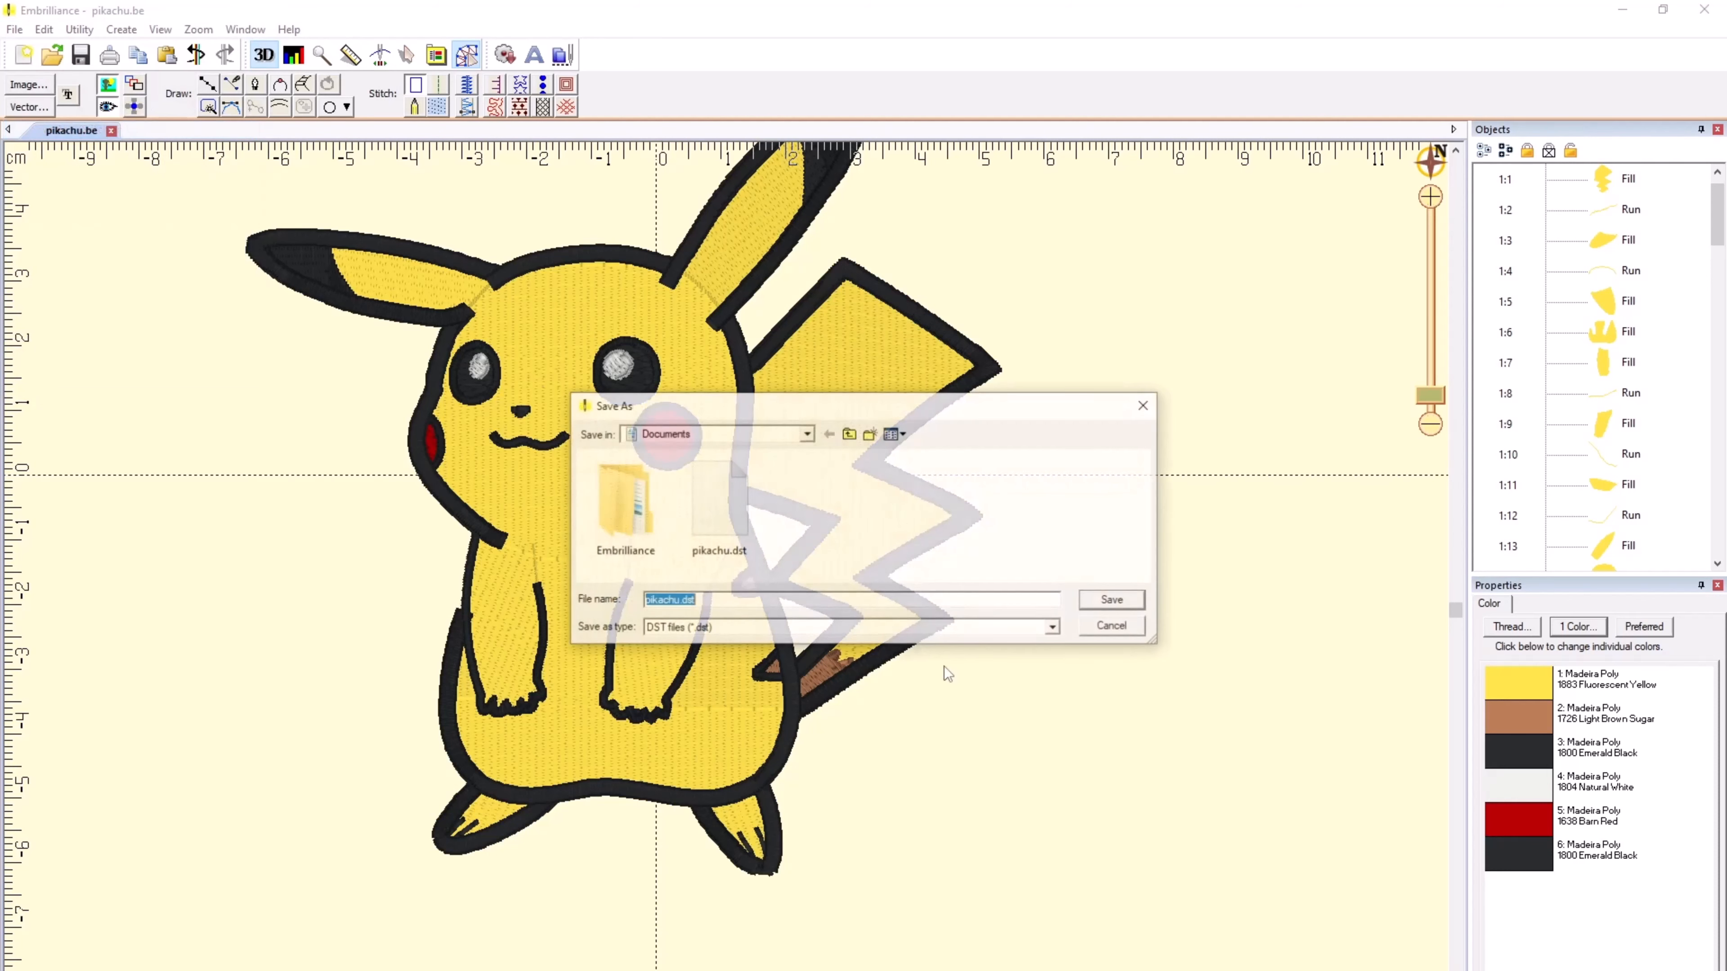
click(1101, 604)
click(908, 539)
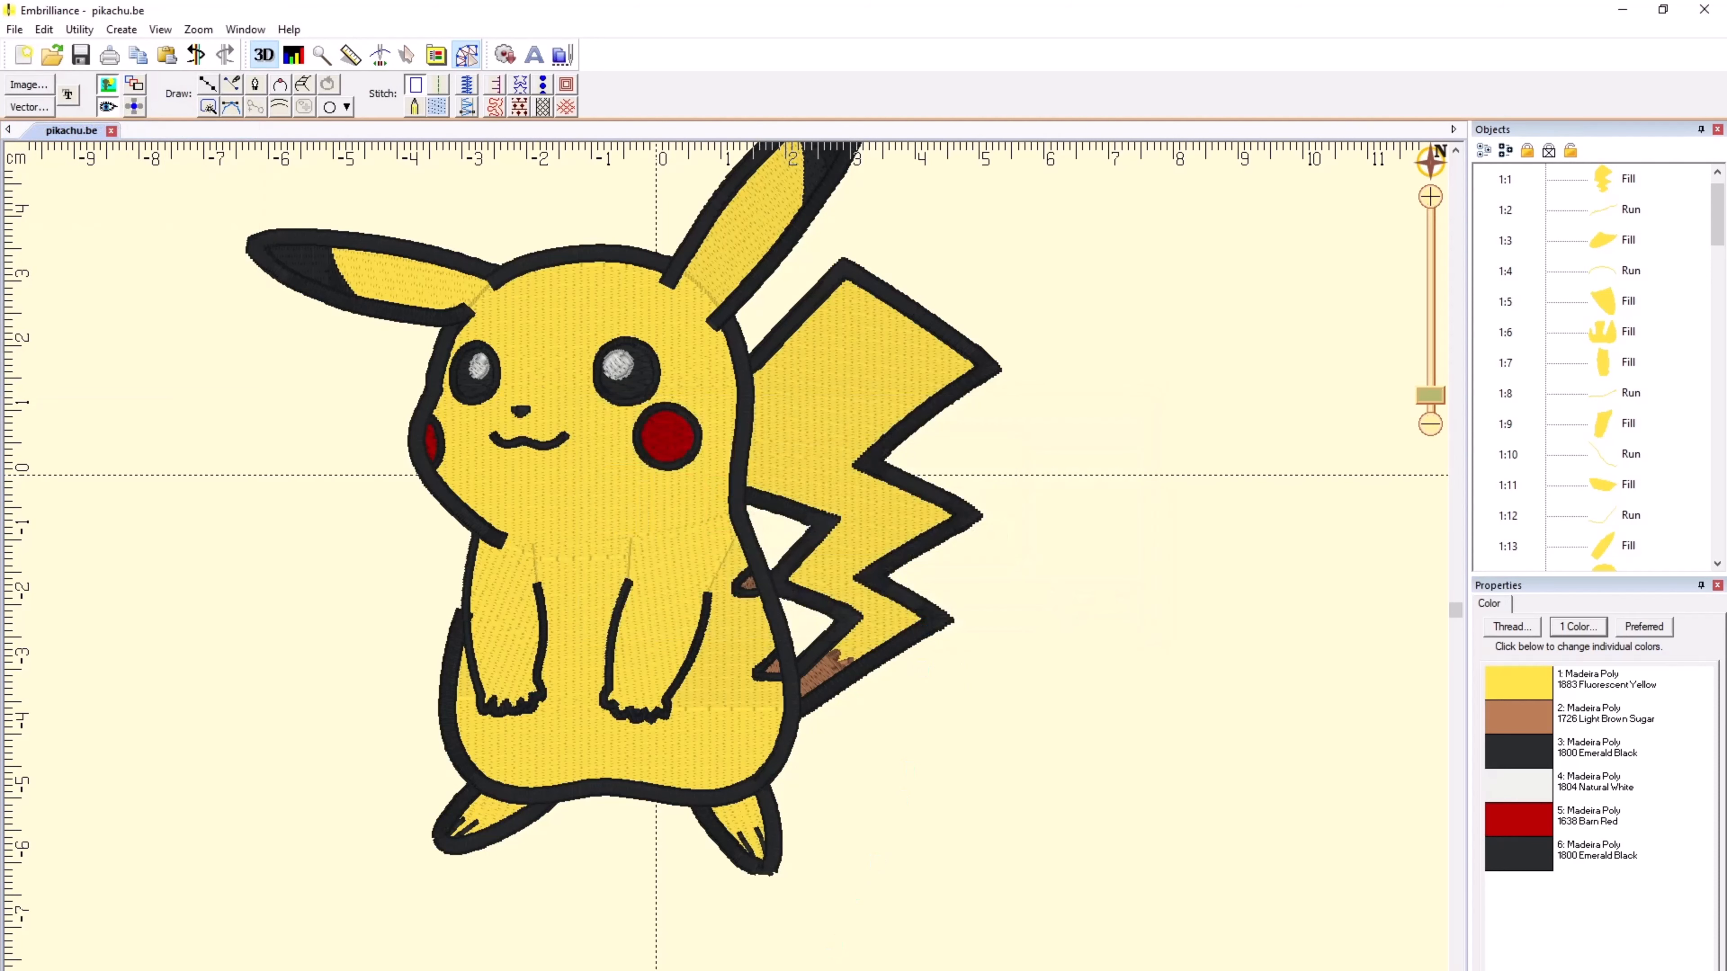